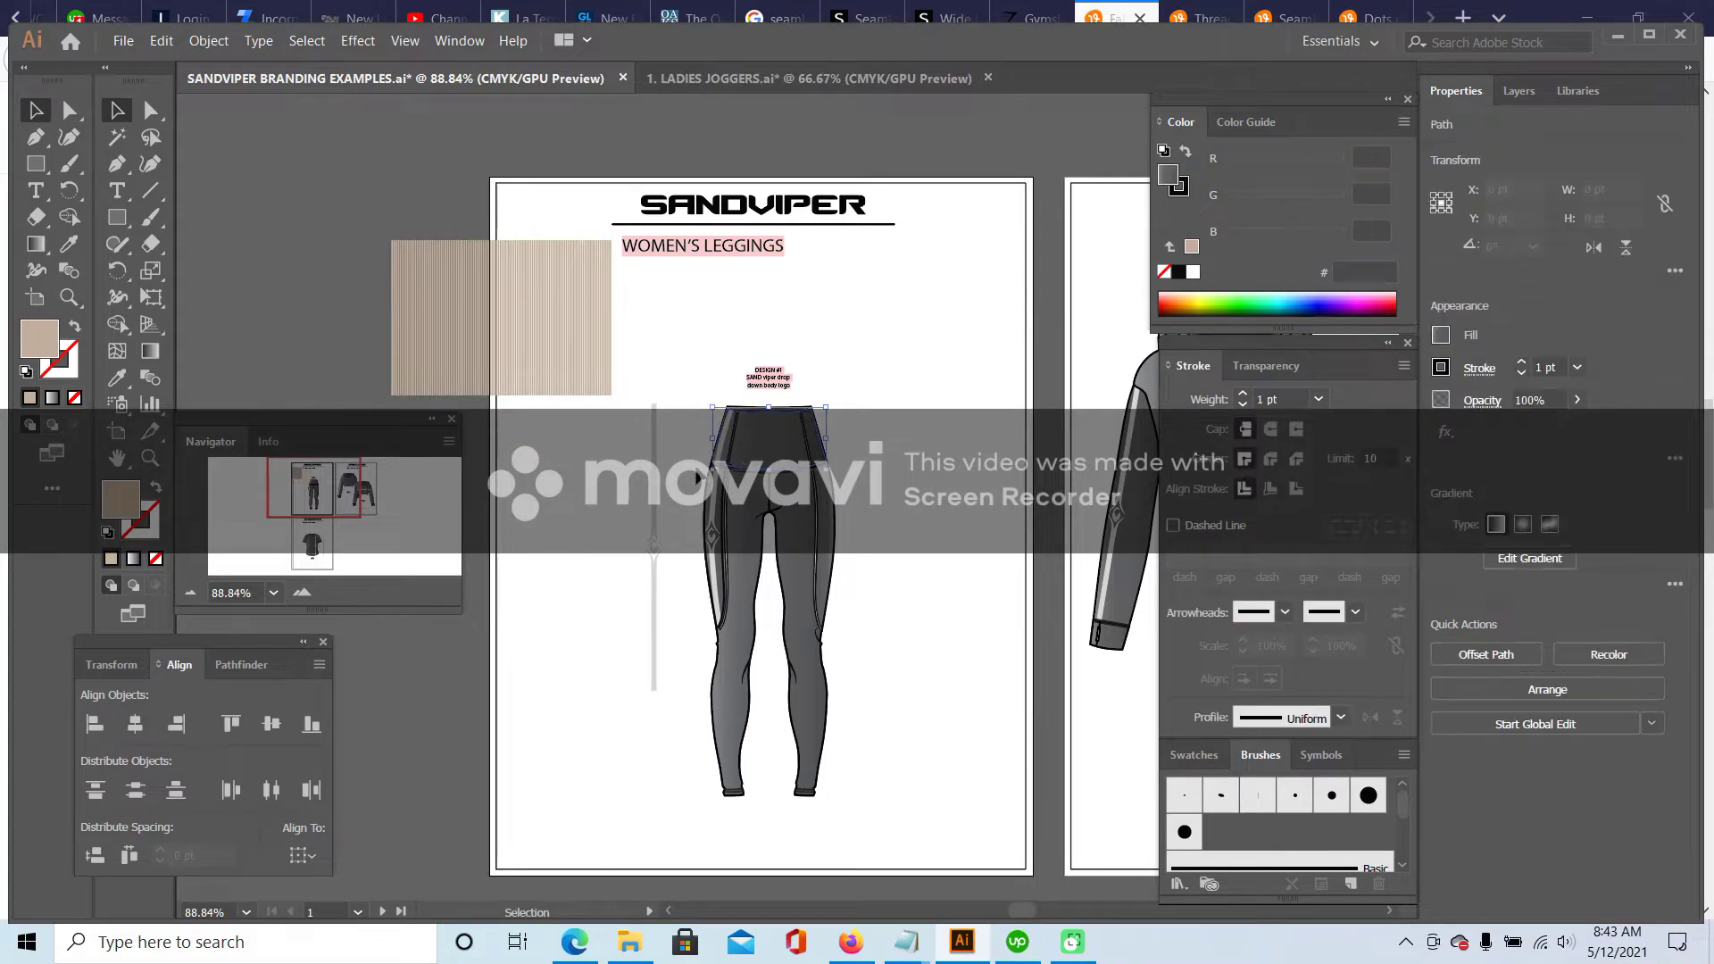
- Zoom the leggings flat to 150%, deselect it, and bring the Firefox fabric reference page forward
{"action": "left_click", "coordinate": [303, 593]}
{"action": "left_click", "coordinate": [300, 595]}
{"action": "scroll", "coordinate": [982, 357], "scroll_direction": "down", "scroll_amount": 5}
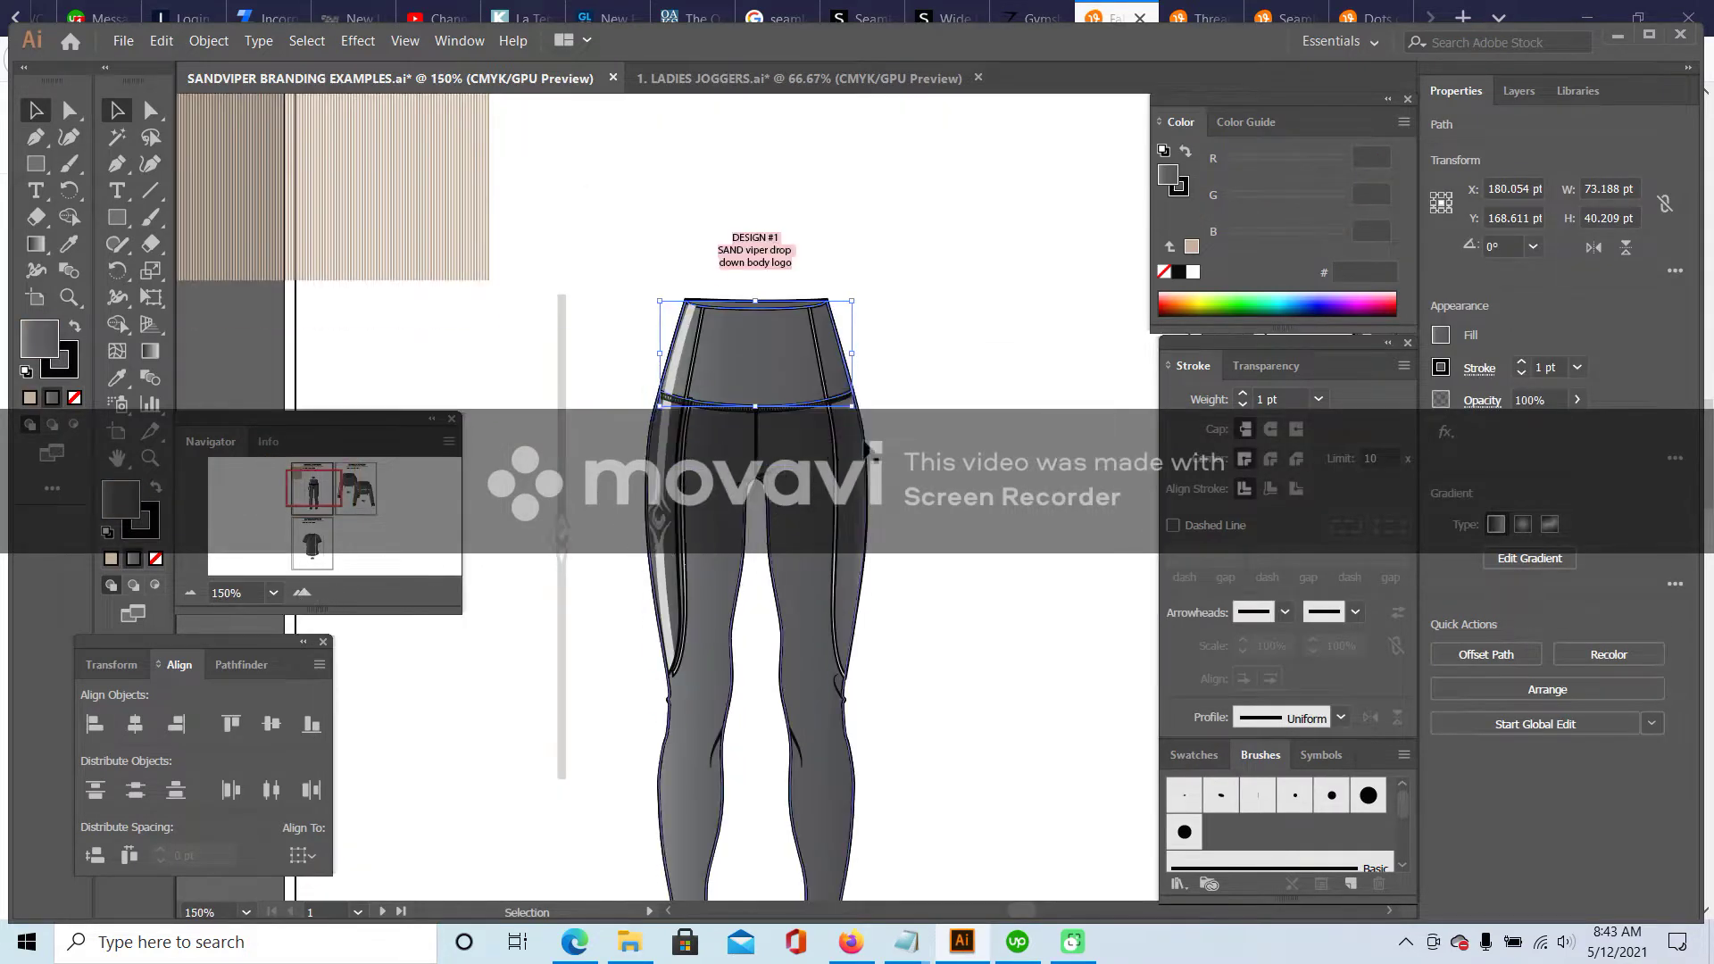
{"action": "left_click", "coordinate": [620, 196]}
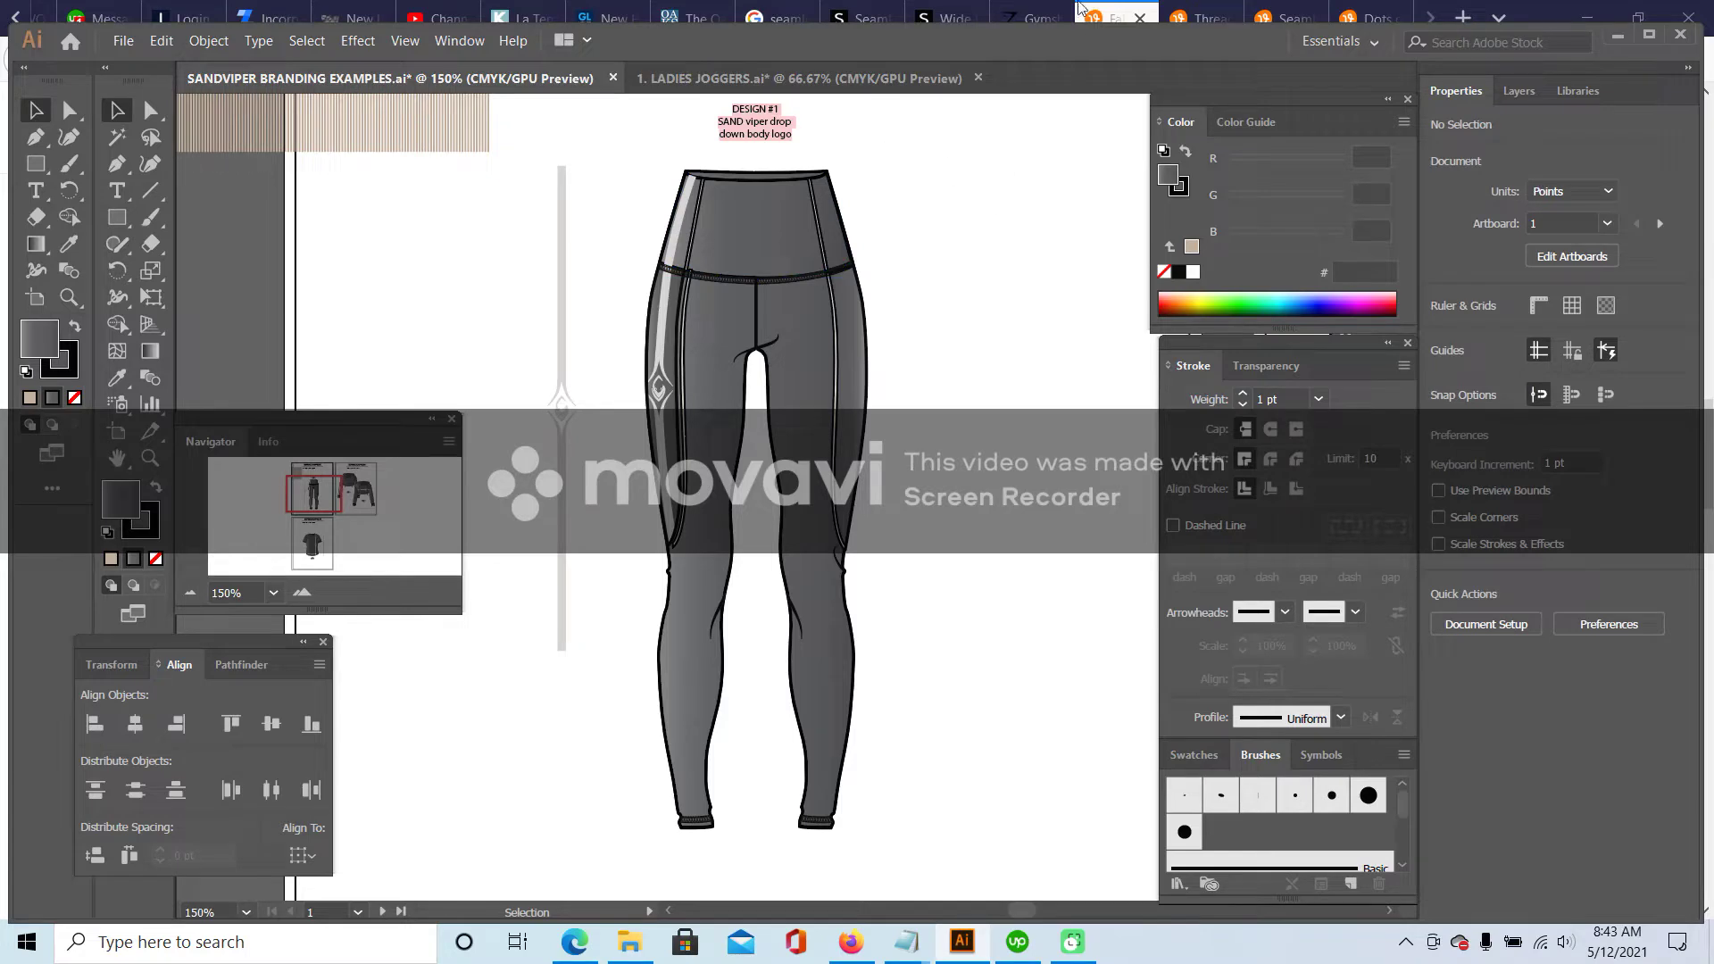
{"action": "left_click", "coordinate": [1124, 11]}
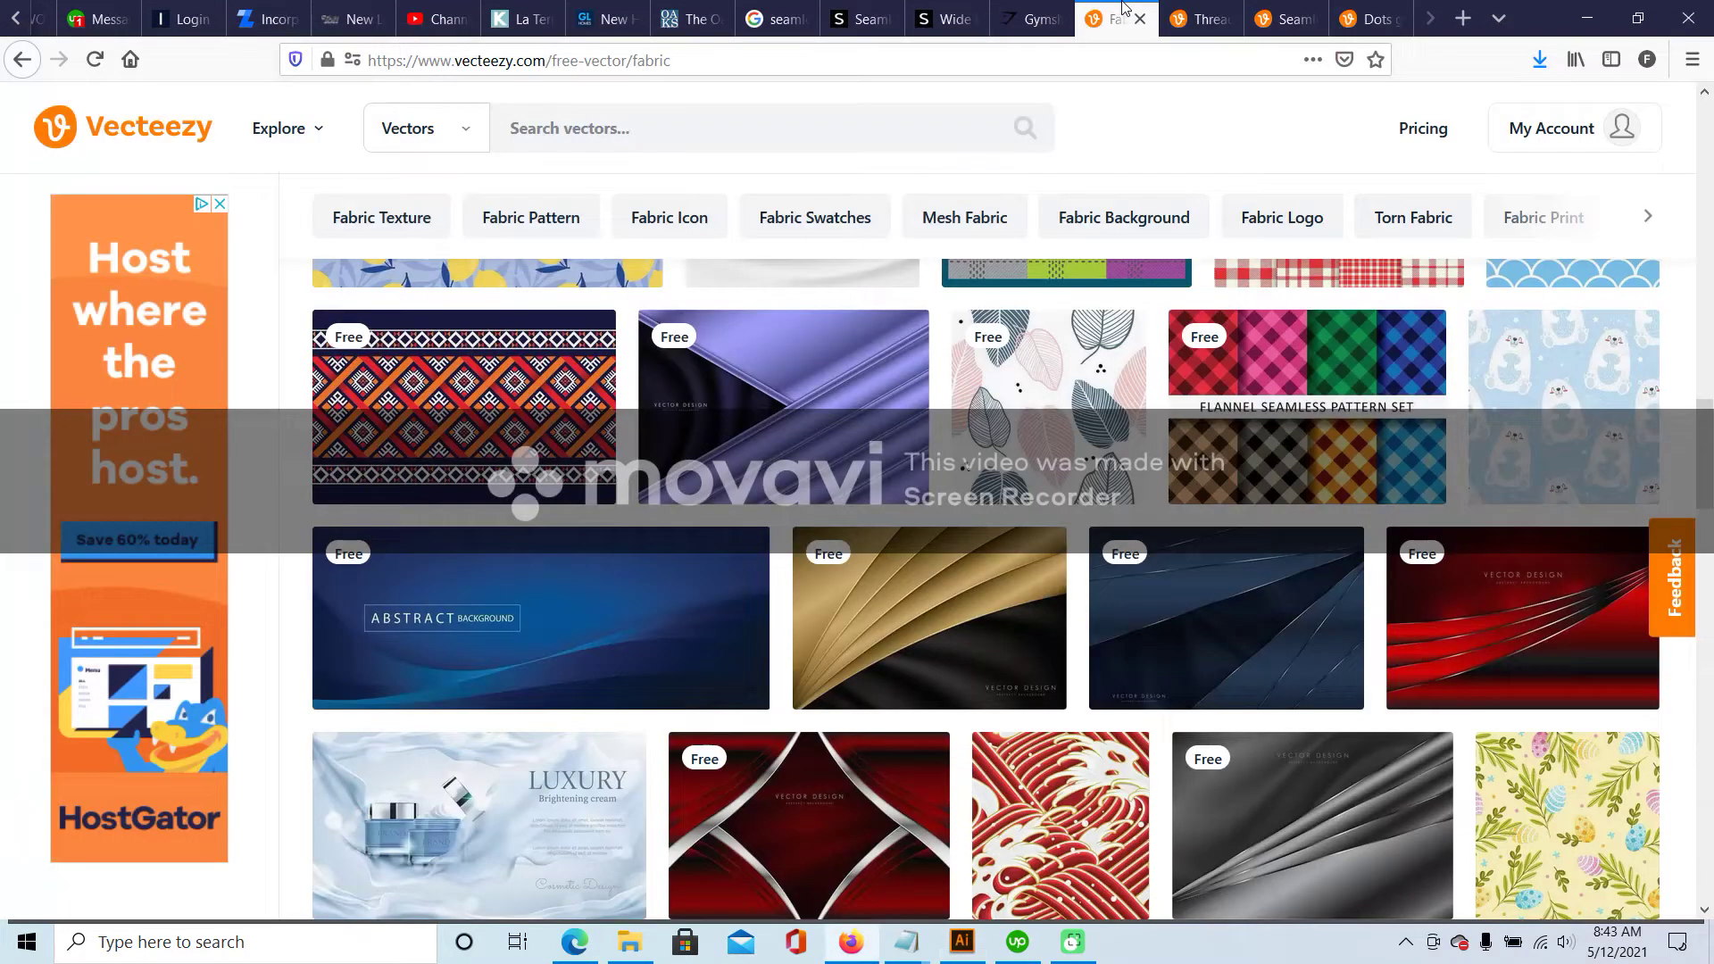
- Browse the Gymshark dark green marl leggings photos, then open the Shein wide-band-waist leggings page
{"action": "left_click", "coordinate": [1026, 18]}
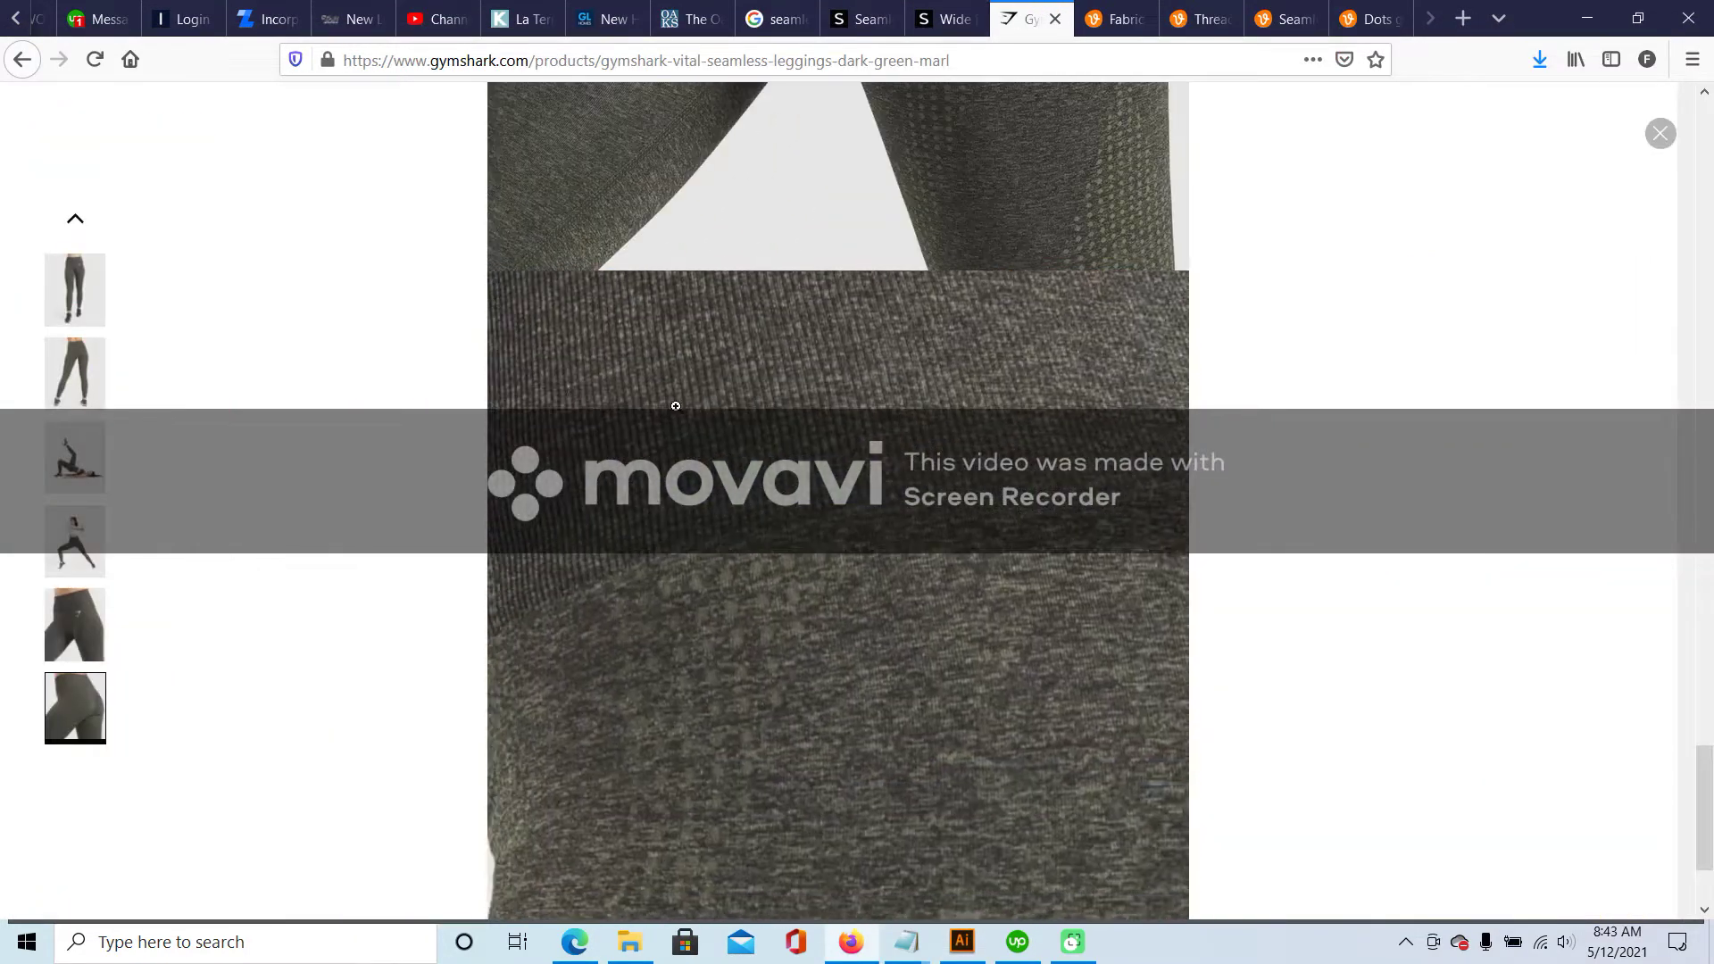
{"action": "left_click", "coordinate": [65, 386]}
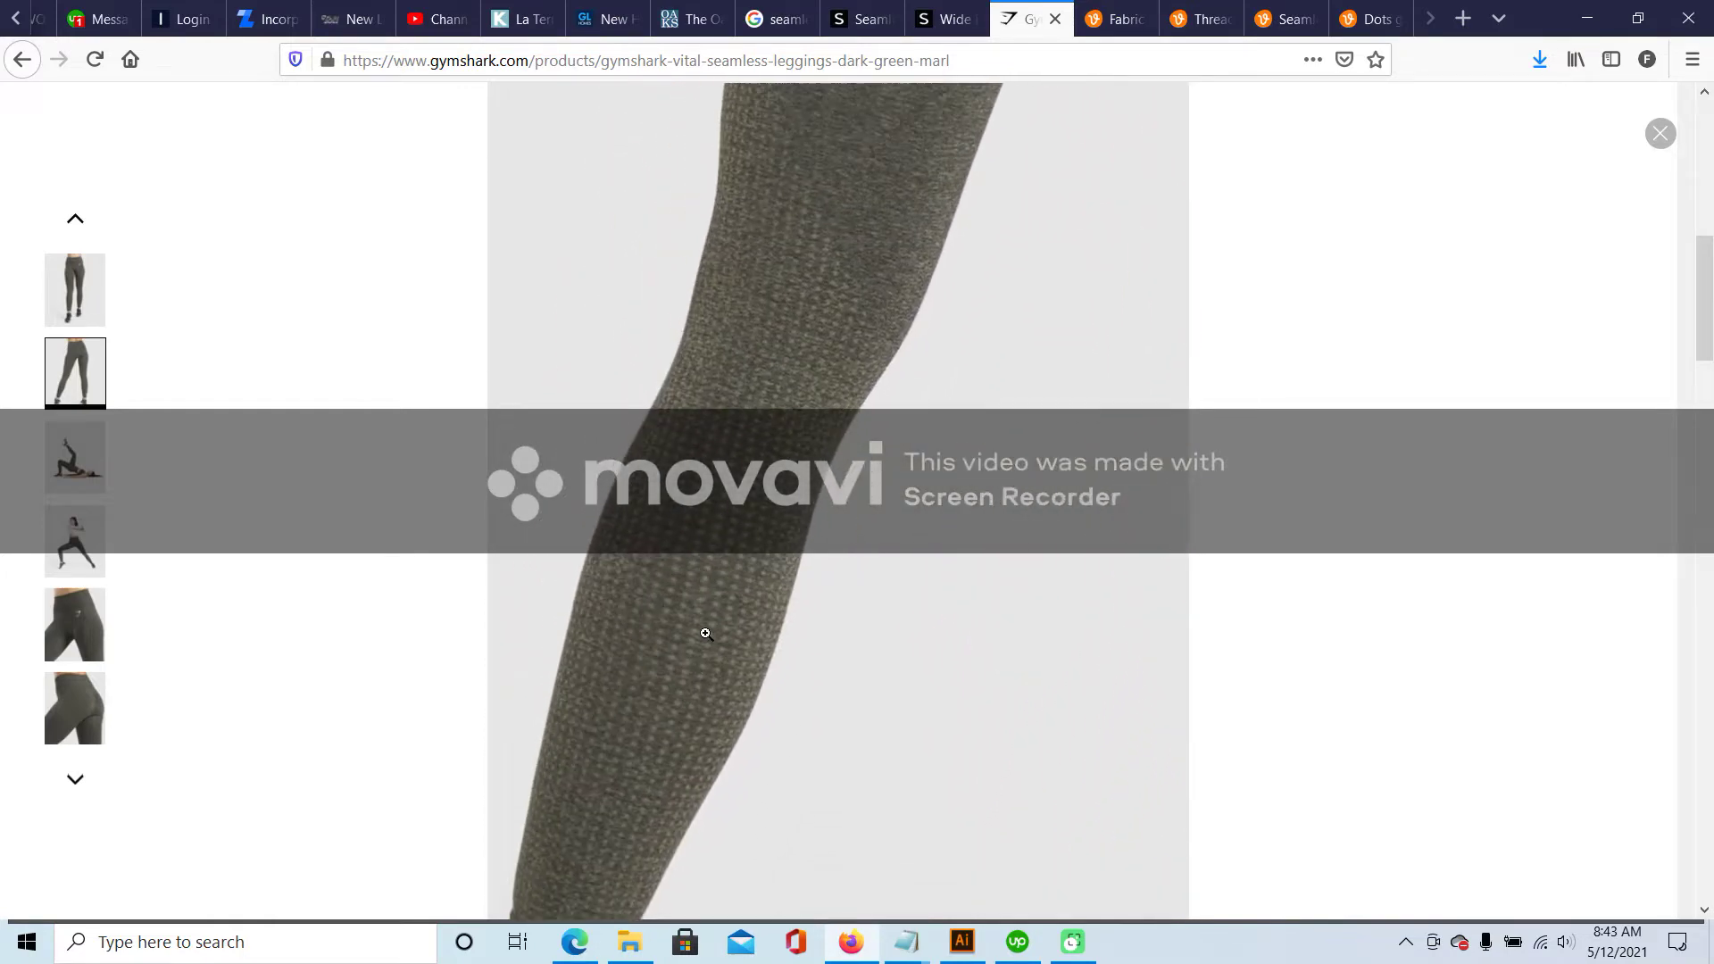
{"action": "left_click", "coordinate": [58, 446]}
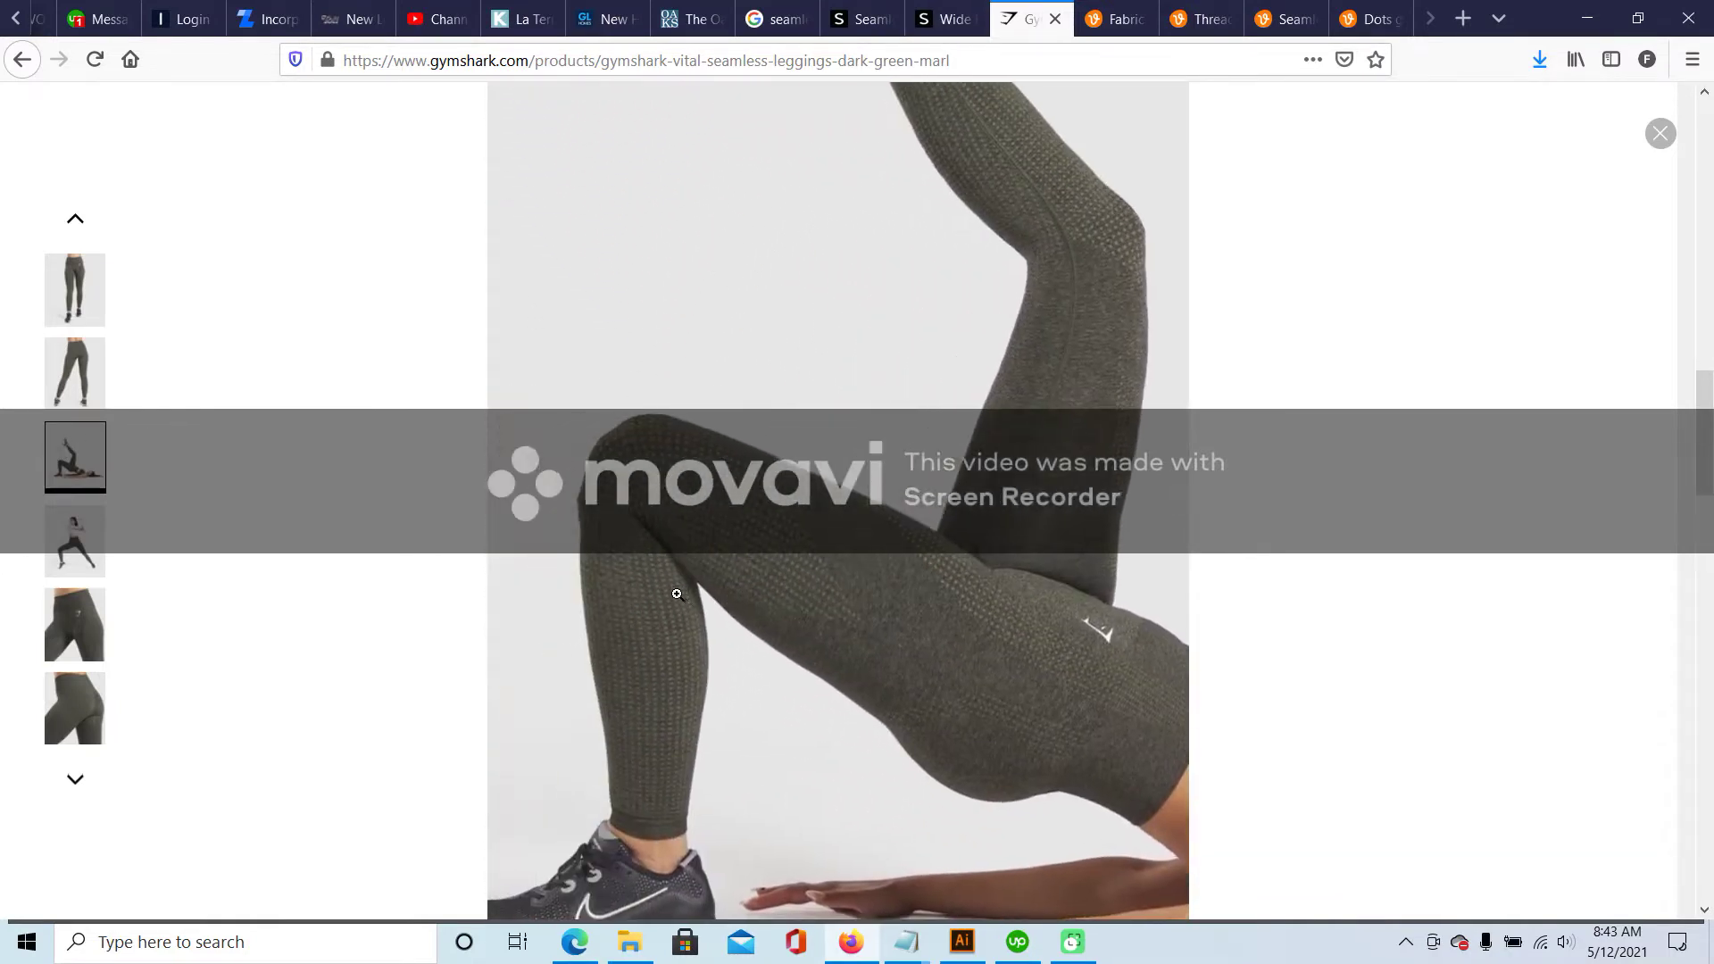
{"action": "left_click", "coordinate": [951, 9]}
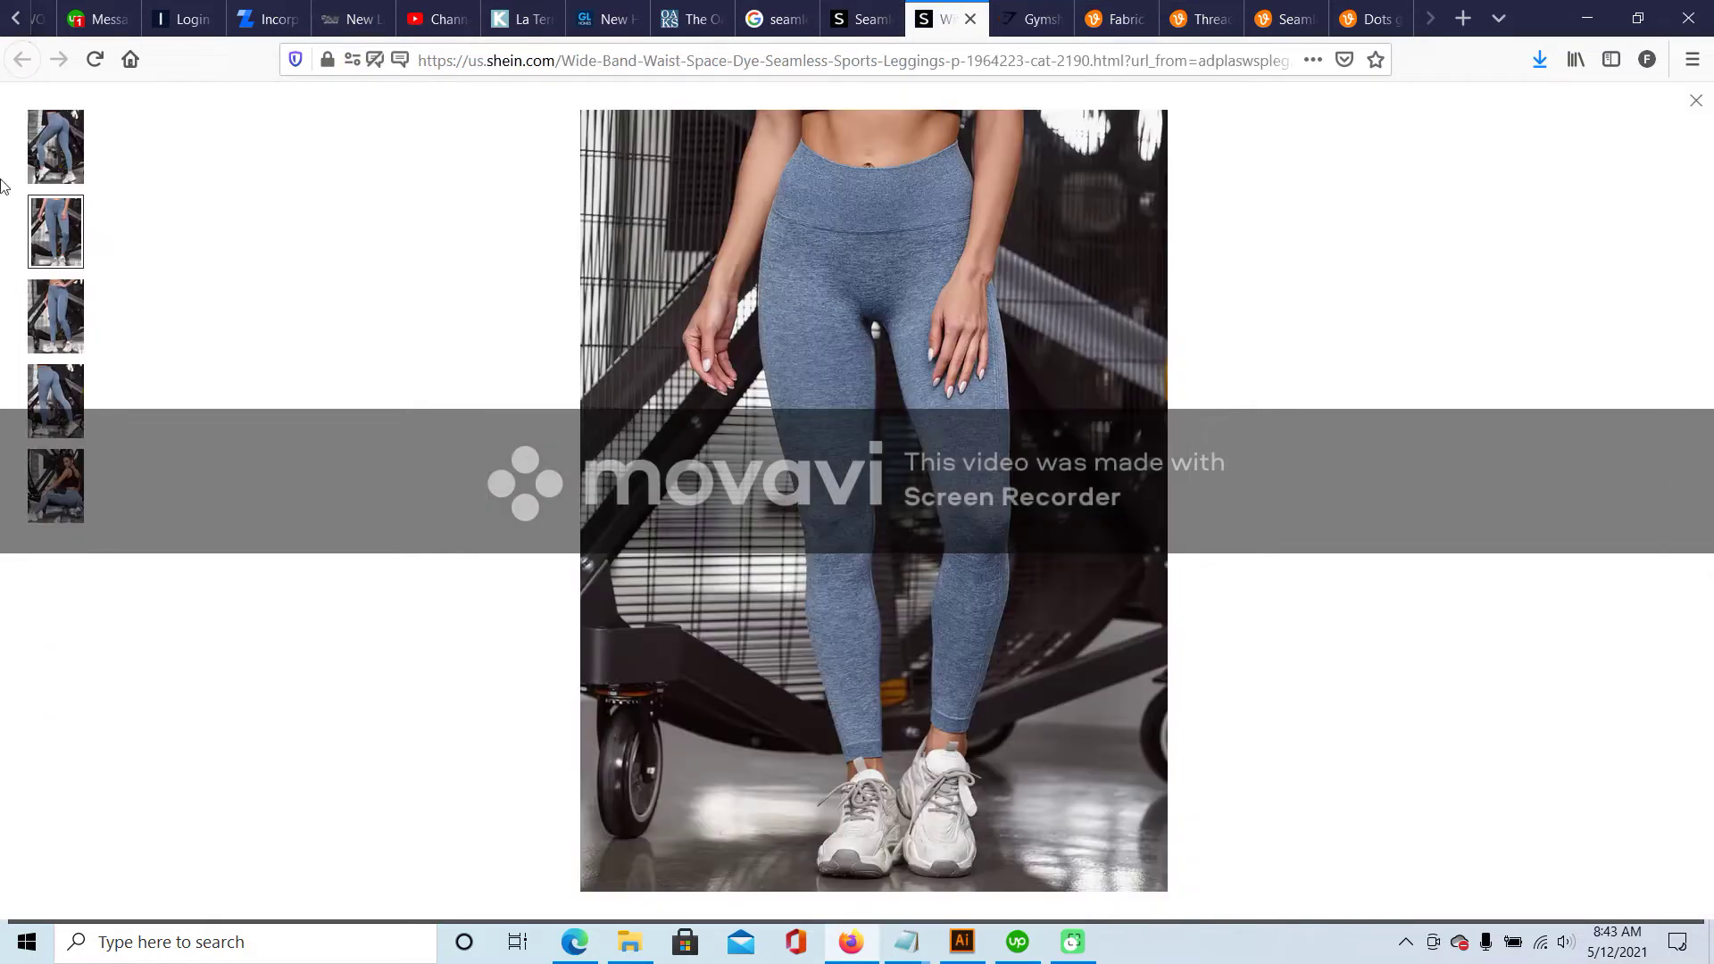
- Open the full-size photo of the grey Shein seamless leggings to study the waistband texture
{"action": "left_click", "coordinate": [57, 142]}
{"action": "left_click", "coordinate": [872, 11]}
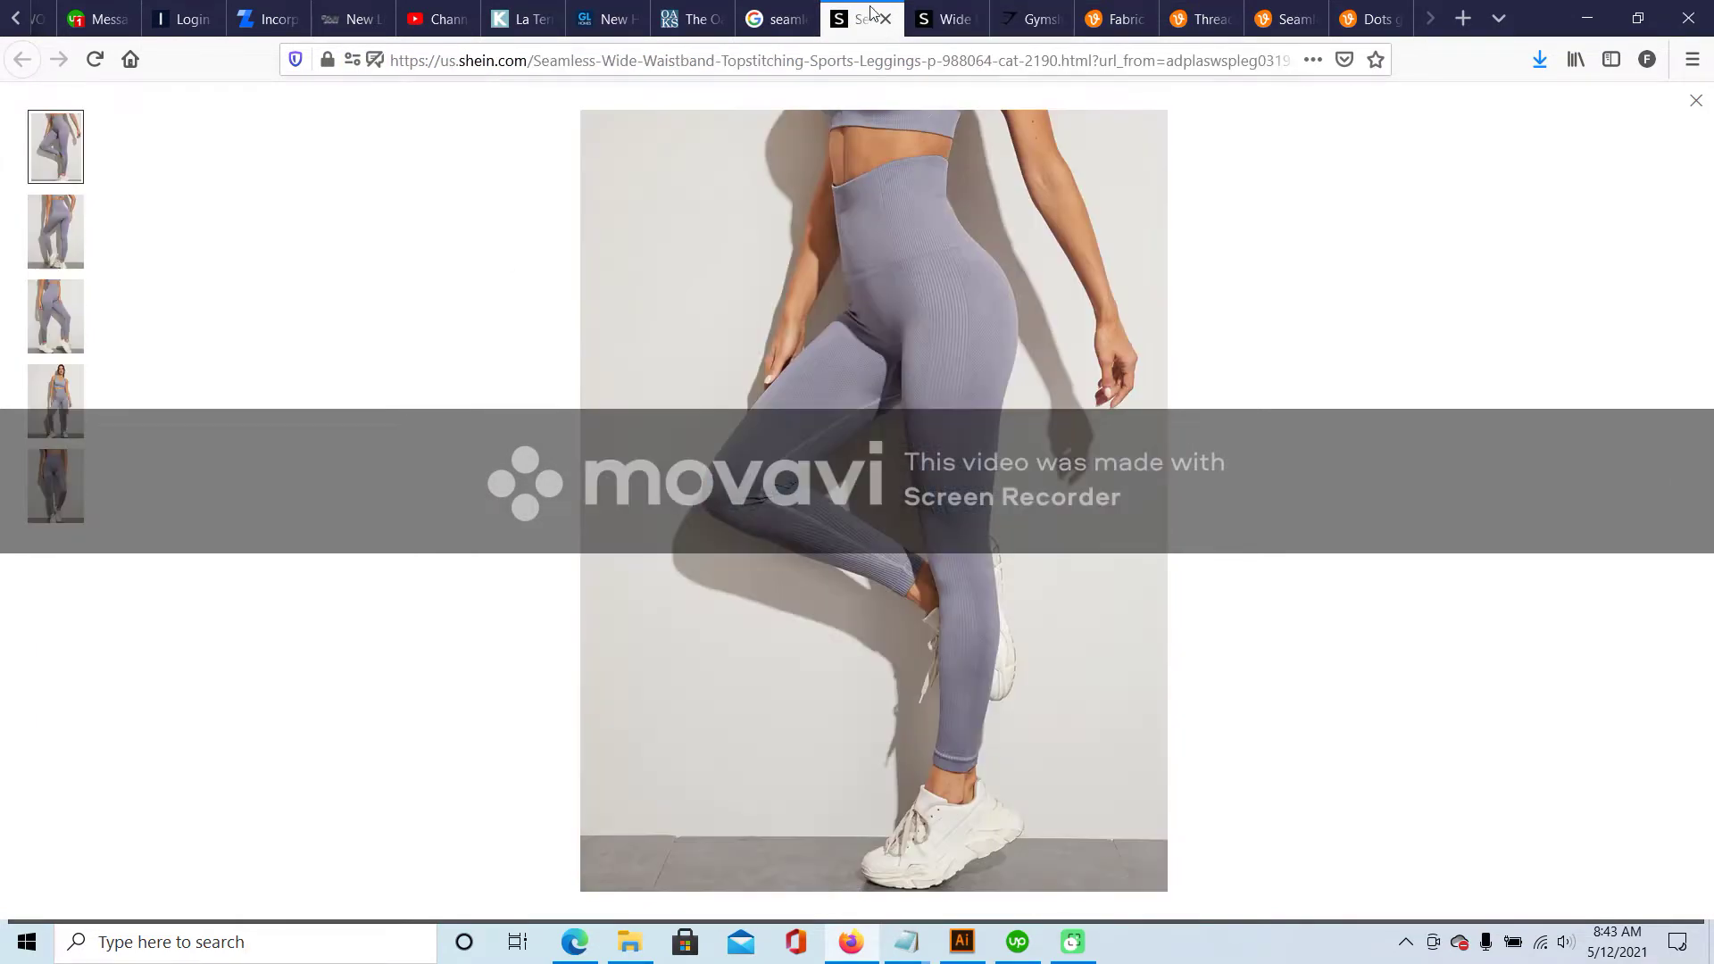
{"action": "left_click", "coordinate": [917, 269]}
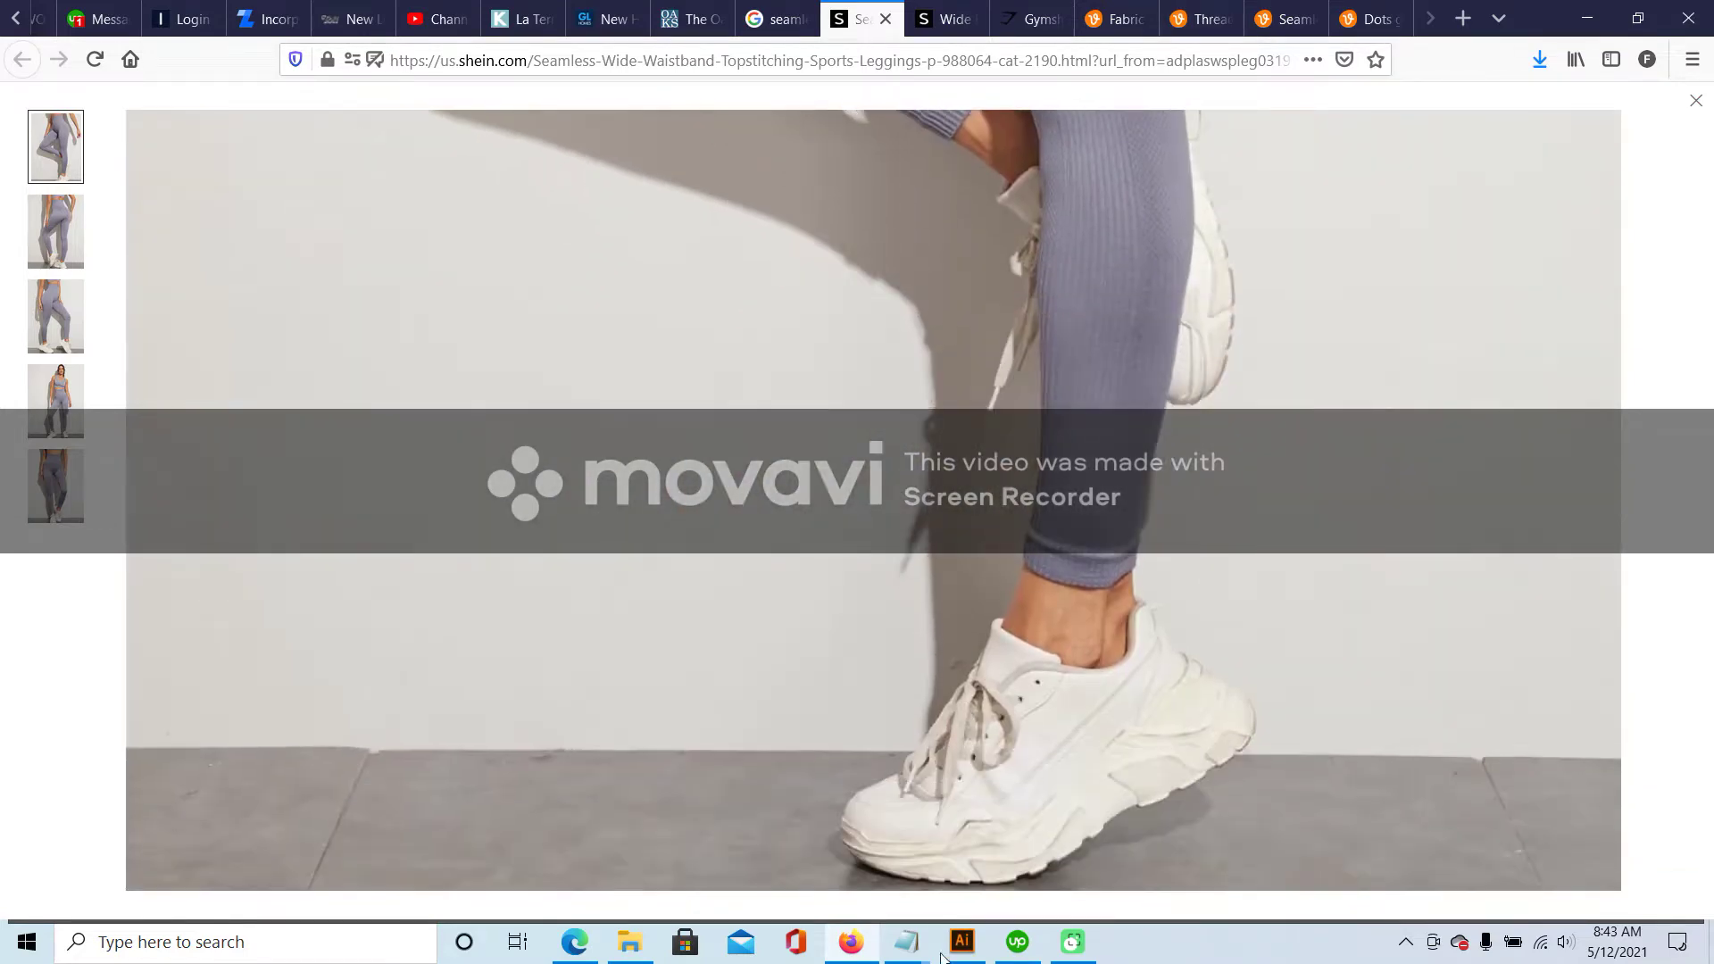
- Back in Illustrator, select all the leggings artwork for copying
{"action": "left_click", "coordinate": [959, 948]}
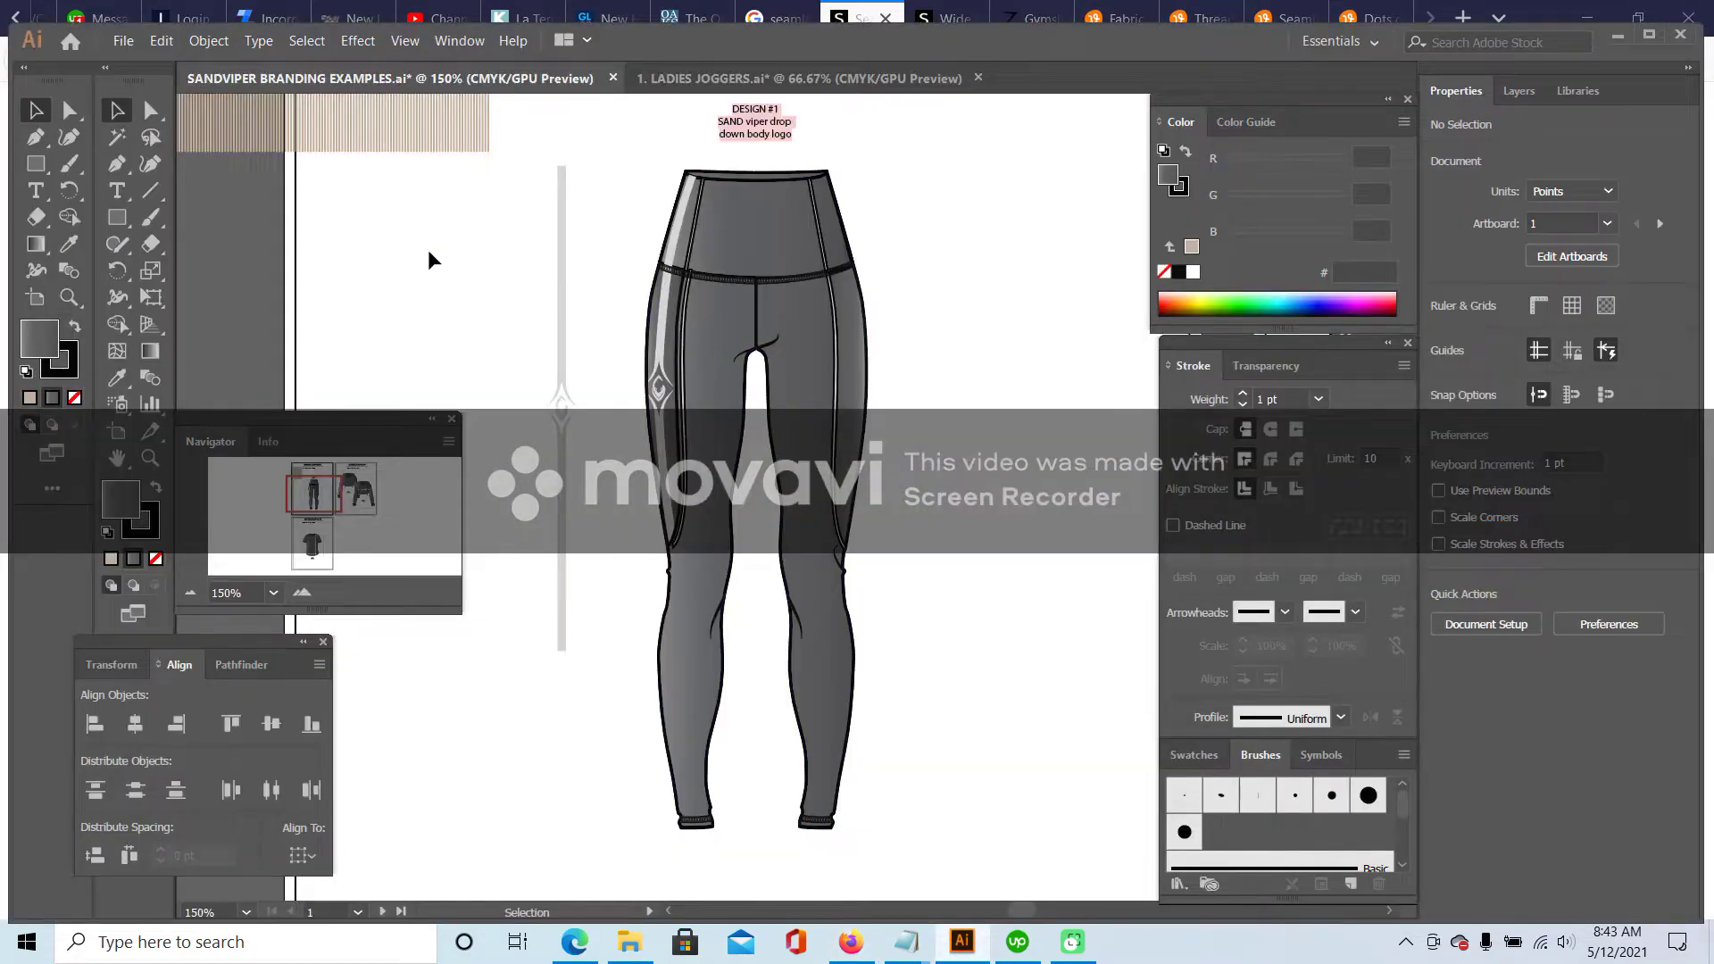
{"action": "left_click_drag", "start_coordinate": [622, 163], "coordinate": [928, 857]}
{"action": "right_click", "coordinate": [783, 287]}
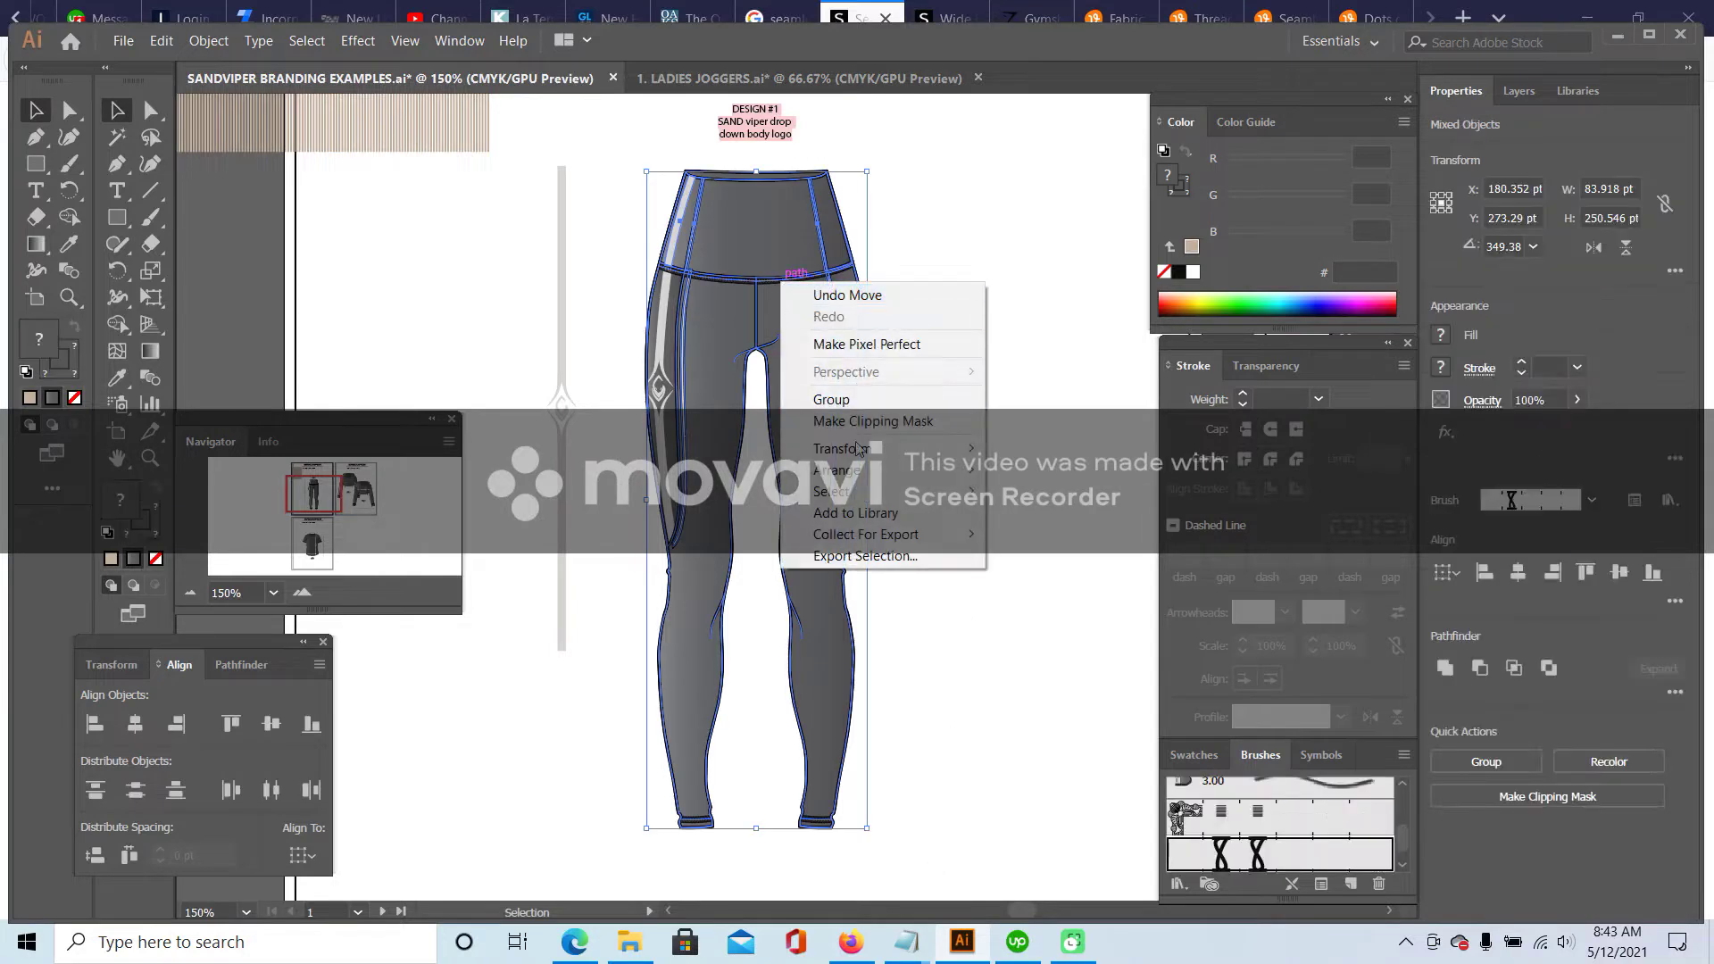
{"action": "left_click", "coordinate": [607, 166]}
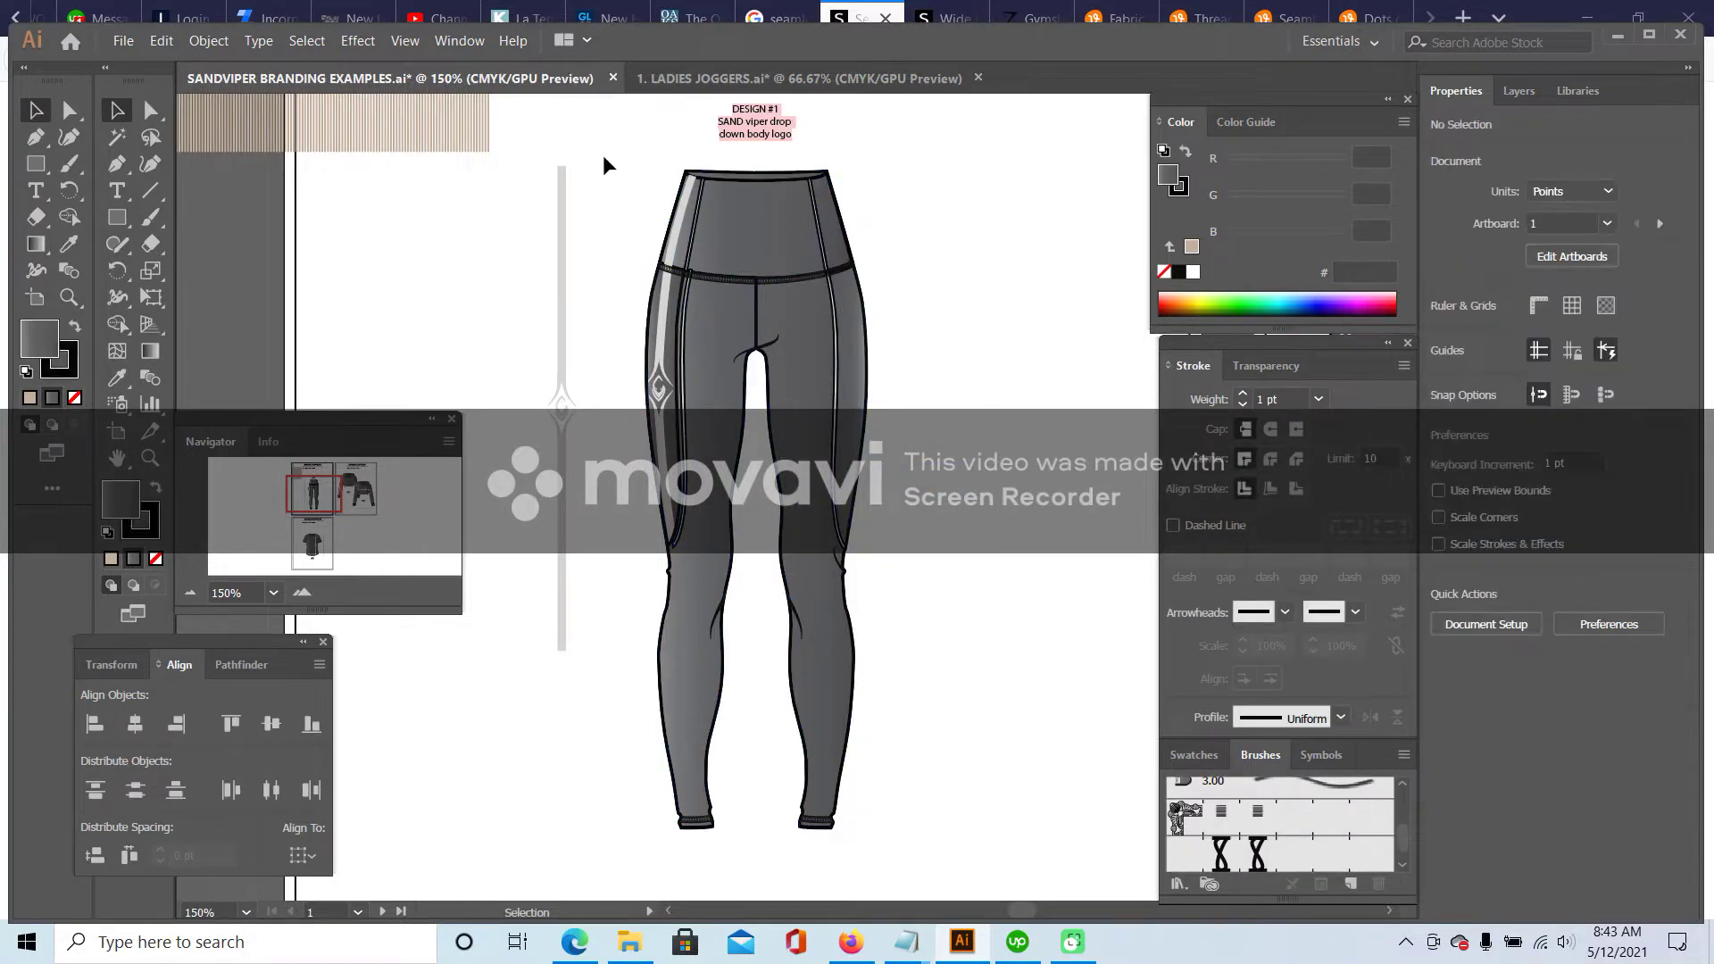
{"action": "left_click_drag", "start_coordinate": [808, 847], "coordinate": [906, 858]}
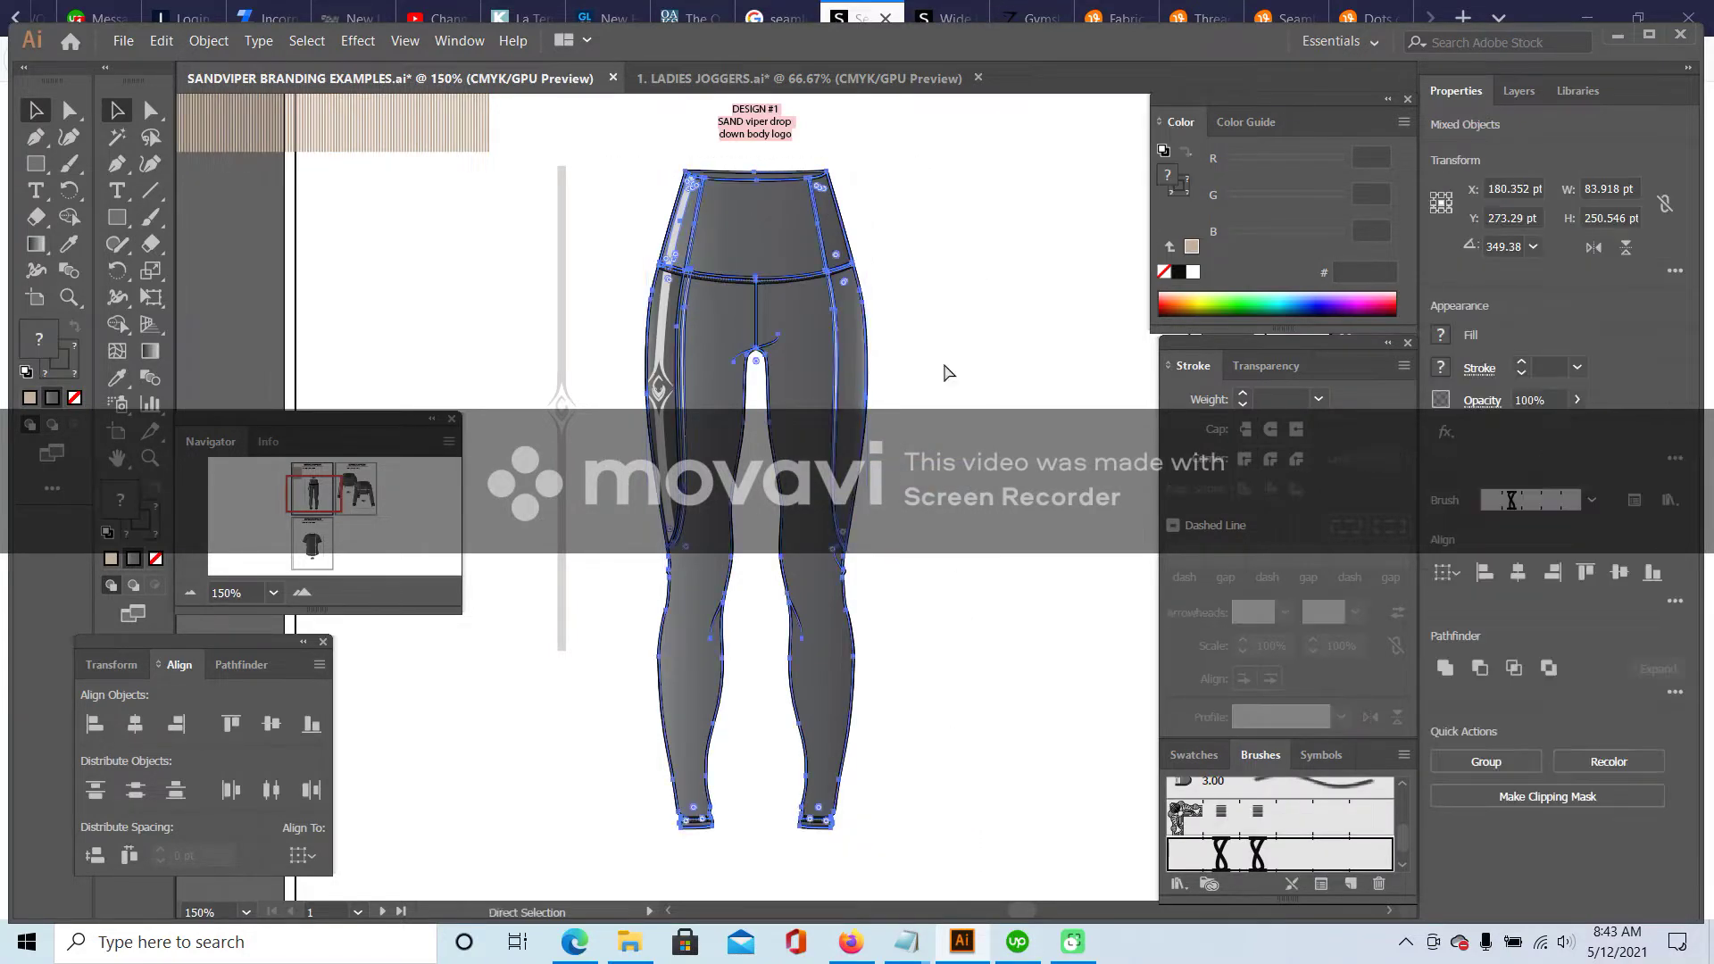
- Paste the leggings into the LADIES JOGGERS spec sheet and move them above the FRONT label
{"action": "left_click", "coordinate": [799, 79]}
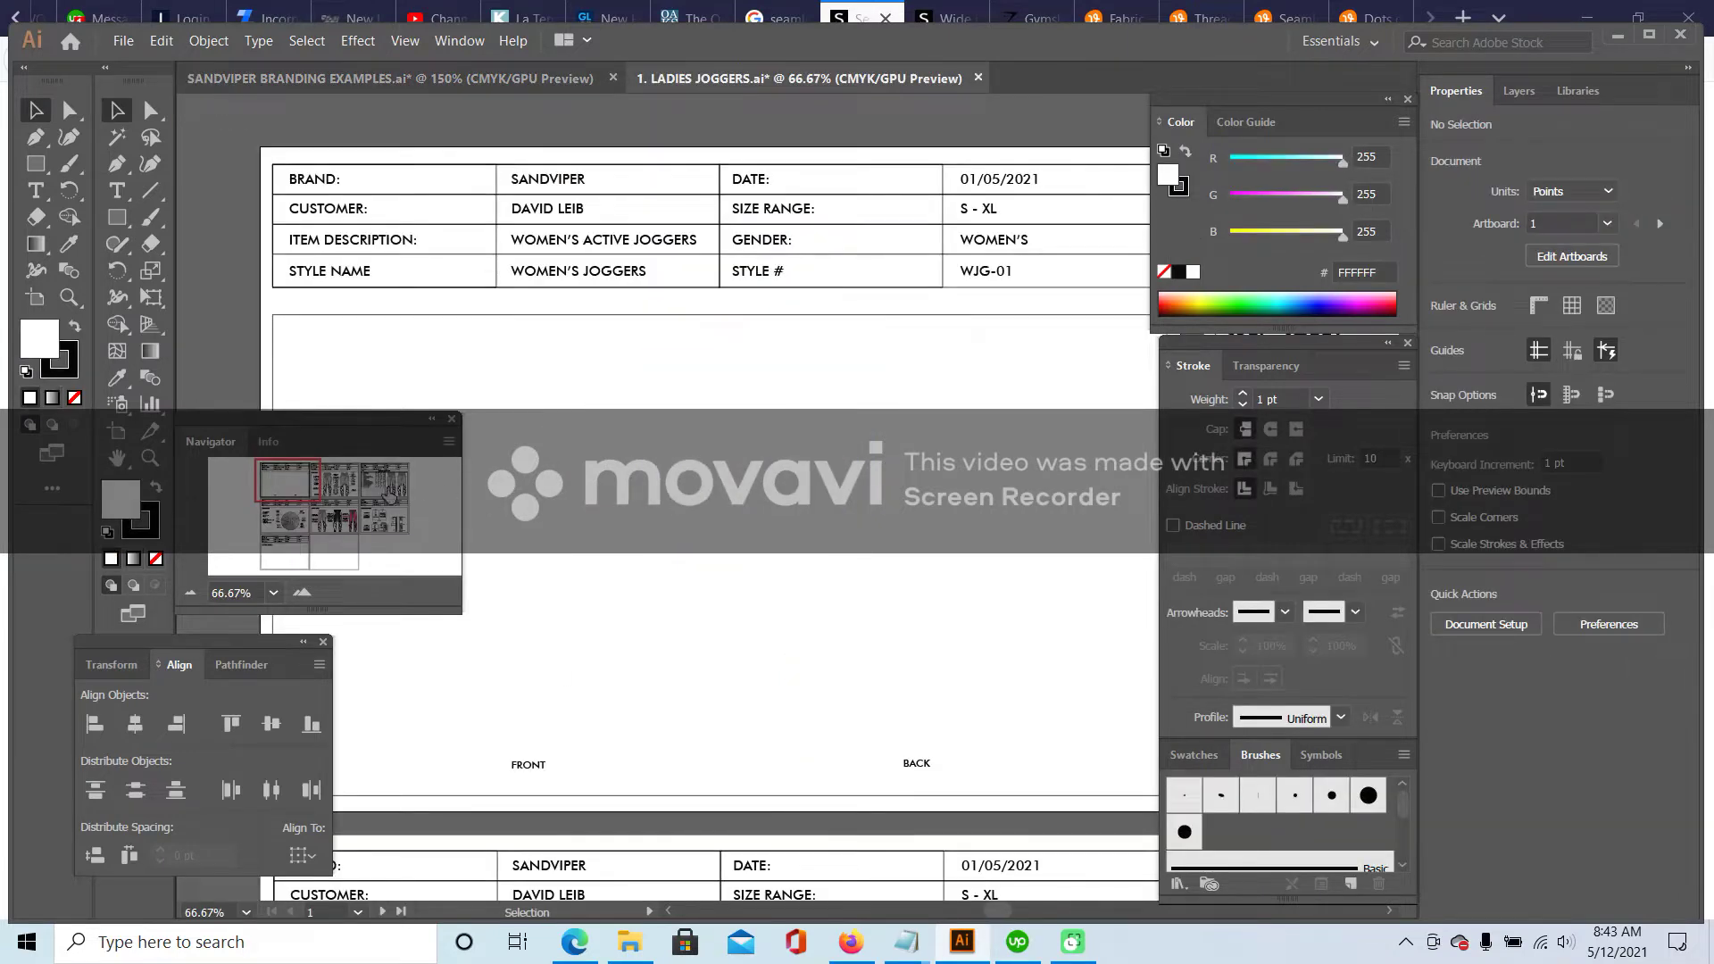
{"action": "left_click_drag", "start_coordinate": [300, 482], "coordinate": [286, 485]}
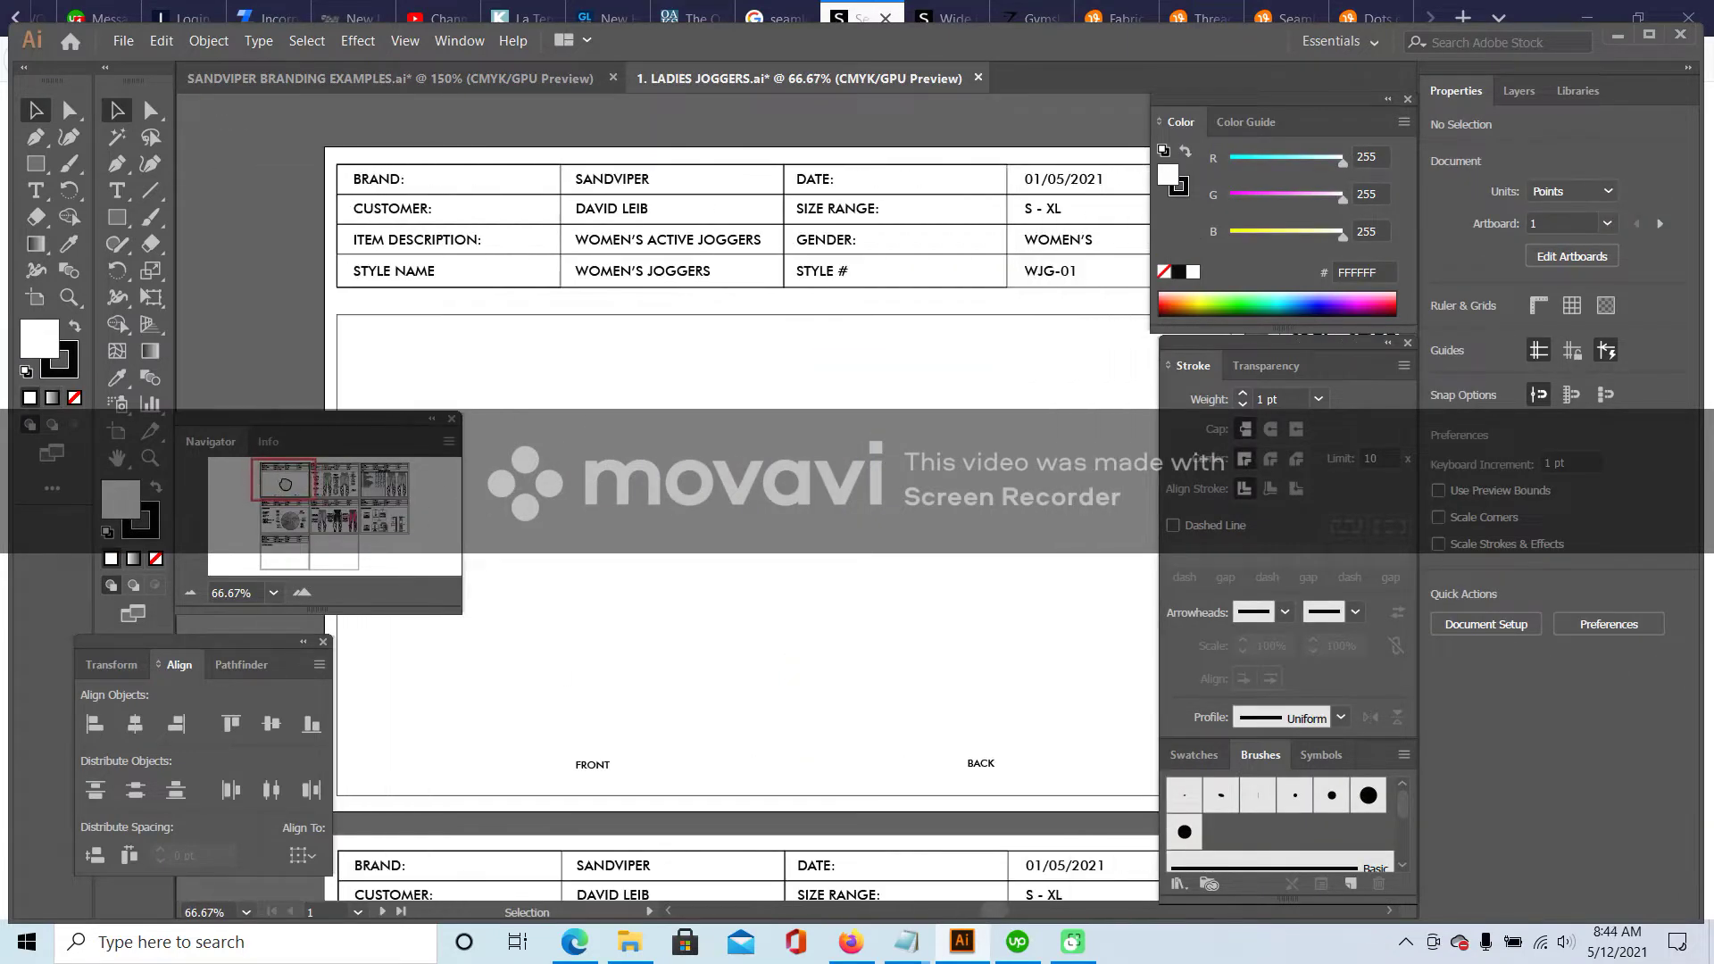
{"action": "left_click", "coordinate": [1021, 941]}
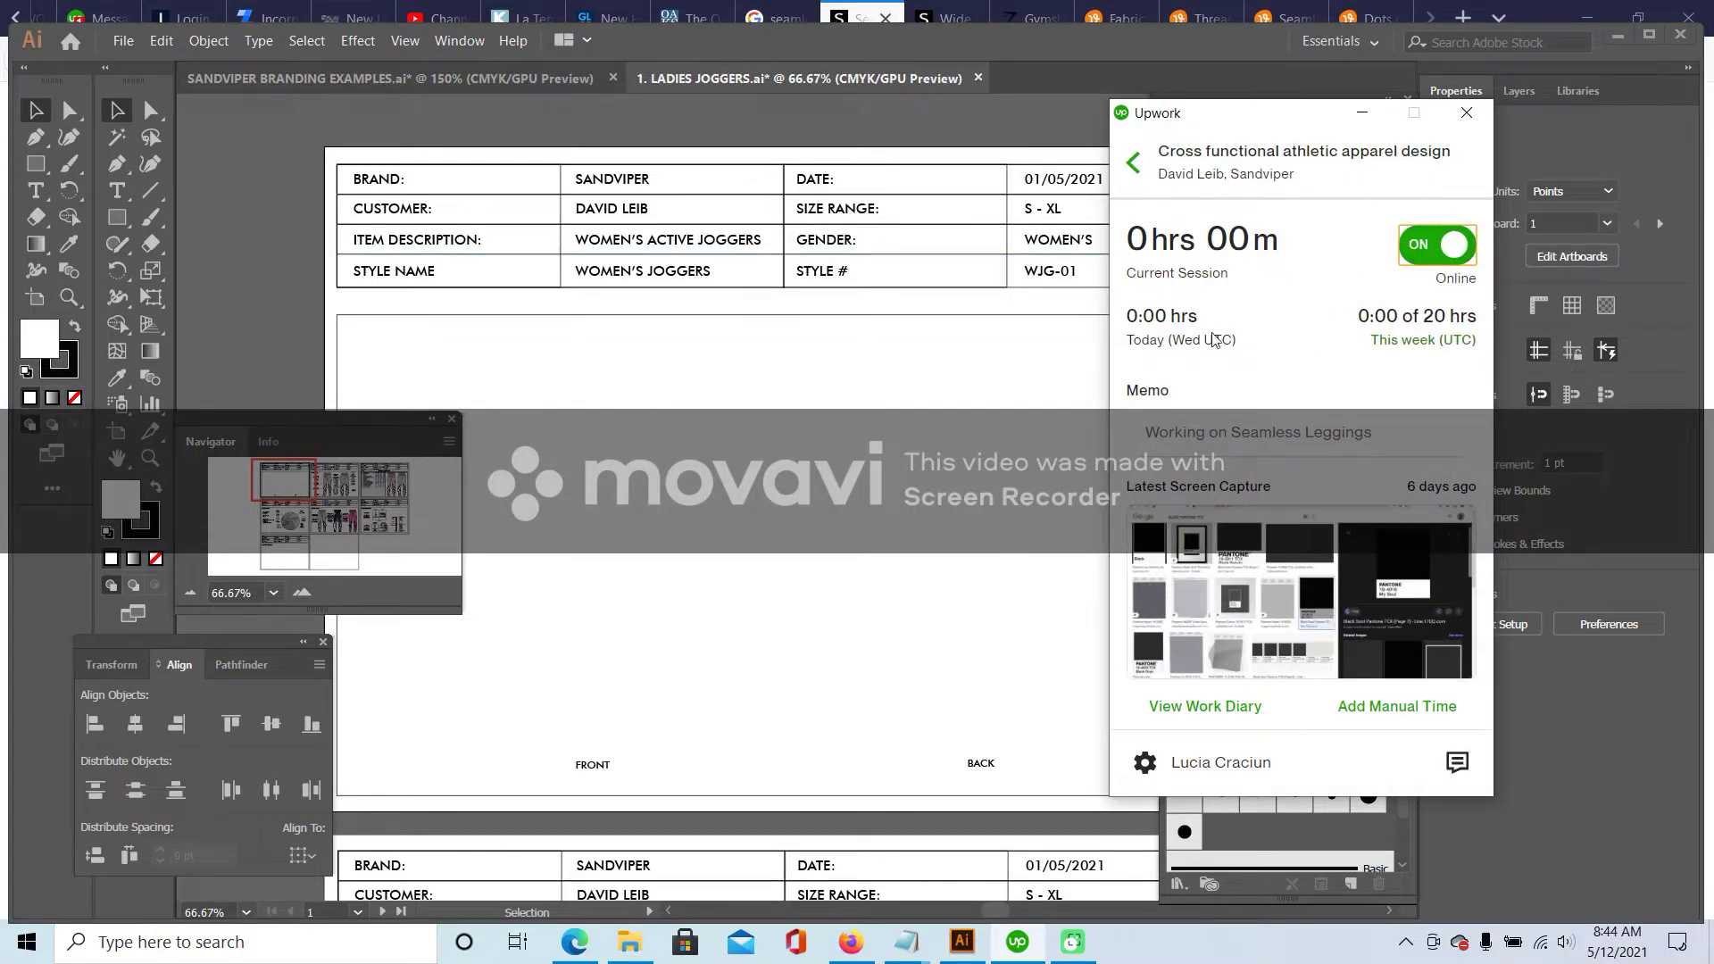
{"action": "left_click", "coordinate": [540, 628]}
{"action": "key", "text": "ctrl+v"}
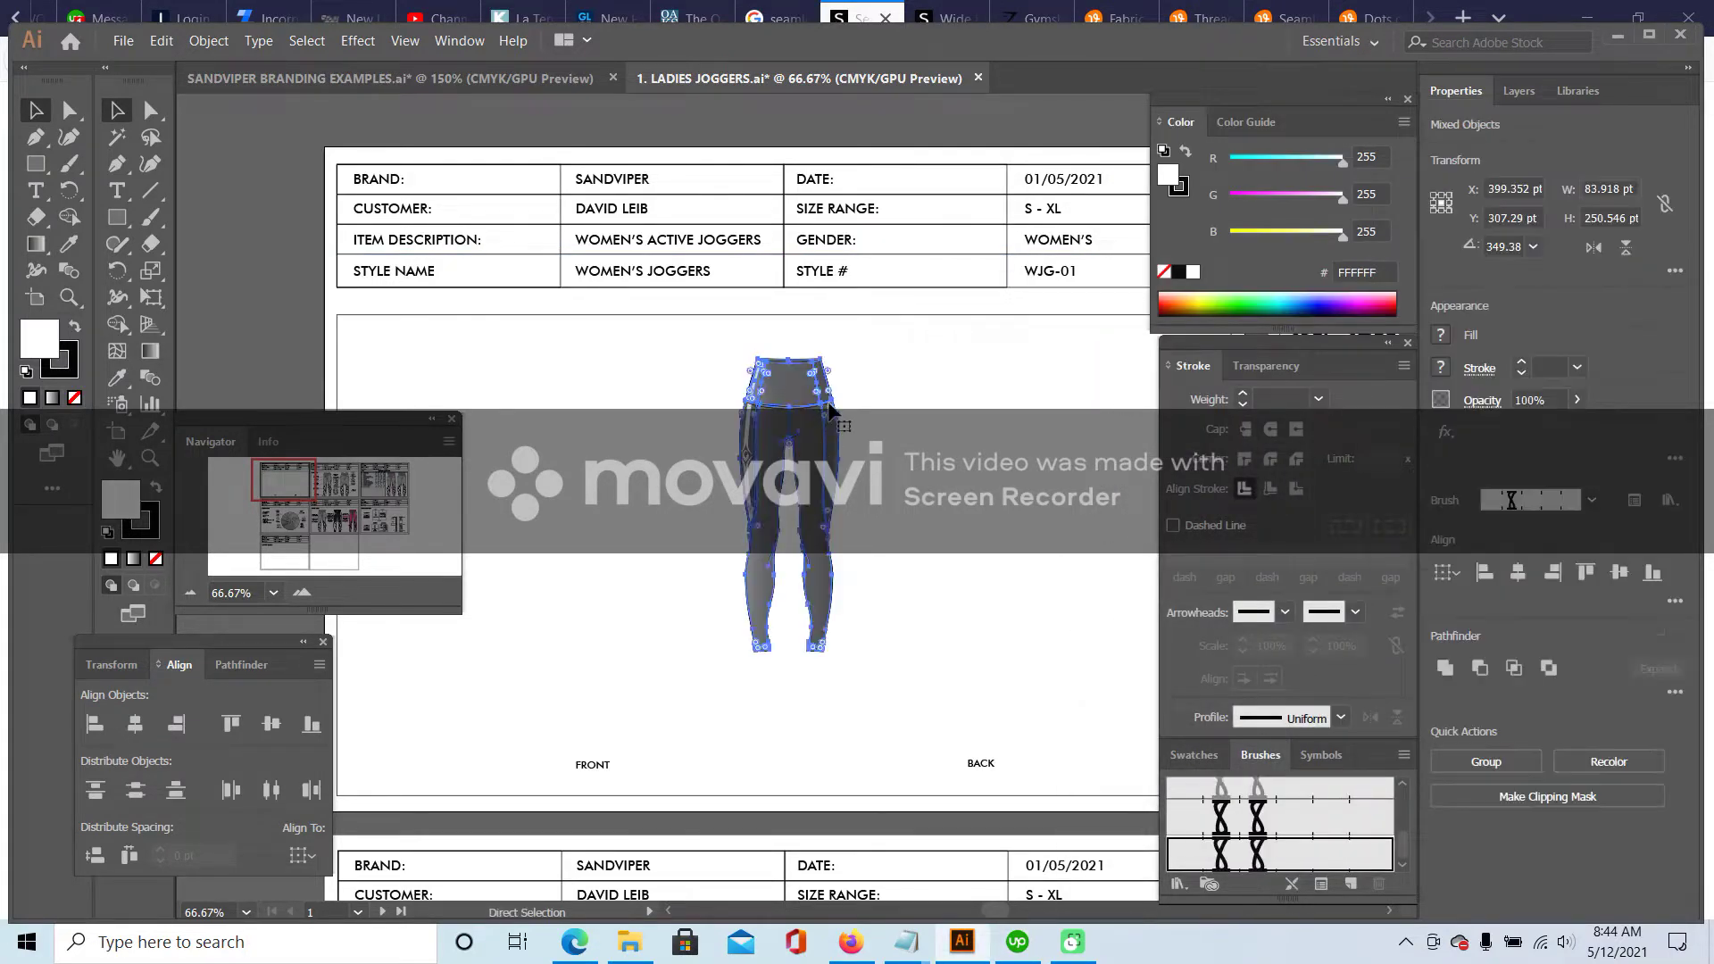
{"action": "left_click_drag", "start_coordinate": [827, 406], "coordinate": [634, 393]}
- Enlarge the pasted flat proportionally, then zoom in and centre the view on it
{"action": "left_click_drag", "start_coordinate": [647, 635], "coordinate": [684, 750]}
{"action": "left_click_drag", "start_coordinate": [661, 416], "coordinate": [720, 416]}
{"action": "left_click_drag", "start_coordinate": [755, 746], "coordinate": [781, 762]}
{"action": "left_click", "coordinate": [780, 762]}
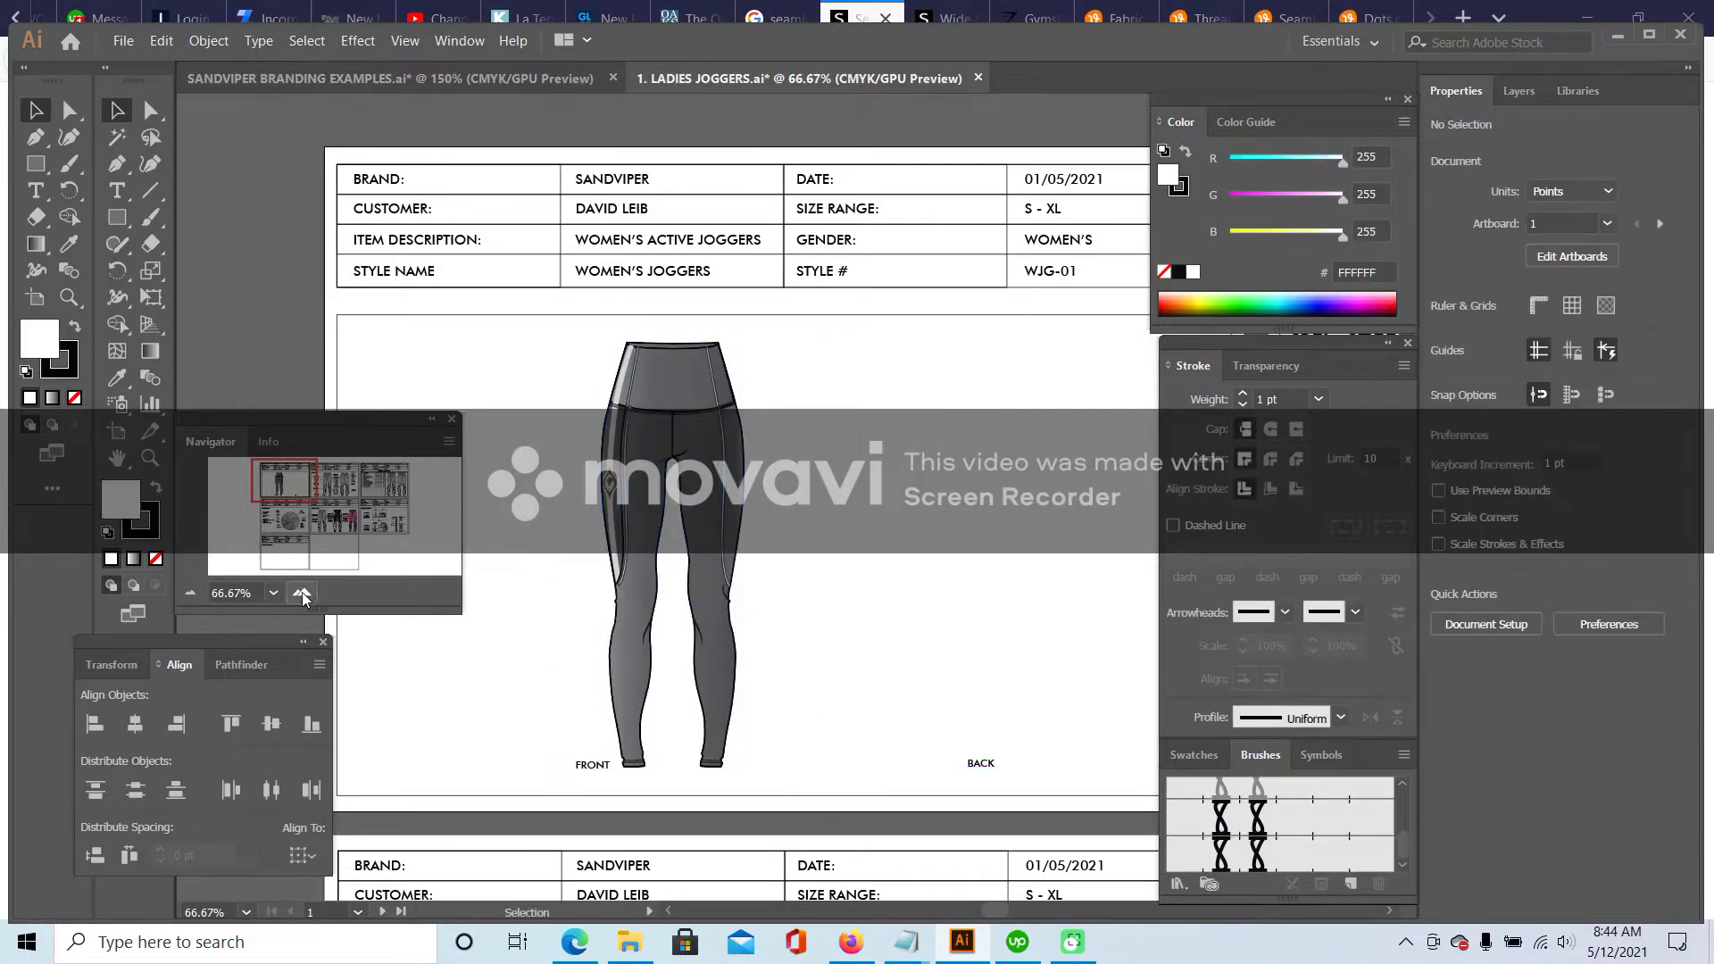
{"action": "left_click", "coordinate": [302, 594]}
{"action": "left_click_drag", "start_coordinate": [281, 483], "coordinate": [281, 483]}
- Zoom in and inspect the light stripes and clipped groups on both upper legs
{"action": "left_click", "coordinate": [676, 303]}
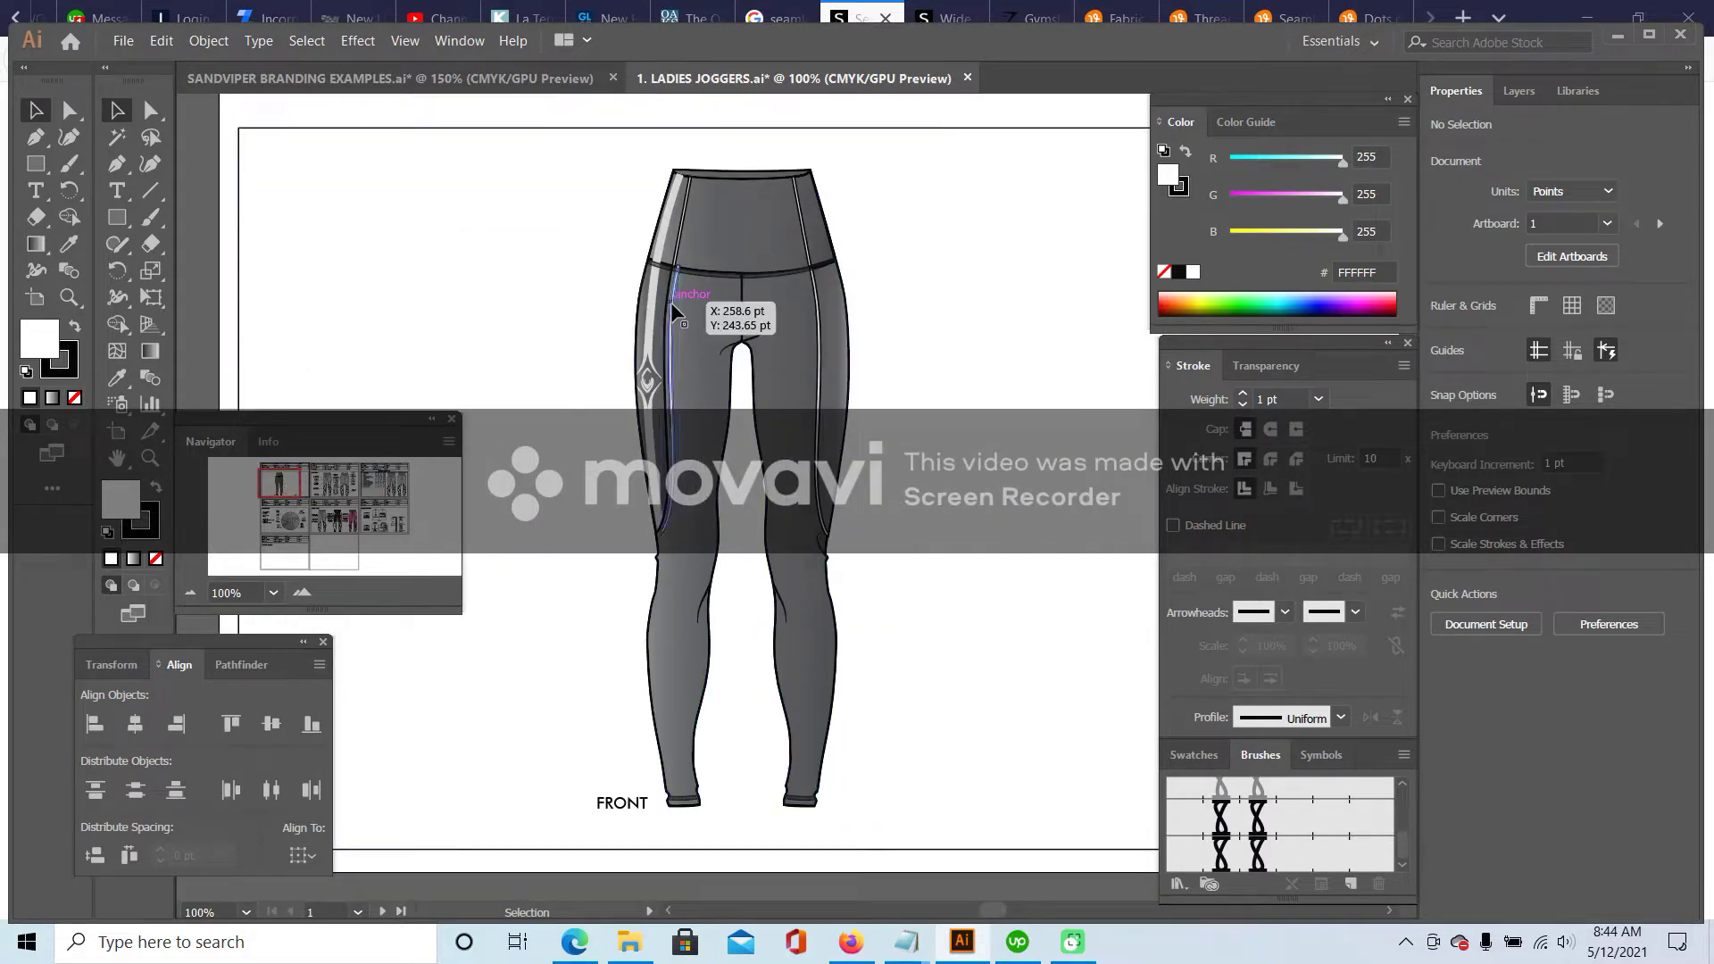
{"action": "left_click", "coordinate": [303, 594]}
{"action": "left_click", "coordinate": [303, 594]}
{"action": "scroll", "coordinate": [855, 203], "scroll_direction": "up", "scroll_amount": 4}
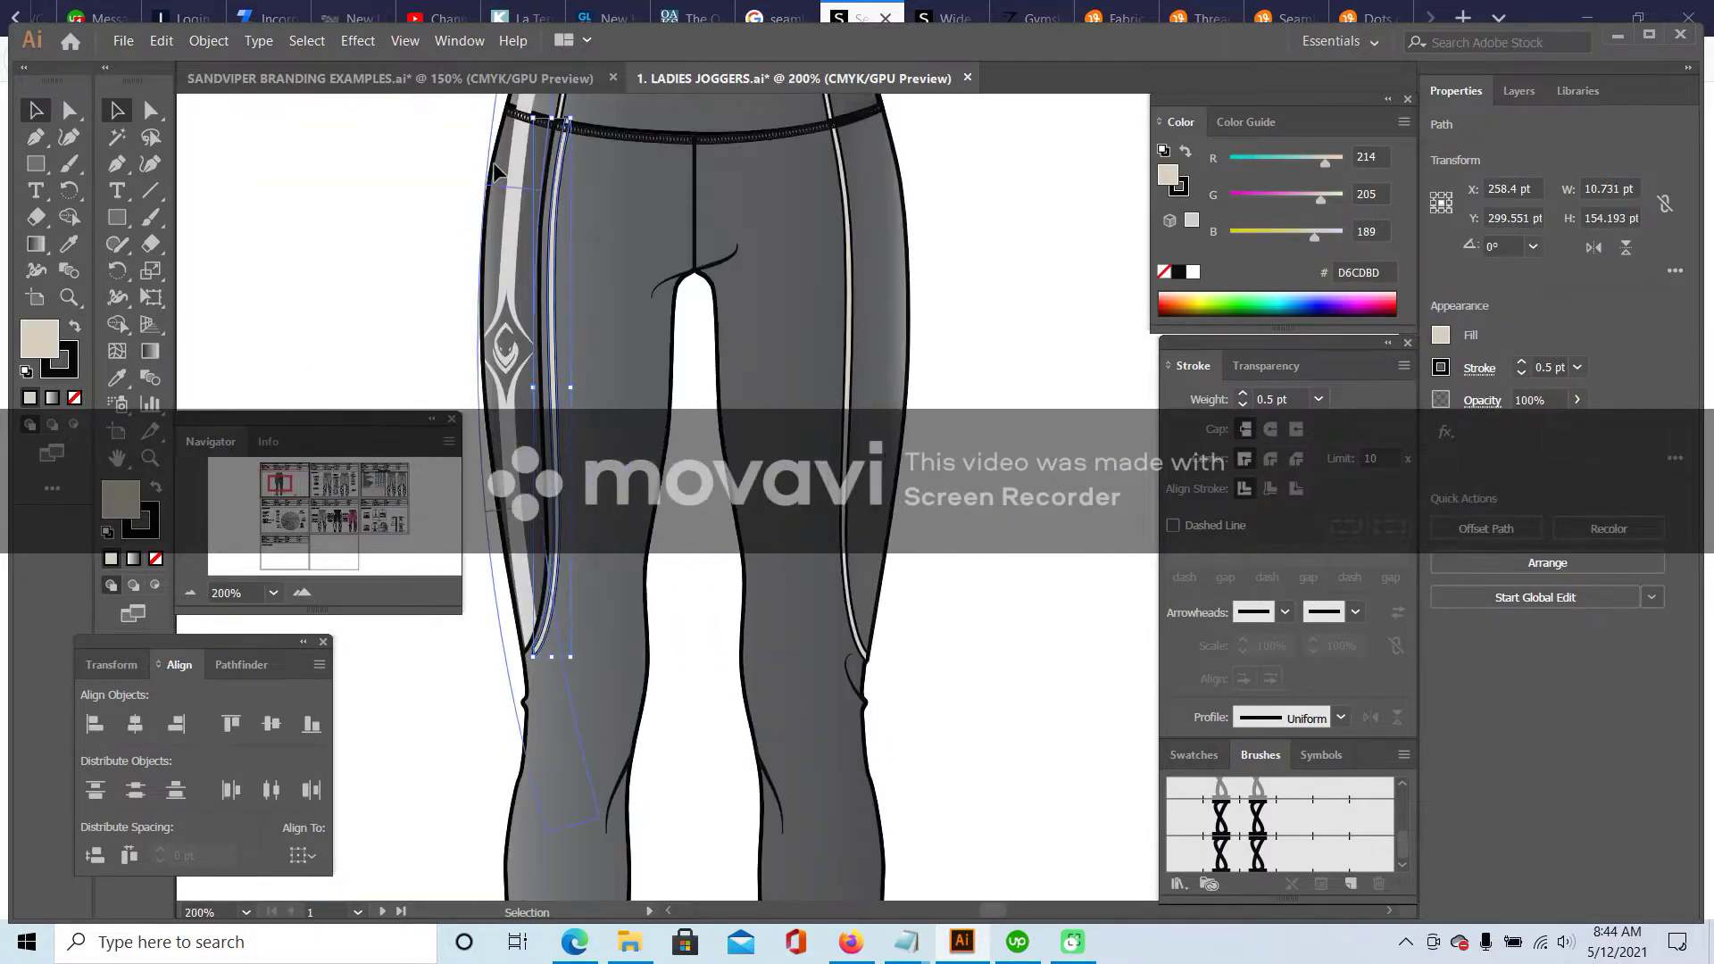
{"action": "left_click_drag", "start_coordinate": [571, 212], "coordinate": [567, 214]}
{"action": "scroll", "coordinate": [419, 277], "scroll_direction": "up", "scroll_amount": 2}
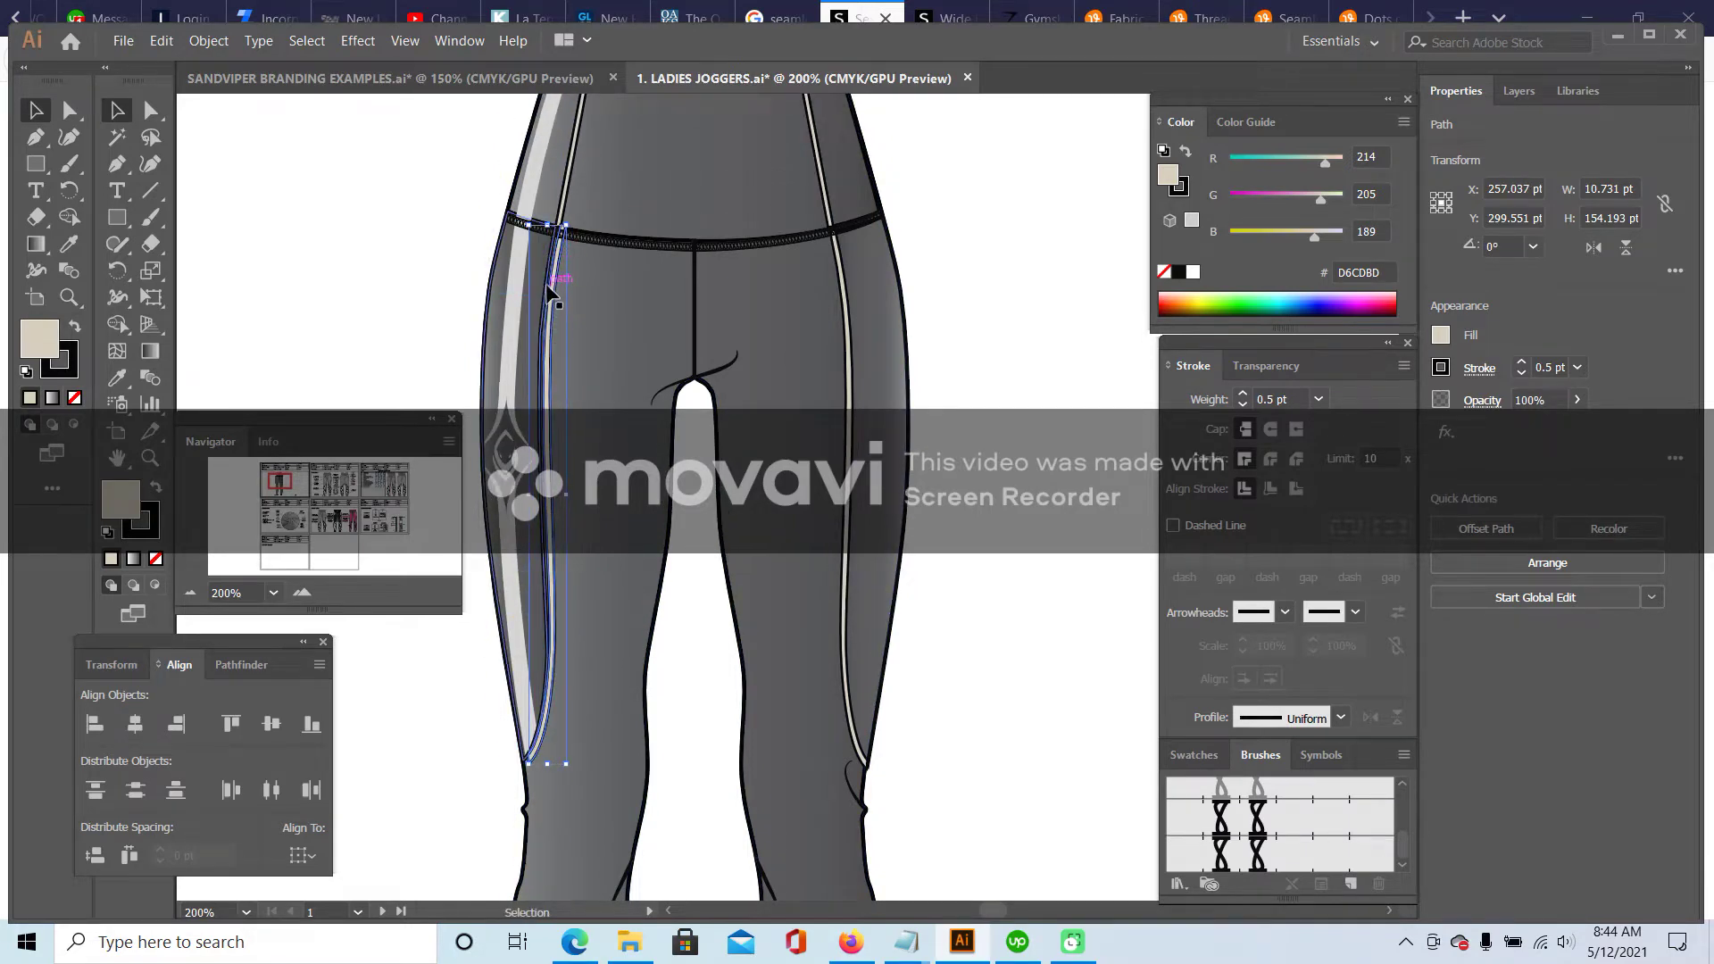
{"action": "left_click", "coordinate": [399, 258]}
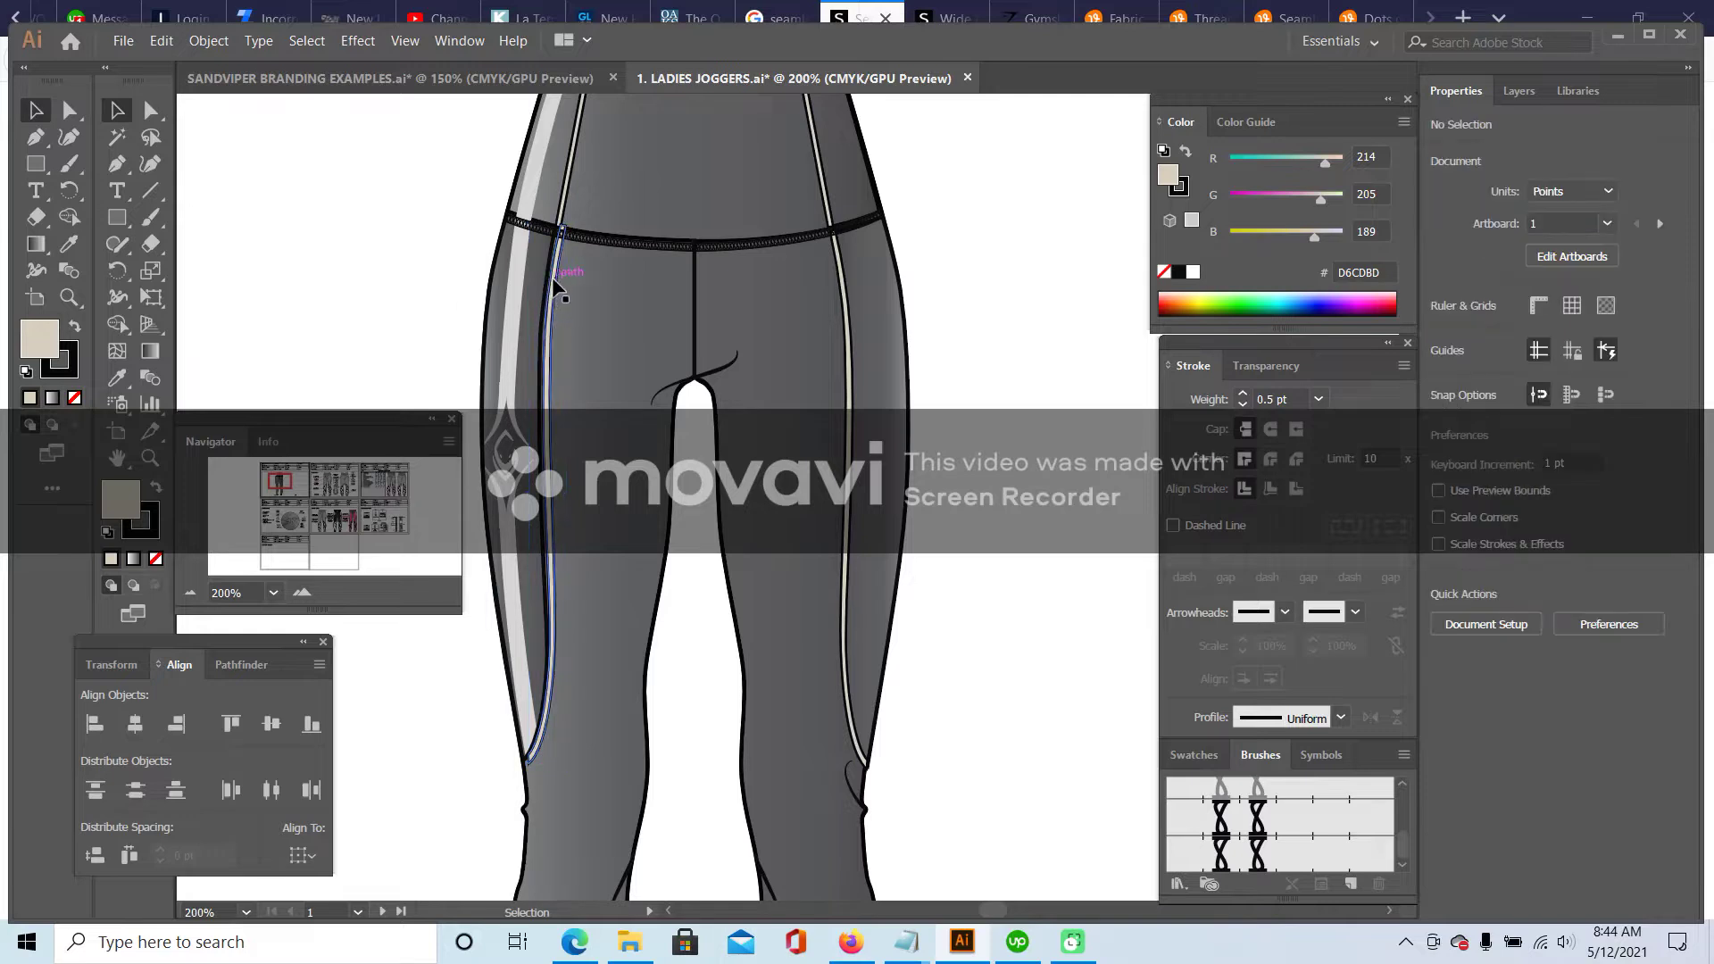
{"action": "left_click", "coordinate": [554, 284]}
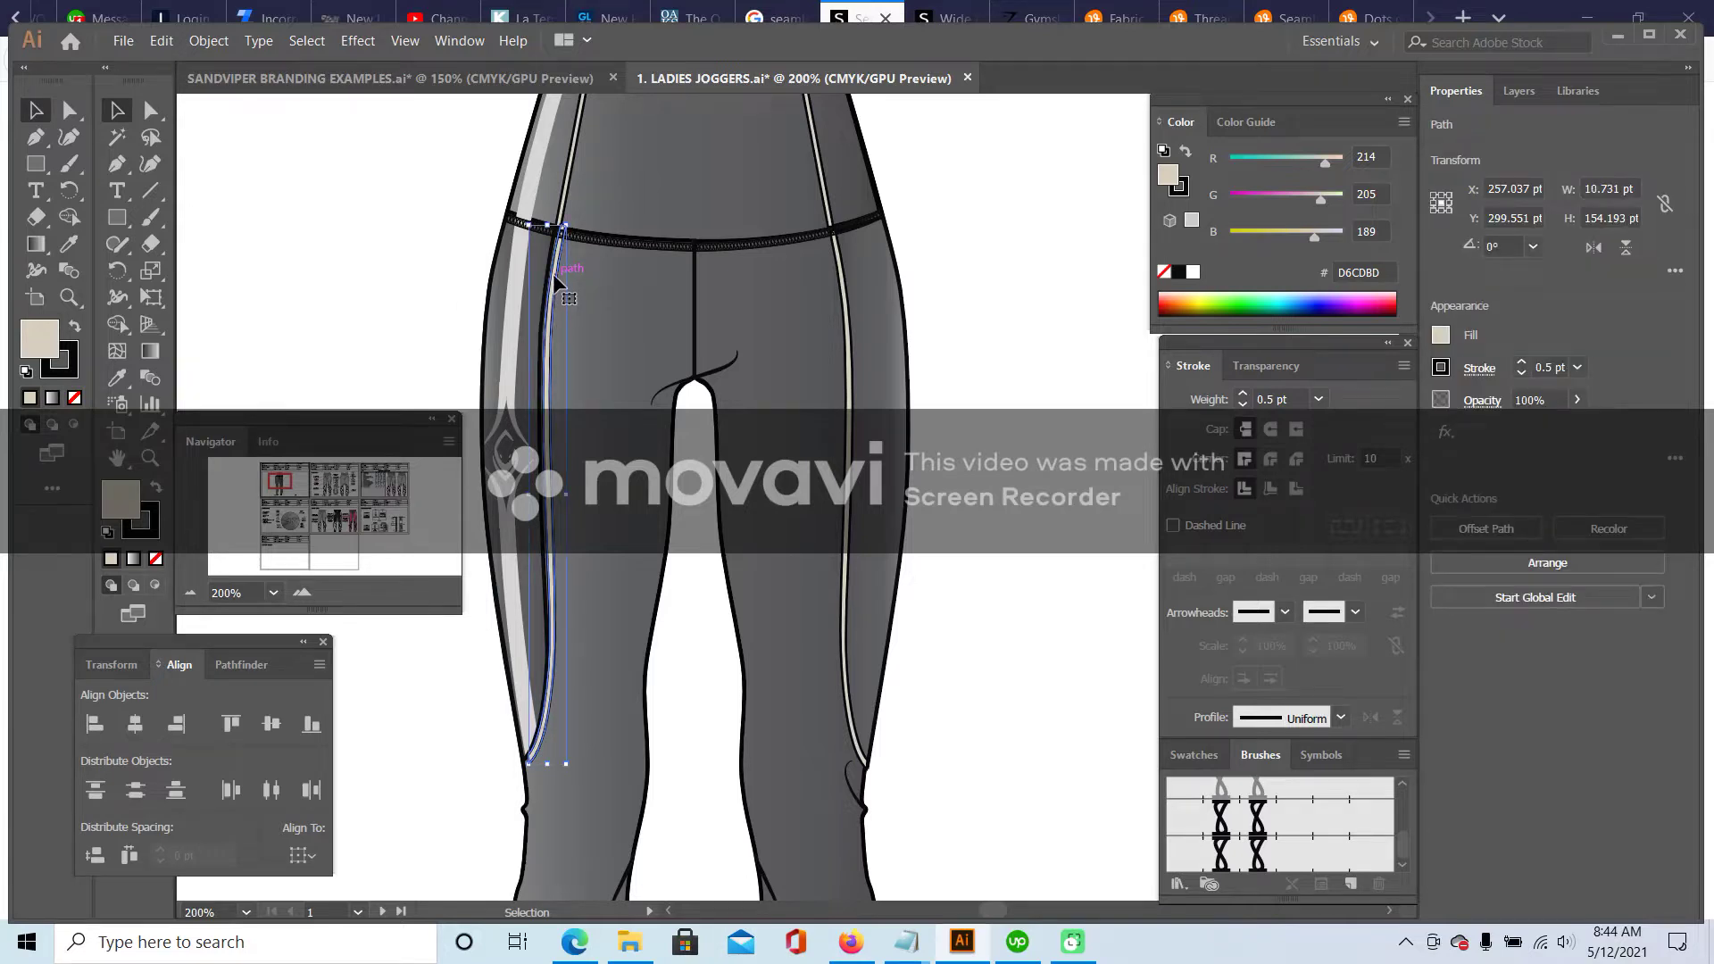
{"action": "left_click", "coordinate": [566, 291]}
{"action": "left_click", "coordinate": [488, 291]}
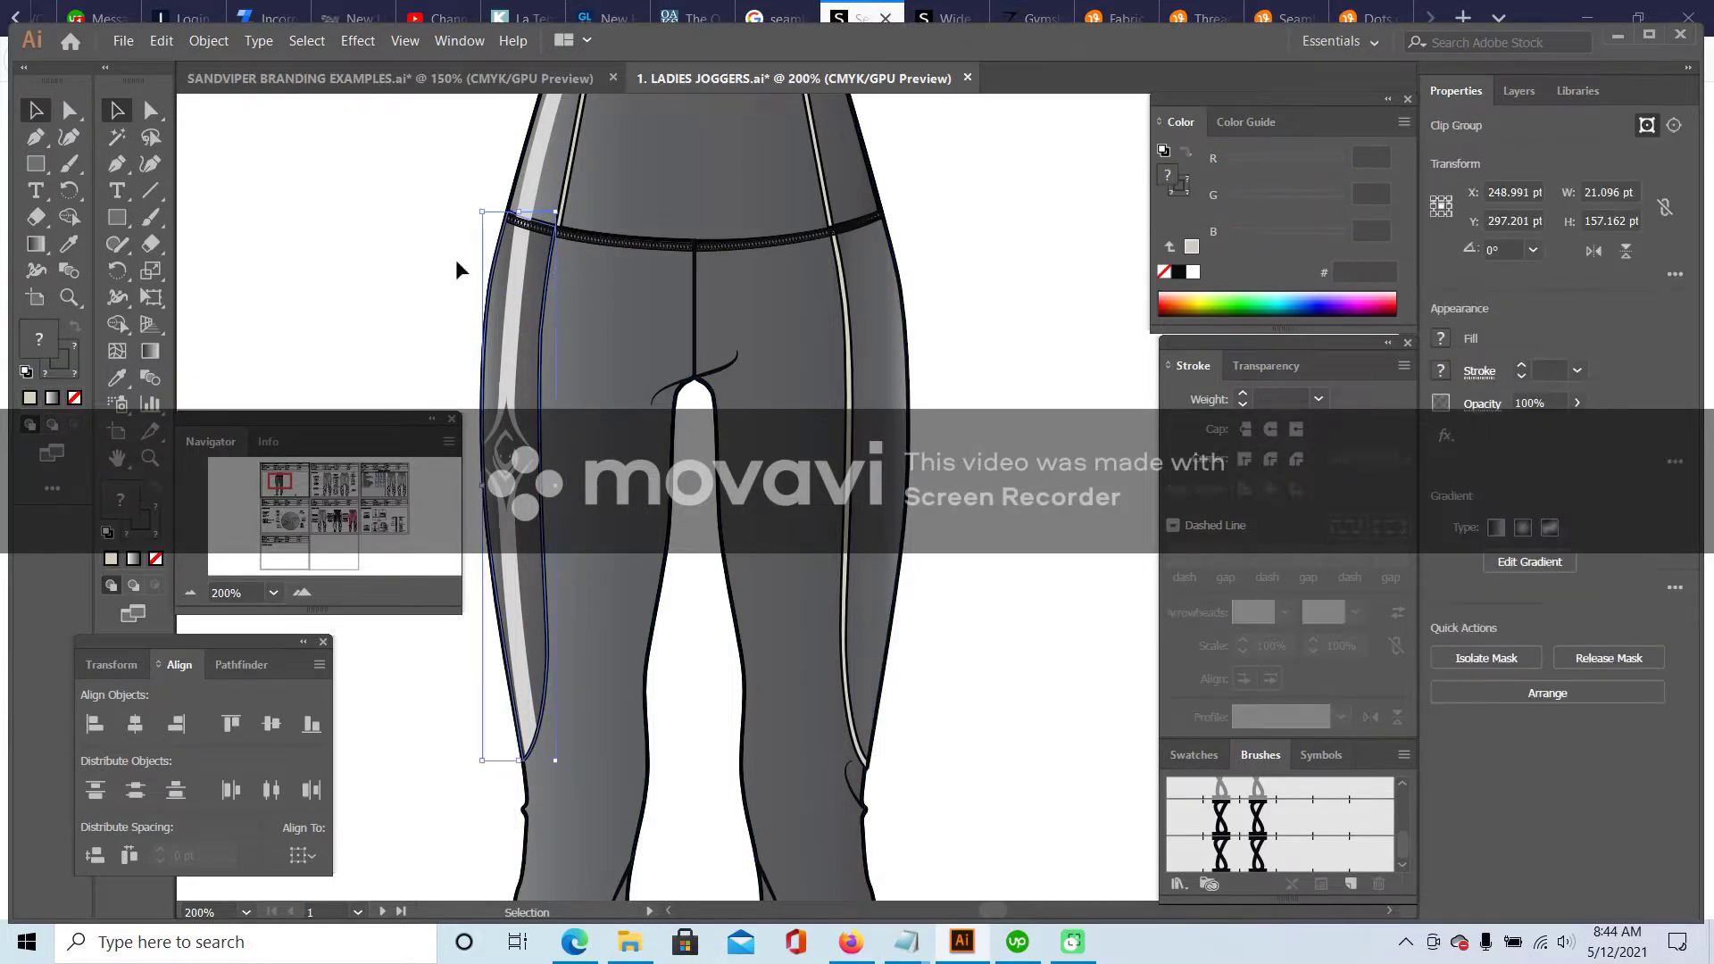
{"action": "left_click", "coordinate": [679, 357]}
{"action": "left_click", "coordinate": [840, 283]}
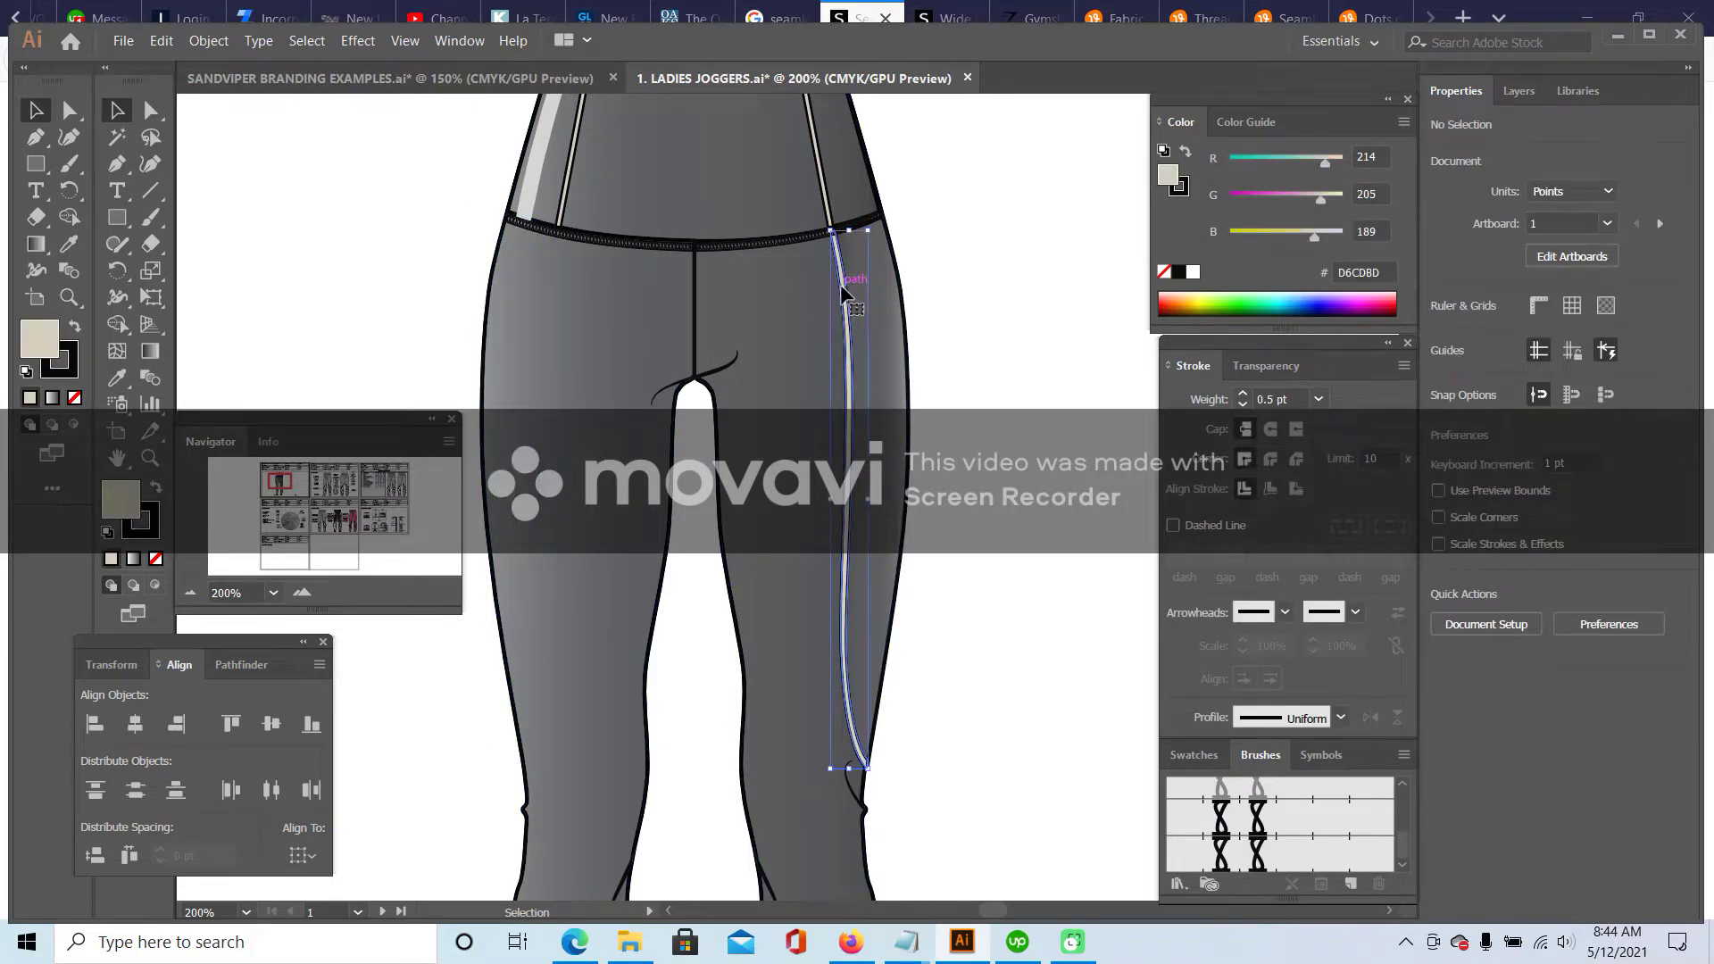
{"action": "left_click", "coordinate": [960, 259]}
{"action": "scroll", "coordinate": [962, 253], "scroll_direction": "up", "scroll_amount": 3}
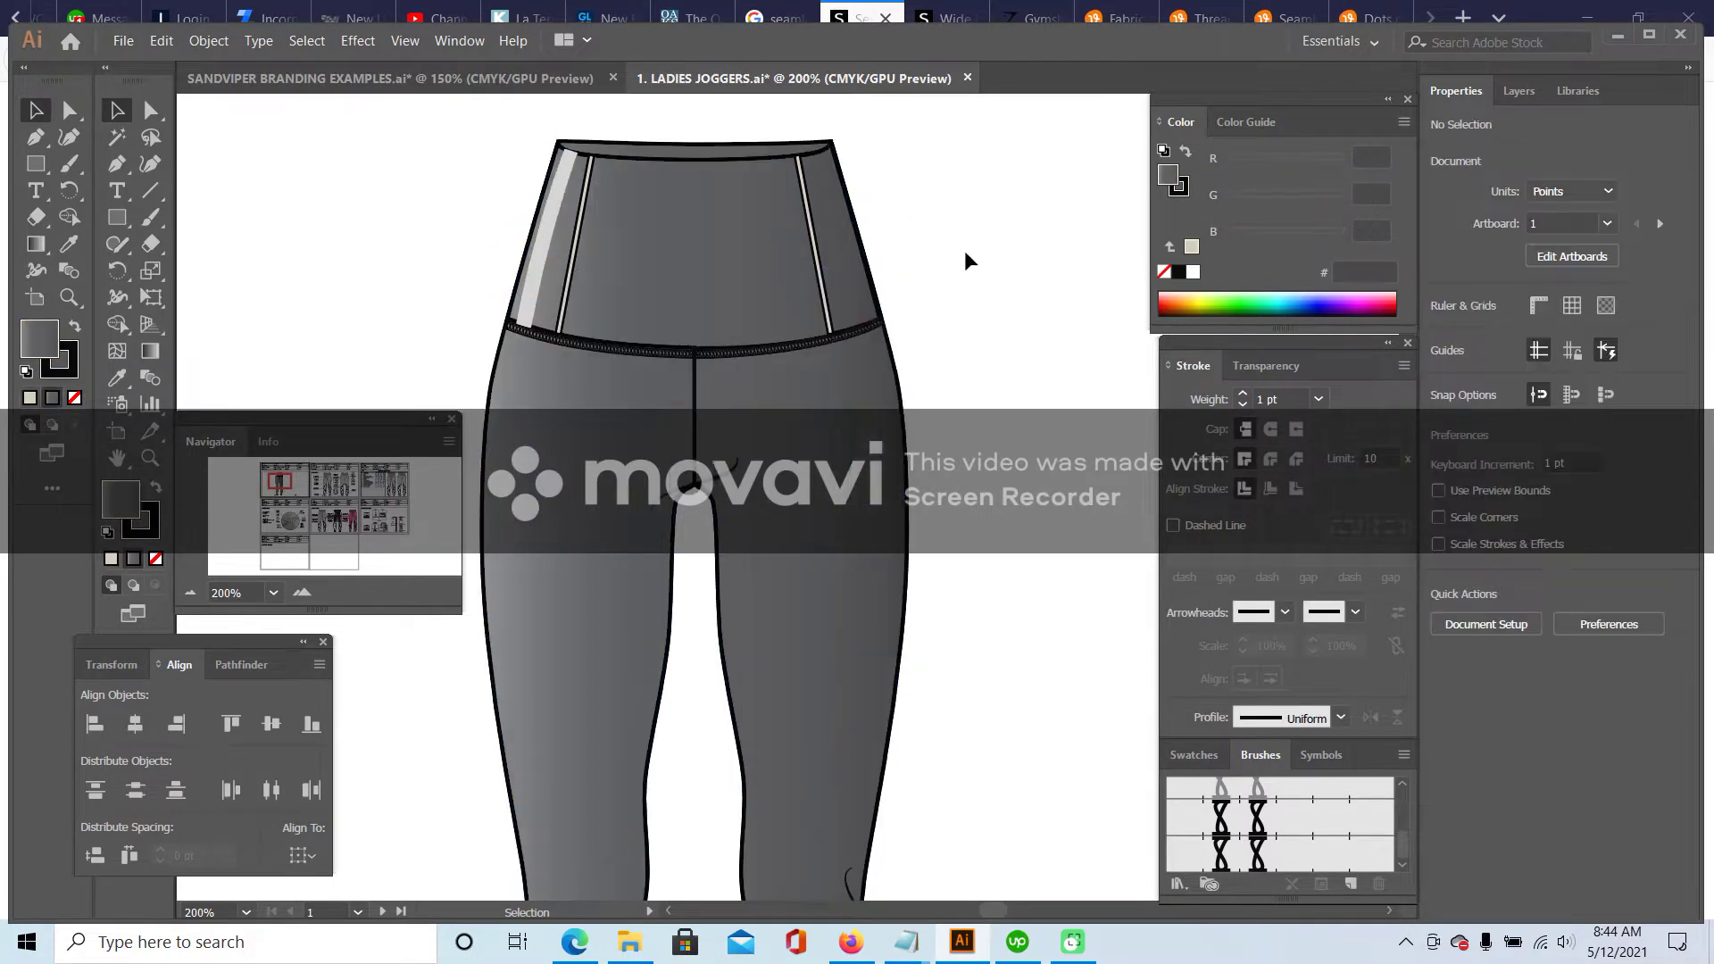
{"action": "scroll", "coordinate": [983, 387], "scroll_direction": "down", "scroll_amount": 3}
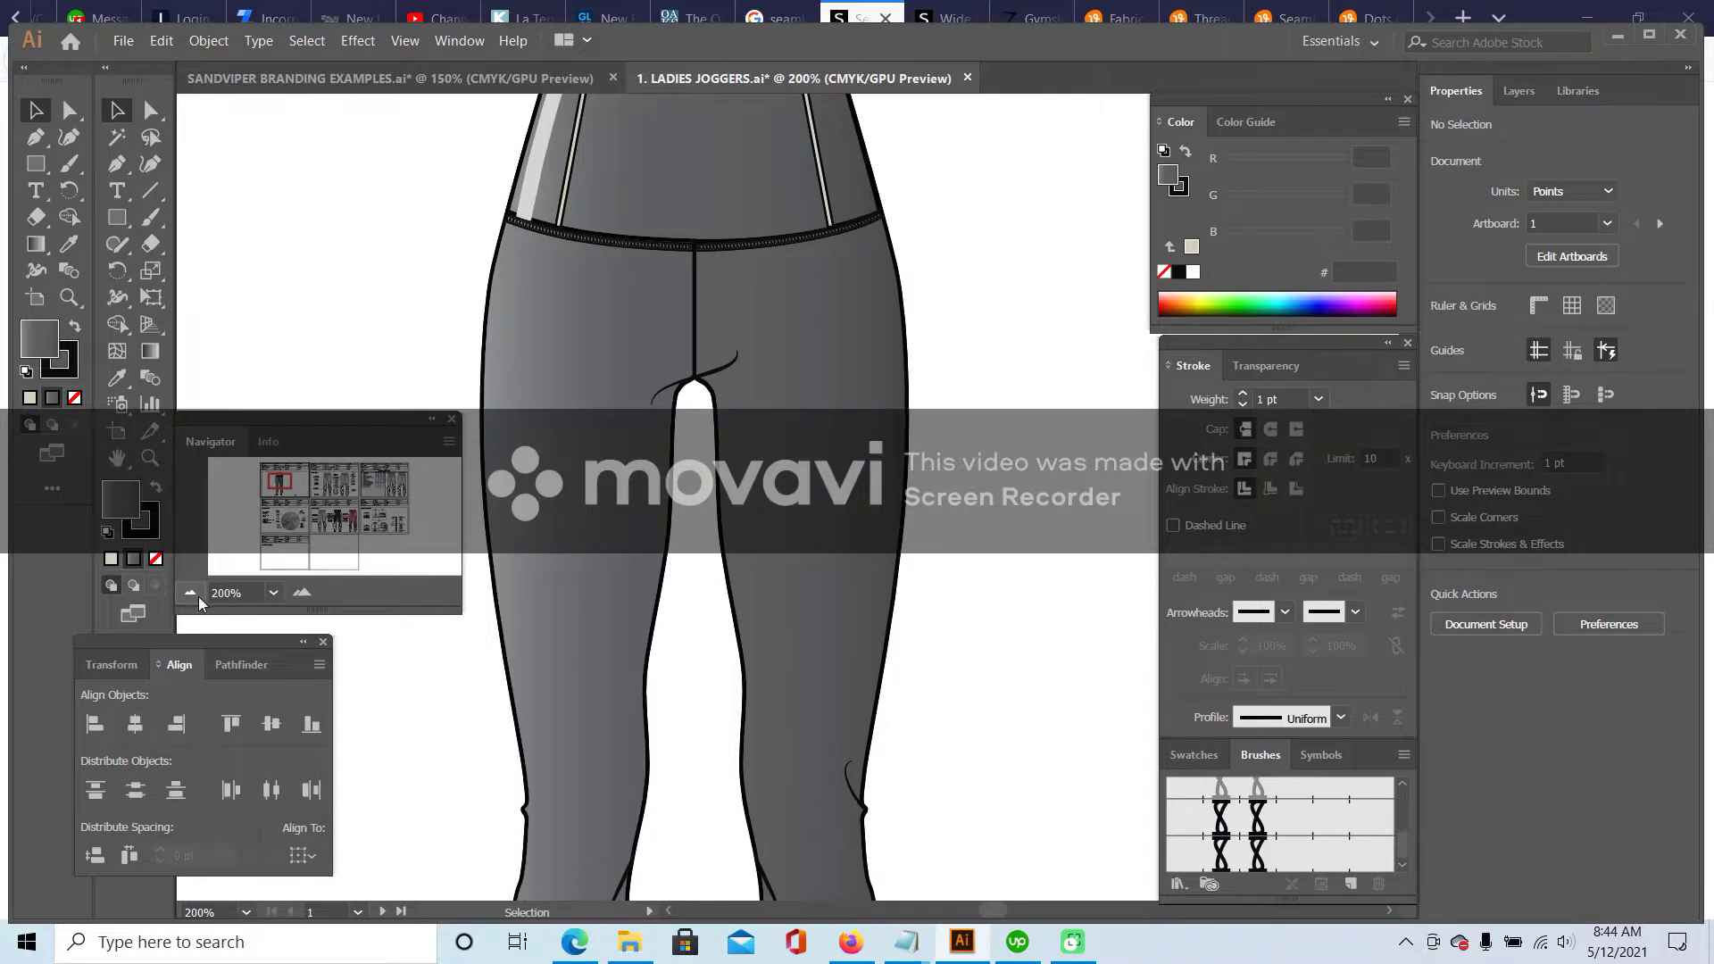
{"action": "left_click", "coordinate": [192, 594]}
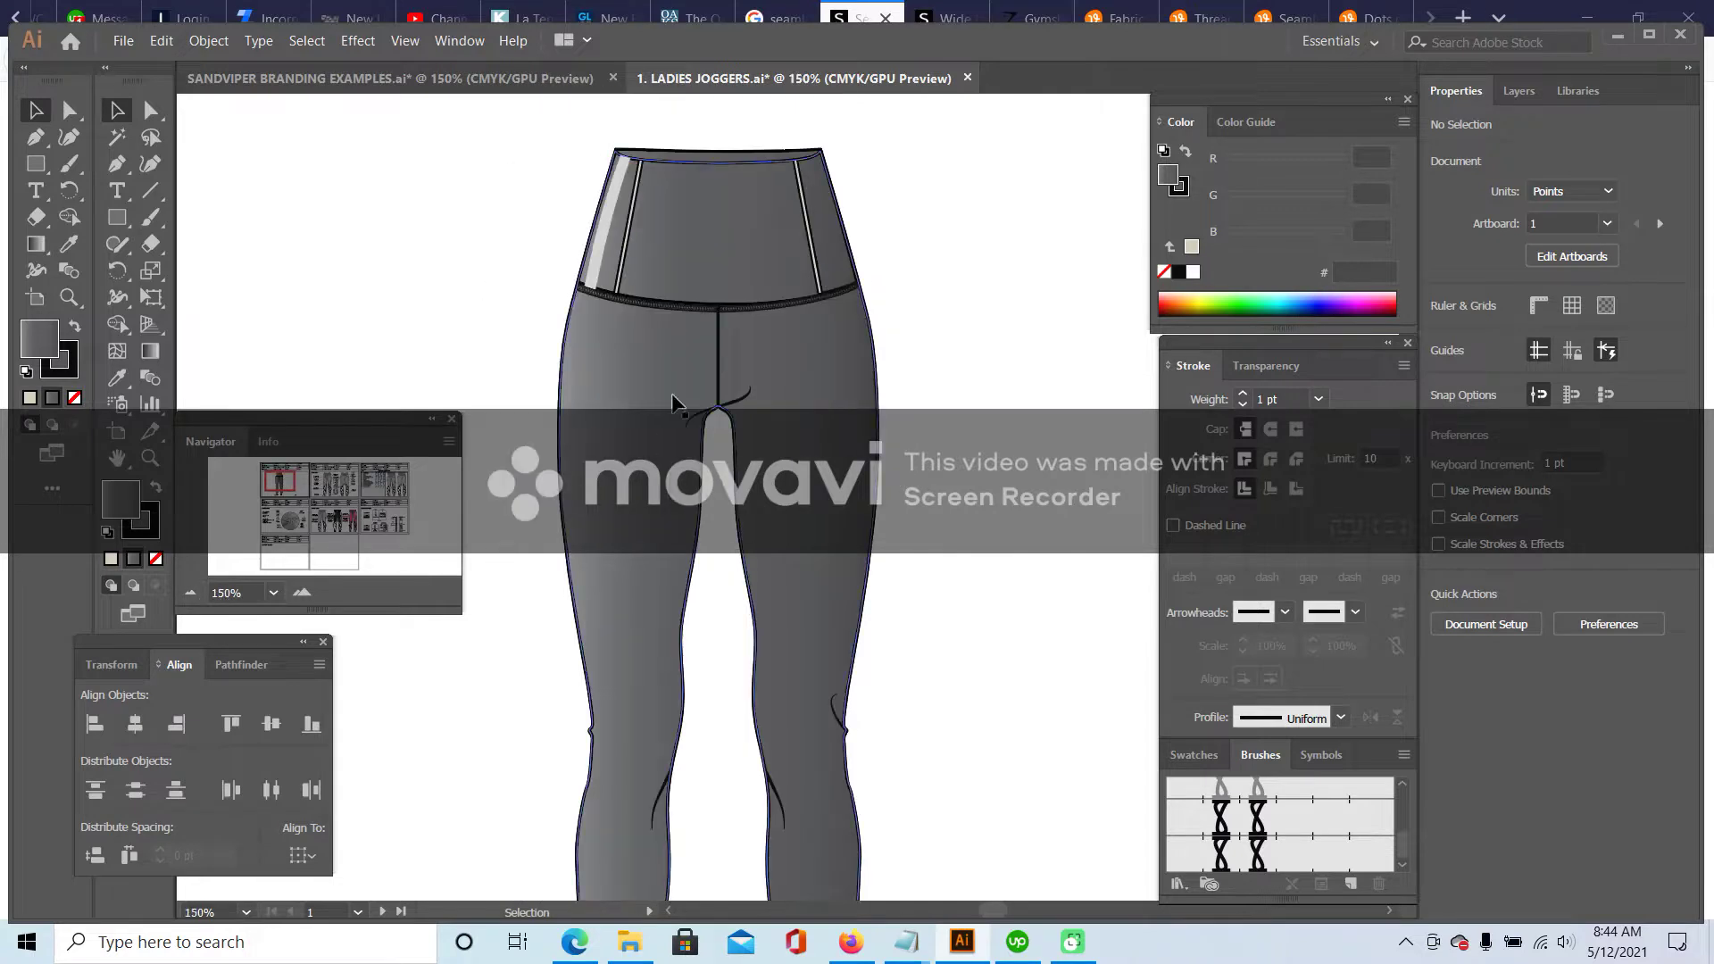
- Inspect the waistband stripes and side panel clip group, then zoom out to the full flat
{"action": "left_click", "coordinate": [614, 225]}
{"action": "left_click", "coordinate": [650, 207]}
{"action": "left_click", "coordinate": [621, 223]}
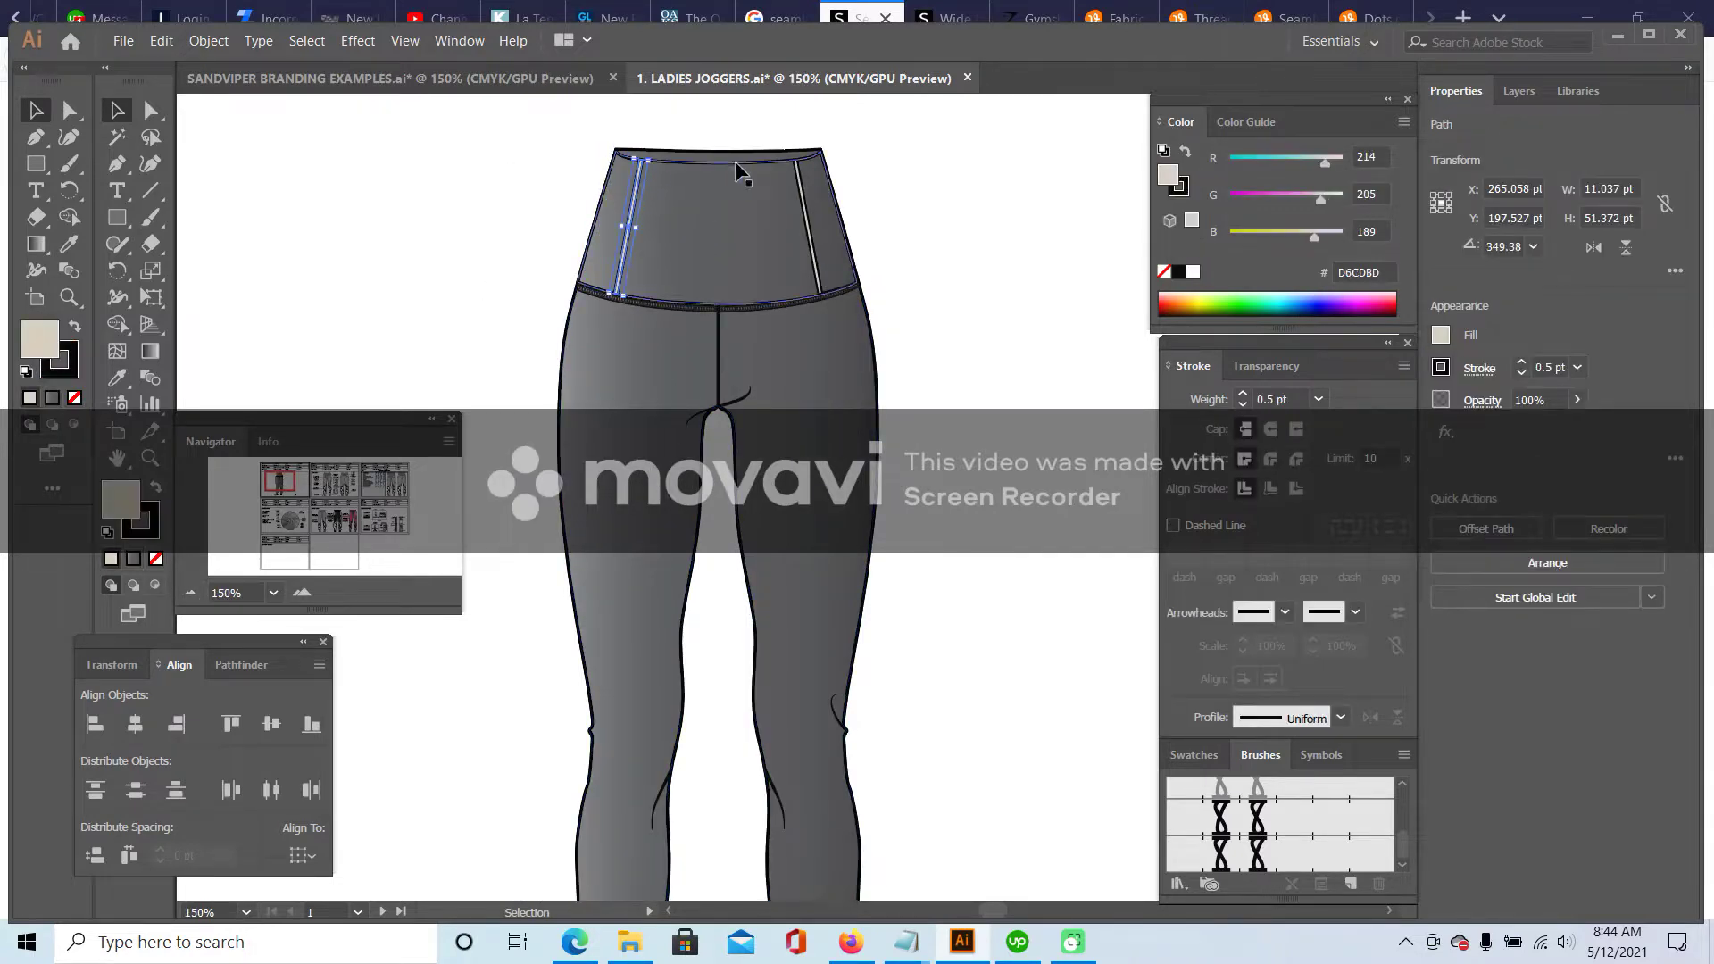
{"action": "left_click", "coordinate": [768, 212]}
{"action": "left_click", "coordinate": [848, 191]}
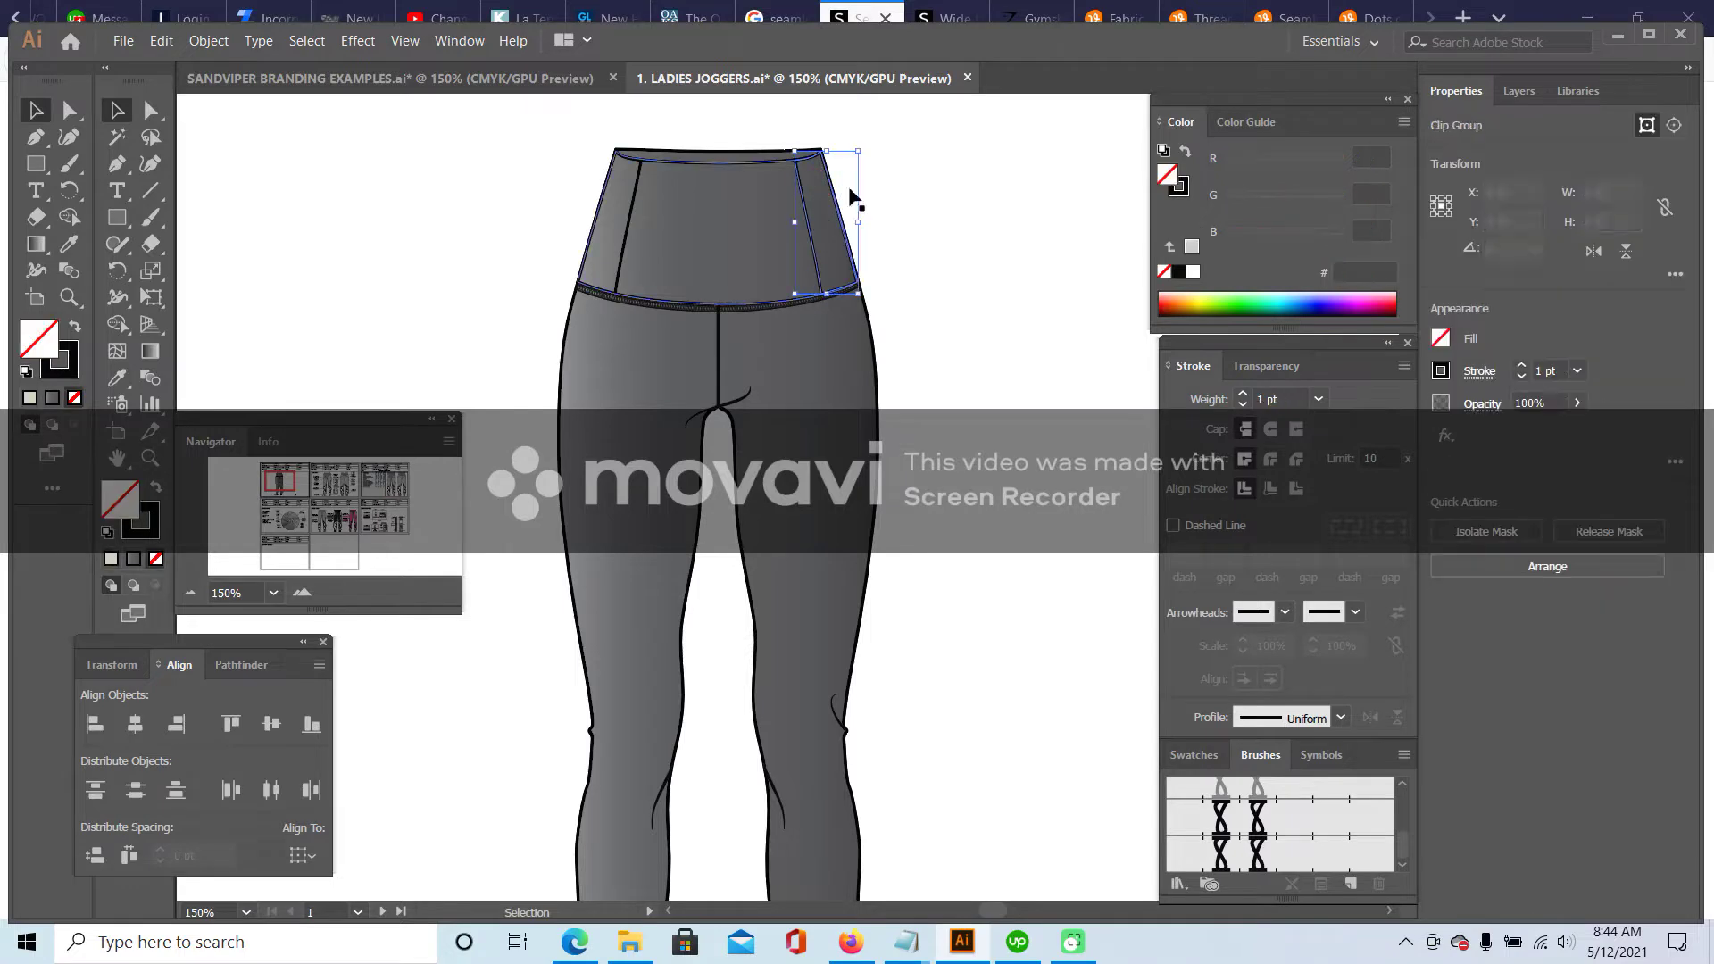
{"action": "left_click", "coordinate": [629, 206]}
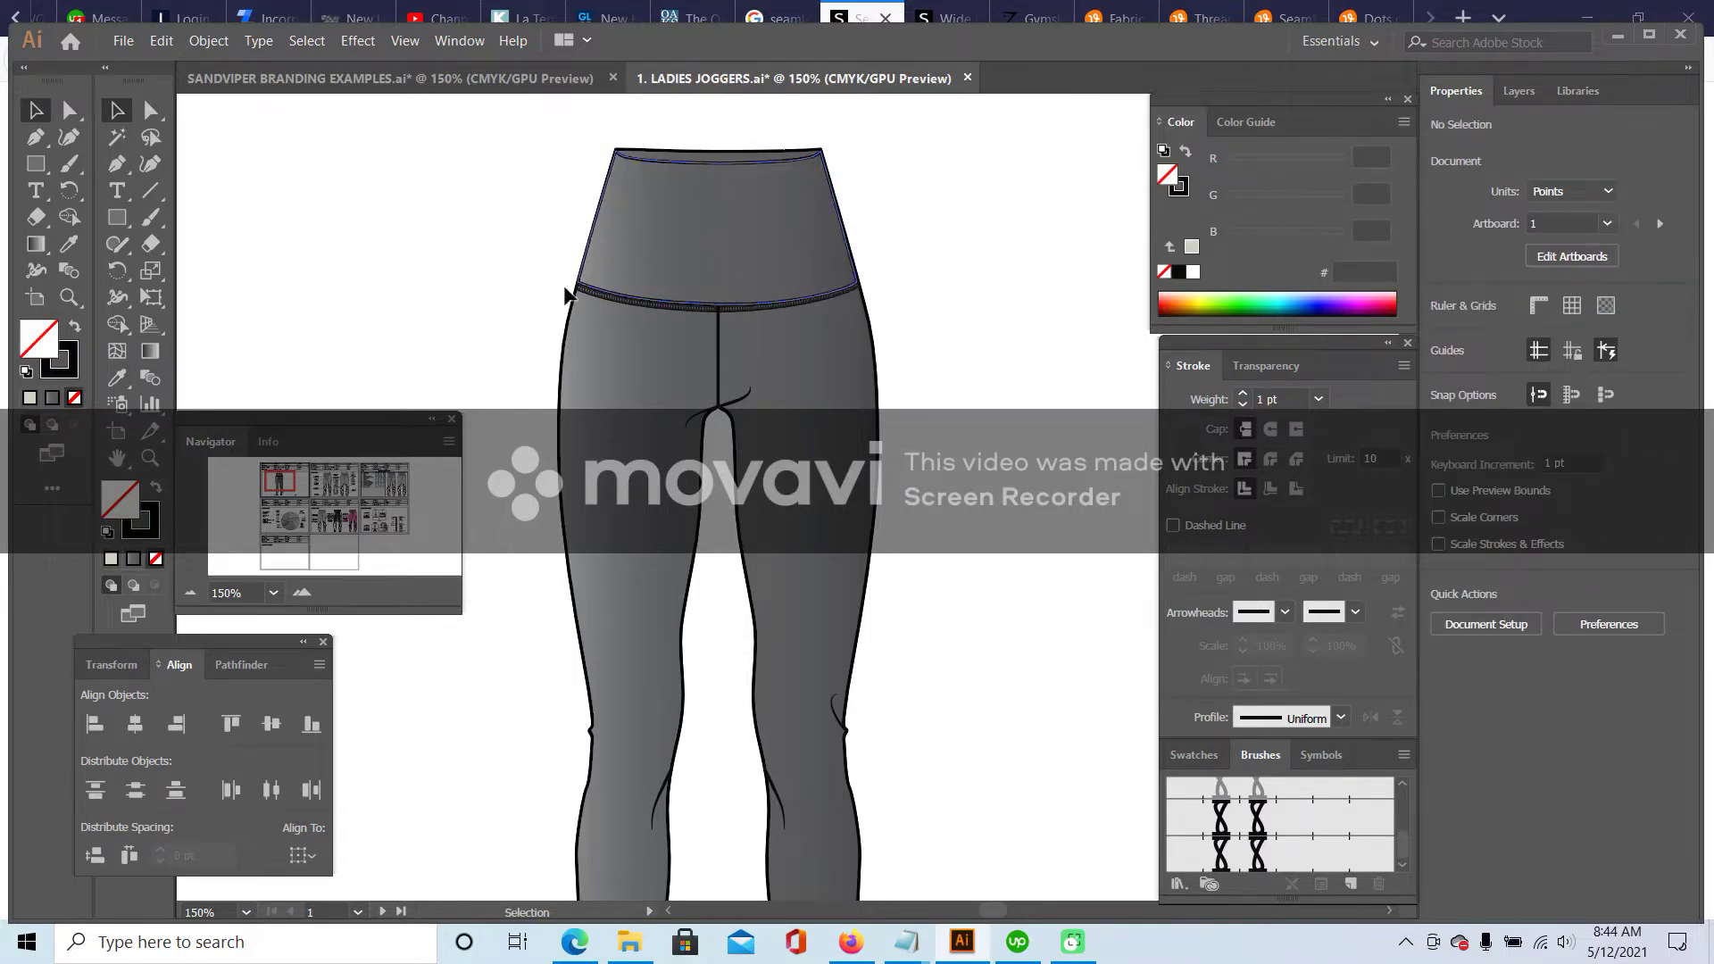
{"action": "left_click", "coordinate": [191, 594]}
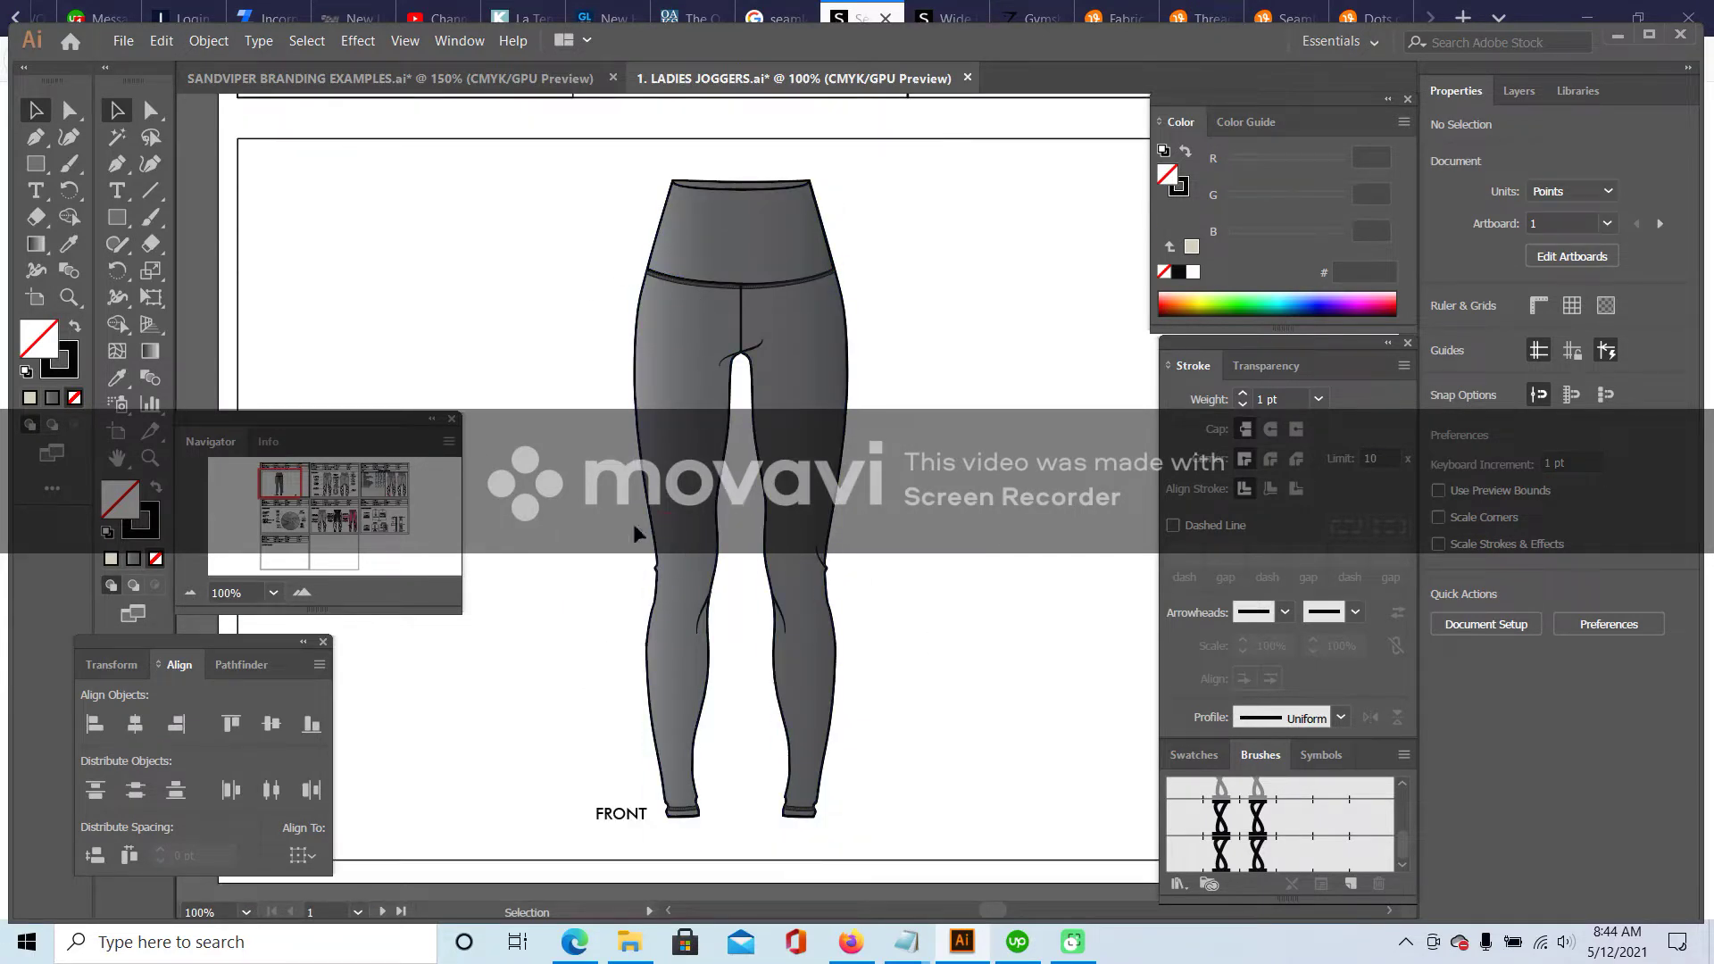
- Select the grey leggings shape and zoom to 150% on the lower legs
{"action": "left_click", "coordinate": [676, 286]}
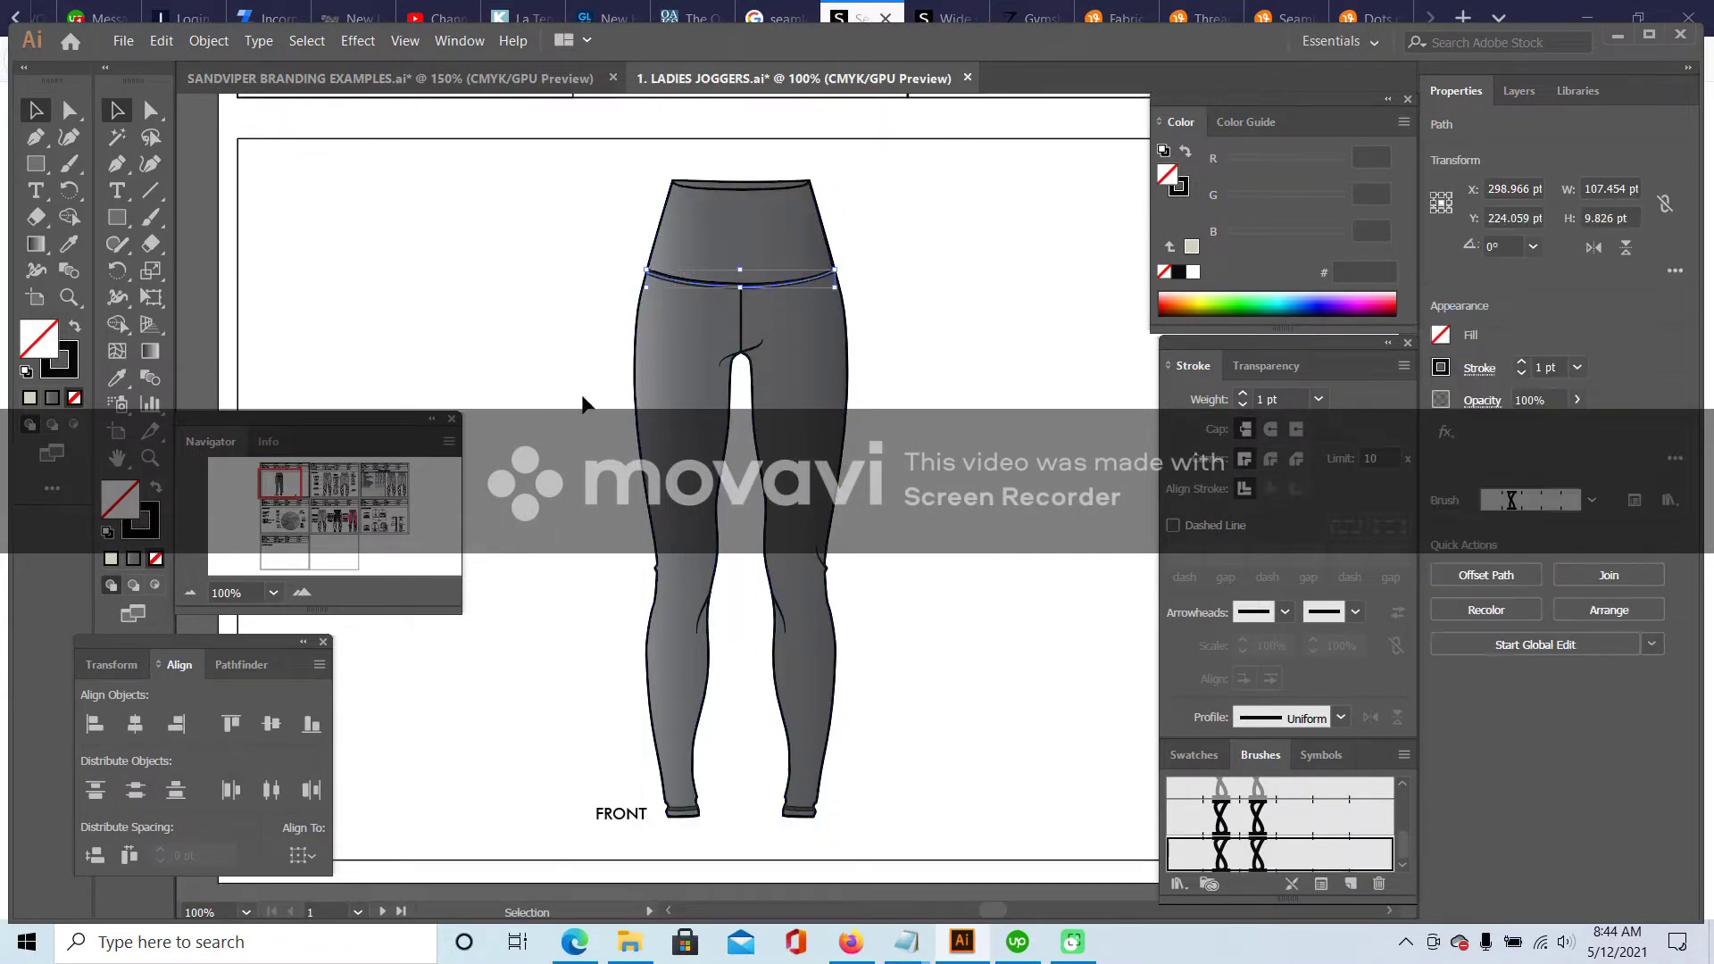
{"action": "left_click", "coordinate": [557, 464]}
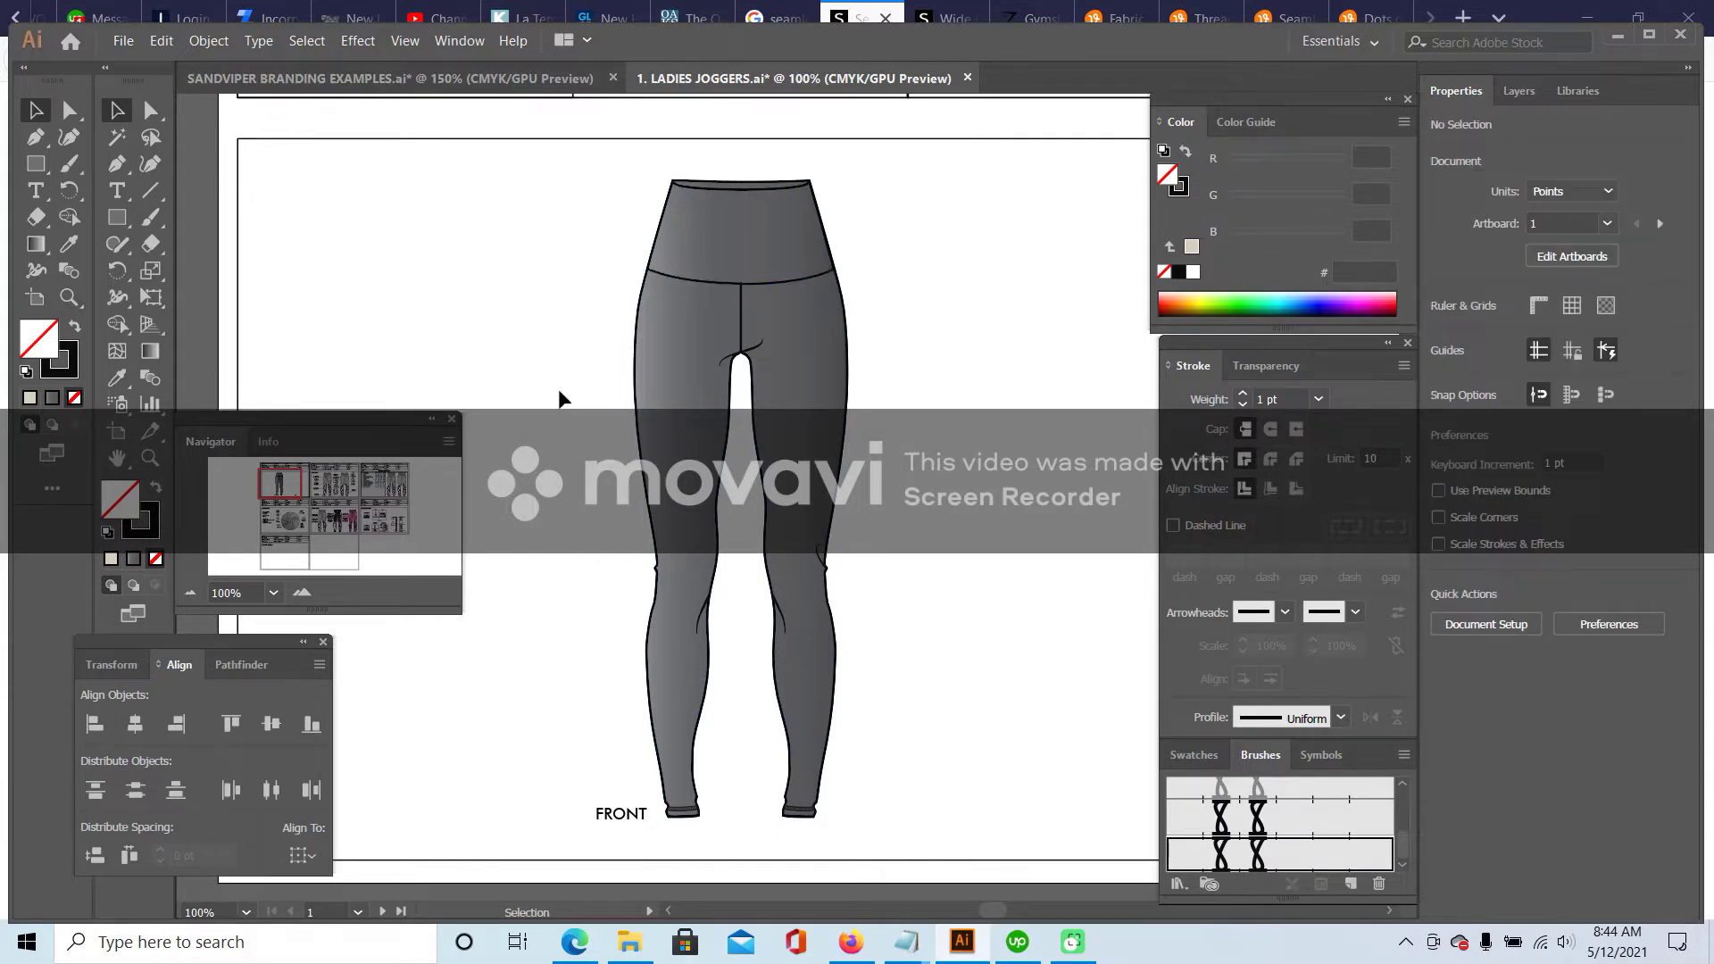
{"action": "left_click", "coordinate": [743, 301]}
{"action": "left_click", "coordinate": [967, 330]}
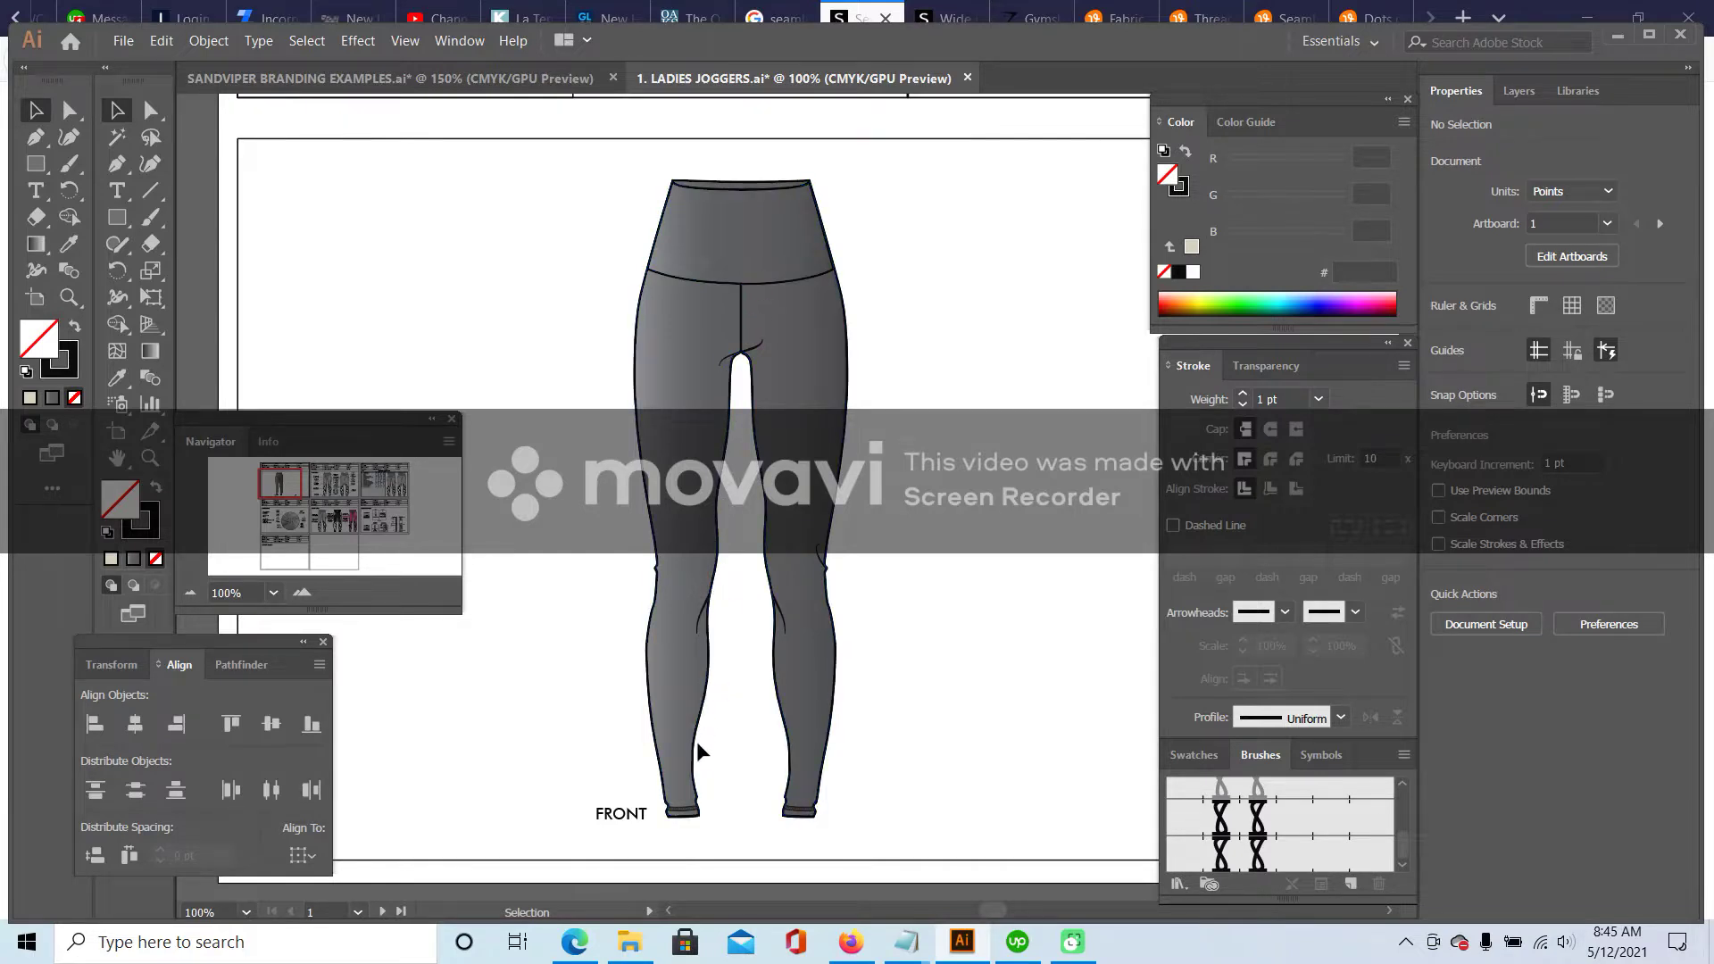
{"action": "left_click", "coordinate": [759, 434]}
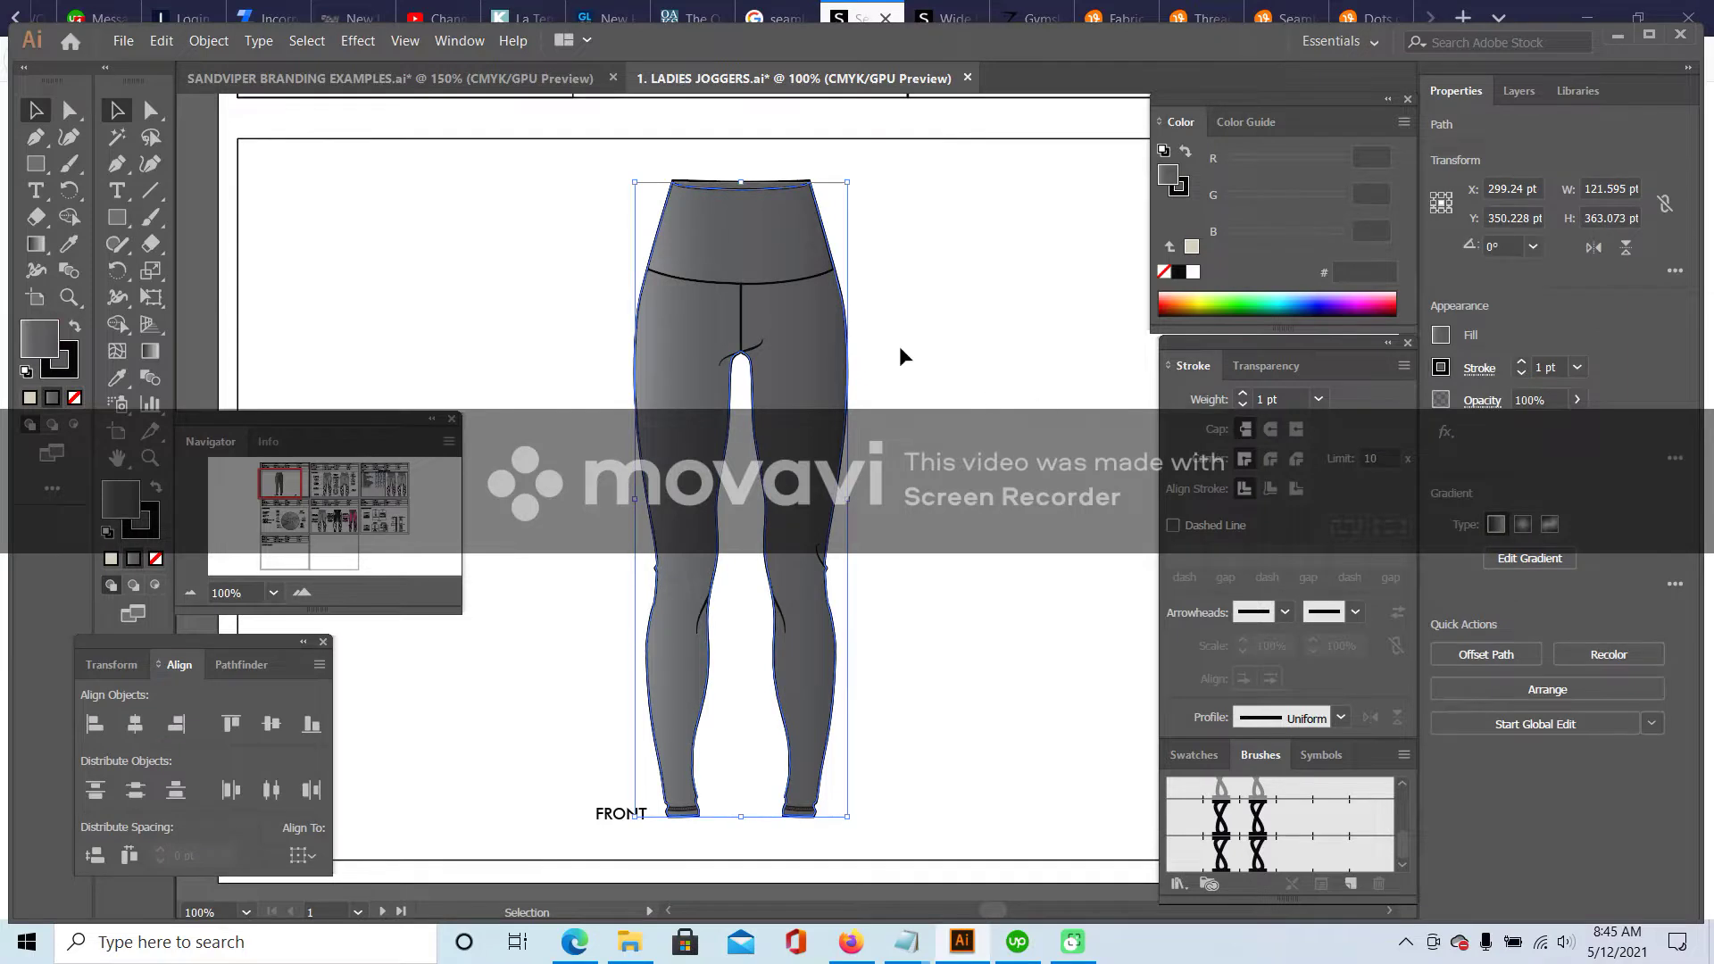
{"action": "left_click", "coordinate": [302, 592]}
{"action": "scroll", "coordinate": [536, 566], "scroll_direction": "down", "scroll_amount": 5}
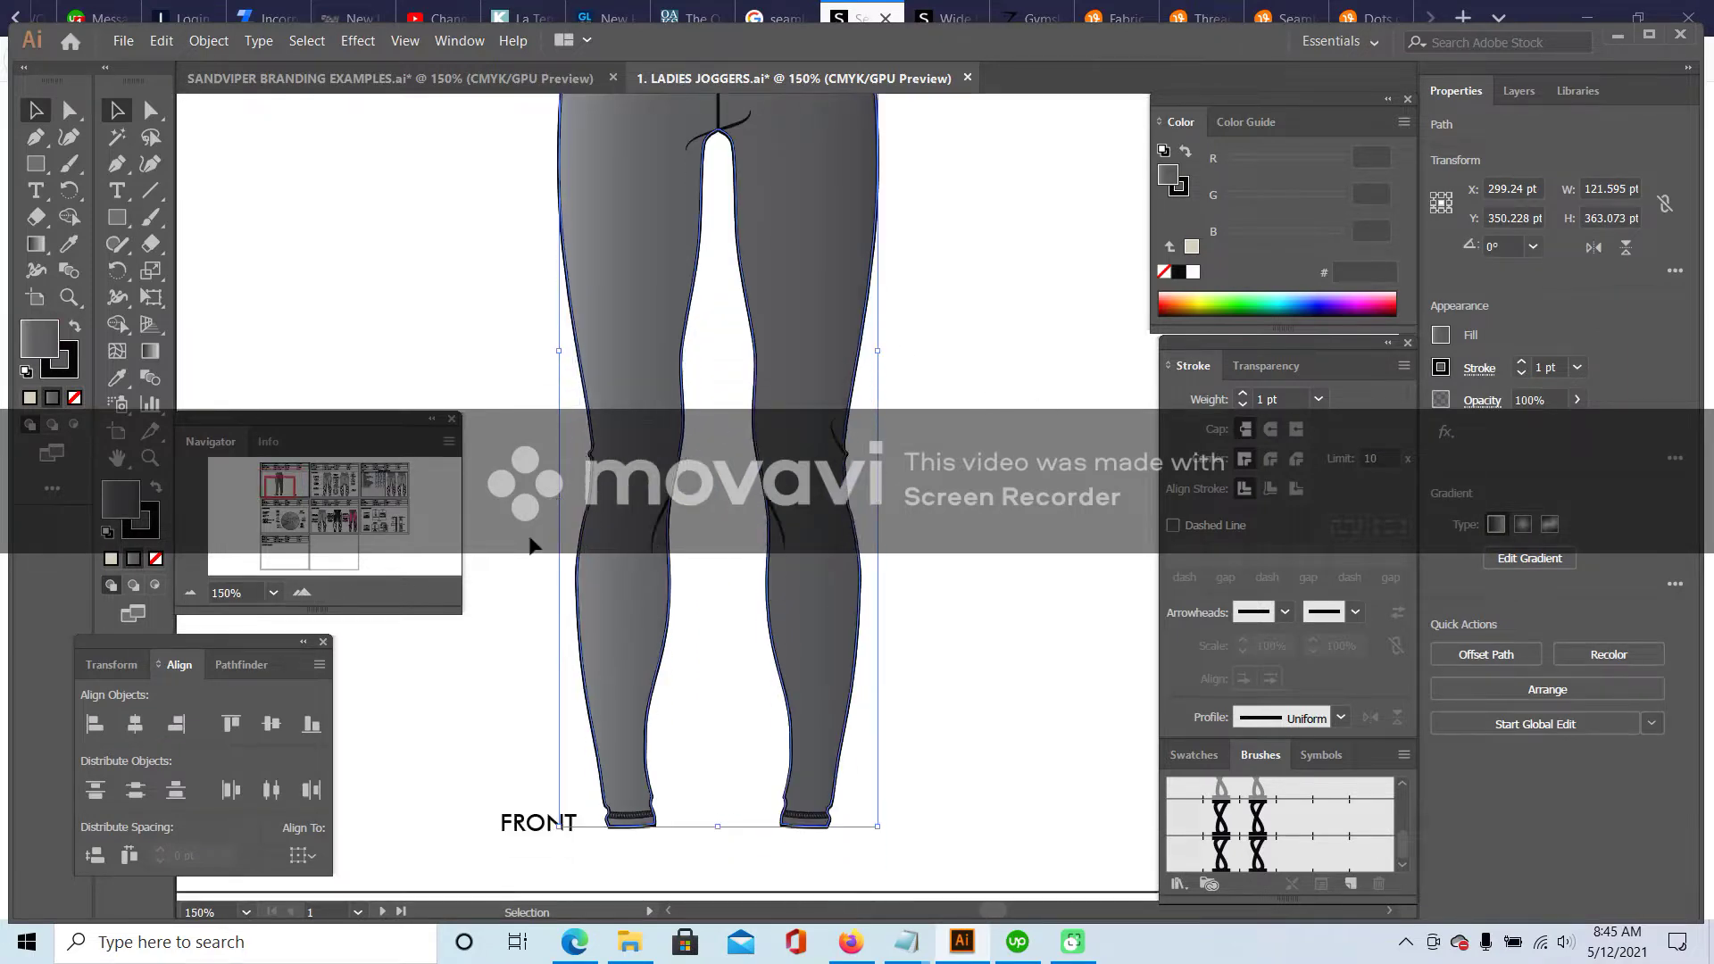
- Direct-select anchors along the inner legs, then undo the last change
{"action": "left_click", "coordinate": [152, 112]}
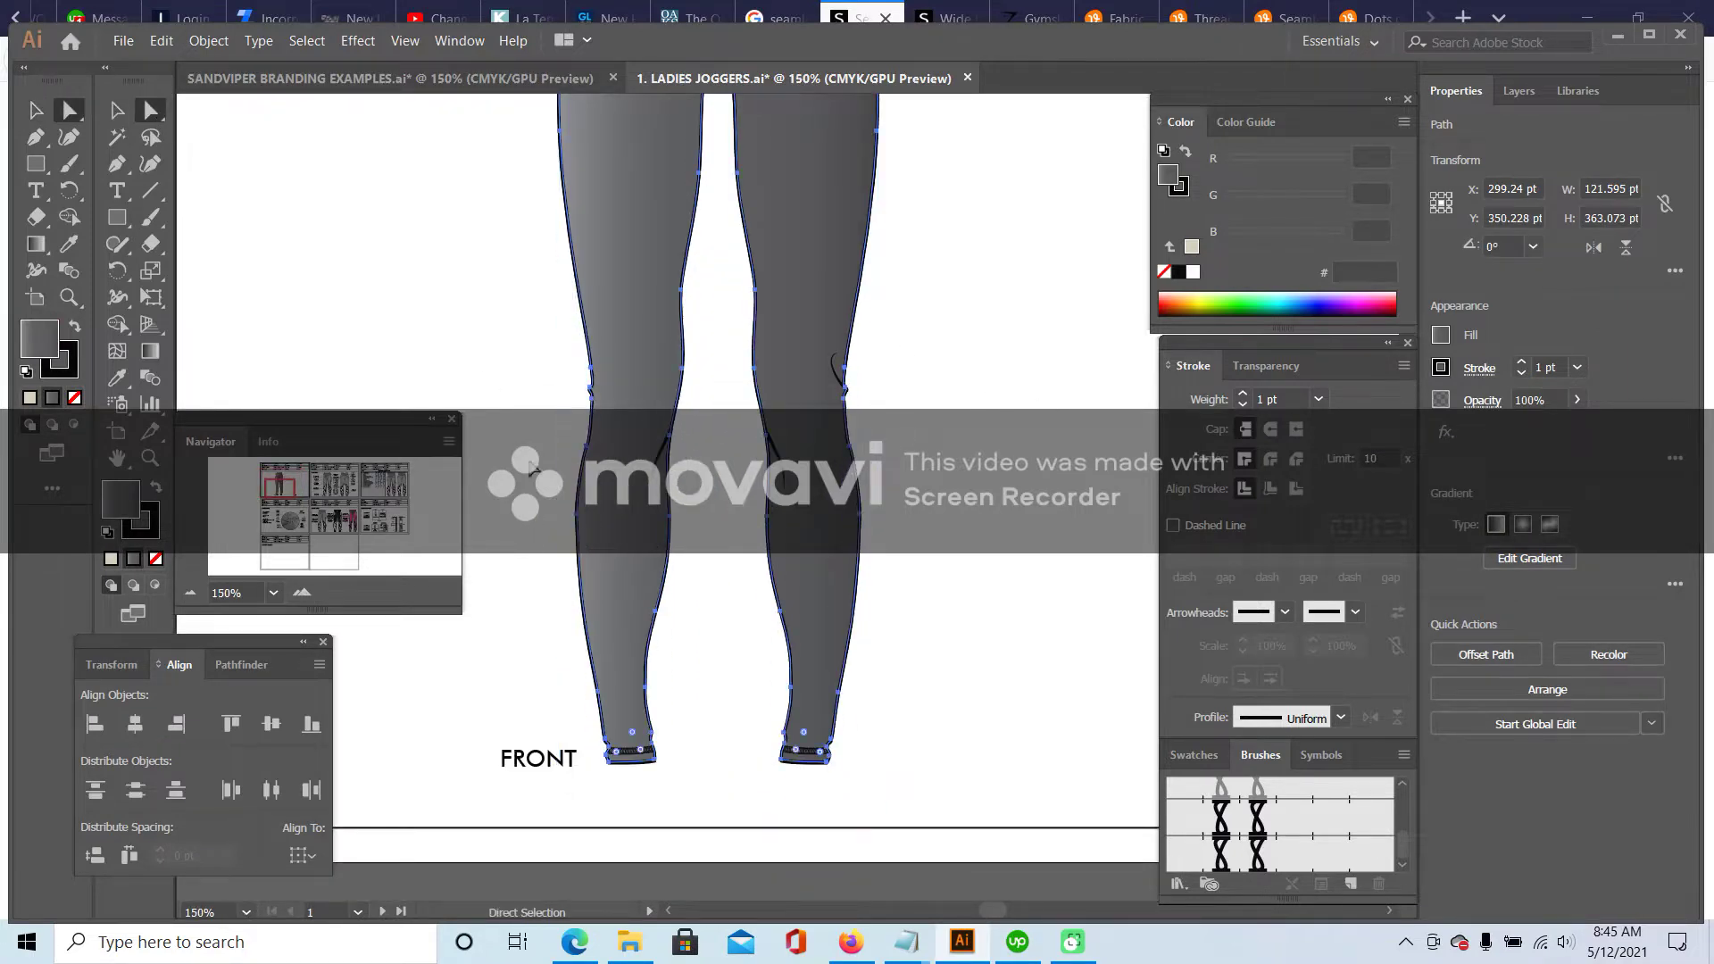
{"action": "left_click", "coordinate": [646, 688]}
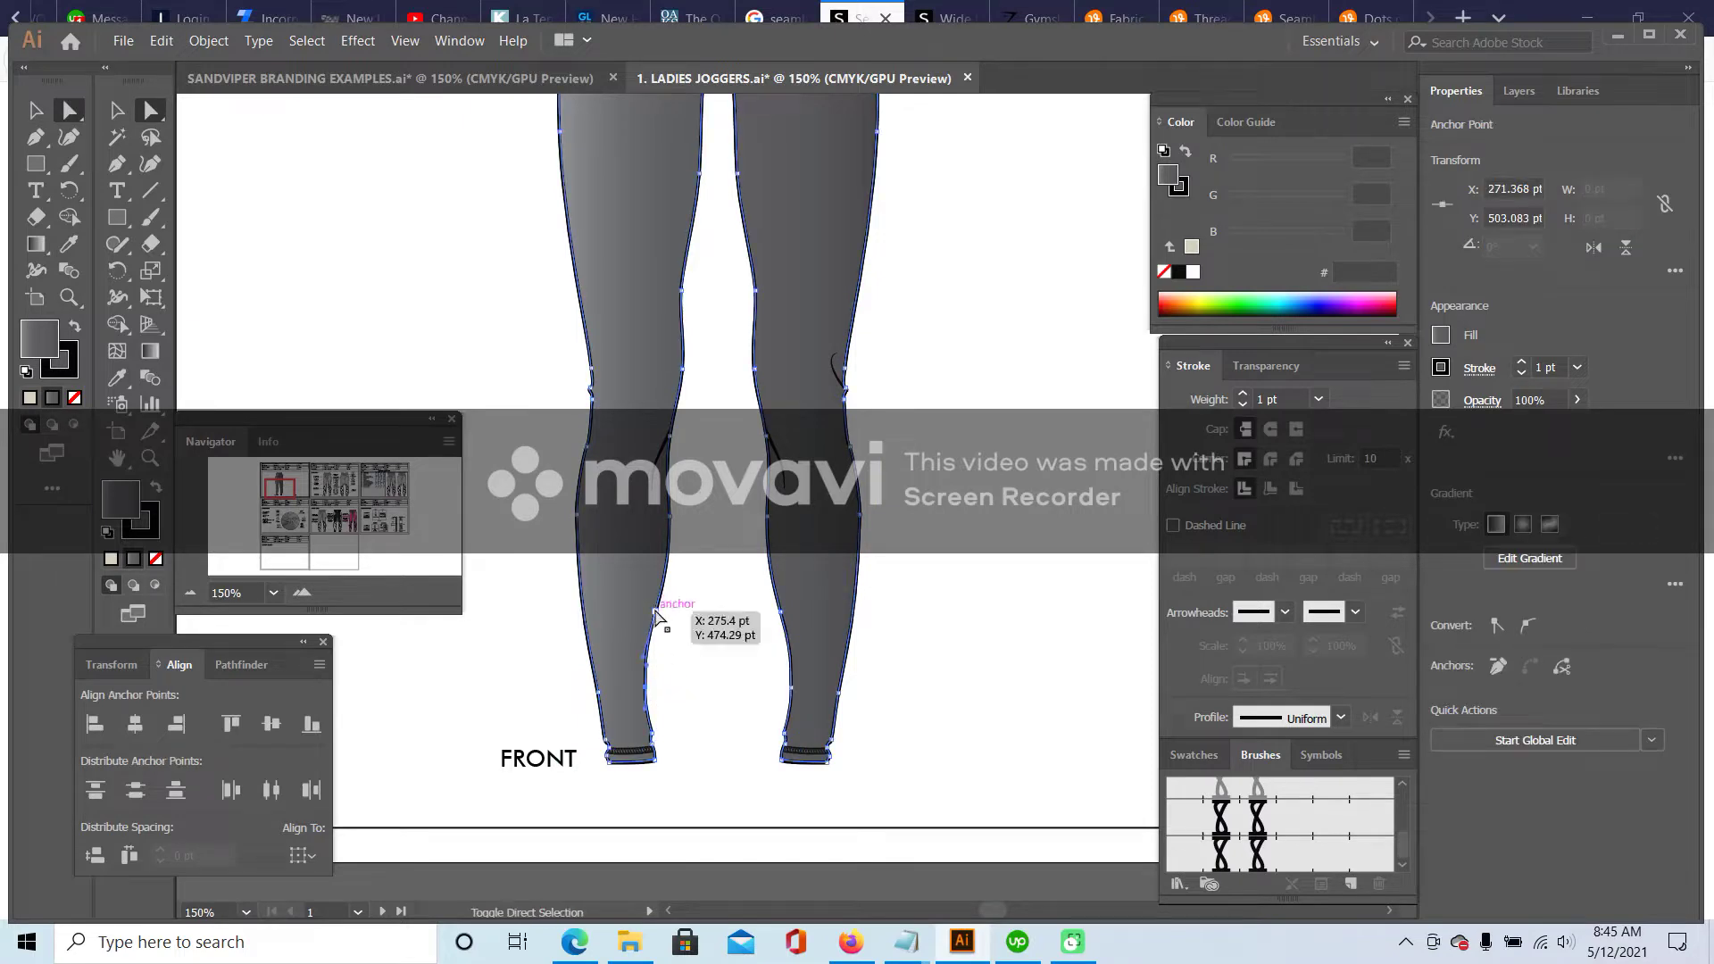
{"action": "left_click", "coordinate": [762, 700], "text": "shift"}
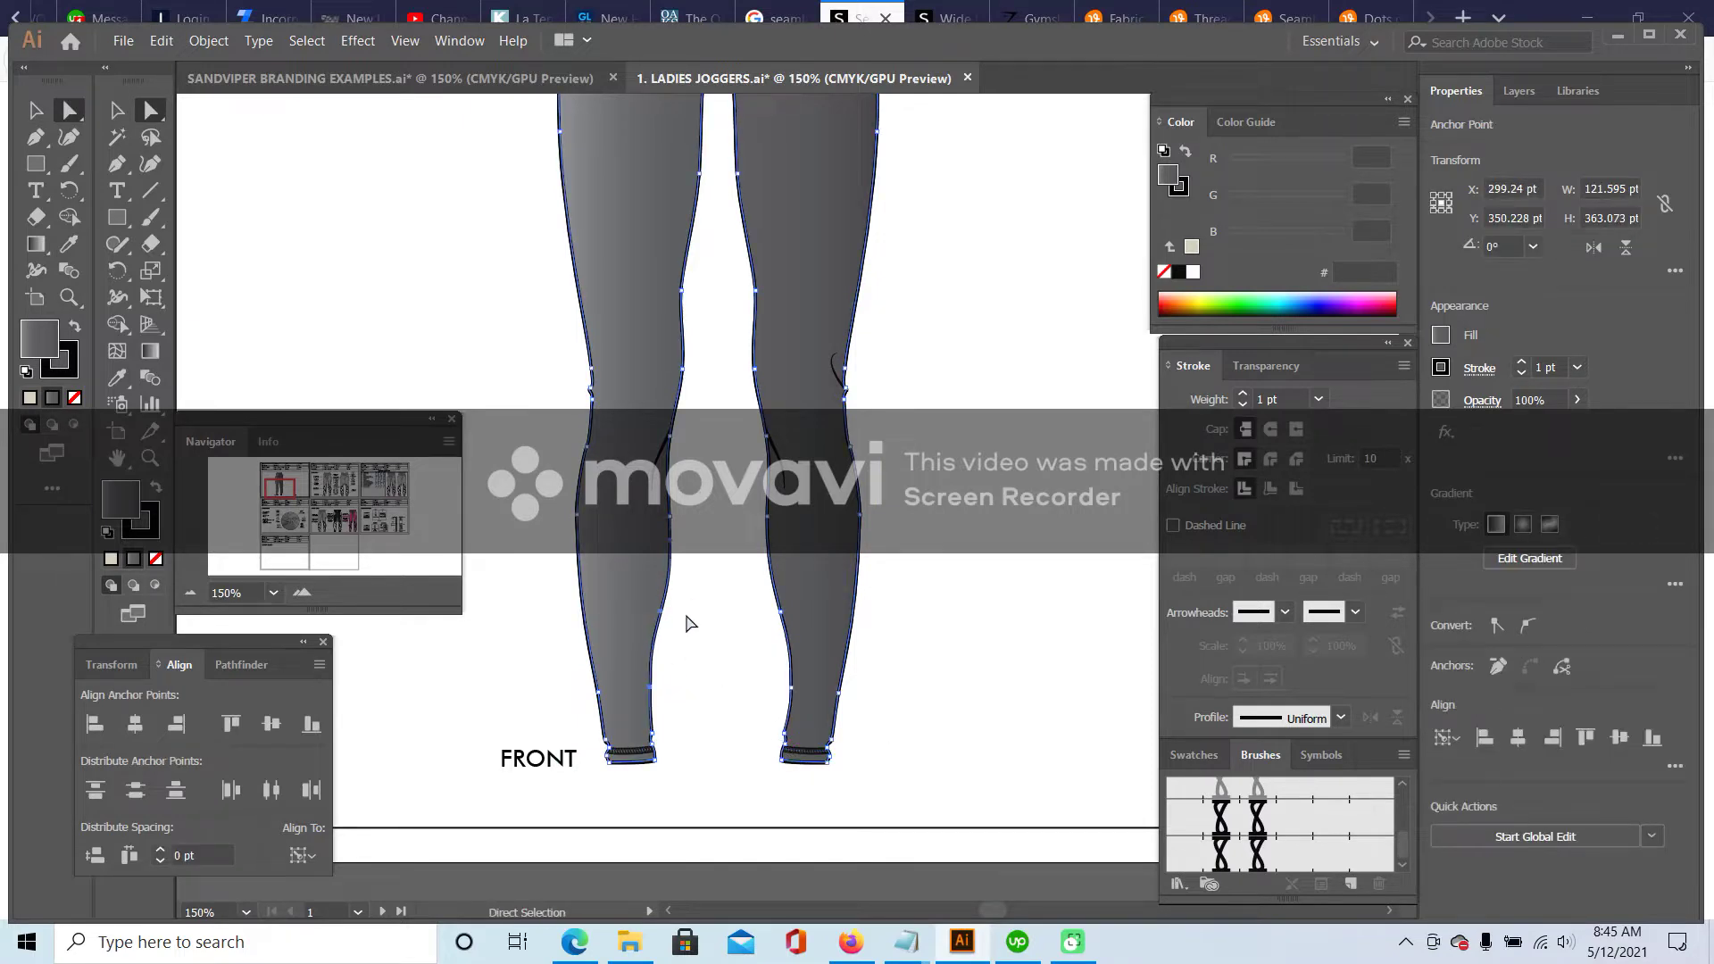
{"action": "left_click", "coordinate": [661, 629]}
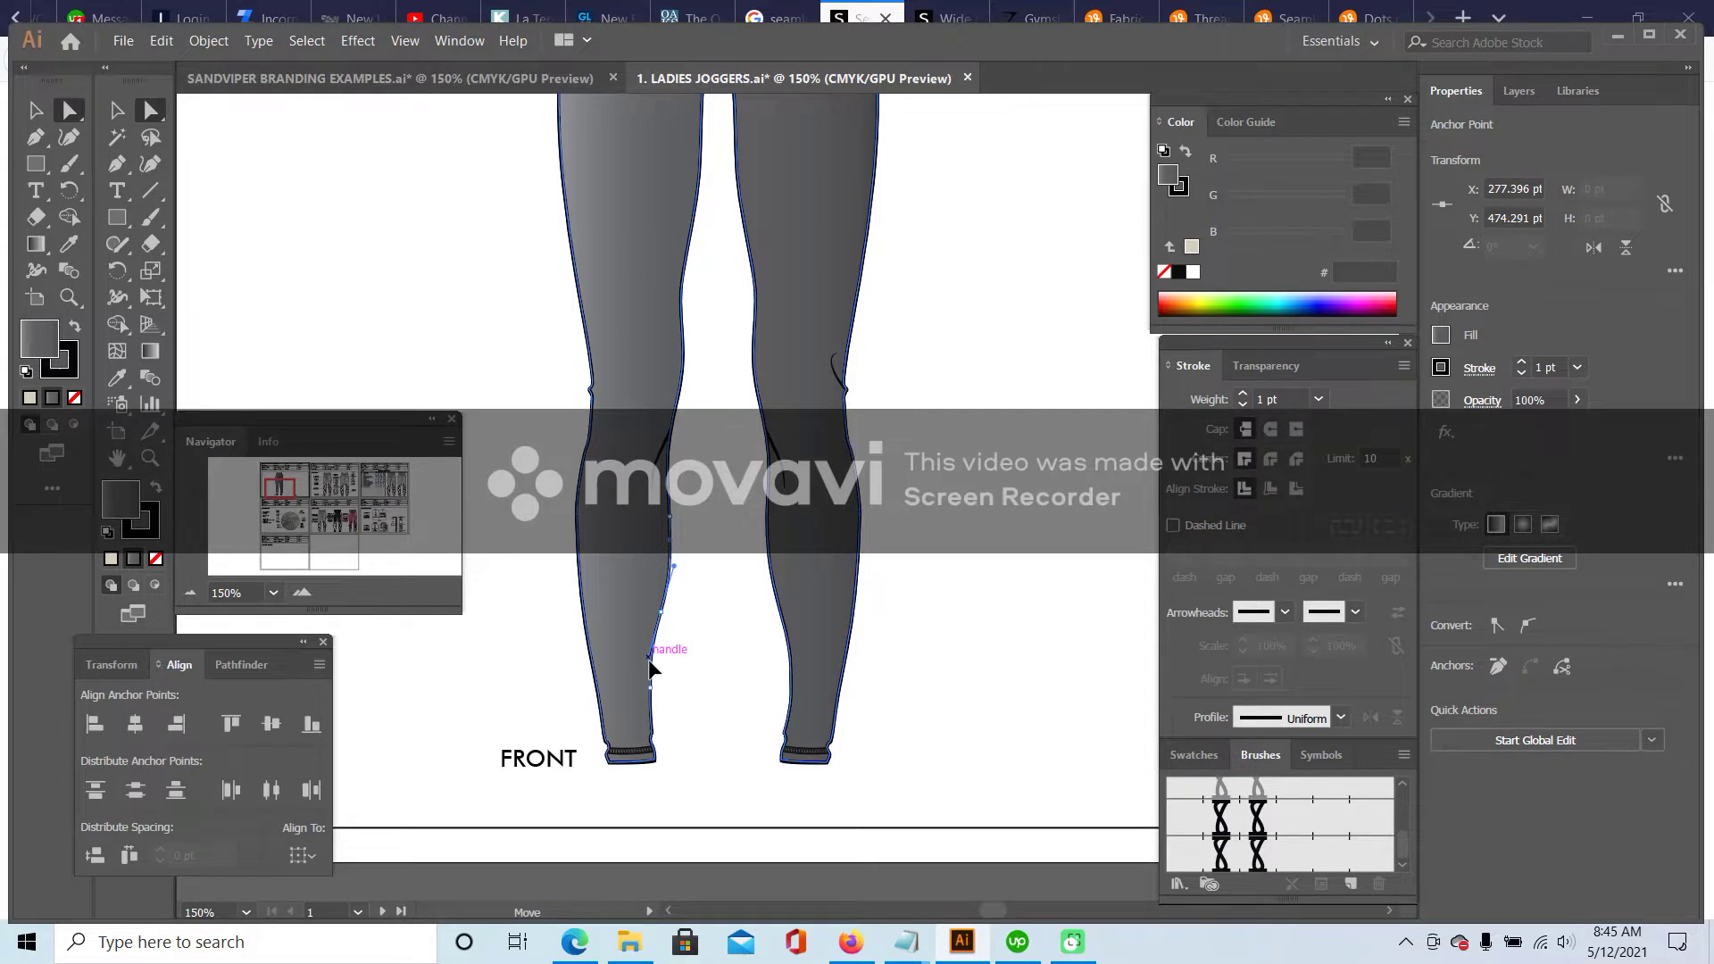
{"action": "scroll", "coordinate": [718, 625], "scroll_direction": "up", "scroll_amount": 5}
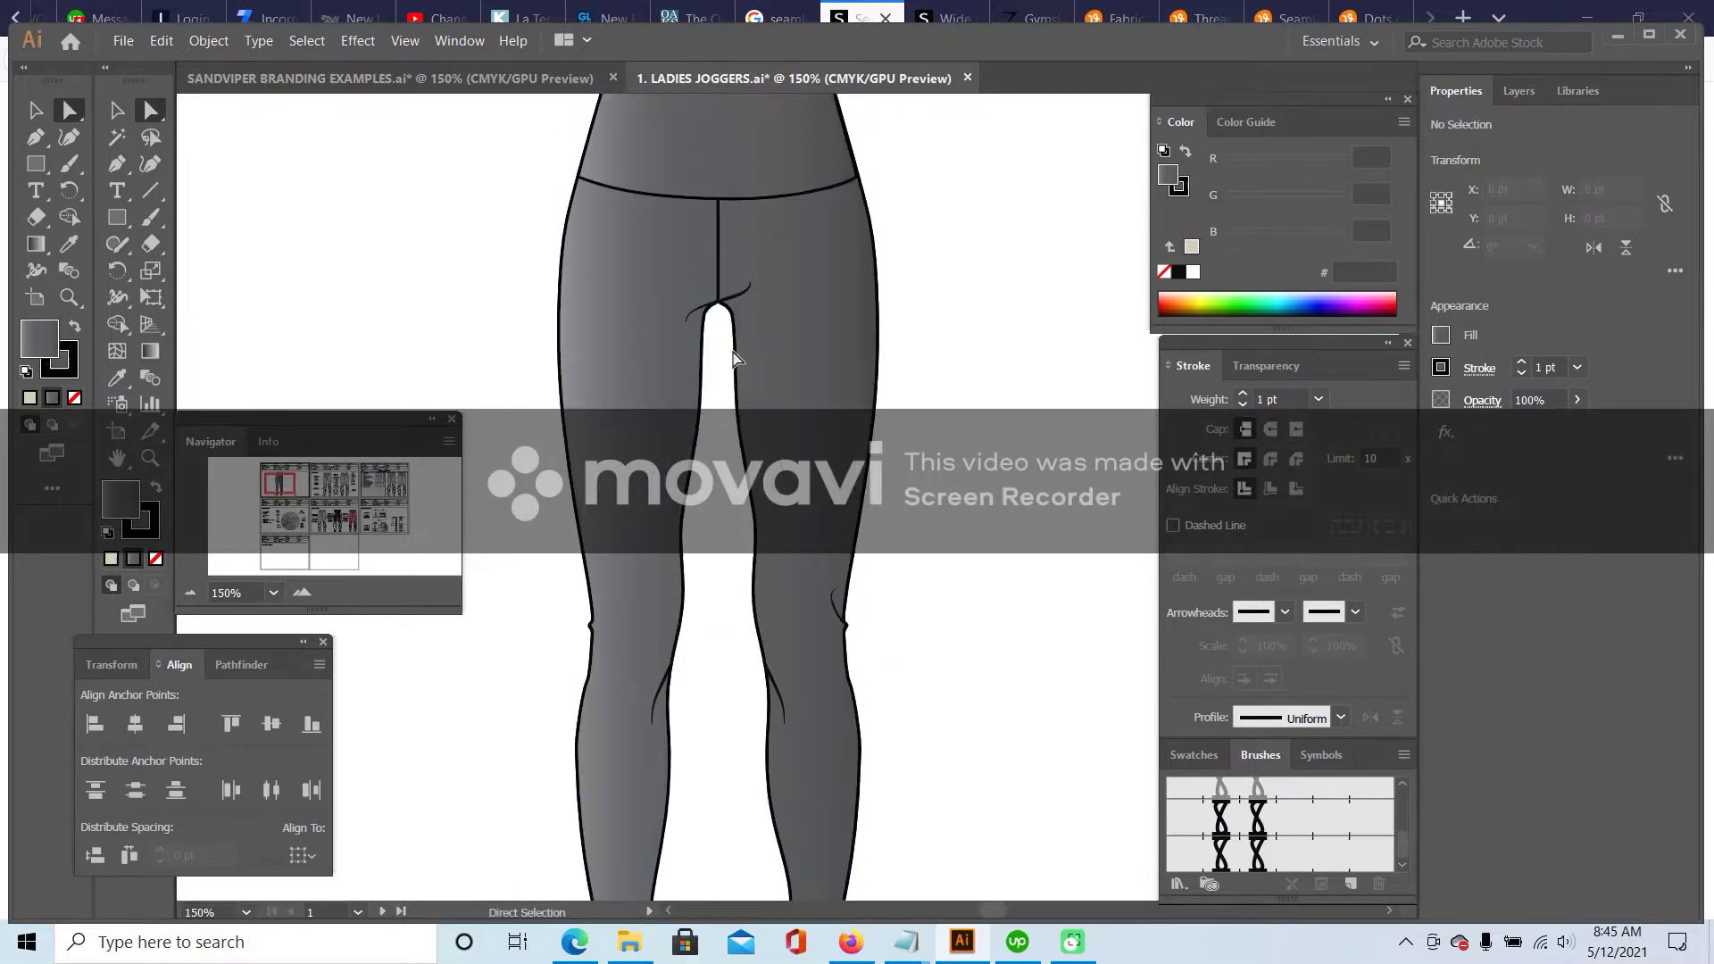
{"action": "key", "text": "ctrl+z"}
- With the Delete Anchor Point tool, try removing the crotch anchor and dismiss the warning
{"action": "left_click", "coordinate": [119, 195]}
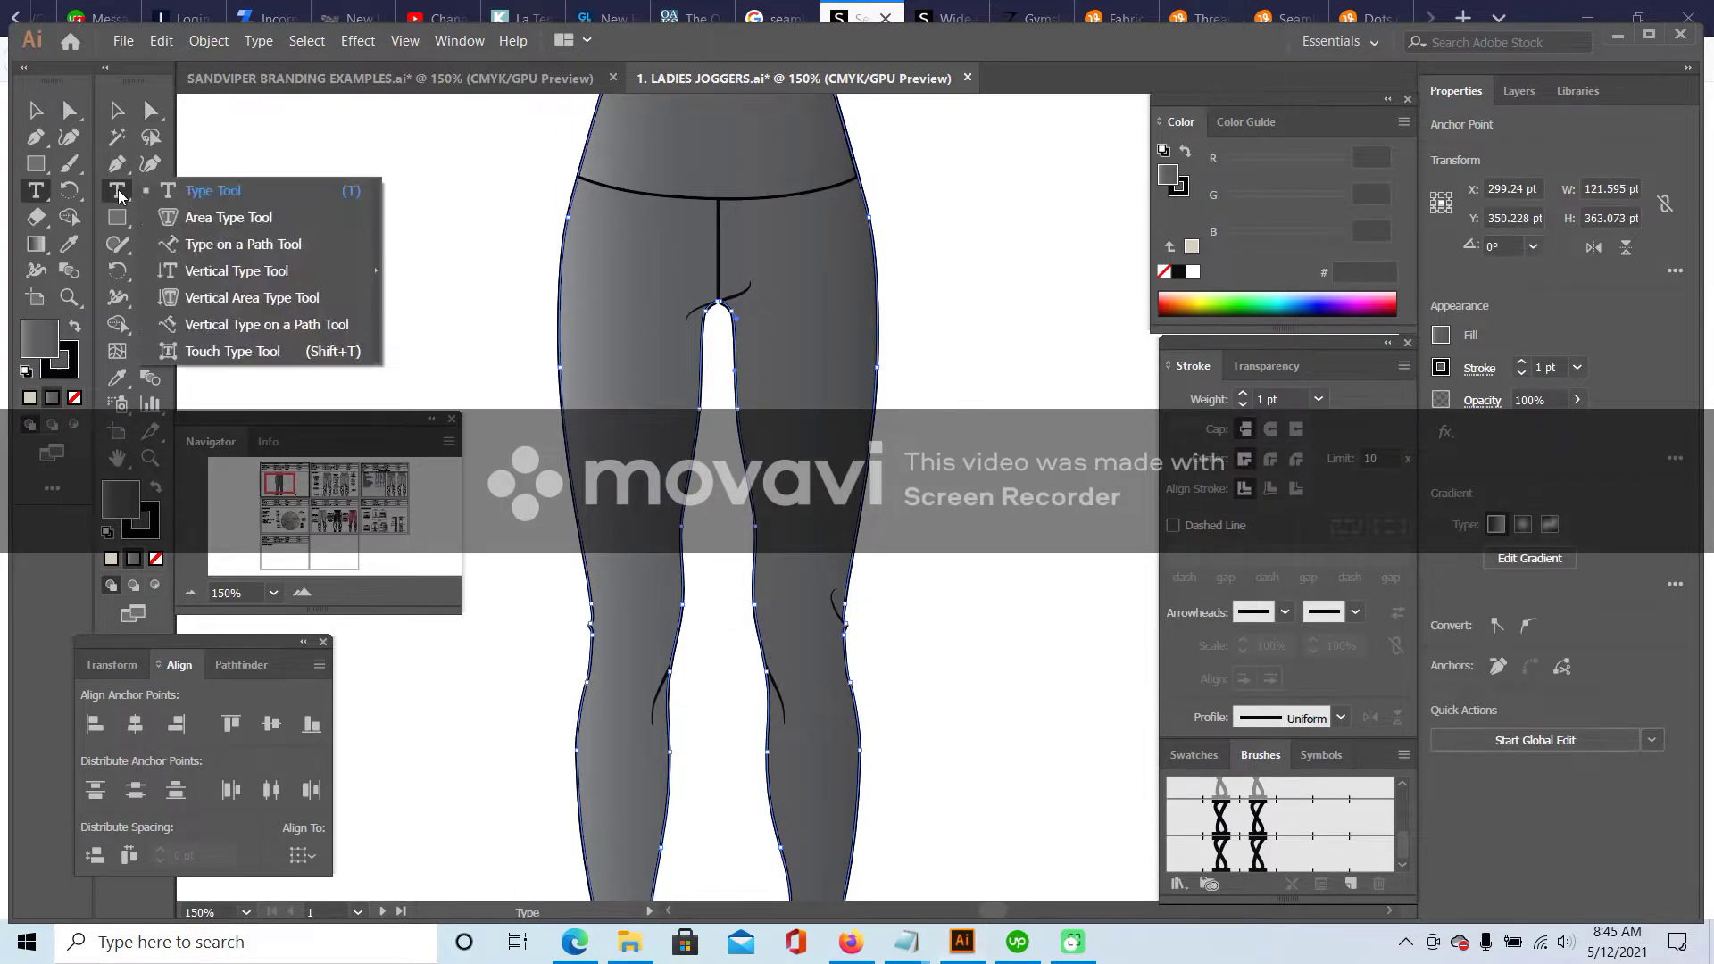
{"action": "left_click", "coordinate": [124, 167]}
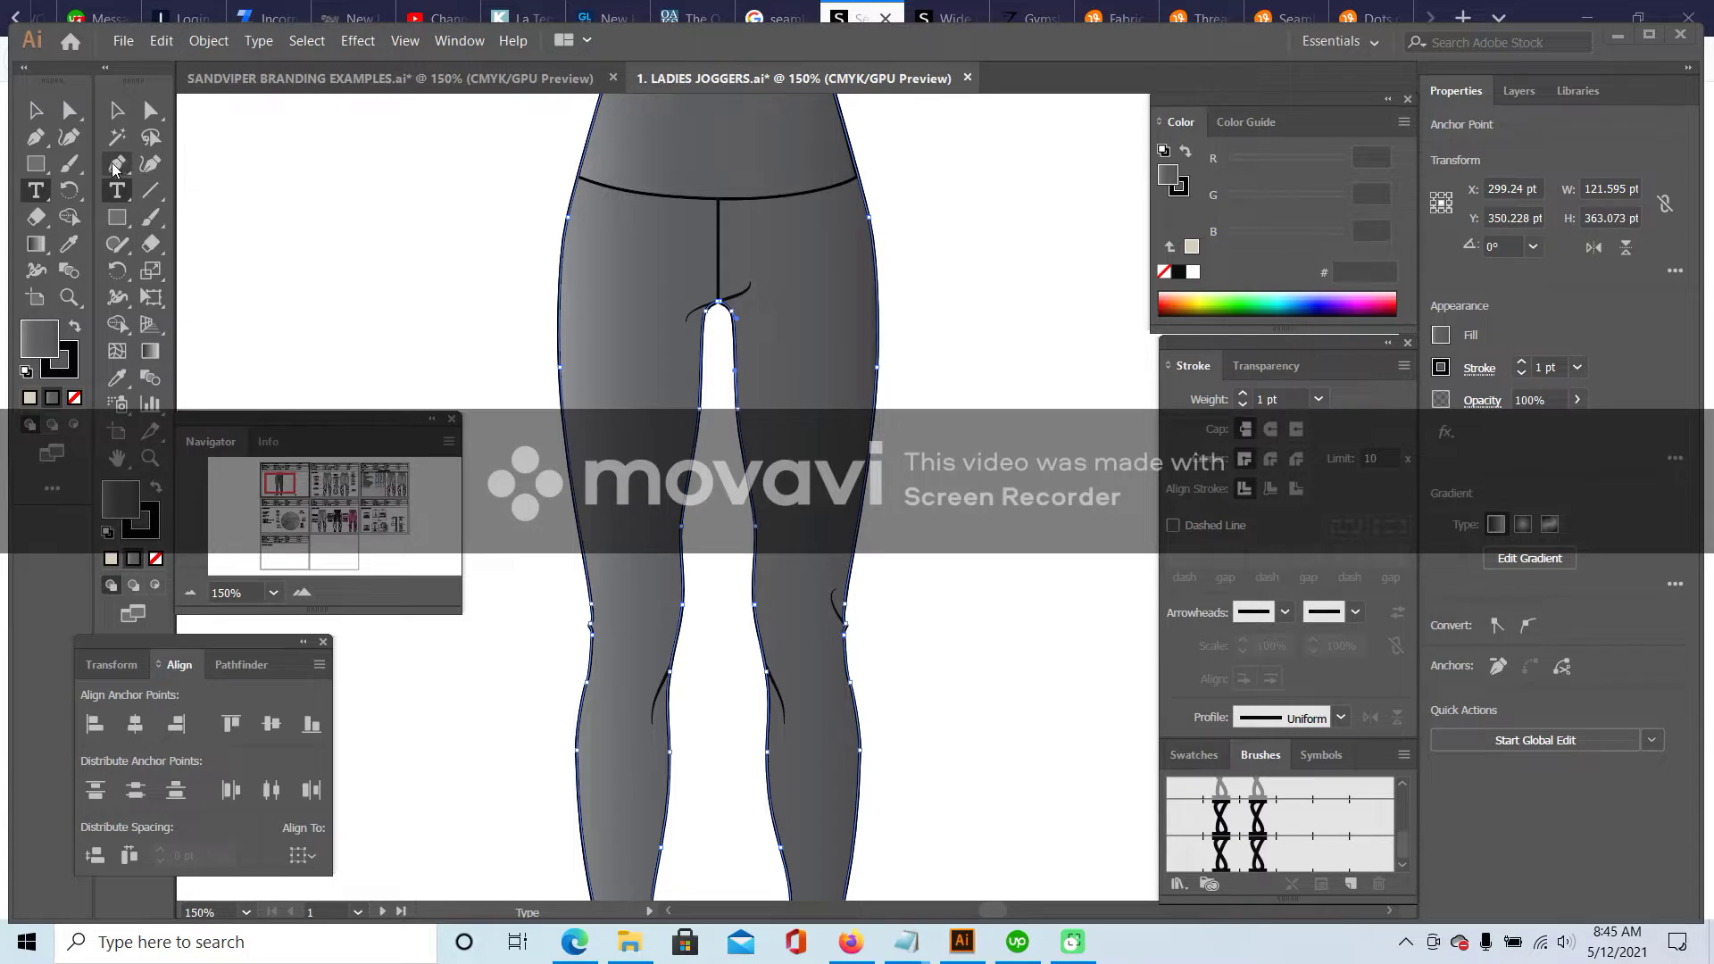
{"action": "left_click", "coordinate": [230, 199]}
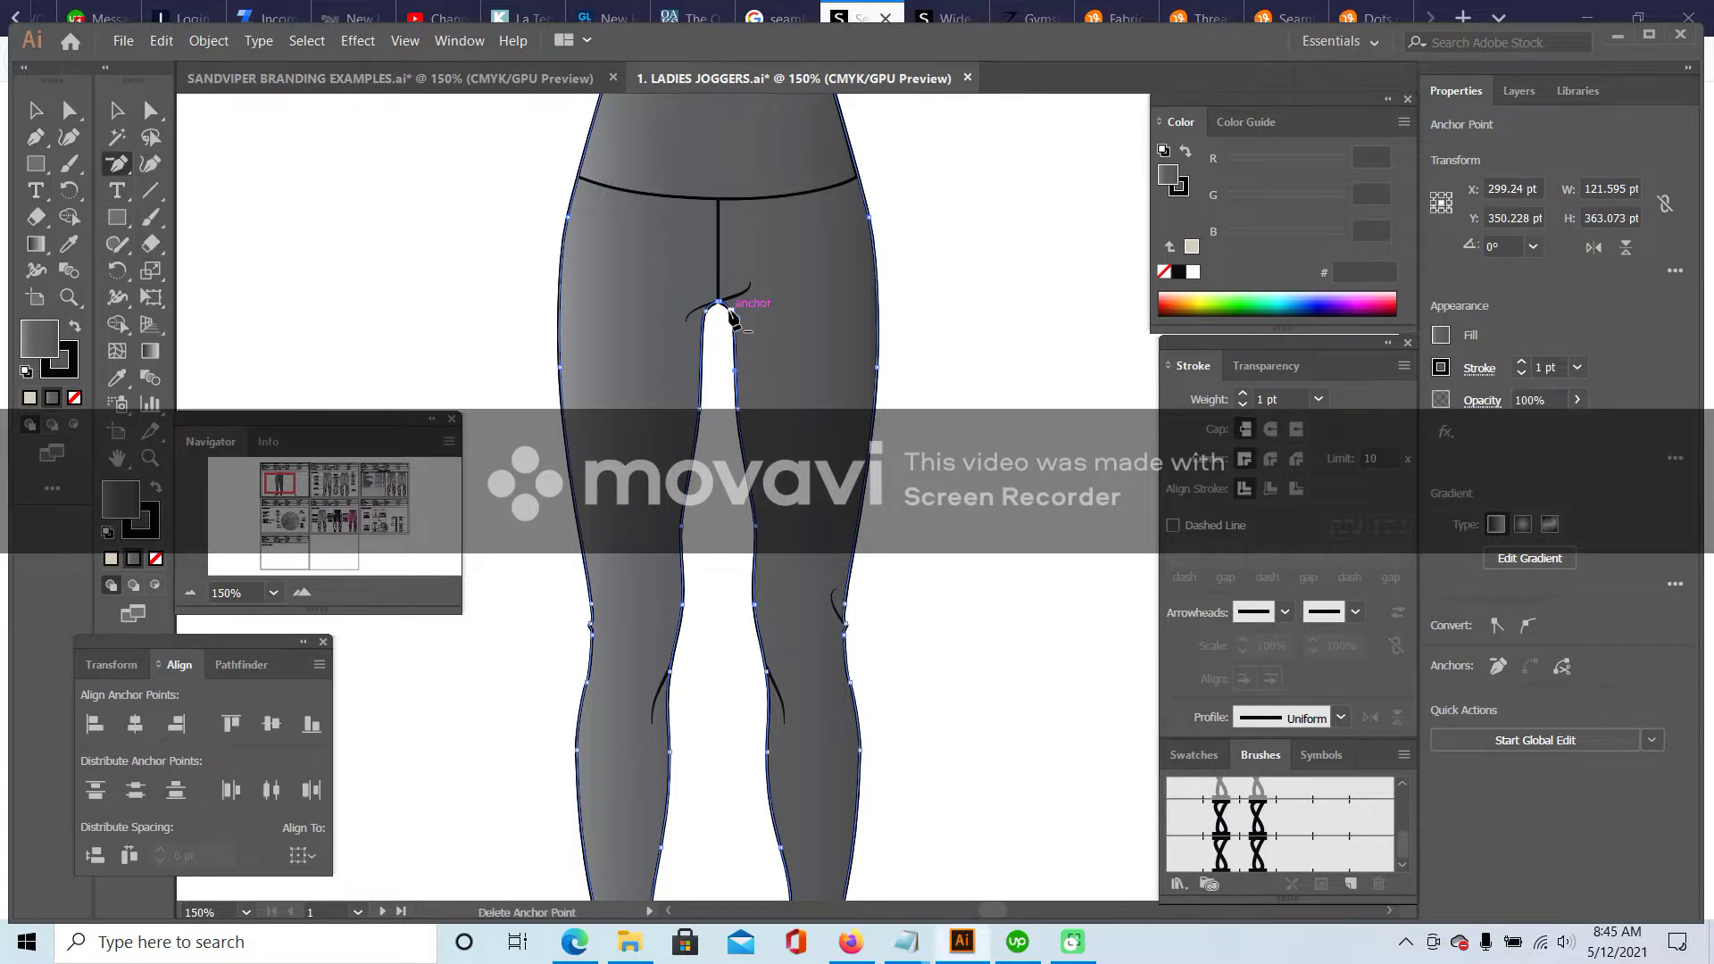
{"action": "left_click", "coordinate": [721, 304]}
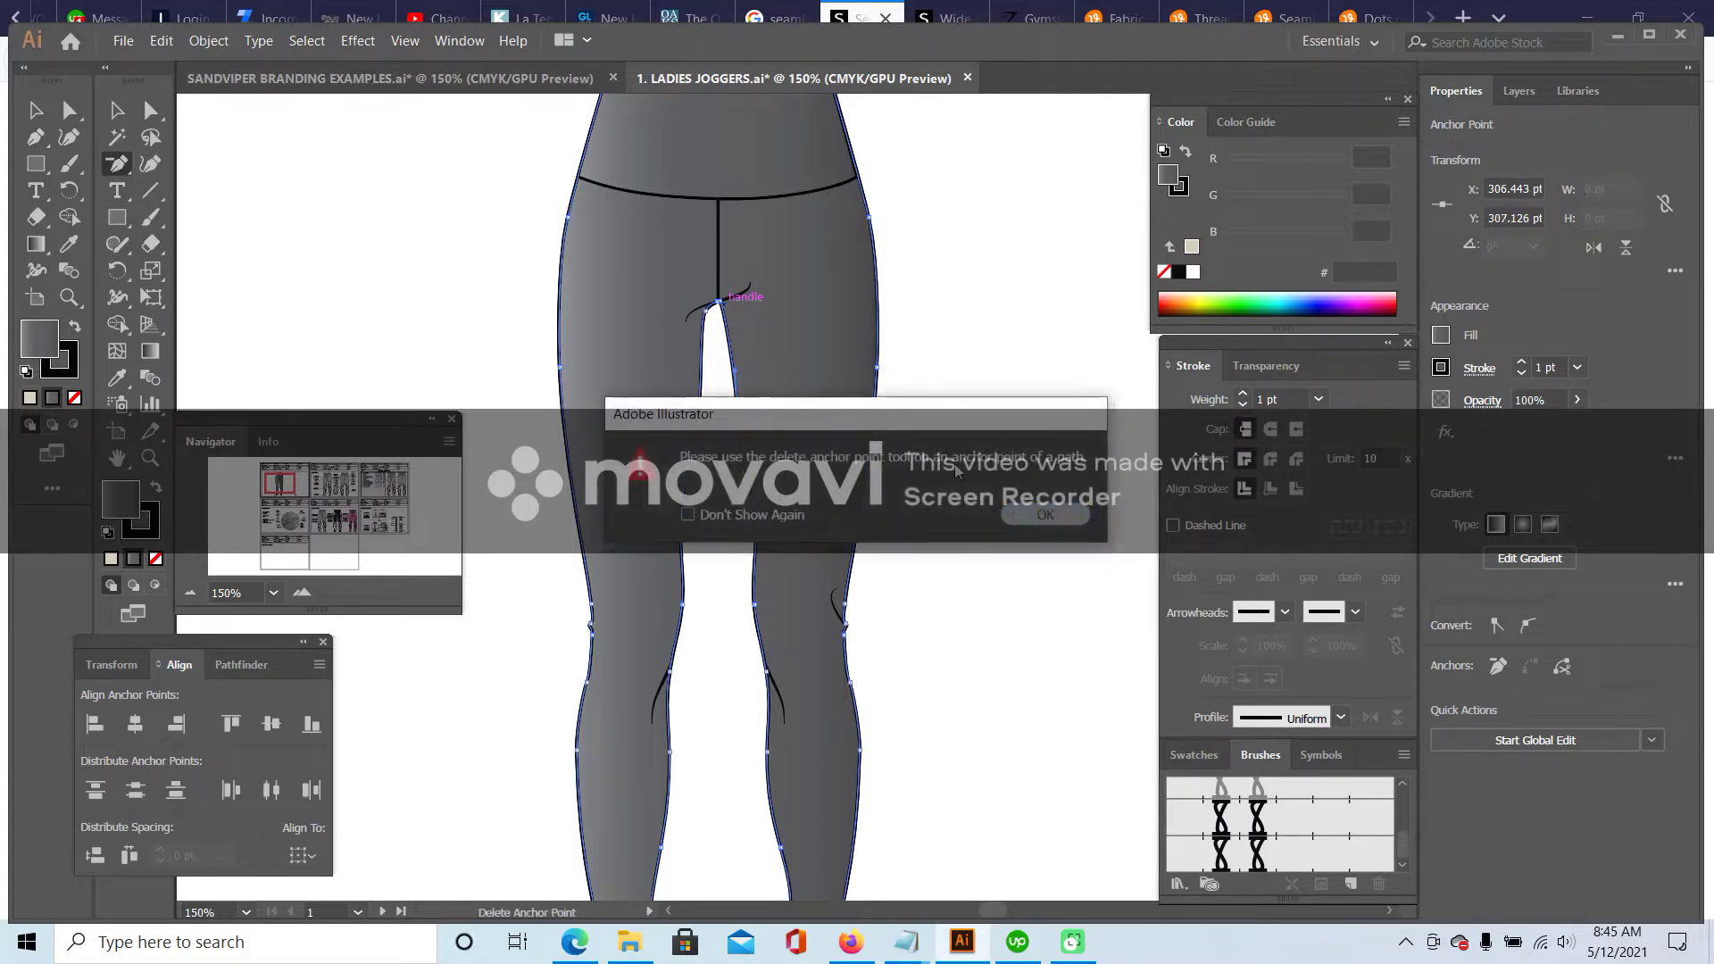
{"action": "key", "text": "Return"}
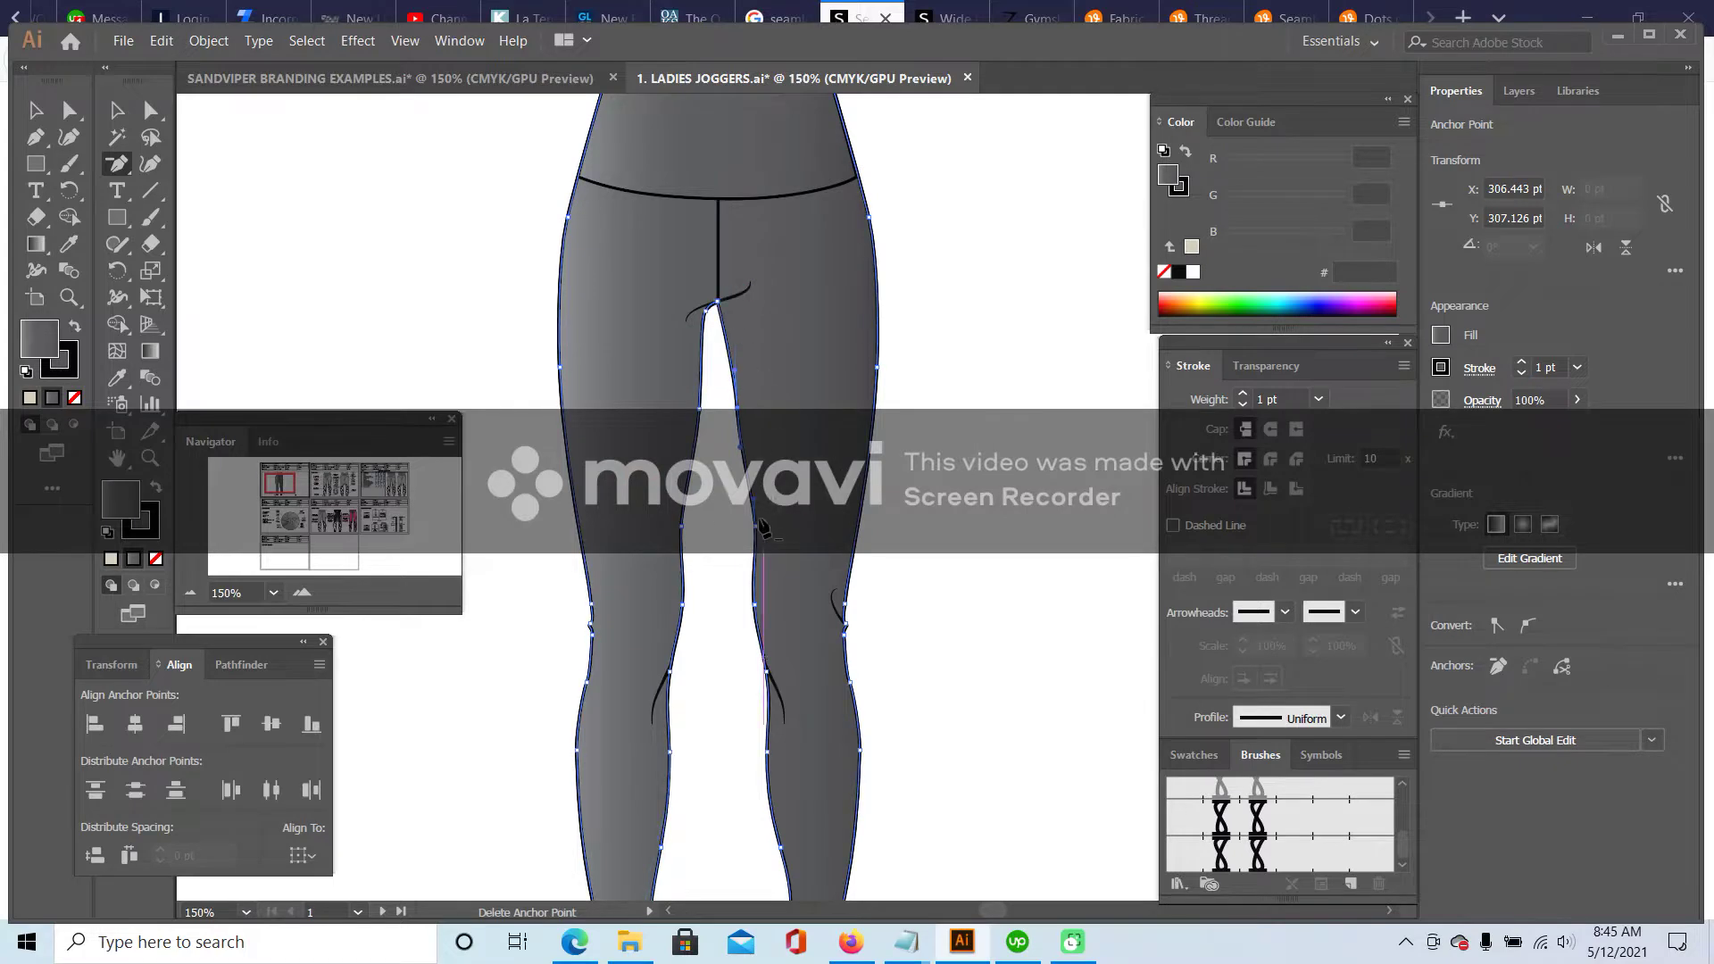
- Delete the right leg's inner-edge anchors from the thigh down to the hem
{"action": "left_click", "coordinate": [737, 412]}
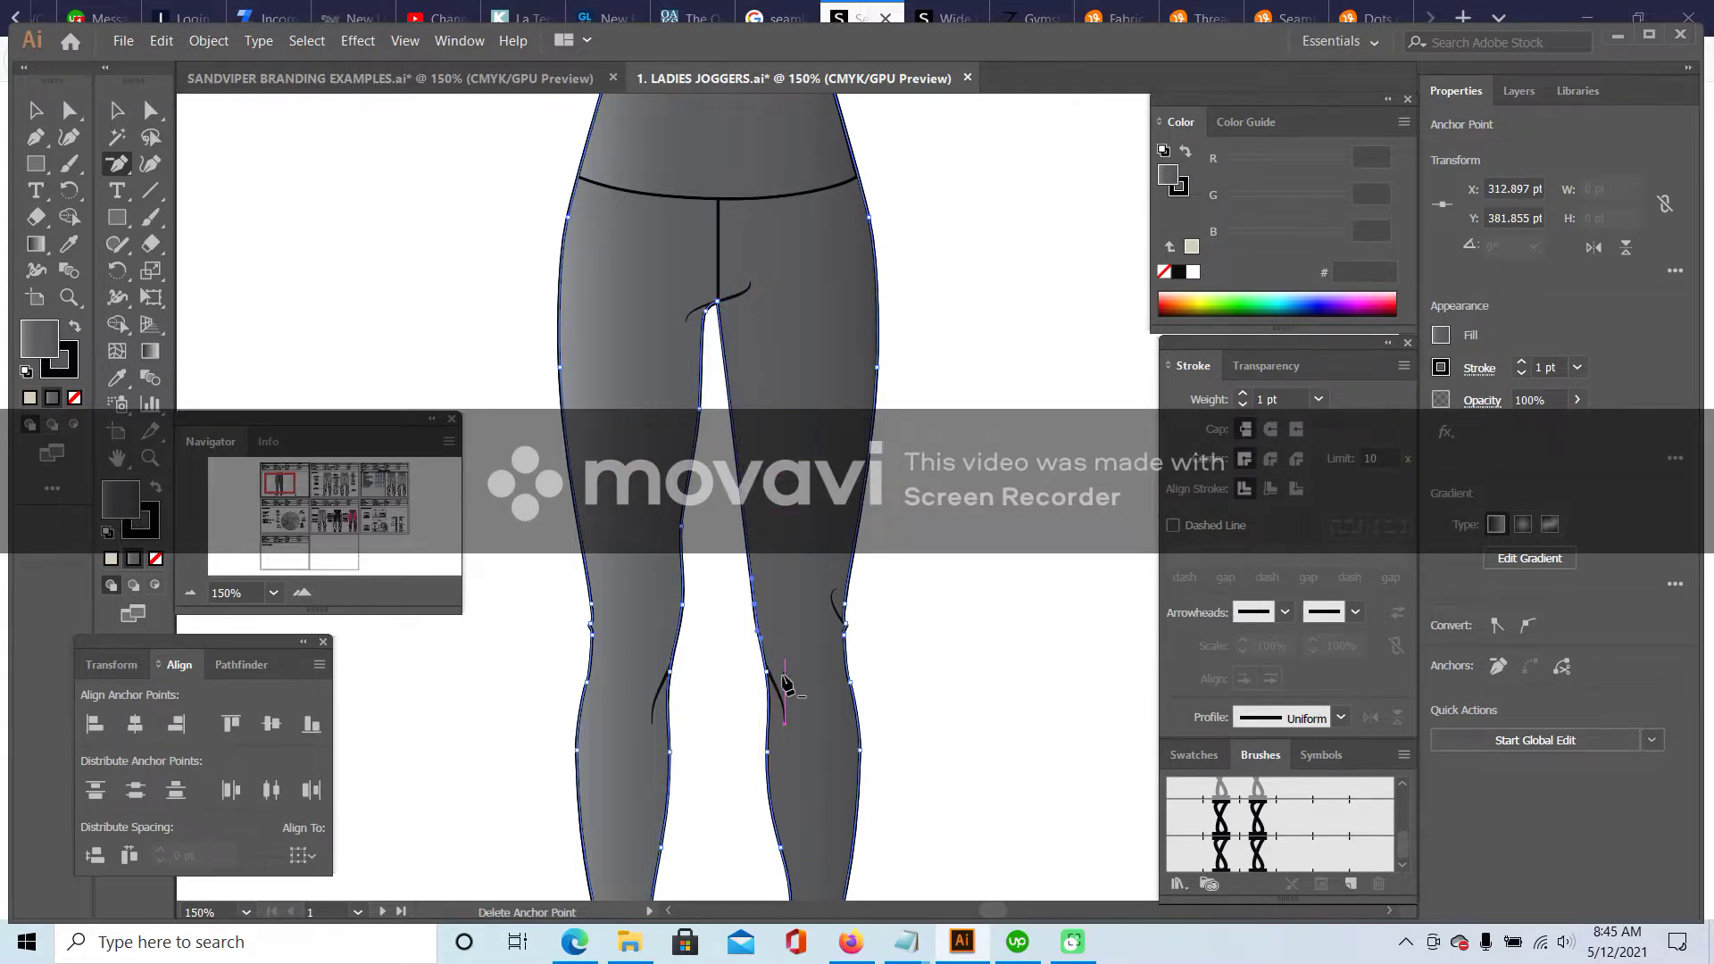
{"action": "scroll", "coordinate": [770, 681], "scroll_direction": "down", "scroll_amount": 3}
{"action": "left_click", "coordinate": [765, 541]}
{"action": "left_click", "coordinate": [782, 633]}
{"action": "left_click", "coordinate": [788, 714]}
{"action": "left_click", "coordinate": [787, 771]}
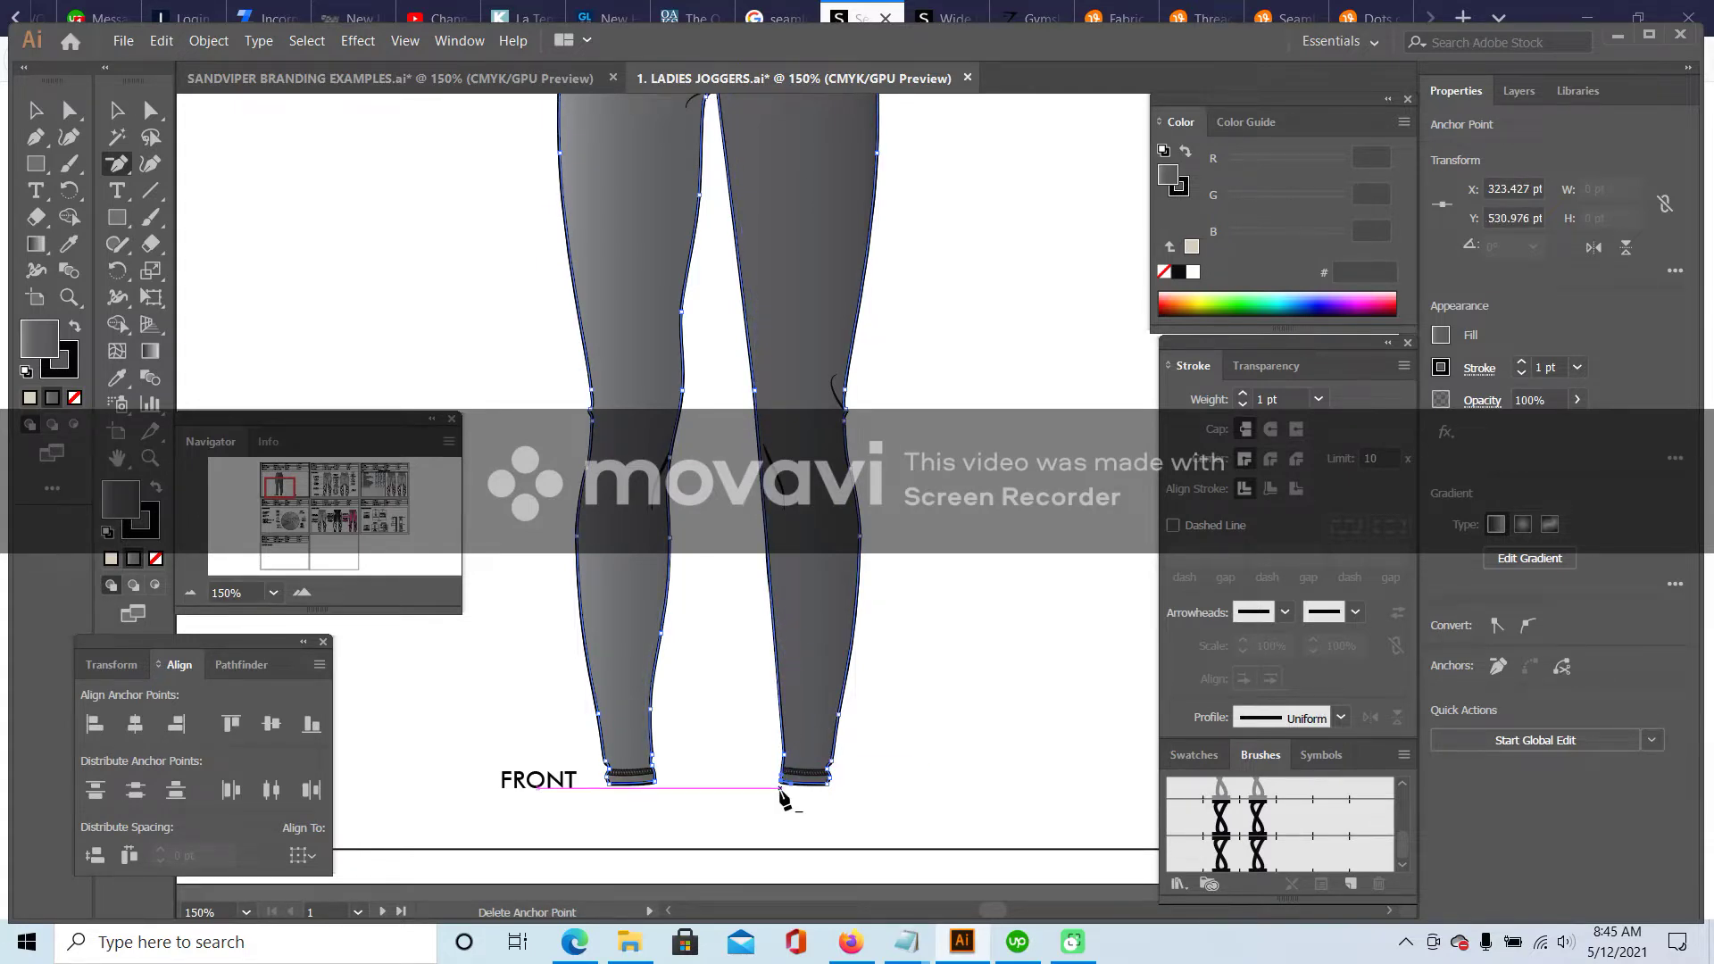
{"action": "left_click", "coordinate": [826, 784]}
{"action": "left_click", "coordinate": [787, 766]}
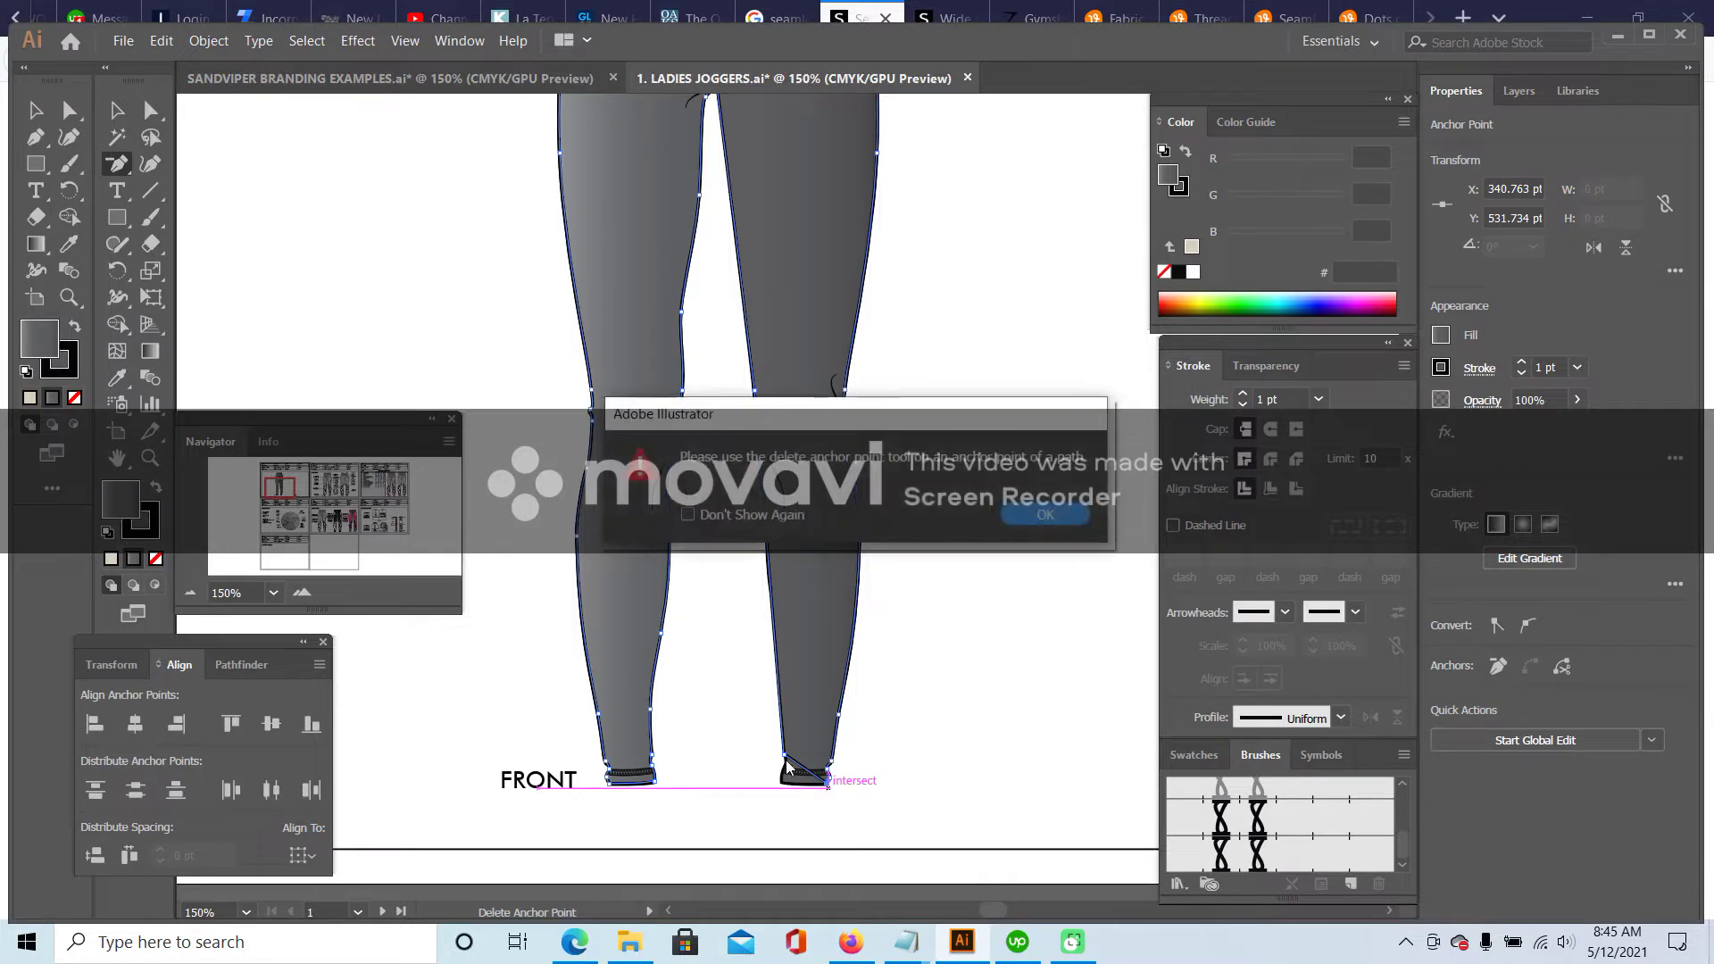
{"action": "left_click", "coordinate": [1045, 513]}
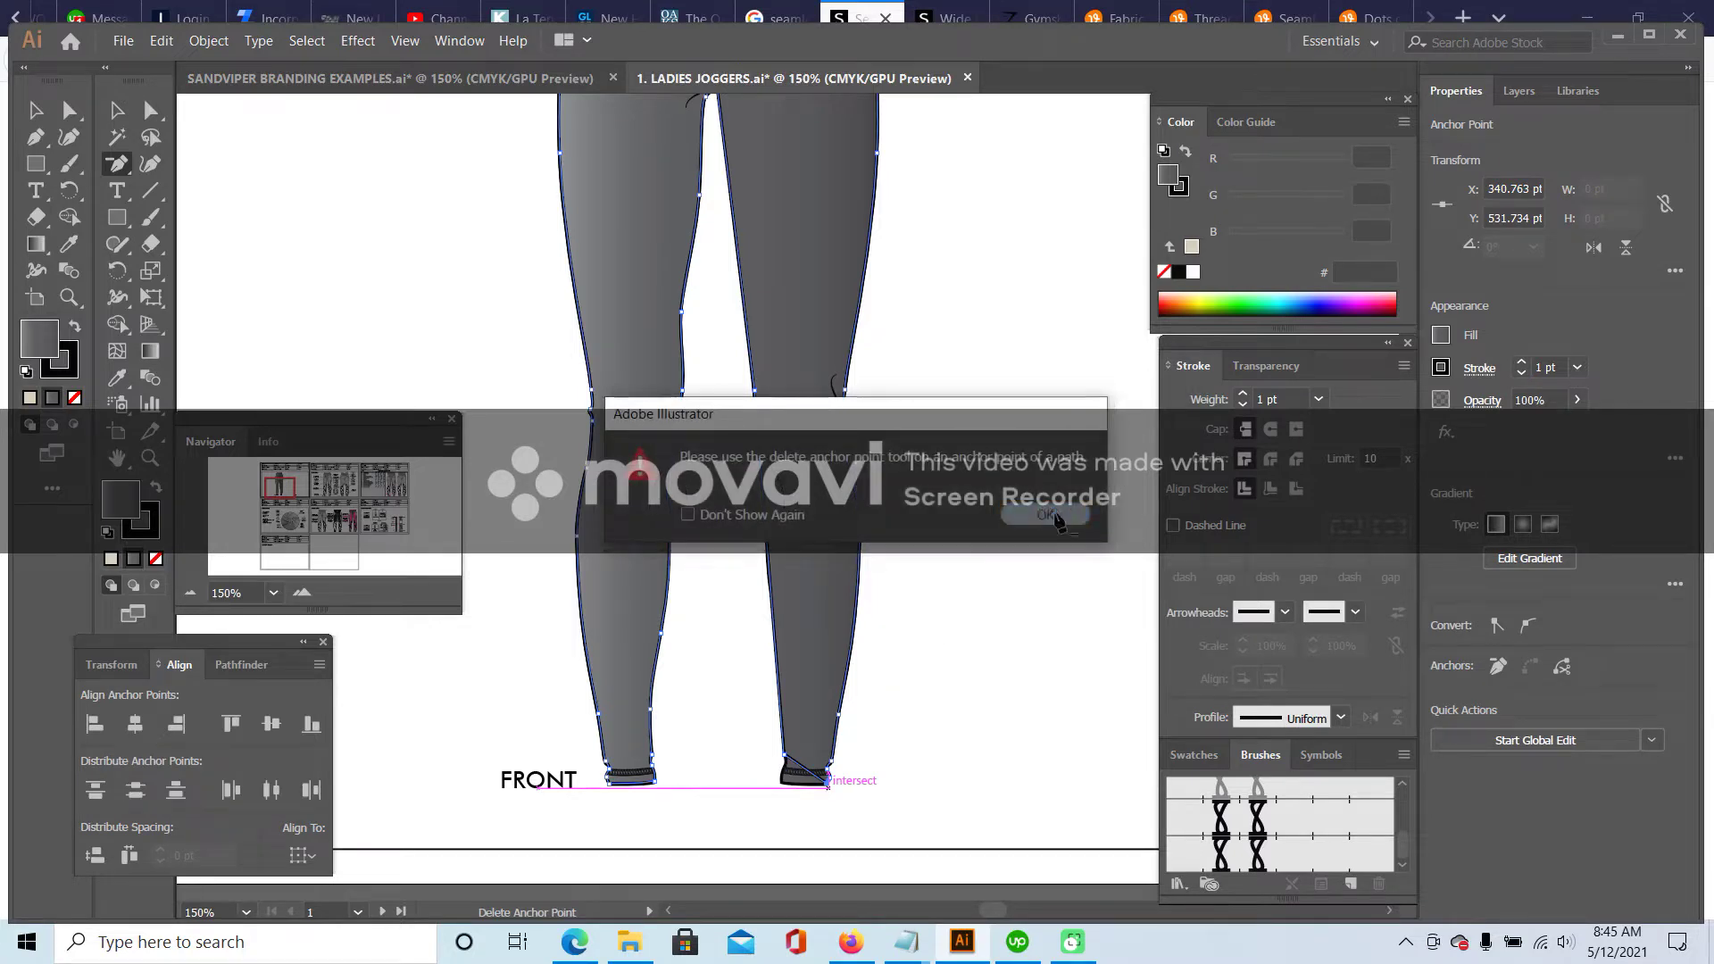
- Remove the remaining anchors at the right hem, shin and knee
{"action": "left_click", "coordinate": [784, 761]}
{"action": "left_click", "coordinate": [826, 782]}
{"action": "left_click", "coordinate": [832, 766]}
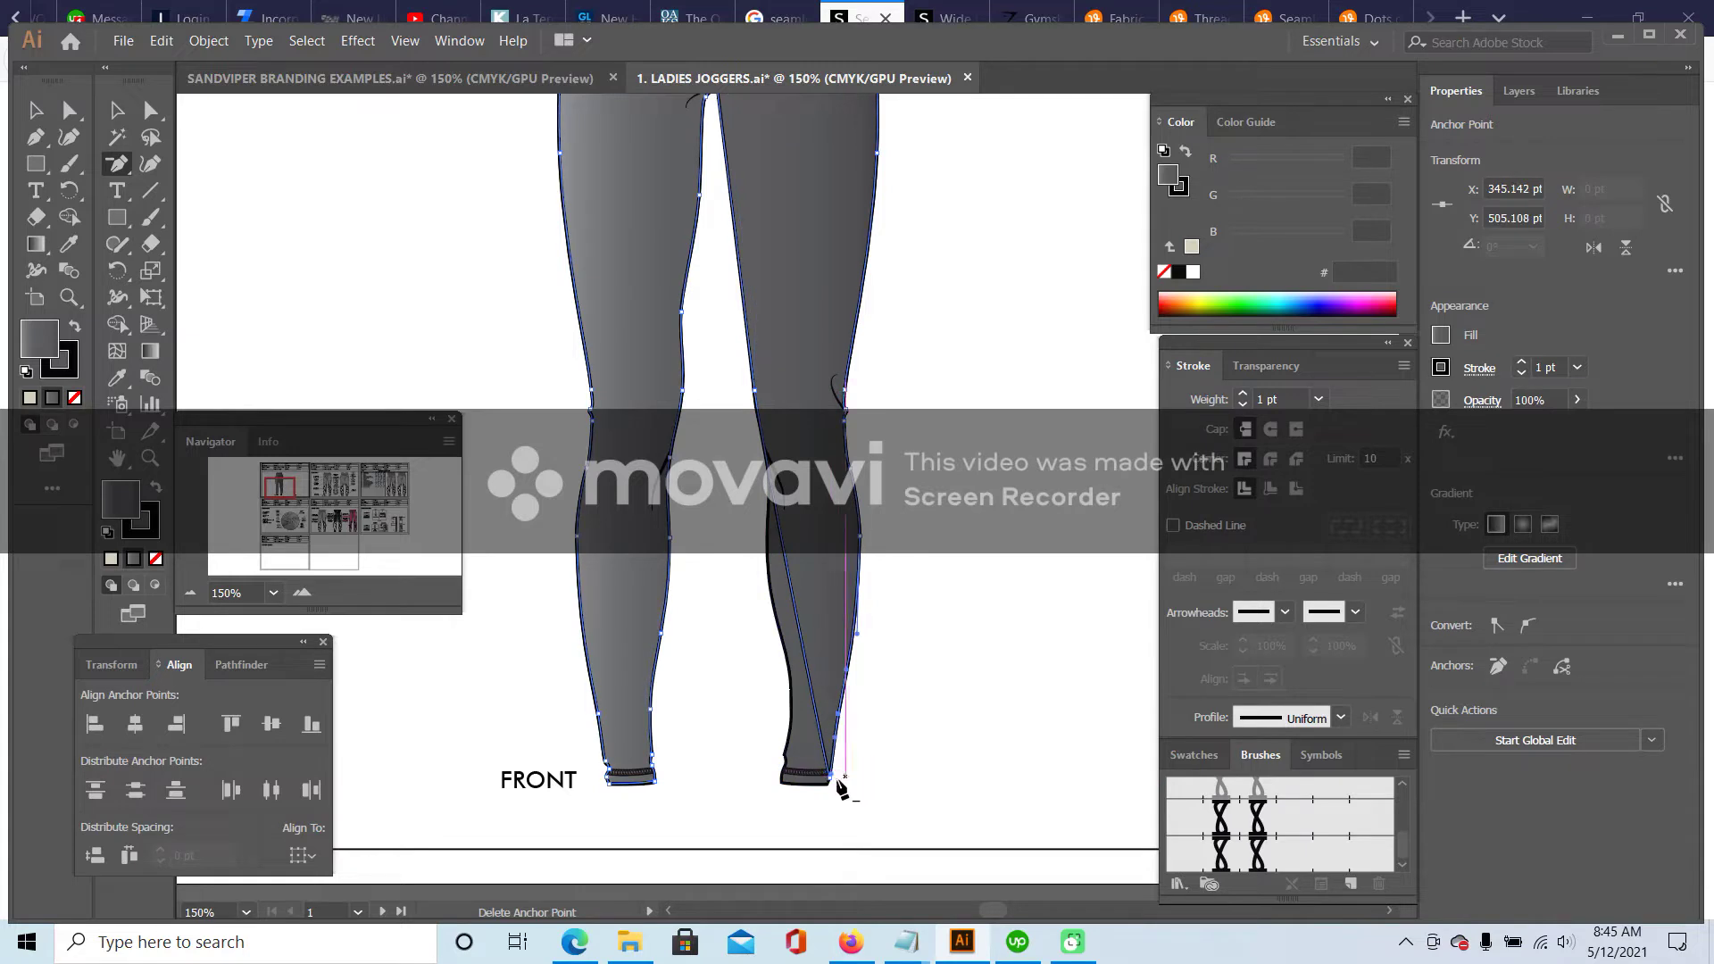
{"action": "left_click", "coordinate": [841, 763]}
{"action": "left_click", "coordinate": [840, 720]}
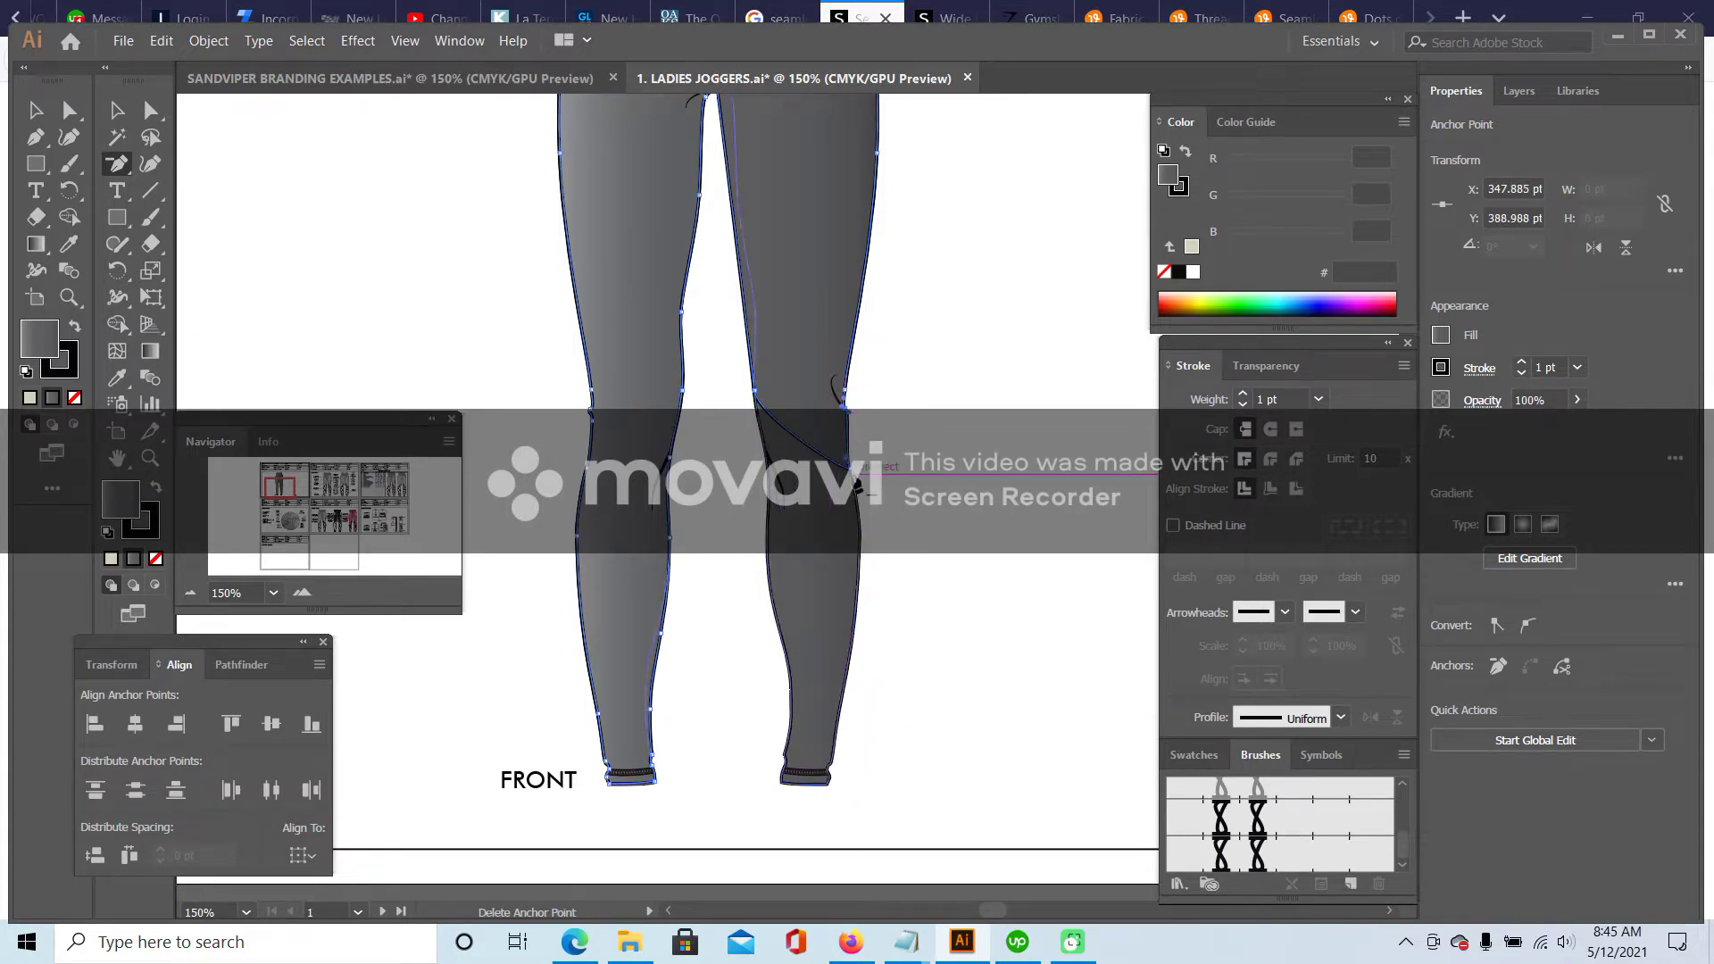
{"action": "left_click", "coordinate": [859, 487]}
{"action": "key", "text": "Return"}
{"action": "left_click", "coordinate": [745, 397]}
{"action": "left_click", "coordinate": [756, 397]}
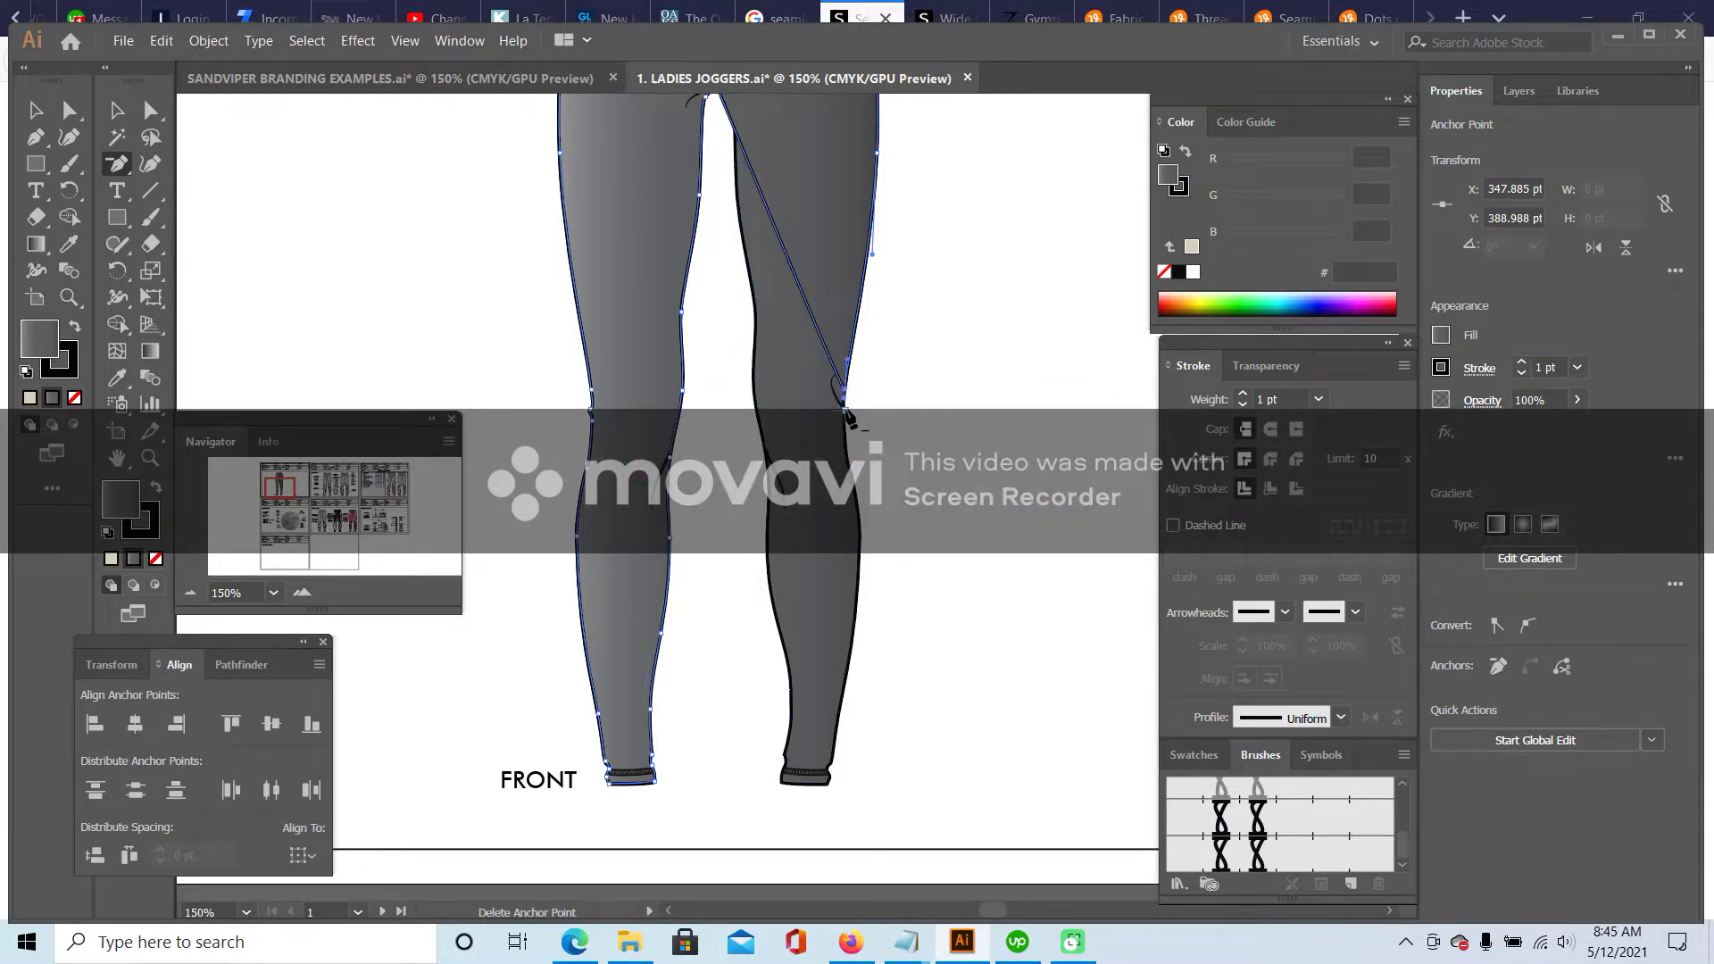
{"action": "left_click", "coordinate": [847, 403]}
- Delete the right hip and waist corner anchors so the edge runs straight to the waistband
{"action": "scroll", "coordinate": [930, 390], "scroll_direction": "up", "scroll_amount": 5}
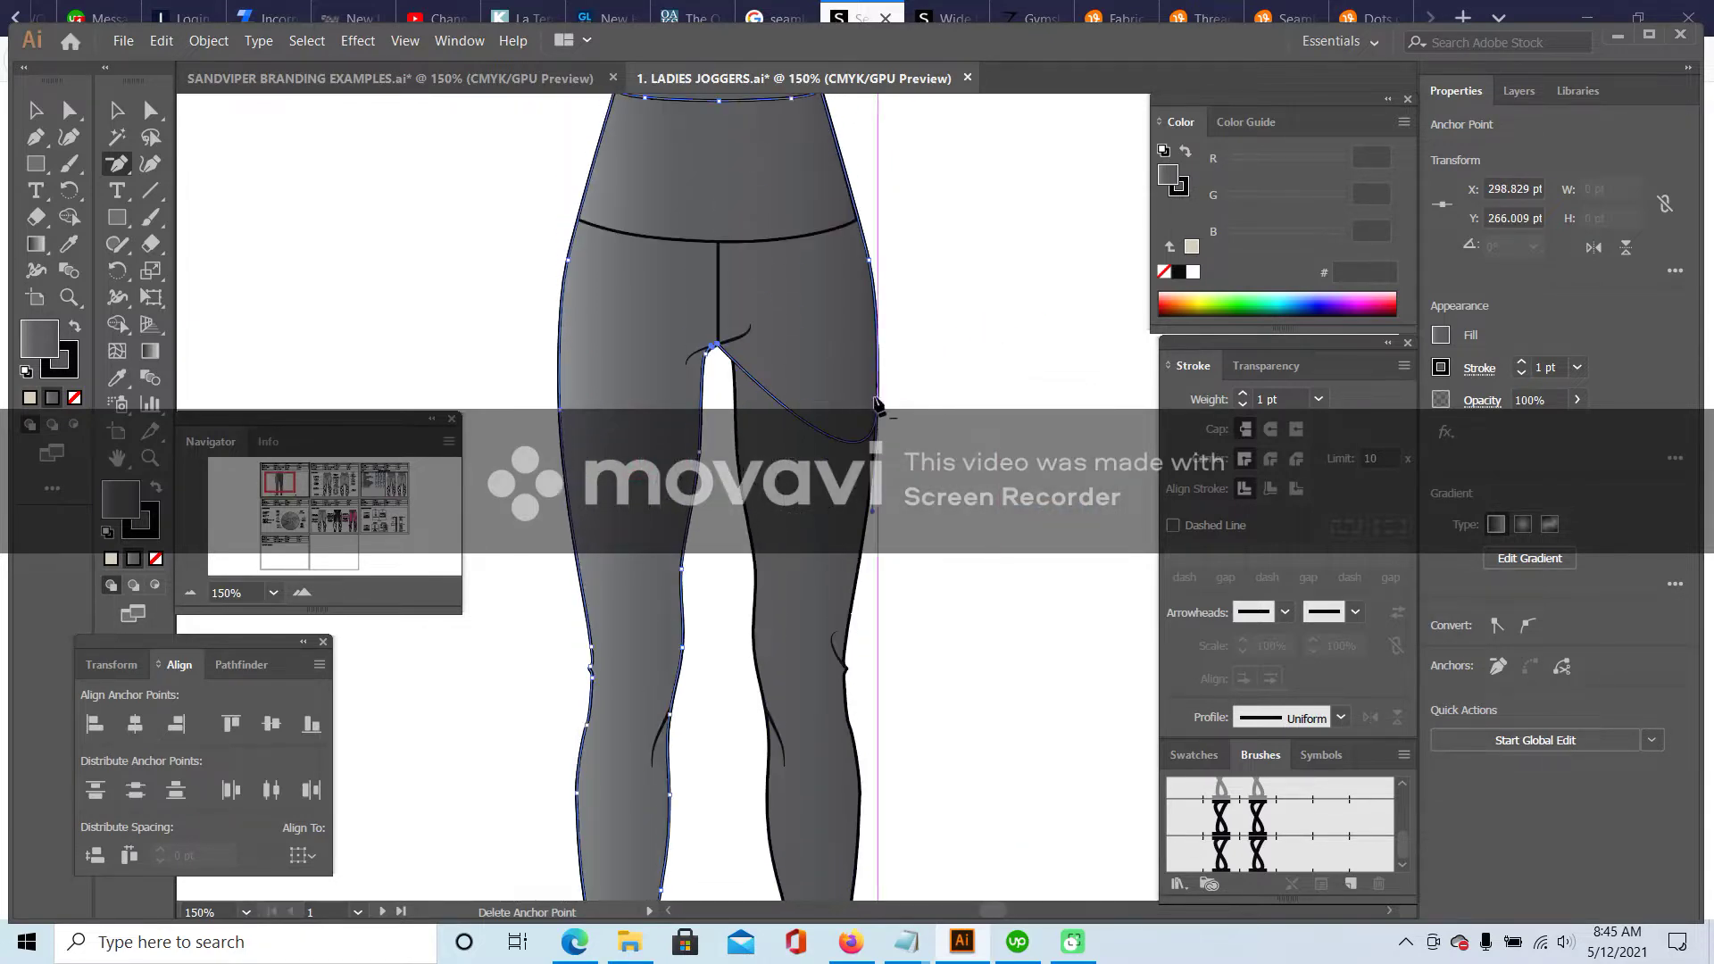
{"action": "left_click", "coordinate": [873, 436]}
{"action": "left_click", "coordinate": [871, 260]}
{"action": "scroll", "coordinate": [911, 268], "scroll_direction": "up", "scroll_amount": 2}
{"action": "left_click", "coordinate": [822, 172]}
{"action": "left_click", "coordinate": [790, 185]}
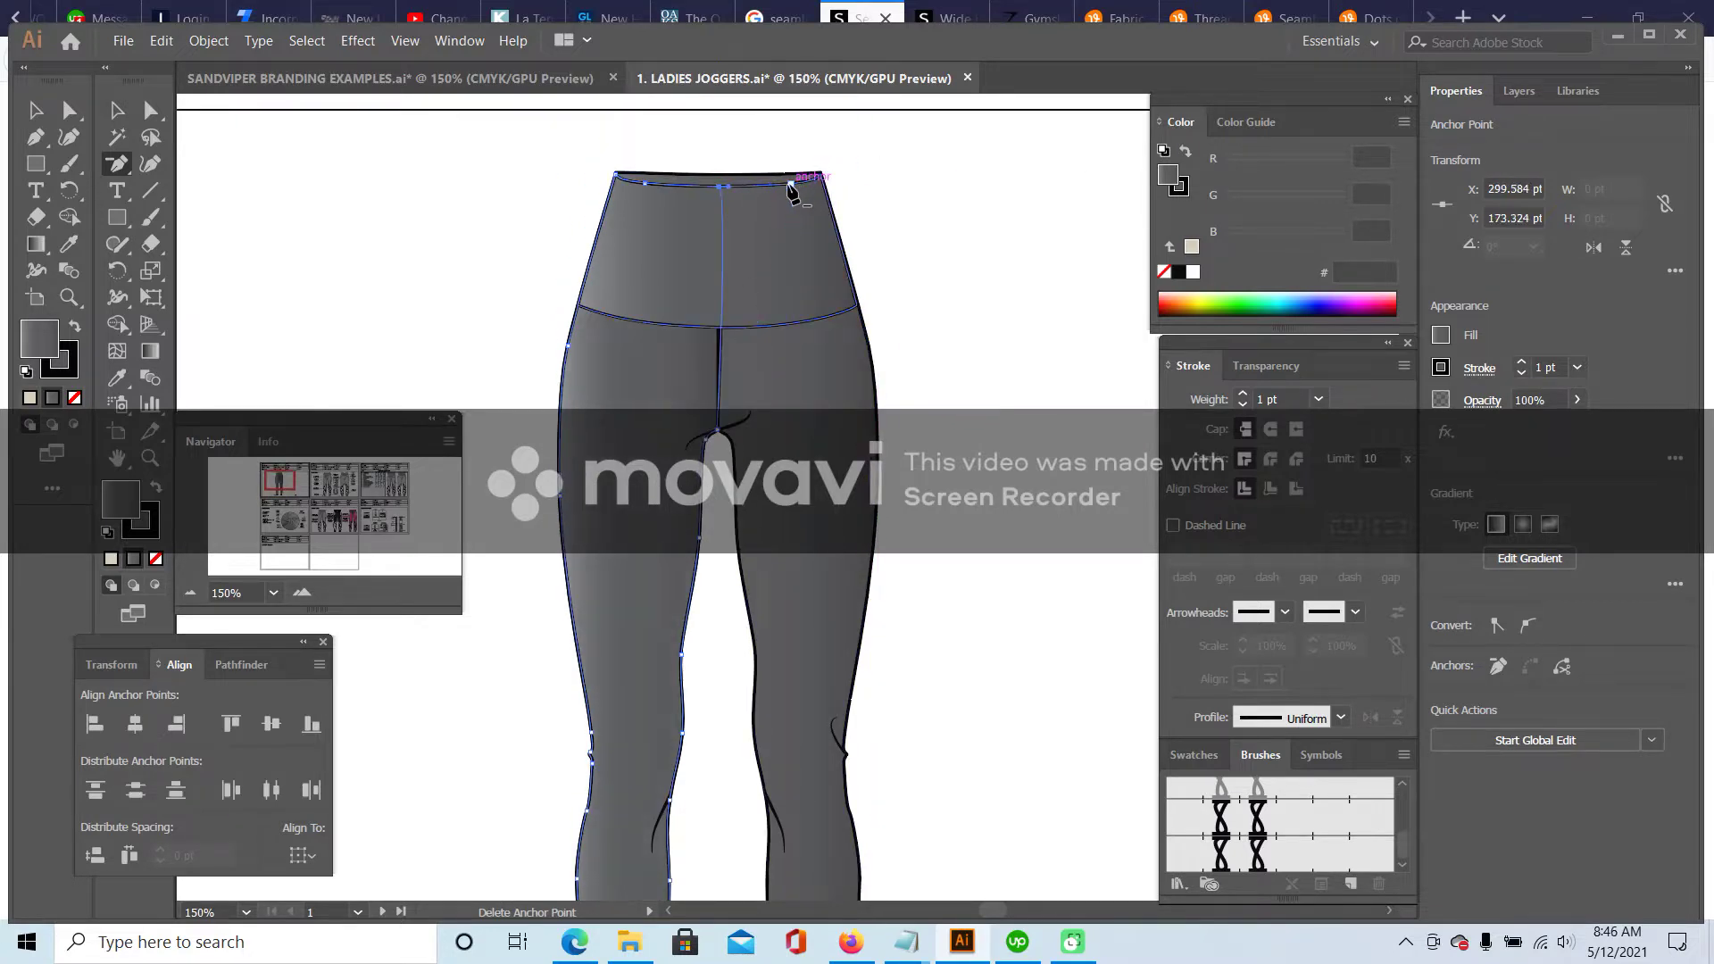
{"action": "left_click_drag", "start_coordinate": [115, 169], "coordinate": [188, 241]}
{"action": "left_click", "coordinate": [117, 110]}
{"action": "left_click", "coordinate": [200, 164]}
{"action": "left_click", "coordinate": [868, 420]}
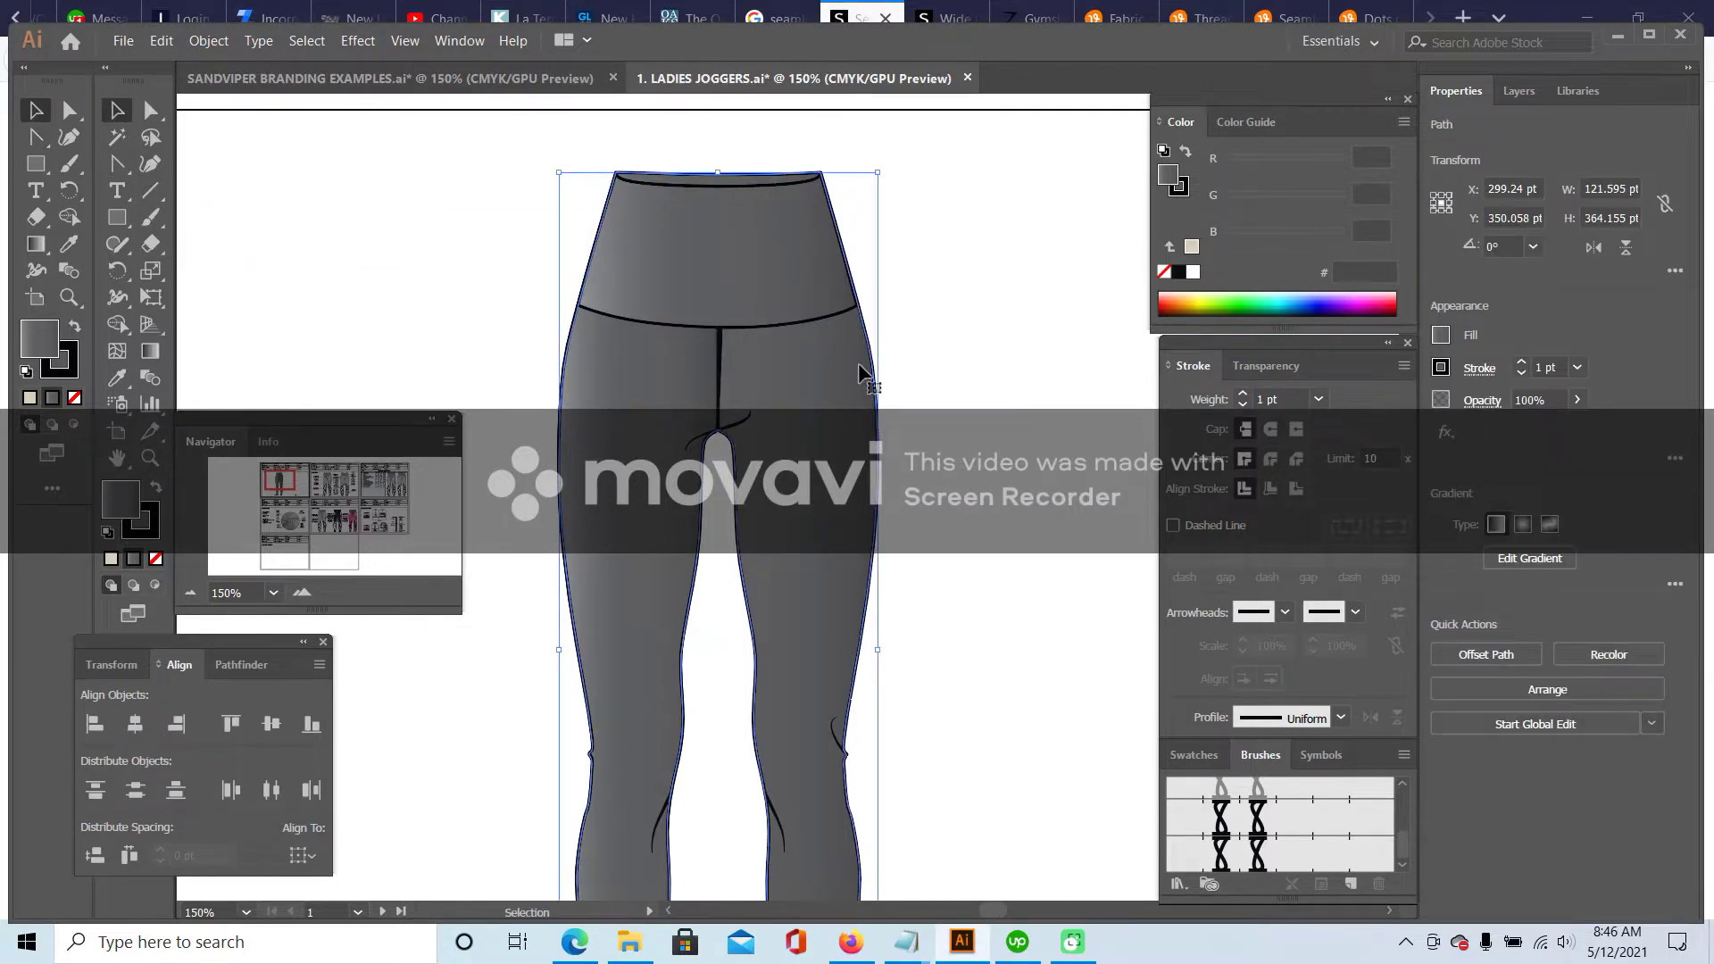
{"action": "key", "text": "Delete"}
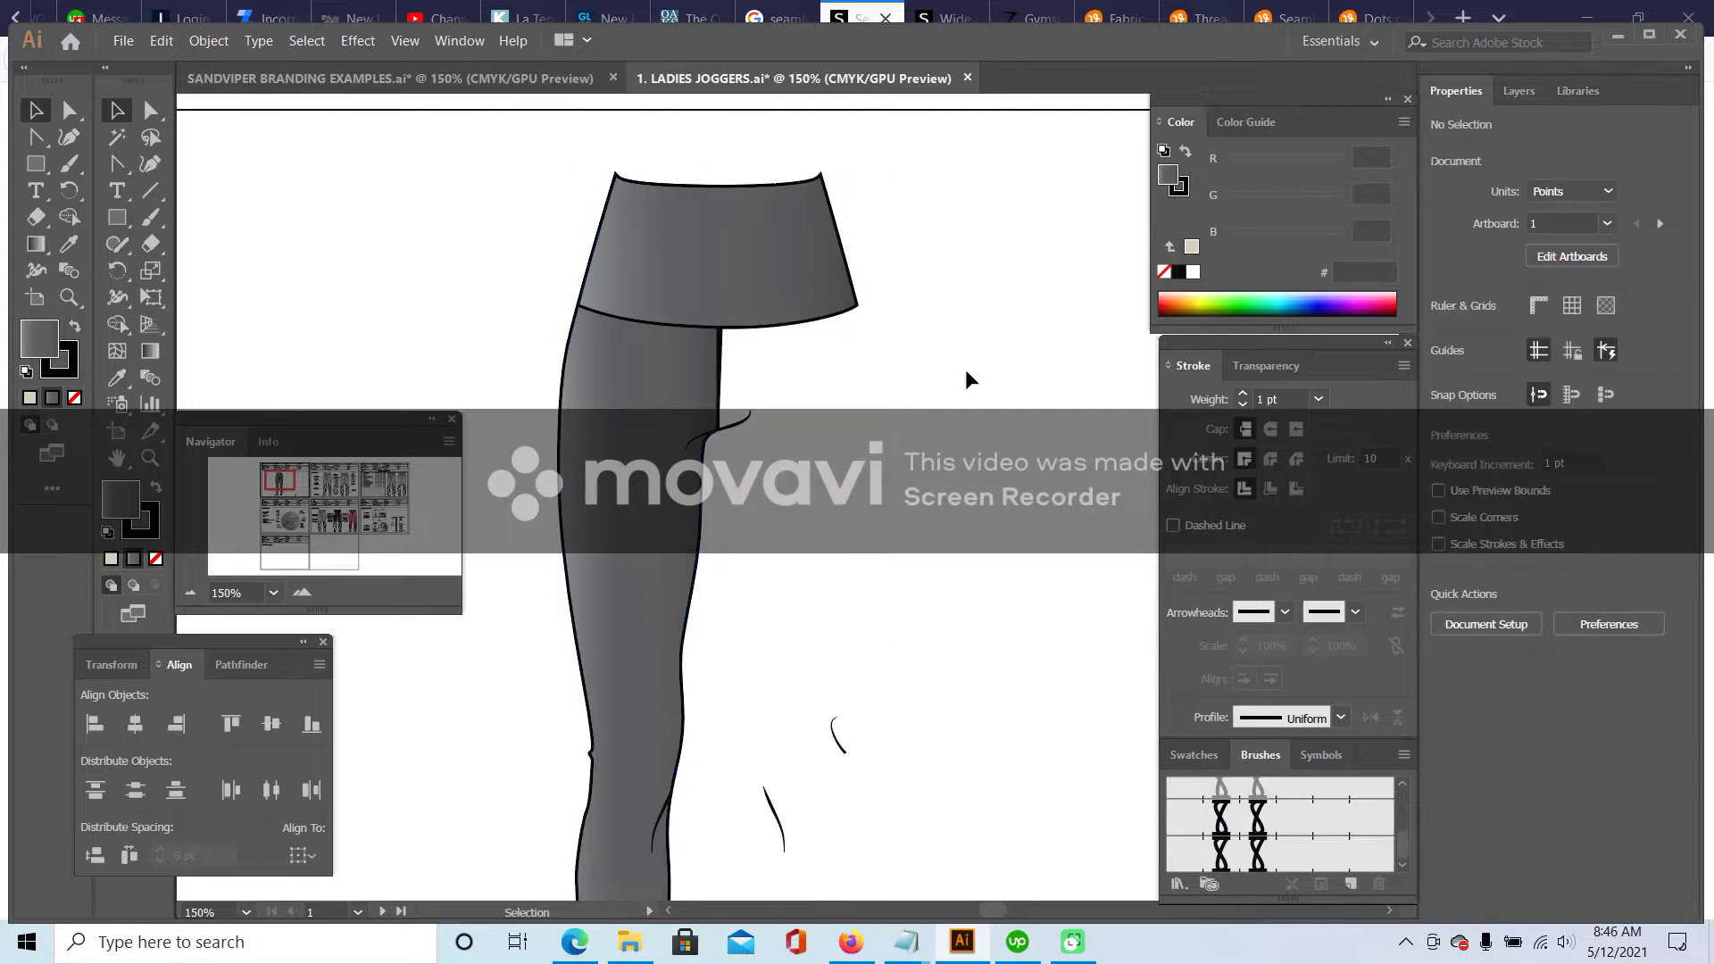
{"action": "scroll", "coordinate": [966, 368], "scroll_direction": "down", "scroll_amount": 3}
{"action": "left_click", "coordinate": [722, 212]}
{"action": "scroll", "coordinate": [891, 352], "scroll_direction": "up", "scroll_amount": 2}
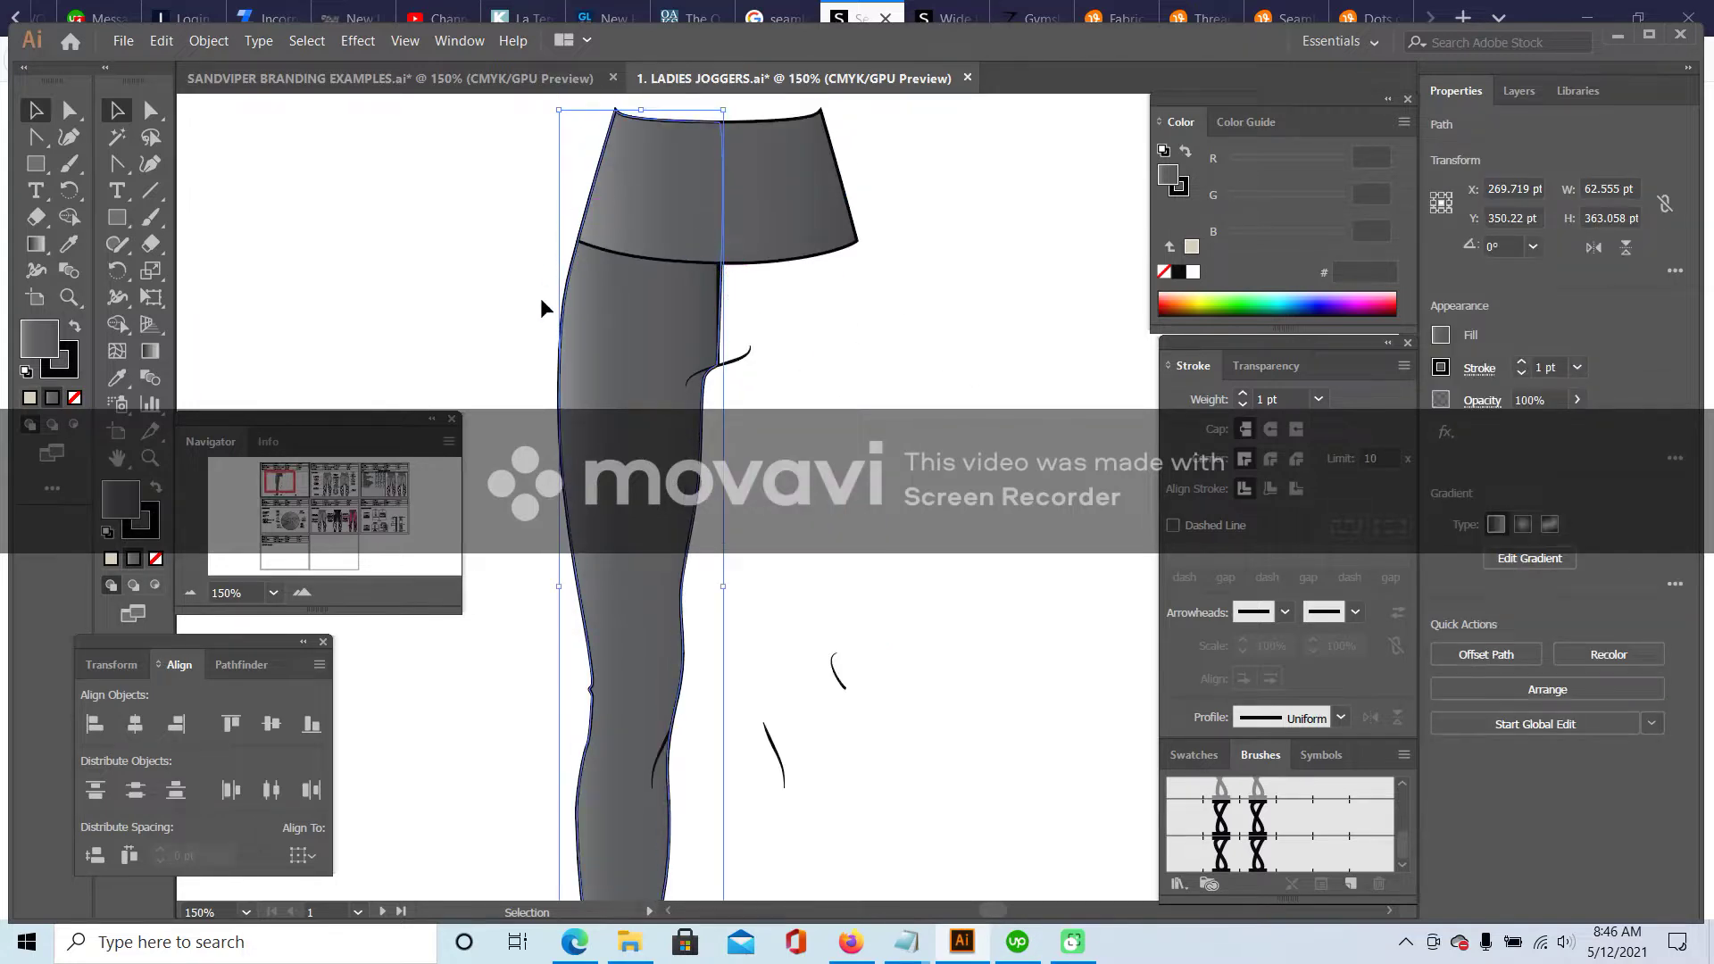
{"action": "left_click", "coordinate": [152, 111]}
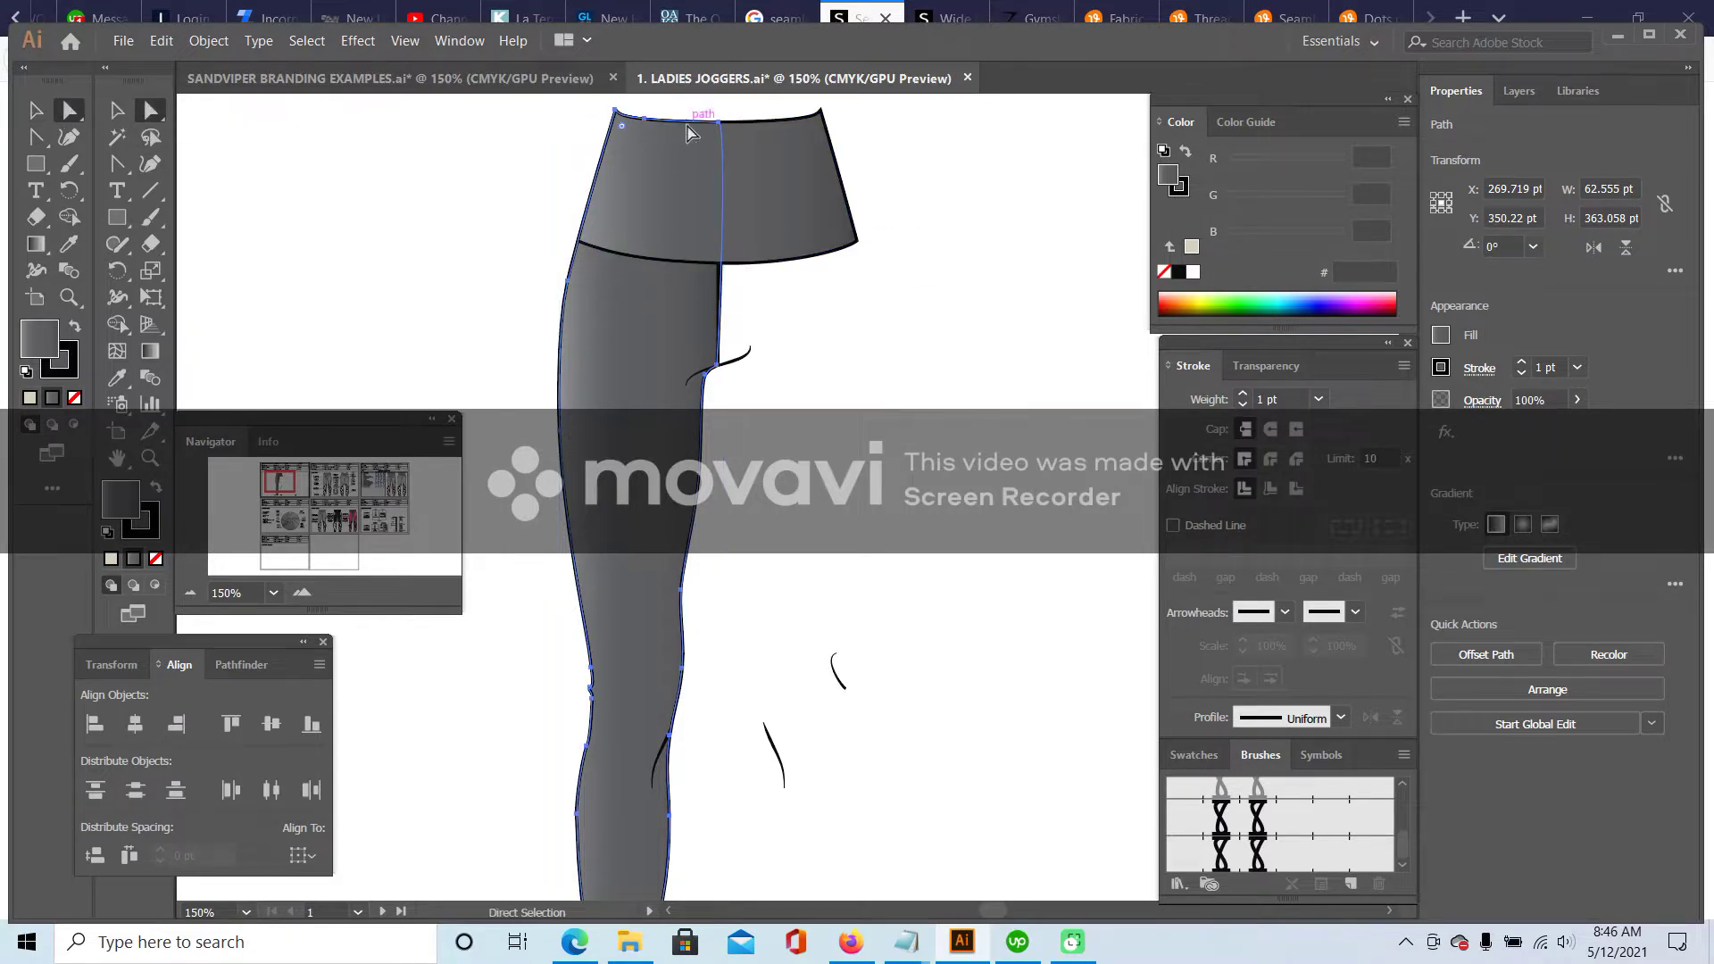
{"action": "left_click", "coordinate": [722, 124]}
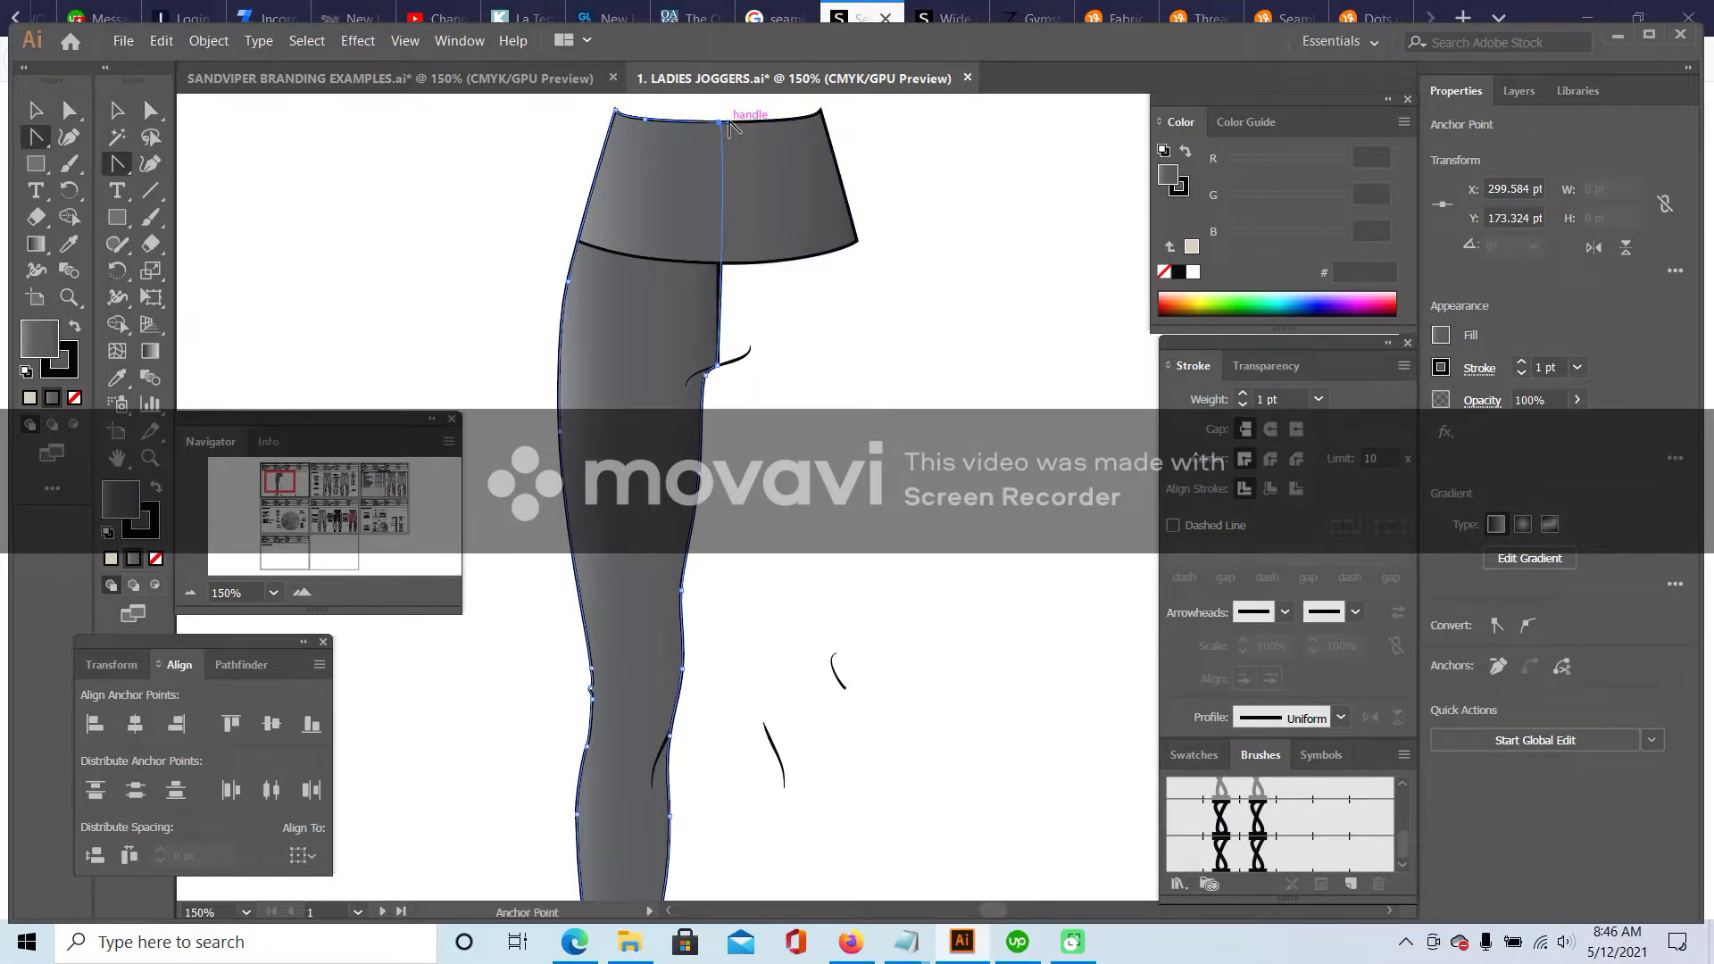
{"action": "left_click", "coordinate": [113, 110]}
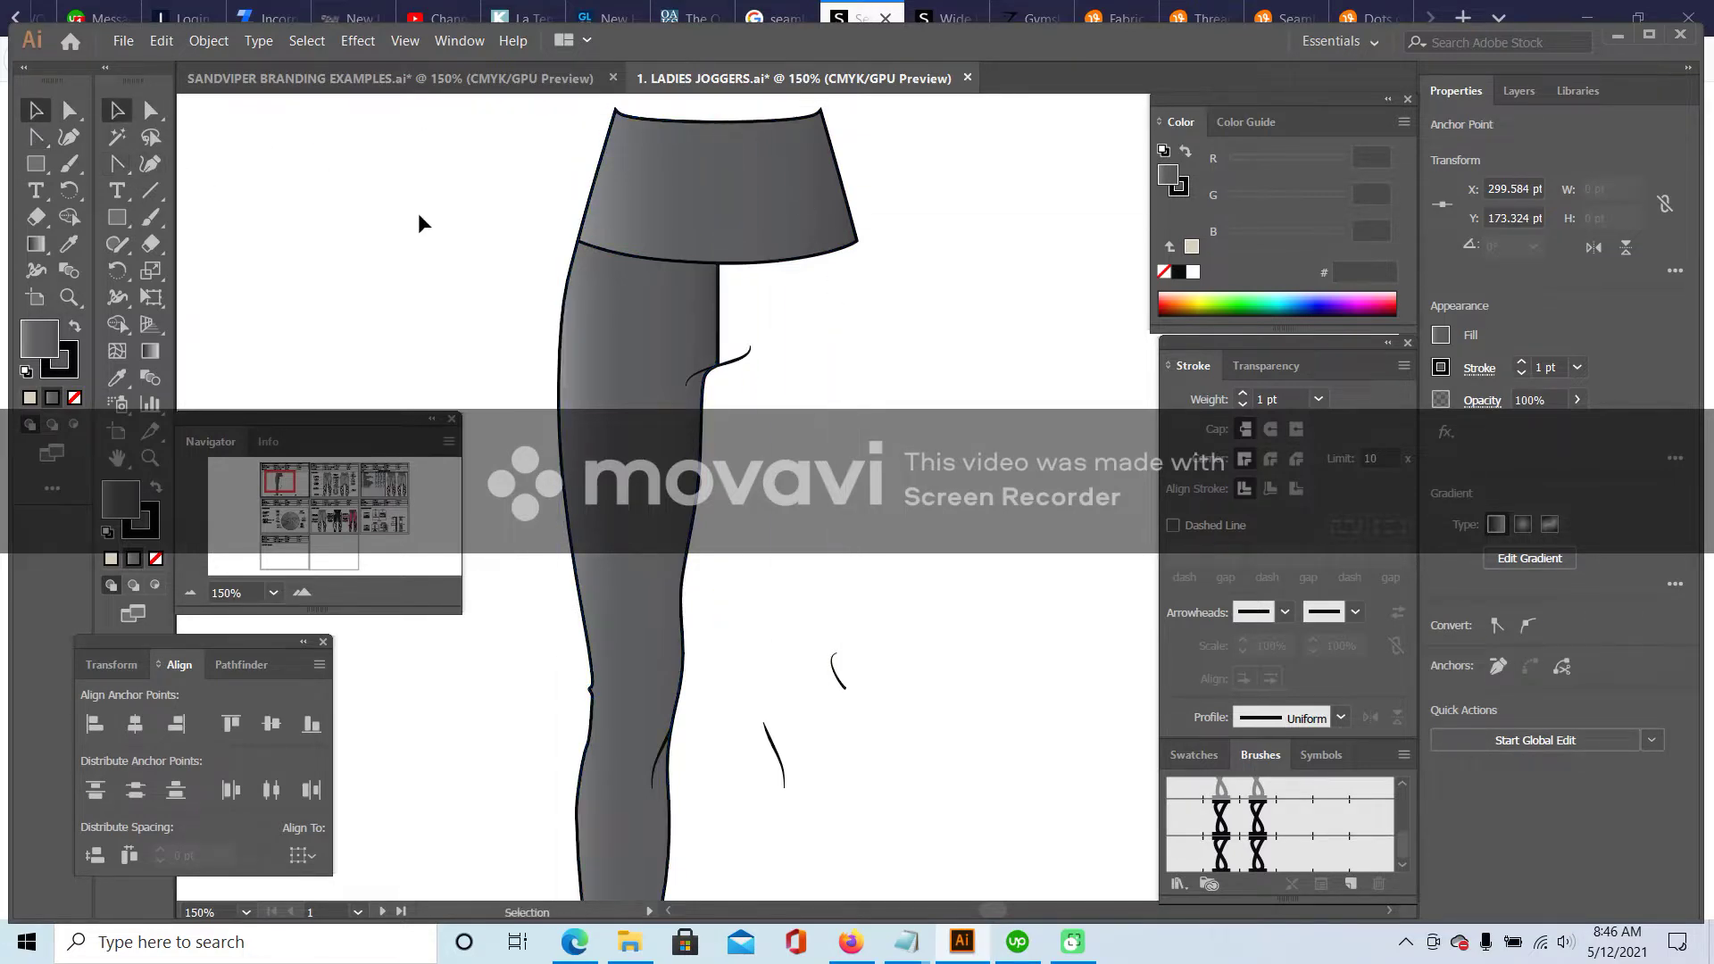
{"action": "left_click", "coordinate": [493, 260]}
{"action": "scroll", "coordinate": [535, 298], "scroll_direction": "down", "scroll_amount": 5}
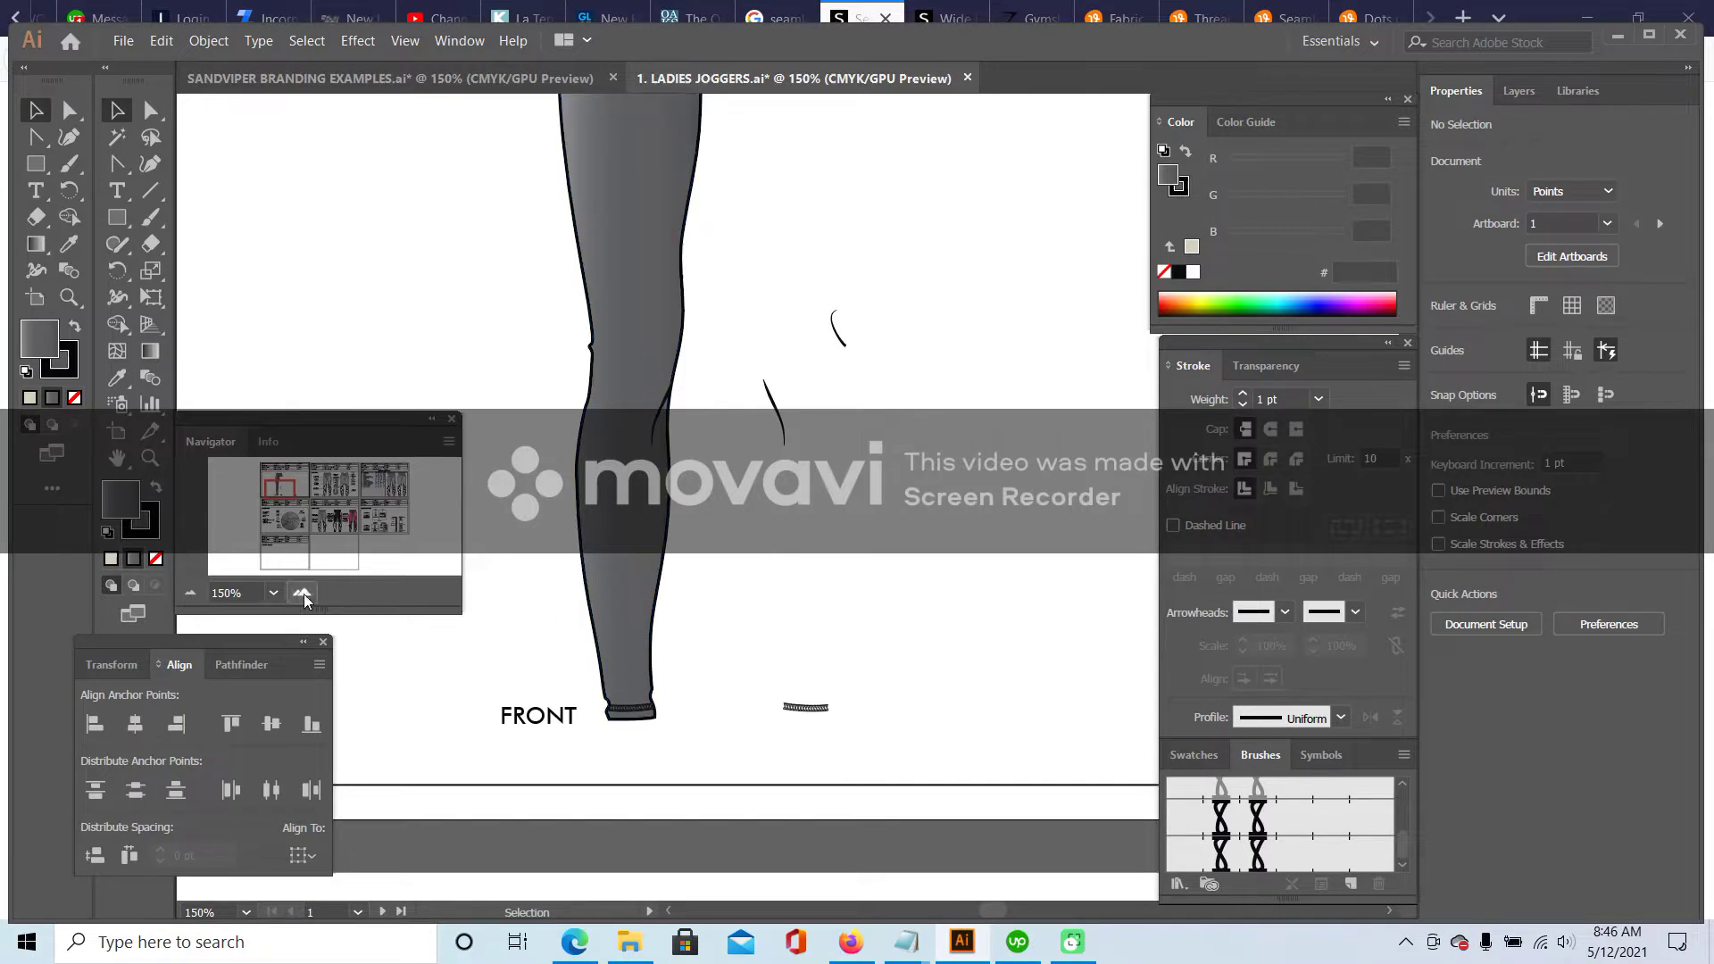
- Drag the jogger leg's right-edge anchors and handles near the cuff into a smoother curve
{"action": "scroll", "coordinate": [786, 567], "scroll_direction": "up", "scroll_amount": 2}
{"action": "scroll", "coordinate": [813, 504], "scroll_direction": "left", "scroll_amount": 5}
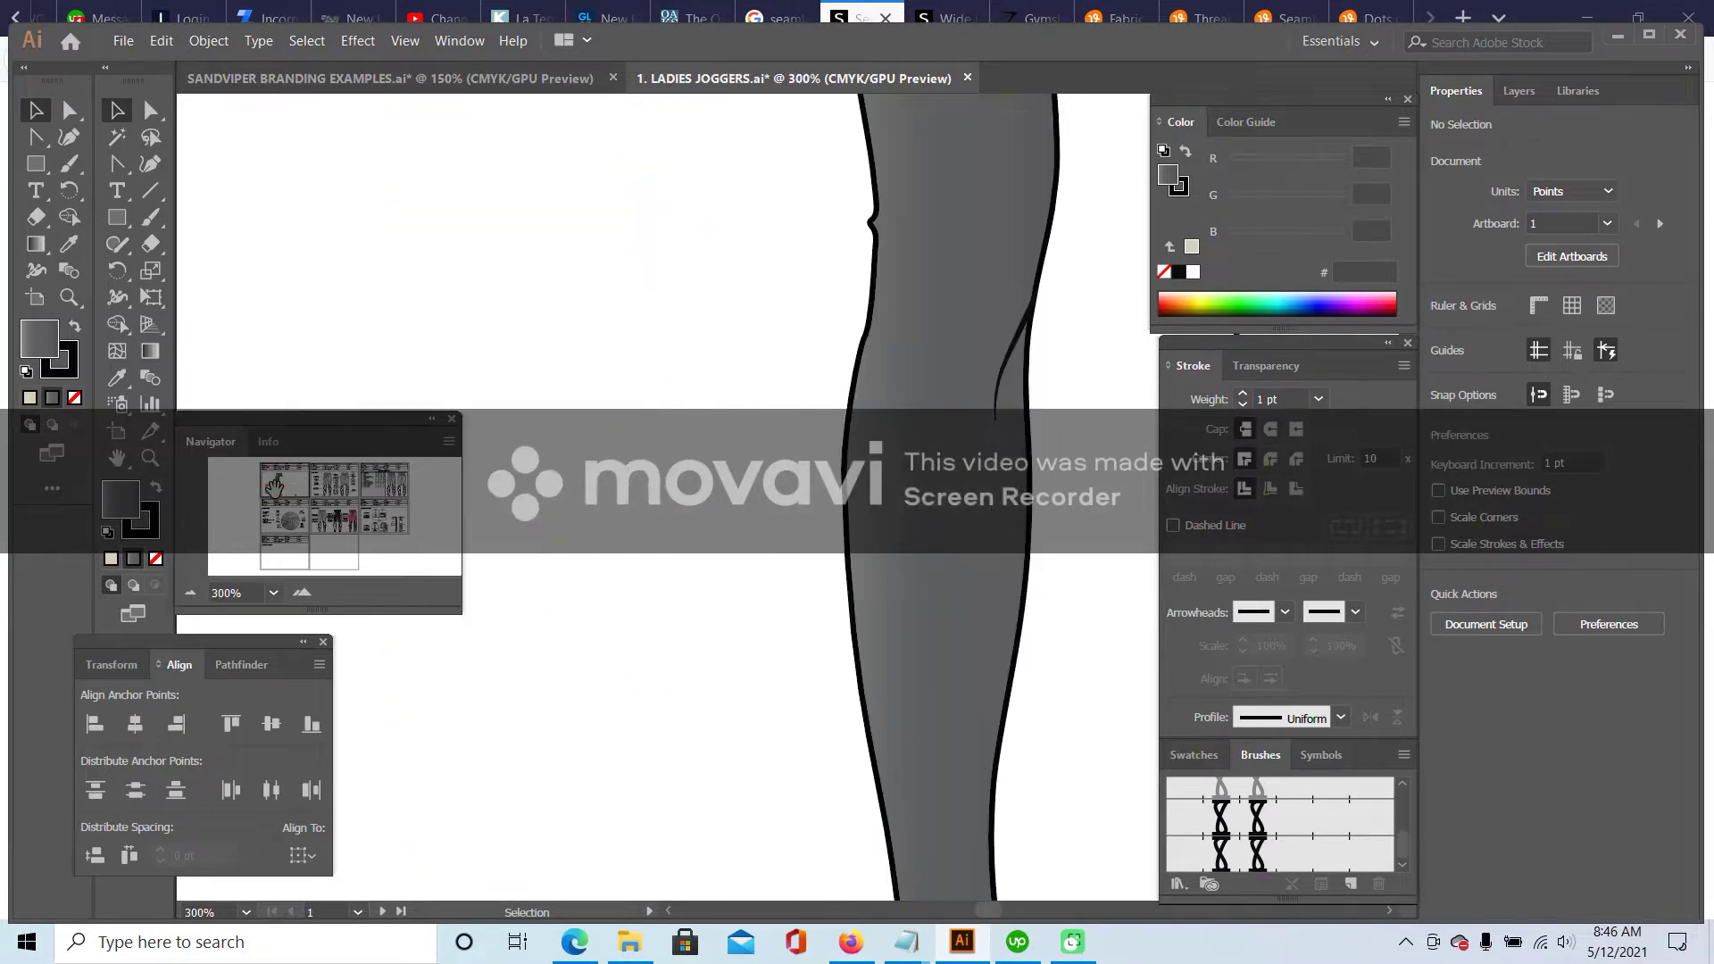
{"action": "scroll", "coordinate": [813, 505], "scroll_direction": "down", "scroll_amount": 3}
{"action": "left_click", "coordinate": [813, 505]}
{"action": "key", "text": "a"}
{"action": "left_click_drag", "start_coordinate": [803, 561], "coordinate": [815, 565]}
{"action": "left_click_drag", "start_coordinate": [811, 661], "coordinate": [840, 713]}
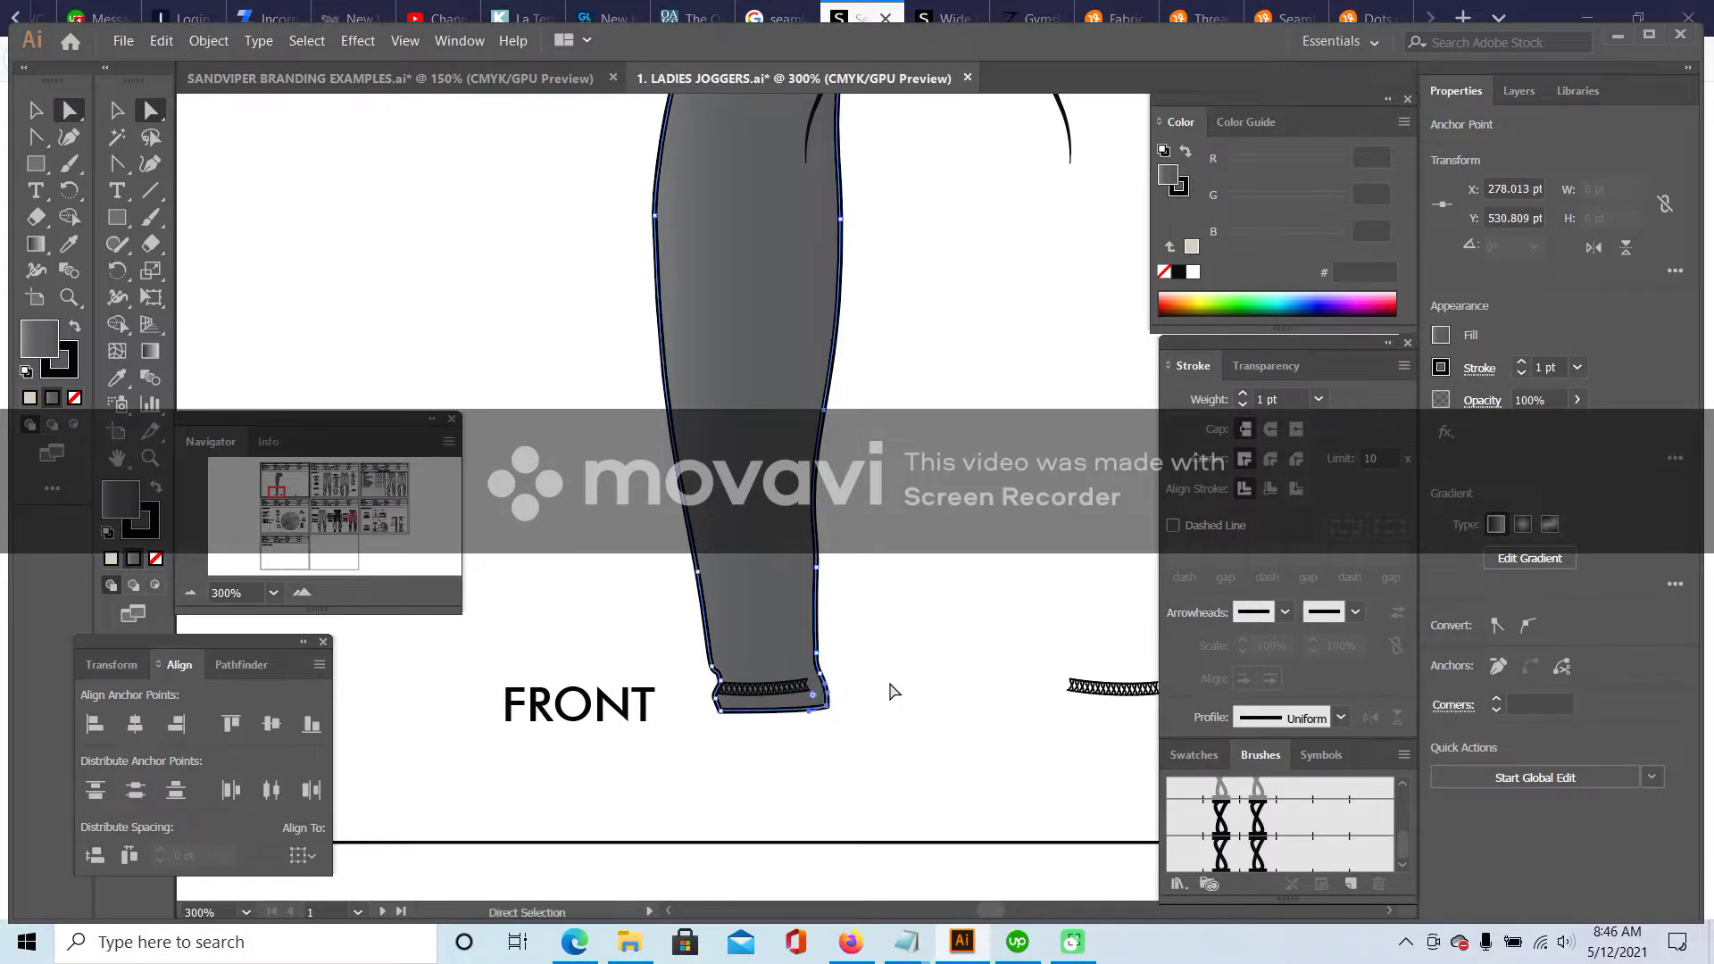
{"action": "left_click", "coordinate": [839, 367]}
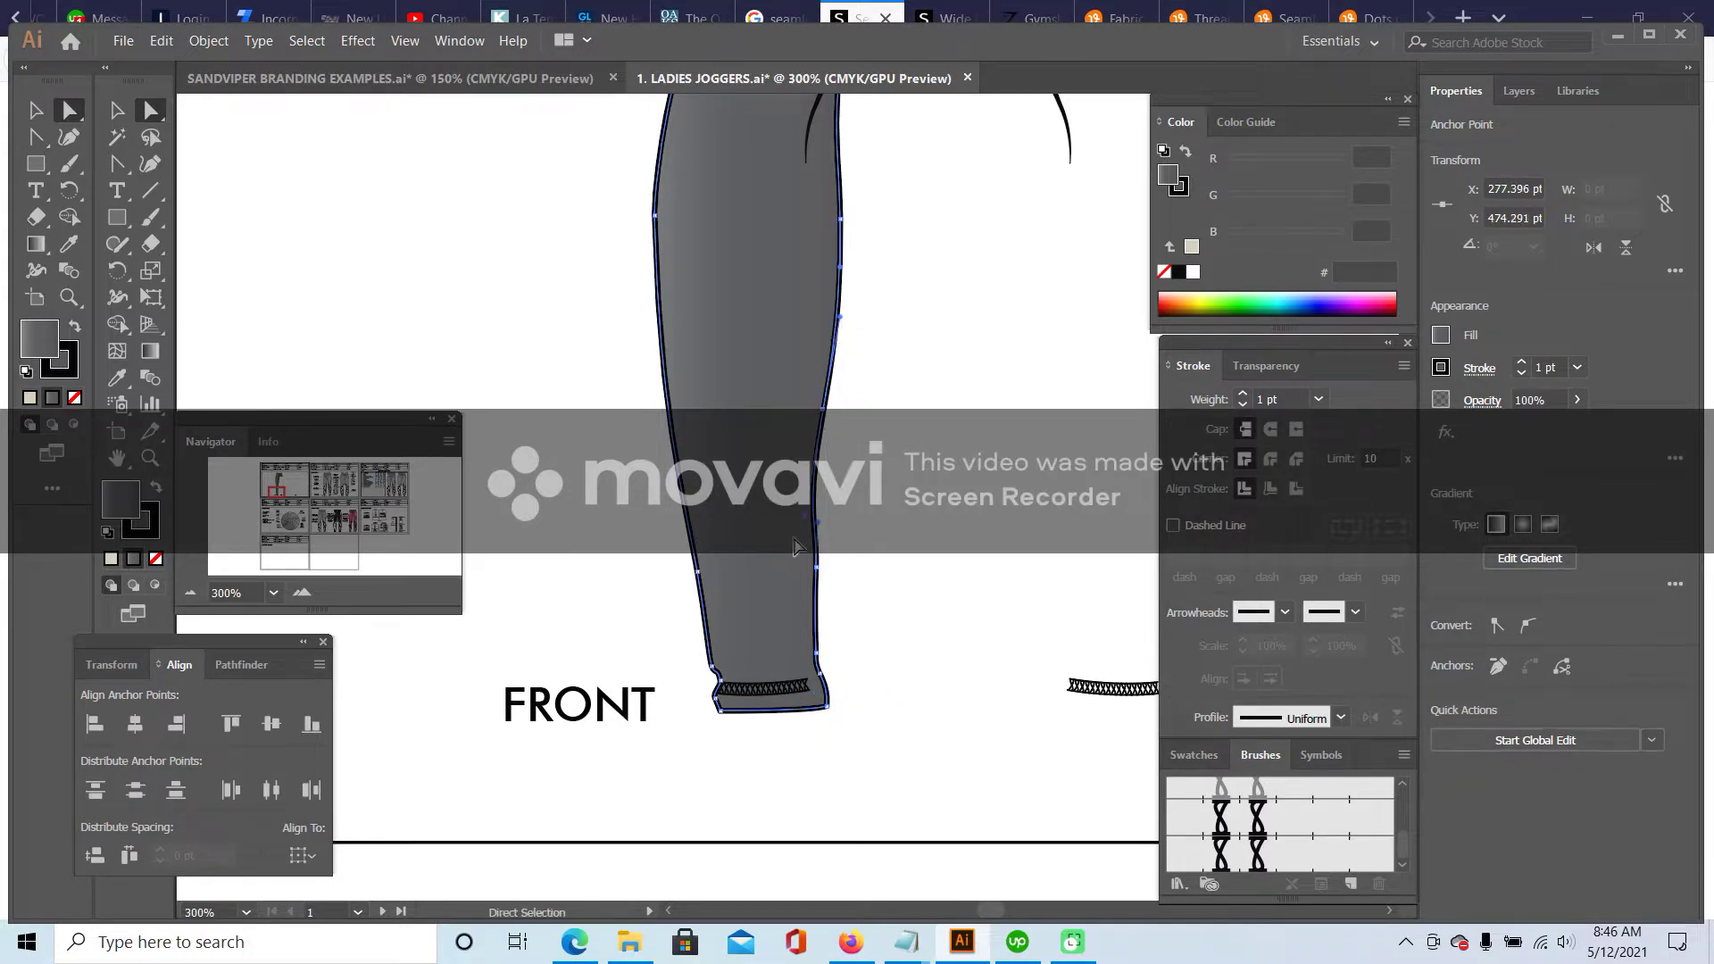
{"action": "left_click_drag", "start_coordinate": [803, 525], "coordinate": [819, 364]}
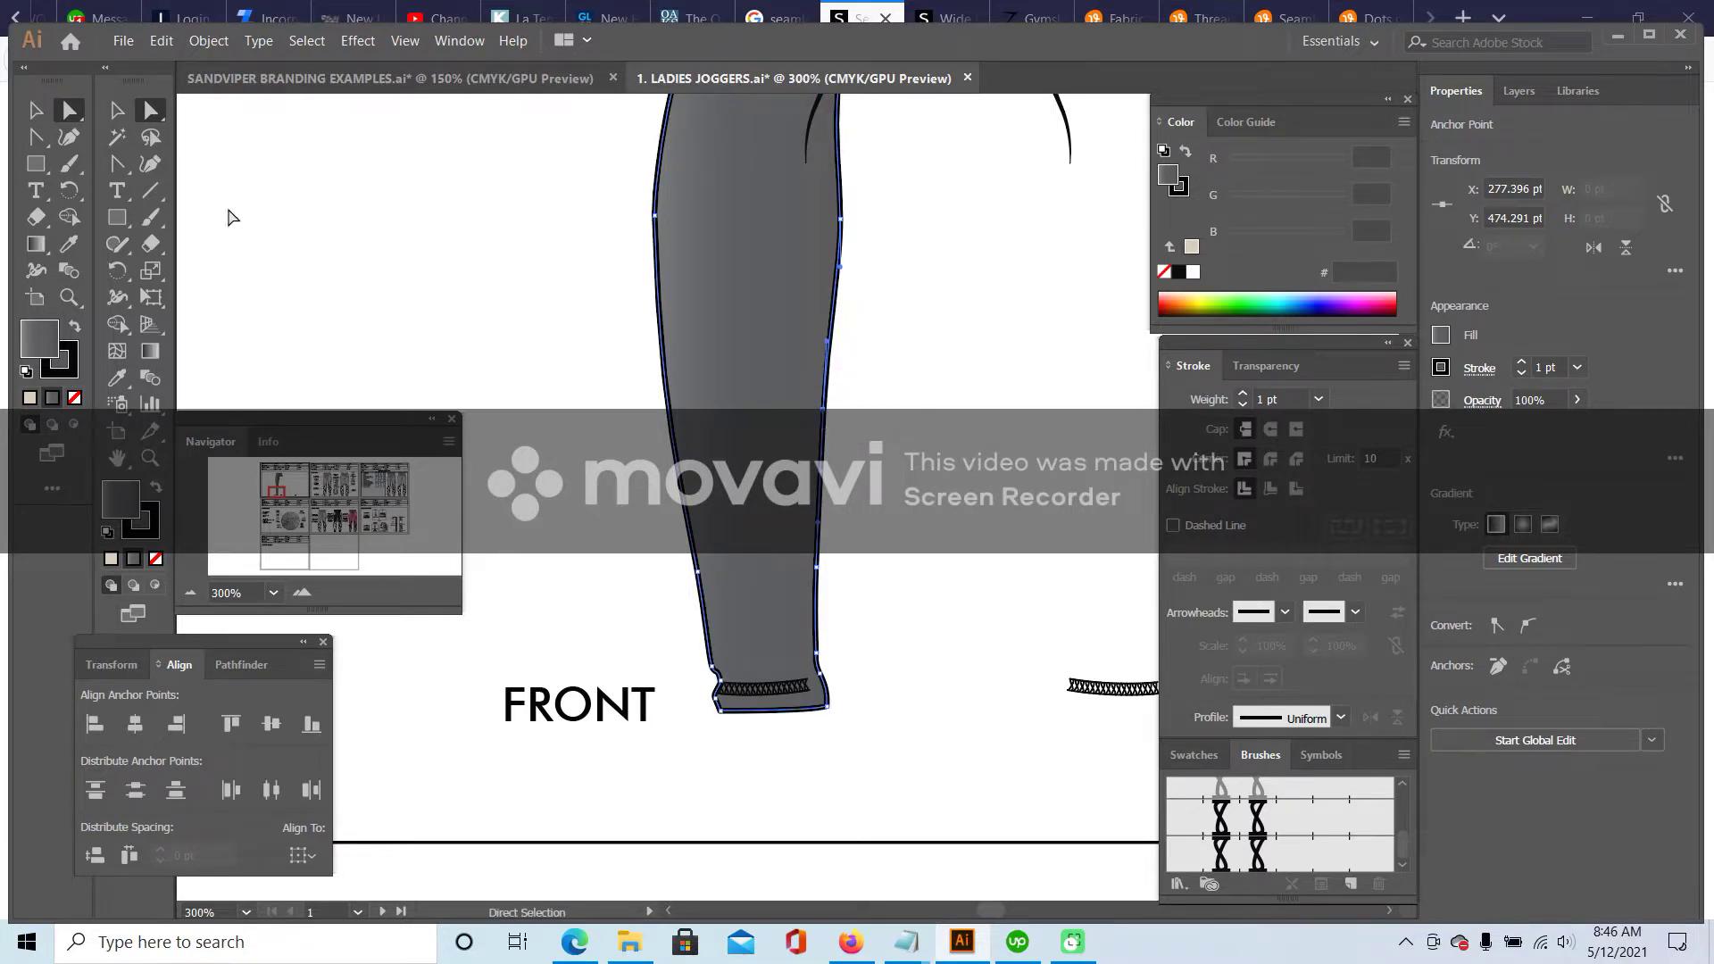
- Delete one extra anchor on the right edge, deselect, and zoom out to the whole page
{"action": "left_click_drag", "start_coordinate": [115, 169], "coordinate": [223, 218]}
{"action": "left_click", "coordinate": [823, 416]}
{"action": "key", "text": "a"}
{"action": "left_click", "coordinate": [556, 350]}
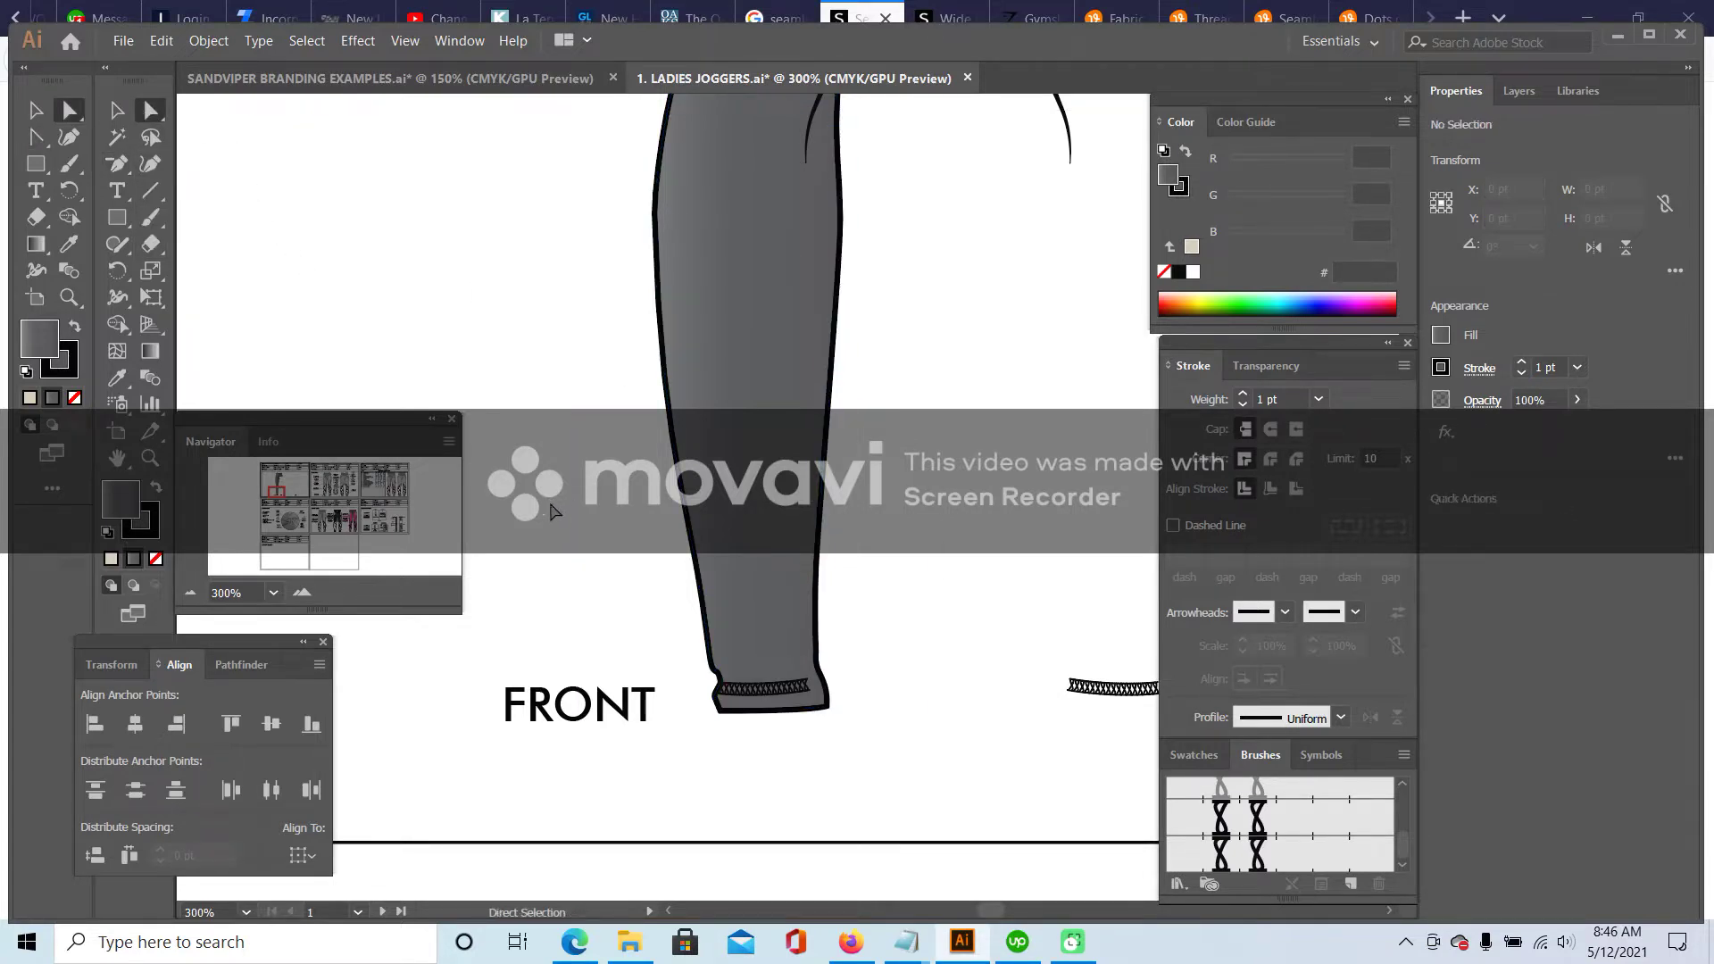
{"action": "left_click", "coordinate": [192, 593]}
{"action": "left_click", "coordinate": [191, 593]}
{"action": "left_click", "coordinate": [191, 593]}
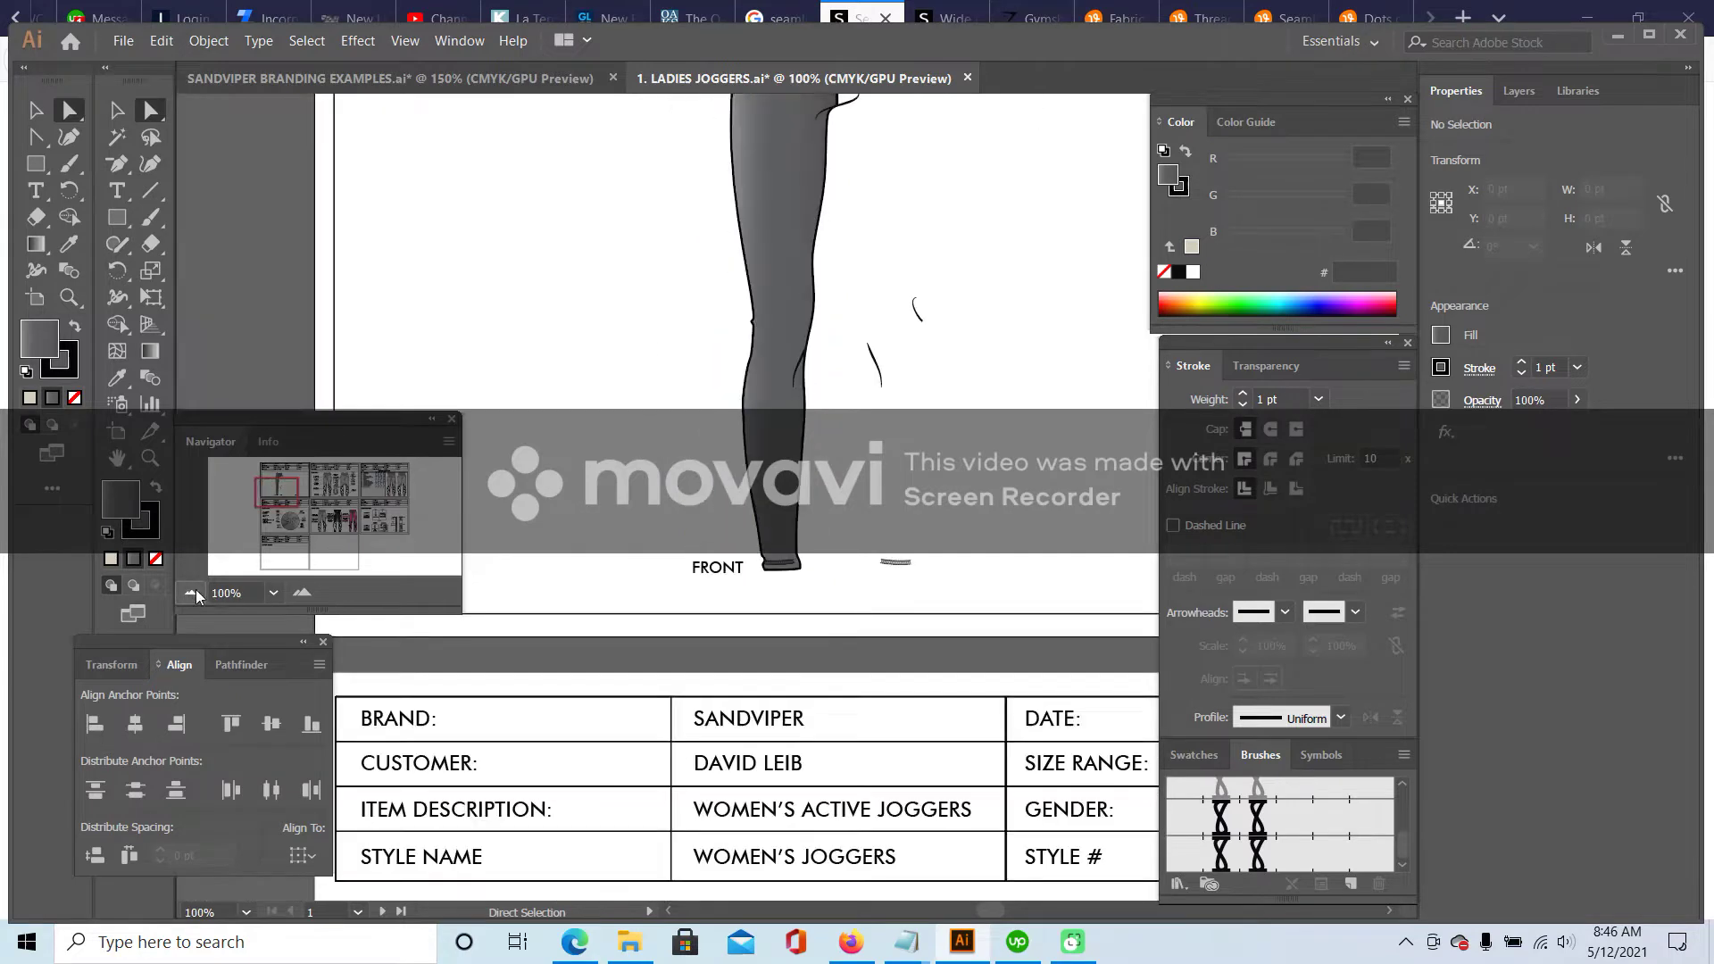
- Zoom in on the waistband and add anchors to the leg path at the centre seam and left edge
{"action": "scroll", "coordinate": [728, 528], "scroll_direction": "up", "scroll_amount": 2}
{"action": "scroll", "coordinate": [604, 364], "scroll_direction": "up", "scroll_amount": 1}
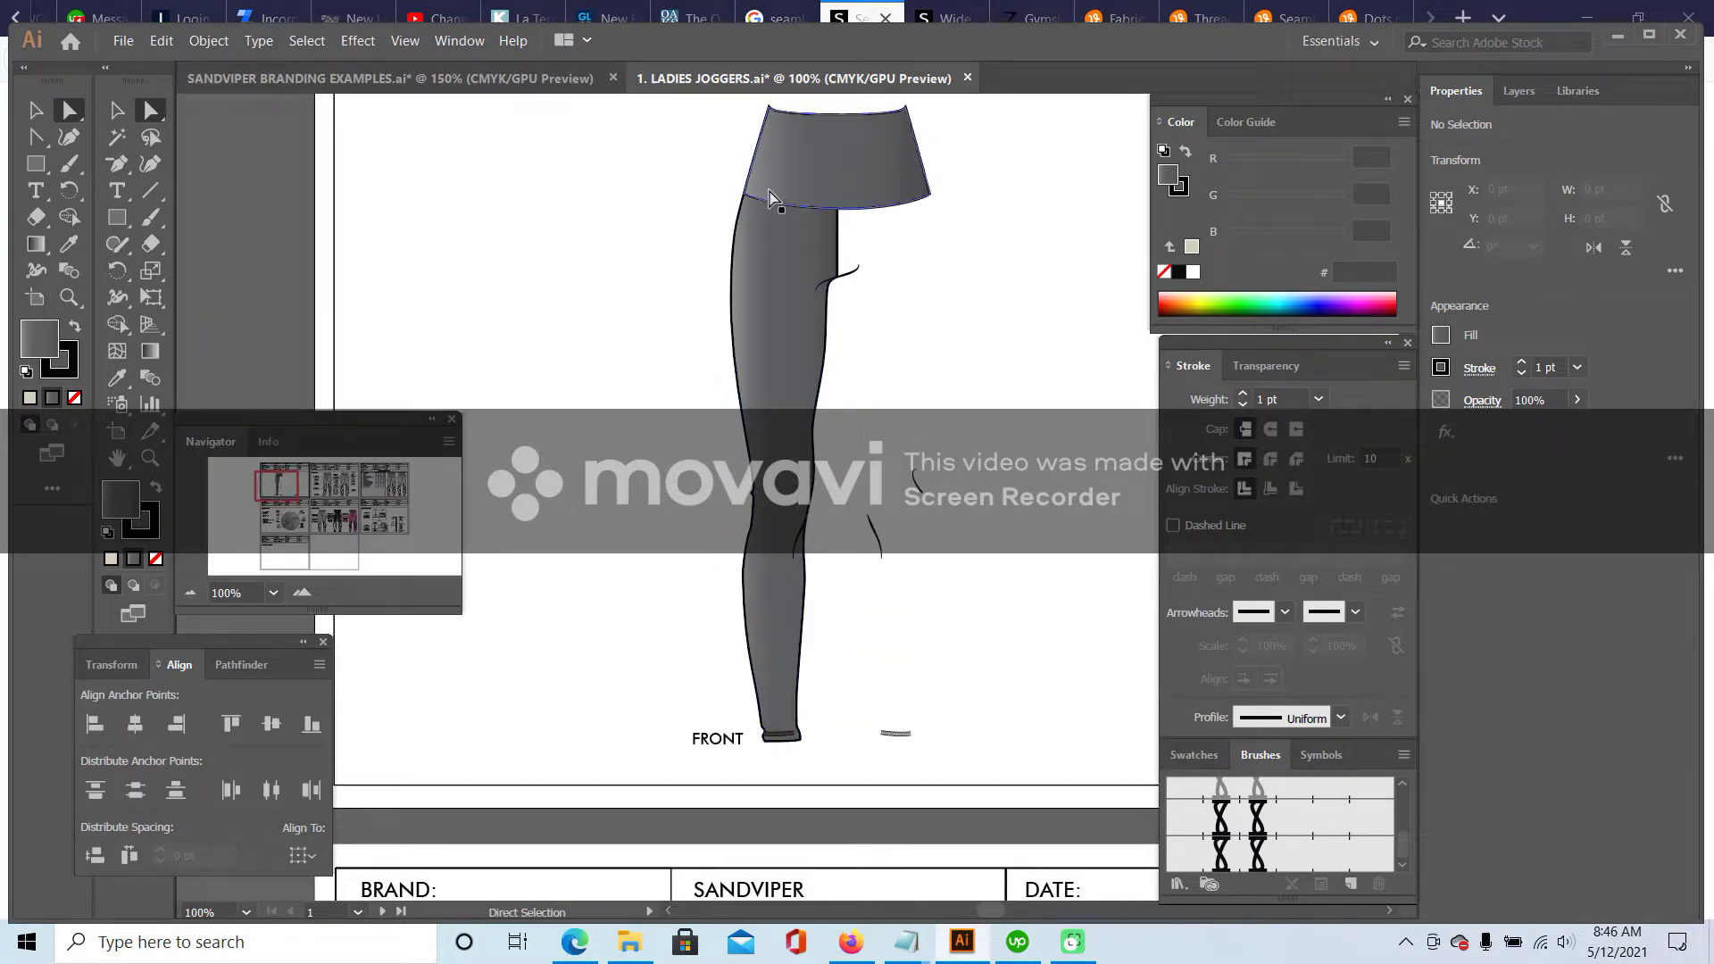
{"action": "left_click", "coordinate": [739, 245]}
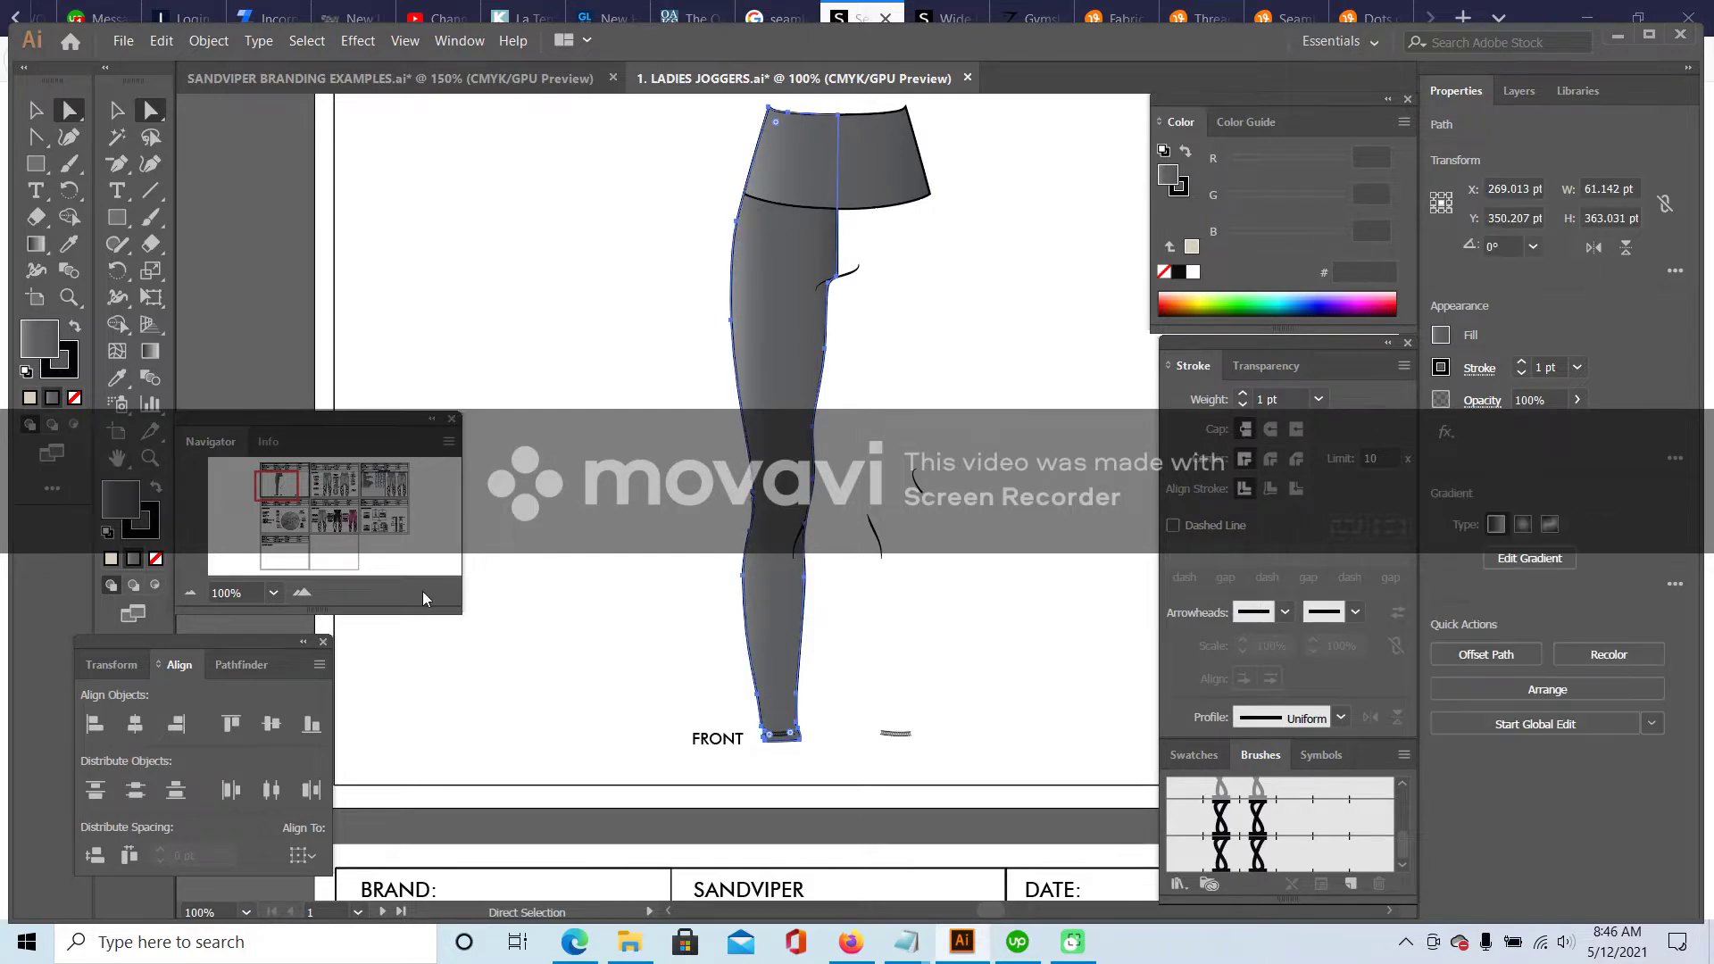
{"action": "left_click", "coordinate": [301, 593]}
{"action": "left_click", "coordinate": [302, 593]}
{"action": "left_click_drag", "start_coordinate": [280, 487], "coordinate": [280, 481]}
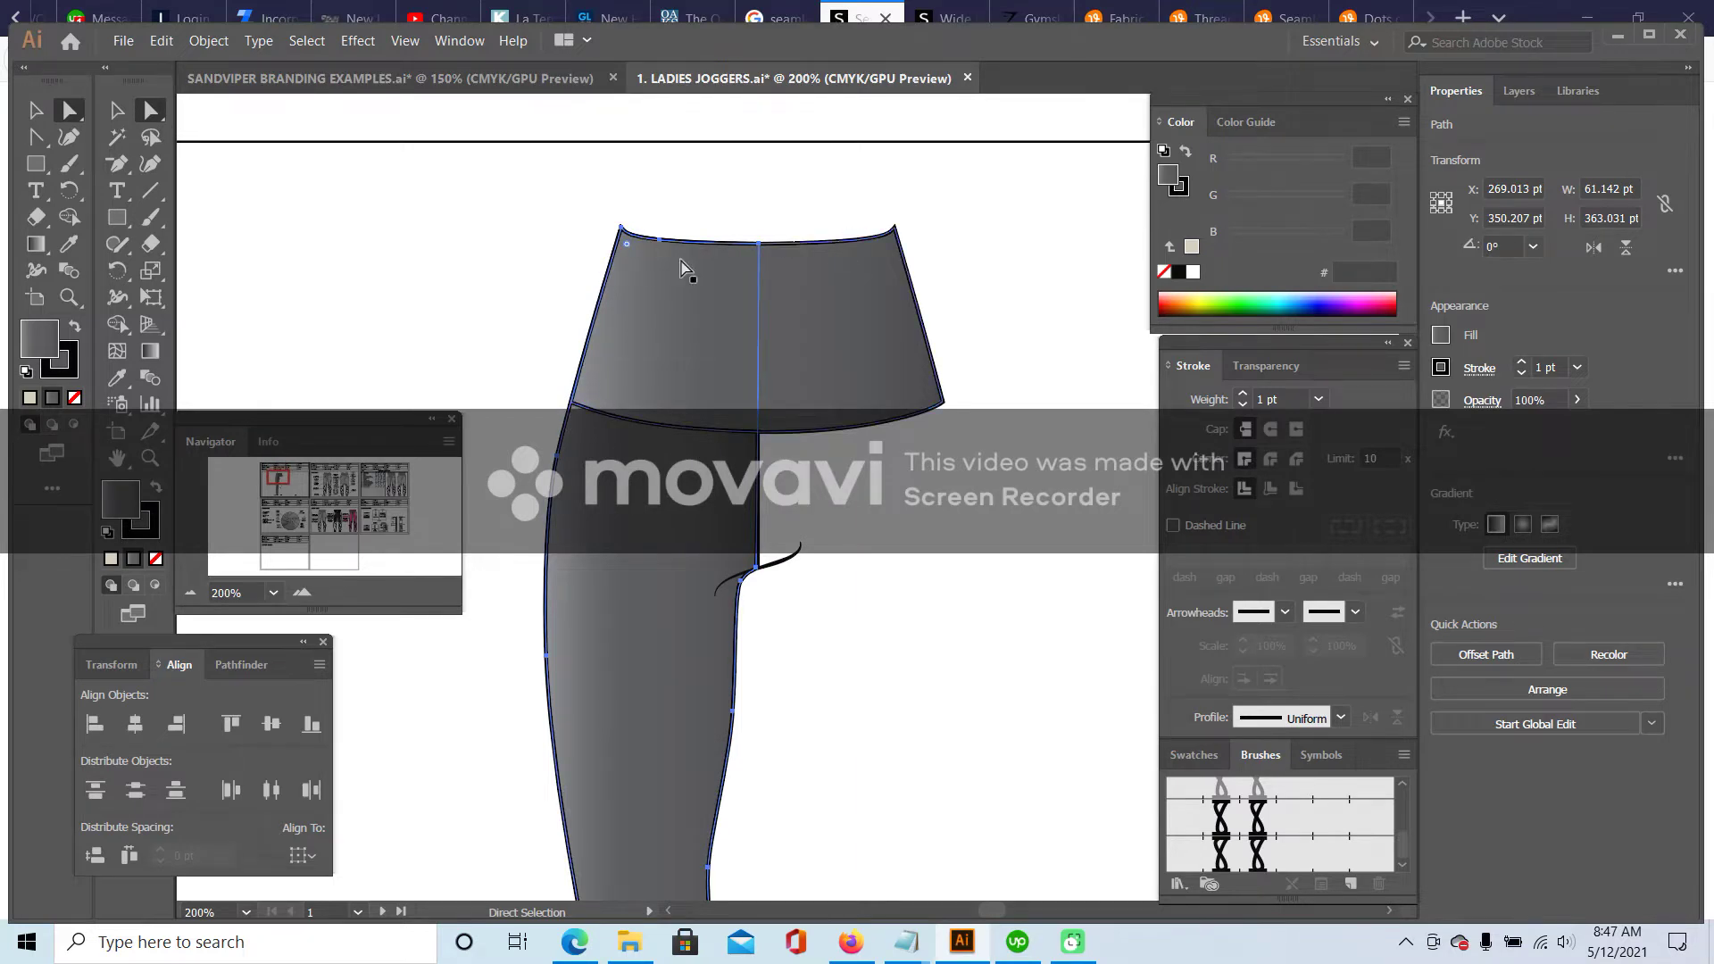
{"action": "left_click", "coordinate": [303, 594]}
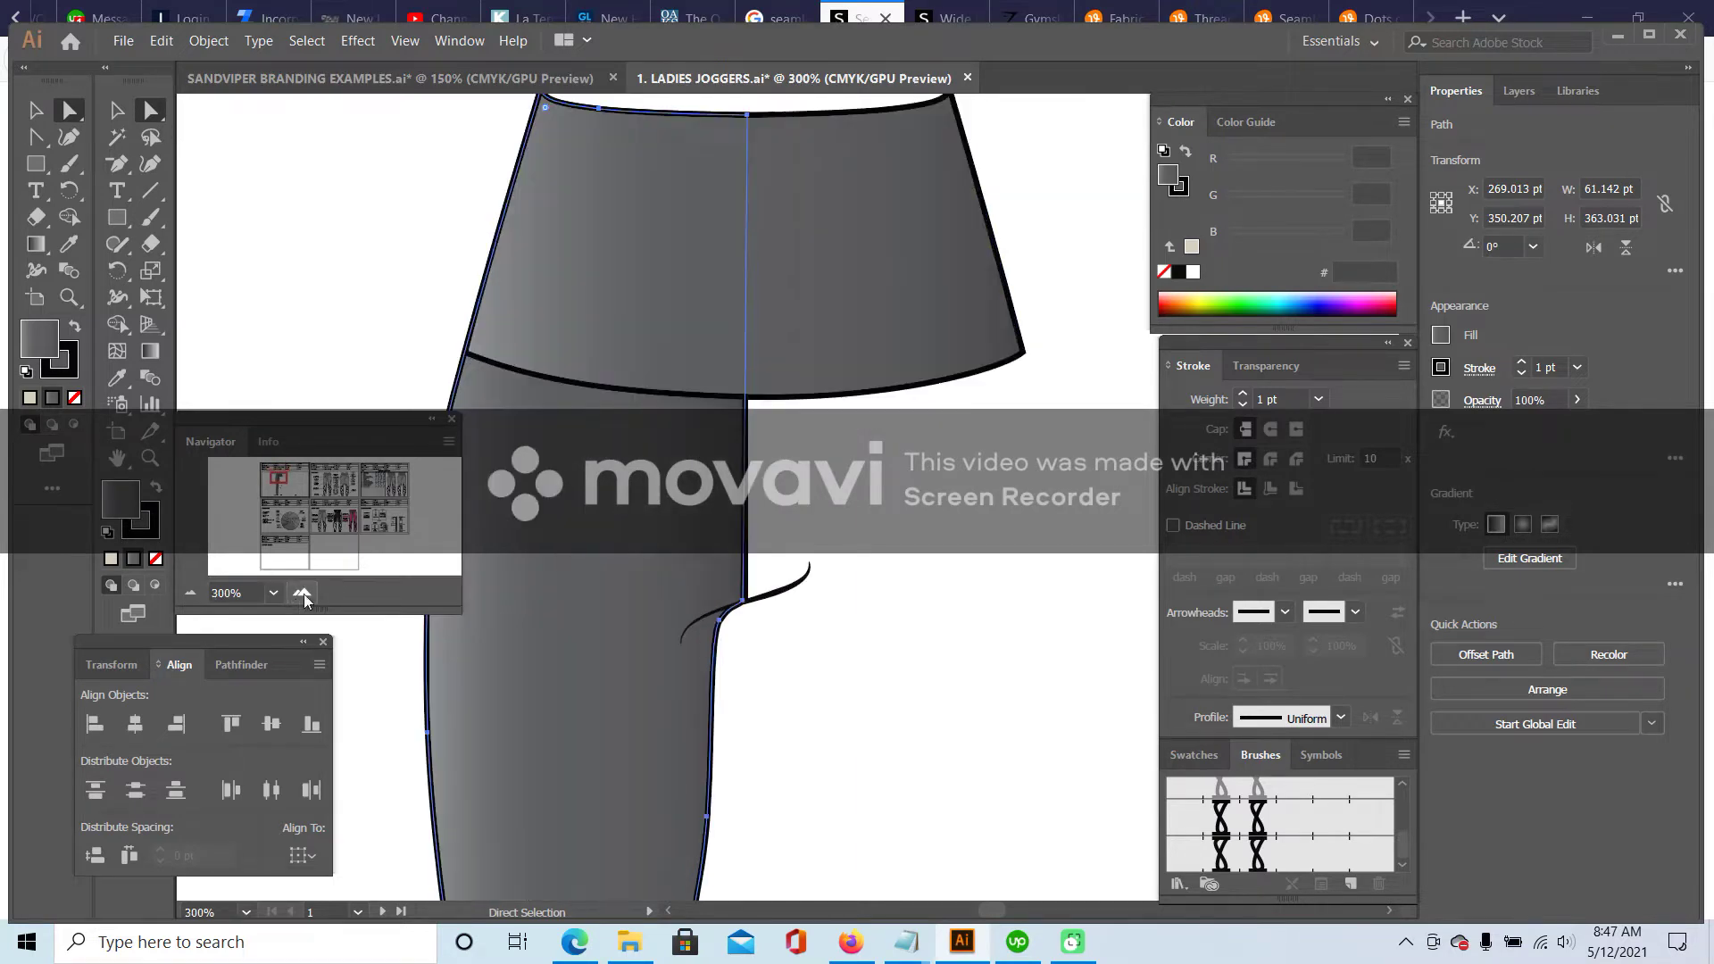
{"action": "left_click", "coordinate": [117, 164]}
{"action": "left_click", "coordinate": [214, 190]}
{"action": "left_click", "coordinate": [749, 394]}
{"action": "left_click", "coordinate": [467, 356]}
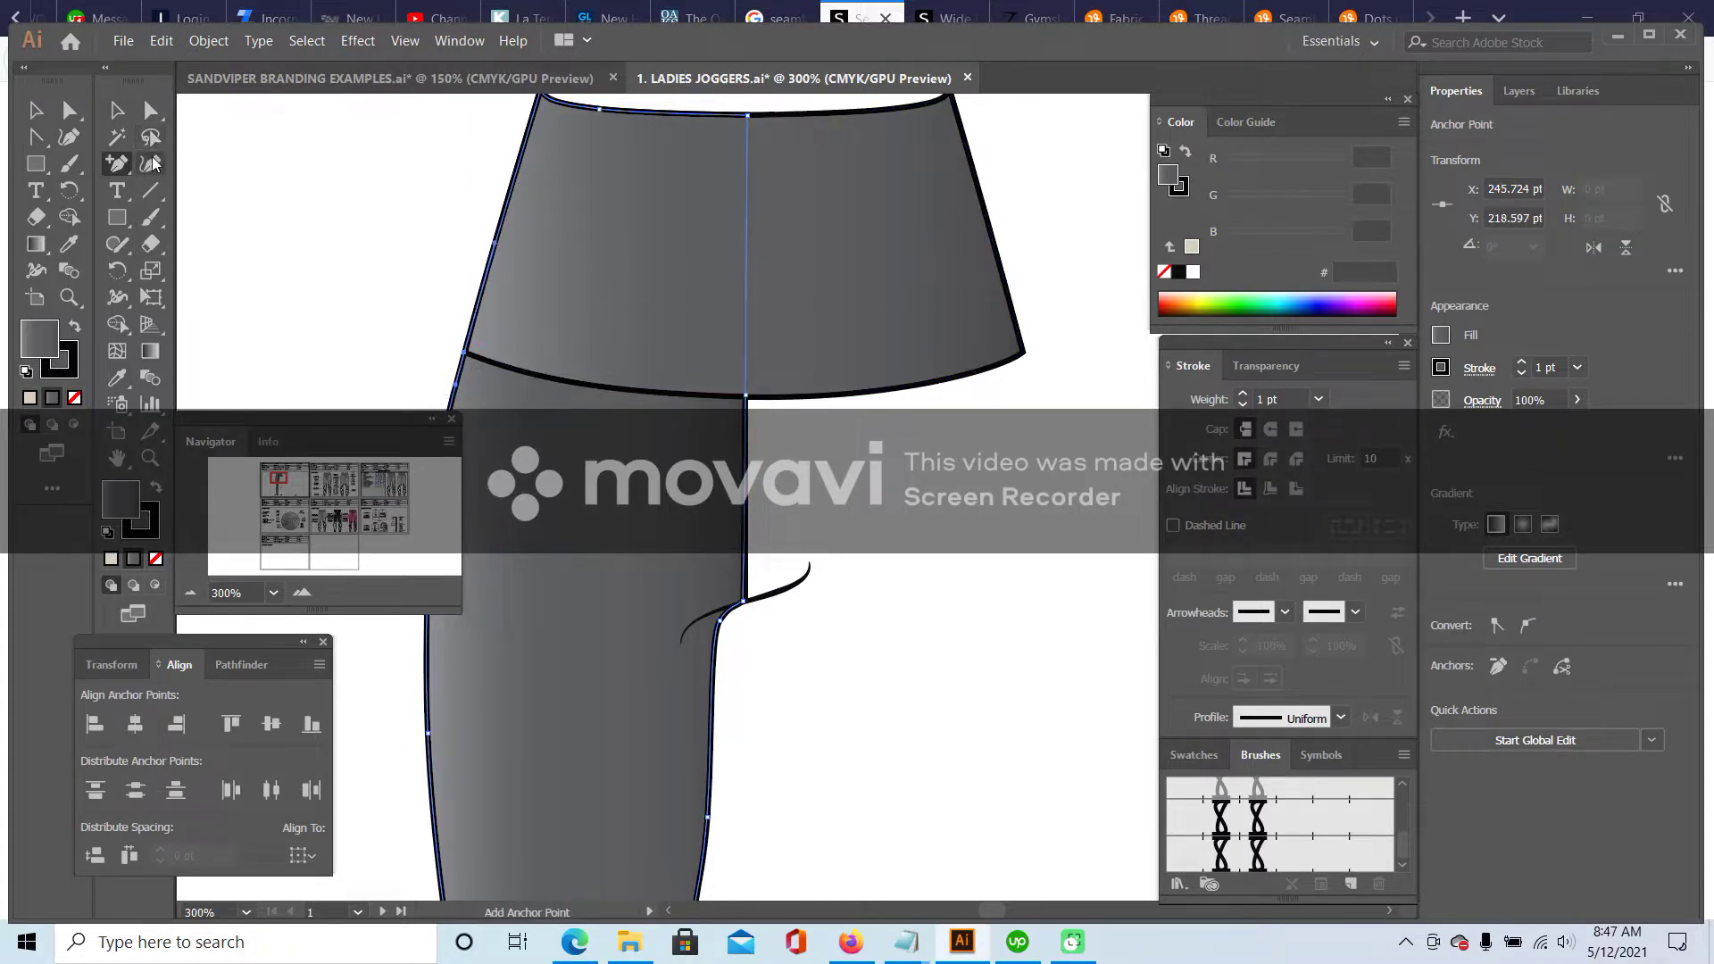
- Delete the leg's top-left and top-centre anchors and curve its top edge along the waistband seam
{"action": "left_click", "coordinate": [117, 163]}
{"action": "left_click", "coordinate": [224, 220]}
{"action": "scroll", "coordinate": [560, 174], "scroll_direction": "up", "scroll_amount": 1}
{"action": "left_click", "coordinate": [560, 174]}
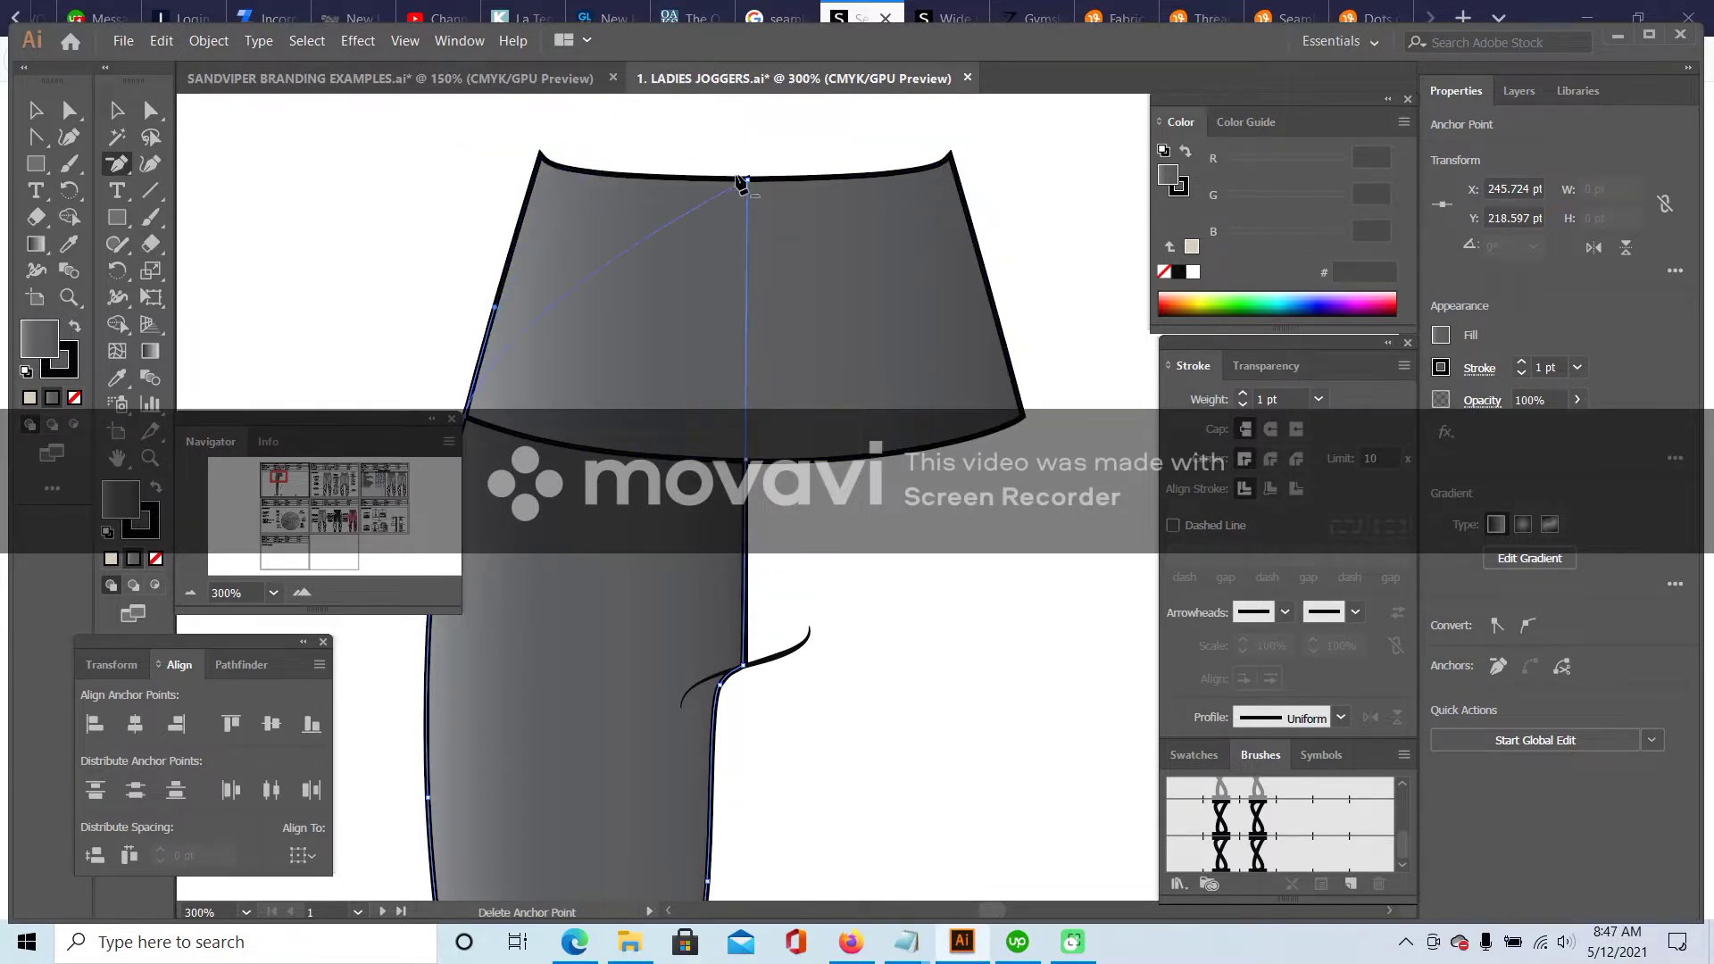
{"action": "left_click", "coordinate": [746, 180]}
{"action": "left_click", "coordinate": [117, 163]}
{"action": "left_click", "coordinate": [230, 244]}
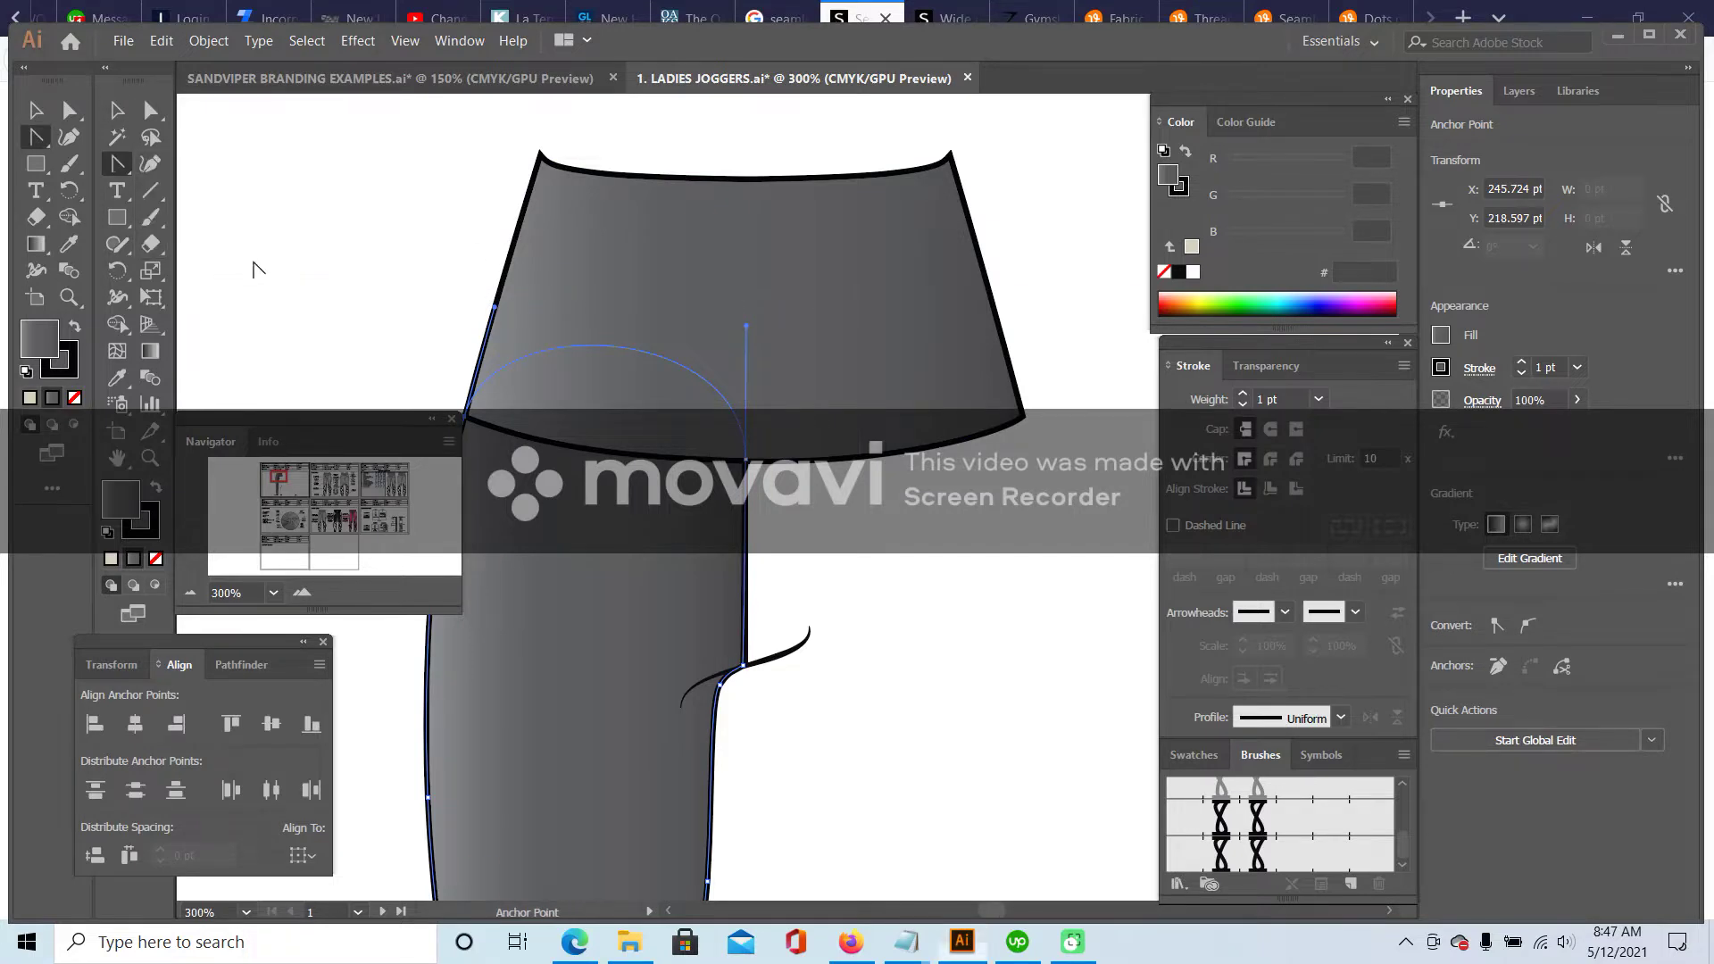
{"action": "left_click_drag", "start_coordinate": [748, 332], "coordinate": [571, 466]}
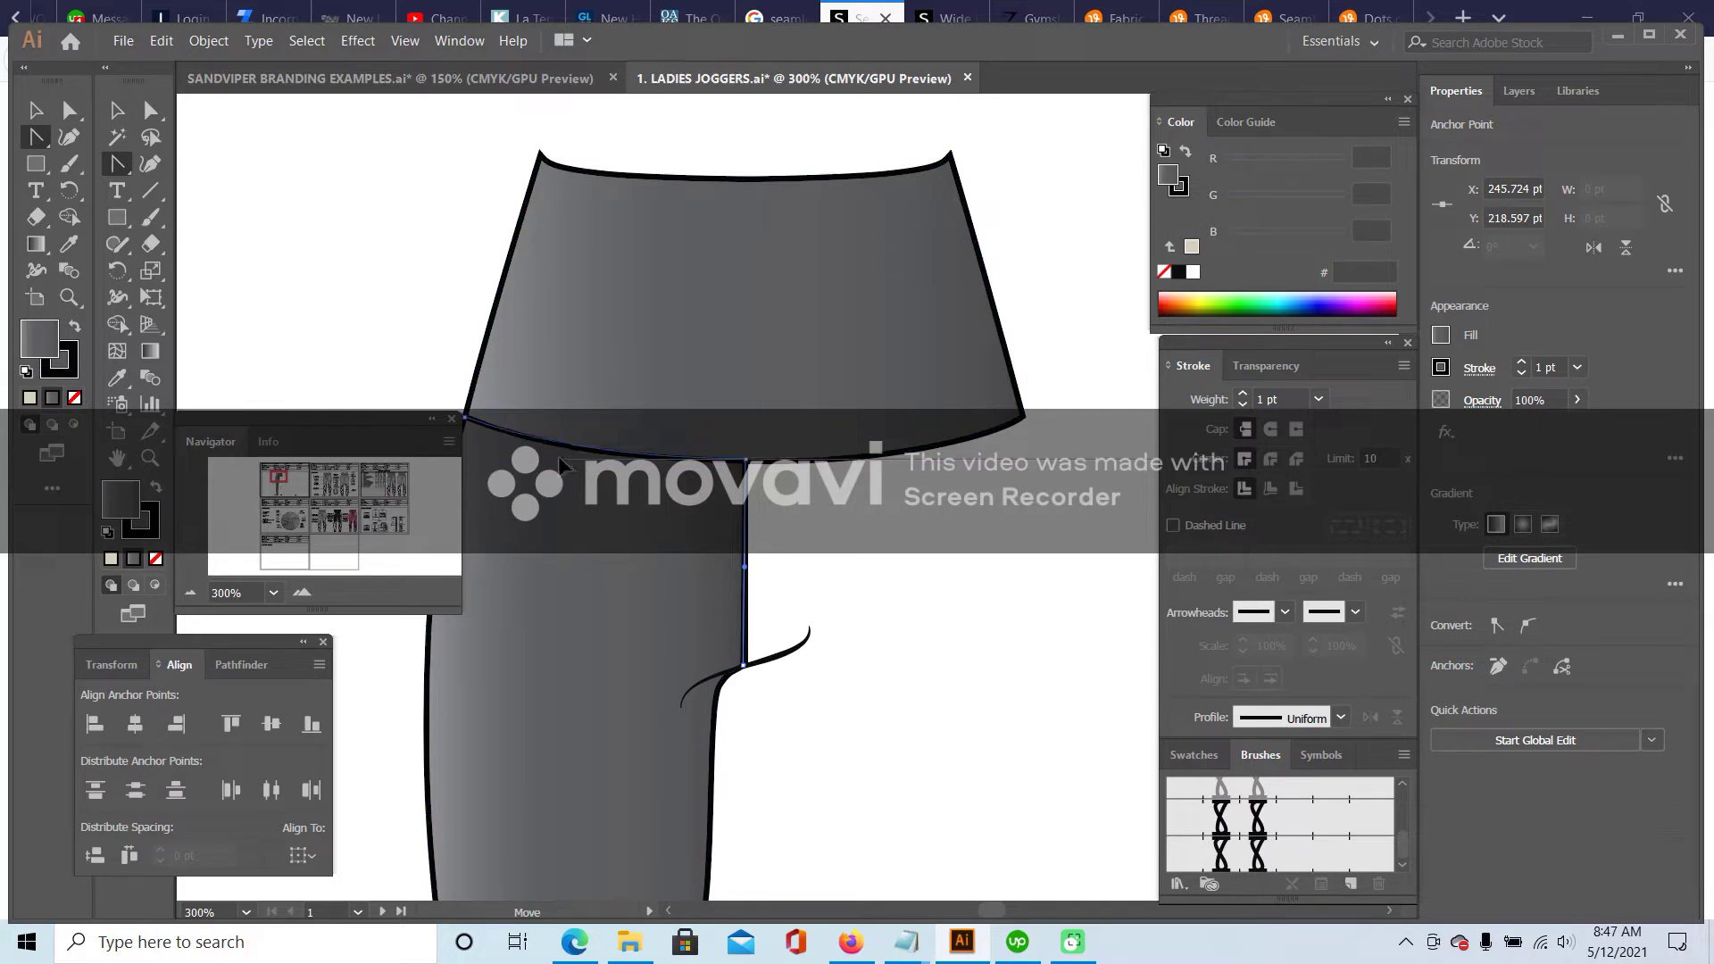
{"action": "key", "text": "v"}
{"action": "left_click", "coordinate": [394, 202]}
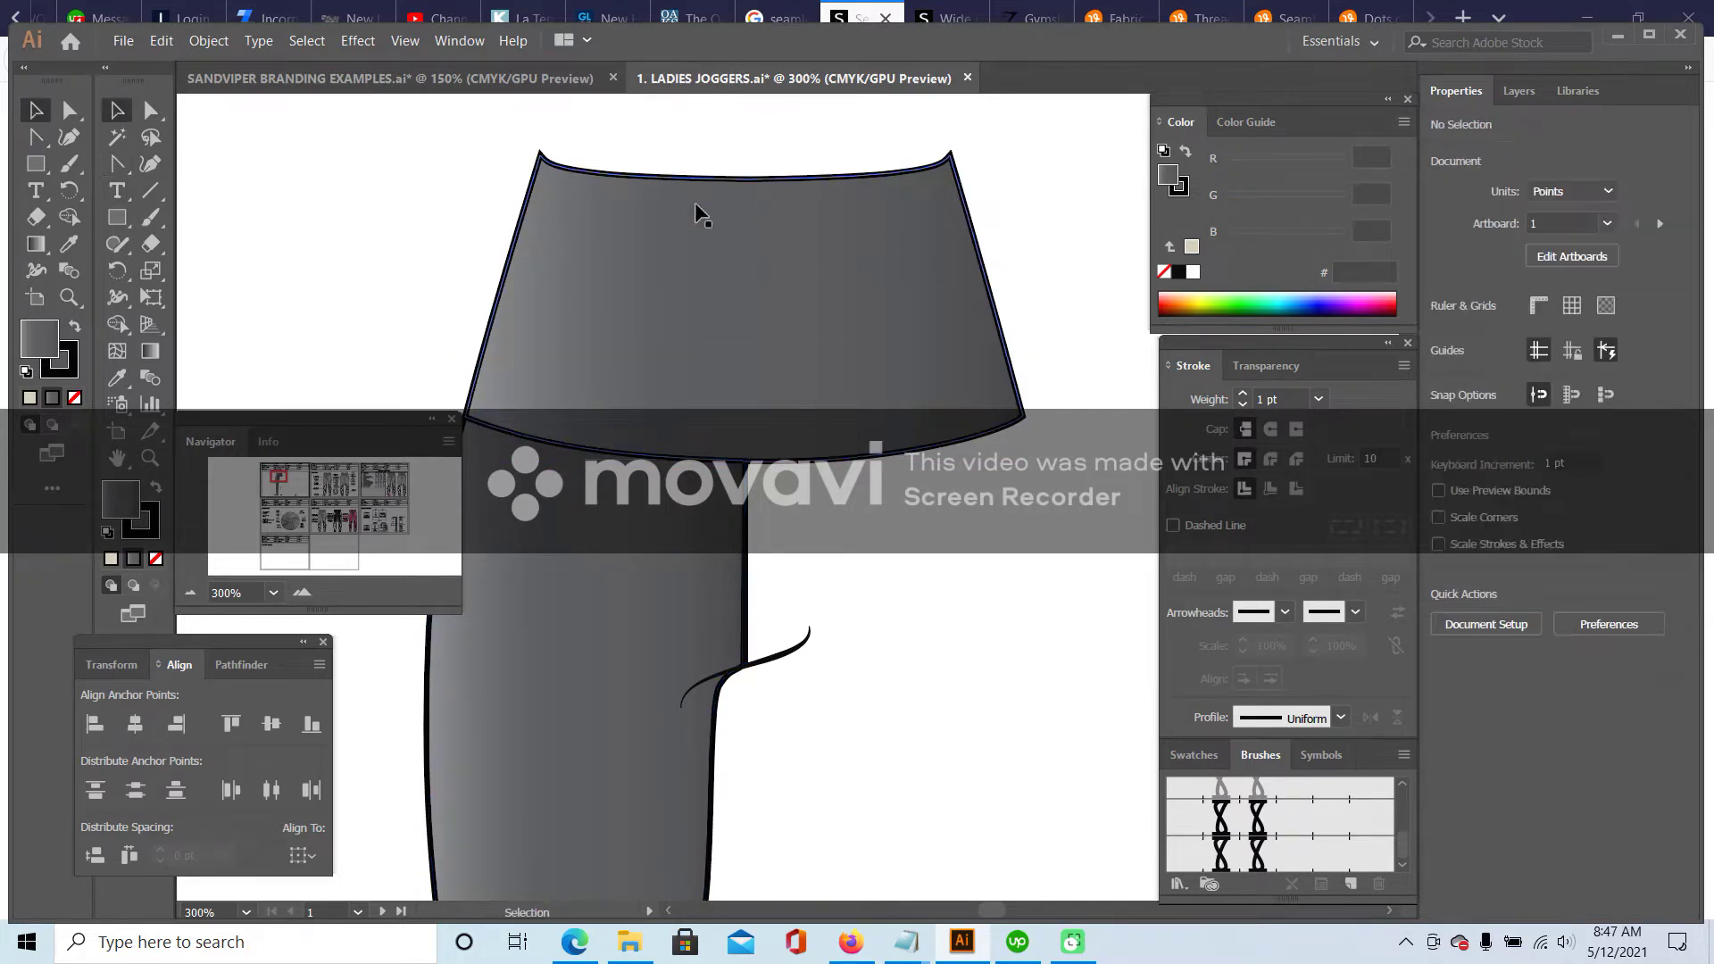
- Reflect the small knee path on the leg's left edge vertically
{"action": "scroll", "coordinate": [679, 451], "scroll_direction": "down", "scroll_amount": 3}
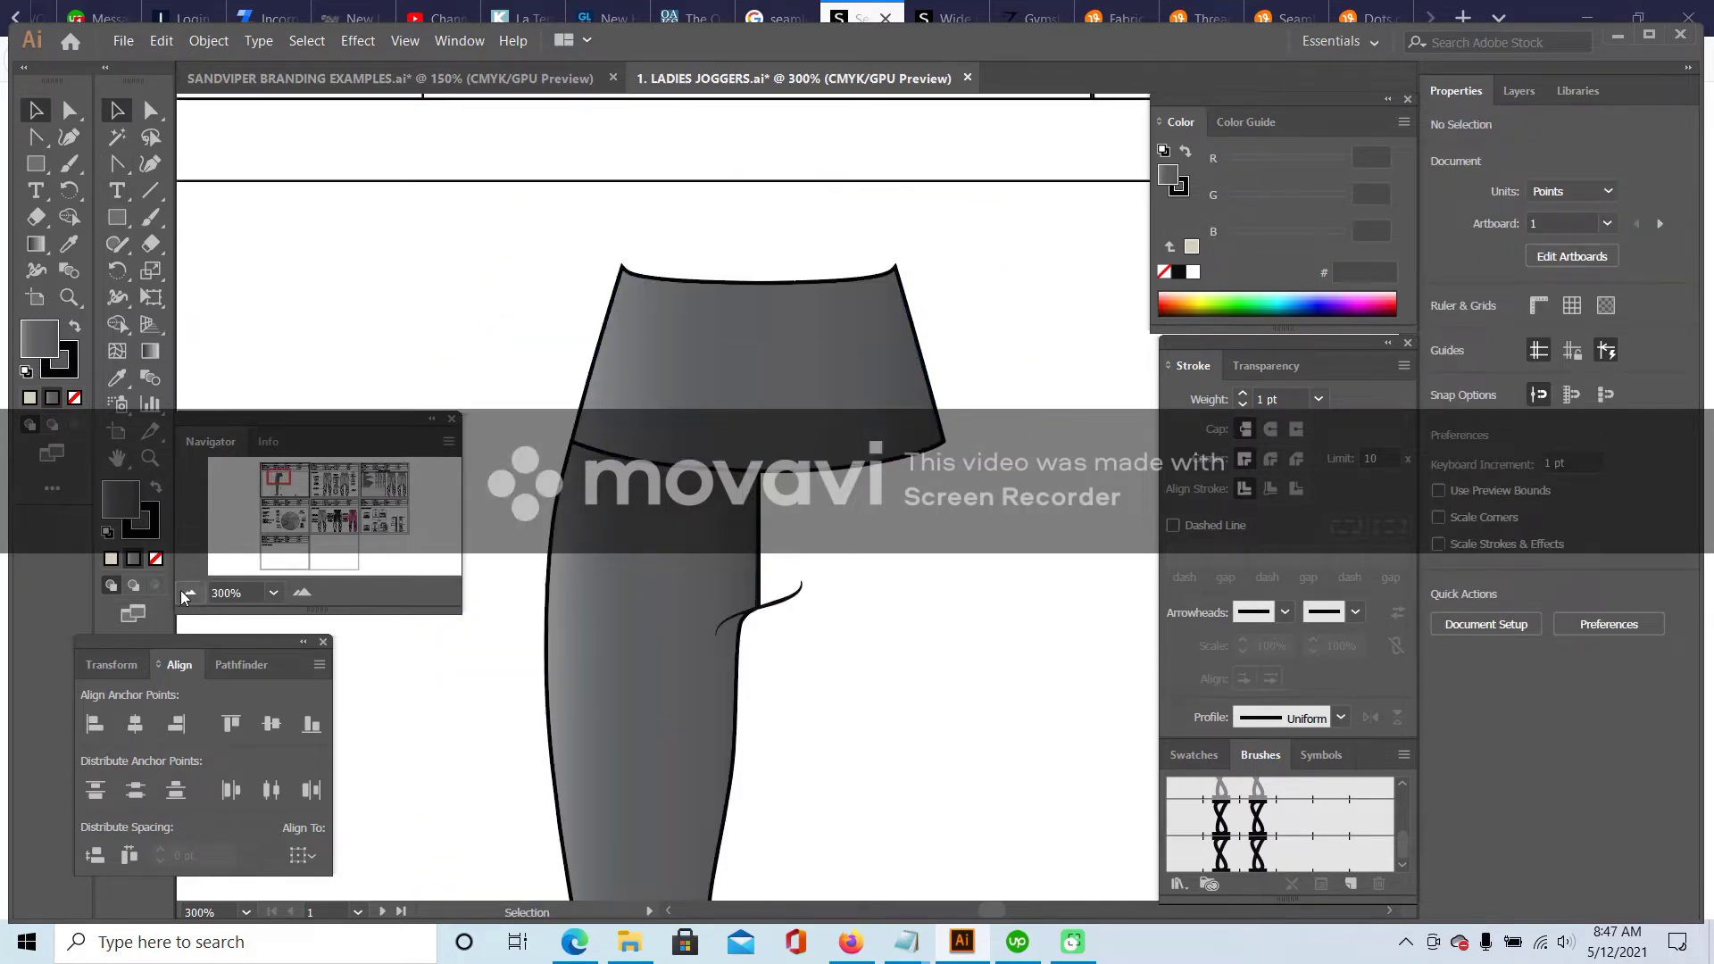
{"action": "left_click", "coordinate": [678, 451]}
{"action": "scroll", "coordinate": [601, 666], "scroll_direction": "down", "scroll_amount": 3}
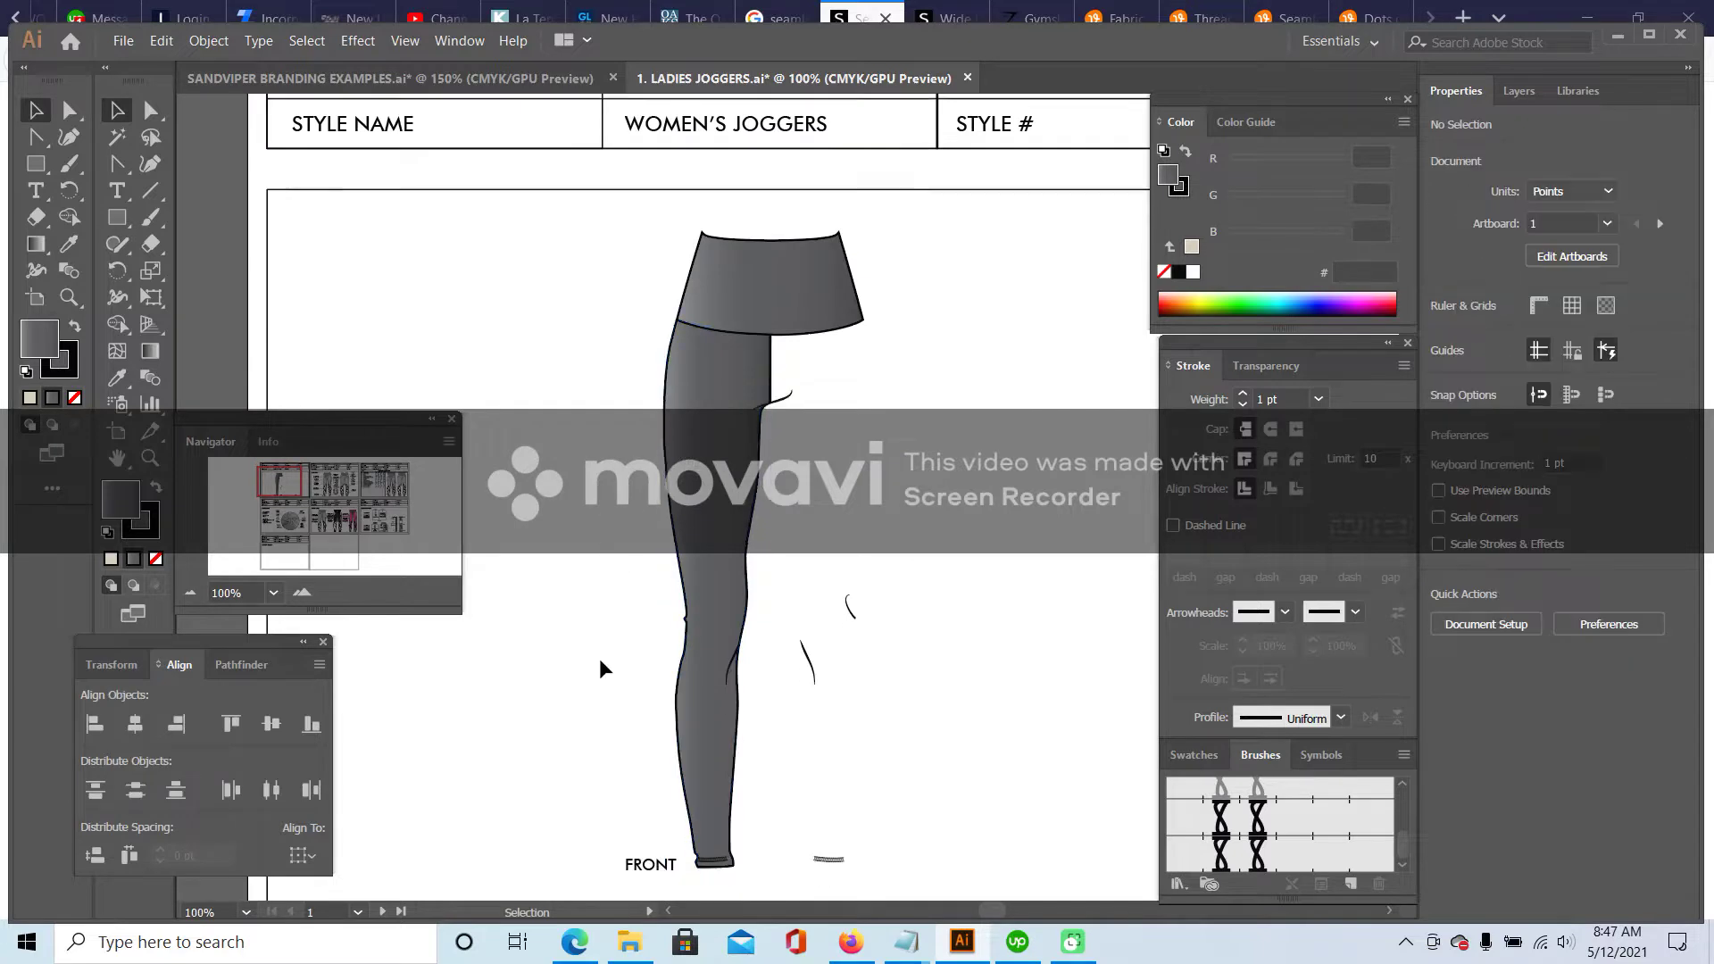
{"action": "left_click", "coordinate": [899, 487]}
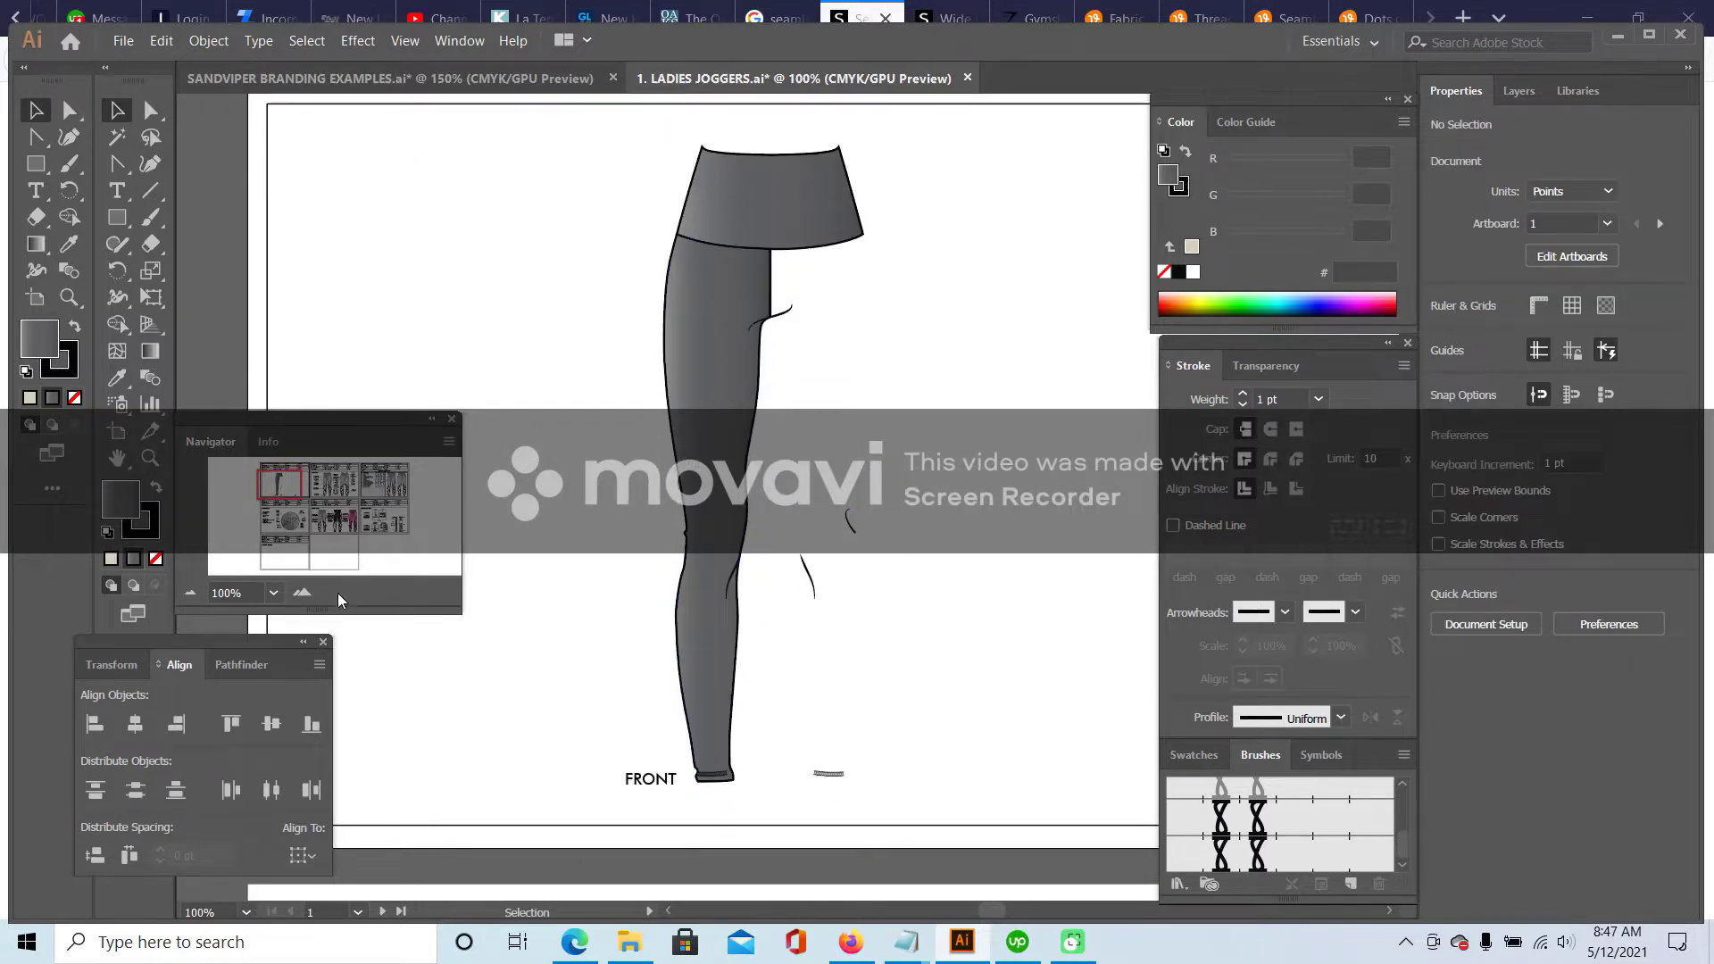
{"action": "left_click", "coordinate": [302, 594]}
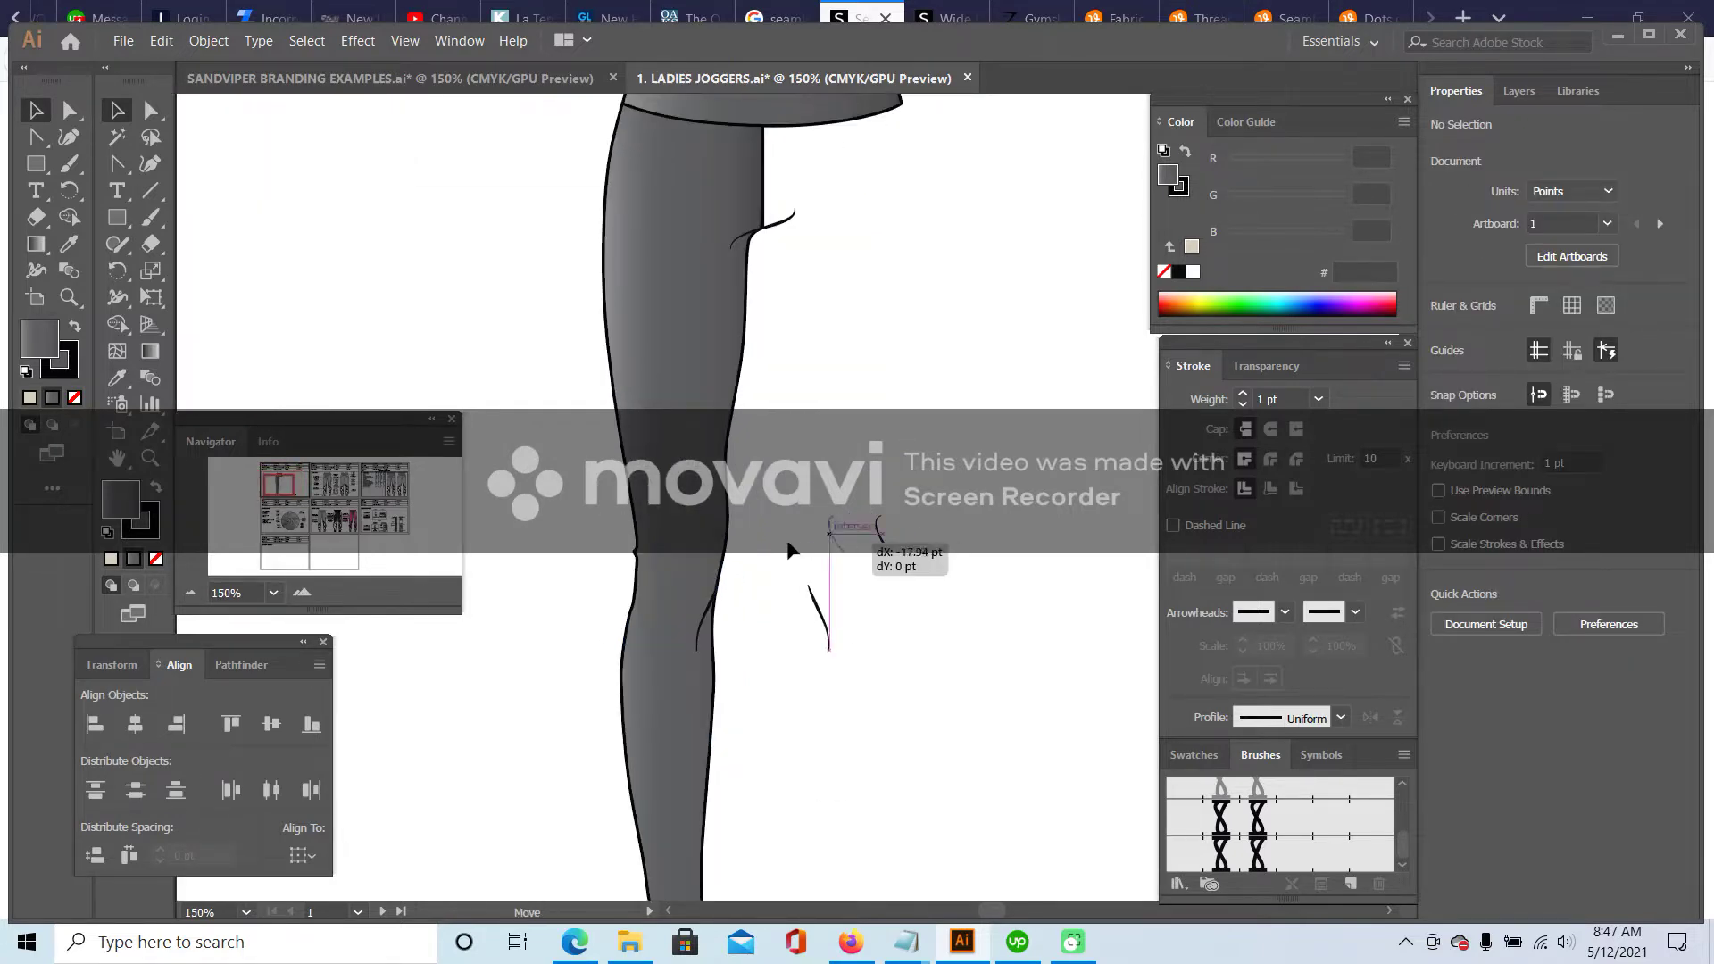
{"action": "left_click", "coordinate": [649, 554]}
{"action": "right_click", "coordinate": [649, 555]}
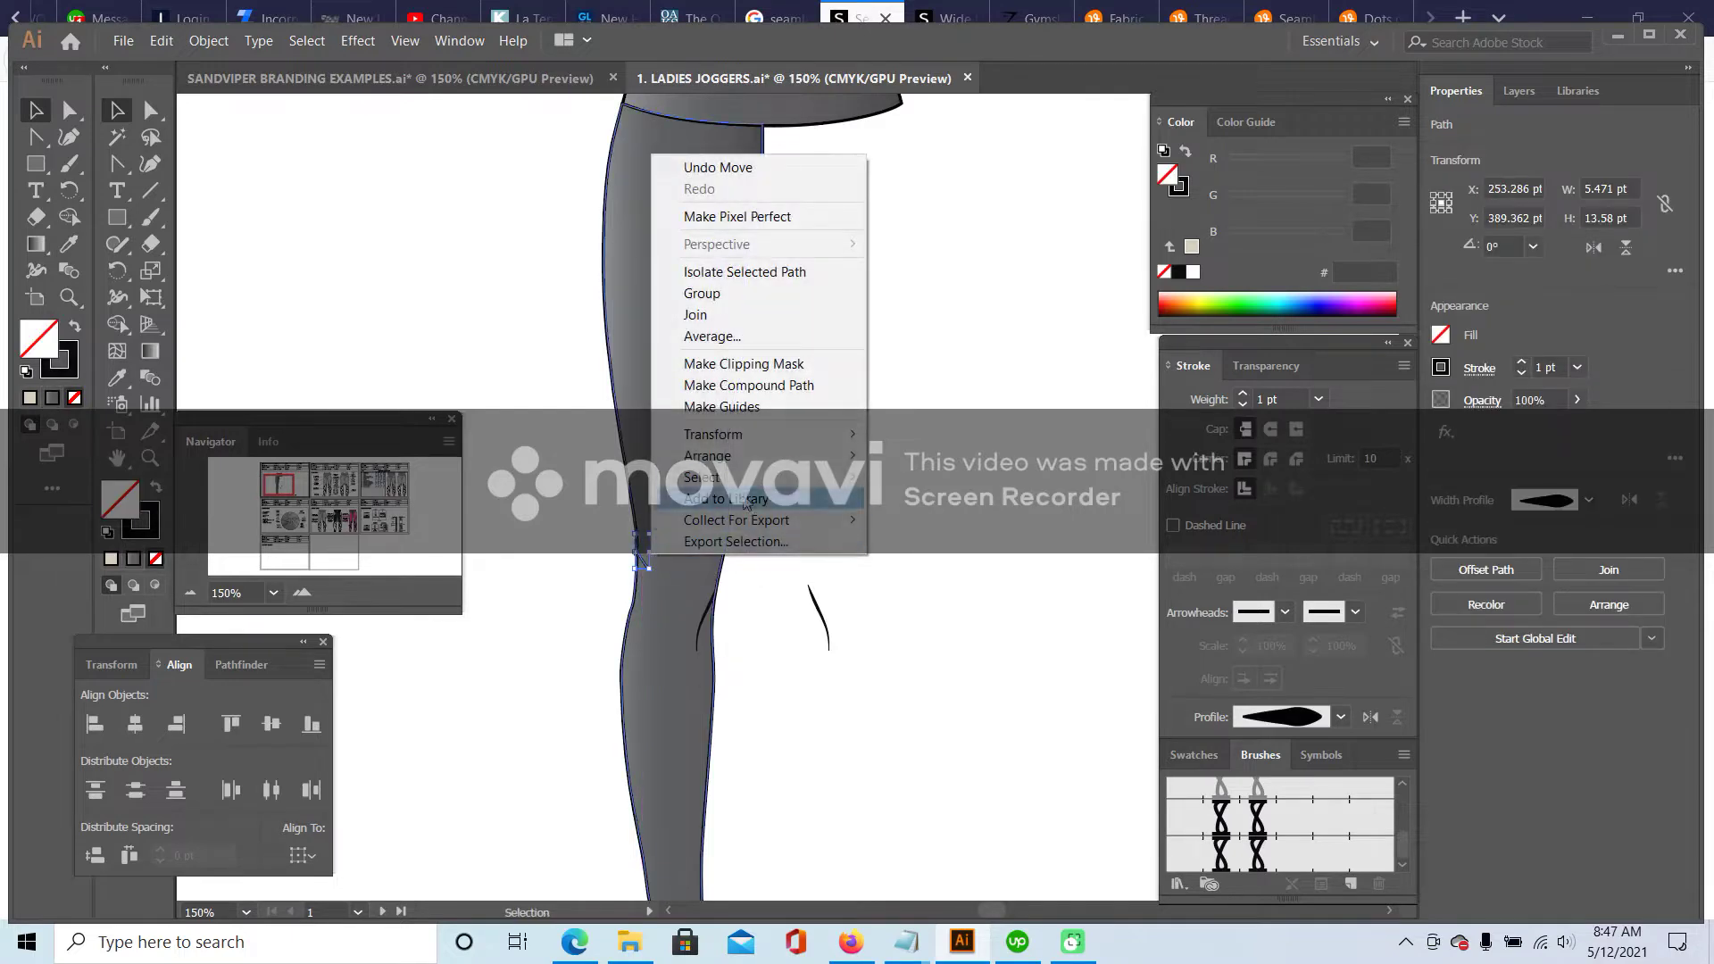
{"action": "mouse_move", "coordinate": [696, 436]}
{"action": "left_click", "coordinate": [911, 496]}
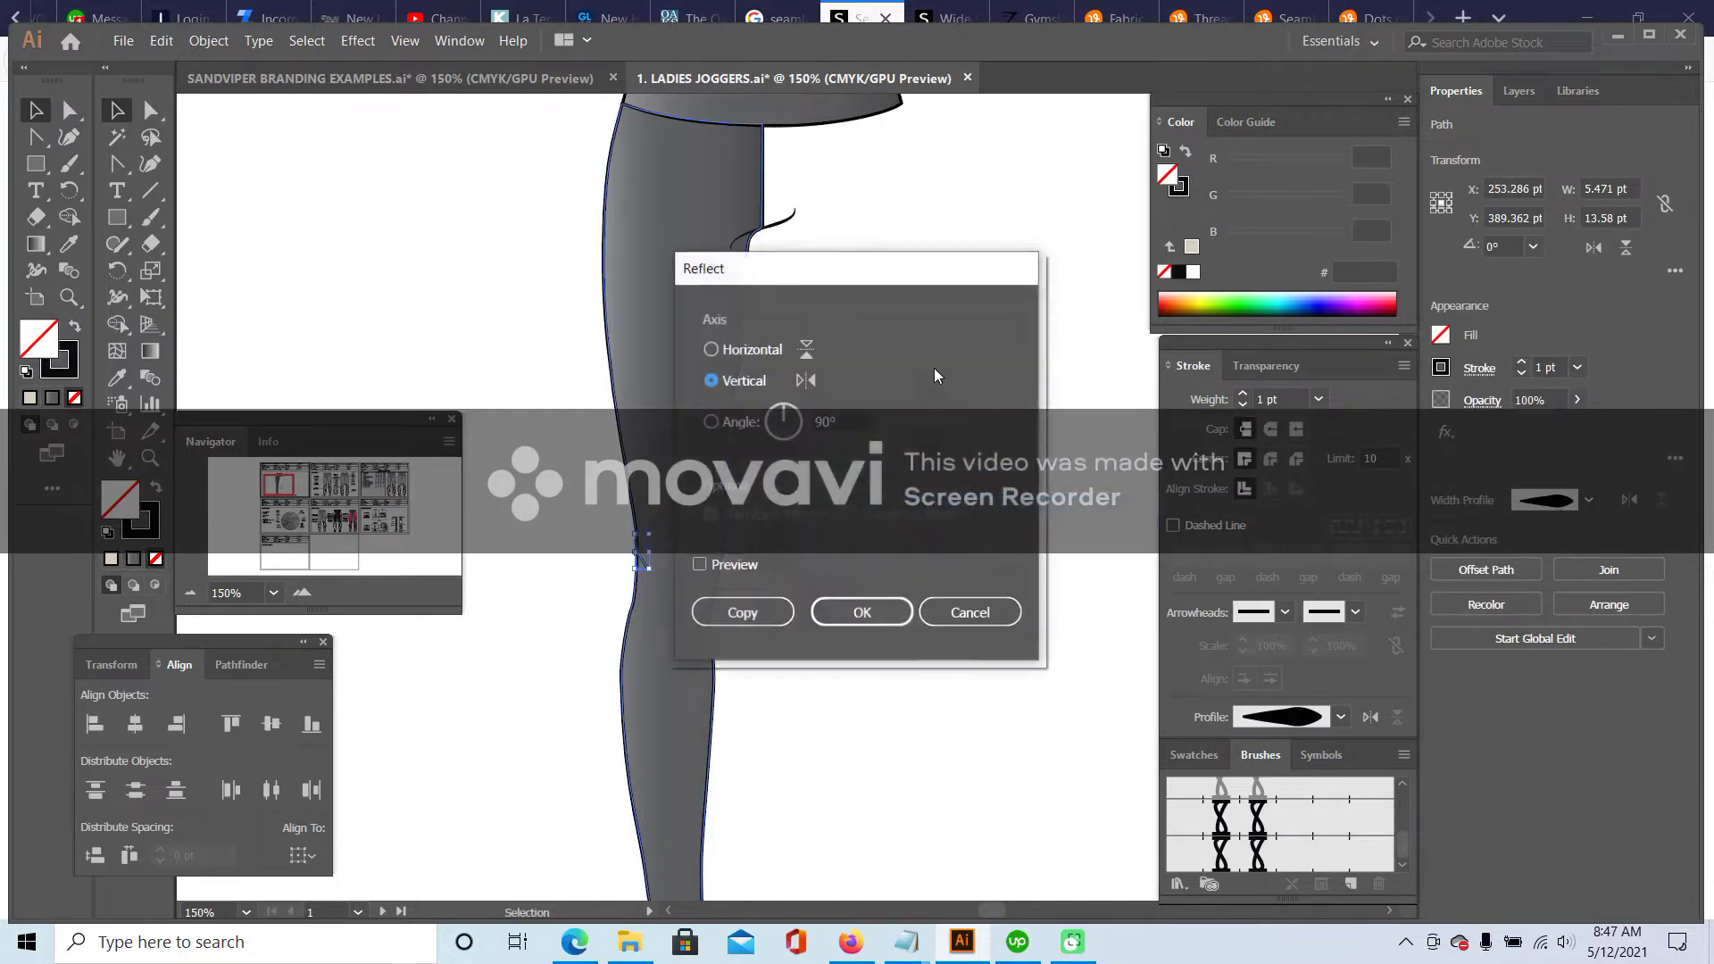
{"action": "left_click", "coordinate": [843, 612]}
- Rotate the knee curve to follow the leg edge and move it onto the left edge
{"action": "left_click", "coordinate": [975, 579]}
{"action": "left_click", "coordinate": [649, 555]}
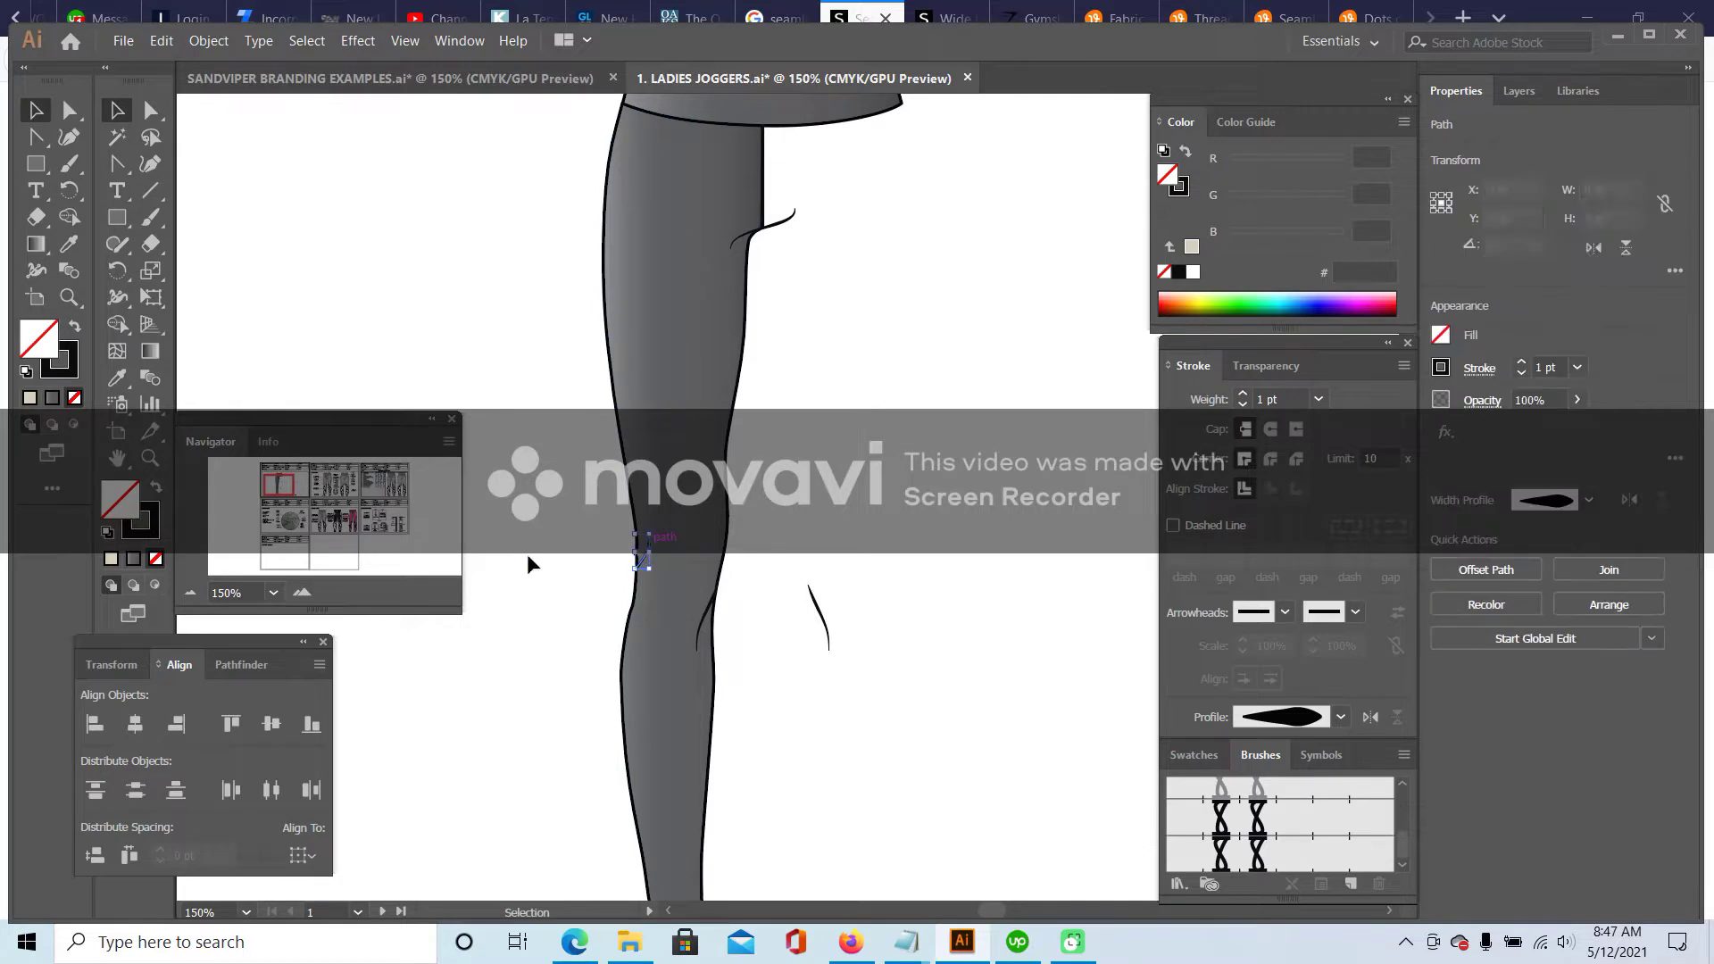
{"action": "key", "text": "ctrl+="}
{"action": "scroll", "coordinate": [536, 337], "scroll_direction": "right", "scroll_amount": 3}
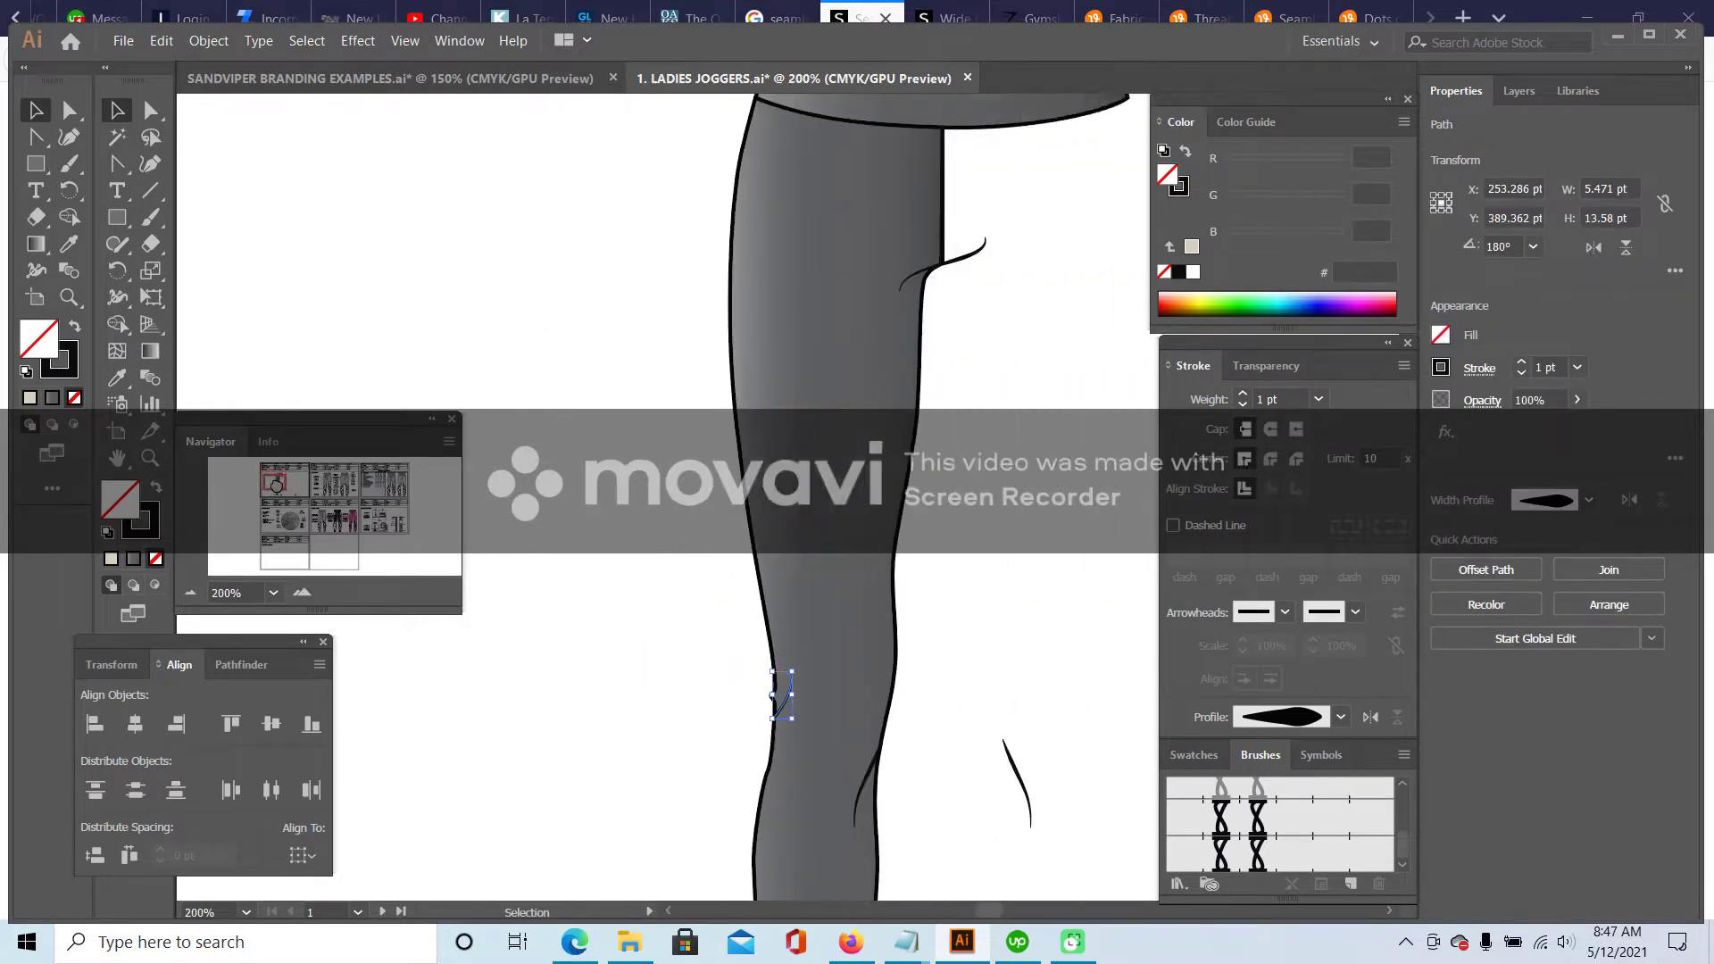
{"action": "scroll", "coordinate": [536, 336], "scroll_direction": "down", "scroll_amount": 5}
{"action": "scroll", "coordinate": [535, 337], "scroll_direction": "left", "scroll_amount": 1}
{"action": "left_click_drag", "start_coordinate": [668, 288], "coordinate": [713, 373]}
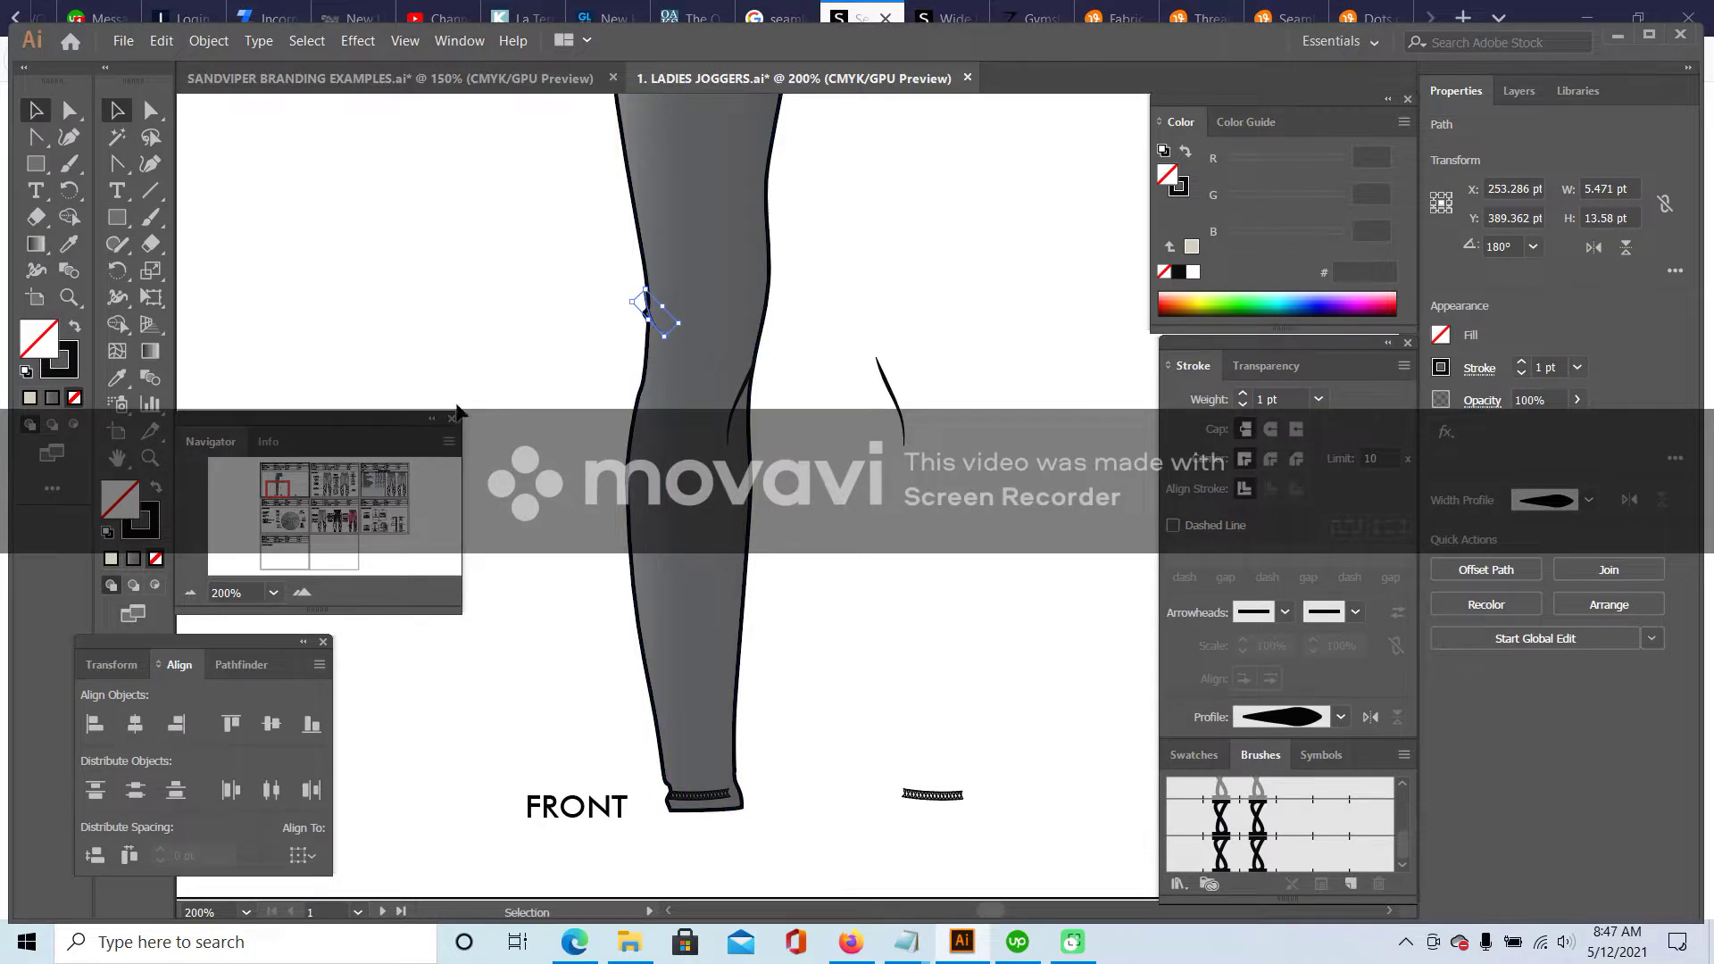
{"action": "double_click", "coordinate": [301, 593]}
{"action": "left_click", "coordinate": [437, 159]}
{"action": "left_click_drag", "start_coordinate": [512, 263], "coordinate": [508, 259]}
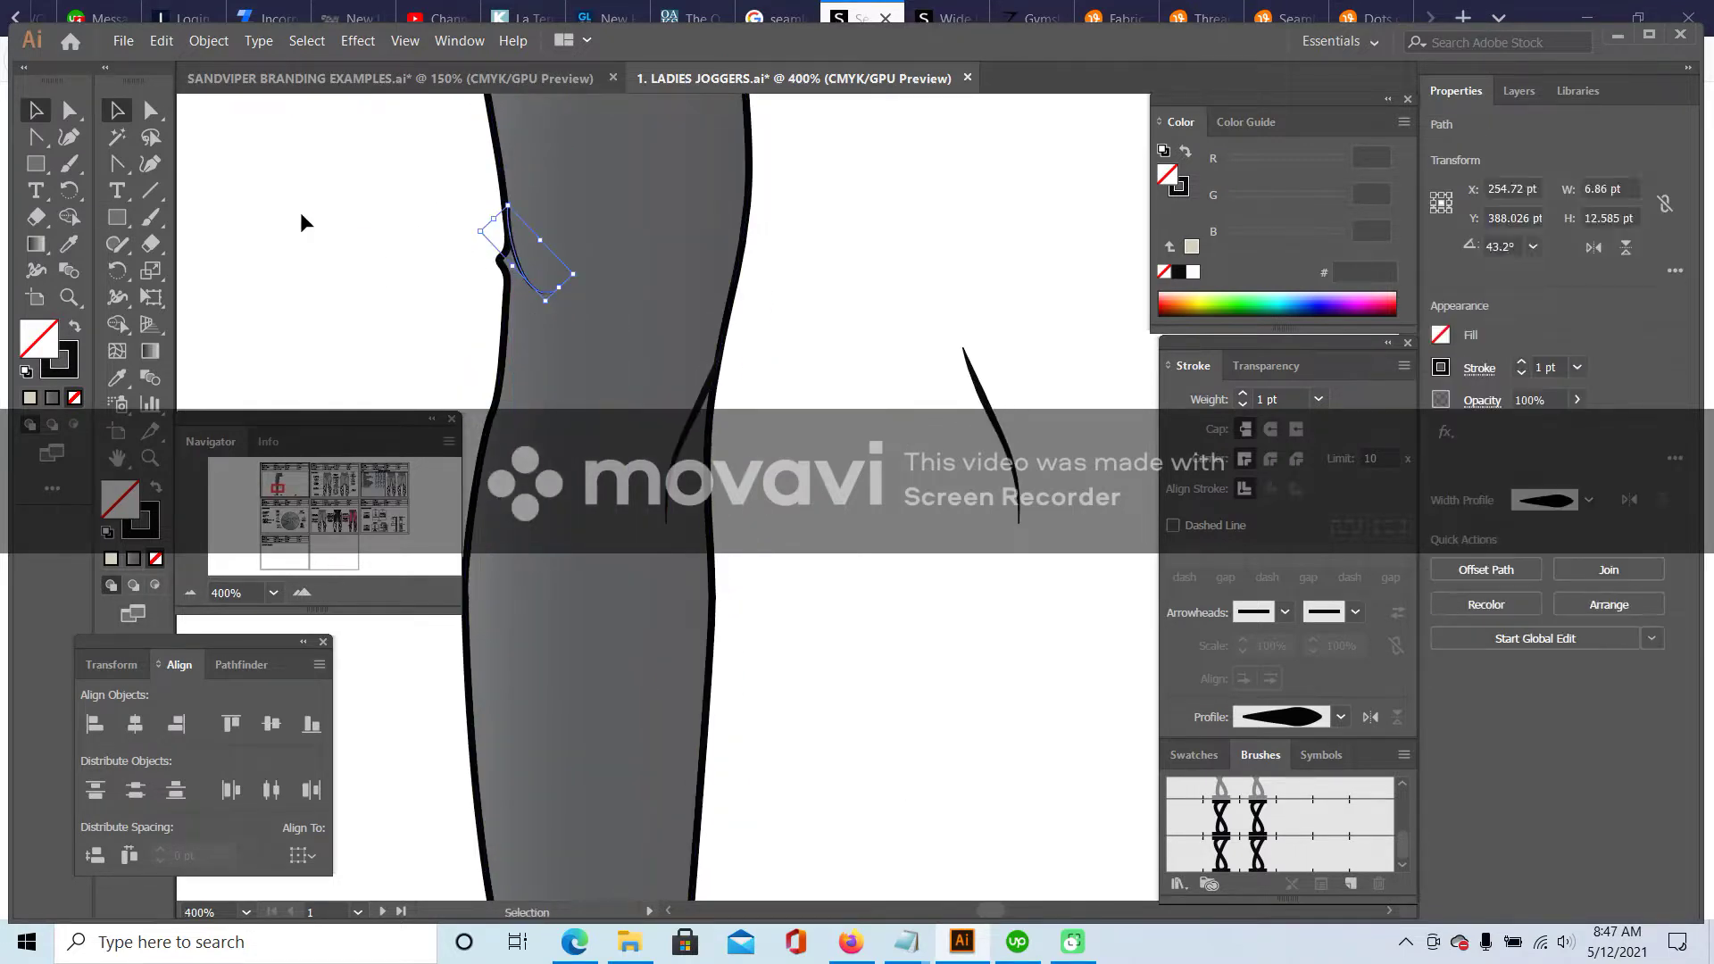
- Reshape the lower end of the knee crease by dragging its anchor
{"action": "scroll", "coordinate": [452, 230], "scroll_direction": "up", "scroll_amount": 2}
{"action": "key", "text": "a"}
{"action": "left_click", "coordinate": [452, 229]}
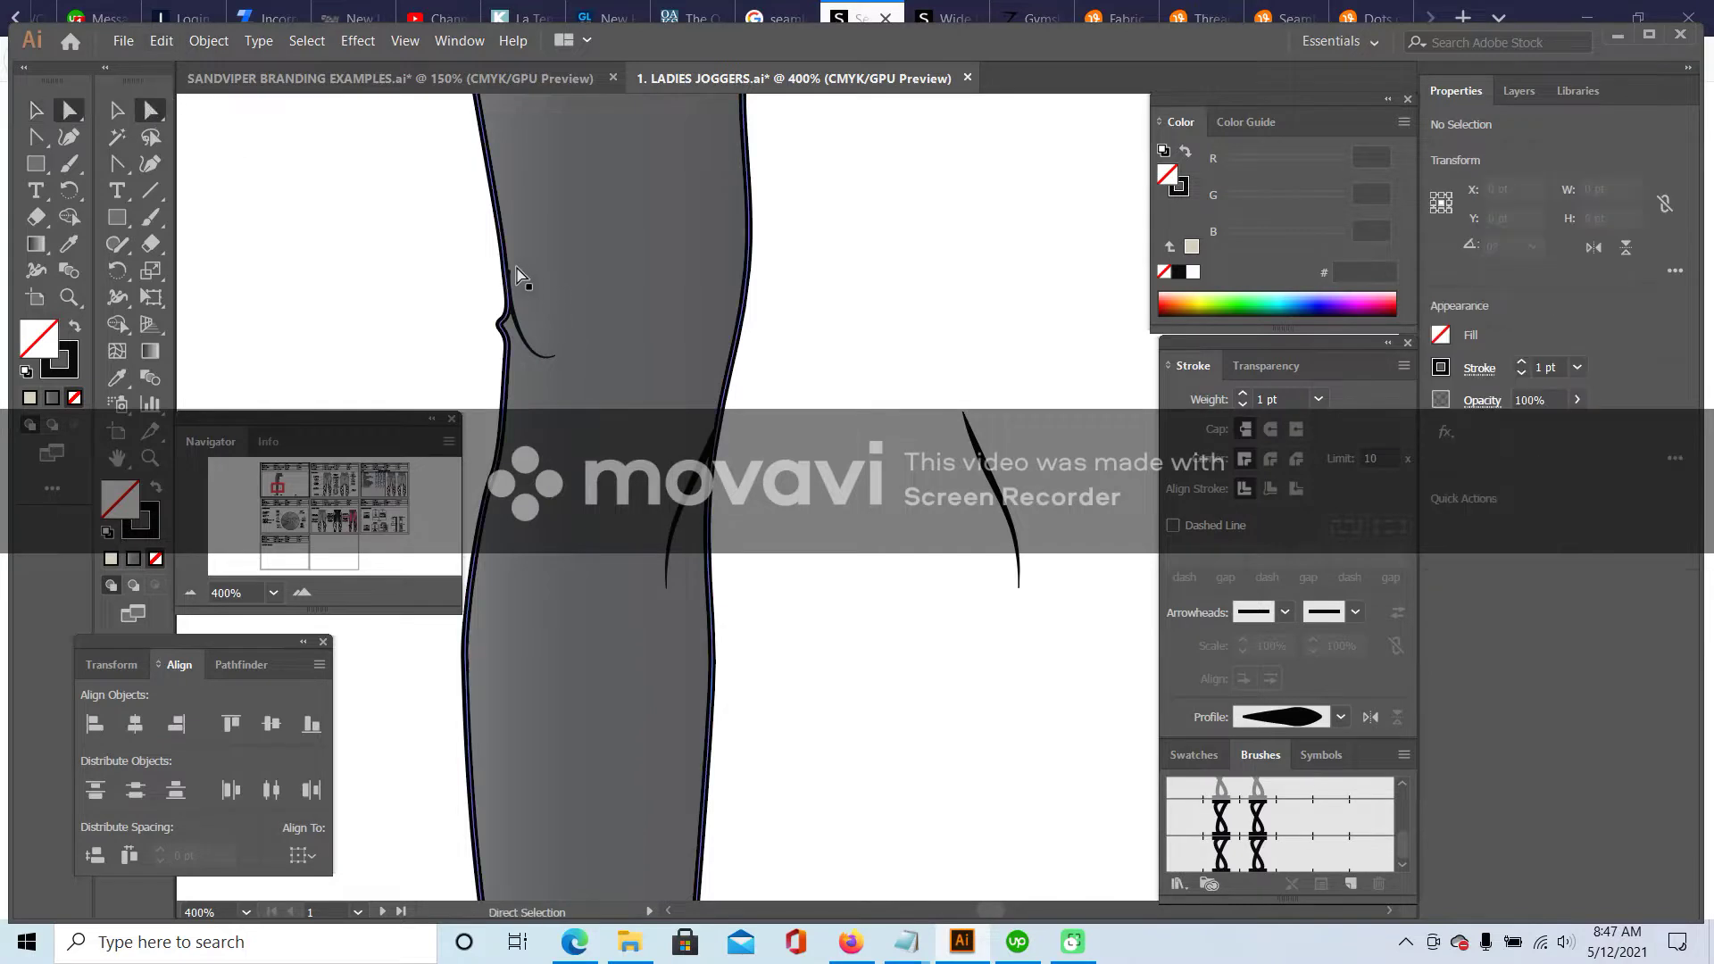
{"action": "left_click", "coordinate": [507, 284]}
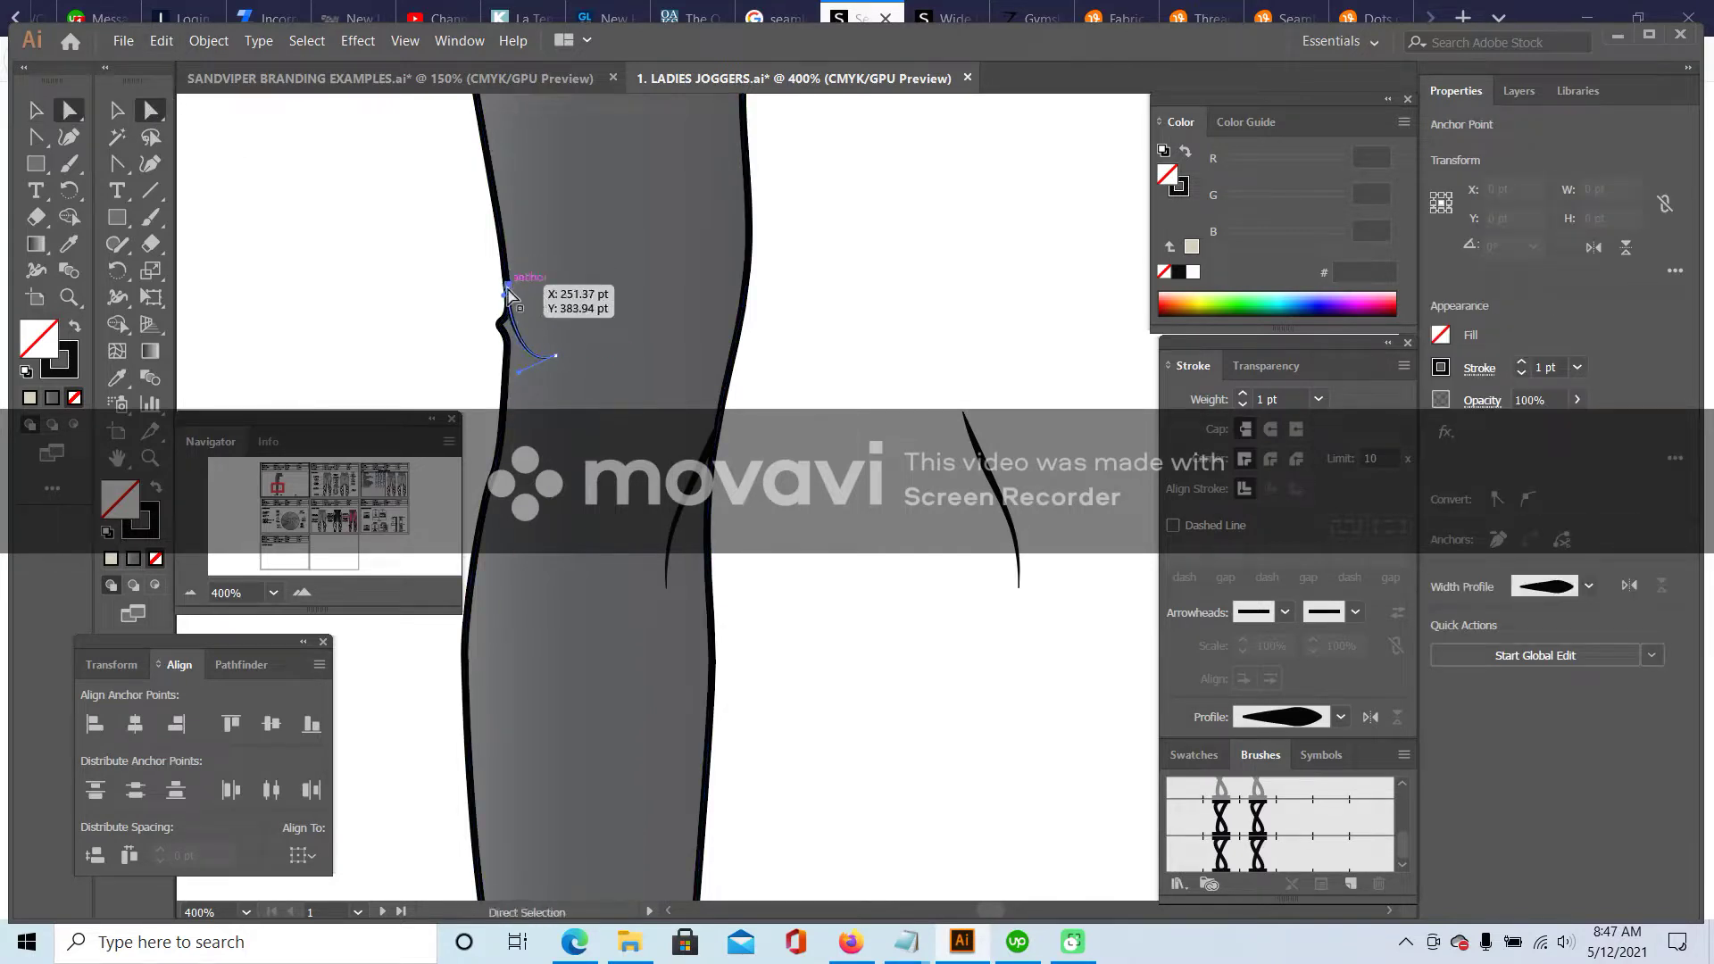
{"action": "left_click_drag", "start_coordinate": [555, 357], "coordinate": [585, 379]}
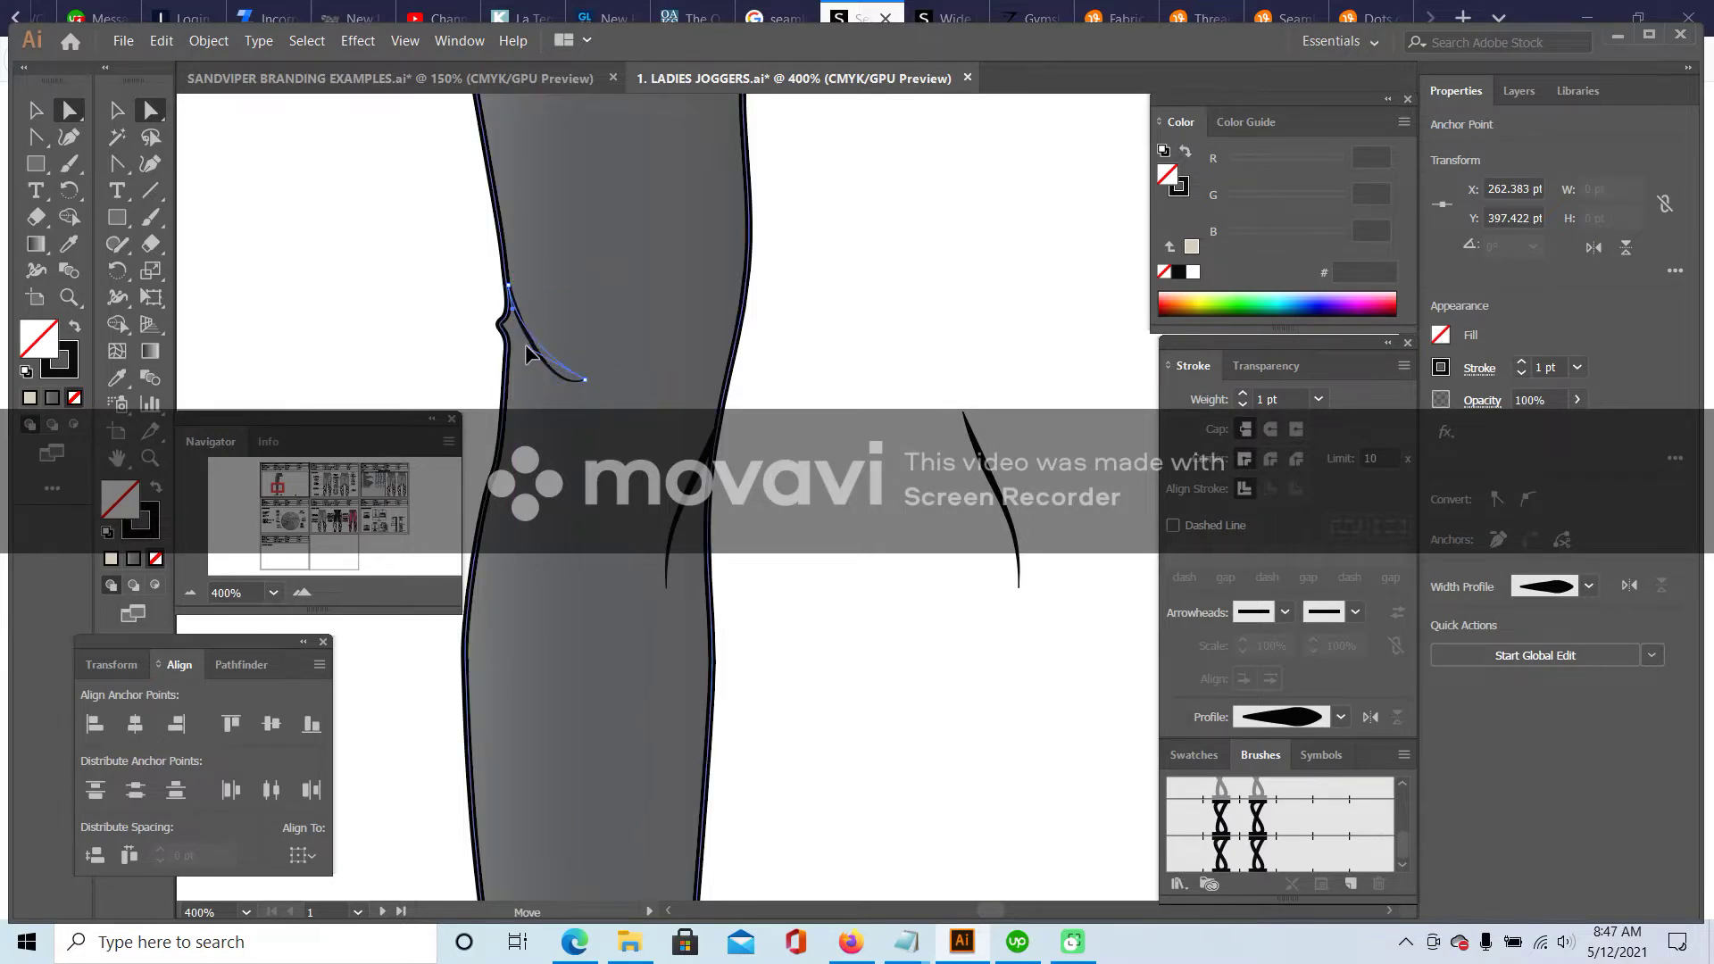
{"action": "left_click", "coordinate": [389, 331]}
- Move the knee crease line slightly down on the leg
{"action": "left_click", "coordinate": [190, 593]}
{"action": "left_click", "coordinate": [191, 593]}
{"action": "left_click", "coordinate": [190, 592]}
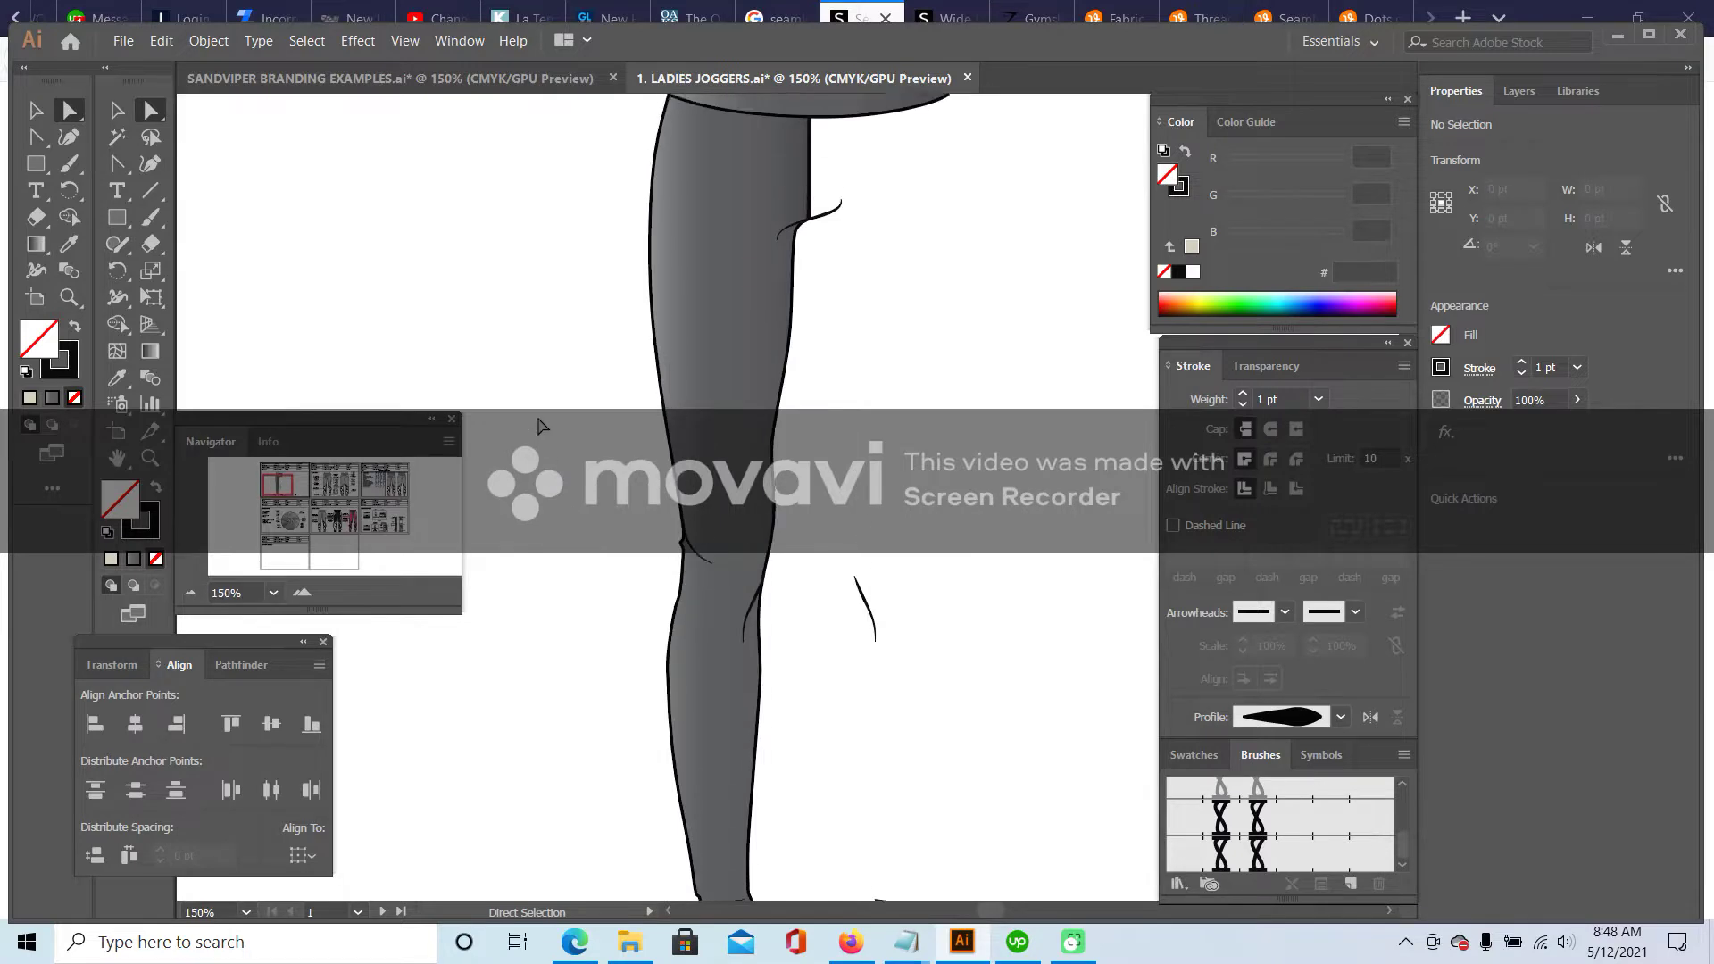
{"action": "scroll", "coordinate": [540, 426], "scroll_direction": "up", "scroll_amount": 2}
{"action": "left_click", "coordinate": [301, 593]}
{"action": "left_click", "coordinate": [301, 593]}
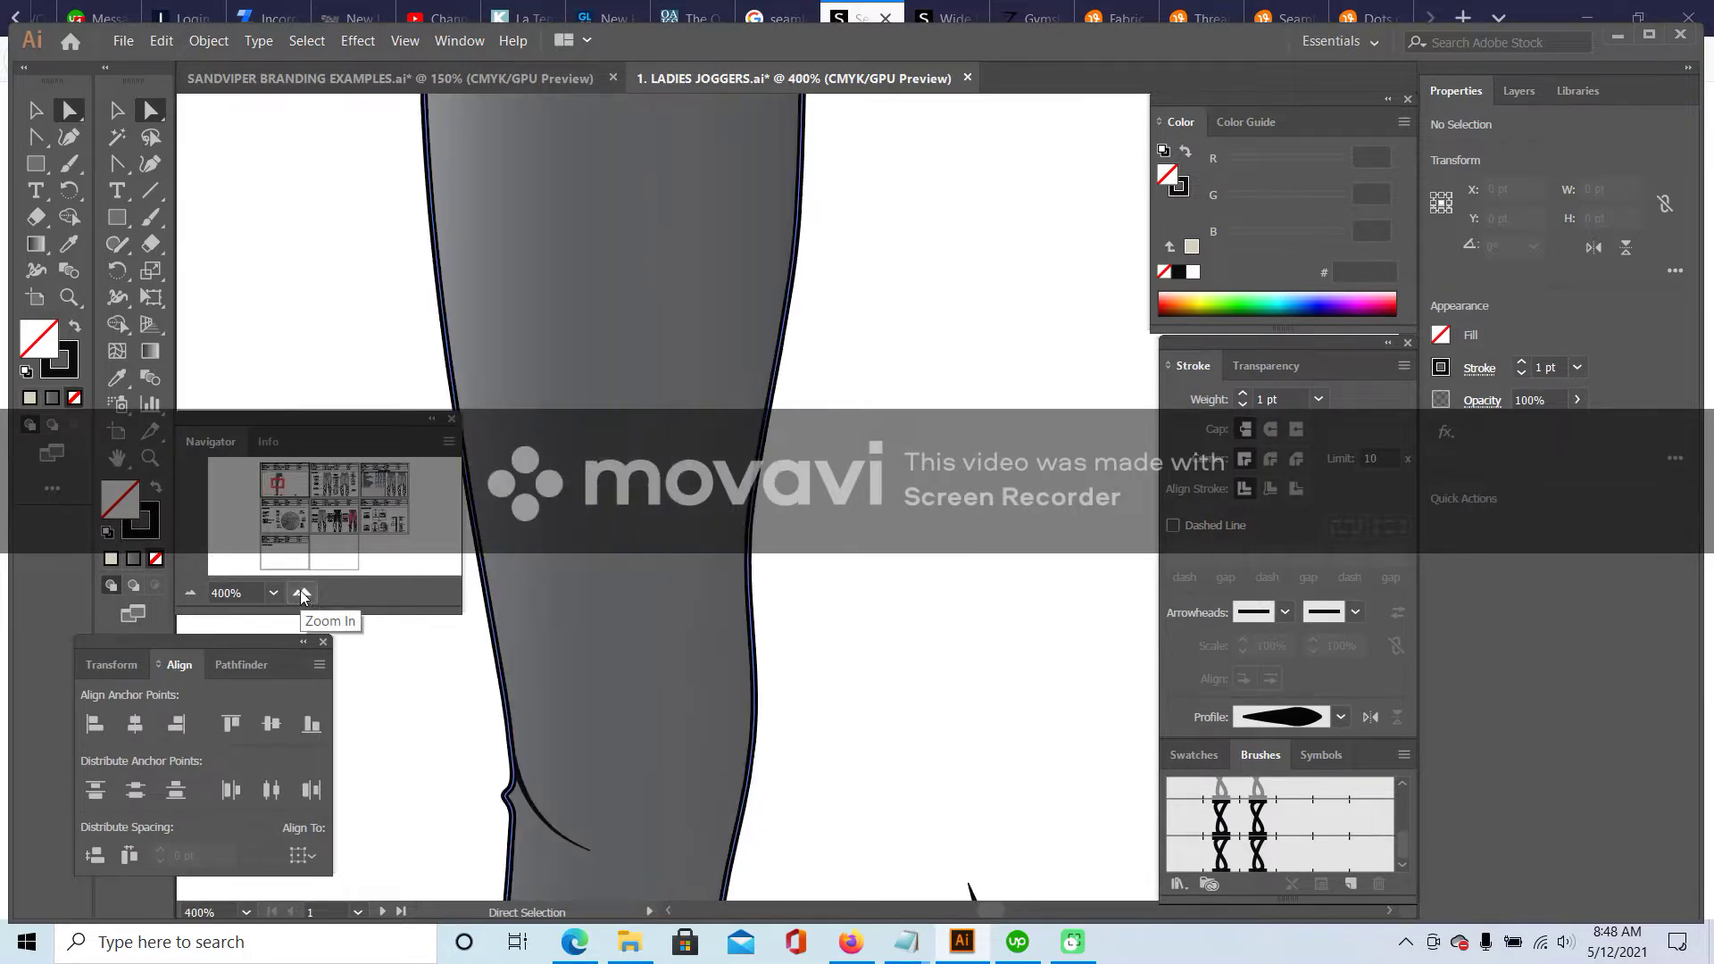
{"action": "left_click", "coordinate": [302, 593]}
{"action": "left_click_drag", "start_coordinate": [279, 487], "coordinate": [276, 486]}
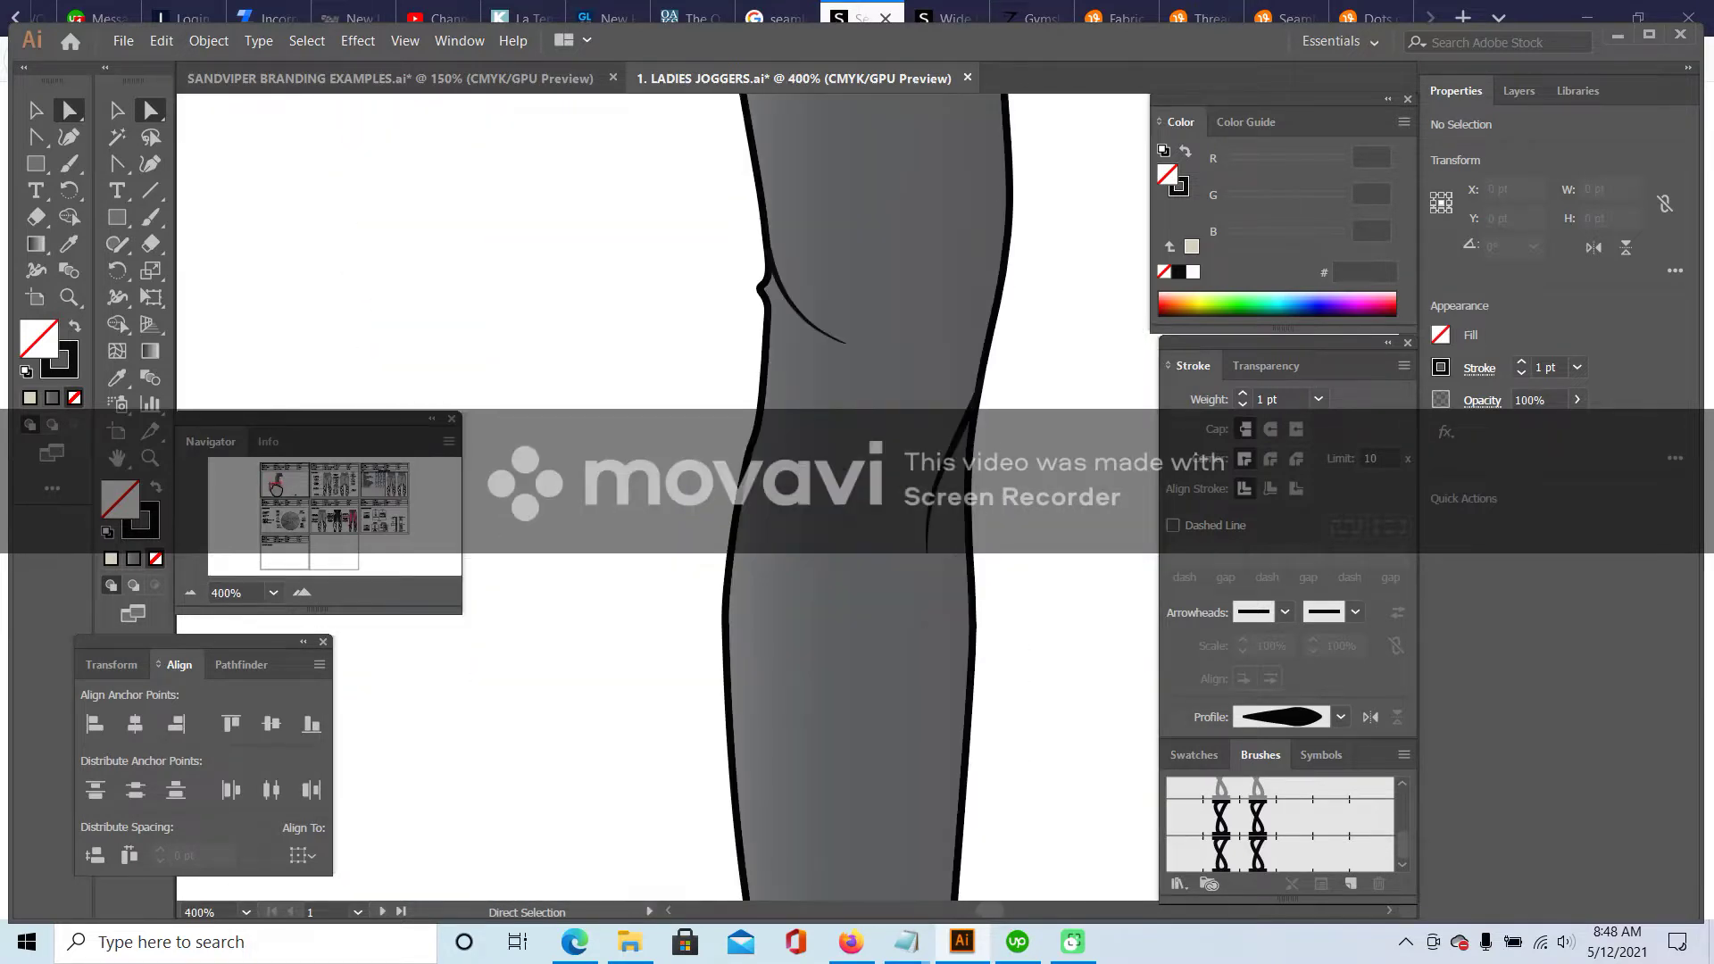
{"action": "left_click", "coordinate": [116, 109]}
{"action": "left_click_drag", "start_coordinate": [776, 306], "coordinate": [768, 328]}
- Bend the knee crease's upper segment downward by adjusting its anchors and handles
{"action": "left_click", "coordinate": [149, 110]}
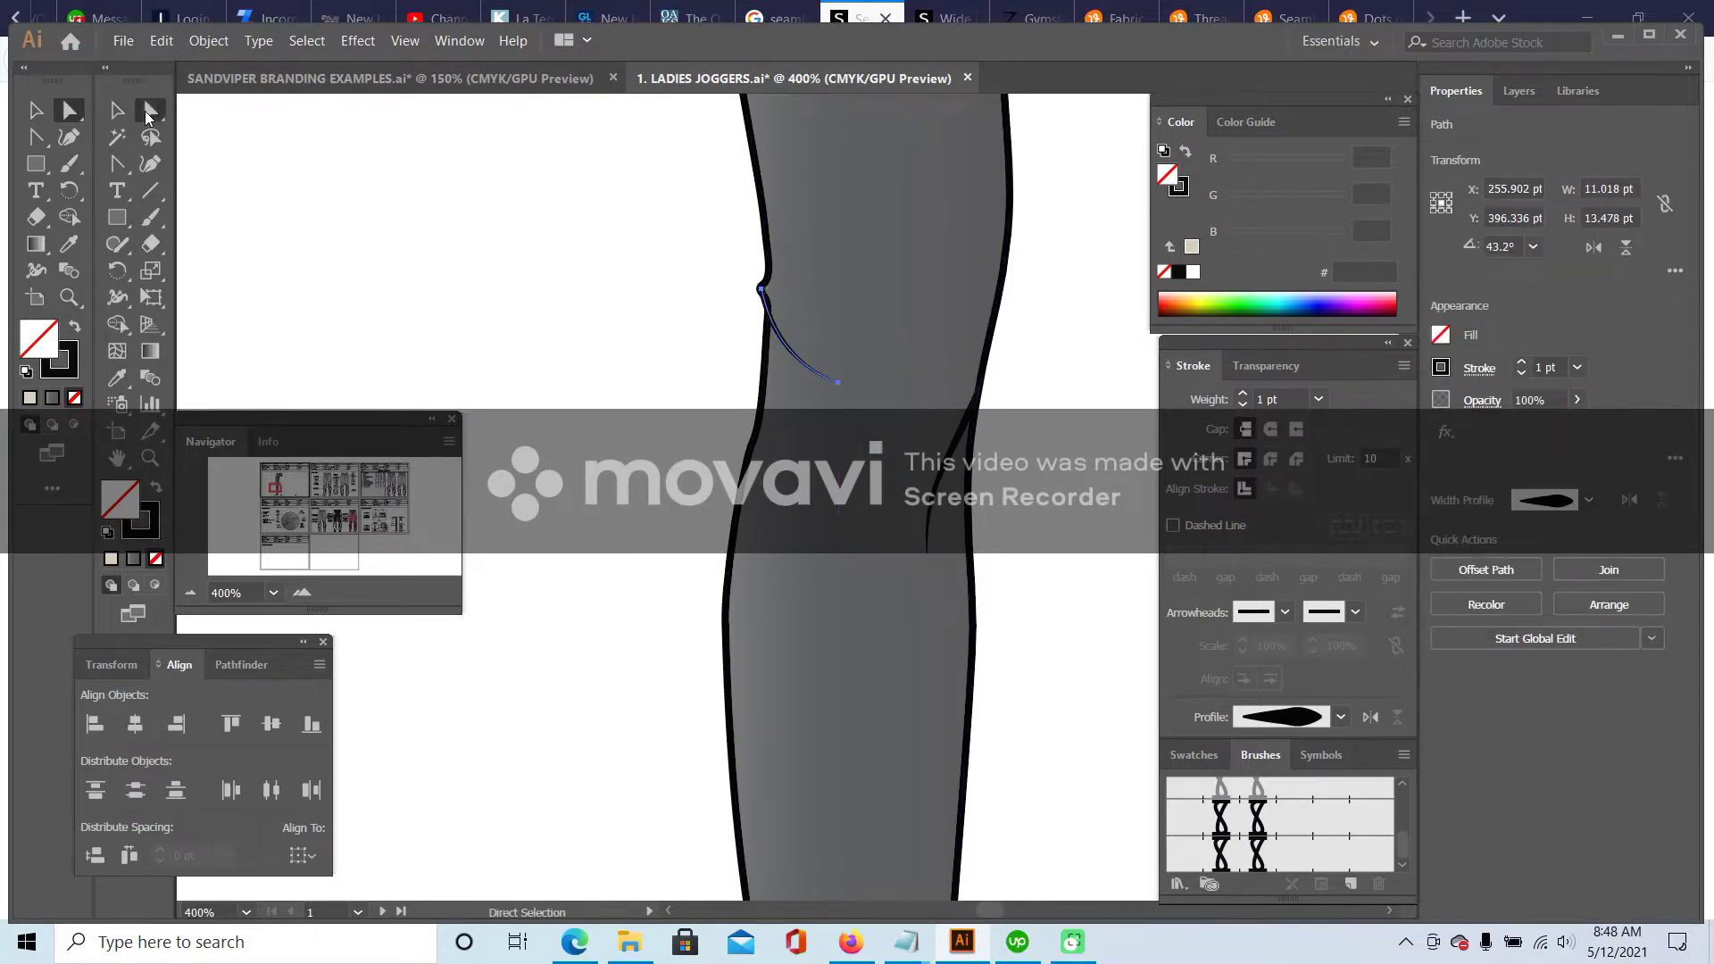
{"action": "left_click", "coordinate": [762, 289]}
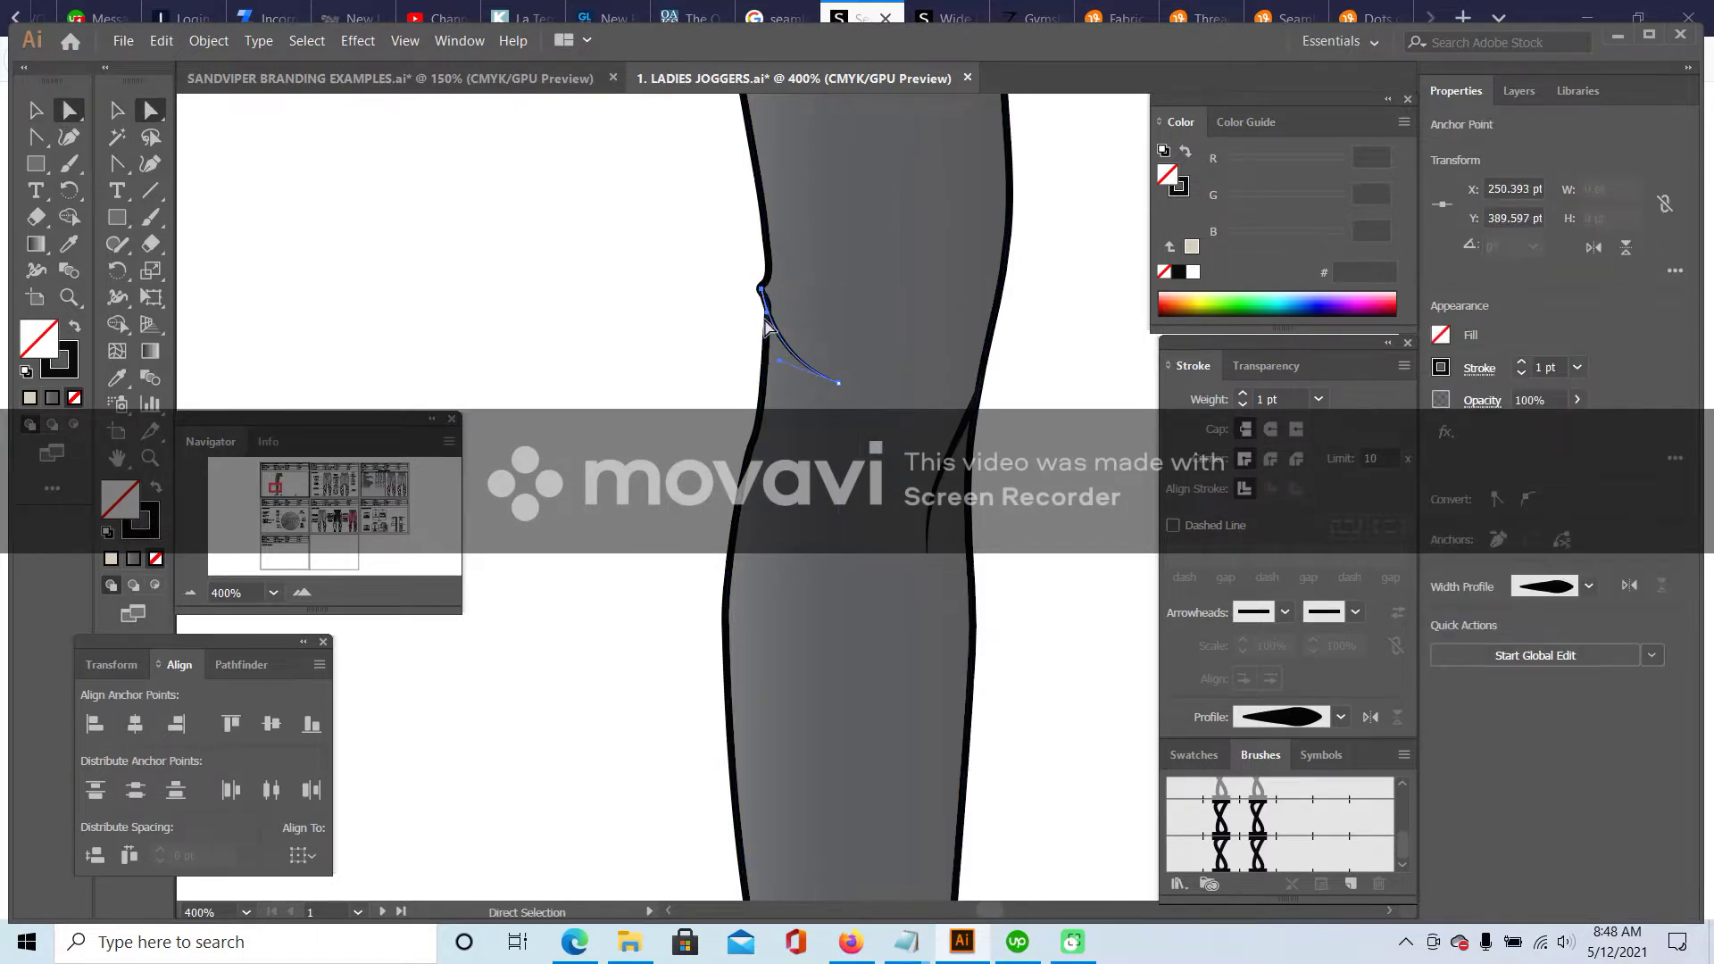
{"action": "left_click_drag", "start_coordinate": [767, 322], "coordinate": [761, 331]}
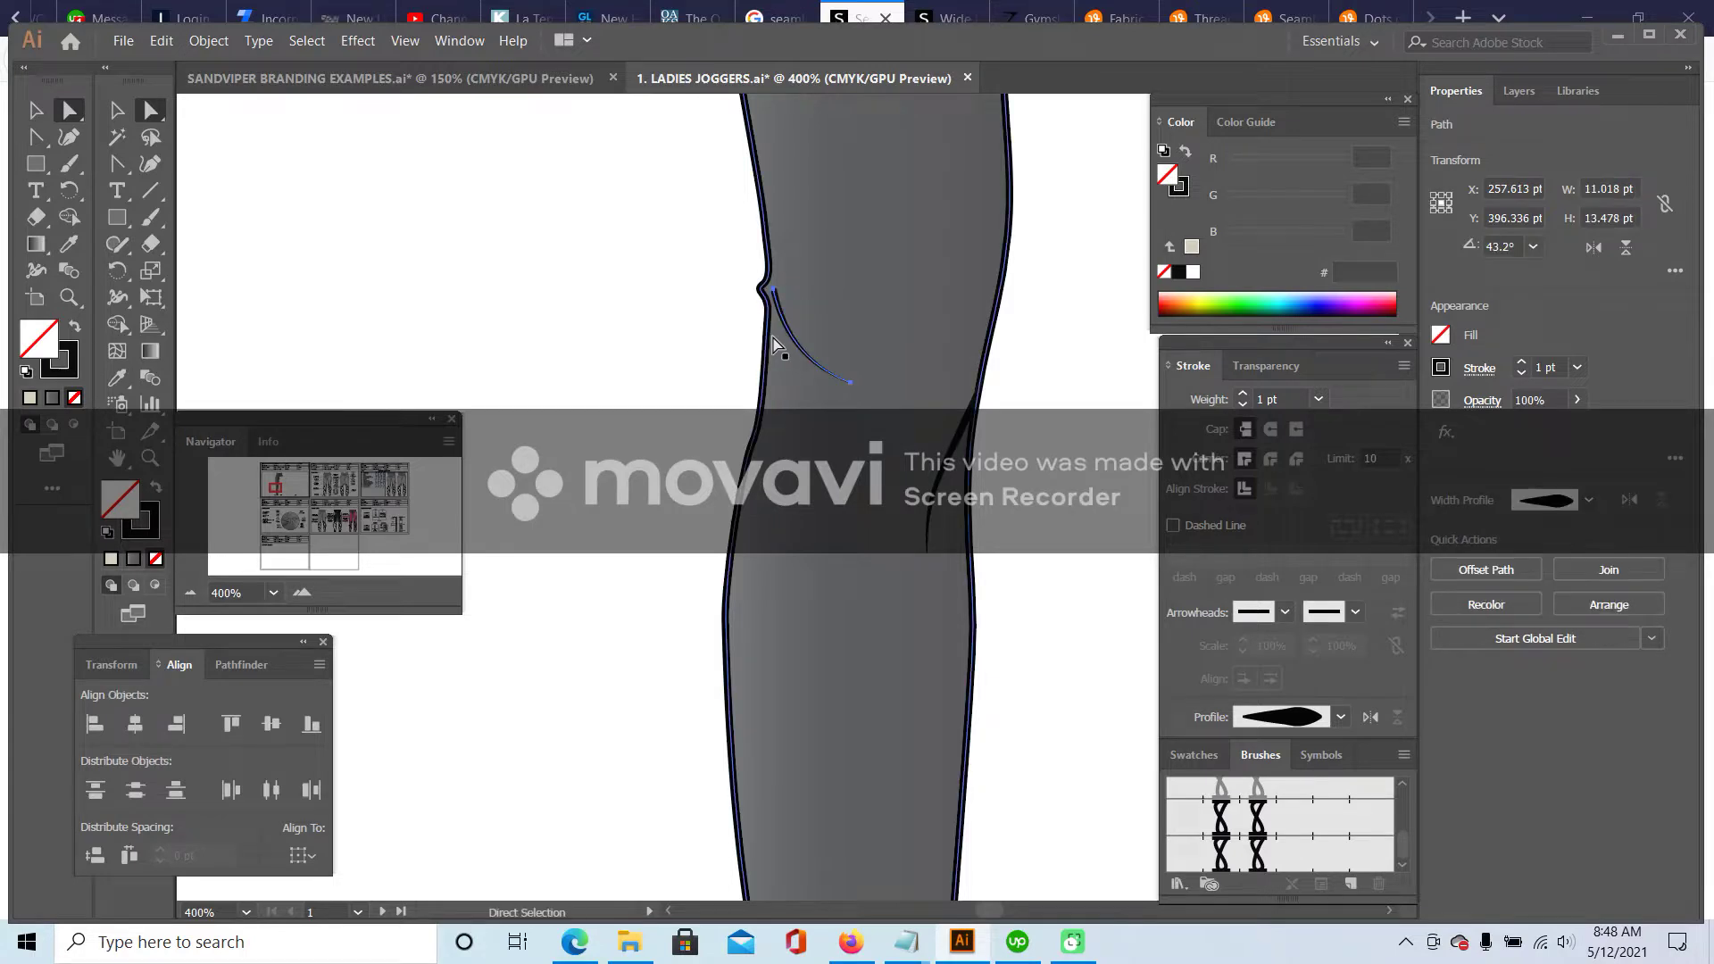
{"action": "left_click_drag", "start_coordinate": [765, 291], "coordinate": [776, 321]}
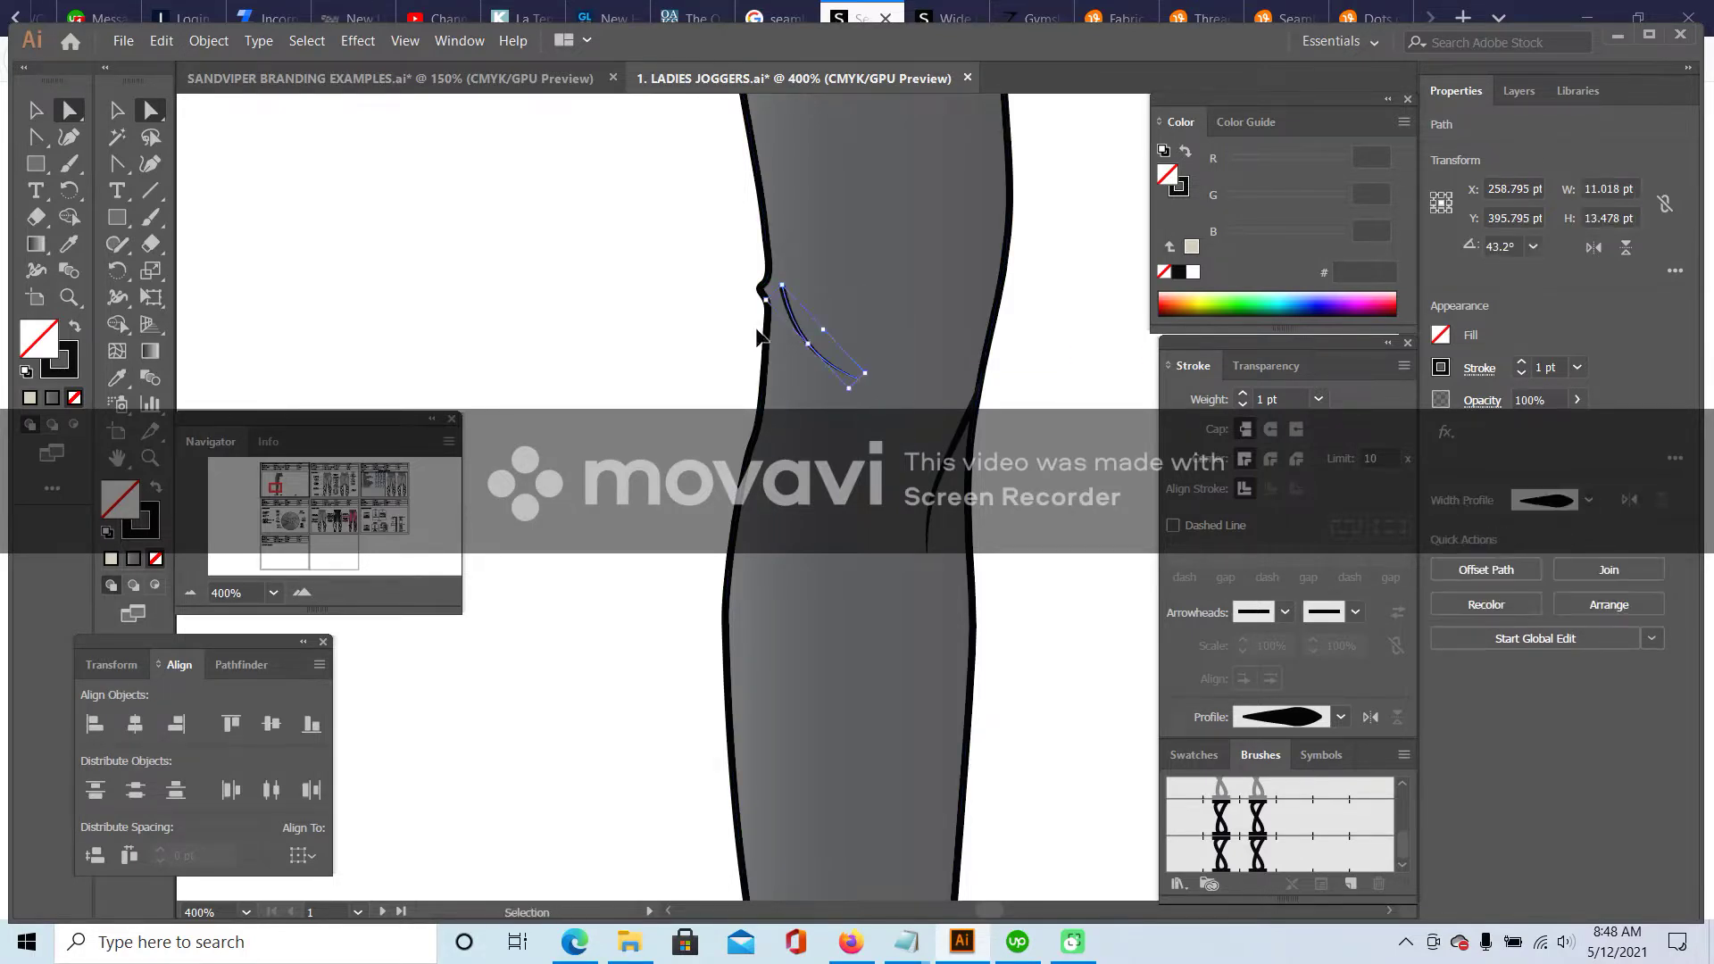
{"action": "left_click", "coordinate": [836, 382]}
{"action": "mouse_move", "coordinate": [786, 350]}
{"action": "left_mouse_down"}
{"action": "mouse_move", "coordinate": [804, 346]}
{"action": "mouse_move", "coordinate": [777, 306]}
{"action": "mouse_move", "coordinate": [787, 329]}
{"action": "left_mouse_up"}
{"action": "left_click", "coordinate": [673, 406]}
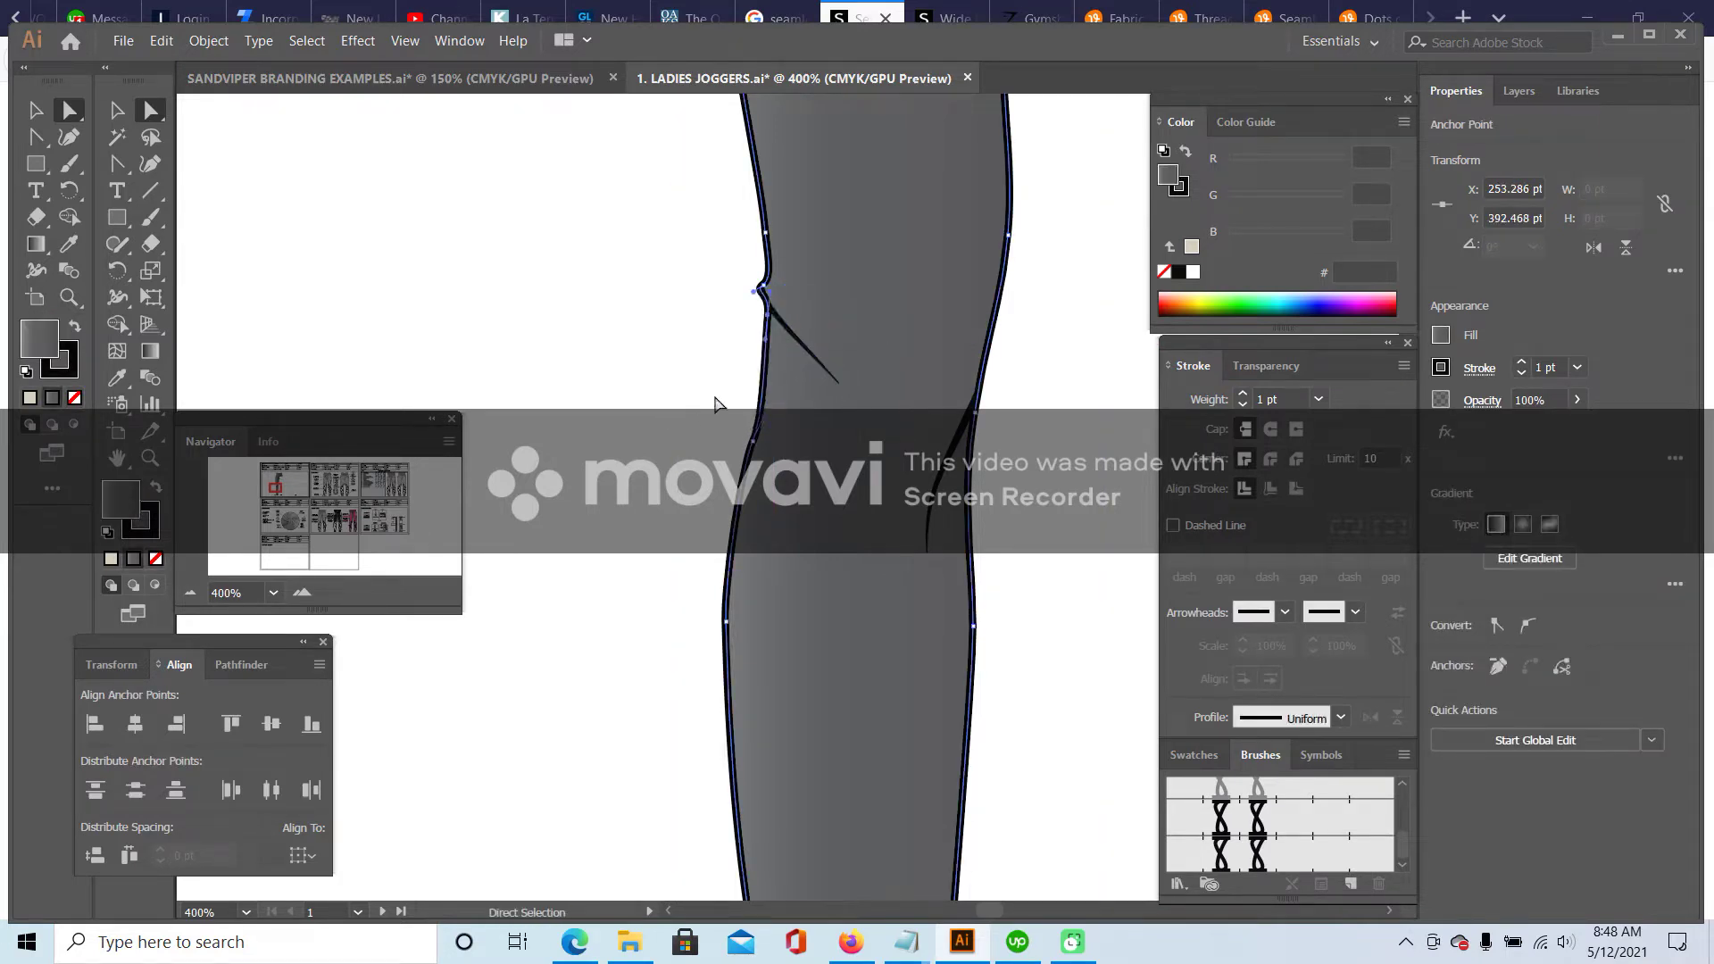
{"action": "left_click", "coordinate": [786, 329]}
{"action": "left_click", "coordinate": [775, 325]}
{"action": "left_click_drag", "start_coordinate": [772, 312], "coordinate": [788, 337]}
- Shorten the crease by moving its end point, then set the view zoom to 100%
{"action": "left_click_drag", "start_coordinate": [842, 392], "coordinate": [808, 394]}
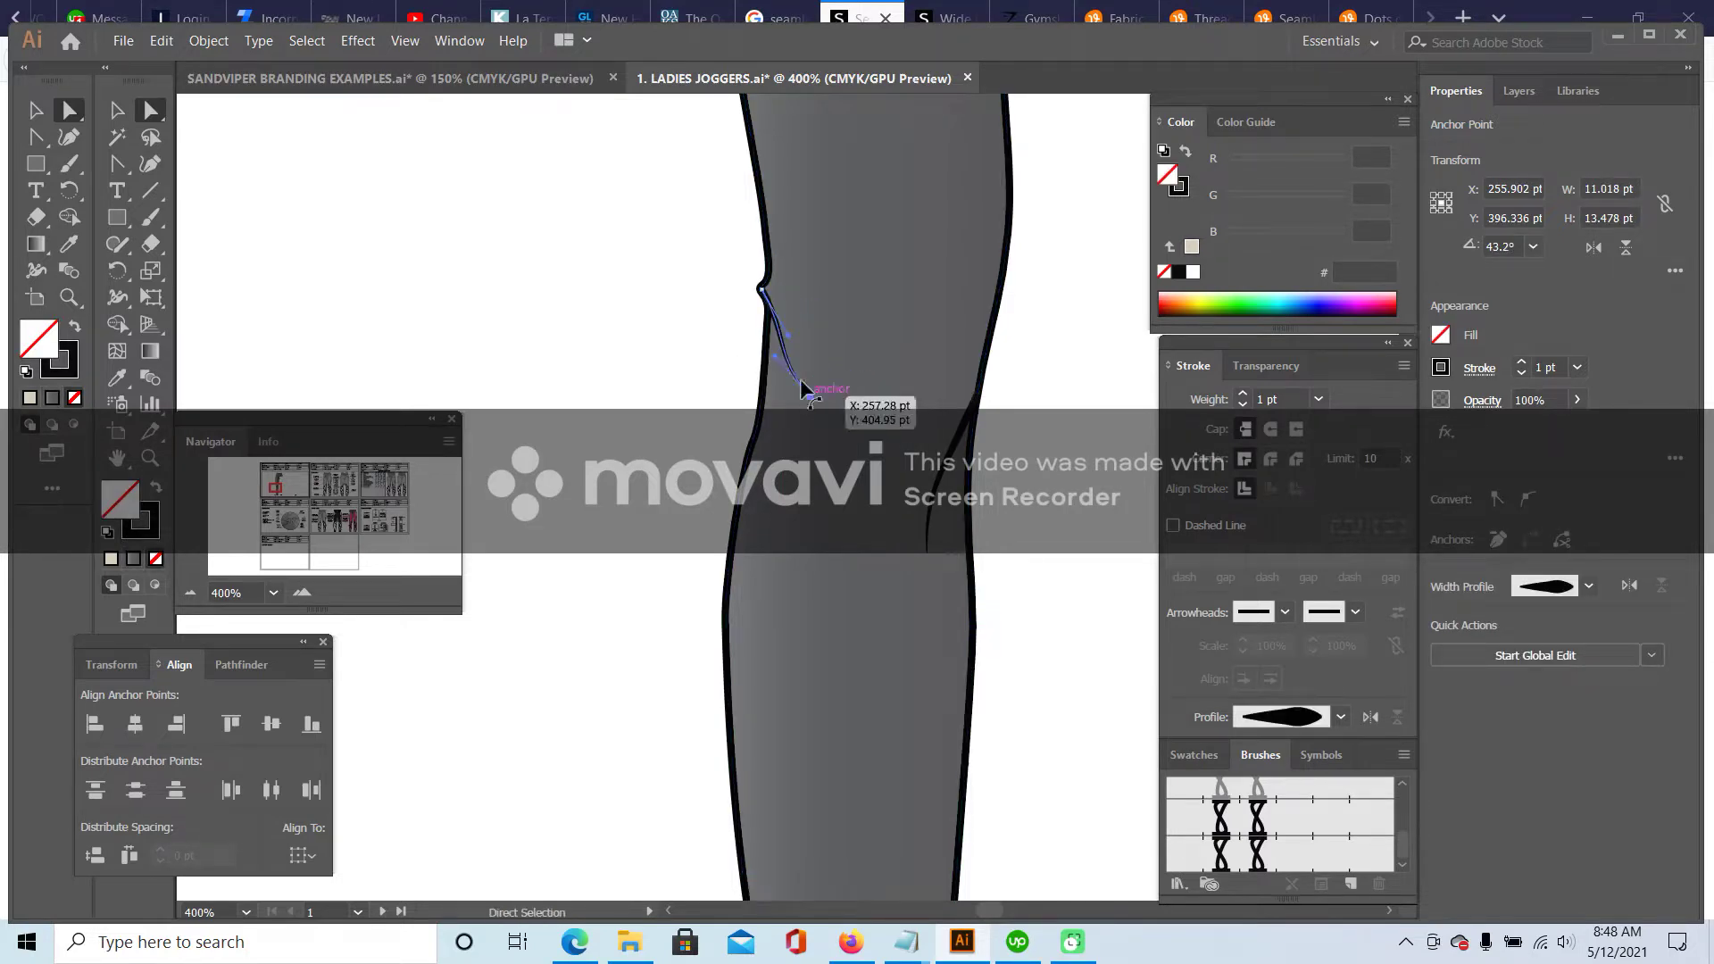
{"action": "left_click", "coordinate": [635, 306]}
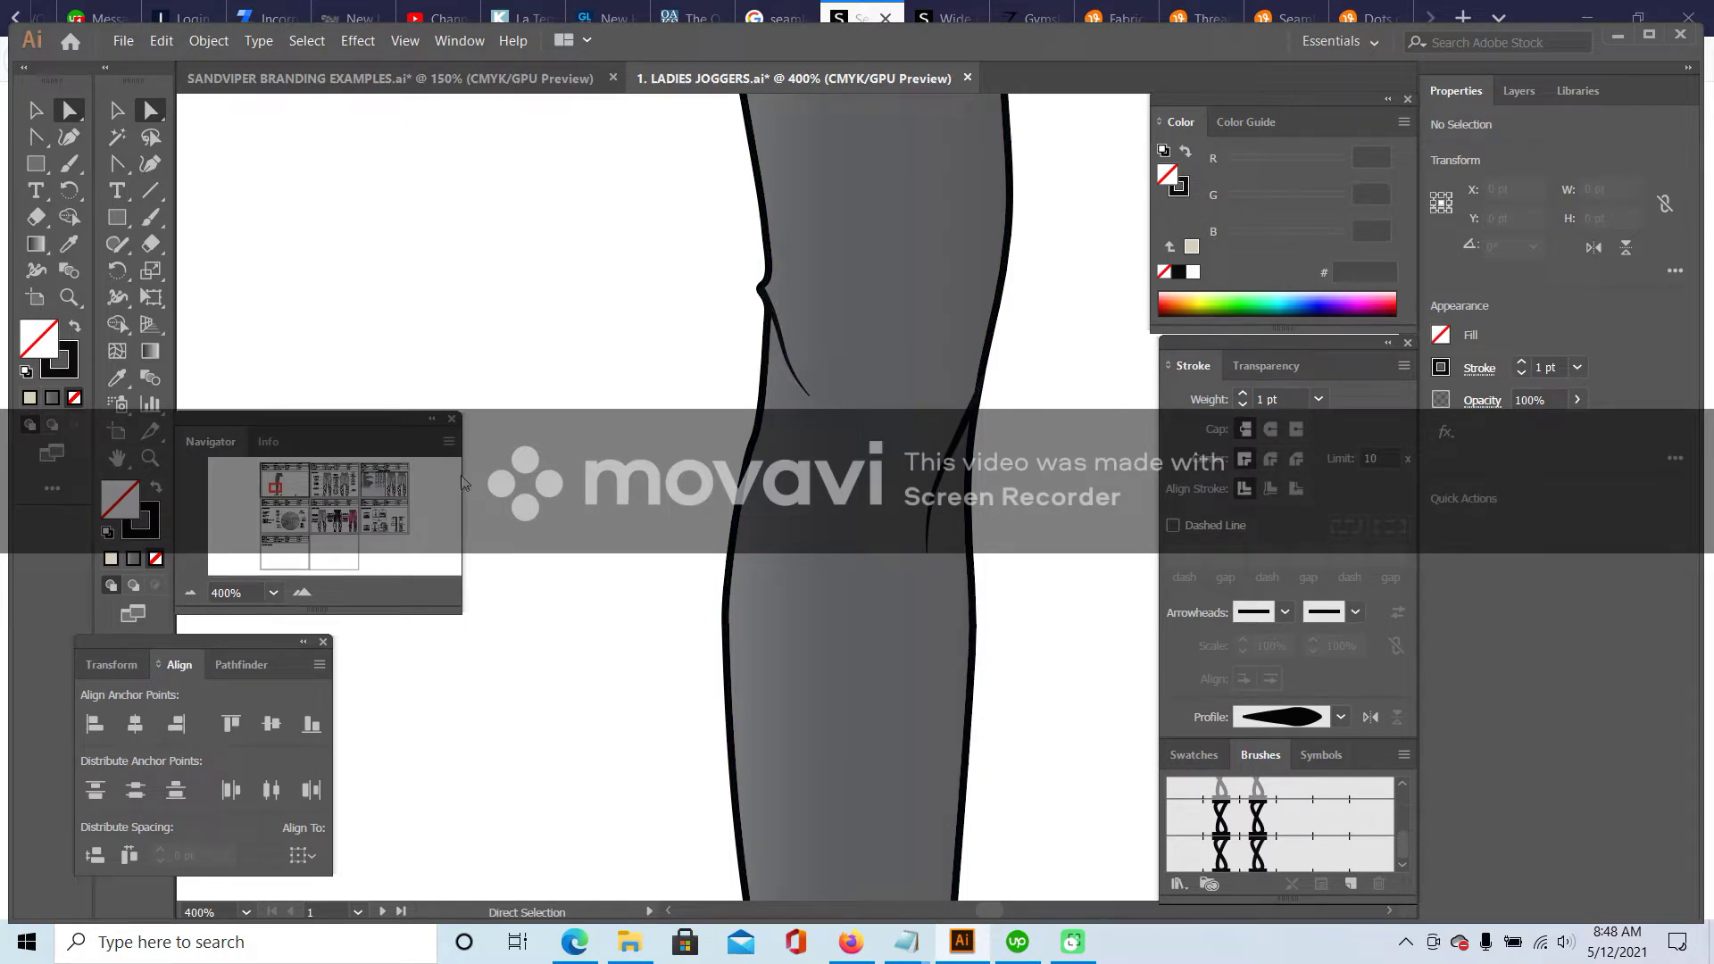
{"action": "type", "text": "100"}
{"action": "key", "text": "Return"}
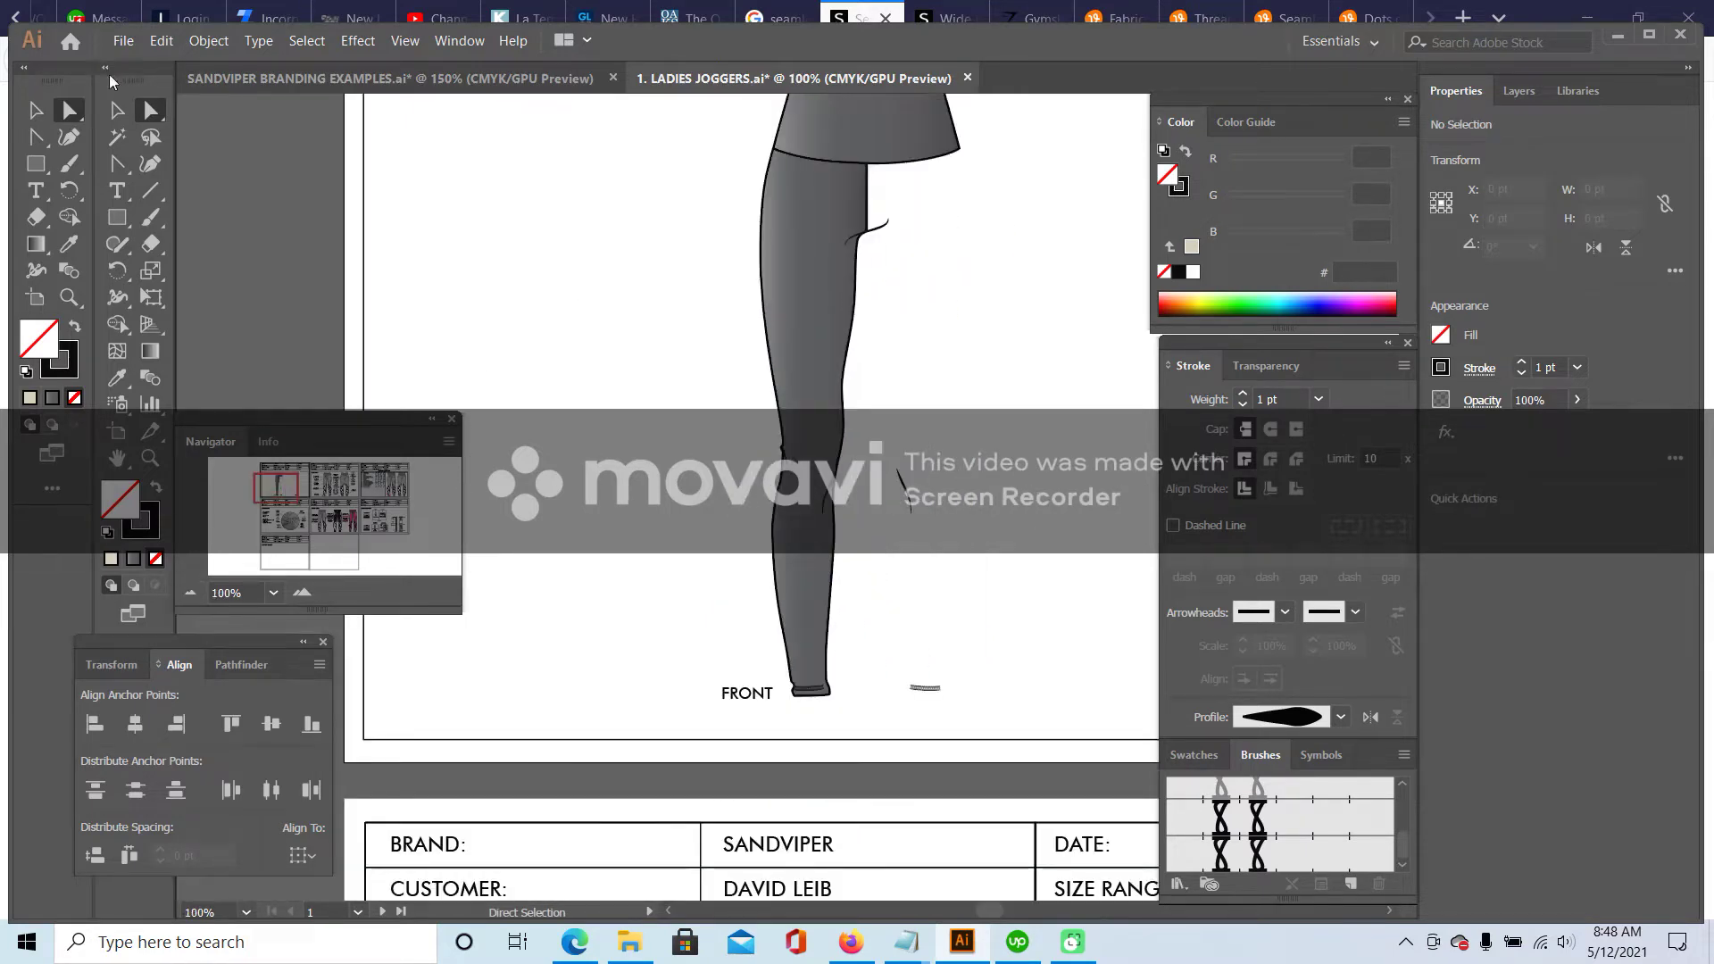
- Delete the stray small curve beside the leg
{"action": "key", "text": "v"}
{"action": "scroll", "coordinate": [998, 438], "scroll_direction": "up", "scroll_amount": 2}
{"action": "left_click_drag", "start_coordinate": [907, 641], "coordinate": [892, 641]}
{"action": "key", "text": "Delete"}
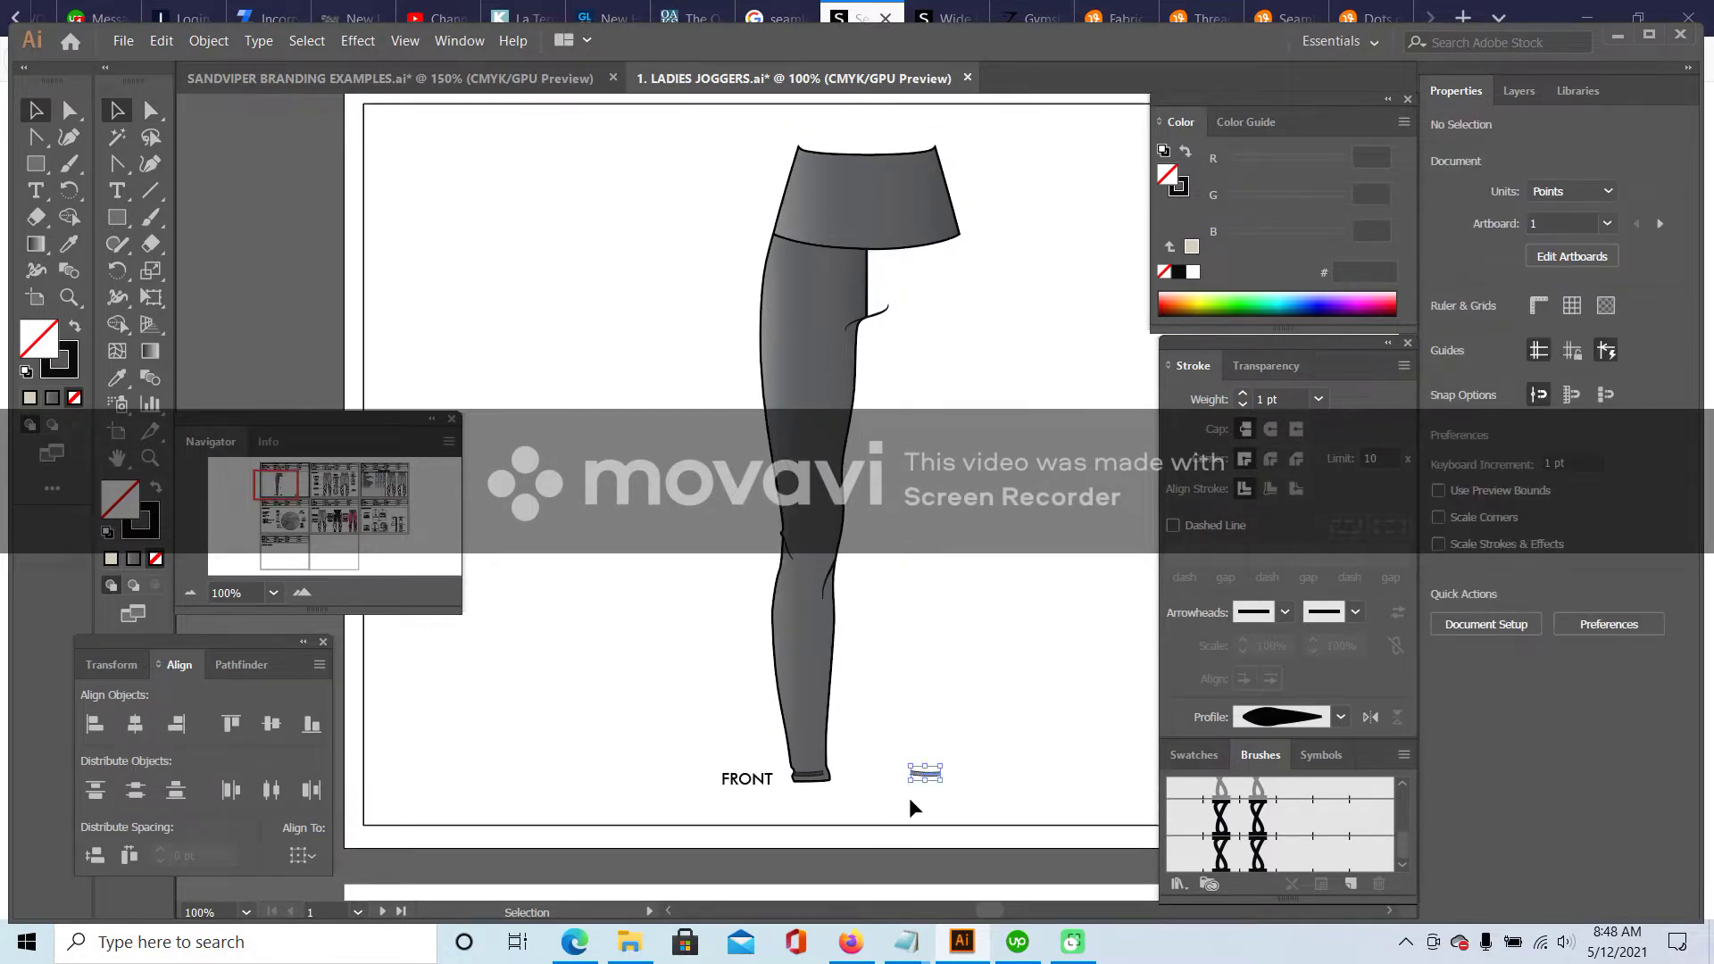
- Fill the leg shape with flat grey 5B5B5A
{"action": "scroll", "coordinate": [975, 659], "scroll_direction": "up", "scroll_amount": 1}
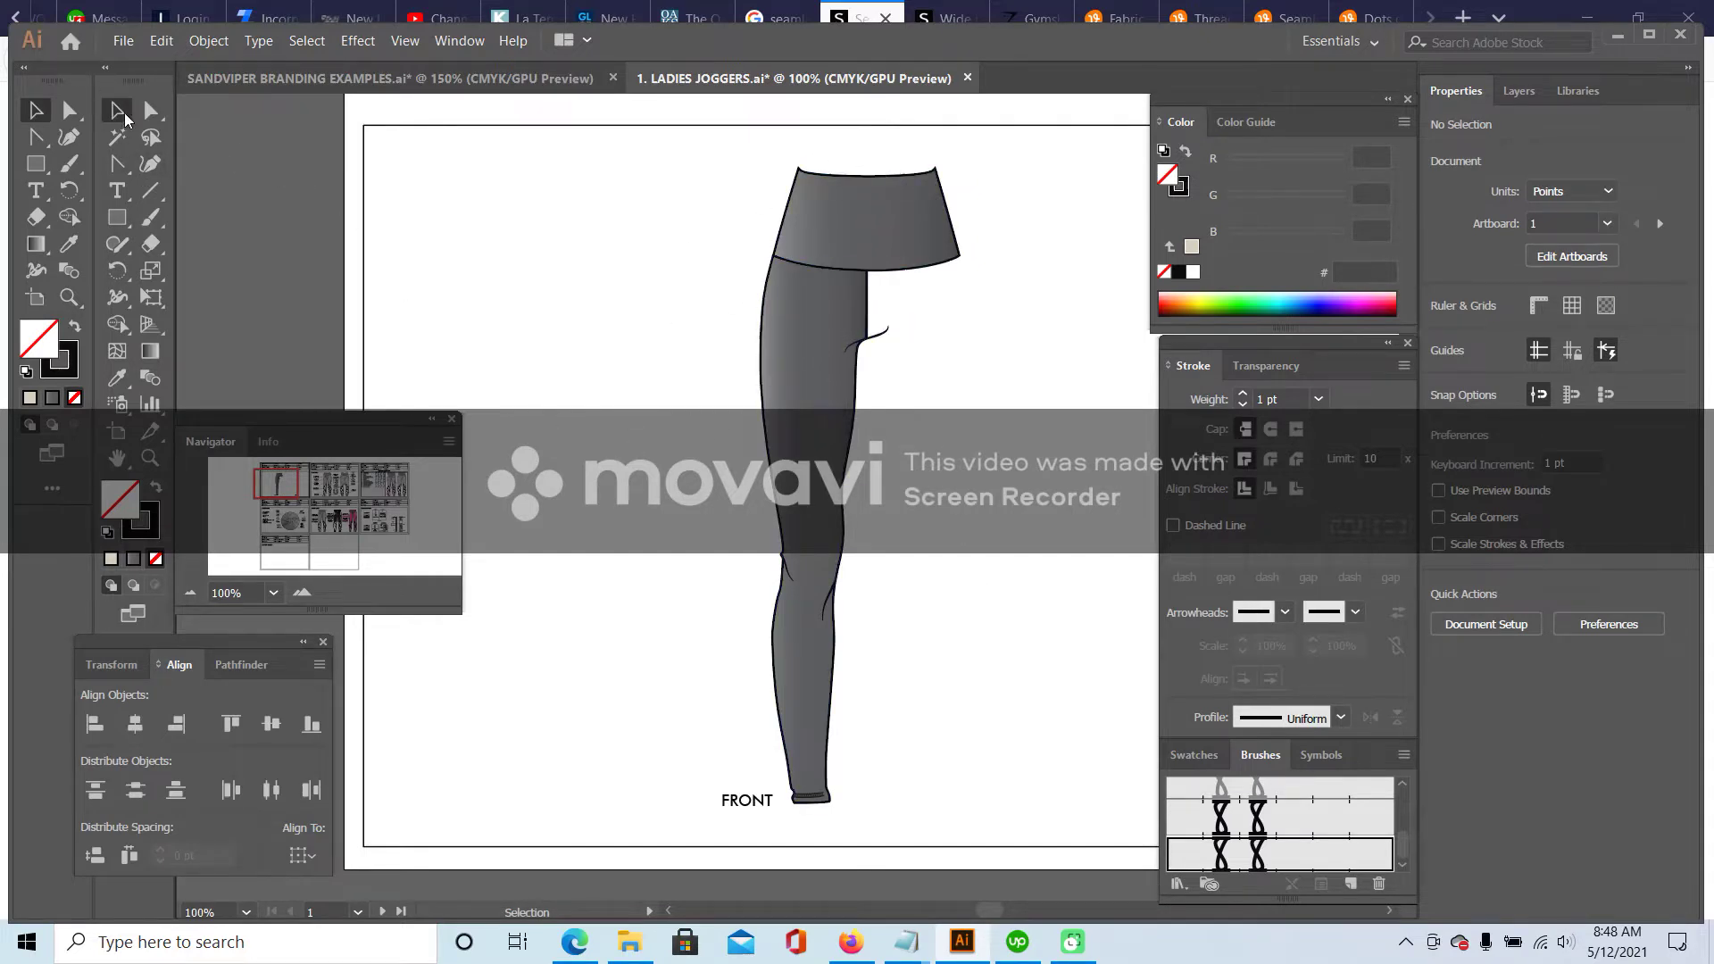
{"action": "left_click", "coordinate": [766, 386]}
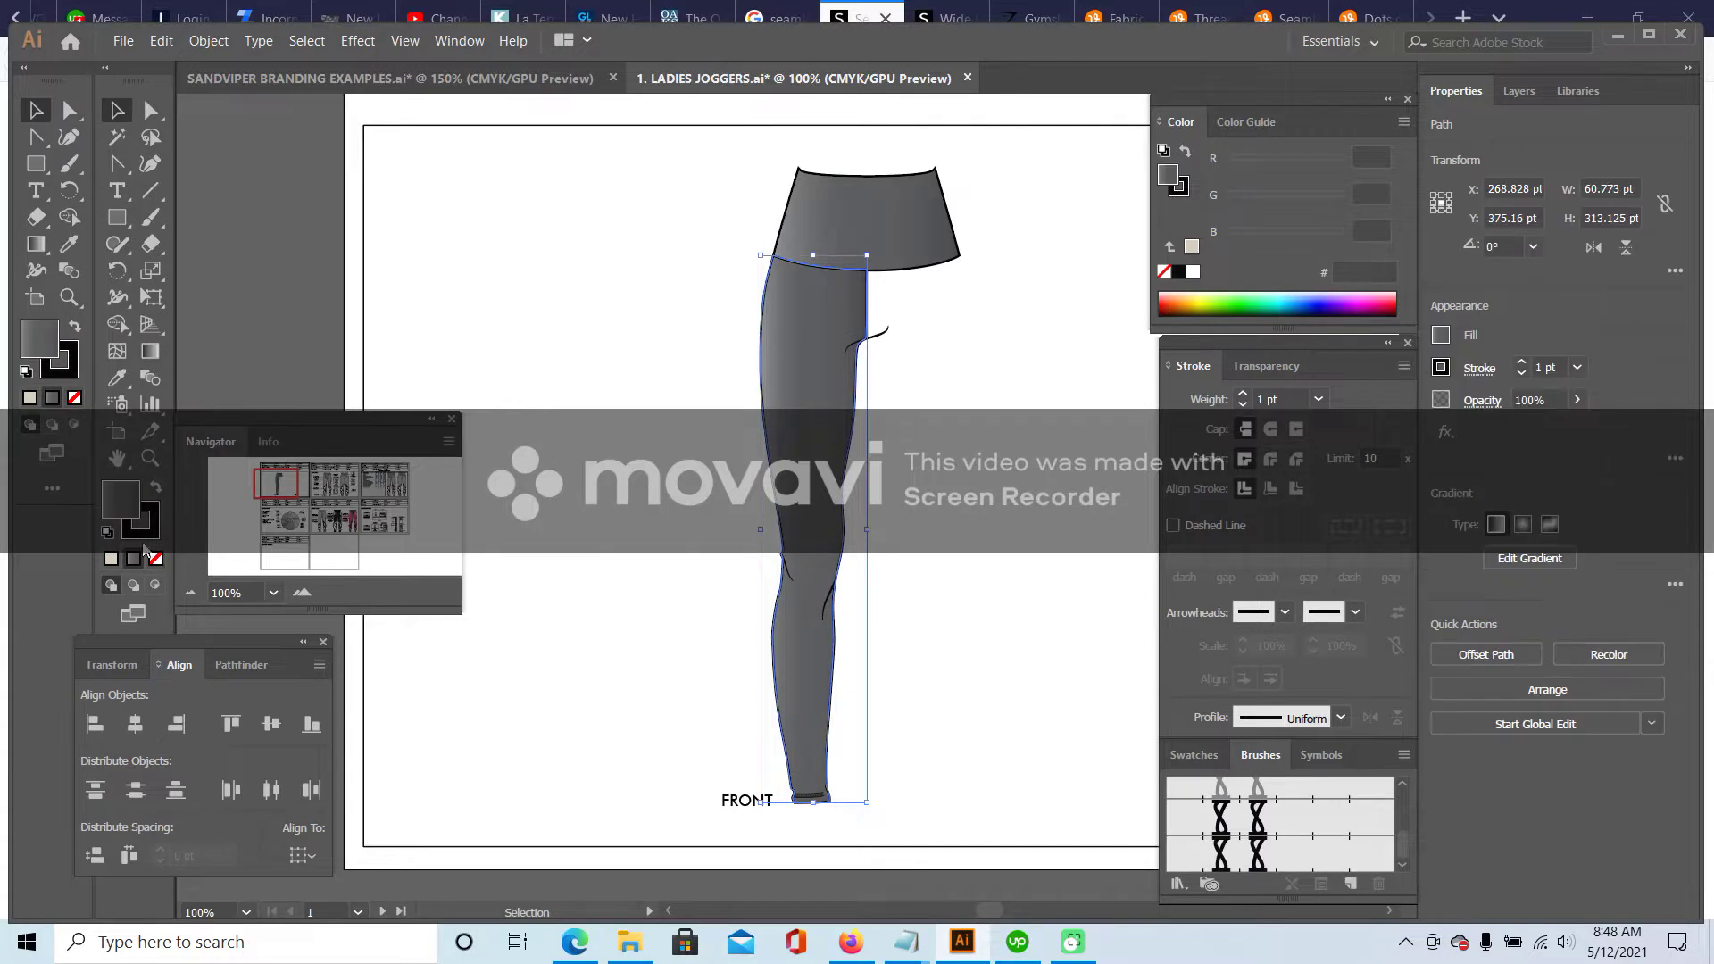
{"action": "double_click", "coordinate": [119, 500]}
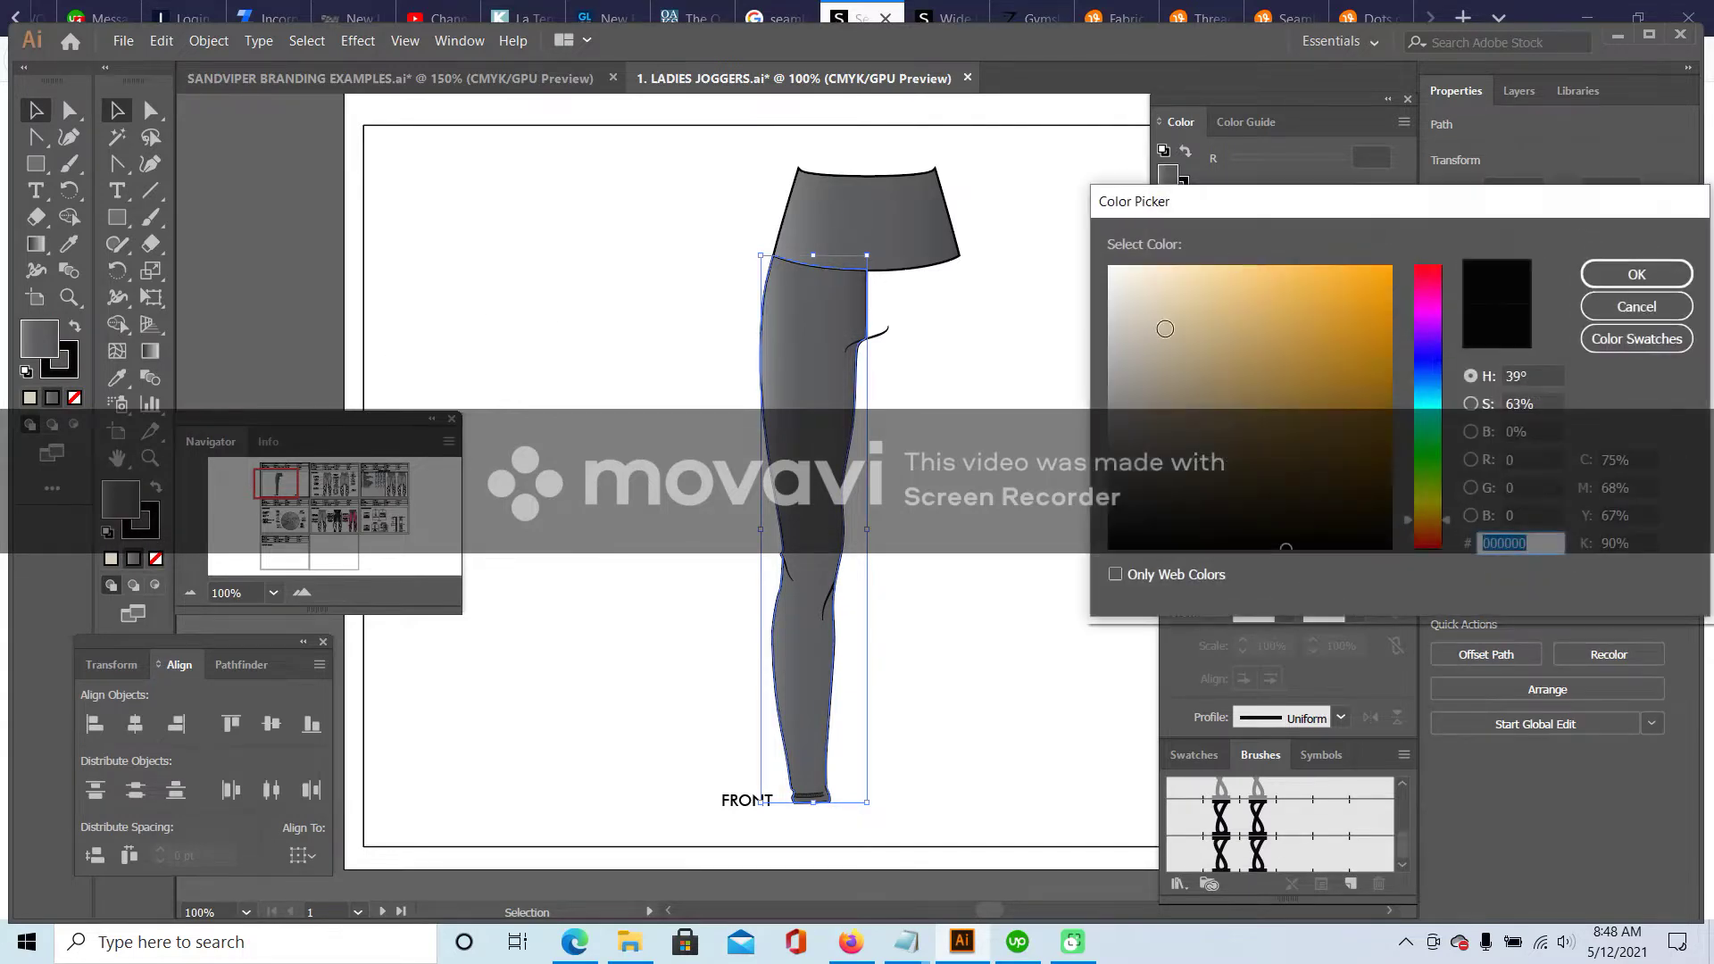
{"action": "left_click", "coordinate": [1637, 274]}
{"action": "left_click", "coordinate": [989, 176]}
- Copy the leg's grey 5B5B5A onto the waistband with the Eyedropper
{"action": "left_click", "coordinate": [945, 186]}
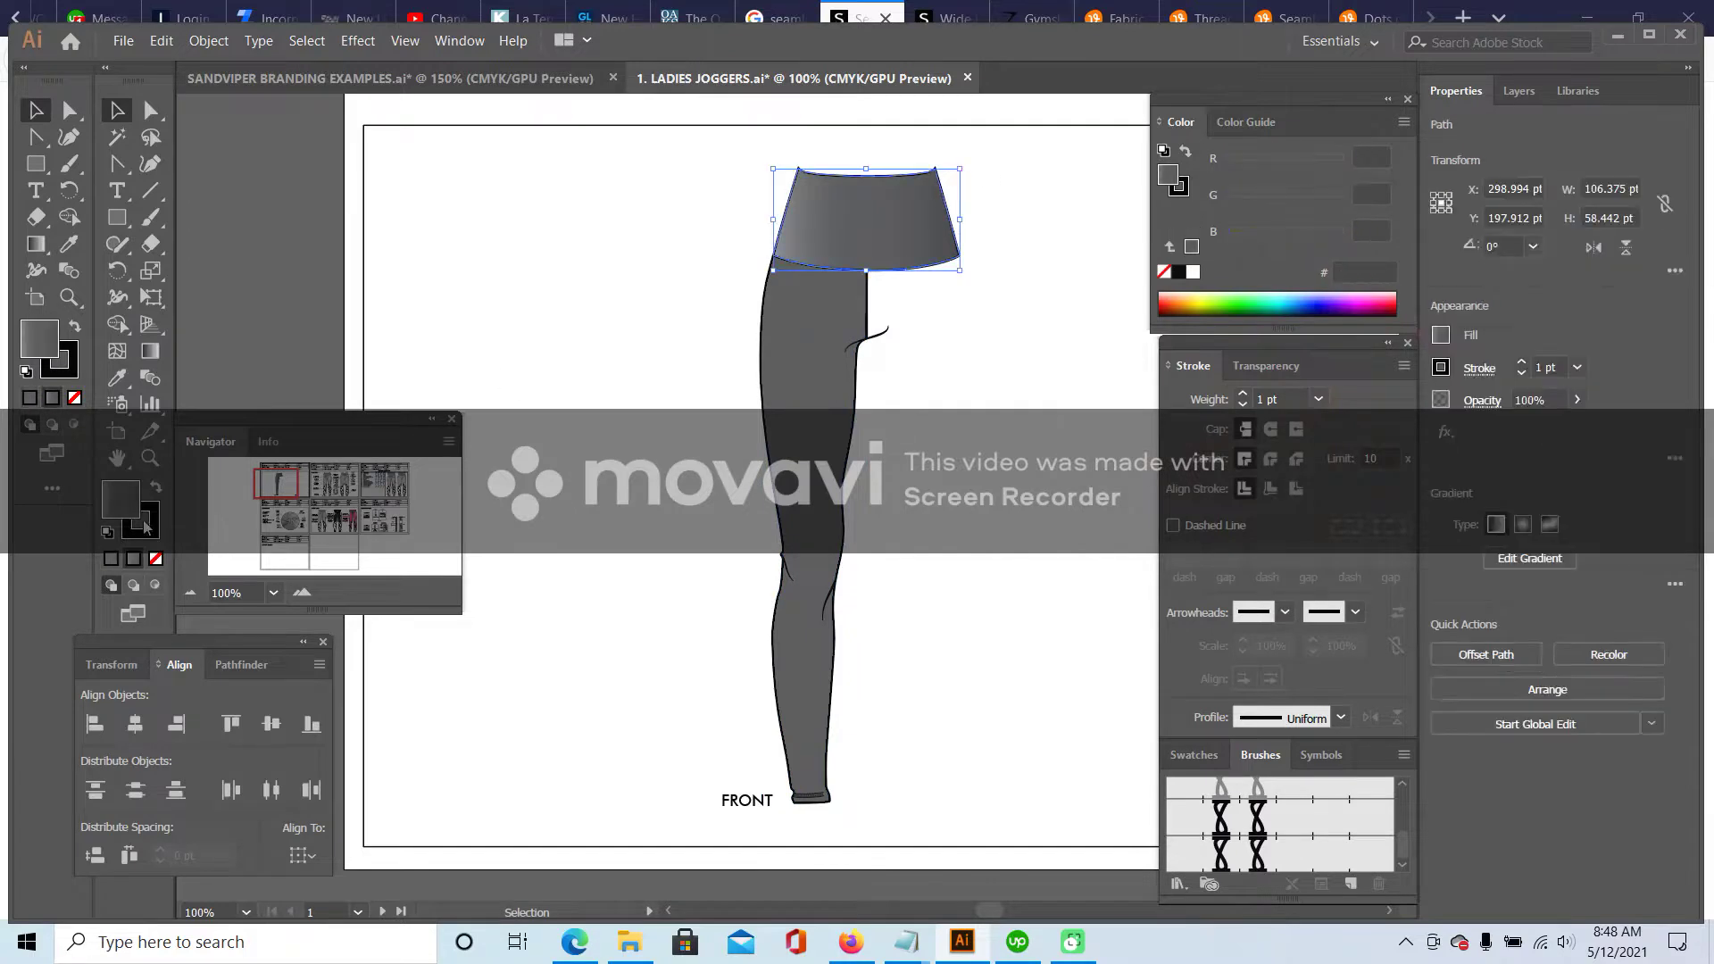
{"action": "left_click", "coordinate": [115, 382]}
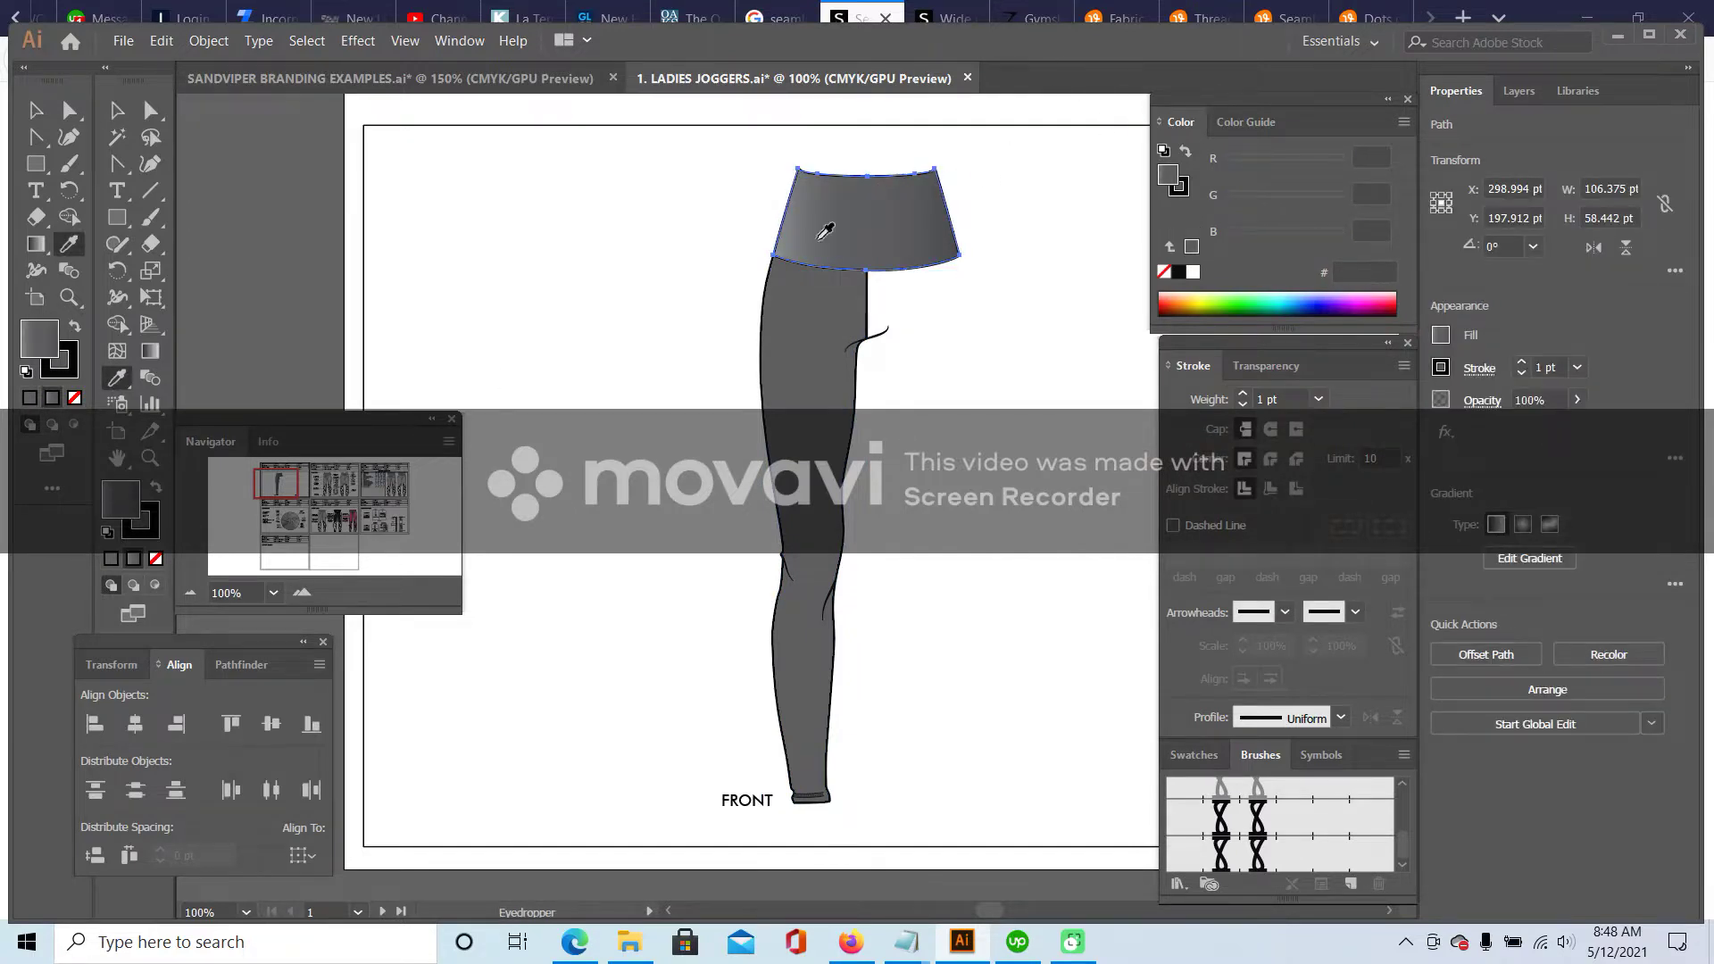
{"action": "left_click", "coordinate": [784, 273]}
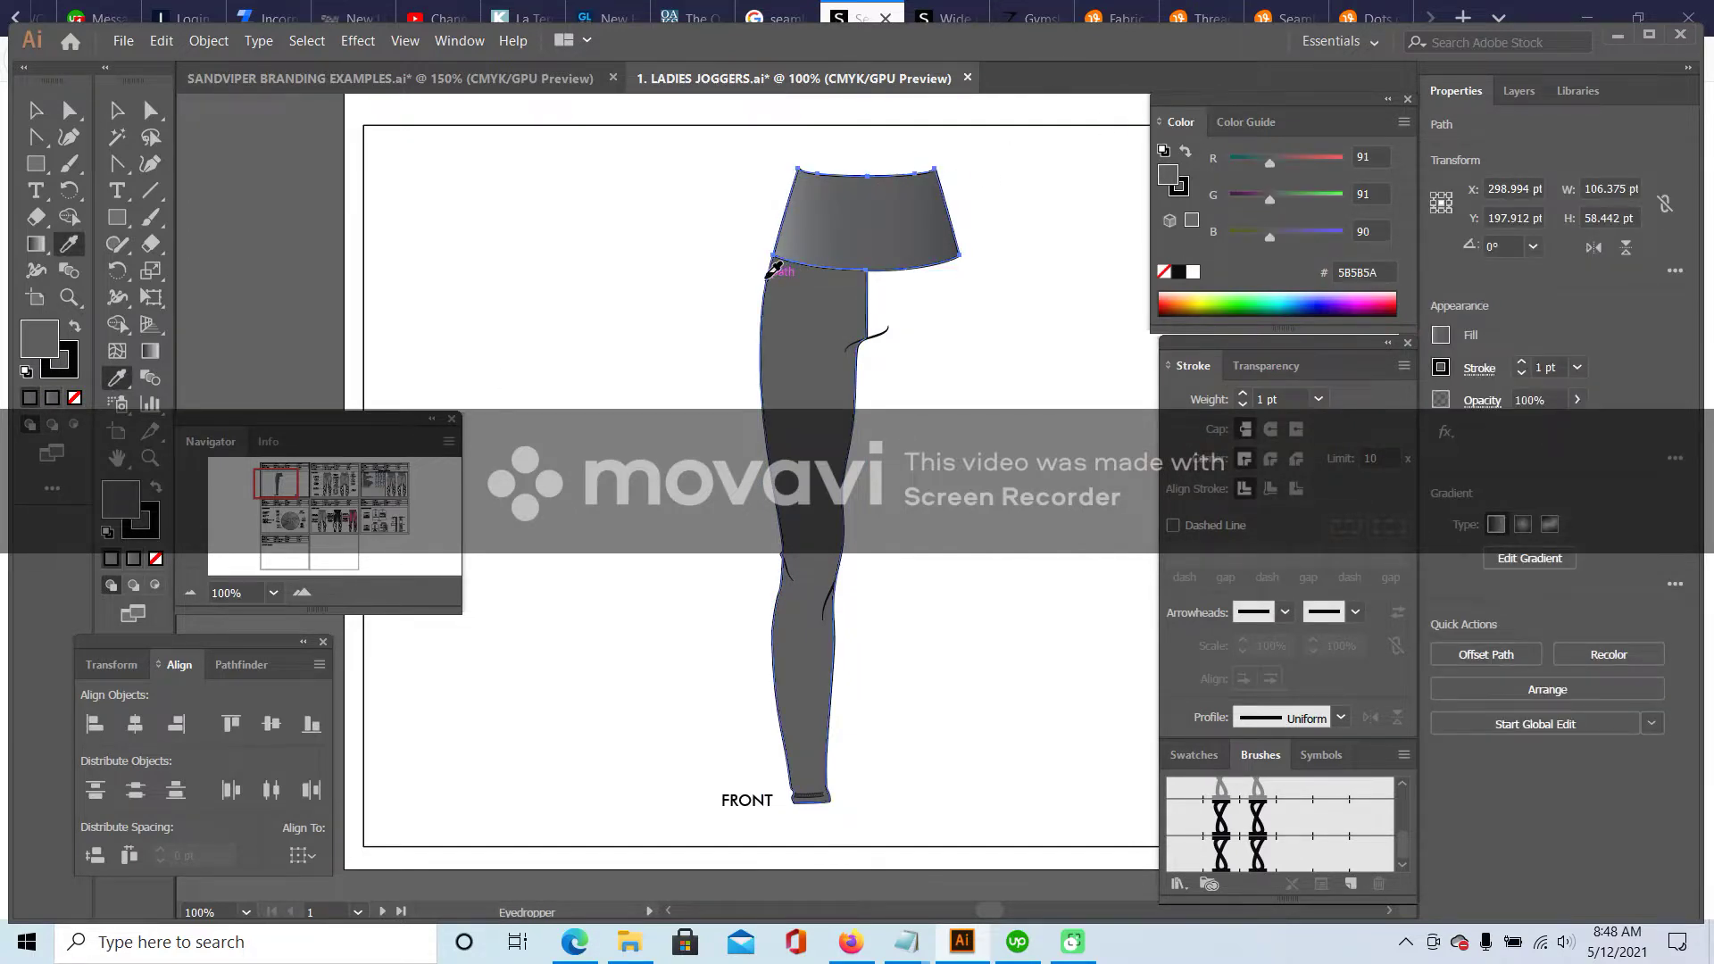
{"action": "left_click", "coordinate": [111, 105]}
{"action": "left_click", "coordinate": [636, 303]}
{"action": "scroll", "coordinate": [742, 292], "scroll_direction": "down", "scroll_amount": 2}
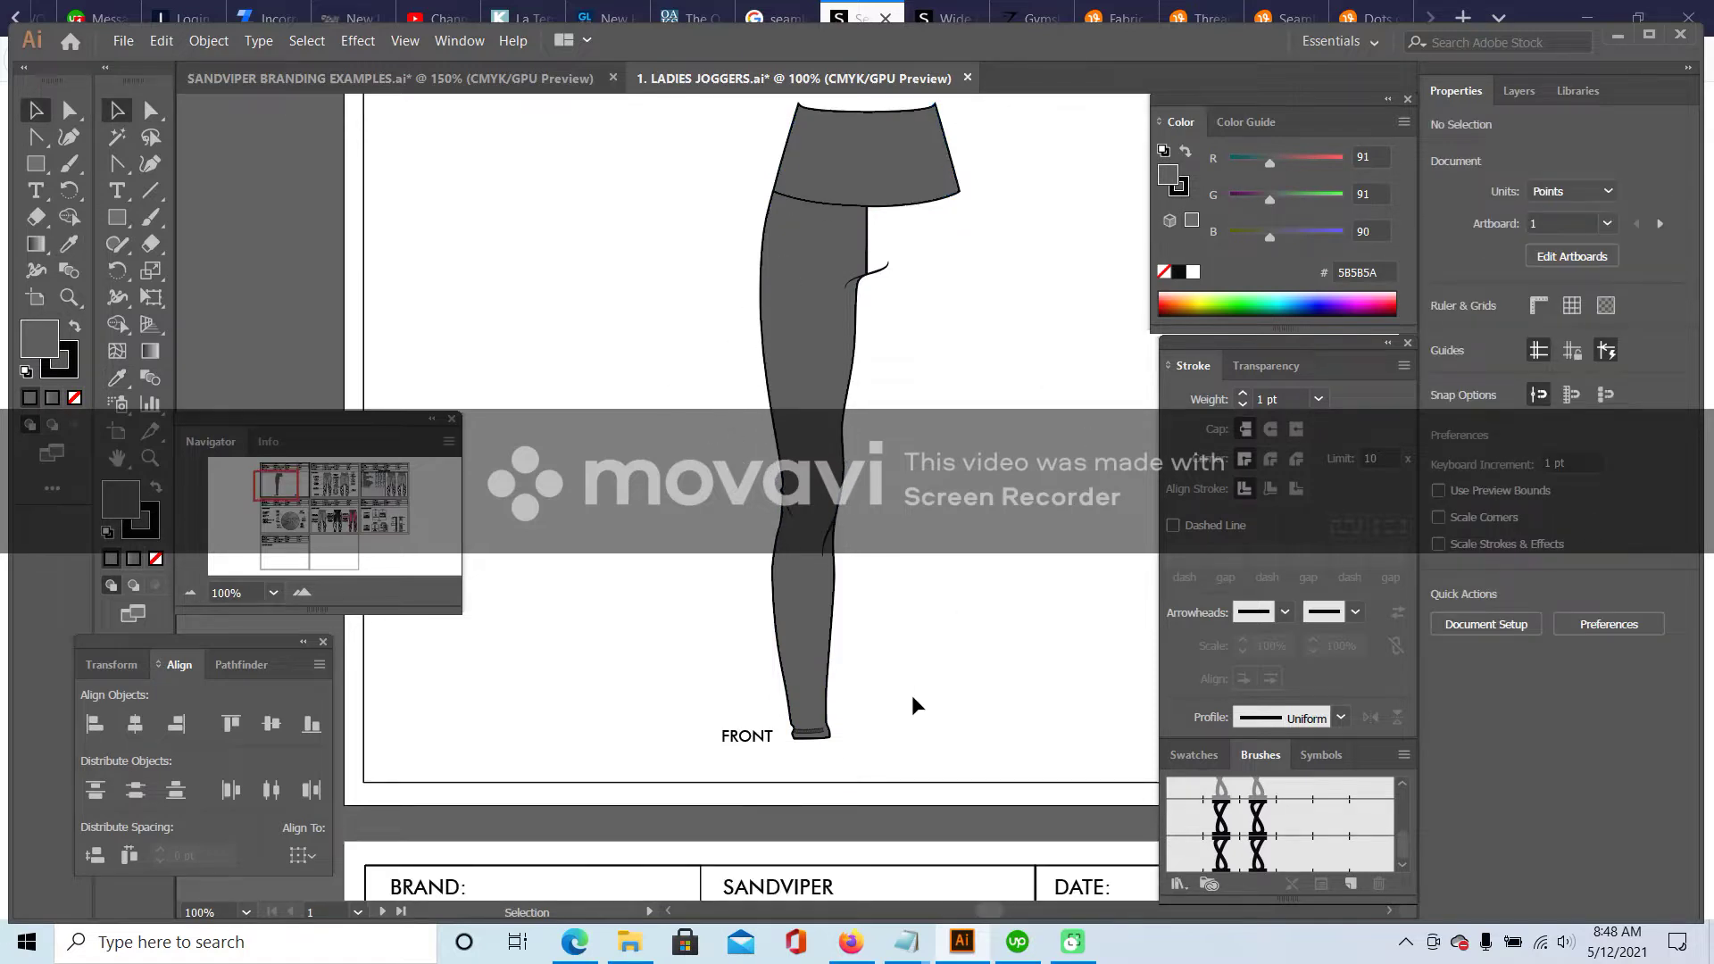
- Raise the left end of the hem stitch line by dragging its anchors
{"action": "left_click", "coordinate": [151, 110]}
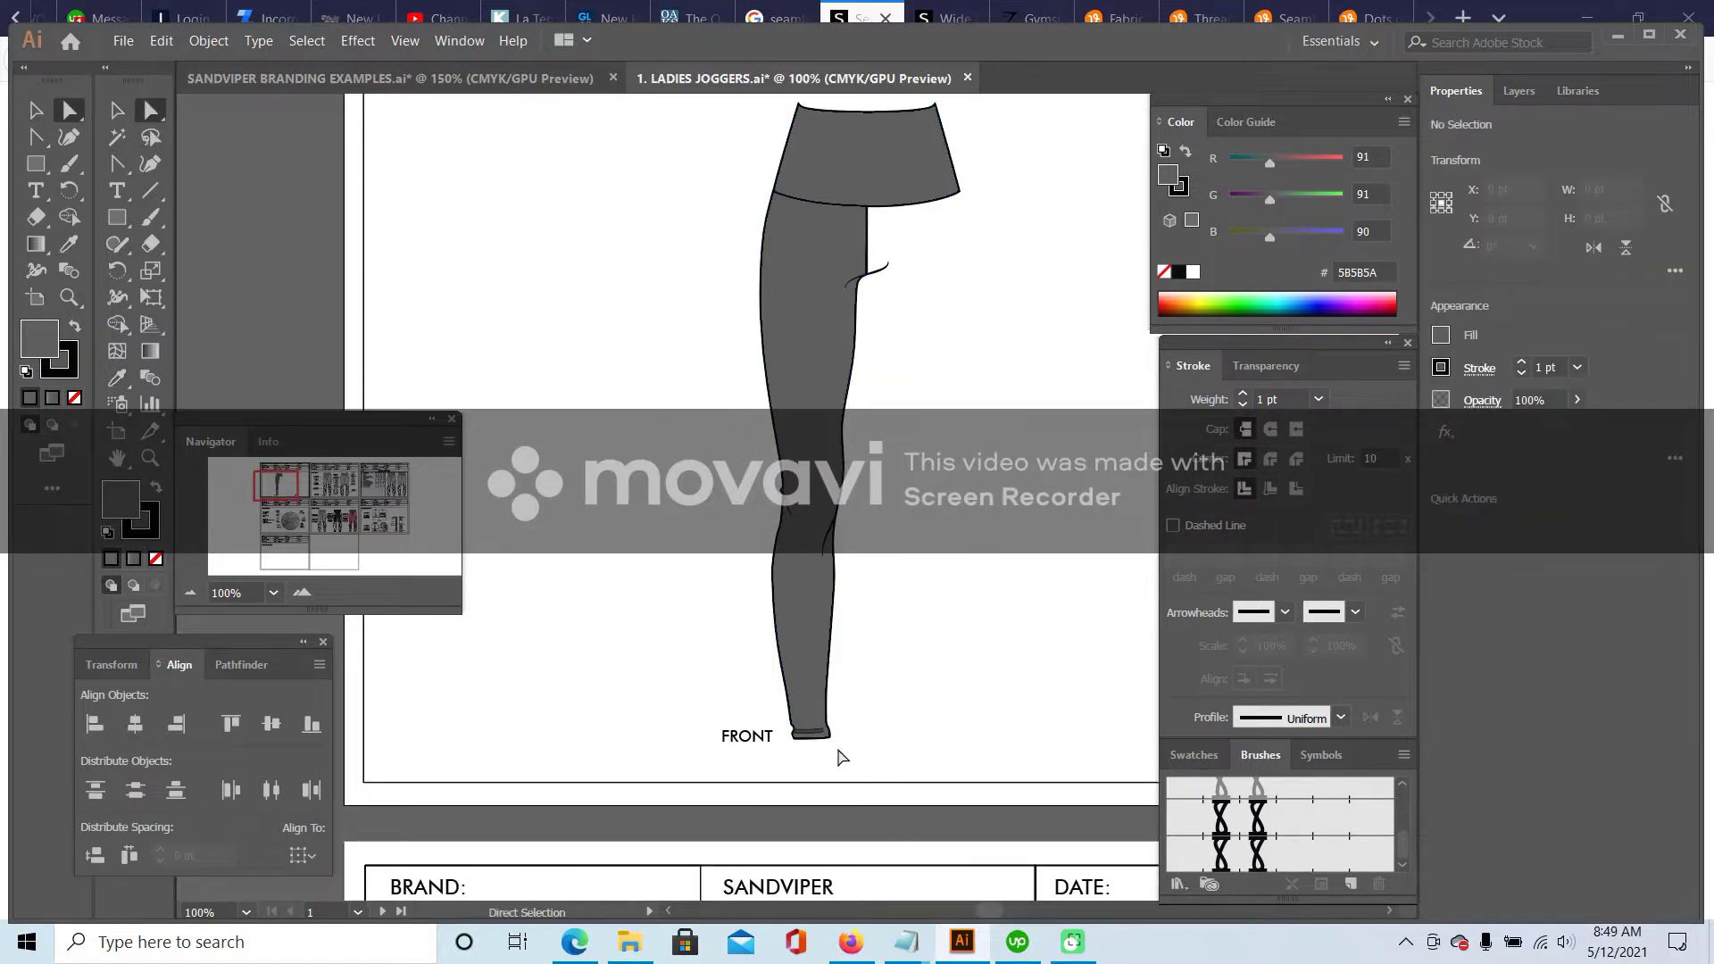
{"action": "left_click_drag", "start_coordinate": [836, 748], "coordinate": [743, 722]}
{"action": "left_click", "coordinate": [302, 592]}
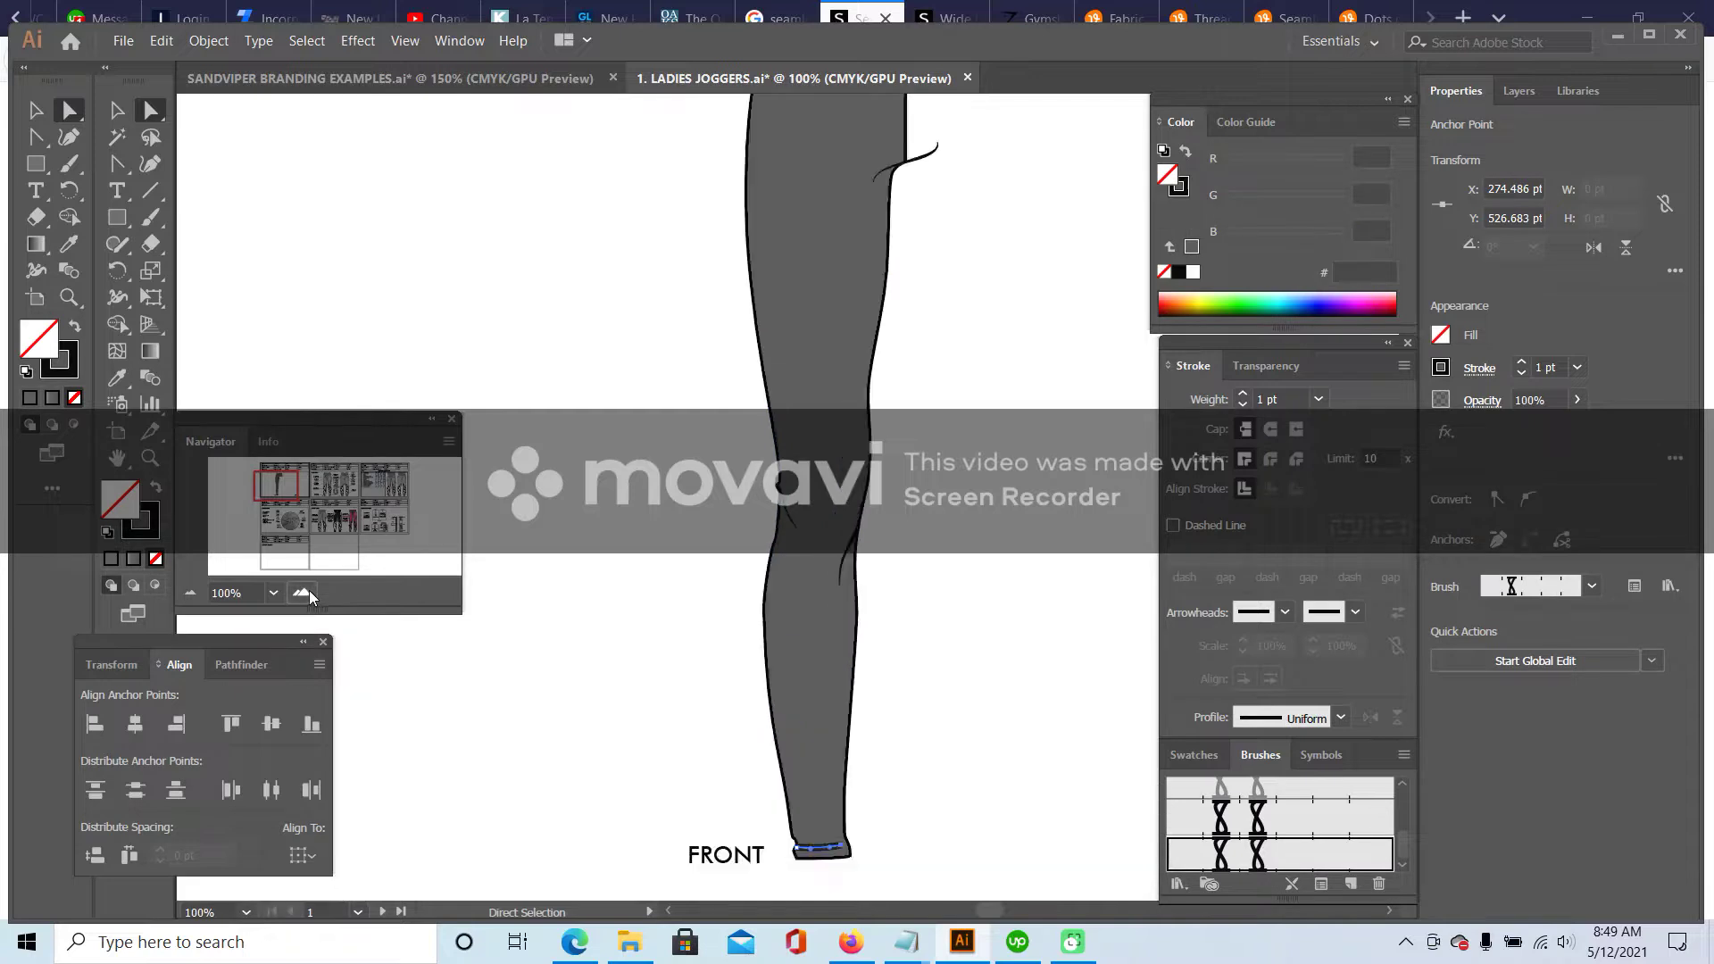
{"action": "left_click", "coordinate": [302, 592]}
{"action": "left_click", "coordinate": [302, 592]}
{"action": "scroll", "coordinate": [897, 572], "scroll_direction": "down", "scroll_amount": 5}
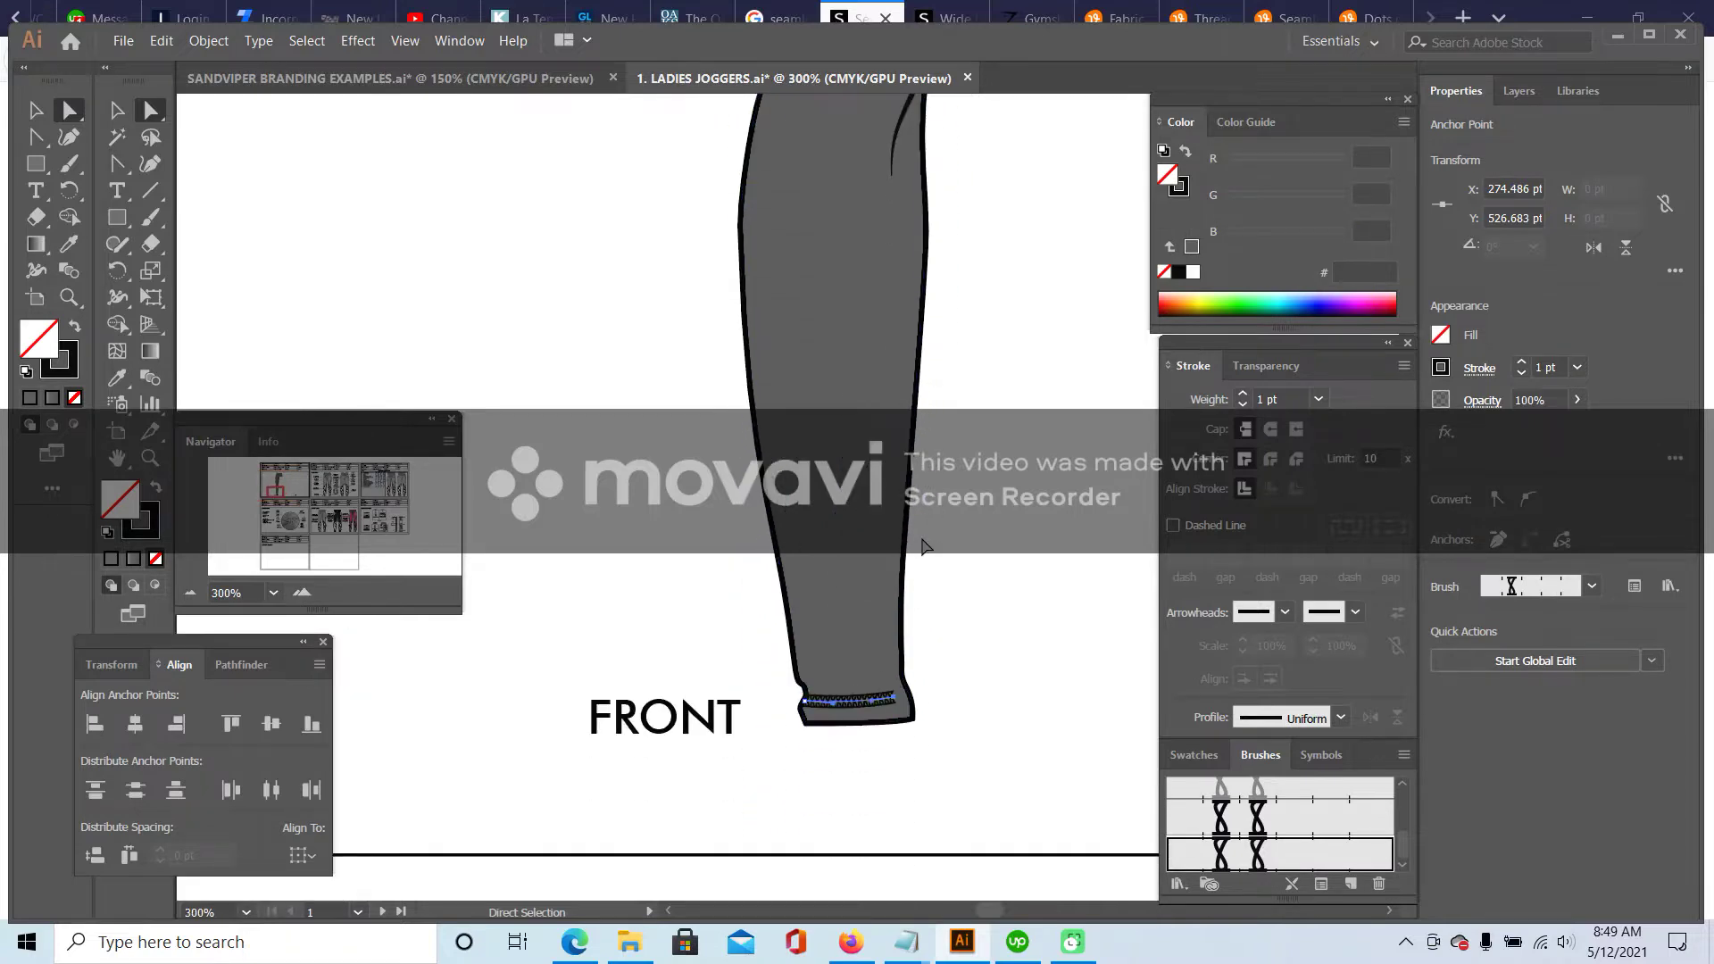
{"action": "left_click_drag", "start_coordinate": [806, 698], "coordinate": [906, 682]}
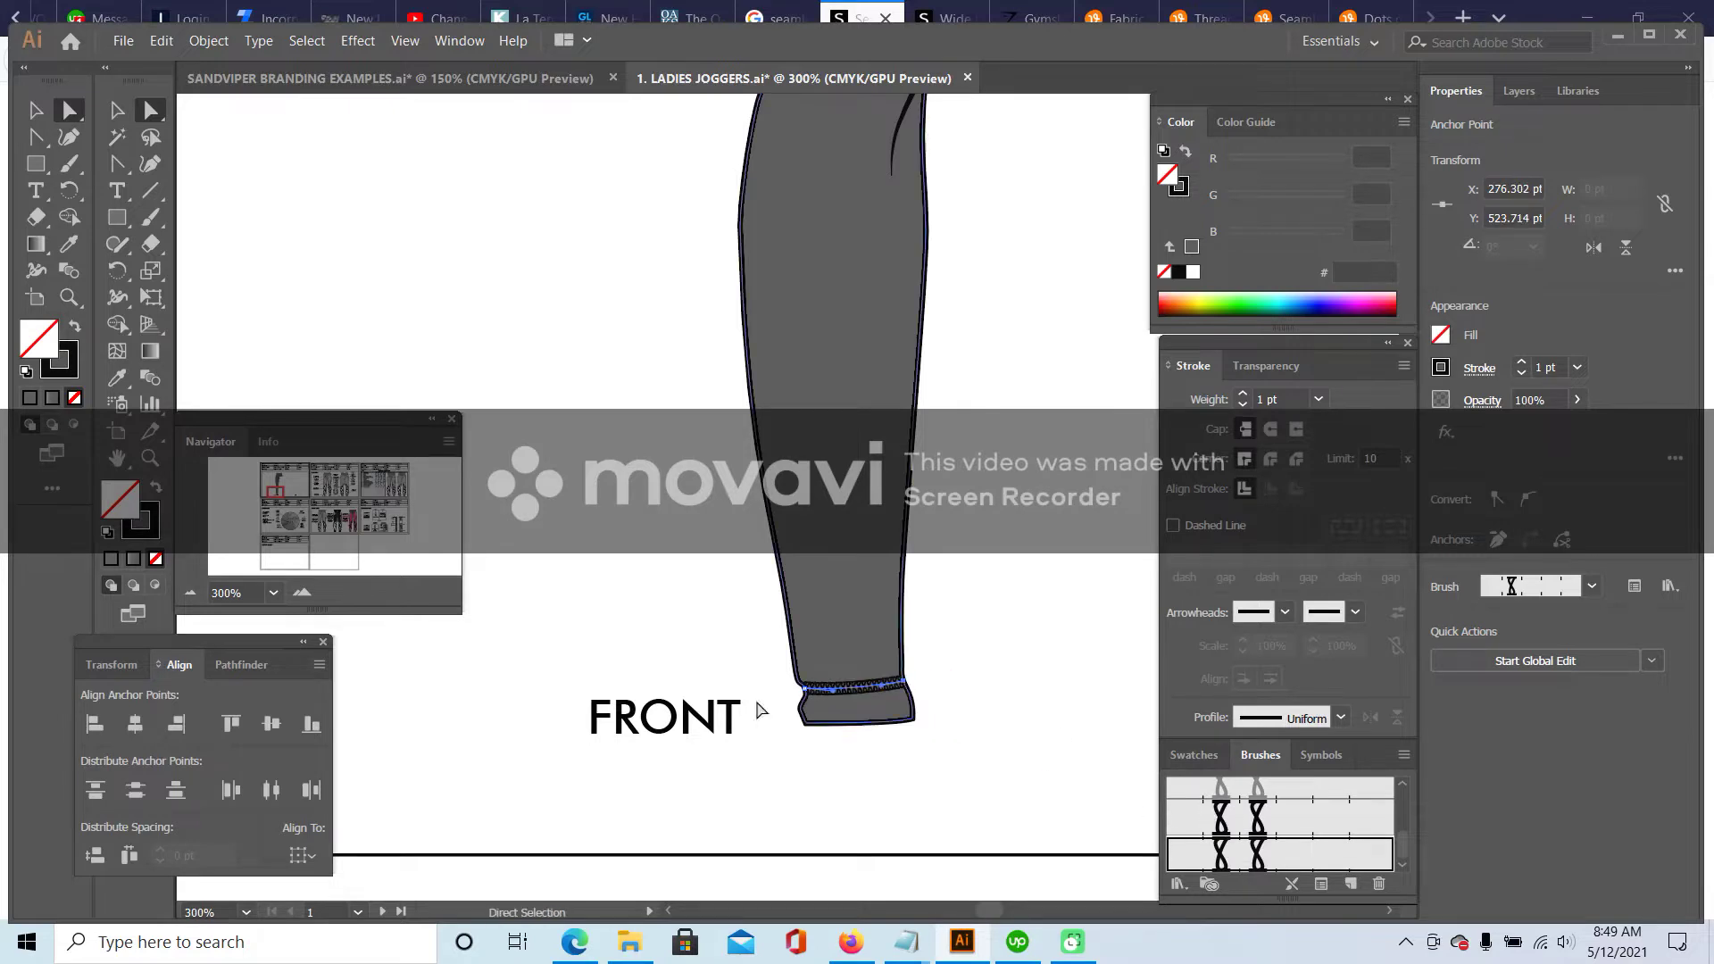
{"action": "key", "text": "ctrl+plus"}
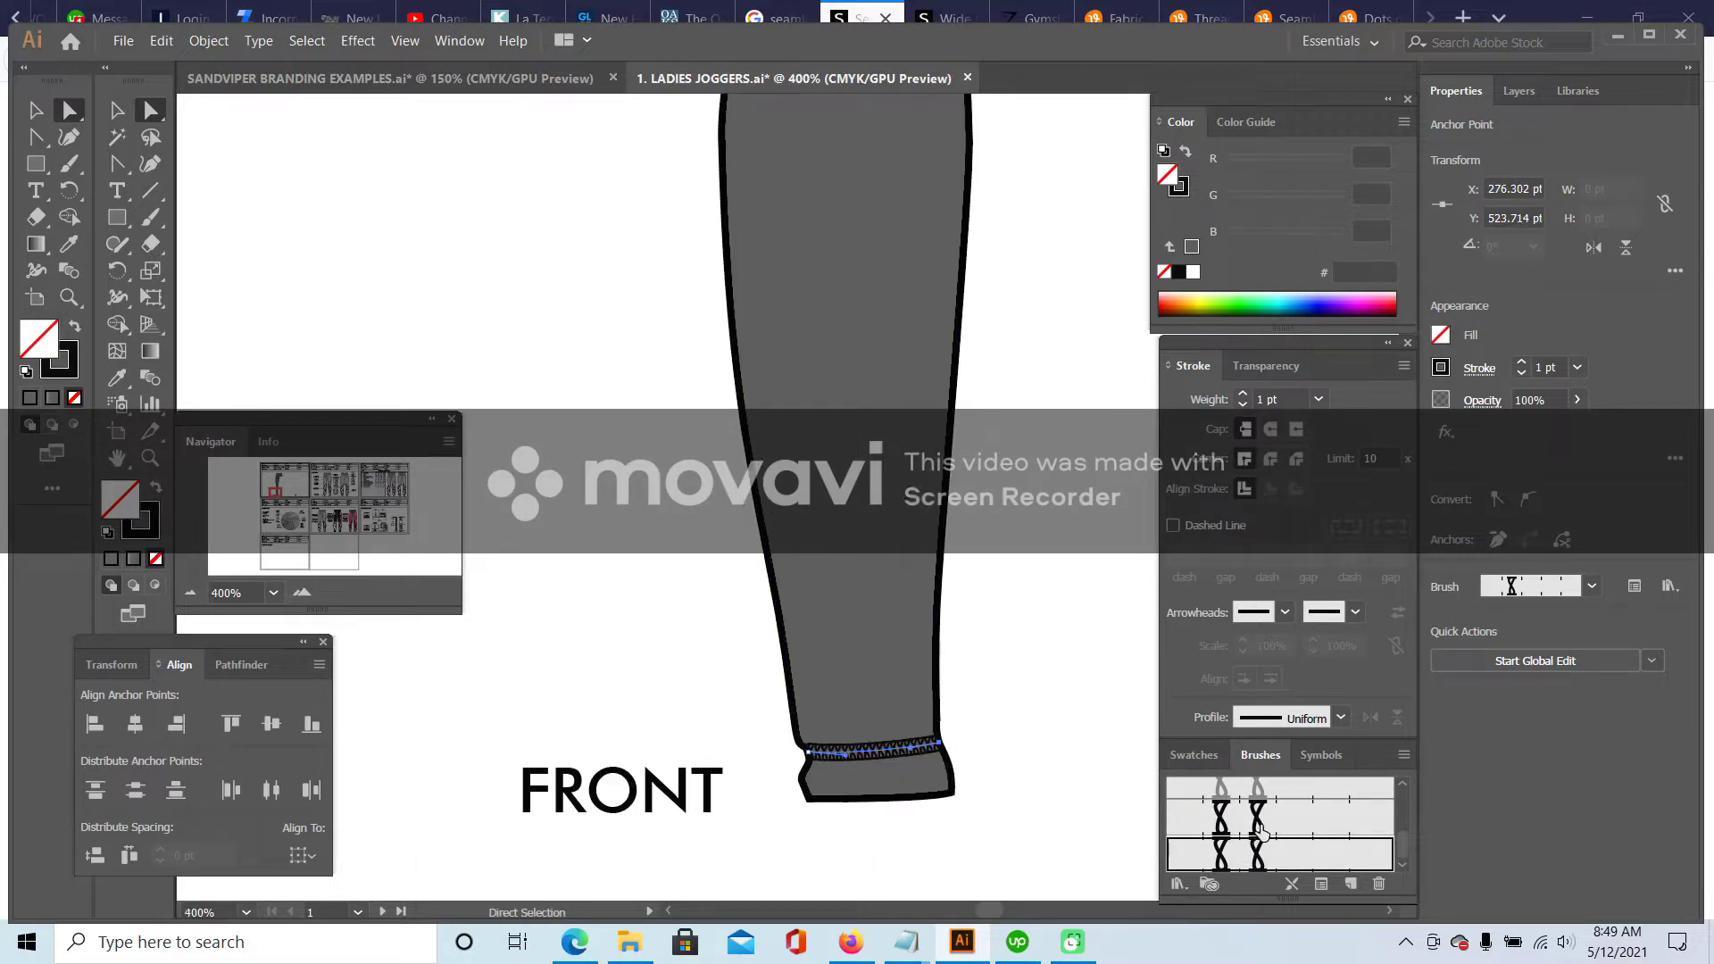
{"action": "scroll", "coordinate": [1075, 704], "scroll_direction": "down", "scroll_amount": 2}
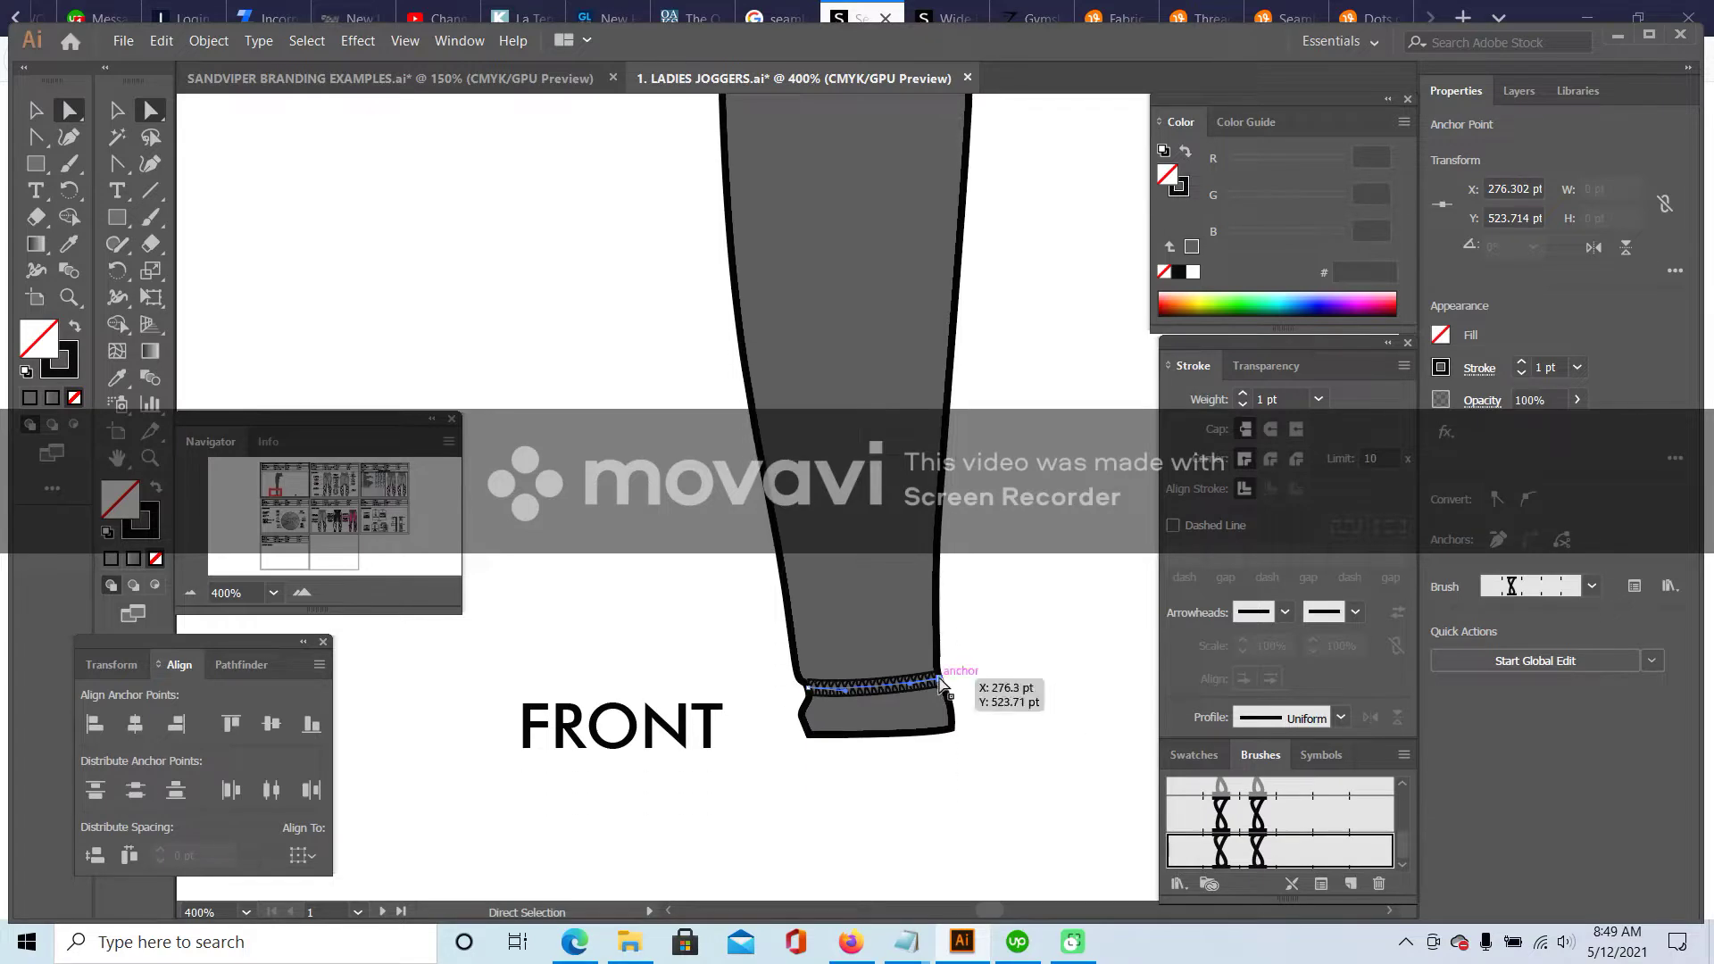
- Nudge the hem stitch line's right end so it sits along the cuff's top edge
{"action": "left_click", "coordinate": [965, 677]}
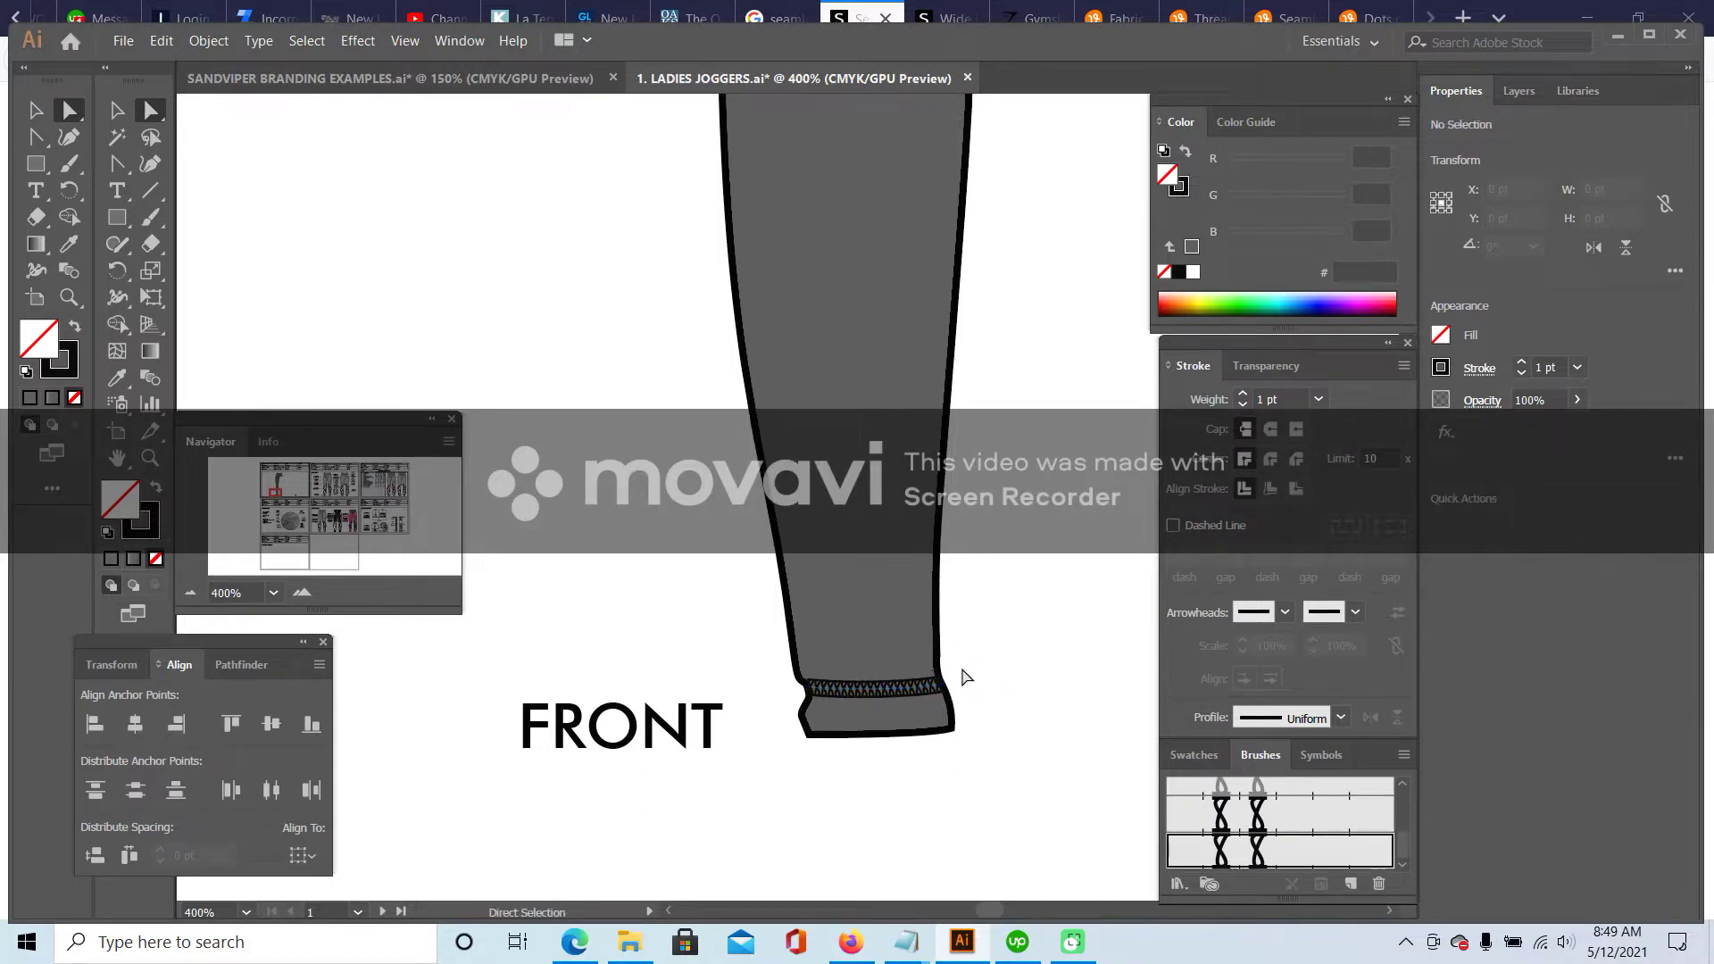
{"action": "mouse_move", "coordinate": [941, 695]}
{"action": "left_mouse_down"}
{"action": "mouse_move", "coordinate": [938, 679]}
{"action": "mouse_move", "coordinate": [948, 693]}
{"action": "left_mouse_up"}
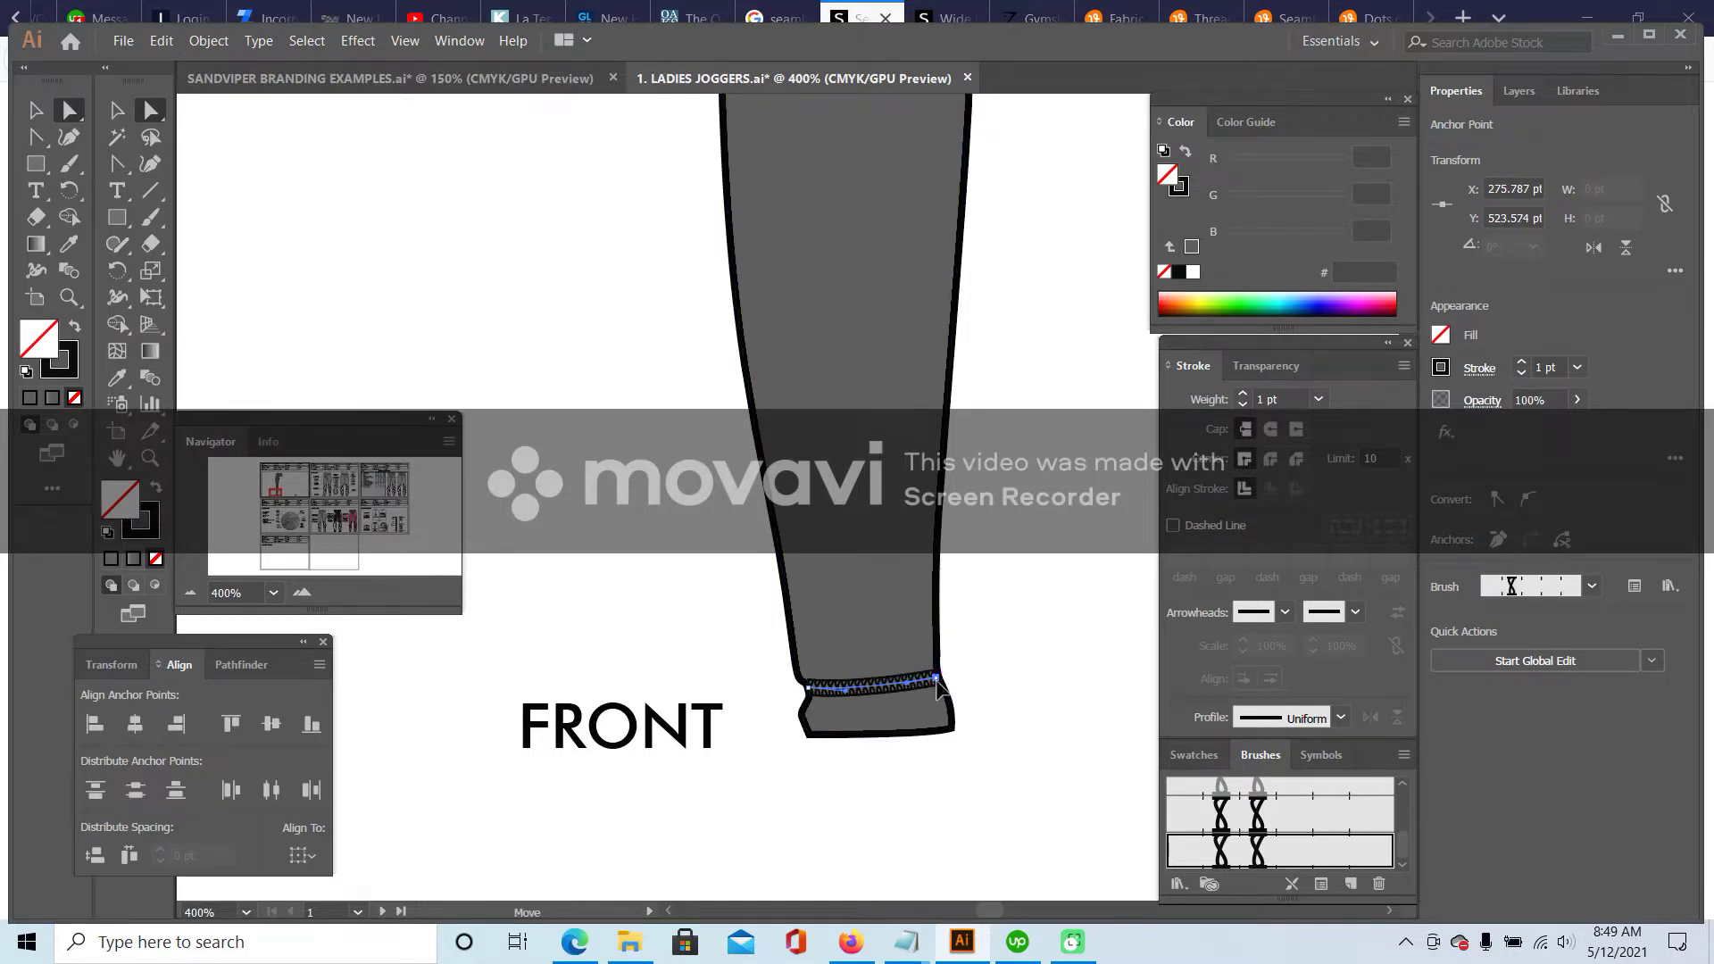
{"action": "left_click", "coordinate": [1051, 637]}
{"action": "left_click", "coordinate": [809, 688]}
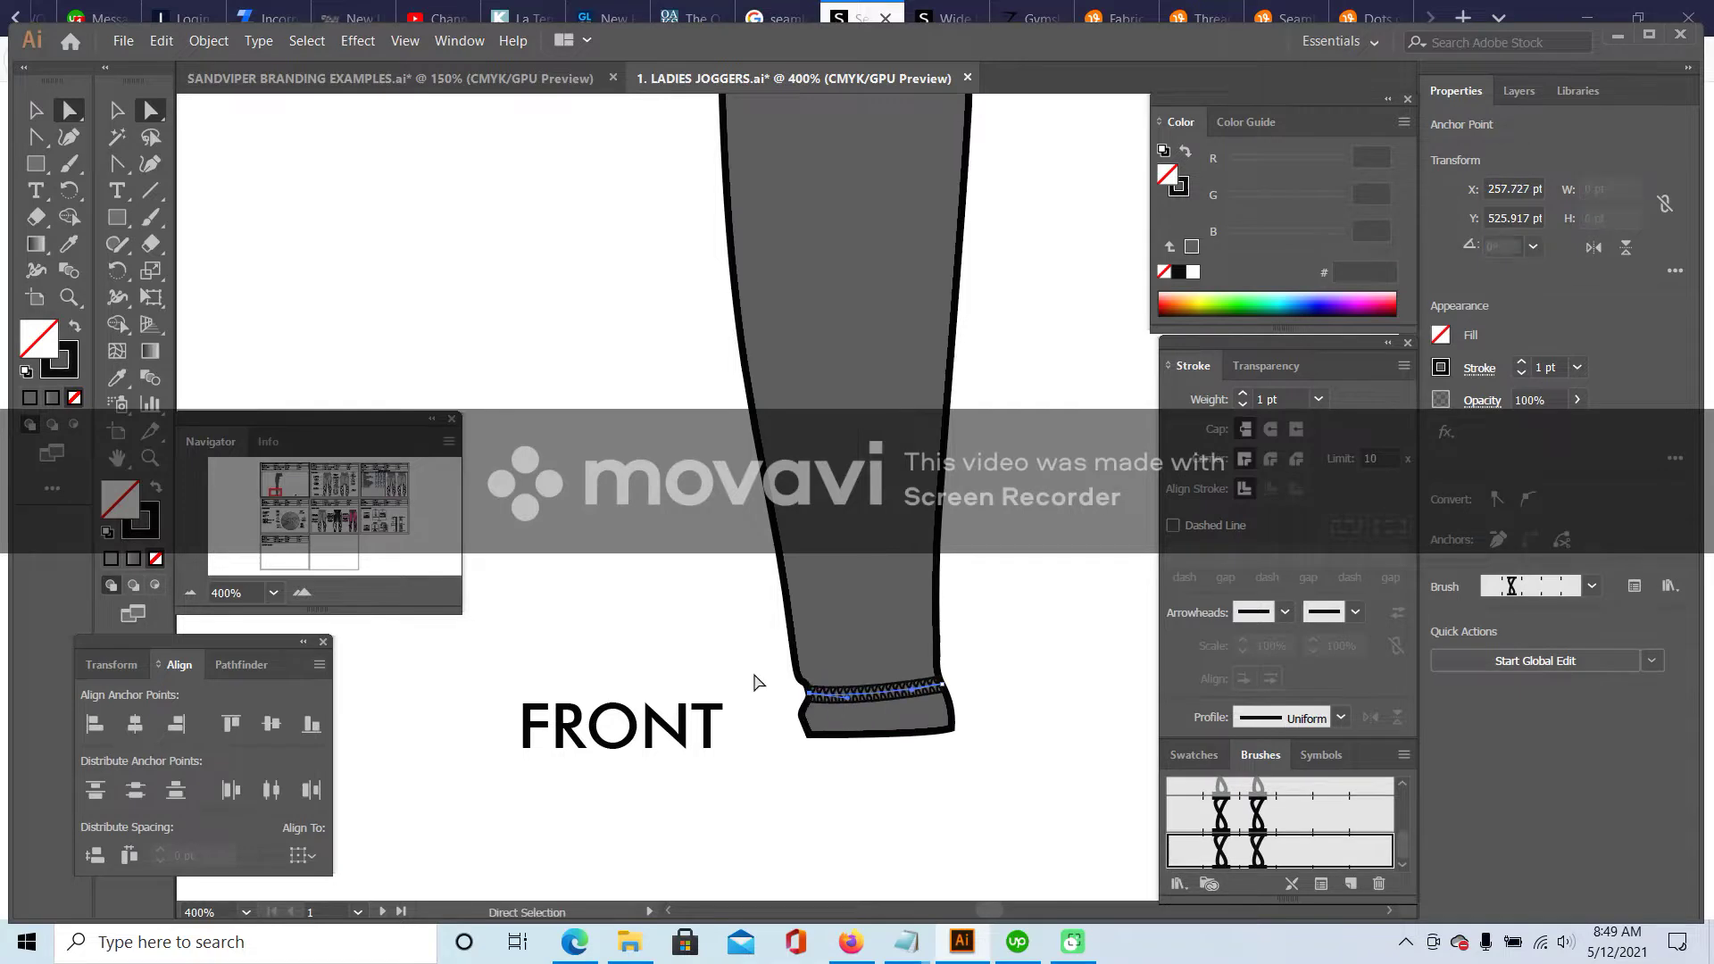
{"action": "left_click", "coordinate": [551, 599]}
{"action": "left_click_drag", "start_coordinate": [850, 700], "coordinate": [807, 687]}
{"action": "left_click", "coordinate": [746, 681]}
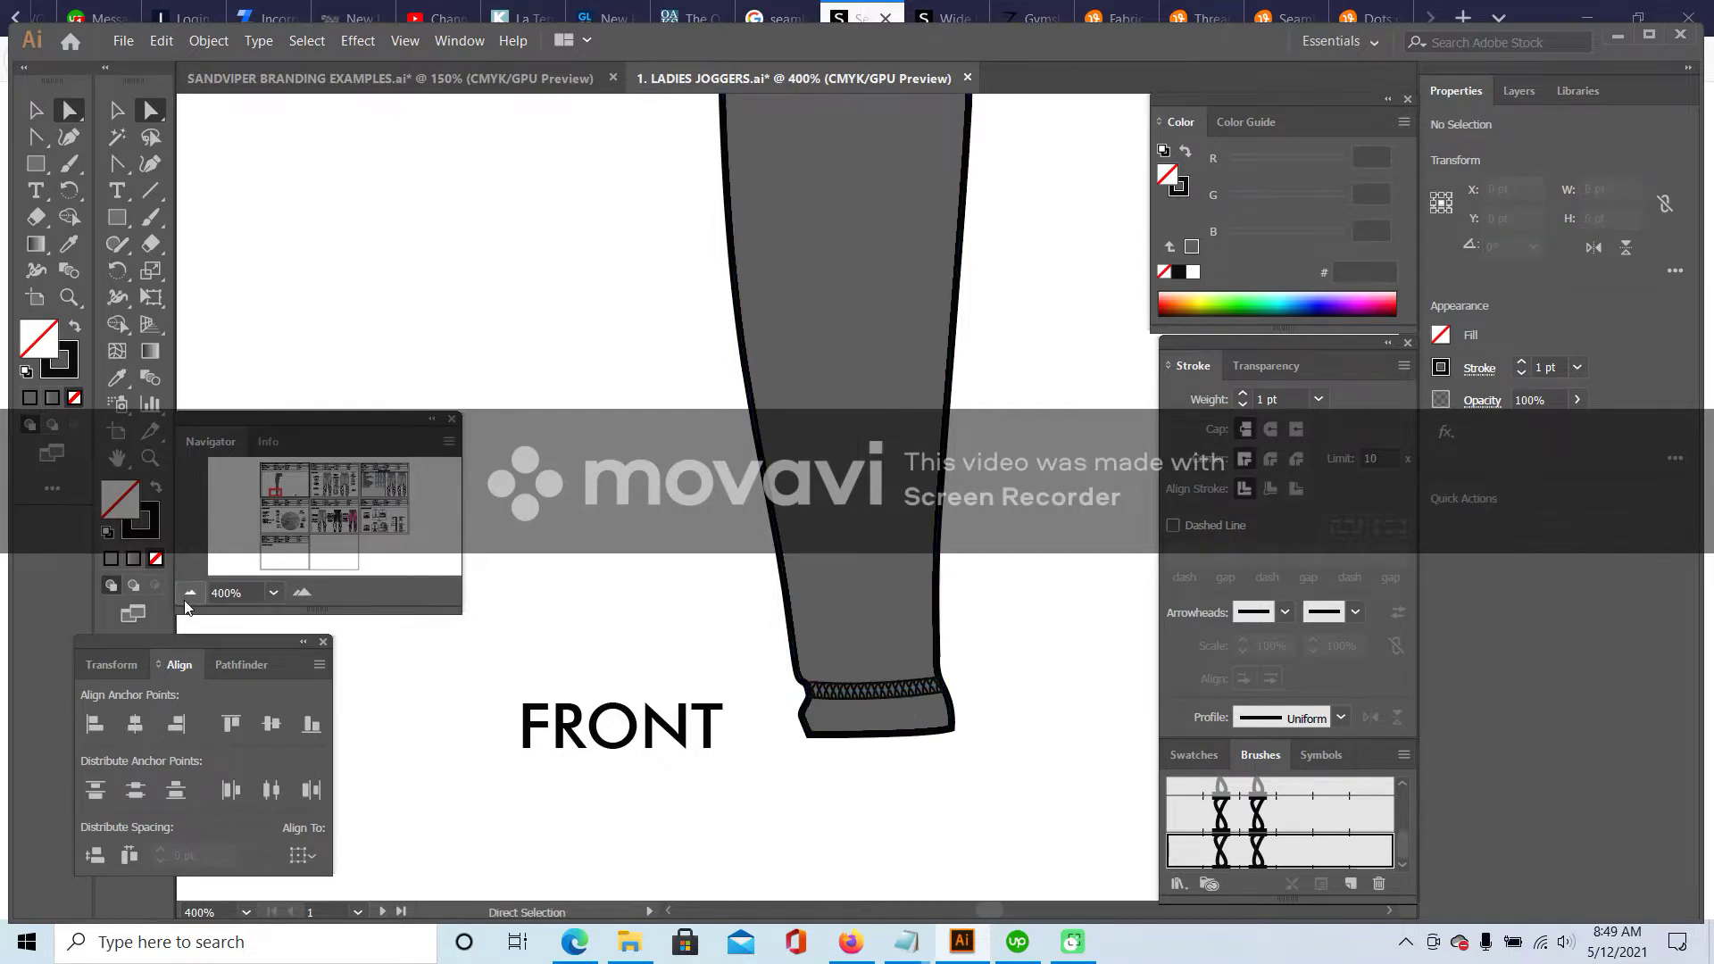
{"action": "left_click", "coordinate": [191, 593]}
{"action": "left_click", "coordinate": [190, 593]}
{"action": "left_click", "coordinate": [191, 593]}
{"action": "left_click", "coordinate": [190, 593]}
{"action": "key", "text": "v"}
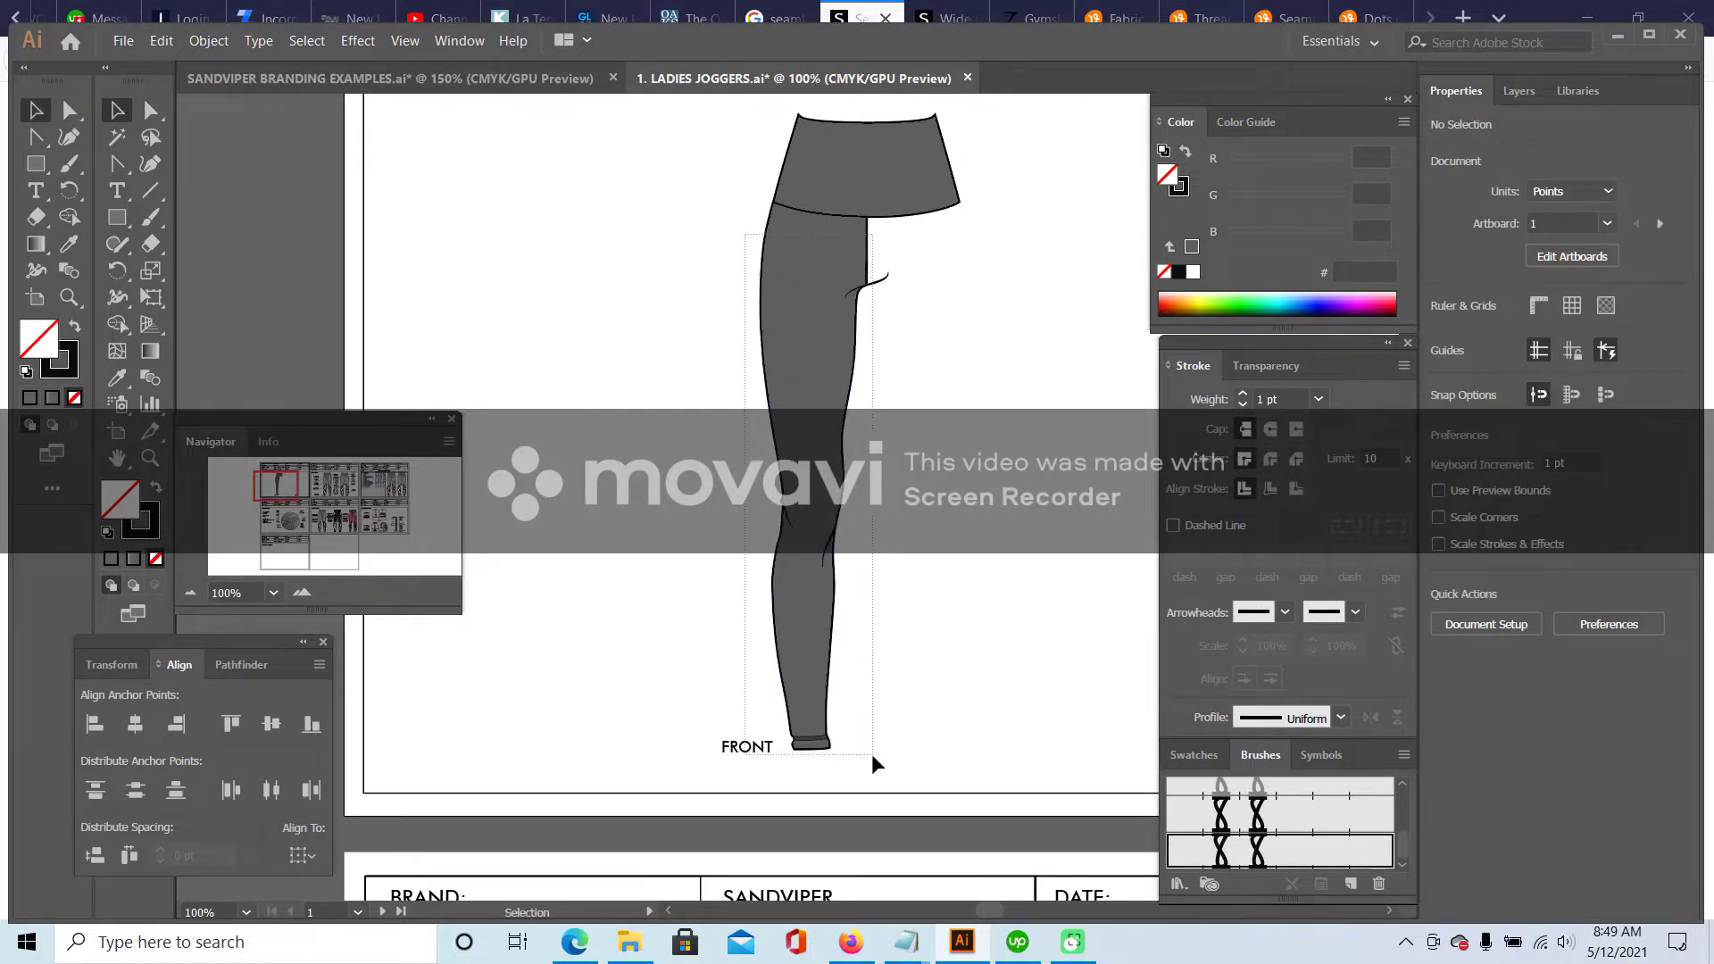
- Move the FRONT label left of the leg, then copy and paste the whole leg
{"action": "left_click", "coordinate": [814, 739]}
{"action": "left_click", "coordinate": [664, 777]}
{"action": "left_click_drag", "start_coordinate": [742, 747], "coordinate": [575, 743]}
{"action": "left_click_drag", "start_coordinate": [723, 248], "coordinate": [928, 749]}
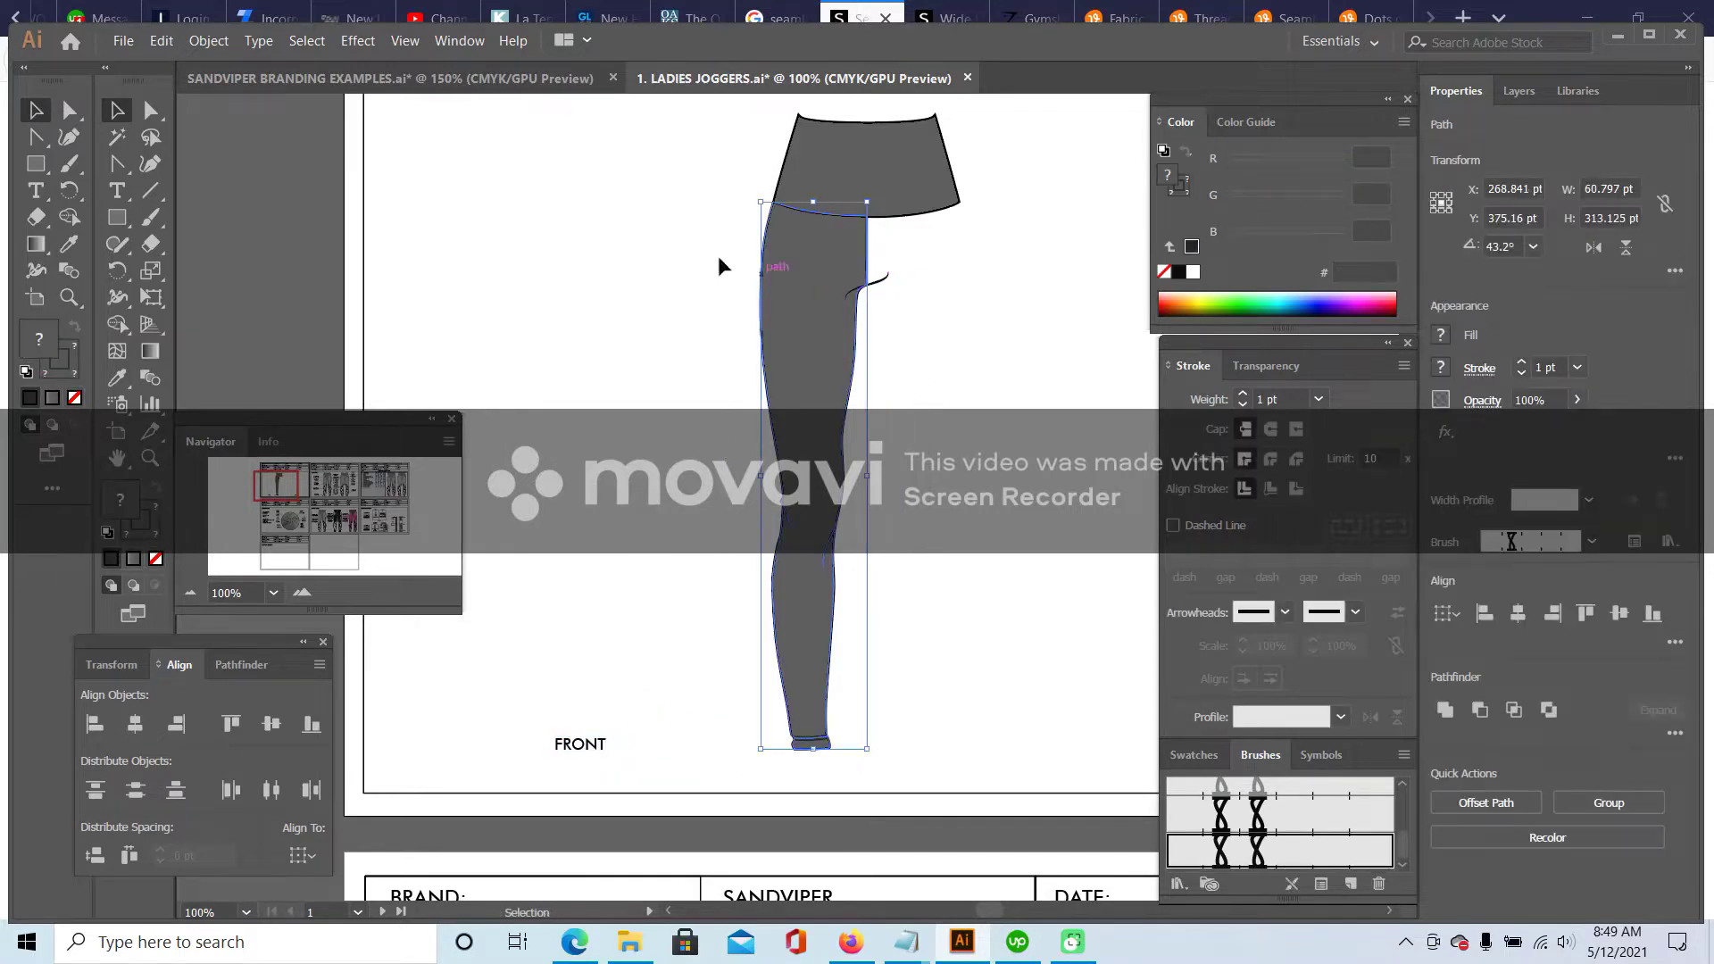
{"action": "left_click", "coordinate": [161, 40]}
{"action": "left_click", "coordinate": [207, 135]}
{"action": "left_click", "coordinate": [162, 41]}
{"action": "left_click", "coordinate": [207, 152]}
- Make a vertically reflected copy of the leg and move it to the right
{"action": "right_click", "coordinate": [773, 311]}
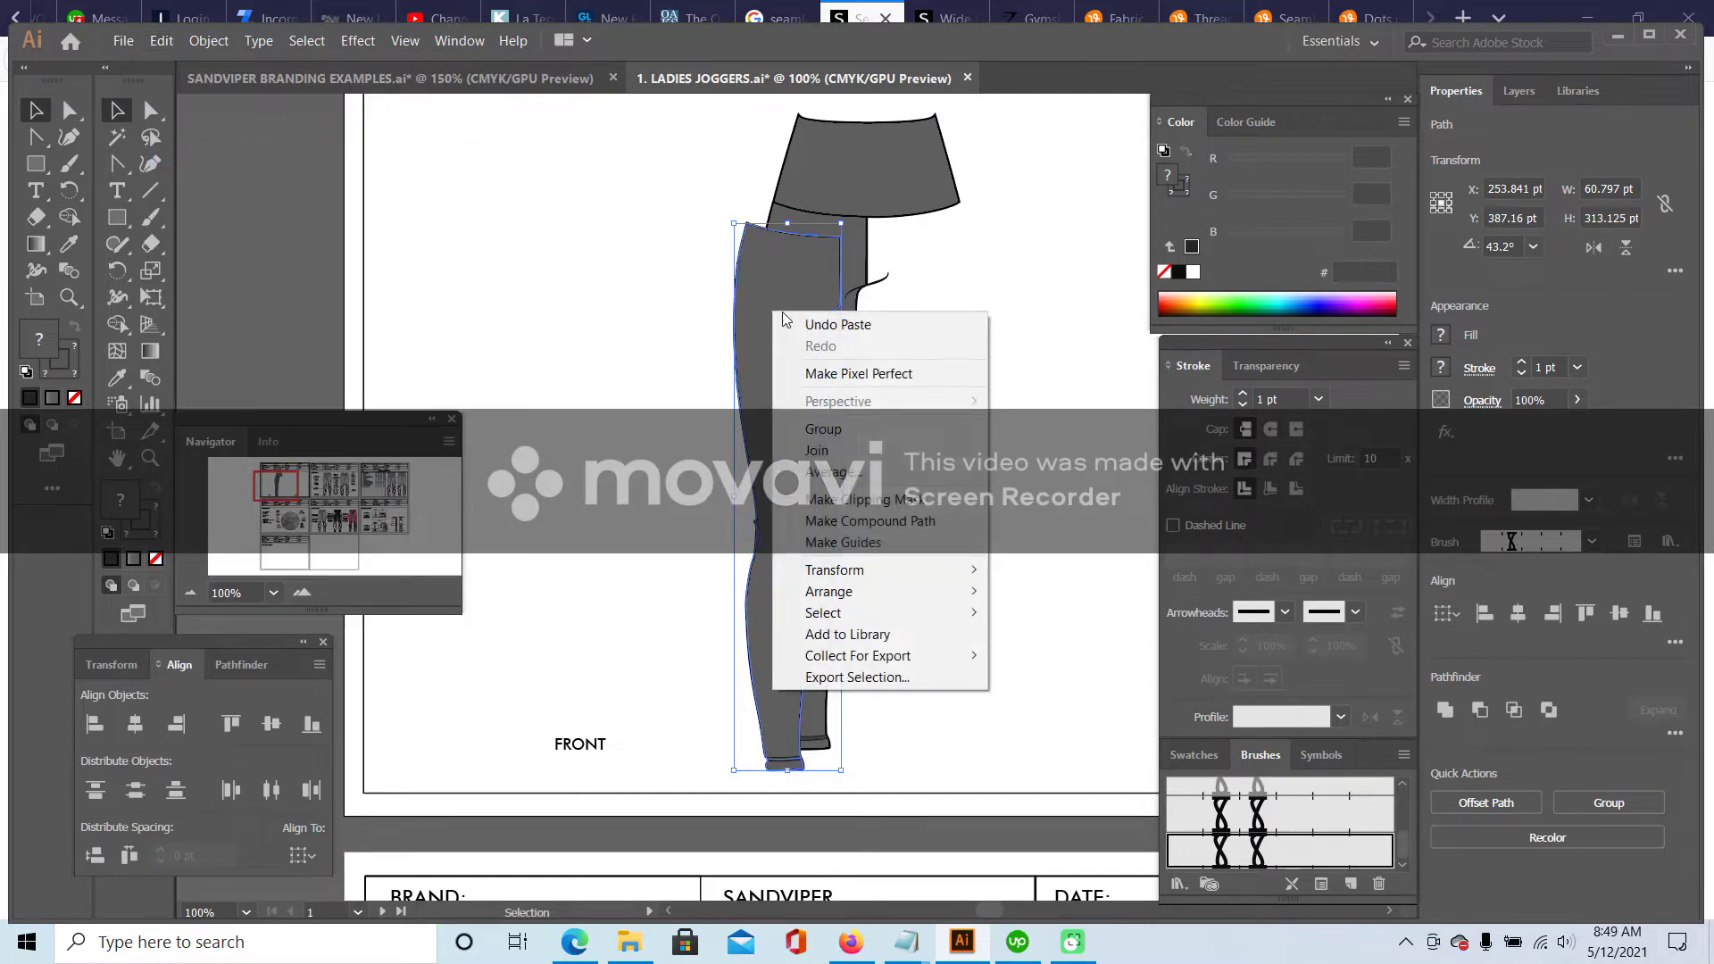
{"action": "mouse_move", "coordinate": [931, 566]}
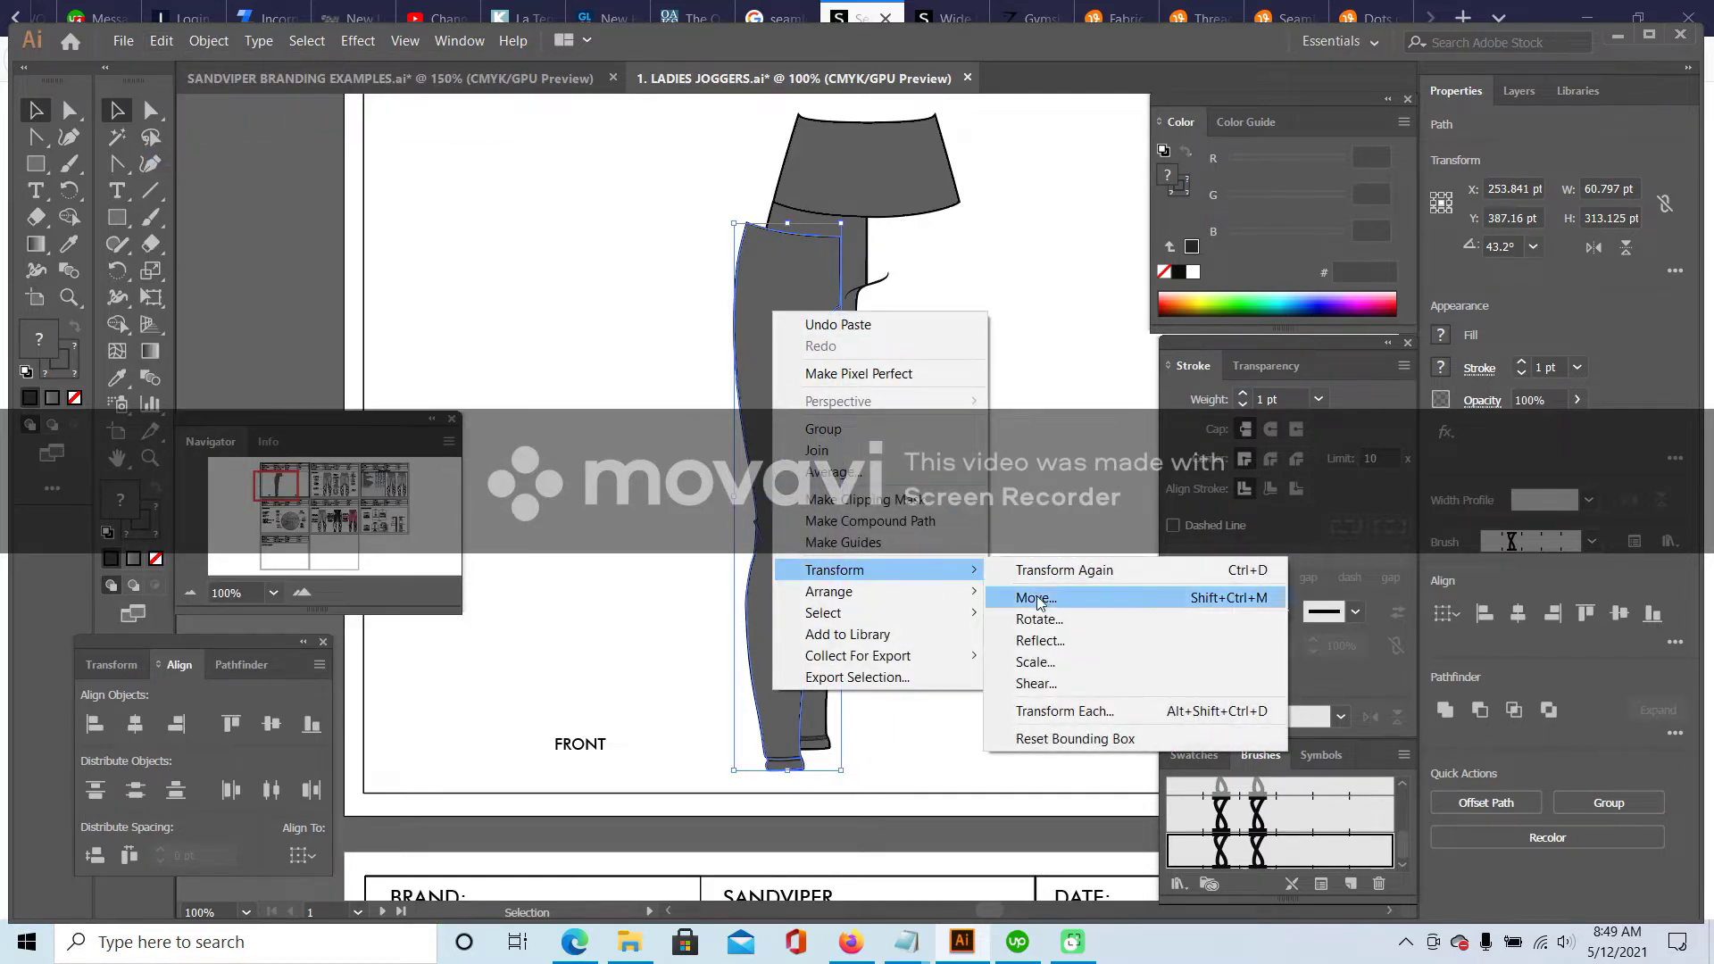
{"action": "left_click", "coordinate": [1040, 641]}
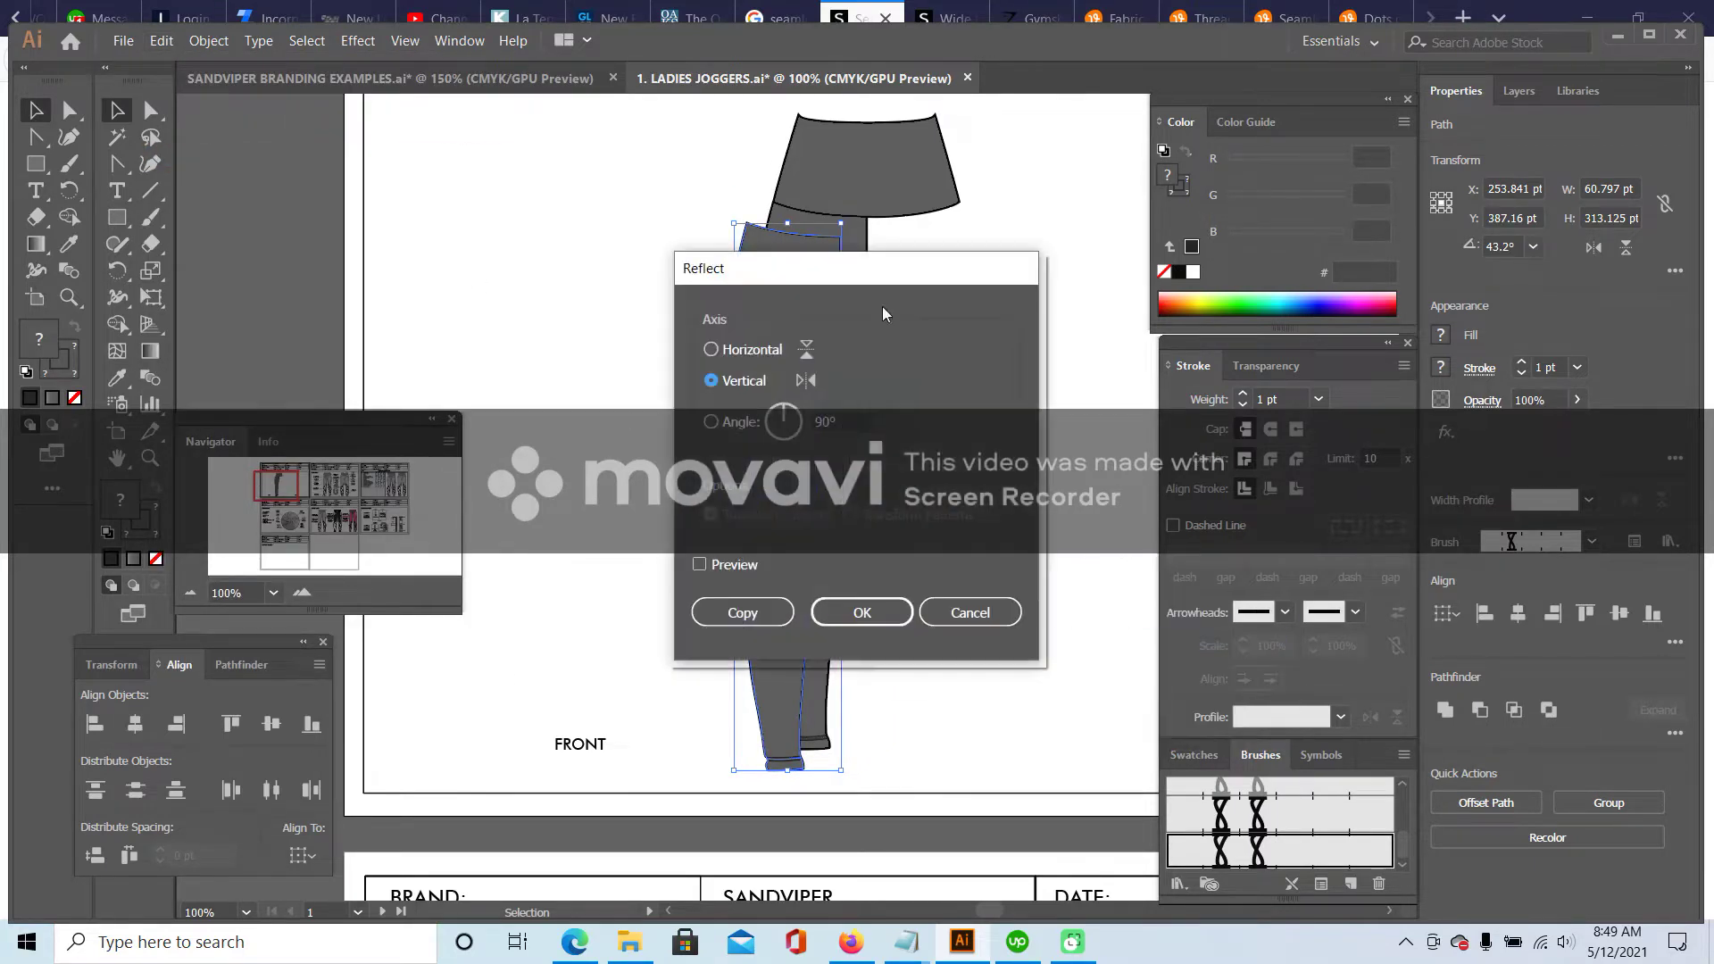
{"action": "left_click", "coordinate": [741, 612]}
{"action": "left_click_drag", "start_coordinate": [752, 237], "coordinate": [959, 239]}
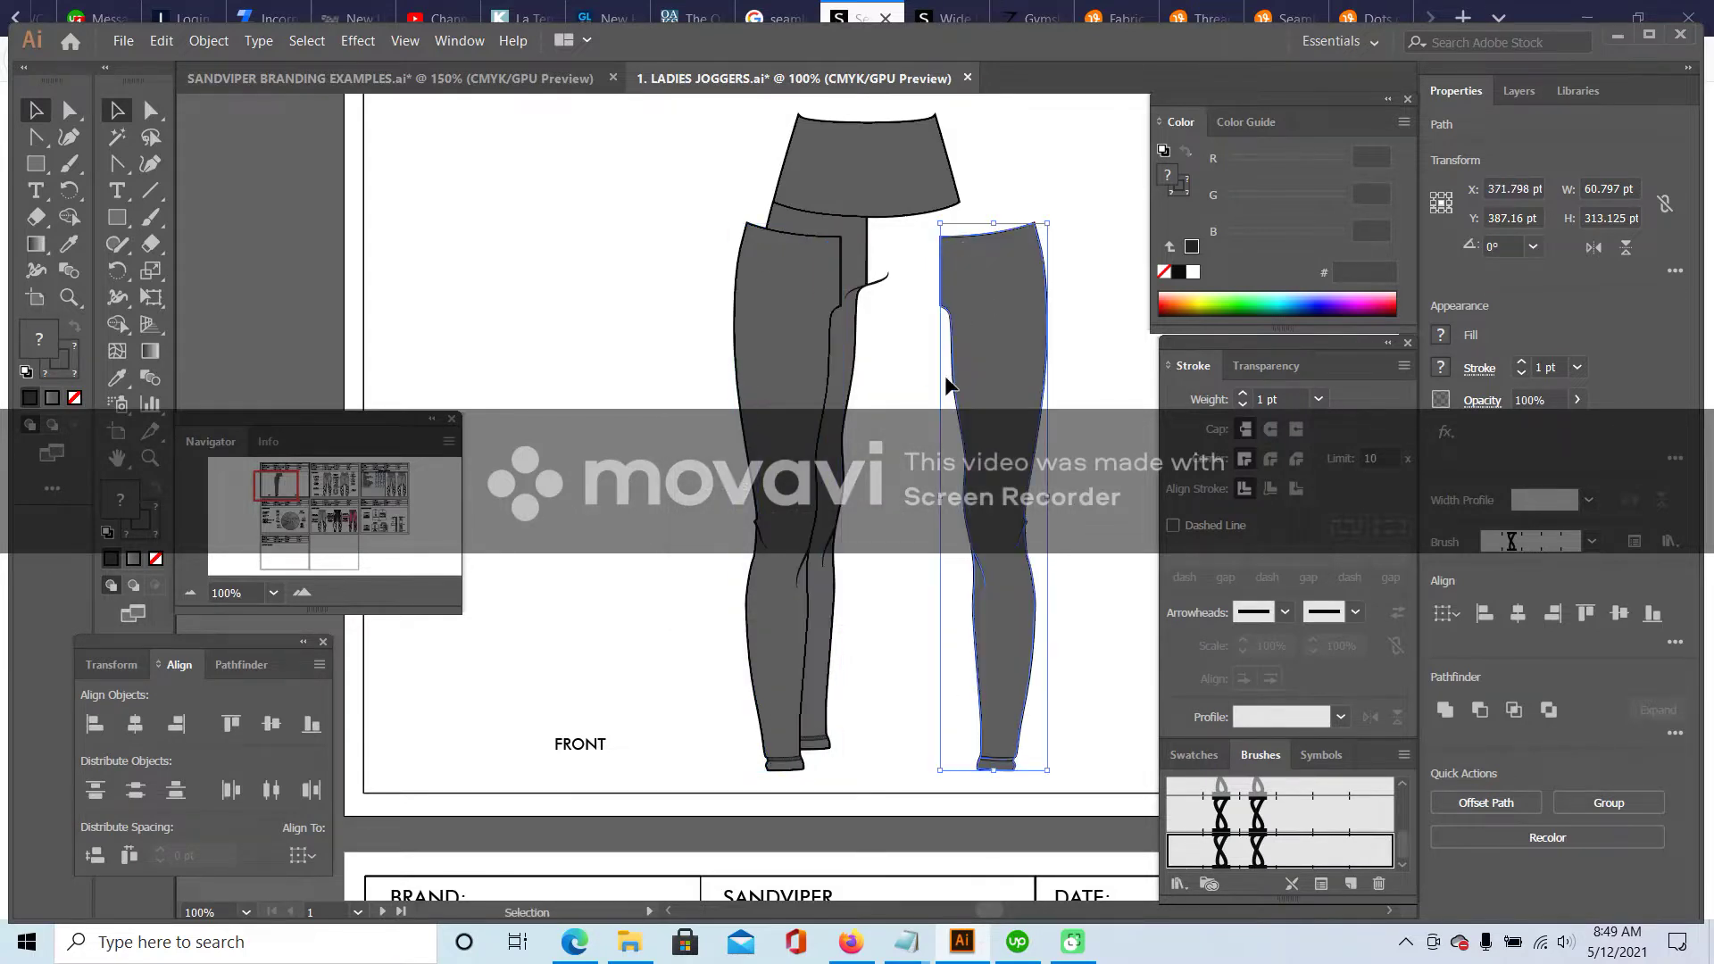
- Delete the extra leg copy and stray hem line, then move the right leg against the left
{"action": "left_click", "coordinate": [737, 283]}
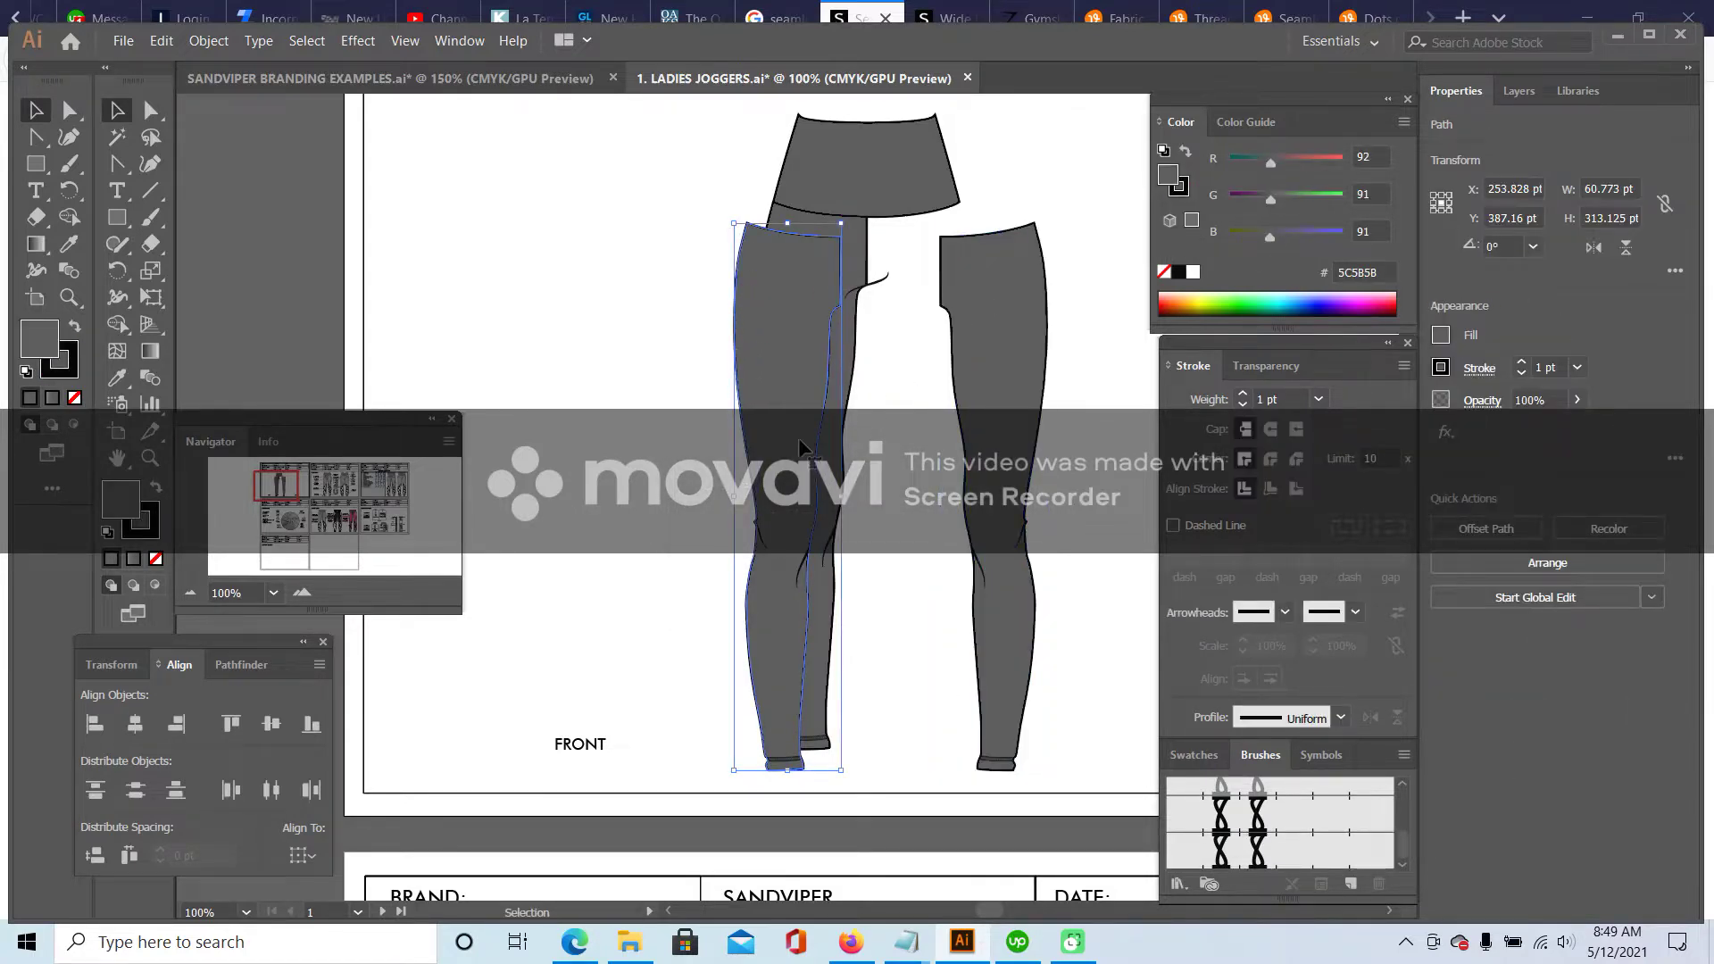
{"action": "key", "text": "Delete"}
{"action": "left_click", "coordinate": [776, 760]}
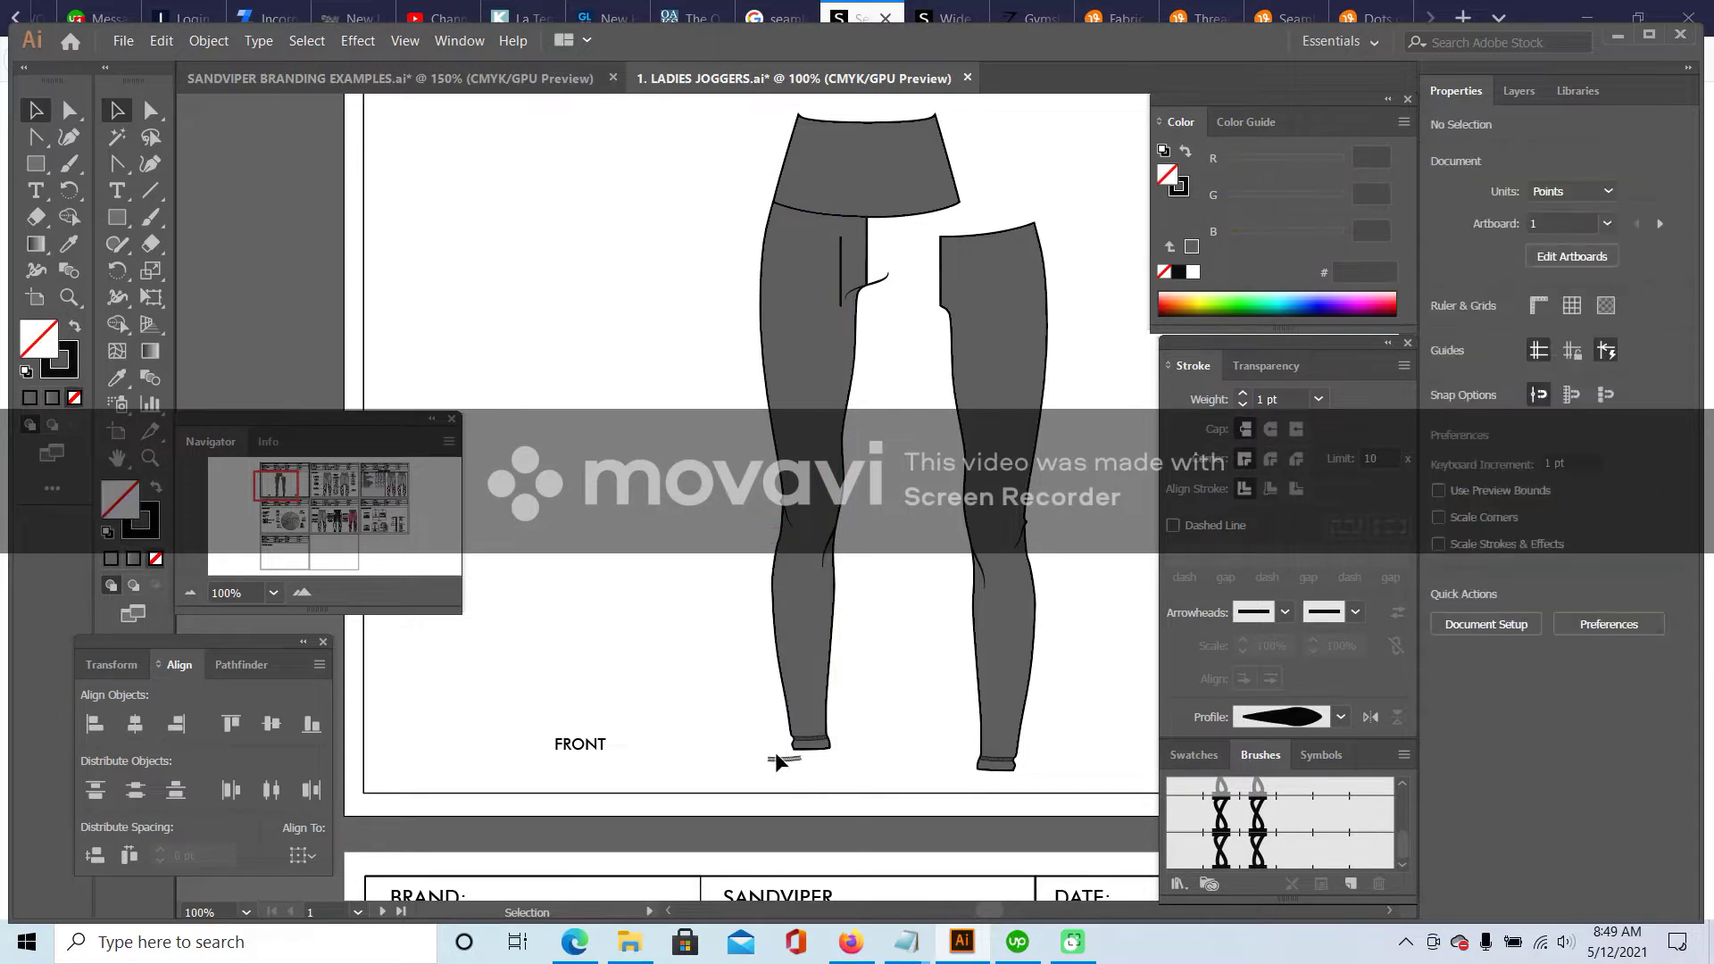
{"action": "key", "text": "Delete"}
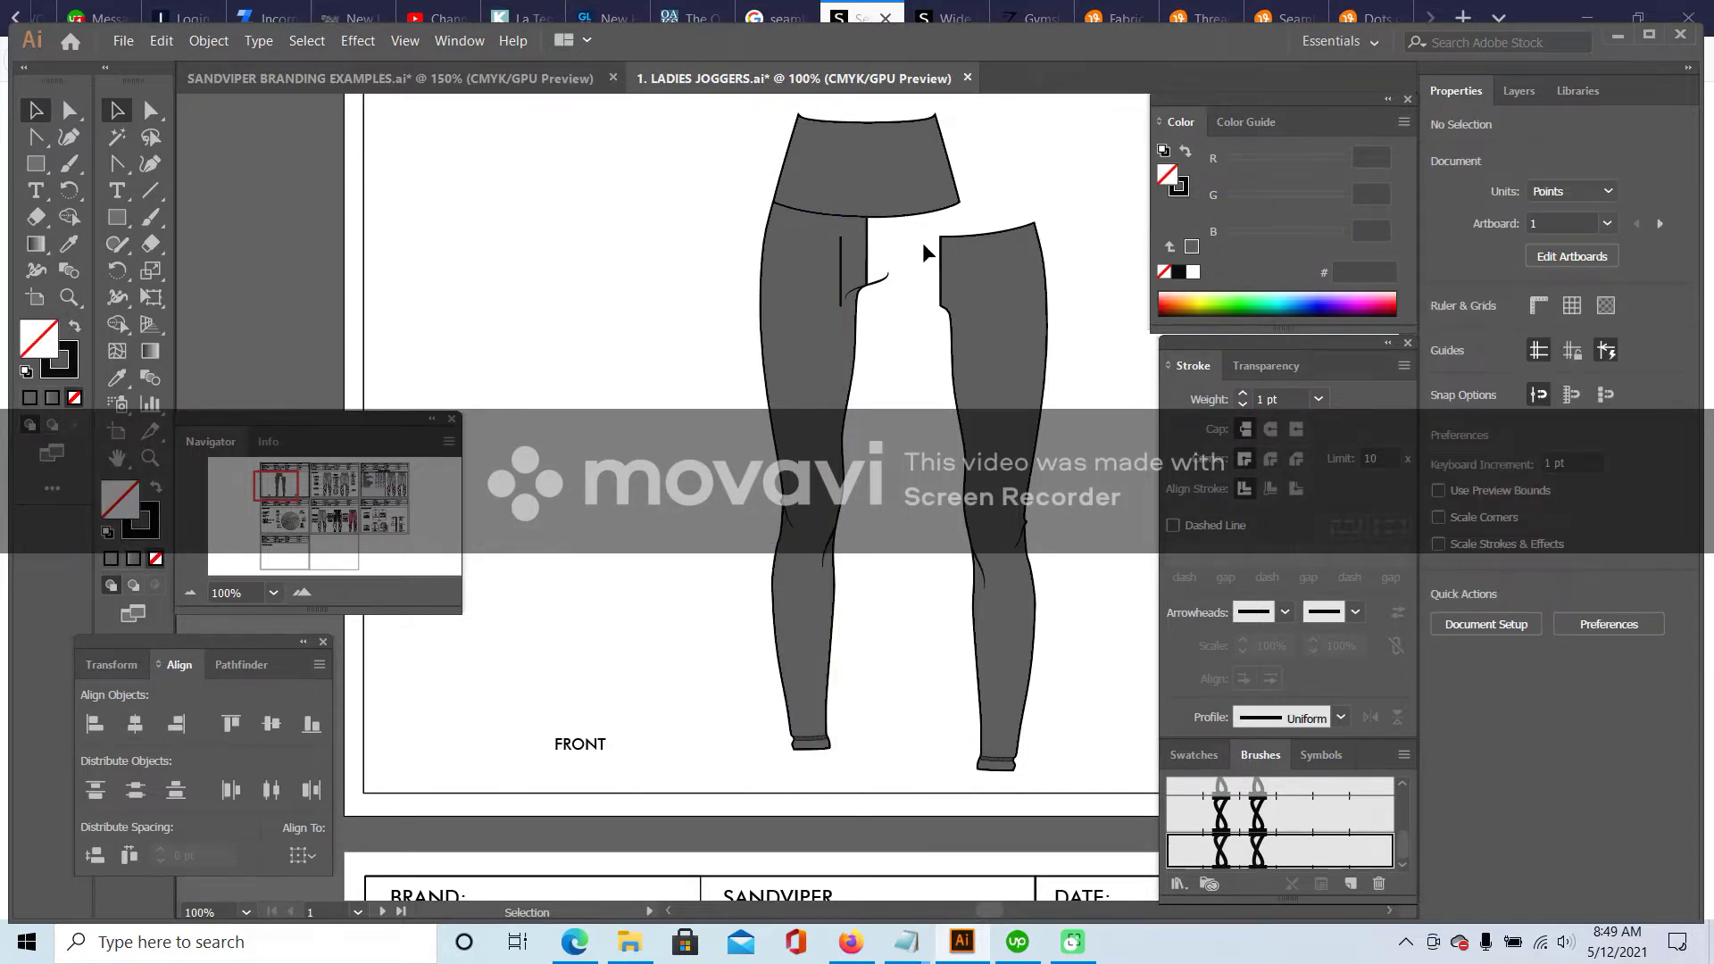
{"action": "left_click", "coordinate": [842, 259]}
{"action": "left_click", "coordinate": [870, 300]}
{"action": "left_click_drag", "start_coordinate": [916, 237], "coordinate": [1091, 750]}
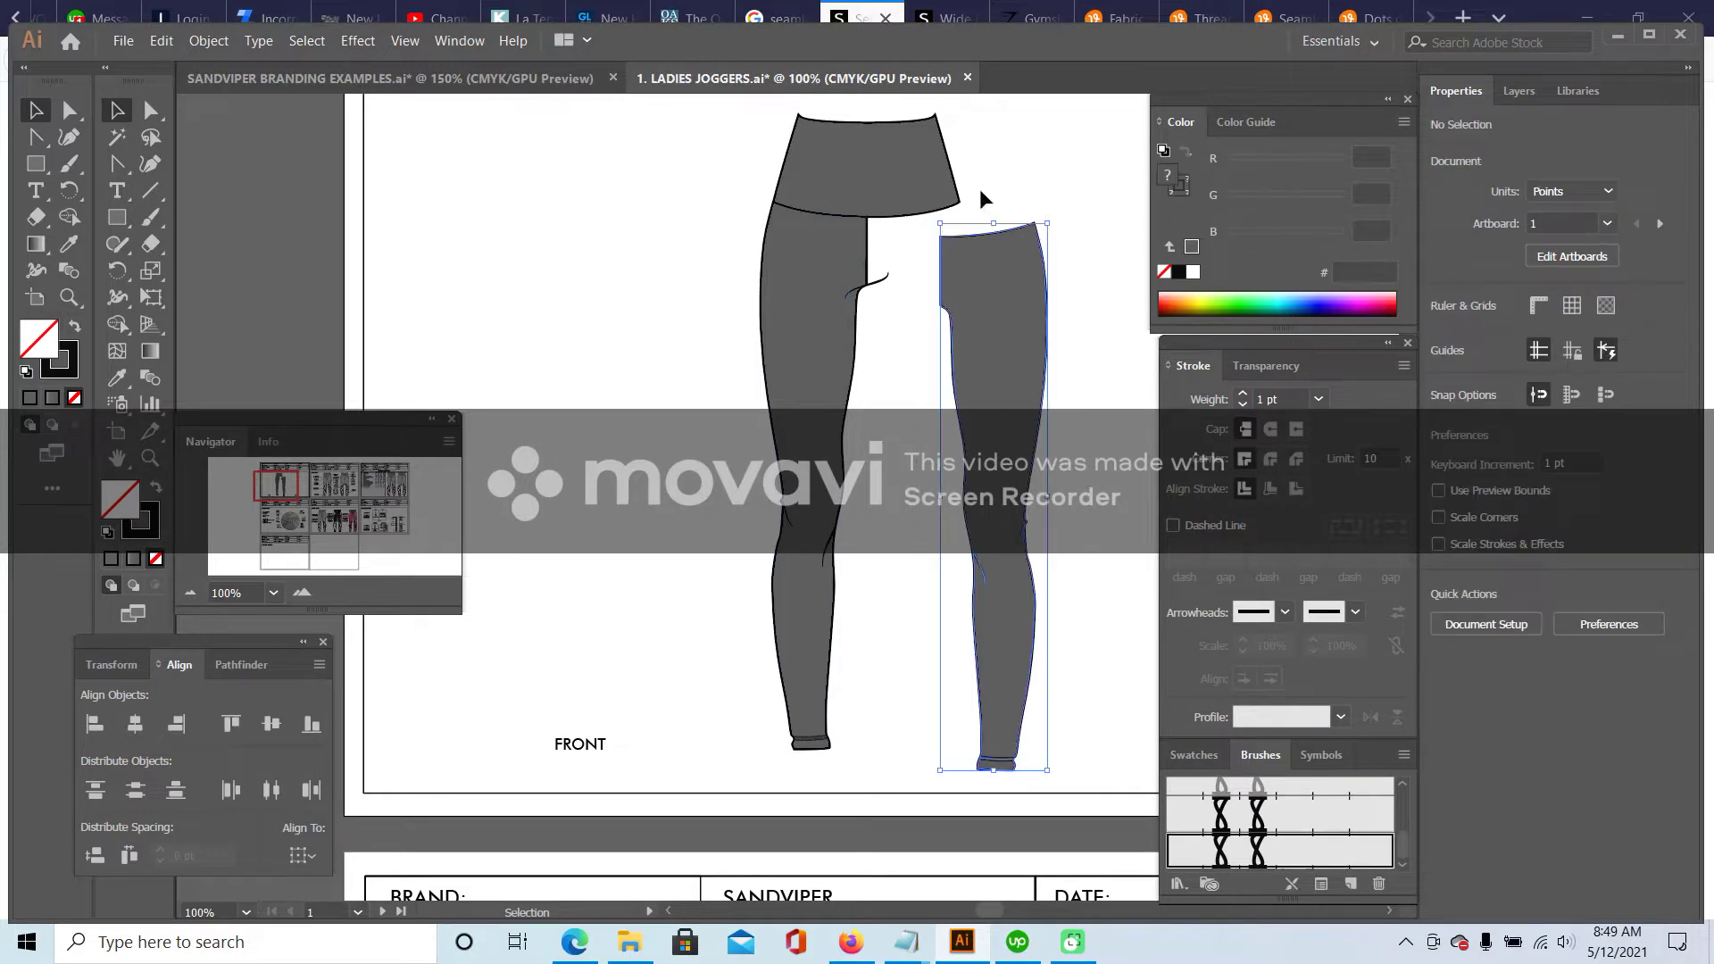
{"action": "left_click_drag", "start_coordinate": [983, 231], "coordinate": [905, 211]}
- Nudge the right leg so it aligns with the left leg at the waistband
{"action": "left_click", "coordinate": [302, 593]}
{"action": "left_click", "coordinate": [302, 593]}
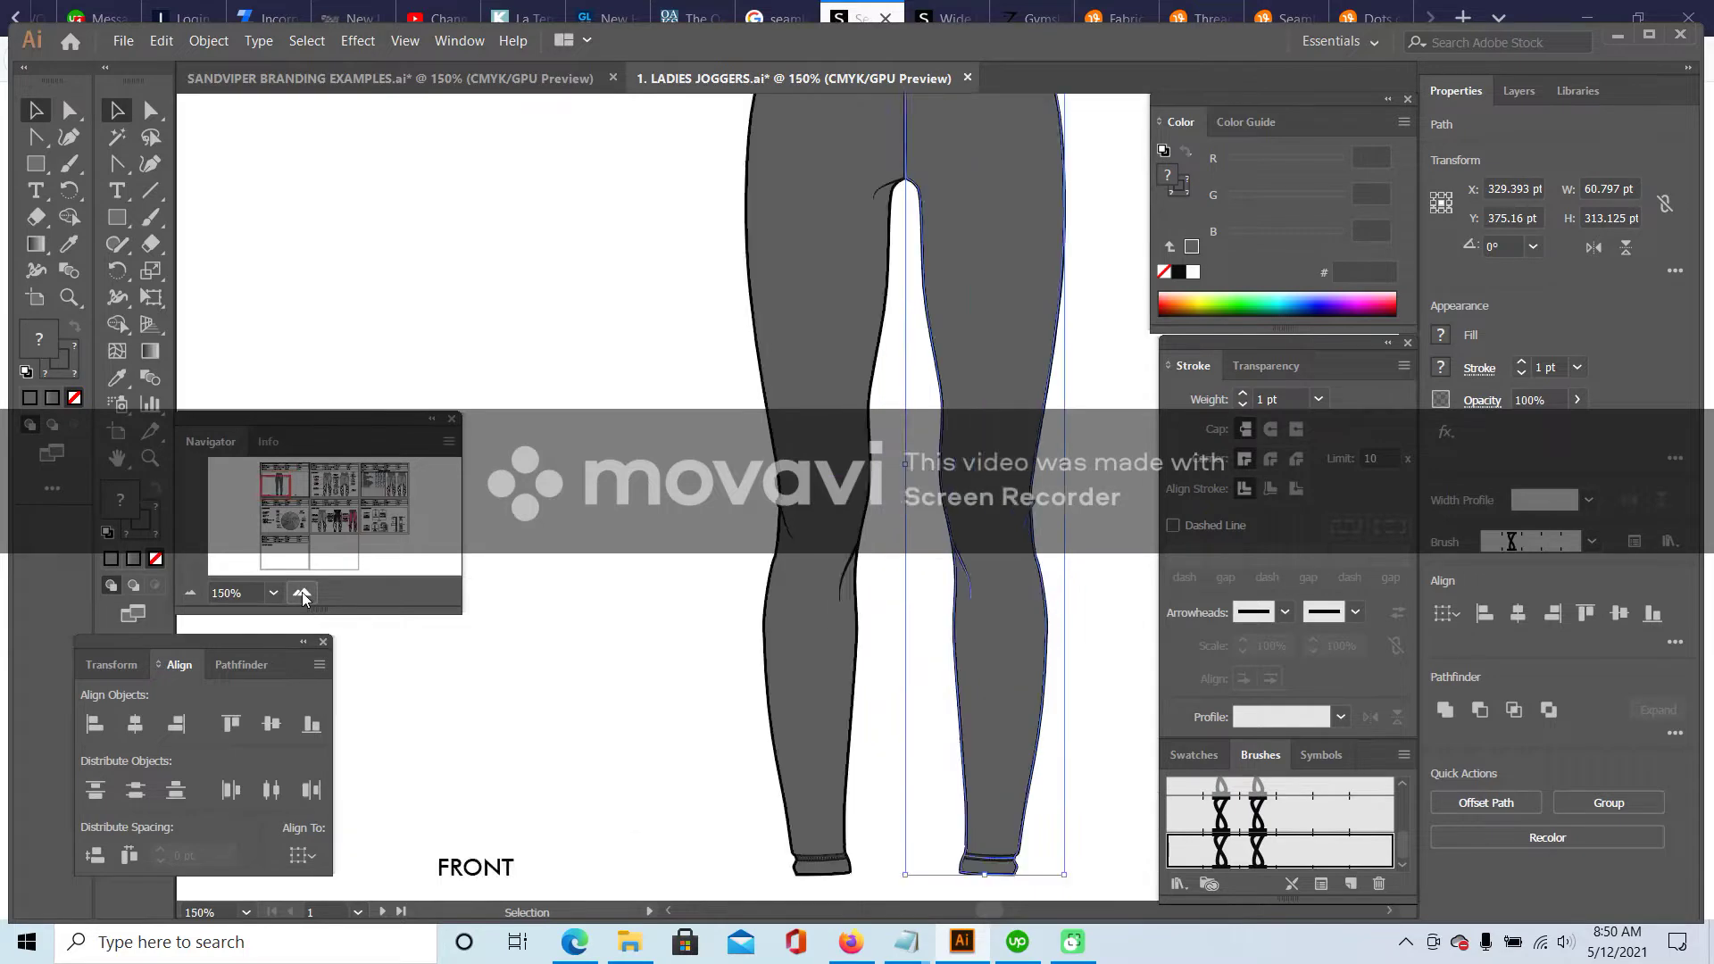
{"action": "left_click", "coordinate": [302, 593]}
{"action": "left_click_drag", "start_coordinate": [275, 489], "coordinate": [278, 482]}
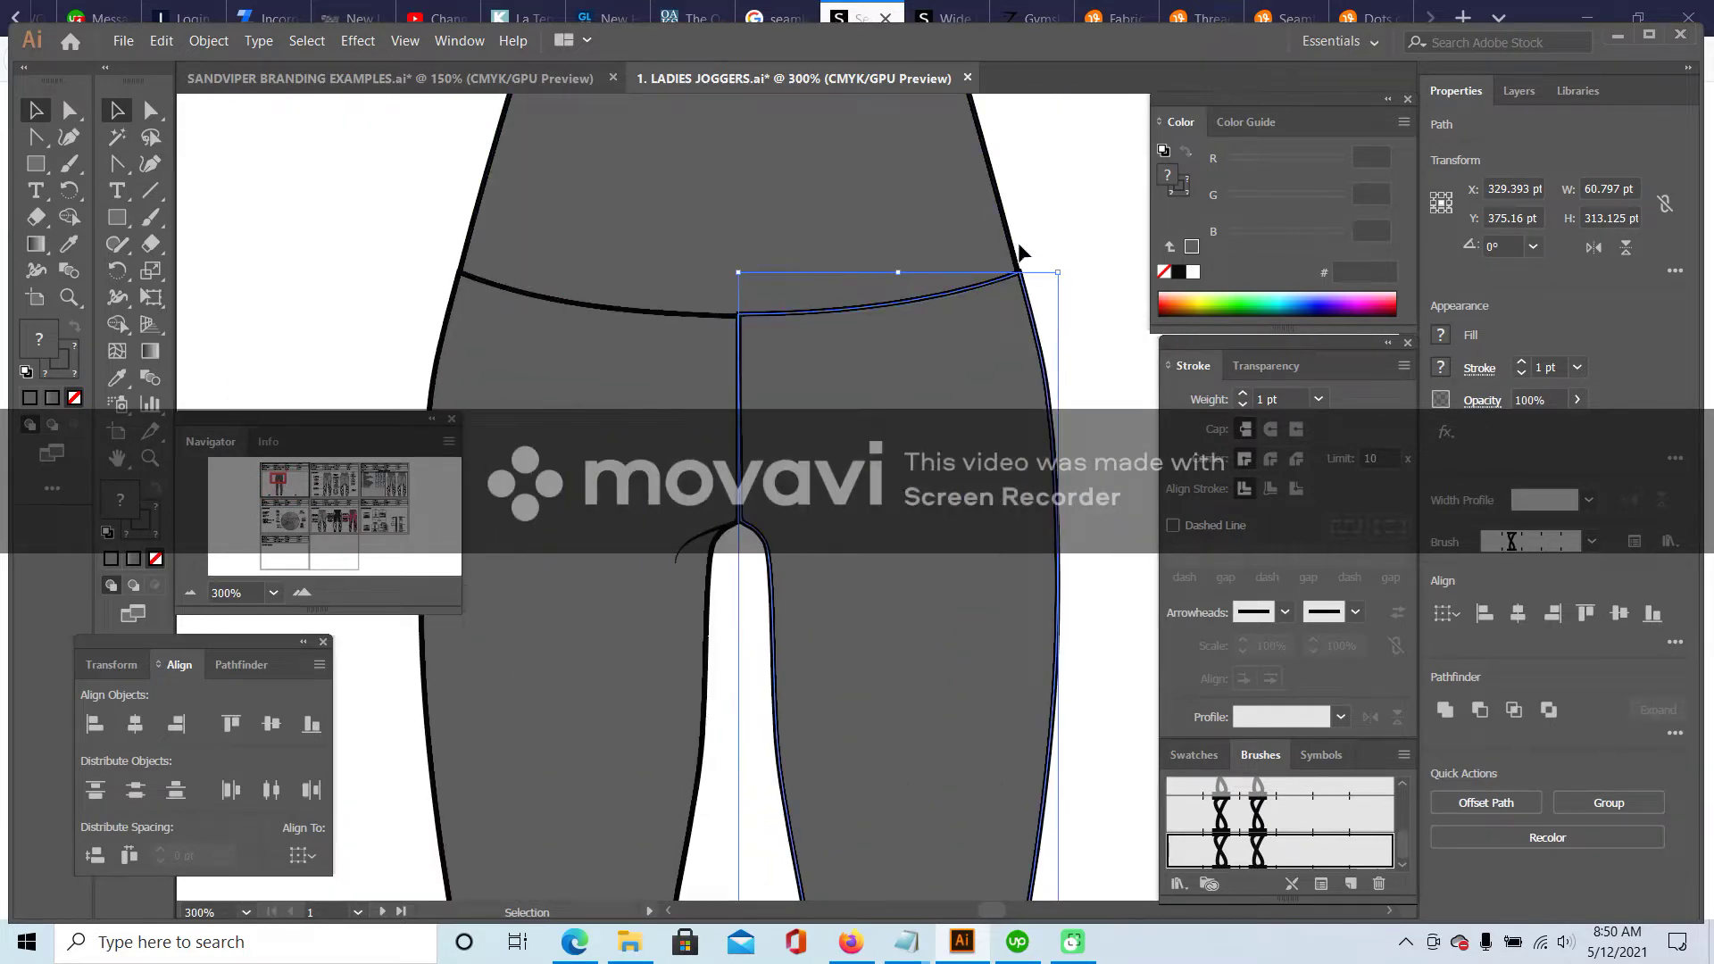
{"action": "left_click", "coordinate": [303, 590]}
{"action": "left_click", "coordinate": [303, 590]}
{"action": "scroll", "coordinate": [784, 372], "scroll_direction": "up", "scroll_amount": 3}
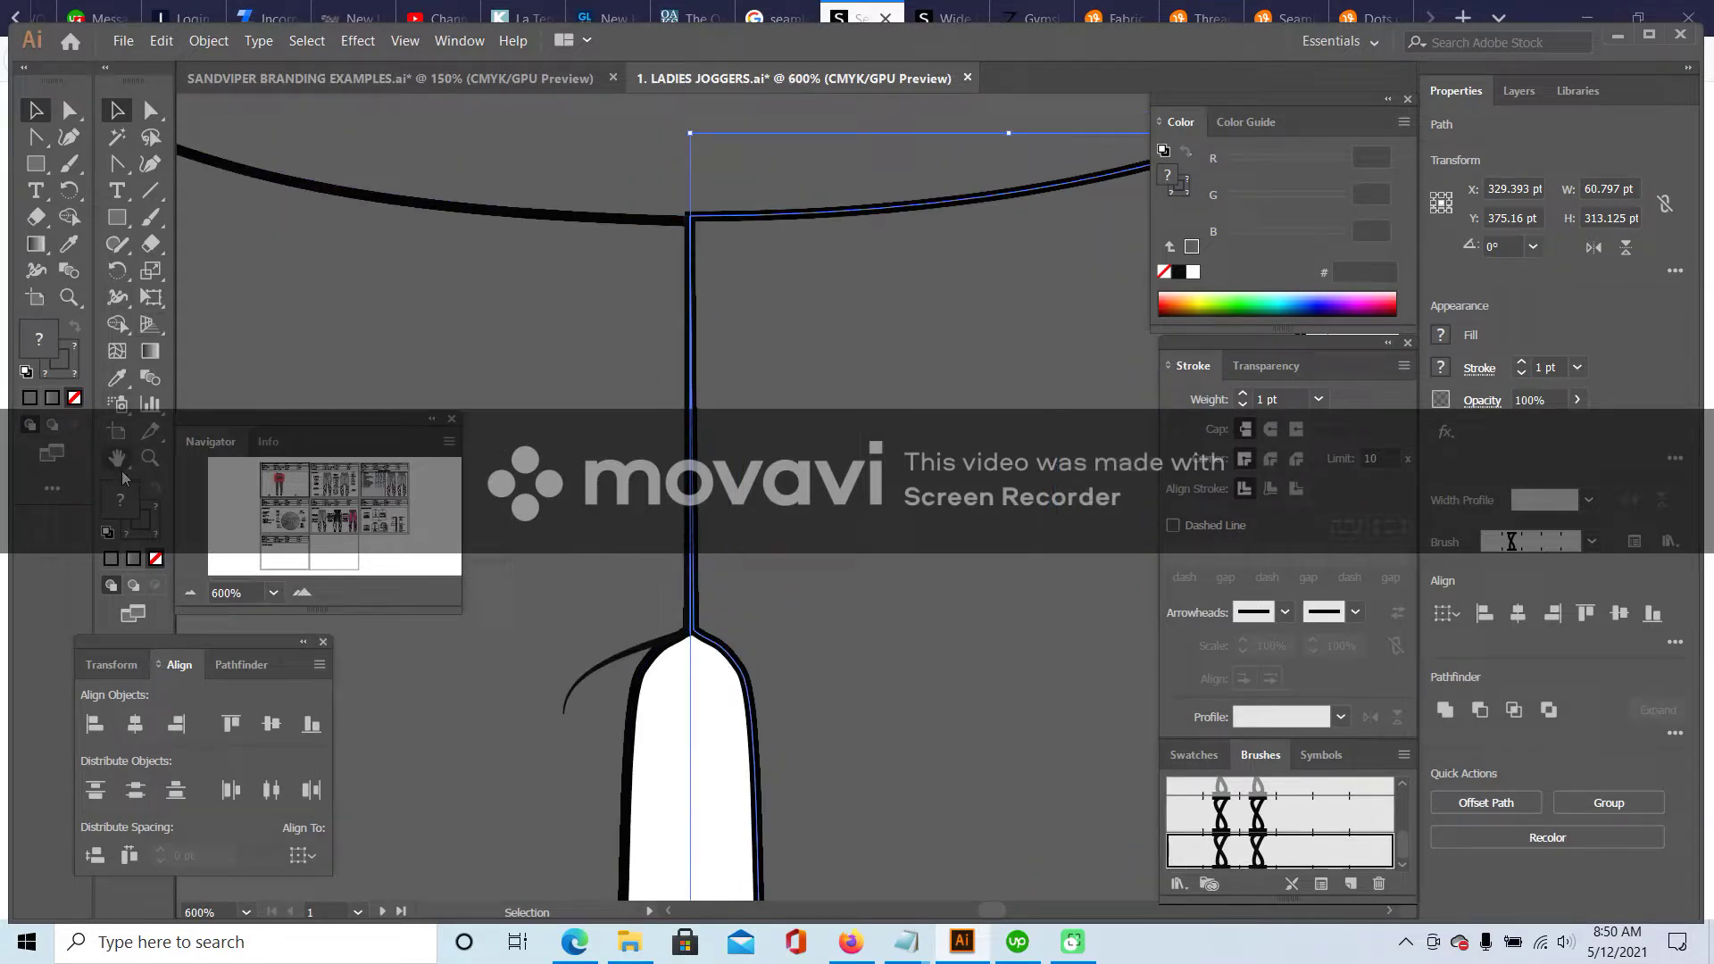
{"action": "left_click_drag", "start_coordinate": [985, 373], "coordinate": [650, 412]}
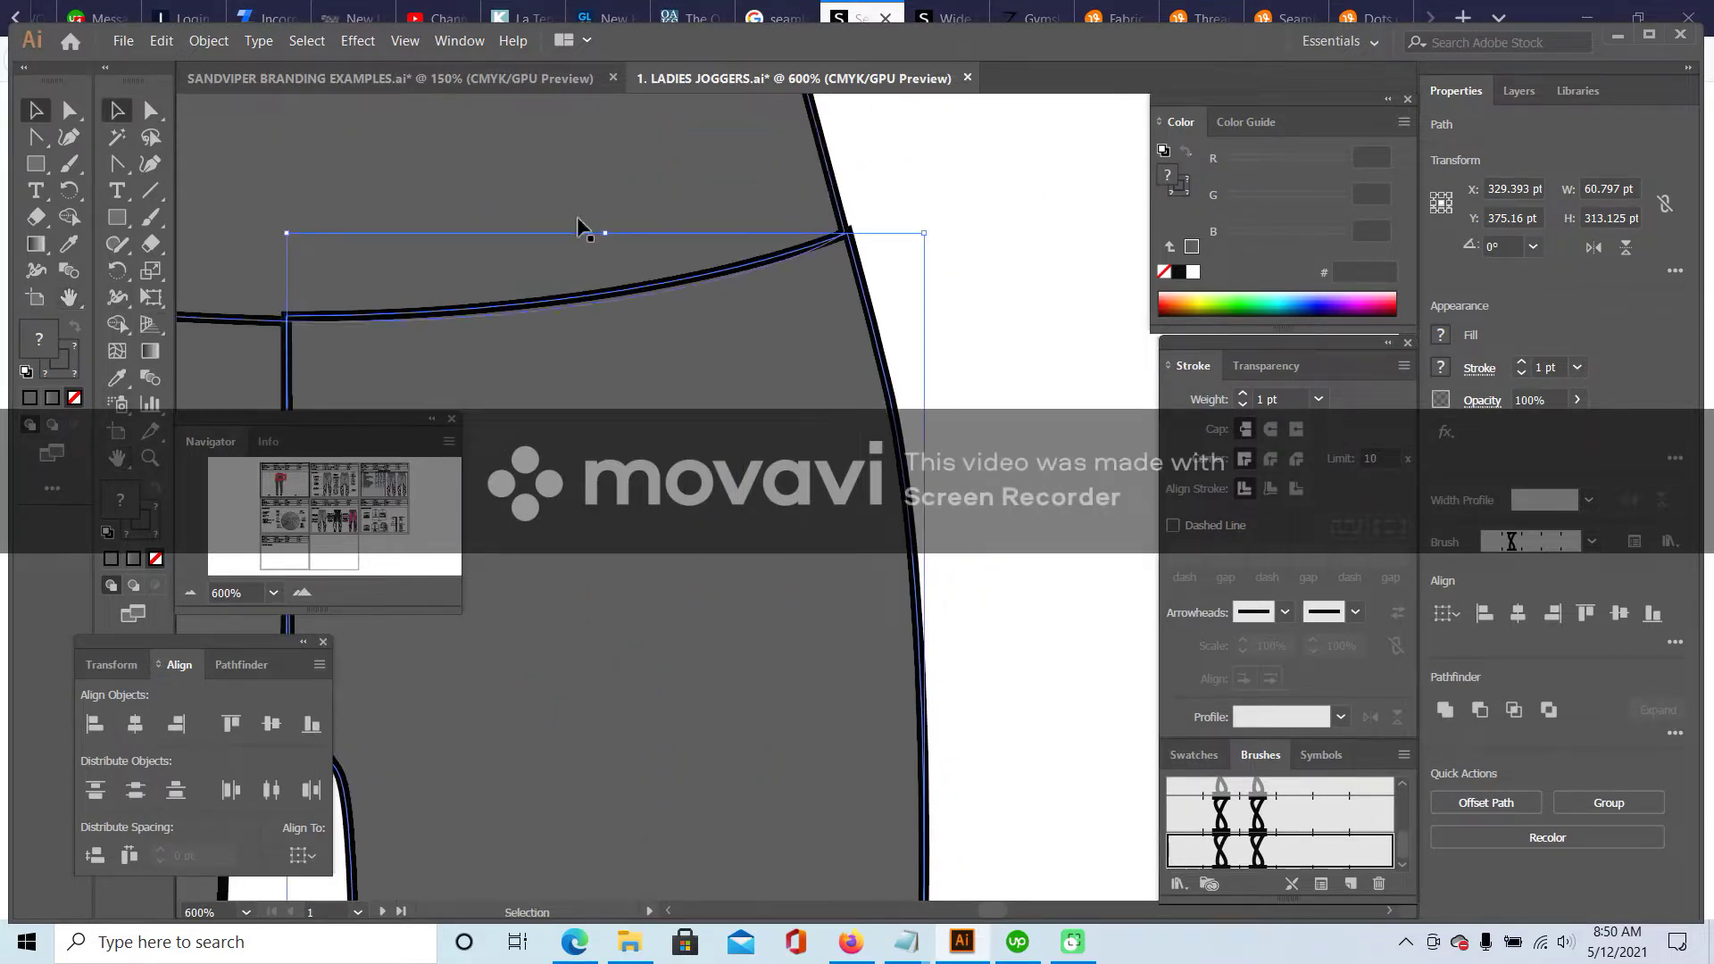
{"action": "mouse_move", "coordinate": [849, 250]}
{"action": "left_mouse_down"}
{"action": "mouse_move", "coordinate": [862, 234]}
{"action": "mouse_move", "coordinate": [850, 256]}
{"action": "left_mouse_up"}
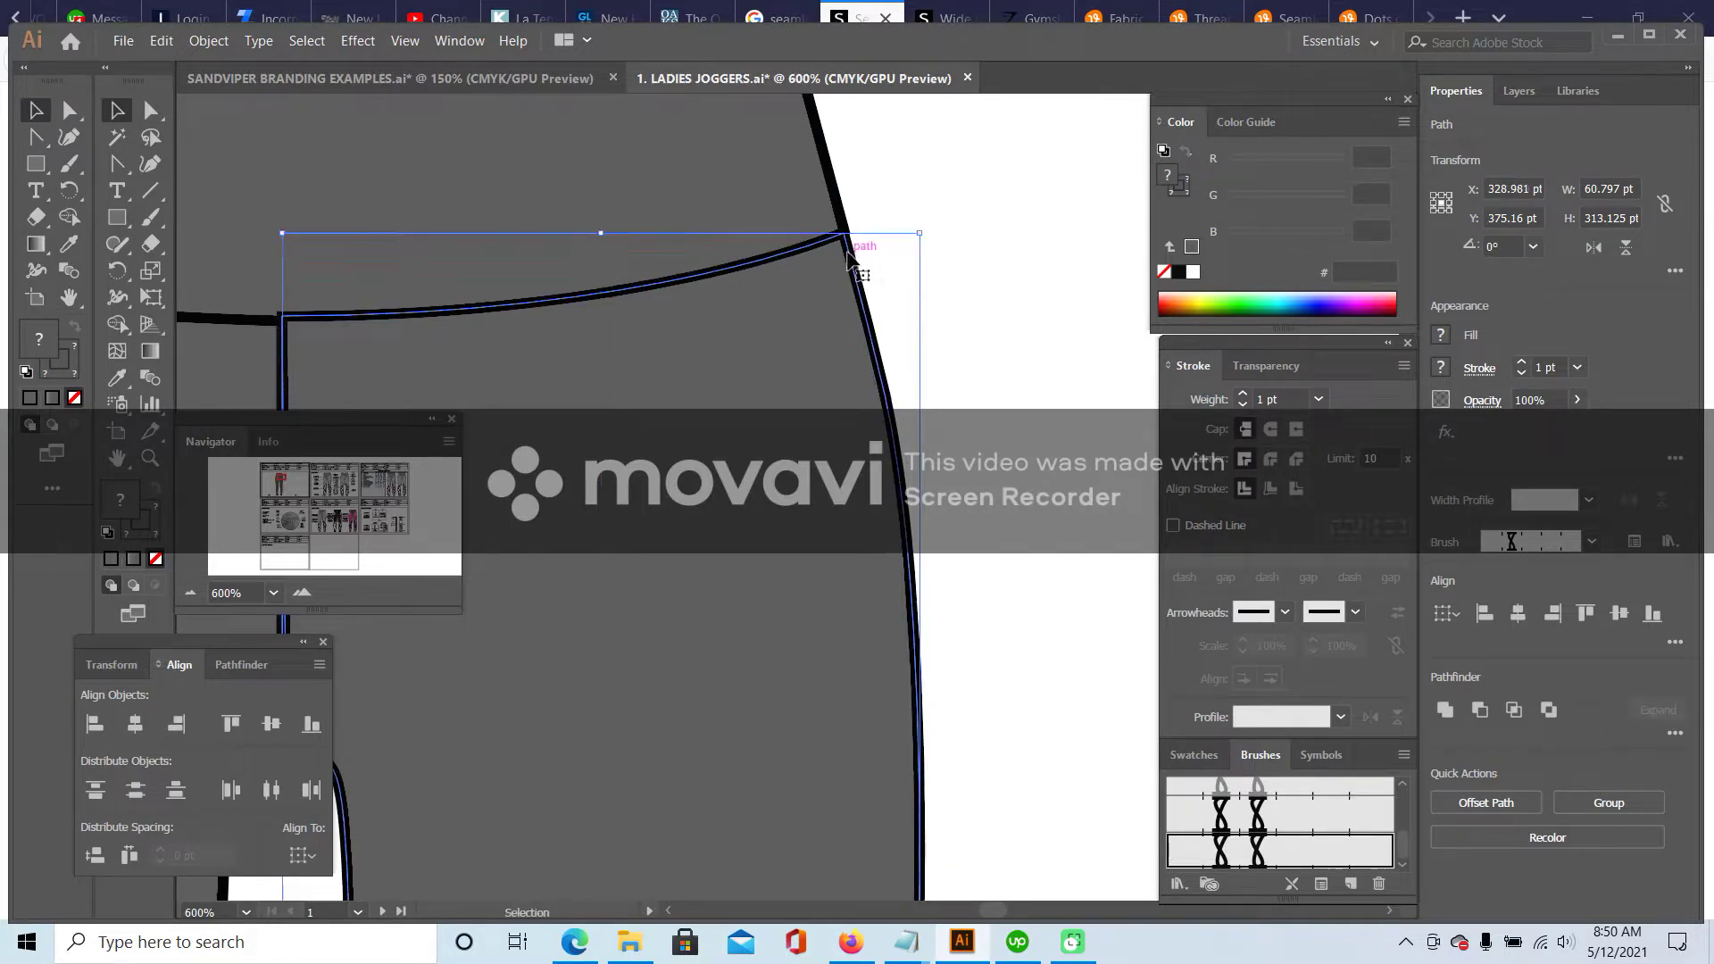
- Send the right leg to the back behind the left leg and deselect it
{"action": "left_click", "coordinate": [190, 592]}
{"action": "left_click", "coordinate": [190, 592]}
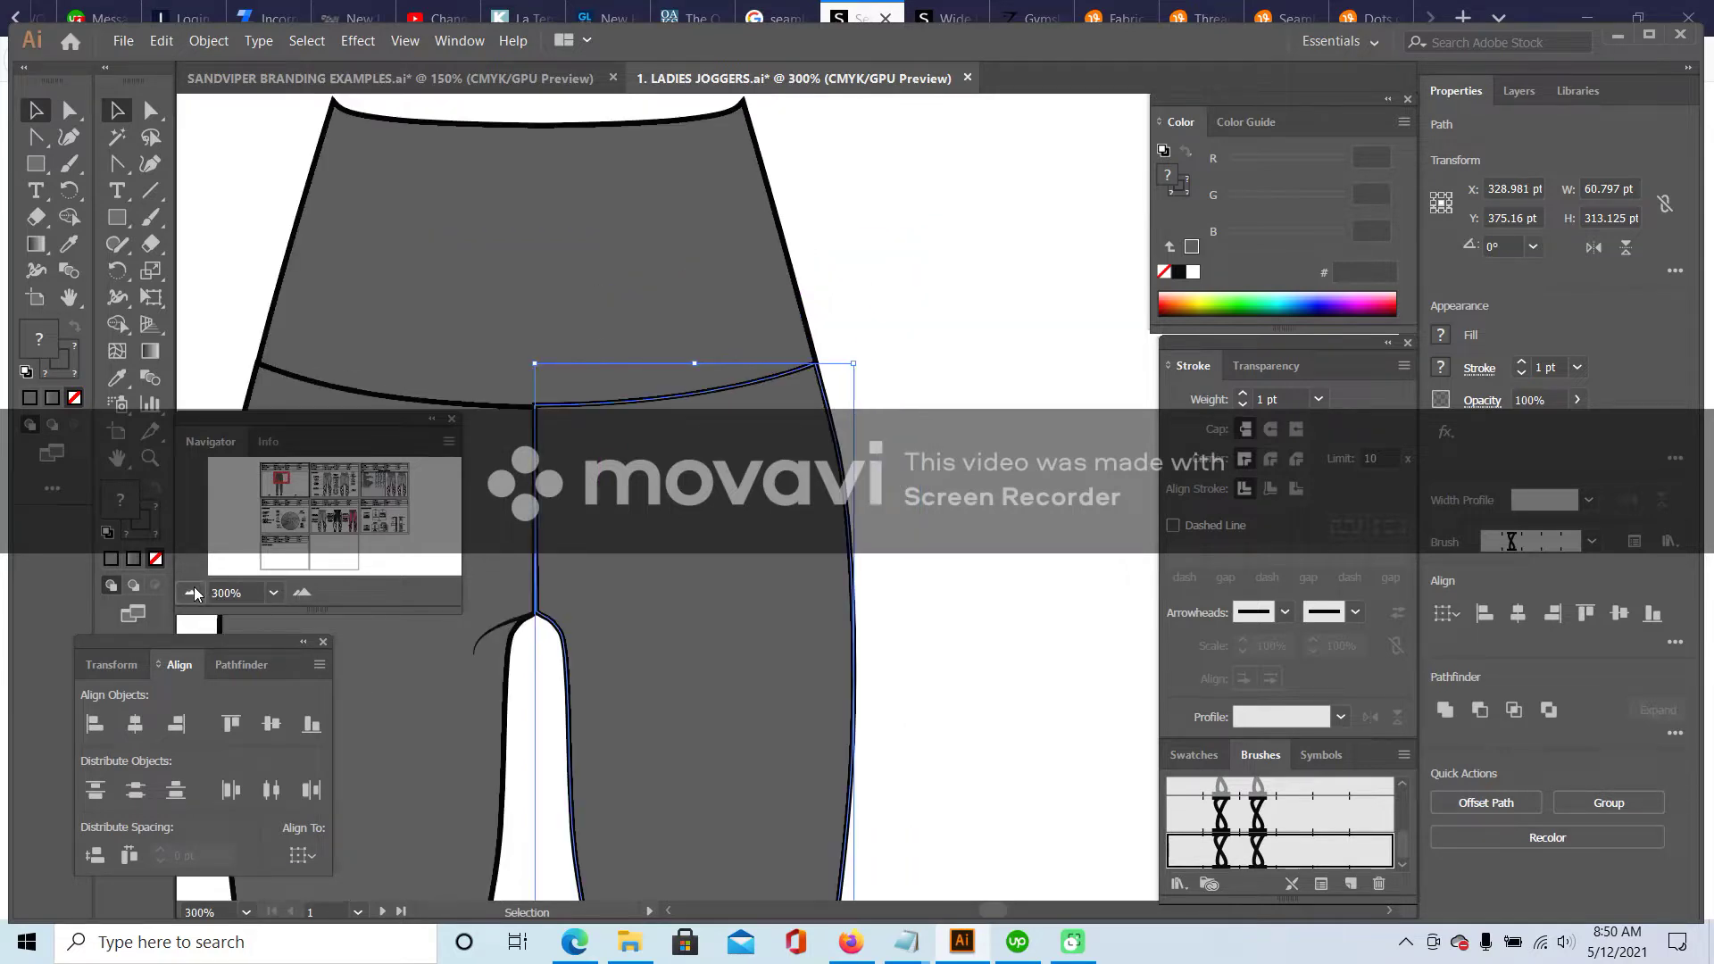
{"action": "left_click", "coordinate": [190, 592]}
{"action": "scroll", "coordinate": [773, 270], "scroll_direction": "down", "scroll_amount": 3}
{"action": "right_click", "coordinate": [766, 267]}
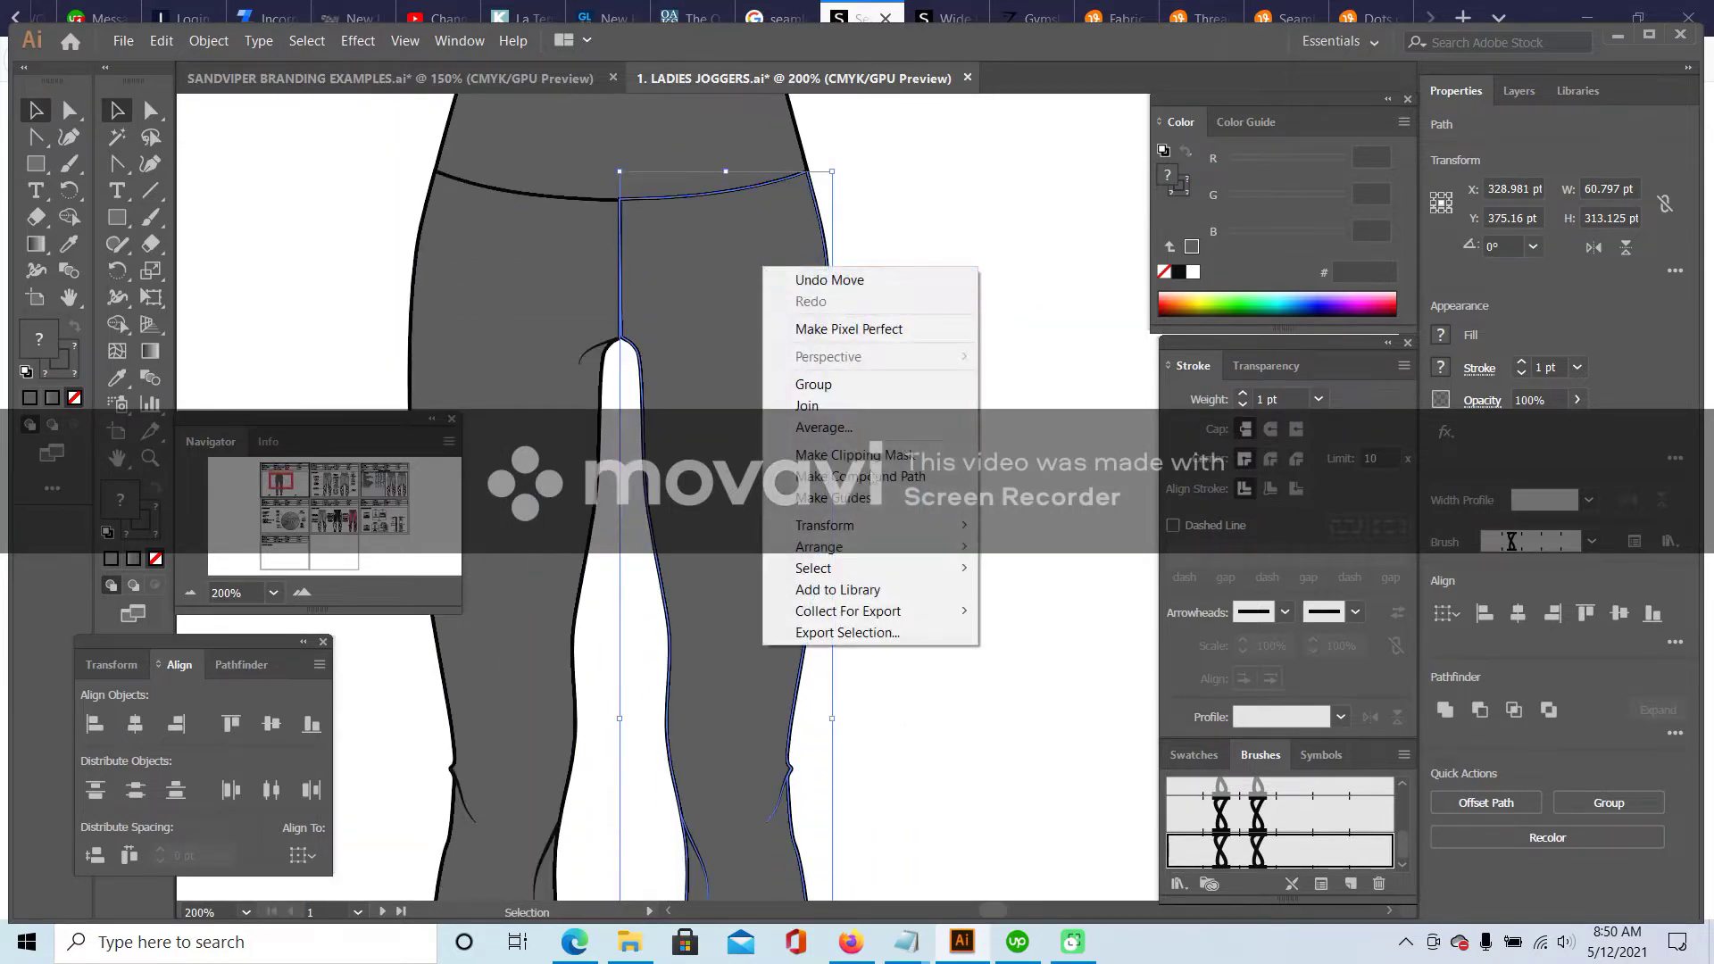
{"action": "mouse_move", "coordinate": [860, 547]}
{"action": "left_click", "coordinate": [1045, 611]}
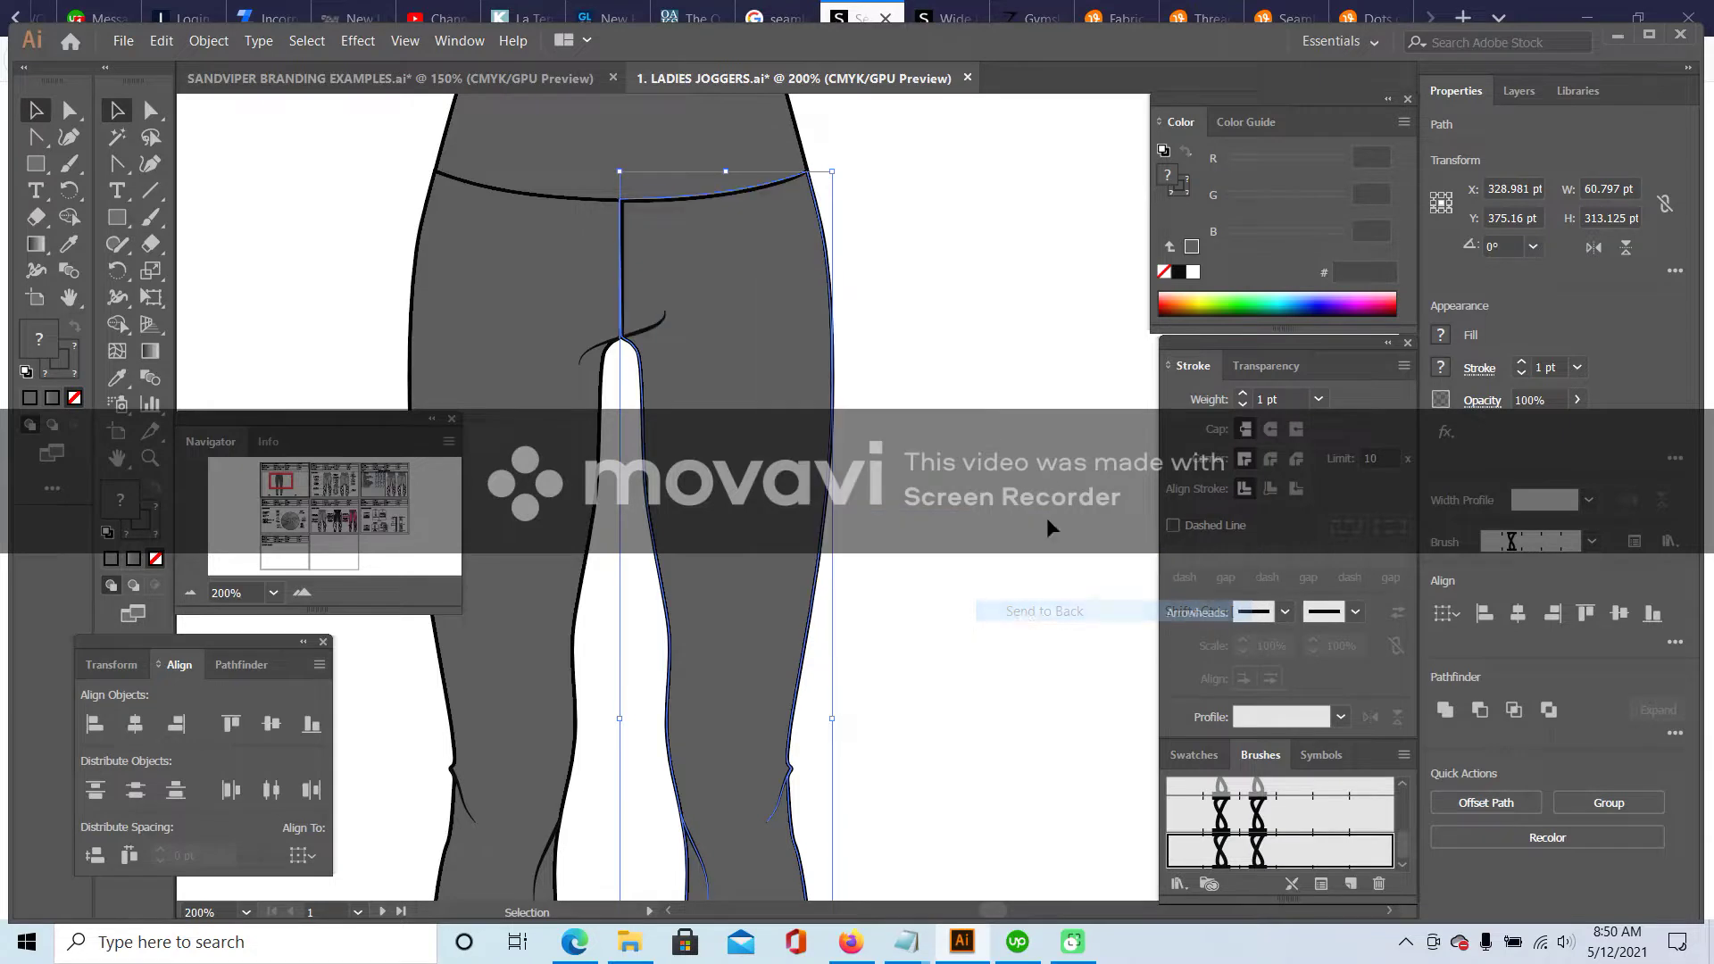
{"action": "left_click", "coordinate": [313, 375]}
{"action": "left_click", "coordinate": [190, 592]}
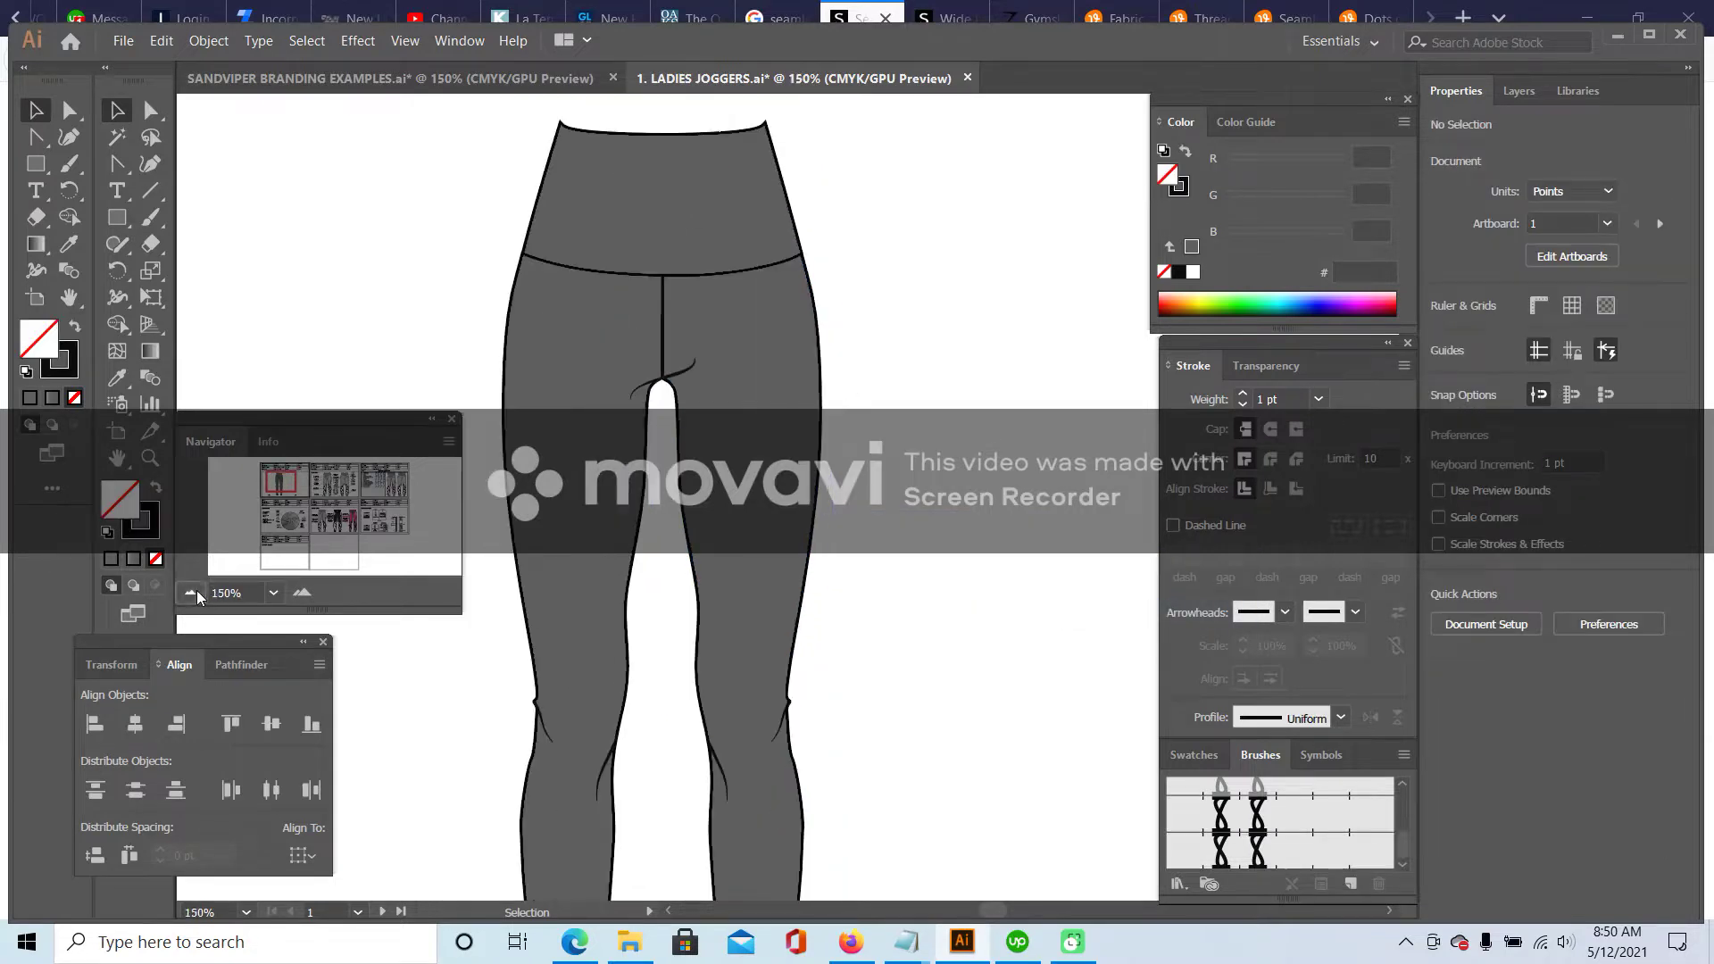
{"action": "left_click", "coordinate": [191, 592]}
{"action": "left_click", "coordinate": [190, 592]}
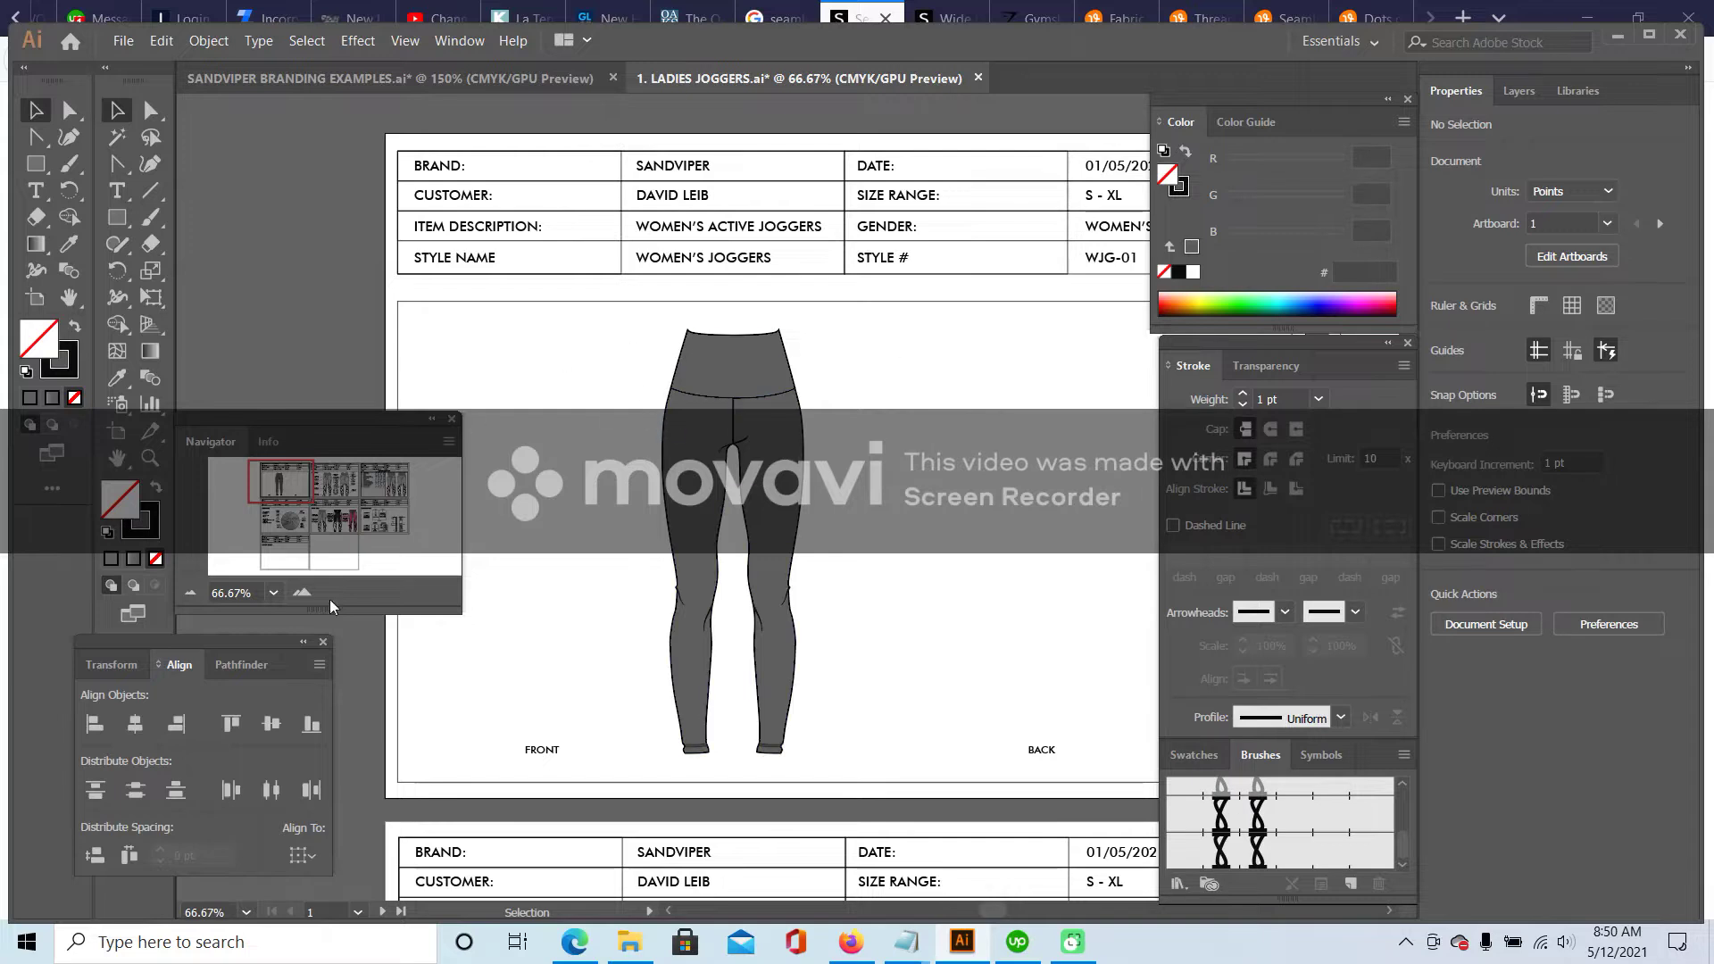
- Paste a duplicate of the waistband and position it over the original waistband
{"action": "left_click", "coordinate": [302, 592]}
{"action": "left_click", "coordinate": [302, 592]}
{"action": "scroll", "coordinate": [620, 277], "scroll_direction": "up", "scroll_amount": 4}
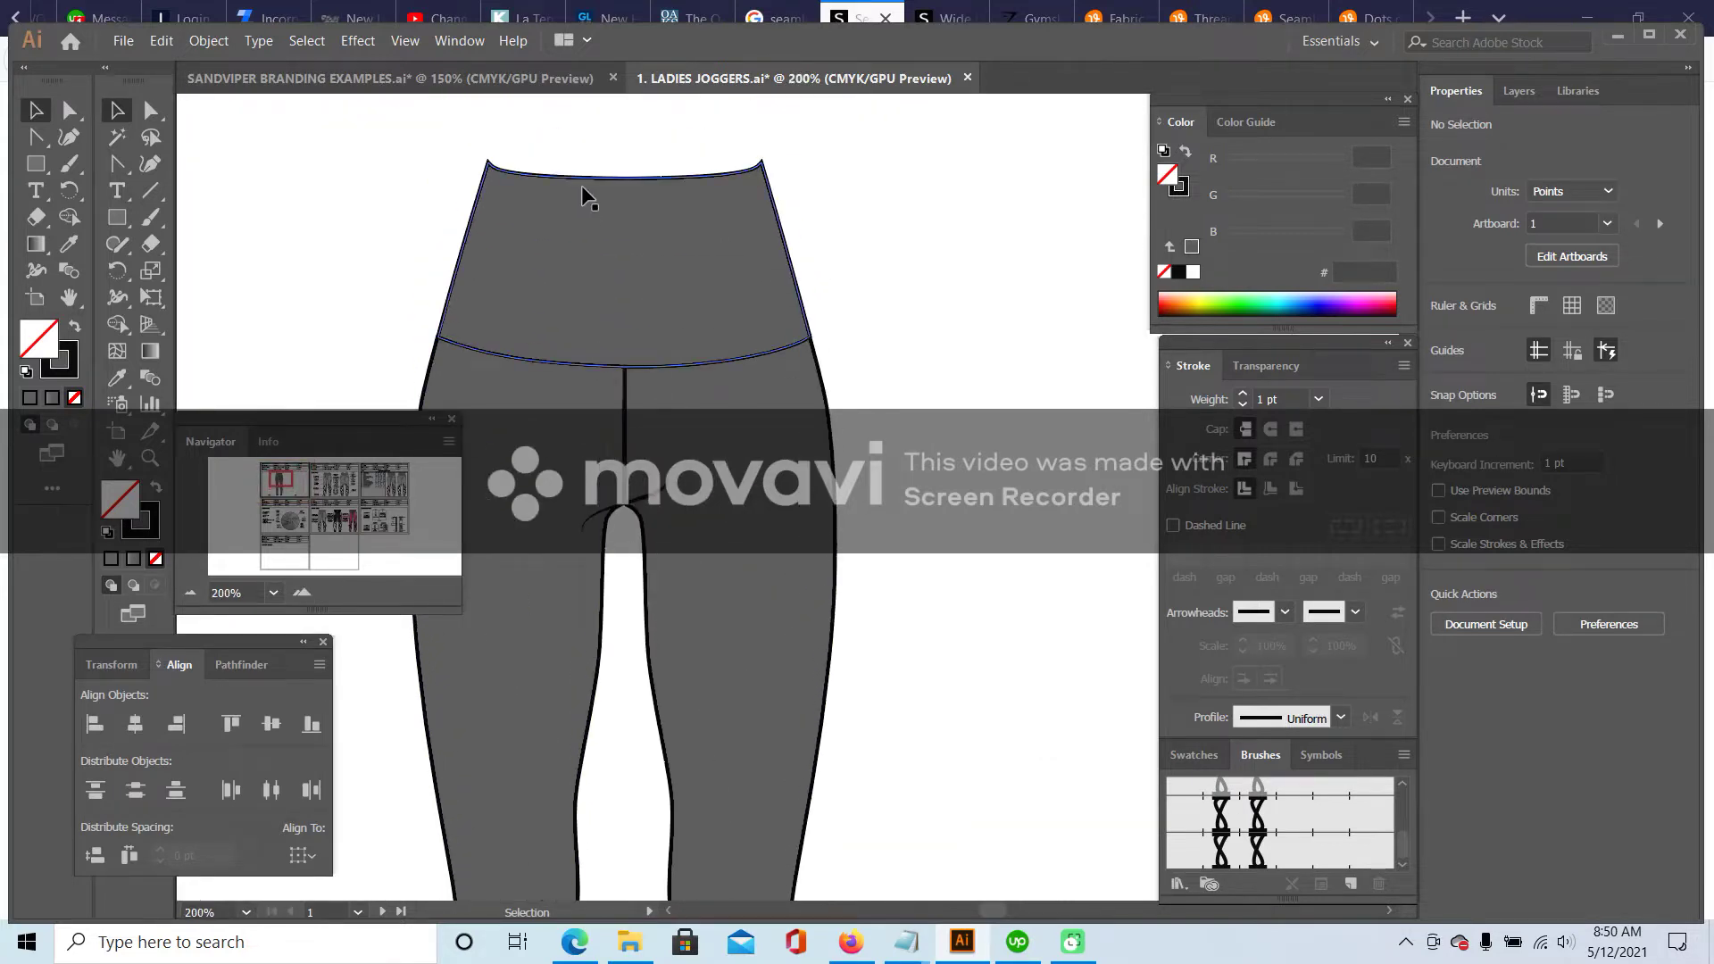
{"action": "scroll", "coordinate": [618, 268], "scroll_direction": "up", "scroll_amount": 3}
{"action": "left_click", "coordinate": [601, 336]}
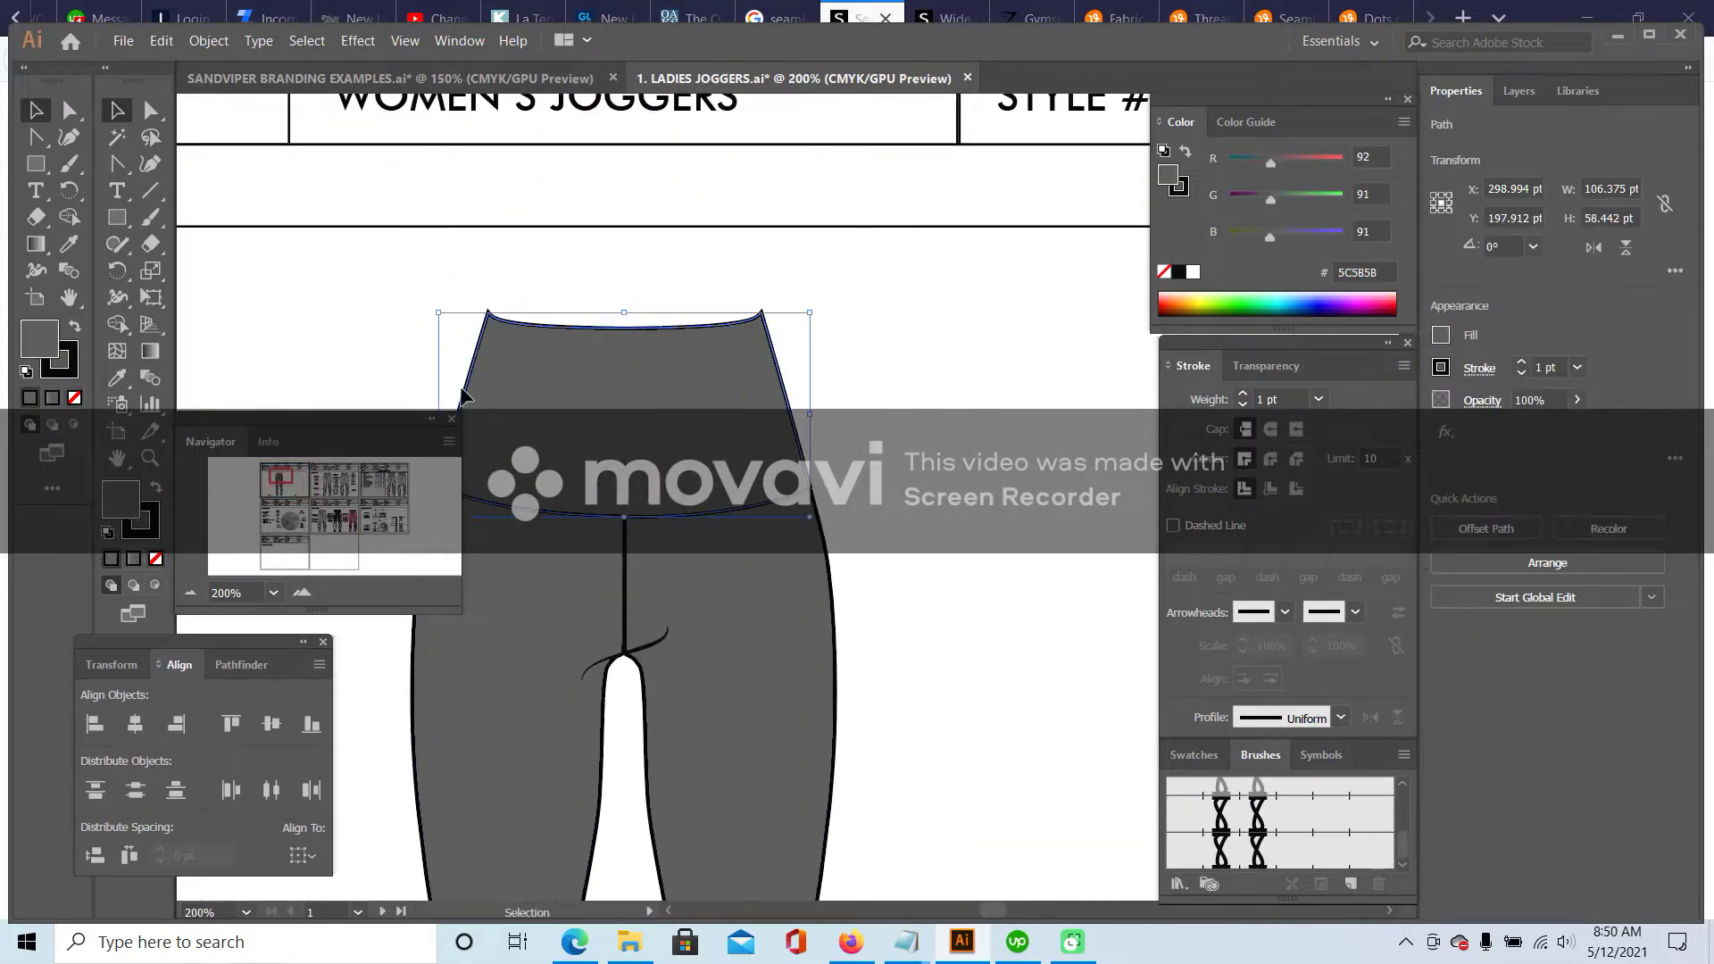
{"action": "key", "text": "ctrl+c"}
{"action": "key", "text": "ctrl+v"}
{"action": "key", "text": "ctrl+shift+a"}
{"action": "left_click_drag", "start_coordinate": [882, 420], "coordinate": [706, 330]}
- Delete an extra anchor point from the duplicate waistband's top edge
{"action": "left_click", "coordinate": [150, 107]}
{"action": "left_click", "coordinate": [628, 331]}
{"action": "left_click", "coordinate": [626, 330]}
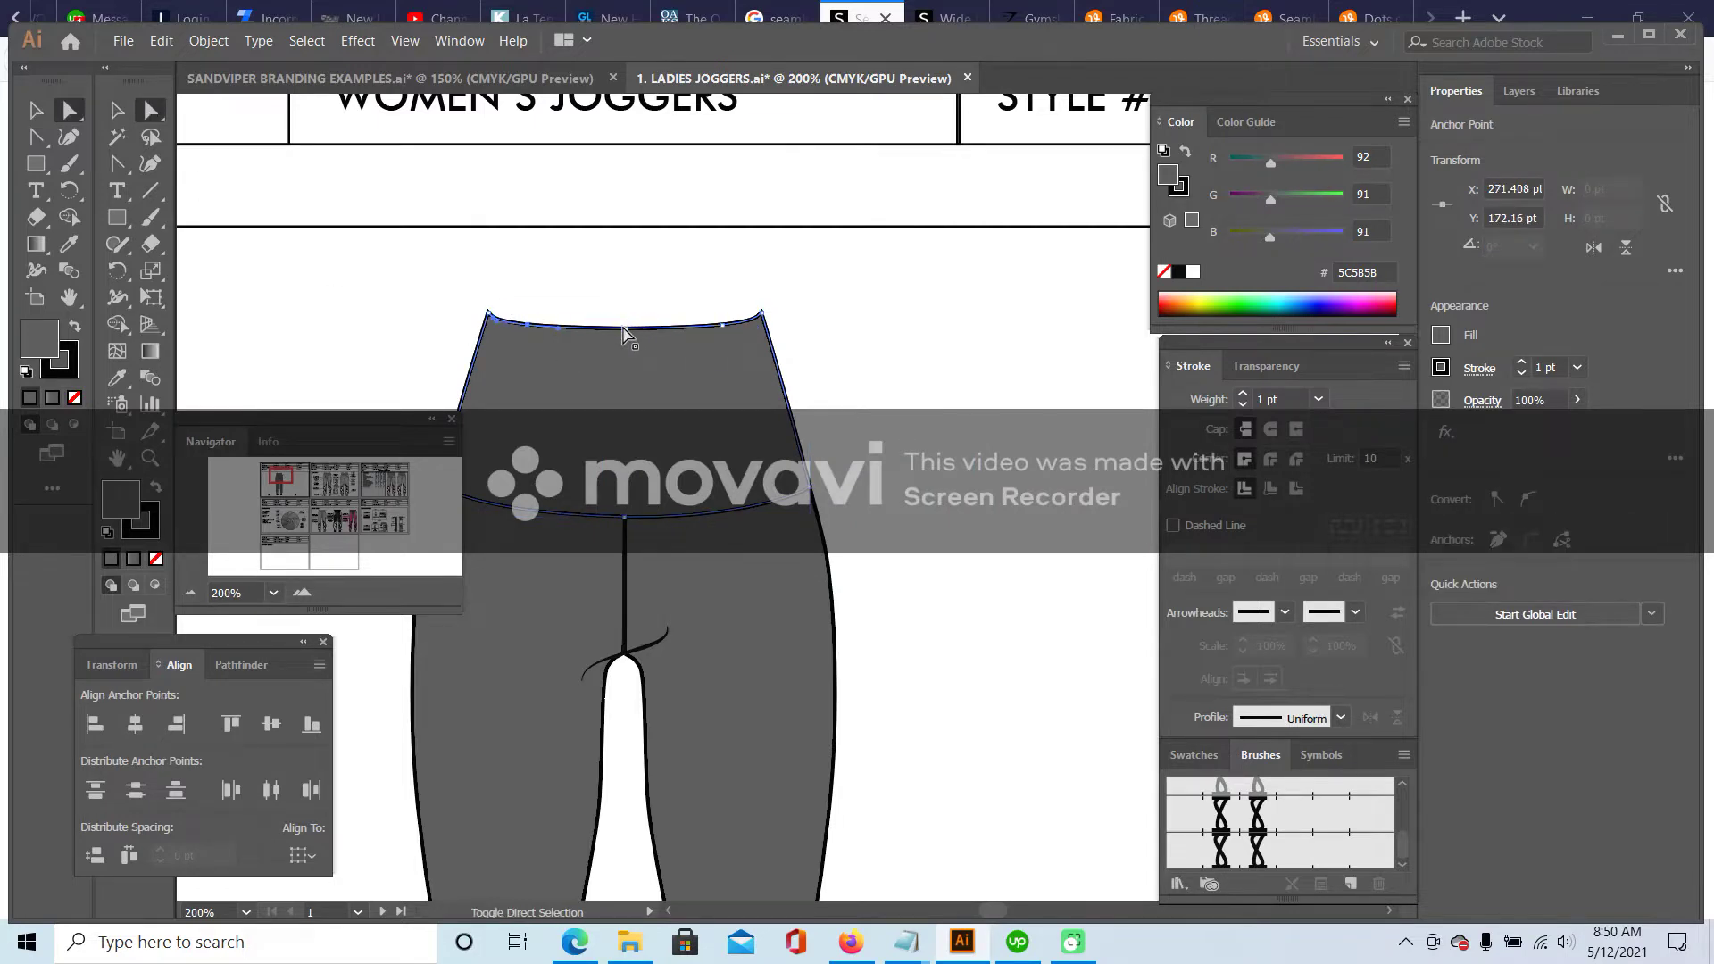
{"action": "left_click", "coordinate": [631, 334]}
{"action": "left_click", "coordinate": [635, 330]}
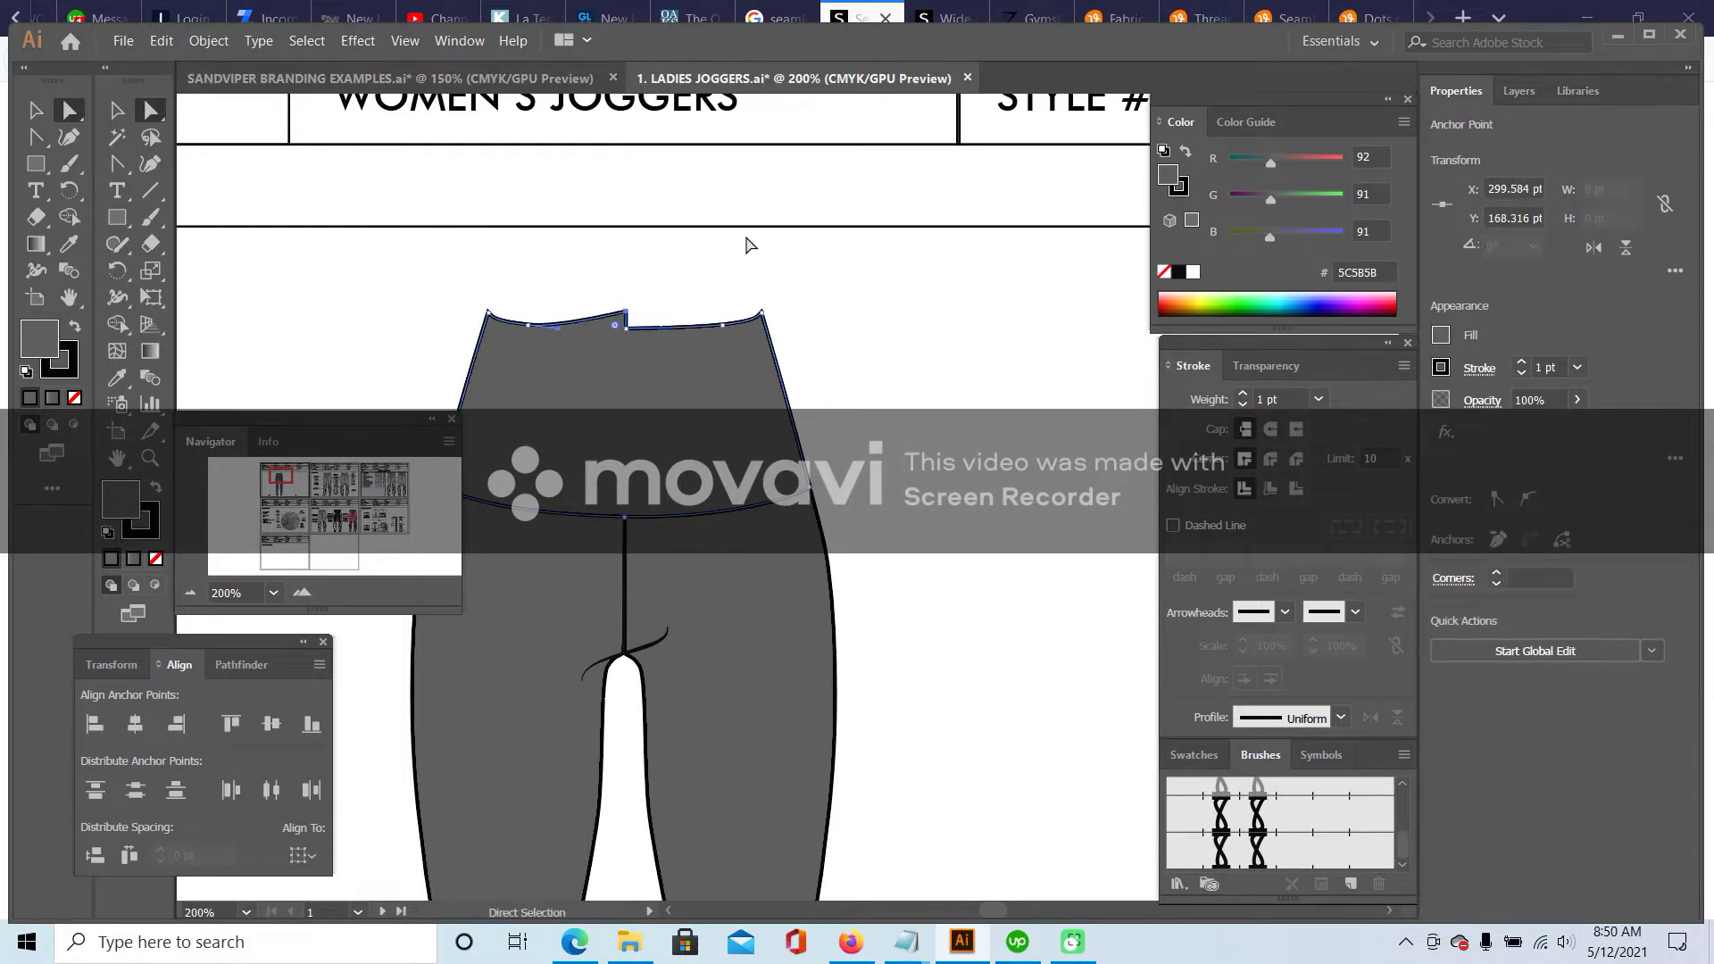
{"action": "left_click_drag", "start_coordinate": [147, 163], "coordinate": [219, 220]}
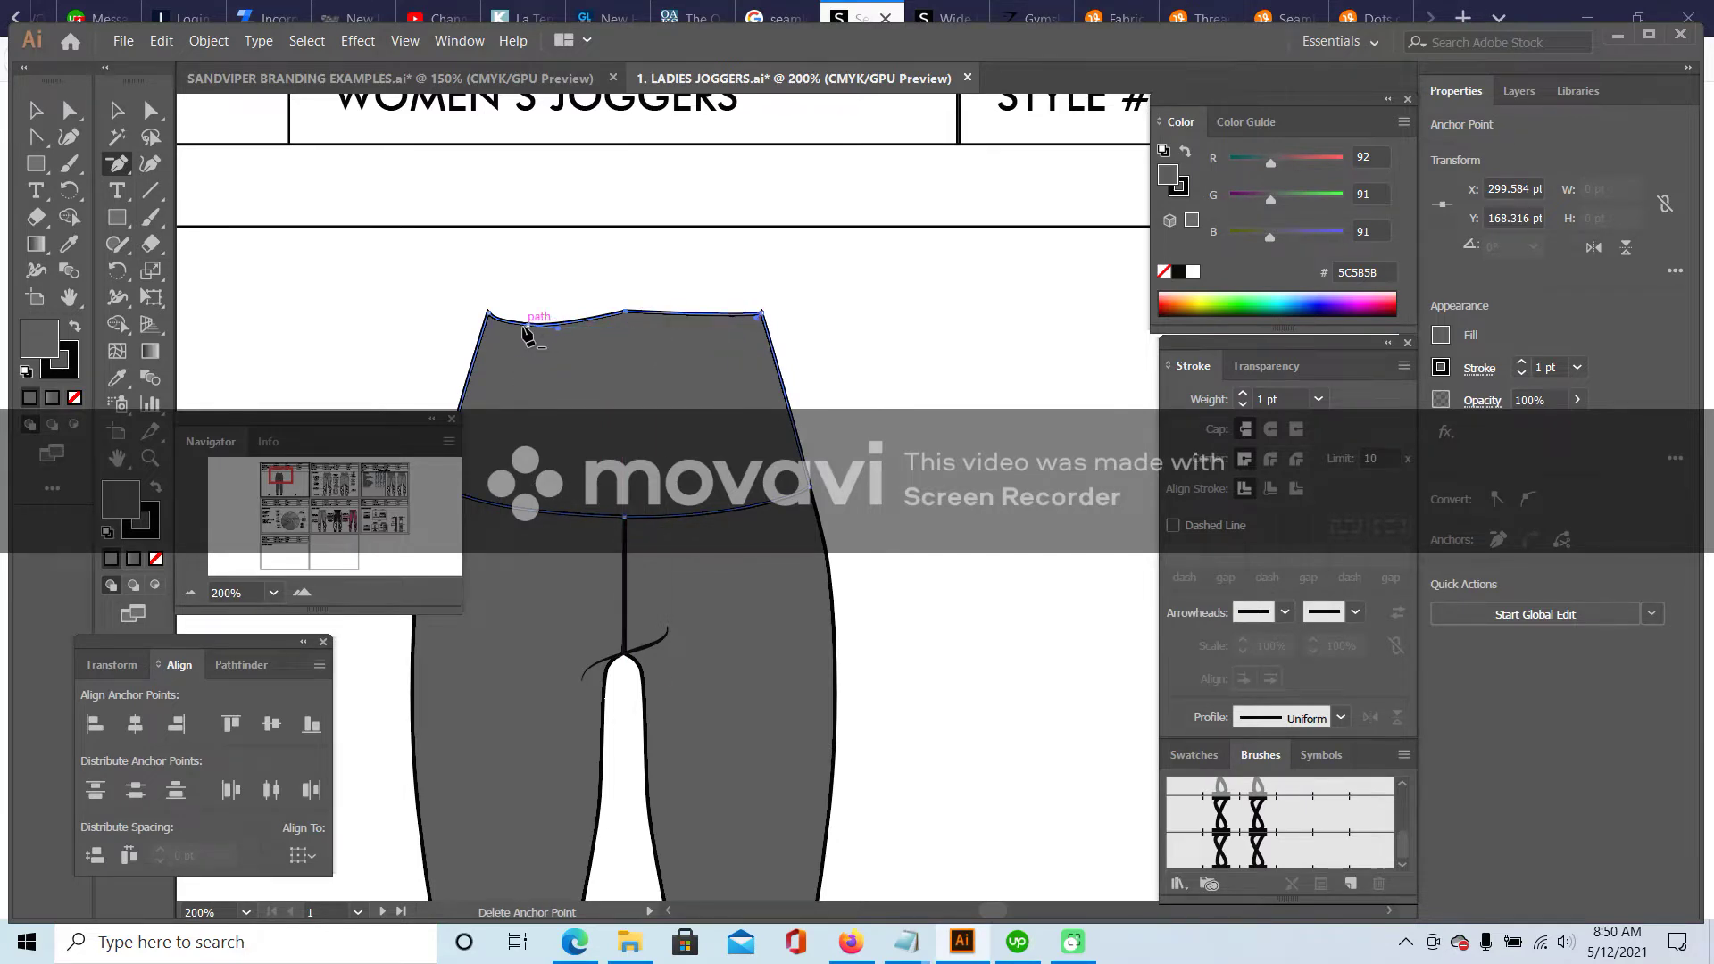
{"action": "left_click", "coordinate": [530, 329]}
{"action": "key", "text": "a"}
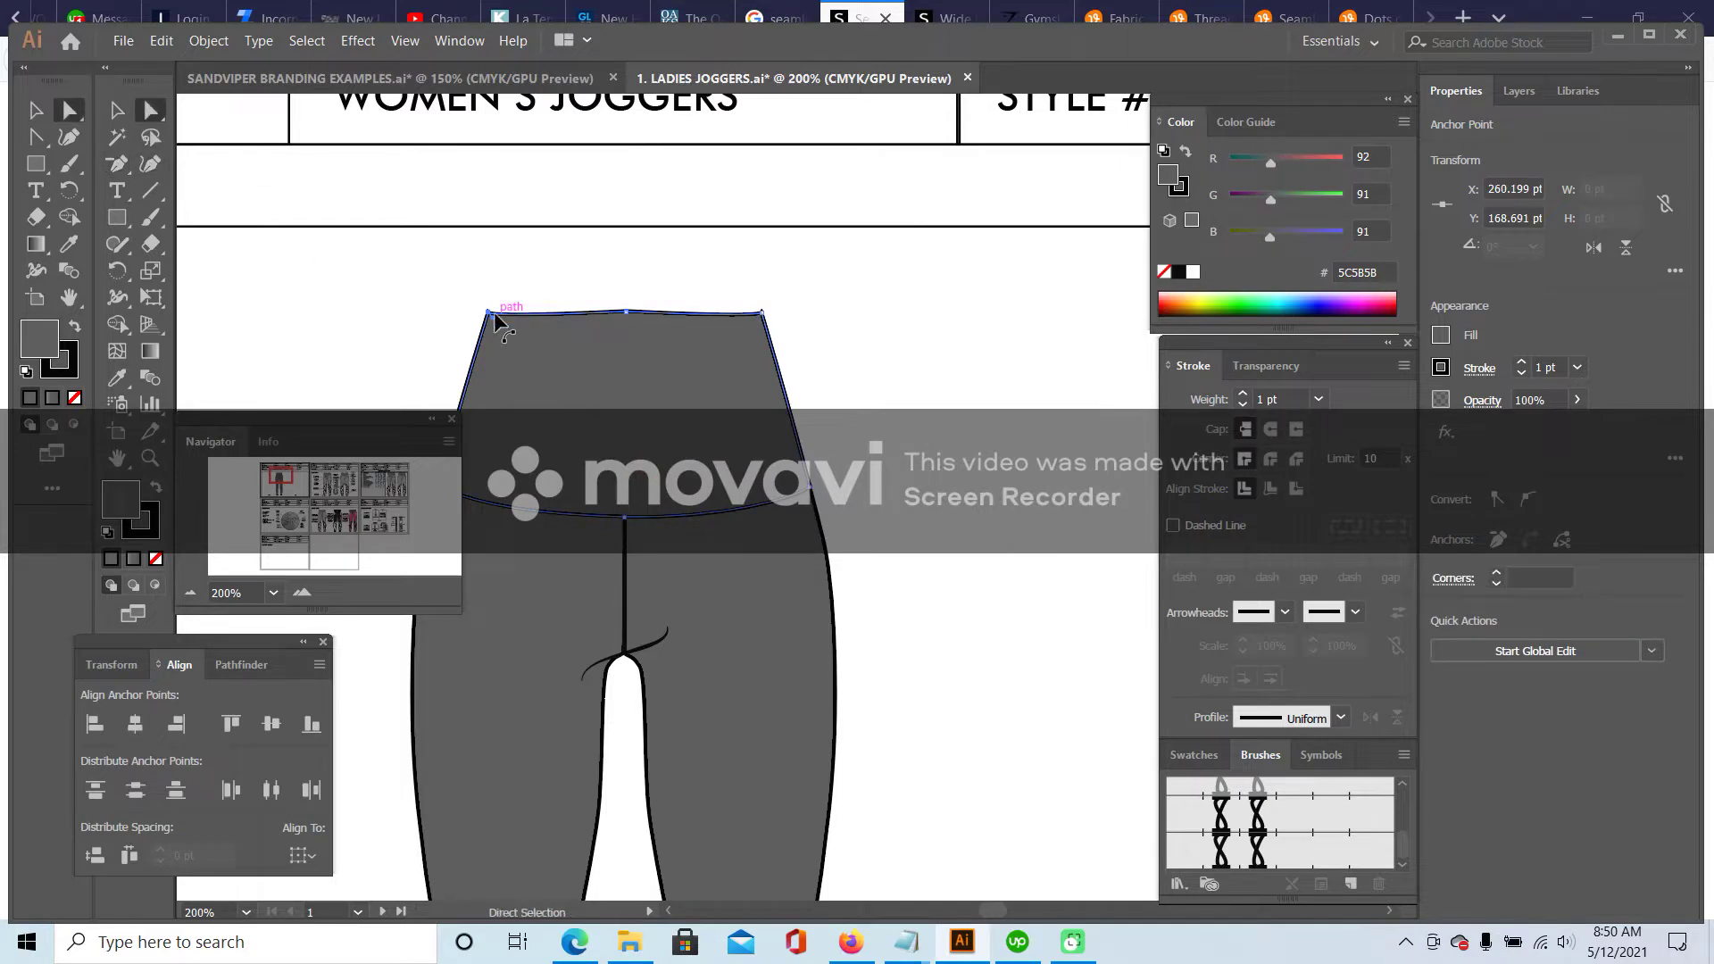
- Nudge the top-middle anchor up and pull out smooth handles to curve the top edge
{"action": "left_click", "coordinate": [762, 315]}
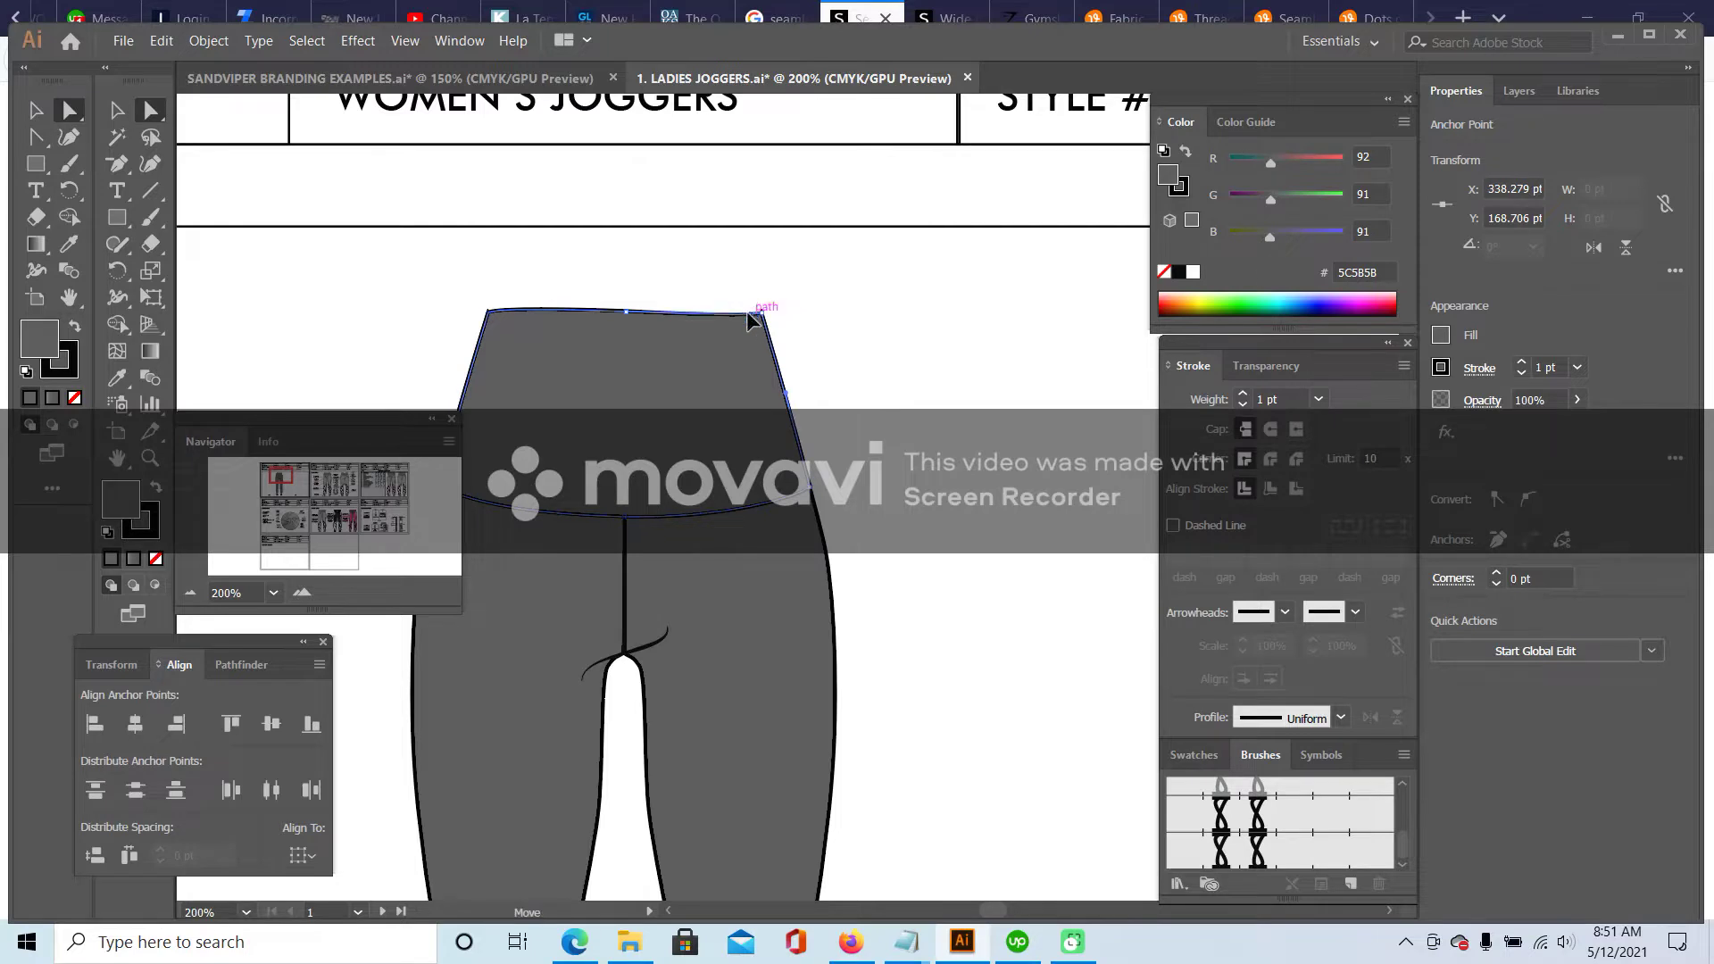
{"action": "left_click", "coordinate": [626, 311]}
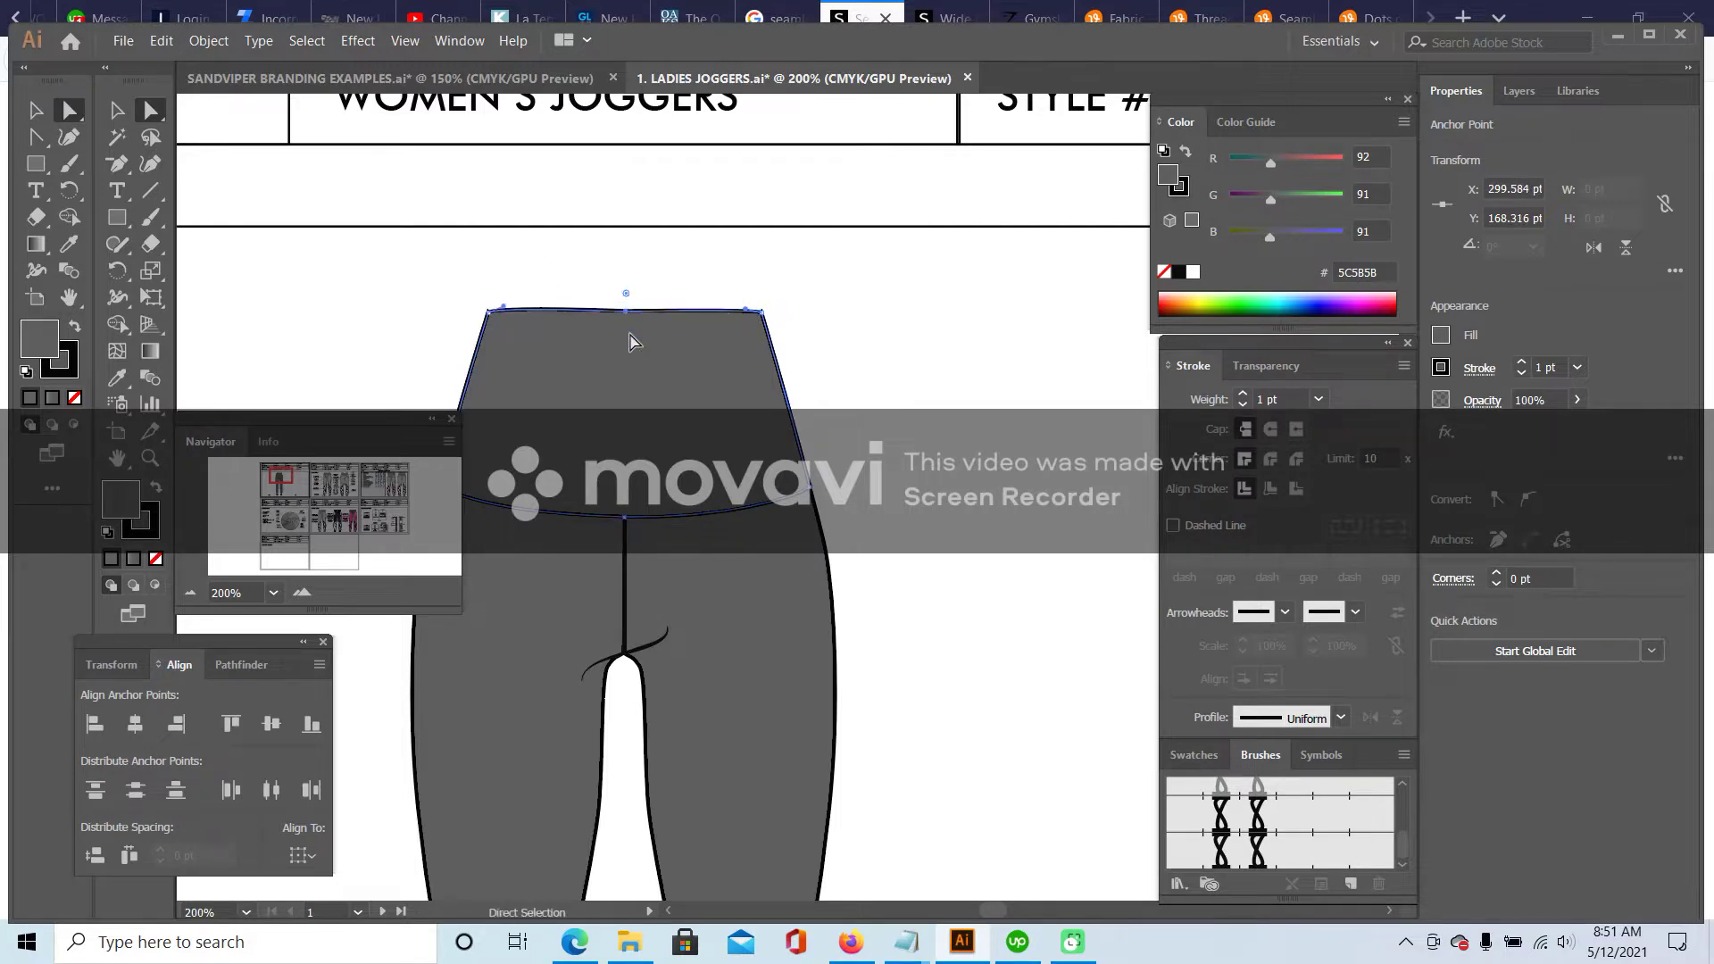
{"action": "key", "text": "Up"}
{"action": "left_click_drag", "start_coordinate": [120, 168], "coordinate": [210, 244]}
{"action": "left_click_drag", "start_coordinate": [632, 311], "coordinate": [686, 310]}
{"action": "key", "text": "v"}
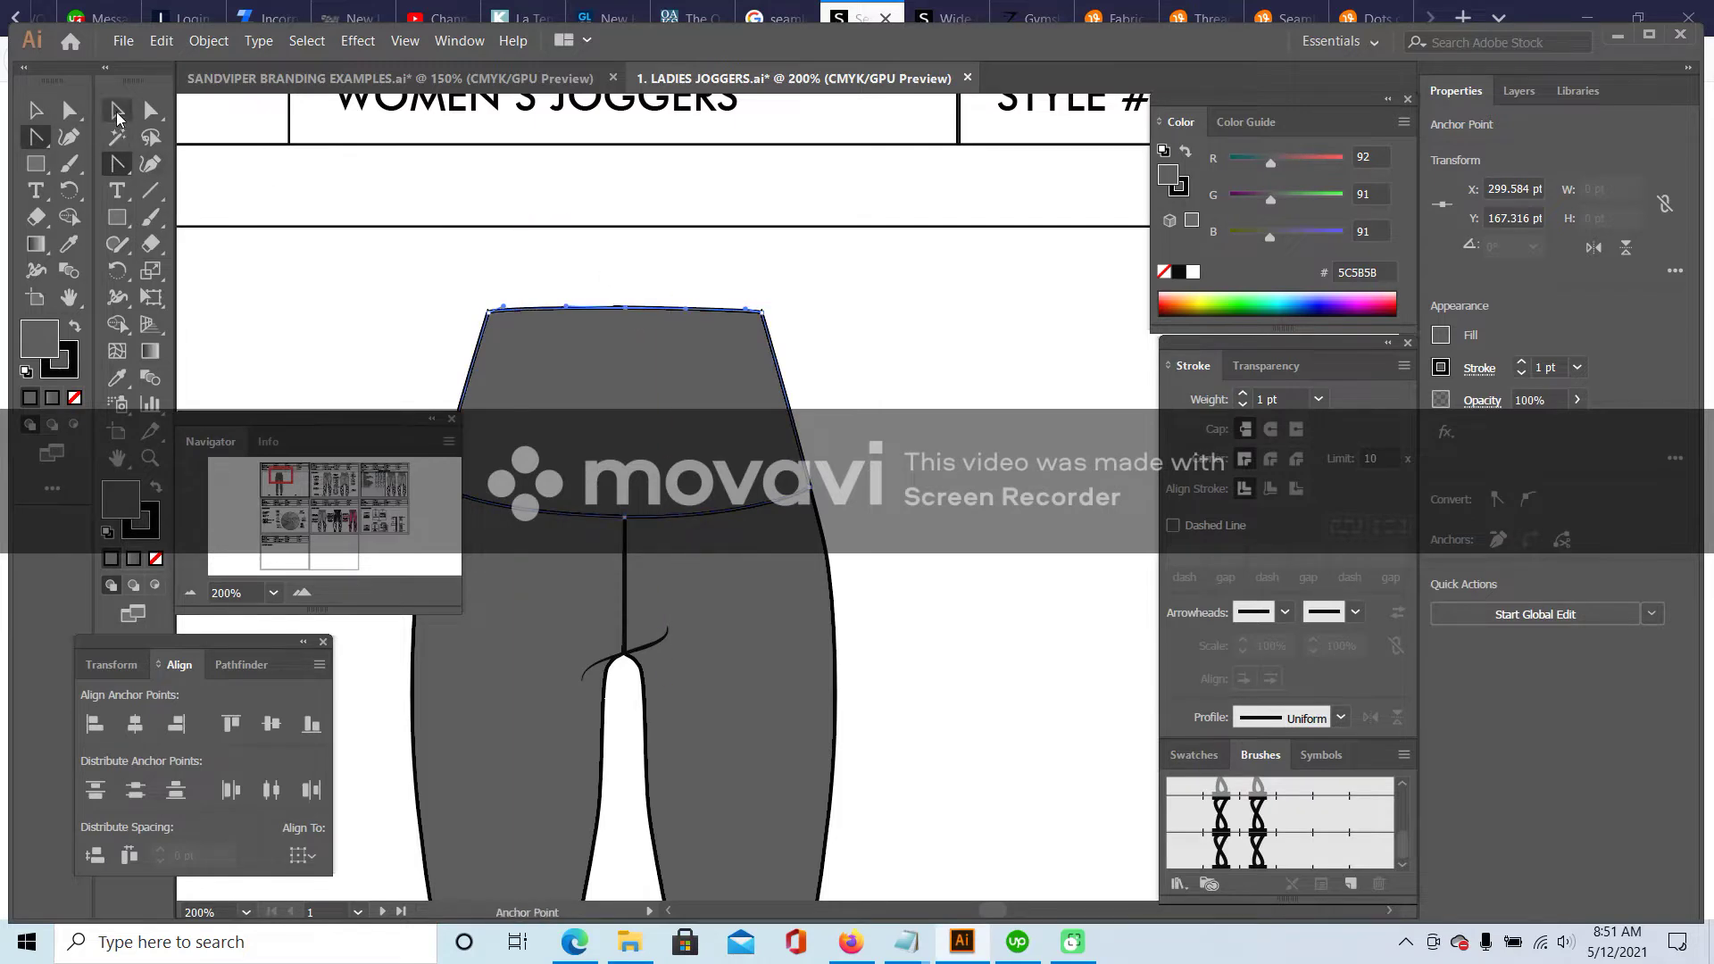
{"action": "left_click", "coordinate": [631, 320]}
{"action": "scroll", "coordinate": [938, 350], "scroll_direction": "down", "scroll_amount": 2}
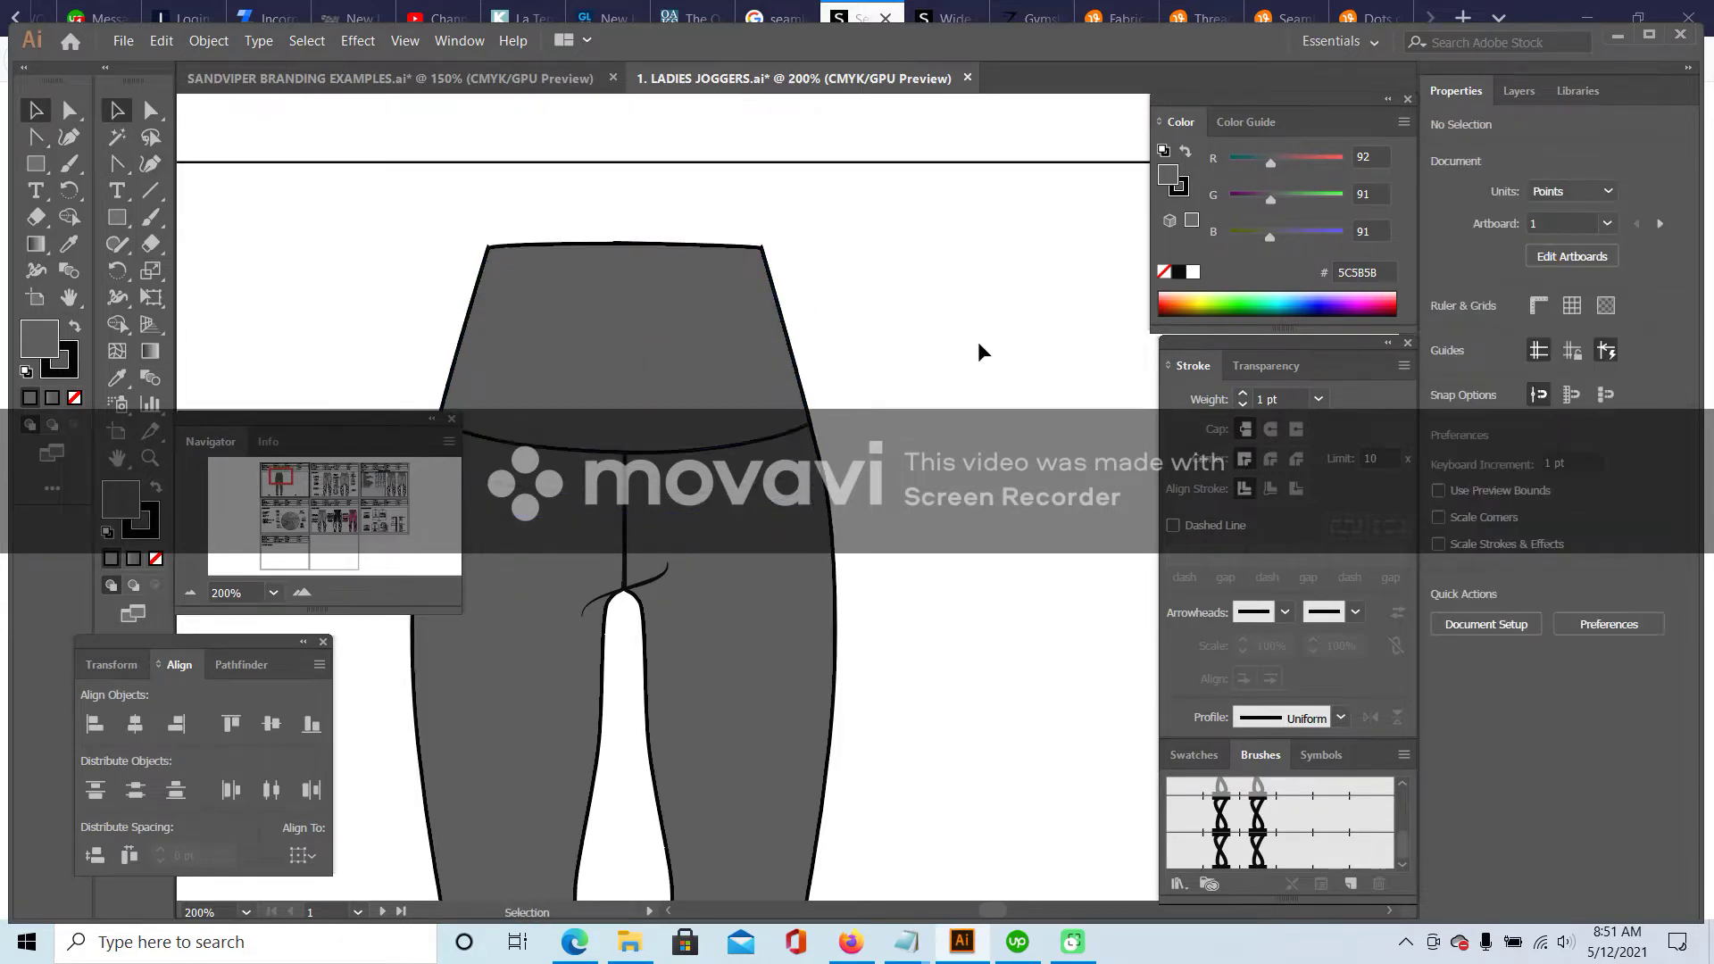
- Send the waistband shape to the back, behind the legs
{"action": "left_click", "coordinate": [978, 350]}
{"action": "right_click", "coordinate": [610, 268]}
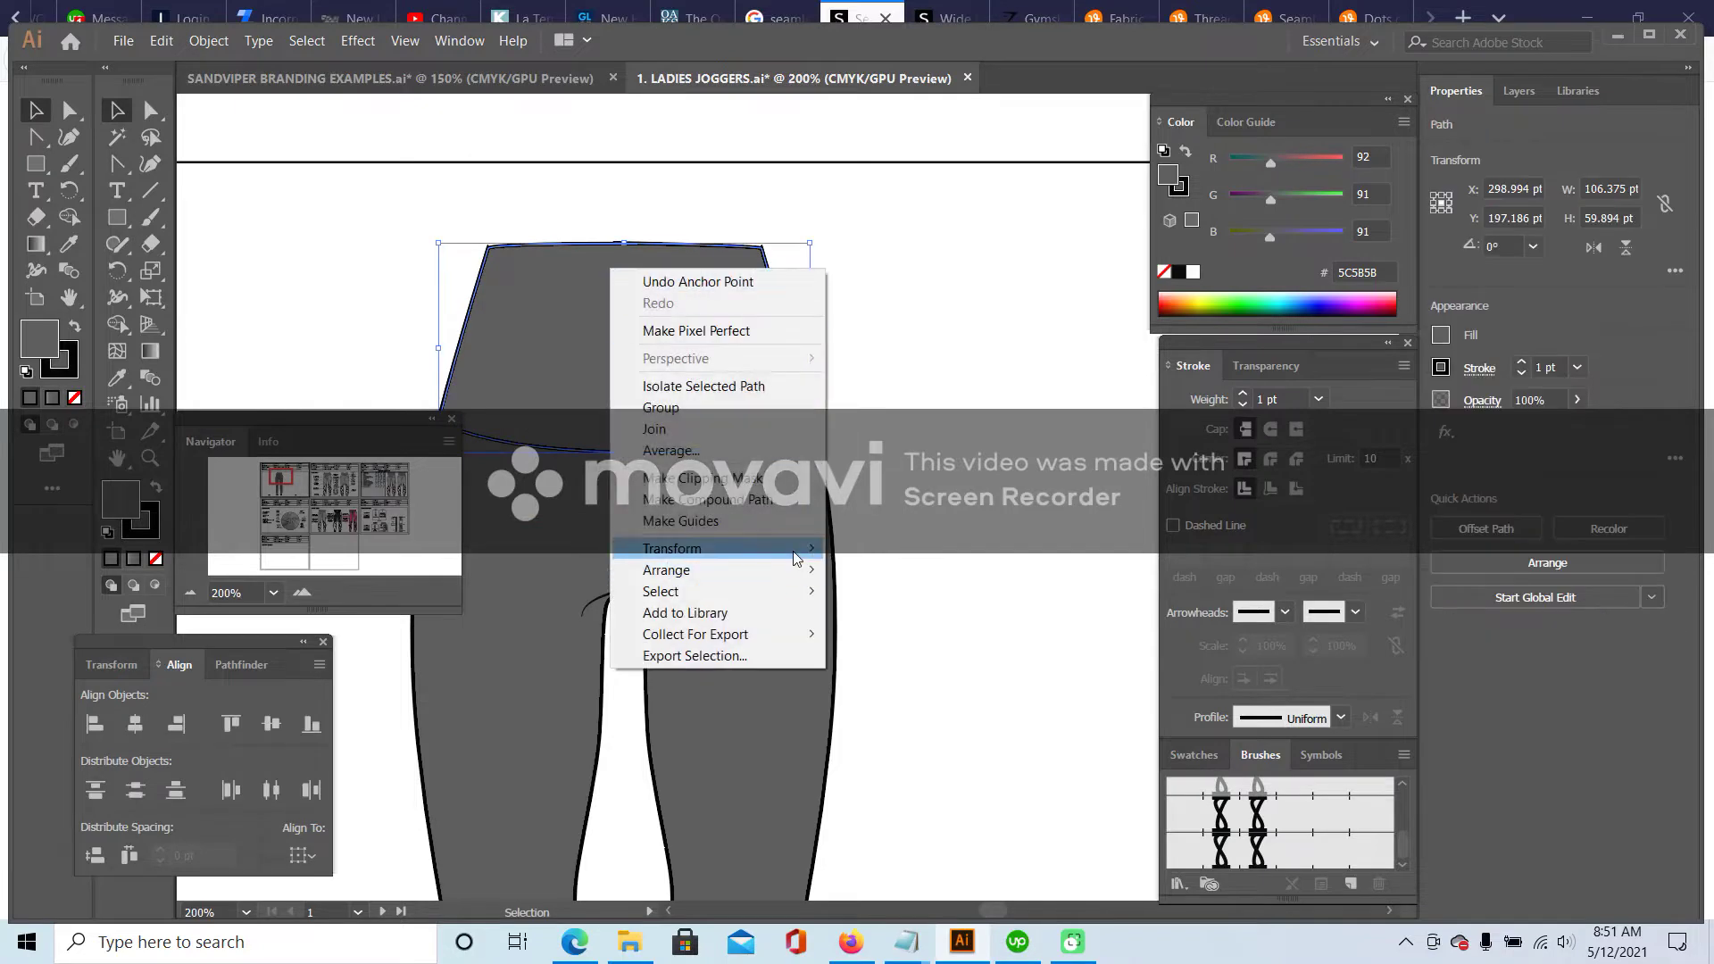
{"action": "mouse_move", "coordinate": [792, 570]}
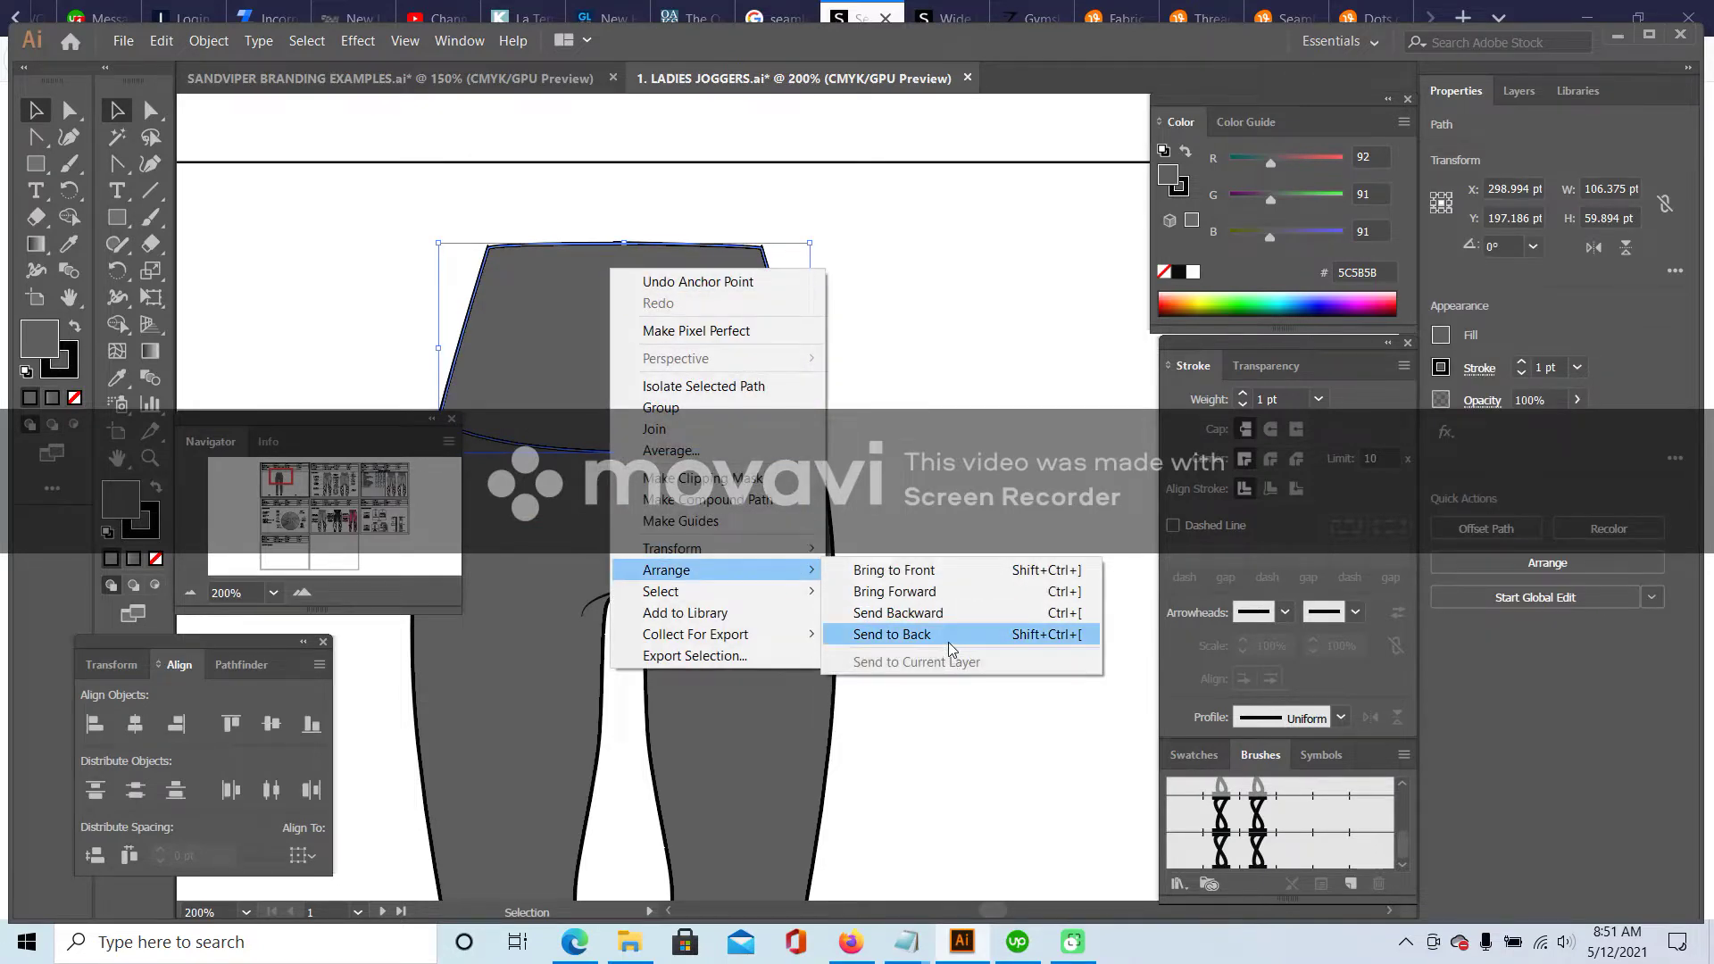
{"action": "left_click", "coordinate": [896, 634]}
{"action": "left_click", "coordinate": [1003, 551]}
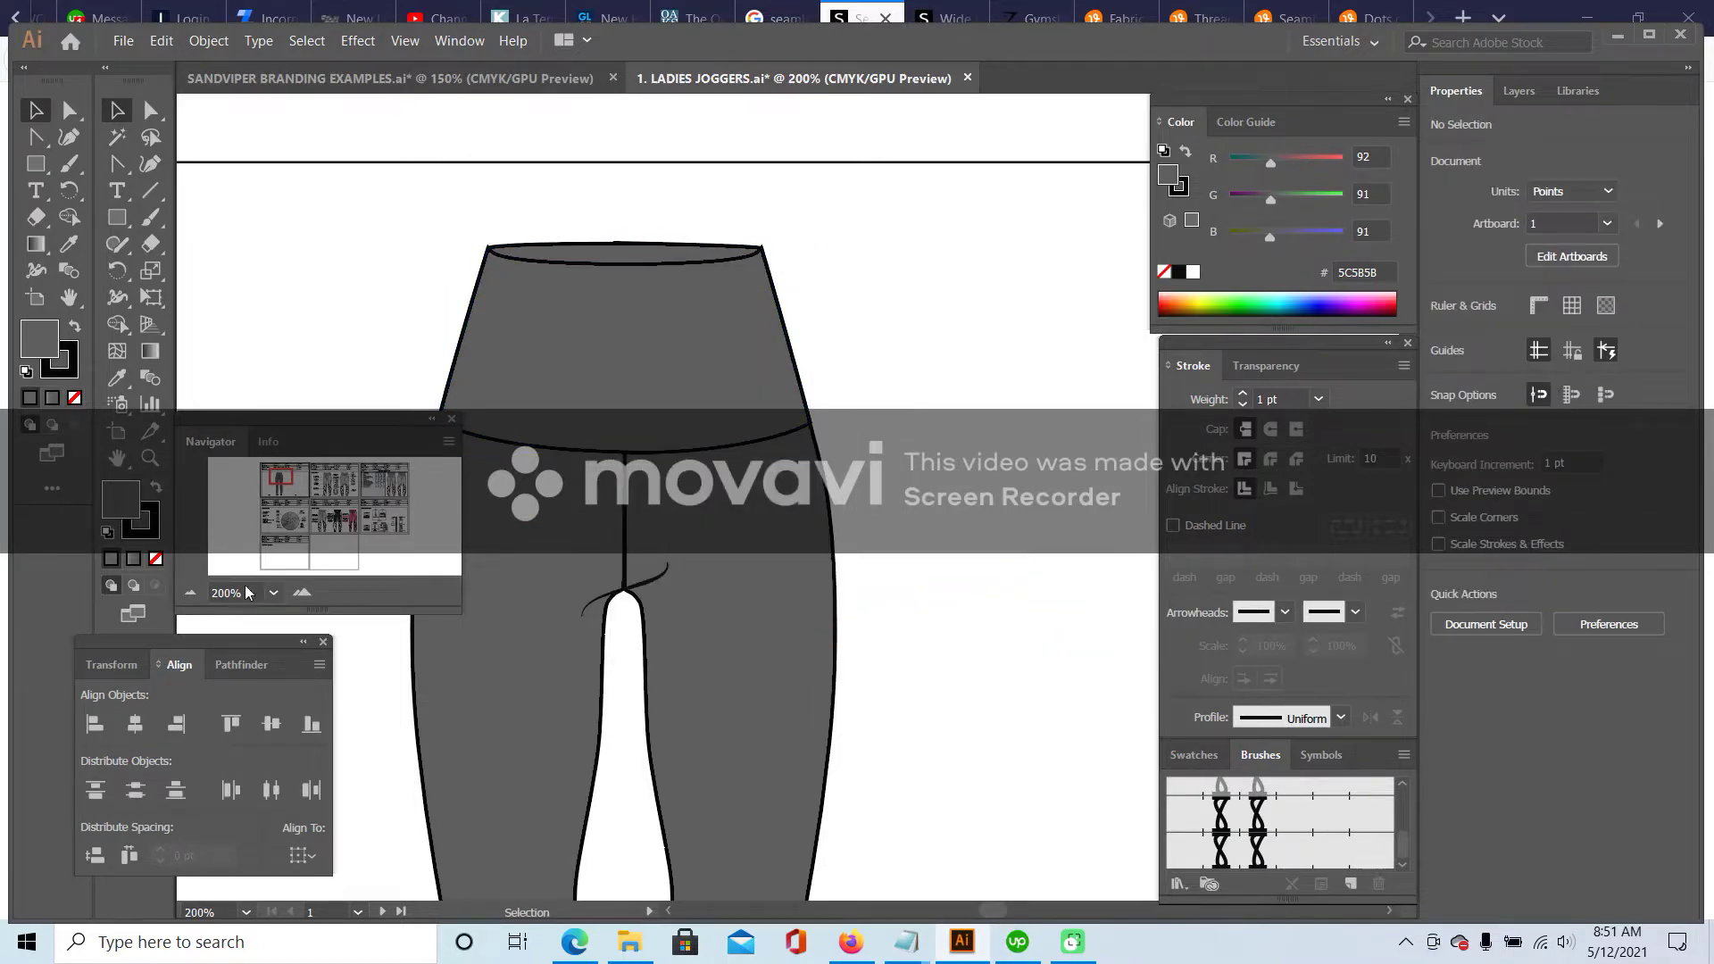
- Zoom in on the waistband area and select only the leggings body shape
{"action": "scroll", "coordinate": [720, 688], "scroll_direction": "down", "scroll_amount": 3}
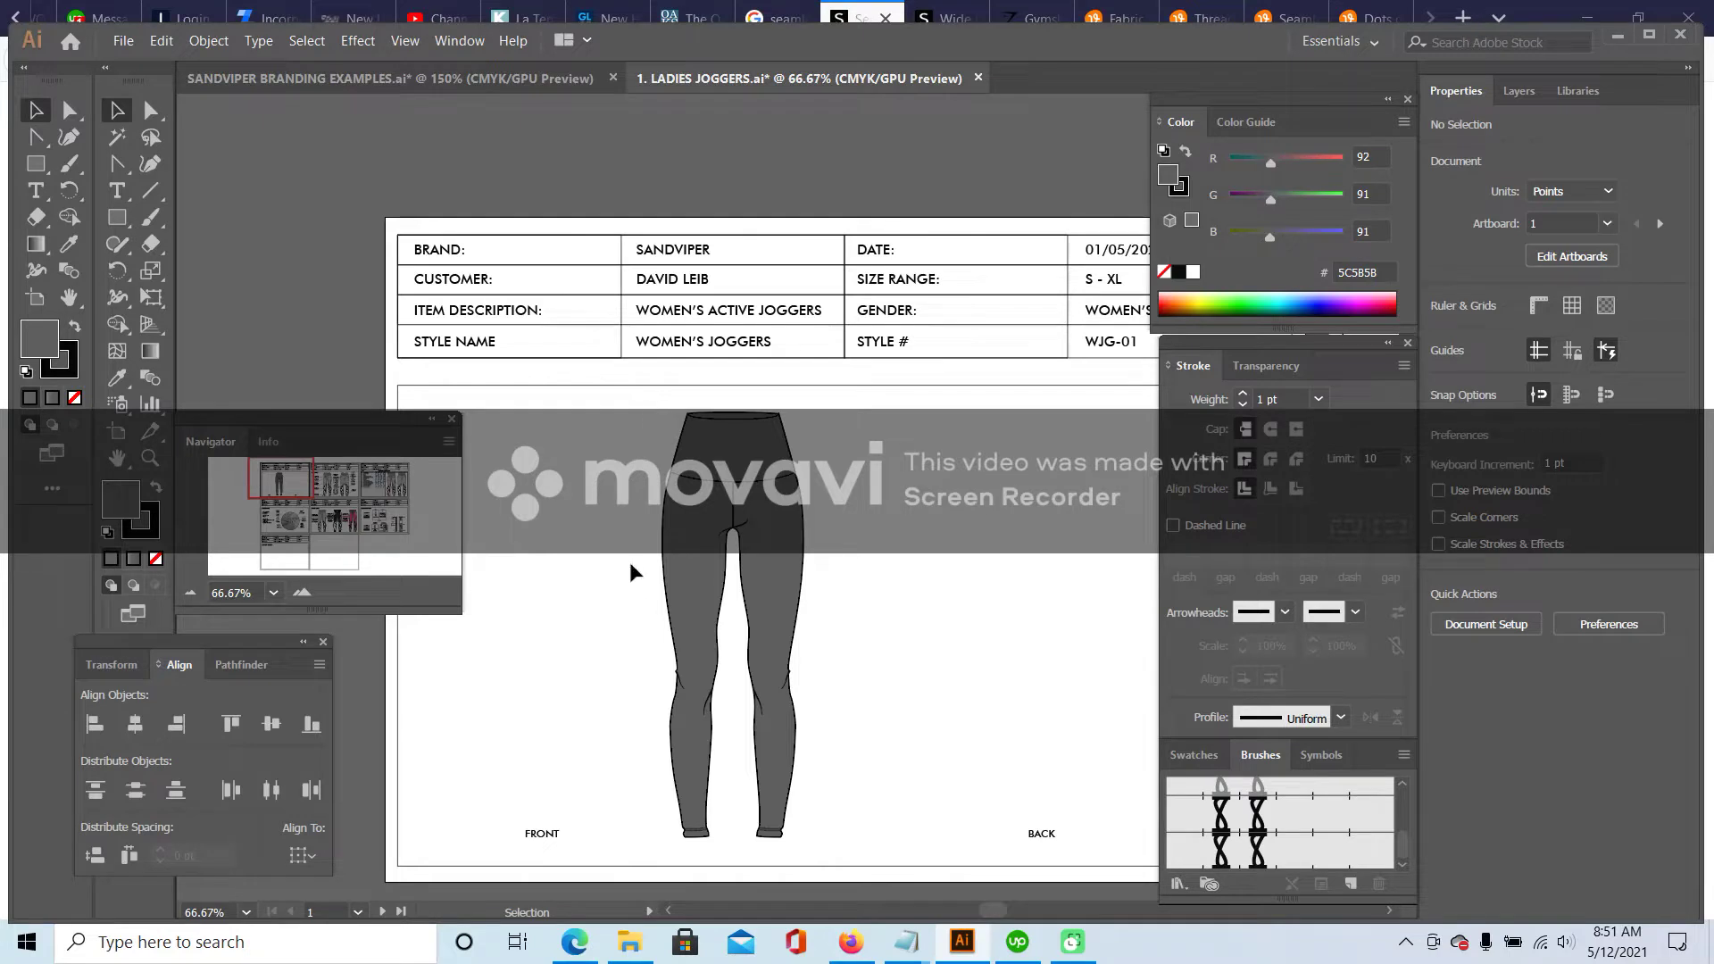
{"action": "scroll", "coordinate": [648, 421], "scroll_direction": "down", "scroll_amount": 1}
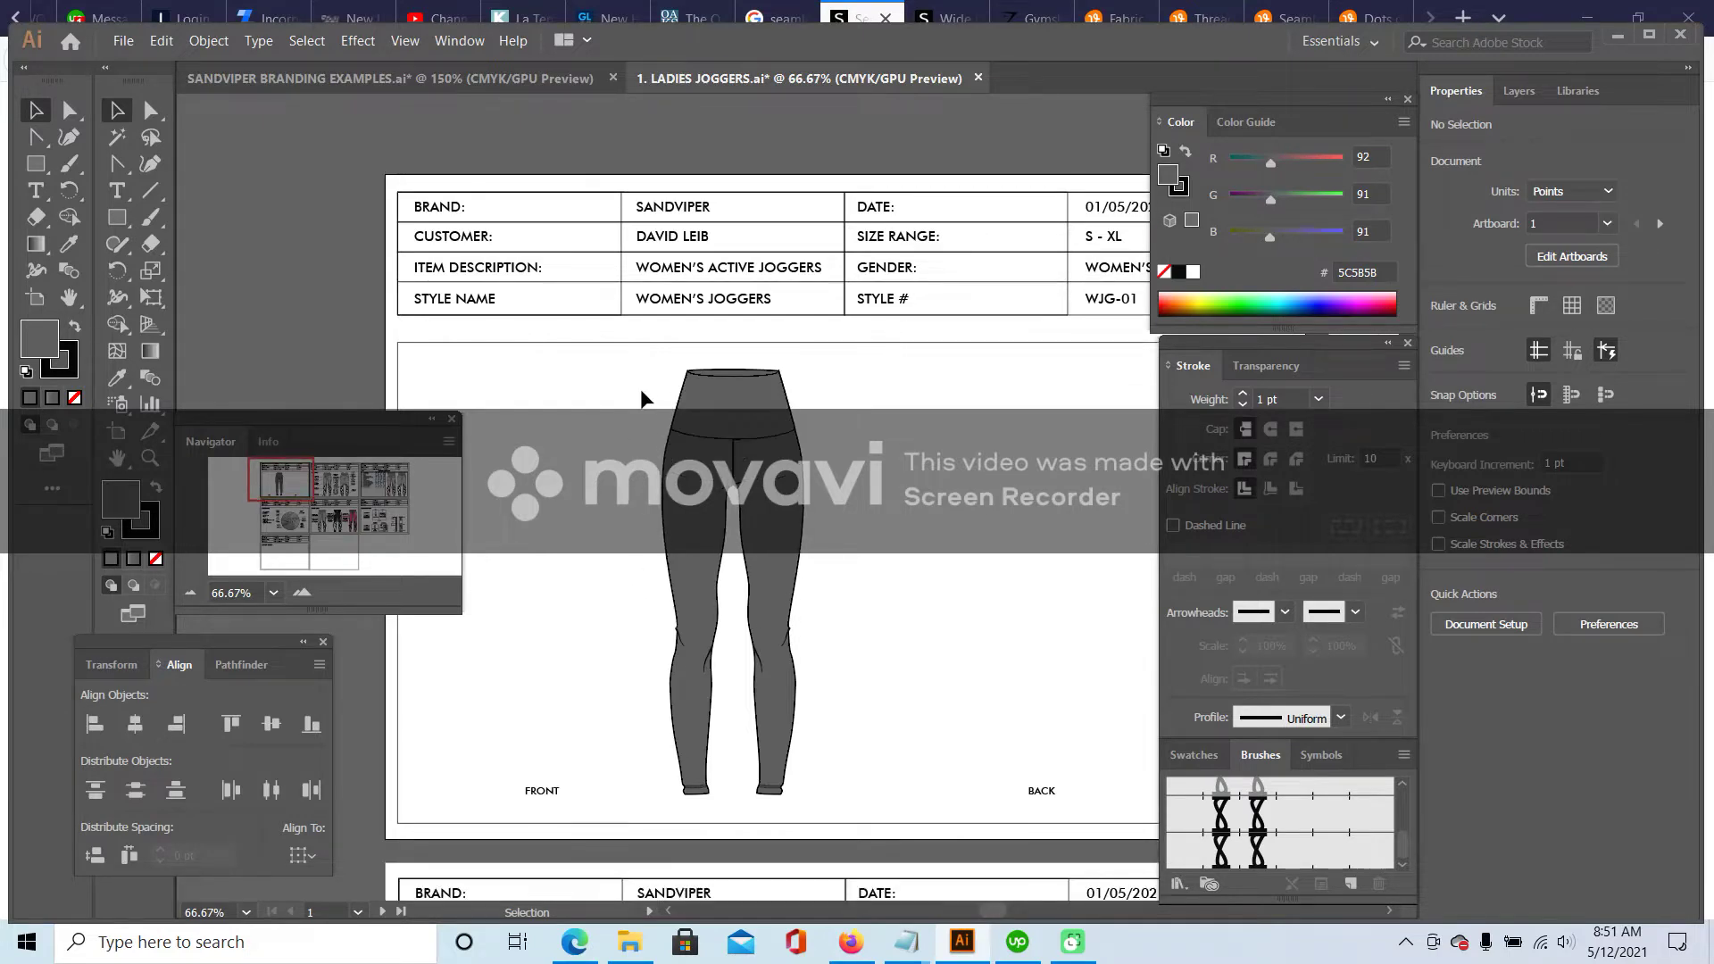
{"action": "left_click", "coordinate": [301, 592]}
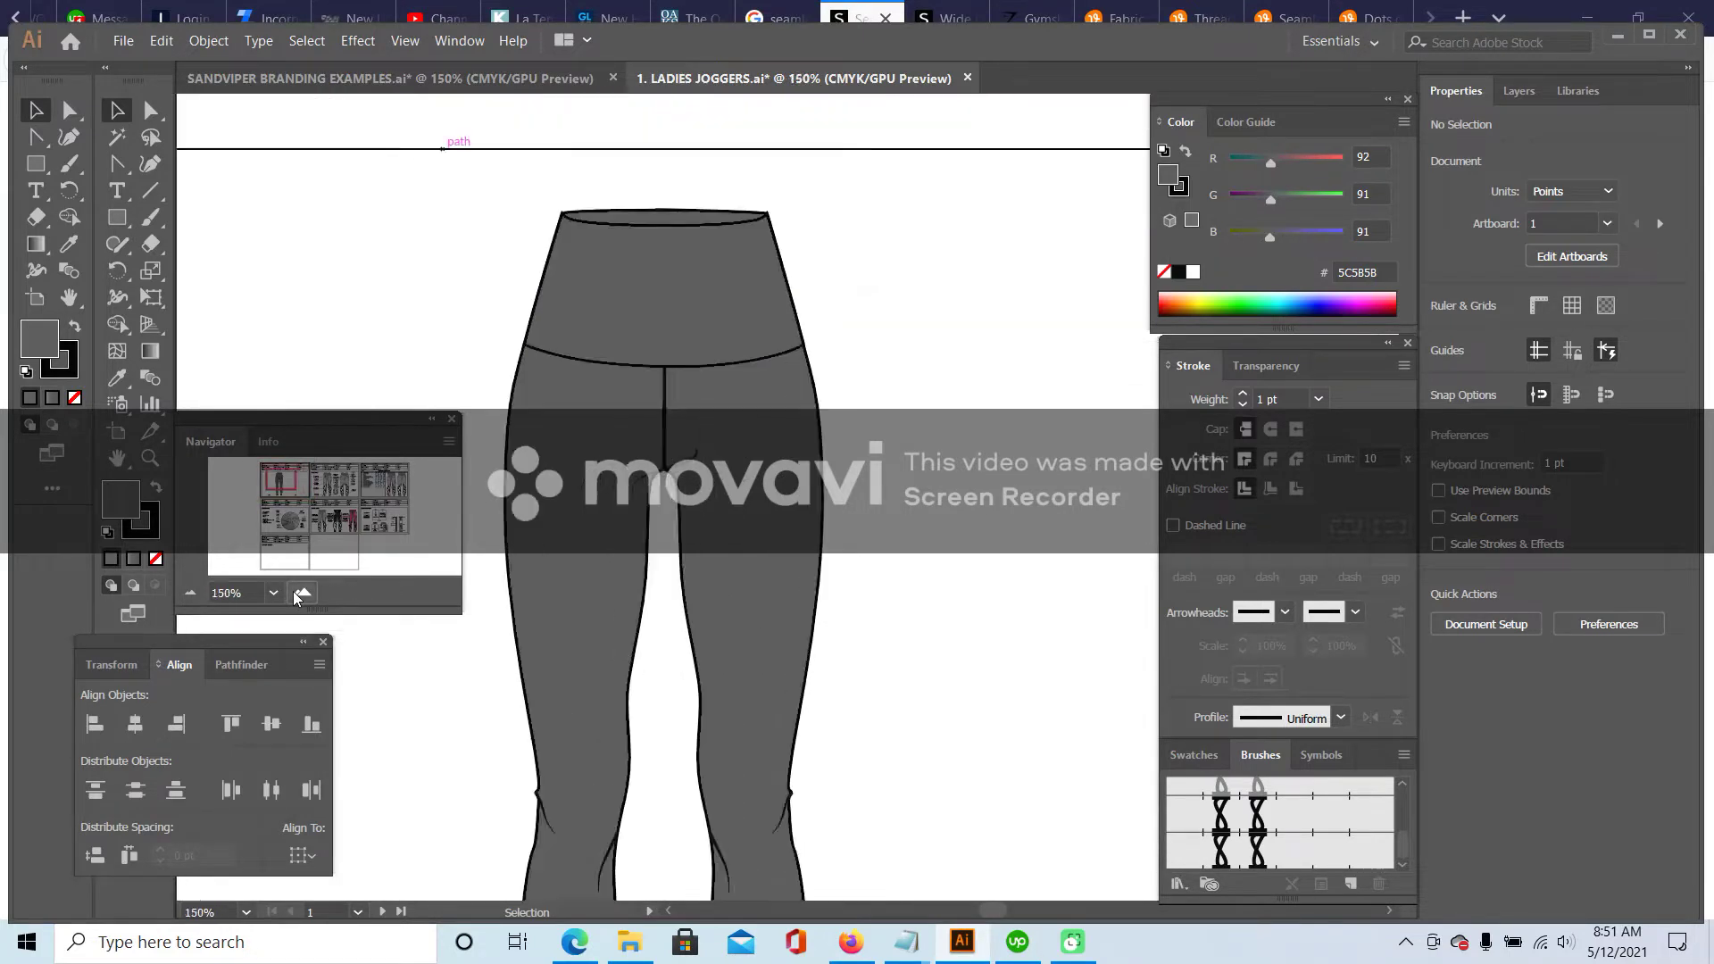
{"action": "left_click", "coordinate": [301, 592]}
{"action": "left_click_drag", "start_coordinate": [281, 478], "coordinate": [280, 480]}
{"action": "left_click", "coordinate": [713, 266]}
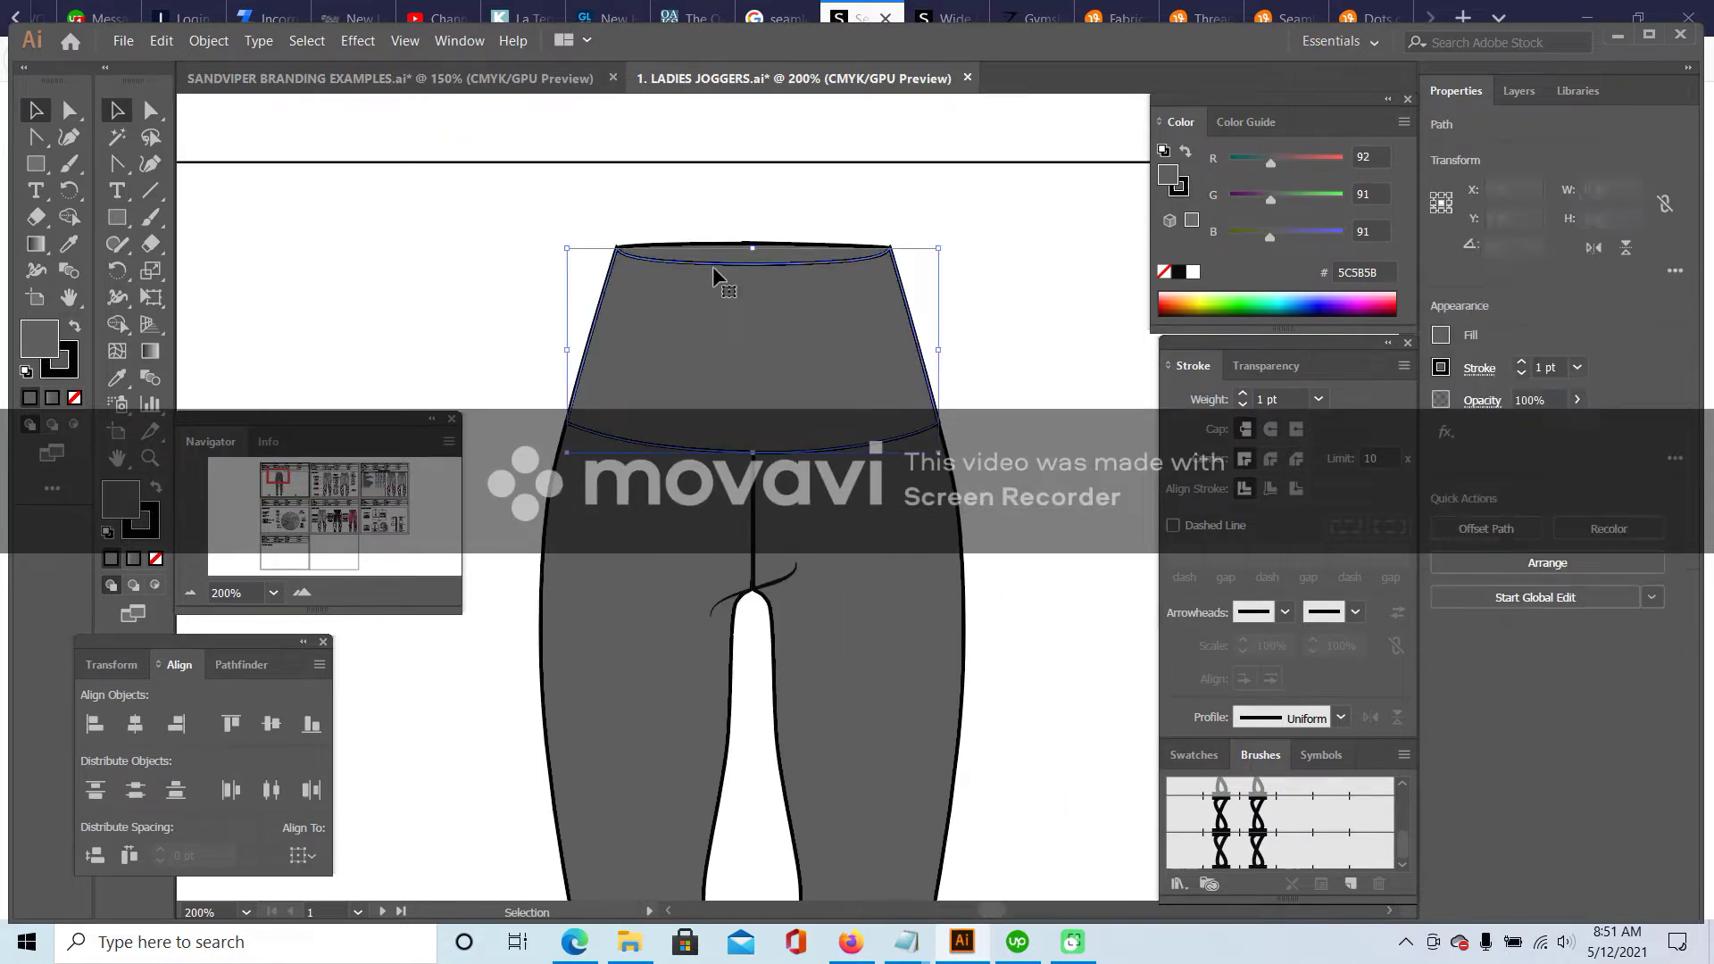
{"action": "left_click", "coordinate": [830, 217]}
{"action": "left_click_drag", "start_coordinate": [826, 227], "coordinate": [822, 245]}
{"action": "left_click", "coordinate": [574, 548]}
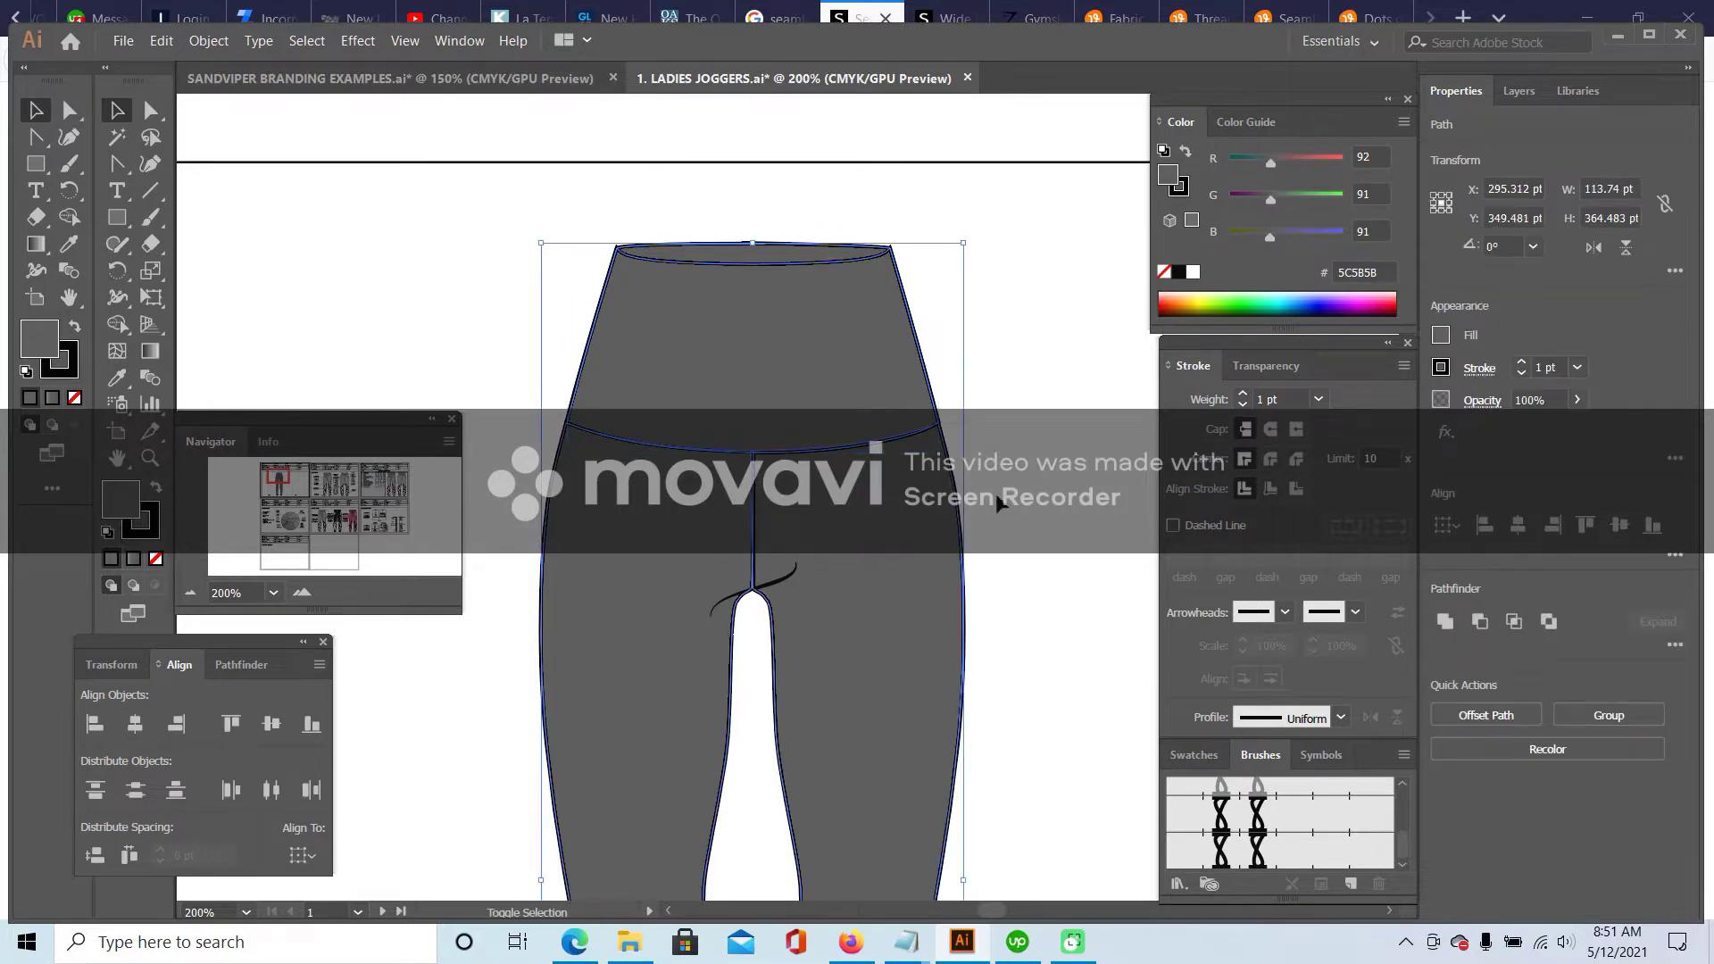
- Change the leggings fill to light grey A0A0A0
{"action": "double_click", "coordinate": [128, 491]}
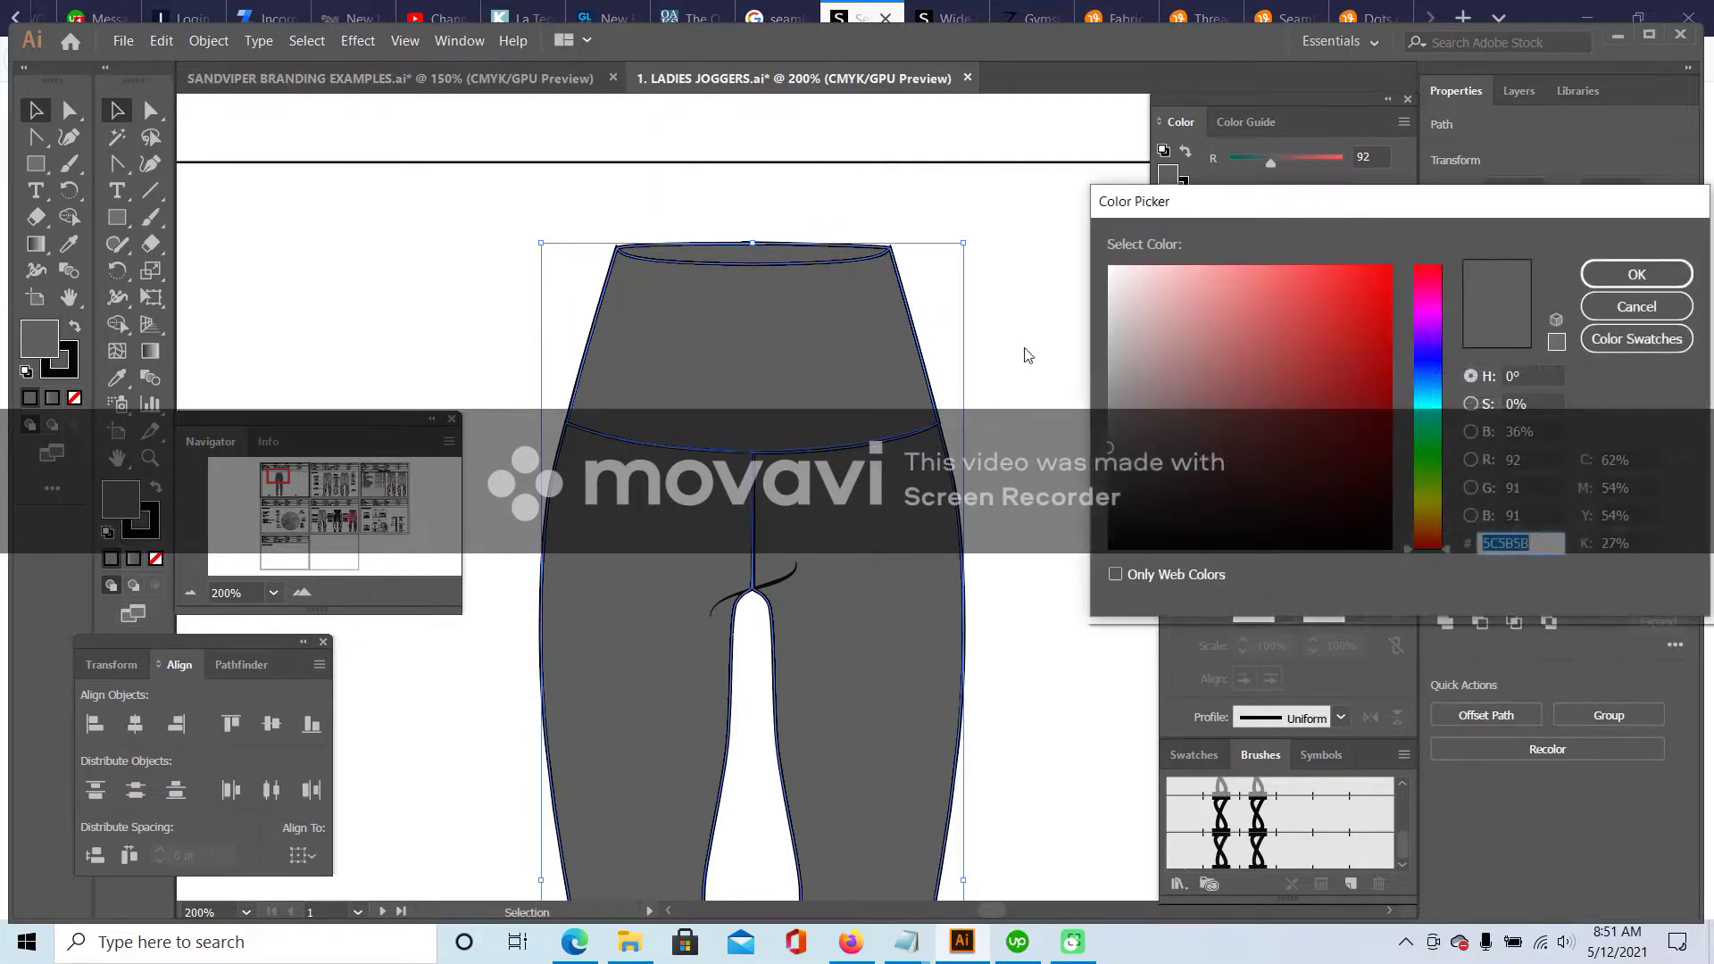
{"action": "left_click", "coordinate": [1107, 369]}
{"action": "left_click", "coordinate": [1636, 275]}
{"action": "left_click", "coordinate": [1027, 278]}
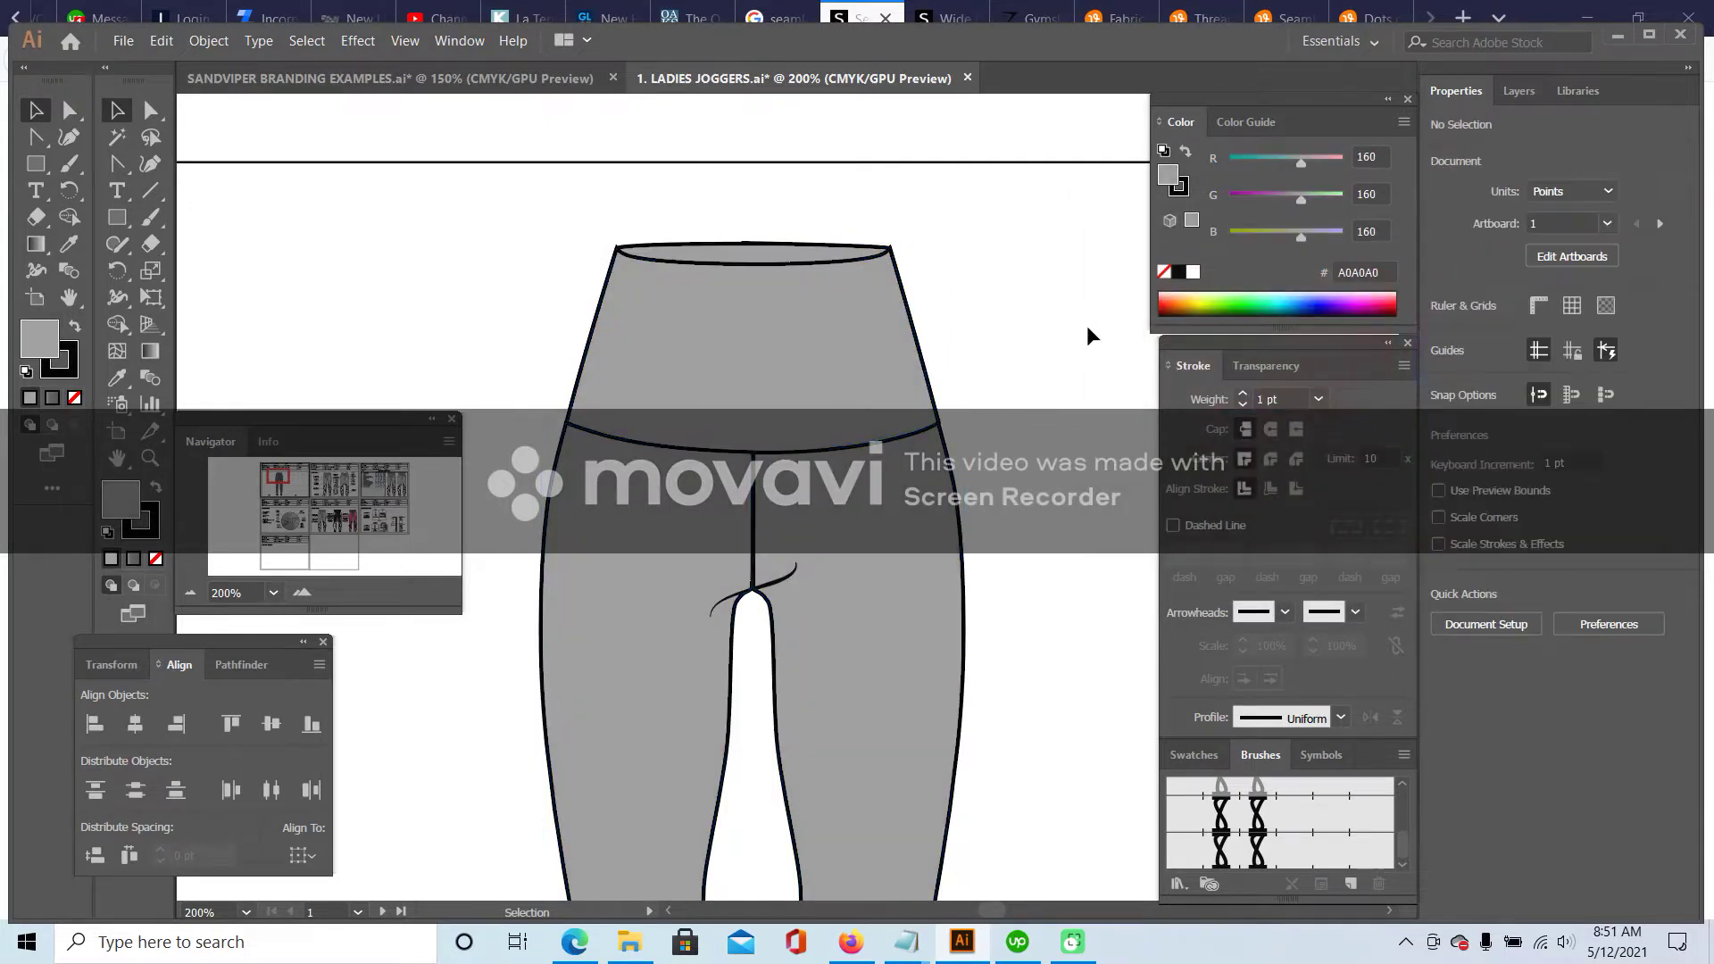
{"action": "scroll", "coordinate": [1072, 317], "scroll_direction": "down", "scroll_amount": 1}
{"action": "left_click", "coordinate": [190, 592]}
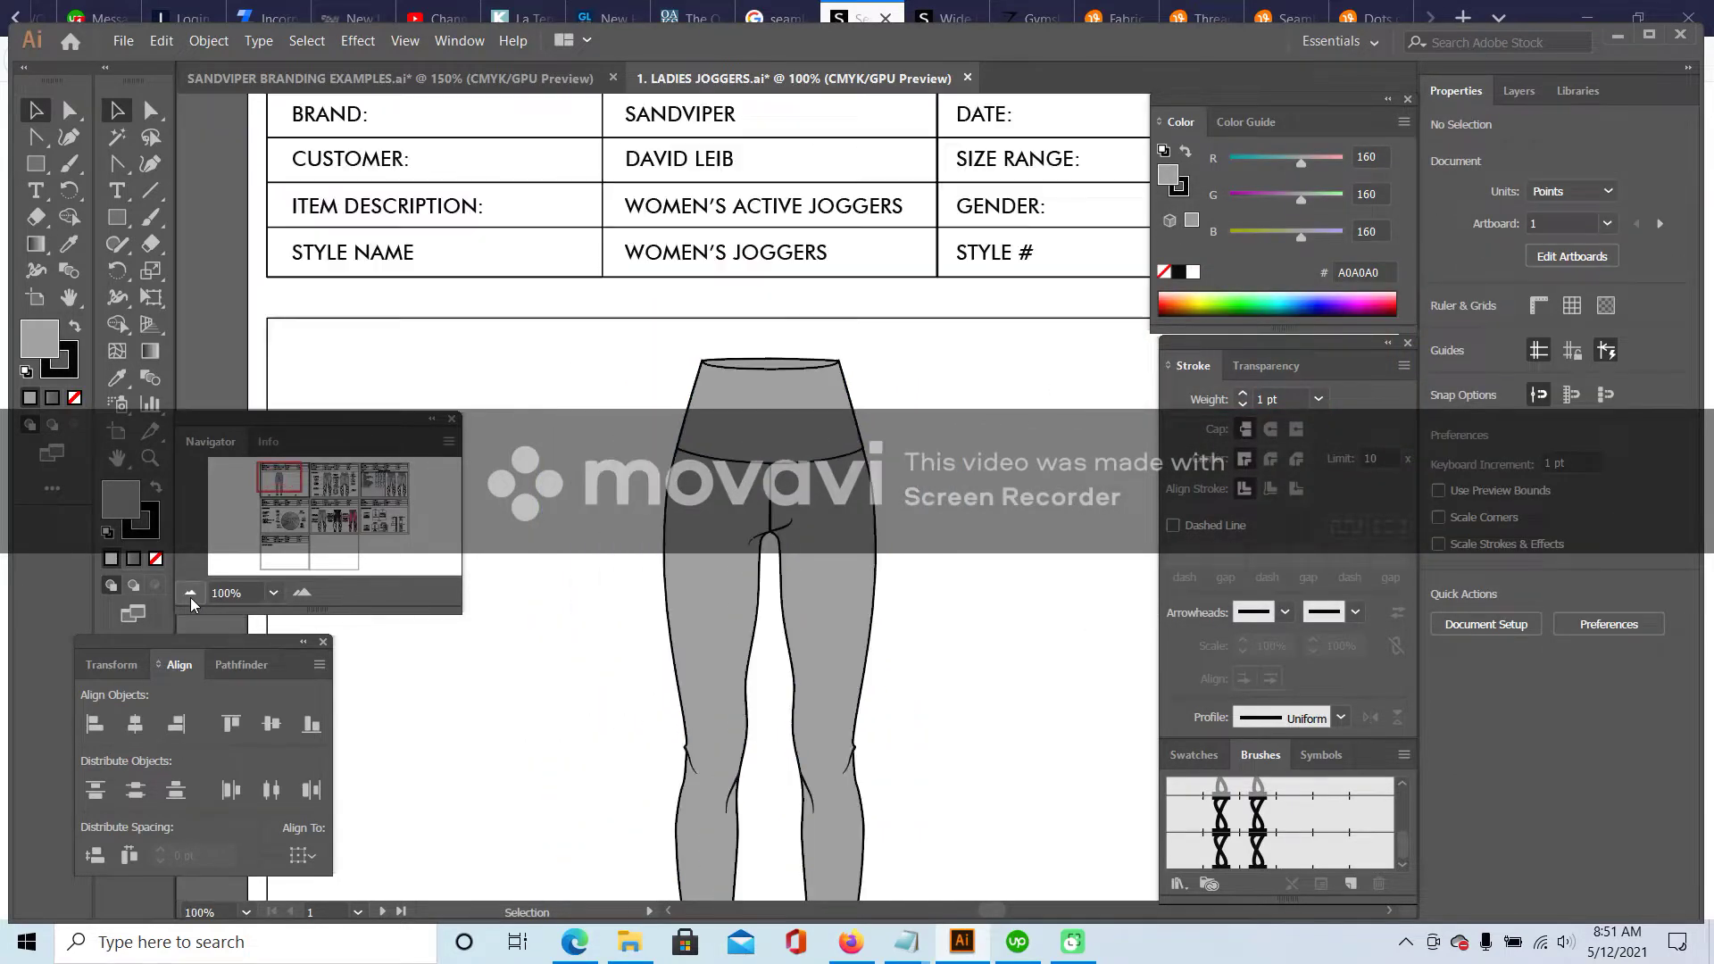
{"action": "scroll", "coordinate": [768, 393], "scroll_direction": "down", "scroll_amount": 5}
{"action": "left_click", "coordinate": [858, 10]}
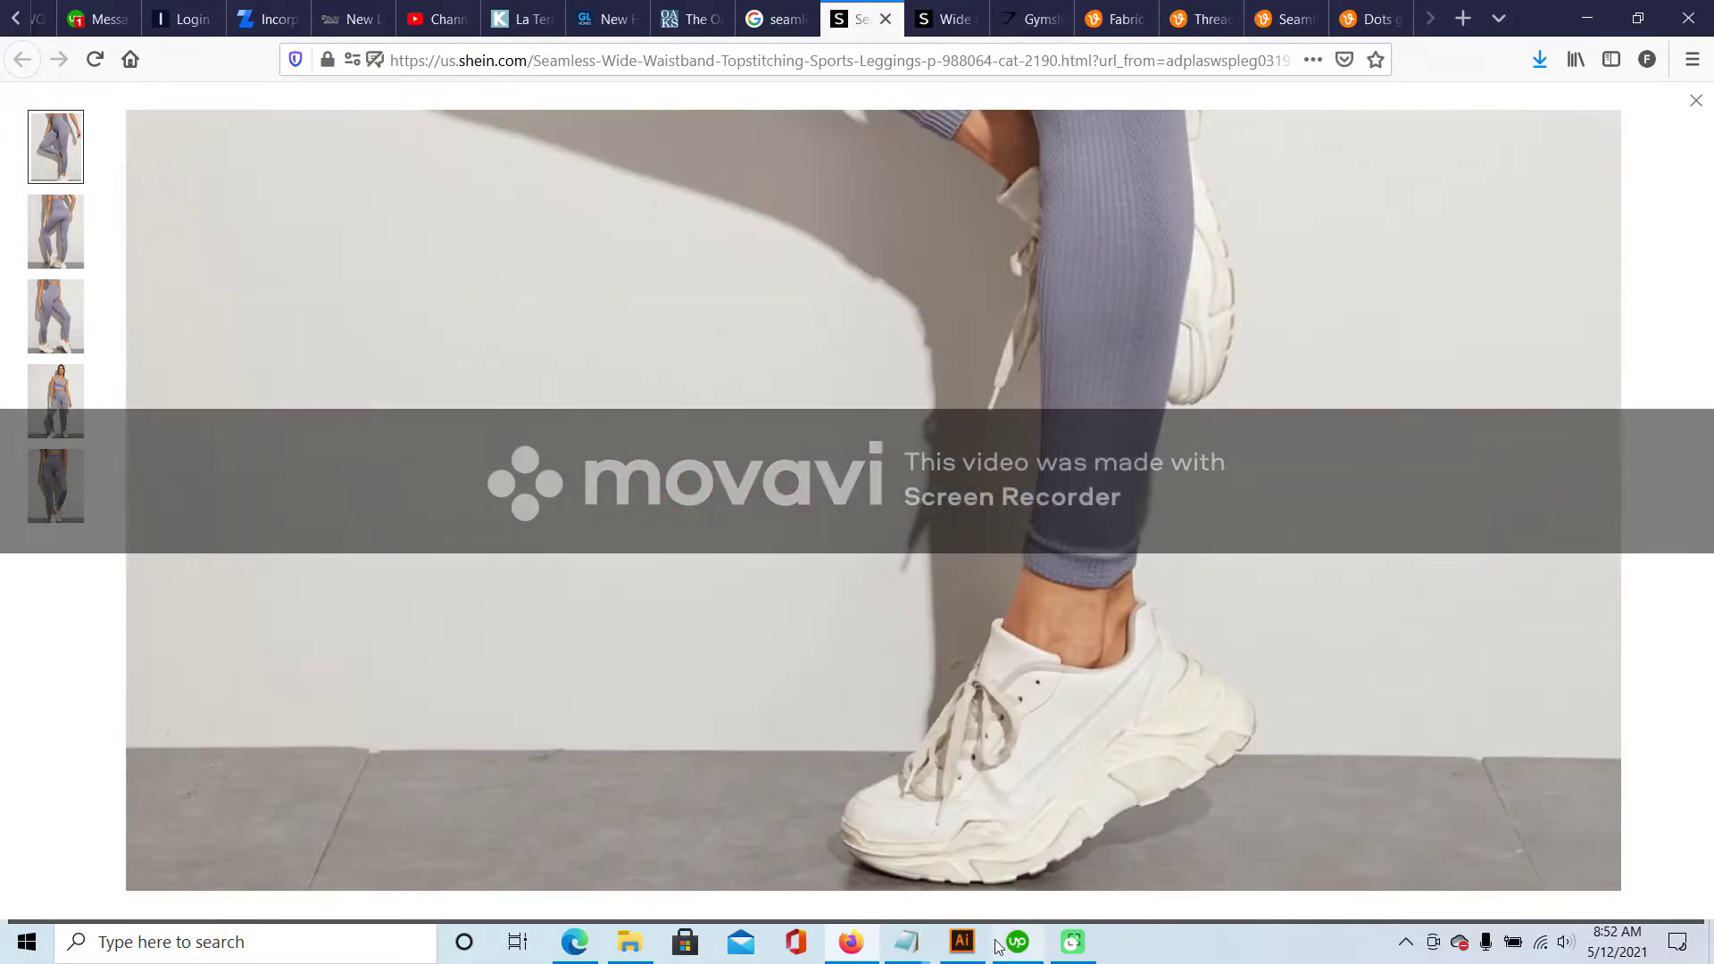
{"action": "left_click", "coordinate": [963, 943]}
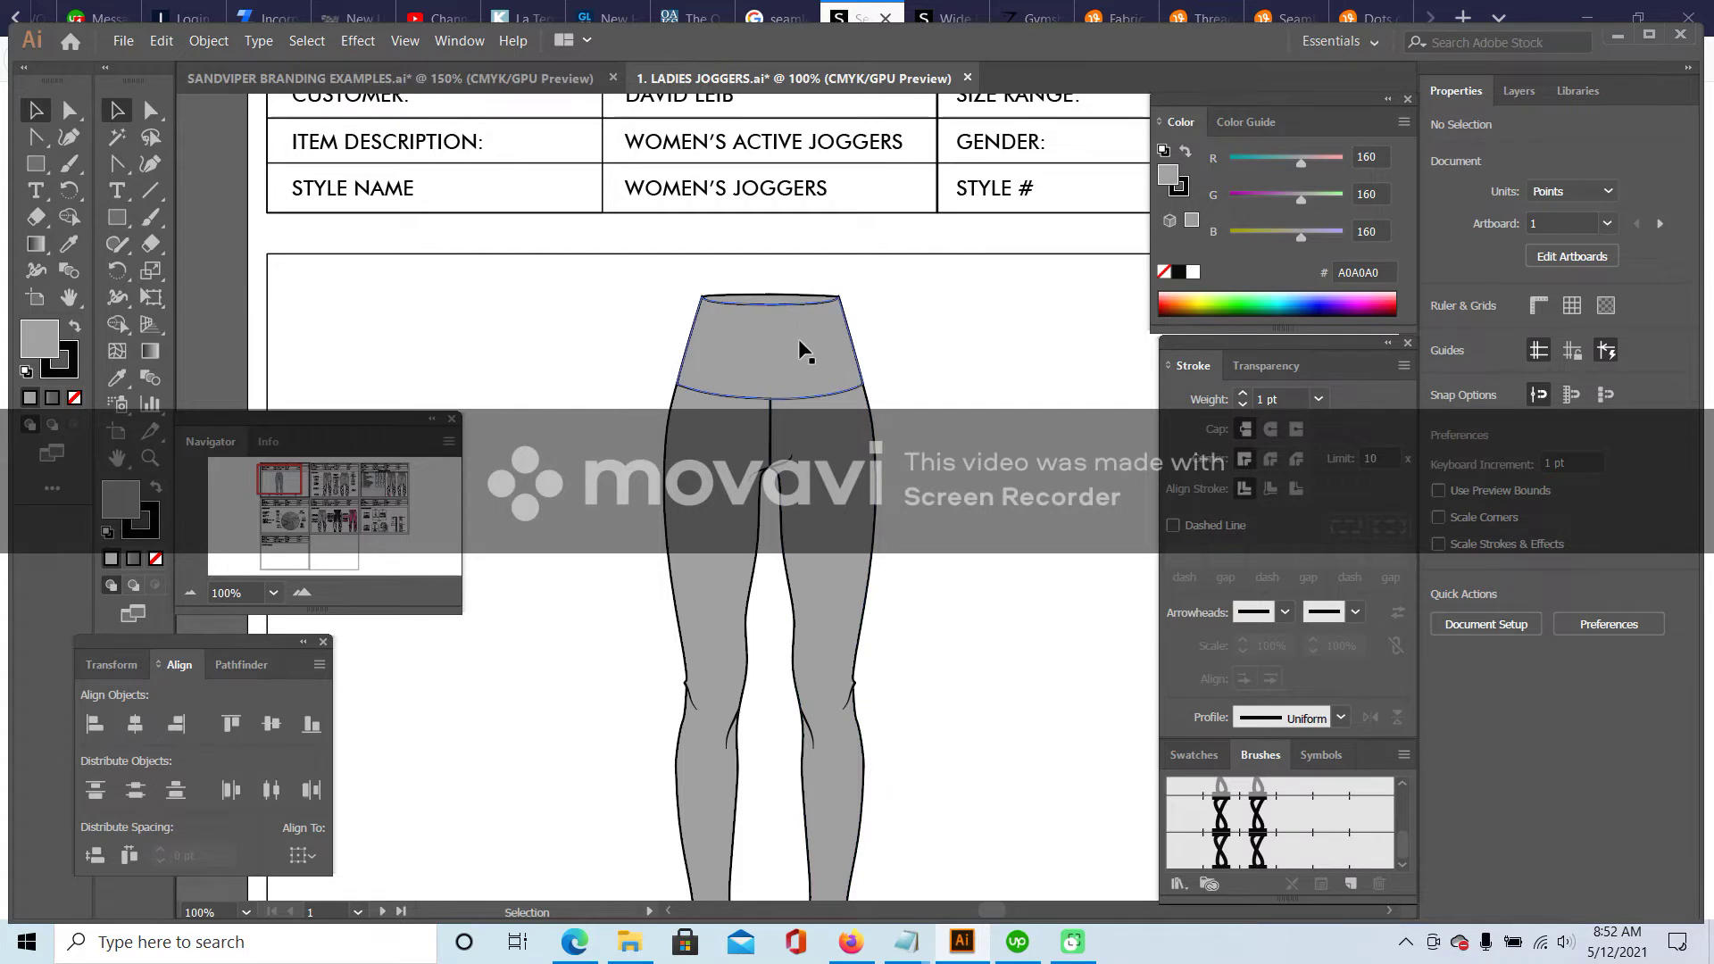
- Add anchor points on the waistband's left and right side edges with the Add Anchor Point tool
{"action": "left_click", "coordinate": [301, 592]}
{"action": "left_click", "coordinate": [302, 592]}
{"action": "left_click_drag", "start_coordinate": [277, 467], "coordinate": [277, 463]}
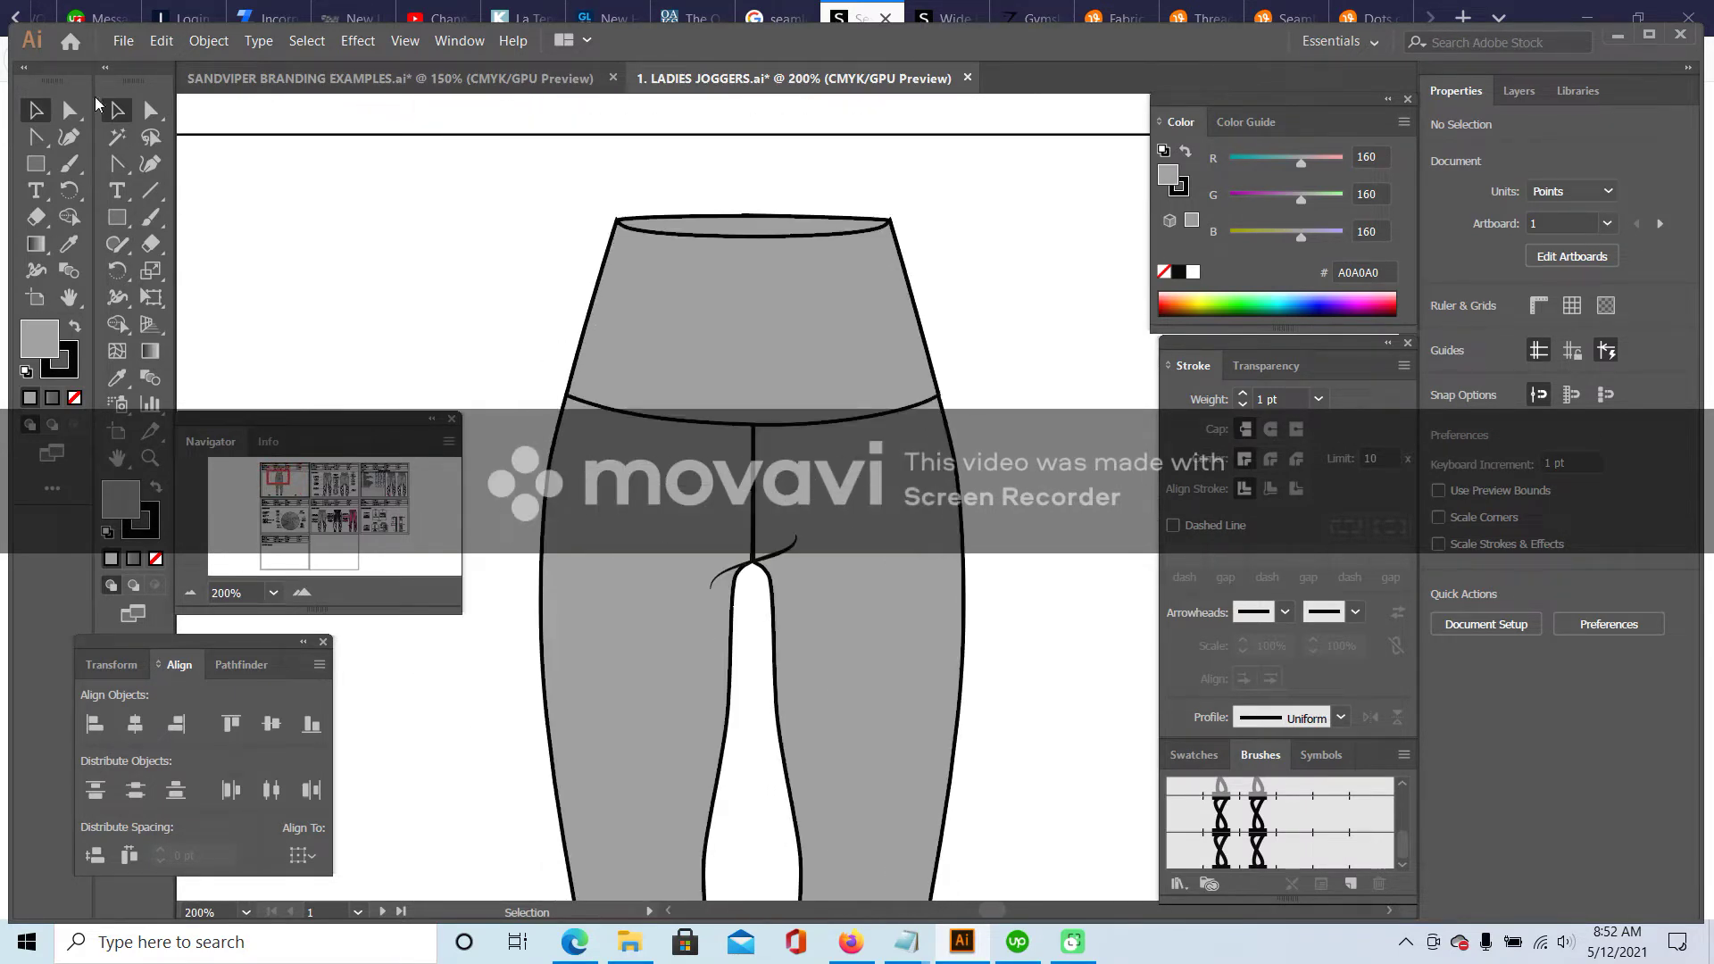
{"action": "left_click", "coordinate": [689, 251]}
{"action": "left_click", "coordinate": [150, 110]}
{"action": "left_click_drag", "start_coordinate": [117, 163], "coordinate": [229, 186]}
{"action": "left_click", "coordinate": [594, 302]}
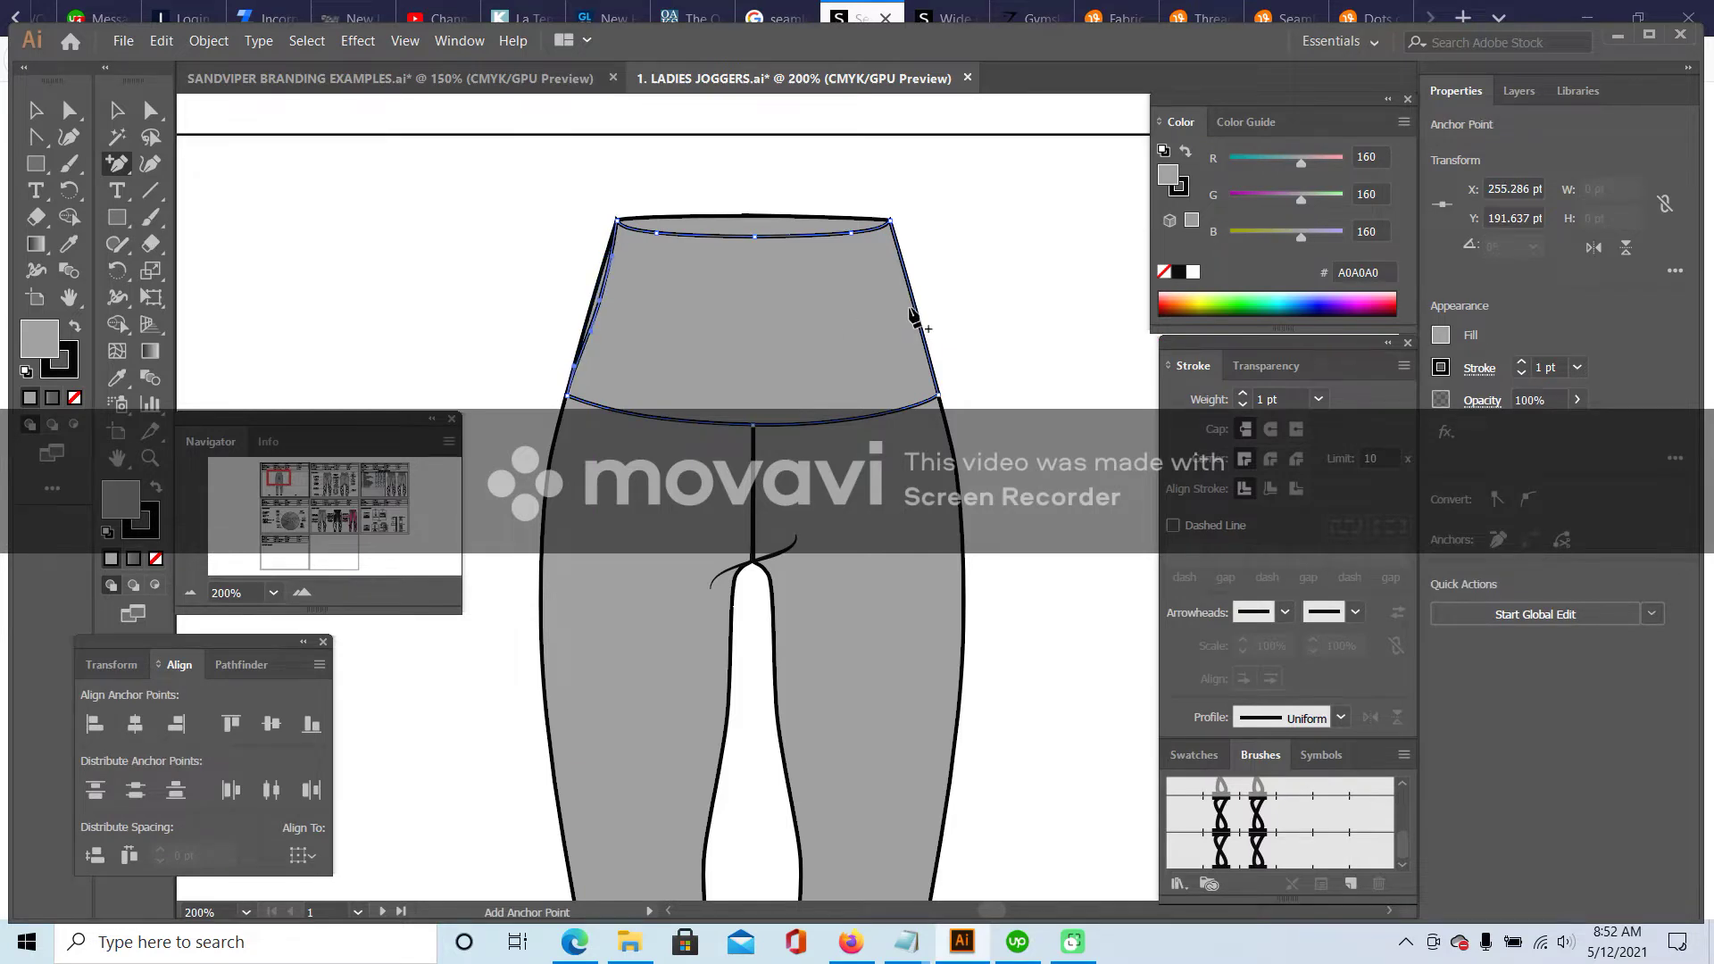
{"action": "left_click", "coordinate": [912, 301]}
{"action": "left_click", "coordinate": [915, 302]}
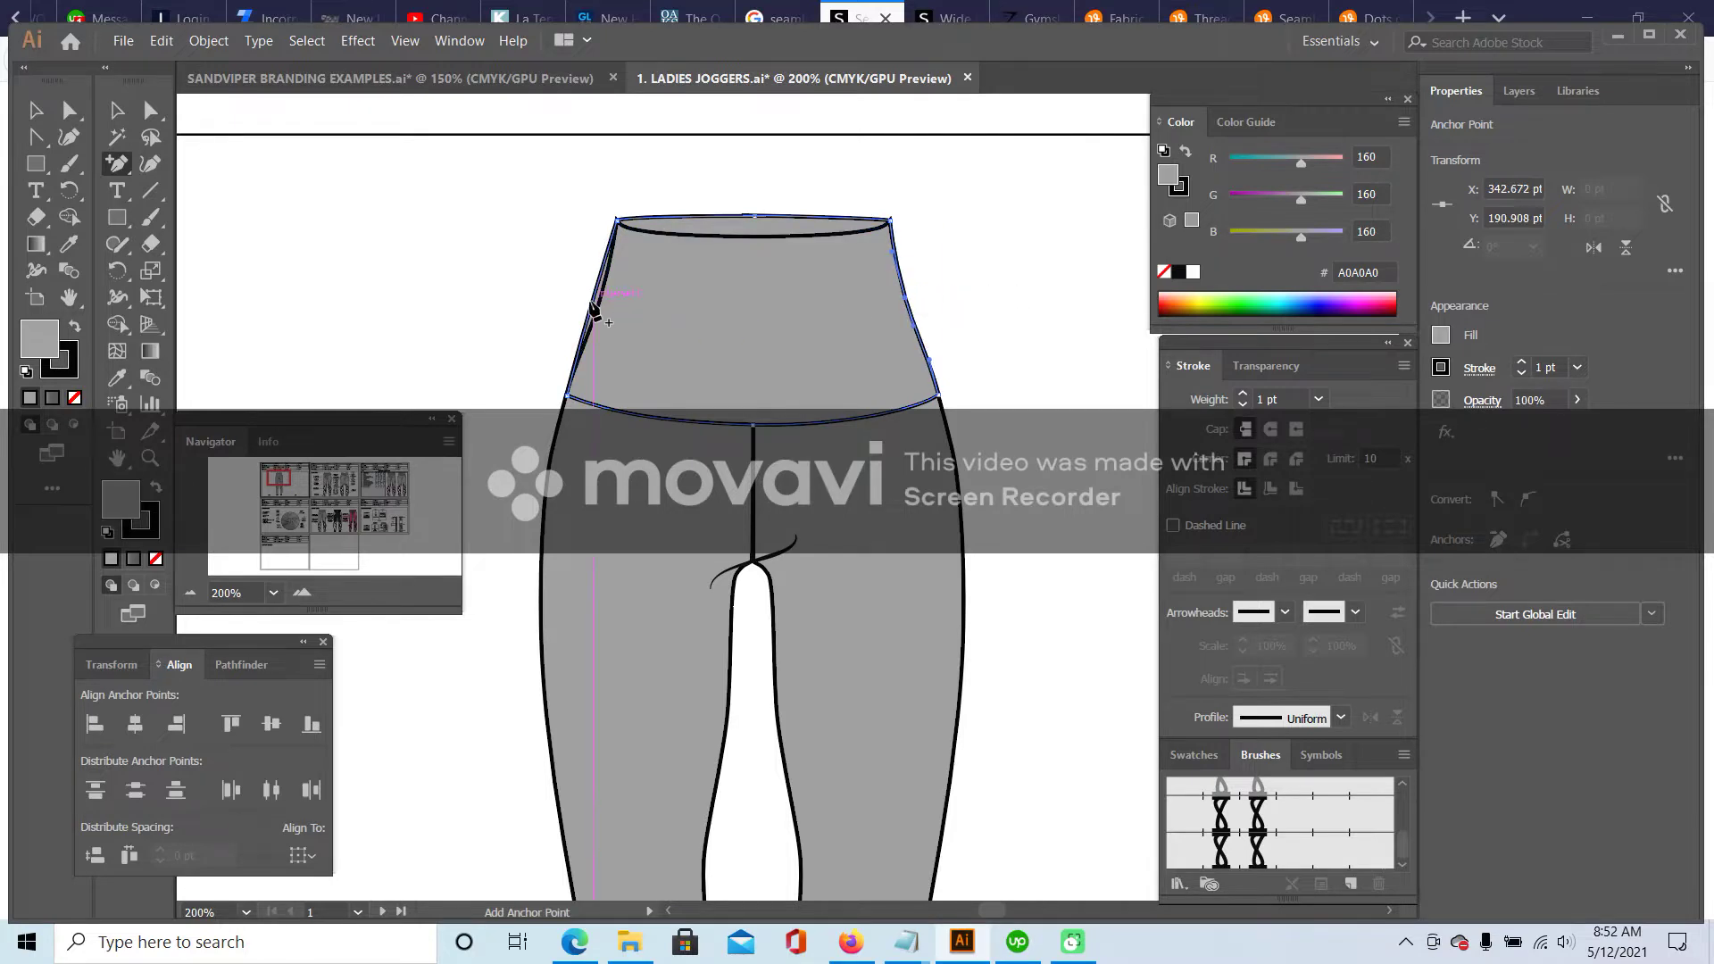
- Add one more anchor point on the waistband's left edge after dismissing the warnings
{"action": "left_click", "coordinate": [593, 297]}
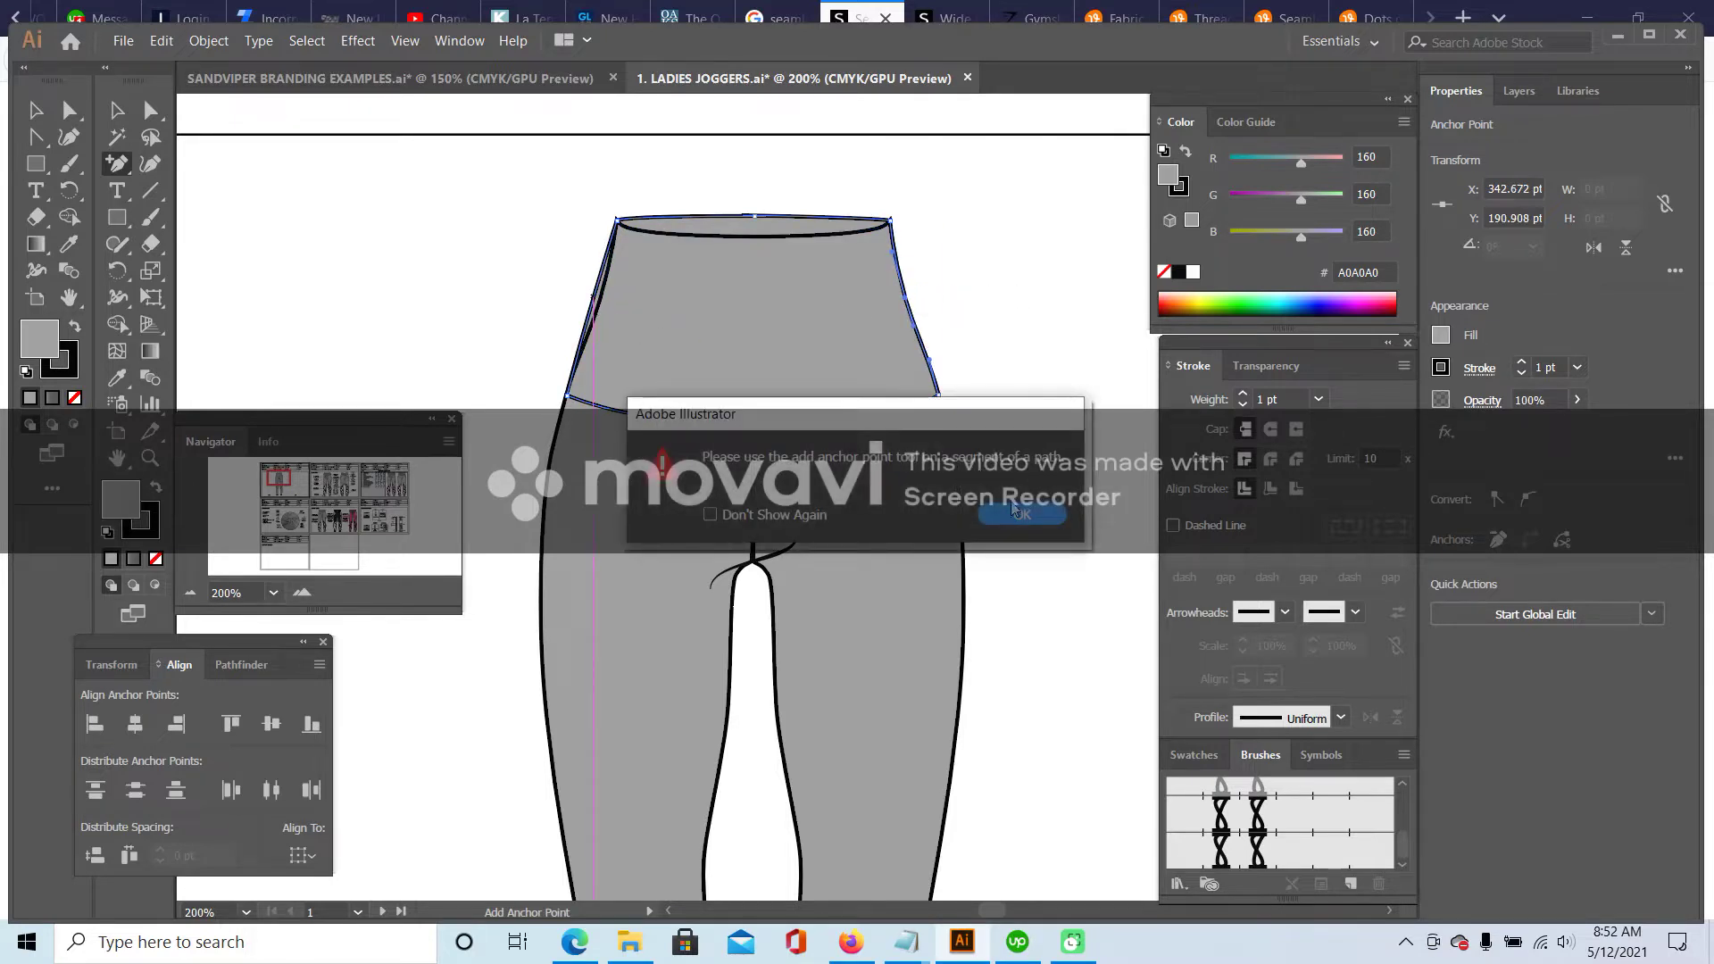
{"action": "left_click", "coordinate": [1017, 512]}
{"action": "left_click", "coordinate": [596, 302]}
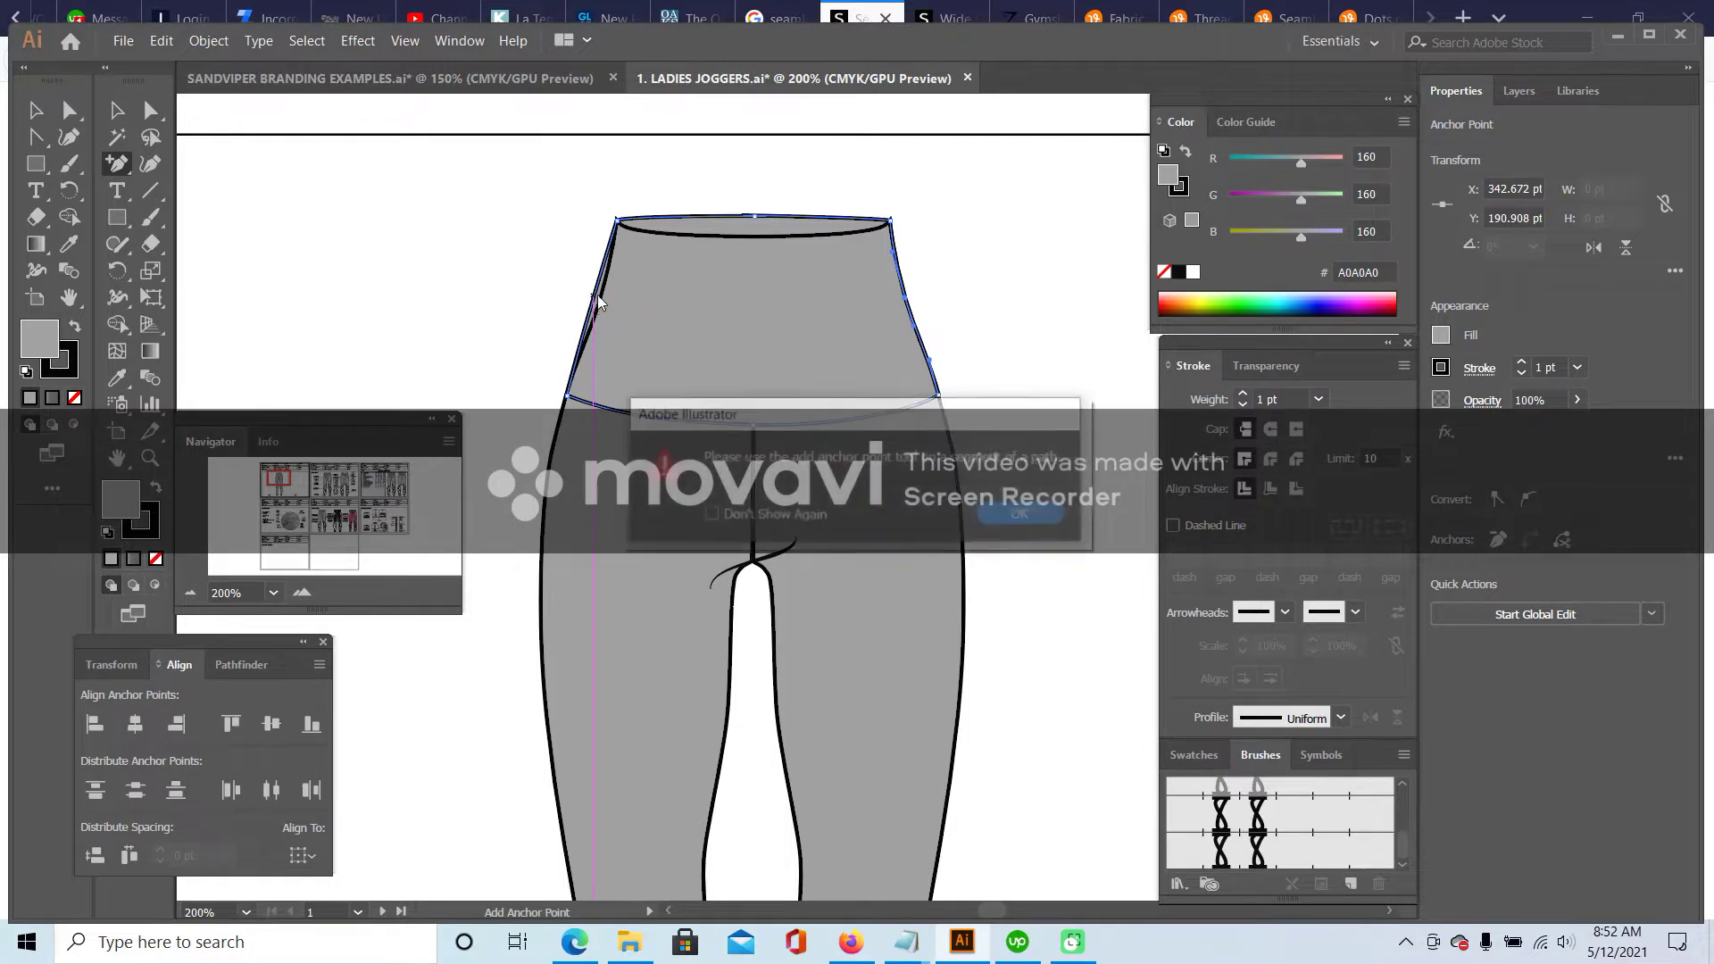
{"action": "left_click", "coordinate": [1016, 514]}
{"action": "left_click", "coordinate": [596, 306]}
{"action": "left_click", "coordinate": [123, 111]}
{"action": "left_click", "coordinate": [507, 215]}
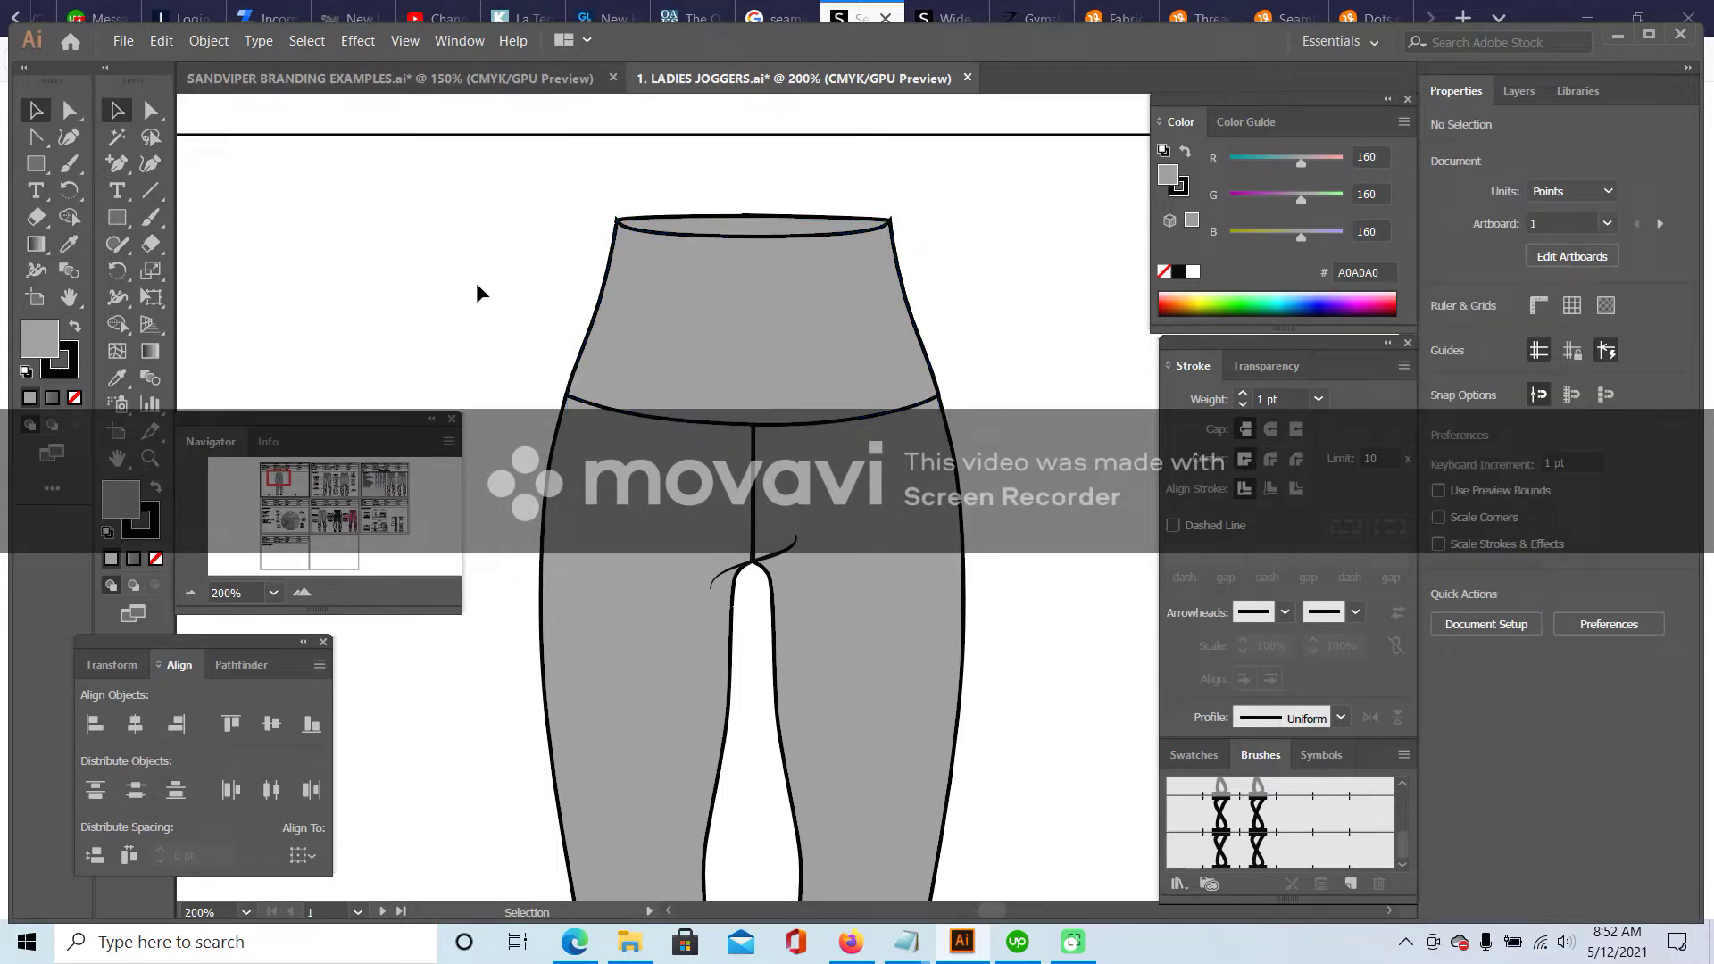
{"action": "left_click", "coordinate": [302, 592]}
{"action": "scroll", "coordinate": [348, 323], "scroll_direction": "up", "scroll_amount": 5}
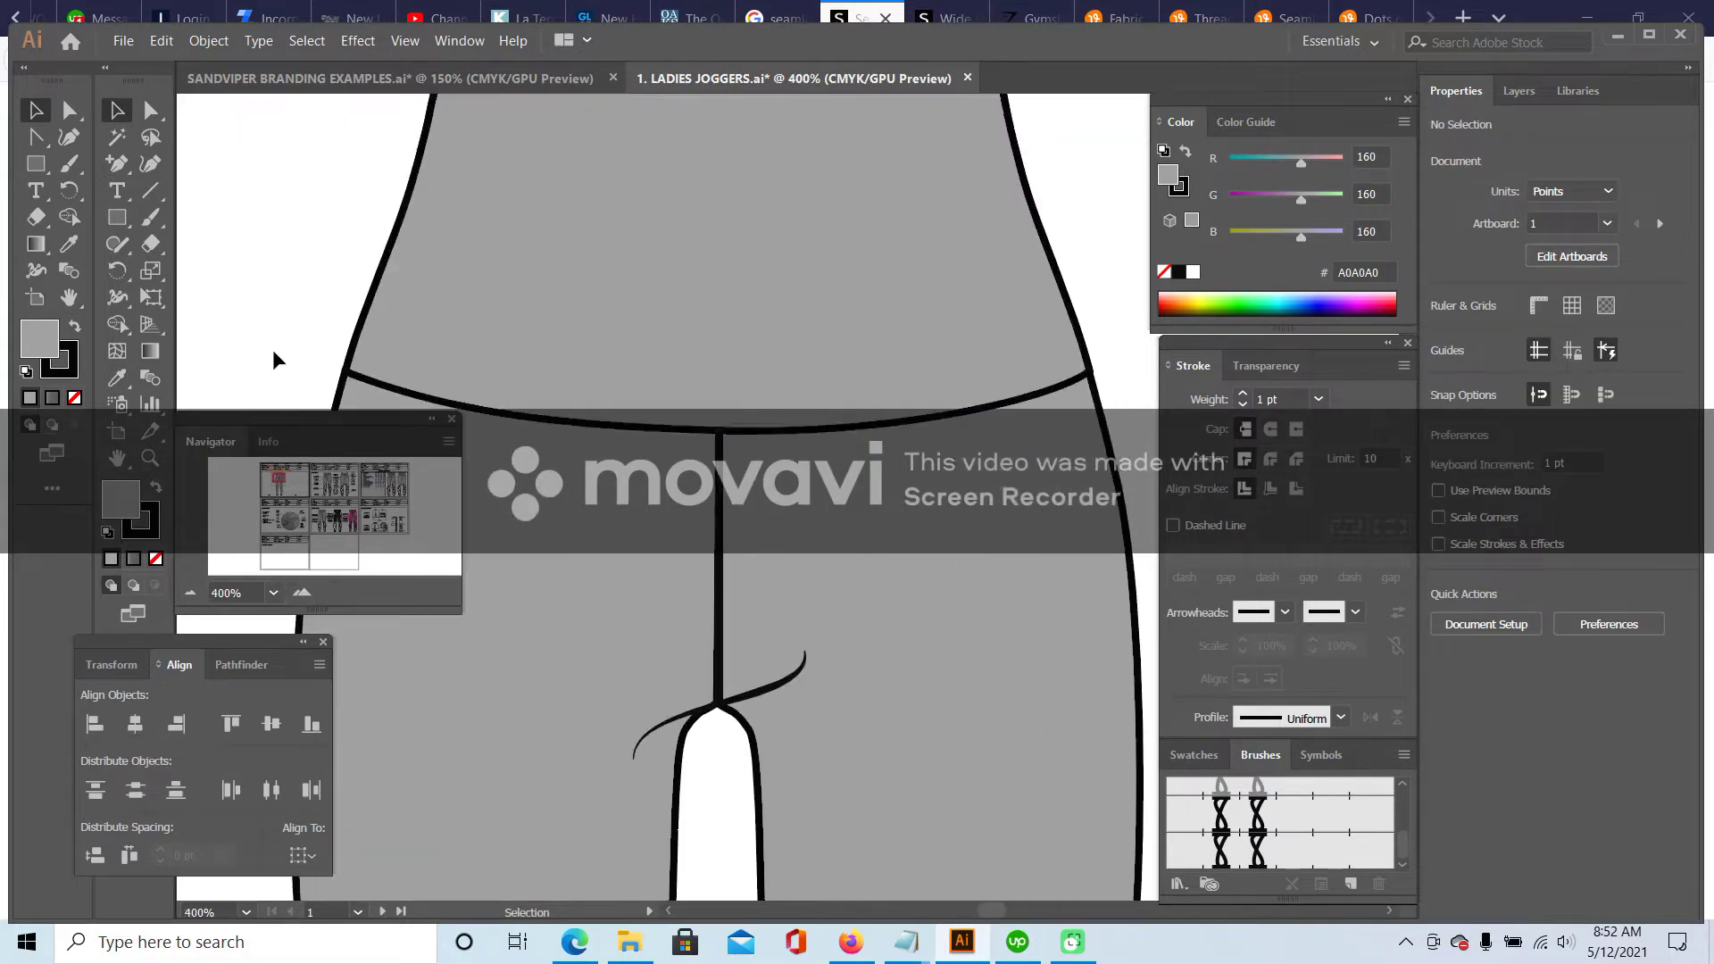
- Paste a copy of the waistband path over the original and zoom back out to 200%
{"action": "key", "text": "a"}
{"action": "left_click", "coordinate": [454, 209]}
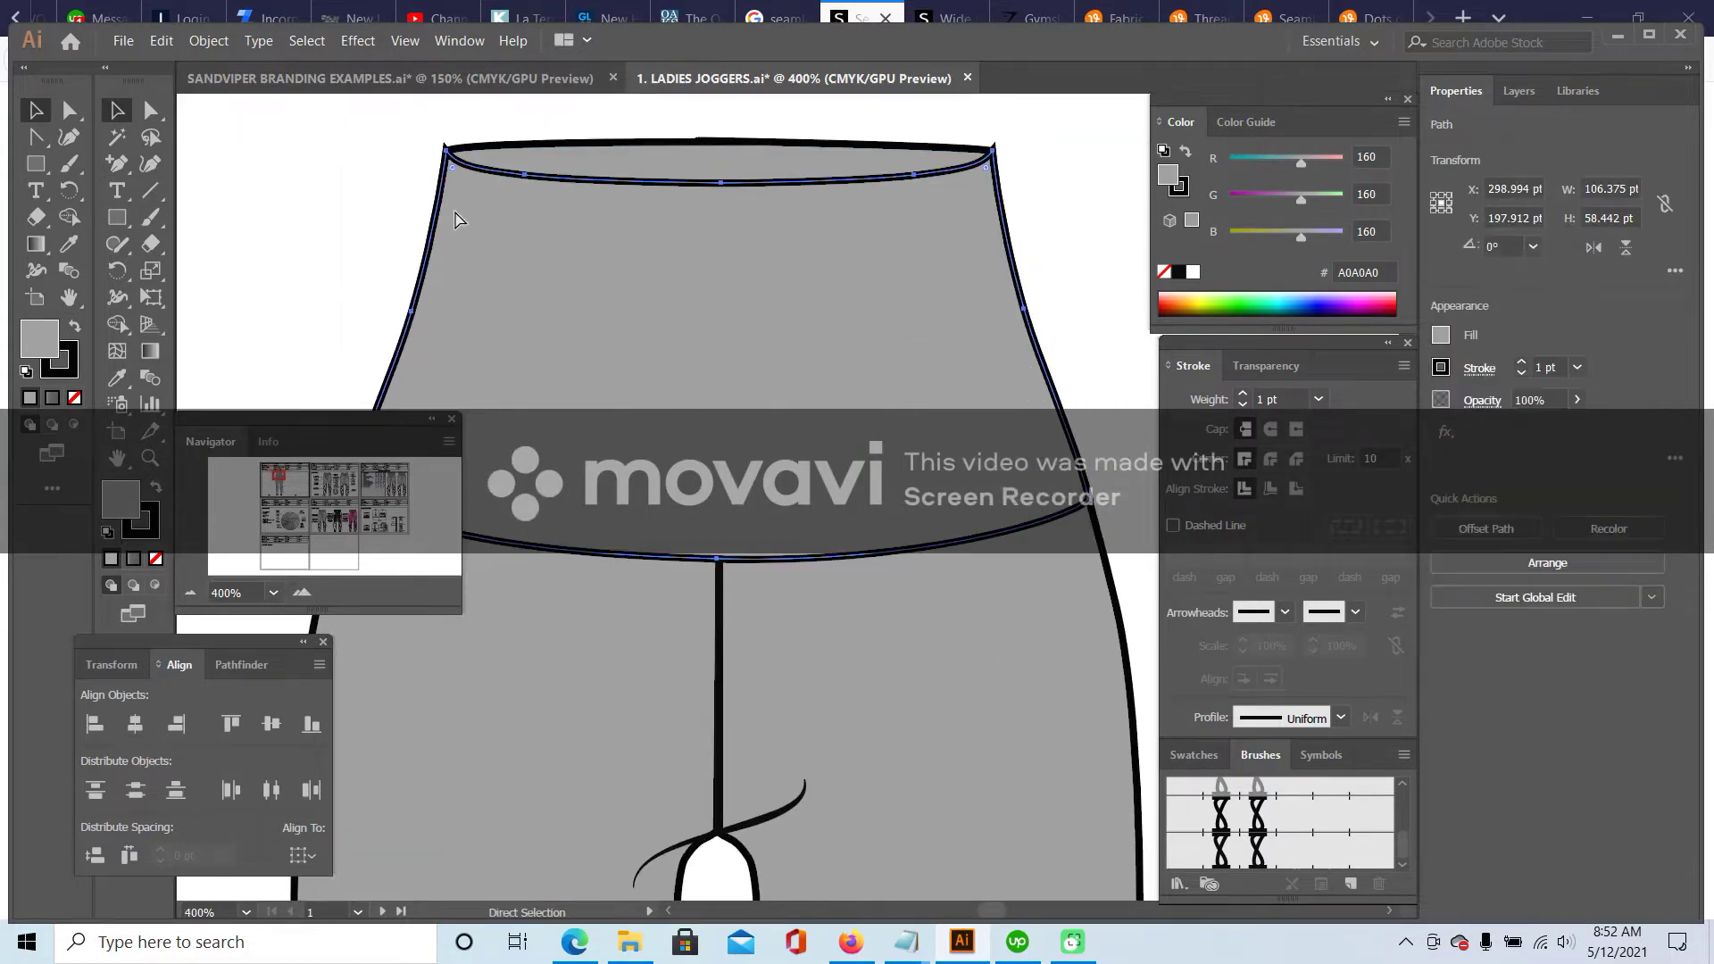
{"action": "key", "text": "v"}
{"action": "key", "text": "ctrl+v"}
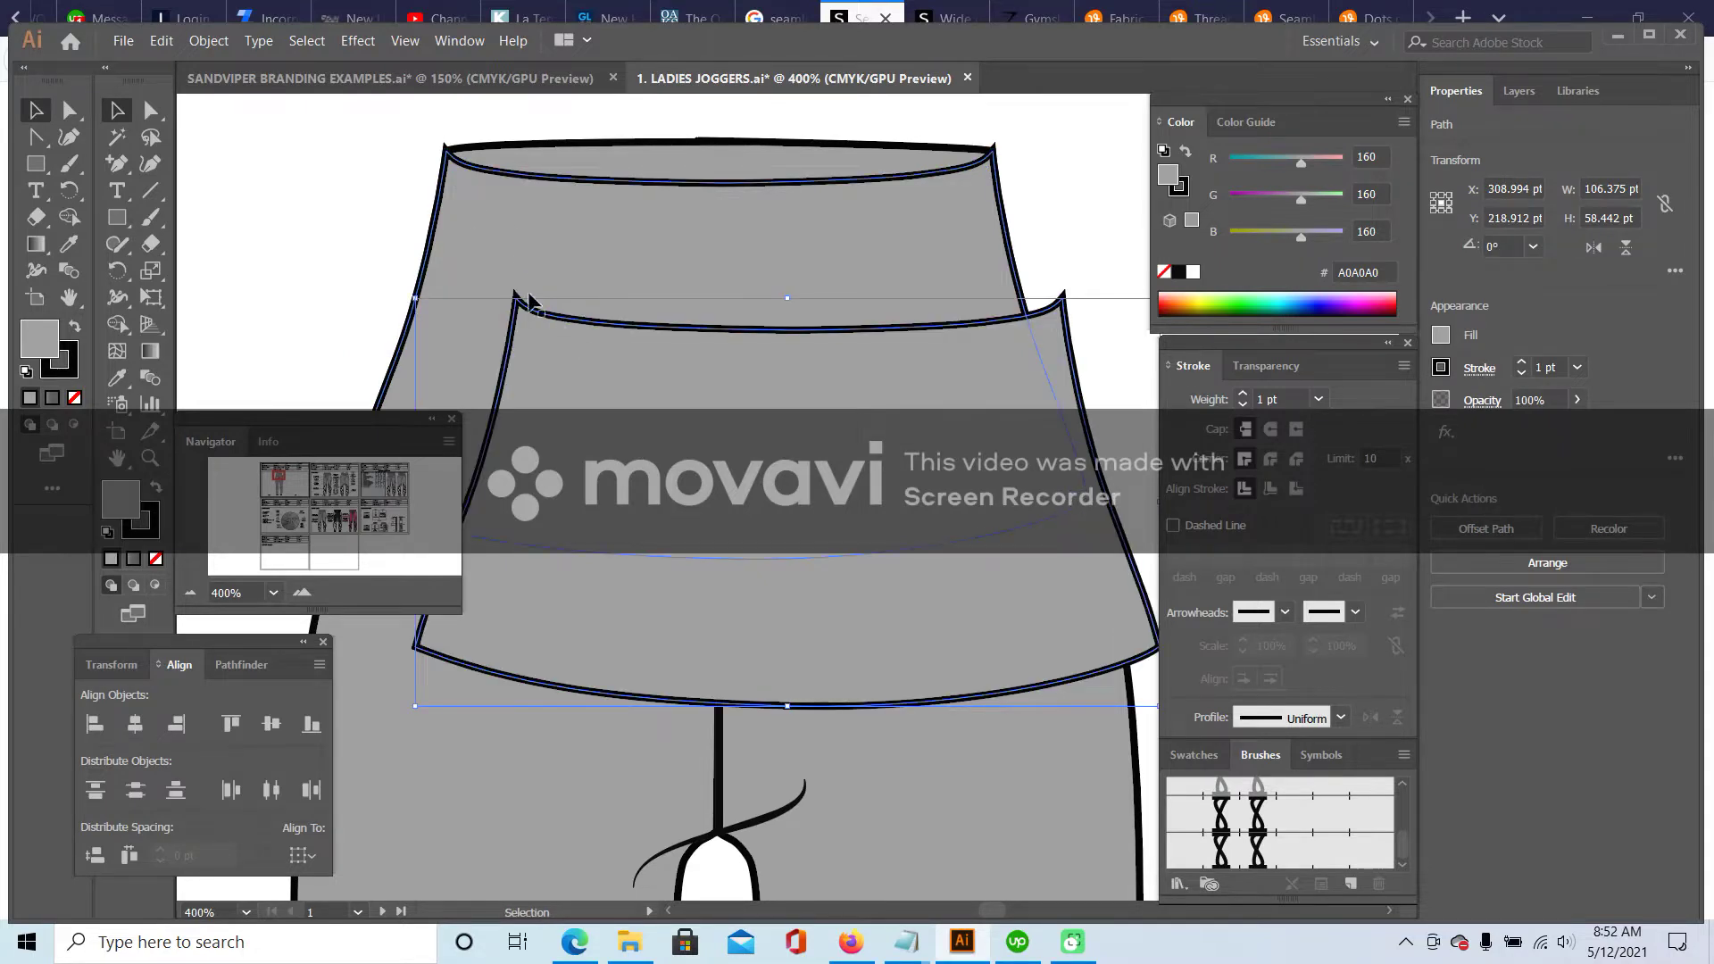
{"action": "left_click_drag", "start_coordinate": [538, 313], "coordinate": [468, 167]}
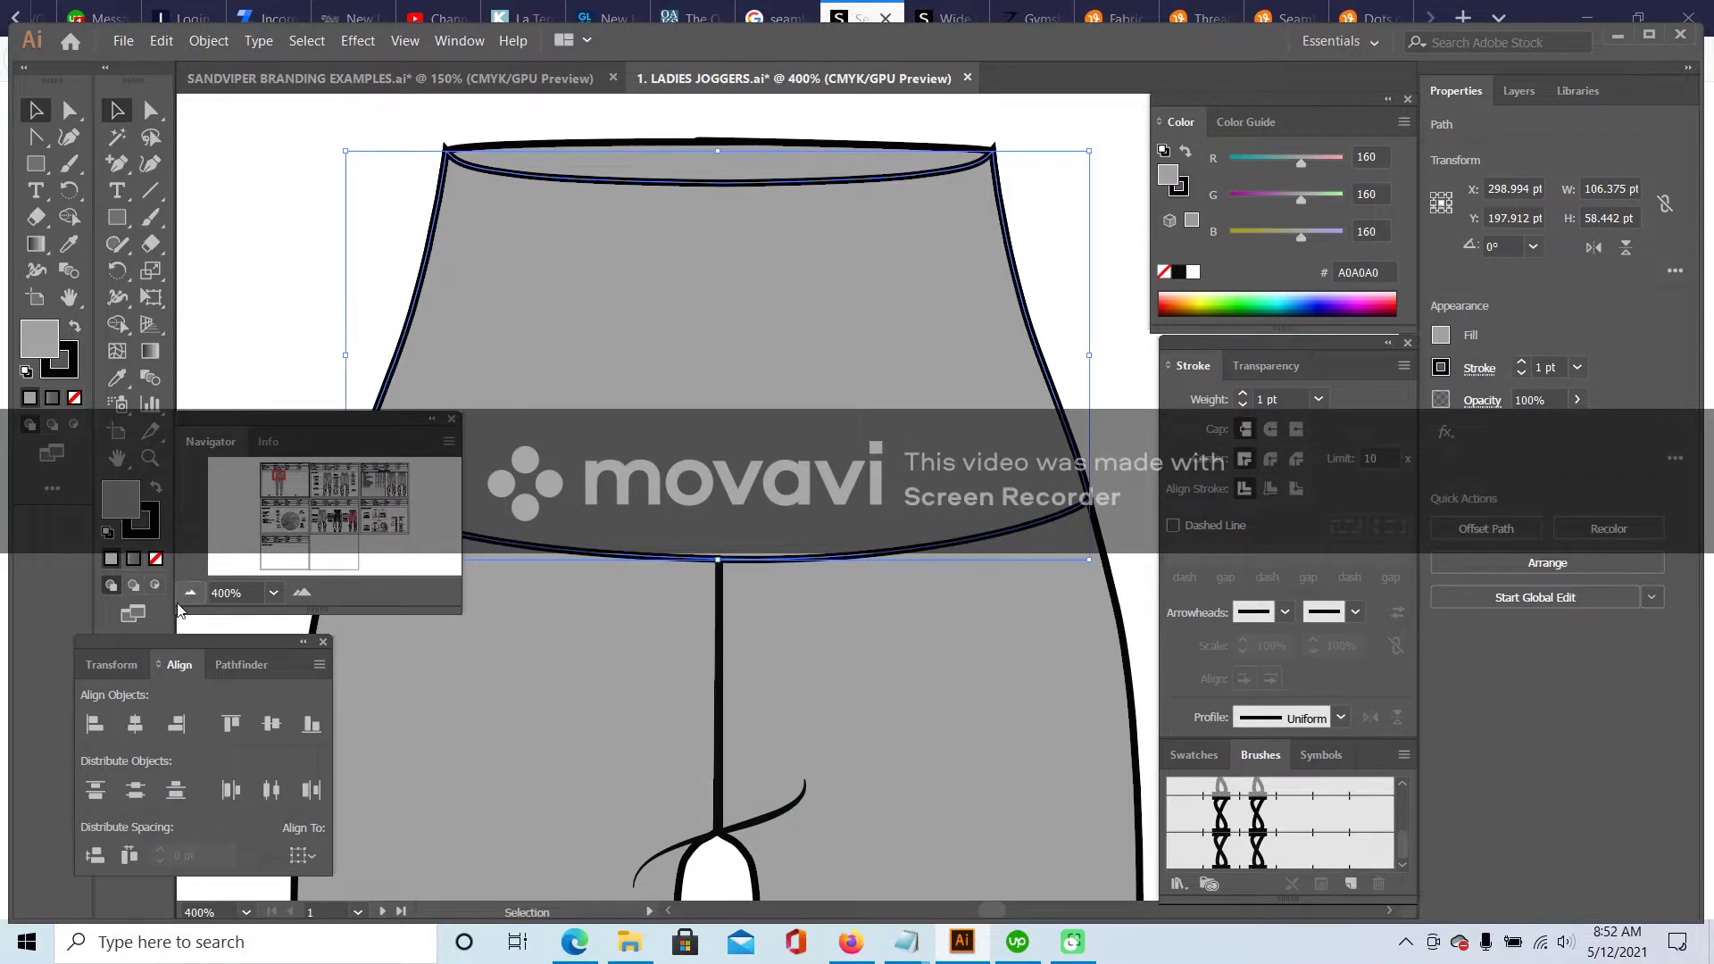
{"action": "left_click", "coordinate": [193, 592]}
{"action": "left_click", "coordinate": [193, 592]}
{"action": "left_click", "coordinate": [498, 348]}
{"action": "left_click", "coordinate": [641, 340]}
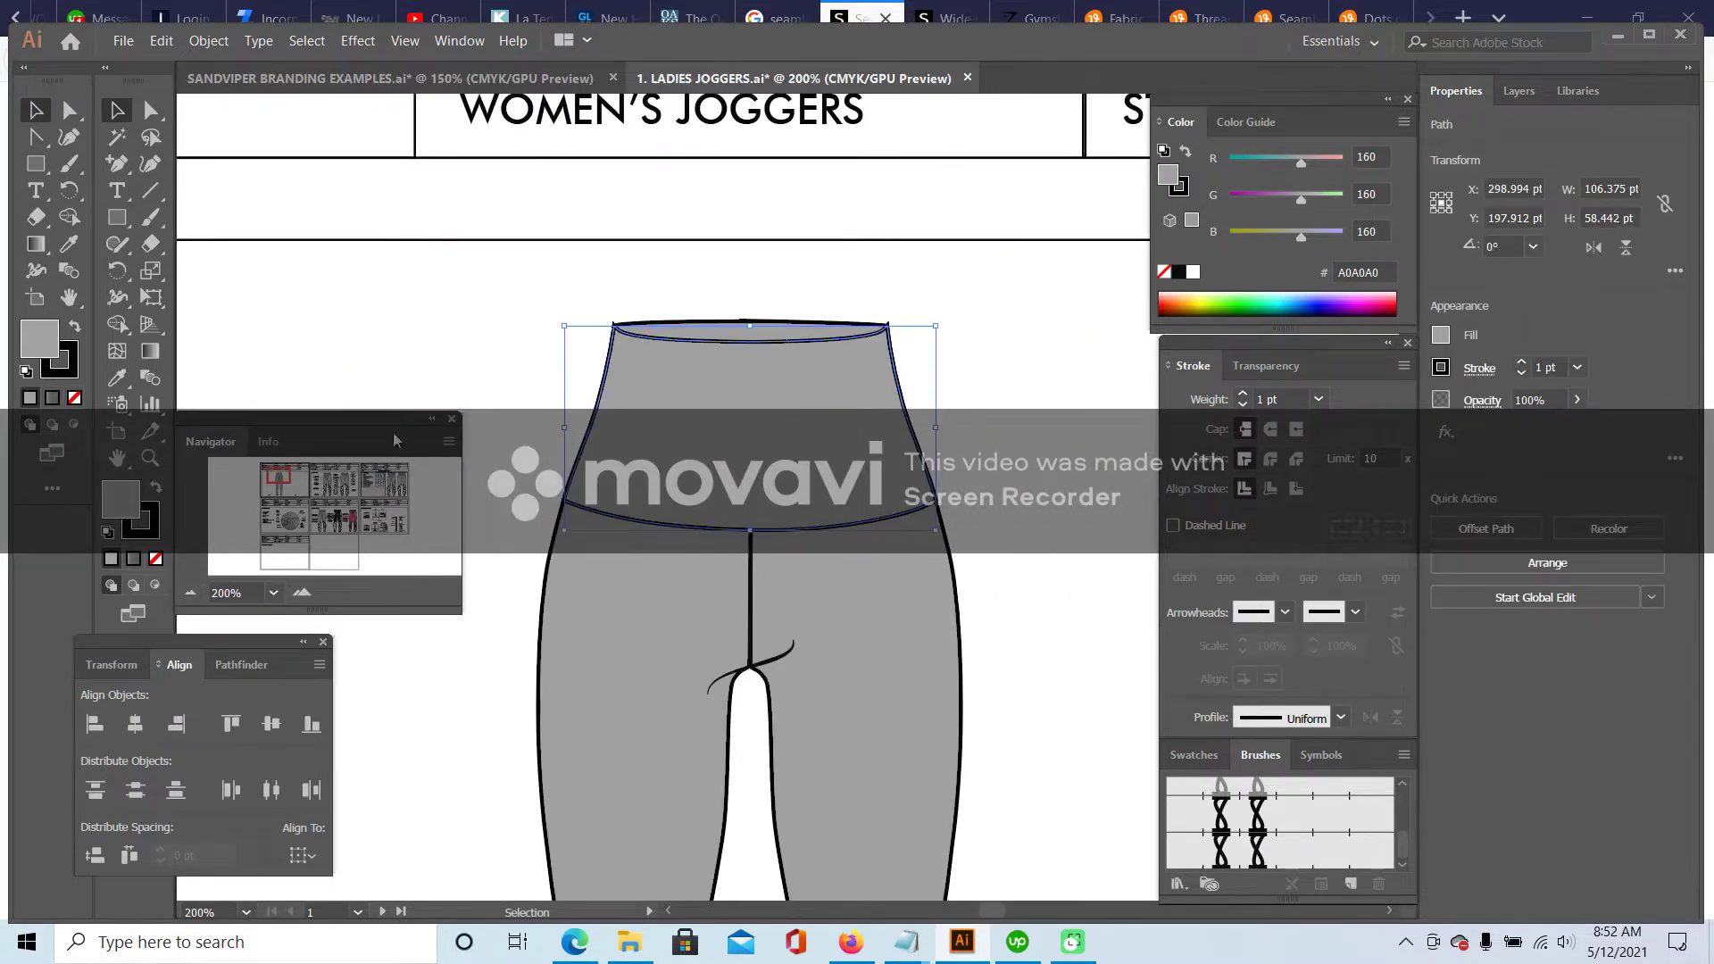
- Remove the waistband copy's fill and add anchor points on its top and bottom edges
{"action": "left_click", "coordinate": [156, 561]}
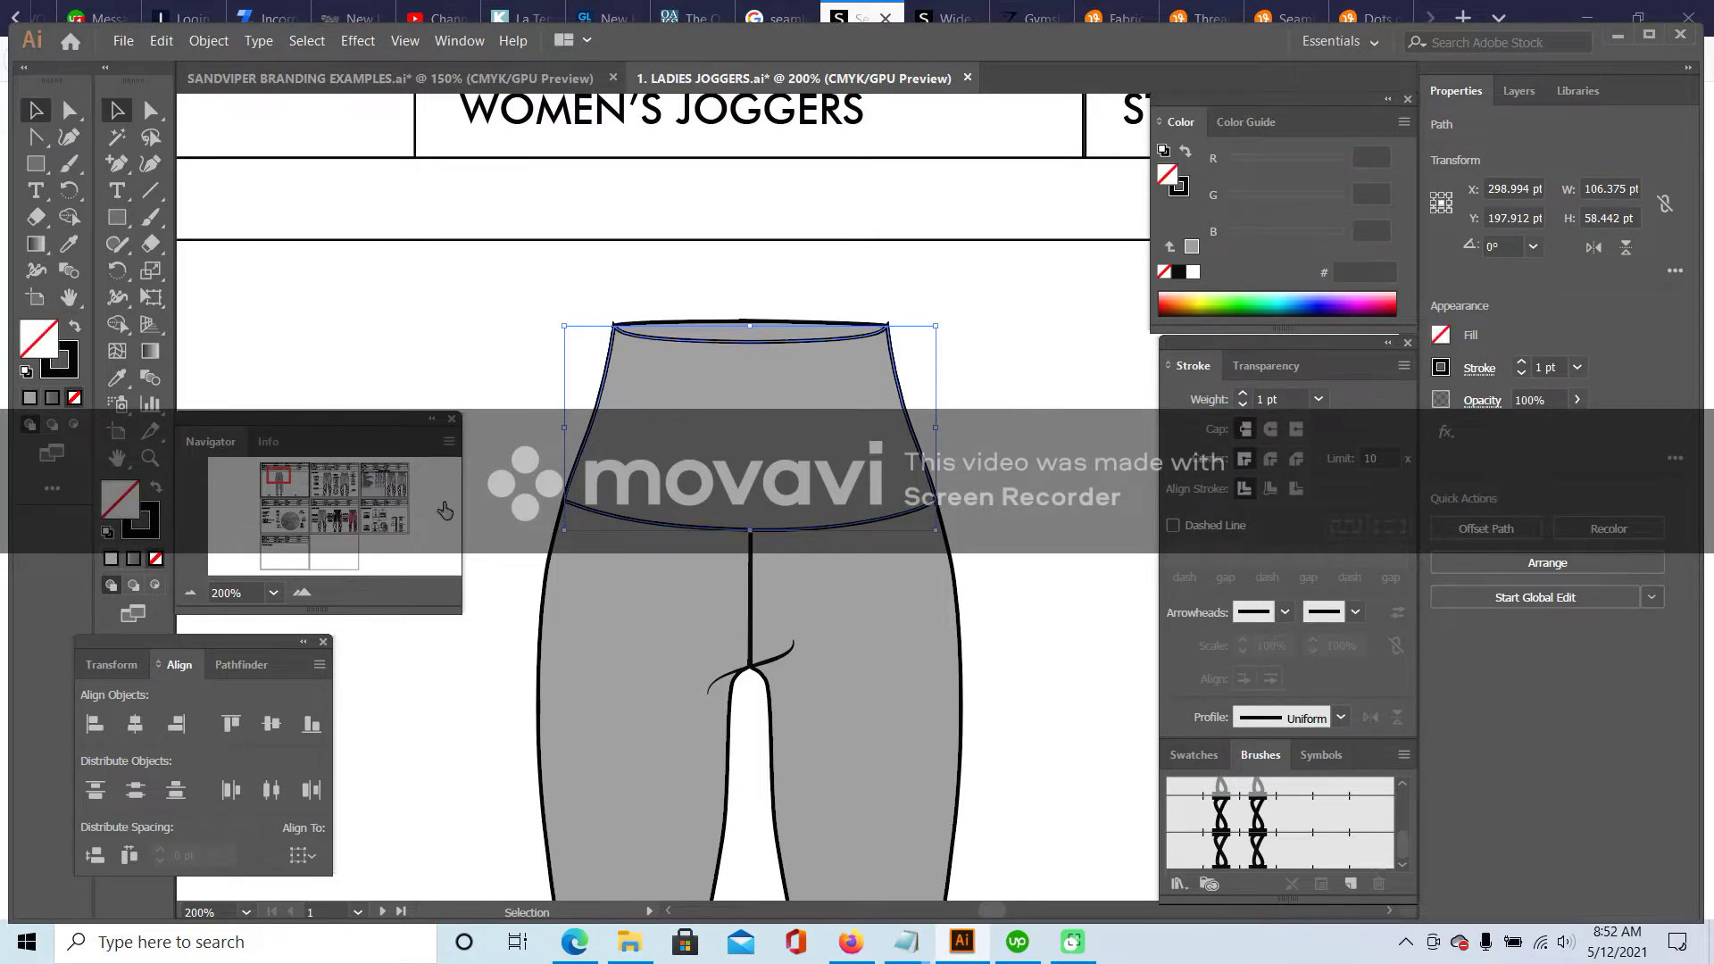
{"action": "left_click", "coordinate": [117, 163]}
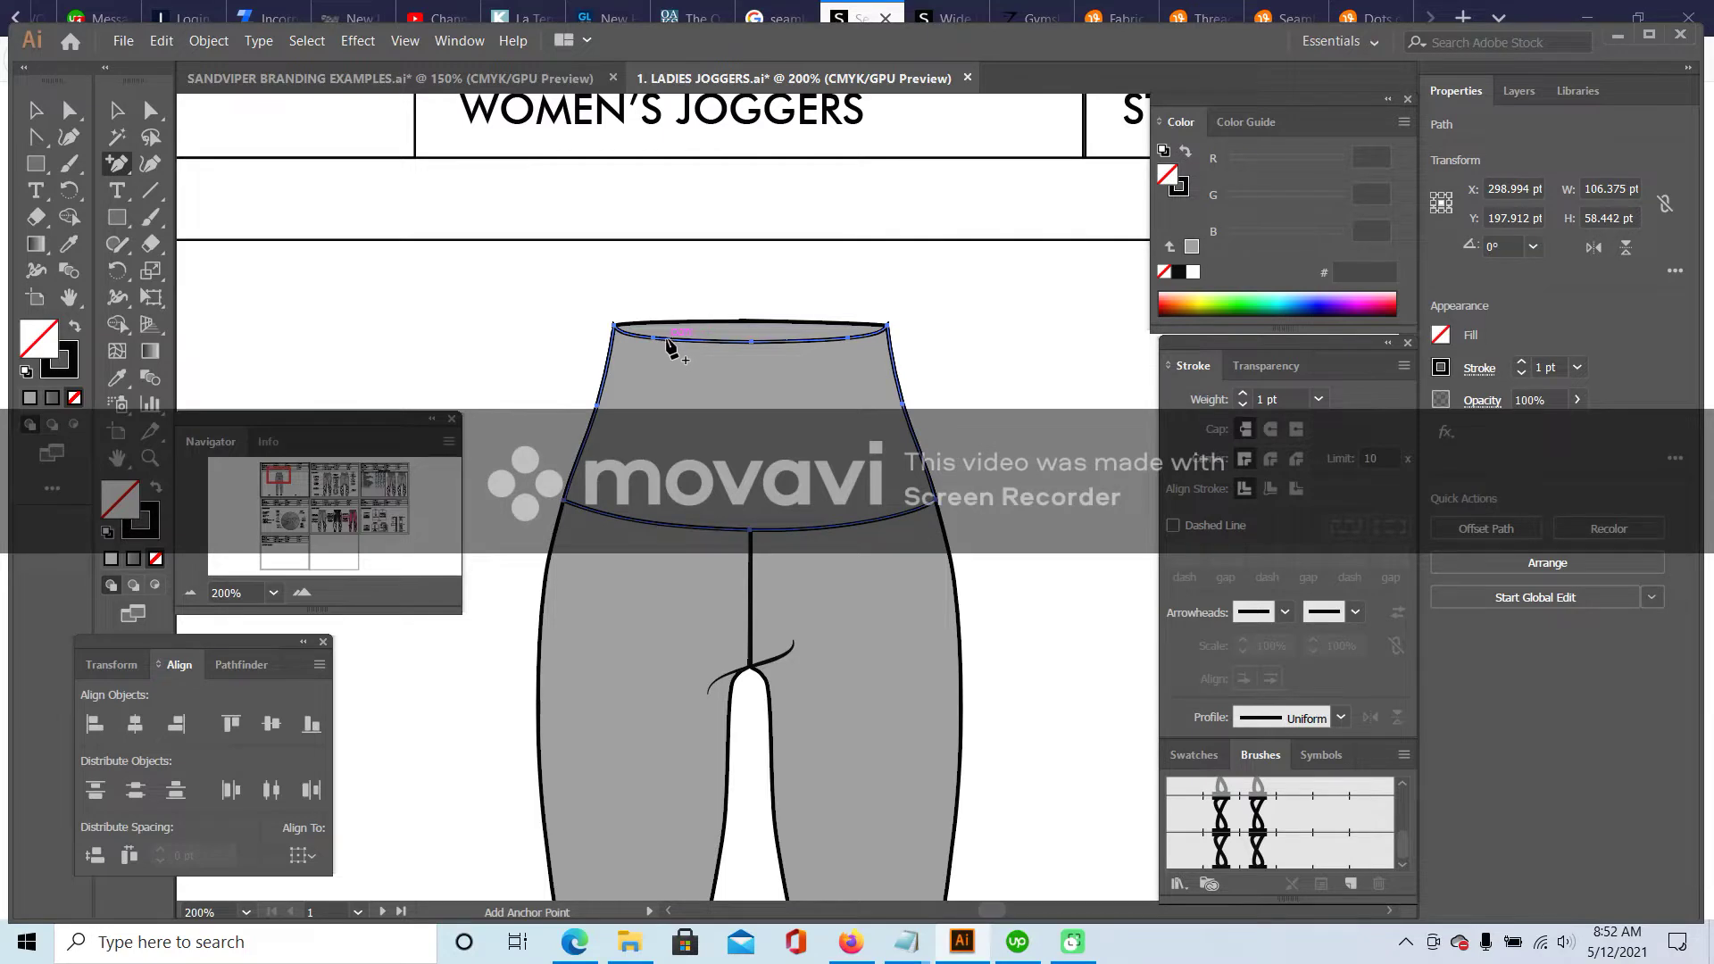
{"action": "left_click", "coordinate": [670, 339]}
{"action": "left_click", "coordinate": [644, 526]}
- Delete the middle, right-side and crotch anchor points from the waistband copy
{"action": "left_click_drag", "start_coordinate": [121, 166], "coordinate": [183, 217]}
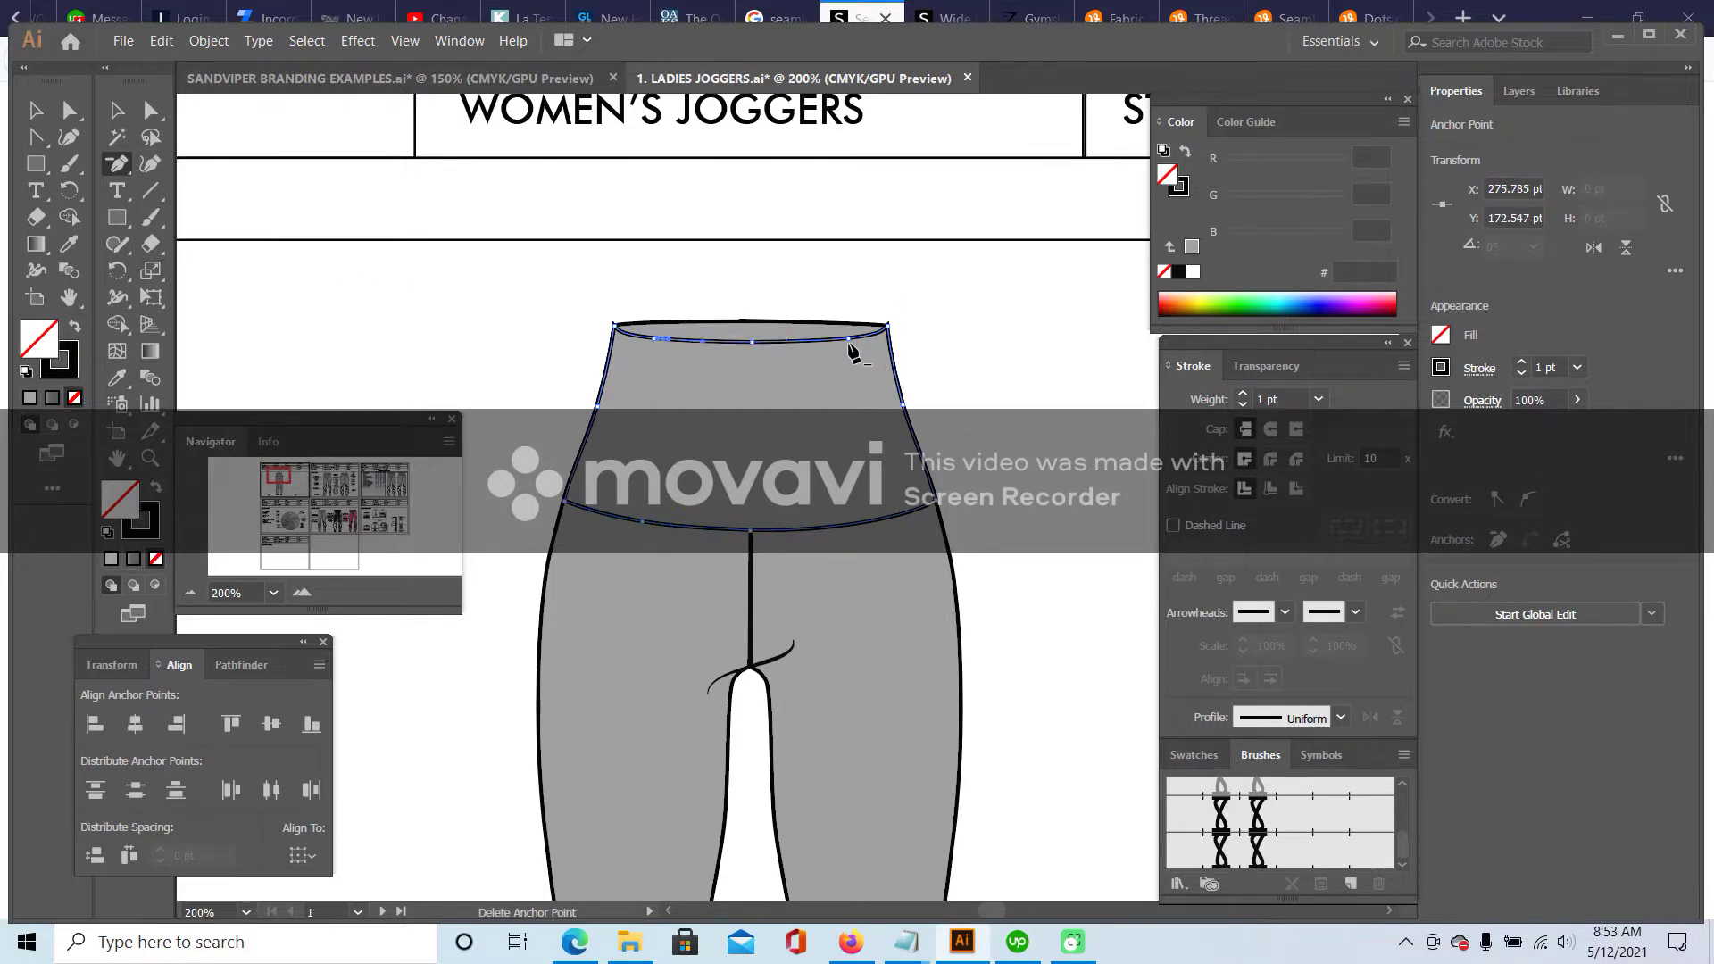
{"action": "left_click", "coordinate": [752, 344]}
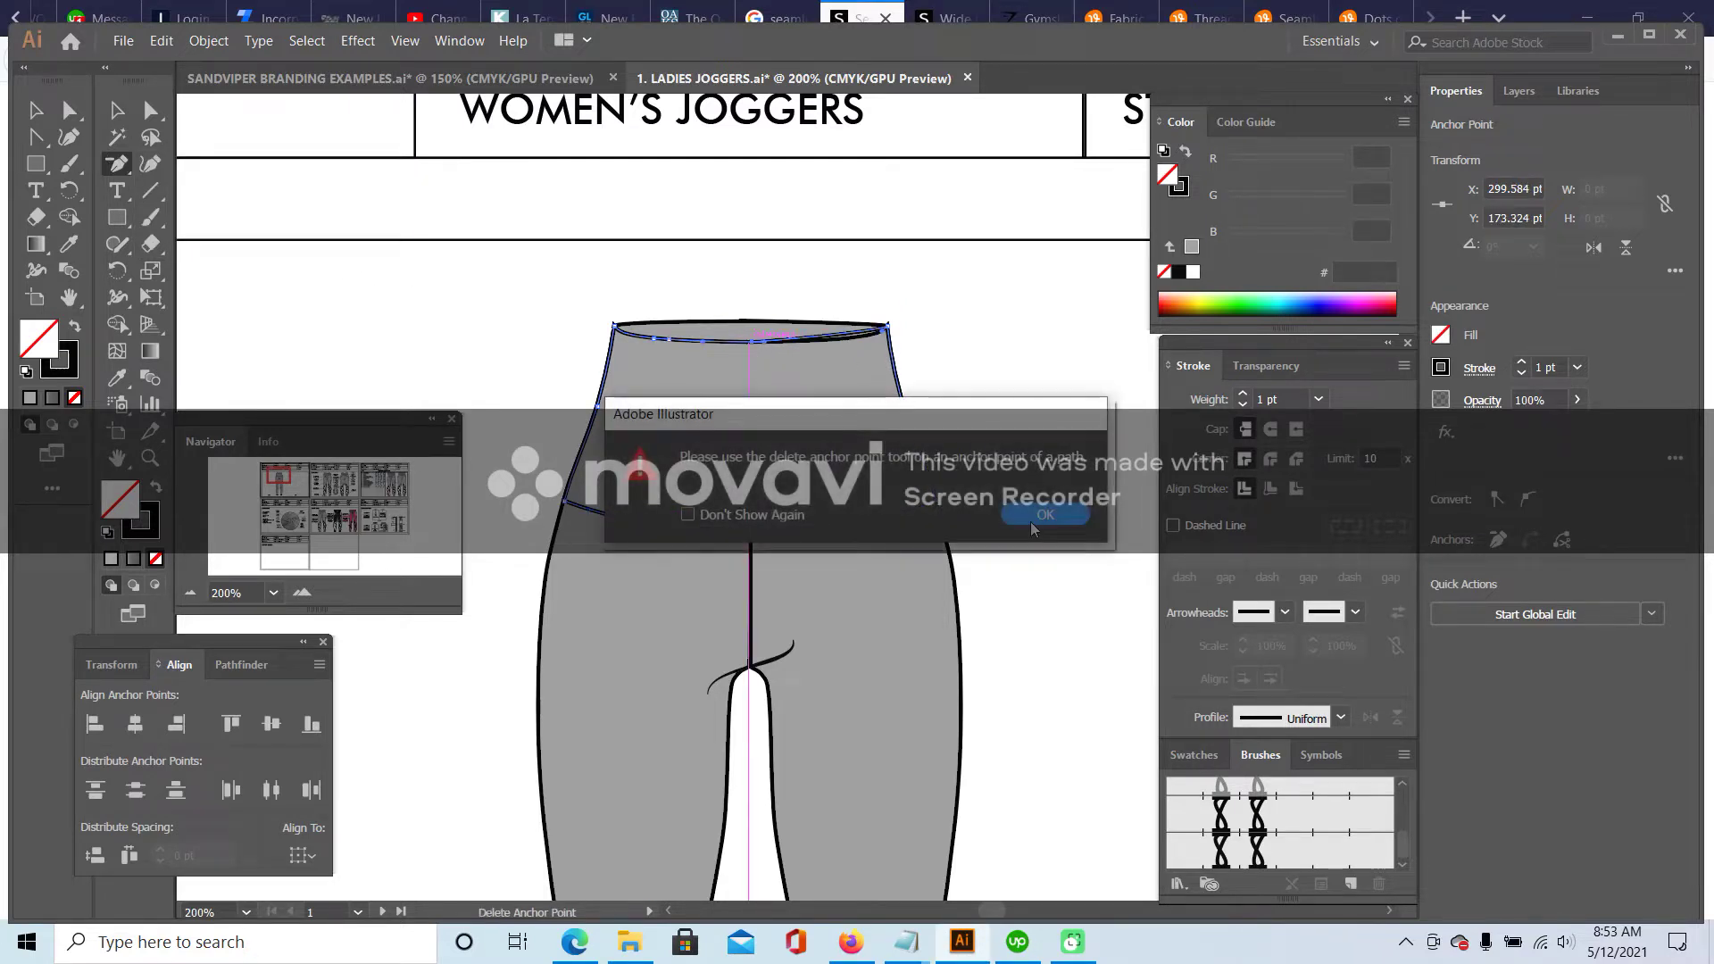
{"action": "left_click", "coordinate": [755, 340]}
{"action": "left_click", "coordinate": [888, 332]}
{"action": "left_click", "coordinate": [904, 405]}
{"action": "left_click", "coordinate": [942, 512]}
{"action": "left_click", "coordinate": [751, 535]}
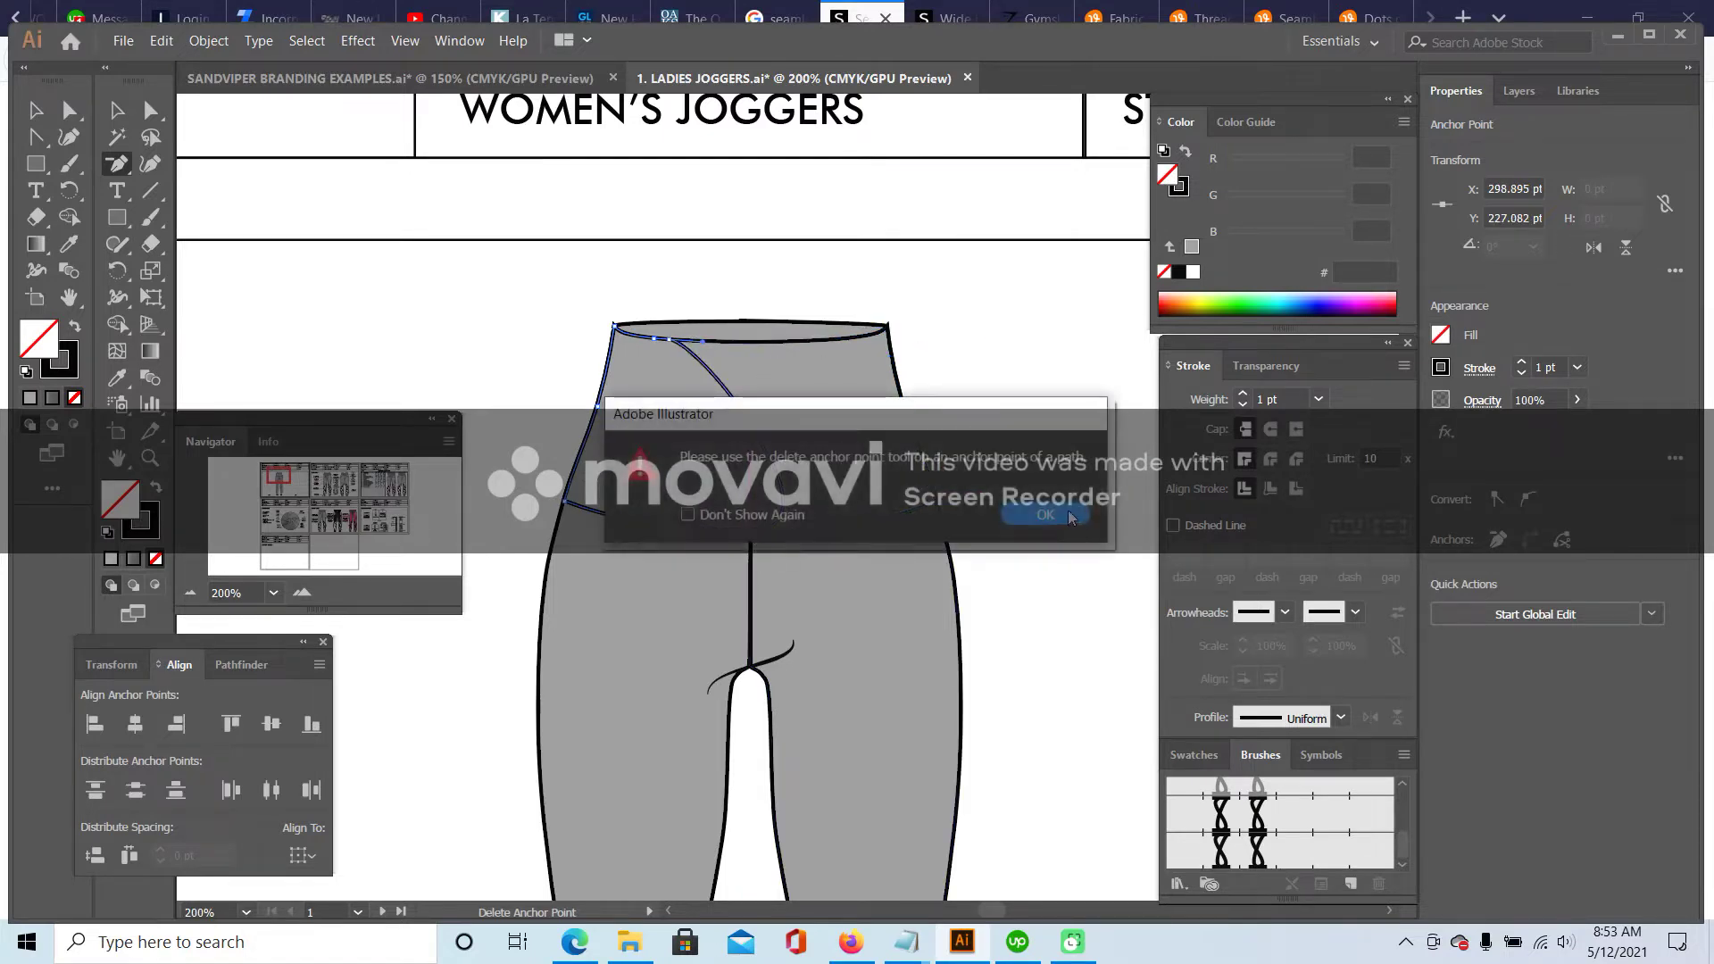
{"action": "left_click", "coordinate": [751, 534]}
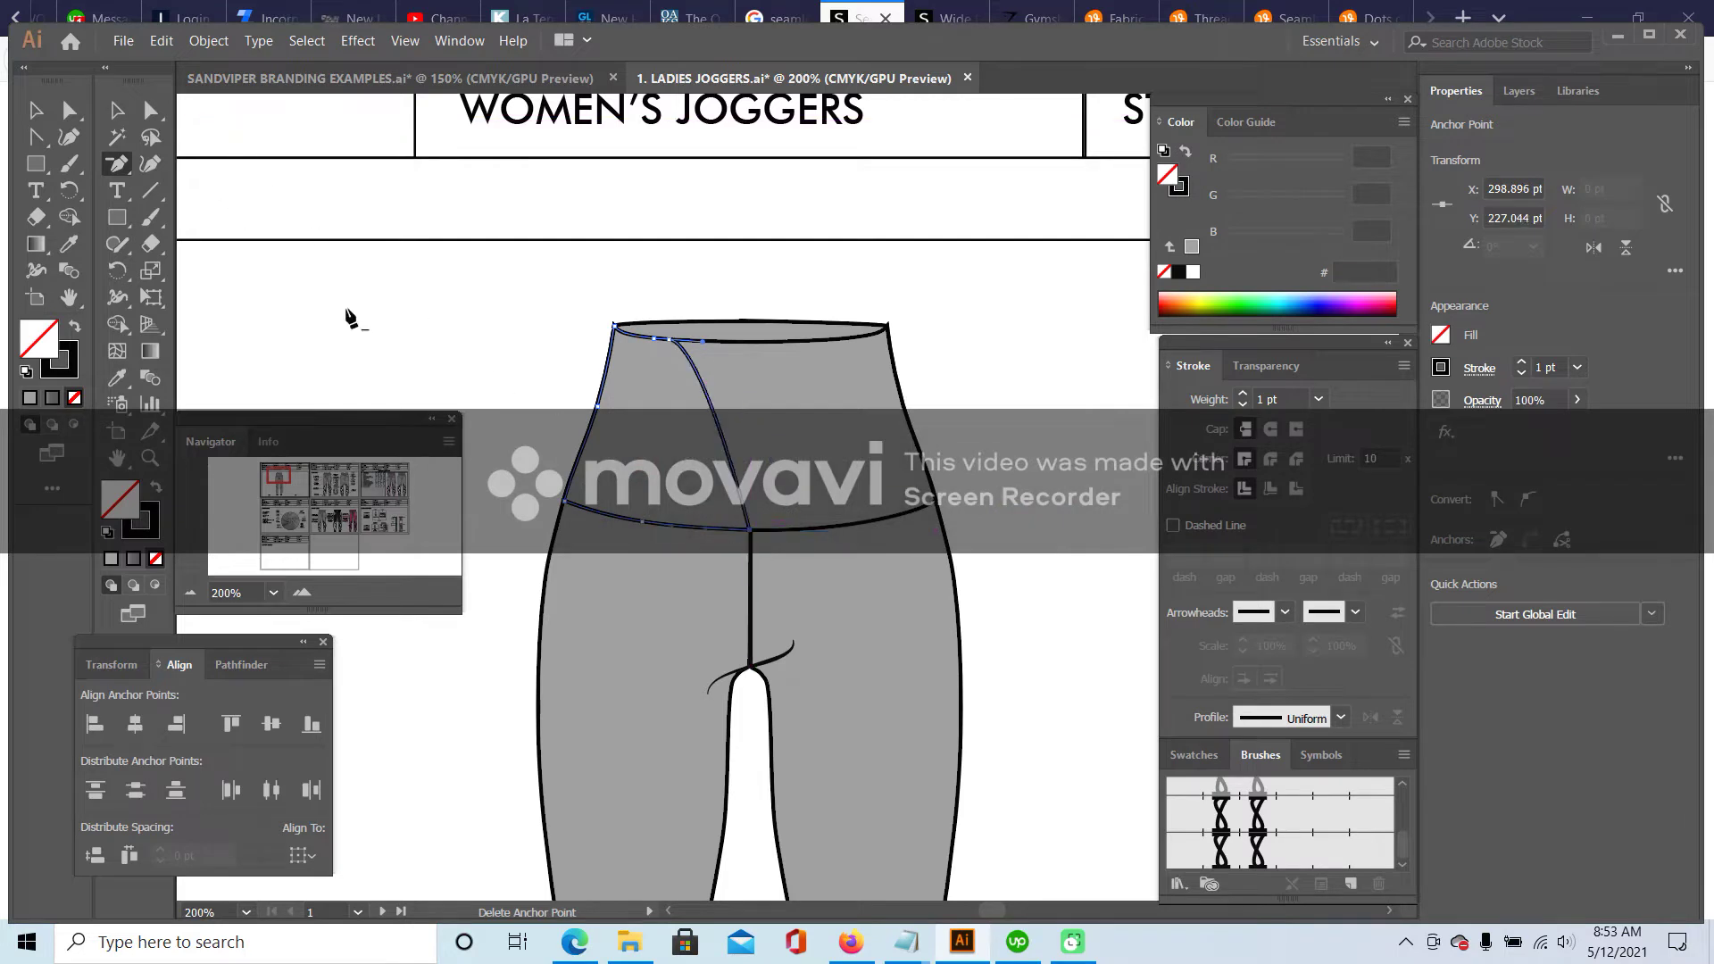
{"action": "left_click", "coordinate": [751, 534]}
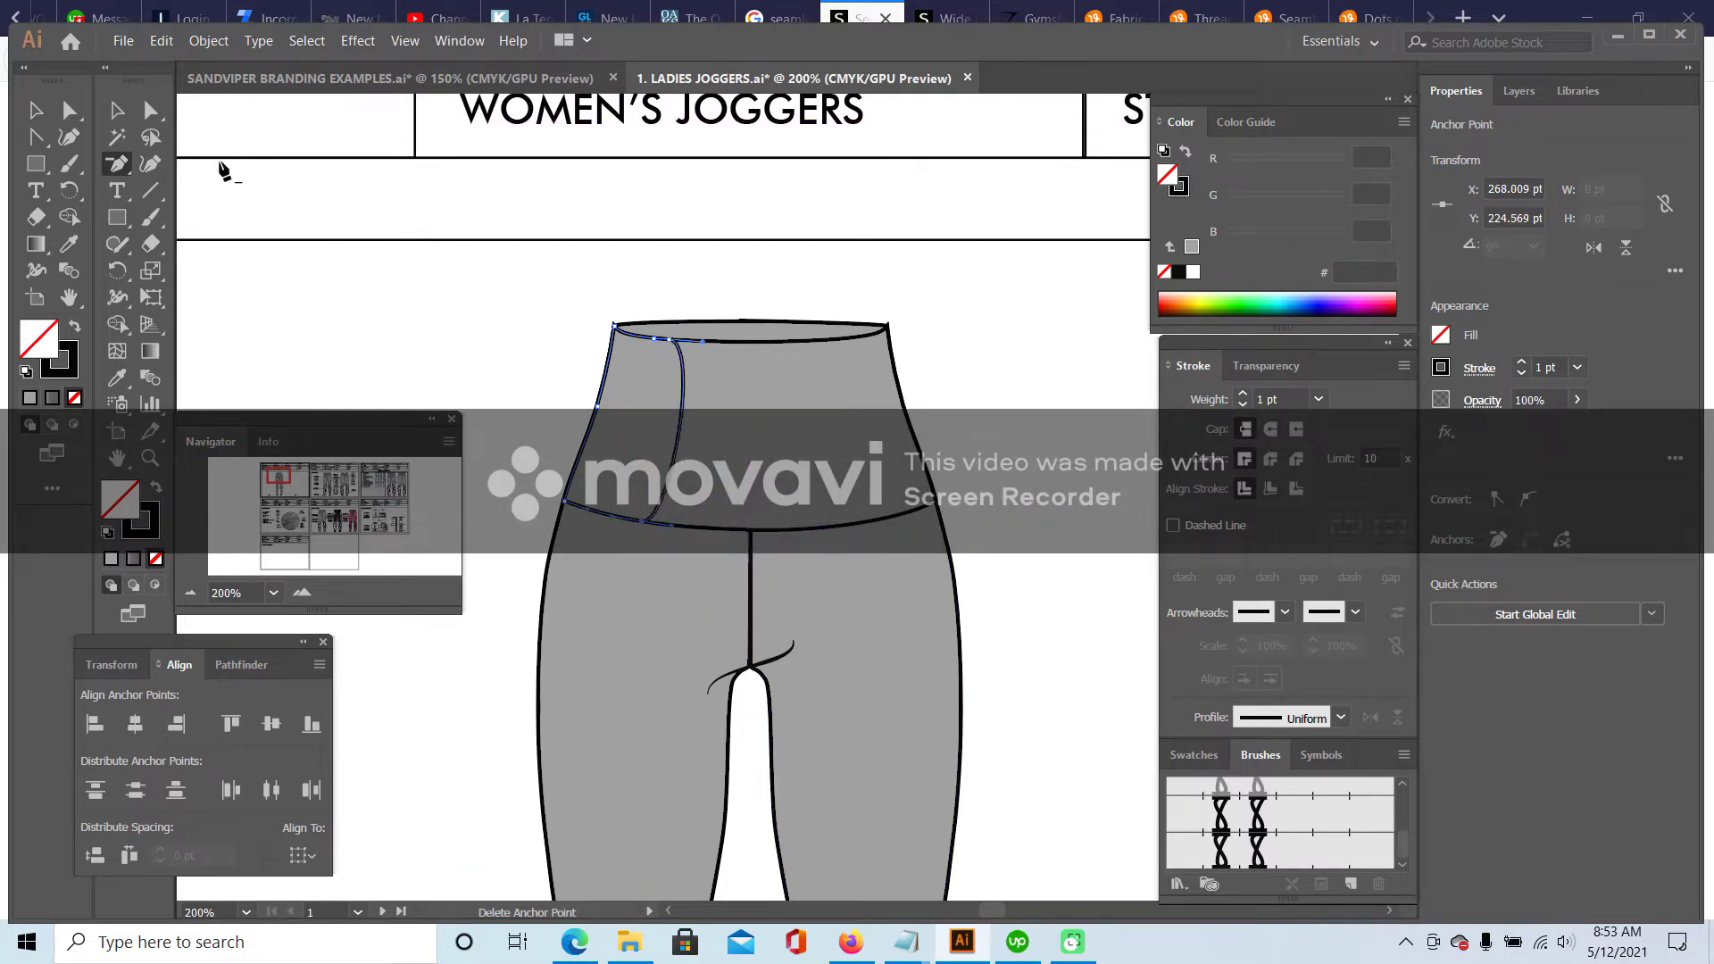
- Remove the short tail at the seam's lower end, undoing an accidental curve
{"action": "left_click_drag", "start_coordinate": [114, 167], "coordinate": [206, 246]}
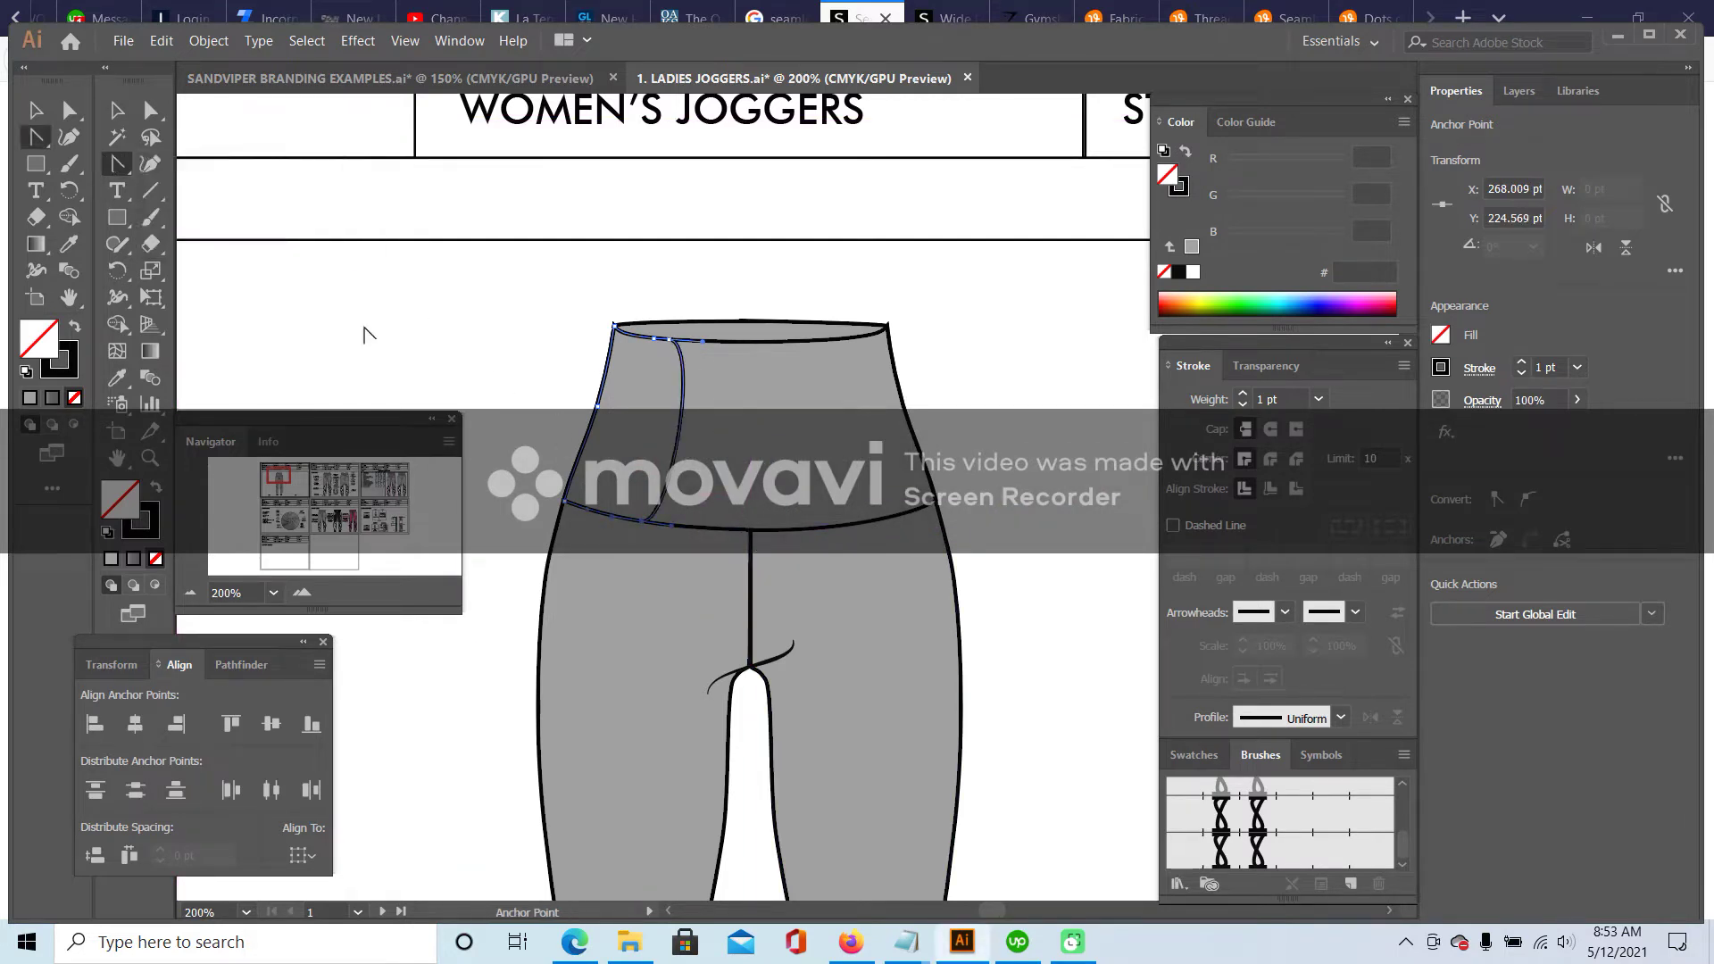
{"action": "left_click", "coordinate": [679, 534]}
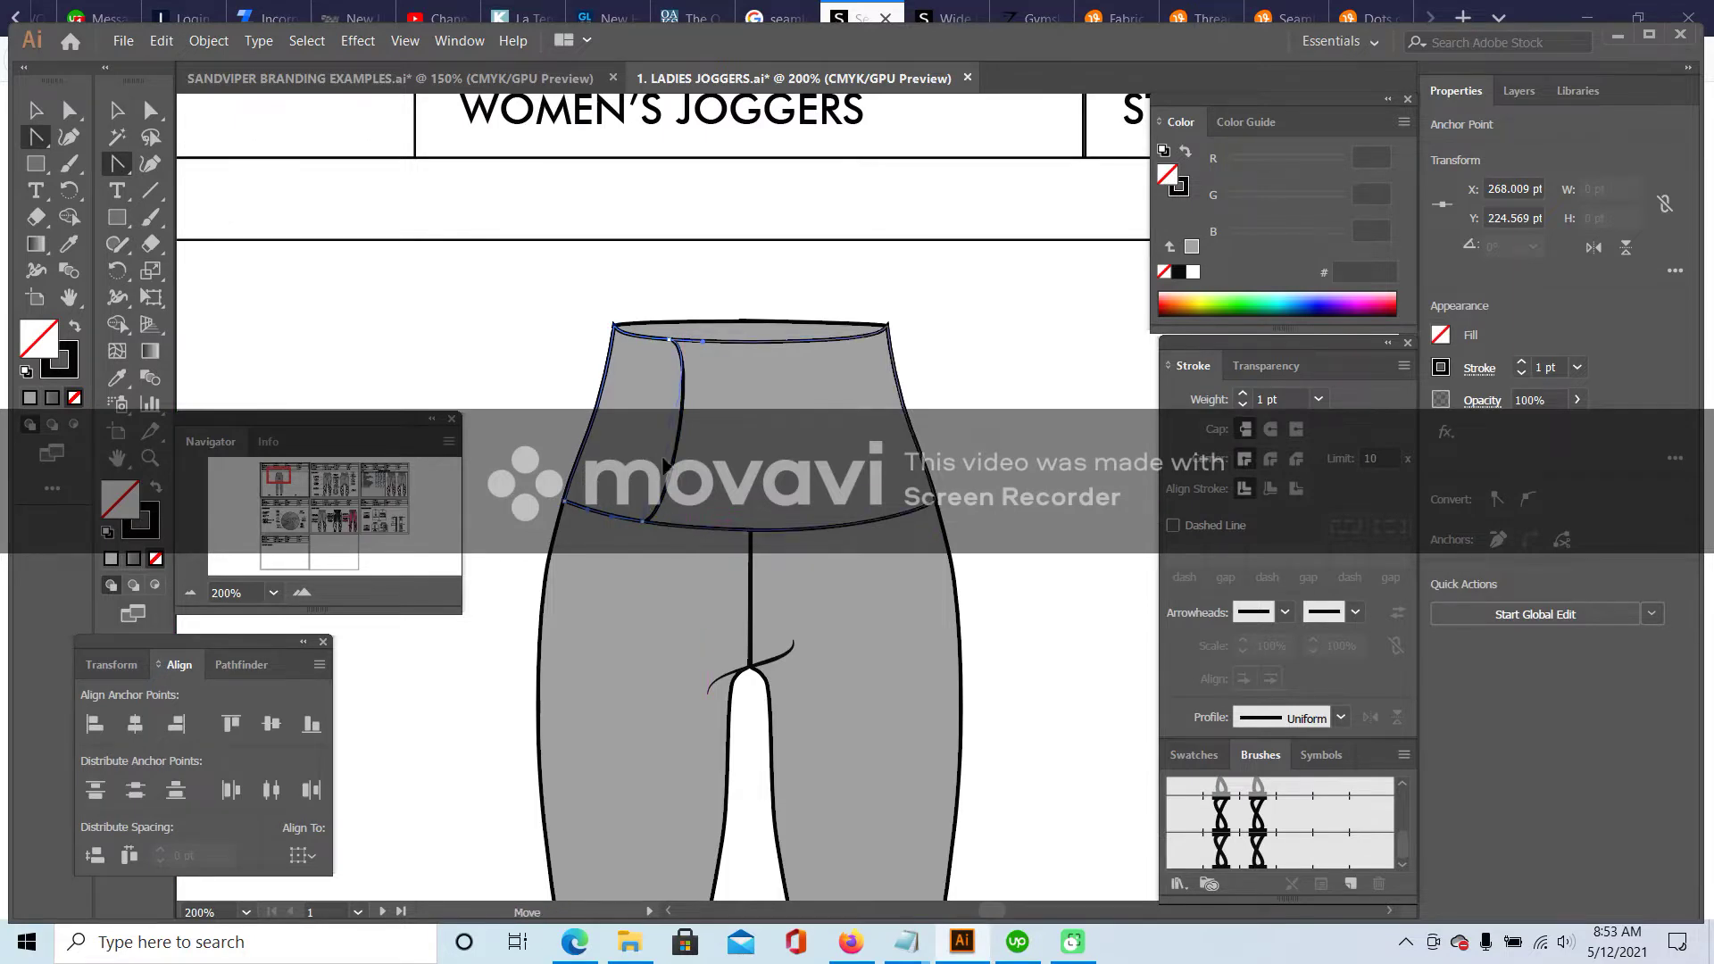
{"action": "left_click_drag", "start_coordinate": [662, 340], "coordinate": [658, 396]}
{"action": "key", "text": "ctrl+z"}
{"action": "left_click", "coordinate": [152, 111]}
{"action": "left_click", "coordinate": [449, 372]}
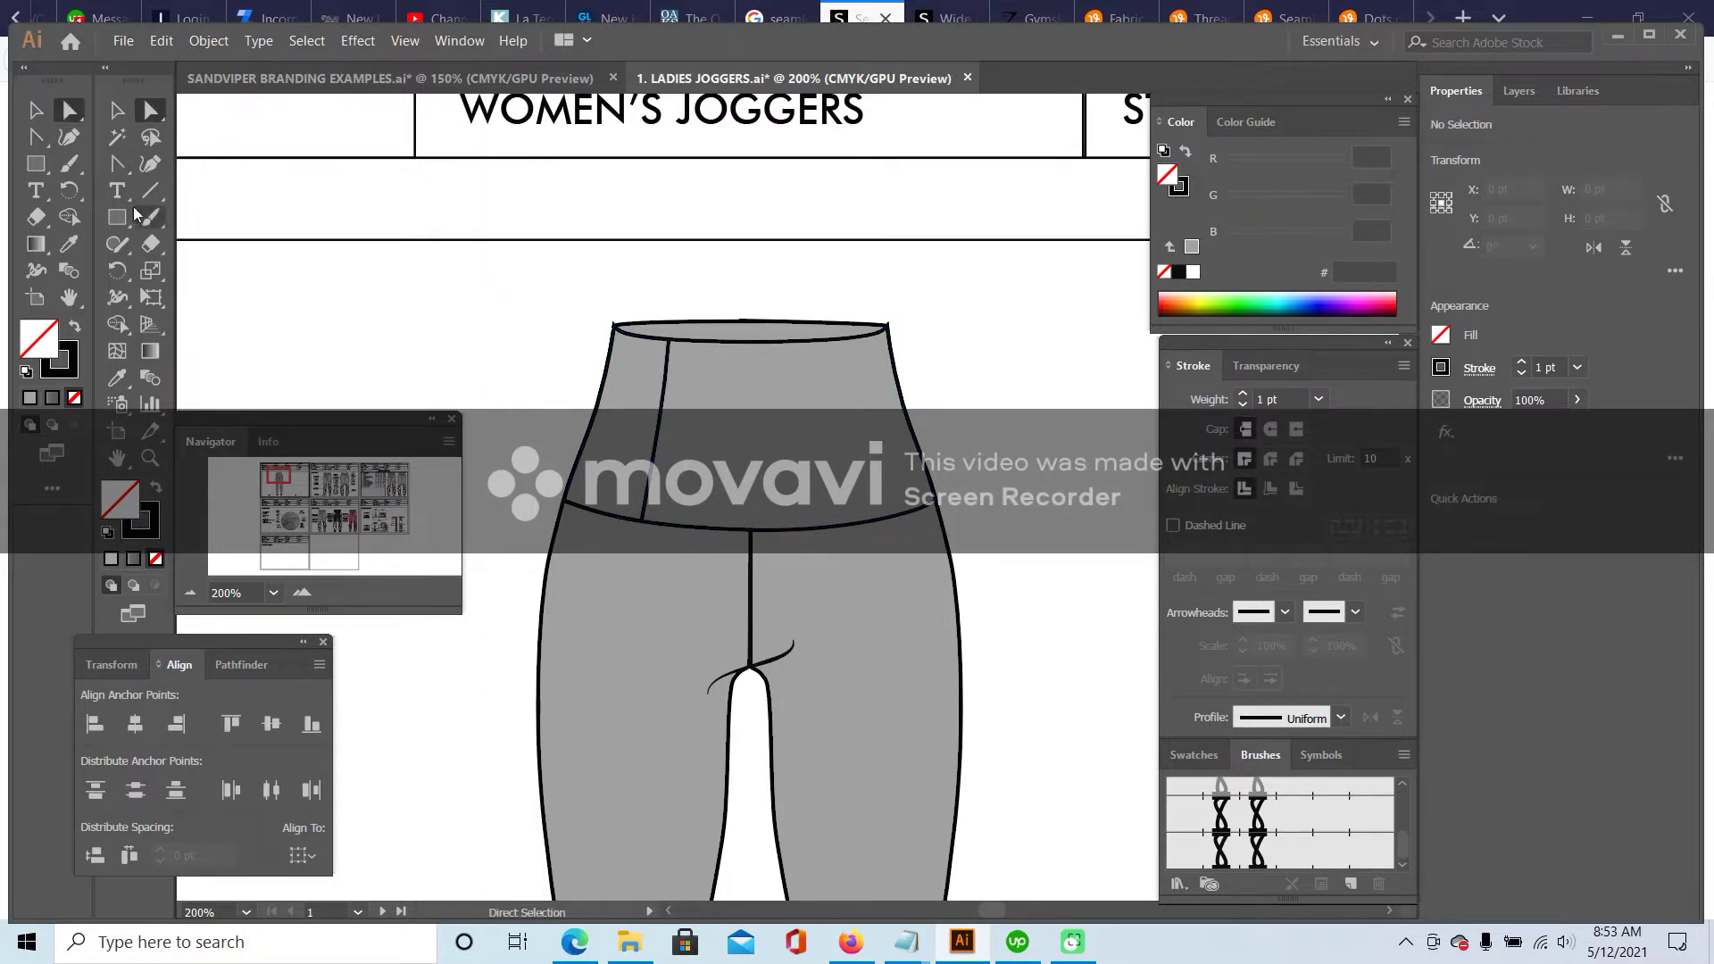
{"action": "left_click", "coordinate": [122, 111]}
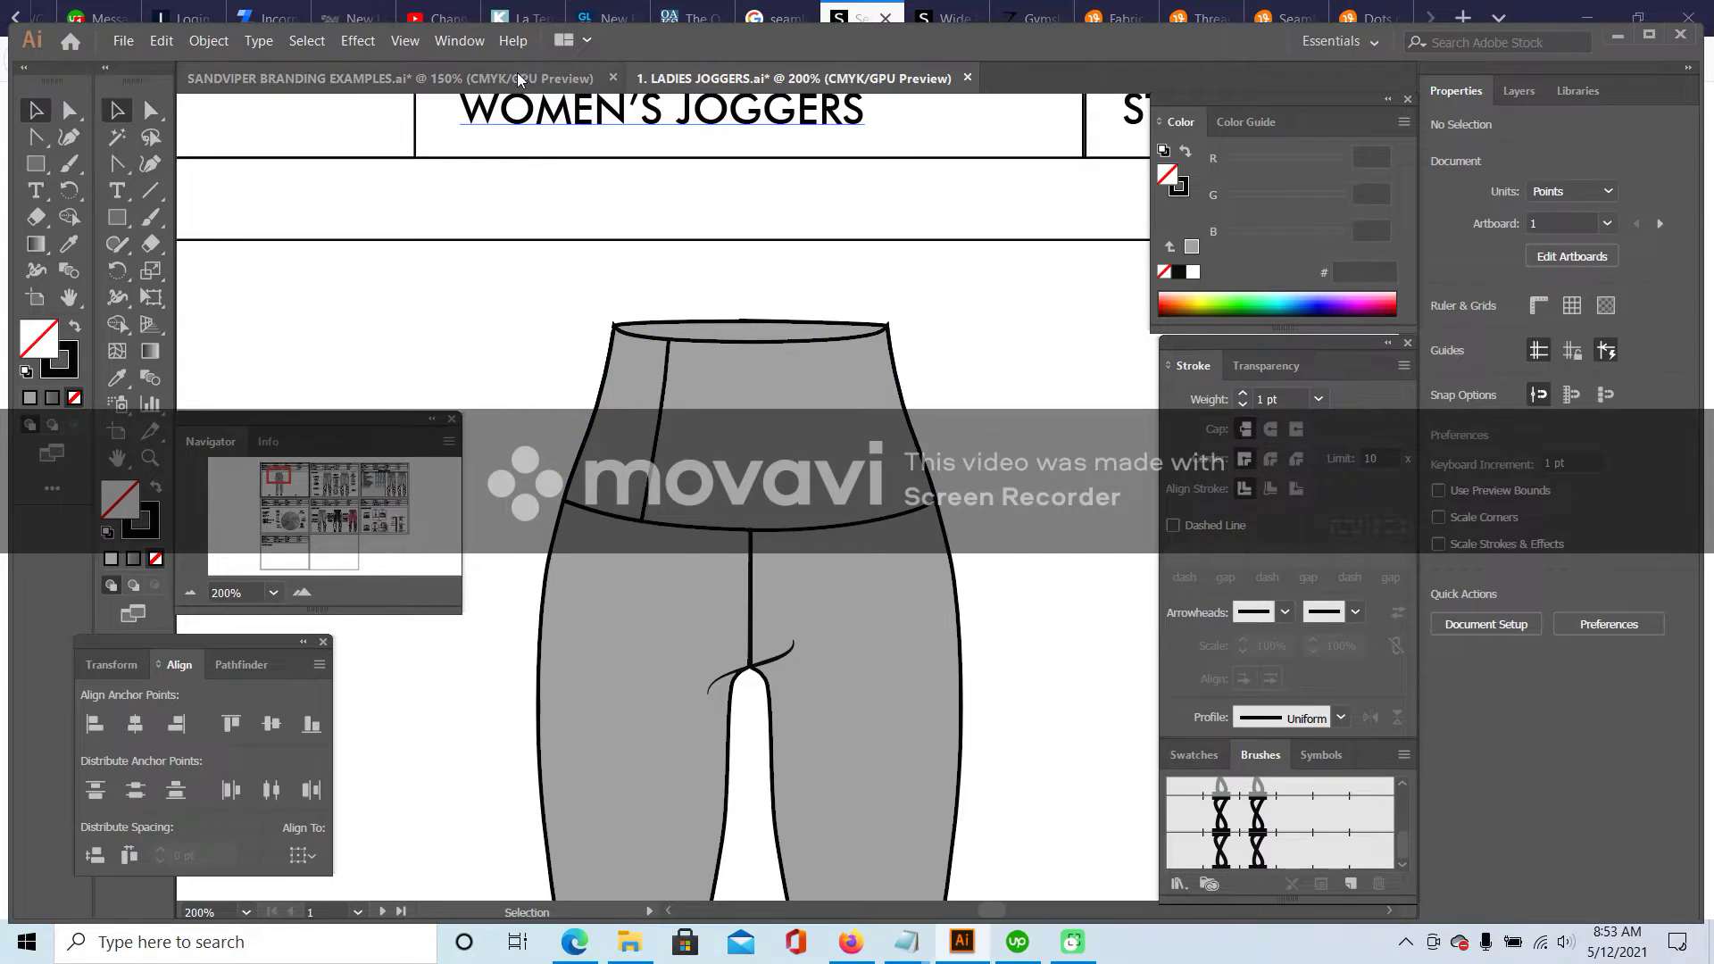
- Drag the striped texture group from the branding examples document onto the joggers artboard
{"action": "left_click", "coordinate": [518, 78]}
{"action": "left_click", "coordinate": [356, 207]}
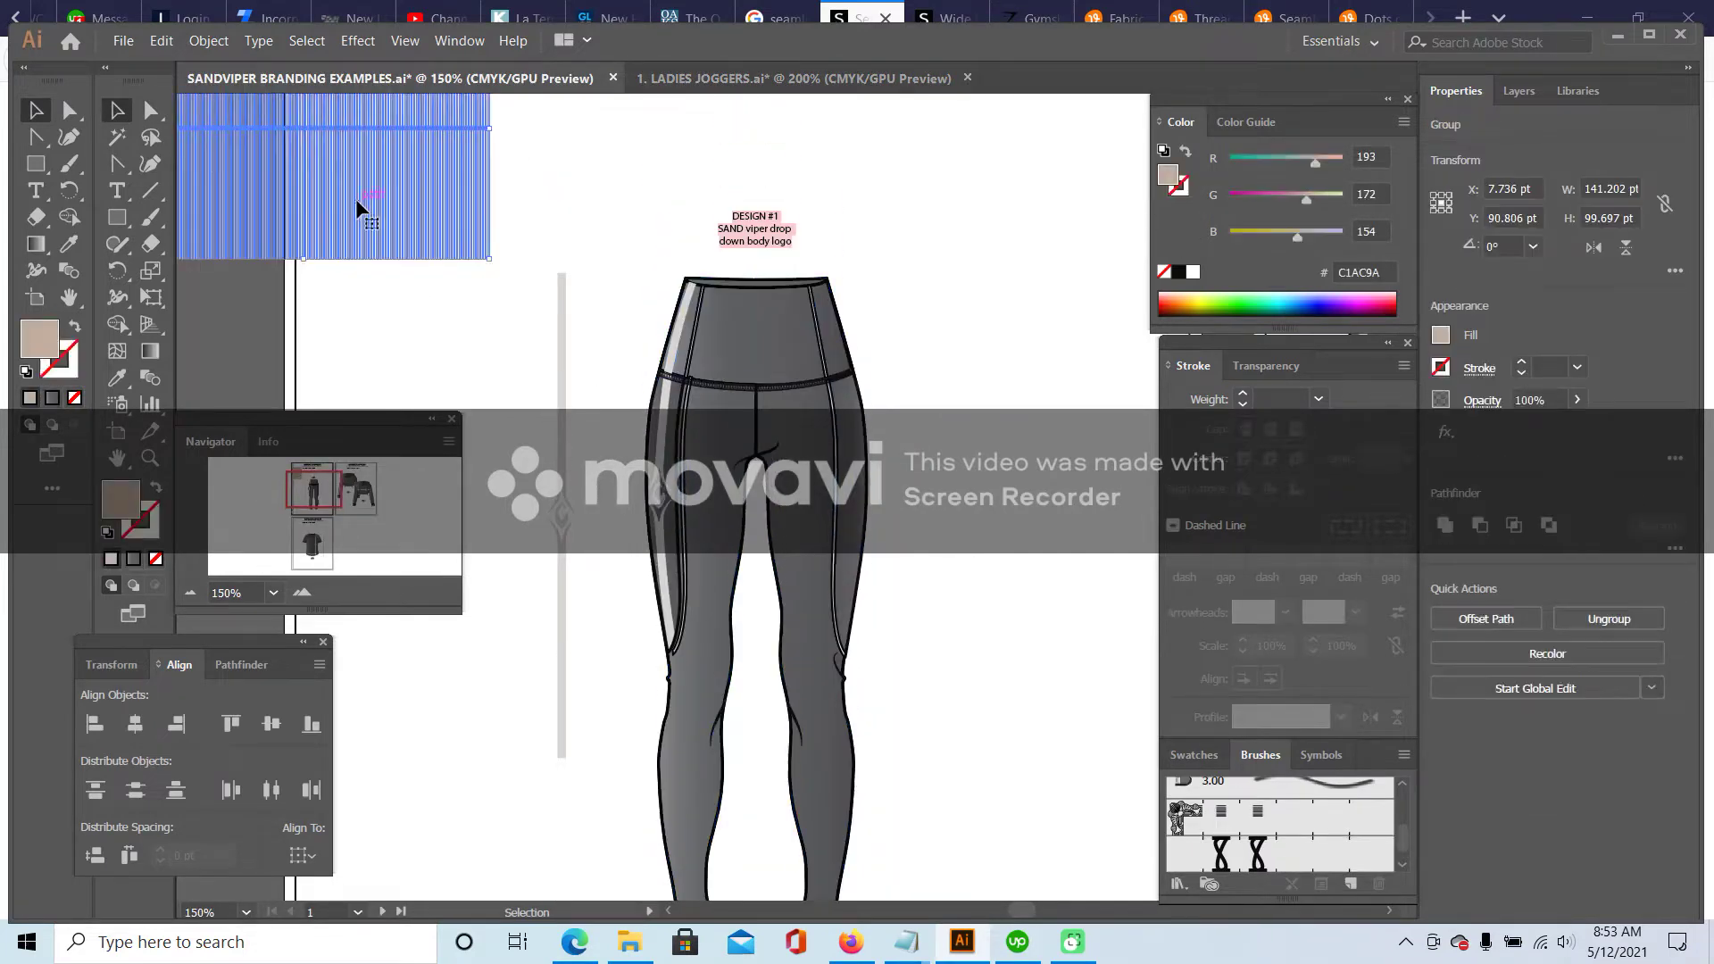
{"action": "left_click_drag", "start_coordinate": [357, 206], "coordinate": [429, 244]}
{"action": "left_click", "coordinate": [706, 78]}
{"action": "left_click_drag", "start_coordinate": [705, 106], "coordinate": [468, 319]}
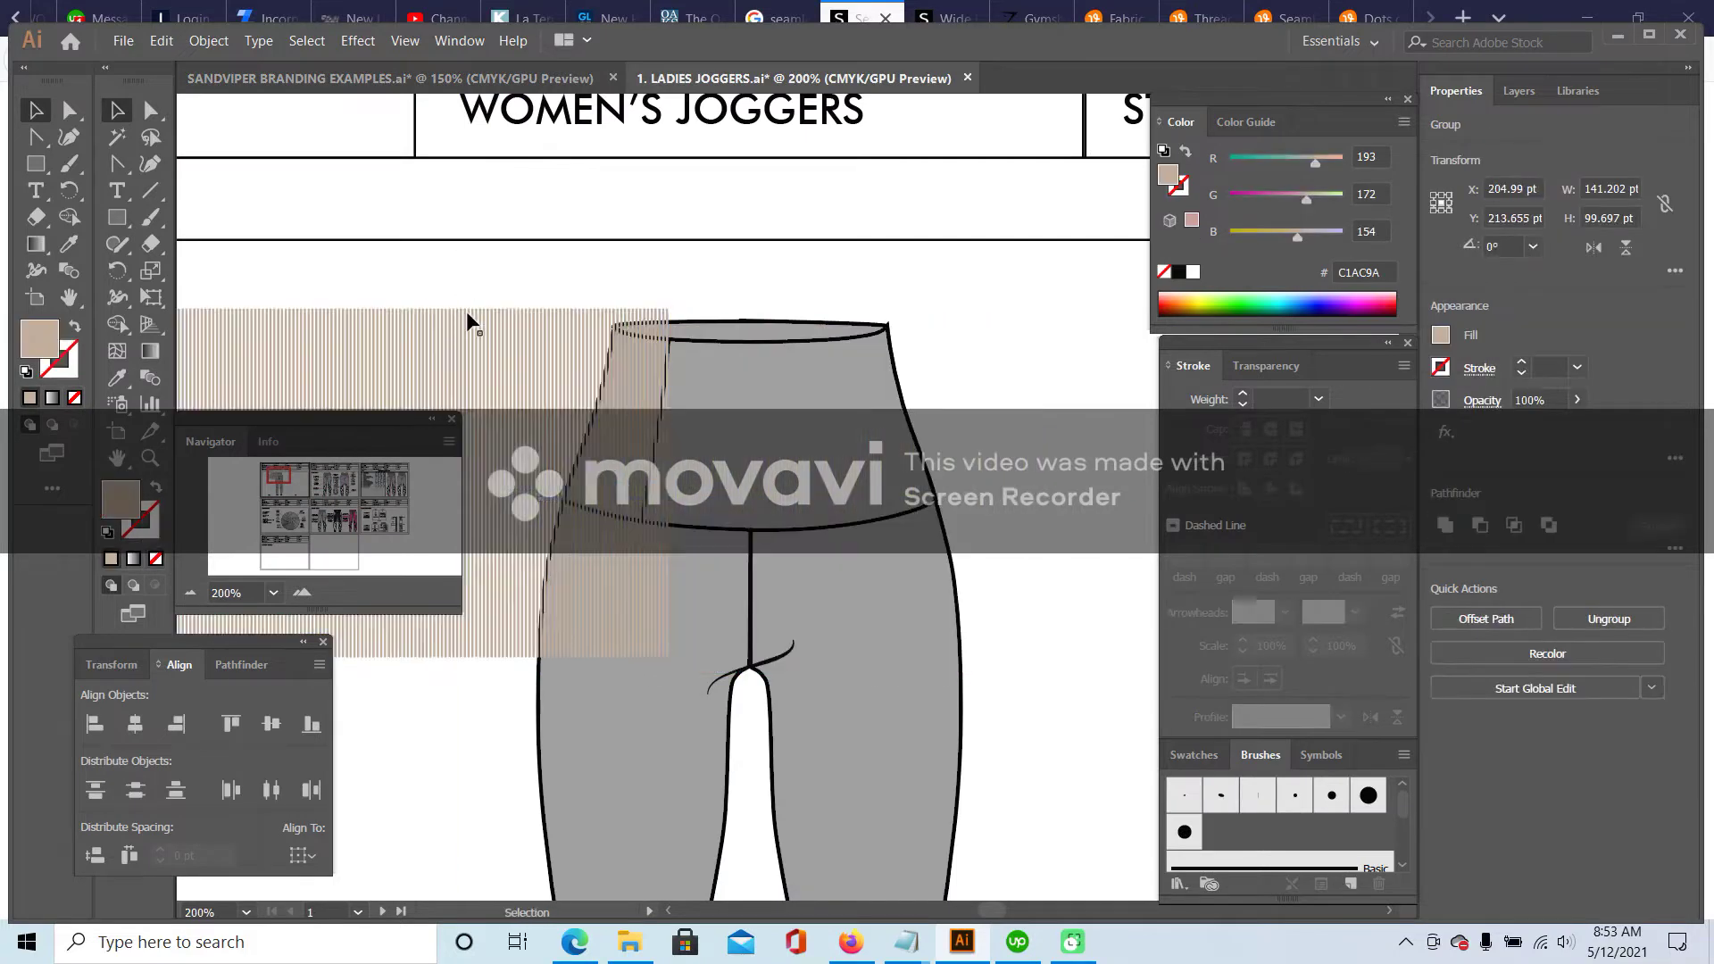
{"action": "key", "text": "ctrl+shift+a"}
{"action": "left_click_drag", "start_coordinate": [280, 476], "coordinate": [271, 478]}
- Delete the thin tan rectangle beside the stripes
{"action": "left_click", "coordinate": [117, 217]}
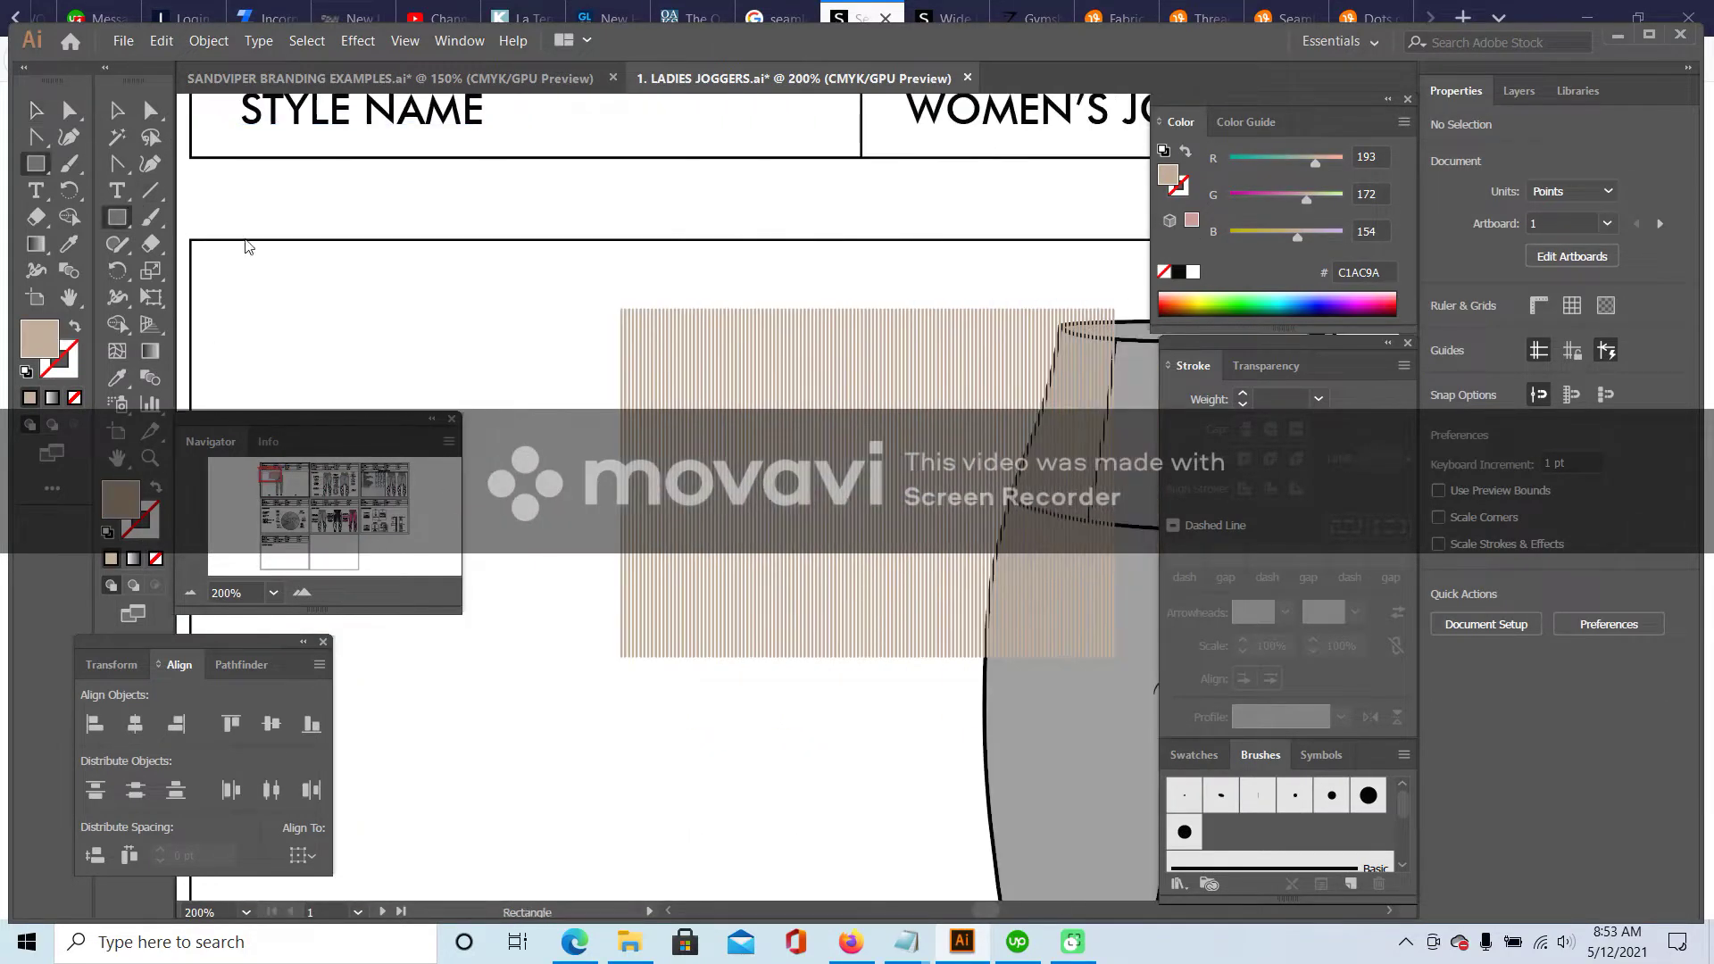
{"action": "left_click_drag", "start_coordinate": [571, 310], "coordinate": [574, 657]}
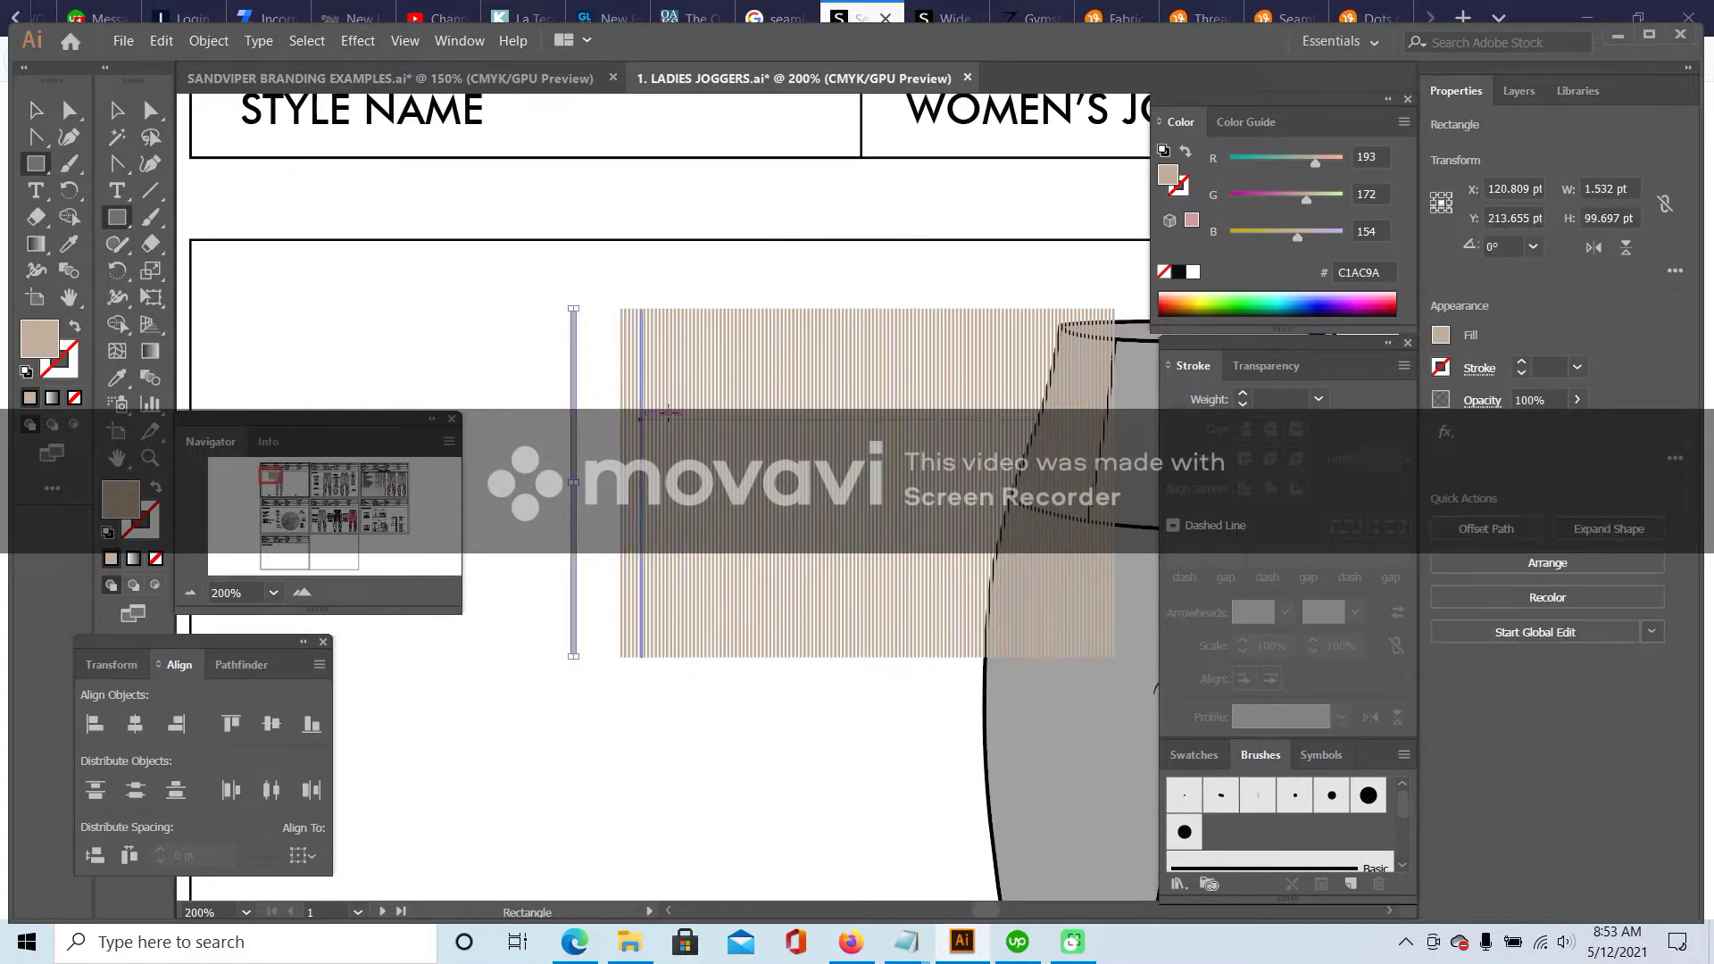
{"action": "left_click", "coordinate": [35, 110]}
{"action": "left_click", "coordinate": [437, 357]}
{"action": "left_click", "coordinate": [571, 382]}
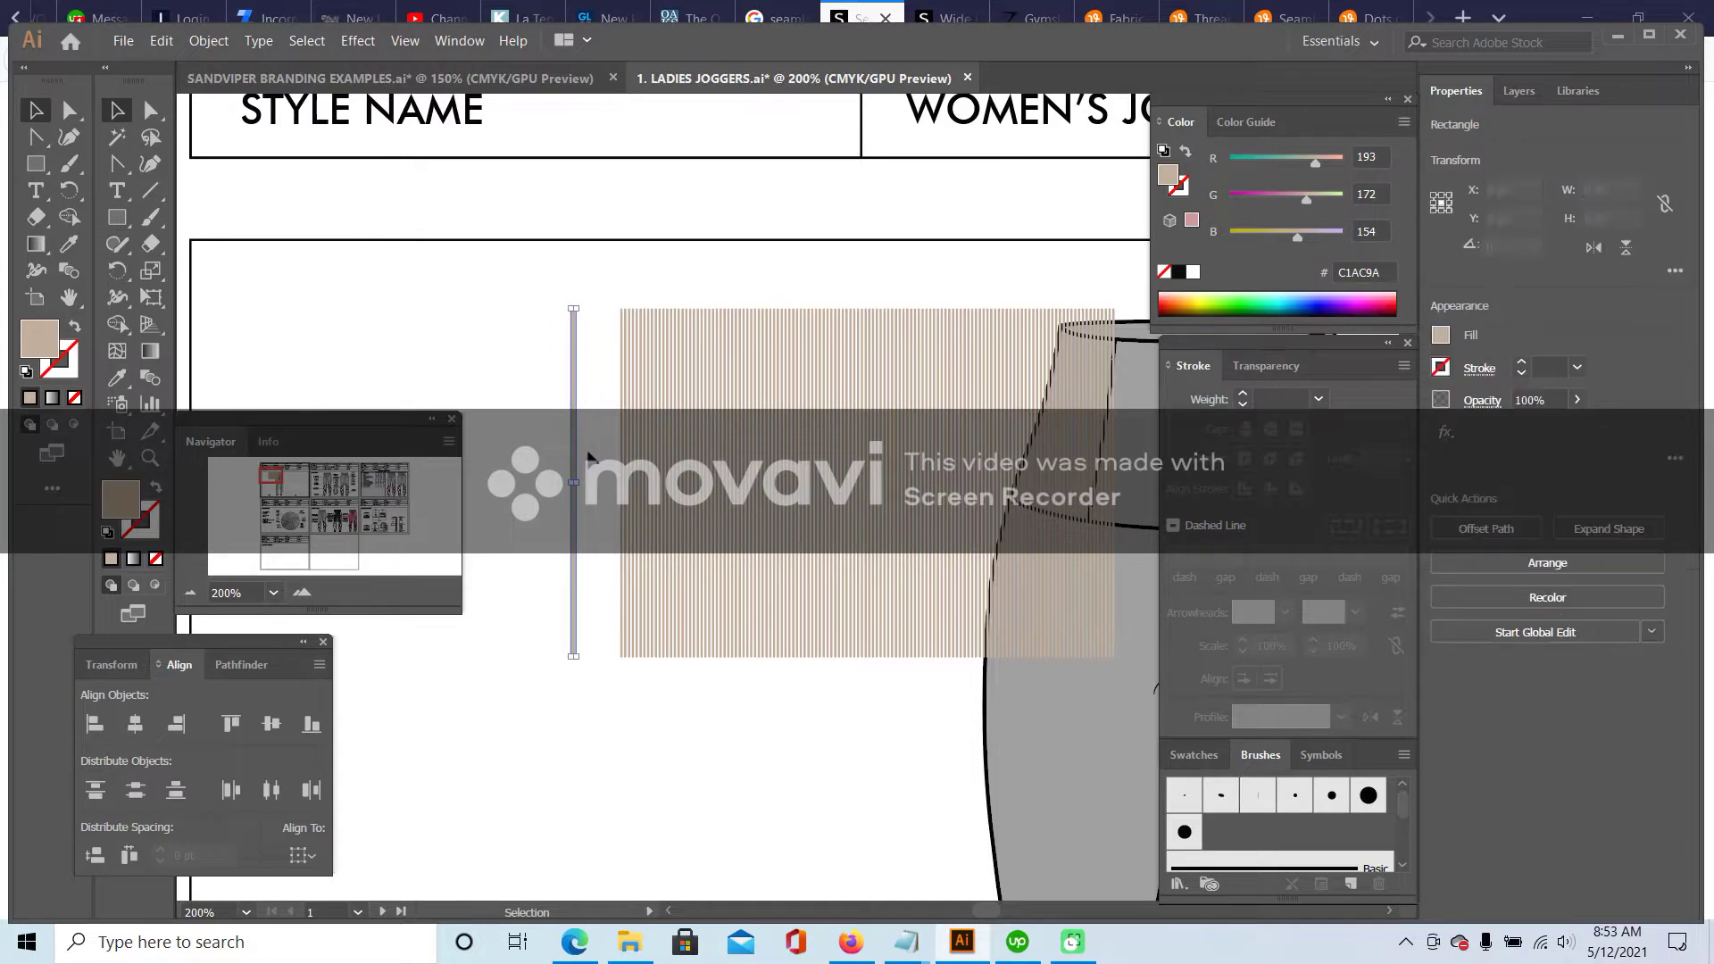
{"action": "left_click", "coordinate": [302, 592]}
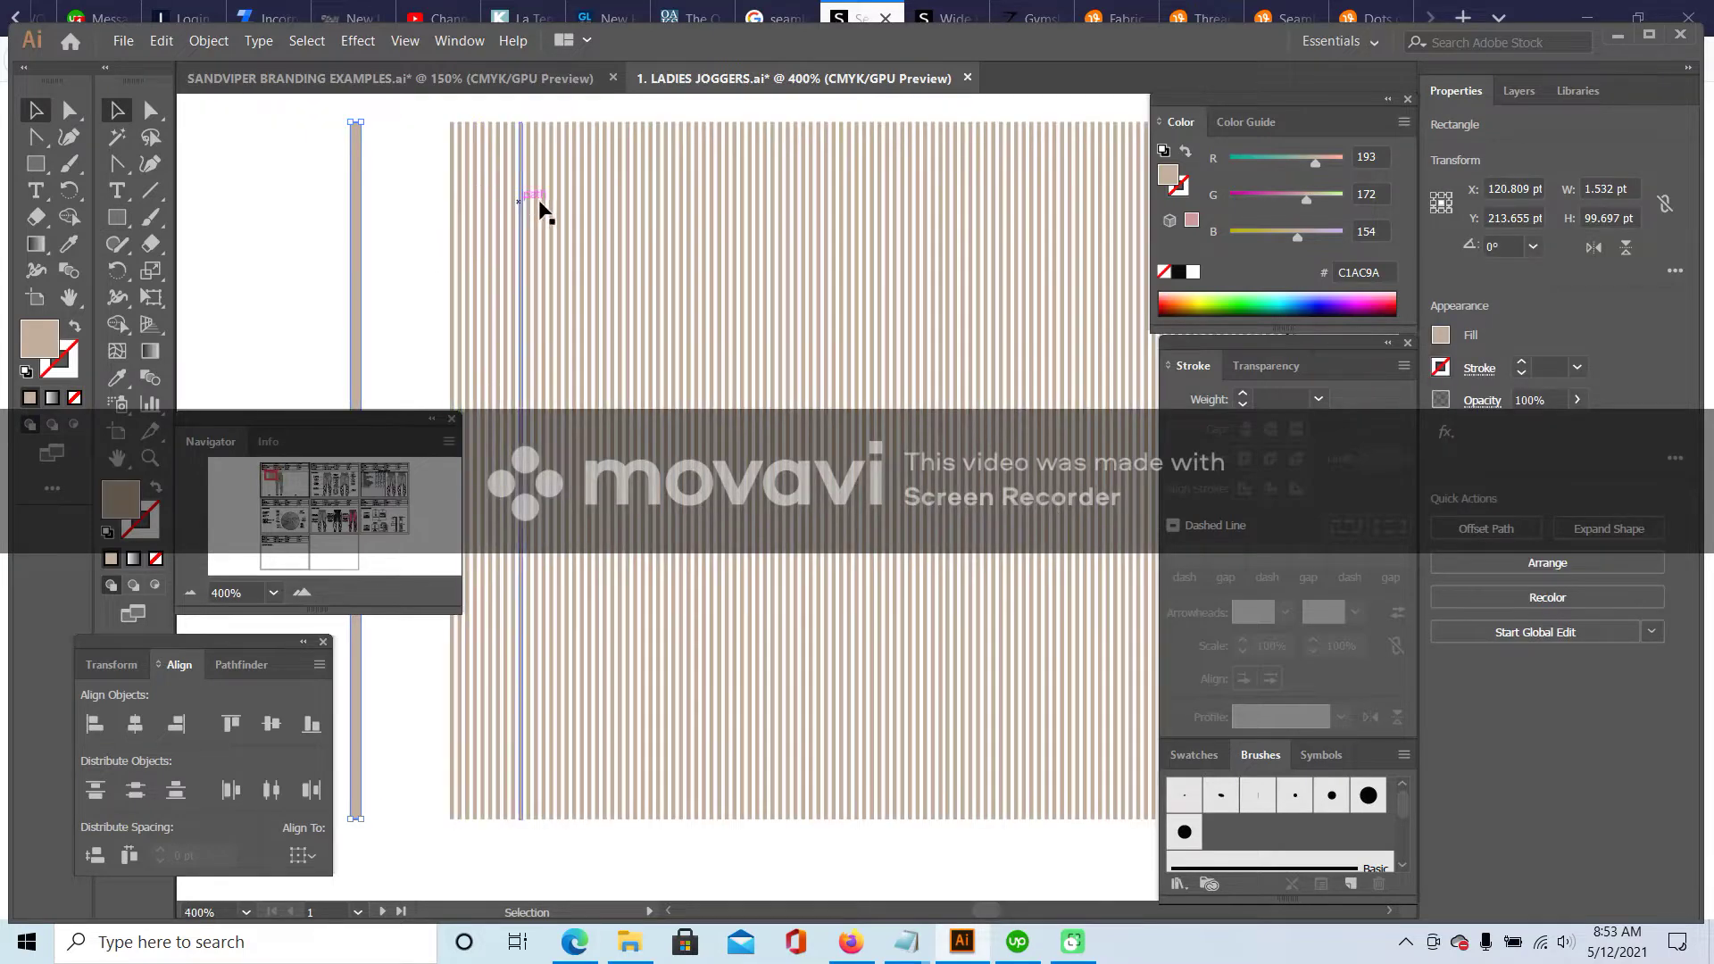
{"action": "left_click", "coordinate": [321, 227]}
{"action": "left_click", "coordinate": [357, 266]}
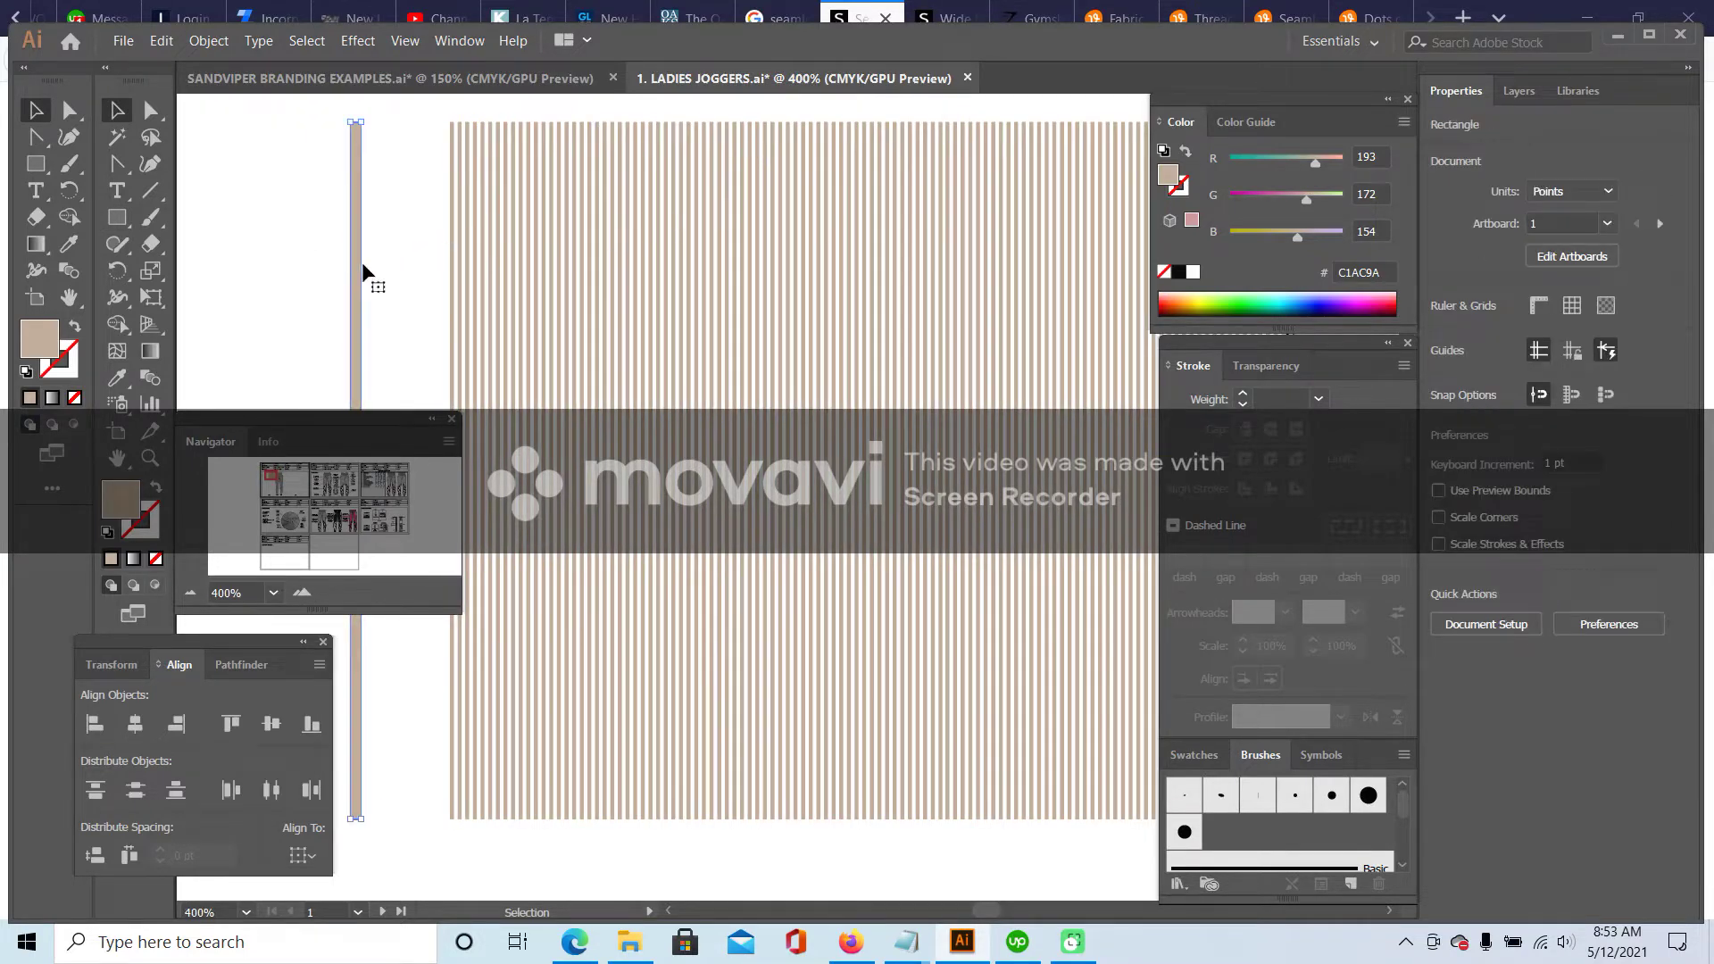
{"action": "key", "text": "Delete"}
{"action": "left_click", "coordinate": [190, 593]}
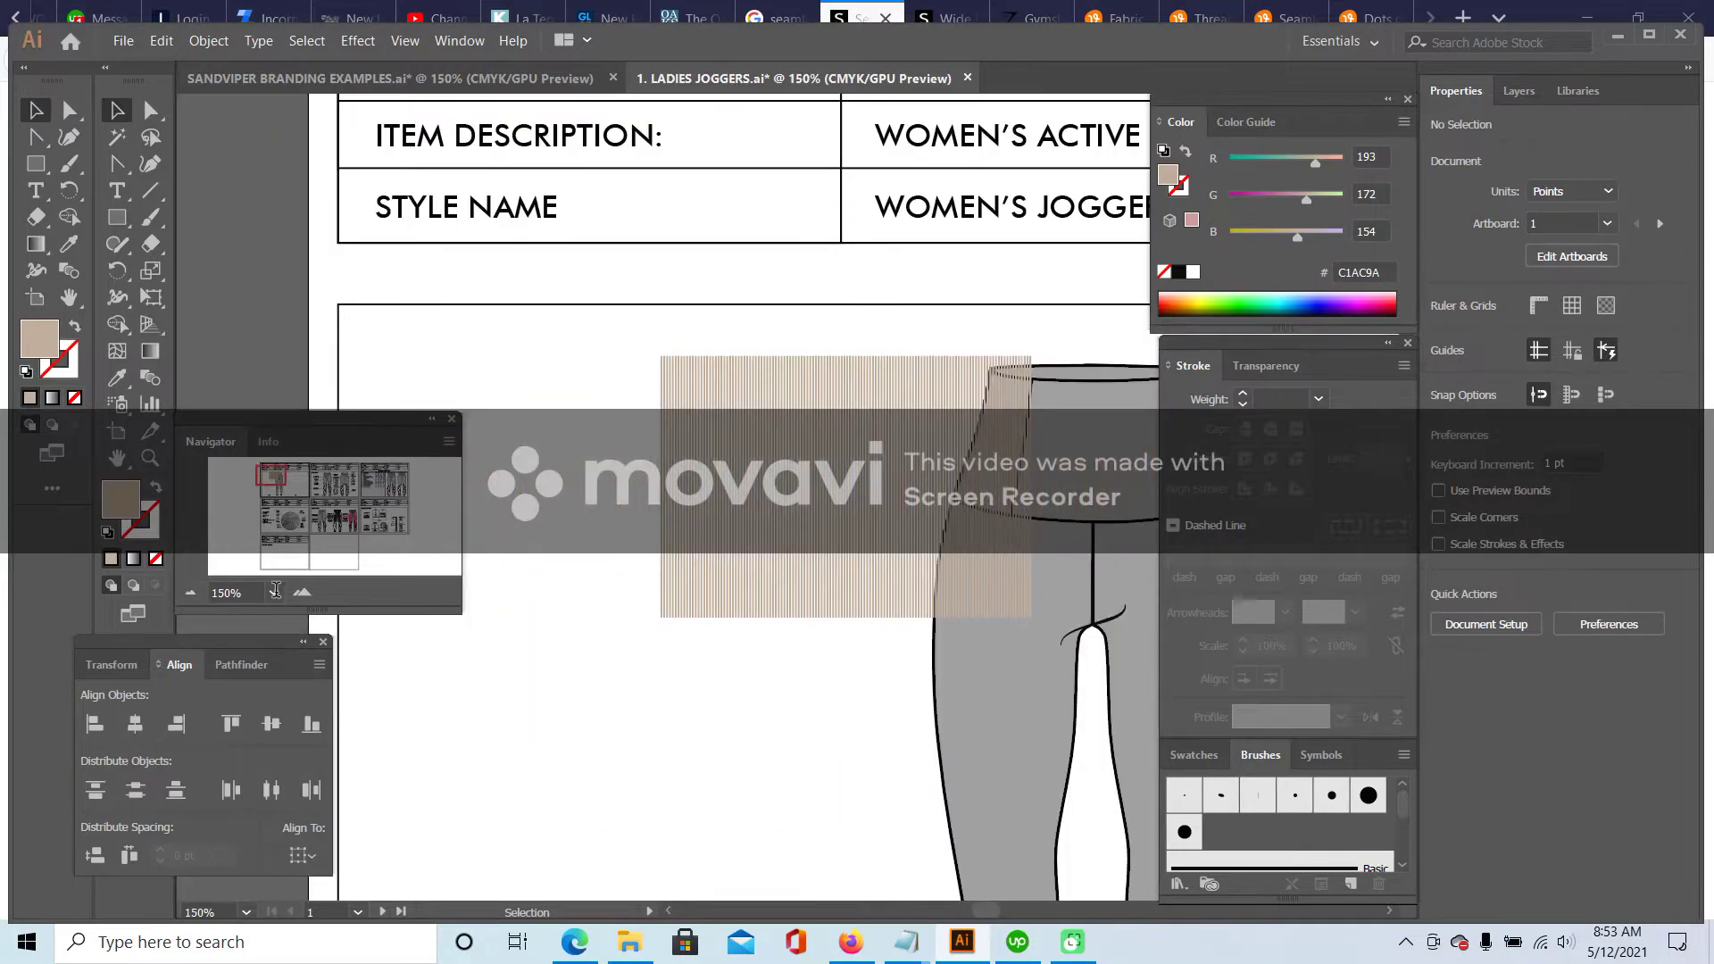
- Ungroup the stripe texture and separate the right stripe block from the left
{"action": "left_click_drag", "start_coordinate": [926, 482], "coordinate": [749, 482]}
{"action": "left_click", "coordinate": [209, 41]}
{"action": "left_click", "coordinate": [234, 130]}
{"action": "left_click", "coordinate": [680, 337]}
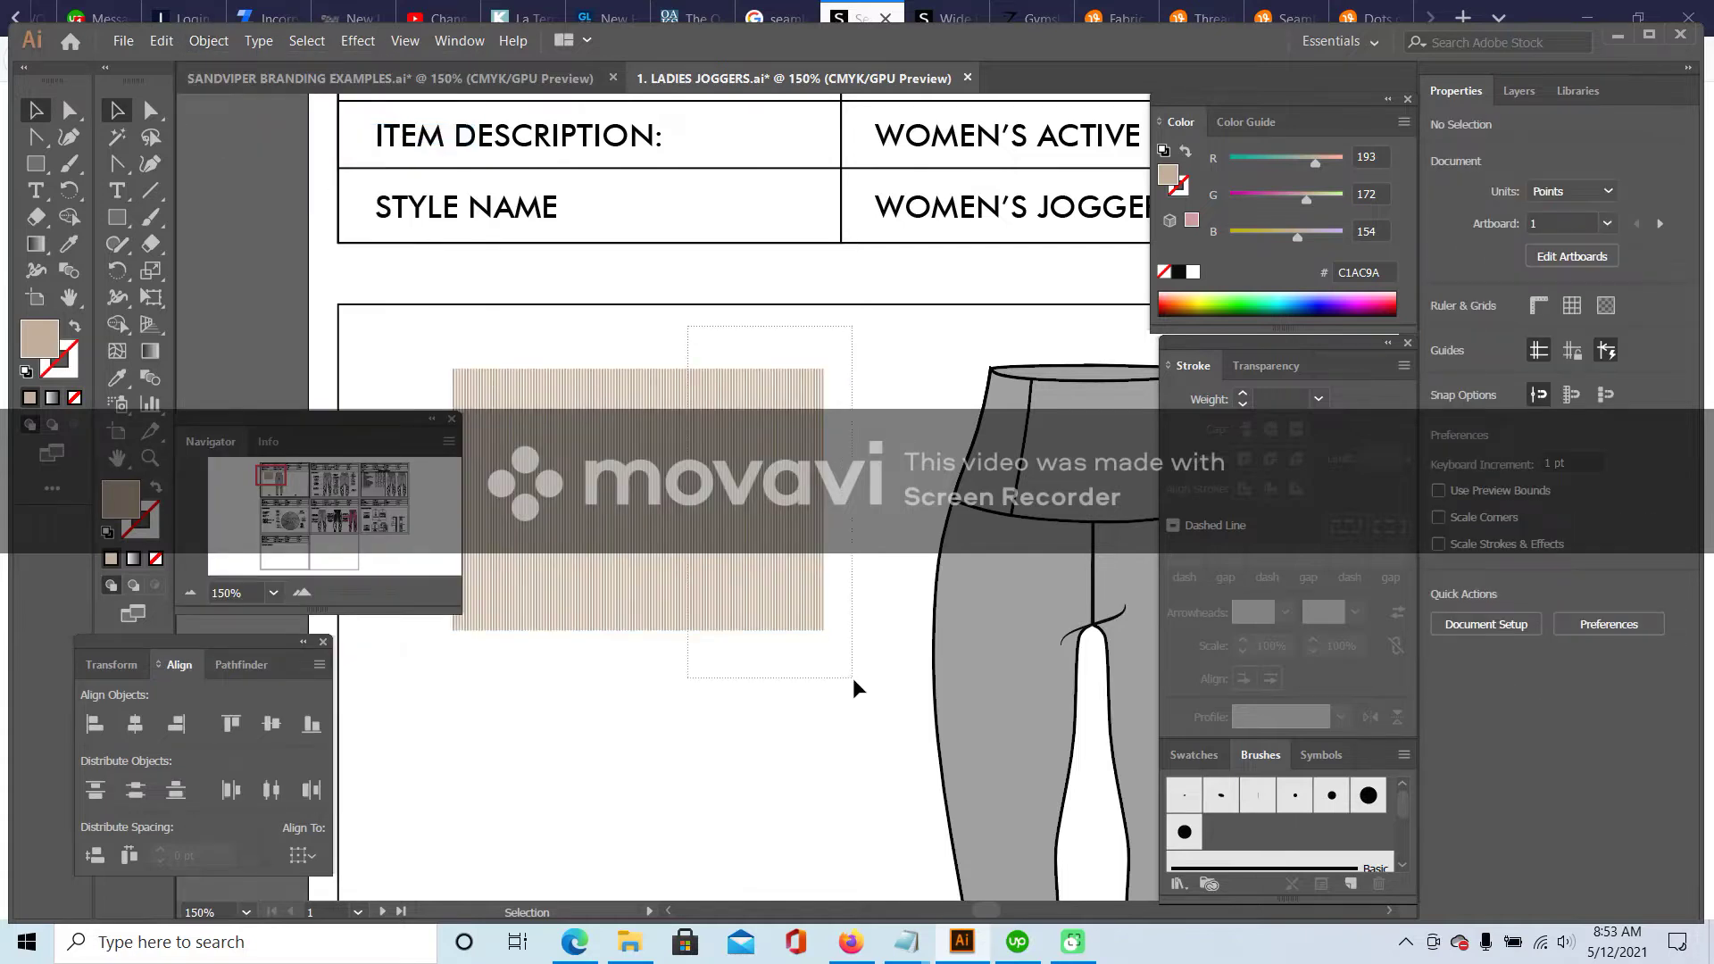
{"action": "left_click_drag", "start_coordinate": [854, 678], "coordinate": [860, 684]}
{"action": "left_click_drag", "start_coordinate": [797, 385], "coordinate": [846, 396]}
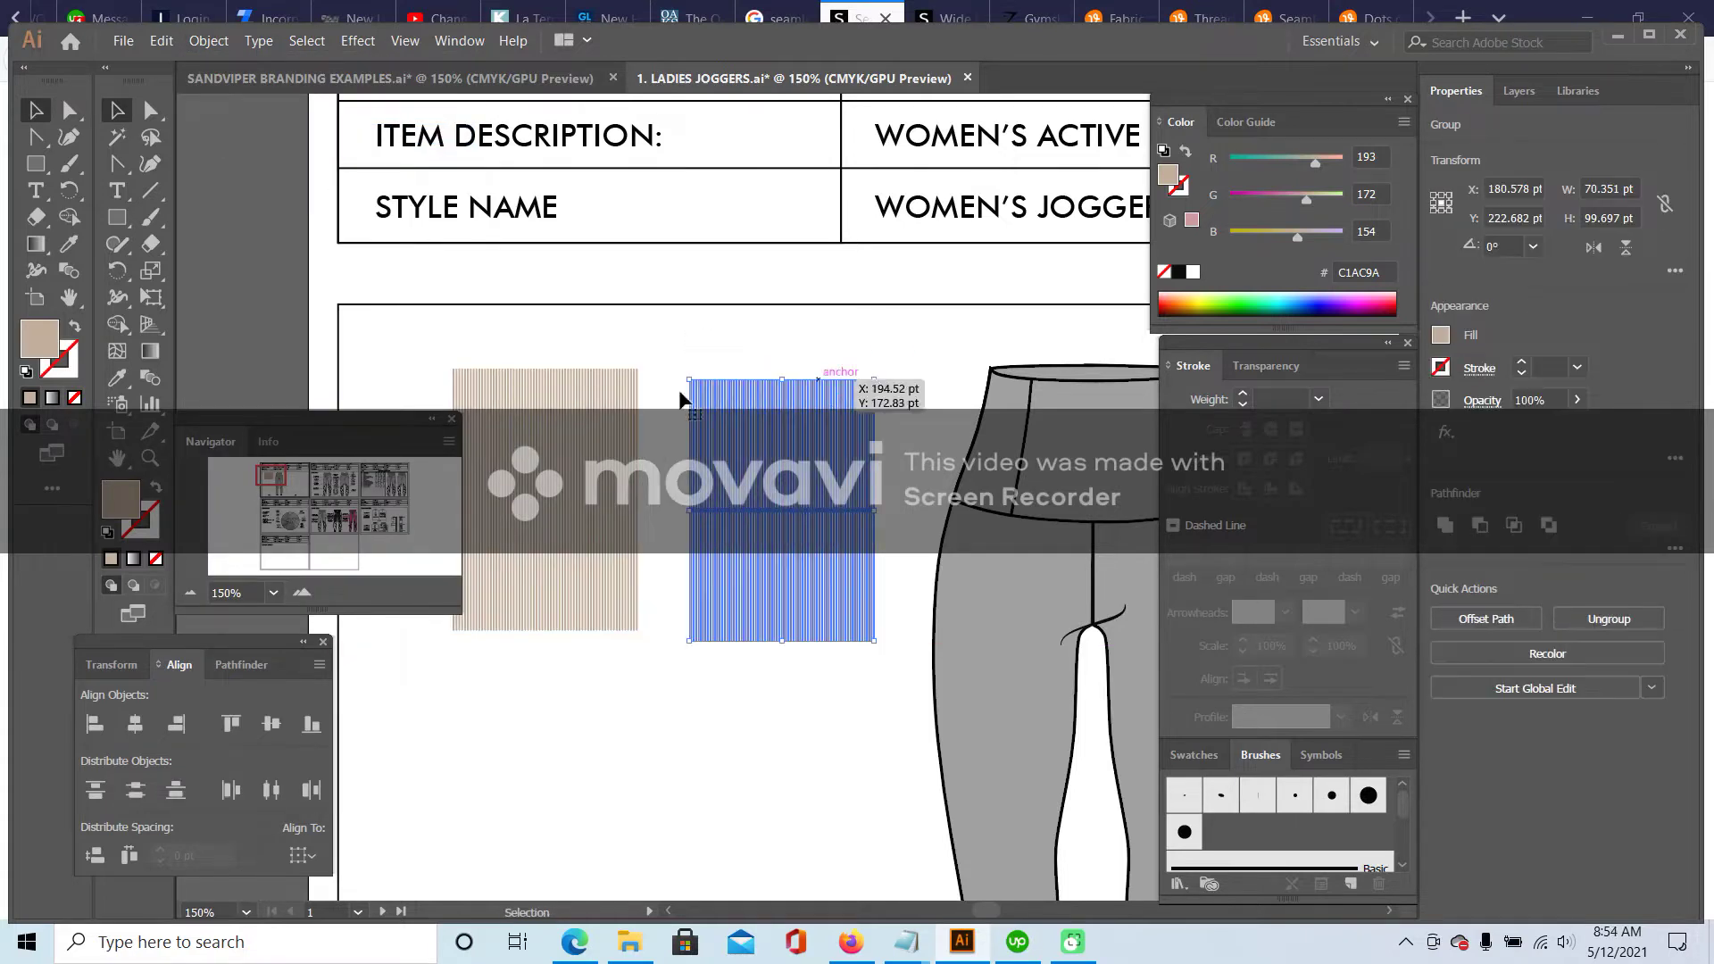
{"action": "left_click", "coordinate": [547, 415]}
{"action": "left_click_drag", "start_coordinate": [843, 553], "coordinate": [1091, 511]}
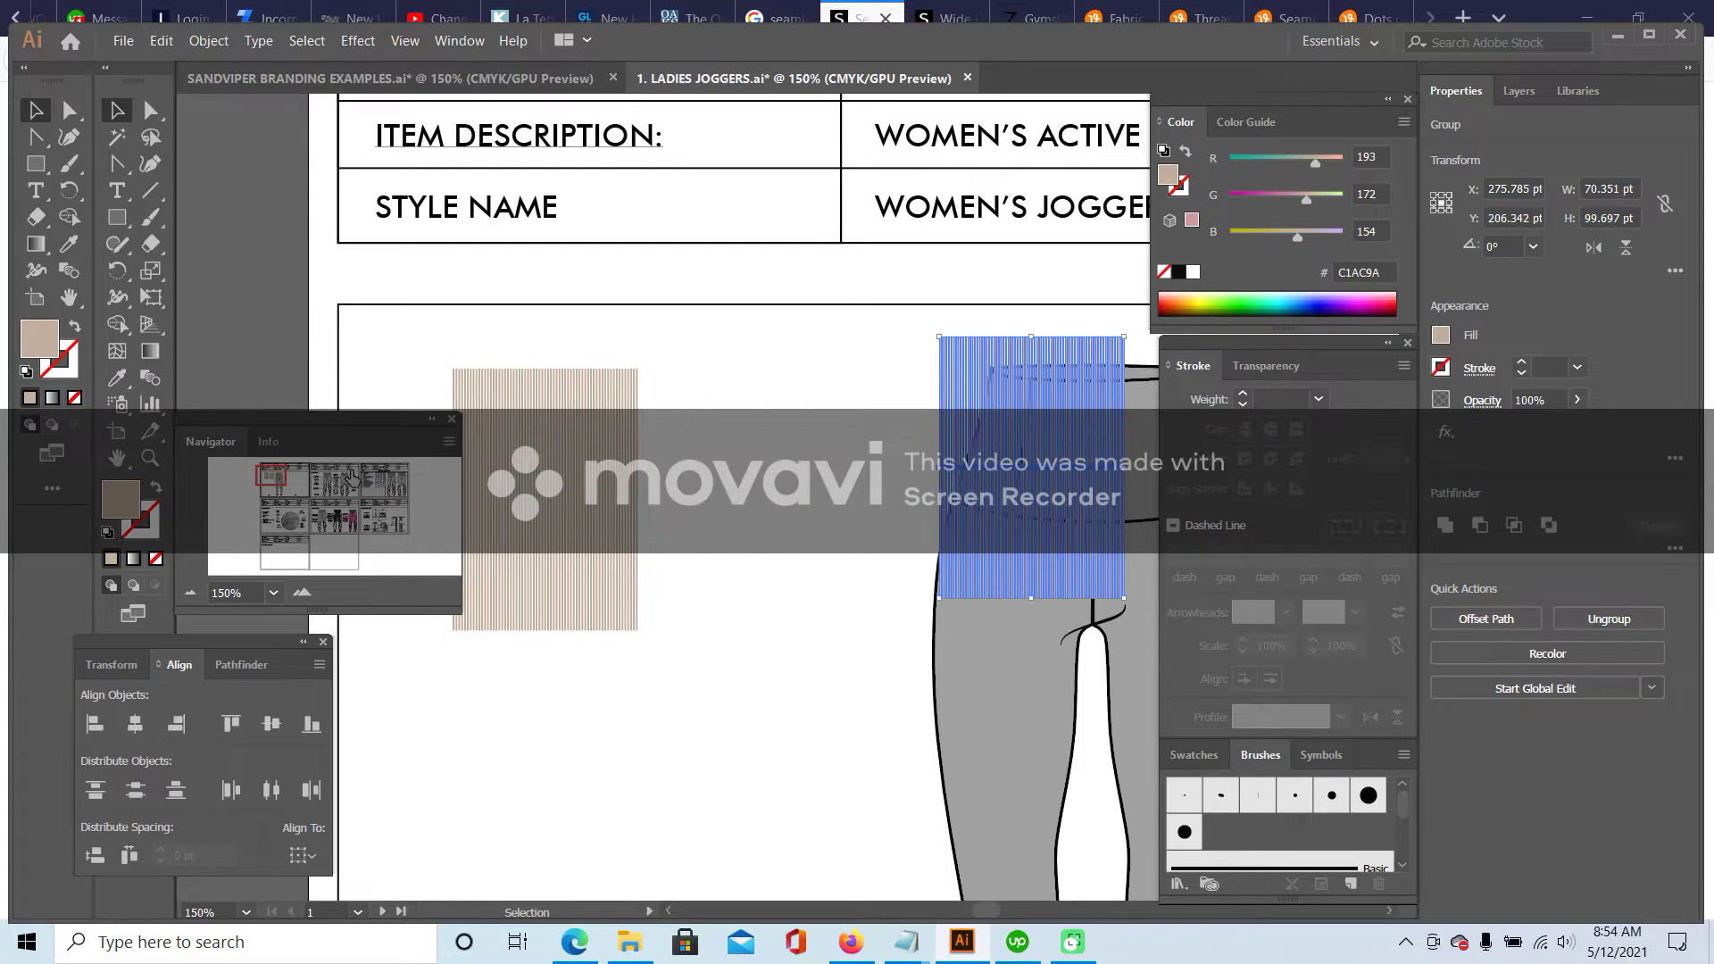
- Place the stripe block over the left hip waistband panel
{"action": "left_click", "coordinate": [745, 456]}
{"action": "left_click_drag", "start_coordinate": [975, 407], "coordinate": [786, 421]}
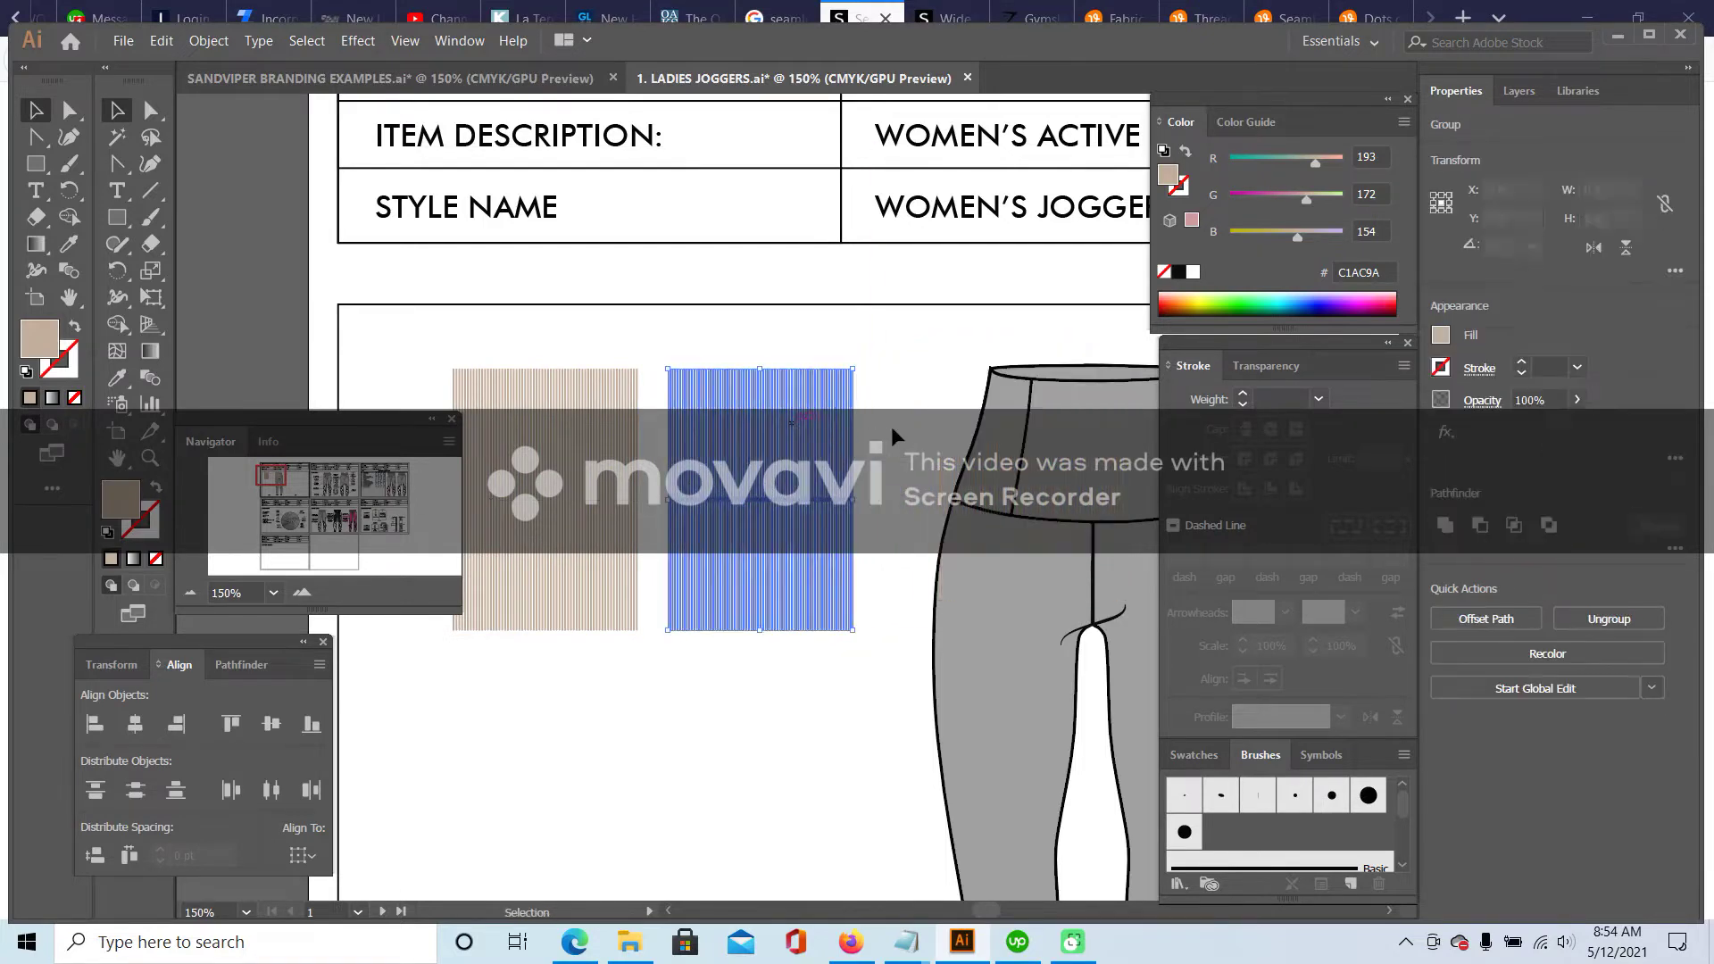
{"action": "key", "text": "ctrl+z"}
{"action": "key", "text": "ctrl+z"}
{"action": "key", "text": "v"}
{"action": "left_click", "coordinate": [886, 409]}
{"action": "left_click", "coordinate": [812, 418]}
{"action": "left_click_drag", "start_coordinate": [272, 476], "coordinate": [277, 479]}
{"action": "left_click_drag", "start_coordinate": [583, 388], "coordinate": [887, 380]}
- Inside the stripe group, delete the stripes extending past the left waistband panel's right edge
{"action": "left_click", "coordinate": [302, 593]}
{"action": "left_click", "coordinate": [302, 593]}
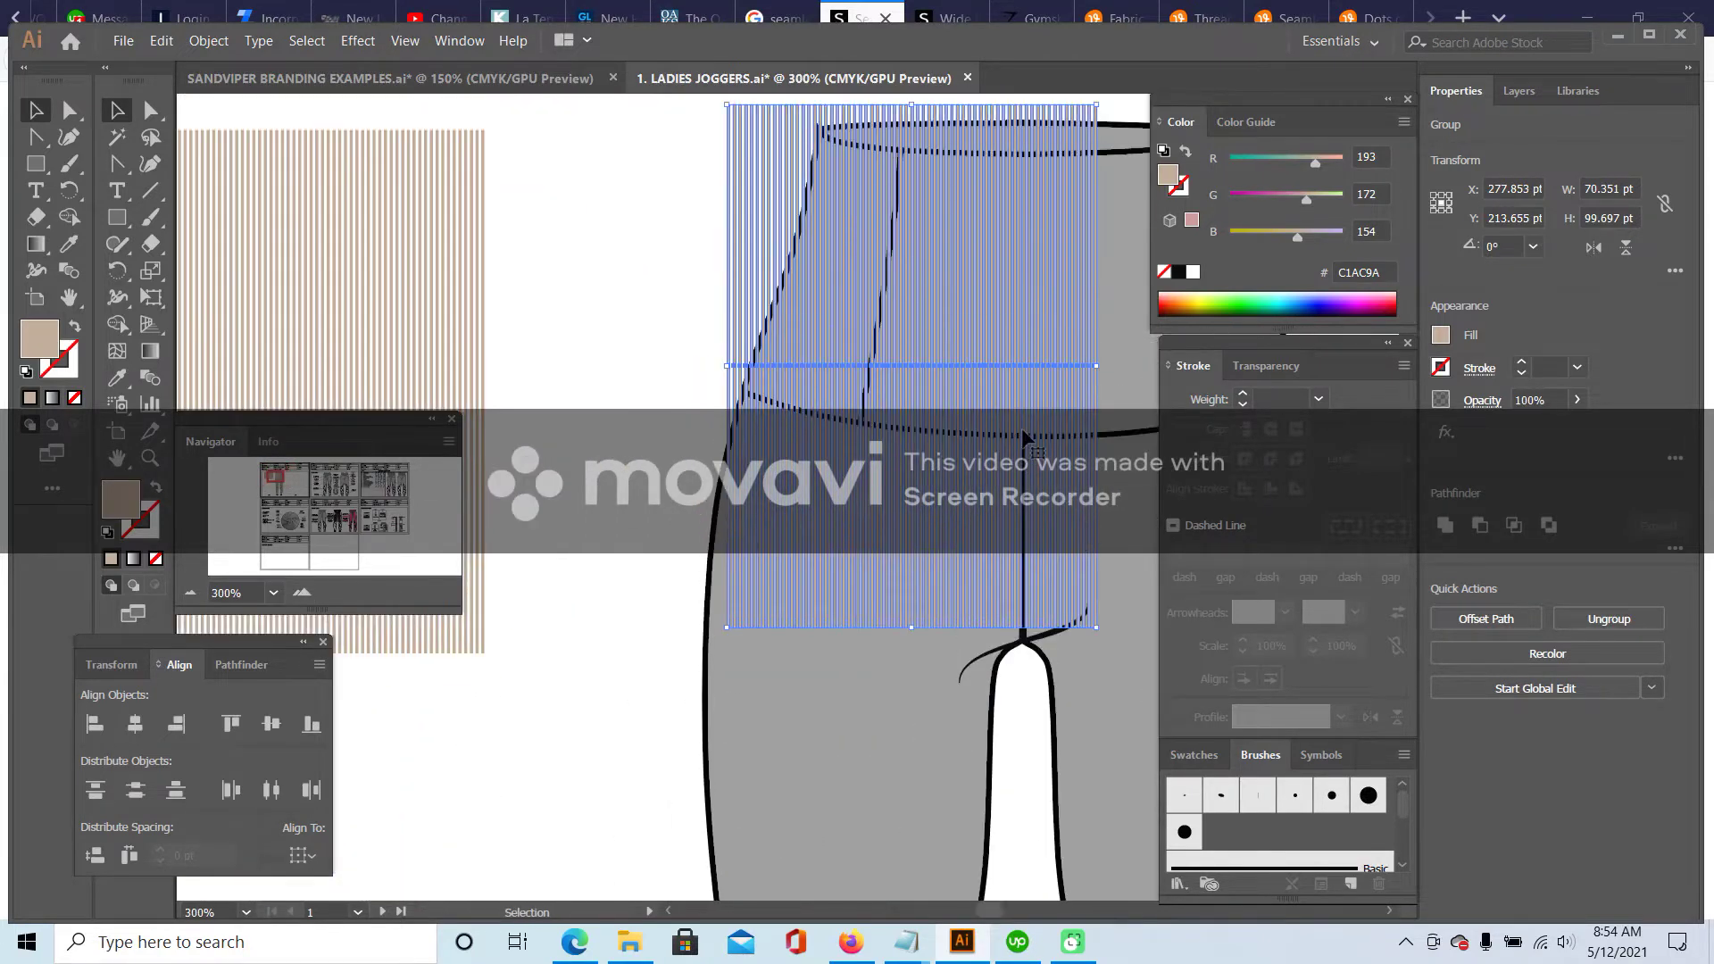
{"action": "double_click", "coordinate": [984, 255]}
{"action": "left_click", "coordinate": [984, 255]}
{"action": "scroll", "coordinate": [983, 223], "scroll_direction": "up", "scroll_amount": 2}
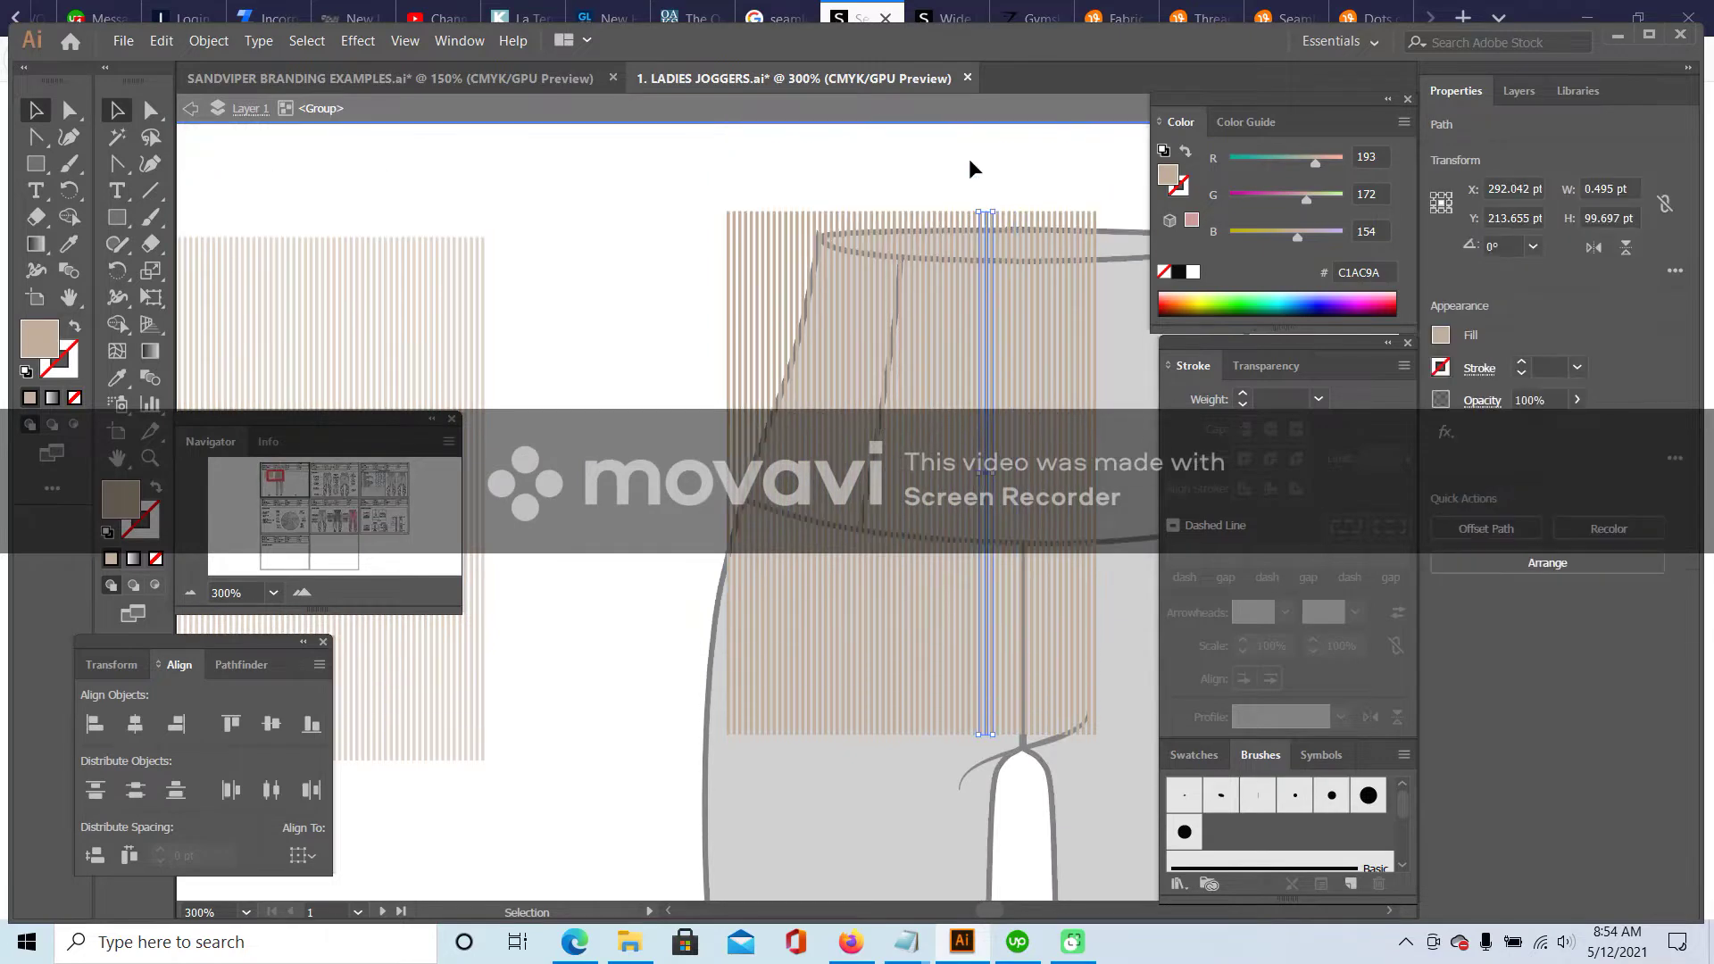
{"action": "left_click_drag", "start_coordinate": [1089, 791], "coordinate": [1091, 791]}
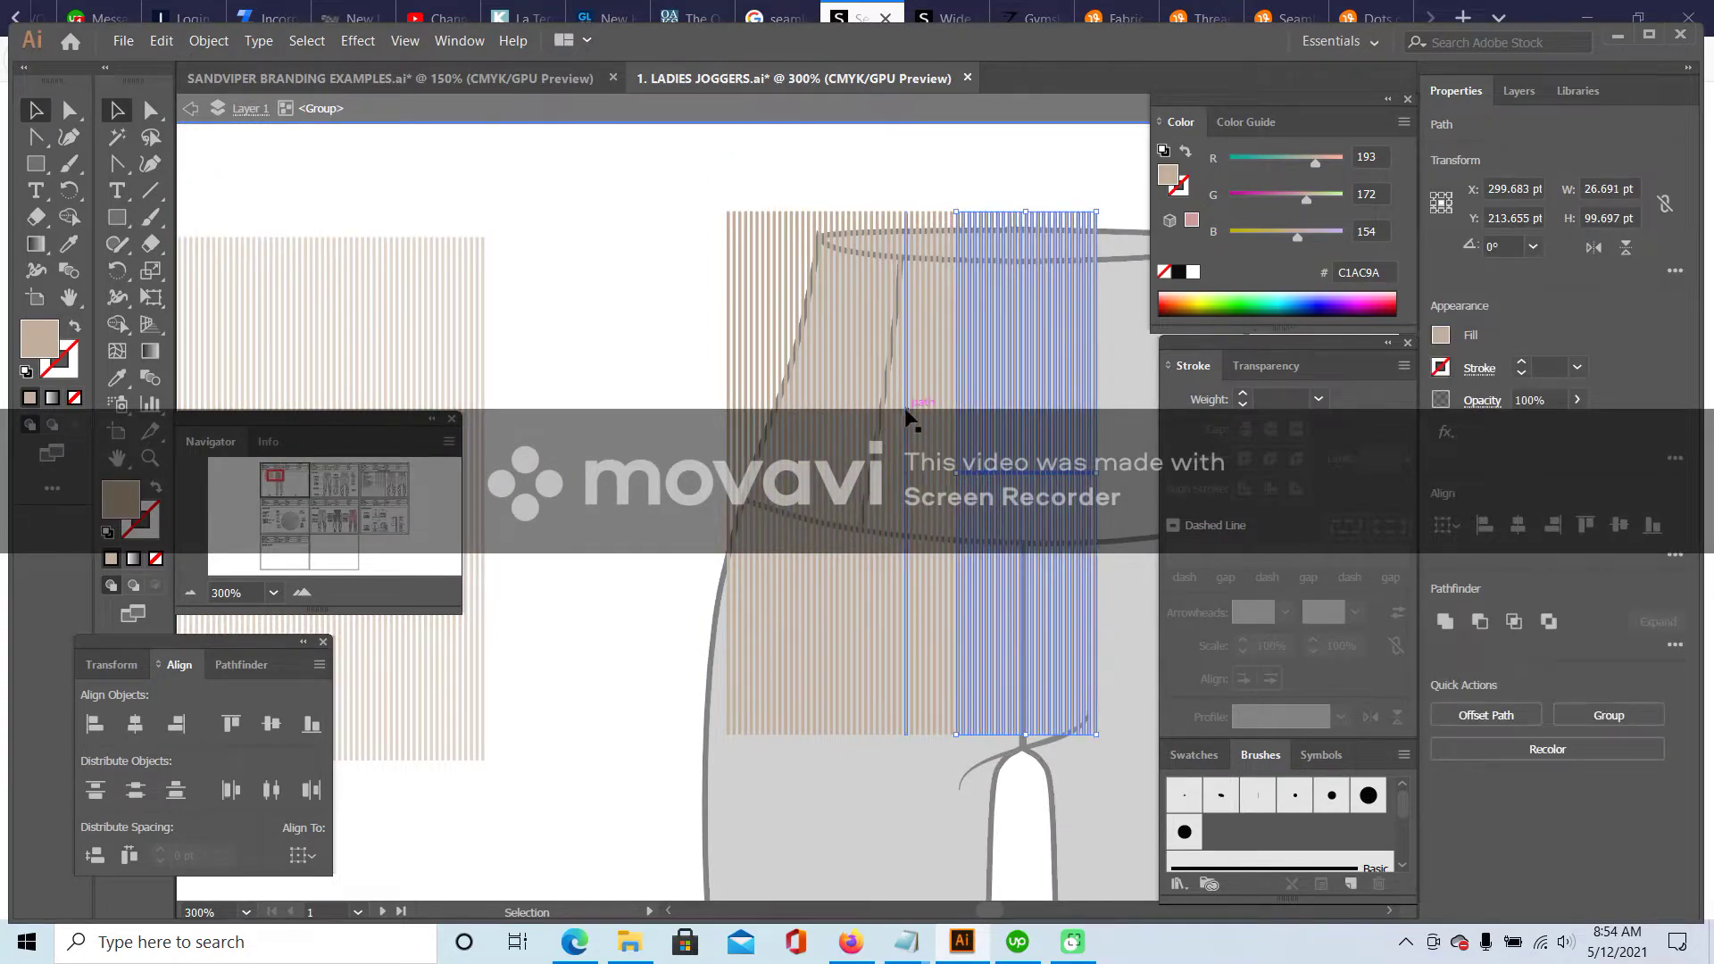
{"action": "key", "text": "Delete"}
{"action": "double_click", "coordinate": [563, 259]}
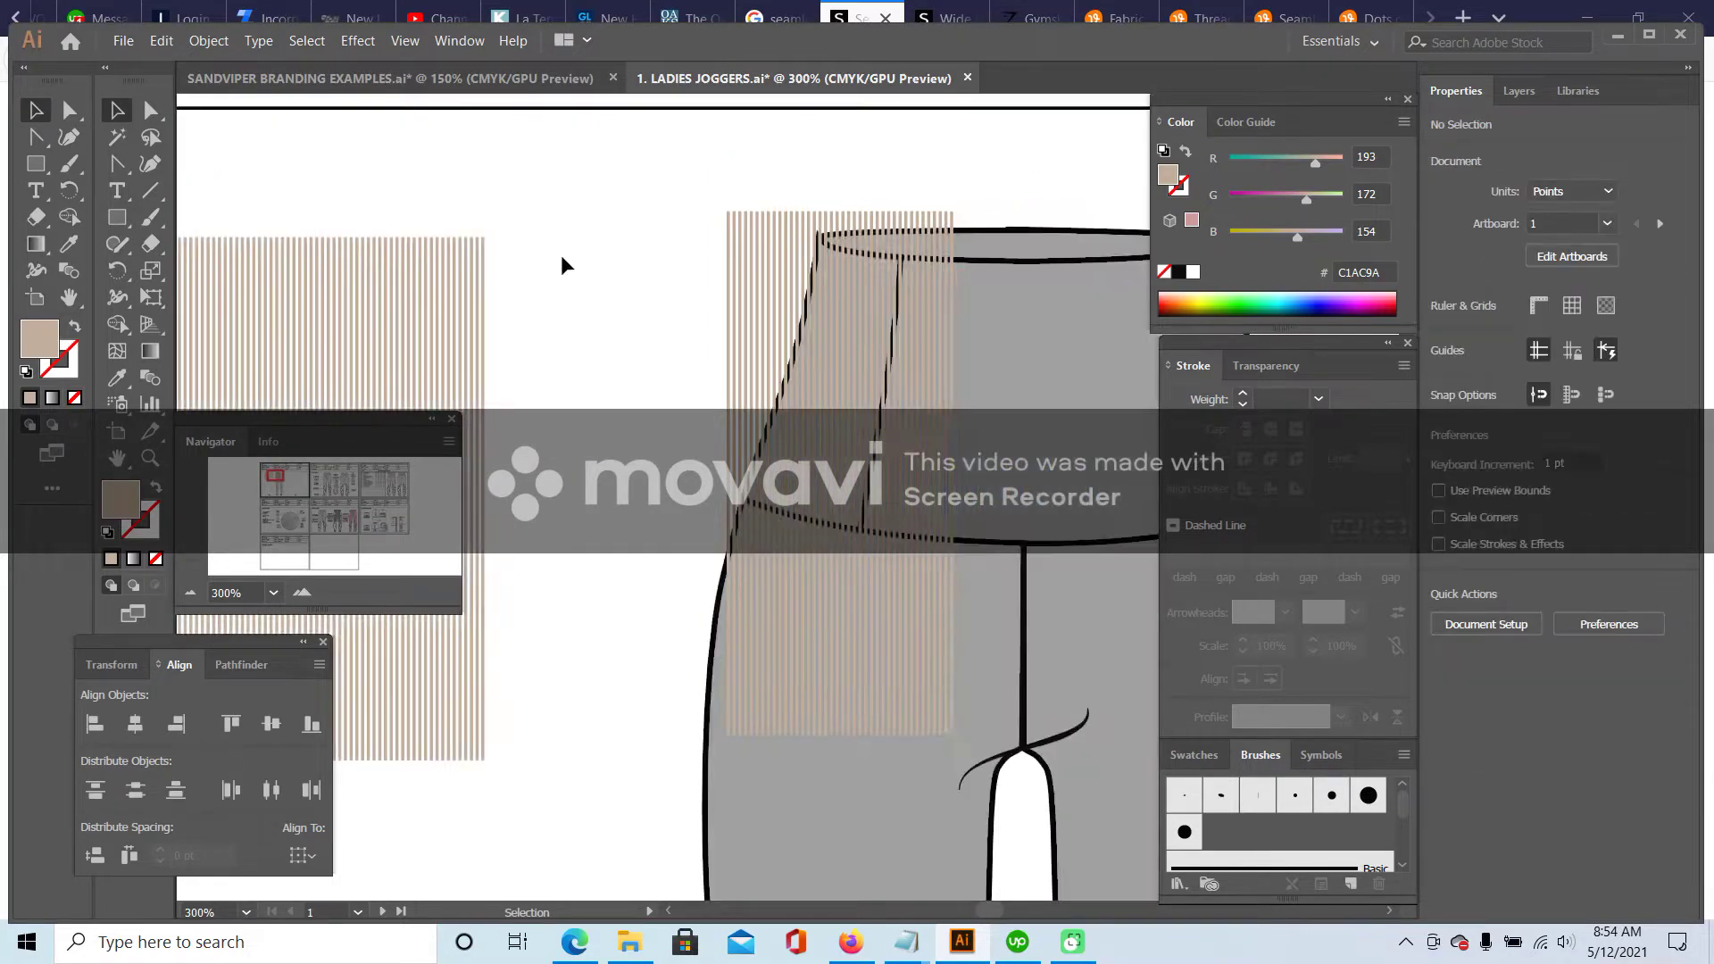
- Eyedropper the waistband's style onto the trimmed stripes, set stroke to None and fill light grey BCBCBC
{"action": "left_click", "coordinate": [888, 264]}
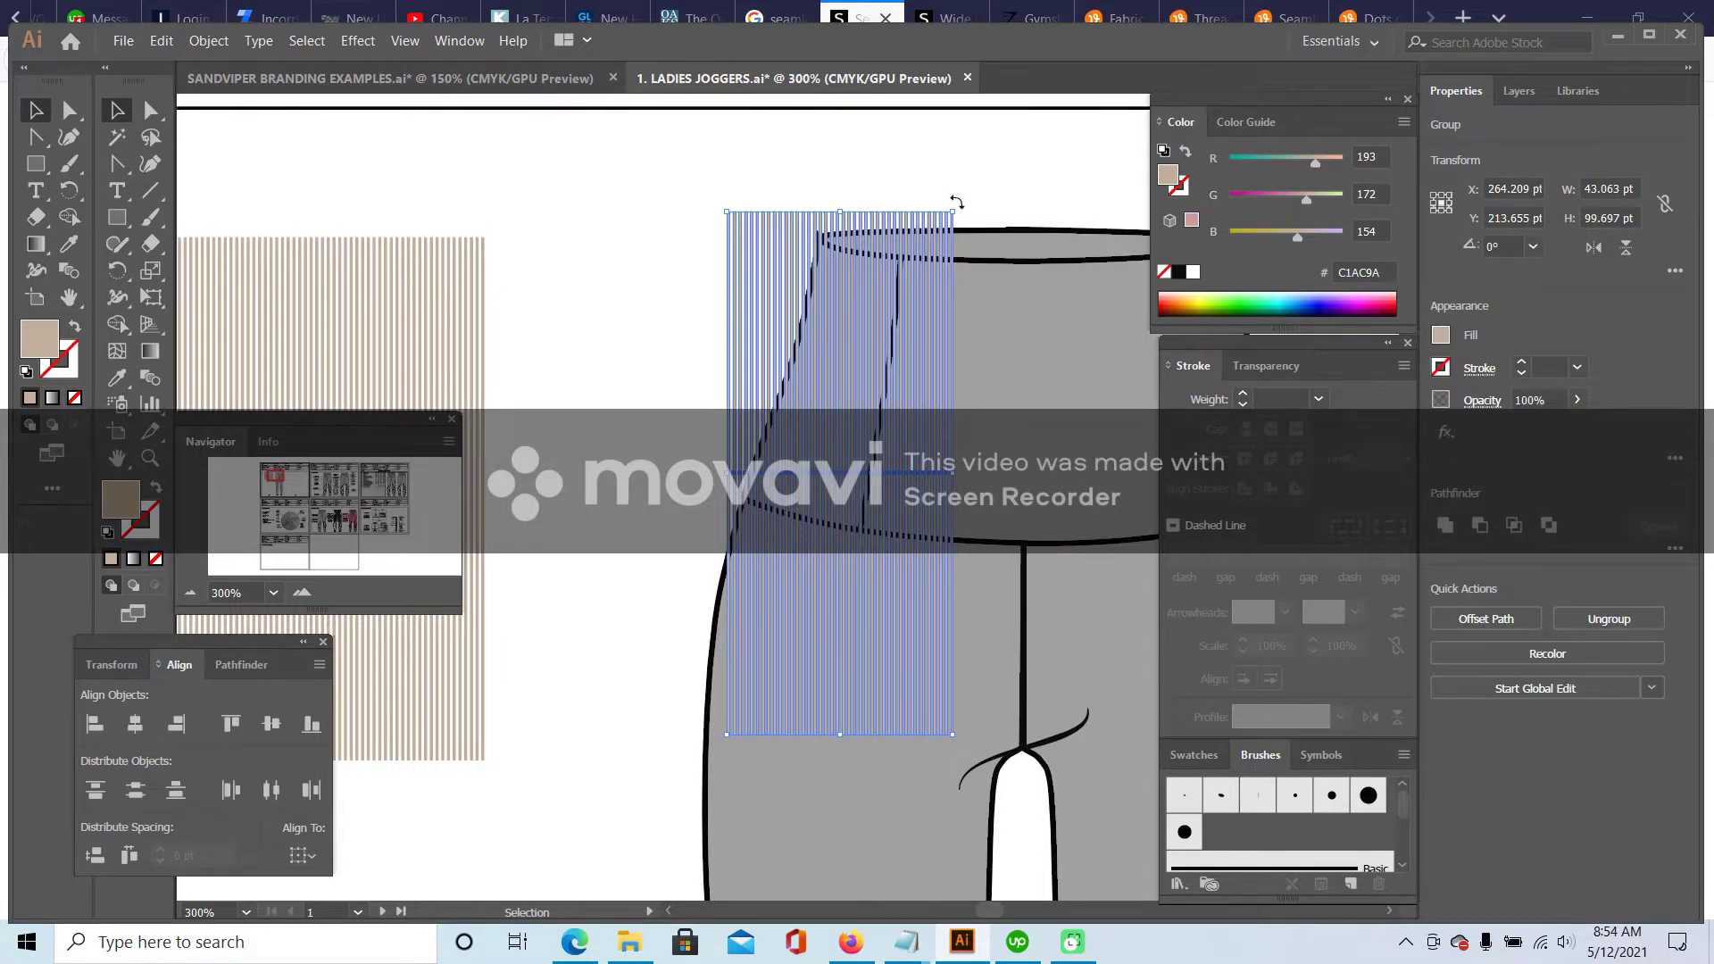
{"action": "left_click", "coordinate": [120, 377]}
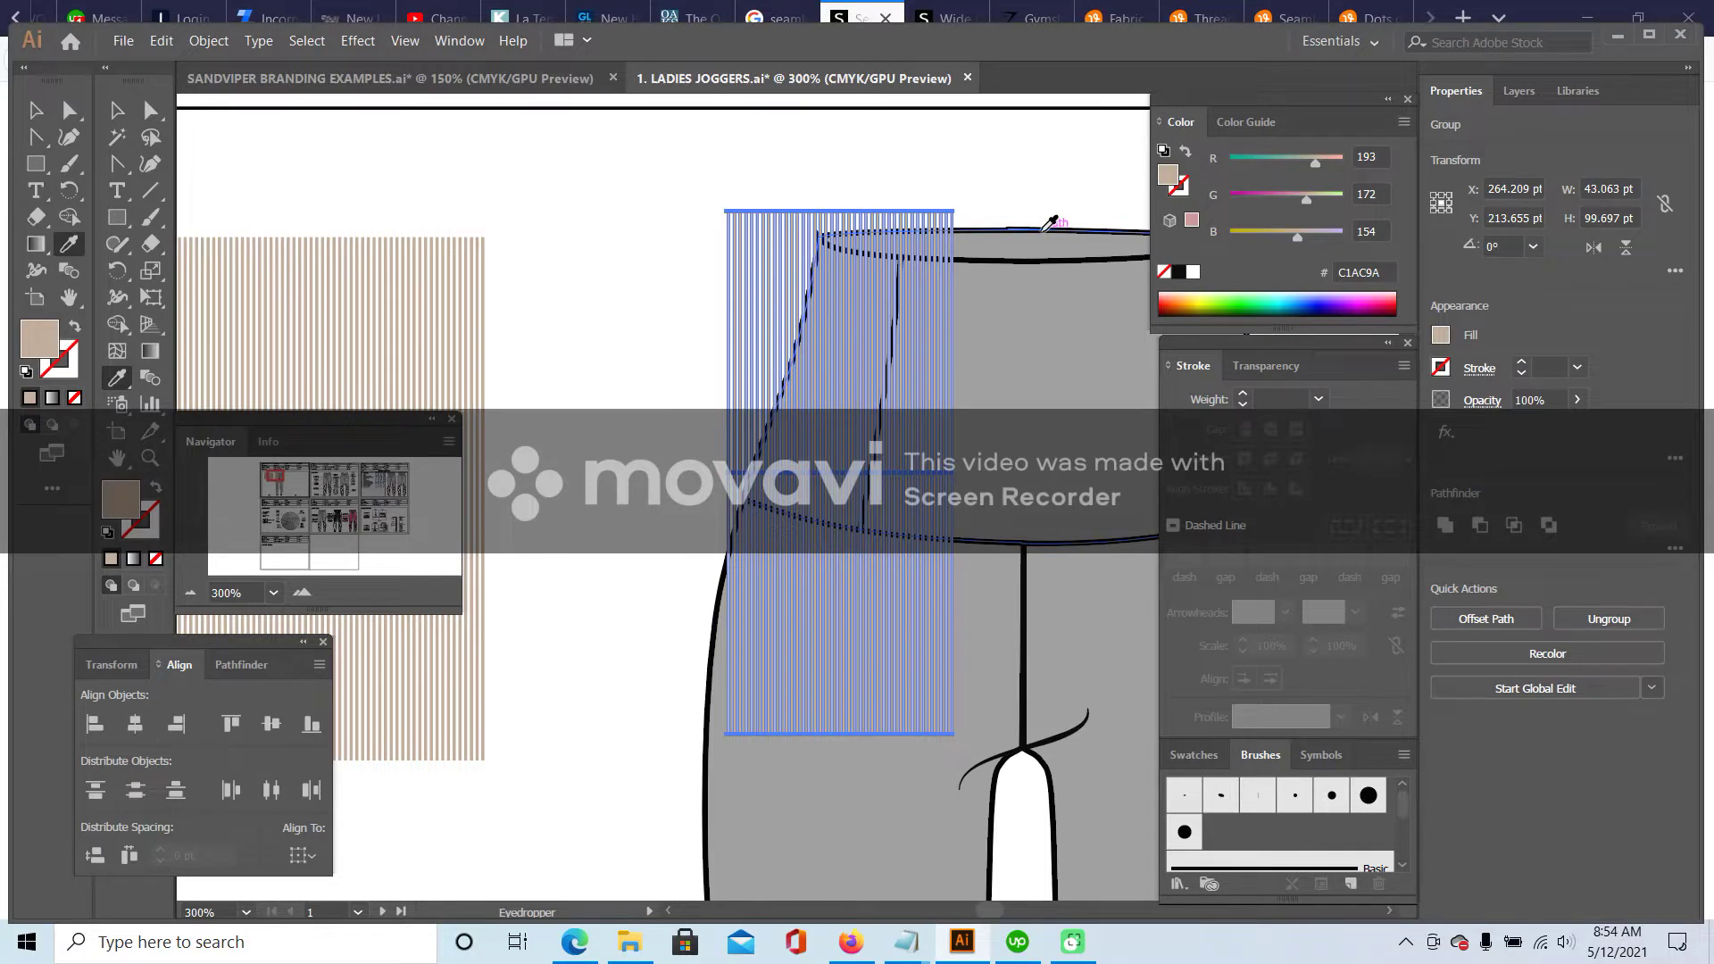
{"action": "left_click", "coordinate": [1045, 230]}
{"action": "left_click", "coordinate": [72, 371]}
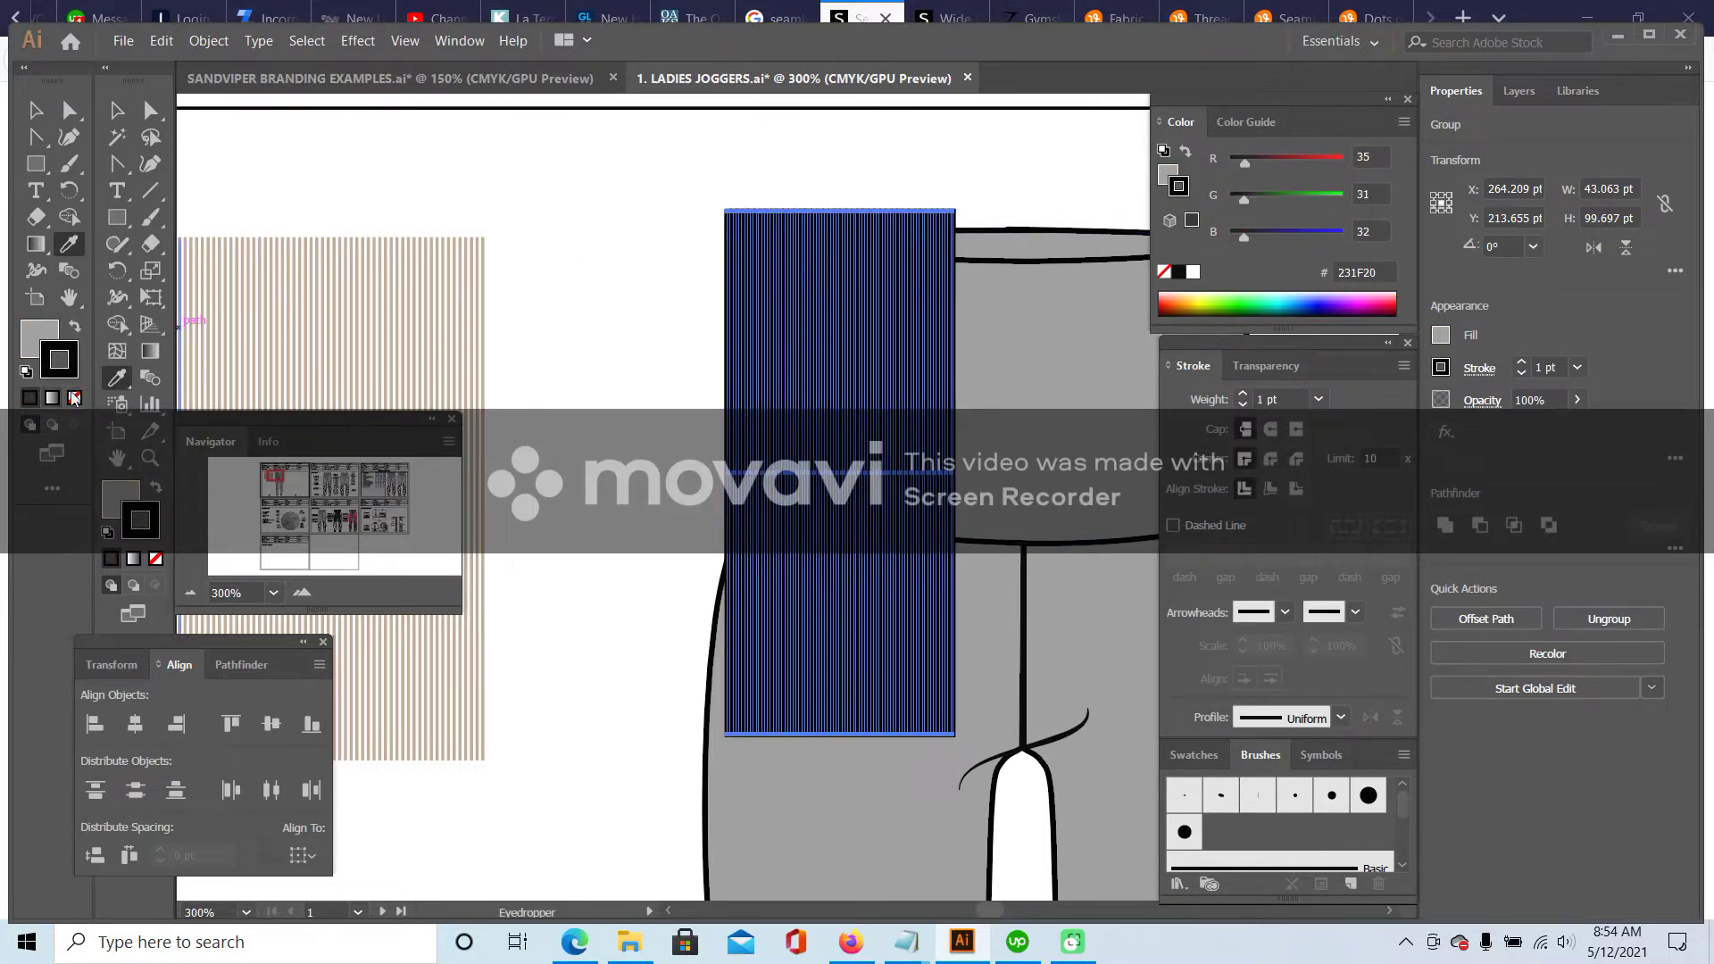
{"action": "left_click", "coordinate": [75, 399]}
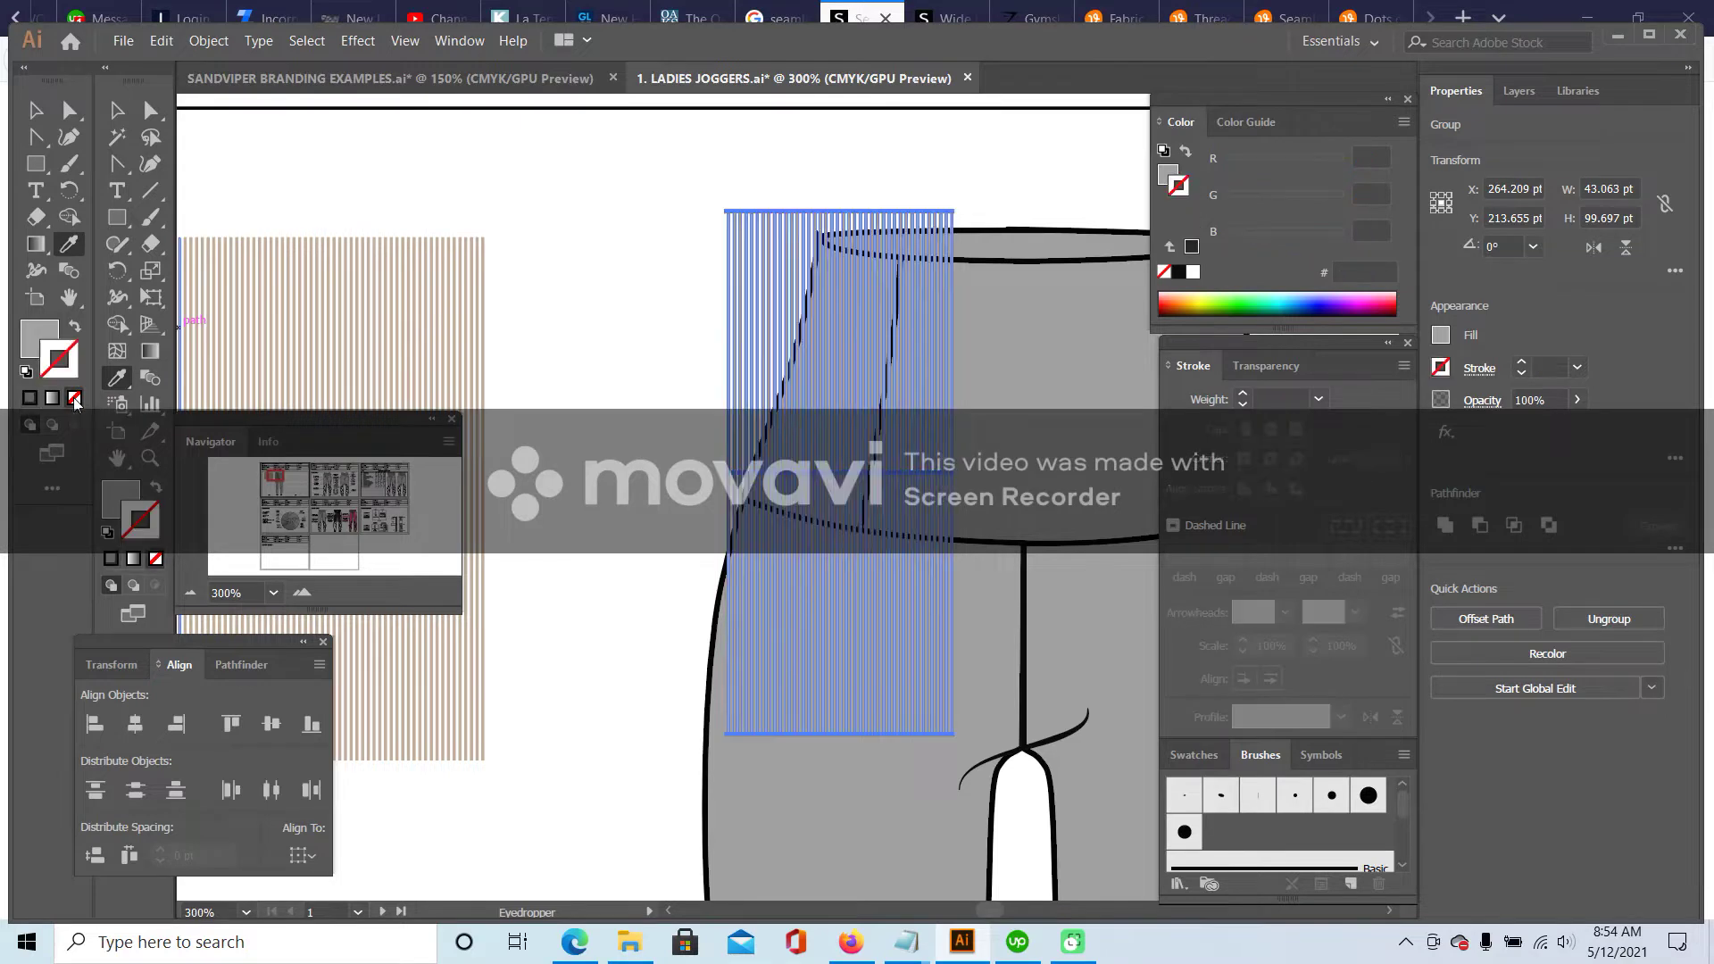
{"action": "double_click", "coordinate": [58, 346]}
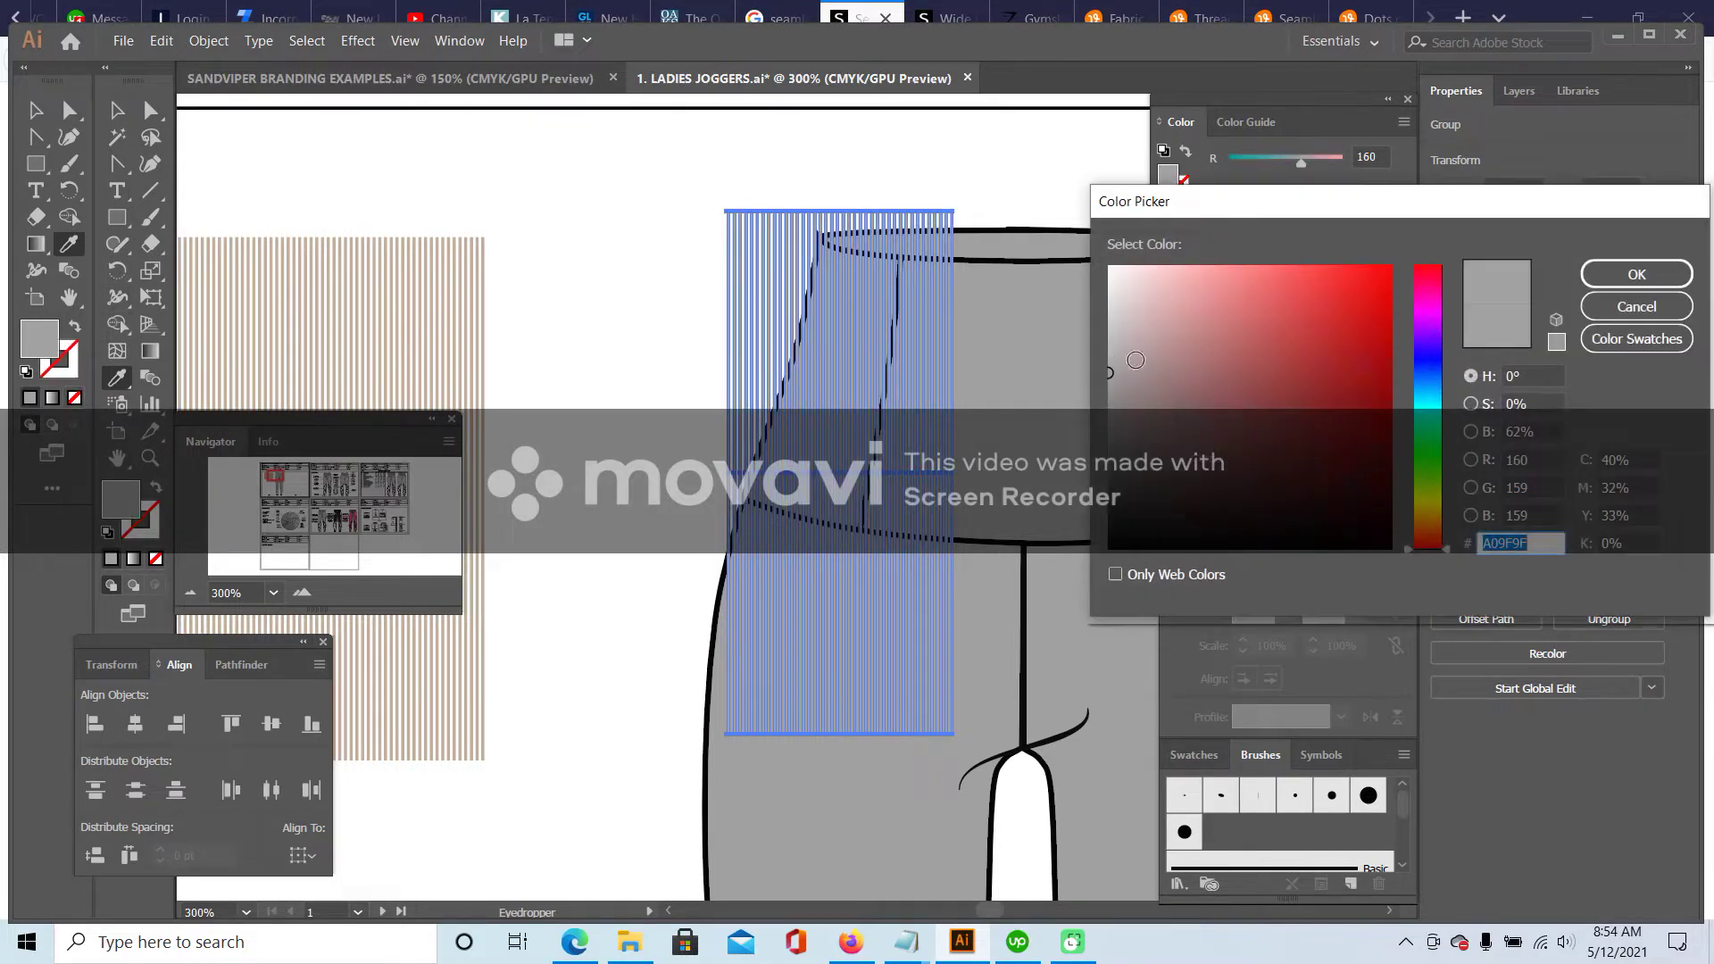
{"action": "left_click", "coordinate": [1108, 341]}
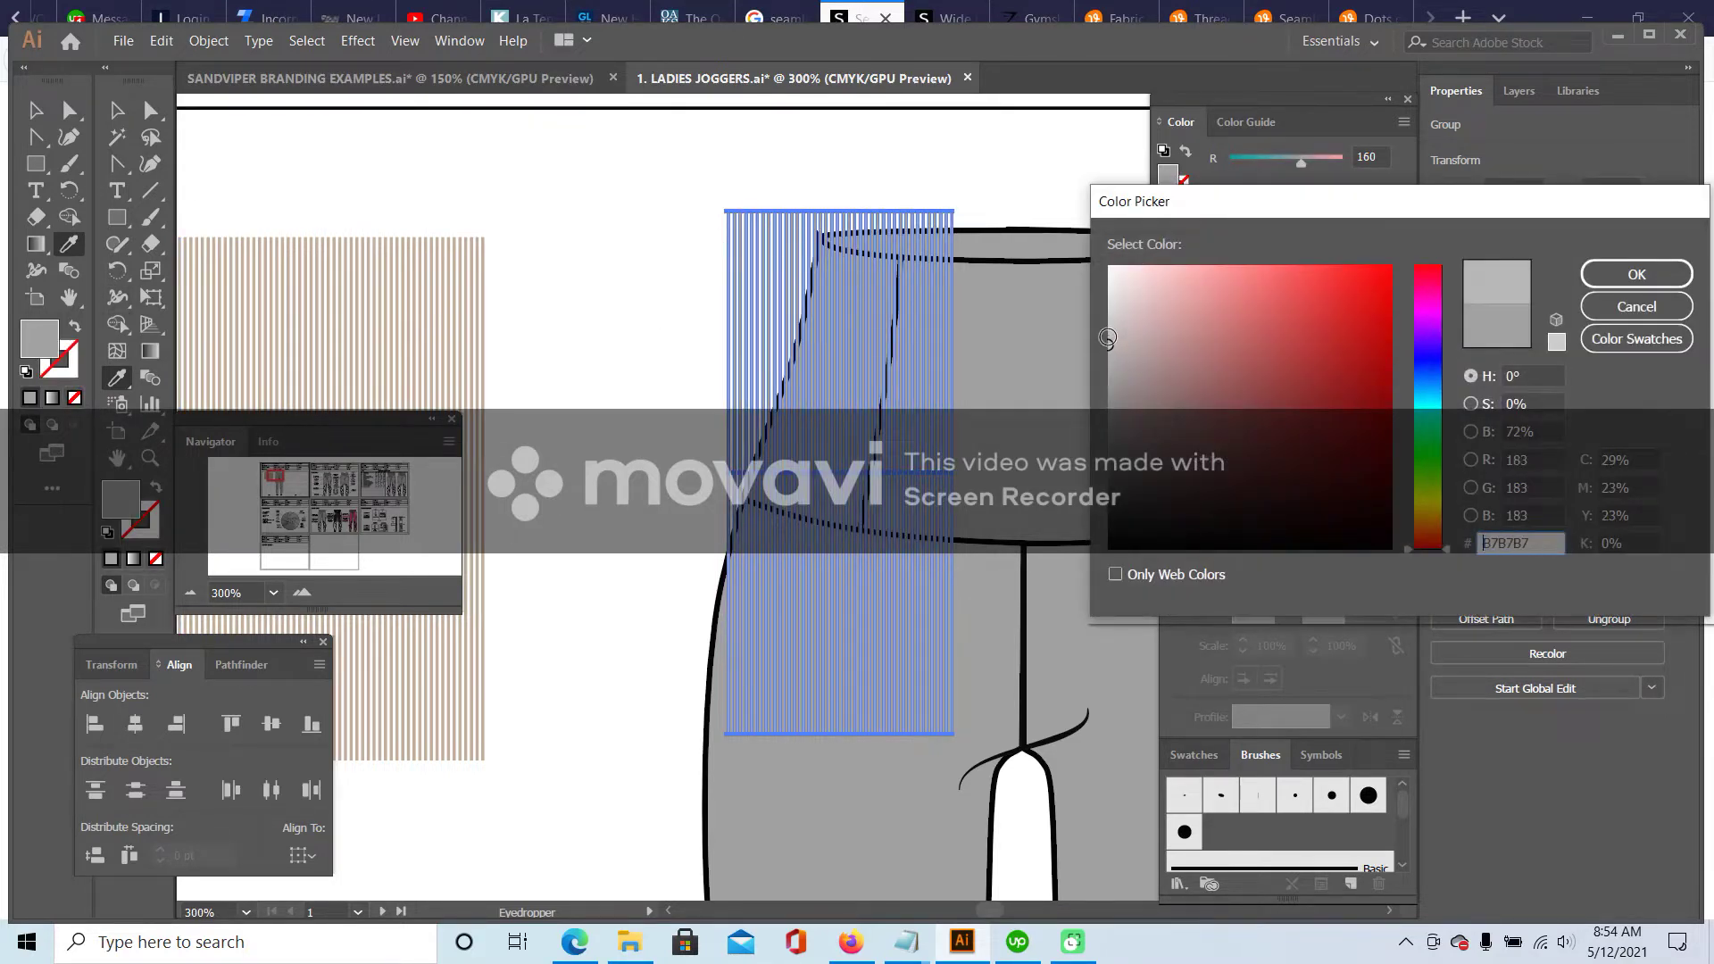
{"action": "key", "text": "Return"}
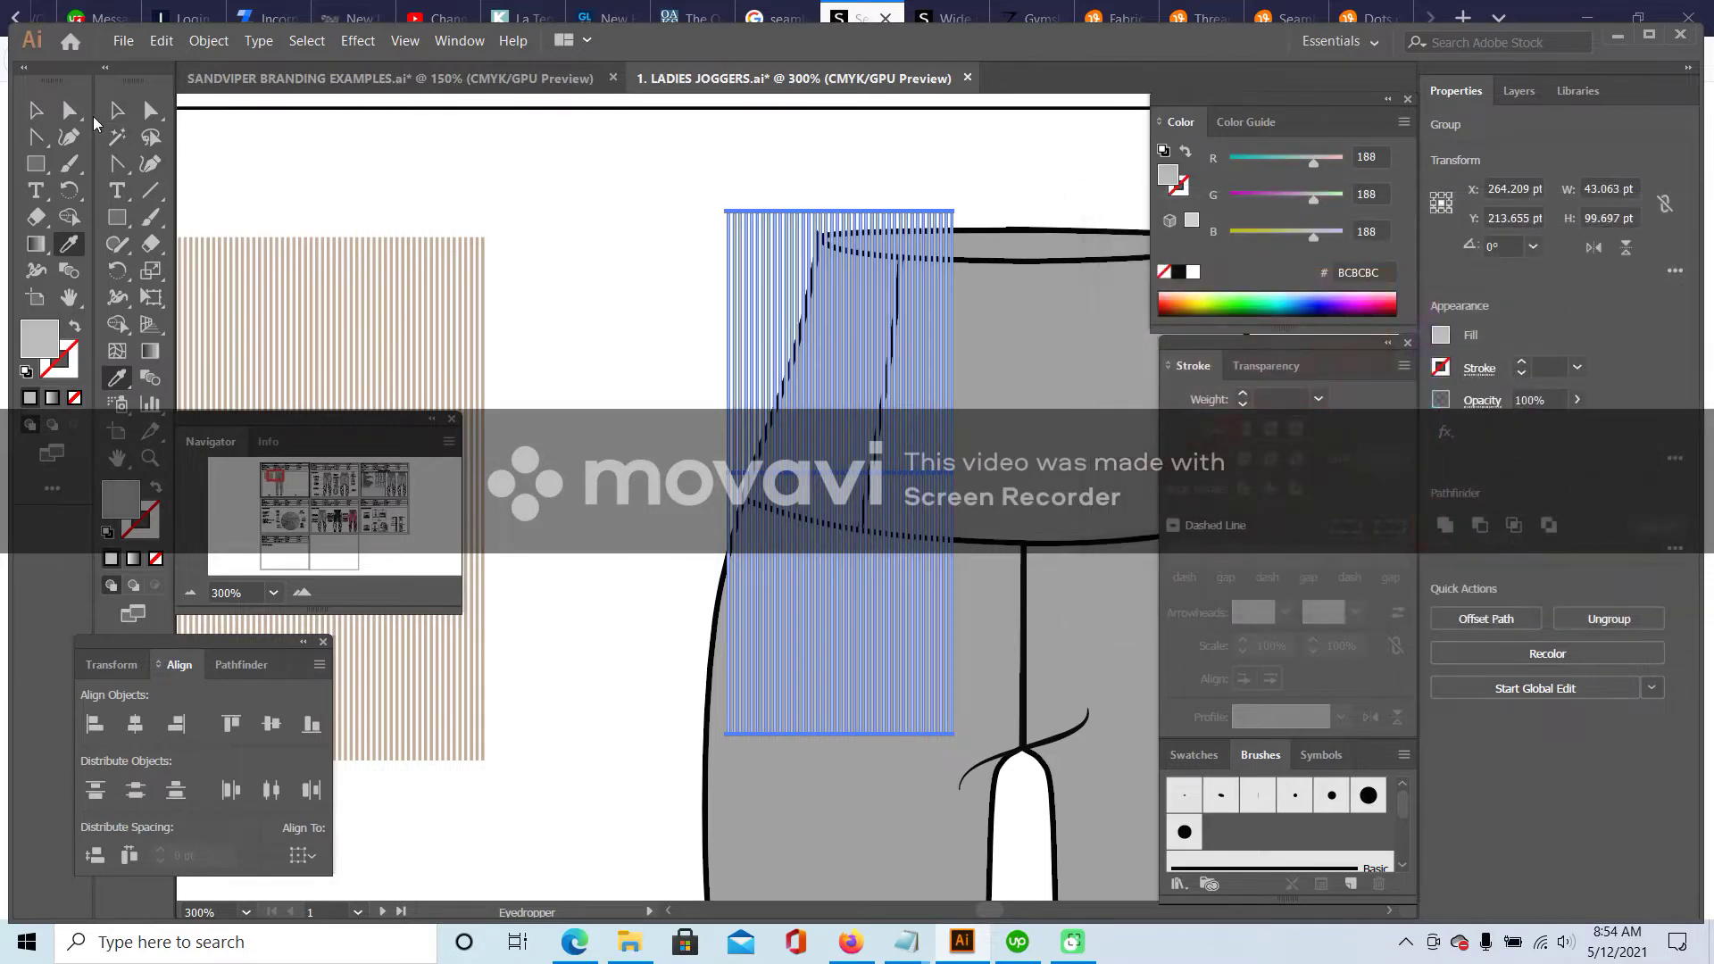
{"action": "key", "text": "v"}
{"action": "left_click", "coordinate": [891, 299]}
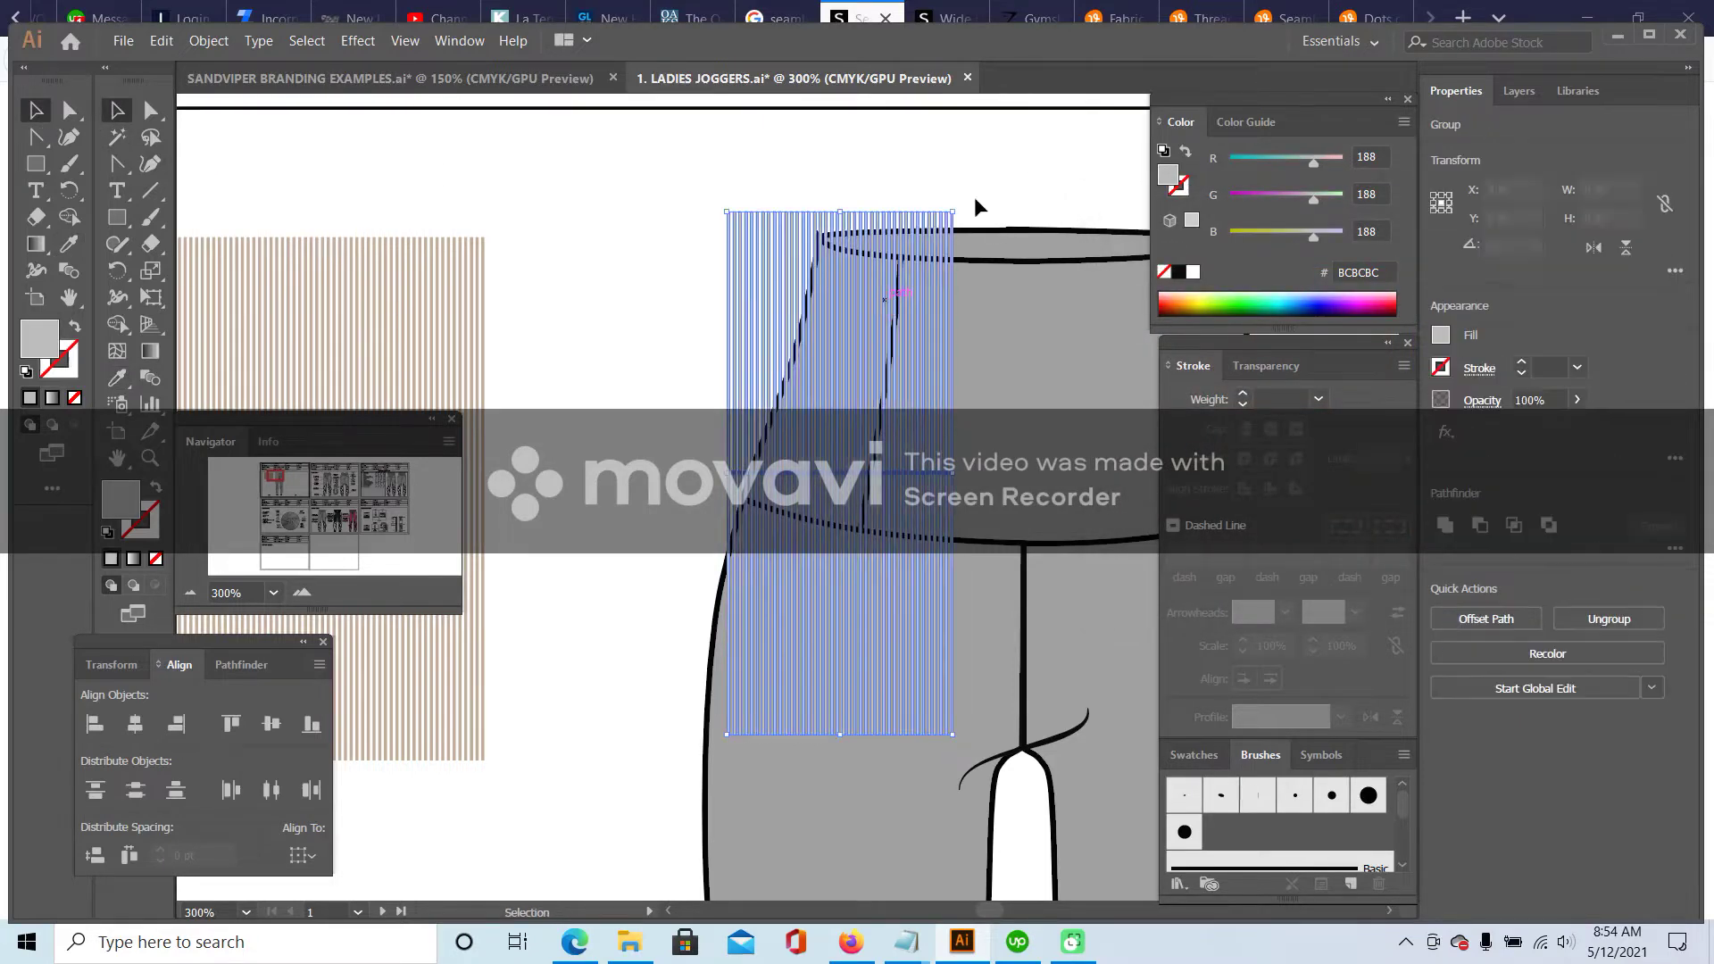
- Tilt the stripe group about 5° to match the waistband slant, copy it, then delete it
{"action": "left_click_drag", "start_coordinate": [956, 203], "coordinate": [949, 237]}
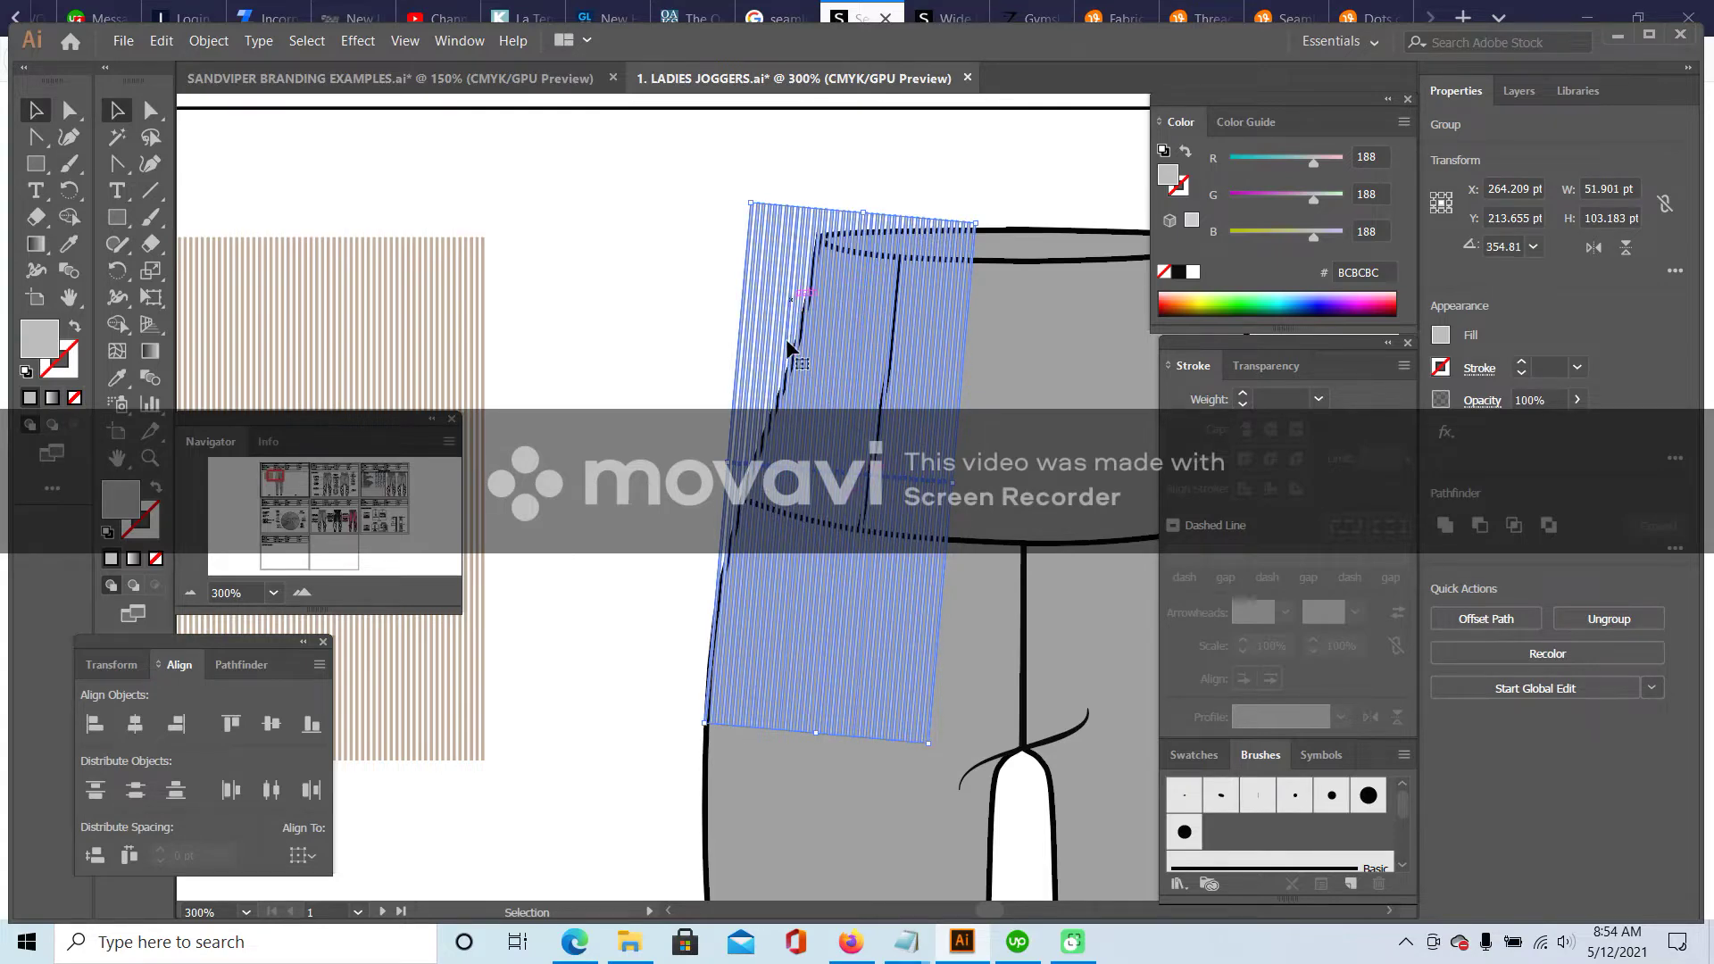
{"action": "left_click_drag", "start_coordinate": [981, 216], "coordinate": [987, 212]}
{"action": "left_click", "coordinate": [162, 40]}
{"action": "left_click", "coordinate": [190, 139]}
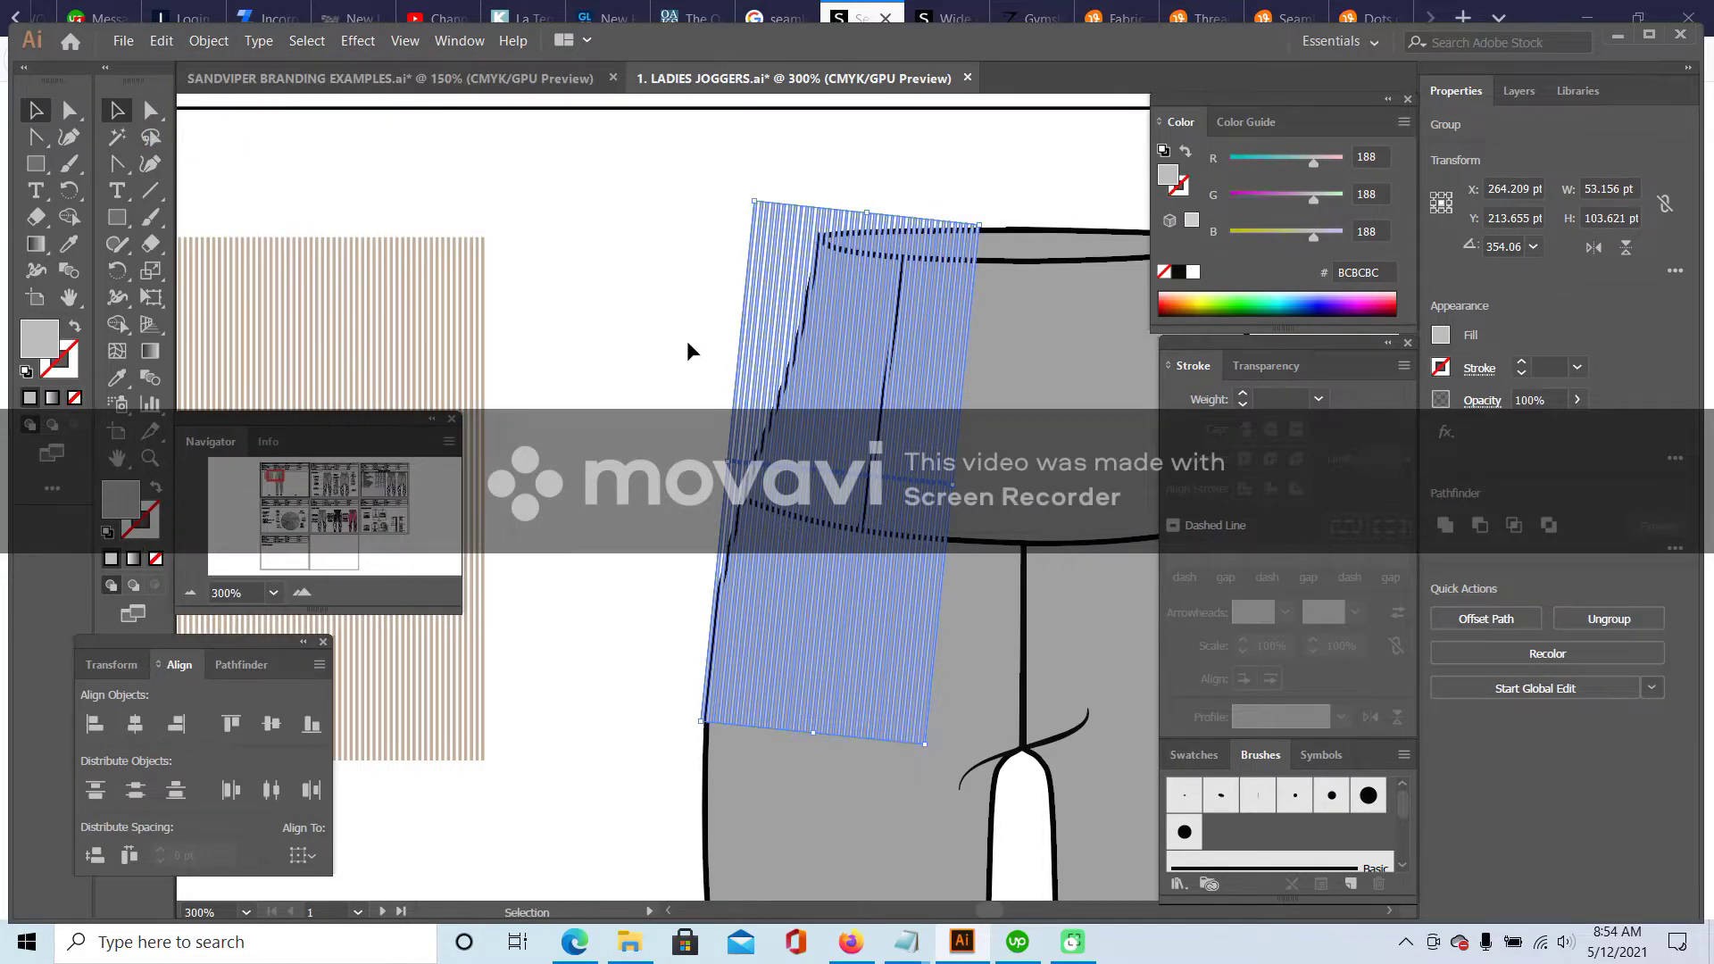
{"action": "key", "text": "Delete"}
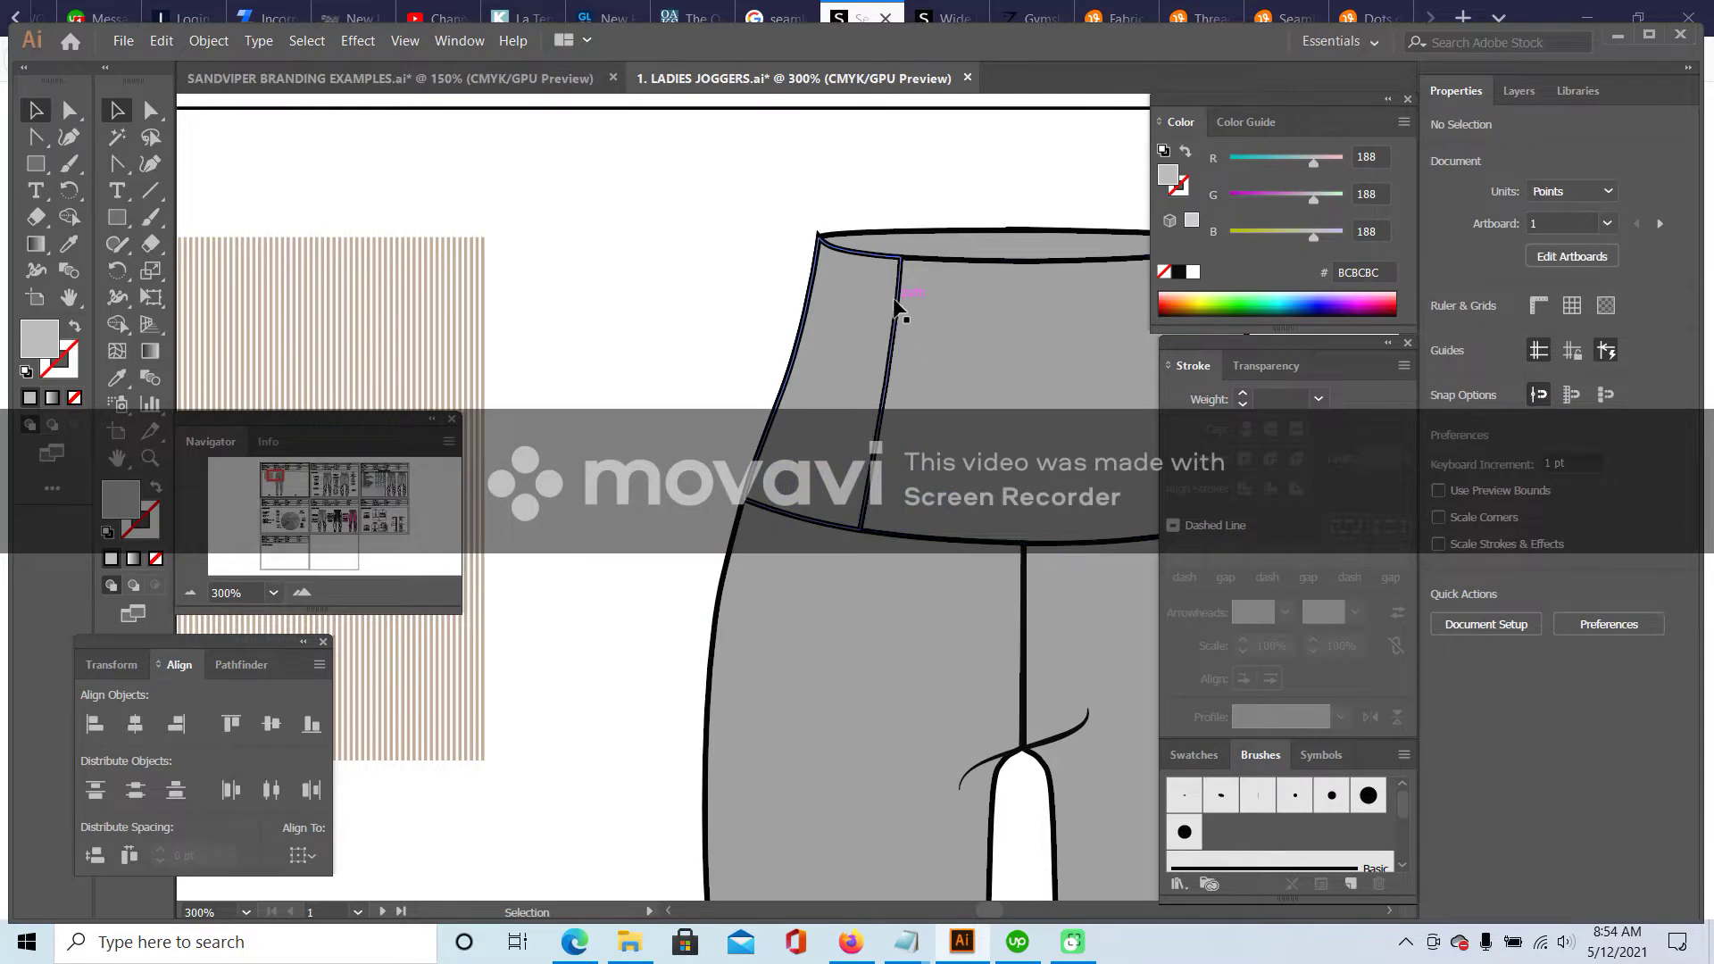
- Paste the stripes in place inside the left waistband side panel using Draw Inside mode
{"action": "left_click", "coordinate": [898, 308]}
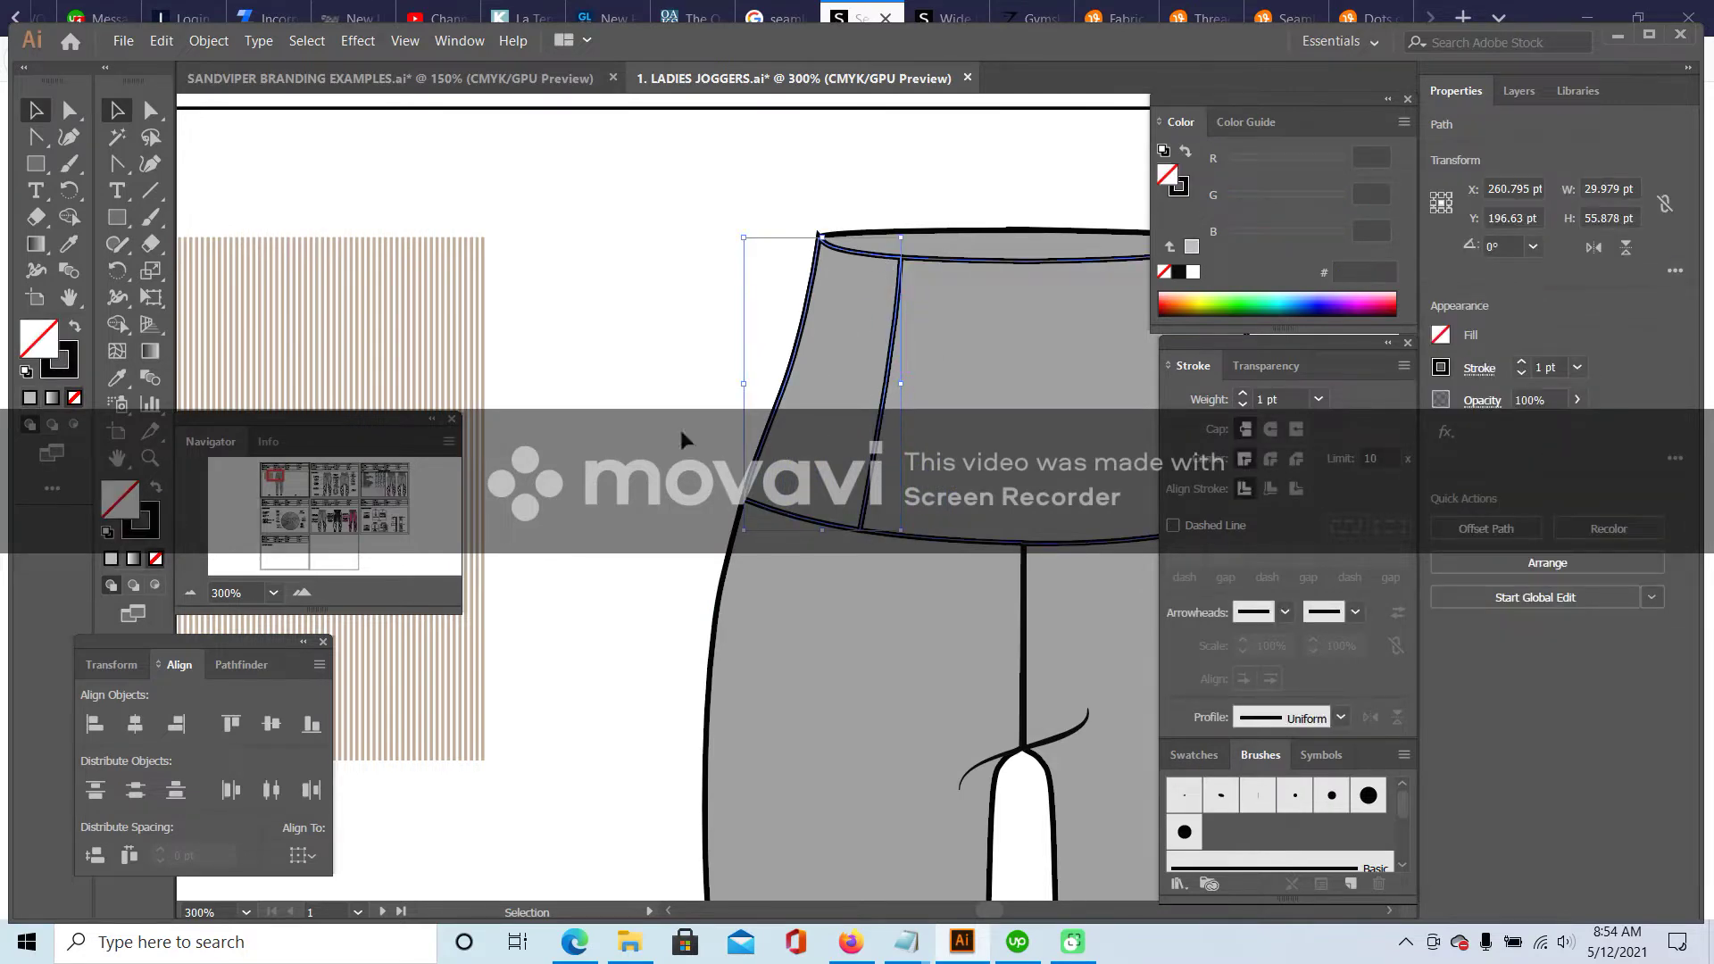
{"action": "left_click", "coordinate": [156, 588]}
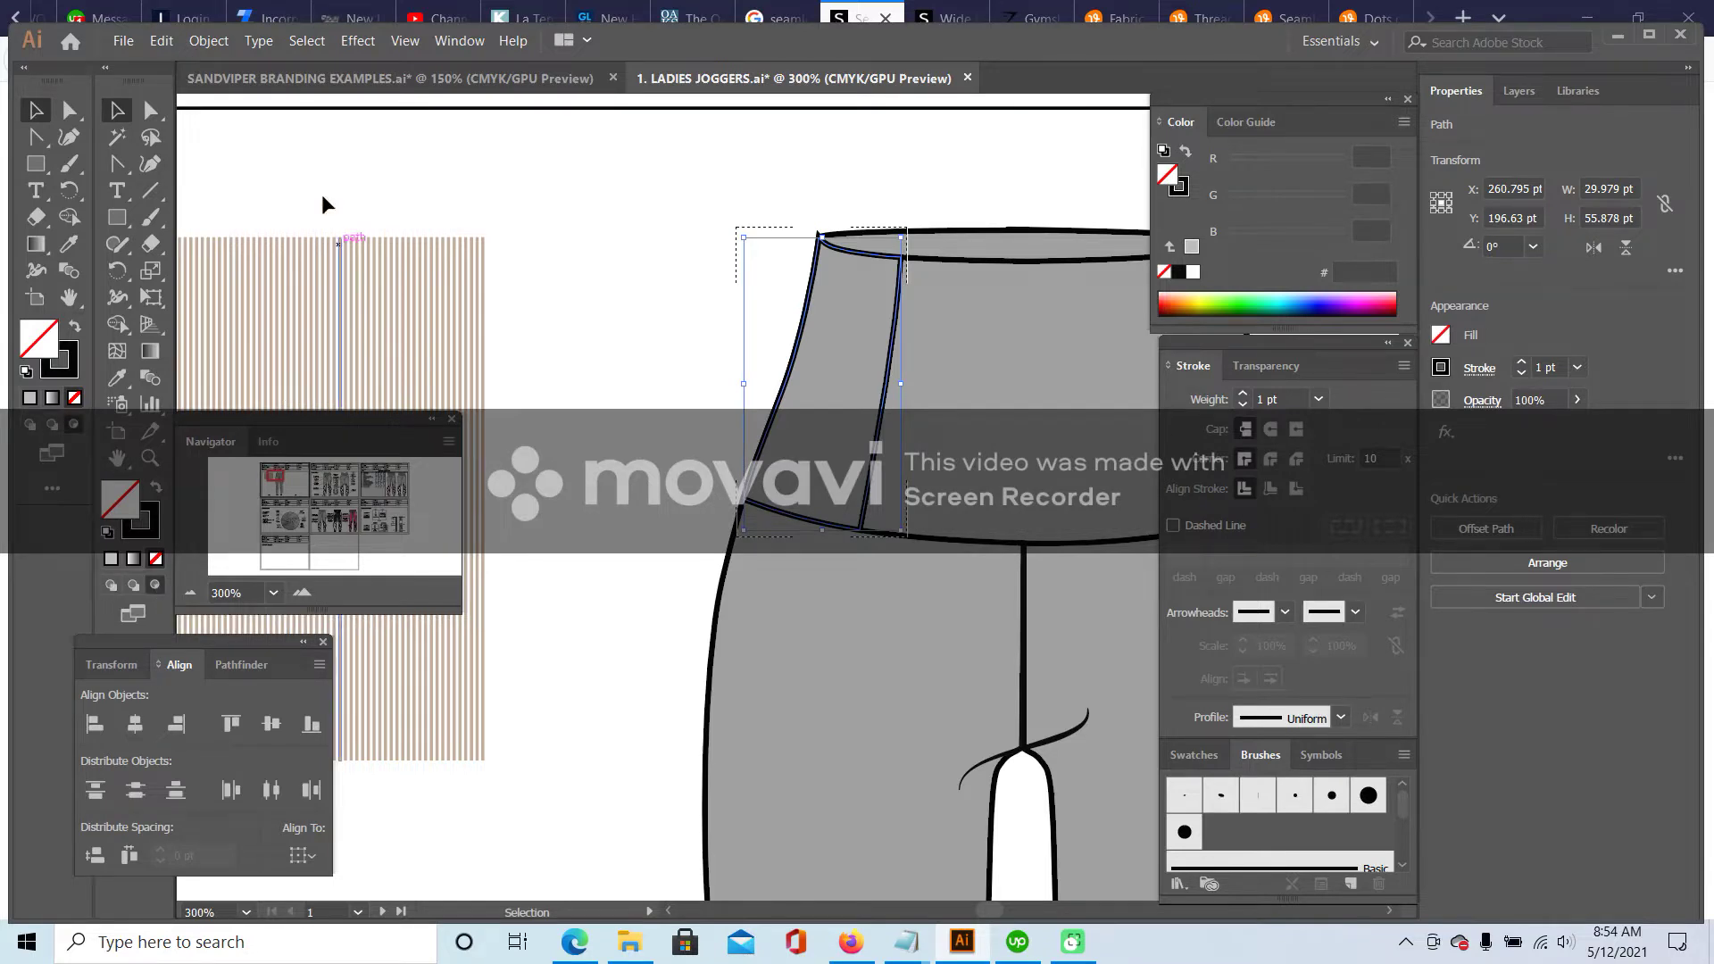
{"action": "left_click", "coordinate": [161, 41]}
{"action": "left_click", "coordinate": [214, 221]}
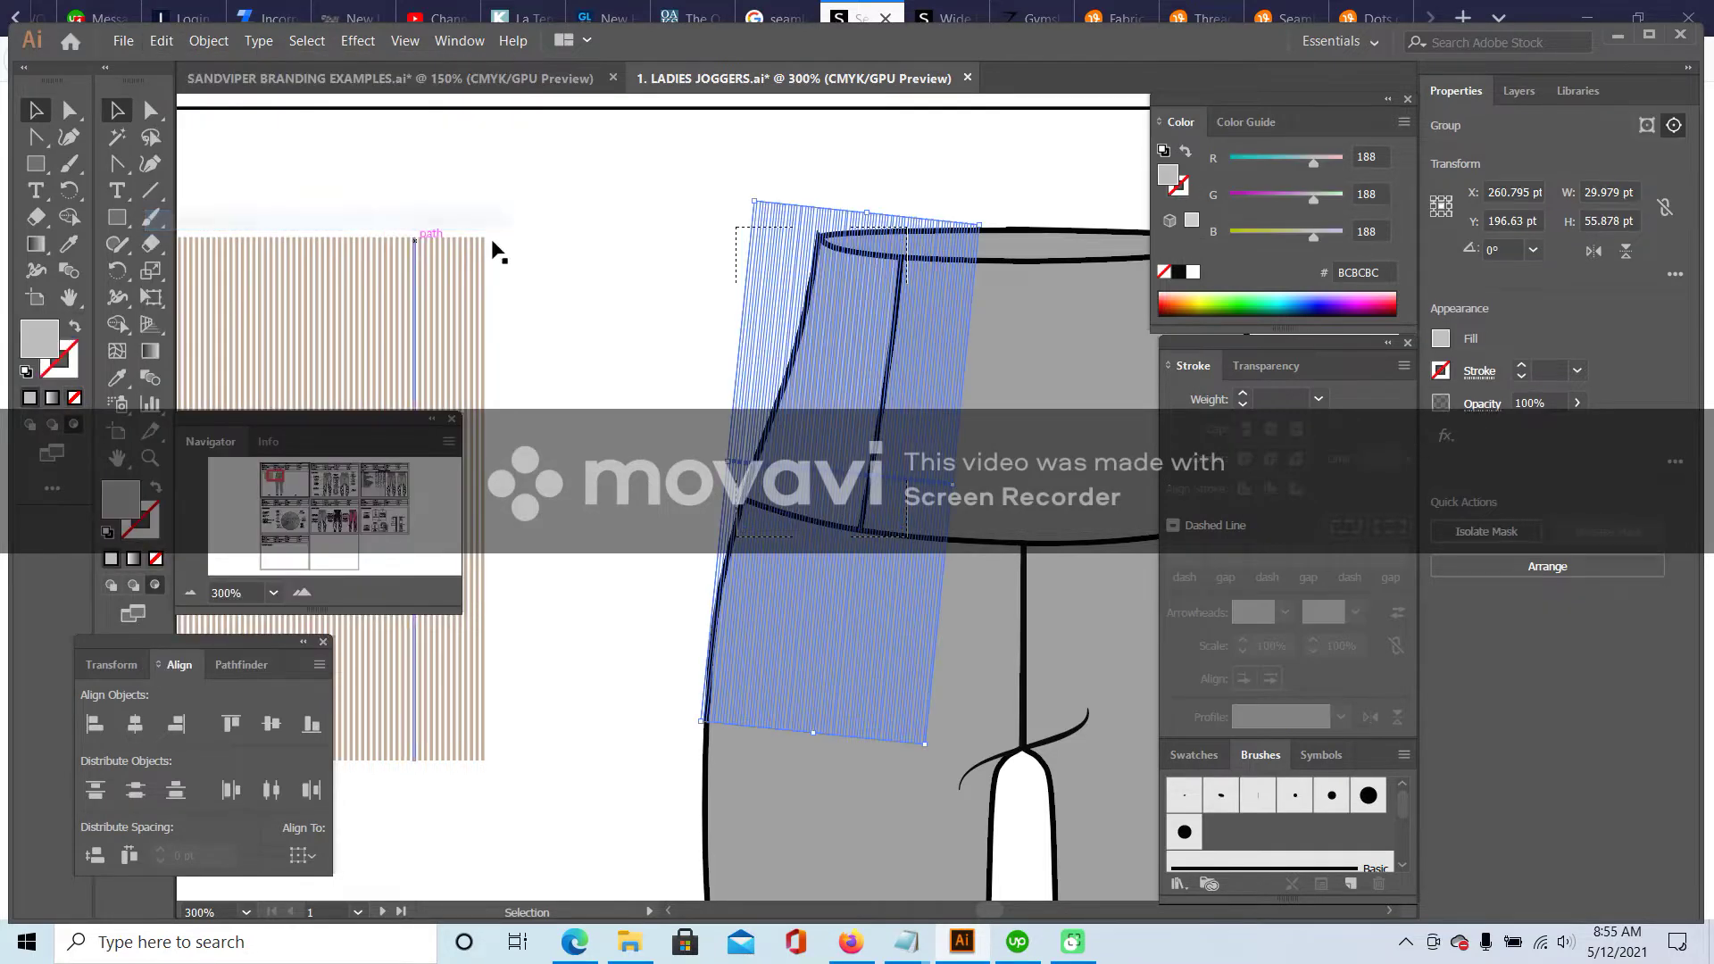
{"action": "left_click", "coordinate": [546, 195]}
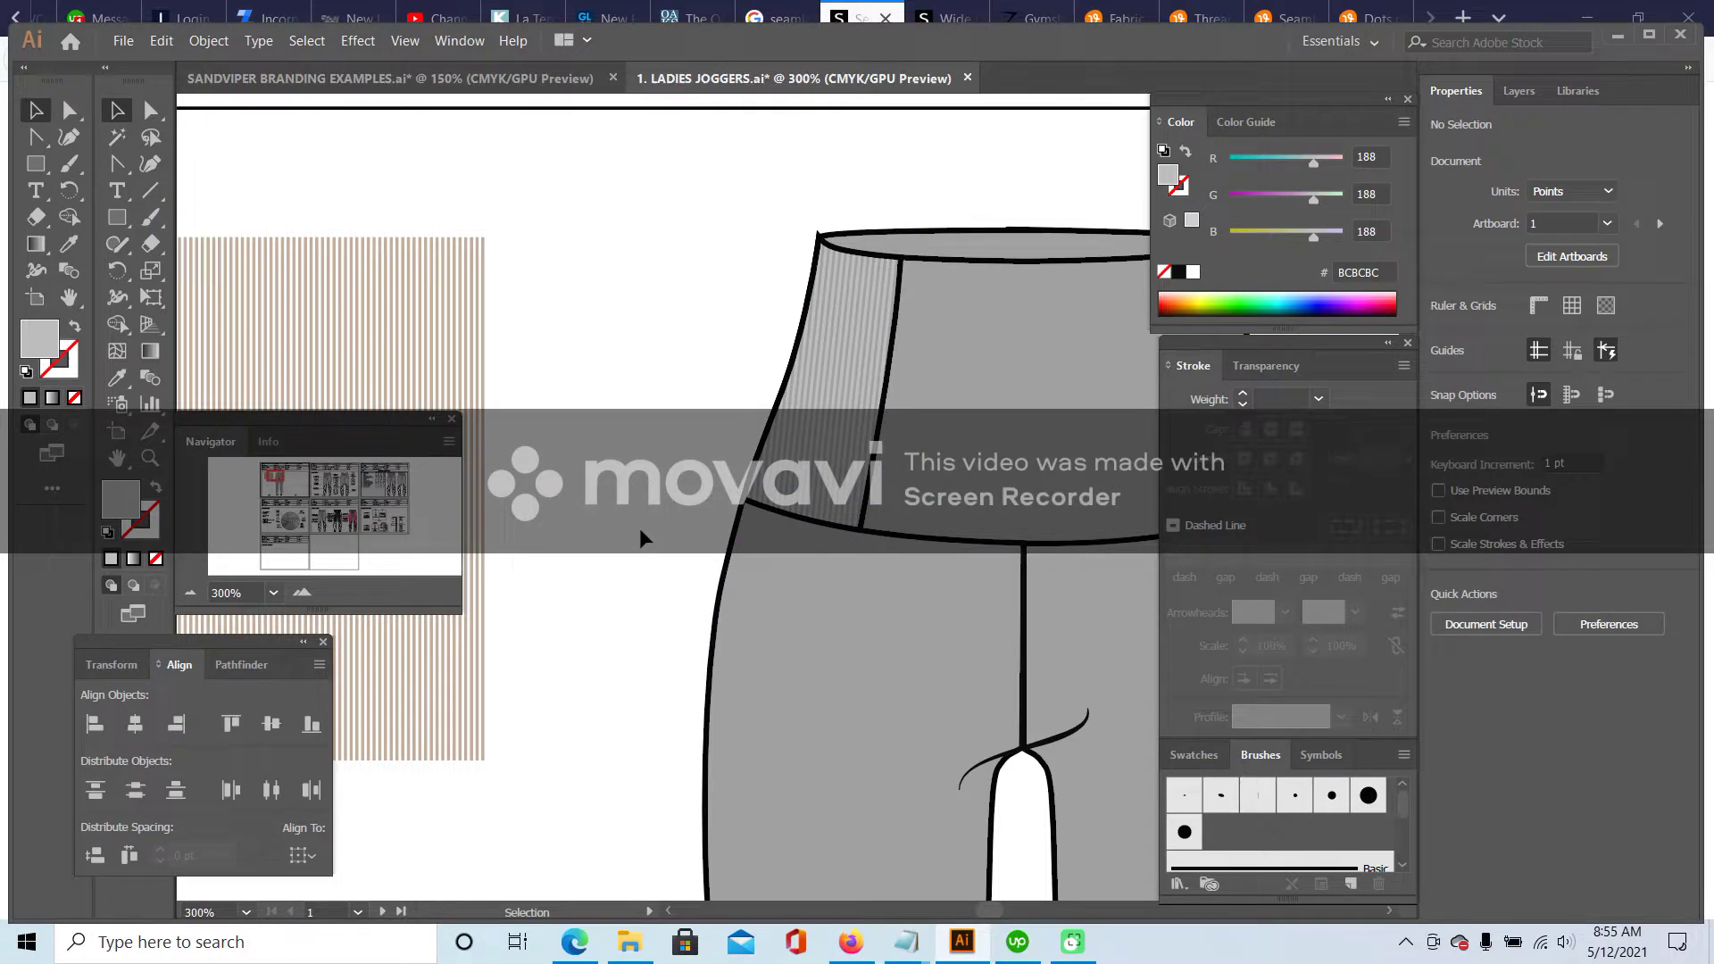
{"action": "left_click", "coordinate": [192, 593]}
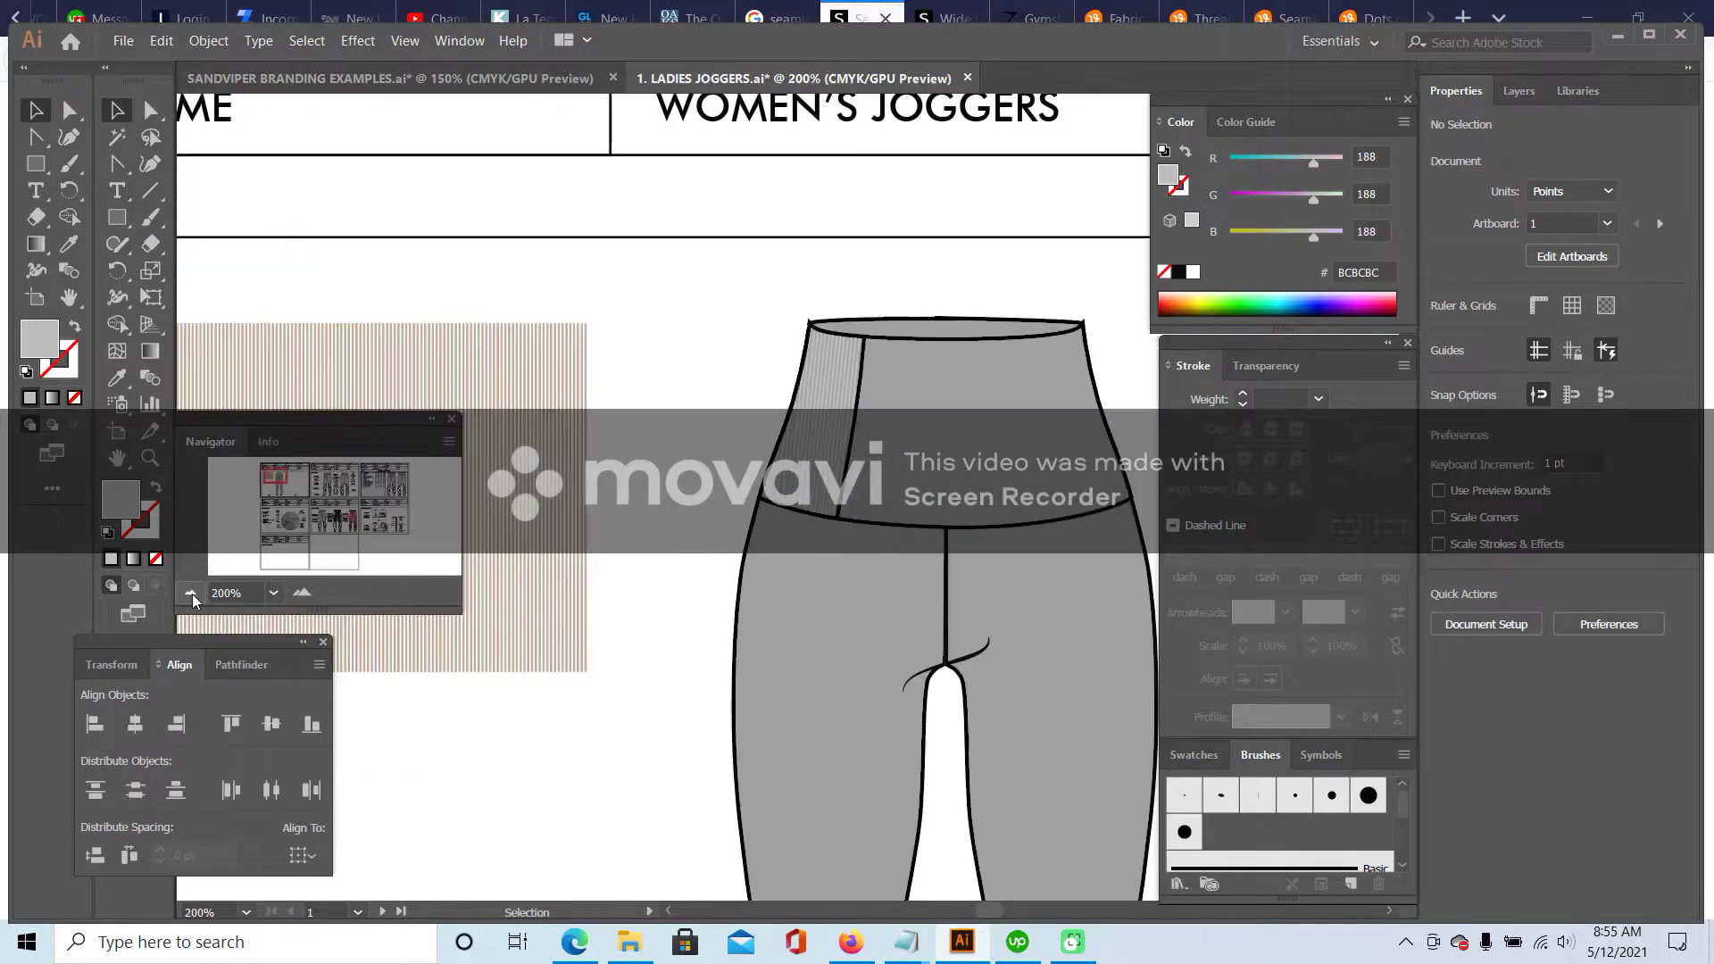
- Slightly re-angle the stripes inside the left waistband panel's clip group
{"action": "left_click", "coordinate": [817, 425]}
{"action": "double_click", "coordinate": [823, 413]}
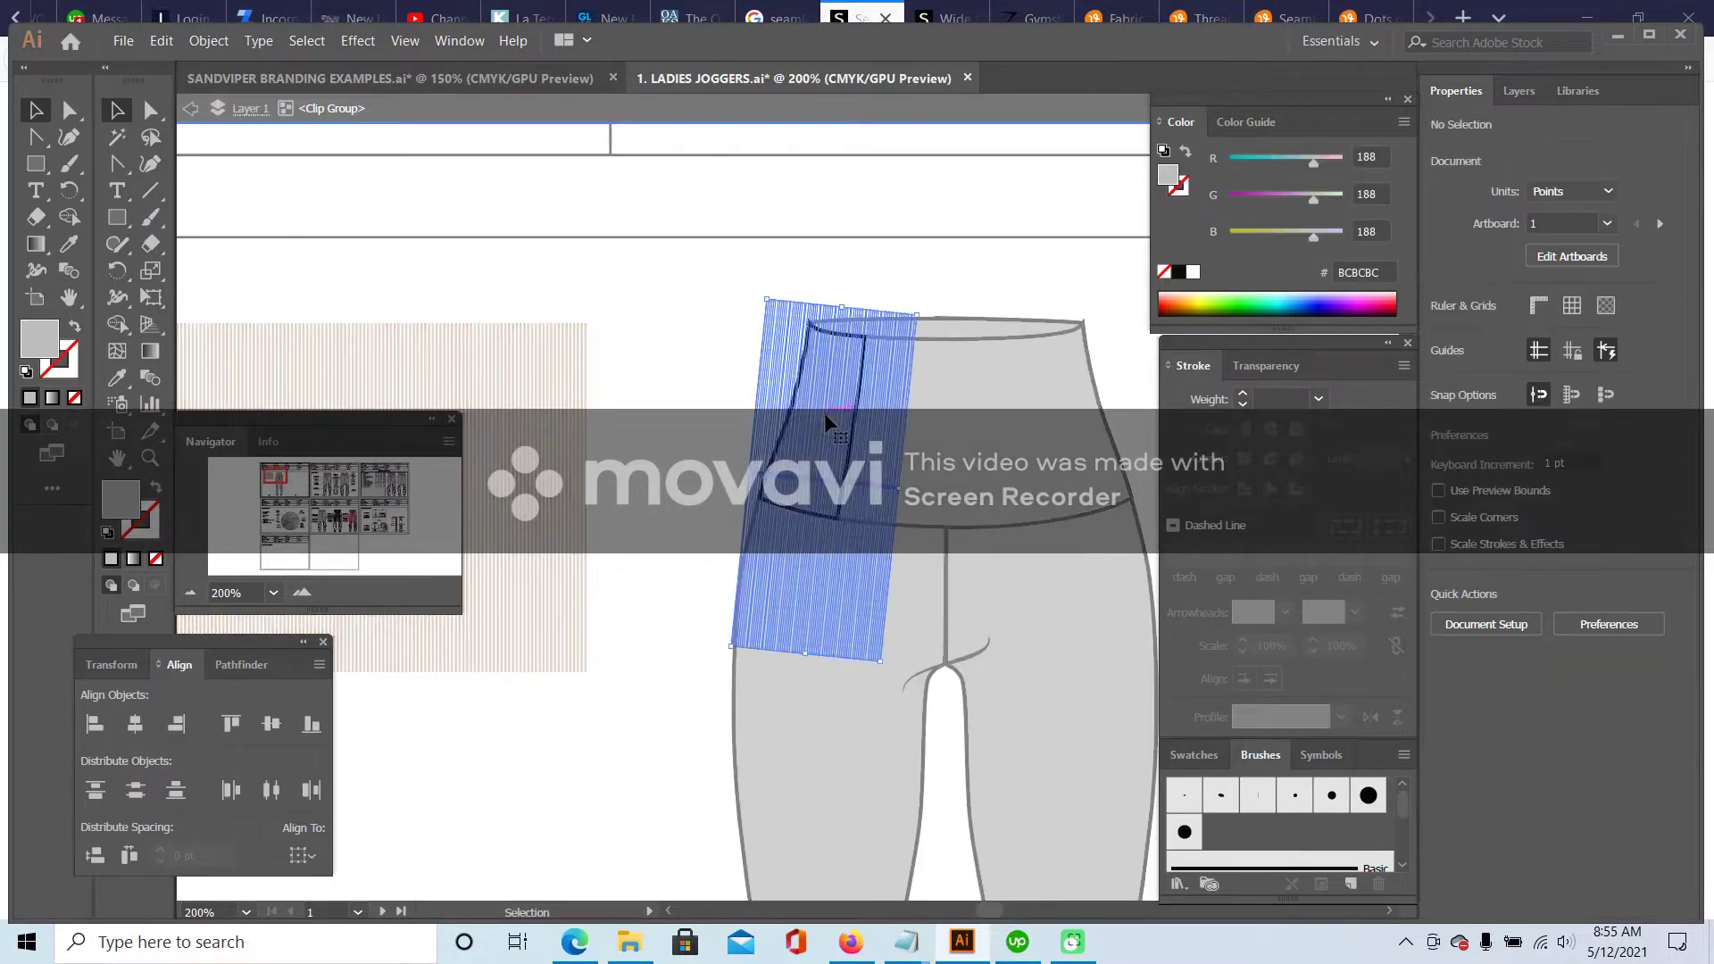
{"action": "left_click_drag", "start_coordinate": [921, 307], "coordinate": [919, 317]}
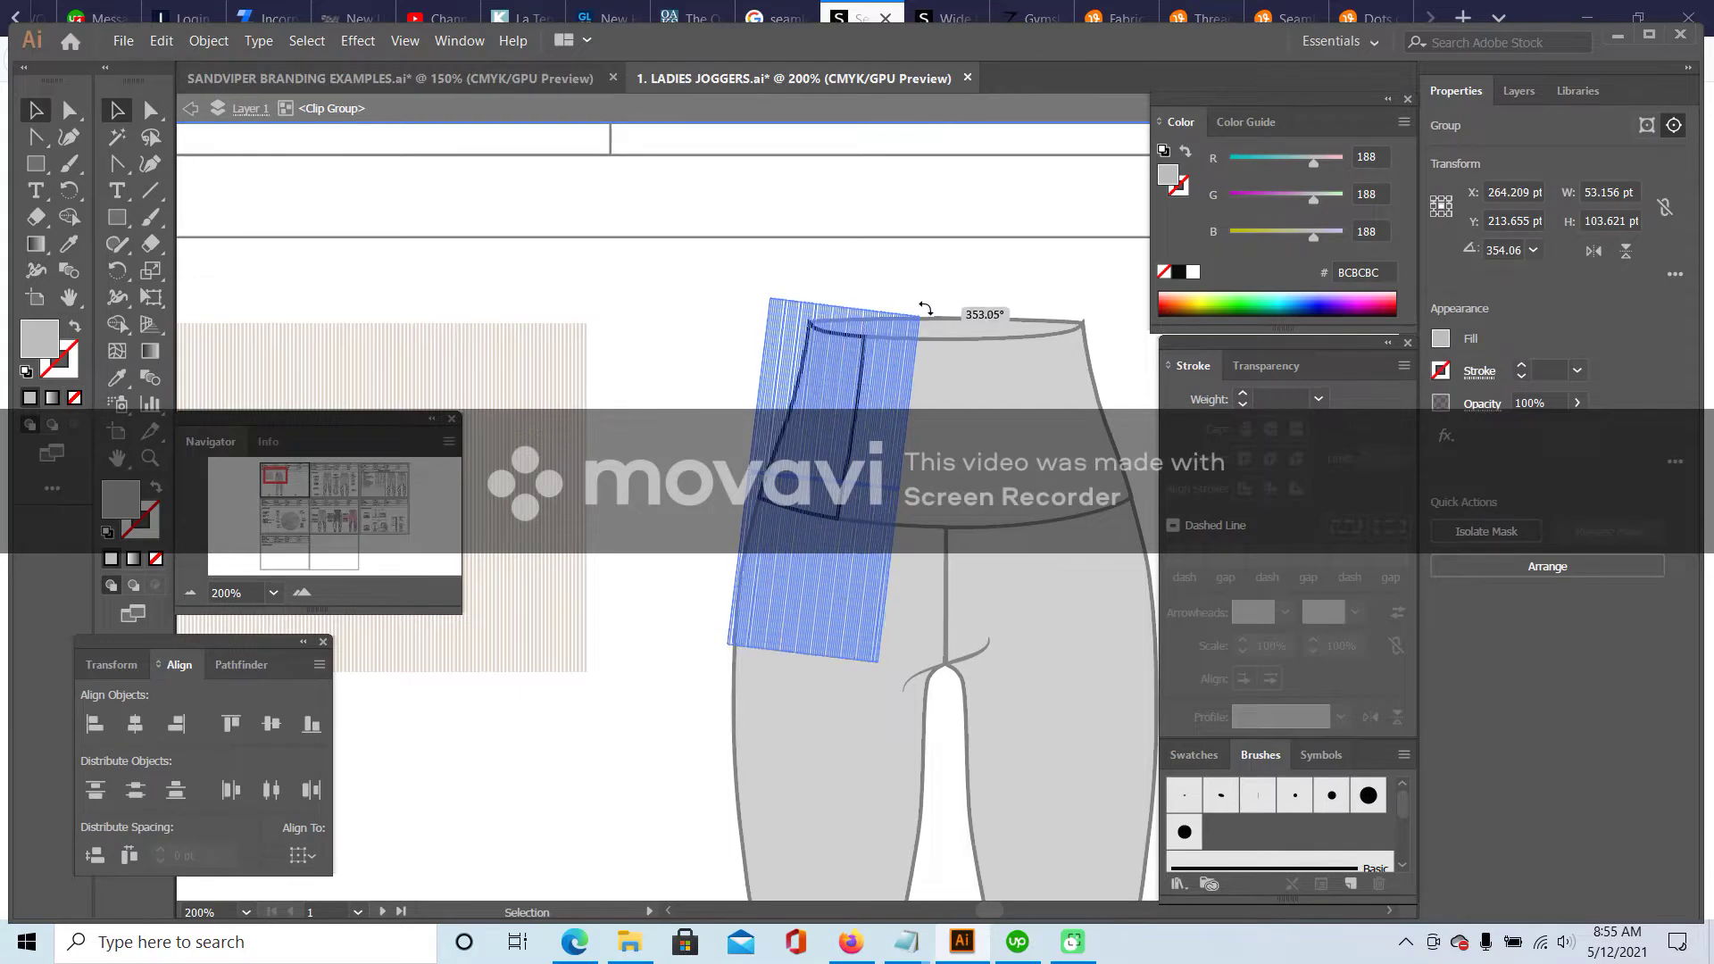
{"action": "double_click", "coordinate": [945, 285]}
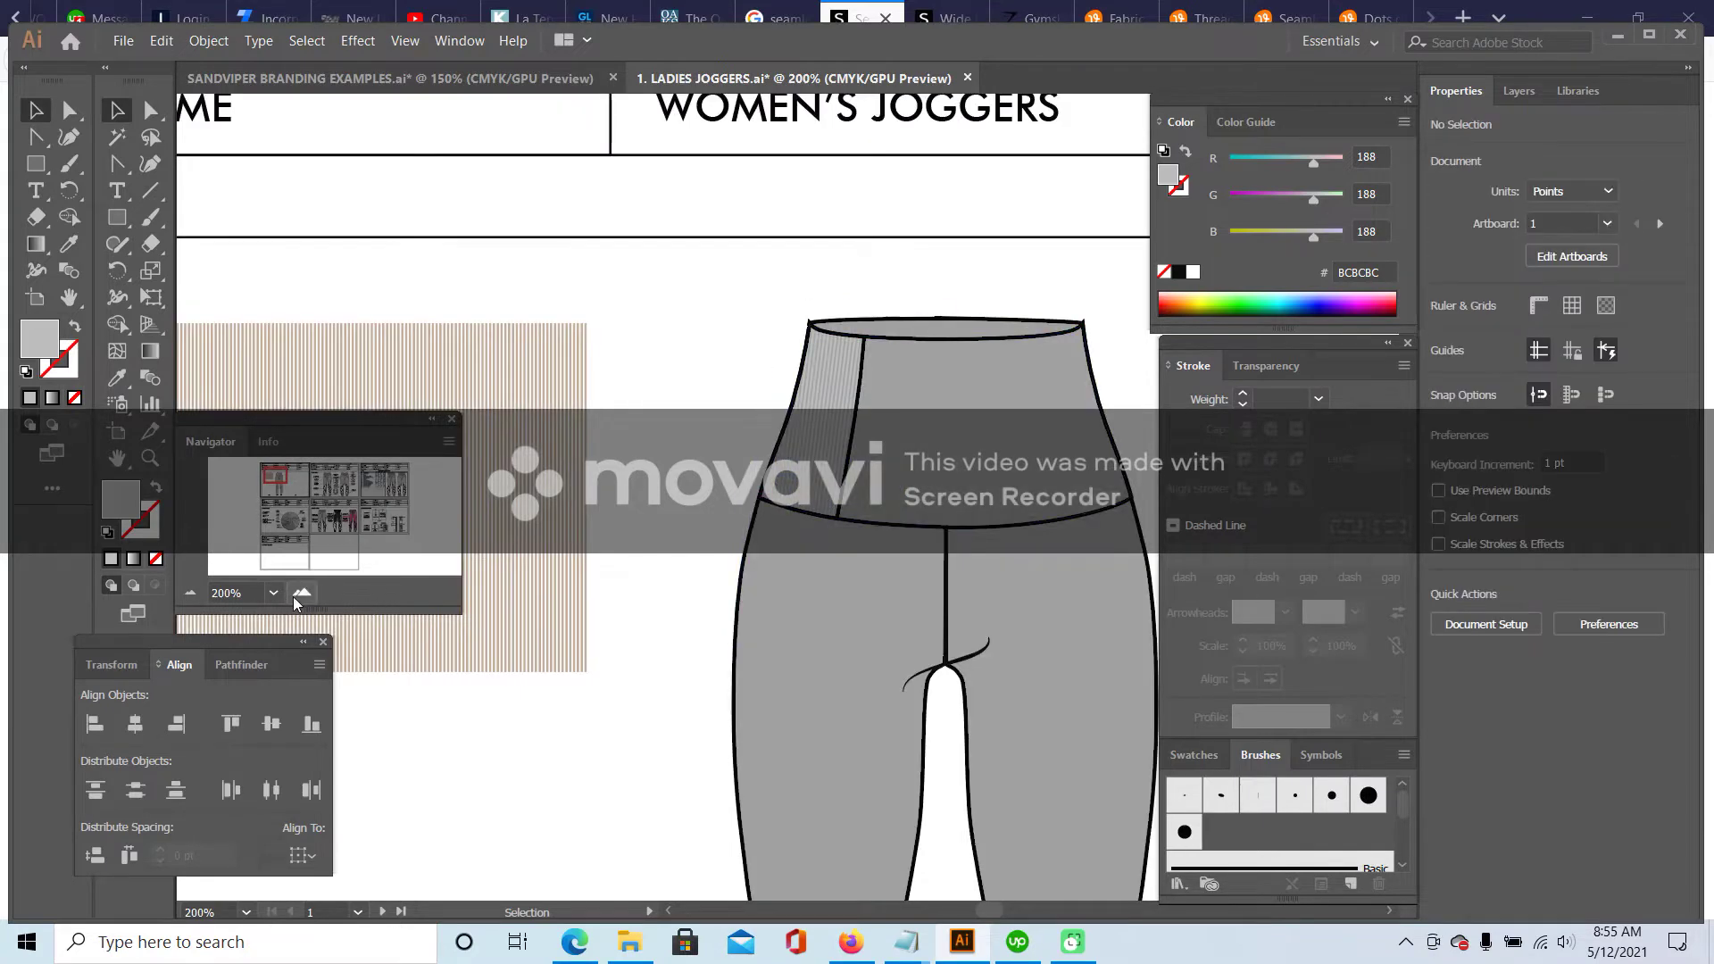
- Set the left waistband panel's clip path stroke to None, removing its black outline
{"action": "left_click", "coordinate": [302, 593]}
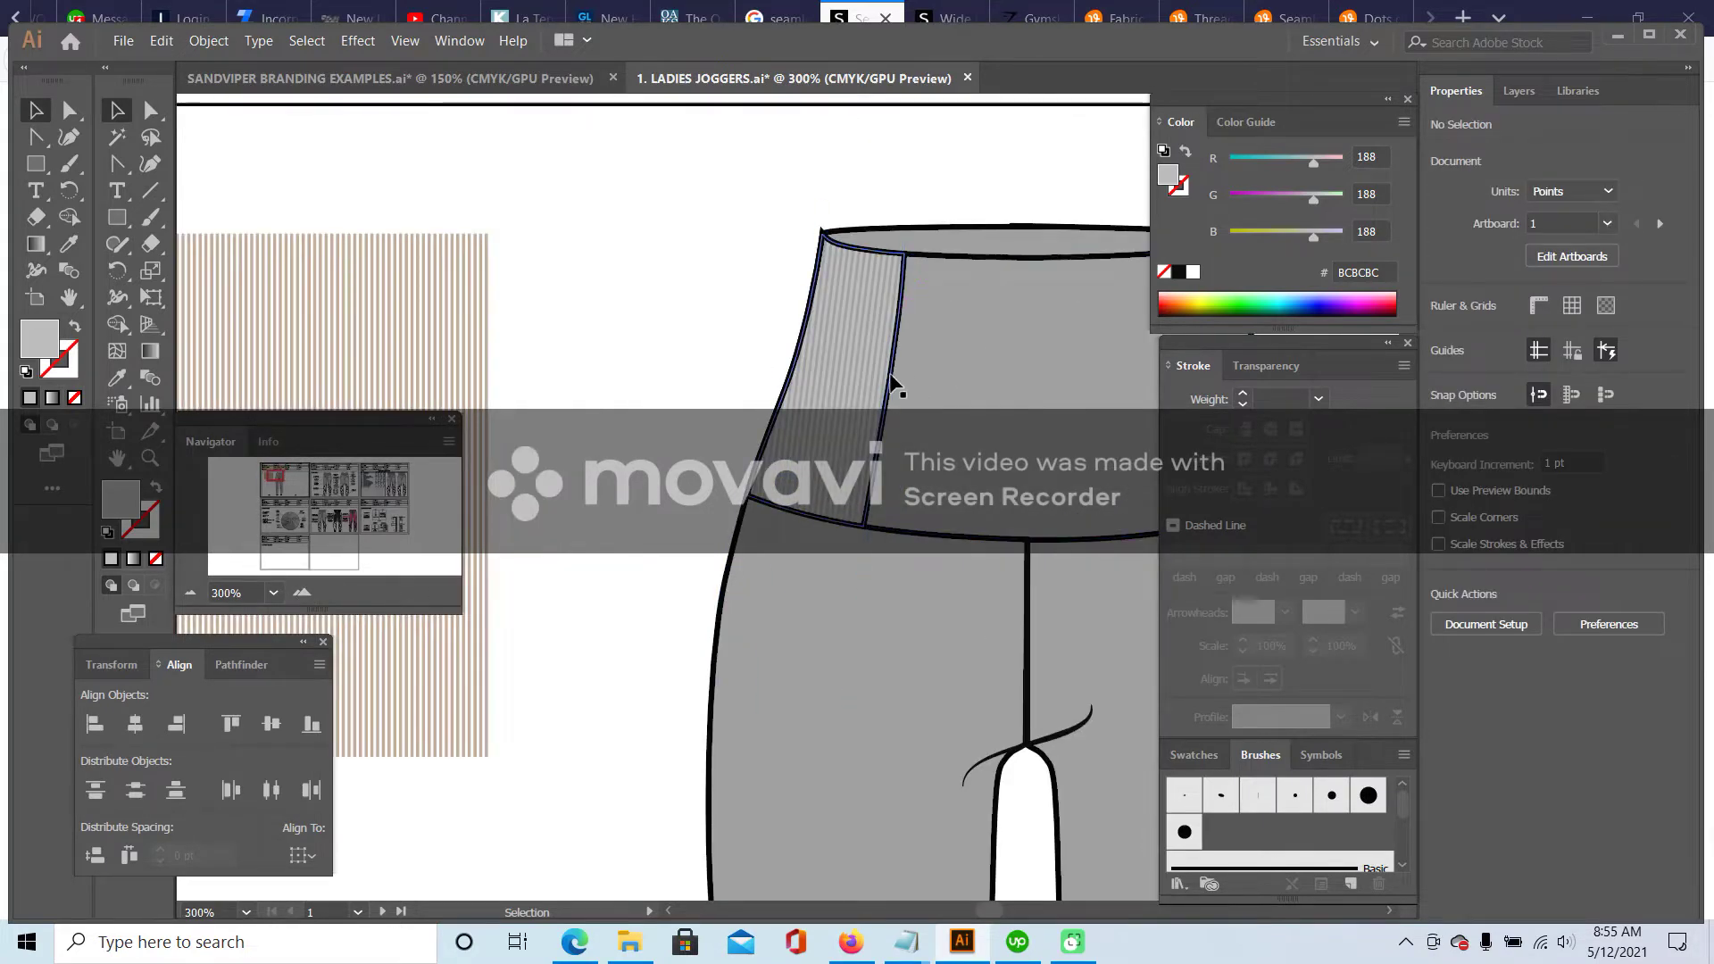
{"action": "left_click", "coordinate": [879, 482]}
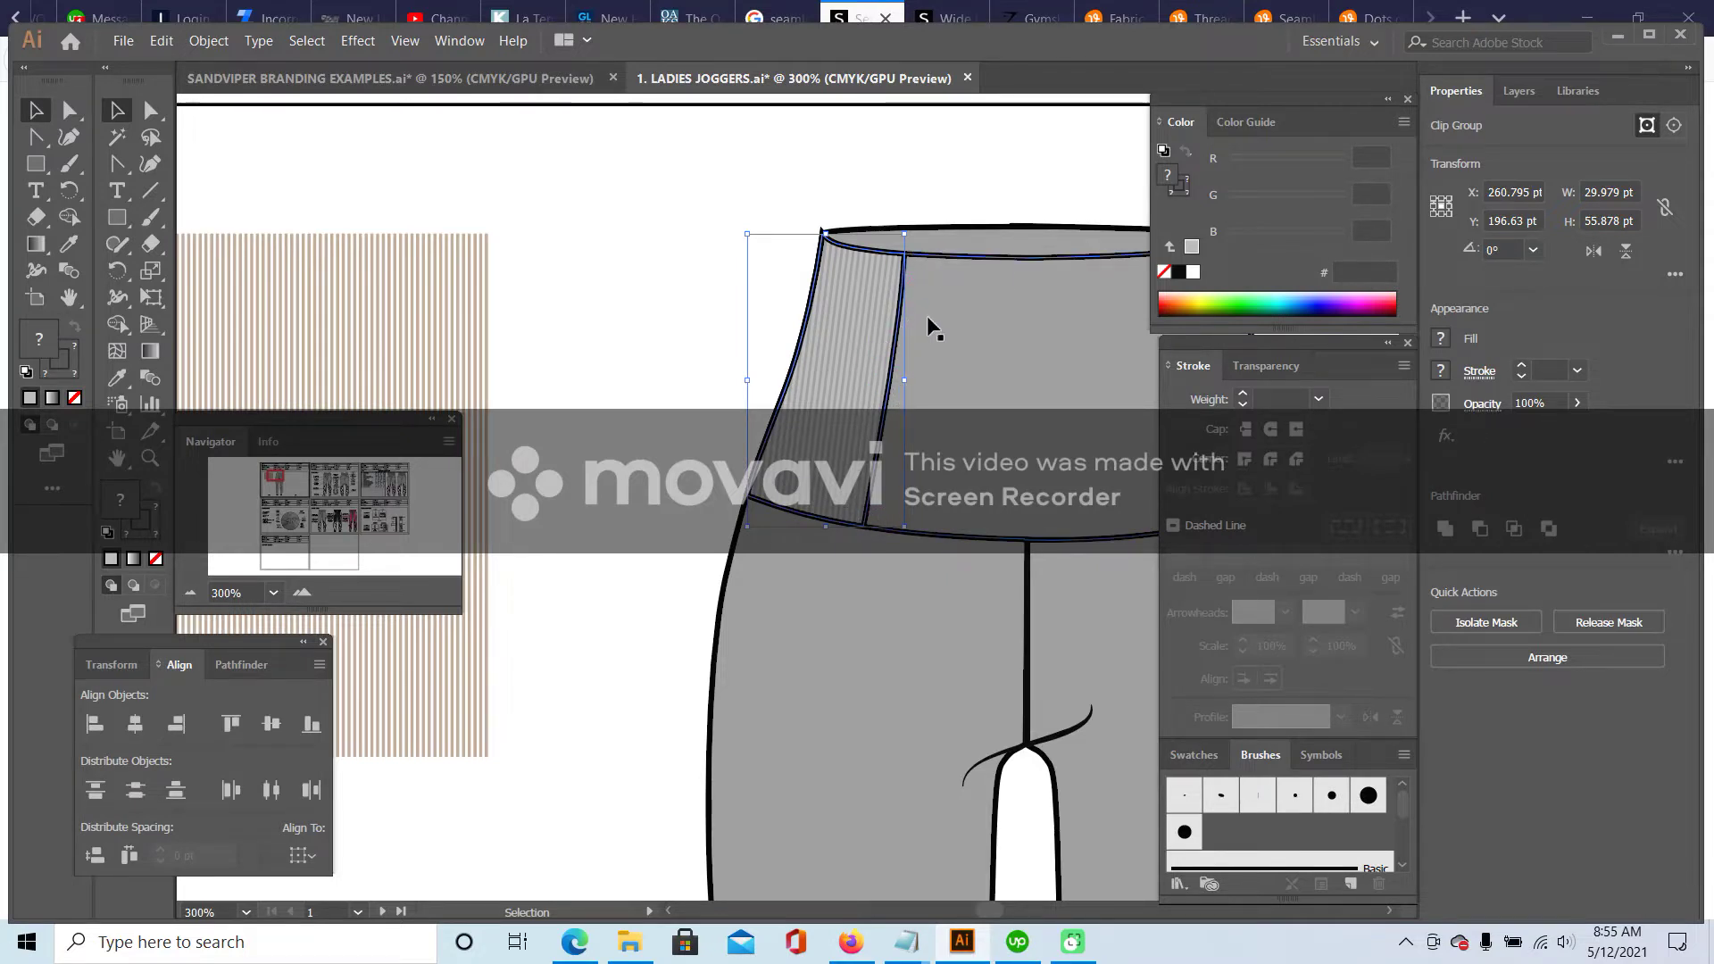
{"action": "double_click", "coordinate": [904, 299]}
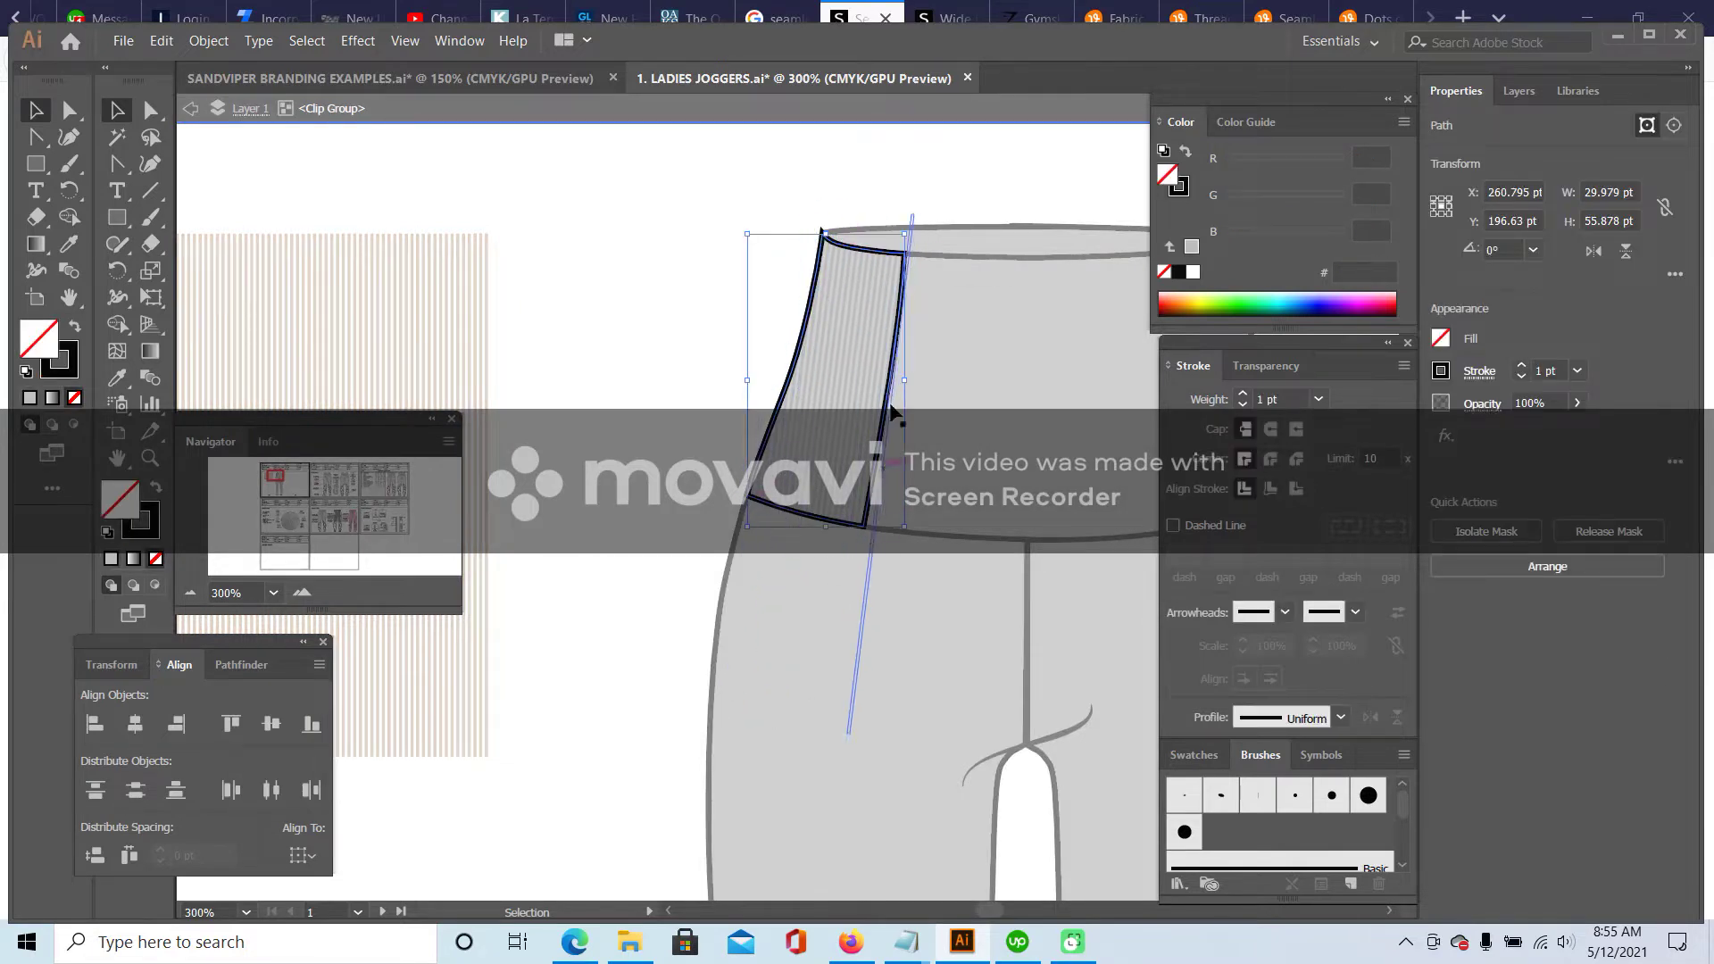
{"action": "left_click", "coordinate": [145, 522]}
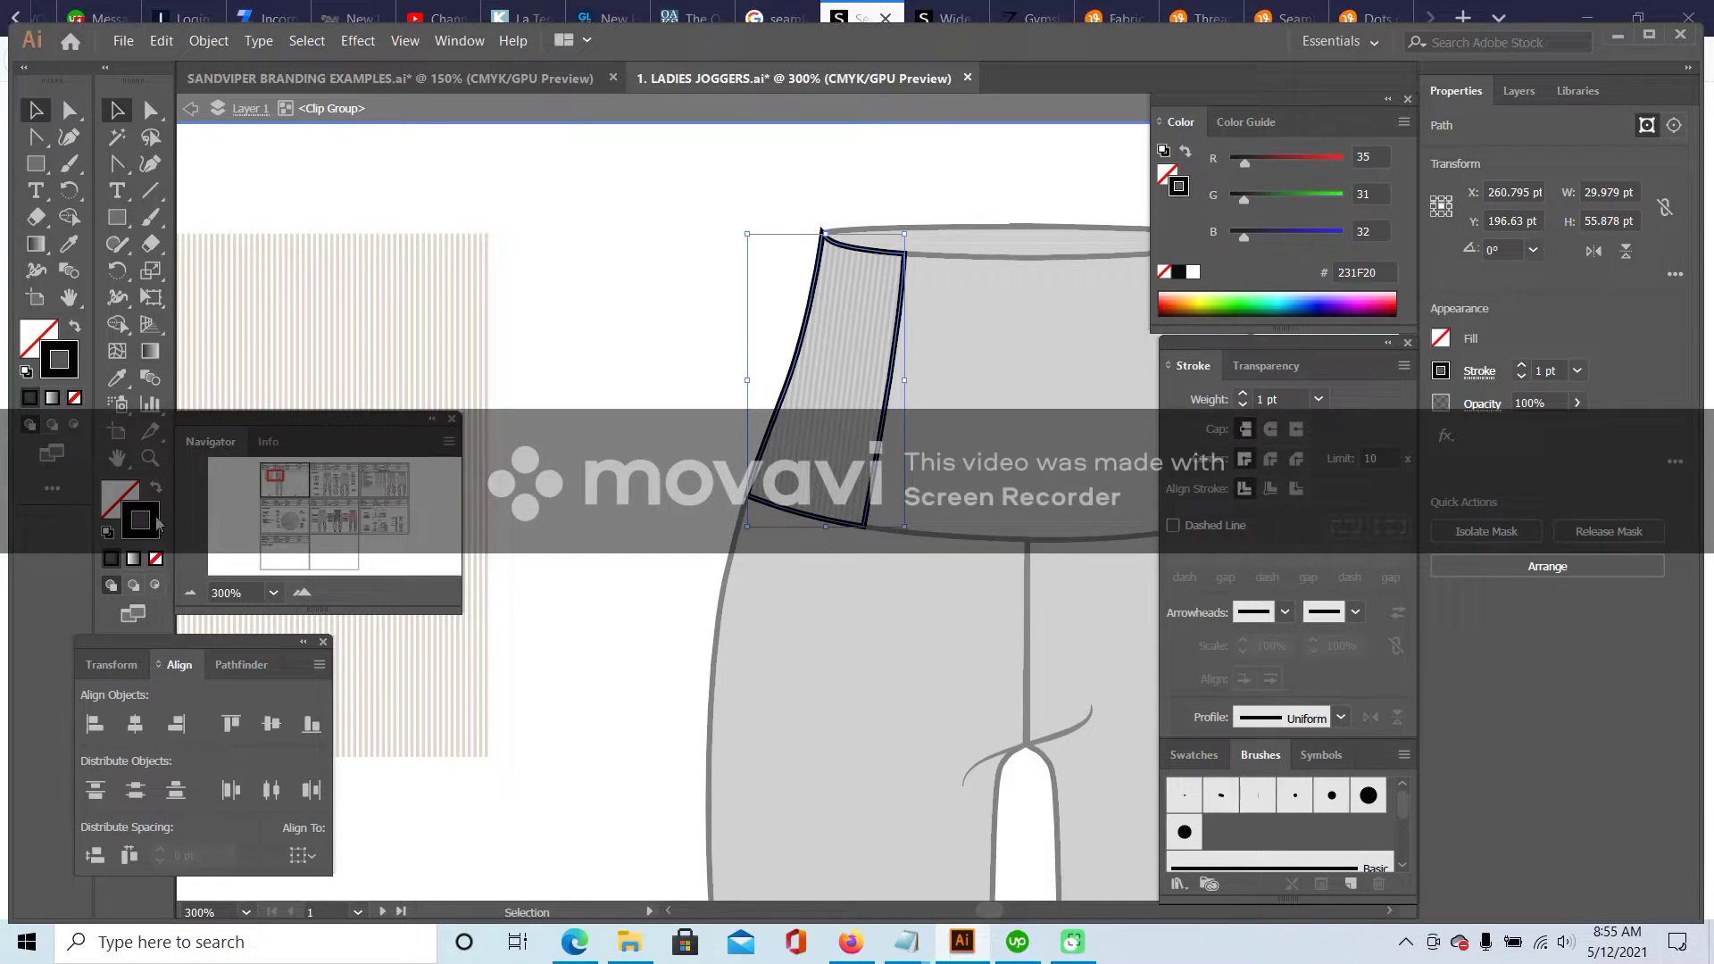
{"action": "left_click", "coordinate": [156, 560]}
{"action": "double_click", "coordinate": [604, 273]}
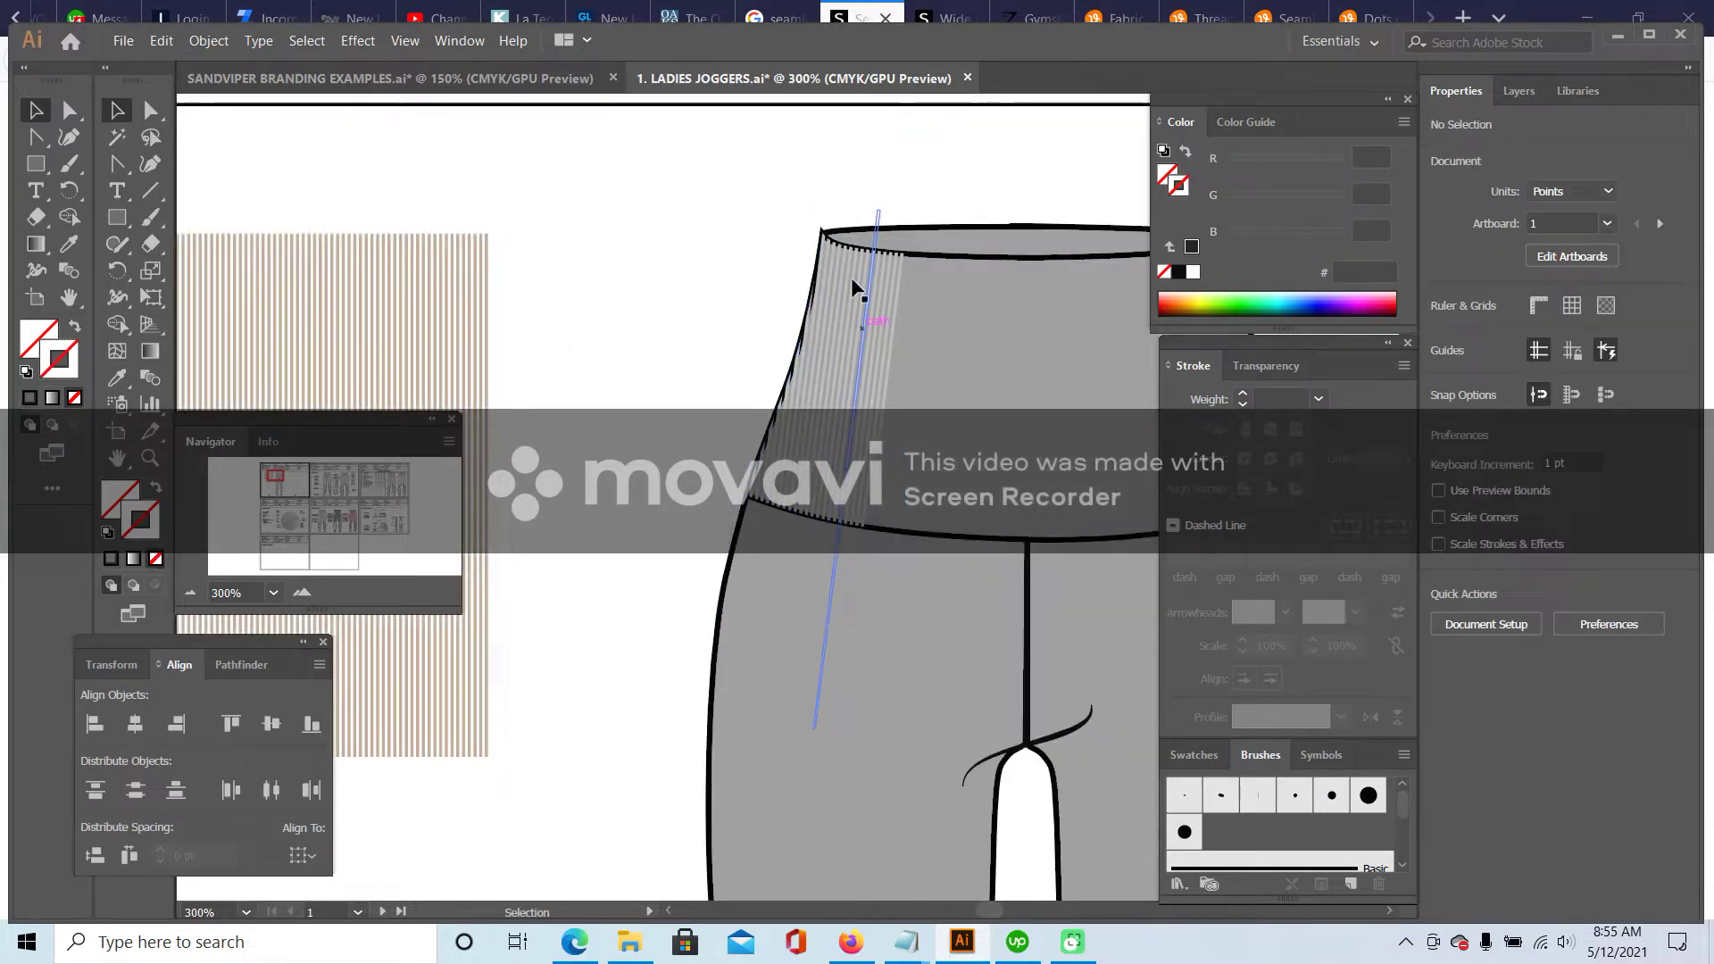
{"action": "left_click", "coordinate": [190, 592]}
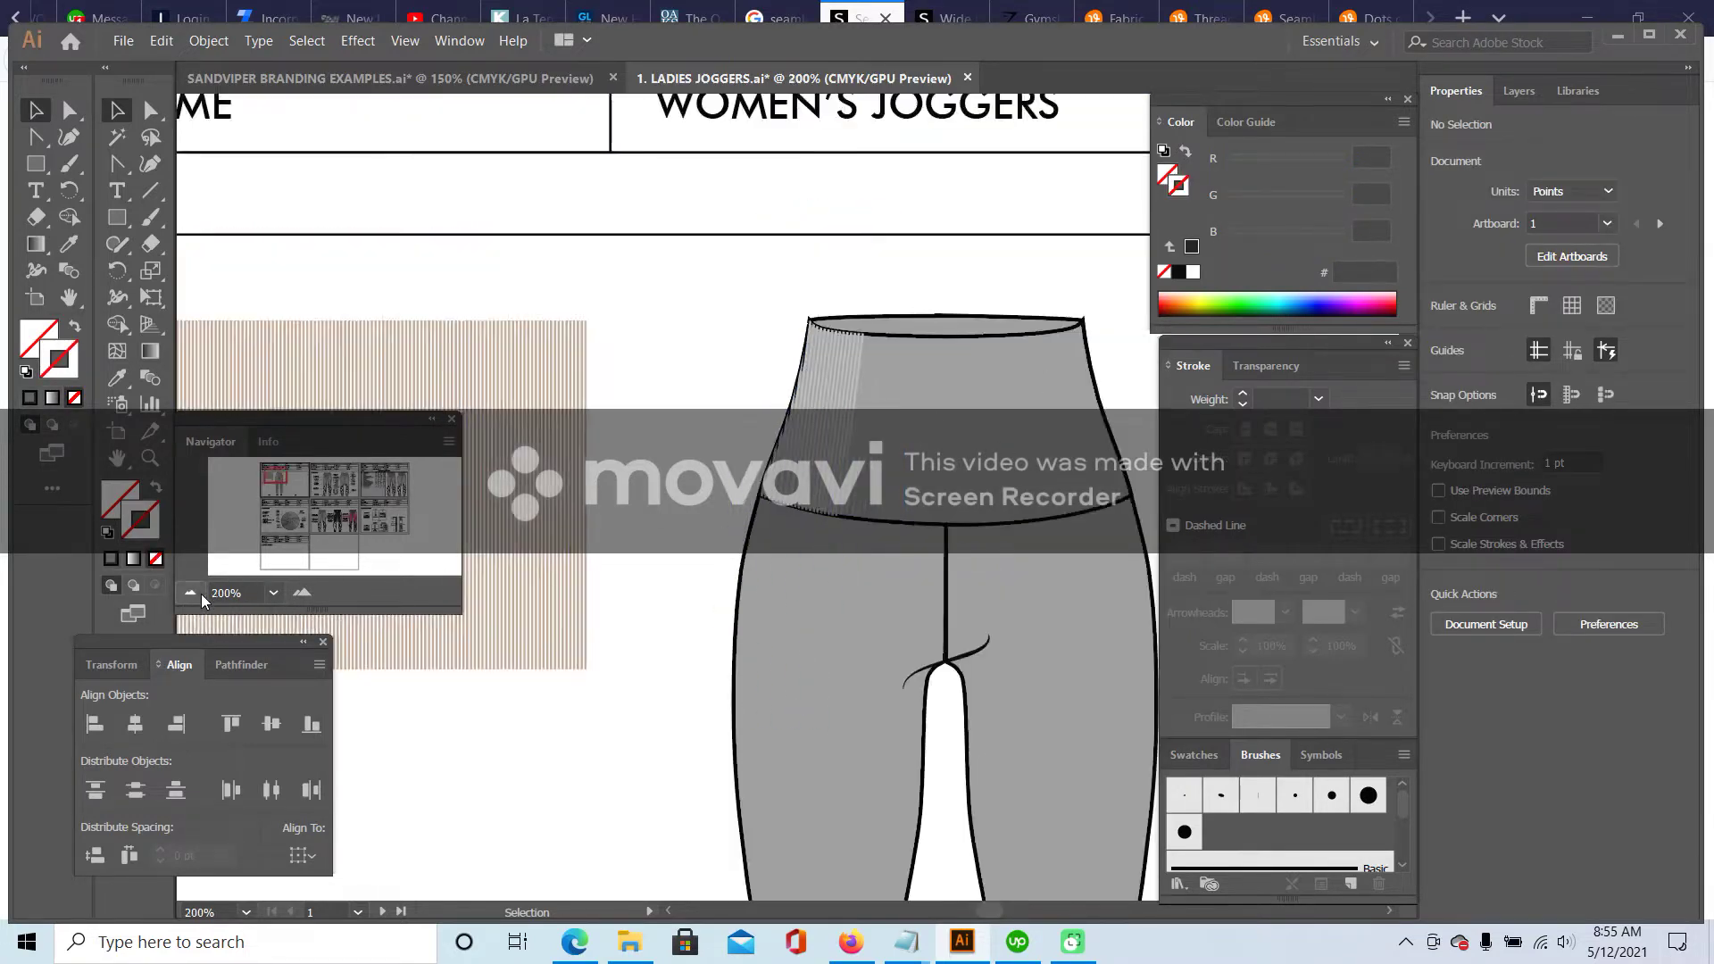
{"action": "left_click", "coordinate": [190, 592]}
{"action": "left_click", "coordinate": [834, 411]}
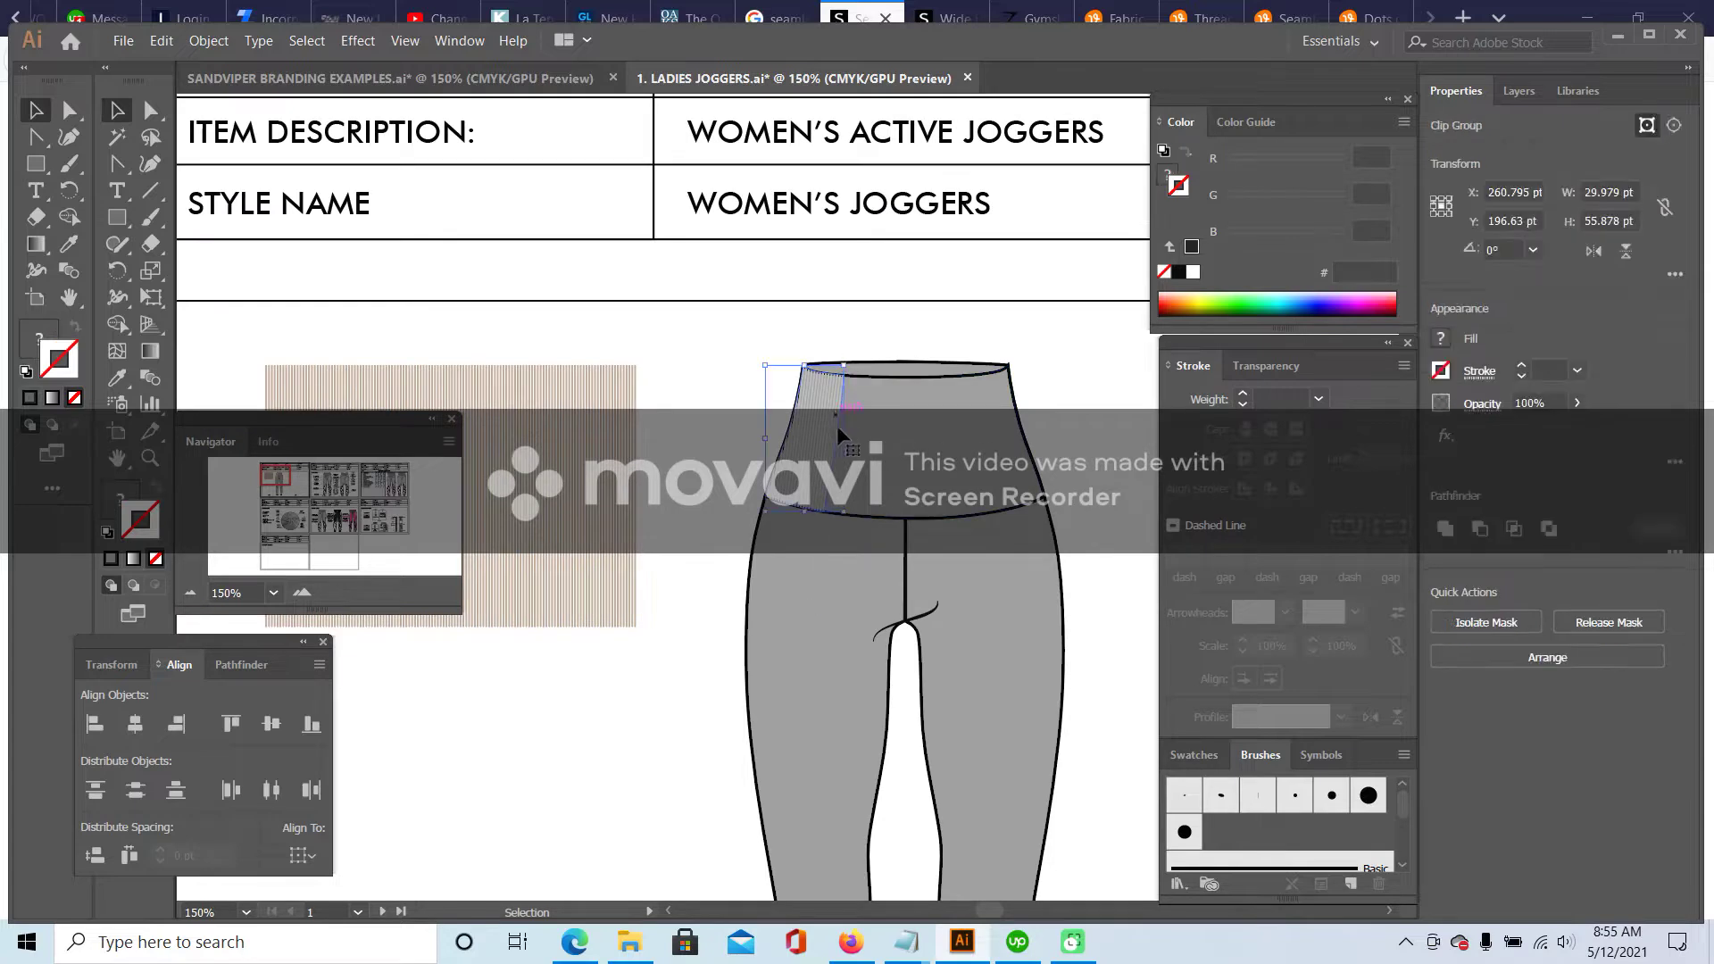
- Reflect a copy of the striped panel vertically and move it onto the right waistband side panel
{"action": "left_click_drag", "start_coordinate": [821, 417], "coordinate": [794, 431]}
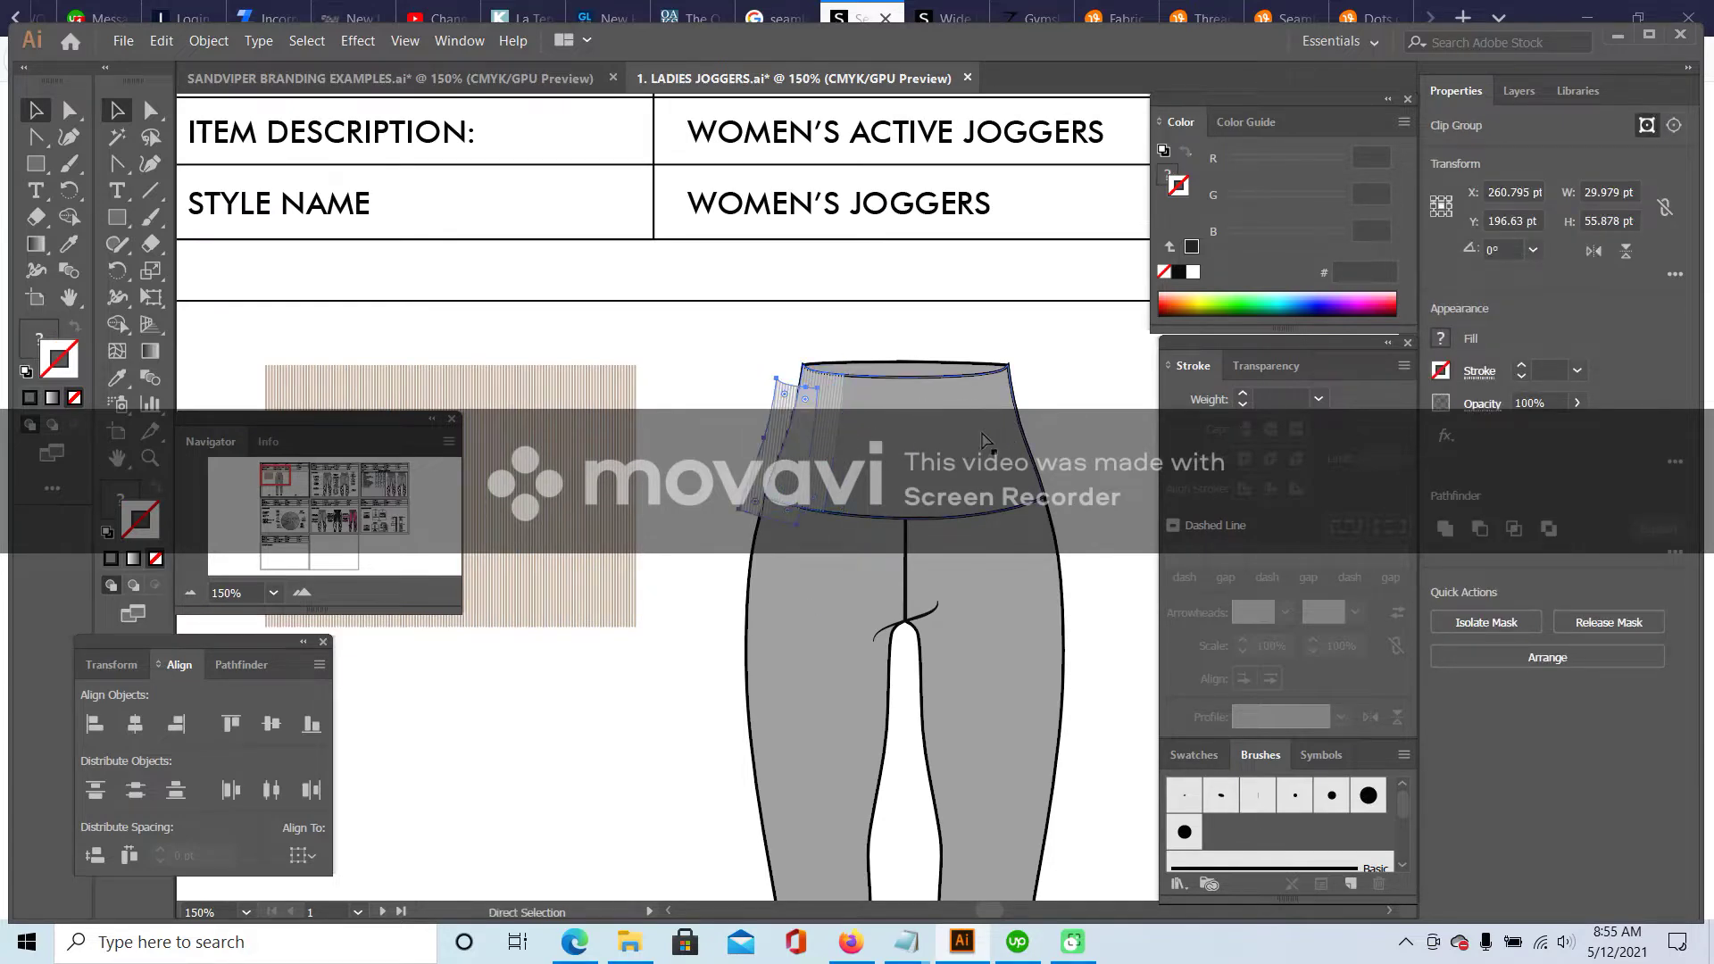
{"action": "right_click", "coordinate": [766, 413]}
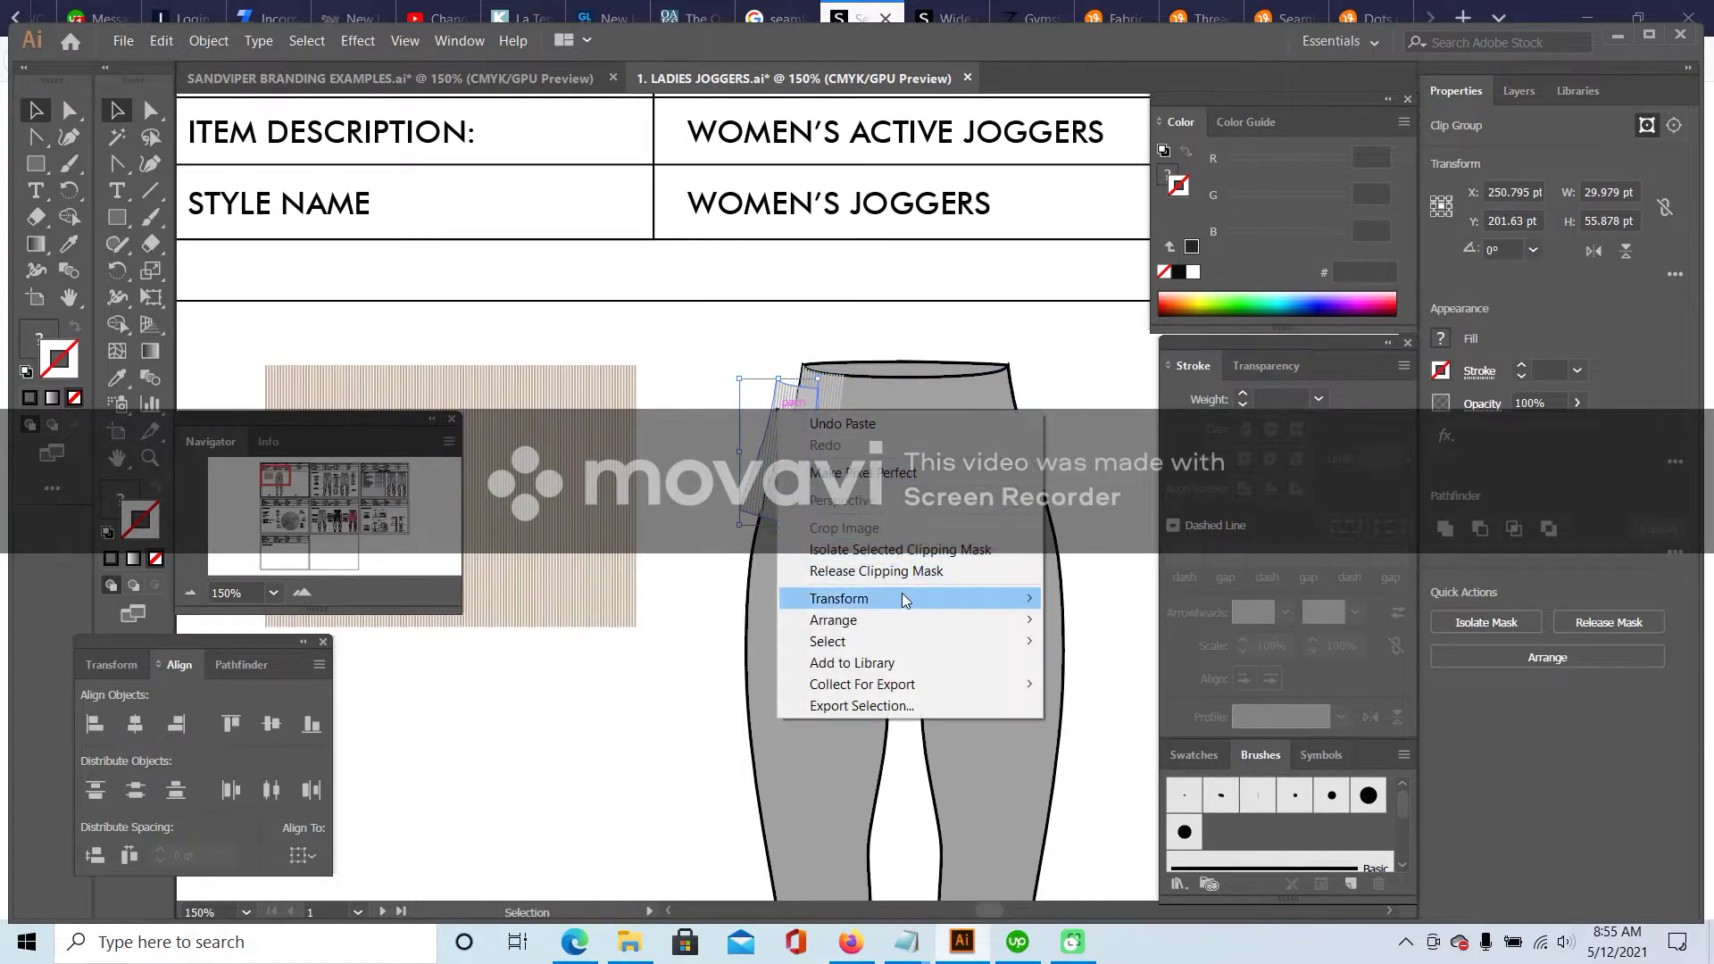
{"action": "mouse_move", "coordinate": [899, 598]}
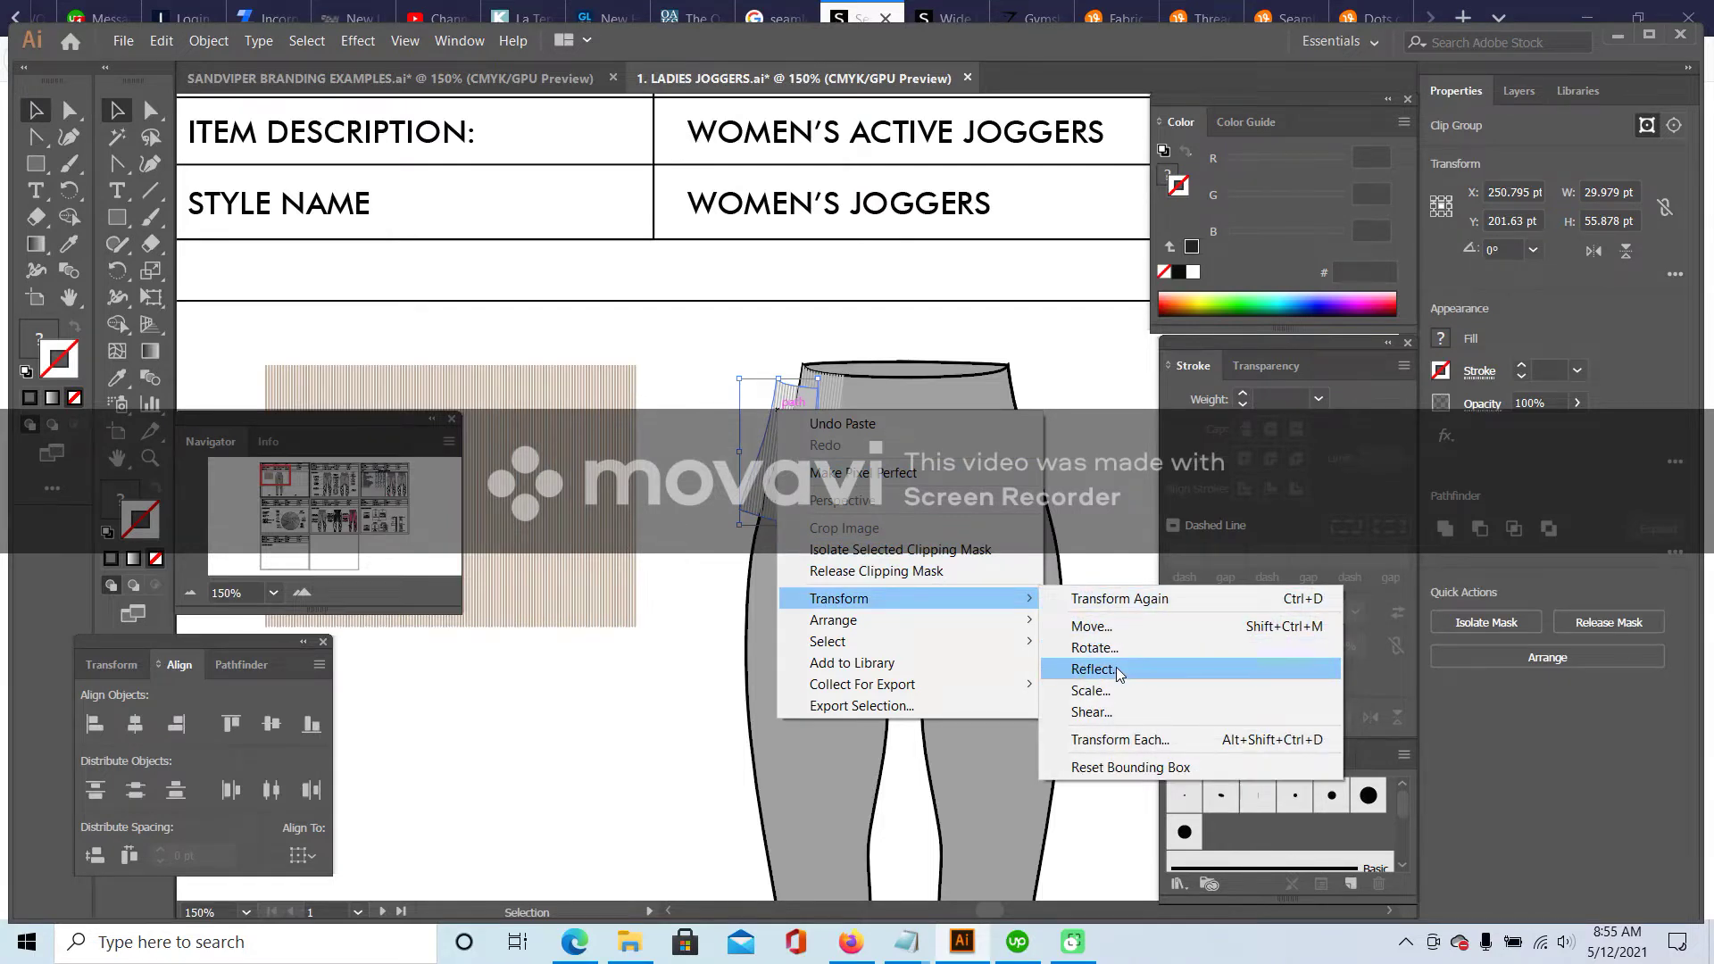
{"action": "left_click", "coordinate": [1131, 669]}
{"action": "left_click", "coordinate": [896, 631]}
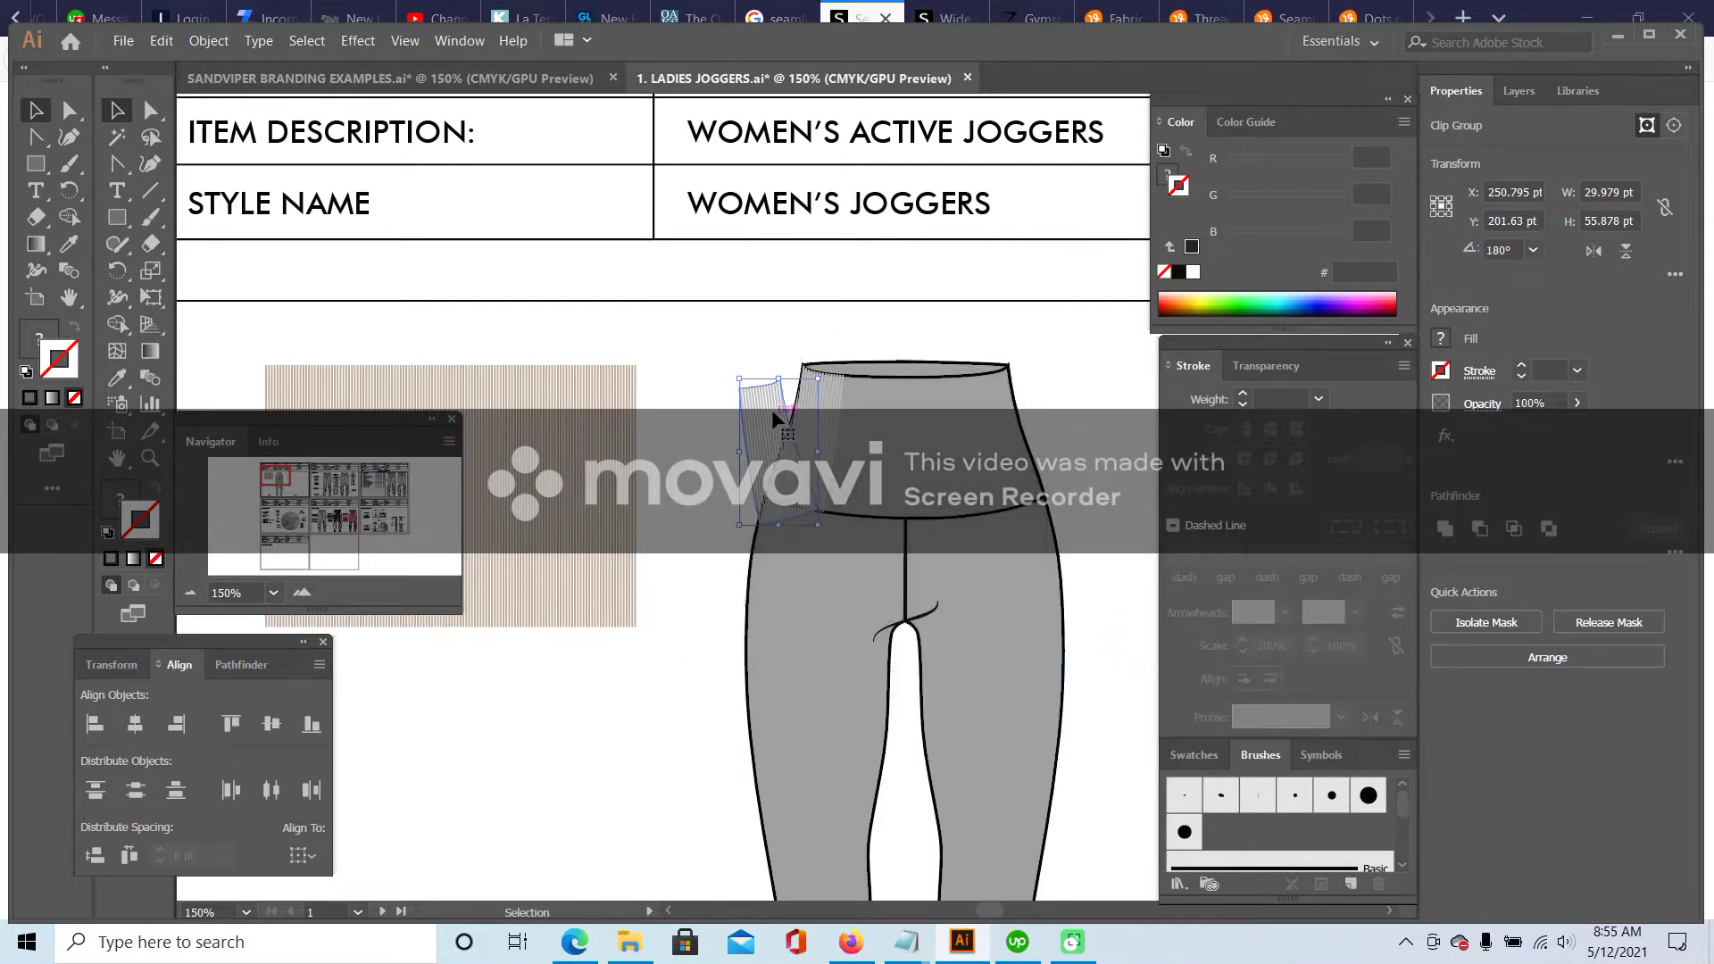
{"action": "left_click_drag", "start_coordinate": [784, 406], "coordinate": [1005, 383]}
{"action": "left_click", "coordinate": [734, 389]}
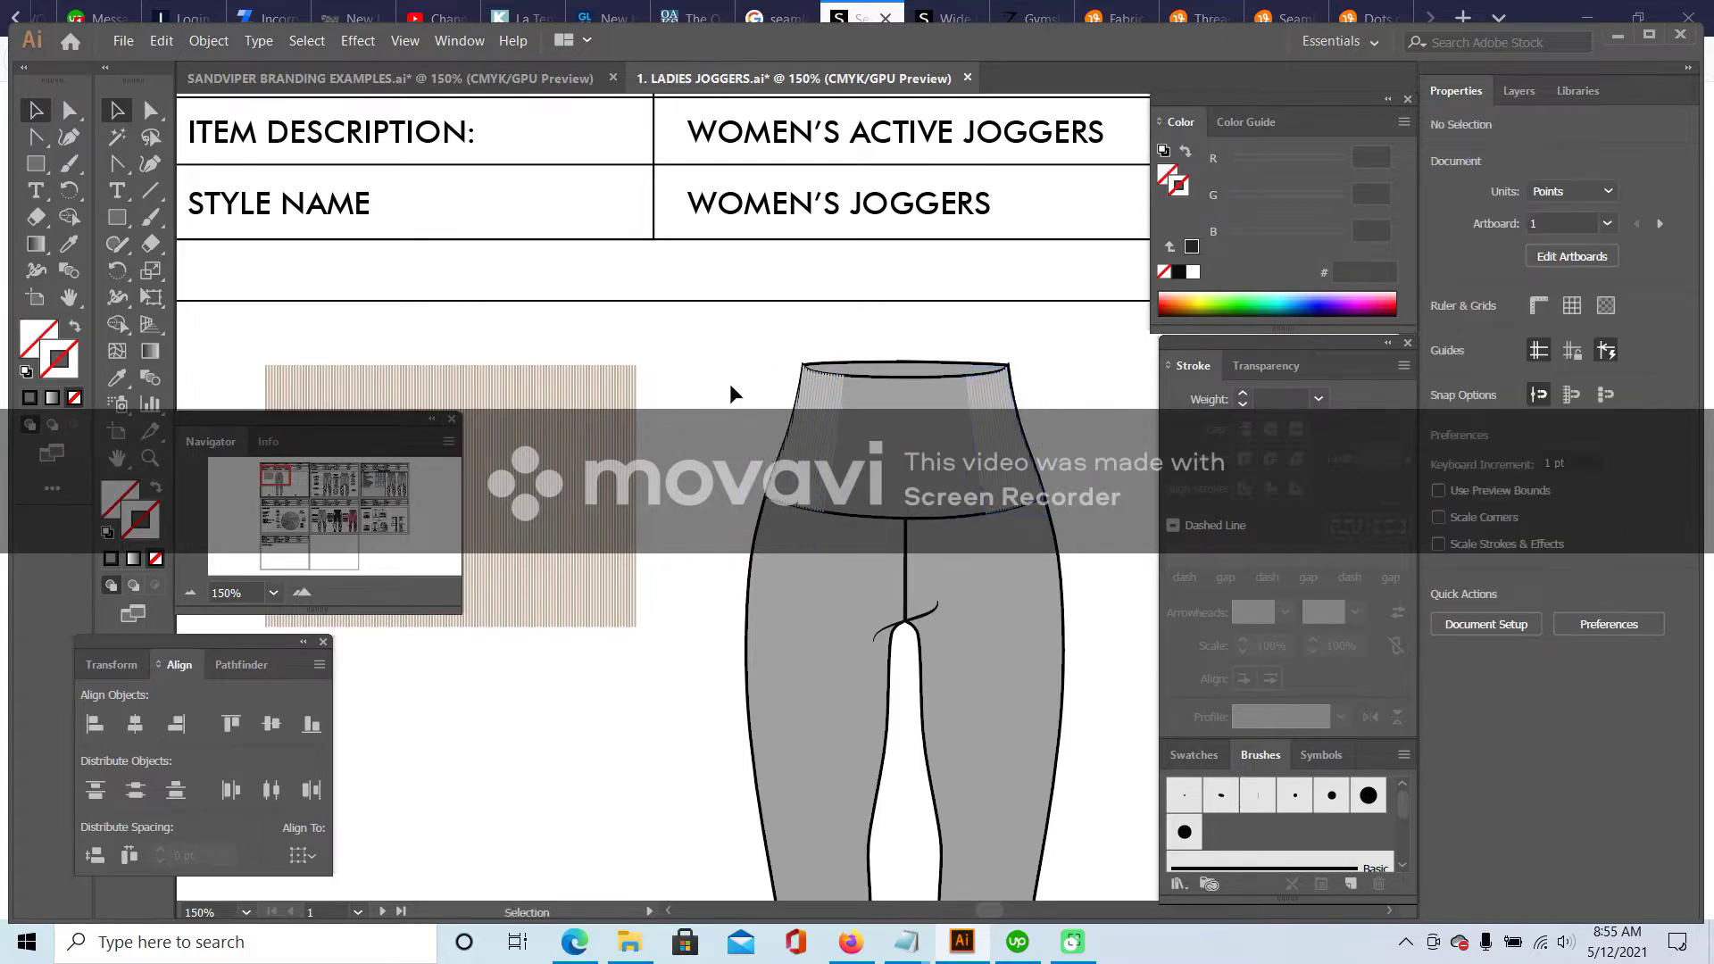
{"action": "scroll", "coordinate": [728, 371], "scroll_direction": "down", "scroll_amount": 1}
{"action": "scroll", "coordinate": [728, 375], "scroll_direction": "down", "scroll_amount": 1}
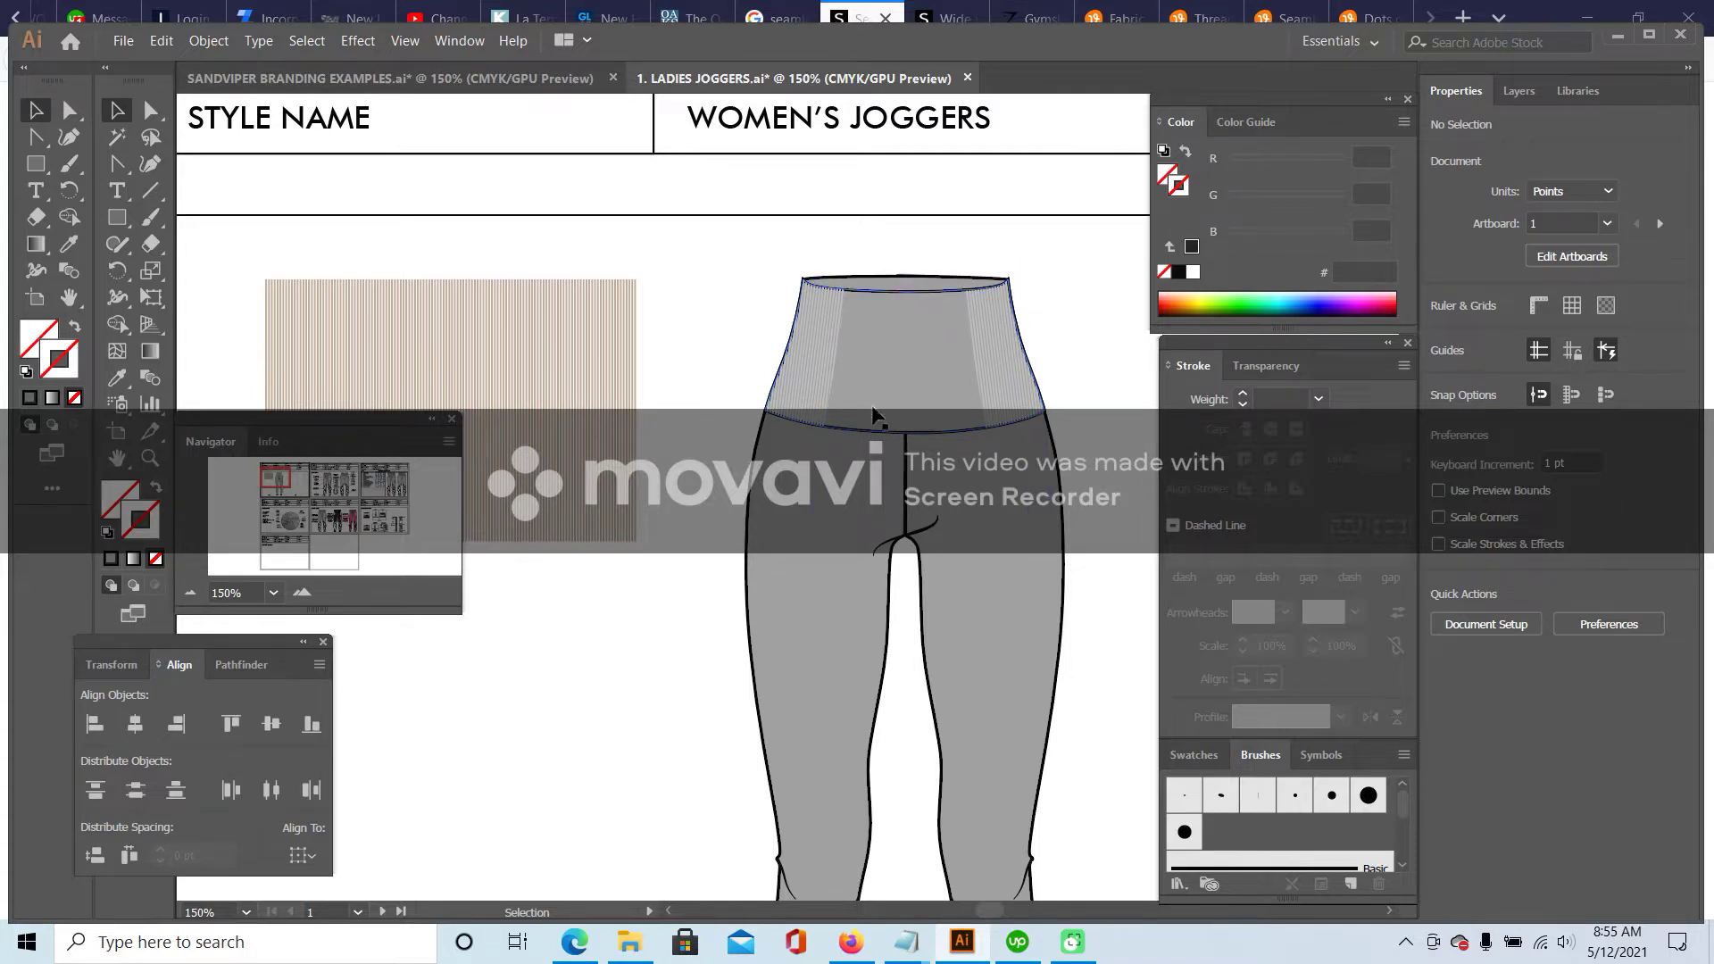
{"action": "scroll", "coordinate": [893, 382], "scroll_direction": "down", "scroll_amount": 2}
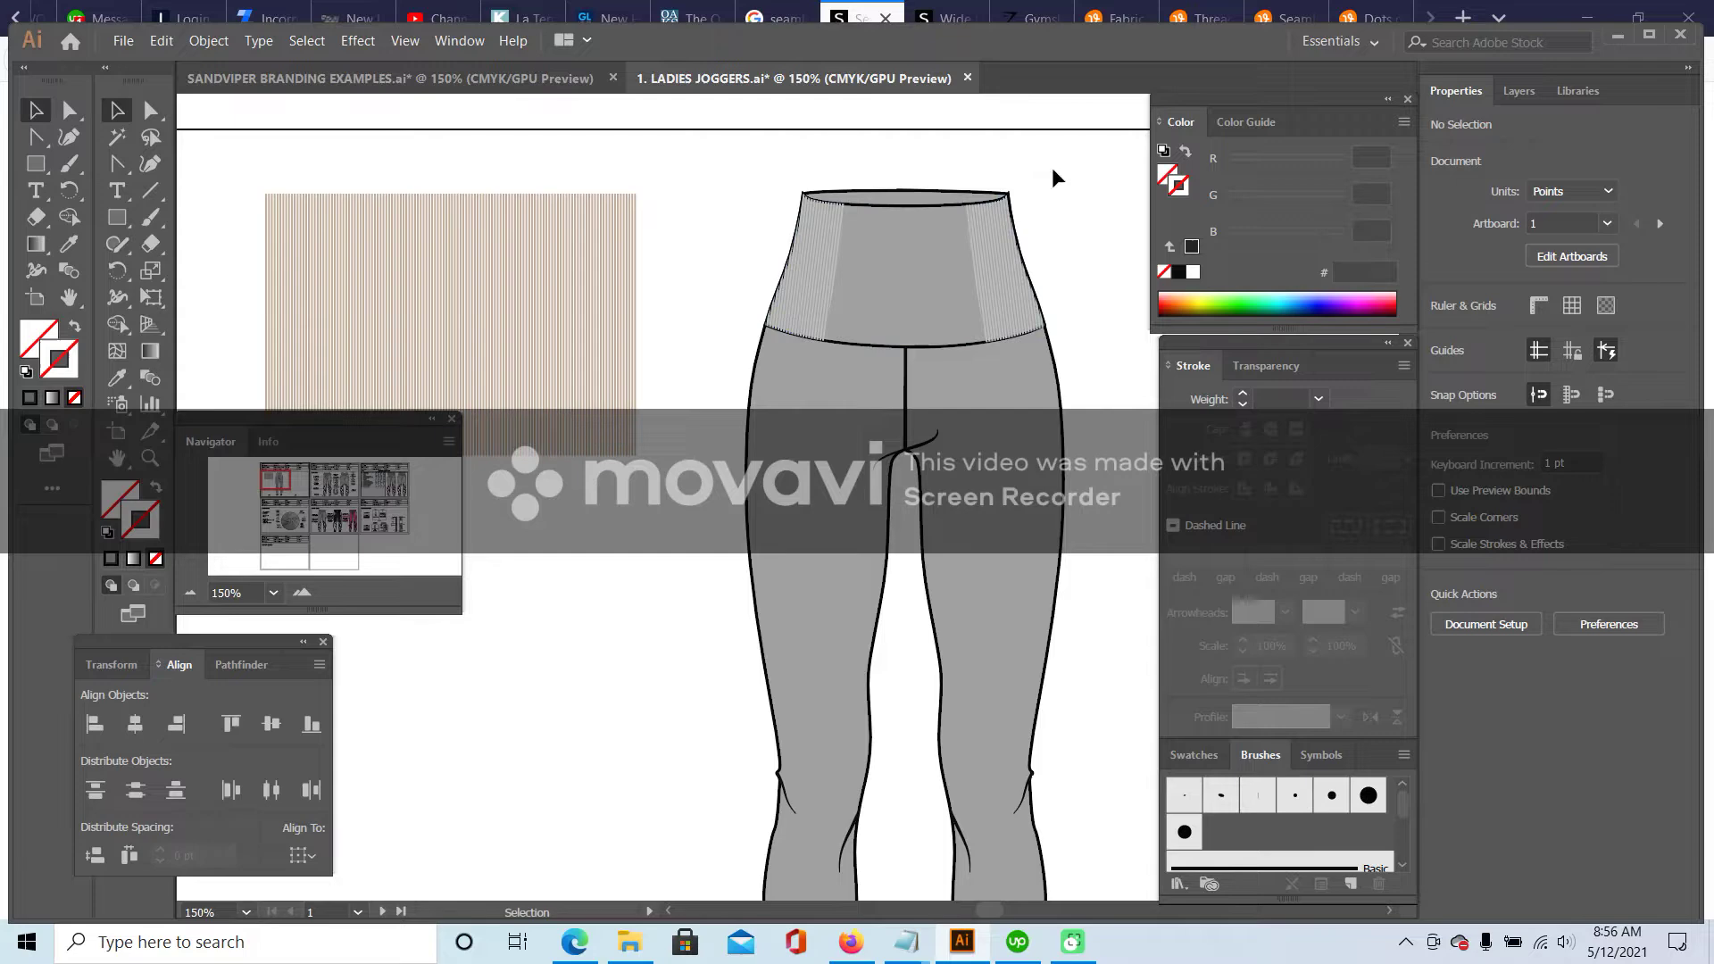
- Search Vecteezy for 'fabric texture' vectors
{"action": "left_click", "coordinate": [1113, 11]}
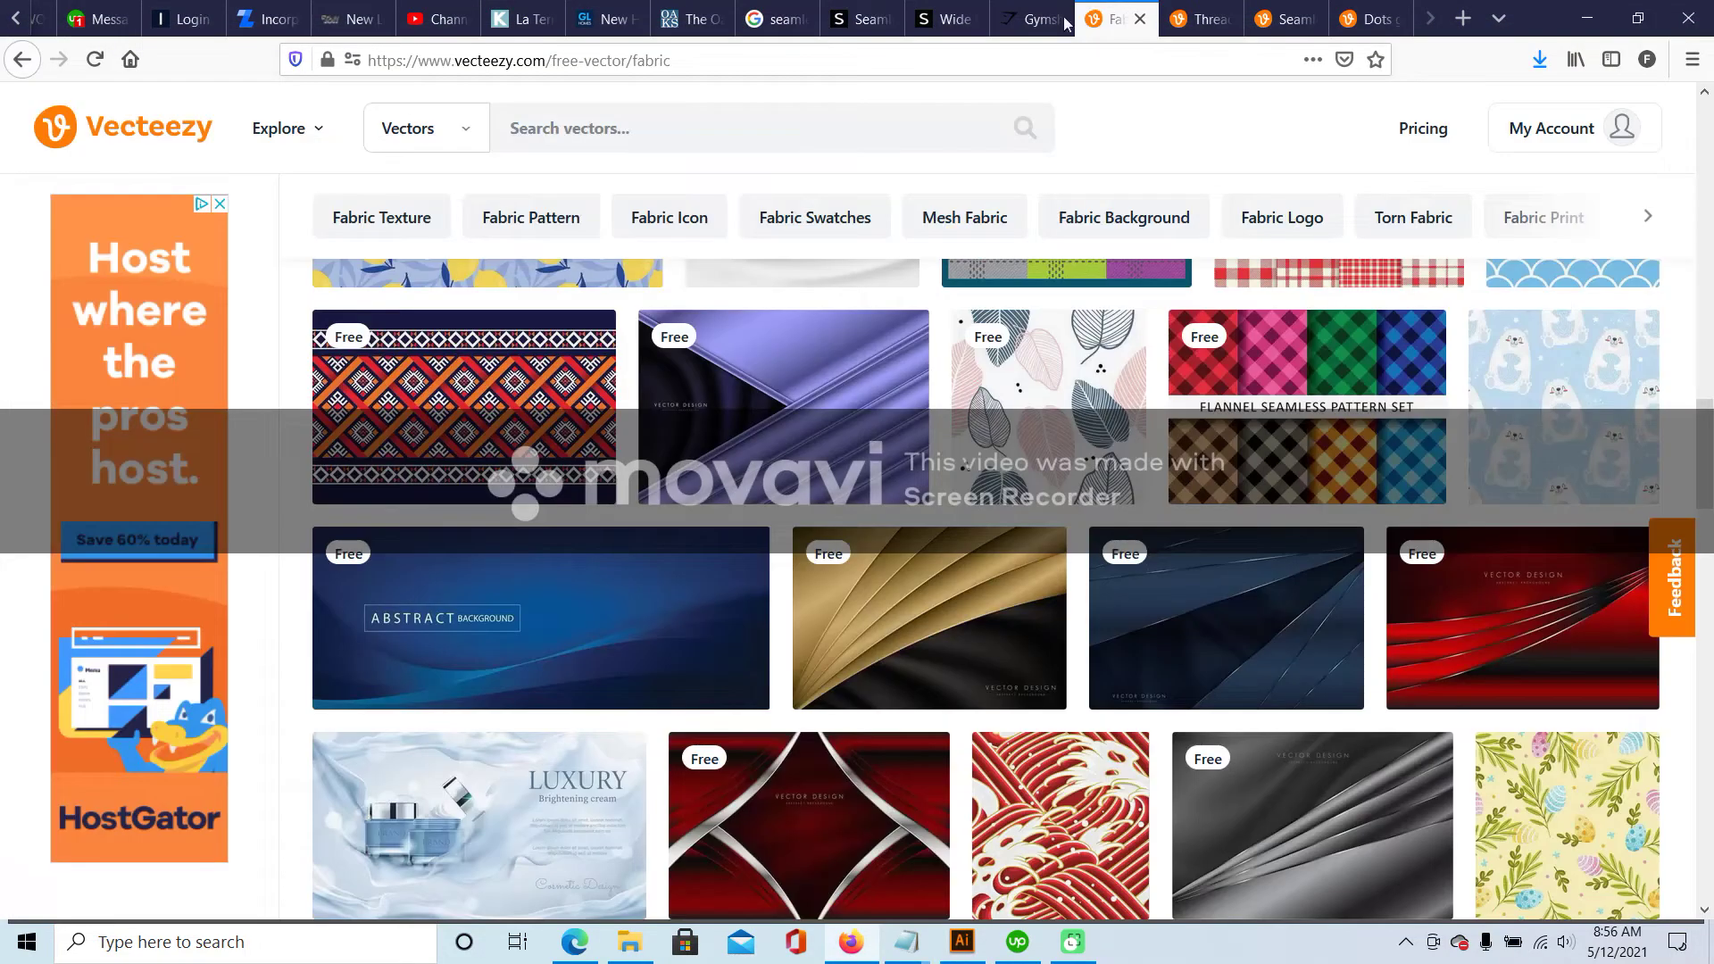
{"action": "left_click", "coordinate": [627, 126]}
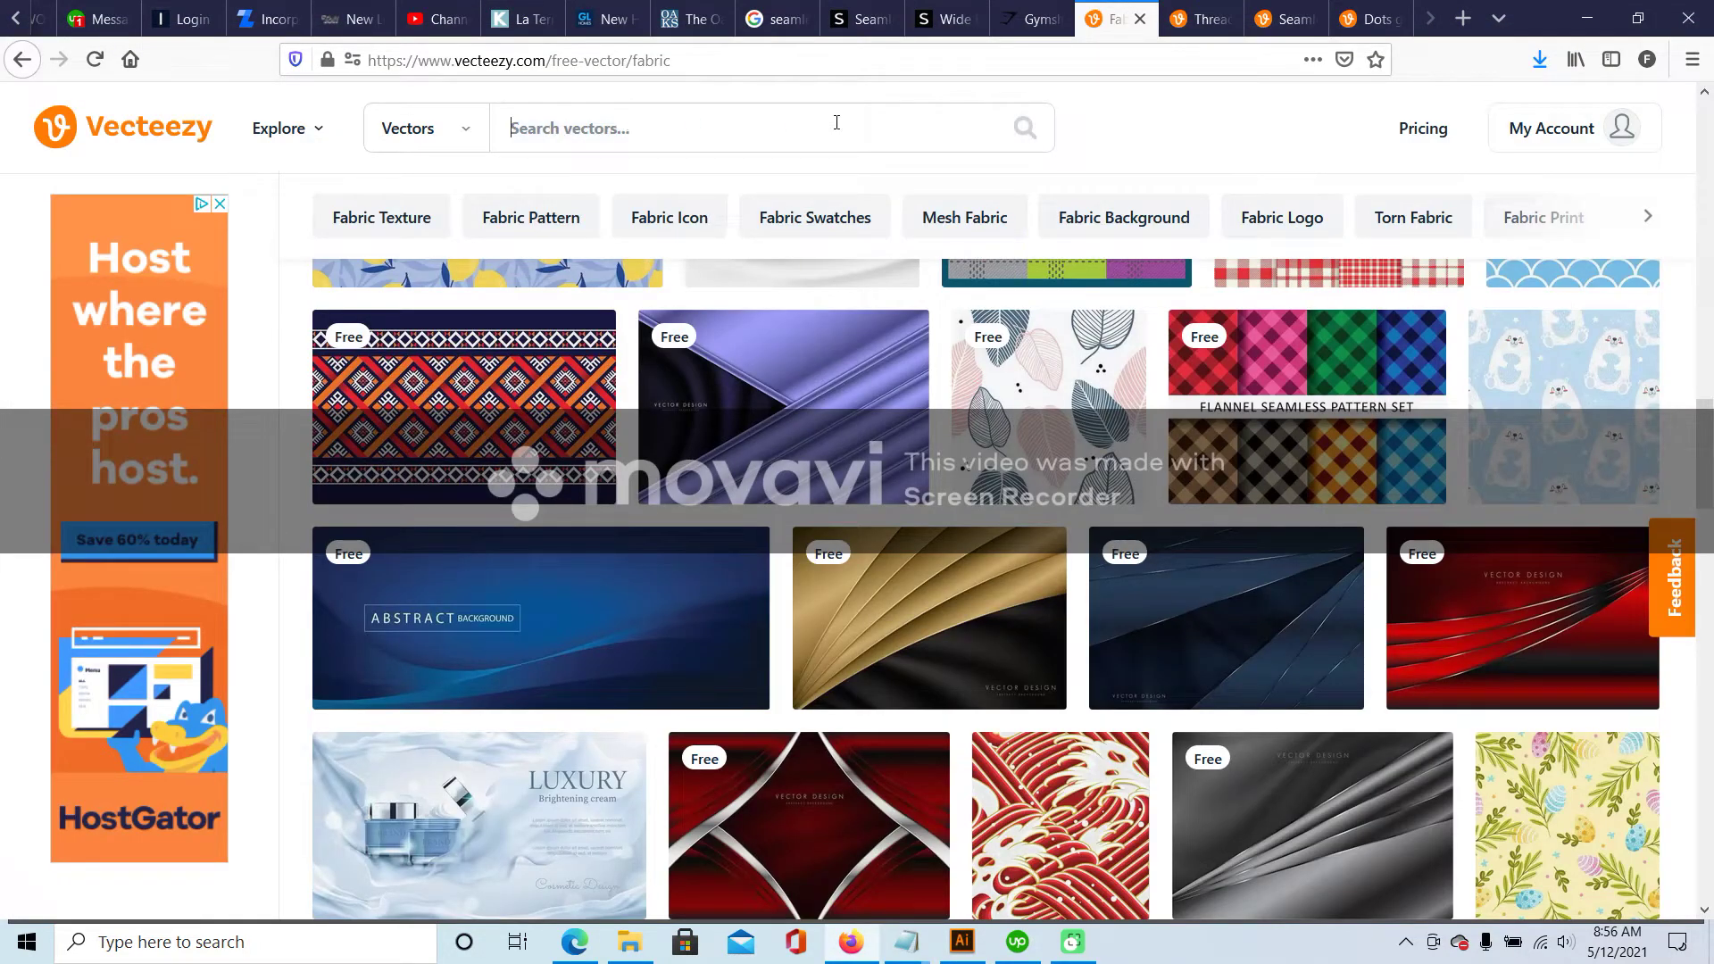
{"action": "type", "text": "fabric textu"}
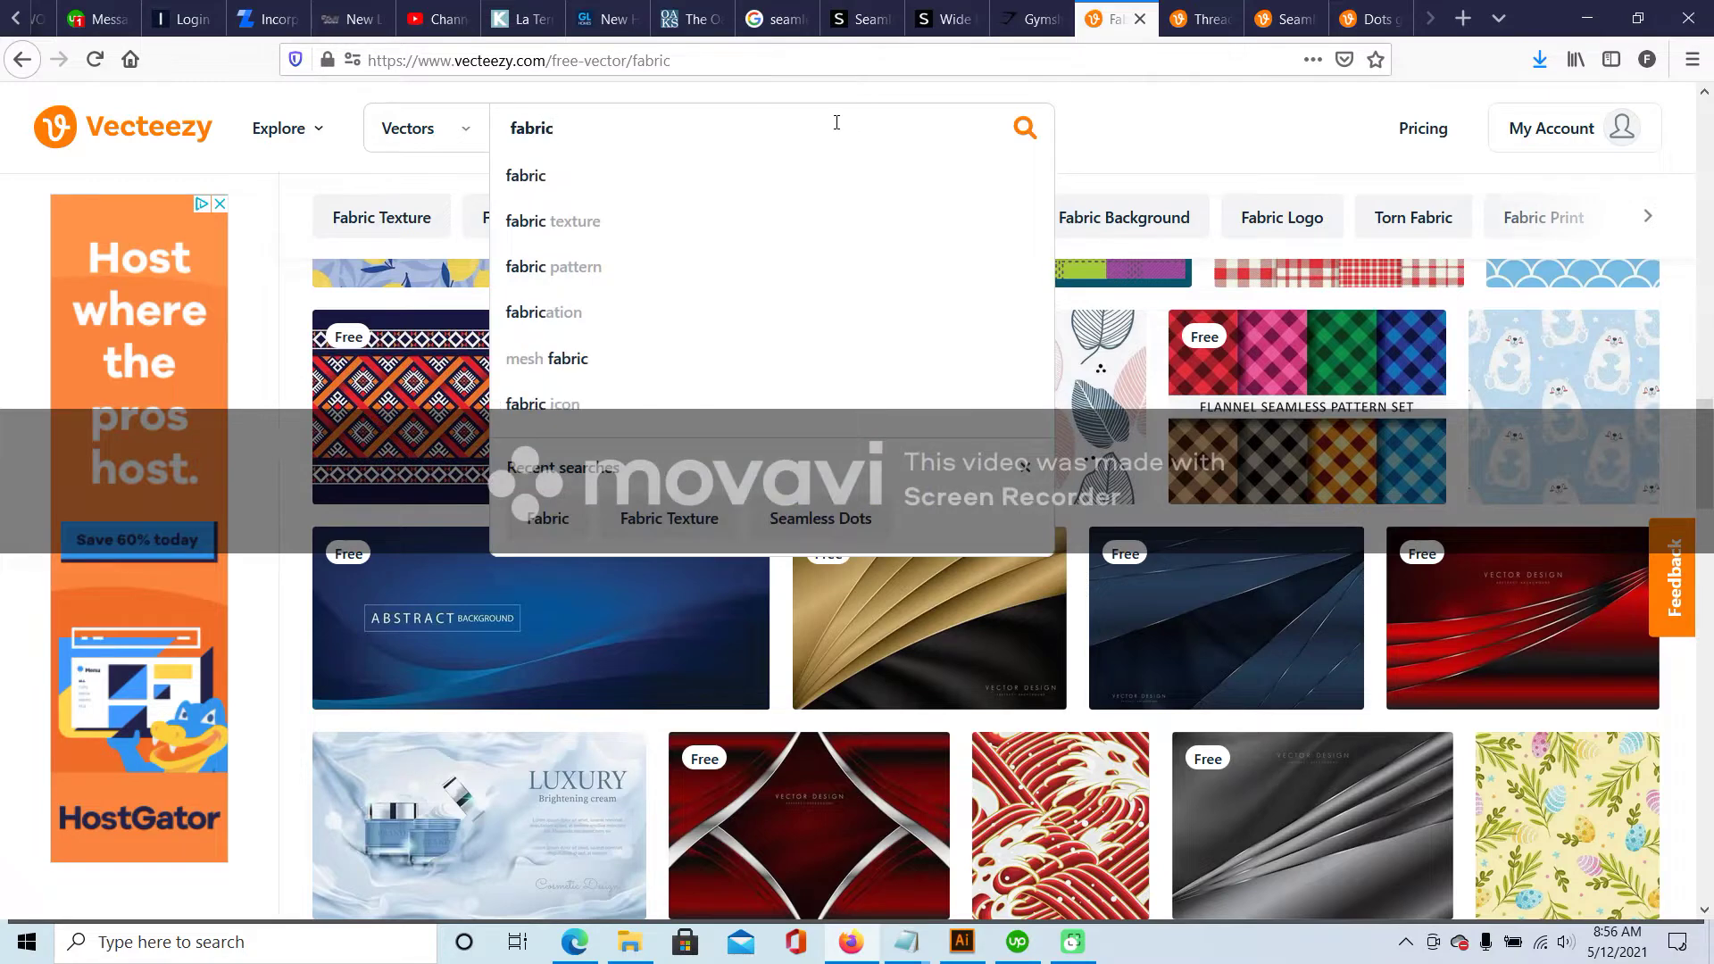
{"action": "type", "text": "re"}
{"action": "key", "text": "Return"}
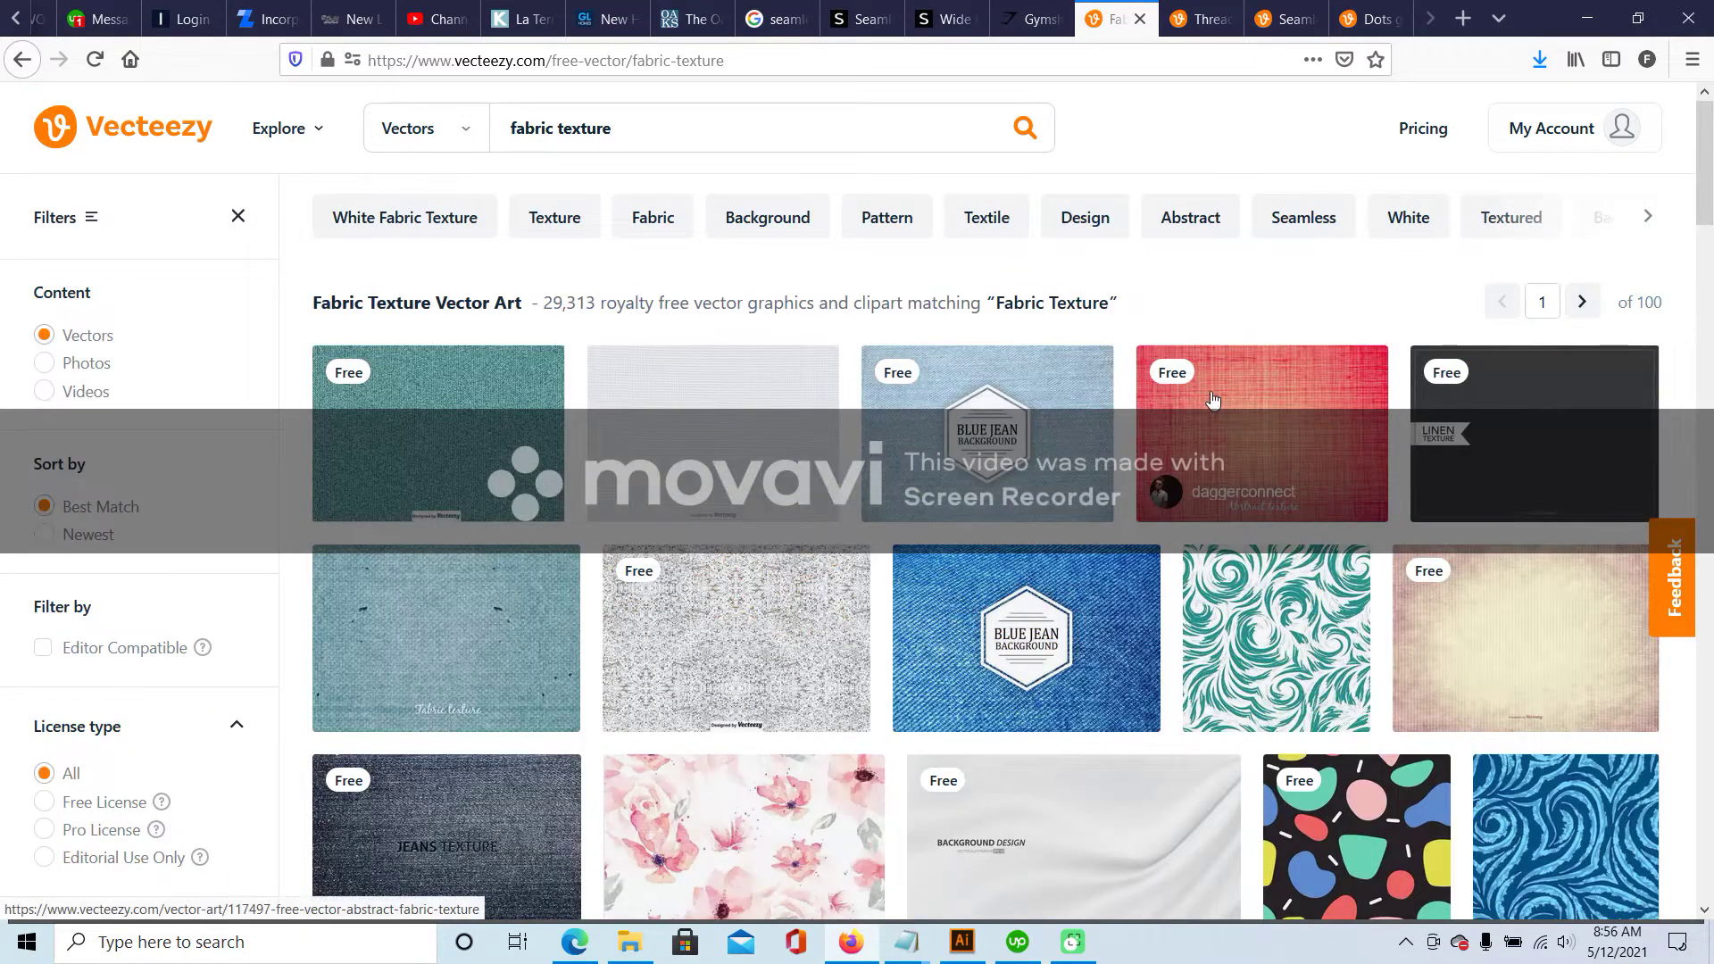
- Open one of the fabric texture results in a new browser tab
{"action": "right_click", "coordinate": [738, 412]}
{"action": "left_click", "coordinate": [790, 425]}
{"action": "scroll", "coordinate": [1085, 419], "scroll_direction": "down", "scroll_amount": 5}
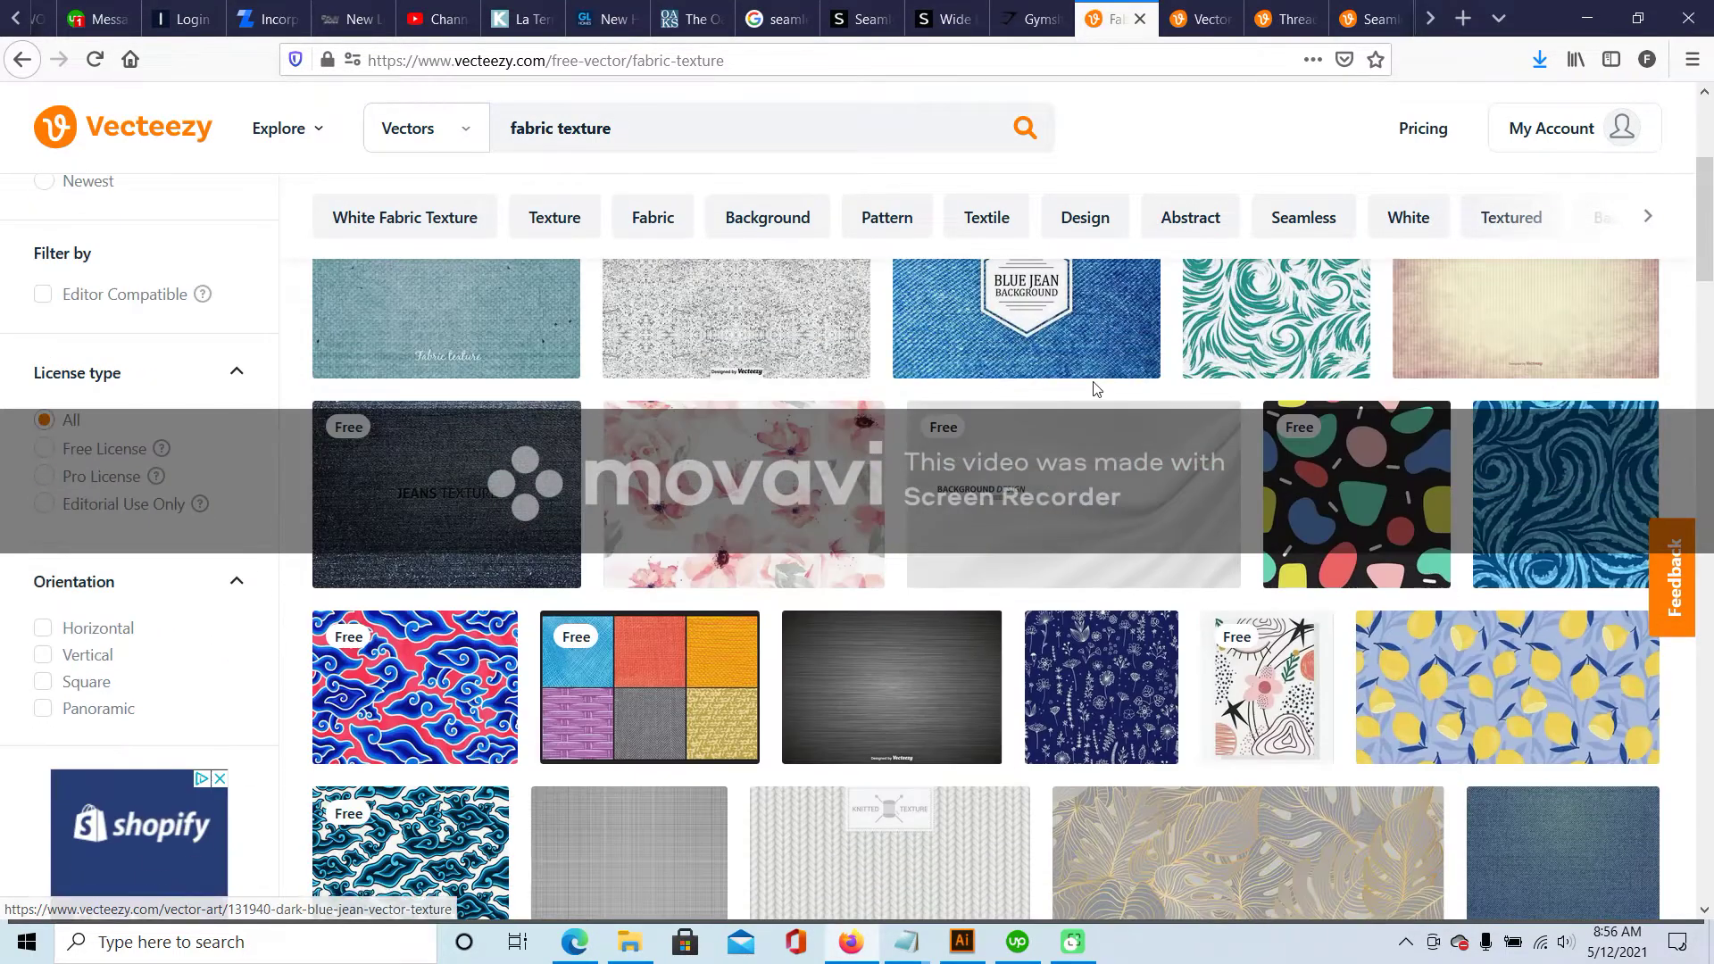
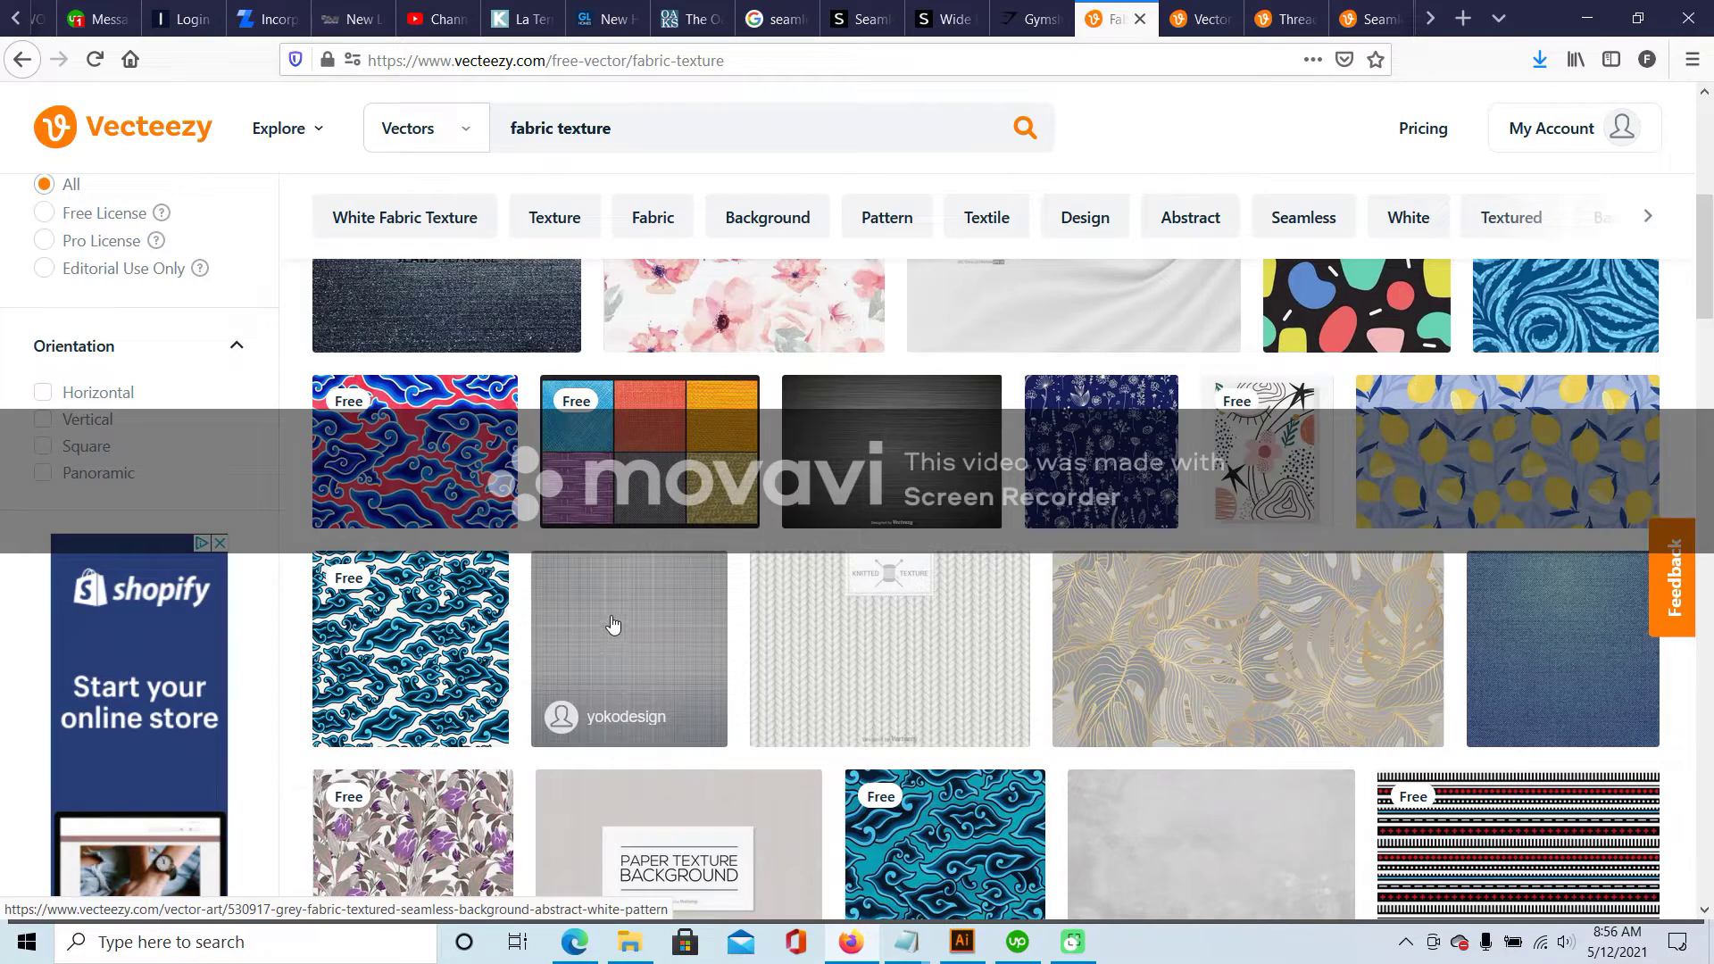
- Open the knitting texture result from the Vecteezy search in a new tab
{"action": "scroll", "coordinate": [1250, 625], "scroll_direction": "down", "scroll_amount": 6}
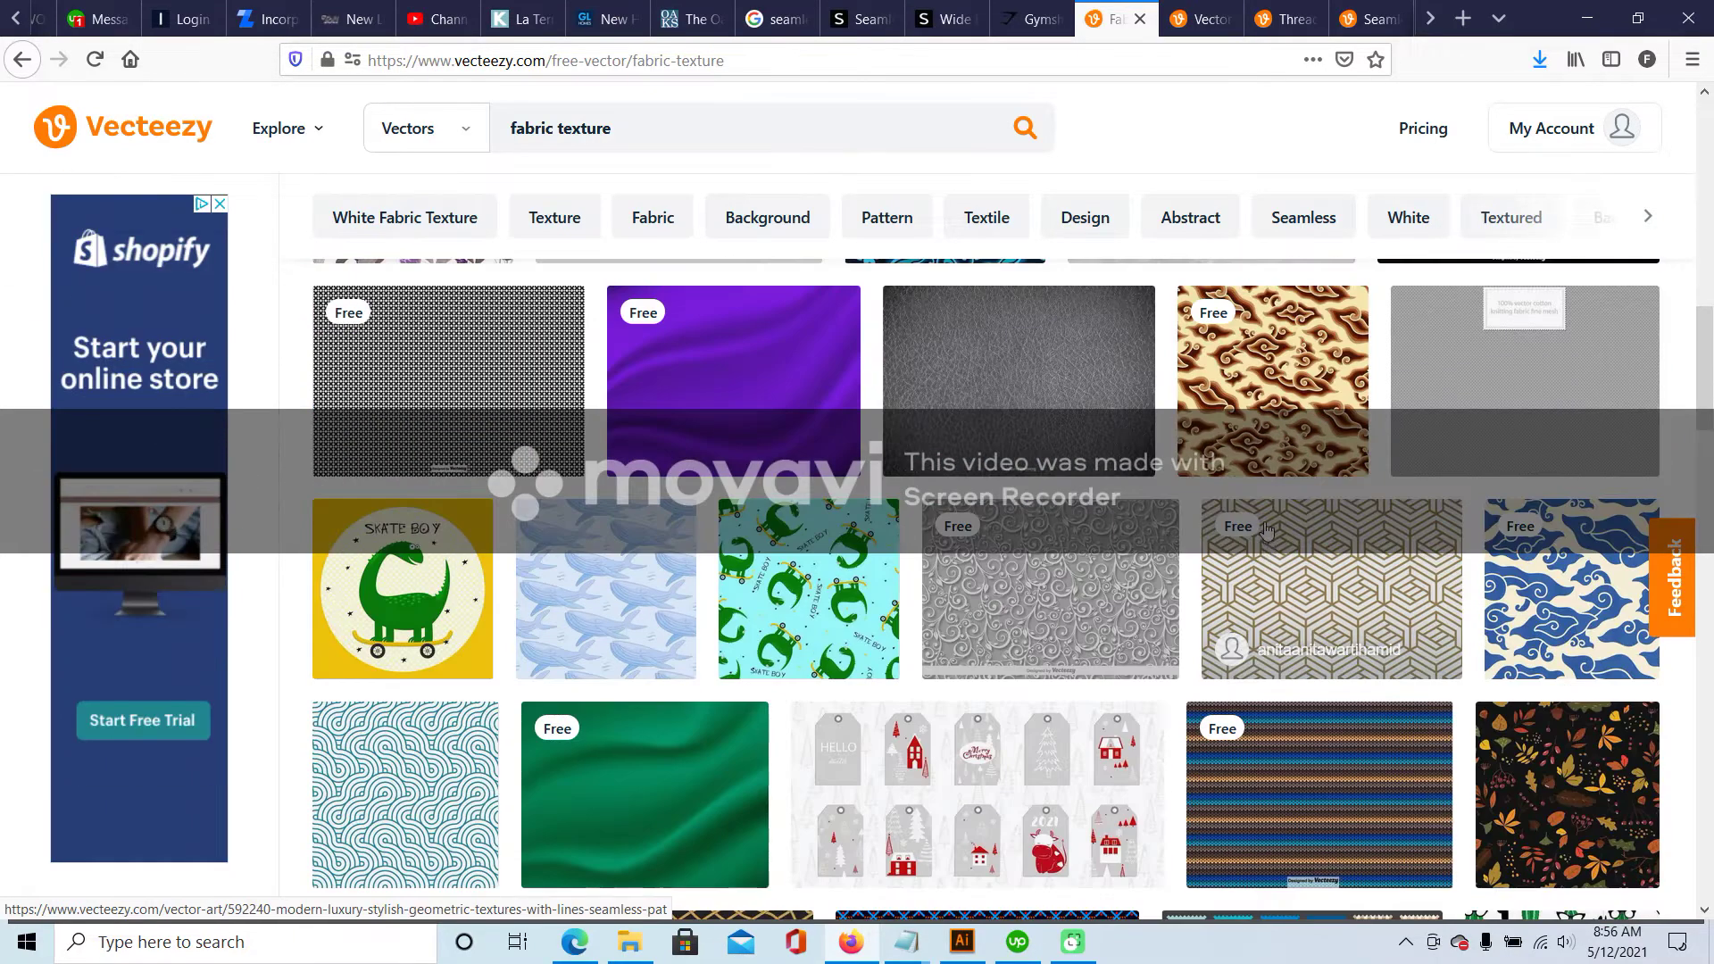
{"action": "right_click", "coordinate": [1454, 375]}
{"action": "left_click", "coordinate": [1482, 384]}
{"action": "left_click", "coordinate": [1277, 19]}
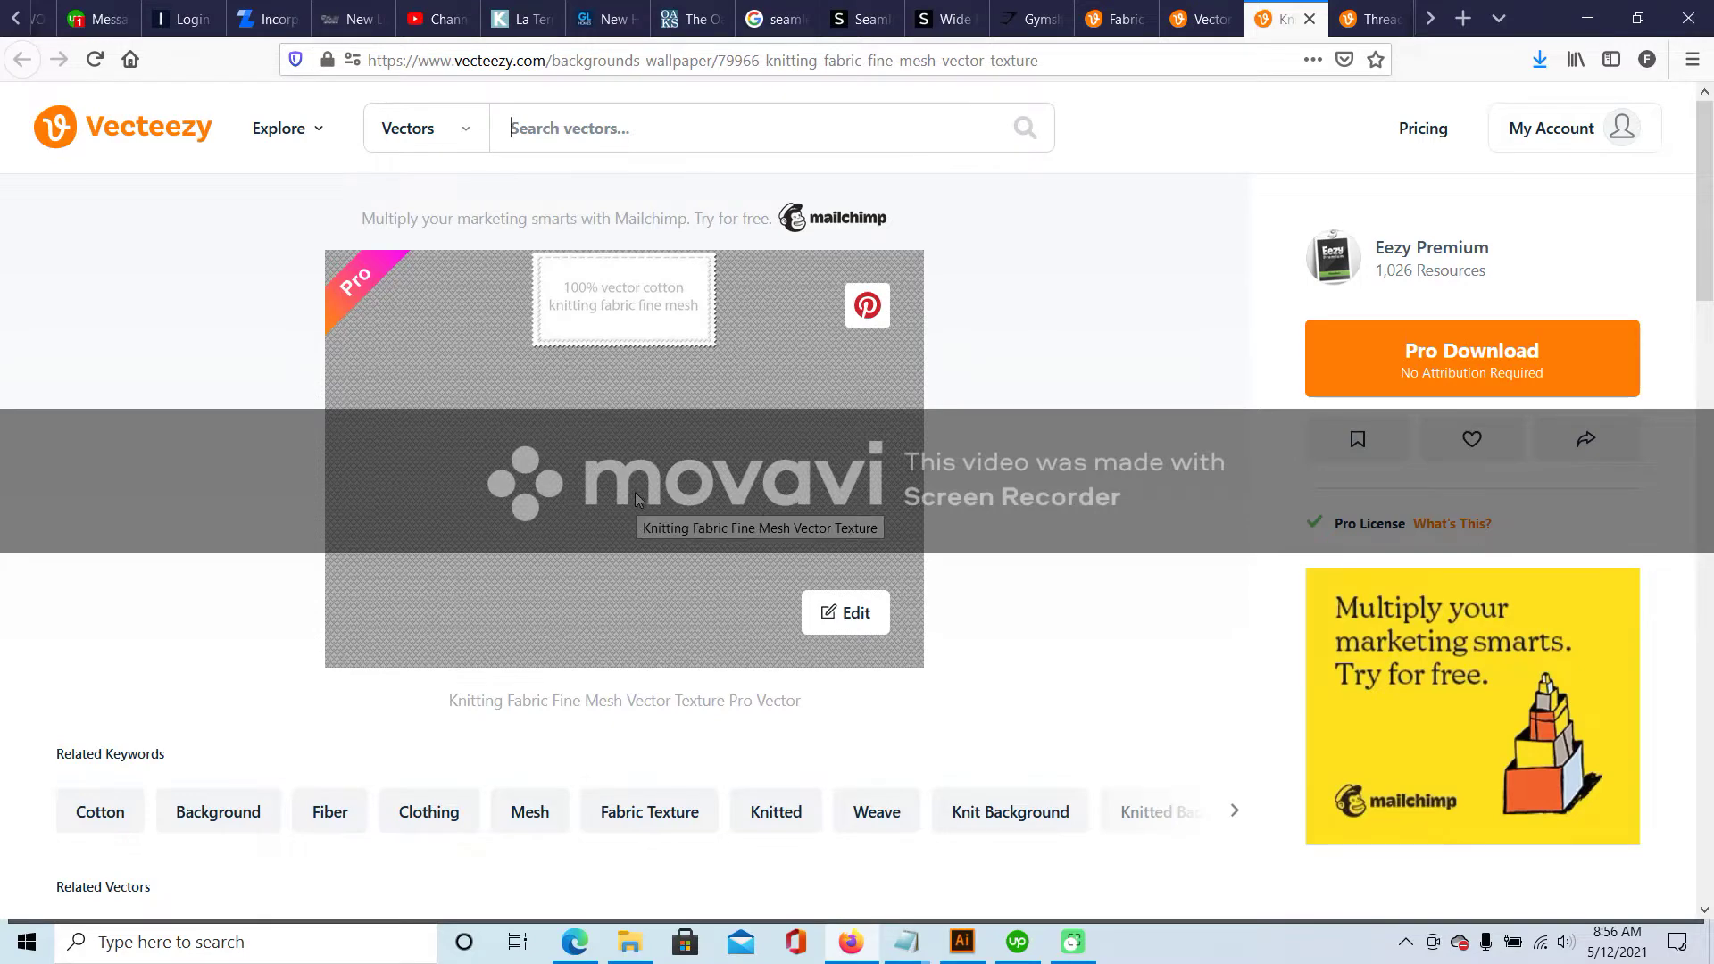
- Close the canvas, knitting, threadbare and halftone texture pages, returning to the fabric texture results
{"action": "key", "text": "ctrl+shift+Tab"}
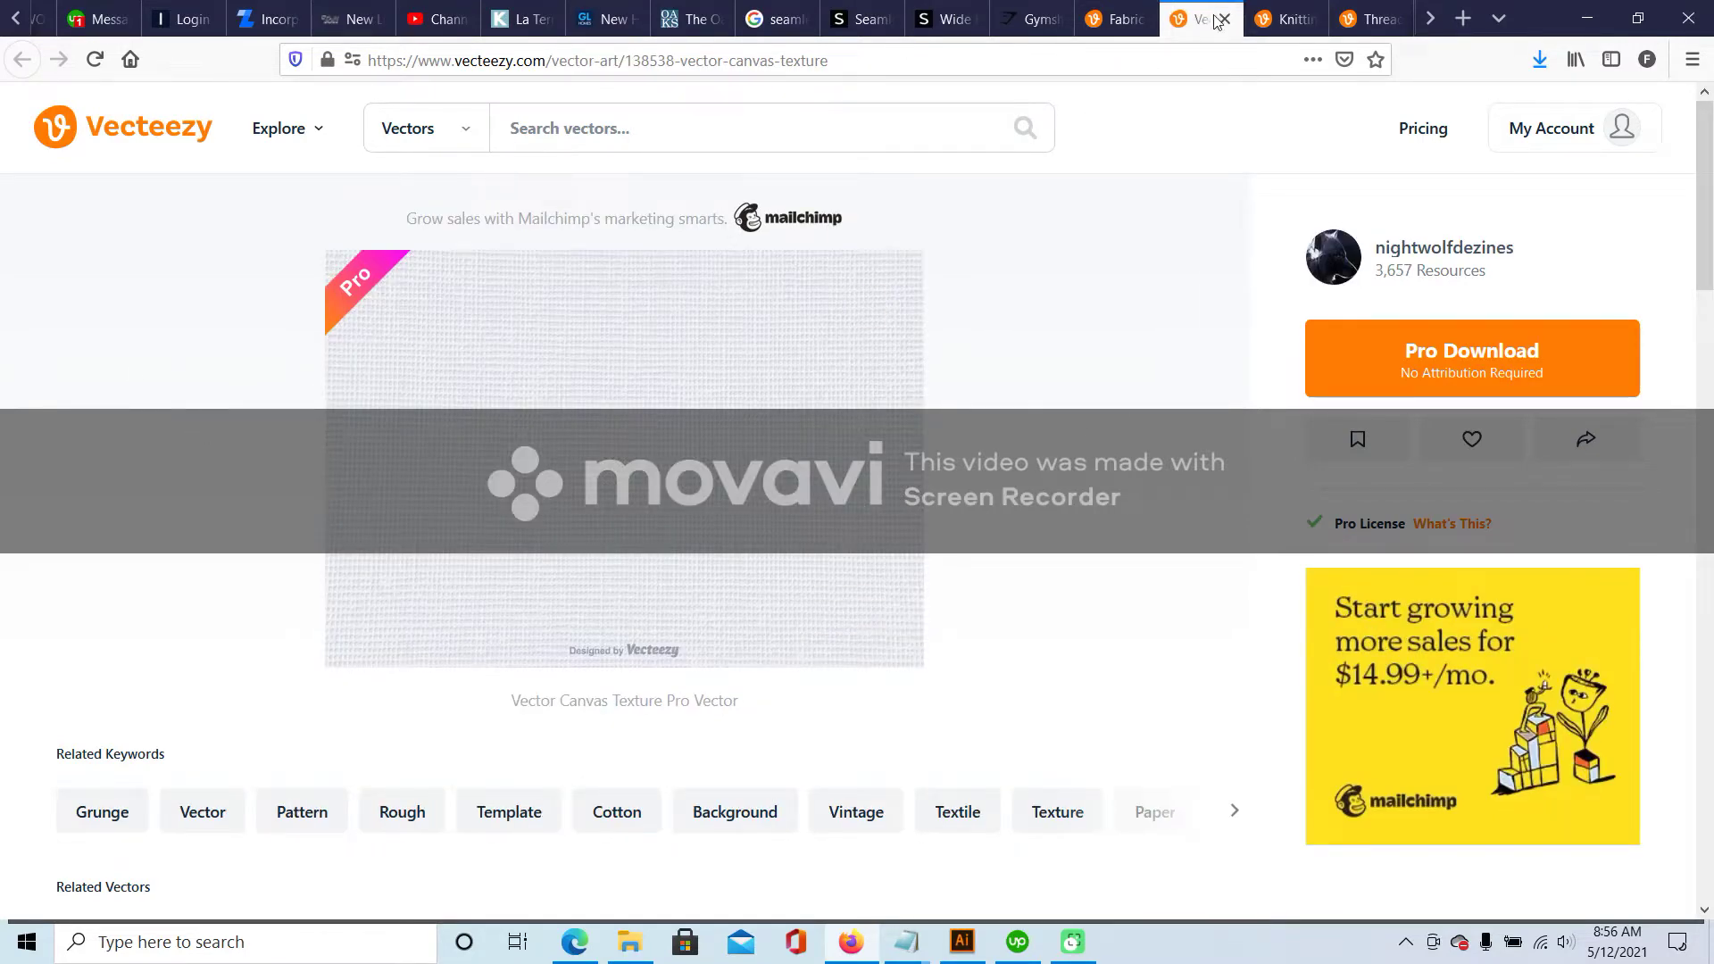
{"action": "left_click", "coordinate": [1223, 20]}
{"action": "left_click", "coordinate": [1223, 19]}
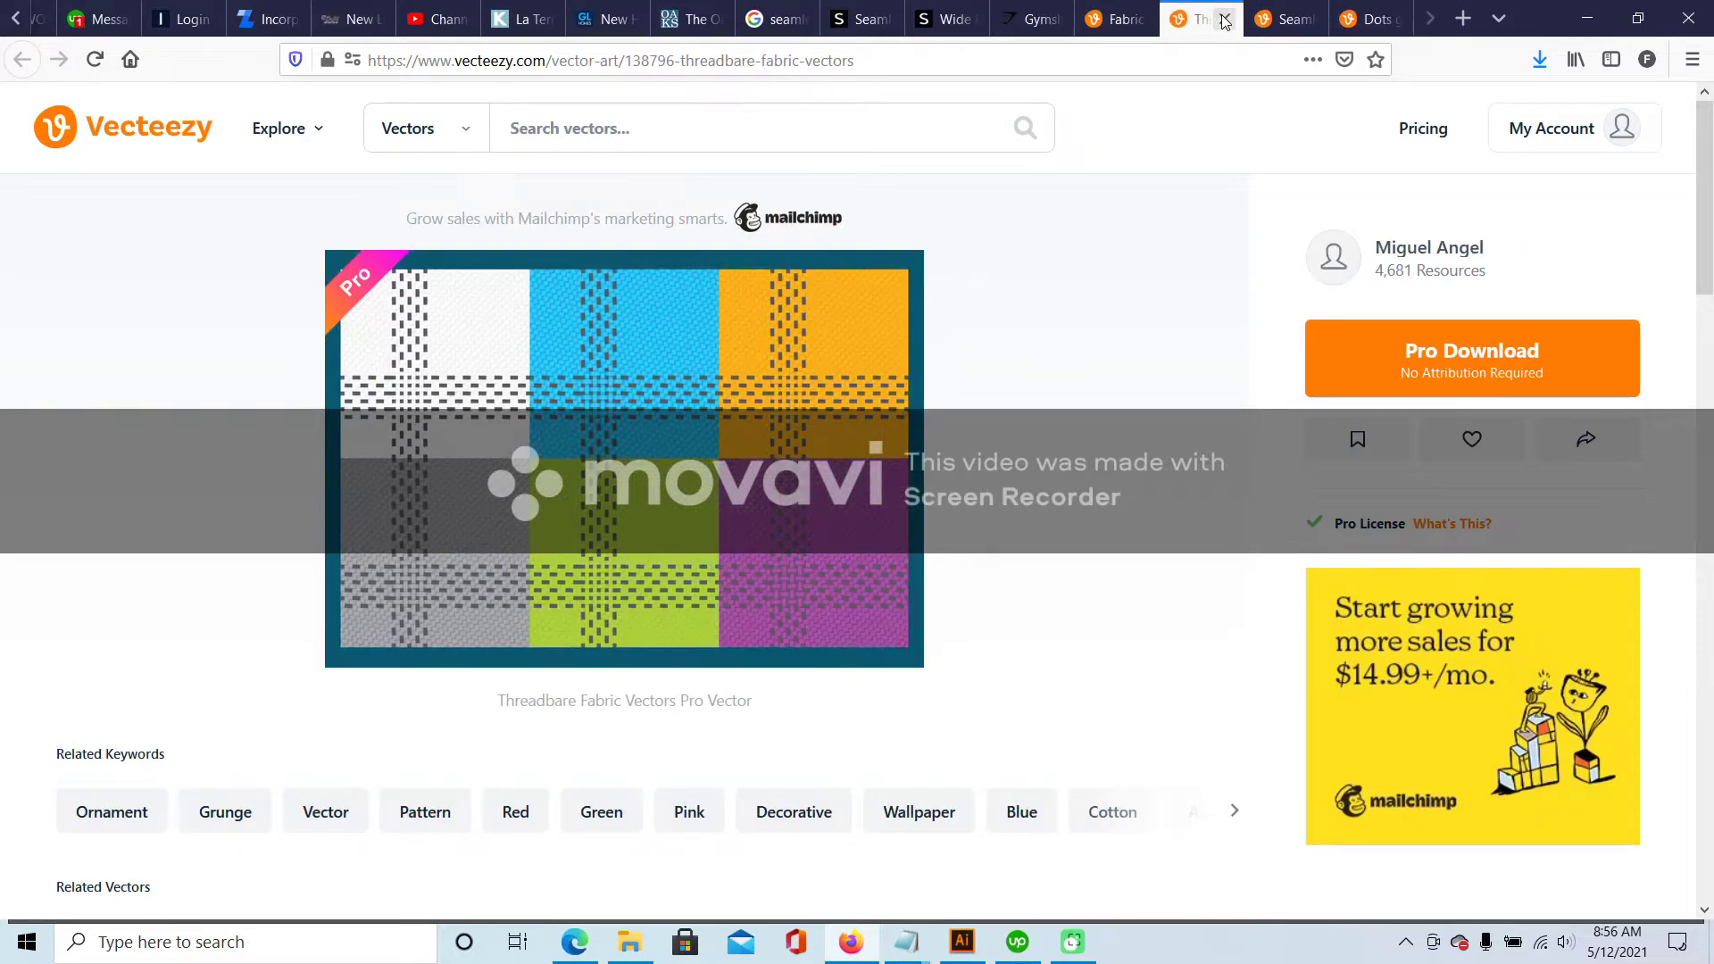
{"action": "left_click", "coordinate": [1224, 19]}
{"action": "left_click", "coordinate": [1227, 20]}
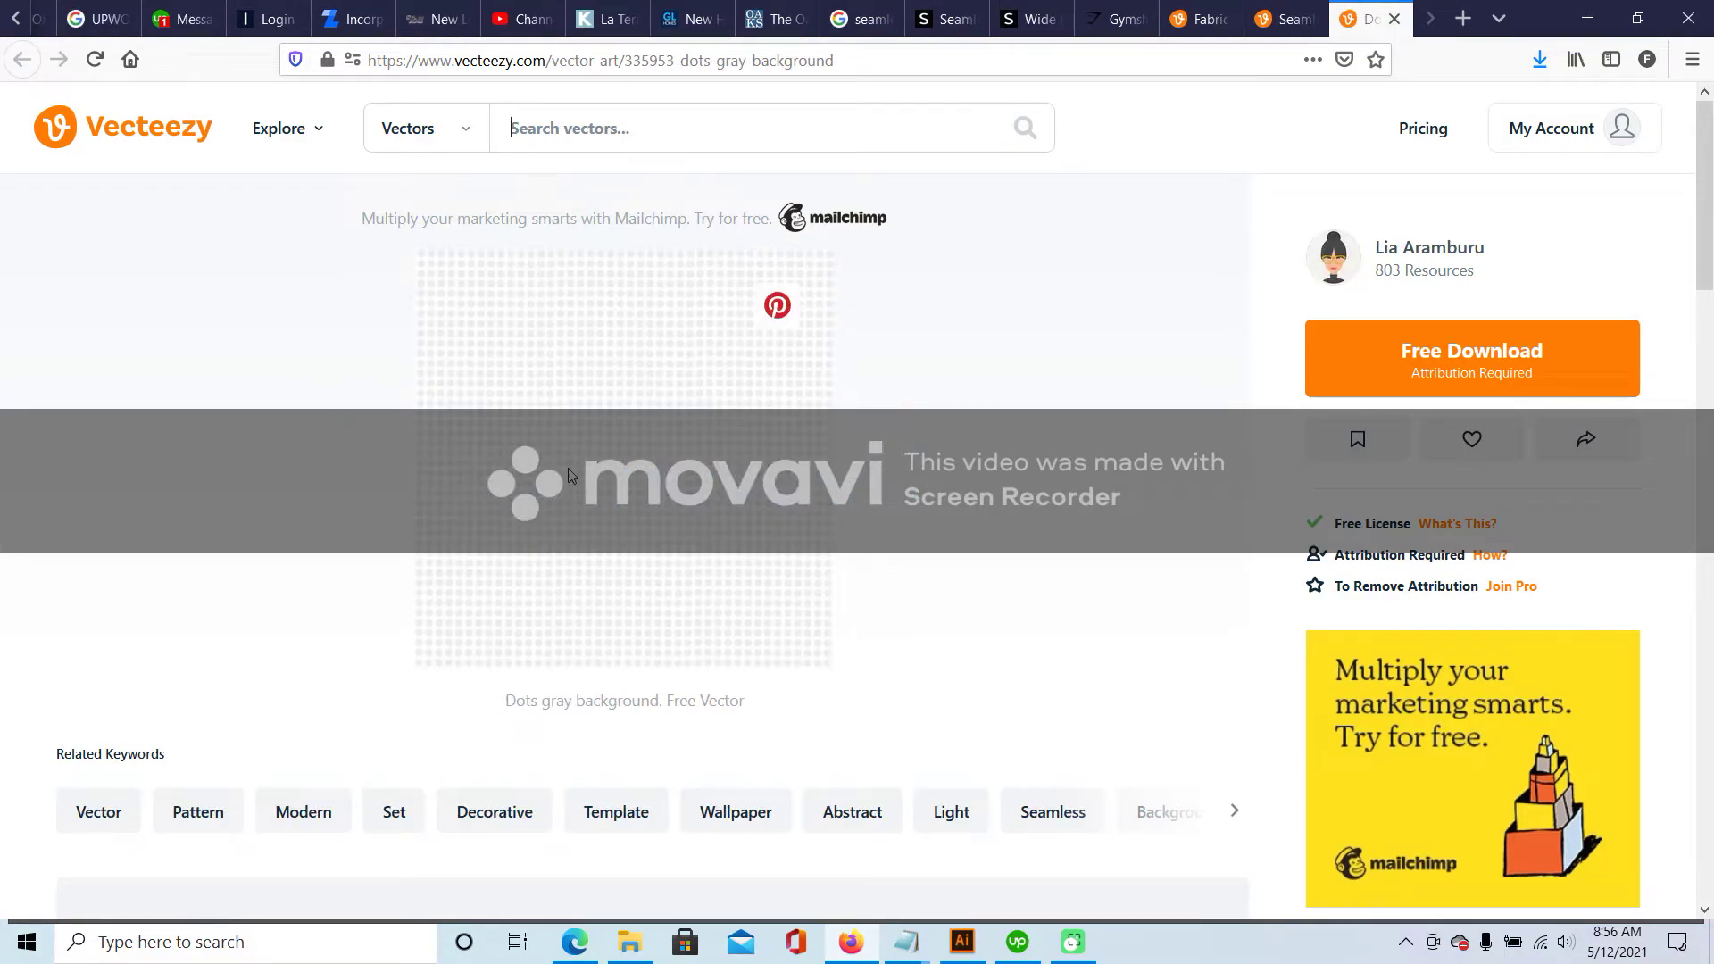
{"action": "key", "text": "ctrl+Page_Up"}
{"action": "key", "text": "ctrl+Page_Up"}
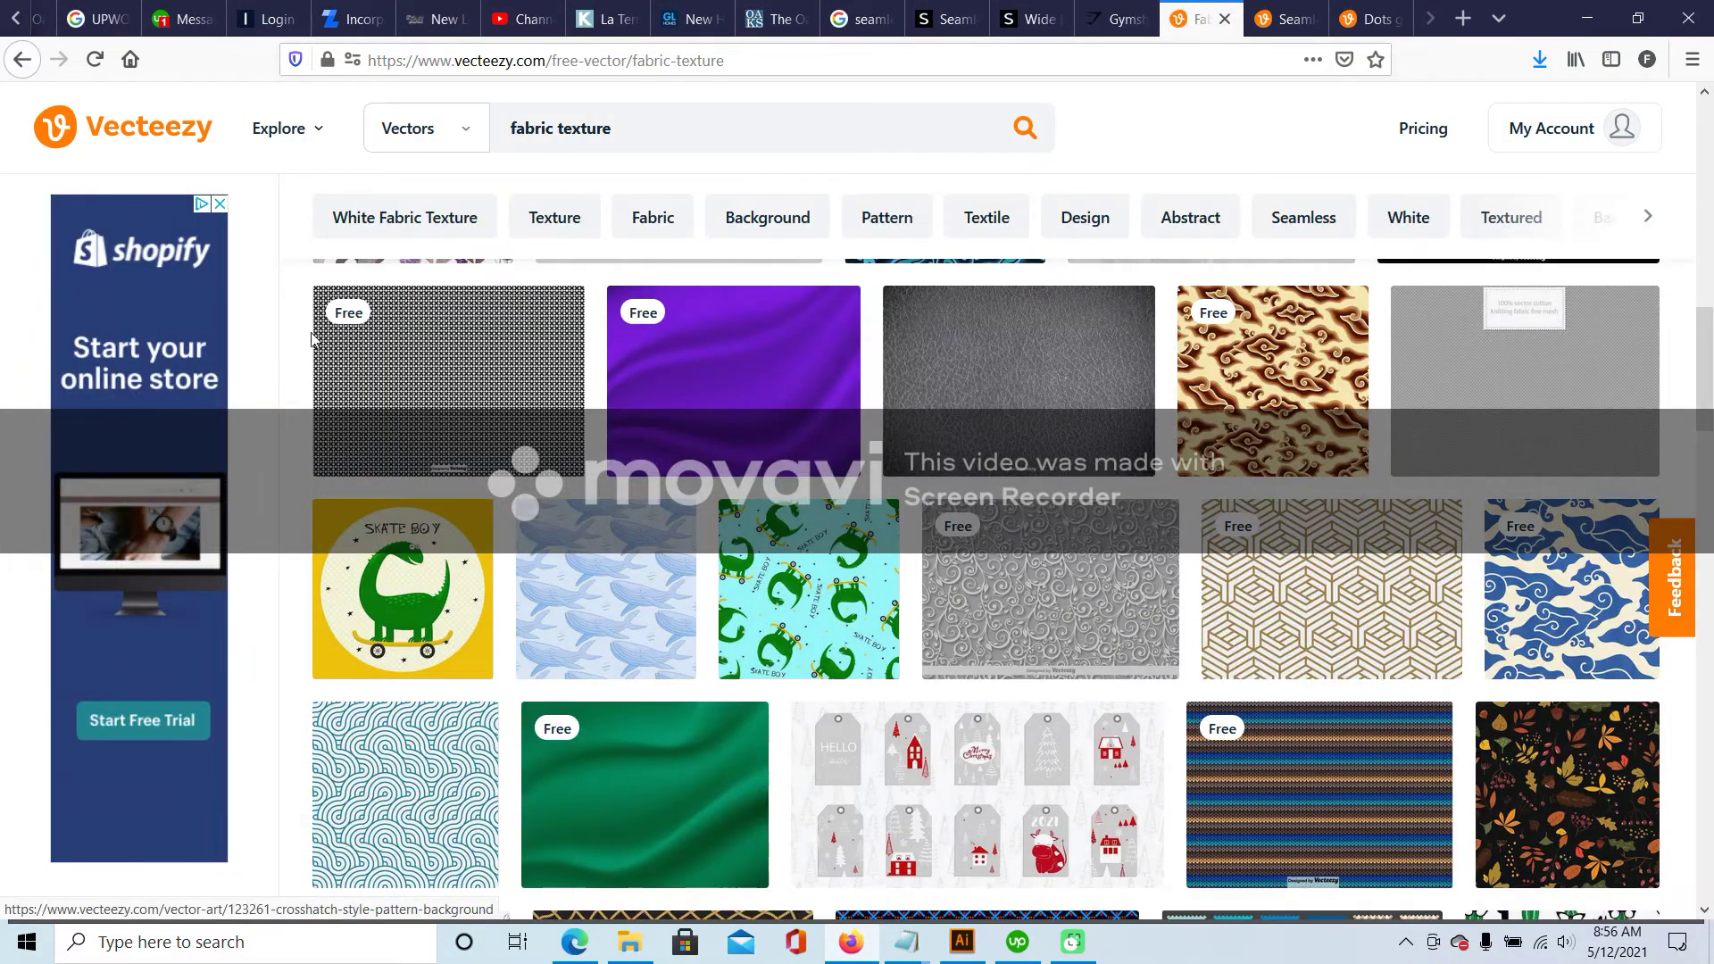
- Filter the fabric texture results to Free License only and browse them
{"action": "scroll", "coordinate": [312, 339], "scroll_direction": "up", "scroll_amount": 5}
{"action": "left_click", "coordinate": [66, 453]}
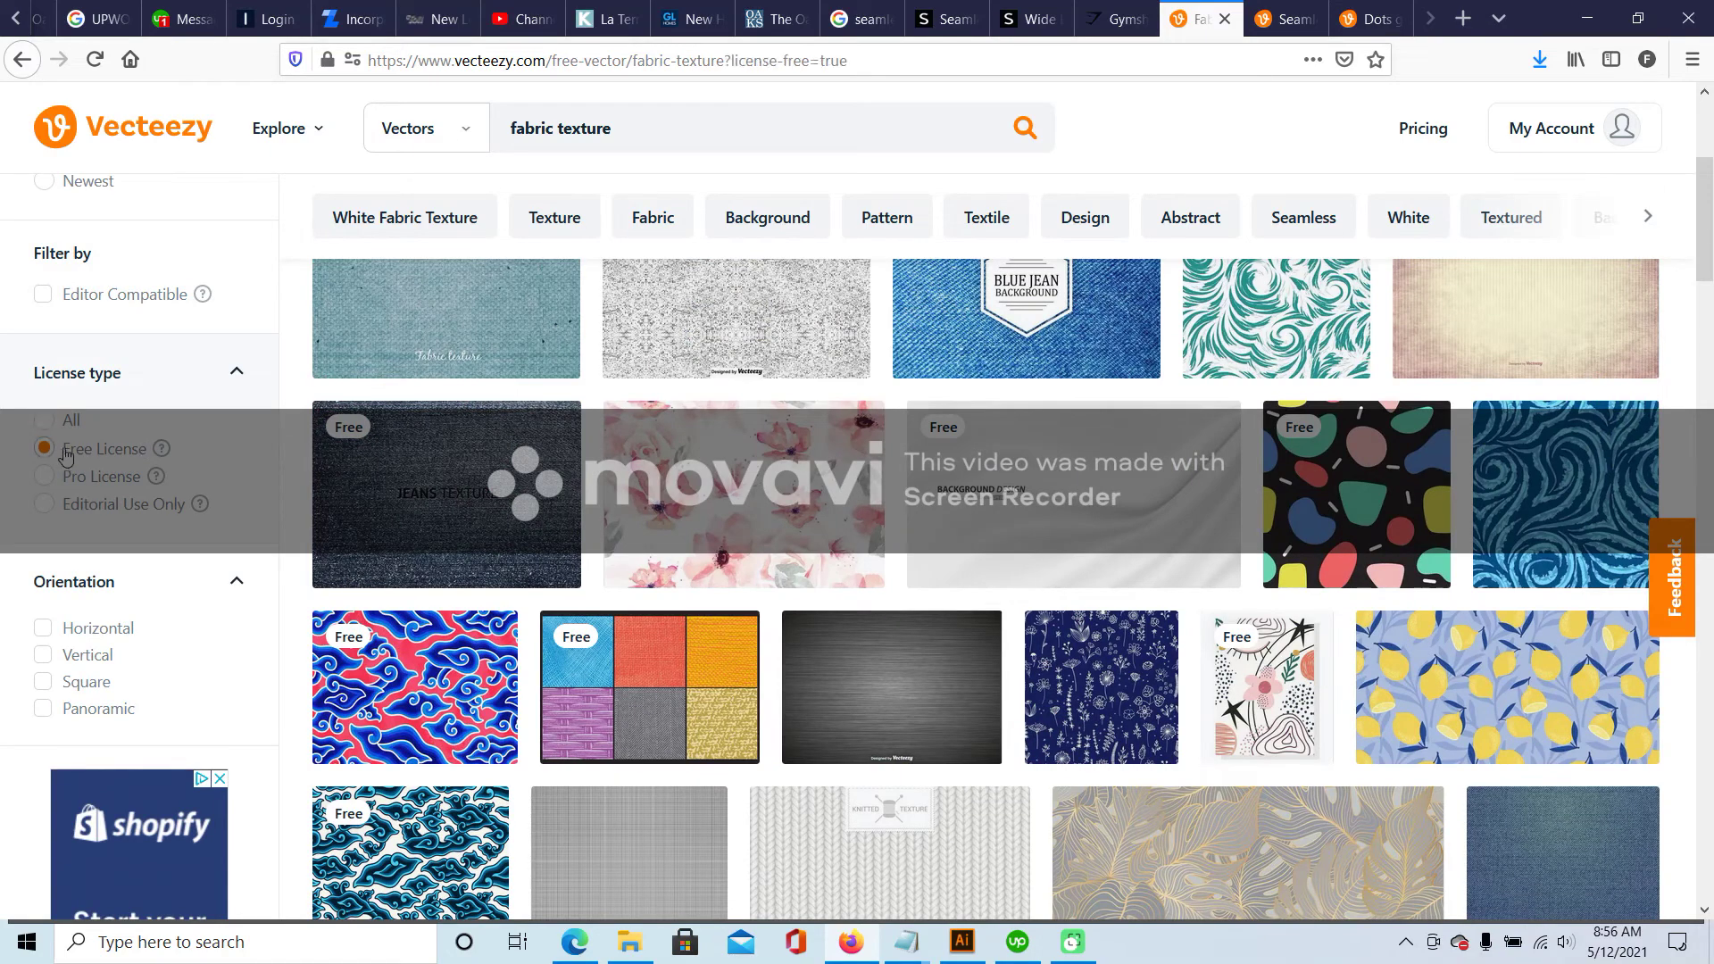
{"action": "scroll", "coordinate": [1104, 491], "scroll_direction": "down", "scroll_amount": 5}
{"action": "scroll", "coordinate": [1105, 487], "scroll_direction": "up", "scroll_amount": 2}
{"action": "scroll", "coordinate": [1104, 487], "scroll_direction": "down", "scroll_amount": 6}
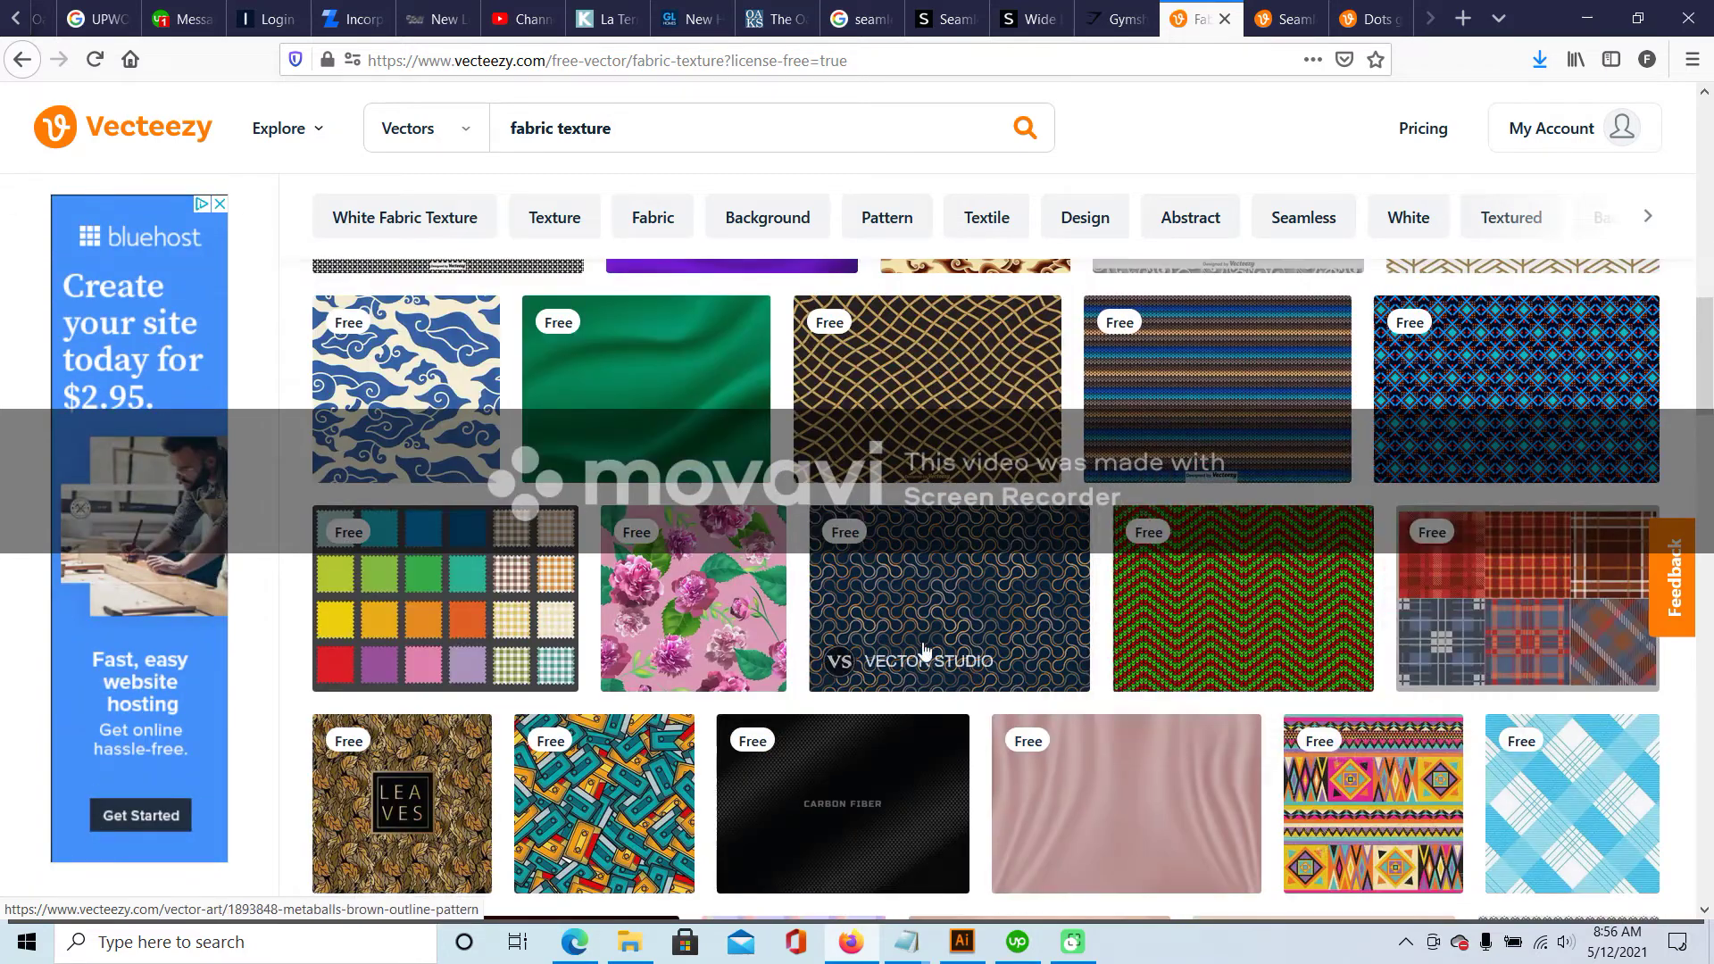
{"action": "scroll", "coordinate": [924, 649], "scroll_direction": "down", "scroll_amount": 1}
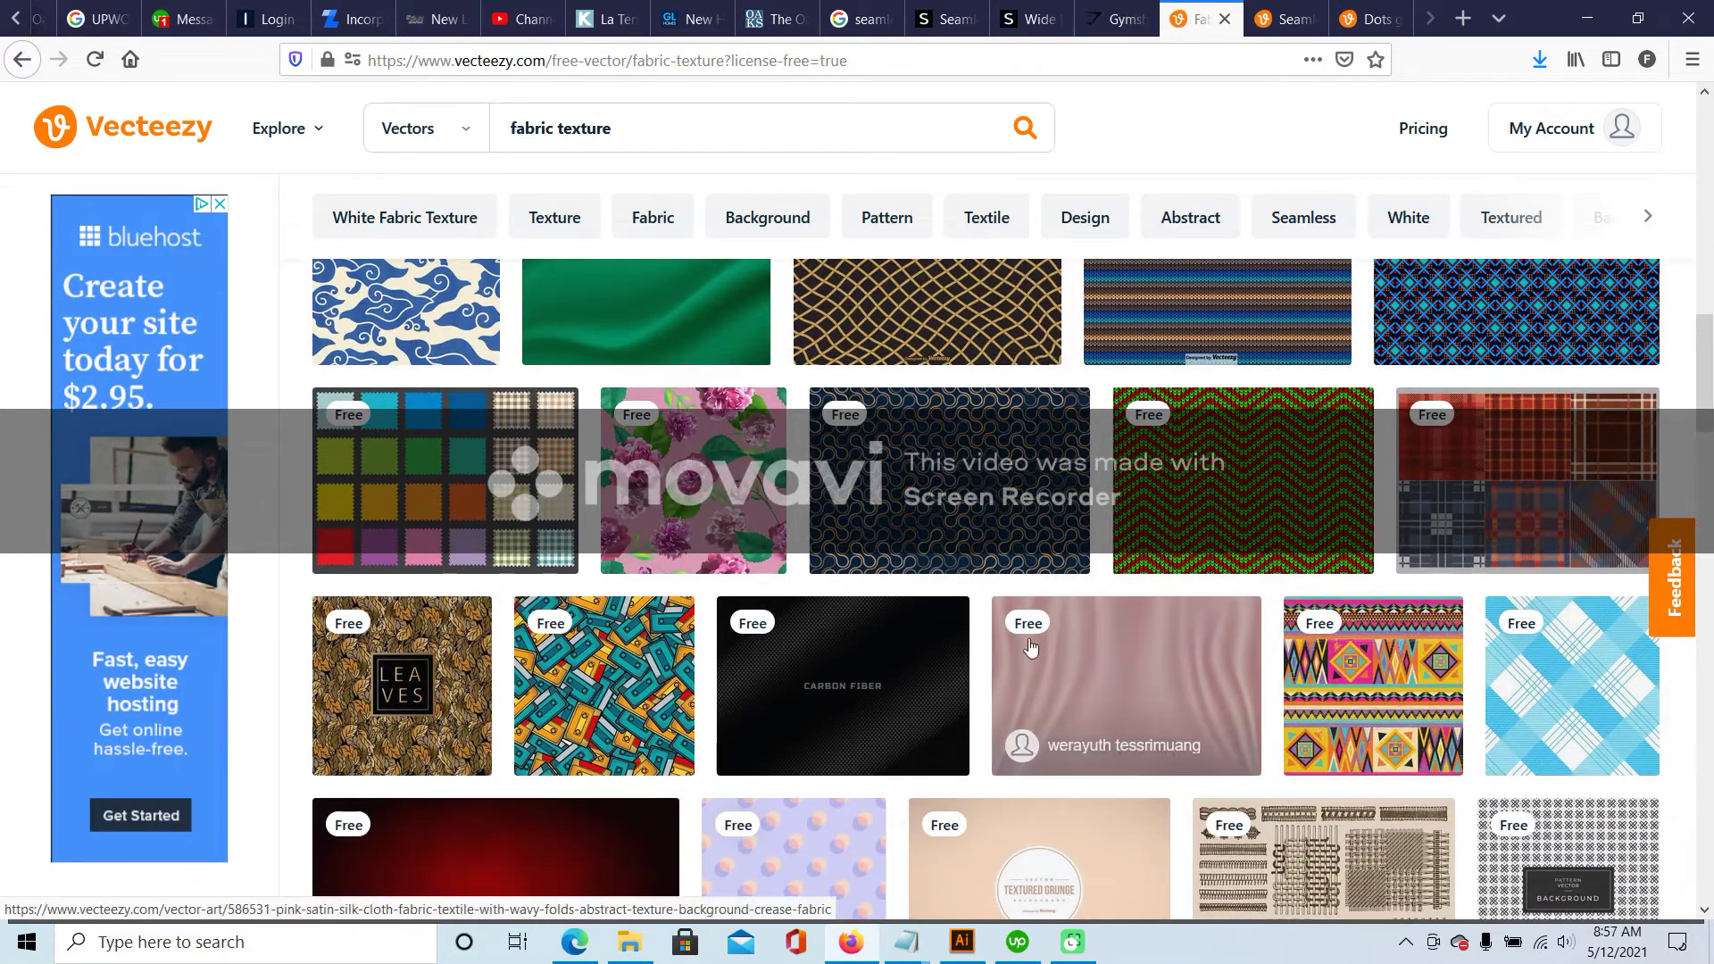
{"action": "scroll", "coordinate": [1031, 646], "scroll_direction": "down", "scroll_amount": 5}
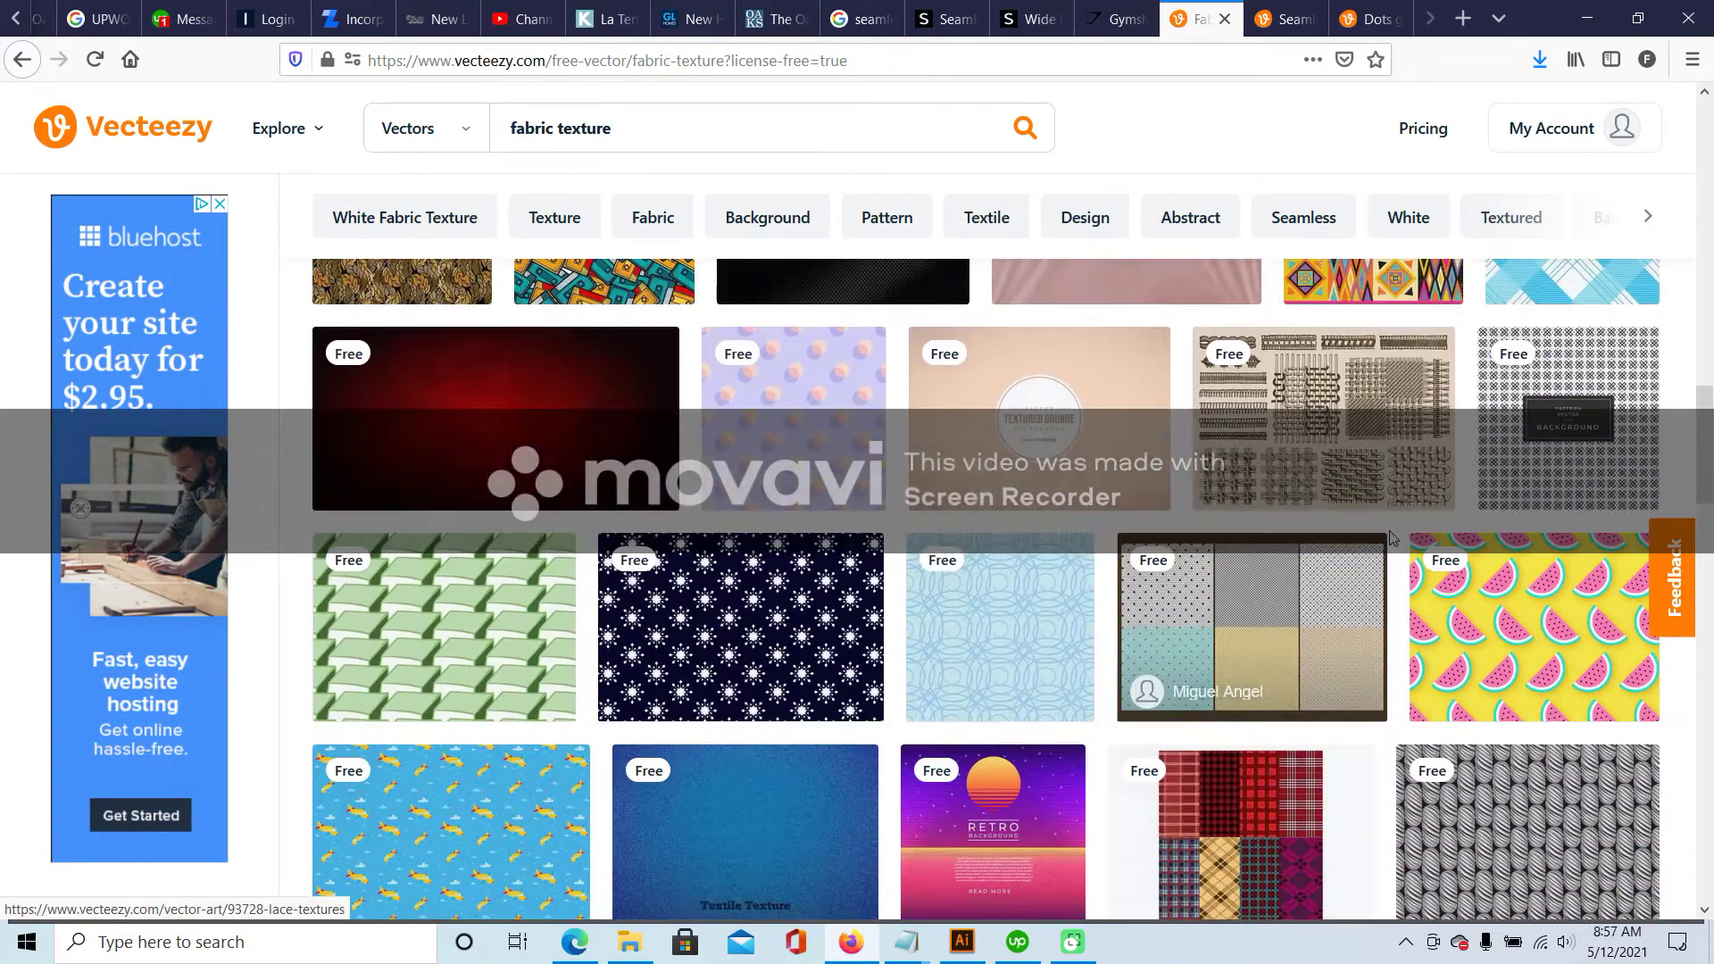
- Open the Lace Textures result in a new tab
{"action": "right_click", "coordinate": [1207, 591]}
{"action": "left_click", "coordinate": [1260, 600]}
{"action": "left_click", "coordinate": [1282, 9]}
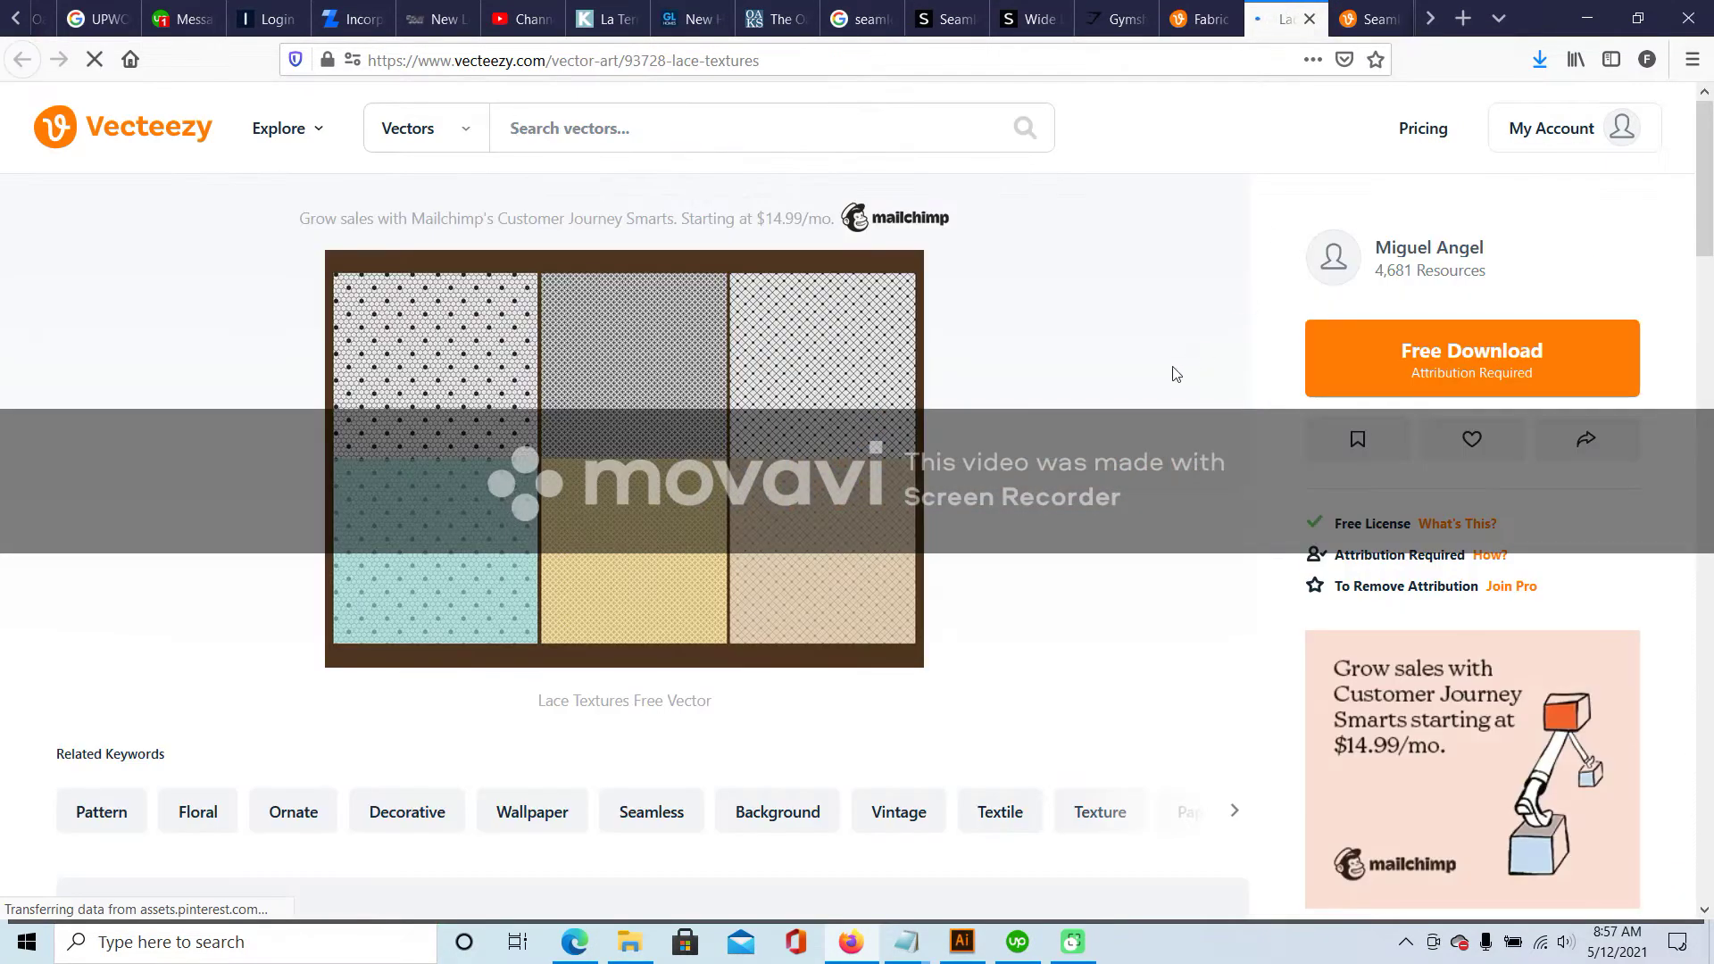
{"action": "mouse_move", "coordinate": [674, 641]}
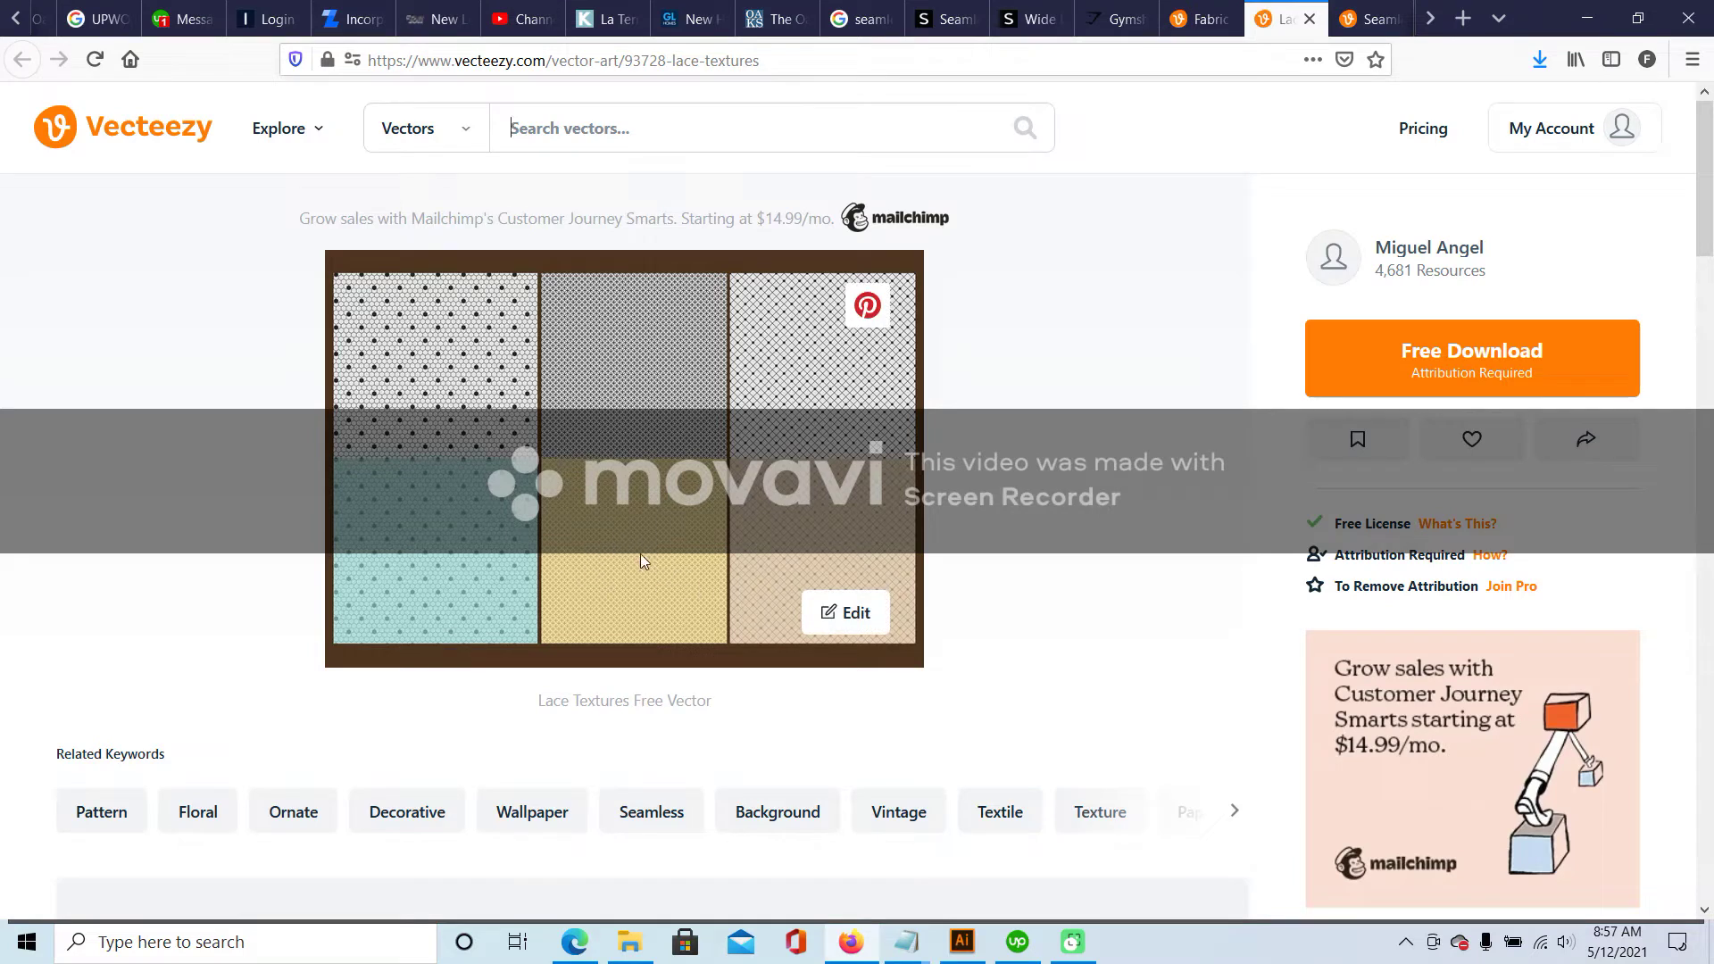
- Download Lace Textures under the free license and save the 3.5 MB ZIP
{"action": "left_click", "coordinate": [1475, 352]}
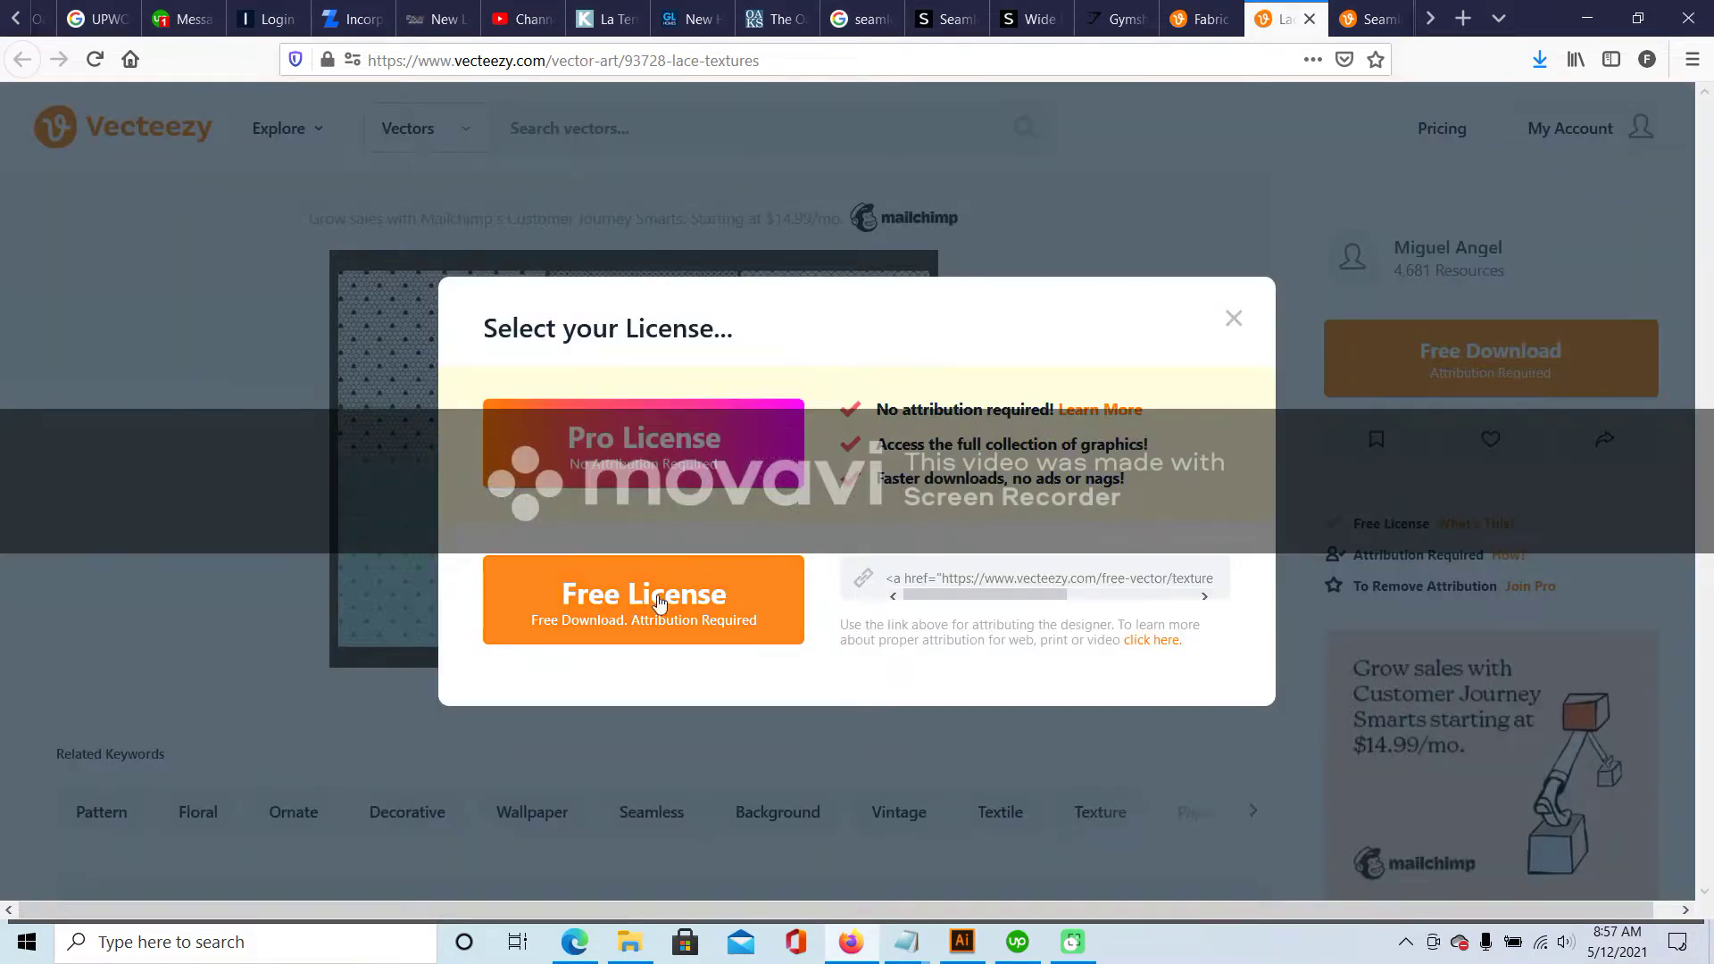
{"action": "left_click", "coordinate": [659, 604]}
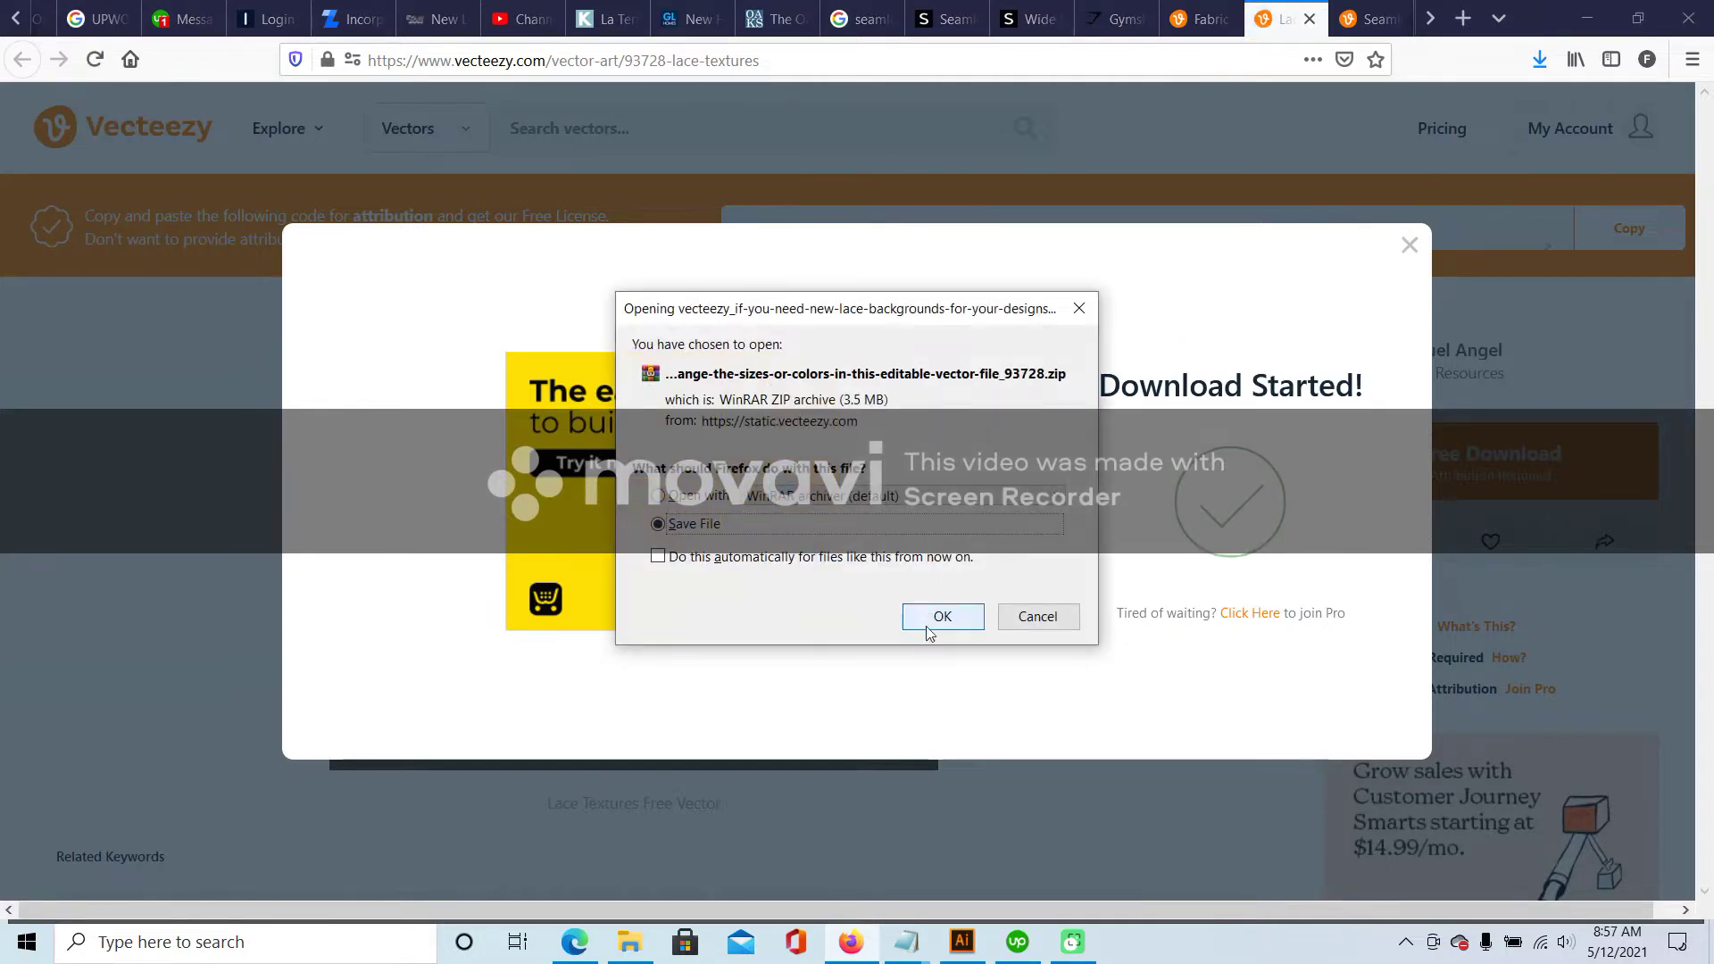
{"action": "left_click", "coordinate": [929, 624]}
{"action": "left_click", "coordinate": [1408, 244]}
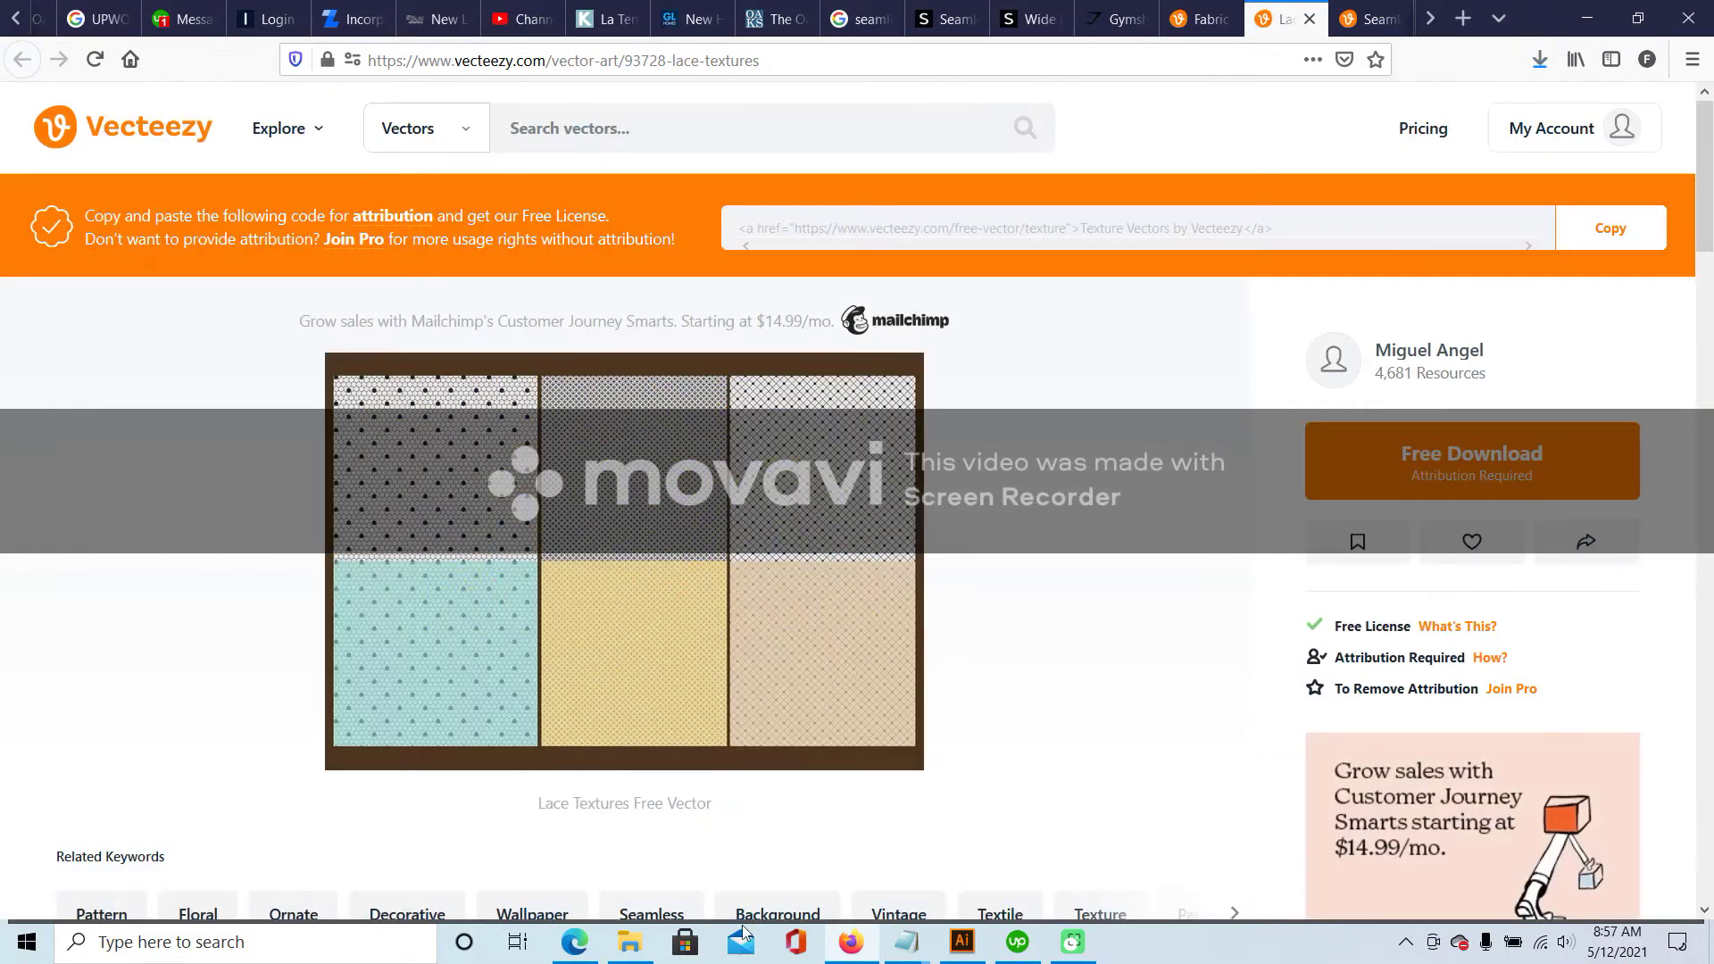
{"action": "left_click", "coordinate": [630, 942]}
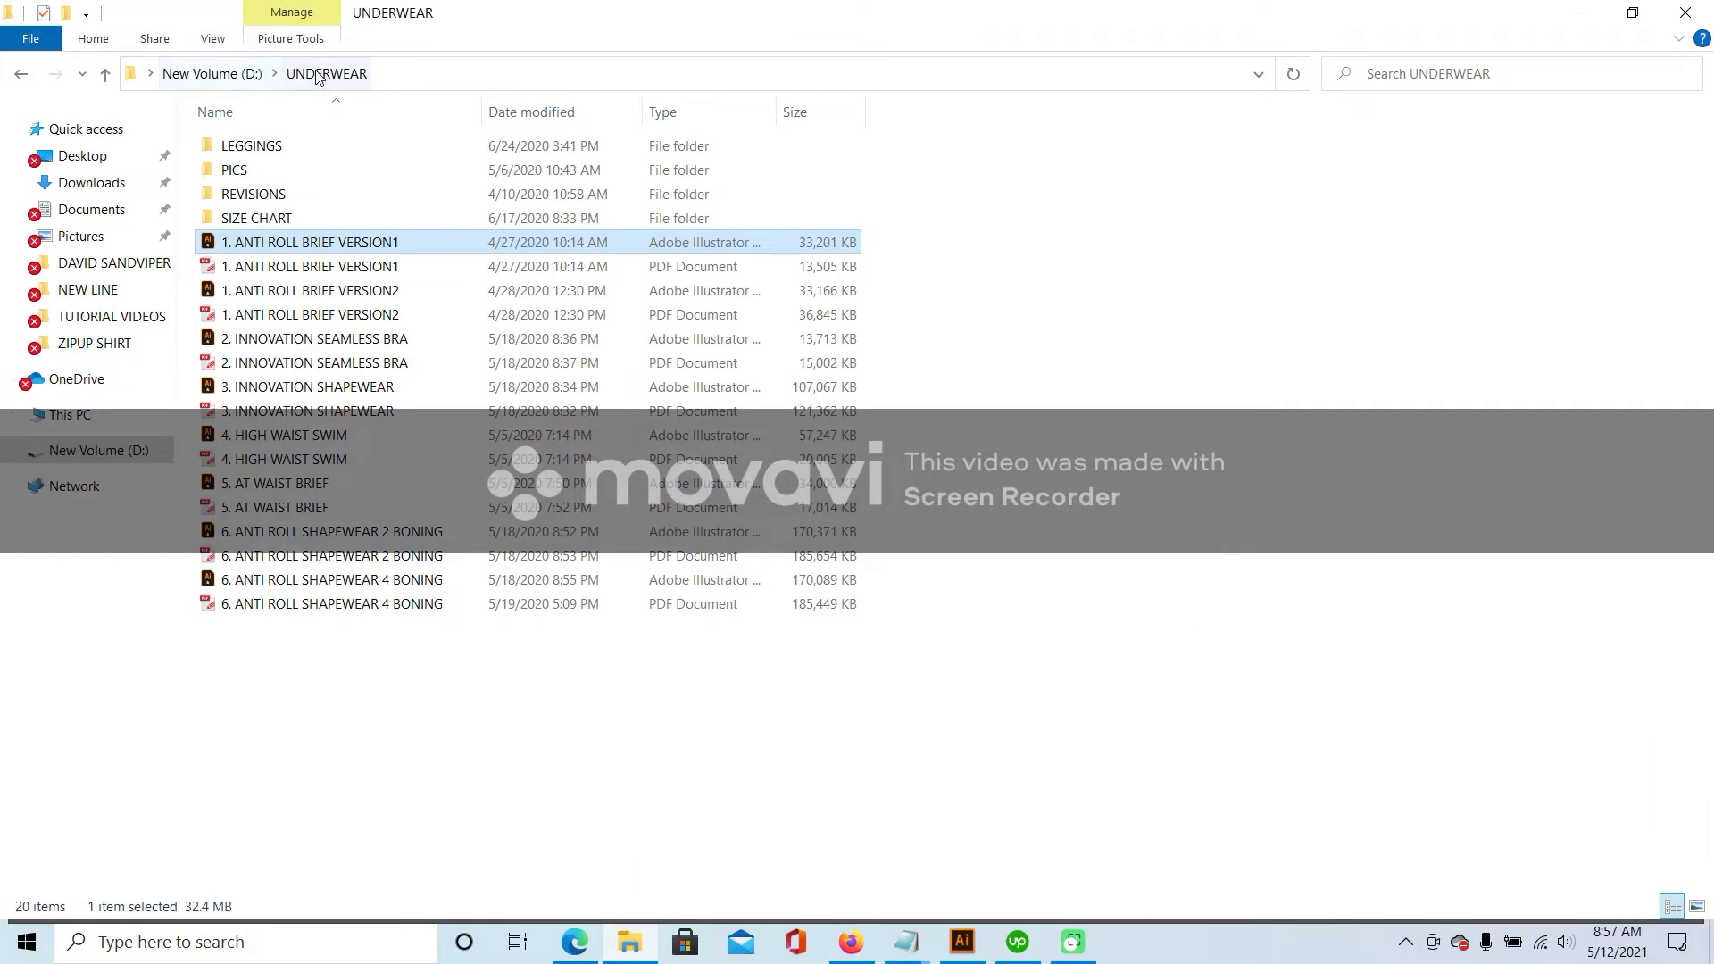
- Move the lace textures ZIP from Downloads into the VECTORS folder
{"action": "left_click", "coordinate": [103, 264]}
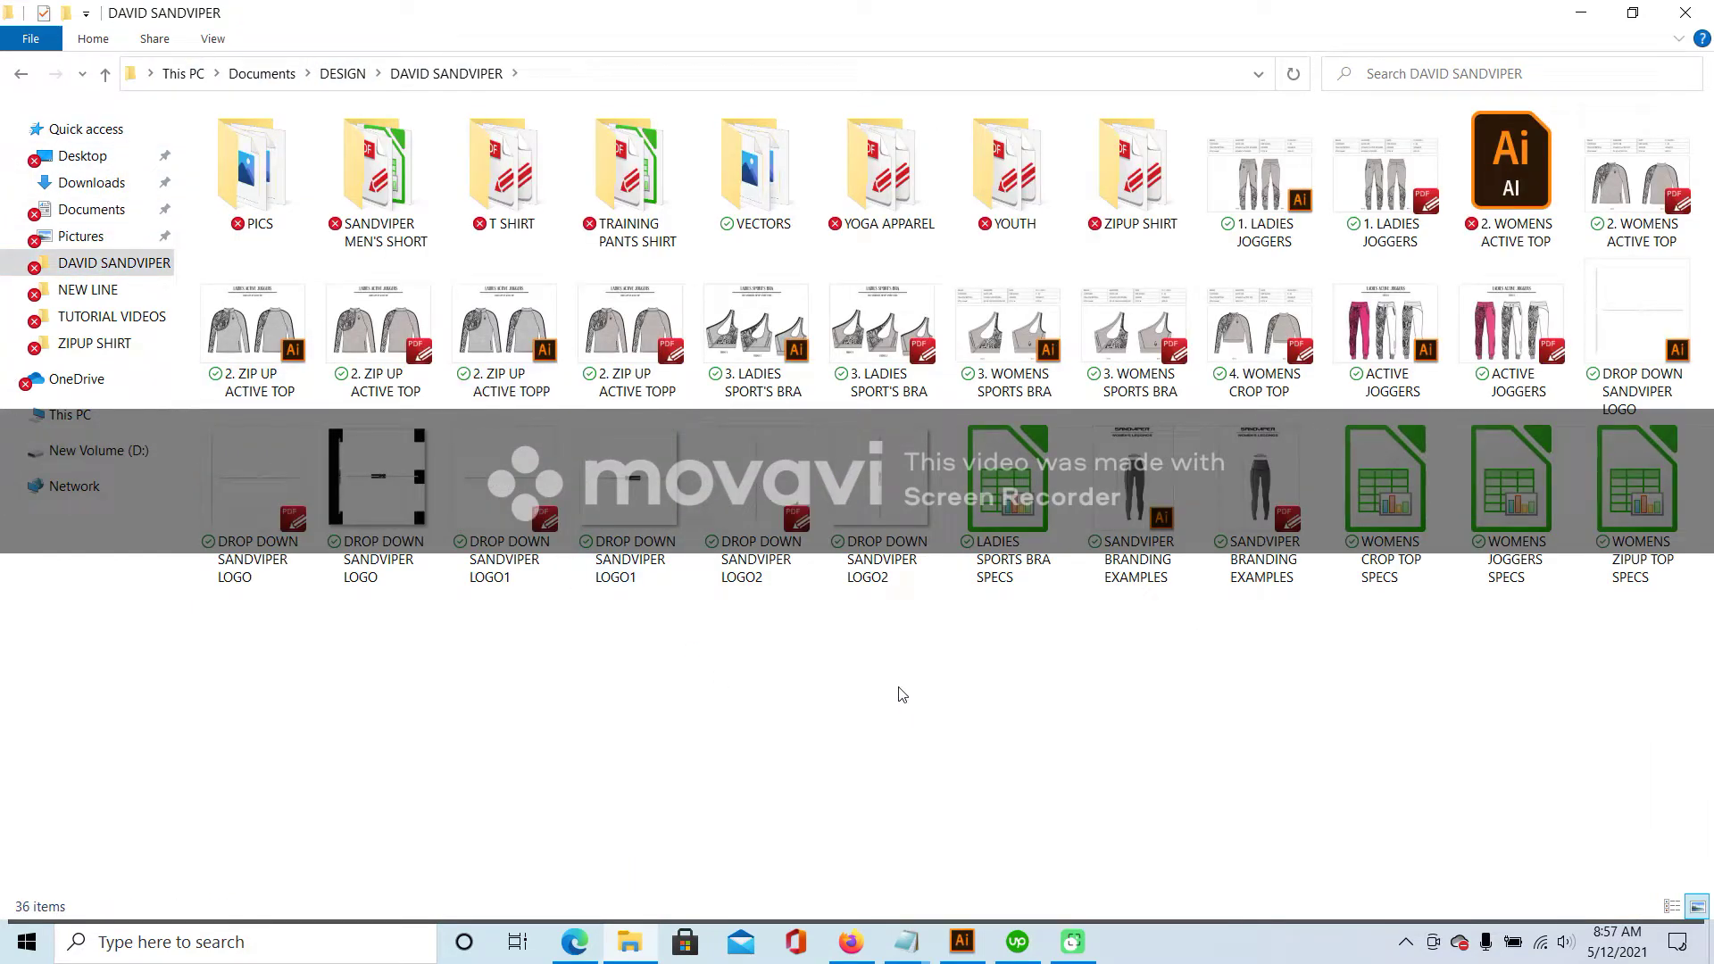
{"action": "left_click", "coordinate": [91, 183]}
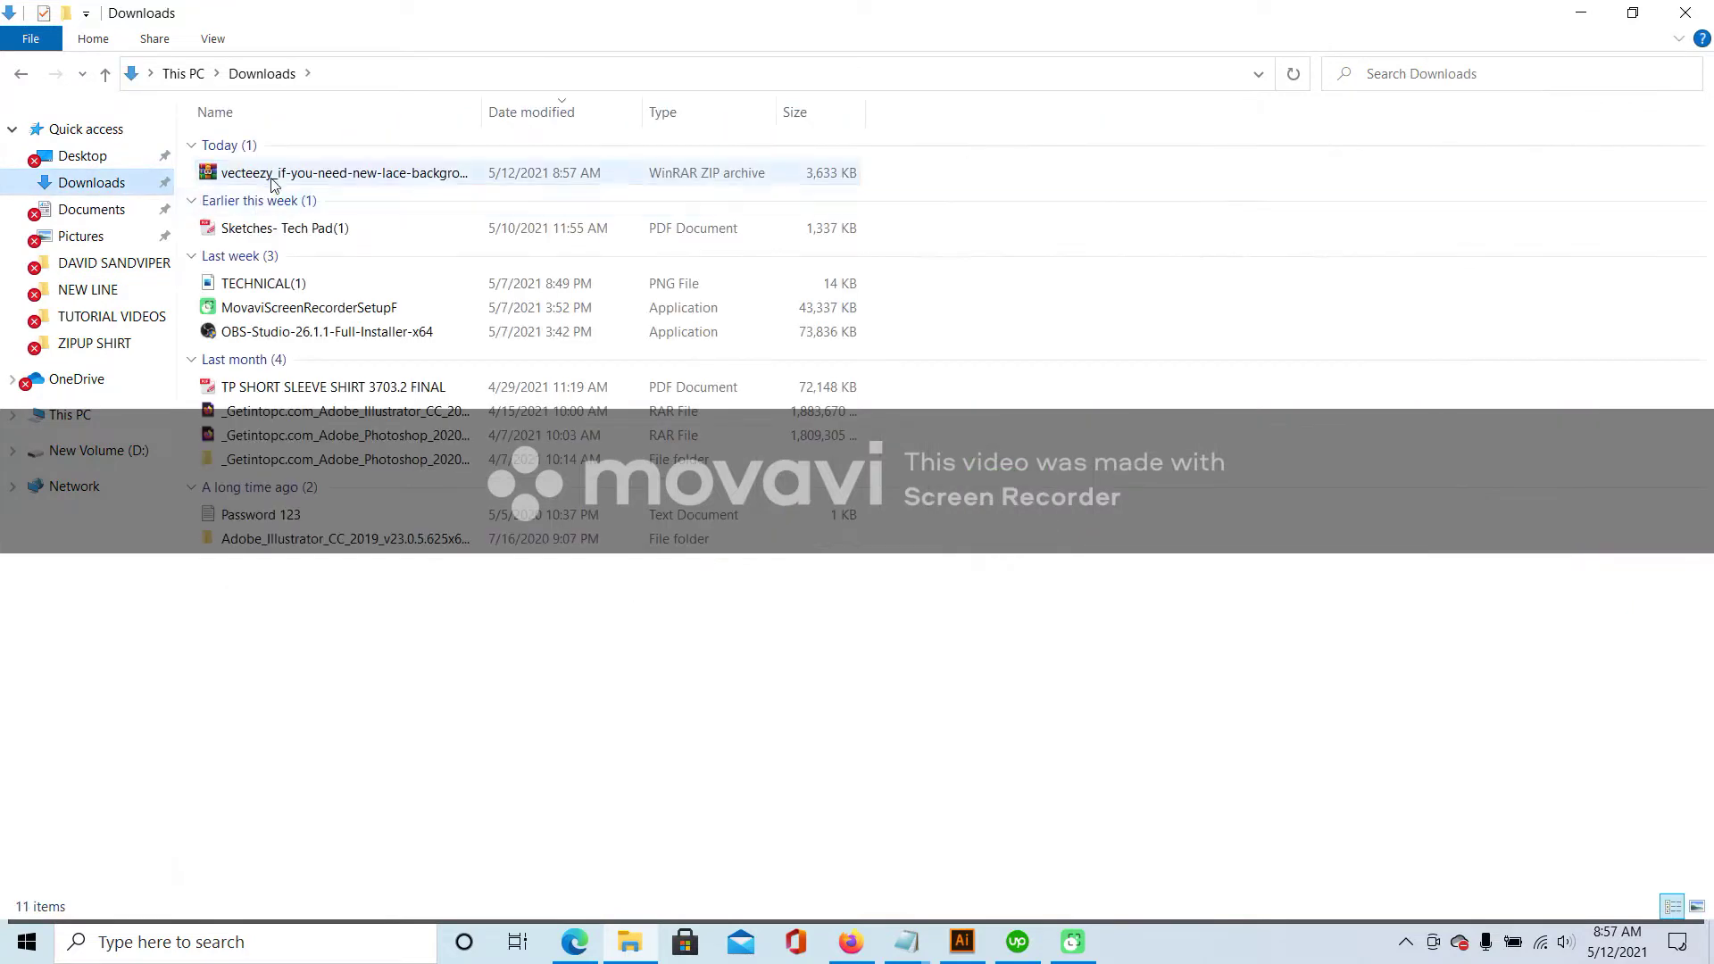
{"action": "left_click", "coordinate": [272, 179]}
{"action": "right_click", "coordinate": [260, 170]}
{"action": "left_click", "coordinate": [356, 549]}
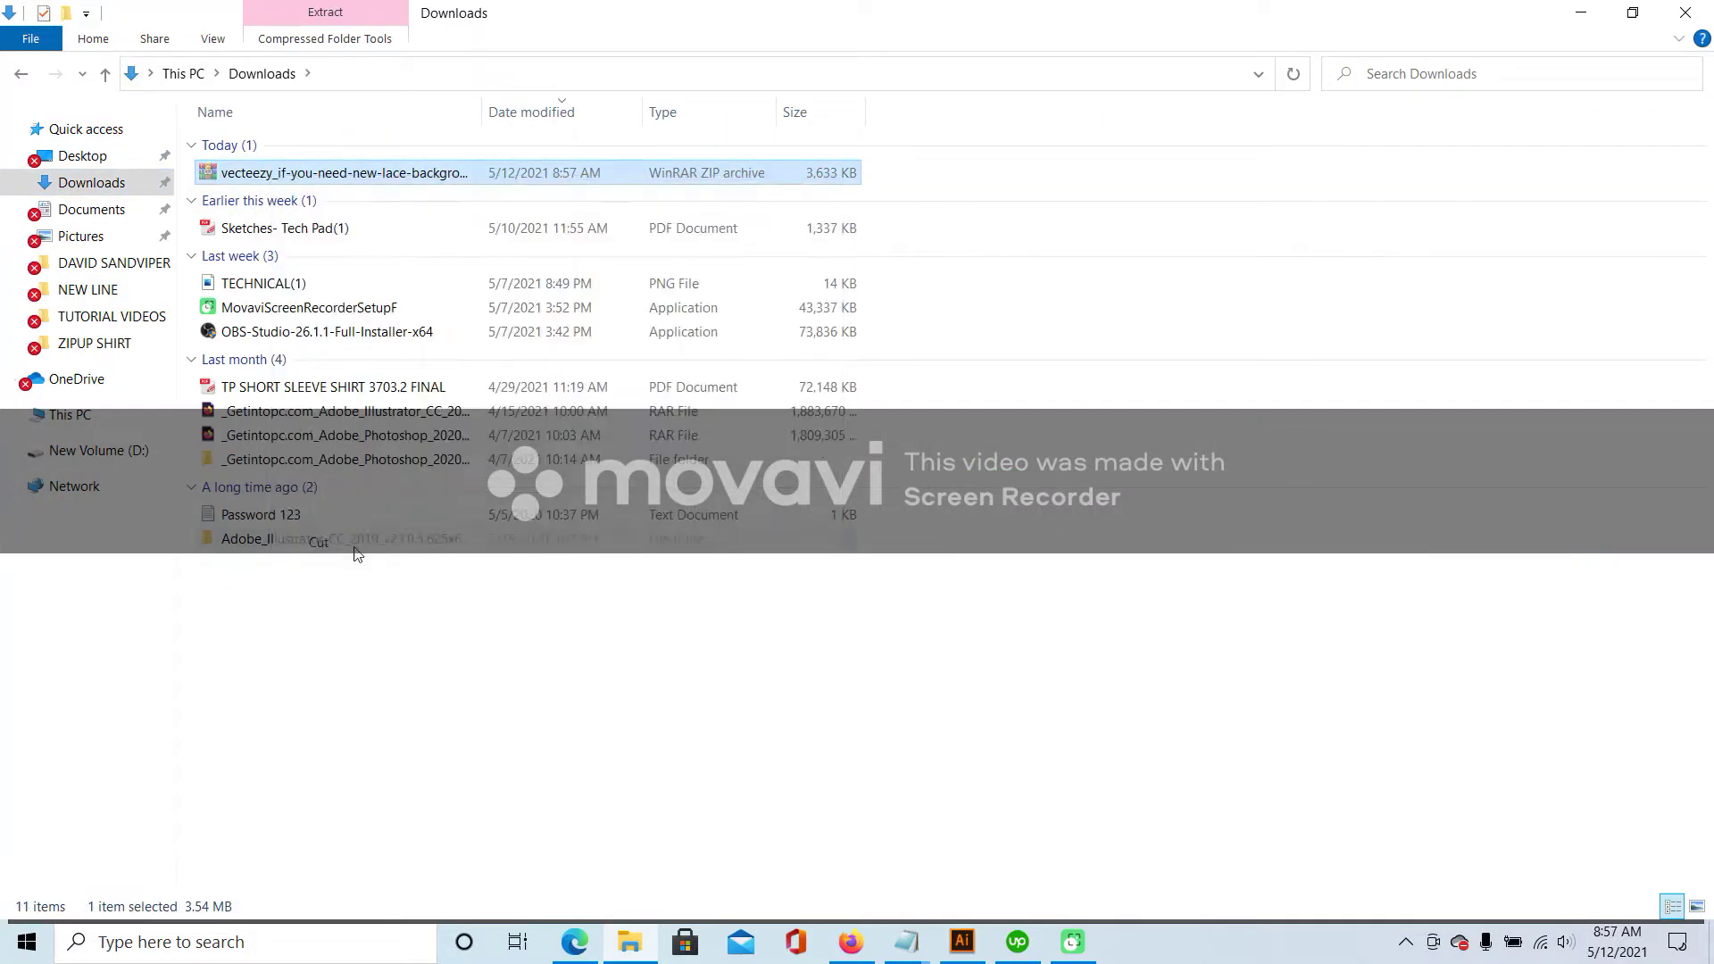
{"action": "left_click", "coordinate": [18, 74]}
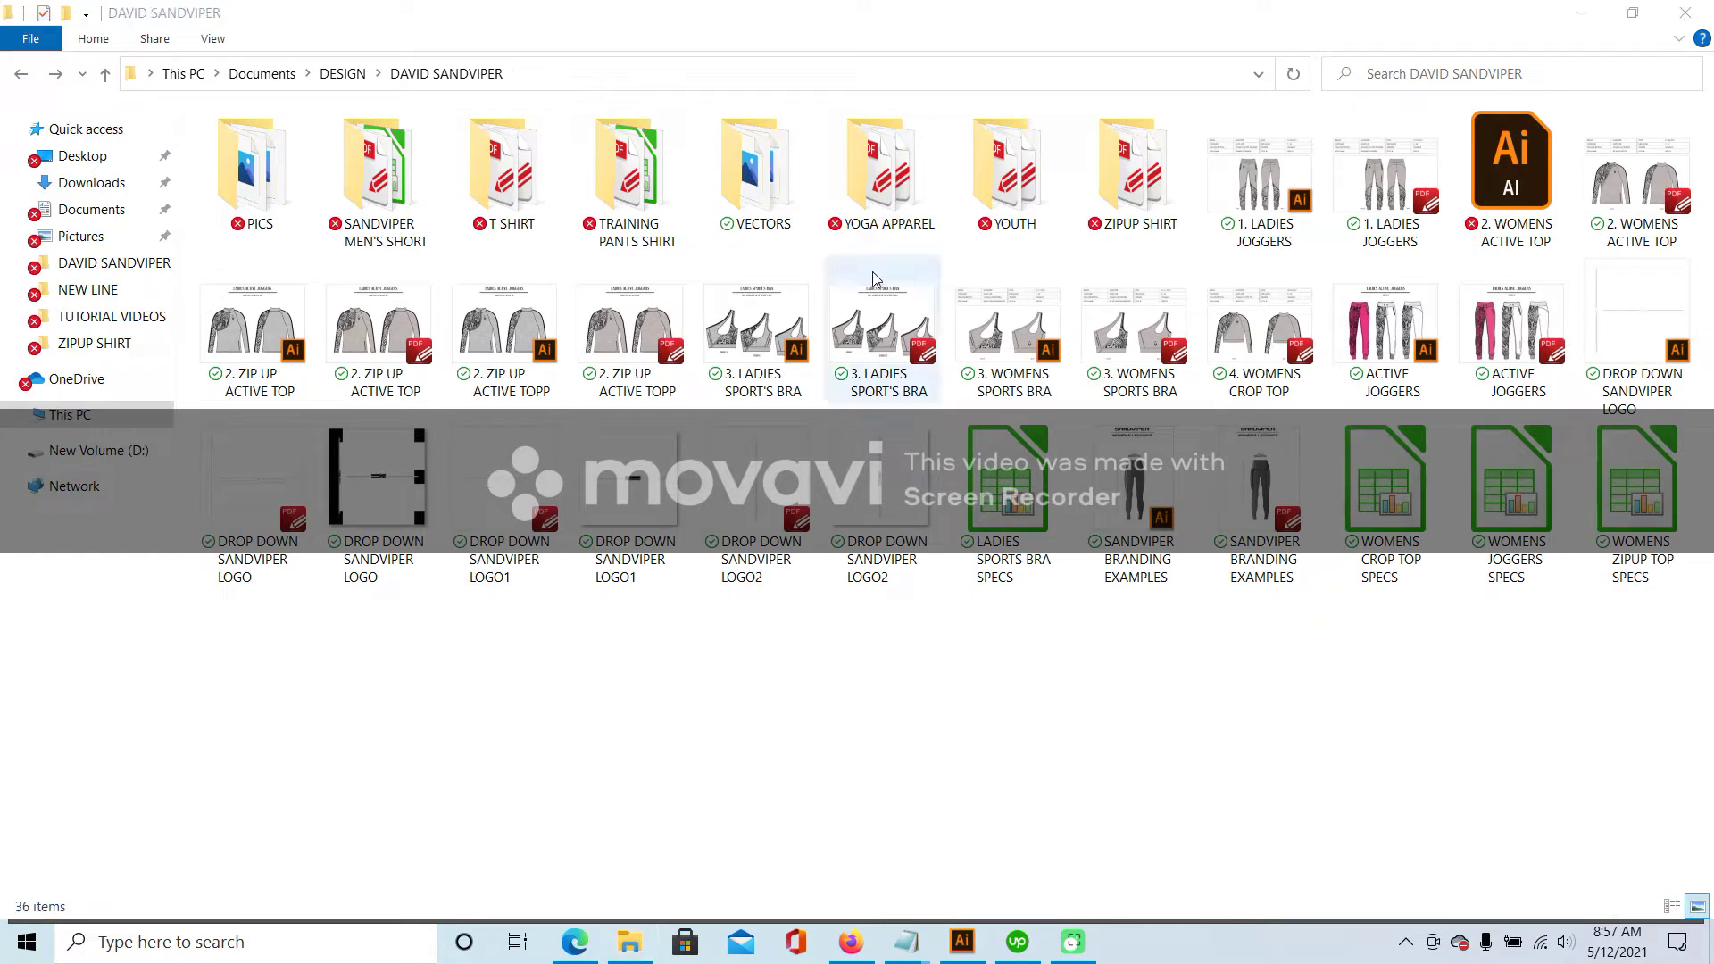
{"action": "double_click", "coordinate": [790, 230]}
{"action": "right_click", "coordinate": [1121, 208]}
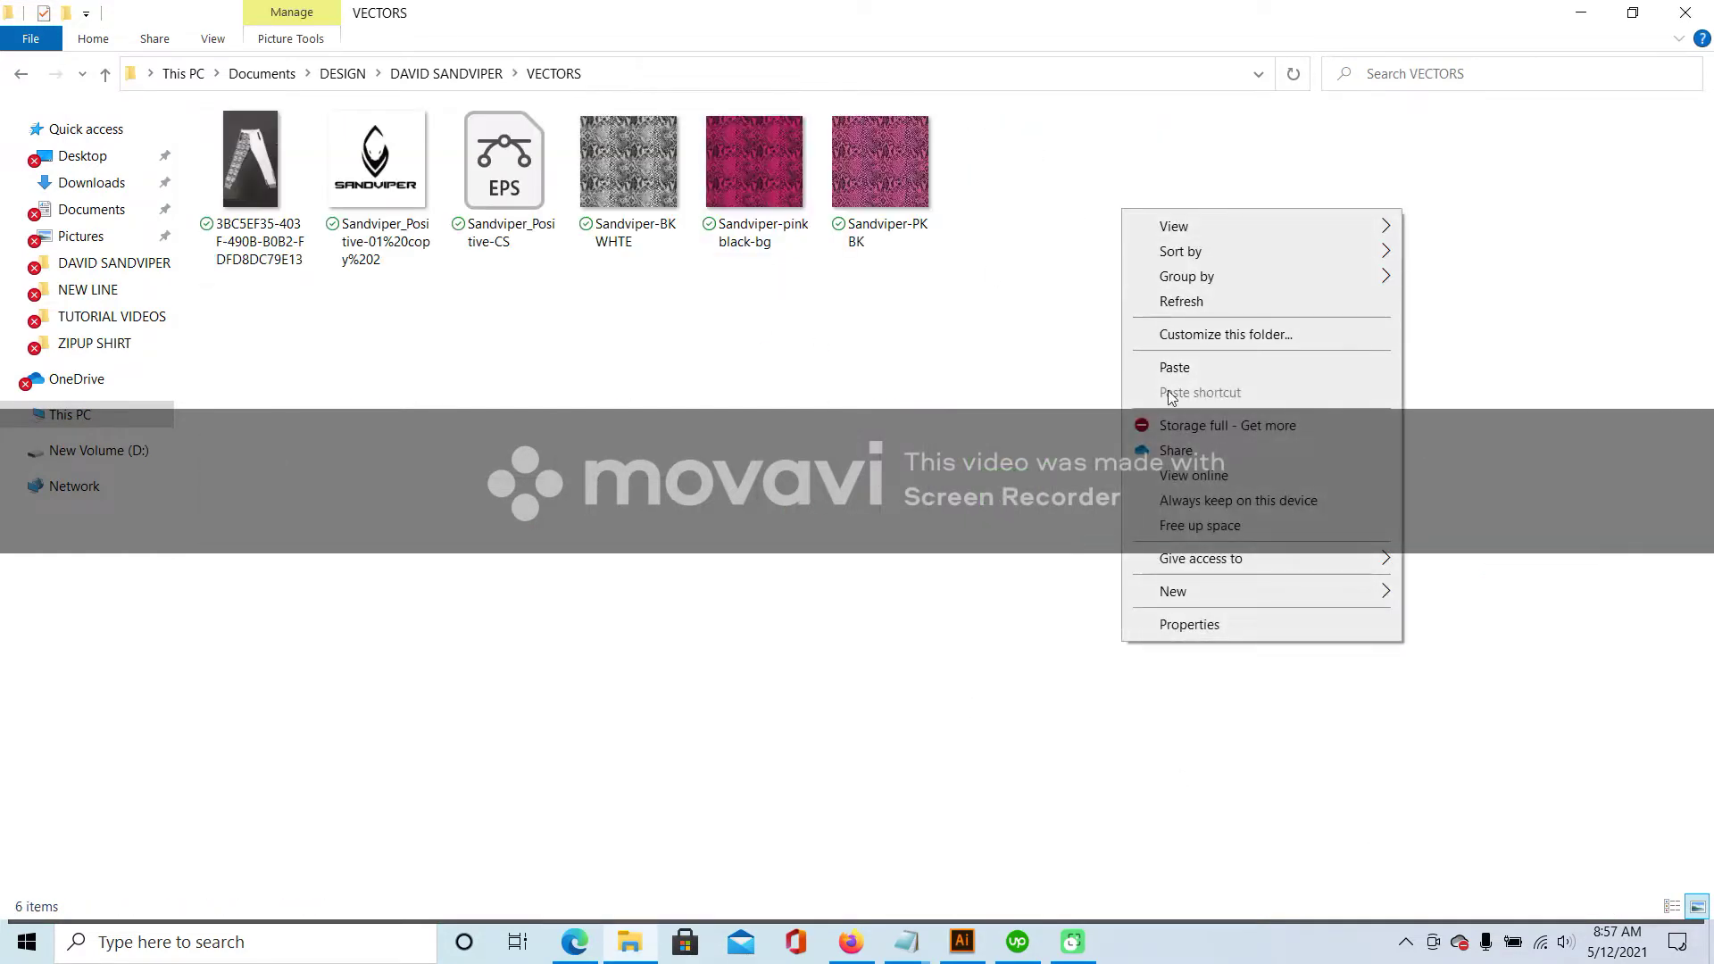
{"action": "left_click", "coordinate": [1161, 366]}
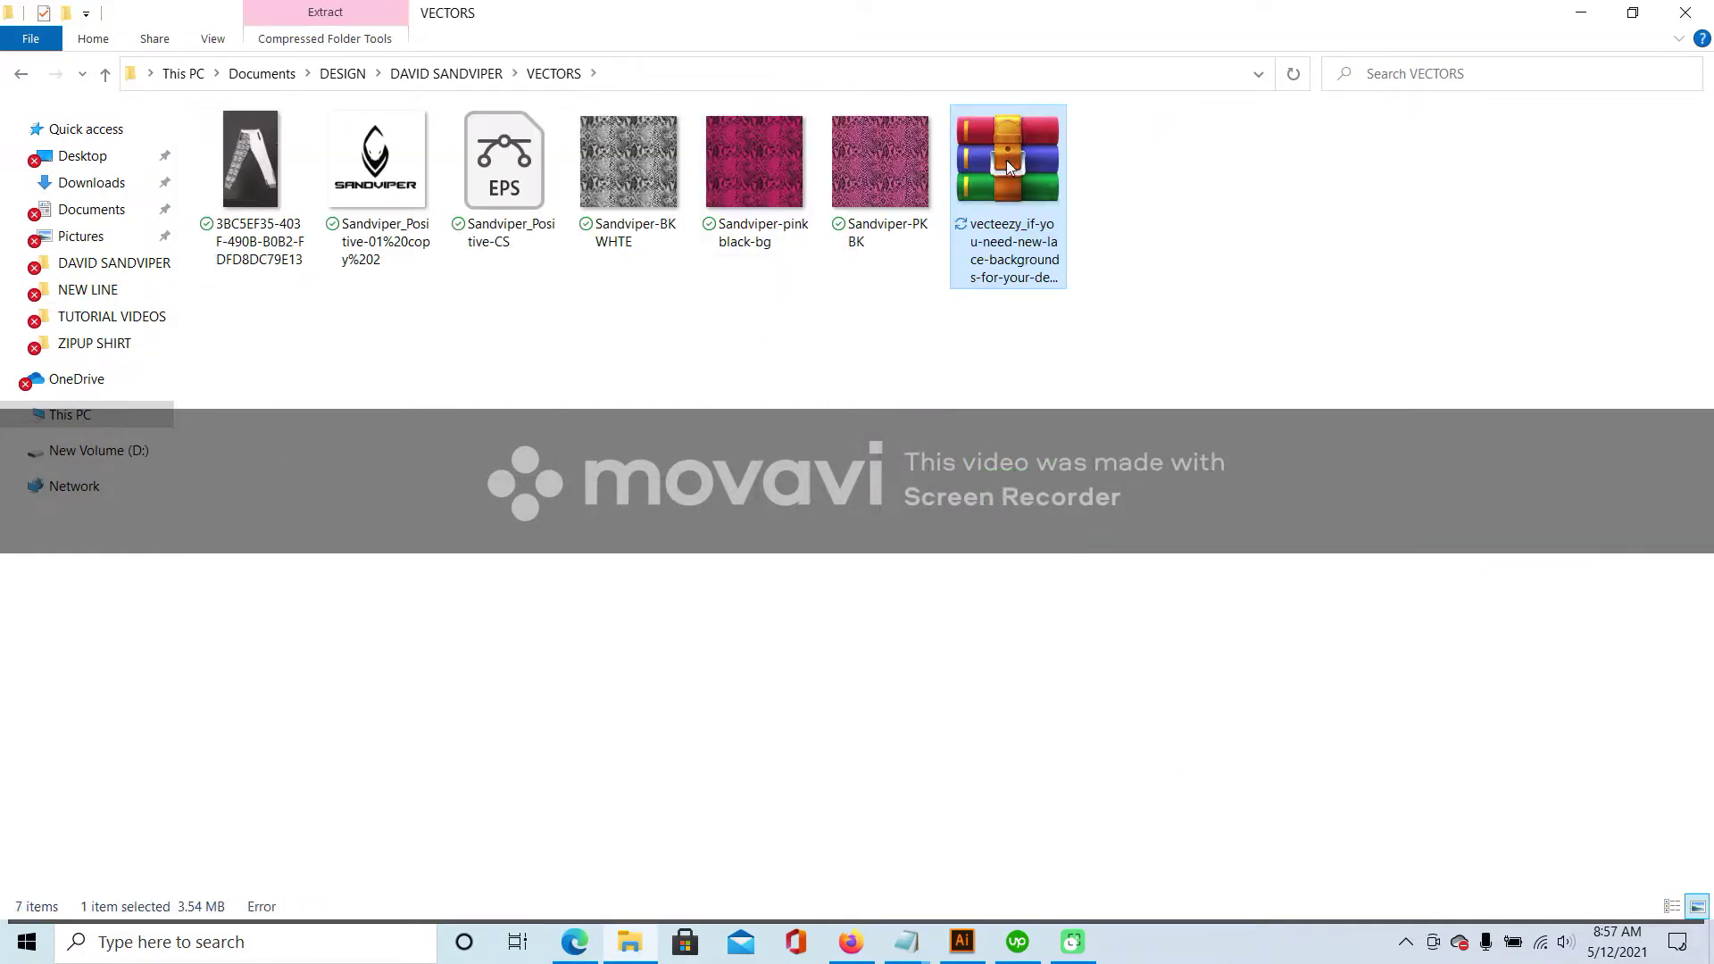
- Extract the ZIP in VECTORS and open vector-lace-textures EPS in Illustrator, accepting the scaling prompt
{"action": "right_click", "coordinate": [1007, 161]}
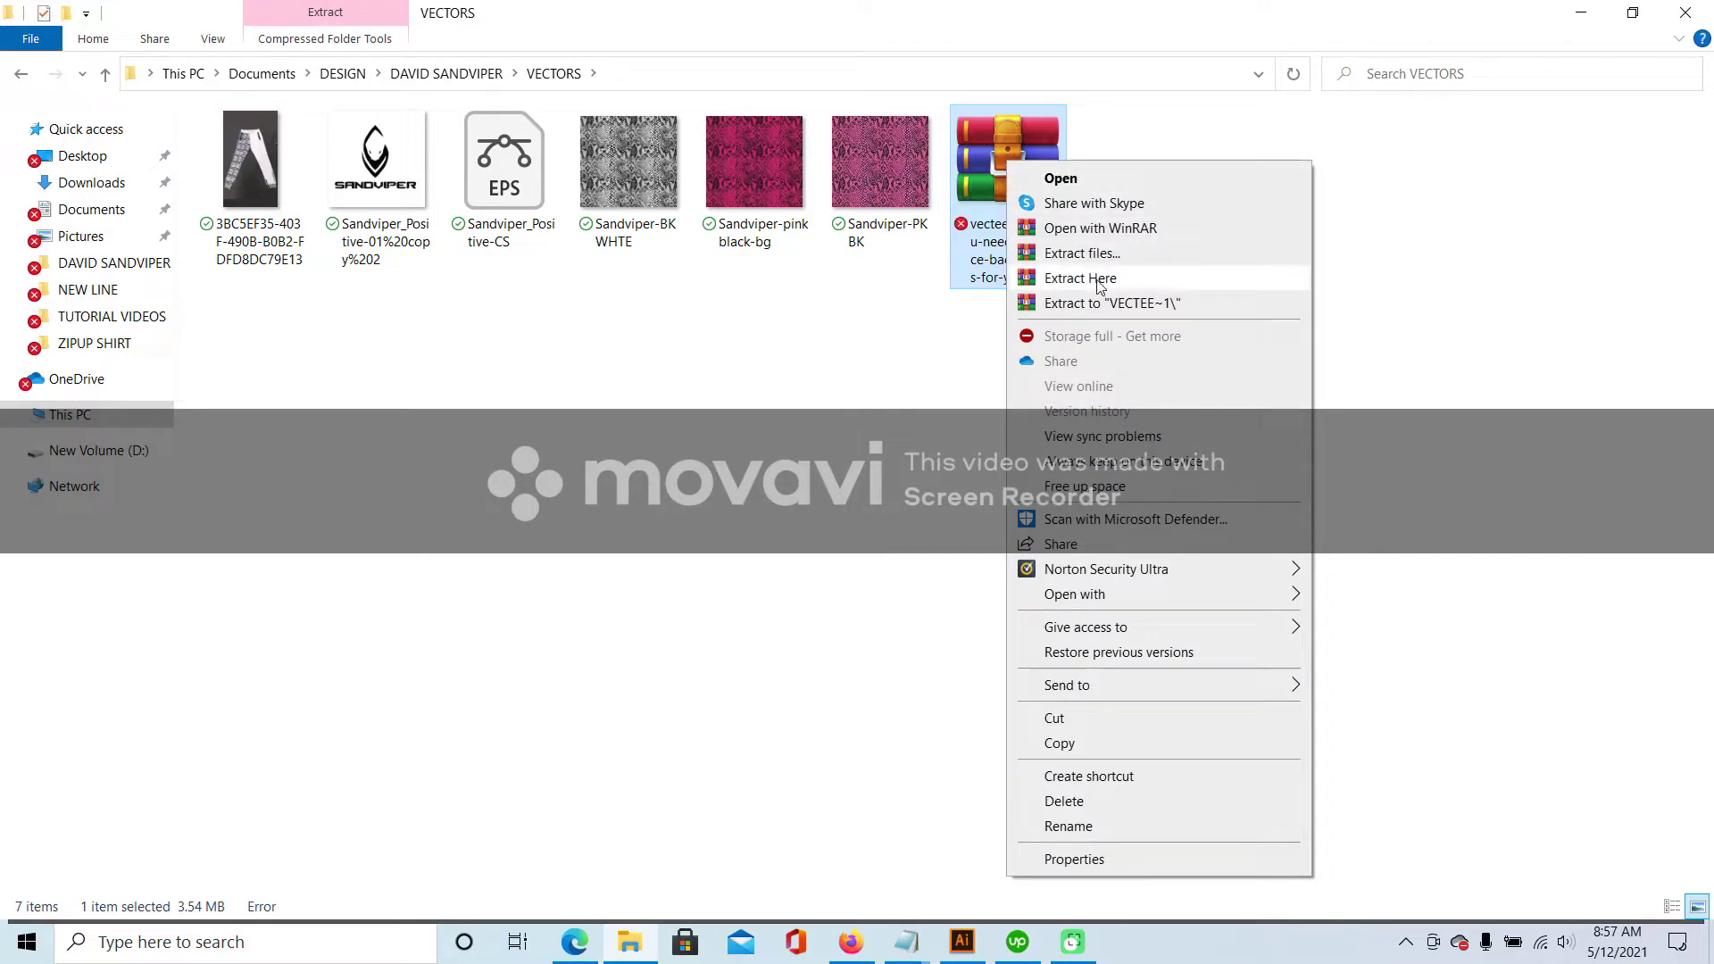
{"action": "left_click", "coordinate": [1098, 278]}
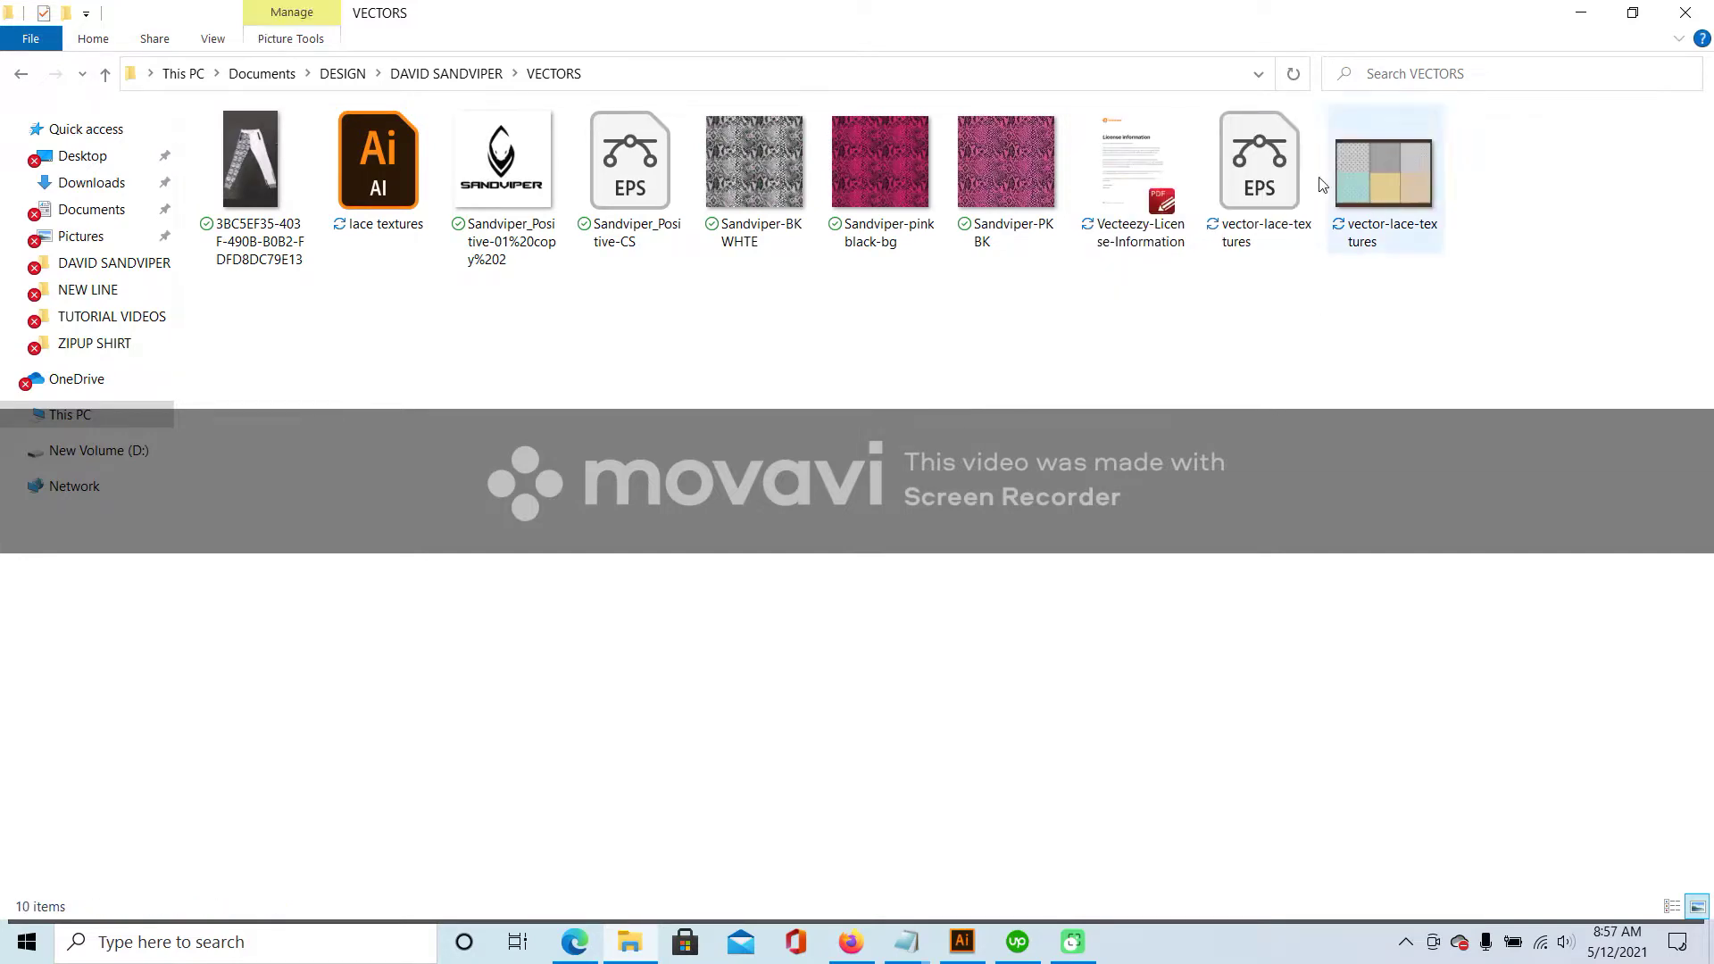
{"action": "double_click", "coordinate": [1275, 171]}
{"action": "left_click", "coordinate": [977, 521]}
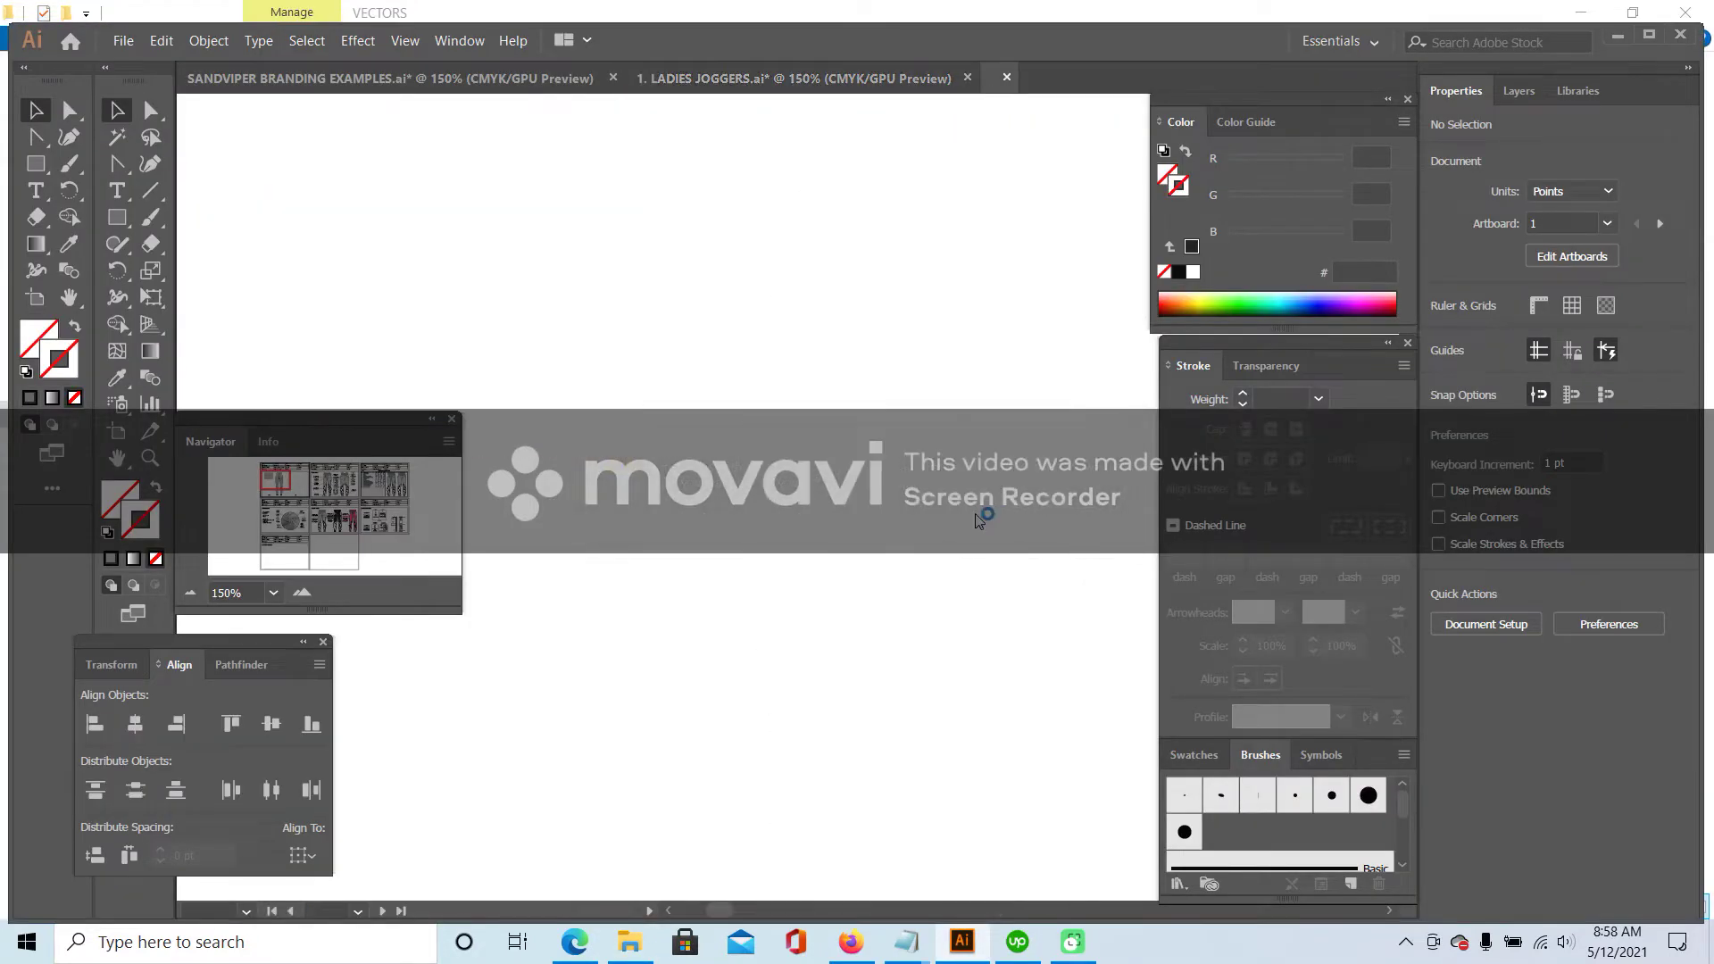
- Paste one lace pattern group into the 1. LADIES JOGGERS document
{"action": "scroll", "coordinate": [742, 540], "scroll_direction": "right", "scroll_amount": 5}
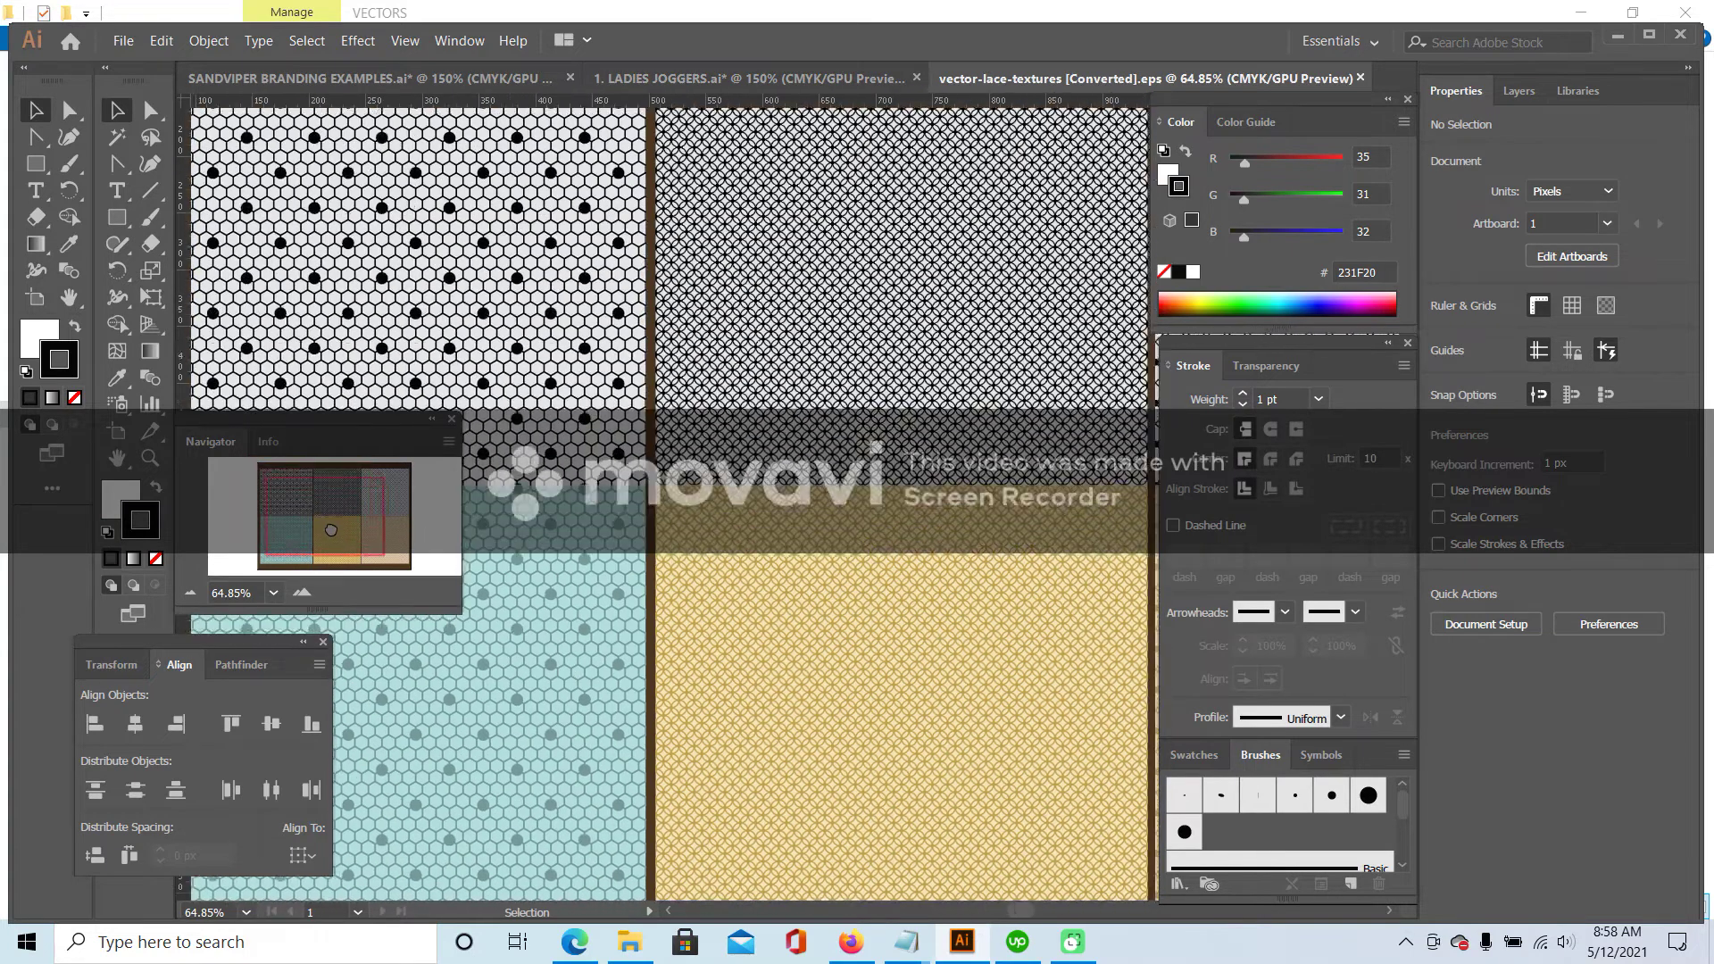
{"action": "scroll", "coordinate": [748, 438], "scroll_direction": "down", "scroll_amount": 6}
{"action": "double_click", "coordinate": [746, 432]}
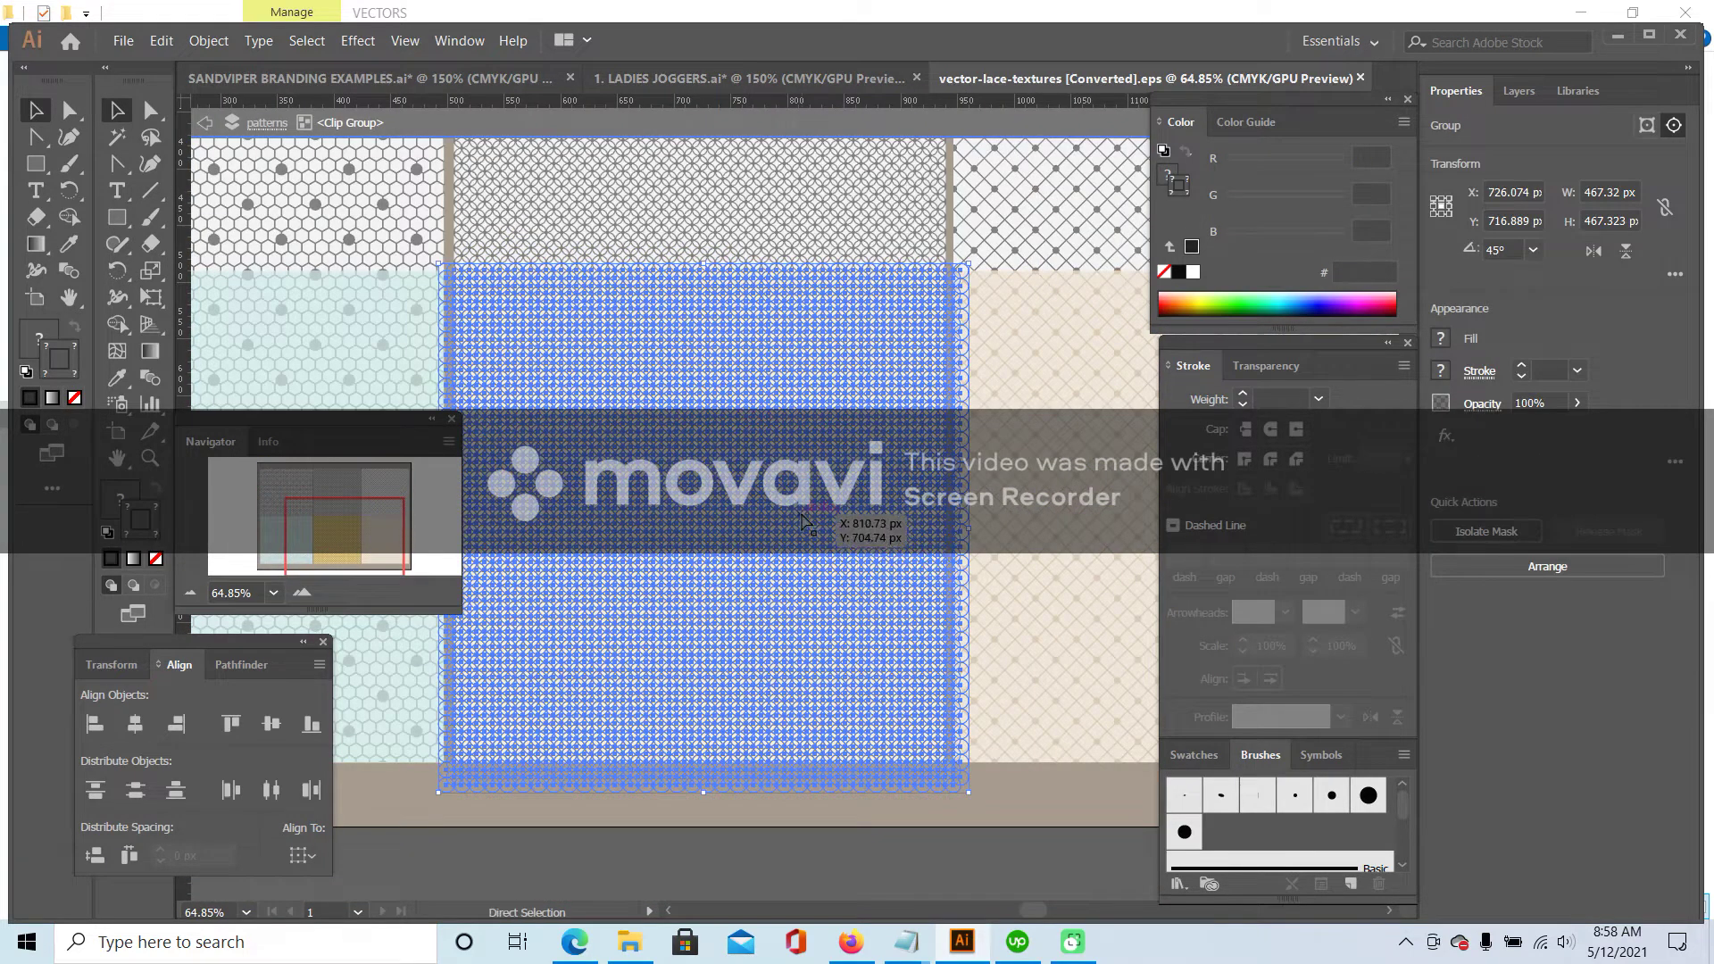
{"action": "left_click", "coordinate": [665, 78]}
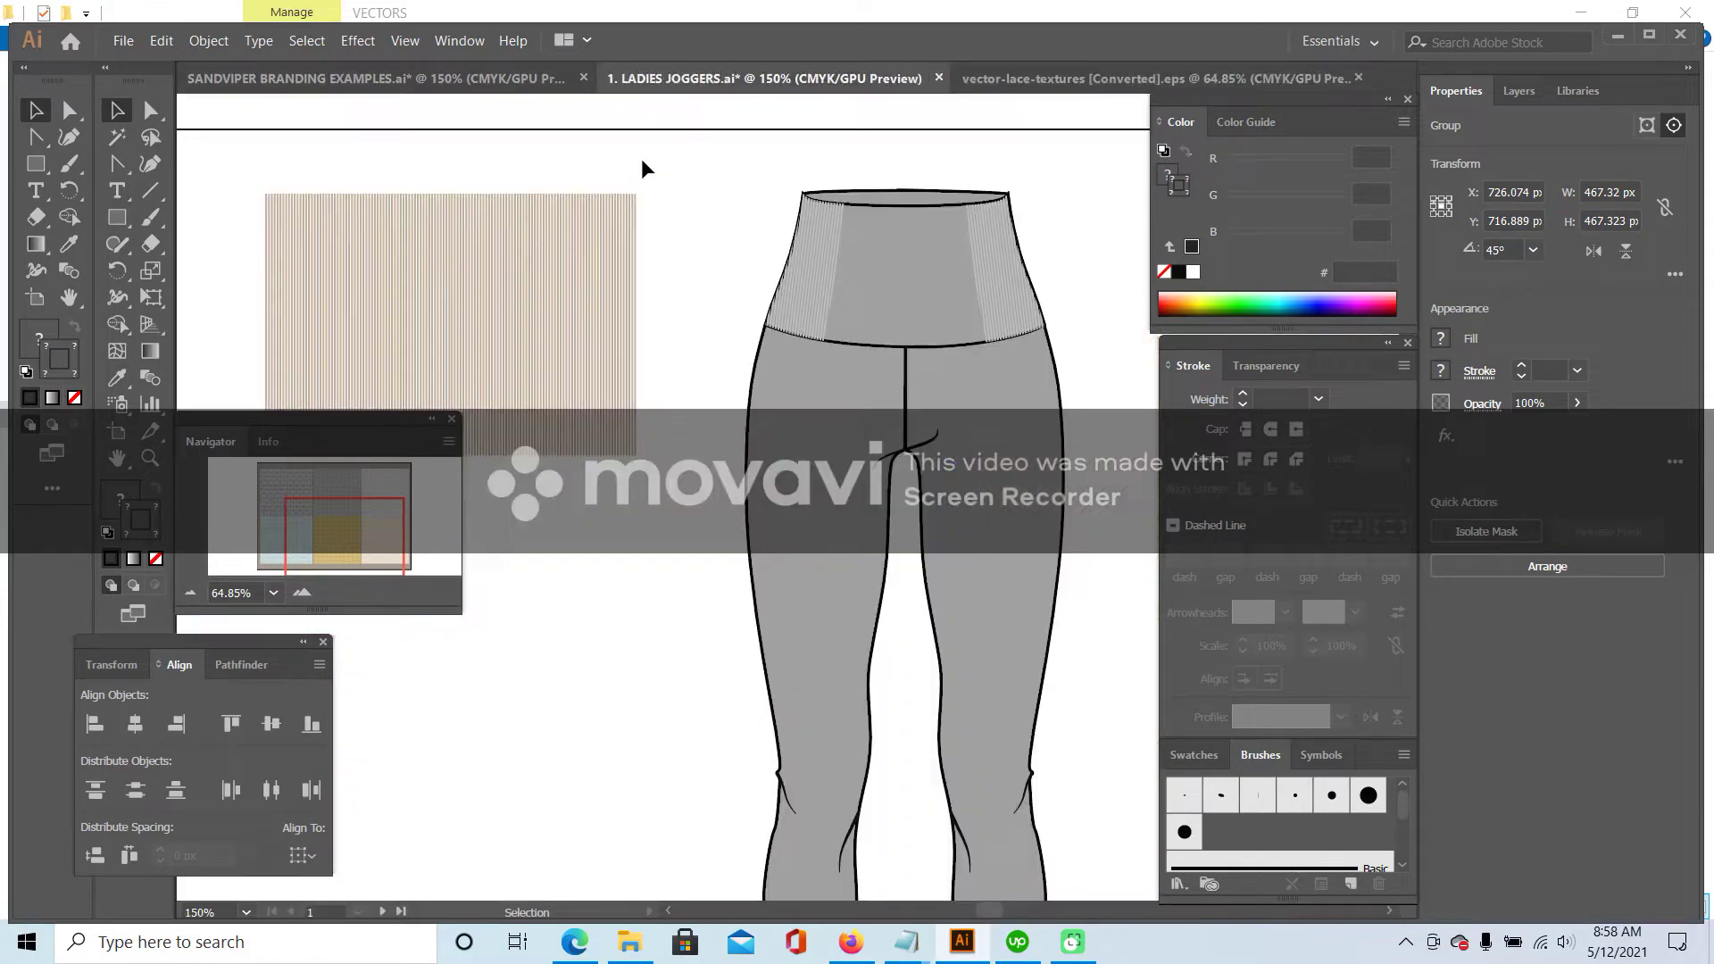
{"action": "key", "text": "ctrl+v"}
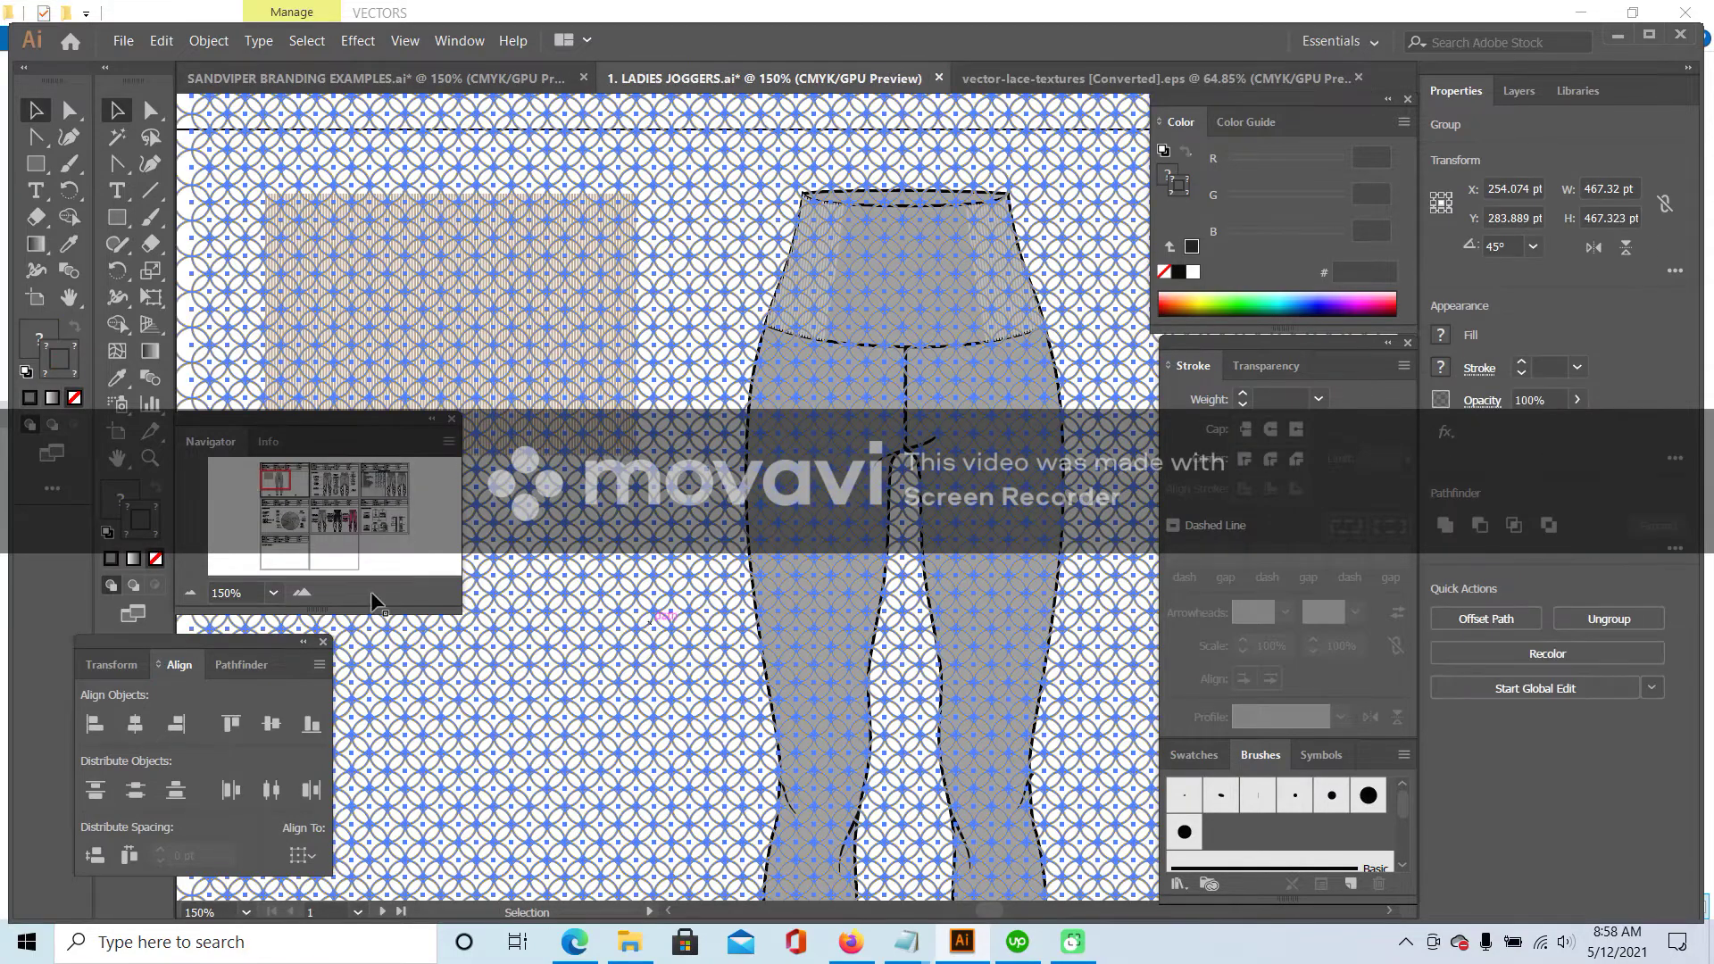
- Scale the lace square down to about 162 pt, left of the joggers sketch
{"action": "left_click", "coordinate": [191, 593]}
{"action": "left_click", "coordinate": [191, 594]}
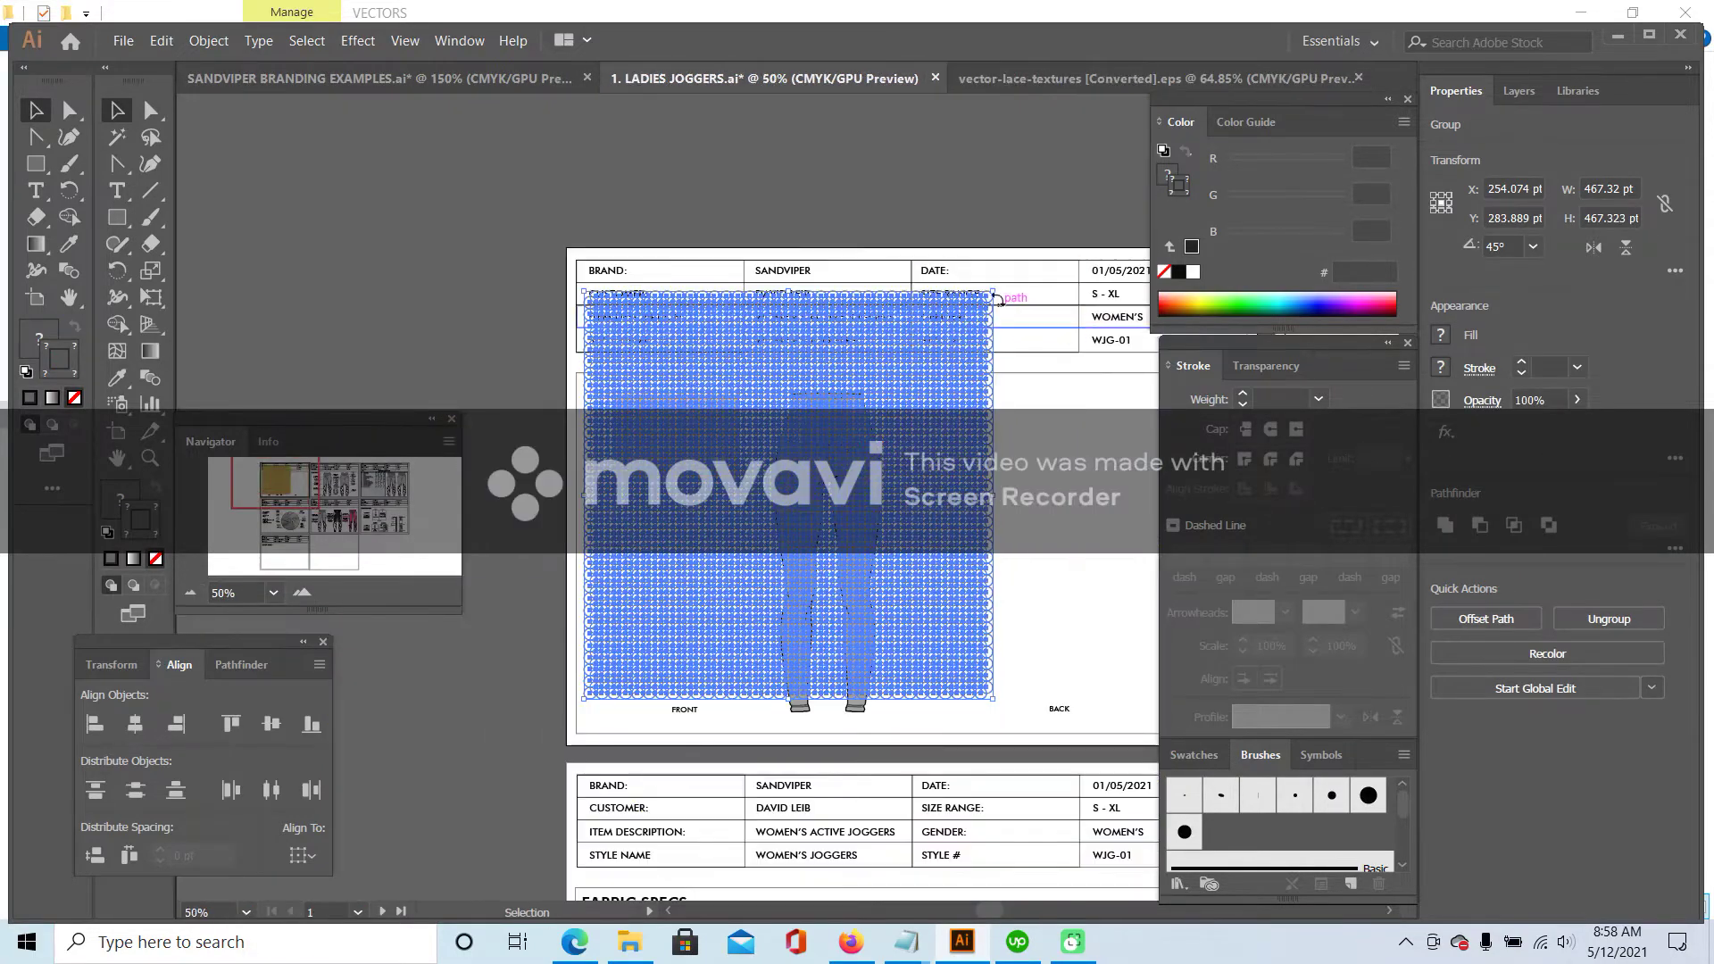
{"action": "left_click_drag", "start_coordinate": [991, 287], "coordinate": [711, 551]}
{"action": "left_click", "coordinate": [739, 573]}
{"action": "left_click", "coordinate": [301, 593]}
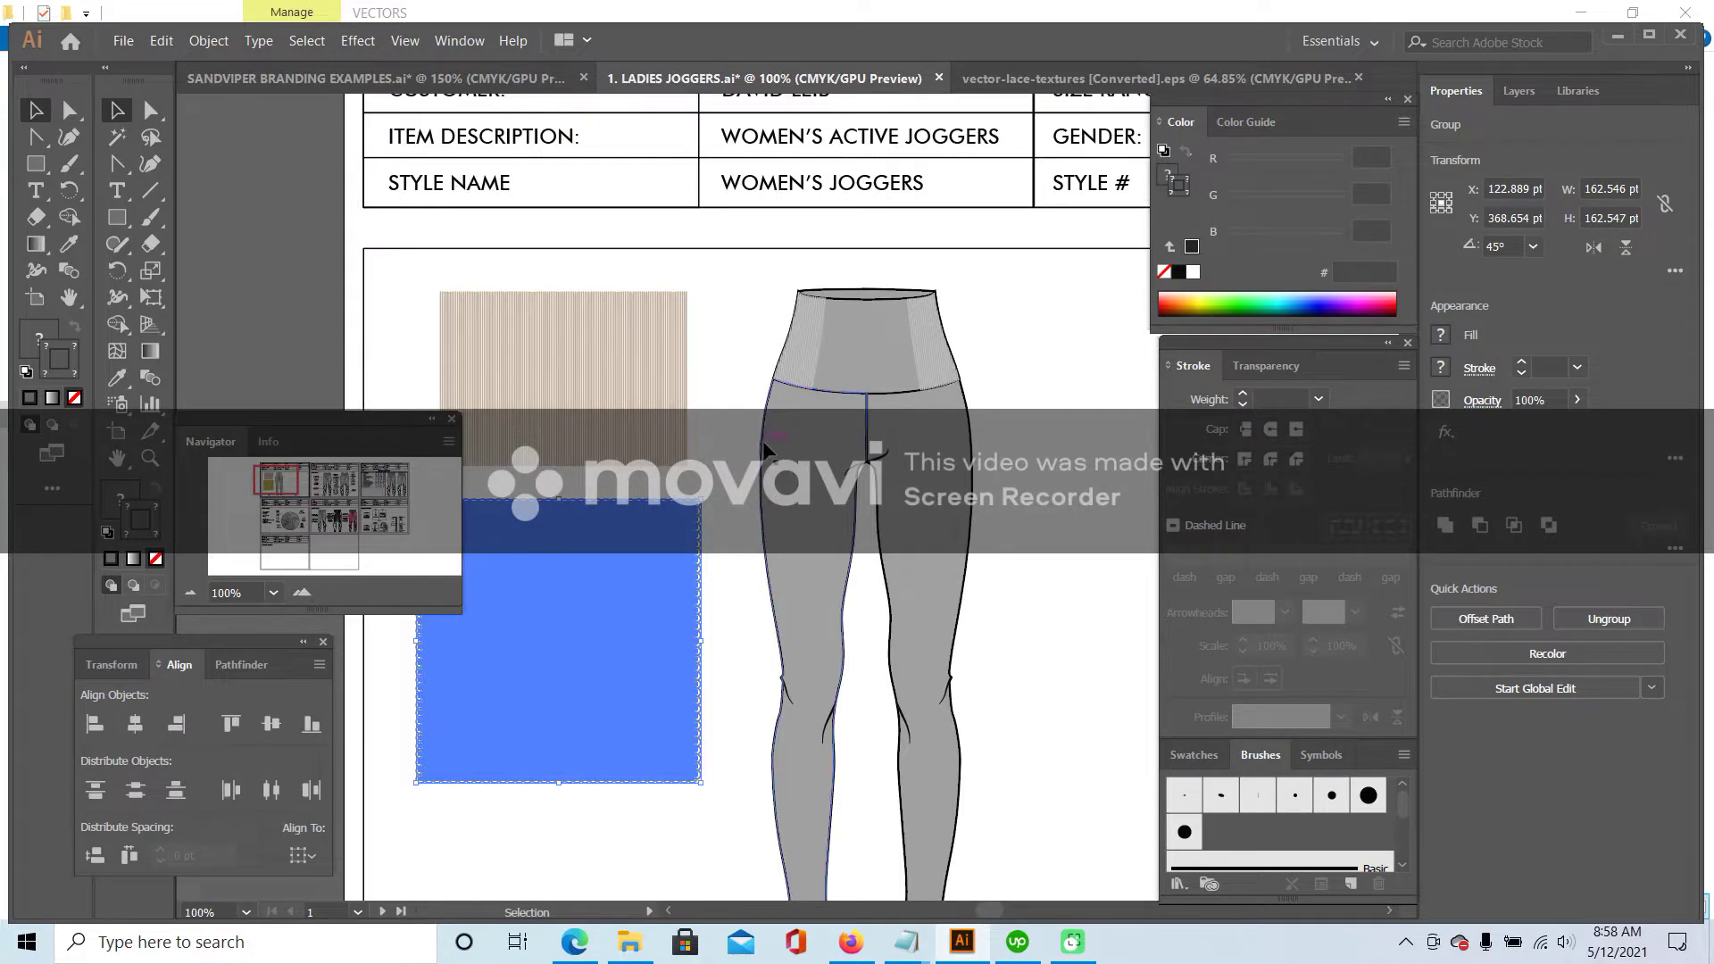
{"action": "left_click", "coordinate": [693, 563]}
{"action": "left_click", "coordinate": [683, 574]}
{"action": "left_click", "coordinate": [683, 574]}
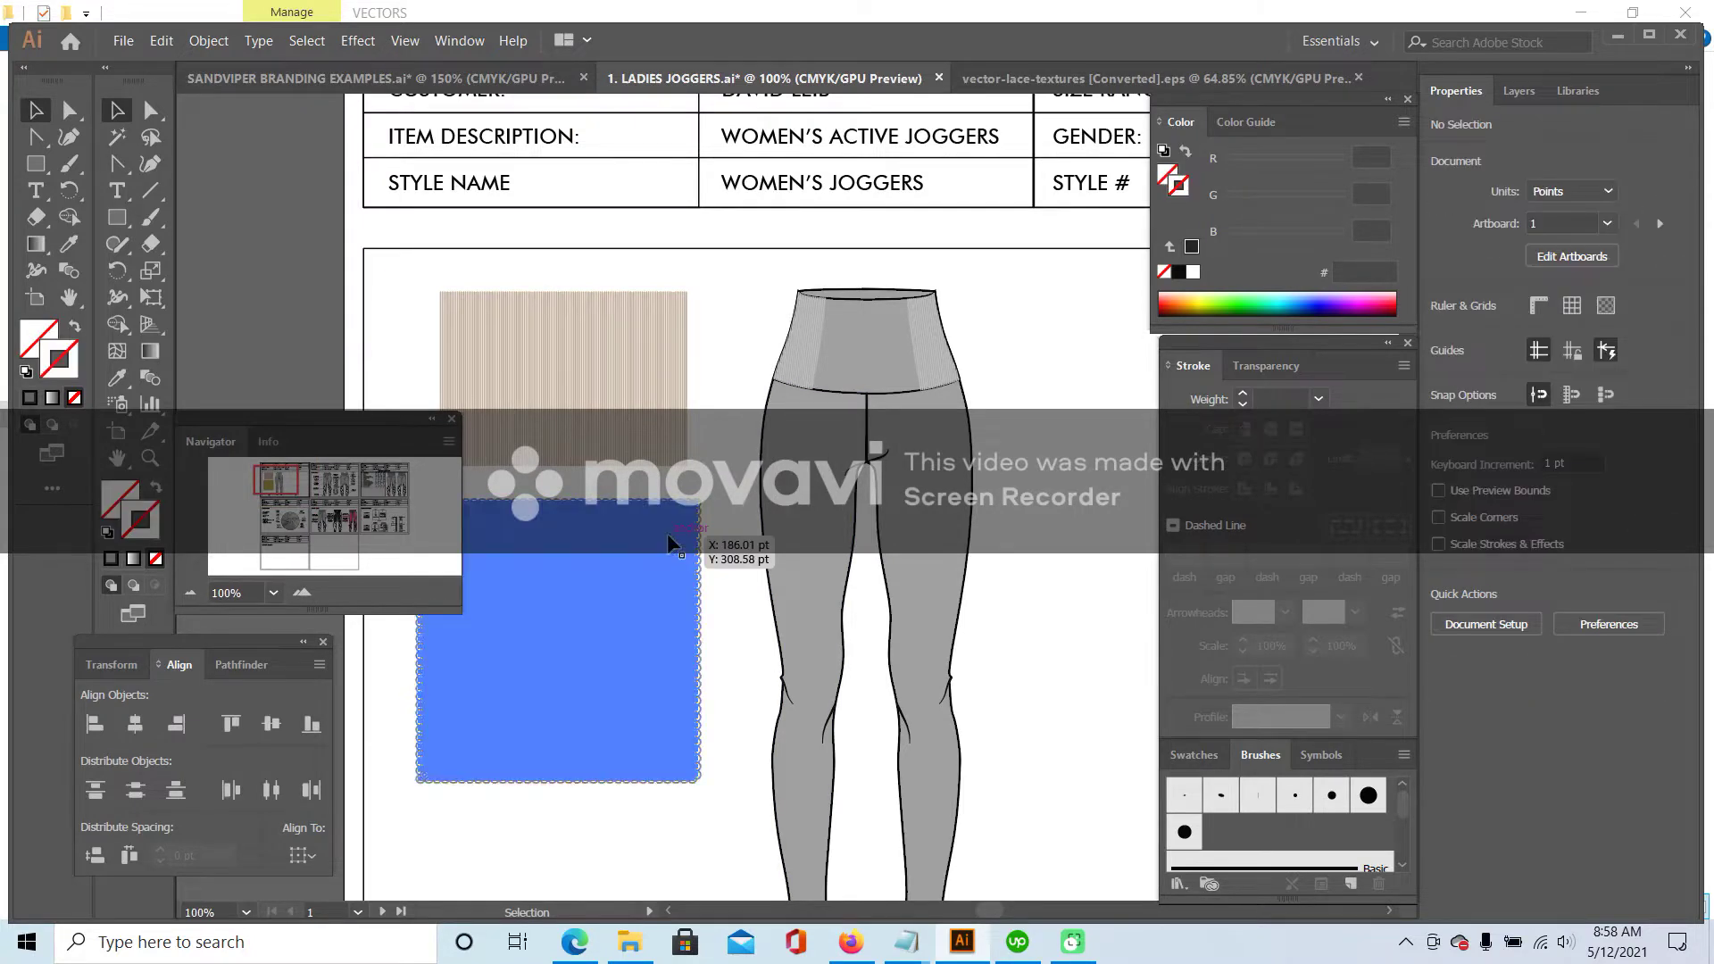
{"action": "left_click", "coordinate": [116, 378]}
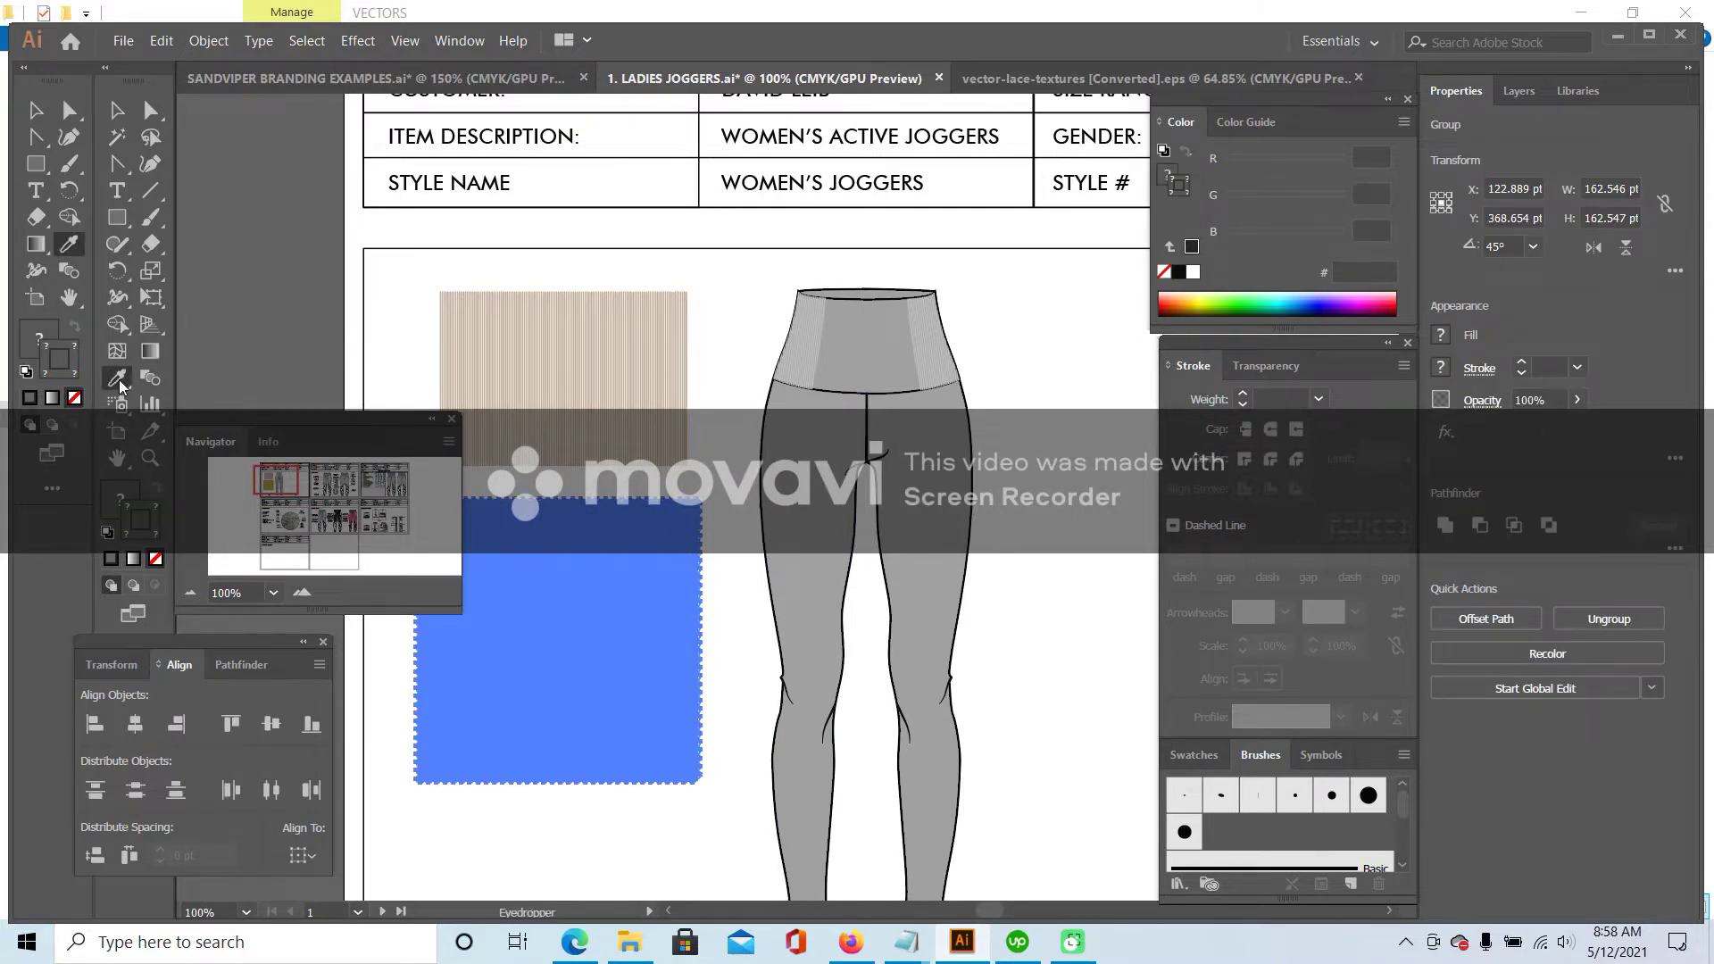
- Sample the waistband's grey and copy its hex value BCBCBC from the colour picker
{"action": "left_click", "coordinate": [814, 315]}
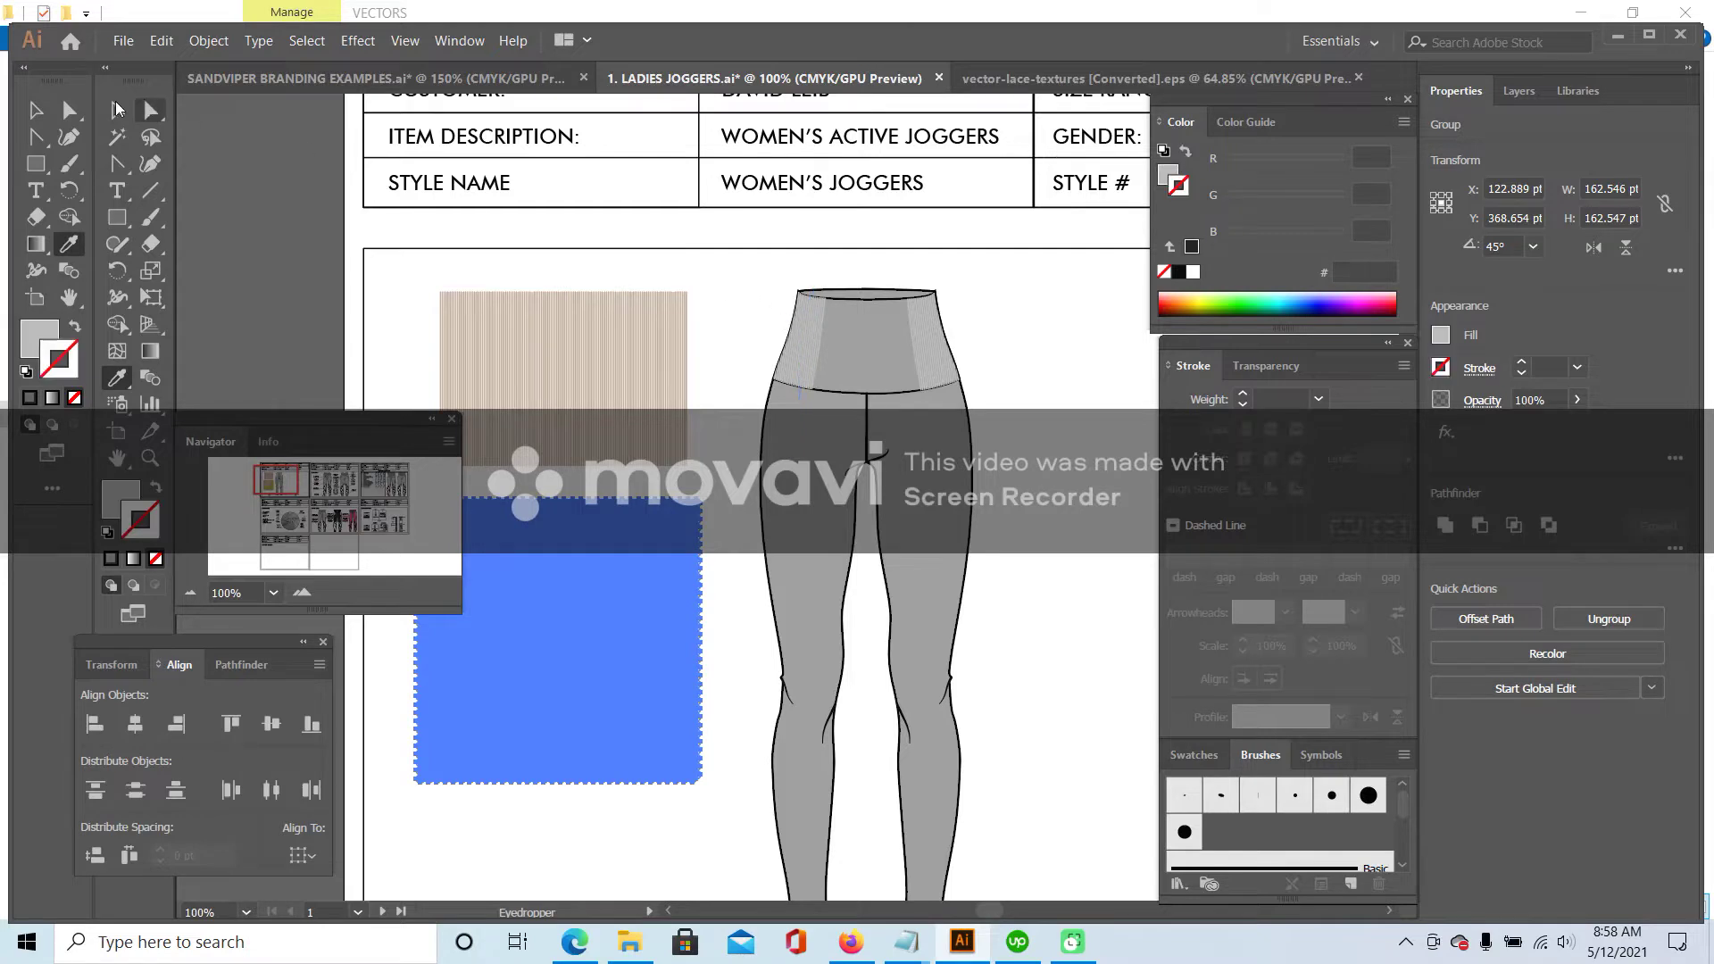
{"action": "key", "text": "v"}
{"action": "left_click", "coordinate": [692, 426]}
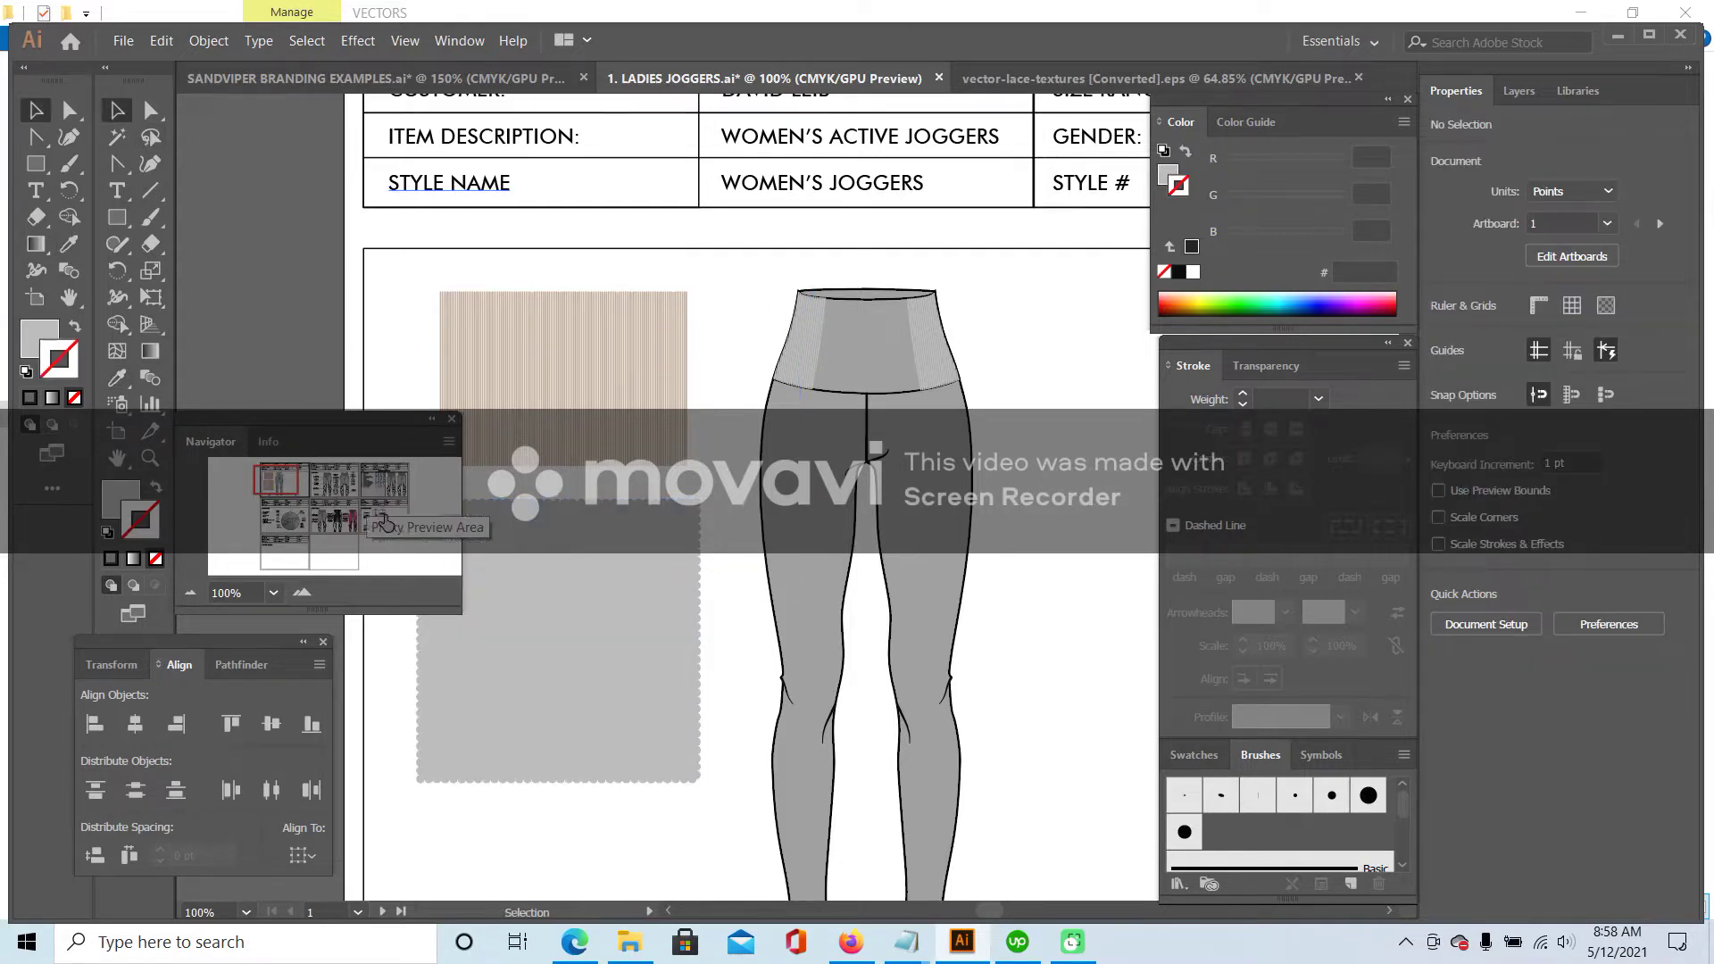
{"action": "left_click", "coordinate": [500, 526]}
{"action": "left_click", "coordinate": [781, 341]}
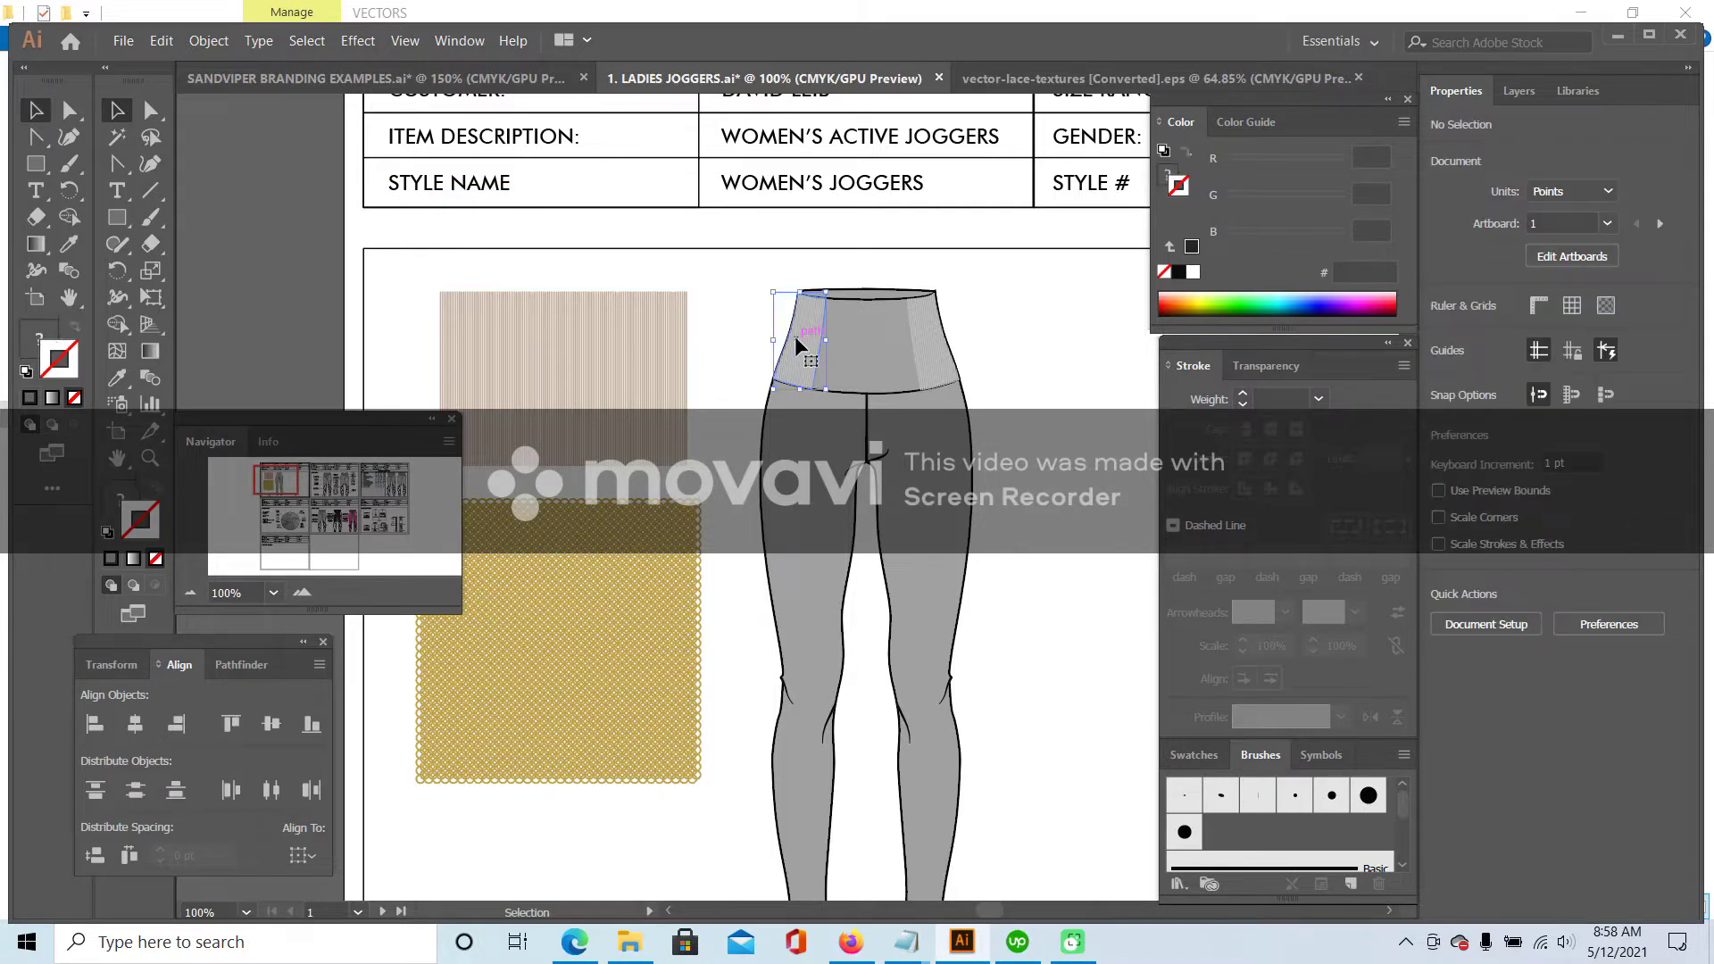
{"action": "double_click", "coordinate": [803, 351]}
{"action": "double_click", "coordinate": [36, 339]}
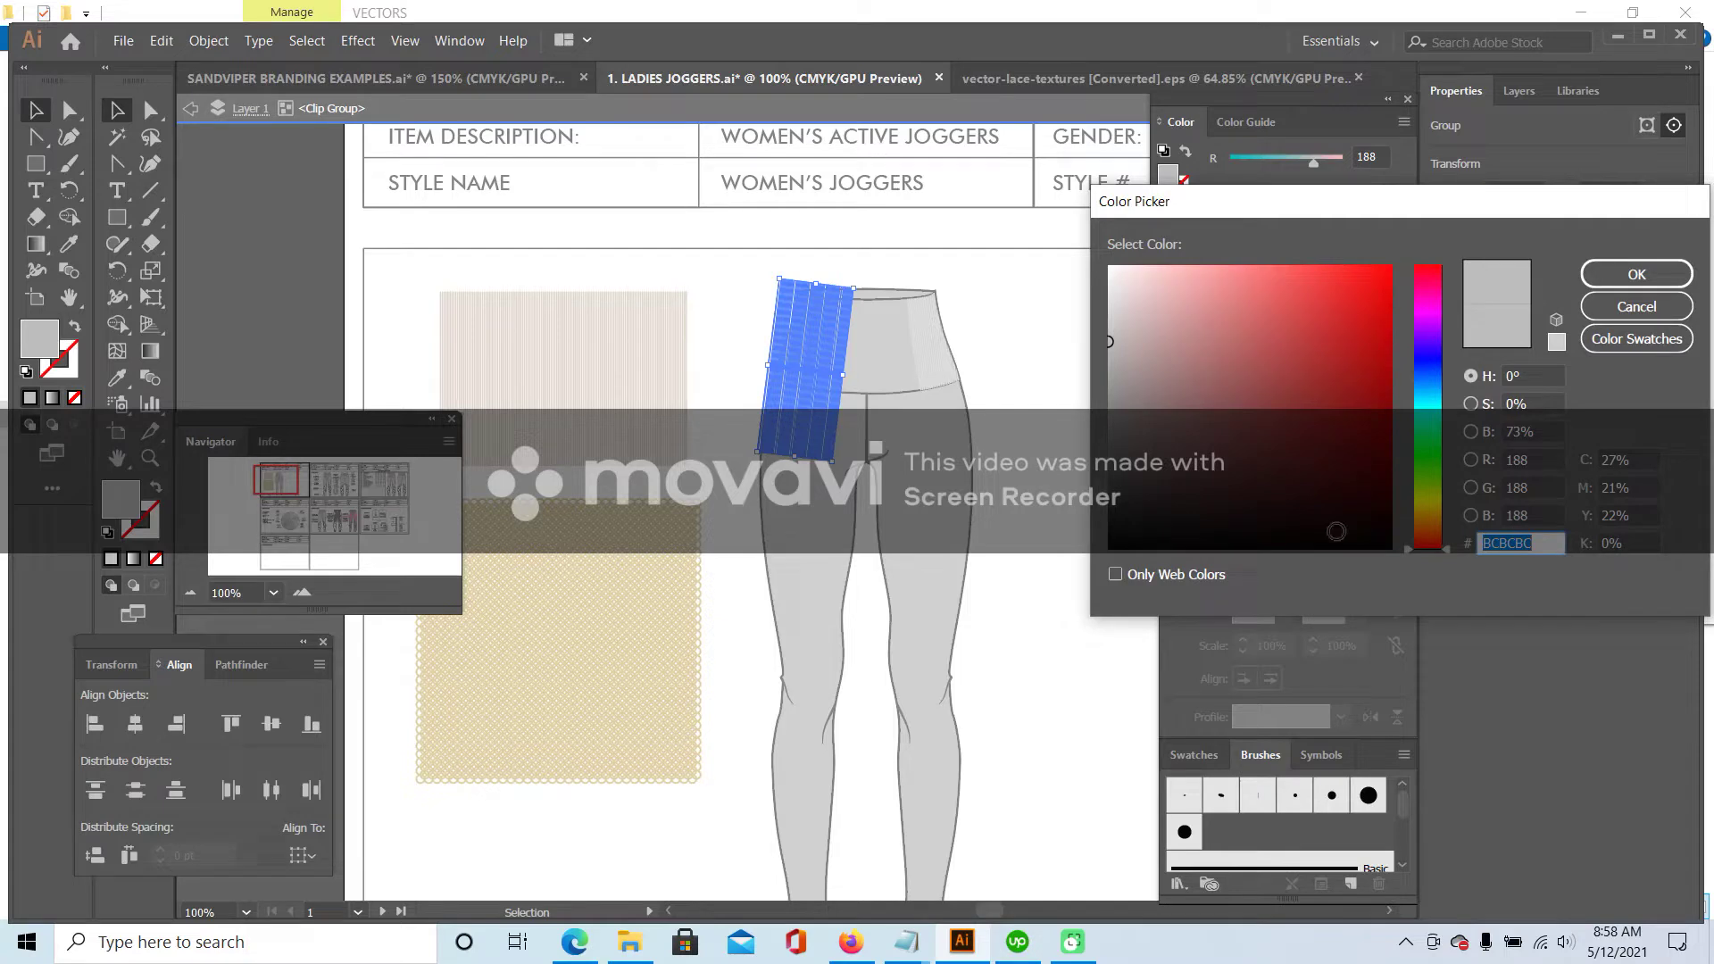
{"action": "right_click", "coordinate": [1525, 544]}
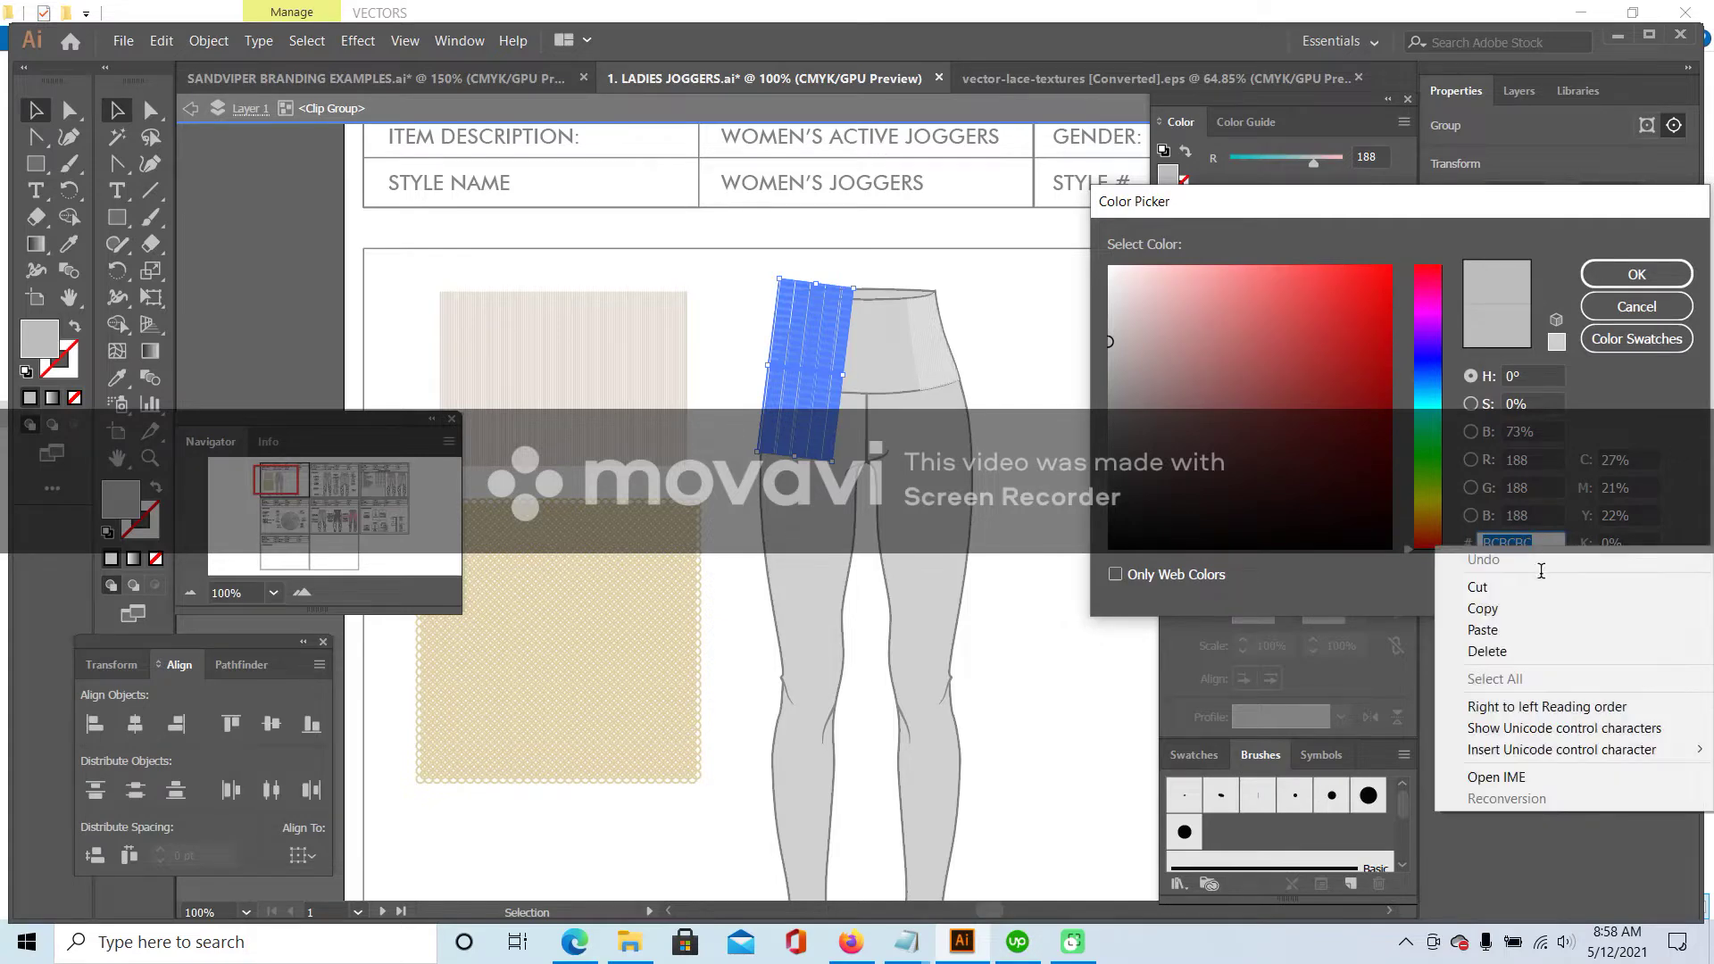
{"action": "left_click", "coordinate": [1509, 604]}
{"action": "left_click", "coordinate": [1650, 278]}
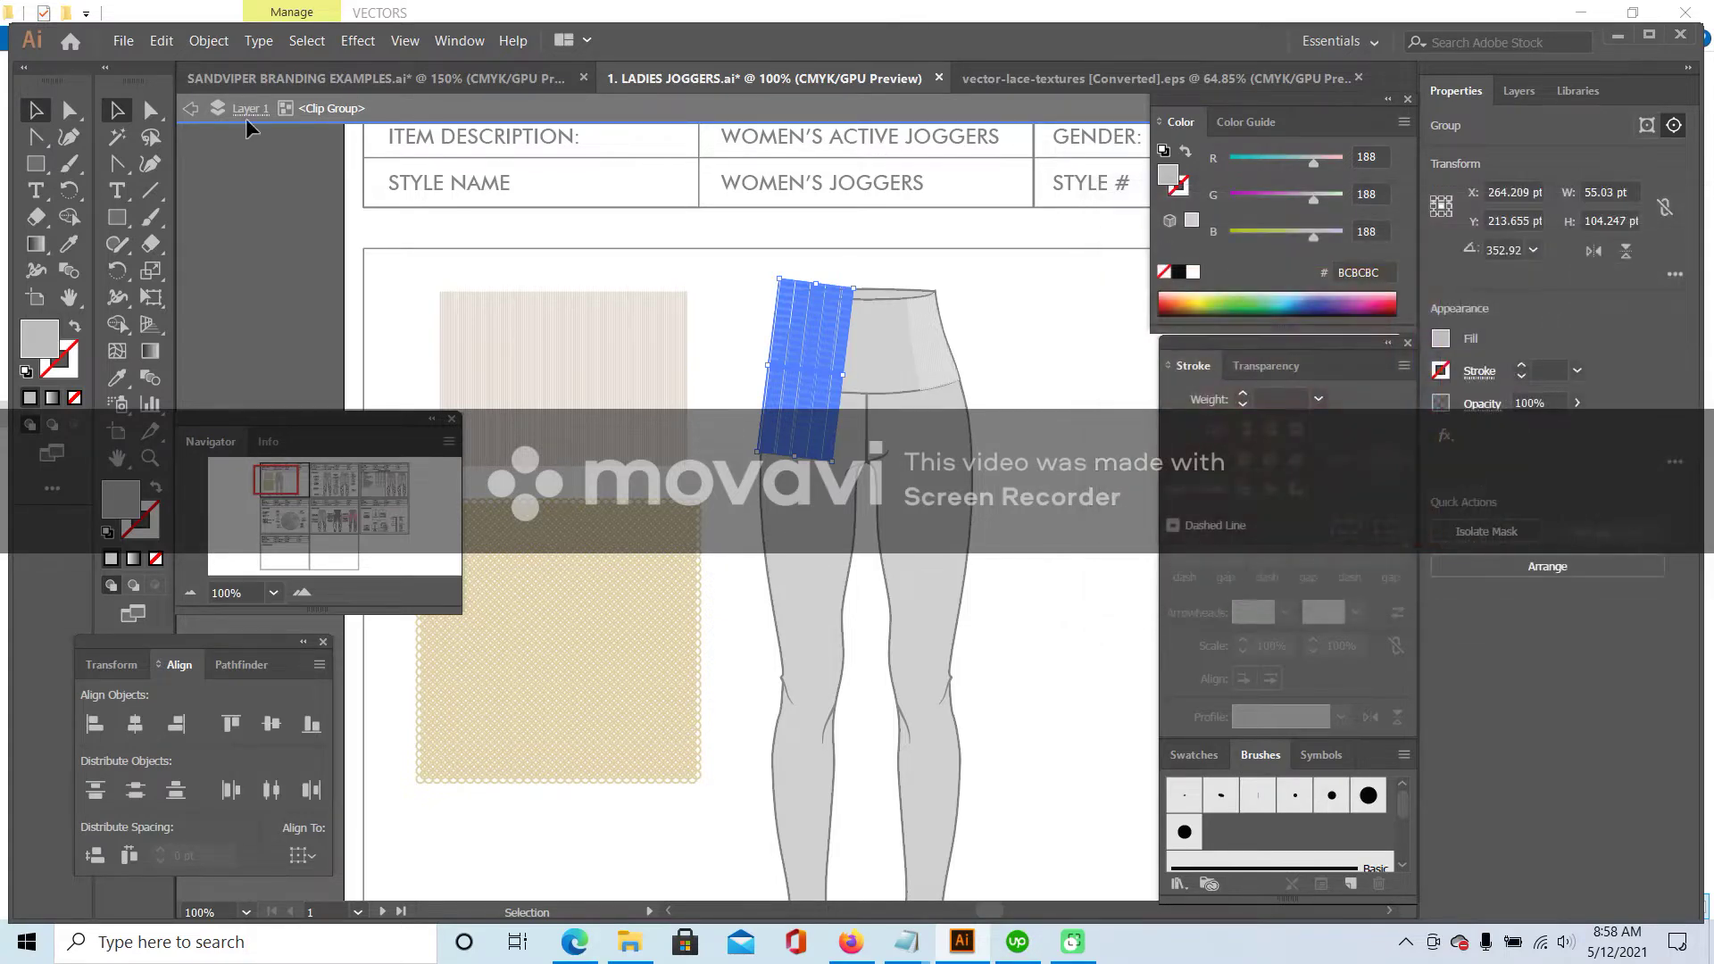
- Inside the lace pattern group, move the stray strip of circles up into the pattern
{"action": "double_click", "coordinate": [622, 705]}
{"action": "left_click", "coordinate": [622, 705]}
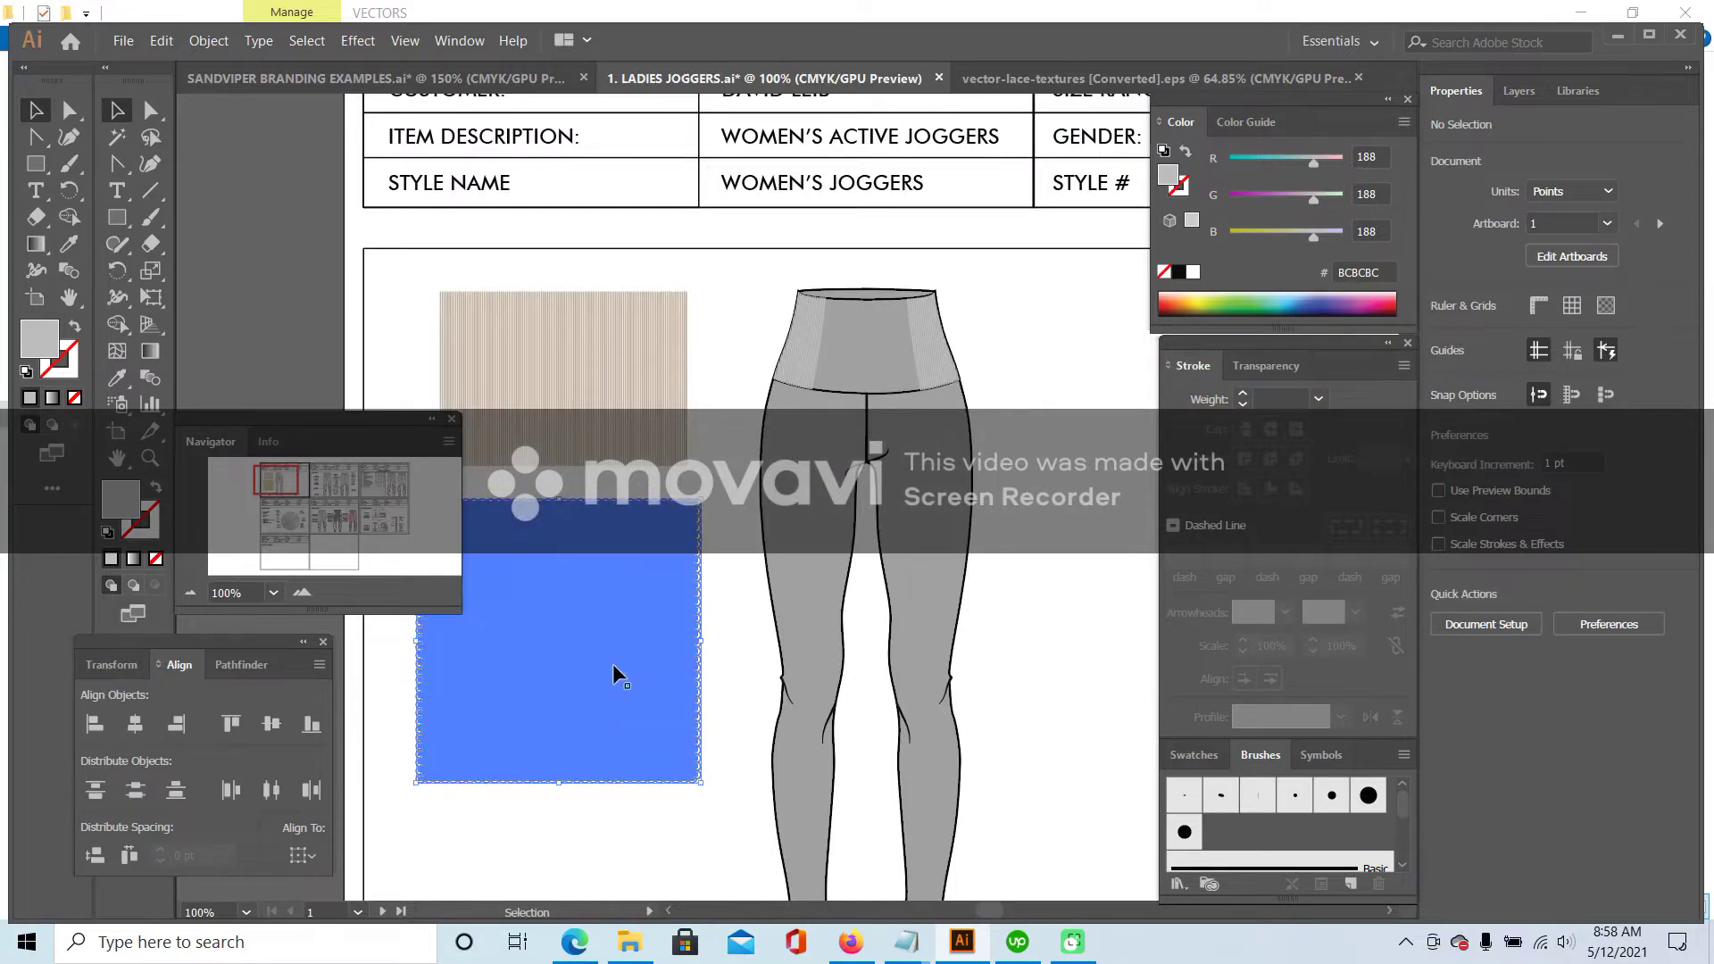
{"action": "double_click", "coordinate": [596, 644]}
{"action": "left_click", "coordinate": [596, 645]}
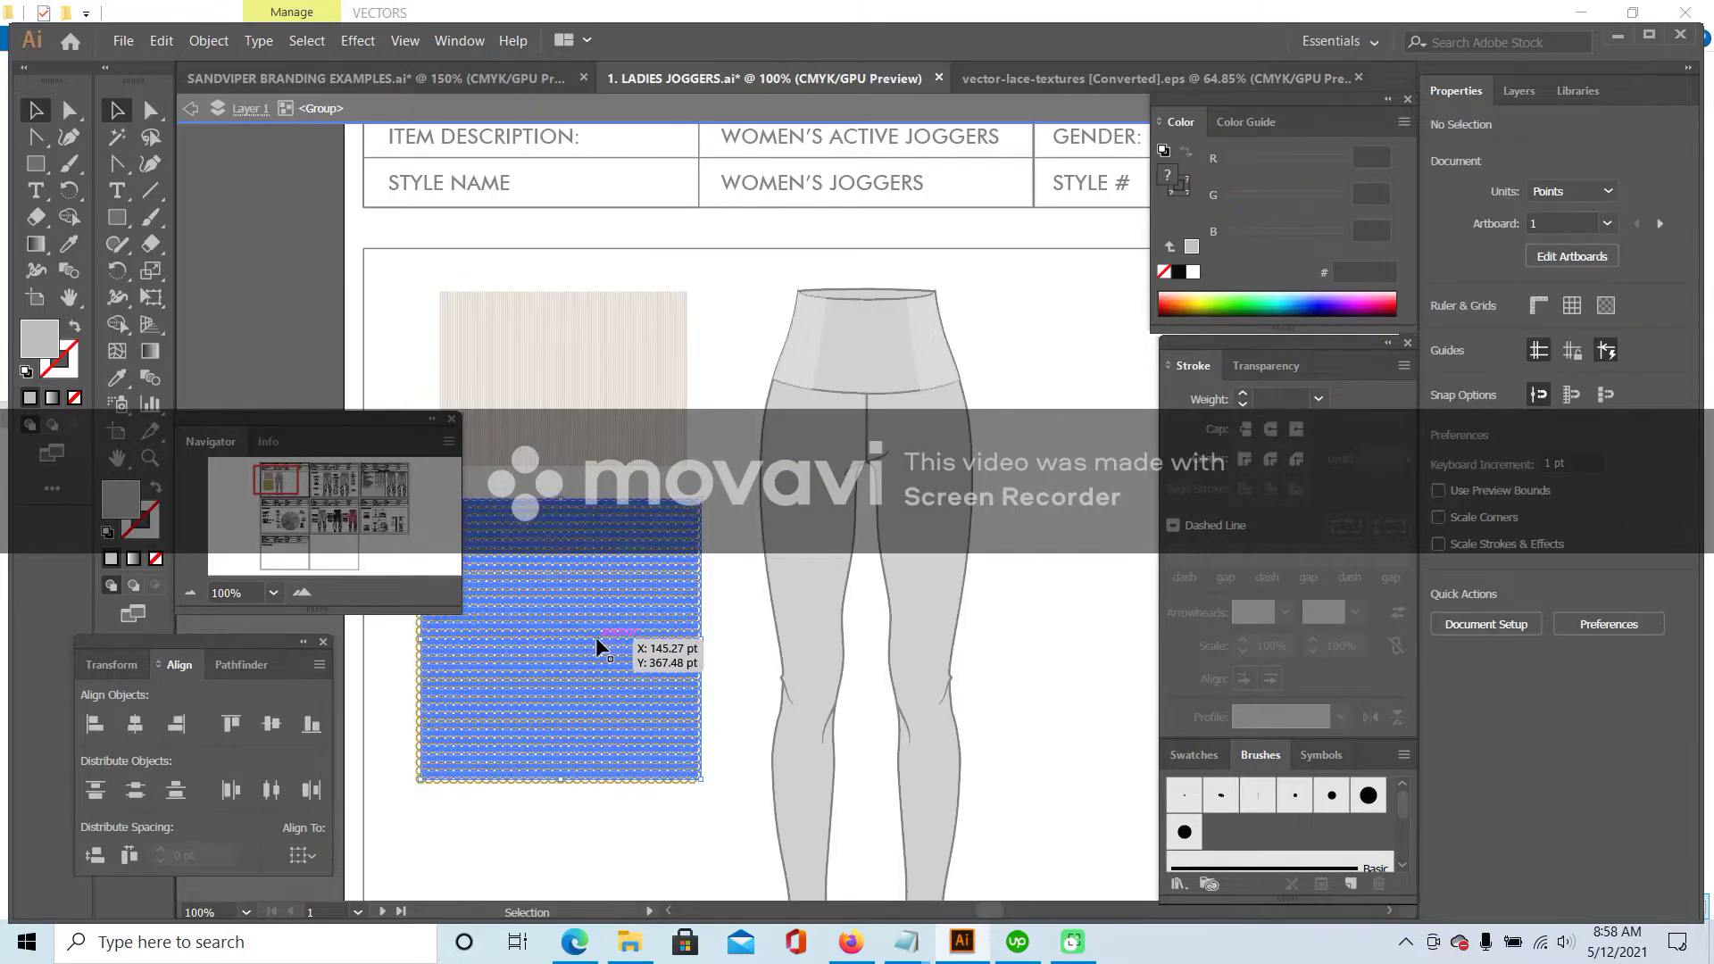
{"action": "double_click", "coordinate": [597, 645]}
{"action": "left_click_drag", "start_coordinate": [597, 644], "coordinate": [706, 509]}
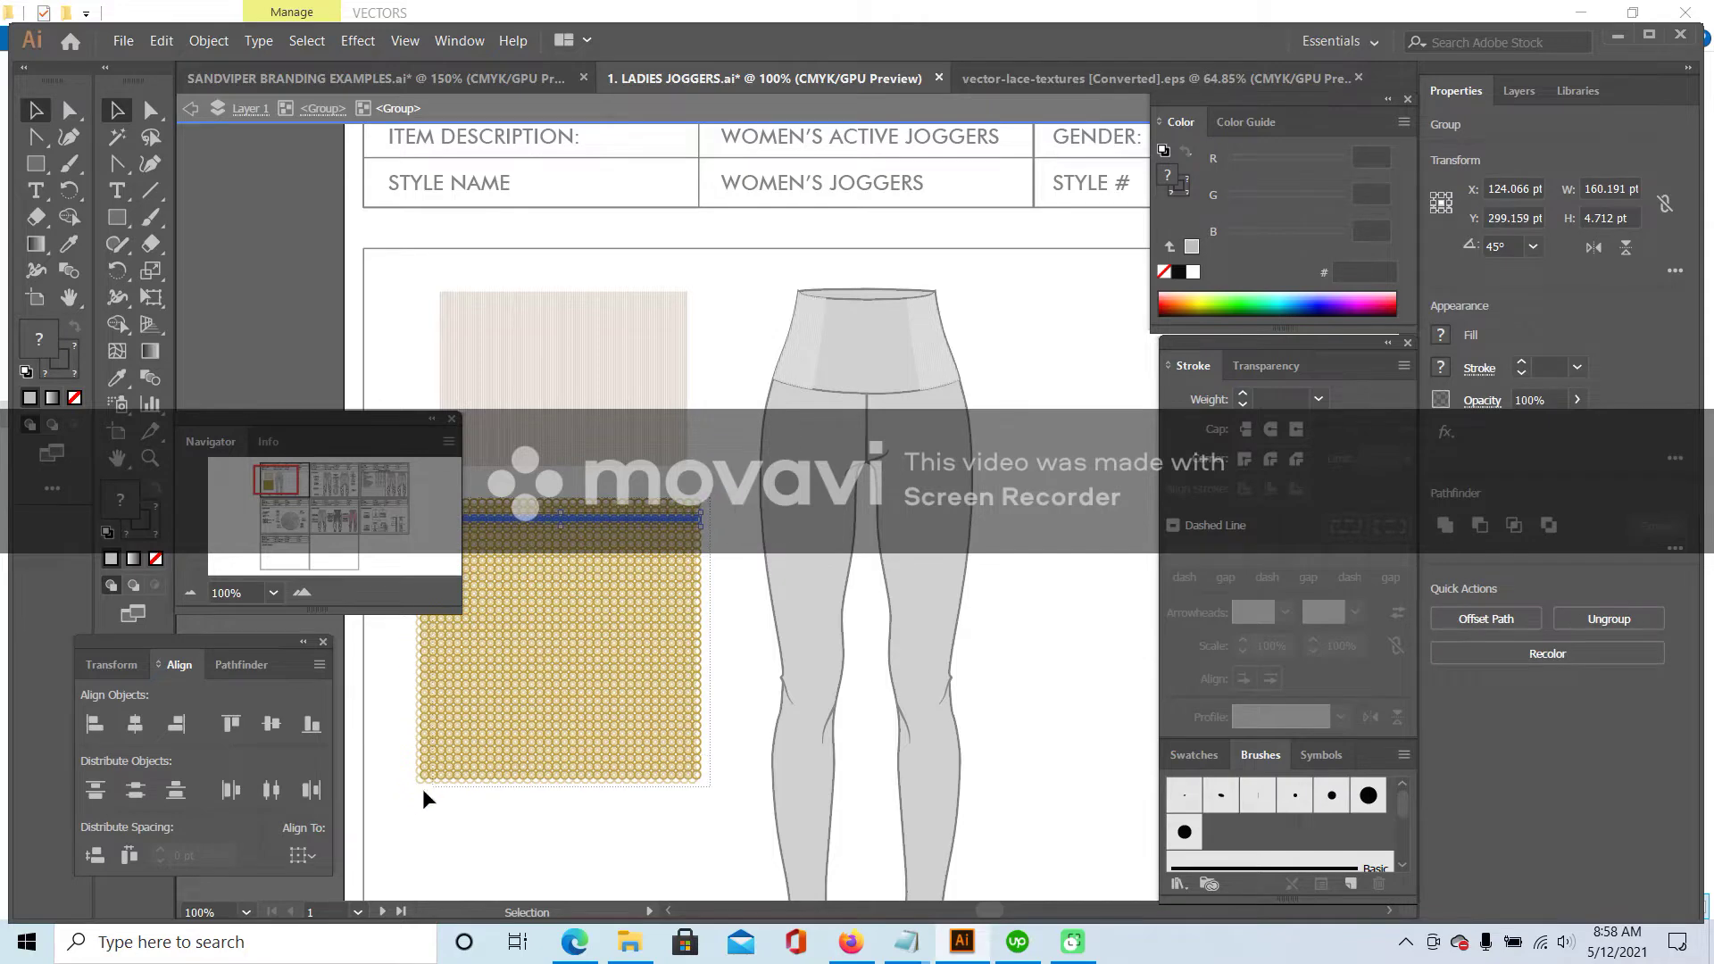
- At 150% zoom, shift the lace pattern's top row of circles down, then exit isolation
{"action": "key", "text": "ctrl+a"}
{"action": "left_click", "coordinate": [302, 592]}
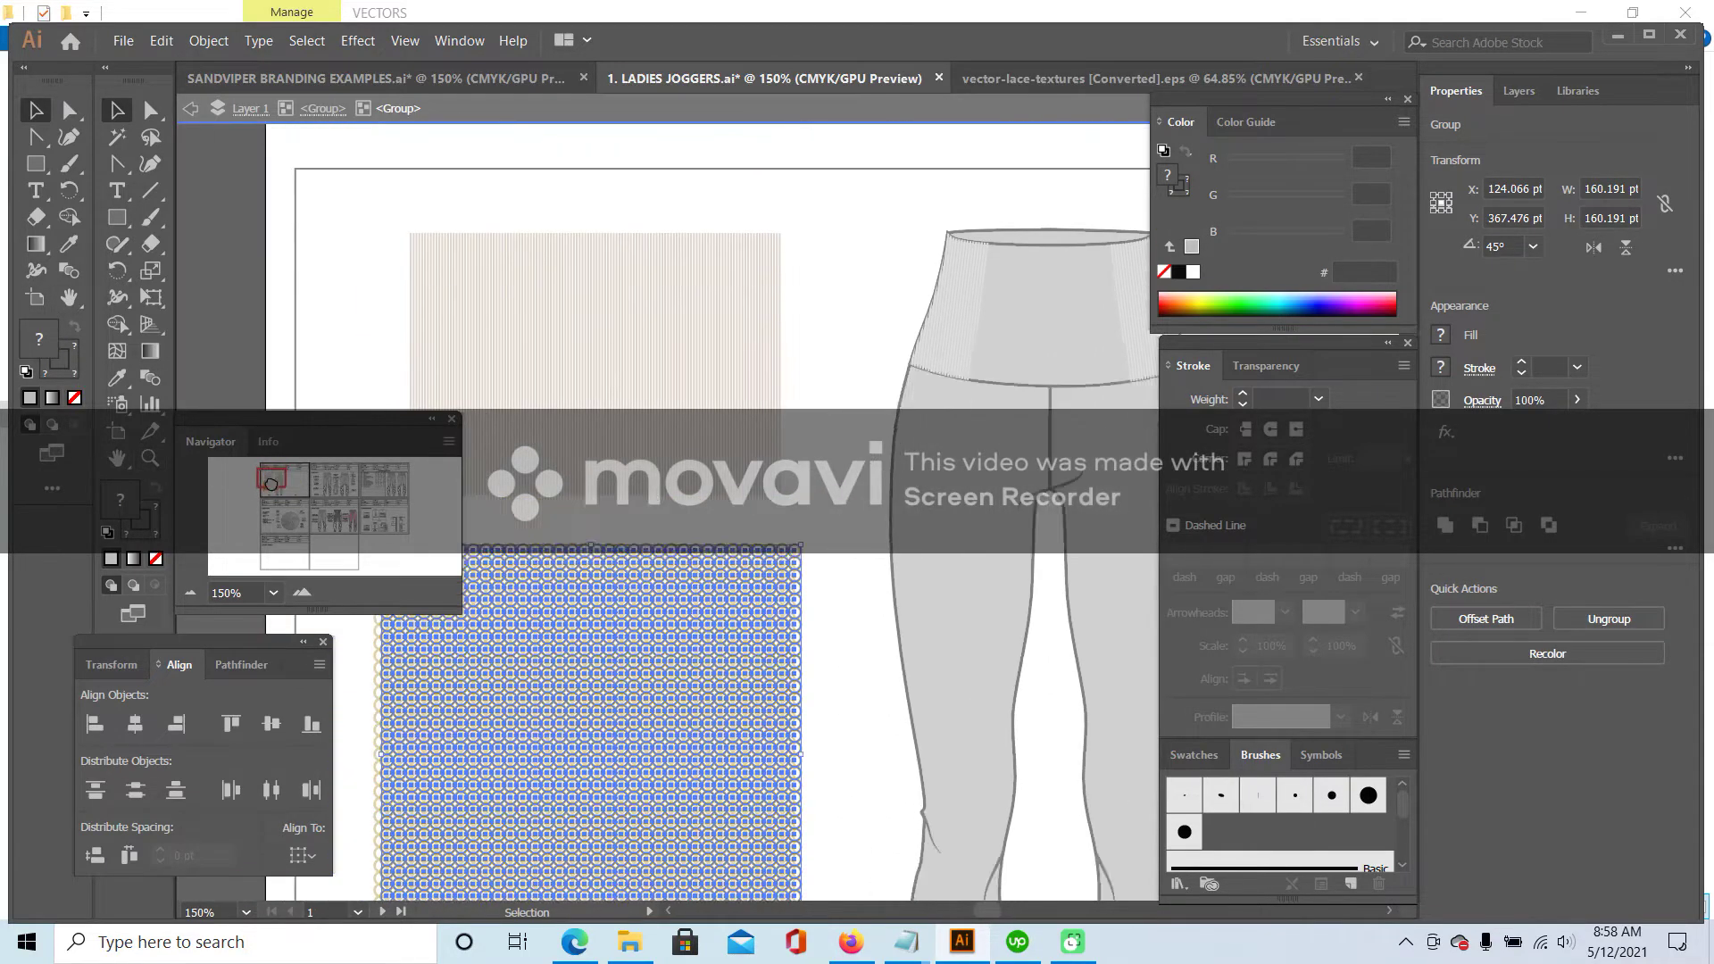
{"action": "left_click_drag", "start_coordinate": [276, 473], "coordinate": [268, 487]}
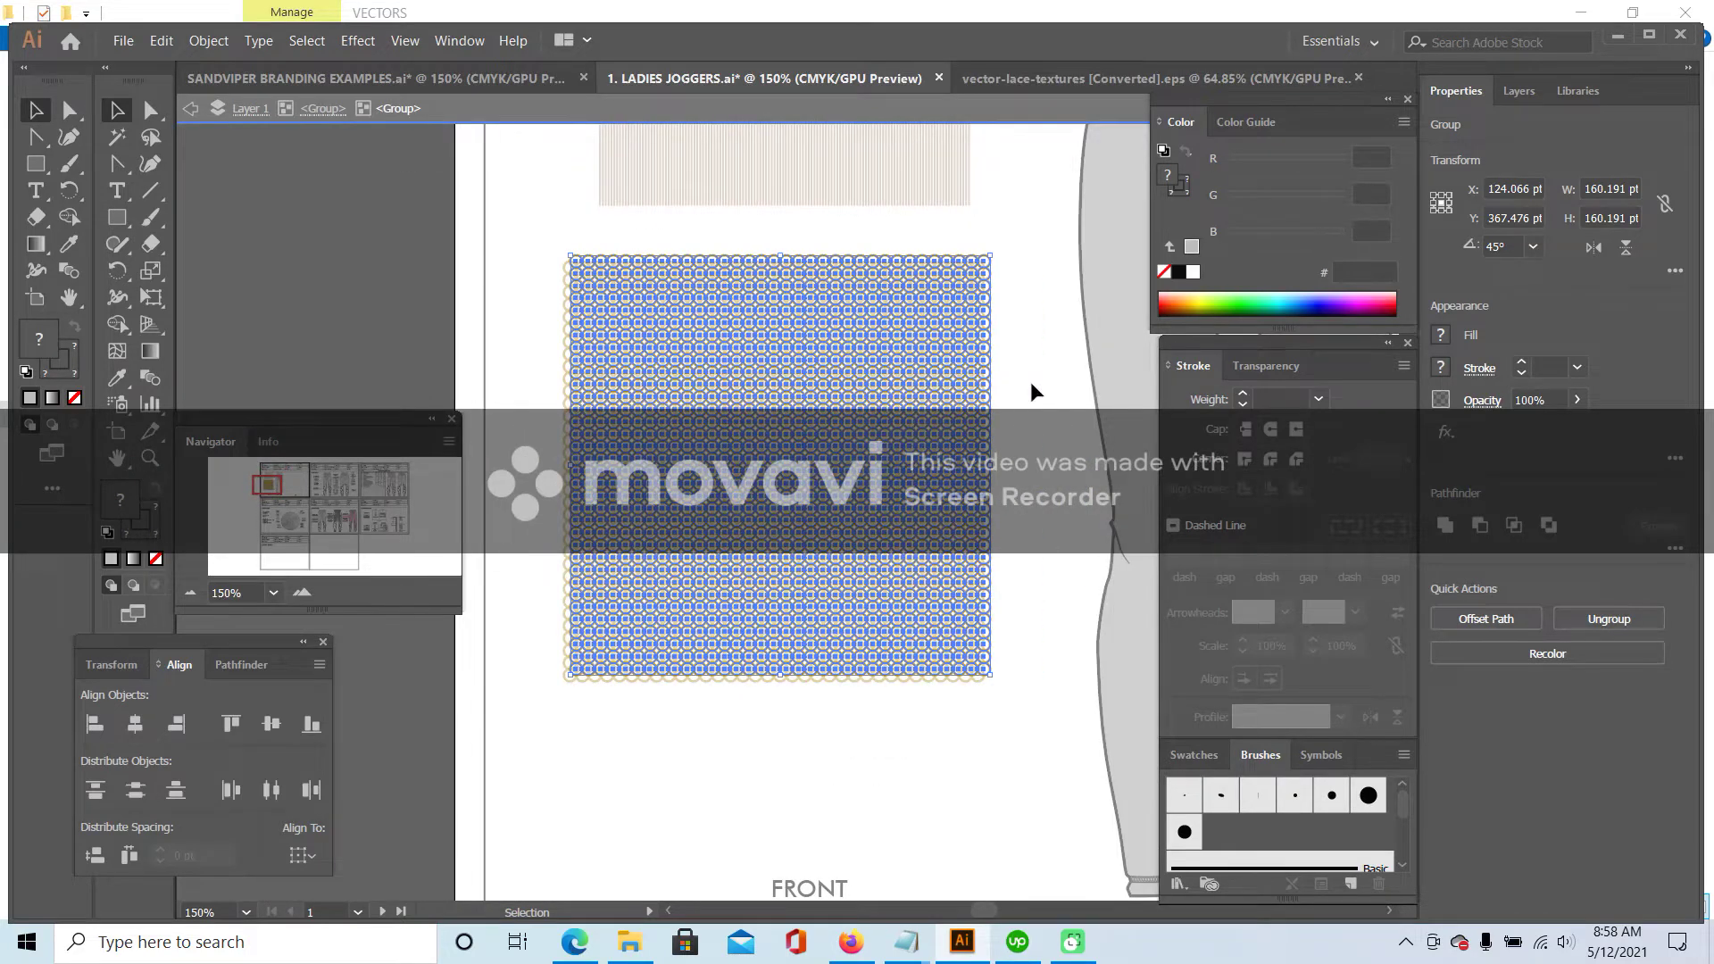
{"action": "left_click", "coordinate": [1032, 392]}
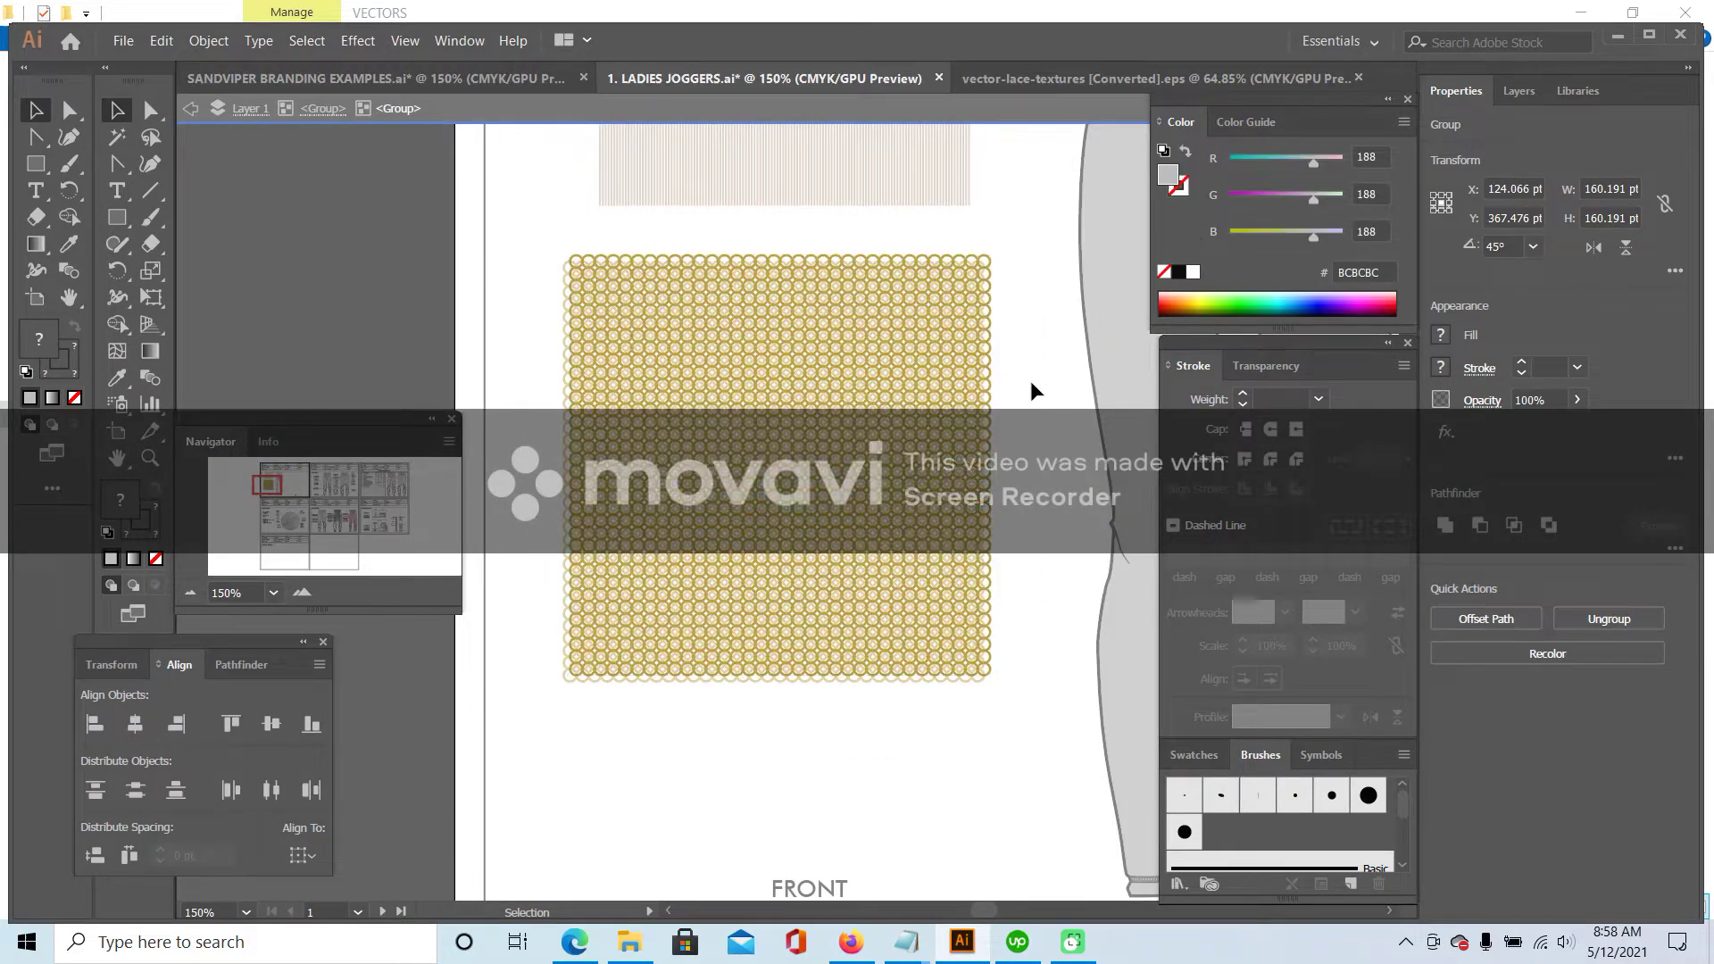
{"action": "left_click", "coordinate": [990, 262]}
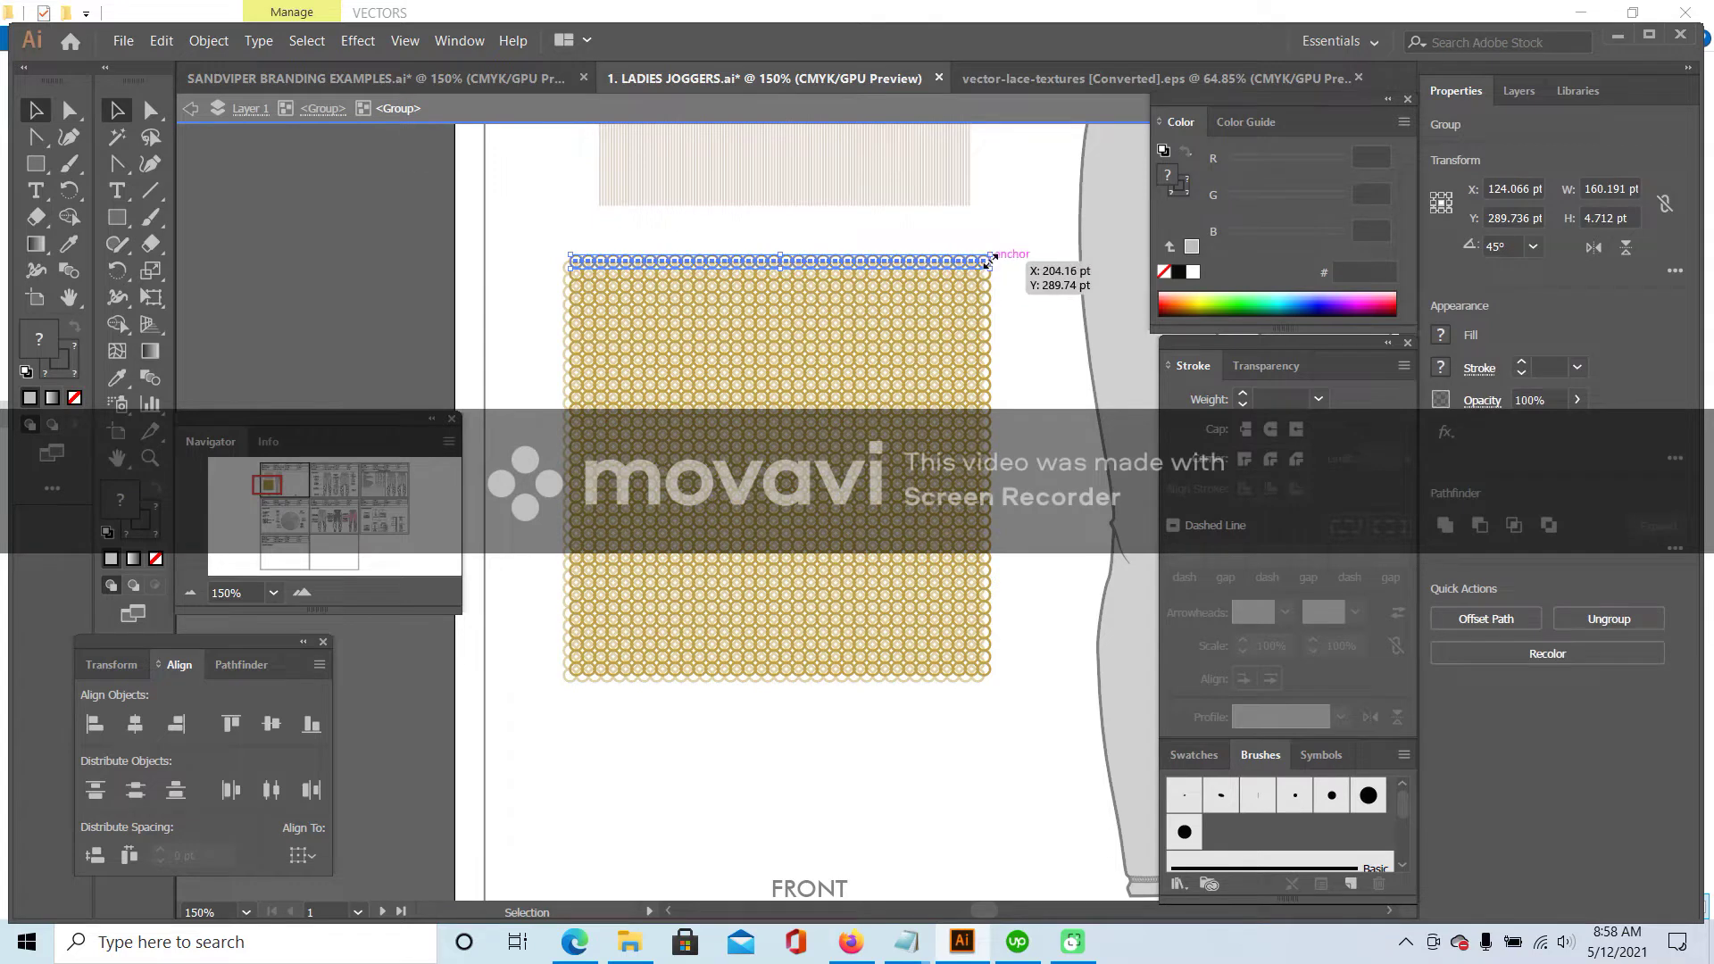
{"action": "left_click_drag", "start_coordinate": [988, 277], "coordinate": [986, 298]}
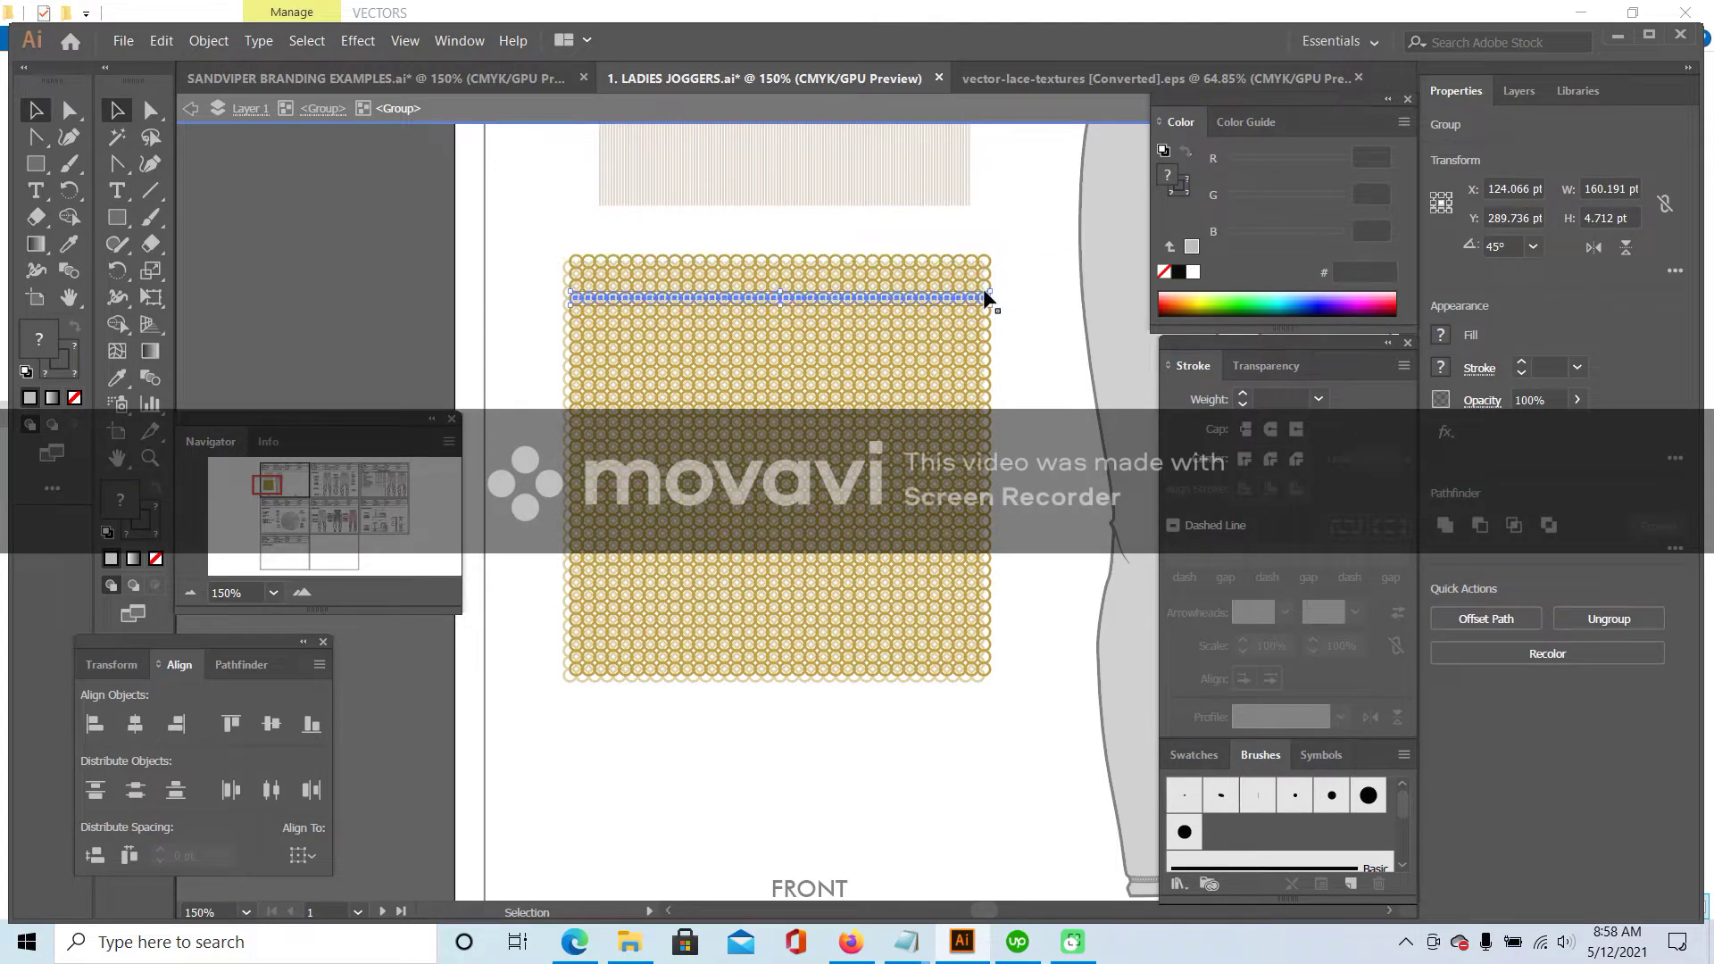
{"action": "double_click", "coordinate": [985, 300]}
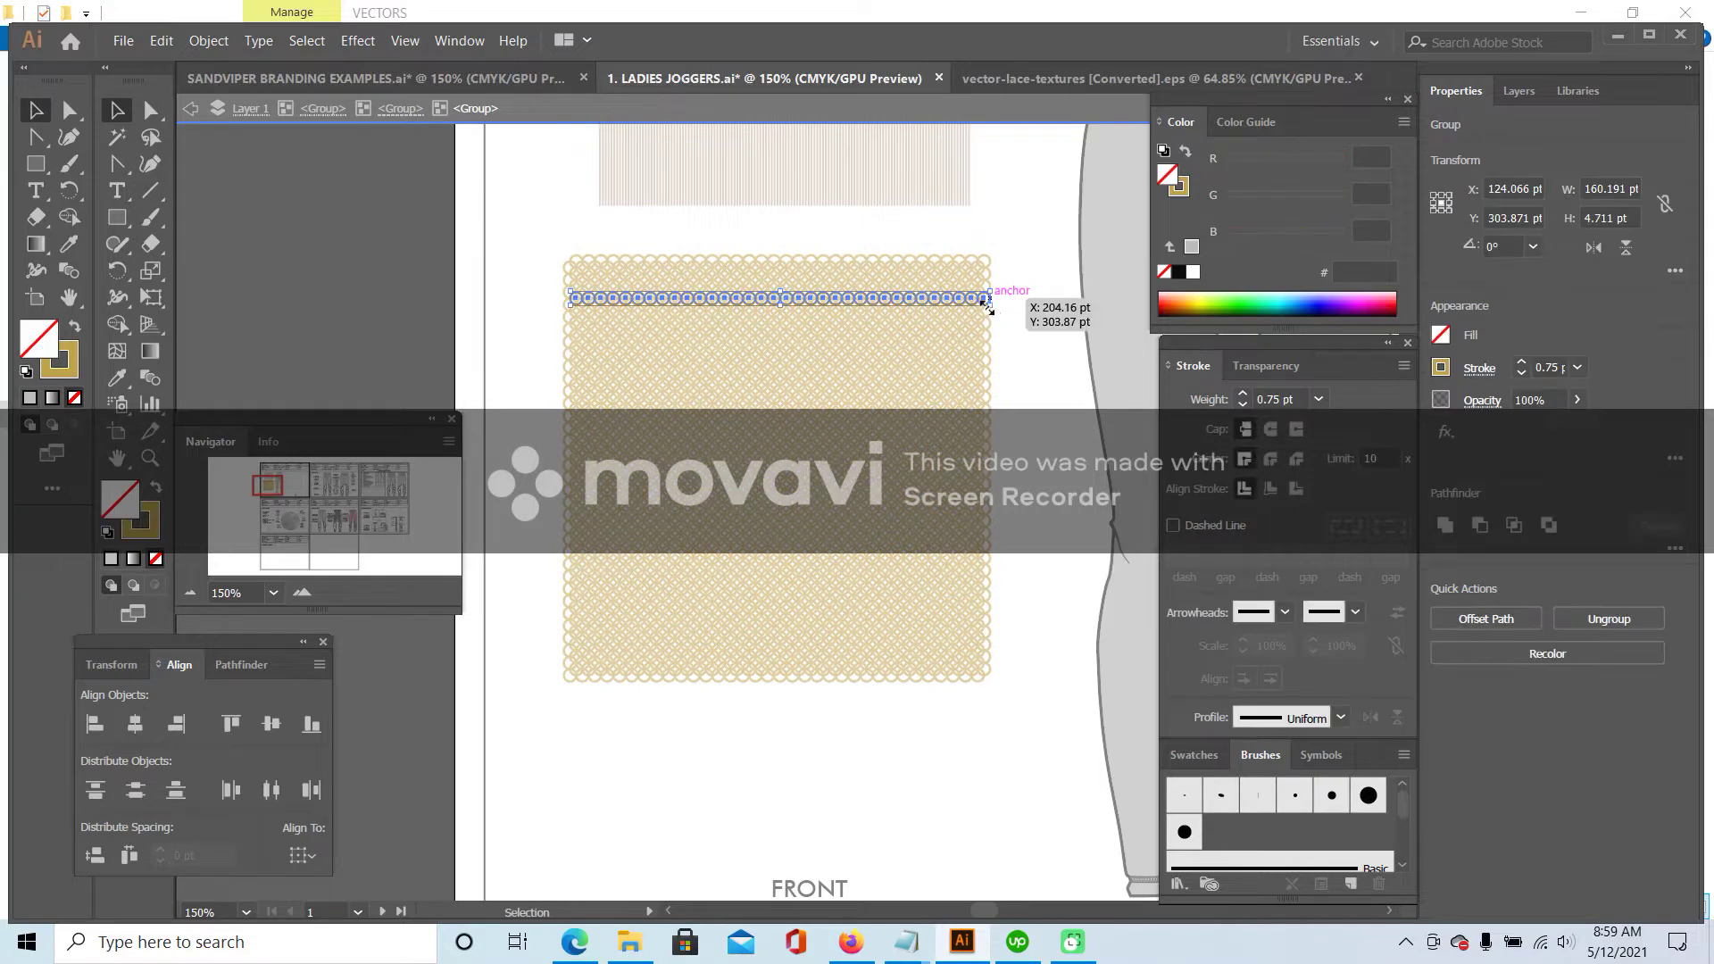
{"action": "double_click", "coordinate": [526, 278]}
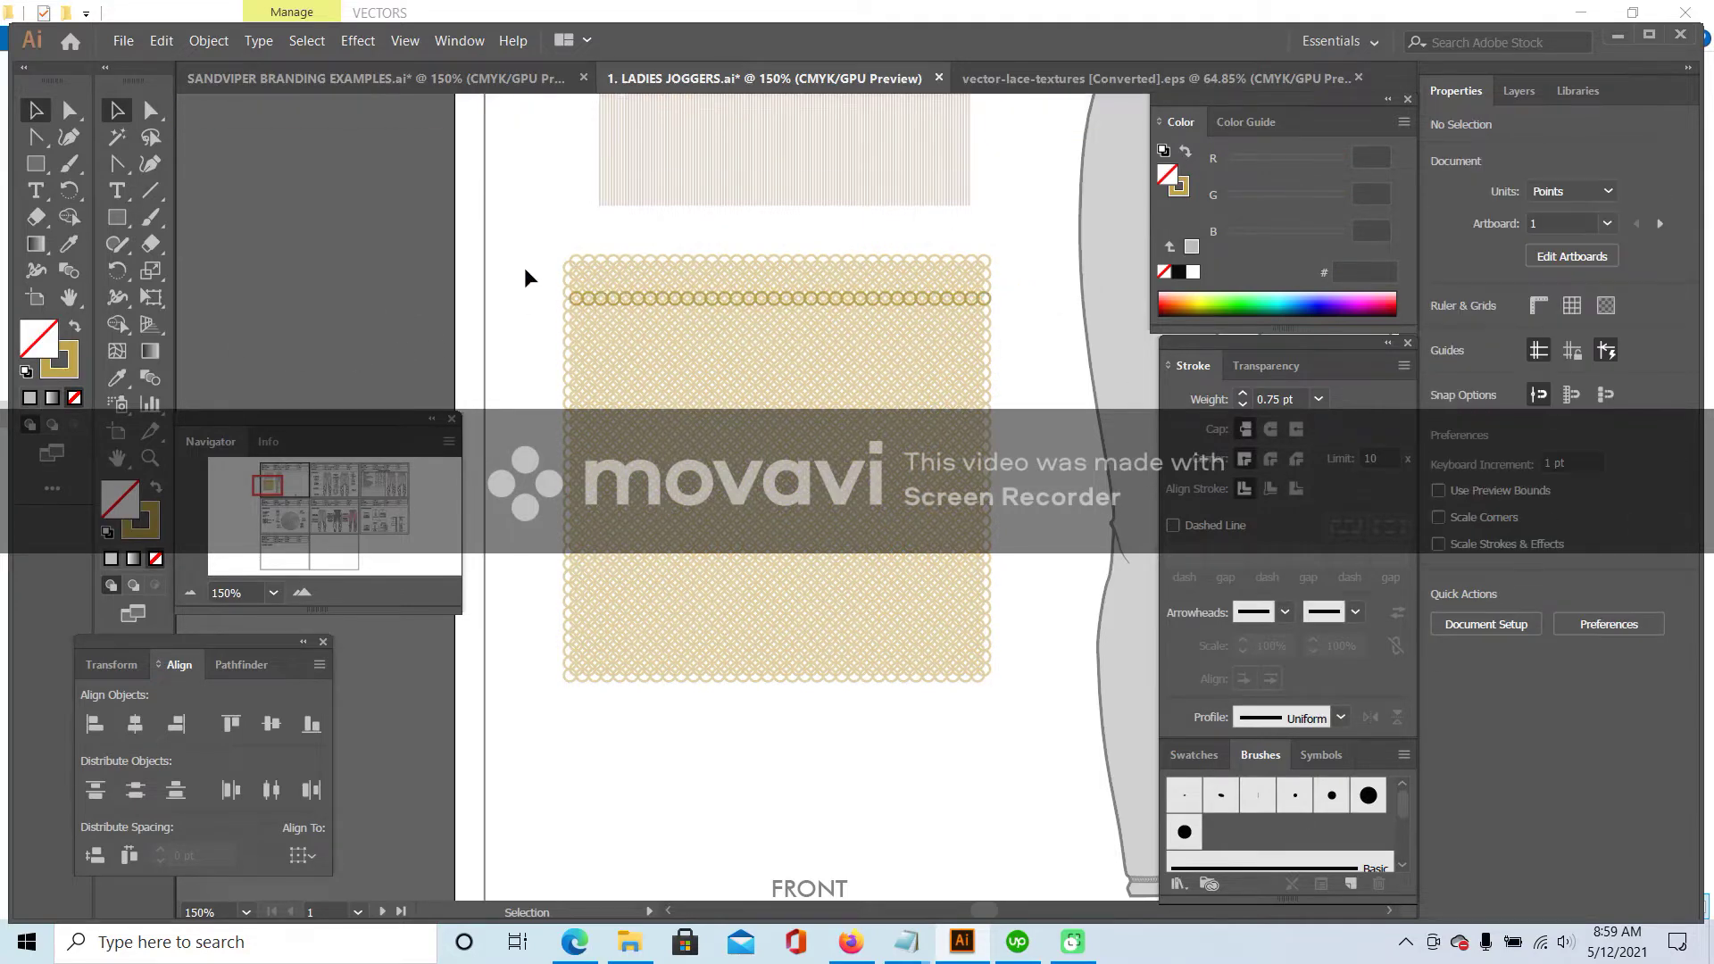
{"action": "left_click", "coordinate": [873, 517]}
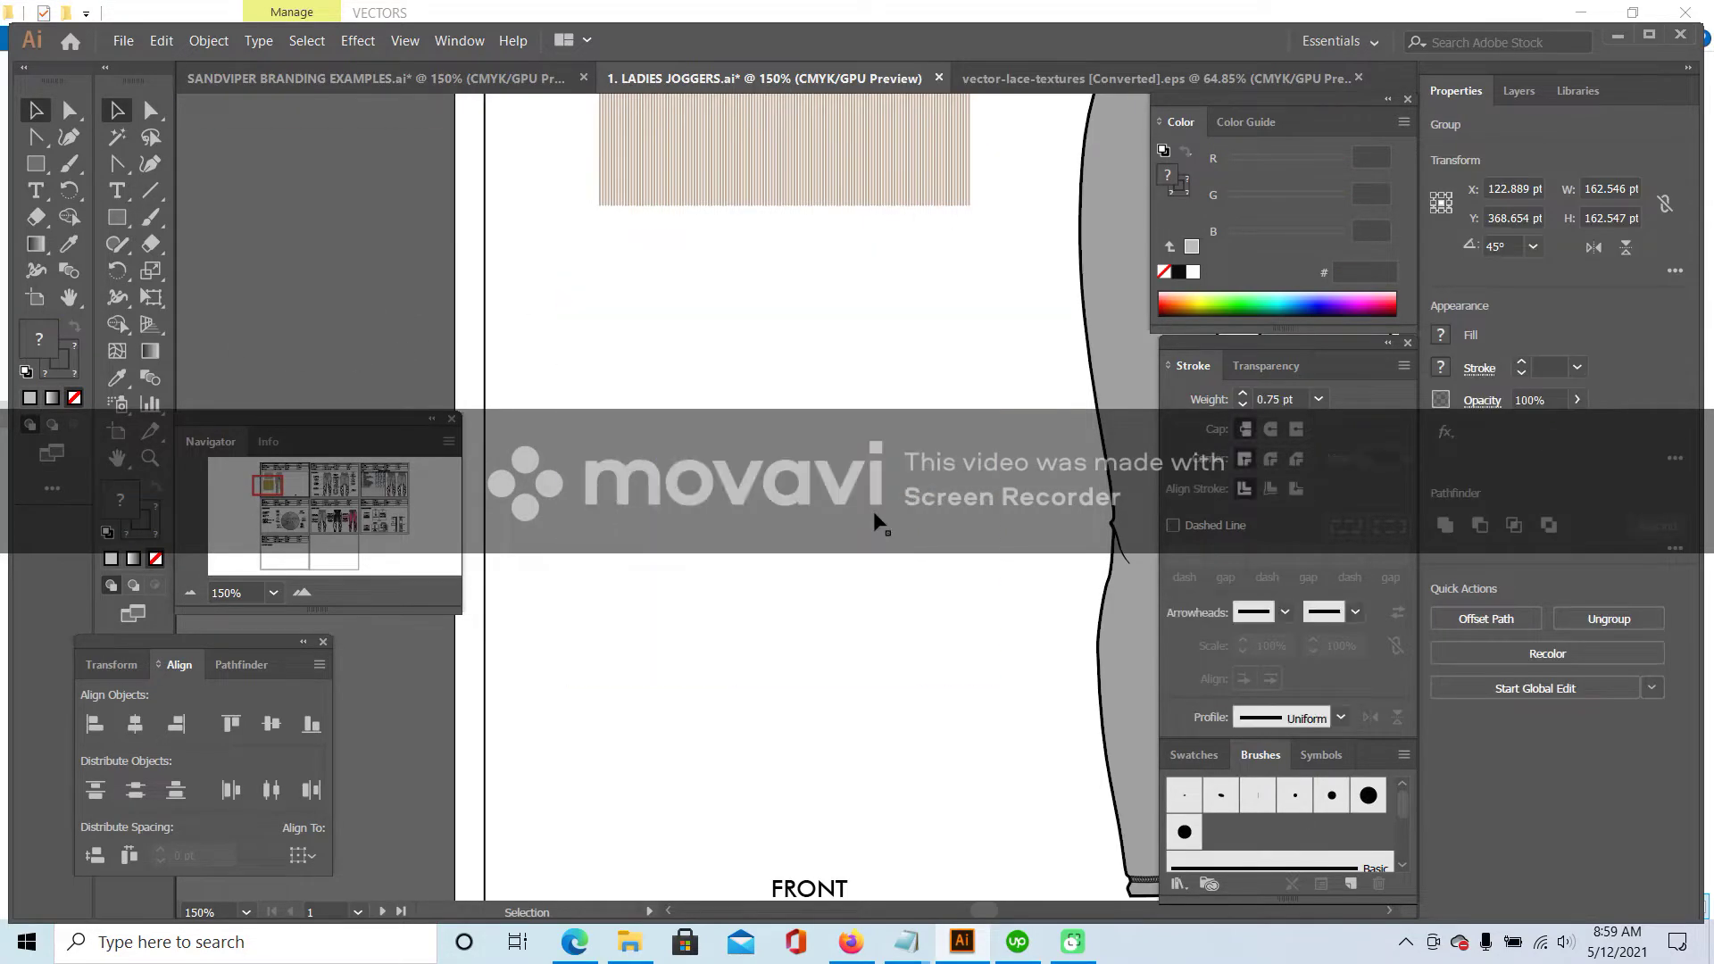
{"action": "left_click", "coordinate": [875, 519]}
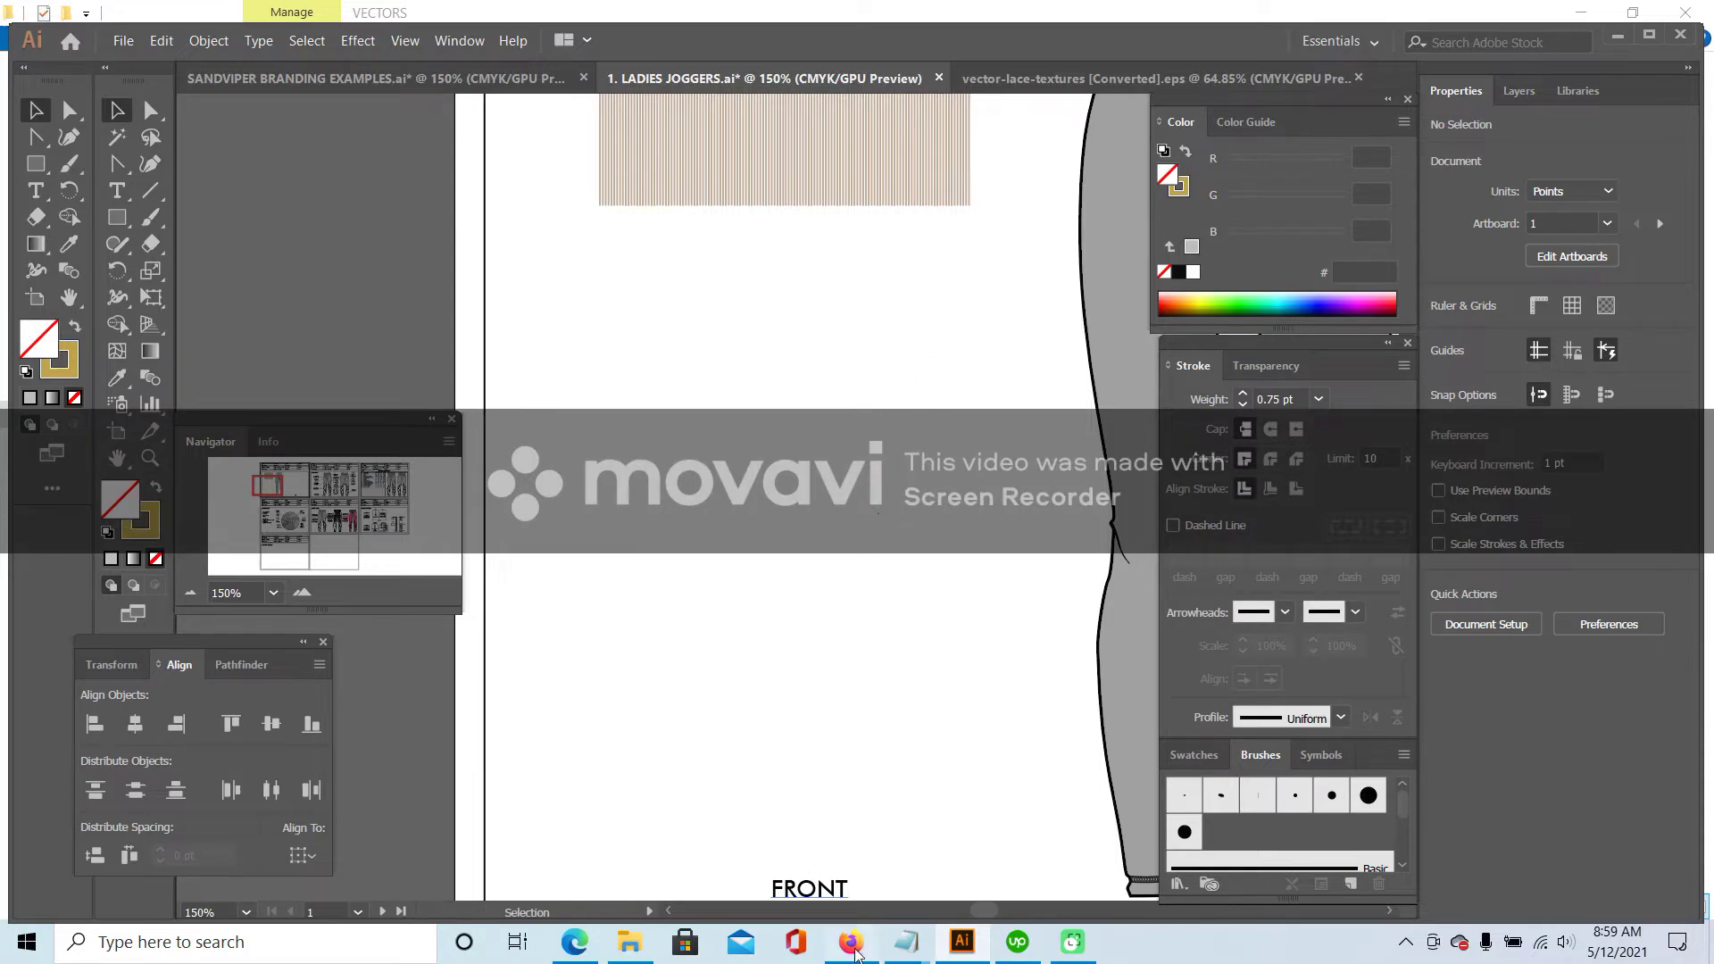
{"action": "left_click", "coordinate": [851, 942]}
- Download the Dots gray background vector under the free license as a 1,809 KB ZIP
{"action": "left_click", "coordinate": [1309, 19]}
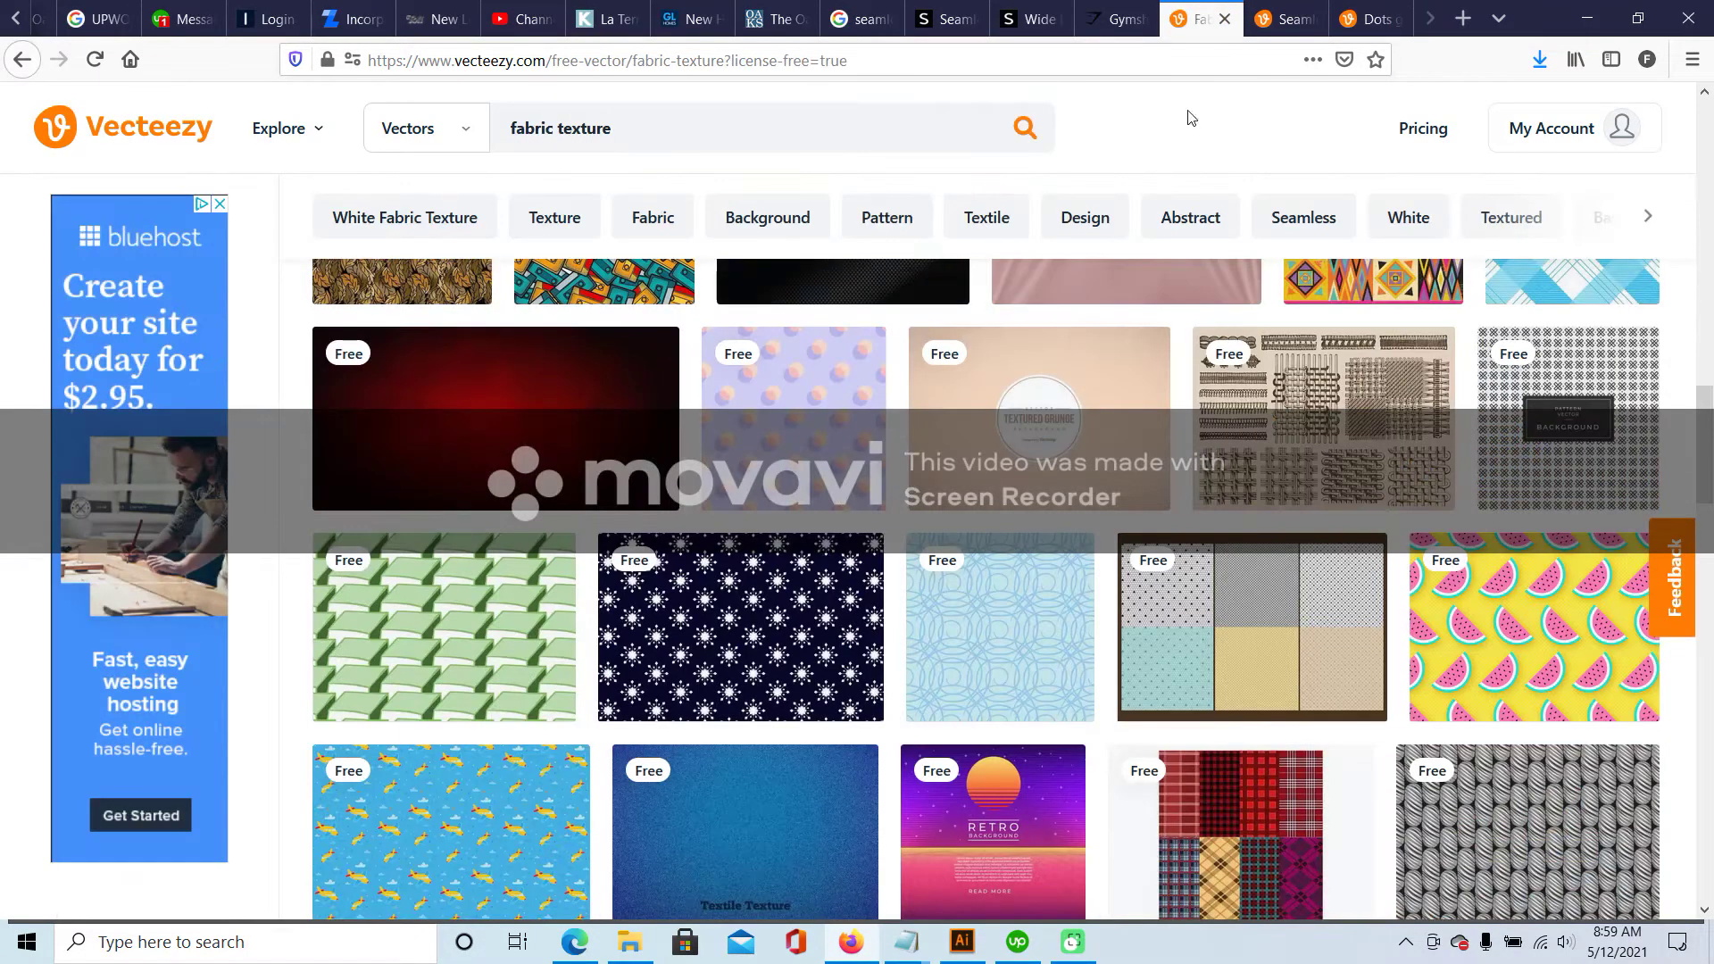
{"action": "left_click", "coordinate": [1286, 19]}
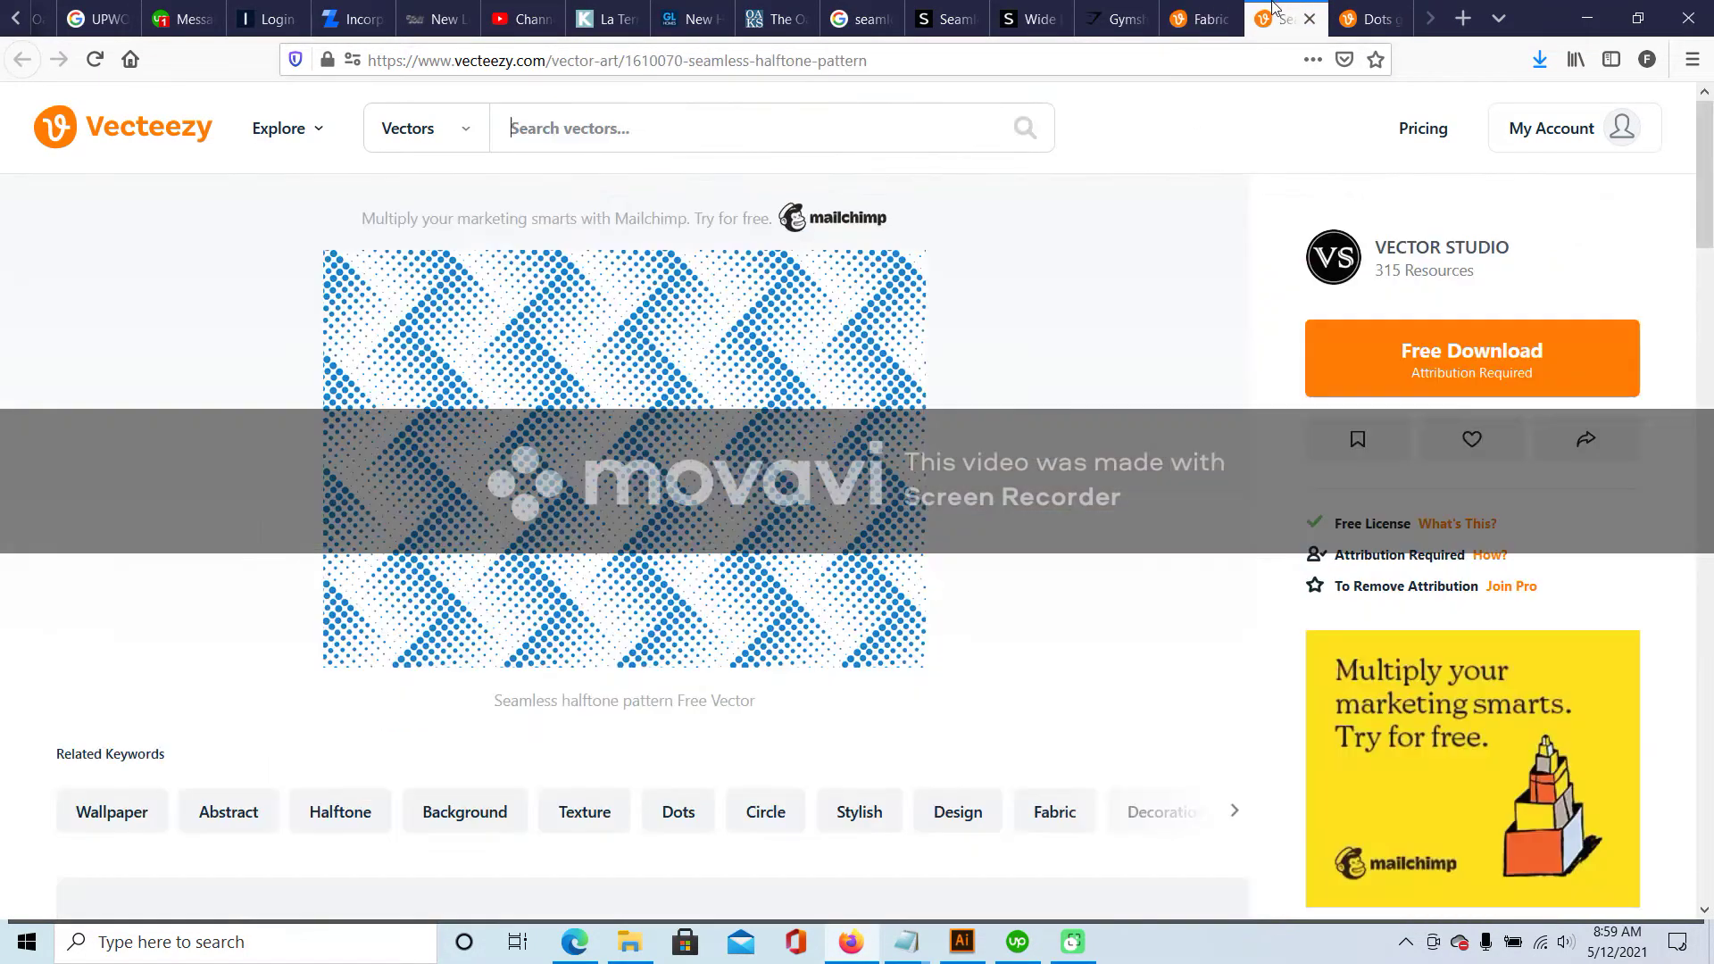
{"action": "left_click", "coordinate": [1372, 11]}
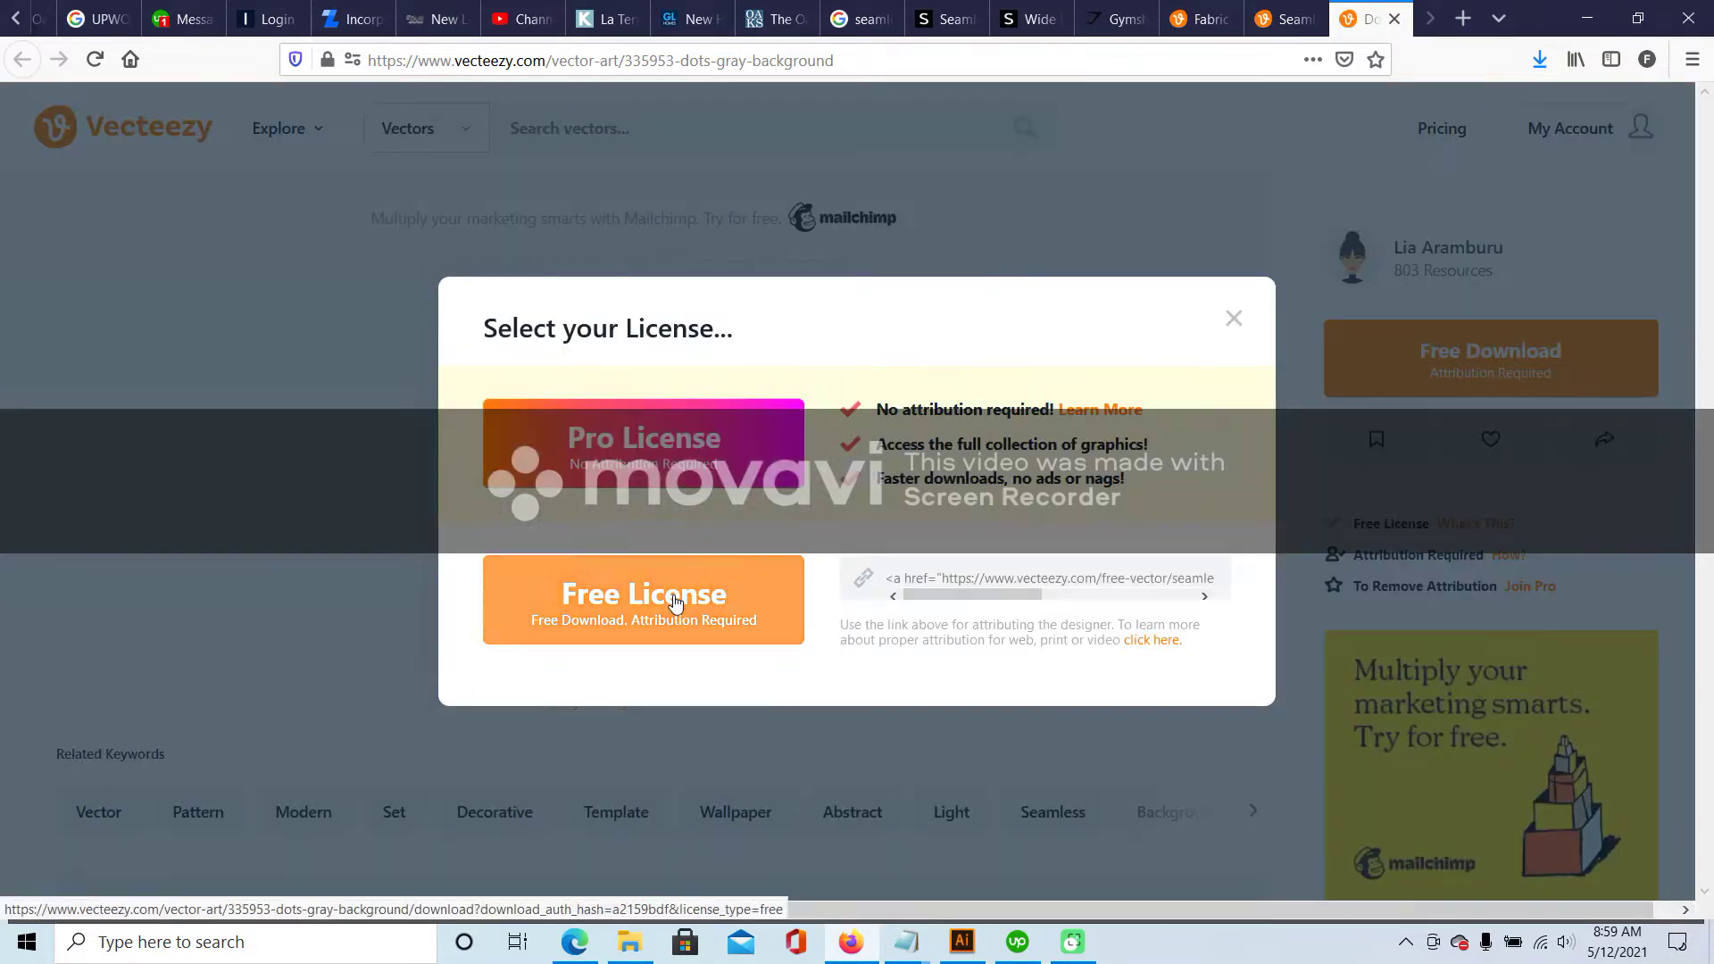
{"action": "left_click", "coordinate": [676, 602]}
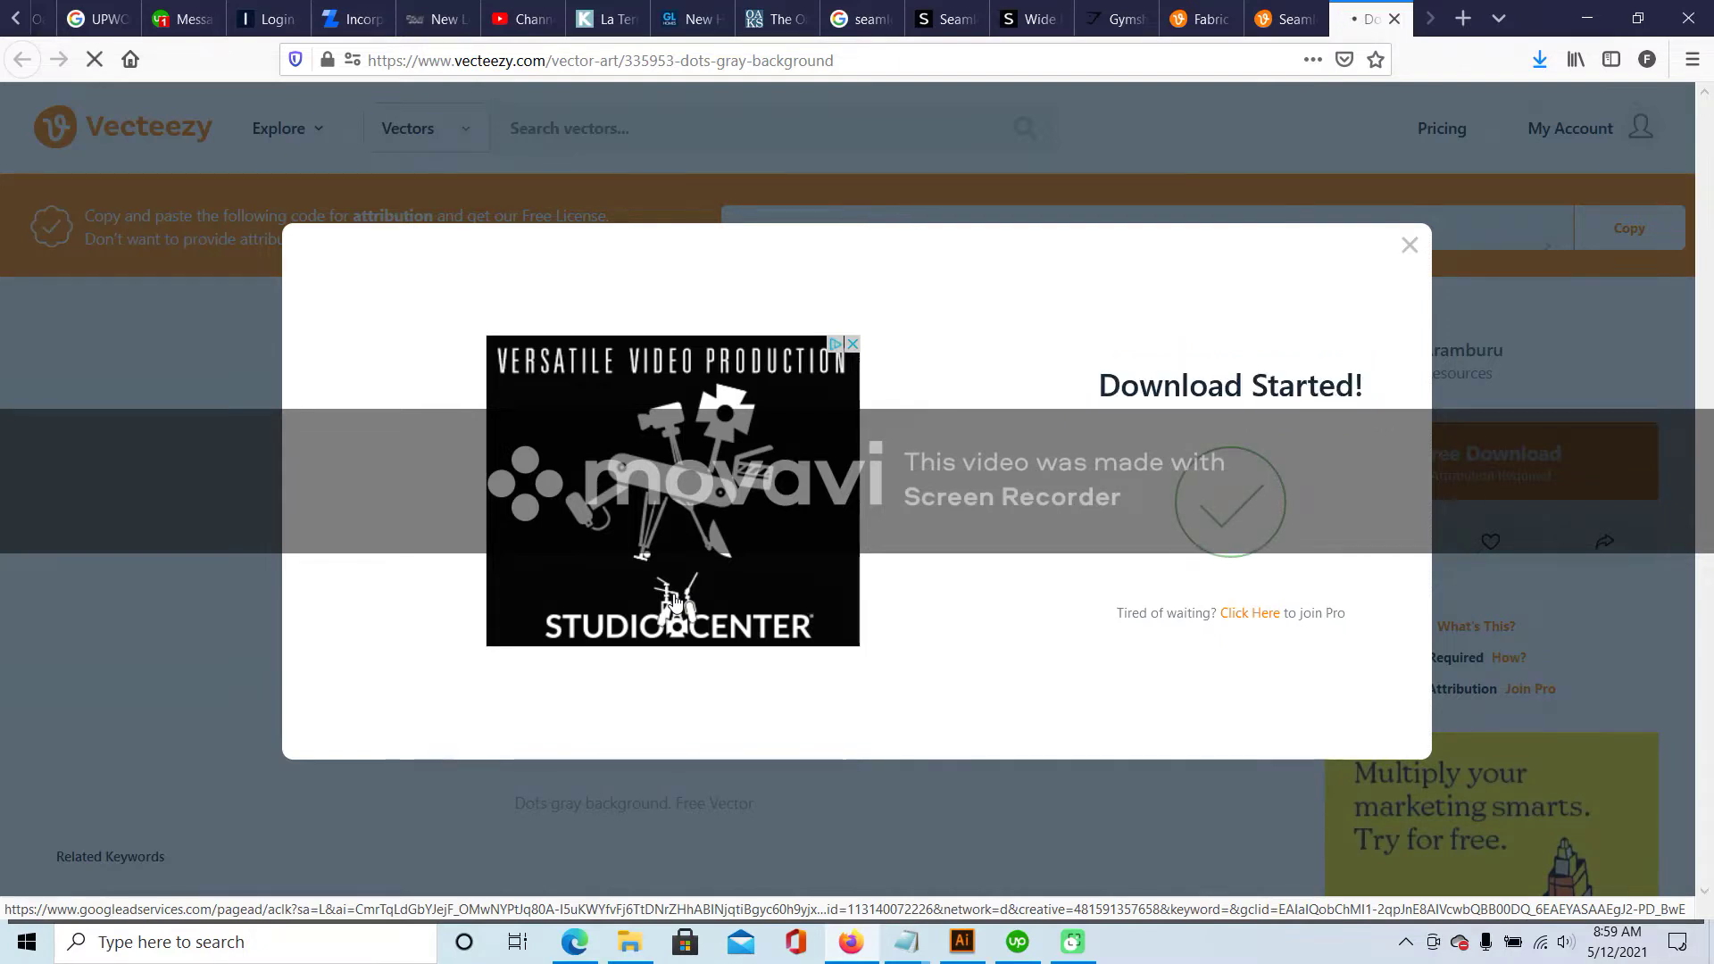
{"action": "left_click", "coordinate": [938, 610]}
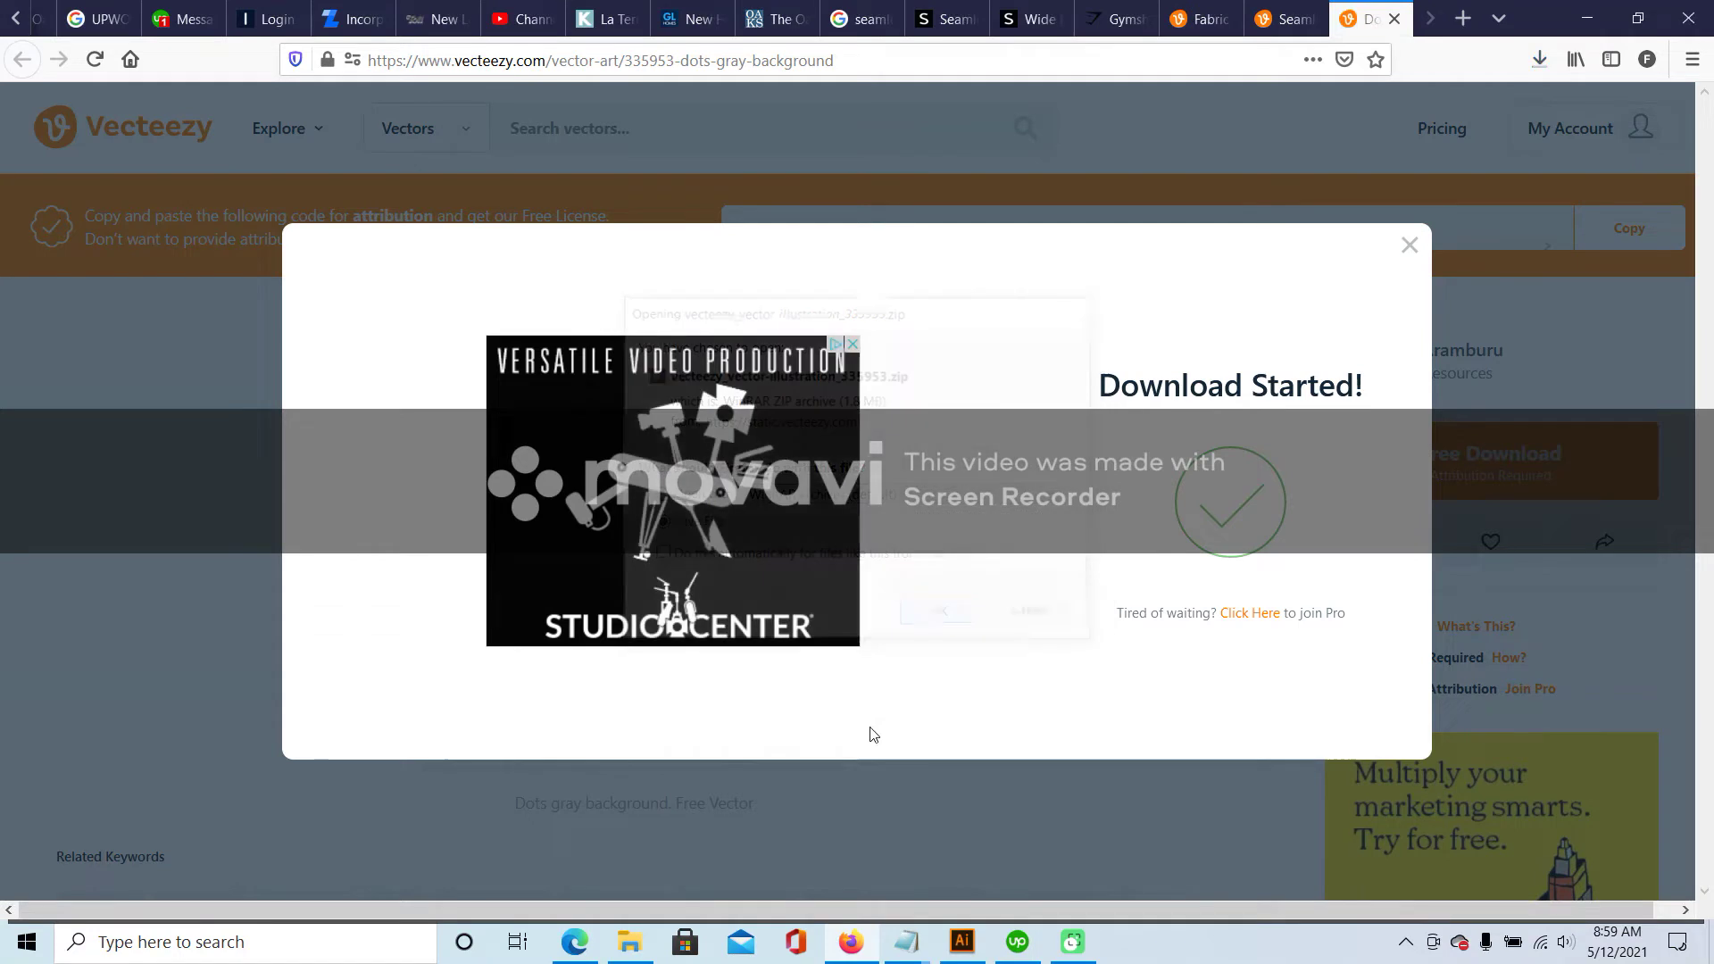
{"action": "left_click", "coordinate": [630, 942]}
{"action": "left_click", "coordinate": [116, 182]}
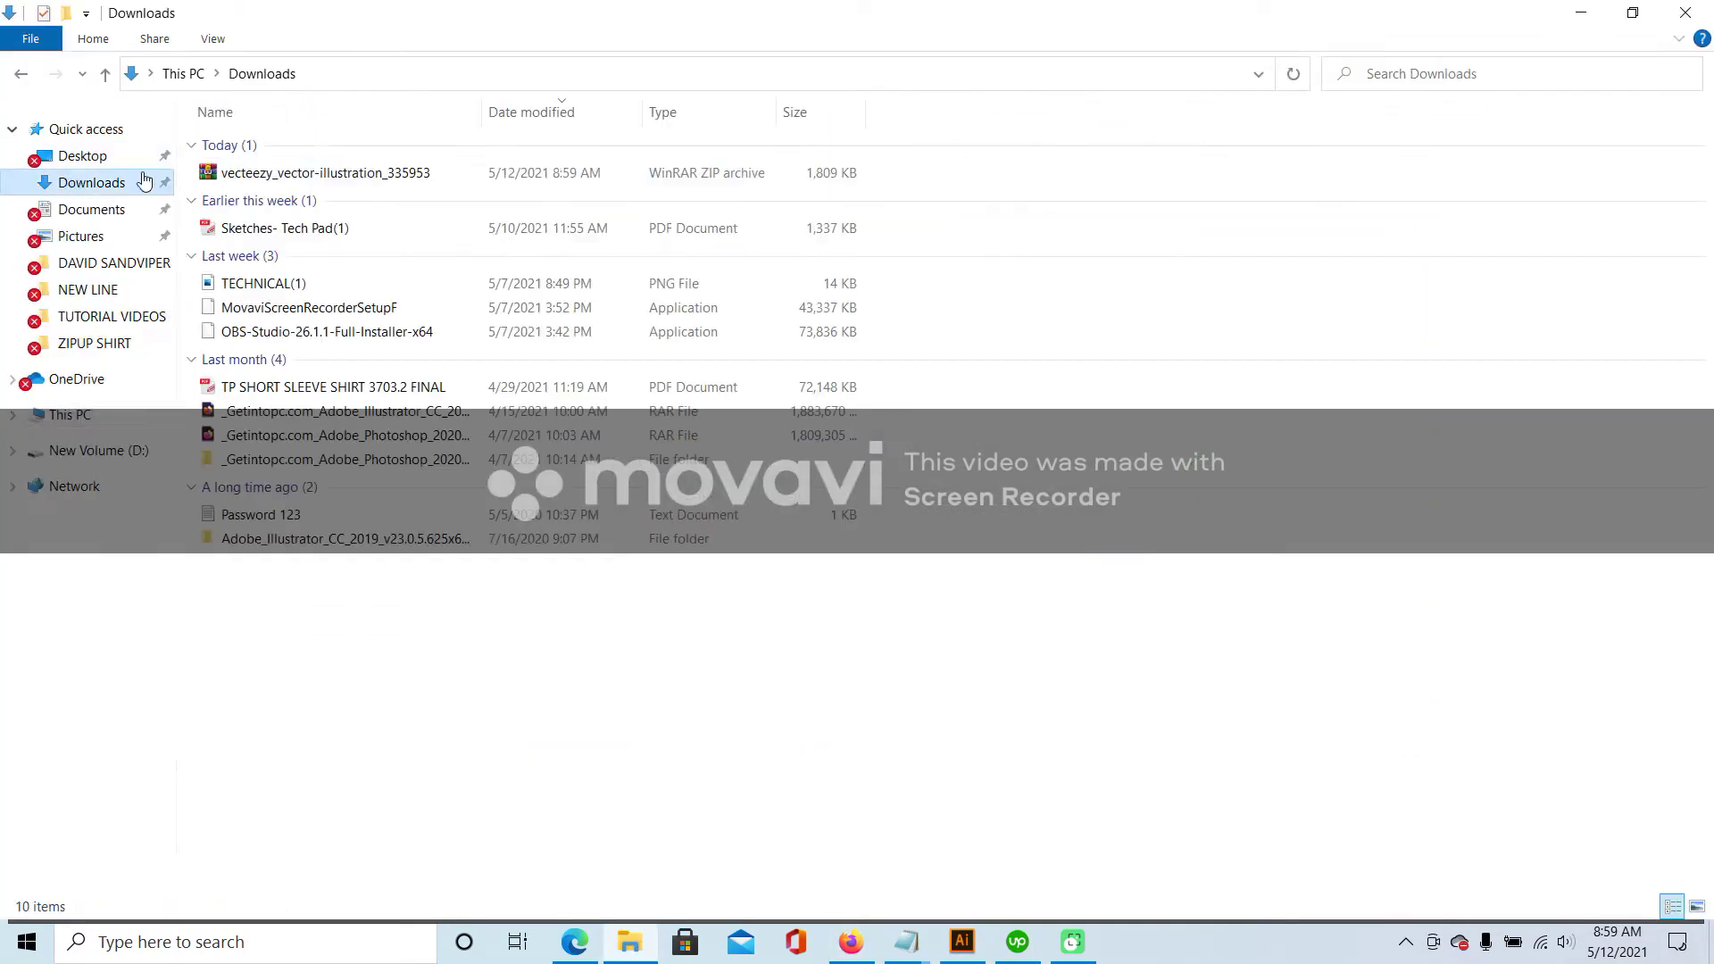
- Move the downloaded dots ZIP from Downloads into the VECTORS folder
{"action": "right_click", "coordinate": [309, 175]}
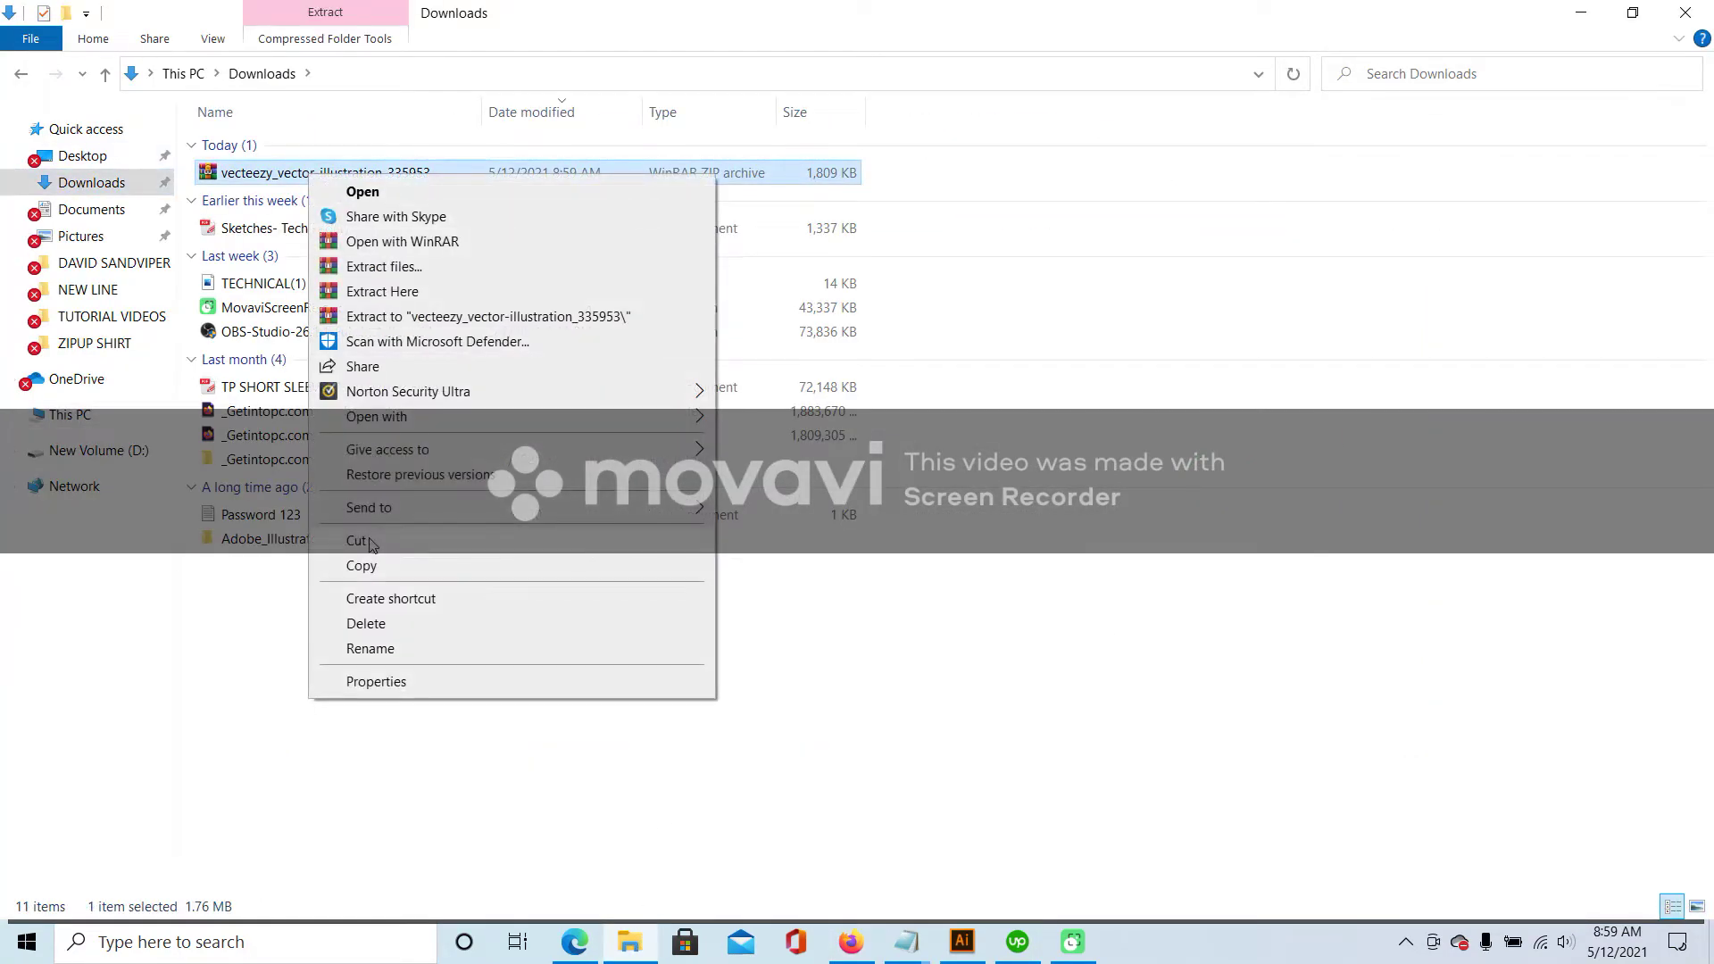
{"action": "left_click", "coordinate": [357, 541]}
{"action": "key", "text": "alt+Left"}
{"action": "right_click", "coordinate": [1153, 422]}
{"action": "left_click", "coordinate": [1196, 568]}
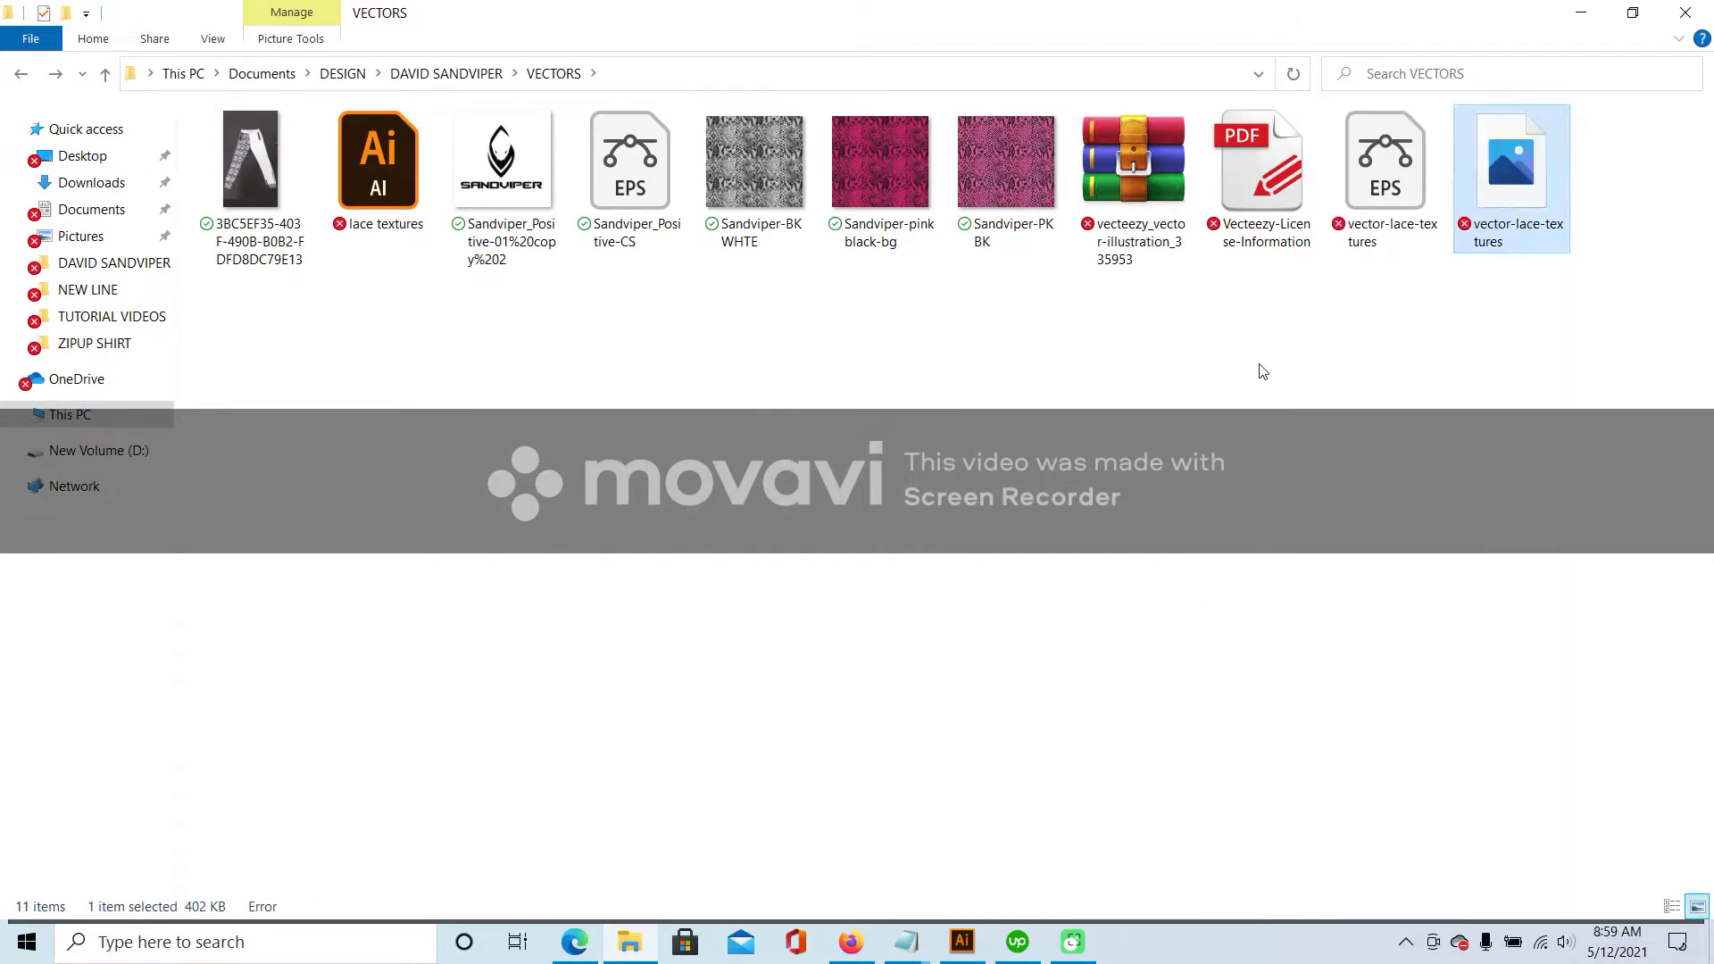
- Extract the ZIP there replacing all files, delete the ZIP, and open pntos_grises.eps
{"action": "right_click", "coordinate": [1132, 159]}
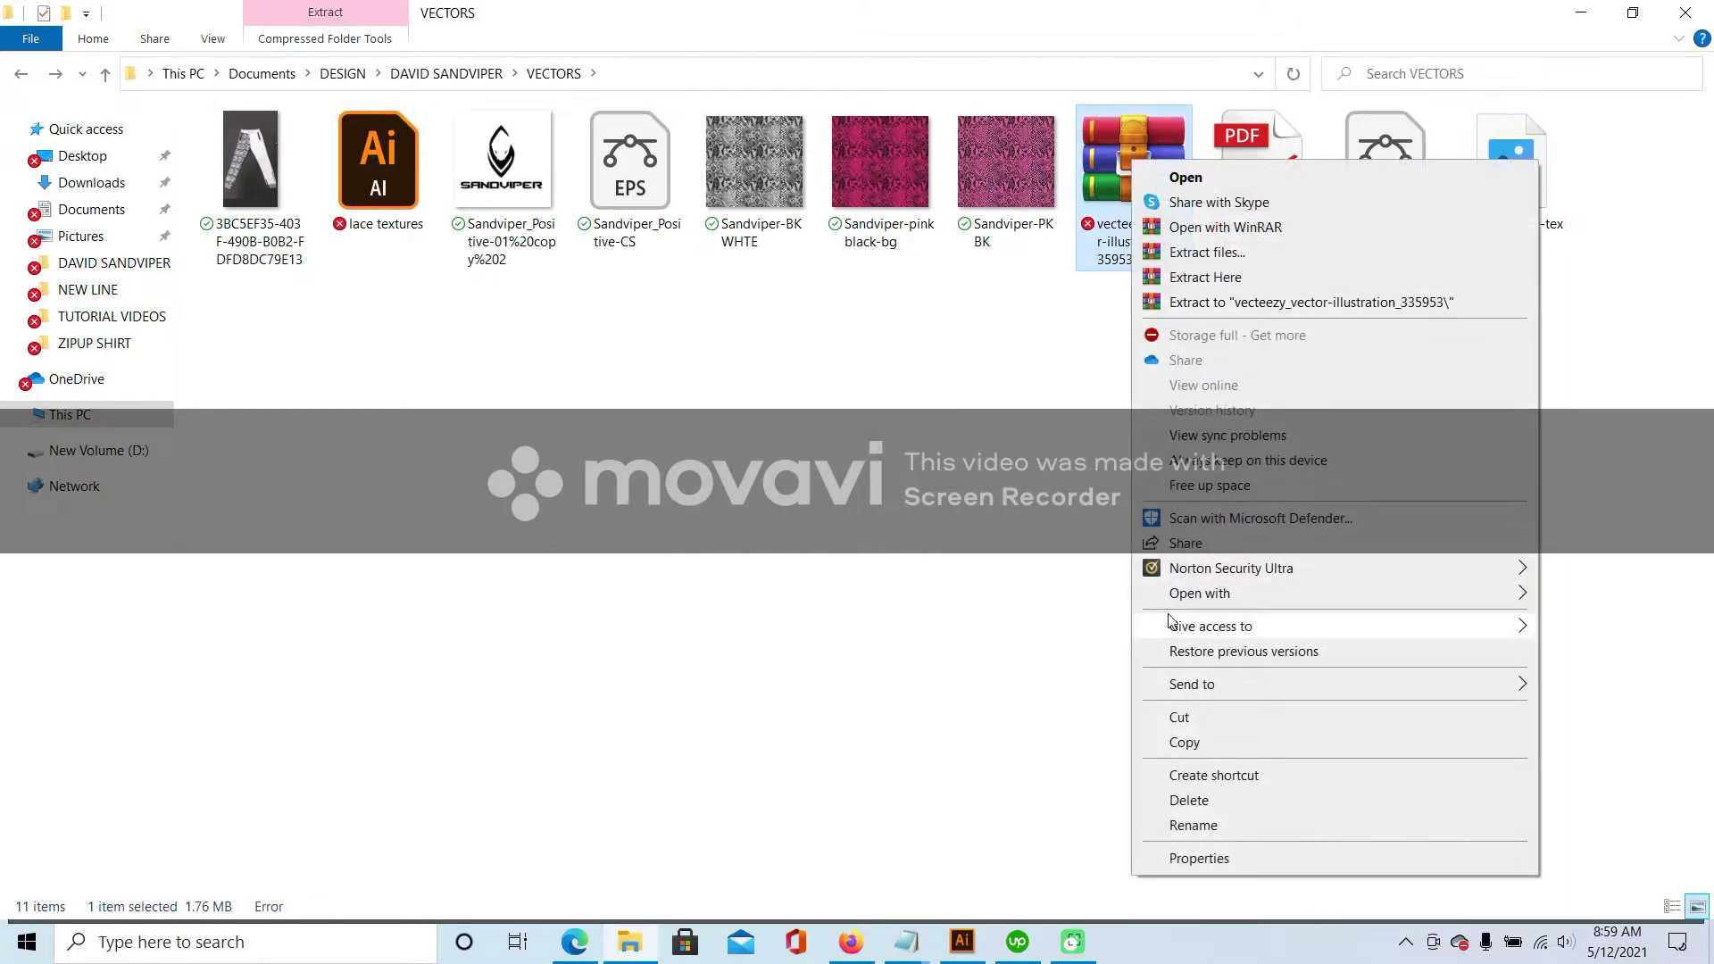
{"action": "left_click", "coordinate": [1221, 277]}
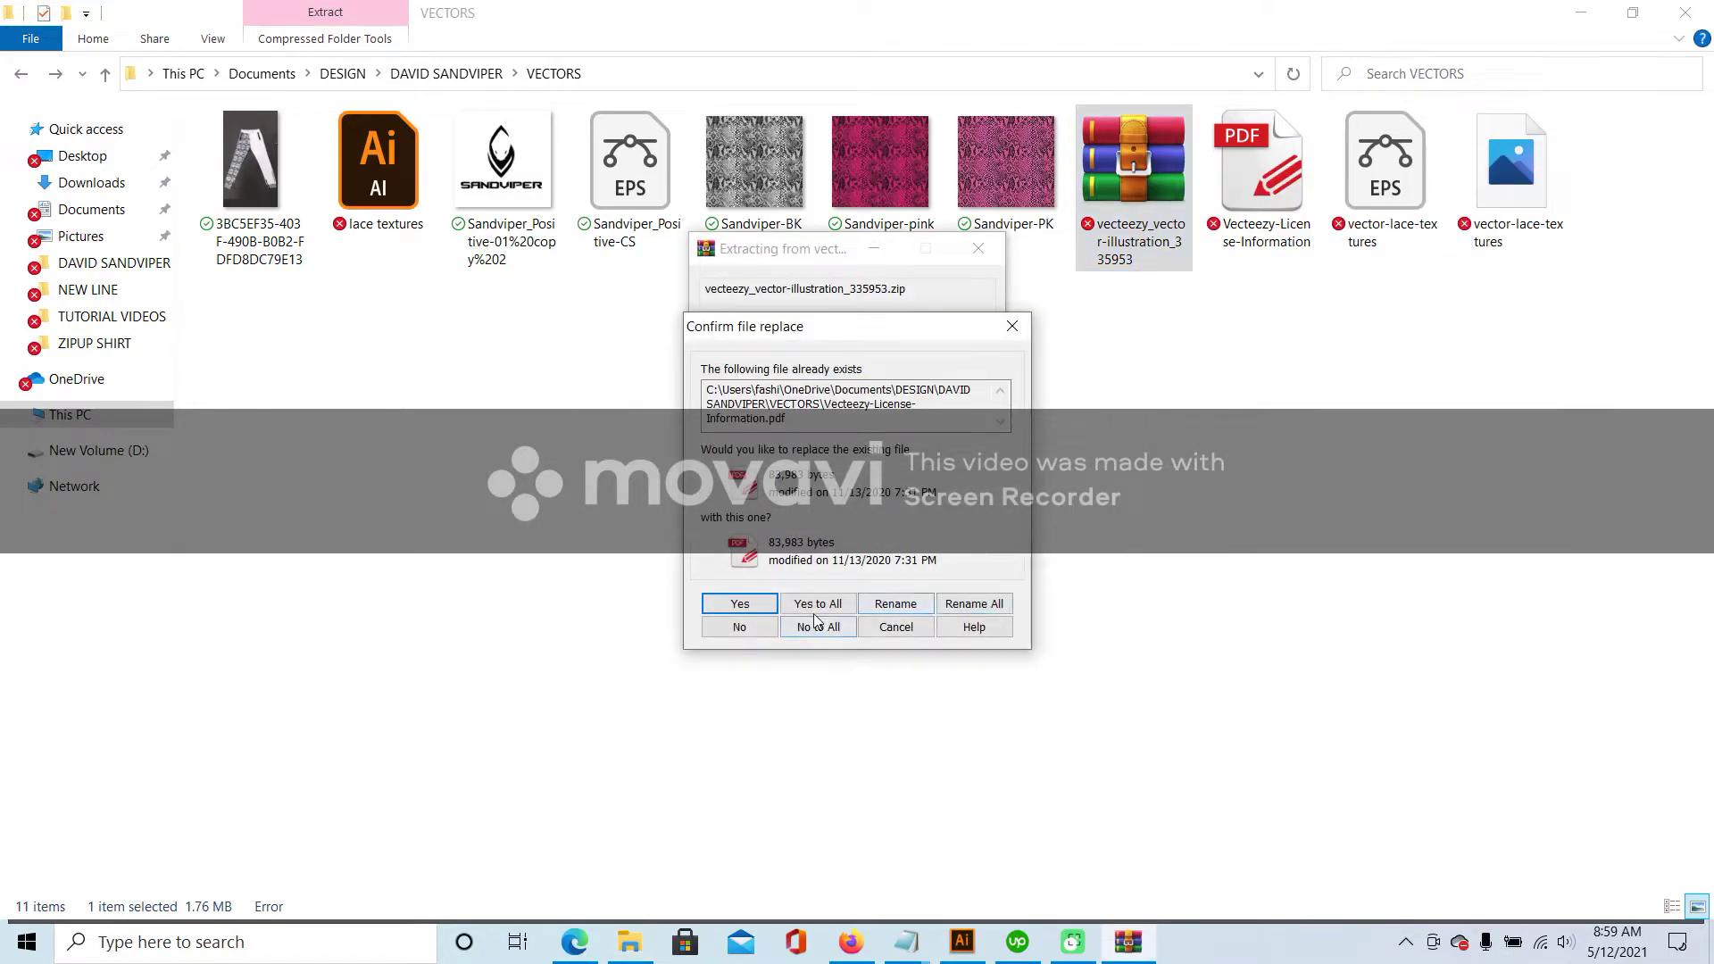
{"action": "left_click", "coordinate": [818, 611]}
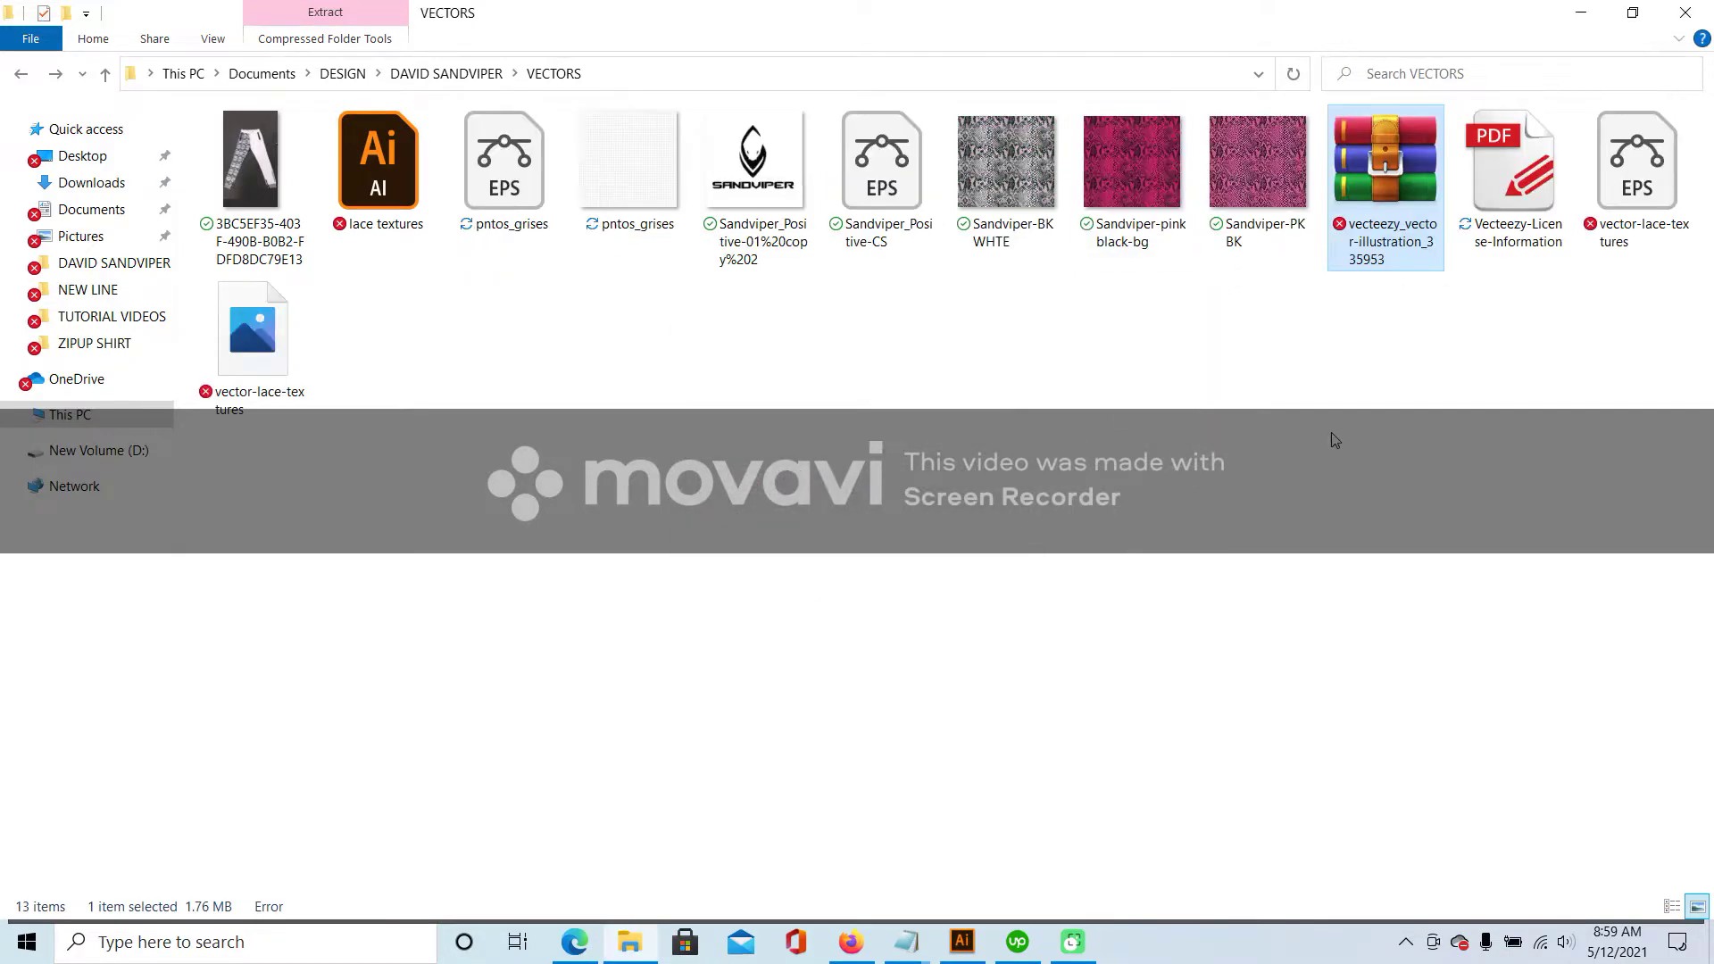
{"action": "key", "text": "Delete"}
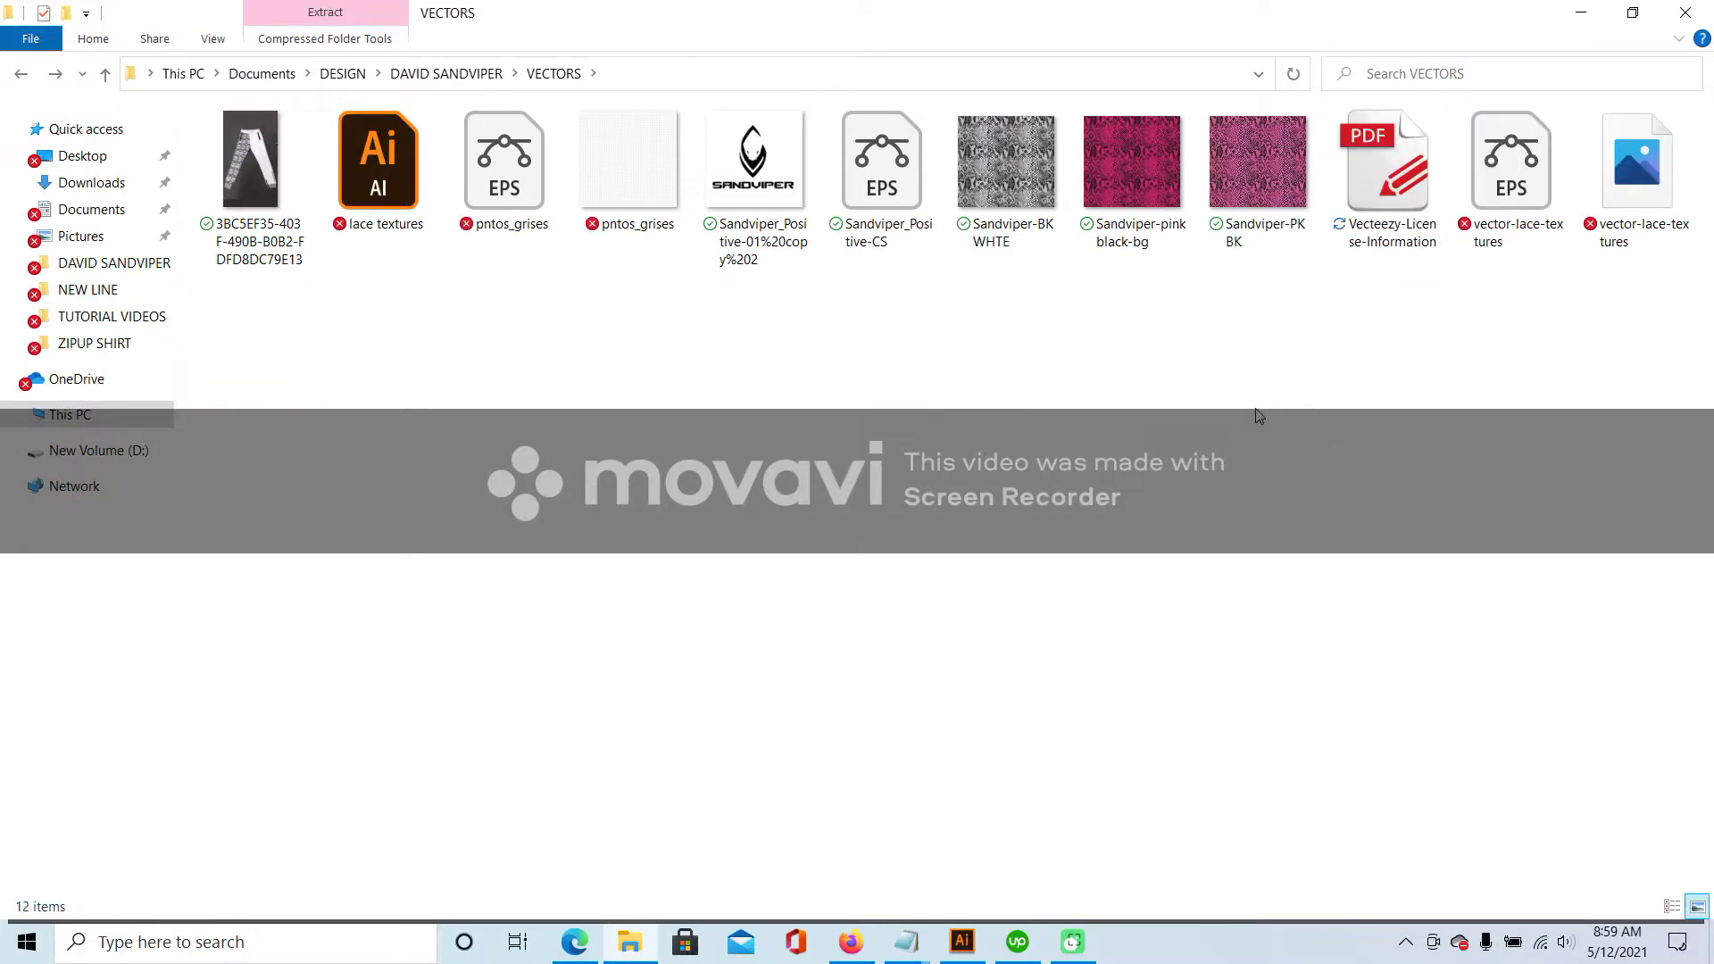
{"action": "left_click", "coordinate": [526, 195]}
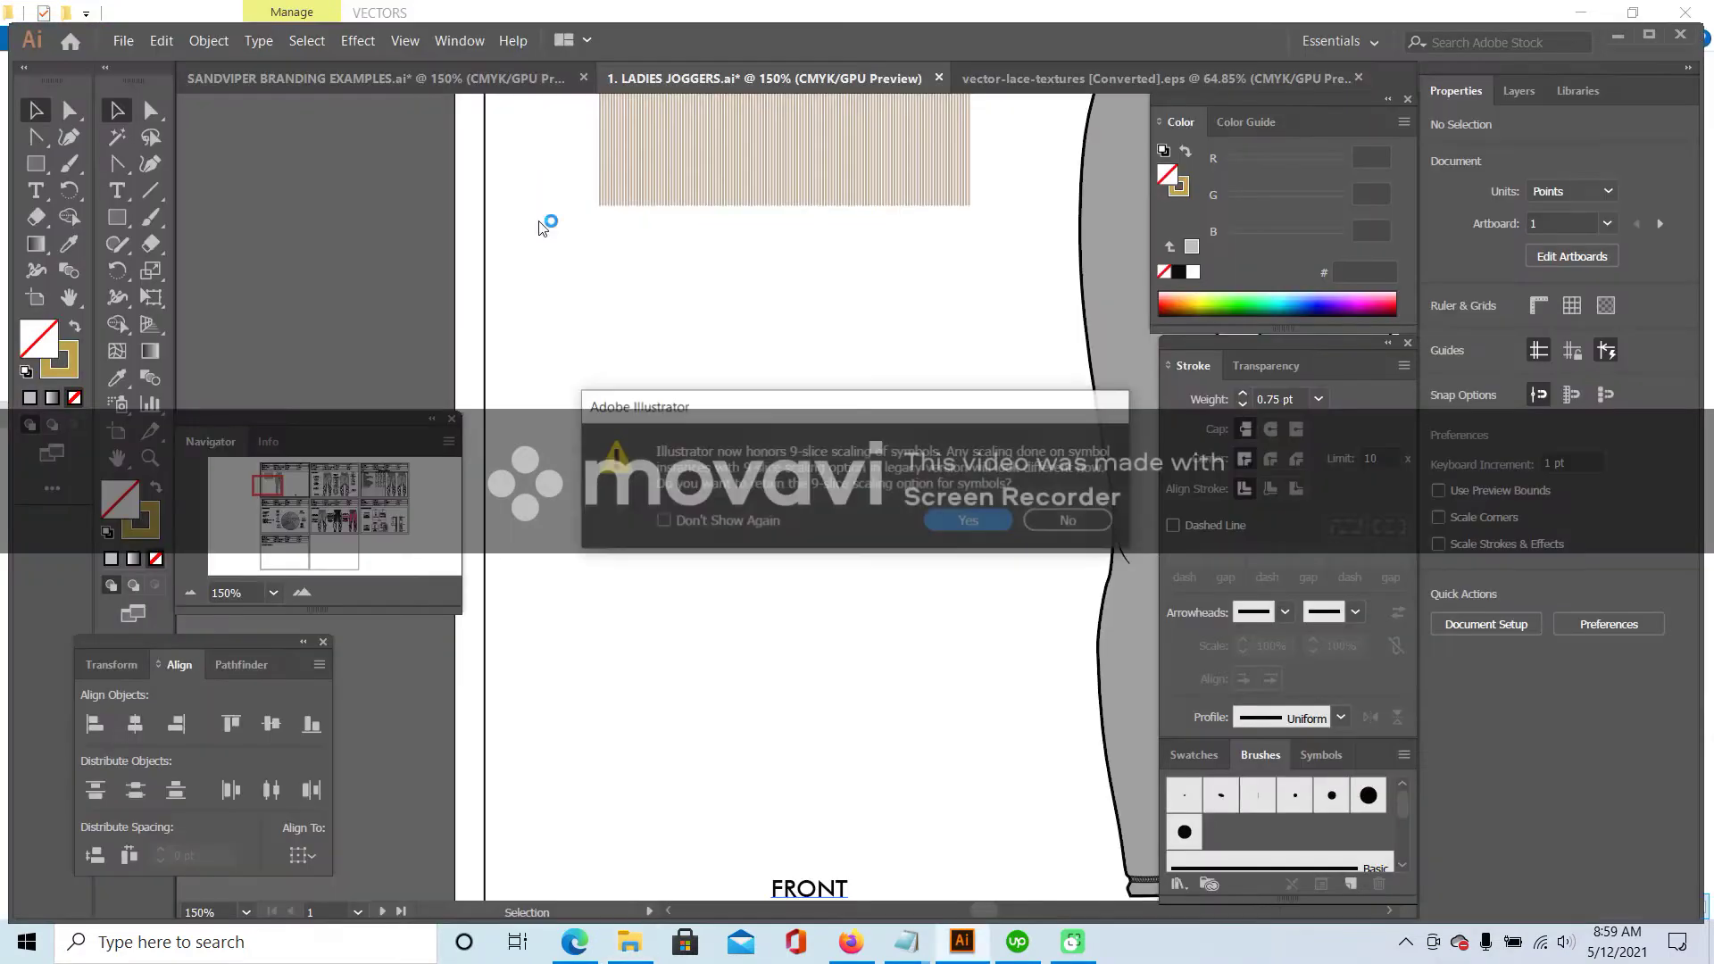
- Copy the pntos_grises dot pattern and paste it into the LADIES JOGGERS document
{"action": "left_click", "coordinate": [964, 523]}
{"action": "left_click", "coordinate": [574, 355]}
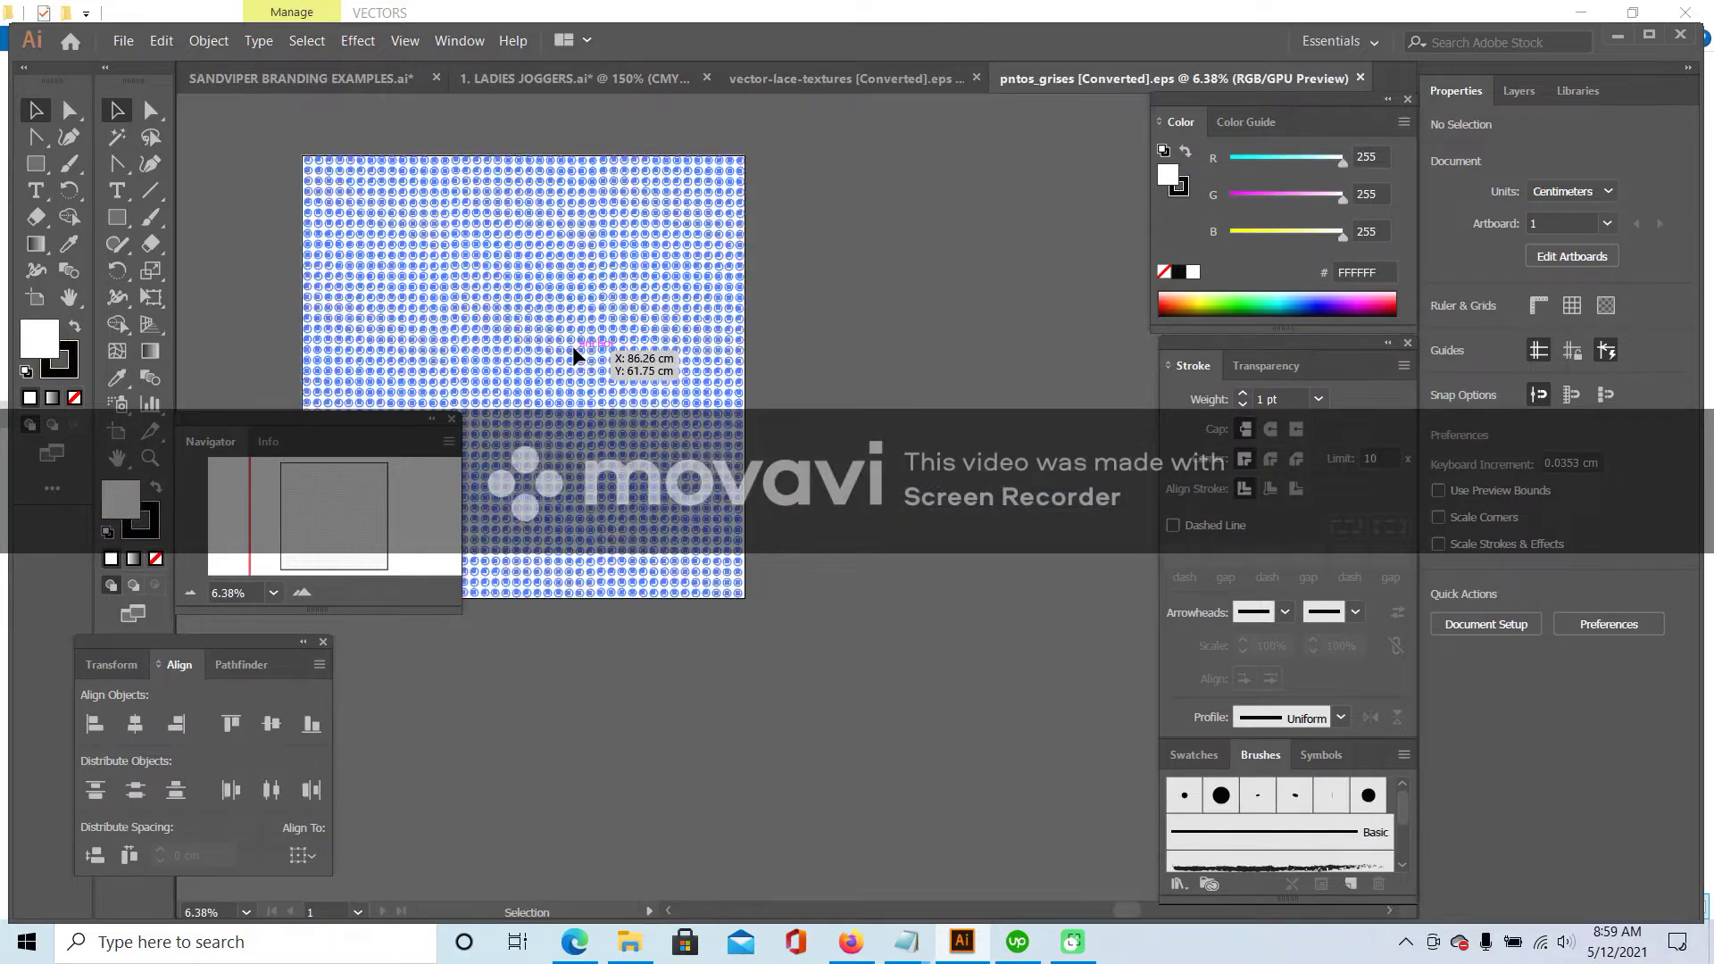
{"action": "key", "text": "a"}
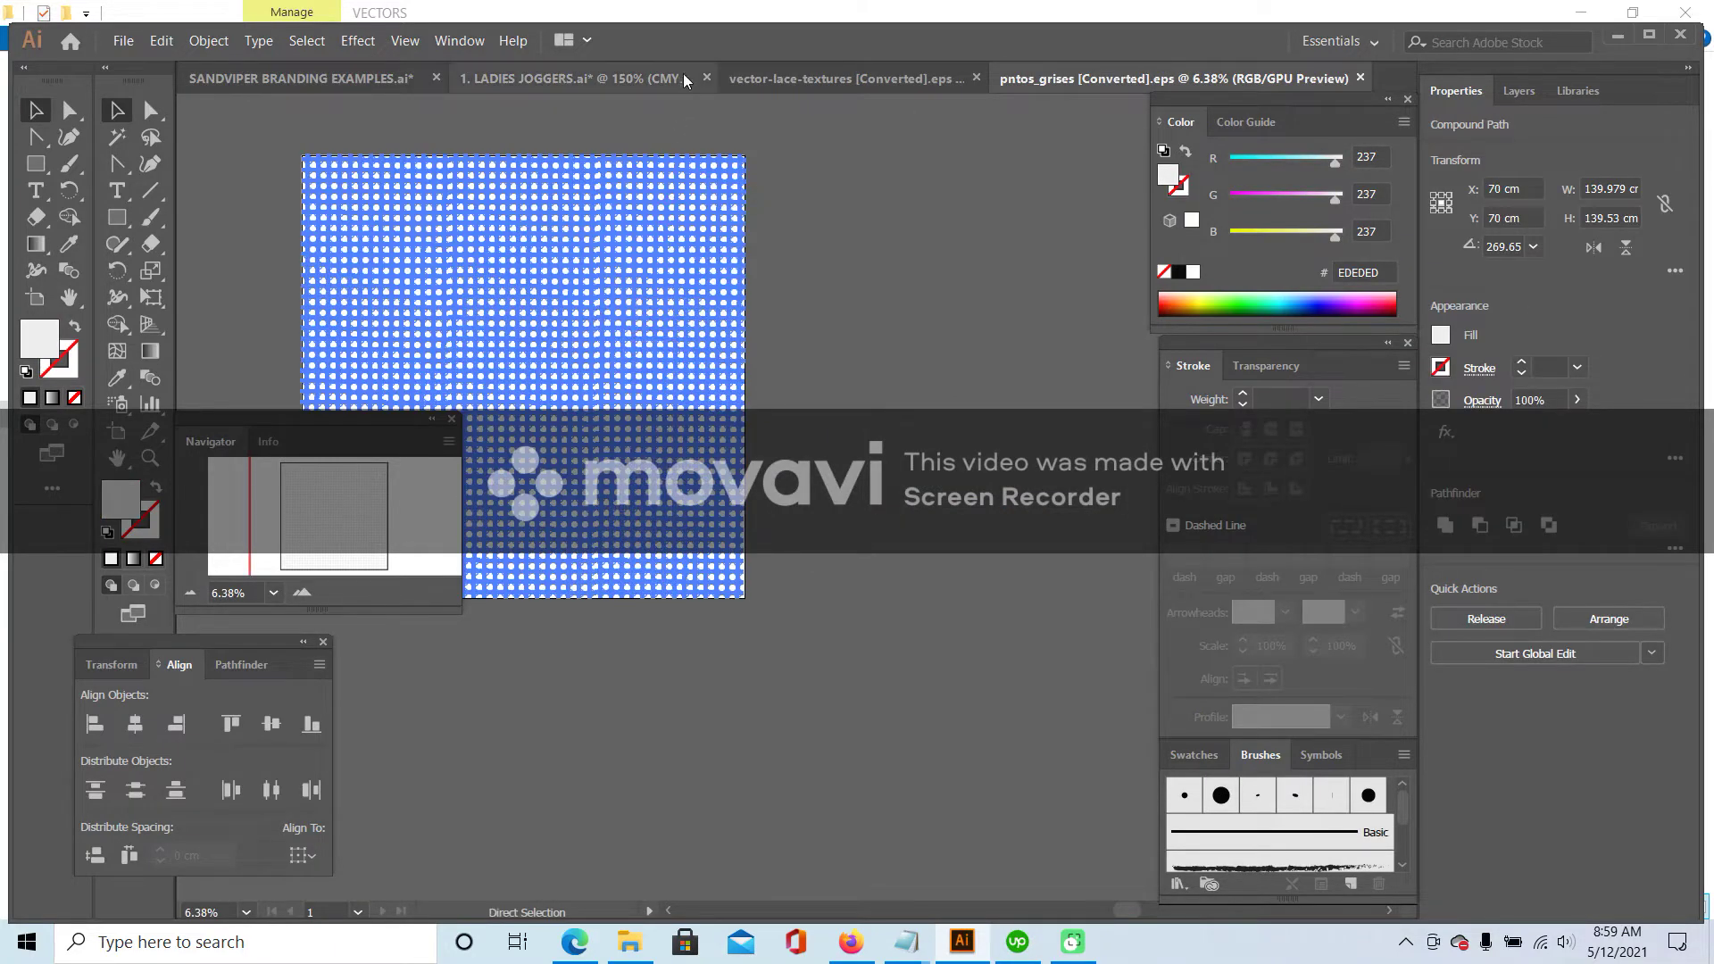
{"action": "left_click", "coordinate": [565, 79]}
{"action": "key", "text": "ctrl+v"}
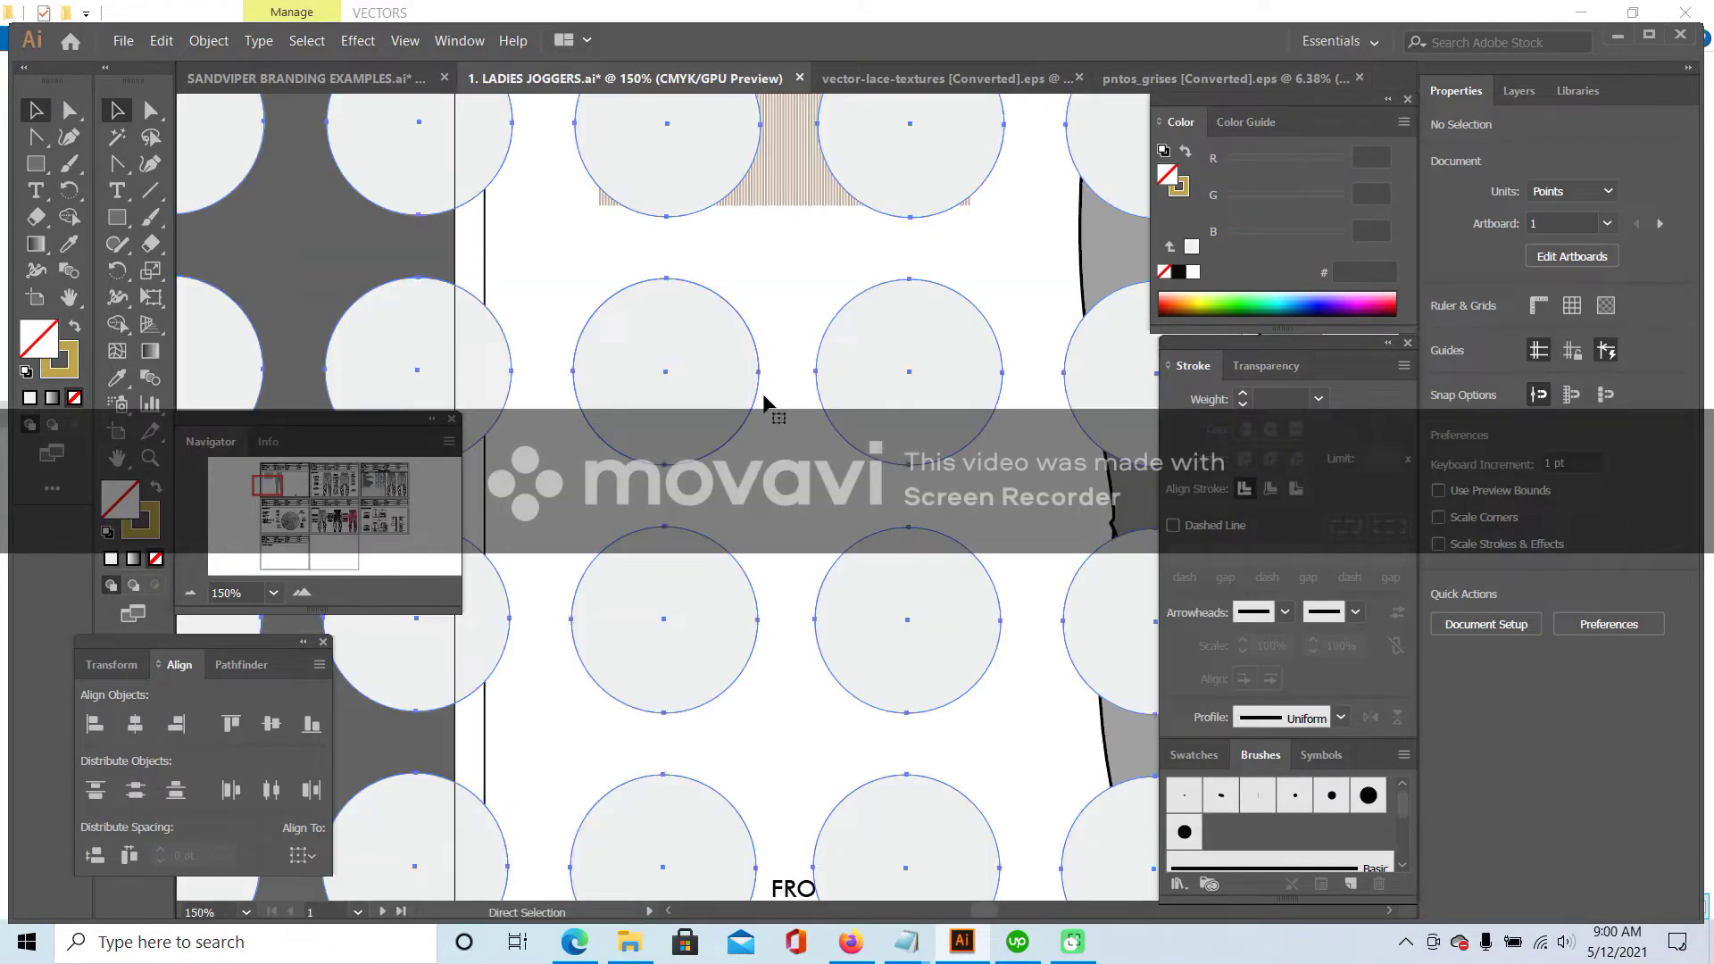
- Scale the pasted dot pattern to 50%, twice in a row
{"action": "key", "text": "ctrl+minus"}
{"action": "key", "text": "ctrl+minus"}
{"action": "key", "text": "ctrl+minus"}
{"action": "key", "text": "ctrl+minus"}
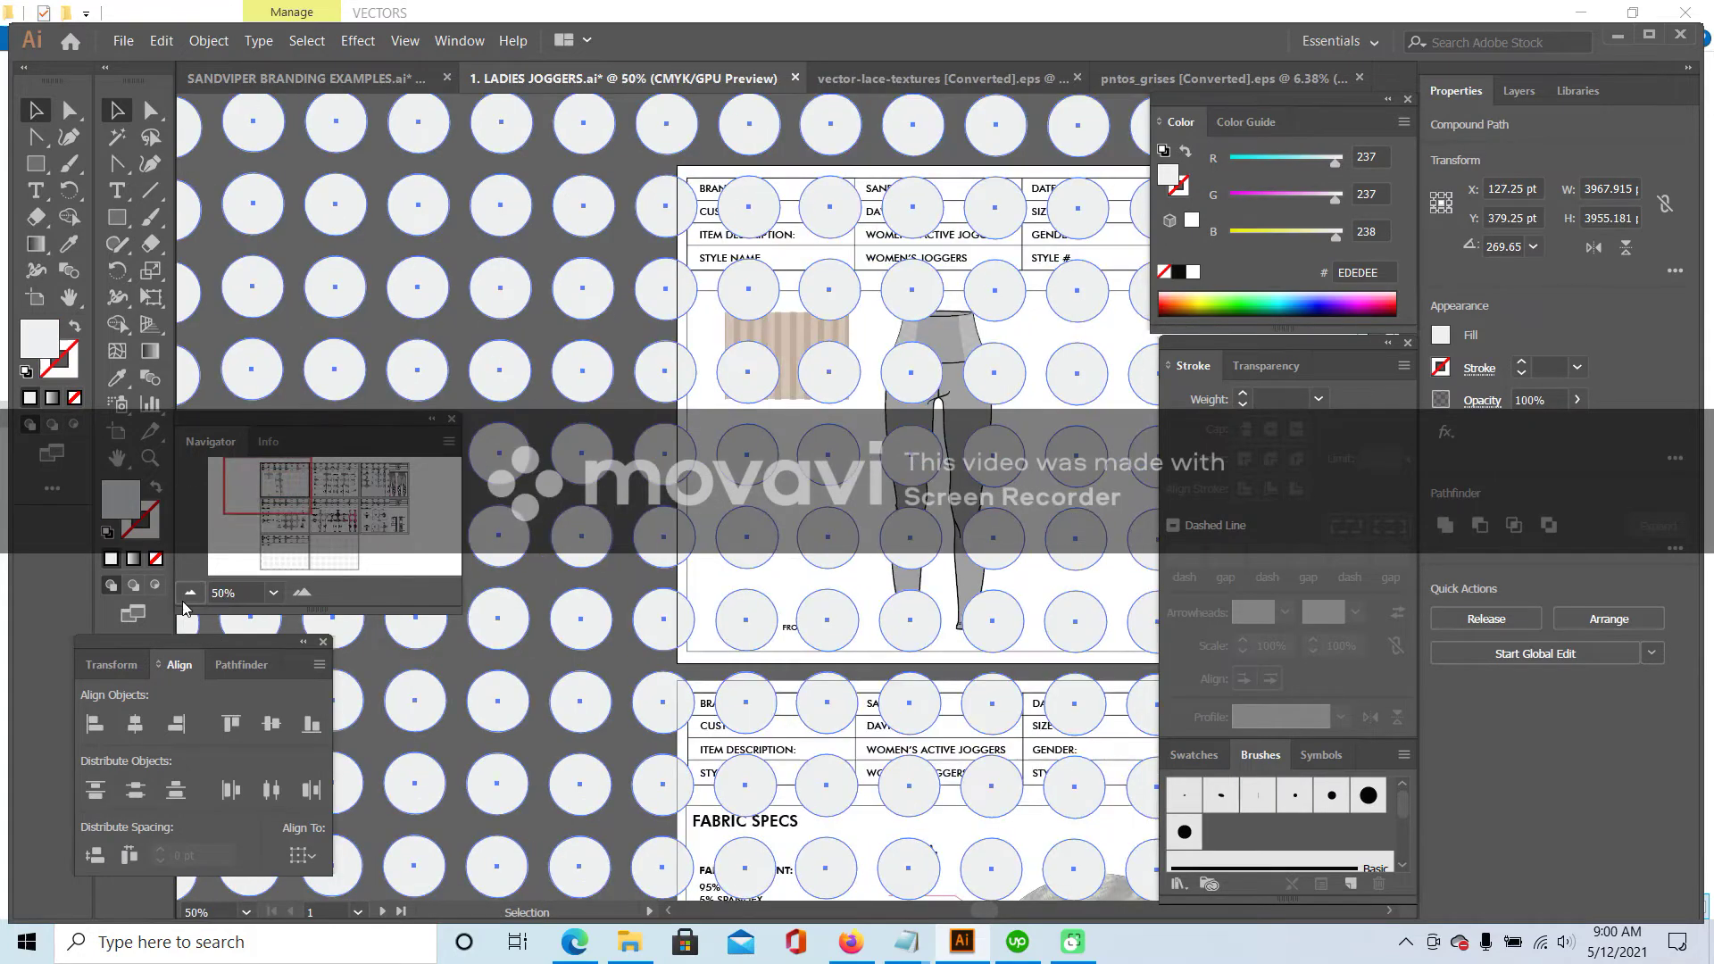
{"action": "left_click", "coordinate": [209, 41]}
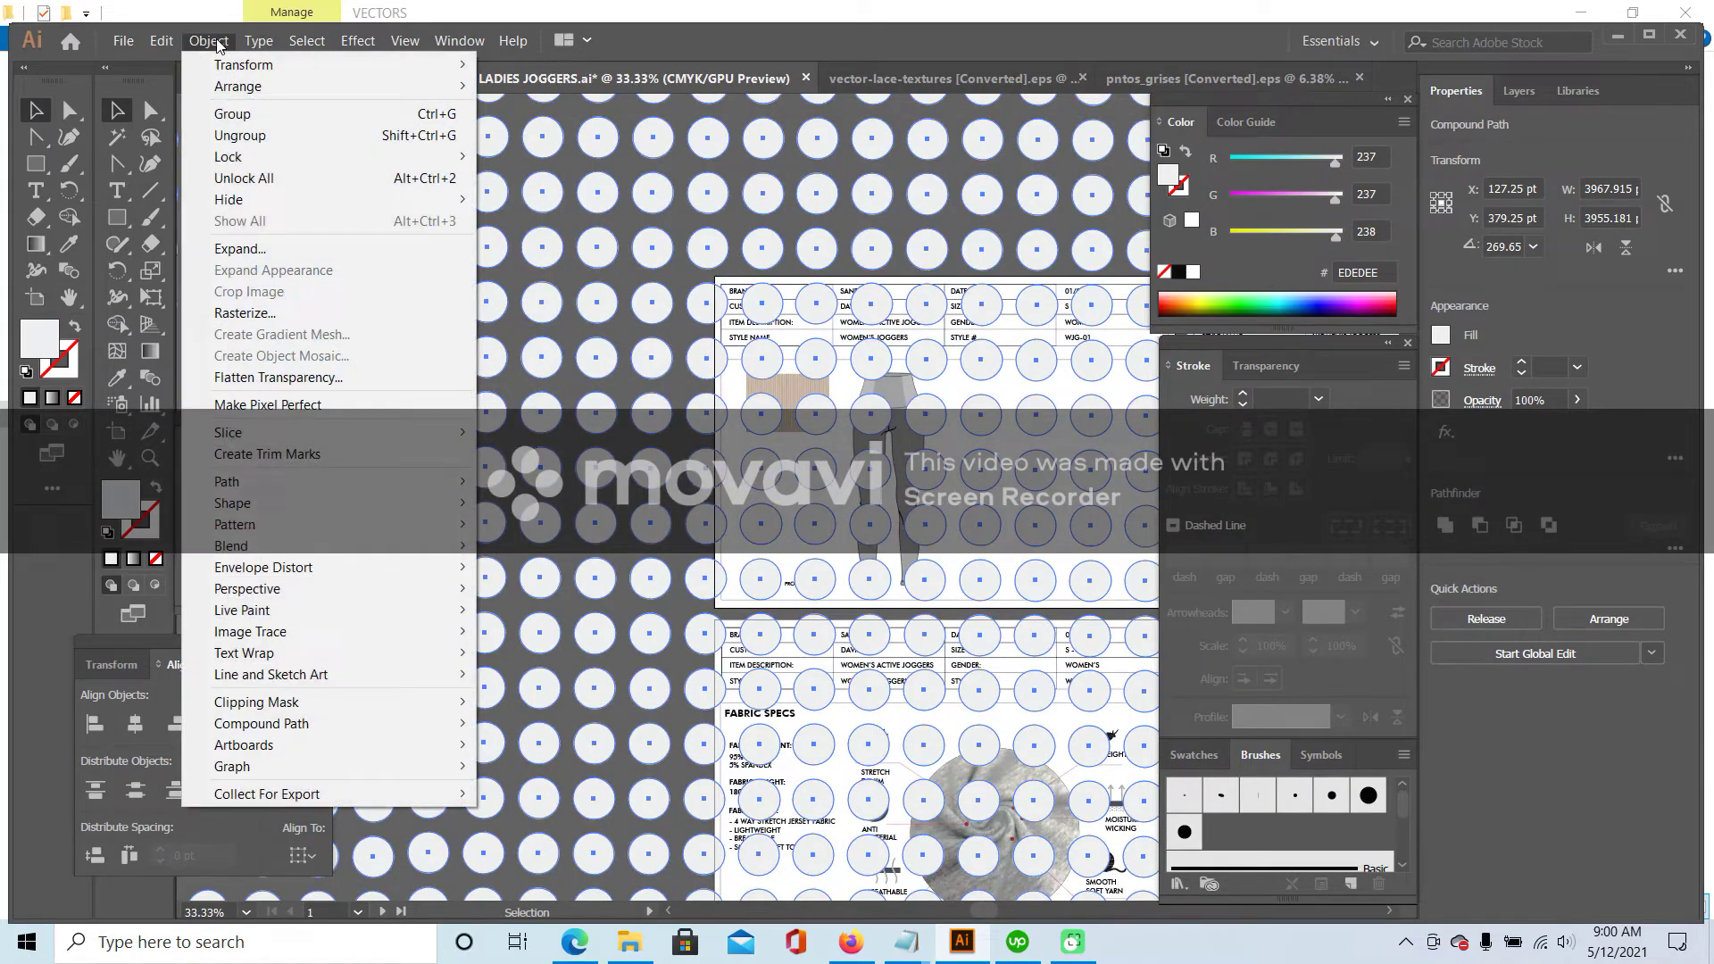
{"action": "mouse_move", "coordinate": [225, 74]}
{"action": "left_click", "coordinate": [536, 158]}
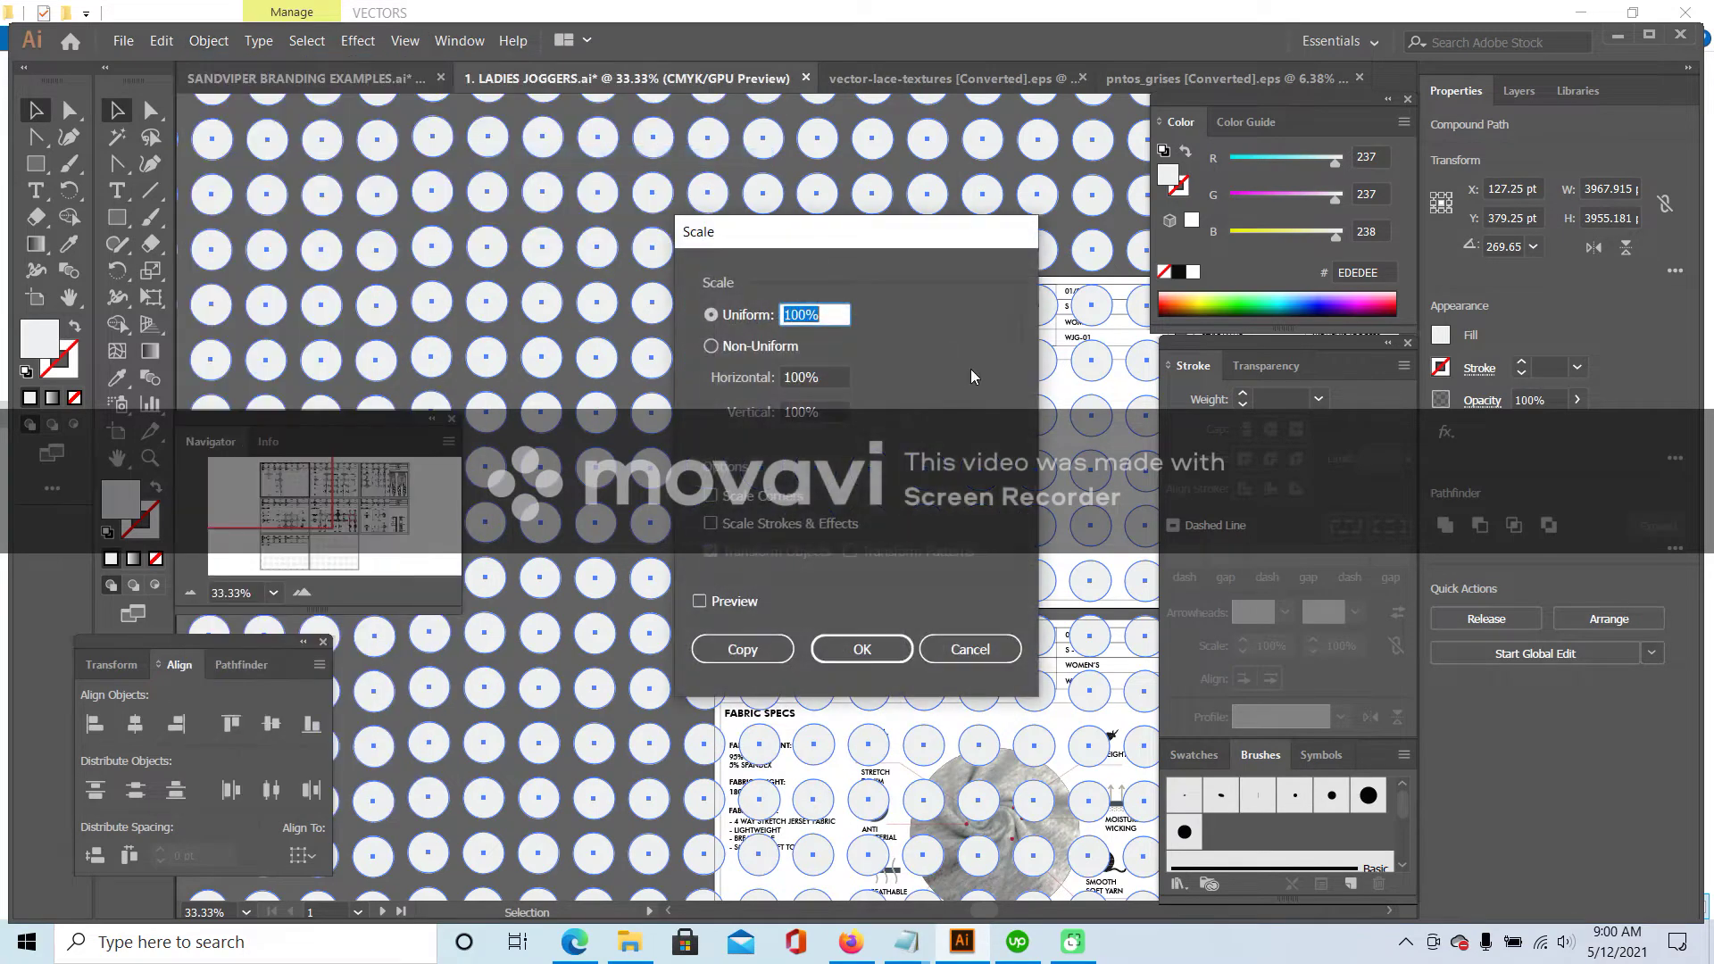
{"action": "type", "text": "50"}
{"action": "key", "text": "Return"}
{"action": "left_click", "coordinate": [208, 40]}
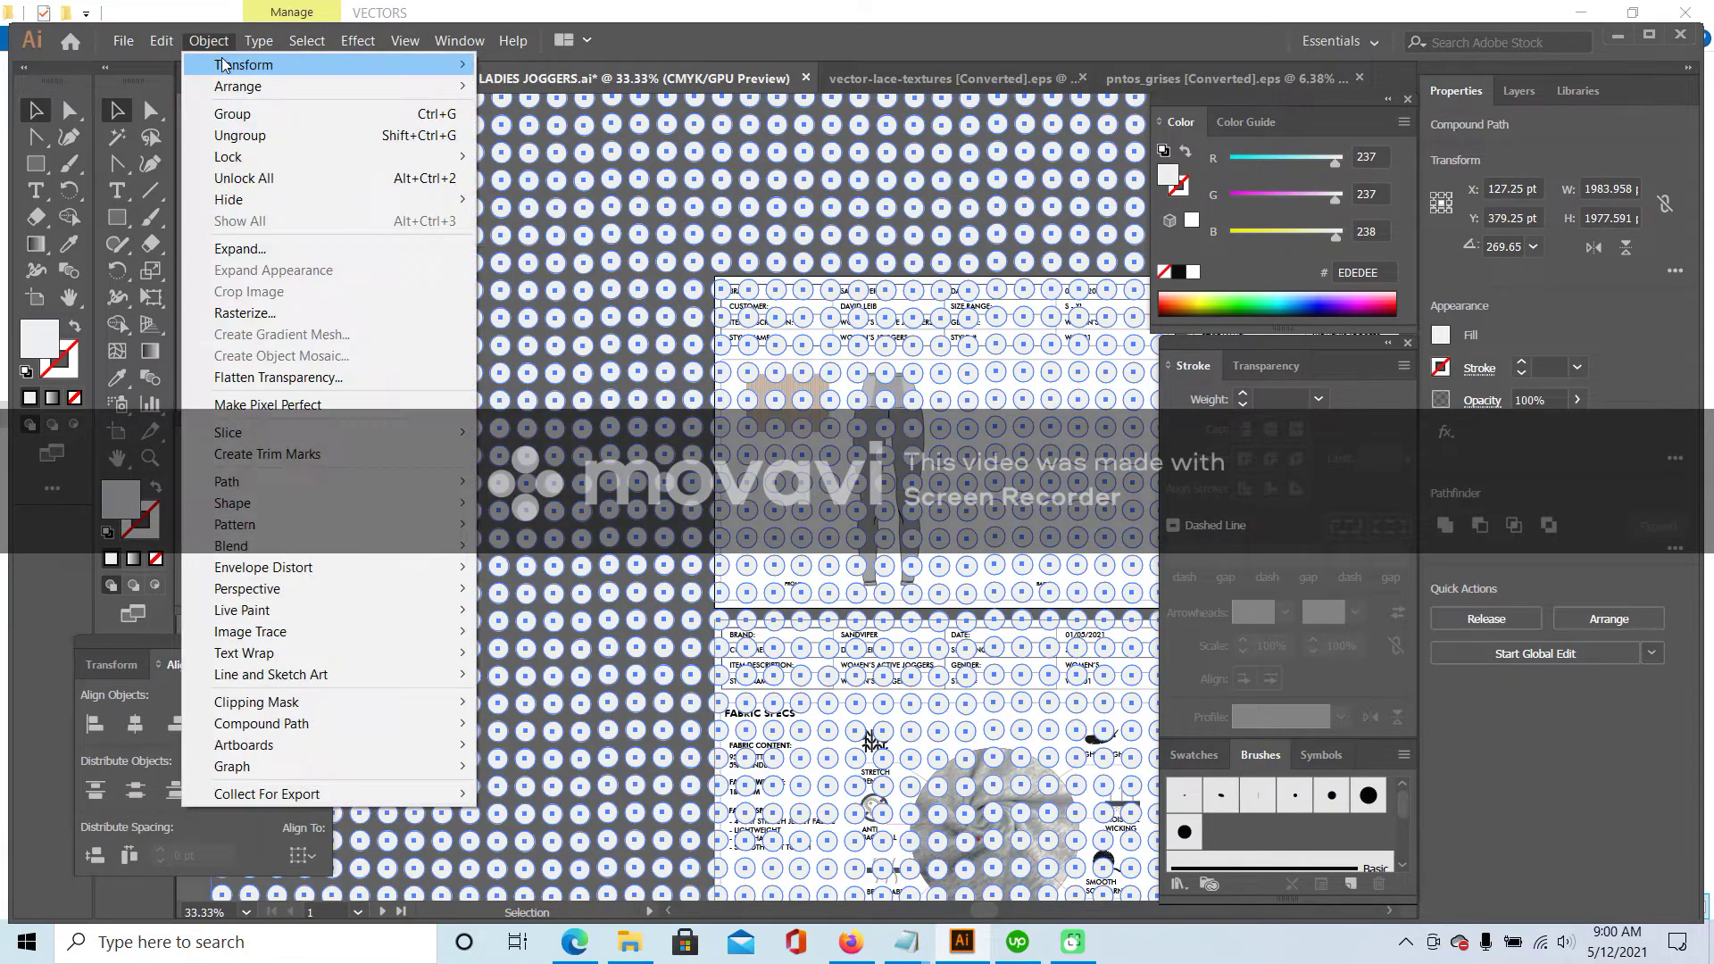
{"action": "mouse_move", "coordinate": [243, 64]}
{"action": "left_click", "coordinate": [536, 156]}
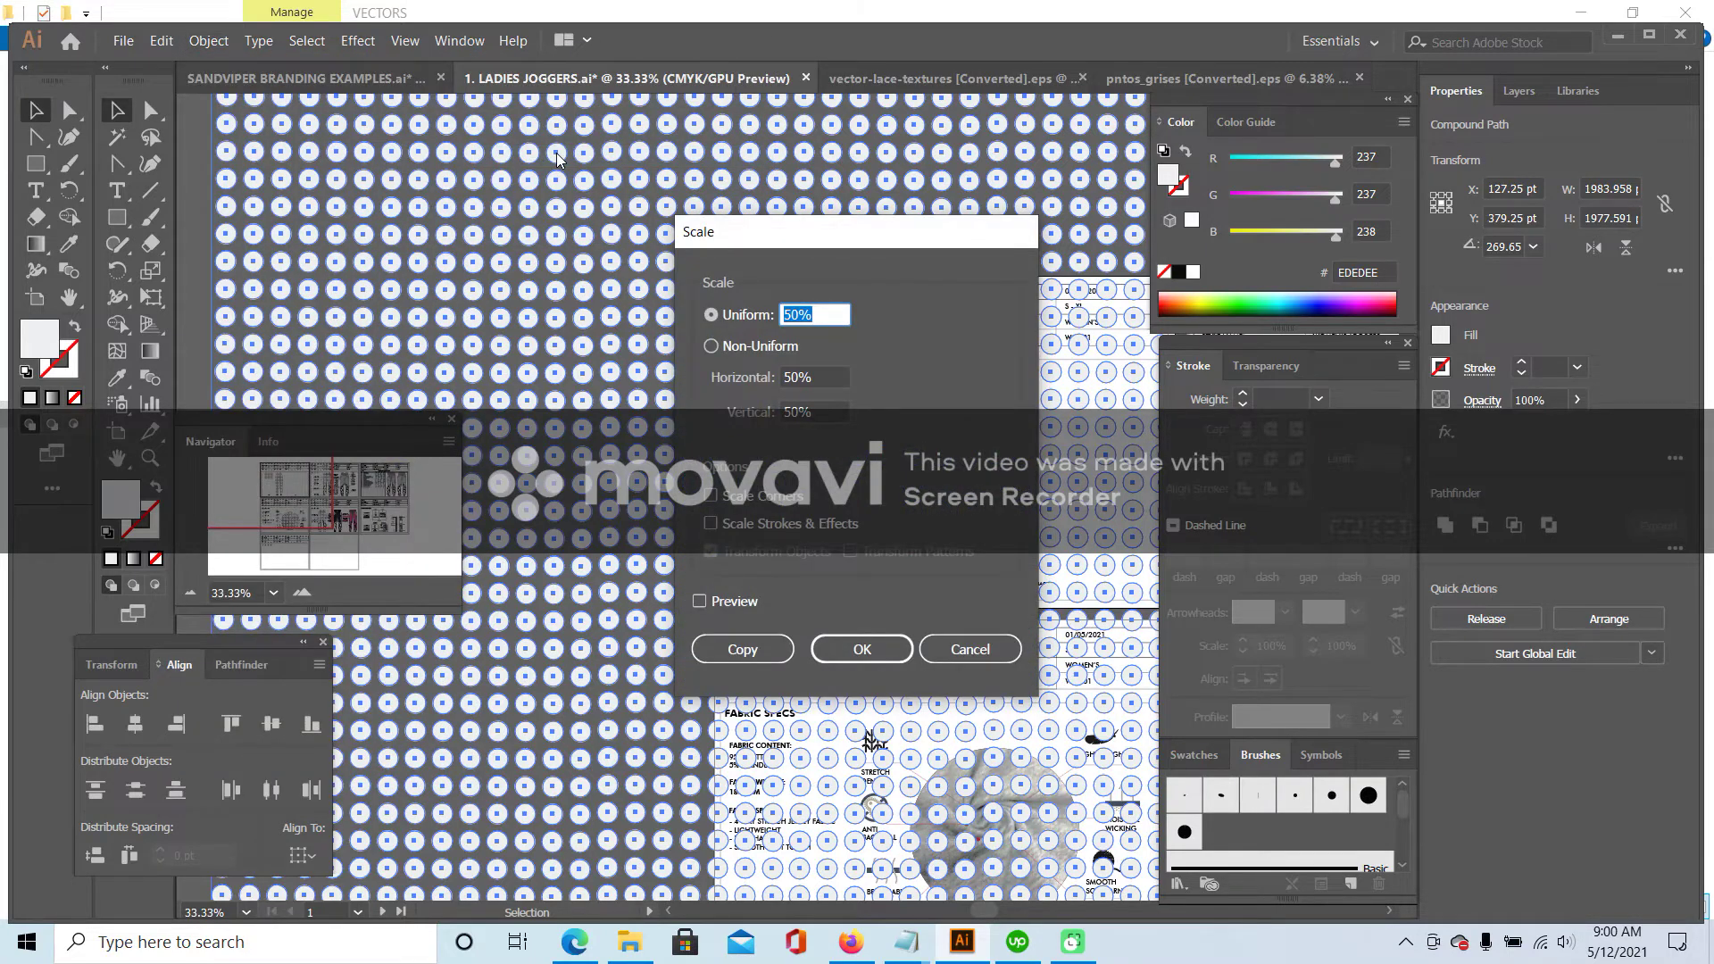
{"action": "key", "text": "Return"}
- Scale the dot pattern by 50% two more times, to about 248 pt square
{"action": "left_click", "coordinate": [208, 40]}
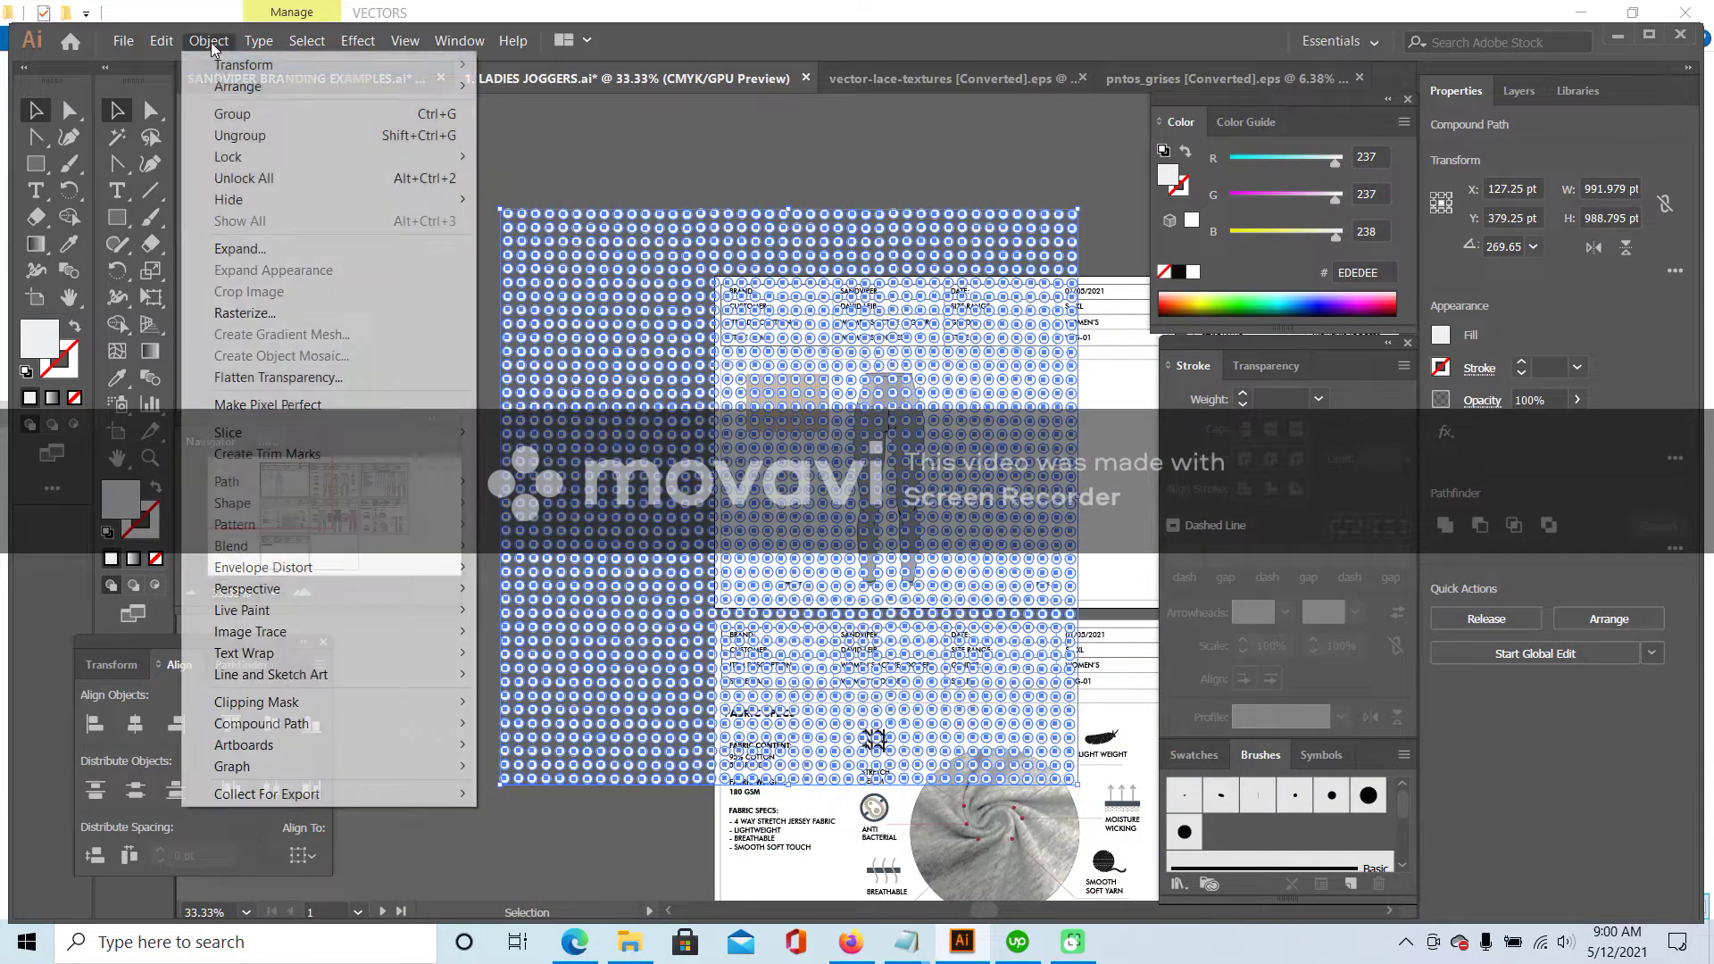
{"action": "mouse_move", "coordinate": [296, 71]}
{"action": "left_click", "coordinate": [526, 156]}
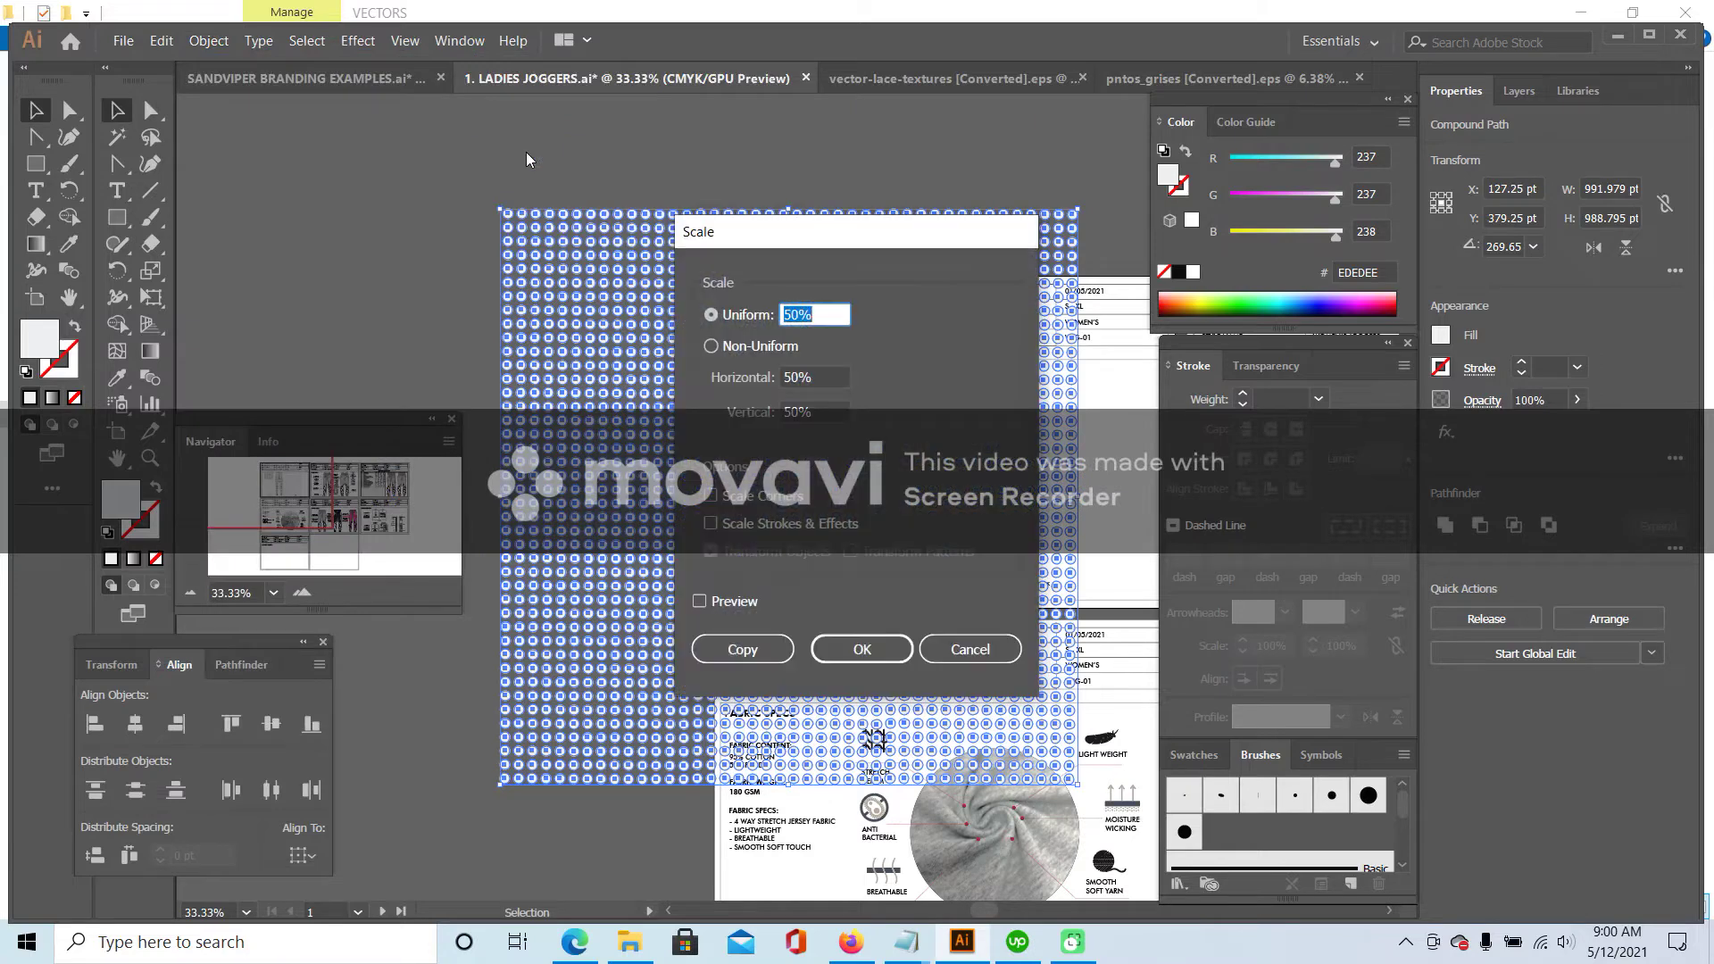
{"action": "key", "text": "Return"}
{"action": "left_click", "coordinate": [210, 40]}
{"action": "mouse_move", "coordinate": [243, 67]}
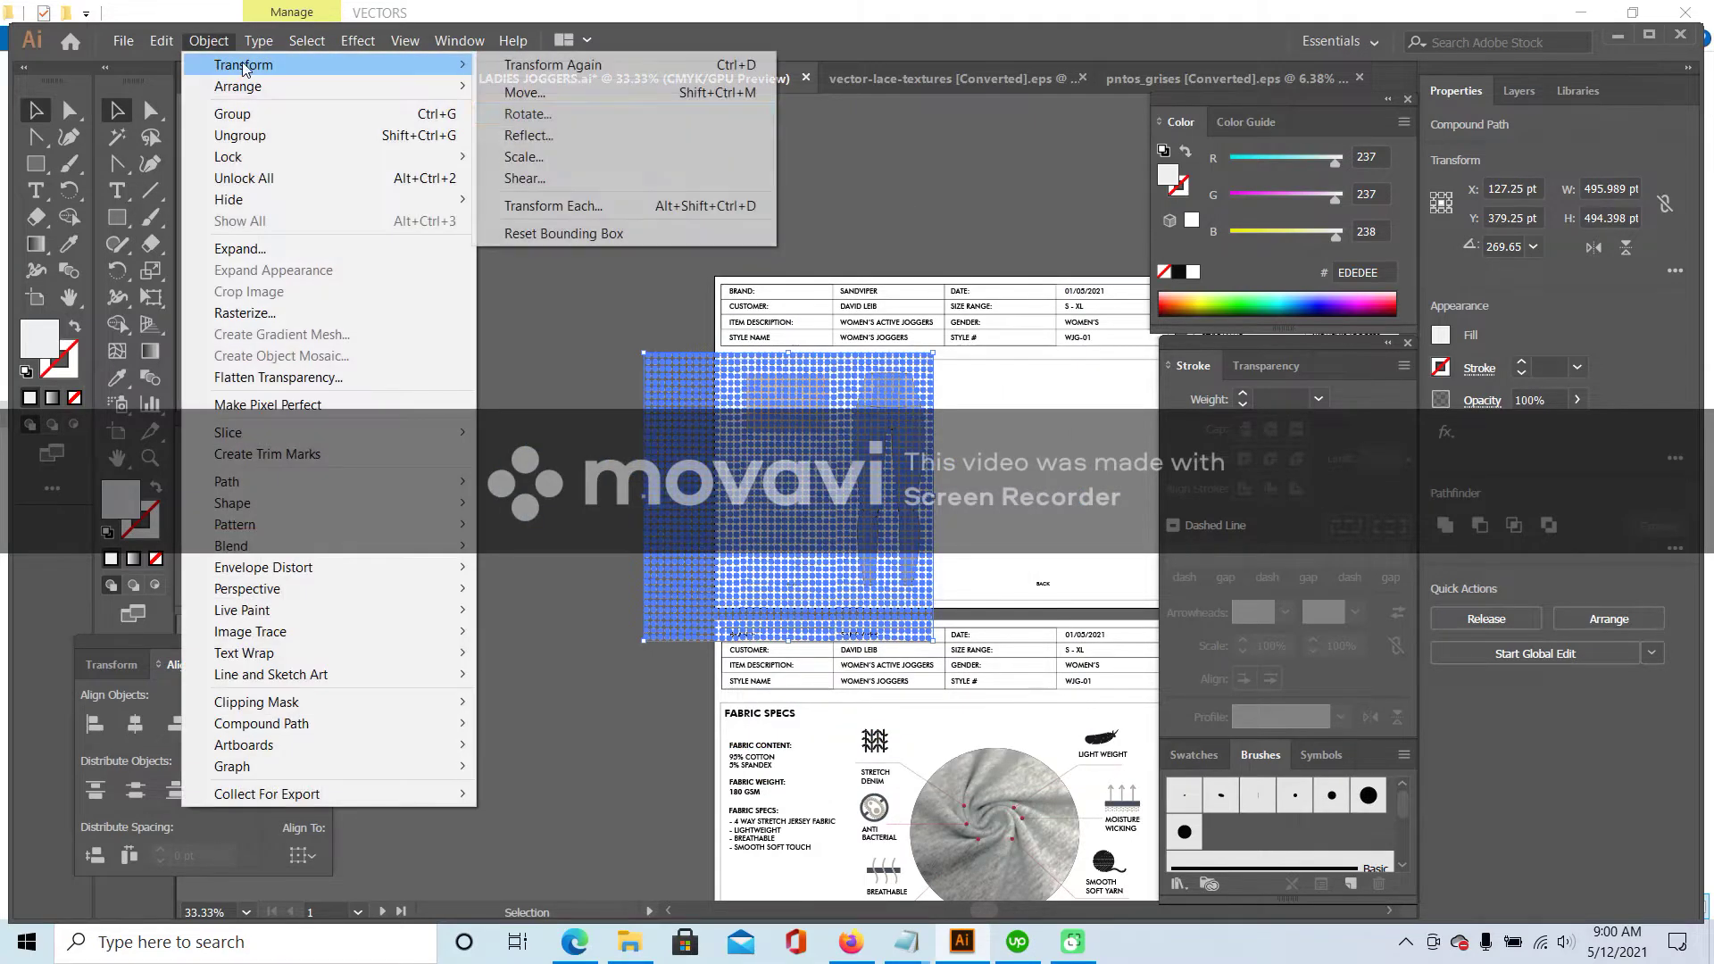
{"action": "left_click", "coordinate": [529, 136]}
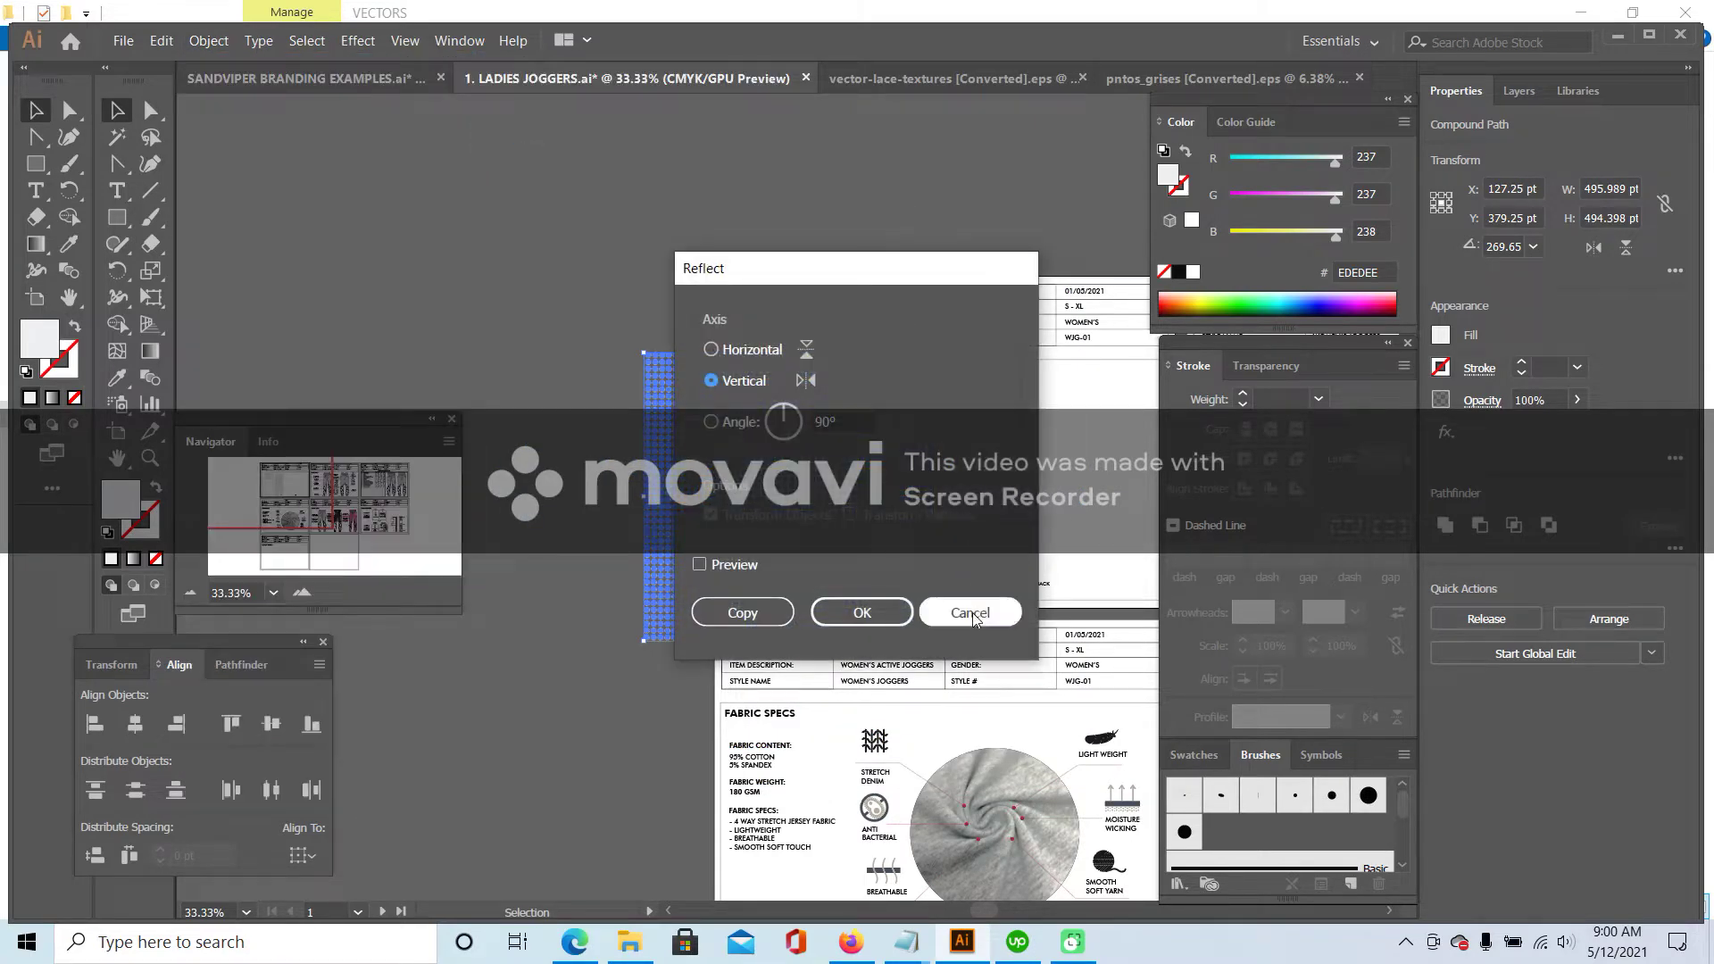
{"action": "left_click", "coordinate": [971, 609]}
{"action": "left_click", "coordinate": [208, 40]}
{"action": "mouse_move", "coordinate": [237, 55]}
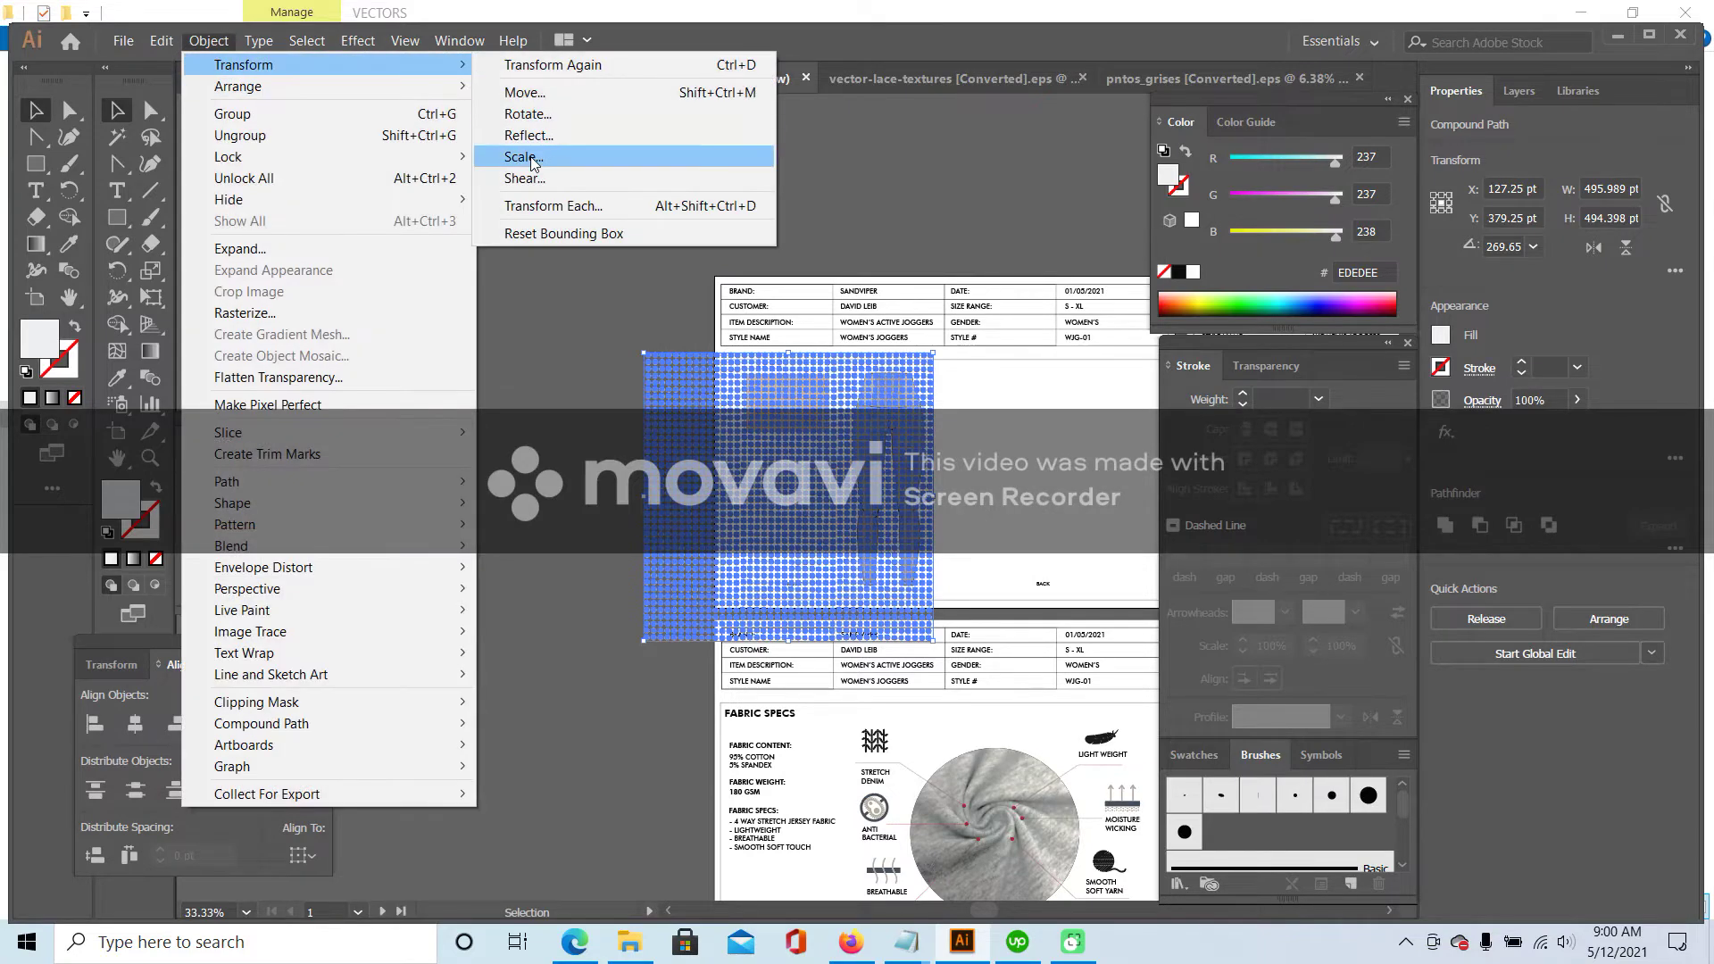
{"action": "left_click", "coordinate": [534, 158]}
{"action": "key", "text": "Return"}
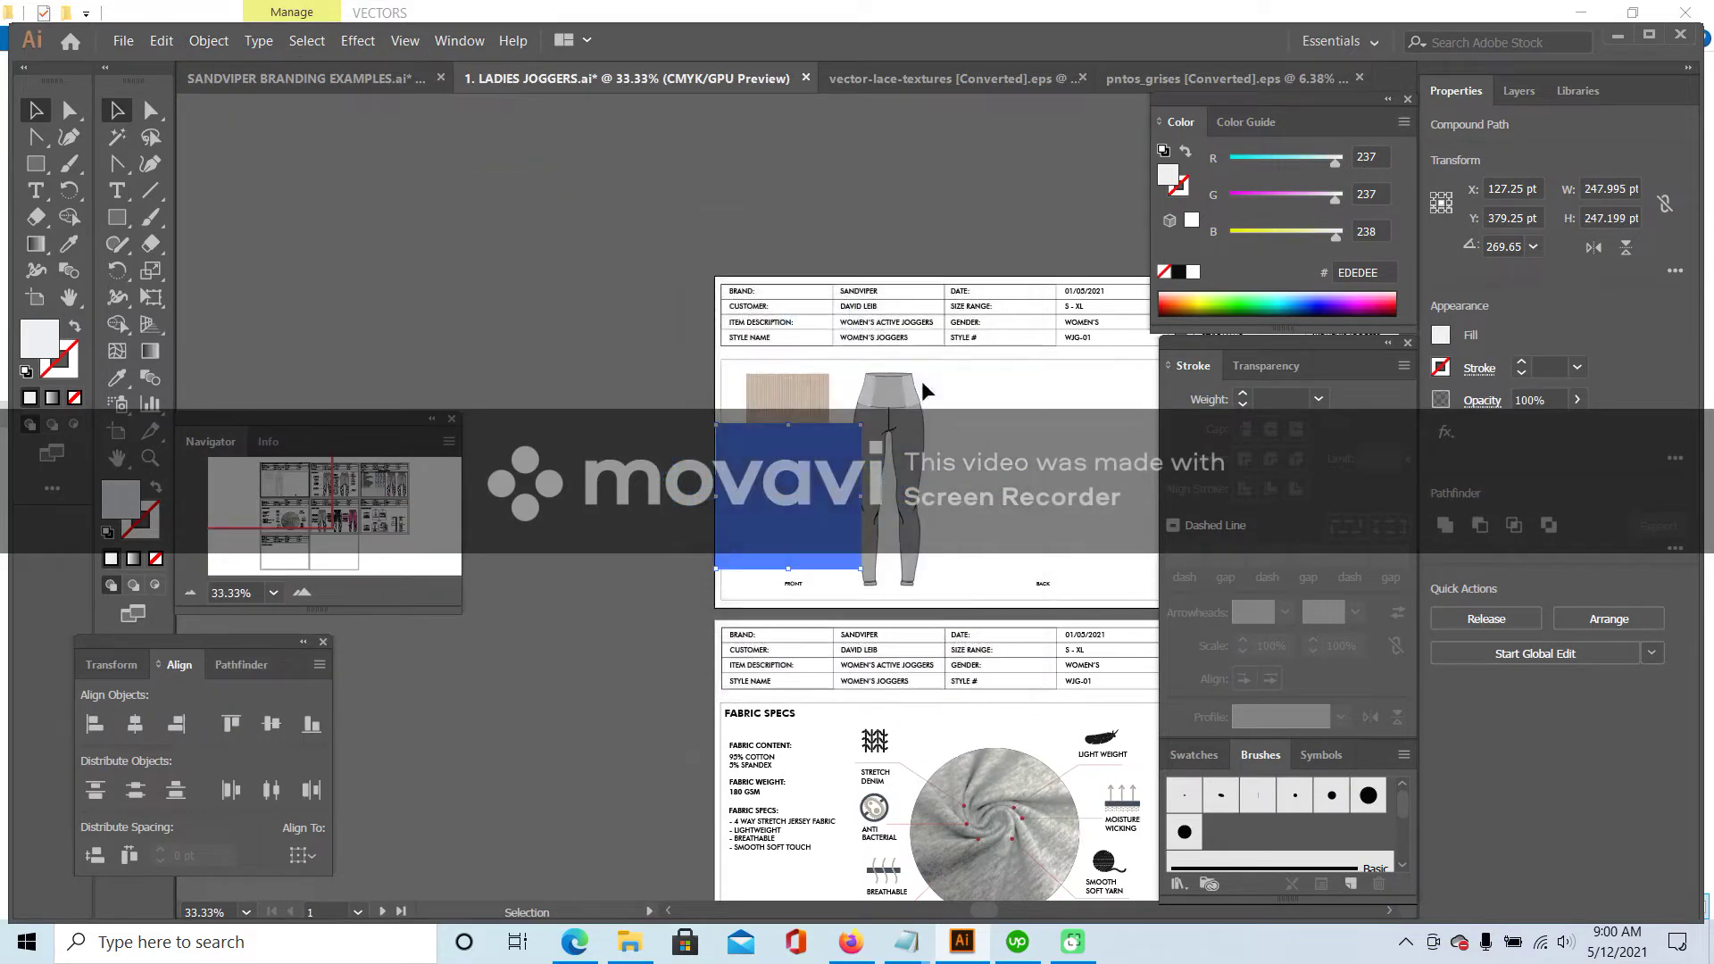
- Move the dot pattern up and shrink it to a smaller rectangle near the waistband
{"action": "left_click", "coordinate": [302, 593]}
{"action": "left_click", "coordinate": [302, 594]}
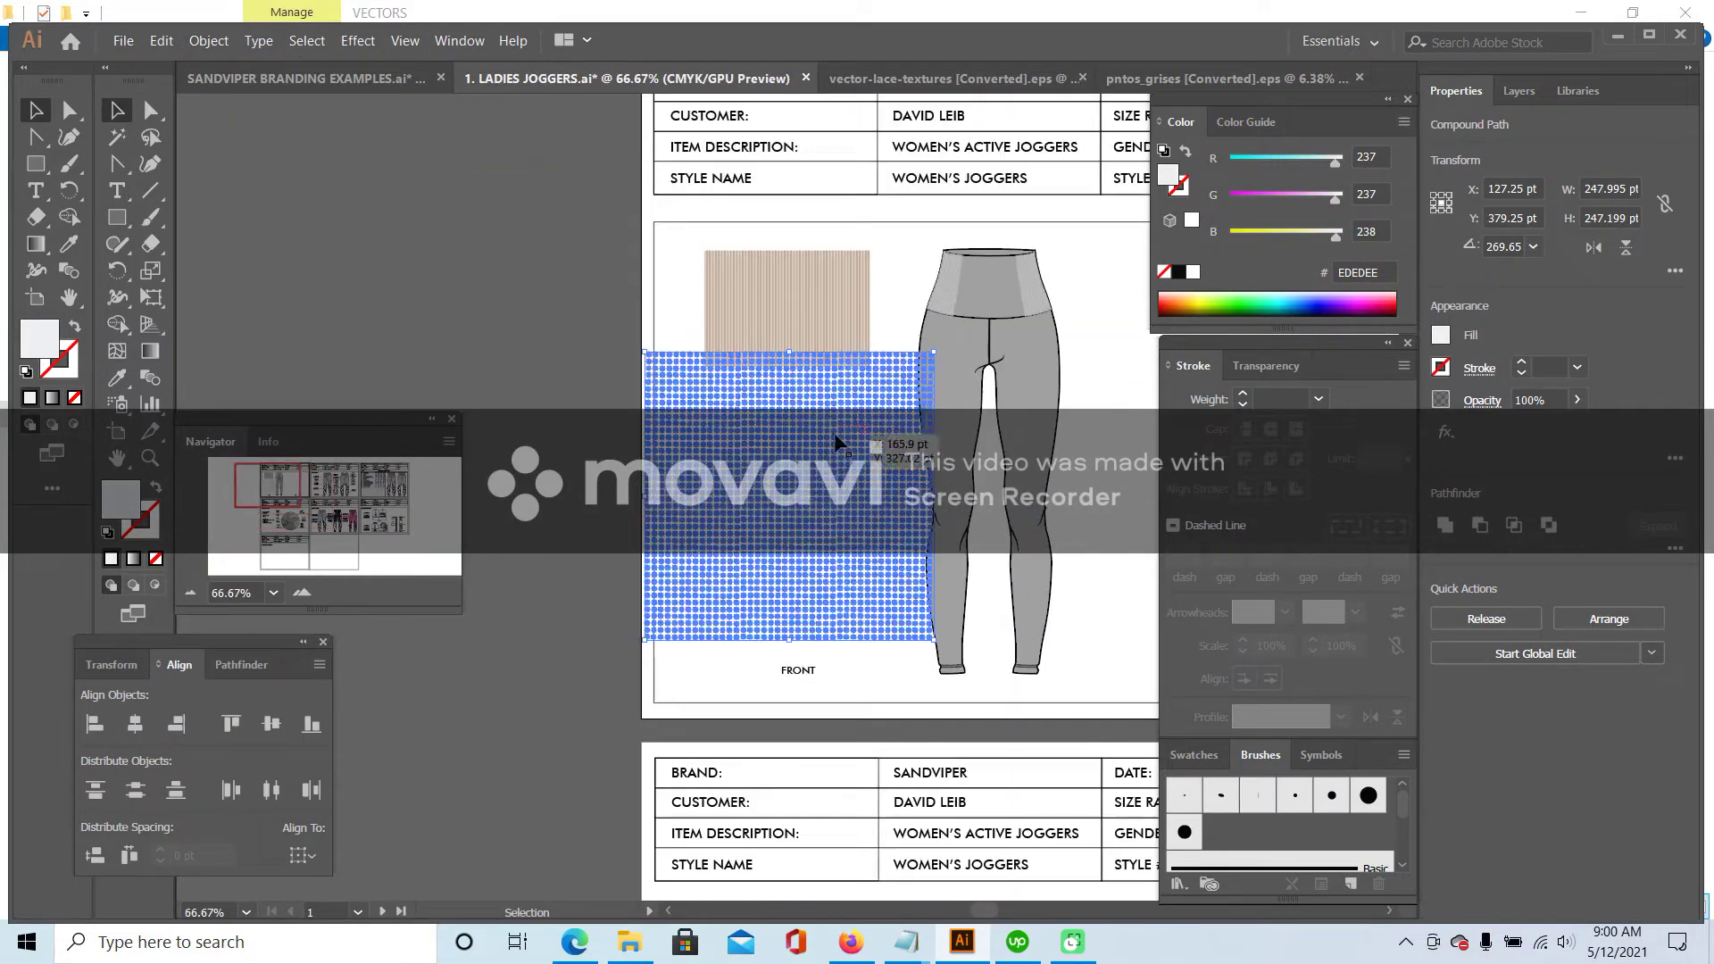
{"action": "left_click_drag", "start_coordinate": [841, 451], "coordinate": [962, 333]}
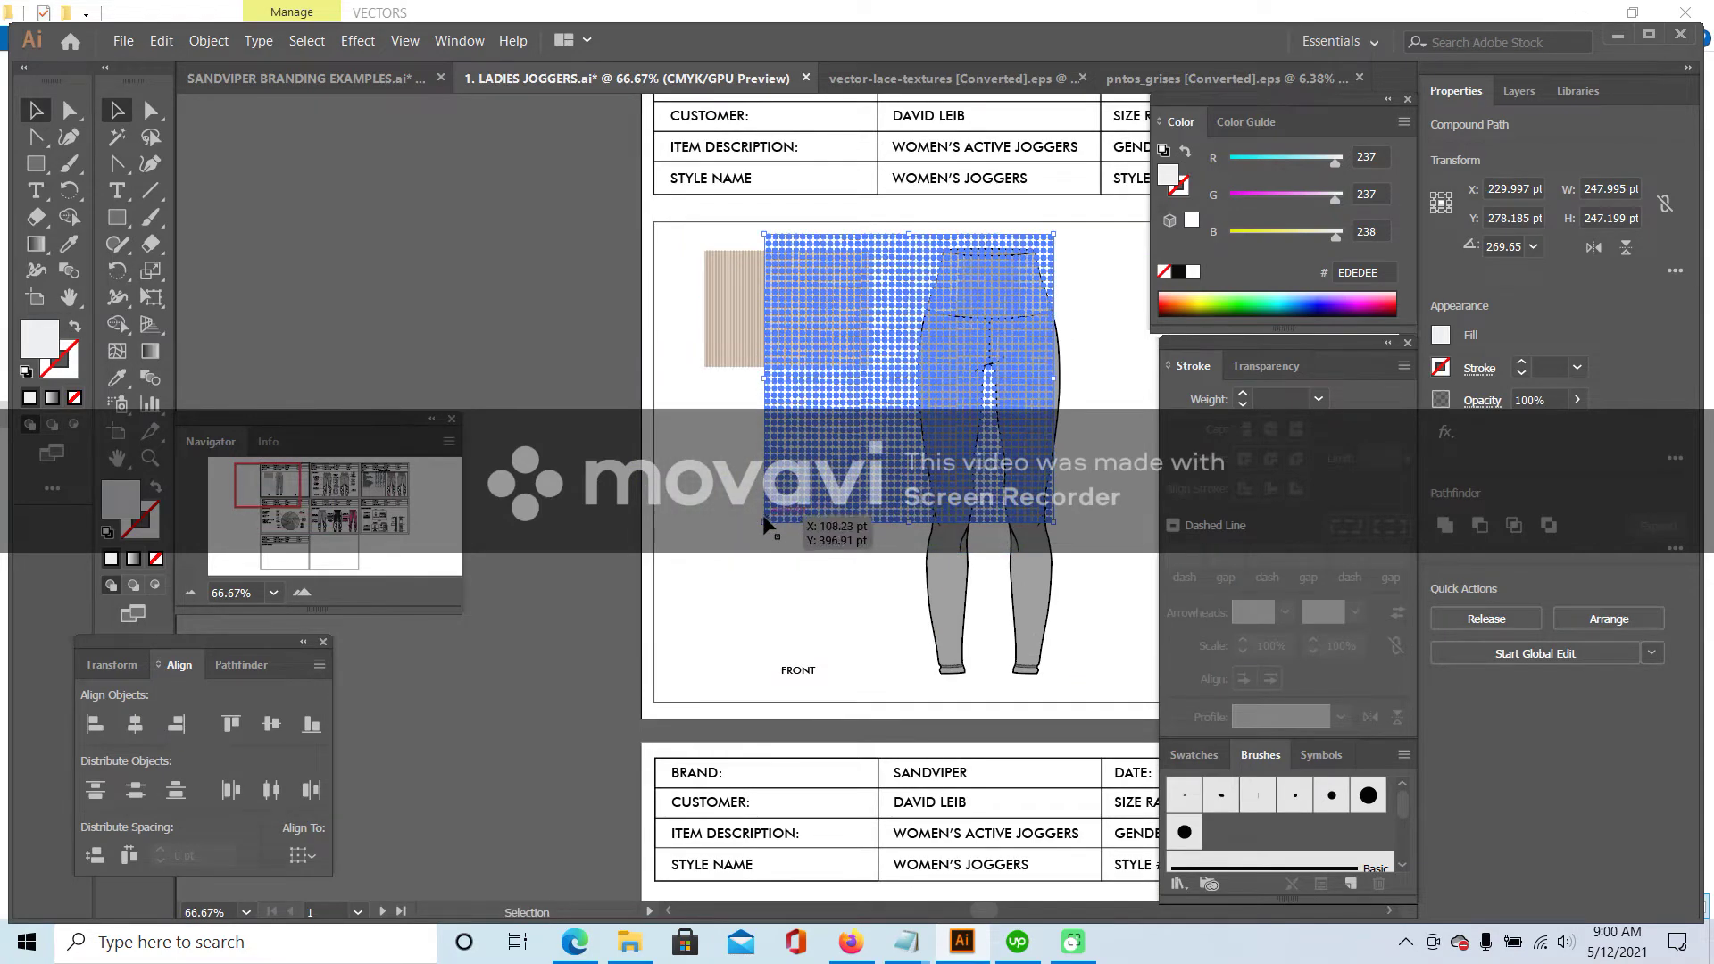
{"action": "left_click_drag", "start_coordinate": [764, 523], "coordinate": [897, 366]}
{"action": "left_click", "coordinate": [1082, 291]}
{"action": "left_click_drag", "start_coordinate": [977, 308], "coordinate": [792, 505]}
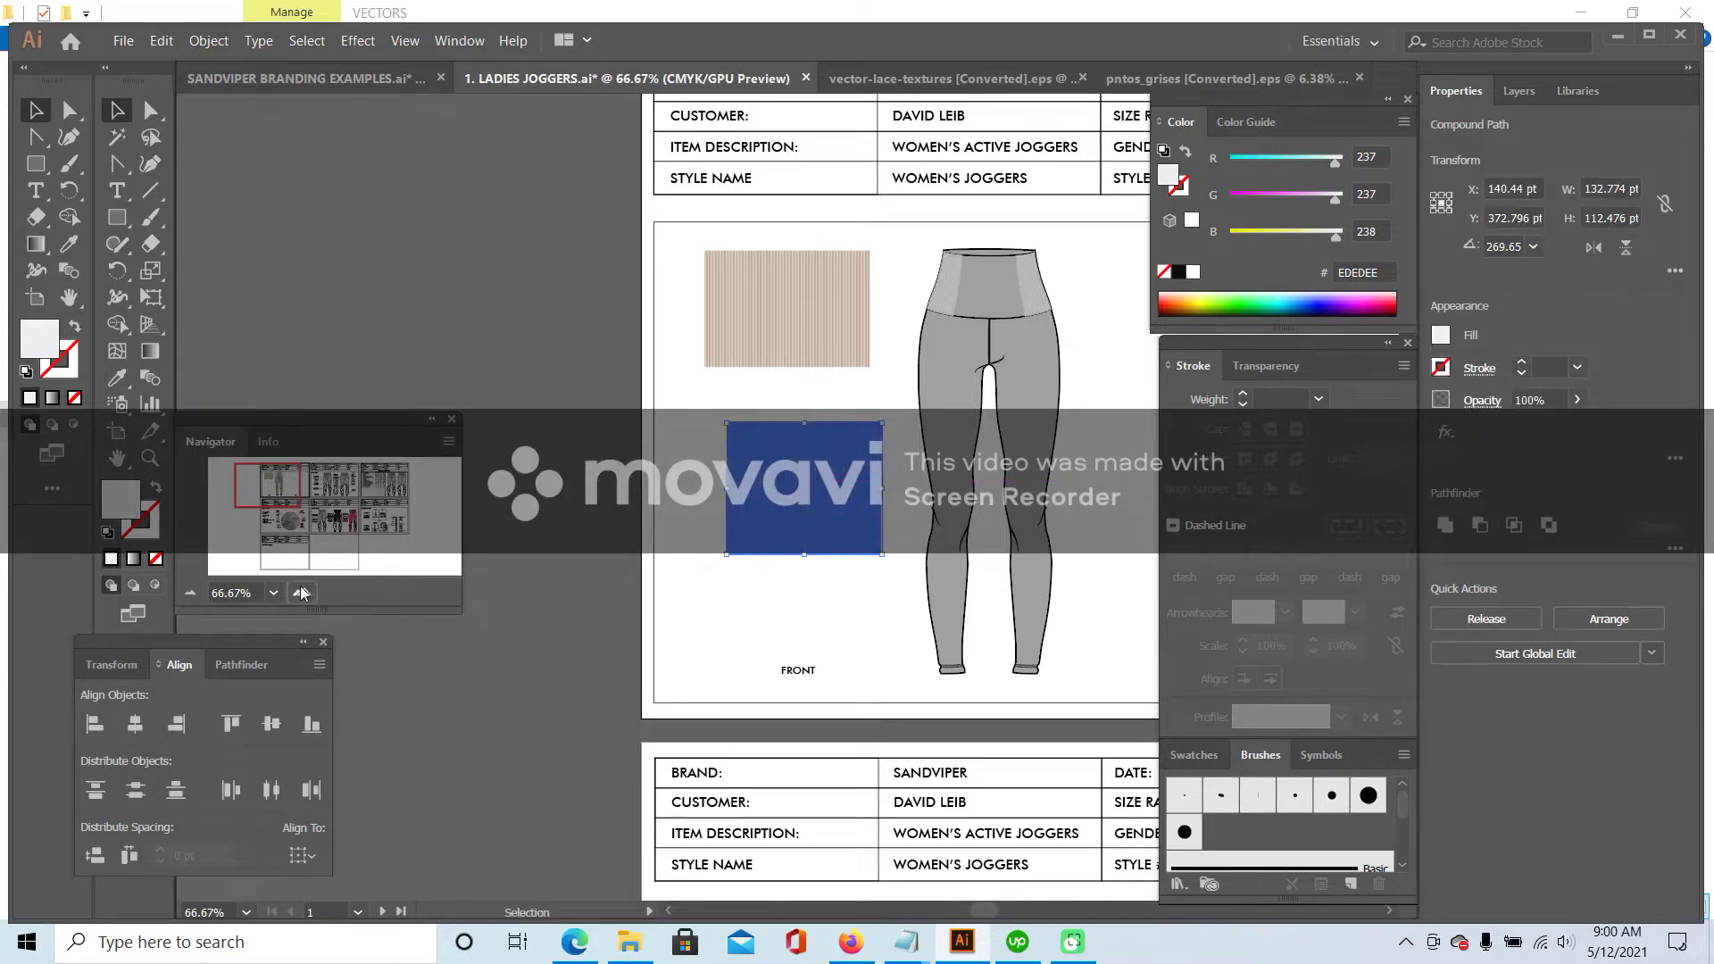
{"action": "double_click", "coordinate": [301, 593]}
{"action": "left_click_drag", "start_coordinate": [266, 505], "coordinate": [276, 497]}
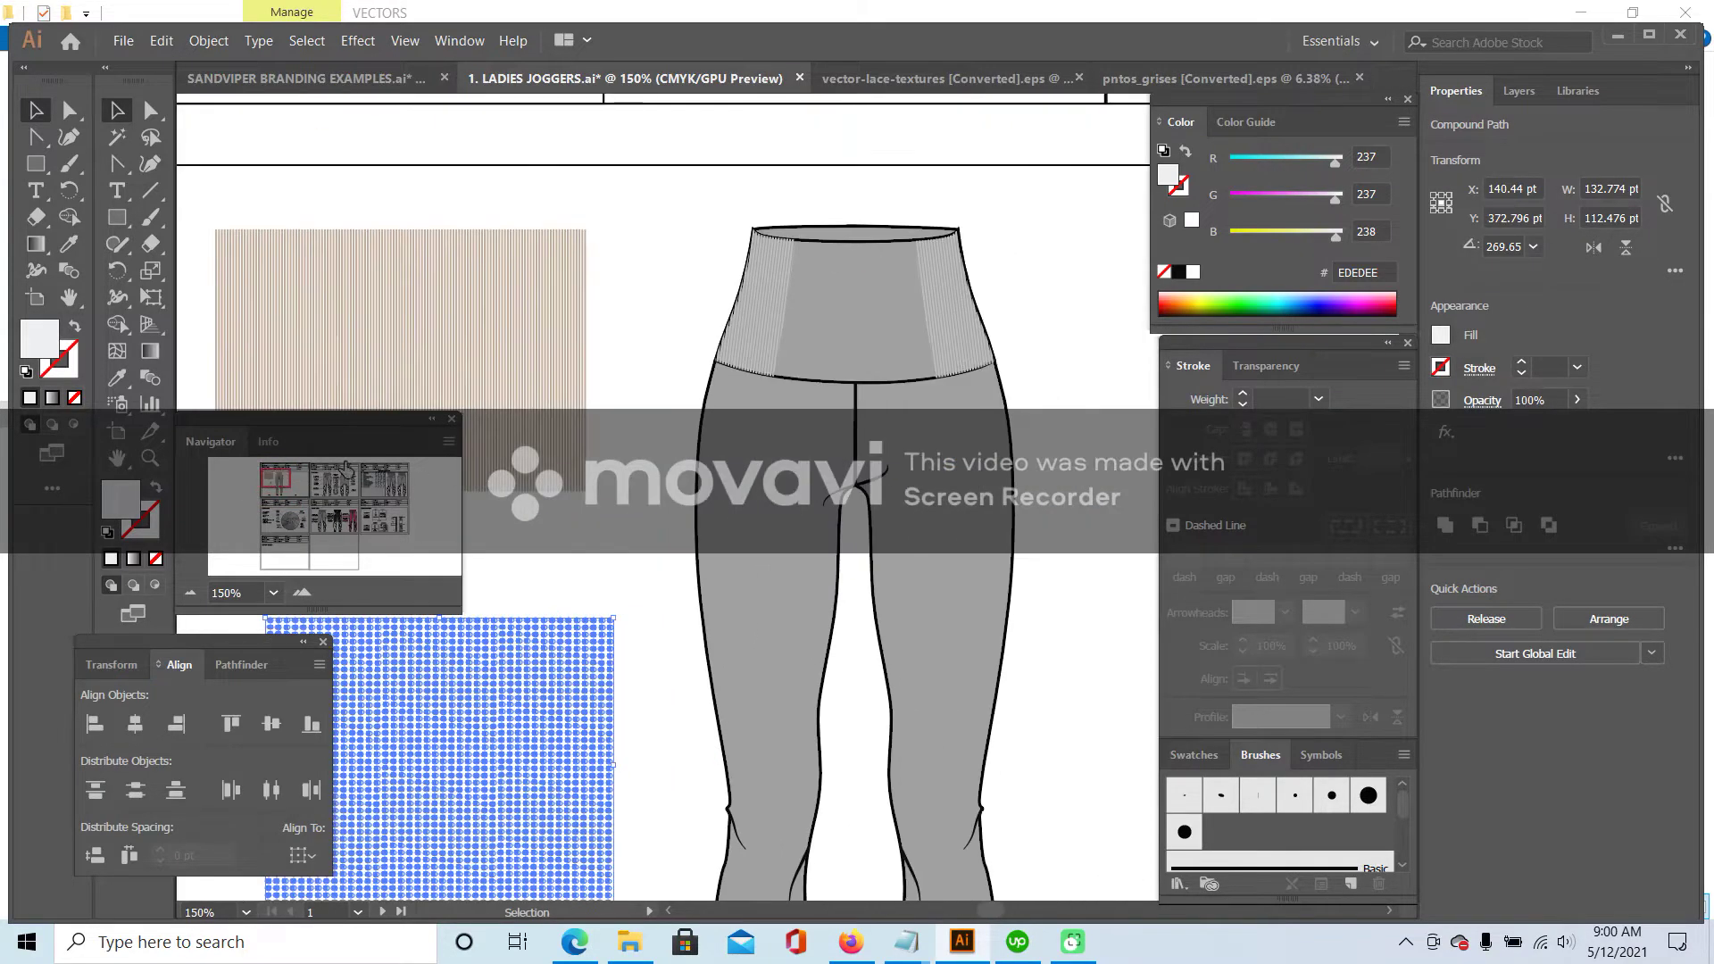
{"action": "key", "text": "ctrl+z"}
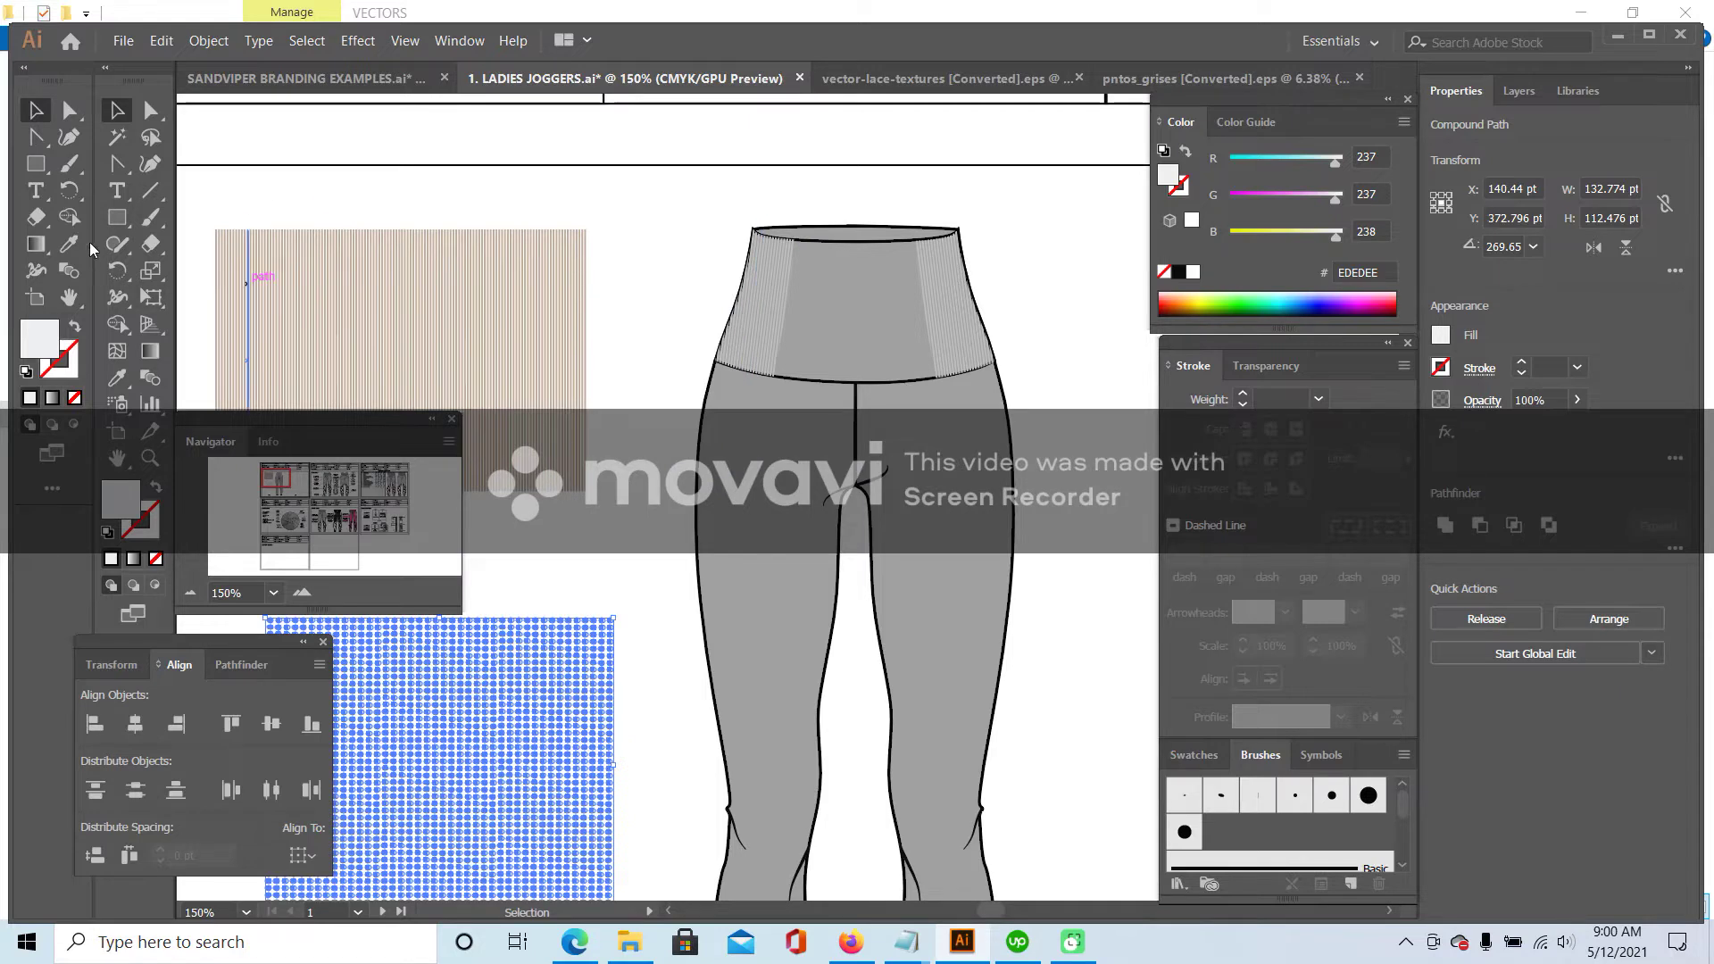
- Give the dot pattern the waistband's grey BCBCBC fill and move it onto the waistband
{"action": "left_click", "coordinate": [69, 243]}
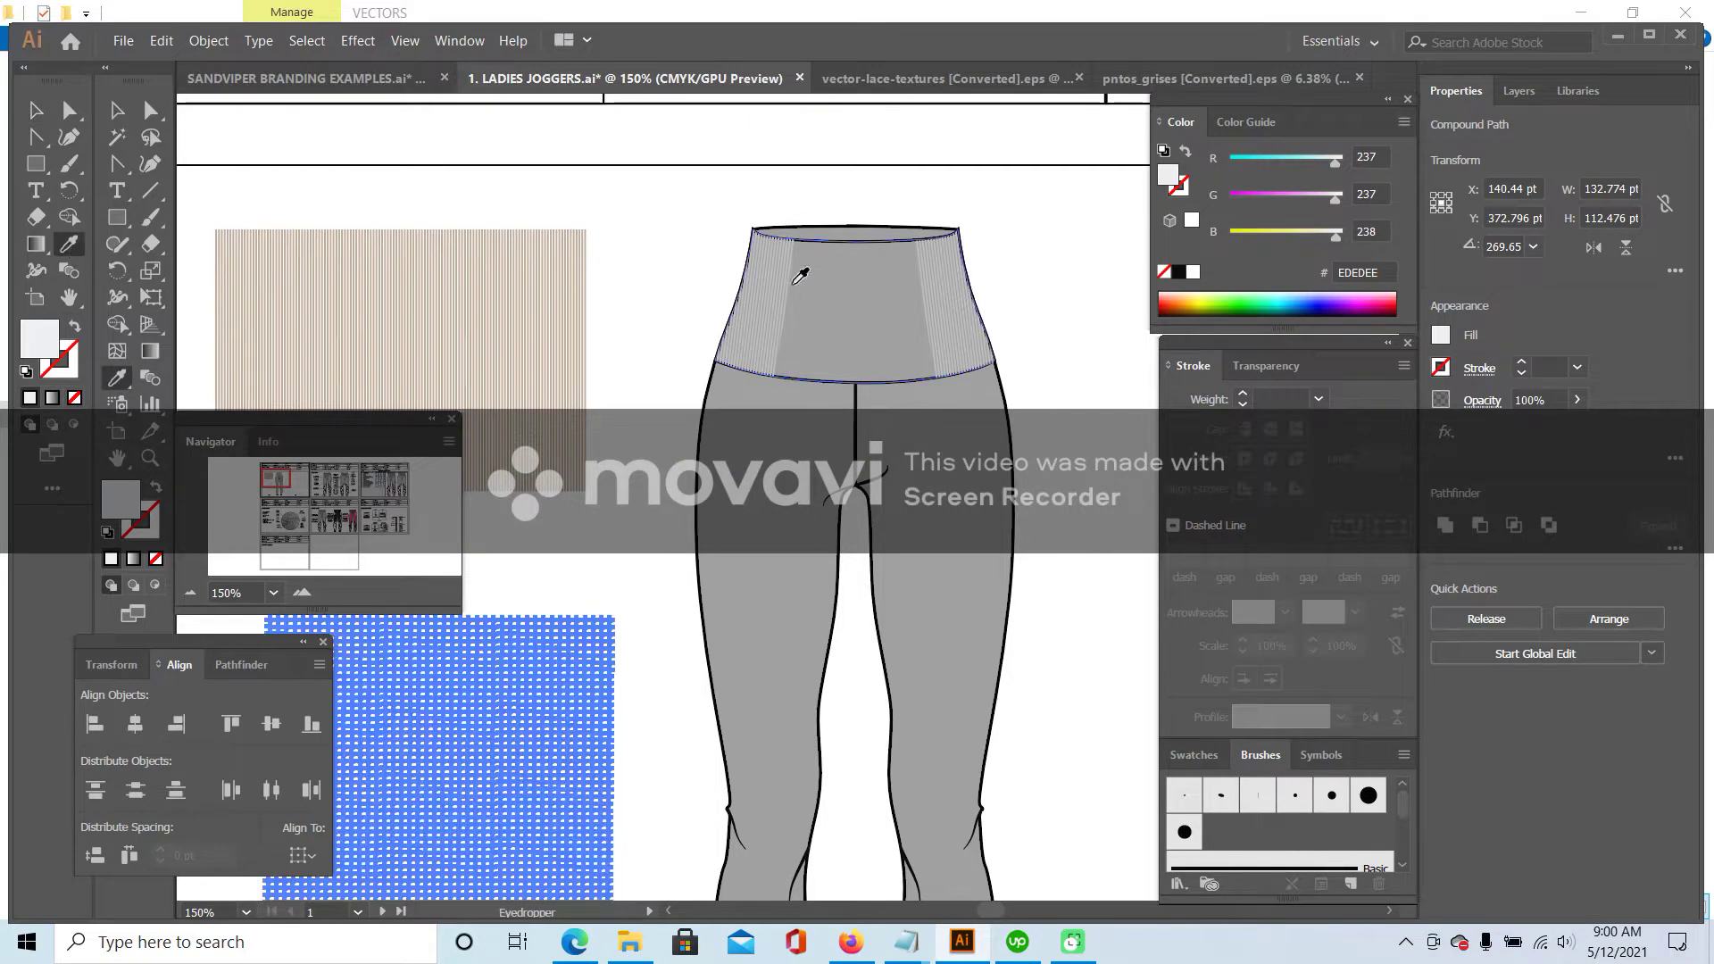
{"action": "left_click", "coordinate": [775, 277]}
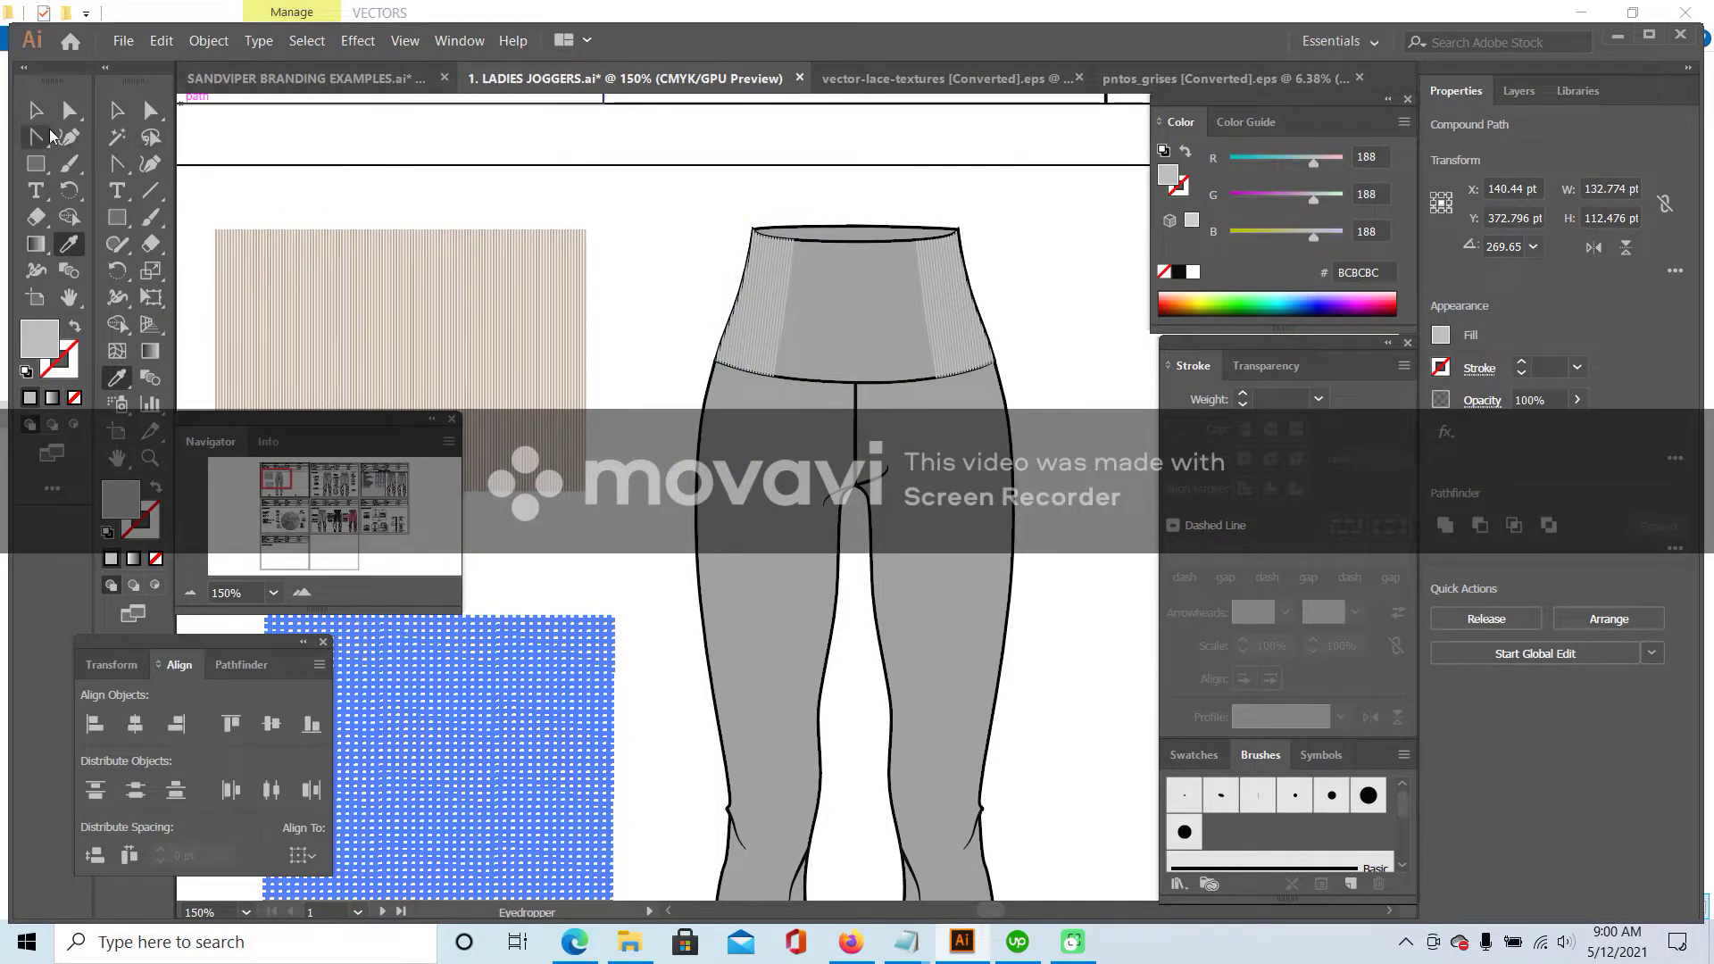
{"action": "left_click", "coordinate": [36, 109]}
{"action": "left_click", "coordinate": [404, 175]}
{"action": "left_click_drag", "start_coordinate": [585, 715], "coordinate": [901, 324]}
{"action": "left_click", "coordinate": [1130, 366]}
- Resize the pattern to about 96 × 62 pt to fit over the waistband
{"action": "left_click", "coordinate": [696, 509]}
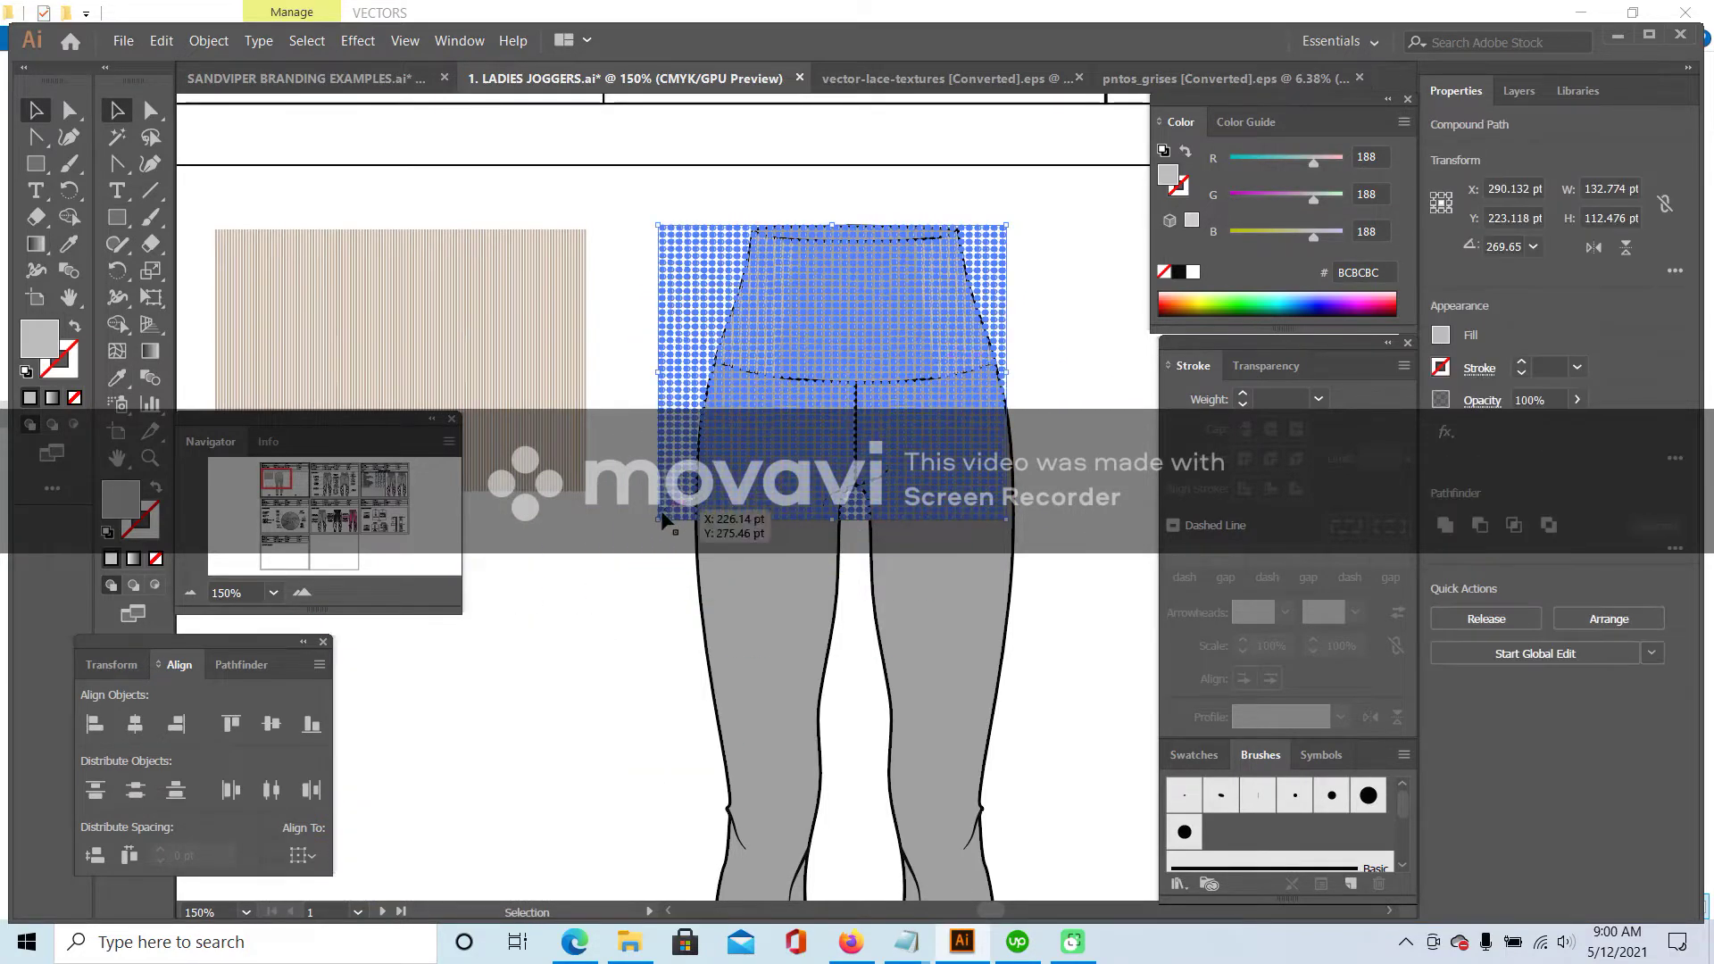
{"action": "left_click_drag", "start_coordinate": [657, 518], "coordinate": [744, 393]}
{"action": "key", "text": "ctrl+z"}
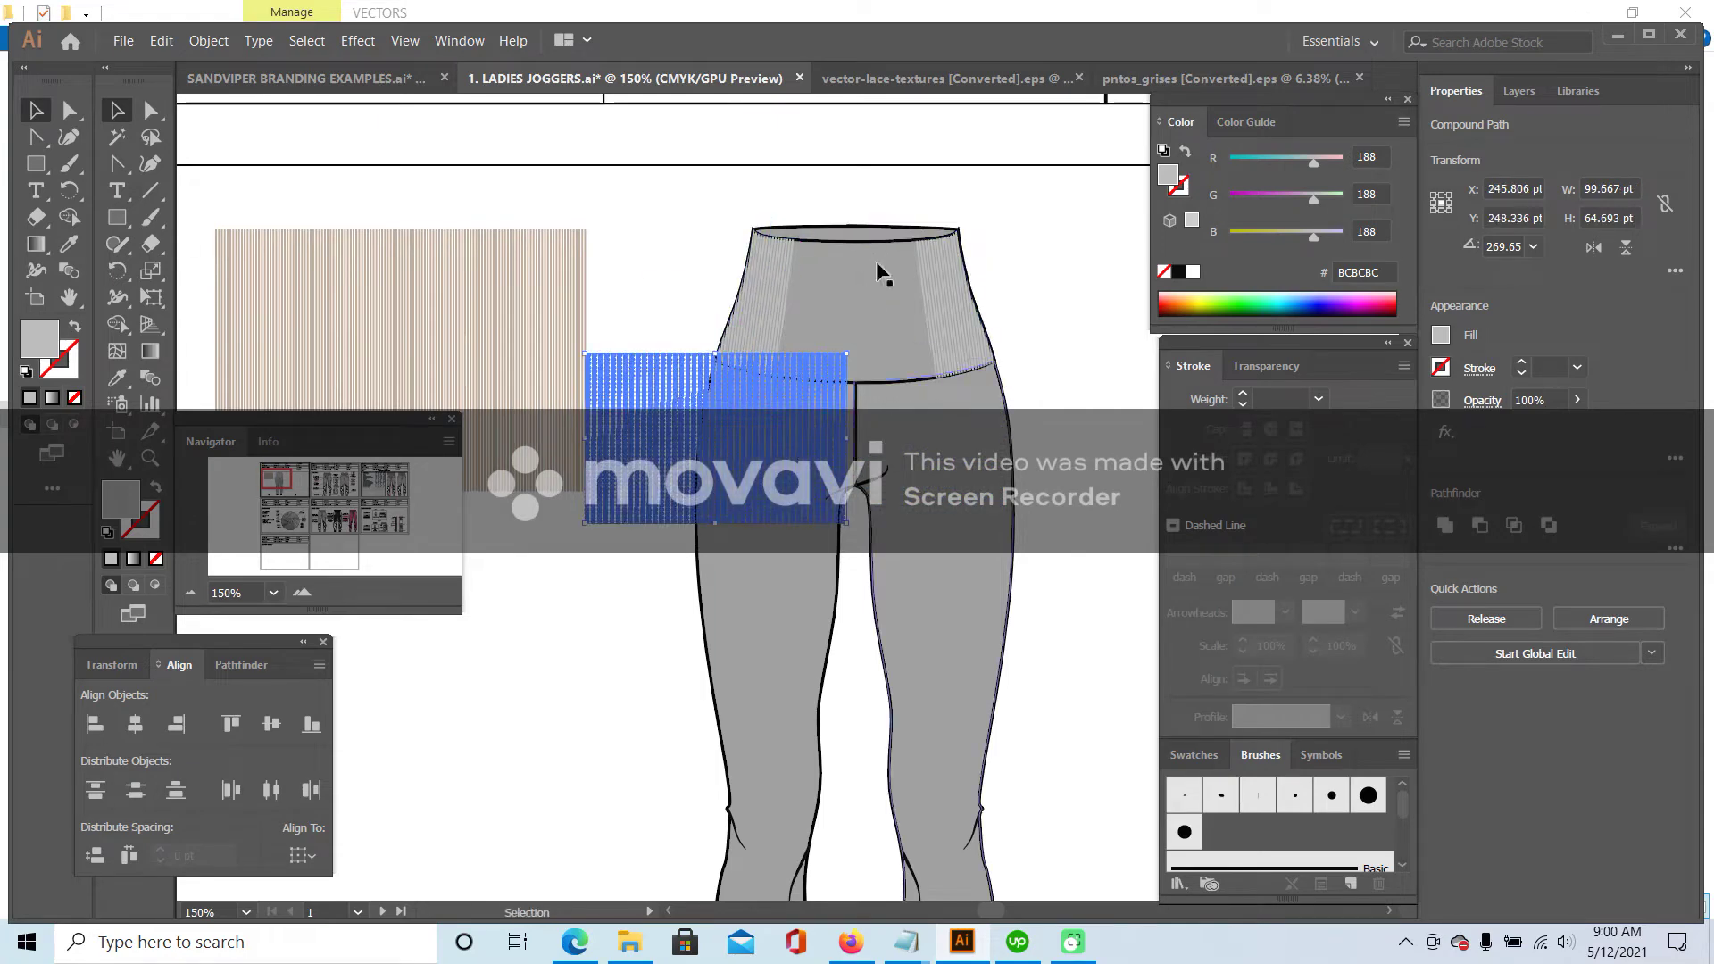
{"action": "left_click_drag", "start_coordinate": [750, 453], "coordinate": [875, 329]}
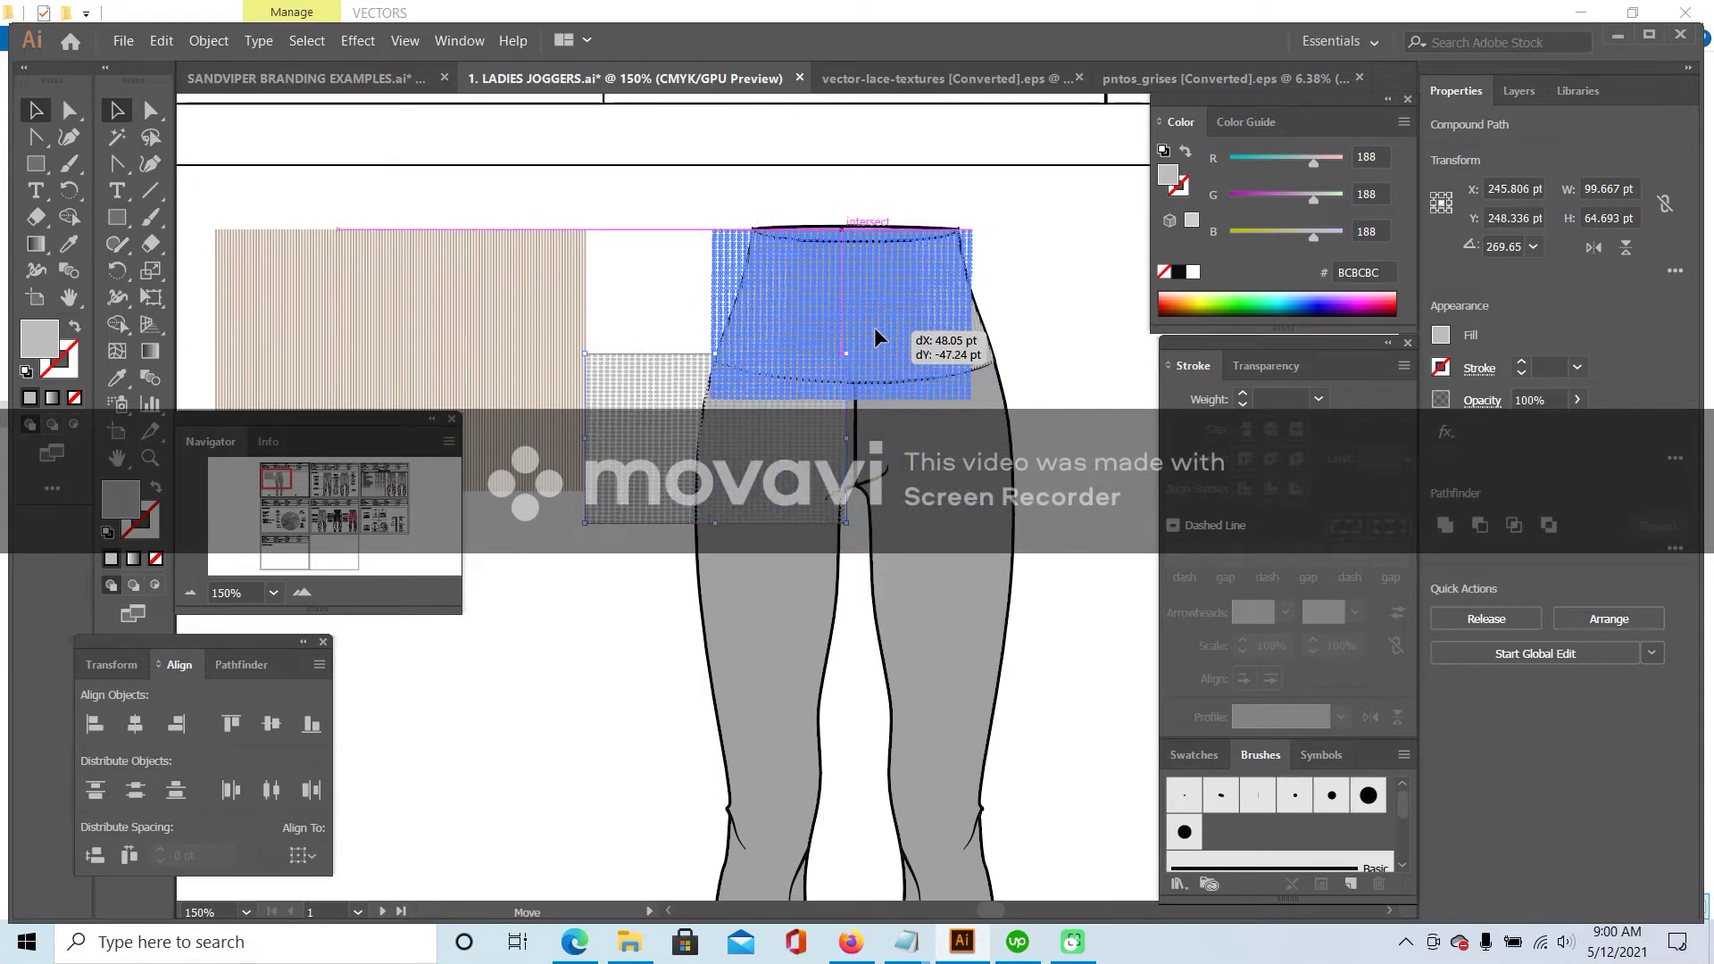
{"action": "left_click_drag", "start_coordinate": [713, 399], "coordinate": [720, 391]}
- Copy the fitted pattern, delete it, and isolate the waistband shape
{"action": "left_click", "coordinate": [162, 41]}
{"action": "left_click", "coordinate": [179, 134]}
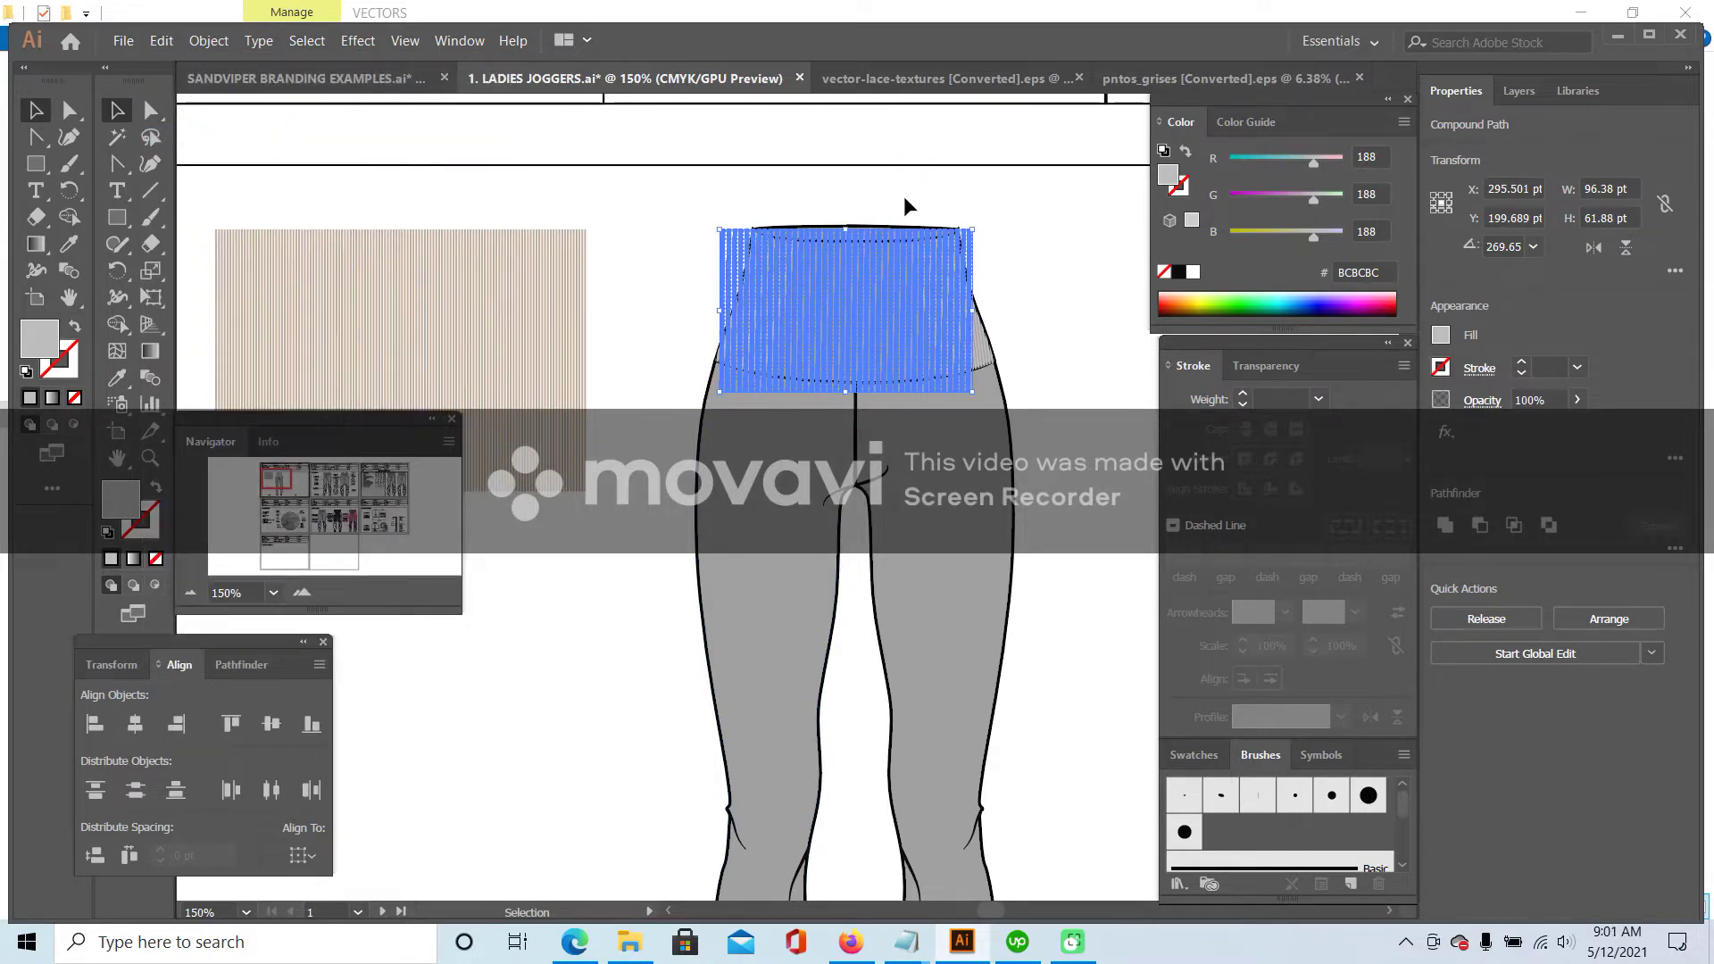
{"action": "key", "text": "Delete"}
{"action": "double_click", "coordinate": [866, 239]}
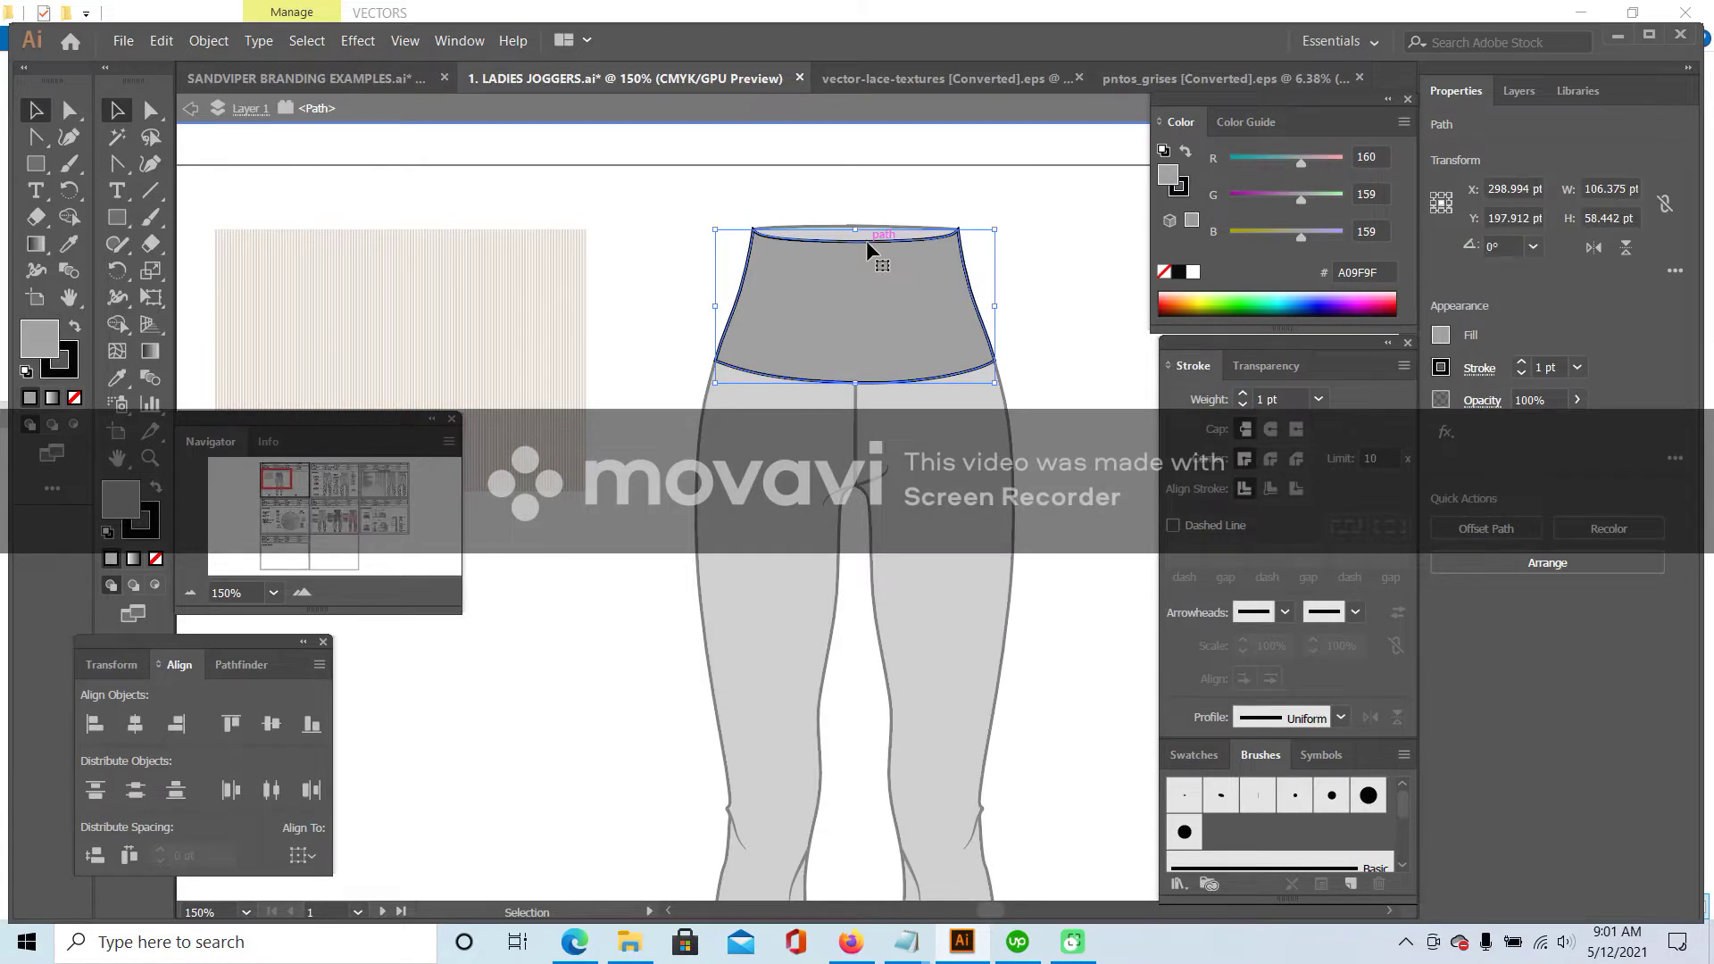
- Paste the copied mesh pattern in place inside the waistband using Draw Inside
{"action": "left_click", "coordinate": [157, 587]}
{"action": "left_click", "coordinate": [174, 43]}
{"action": "left_click", "coordinate": [268, 225]}
{"action": "left_click", "coordinate": [631, 194]}
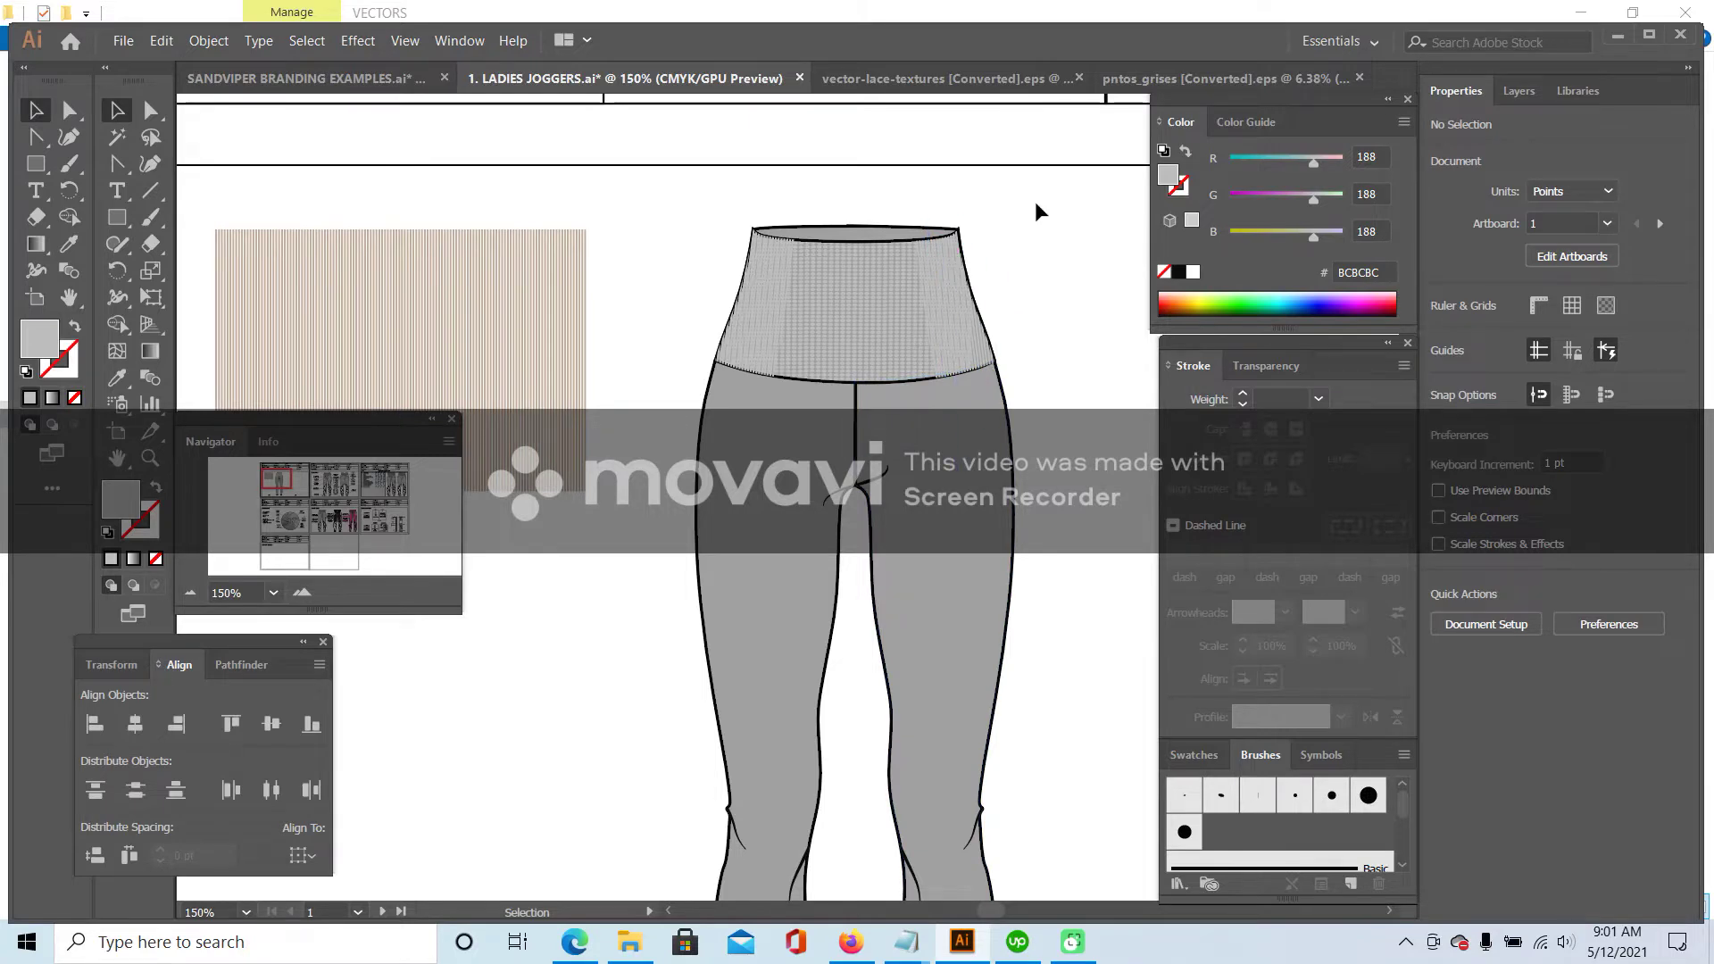
- Zoom to 300% and enter the waistband's left panel clip group
{"action": "left_click", "coordinate": [302, 594]}
{"action": "left_click", "coordinate": [302, 594]}
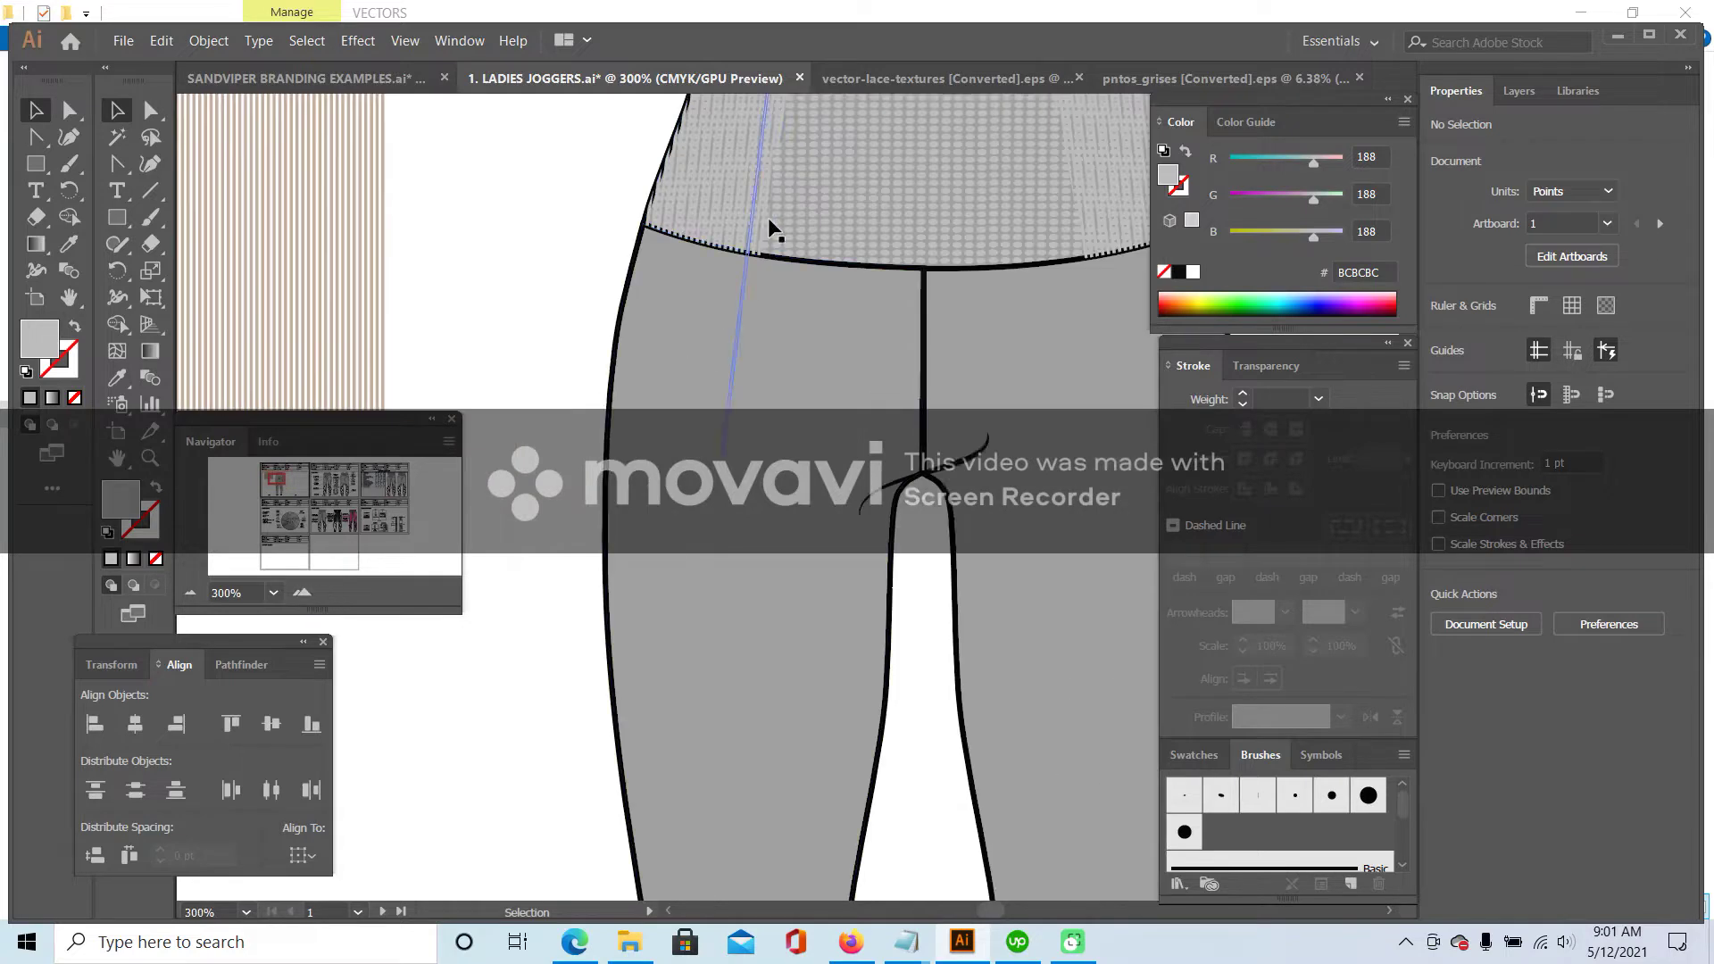
{"action": "left_click", "coordinate": [797, 207]}
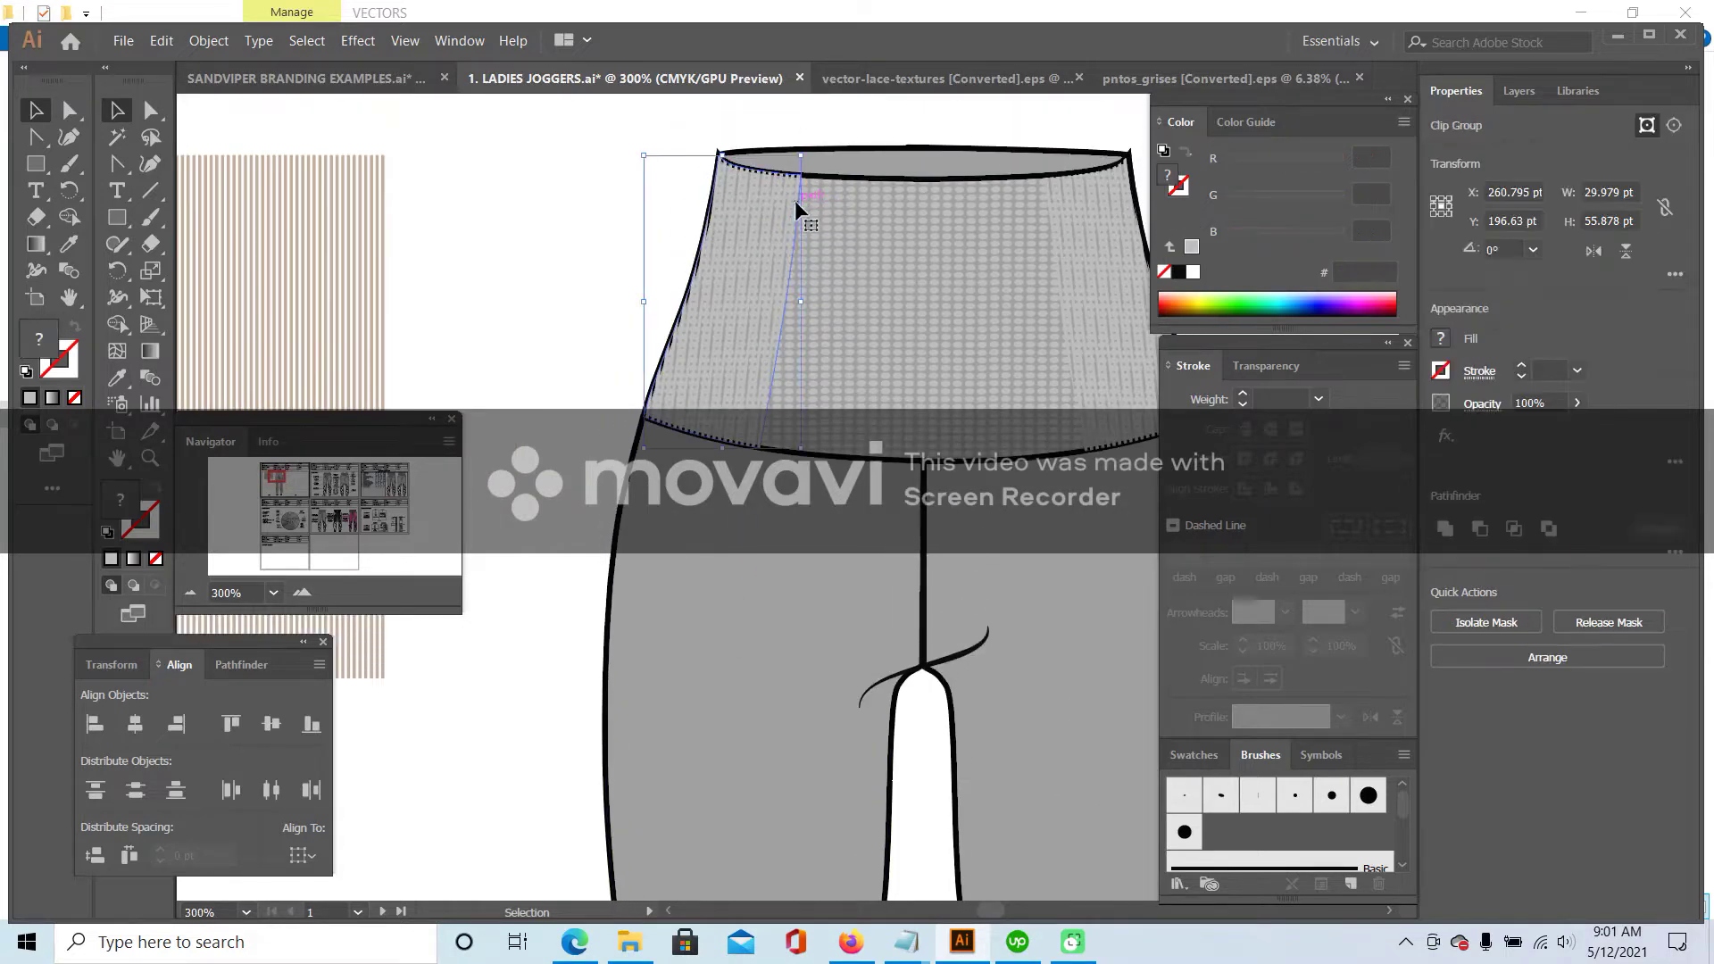
{"action": "double_click", "coordinate": [795, 202]}
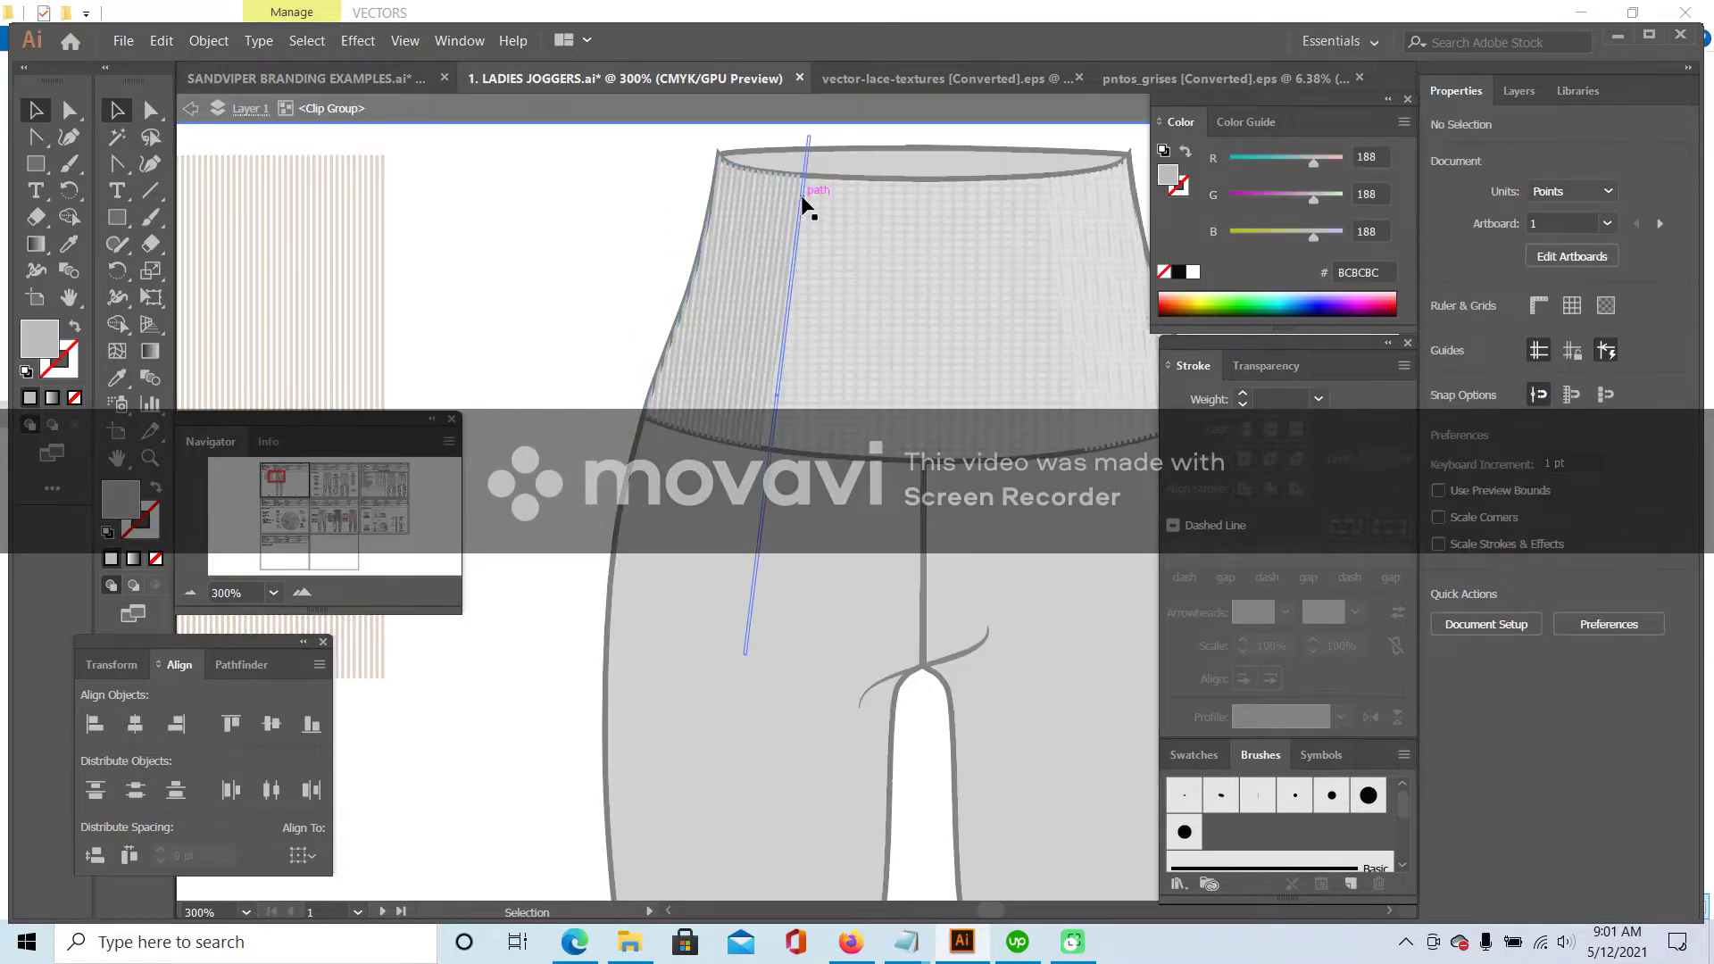
- Fill the left panel path with grey BCBCBC using the Eyedropper
{"action": "left_click", "coordinate": [603, 222]}
{"action": "double_click", "coordinate": [603, 221]}
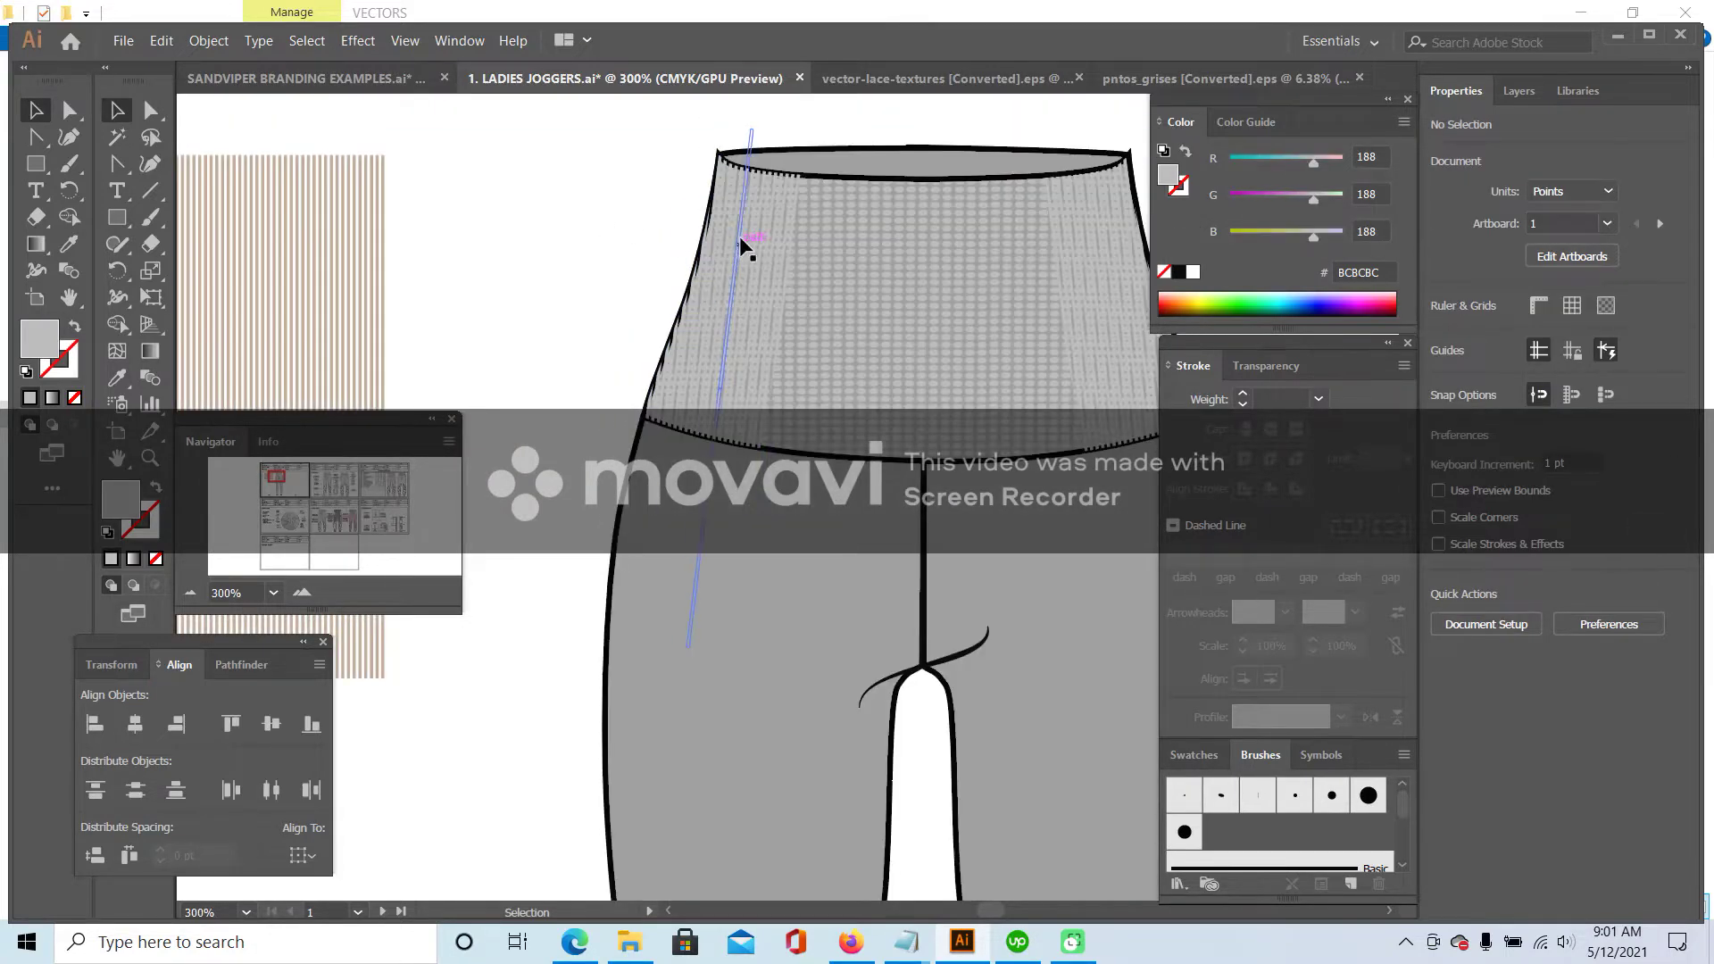
{"action": "double_click", "coordinate": [797, 205]}
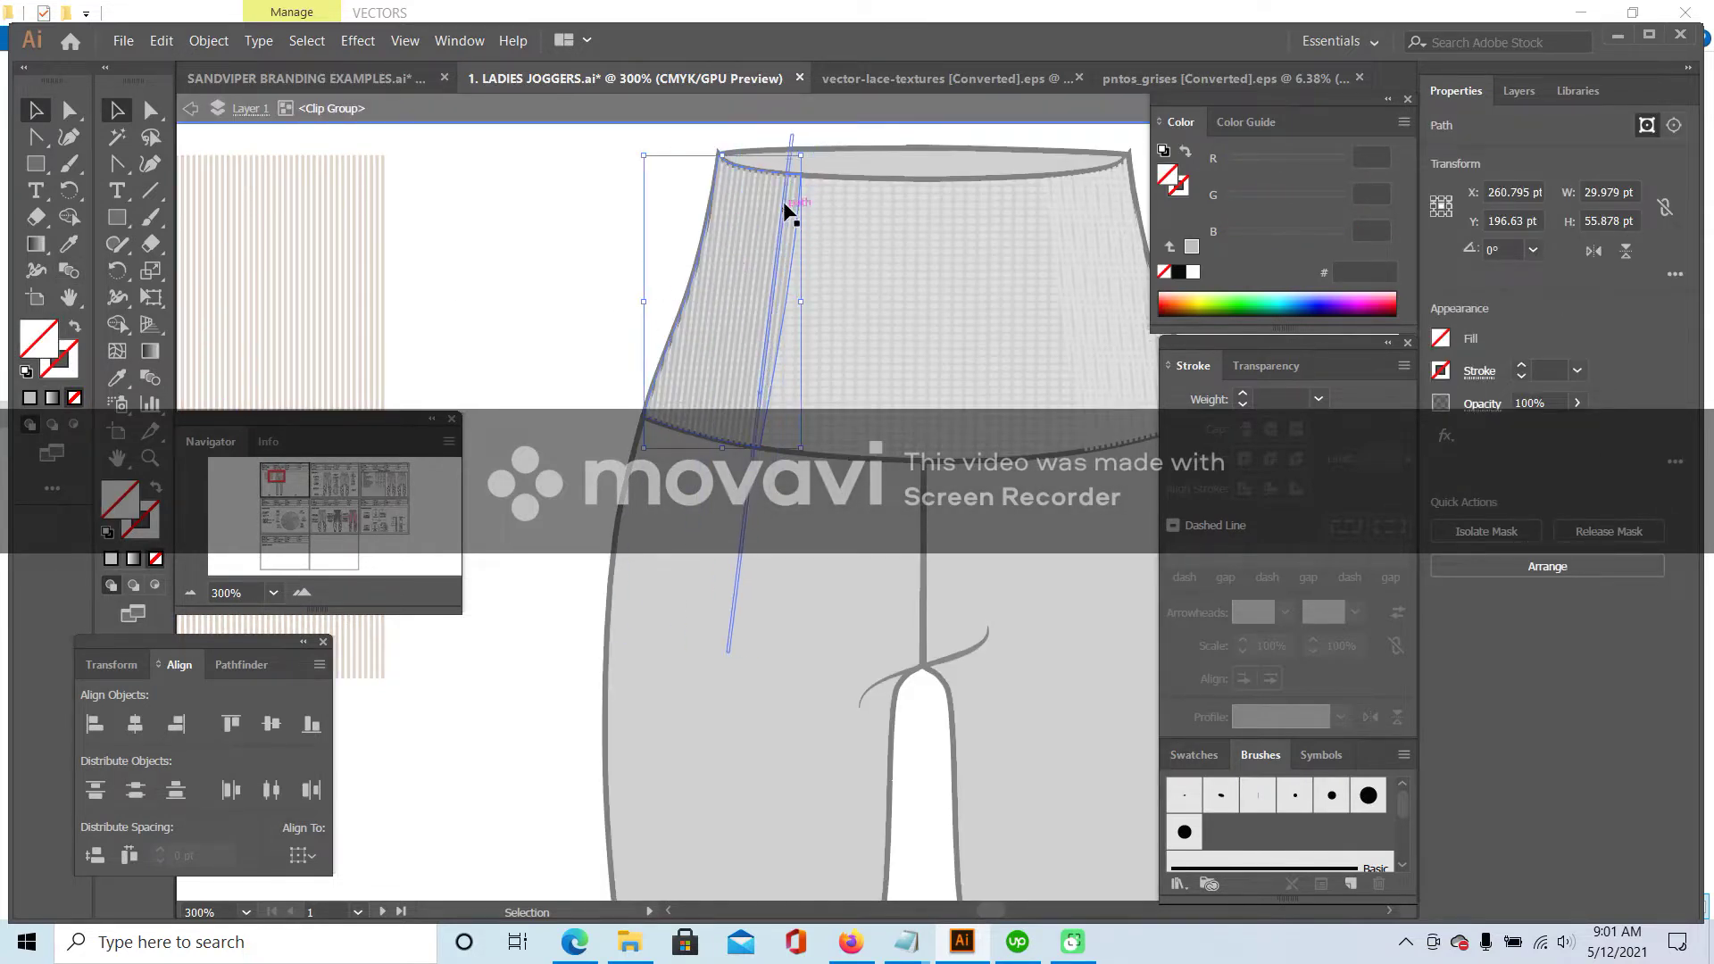
{"action": "left_click", "coordinate": [73, 247]}
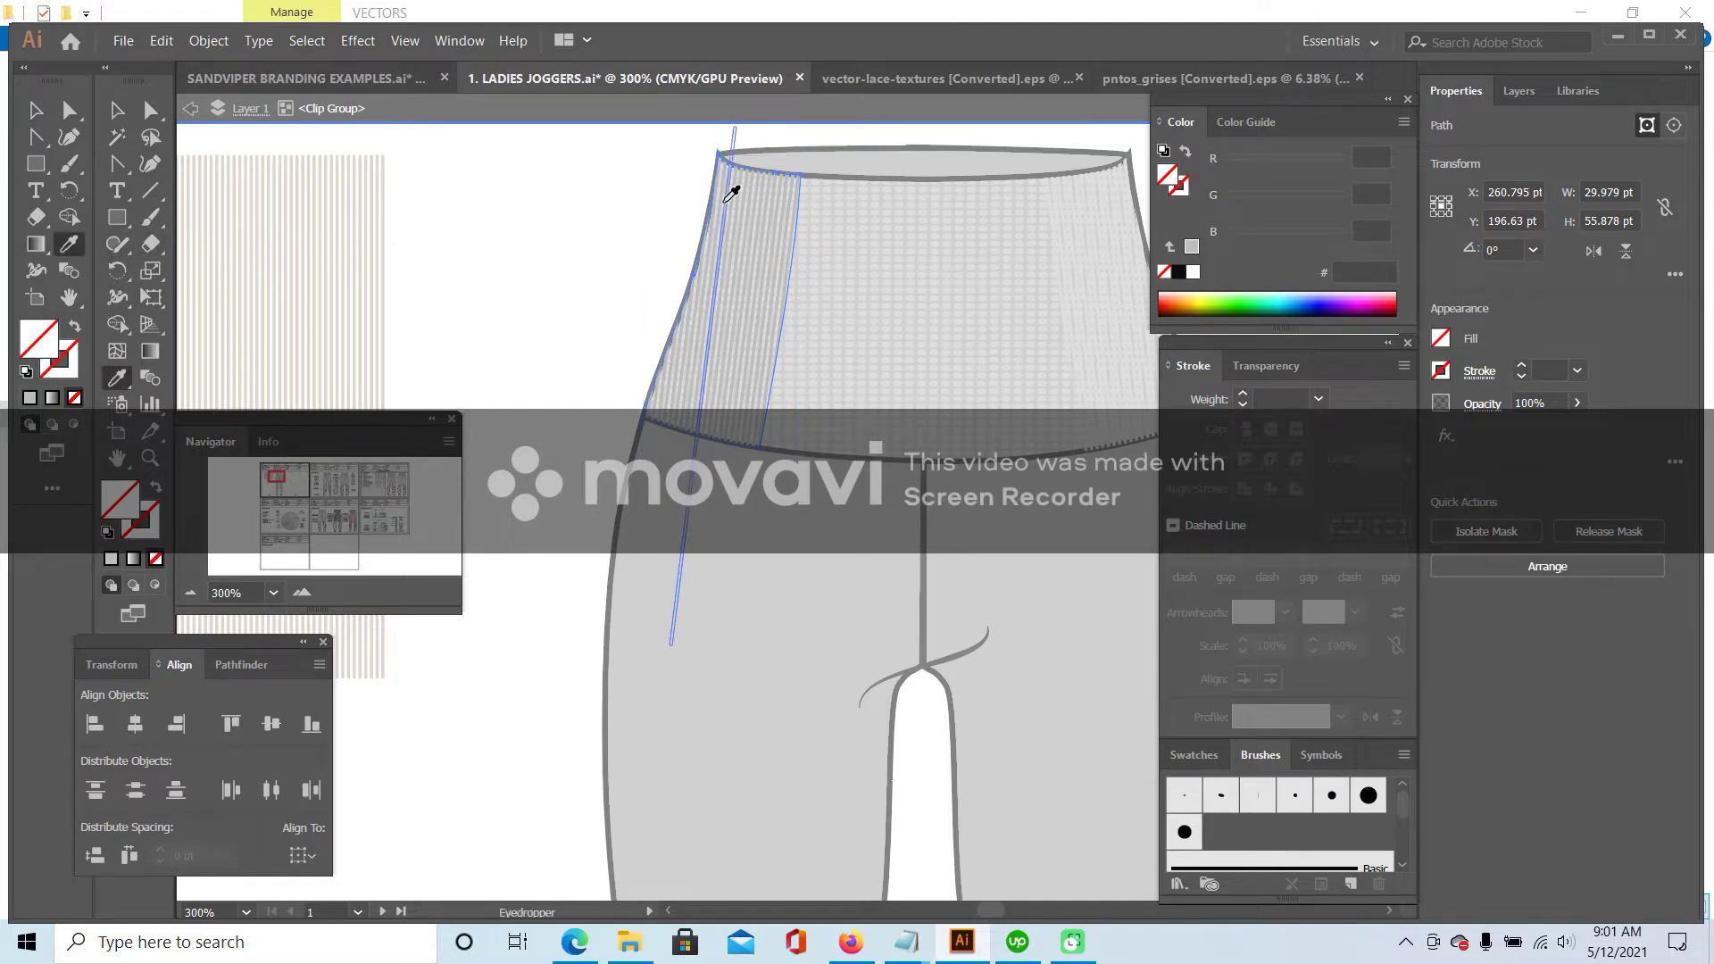
{"action": "left_click", "coordinate": [632, 487]}
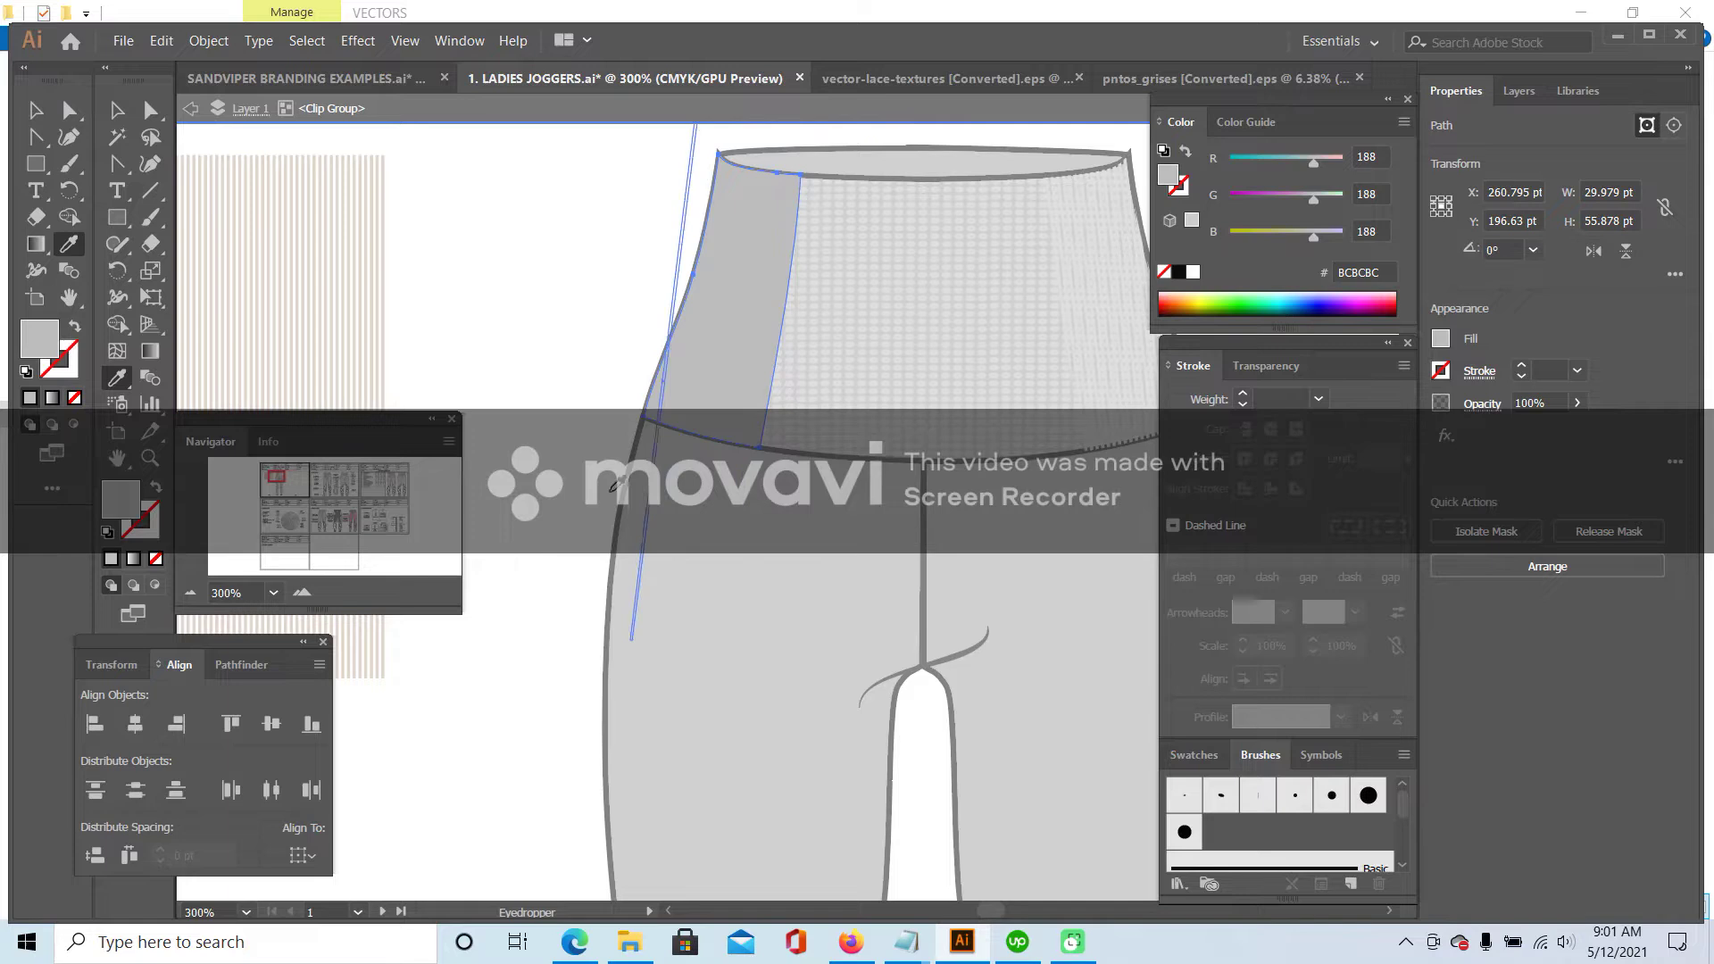
{"action": "left_click", "coordinate": [121, 108]}
- Enter the clipping path and fill the left panel with grey A09F9F sampled from the leg
{"action": "double_click", "coordinate": [469, 190]}
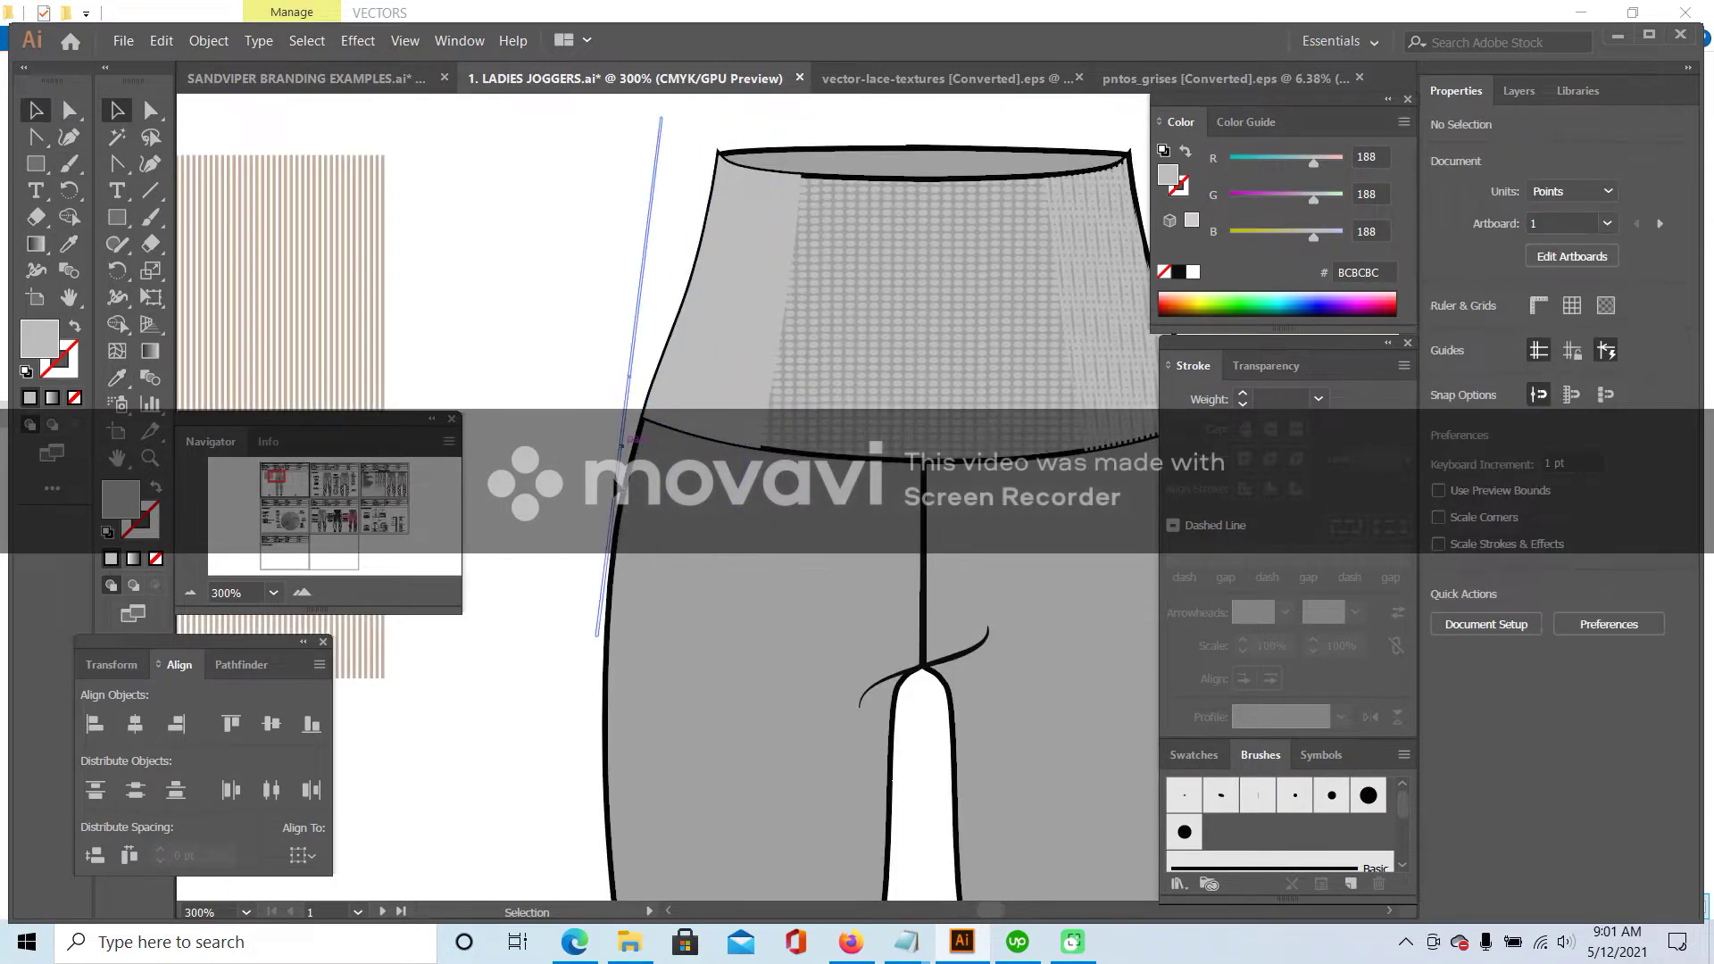
{"action": "double_click", "coordinate": [746, 408]}
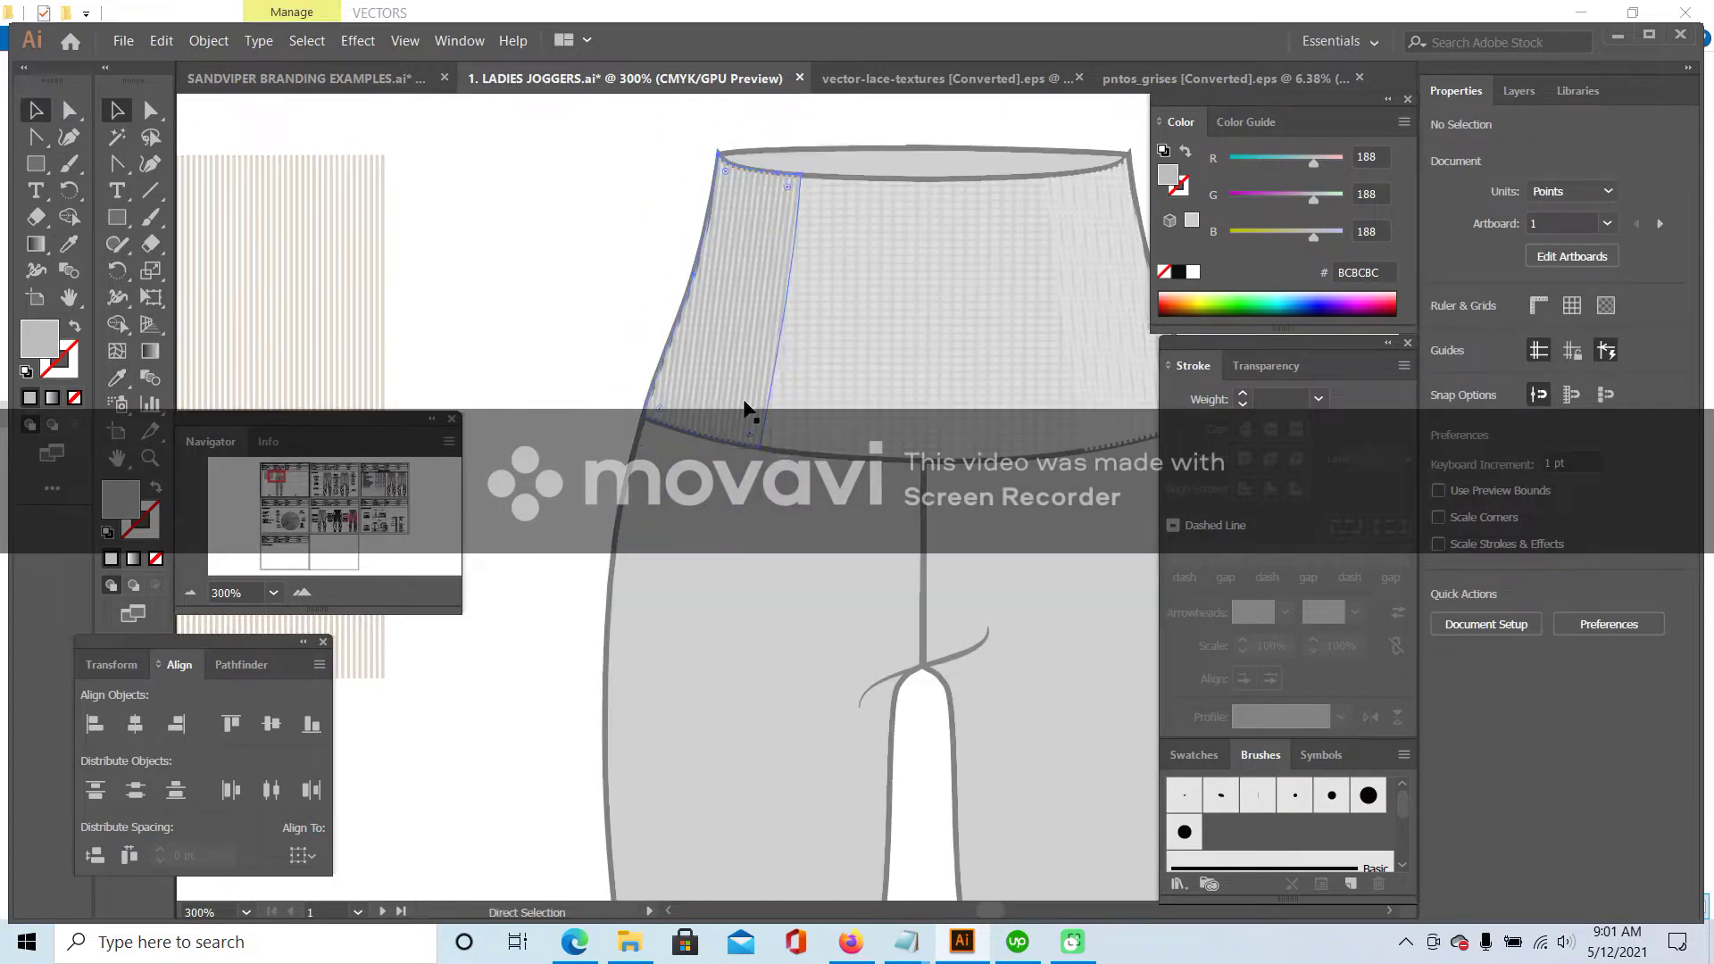
{"action": "double_click", "coordinate": [787, 292]}
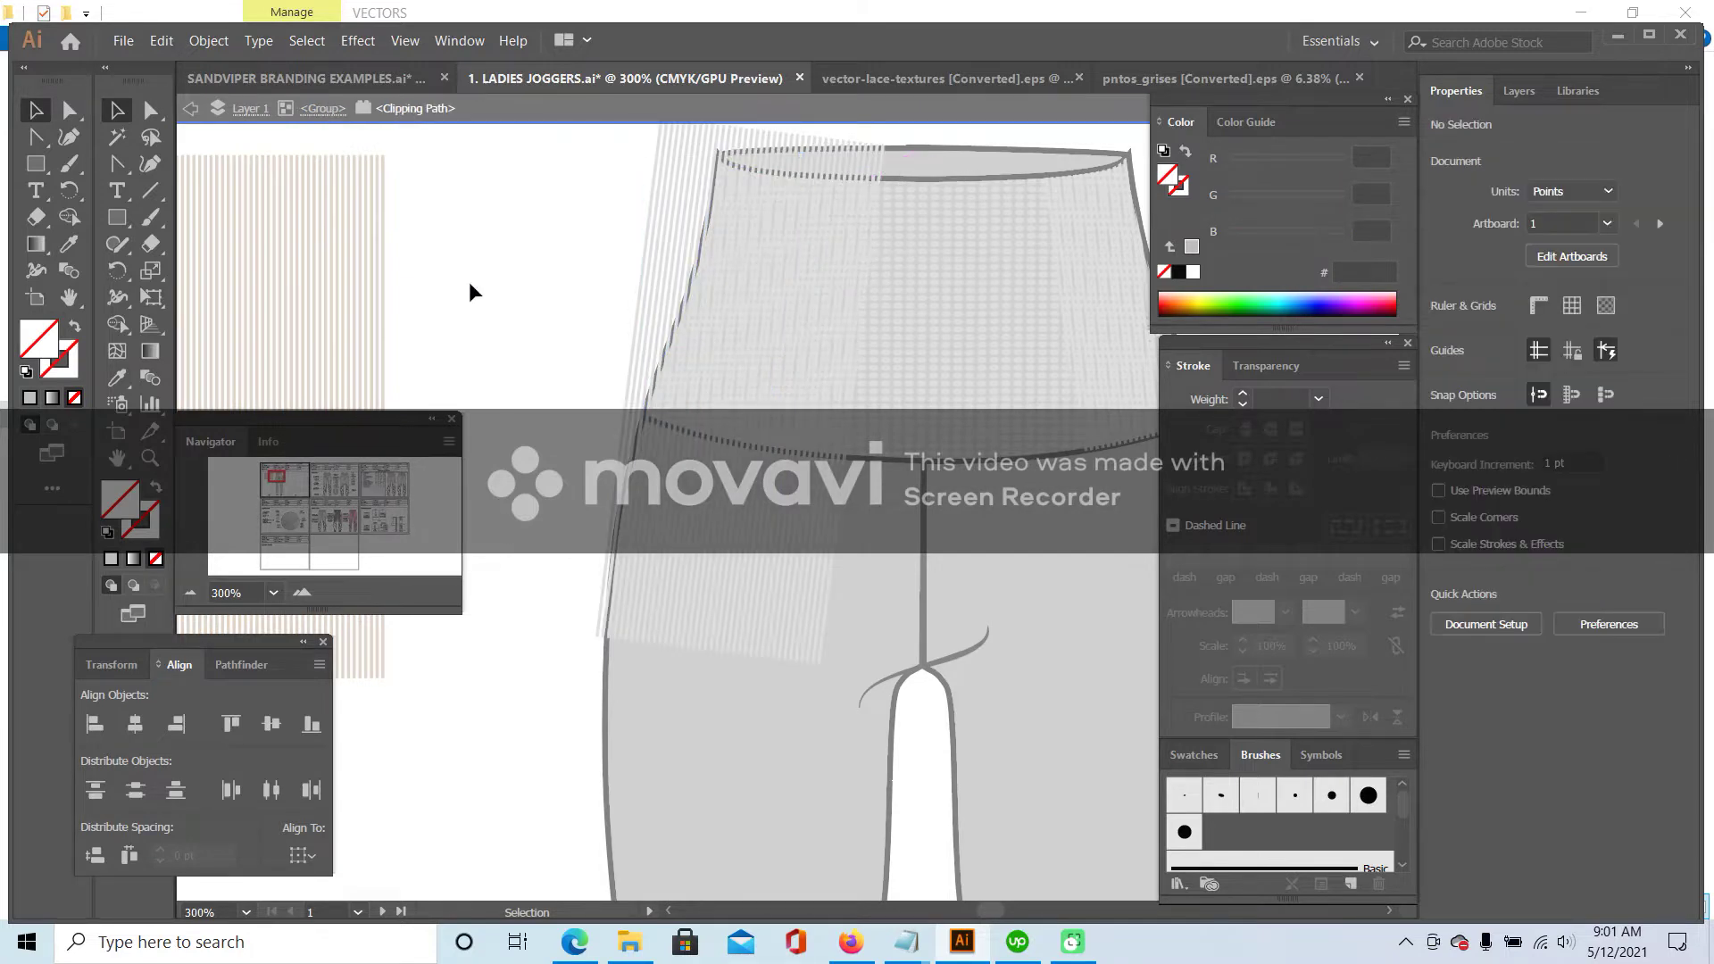
{"action": "double_click", "coordinate": [471, 292]}
{"action": "left_click", "coordinate": [797, 202]}
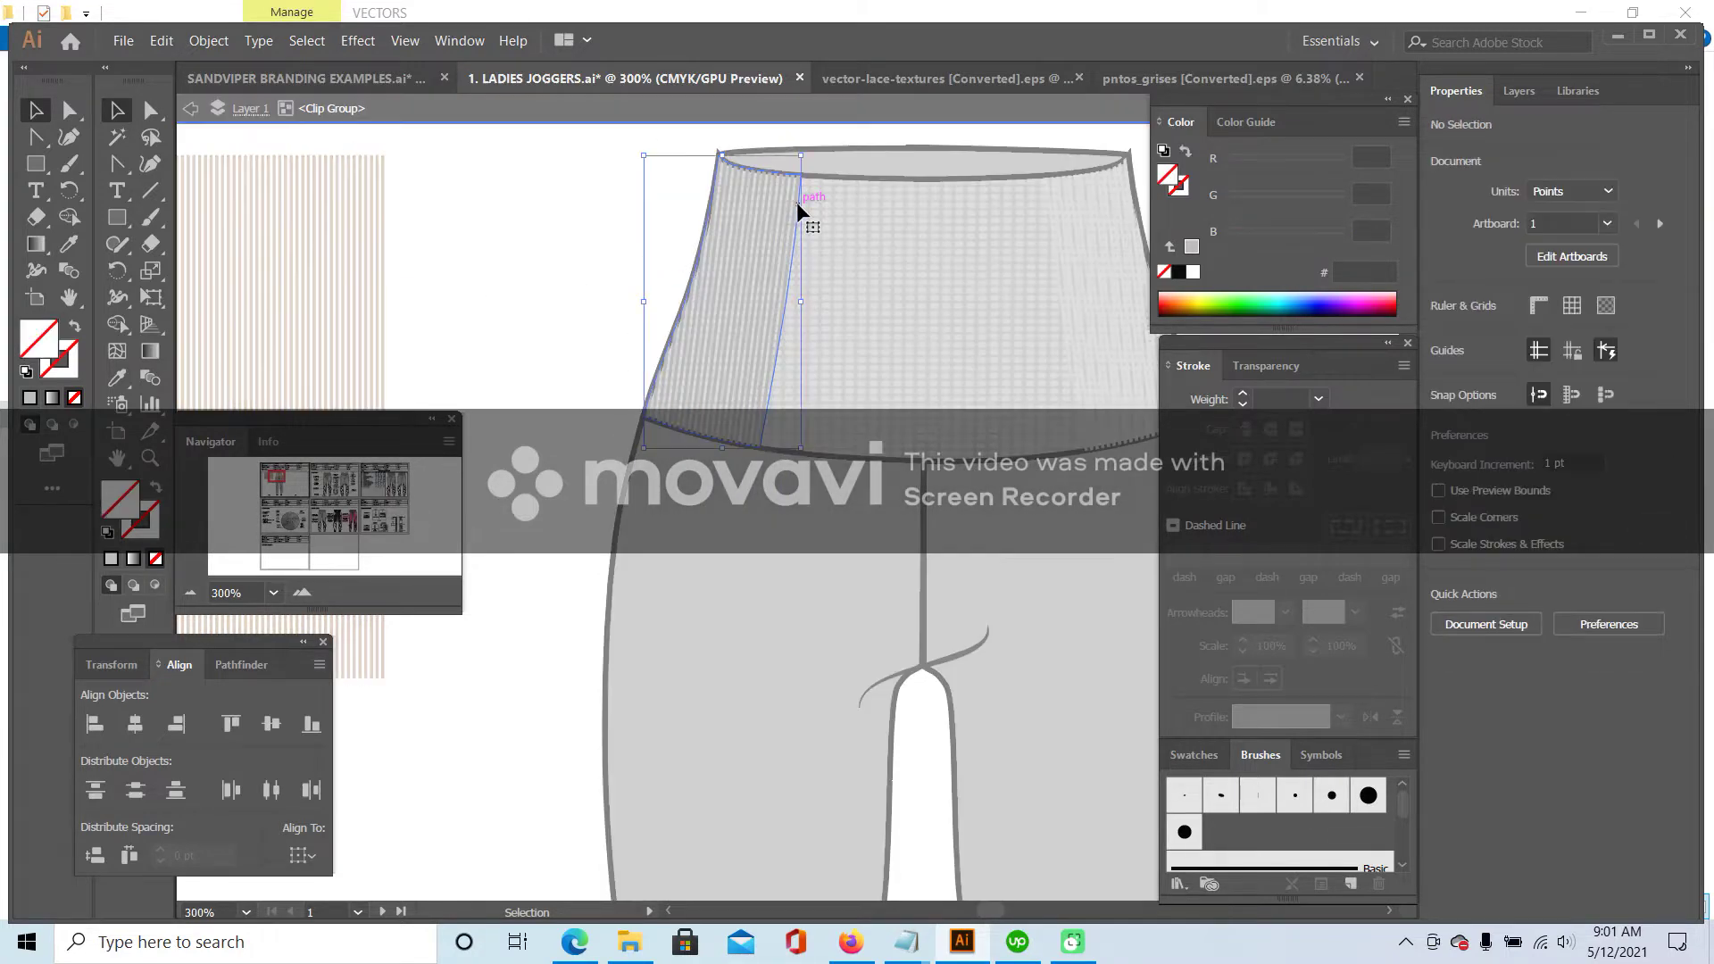
{"action": "double_click", "coordinate": [798, 200]}
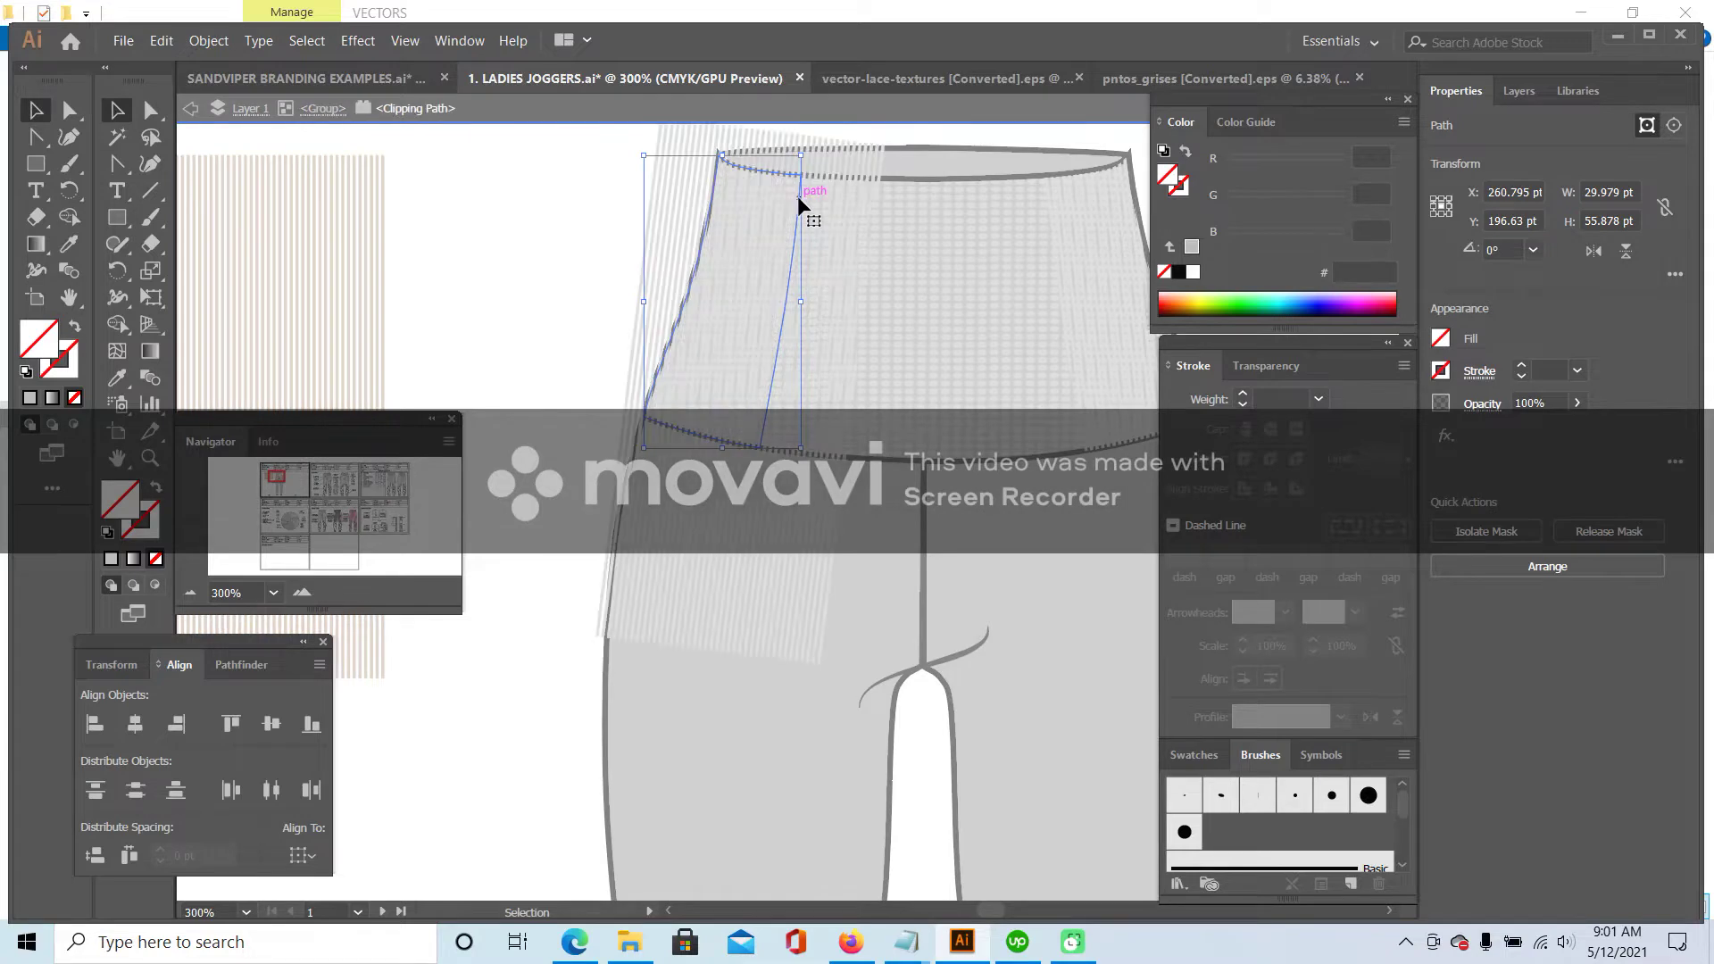
{"action": "left_click", "coordinate": [66, 247]}
{"action": "left_click", "coordinate": [615, 751]}
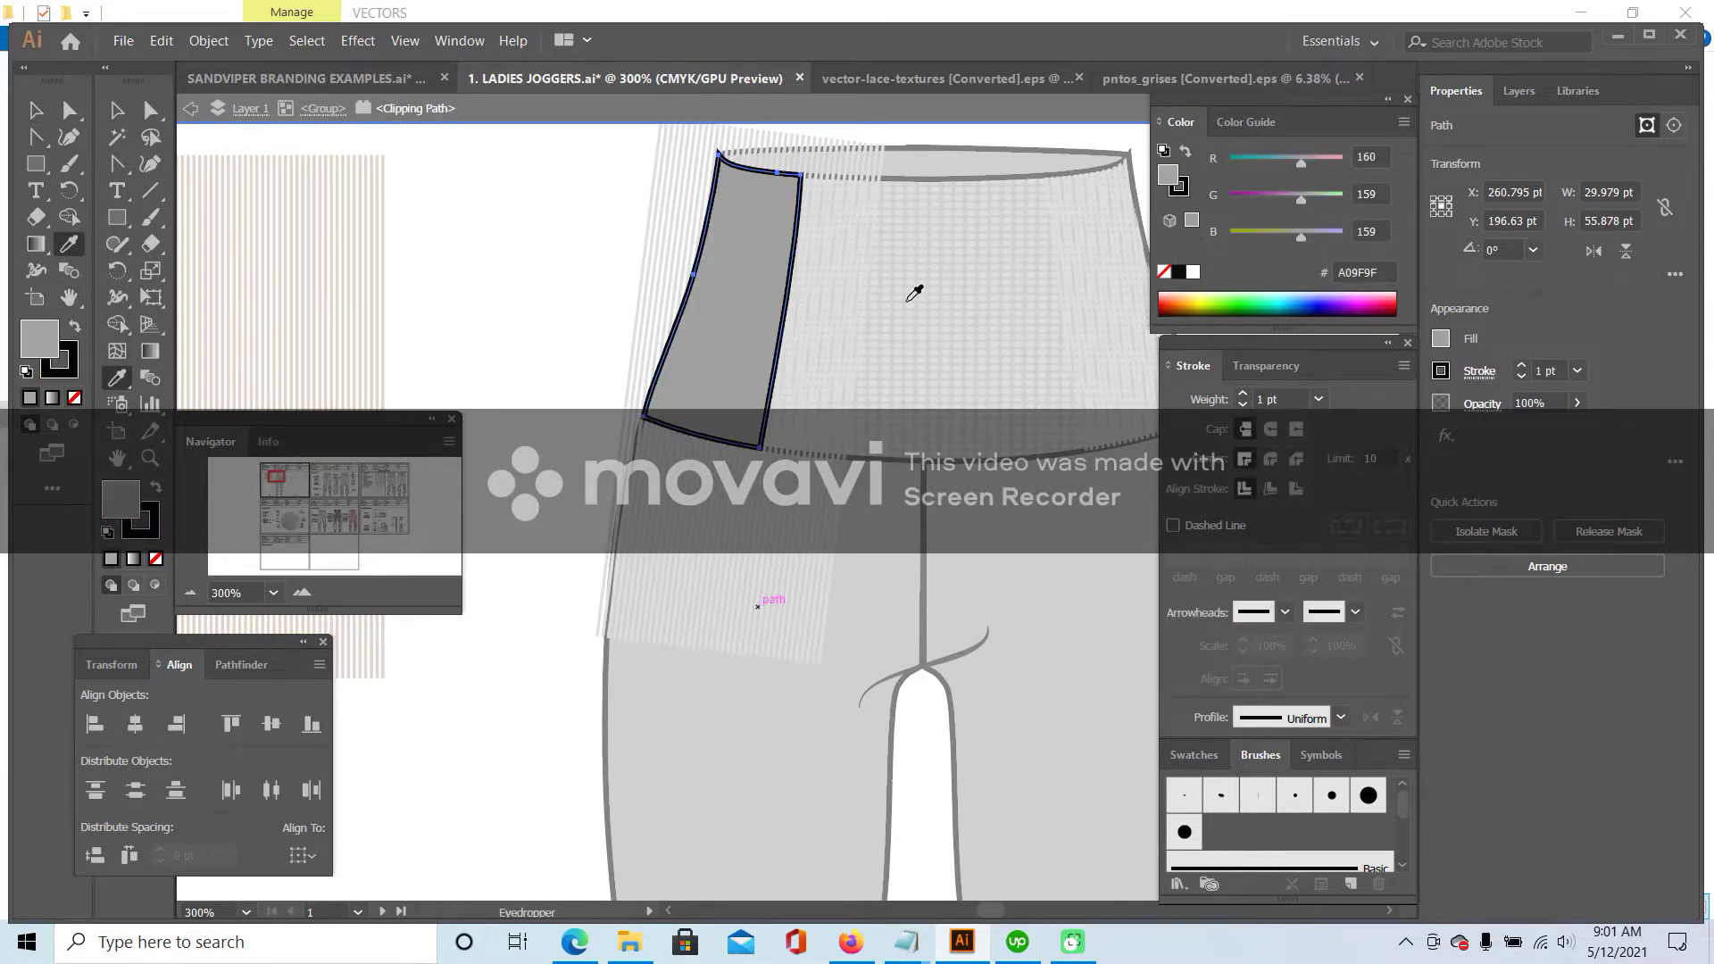
{"action": "left_click", "coordinate": [116, 108]}
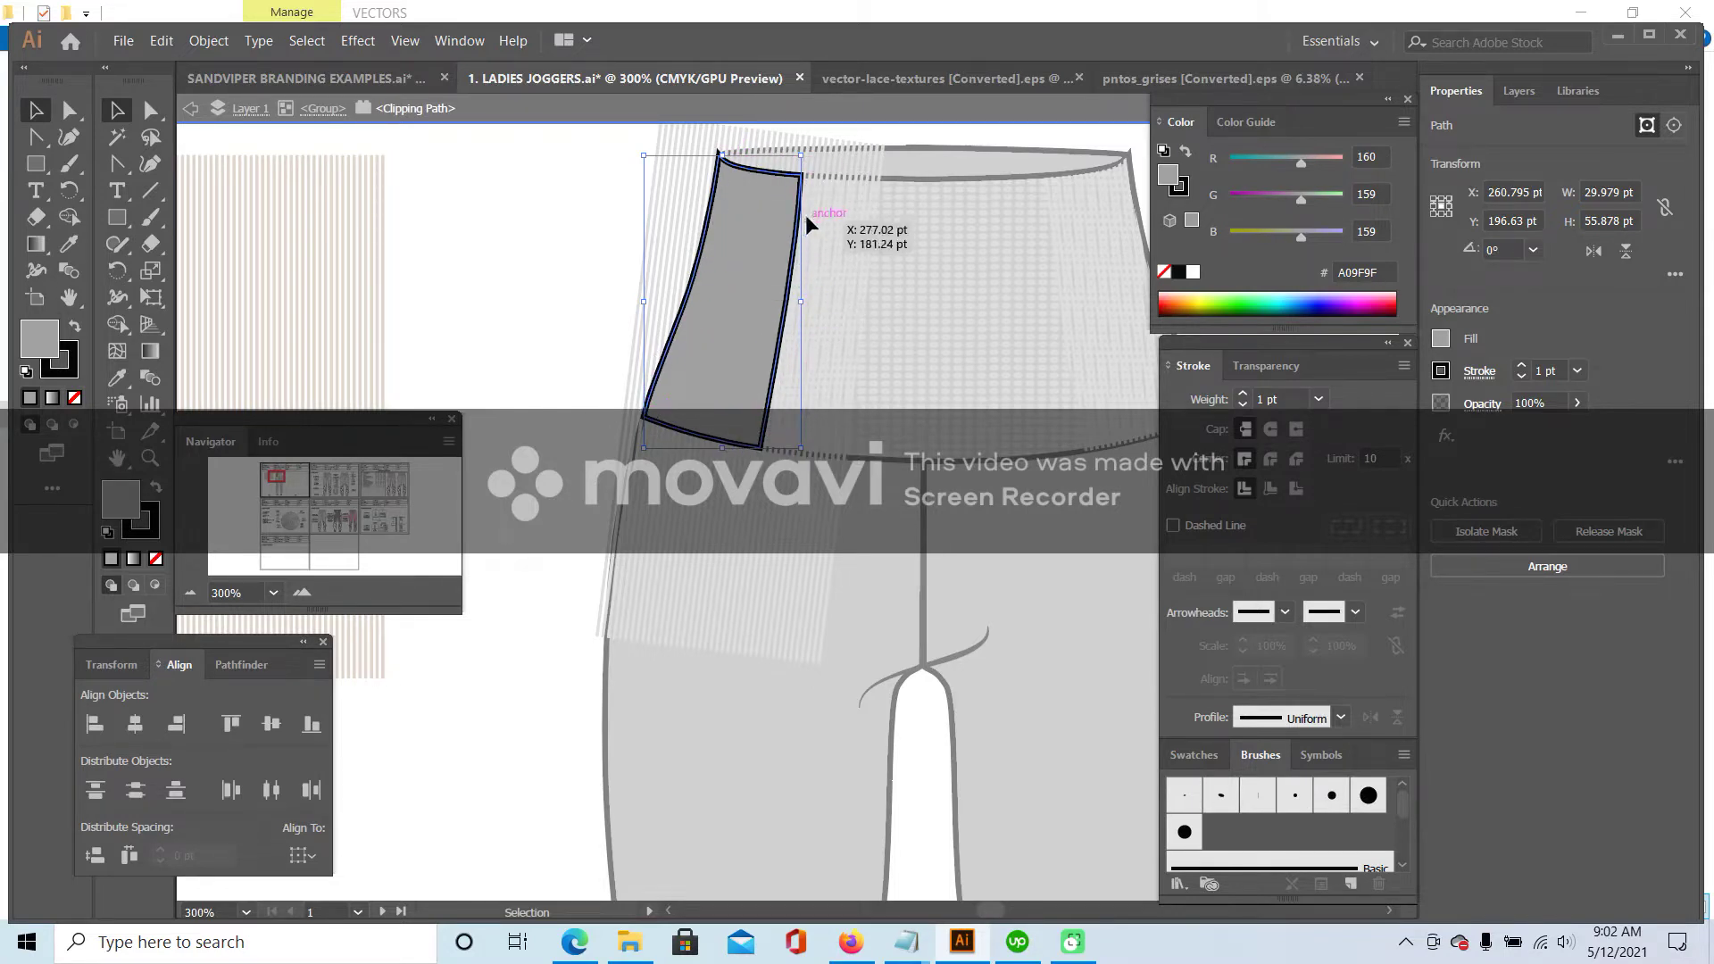
{"action": "left_click", "coordinate": [159, 528]}
- Set the left panel's stroke to None and exit isolation mode
{"action": "left_click", "coordinate": [156, 559]}
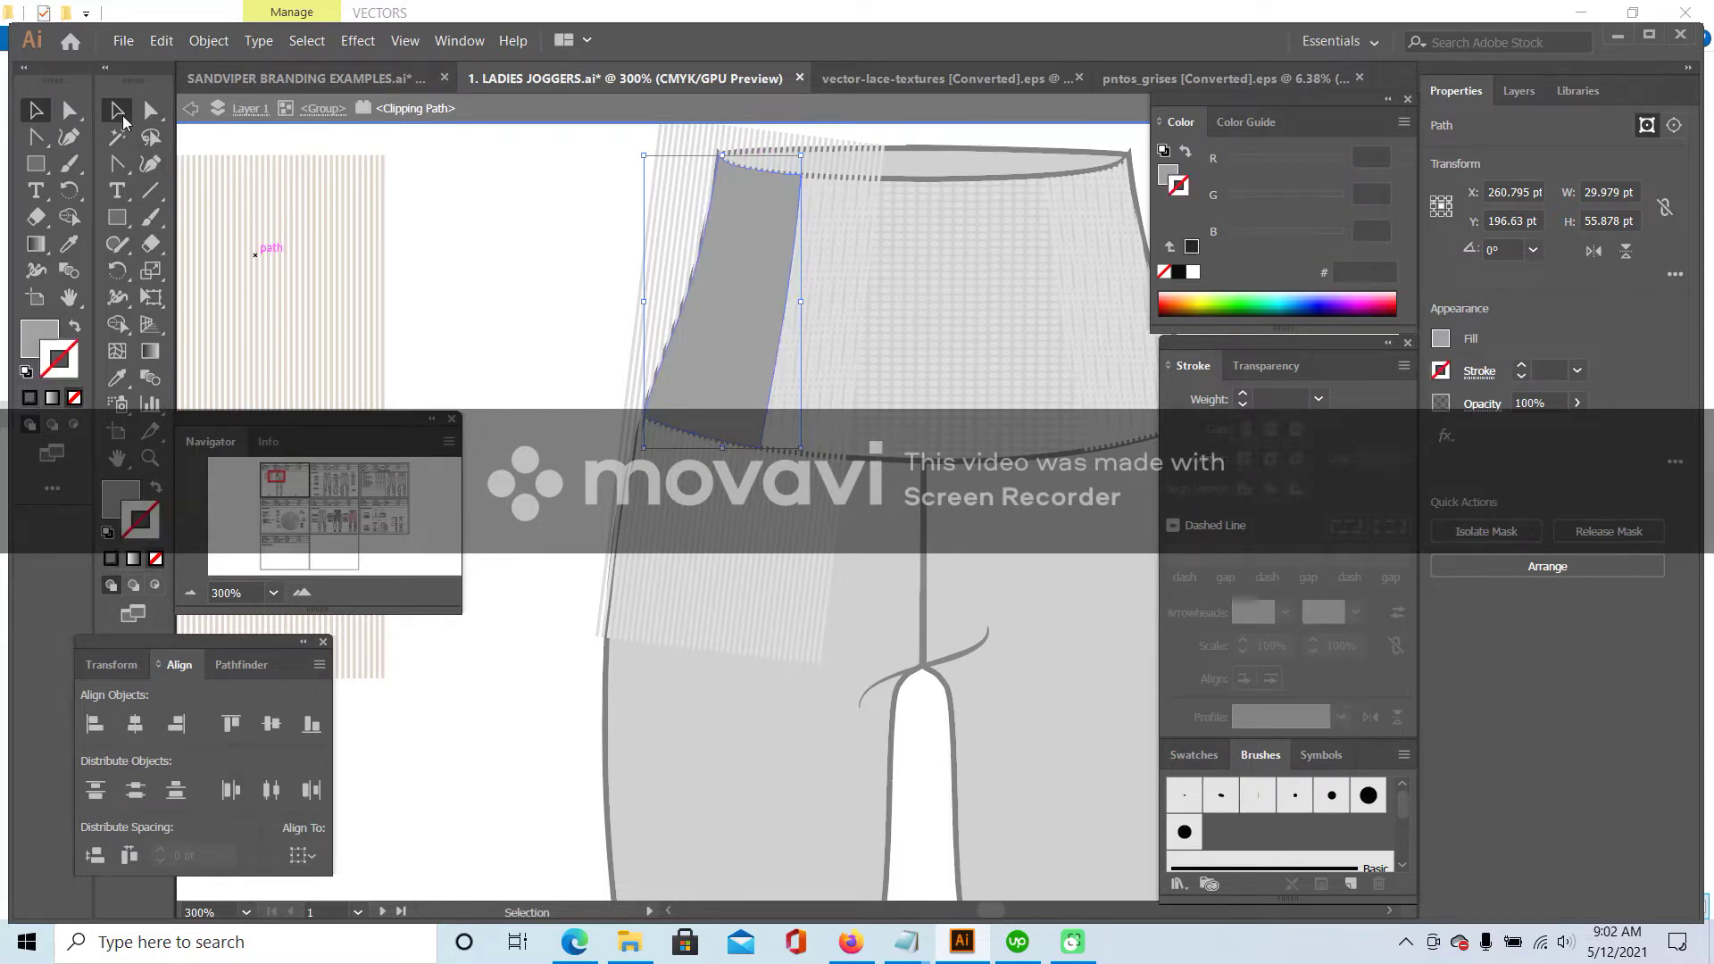
{"action": "double_click", "coordinate": [479, 200]}
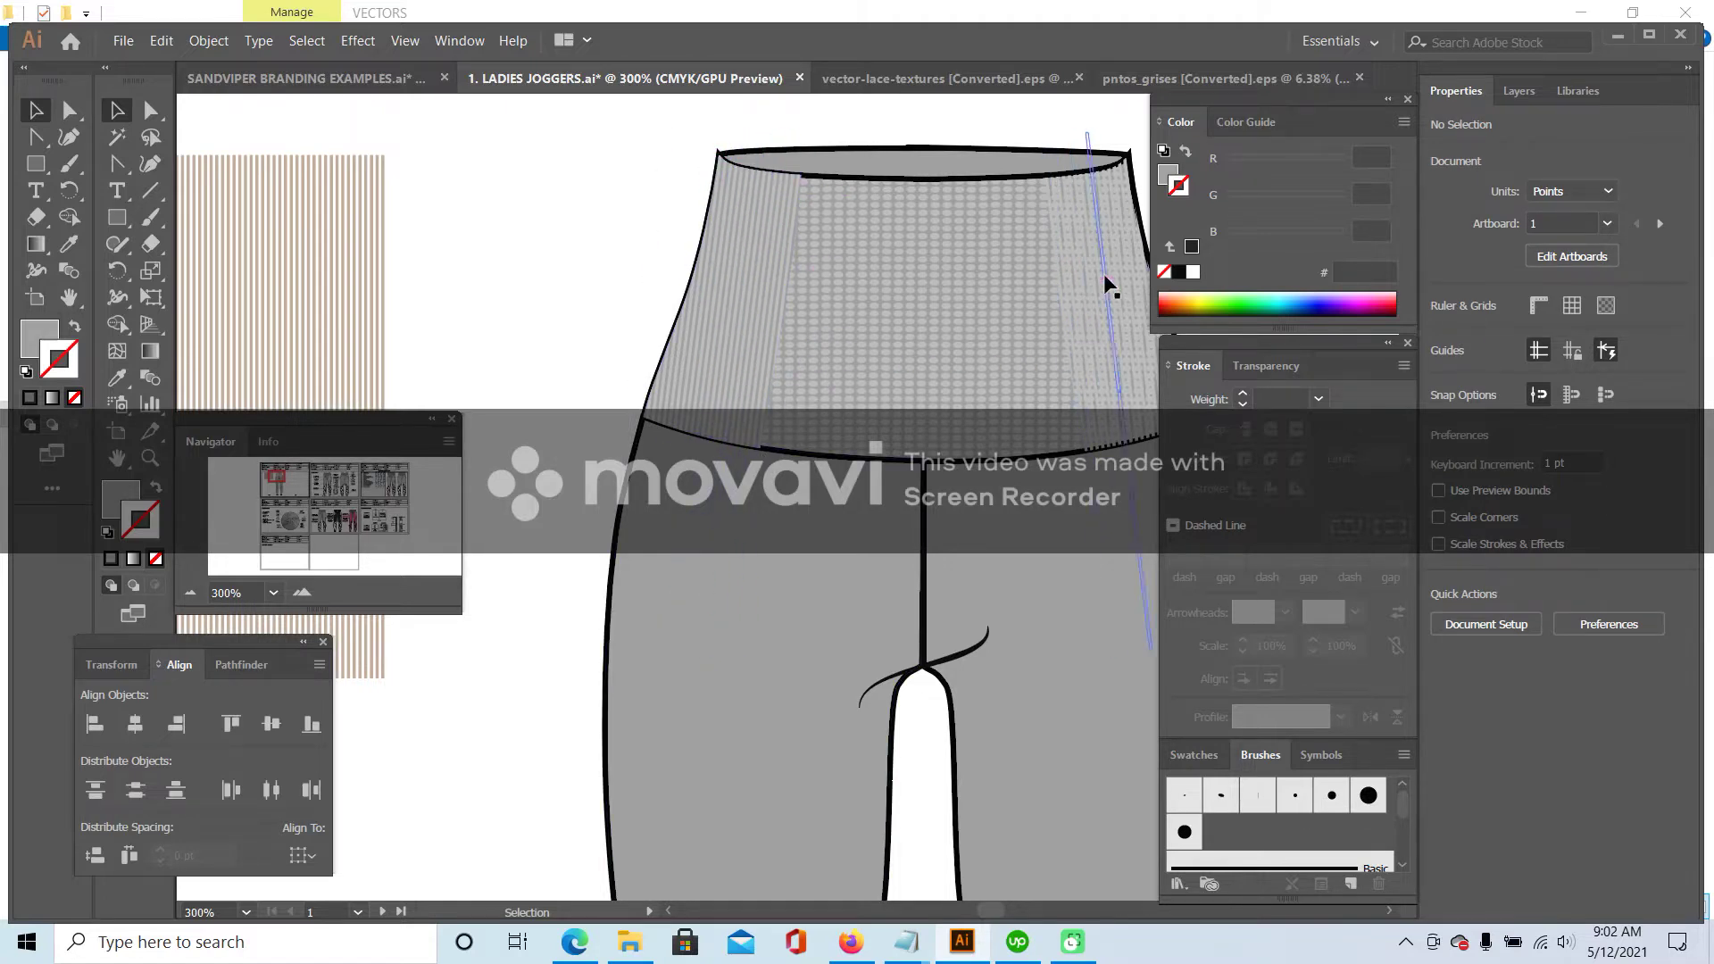
{"action": "left_click_drag", "start_coordinate": [278, 478], "coordinate": [284, 476]}
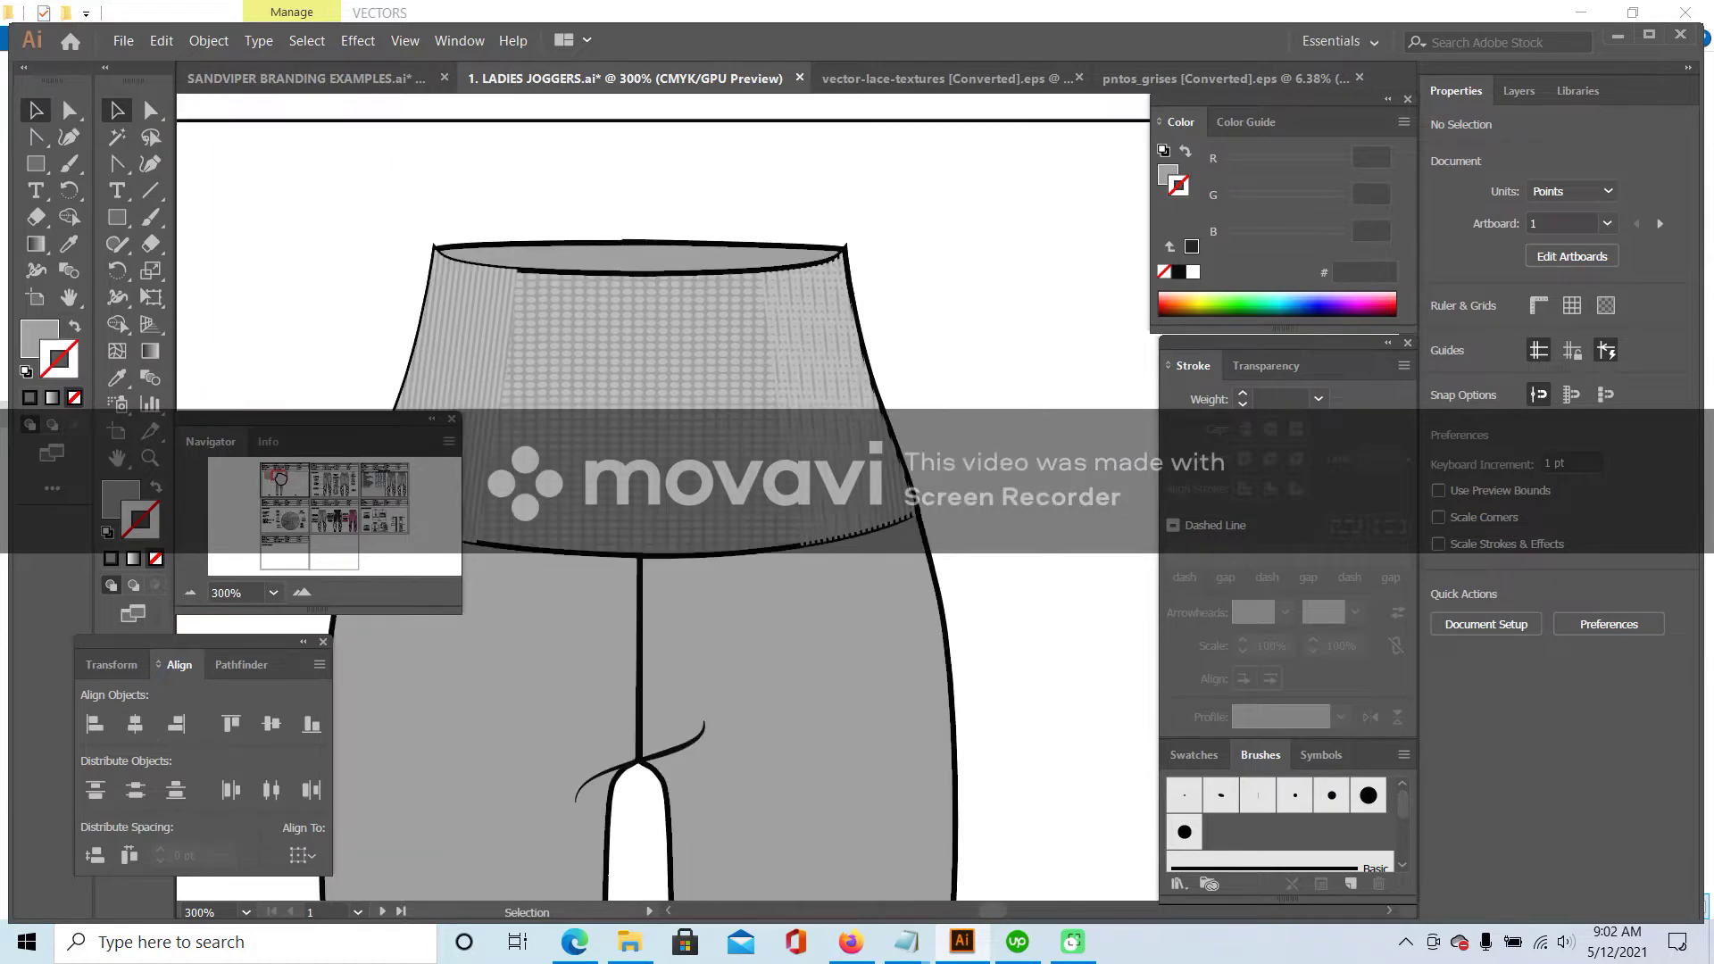
{"action": "left_click", "coordinate": [807, 364]}
{"action": "left_click", "coordinate": [1036, 281]}
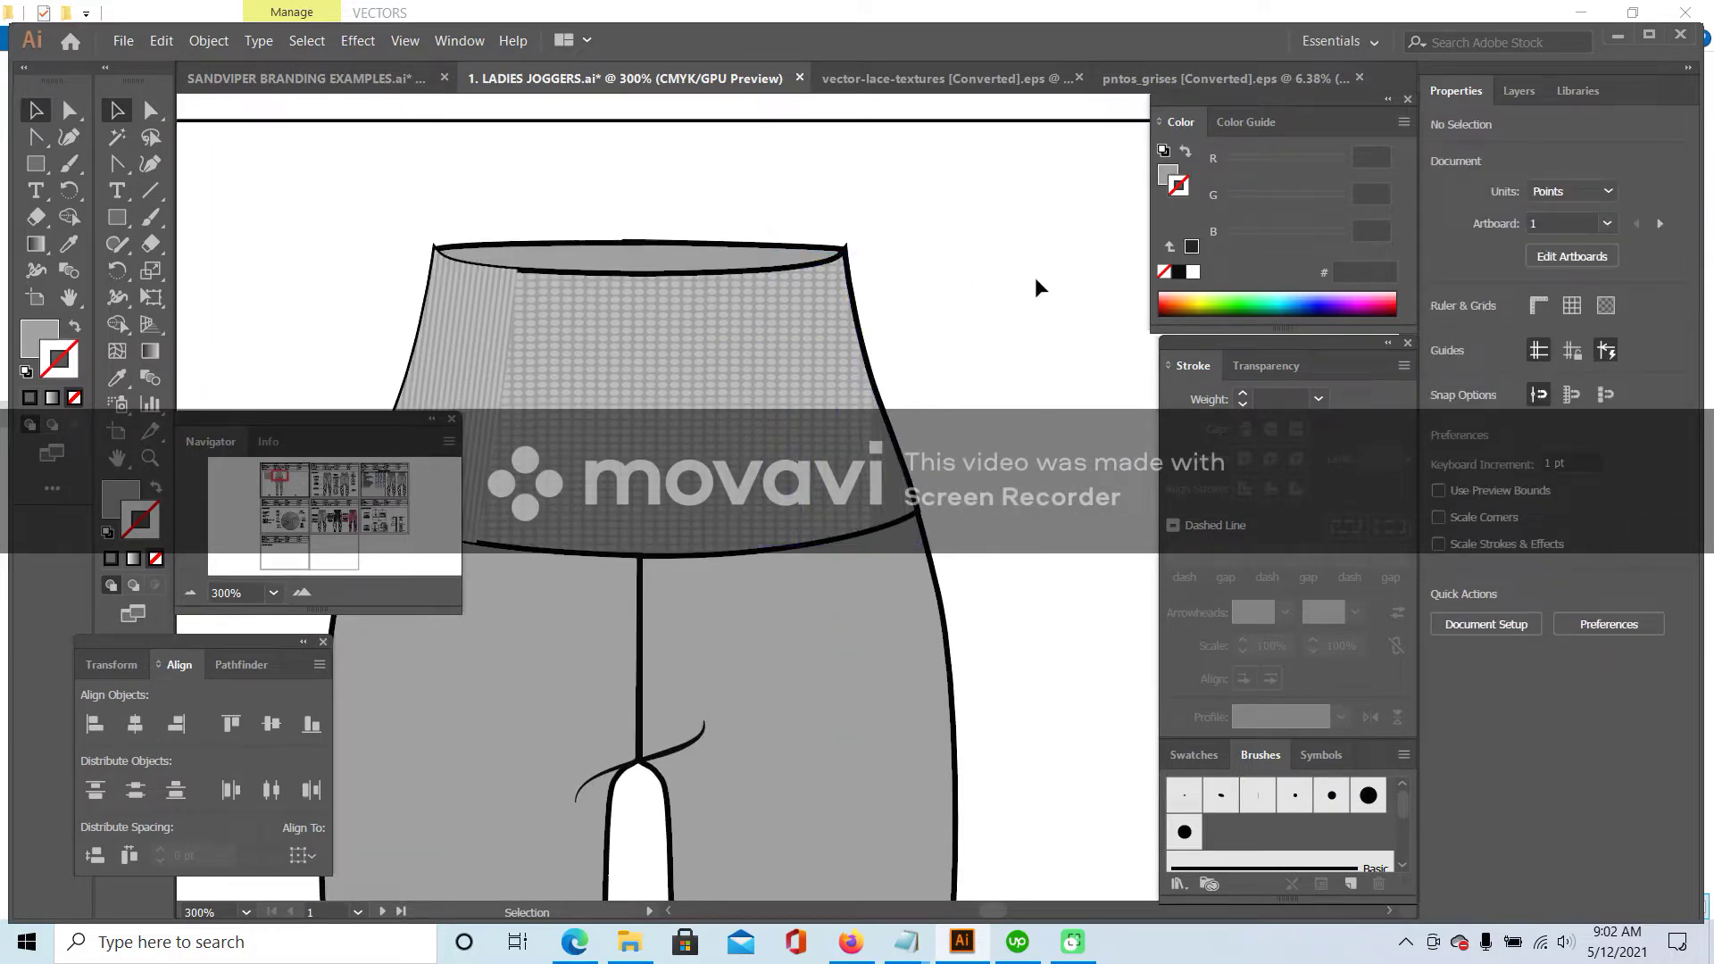
- Copy and paste the left striped side panel group
{"action": "left_click", "coordinate": [513, 331]}
{"action": "key", "text": "a"}
{"action": "key", "text": "ctrl+c"}
{"action": "key", "text": "ctrl+v"}
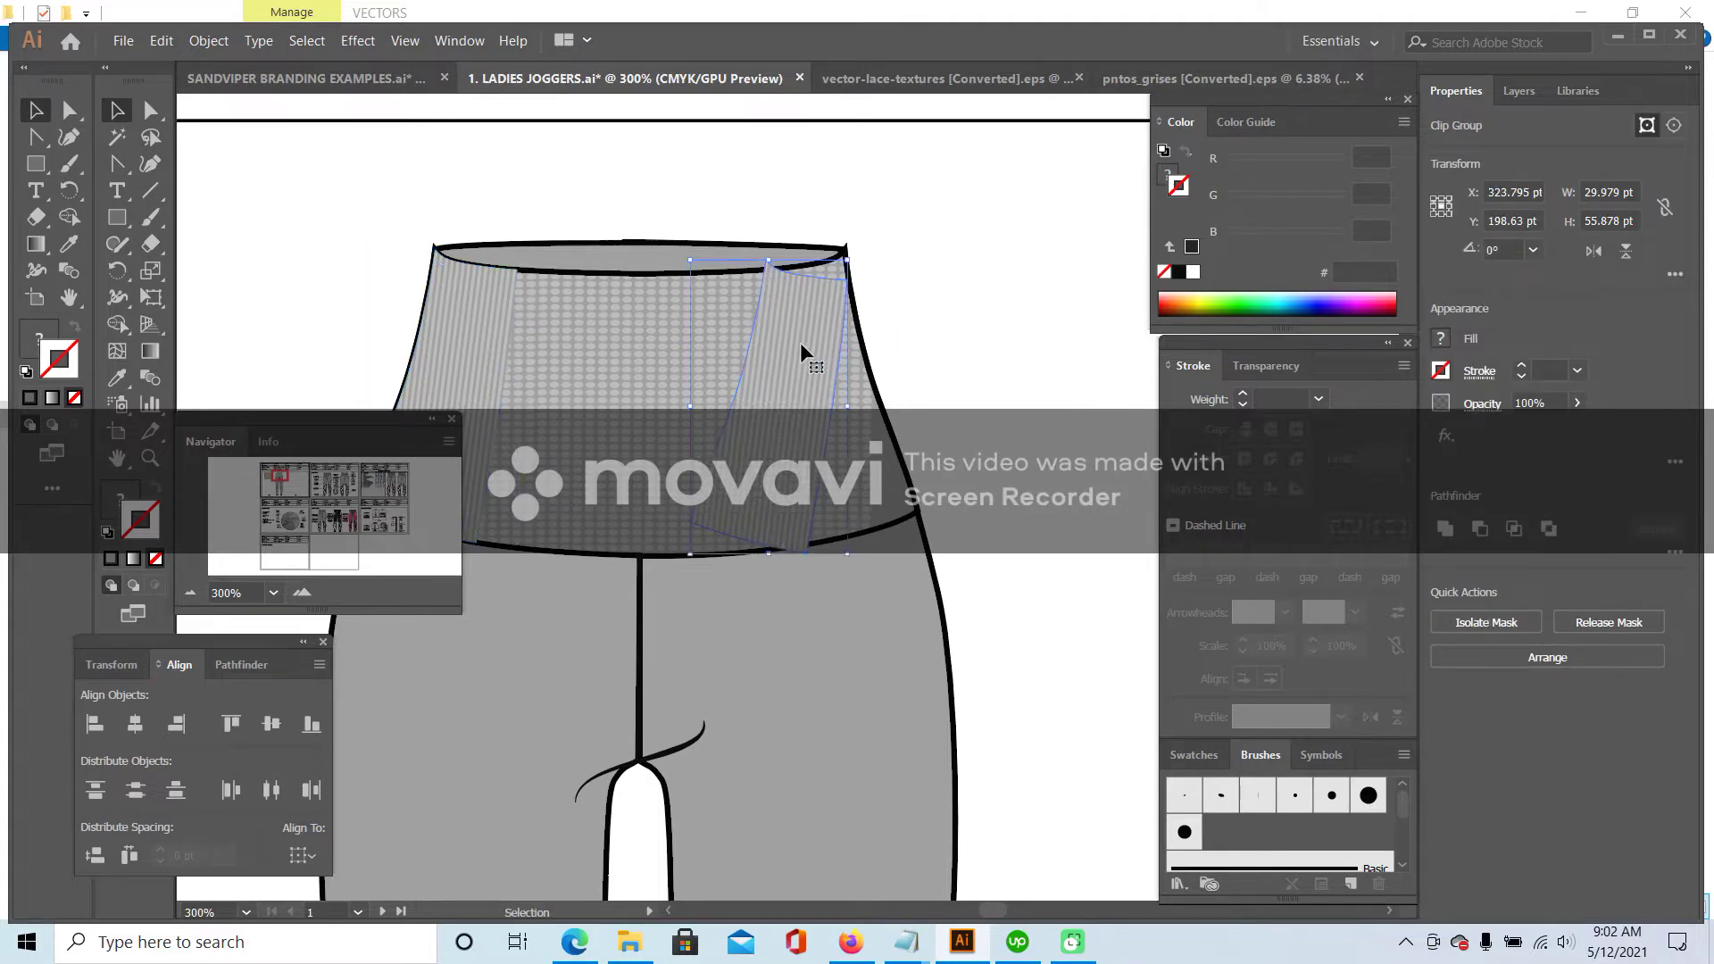
- Reflect the pasted panel vertically and move it to the waistband's right side
{"action": "right_click", "coordinate": [802, 344]}
{"action": "mouse_move", "coordinate": [983, 532]}
{"action": "left_click", "coordinate": [1161, 598]}
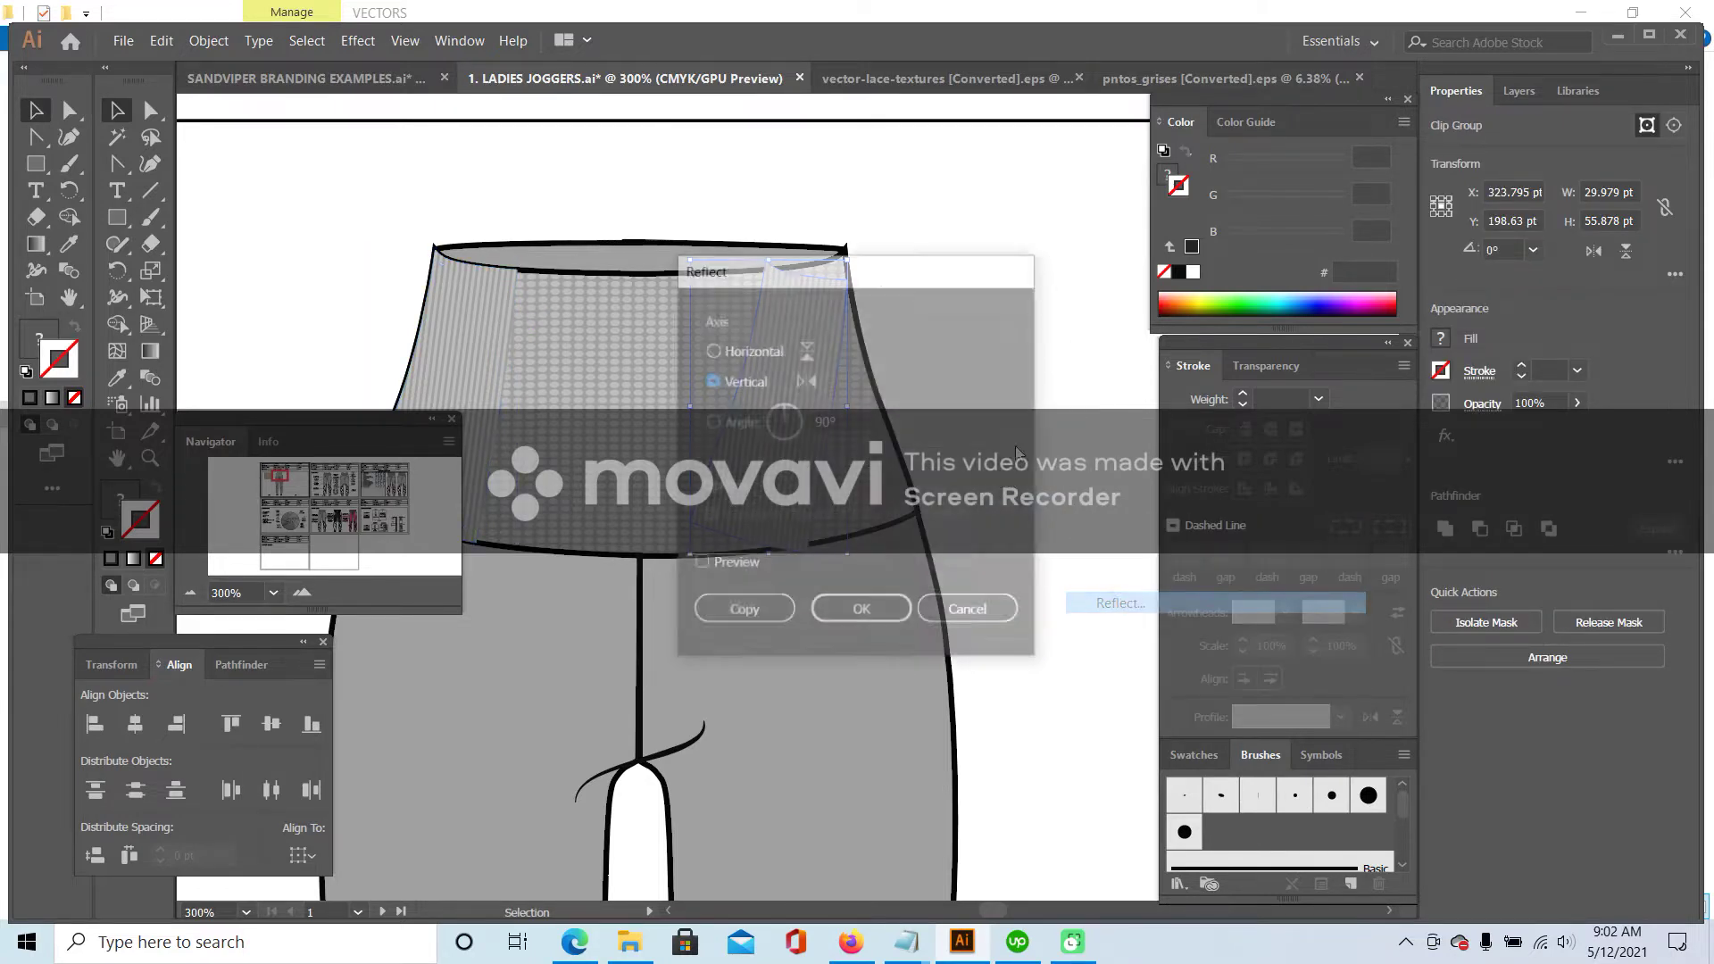
{"action": "left_click", "coordinate": [863, 613]}
{"action": "left_click", "coordinate": [975, 255]}
{"action": "left_click_drag", "start_coordinate": [808, 308], "coordinate": [860, 287]}
{"action": "left_click", "coordinate": [1034, 294]}
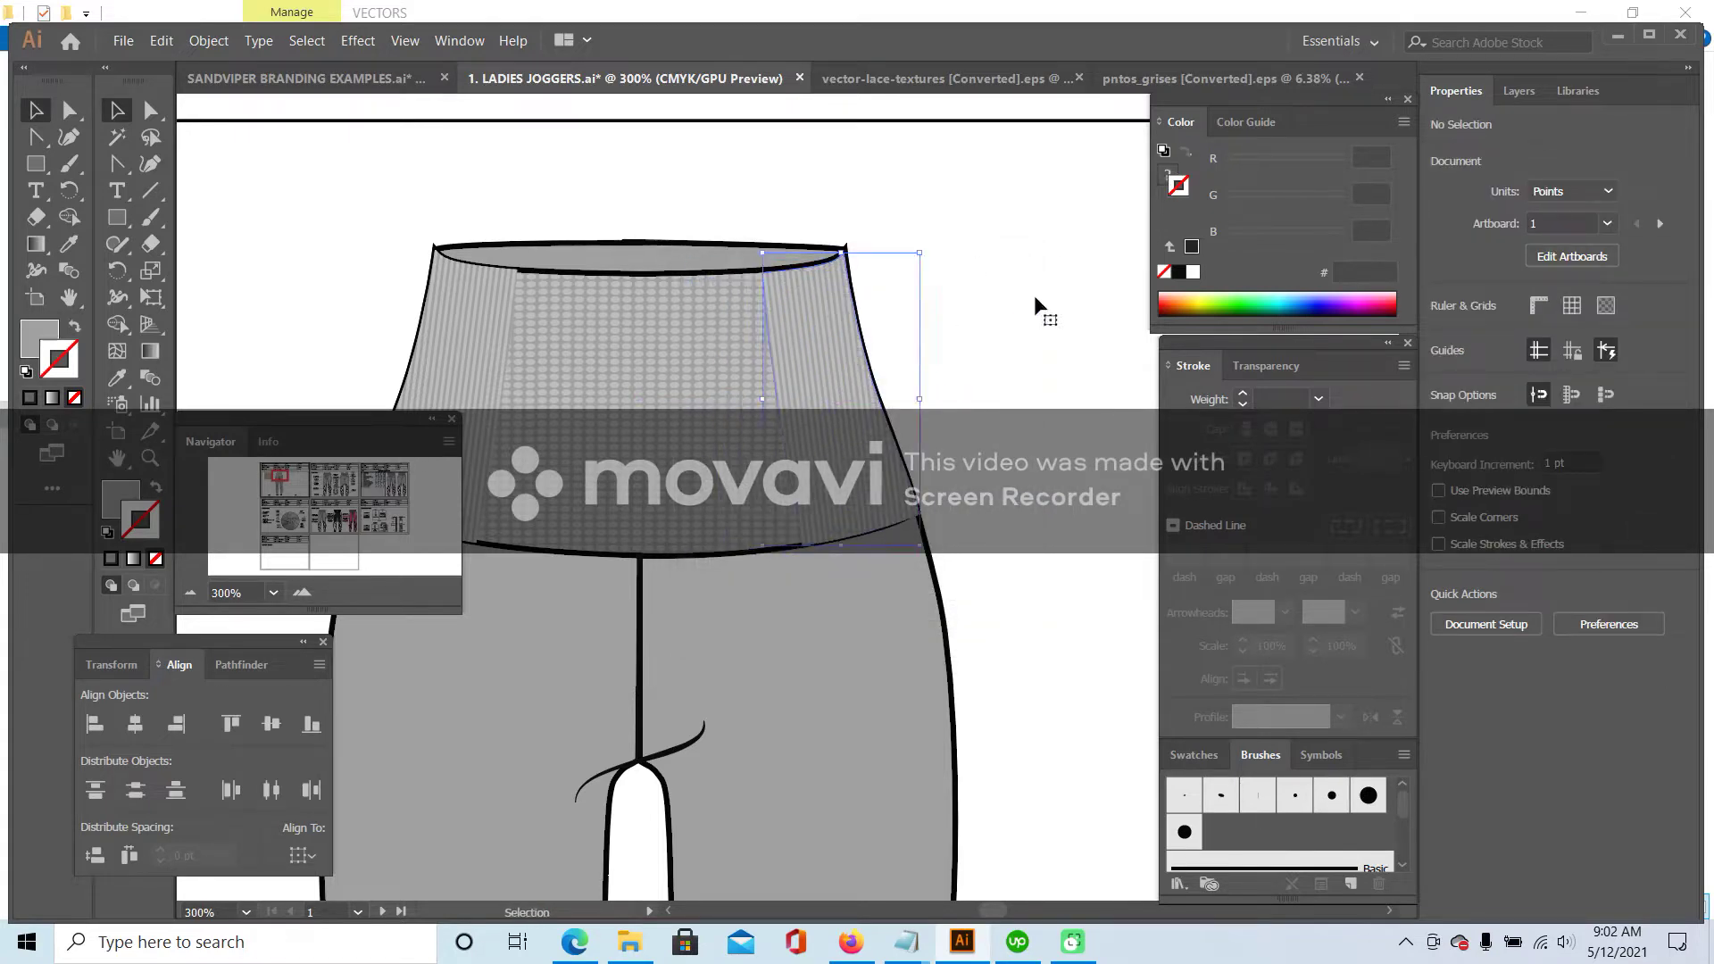
- Zoom out to 150% to view the whole joggers
{"action": "left_click", "coordinate": [187, 591]}
{"action": "left_click", "coordinate": [187, 591]}
{"action": "scroll", "coordinate": [534, 393], "scroll_direction": "down", "scroll_amount": 1}
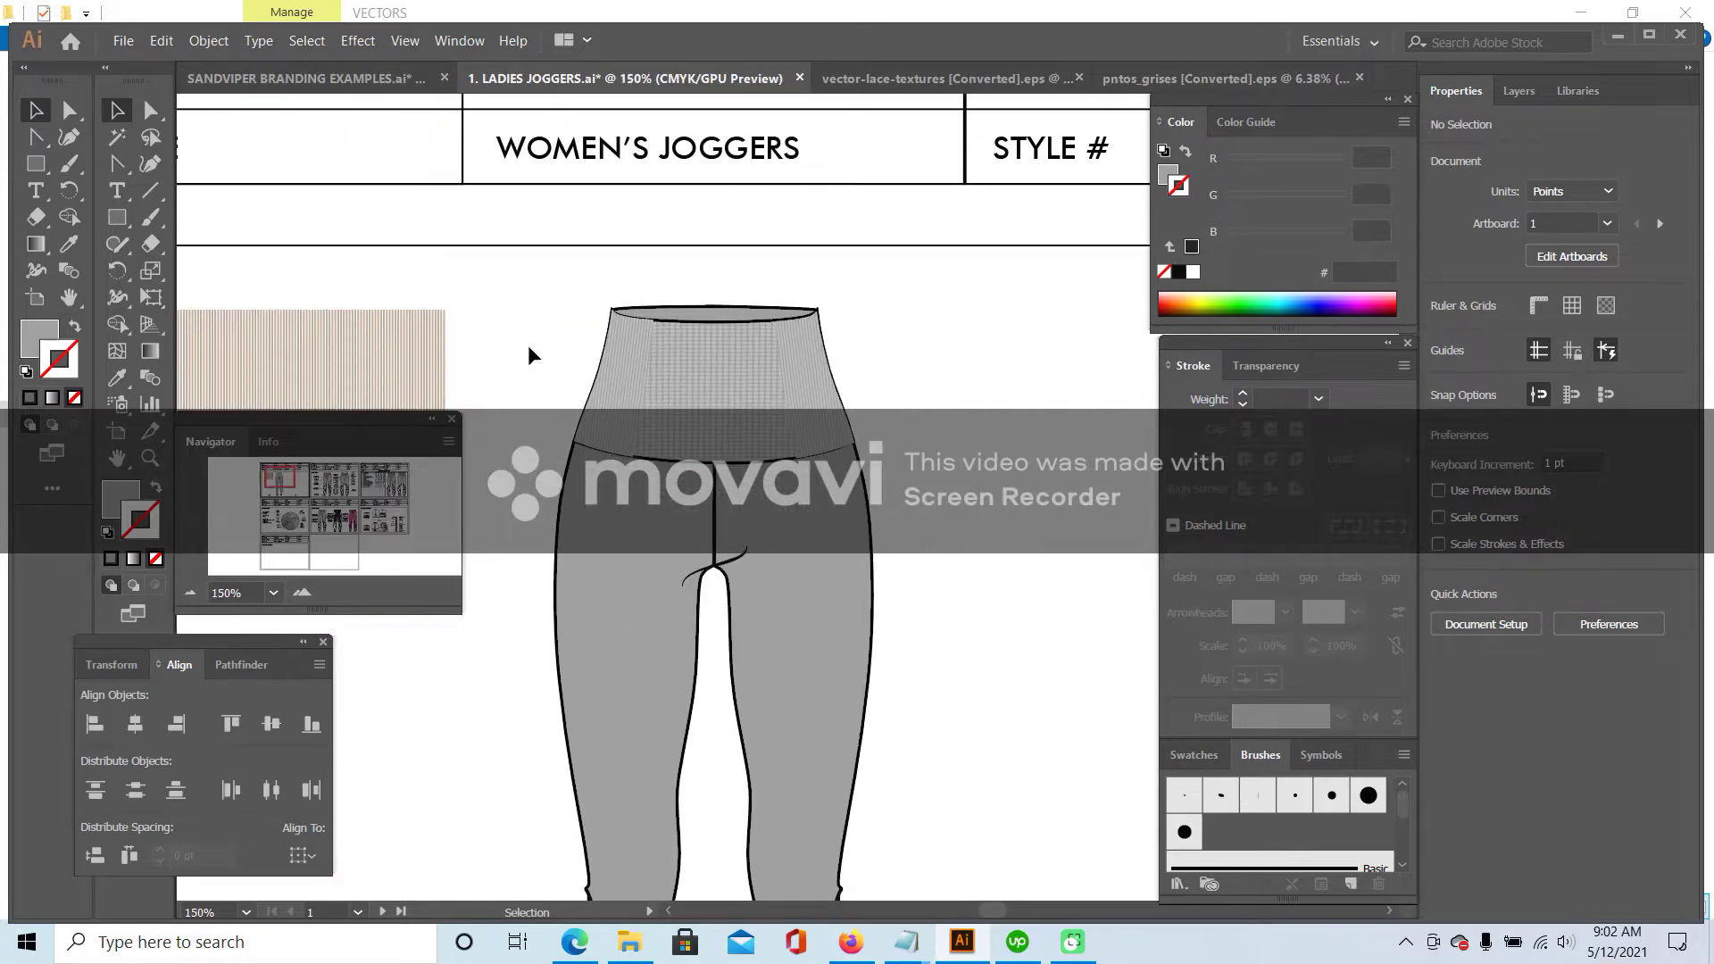
{"action": "scroll", "coordinate": [529, 348], "scroll_direction": "down", "scroll_amount": 1}
- Copy both striped side panels of the waistband
{"action": "left_click", "coordinate": [634, 326]}
{"action": "left_click", "coordinate": [785, 330], "text": "shift"}
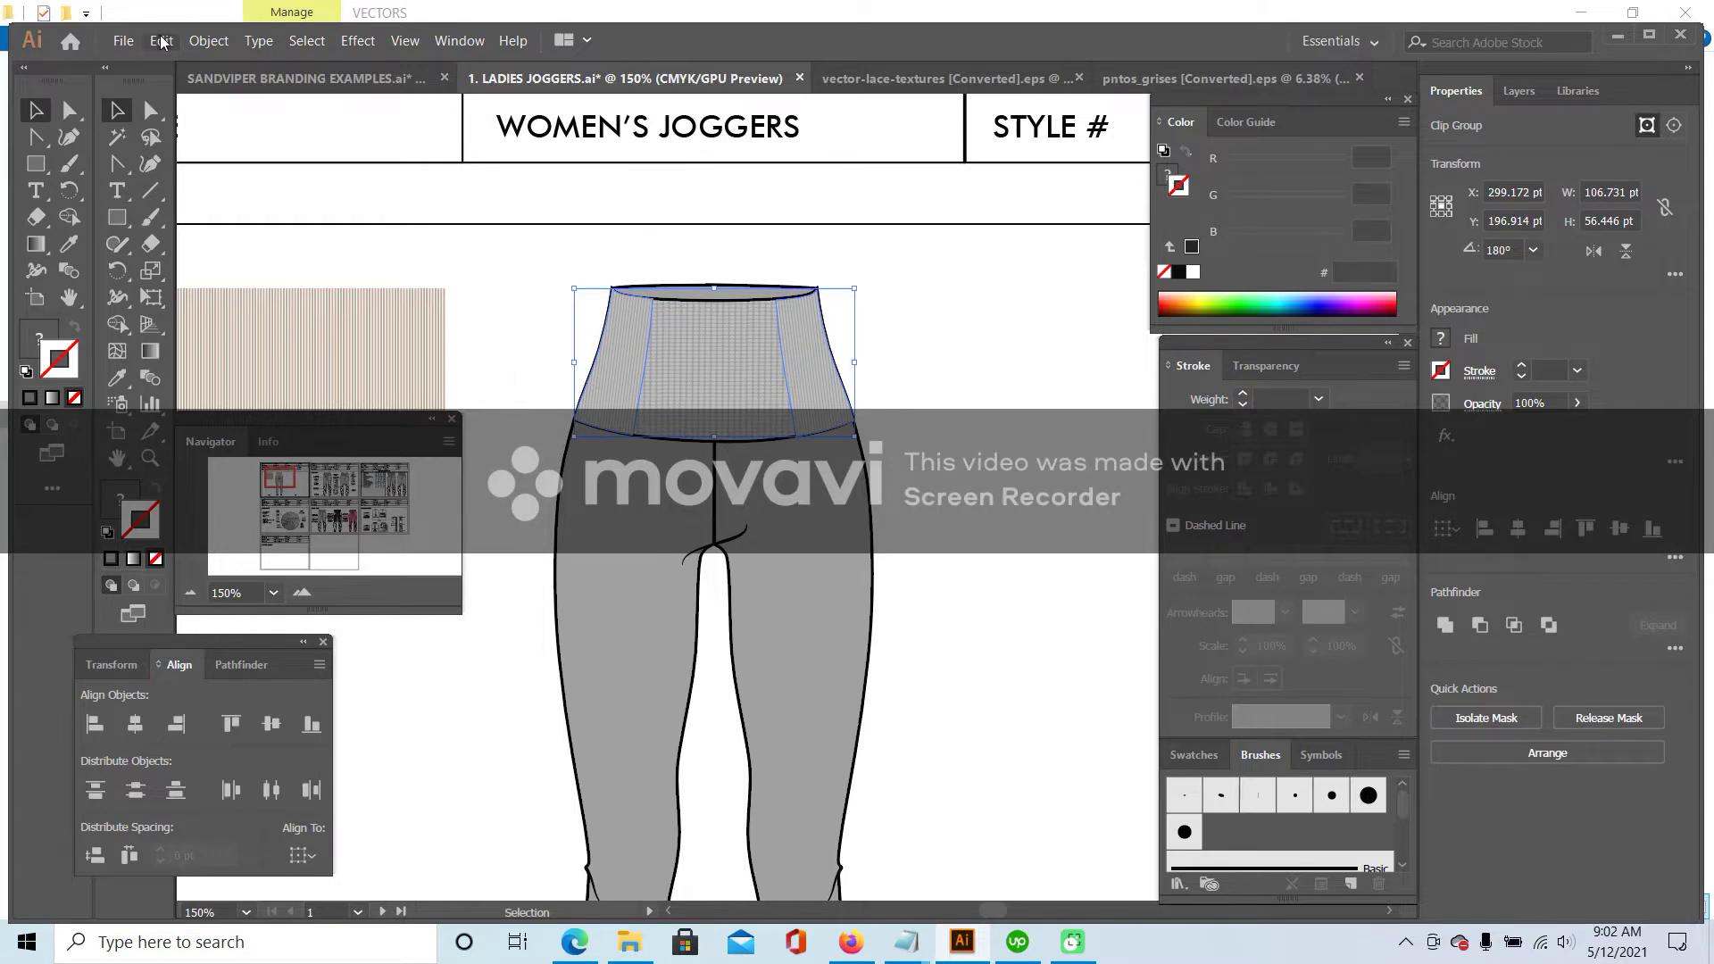
{"action": "left_click", "coordinate": [162, 41]}
{"action": "left_click", "coordinate": [178, 133]}
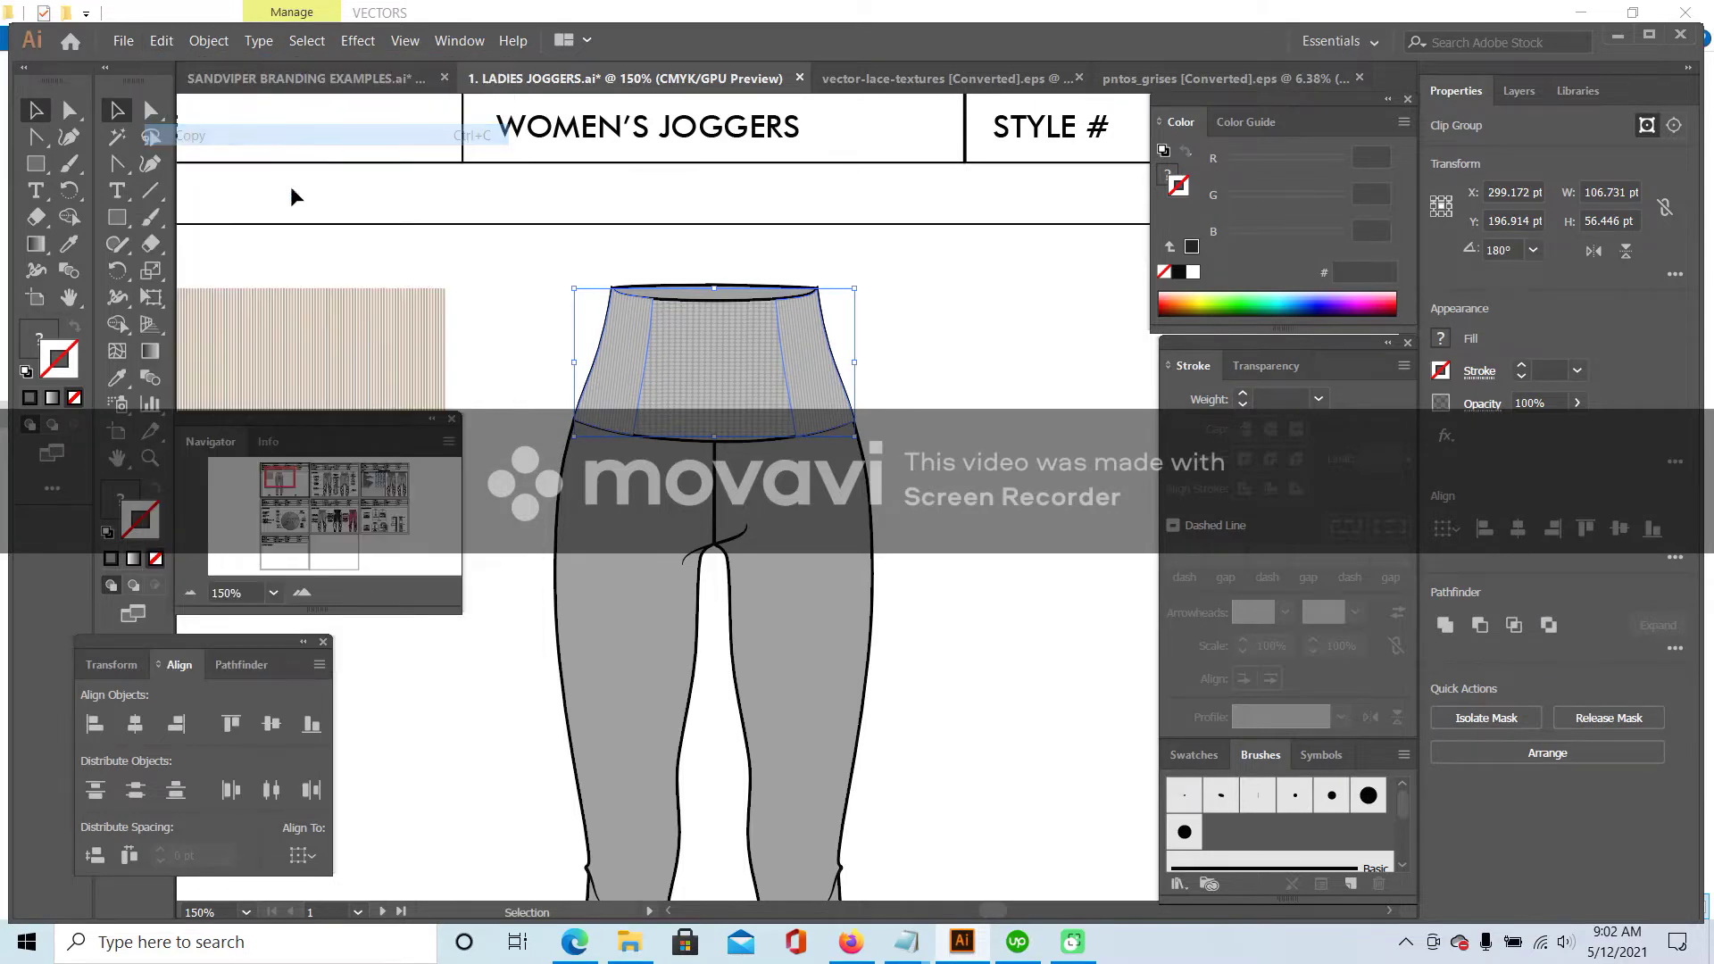
{"action": "left_click", "coordinate": [491, 270]}
- Paste the striped panels inside the waistband's clipping path and zoom in to 300%
{"action": "left_click", "coordinate": [731, 304]}
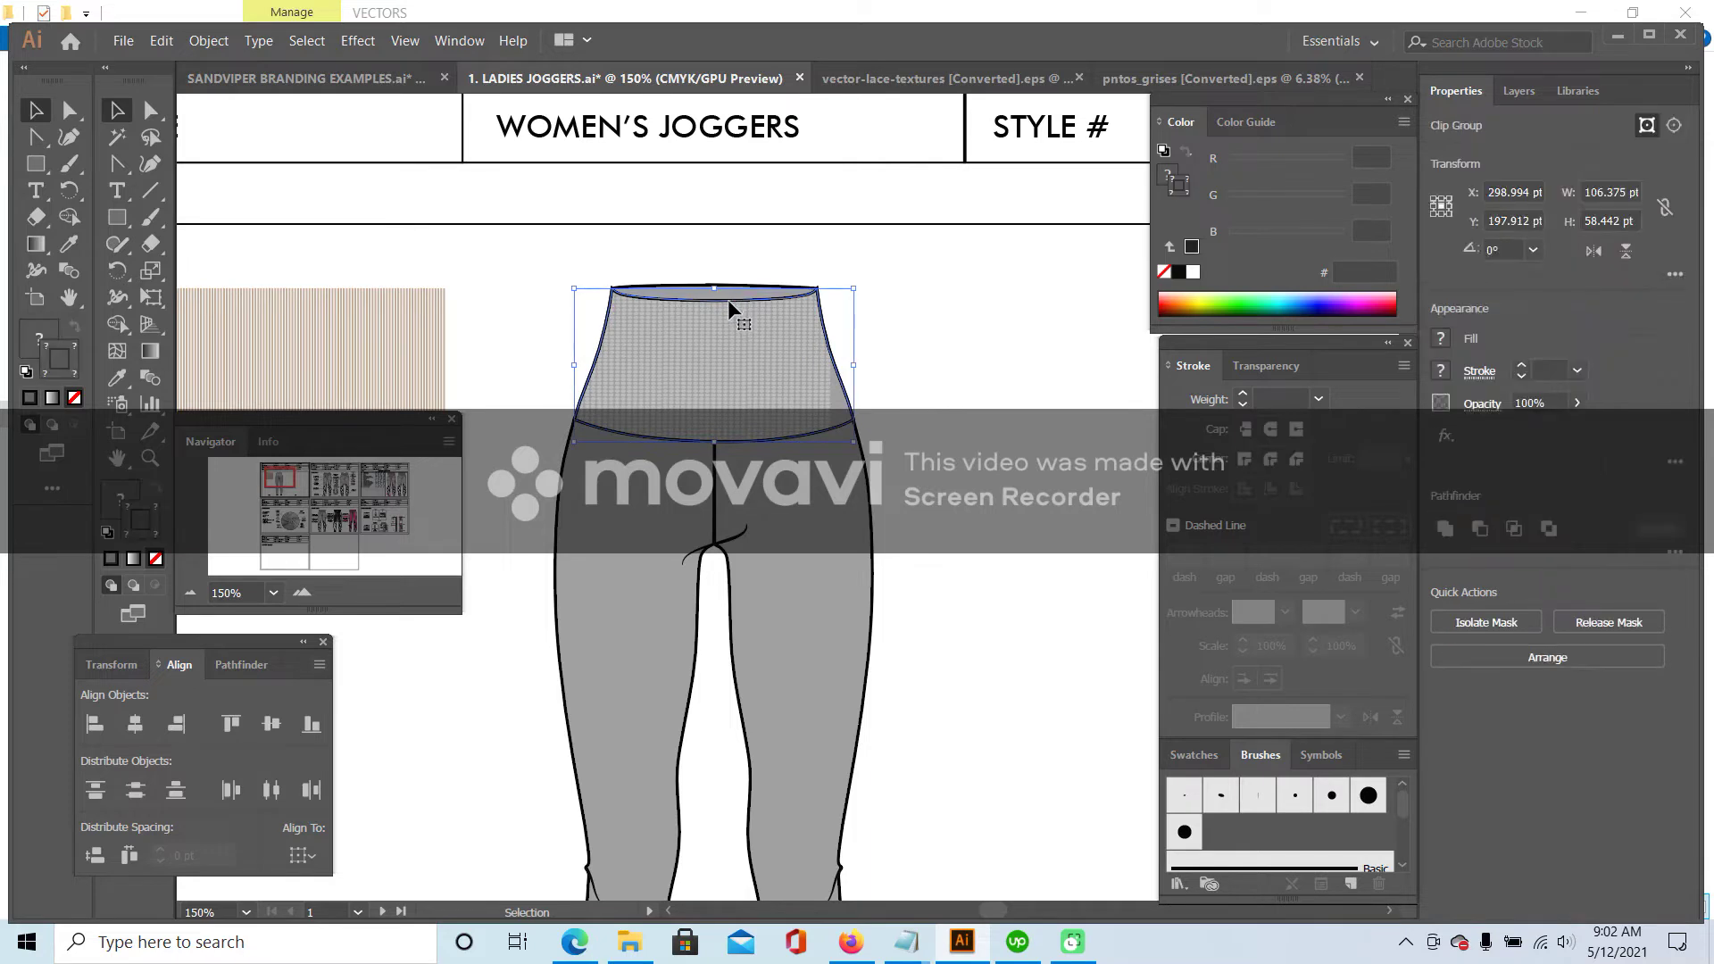
{"action": "double_click", "coordinate": [729, 302]}
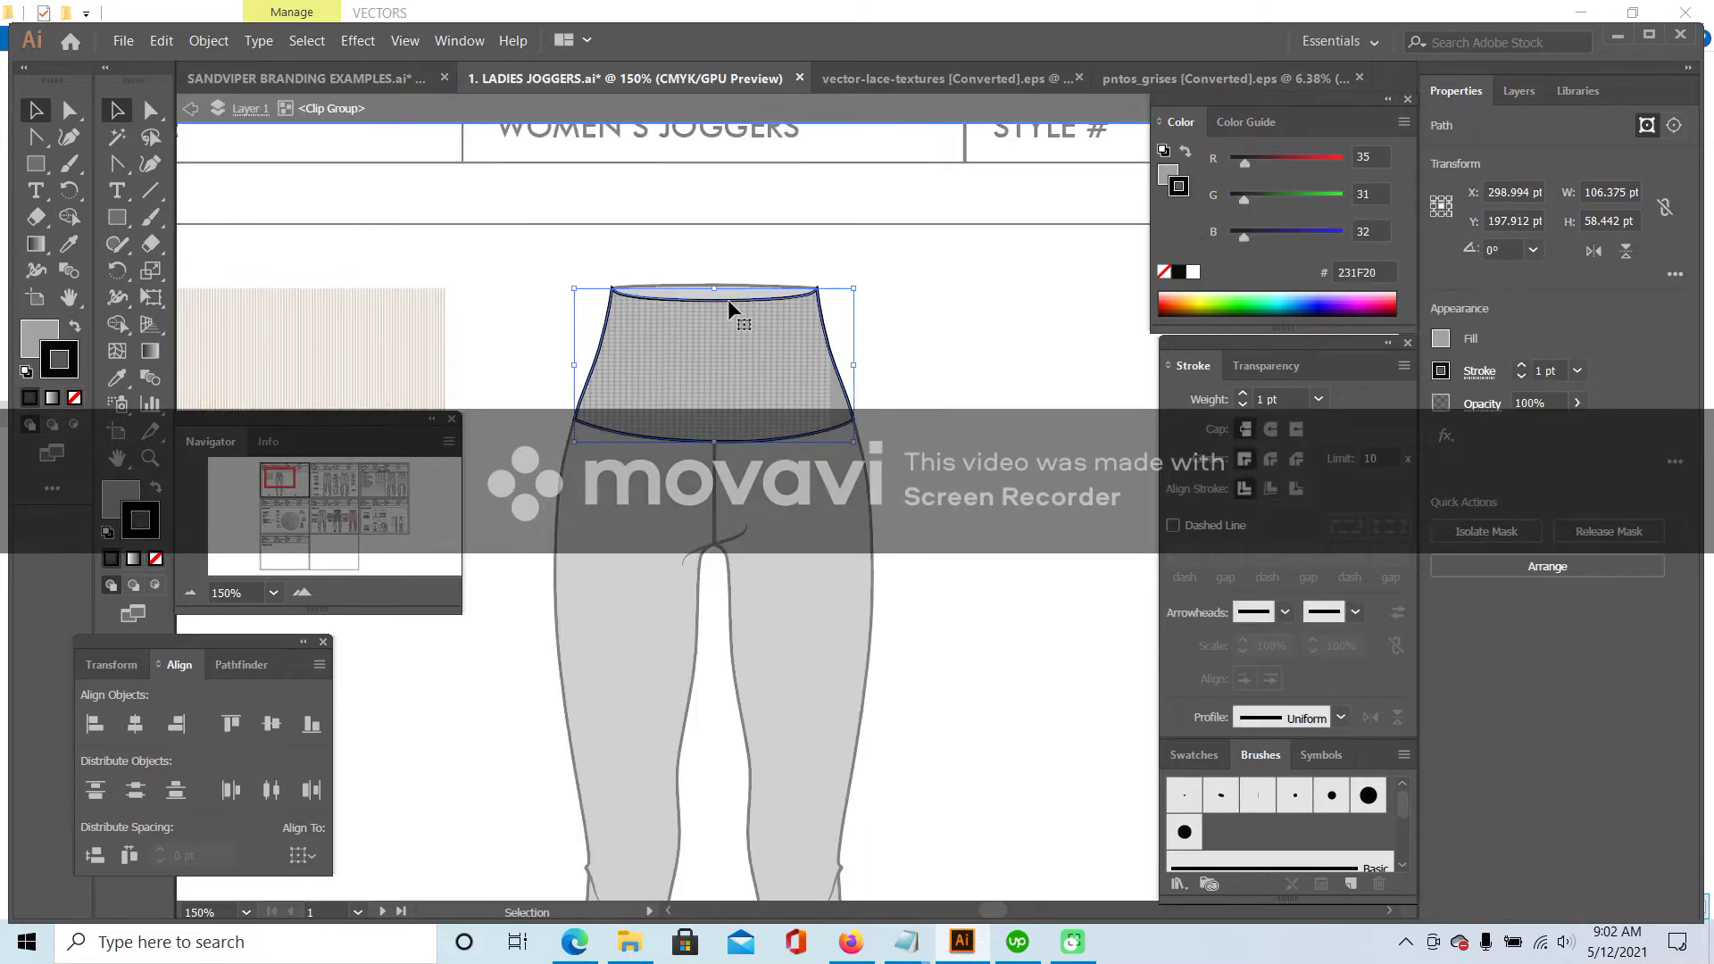
{"action": "double_click", "coordinate": [727, 298]}
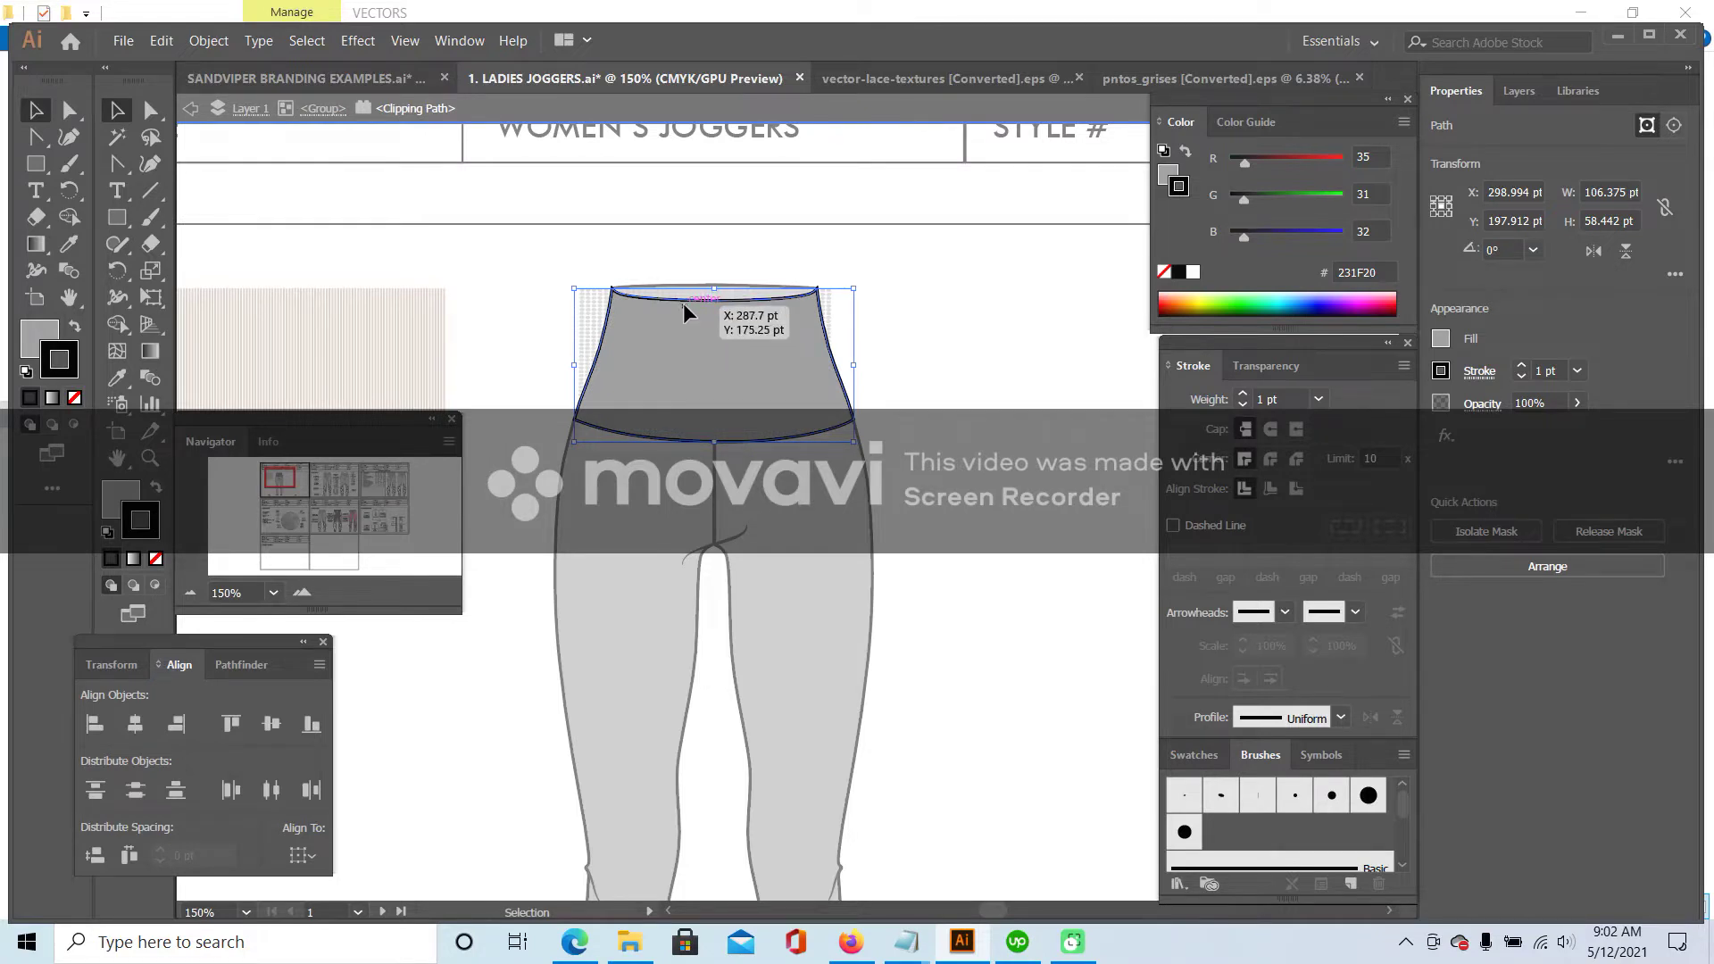
{"action": "left_click", "coordinate": [157, 586]}
{"action": "left_click", "coordinate": [161, 41]}
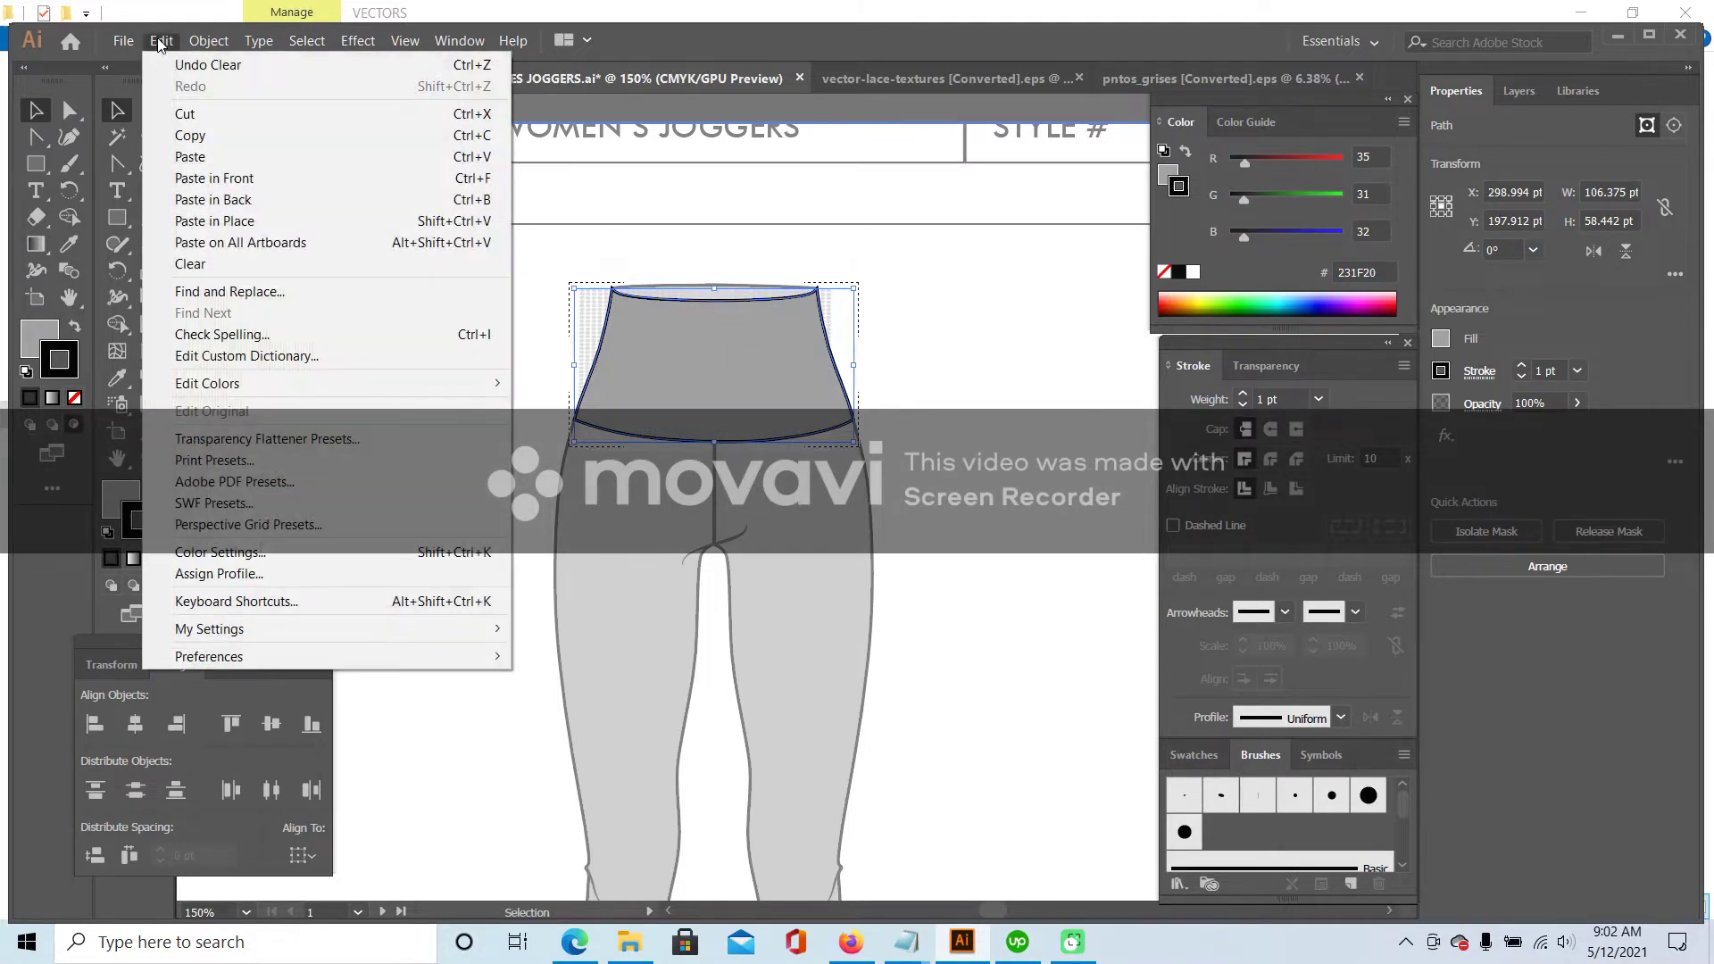
{"action": "left_click", "coordinate": [218, 225]}
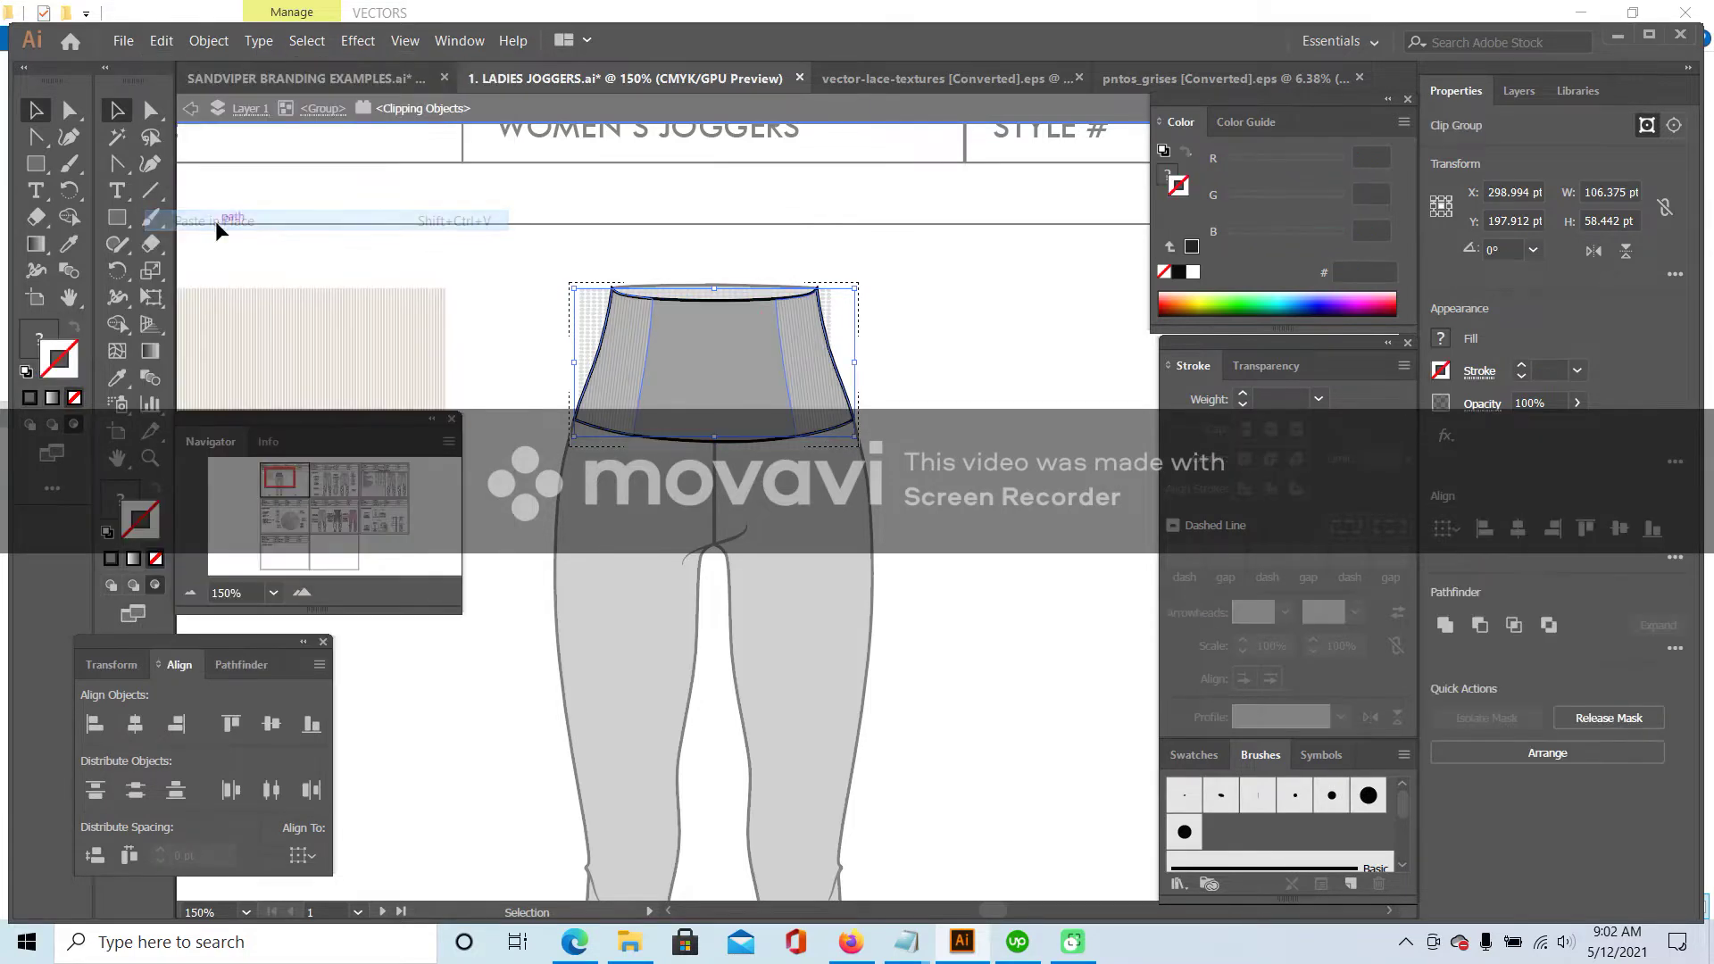
{"action": "left_click", "coordinate": [849, 324]}
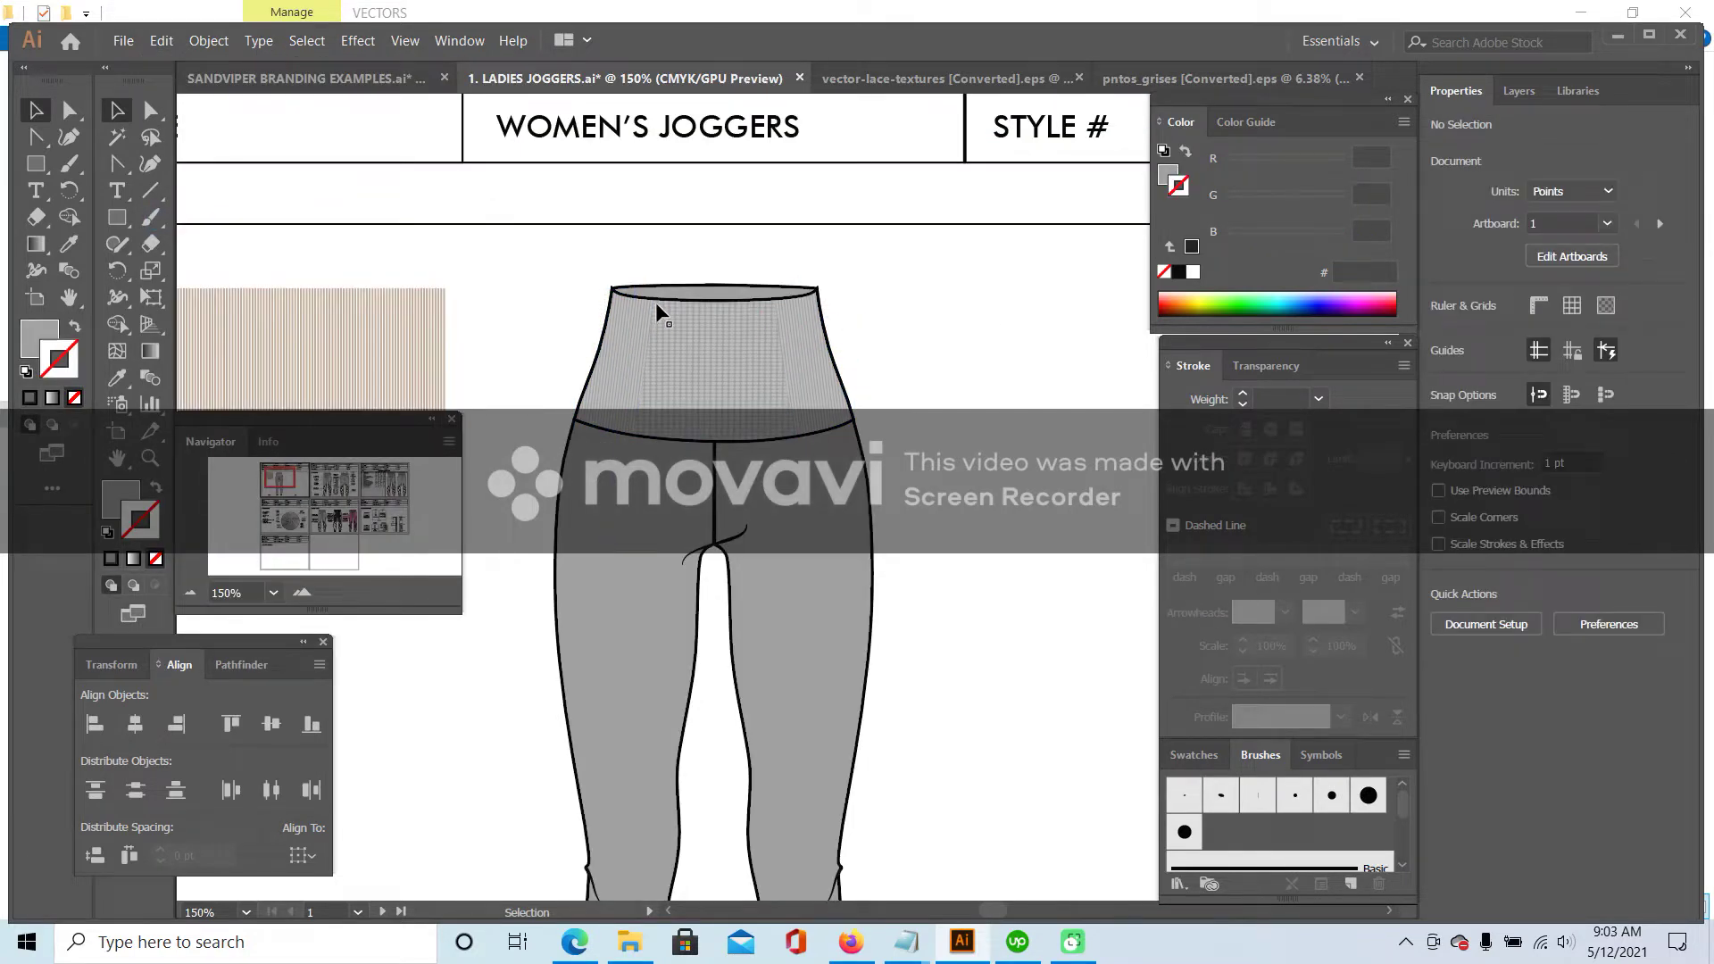
{"action": "key", "text": "ctrl+equal"}
{"action": "key", "text": "ctrl+equal"}
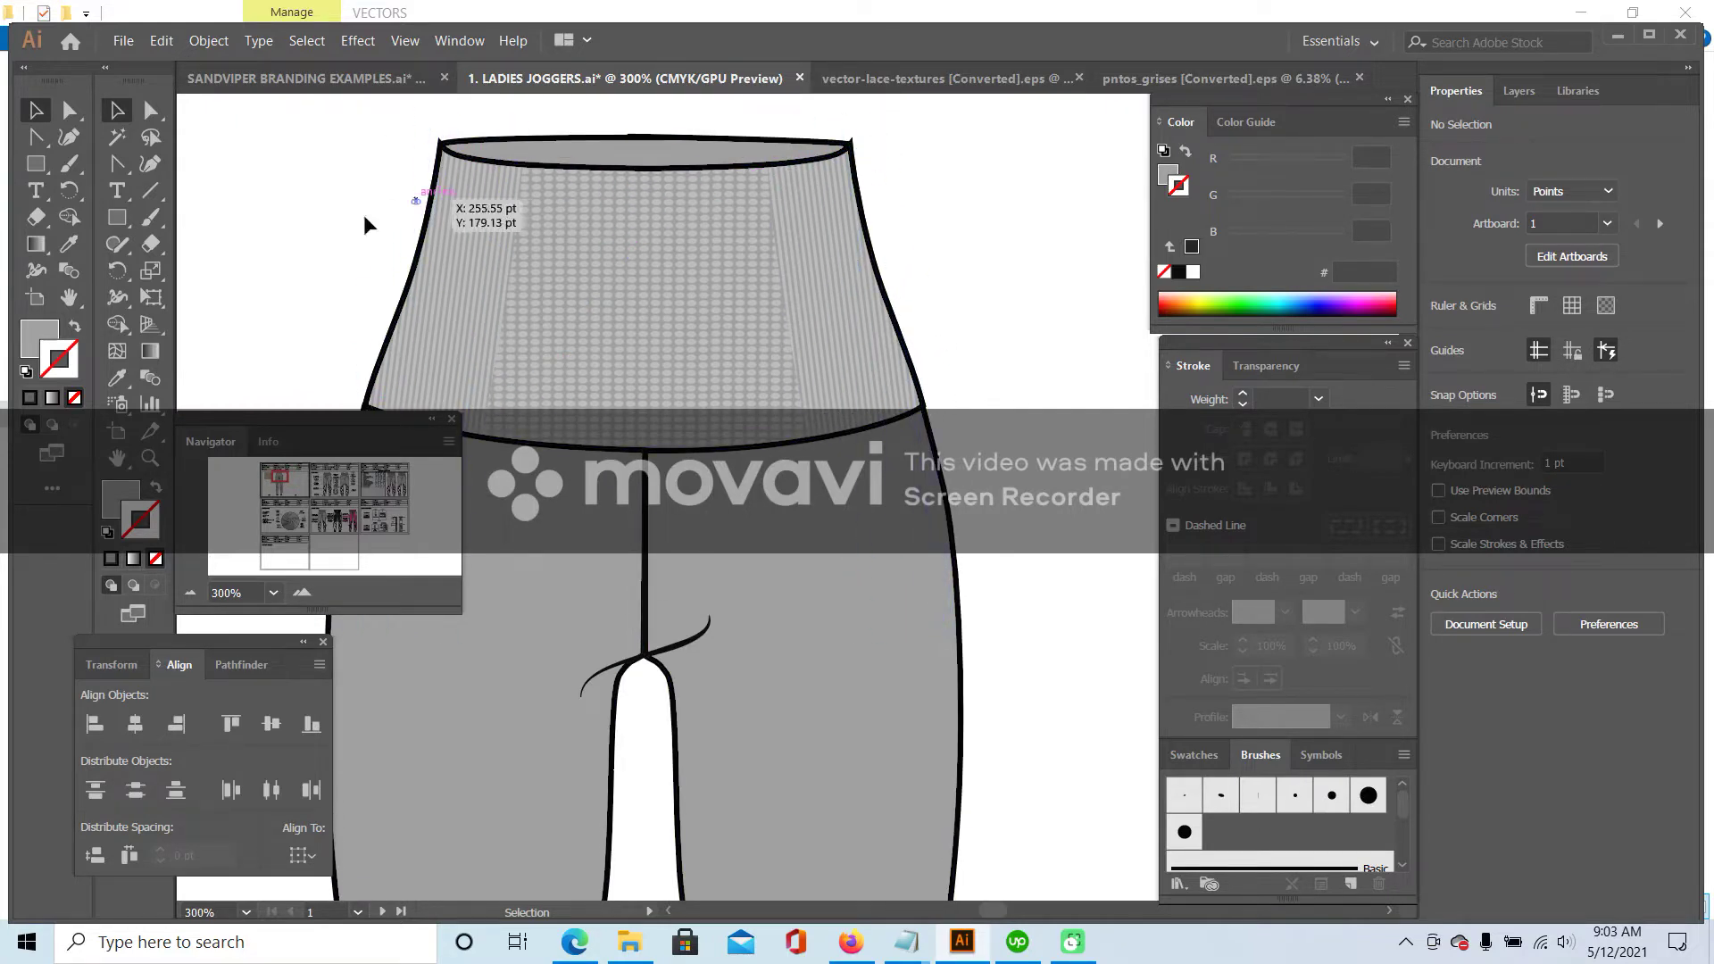
- Apply the zipper-style pattern brush to the centre-front seam line
{"action": "left_click", "coordinate": [189, 593]}
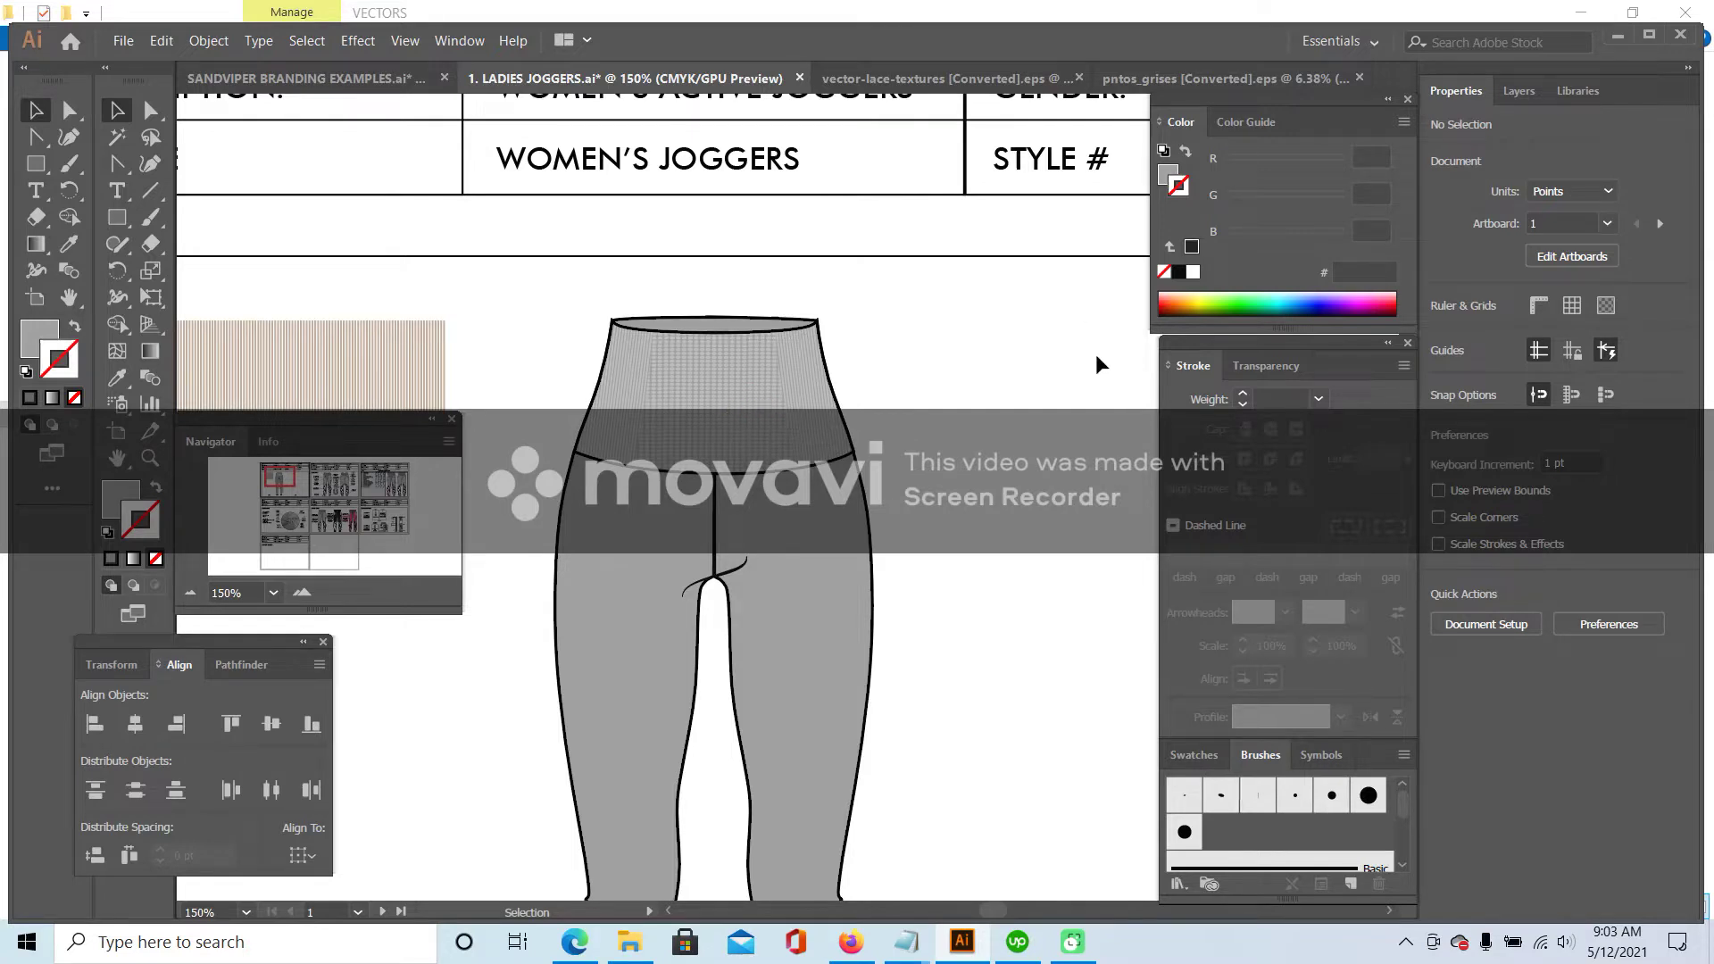
{"action": "scroll", "coordinate": [928, 450], "scroll_direction": "down", "scroll_amount": 5}
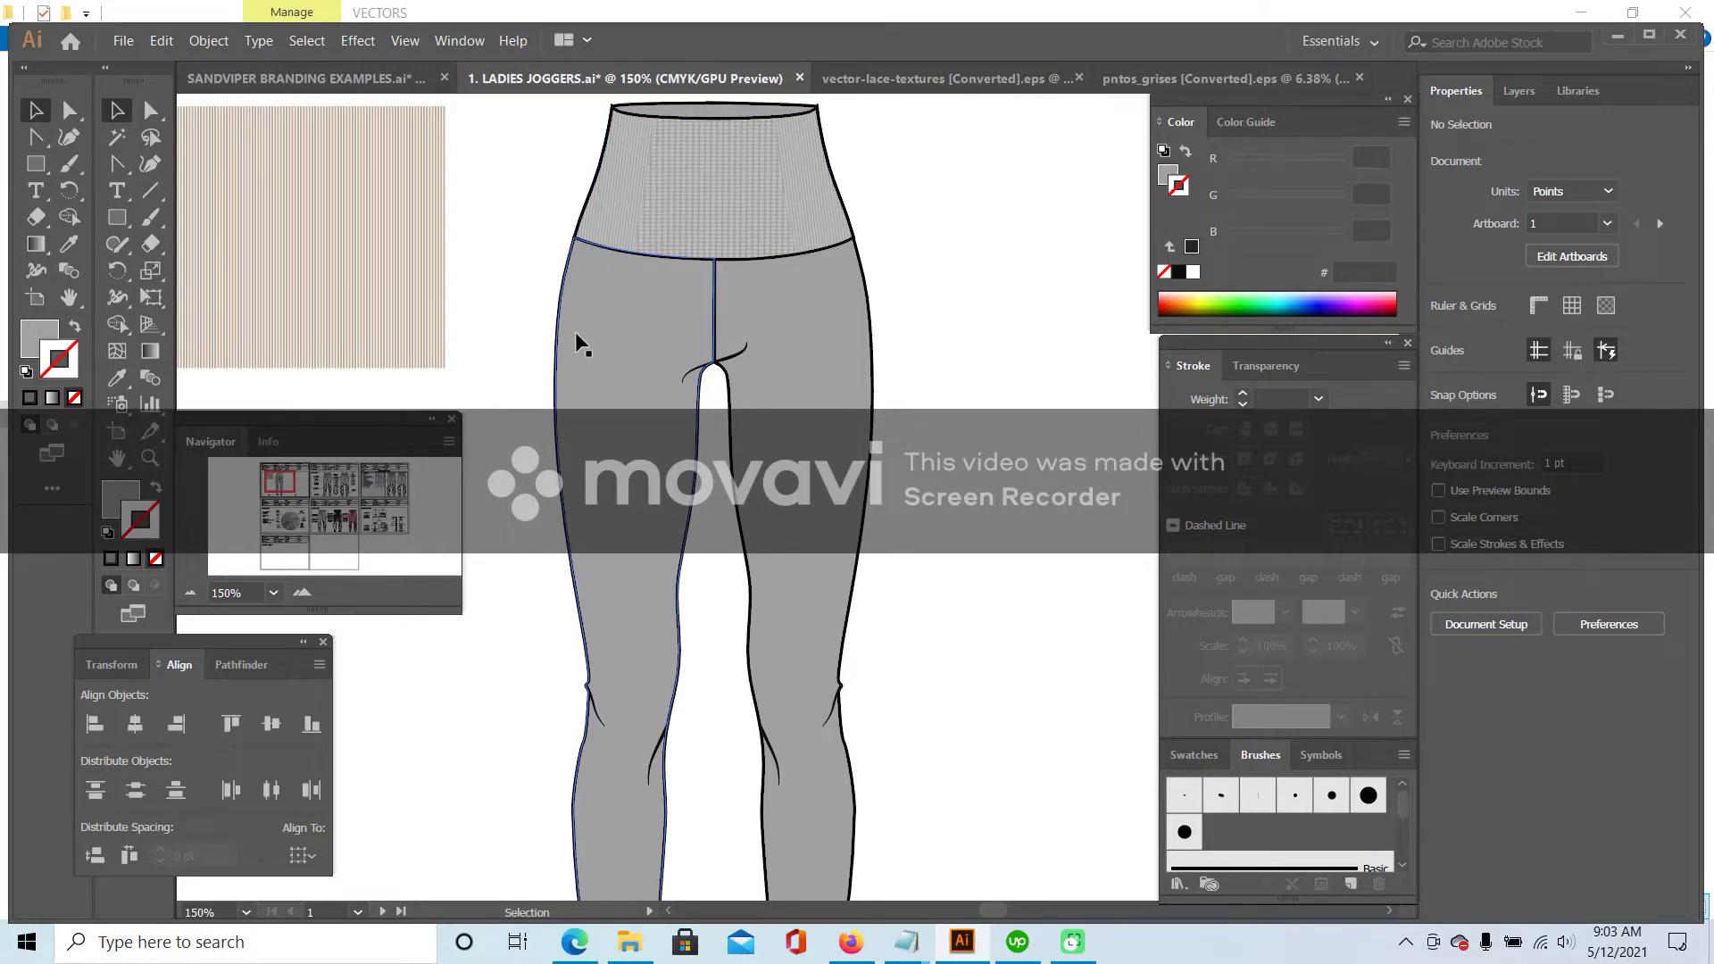
{"action": "scroll", "coordinate": [547, 527], "scroll_direction": "down", "scroll_amount": 3}
{"action": "scroll", "coordinate": [572, 447], "scroll_direction": "down", "scroll_amount": 1}
{"action": "scroll", "coordinate": [600, 360], "scroll_direction": "up", "scroll_amount": 3}
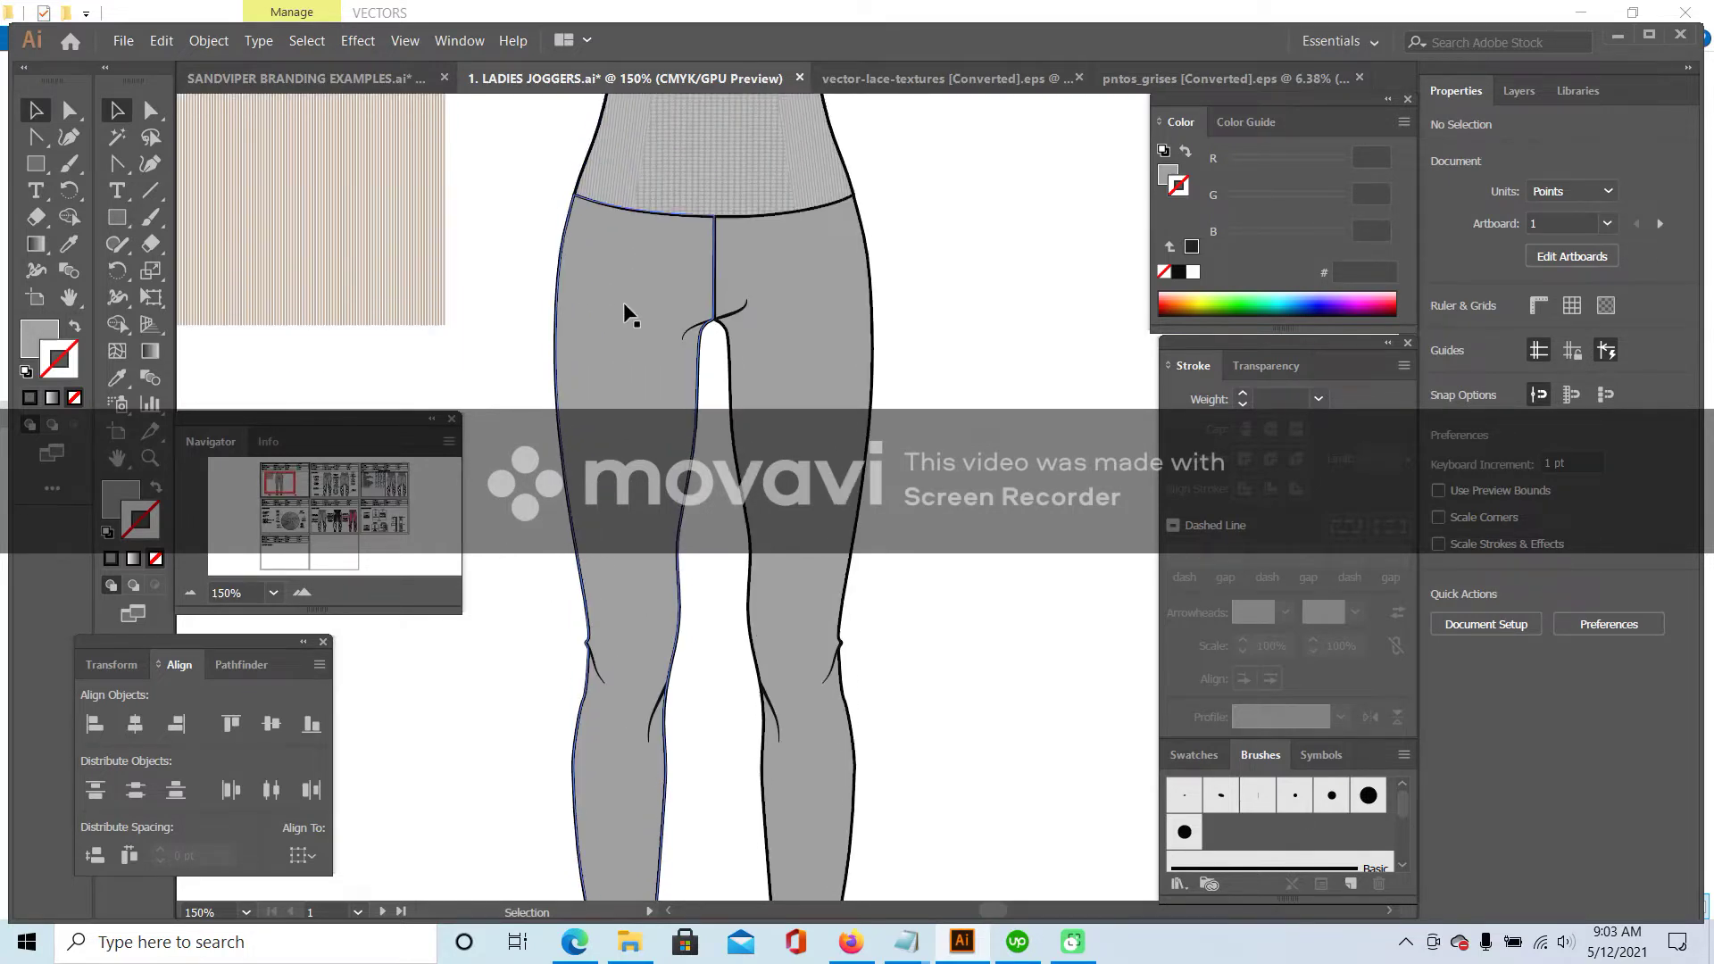
{"action": "left_click", "coordinate": [719, 259]}
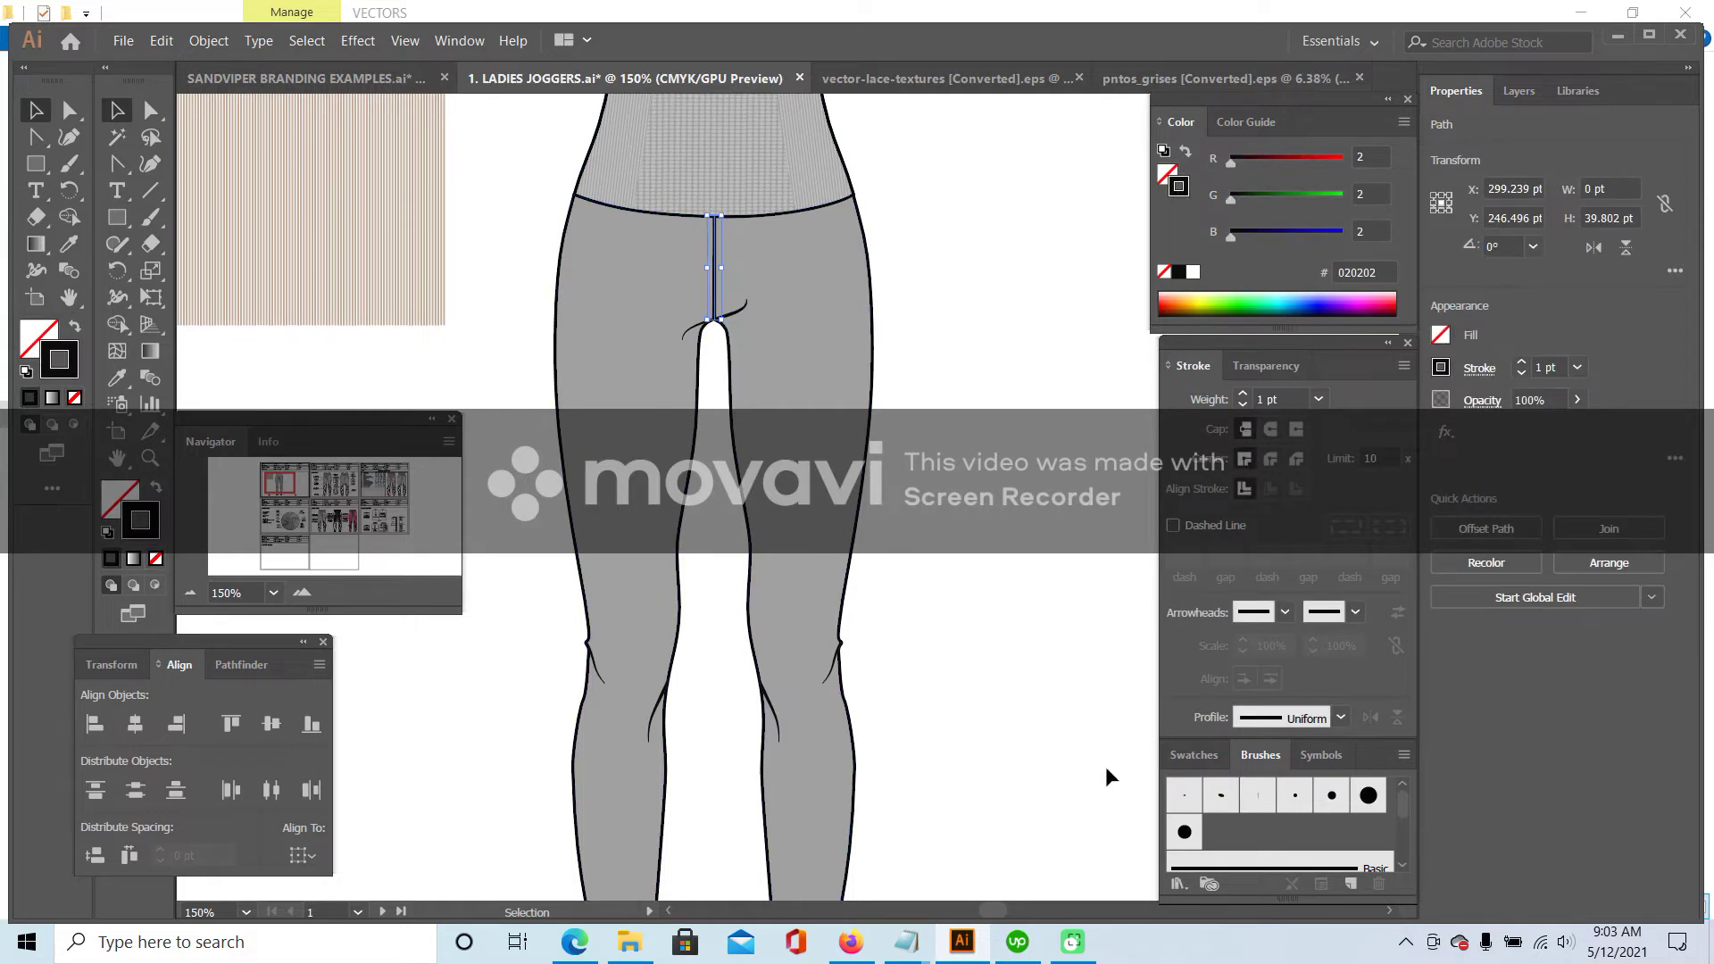
{"action": "scroll", "coordinate": [1277, 817], "scroll_direction": "down", "scroll_amount": 5}
{"action": "left_click", "coordinate": [1262, 854]}
{"action": "left_click", "coordinate": [1027, 512]}
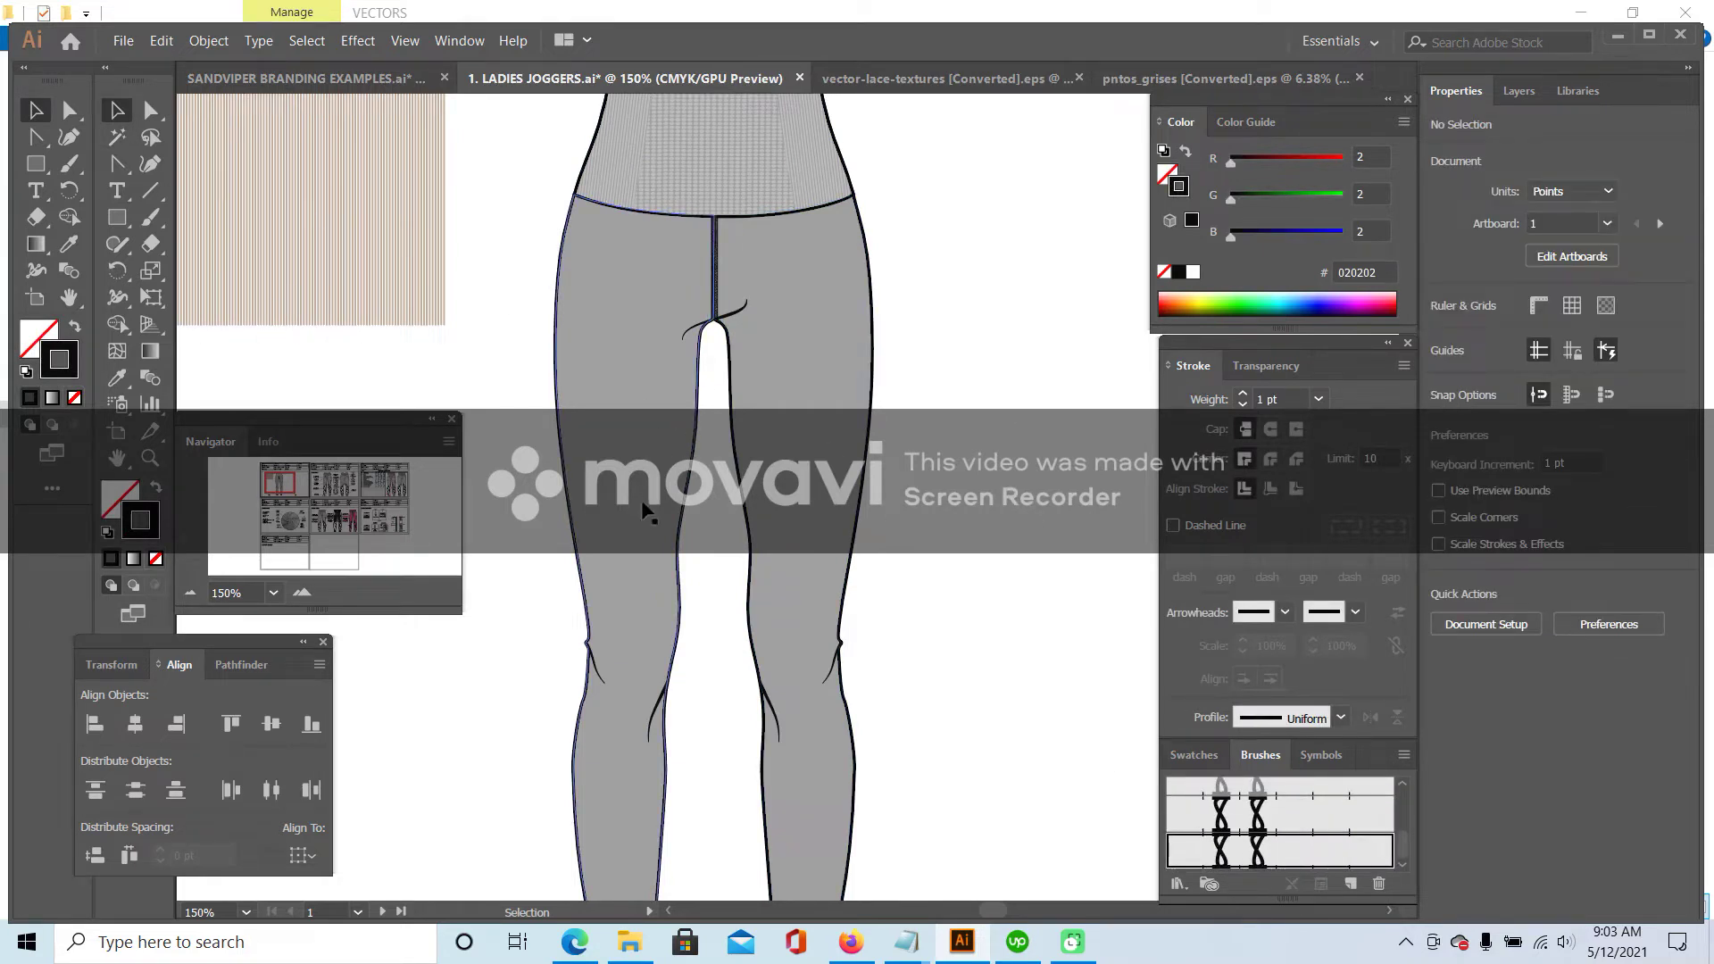
- Make a mirrored copy of the left leg outline
{"action": "left_click", "coordinate": [695, 475]}
{"action": "scroll", "coordinate": [647, 808], "scroll_direction": "down", "scroll_amount": 4}
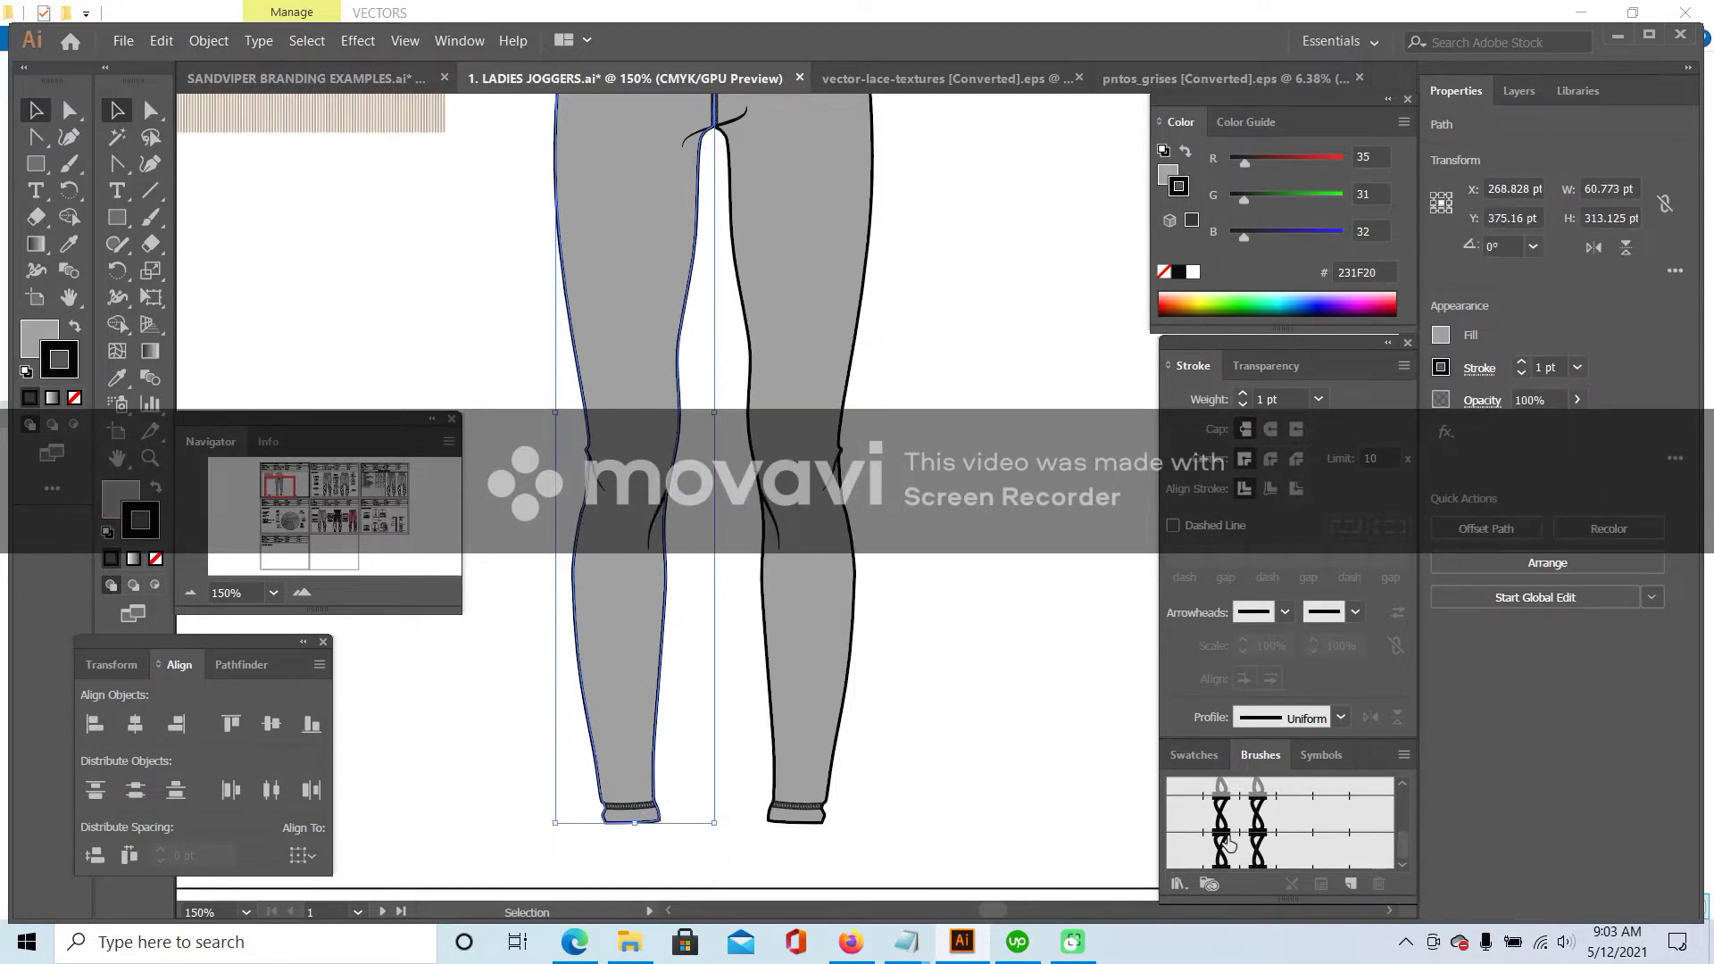
{"action": "scroll", "coordinate": [928, 518], "scroll_direction": "up", "scroll_amount": 2}
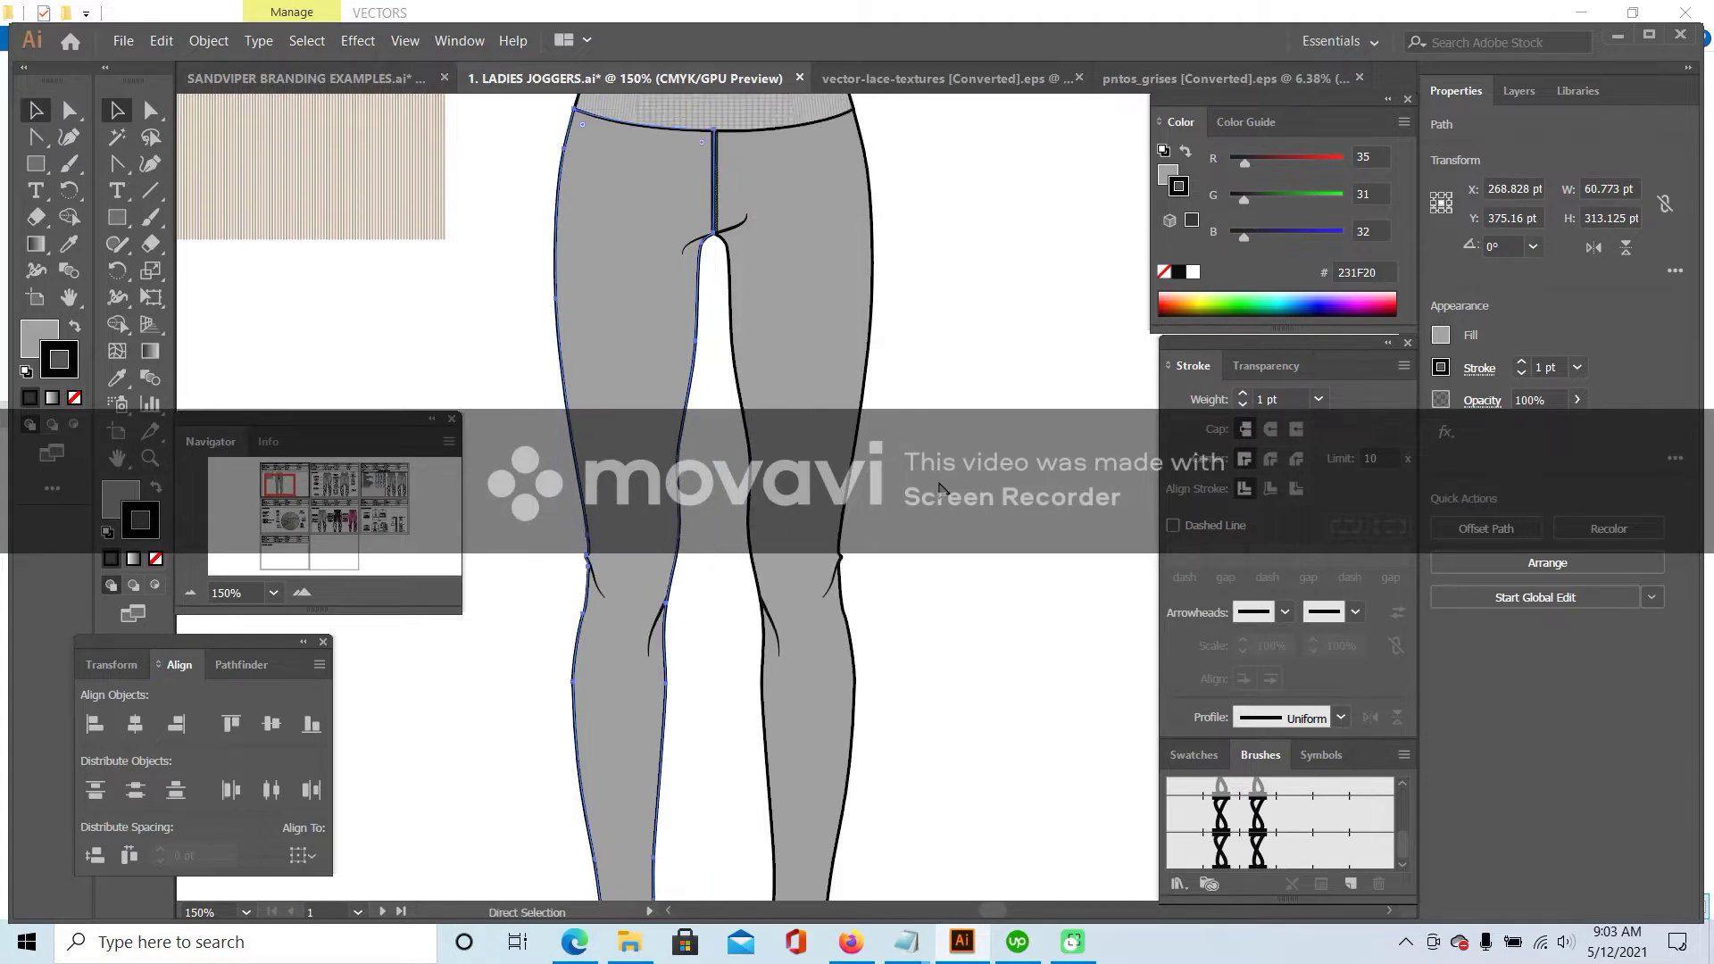
{"action": "scroll", "coordinate": [1034, 465], "scroll_direction": "down", "scroll_amount": 1}
{"action": "key", "text": "ctrl+d"}
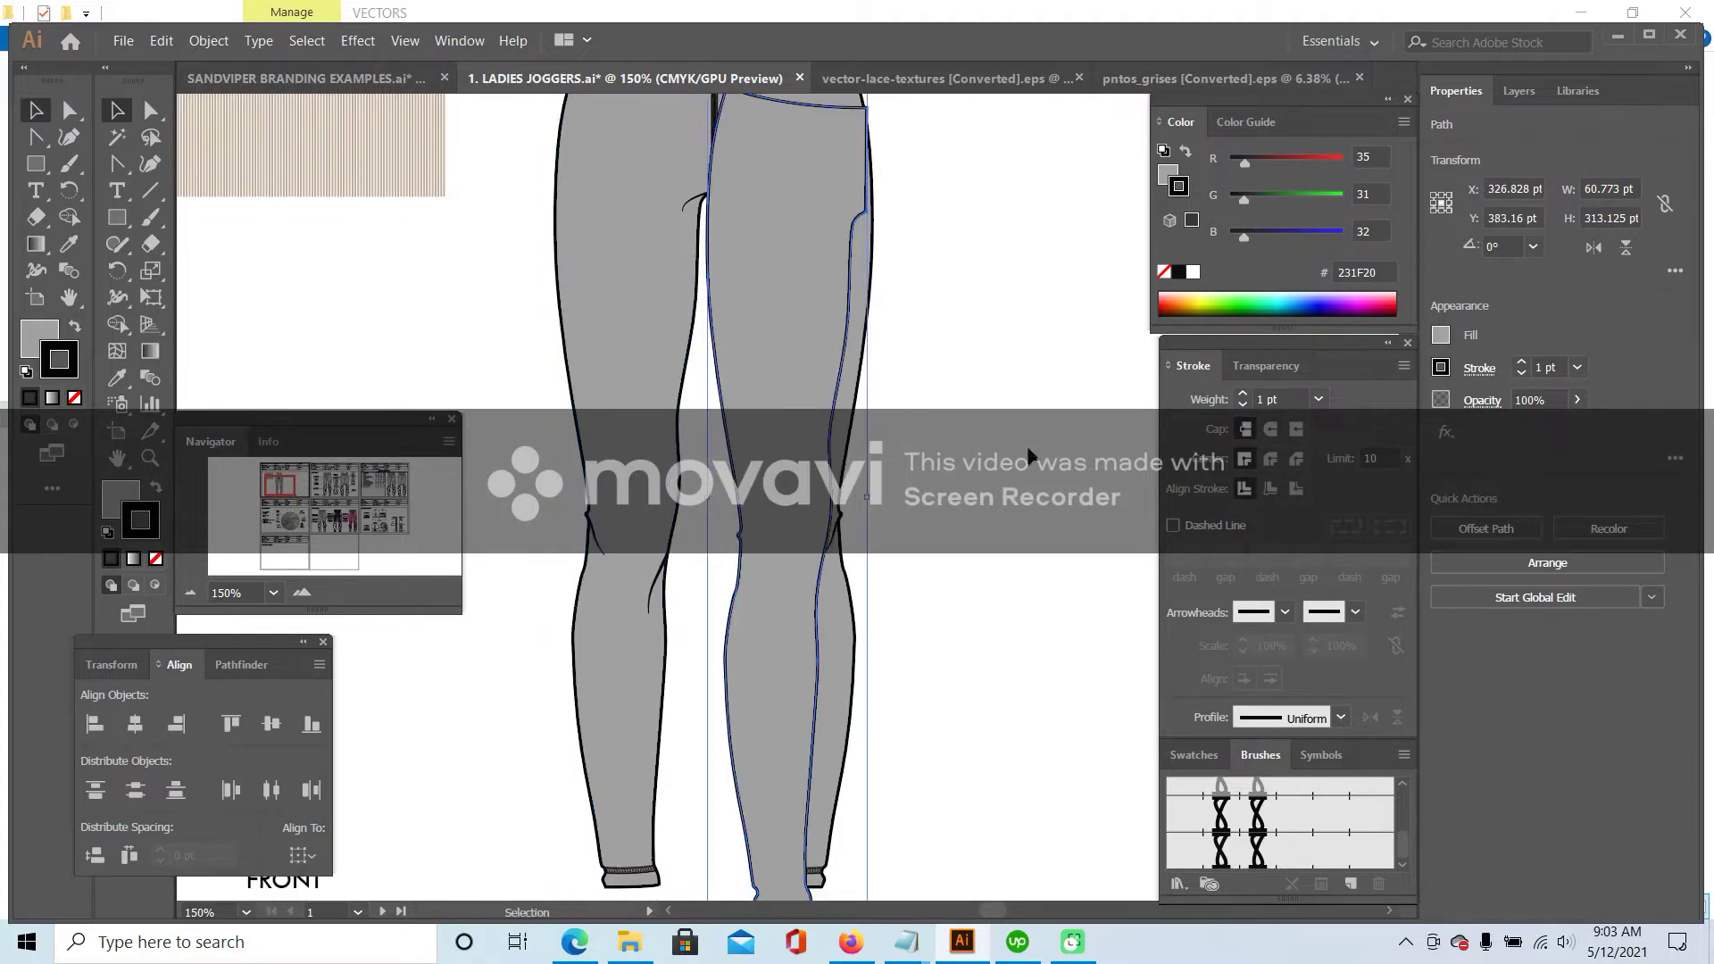
- Move the leg copy right of the joggers and set its fill to None
{"action": "left_click_drag", "start_coordinate": [847, 292], "coordinate": [1051, 297]}
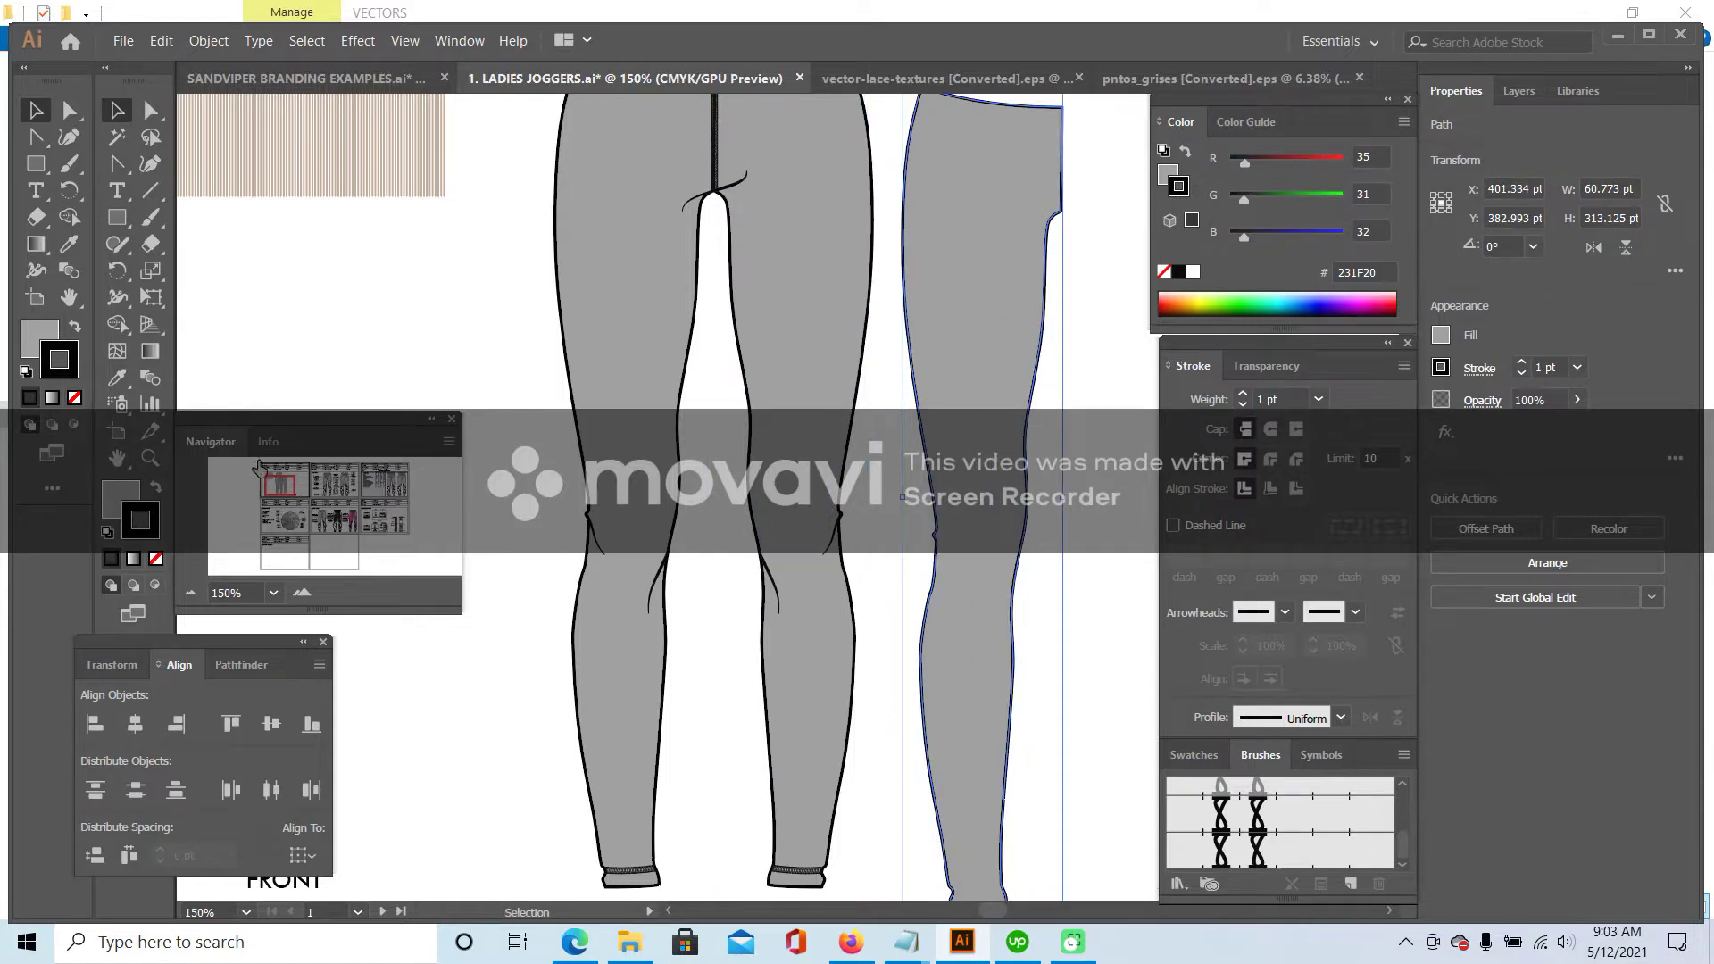
{"action": "left_click", "coordinate": [125, 496]}
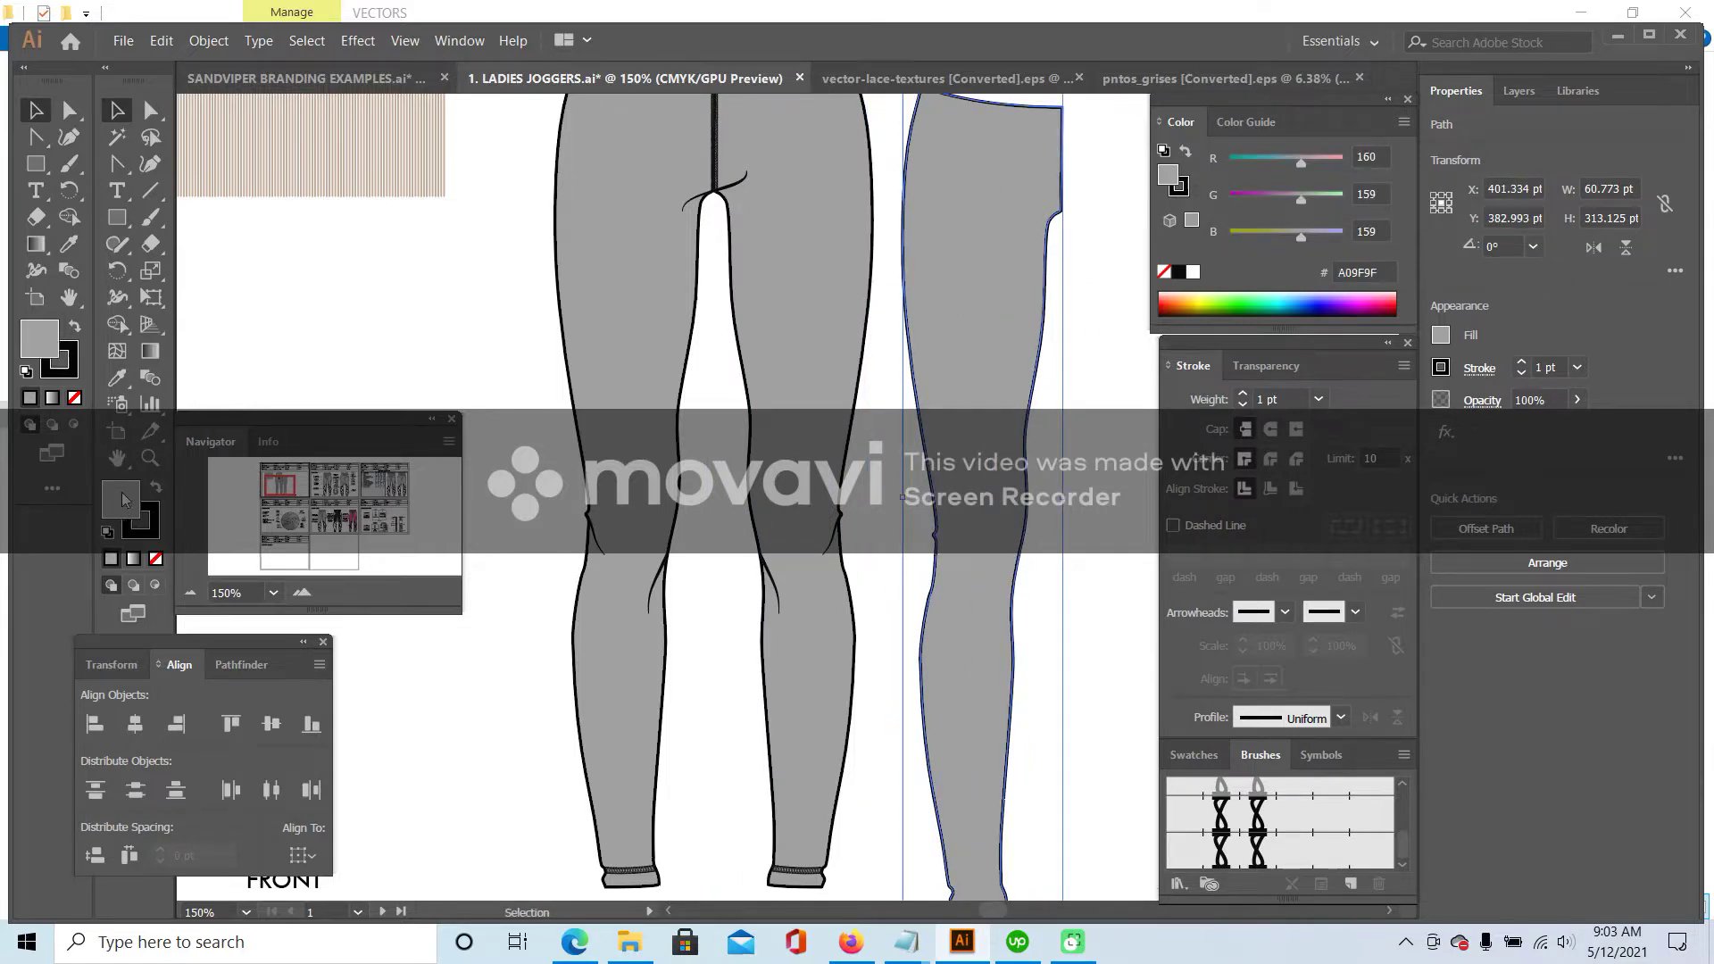
{"action": "left_click", "coordinate": [155, 559]}
{"action": "scroll", "coordinate": [957, 458], "scroll_direction": "up", "scroll_amount": 1}
{"action": "scroll", "coordinate": [961, 384], "scroll_direction": "down", "scroll_amount": 2}
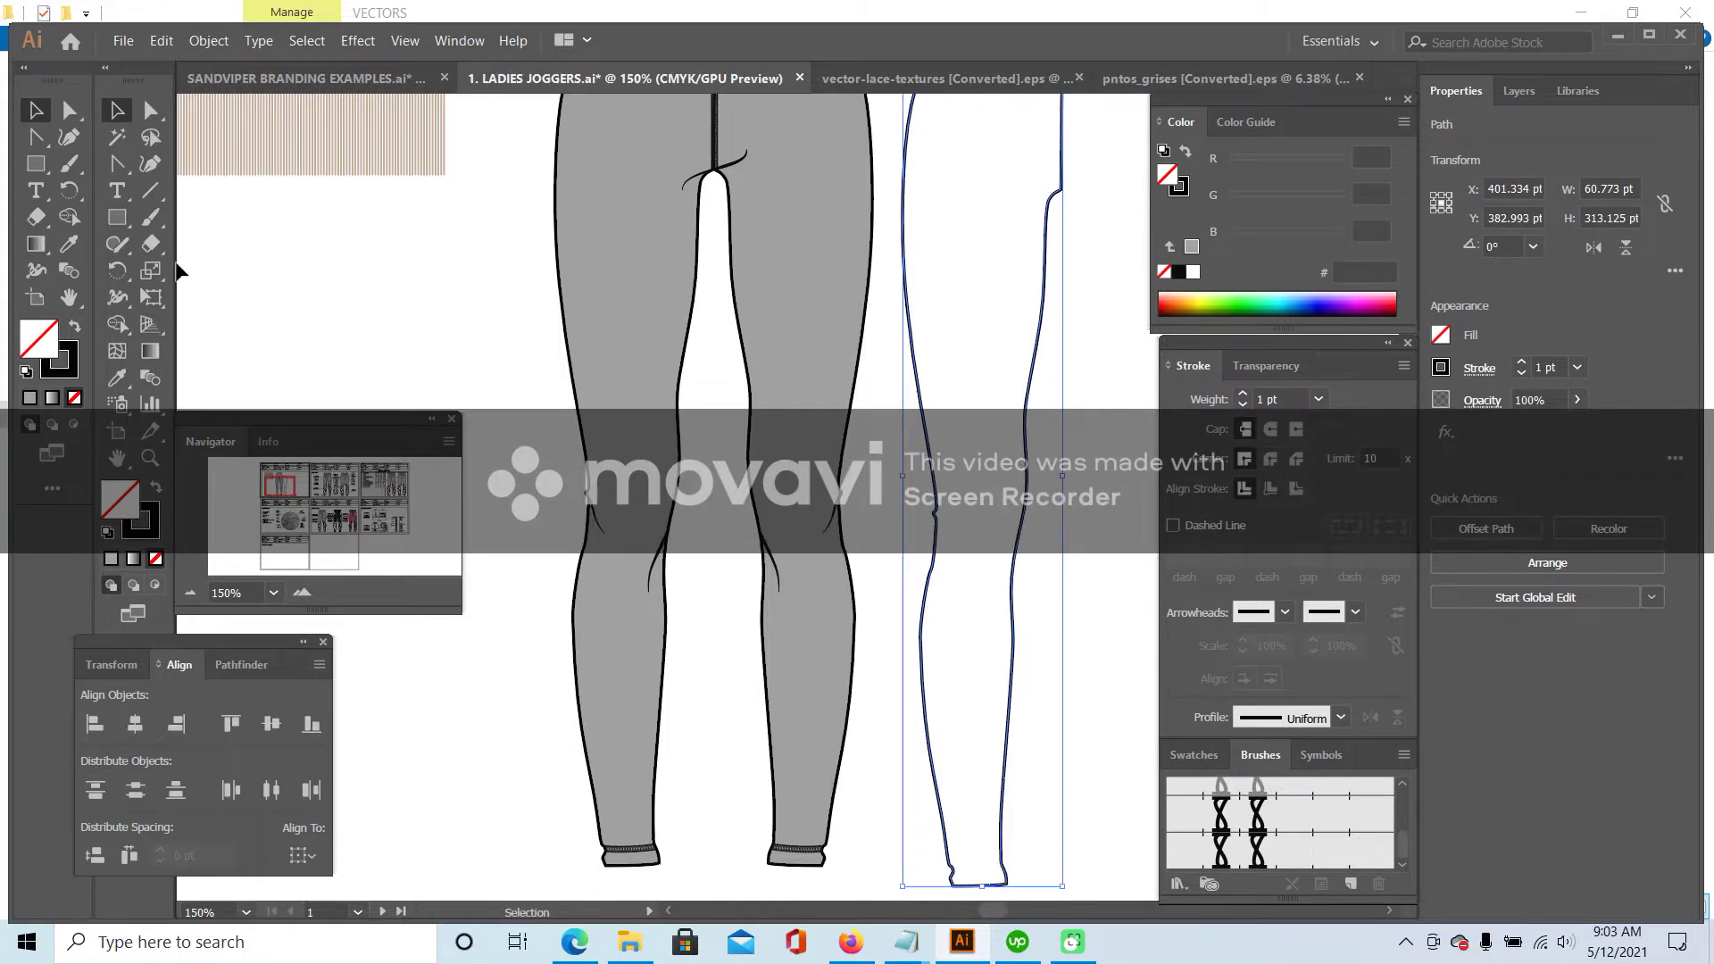
{"action": "left_click", "coordinate": [1119, 240]}
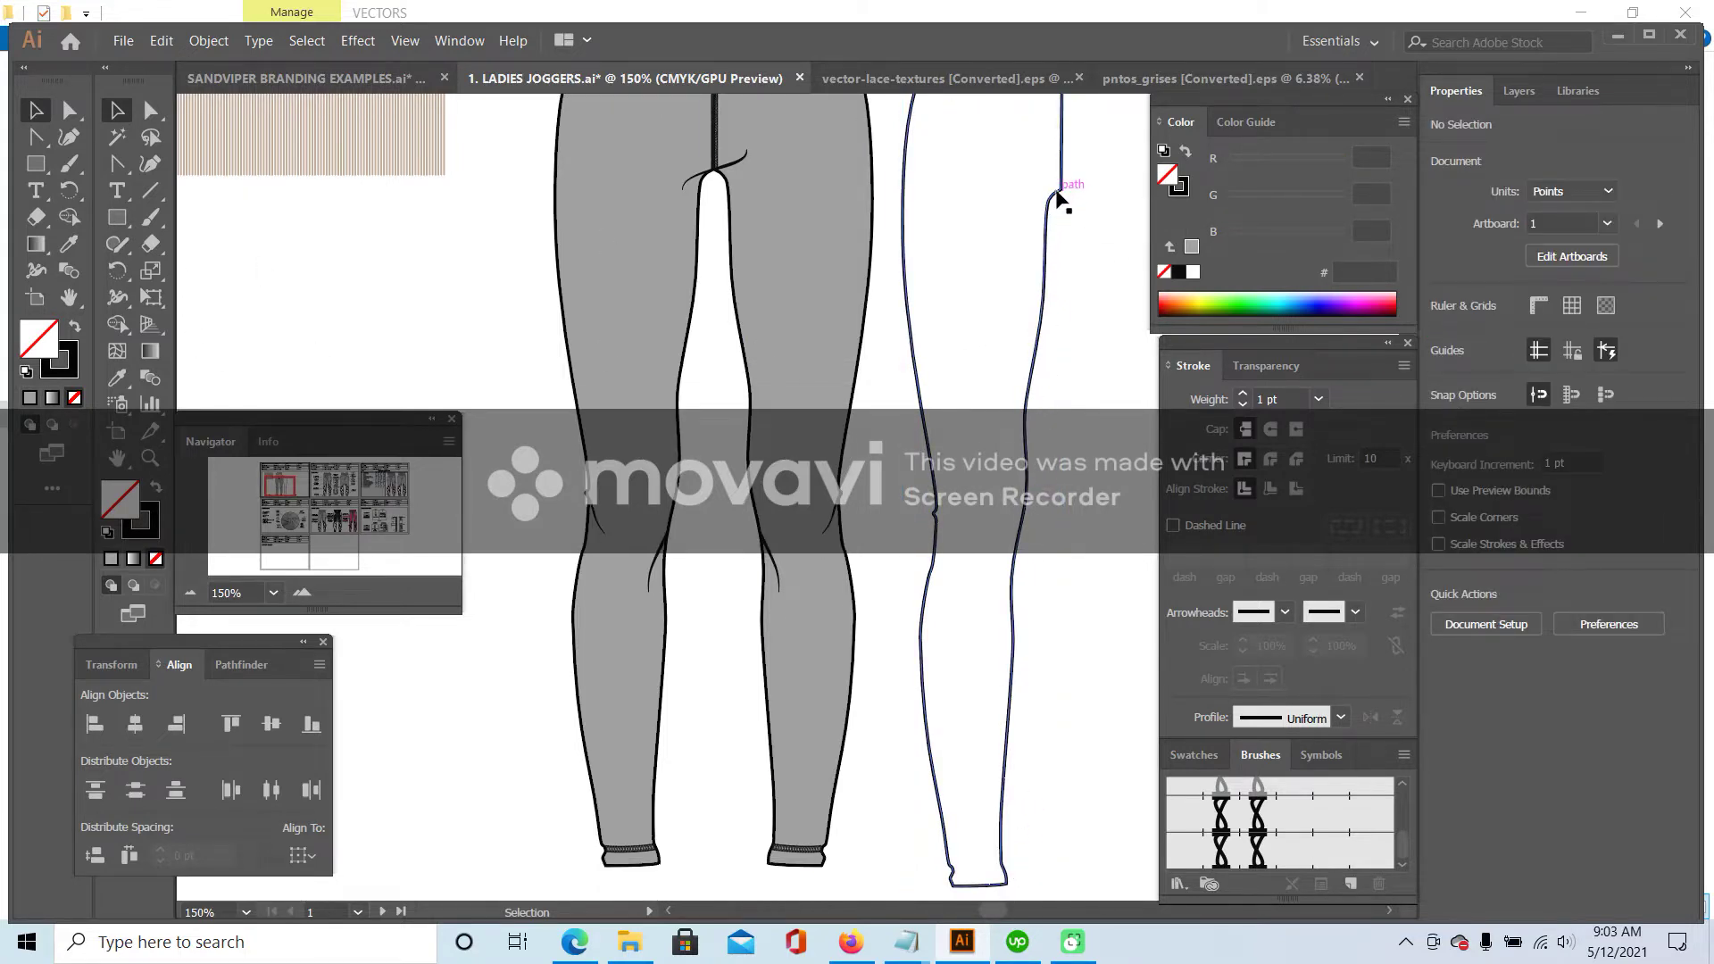
{"action": "left_click", "coordinate": [1048, 234]}
{"action": "left_click", "coordinate": [1059, 412]}
{"action": "left_click", "coordinate": [1033, 366]}
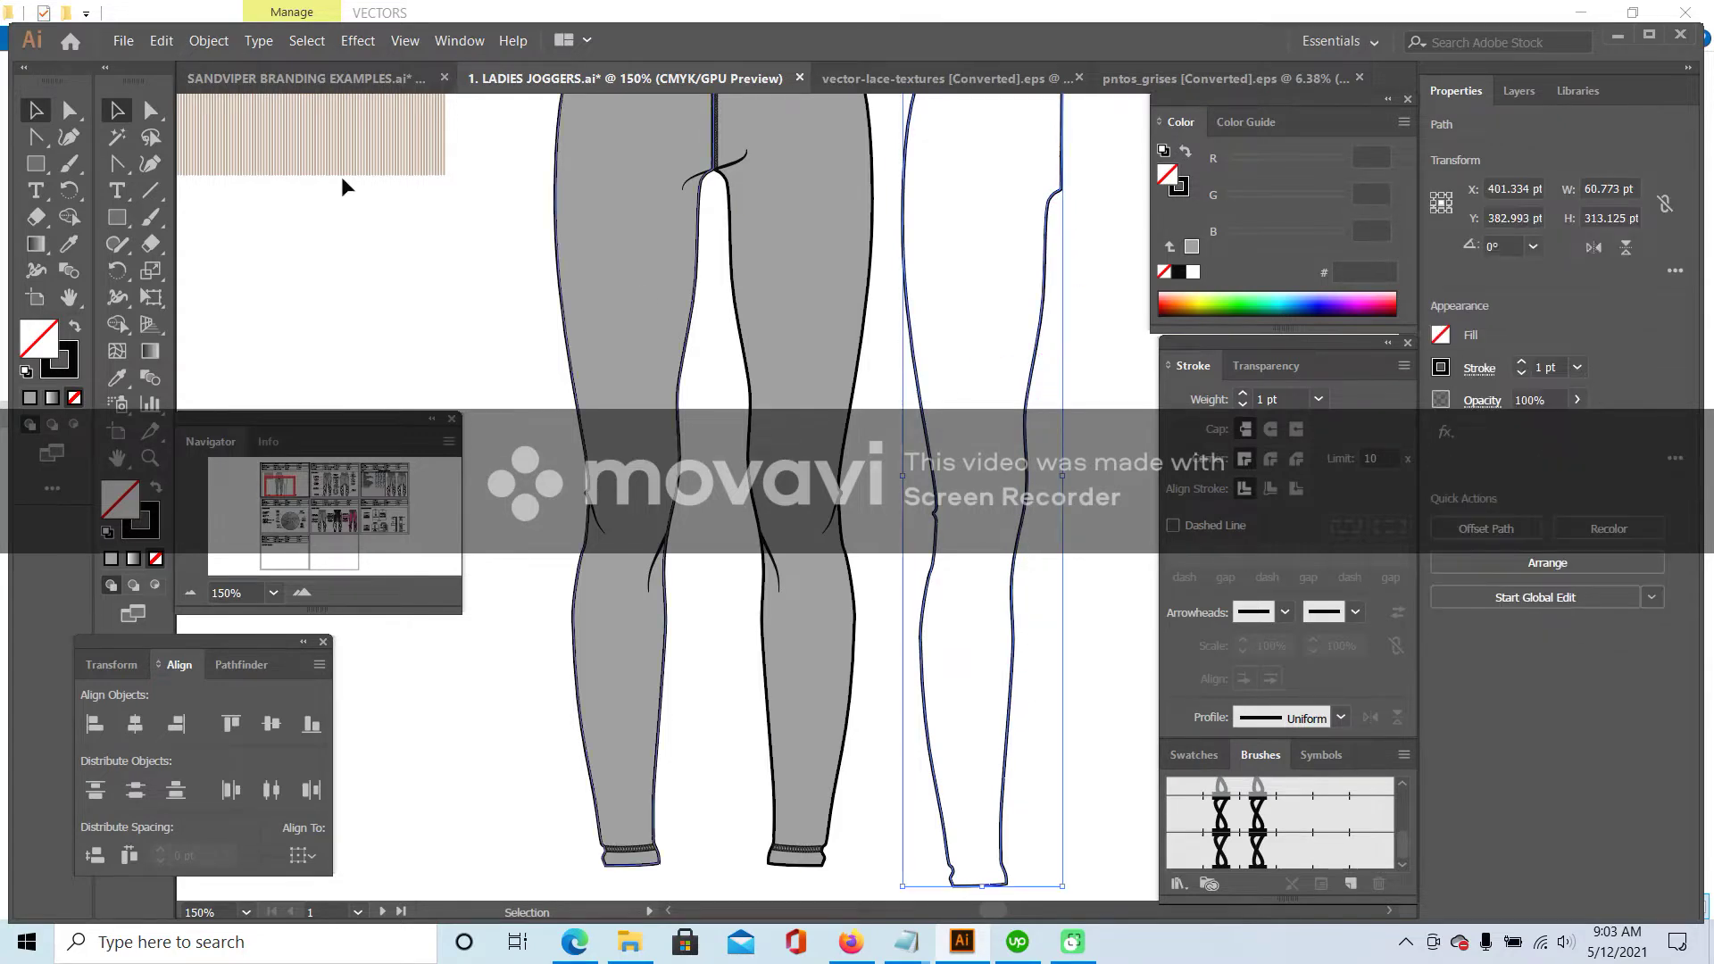
- Cut the leg copy at its two right-side anchors with Scissors and nudge that edge right
{"action": "left_click", "coordinate": [154, 248]}
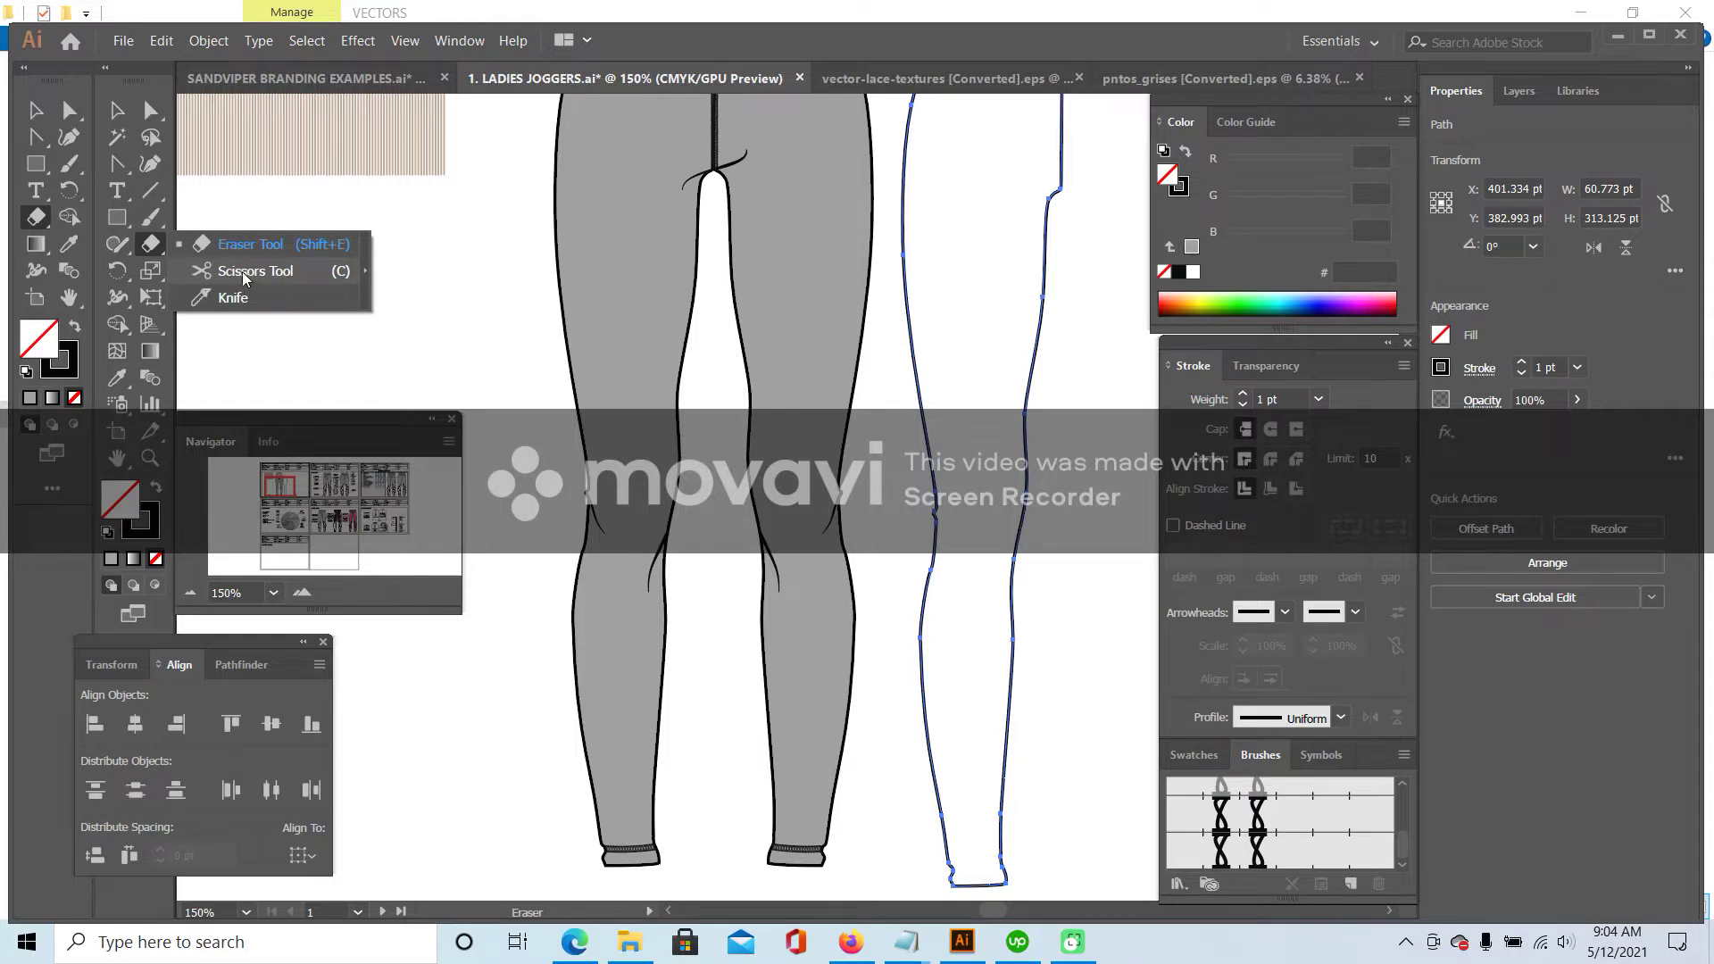
{"action": "left_click", "coordinate": [243, 272]}
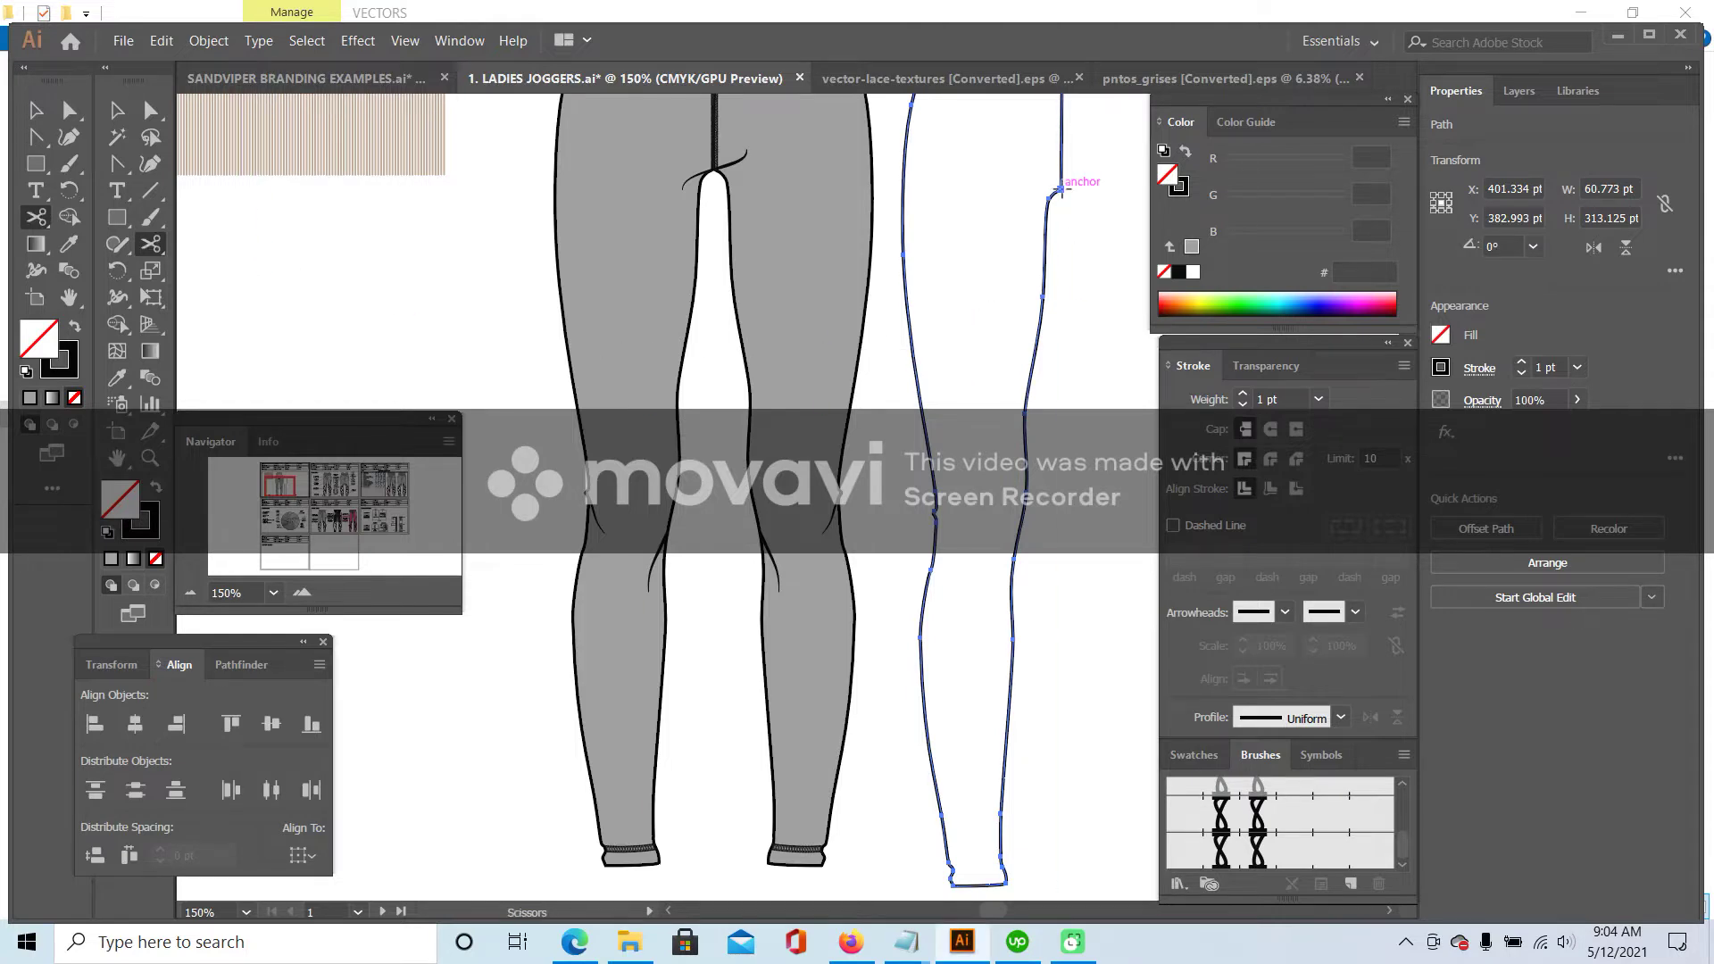
{"action": "left_click", "coordinate": [1060, 191]}
{"action": "scroll", "coordinate": [983, 804], "scroll_direction": "down", "scroll_amount": 2}
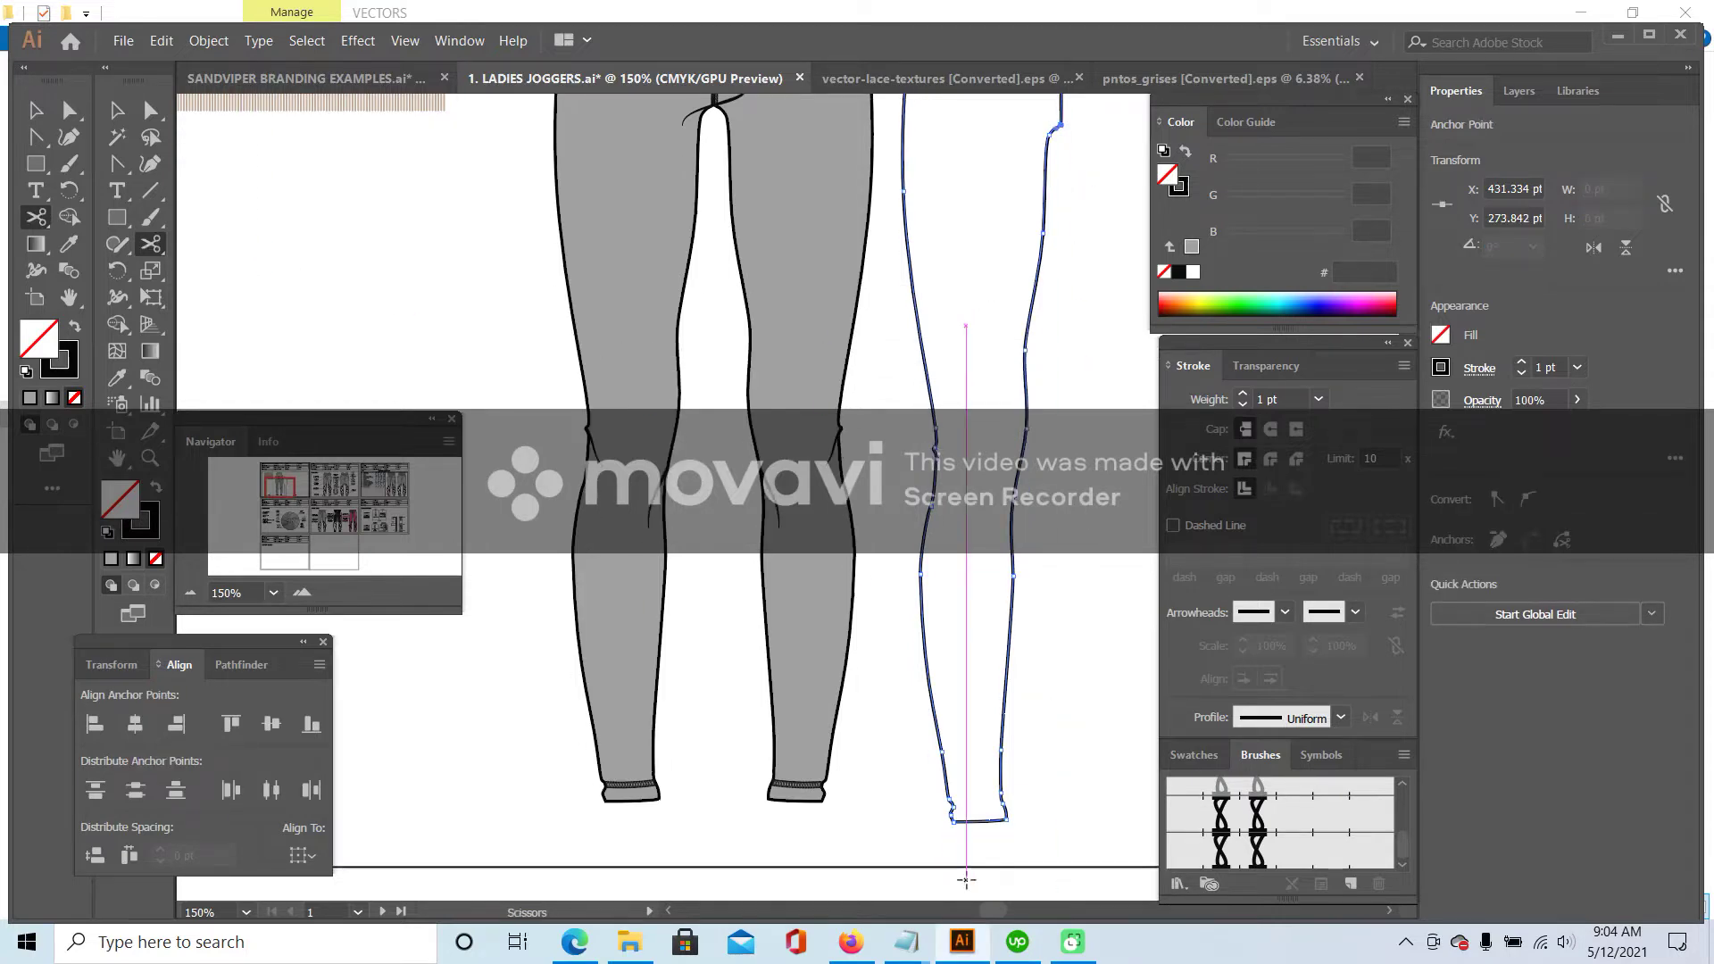
{"action": "left_click", "coordinate": [1008, 822]}
{"action": "key", "text": "v"}
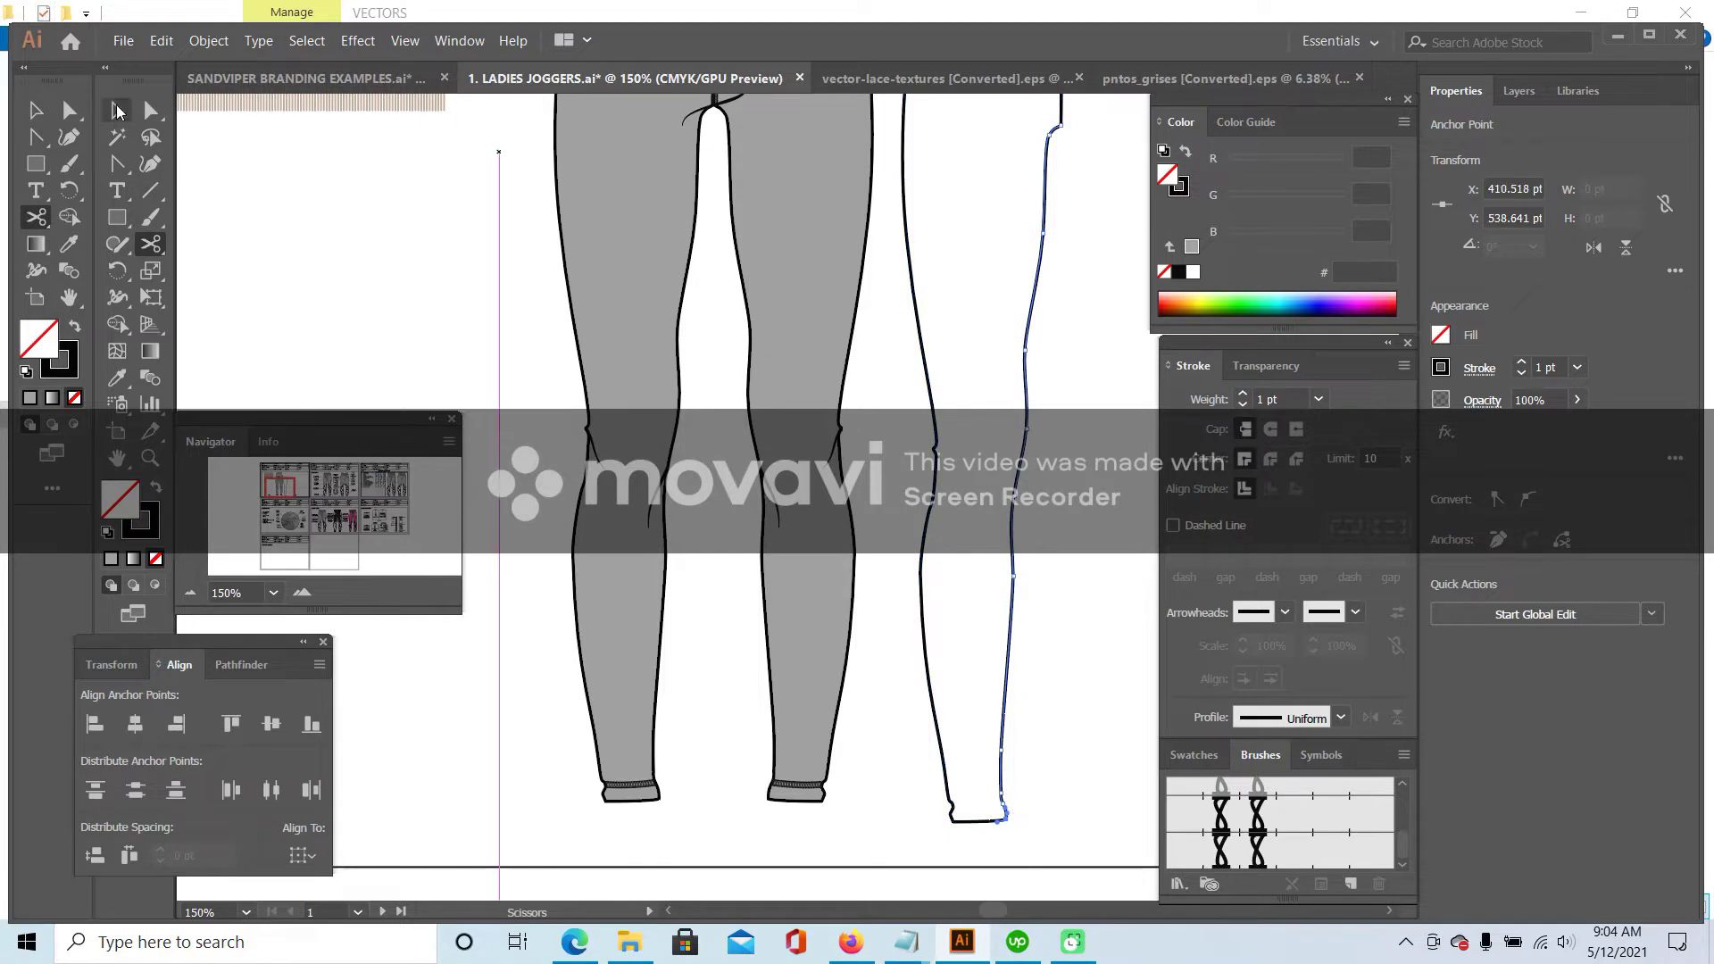
{"action": "scroll", "coordinate": [682, 387], "scroll_direction": "up", "scroll_amount": 3}
{"action": "left_click", "coordinate": [1055, 302]}
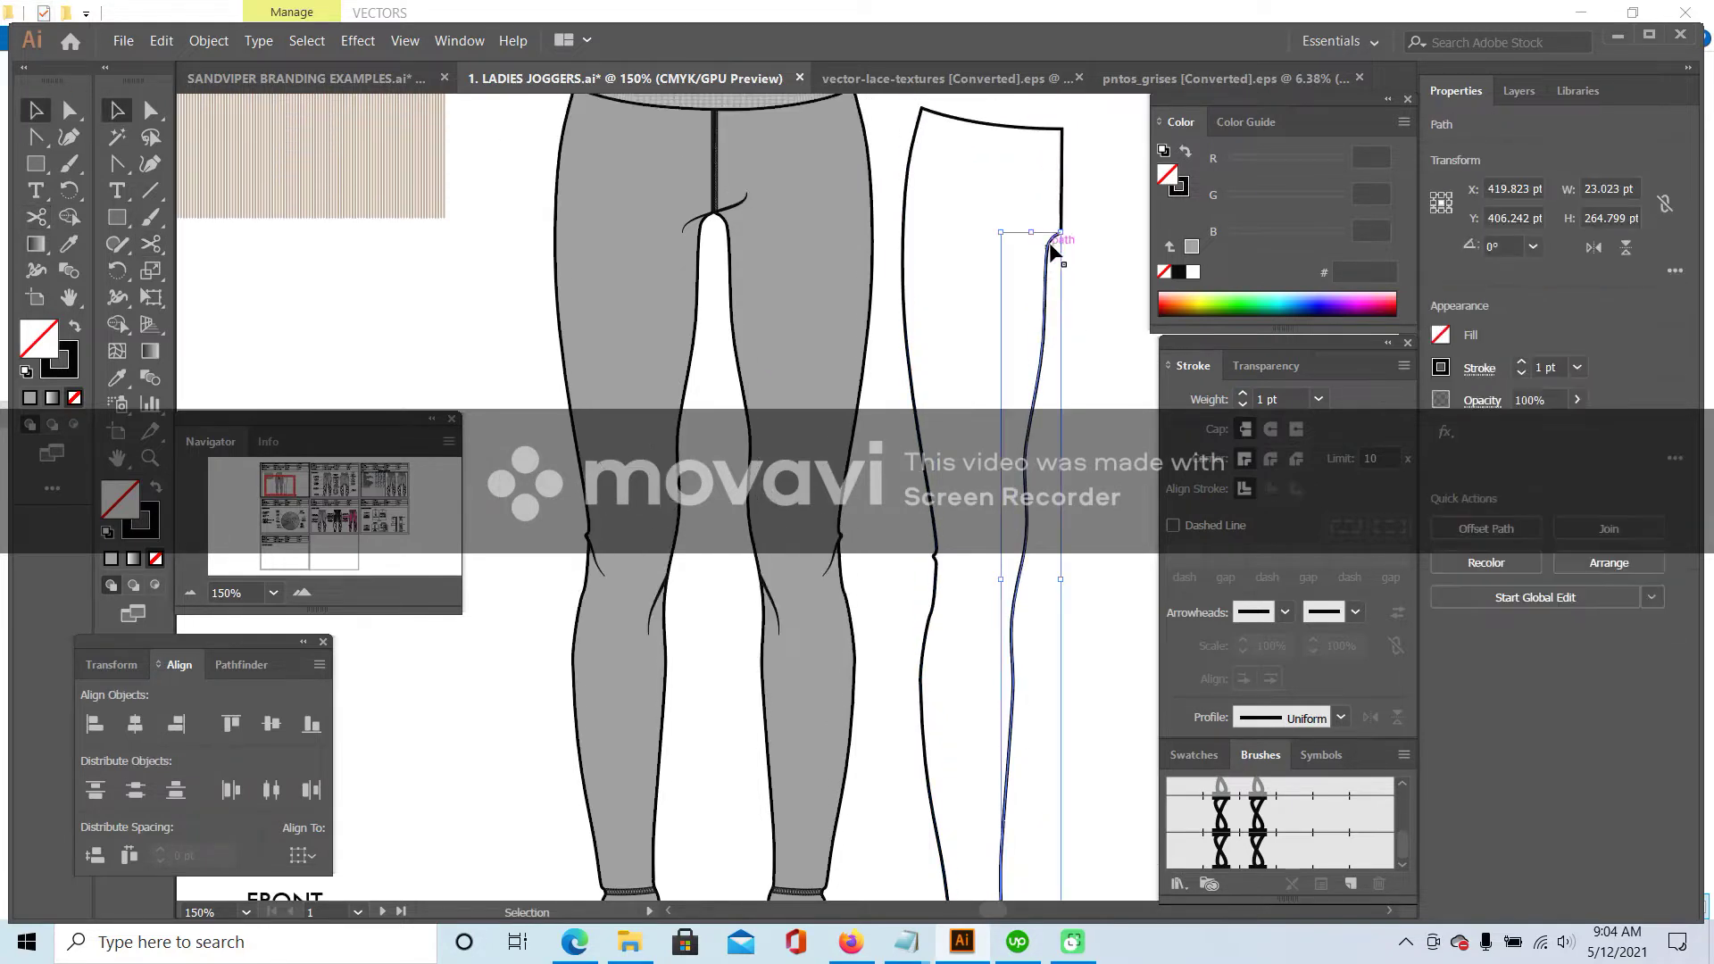
{"action": "left_click_drag", "start_coordinate": [1046, 312], "coordinate": [1067, 311]}
{"action": "left_click", "coordinate": [1113, 276]}
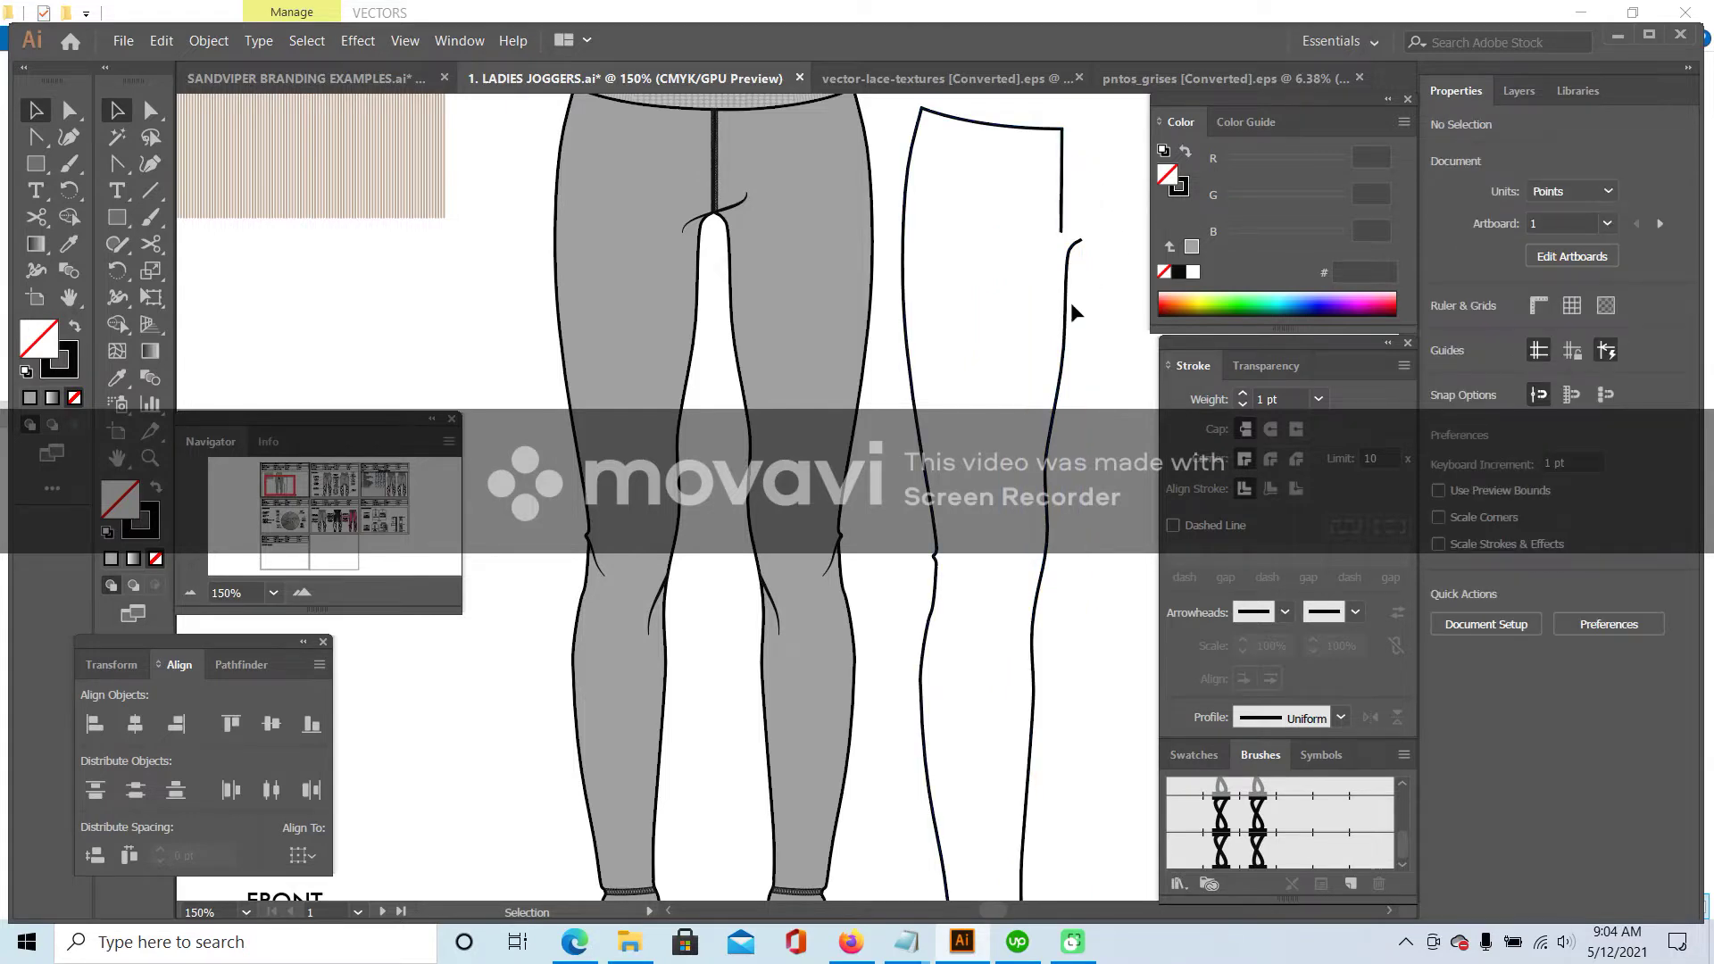
- Delete the copy's left outline, move the remaining line onto the inner left leg, and give it the chain brush
{"action": "left_click", "coordinate": [1060, 165]}
{"action": "key", "text": "Delete"}
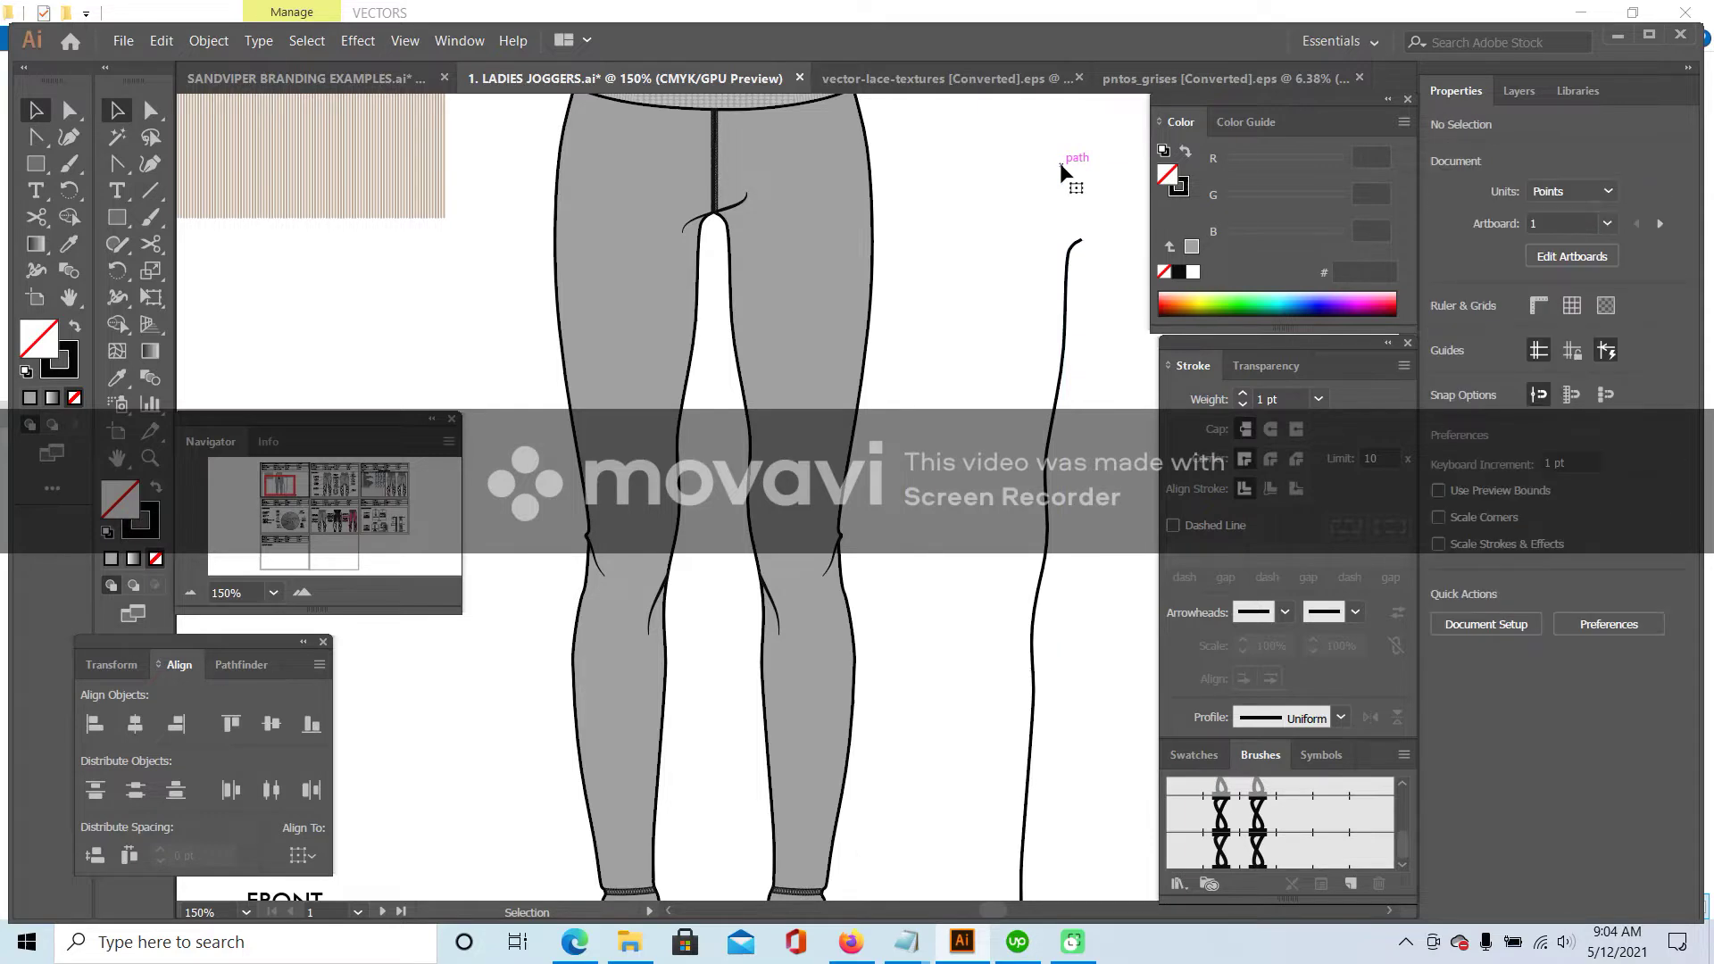
{"action": "scroll", "coordinate": [1017, 178], "scroll_direction": "down", "scroll_amount": 2}
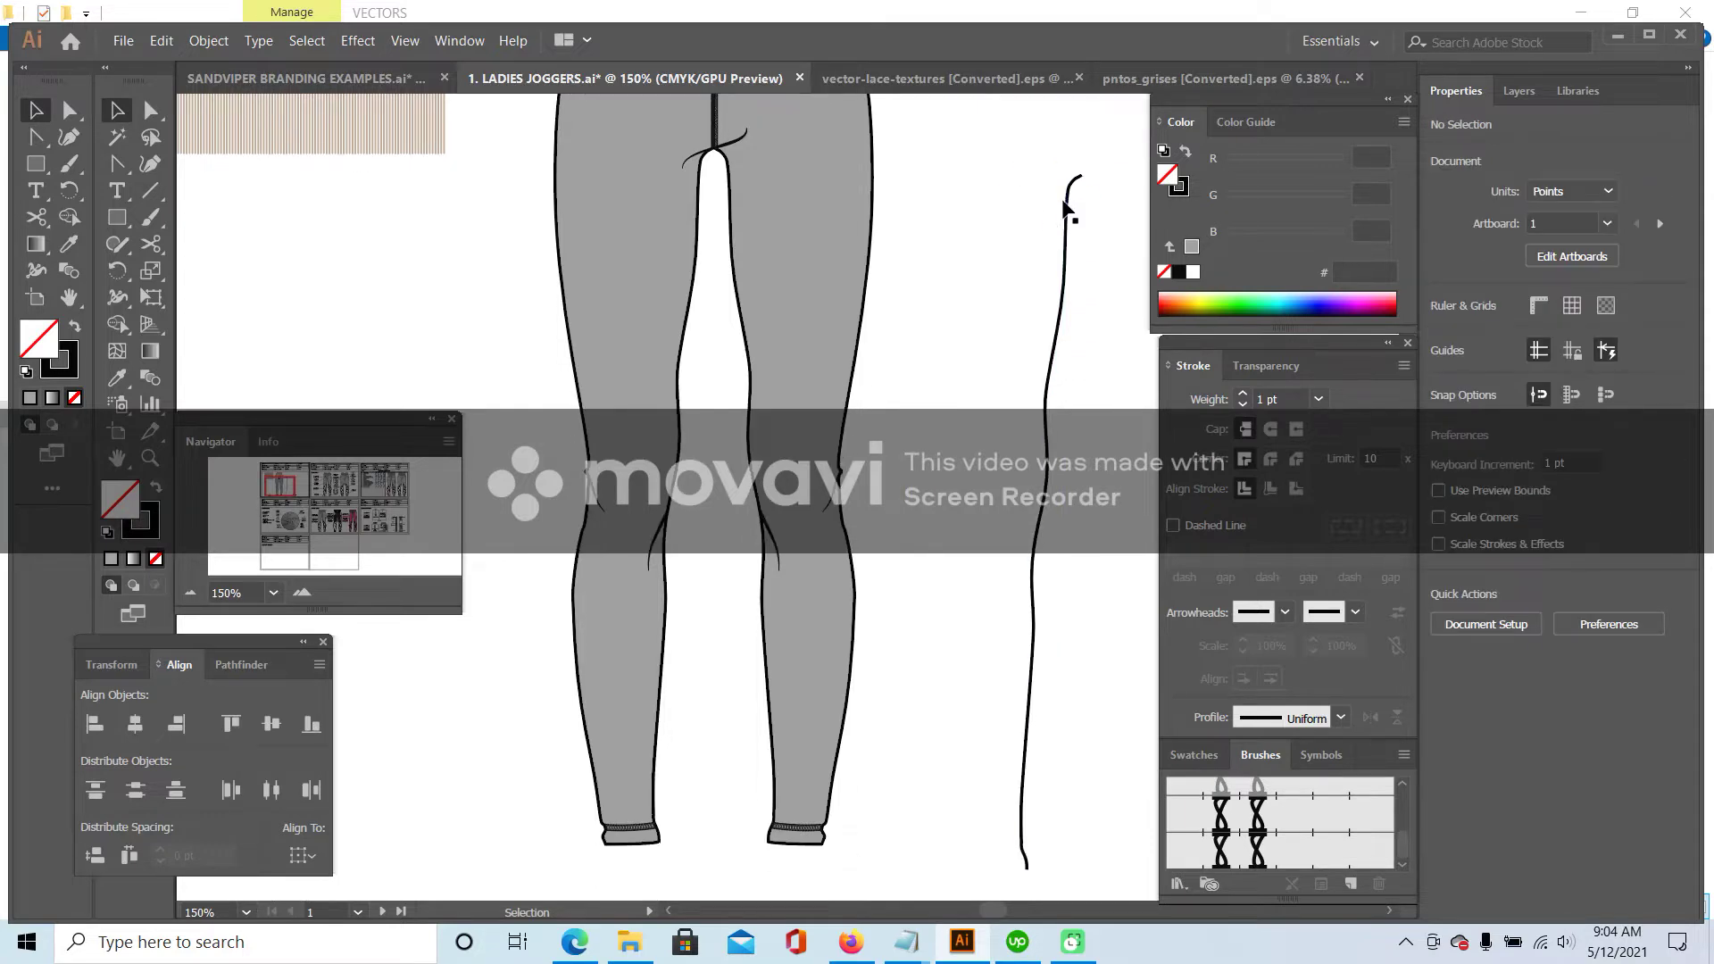
{"action": "left_click_drag", "start_coordinate": [1071, 216], "coordinate": [693, 192]}
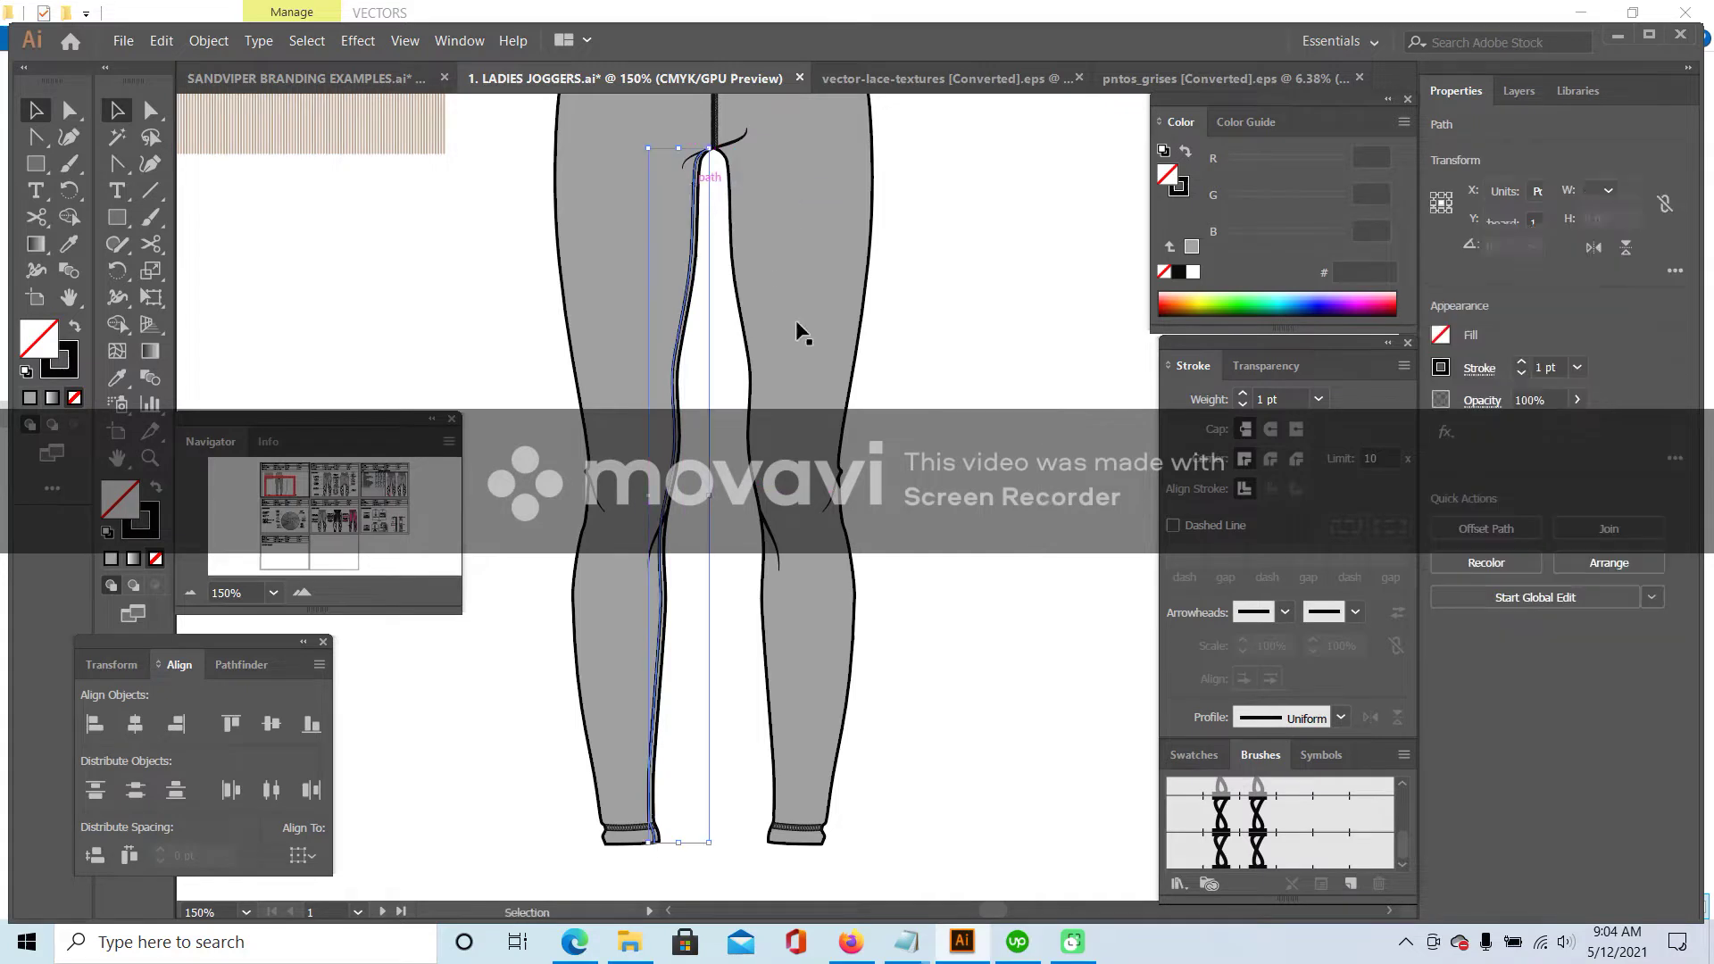
{"action": "left_click", "coordinate": [1257, 853]}
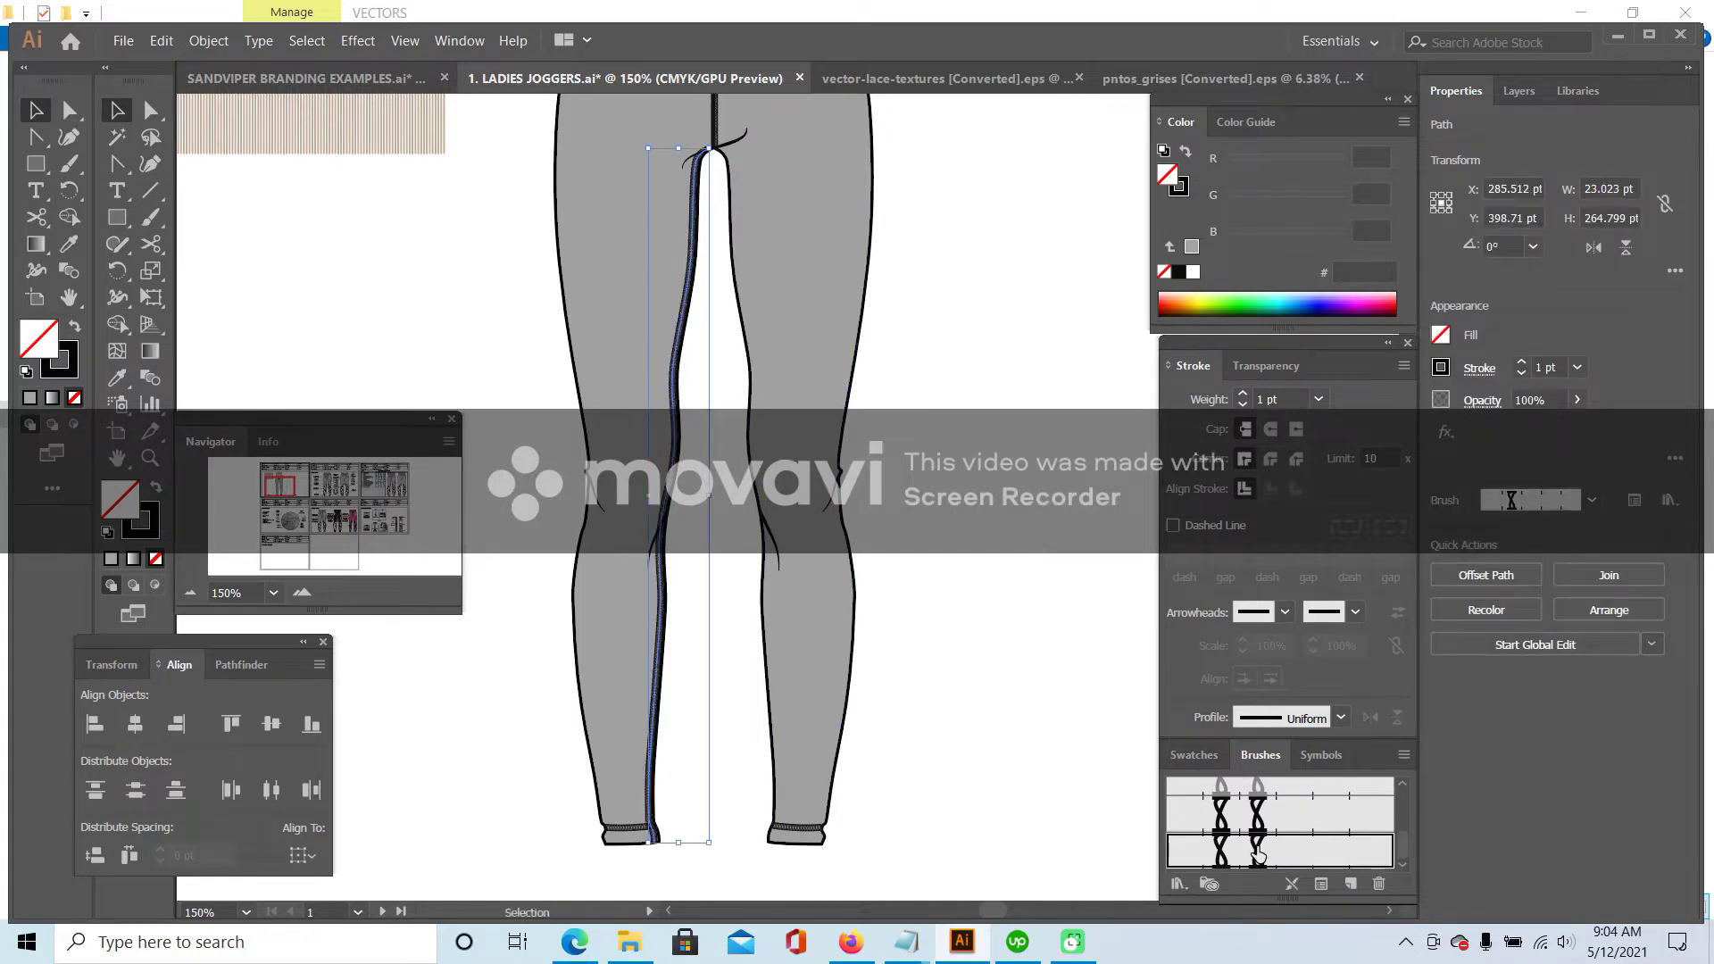
{"action": "left_click", "coordinate": [712, 700]}
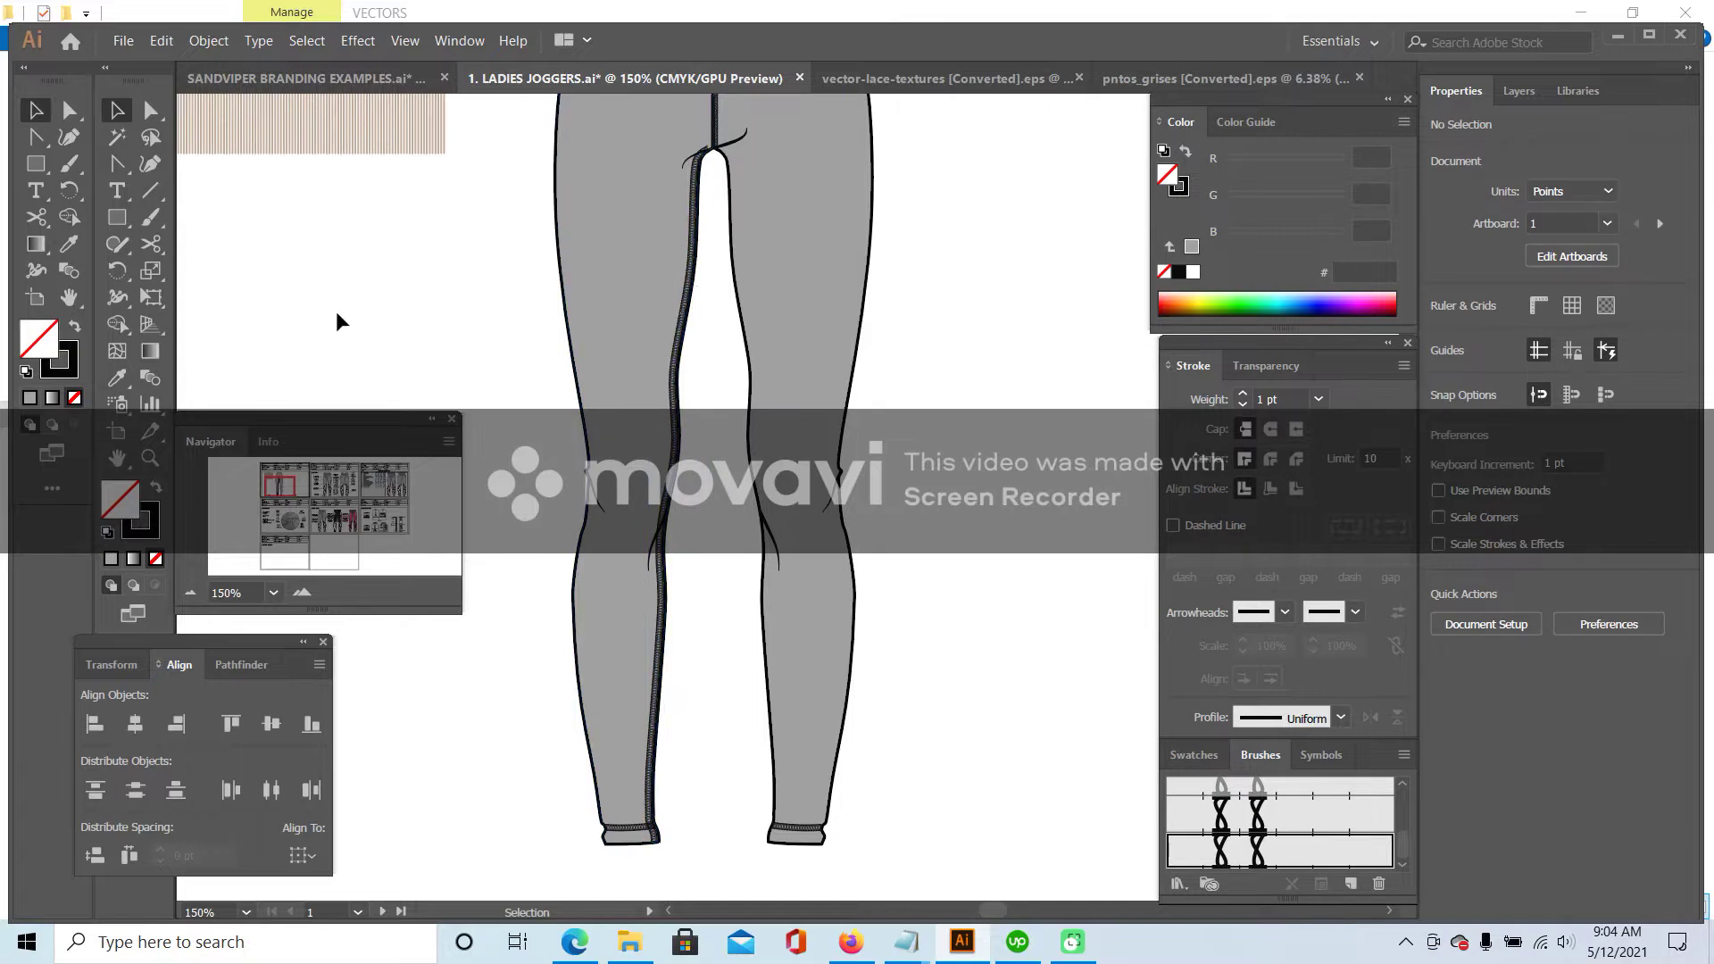
- Delete the seam's top anchor and drag its end into the crotch corner
{"action": "scroll", "coordinate": [635, 339], "scroll_direction": "up", "scroll_amount": 6}
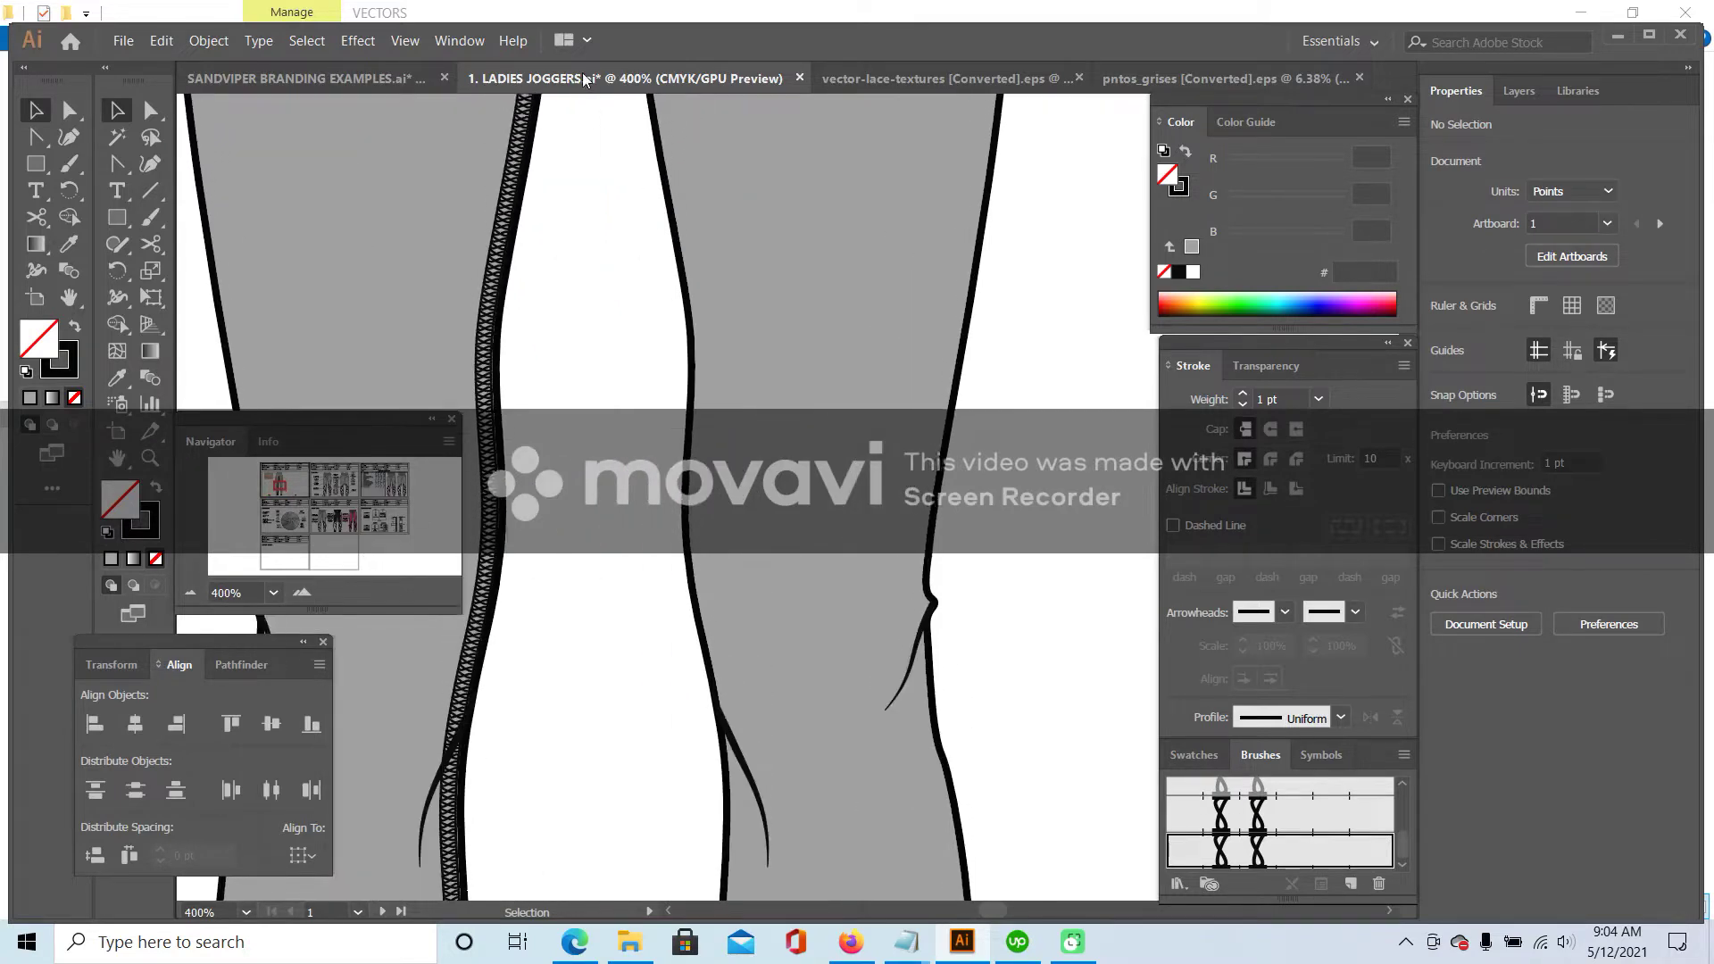
{"action": "scroll", "coordinate": [604, 164], "scroll_direction": "up", "scroll_amount": 3}
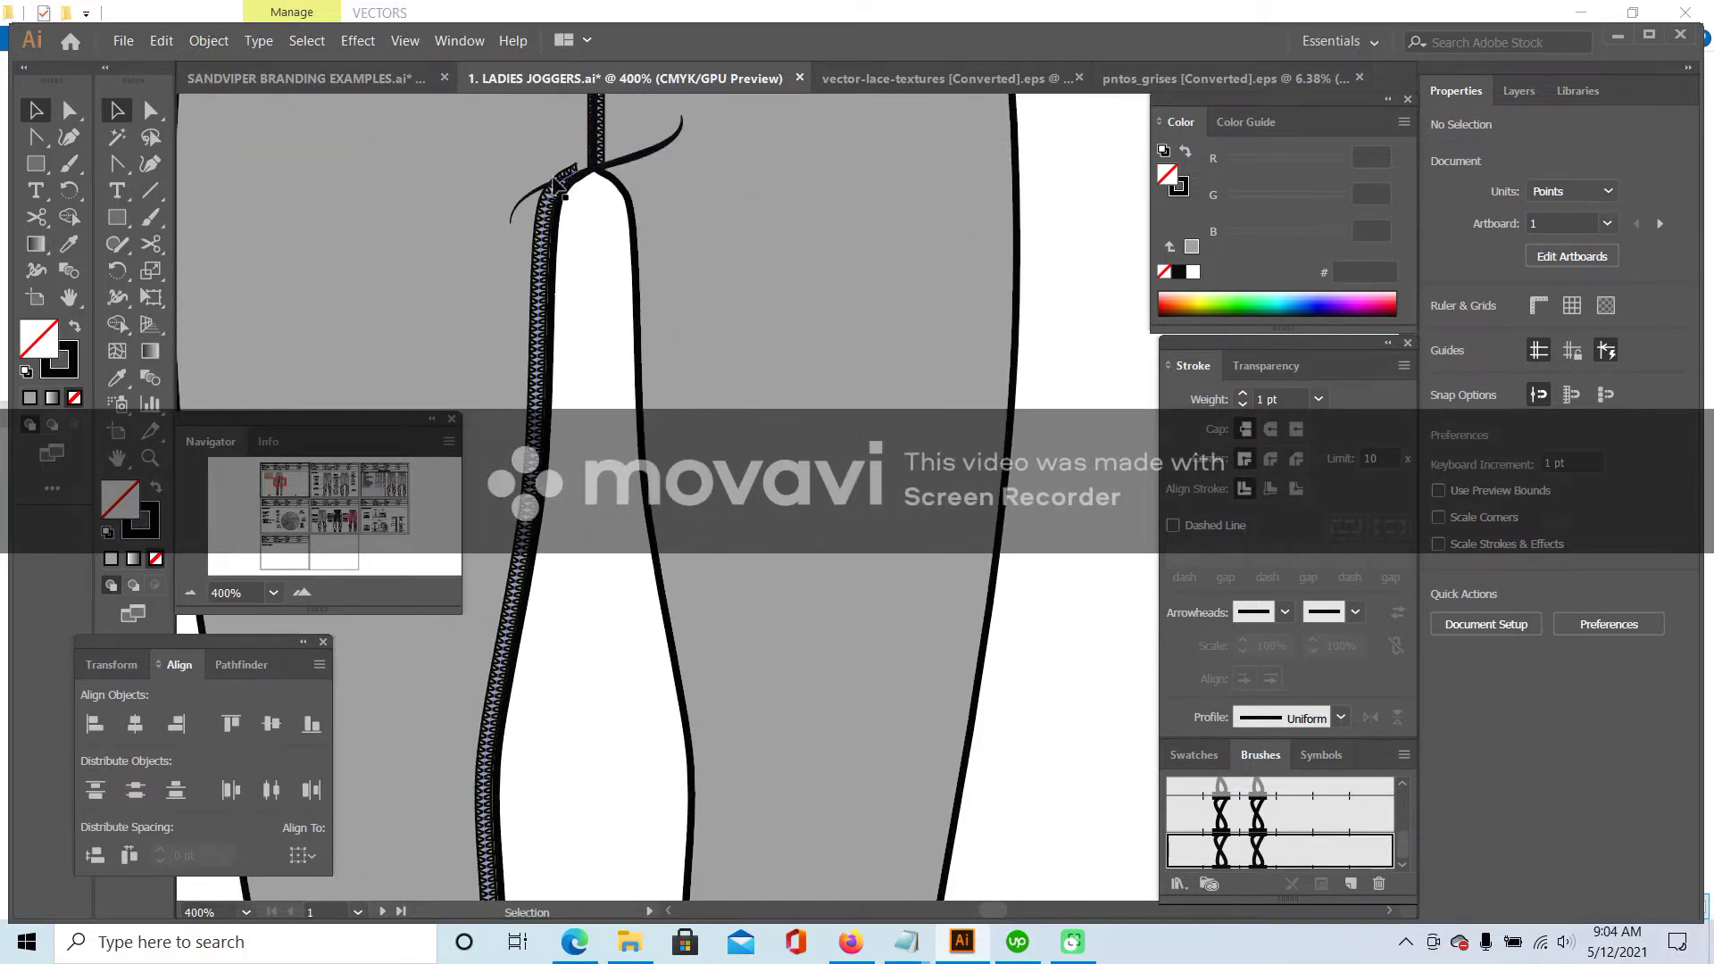
{"action": "left_click", "coordinate": [572, 175]}
{"action": "left_click", "coordinate": [154, 109]}
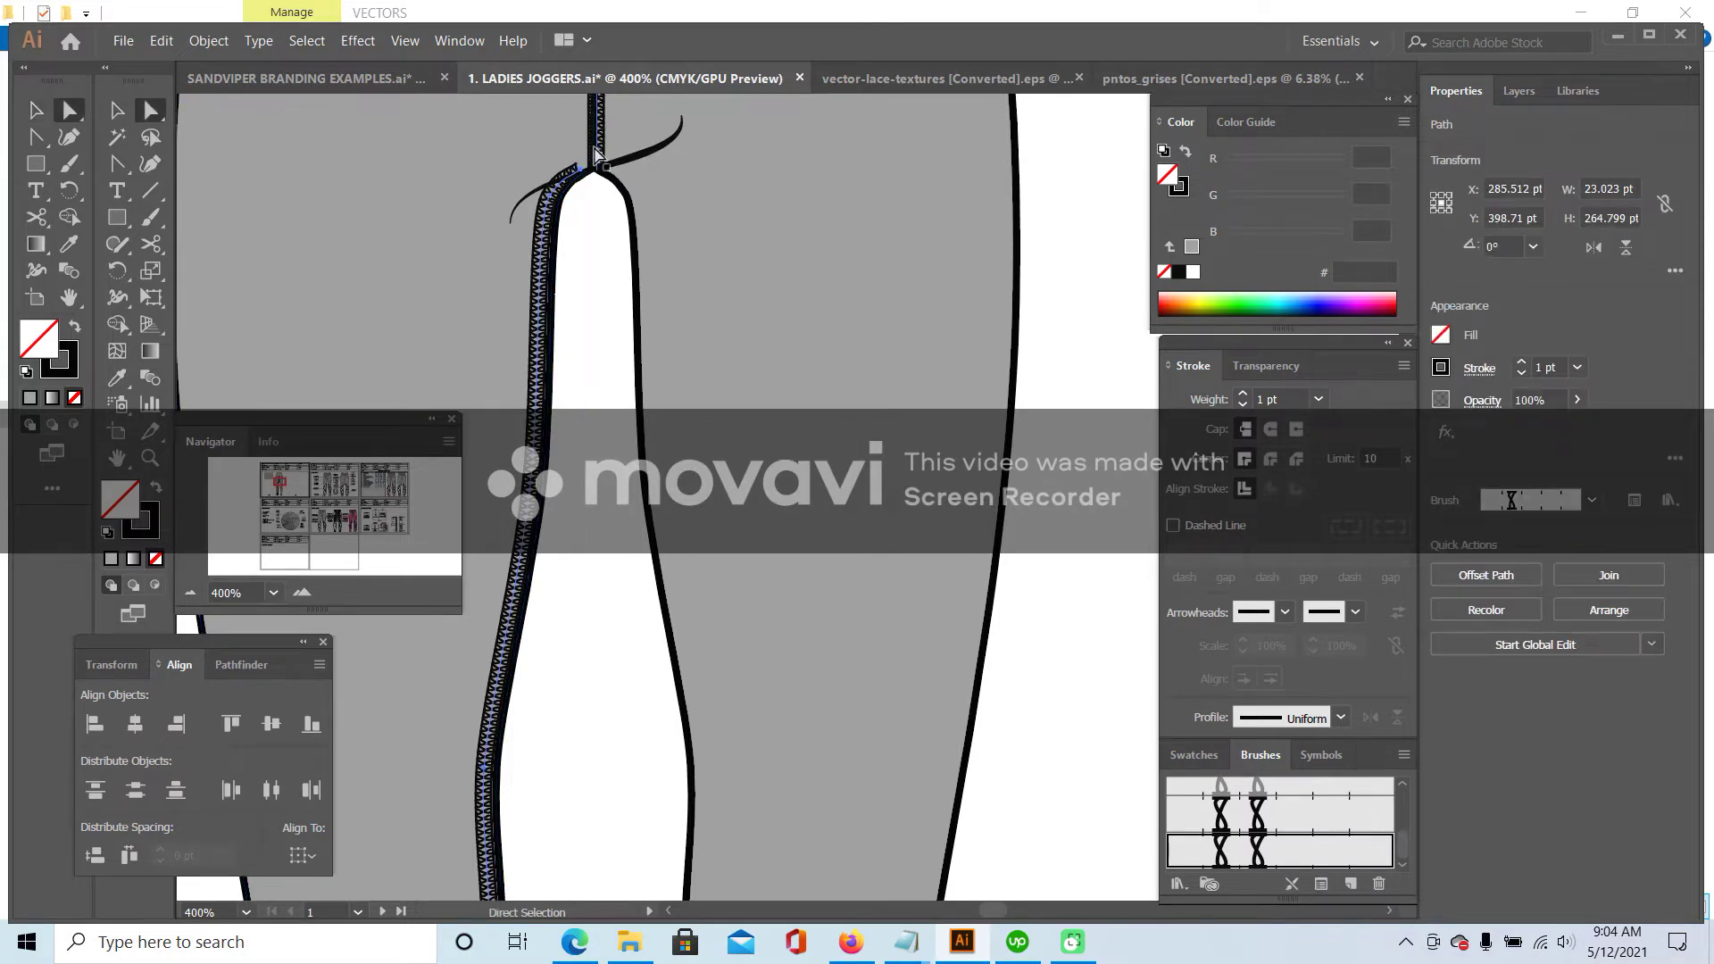
{"action": "left_click_drag", "start_coordinate": [117, 170], "coordinate": [179, 214]}
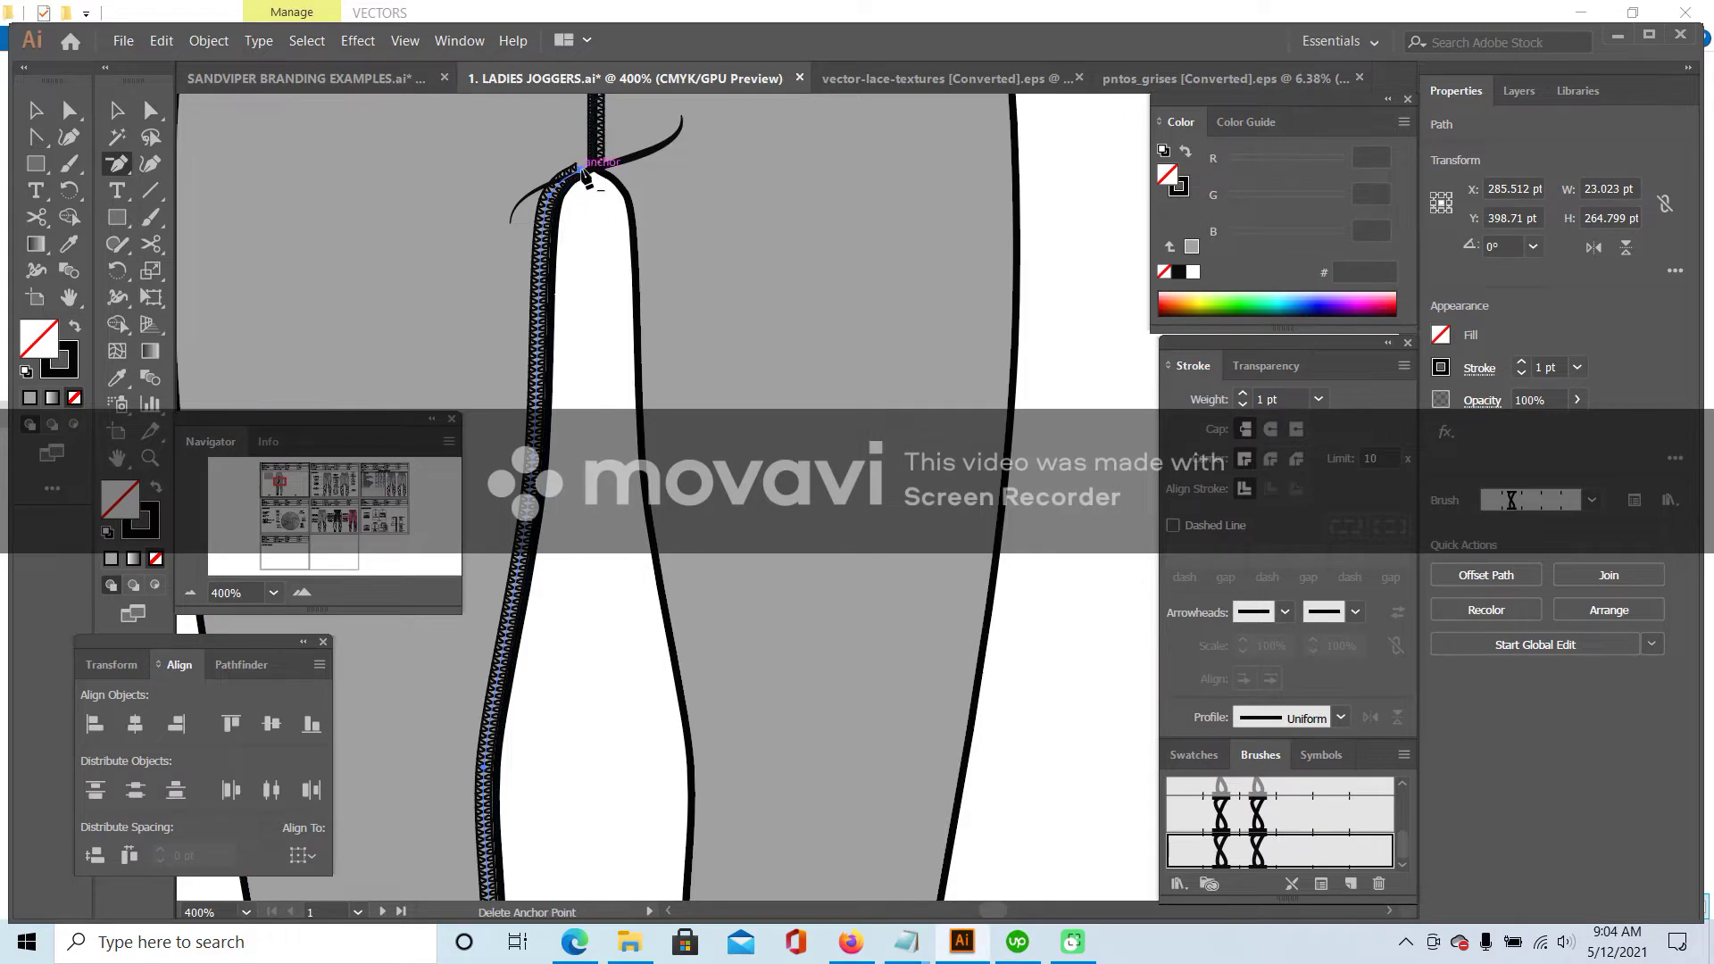
{"action": "left_click", "coordinate": [582, 170]}
{"action": "key", "text": "a"}
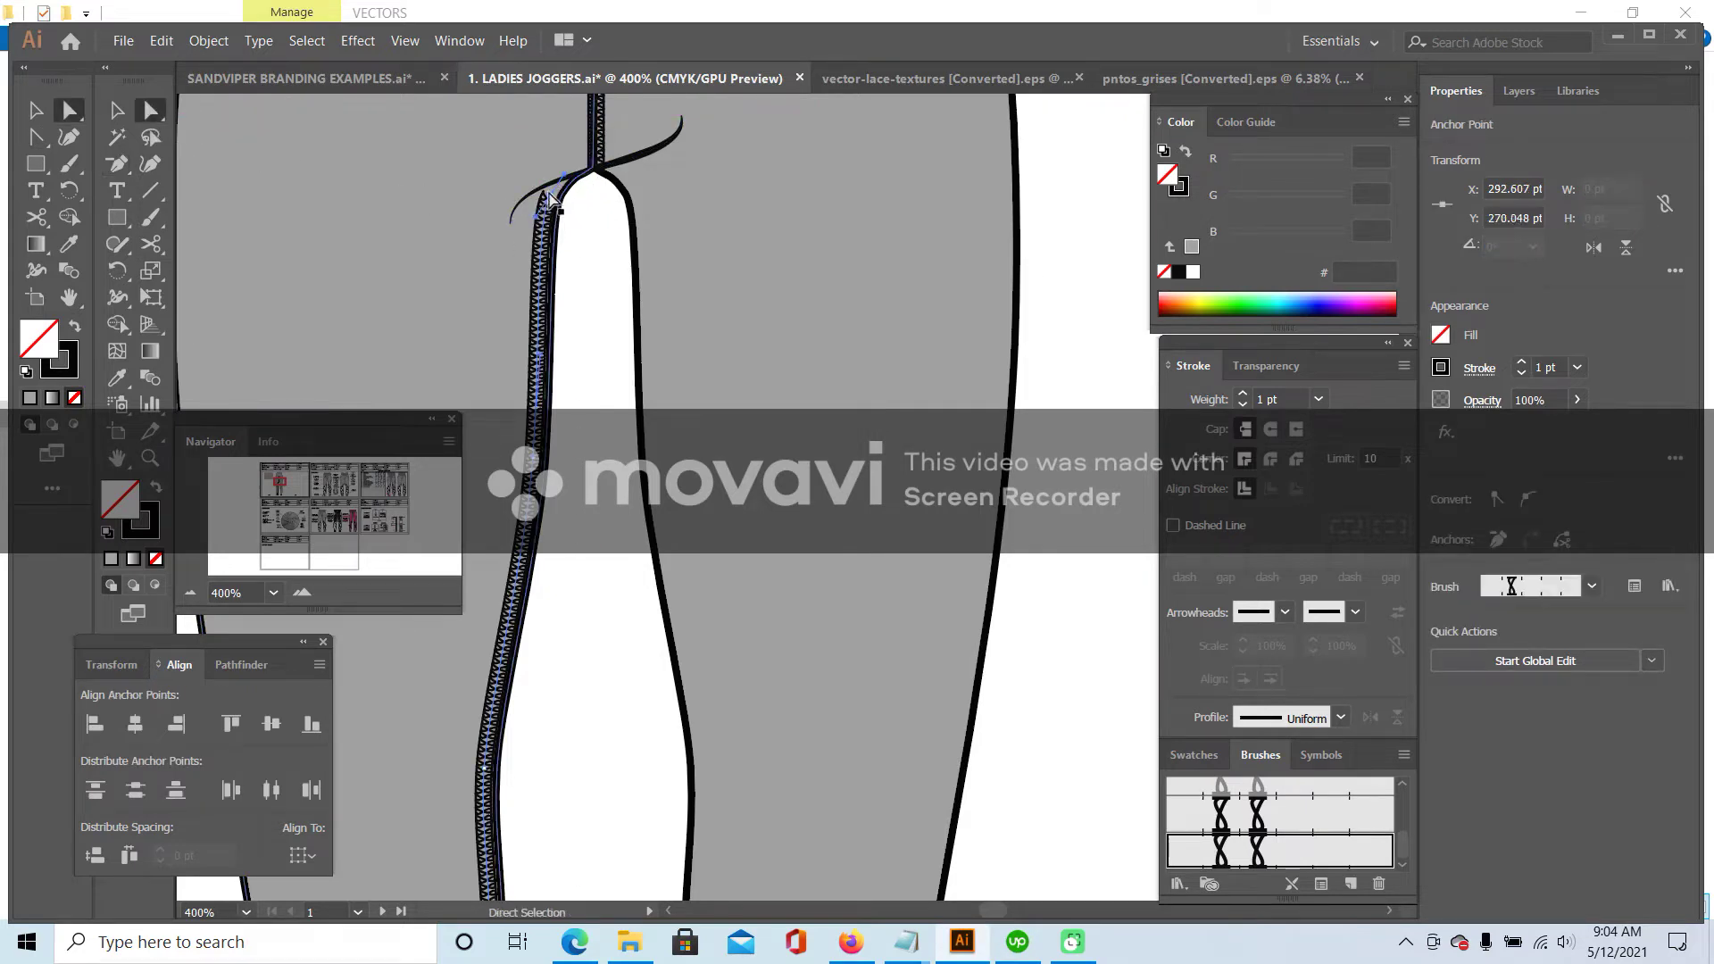
{"action": "left_click_drag", "start_coordinate": [551, 200], "coordinate": [553, 195]}
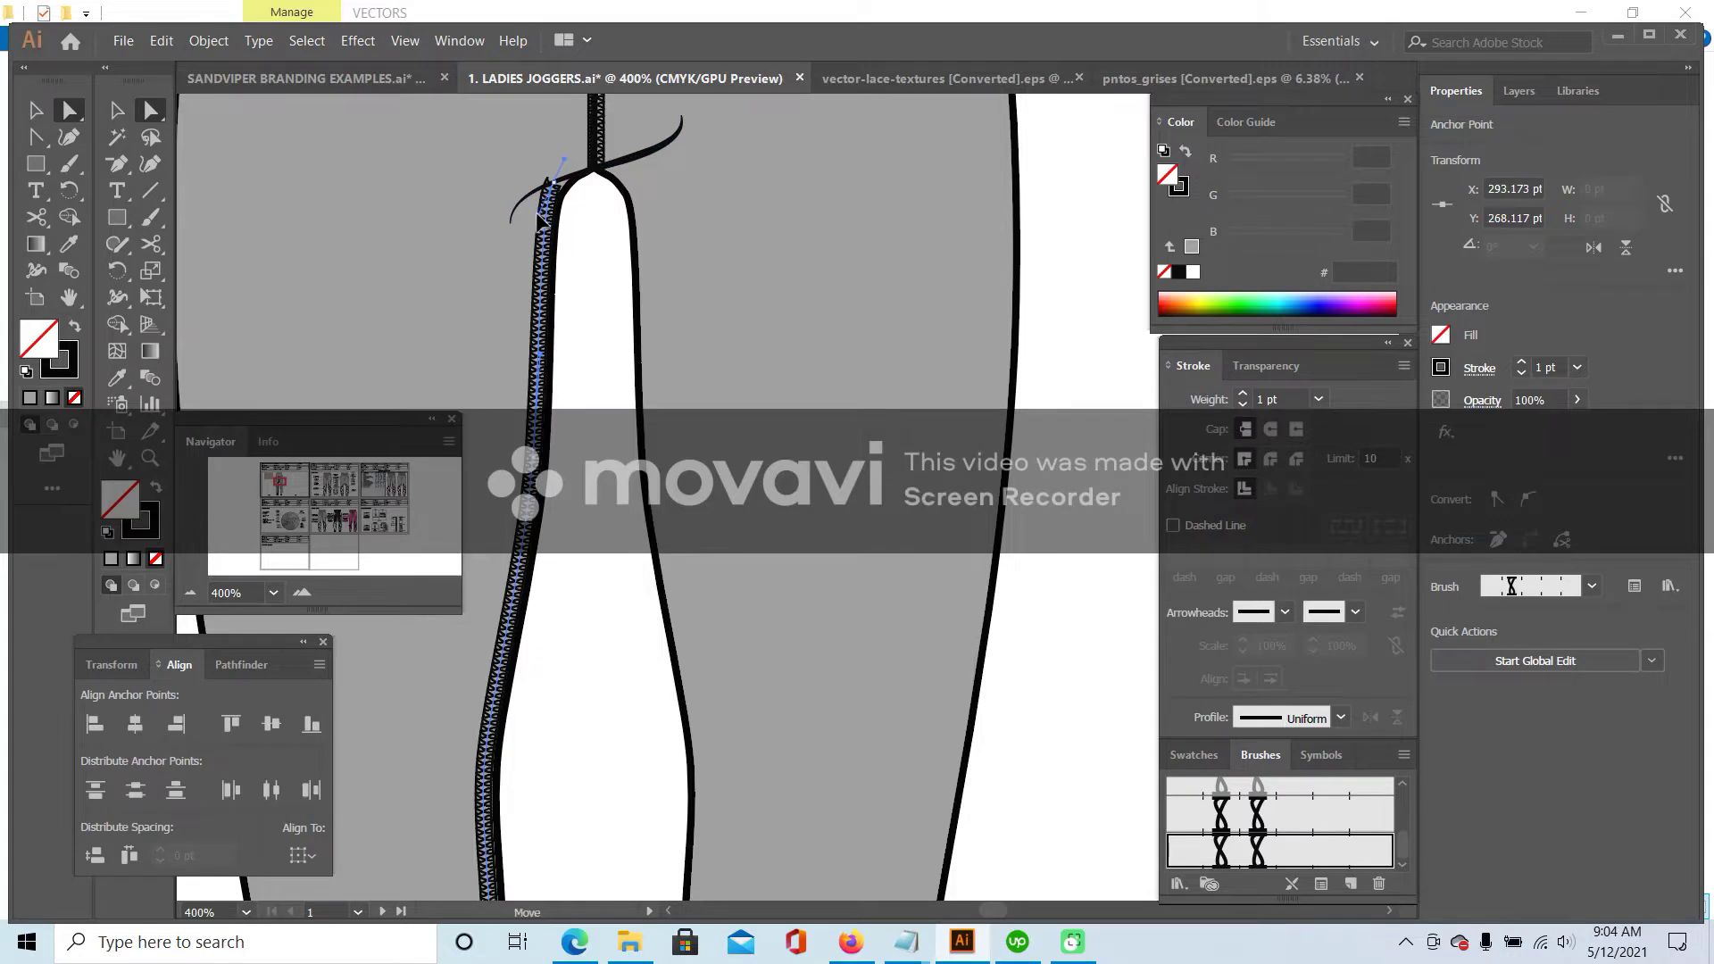
{"action": "left_click", "coordinate": [352, 279]}
- Zoom out and select the left leg's inner seam
{"action": "left_click", "coordinate": [191, 593]}
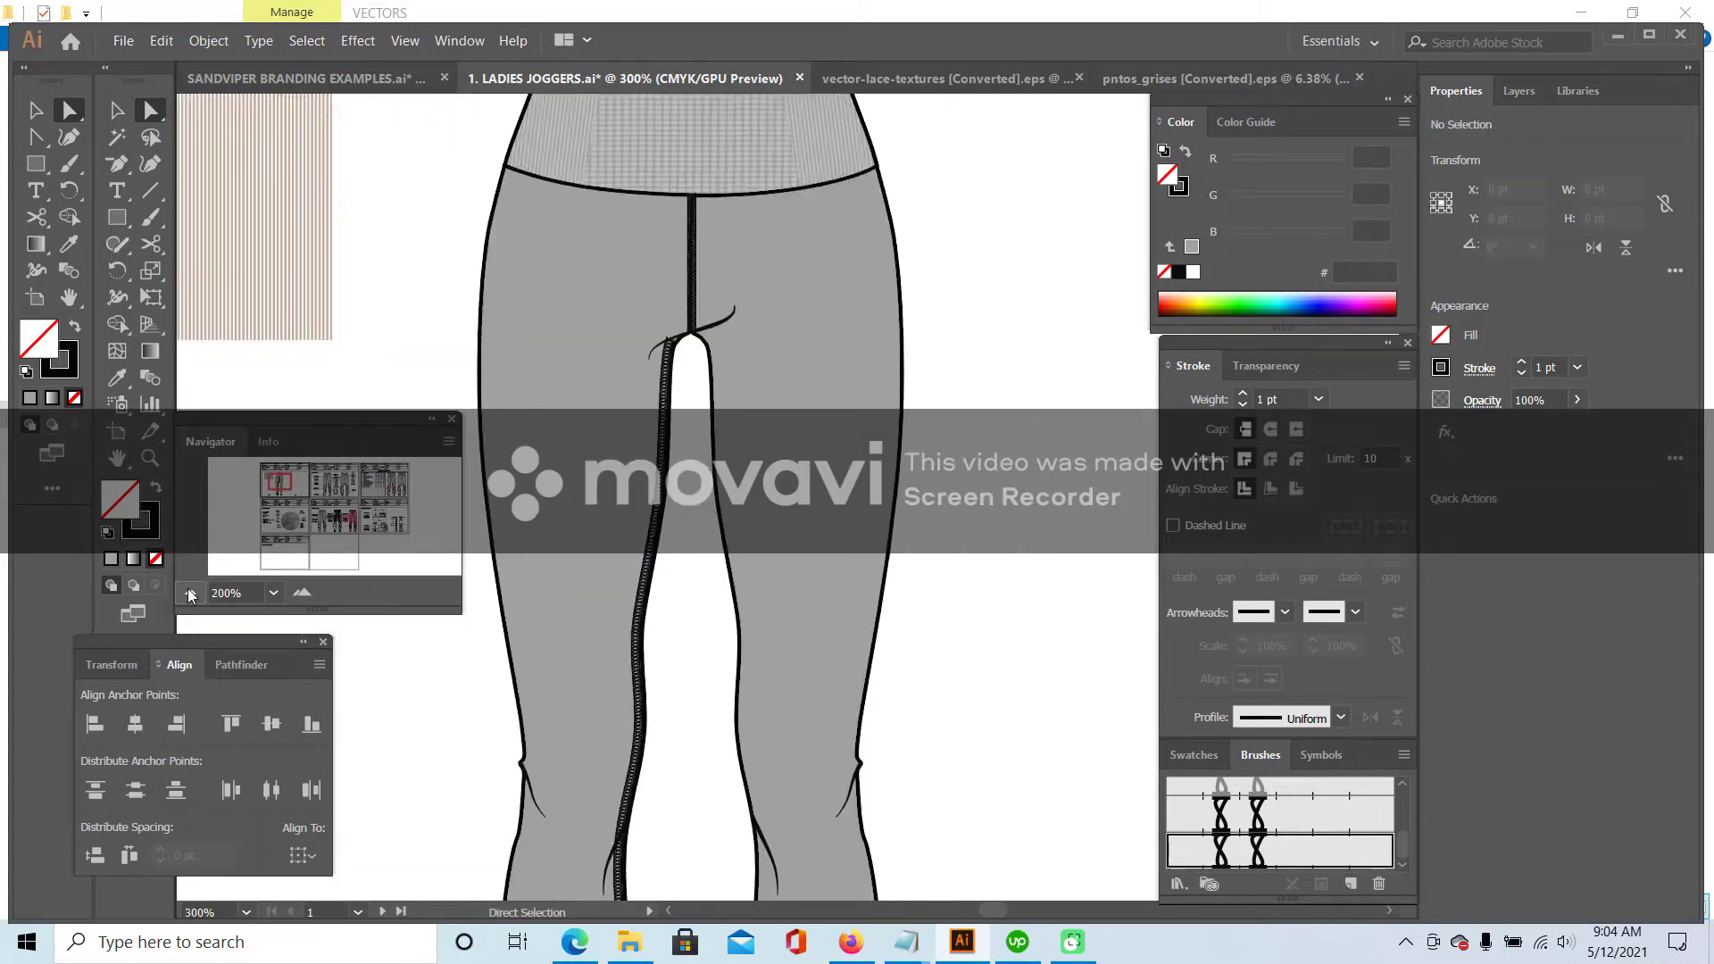
{"action": "scroll", "coordinate": [1009, 268], "scroll_direction": "down", "scroll_amount": 3}
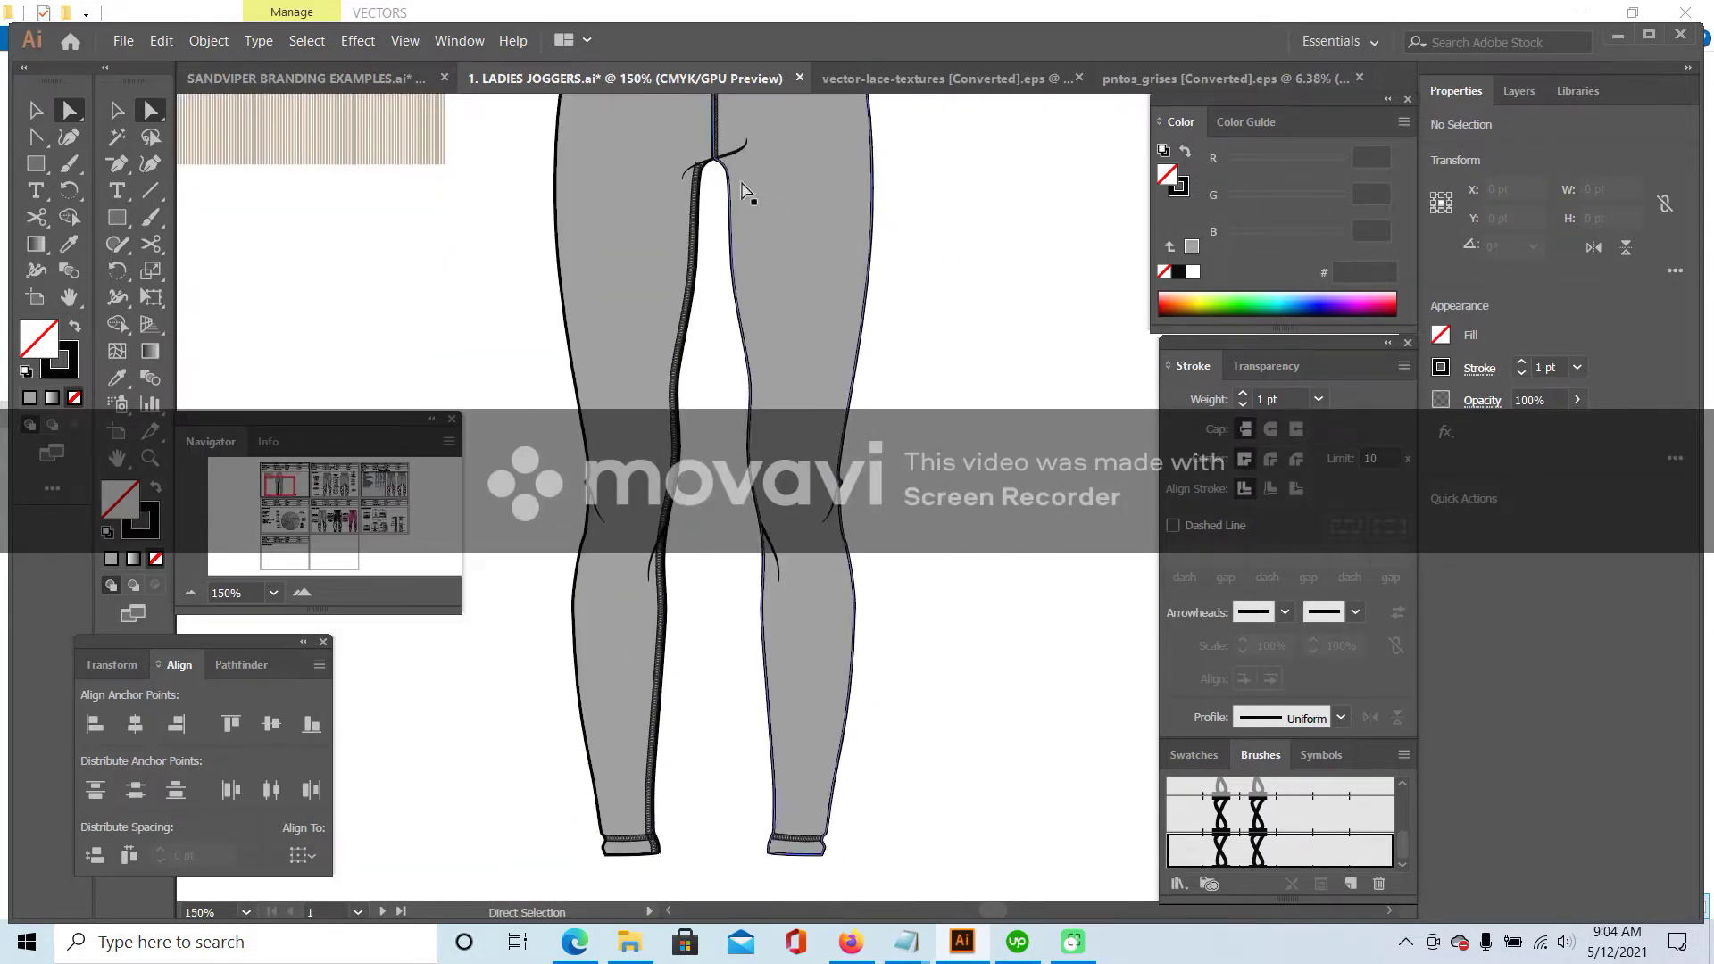
{"action": "key", "text": "v"}
{"action": "scroll", "coordinate": [547, 291], "scroll_direction": "up", "scroll_amount": 1}
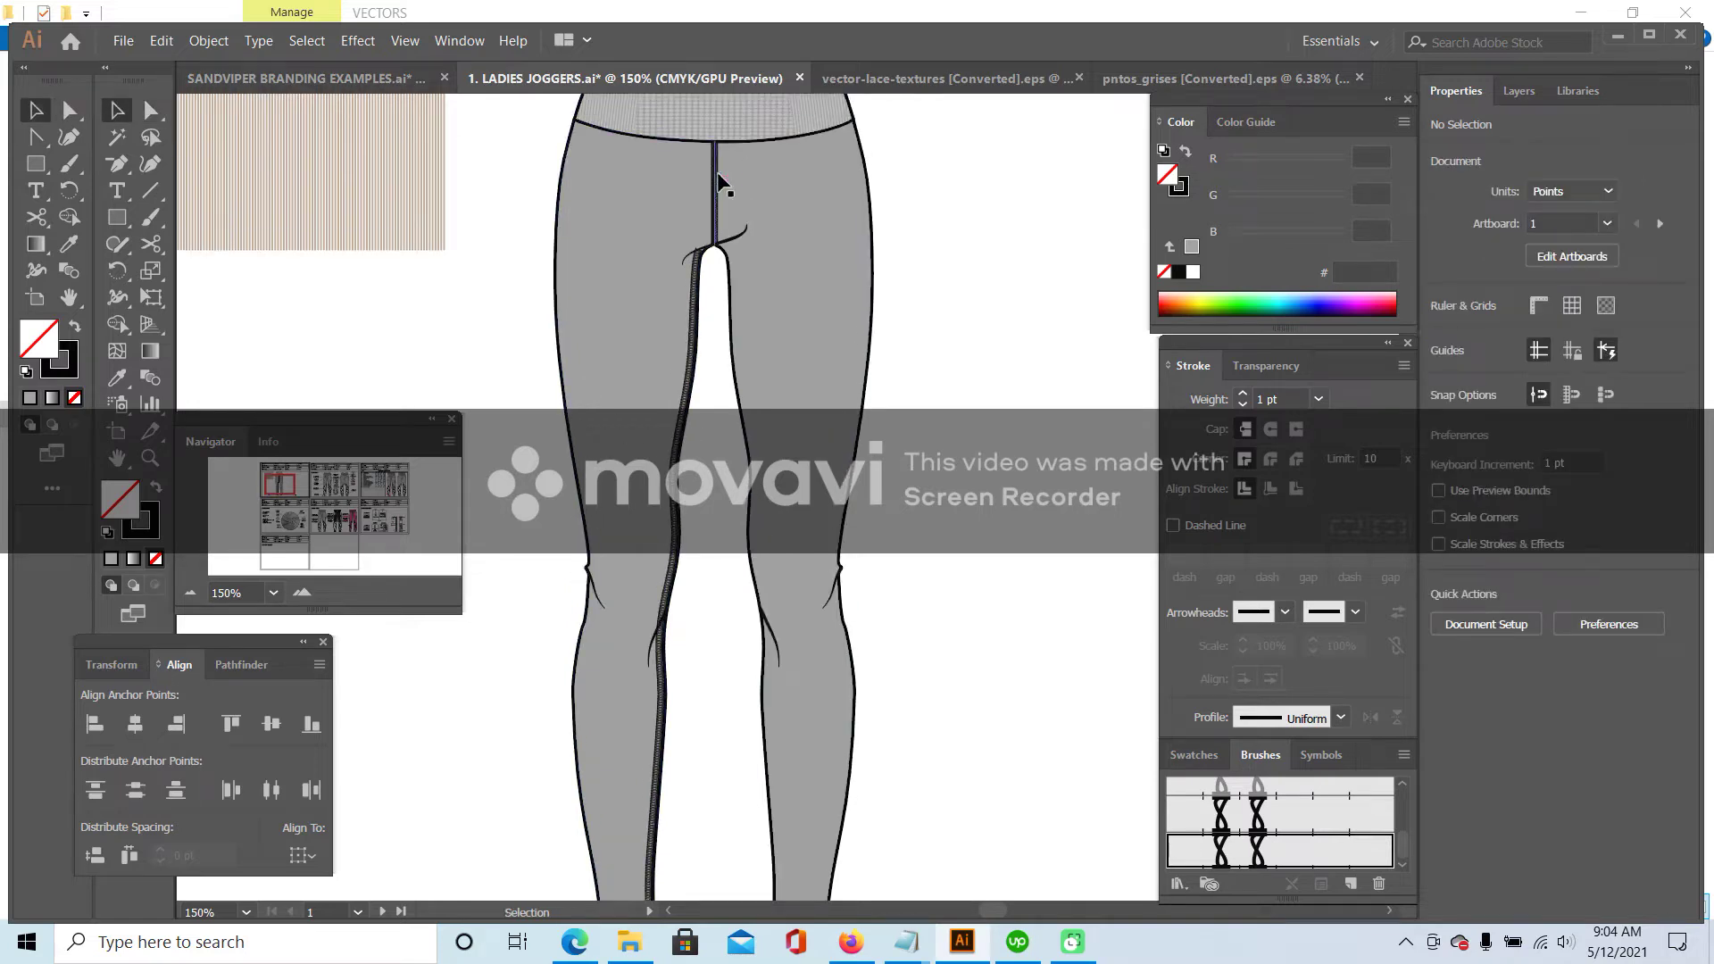
{"action": "scroll", "coordinate": [1004, 279], "scroll_direction": "down", "scroll_amount": 1}
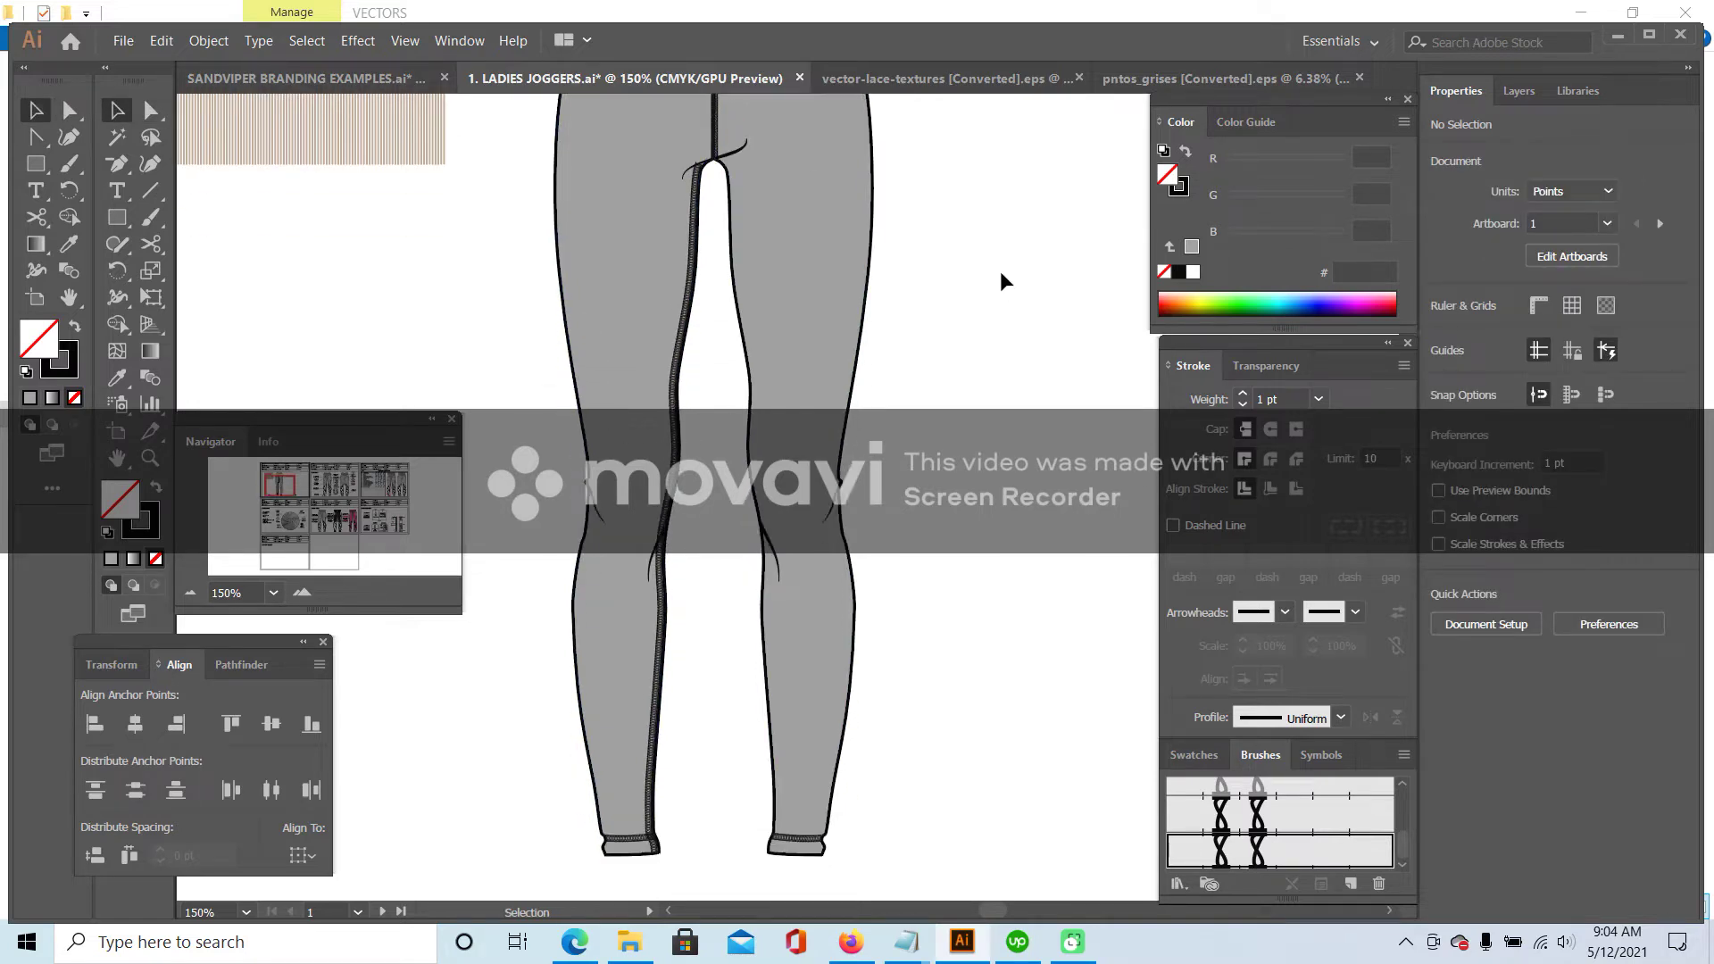
{"action": "left_click", "coordinate": [692, 290]}
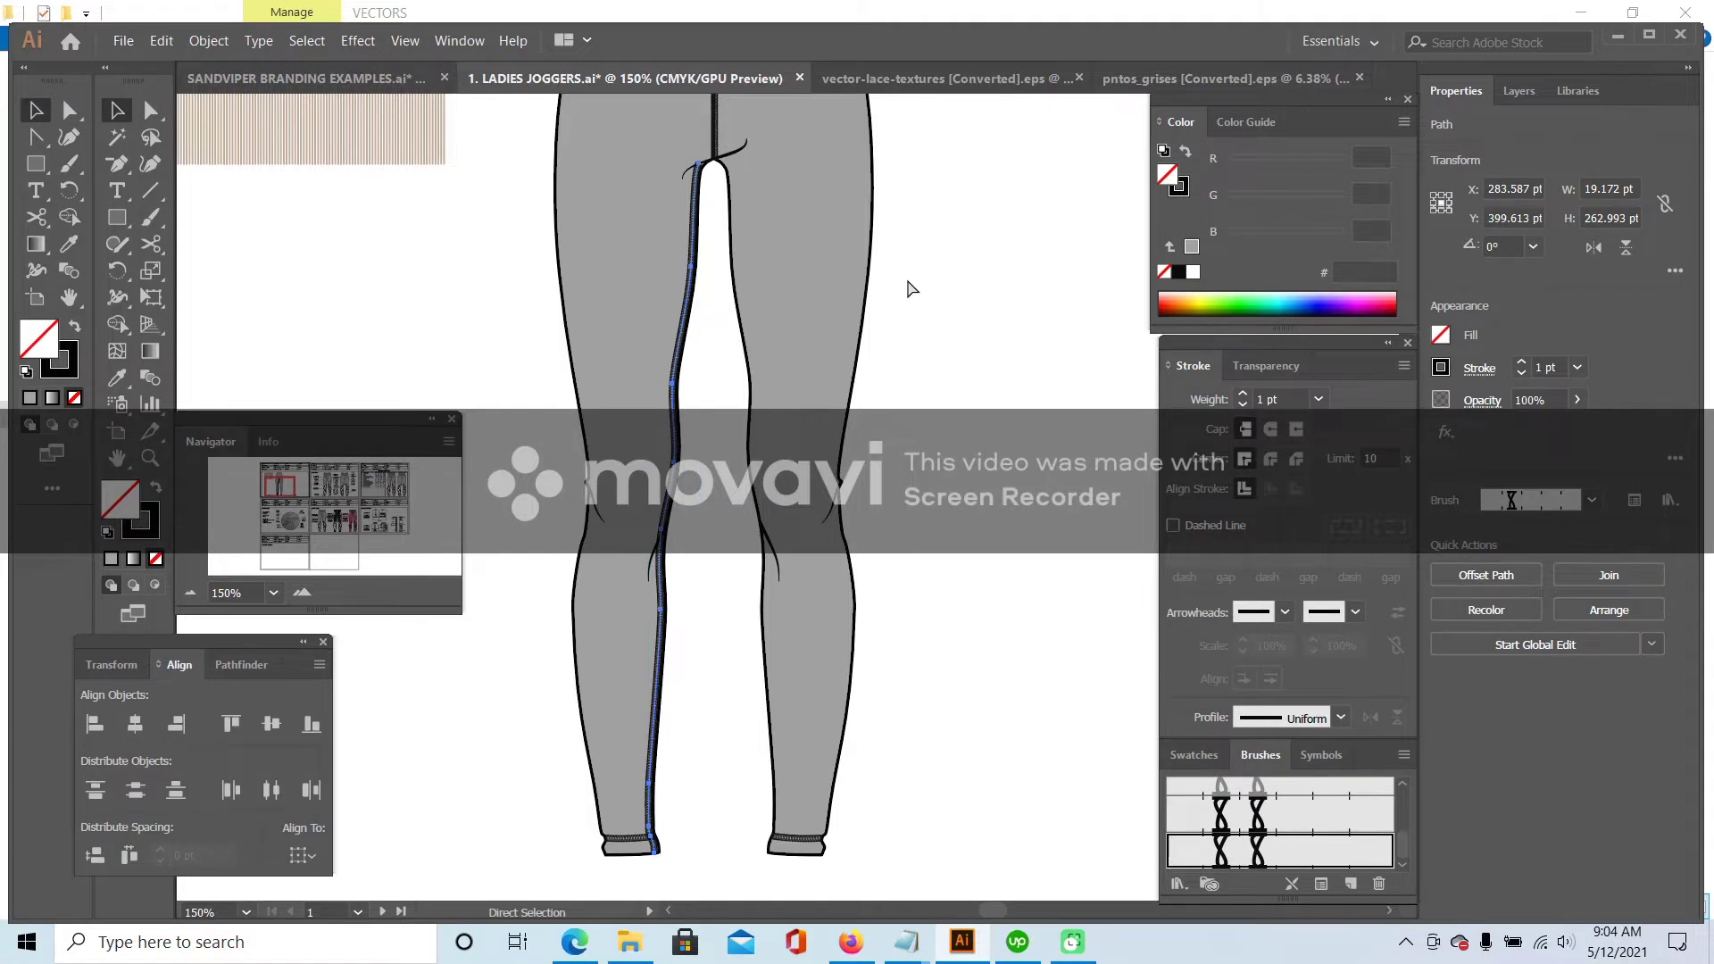
- Reflect a copy of the stitched seam and move it onto the right leg's inner edge
{"action": "left_click", "coordinate": [795, 246]}
{"action": "right_click", "coordinate": [806, 202]}
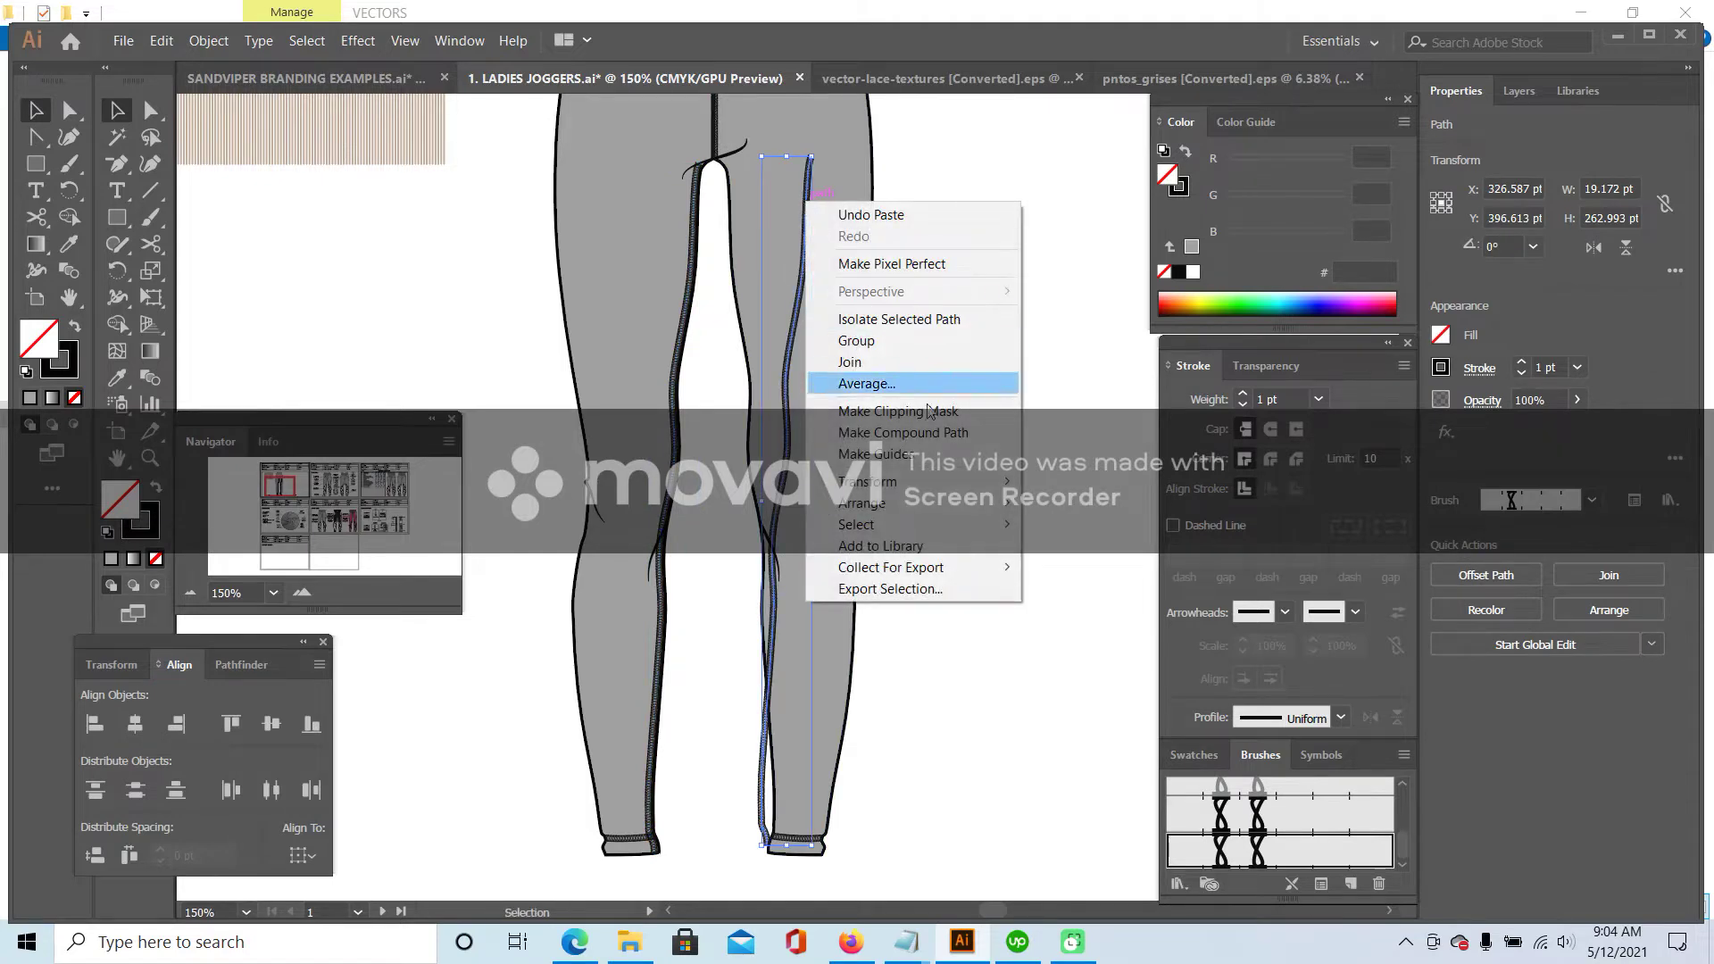
{"action": "mouse_move", "coordinate": [928, 490]}
{"action": "left_click", "coordinate": [1074, 553]}
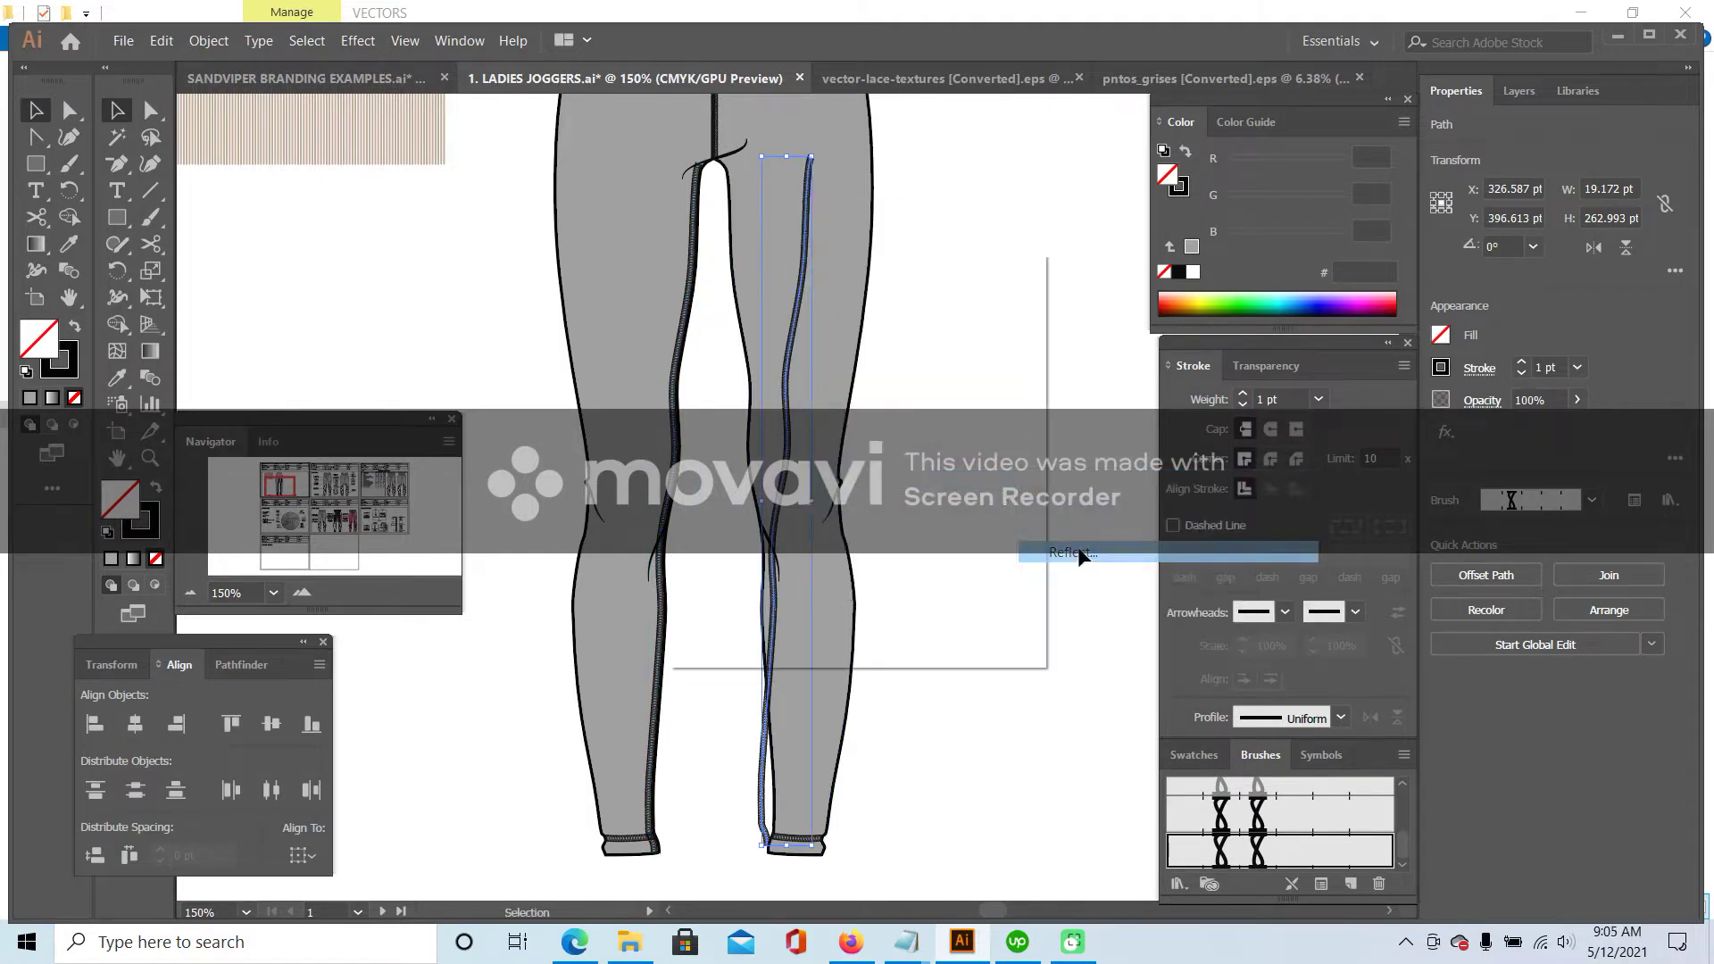
{"action": "left_click", "coordinate": [893, 610]}
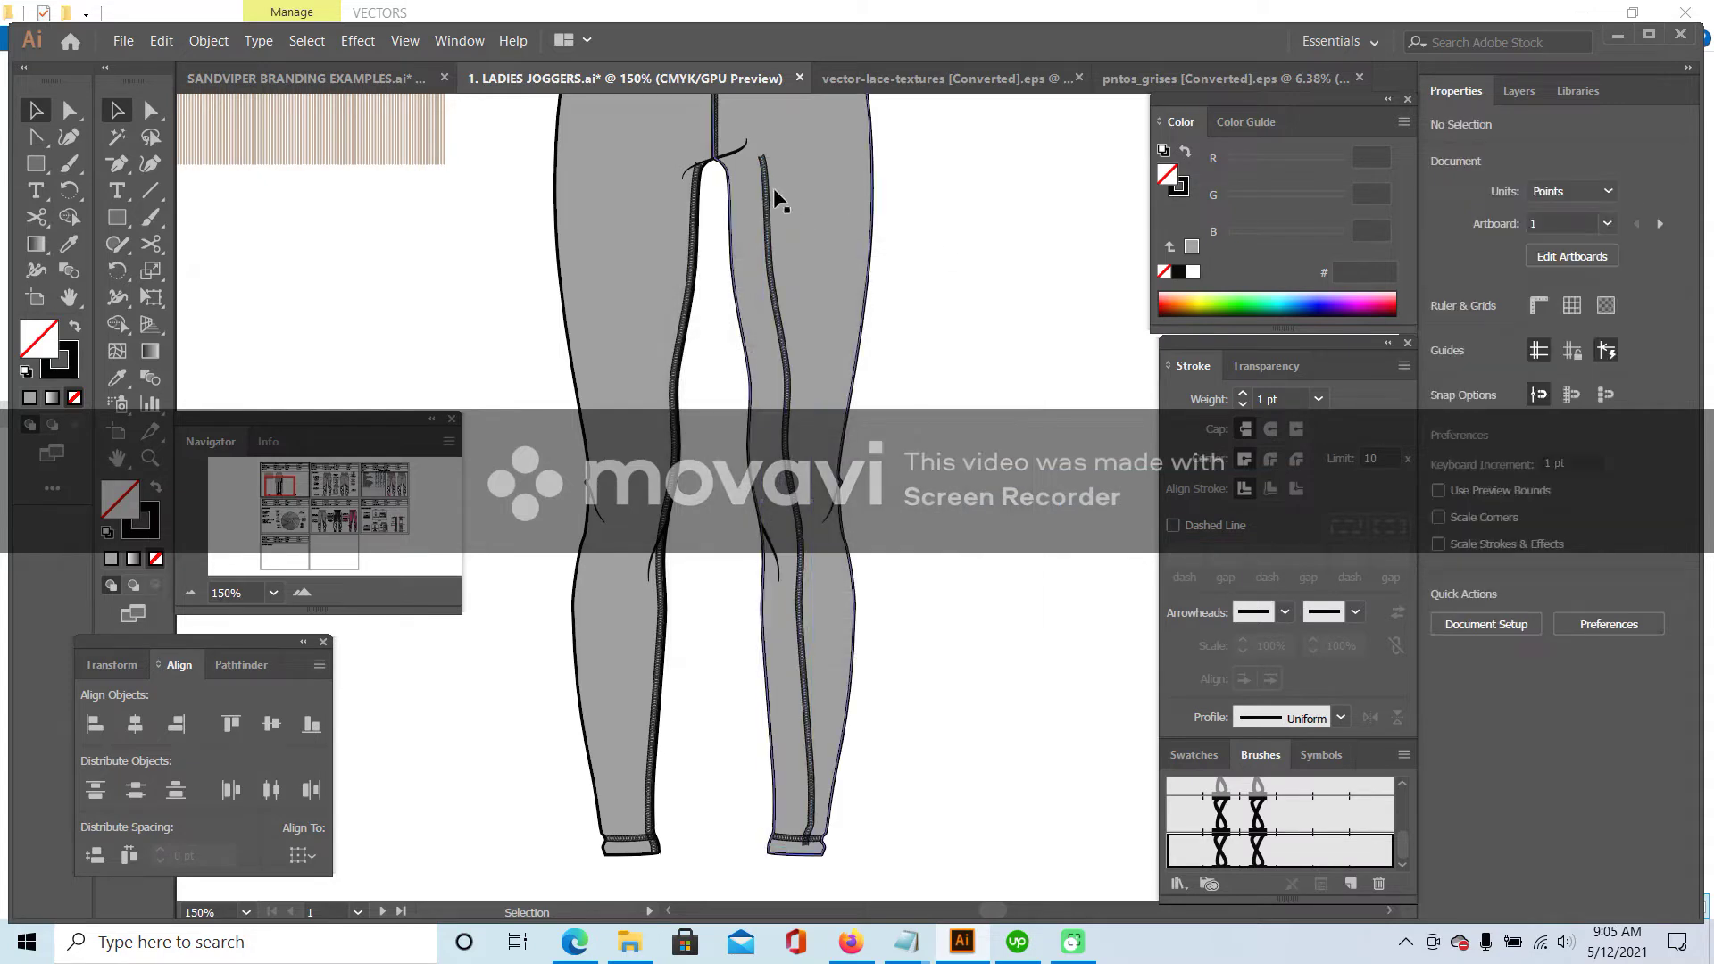
{"action": "left_click_drag", "start_coordinate": [759, 191], "coordinate": [732, 193]}
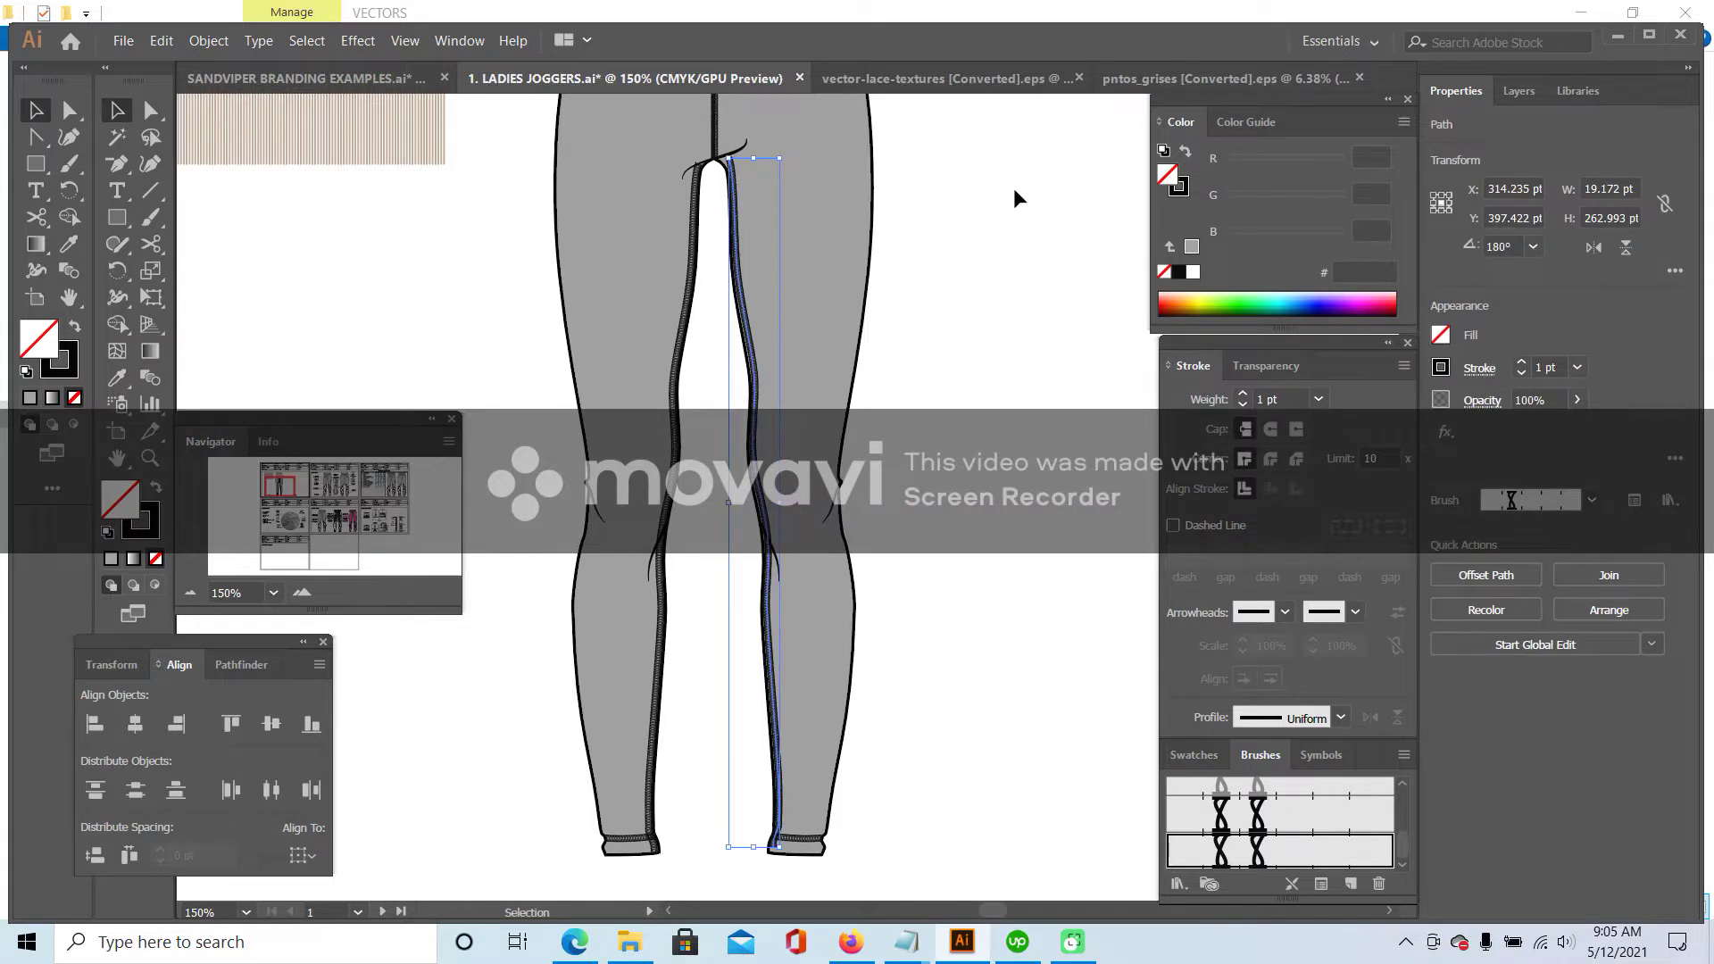
{"action": "key", "text": "Down"}
{"action": "key", "text": "Down"}
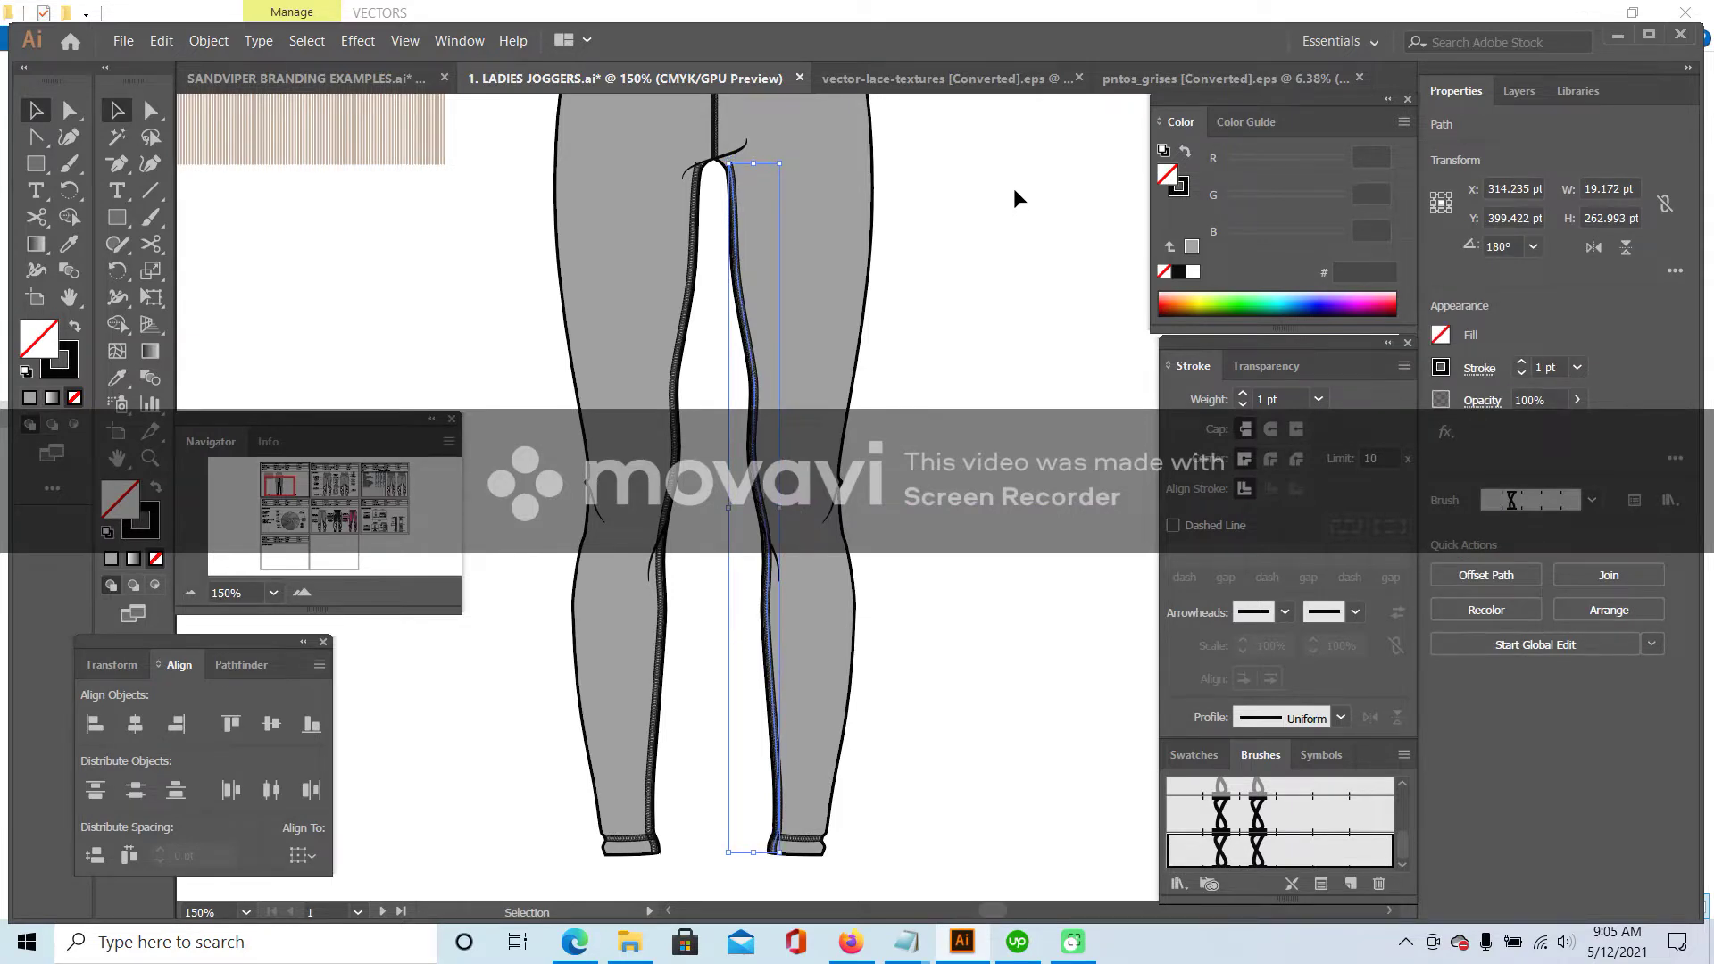
- Add an extra anchor point near the top of the mirrored seam
{"action": "left_click", "coordinate": [302, 592]}
{"action": "left_click", "coordinate": [301, 592]}
{"action": "scroll", "coordinate": [585, 267], "scroll_direction": "up", "scroll_amount": 5}
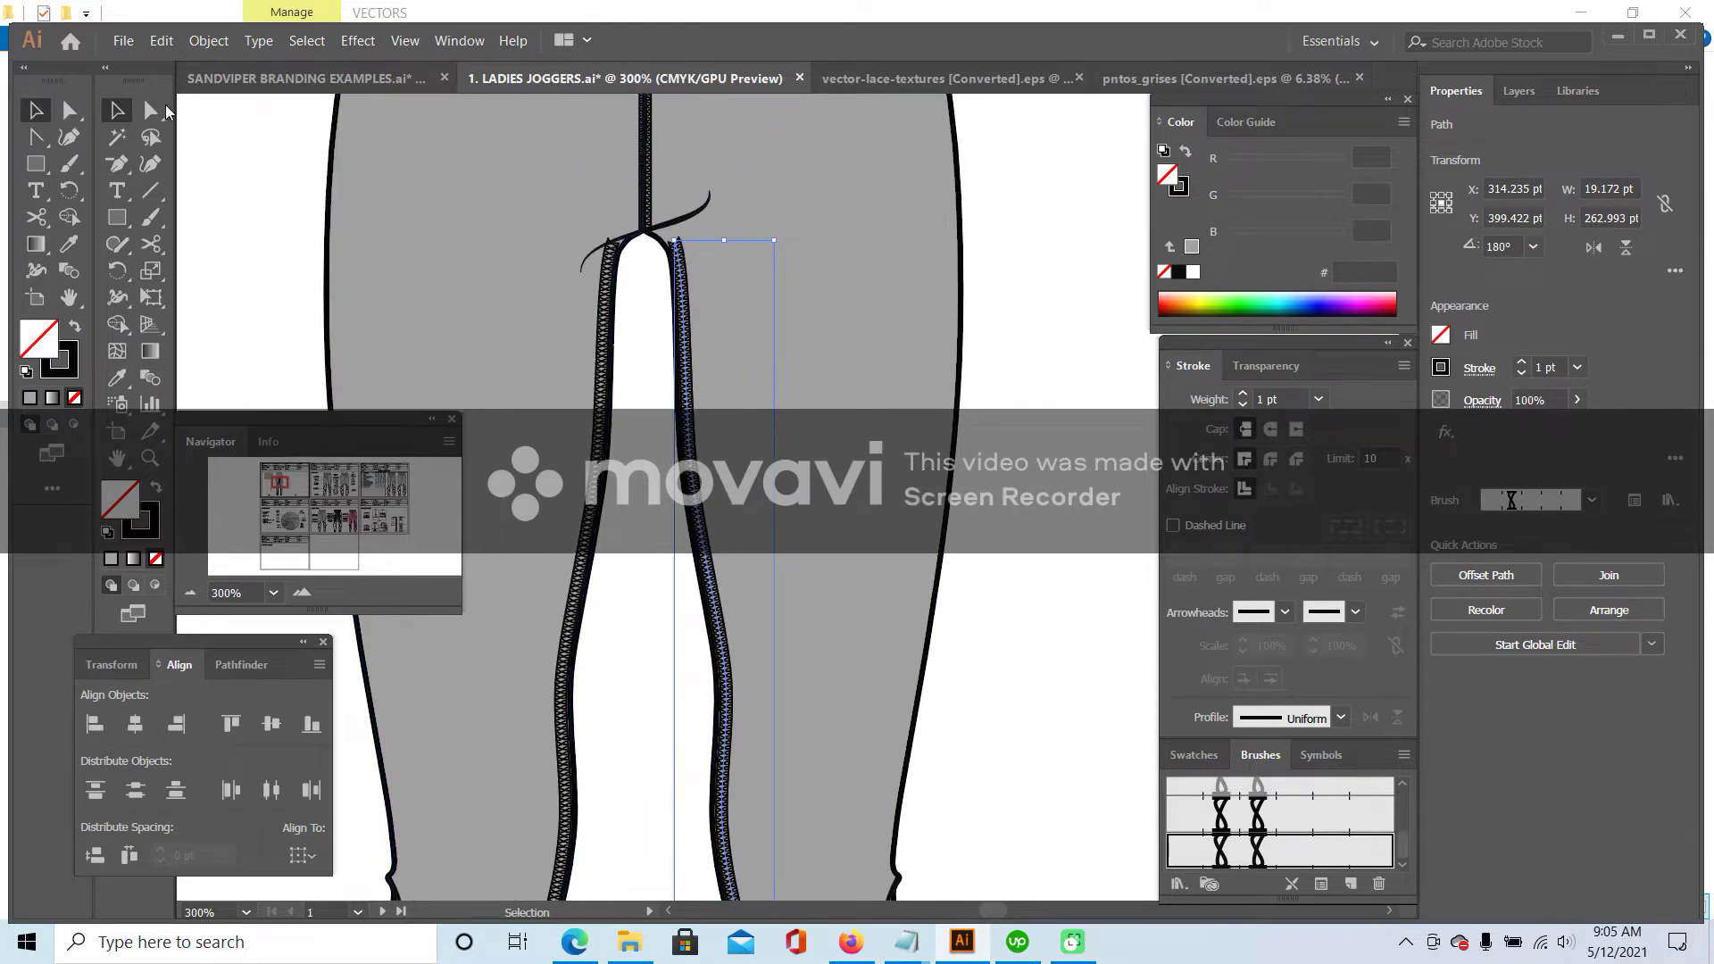
{"action": "key", "text": "a"}
{"action": "left_click", "coordinate": [676, 249]}
{"action": "left_click_drag", "start_coordinate": [126, 164], "coordinate": [208, 188]}
{"action": "left_click", "coordinate": [208, 191]}
{"action": "left_click", "coordinate": [679, 255]}
{"action": "left_click", "coordinate": [150, 110]}
{"action": "left_click", "coordinate": [676, 247]}
- Drag the seam's top anchors into the crotch joint so it meets neatly
{"action": "scroll", "coordinate": [482, 268], "scroll_direction": "up", "scroll_amount": 2}
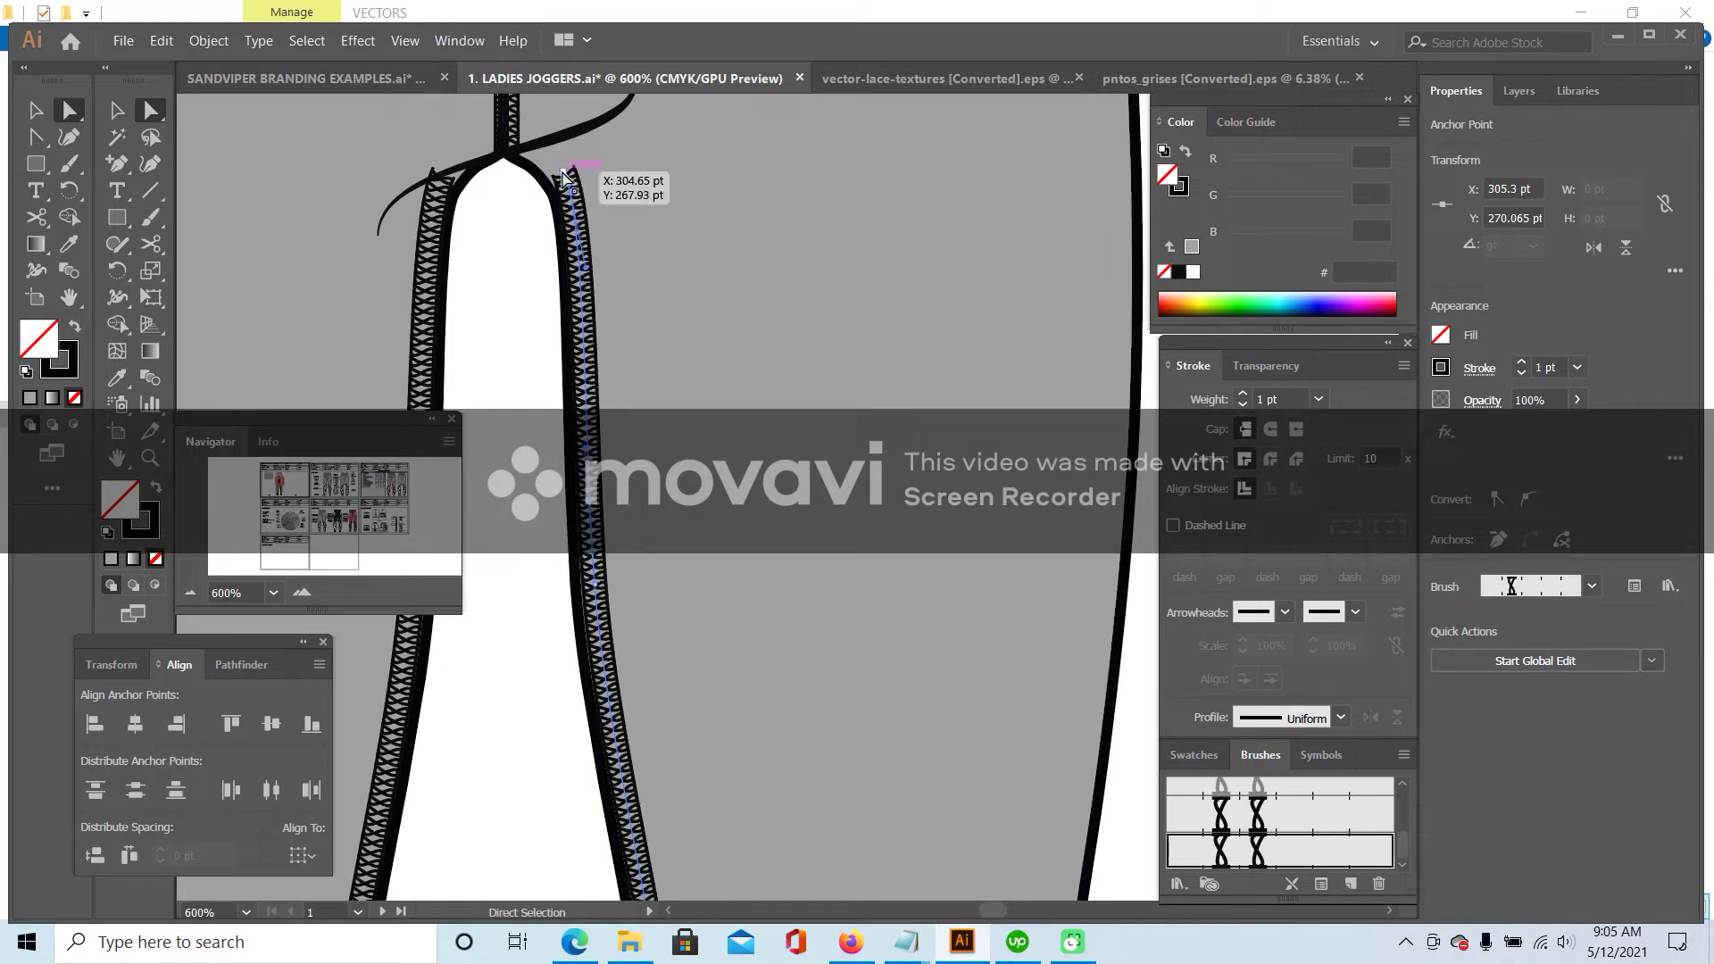
{"action": "mouse_move", "coordinate": [564, 178]}
{"action": "left_mouse_down"}
{"action": "mouse_move", "coordinate": [536, 152]}
{"action": "mouse_move", "coordinate": [555, 154]}
{"action": "left_mouse_up"}
{"action": "left_click", "coordinate": [526, 134]}
{"action": "left_click_drag", "start_coordinate": [554, 161], "coordinate": [558, 166]}
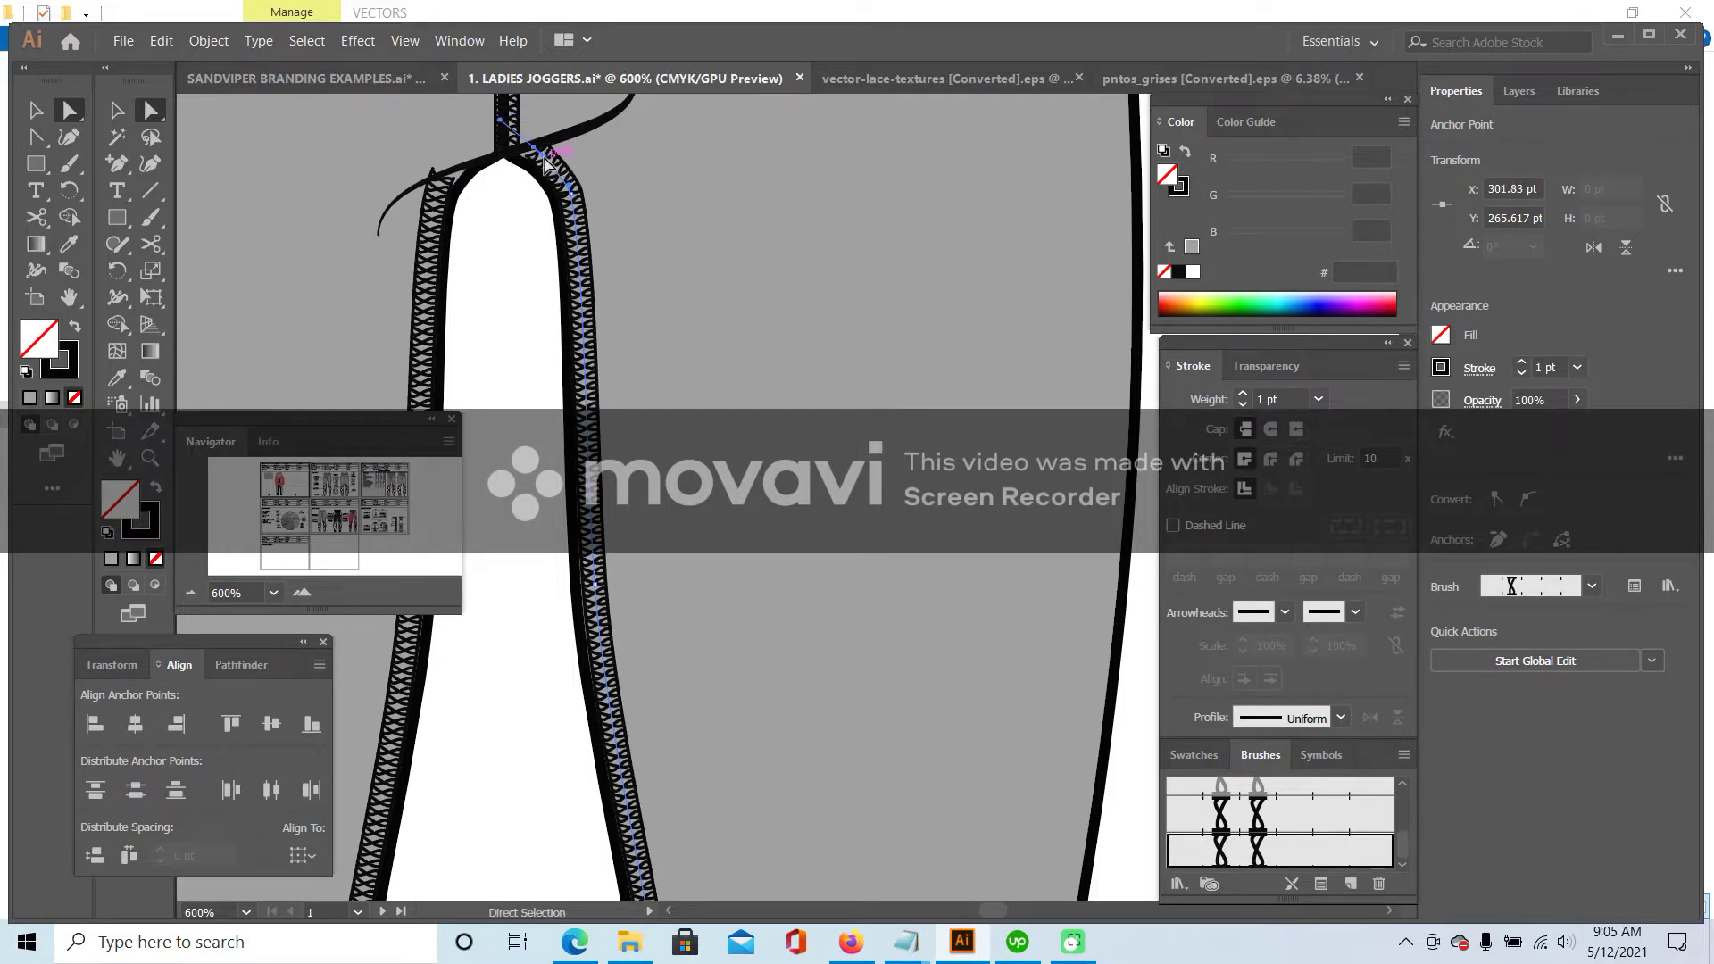
{"action": "left_click", "coordinate": [498, 304]}
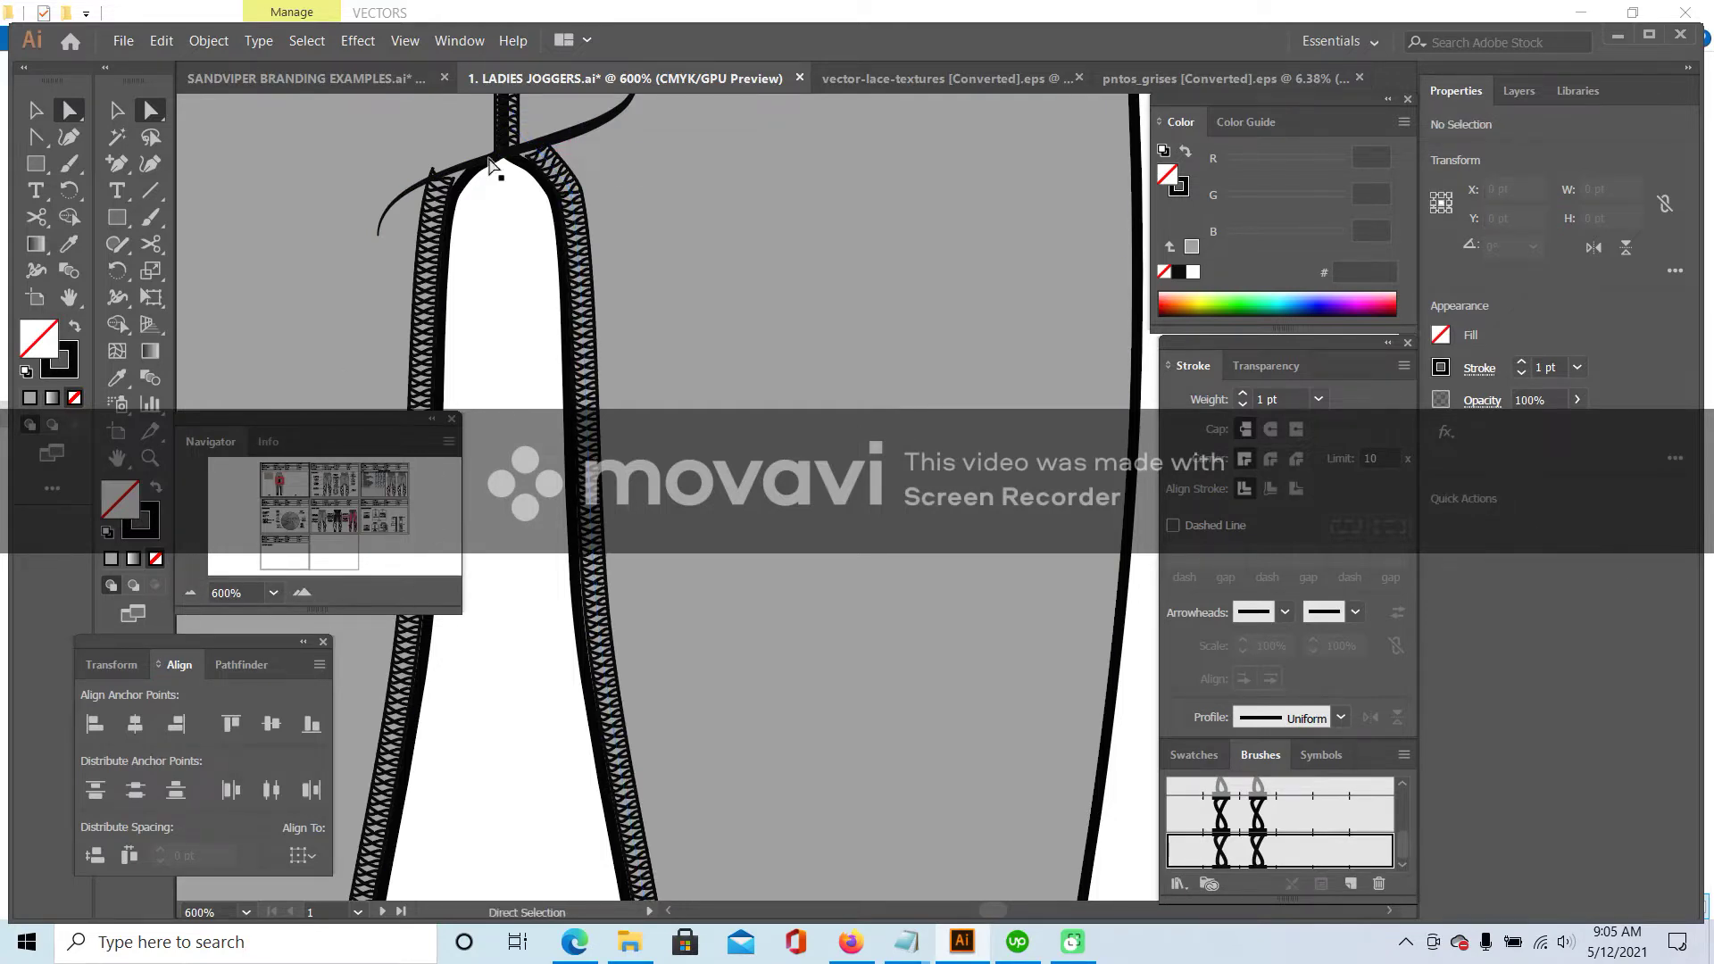
{"action": "left_click_drag", "start_coordinate": [442, 177], "coordinate": [443, 182]}
{"action": "left_click", "coordinate": [375, 375]}
- Zoom out to the full spec sheet, select the fabric swatch group, and switch to Firefox
{"action": "left_click", "coordinate": [190, 593]}
{"action": "left_click", "coordinate": [190, 593]}
{"action": "left_click", "coordinate": [190, 593]}
{"action": "left_click", "coordinate": [190, 593]}
{"action": "scroll", "coordinate": [625, 312], "scroll_direction": "down", "scroll_amount": 4}
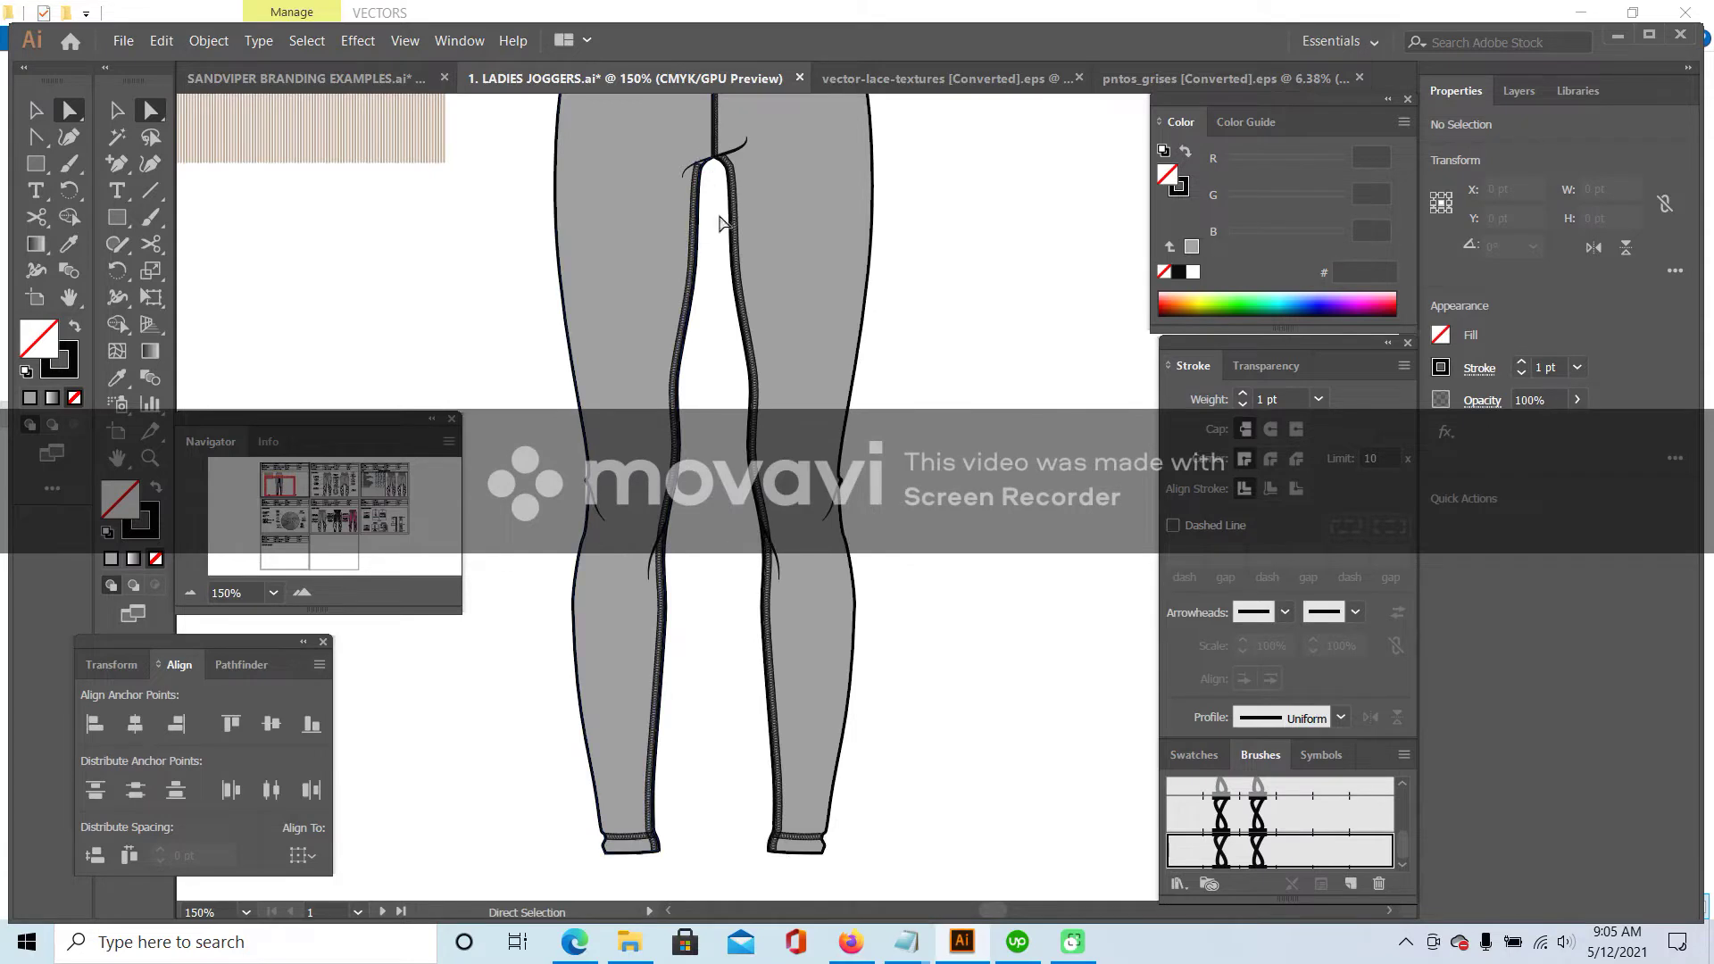
{"action": "left_click", "coordinate": [190, 593]}
{"action": "left_click", "coordinate": [191, 593]}
{"action": "key", "text": "v"}
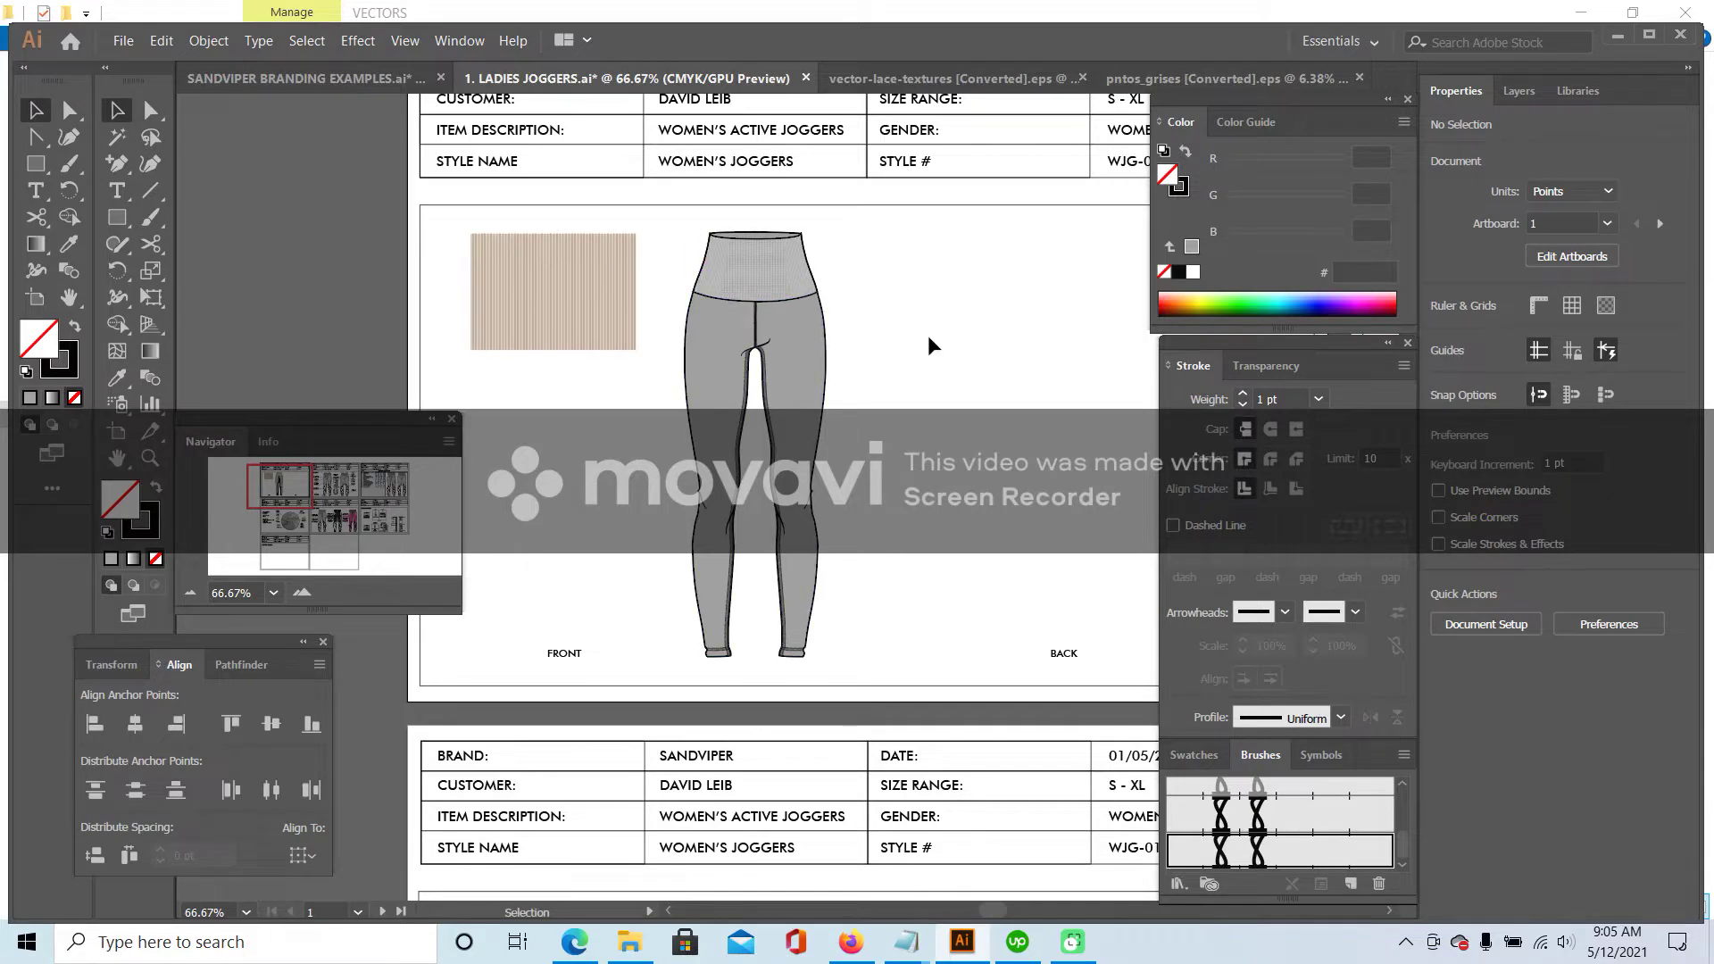
{"action": "left_click", "coordinate": [604, 294]}
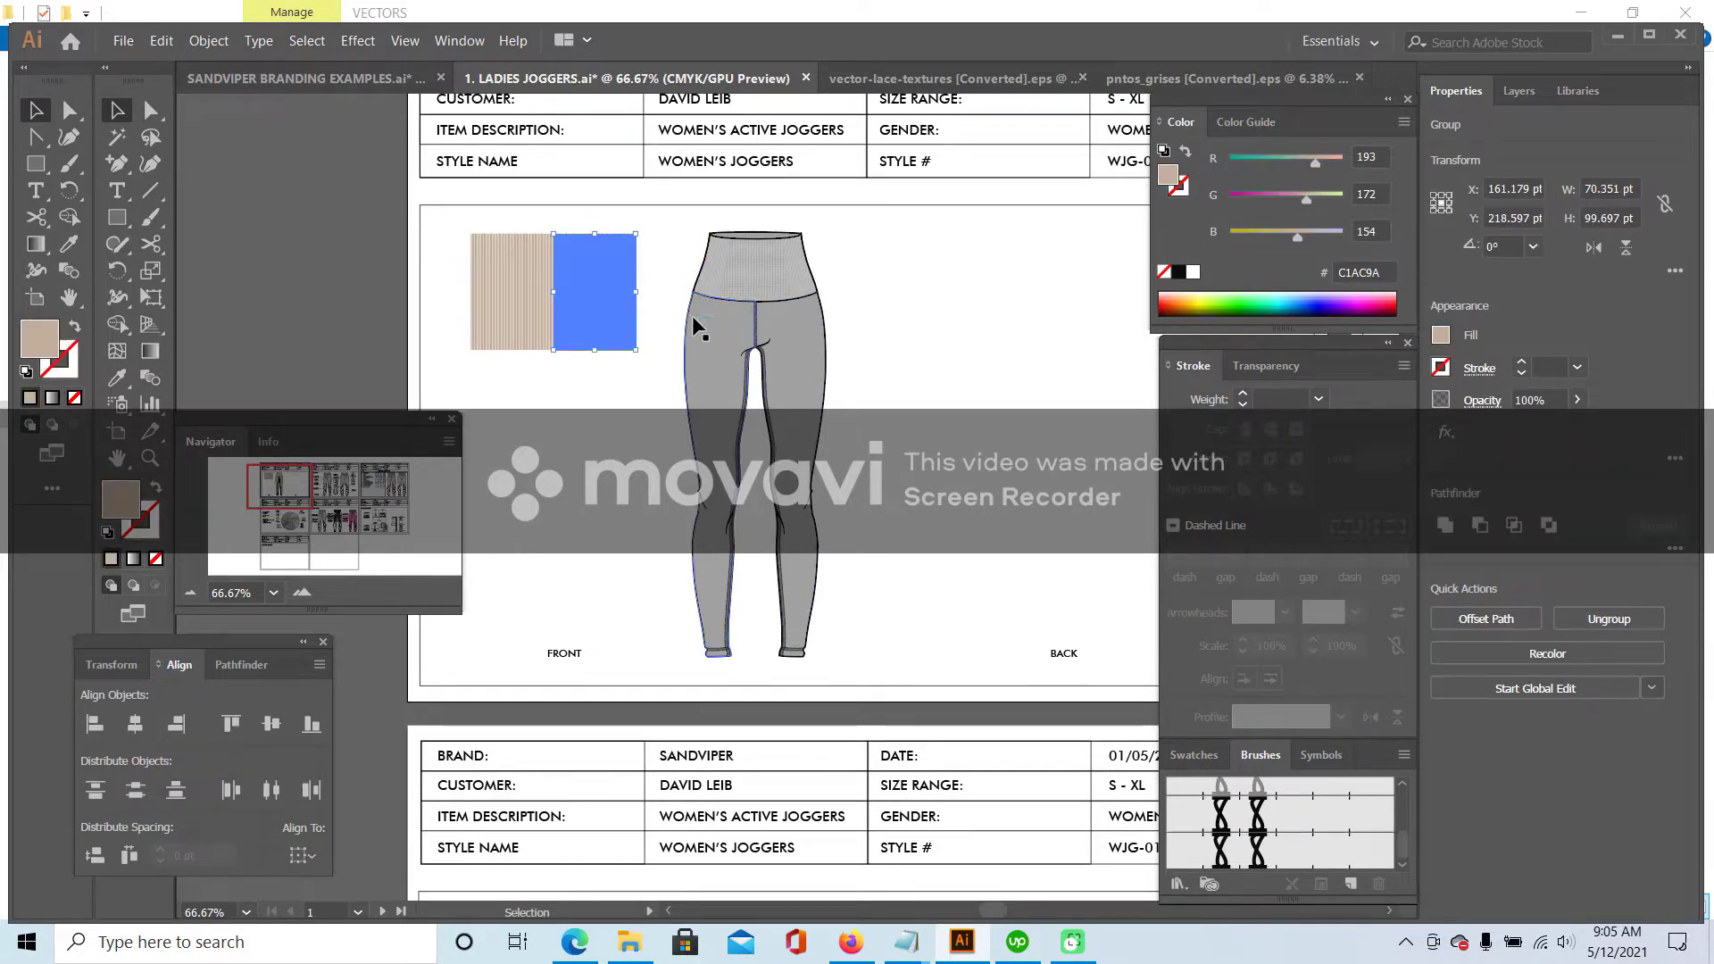
{"action": "left_click", "coordinate": [864, 948]}
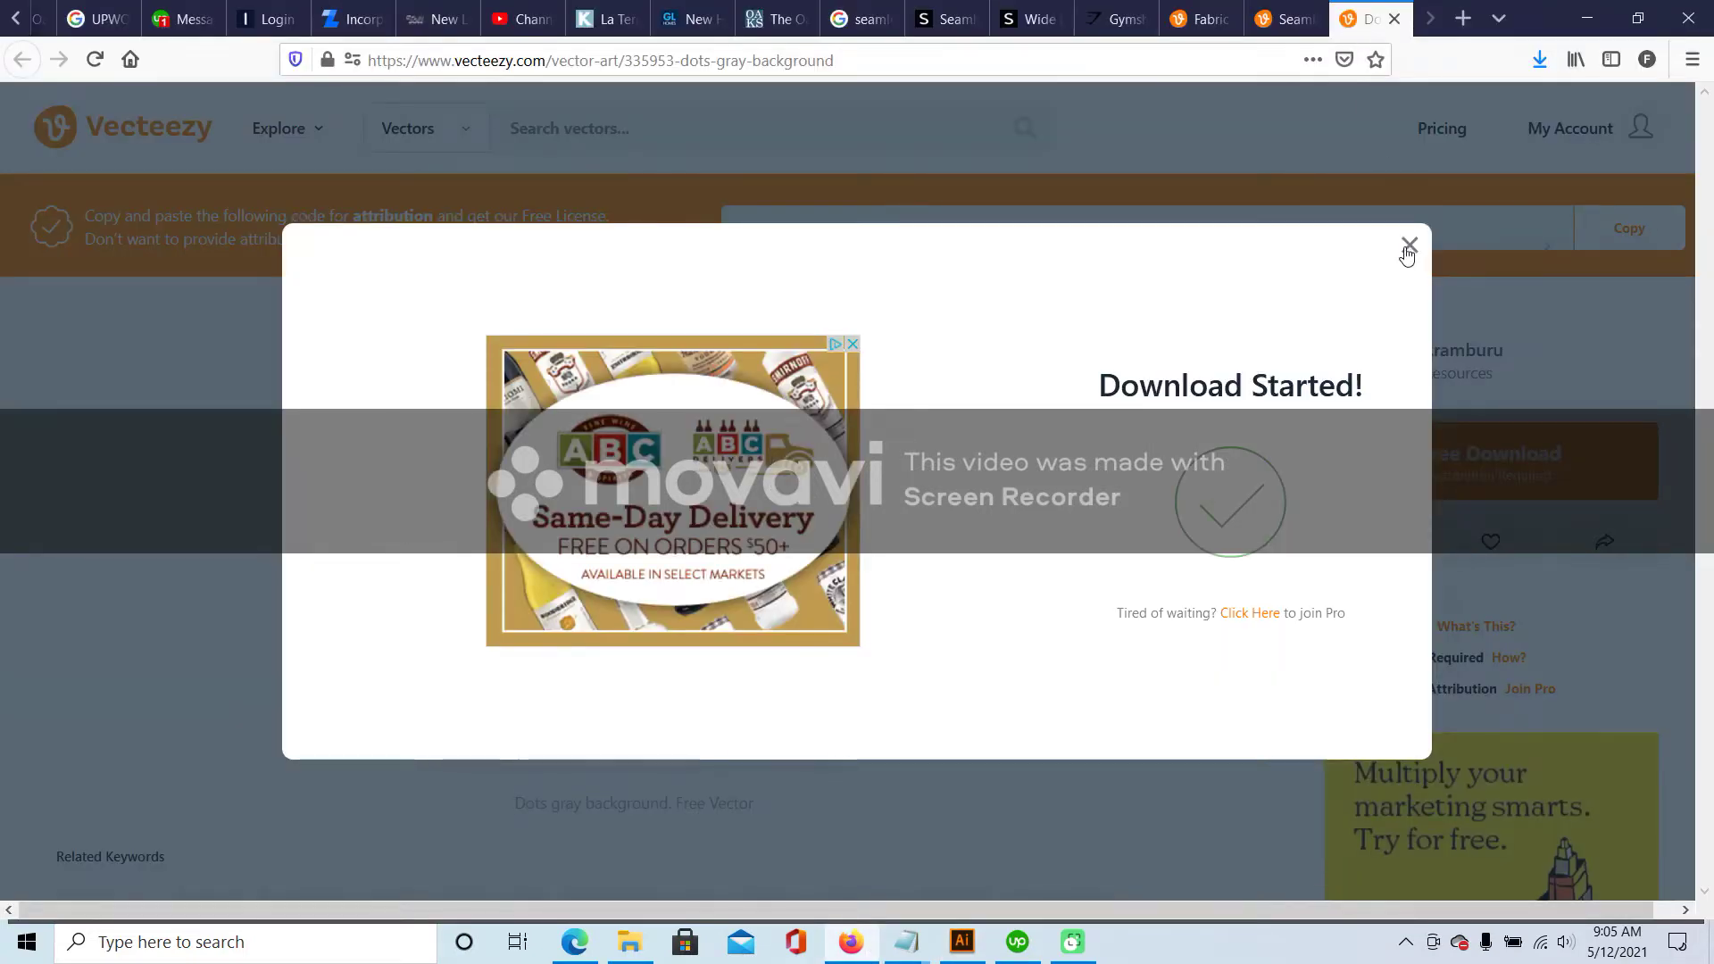
- Dismiss the download notice, review the Gymshark and Shein leggings tabs, then return to Illustrator
{"action": "left_click", "coordinate": [1407, 246]}
{"action": "left_click", "coordinate": [1032, 19]}
{"action": "left_click", "coordinate": [1116, 19]}
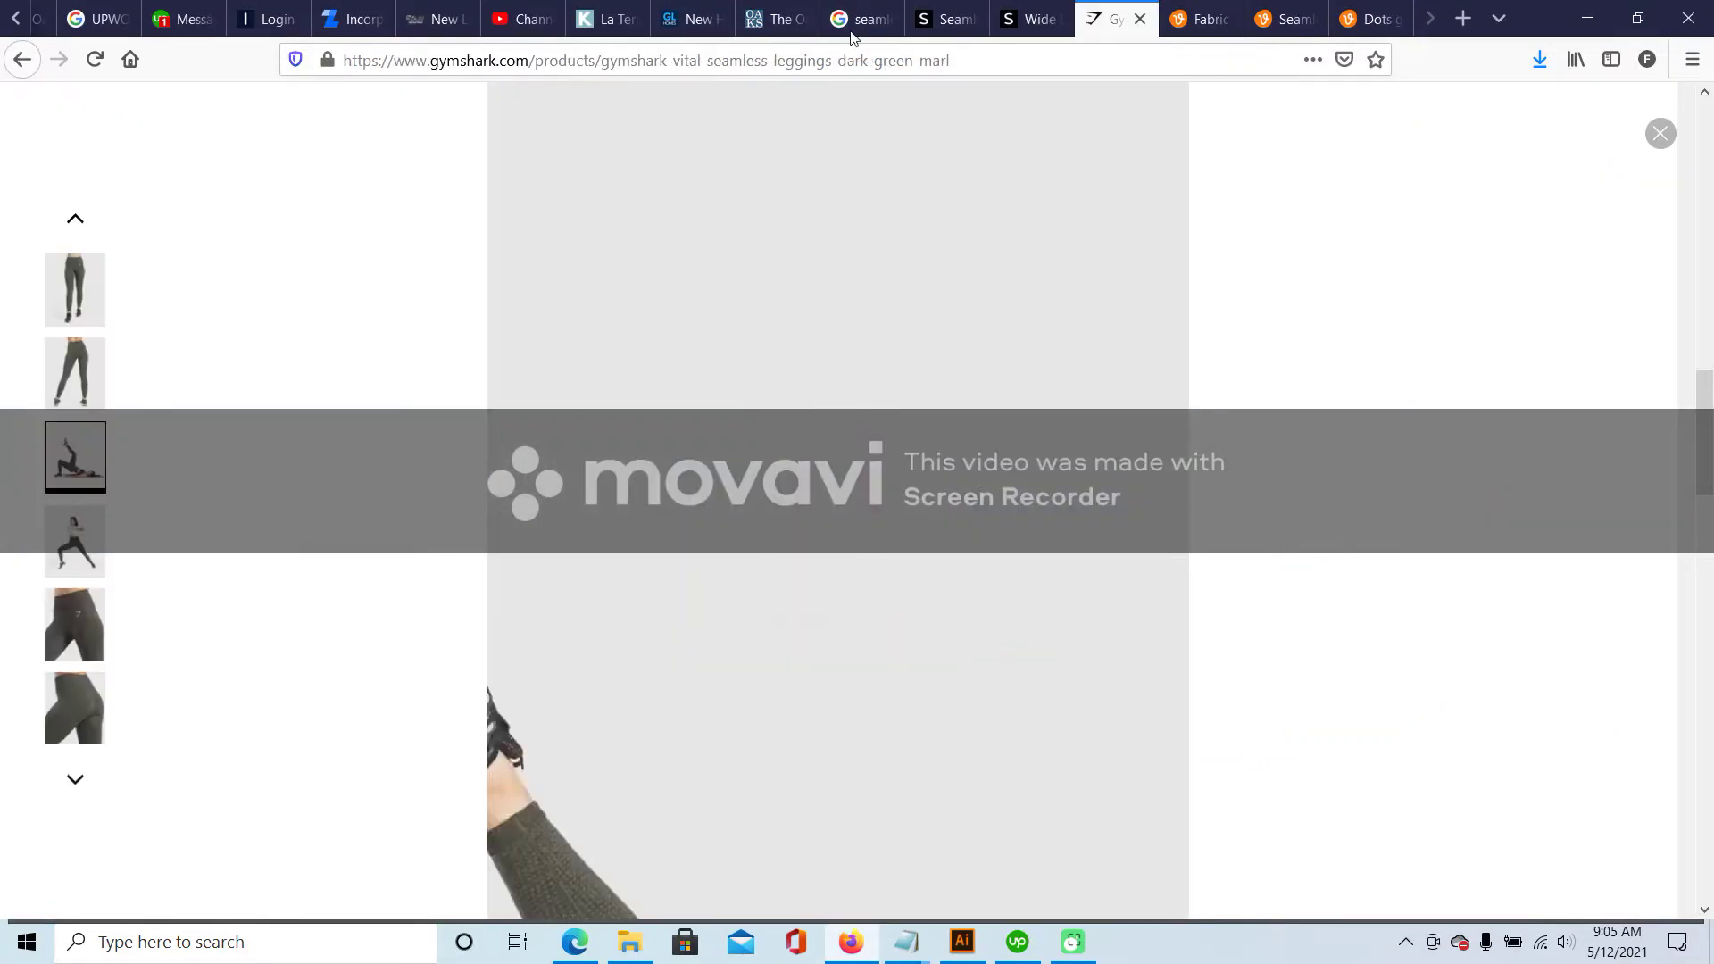
{"action": "left_click", "coordinate": [859, 19]}
{"action": "left_click", "coordinate": [945, 19]}
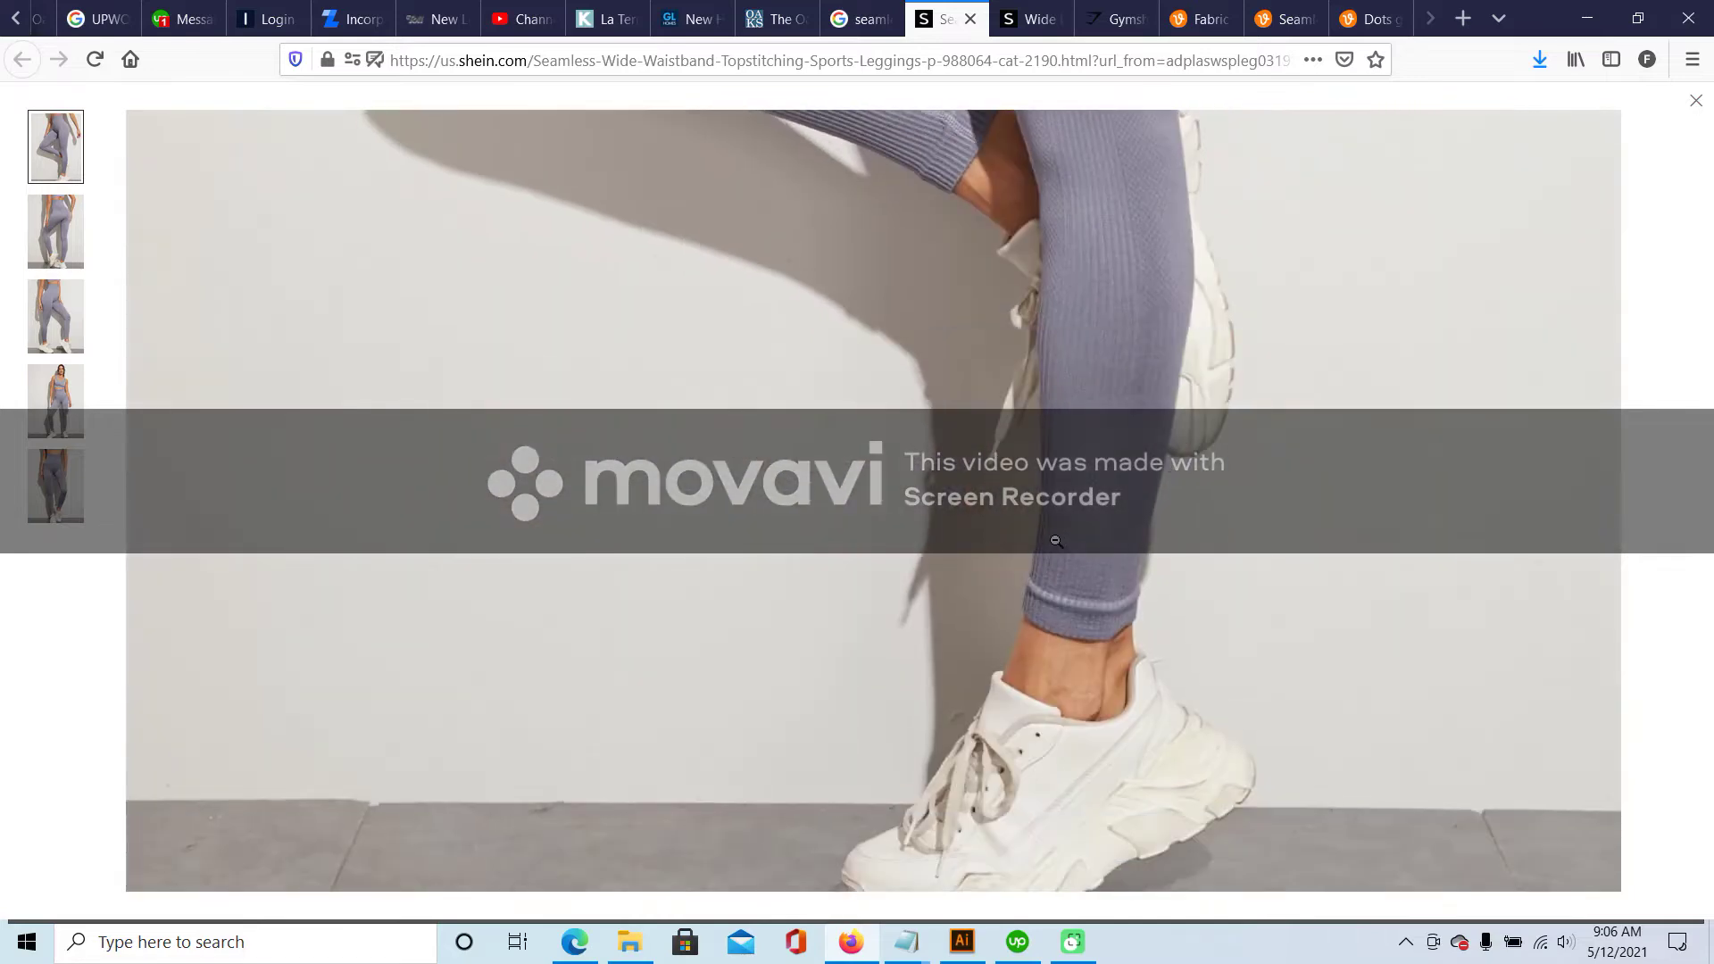
{"action": "left_click", "coordinate": [961, 942]}
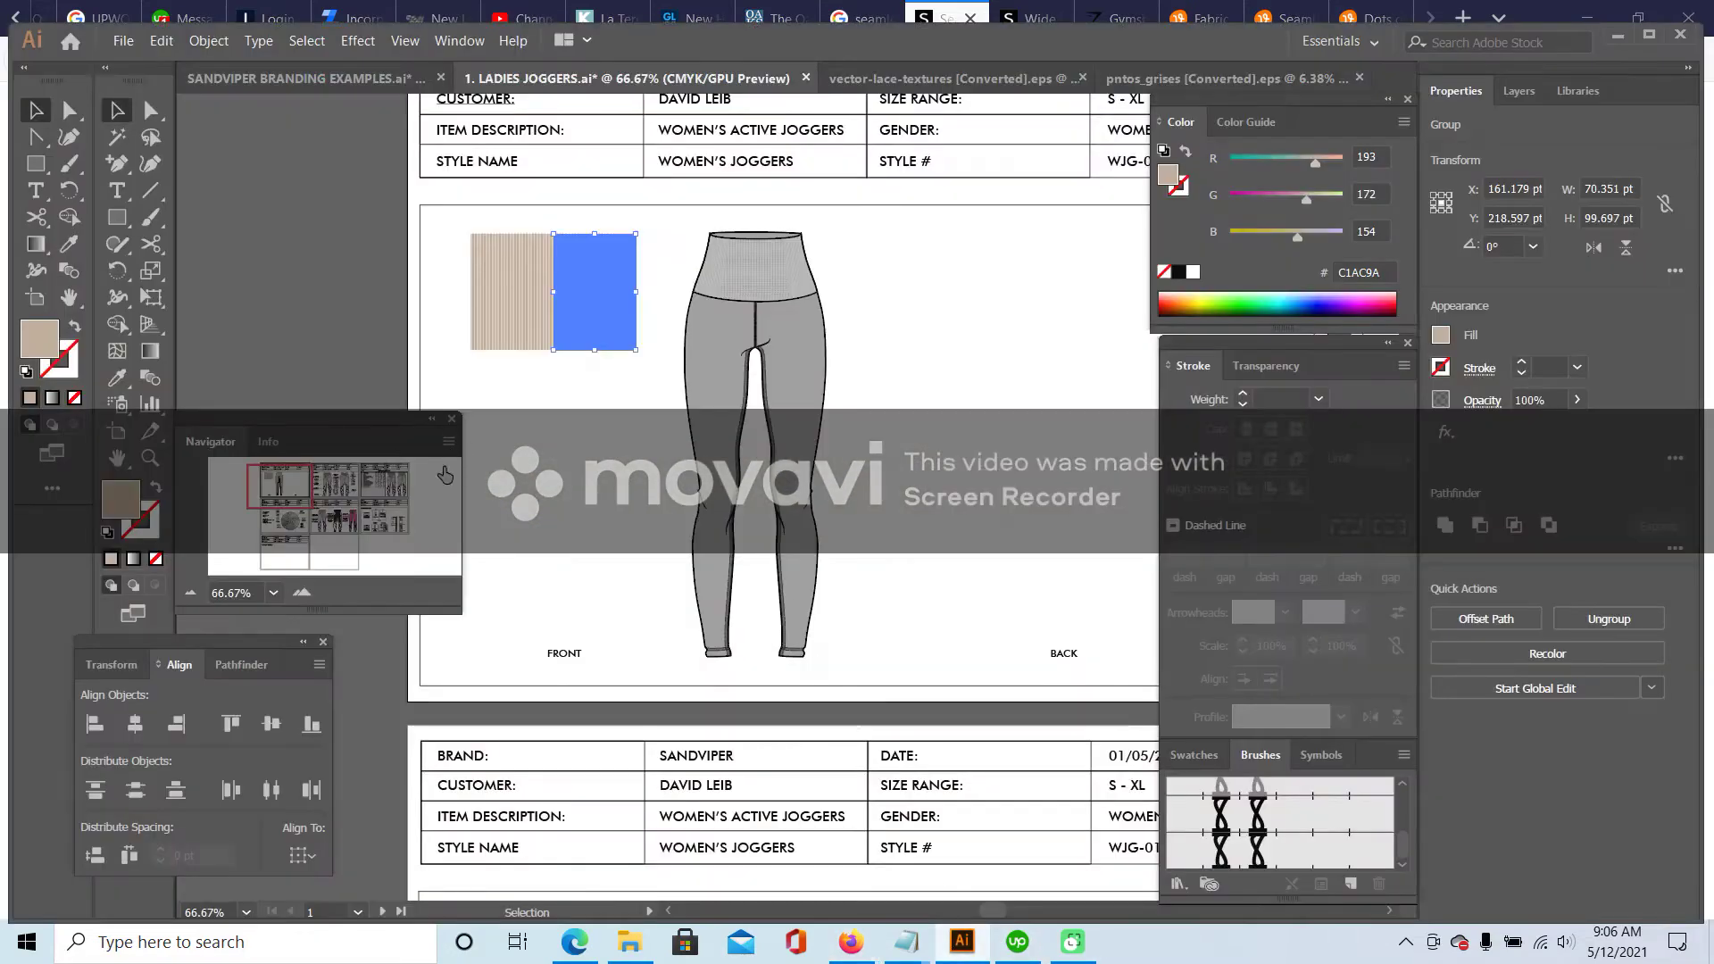
{"action": "left_click", "coordinate": [302, 593]}
- Paste the striped swatch group and place it beside the legs
{"action": "left_click", "coordinate": [303, 593]}
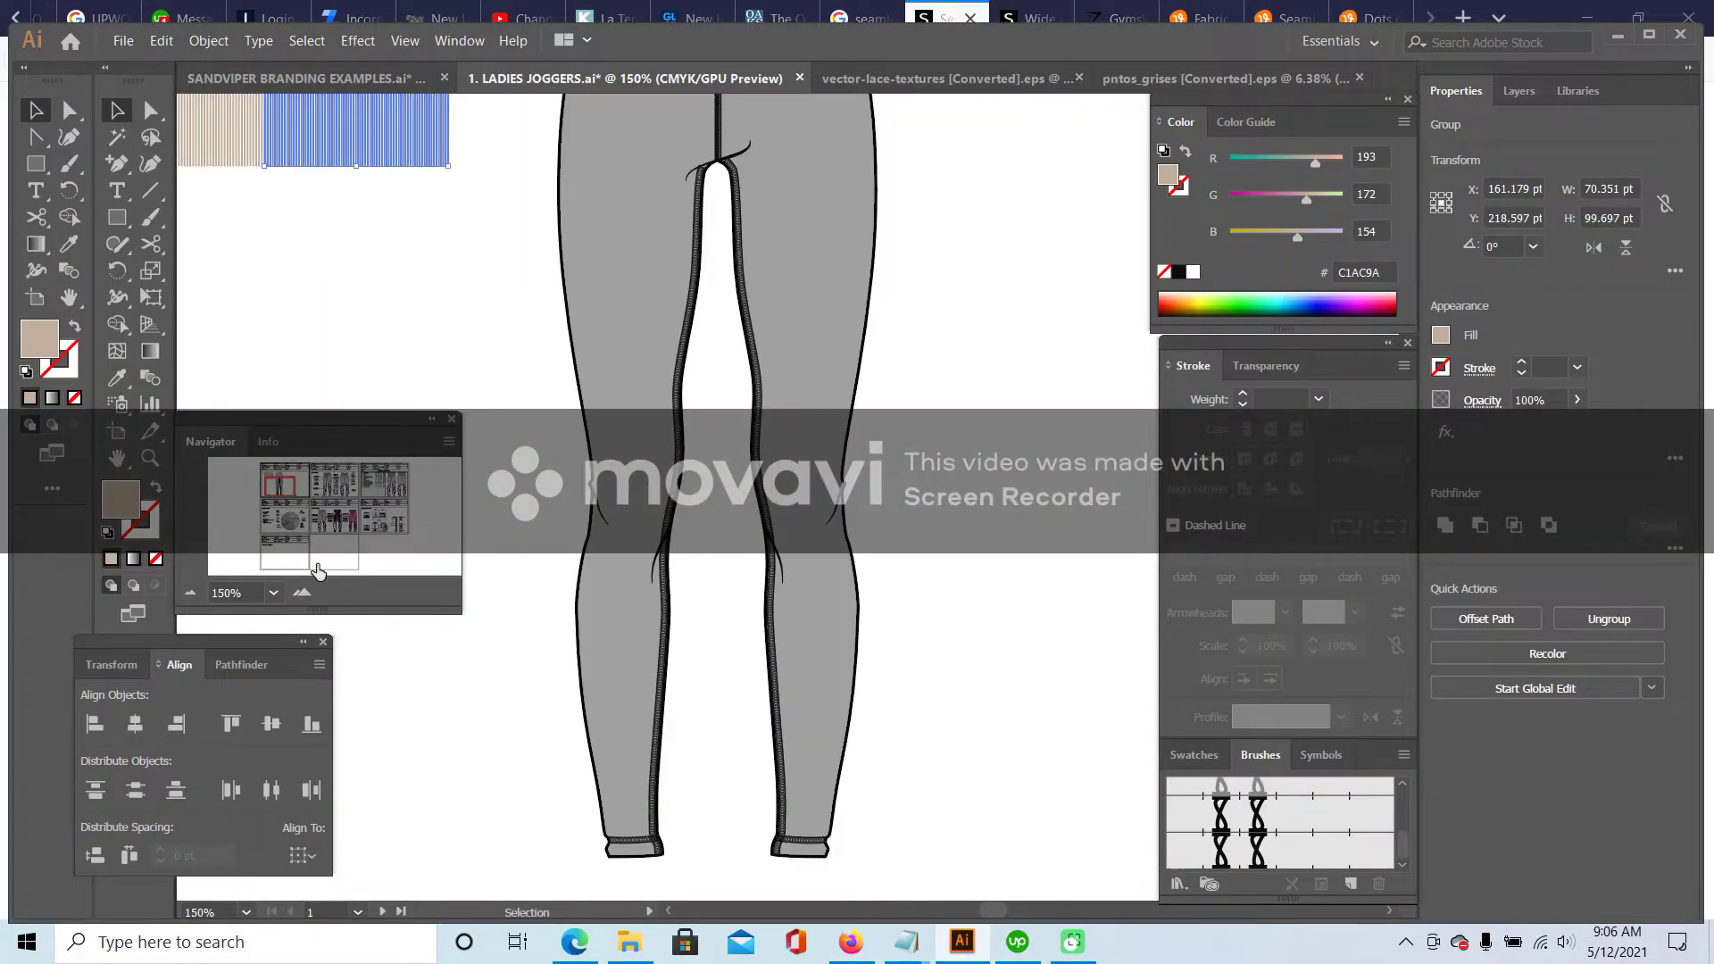
{"action": "scroll", "coordinate": [375, 259], "scroll_direction": "up", "scroll_amount": 1}
{"action": "key", "text": "a"}
{"action": "scroll", "coordinate": [402, 277], "scroll_direction": "down", "scroll_amount": 4}
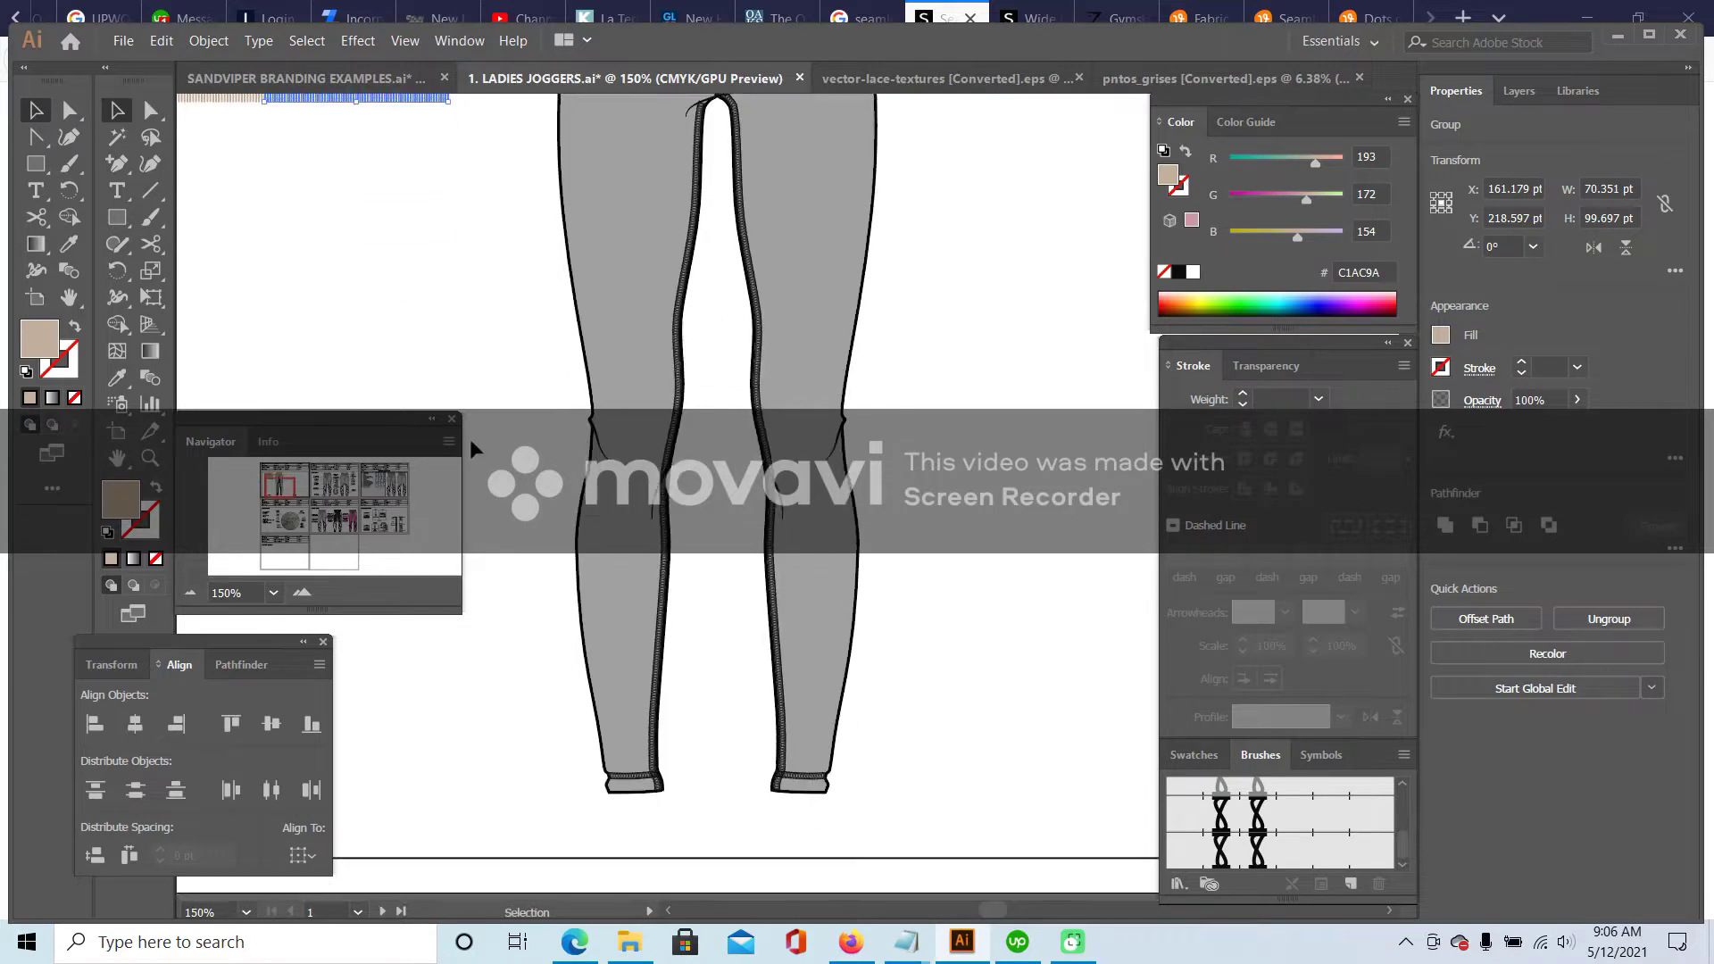
{"action": "key", "text": "ctrl+v"}
{"action": "left_click_drag", "start_coordinate": [766, 528], "coordinate": [359, 320]}
{"action": "left_click", "coordinate": [578, 377]}
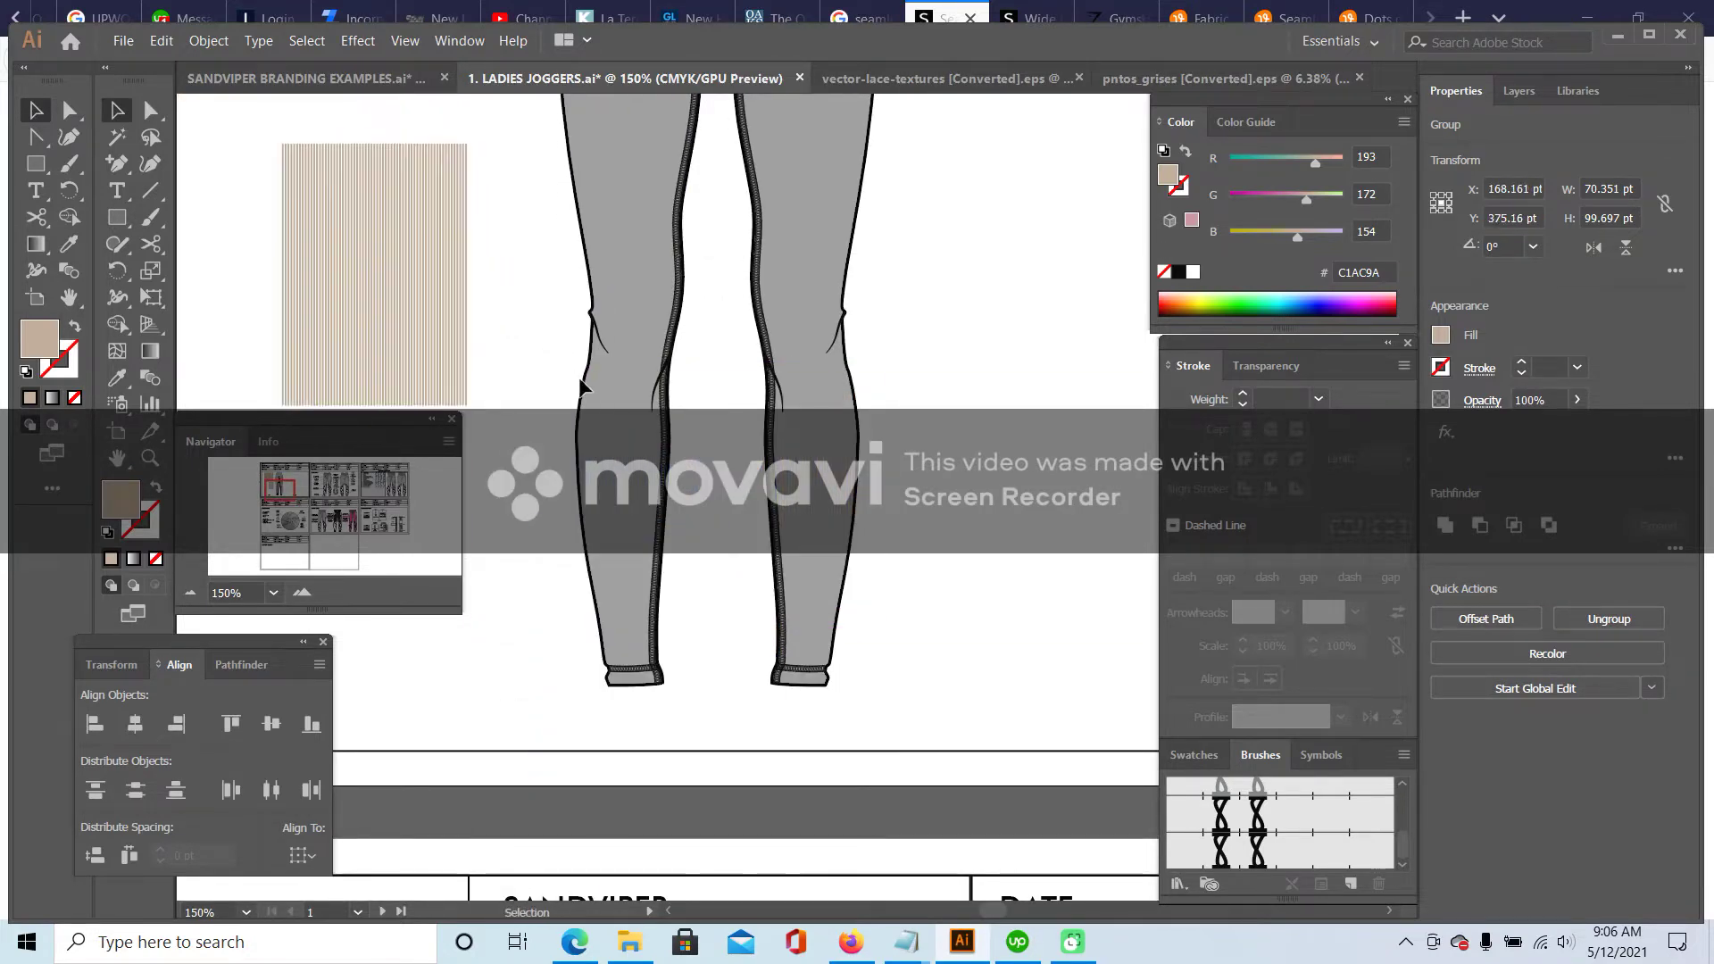
- Paste a copy of the leg outline over the left leg, checking the Shein photo
{"action": "scroll", "coordinate": [510, 292], "scroll_direction": "up", "scroll_amount": 2}
{"action": "scroll", "coordinate": [513, 290], "scroll_direction": "up", "scroll_amount": 3}
{"action": "left_click", "coordinate": [576, 286]}
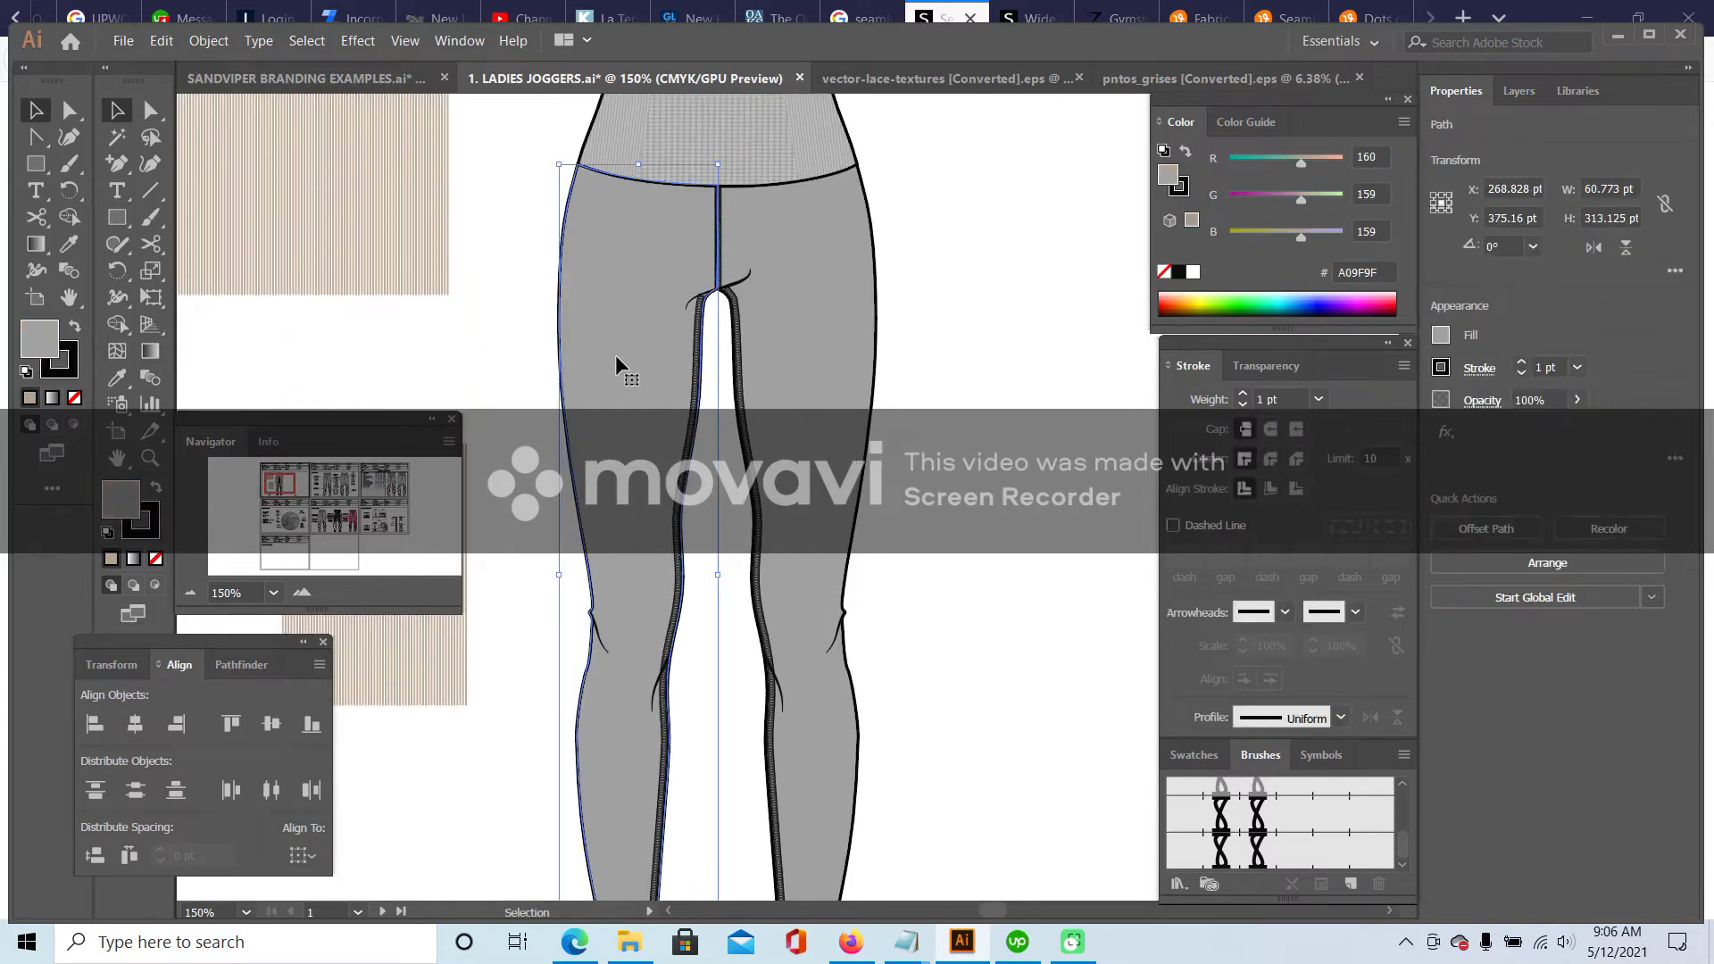
{"action": "key", "text": "ctrl+v"}
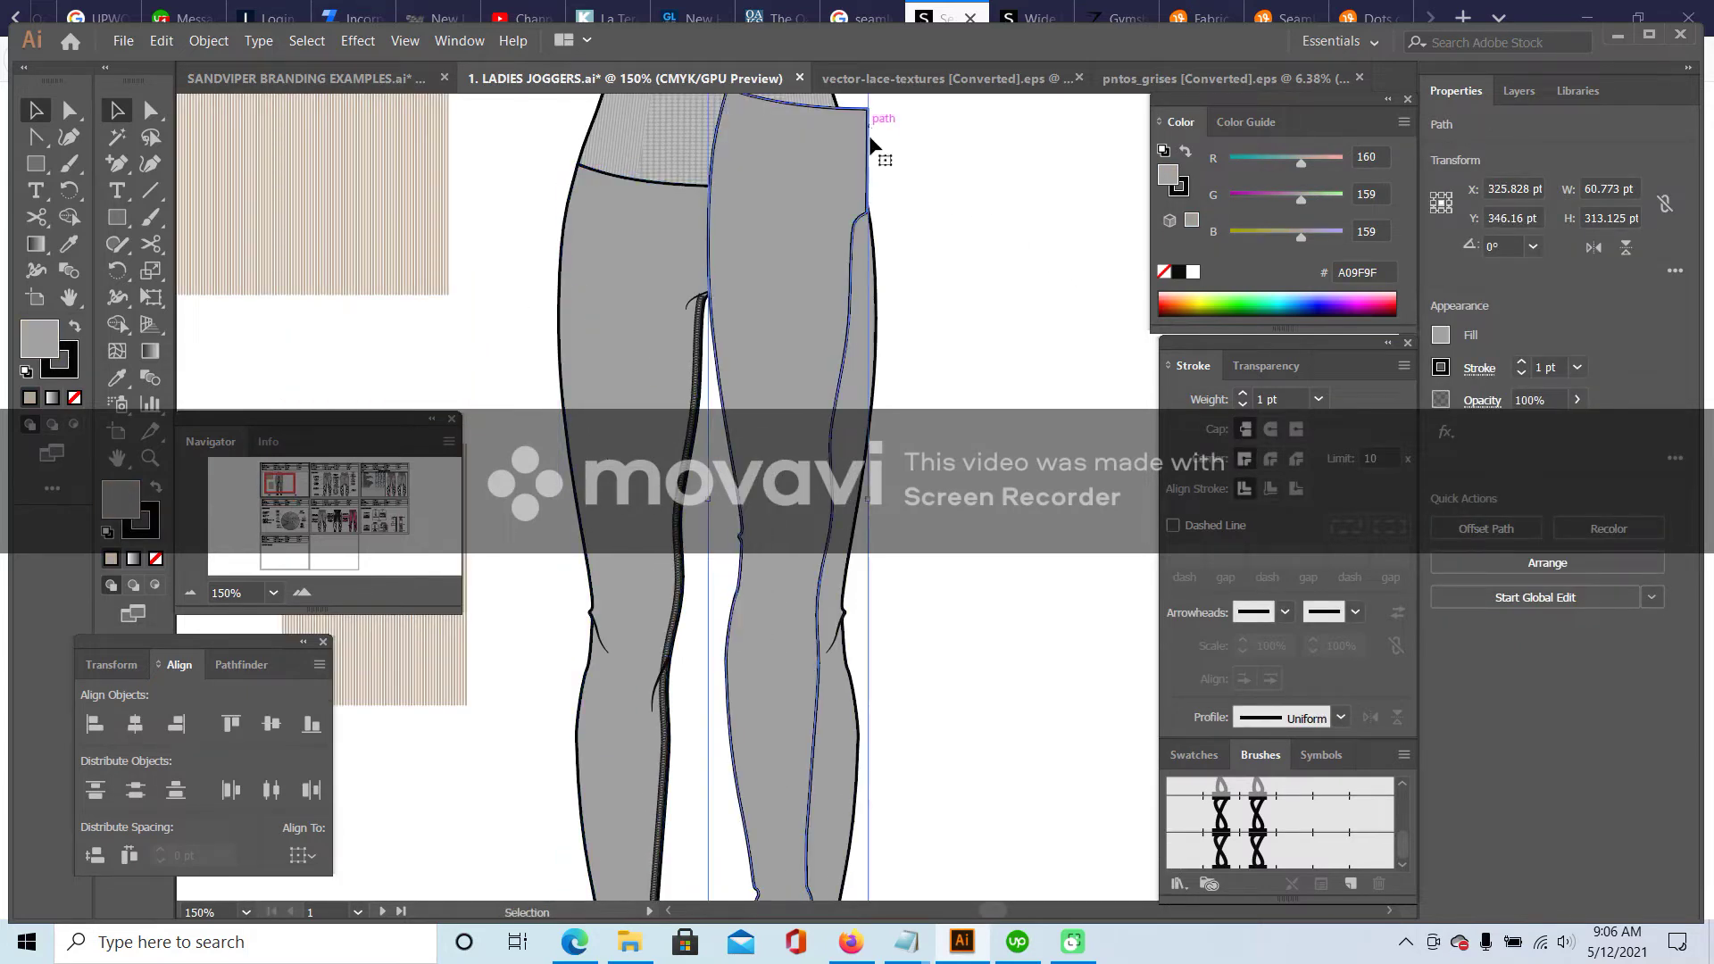
{"action": "left_click_drag", "start_coordinate": [871, 147], "coordinate": [718, 234]}
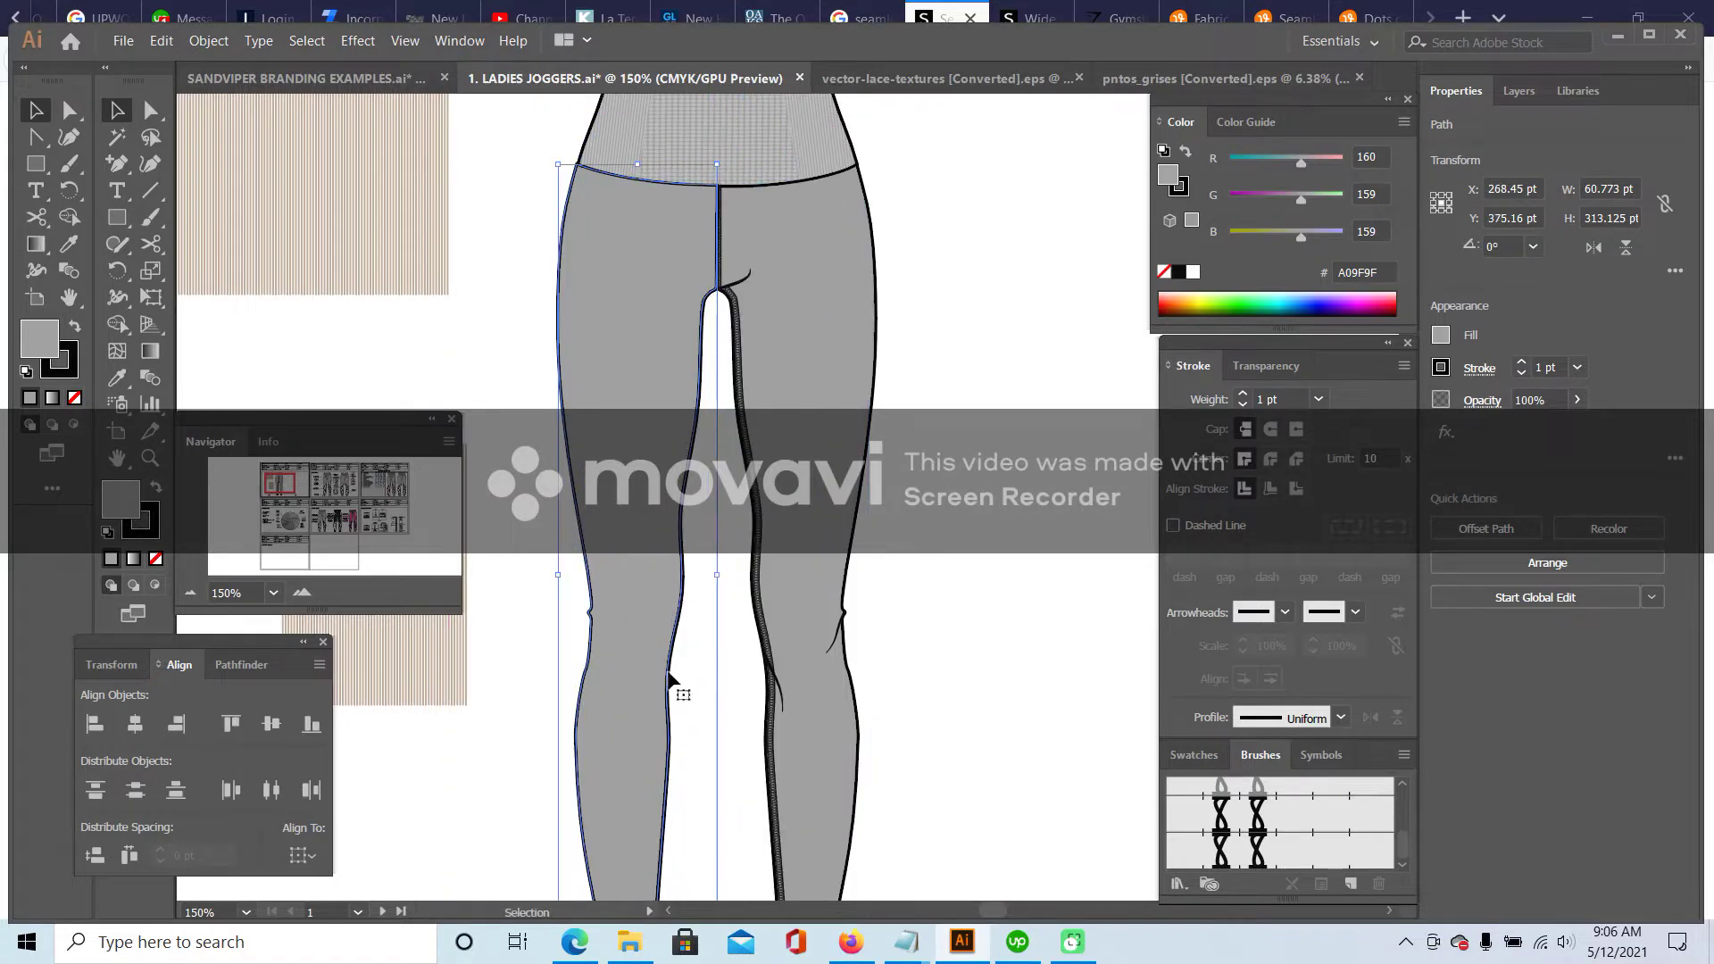
{"action": "scroll", "coordinate": [820, 764], "scroll_direction": "down", "scroll_amount": 3}
{"action": "left_click", "coordinate": [850, 942]}
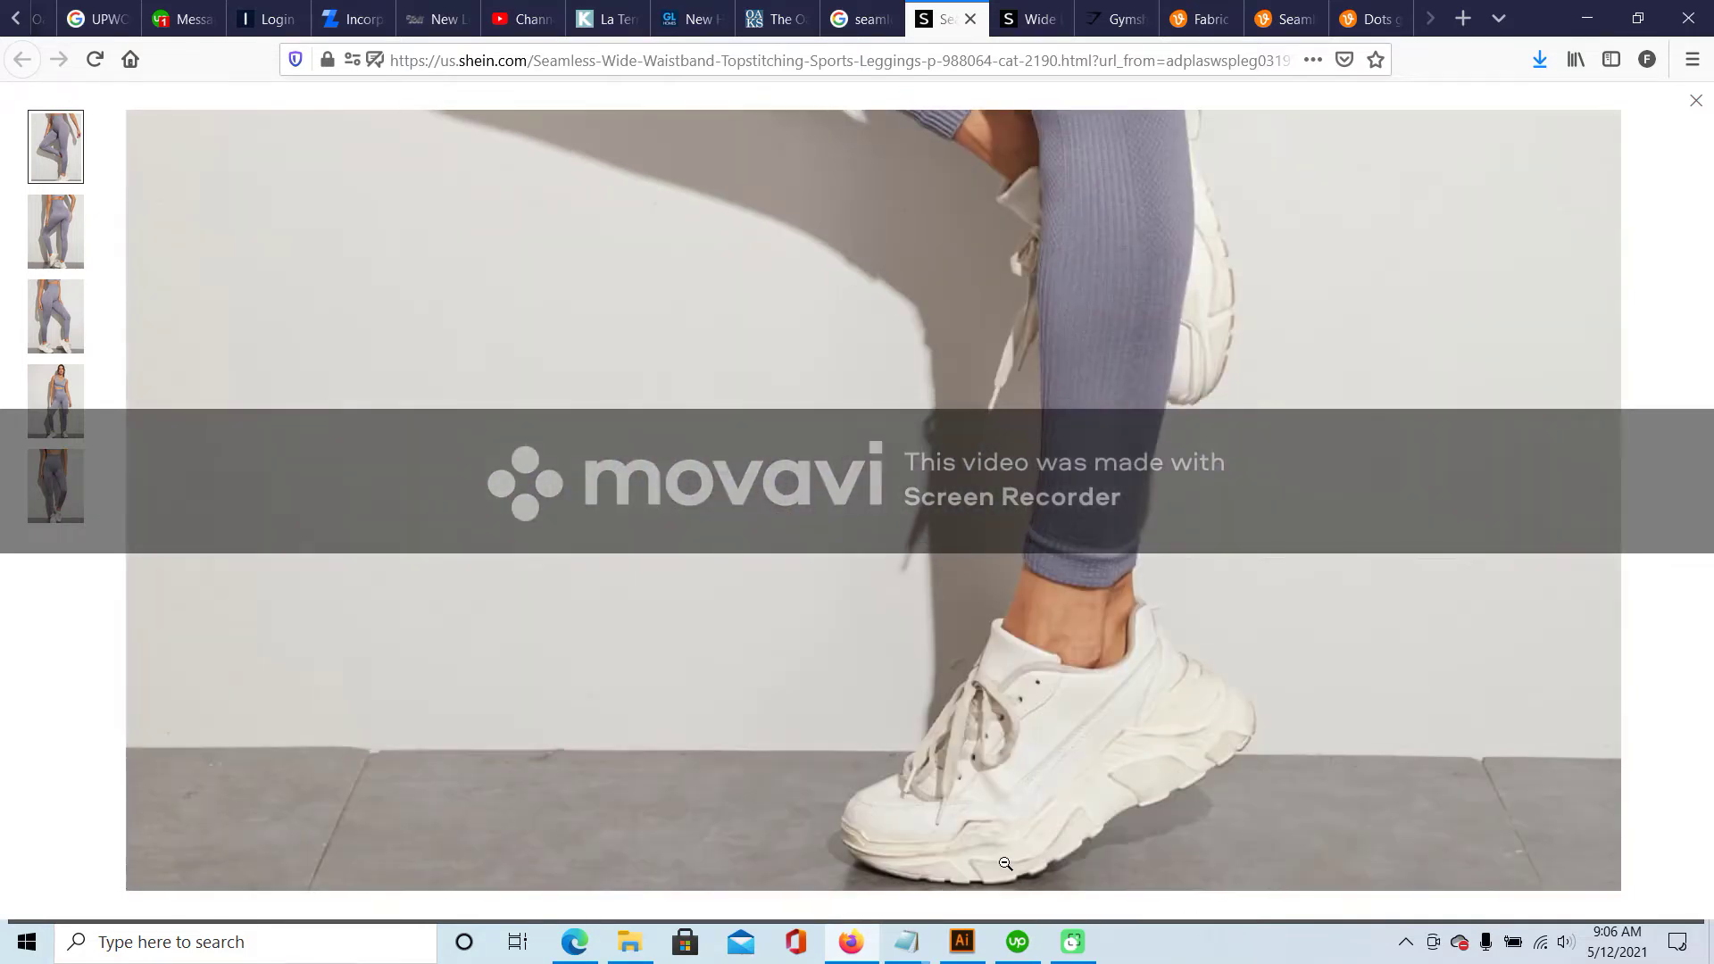
{"action": "left_click", "coordinate": [962, 942]}
{"action": "scroll", "coordinate": [639, 748], "scroll_direction": "down", "scroll_amount": 3}
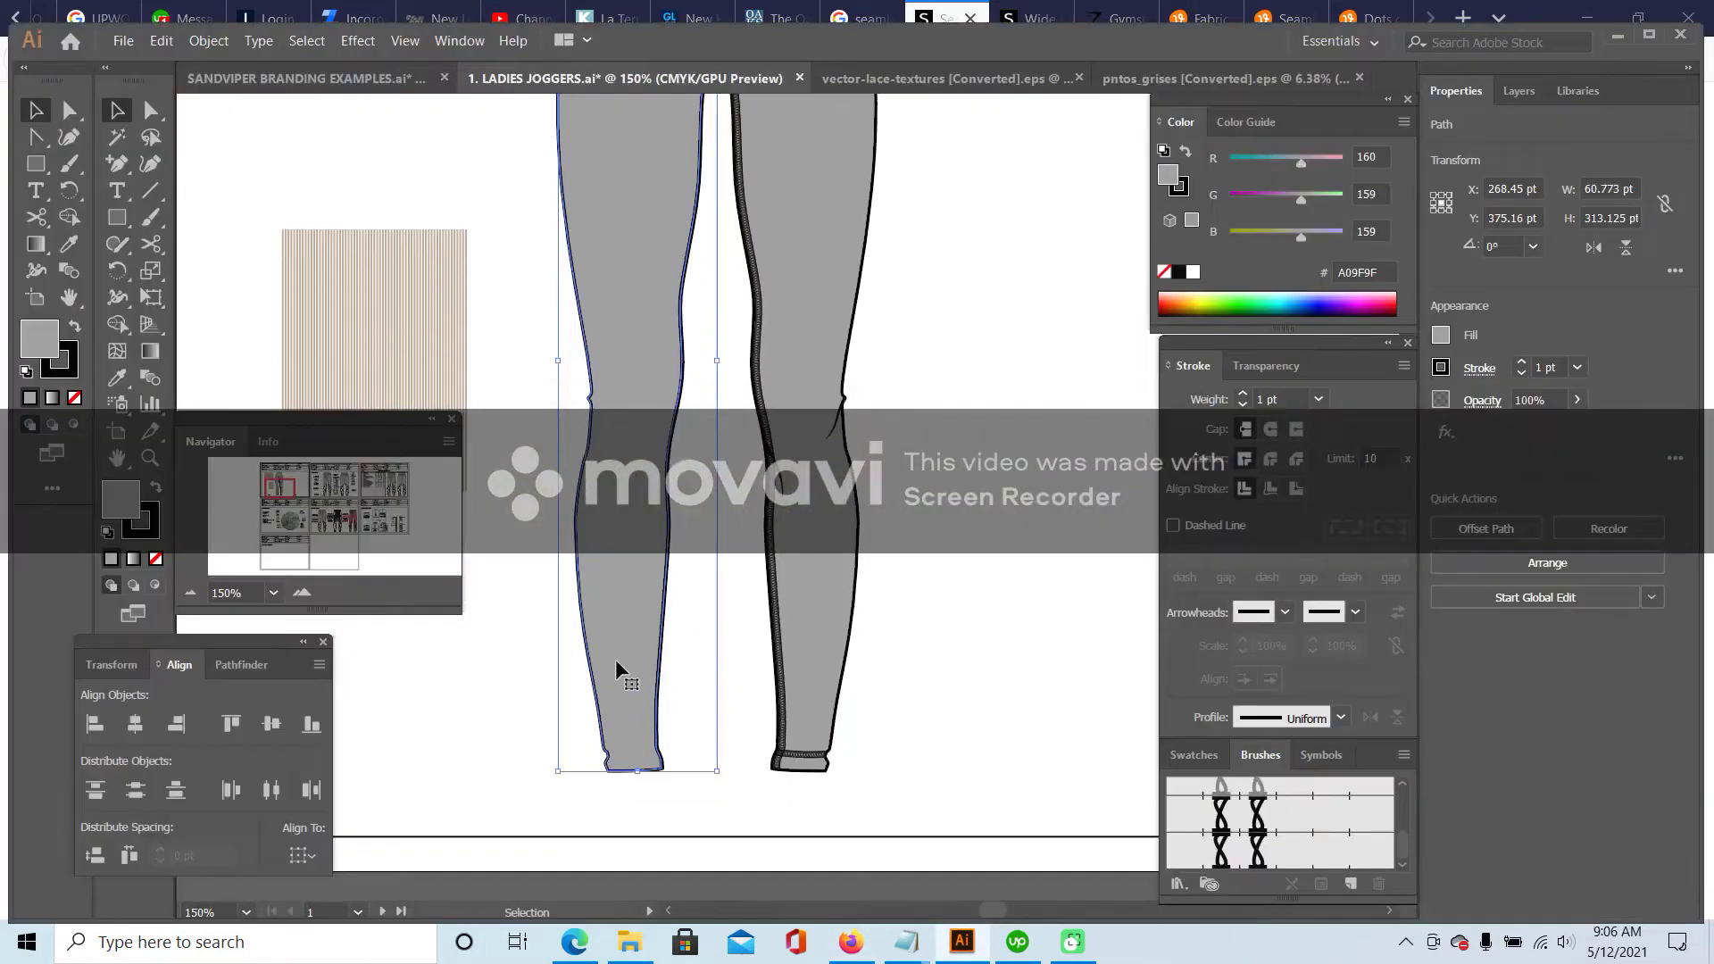
- Add an anchor point on the leg copy's right edge near the knee
{"action": "left_click", "coordinate": [302, 593]}
{"action": "left_click_drag", "start_coordinate": [280, 488], "coordinate": [279, 494]}
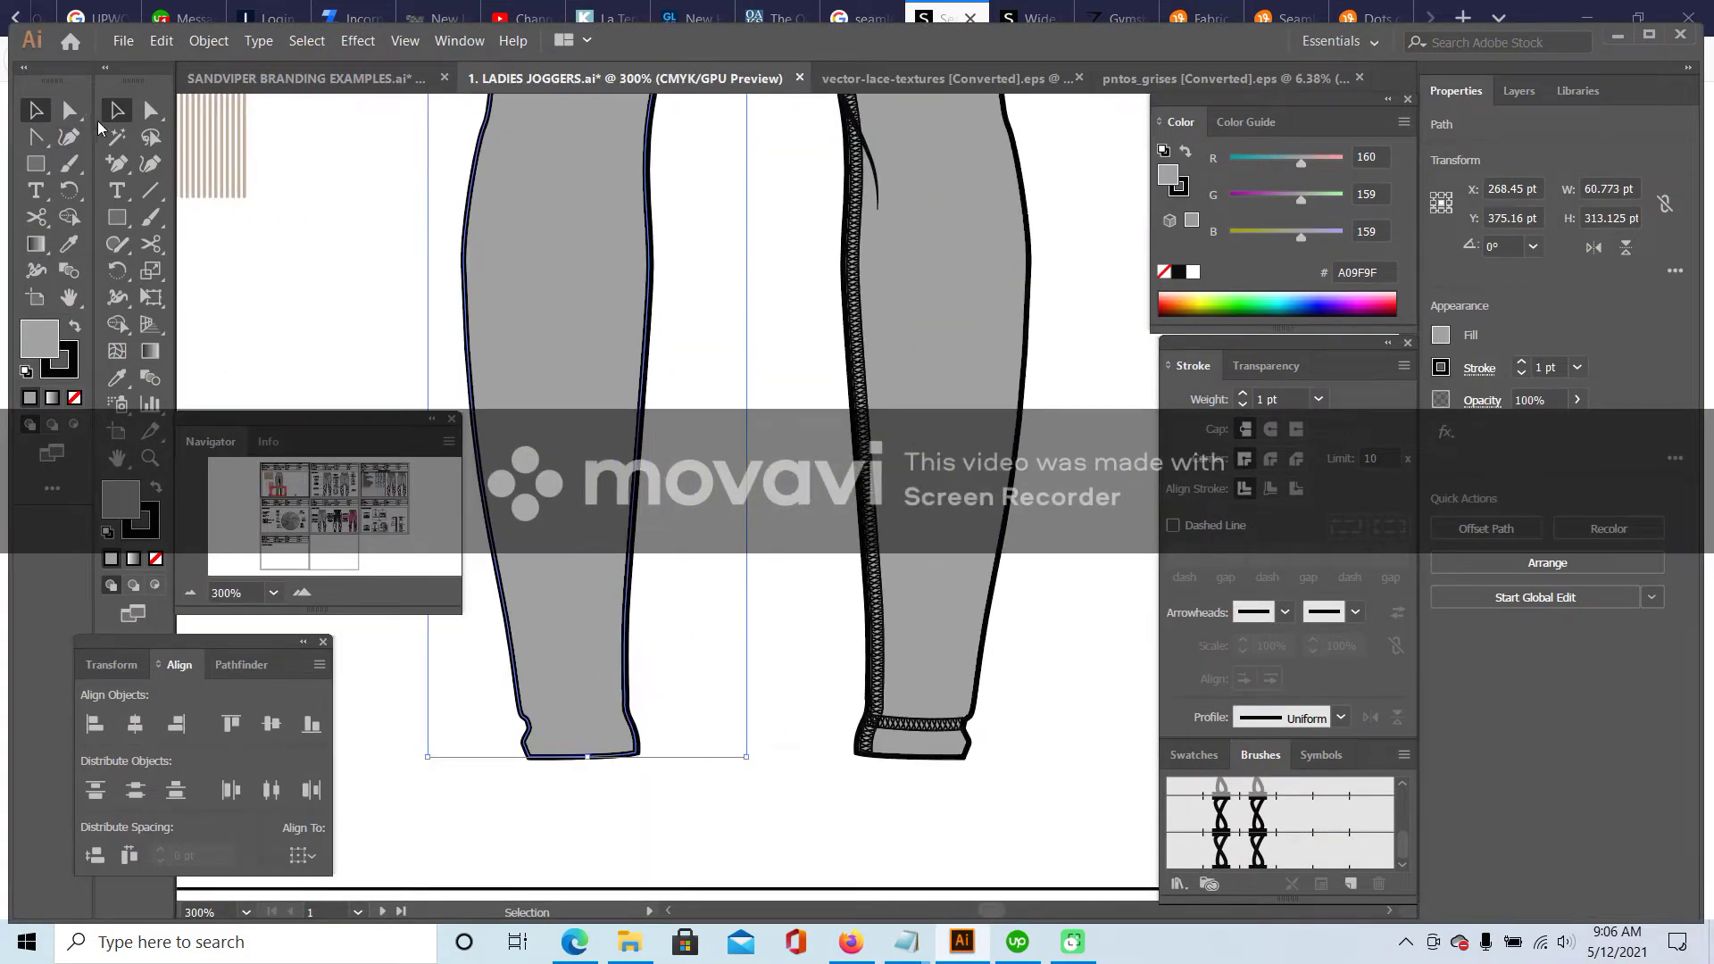
{"action": "left_click", "coordinate": [304, 594]}
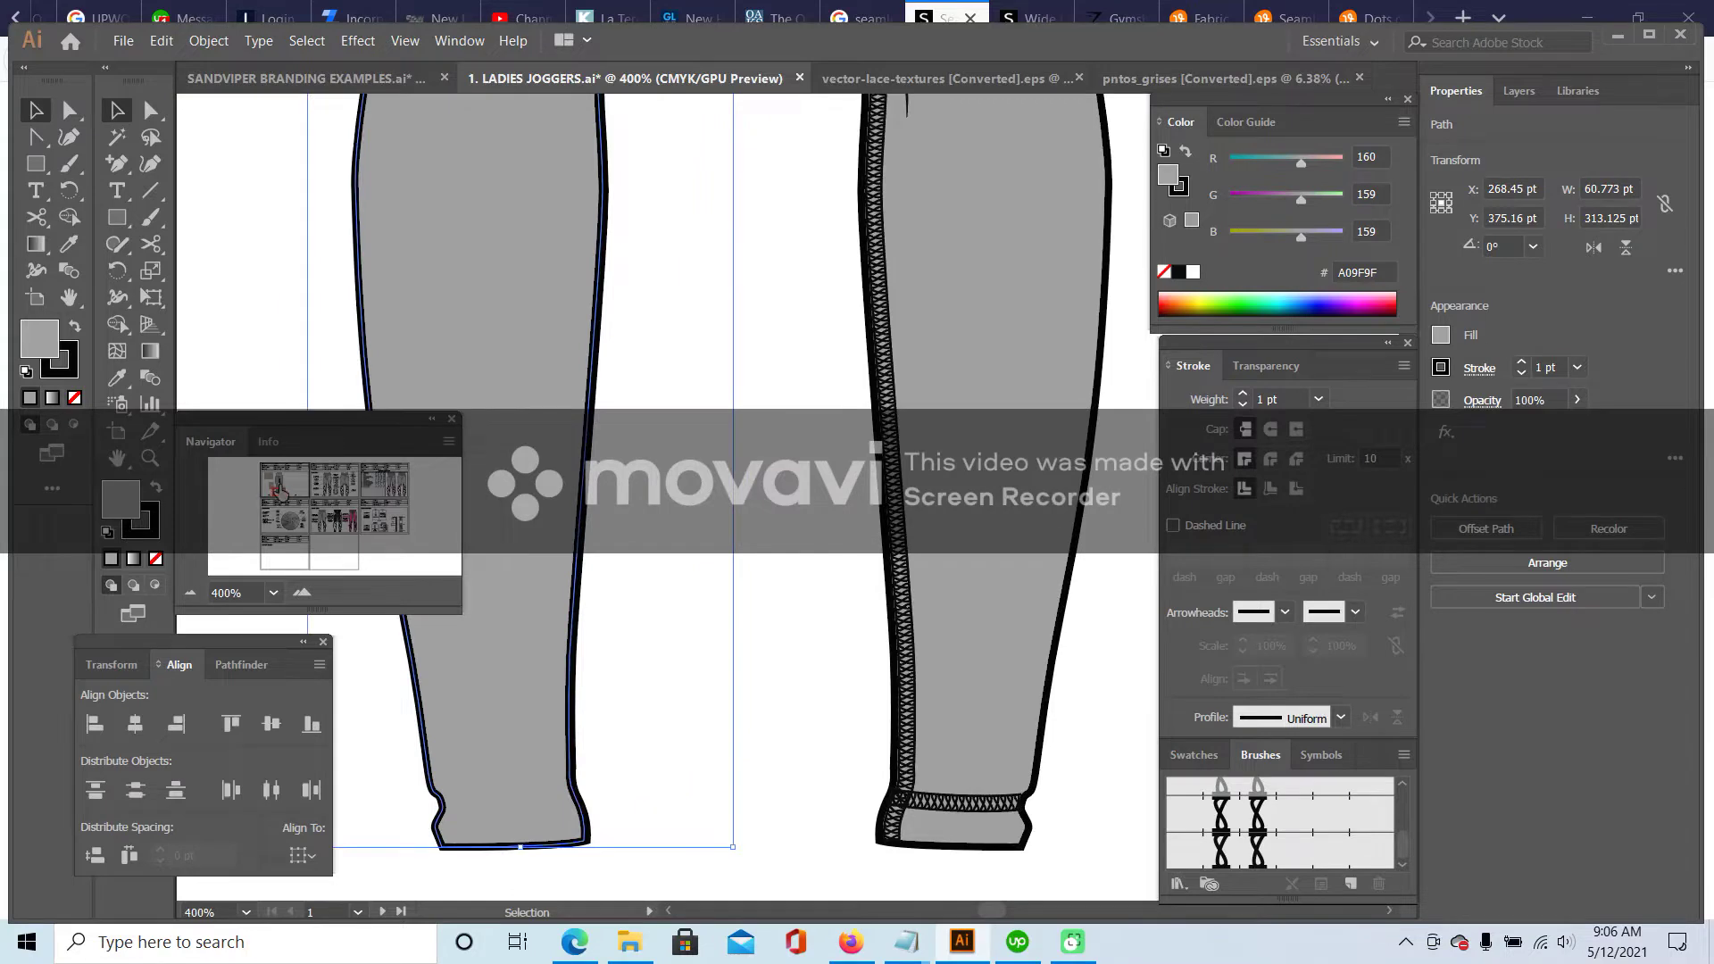
{"action": "left_click_drag", "start_coordinate": [570, 737], "coordinate": [572, 738]}
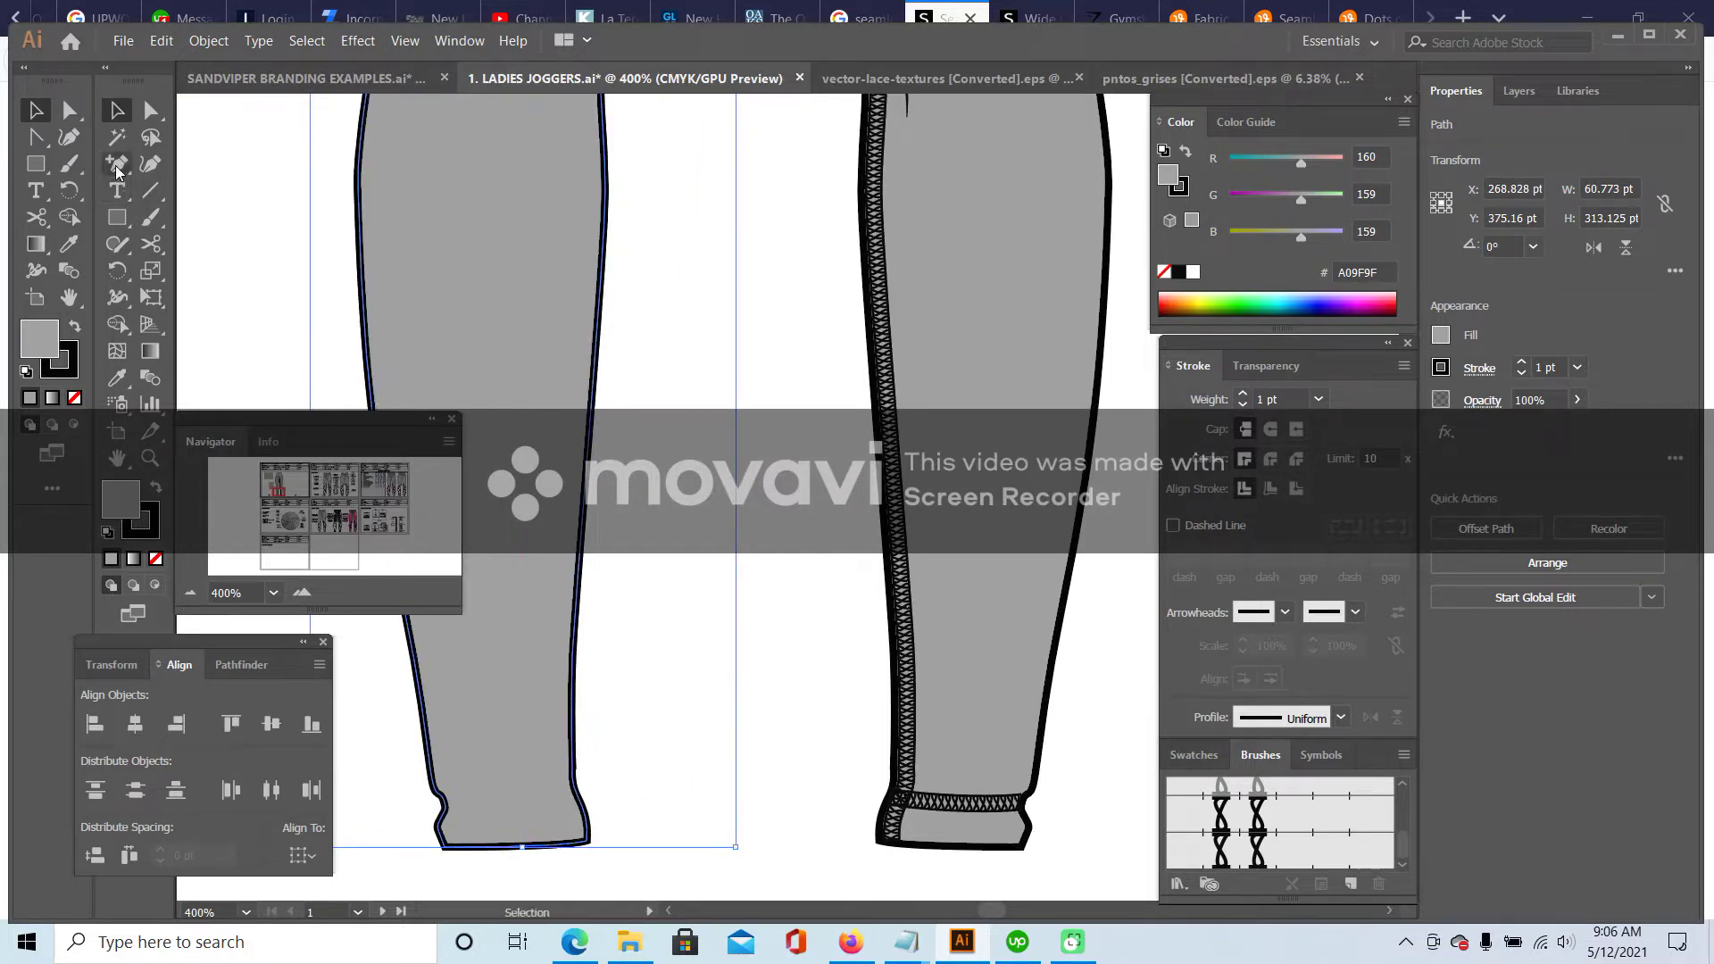
{"action": "left_click_drag", "start_coordinate": [116, 163], "coordinate": [250, 190]}
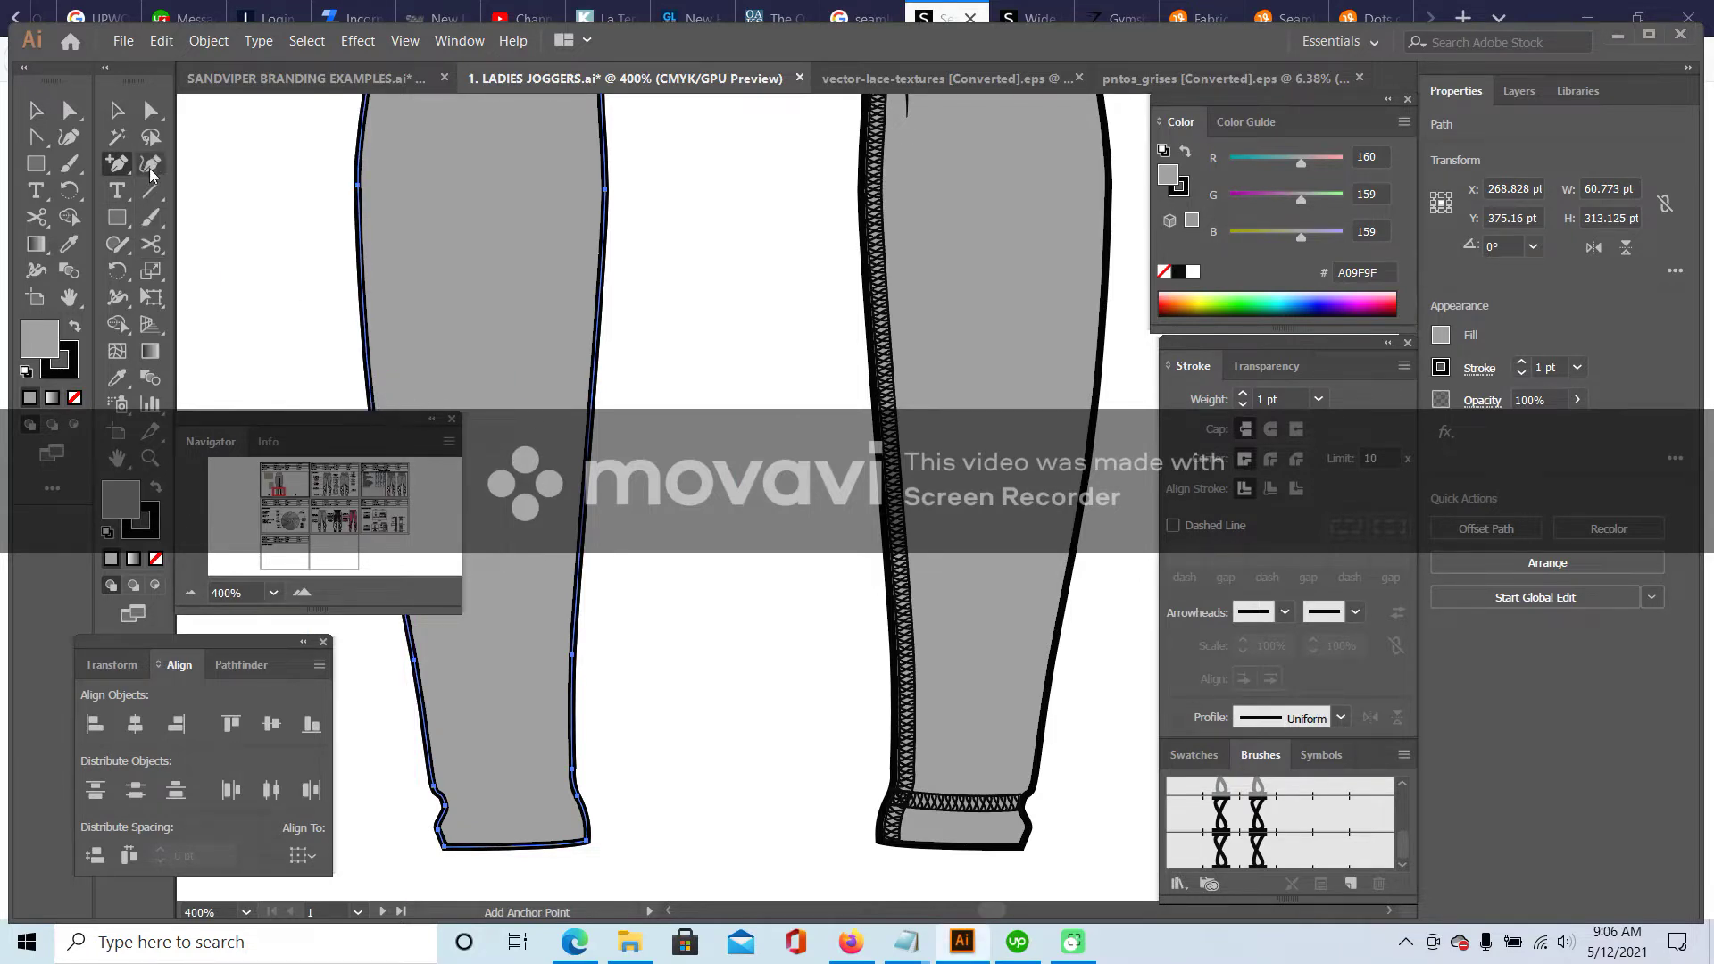
{"action": "left_click_drag", "start_coordinate": [277, 489], "coordinate": [277, 494]}
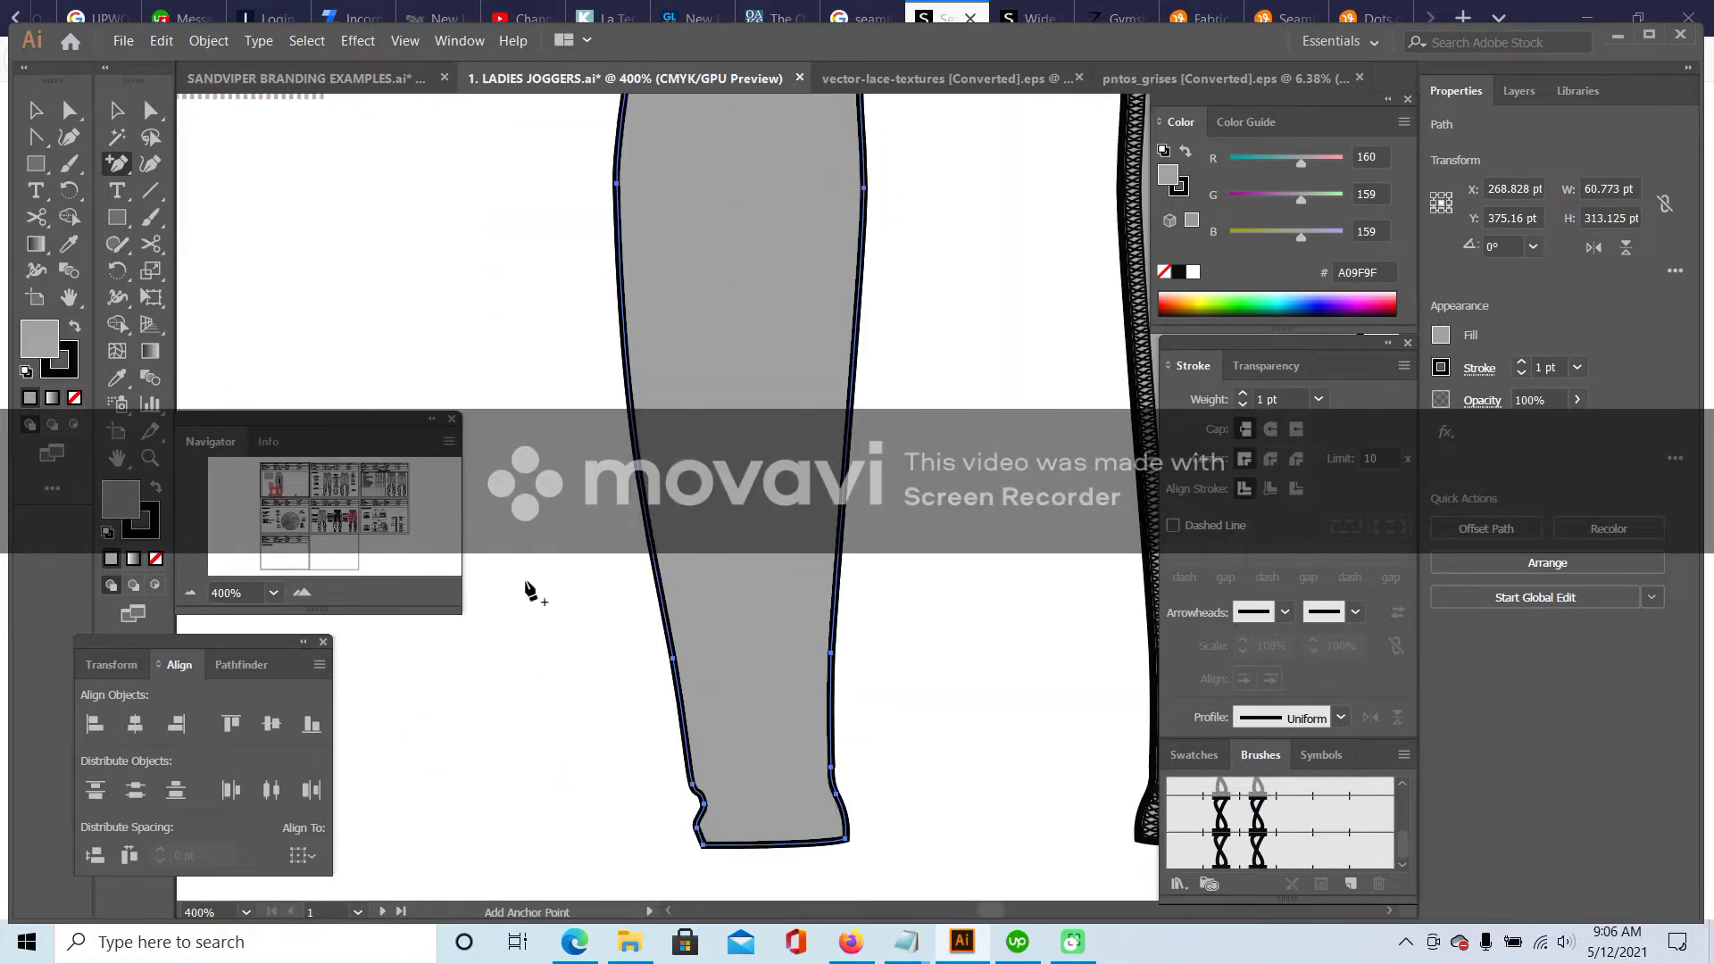
{"action": "left_click", "coordinate": [844, 533]}
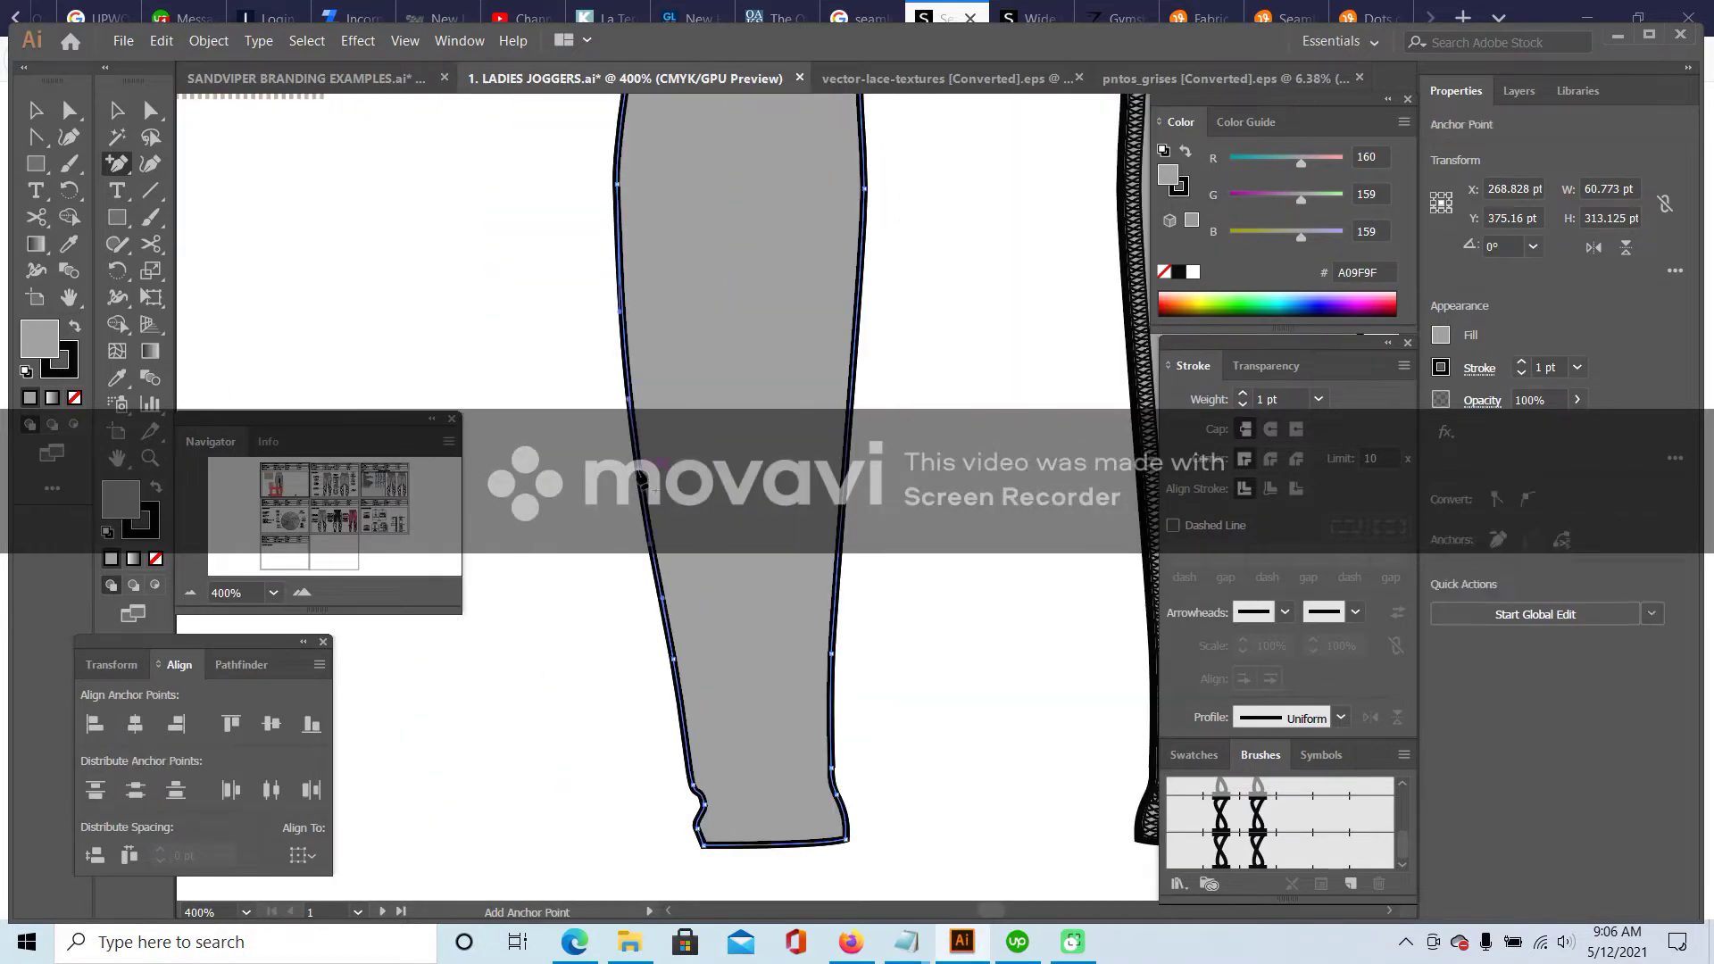
{"action": "left_click", "coordinate": [844, 536]}
{"action": "left_click", "coordinate": [991, 516]}
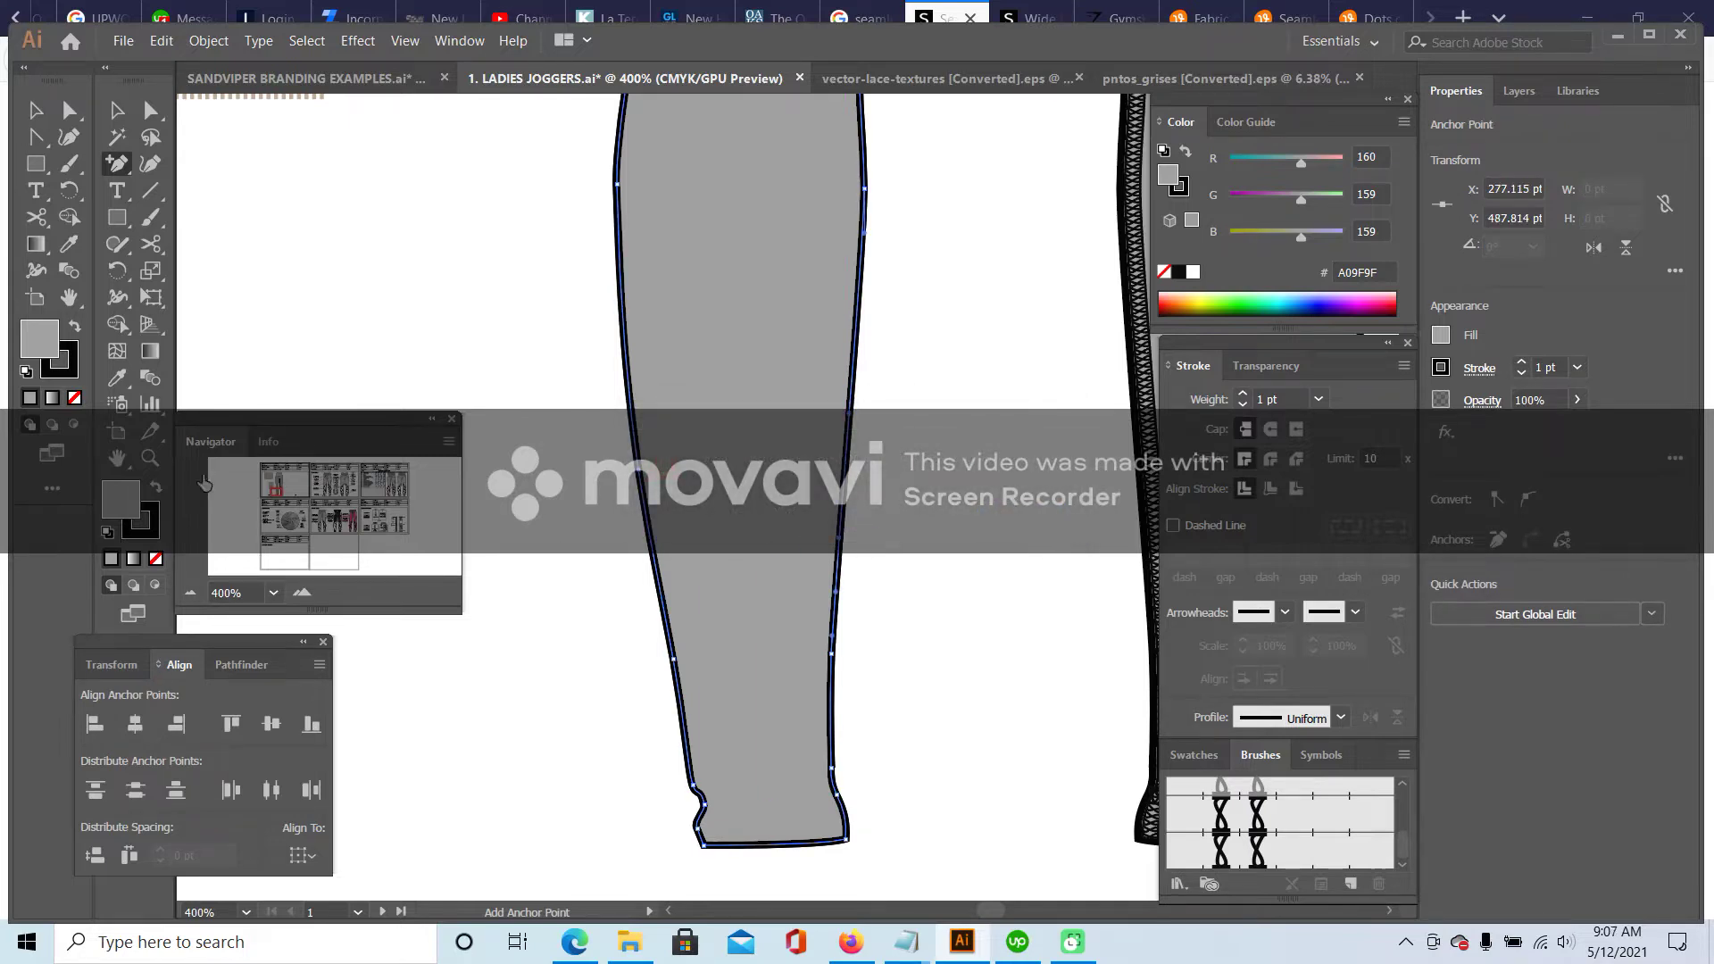
{"action": "left_click", "coordinate": [190, 592]}
{"action": "left_click", "coordinate": [190, 592]}
- Delete the crotch, waistband and upper inseam anchors from the leg copy
{"action": "left_click_drag", "start_coordinate": [114, 175], "coordinate": [153, 214]}
{"action": "scroll", "coordinate": [879, 286], "scroll_direction": "up", "scroll_amount": 5}
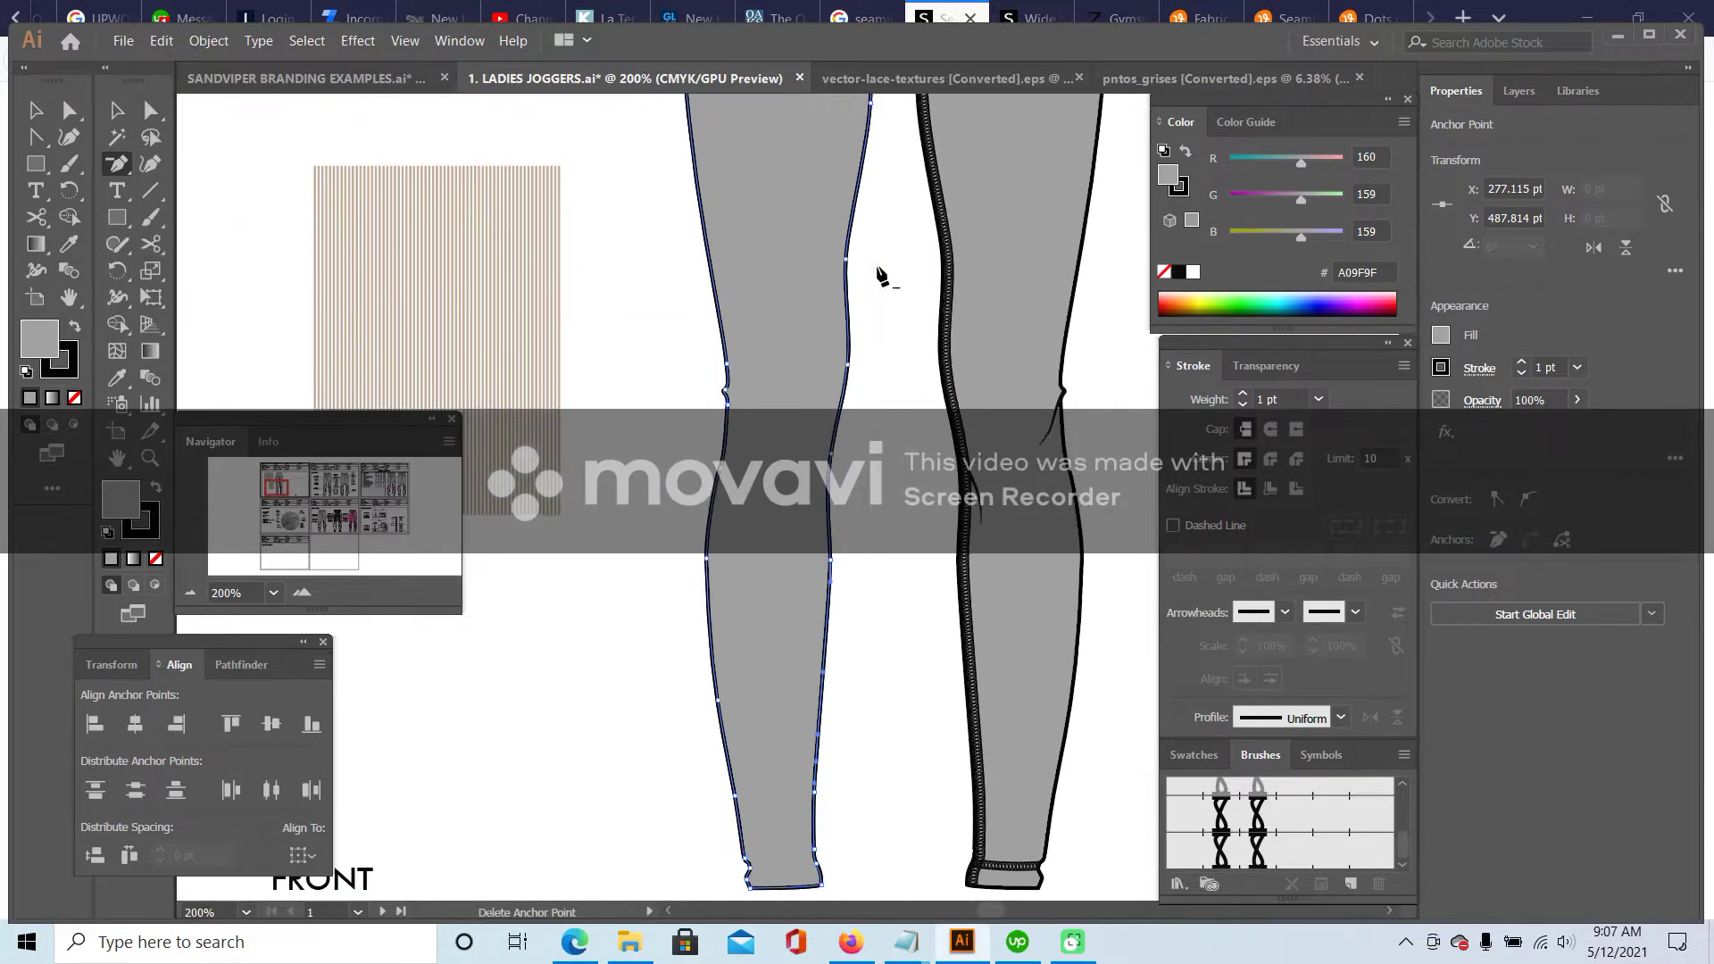
{"action": "scroll", "coordinate": [879, 274], "scroll_direction": "up", "scroll_amount": 6}
{"action": "left_click", "coordinate": [880, 254]}
{"action": "scroll", "coordinate": [881, 259], "scroll_direction": "up", "scroll_amount": 2}
{"action": "left_click", "coordinate": [896, 165]}
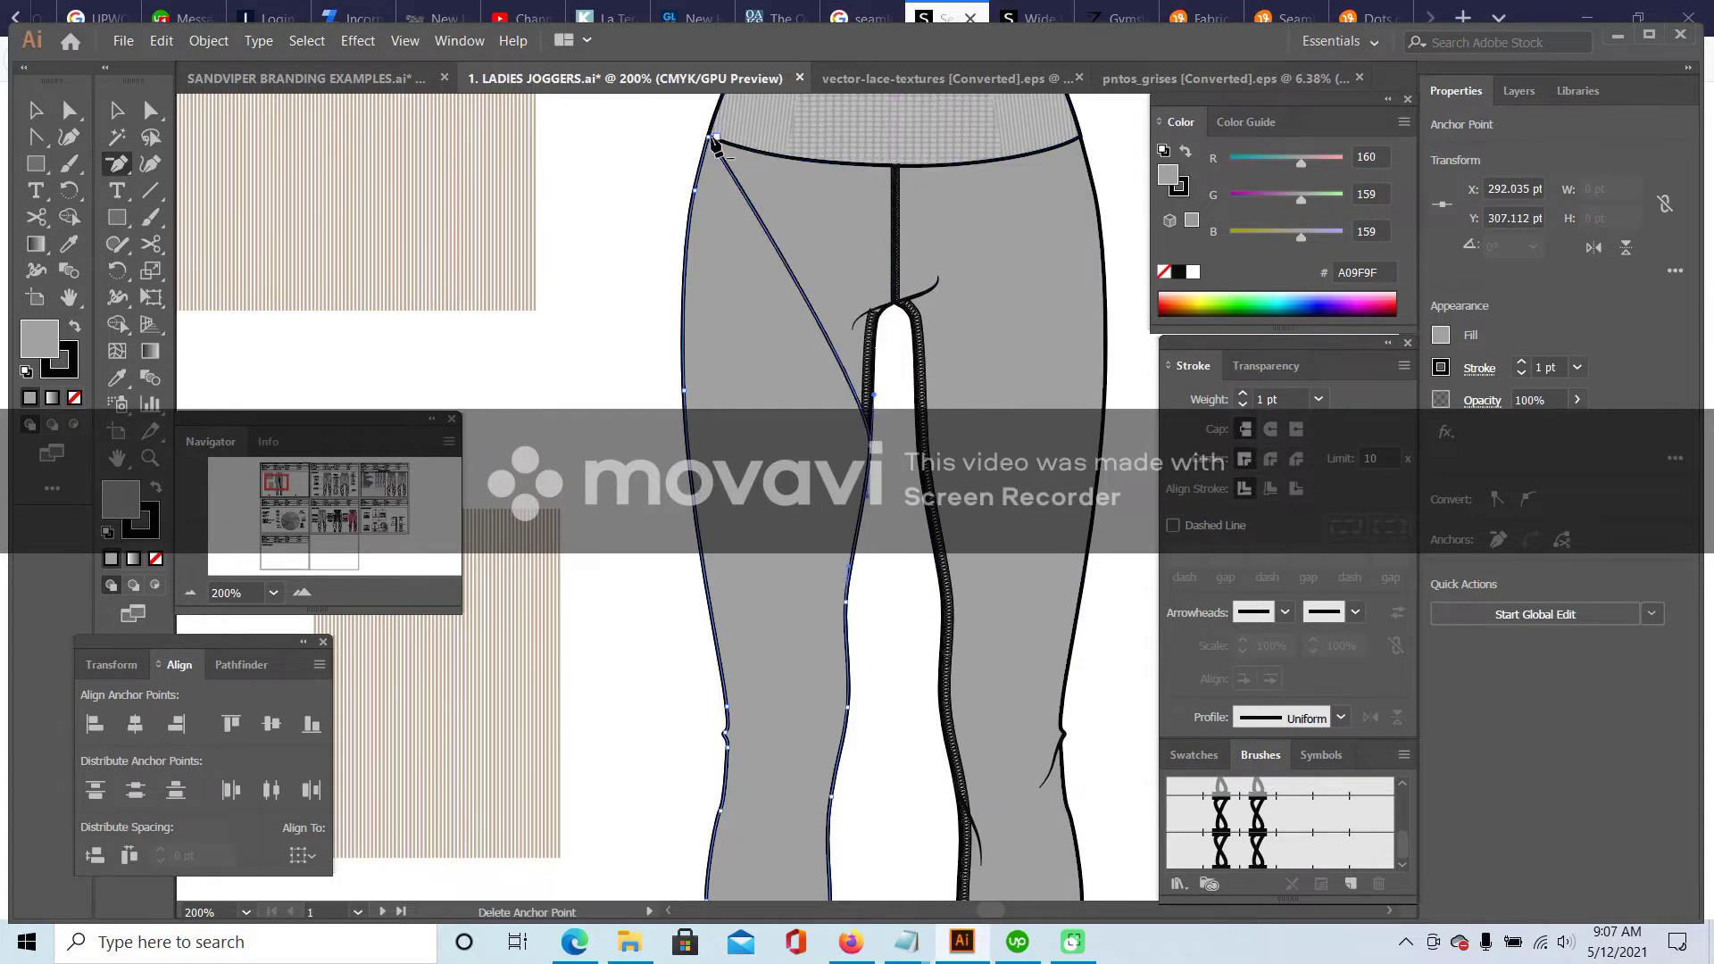
{"action": "left_click", "coordinate": [713, 139]}
{"action": "left_click", "coordinate": [695, 190]}
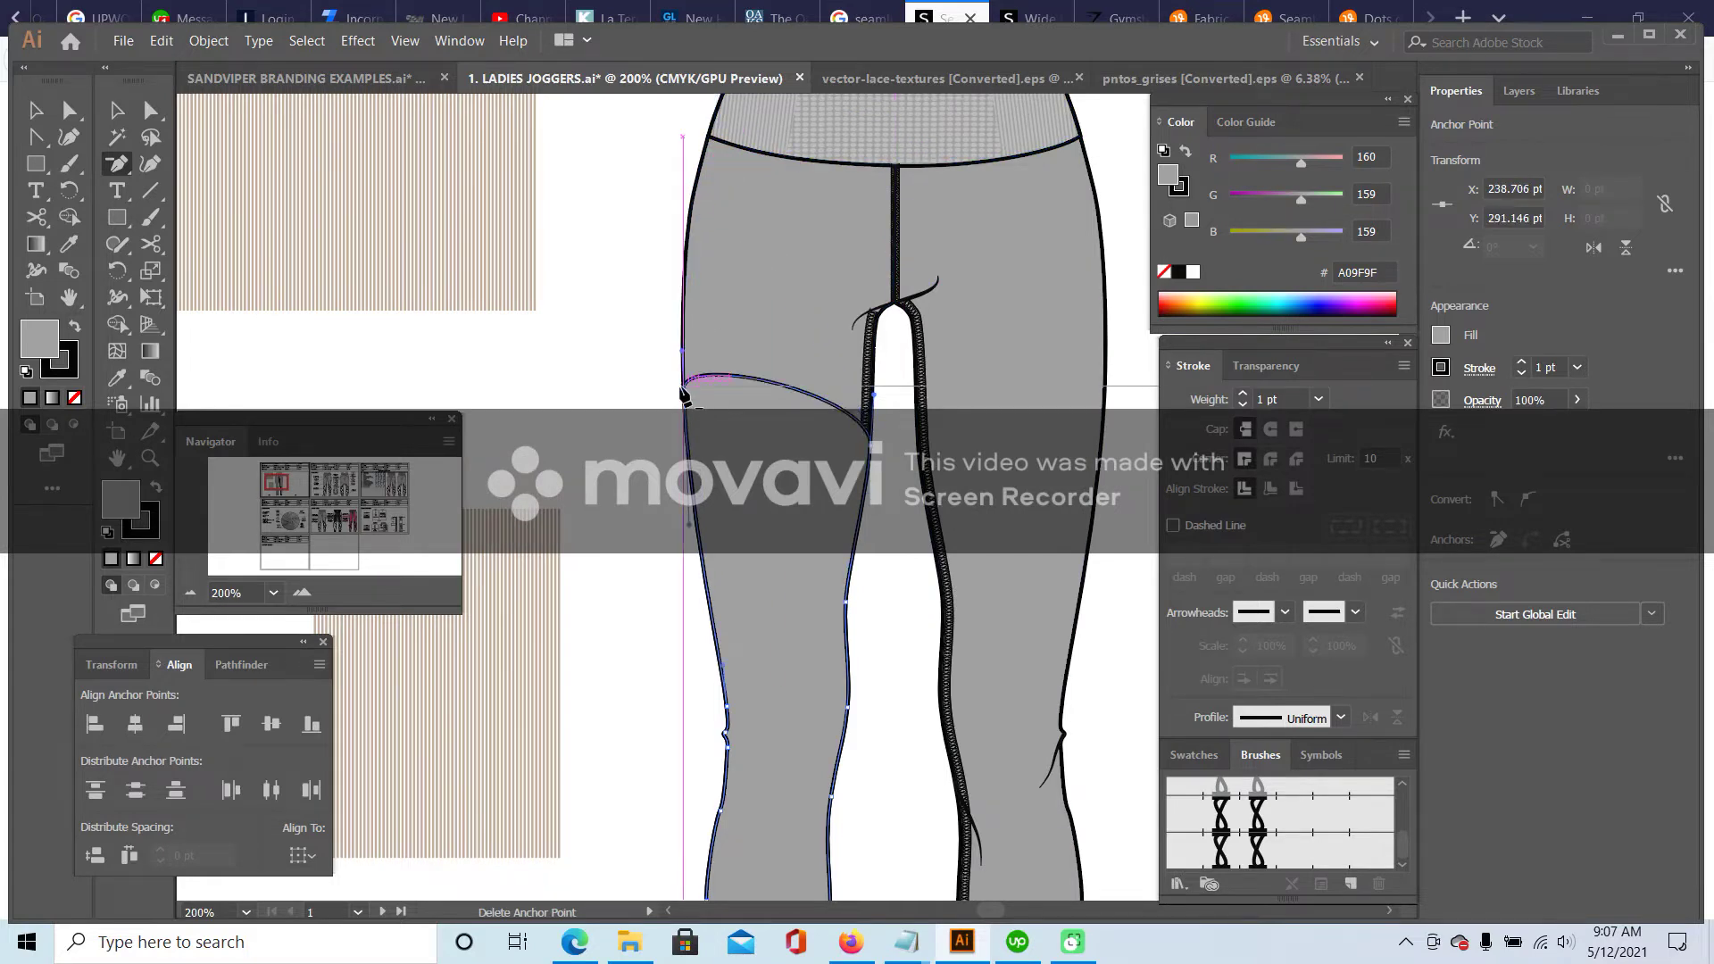
{"action": "left_click", "coordinate": [683, 390]}
{"action": "left_click", "coordinate": [1033, 533]}
{"action": "left_click", "coordinate": [873, 444]}
{"action": "left_click", "coordinate": [693, 418]}
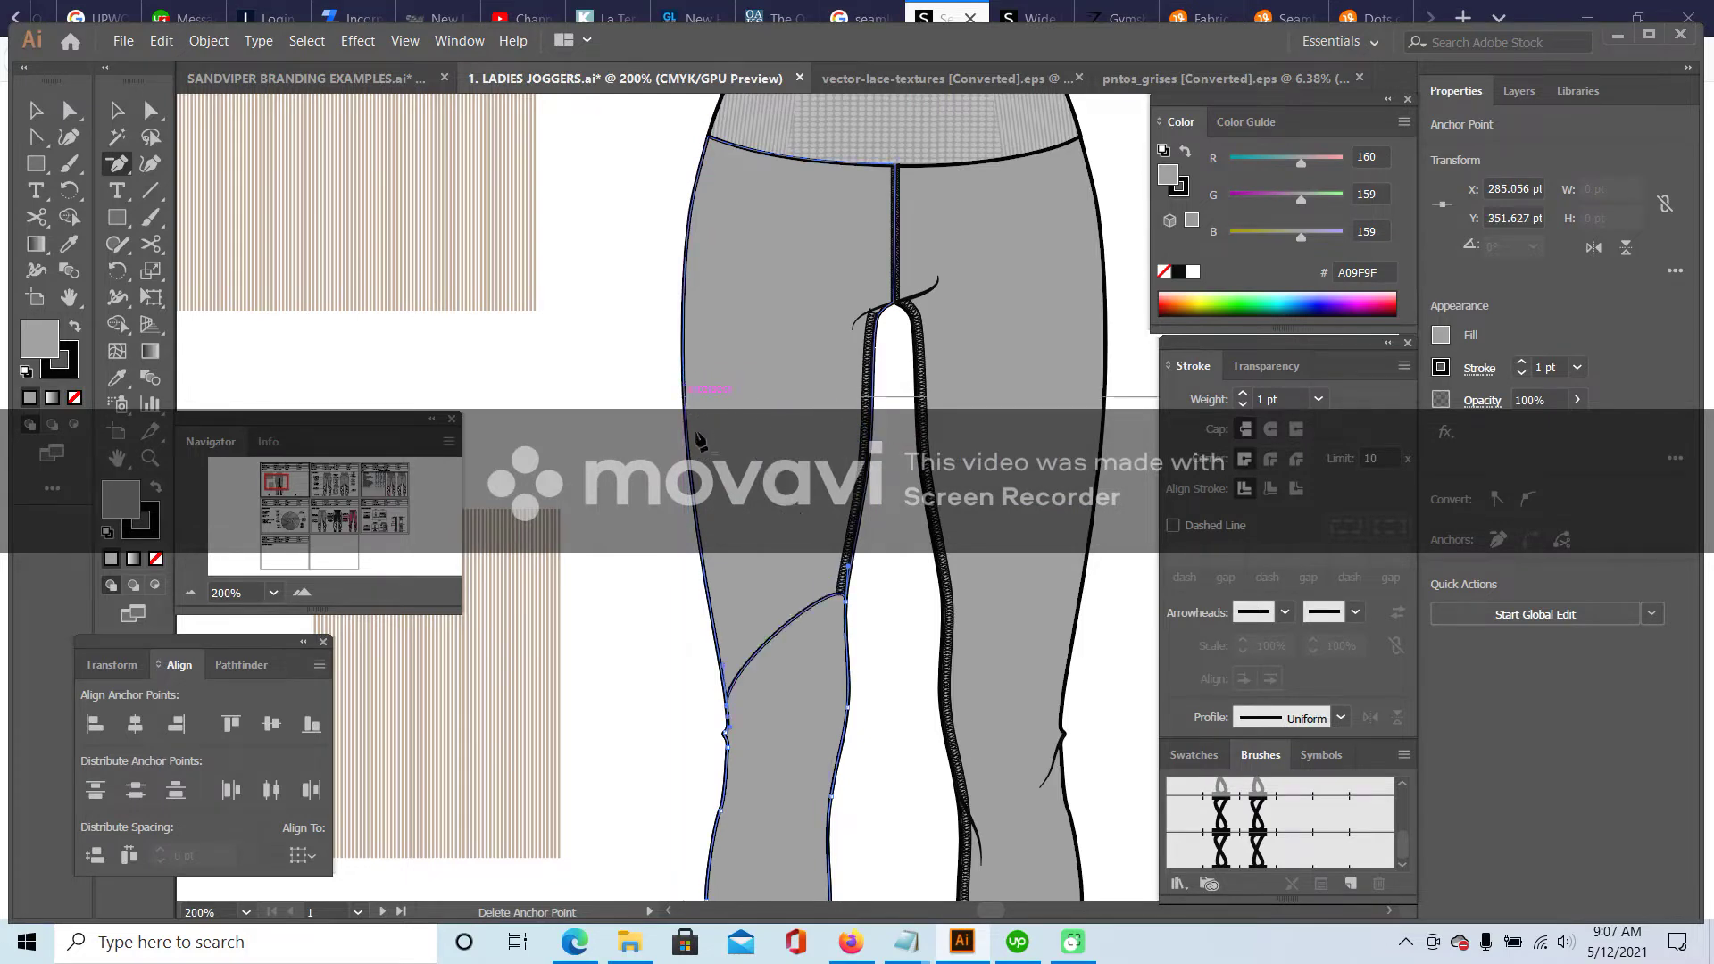
- Delete the remaining anchors around the knee to leave a slanted top edge
{"action": "scroll", "coordinate": [696, 423], "scroll_direction": "down", "scroll_amount": 3}
{"action": "left_click", "coordinate": [849, 484]}
{"action": "scroll", "coordinate": [857, 491], "scroll_direction": "down", "scroll_amount": 3}
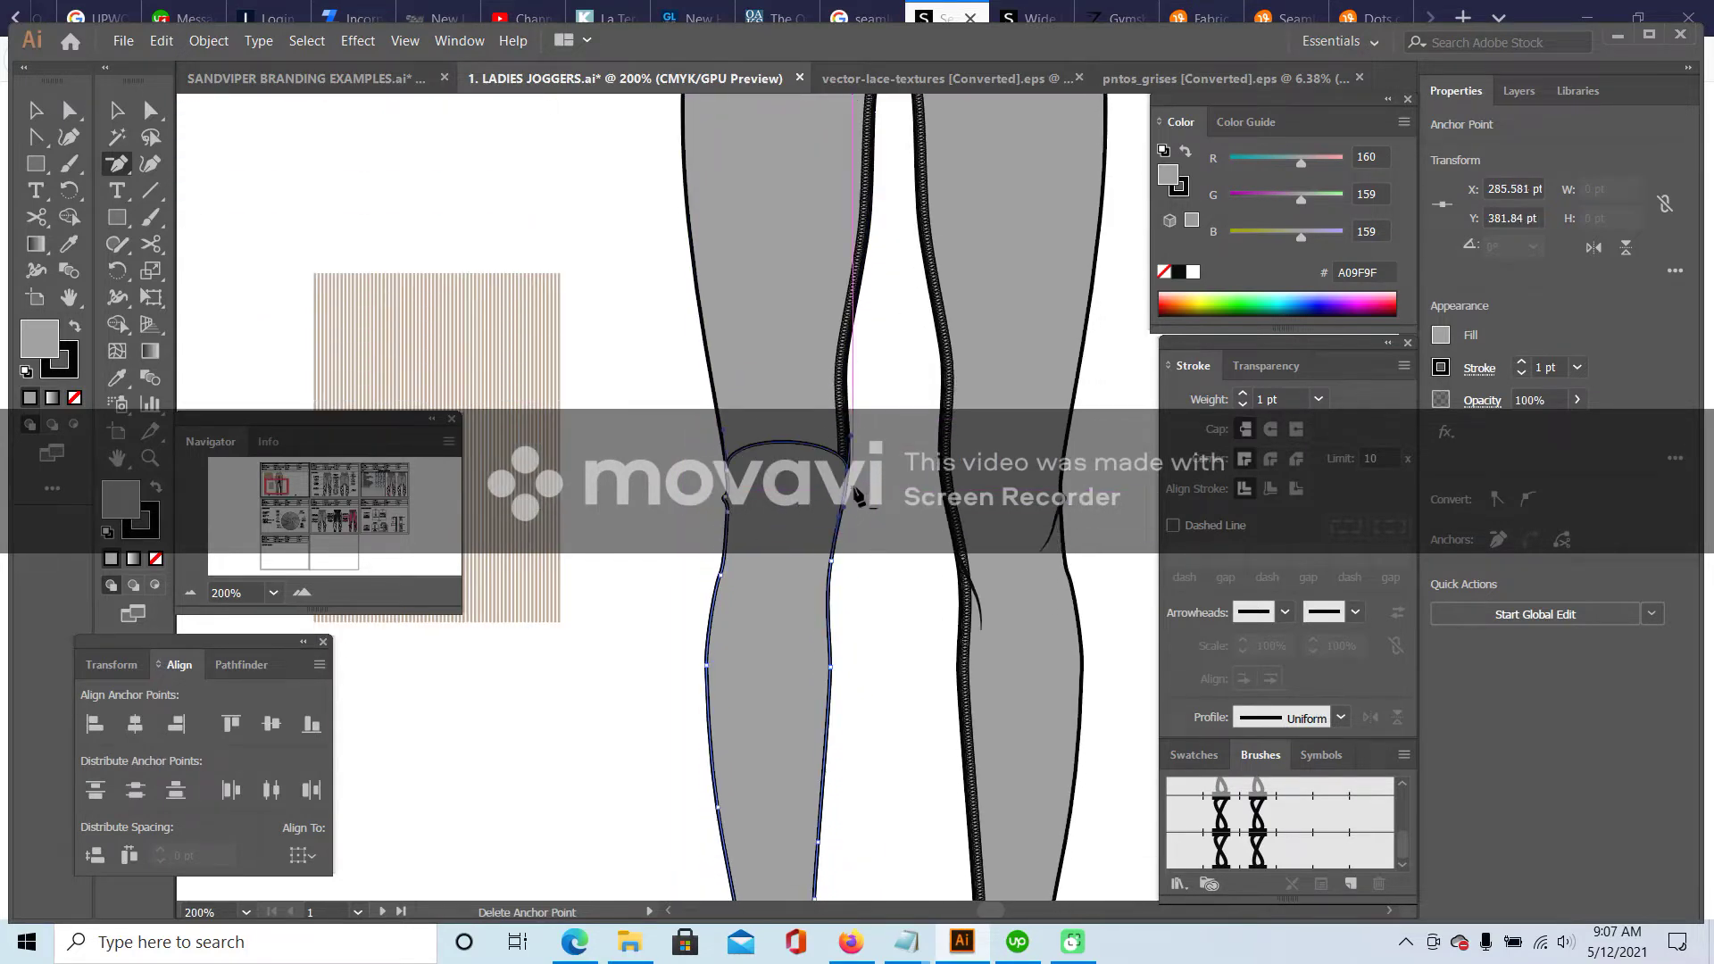
{"action": "left_click", "coordinate": [843, 487]}
{"action": "left_click", "coordinate": [730, 466]}
{"action": "left_click", "coordinate": [830, 535]}
{"action": "scroll", "coordinate": [887, 542], "scroll_direction": "down", "scroll_amount": 1}
{"action": "scroll", "coordinate": [886, 542], "scroll_direction": "down", "scroll_amount": 2}
{"action": "left_click", "coordinate": [852, 449]}
{"action": "key", "text": "Return"}
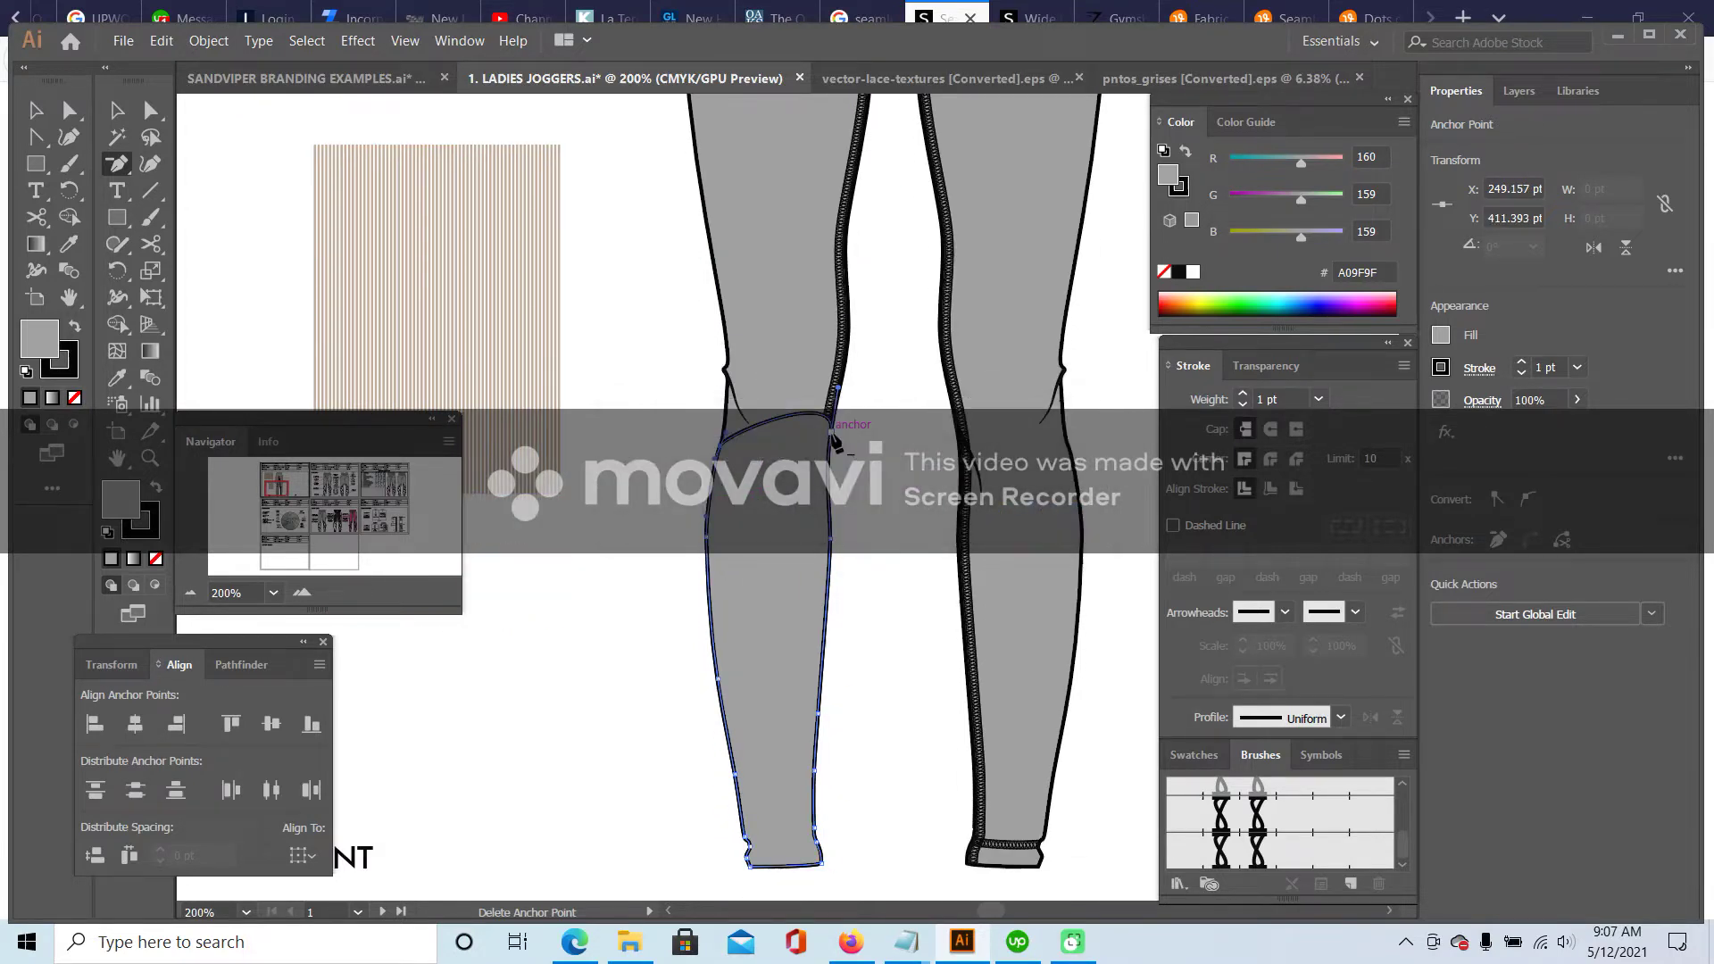
{"action": "left_click", "coordinate": [833, 438]}
{"action": "left_click", "coordinate": [724, 446]}
{"action": "left_click", "coordinate": [707, 536]}
{"action": "left_click", "coordinate": [830, 546]}
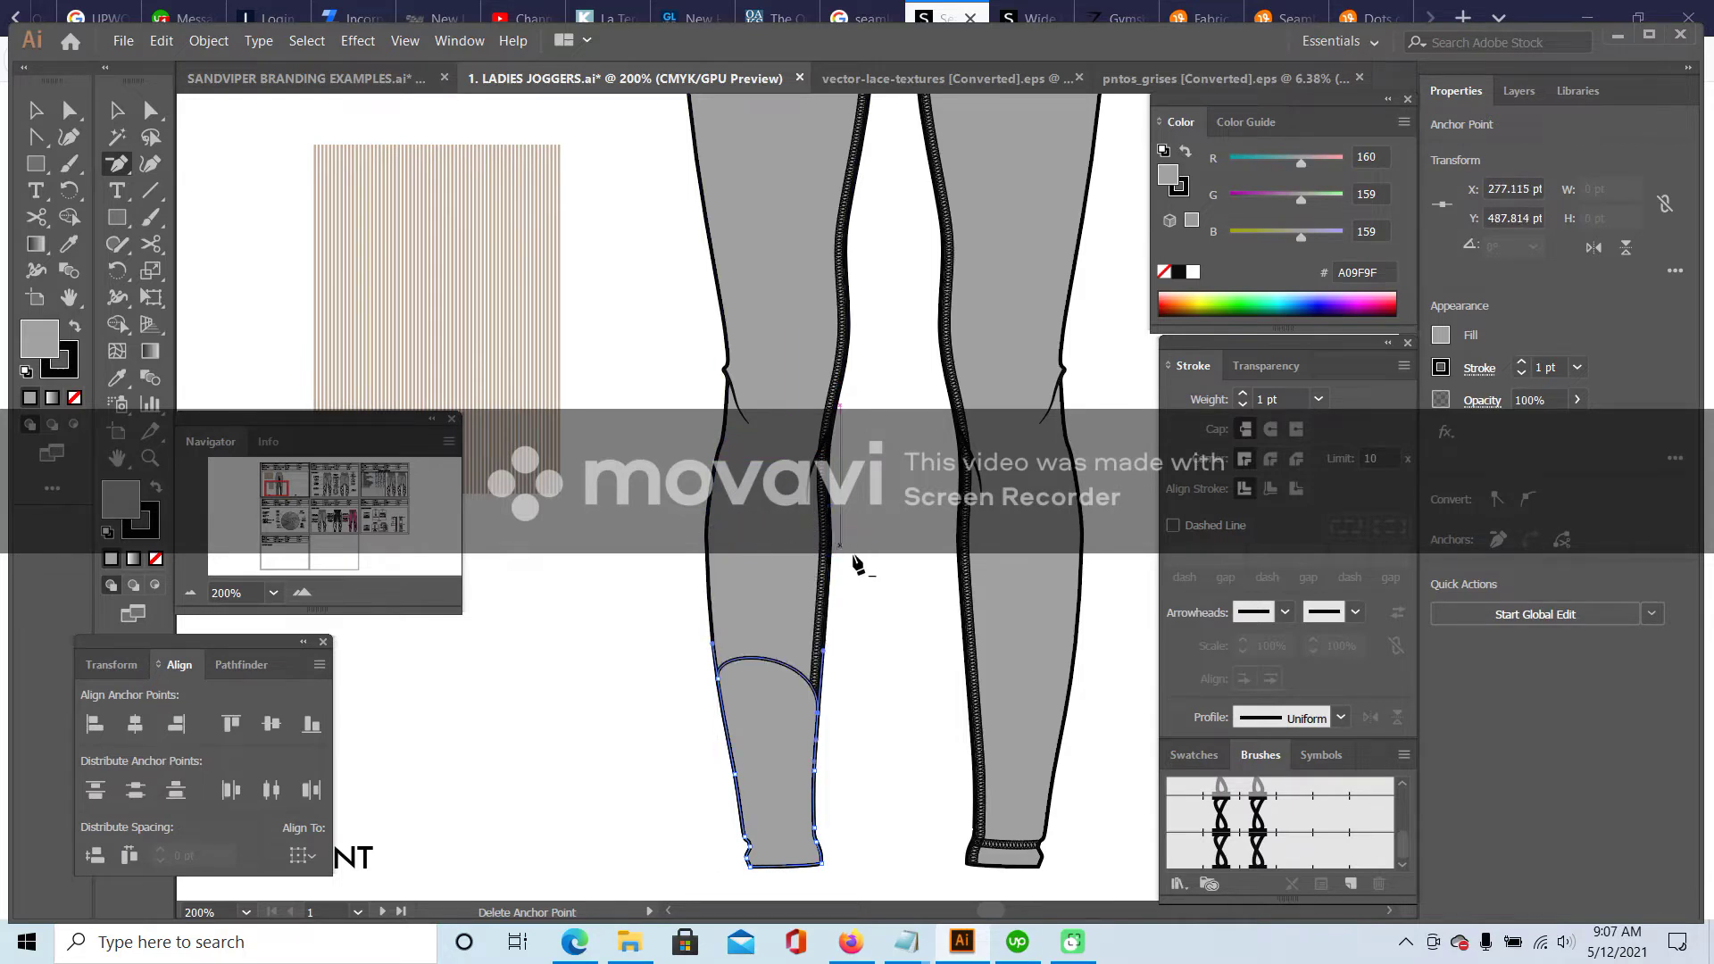
{"action": "scroll", "coordinate": [862, 545], "scroll_direction": "down", "scroll_amount": 2}
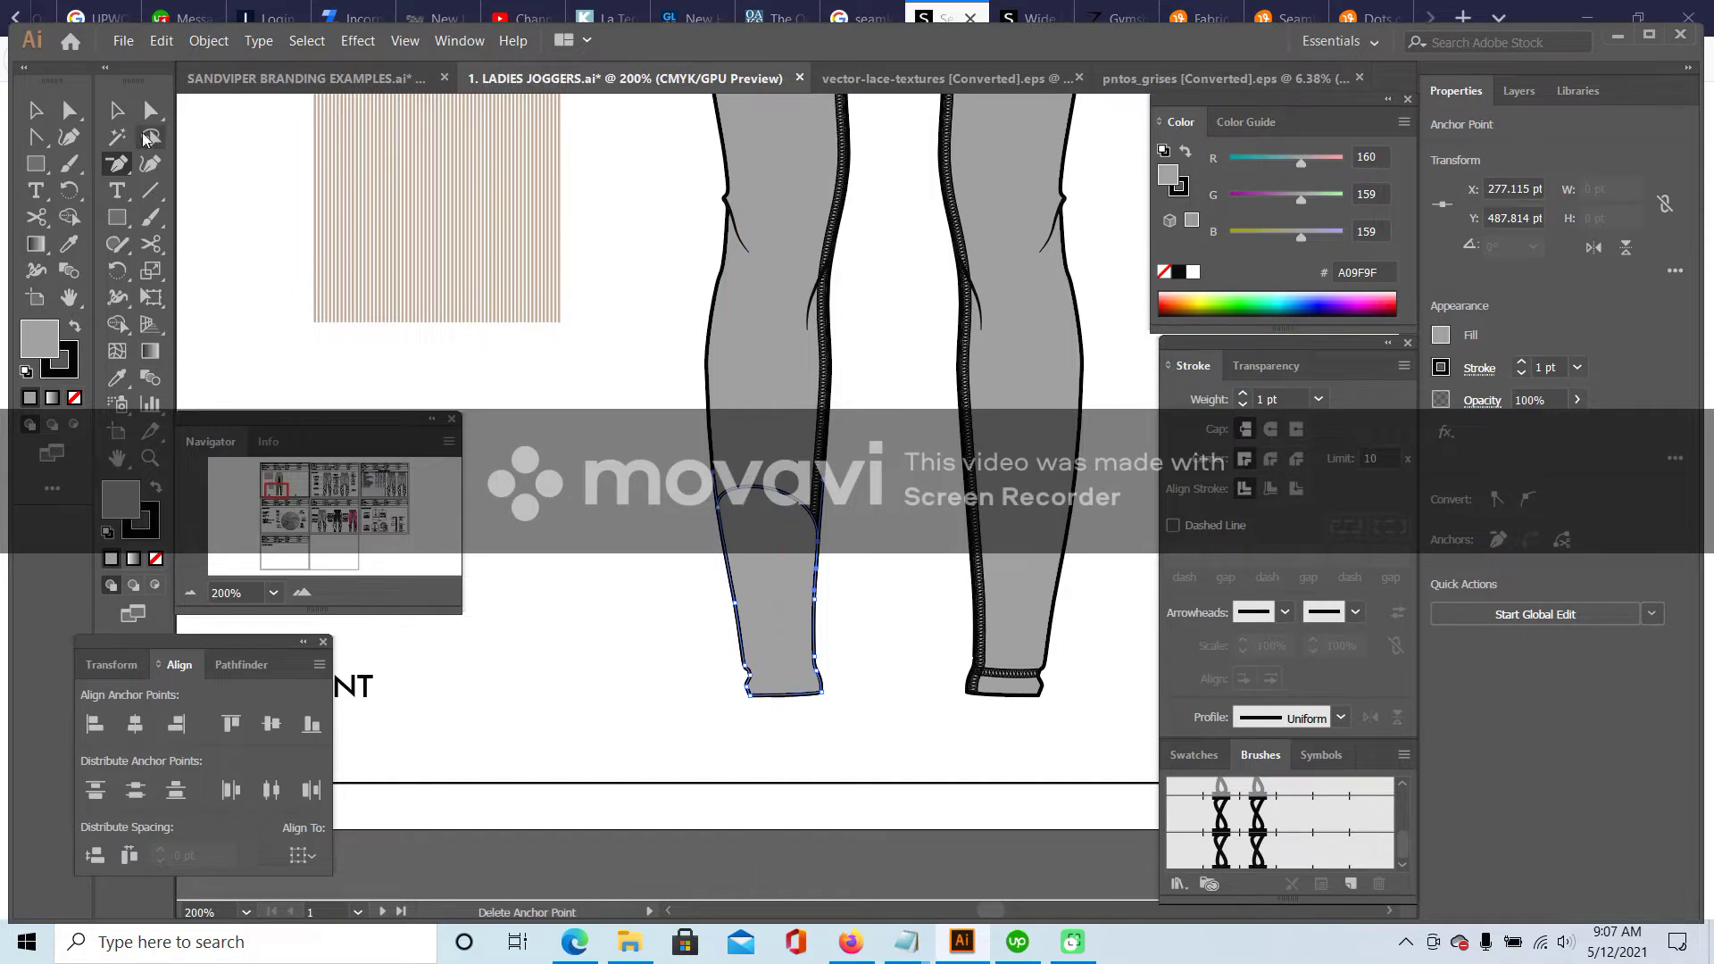
- Convert the top anchor to flatten the panel's arched top edge below the knee
{"action": "left_click_drag", "start_coordinate": [129, 173], "coordinate": [206, 244]}
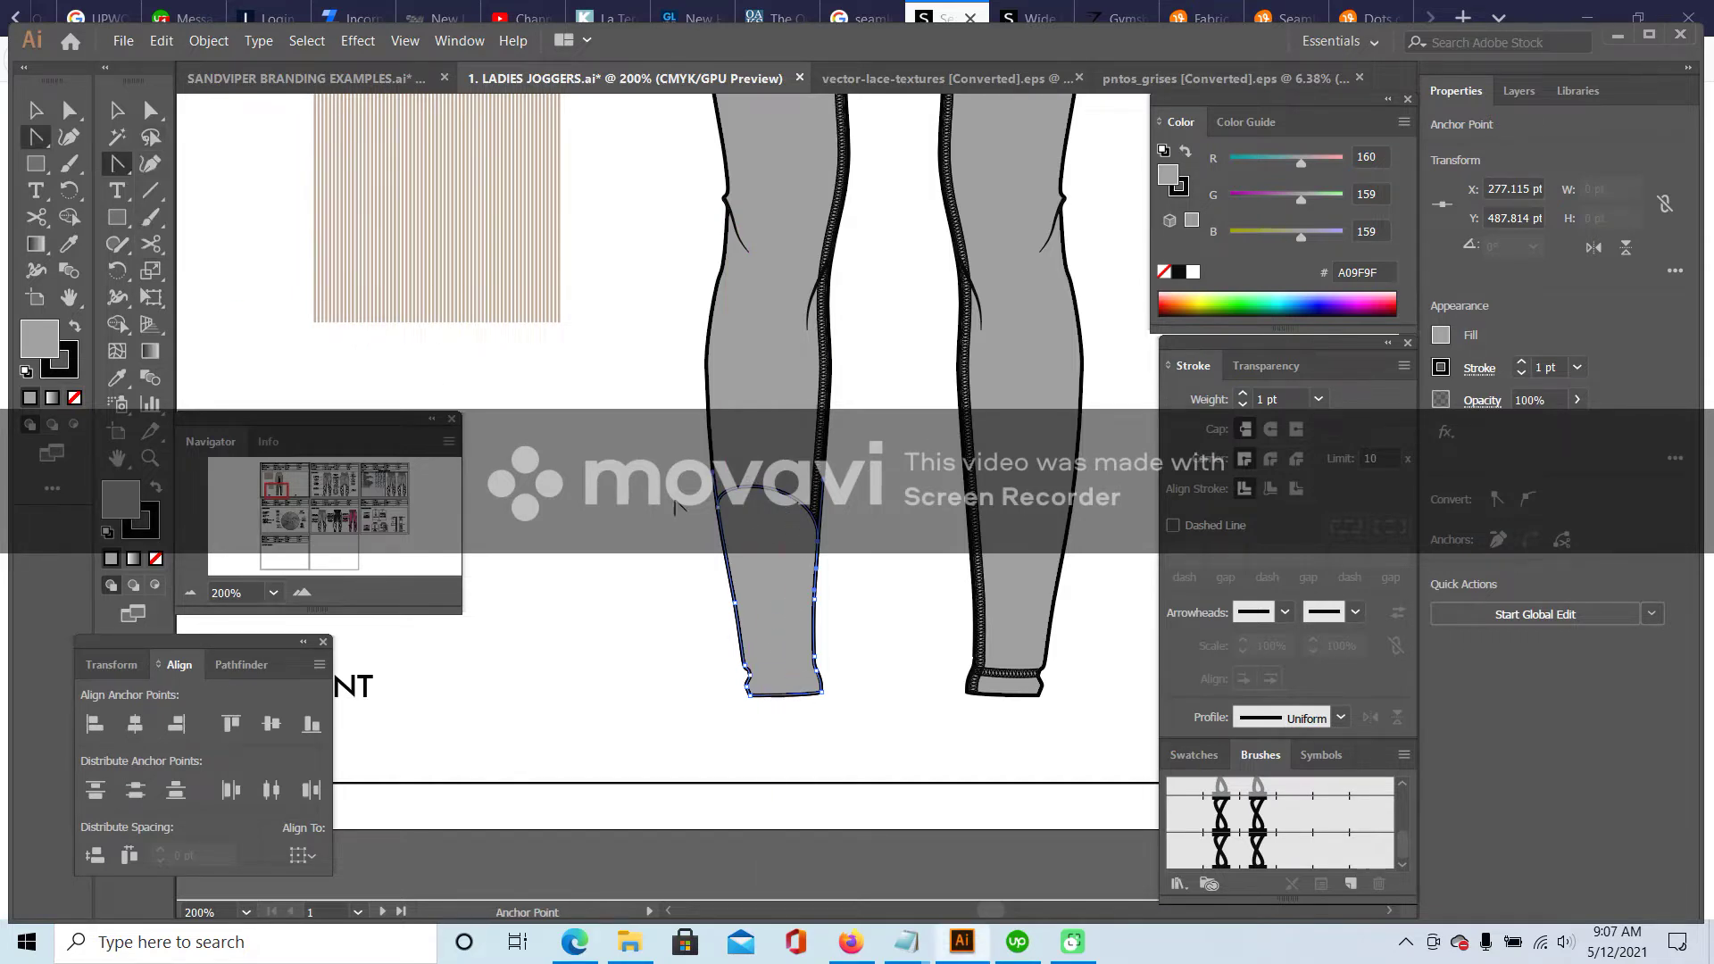
{"action": "left_click_drag", "start_coordinate": [766, 490], "coordinate": [786, 525]}
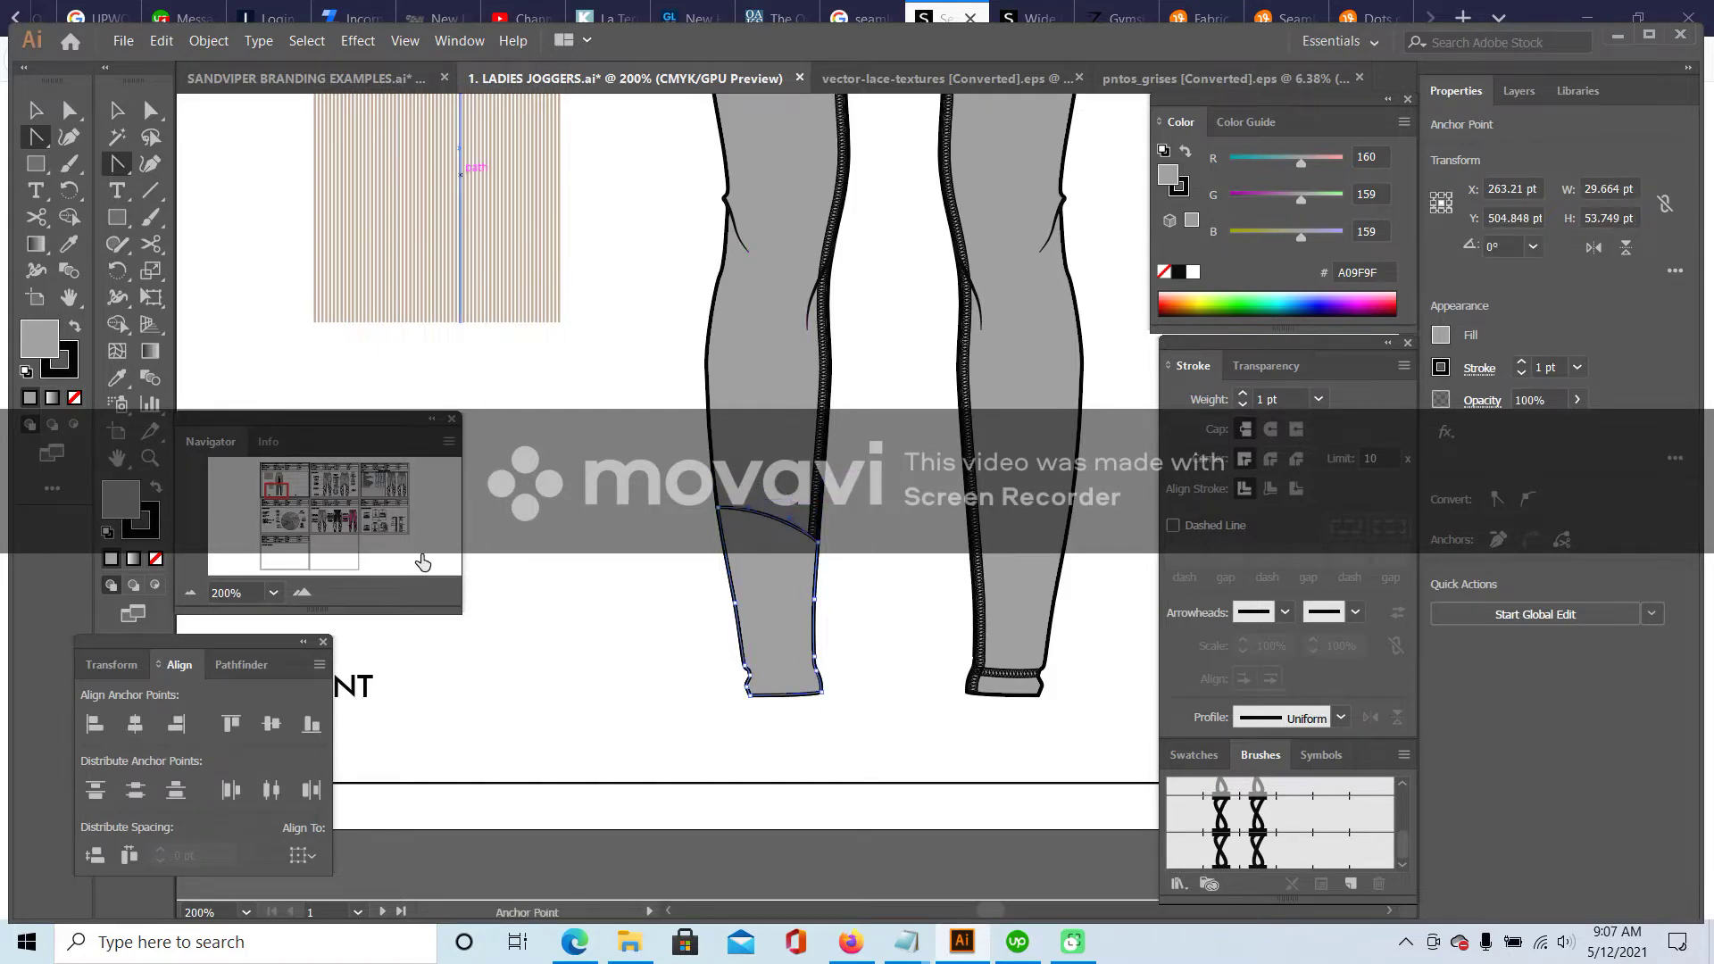
{"action": "left_click", "coordinate": [302, 592]}
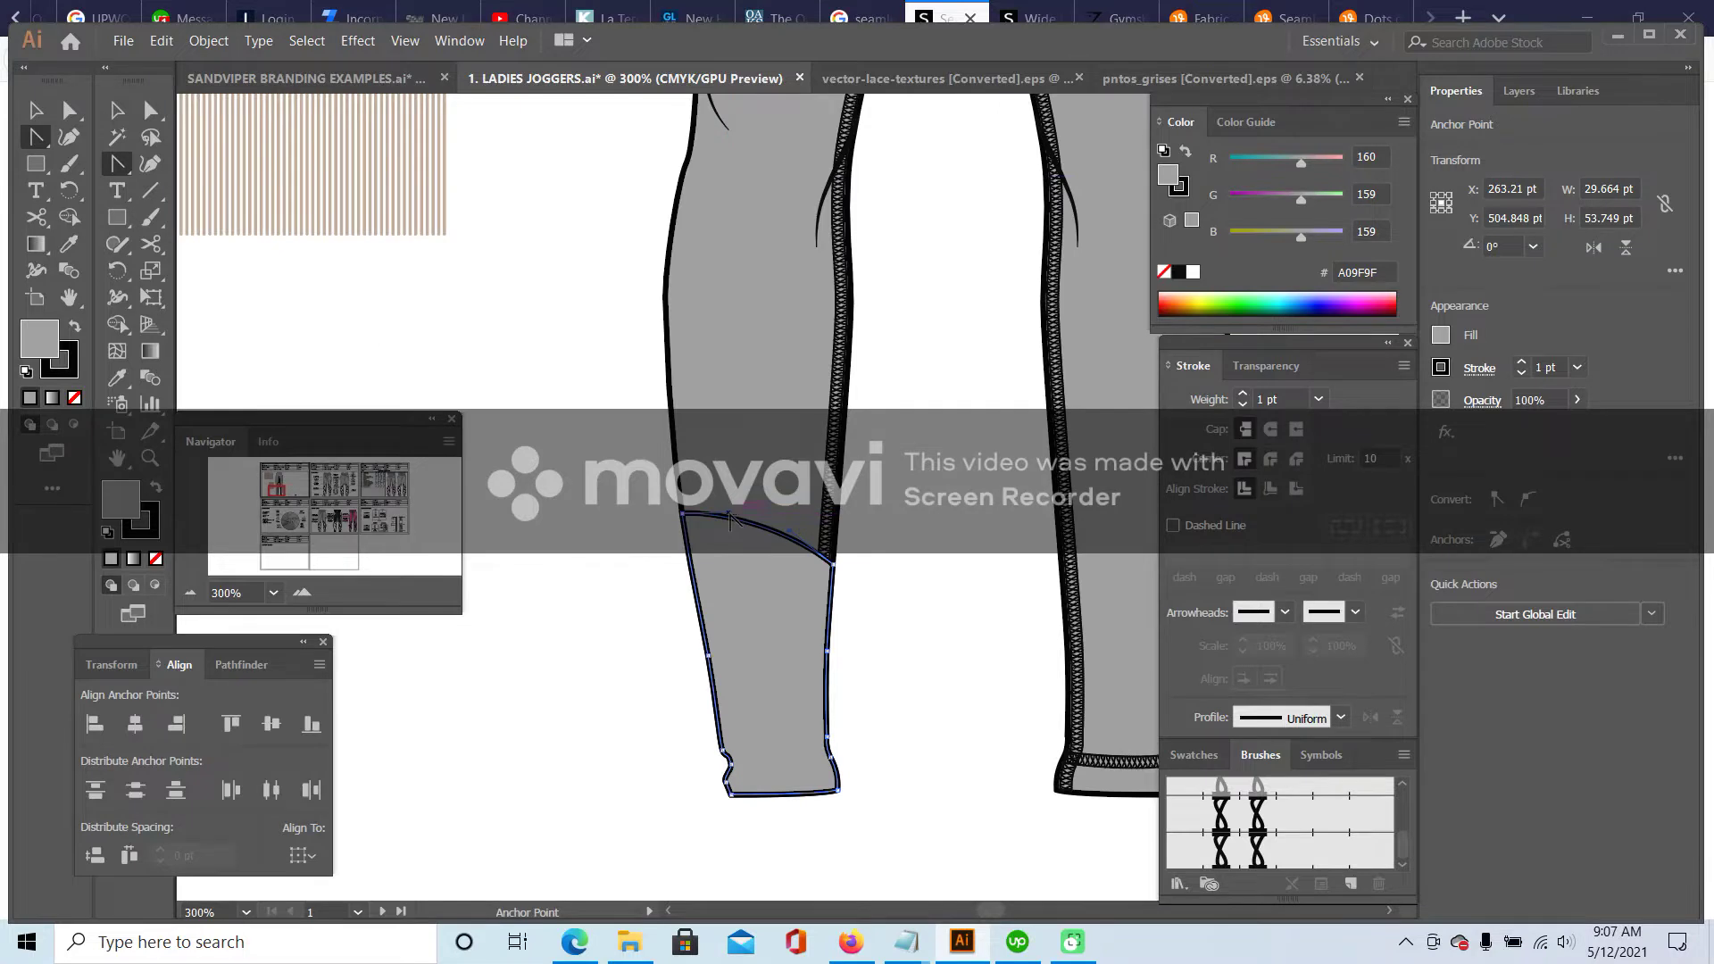
{"action": "key", "text": "v"}
{"action": "left_click", "coordinate": [500, 319]}
{"action": "key", "text": "ctrl+minus"}
{"action": "key", "text": "ctrl+minus"}
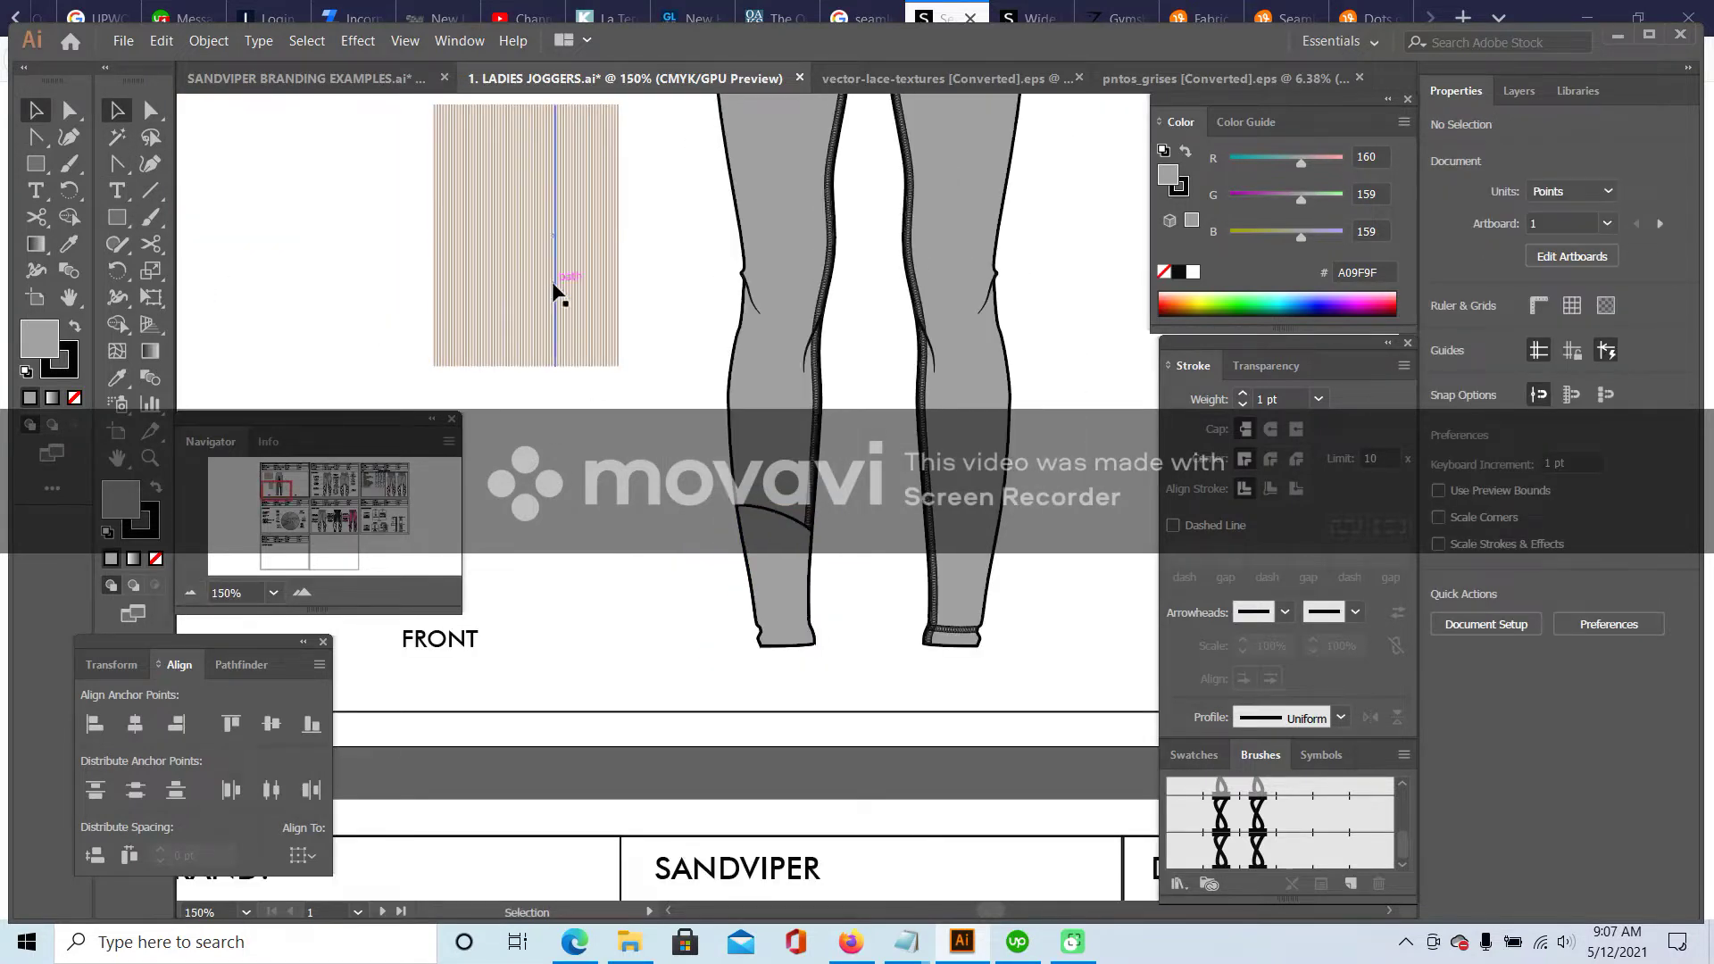
- Paste a stripe texture copy onto the lower left leg and delete its left stripes
{"action": "left_click", "coordinate": [562, 294]}
{"action": "key", "text": "ctrl+v"}
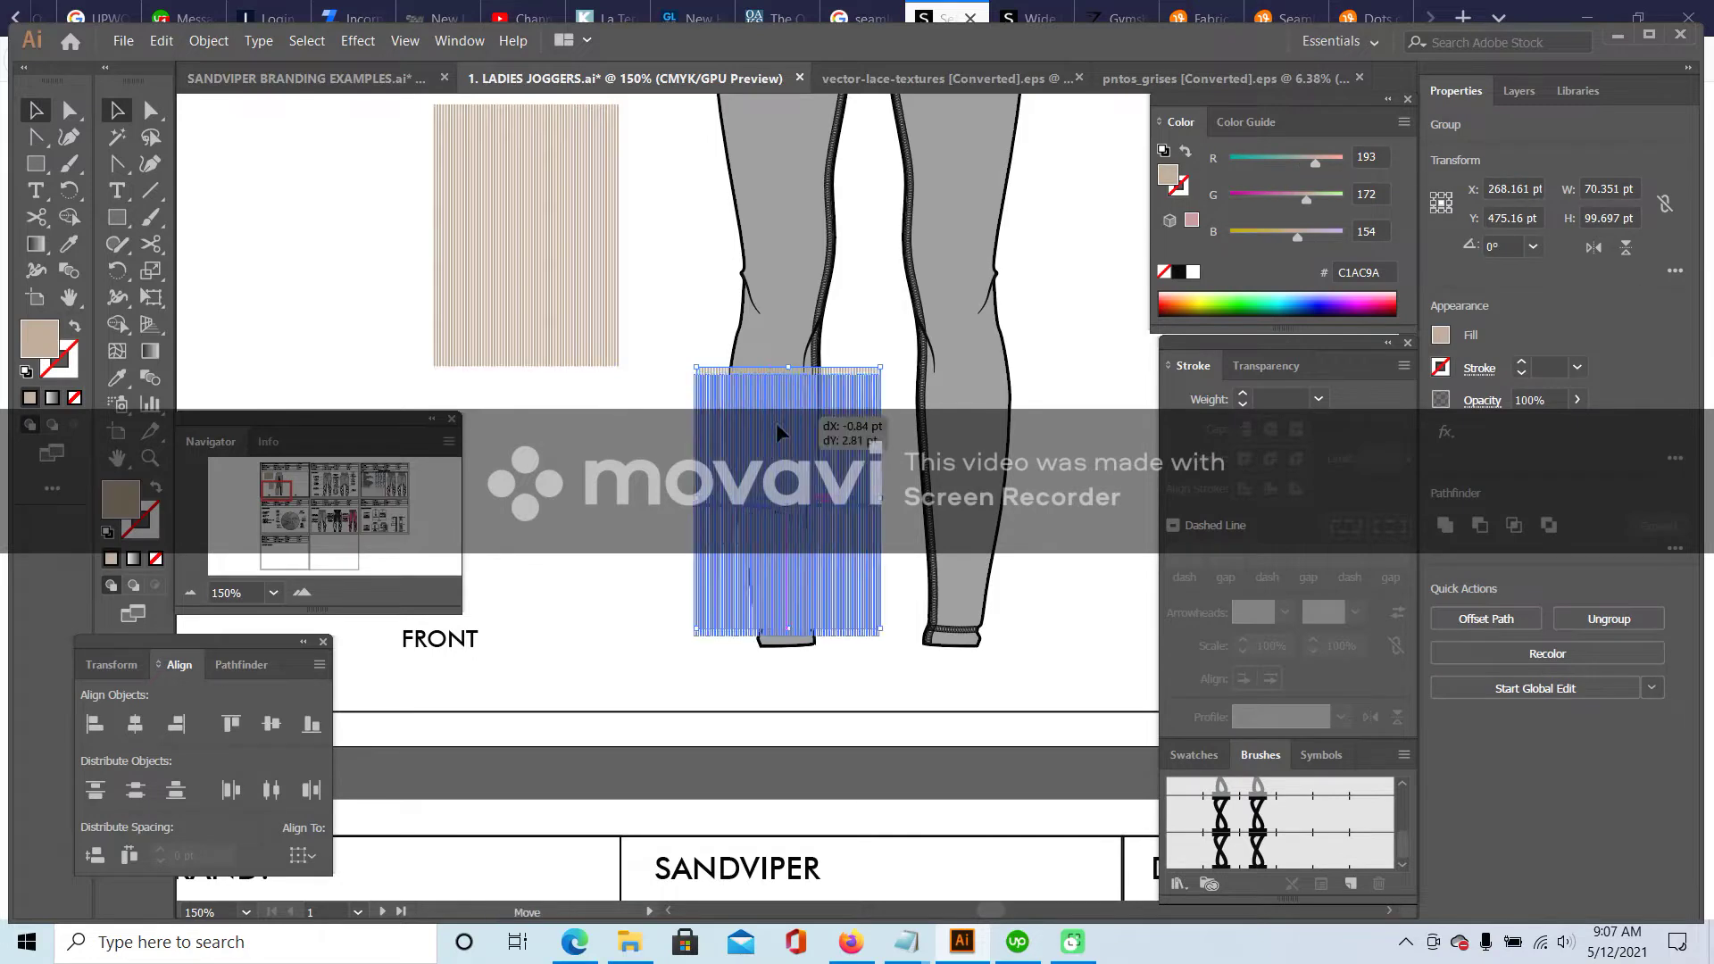
{"action": "left_click_drag", "start_coordinate": [783, 425], "coordinate": [744, 463]}
{"action": "double_click", "coordinate": [698, 522]}
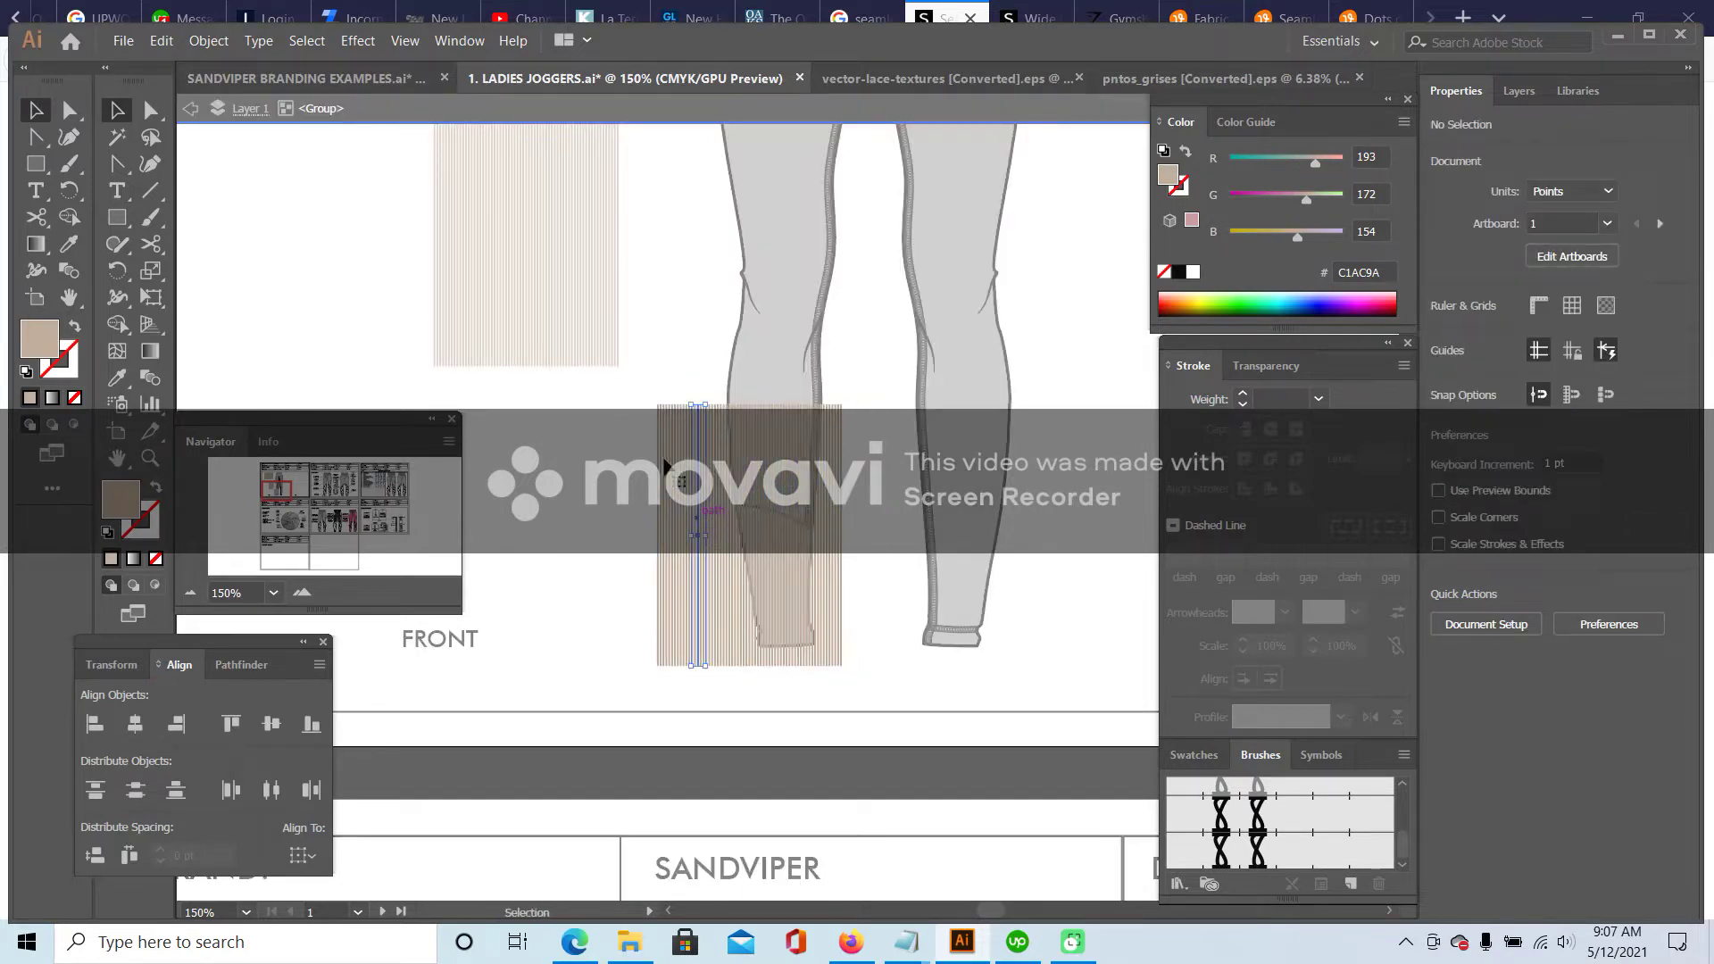
{"action": "left_click_drag", "start_coordinate": [714, 639], "coordinate": [717, 683]}
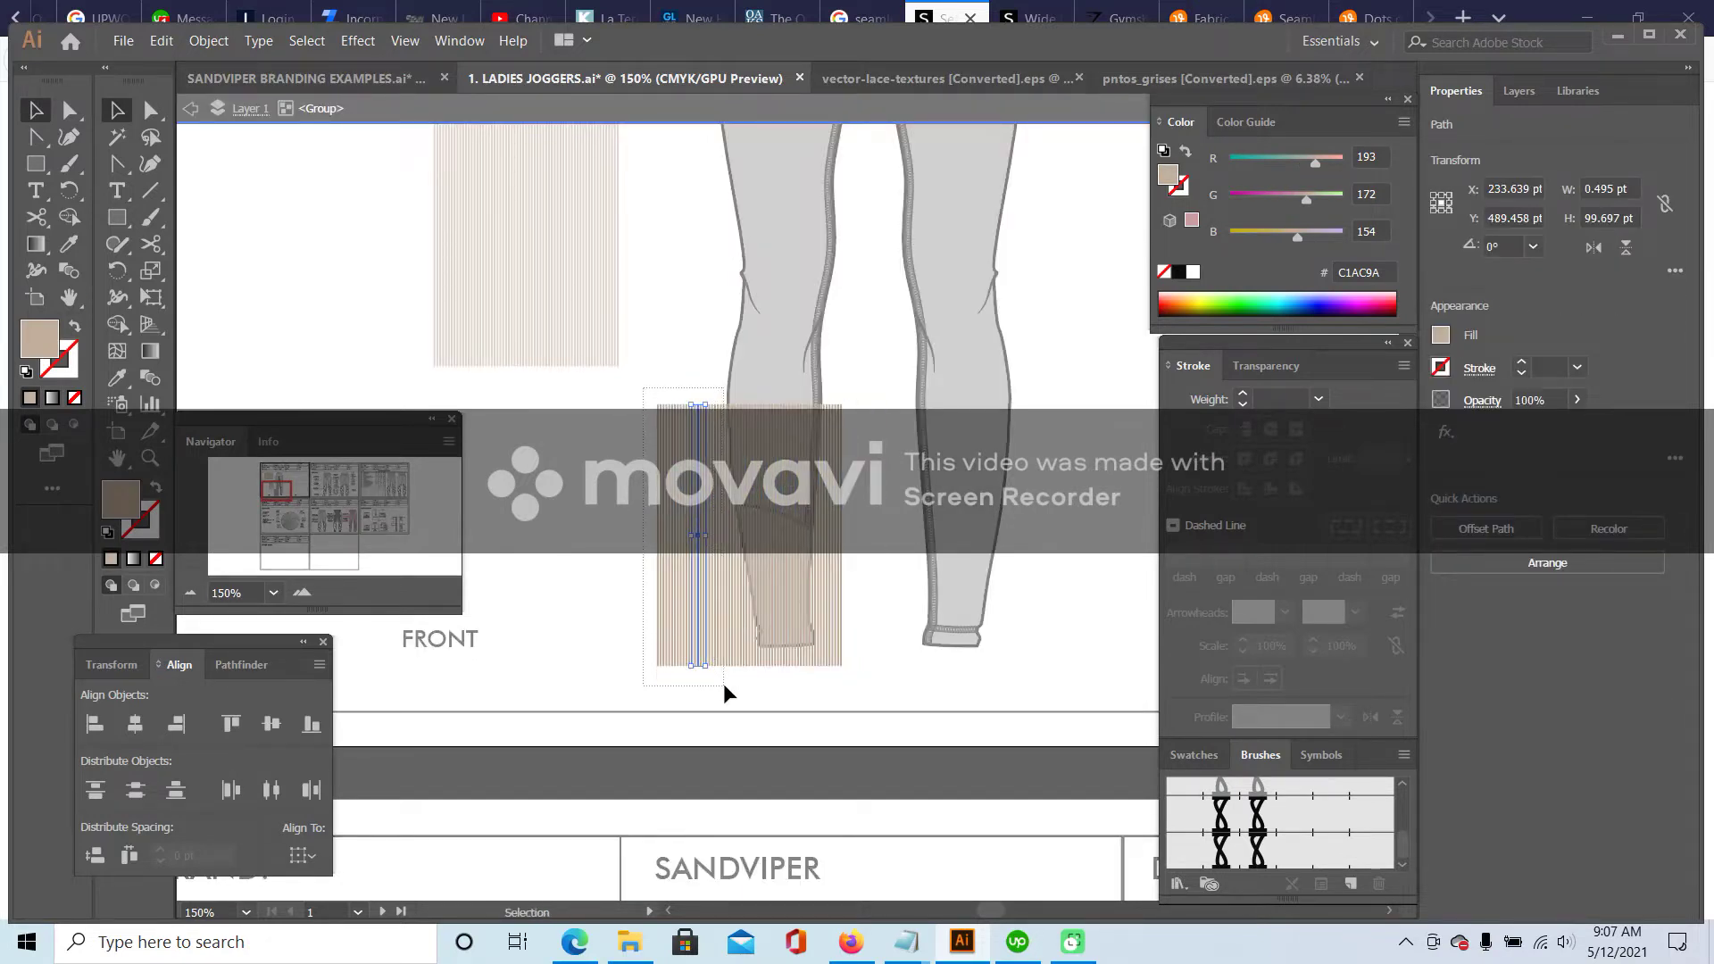
{"action": "key", "text": "Delete"}
{"action": "double_click", "coordinate": [632, 618]}
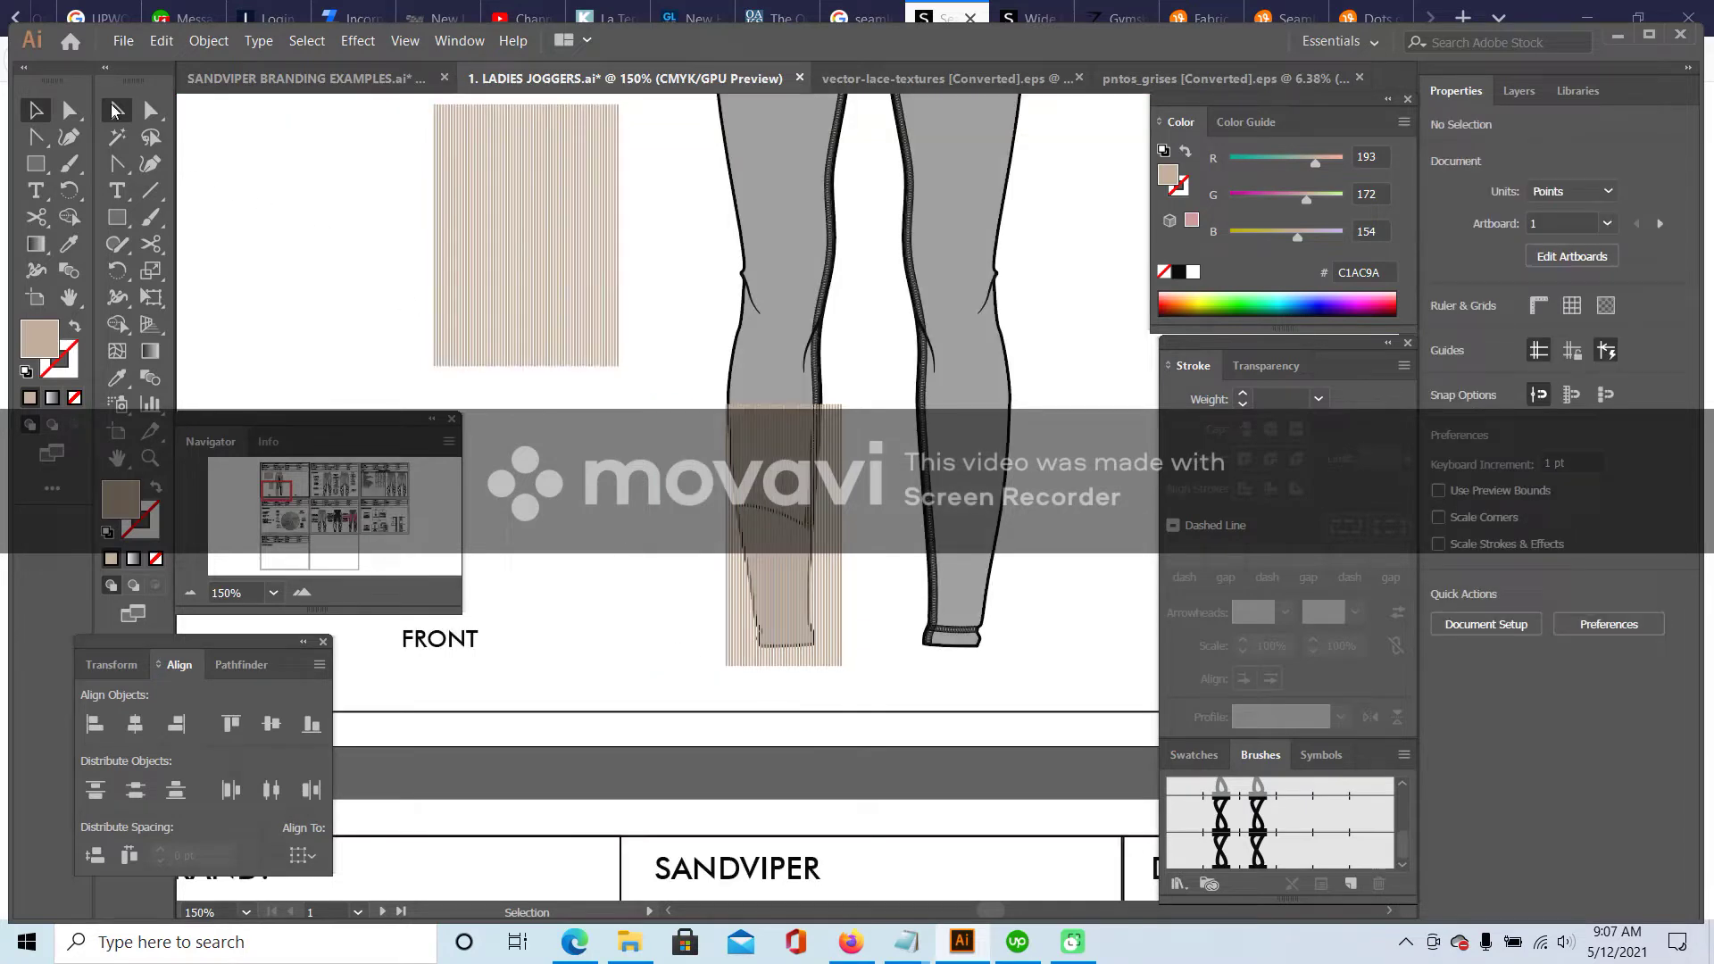
{"action": "left_click_drag", "start_coordinate": [826, 561], "coordinate": [823, 561]}
- Shorten the stripe patch to about 68 pt and recolour it the joggers' grey BCBCBC
{"action": "left_click_drag", "start_coordinate": [781, 406], "coordinate": [780, 488]}
{"action": "left_click", "coordinate": [766, 574]}
{"action": "left_click", "coordinate": [810, 496]}
{"action": "scroll", "coordinate": [775, 551], "scroll_direction": "up", "scroll_amount": 5}
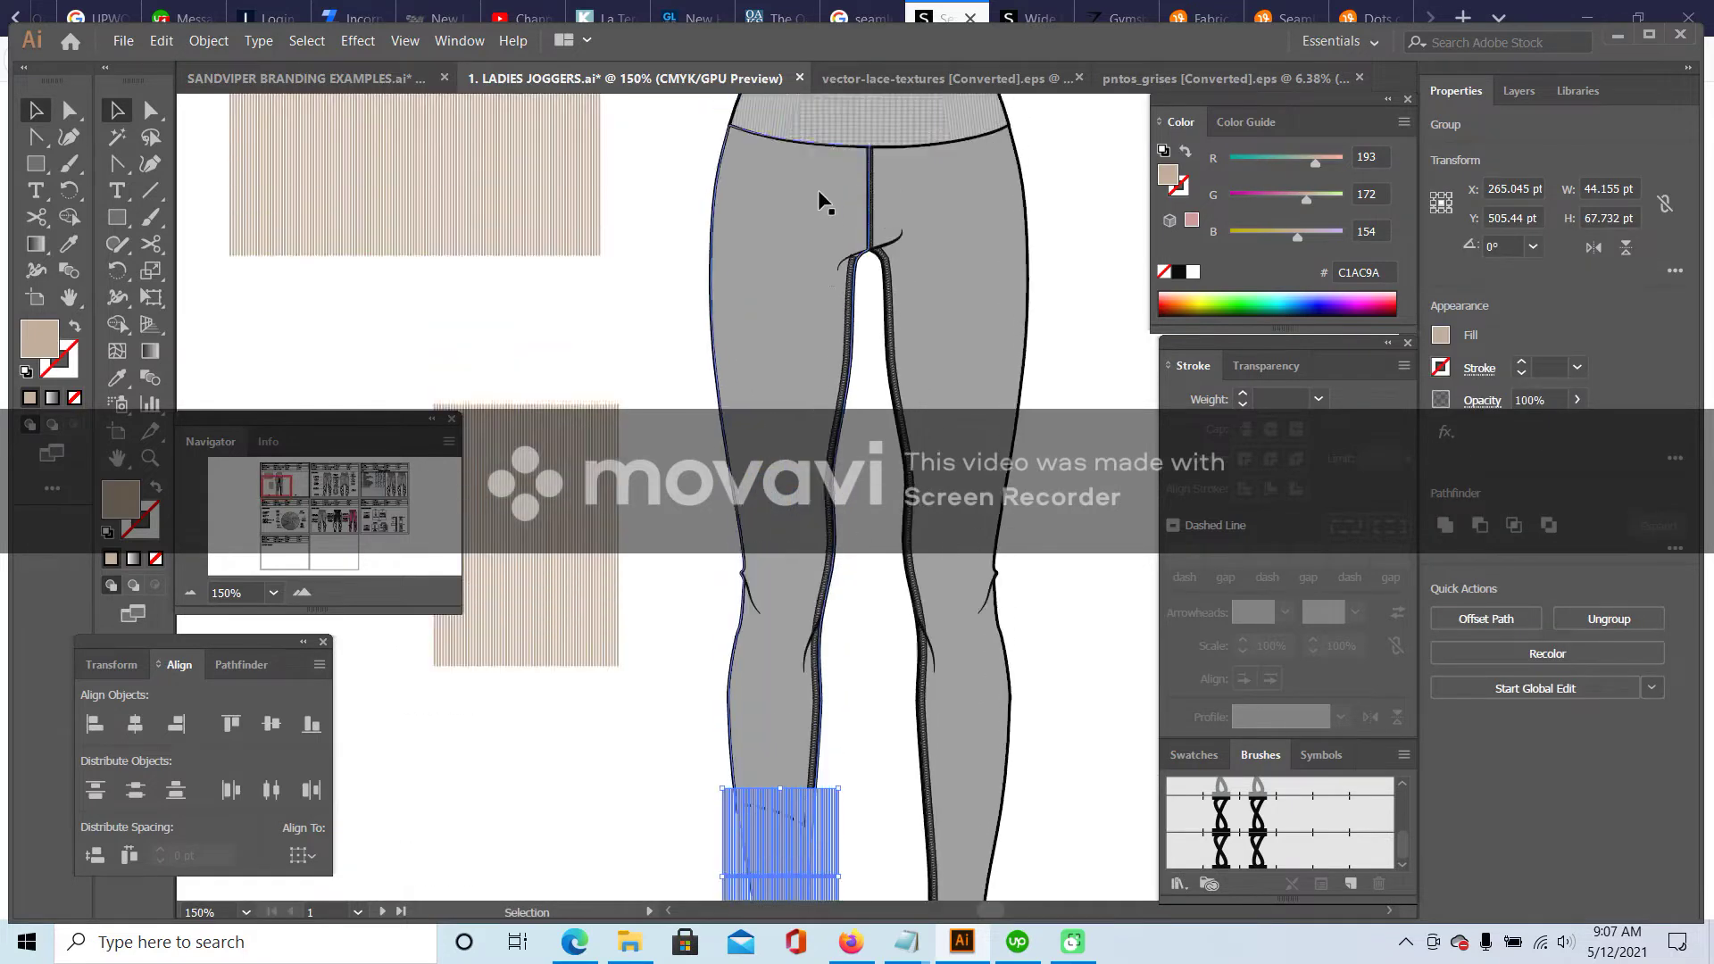
{"action": "key", "text": "i"}
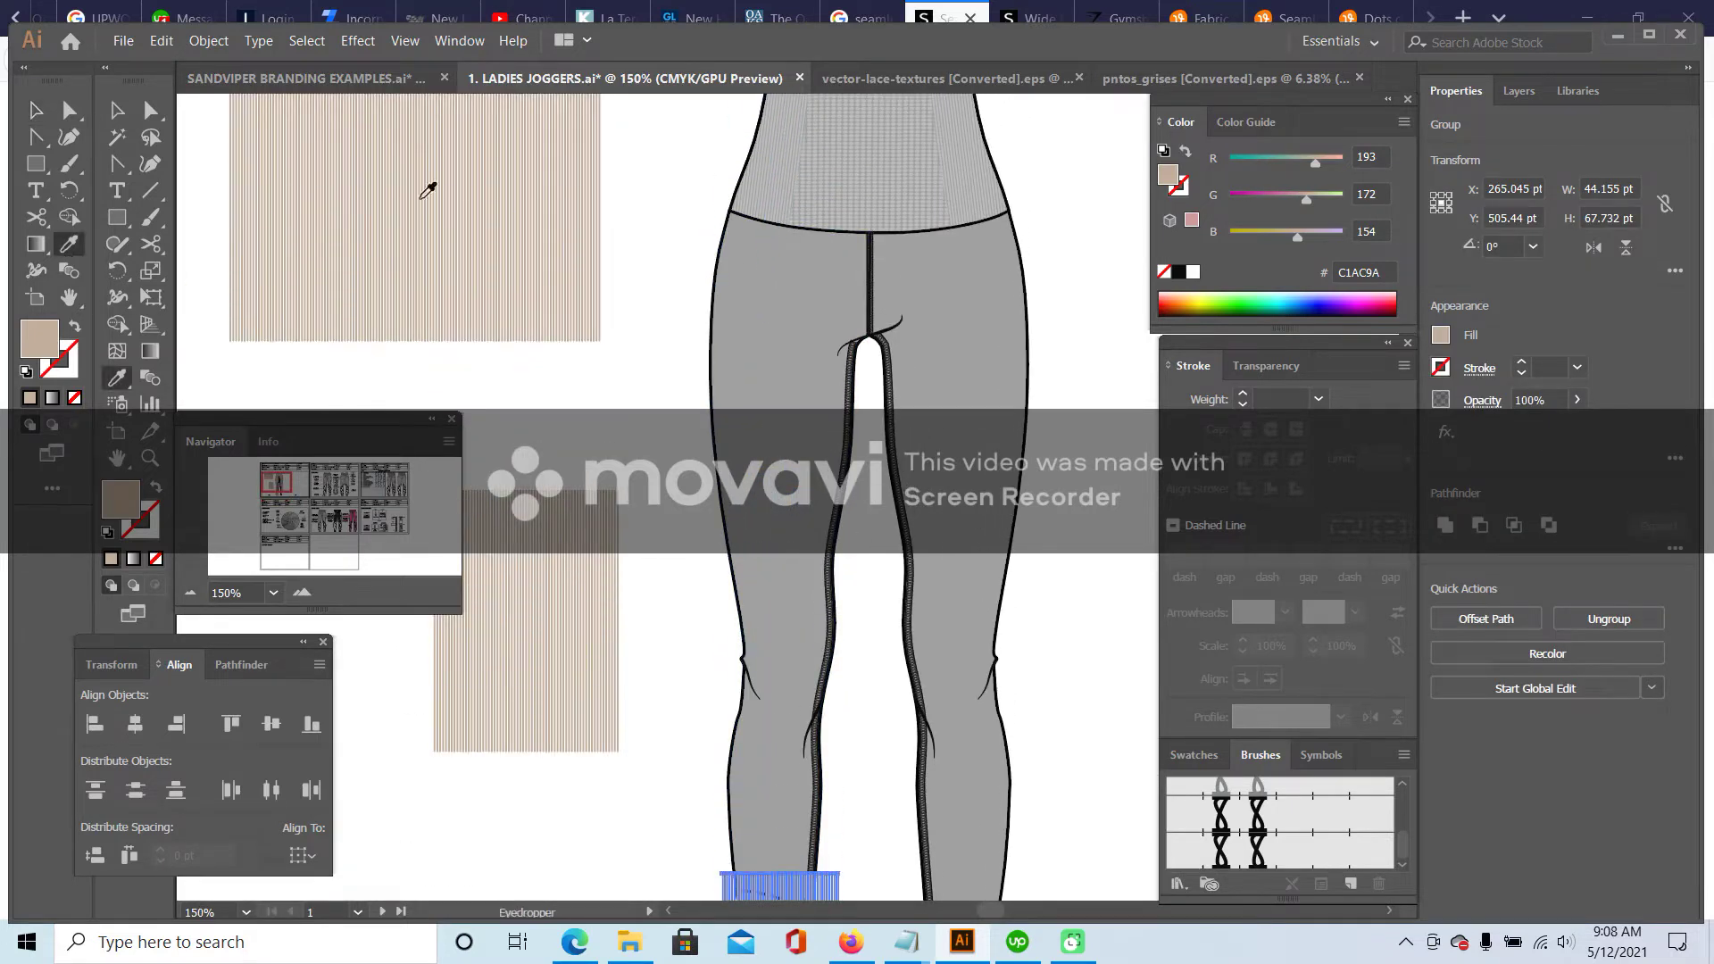
{"action": "left_click", "coordinate": [772, 152]}
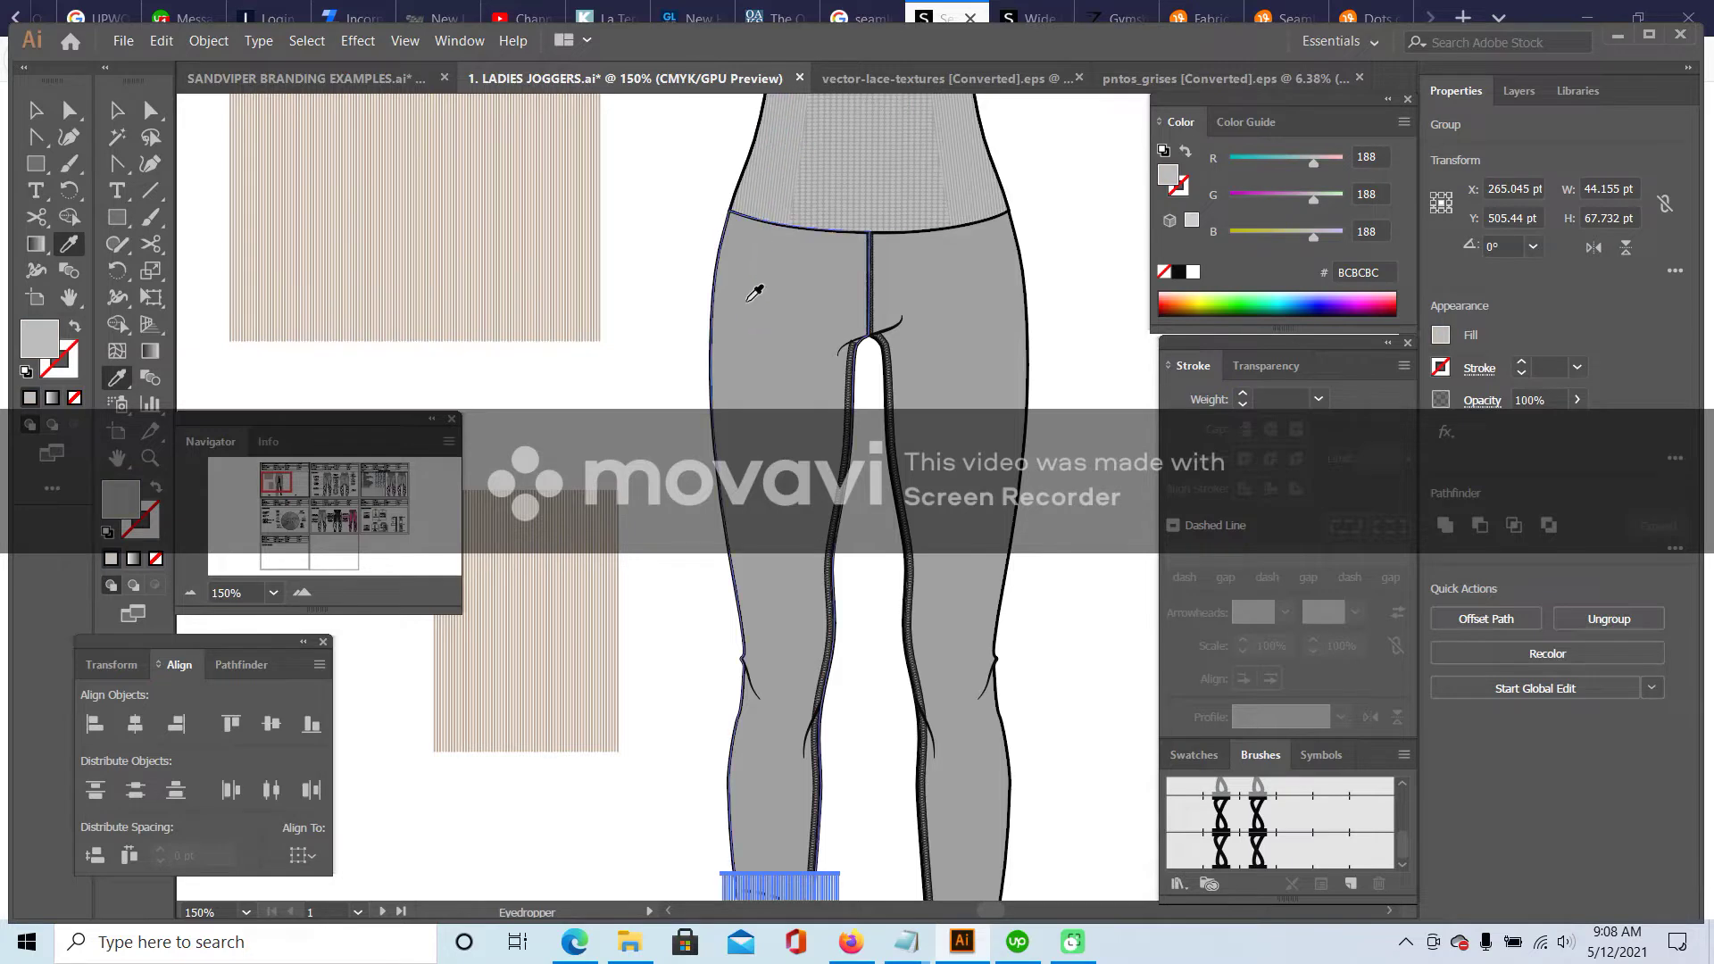
{"action": "scroll", "coordinate": [758, 286], "scroll_direction": "down", "scroll_amount": 5}
{"action": "key", "text": "v"}
{"action": "left_click", "coordinate": [527, 540]}
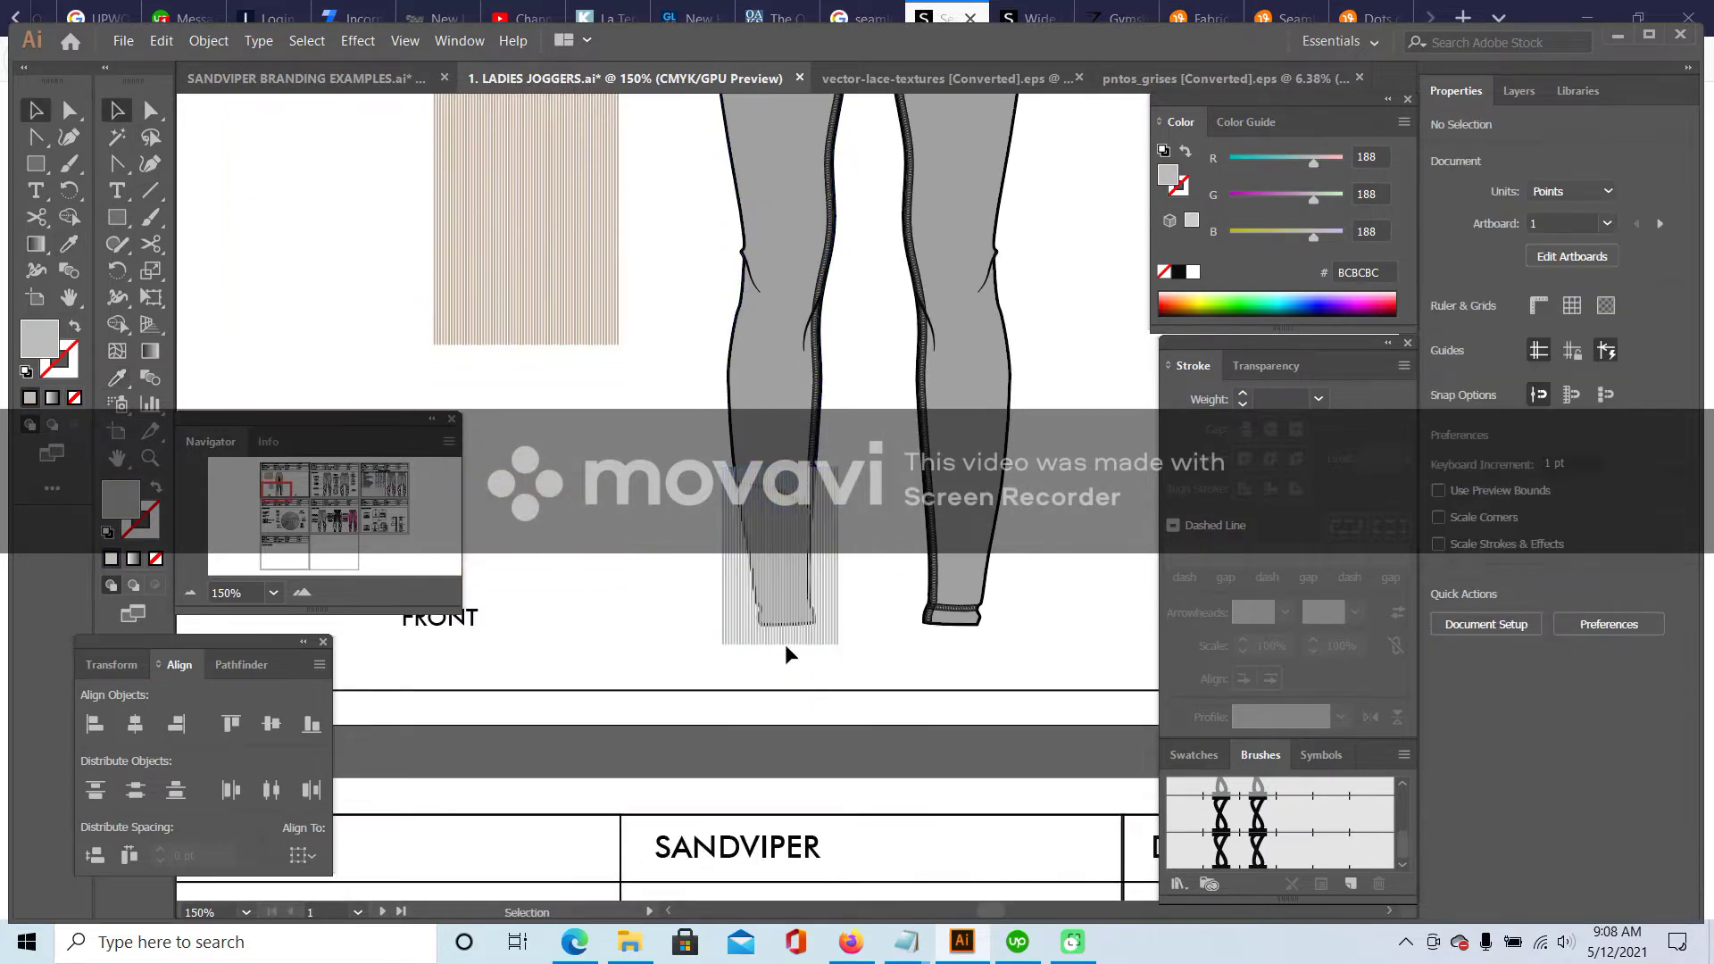
- Copy the grey stripe group, then delete it from the lower leg
{"action": "left_click", "coordinate": [837, 533]}
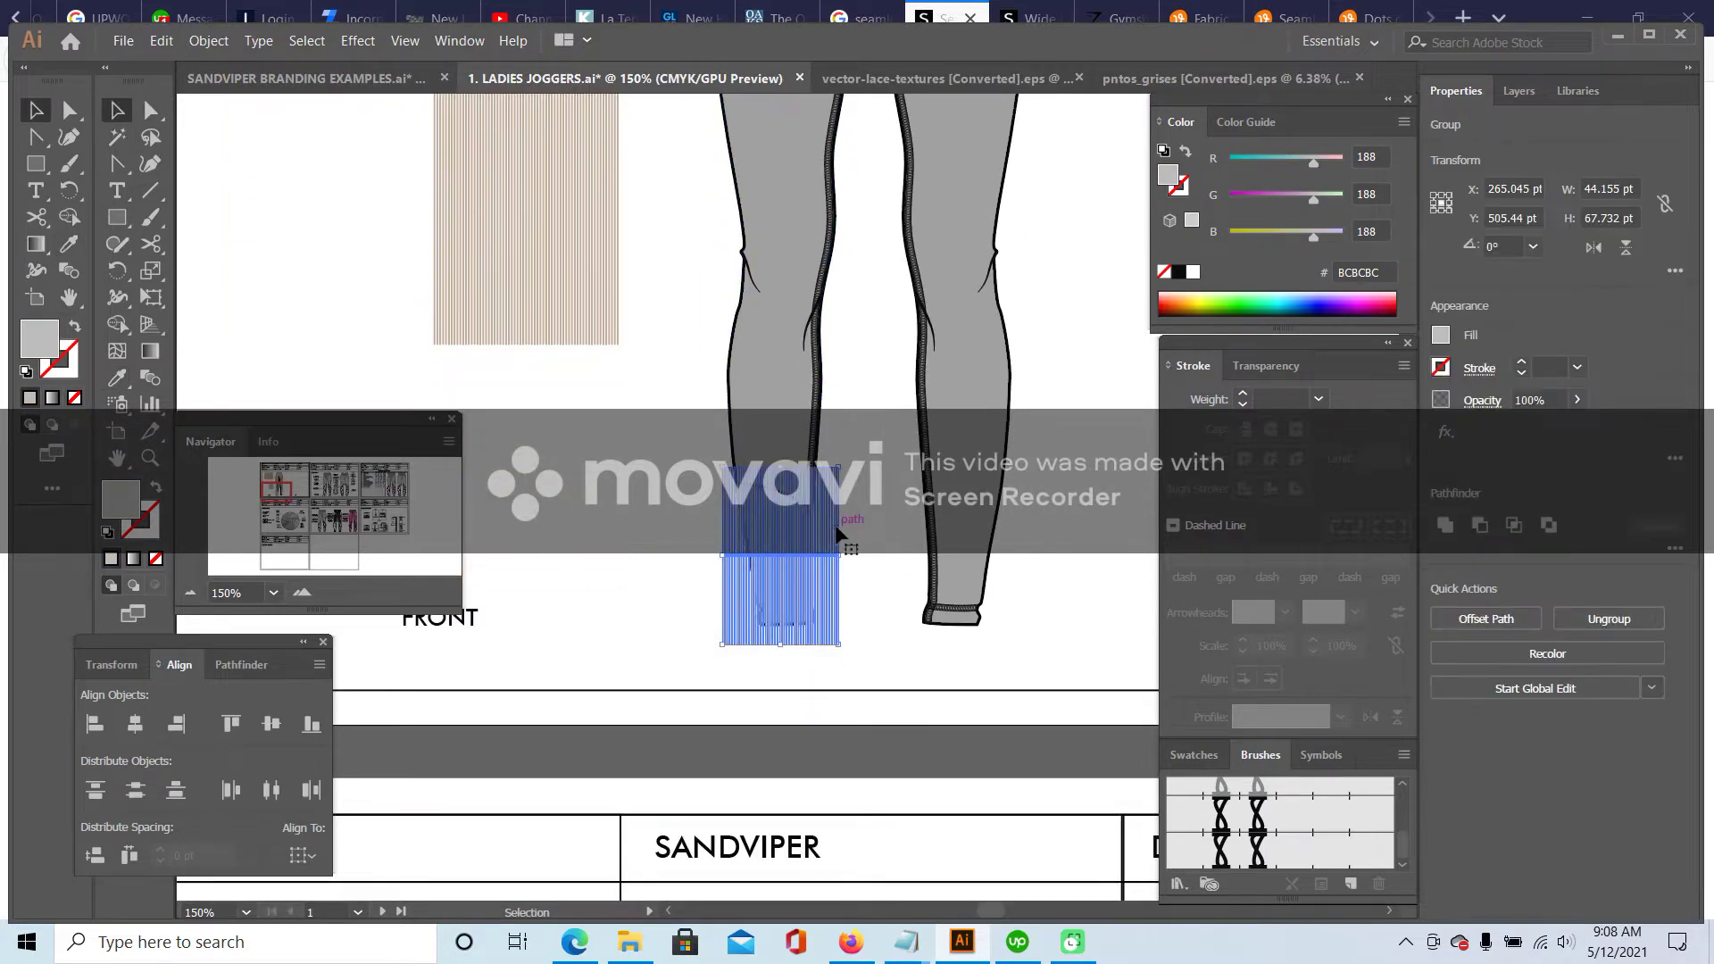
{"action": "left_click", "coordinate": [161, 41]}
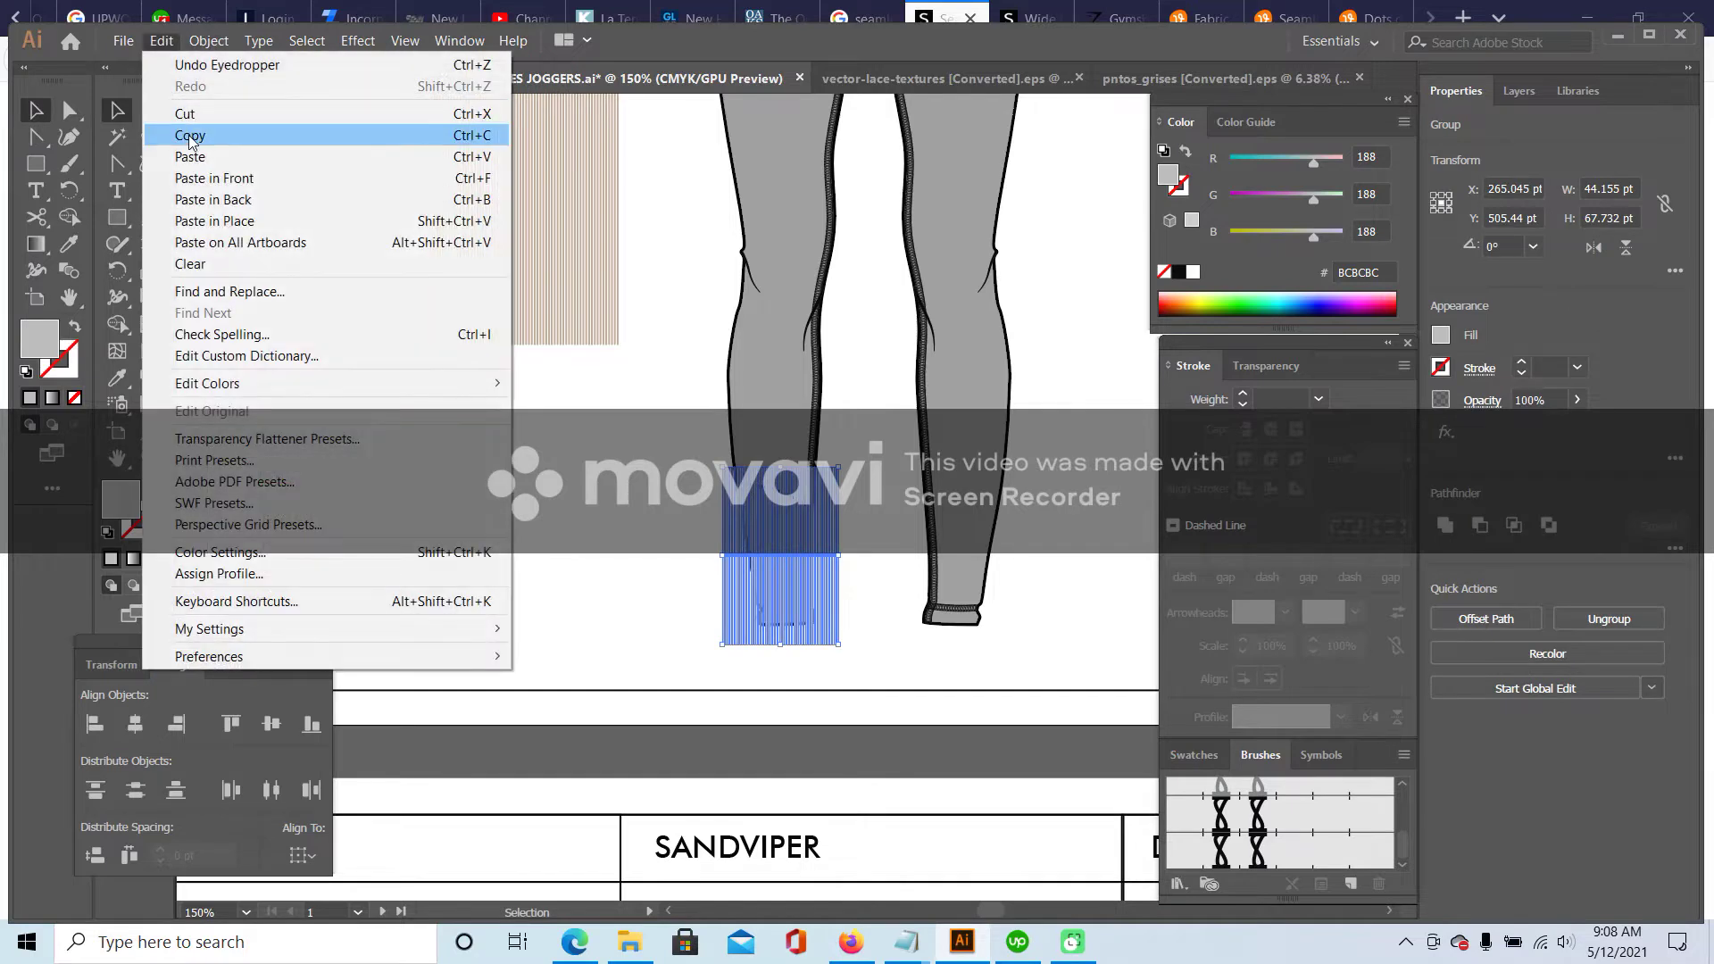
{"action": "left_click", "coordinate": [192, 126]}
{"action": "left_click", "coordinate": [844, 587]}
{"action": "left_click", "coordinate": [827, 570]}
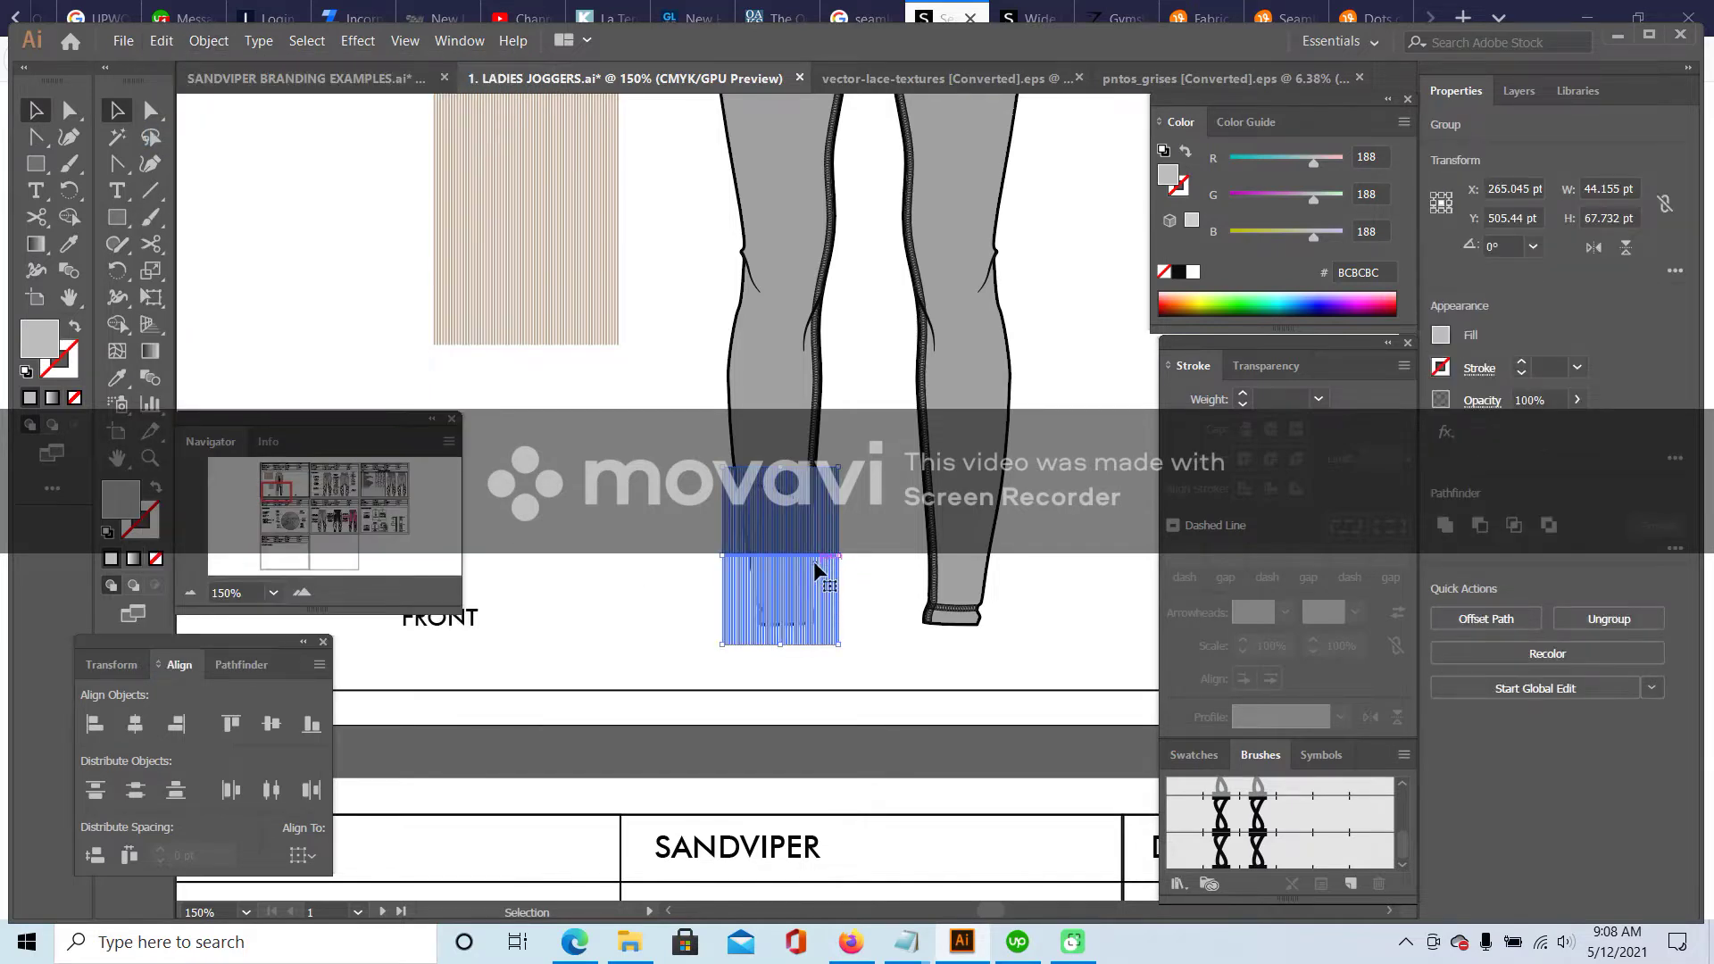
{"action": "key", "text": "Delete"}
- Set the lower-leg panel's stroke to None and paste the stripes in place inside it
{"action": "left_click", "coordinate": [789, 509]}
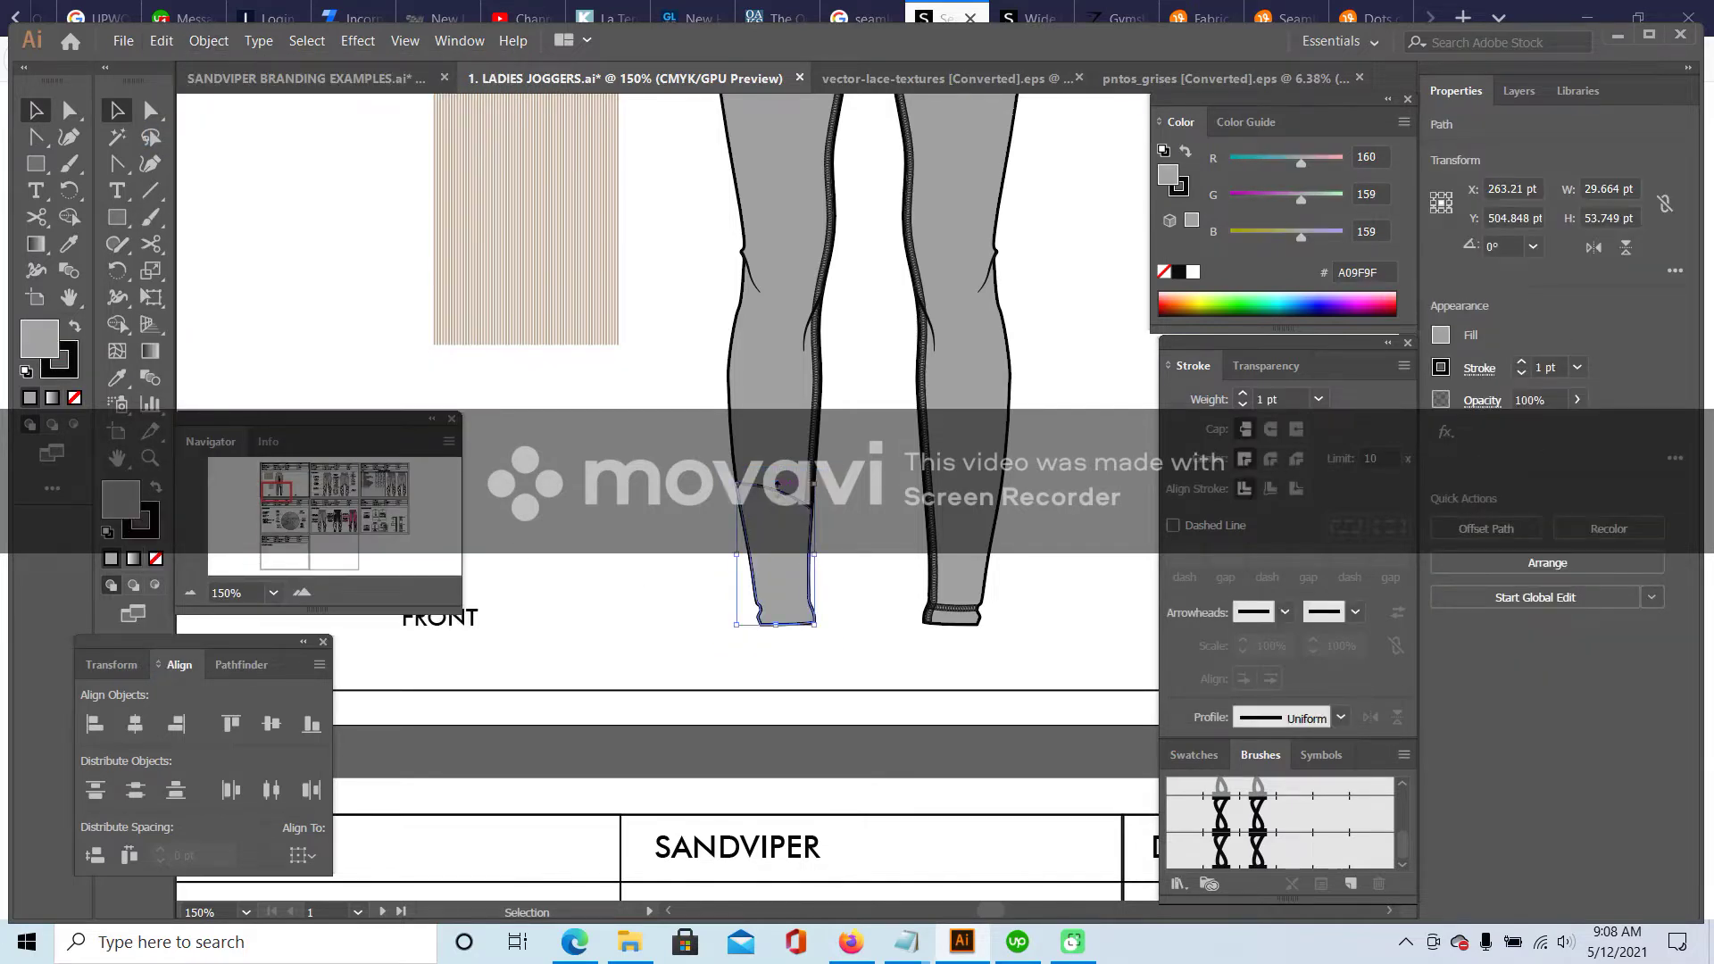
{"action": "left_click", "coordinate": [154, 534]}
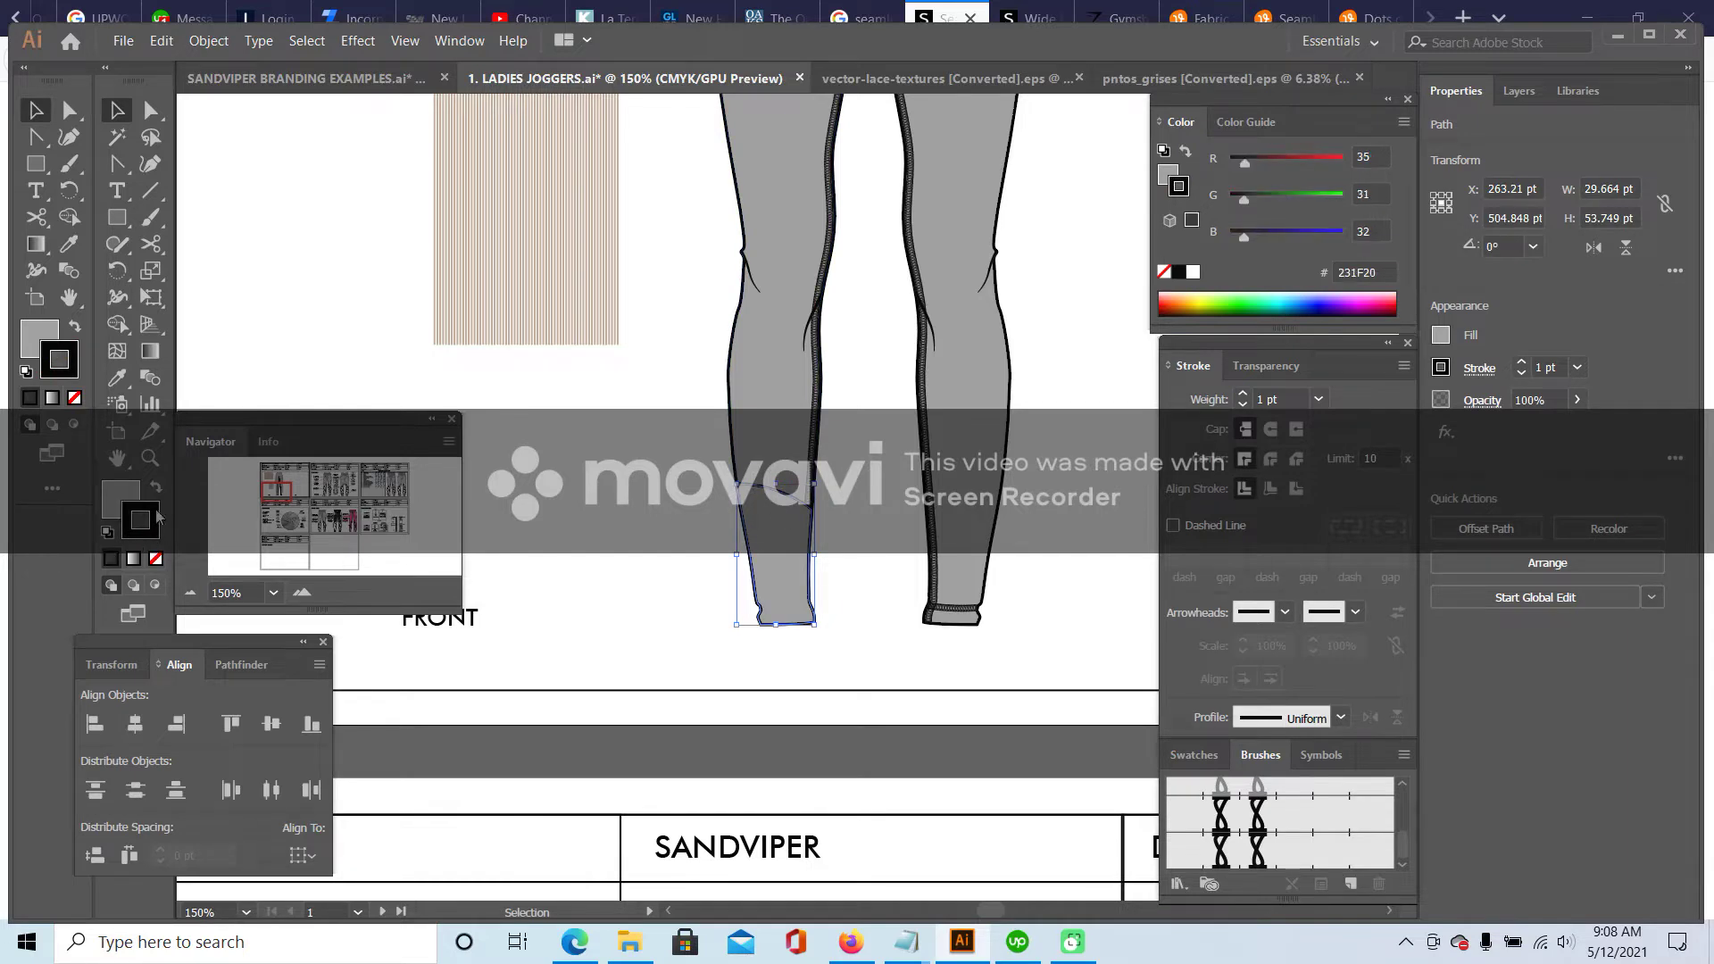
{"action": "left_click", "coordinate": [155, 560]}
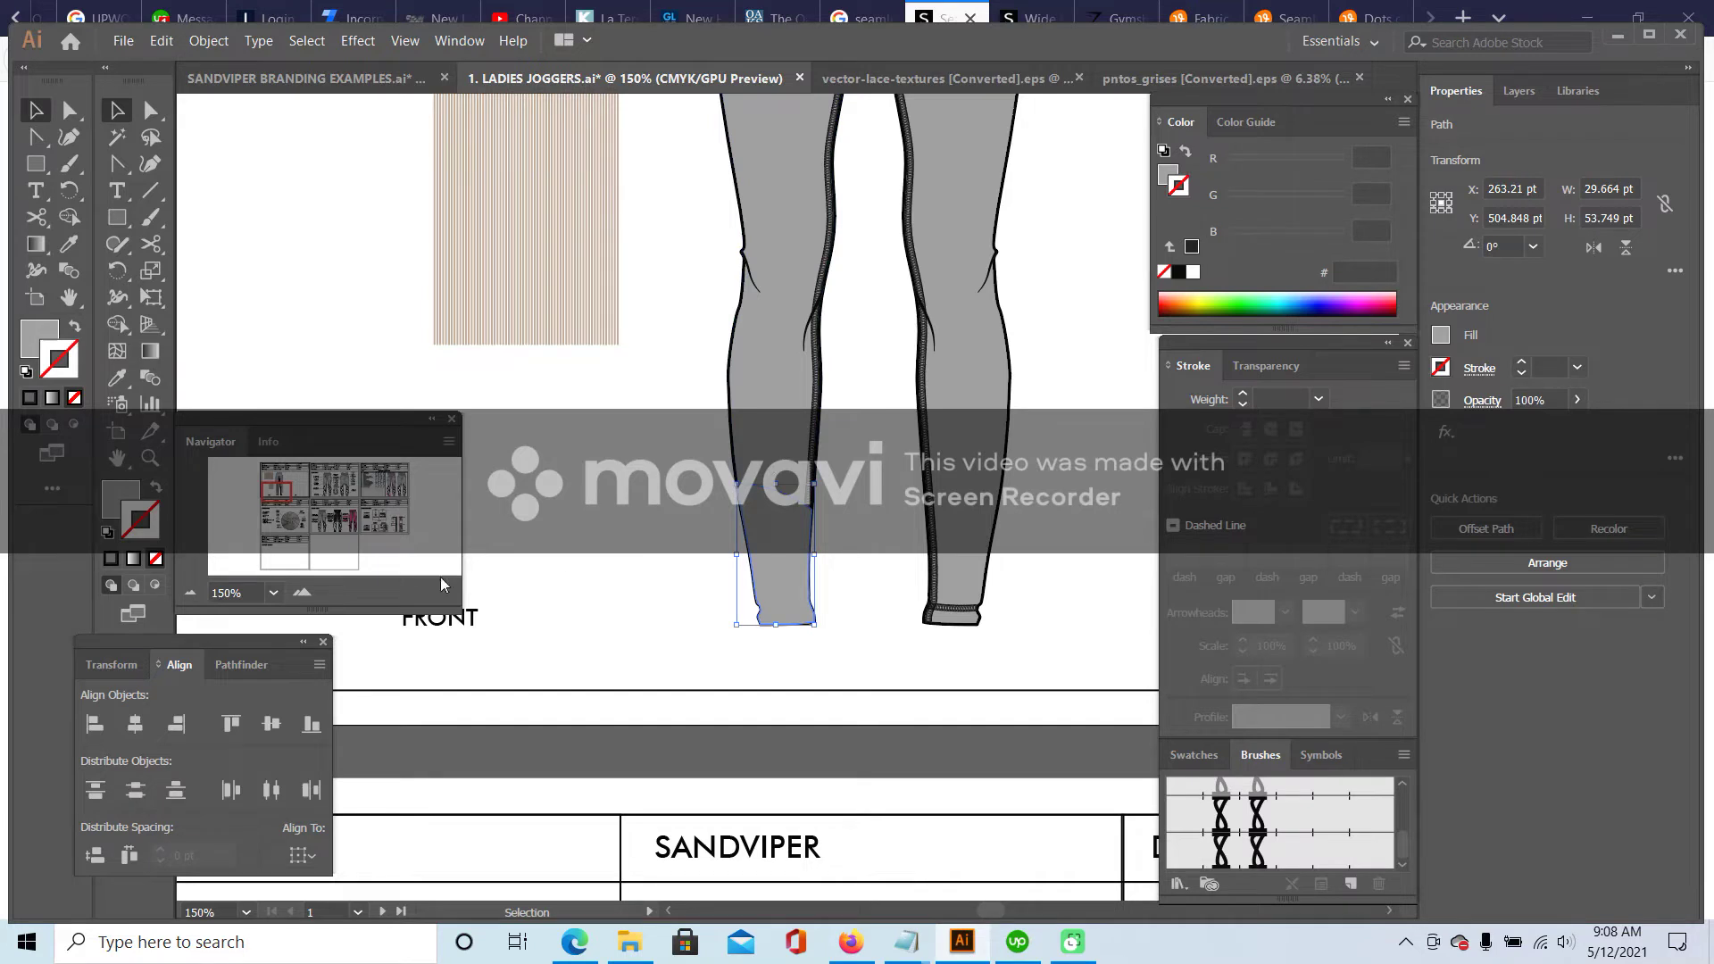
{"action": "left_click", "coordinate": [158, 590]}
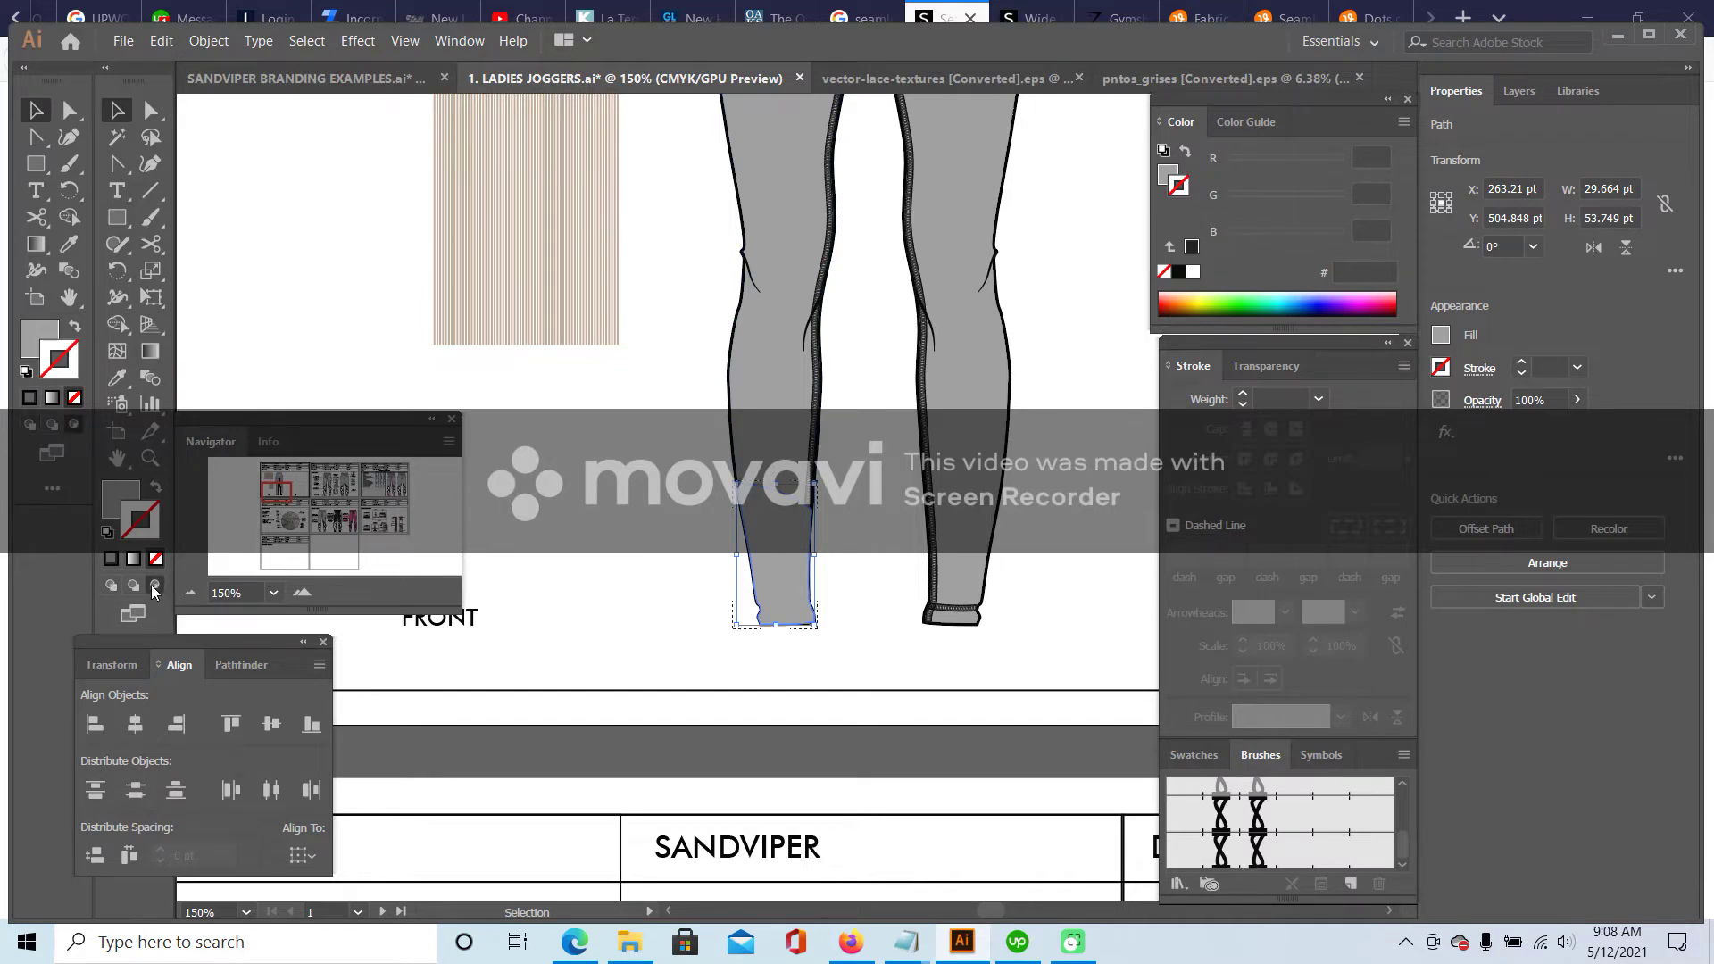
{"action": "left_click", "coordinate": [161, 42]}
{"action": "left_click", "coordinate": [214, 220]}
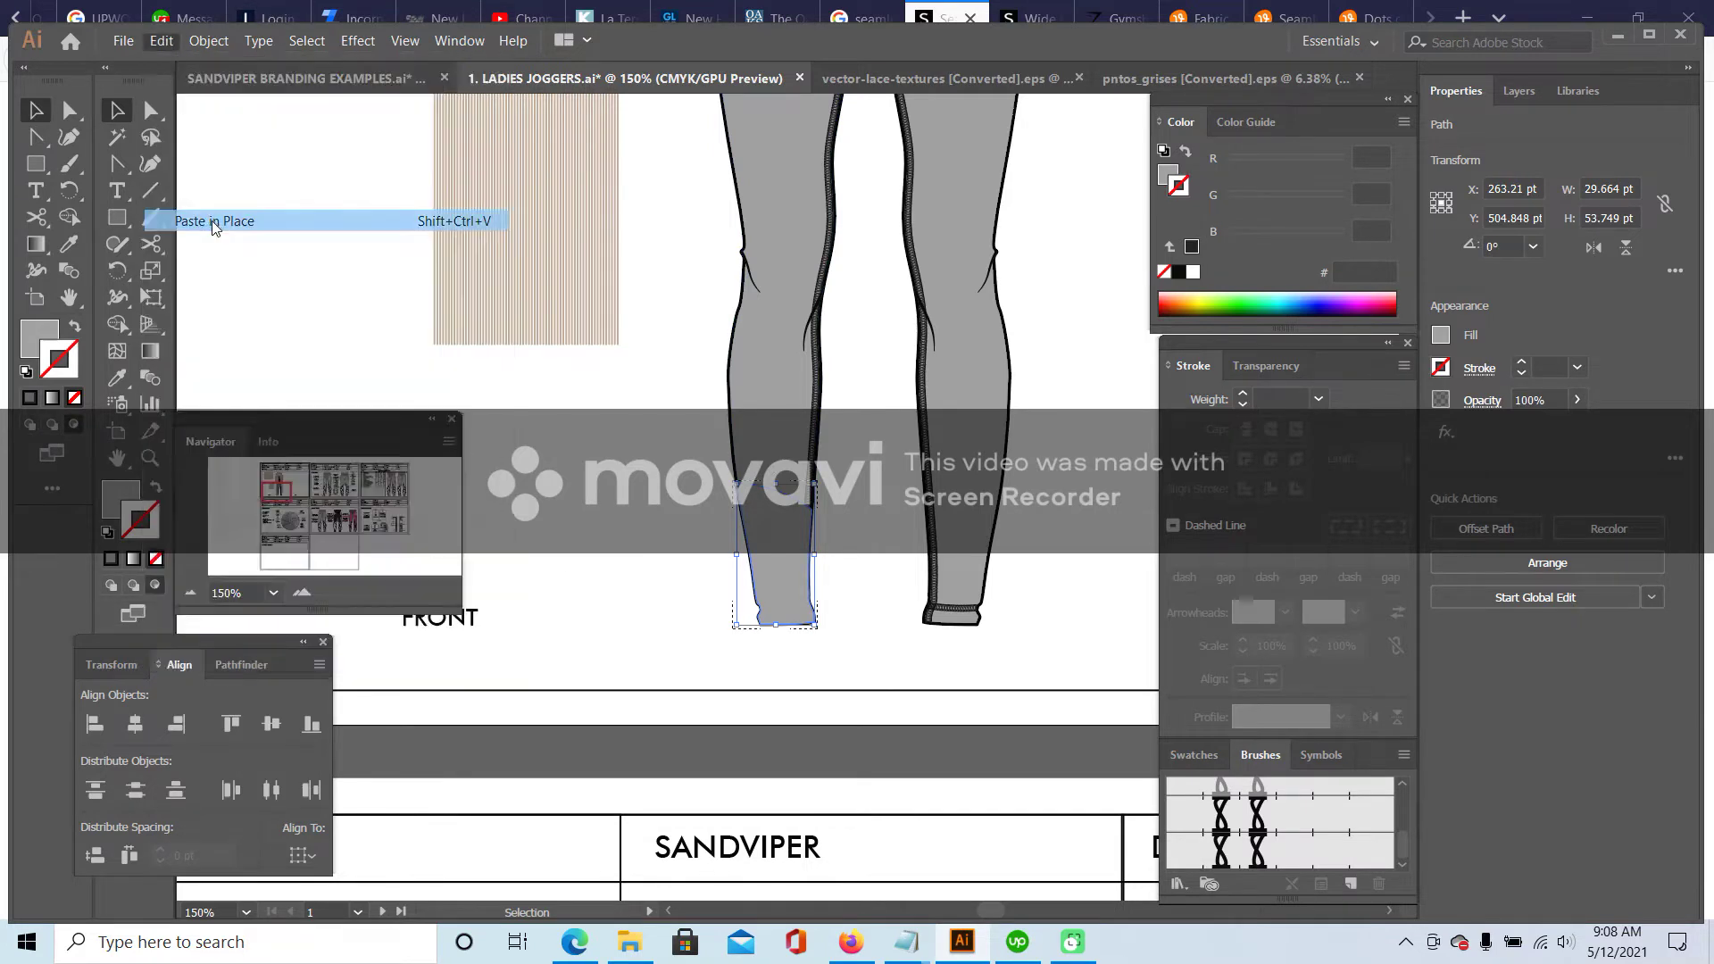
{"action": "left_click", "coordinate": [813, 603]}
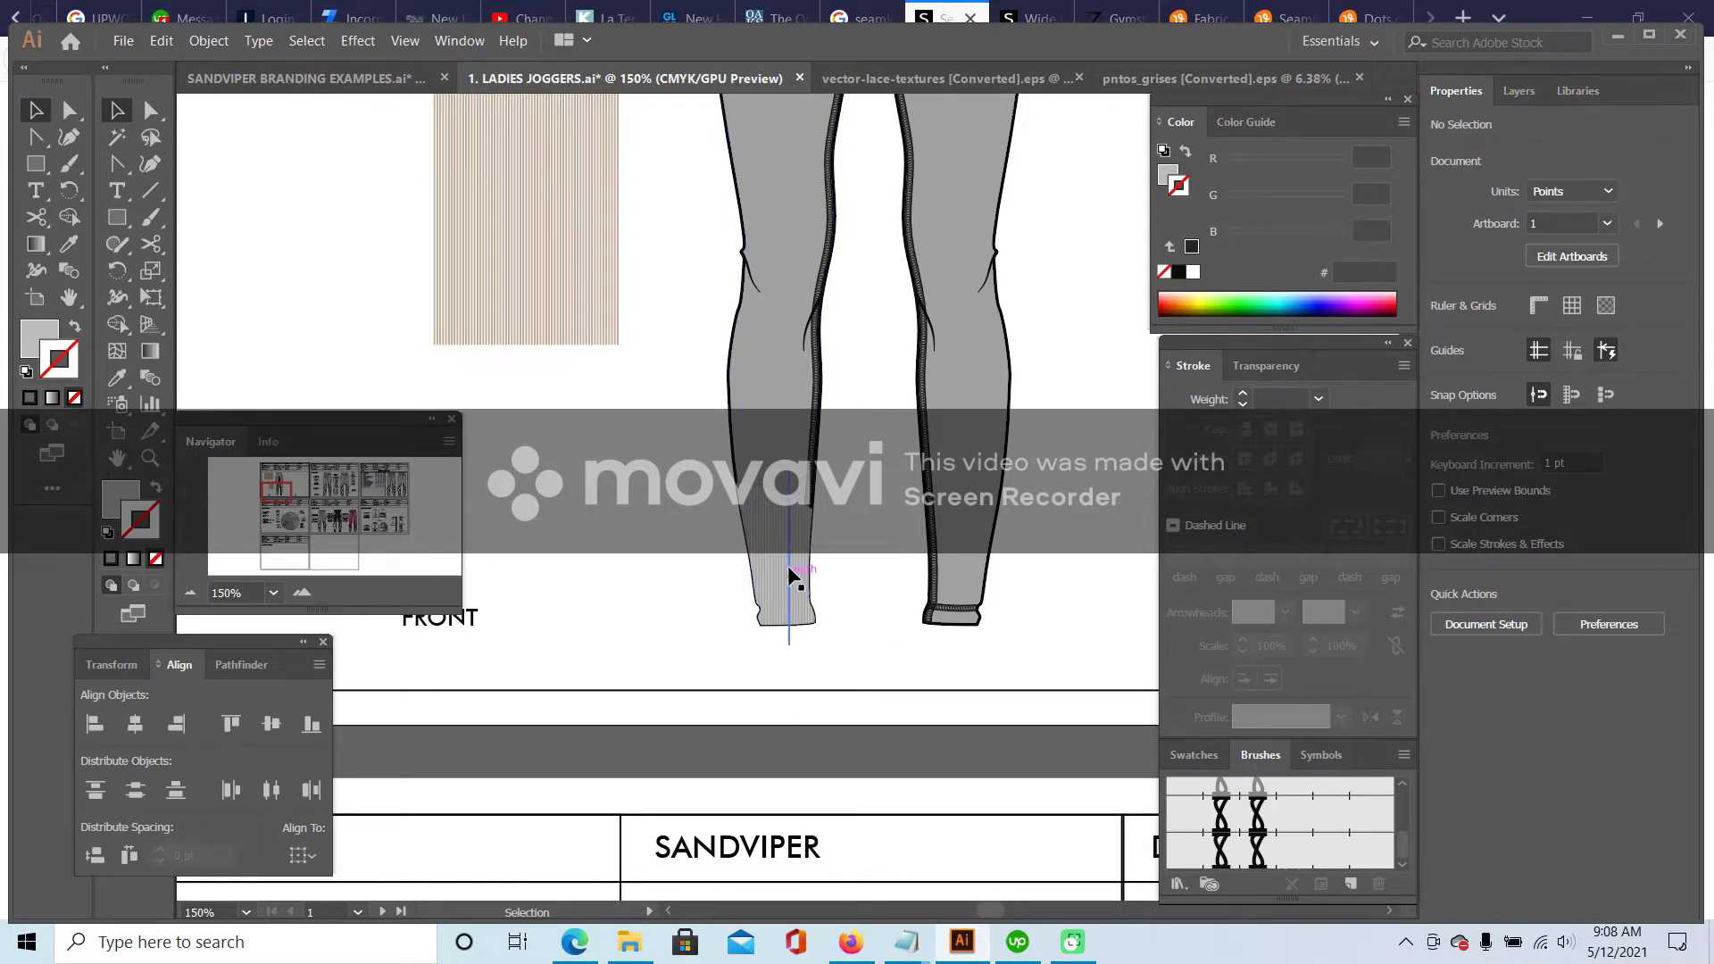
{"action": "scroll", "coordinate": [684, 527], "scroll_direction": "up", "scroll_amount": 3}
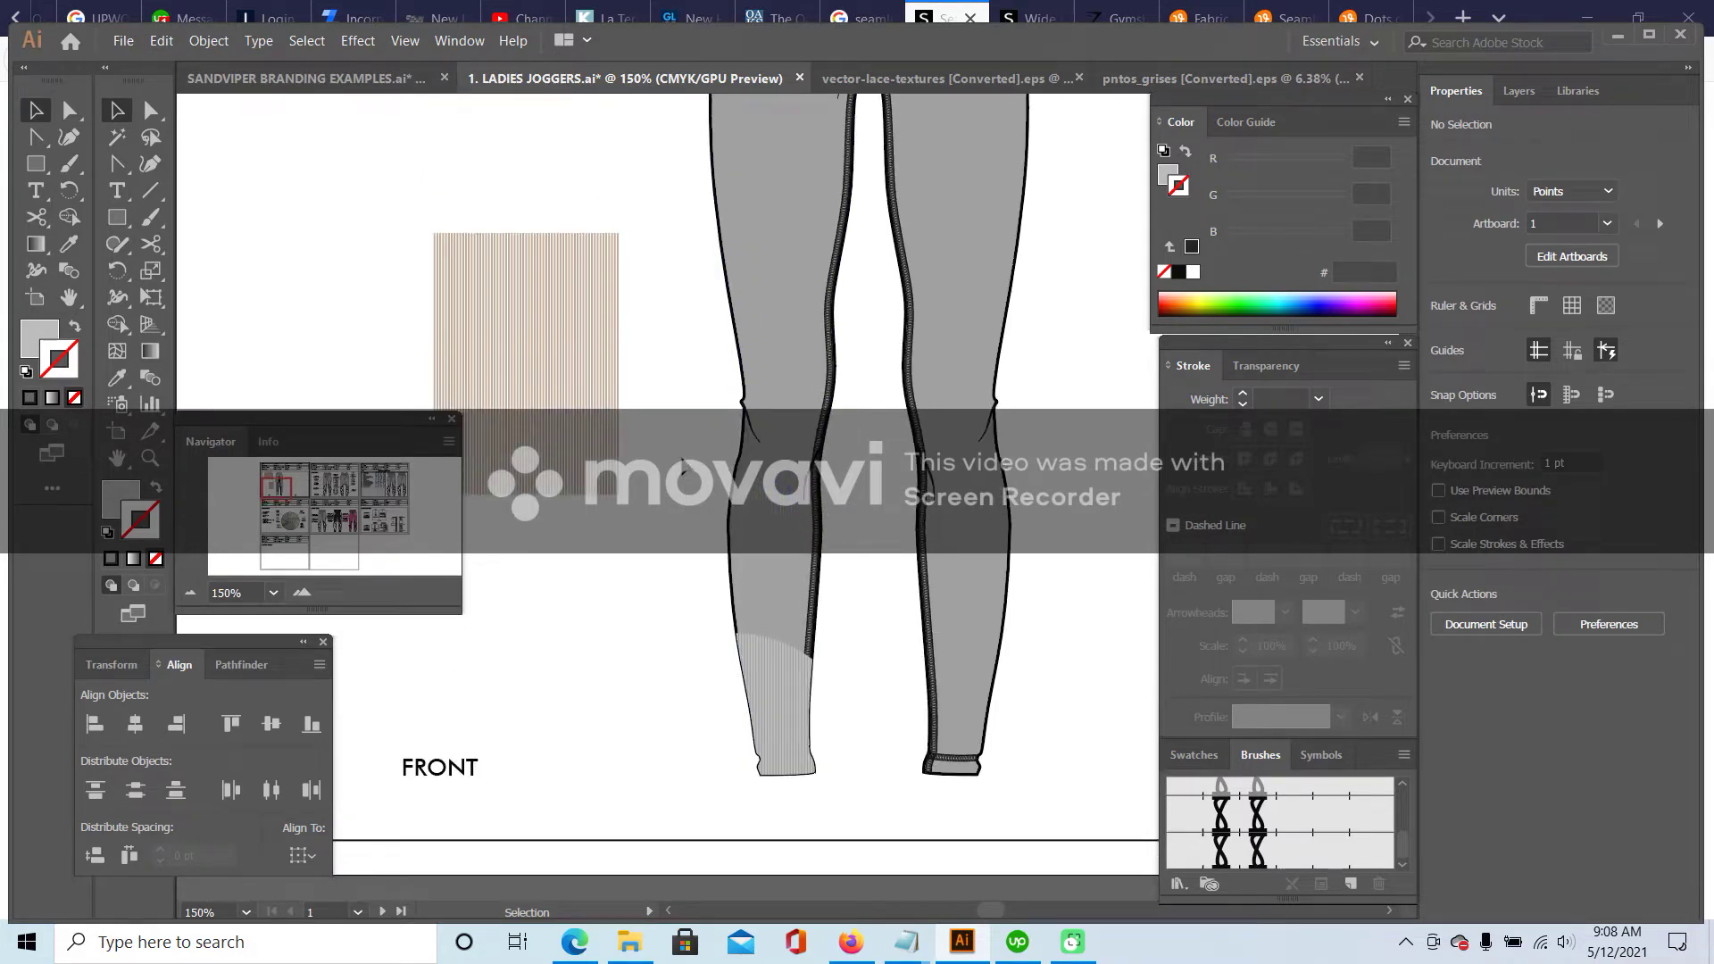
- Inside the stripe group, select a narrow vertical band of stripes and copy it
{"action": "double_click", "coordinate": [588, 292]}
{"action": "left_click", "coordinate": [557, 294]}
{"action": "left_click_drag", "start_coordinate": [556, 176], "coordinate": [597, 582]}
{"action": "left_click", "coordinate": [170, 41]}
{"action": "left_click", "coordinate": [205, 134]}
- Paste the copied stripe band and move it onto the outer left thigh
{"action": "key", "text": "ctrl+h"}
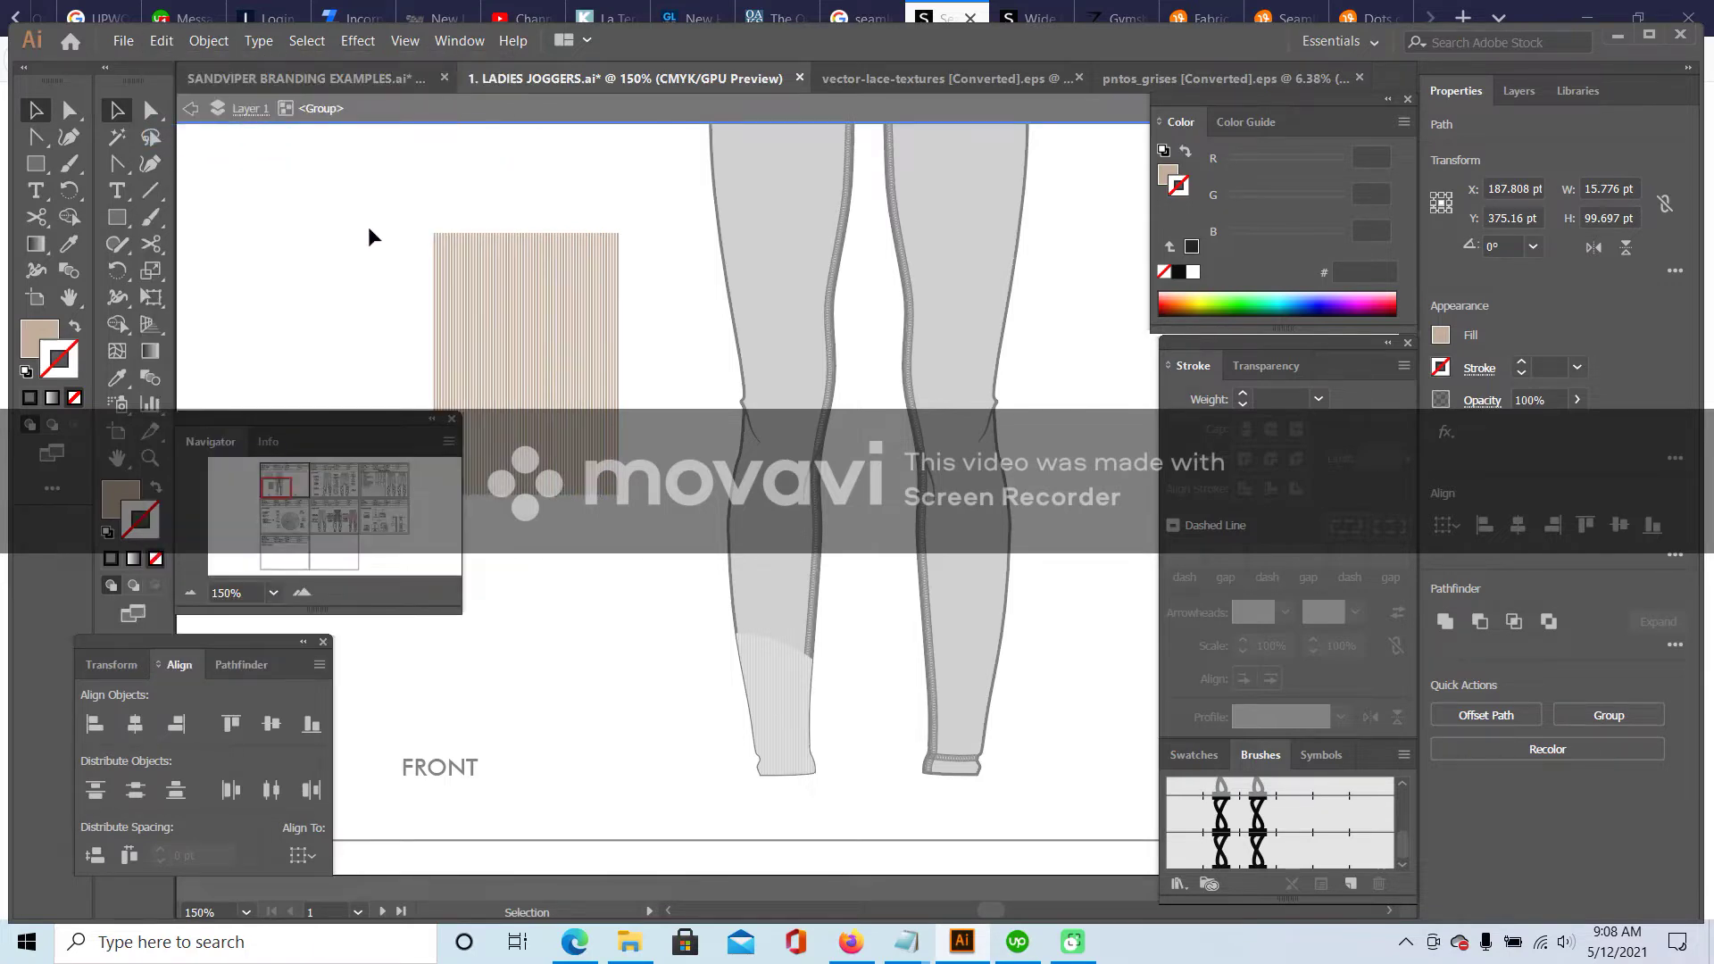
{"action": "left_click", "coordinate": [368, 236]}
{"action": "scroll", "coordinate": [383, 238], "scroll_direction": "up", "scroll_amount": 5}
{"action": "left_click", "coordinate": [162, 42]}
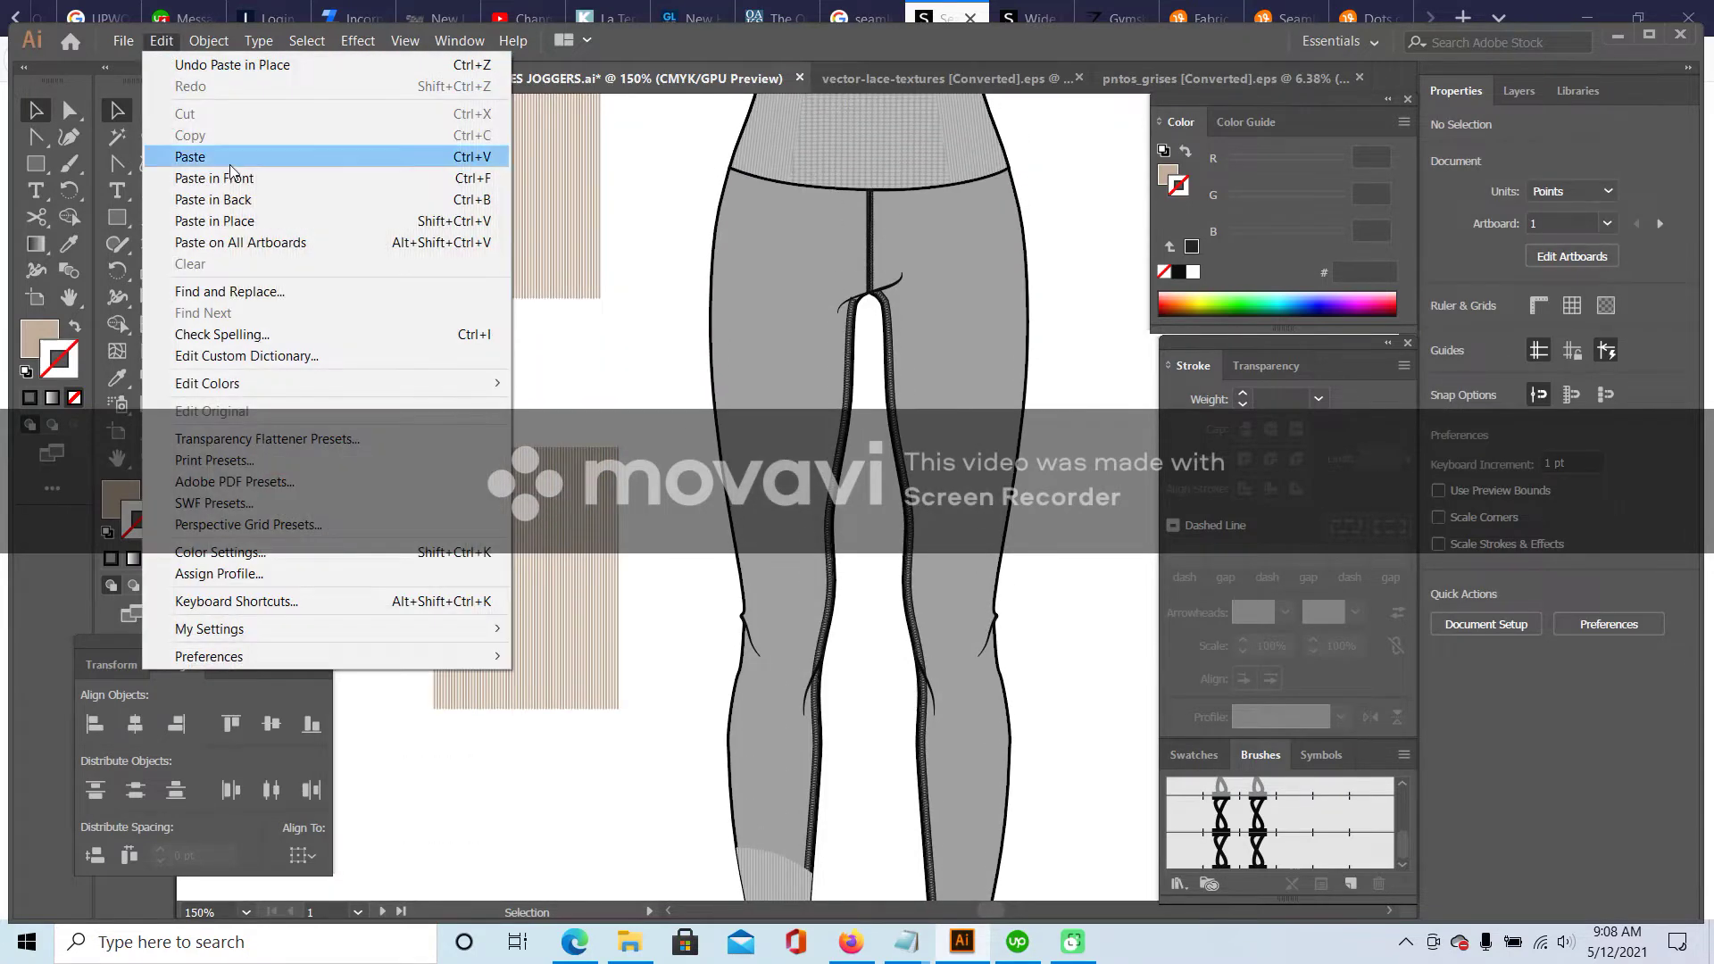
{"action": "left_click", "coordinate": [230, 167]}
{"action": "left_click_drag", "start_coordinate": [795, 447], "coordinate": [745, 495]}
{"action": "scroll", "coordinate": [840, 585], "scroll_direction": "down", "scroll_amount": 3}
{"action": "left_click", "coordinate": [661, 333]}
- Select the thigh stripe band without the leg outline and tilt it to follow the thigh edge
{"action": "scroll", "coordinate": [660, 338], "scroll_direction": "up", "scroll_amount": 2}
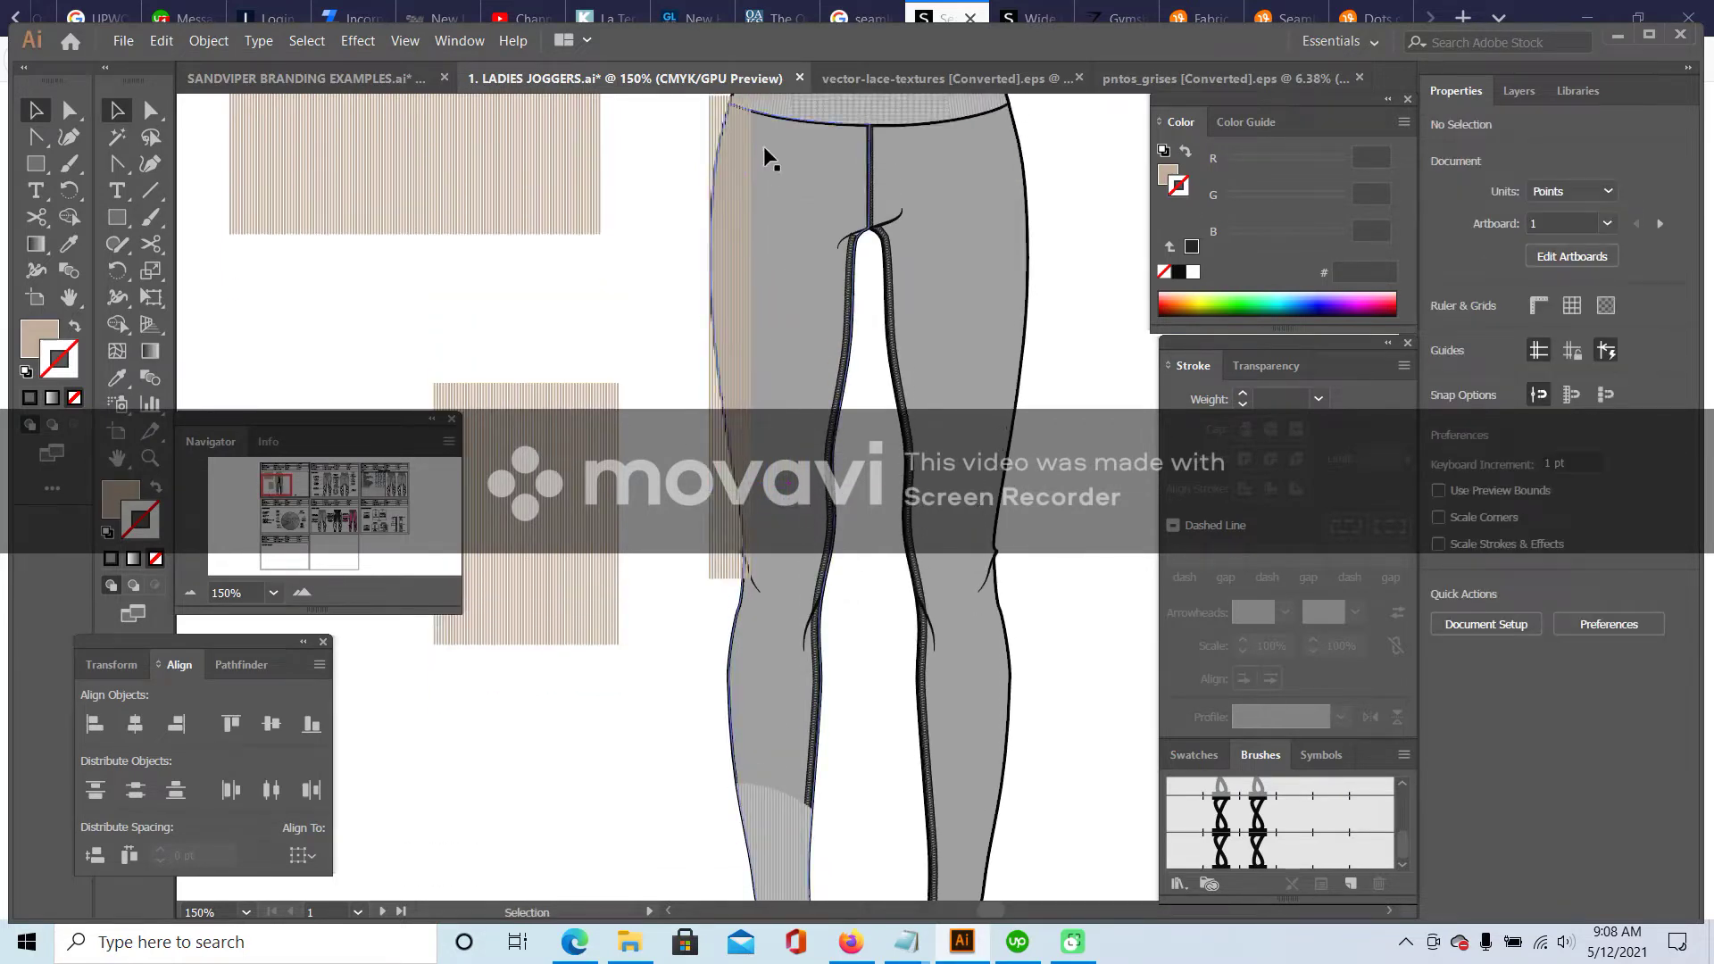
{"action": "scroll", "coordinate": [692, 308], "scroll_direction": "up", "scroll_amount": 1}
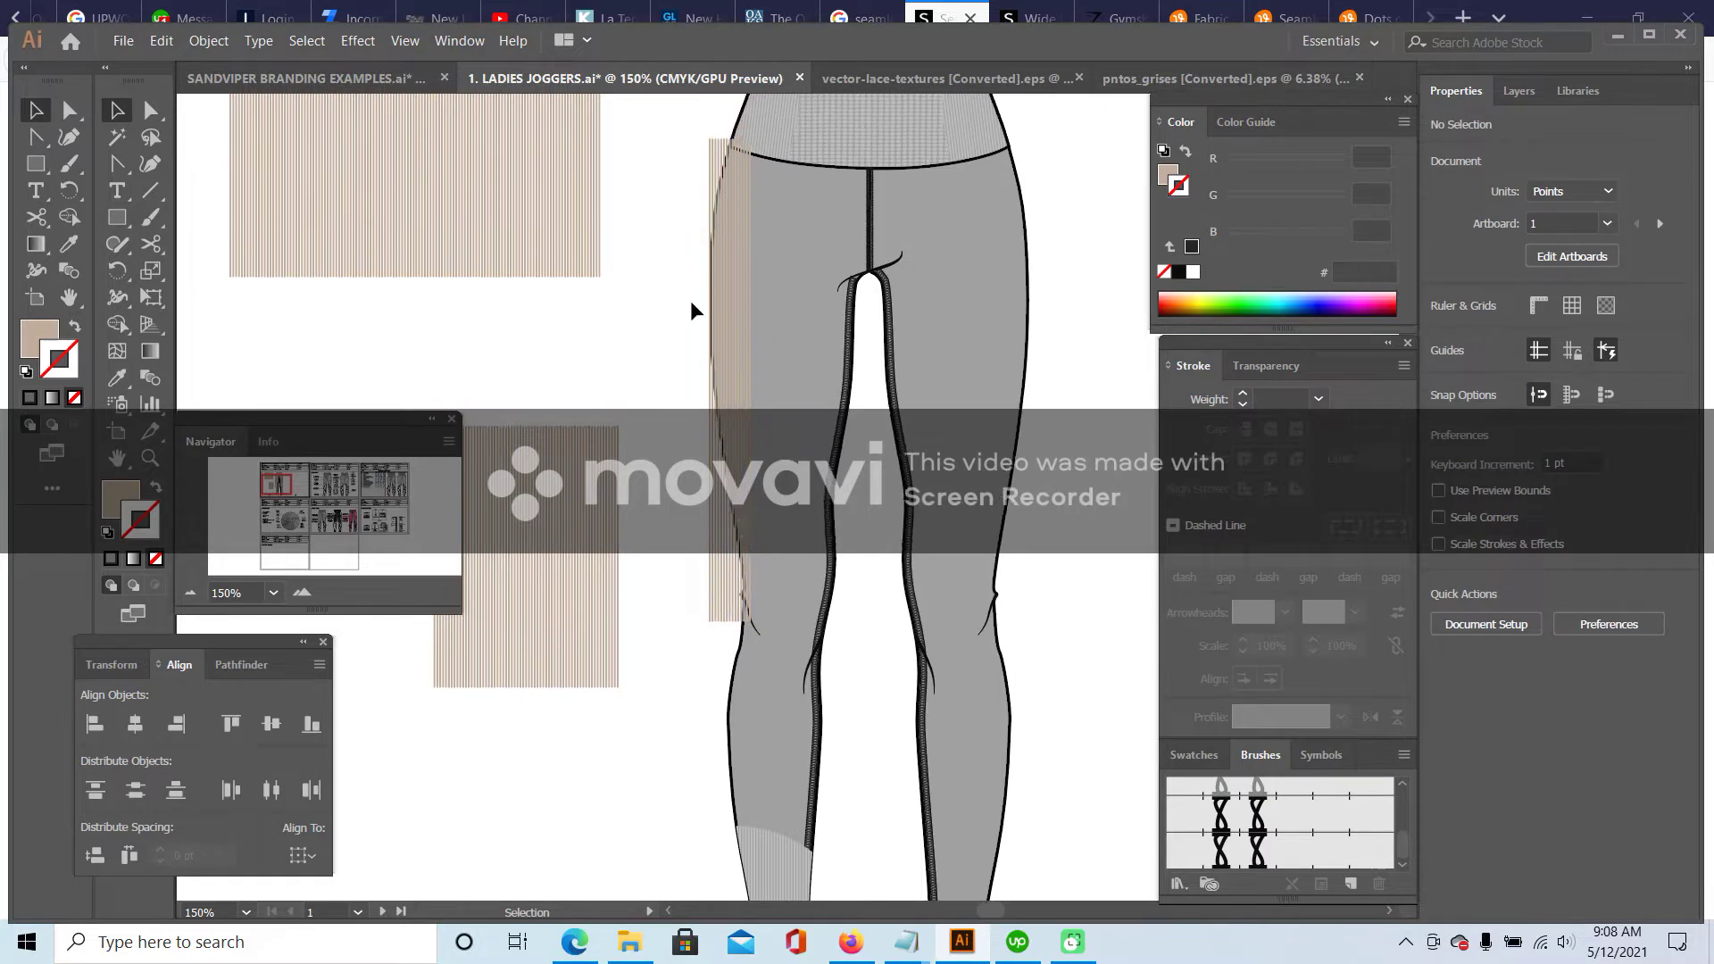
{"action": "scroll", "coordinate": [691, 310], "scroll_direction": "up", "scroll_amount": 1}
{"action": "left_click", "coordinate": [732, 207]}
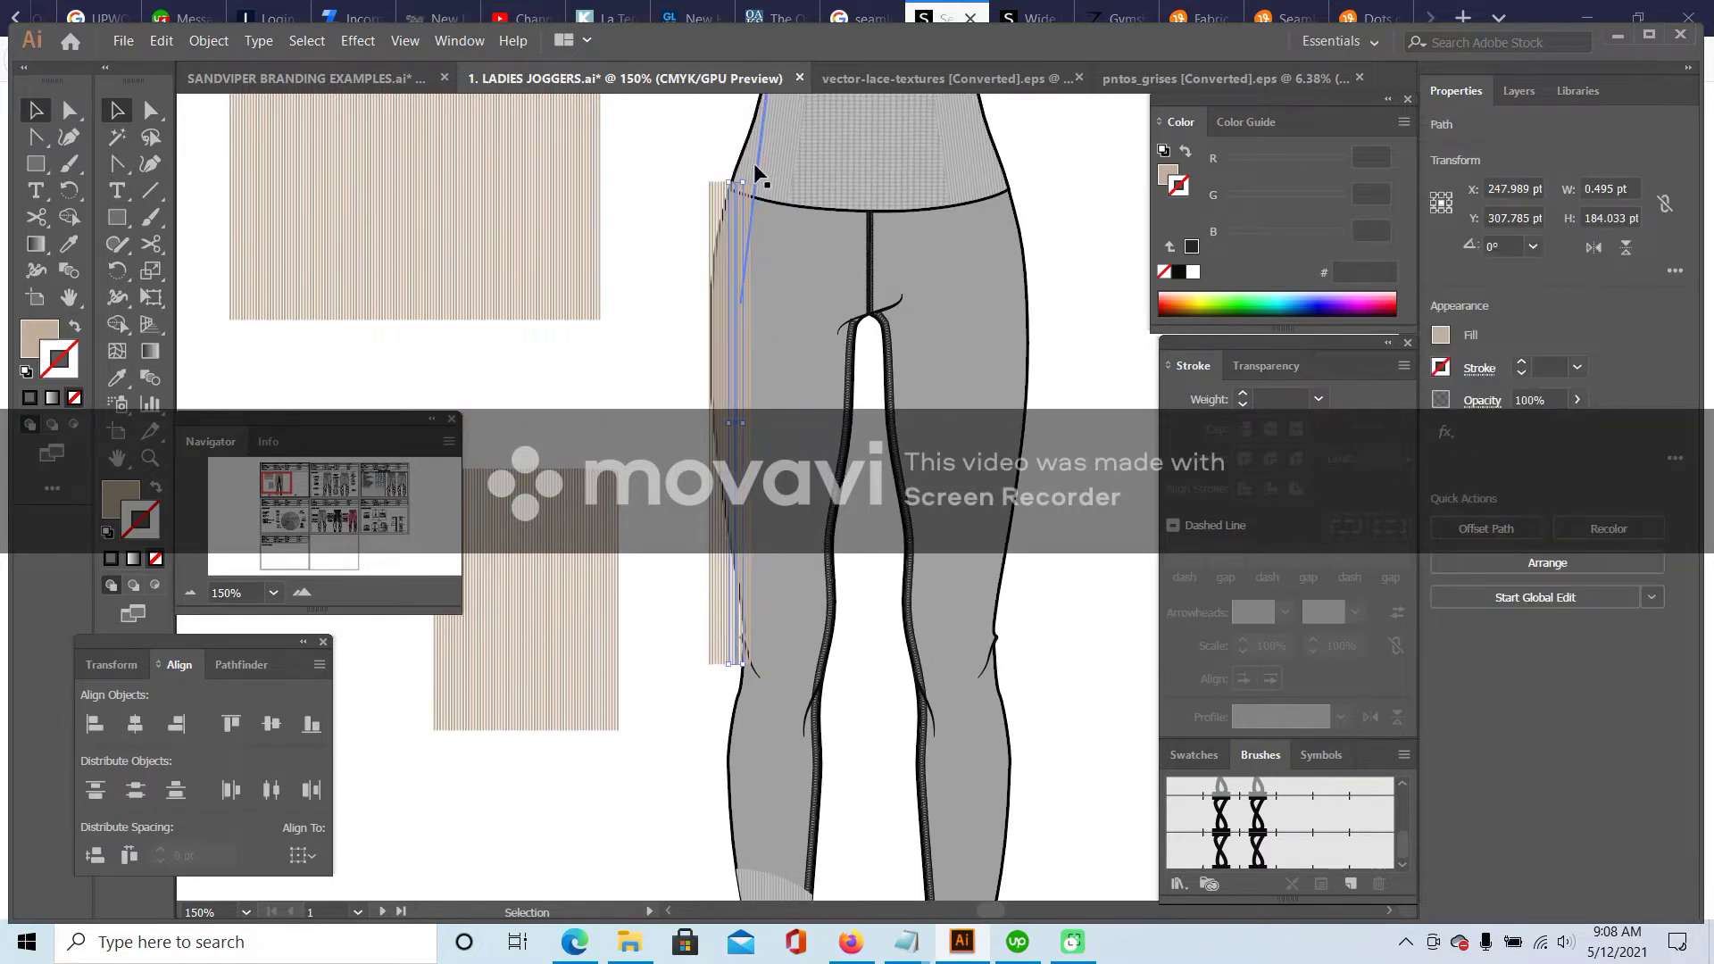
{"action": "left_click", "coordinate": [687, 170]}
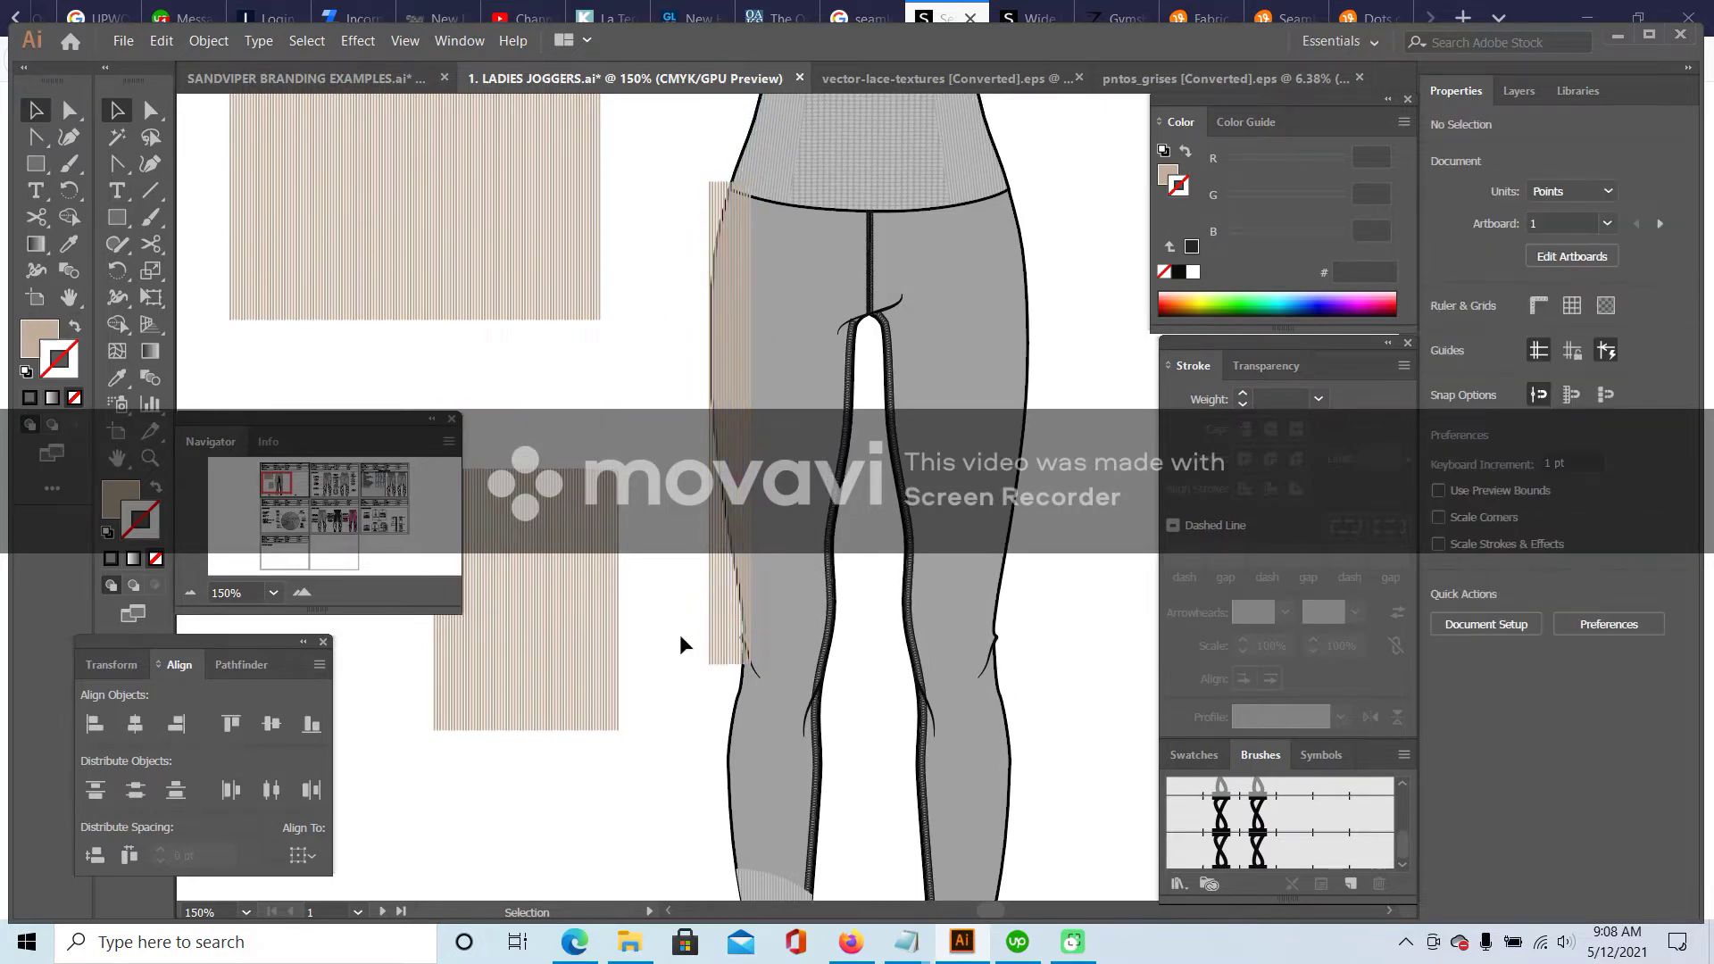
{"action": "left_click_drag", "start_coordinate": [766, 597], "coordinate": [782, 737]}
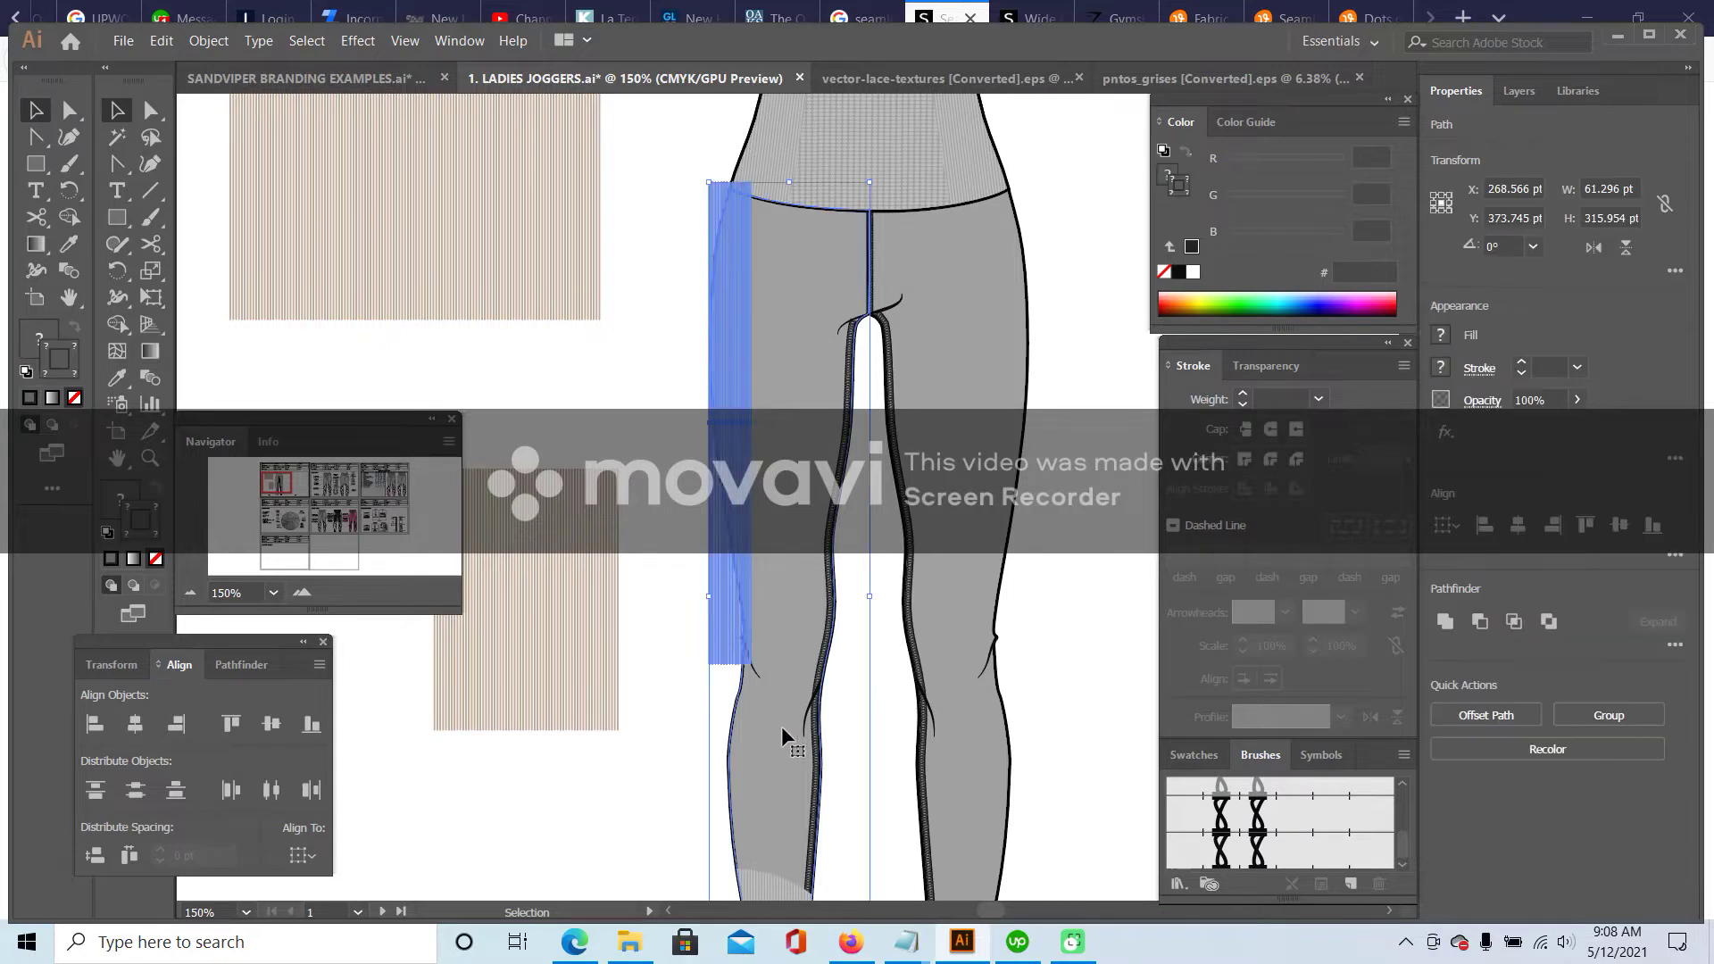
{"action": "left_click", "coordinate": [737, 712], "text": "shift"}
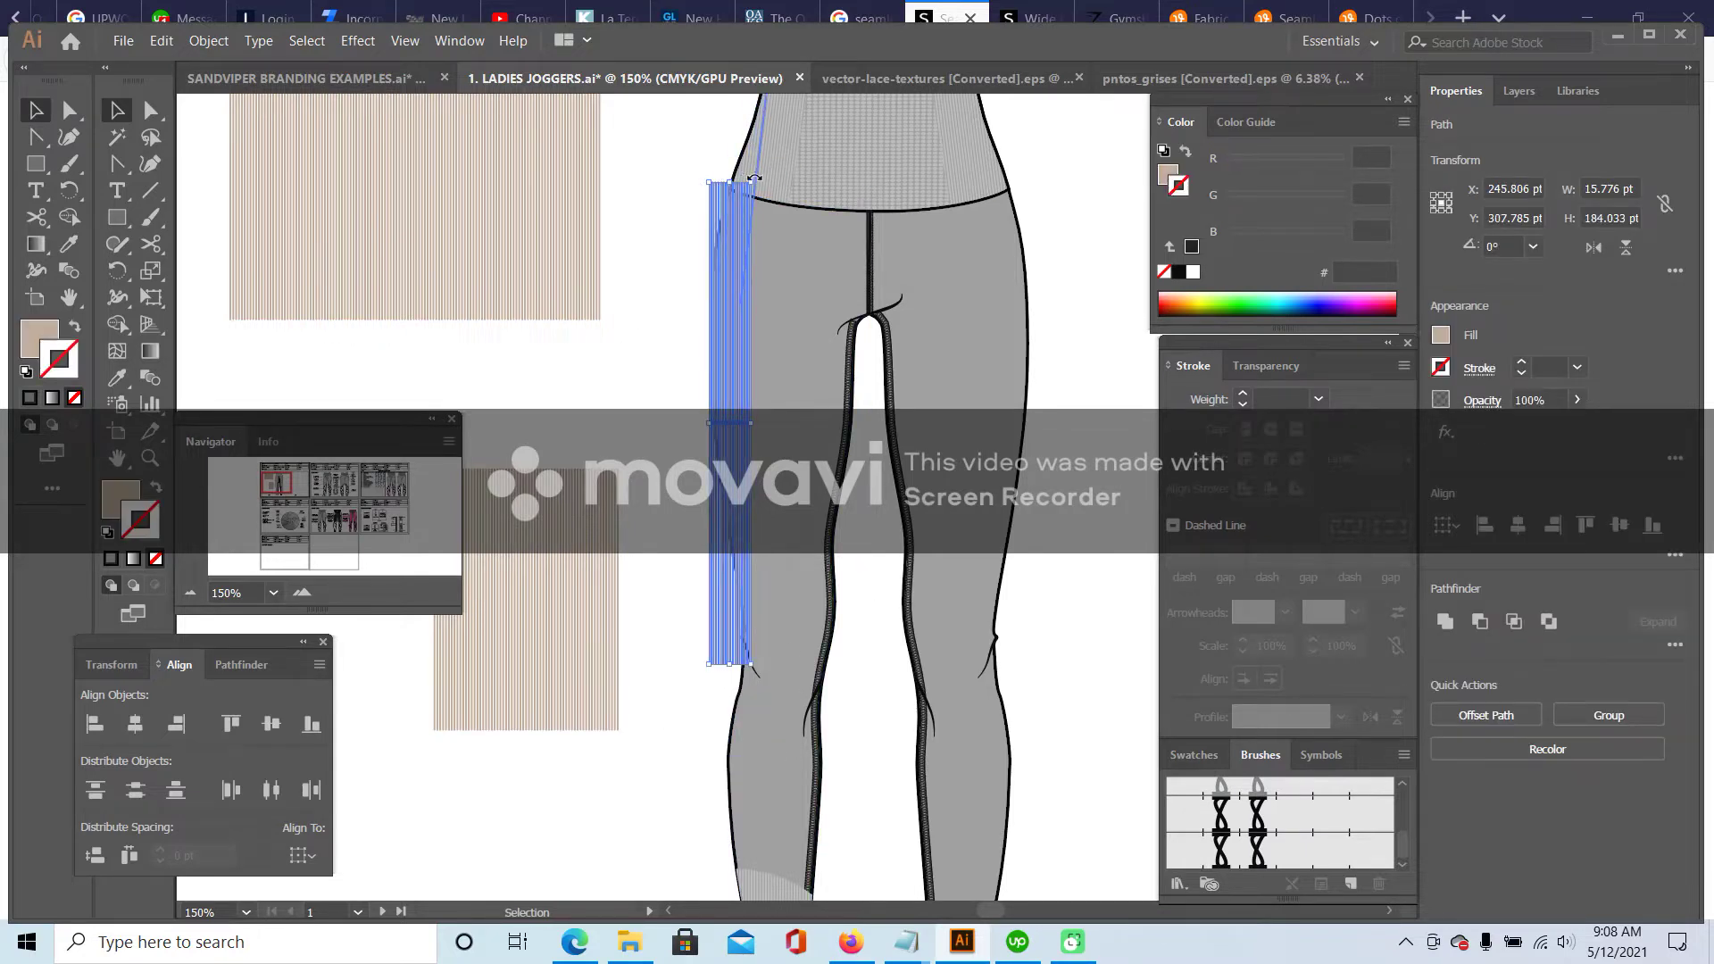
{"action": "left_click_drag", "start_coordinate": [757, 179], "coordinate": [765, 186]}
- Group the stripe band into a single object
{"action": "left_click", "coordinate": [158, 41]}
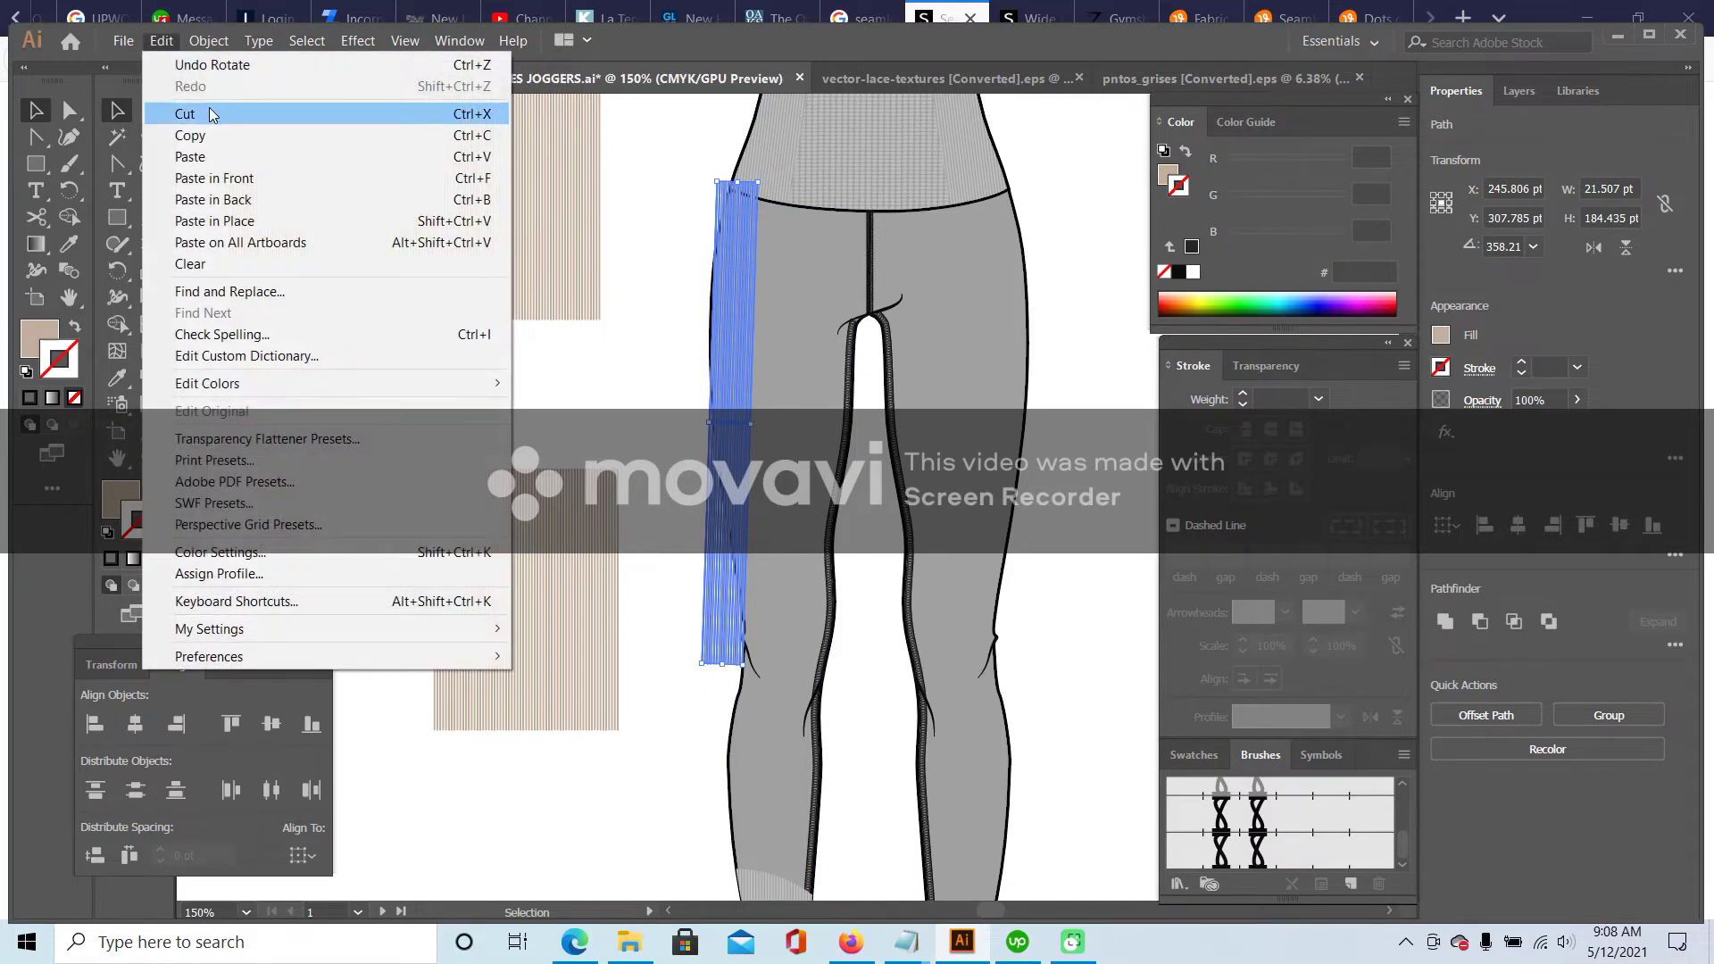
{"action": "mouse_move", "coordinate": [208, 41]}
{"action": "left_click", "coordinate": [247, 122]}
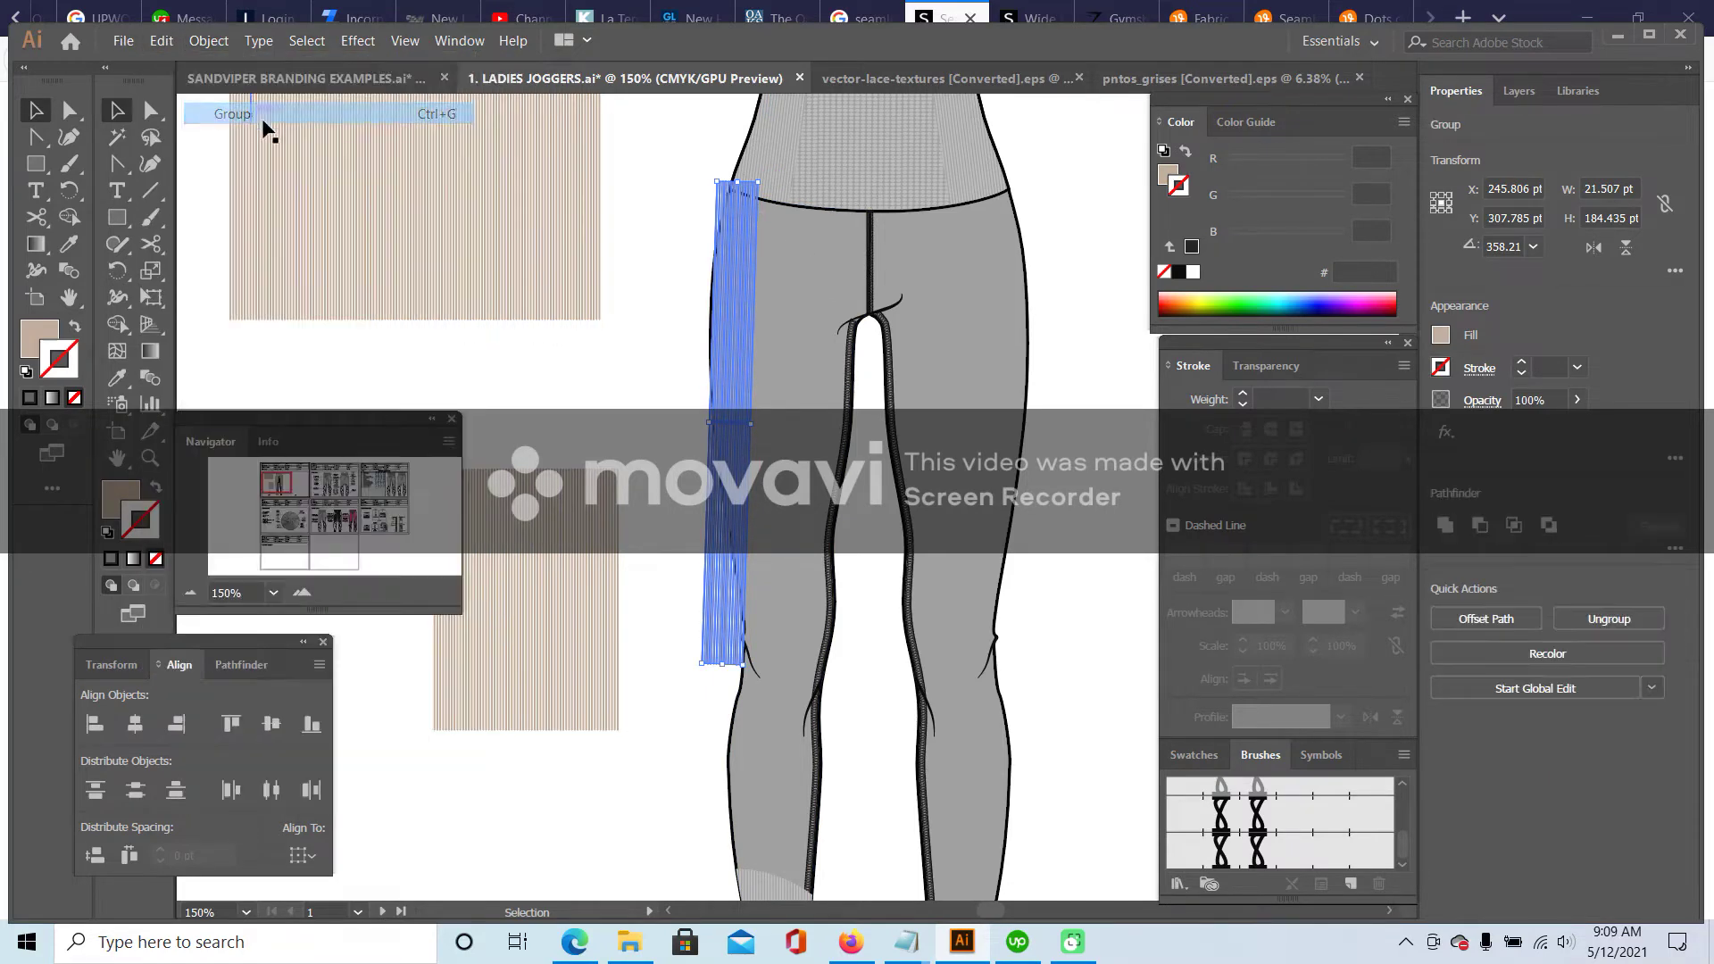
- Colour the grouped thigh strip with the waistband grey using the Eyedropper
{"action": "left_click", "coordinate": [701, 250]}
{"action": "left_click", "coordinate": [714, 303]}
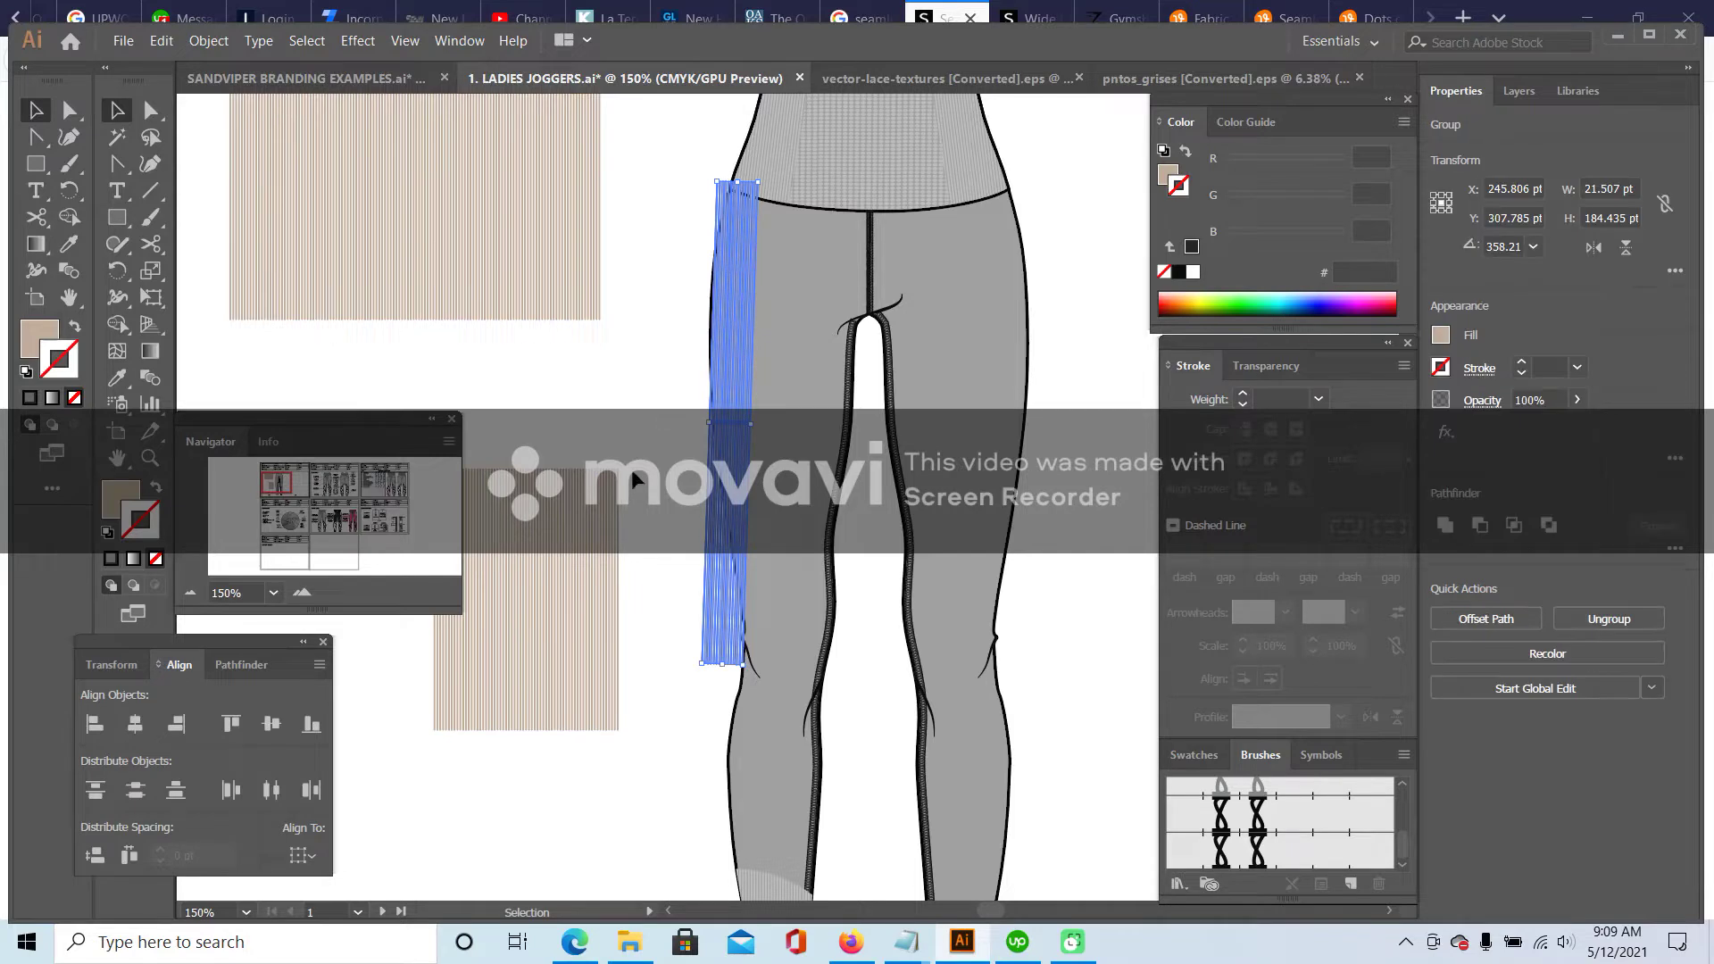
{"action": "left_click", "coordinate": [112, 382]}
{"action": "left_click", "coordinate": [775, 116]}
{"action": "left_click", "coordinate": [117, 108]}
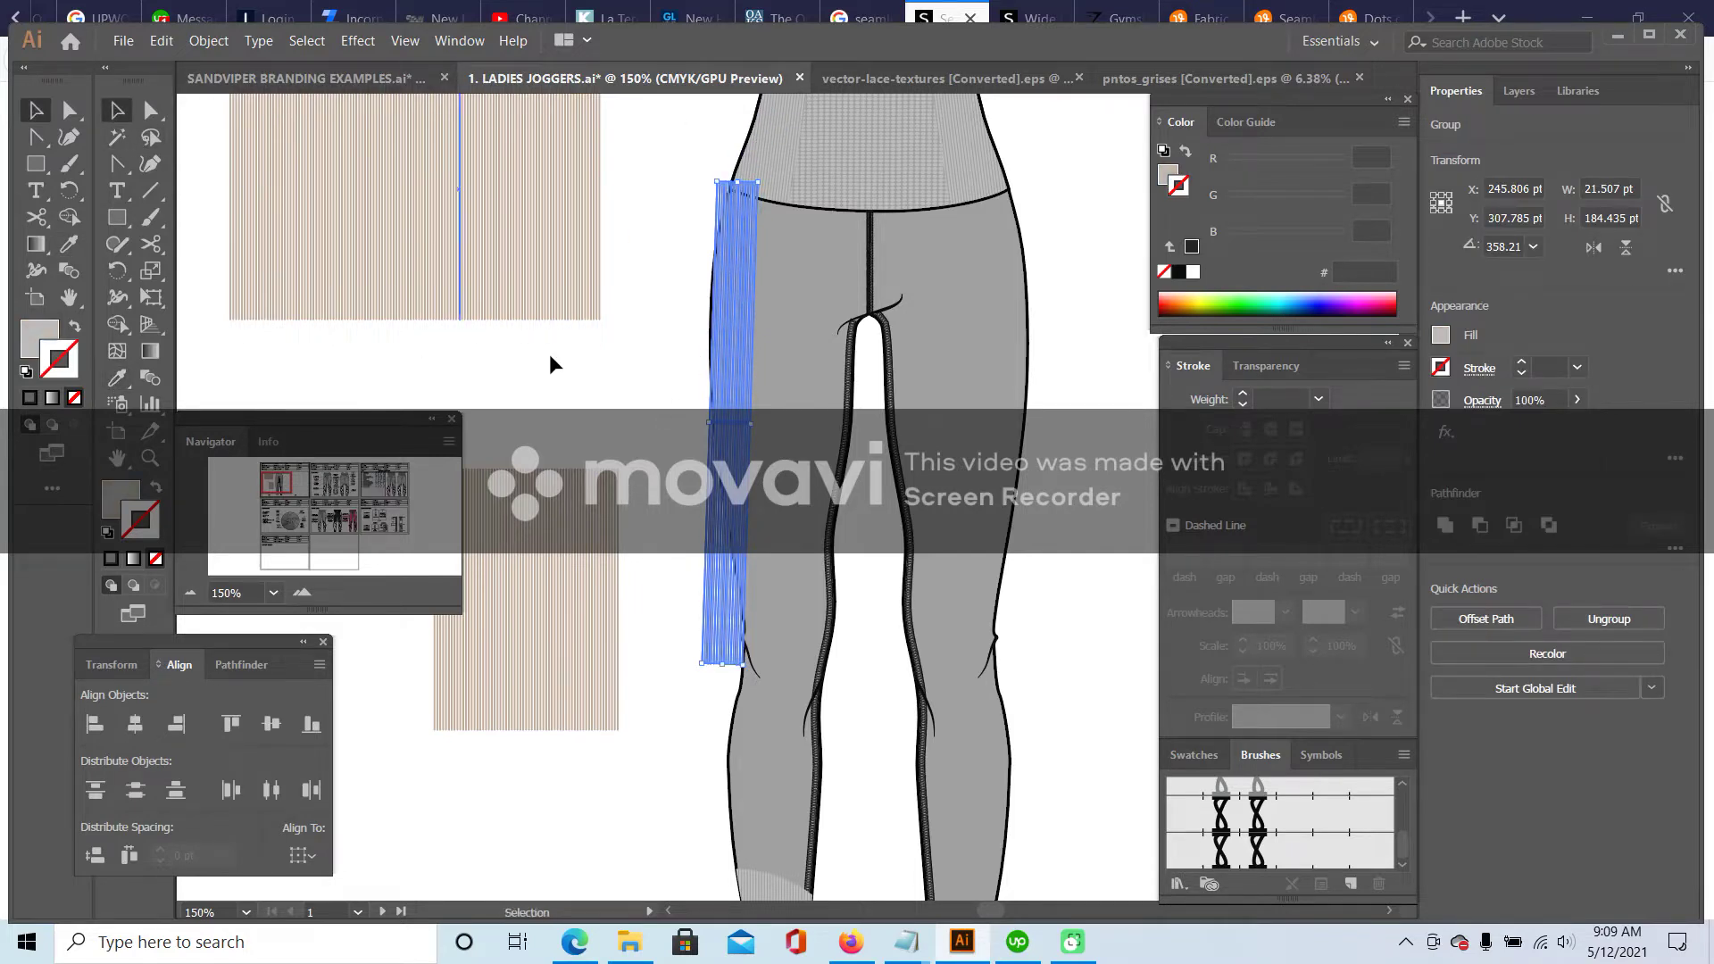
{"action": "left_click", "coordinate": [554, 362]}
{"action": "scroll", "coordinate": [678, 407], "scroll_direction": "down", "scroll_amount": 2}
{"action": "scroll", "coordinate": [679, 406], "scroll_direction": "down", "scroll_amount": 8}
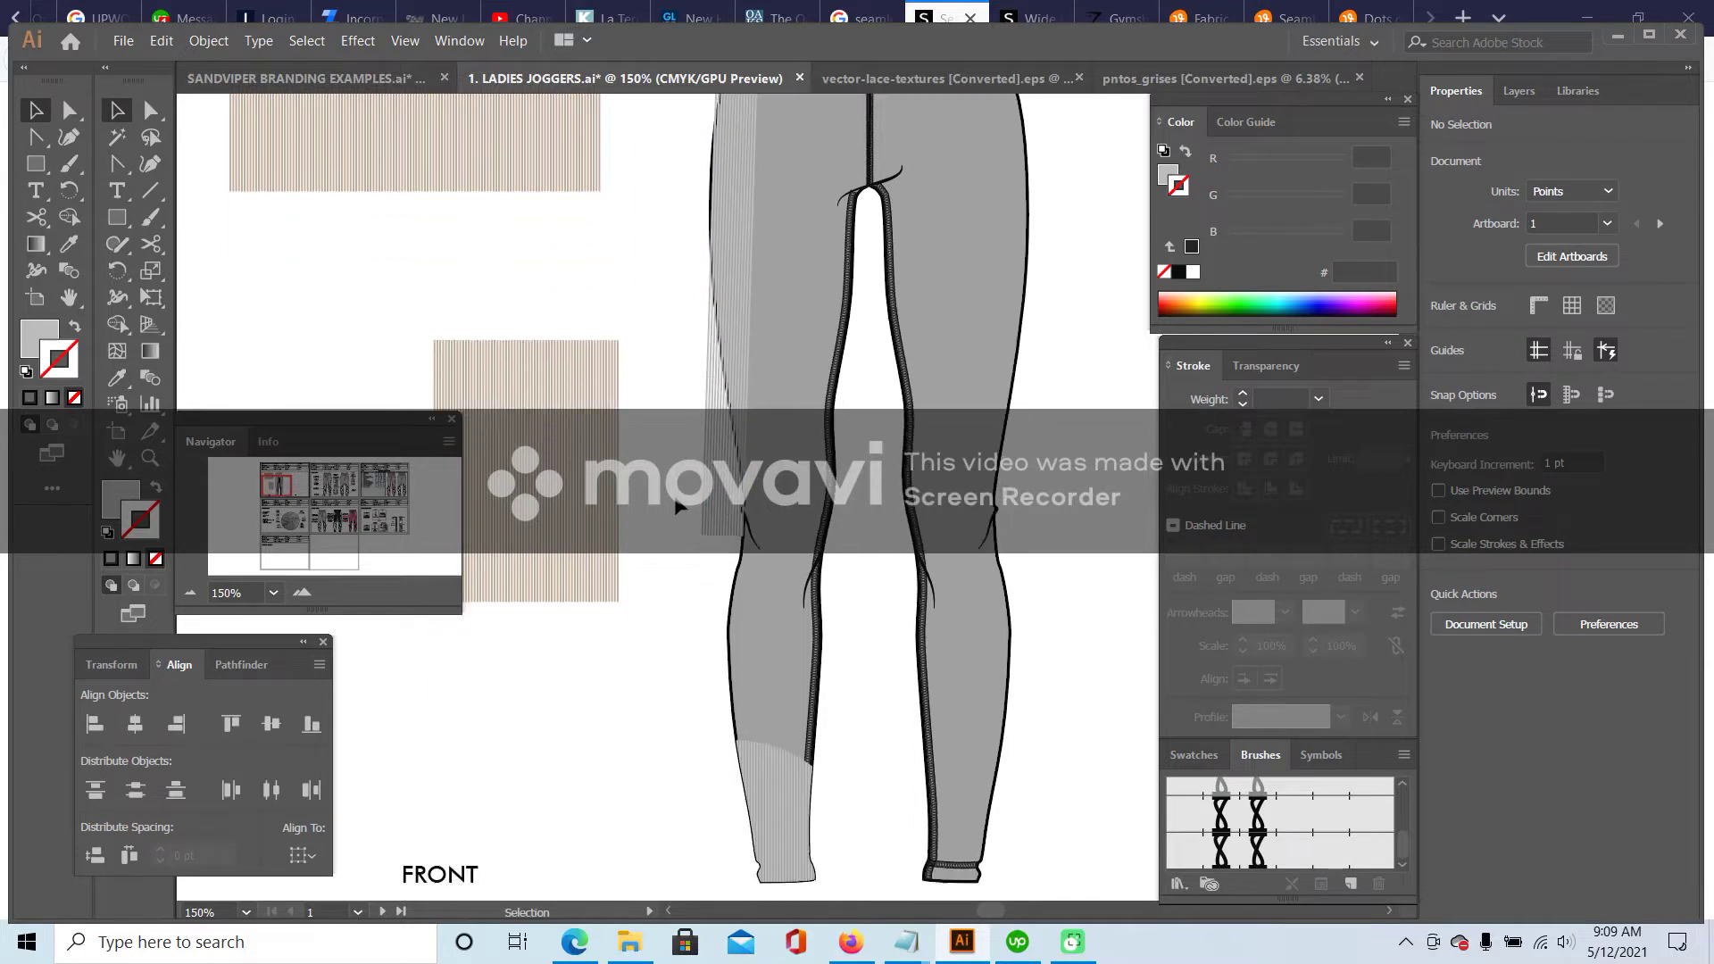
{"action": "scroll", "coordinate": [665, 487], "scroll_direction": "up", "scroll_amount": 9}
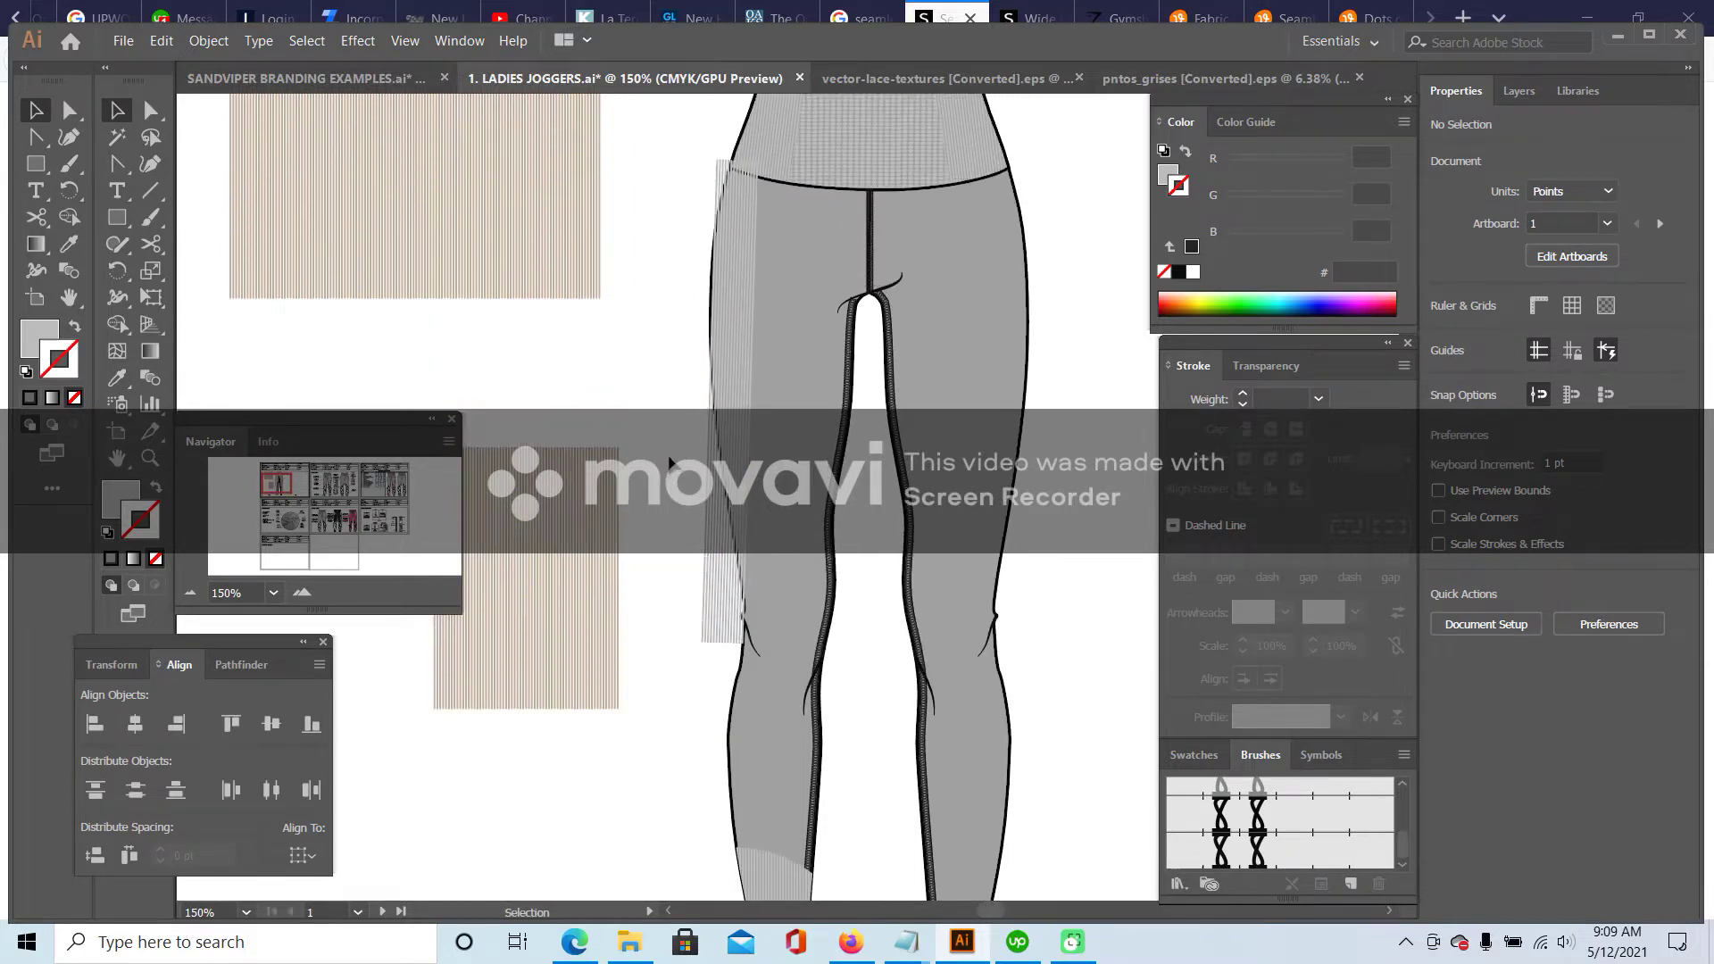
{"action": "scroll", "coordinate": [666, 453], "scroll_direction": "down", "scroll_amount": 7}
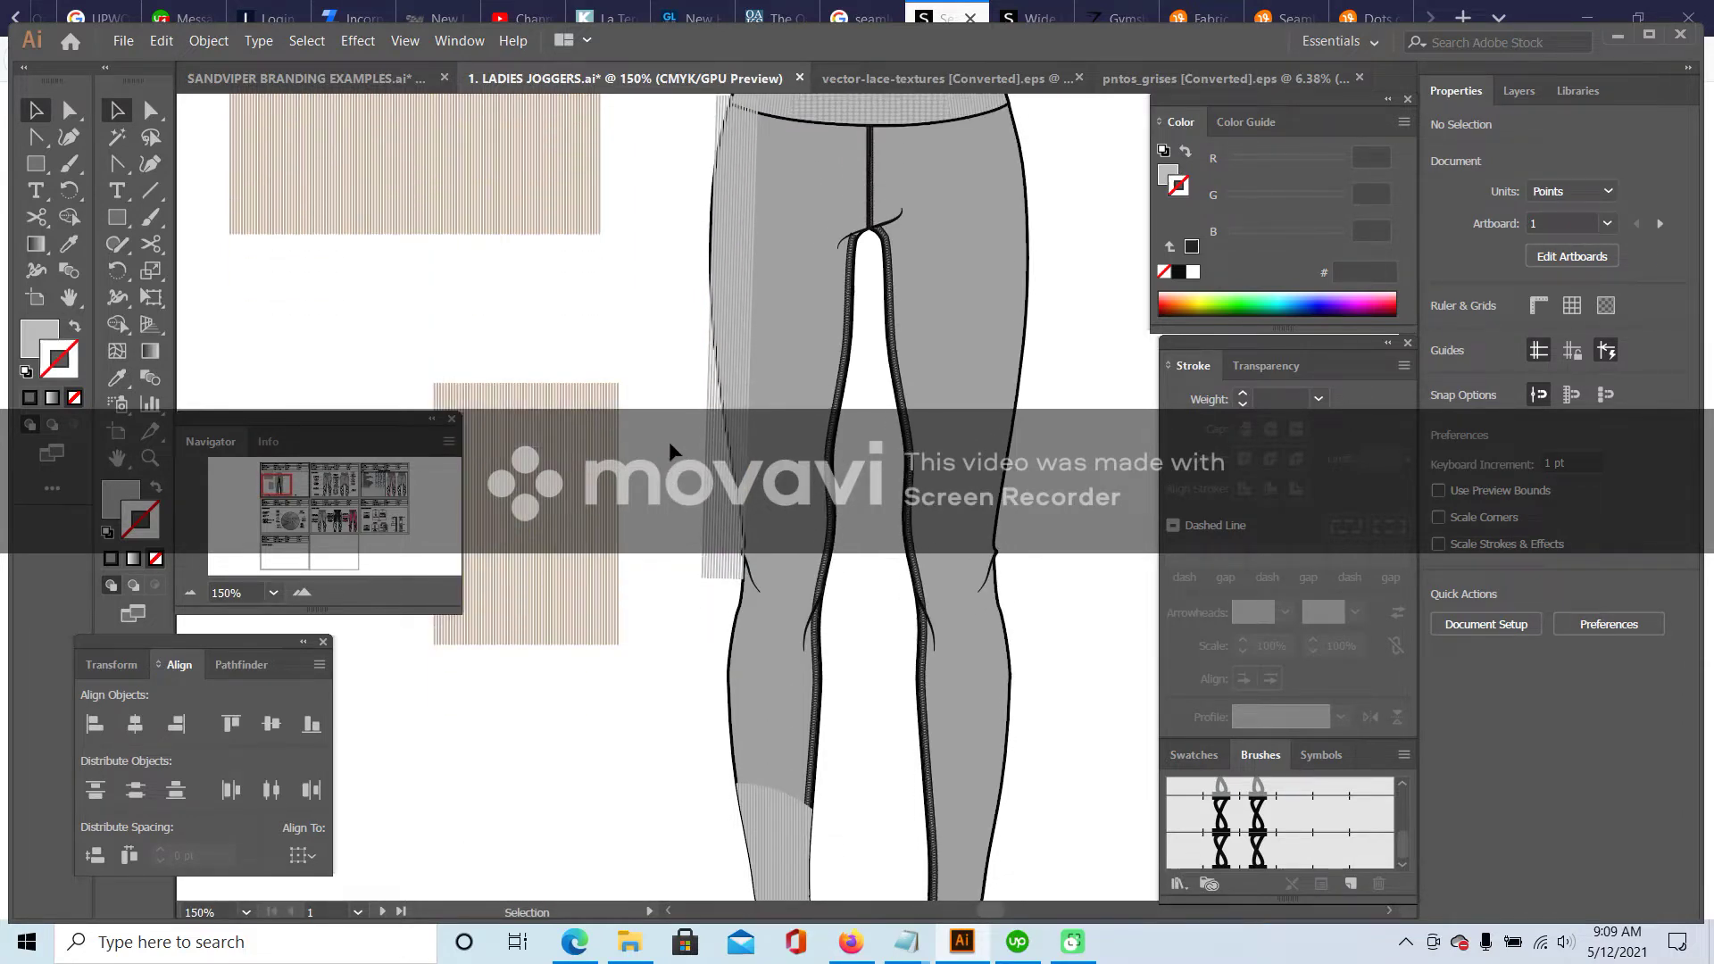
{"action": "scroll", "coordinate": [688, 534], "scroll_direction": "up", "scroll_amount": 5}
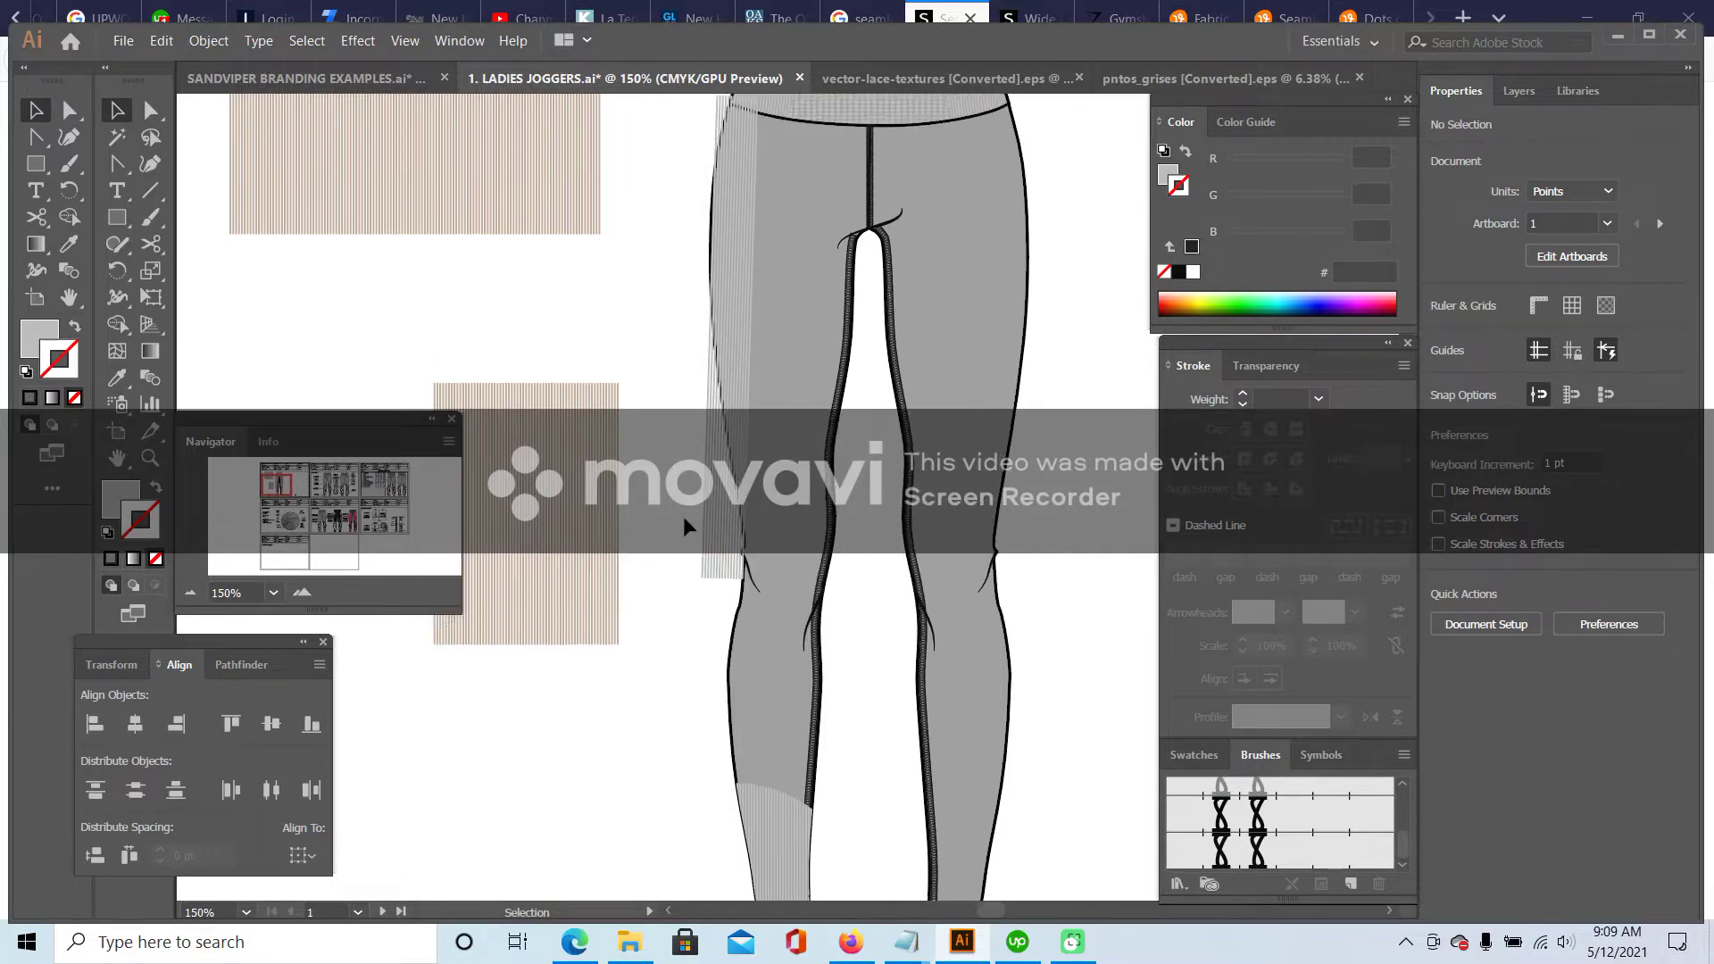
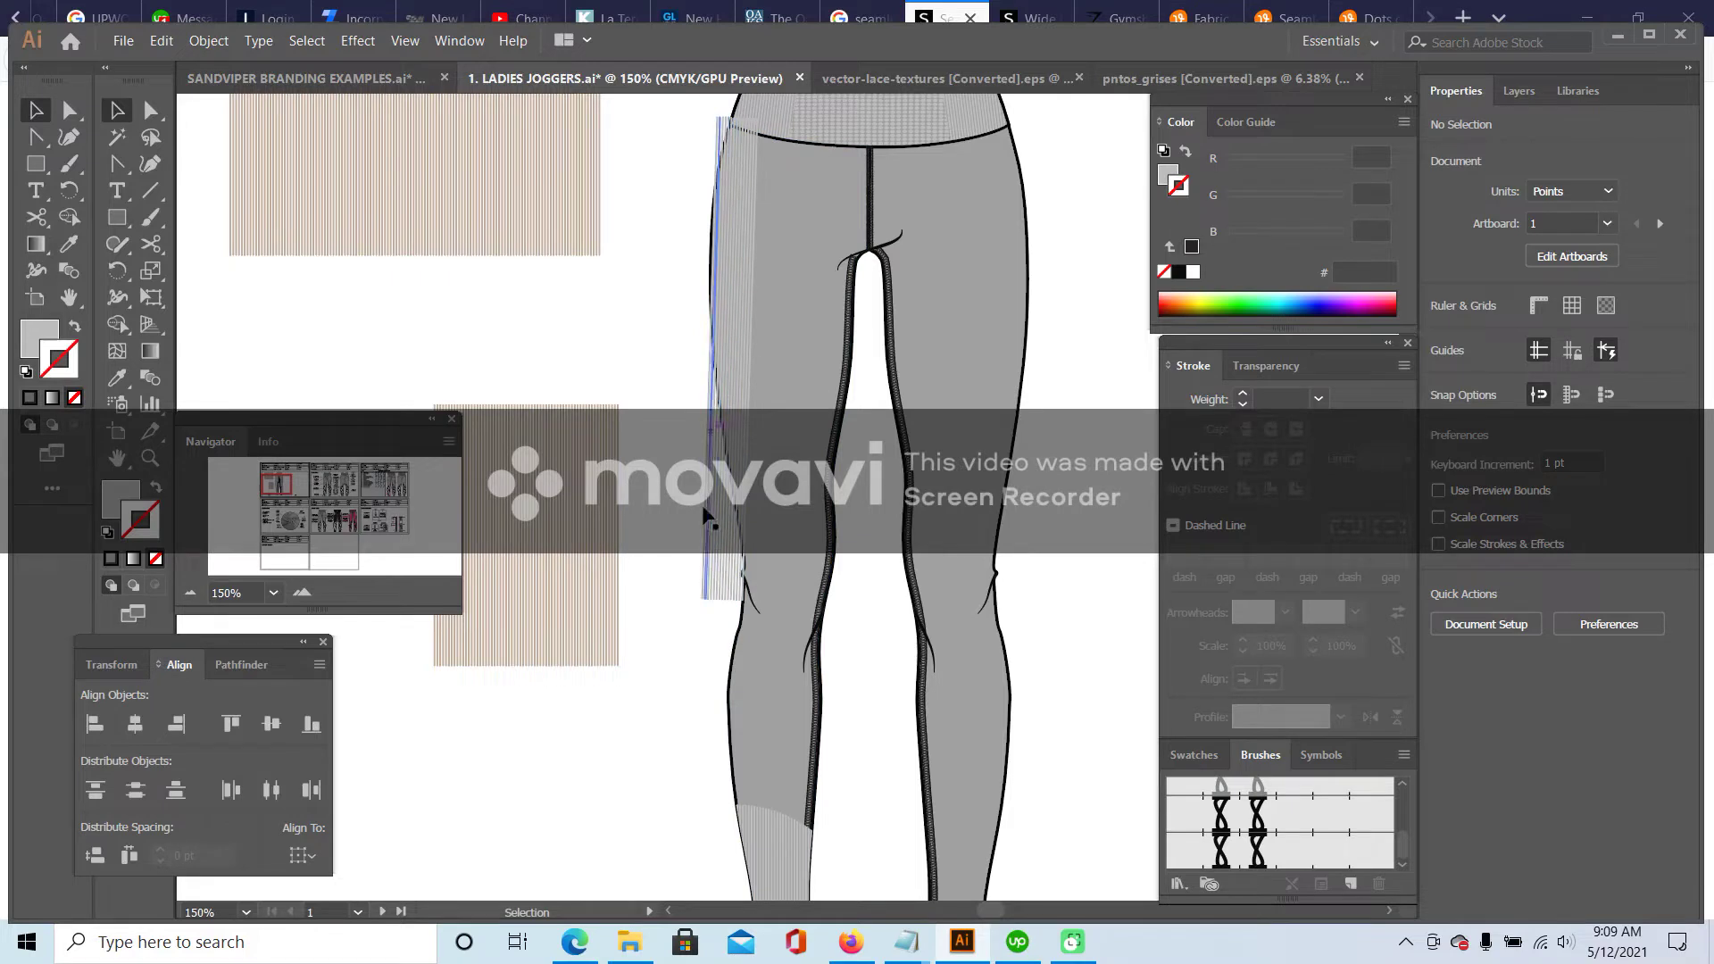
- Lengthen the ribbed side panel downward along the outer leg and rotate it slightly
{"action": "scroll", "coordinate": [683, 696], "scroll_direction": "down", "scroll_amount": 8}
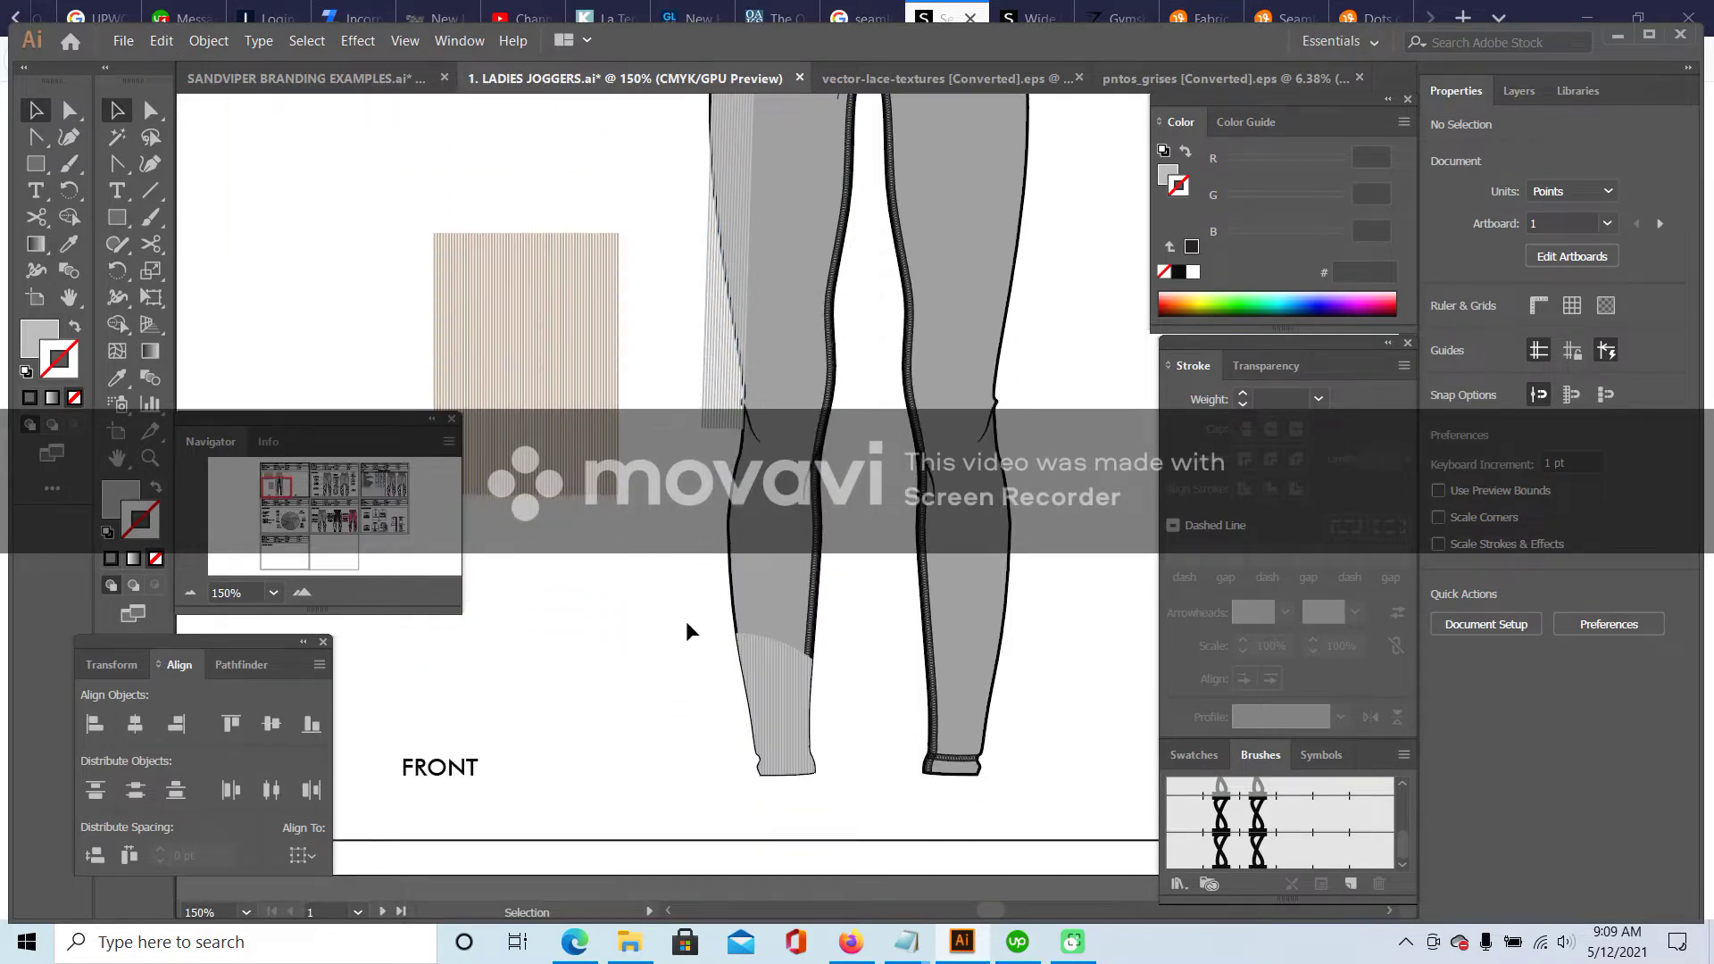
{"action": "scroll", "coordinate": [688, 631], "scroll_direction": "up", "scroll_amount": 5}
{"action": "left_click", "coordinate": [727, 390]}
{"action": "left_click_drag", "start_coordinate": [727, 541], "coordinate": [747, 758]}
{"action": "left_click", "coordinate": [670, 746]}
{"action": "scroll", "coordinate": [714, 429], "scroll_direction": "up", "scroll_amount": 6}
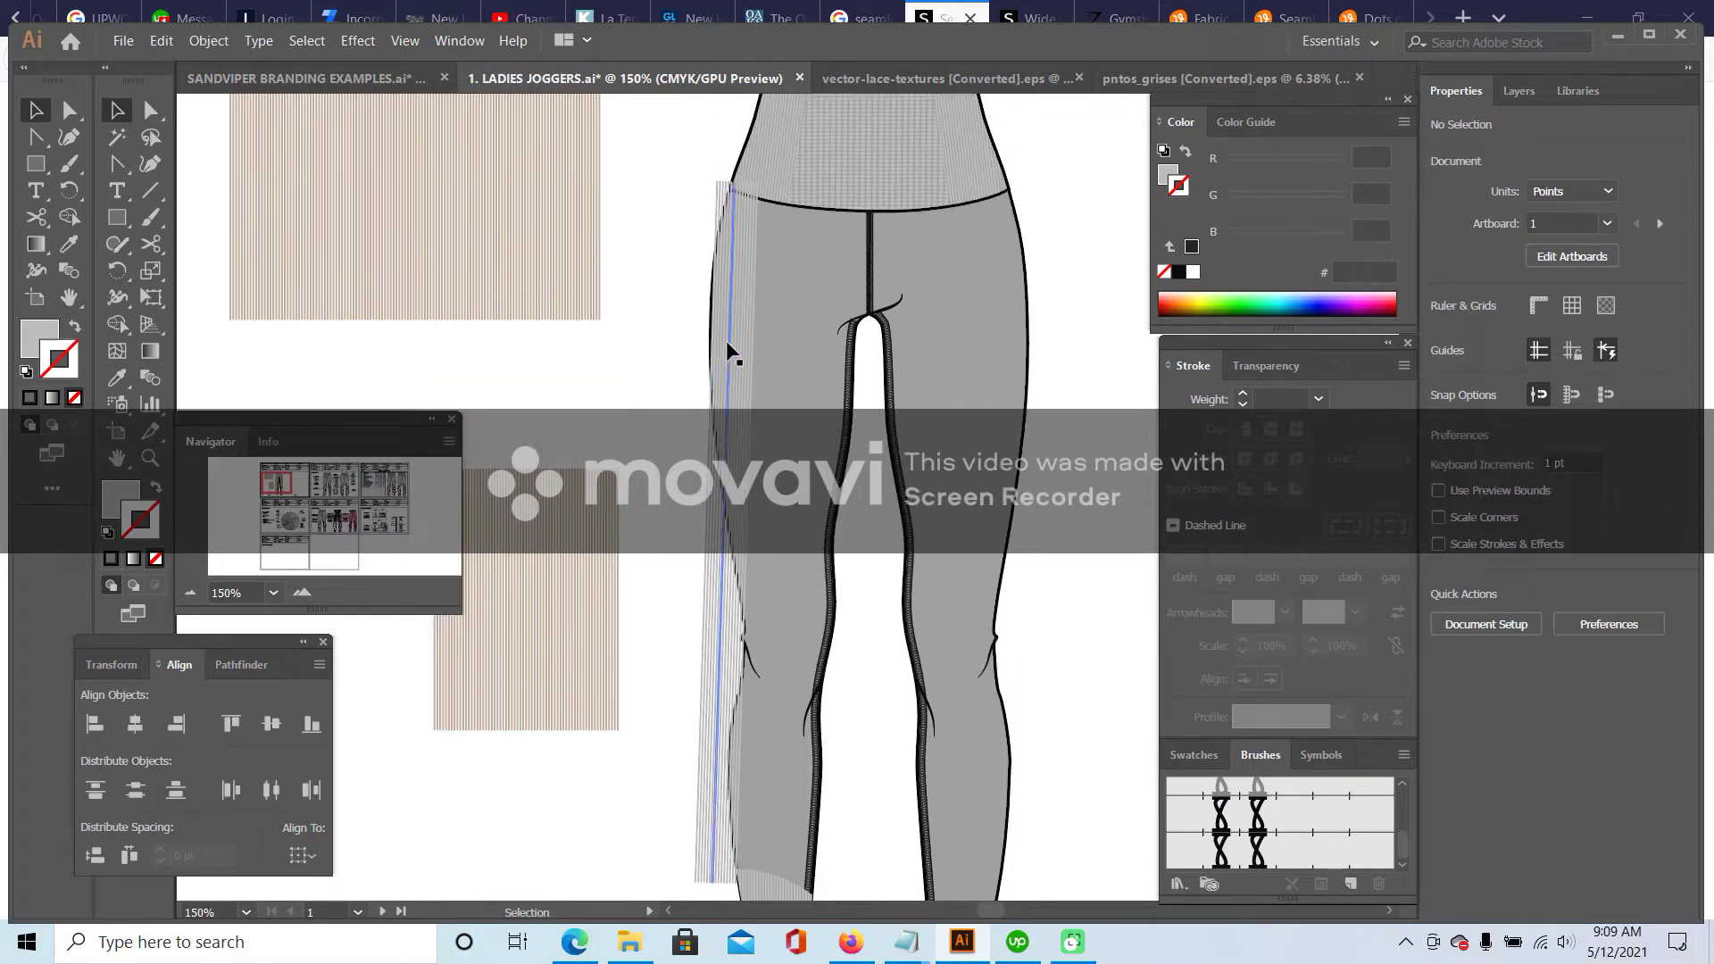
{"action": "left_click", "coordinate": [729, 348]}
{"action": "left_click_drag", "start_coordinate": [761, 172], "coordinate": [758, 179]}
{"action": "left_click", "coordinate": [641, 363]}
- Nudge the rib panel right and down into place along the outer leg edge
{"action": "scroll", "coordinate": [640, 496], "scroll_direction": "down", "scroll_amount": 6}
{"action": "left_click_drag", "start_coordinate": [700, 559], "coordinate": [708, 564]}
{"action": "left_click", "coordinate": [665, 461]}
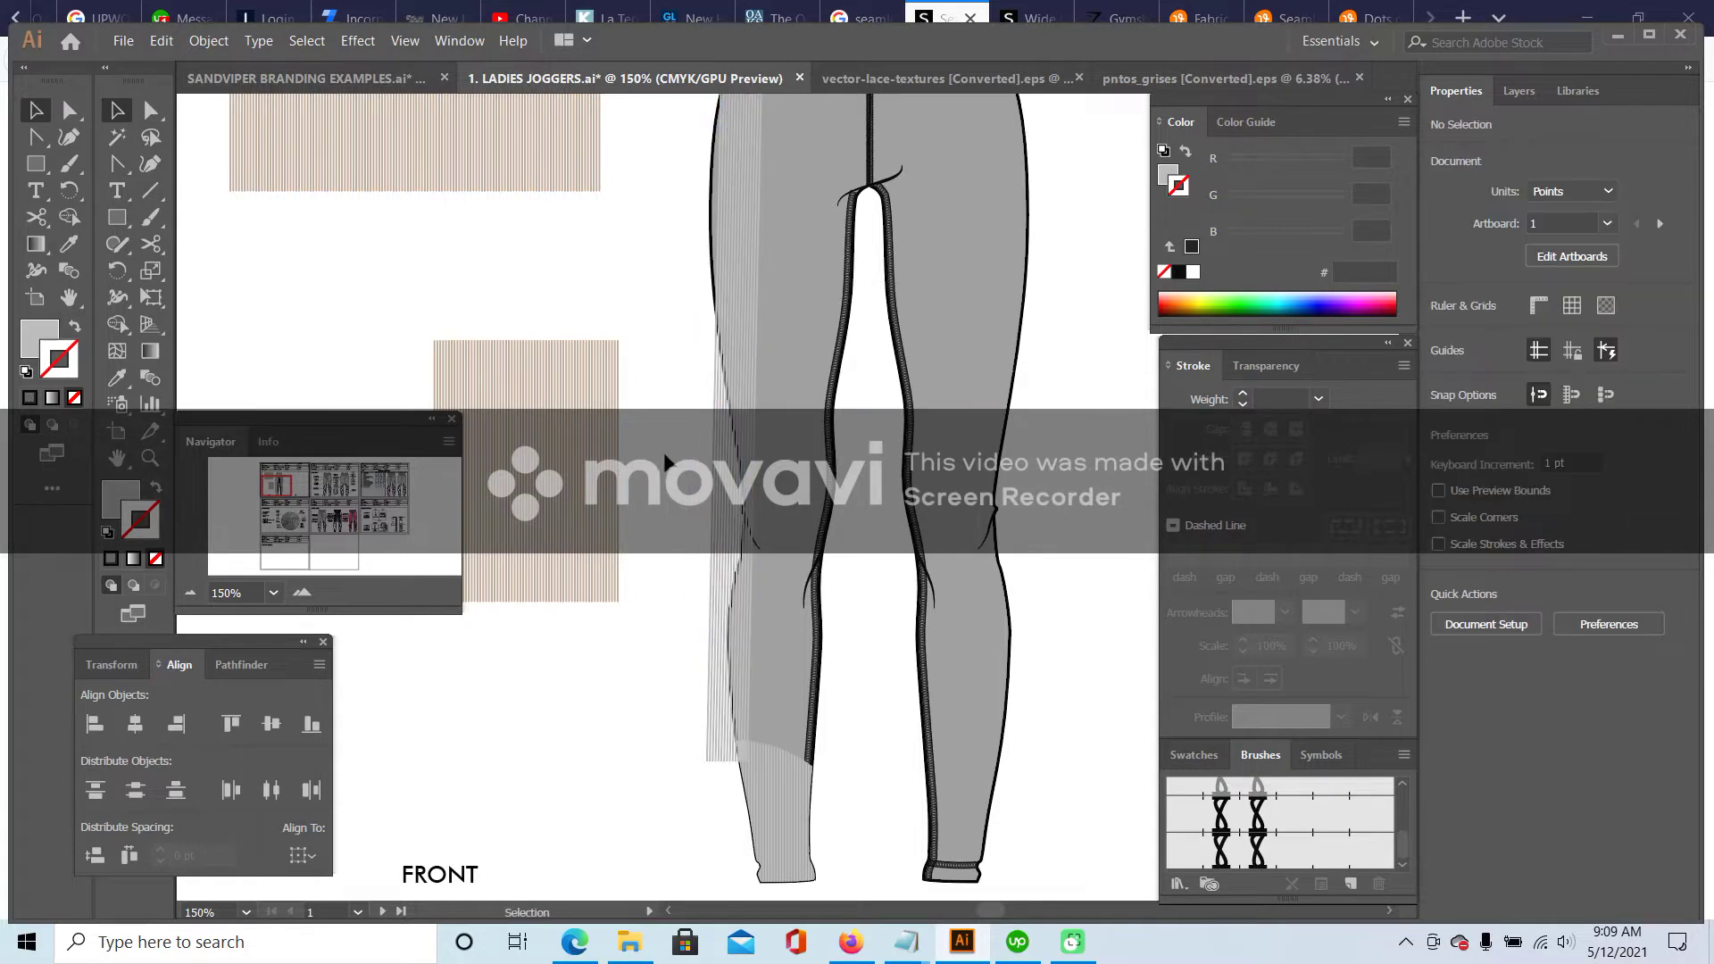
{"action": "scroll", "coordinate": [720, 276], "scroll_direction": "up", "scroll_amount": 6}
{"action": "left_click_drag", "start_coordinate": [734, 265], "coordinate": [727, 264]}
{"action": "left_click", "coordinate": [668, 451]}
- Tilt the side panel to about 359° so it follows the leg's outer edge
{"action": "scroll", "coordinate": [666, 465], "scroll_direction": "down", "scroll_amount": 5}
{"action": "scroll", "coordinate": [666, 465], "scroll_direction": "down", "scroll_amount": 1}
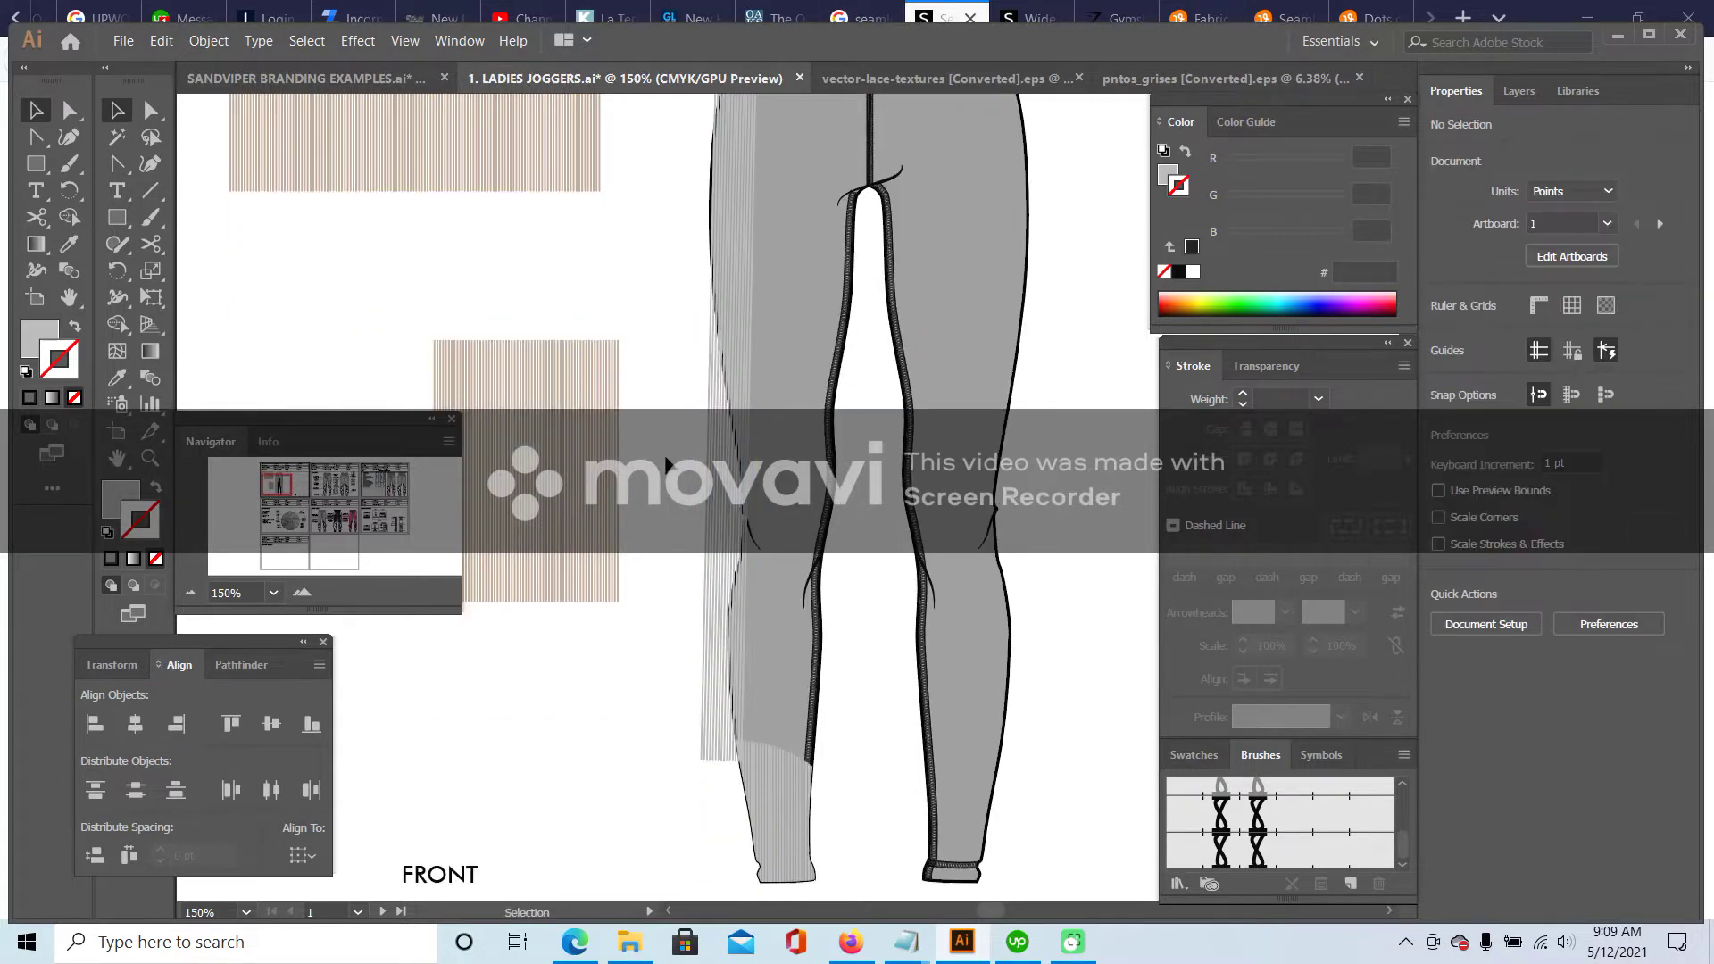
{"action": "left_click", "coordinate": [727, 555]}
{"action": "left_click_drag", "start_coordinate": [739, 784], "coordinate": [700, 807]}
{"action": "left_click", "coordinate": [621, 822]}
- Check the whole spec sheet zoomed out, then zoom back in and select the striped panel group
{"action": "scroll", "coordinate": [622, 793], "scroll_direction": "up", "scroll_amount": 5}
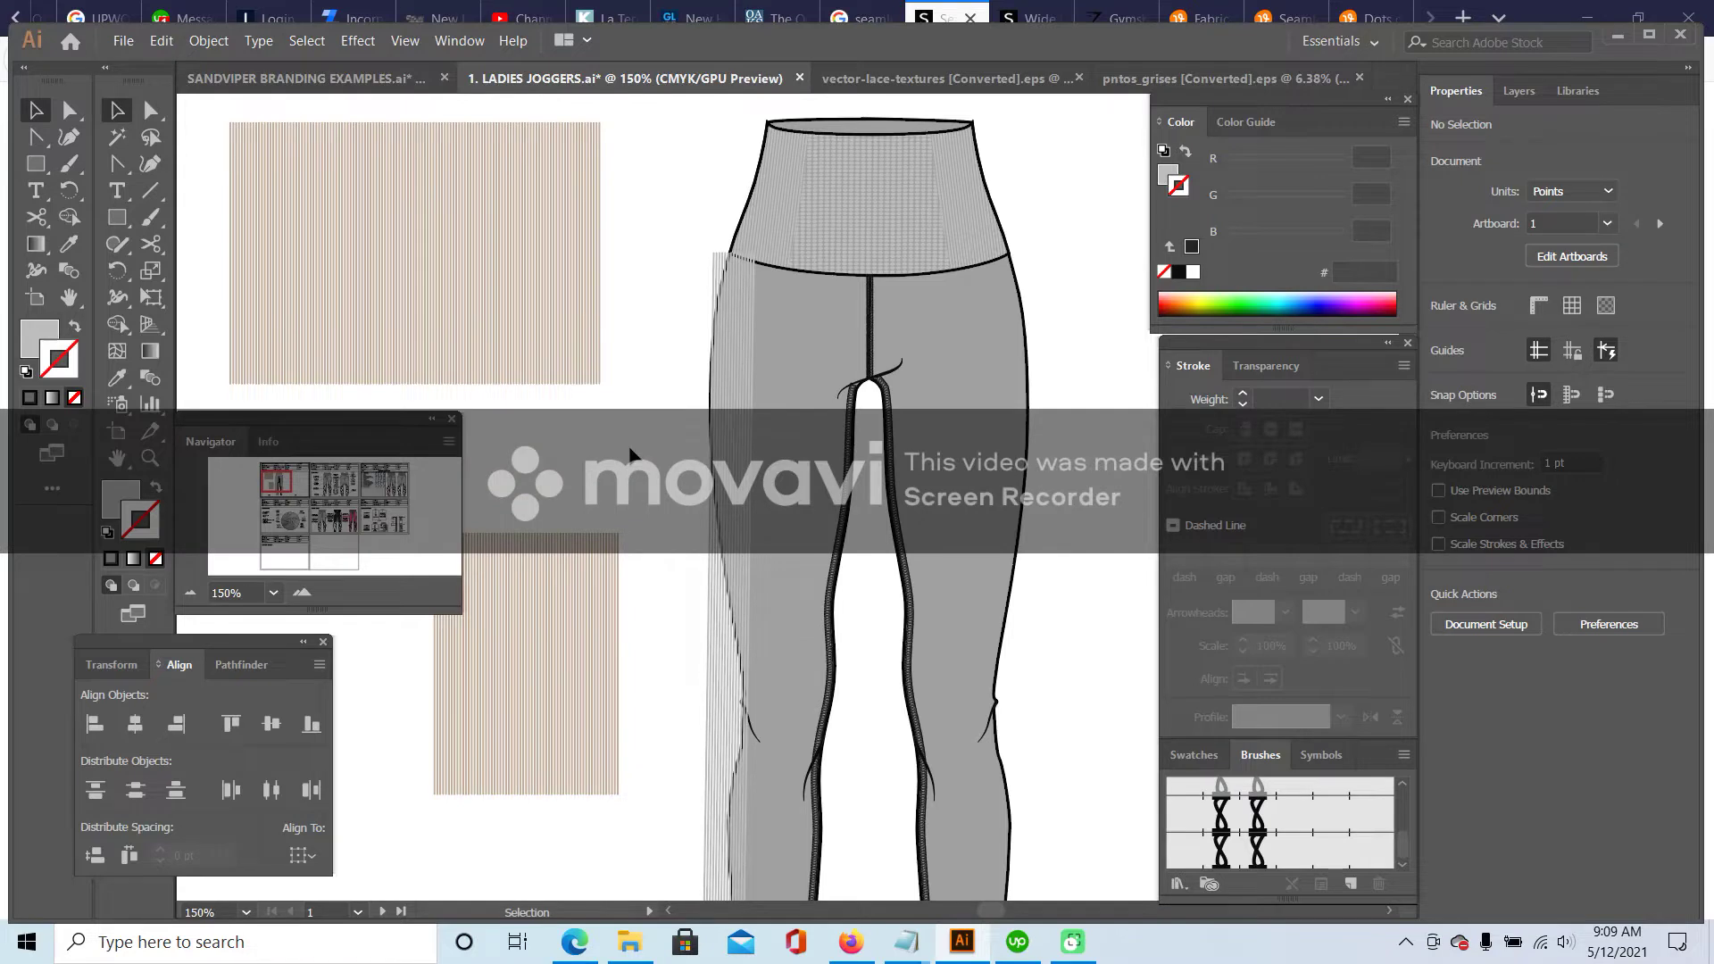
{"action": "left_click", "coordinate": [192, 592]}
{"action": "left_click", "coordinate": [191, 593]}
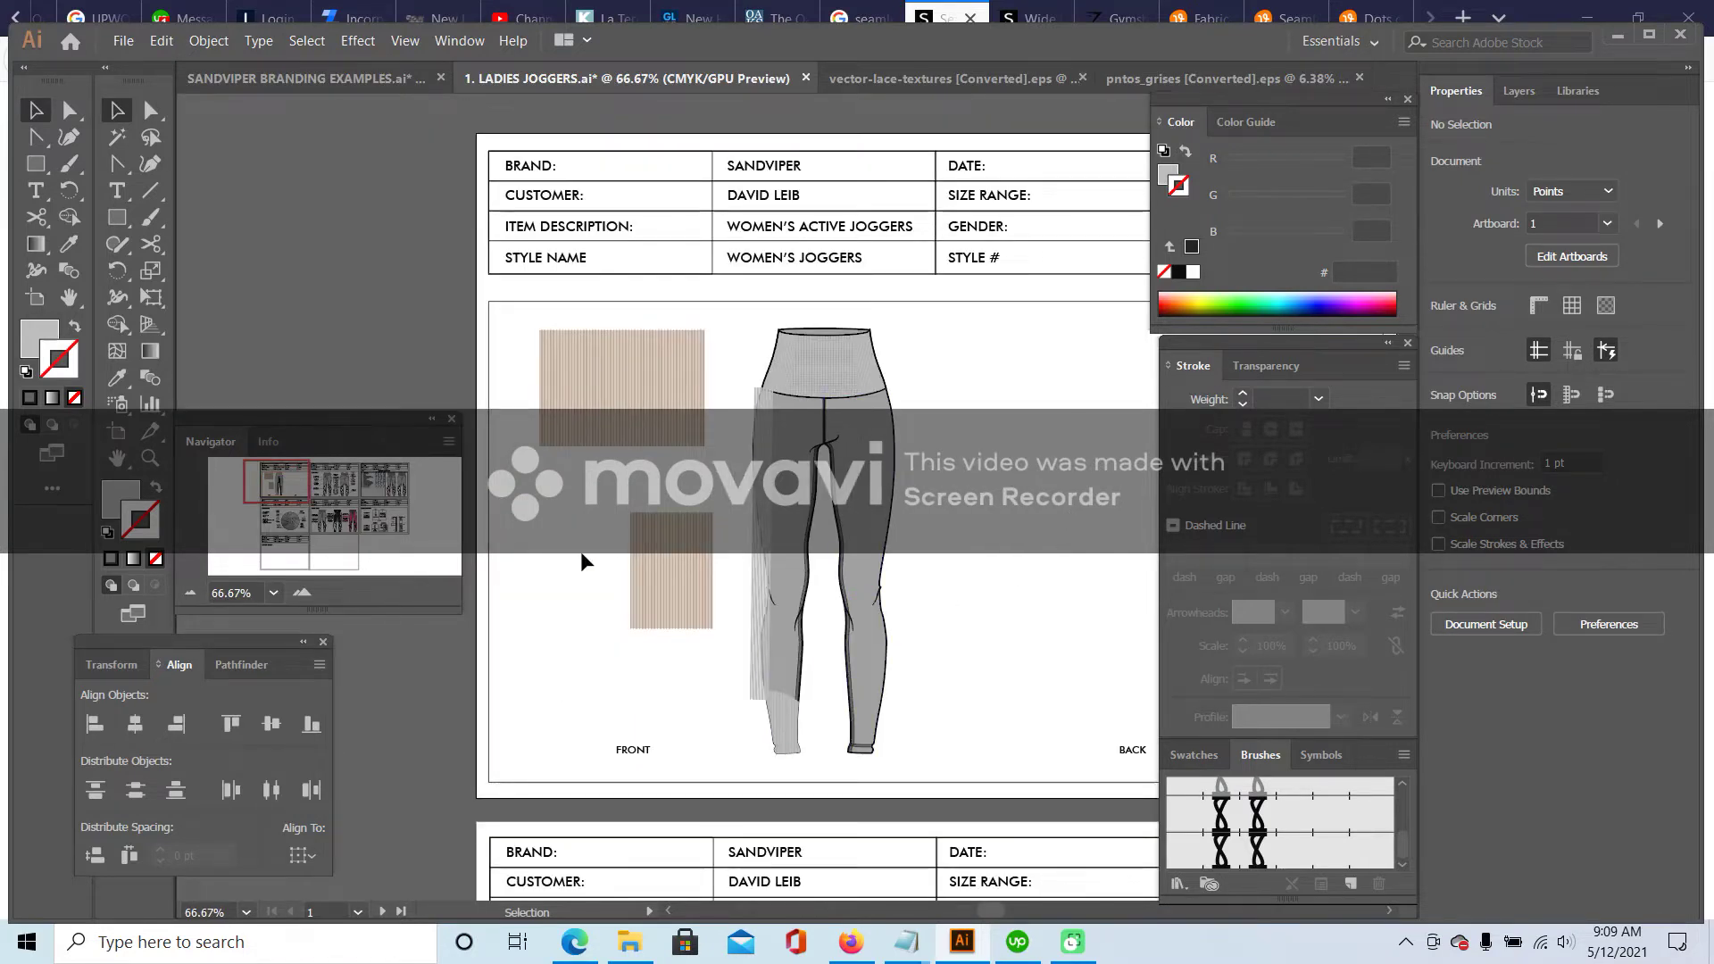
{"action": "left_click", "coordinate": [301, 592]}
{"action": "left_click", "coordinate": [302, 592]}
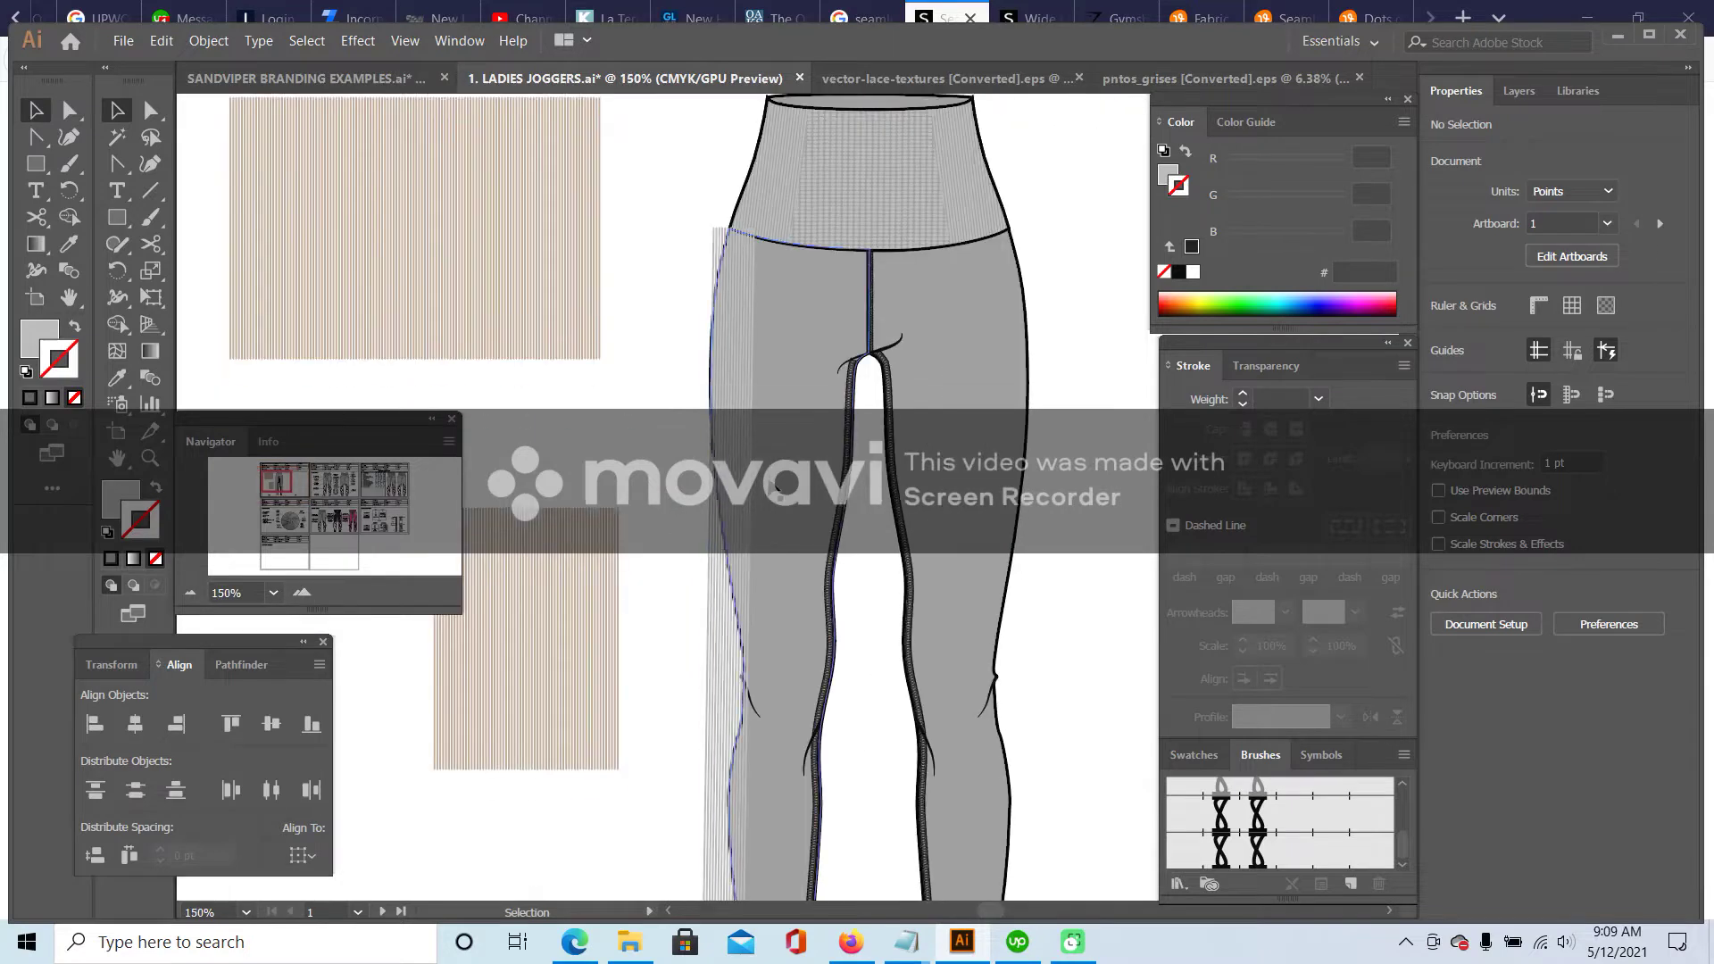
{"action": "scroll", "coordinate": [766, 444], "scroll_direction": "down", "scroll_amount": 3}
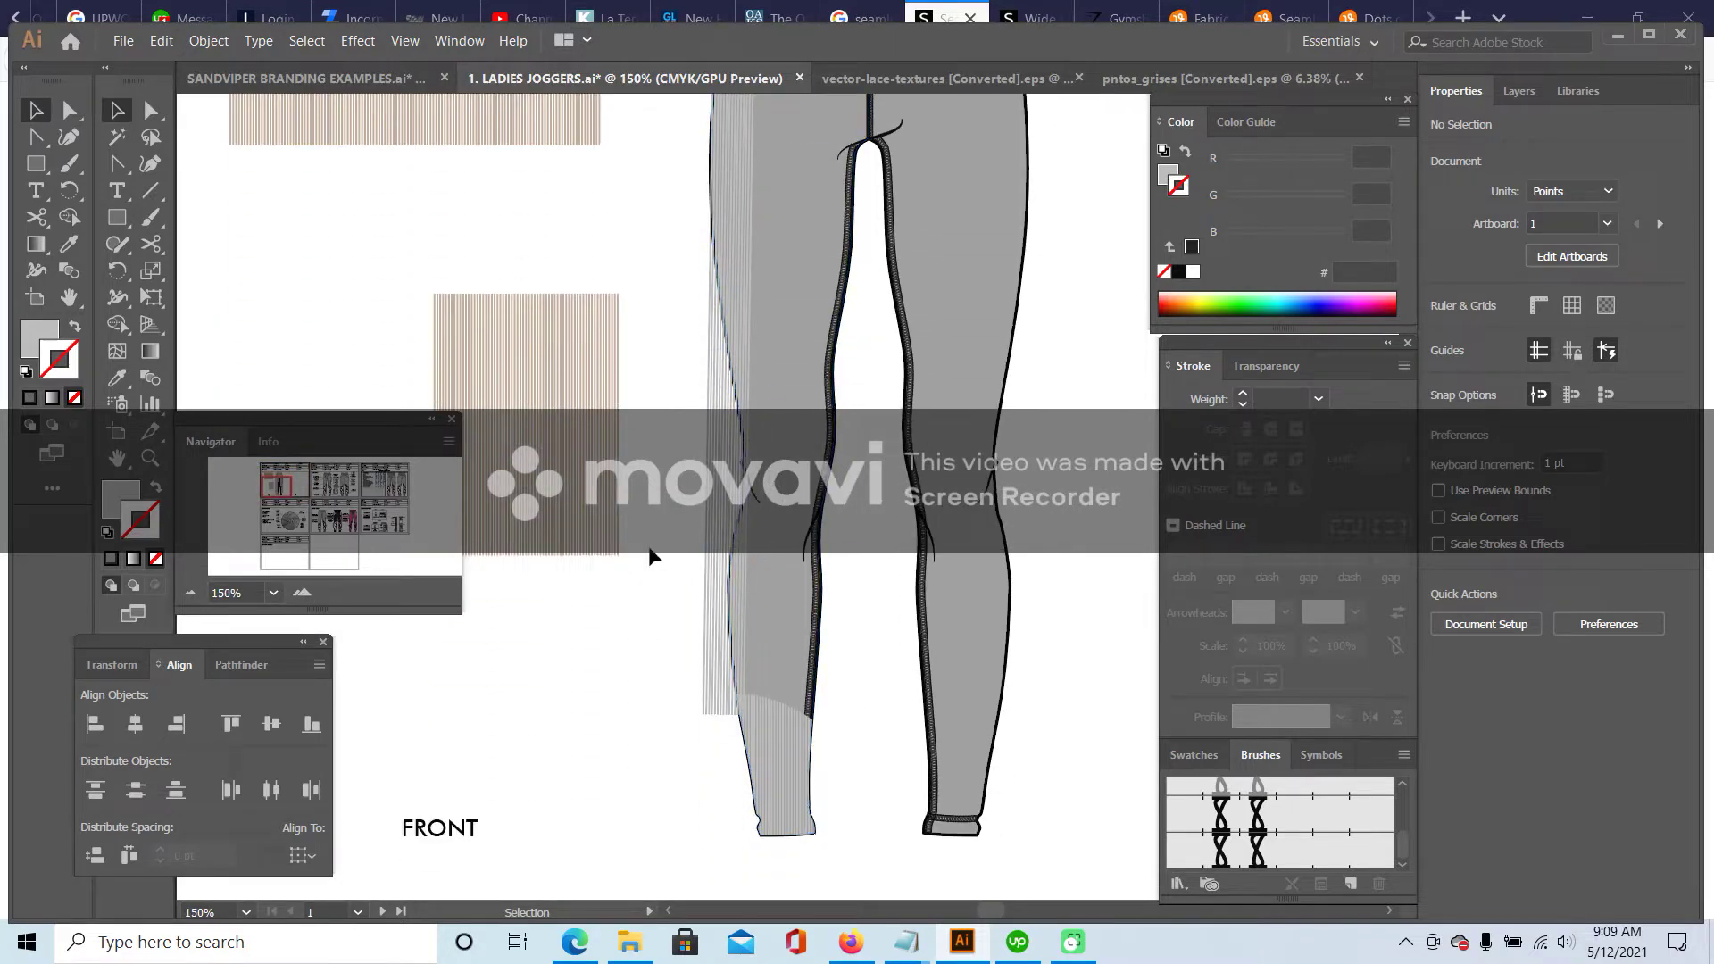
{"action": "scroll", "coordinate": [660, 464], "scroll_direction": "up", "scroll_amount": 3}
{"action": "left_click", "coordinate": [740, 252]}
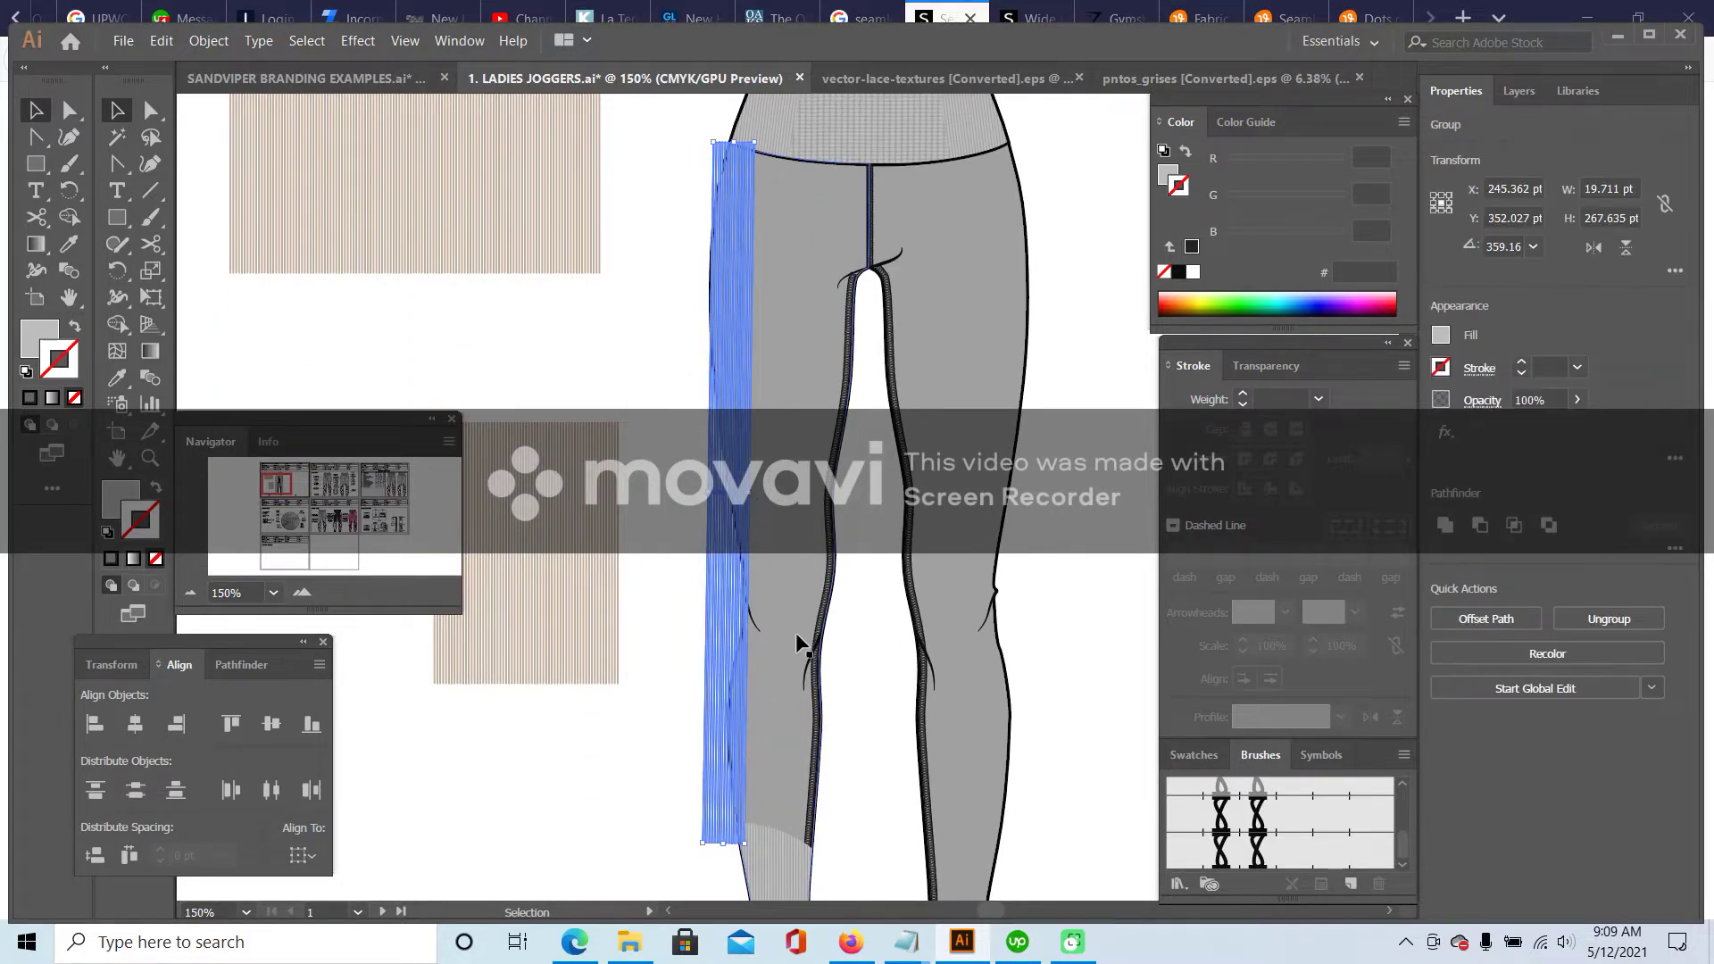
{"action": "scroll", "coordinate": [796, 632], "scroll_direction": "down", "scroll_amount": 2}
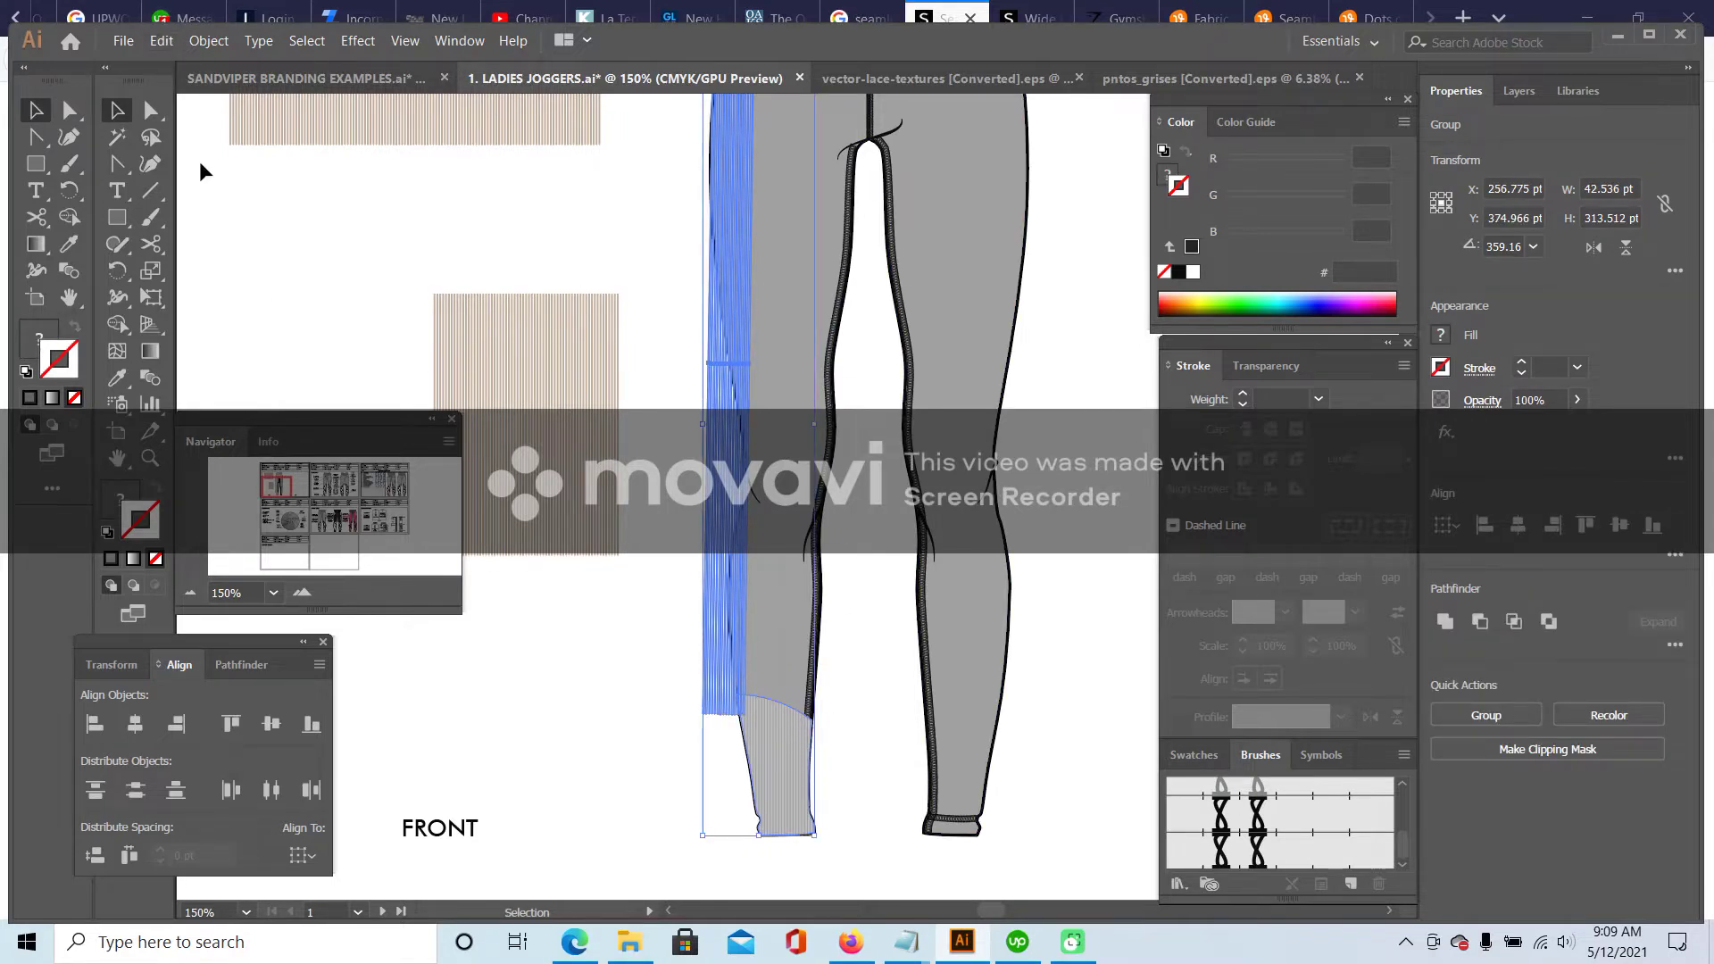
- Undo the accidental paste and copy the striped side panel group
{"action": "left_click", "coordinate": [162, 41]}
{"action": "left_click", "coordinate": [205, 158]}
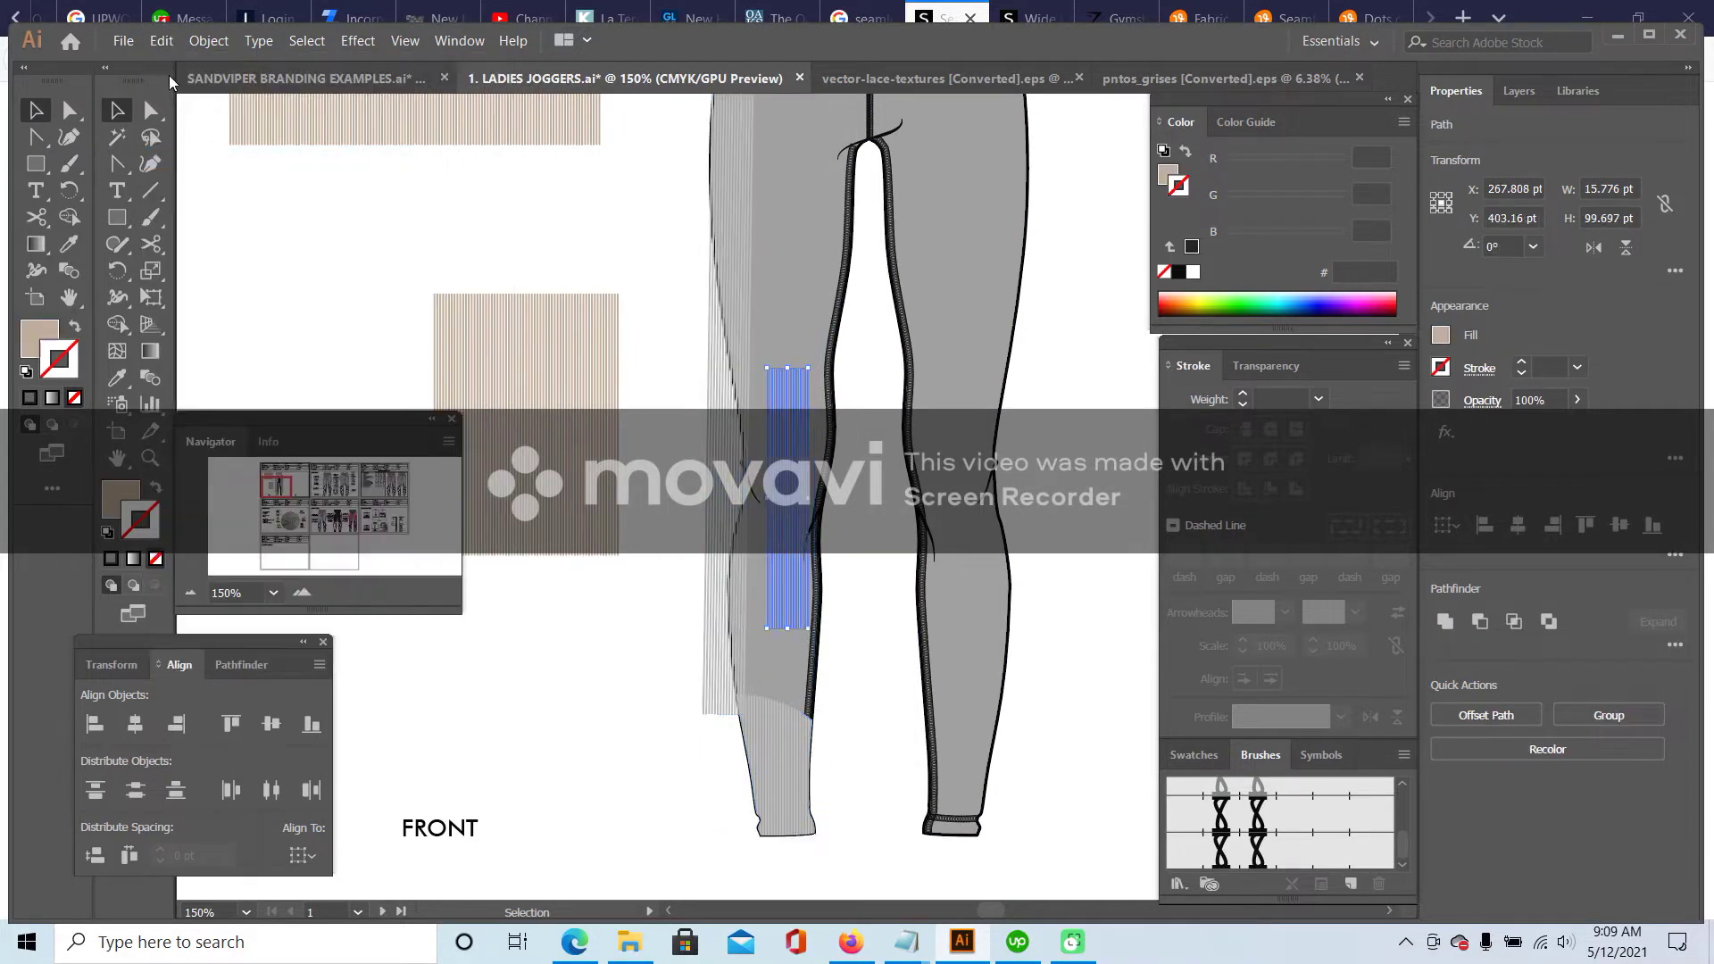
{"action": "key", "text": "ctrl+z"}
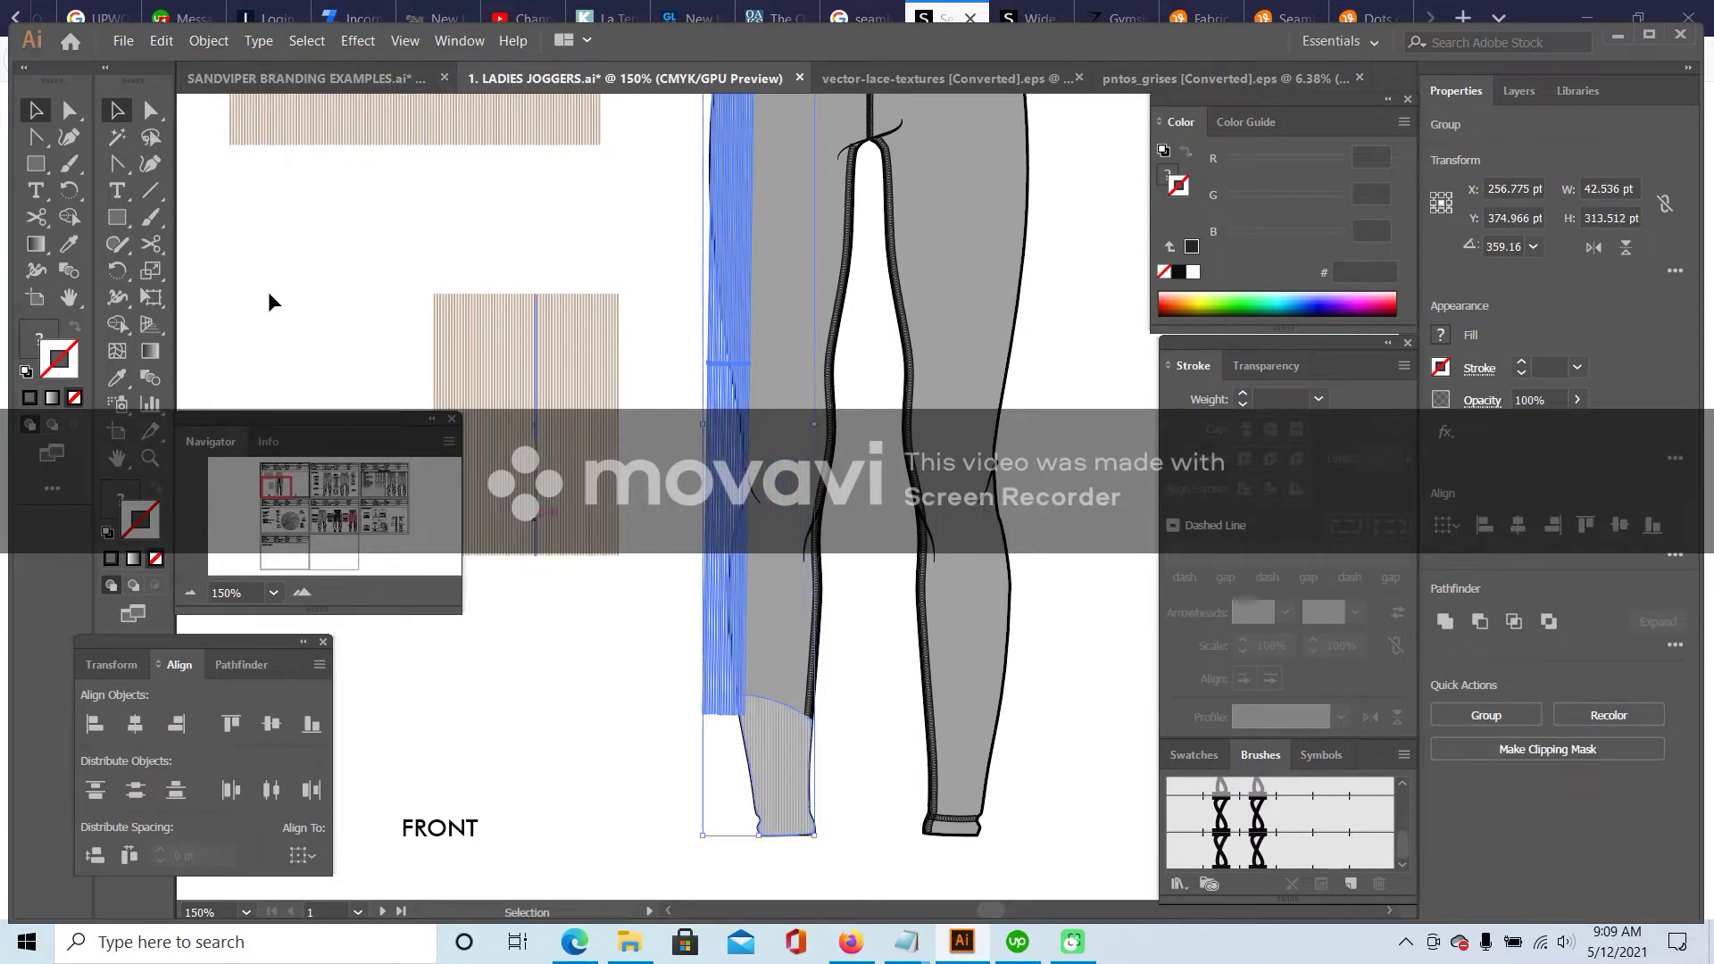
{"action": "left_click", "coordinate": [162, 41]}
{"action": "left_click", "coordinate": [205, 127]}
- Paste the stripes in place inside the left leg outline using Draw Inside
{"action": "scroll", "coordinate": [314, 230], "scroll_direction": "up", "scroll_amount": 3}
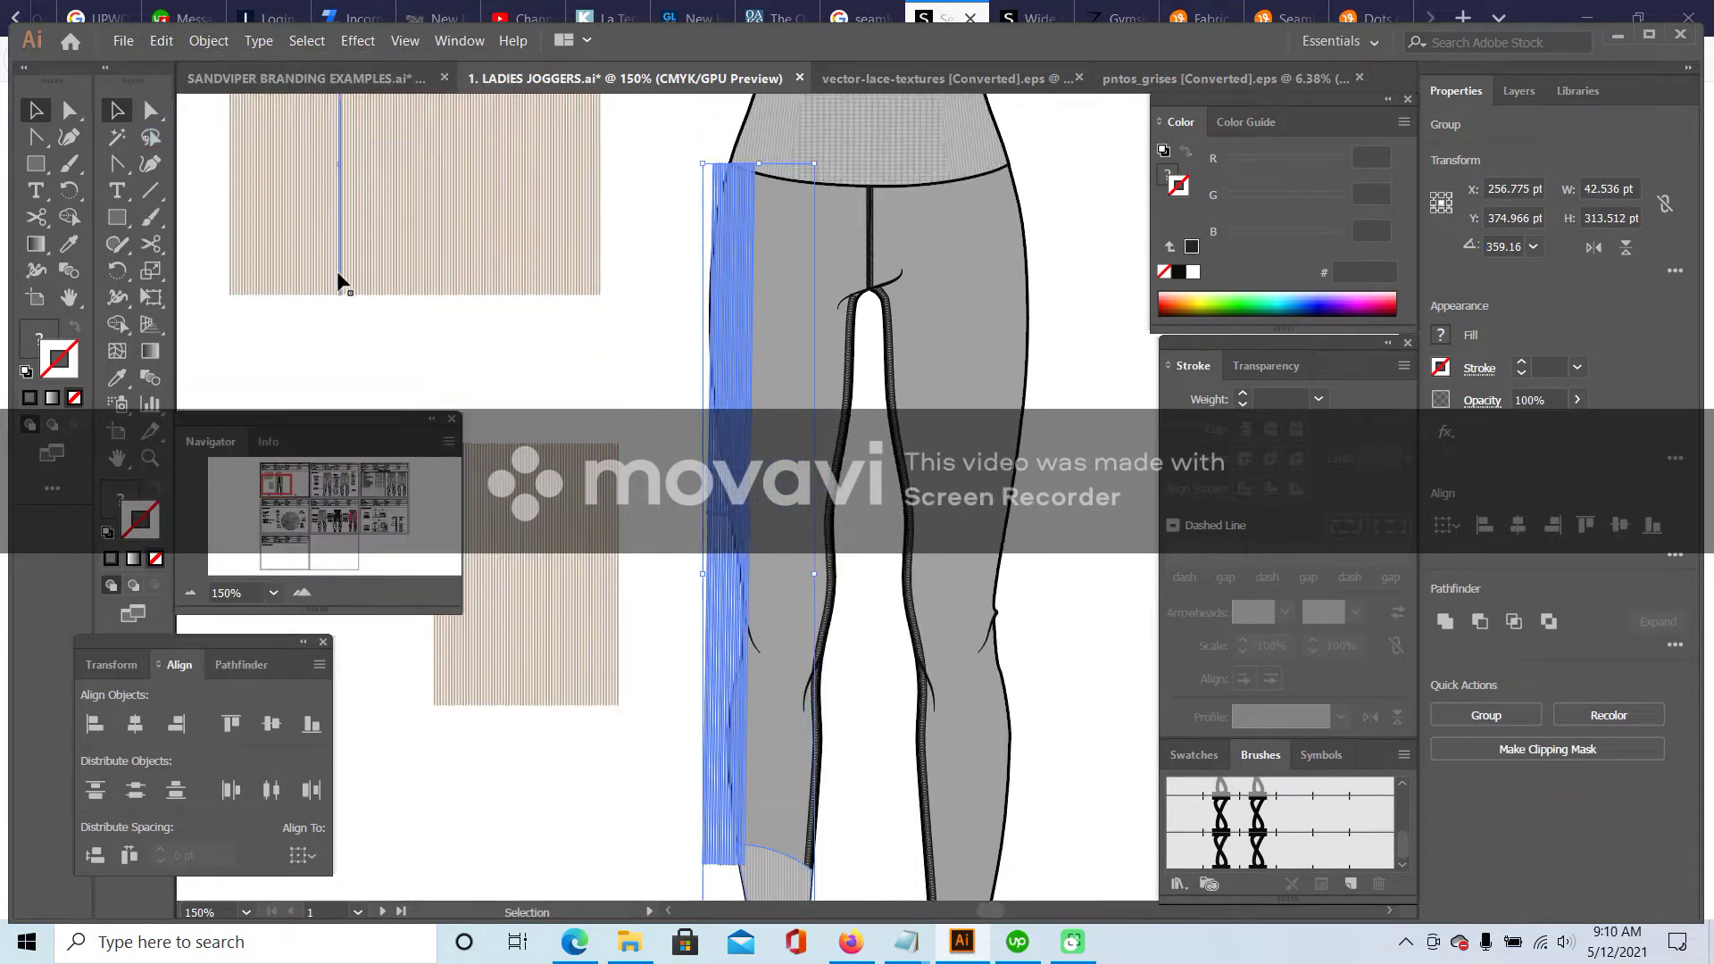
{"action": "scroll", "coordinate": [705, 370], "scroll_direction": "down", "scroll_amount": 2}
{"action": "left_click", "coordinate": [686, 373]}
{"action": "left_click", "coordinate": [708, 308]}
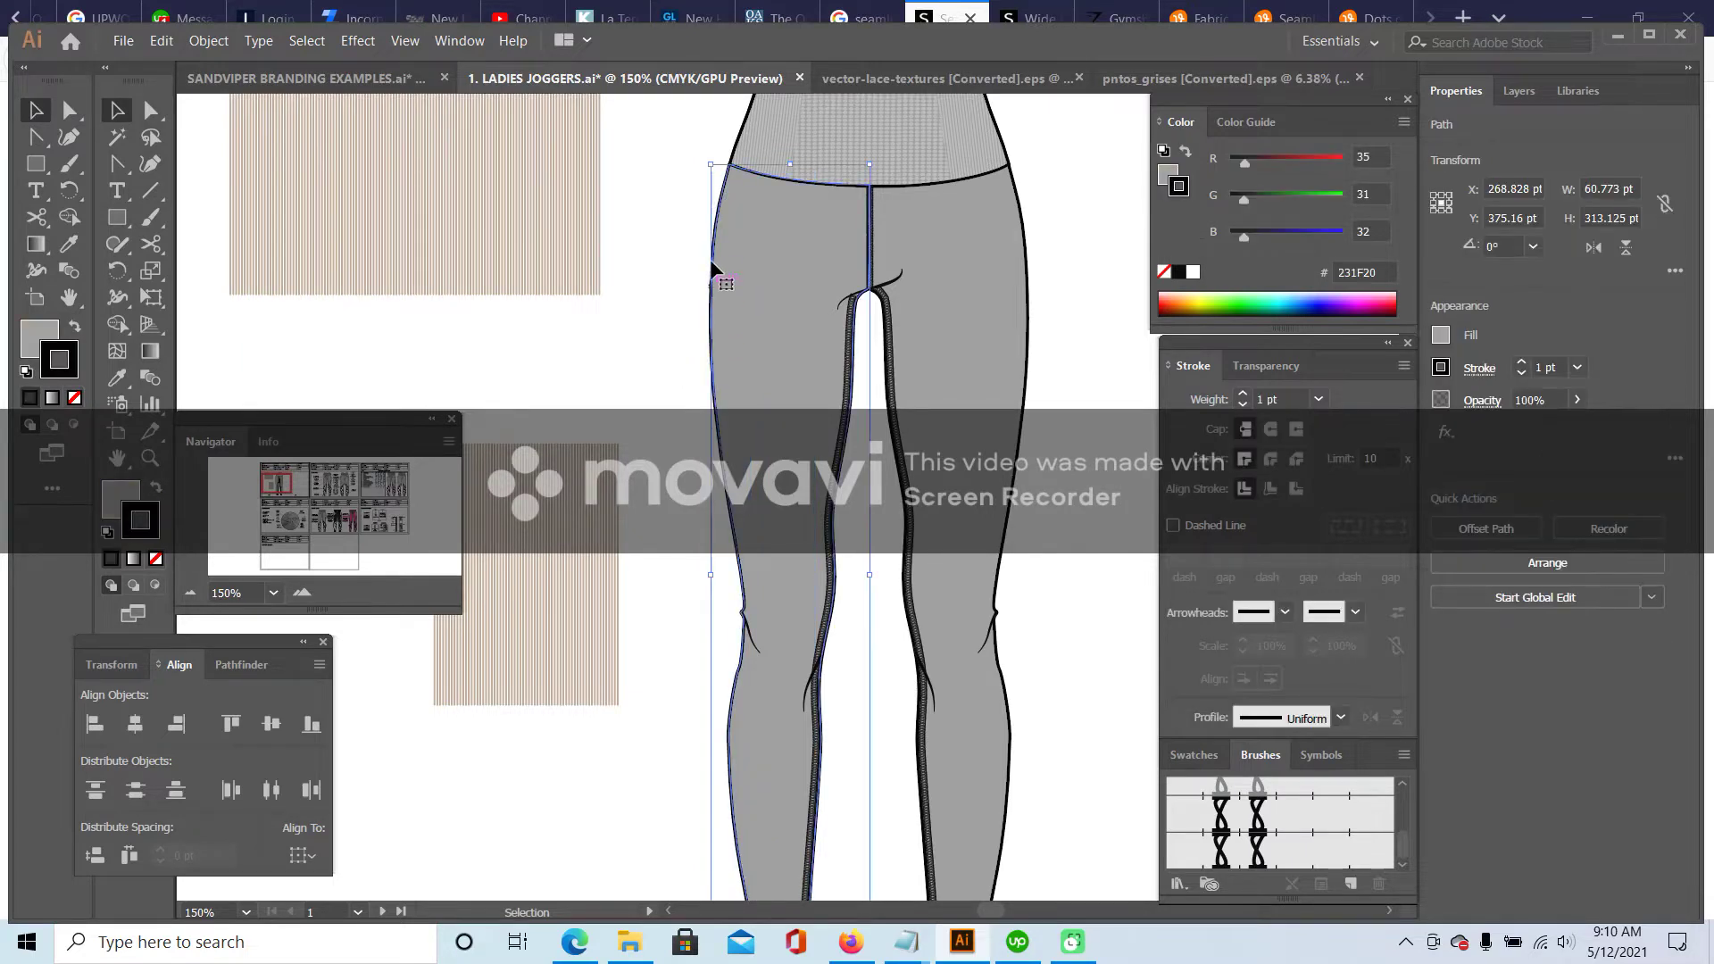
{"action": "left_click", "coordinate": [155, 584]}
{"action": "left_click", "coordinate": [158, 43]}
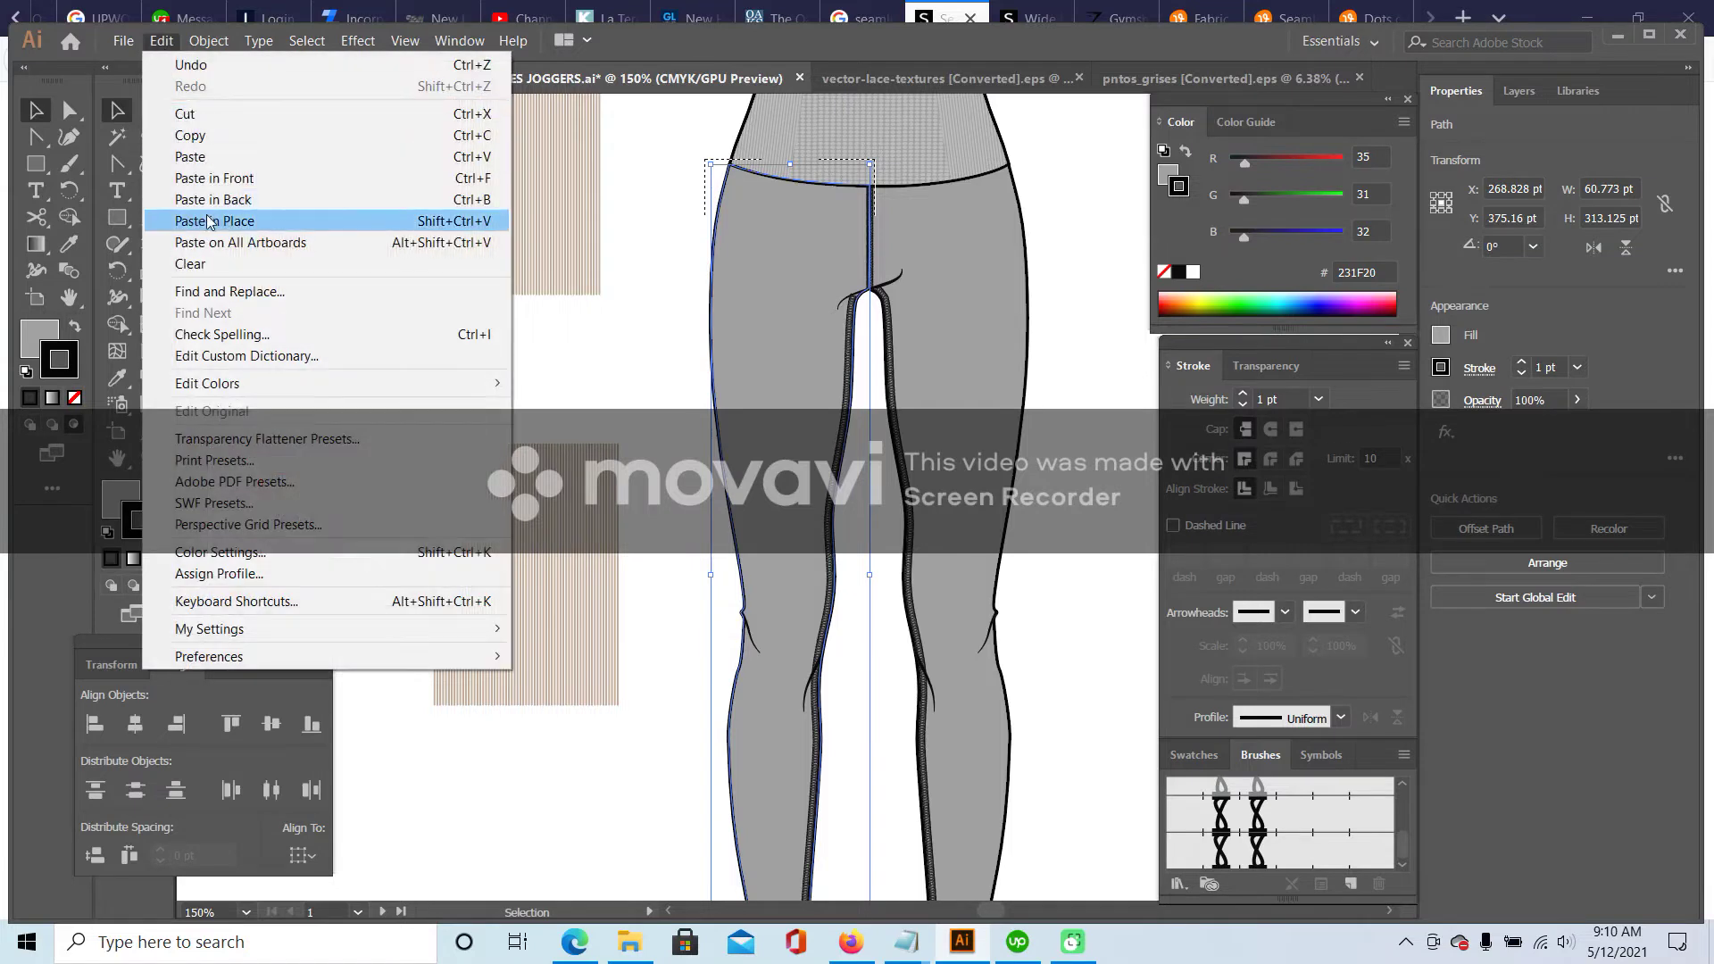
{"action": "left_click", "coordinate": [205, 219]}
{"action": "left_click", "coordinate": [1068, 288]}
- Select and deselect the clipped stripes on the left leg to check them
{"action": "scroll", "coordinate": [902, 393], "scroll_direction": "down", "scroll_amount": 3}
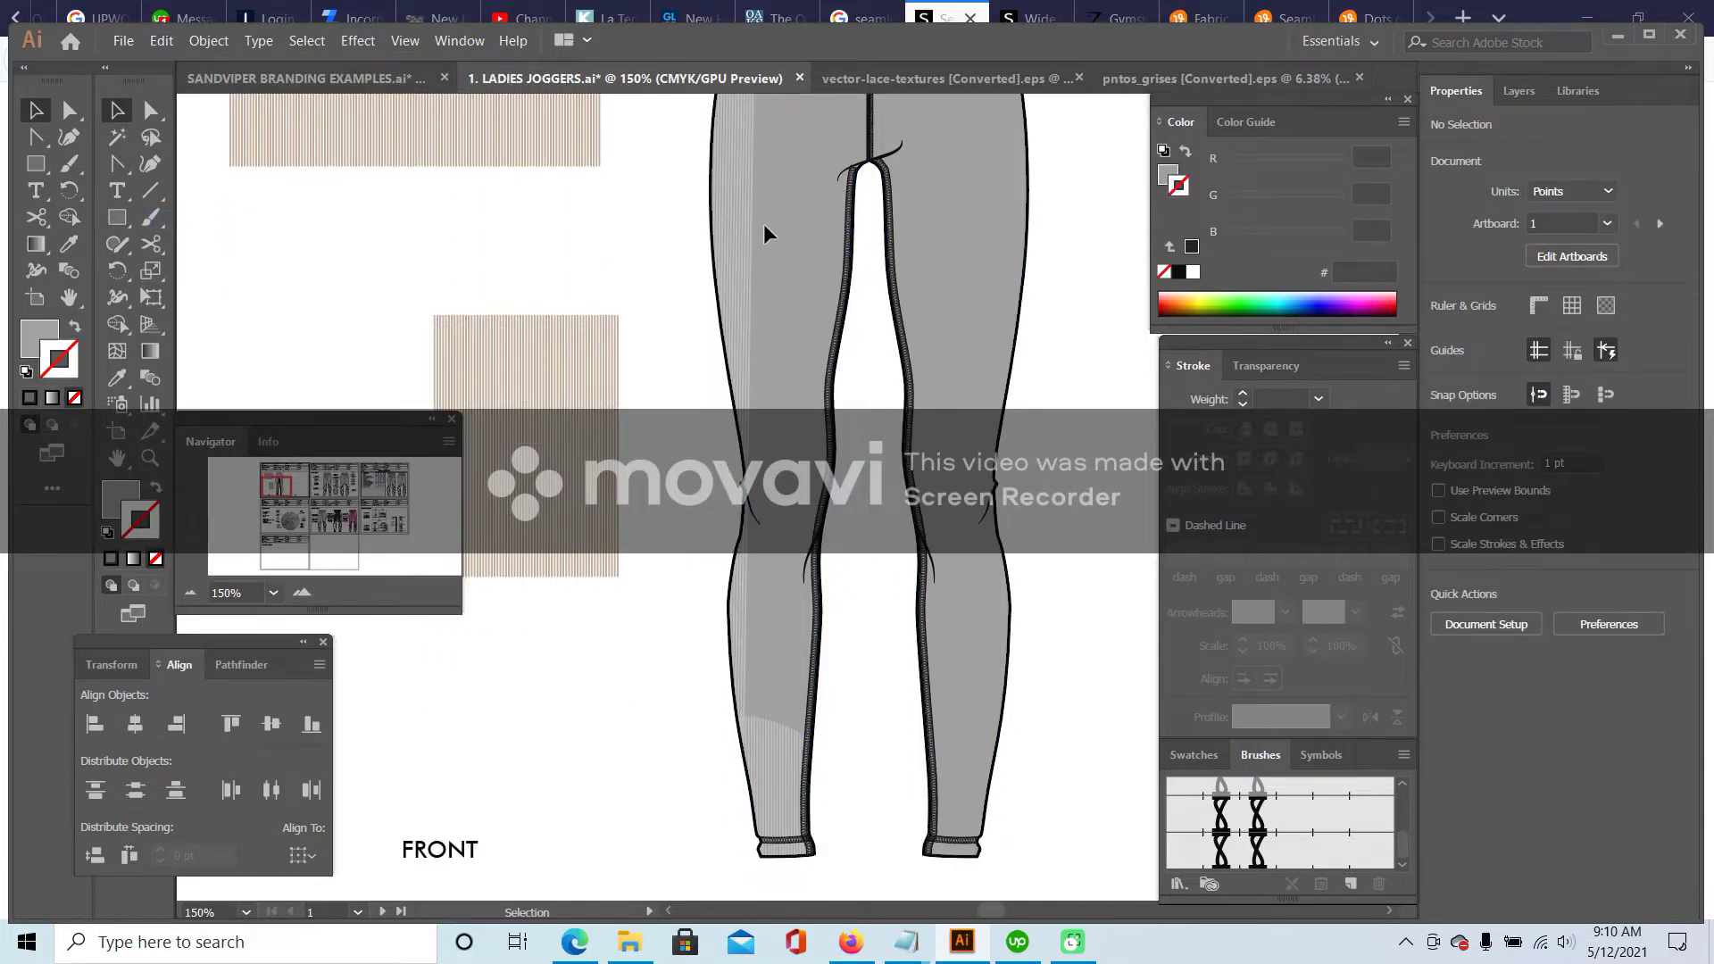
{"action": "scroll", "coordinate": [727, 362], "scroll_direction": "up", "scroll_amount": 3}
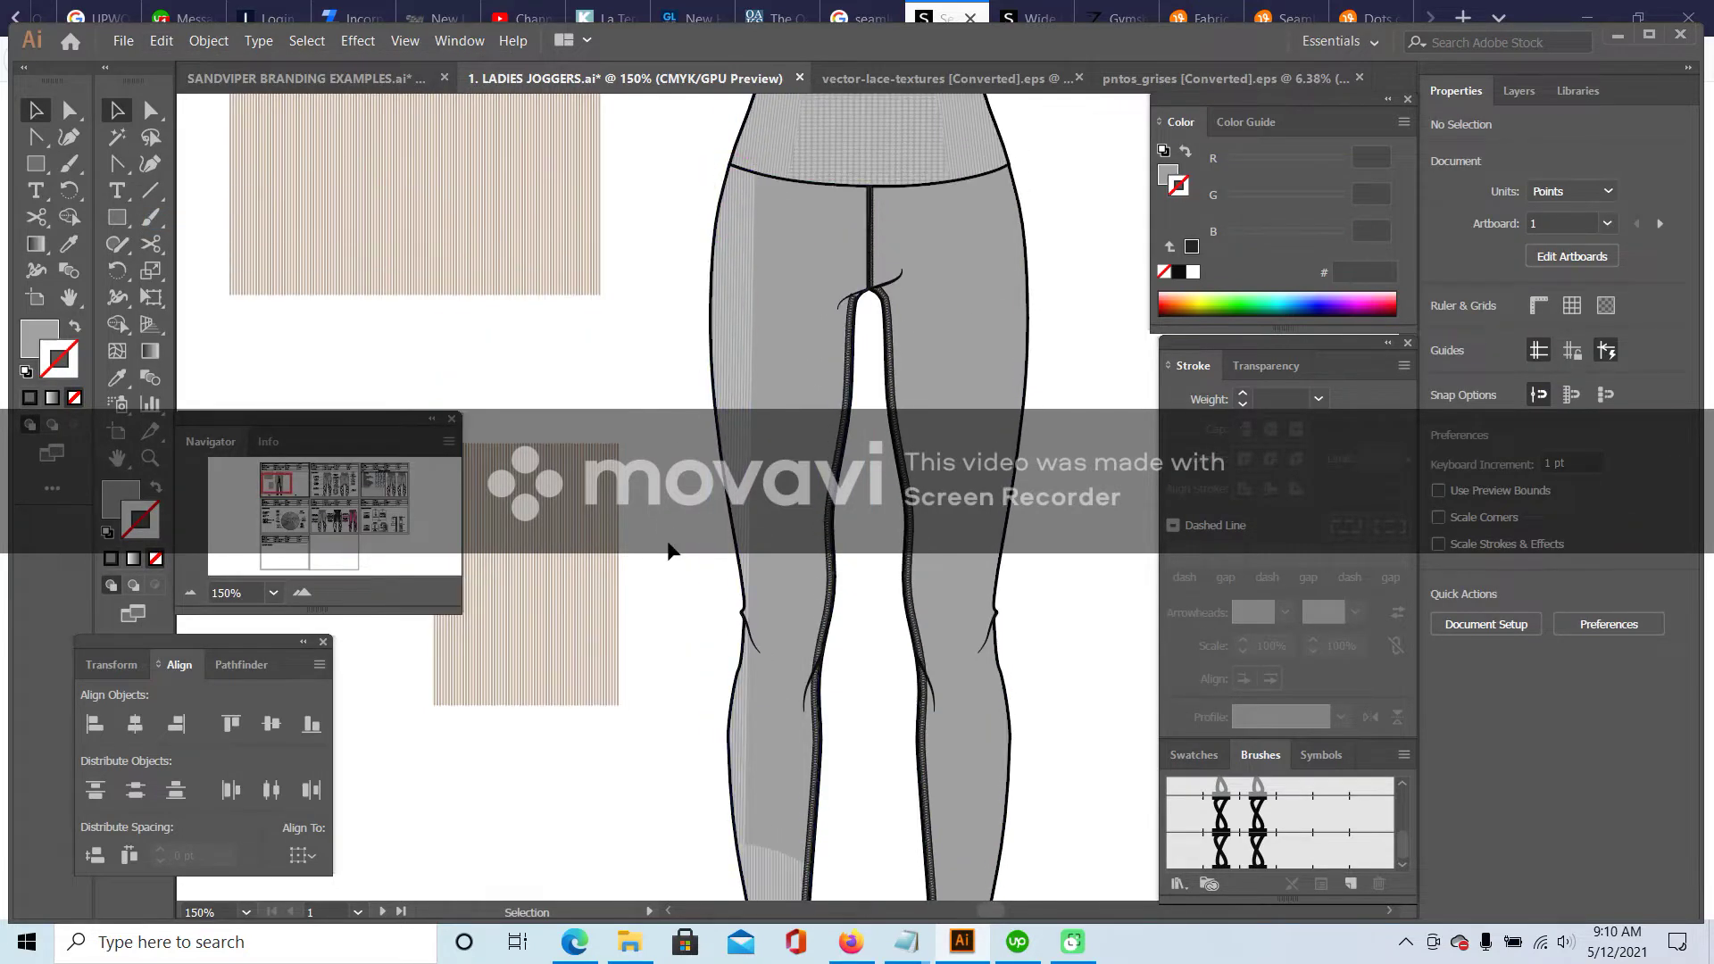
{"action": "left_click", "coordinate": [732, 373]}
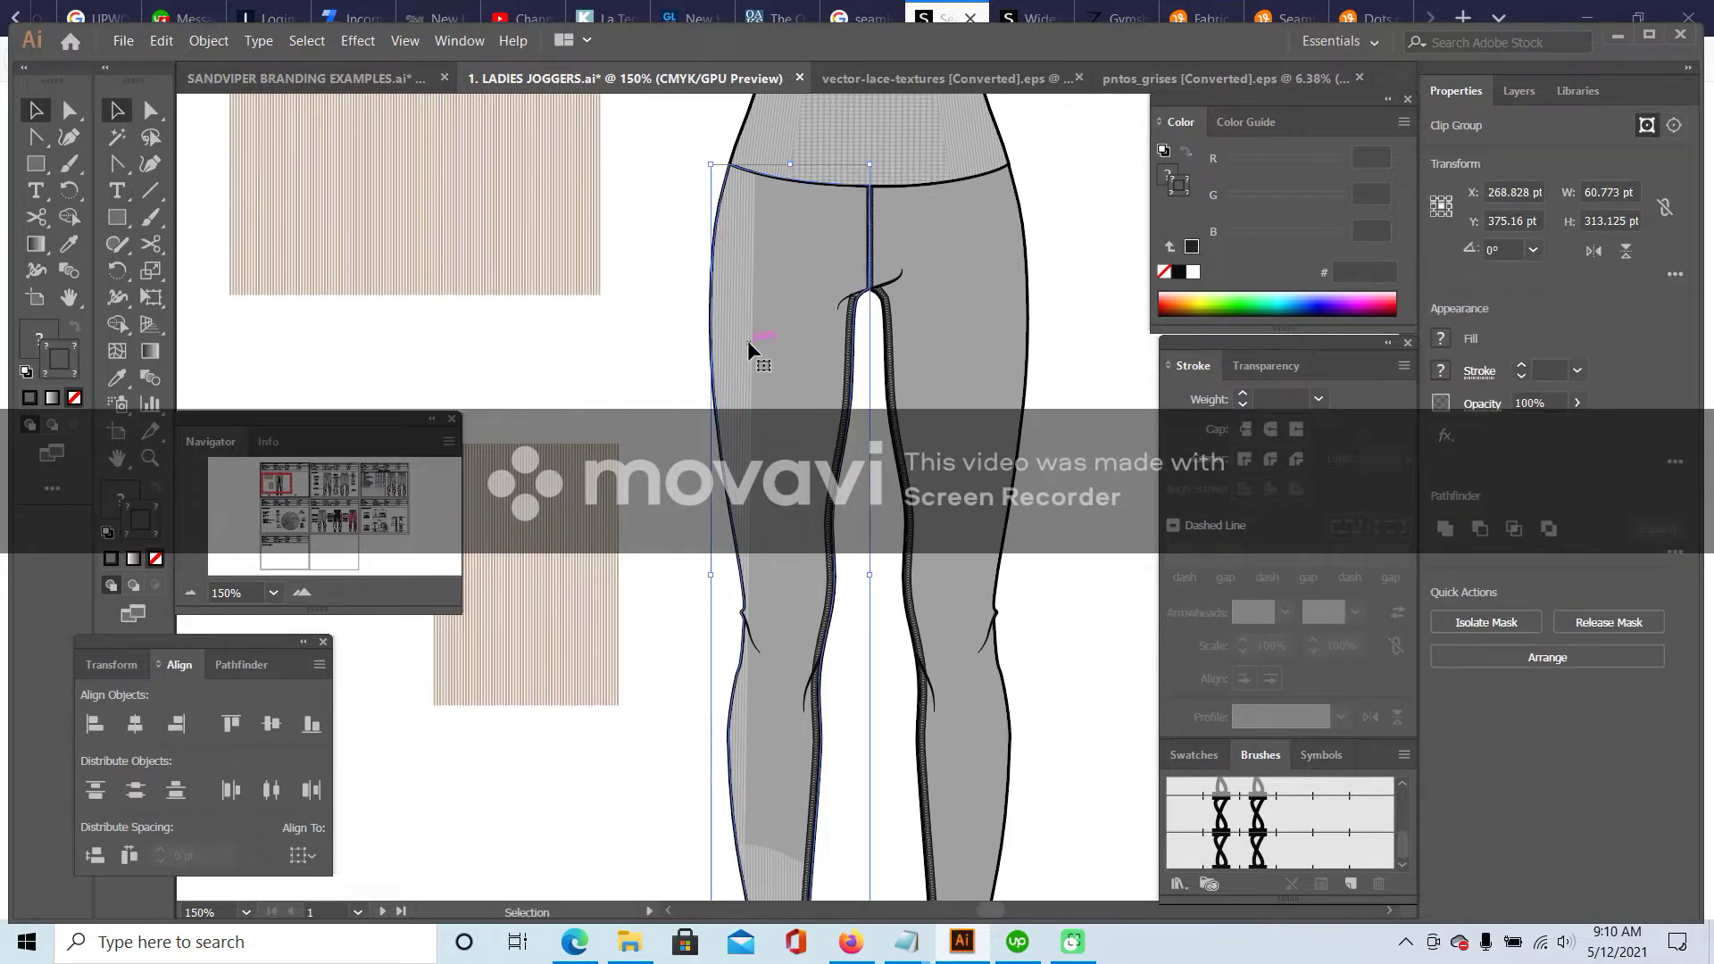
{"action": "left_click", "coordinate": [657, 356]}
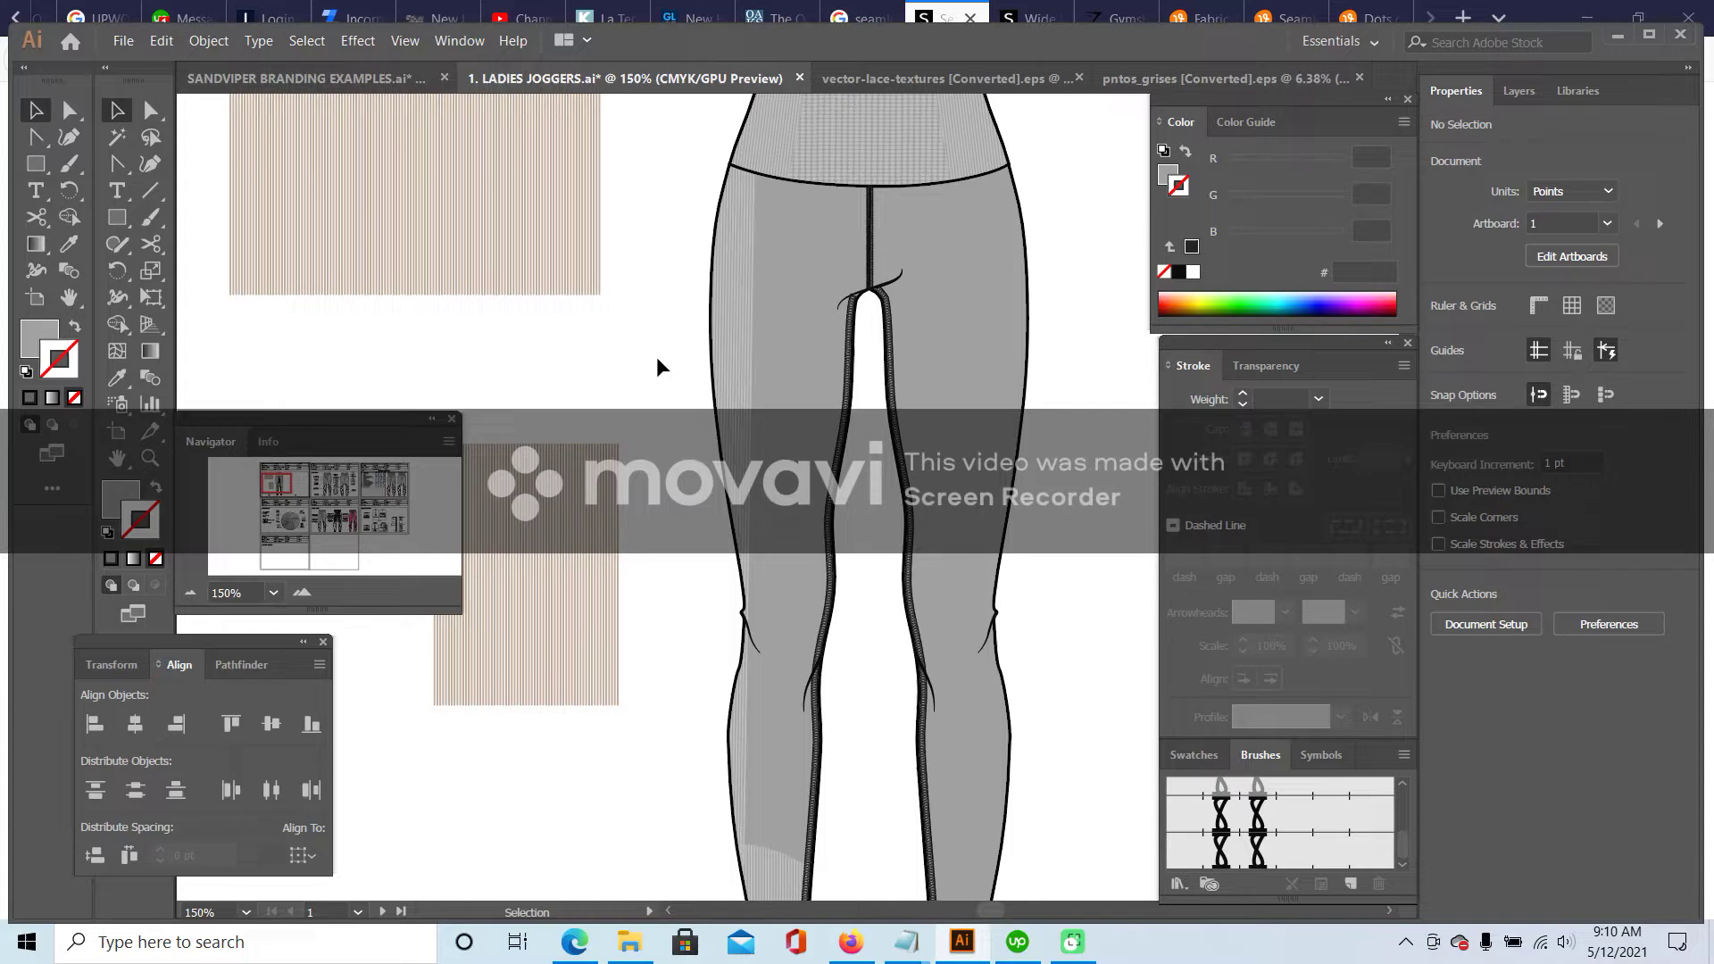
{"action": "scroll", "coordinate": [658, 356], "scroll_direction": "down", "scroll_amount": 2}
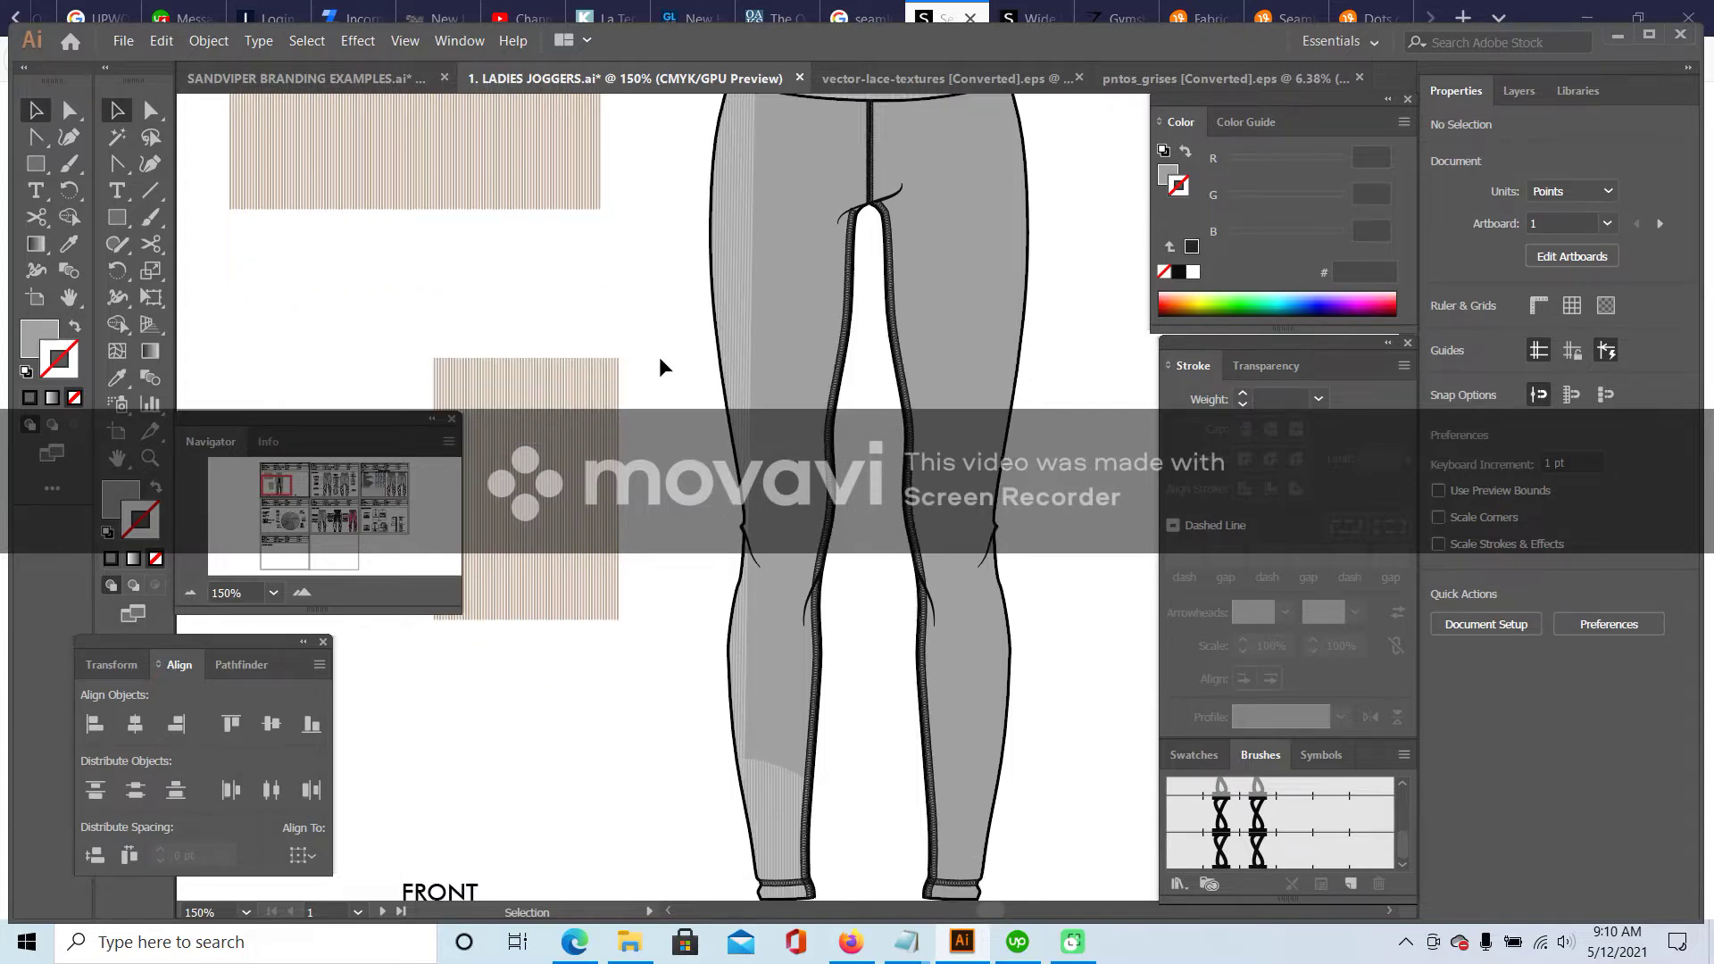
{"action": "scroll", "coordinate": [795, 531], "scroll_direction": "down", "scroll_amount": 3}
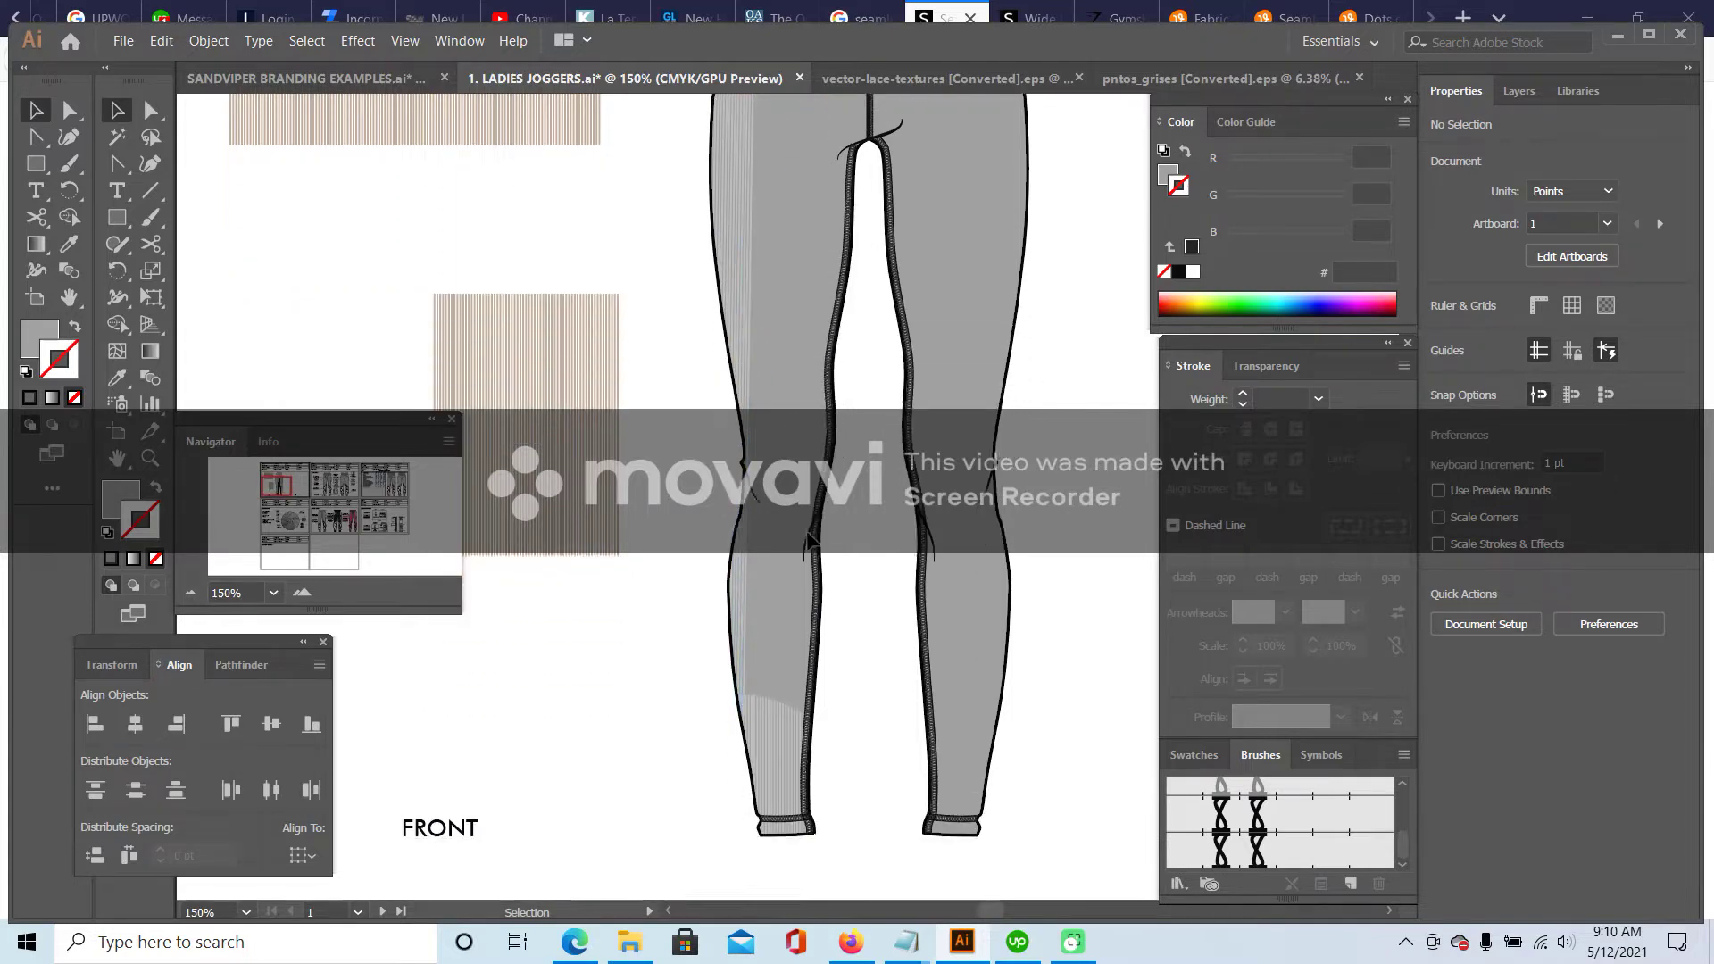
{"action": "scroll", "coordinate": [797, 532], "scroll_direction": "up", "scroll_amount": 2}
{"action": "scroll", "coordinate": [794, 527], "scroll_direction": "up", "scroll_amount": 2}
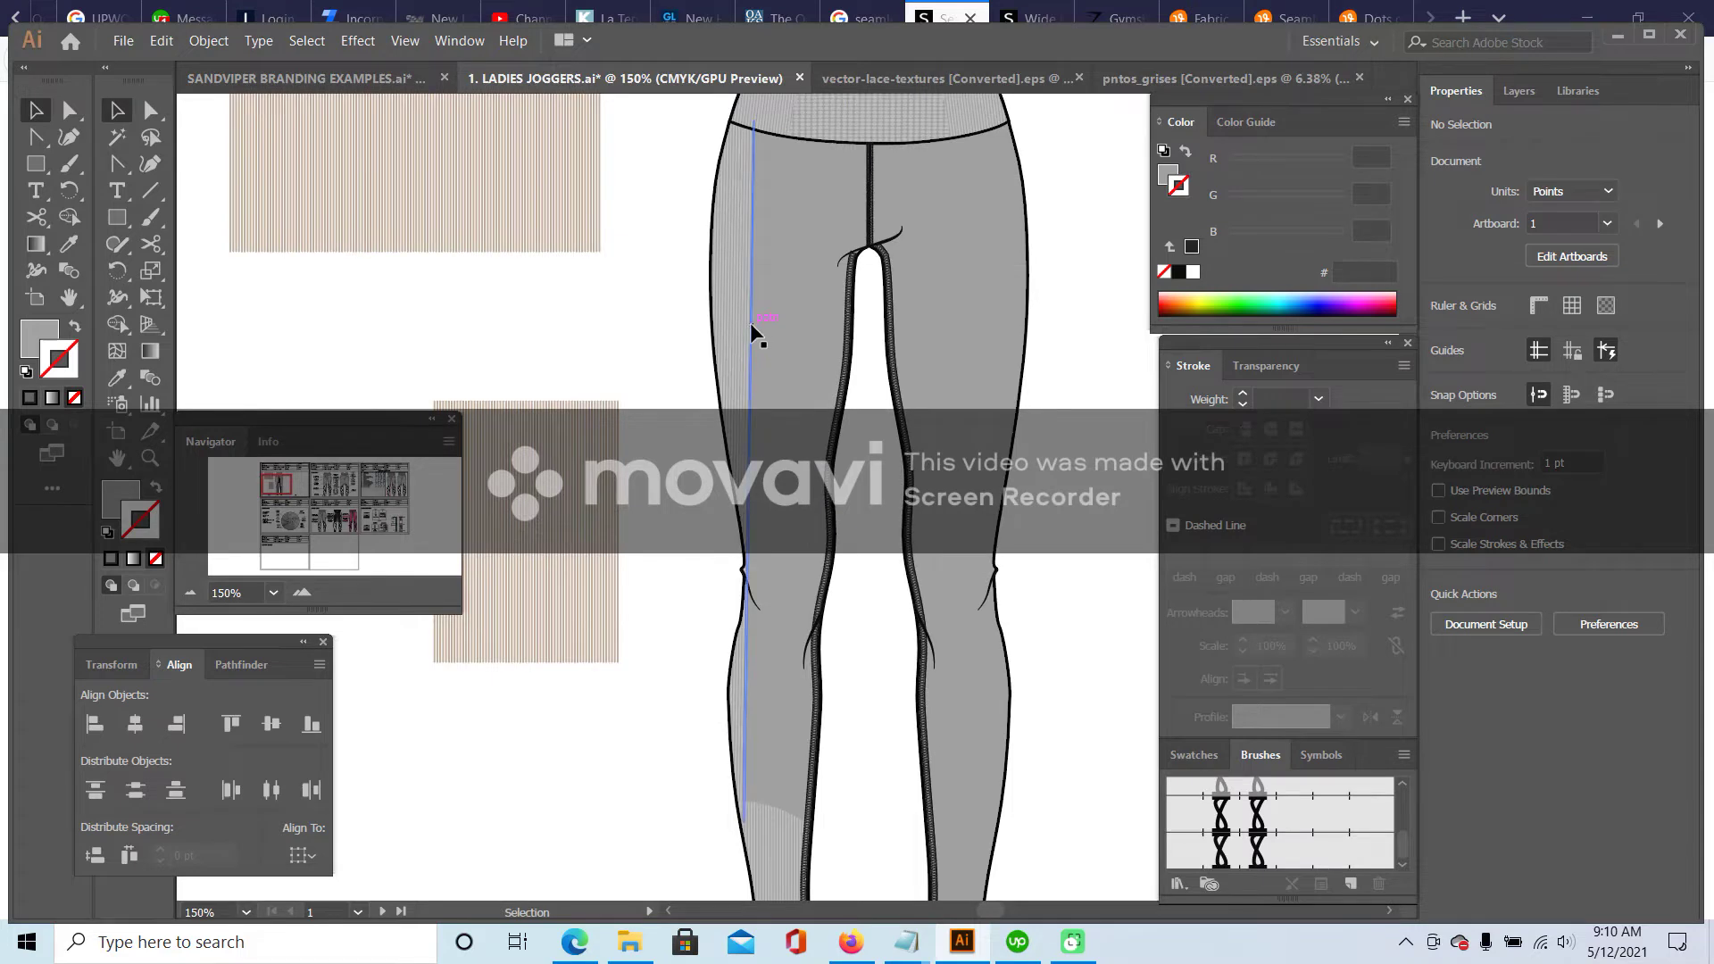
- Enter and exit the leg's clip group to inspect it, then select the leg outline path
{"action": "double_click", "coordinate": [752, 332]}
{"action": "scroll", "coordinate": [648, 442], "scroll_direction": "up", "scroll_amount": 2}
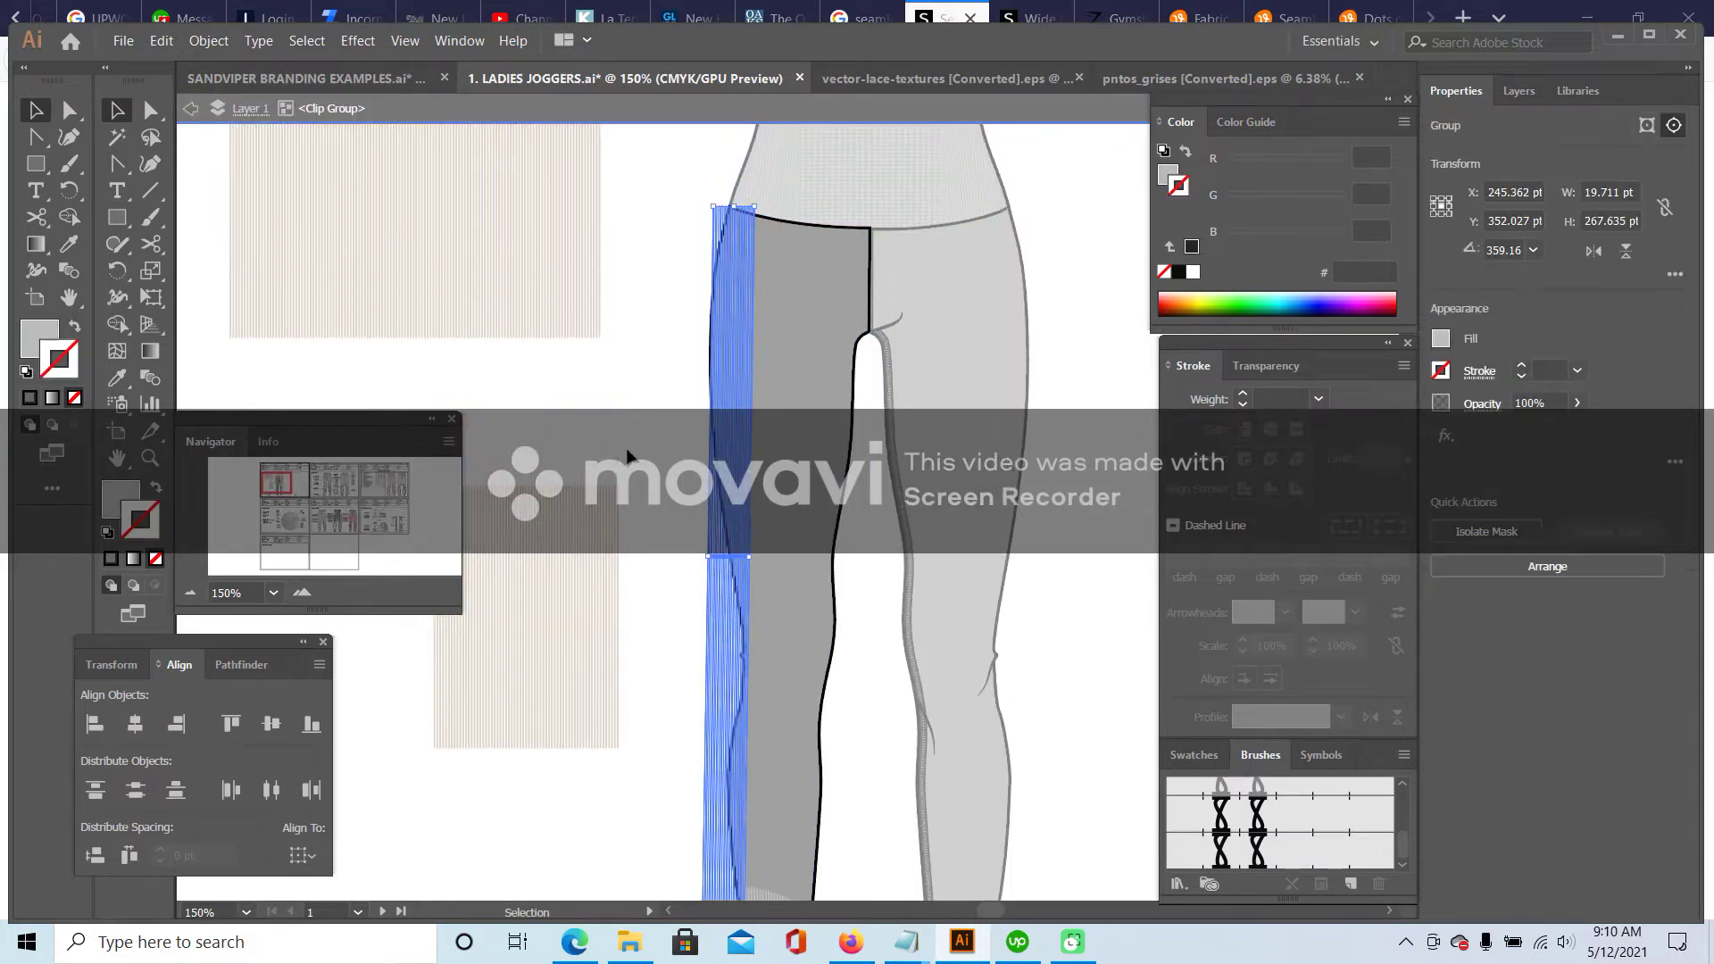
{"action": "double_click", "coordinate": [629, 457]}
{"action": "scroll", "coordinate": [629, 446], "scroll_direction": "down", "scroll_amount": 3}
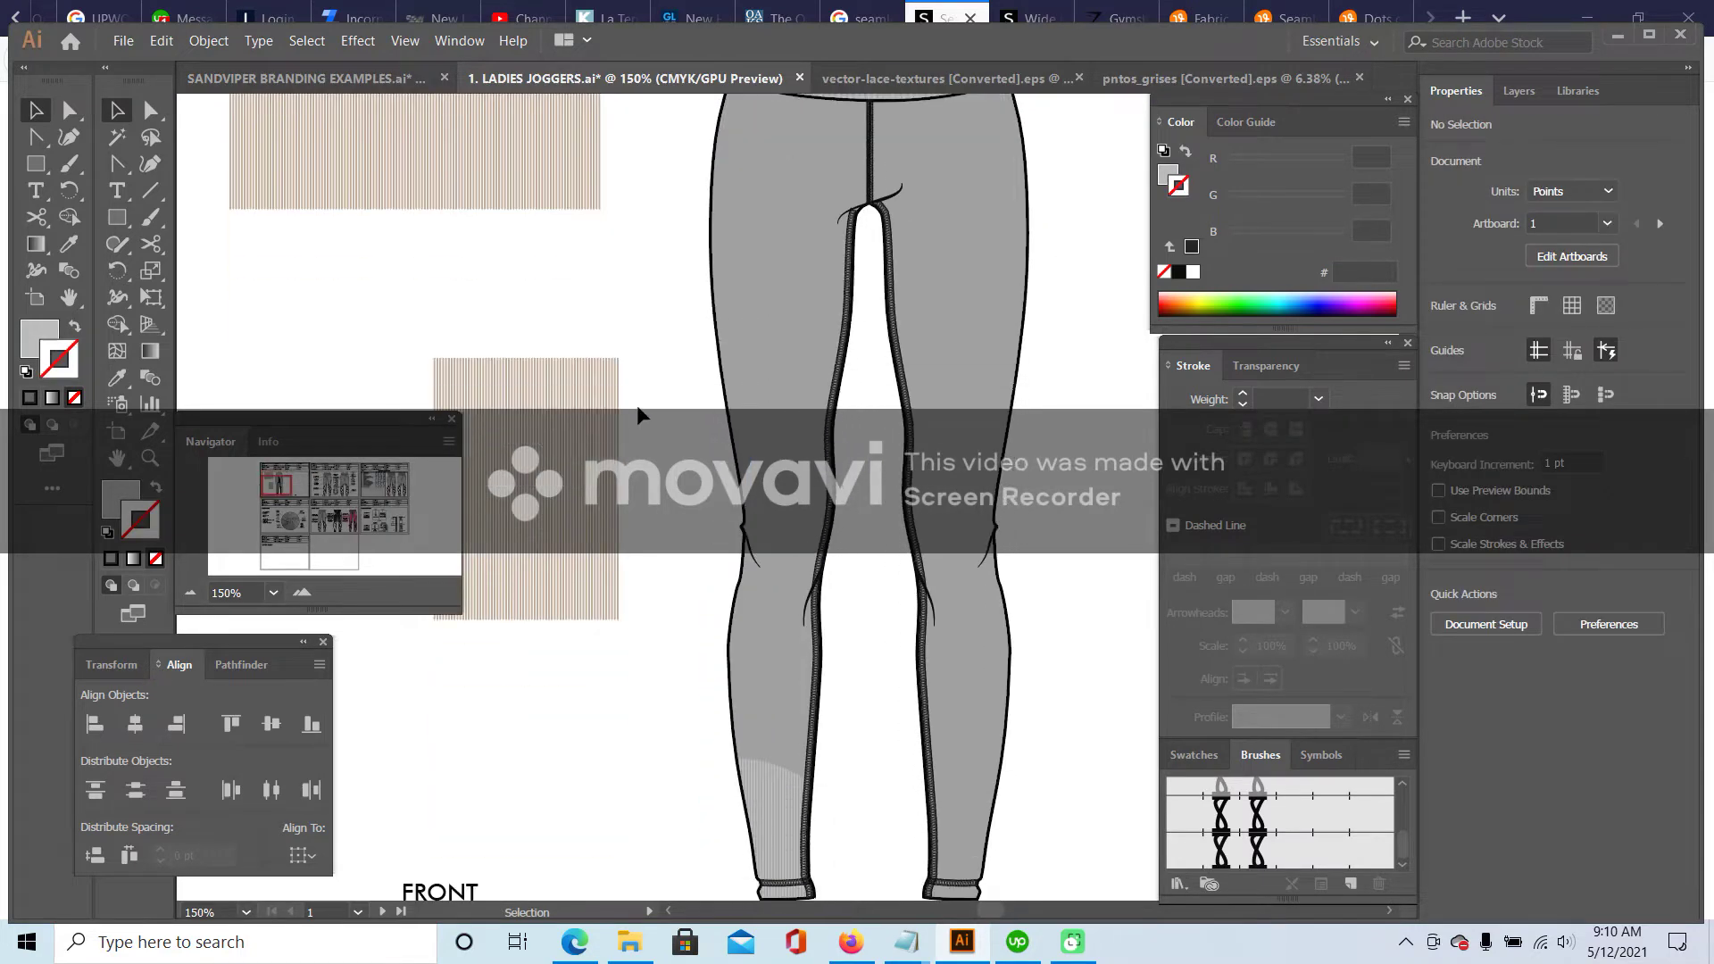
{"action": "scroll", "coordinate": [643, 402], "scroll_direction": "up", "scroll_amount": 2}
{"action": "left_click", "coordinate": [713, 306]}
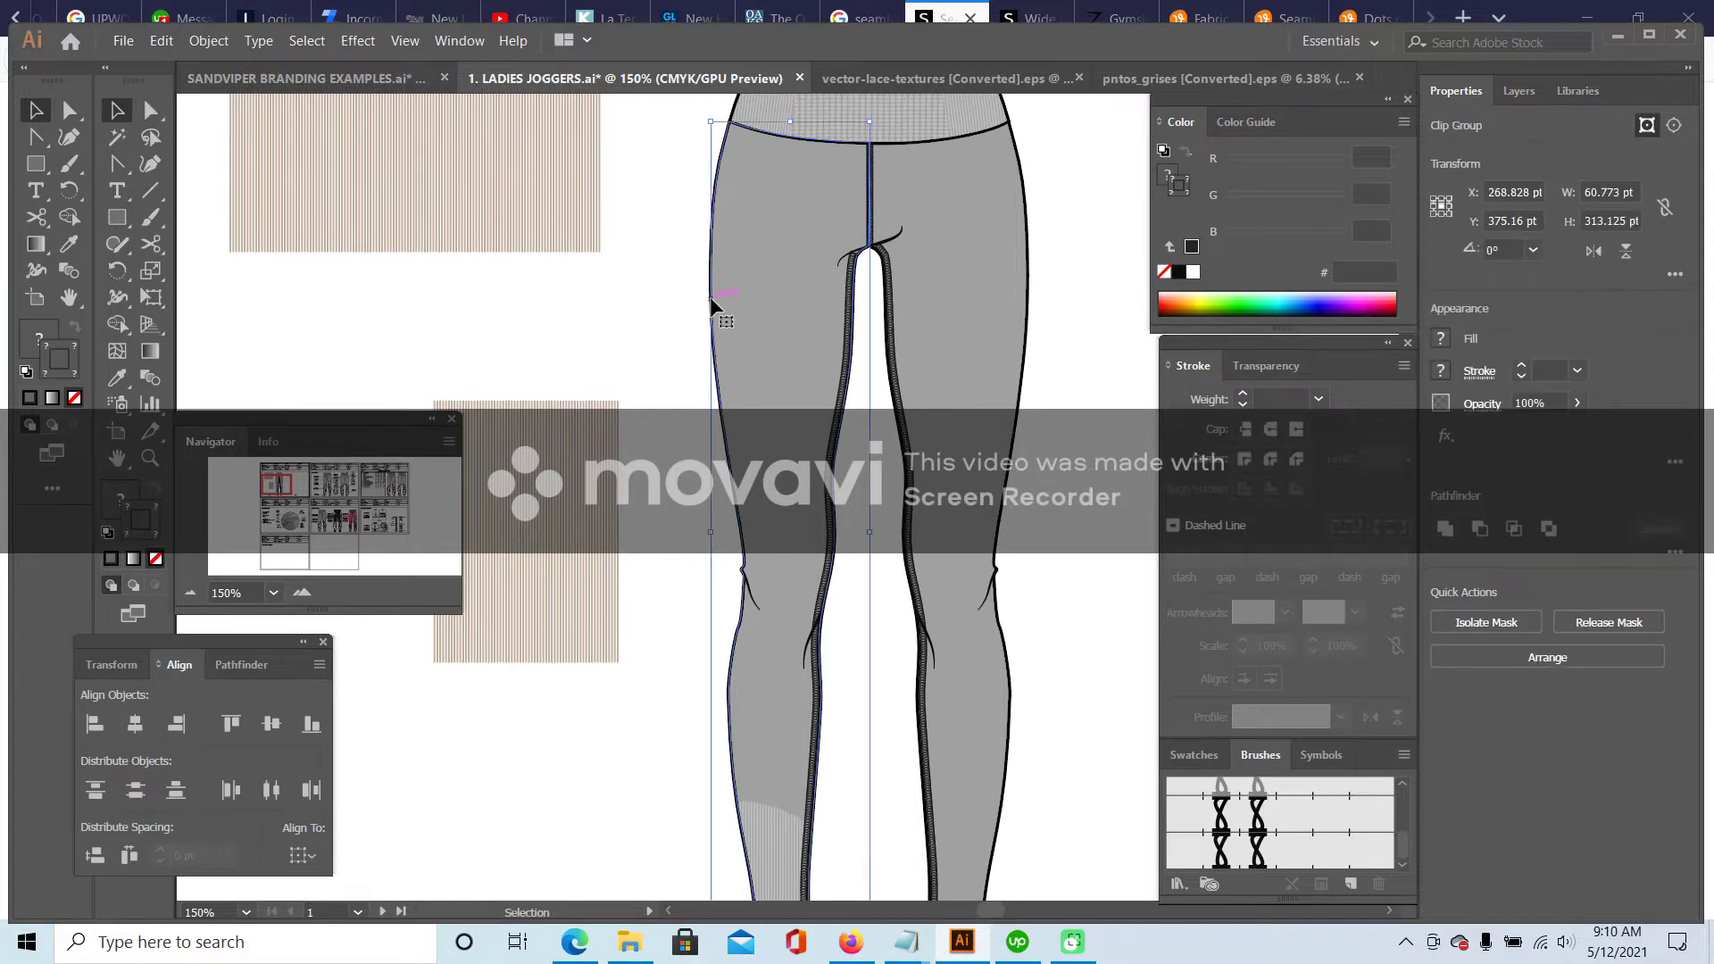
{"action": "double_click", "coordinate": [713, 306]}
{"action": "double_click", "coordinate": [672, 373]}
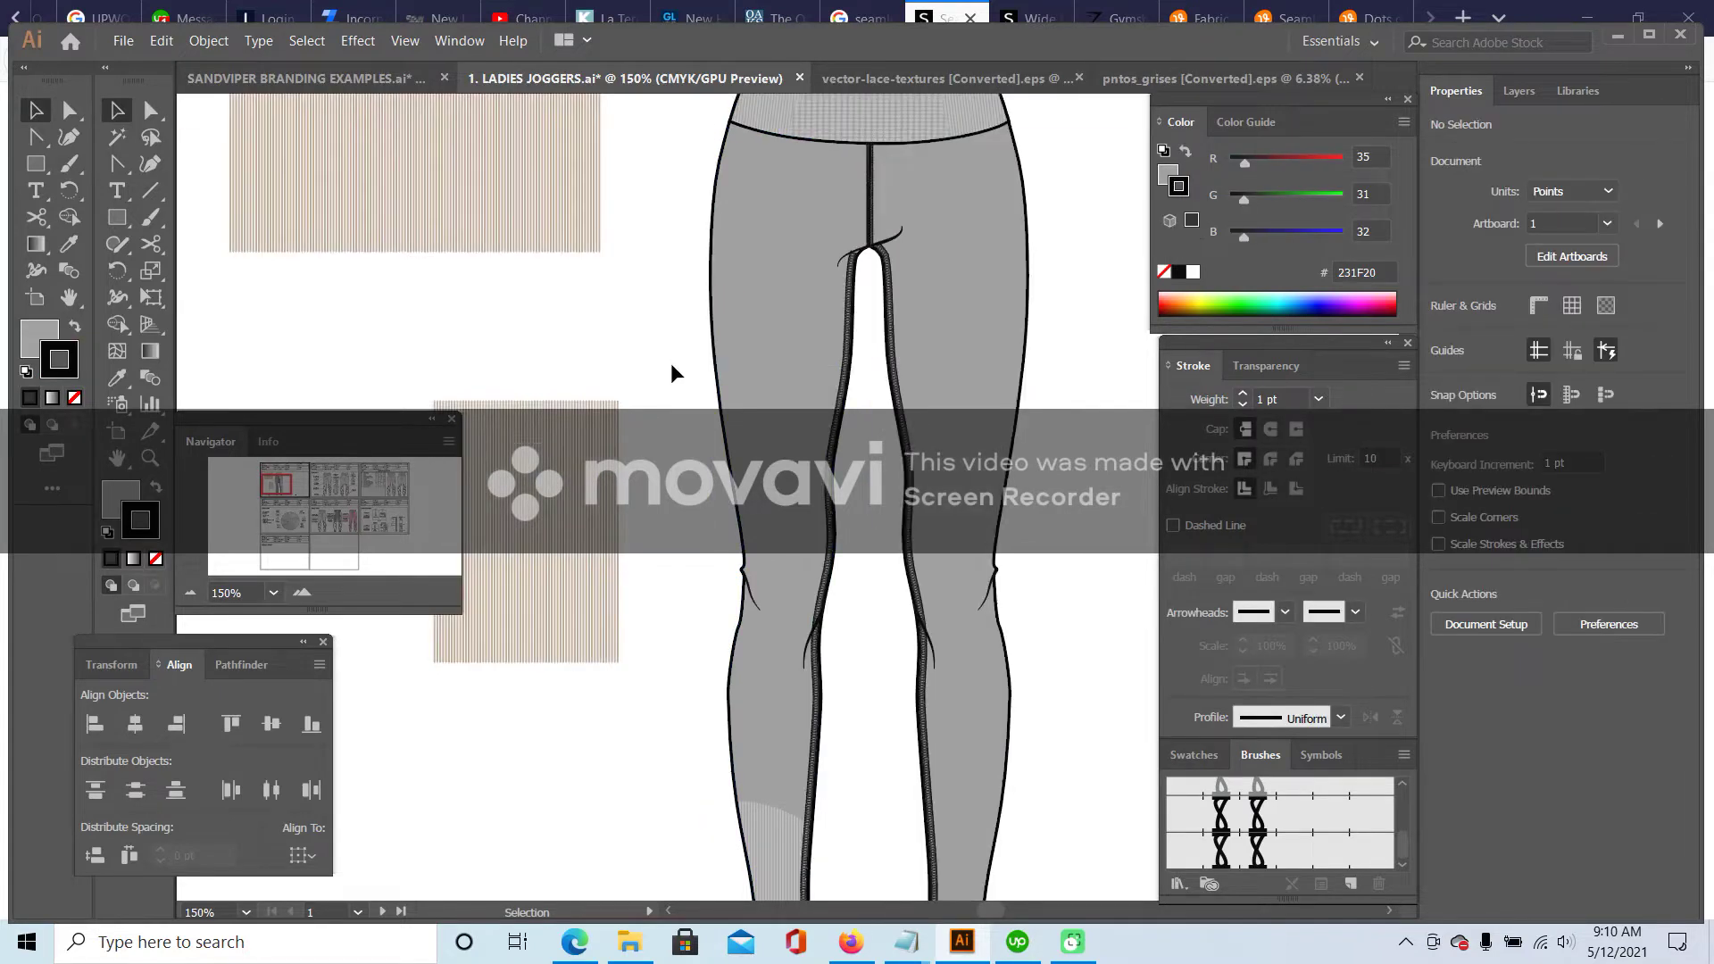
{"action": "scroll", "coordinate": [678, 371], "scroll_direction": "up", "scroll_amount": 2}
{"action": "left_click", "coordinate": [855, 123]}
- Shift the leg outline down, add a waistband-edge anchor at 300%, and curve the corner downward
{"action": "left_click_drag", "start_coordinate": [842, 103], "coordinate": [848, 236]}
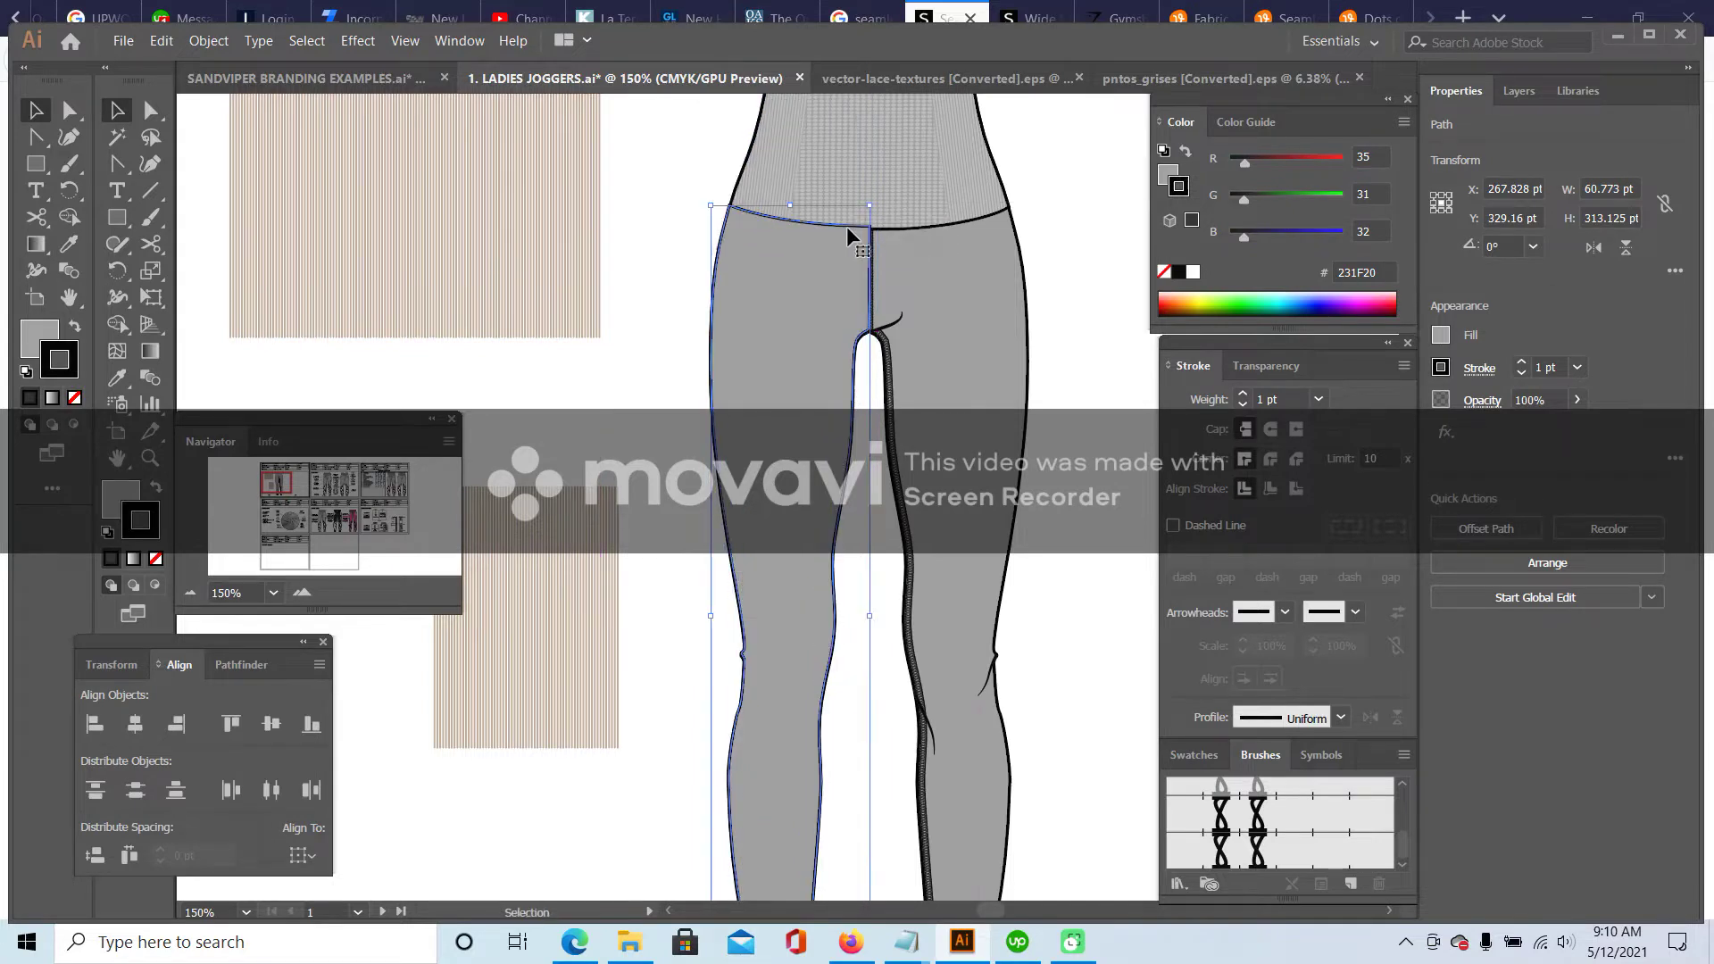
{"action": "left_click_drag", "start_coordinate": [119, 166], "coordinate": [223, 190]}
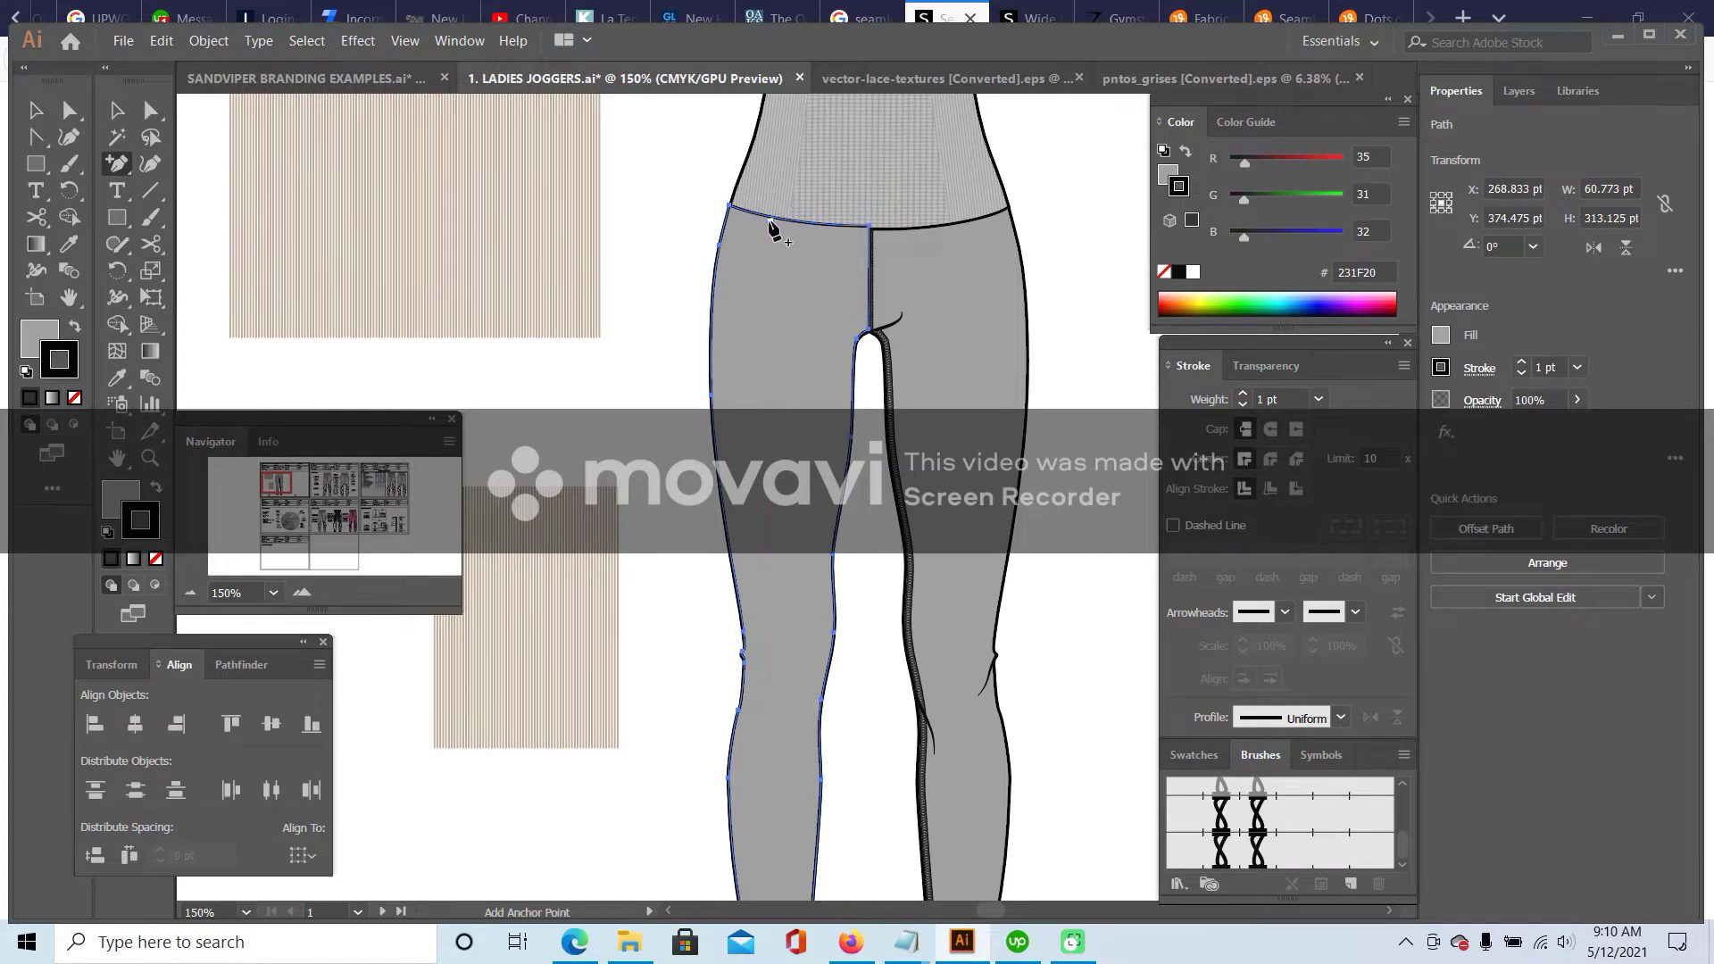
{"action": "left_click", "coordinate": [767, 220]}
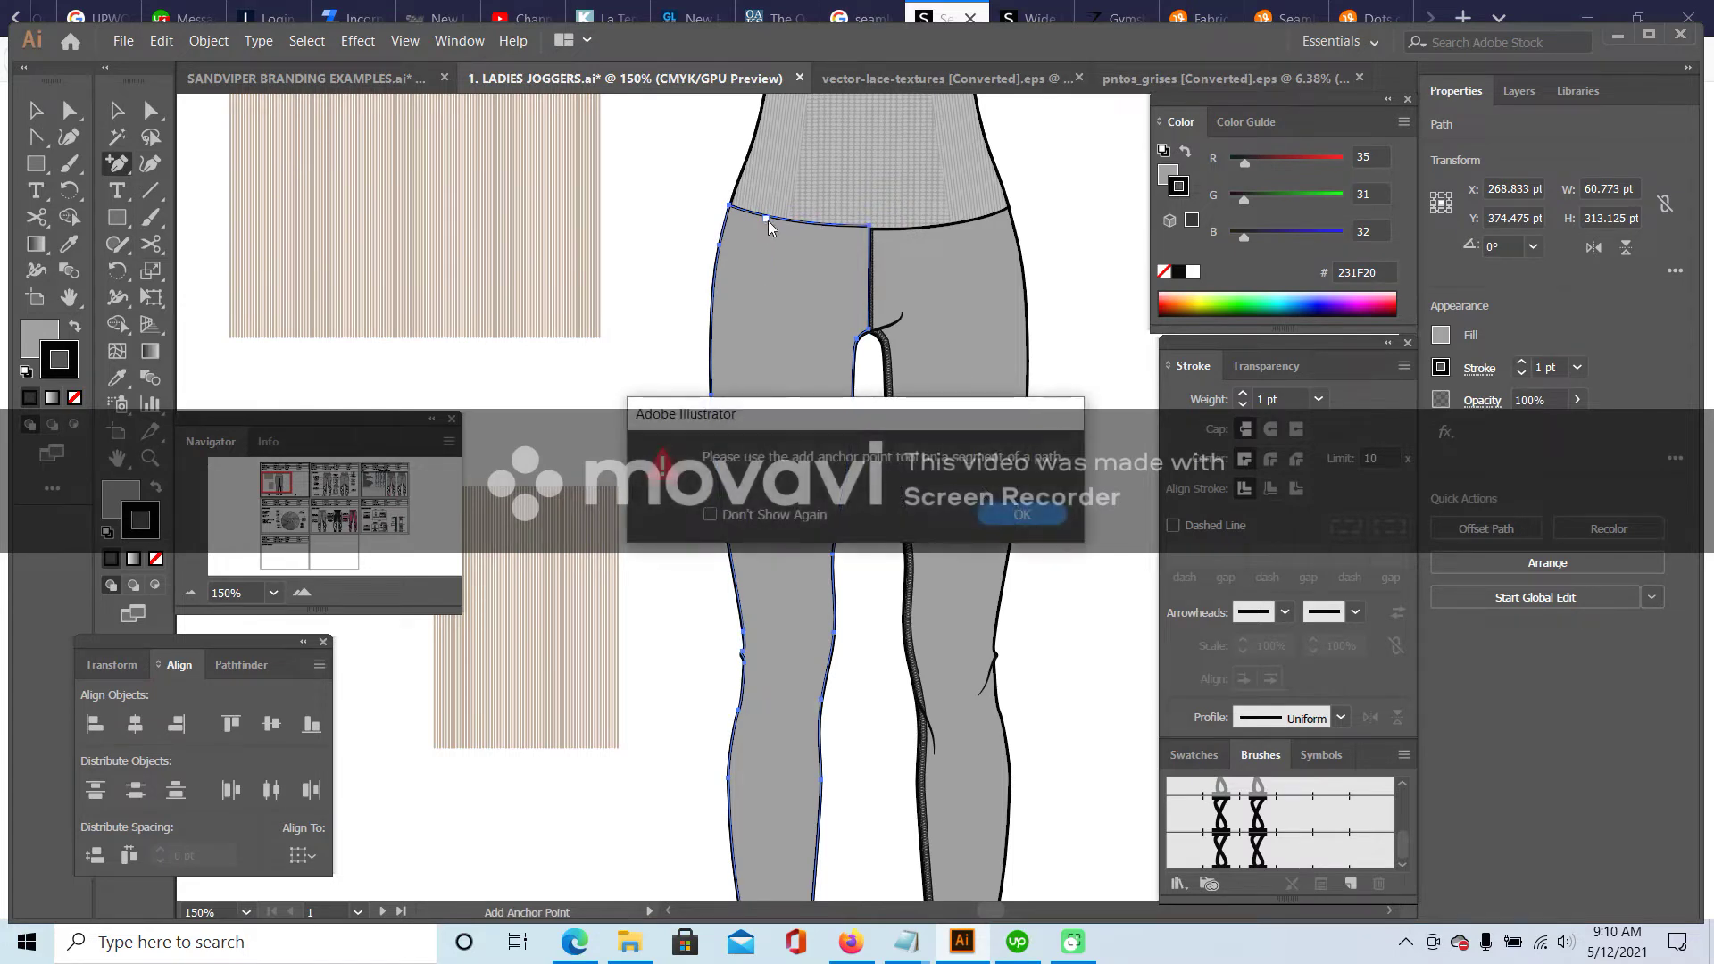
{"action": "left_click", "coordinate": [1000, 516]}
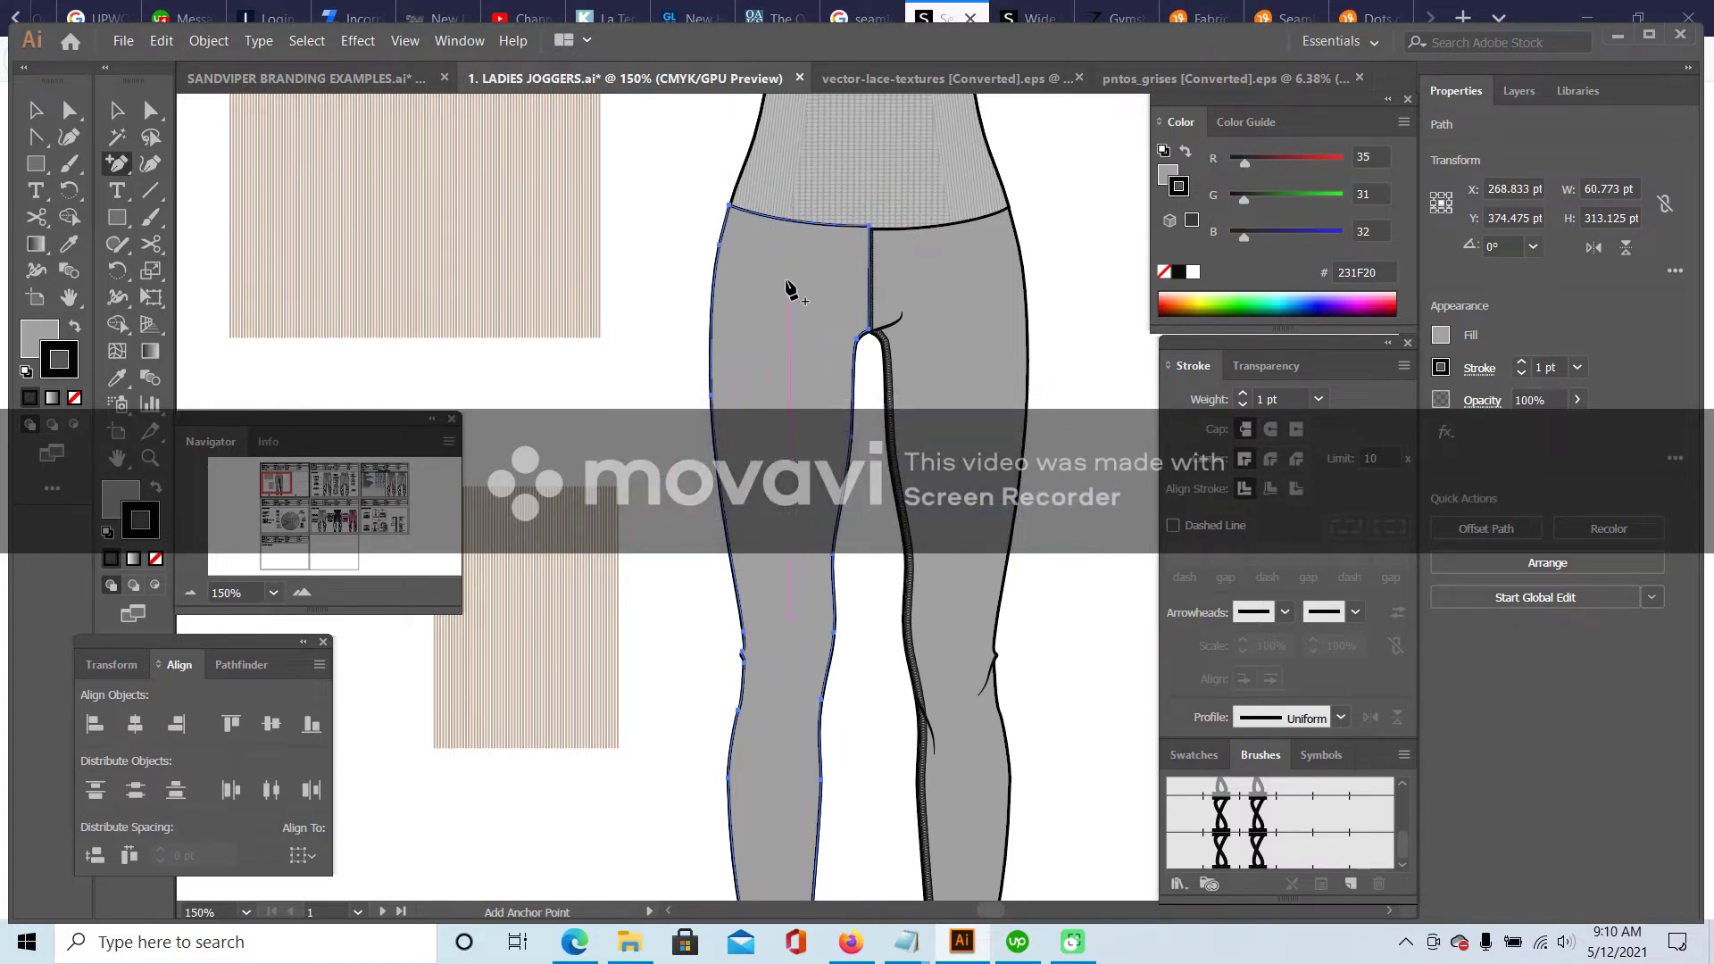
{"action": "left_click", "coordinate": [302, 593]}
{"action": "left_click", "coordinate": [302, 592]}
{"action": "scroll", "coordinate": [720, 321], "scroll_direction": "up", "scroll_amount": 5}
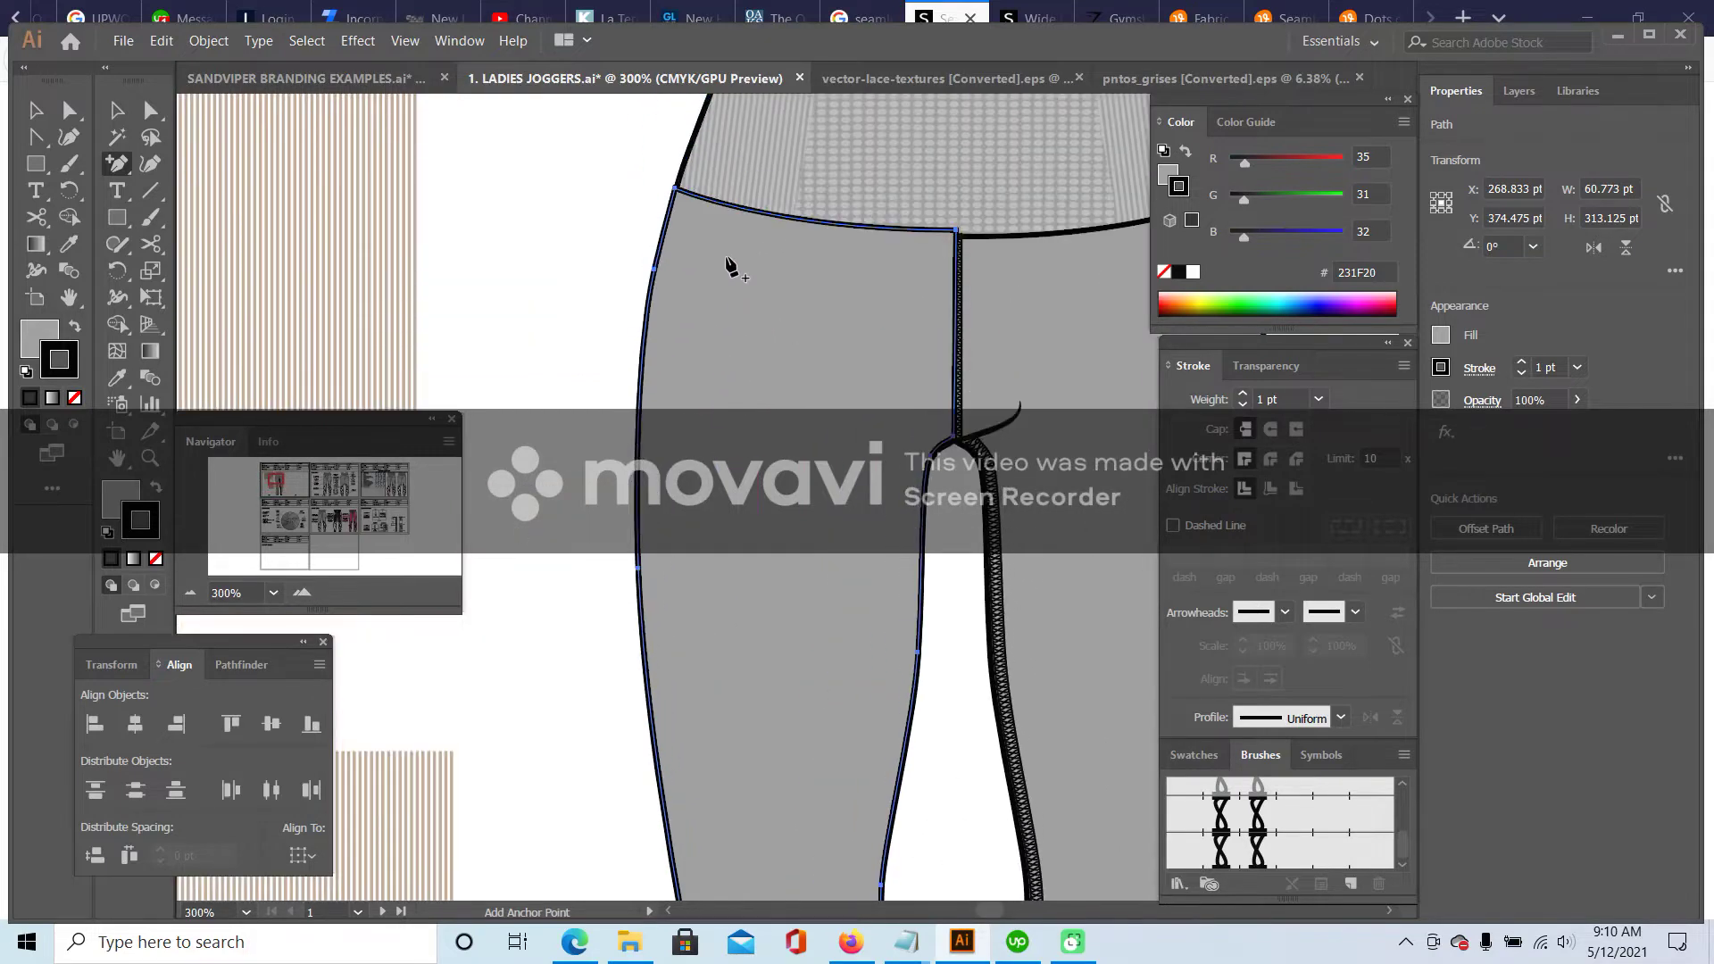
{"action": "left_click", "coordinate": [734, 214]}
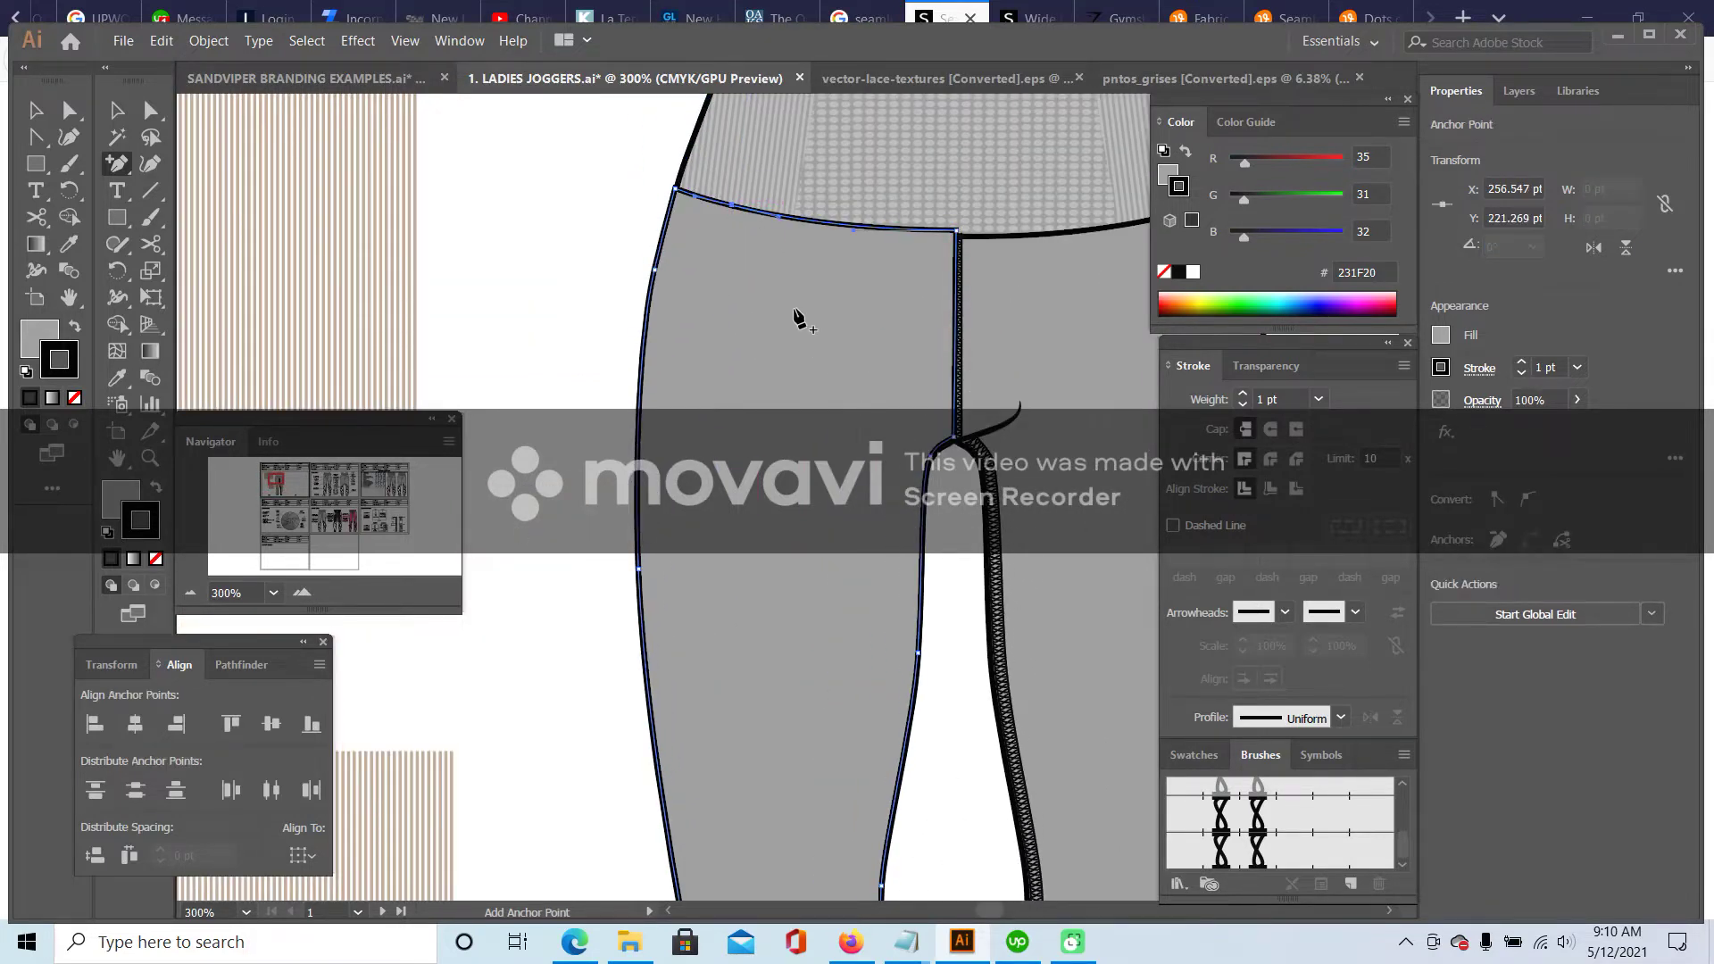
{"action": "left_click", "coordinate": [150, 115]}
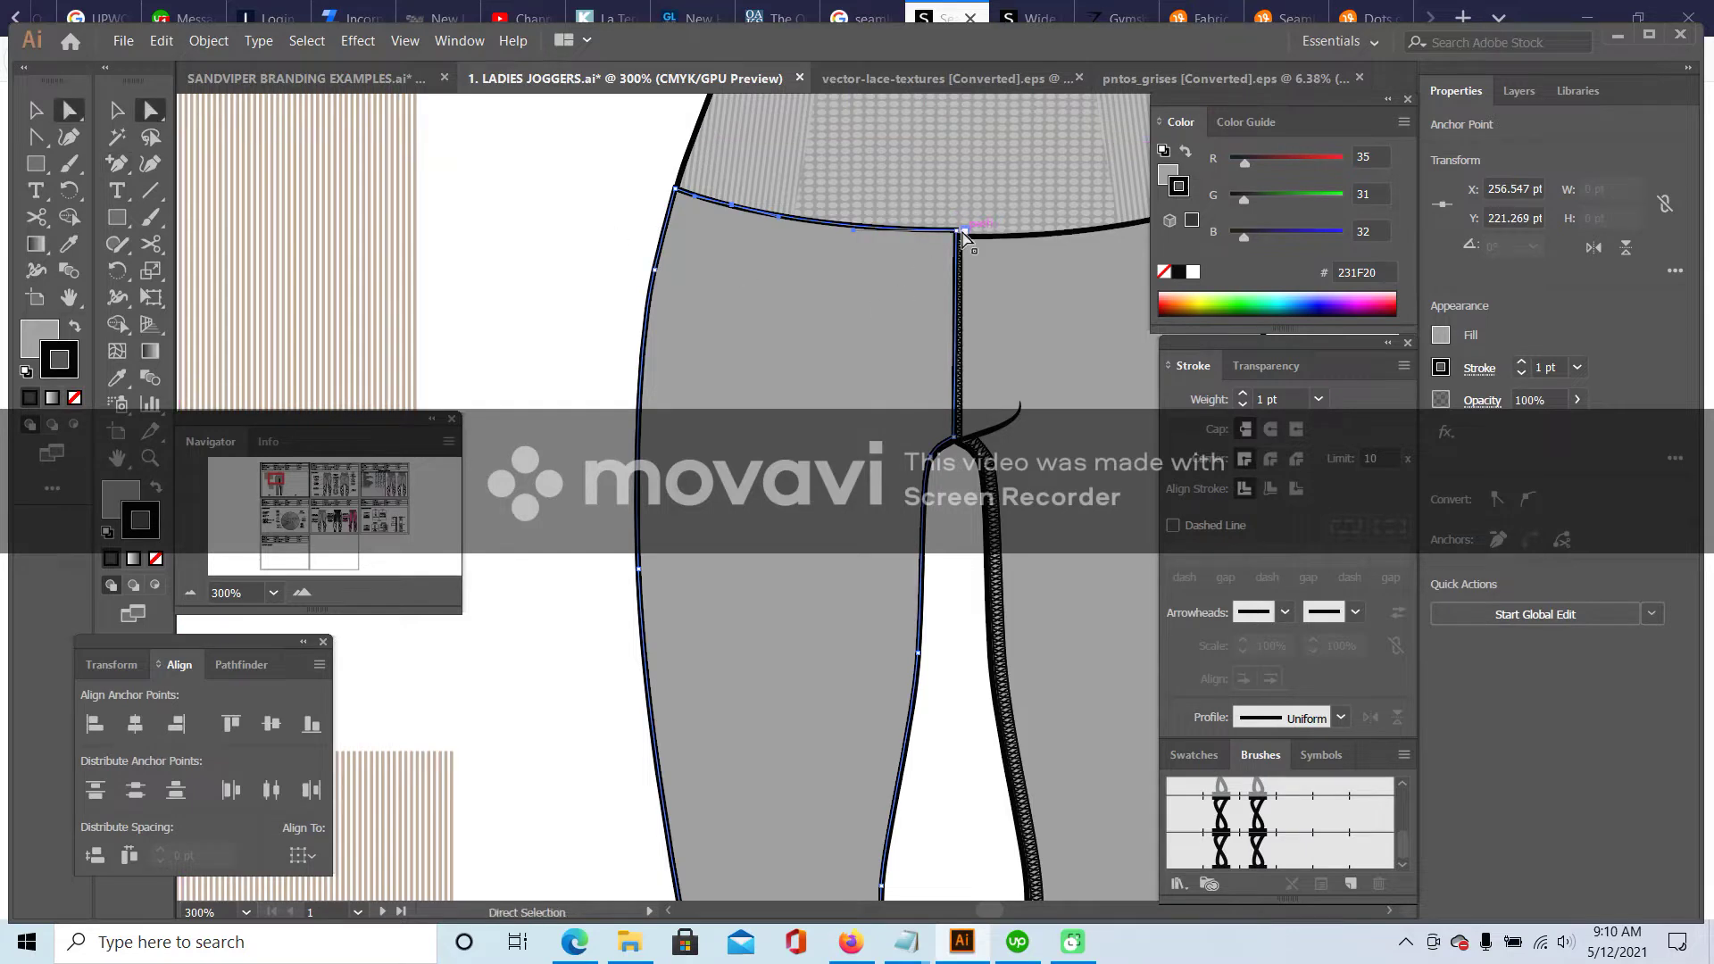
{"action": "left_click_drag", "start_coordinate": [955, 230], "coordinate": [701, 576]}
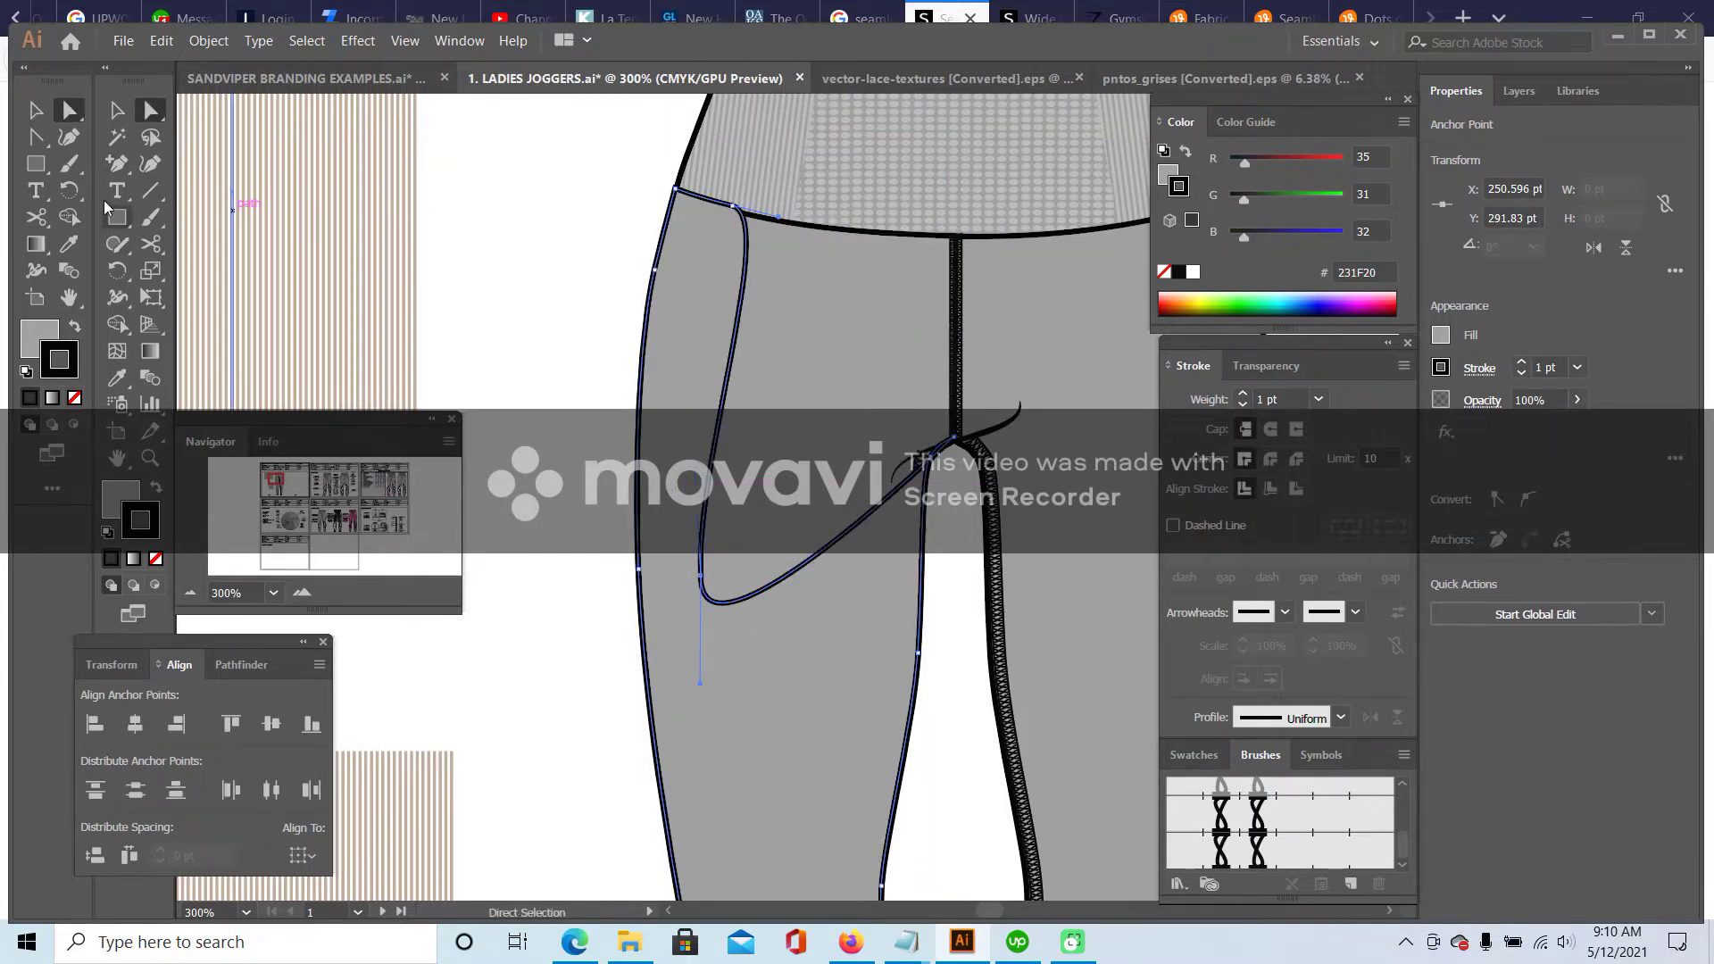
{"action": "scroll", "coordinate": [838, 312], "scroll_direction": "down", "scroll_amount": 2}
- Delete the crotch and panel-edge anchors so the inner edge runs diagonally
{"action": "left_click_drag", "start_coordinate": [117, 167], "coordinate": [223, 210]}
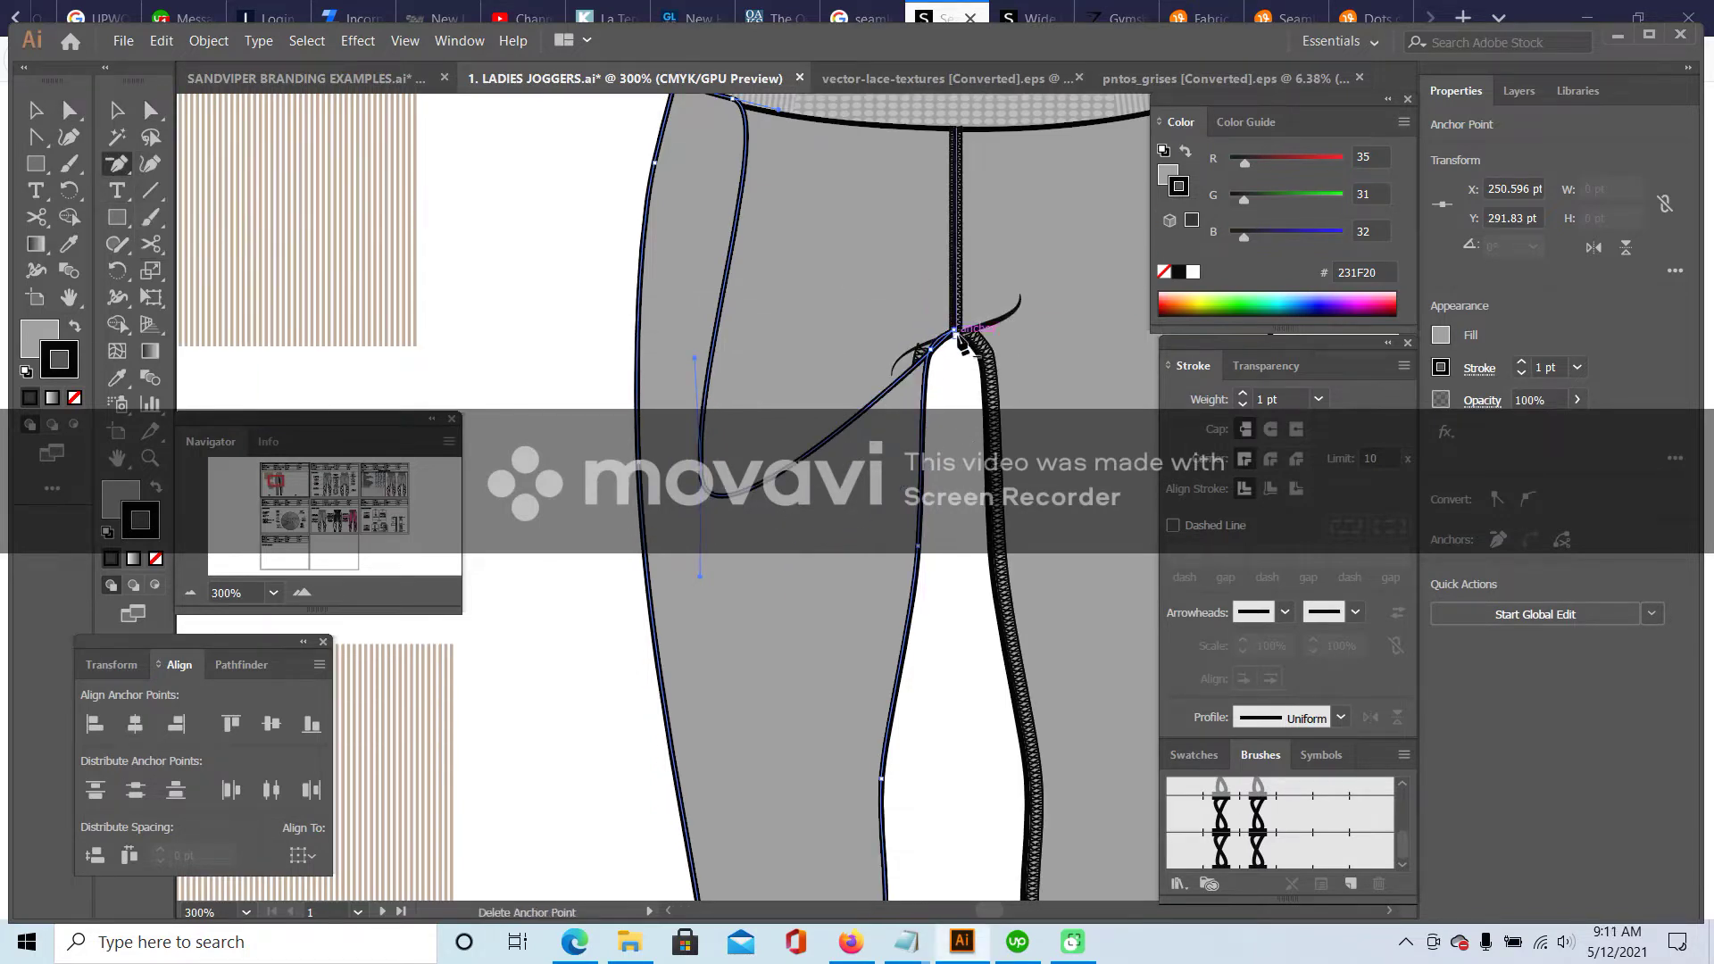
{"action": "left_click", "coordinate": [958, 333]}
{"action": "scroll", "coordinate": [937, 375], "scroll_direction": "down", "scroll_amount": 3}
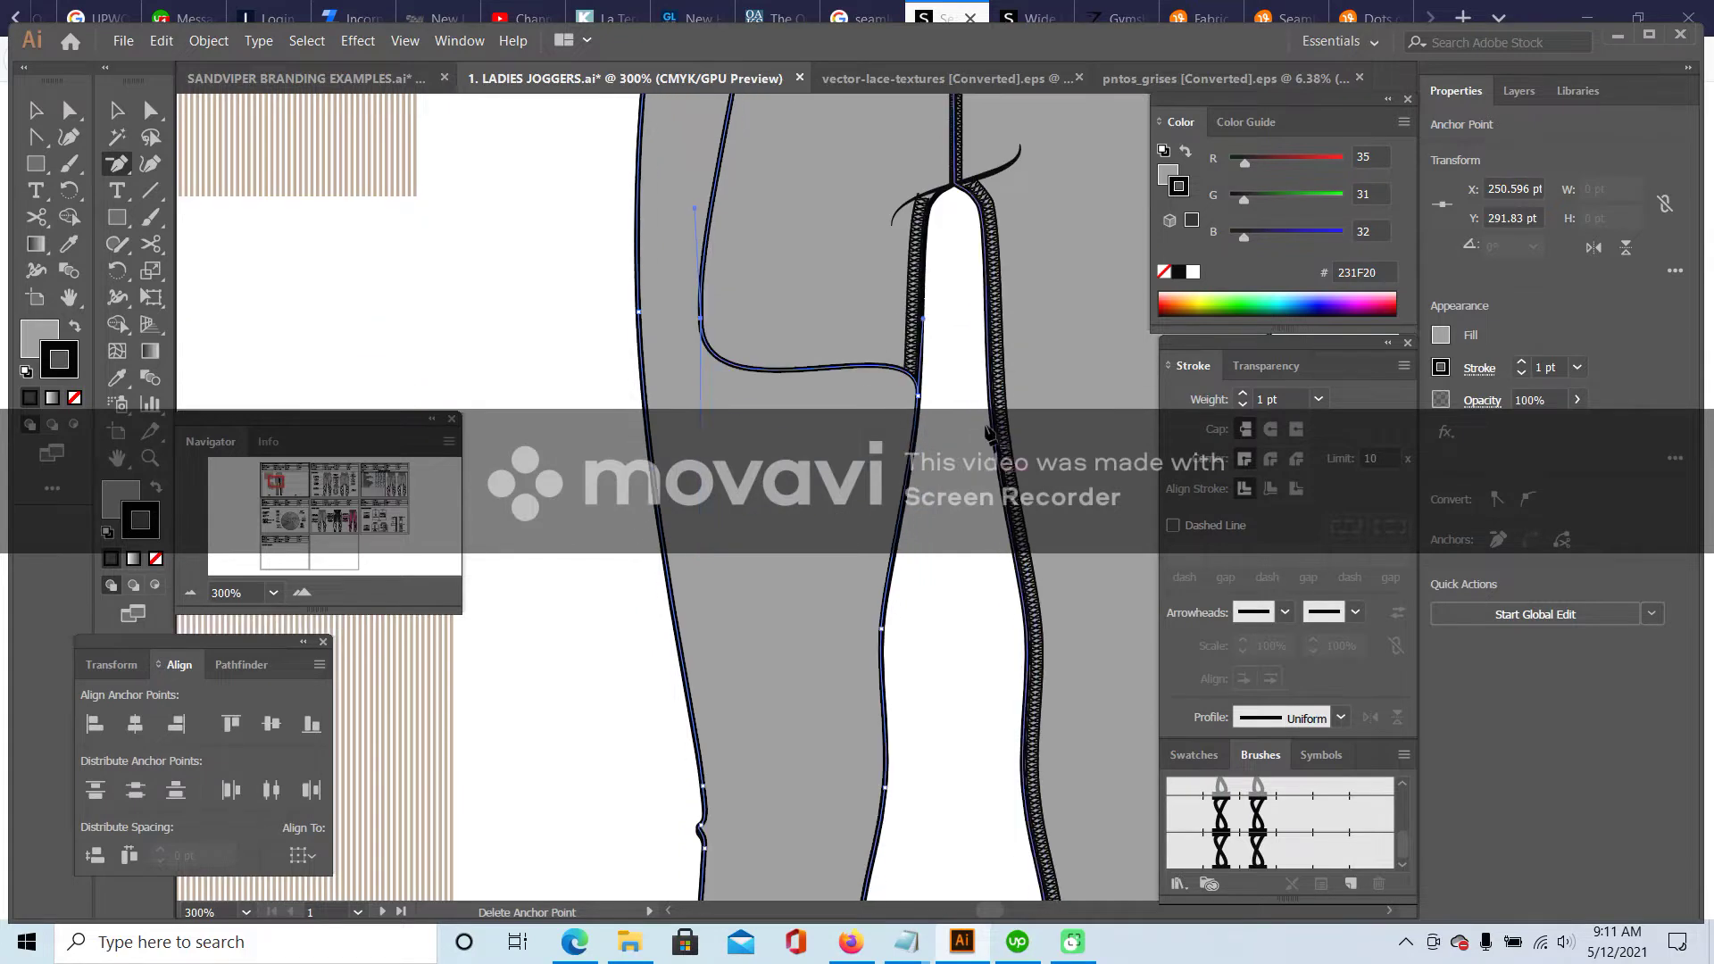
{"action": "scroll", "coordinate": [991, 442], "scroll_direction": "down", "scroll_amount": 1}
{"action": "left_click", "coordinate": [923, 350]}
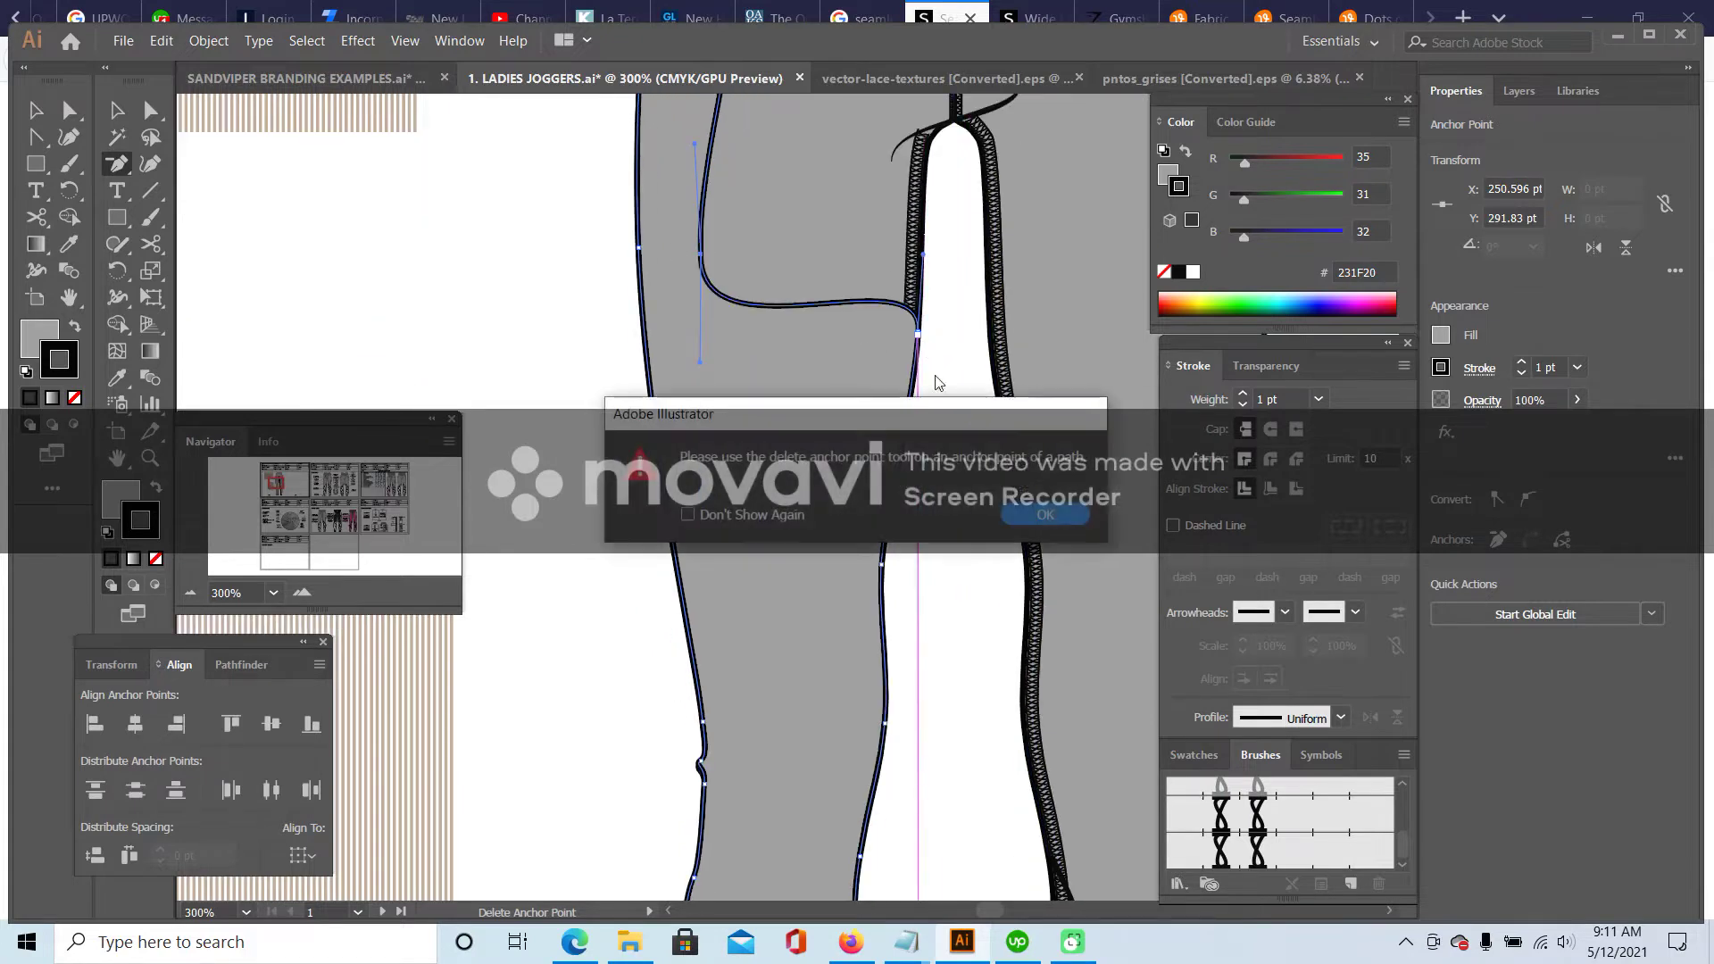
{"action": "left_click", "coordinate": [1031, 511]}
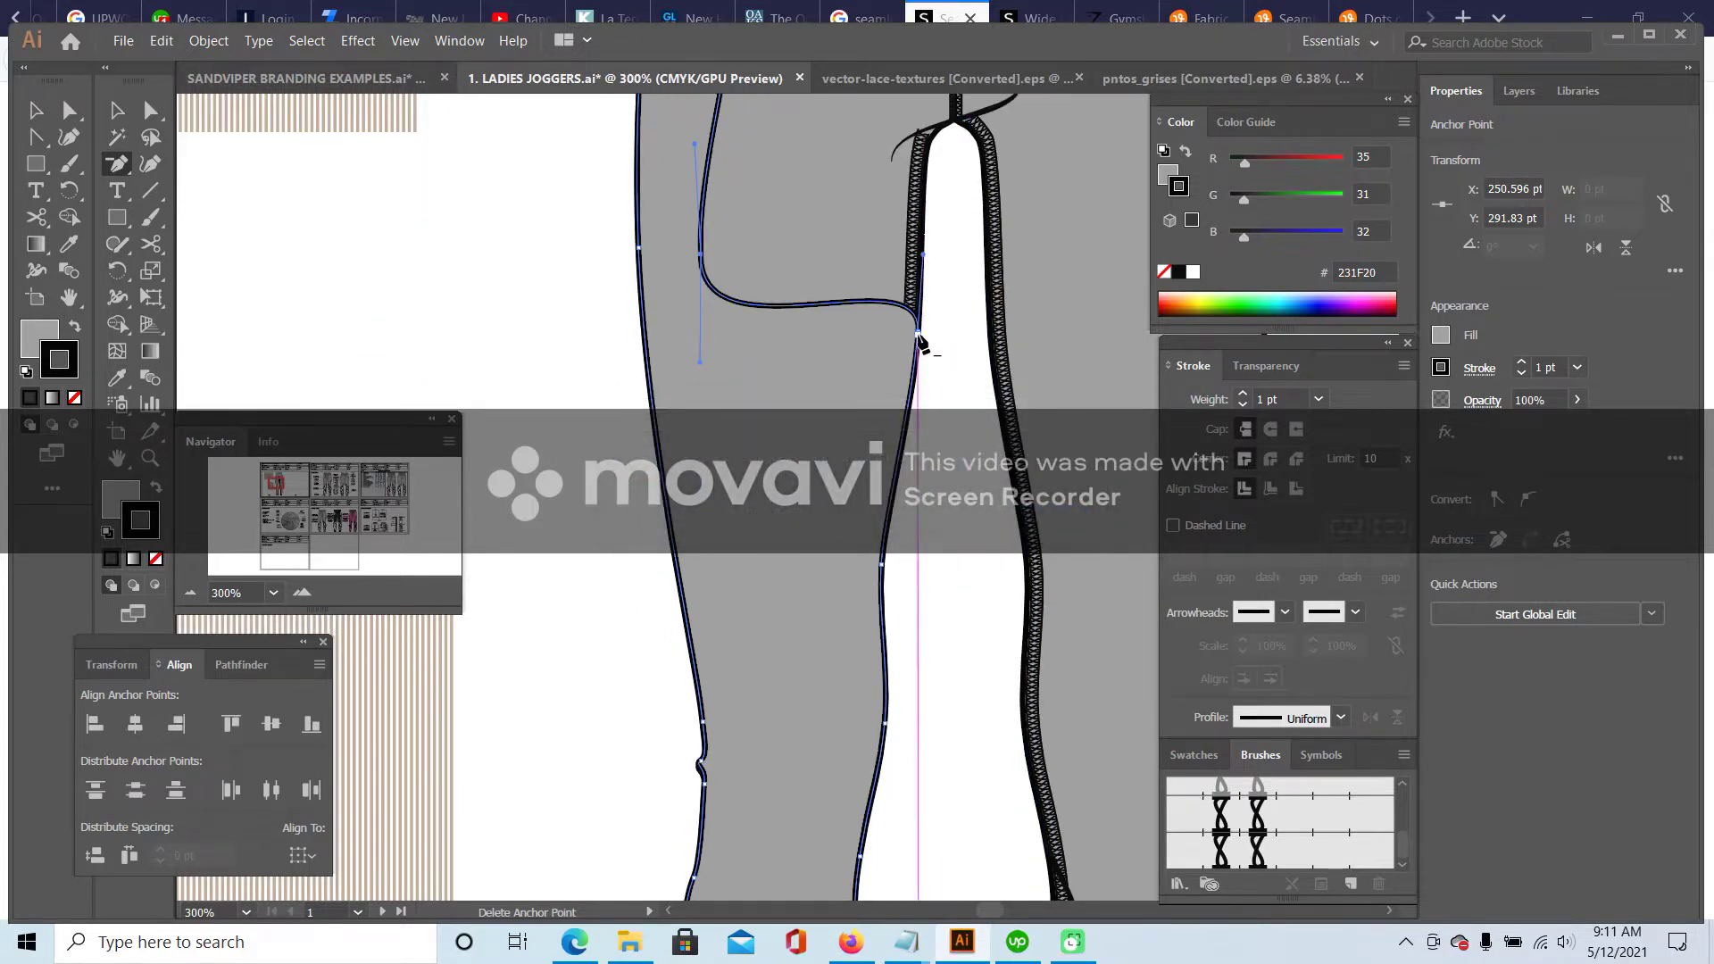
{"action": "left_click", "coordinate": [919, 350]}
{"action": "left_click", "coordinate": [1031, 516]}
{"action": "left_click", "coordinate": [921, 350]}
{"action": "left_click", "coordinate": [920, 338]}
{"action": "left_click", "coordinate": [882, 567]}
{"action": "scroll", "coordinate": [974, 589], "scroll_direction": "down", "scroll_amount": 3}
- Reposition the lower anchors and remove the knee anchor so the diagonal runs straight
{"action": "left_click", "coordinate": [154, 105]}
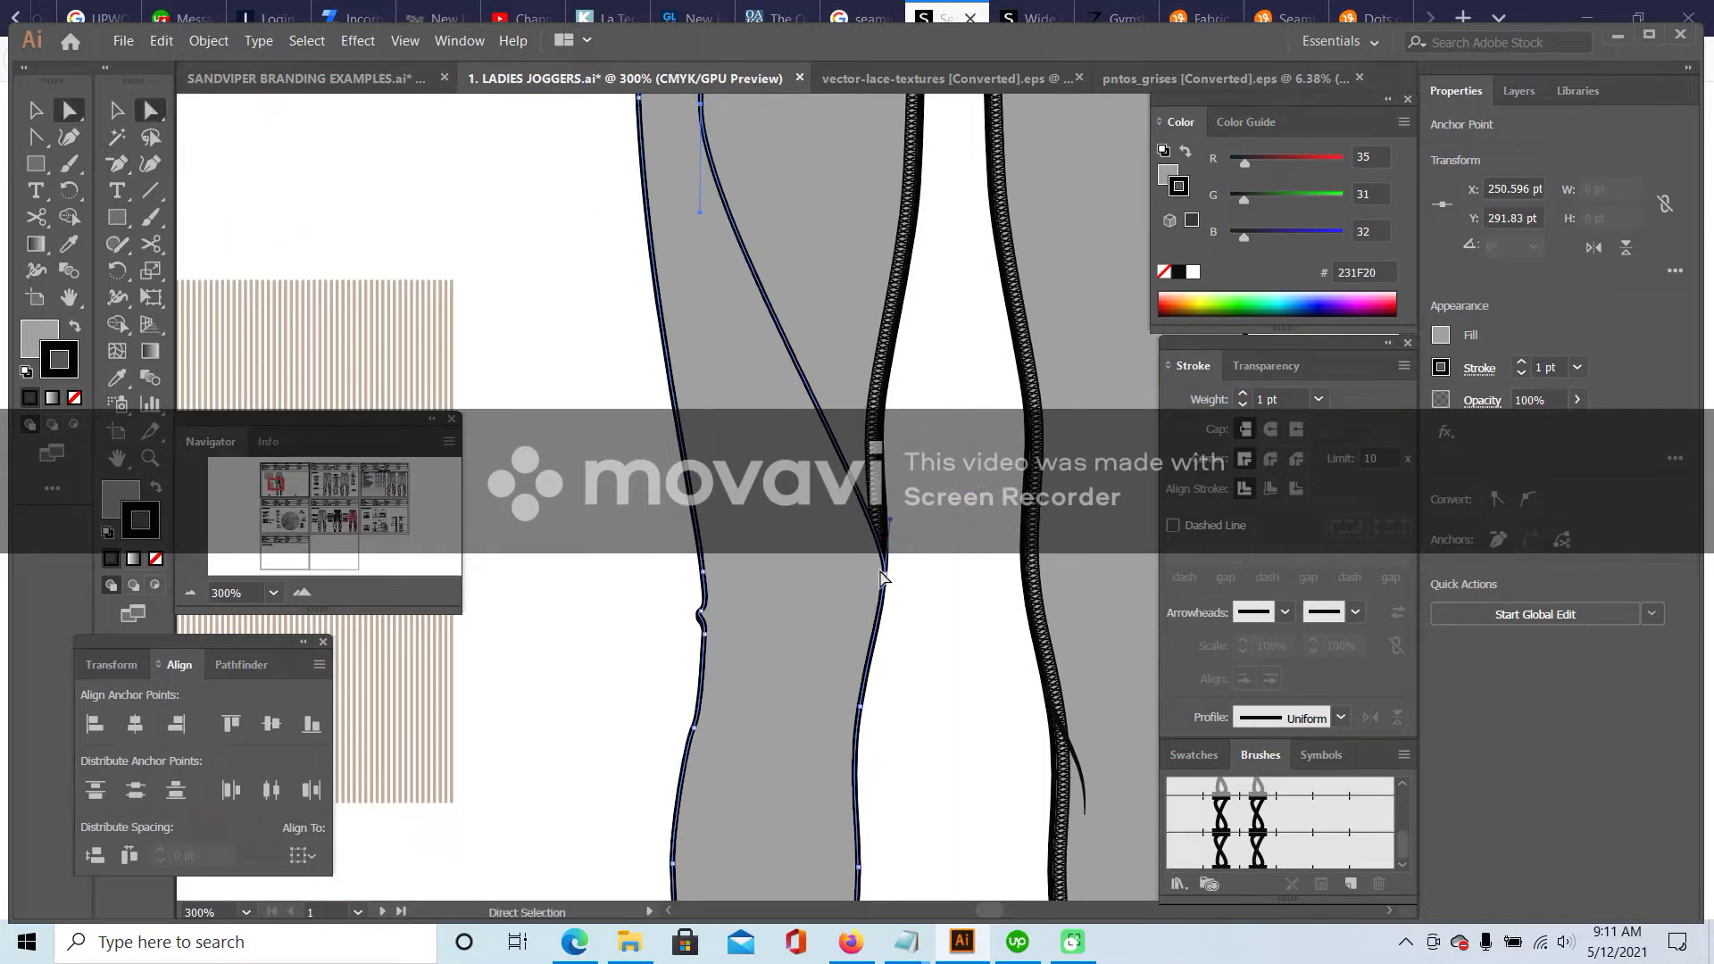
{"action": "left_click_drag", "start_coordinate": [885, 580], "coordinate": [753, 614]}
{"action": "scroll", "coordinate": [886, 568], "scroll_direction": "down", "scroll_amount": 5}
{"action": "scroll", "coordinate": [887, 567], "scroll_direction": "down", "scroll_amount": 1}
{"action": "left_click", "coordinate": [116, 162]}
{"action": "left_click", "coordinate": [860, 424]}
{"action": "scroll", "coordinate": [896, 496], "scroll_direction": "down", "scroll_amount": 4}
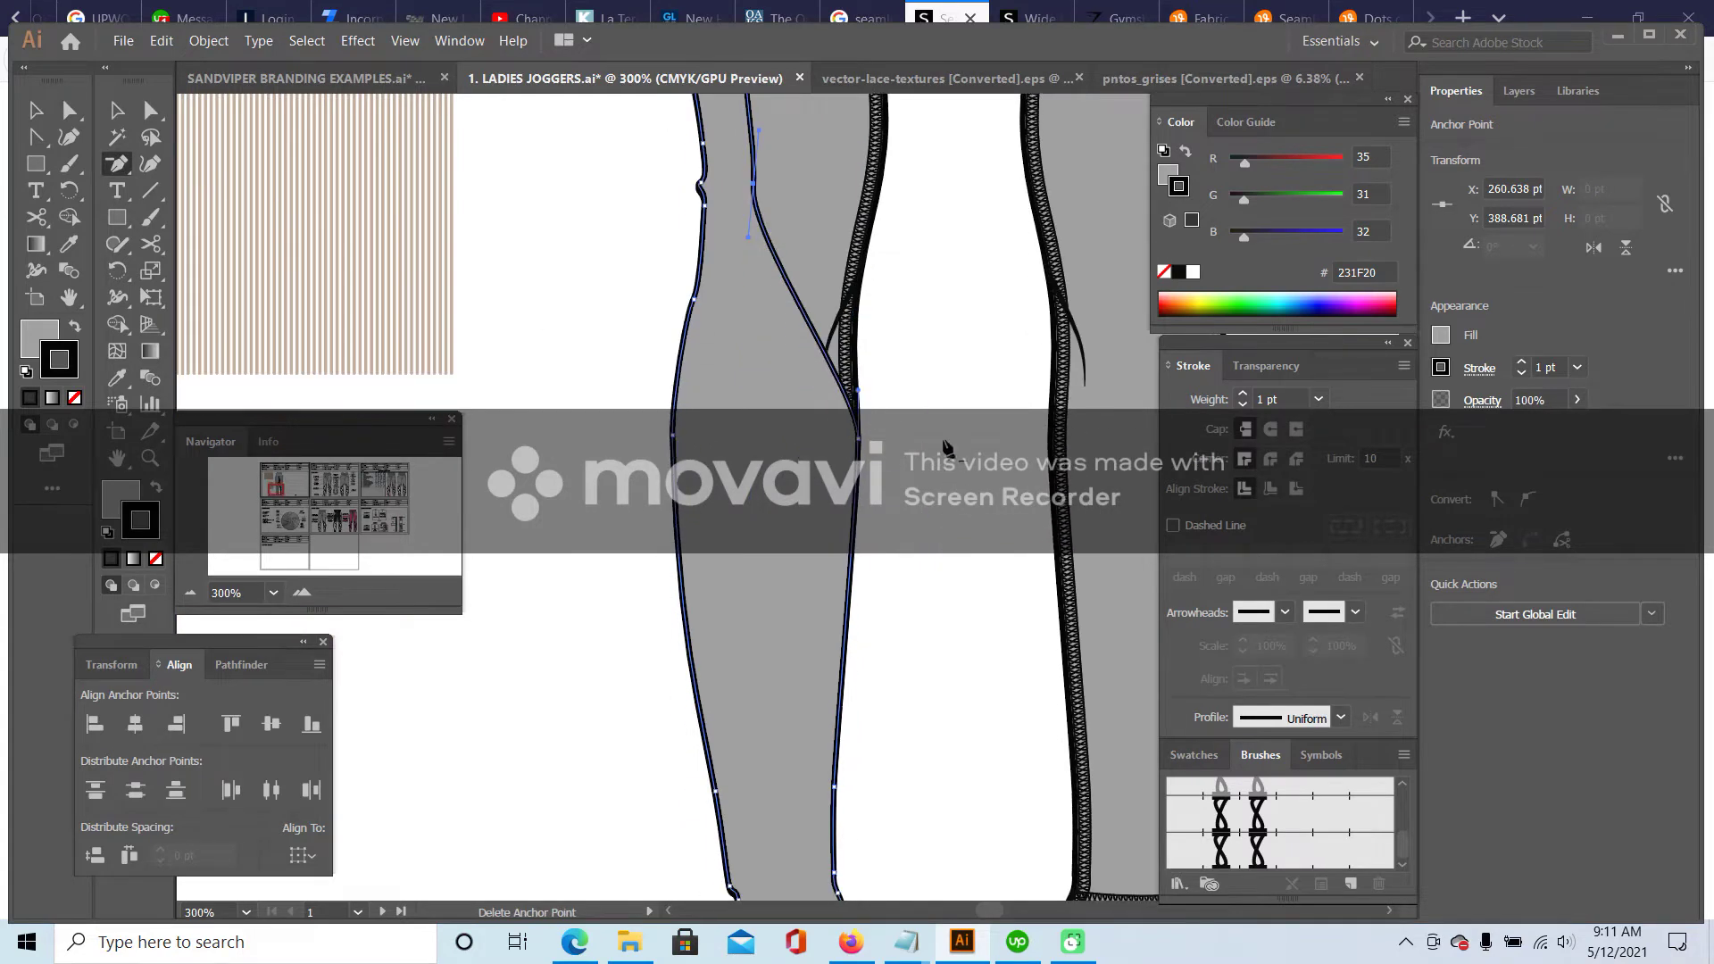
{"action": "left_click", "coordinate": [151, 110]}
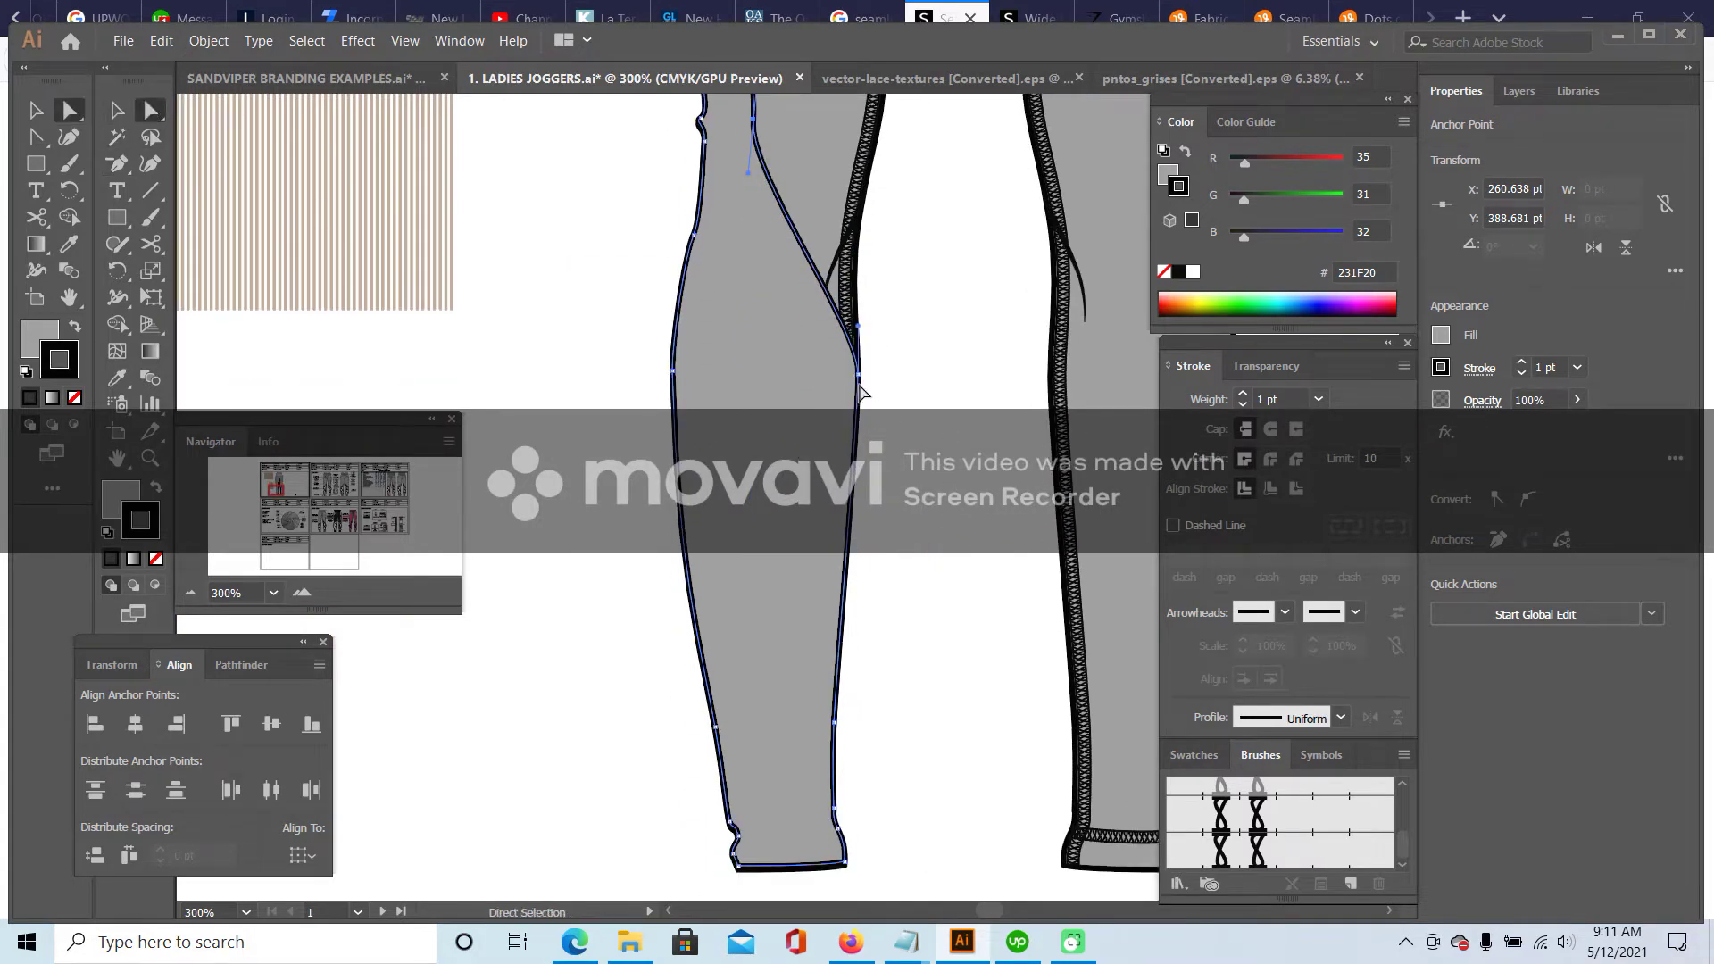
{"action": "left_click_drag", "start_coordinate": [858, 375], "coordinate": [716, 390]}
{"action": "scroll", "coordinate": [1007, 560], "scroll_direction": "down", "scroll_amount": 2}
{"action": "scroll", "coordinate": [1006, 560], "scroll_direction": "down", "scroll_amount": 1}
- Delete the inner and lower seam anchors and move the hem corner anchor left
{"action": "left_click_drag", "start_coordinate": [116, 168], "coordinate": [230, 218]}
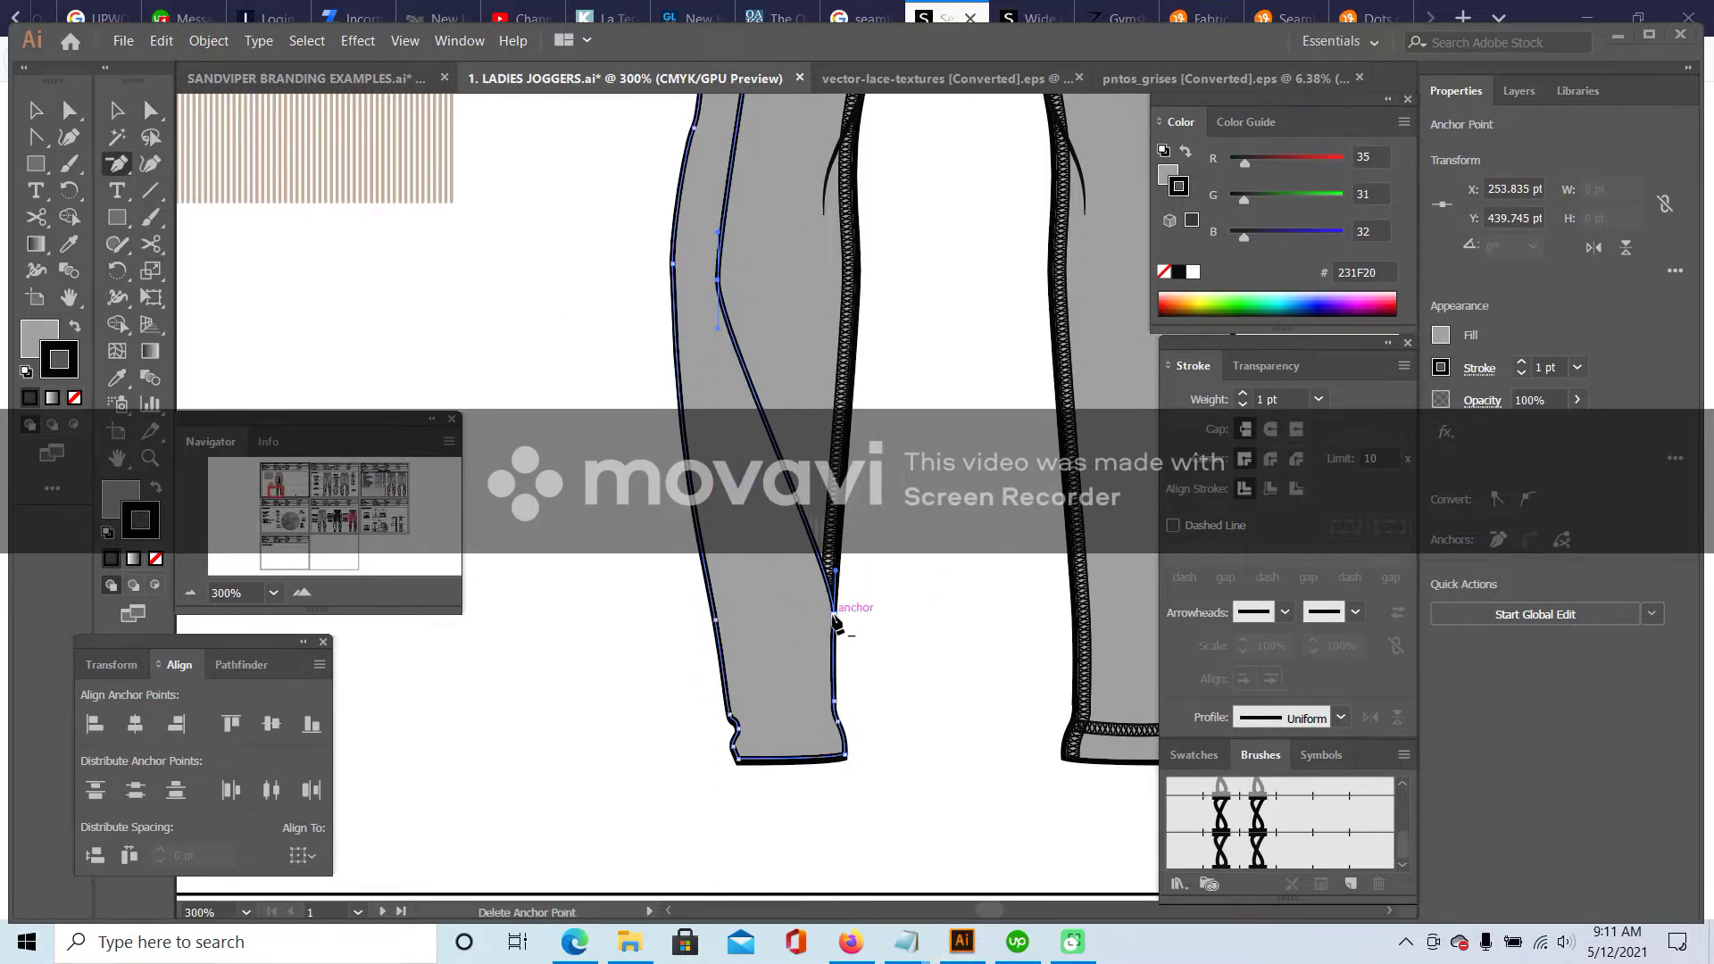
{"action": "left_click", "coordinate": [835, 616]}
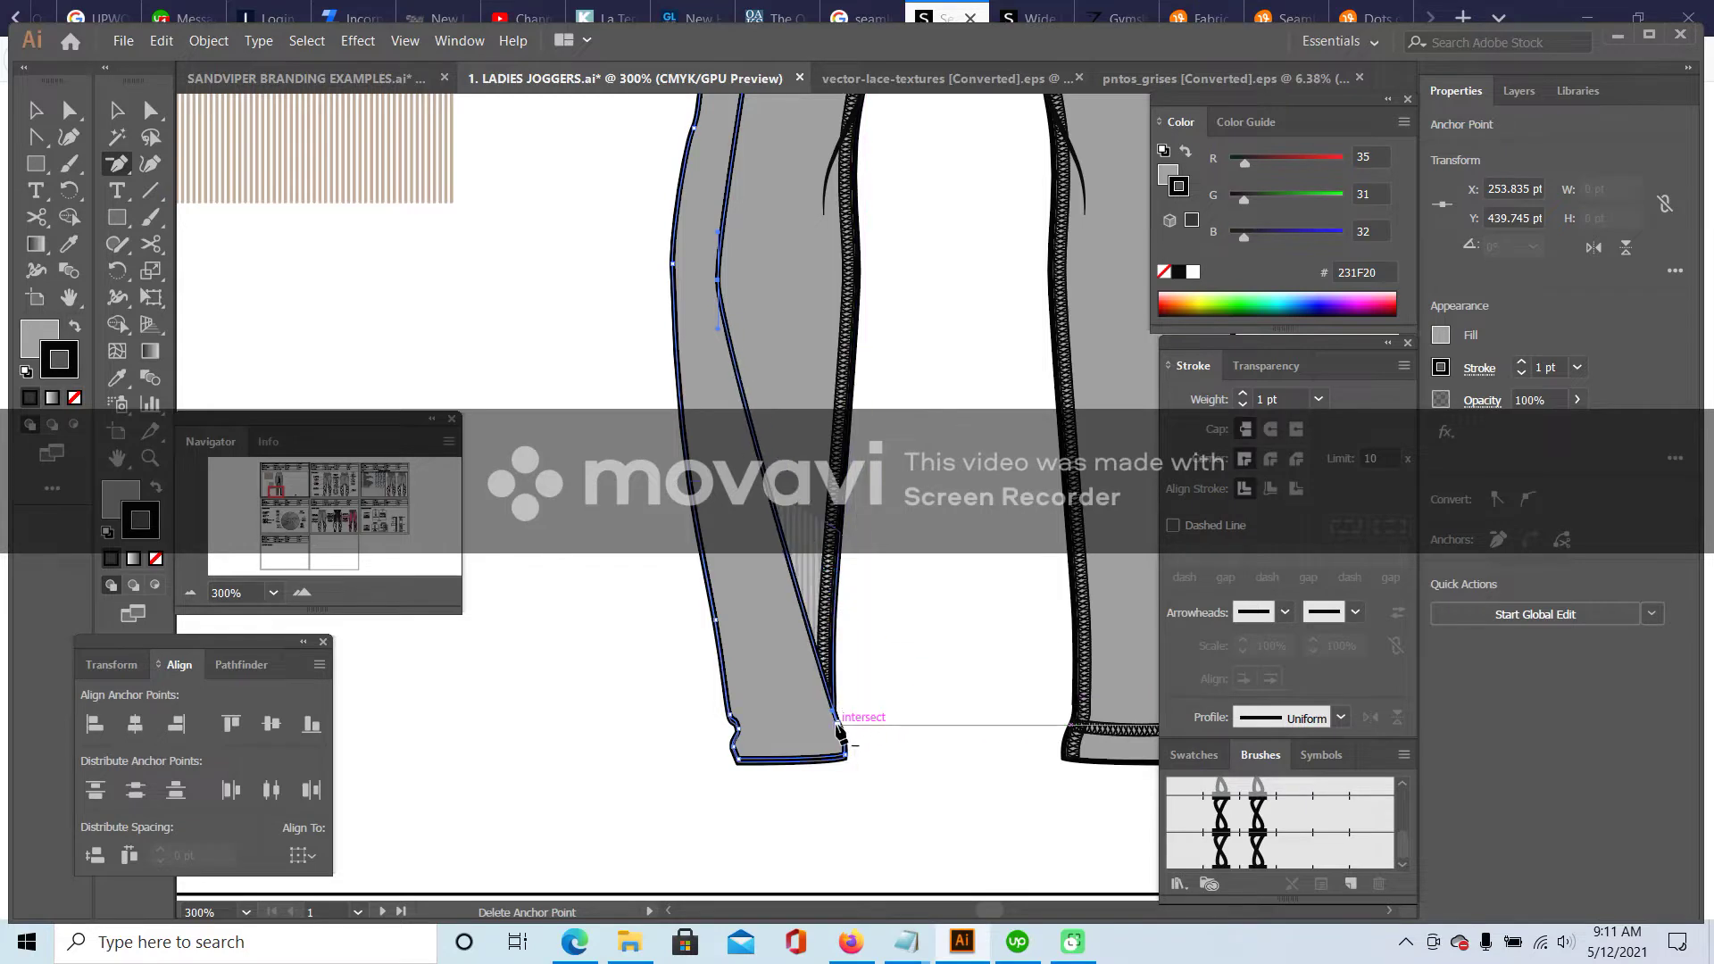
{"action": "left_click", "coordinate": [838, 711]}
{"action": "key", "text": "Return"}
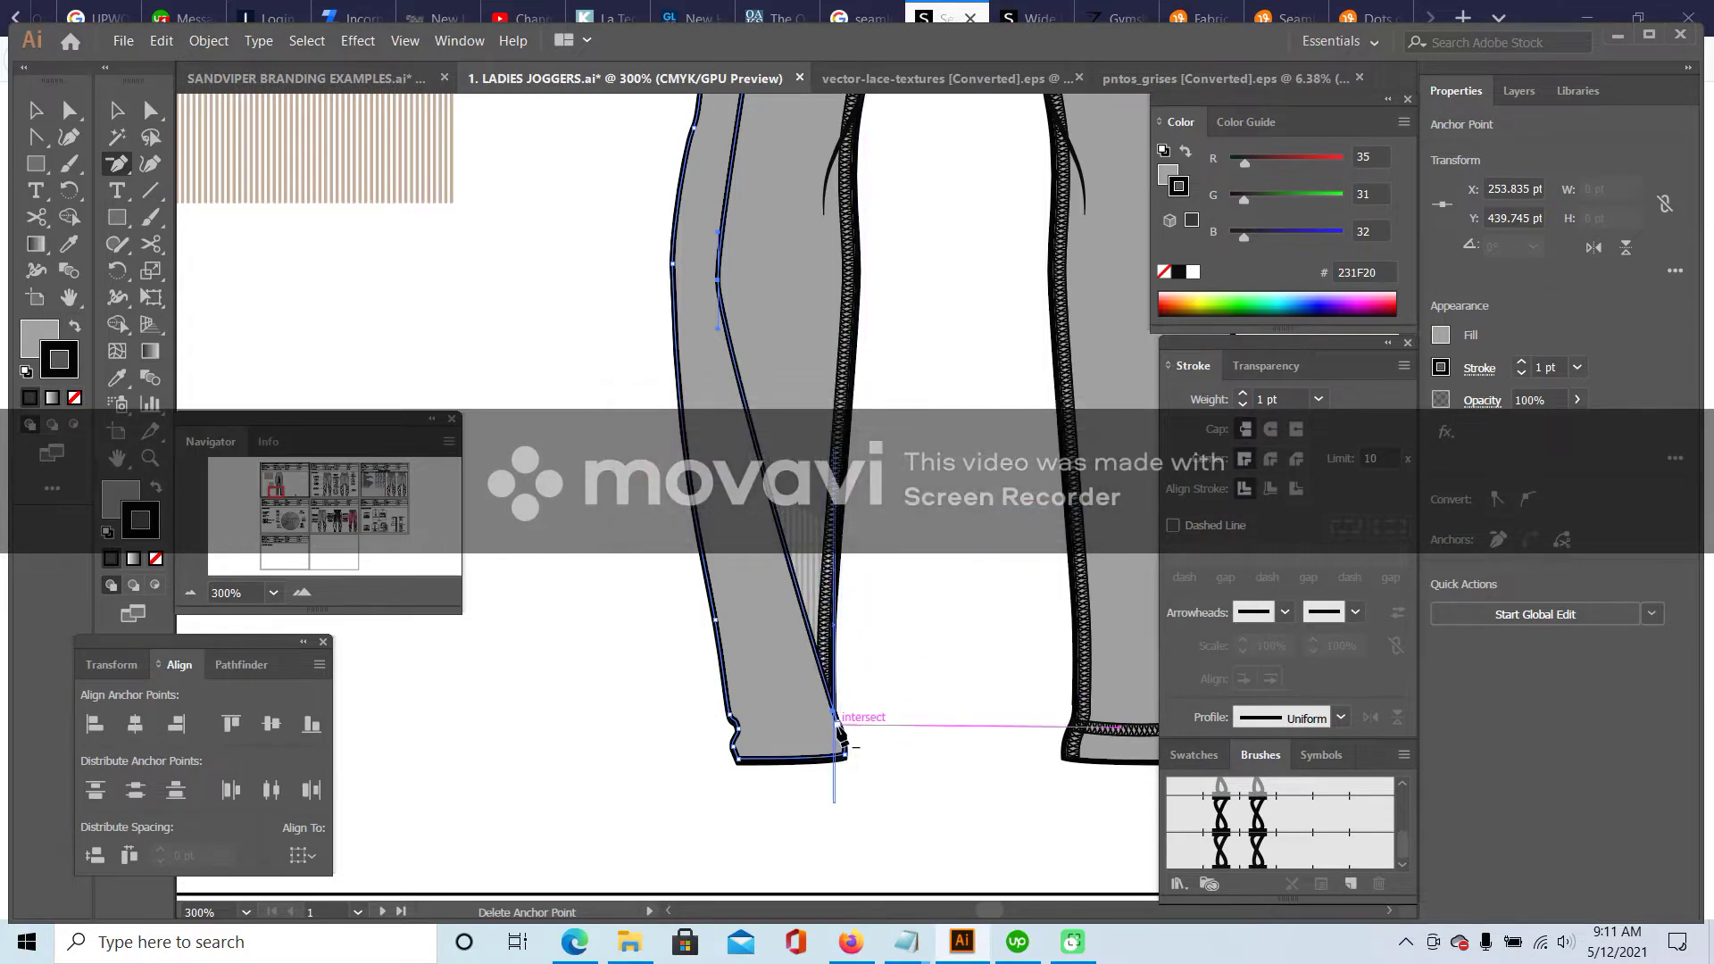
{"action": "left_click", "coordinate": [837, 712]}
{"action": "key", "text": "a"}
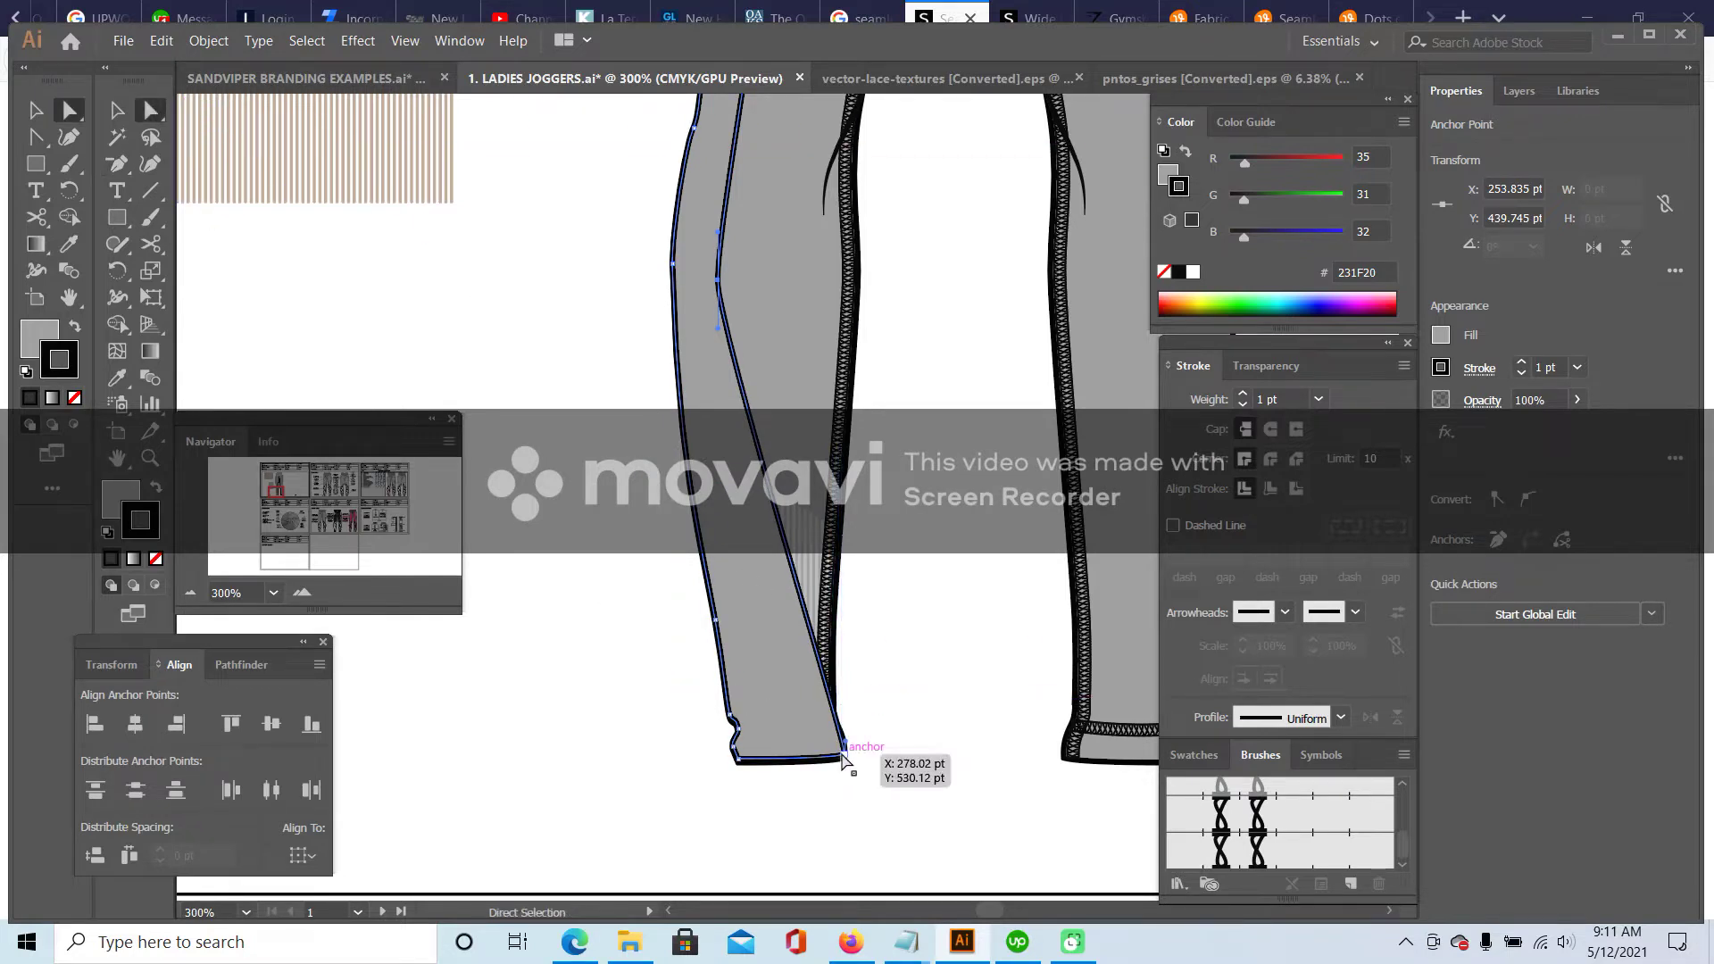
{"action": "left_click_drag", "start_coordinate": [847, 757], "coordinate": [767, 764]}
- Smooth the seam with curve handles, nudge the inner seam anchor, and zoom out to 100%
{"action": "left_click_drag", "start_coordinate": [117, 163], "coordinate": [205, 243]}
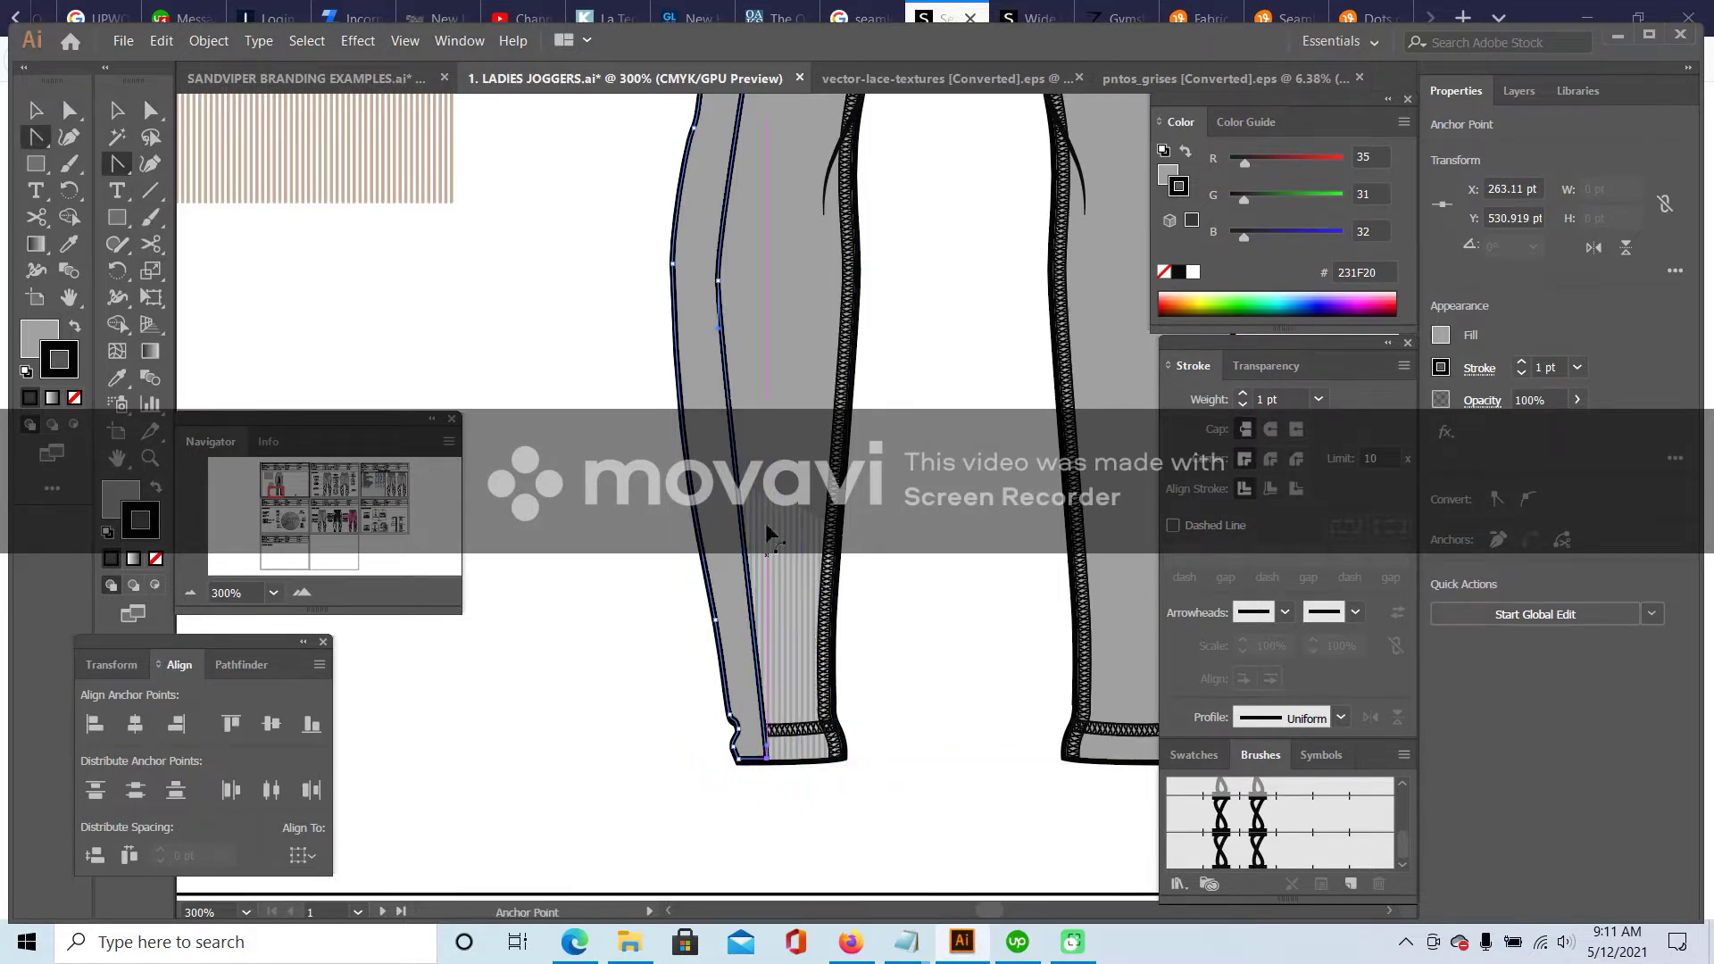
{"action": "left_click_drag", "start_coordinate": [724, 335], "coordinate": [185, 114]}
{"action": "key", "text": "a"}
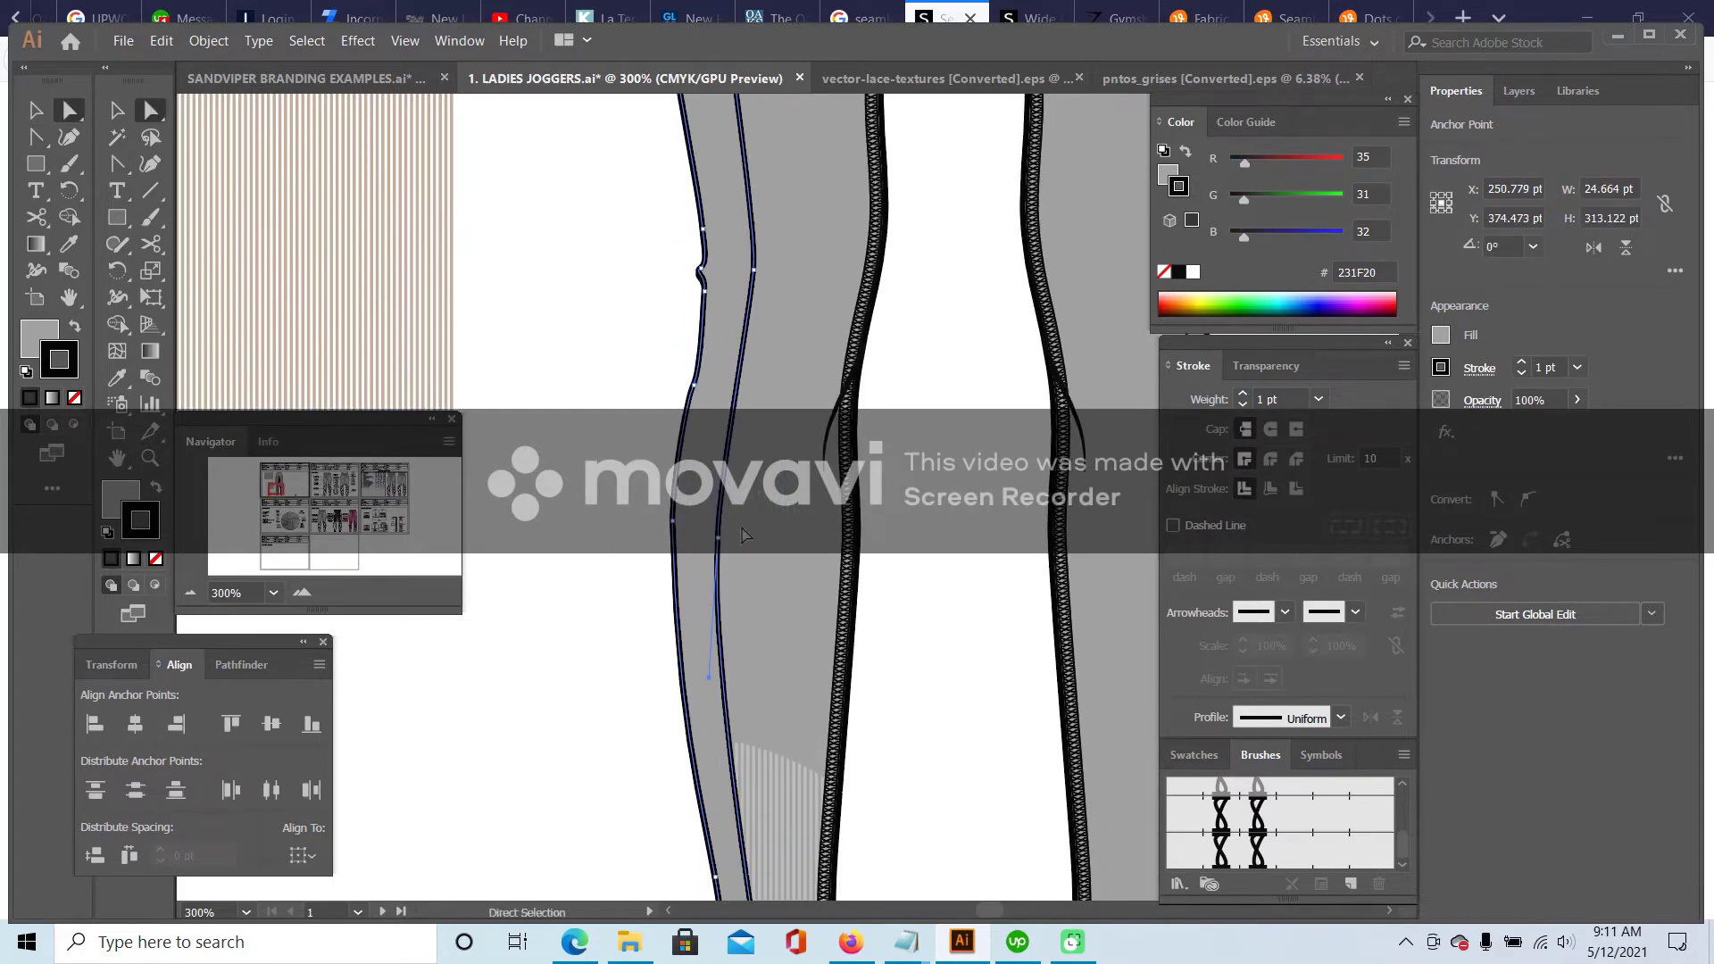
{"action": "left_click_drag", "start_coordinate": [721, 541], "coordinate": [711, 530]}
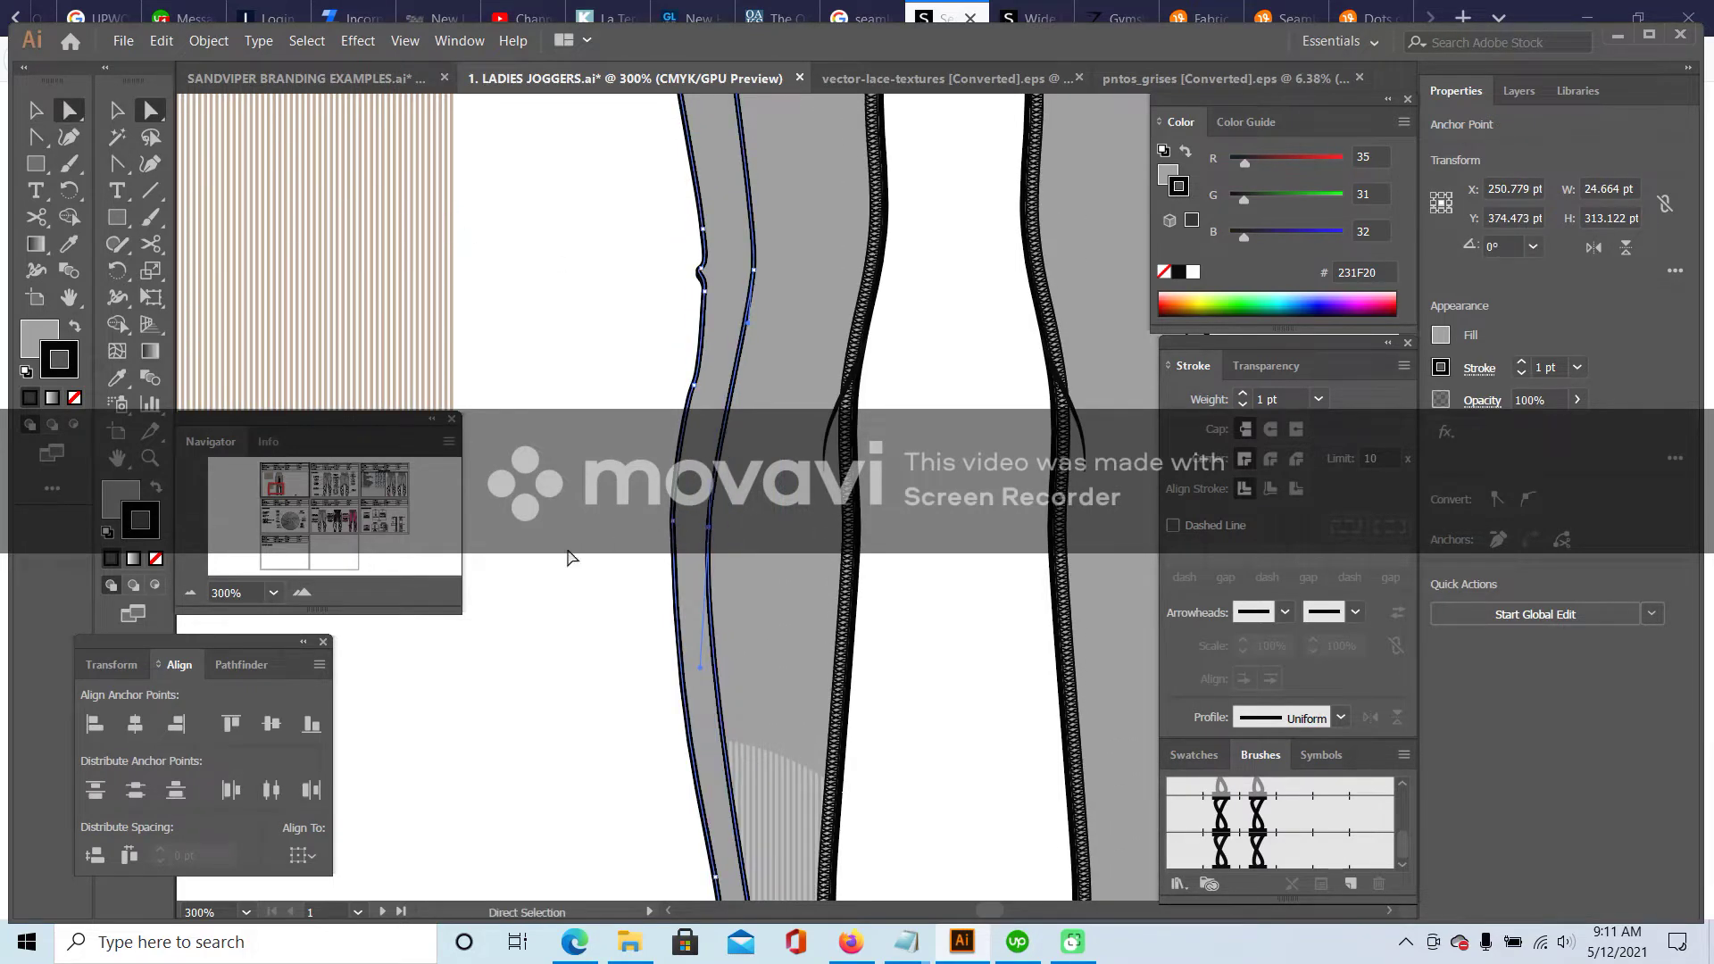
{"action": "left_click", "coordinate": [192, 593]}
{"action": "left_click", "coordinate": [193, 595]}
{"action": "left_click", "coordinate": [194, 595]}
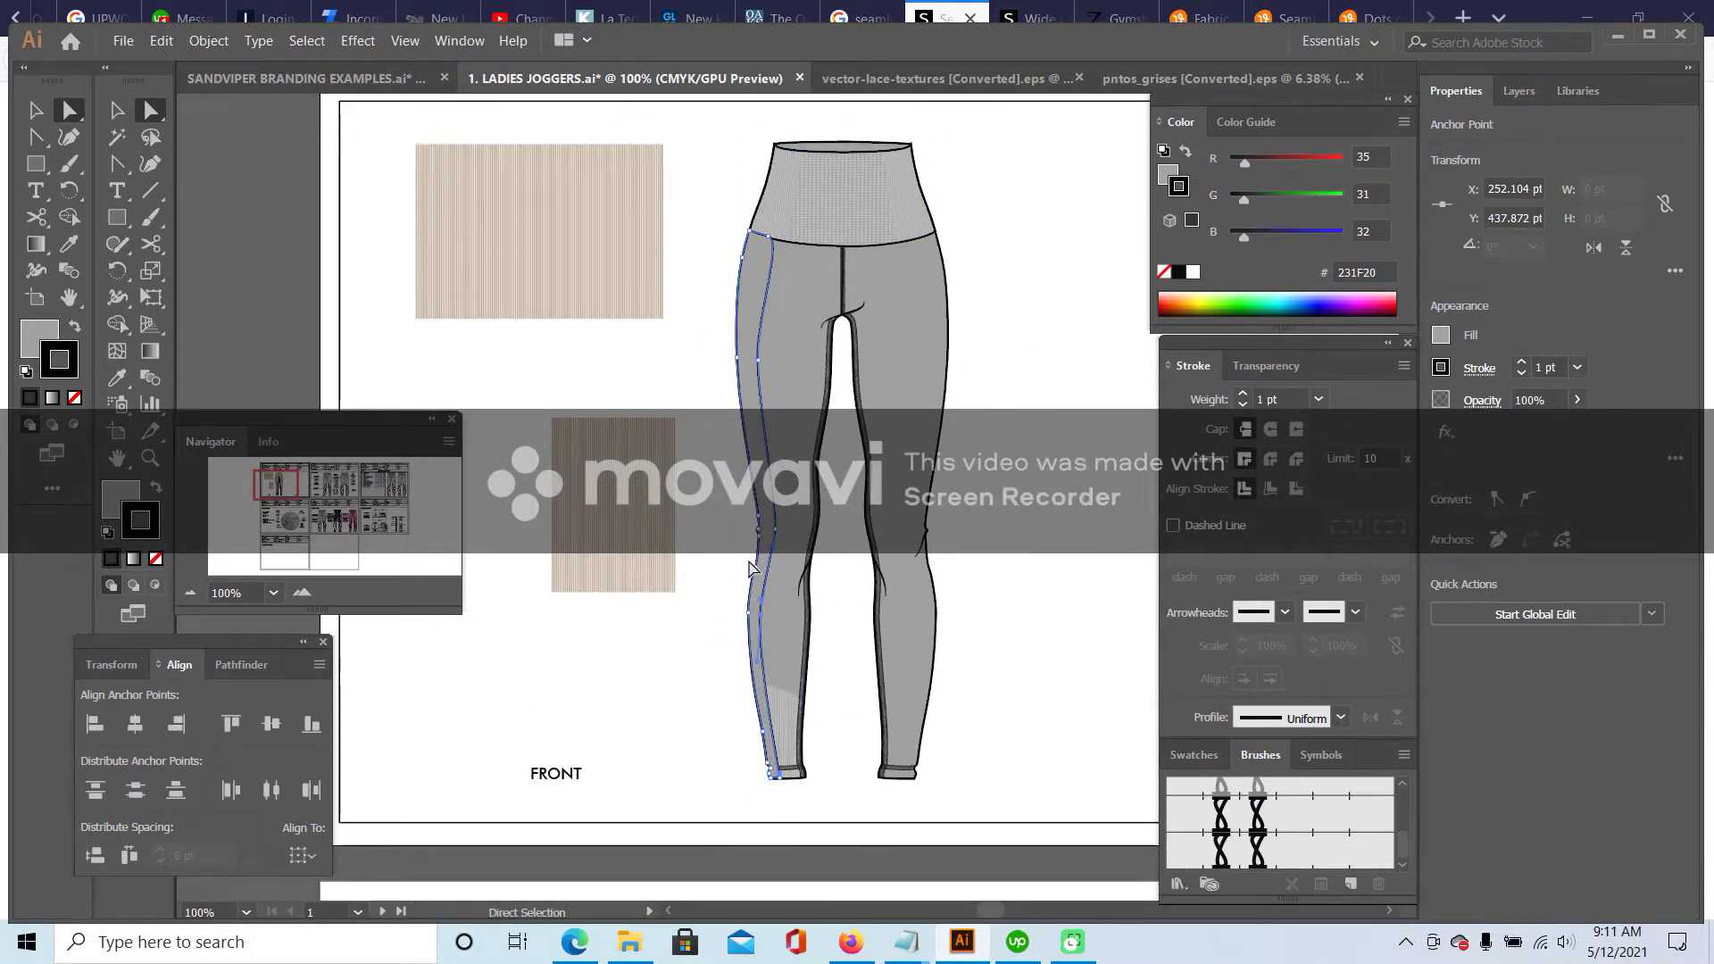
- At 200%, nudge the waistband anchor and upper side-seam segment slightly left
{"action": "left_click", "coordinate": [778, 230]}
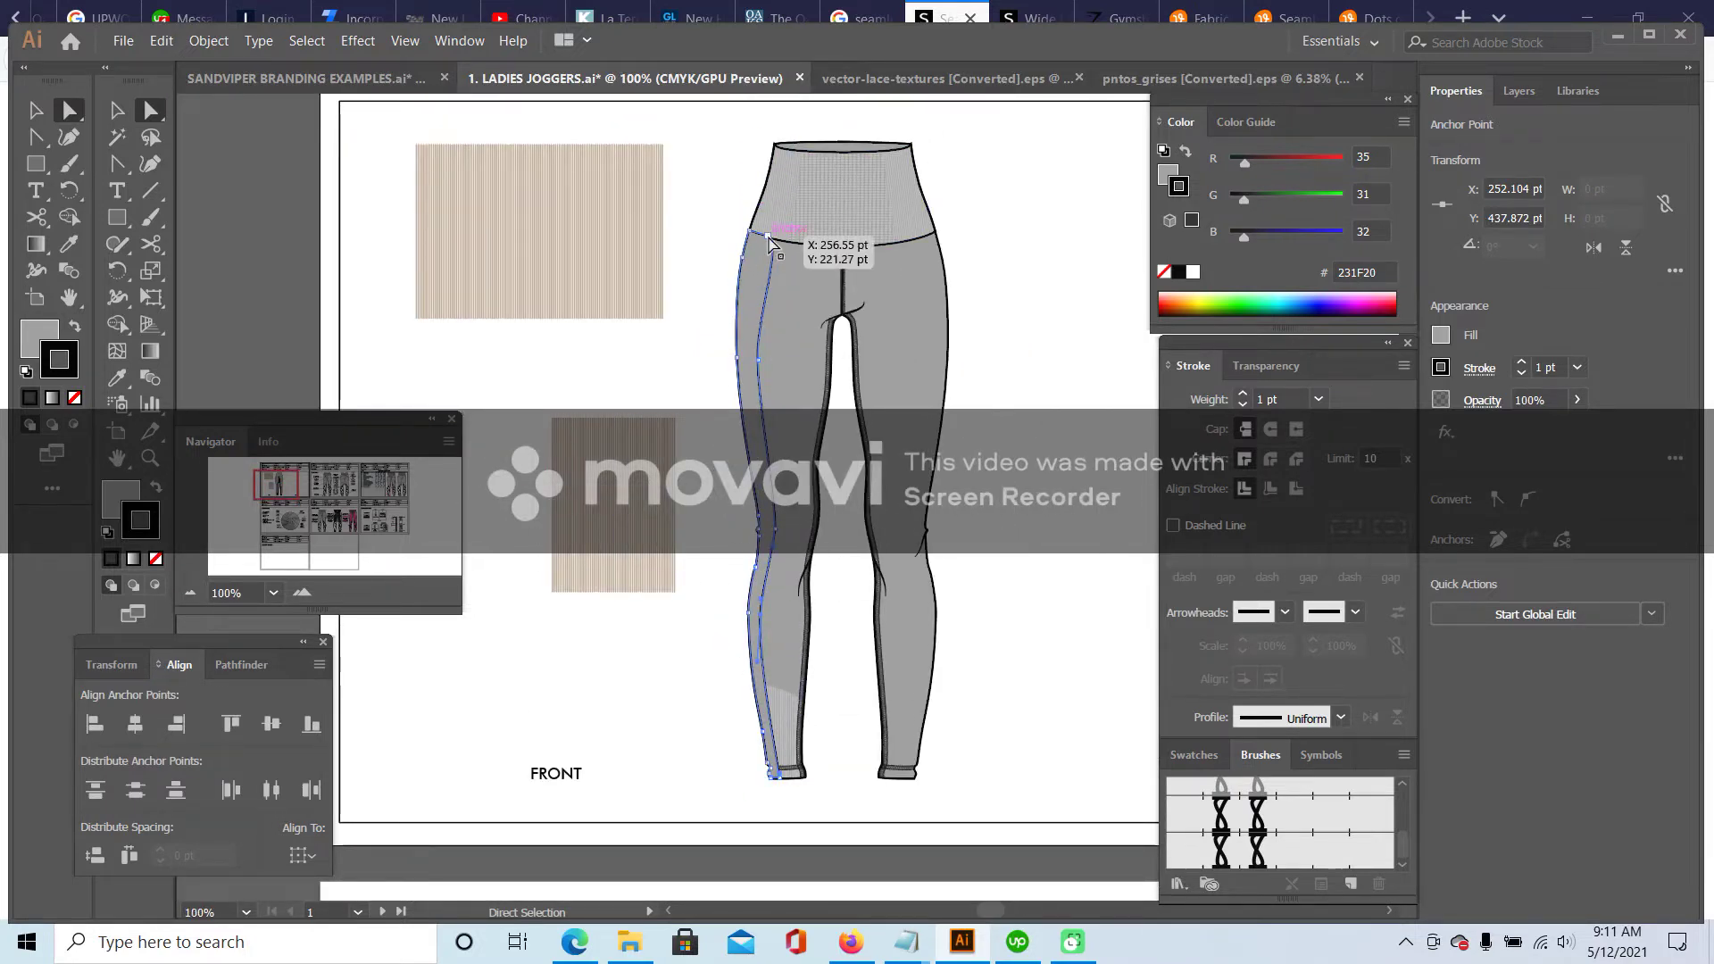
{"action": "left_click", "coordinate": [119, 165]}
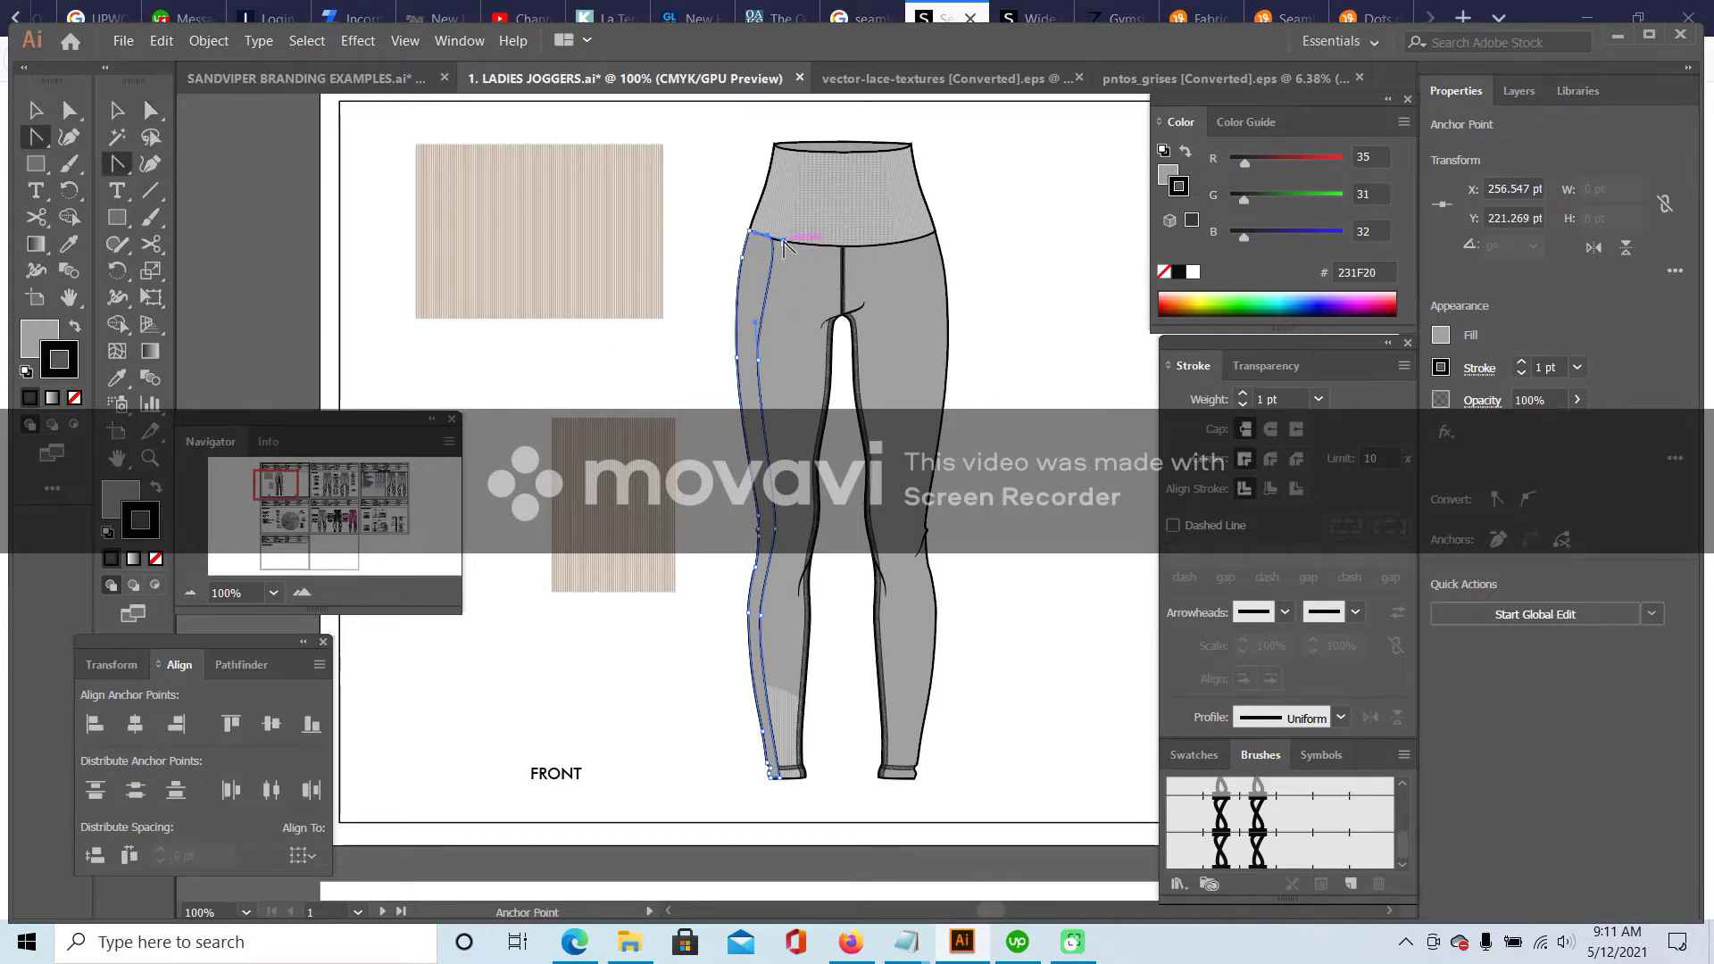
{"action": "key", "text": "a"}
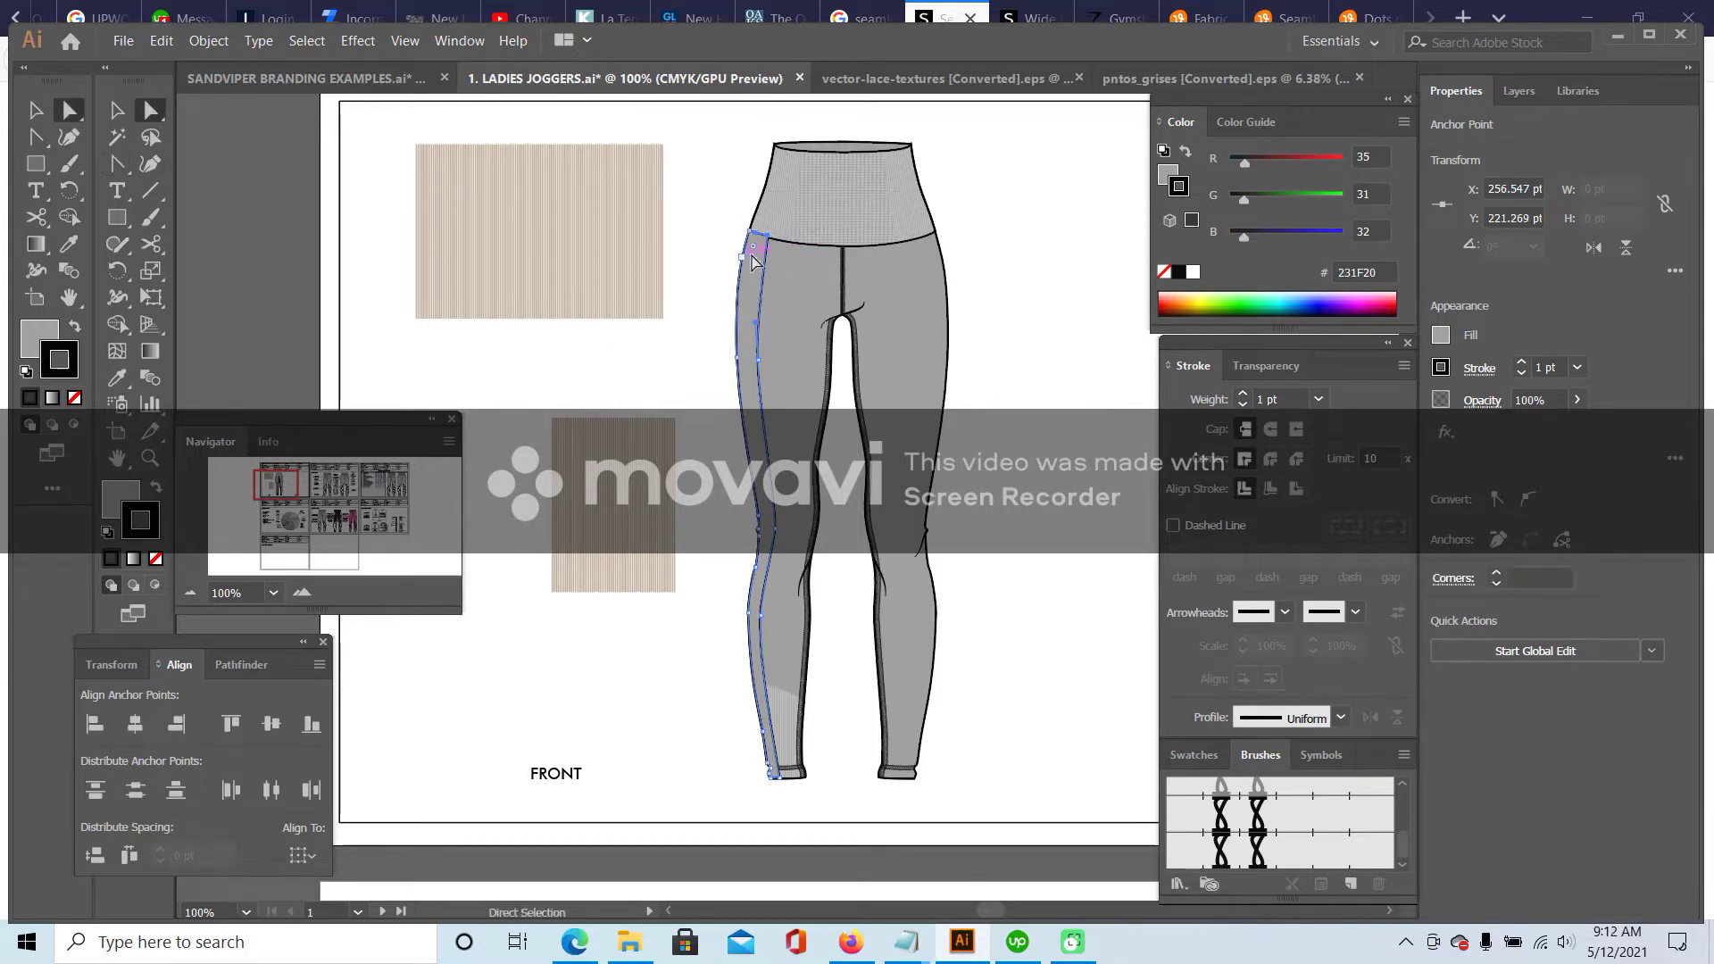
{"action": "left_click", "coordinate": [312, 589]}
{"action": "scroll", "coordinate": [748, 259], "scroll_direction": "up", "scroll_amount": 3}
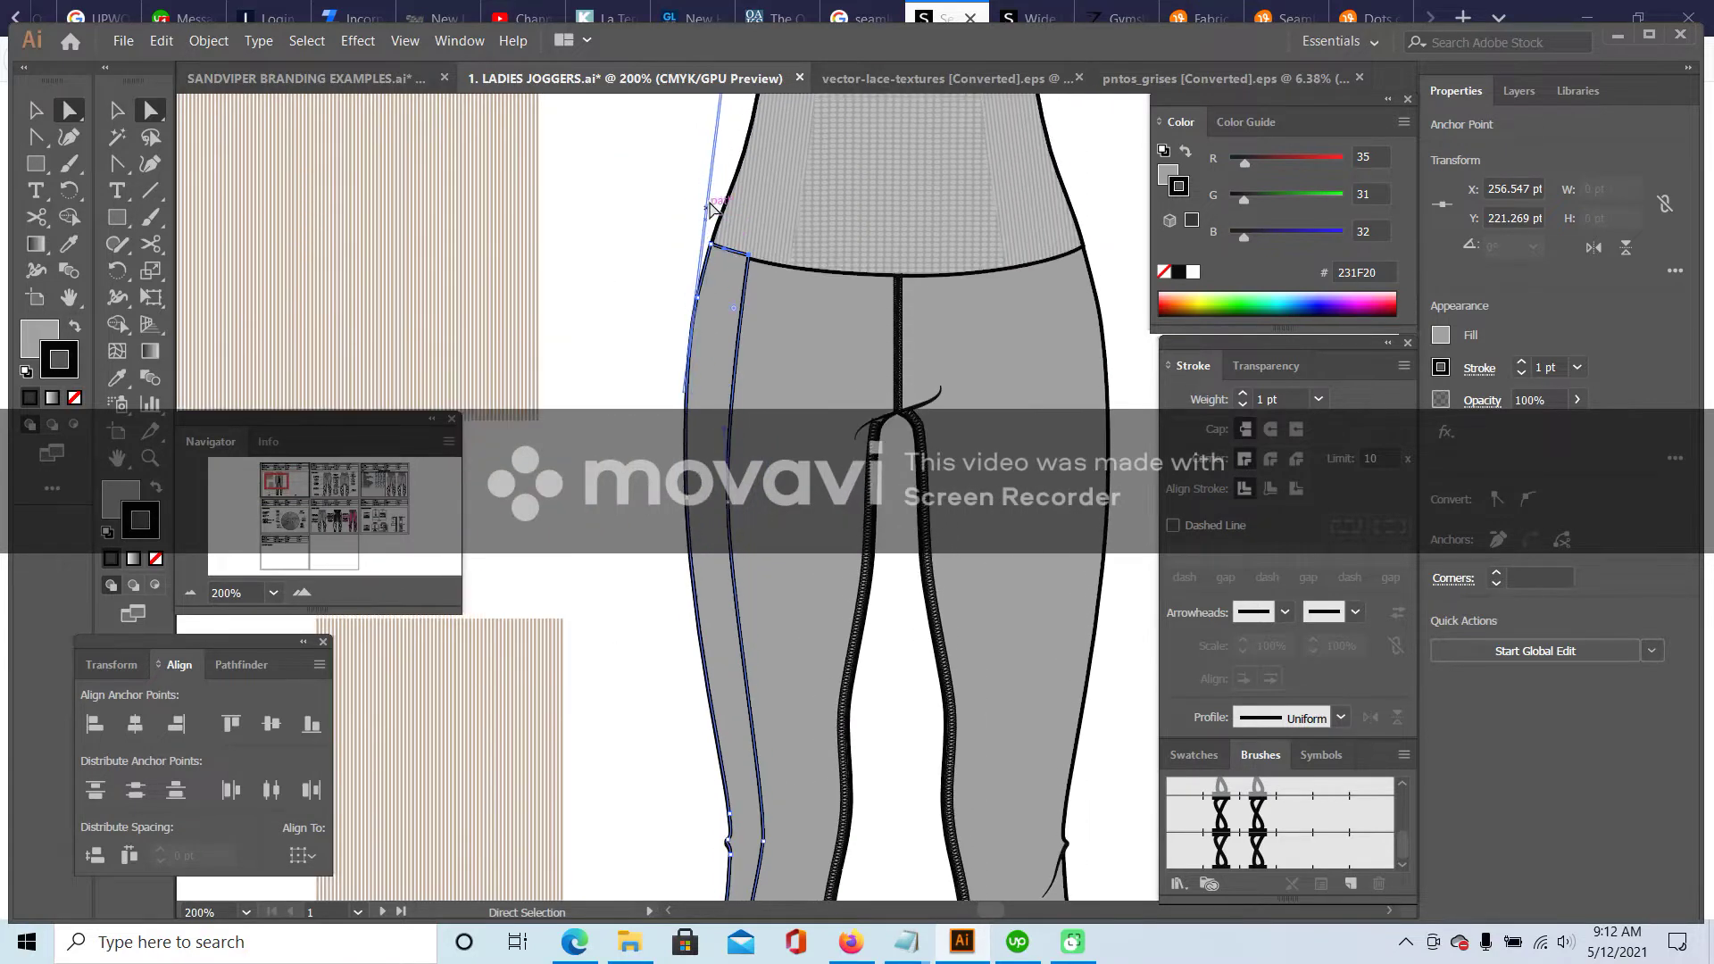
{"action": "mouse_move", "coordinate": [729, 251]}
{"action": "left_mouse_down"}
{"action": "mouse_move", "coordinate": [755, 266]}
{"action": "mouse_move", "coordinate": [725, 251]}
{"action": "left_mouse_up"}
{"action": "left_click_drag", "start_coordinate": [731, 502], "coordinate": [719, 498]}
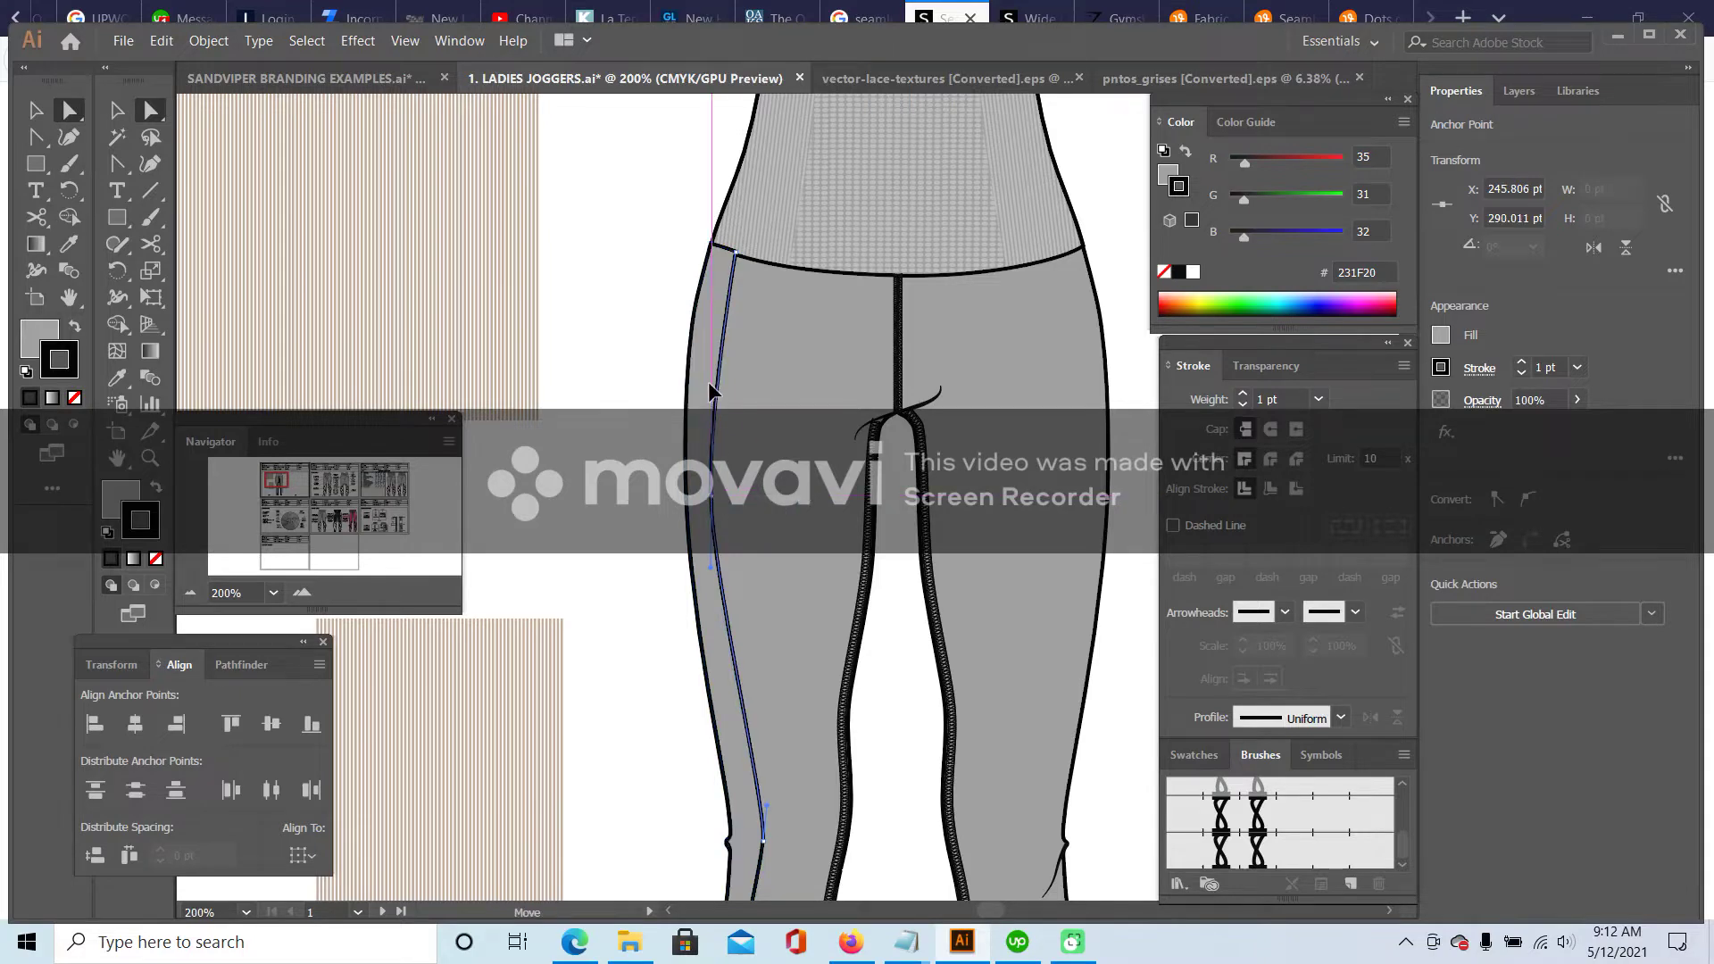
- Shift the side-seam segments near the knee and ankle to hug the outer edge
{"action": "scroll", "coordinate": [777, 645], "scroll_direction": "down", "scroll_amount": 3}
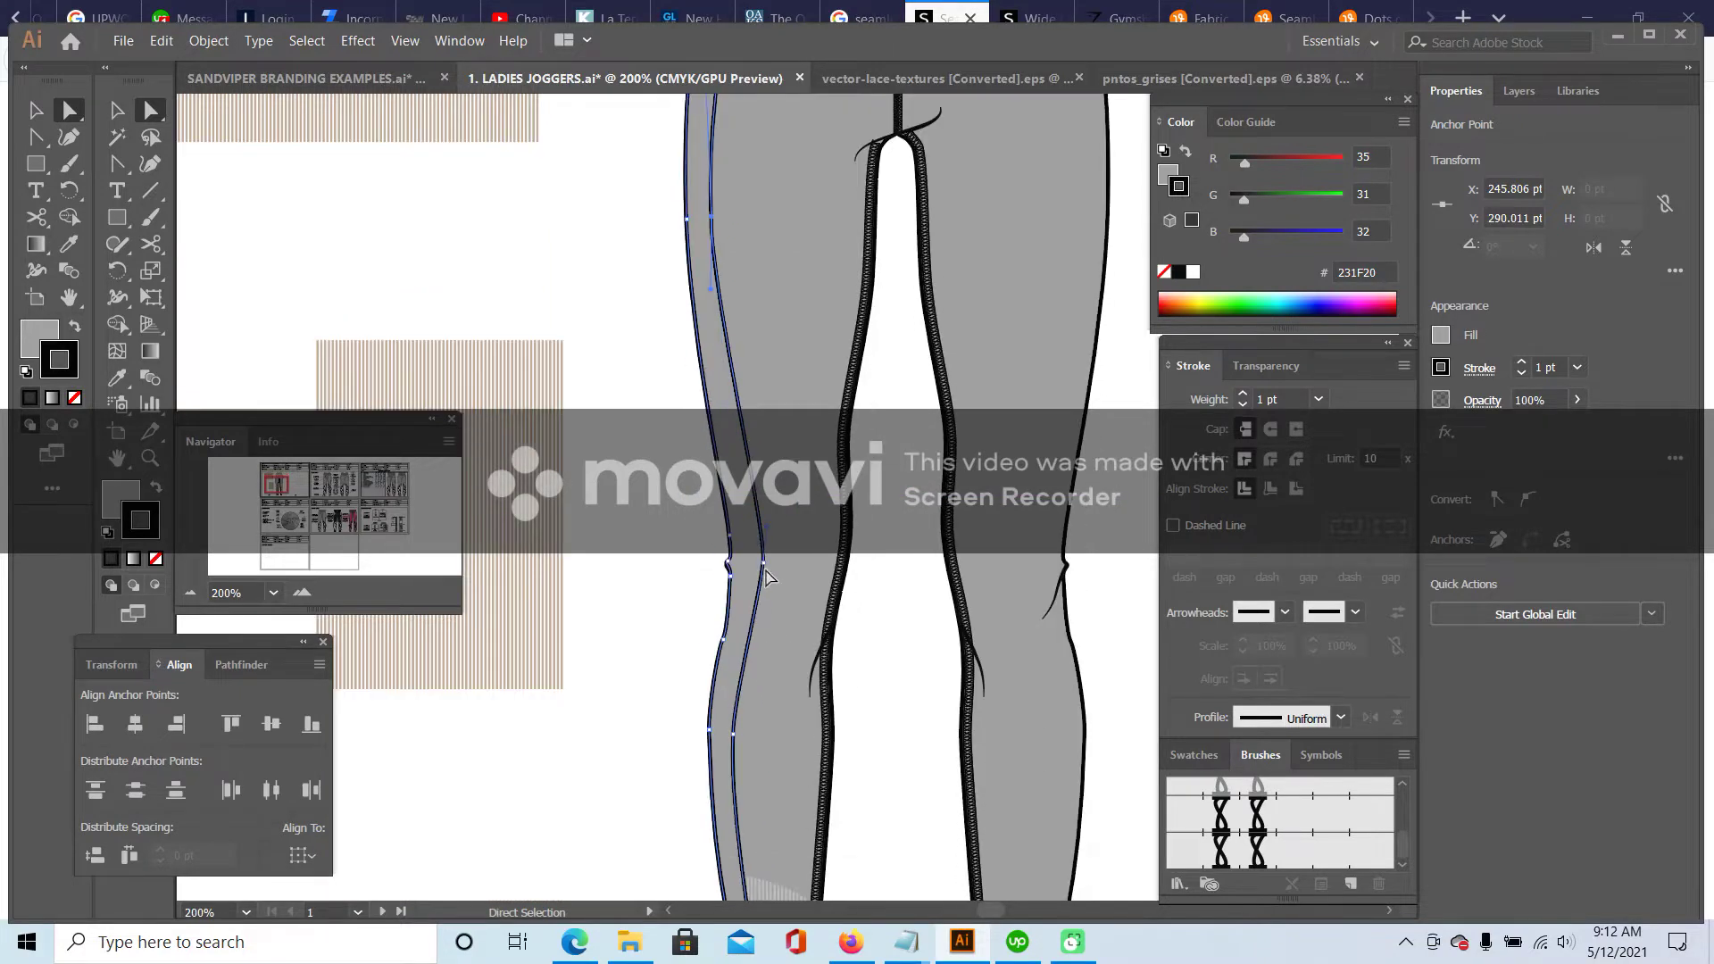
{"action": "left_click_drag", "start_coordinate": [766, 576], "coordinate": [755, 578]}
{"action": "scroll", "coordinate": [705, 640], "scroll_direction": "down", "scroll_amount": 3}
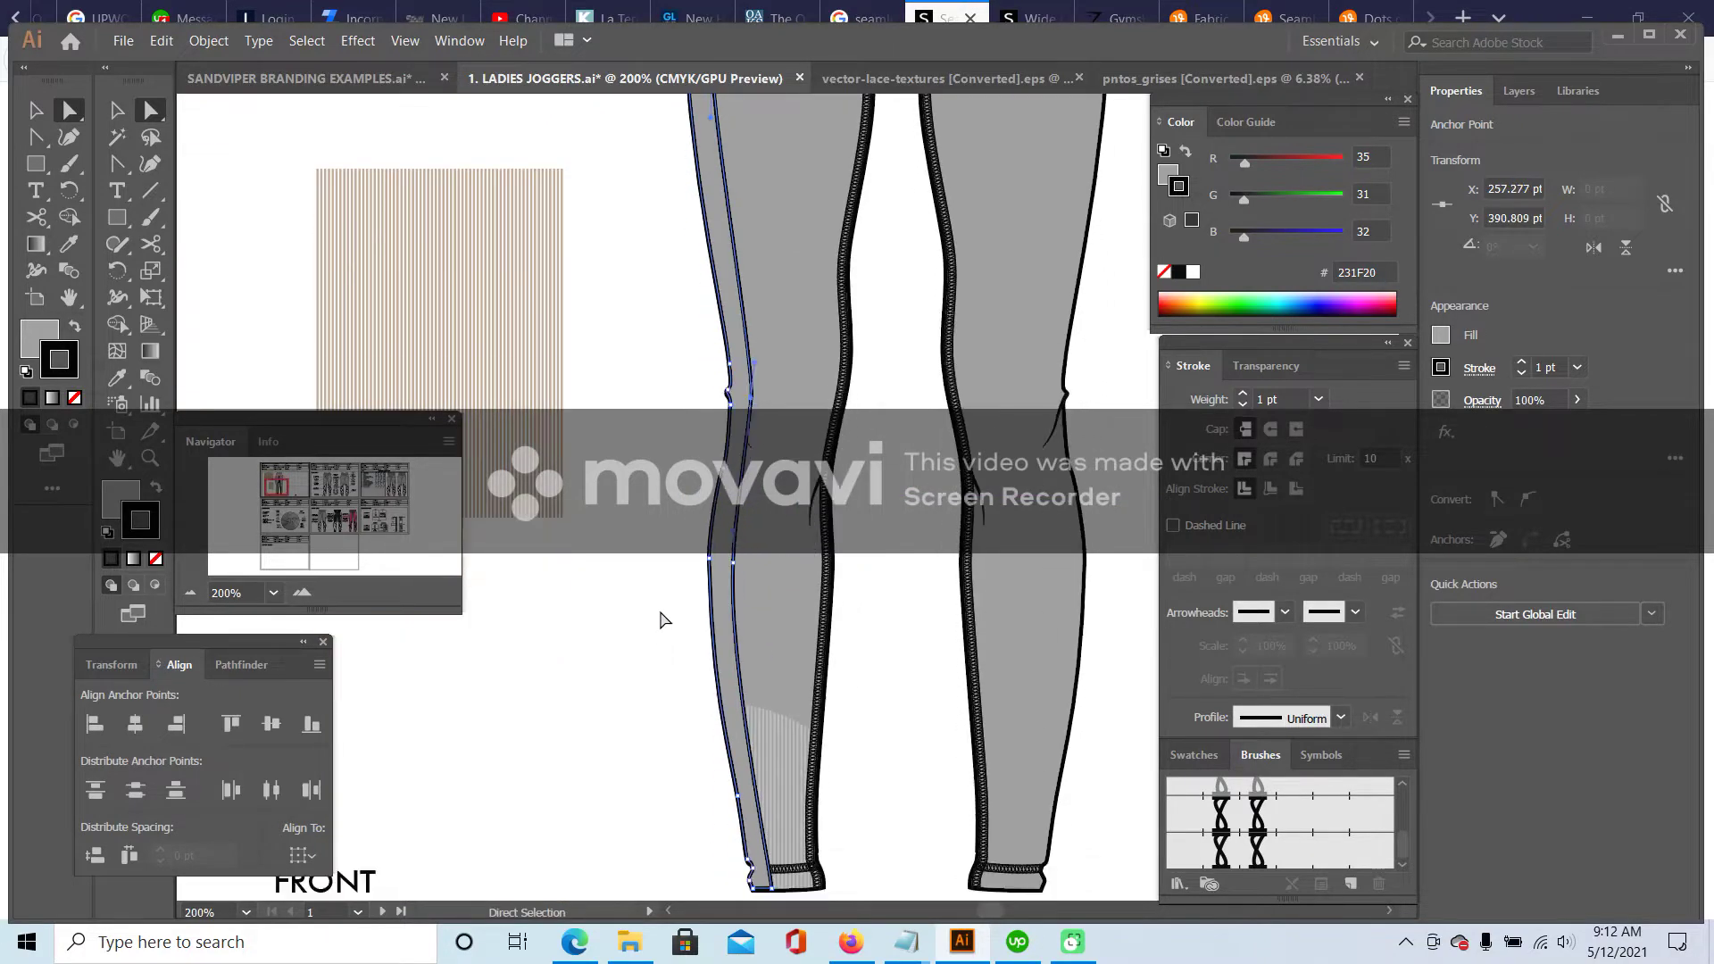
{"action": "left_click_drag", "start_coordinate": [731, 461], "coordinate": [731, 463]}
{"action": "left_click", "coordinate": [637, 493]}
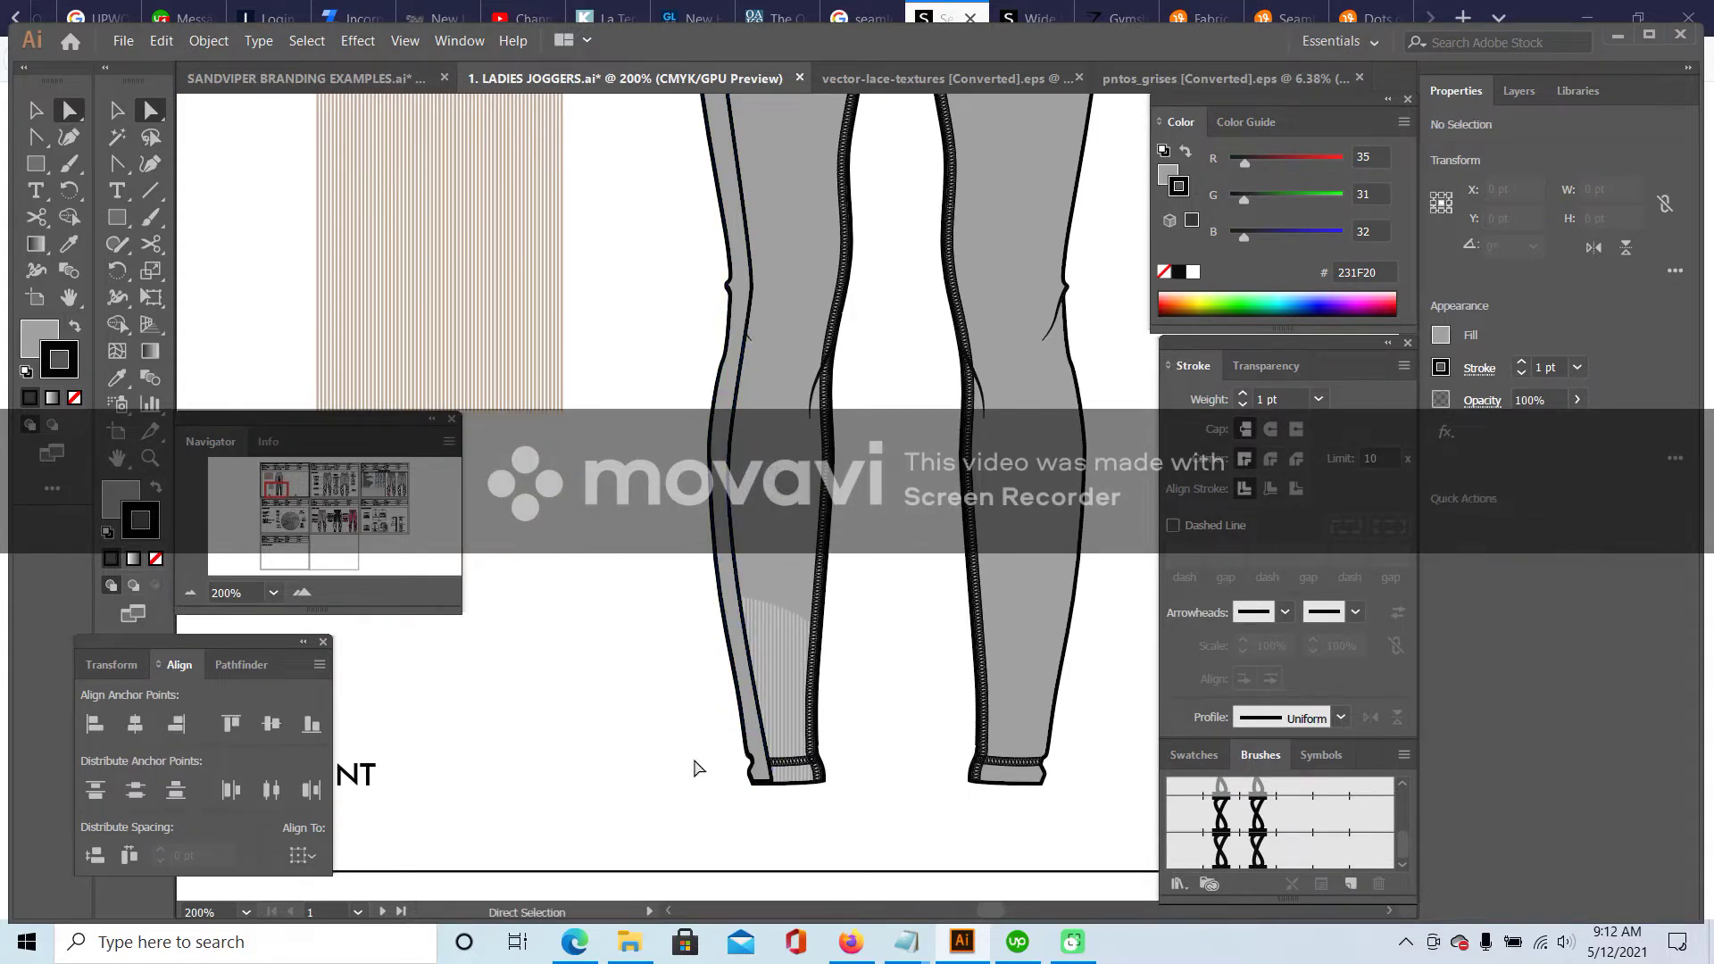
- At 300%, nudge another side-seam anchor, then zoom to 150% and check the side panel
{"action": "left_click", "coordinate": [304, 592]}
{"action": "left_click", "coordinate": [710, 444]}
{"action": "left_click_drag", "start_coordinate": [710, 443], "coordinate": [705, 442]}
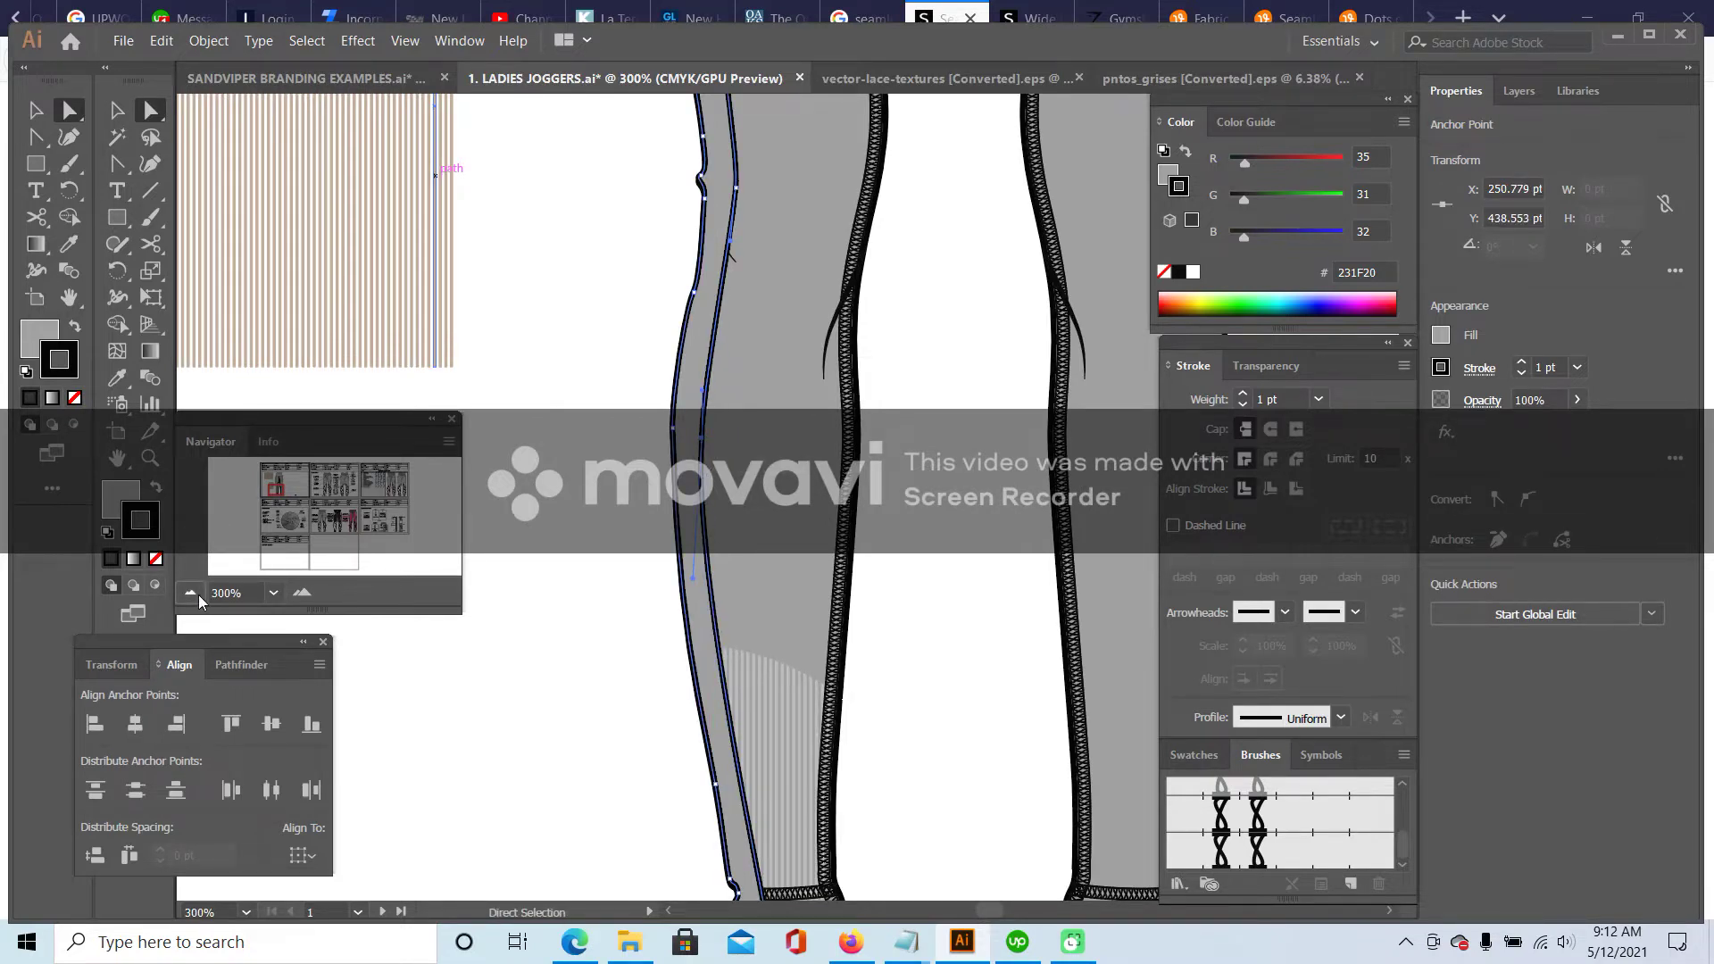
{"action": "left_click", "coordinate": [190, 593]}
{"action": "left_click", "coordinate": [190, 593]}
{"action": "left_click", "coordinate": [605, 625]}
{"action": "scroll", "coordinate": [667, 398], "scroll_direction": "up", "scroll_amount": 3}
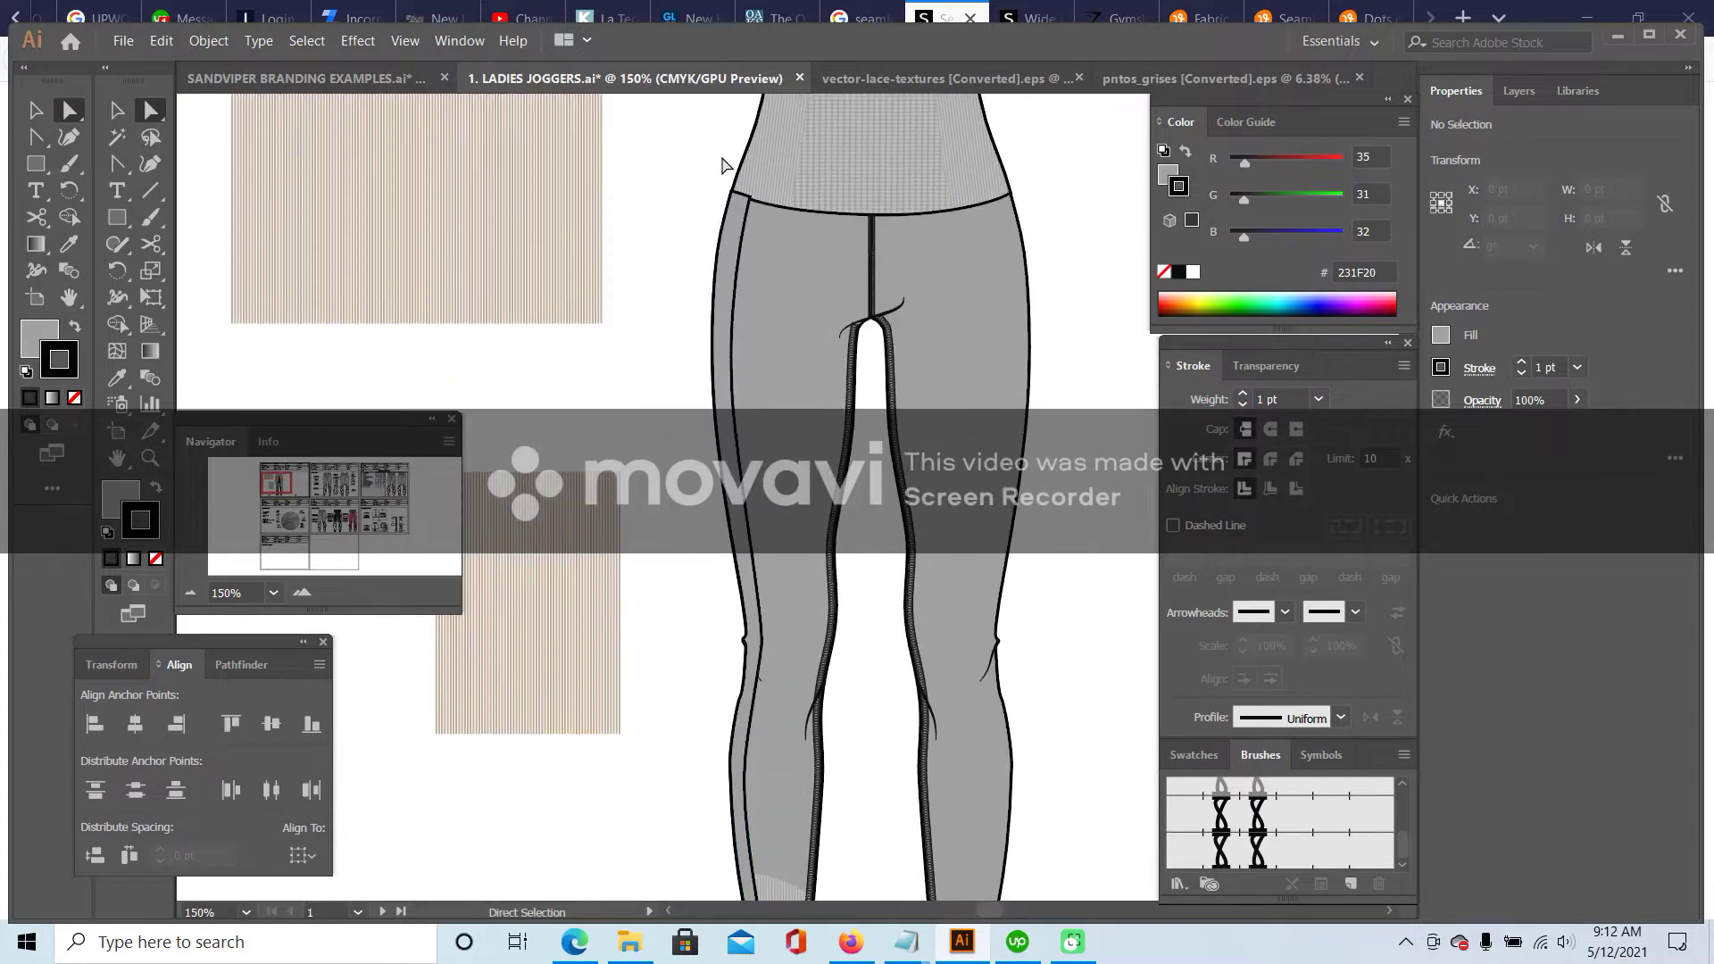
{"action": "left_click", "coordinate": [45, 116]}
{"action": "scroll", "coordinate": [681, 536], "scroll_direction": "down", "scroll_amount": 4}
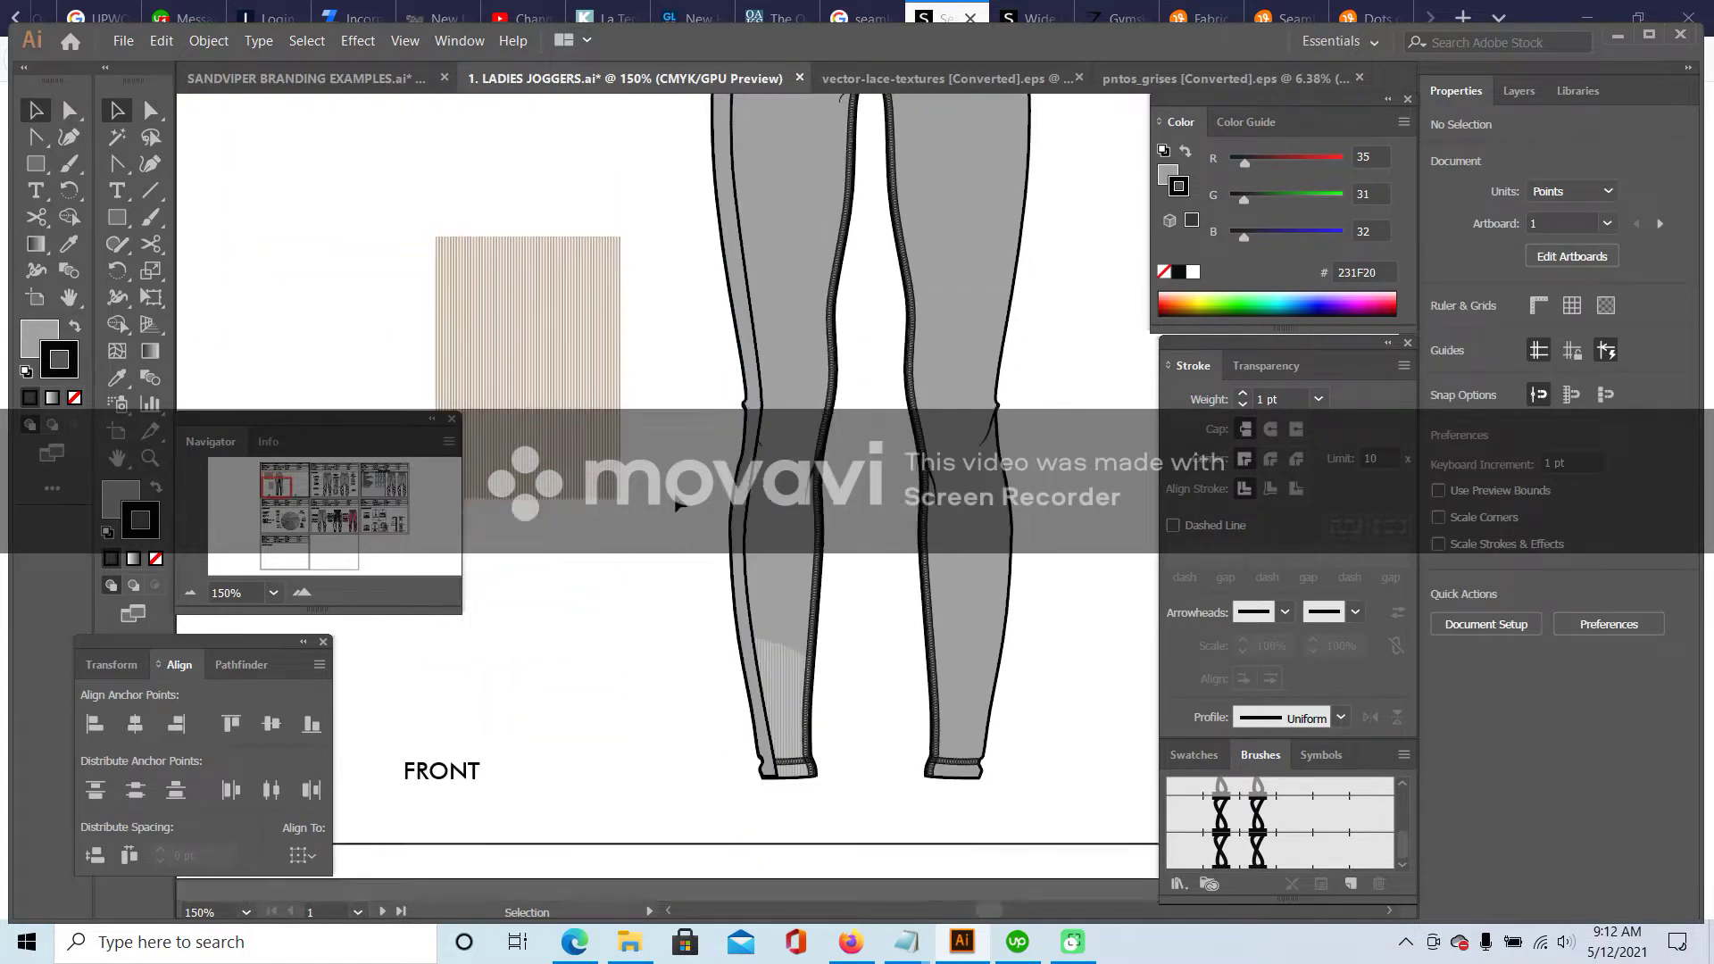
{"action": "left_click", "coordinate": [759, 378]}
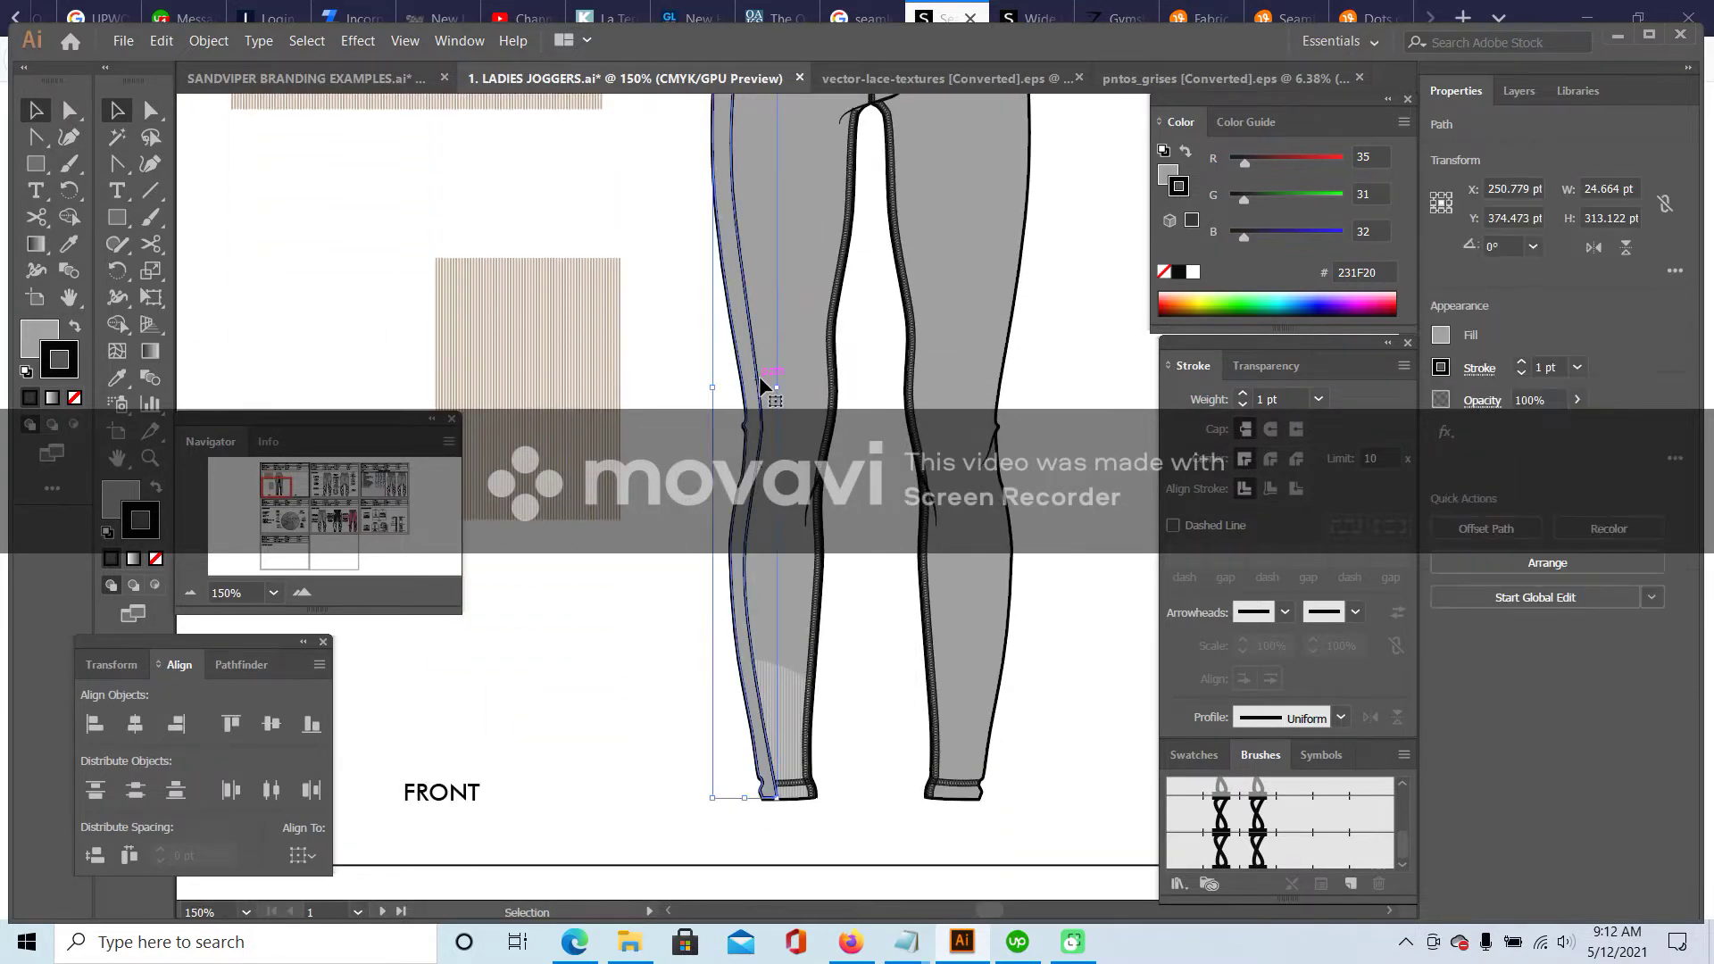
{"action": "left_click", "coordinate": [710, 457]}
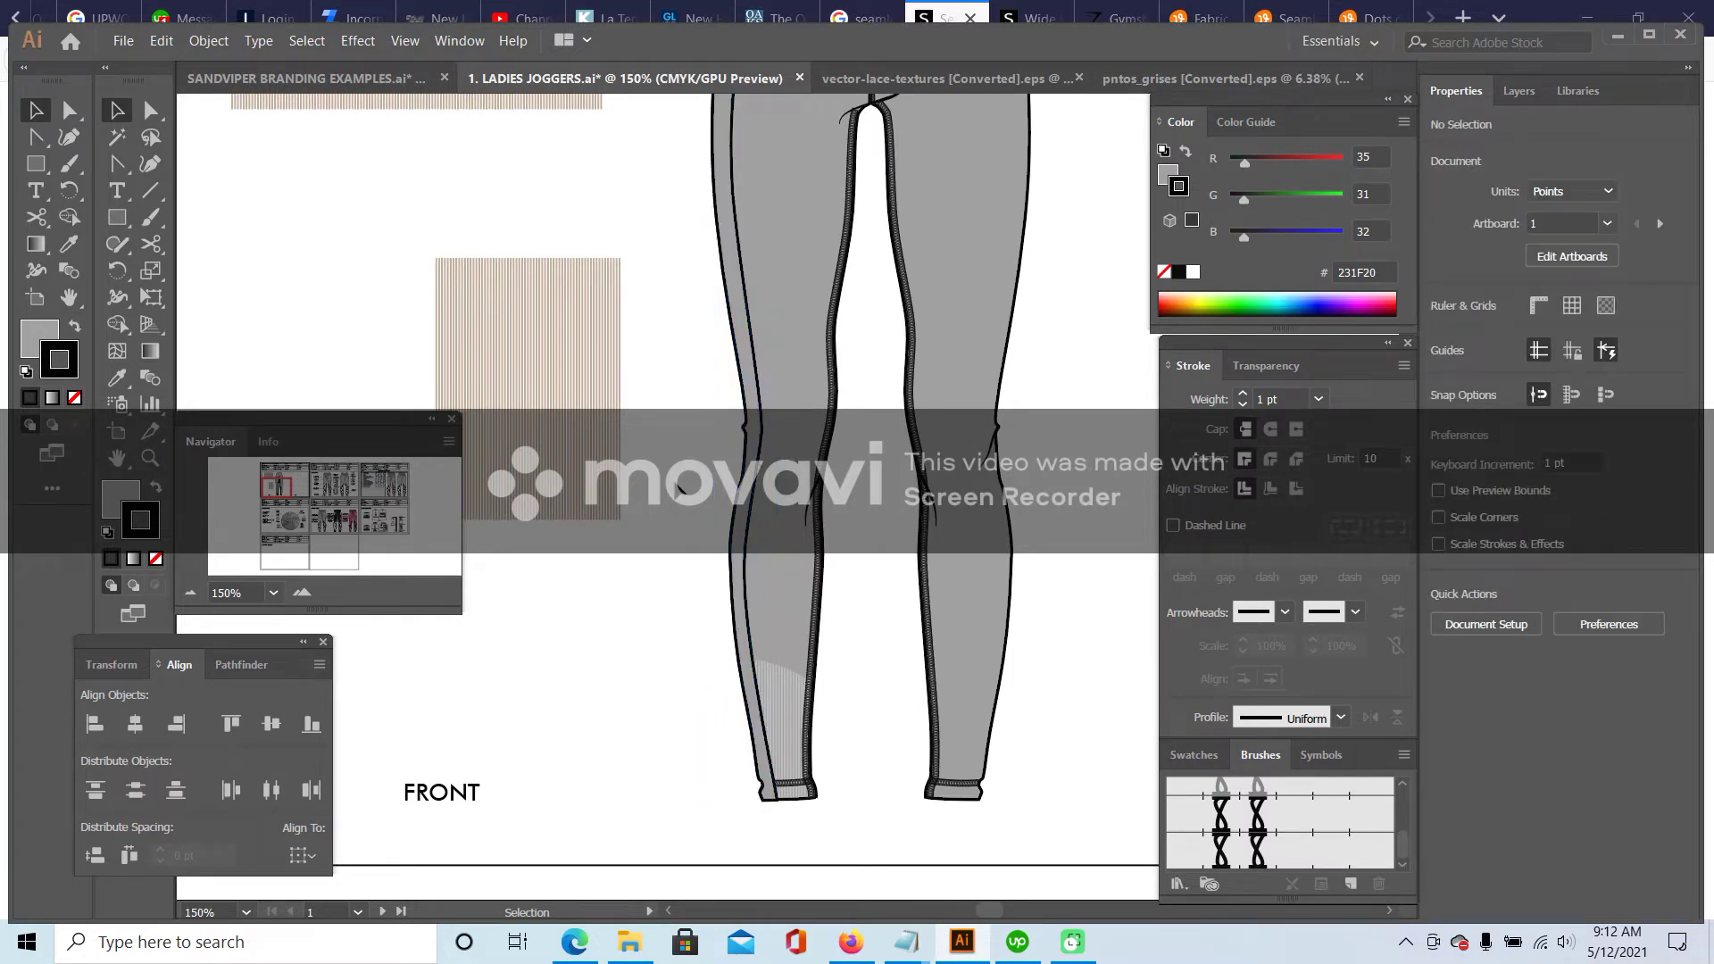
- Paste a copy of the striped swatch and stretch it down over the left leg's side panel
{"action": "scroll", "coordinate": [655, 520], "scroll_direction": "up", "scroll_amount": 2}
{"action": "left_click", "coordinate": [552, 505]}
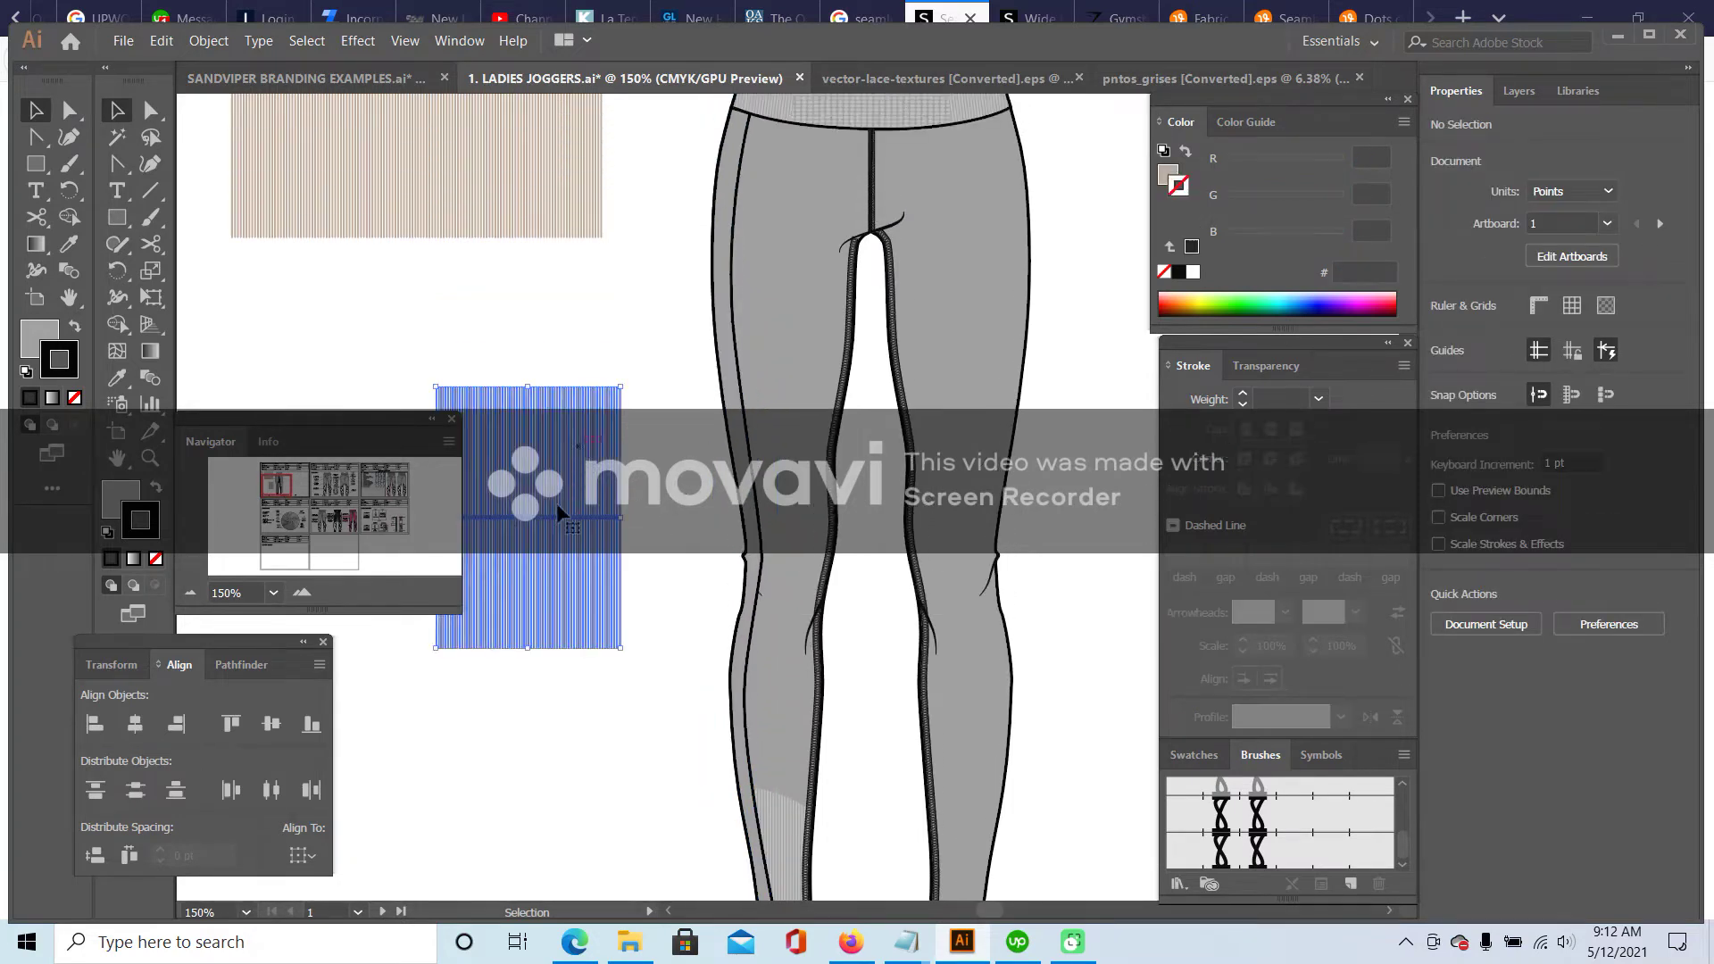
{"action": "double_click", "coordinate": [540, 460]}
{"action": "left_click_drag", "start_coordinate": [548, 353], "coordinate": [652, 775]}
{"action": "double_click", "coordinate": [698, 517]}
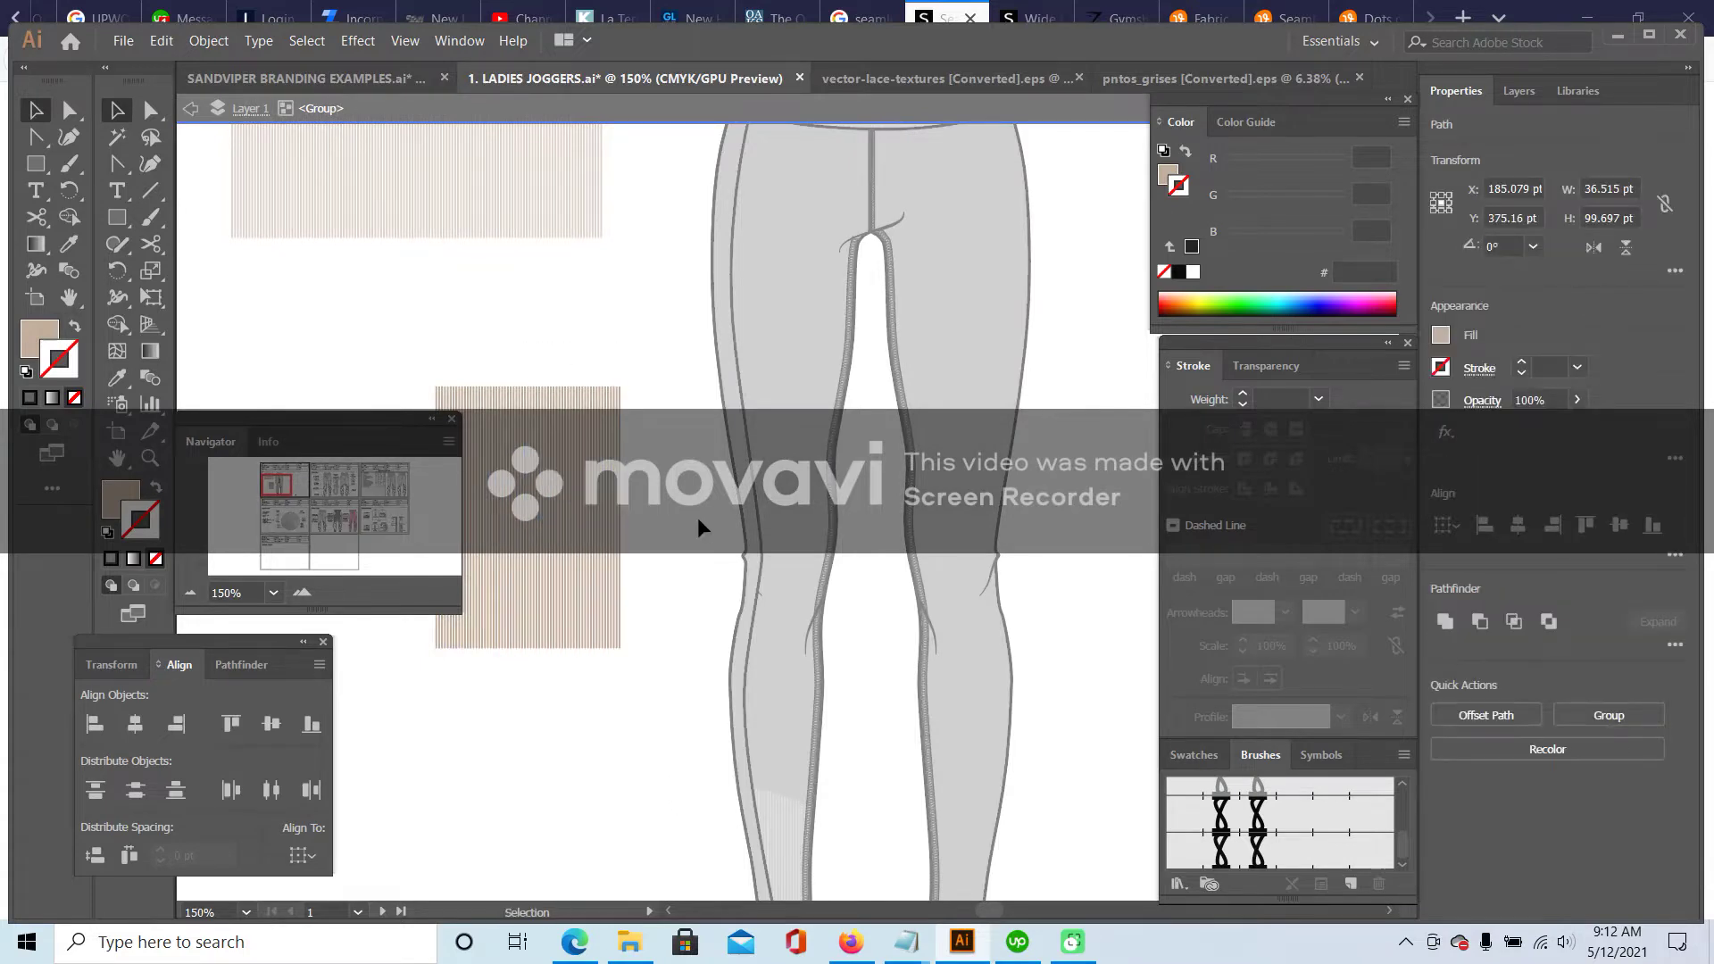
{"action": "key", "text": "ctrl+v"}
{"action": "left_click_drag", "start_coordinate": [789, 486], "coordinate": [749, 223]}
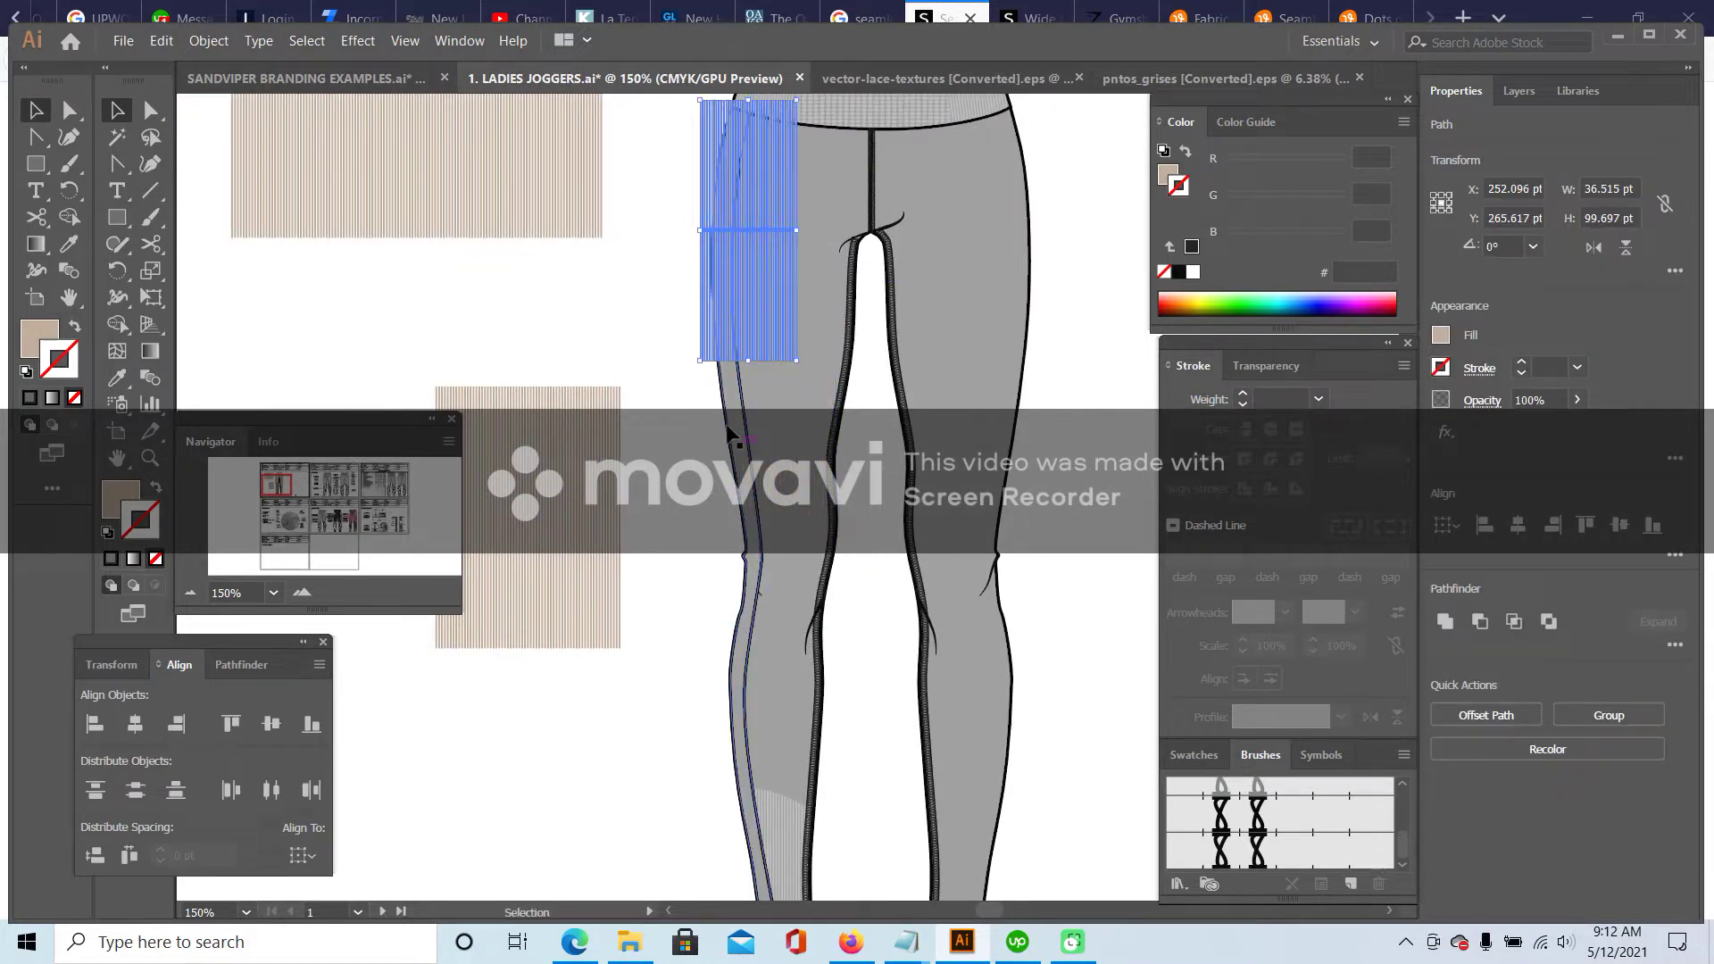
{"action": "left_click_drag", "start_coordinate": [746, 361], "coordinate": [798, 888]}
{"action": "scroll", "coordinate": [759, 858], "scroll_direction": "down", "scroll_amount": 1}
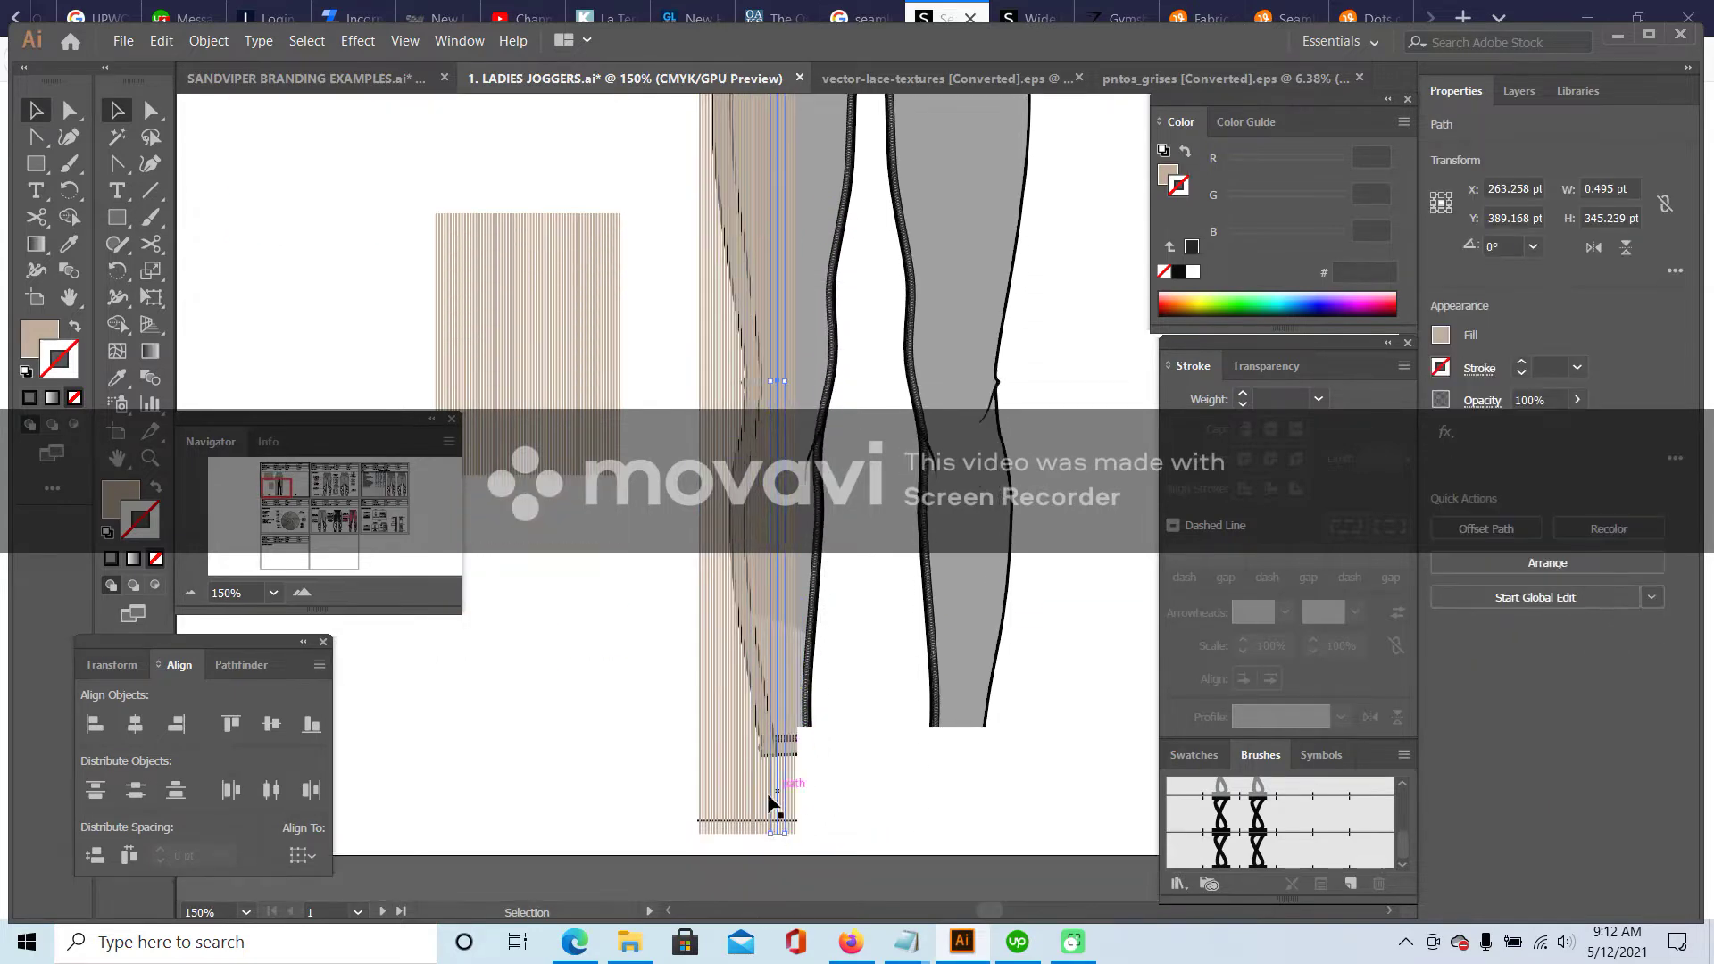
- Group the stripe lines and shorten the group to about 36.515 × 320.048 pt, below the waistband
{"action": "left_click", "coordinate": [844, 788]}
{"action": "left_click_drag", "start_coordinate": [844, 786], "coordinate": [680, 828]}
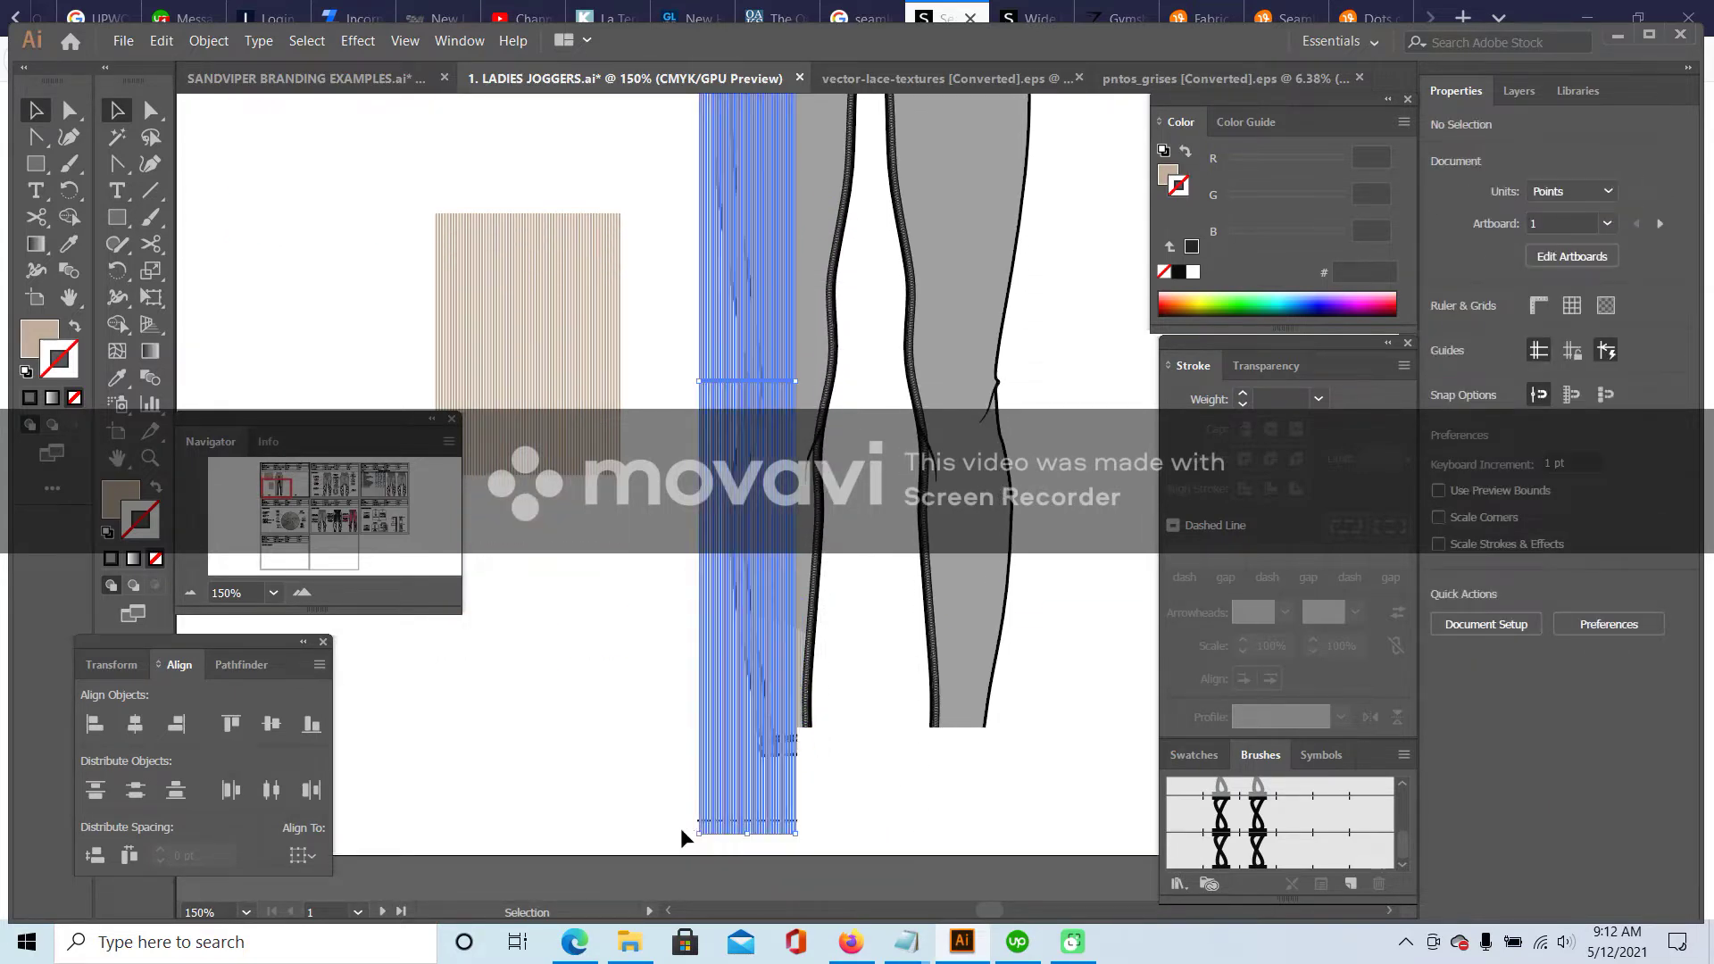
{"action": "left_click", "coordinate": [515, 705]}
{"action": "left_click", "coordinate": [781, 817]}
{"action": "left_click_drag", "start_coordinate": [682, 802], "coordinate": [663, 802]}
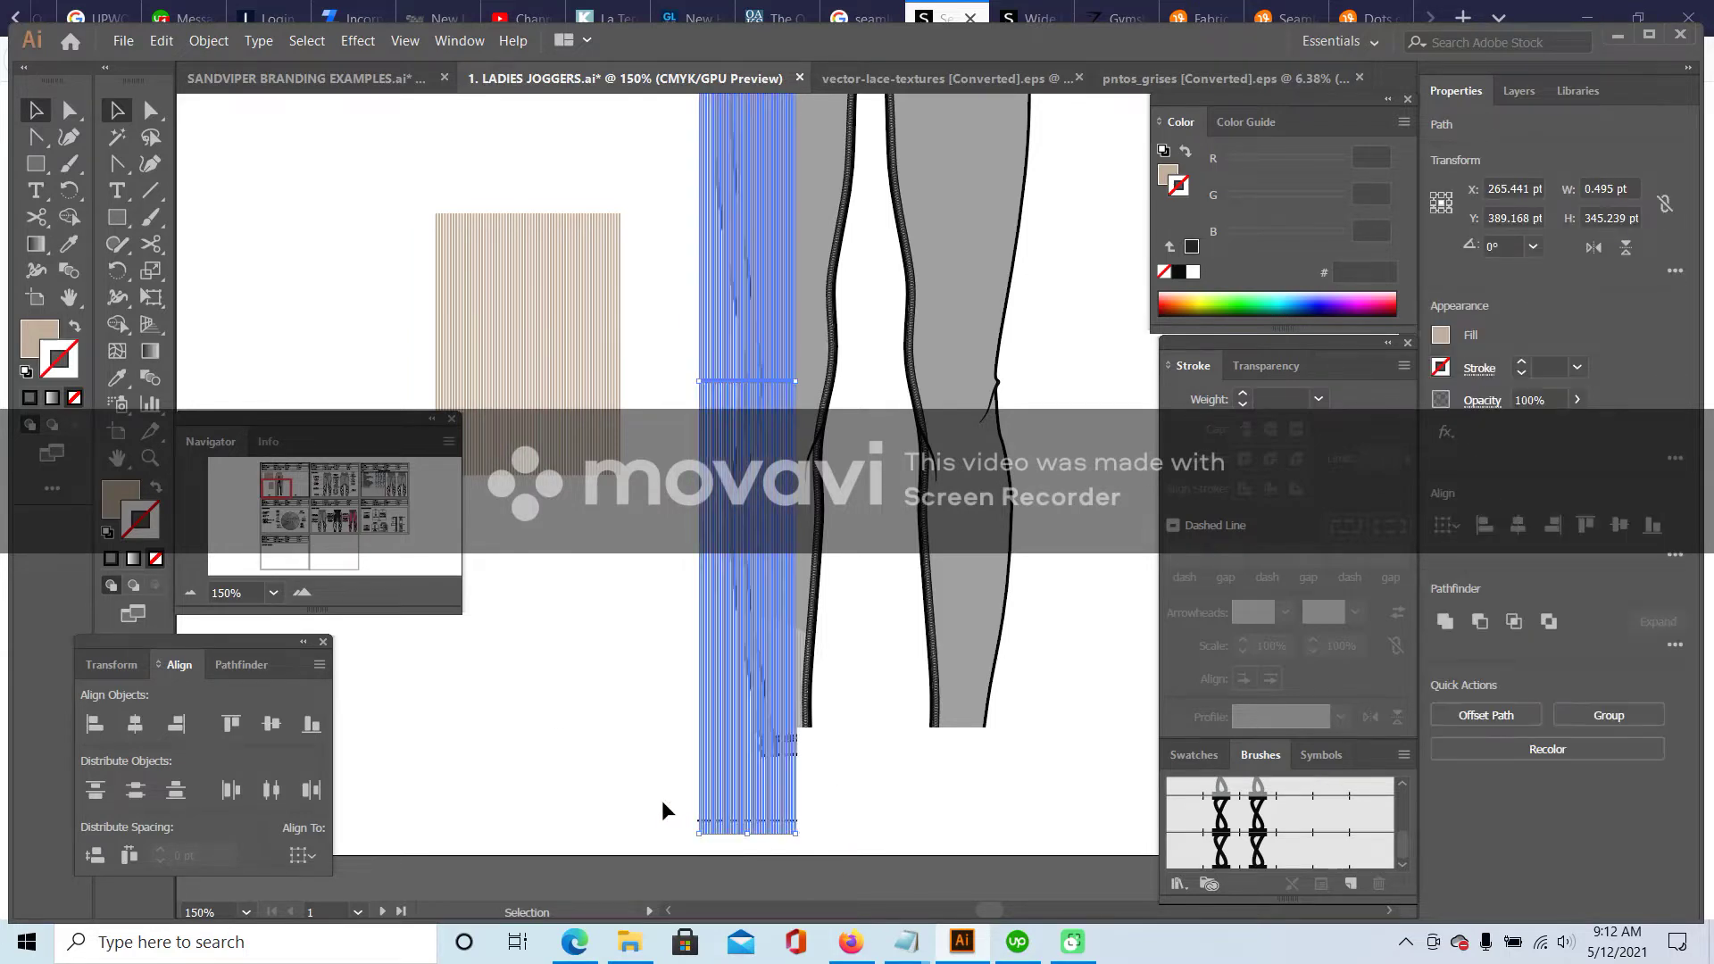
{"action": "left_click", "coordinate": [196, 39]}
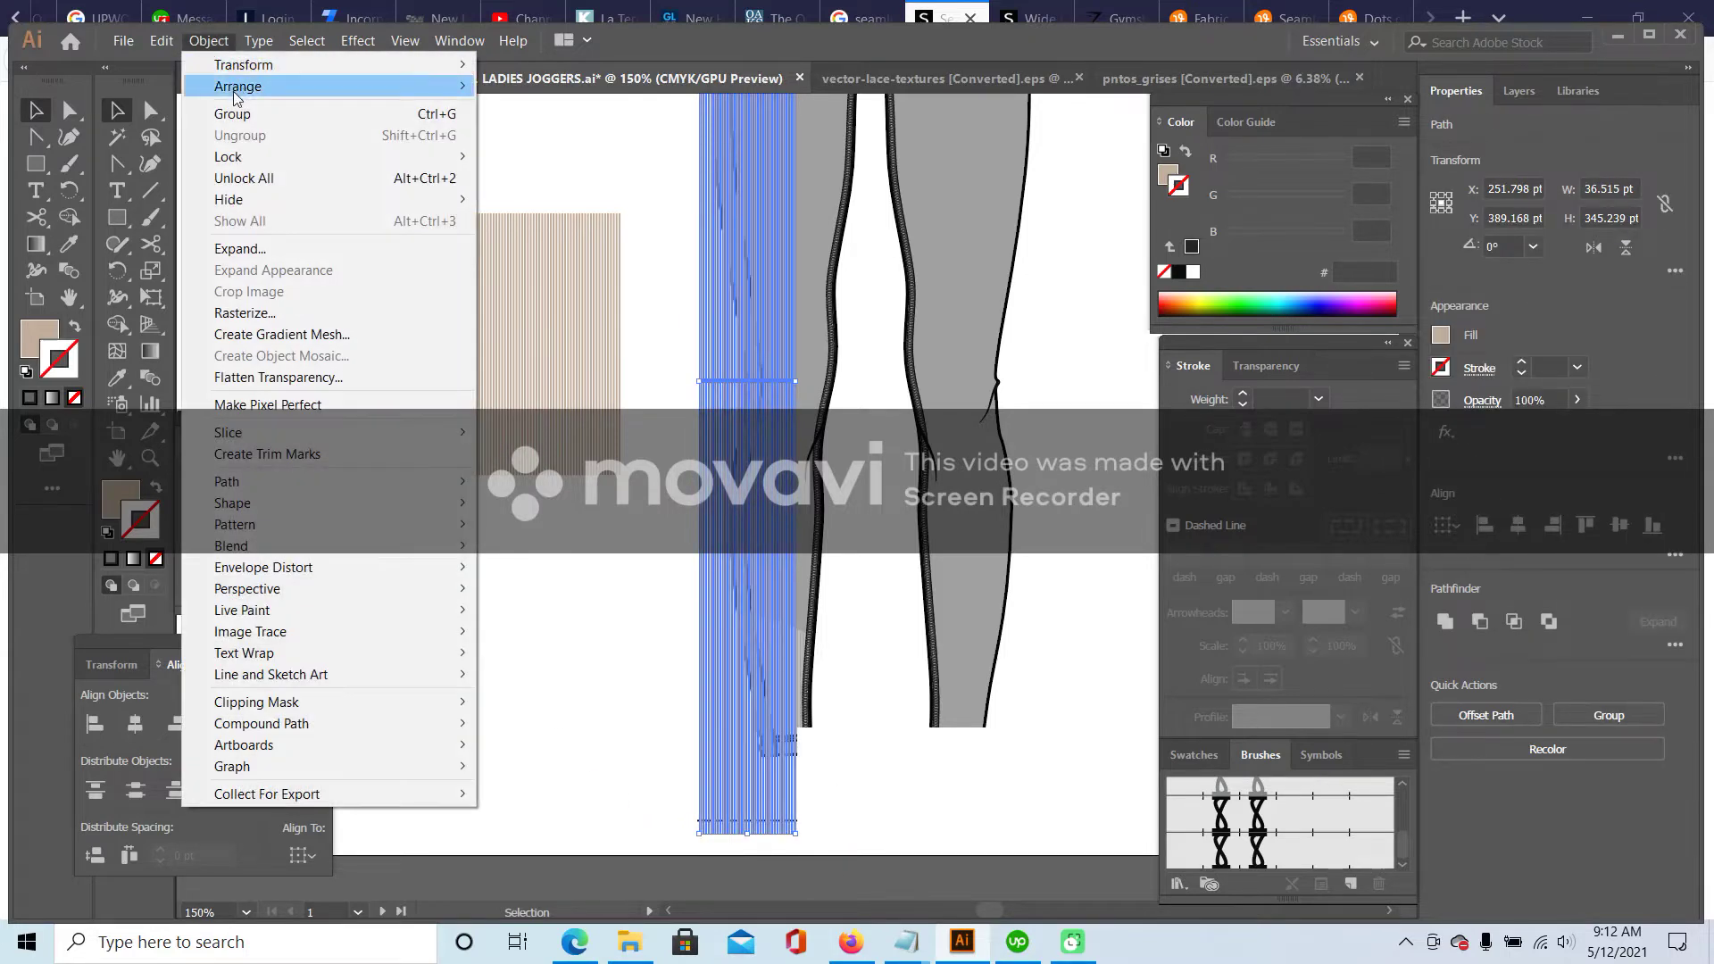
{"action": "left_click", "coordinate": [230, 114]}
{"action": "scroll", "coordinate": [441, 329], "scroll_direction": "up", "scroll_amount": 2}
{"action": "scroll", "coordinate": [674, 711], "scroll_direction": "down", "scroll_amount": 4}
{"action": "left_click_drag", "start_coordinate": [748, 769], "coordinate": [753, 704]}
{"action": "scroll", "coordinate": [859, 352], "scroll_direction": "up", "scroll_amount": 12}
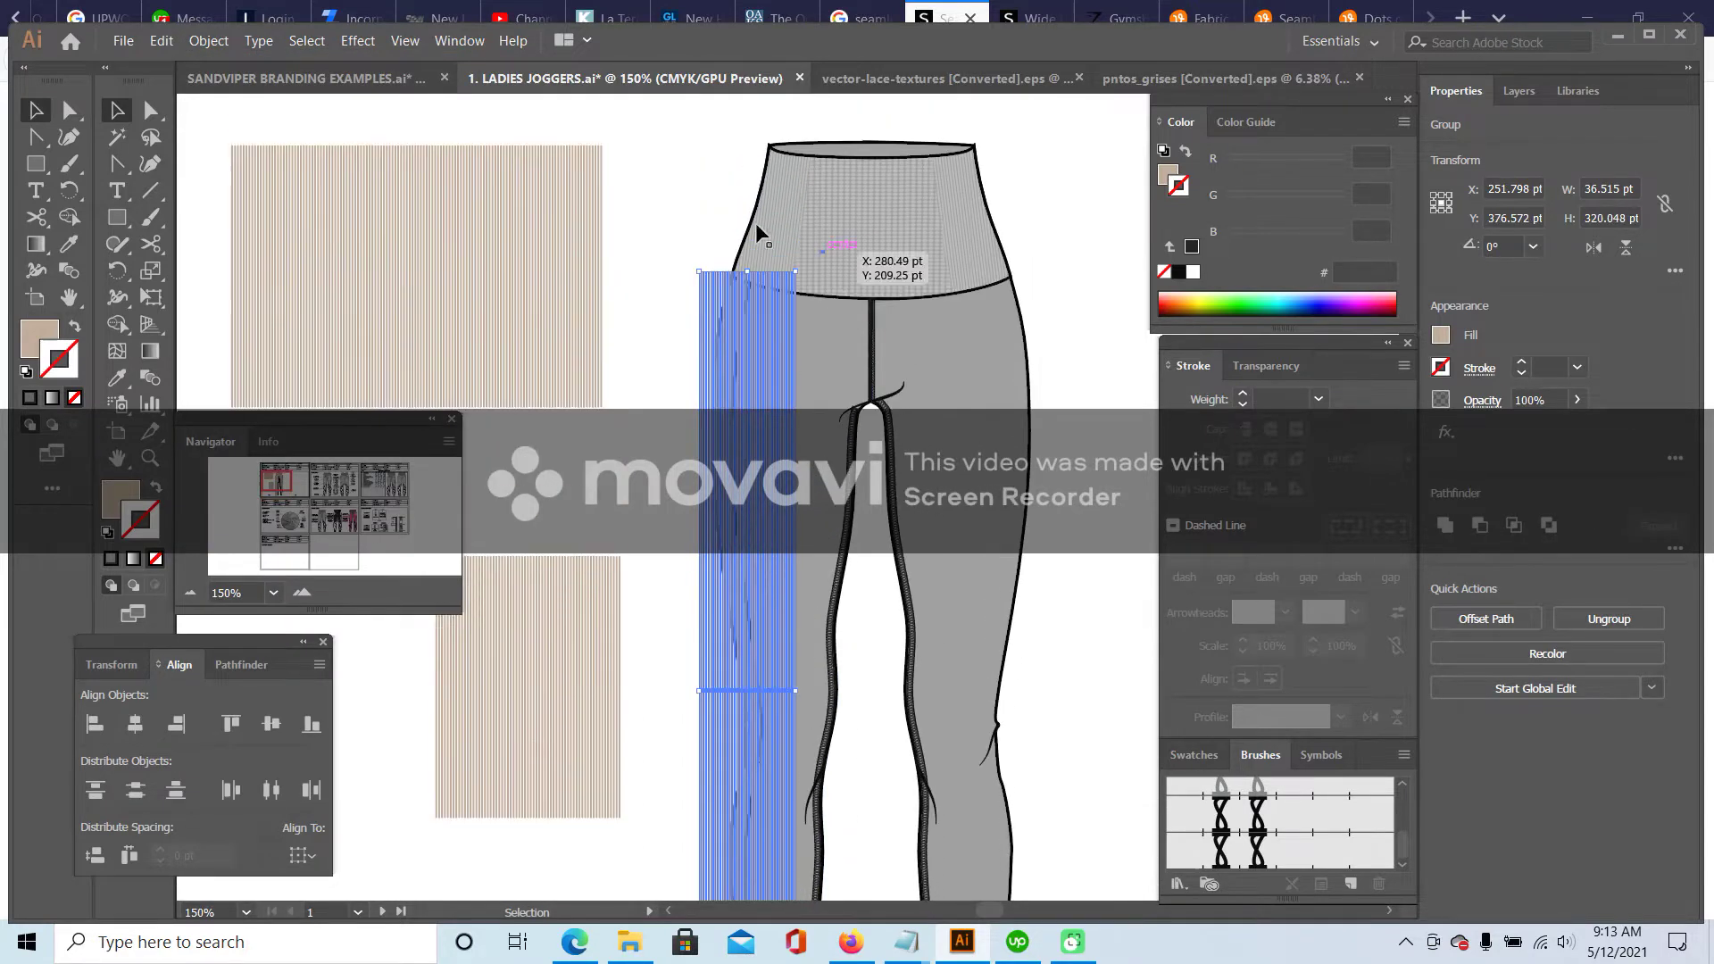
- Copy the stripe group and paste it inside the left leg's side panel with Draw Inside
{"action": "left_click", "coordinate": [72, 244]}
{"action": "left_click", "coordinate": [788, 178]}
{"action": "key", "text": "v"}
{"action": "left_click", "coordinate": [160, 40]}
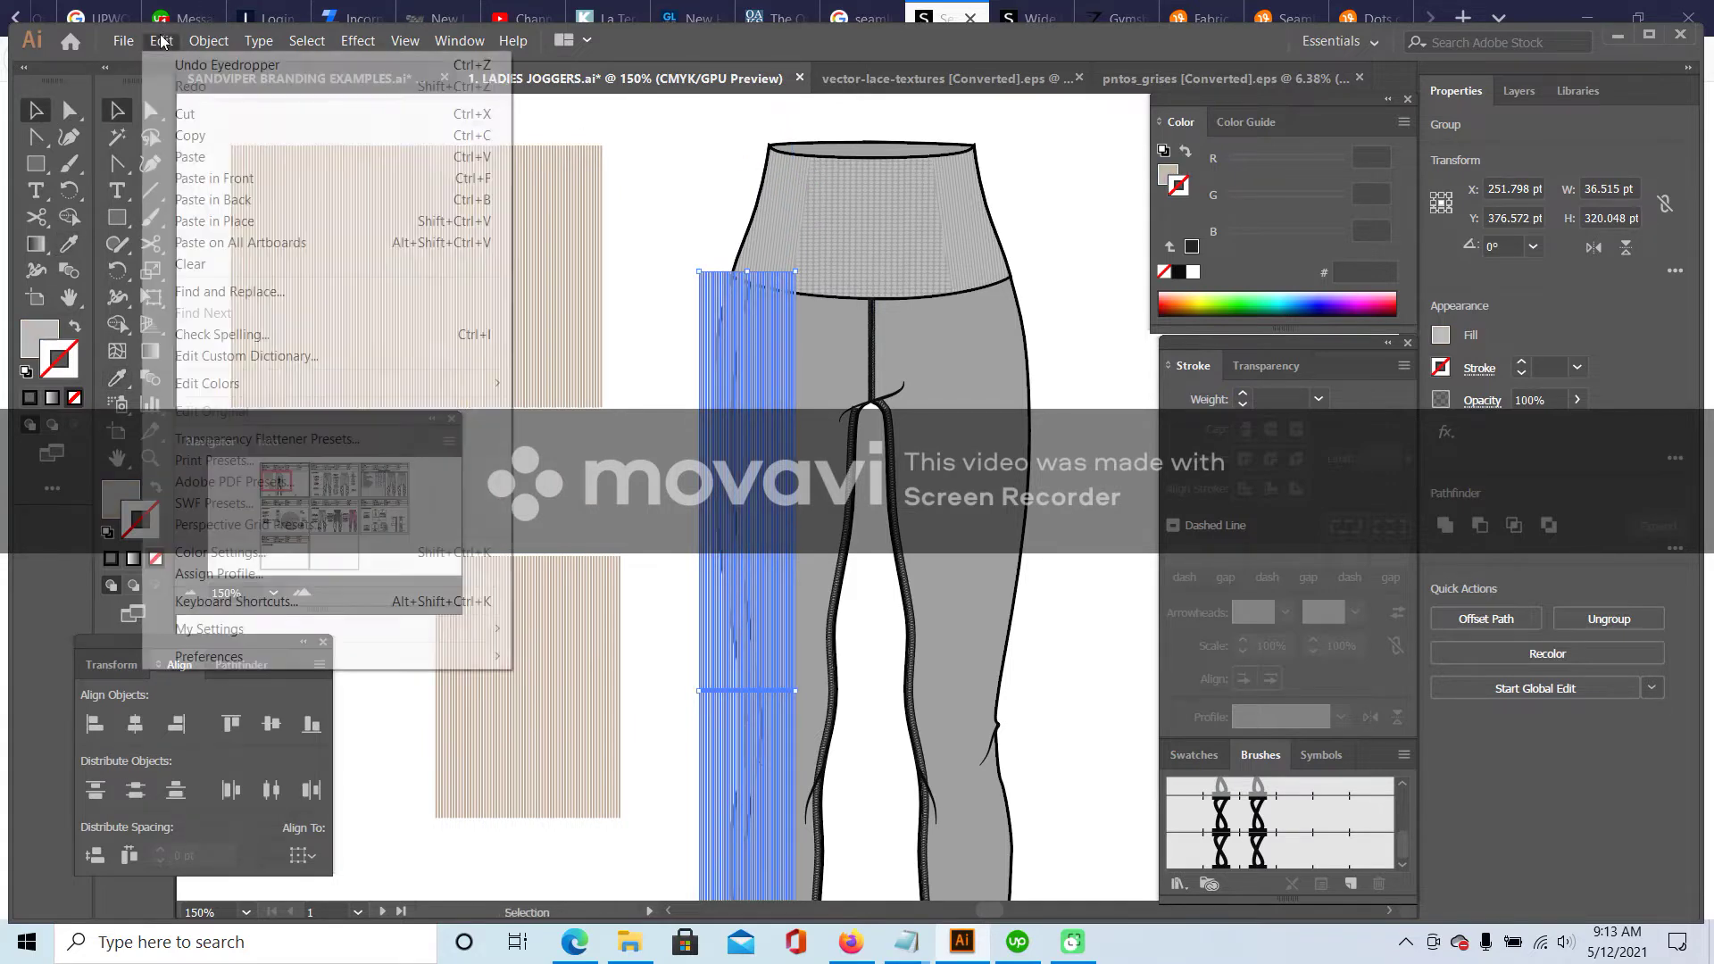
{"action": "left_click", "coordinate": [190, 135]}
{"action": "left_click", "coordinate": [738, 322]}
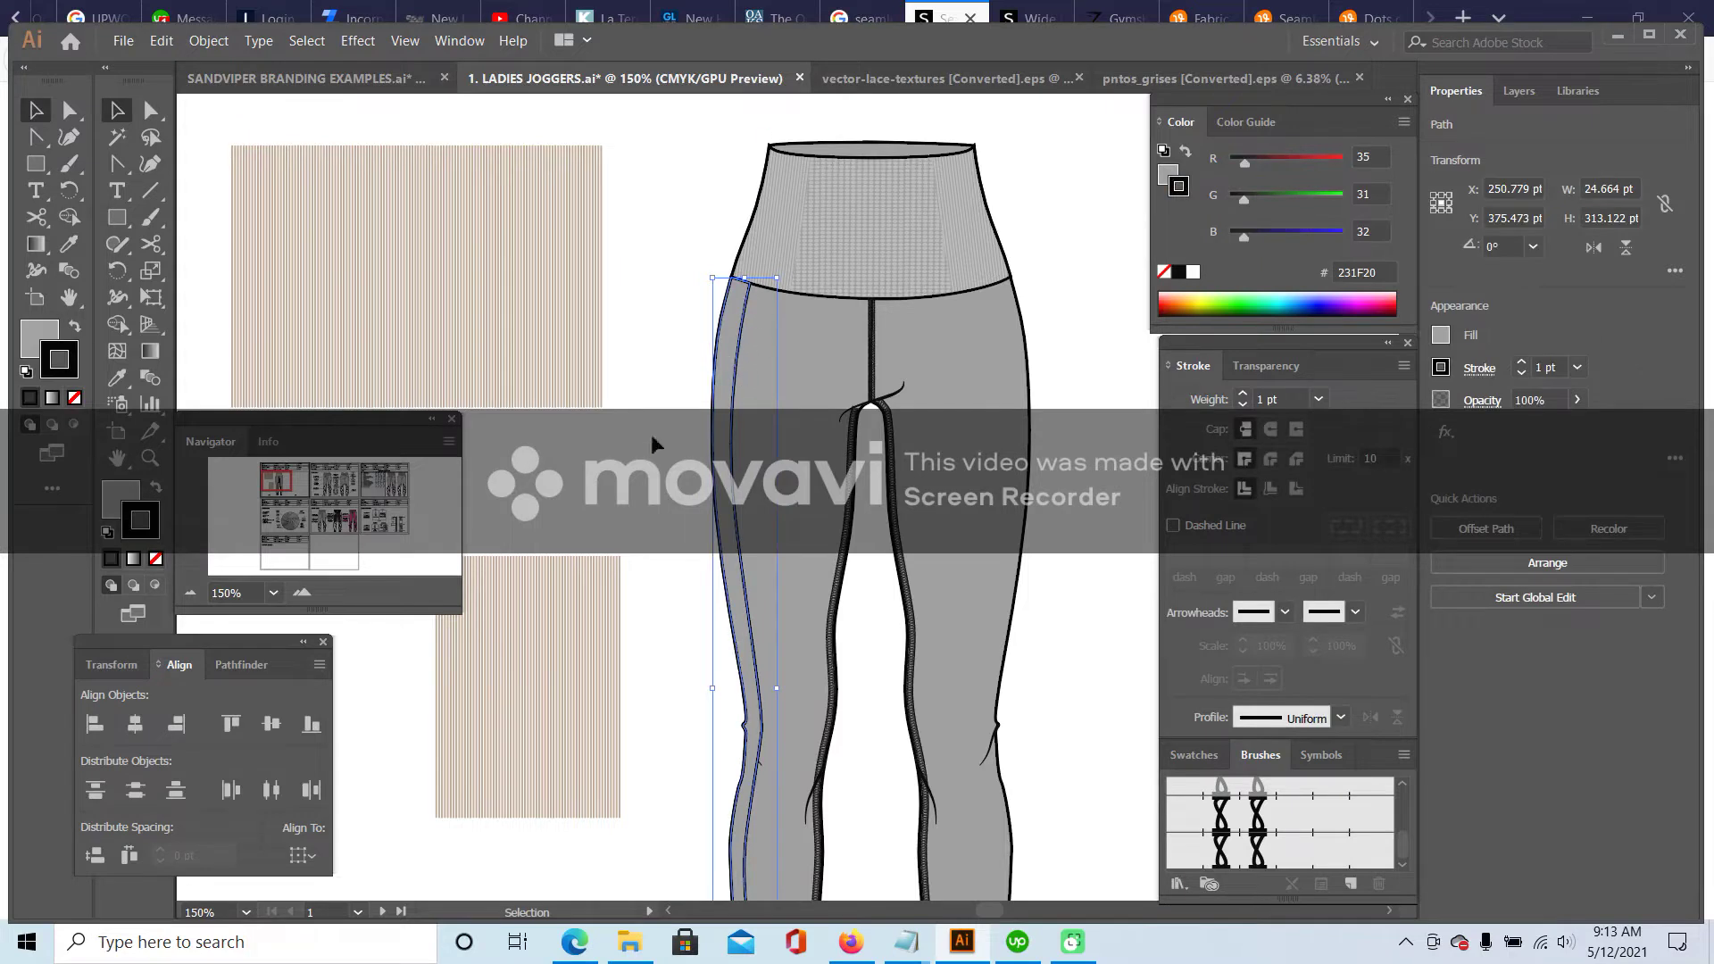
{"action": "left_click", "coordinate": [156, 588]}
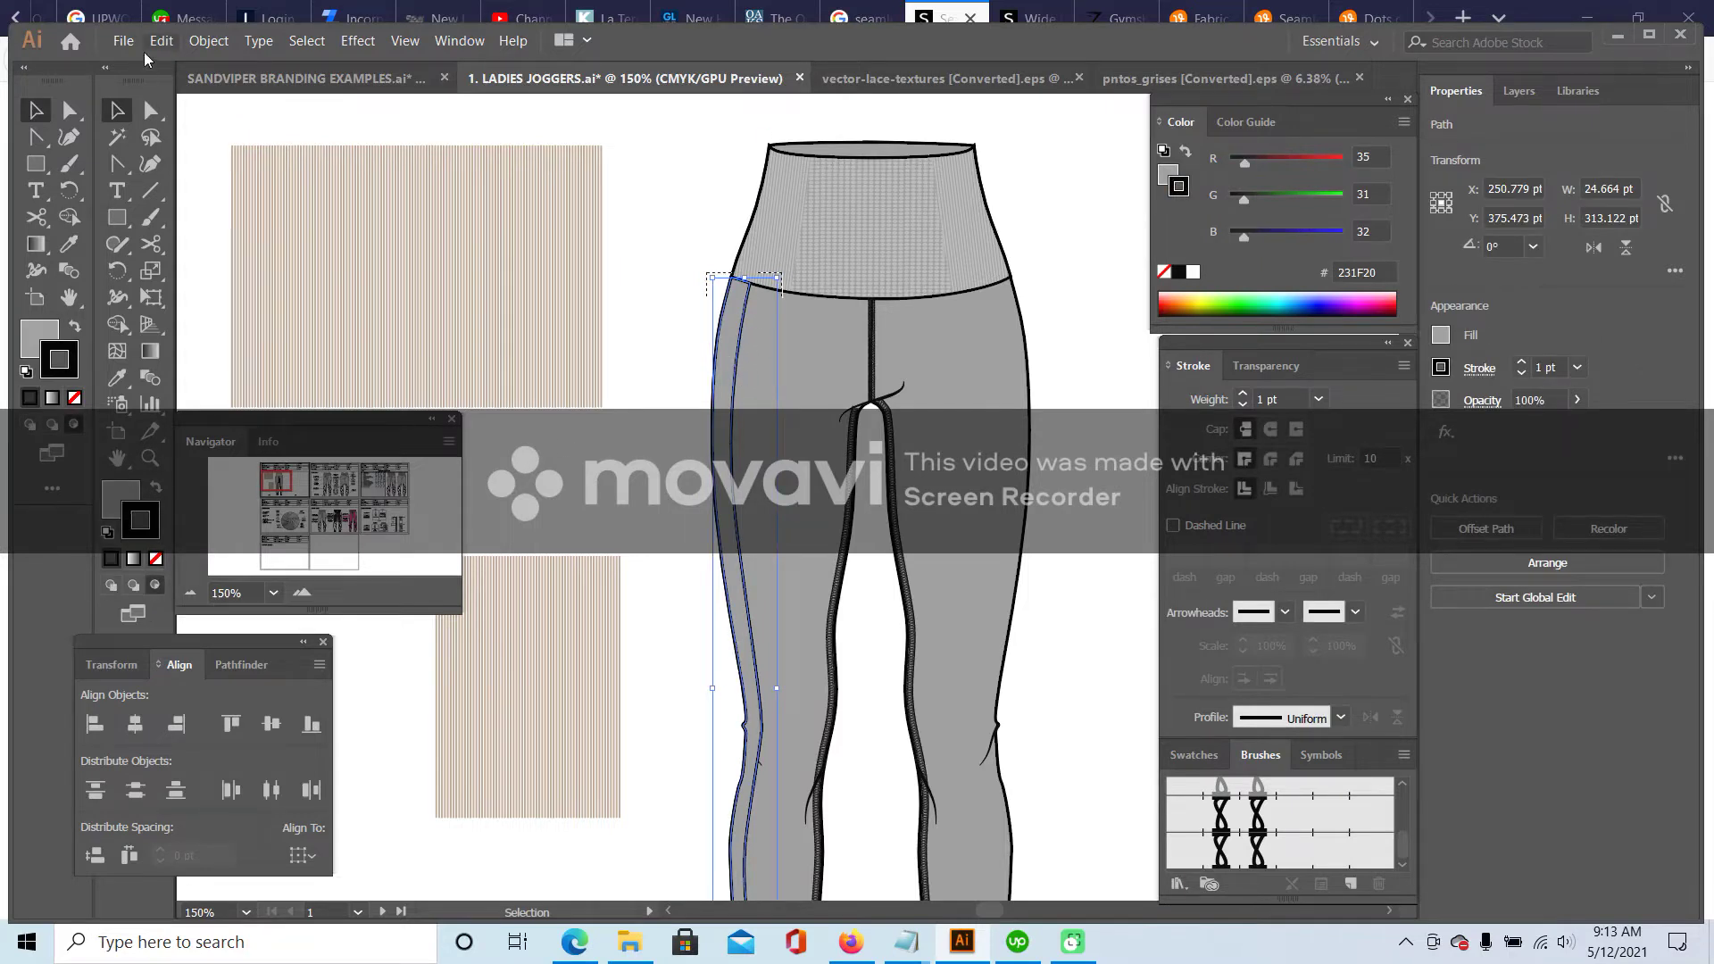
{"action": "left_click", "coordinate": [162, 41]}
{"action": "left_click", "coordinate": [186, 236]}
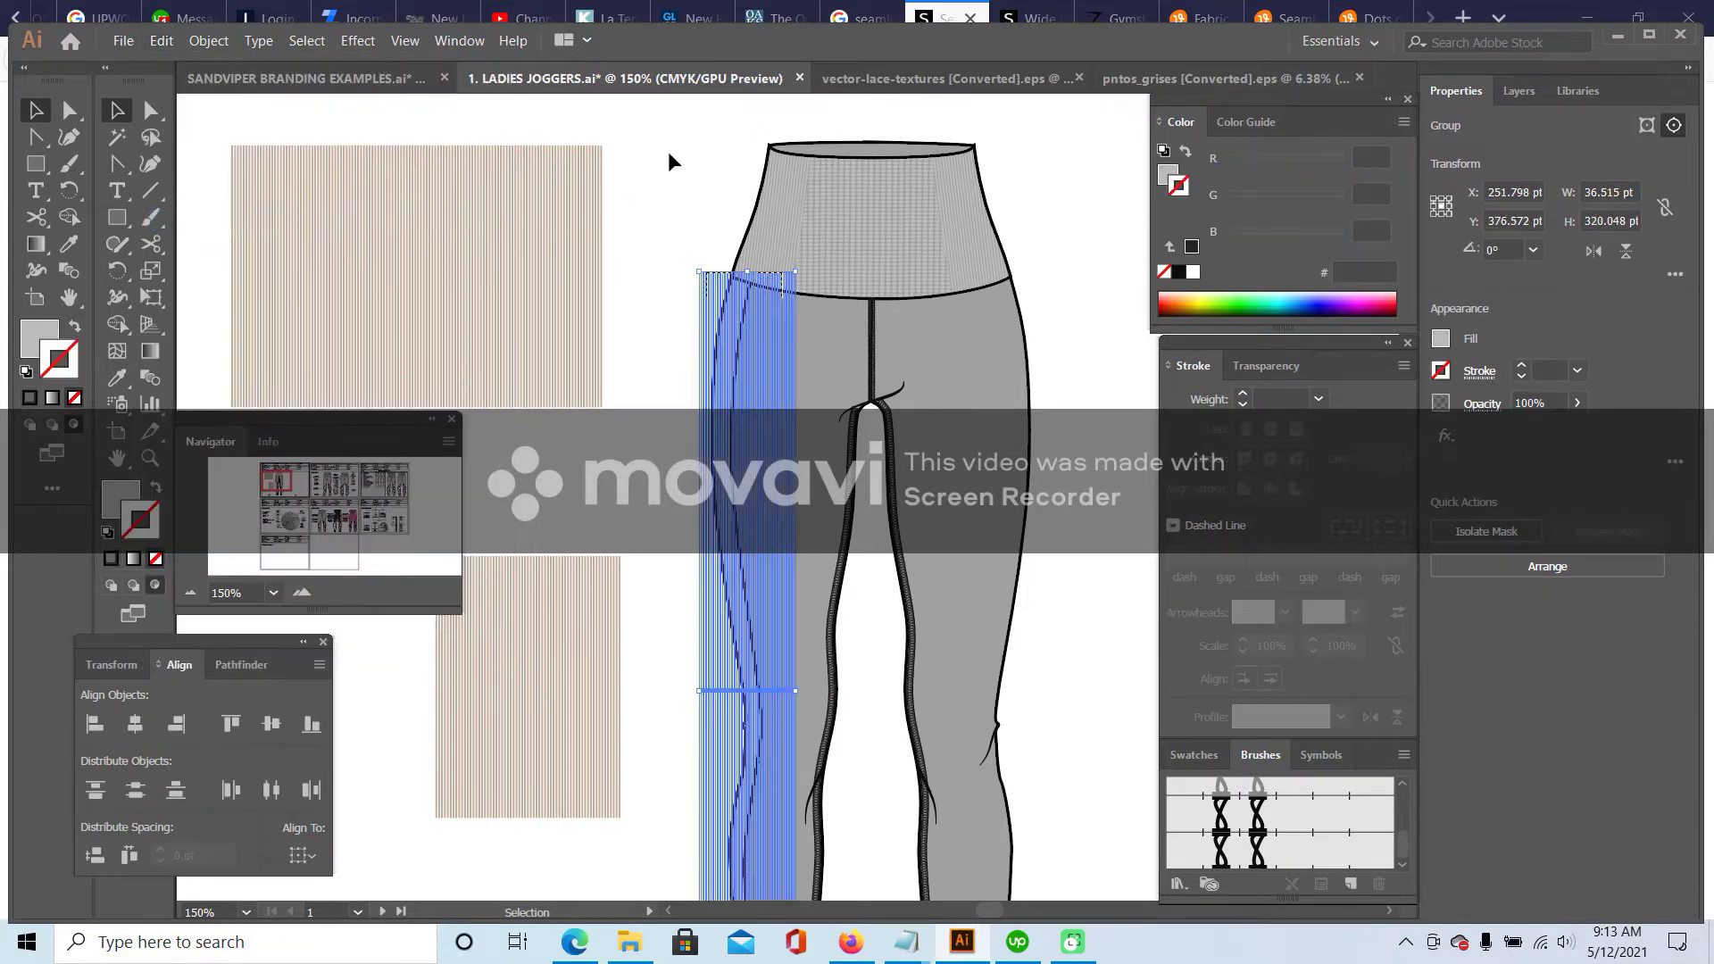
{"action": "left_click", "coordinate": [688, 236]}
- Remove the stroke from the side stripe inside its clipping group
{"action": "scroll", "coordinate": [714, 250], "scroll_direction": "down", "scroll_amount": 5}
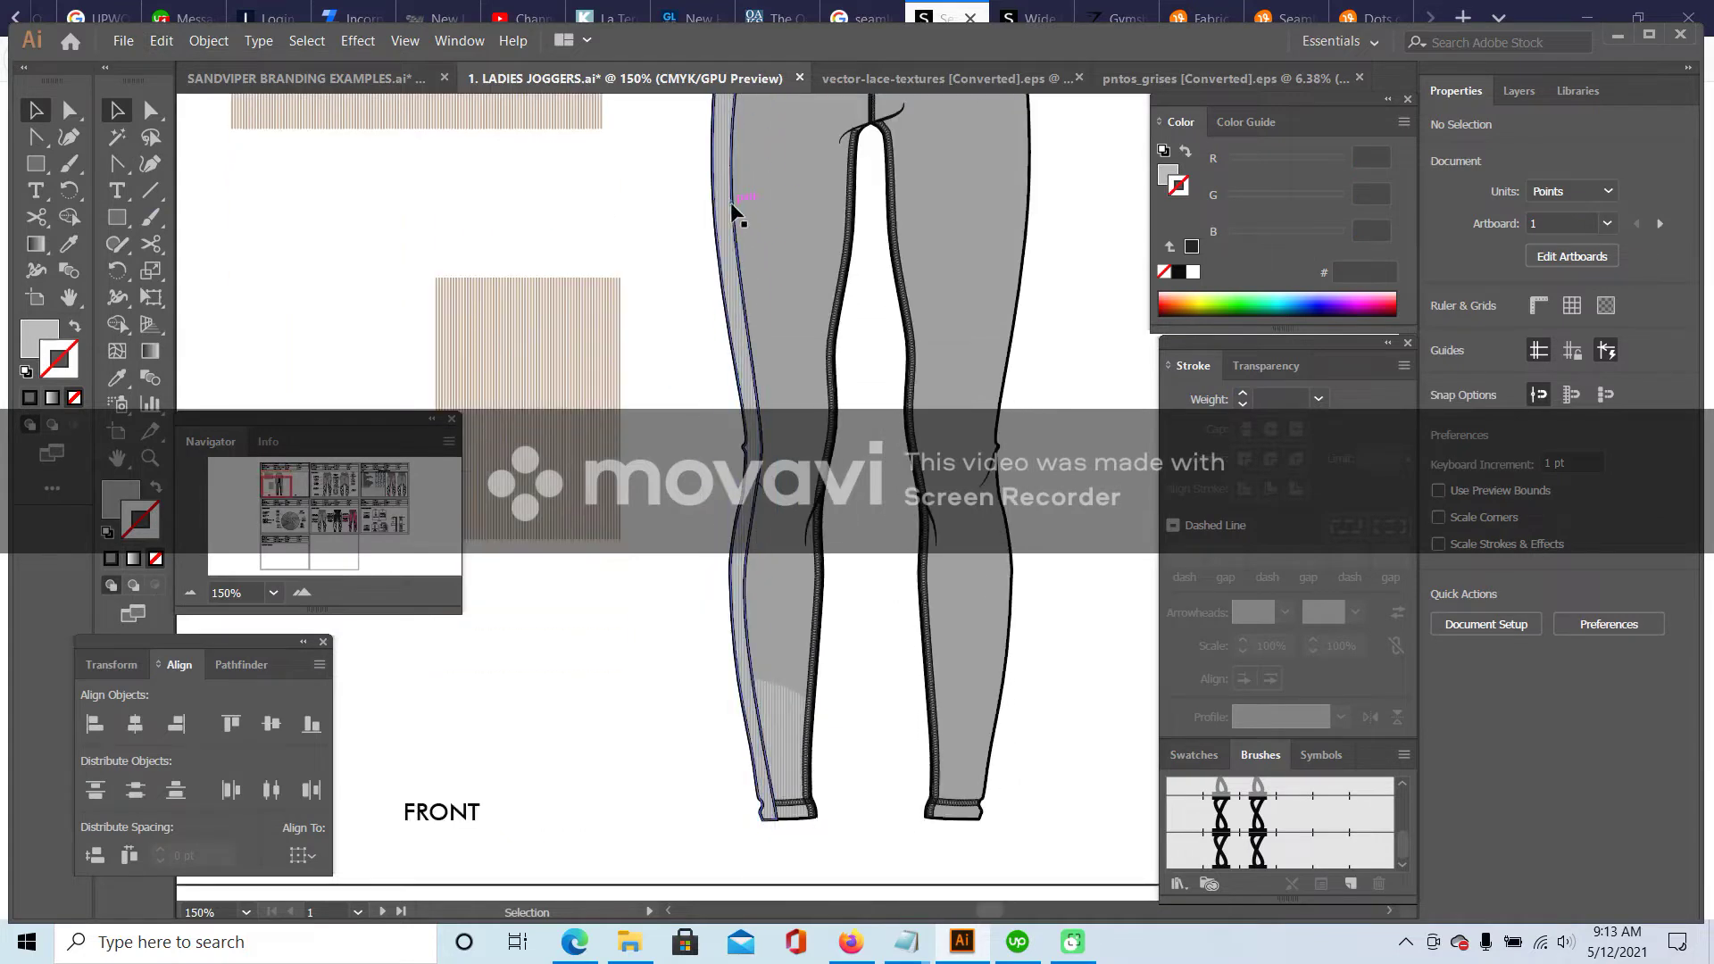
{"action": "left_click", "coordinate": [733, 209]}
{"action": "double_click", "coordinate": [732, 200]}
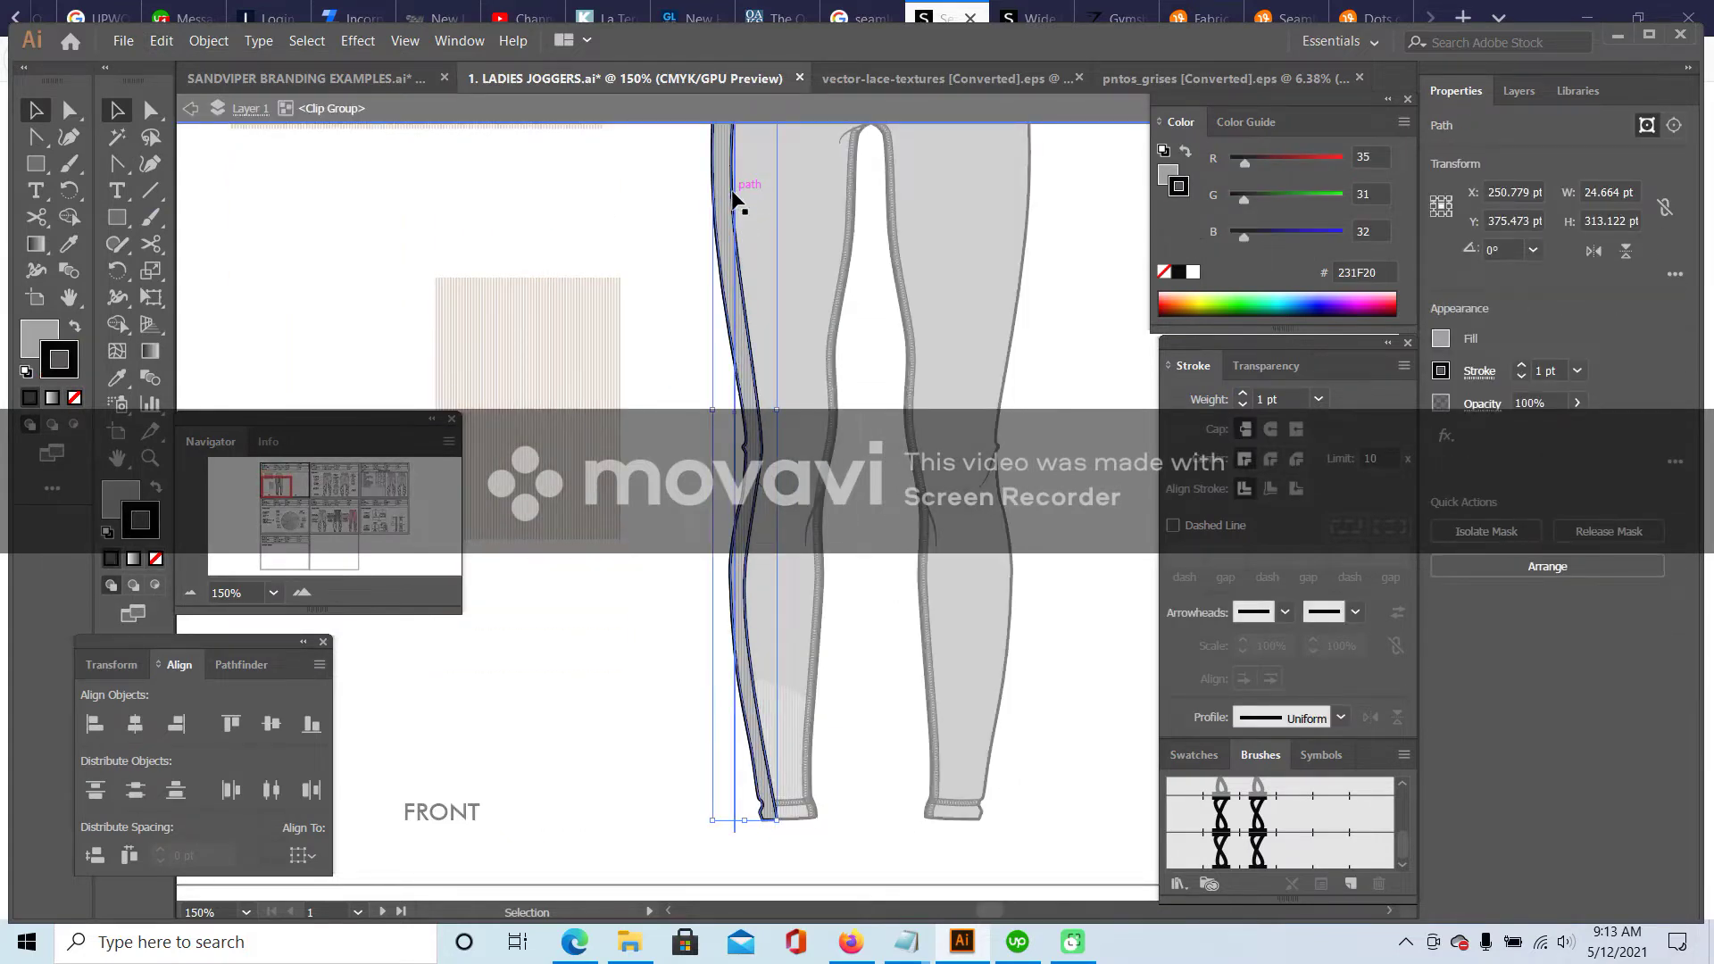
{"action": "left_click", "coordinate": [155, 559]}
{"action": "double_click", "coordinate": [566, 249]}
{"action": "scroll", "coordinate": [566, 249], "scroll_direction": "down", "scroll_amount": 1}
{"action": "scroll", "coordinate": [625, 196], "scroll_direction": "up", "scroll_amount": 3}
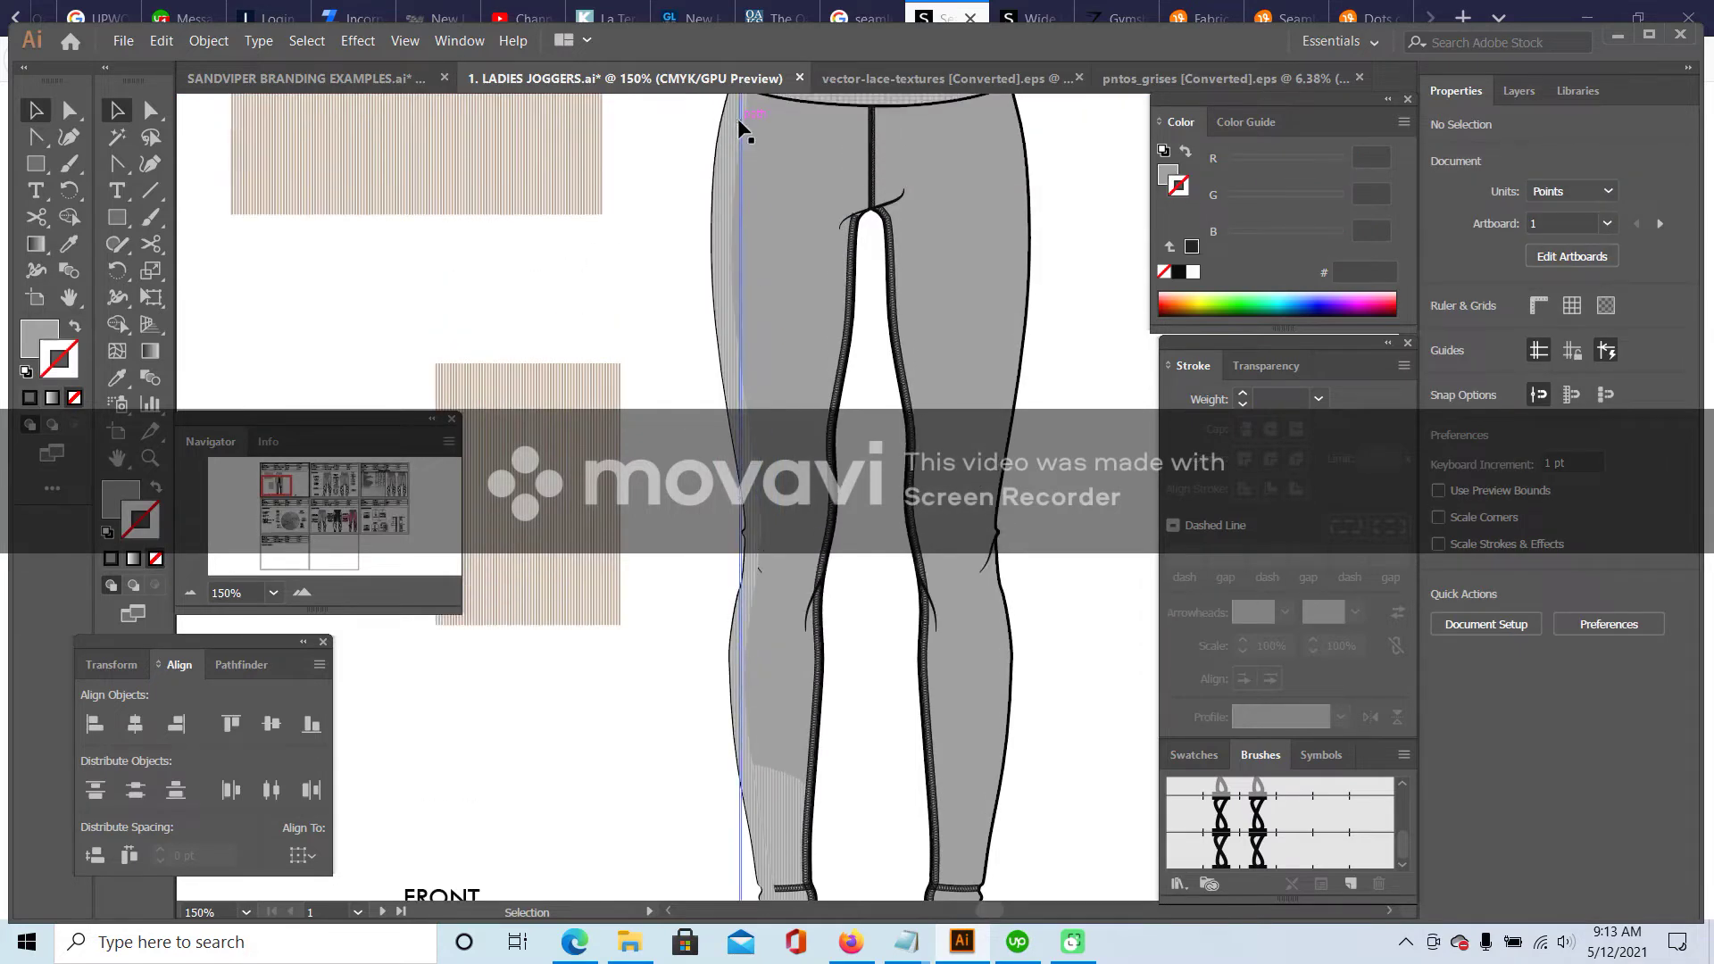
{"action": "scroll", "coordinate": [739, 299], "scroll_direction": "up", "scroll_amount": 2}
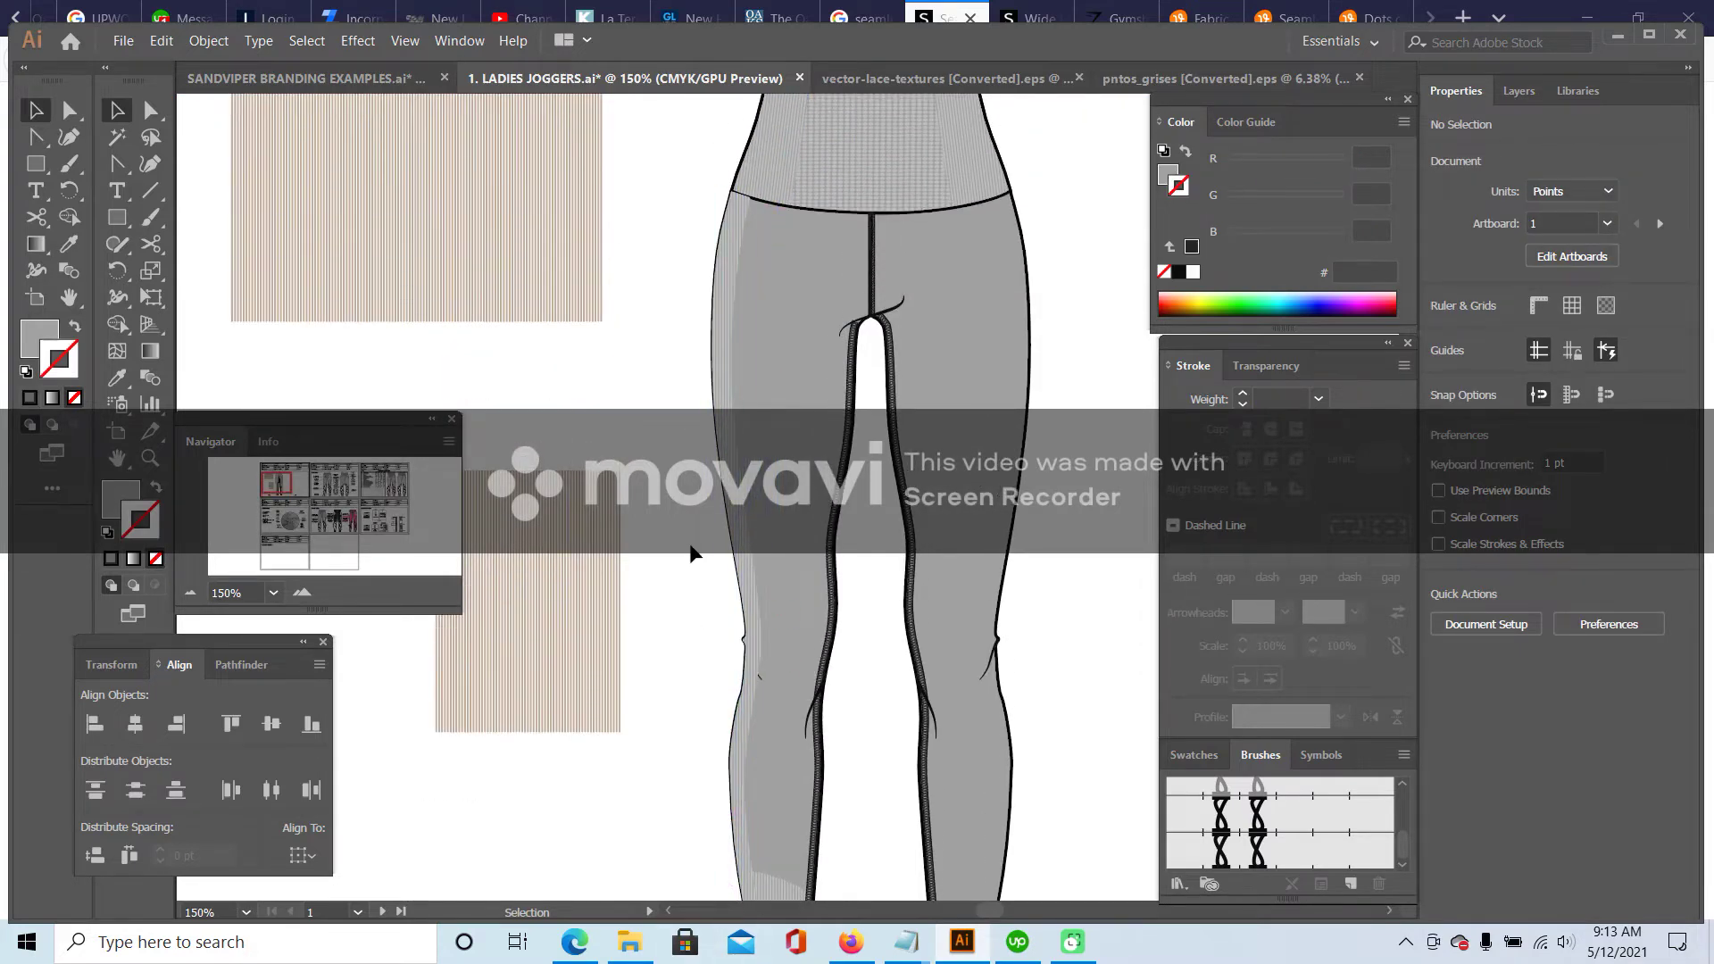
{"action": "scroll", "coordinate": [692, 553], "scroll_direction": "down", "scroll_amount": 4}
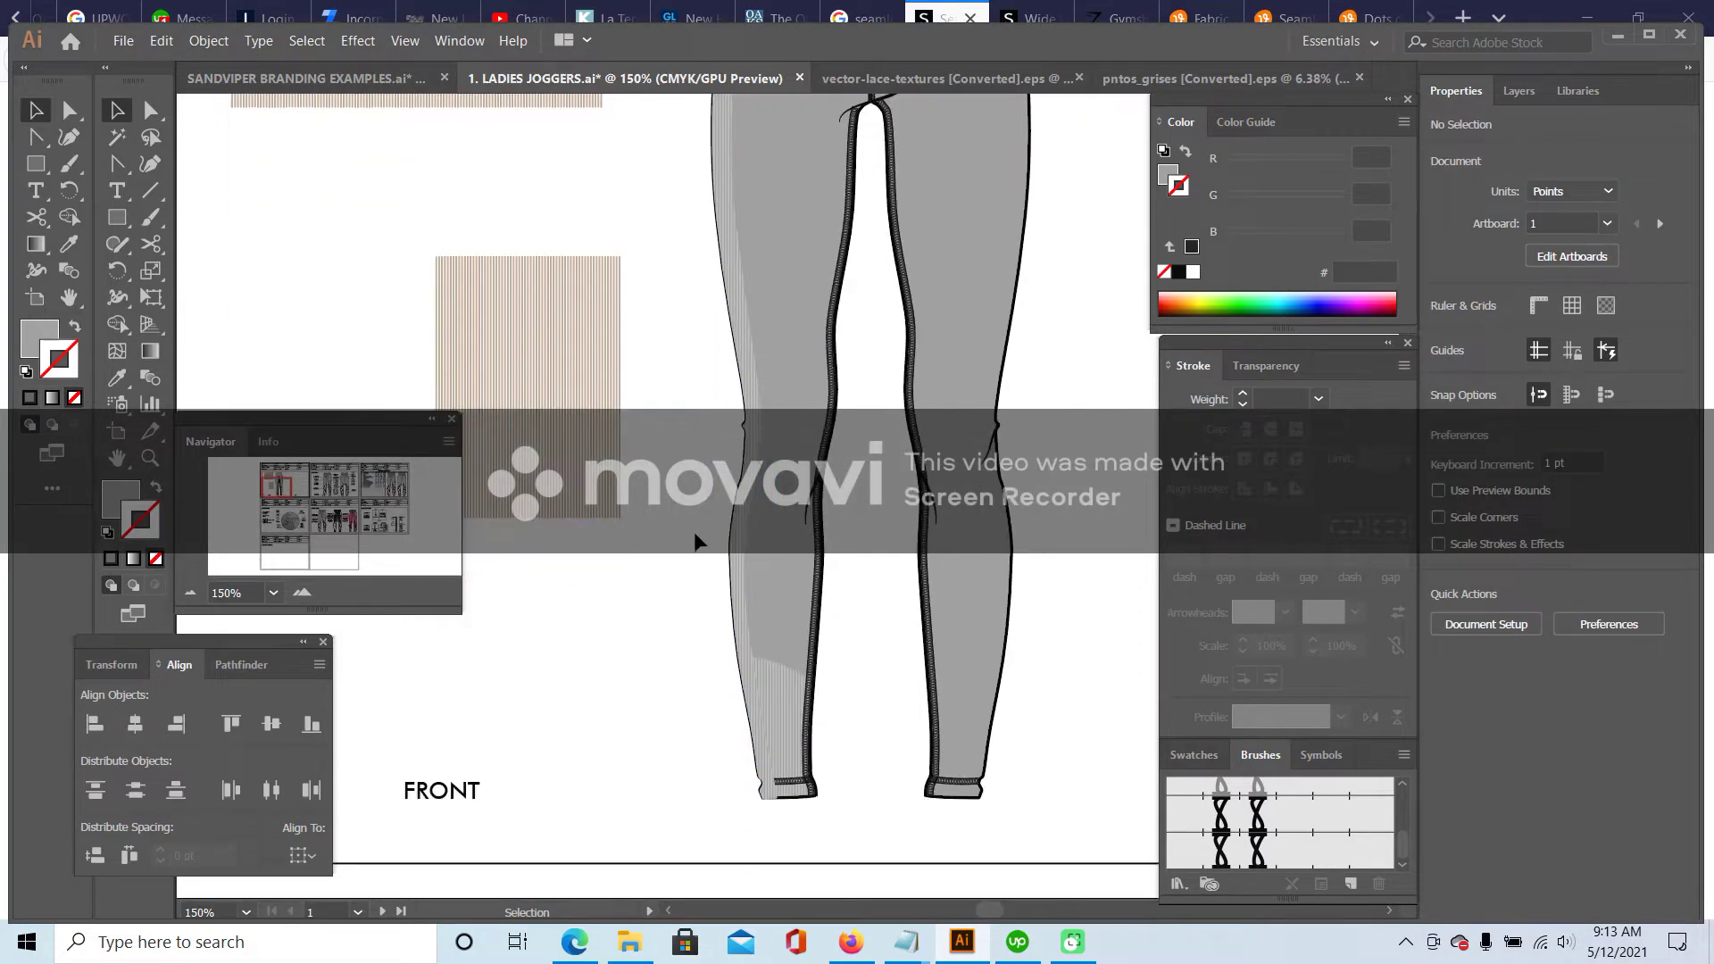
- Cut the side stripe and paste it in place inside the left leg clip group
{"action": "left_click", "coordinate": [783, 677]}
{"action": "left_click", "coordinate": [739, 593]}
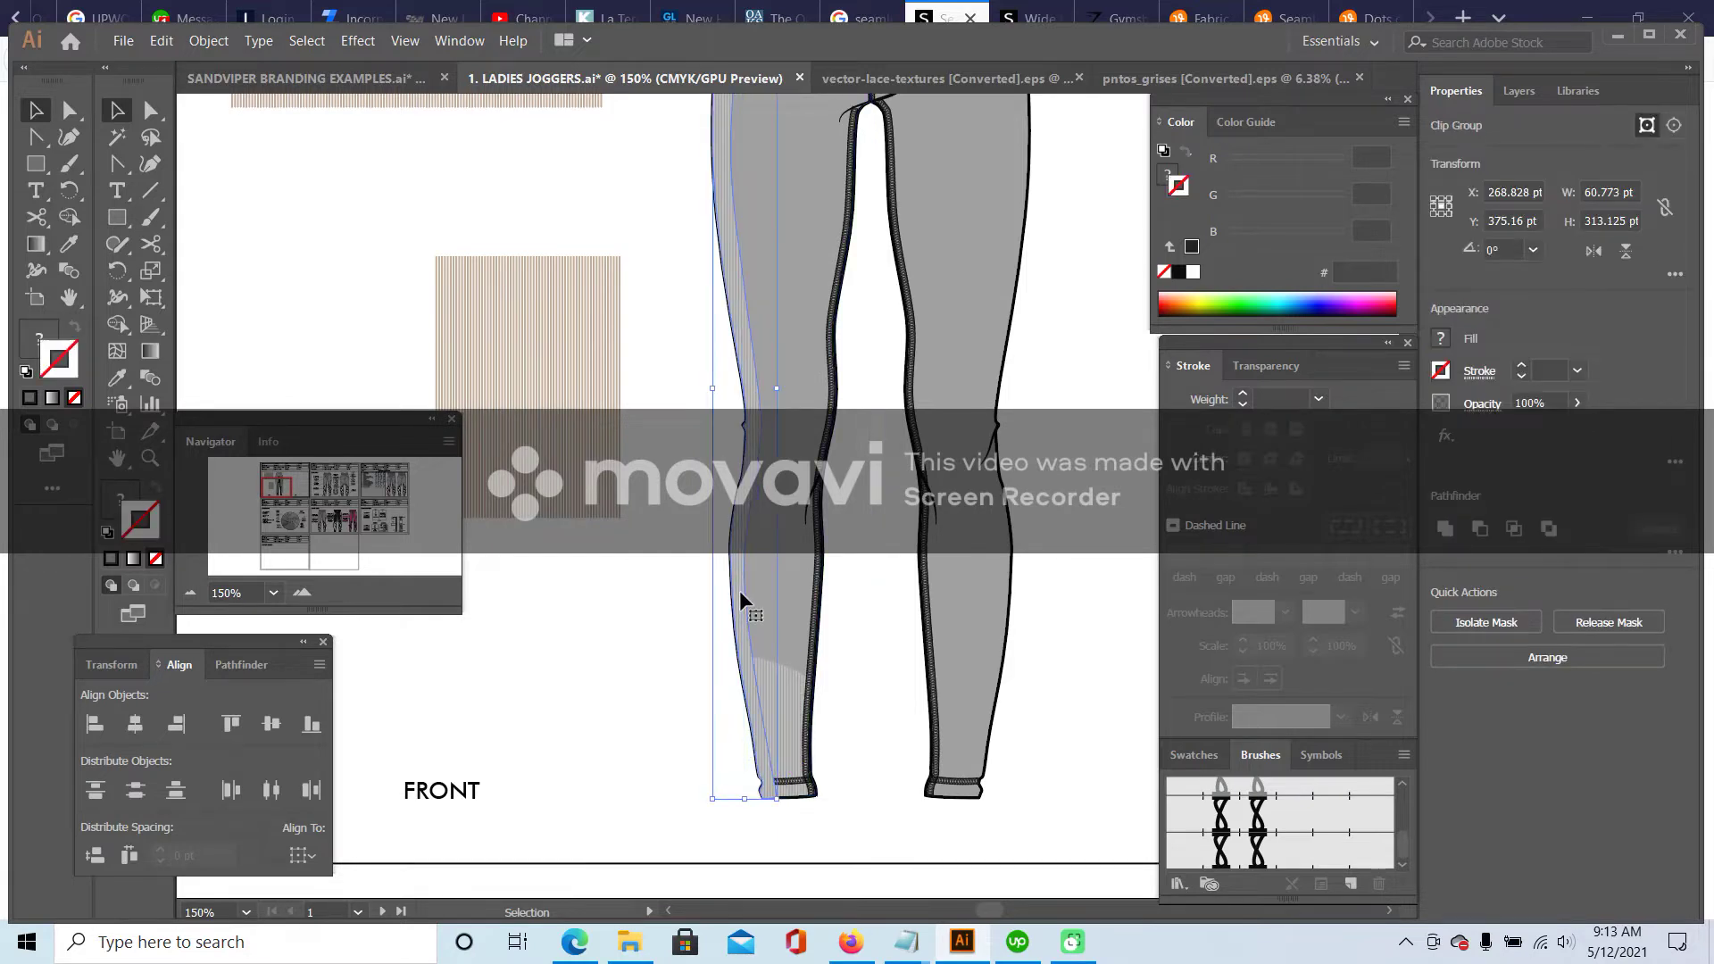
{"action": "scroll", "coordinate": [700, 382], "scroll_direction": "up", "scroll_amount": 5}
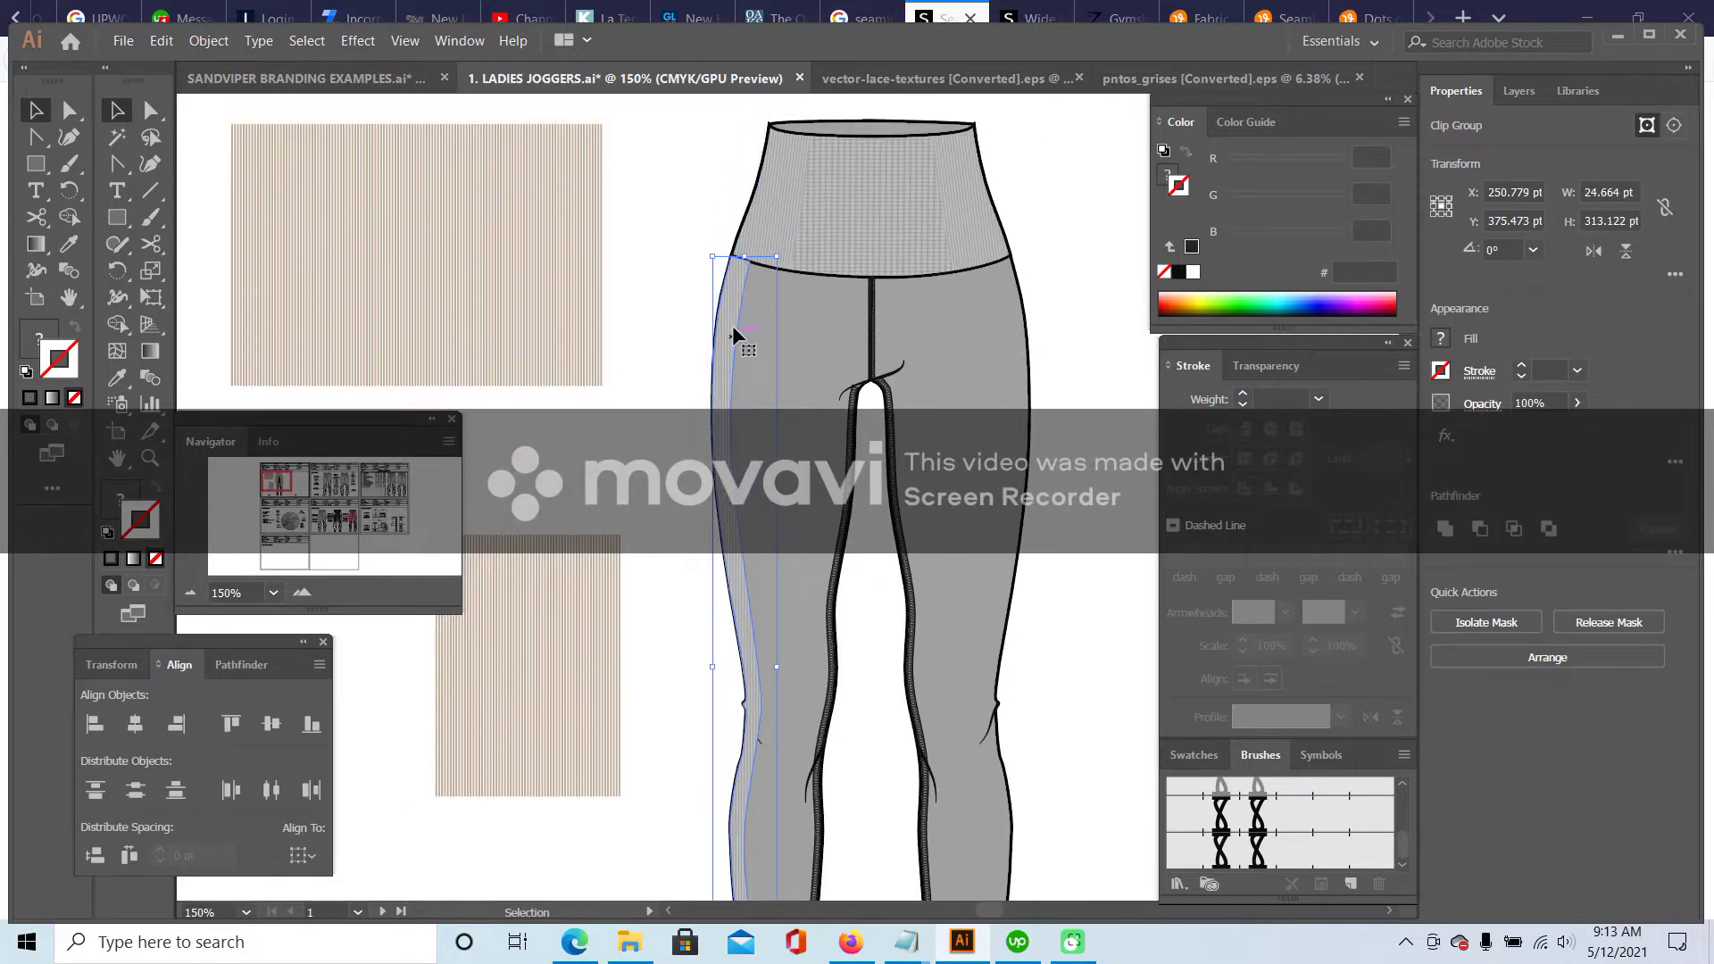
{"action": "left_click", "coordinate": [161, 41]}
{"action": "left_click", "coordinate": [206, 132]}
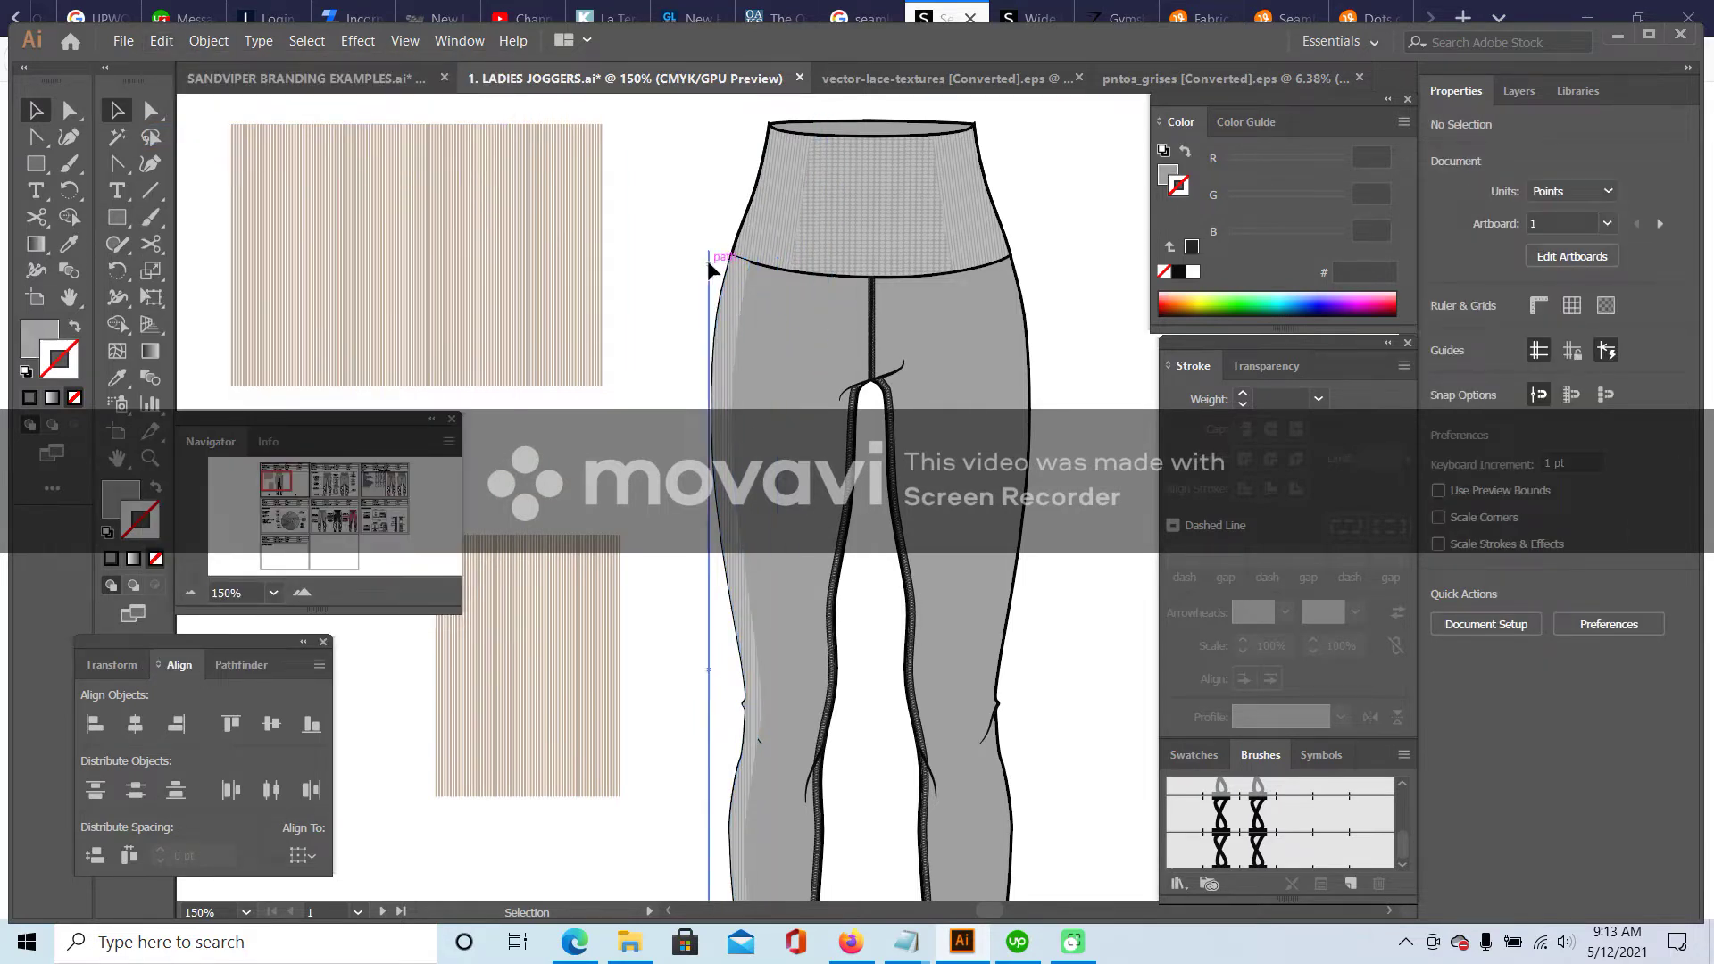
{"action": "scroll", "coordinate": [759, 826], "scroll_direction": "down", "scroll_amount": 3}
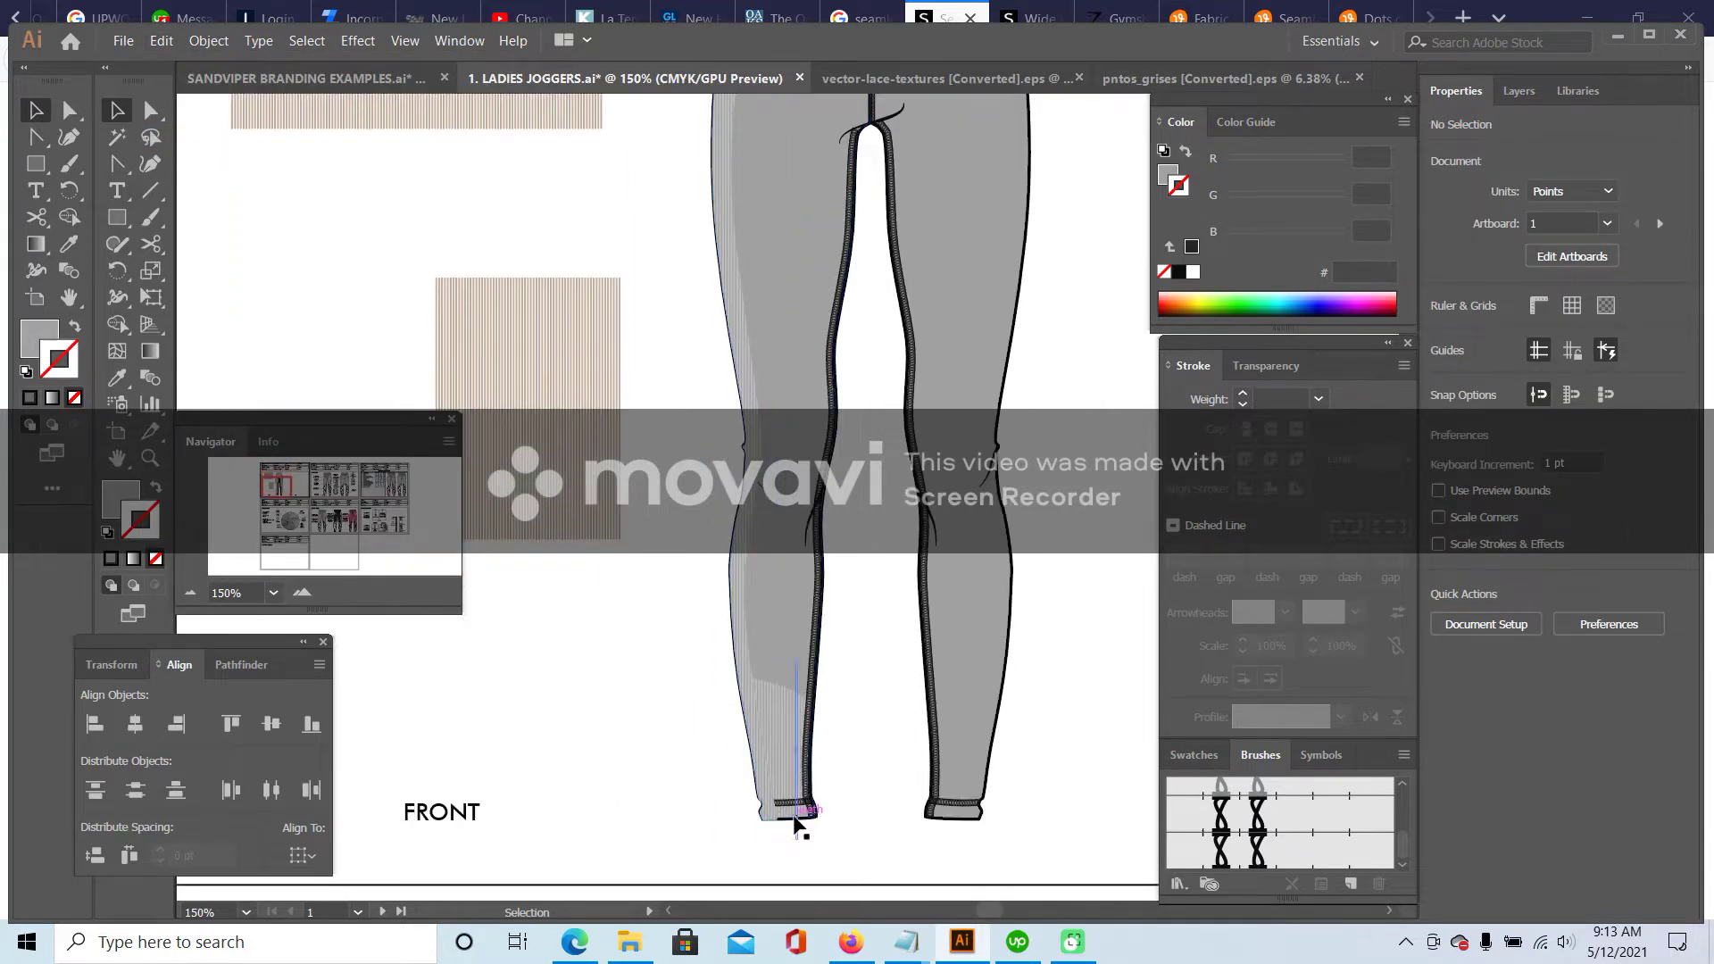
{"action": "left_click", "coordinate": [792, 819]}
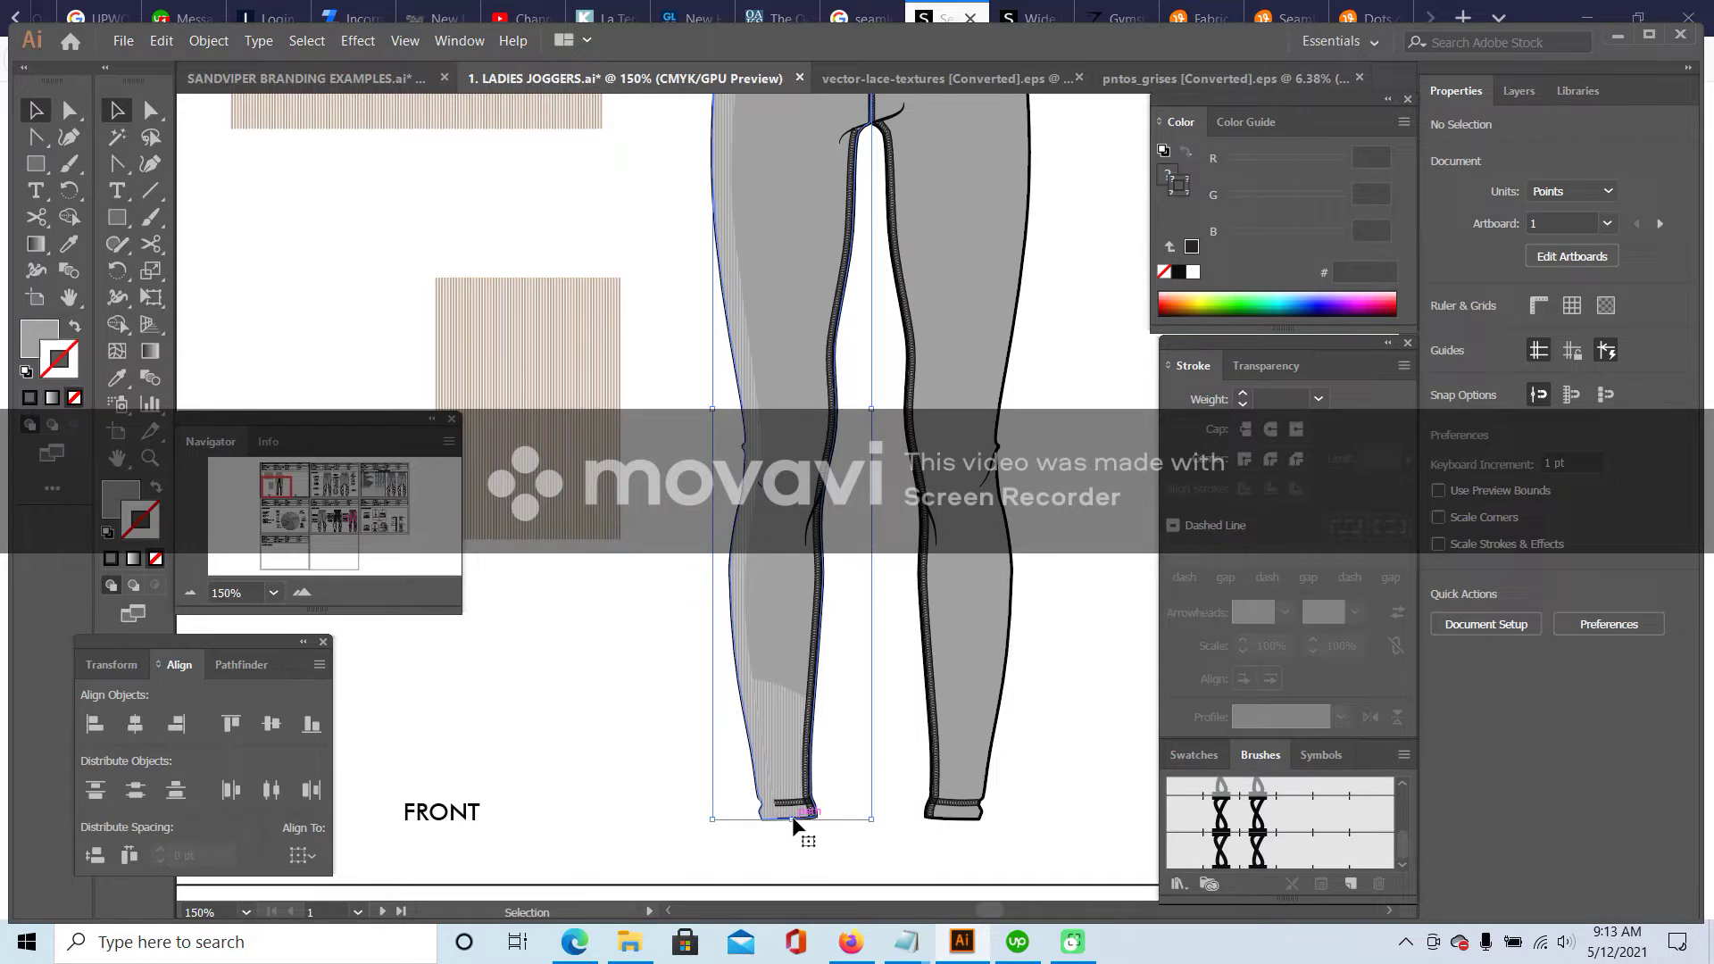
{"action": "double_click", "coordinate": [822, 618]}
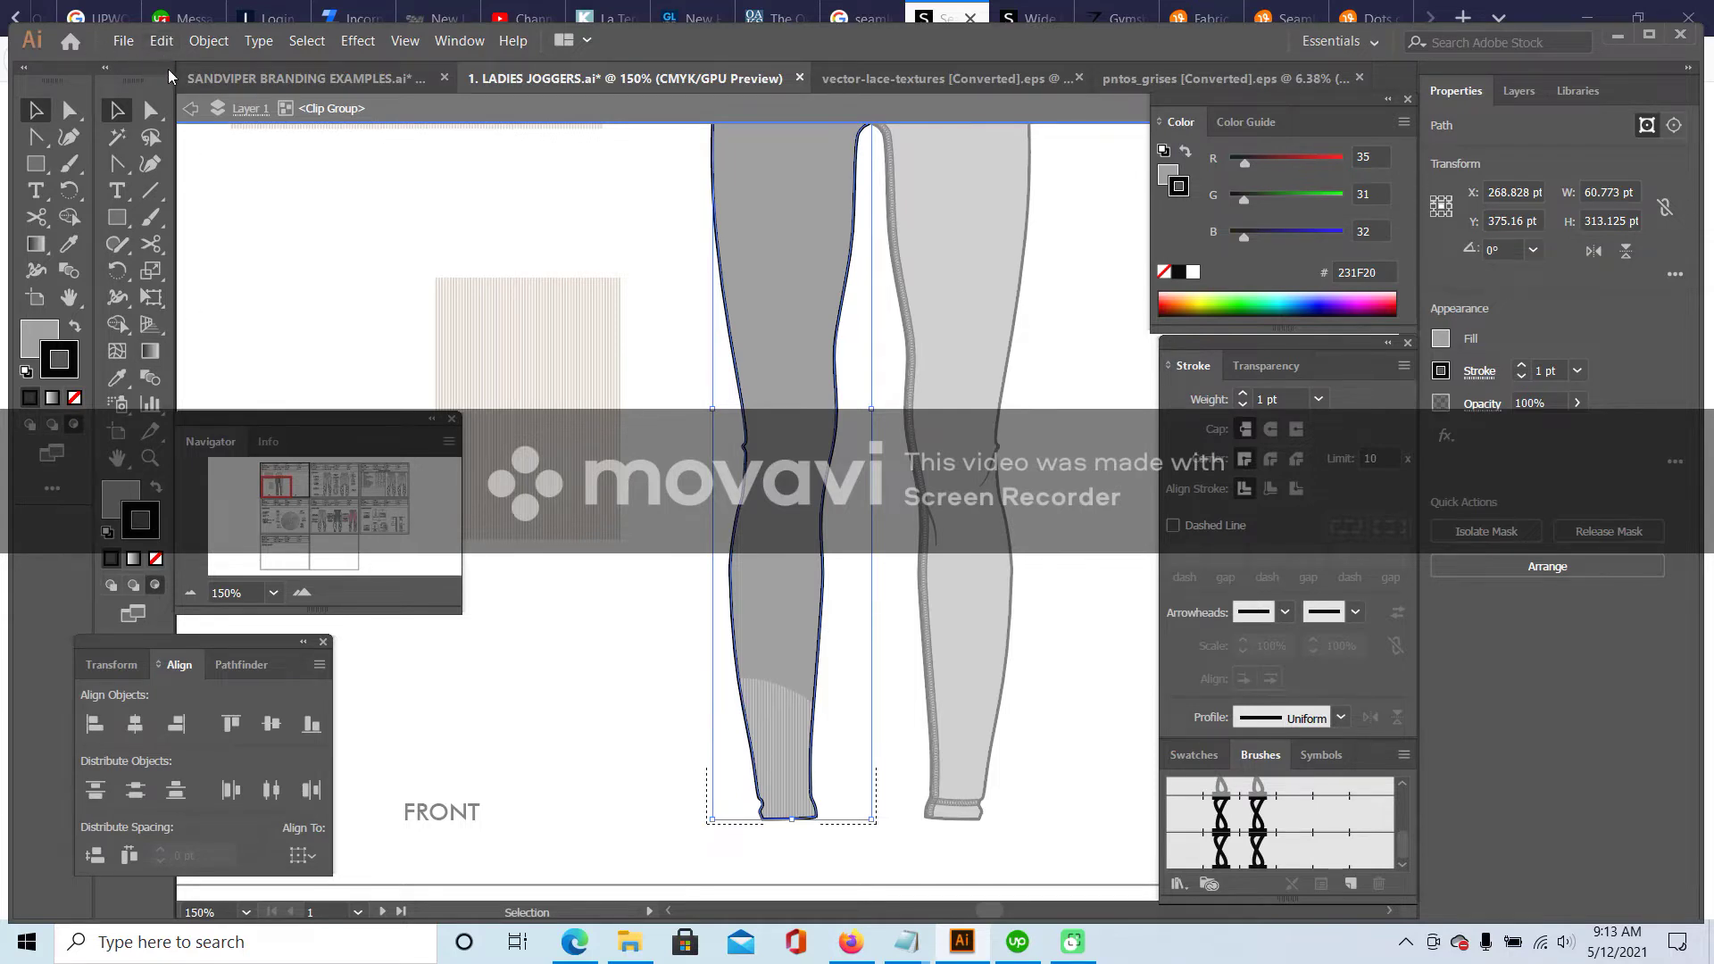
{"action": "left_click", "coordinate": [161, 41]}
{"action": "left_click", "coordinate": [225, 217]}
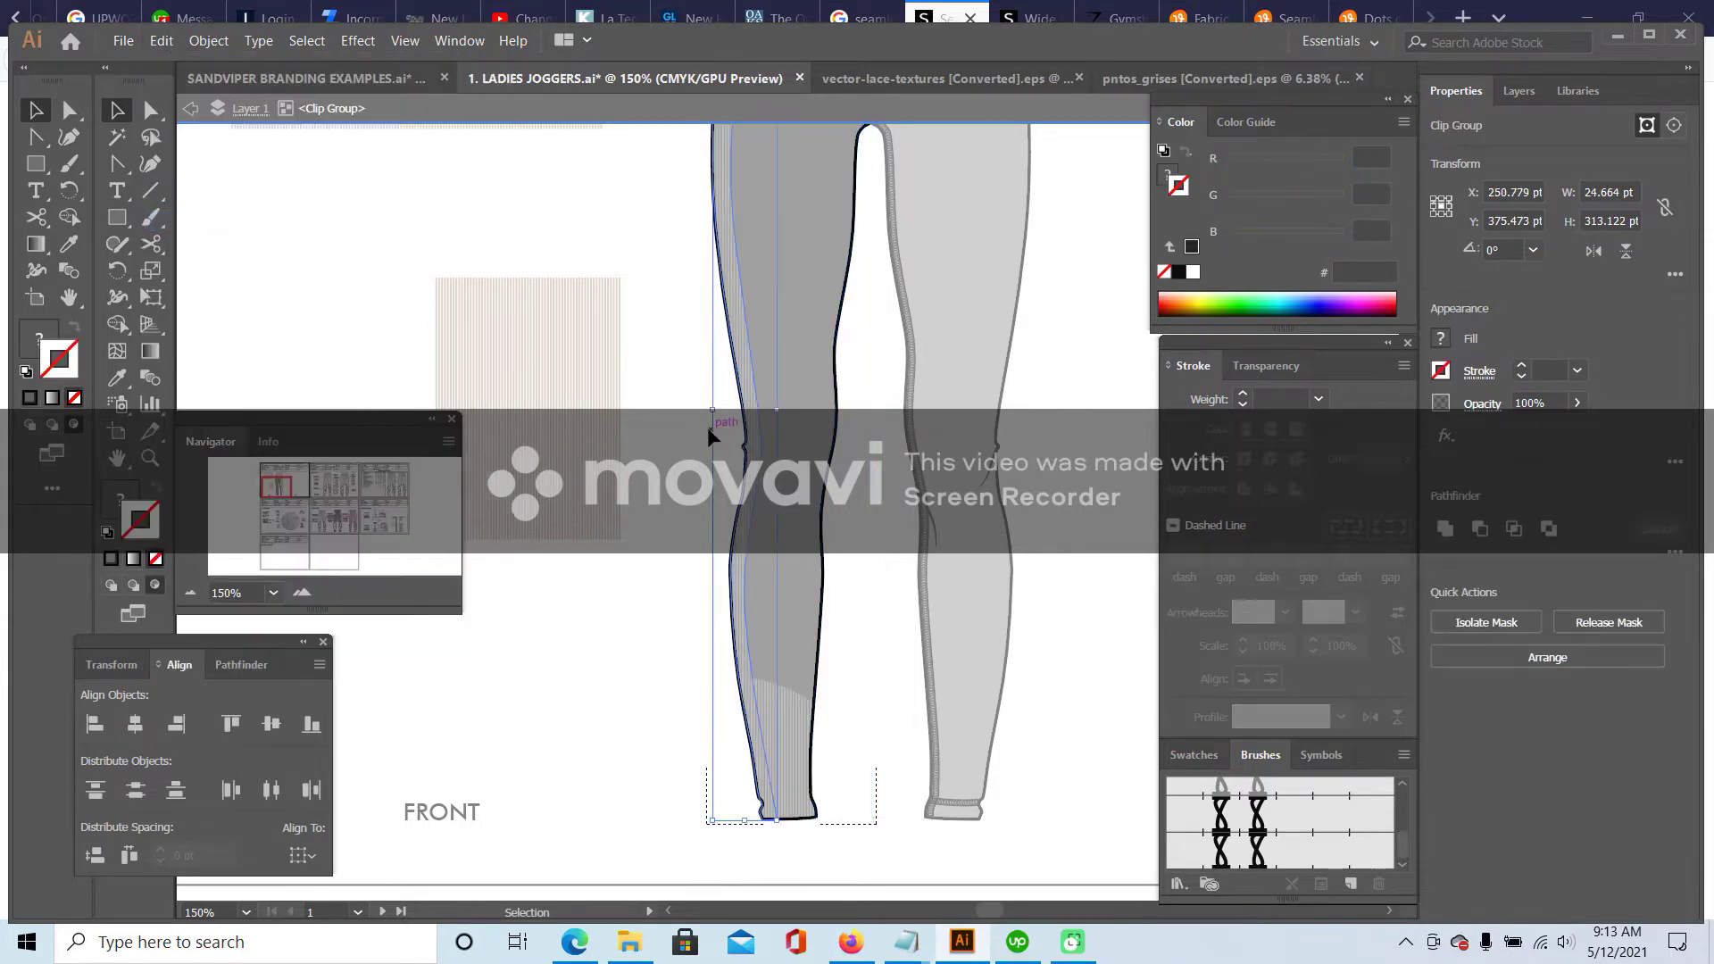
{"action": "key", "text": "Escape"}
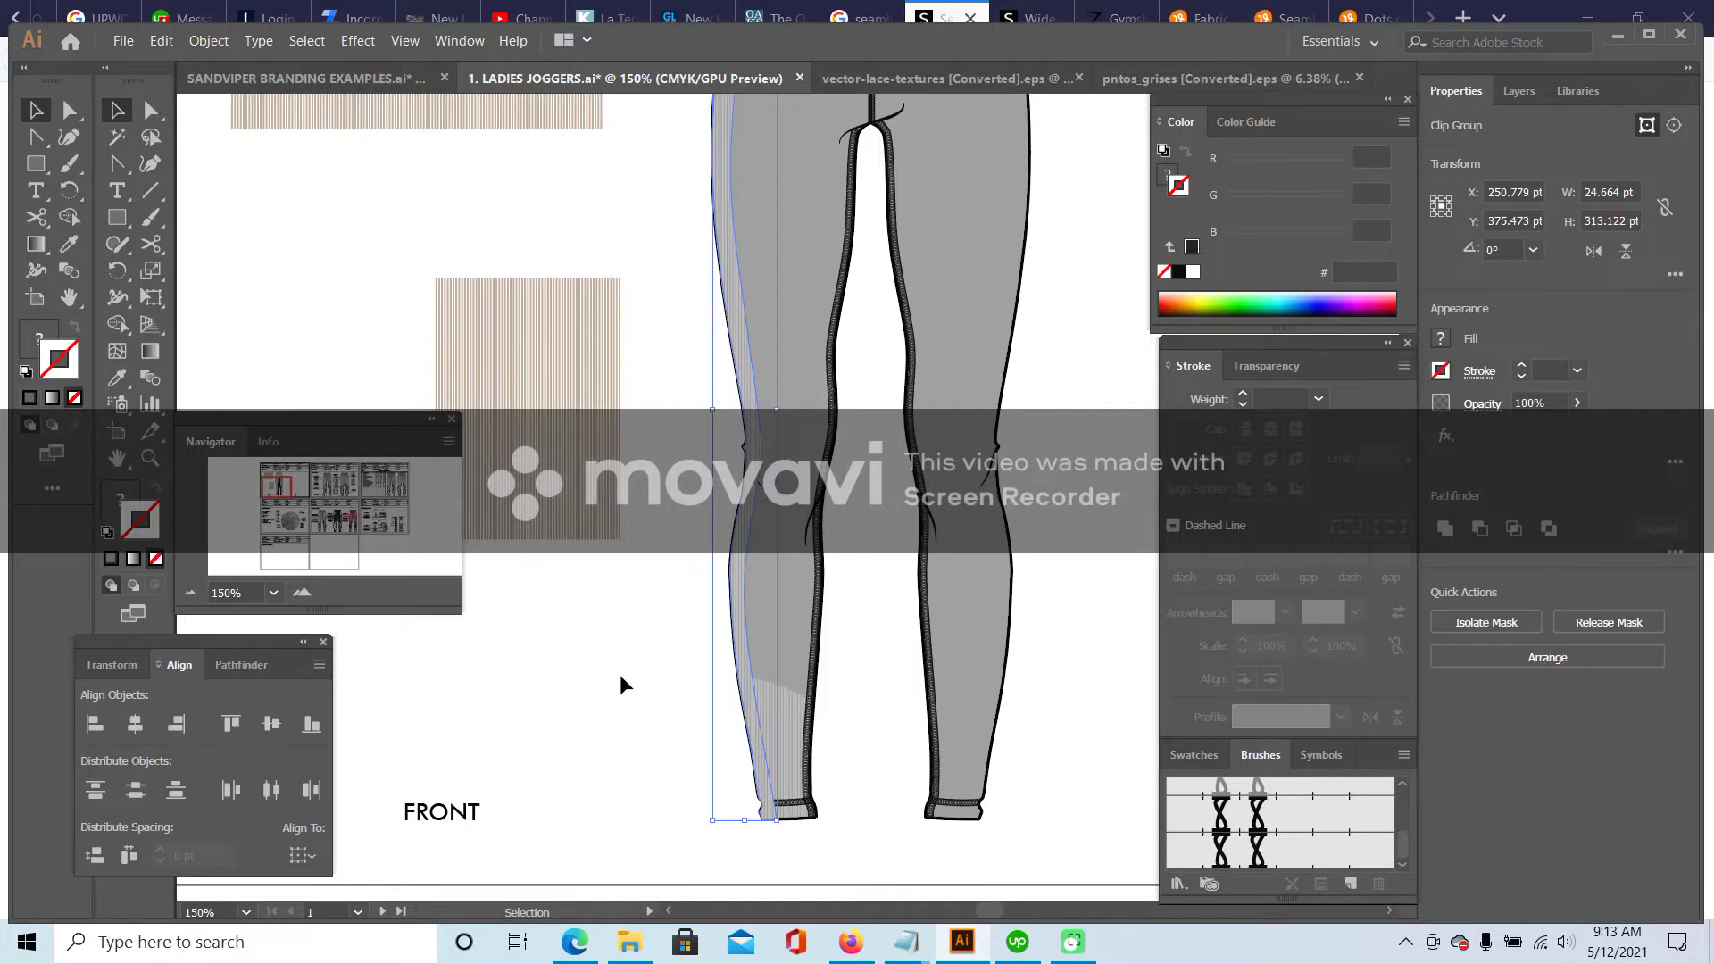
{"action": "left_click", "coordinate": [624, 683]}
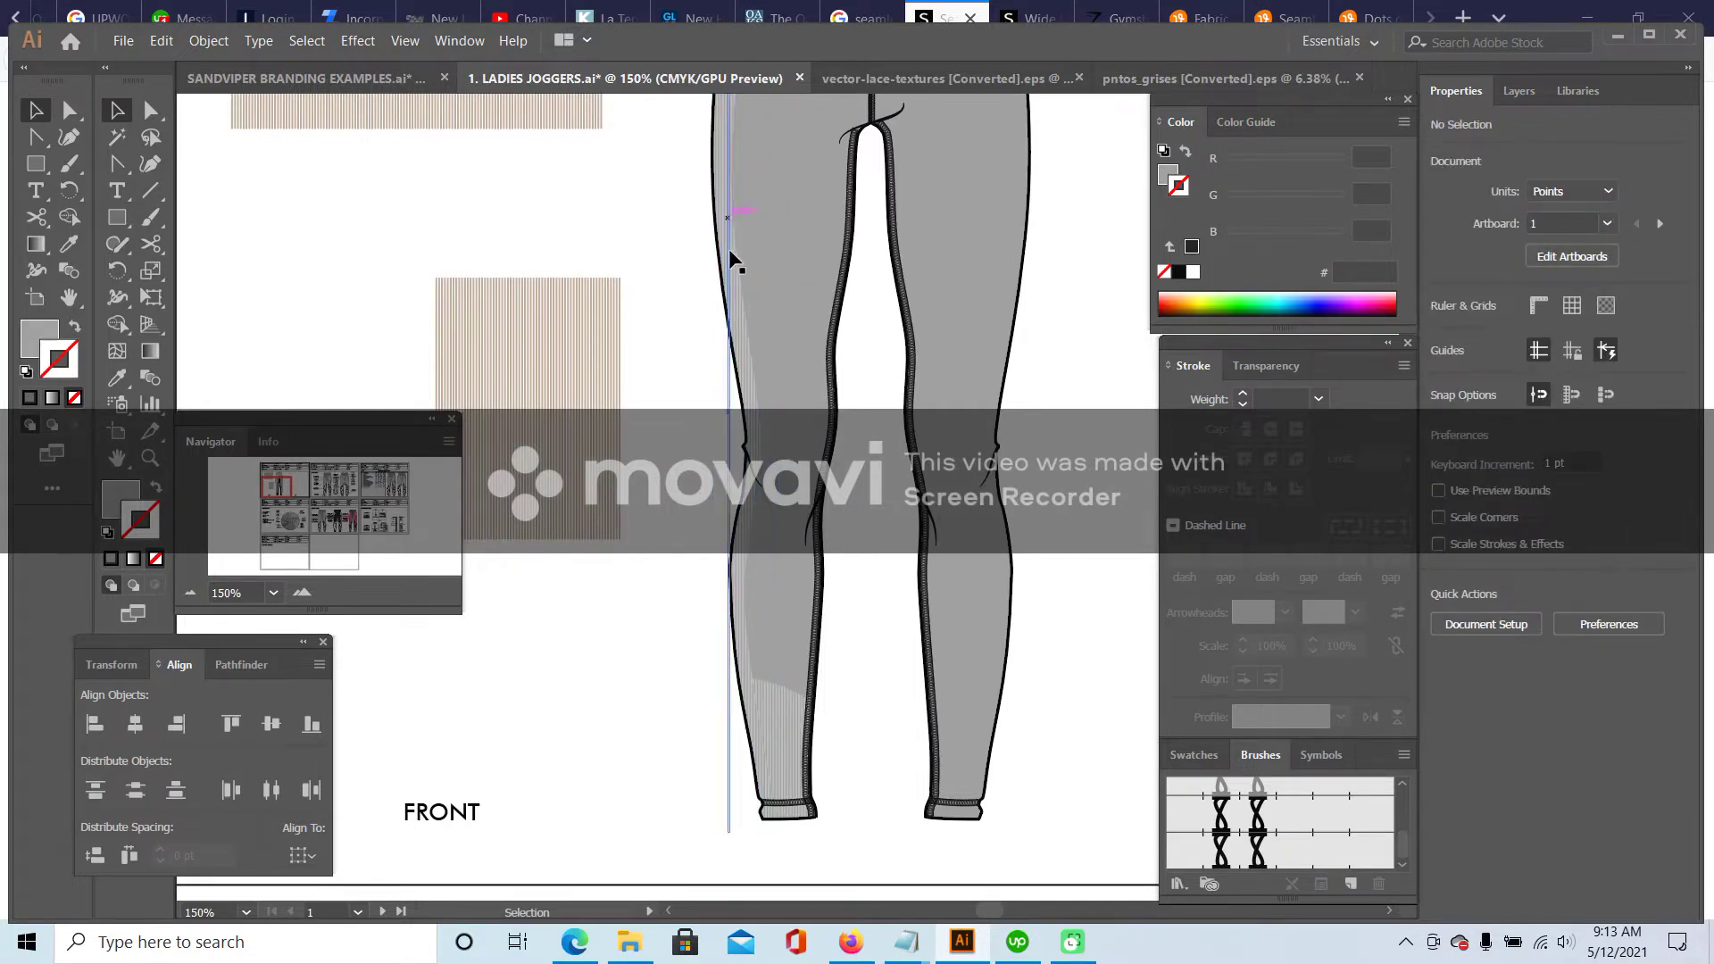
{"action": "scroll", "coordinate": [722, 254], "scroll_direction": "up", "scroll_amount": 3}
{"action": "scroll", "coordinate": [746, 700], "scroll_direction": "down", "scroll_amount": 3}
- Bring the lower-leg cuff piece to front over the striped side panel
{"action": "double_click", "coordinate": [784, 692]}
{"action": "left_click", "coordinate": [784, 694]}
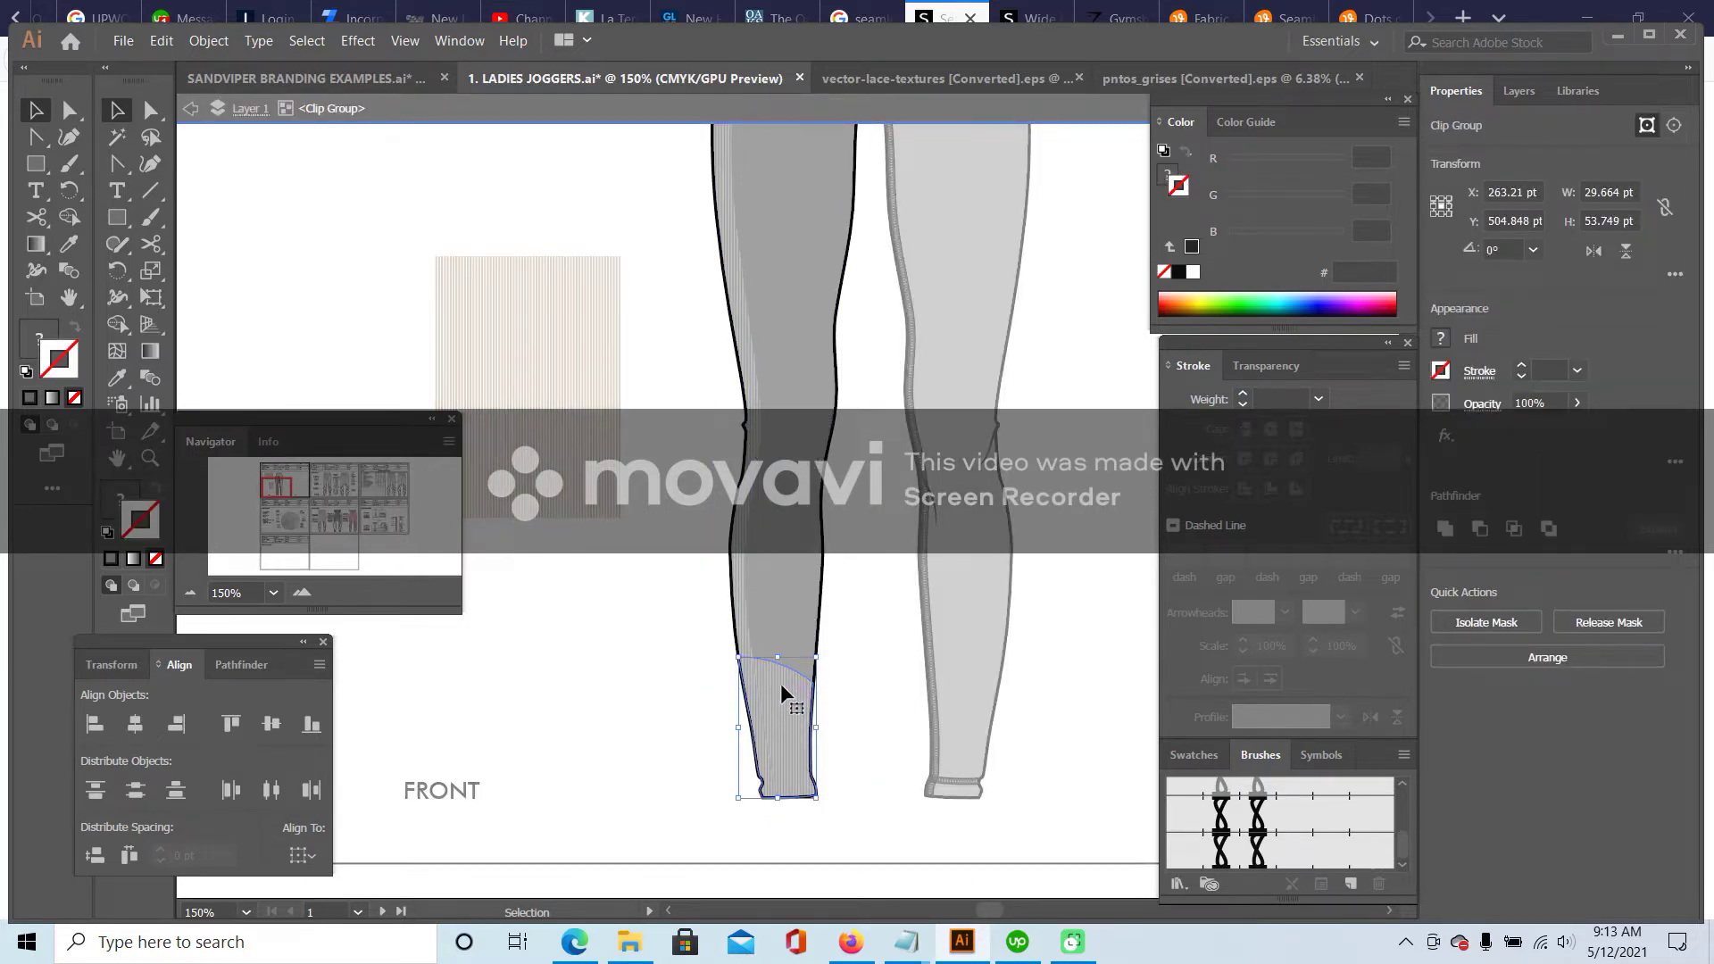
{"action": "right_click", "coordinate": [781, 688]}
{"action": "mouse_move", "coordinate": [840, 582]}
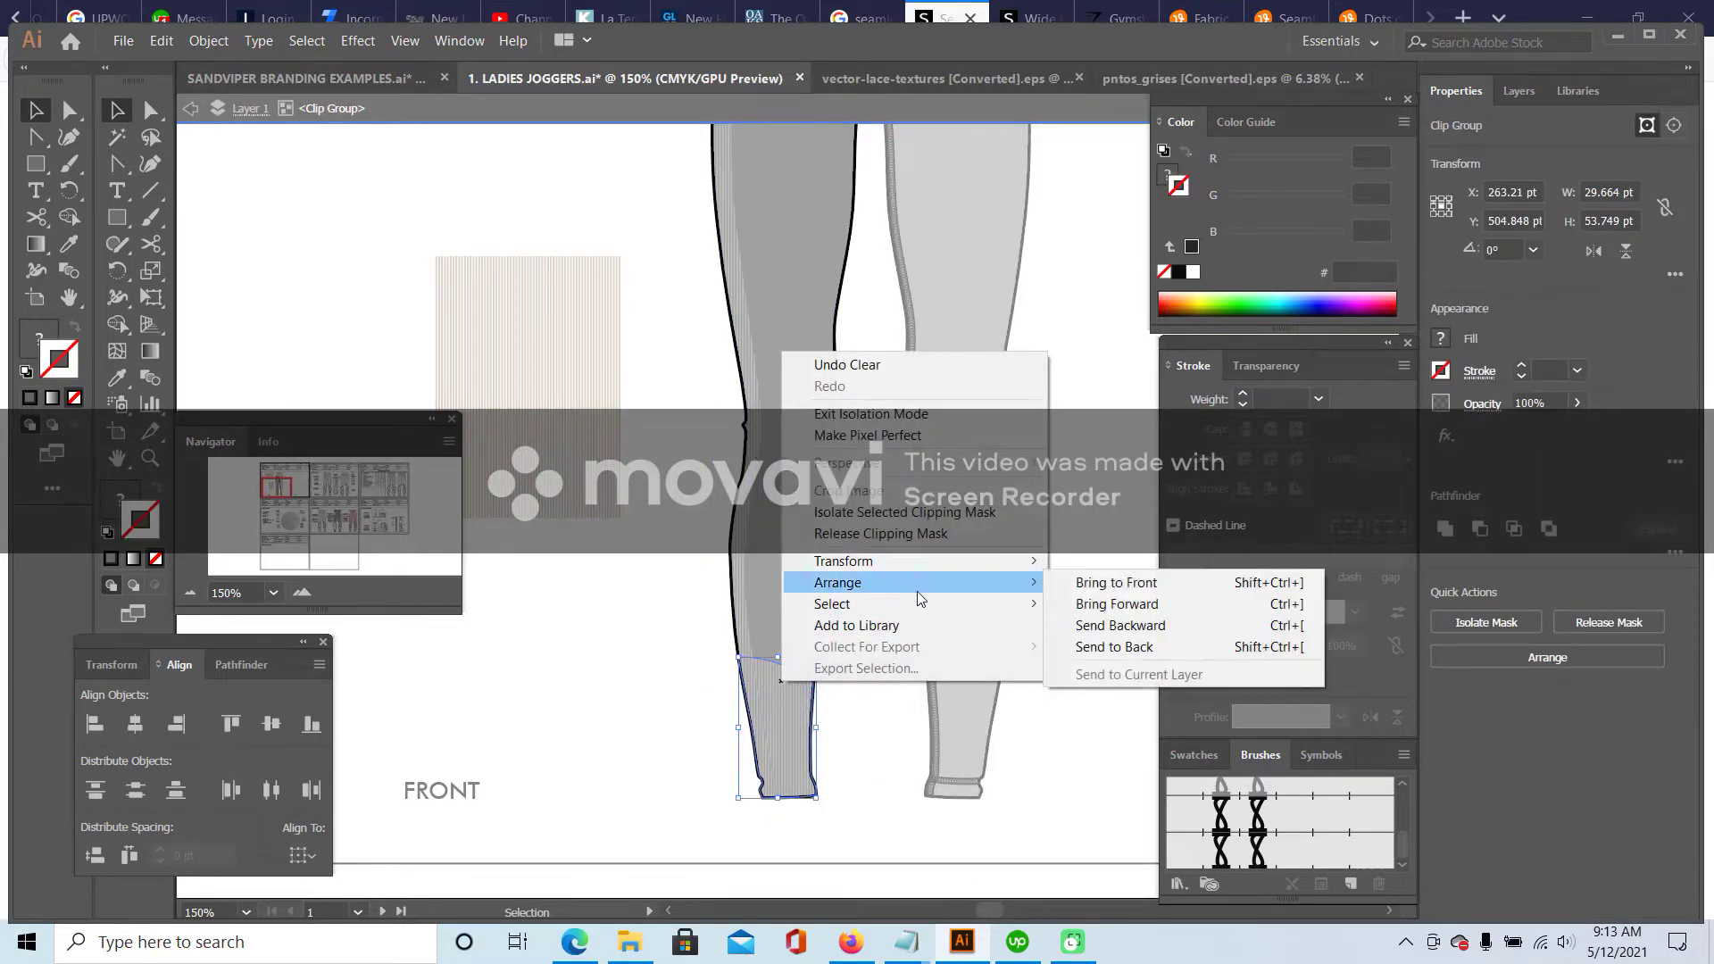
{"action": "left_click", "coordinate": [1091, 581]}
{"action": "left_click", "coordinate": [743, 573], "text": "shift"}
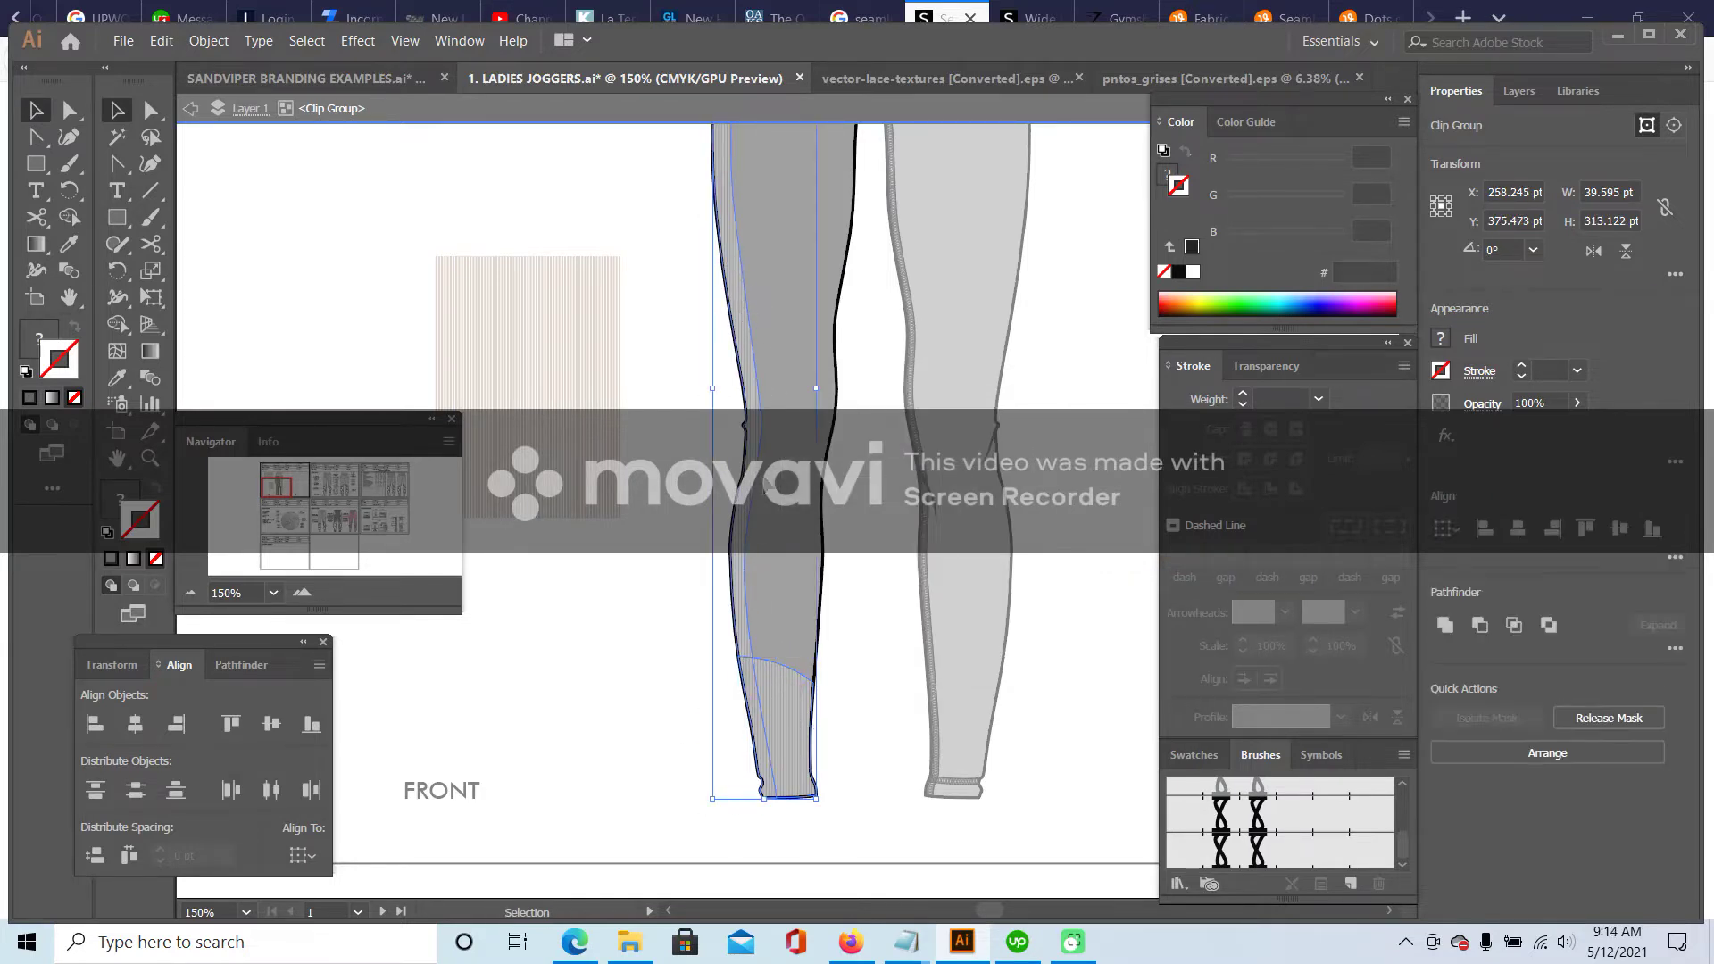
{"action": "left_click", "coordinate": [161, 40]}
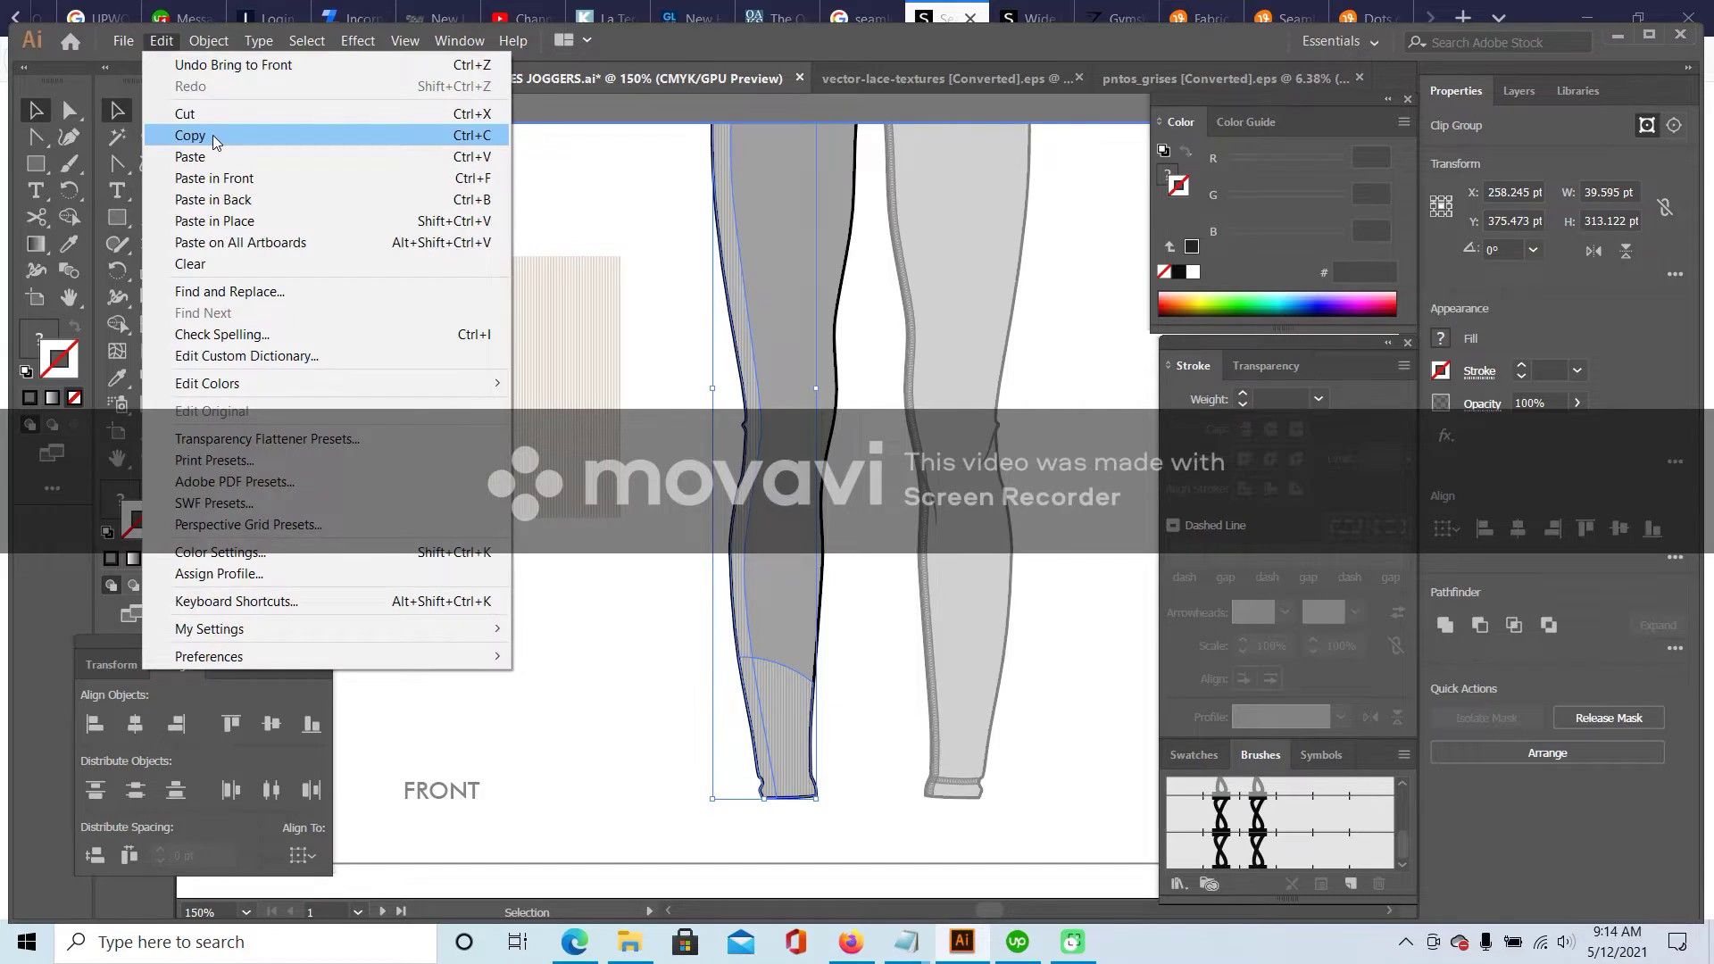
- Paste a copy of the left leg panel, reflect it vertically, and move it onto the right leg
{"action": "left_click", "coordinate": [468, 175]}
{"action": "scroll", "coordinate": [467, 175], "scroll_direction": "up", "scroll_amount": 3}
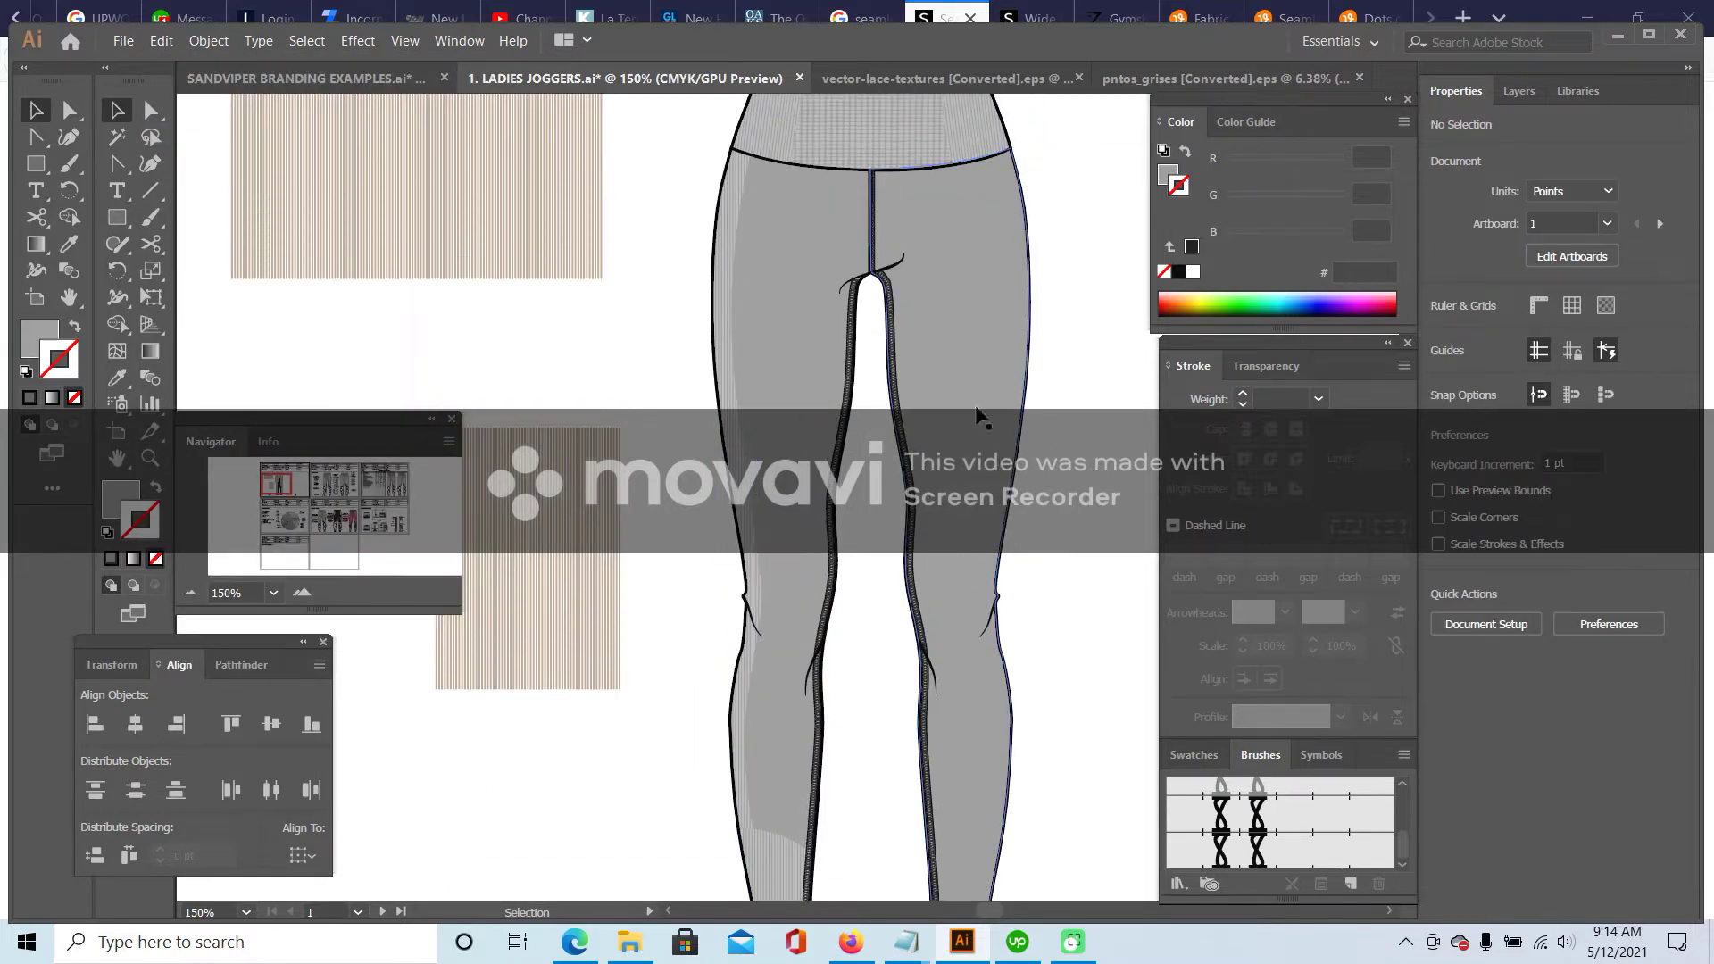
{"action": "left_click", "coordinate": [159, 41]}
{"action": "left_click", "coordinate": [337, 220]}
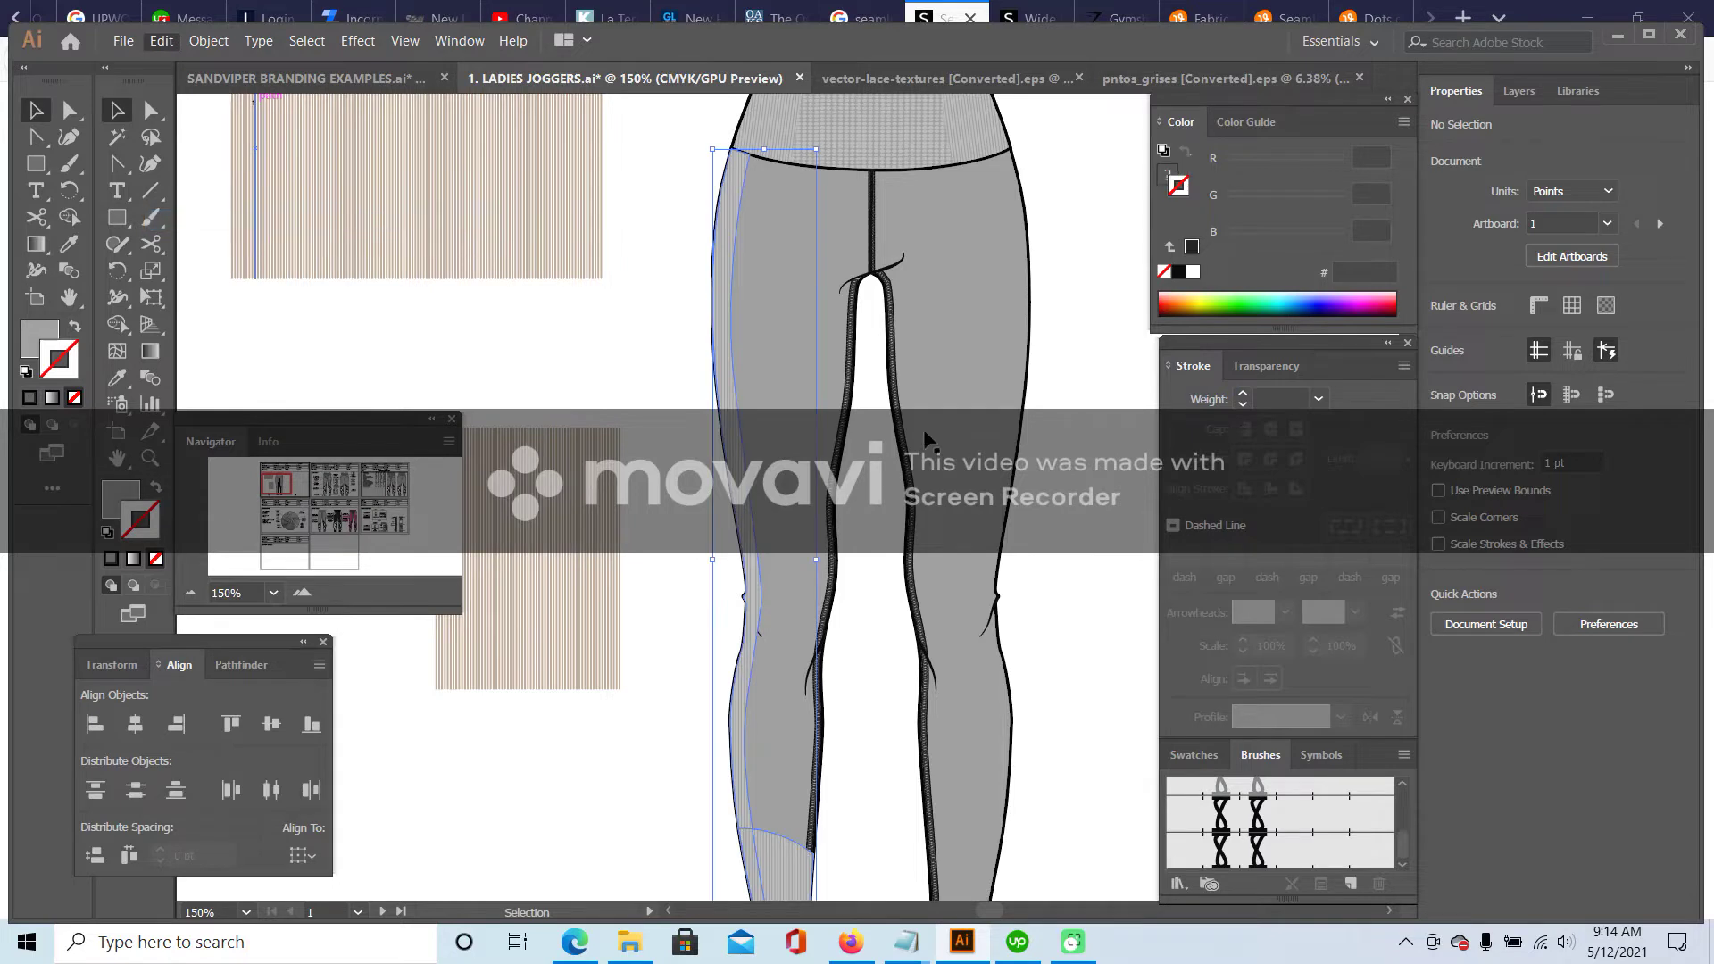
{"action": "right_click", "coordinate": [731, 216]}
{"action": "mouse_move", "coordinate": [808, 362]}
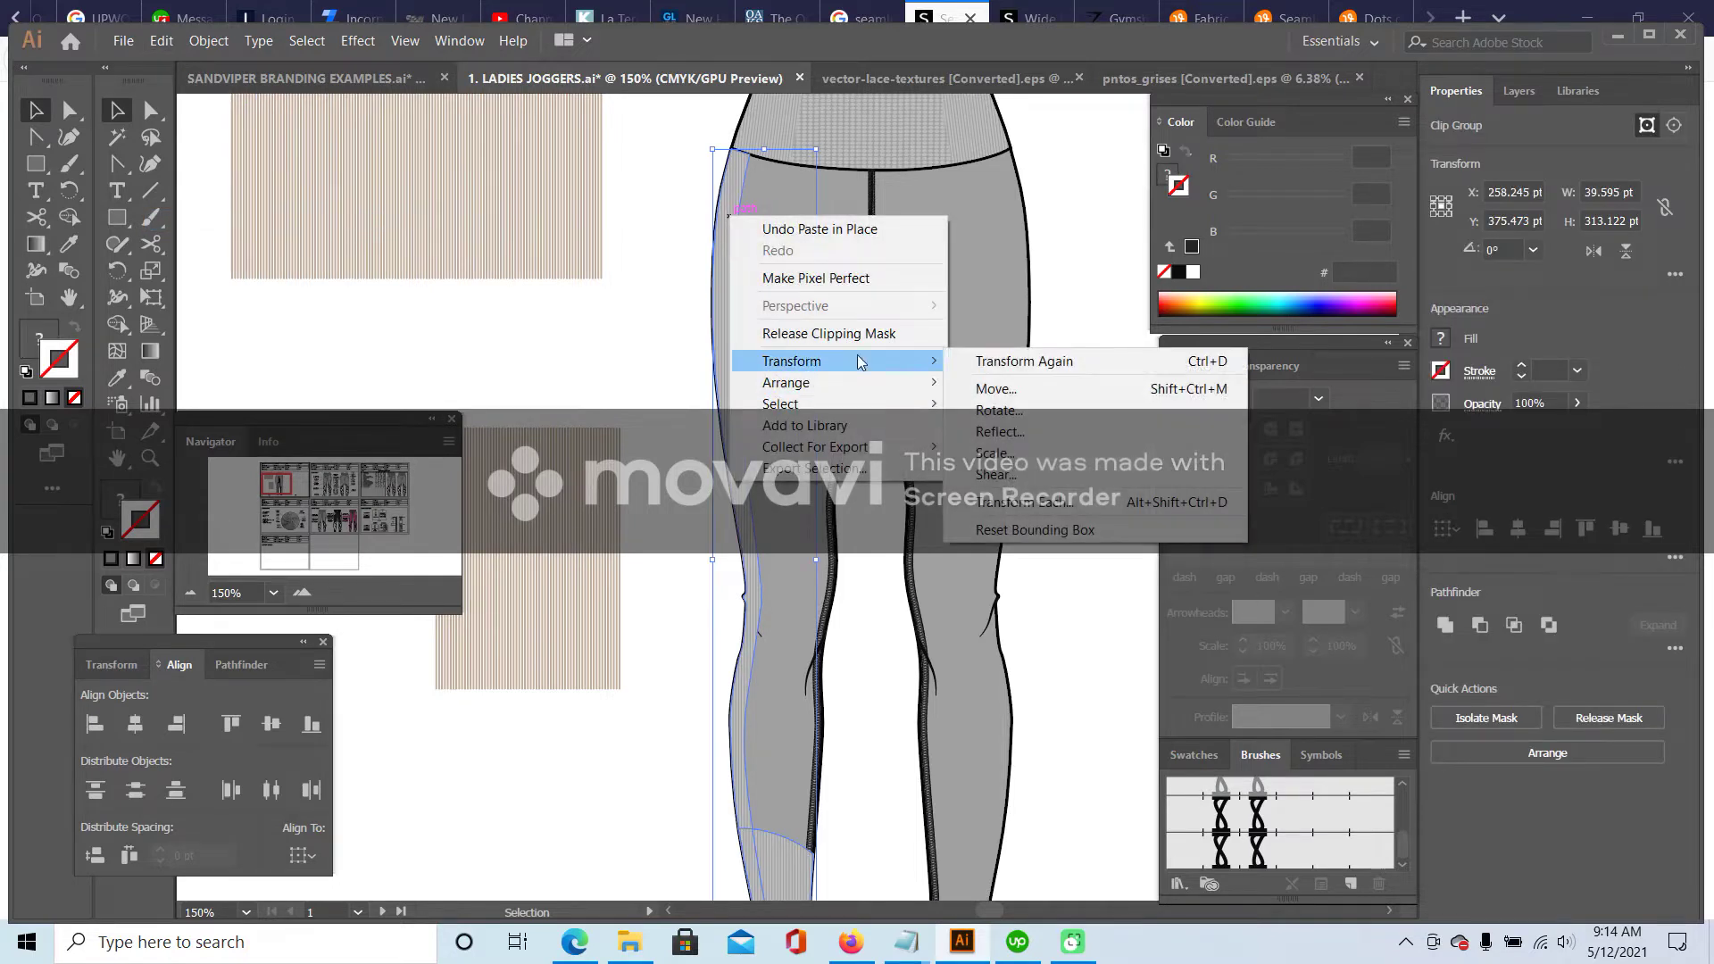
{"action": "left_click", "coordinate": [1028, 433]}
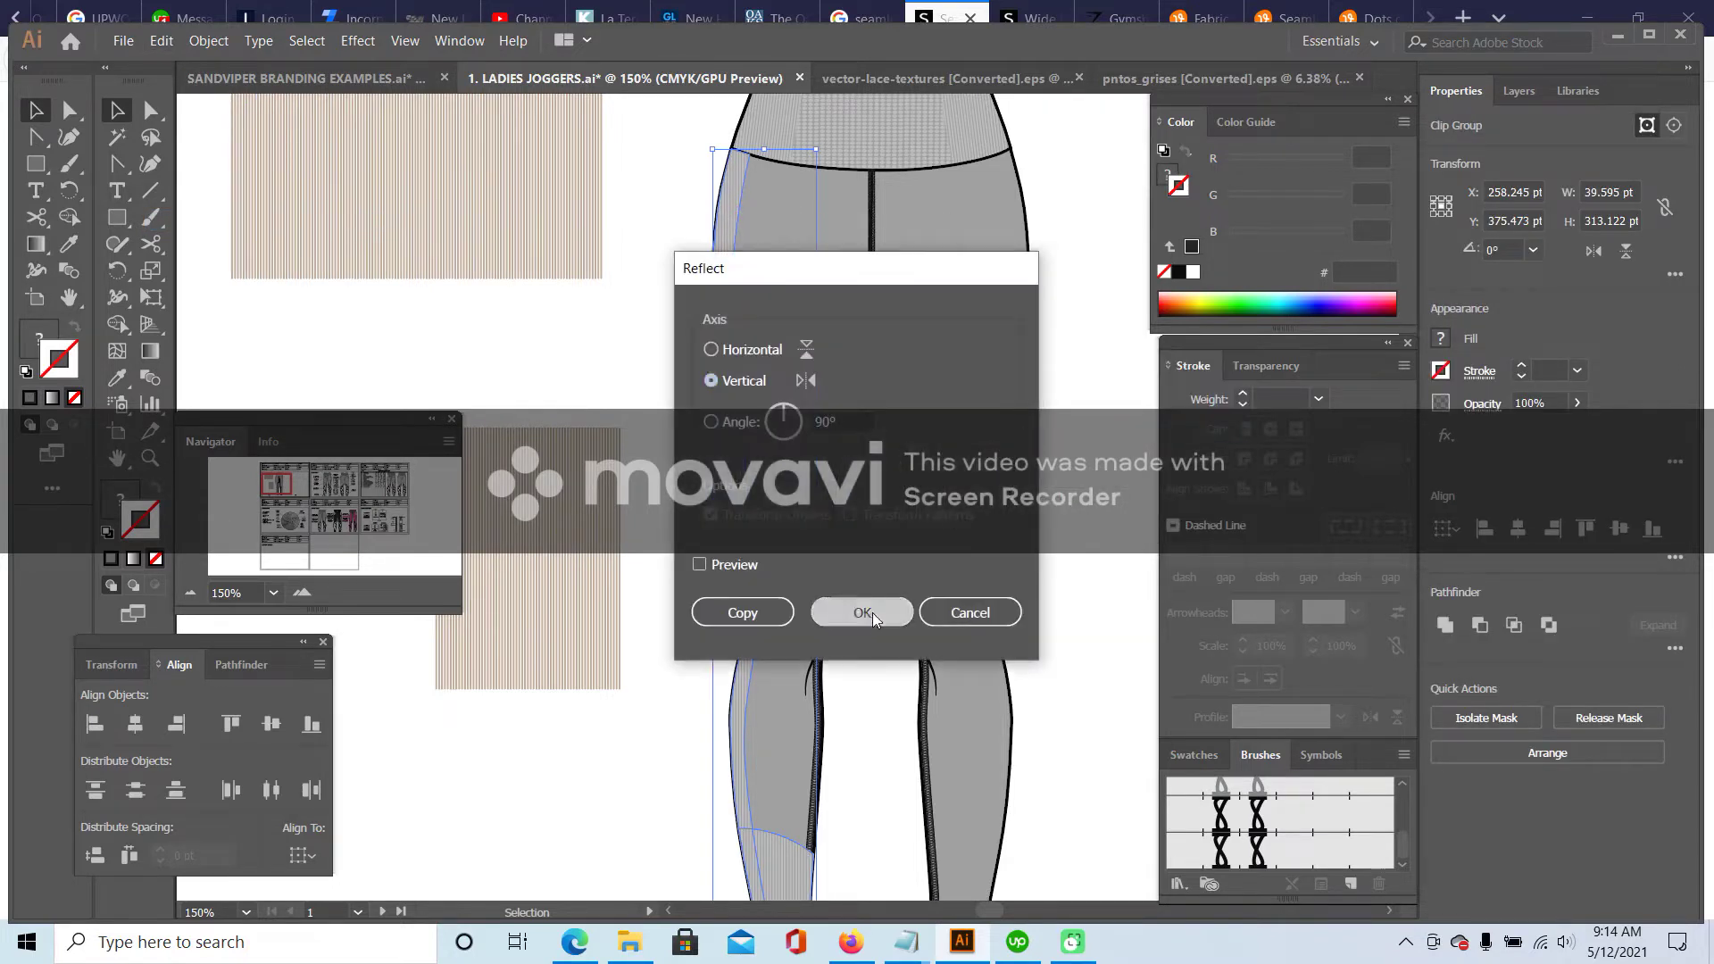
{"action": "left_click", "coordinate": [863, 612]}
{"action": "left_click_drag", "start_coordinate": [786, 200], "coordinate": [998, 201]}
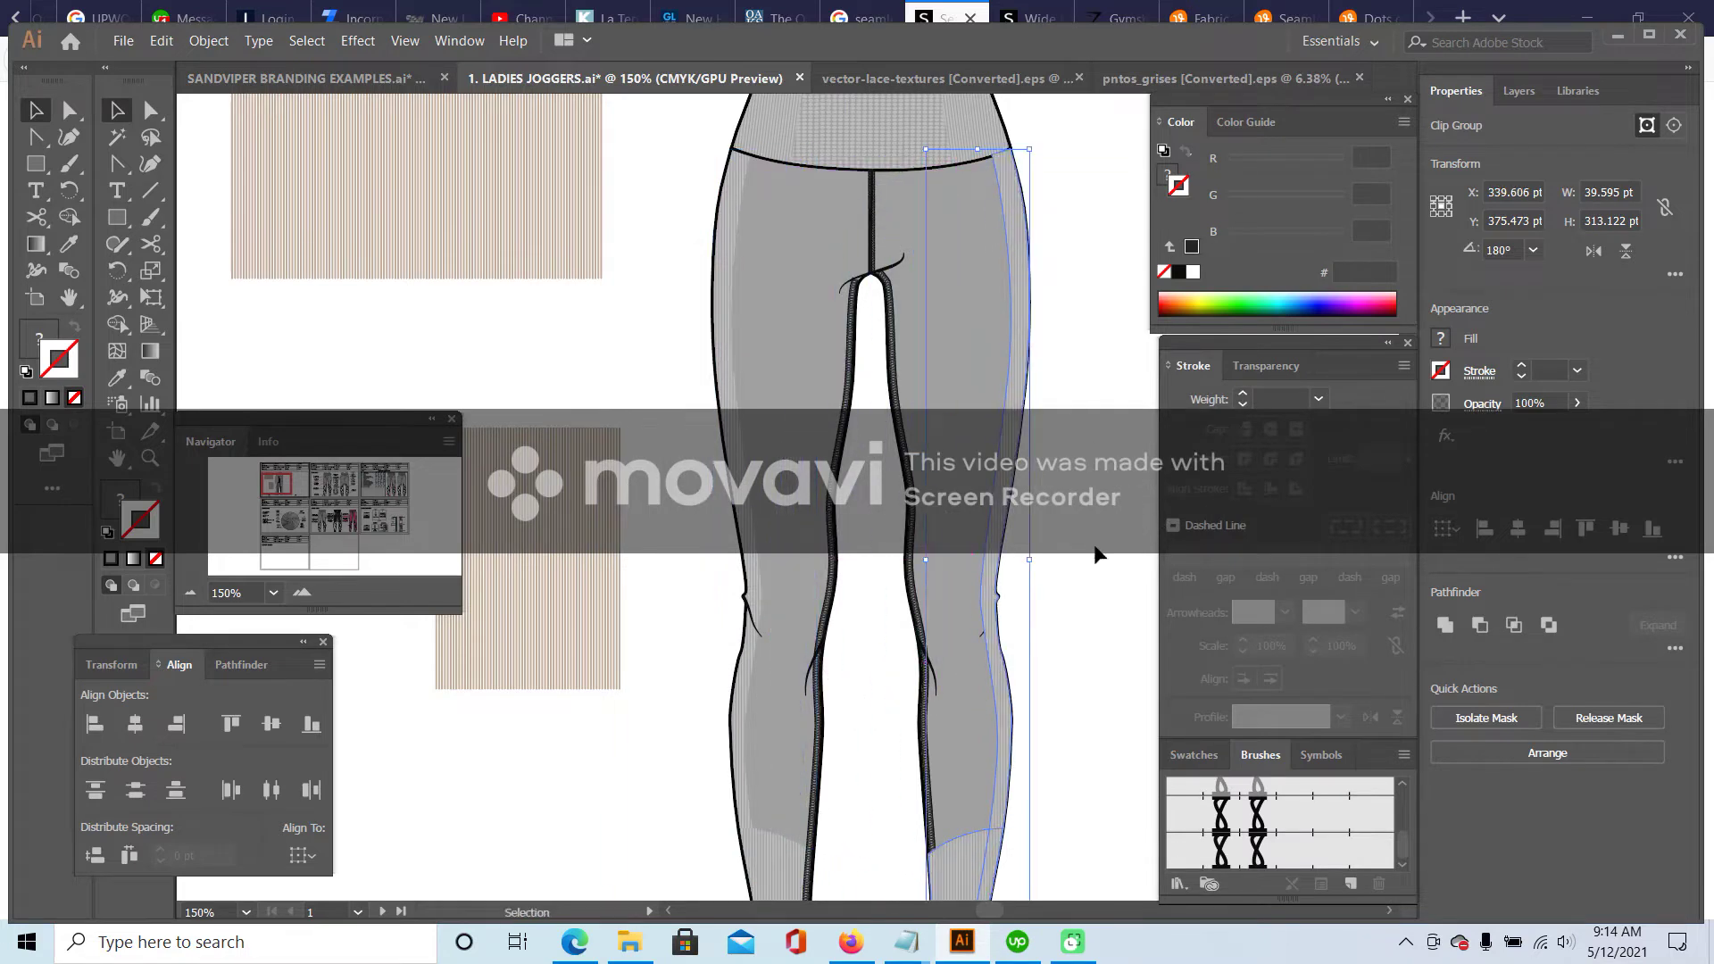
{"action": "scroll", "coordinate": [1107, 549], "scroll_direction": "down", "scroll_amount": 2}
- Paste the mirrored panel inside the right leg's outline using Draw Inside
{"action": "left_click", "coordinate": [161, 40]}
{"action": "left_click", "coordinate": [204, 138]}
{"action": "left_click_drag", "start_coordinate": [277, 487], "coordinate": [281, 484]}
{"action": "left_click", "coordinate": [162, 40]}
{"action": "left_click", "coordinate": [321, 134]}
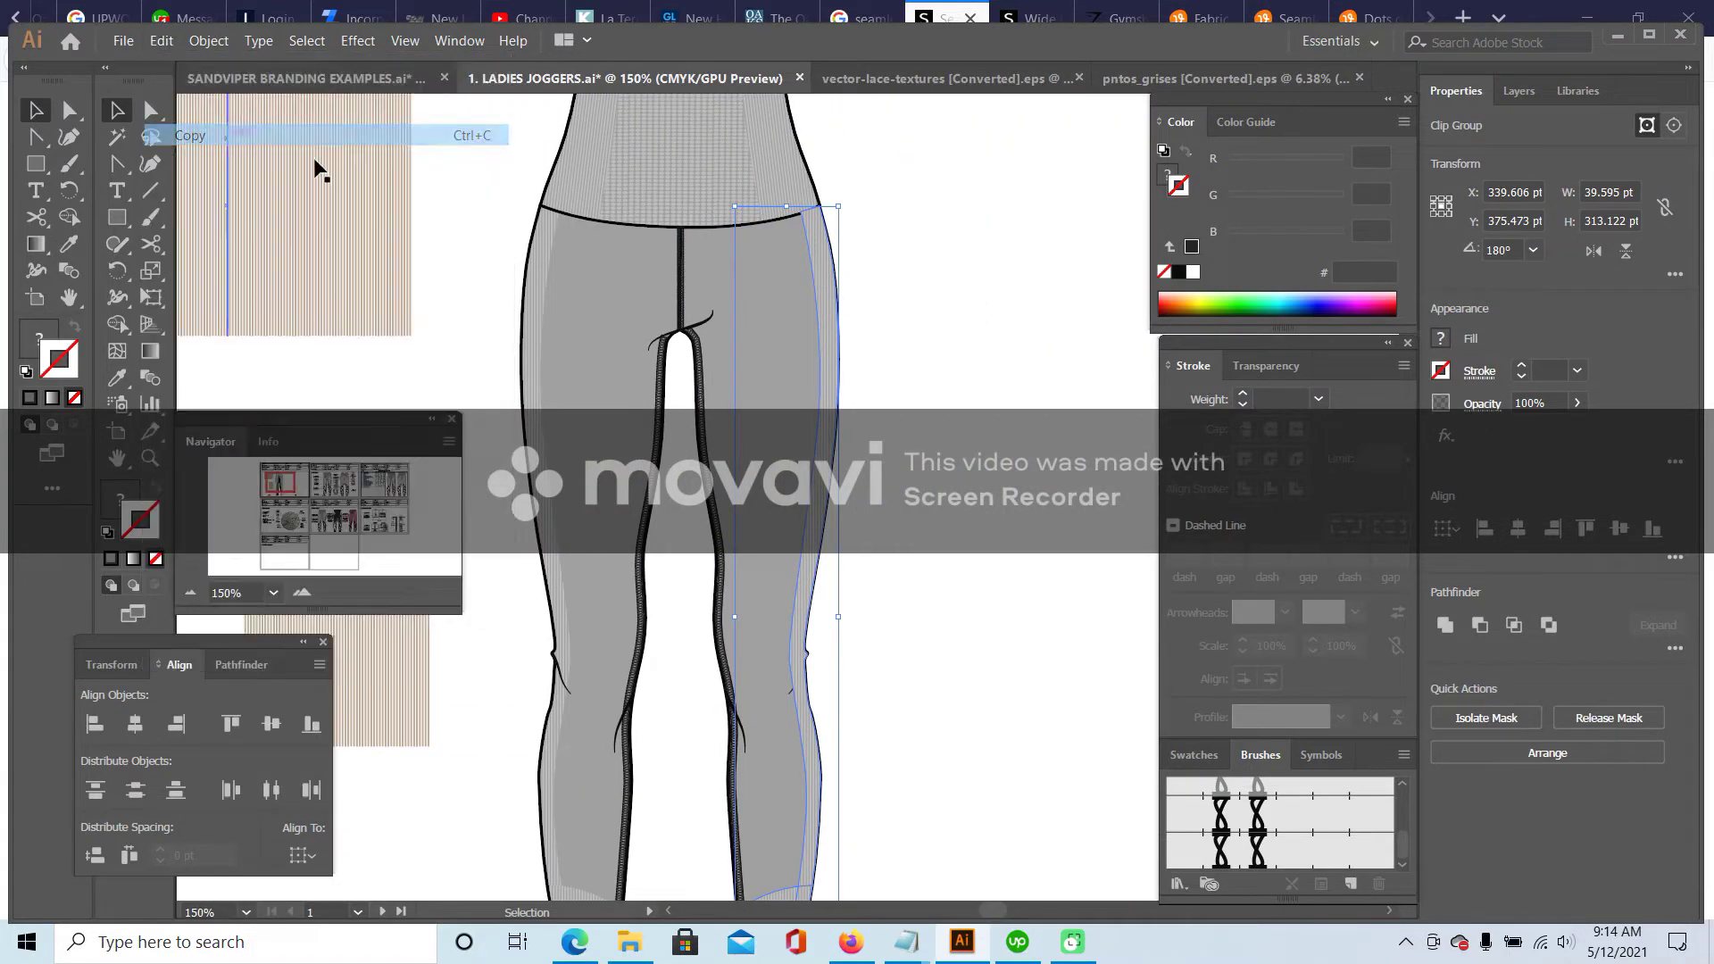
{"action": "left_click", "coordinate": [817, 342]}
{"action": "left_click", "coordinate": [837, 284]}
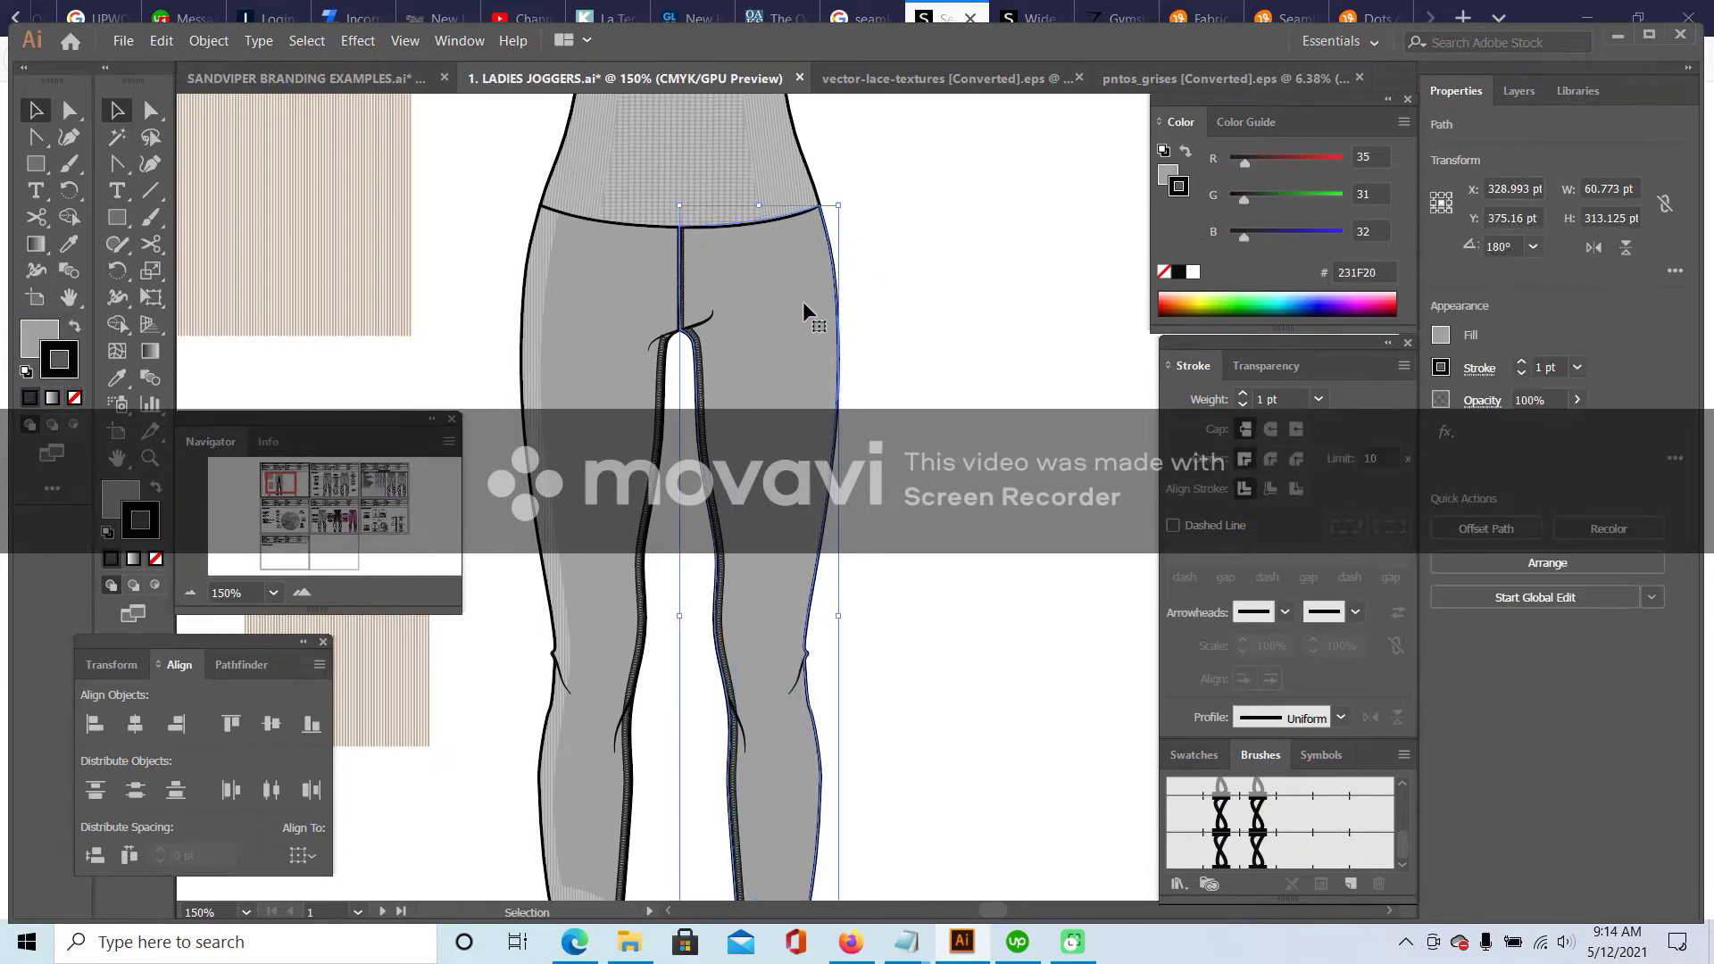
{"action": "double_click", "coordinate": [829, 250]}
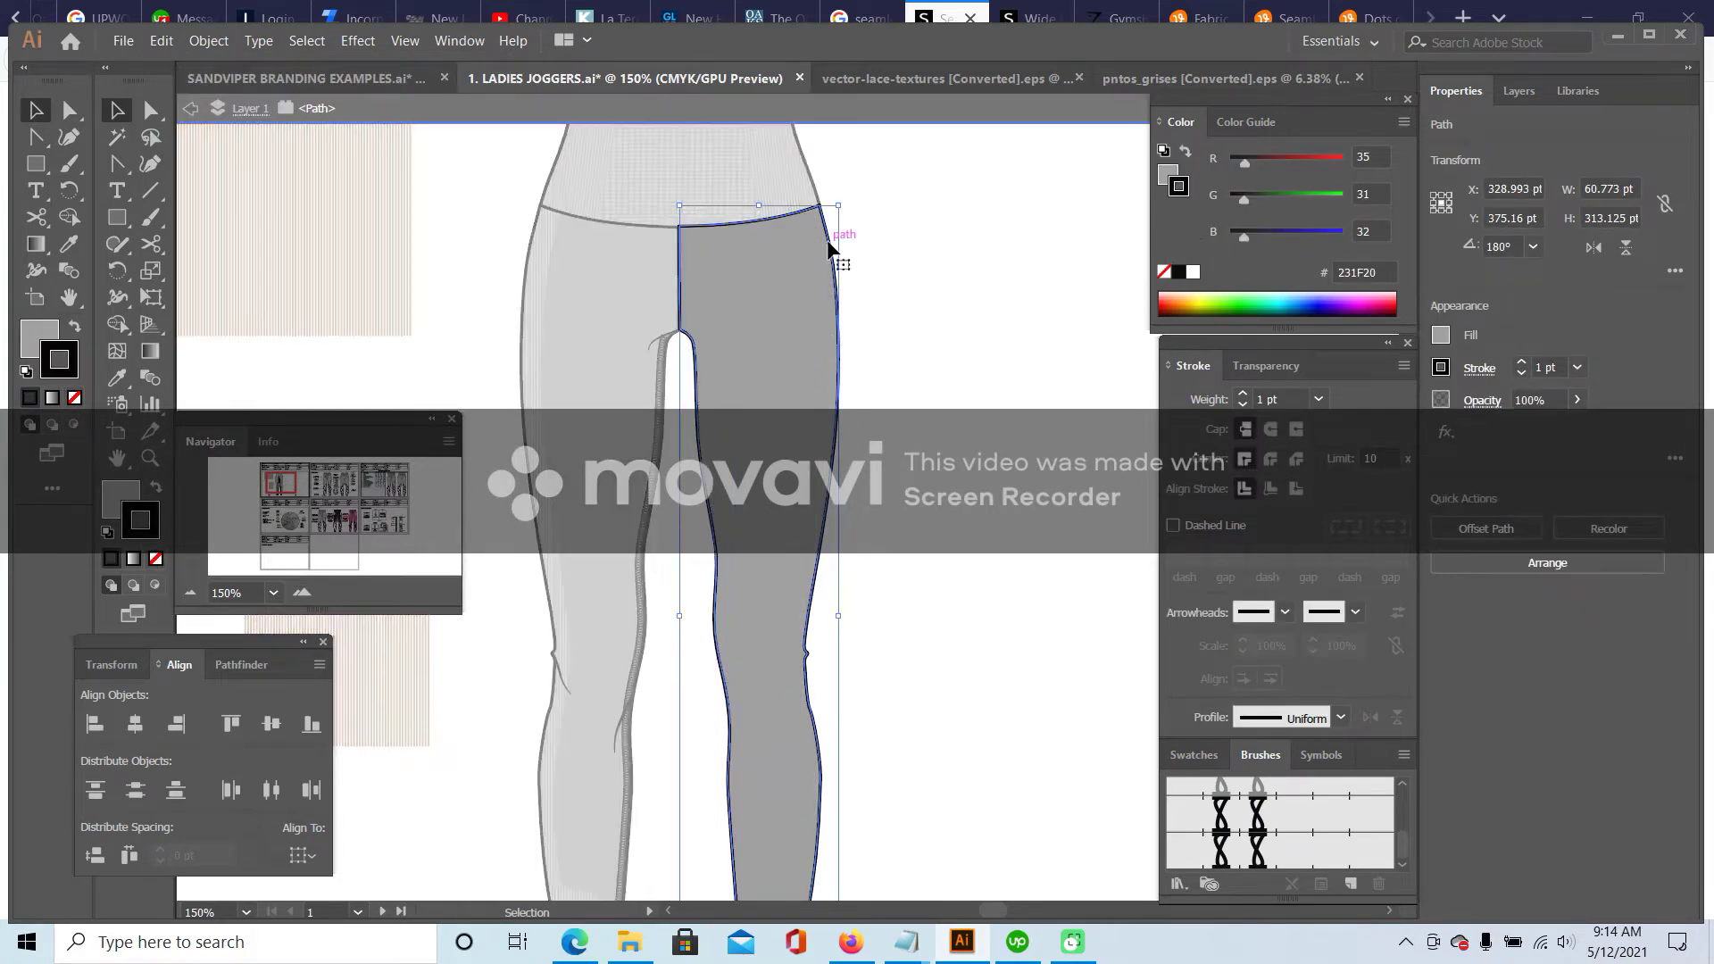
{"action": "left_click", "coordinate": [74, 427]}
{"action": "left_click", "coordinate": [147, 41]}
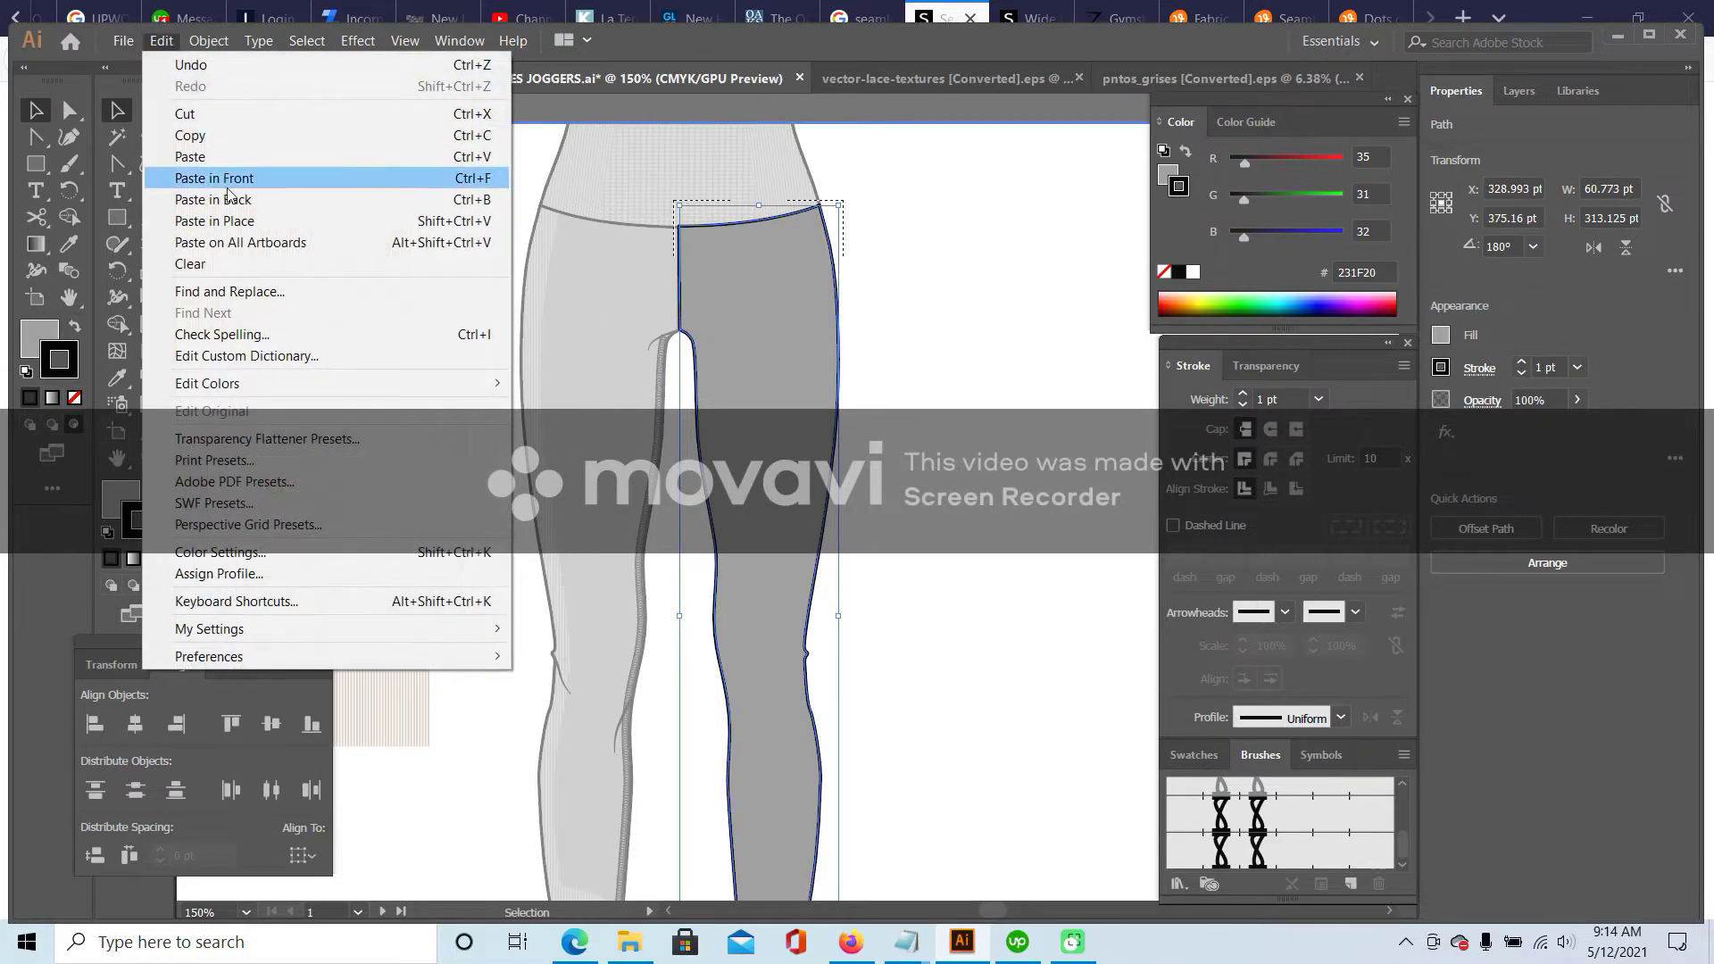
{"action": "left_click", "coordinate": [214, 218]}
{"action": "double_click", "coordinate": [962, 343]}
- Zoom out to check the whole artboard, then switch to the browser reference photos
{"action": "scroll", "coordinate": [964, 357], "scroll_direction": "down", "scroll_amount": 3}
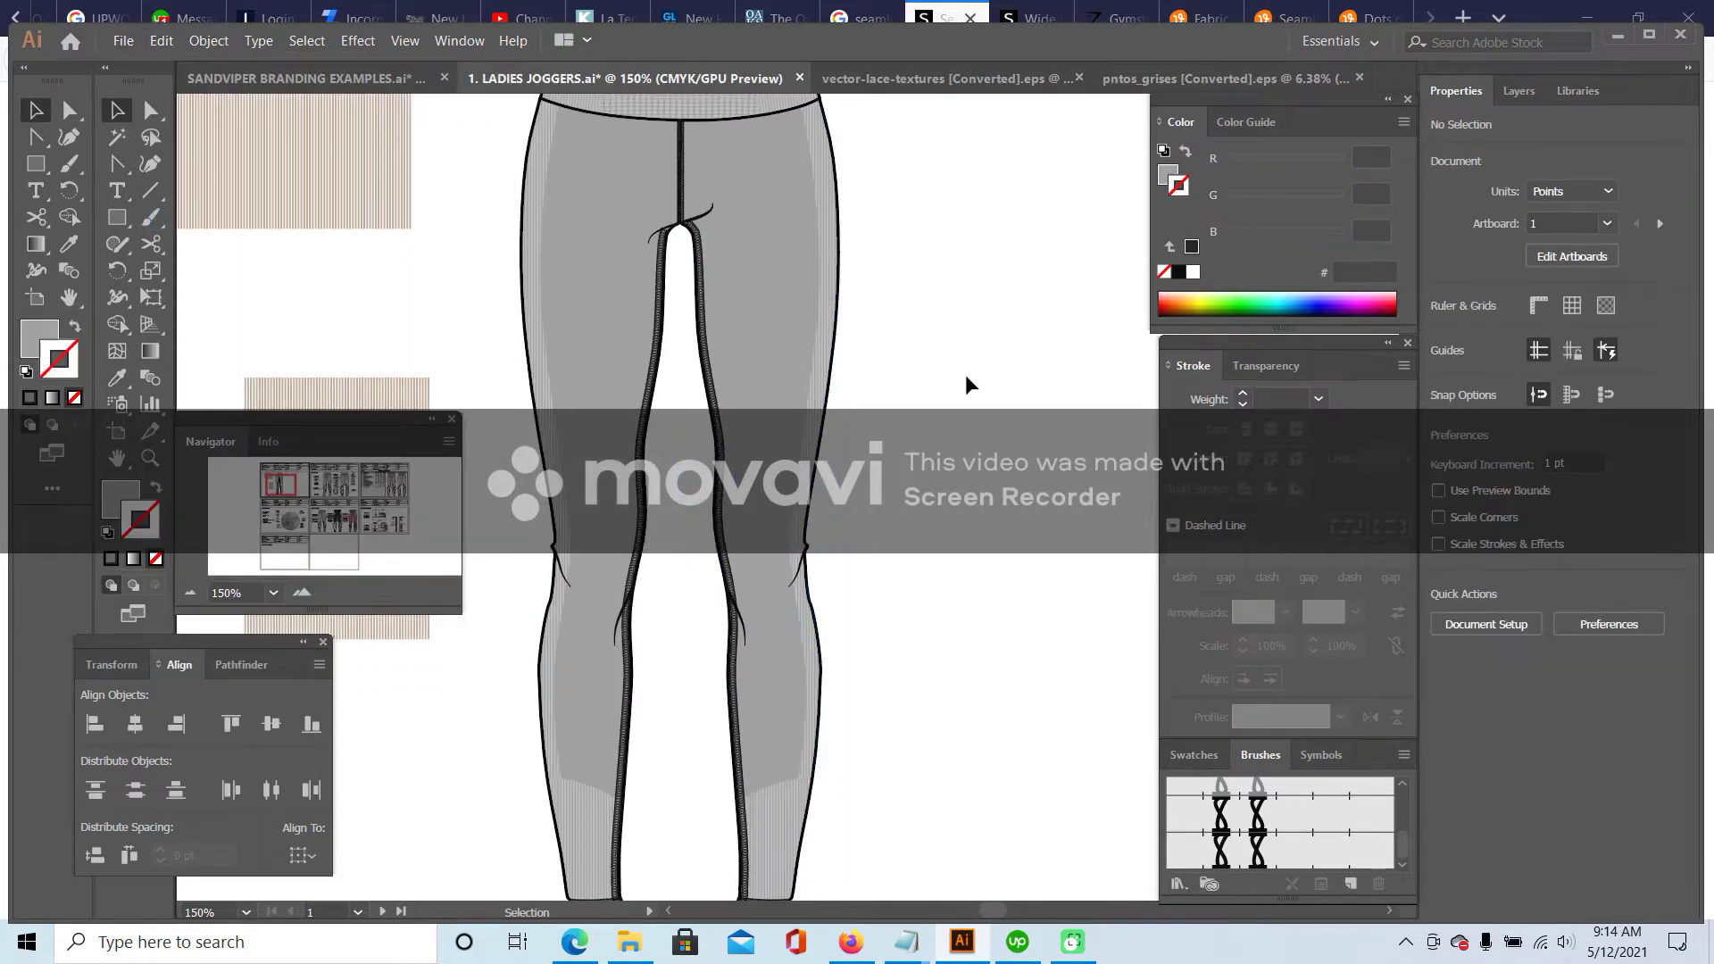
{"action": "scroll", "coordinate": [581, 576], "scroll_direction": "down", "scroll_amount": 1}
{"action": "left_click", "coordinate": [192, 593]}
{"action": "left_click", "coordinate": [192, 593]}
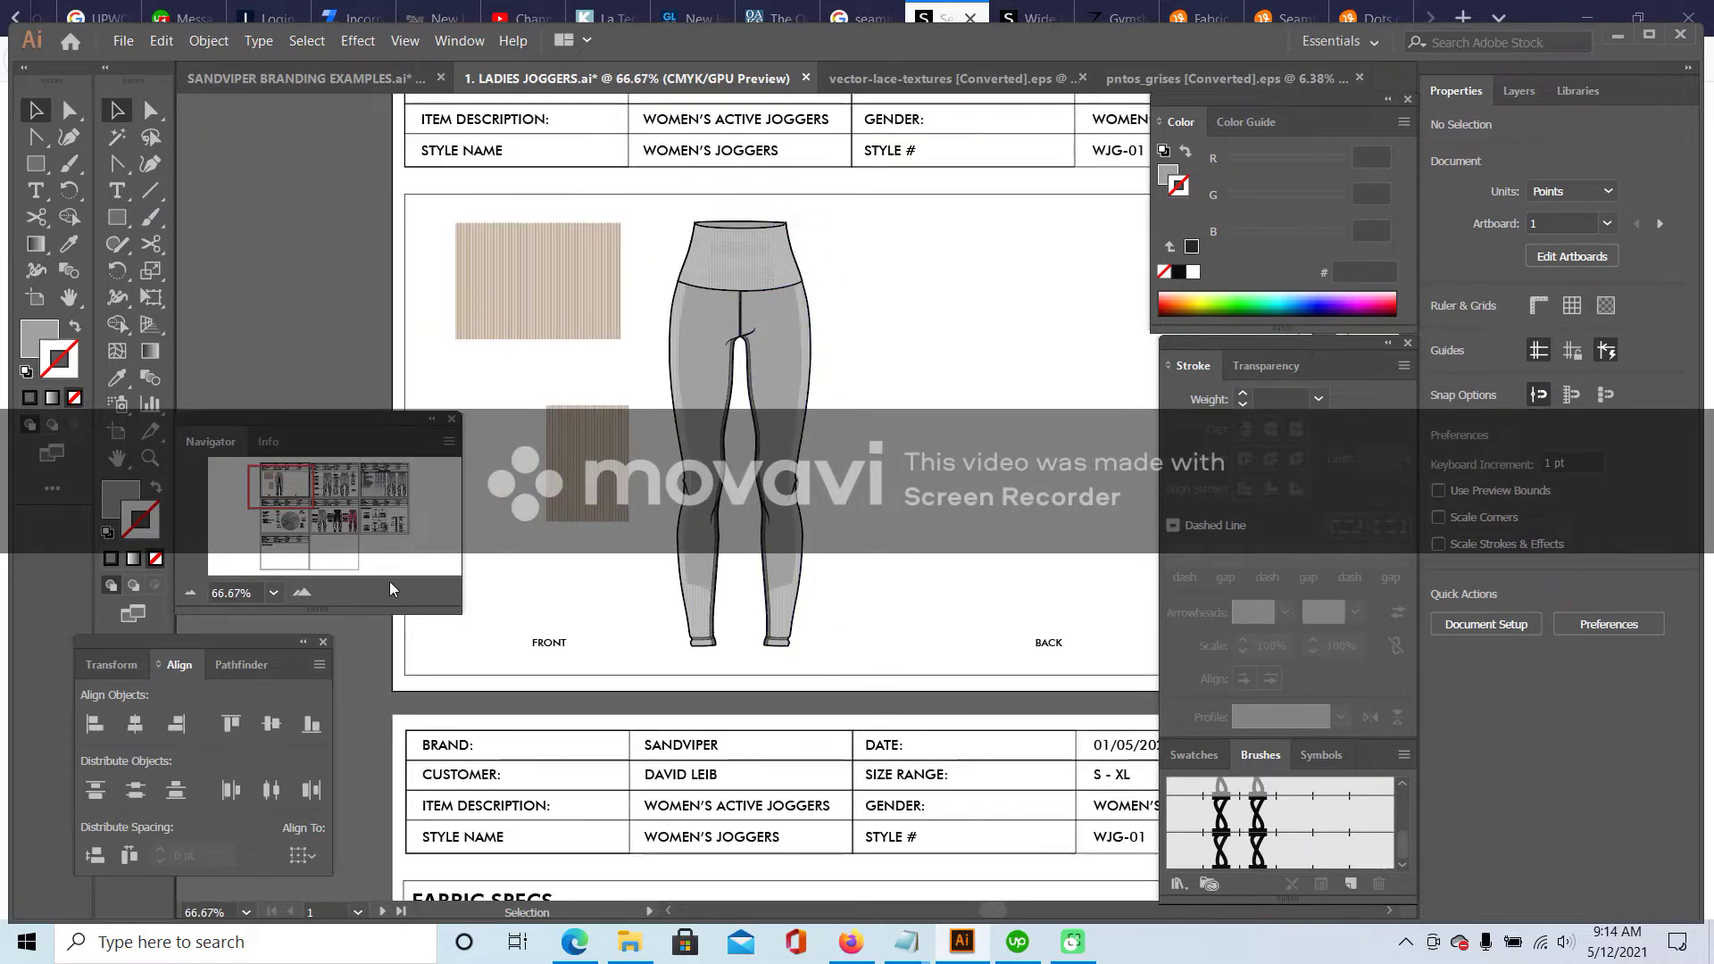
{"action": "left_click", "coordinate": [305, 592]}
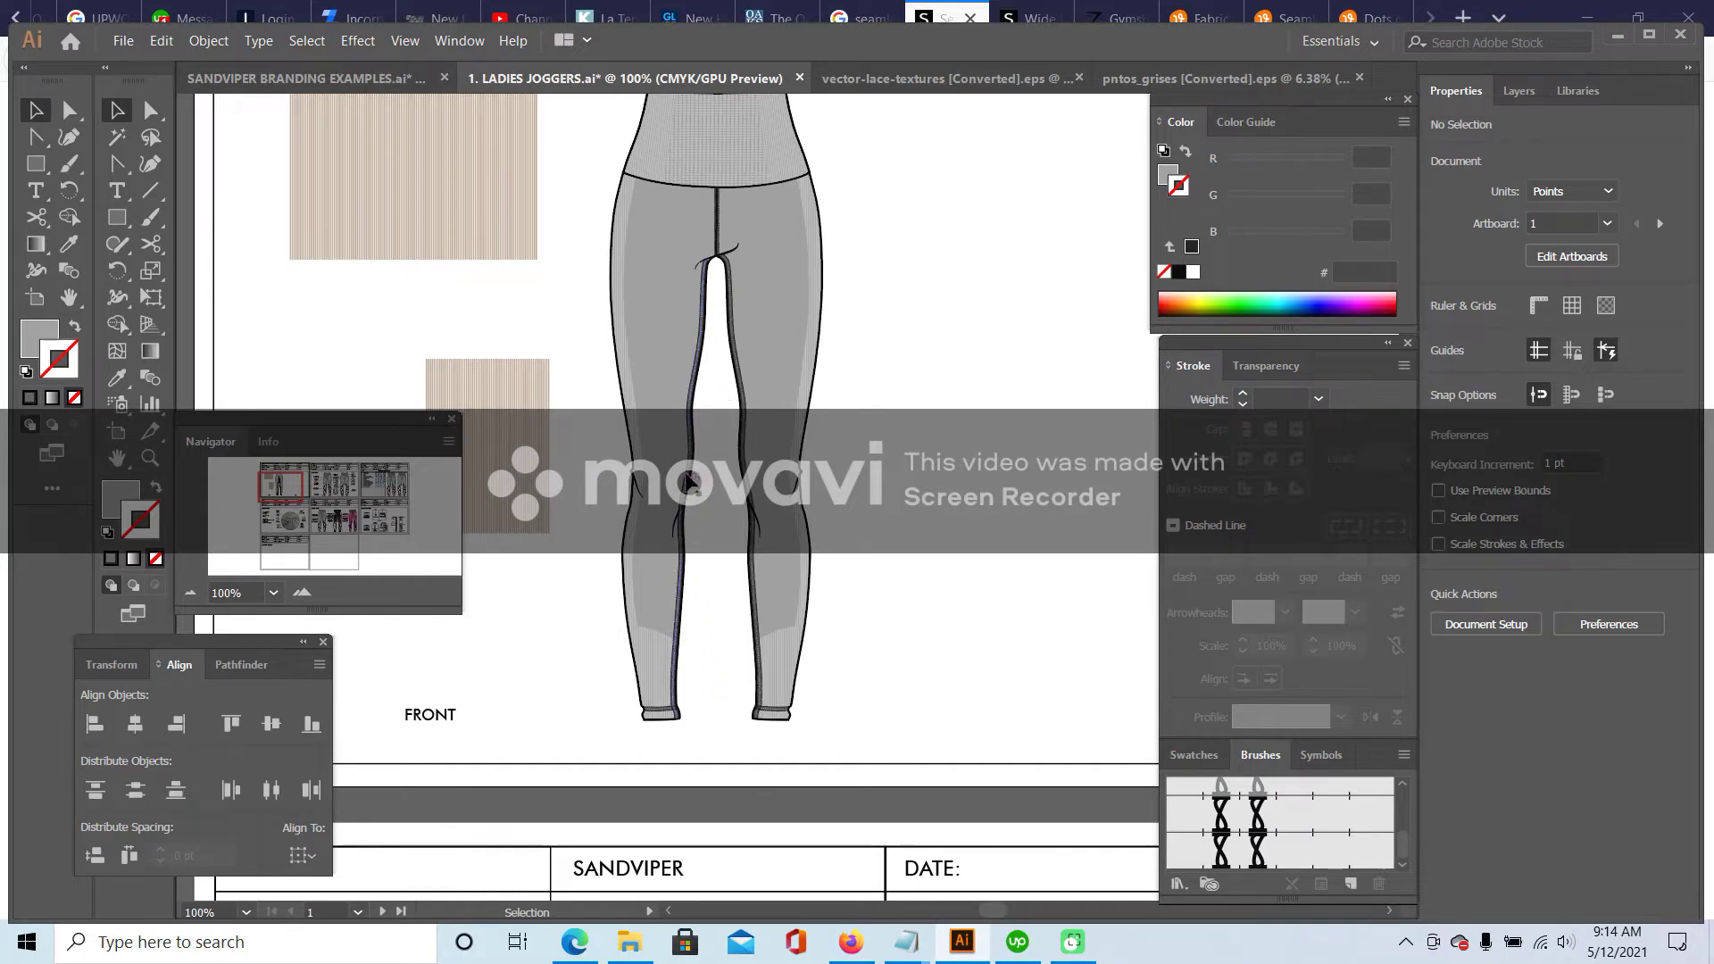
{"action": "scroll", "coordinate": [715, 282], "scroll_direction": "up", "scroll_amount": 2}
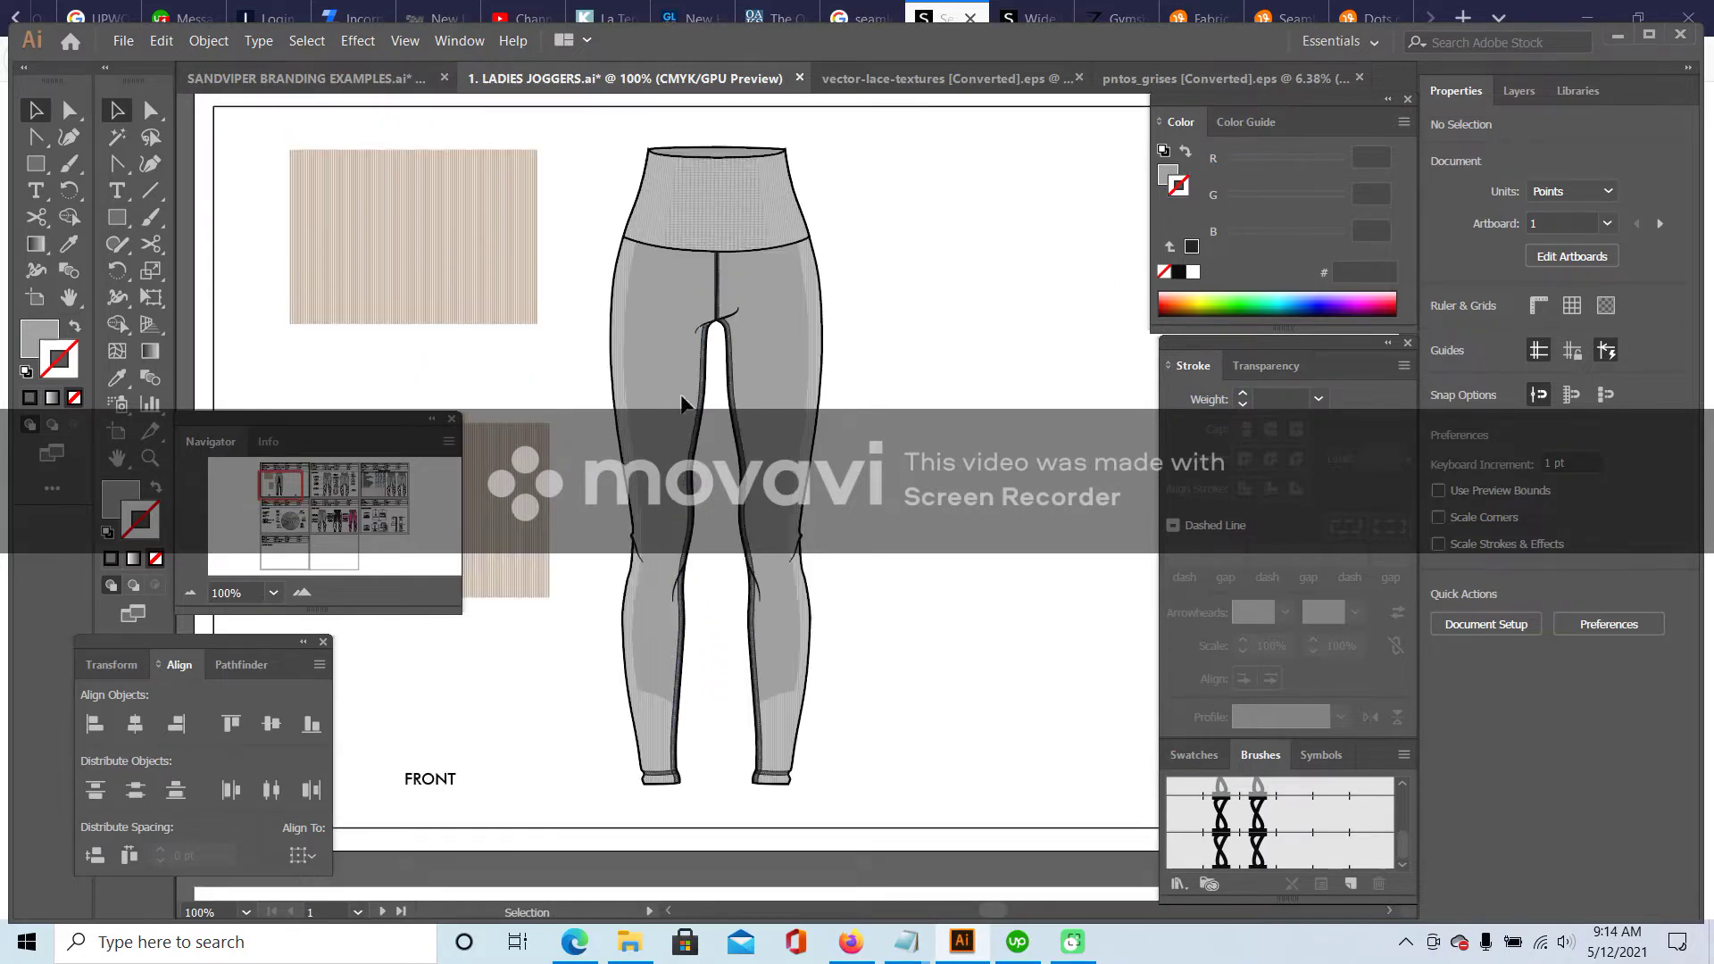
{"action": "key", "text": "alt+Tab"}
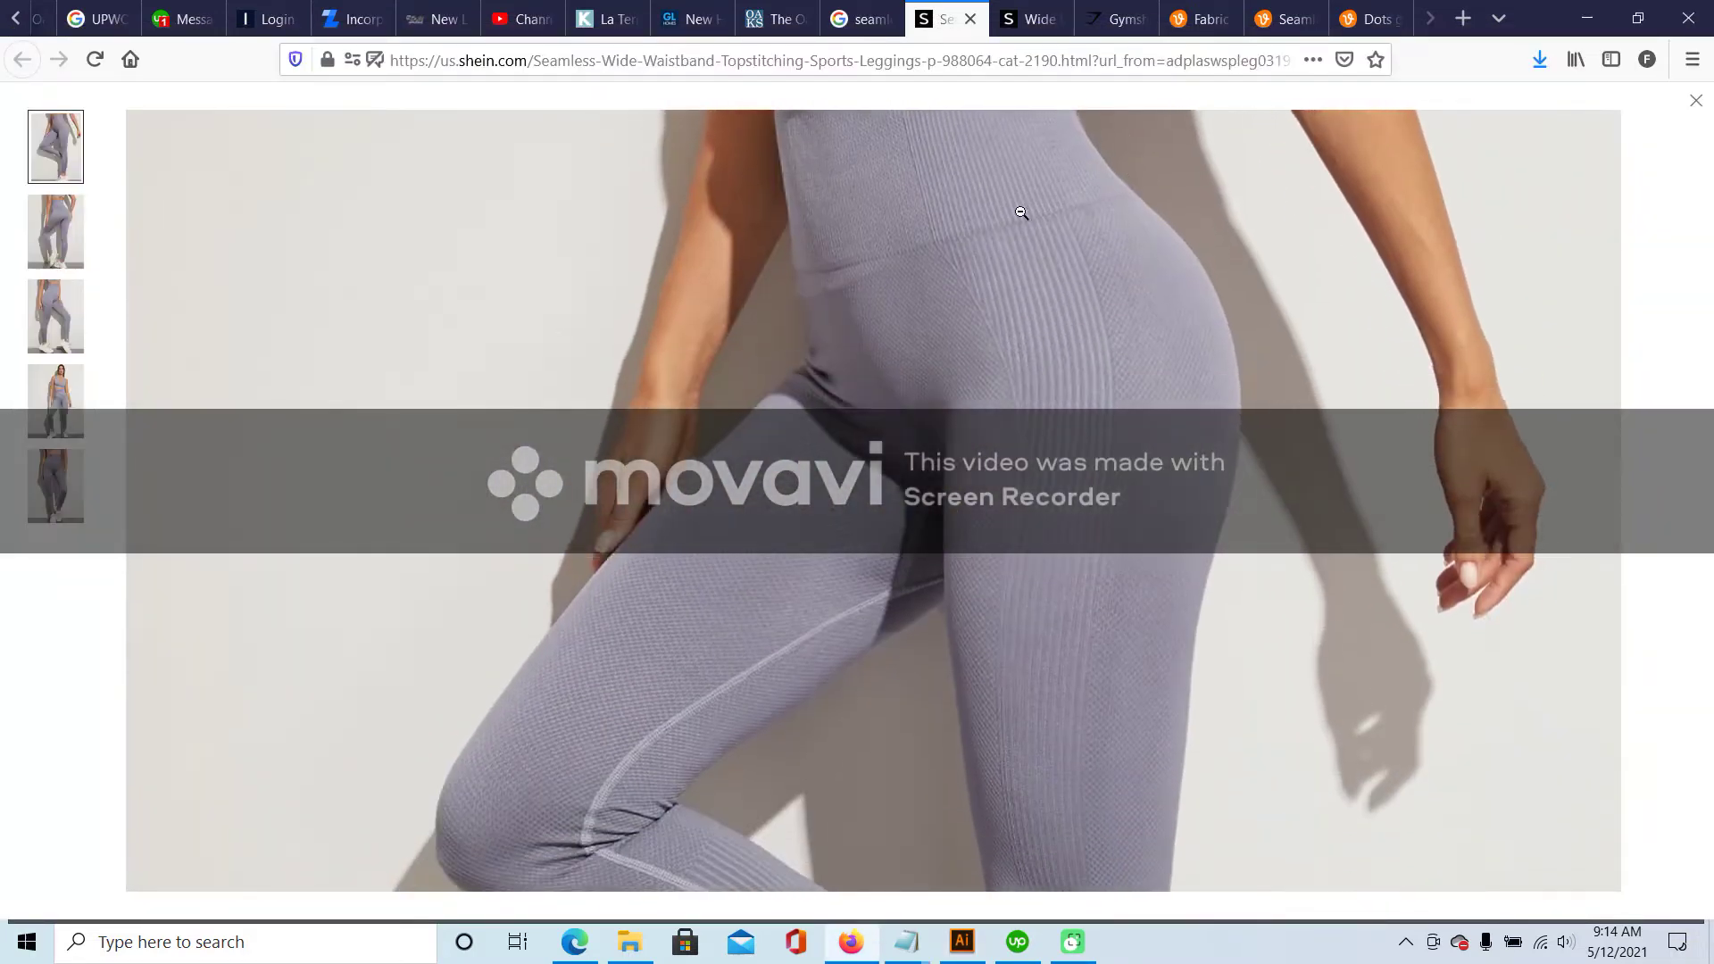
- Zoom into the blue leggings' front photo, compare the grey leggings page, then return to Illustrator
{"action": "left_click", "coordinate": [1050, 9]}
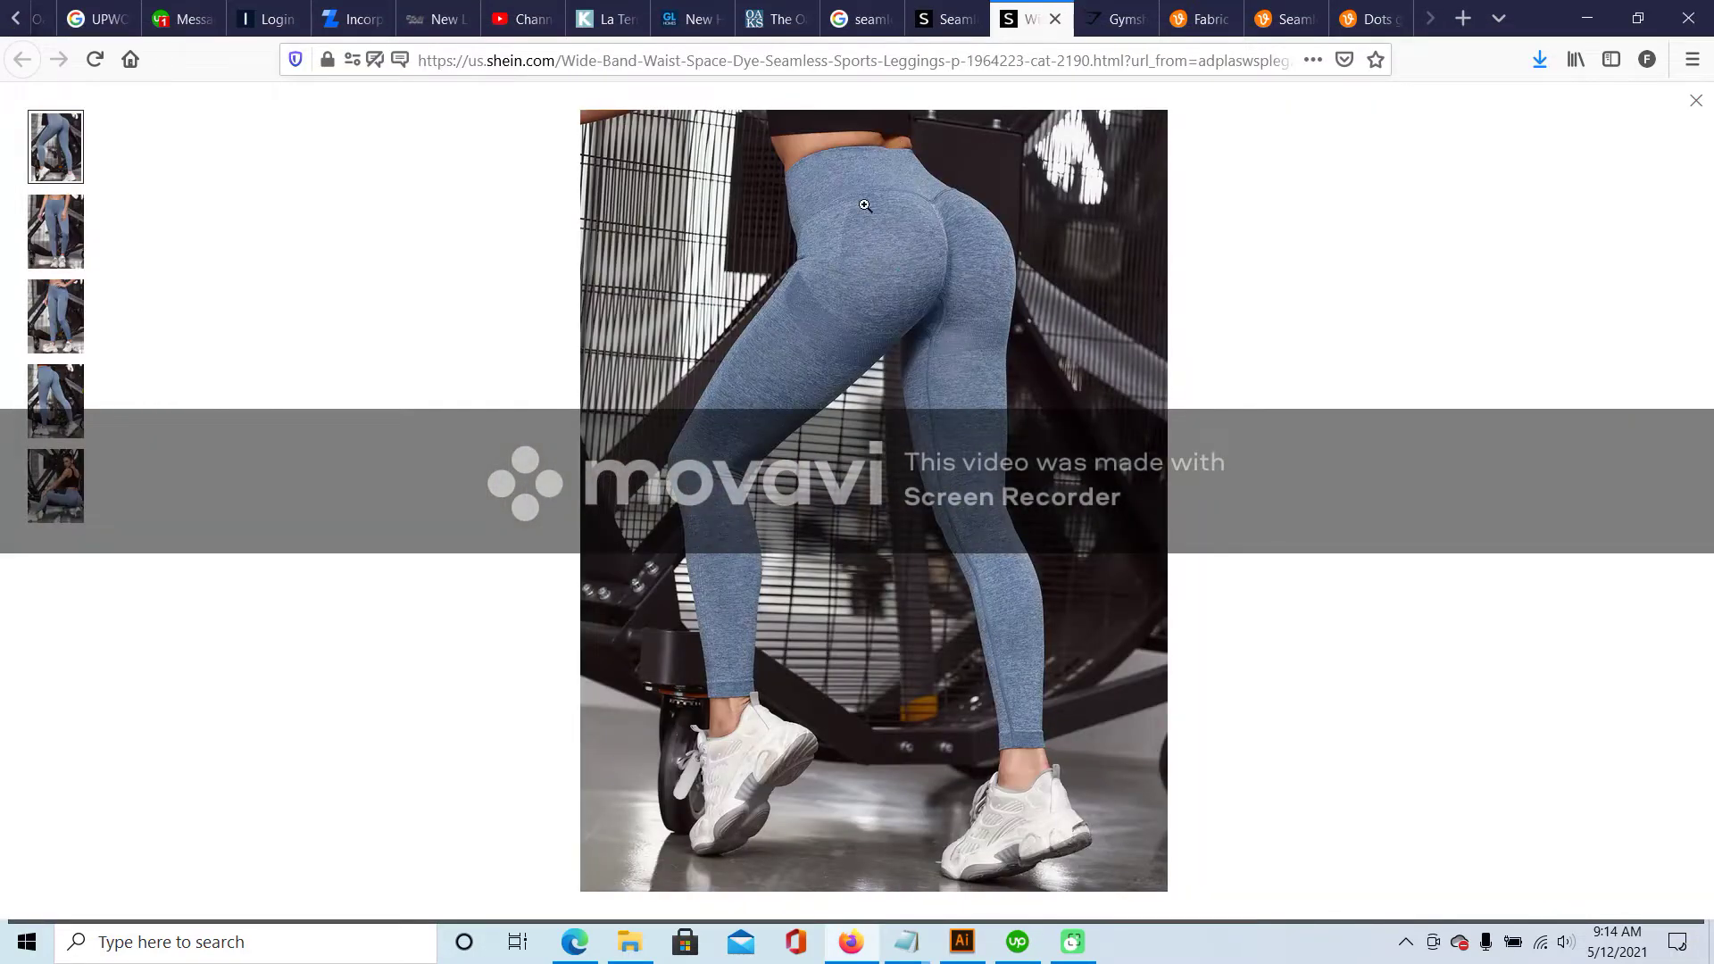
{"action": "left_click", "coordinate": [53, 198]}
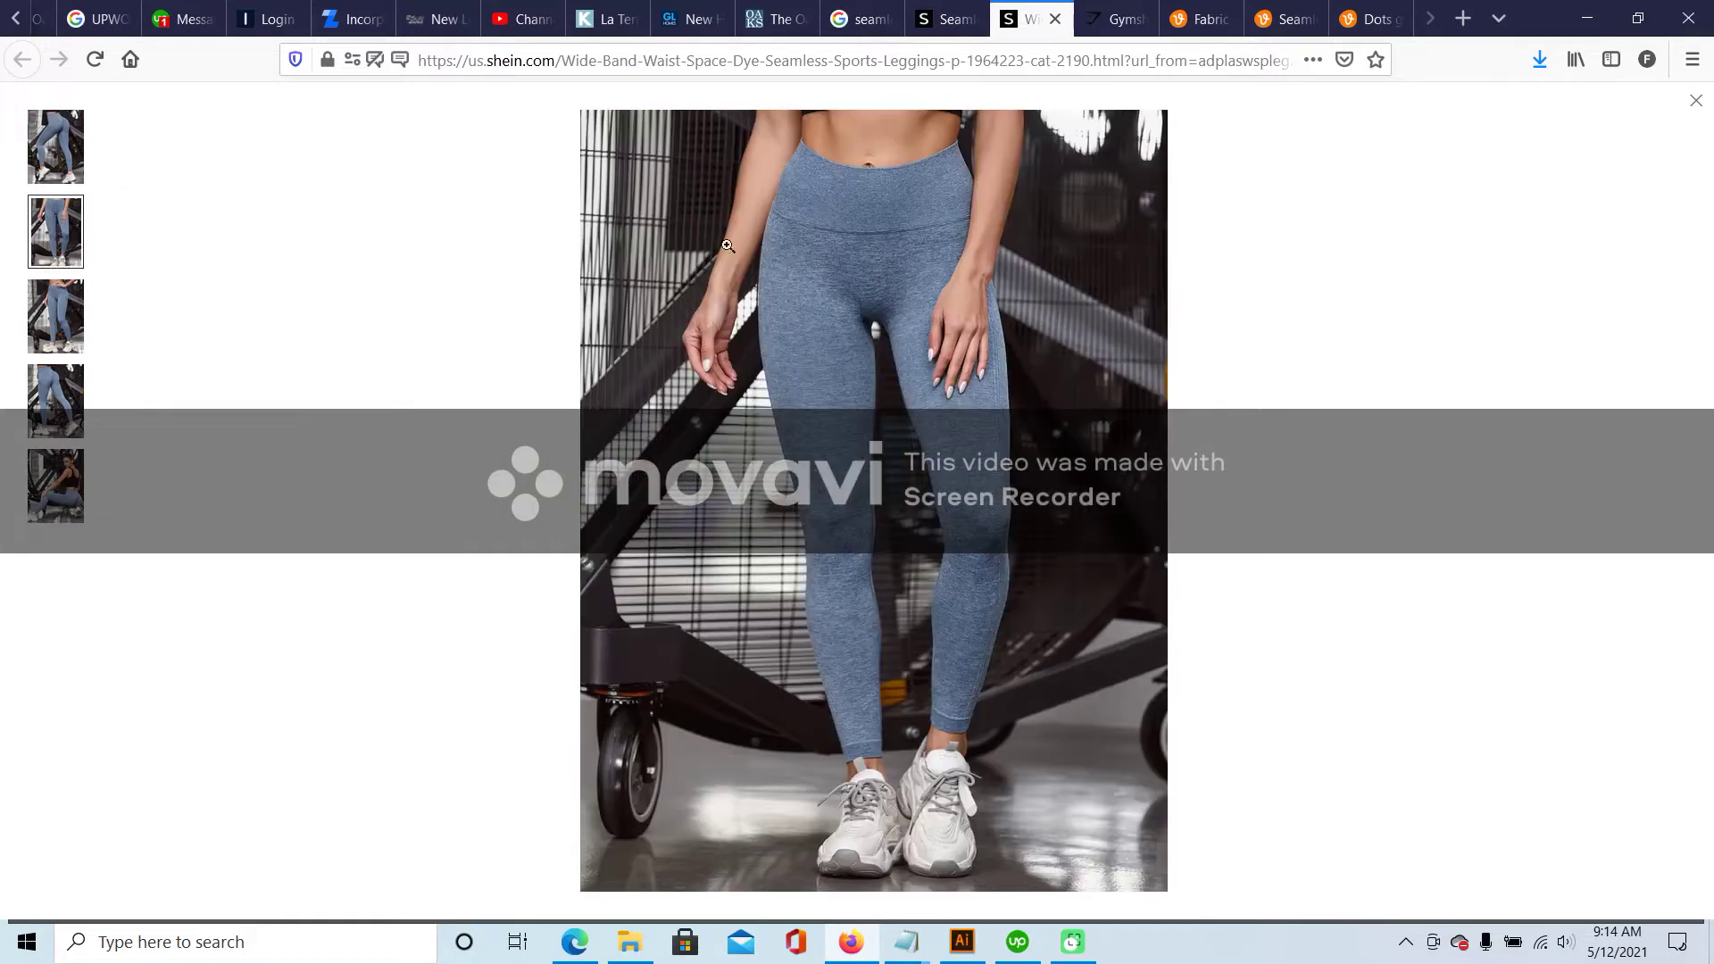
{"action": "left_click", "coordinate": [927, 239]}
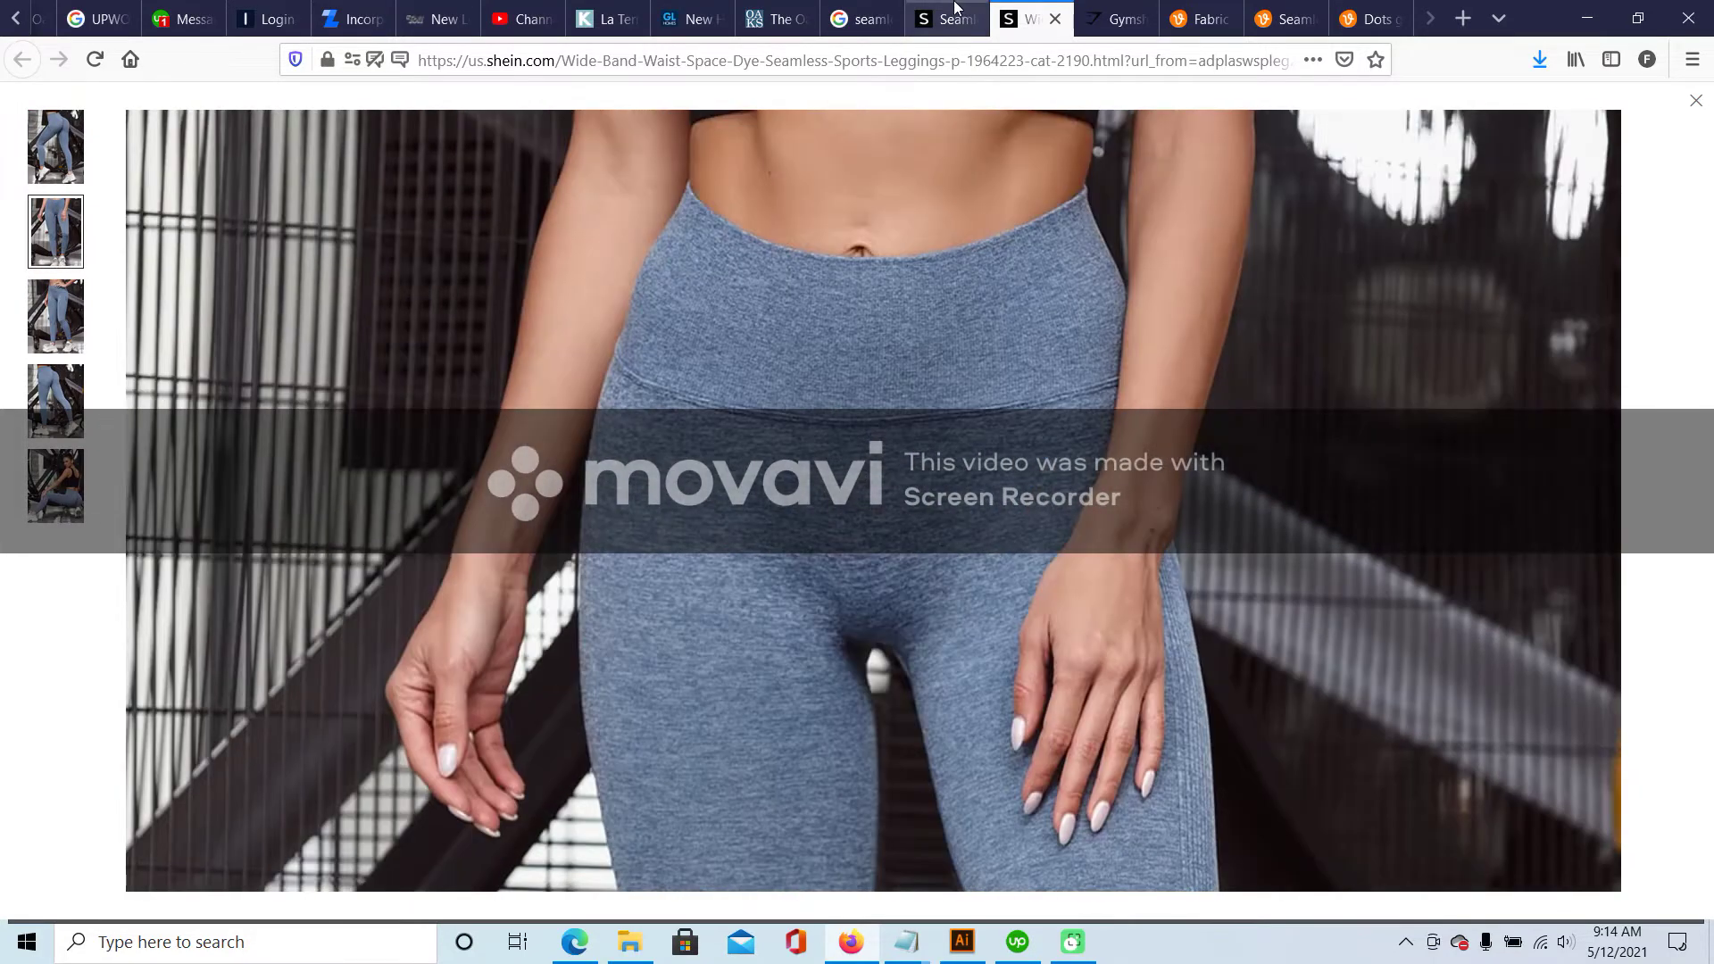
{"action": "key", "text": "ctrl+shift+Tab"}
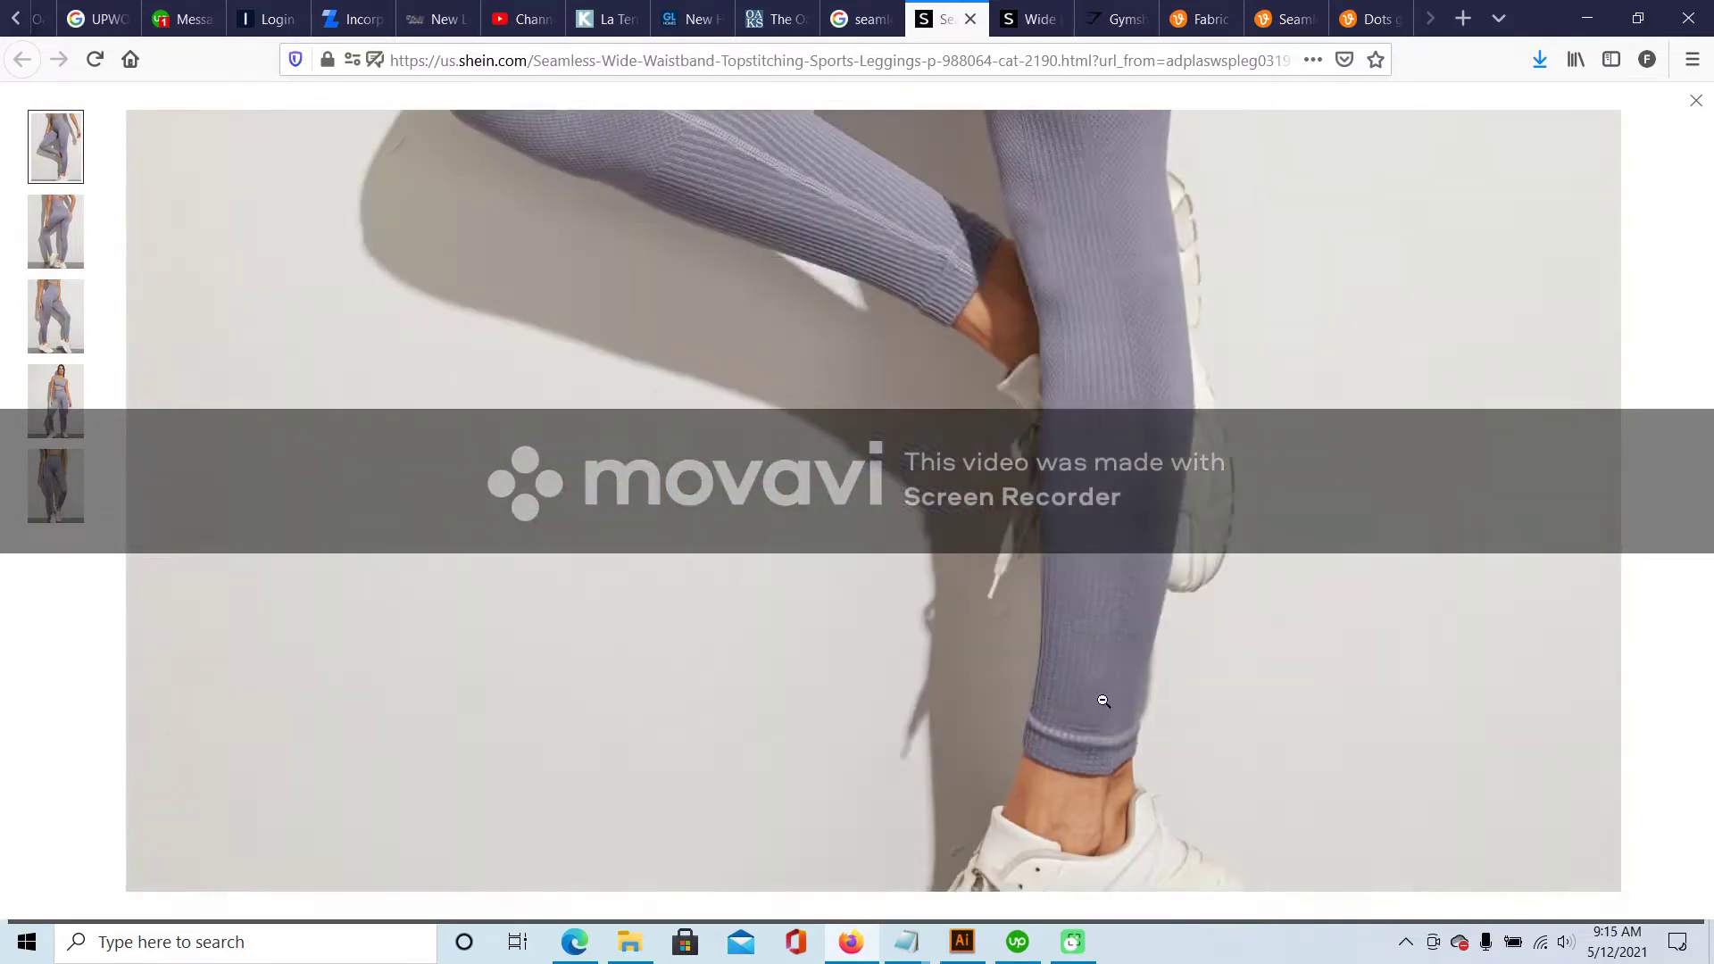
{"action": "key", "text": "alt+Tab"}
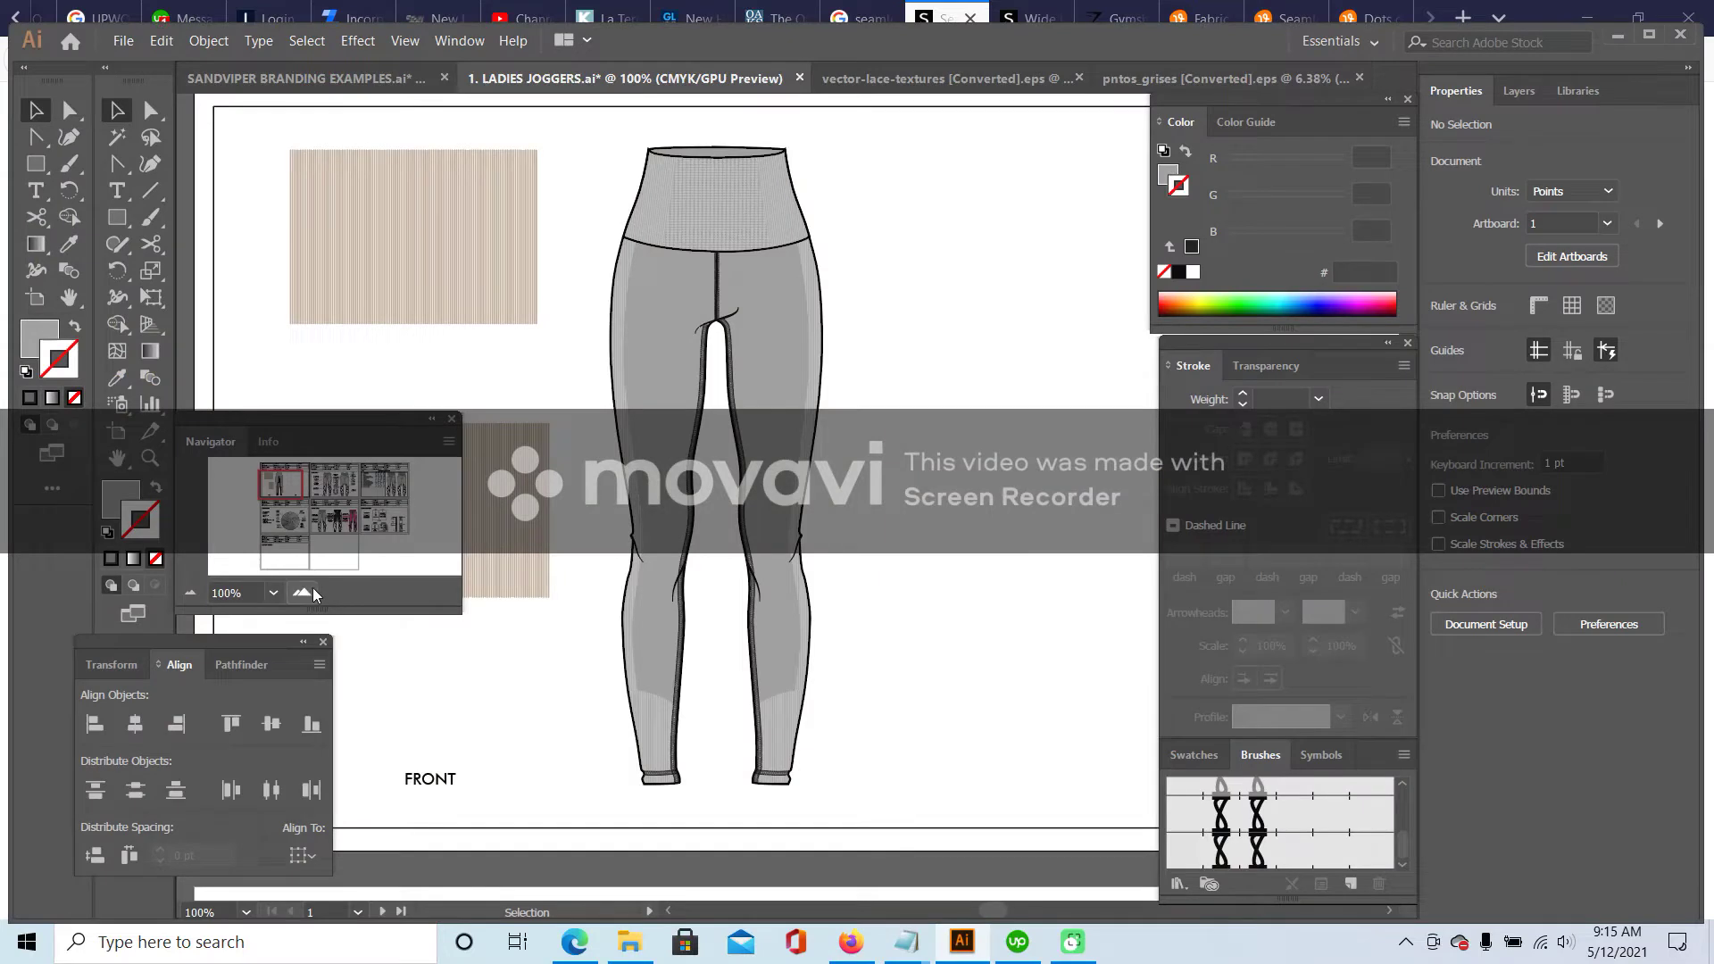
- At 300% zoom, apply the plain stitch brush to the left and right inner leg seams
{"action": "left_click", "coordinate": [303, 592]}
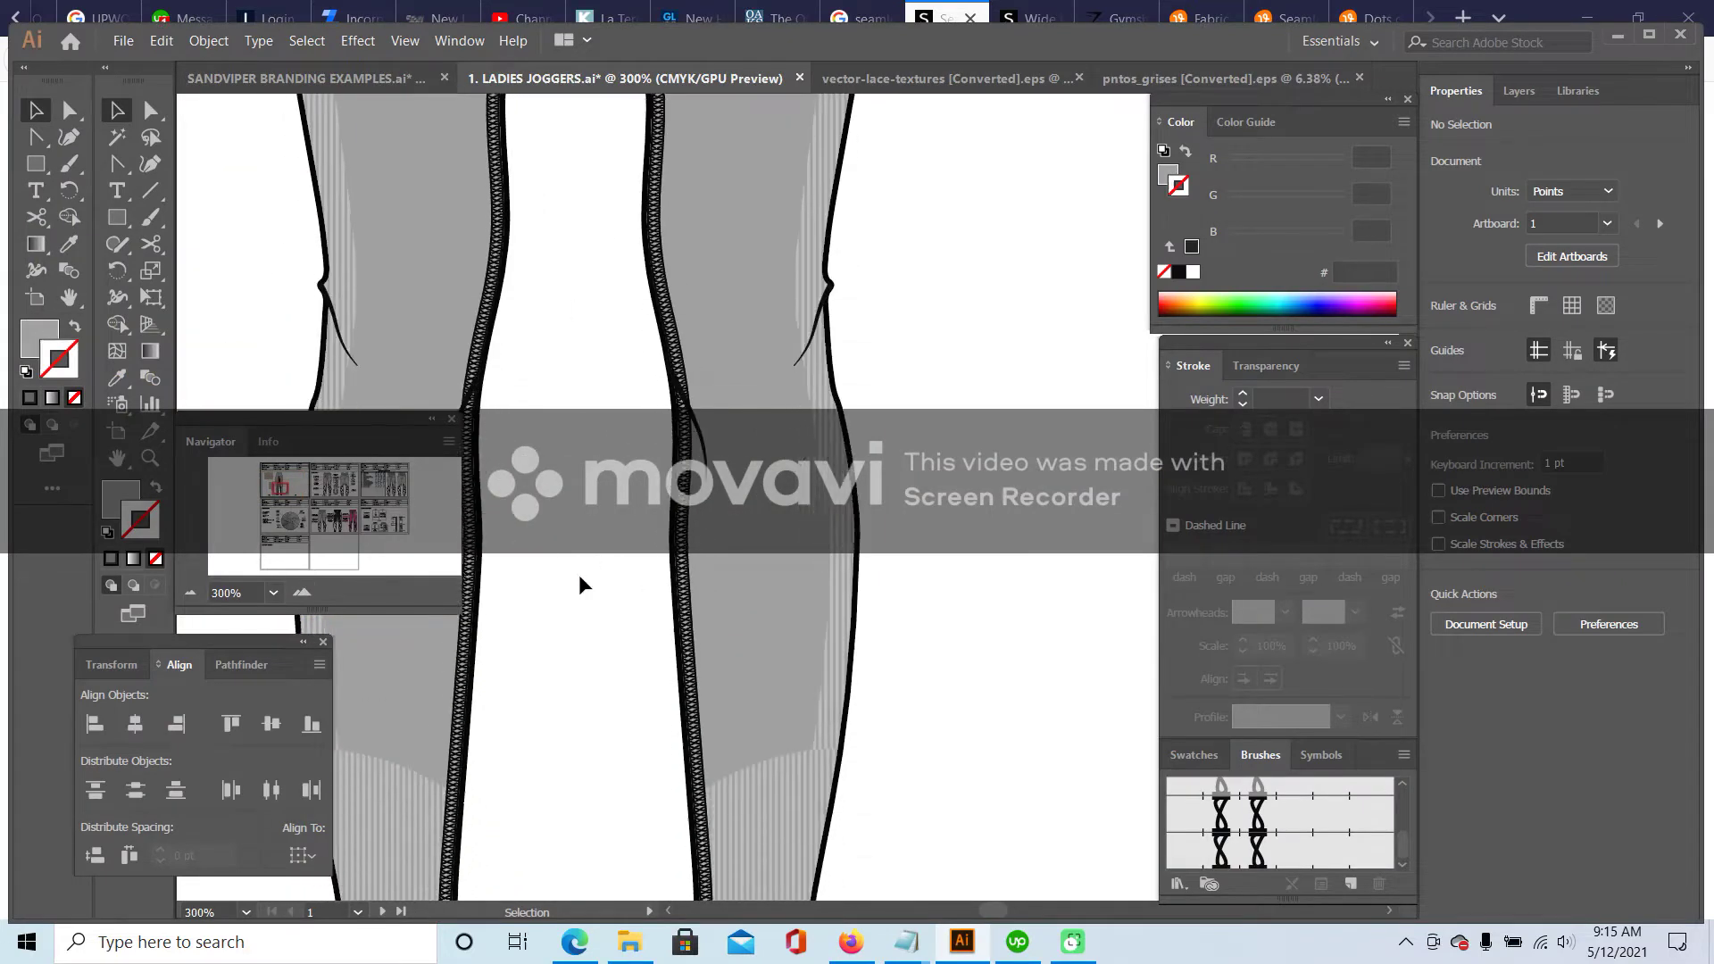
{"action": "scroll", "coordinate": [573, 578], "scroll_direction": "down", "scroll_amount": 4}
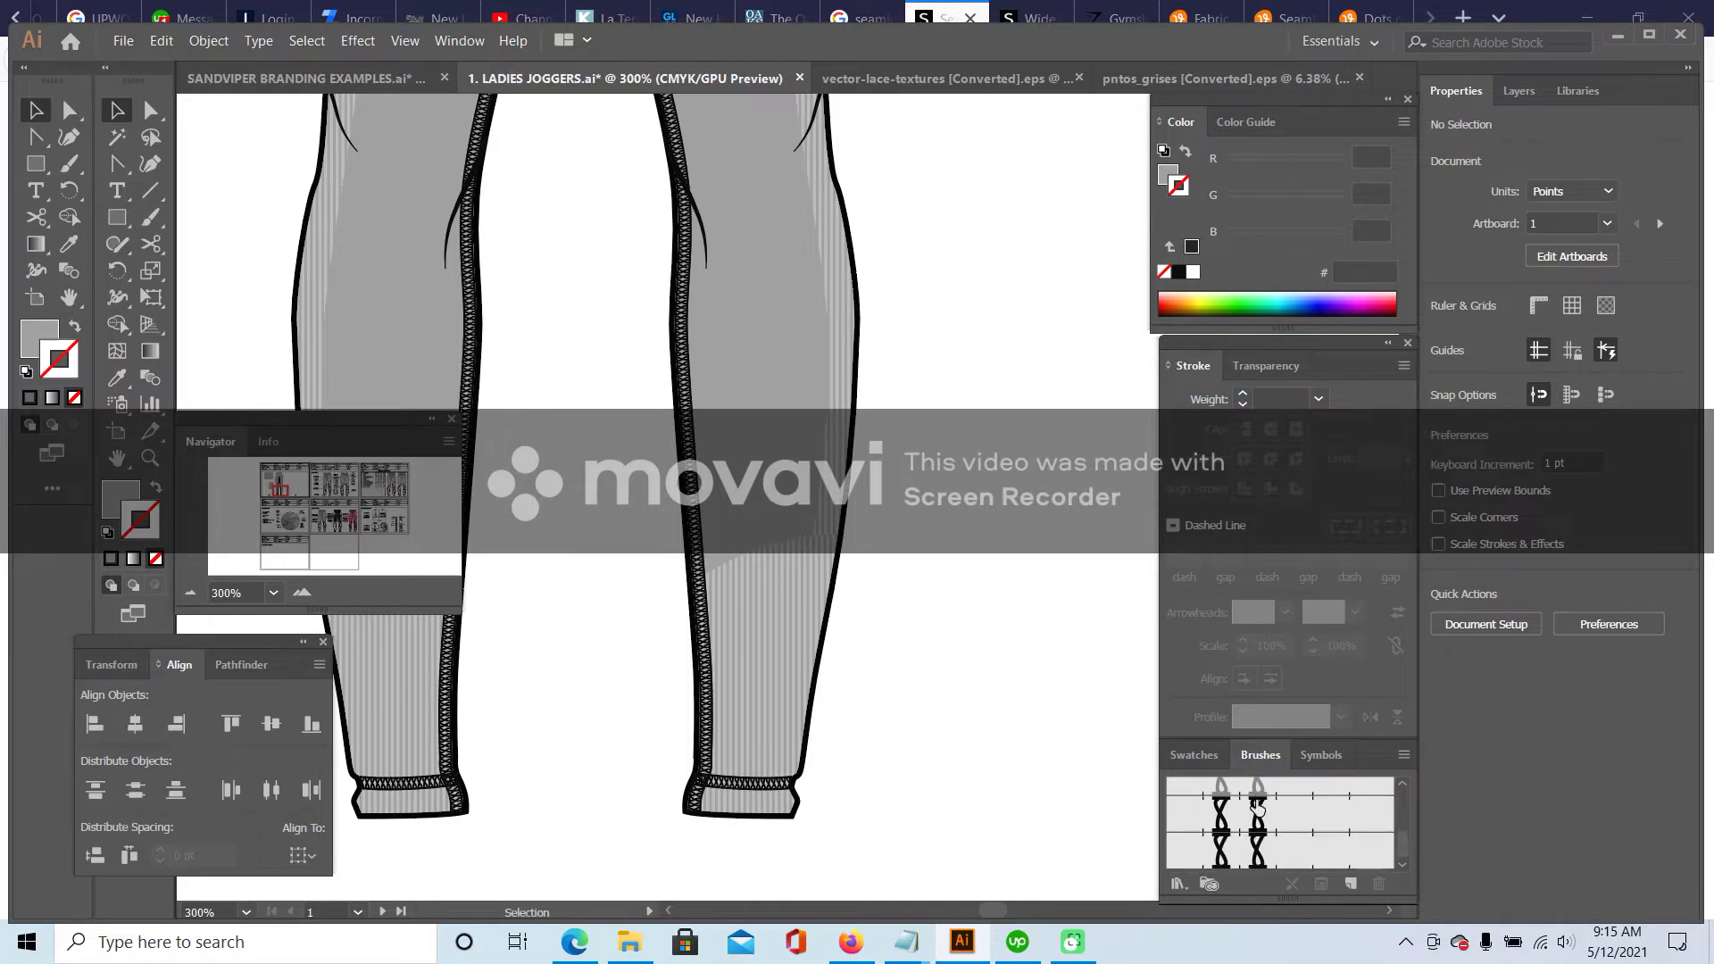
{"action": "scroll", "coordinate": [1263, 817], "scroll_direction": "up", "scroll_amount": 1}
{"action": "left_click", "coordinate": [791, 783]}
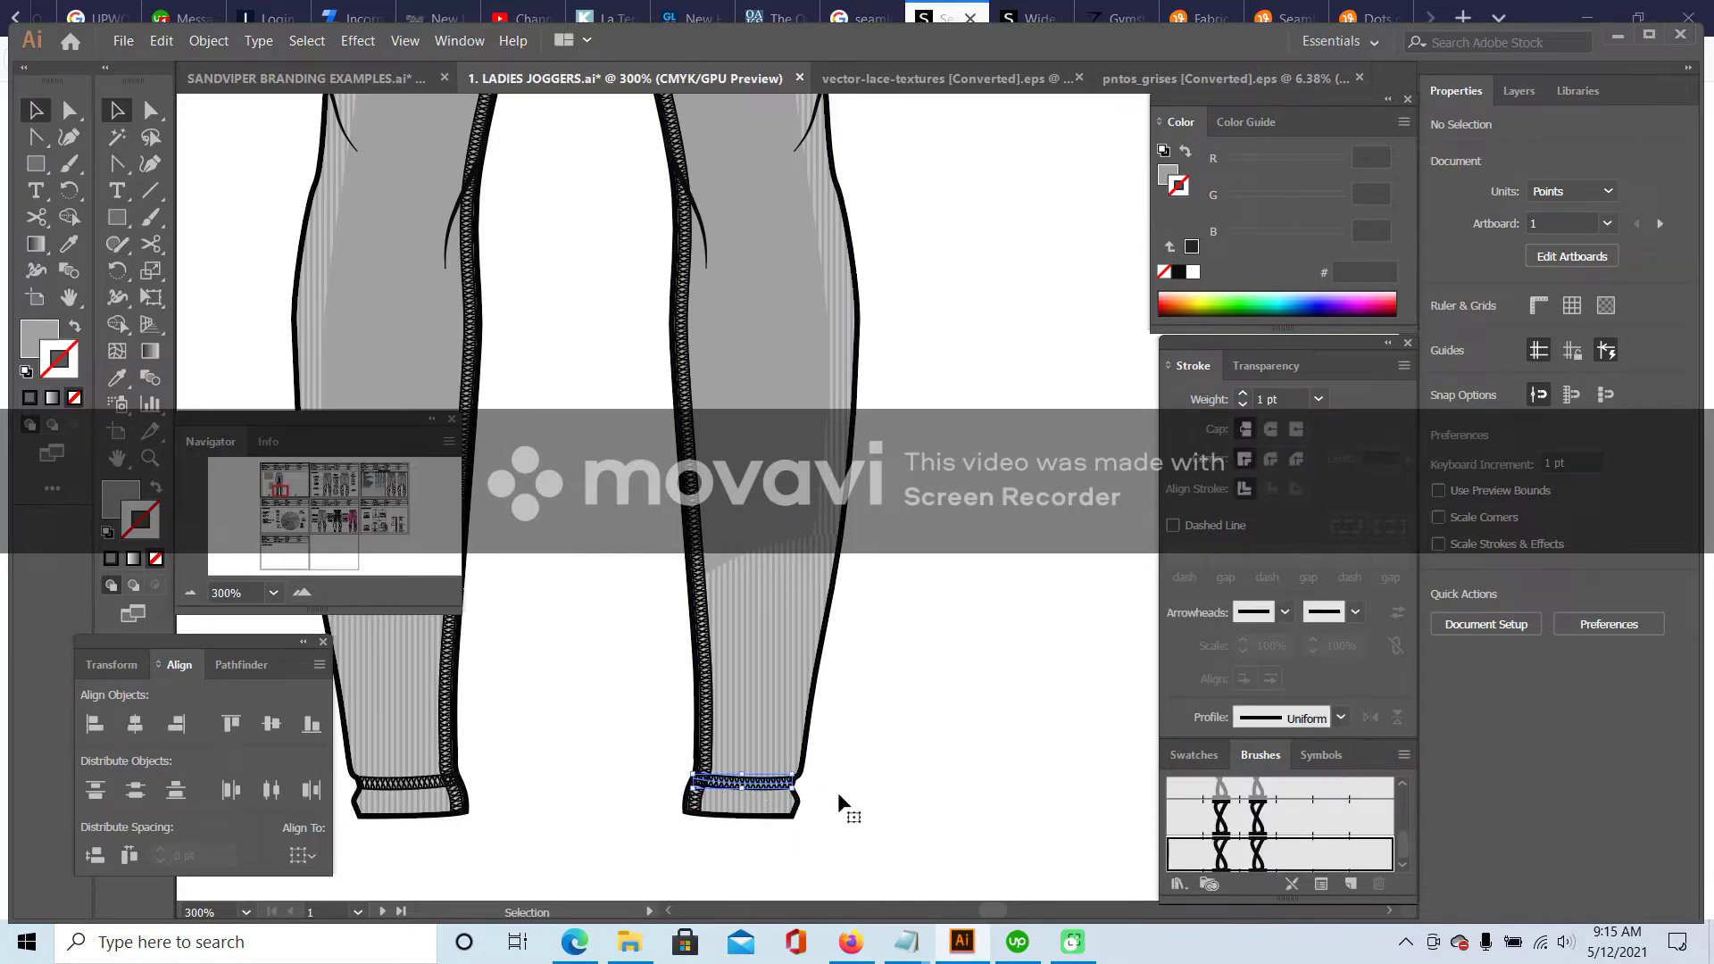
{"action": "left_click", "coordinate": [1257, 790]}
{"action": "left_click", "coordinate": [451, 784]}
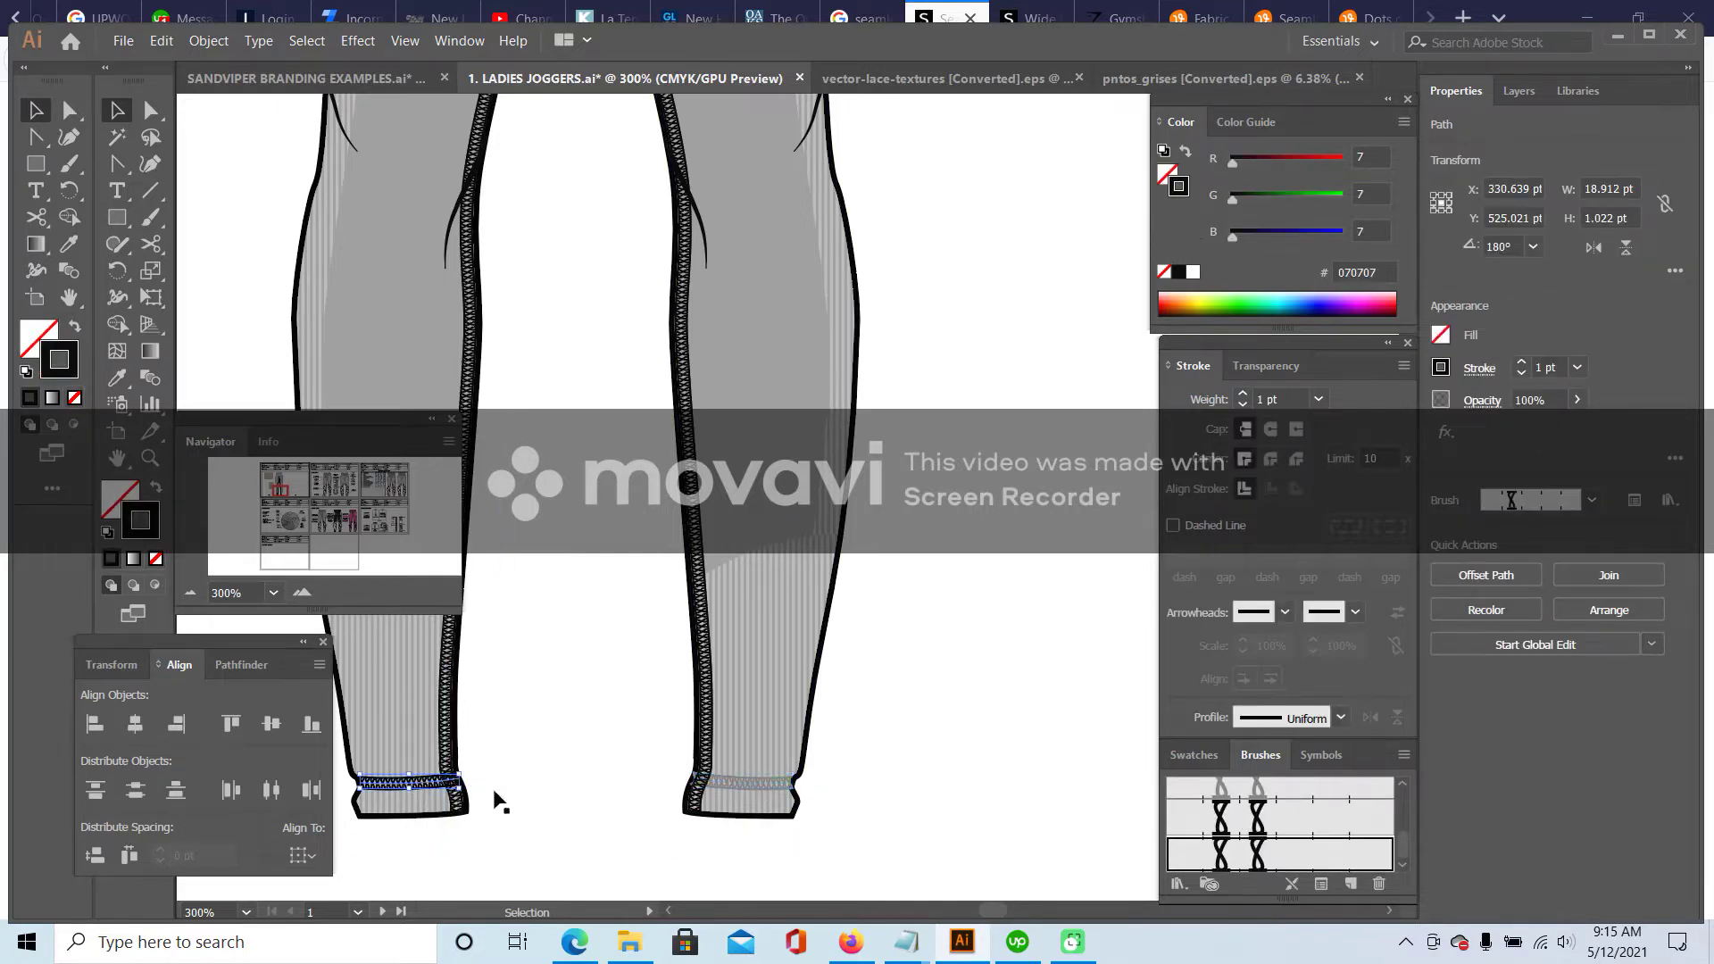
{"action": "left_click", "coordinate": [835, 750]}
{"action": "left_click", "coordinate": [704, 678]}
{"action": "left_click", "coordinate": [1241, 790]}
{"action": "key", "text": "ctrl+z"}
{"action": "key", "text": "ctrl+z"}
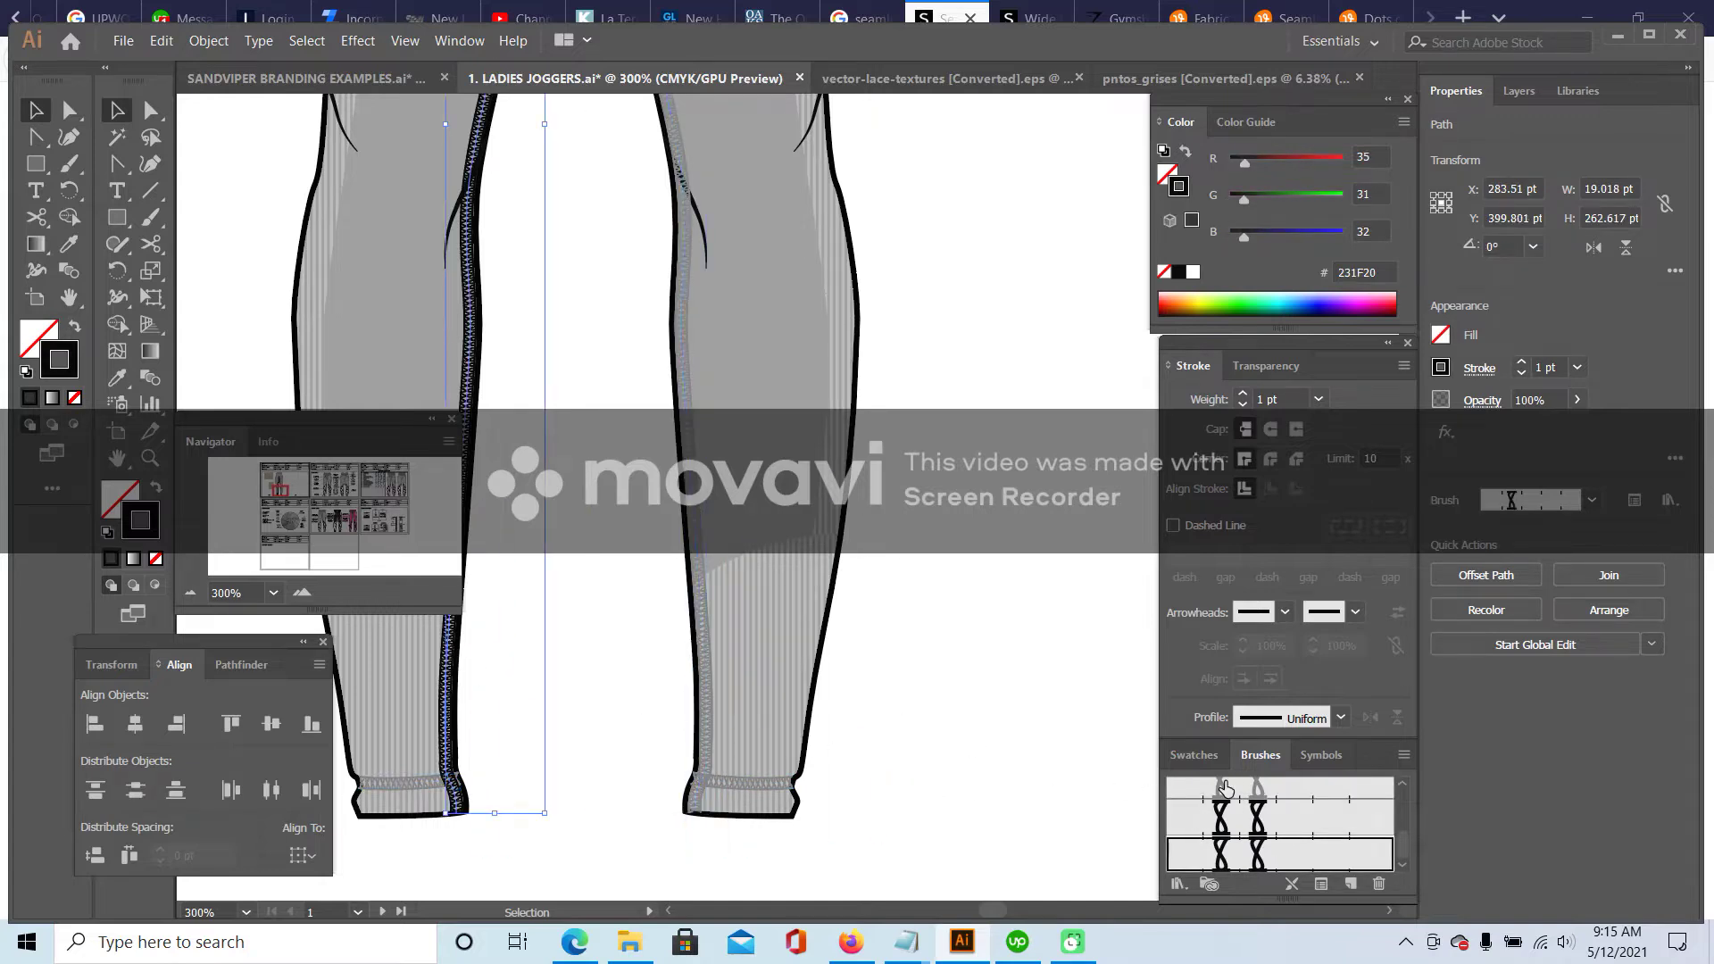
{"action": "left_click", "coordinate": [1225, 790]}
{"action": "left_click", "coordinate": [467, 706]}
- Apply the plain stitch brush to the centre seam, then zoom out to show the title blocks
{"action": "left_click", "coordinate": [190, 592]}
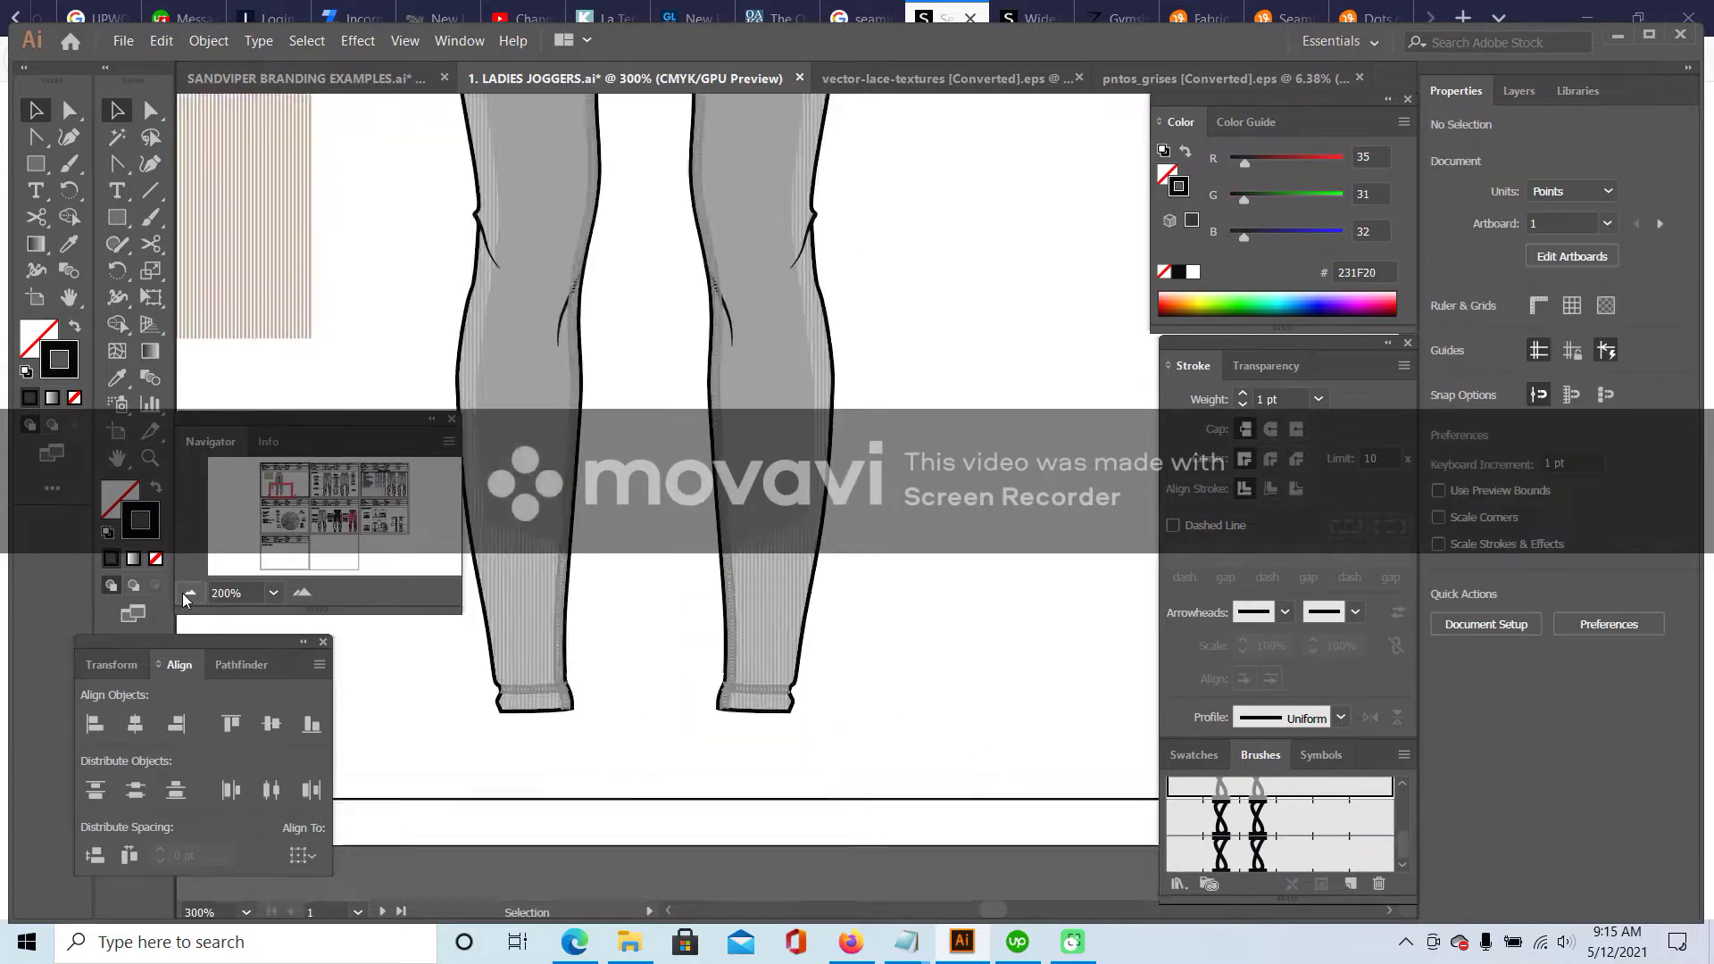
{"action": "left_click", "coordinate": [191, 592]}
{"action": "left_click", "coordinate": [191, 592]}
{"action": "scroll", "coordinate": [576, 464], "scroll_direction": "up", "scroll_amount": 3}
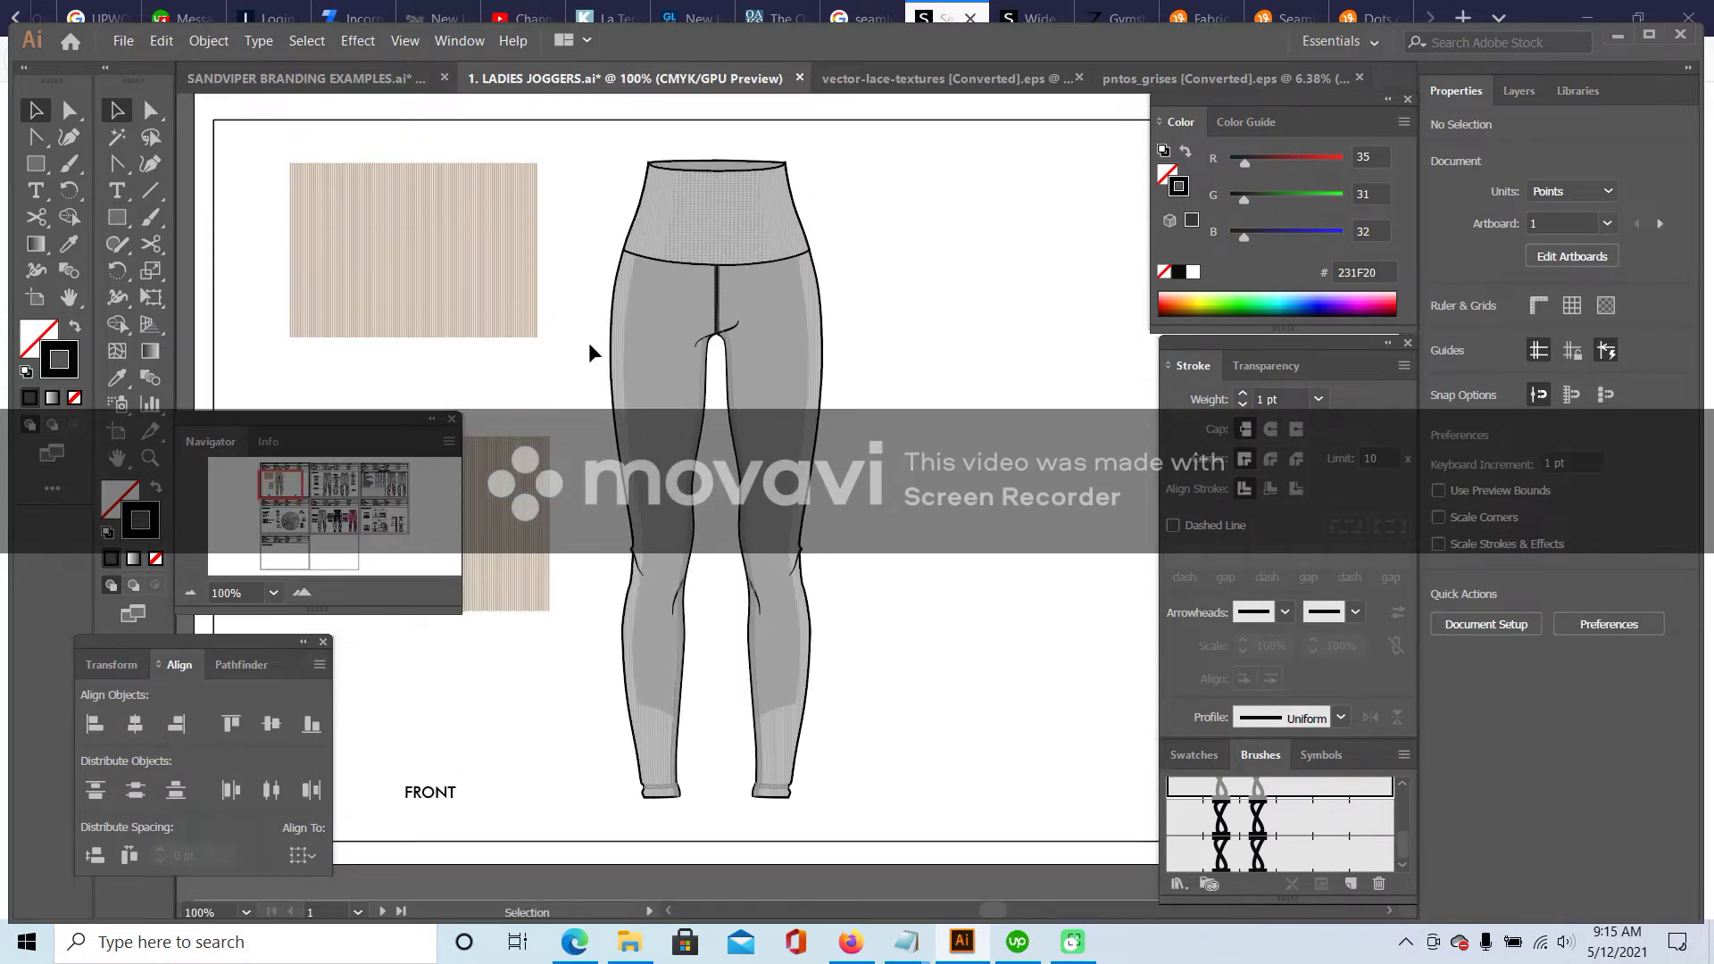
{"action": "left_click", "coordinate": [719, 293]}
{"action": "left_click", "coordinate": [1225, 790]}
{"action": "left_click", "coordinate": [967, 570]}
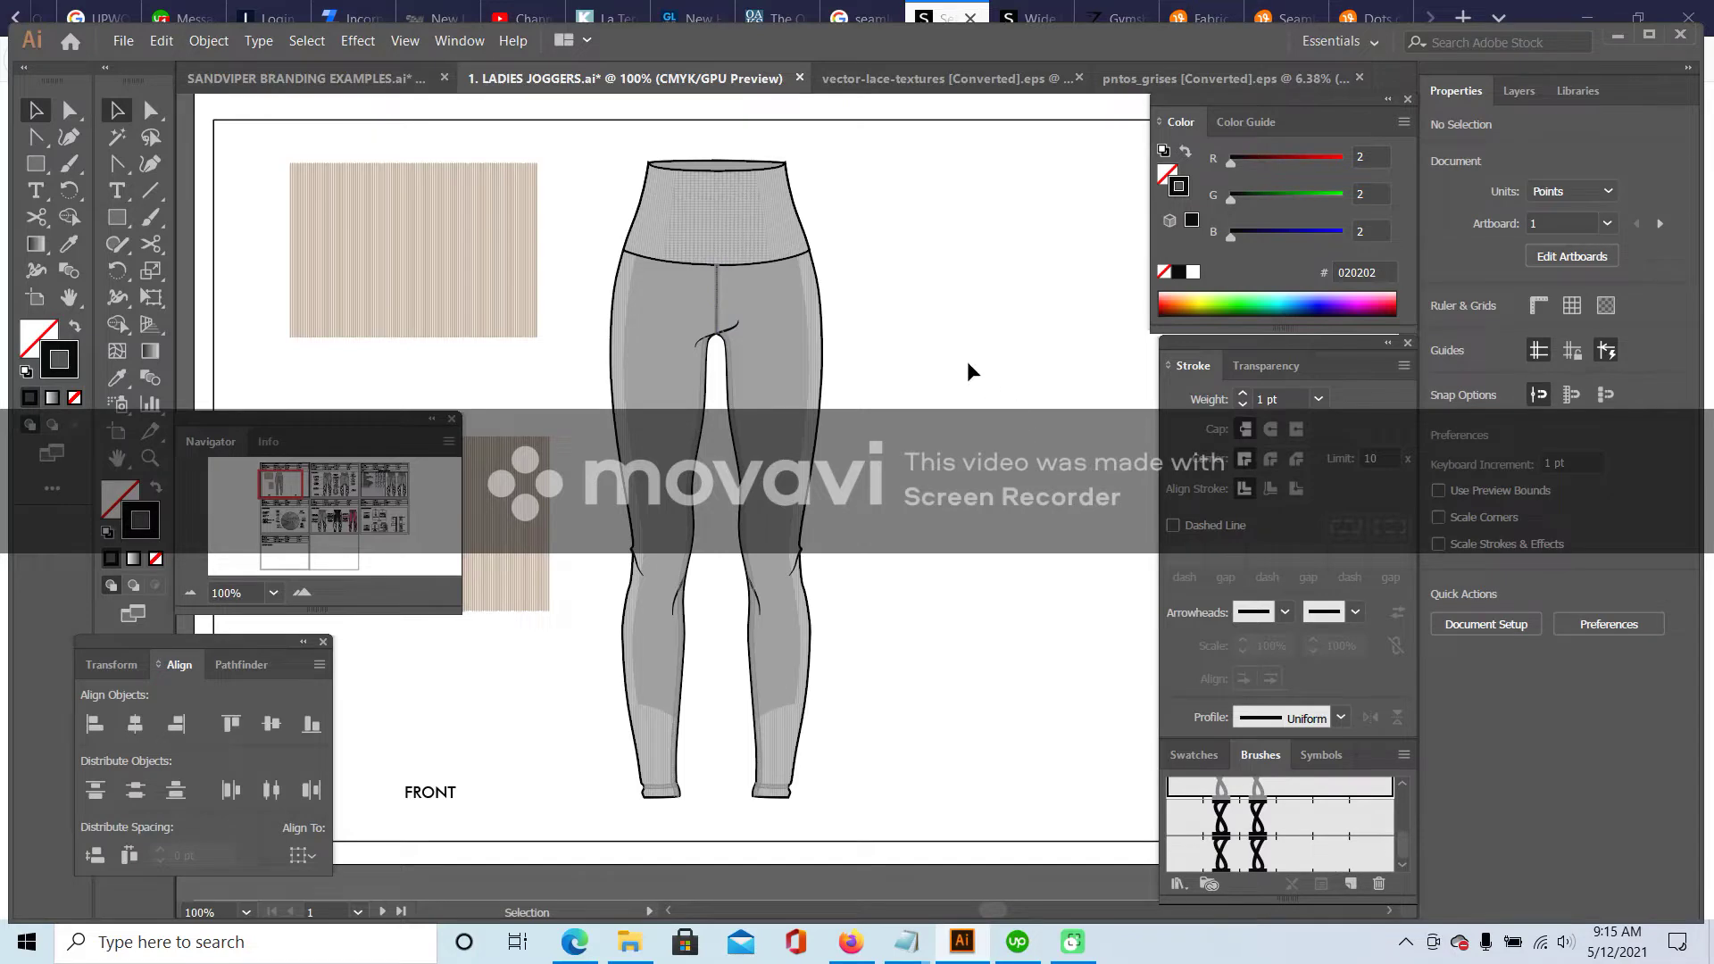
{"action": "left_click", "coordinate": [199, 592]}
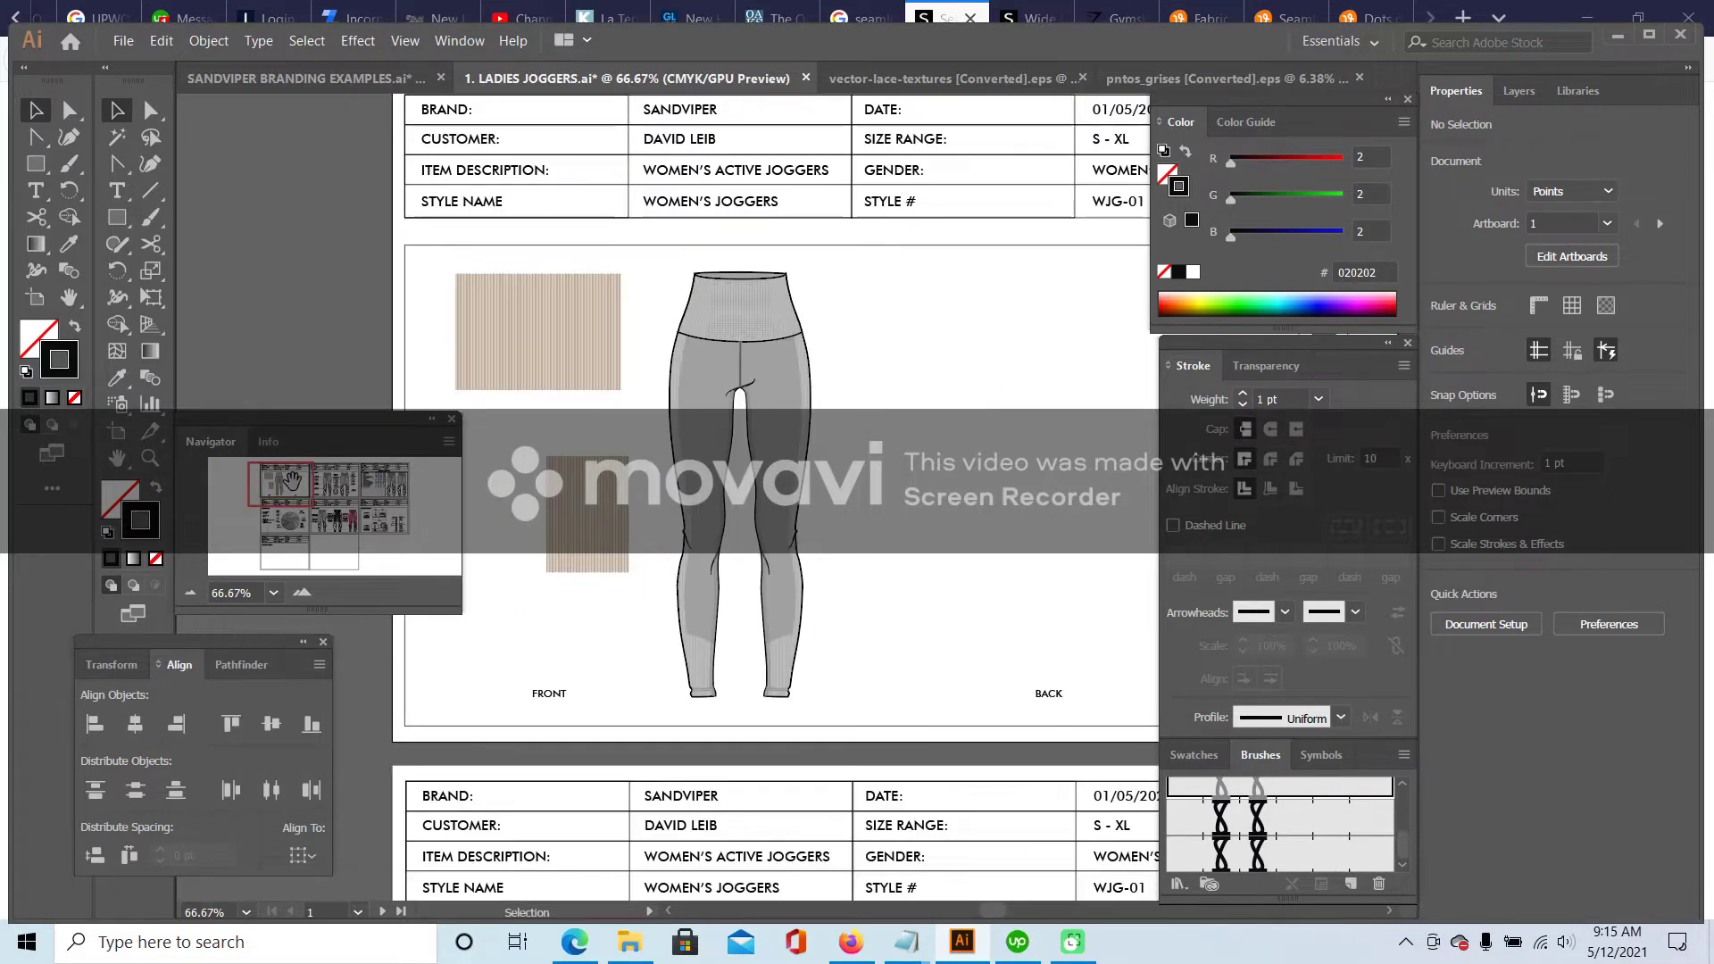
- Delete both python-print joggers drawings, the zipper pull and the dashed curve, then return to the leggings artboard
{"action": "left_click_drag", "start_coordinate": [272, 483], "coordinate": [340, 485]}
{"action": "left_click", "coordinate": [572, 368]}
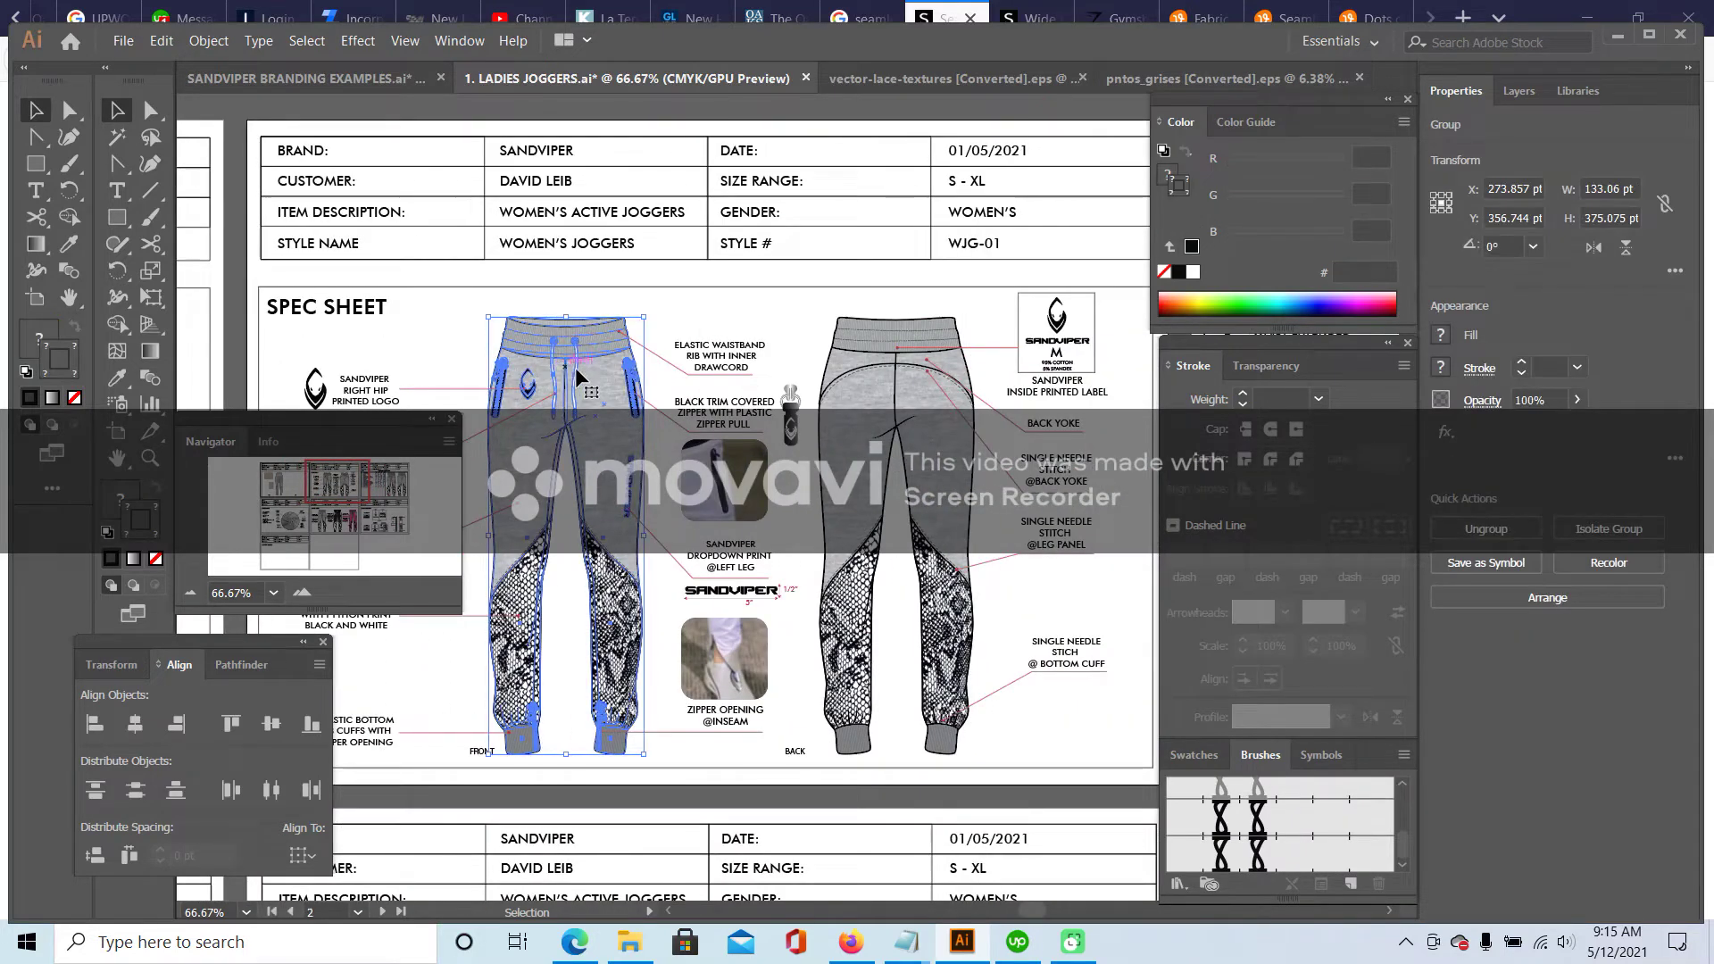
{"action": "key", "text": "Delete"}
{"action": "left_click", "coordinate": [887, 359]}
{"action": "key", "text": "Delete"}
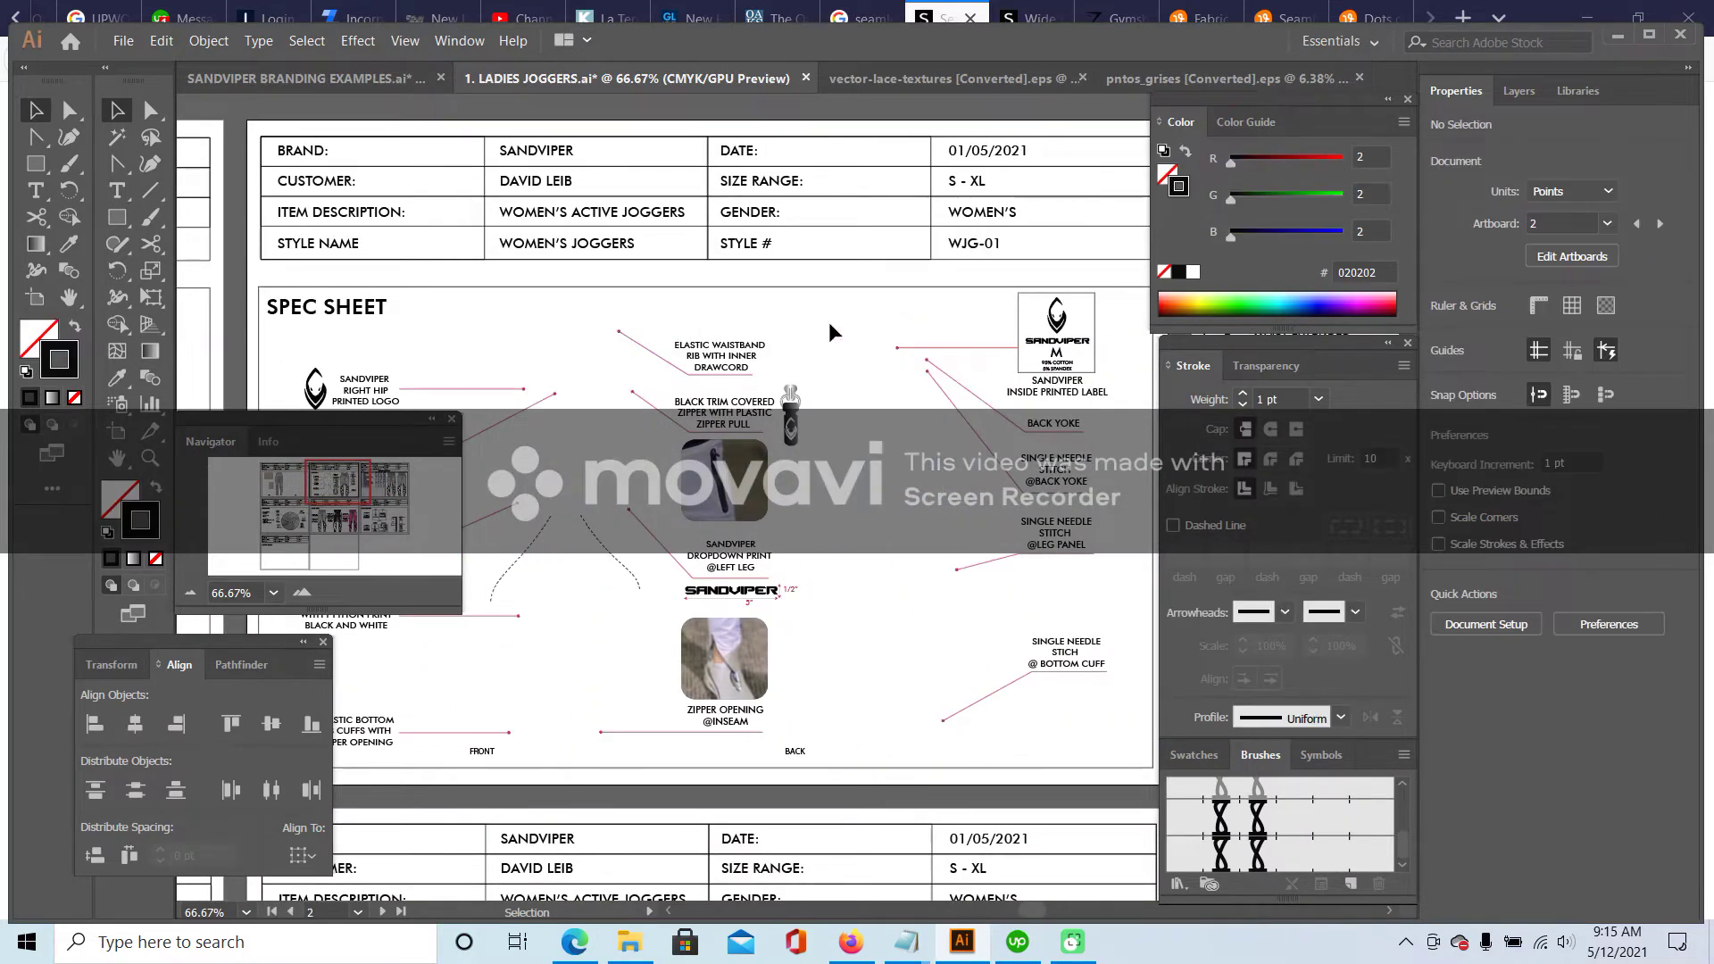
{"action": "left_click", "coordinate": [795, 419]}
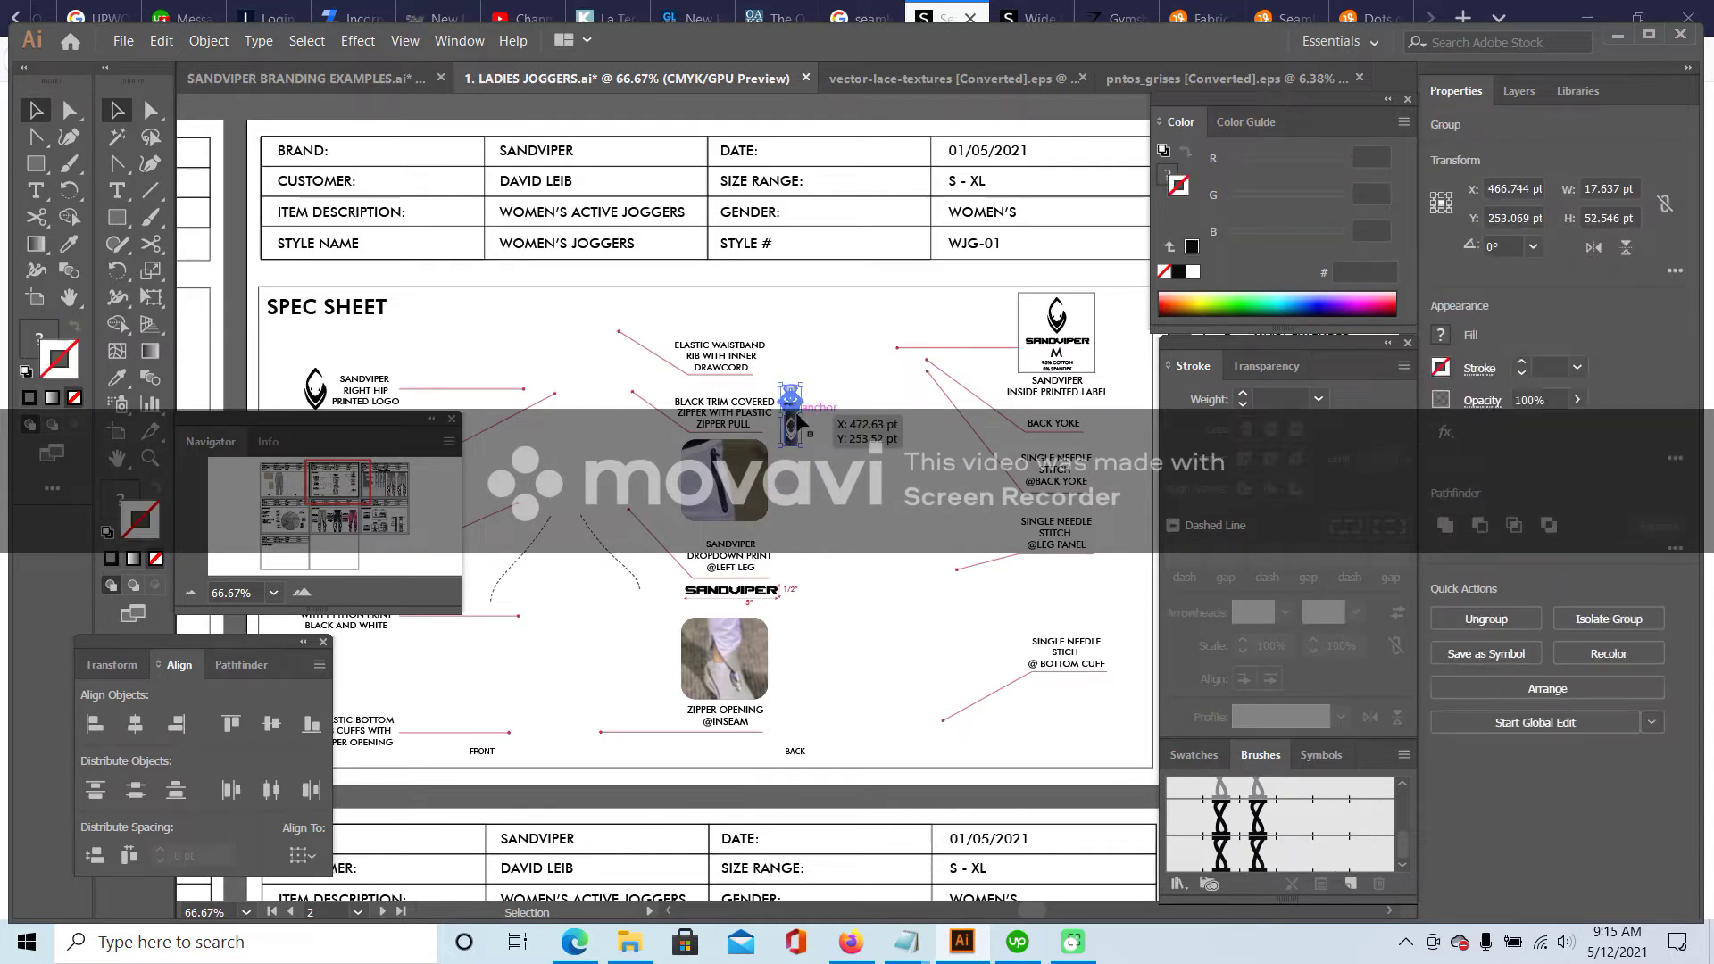
{"action": "key", "text": "Delete"}
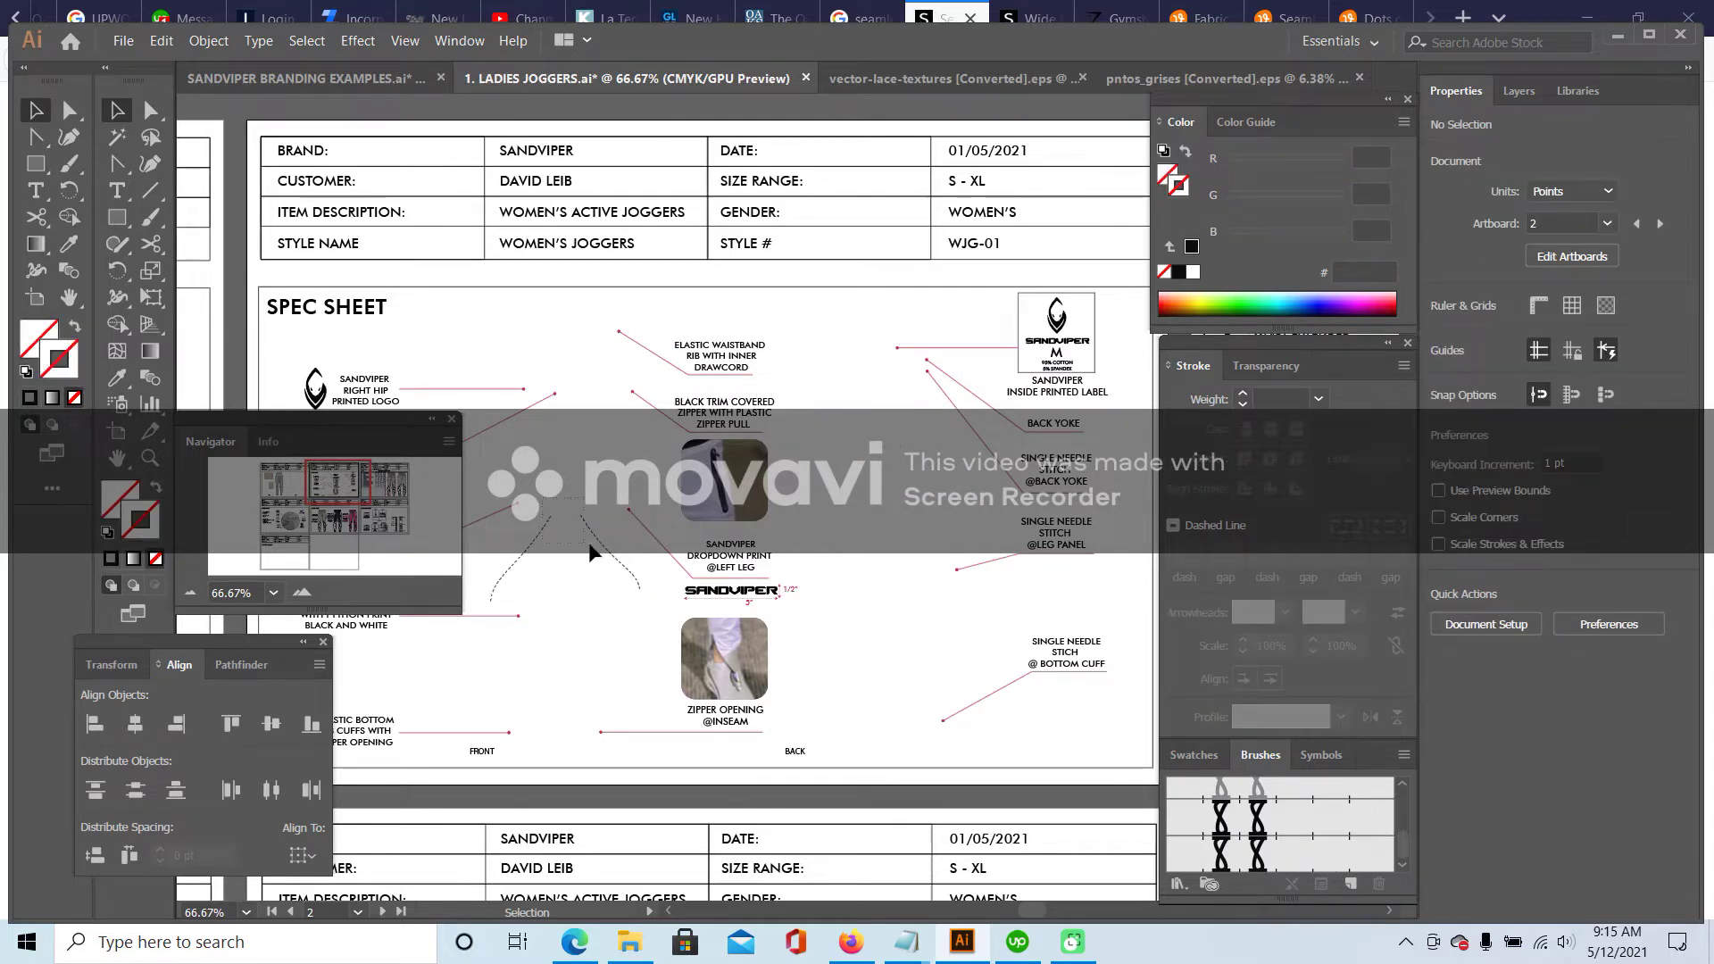
{"action": "left_click", "coordinate": [590, 554]}
{"action": "key", "text": "Delete"}
{"action": "left_click_drag", "start_coordinate": [337, 482], "coordinate": [282, 485]}
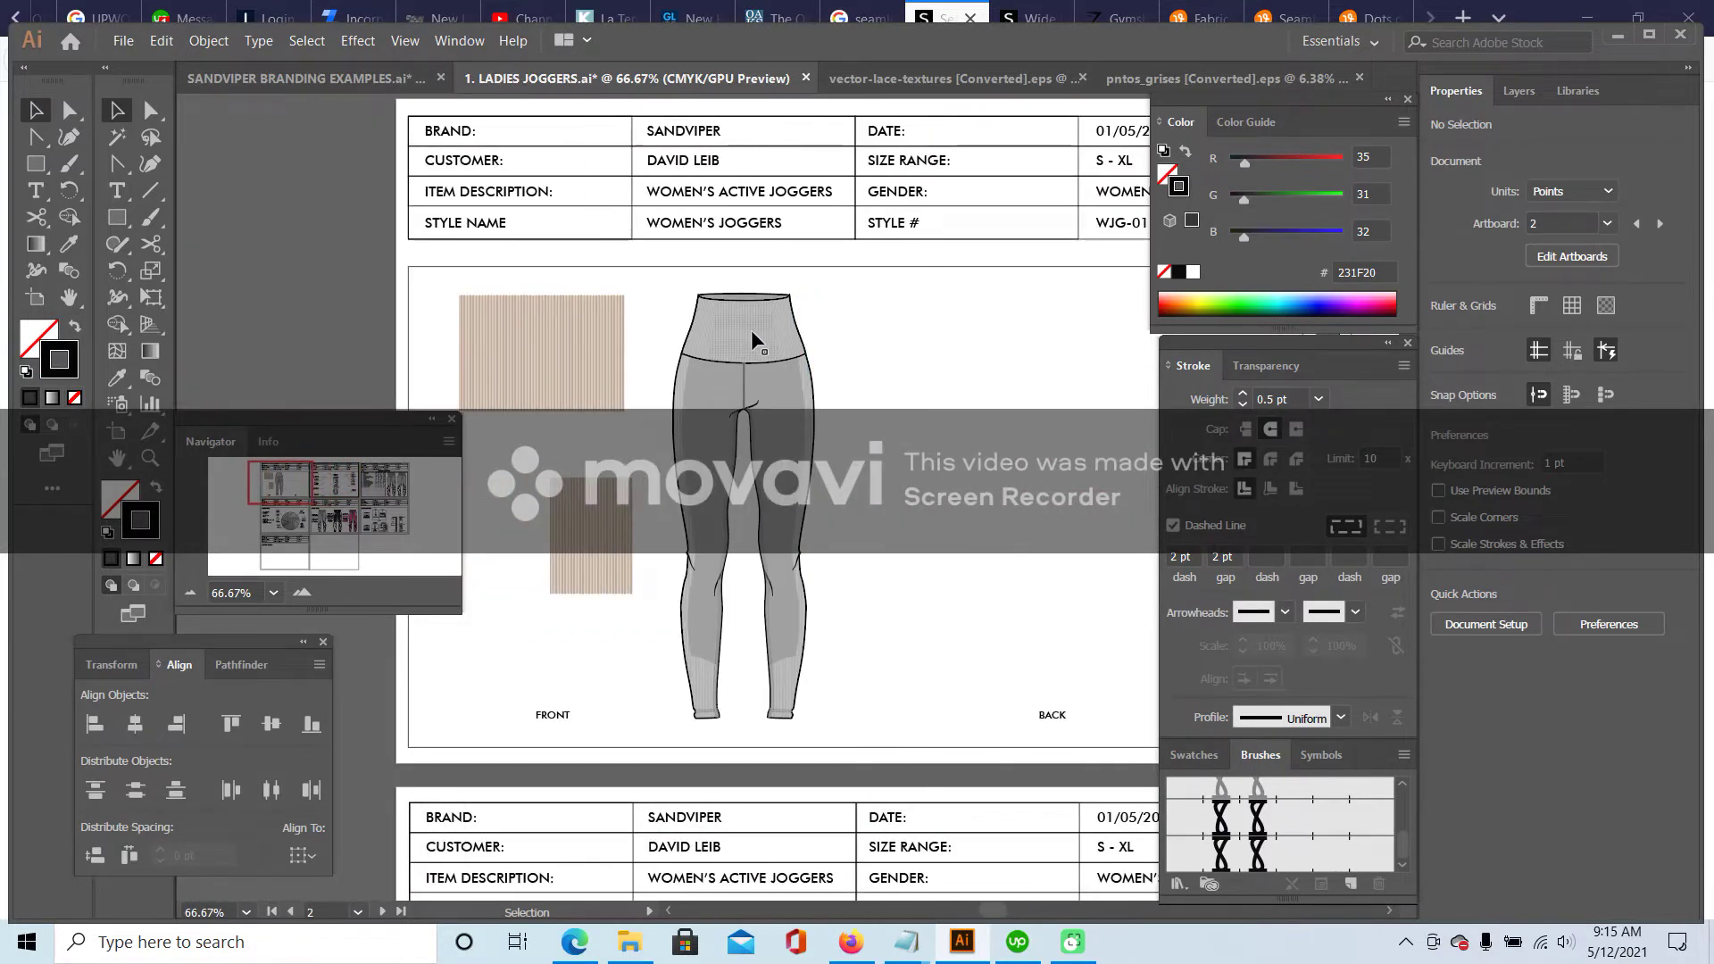
- Show the grey leggings' back view, then the blue space-dye leggings' back-view photo
{"action": "left_click", "coordinate": [946, 10]}
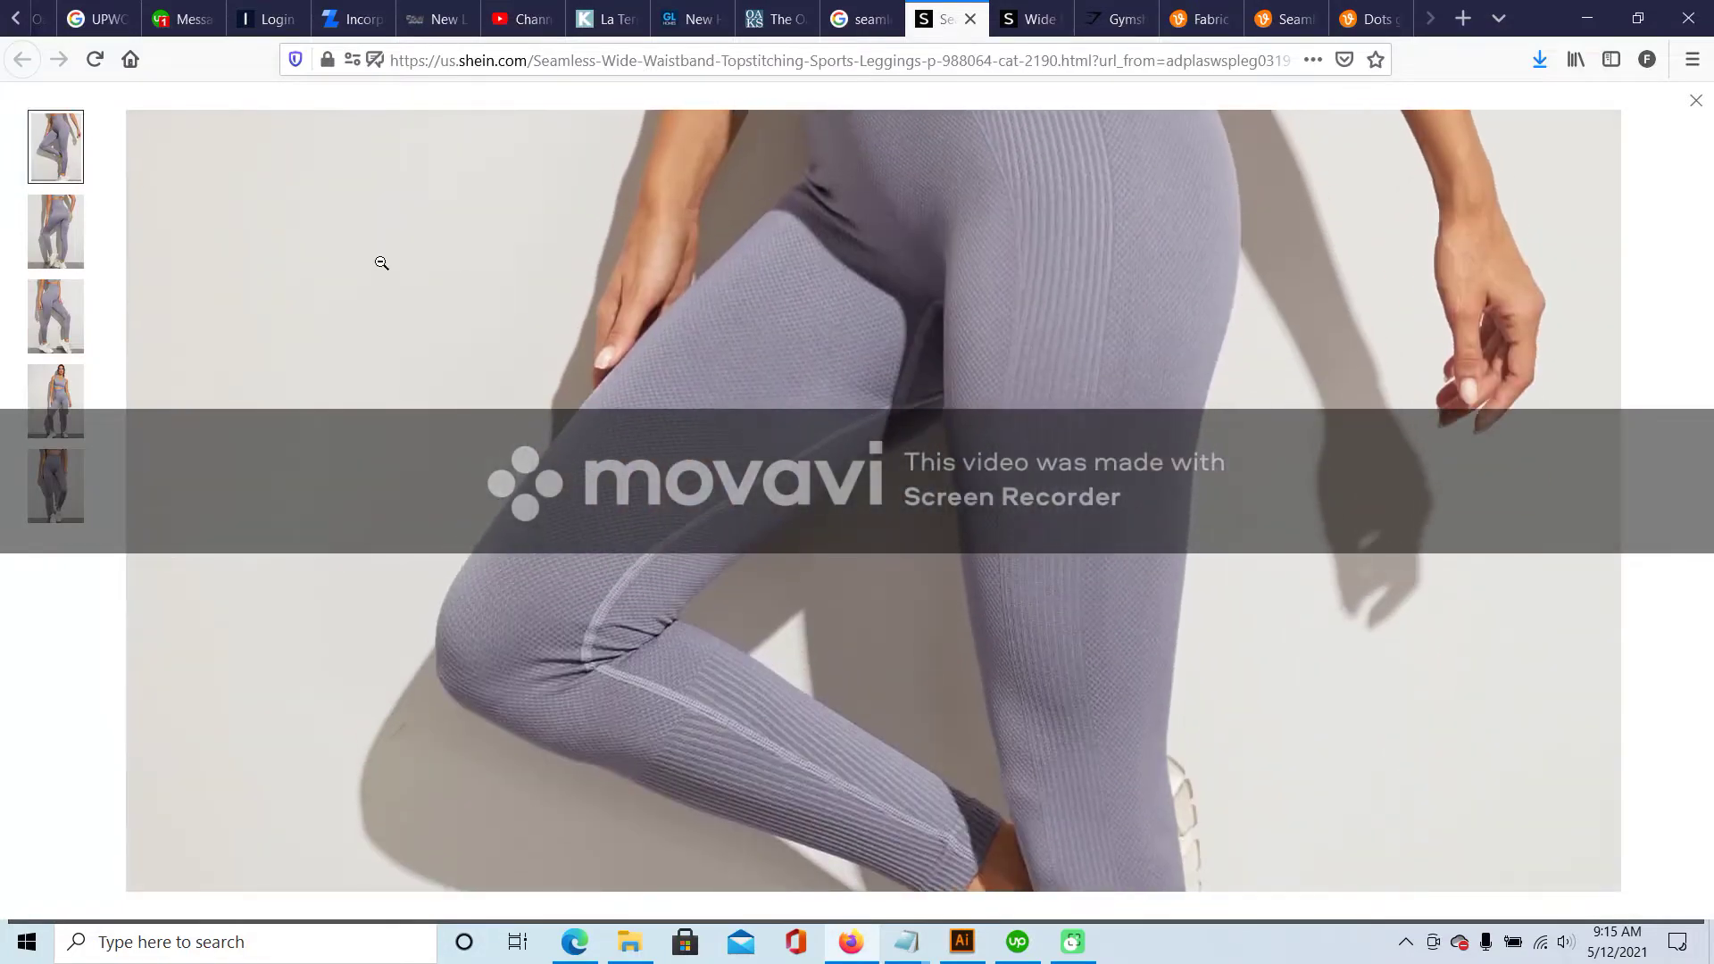
{"action": "left_click", "coordinate": [56, 228]}
{"action": "left_click", "coordinate": [1027, 18]}
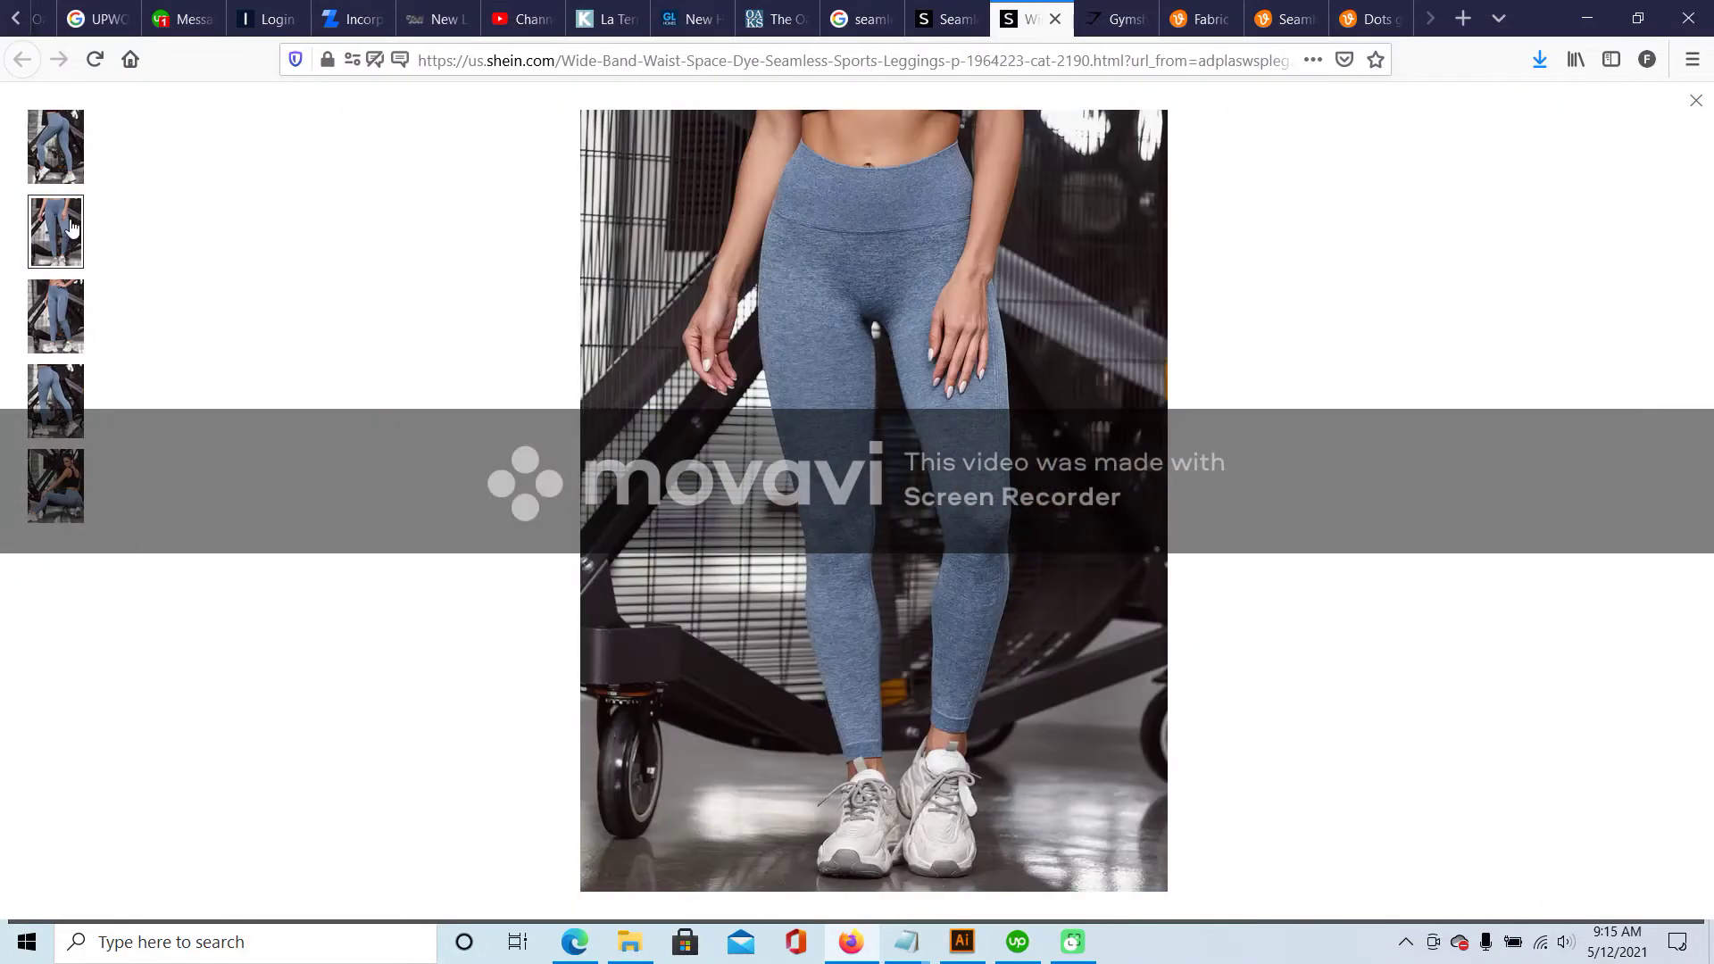
{"action": "left_click", "coordinate": [55, 314]}
{"action": "left_click", "coordinate": [78, 411]}
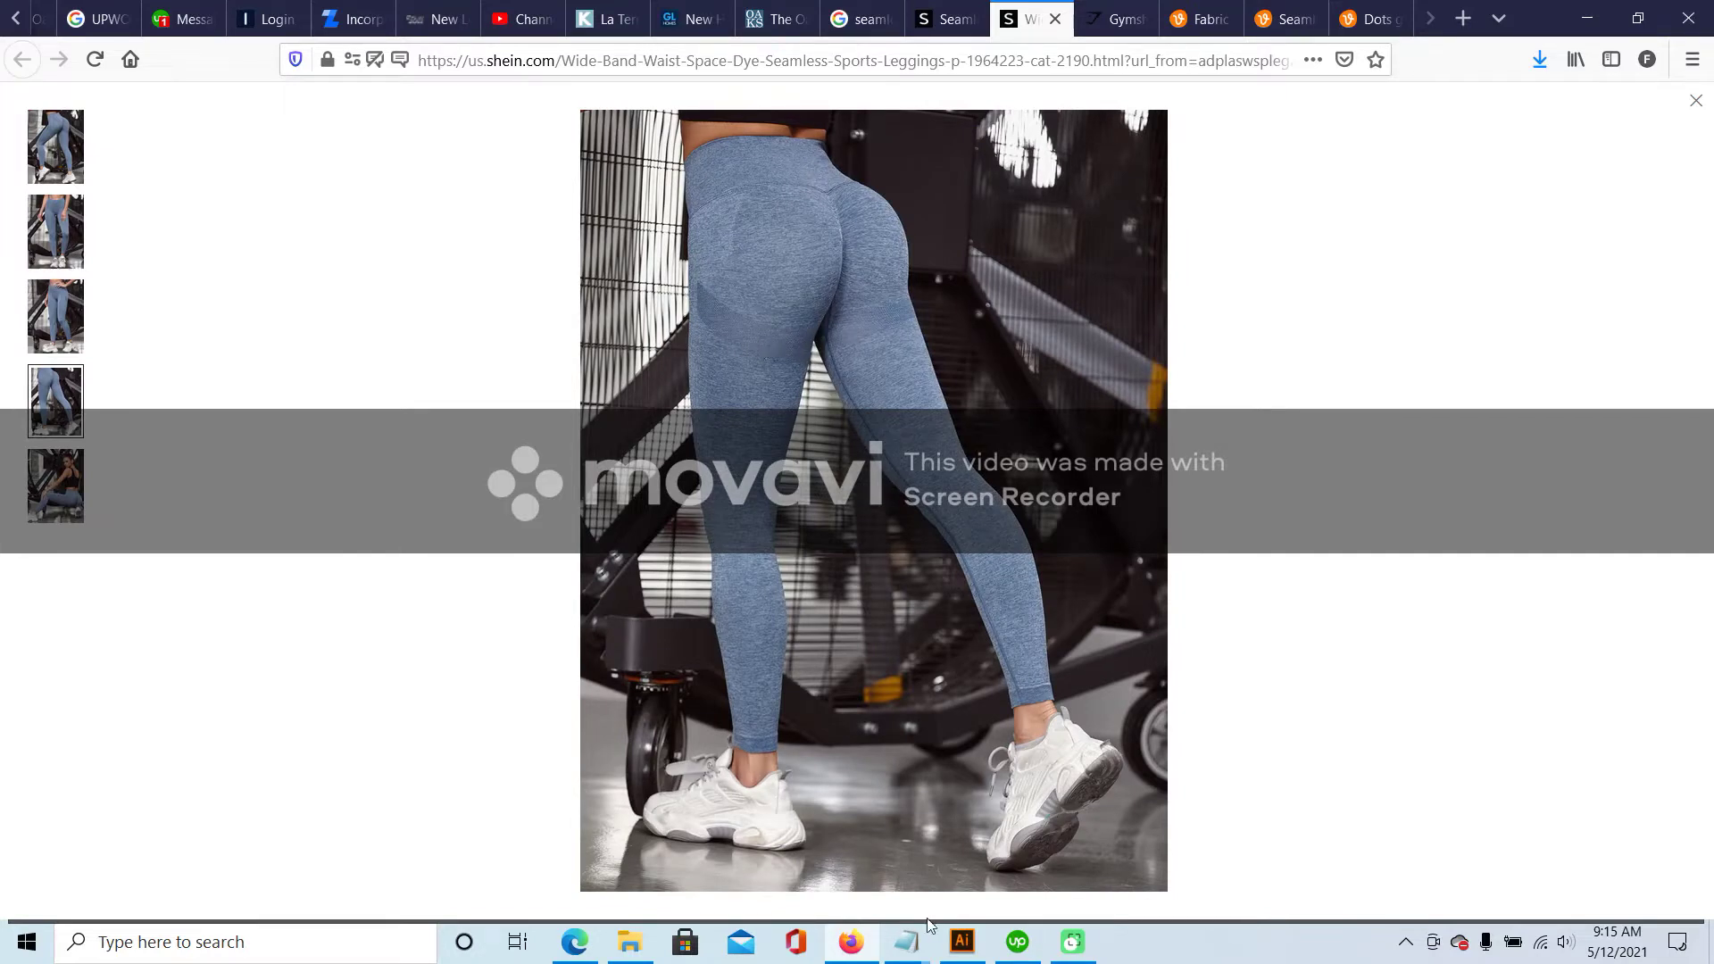
{"action": "left_click", "coordinate": [962, 942]}
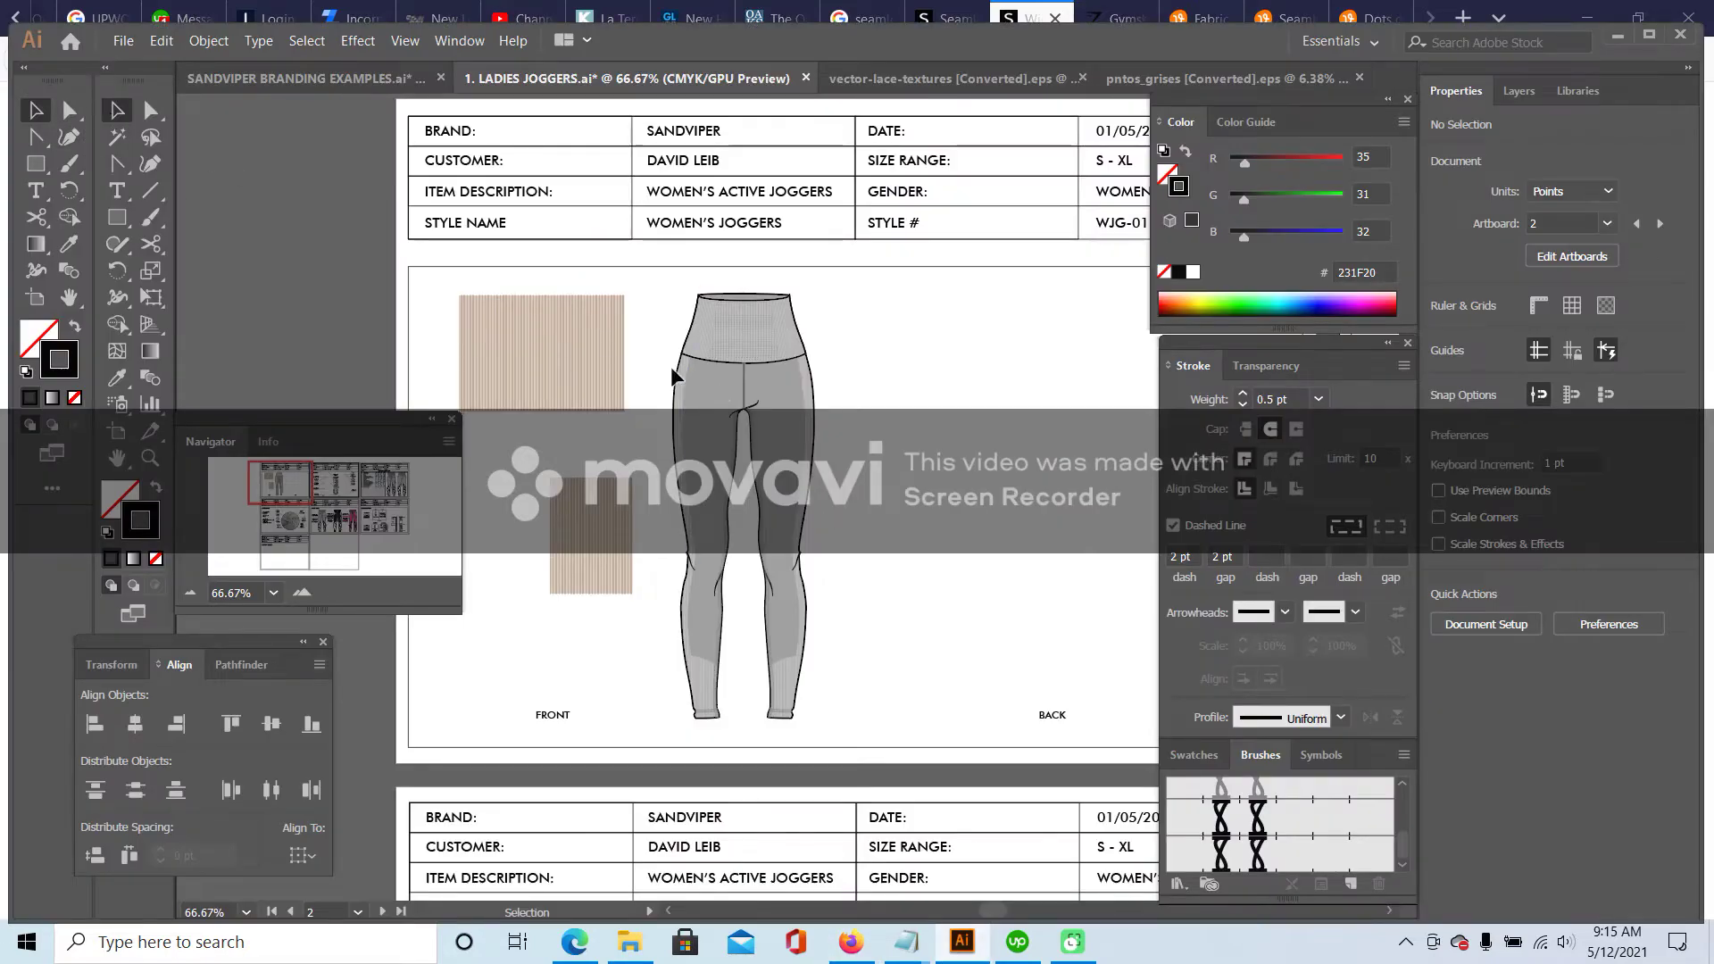
- Alt-drag a copy of the front leggings flat to the BACK position
{"action": "left_click_drag", "start_coordinate": [663, 273], "coordinate": [832, 727]}
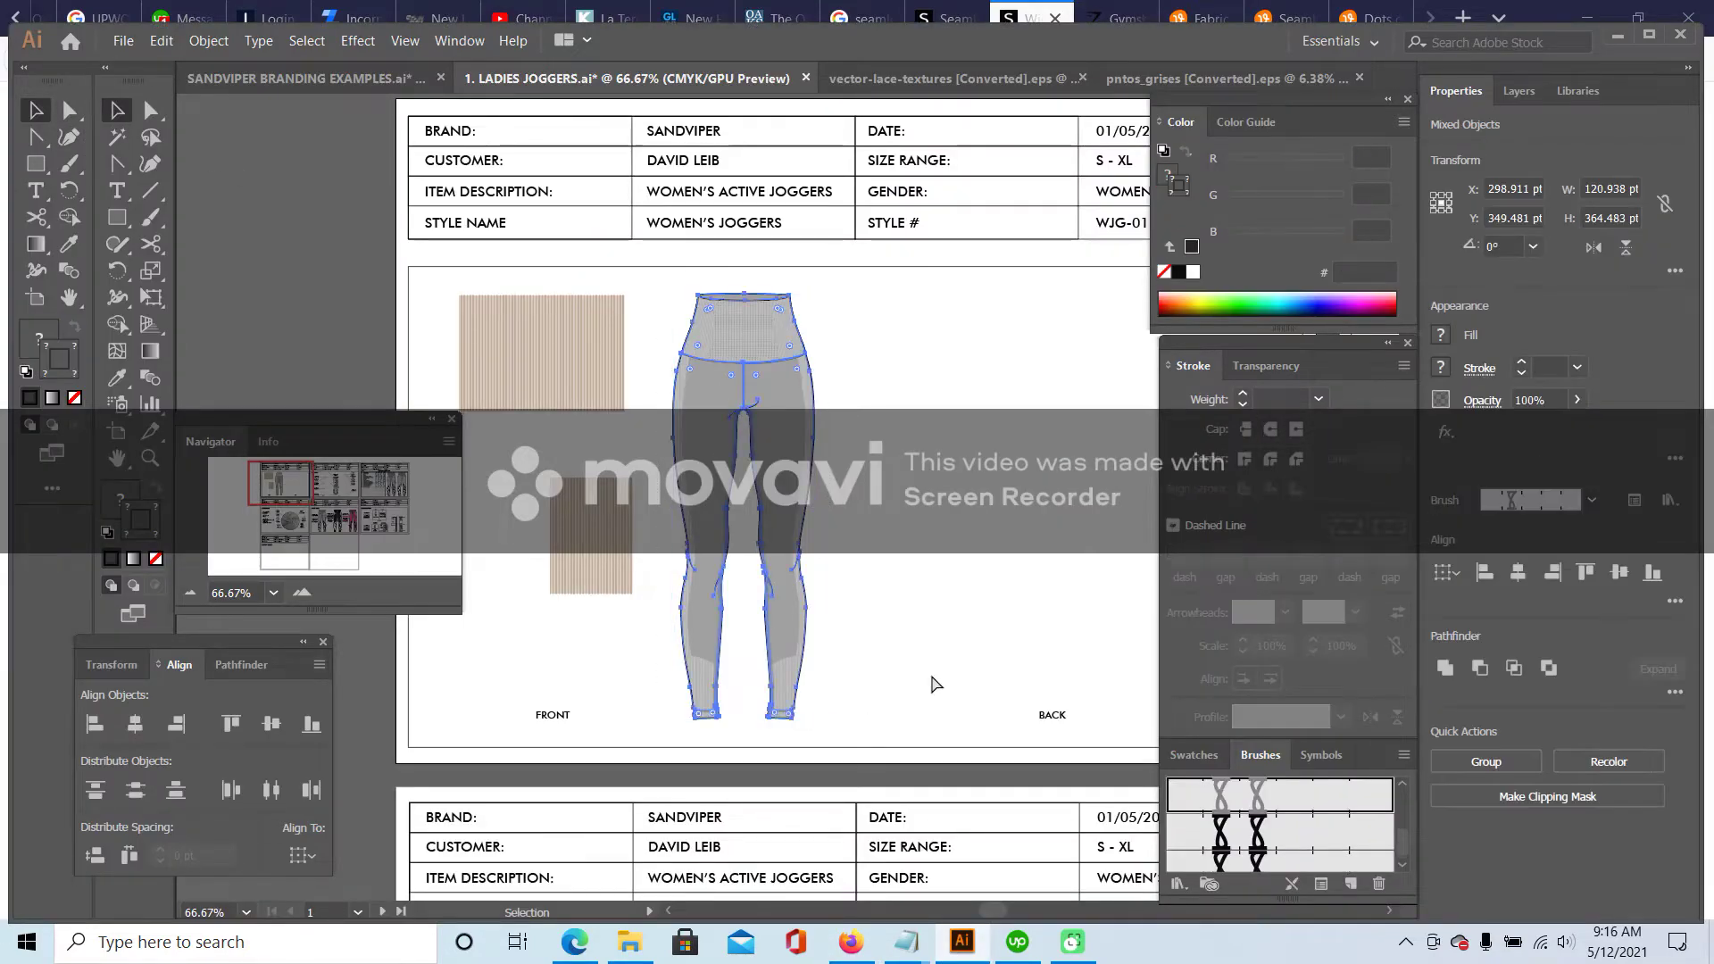
{"action": "left_click_drag", "start_coordinate": [833, 334], "coordinate": [980, 357]}
{"action": "left_click", "coordinate": [1058, 361]}
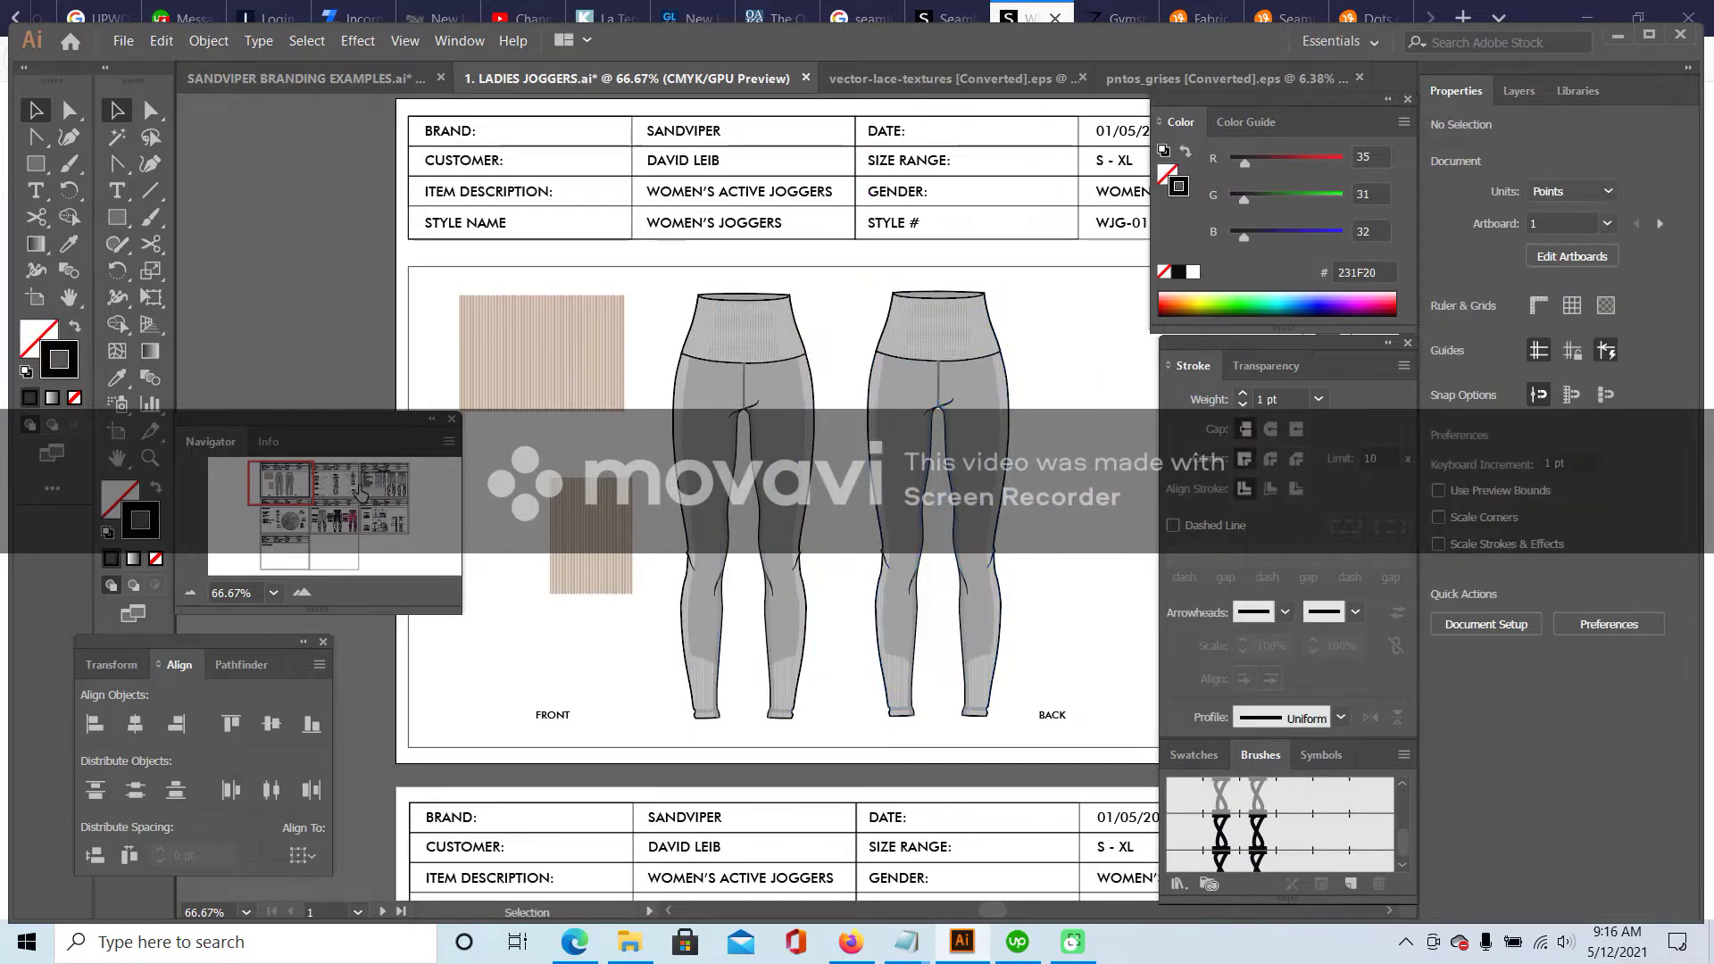
- Zoom in to check the back waistband's mesh texture, then bring up the grey leggings reference
{"action": "left_click", "coordinate": [302, 594]}
{"action": "left_click", "coordinate": [302, 595]}
{"action": "left_click_drag", "start_coordinate": [289, 485], "coordinate": [288, 483]}
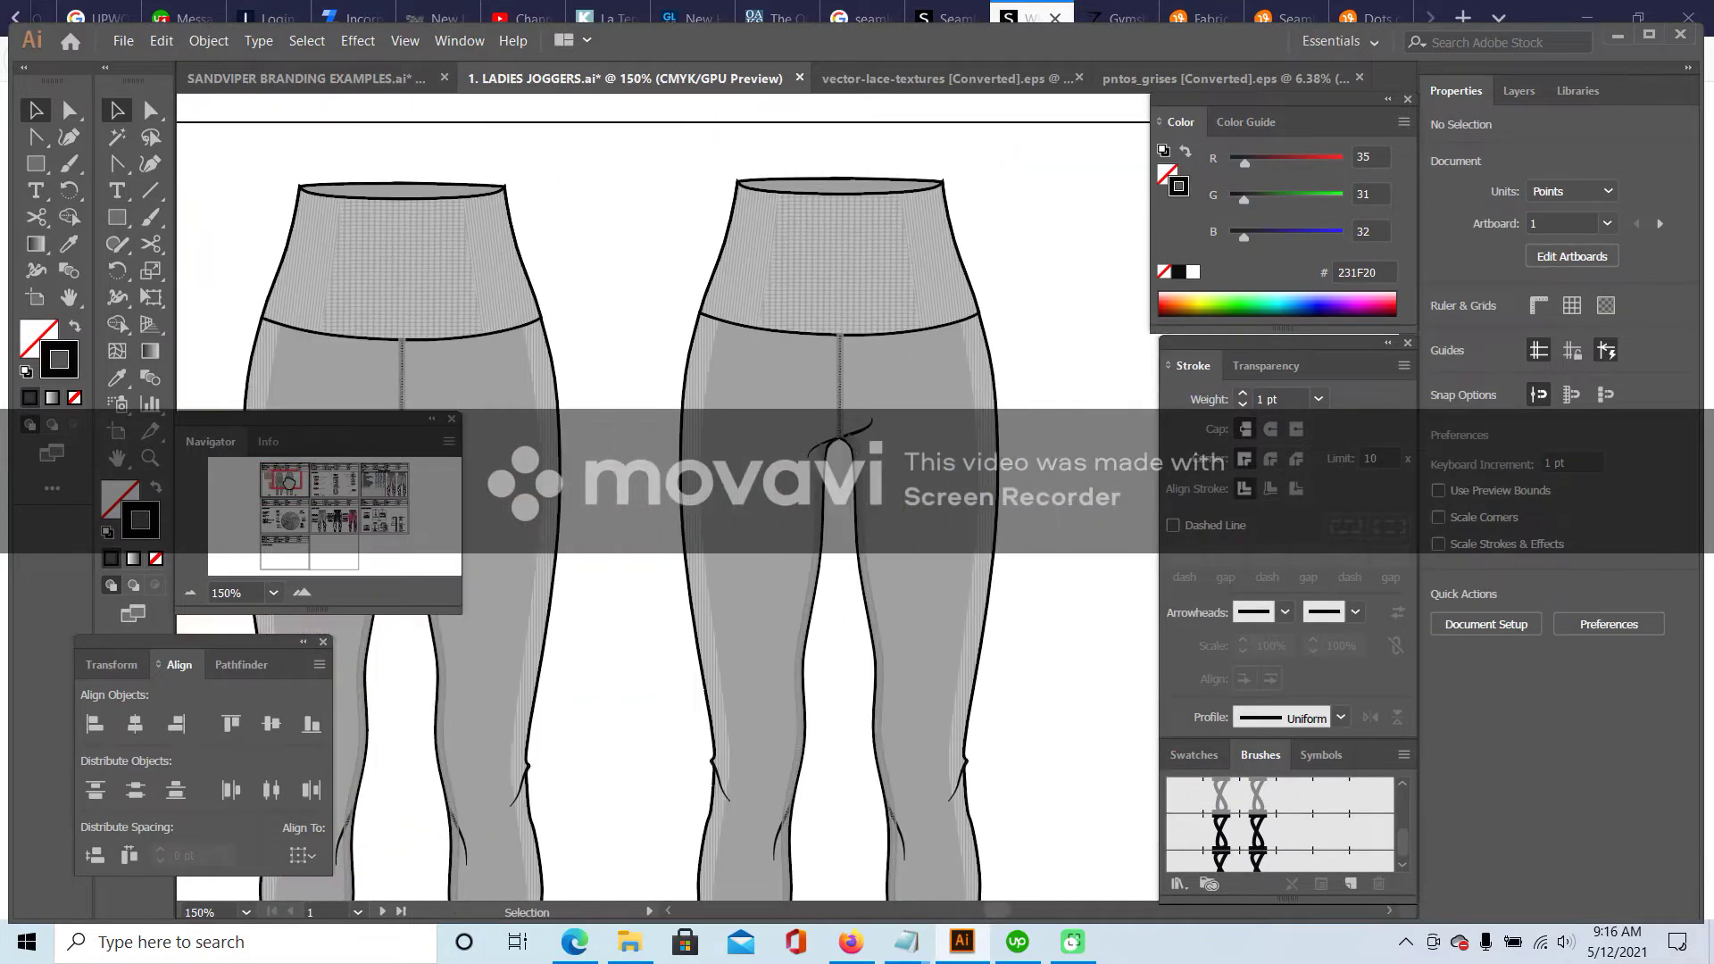
{"action": "double_click", "coordinate": [822, 240]}
{"action": "left_click", "coordinate": [821, 239]}
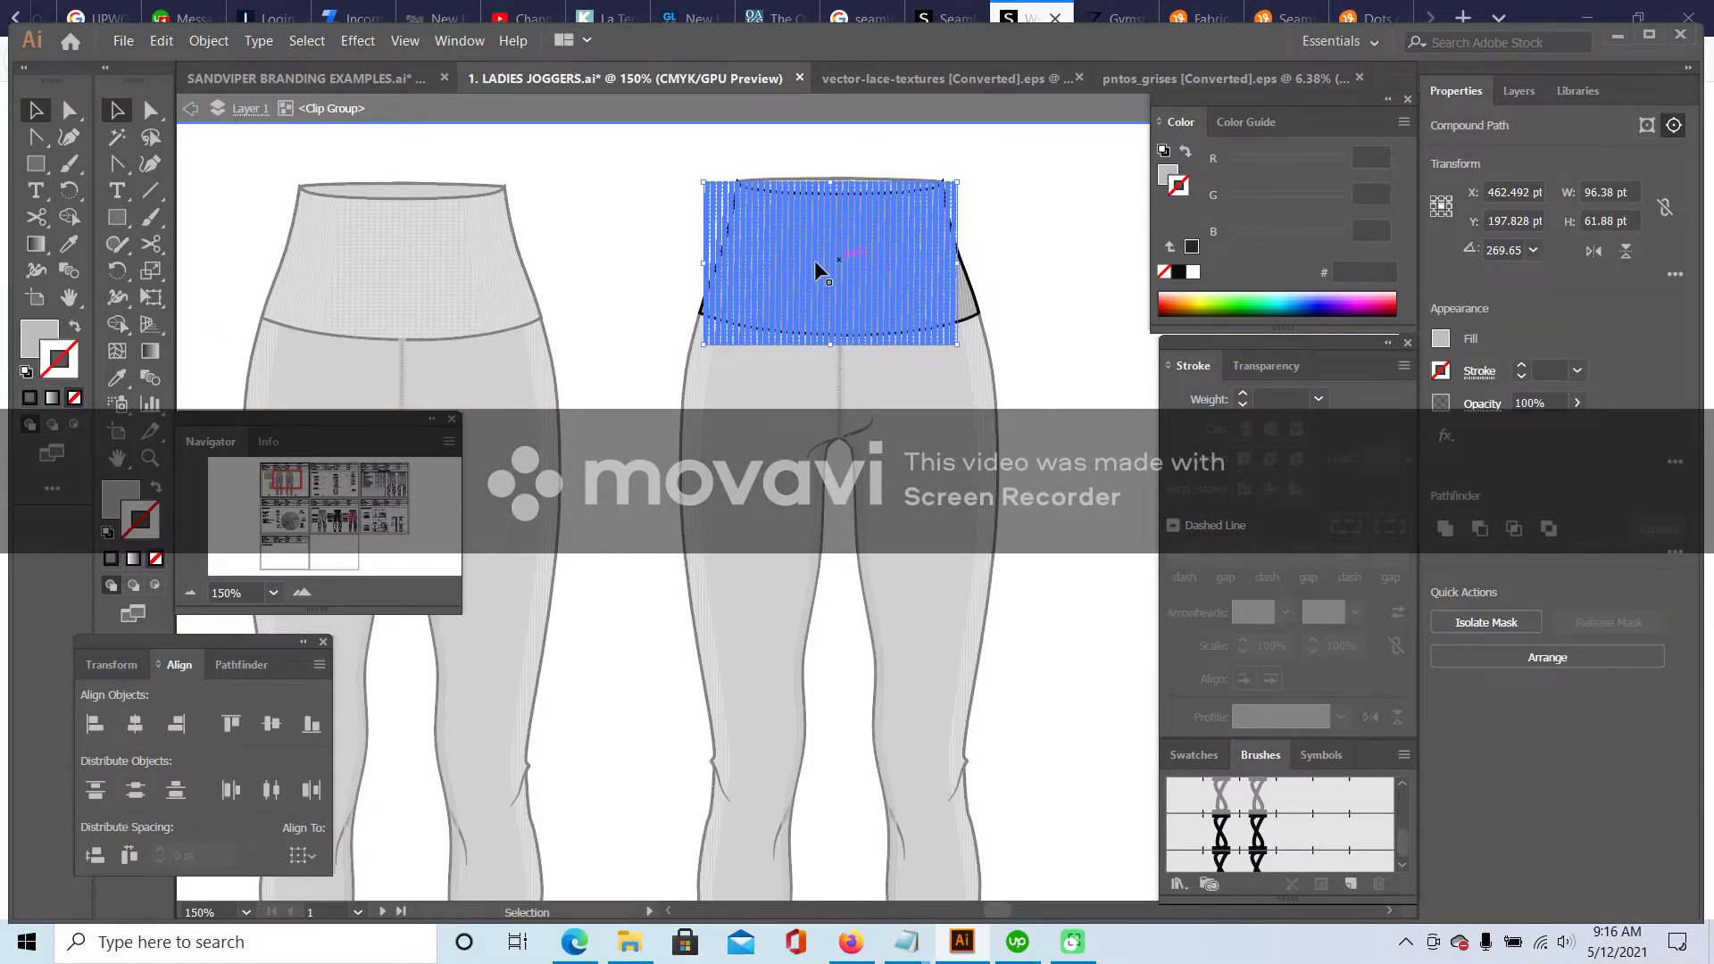
{"action": "double_click", "coordinate": [1037, 259]}
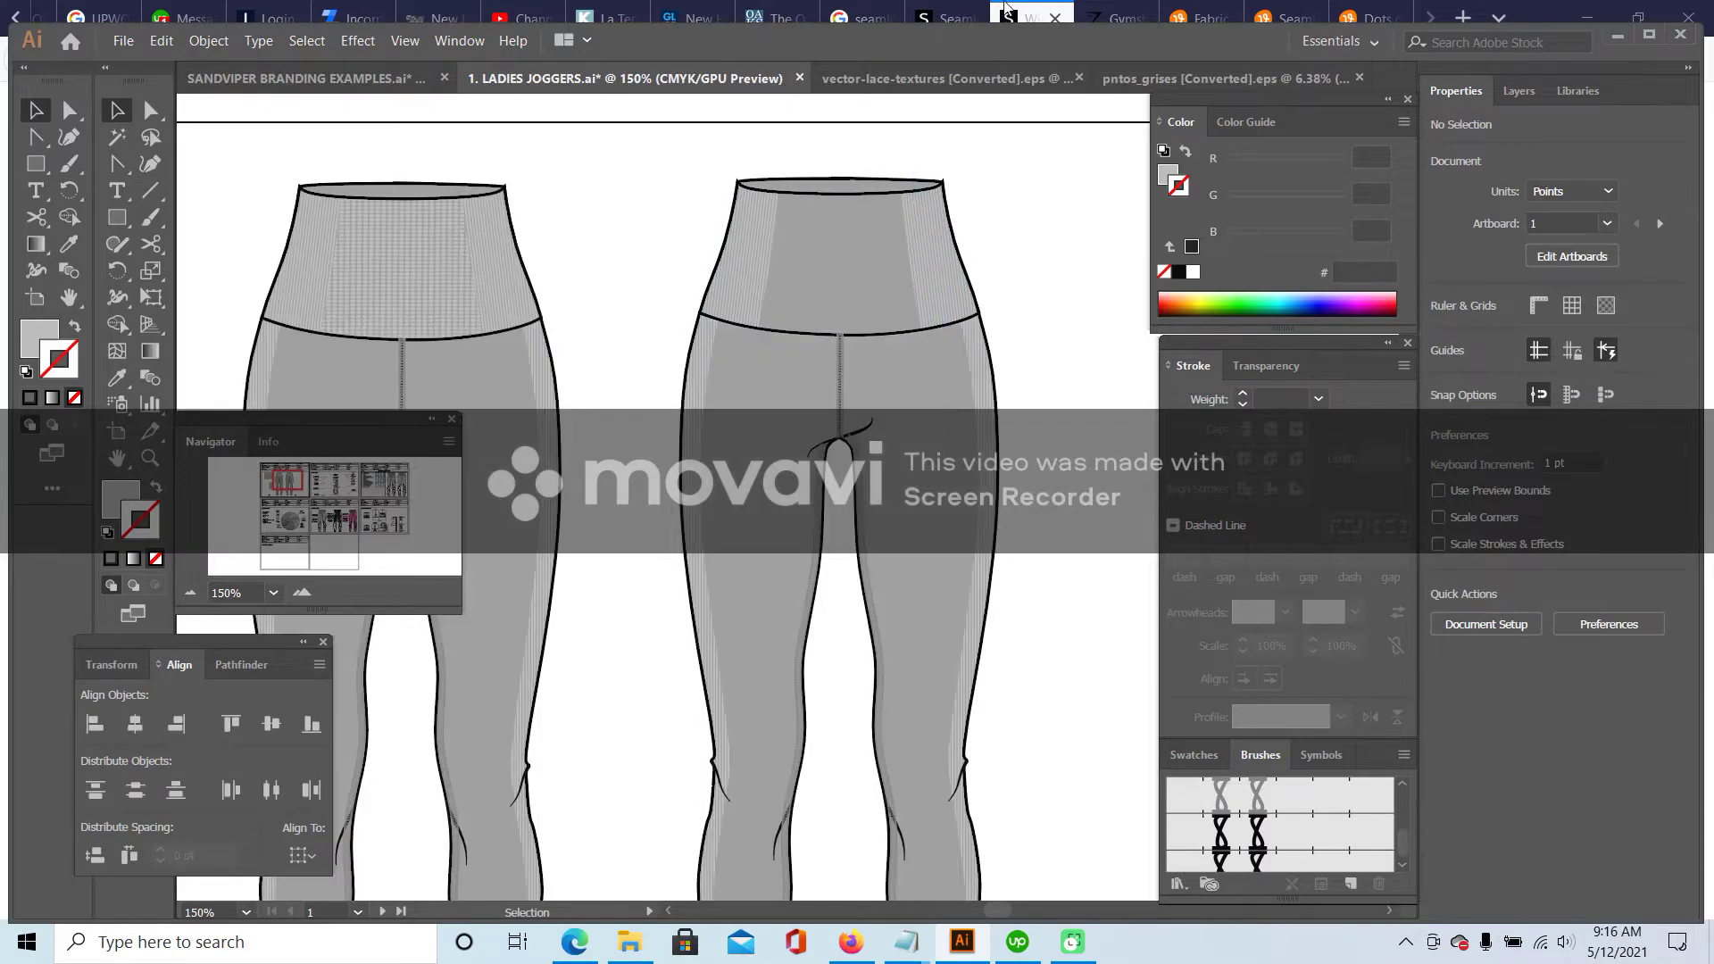
{"action": "left_click", "coordinate": [1006, 10]}
{"action": "left_click", "coordinate": [947, 19]}
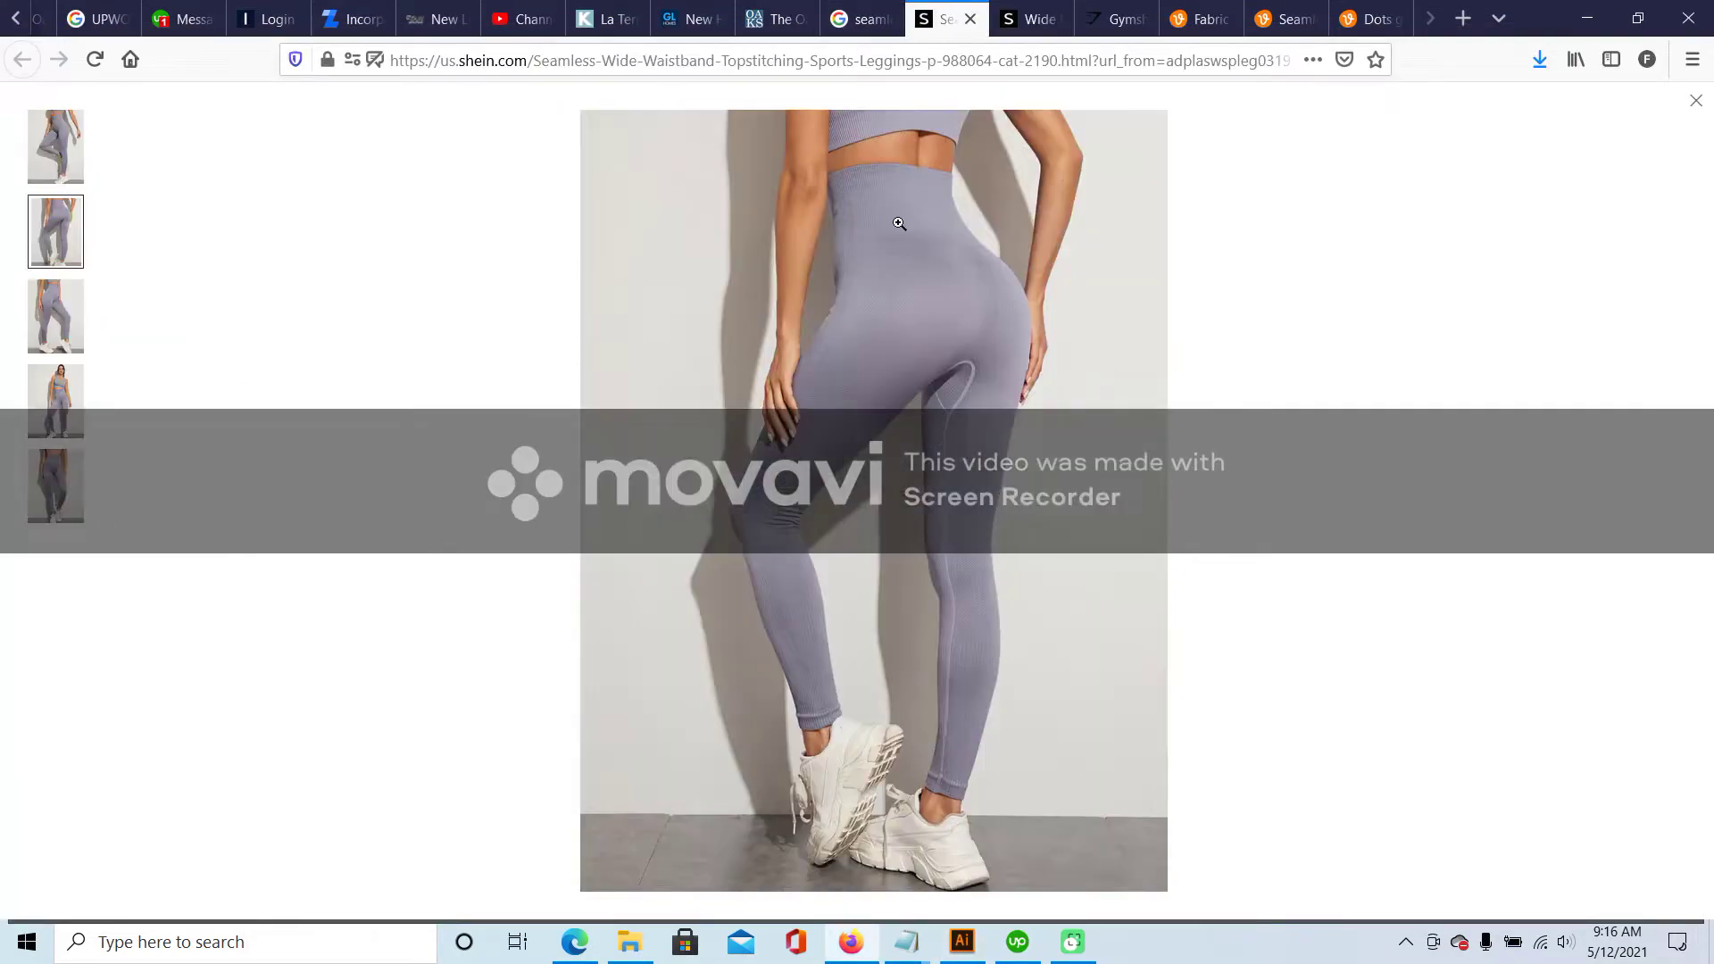
- Zoom into the grey Shein leggings photos, checking the third image's waistband close-up, then return to Illustrator
{"action": "left_click", "coordinate": [897, 219]}
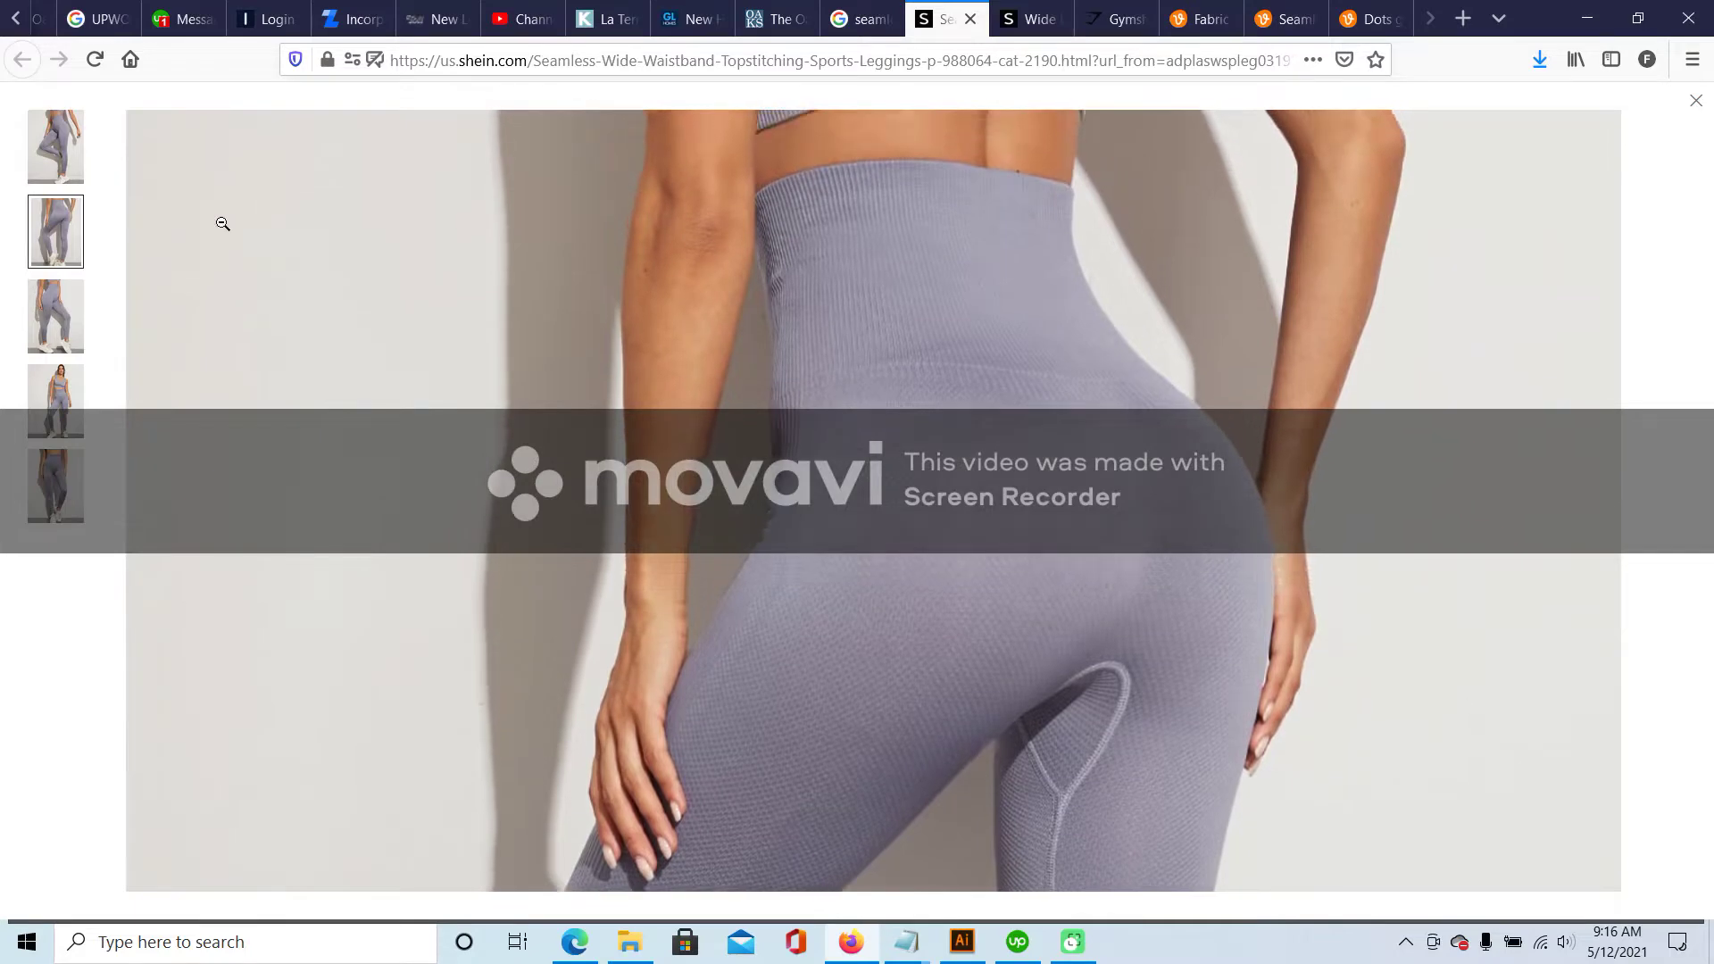
{"action": "left_click", "coordinate": [56, 317]}
{"action": "left_click", "coordinate": [893, 212]}
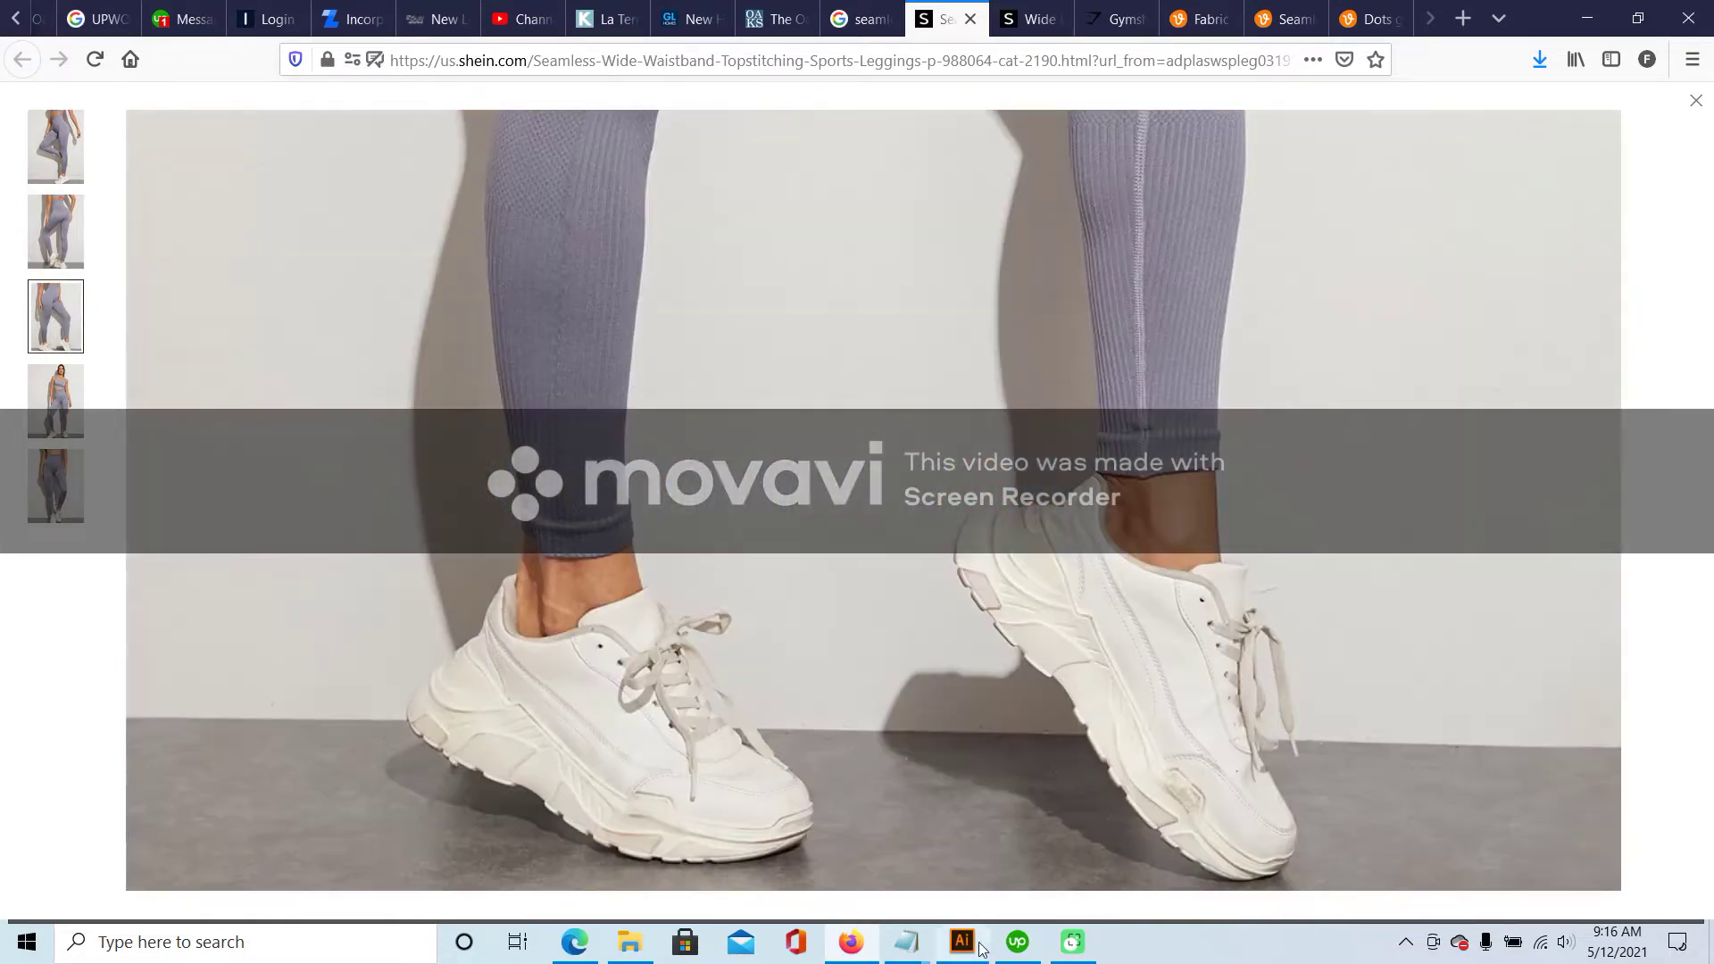
{"action": "left_click", "coordinate": [980, 949]}
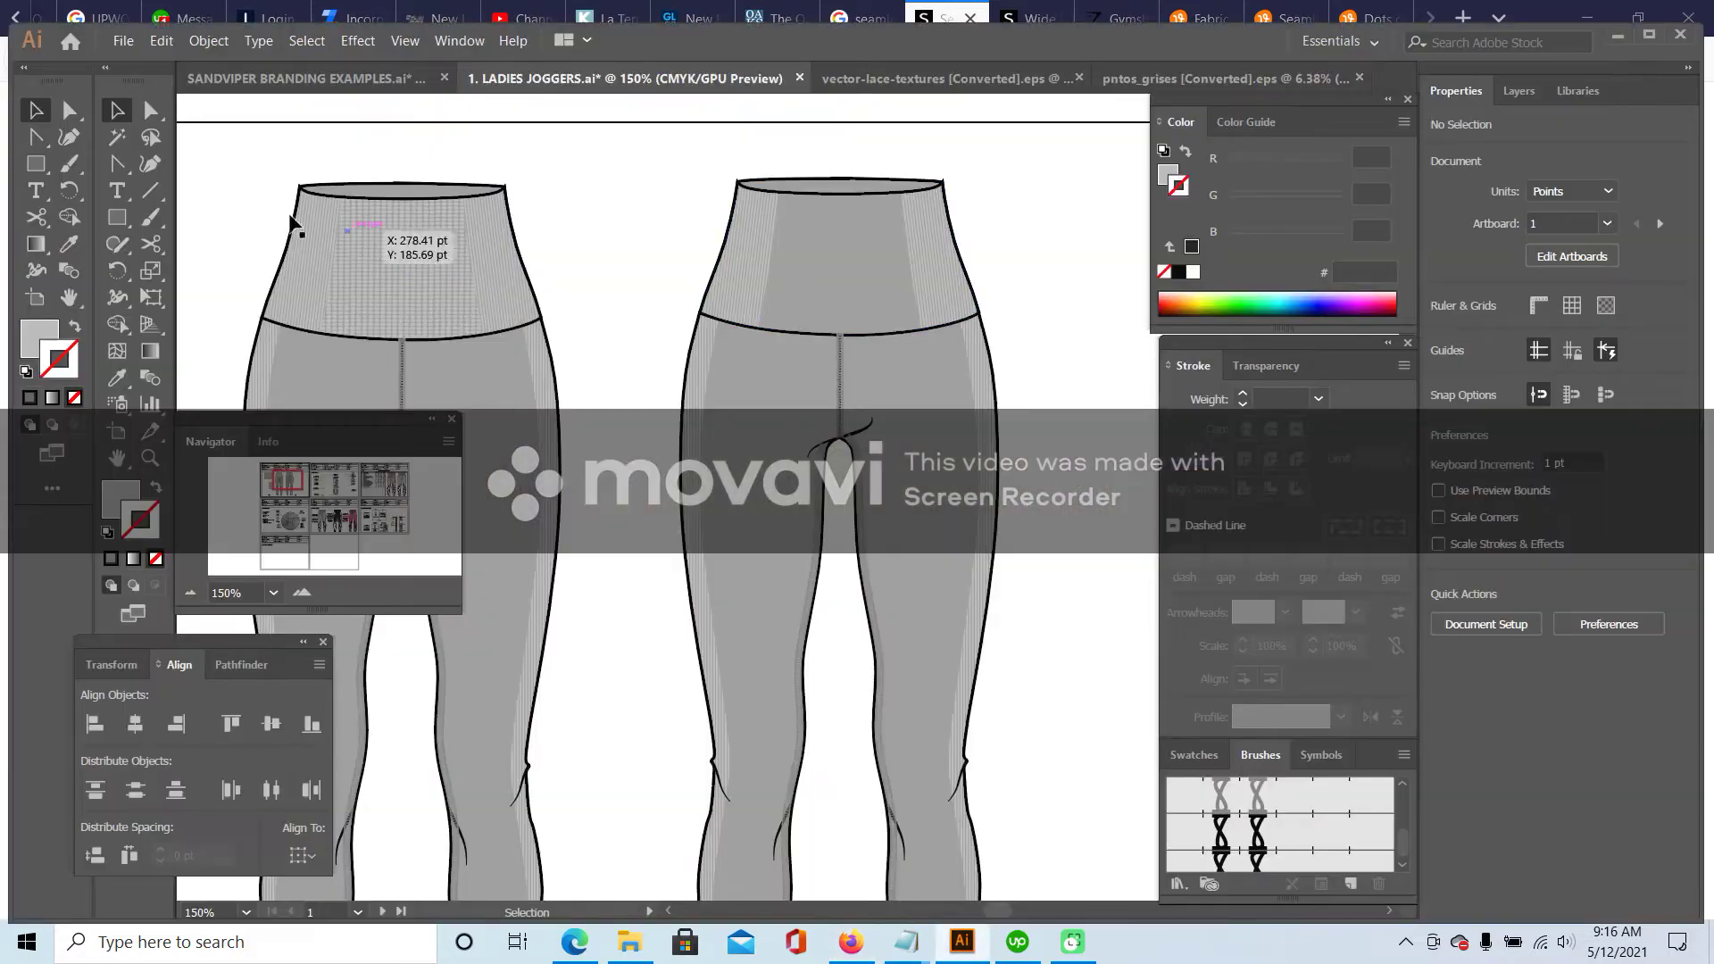
- Copy both stripe swatches and paste them over the back leggings
{"action": "left_click_drag", "start_coordinate": [292, 482], "coordinate": [282, 482]}
{"action": "left_click", "coordinate": [625, 367]}
{"action": "left_click_drag", "start_coordinate": [775, 161], "coordinate": [490, 375]}
{"action": "left_click_drag", "start_coordinate": [270, 479], "coordinate": [283, 481]}
{"action": "key", "text": "ctrl+v"}
{"action": "left_click_drag", "start_coordinate": [895, 437], "coordinate": [848, 261]}
{"action": "left_click", "coordinate": [214, 42]}
{"action": "left_click", "coordinate": [421, 199]}
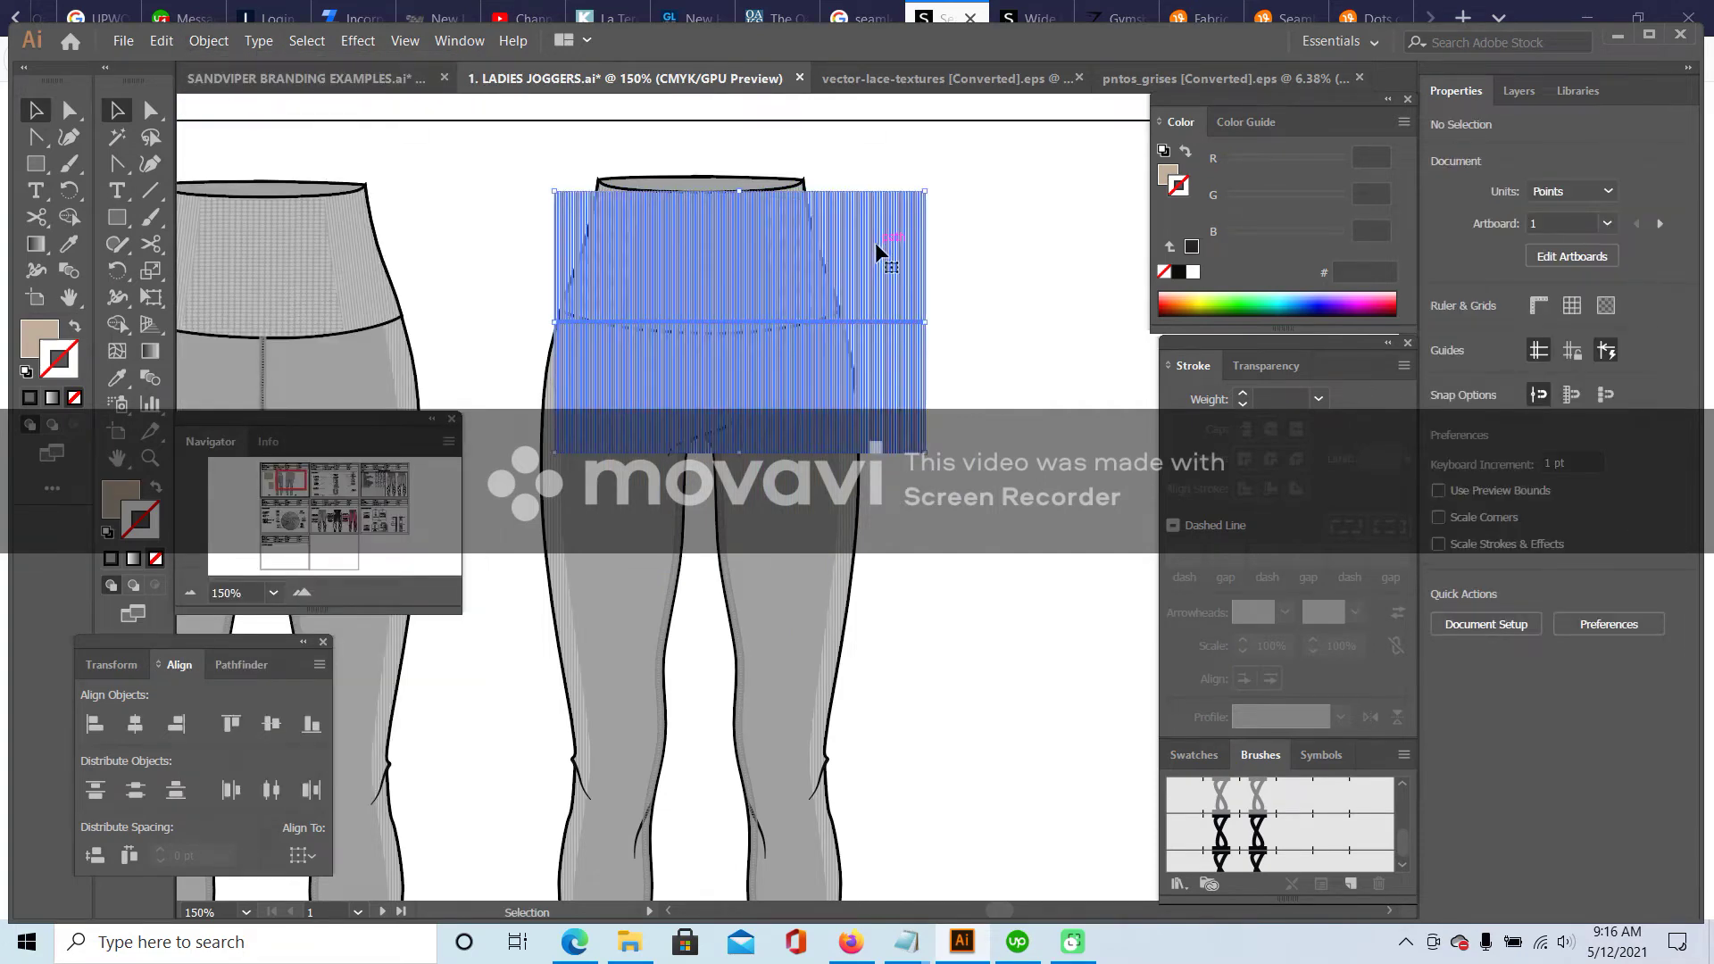
- Delete the extra right-hand stripes inside the group and move the stripe block onto the hips
{"action": "double_click", "coordinate": [879, 250]}
{"action": "left_click", "coordinate": [881, 238]}
{"action": "left_click_drag", "start_coordinate": [863, 174], "coordinate": [957, 407]}
{"action": "key", "text": "Delete"}
{"action": "key", "text": "Escape"}
{"action": "left_click_drag", "start_coordinate": [827, 259], "coordinate": [817, 399]}
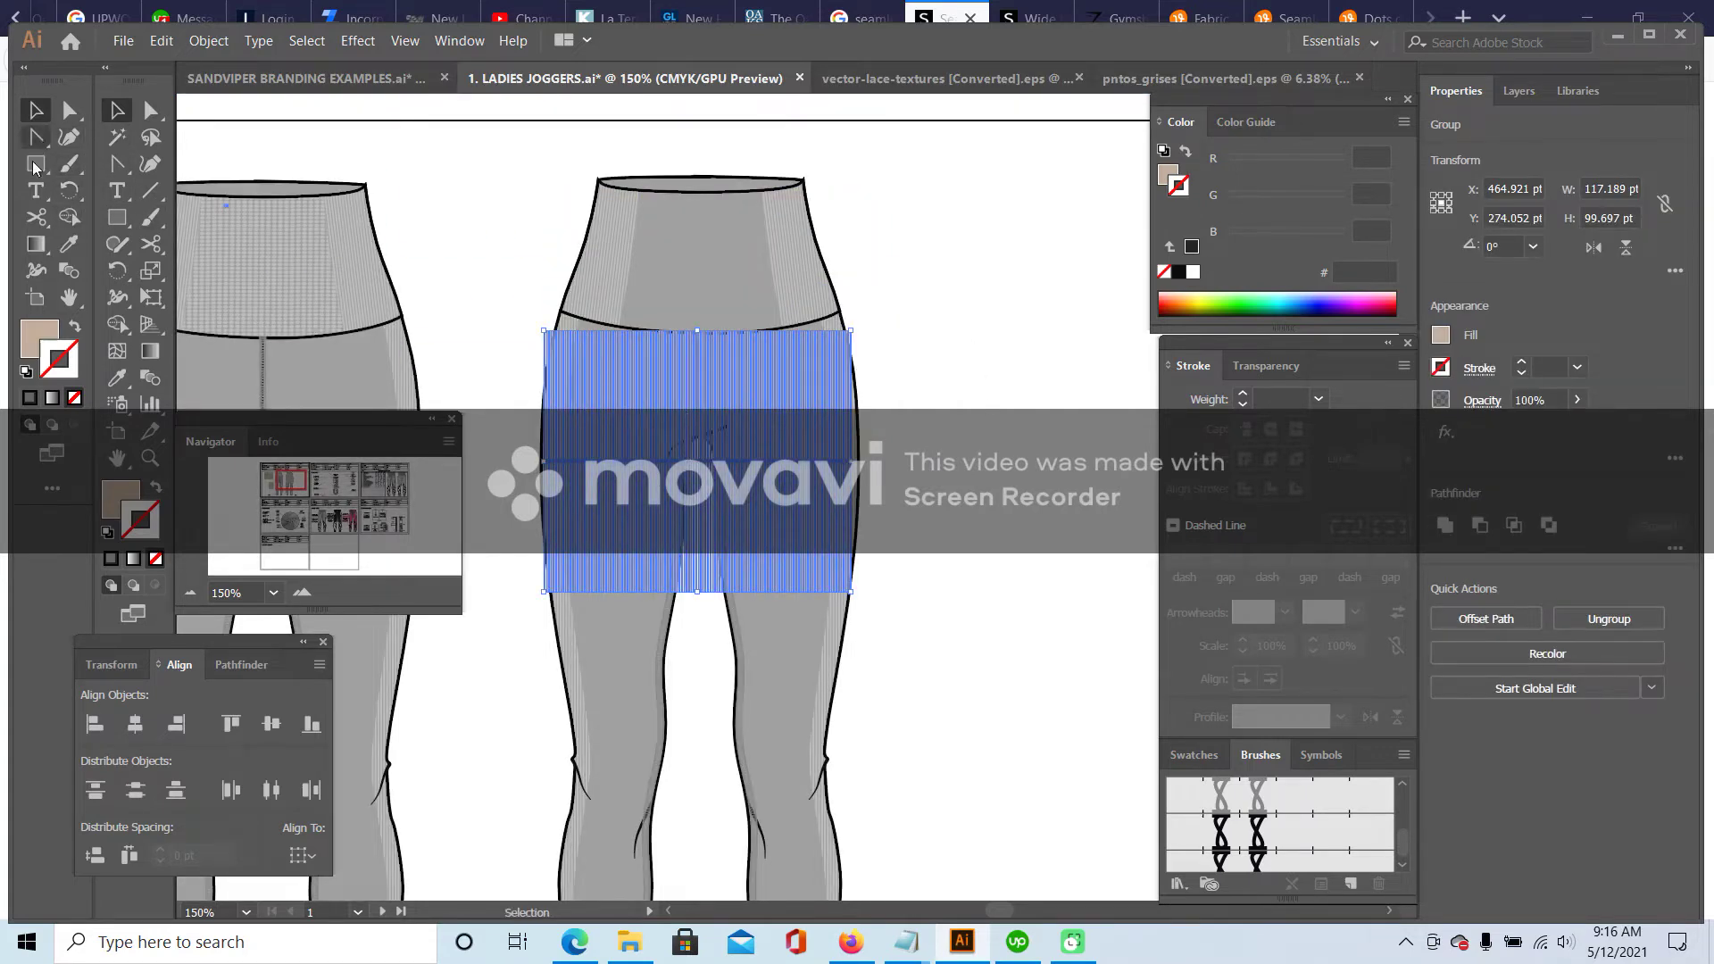
- Recolour the stripes with the waistband's grey using the Eyedropper
{"action": "left_click", "coordinate": [69, 244]}
{"action": "left_click", "coordinate": [613, 232]}
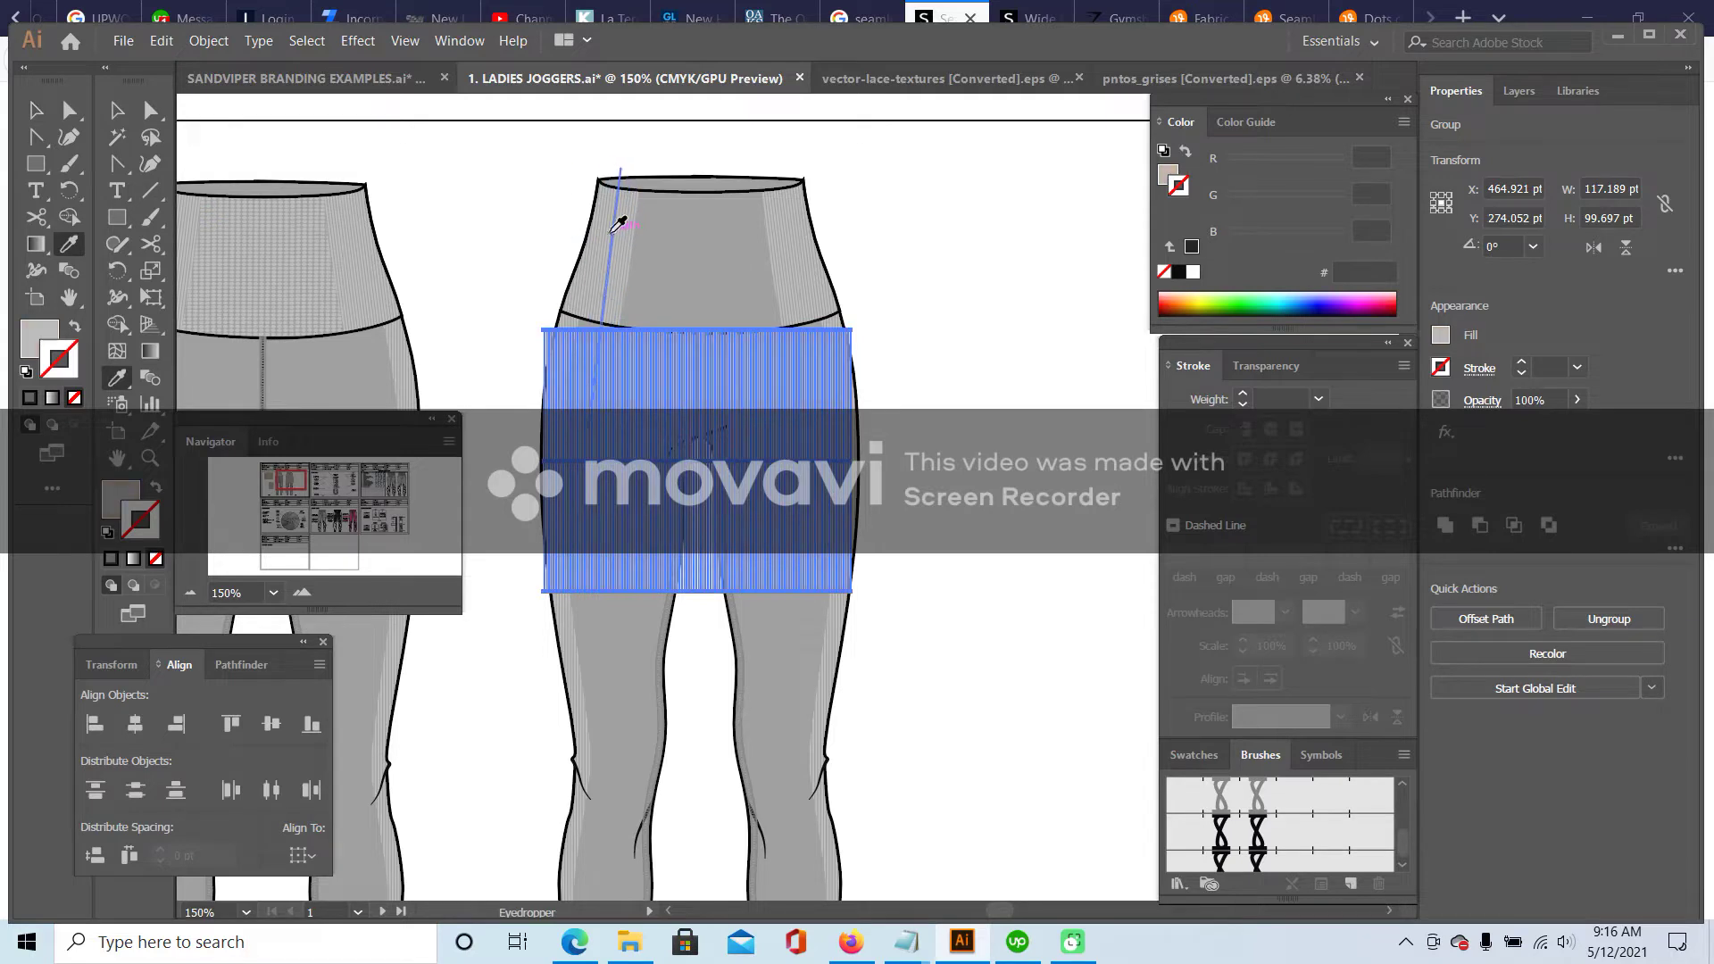
{"action": "left_click", "coordinate": [114, 108]}
{"action": "left_click", "coordinate": [443, 169]}
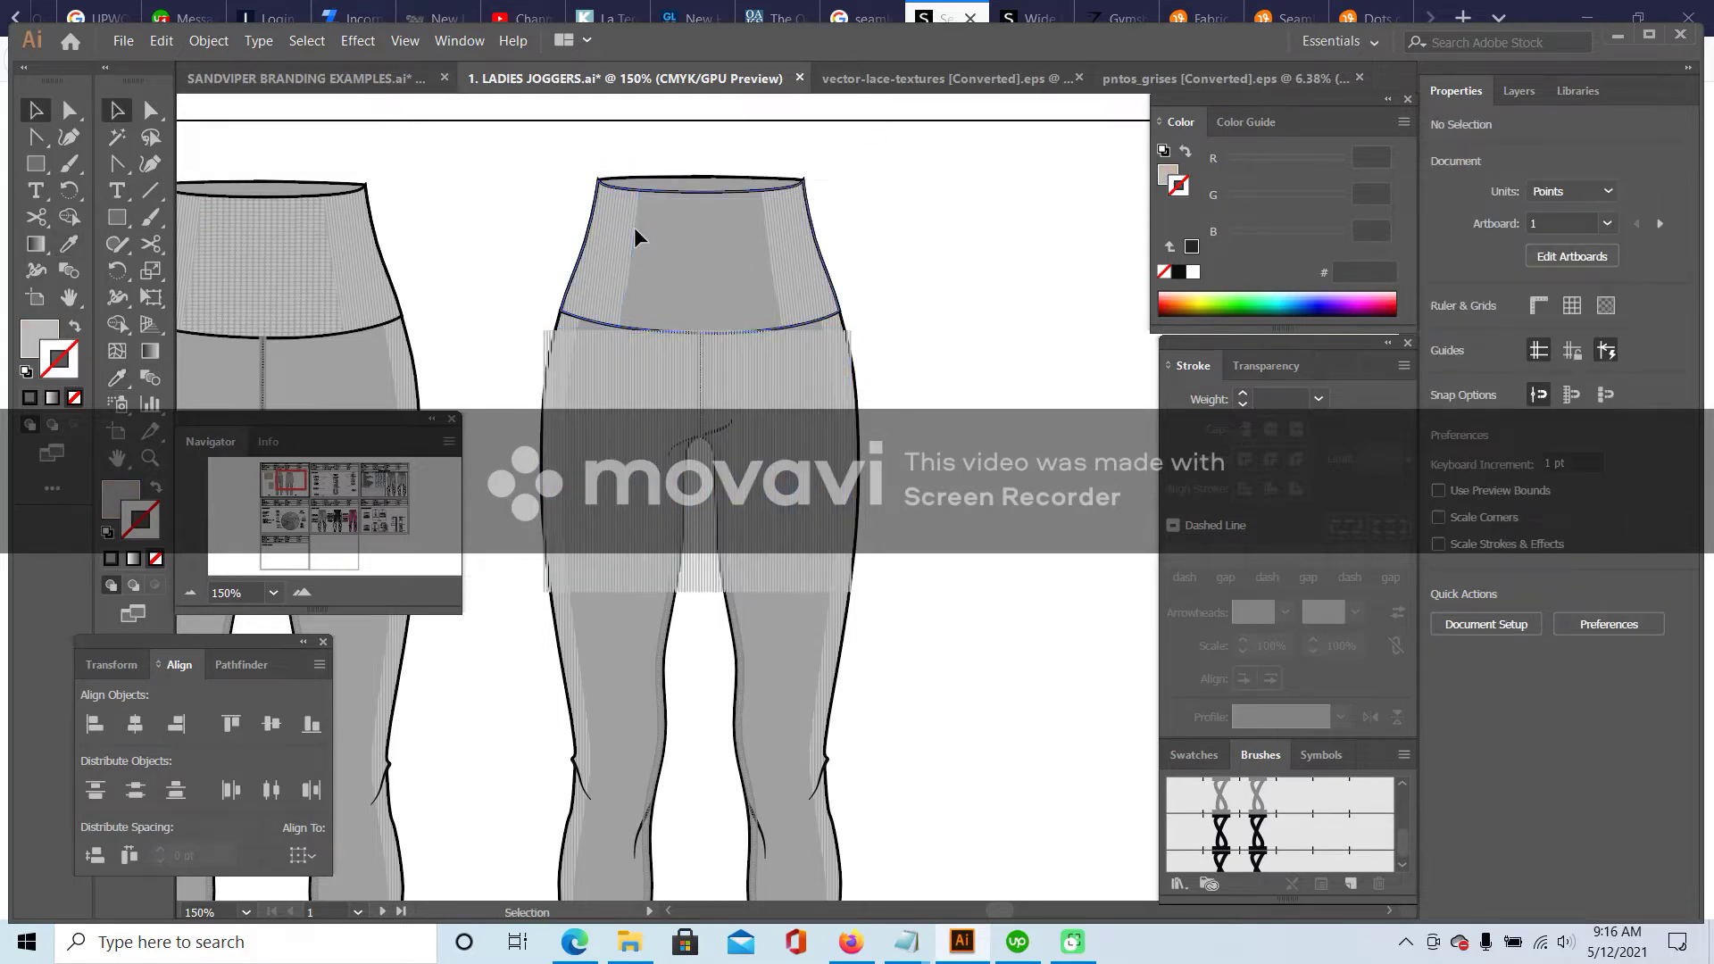
- Select the back waistband shape inside its group, then shift the stripe texture below the waistband
{"action": "double_click", "coordinate": [636, 236]}
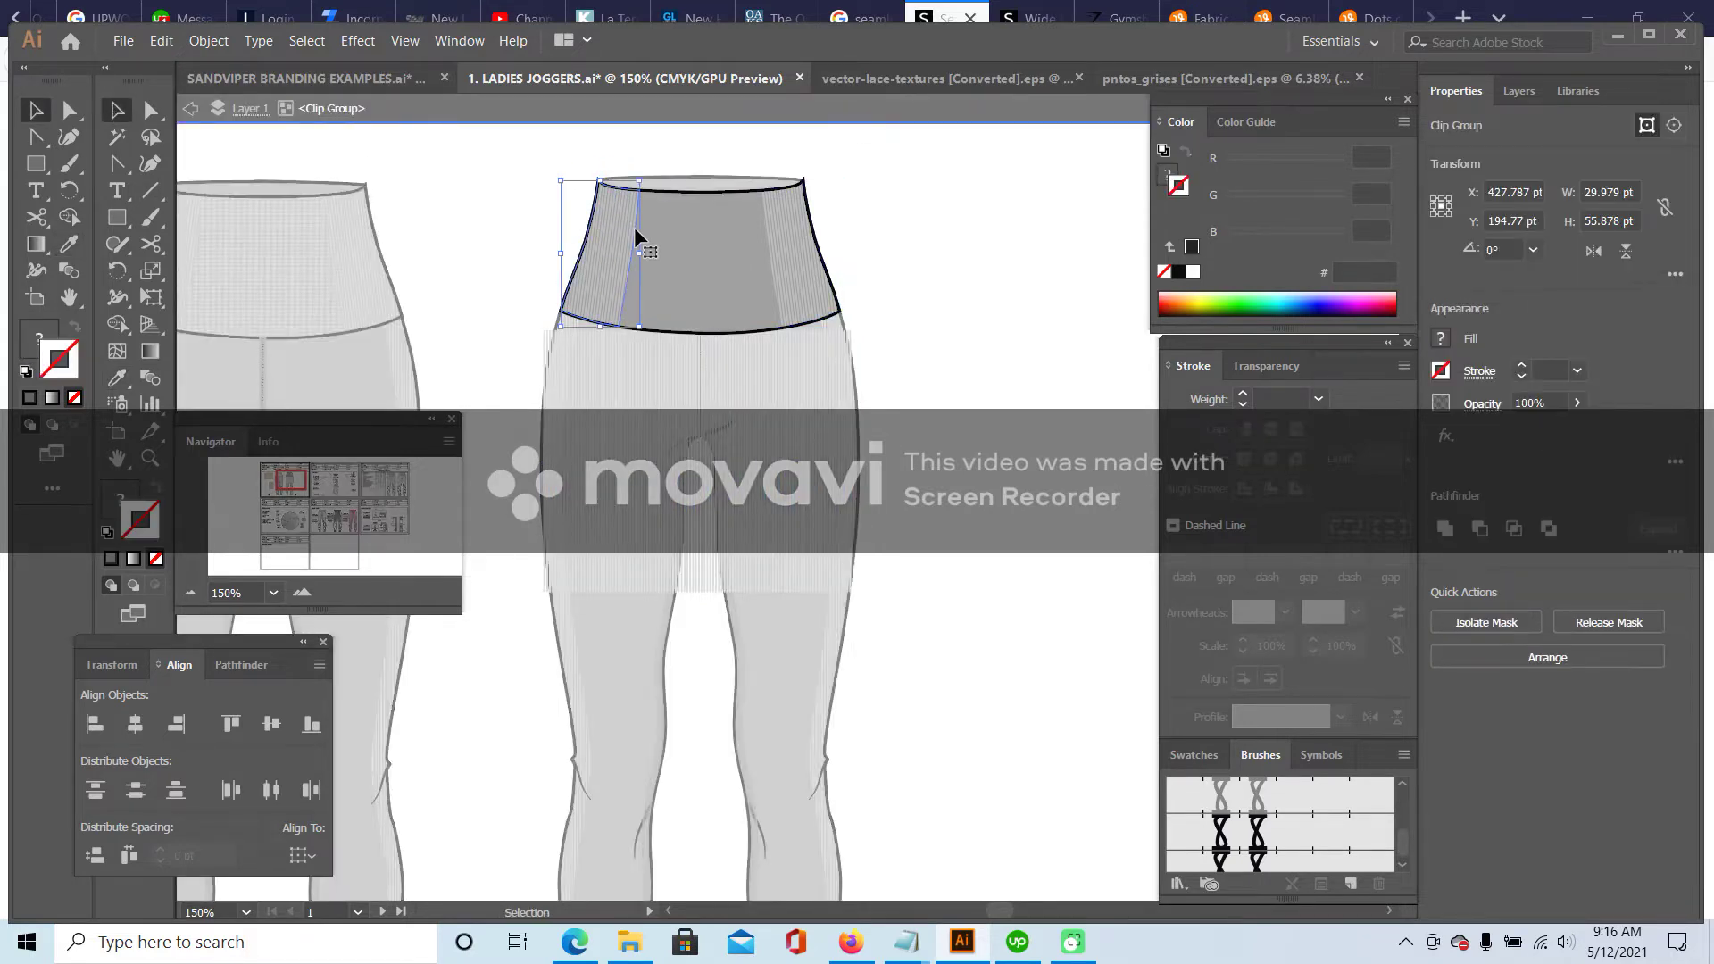
{"action": "left_click", "coordinate": [773, 230]}
{"action": "left_click", "coordinate": [767, 230]}
{"action": "left_click", "coordinate": [781, 223]}
{"action": "left_click", "coordinate": [555, 259]}
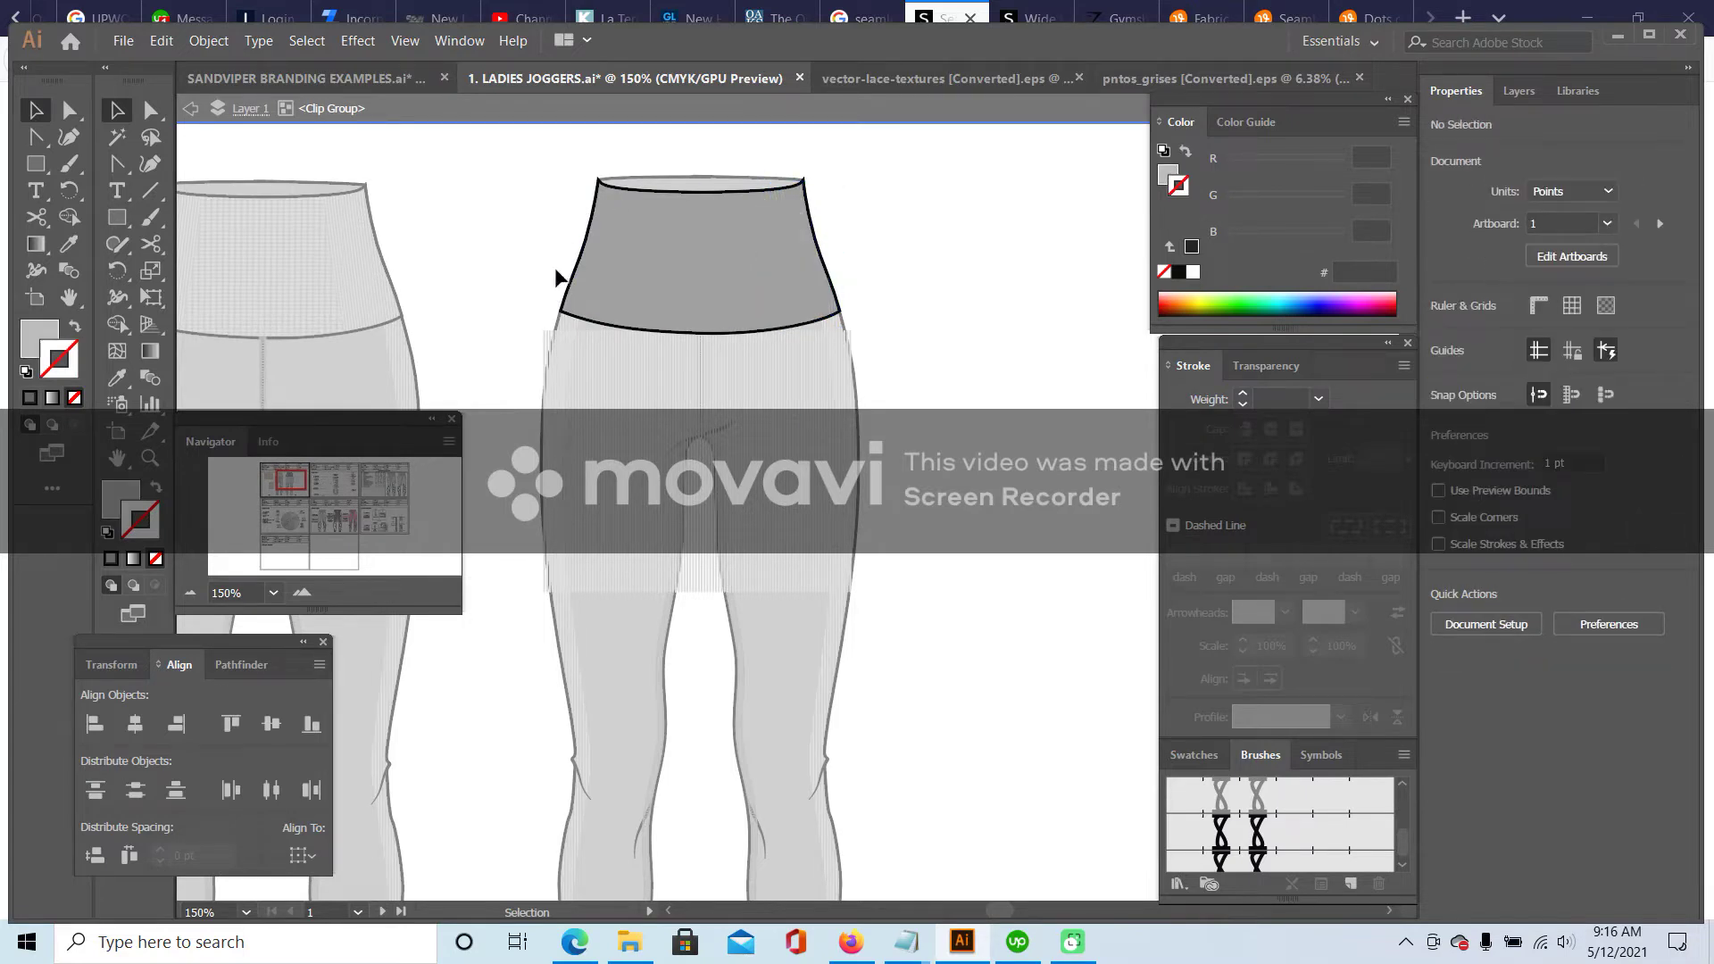
{"action": "left_click", "coordinate": [683, 189]}
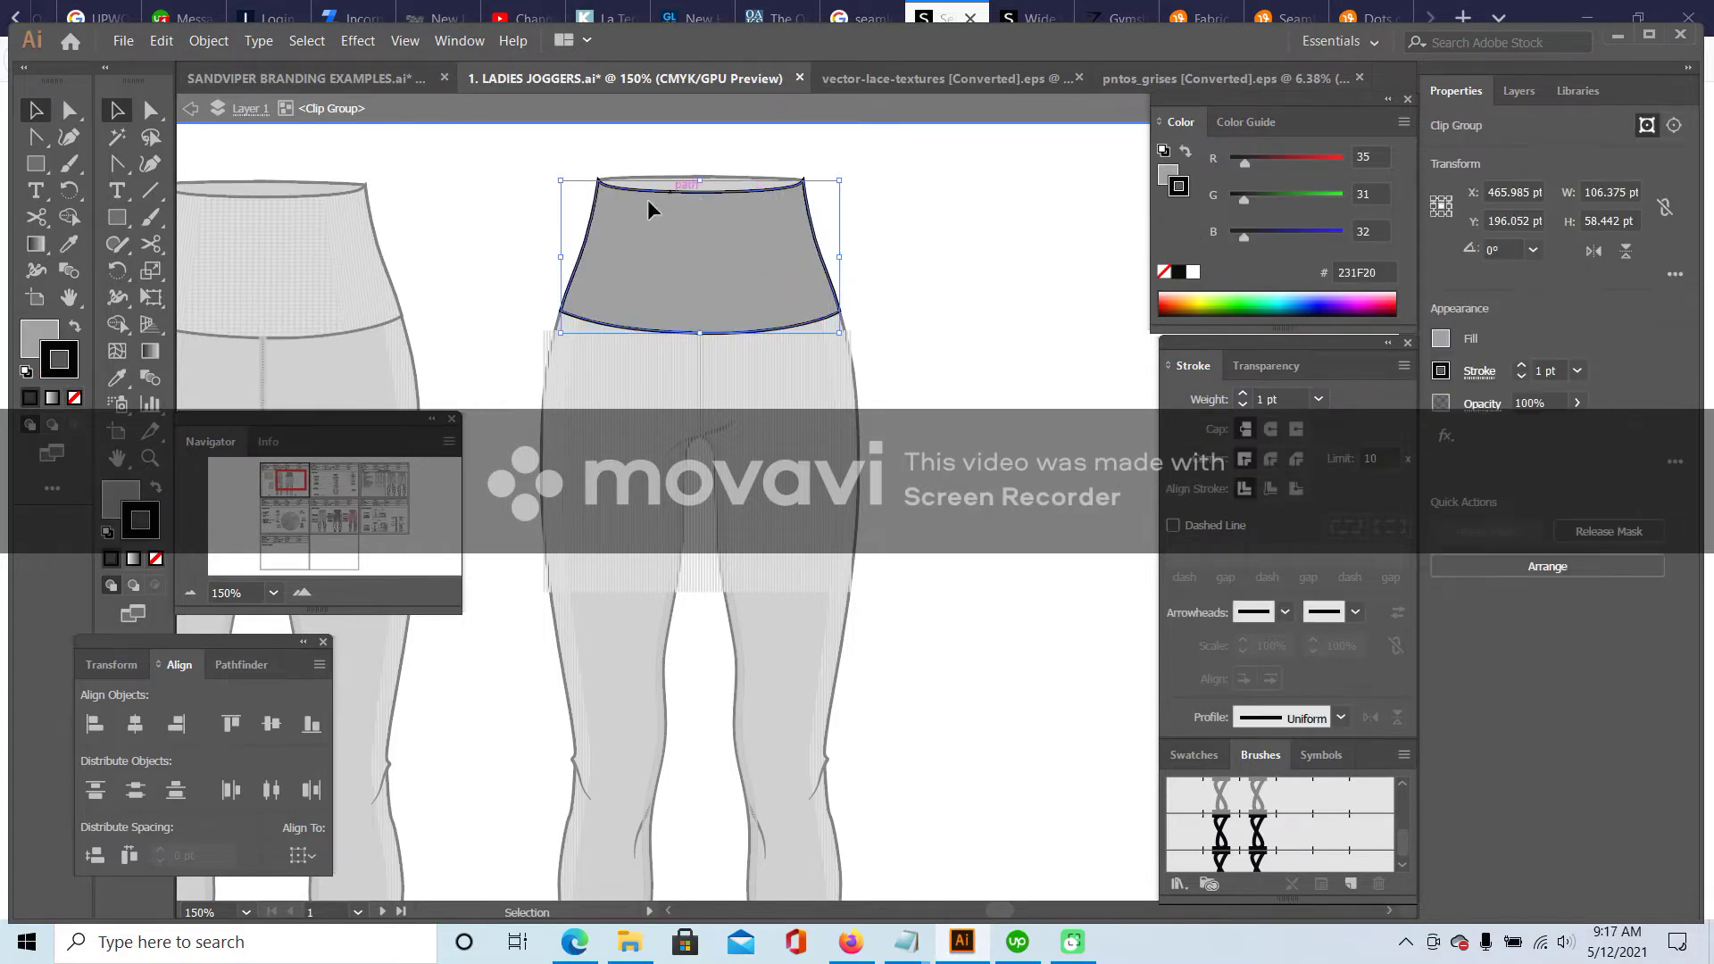
{"action": "double_click", "coordinate": [999, 302]}
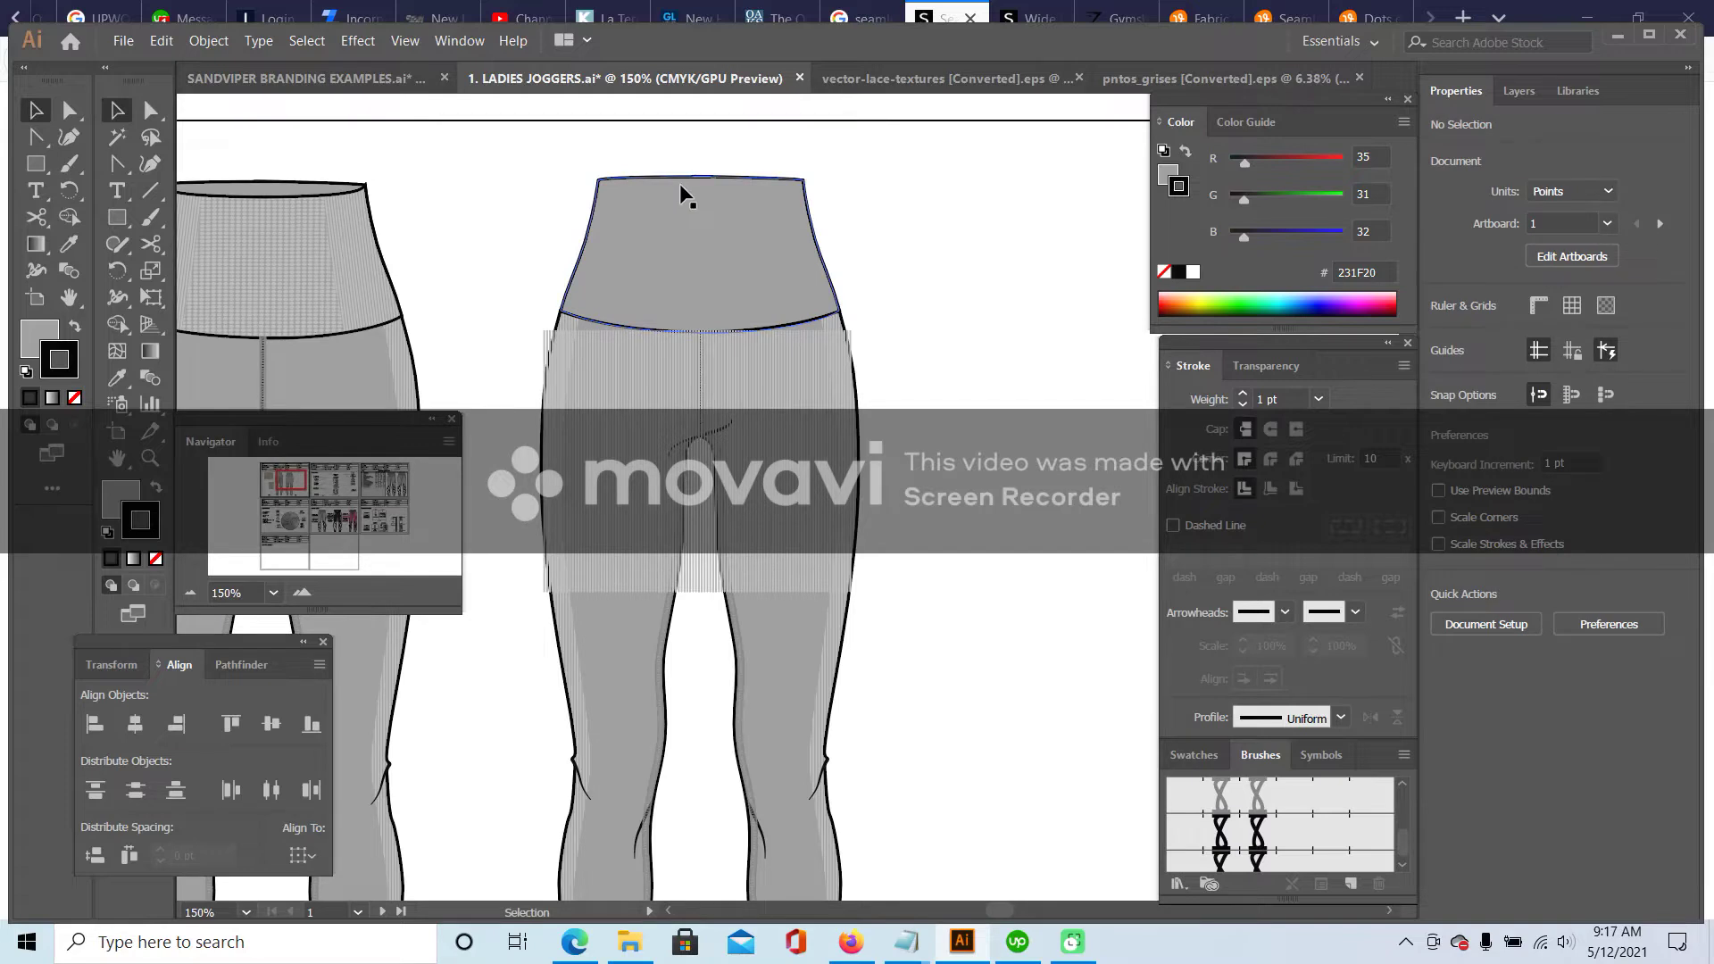
{"action": "left_click_drag", "start_coordinate": [762, 384], "coordinate": [763, 443]}
- With Direct Selection, nudge a point on the waistband's lower edge upward
{"action": "left_click", "coordinate": [727, 326]}
{"action": "left_click", "coordinate": [748, 332]}
{"action": "key", "text": "a"}
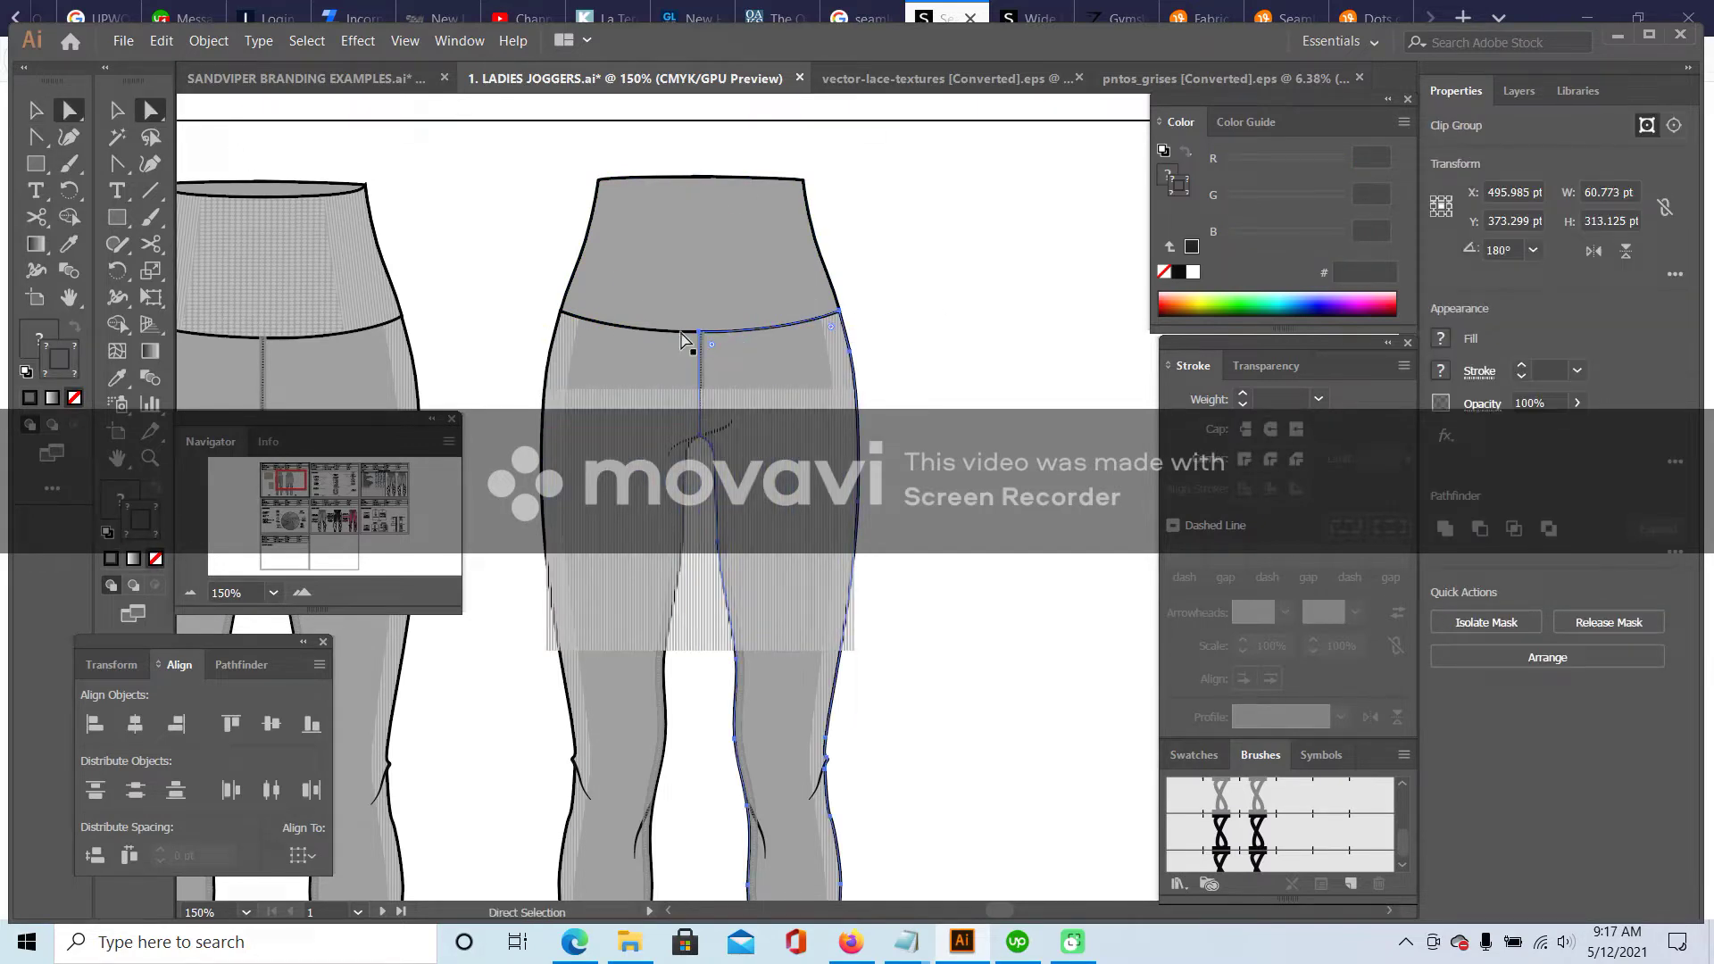
{"action": "left_click", "coordinate": [696, 335]}
{"action": "key", "text": "Up"}
{"action": "key", "text": "Up"}
{"action": "key", "text": "Up"}
{"action": "key", "text": "Up"}
{"action": "key", "text": "Up"}
{"action": "key", "text": "Up"}
{"action": "key", "text": "Up"}
{"action": "key", "text": "Up"}
{"action": "key", "text": "Up"}
{"action": "key", "text": "Up"}
{"action": "key", "text": "Up"}
{"action": "key", "text": "Up"}
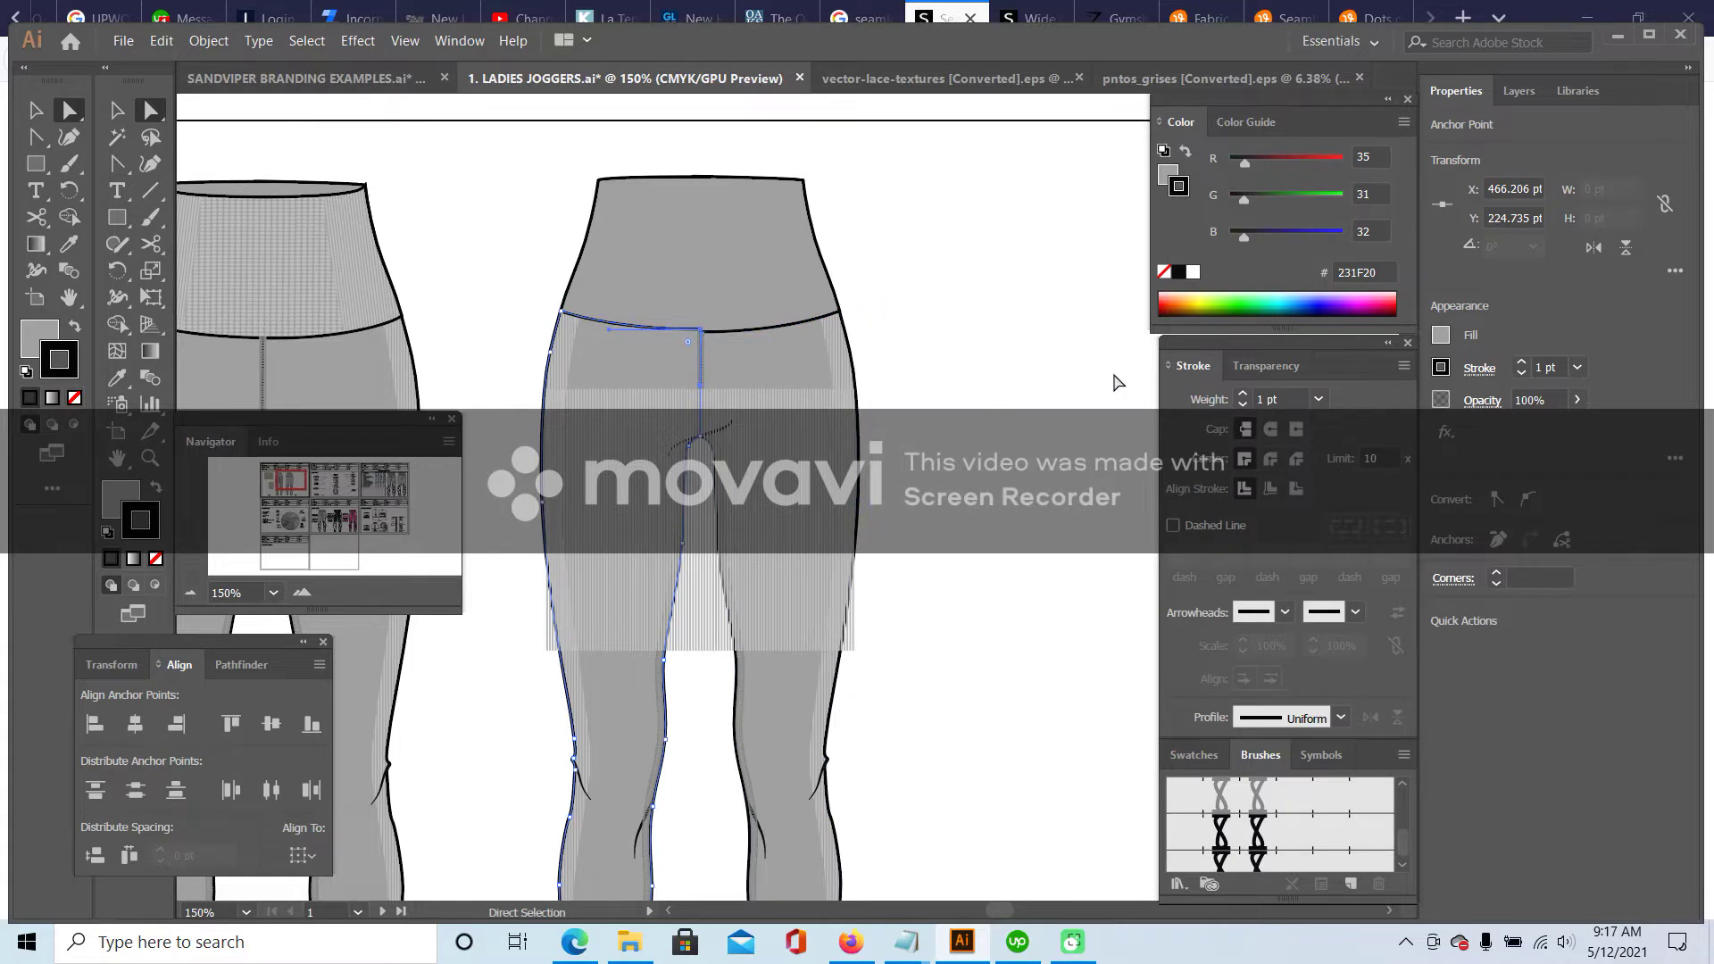
{"action": "left_click", "coordinate": [714, 337]}
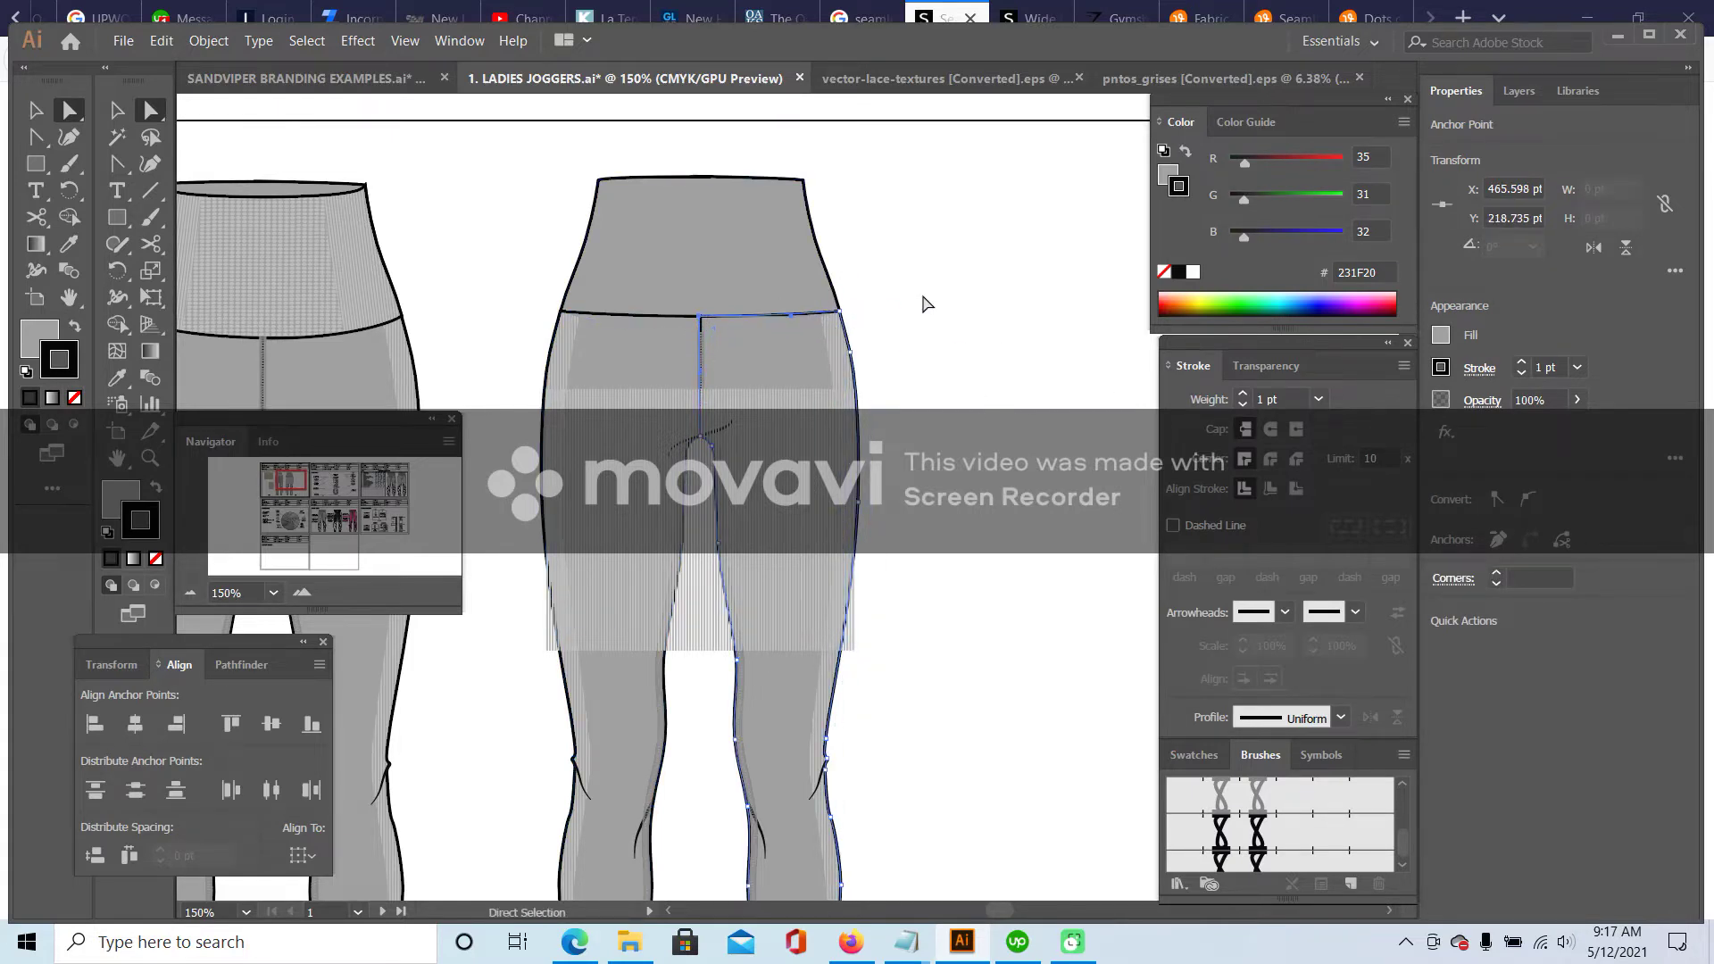
- Inspect the centre-back seam and waistband edge paths zoomed in, then return to 150%
{"action": "left_click", "coordinate": [924, 303]}
{"action": "left_click", "coordinate": [701, 339]}
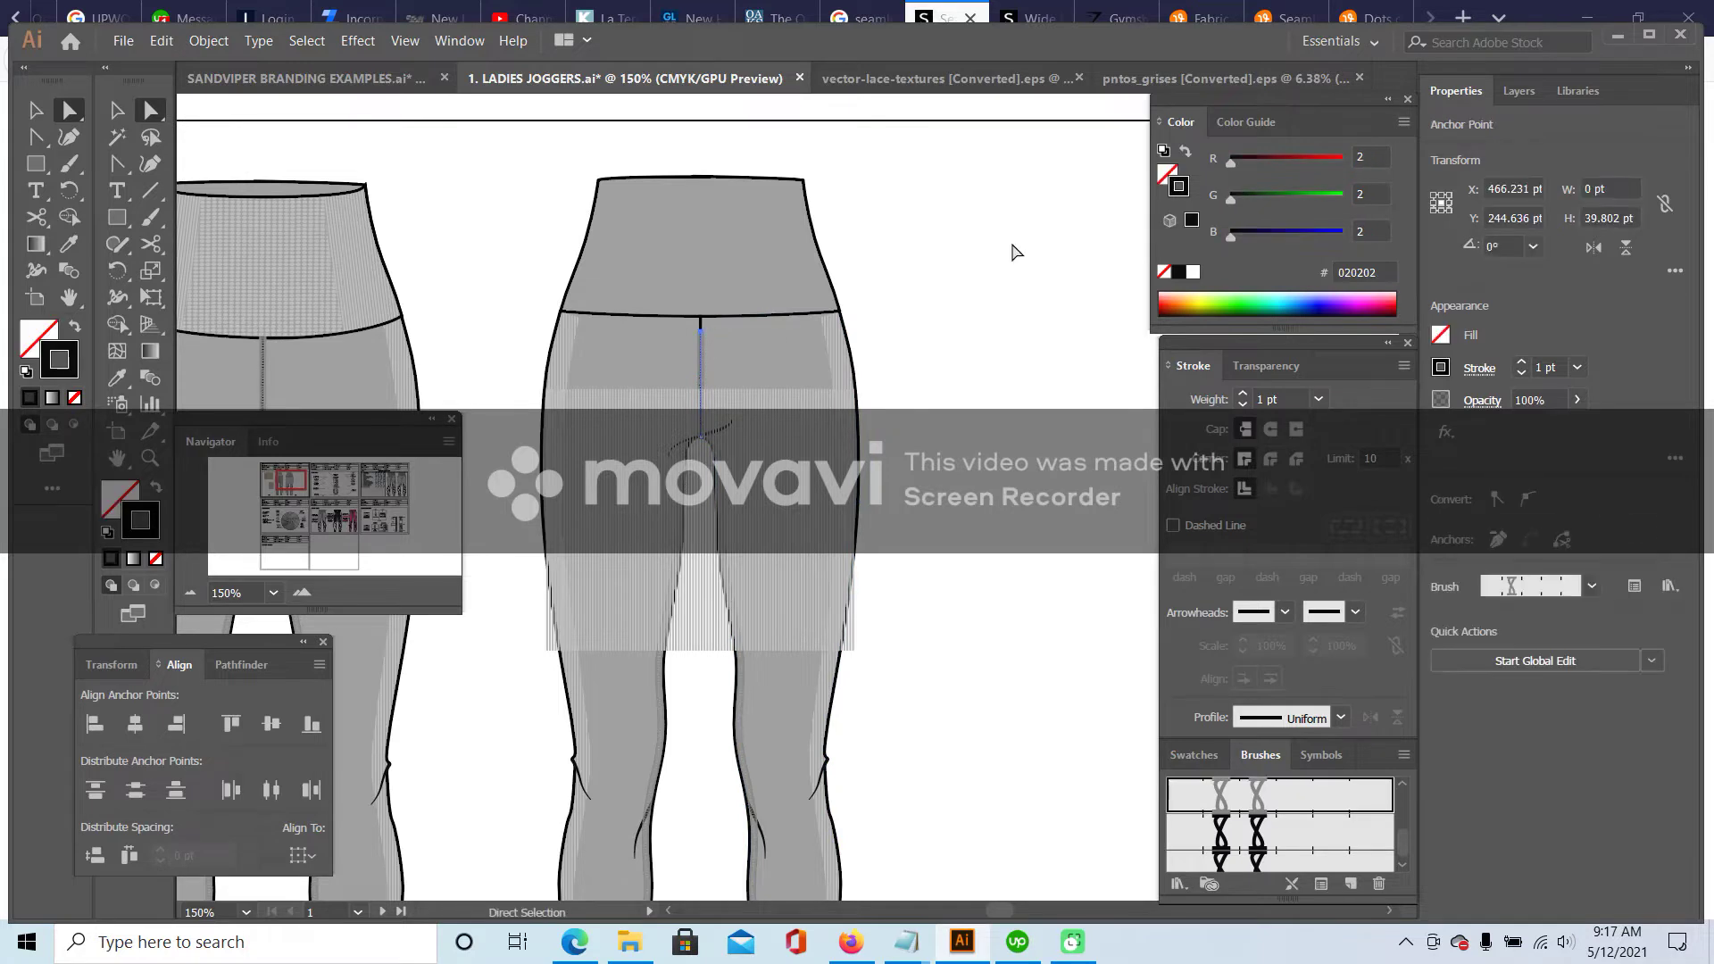
{"action": "left_click", "coordinate": [302, 592]}
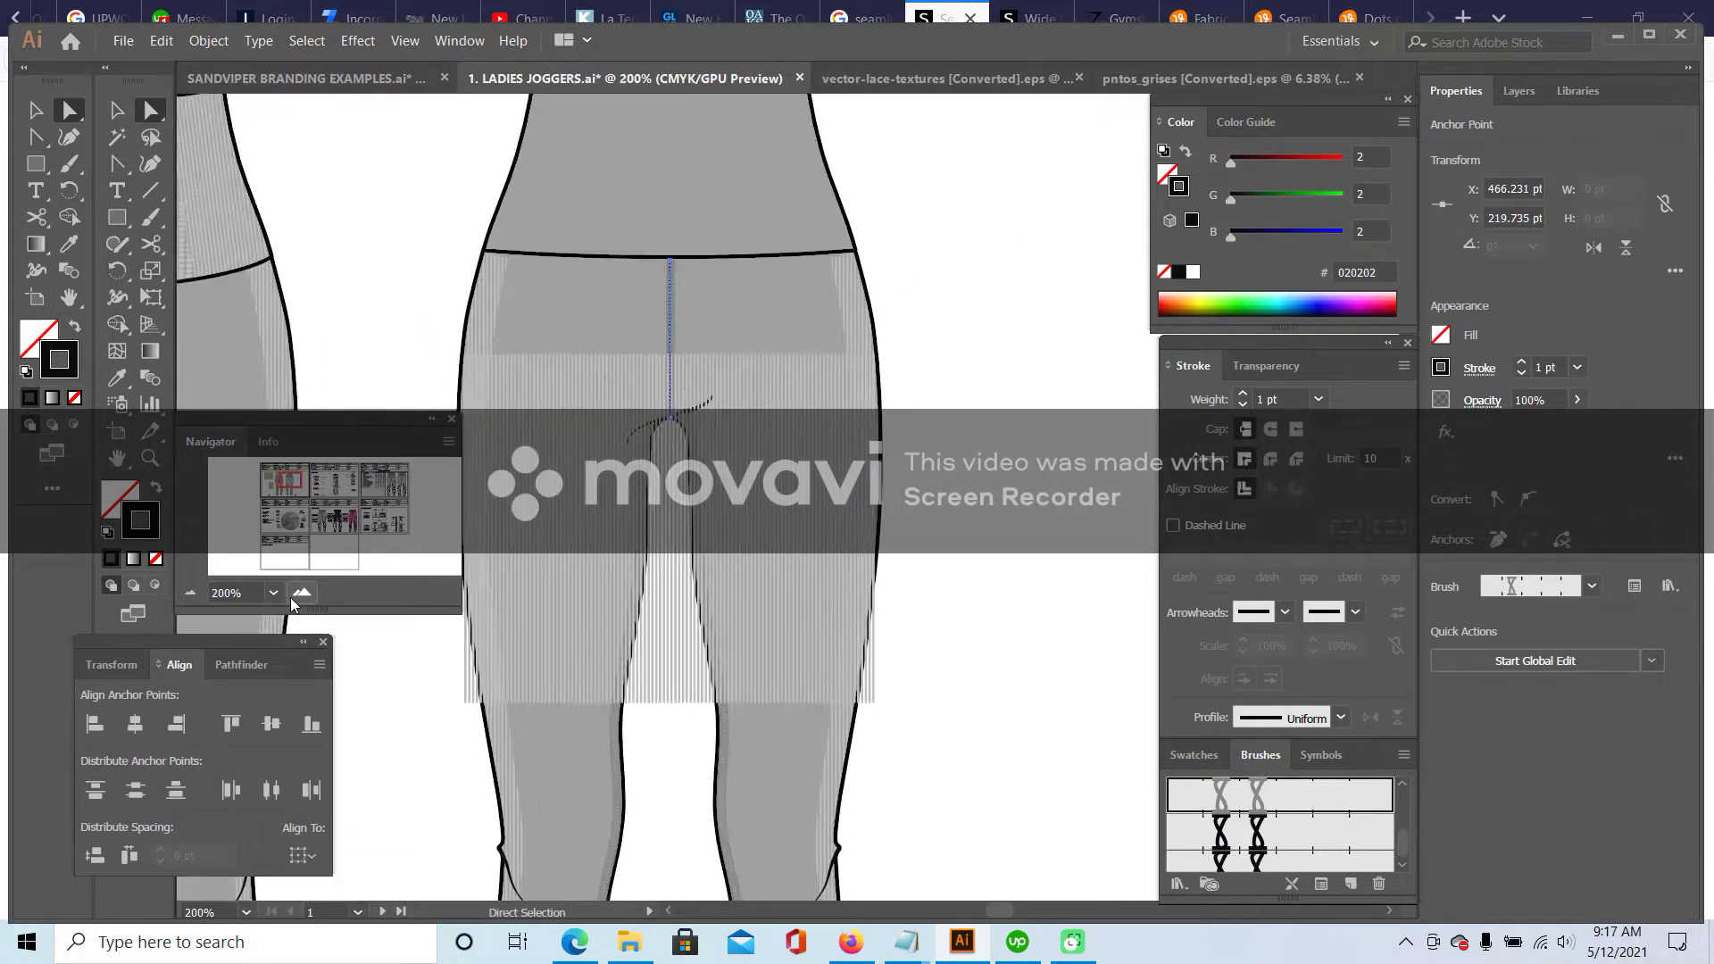
{"action": "left_click", "coordinate": [302, 592]}
{"action": "left_click", "coordinate": [855, 154]}
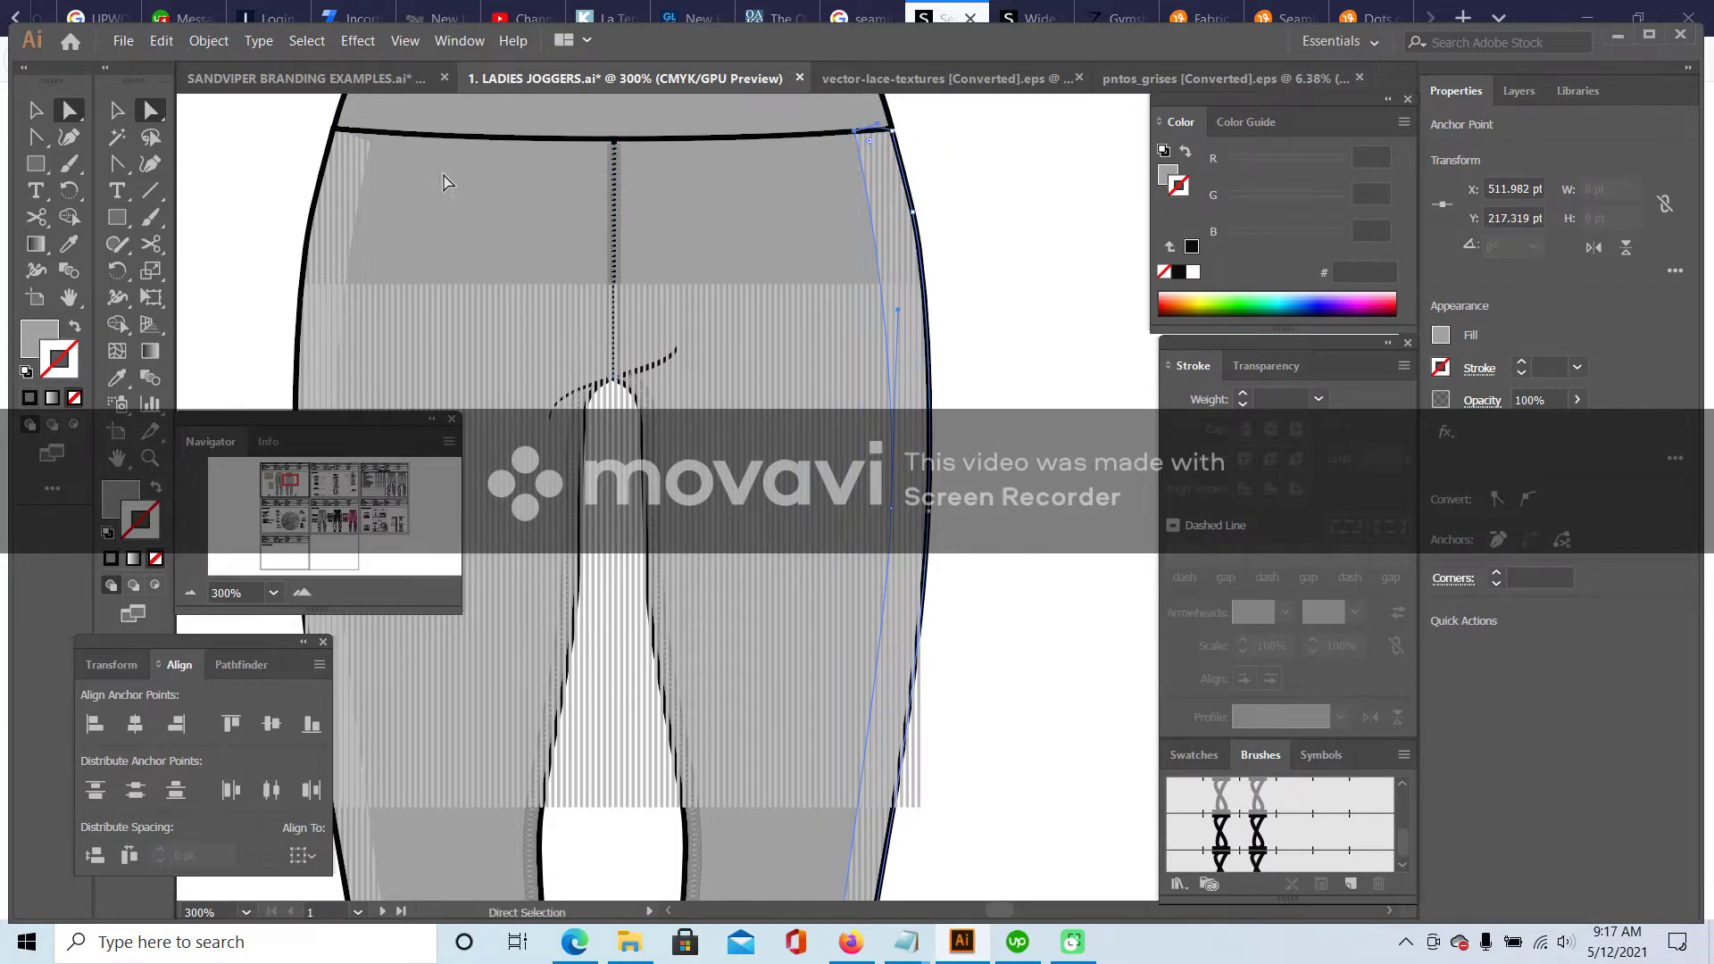
{"action": "left_click", "coordinate": [372, 146]}
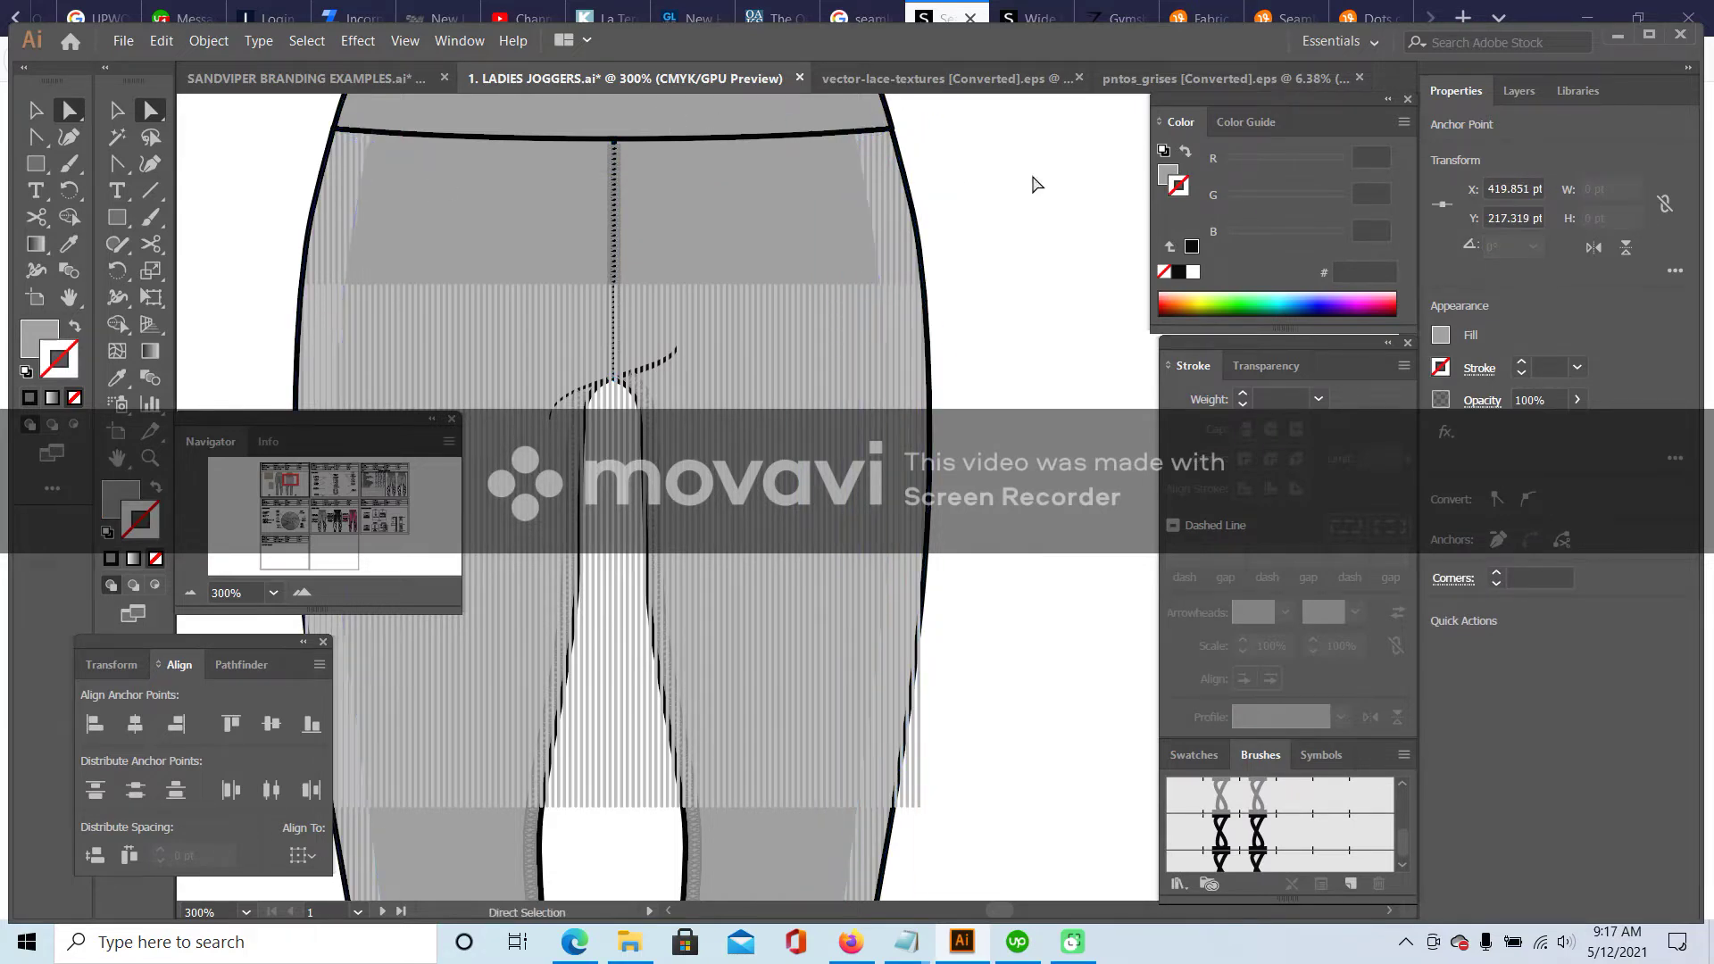
{"action": "left_click", "coordinate": [1033, 179]}
{"action": "left_click", "coordinate": [190, 594]}
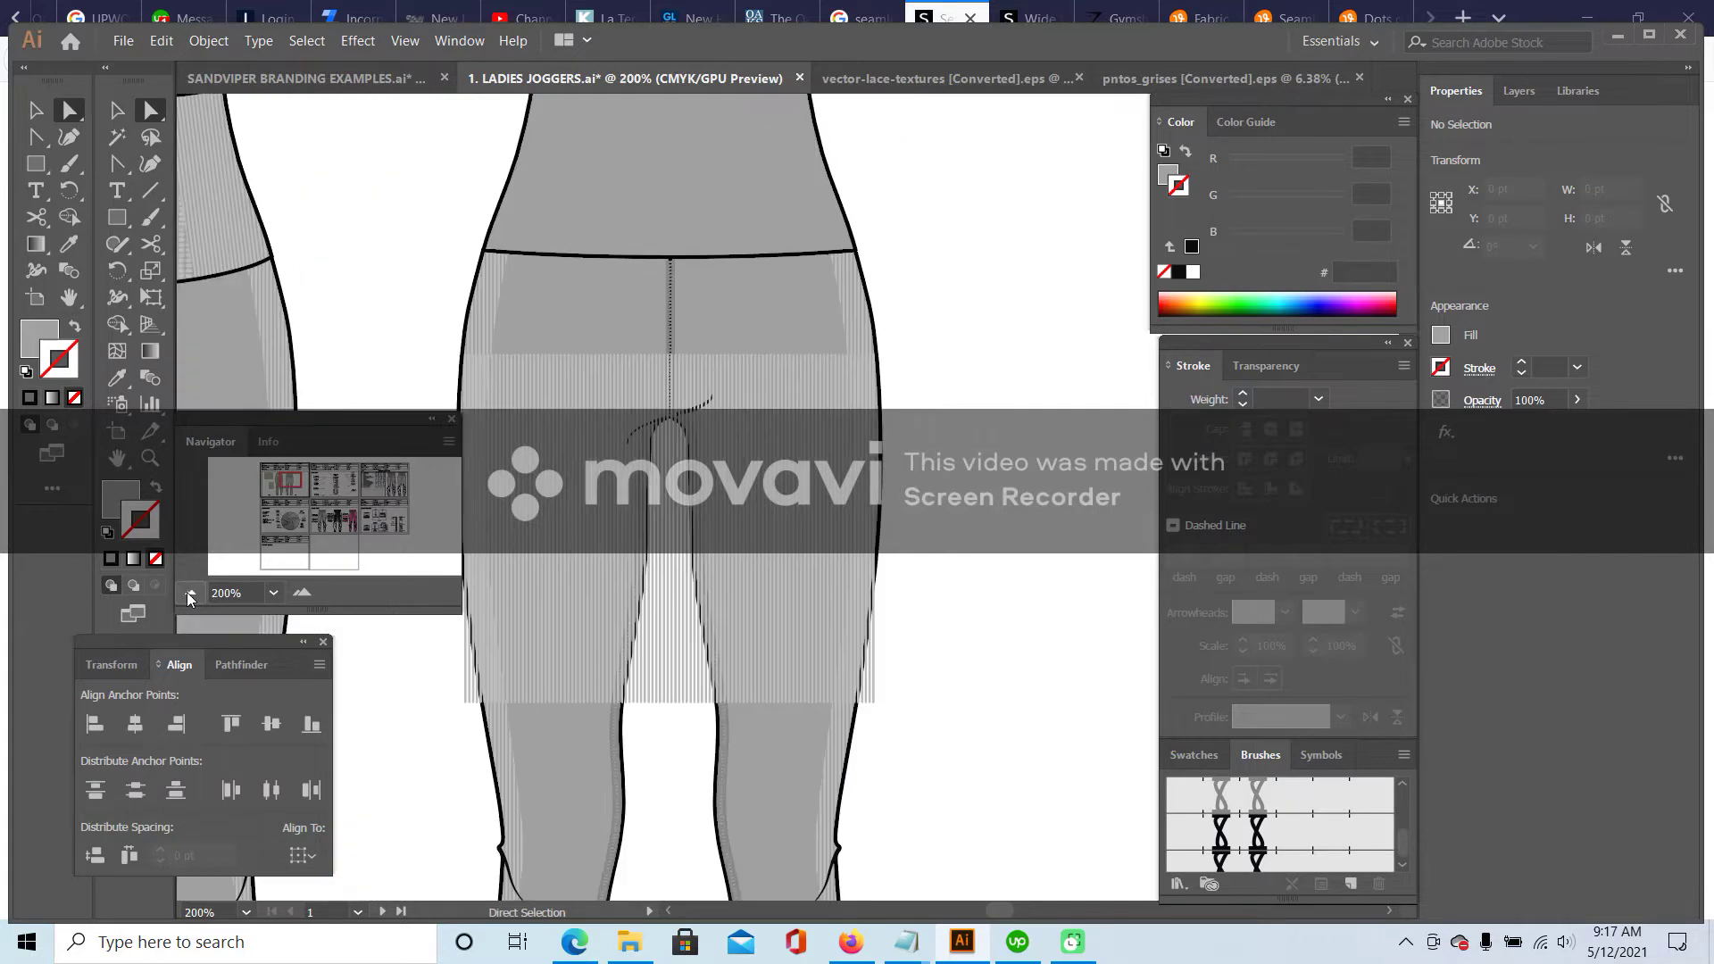
{"action": "left_click", "coordinate": [190, 595]}
{"action": "left_click", "coordinate": [116, 110]}
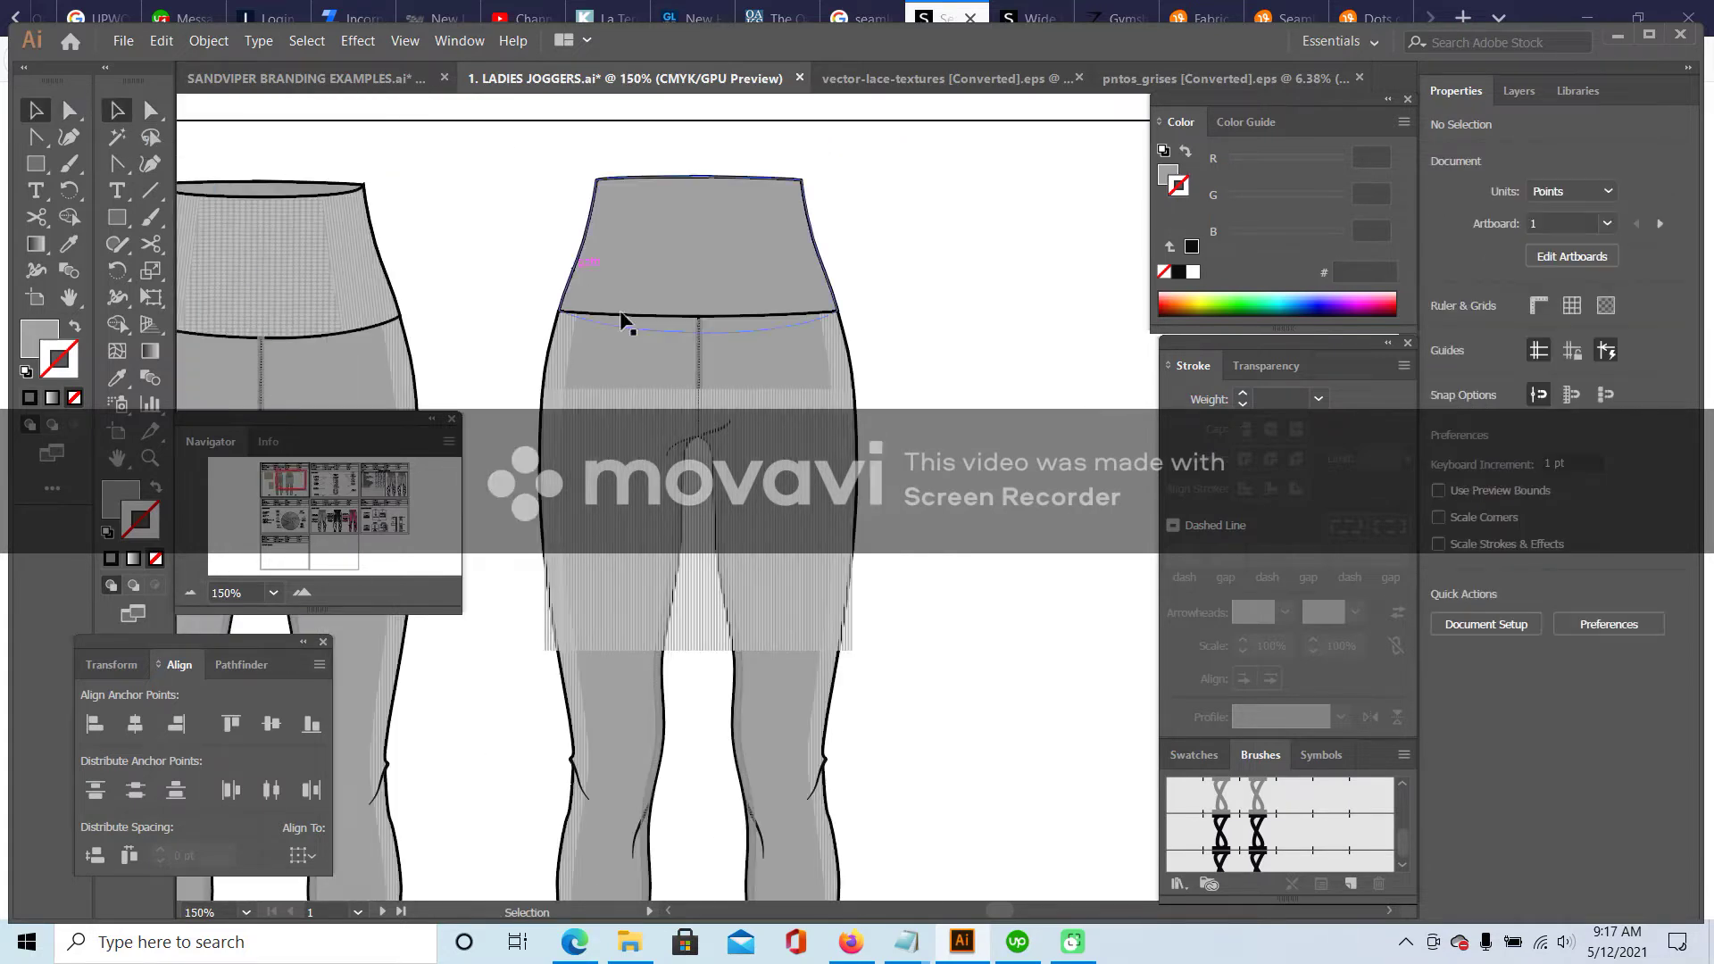
- Move the rib texture over the back waistband, cut it, and Paste in Place into the waistband shape
{"action": "left_click_drag", "start_coordinate": [800, 378], "coordinate": [752, 236]}
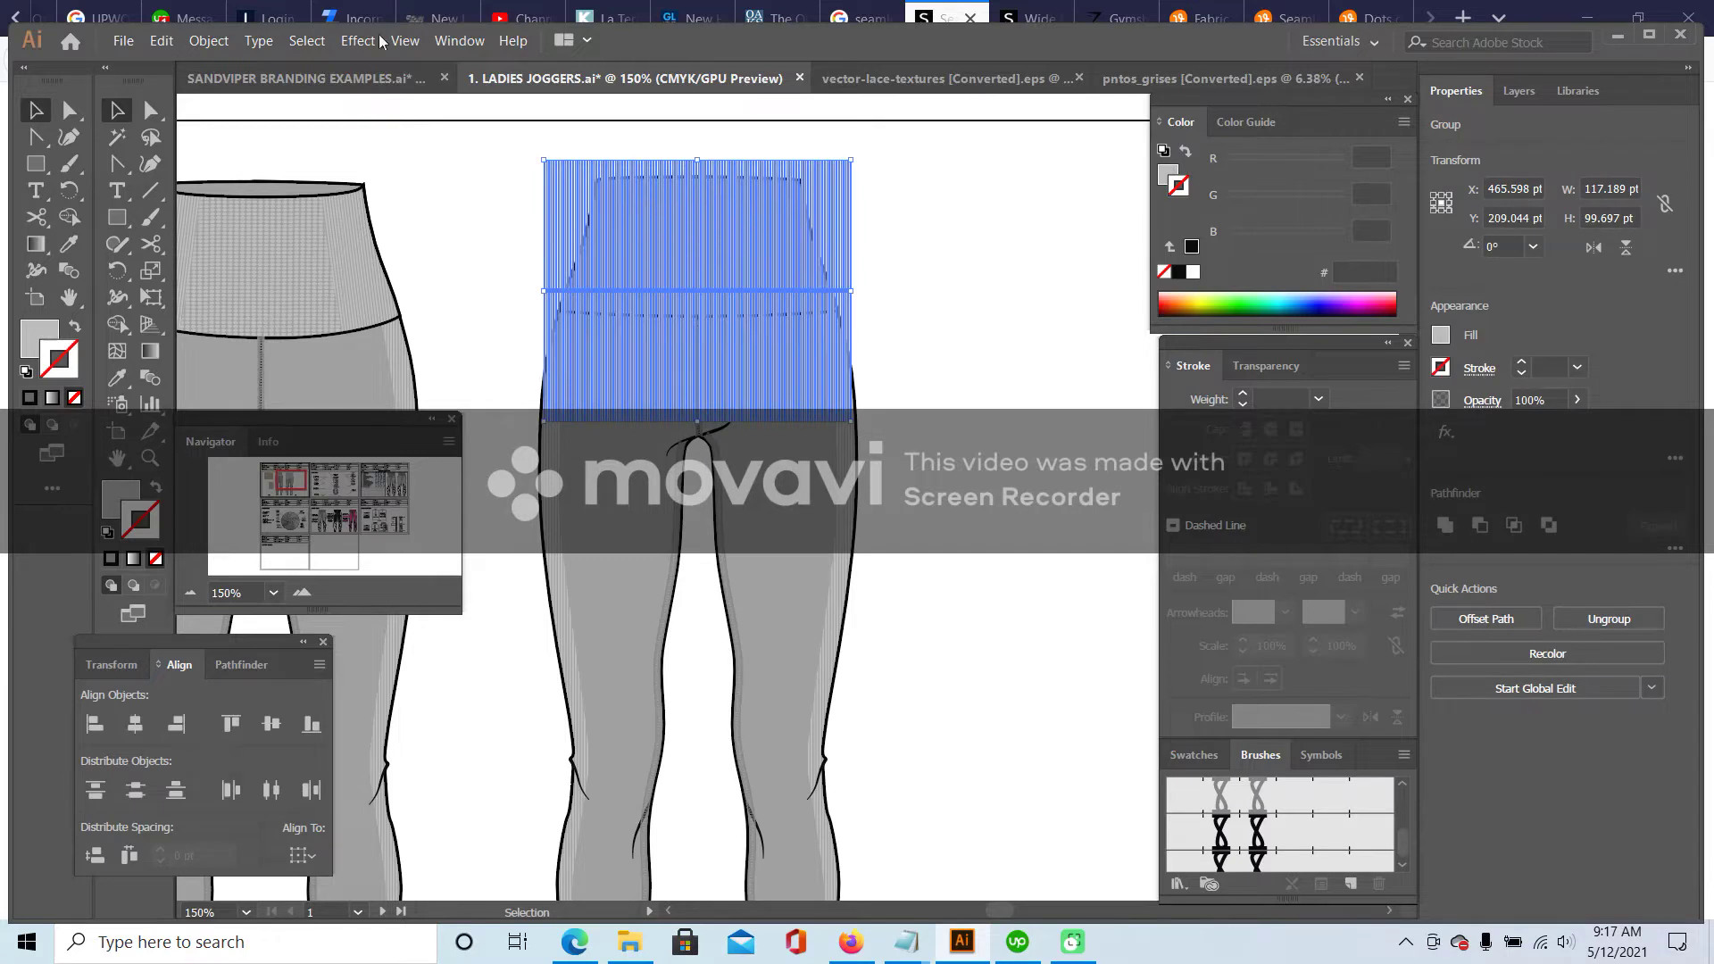
{"action": "left_click", "coordinate": [163, 40]}
{"action": "left_click", "coordinate": [223, 135]}
{"action": "key", "text": "Delete"}
{"action": "left_click", "coordinate": [652, 189]}
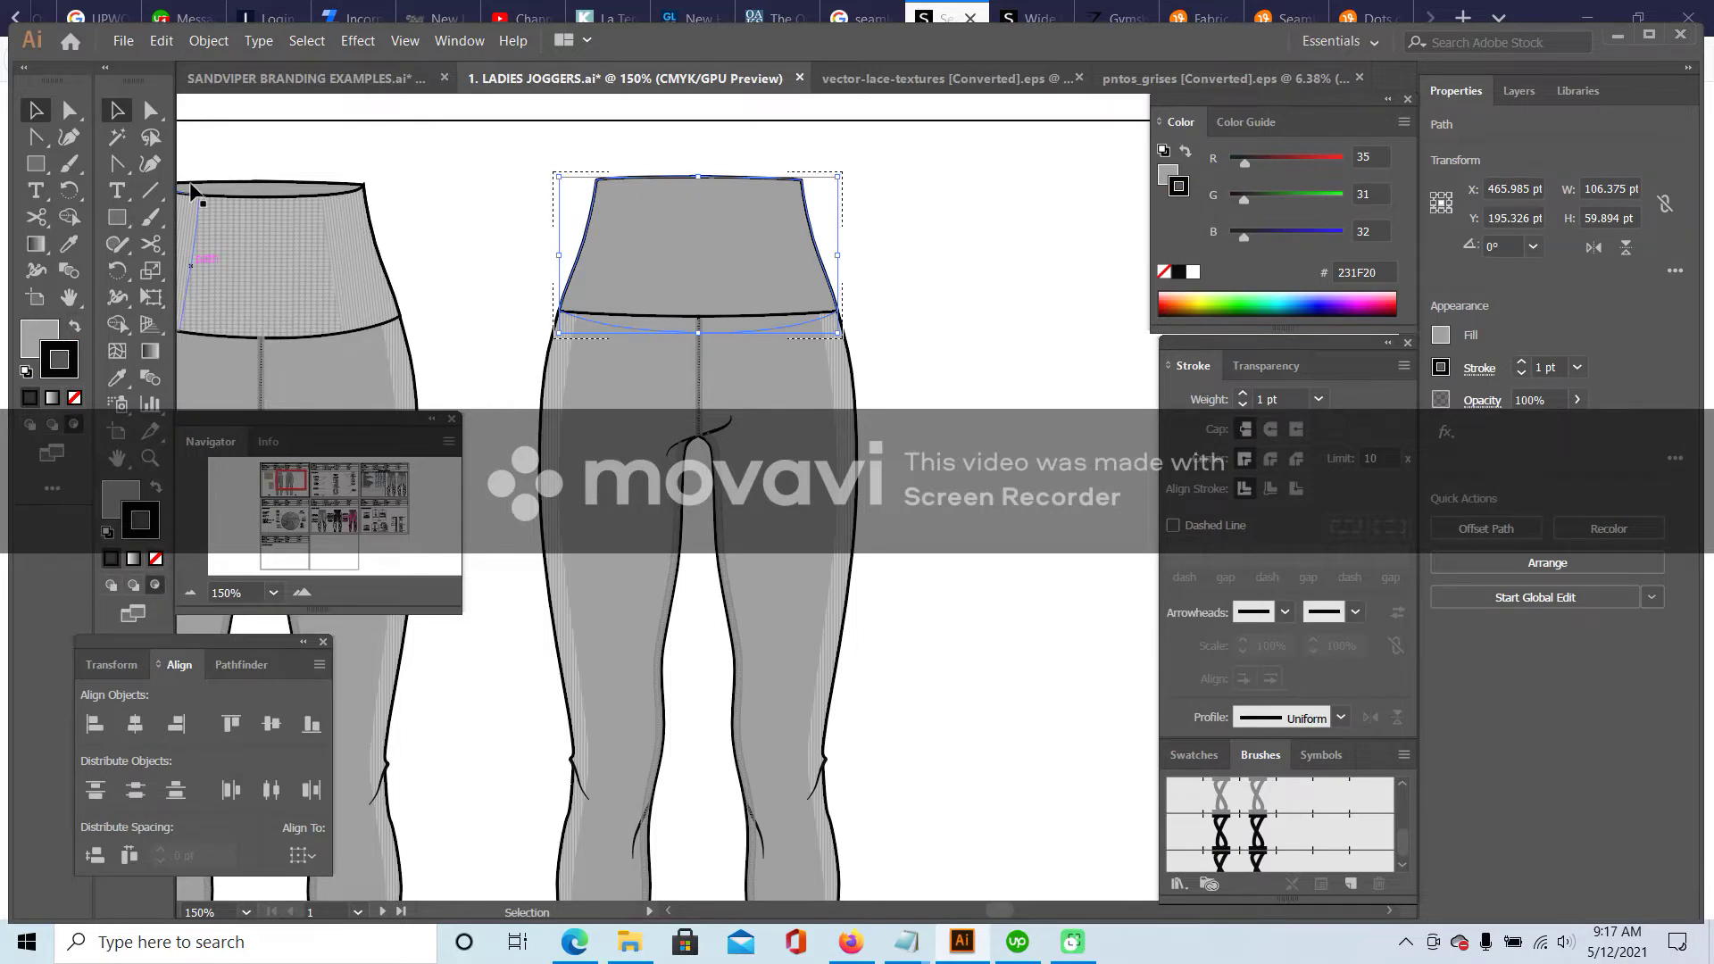
{"action": "left_click", "coordinate": [164, 40]}
{"action": "left_click", "coordinate": [237, 224]}
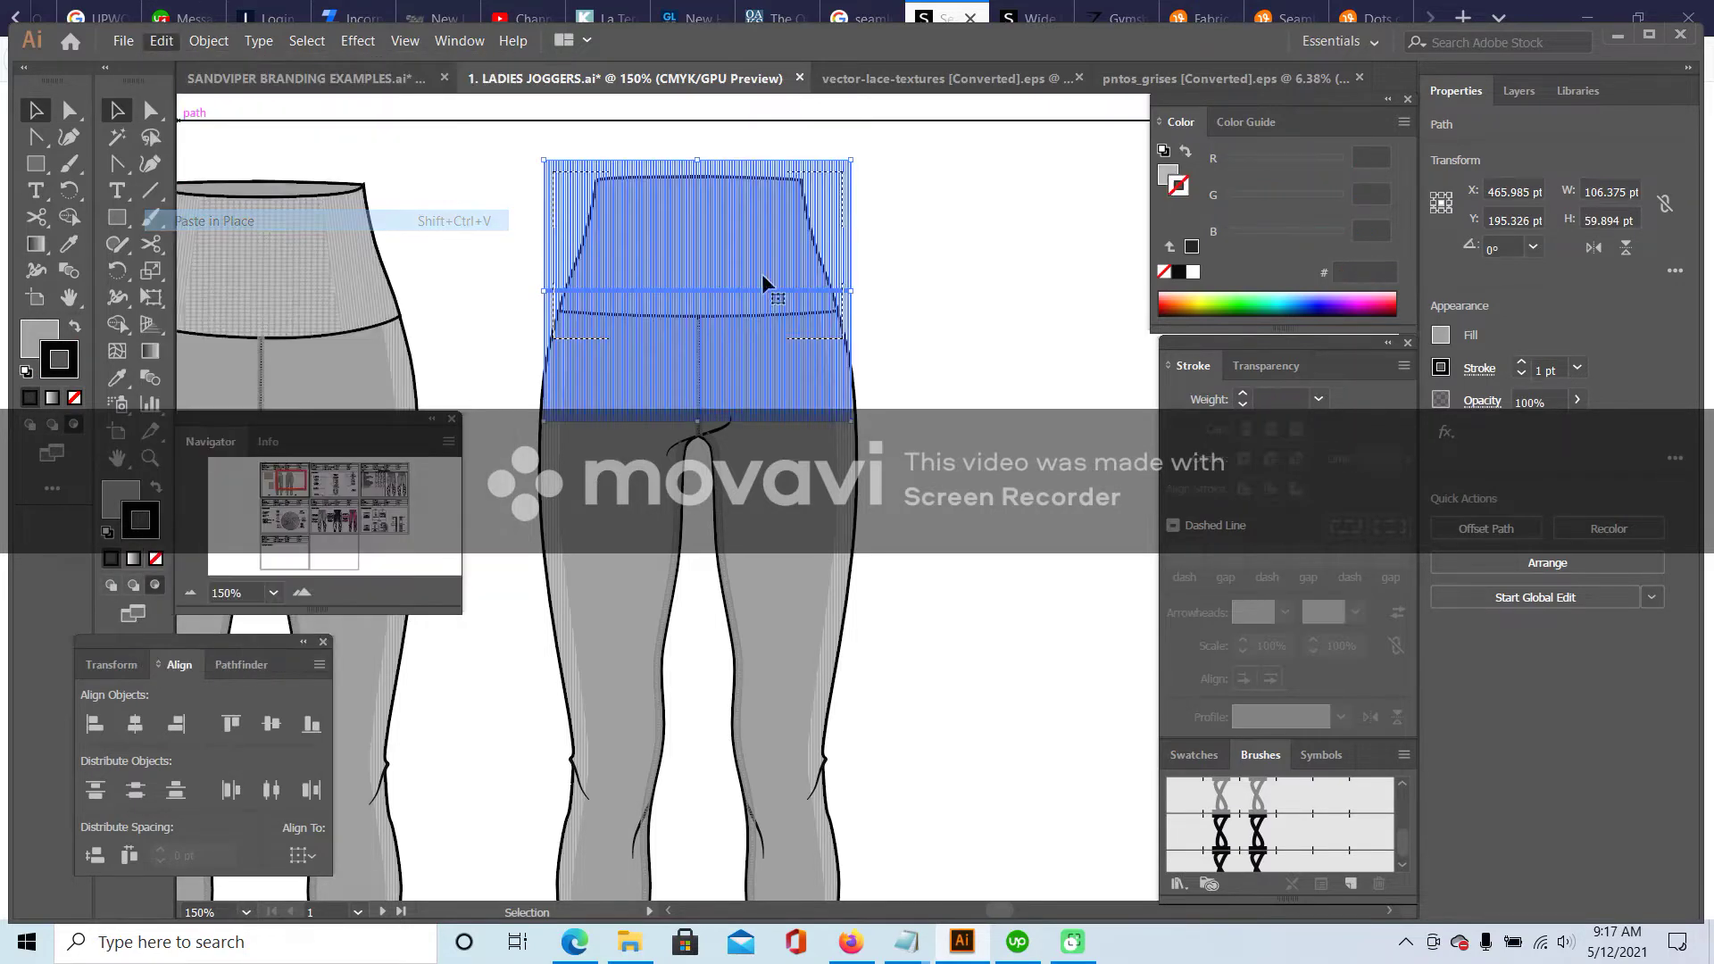
{"action": "left_click", "coordinate": [943, 259]}
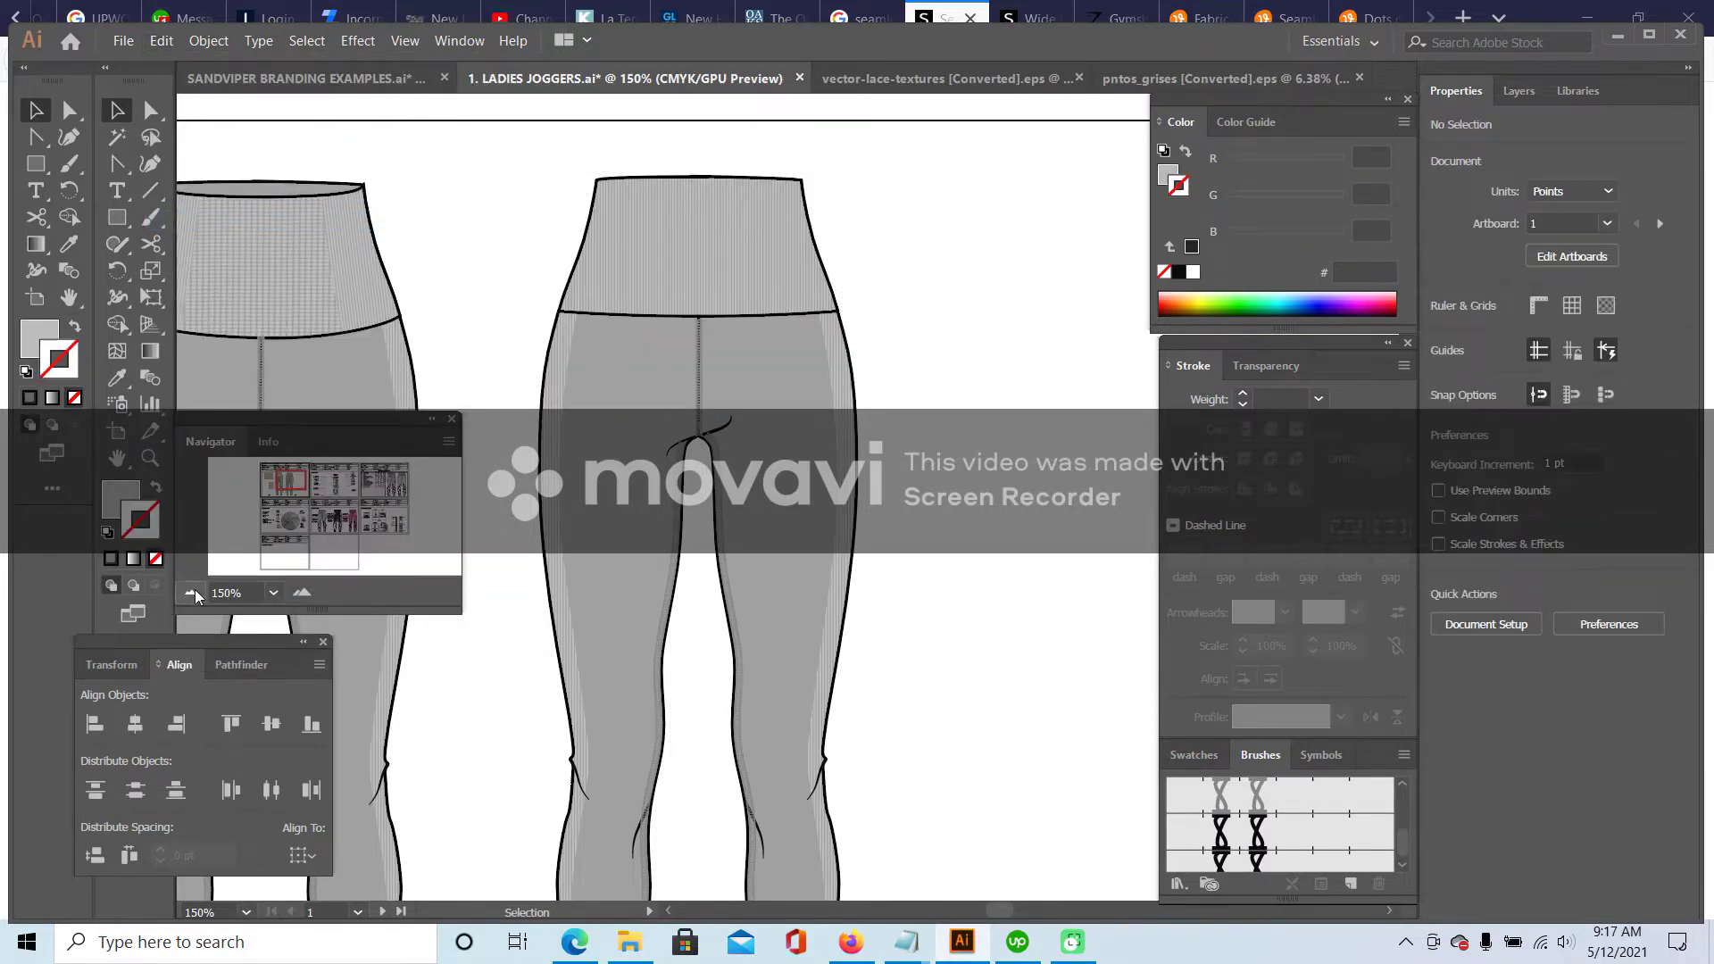
{"action": "left_click", "coordinate": [193, 591]}
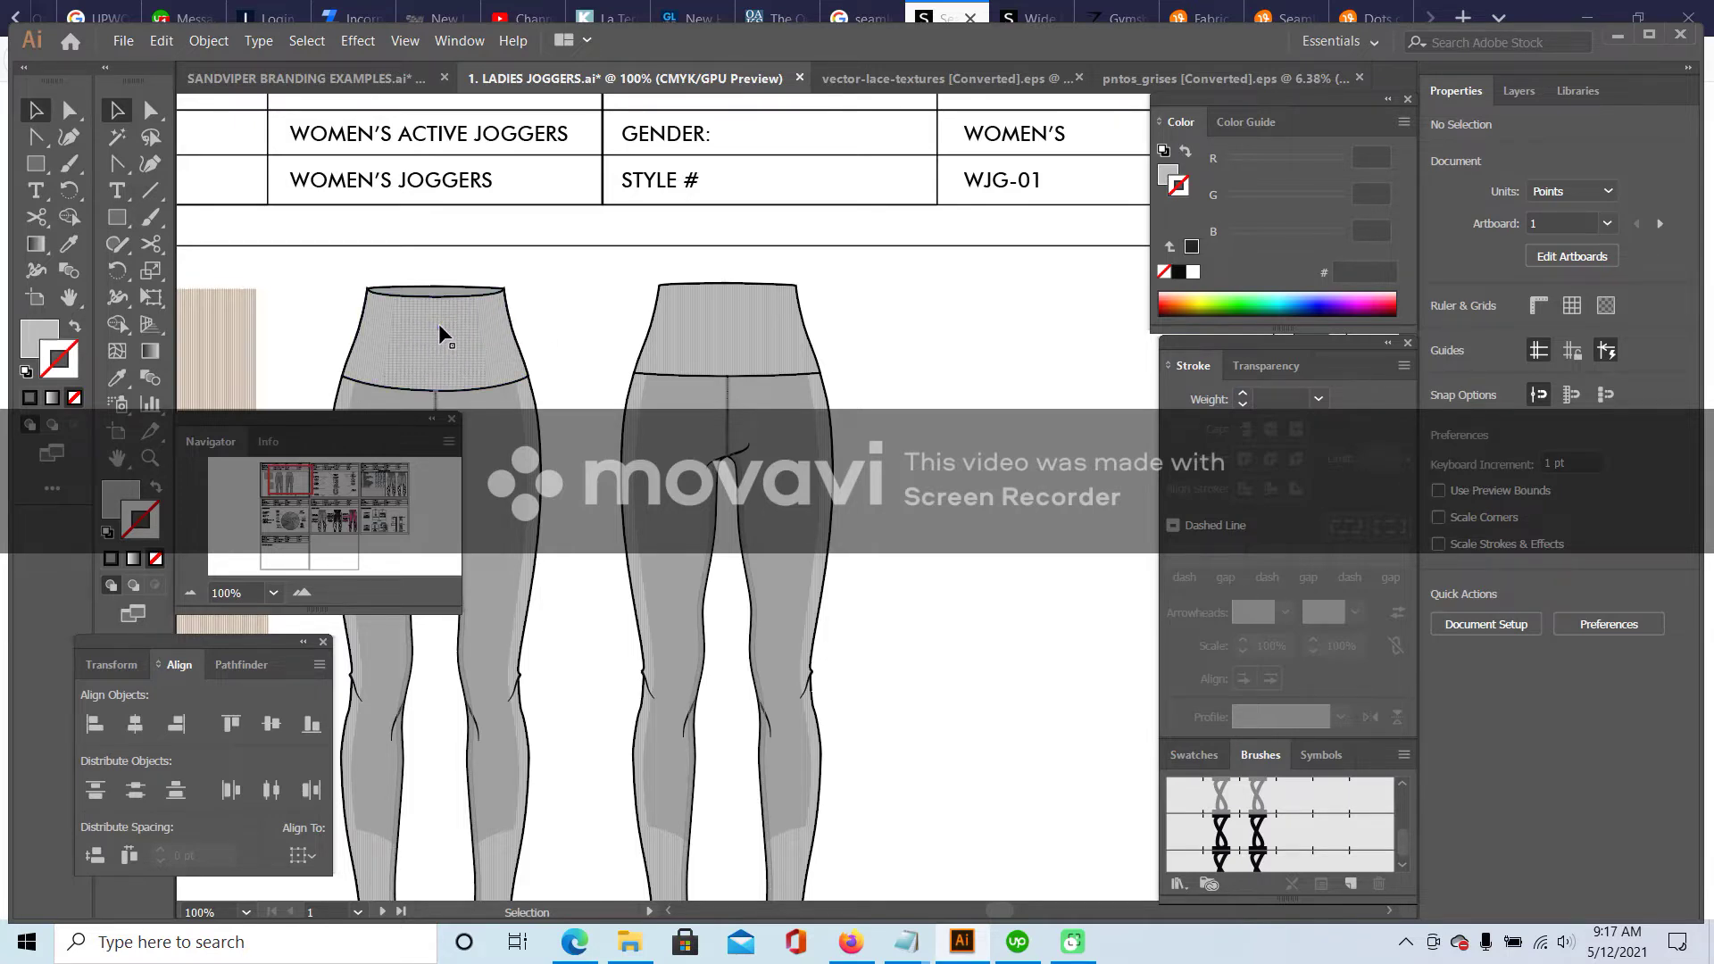
{"action": "left_click", "coordinate": [302, 592]}
{"action": "left_click_drag", "start_coordinate": [292, 493], "coordinate": [280, 479]}
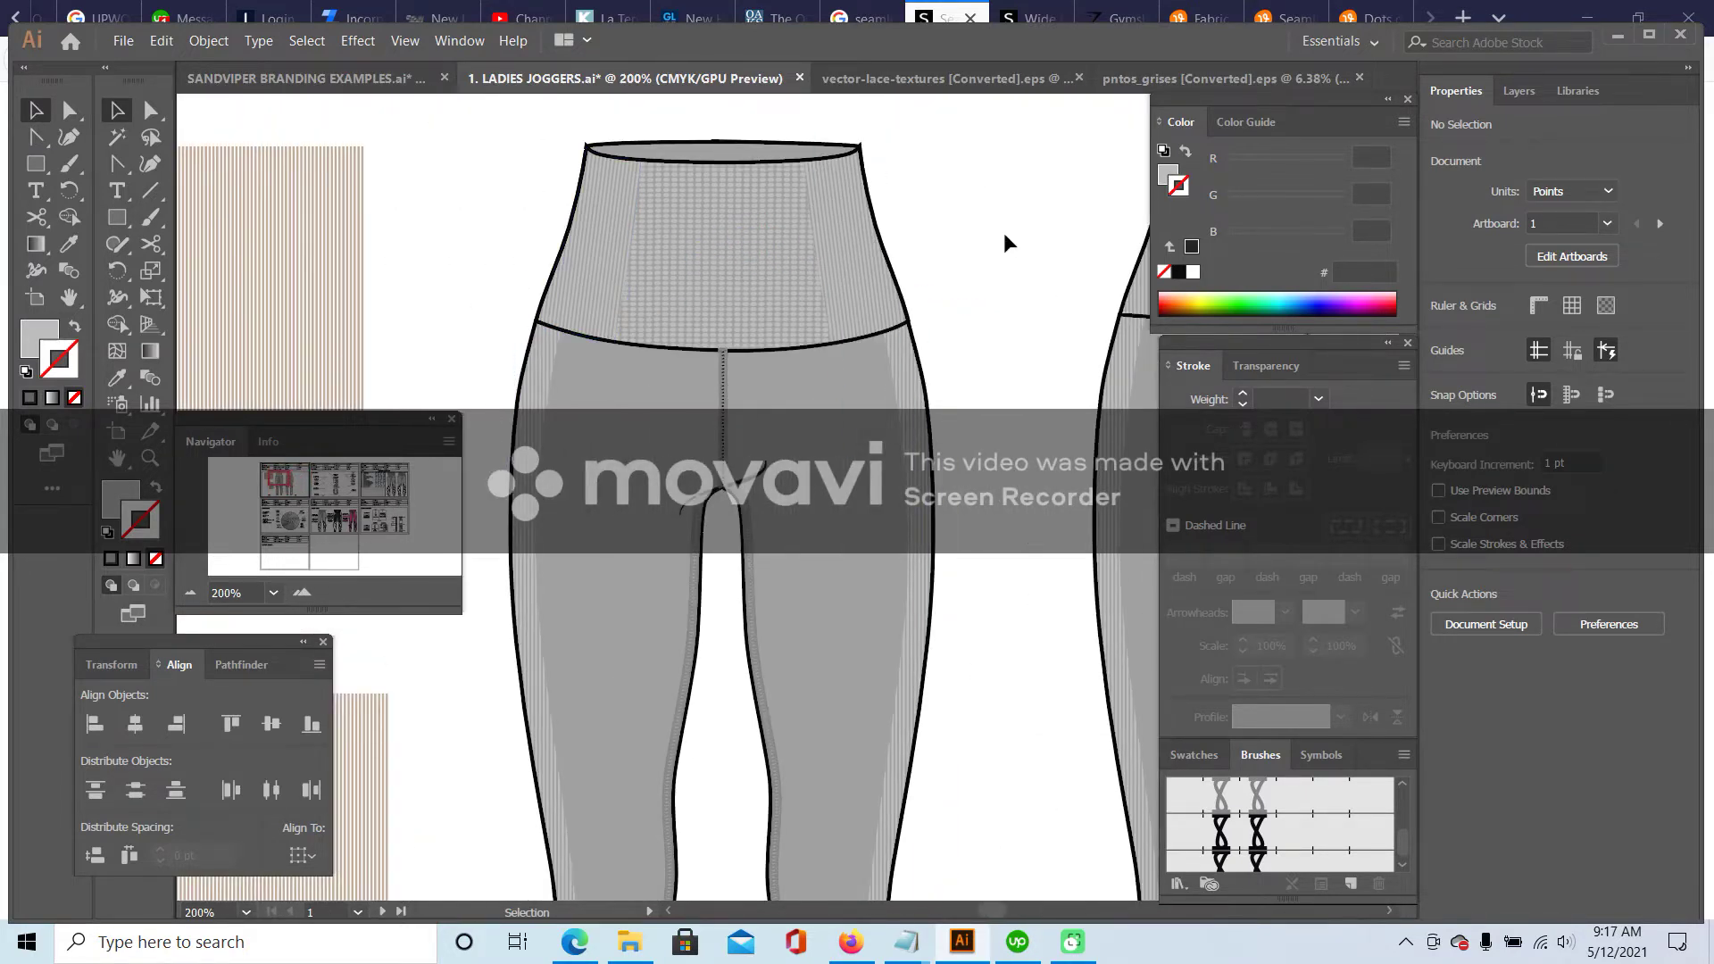
{"action": "left_click_drag", "start_coordinate": [284, 482], "coordinate": [288, 482]}
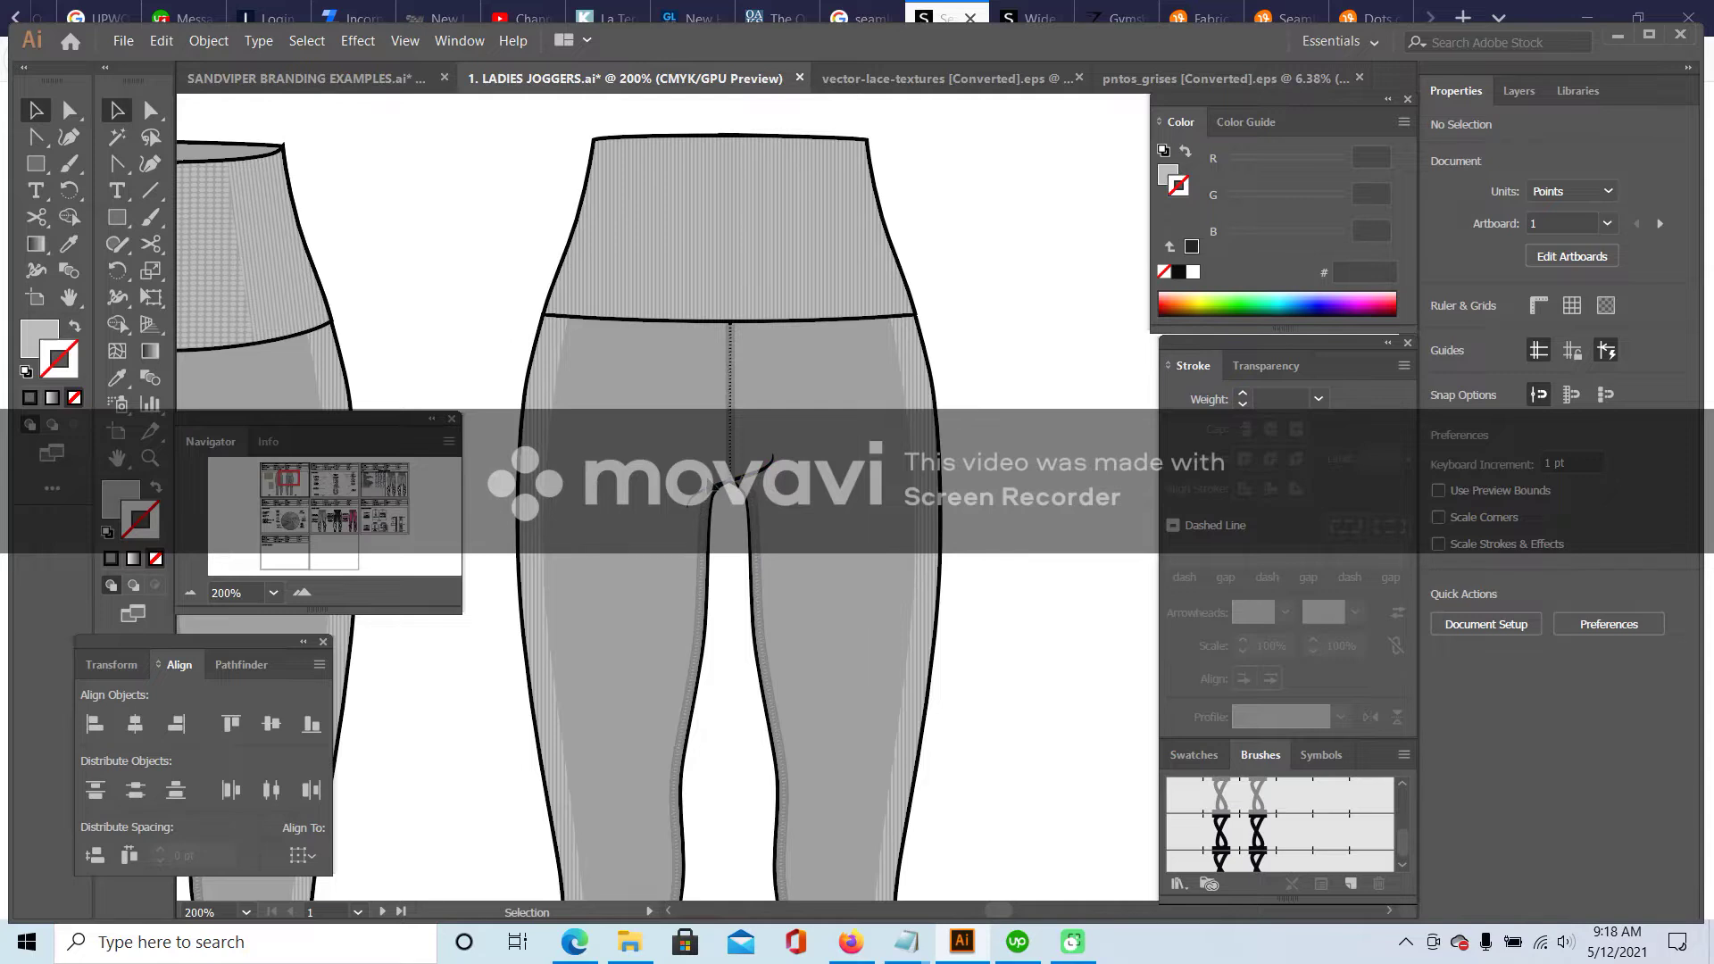
{"action": "left_click", "coordinate": [1014, 18]}
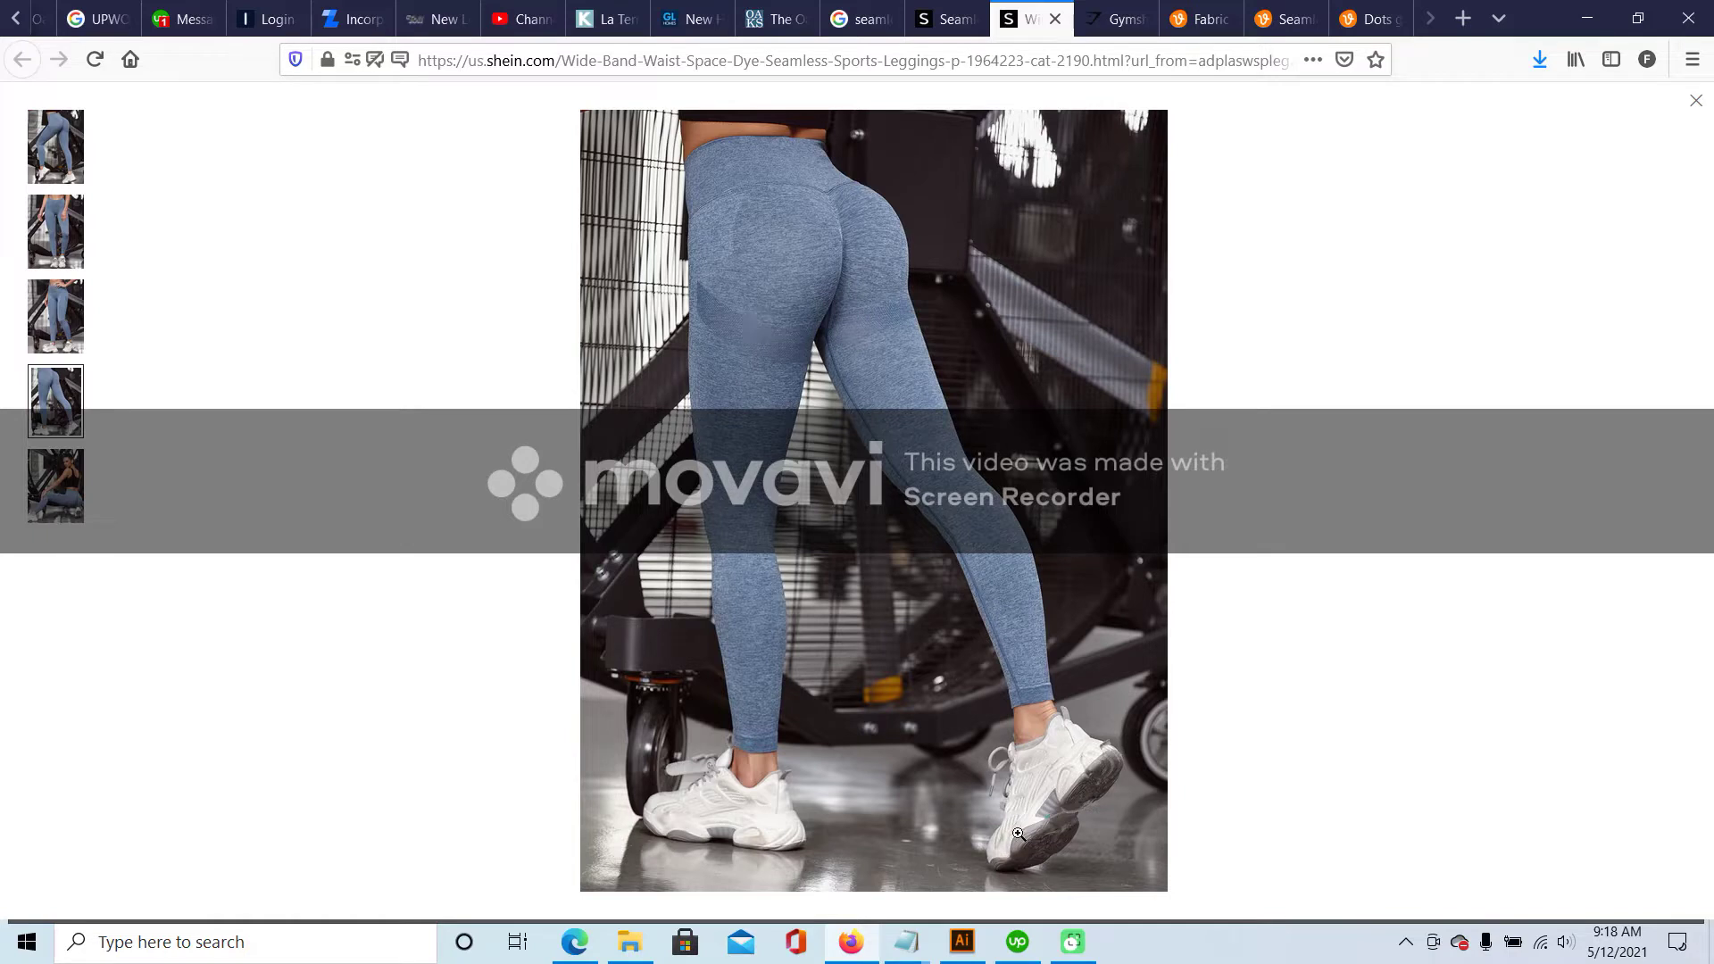
{"action": "left_click", "coordinate": [962, 945]}
{"action": "left_click_drag", "start_coordinate": [786, 393], "coordinate": [705, 393]}
{"action": "left_click", "coordinate": [150, 109]}
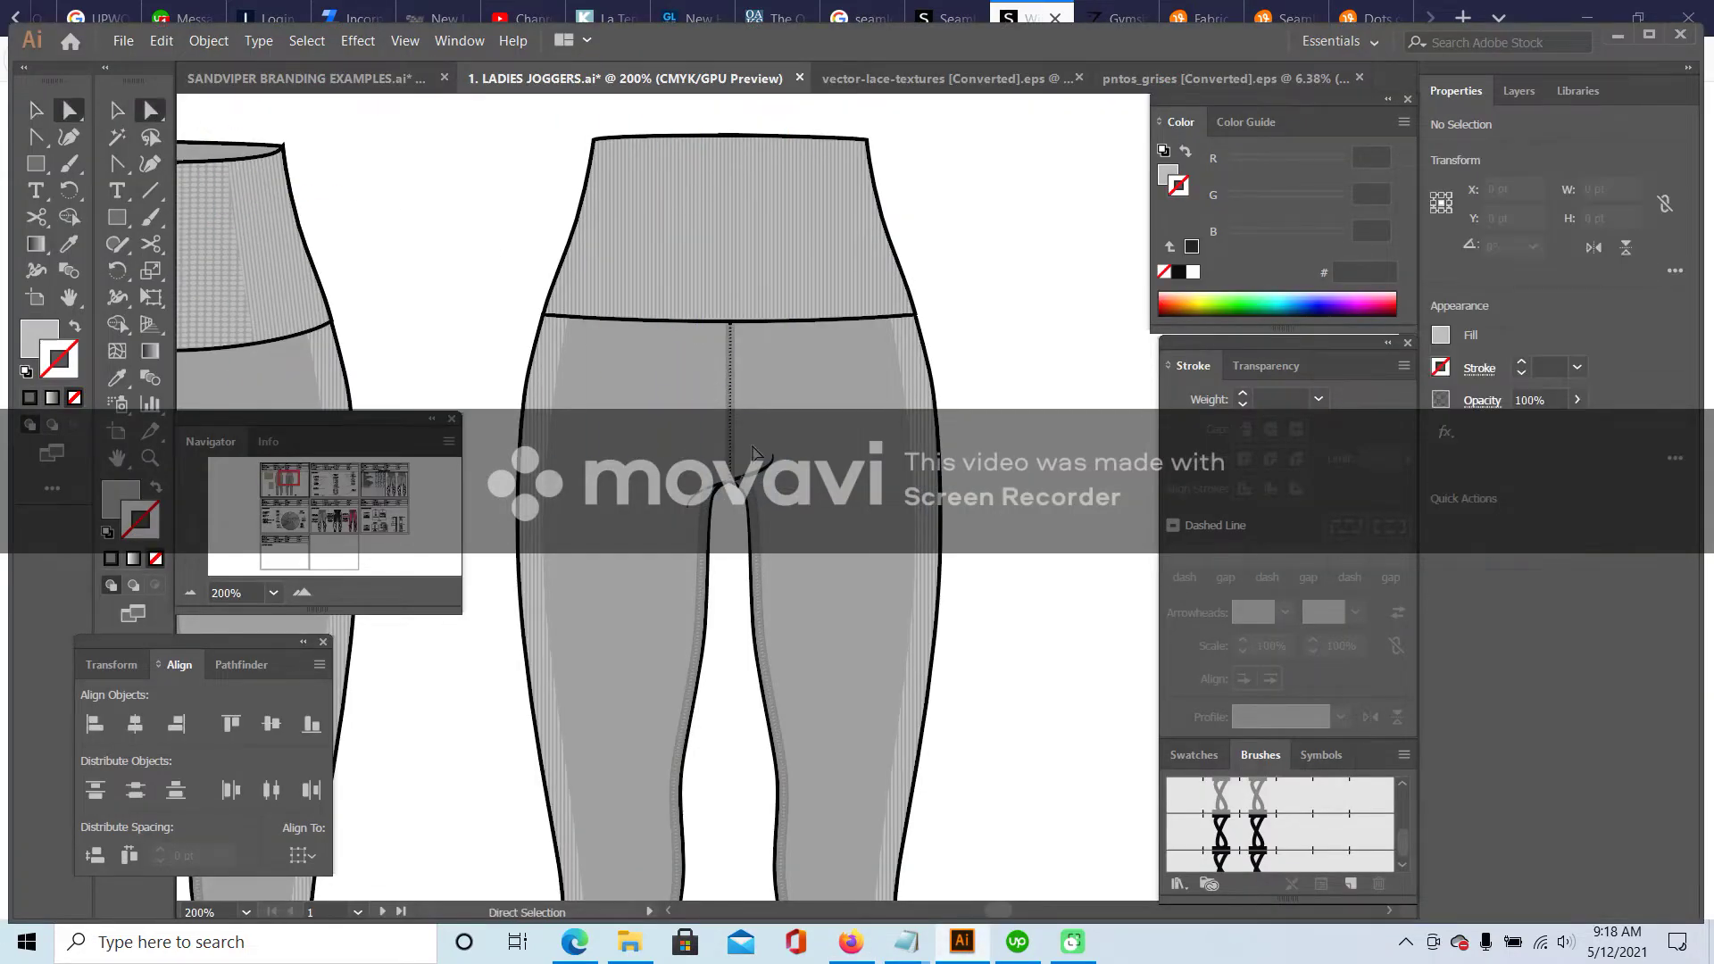
- Move the crotch anchor down and left and reshape the curve leaving it
{"action": "left_click", "coordinate": [728, 484]}
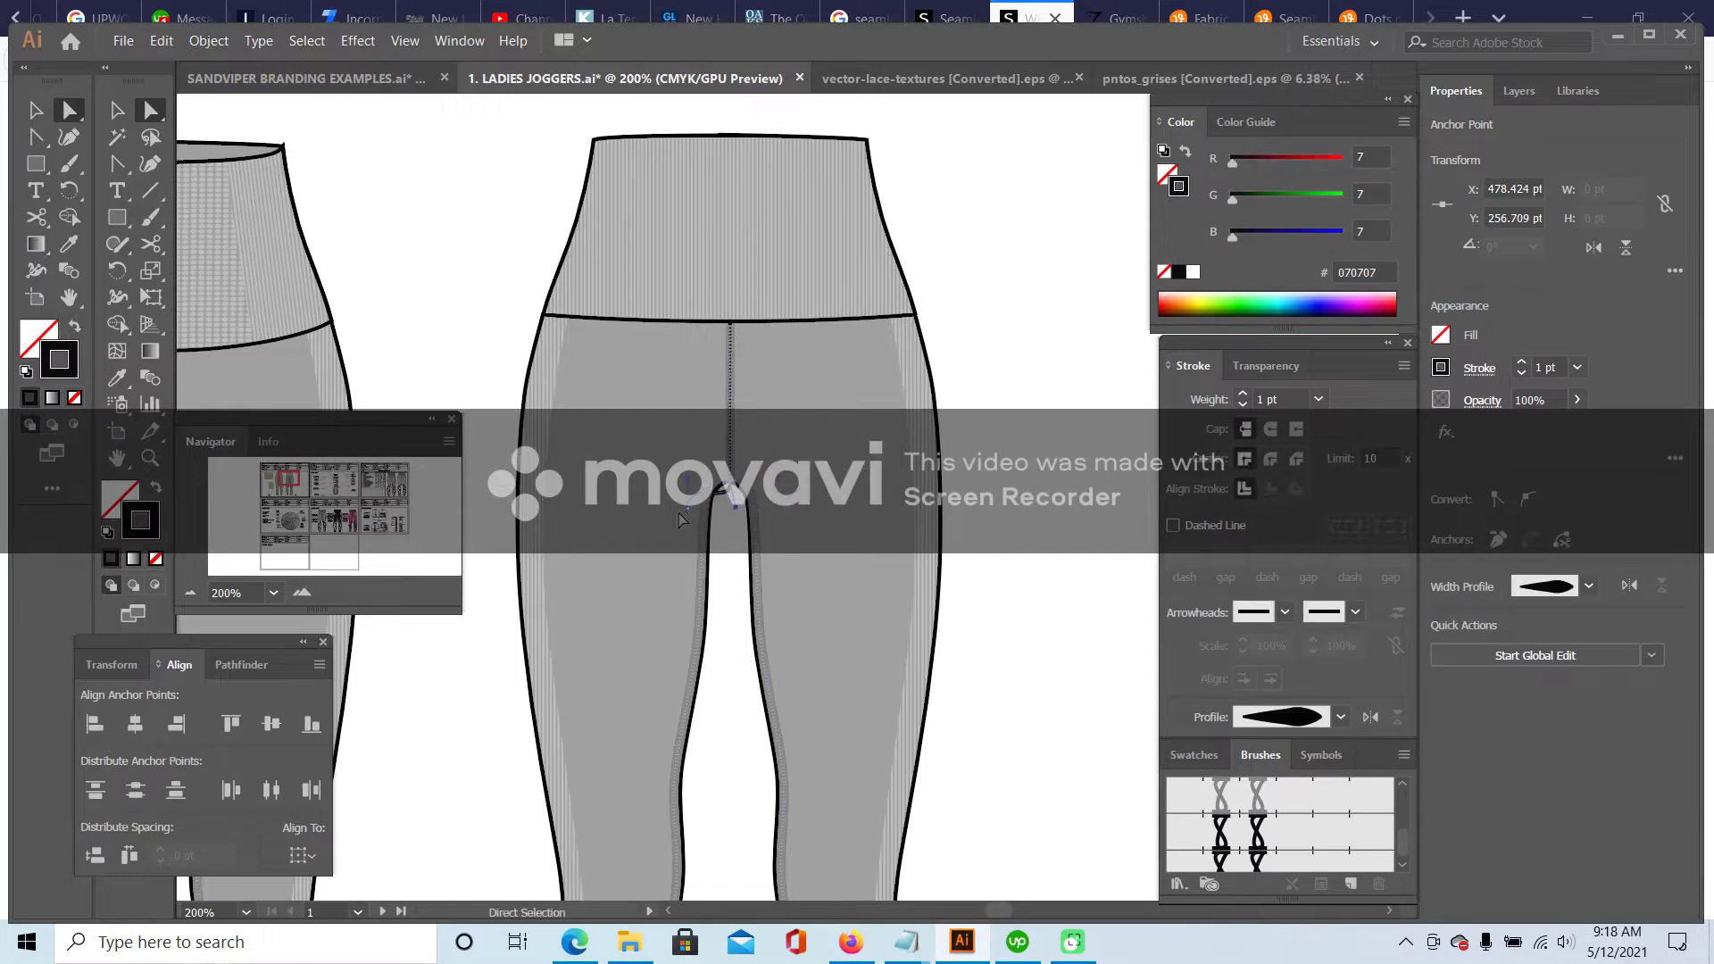
{"action": "left_click_drag", "start_coordinate": [688, 513], "coordinate": [649, 547]}
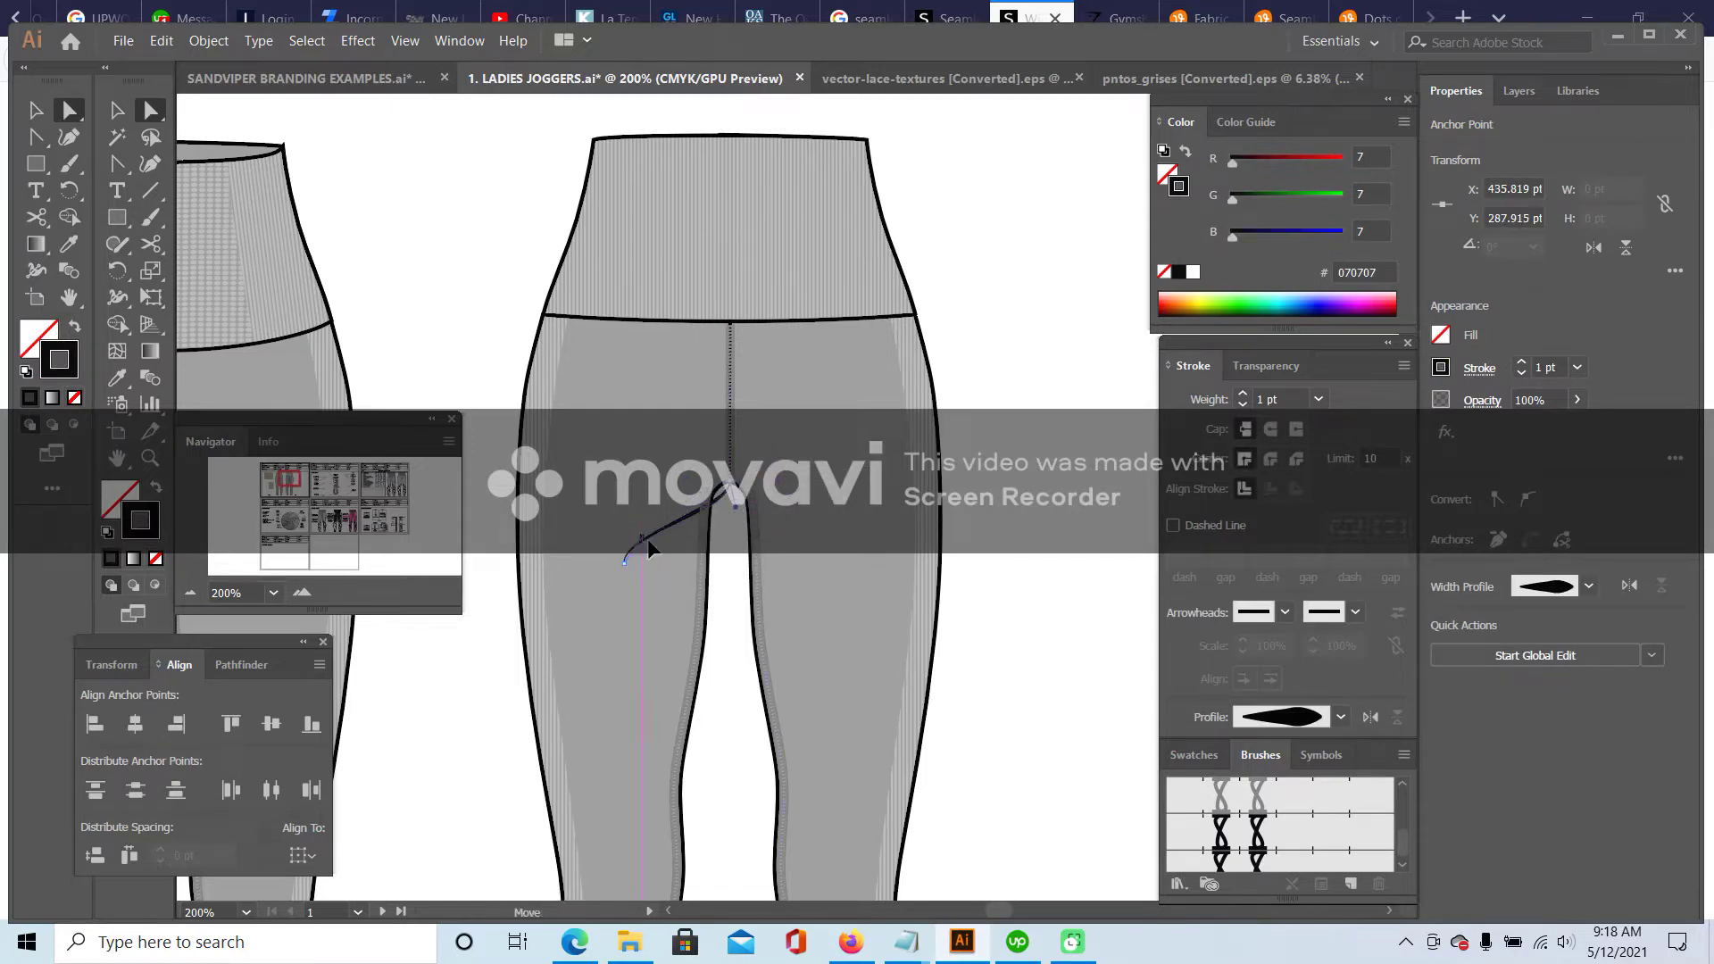
{"action": "left_click_drag", "start_coordinate": [625, 564], "coordinate": [727, 513]}
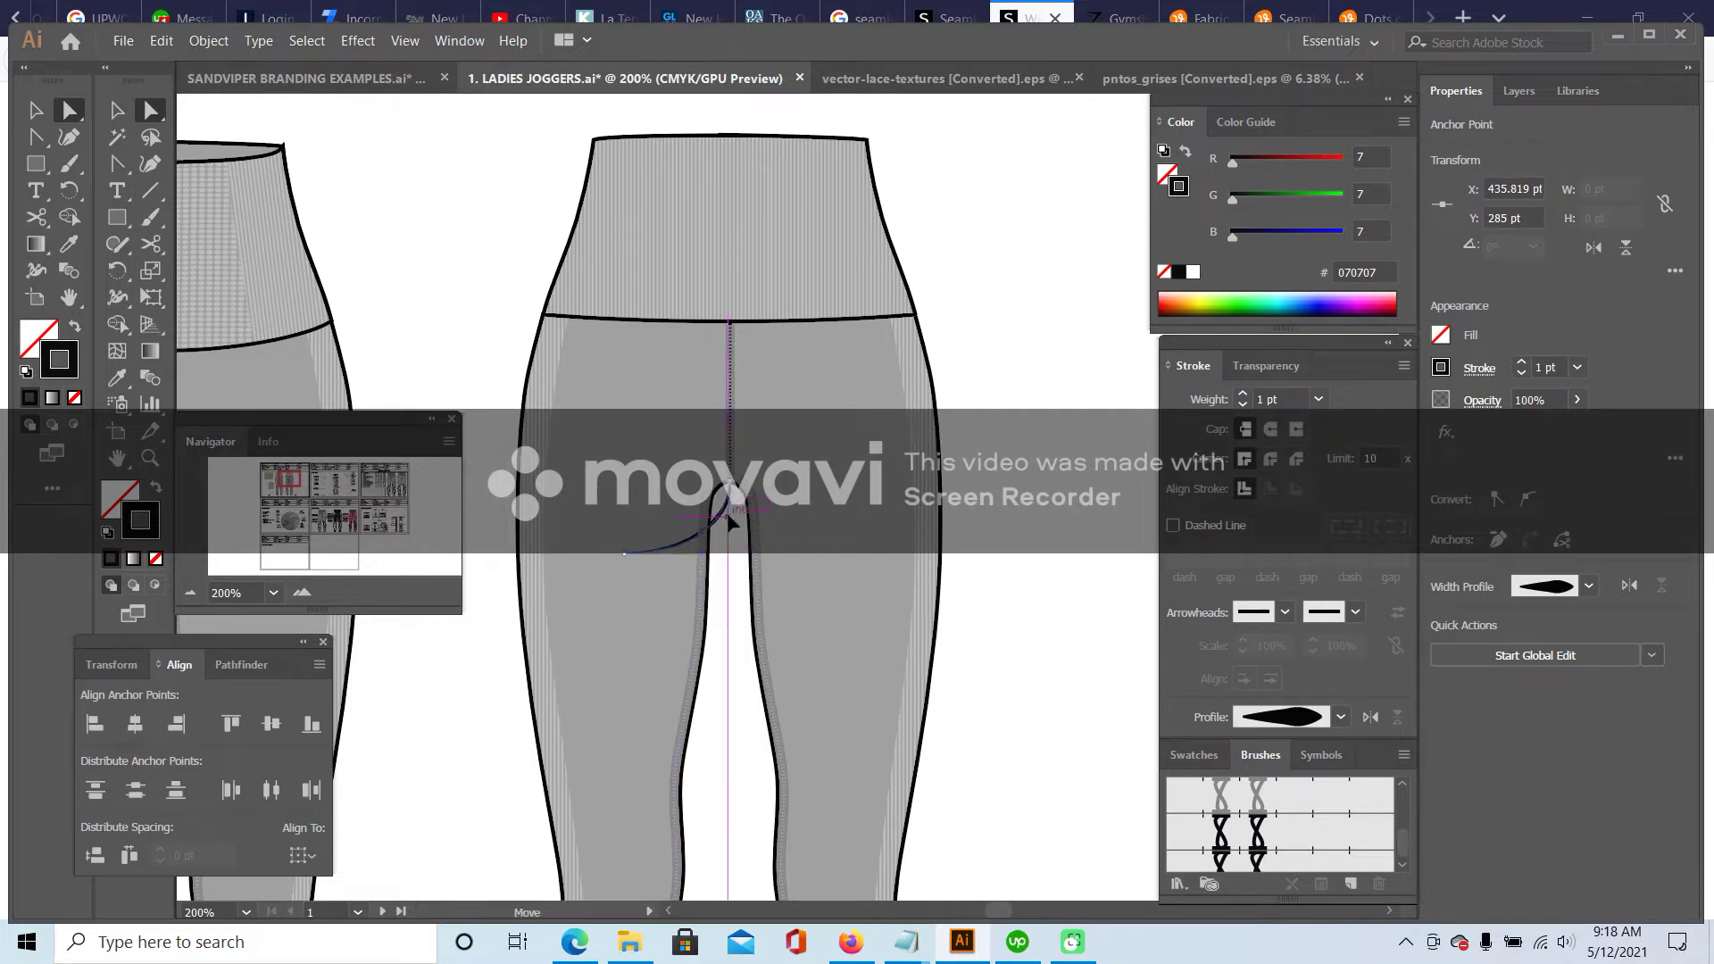
{"action": "left_click", "coordinate": [303, 592]}
{"action": "left_click", "coordinate": [304, 592]}
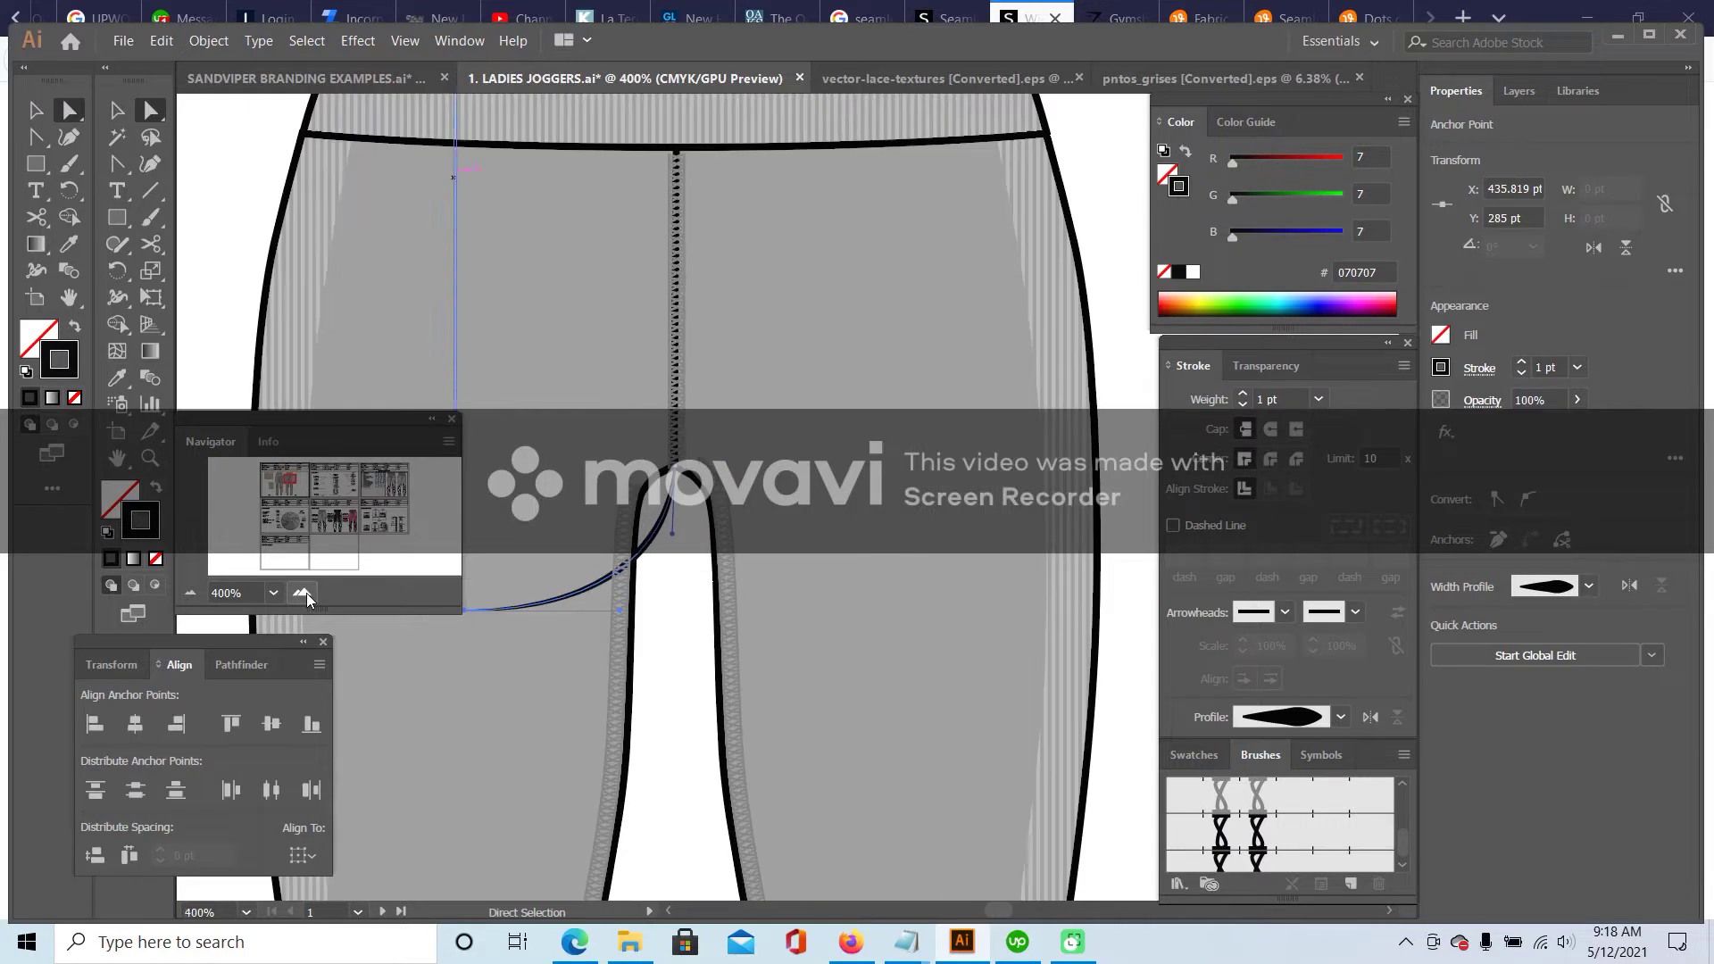
{"action": "left_click", "coordinate": [304, 592]}
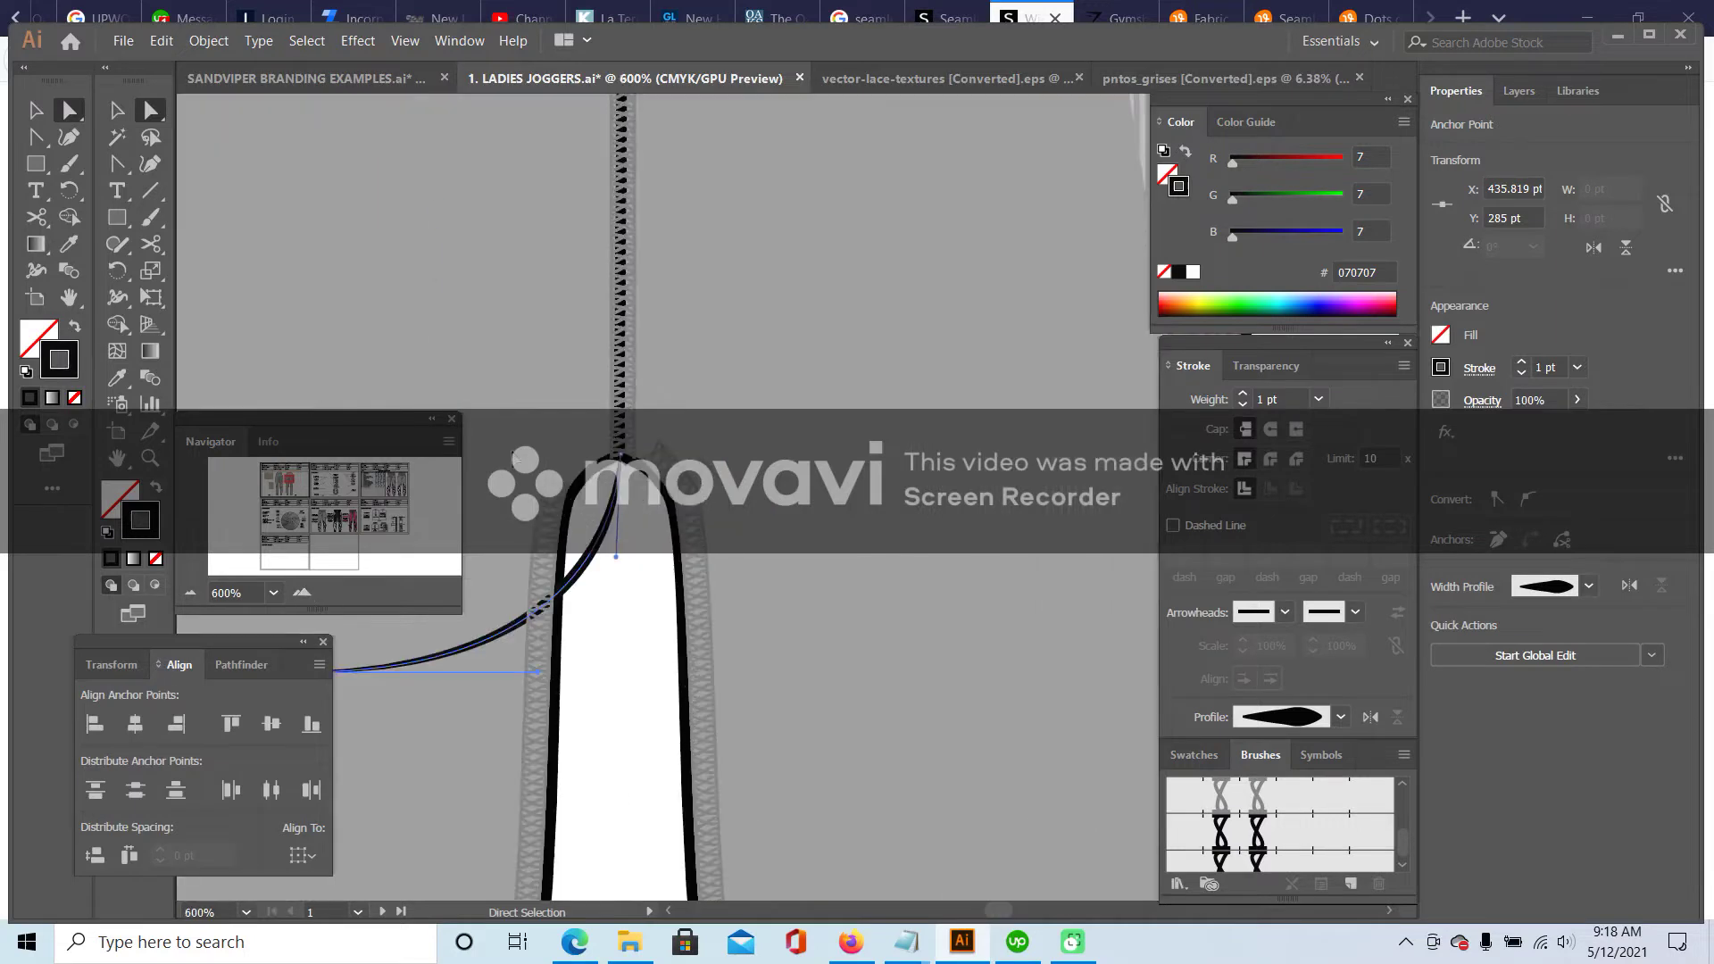
- Add an anchor point to the inner leg seam and pull it to reshape the seam
{"action": "left_click", "coordinate": [596, 485]}
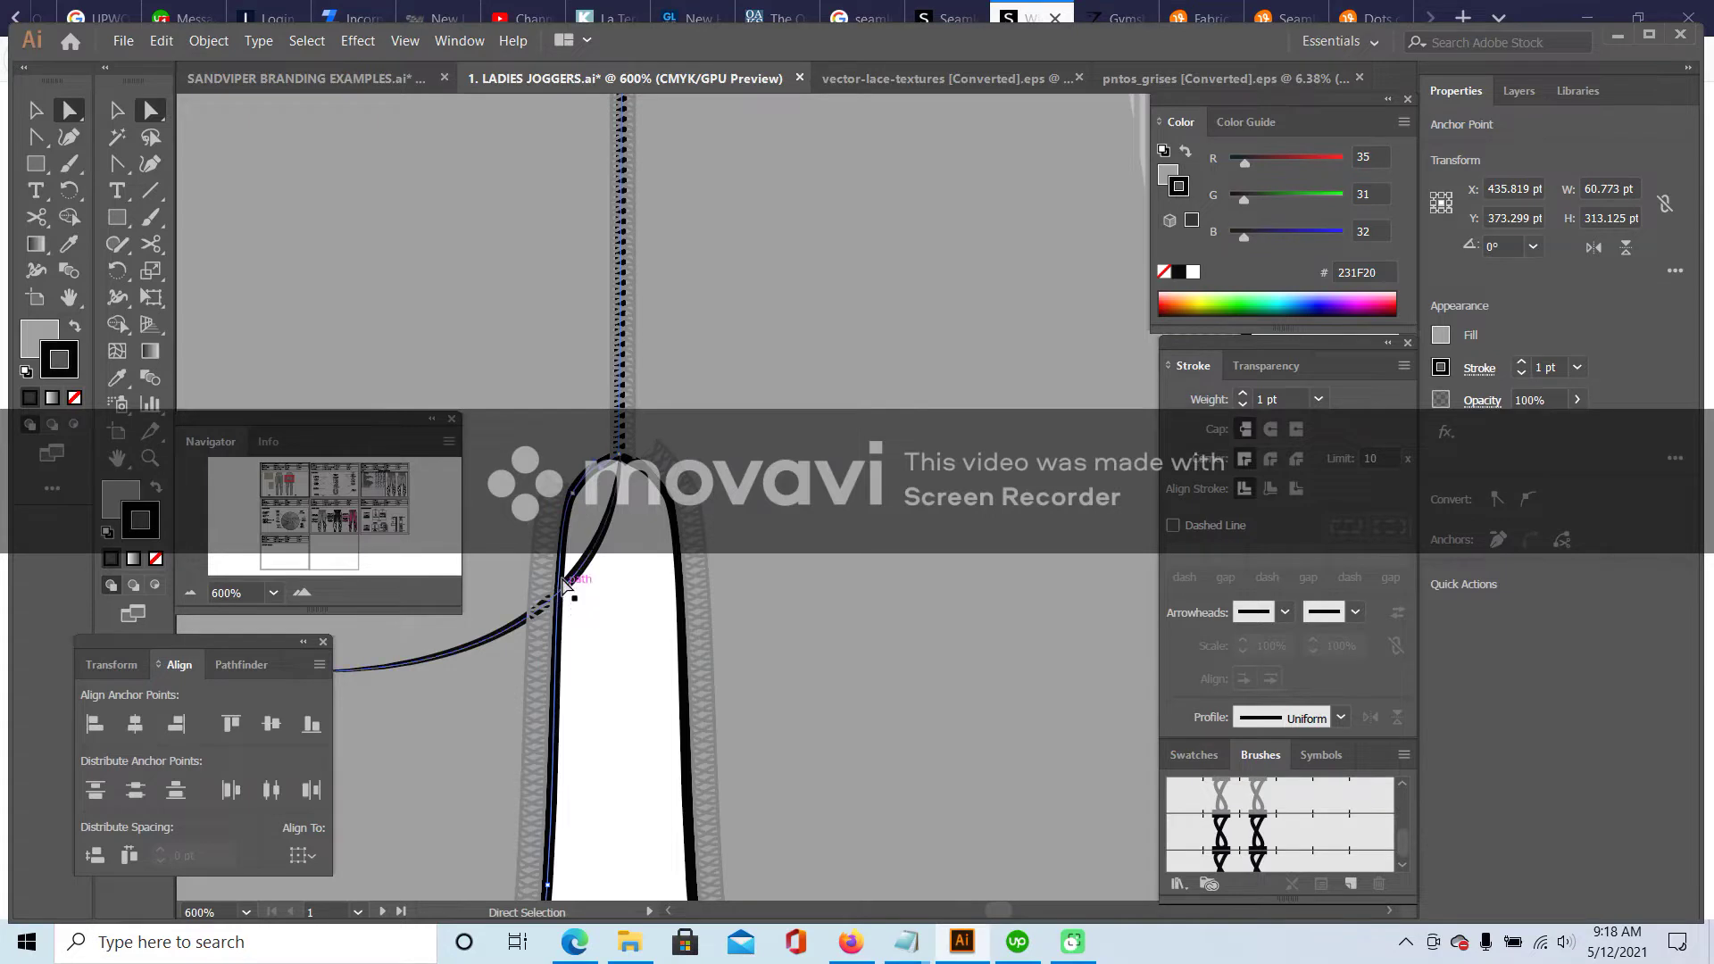
{"action": "left_click_drag", "start_coordinate": [119, 167], "coordinate": [204, 190]}
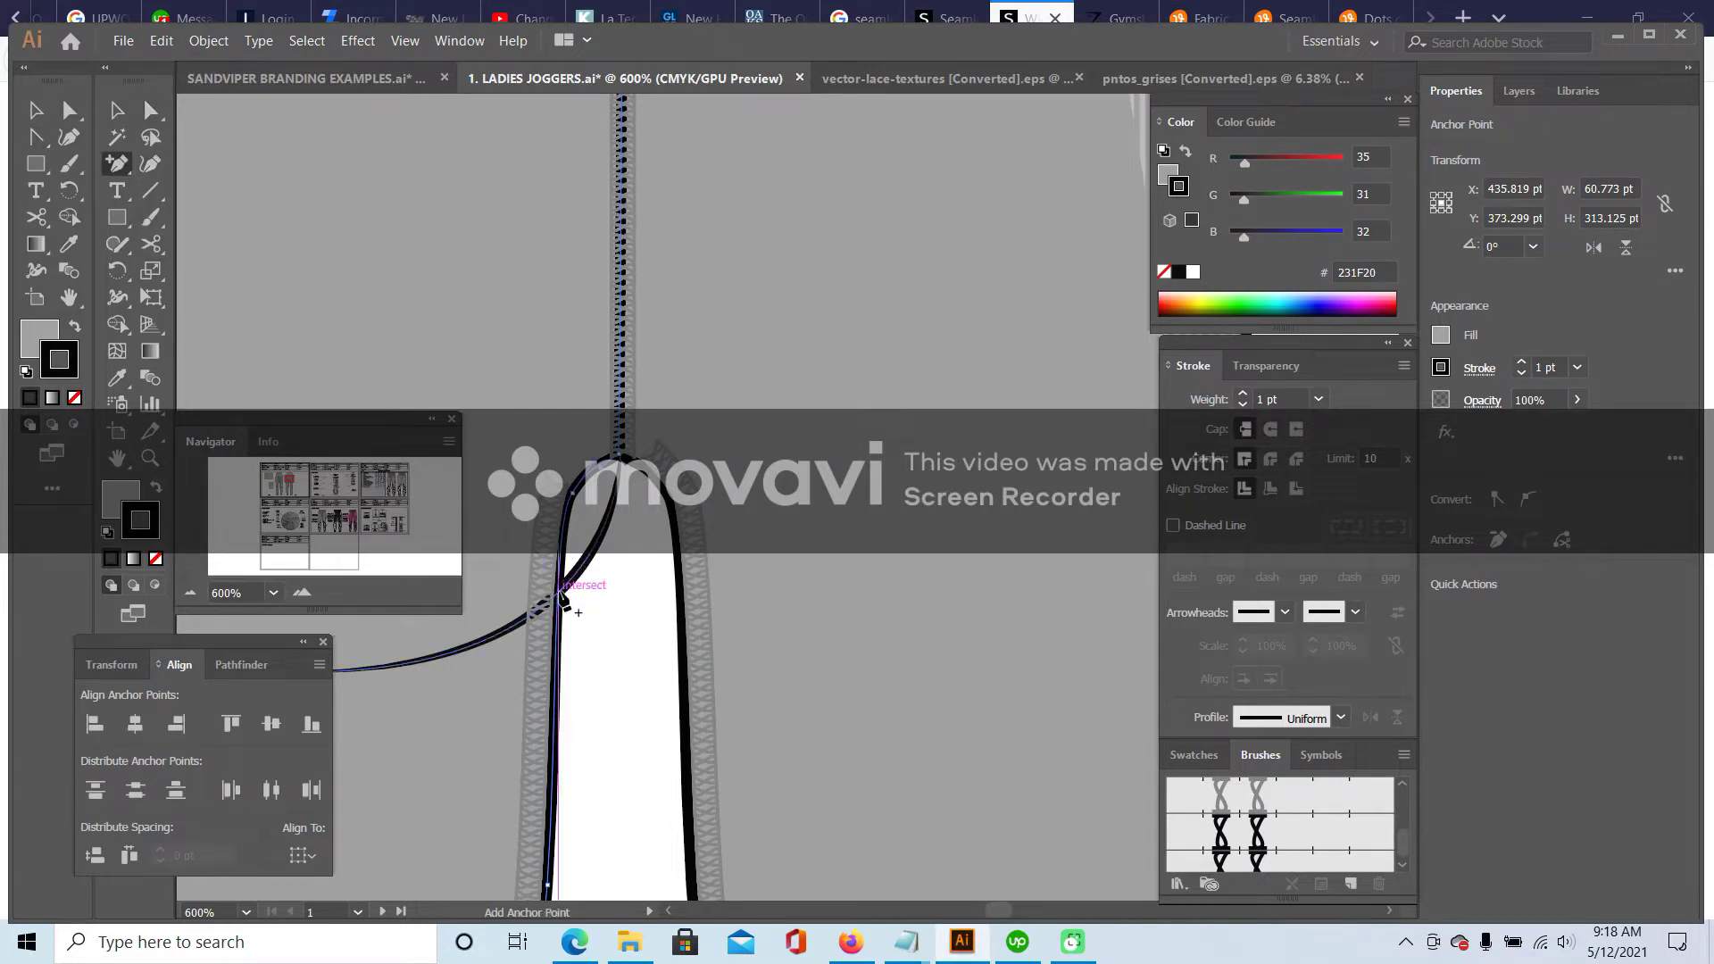
{"action": "left_click", "coordinate": [560, 595]}
{"action": "key", "text": "a"}
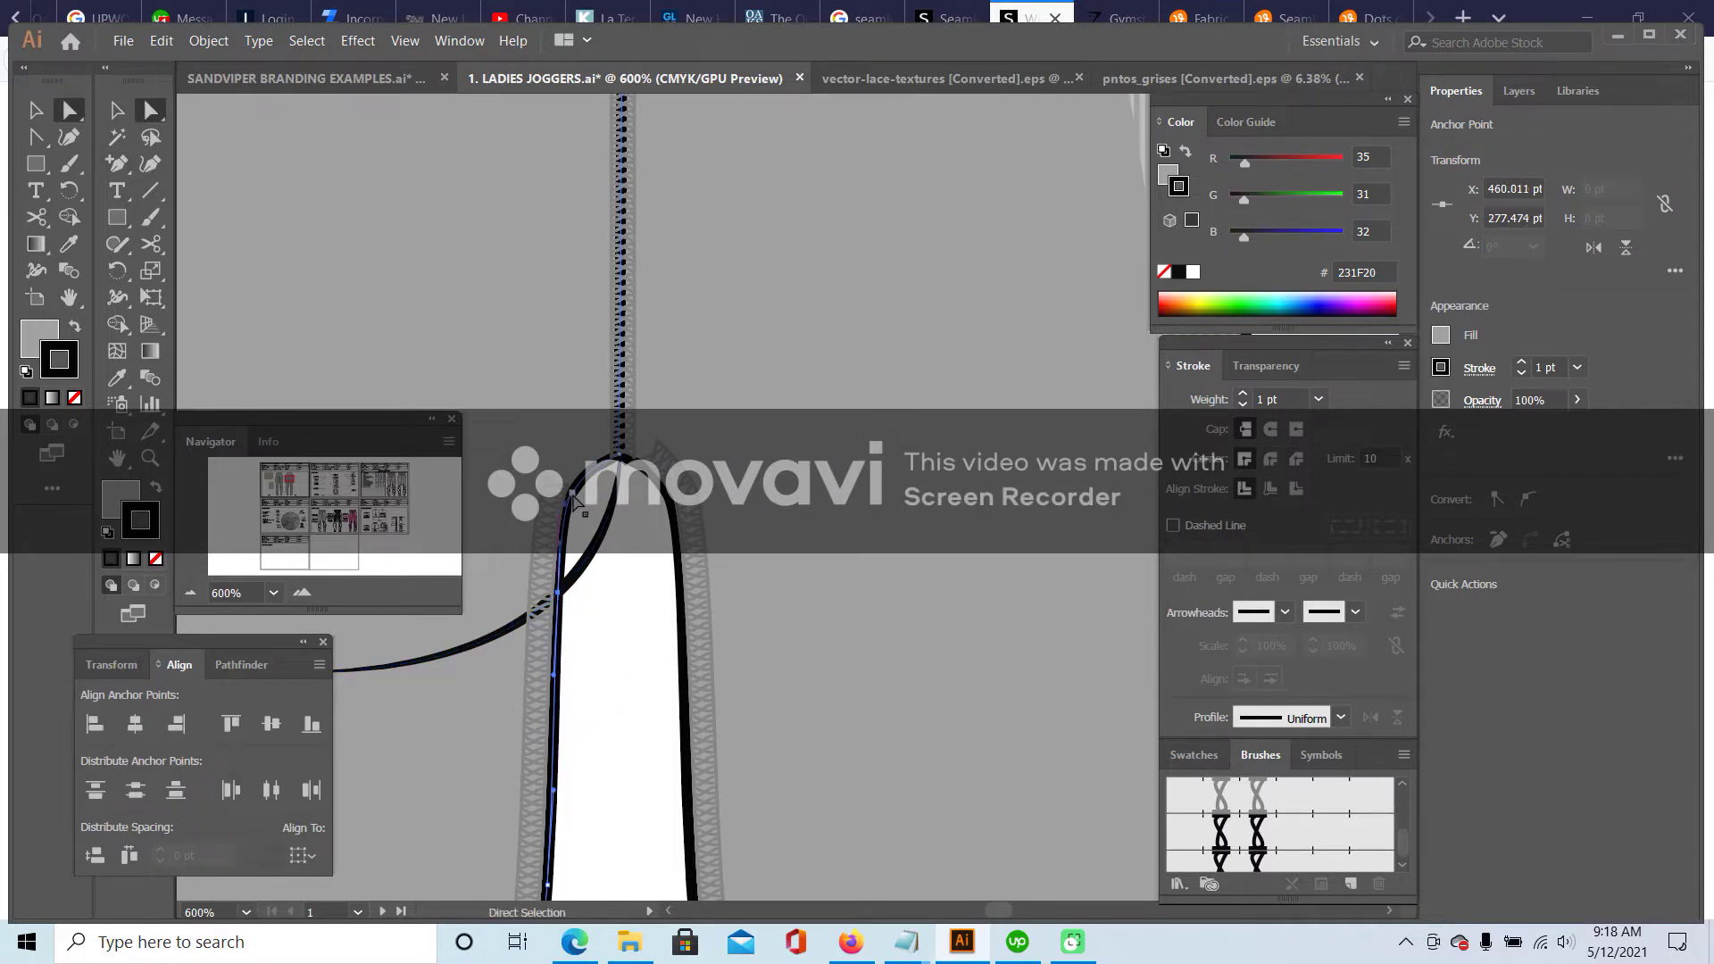
{"action": "left_click_drag", "start_coordinate": [574, 501], "coordinate": [610, 534]}
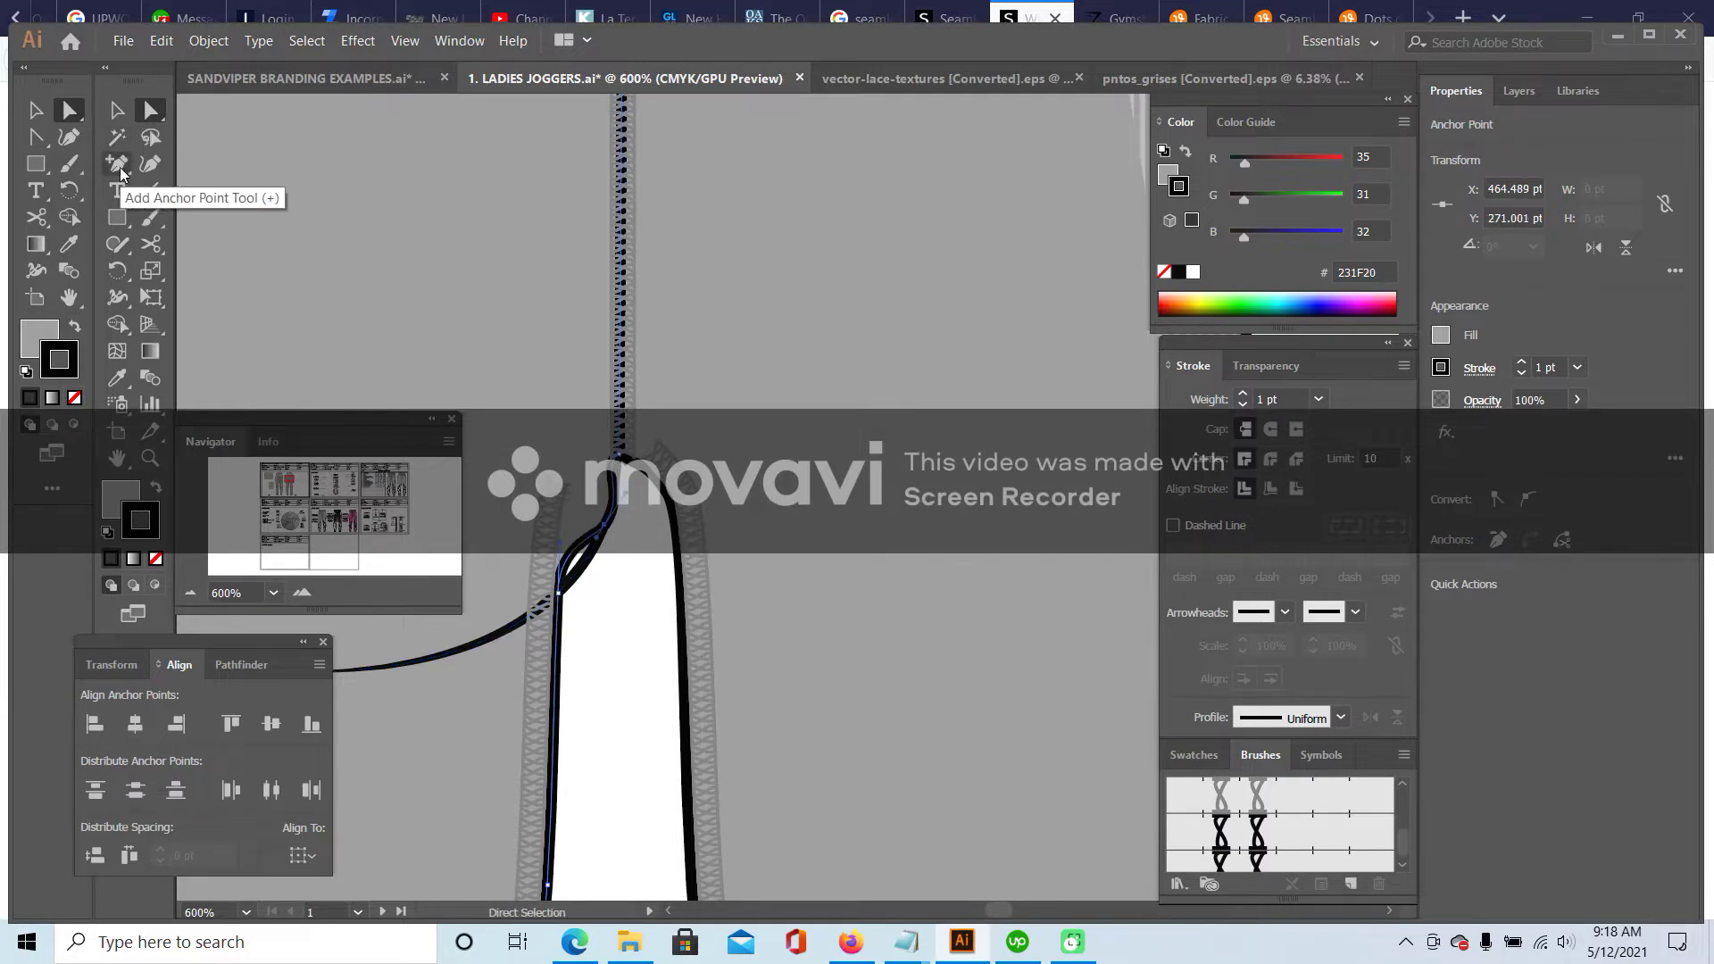
- Convert the point near the crotch to a corner and reshape the seam's top bend
{"action": "left_click", "coordinate": [150, 110]}
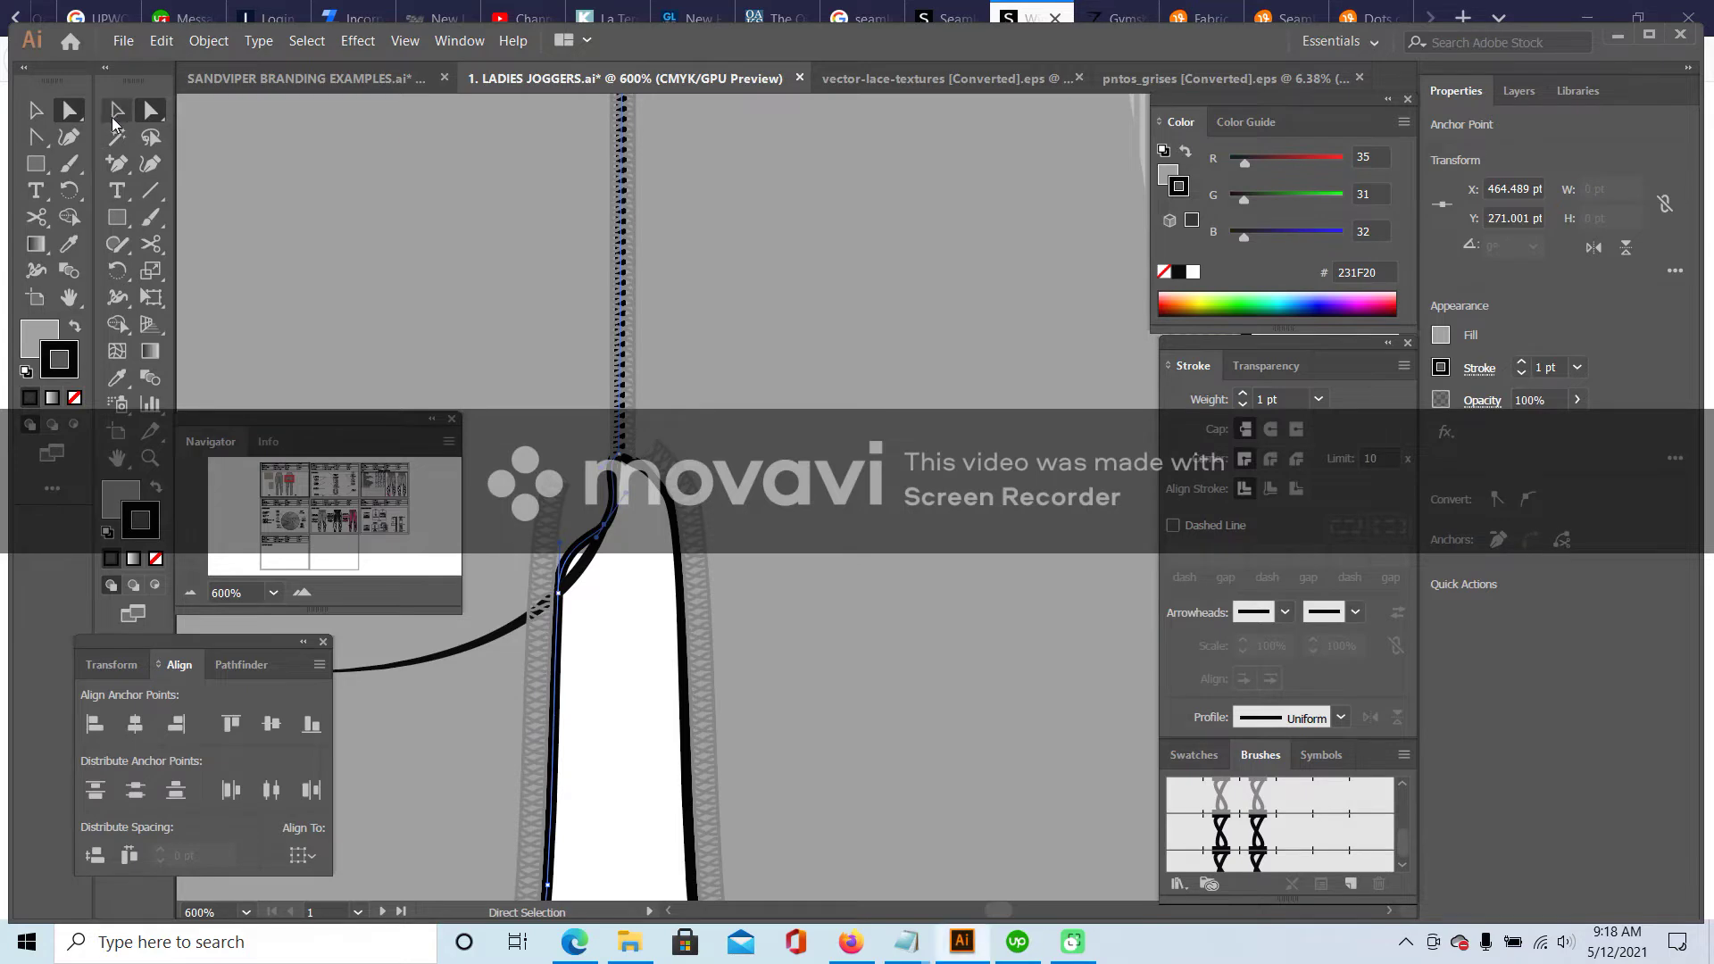
{"action": "left_click", "coordinate": [117, 168]}
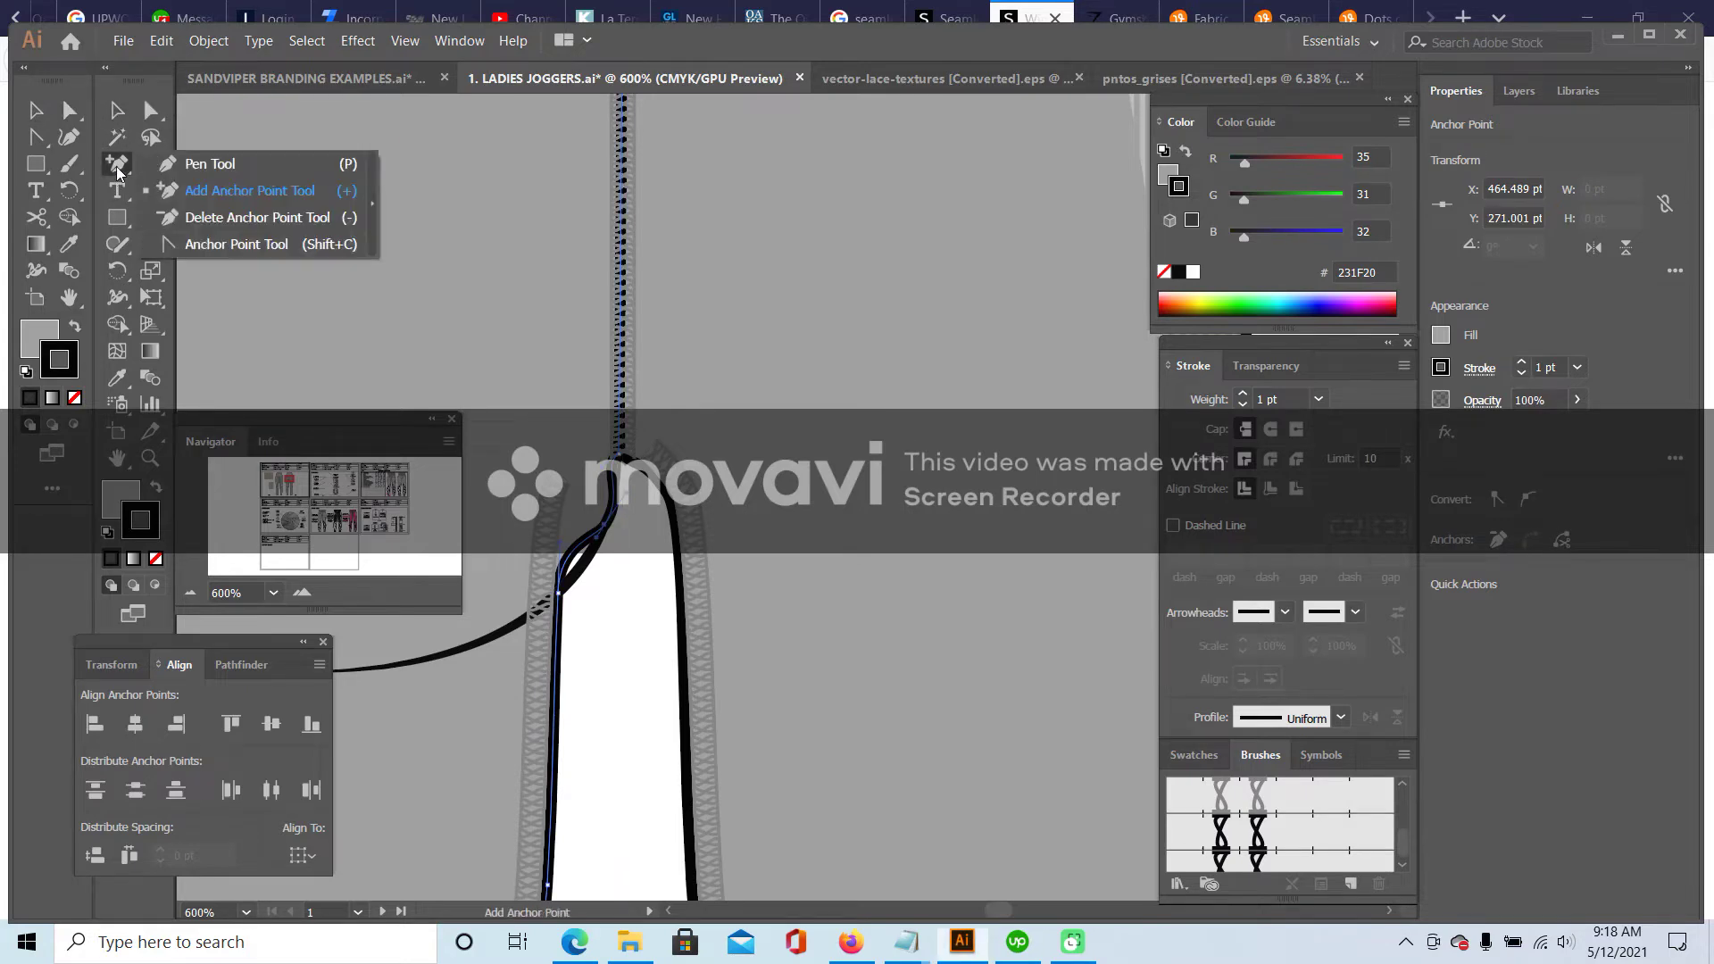
{"action": "left_click", "coordinate": [236, 244]}
{"action": "mouse_move", "coordinate": [549, 572]}
{"action": "left_mouse_down"}
{"action": "mouse_move", "coordinate": [574, 571]}
{"action": "mouse_move", "coordinate": [569, 558]}
{"action": "left_mouse_up"}
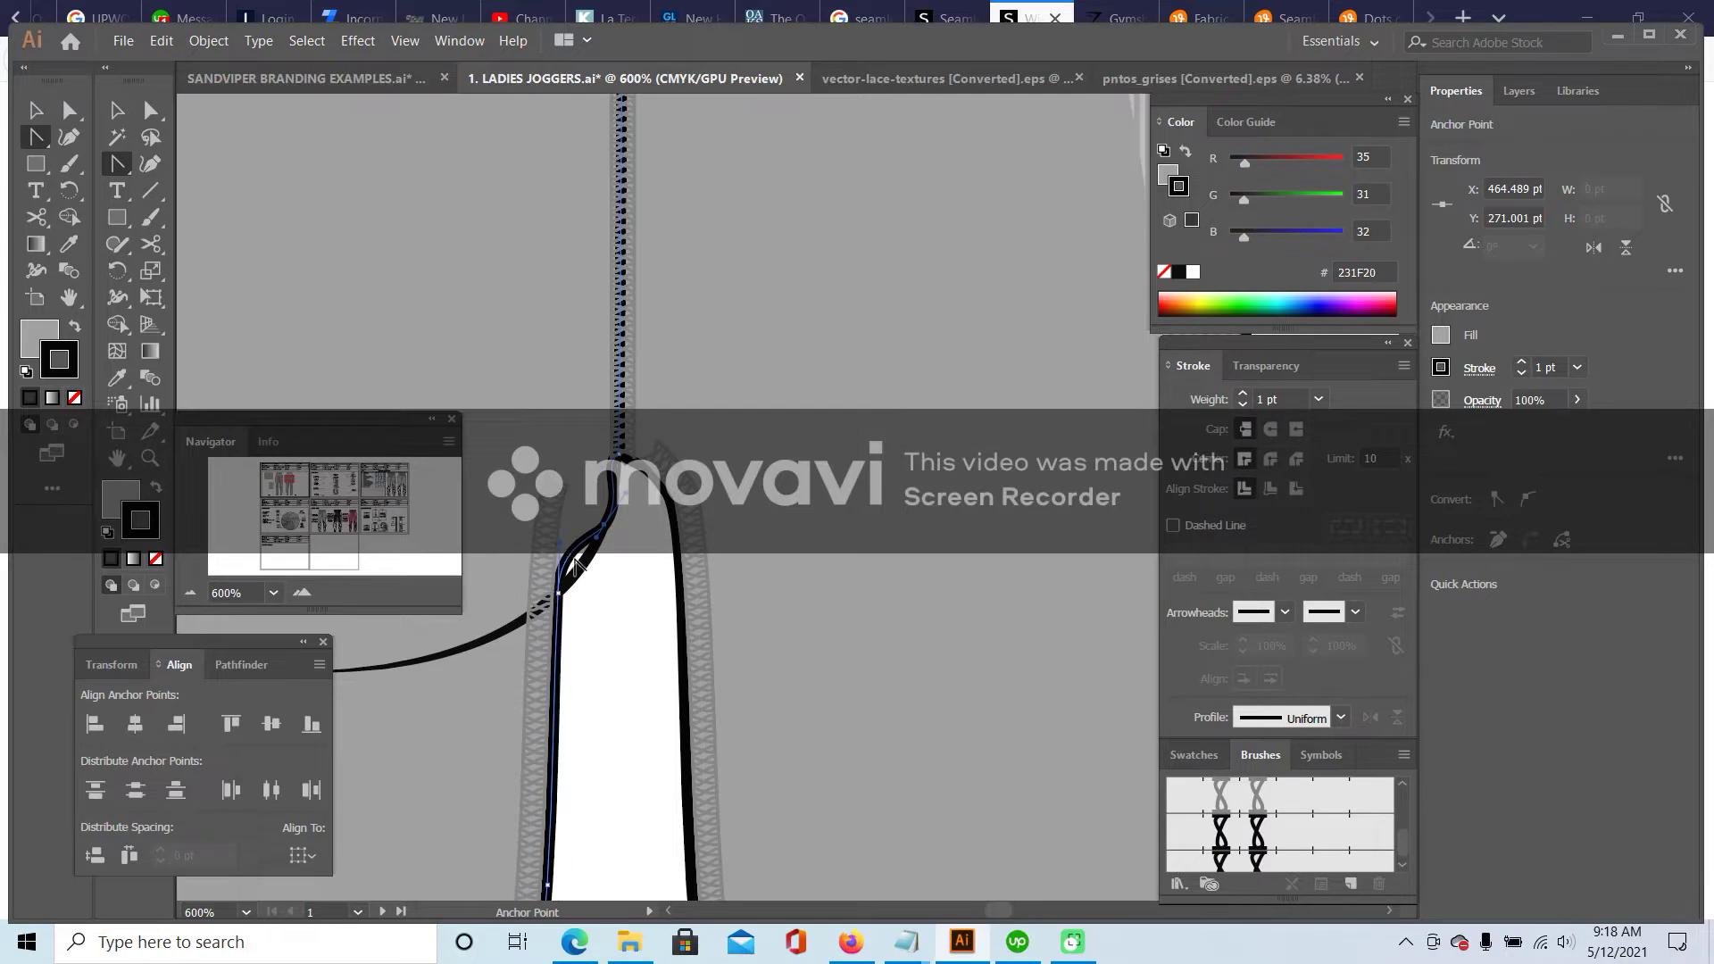
{"action": "left_click", "coordinate": [606, 531]}
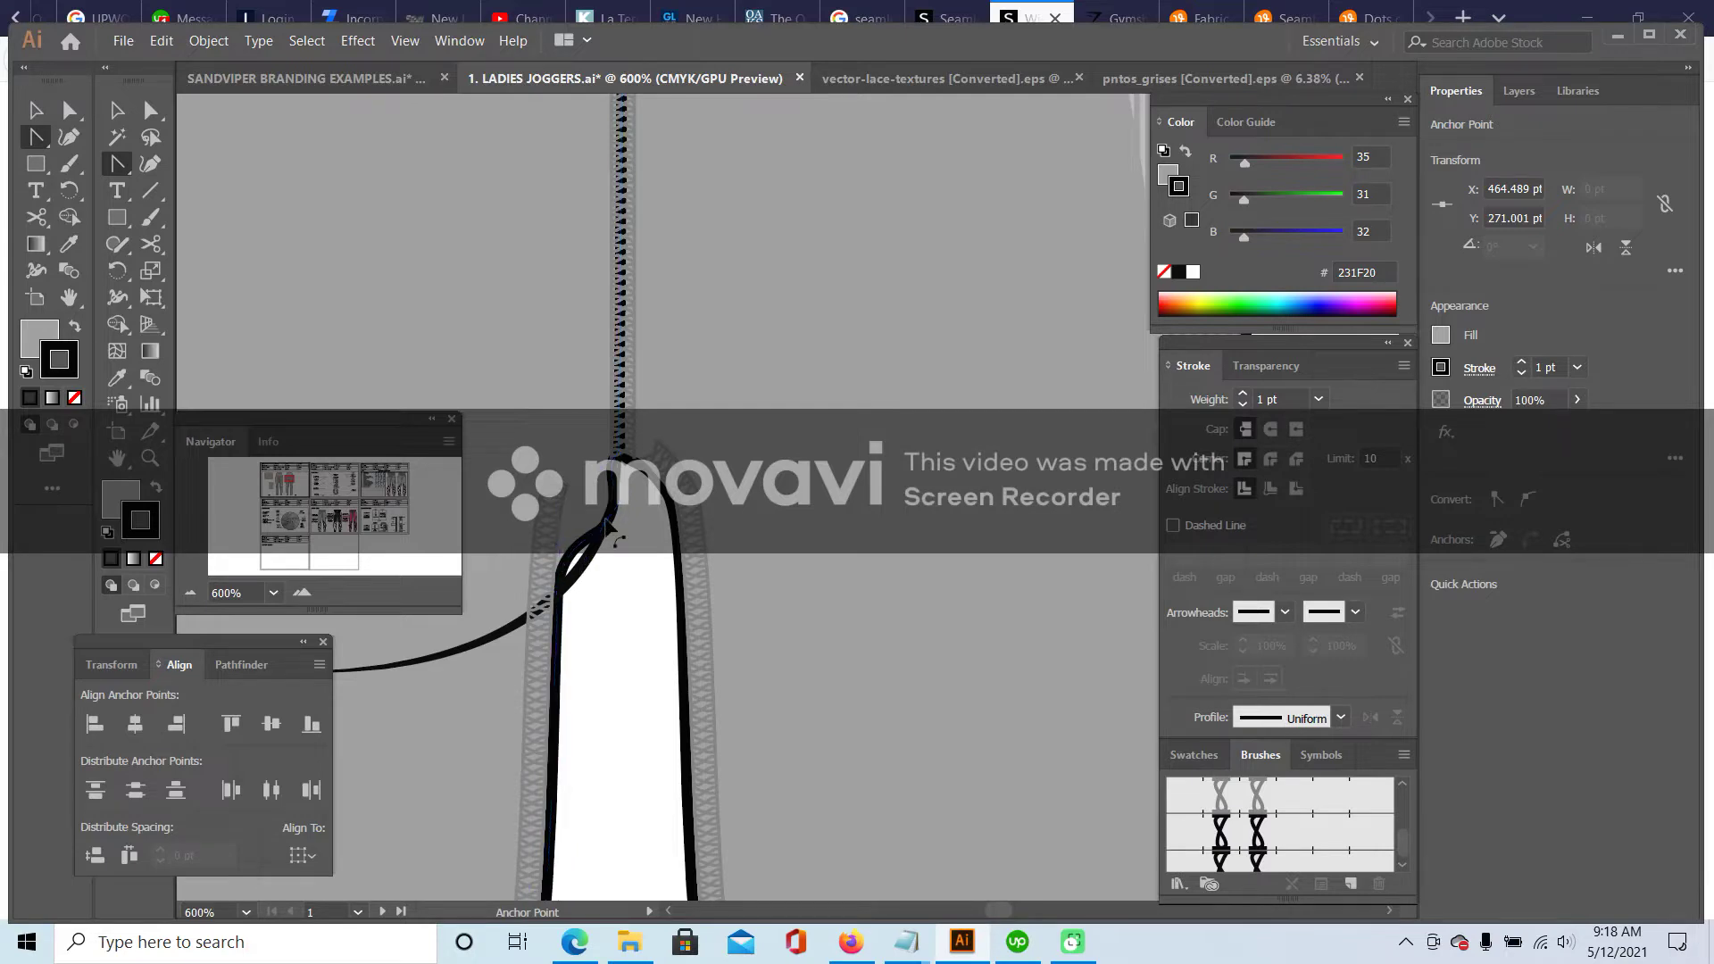
{"action": "left_click_drag", "start_coordinate": [606, 532], "coordinate": [622, 500]}
- Zoom in on the crotch junction and reshape the curved seam segment with the Anchor Point tool
{"action": "left_click", "coordinate": [603, 591]}
{"action": "key", "text": "a"}
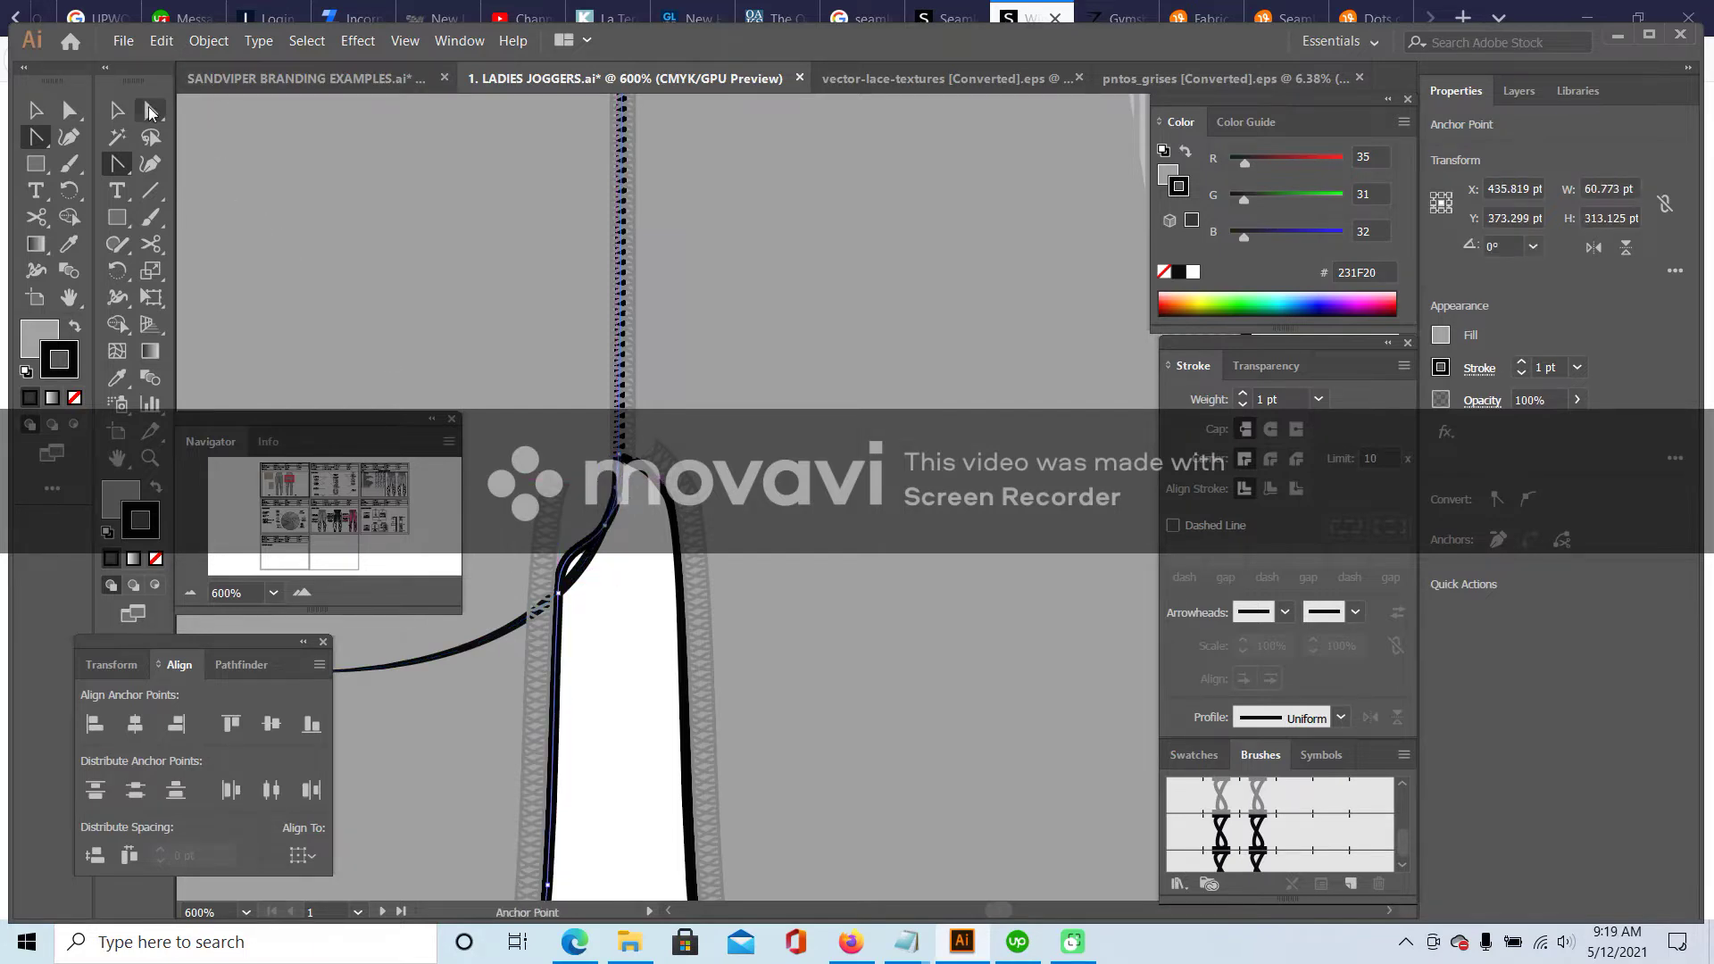
{"action": "left_click", "coordinate": [559, 593]}
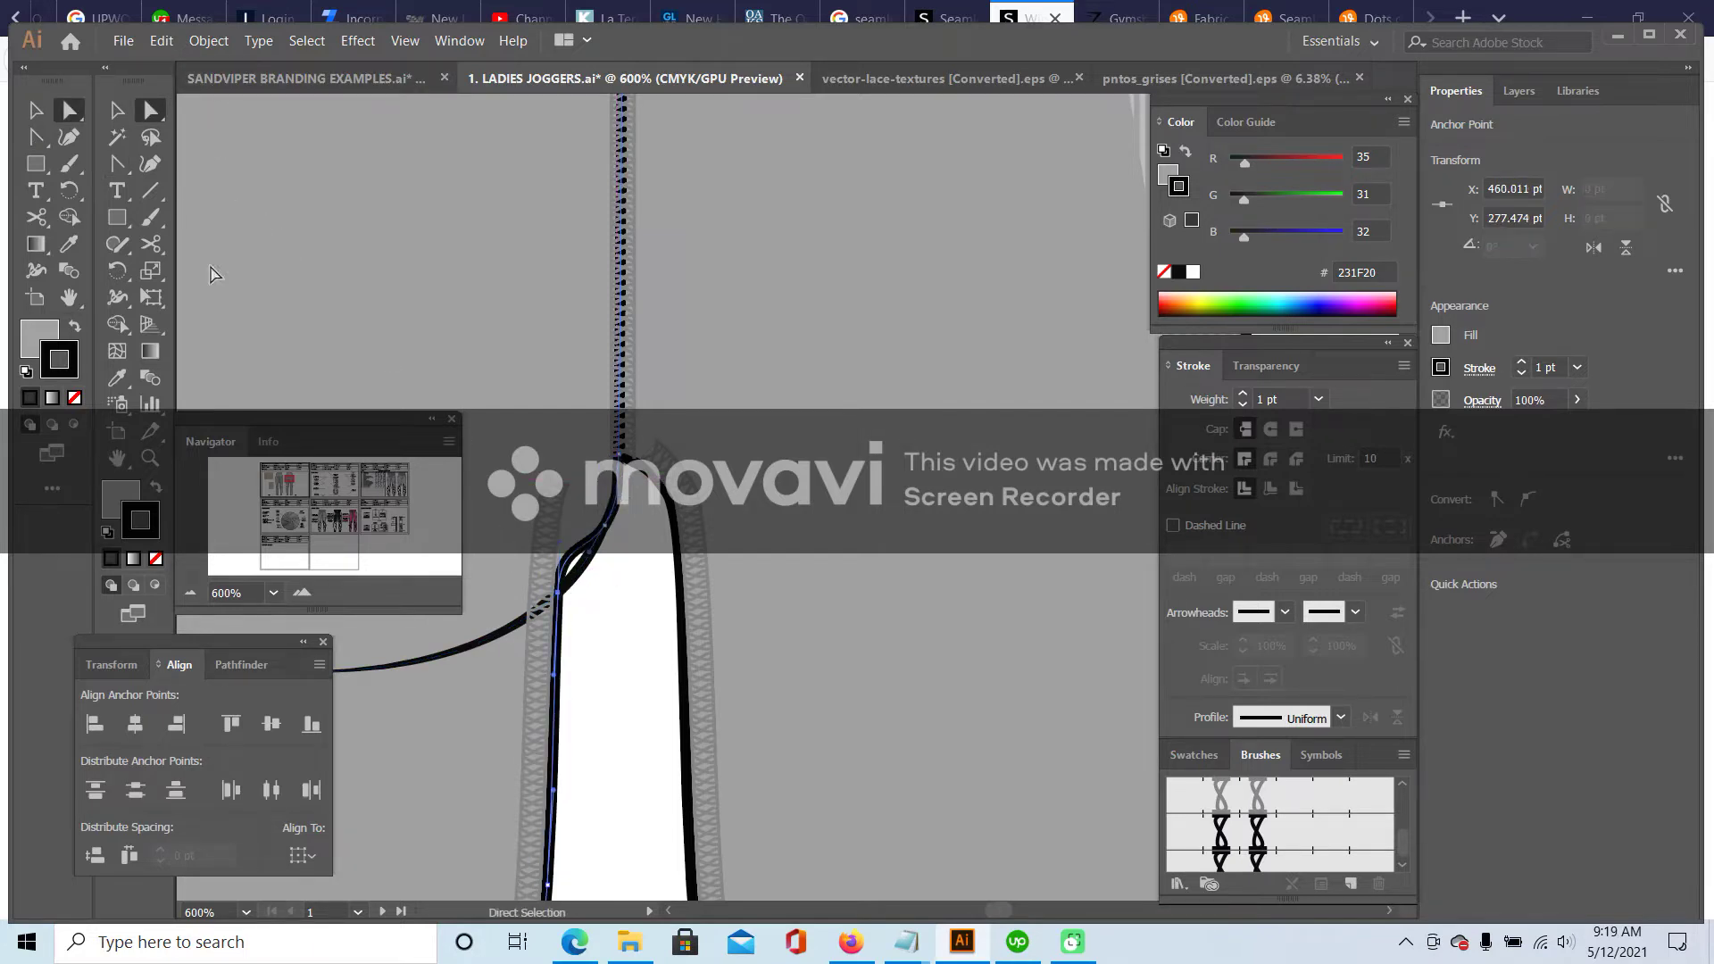
{"action": "left_click", "coordinate": [120, 170]}
{"action": "key", "text": "ctrl+="}
{"action": "key", "text": "ctrl+="}
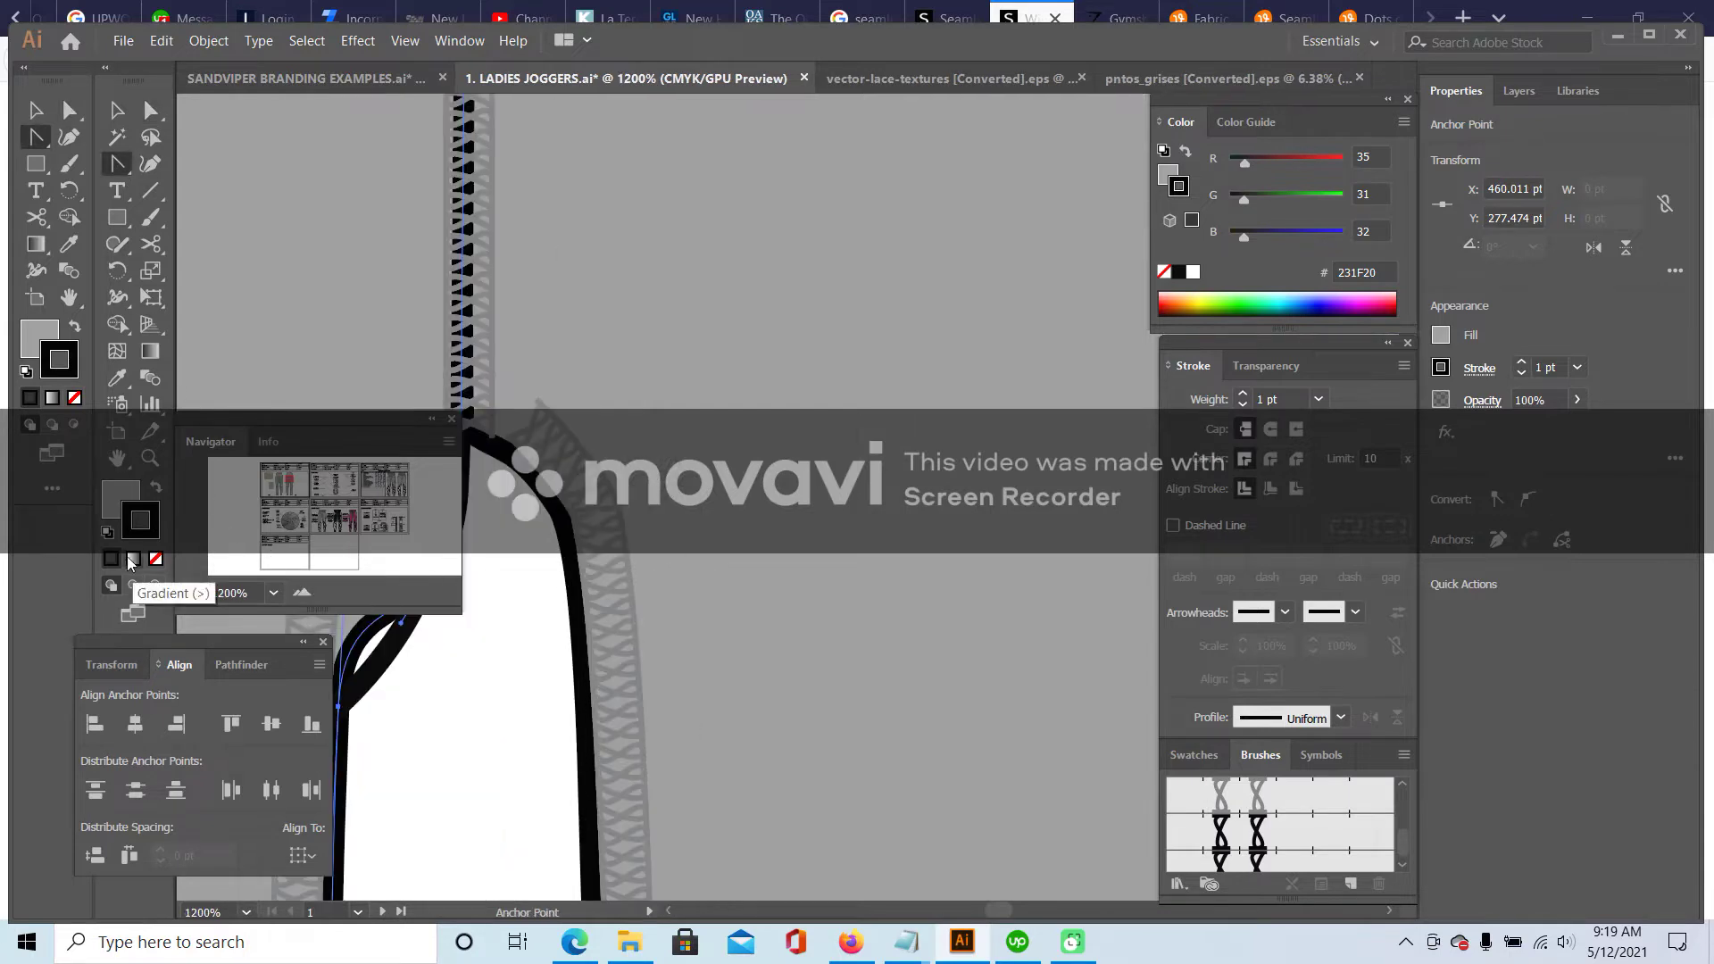
{"action": "key", "text": "space"}
{"action": "left_click_drag", "start_coordinate": [501, 685], "coordinate": [839, 465]}
{"action": "key", "text": "a"}
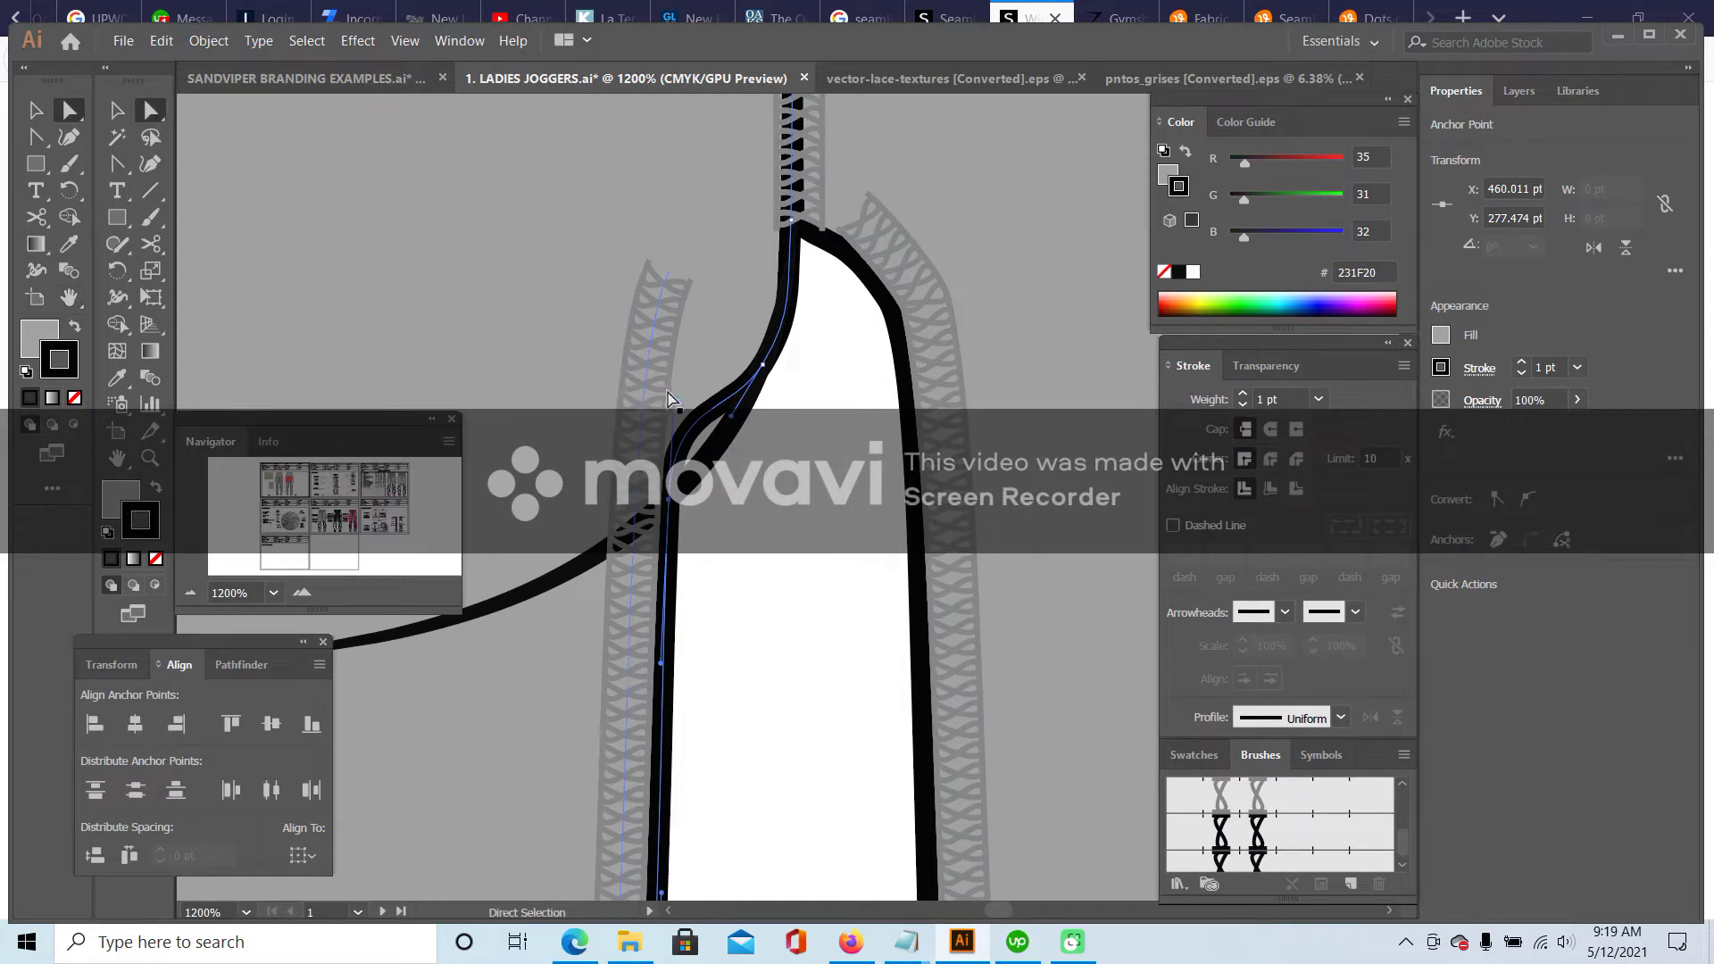
{"action": "left_click", "coordinate": [123, 162]}
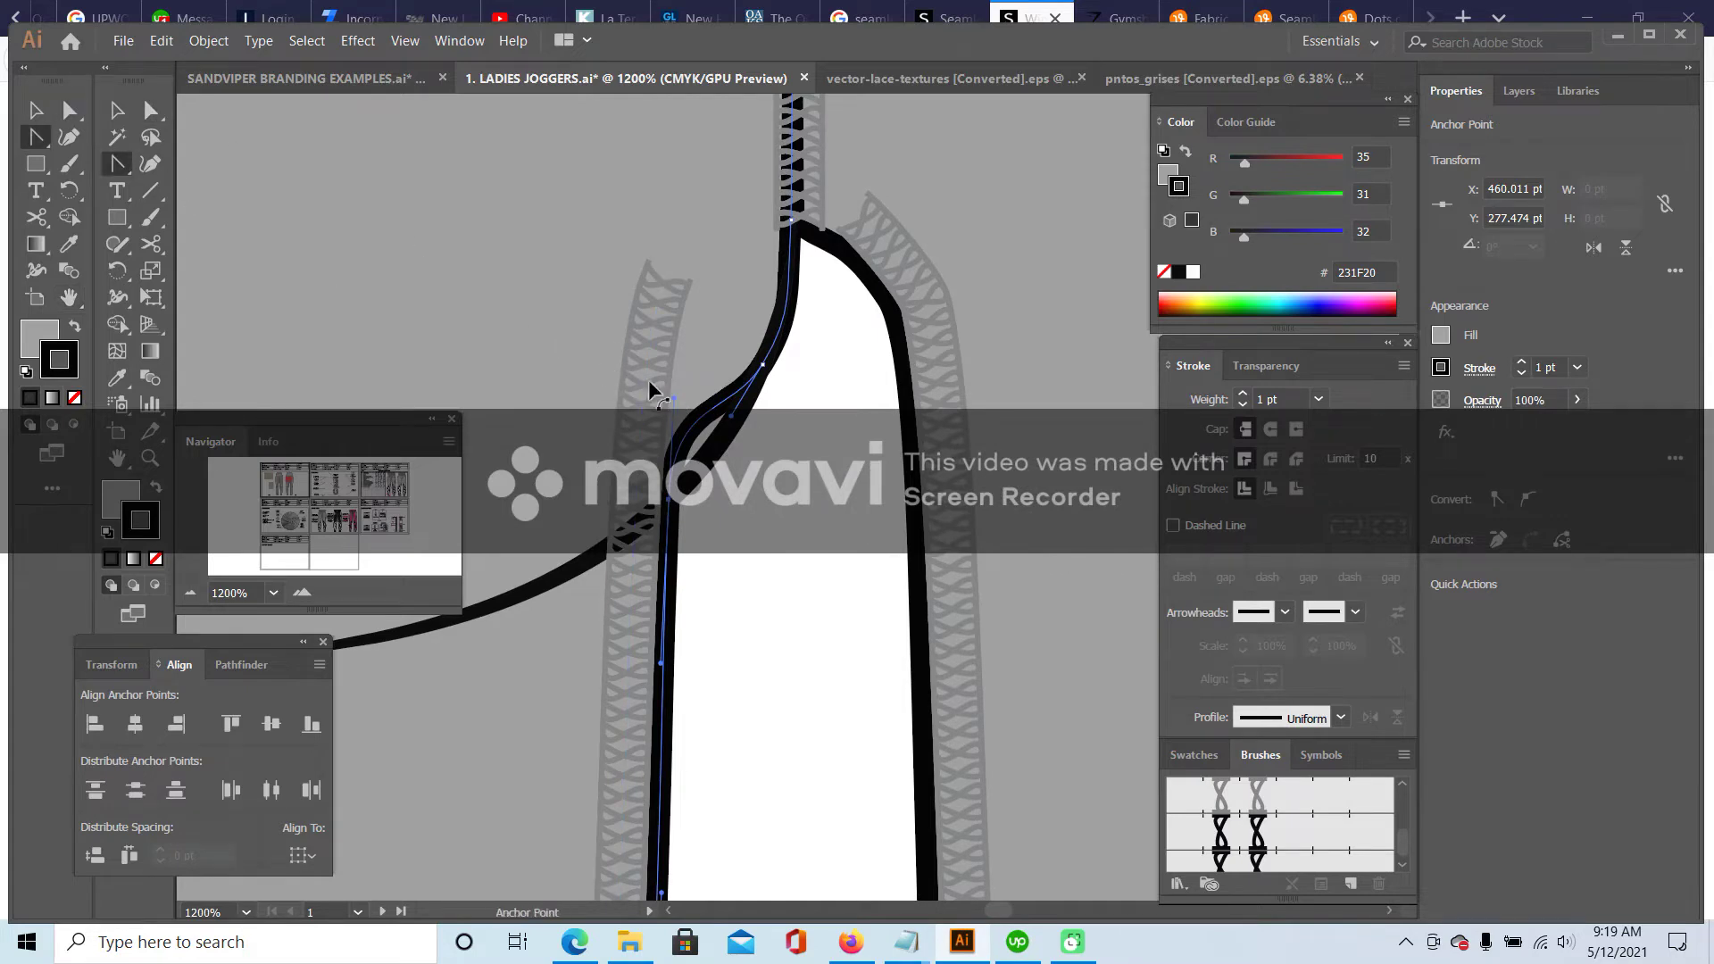
{"action": "left_click_drag", "start_coordinate": [676, 401], "coordinate": [679, 447]}
- Nudge the point at the top of the curve slightly left, then view the whole joggers
{"action": "key", "text": "a"}
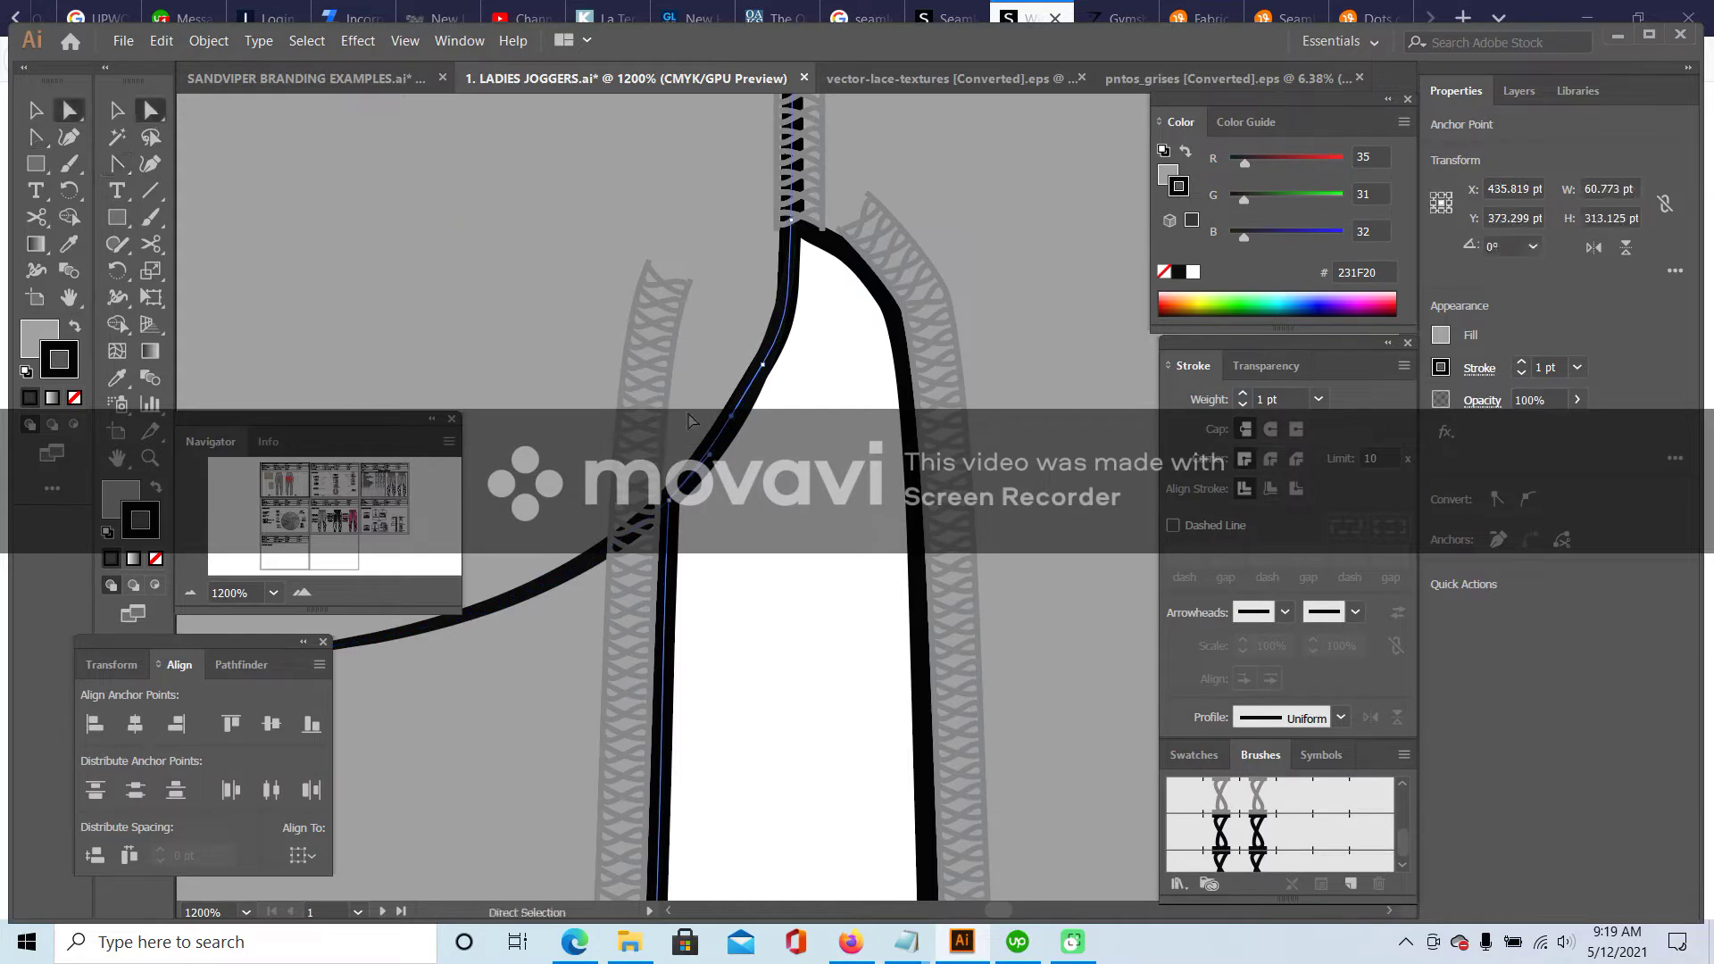
{"action": "left_click", "coordinate": [787, 353]}
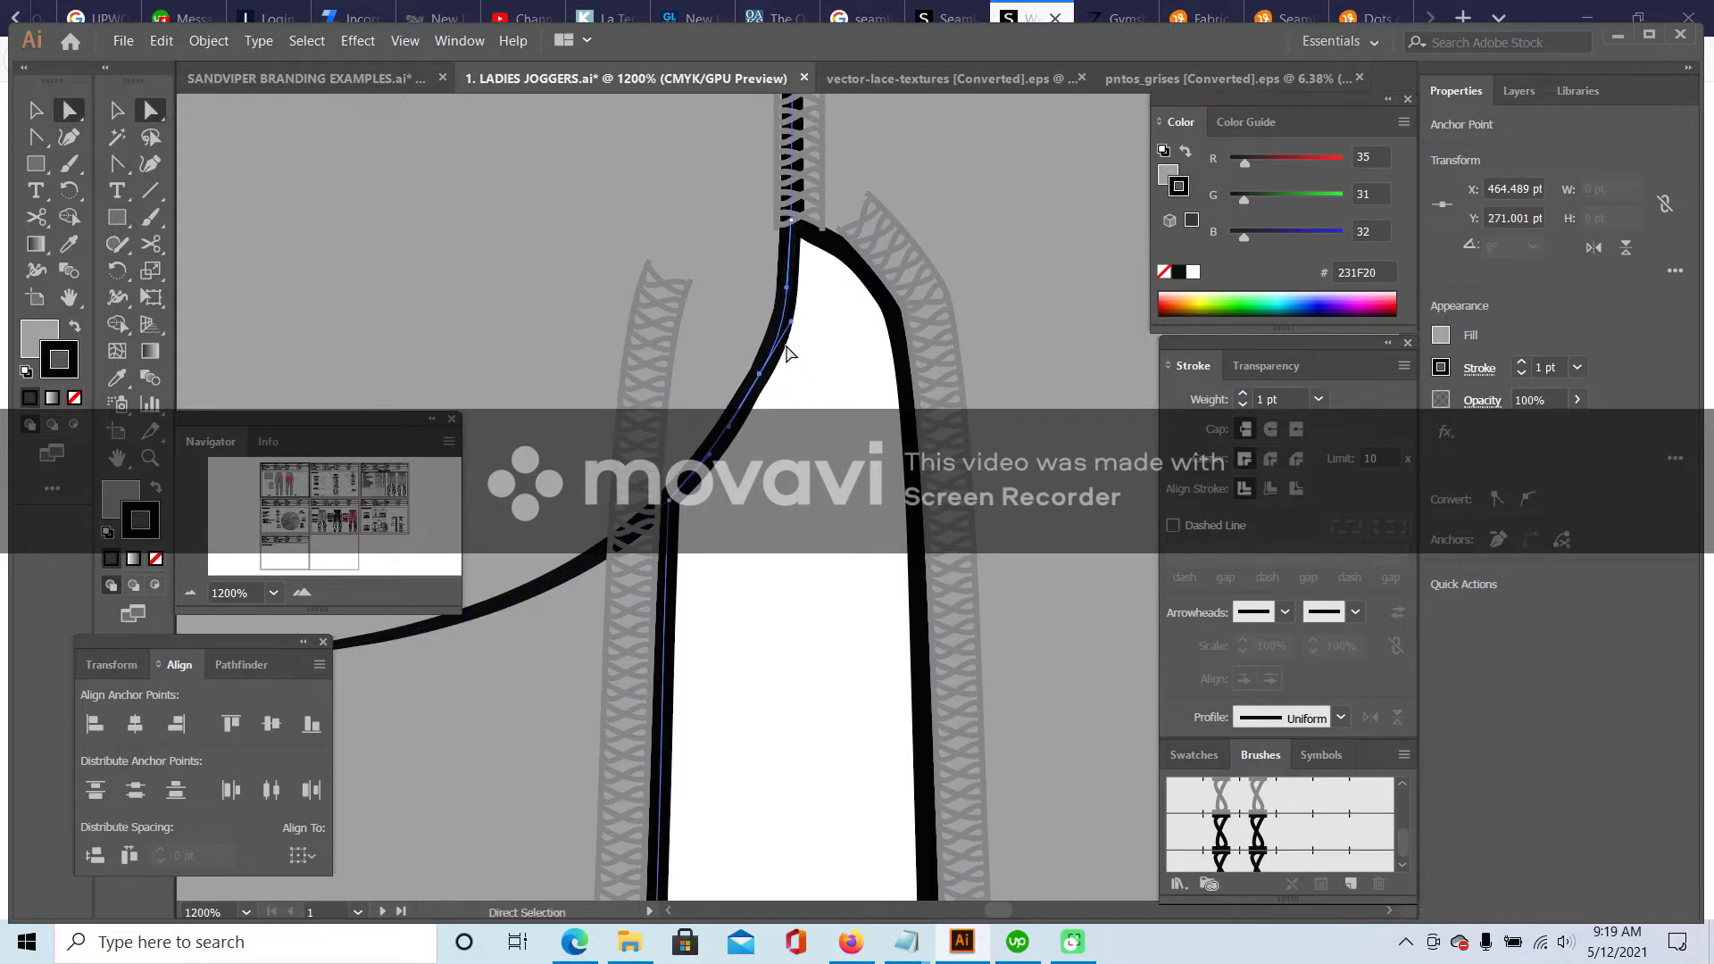
{"action": "left_click_drag", "start_coordinate": [792, 330], "coordinate": [785, 332]}
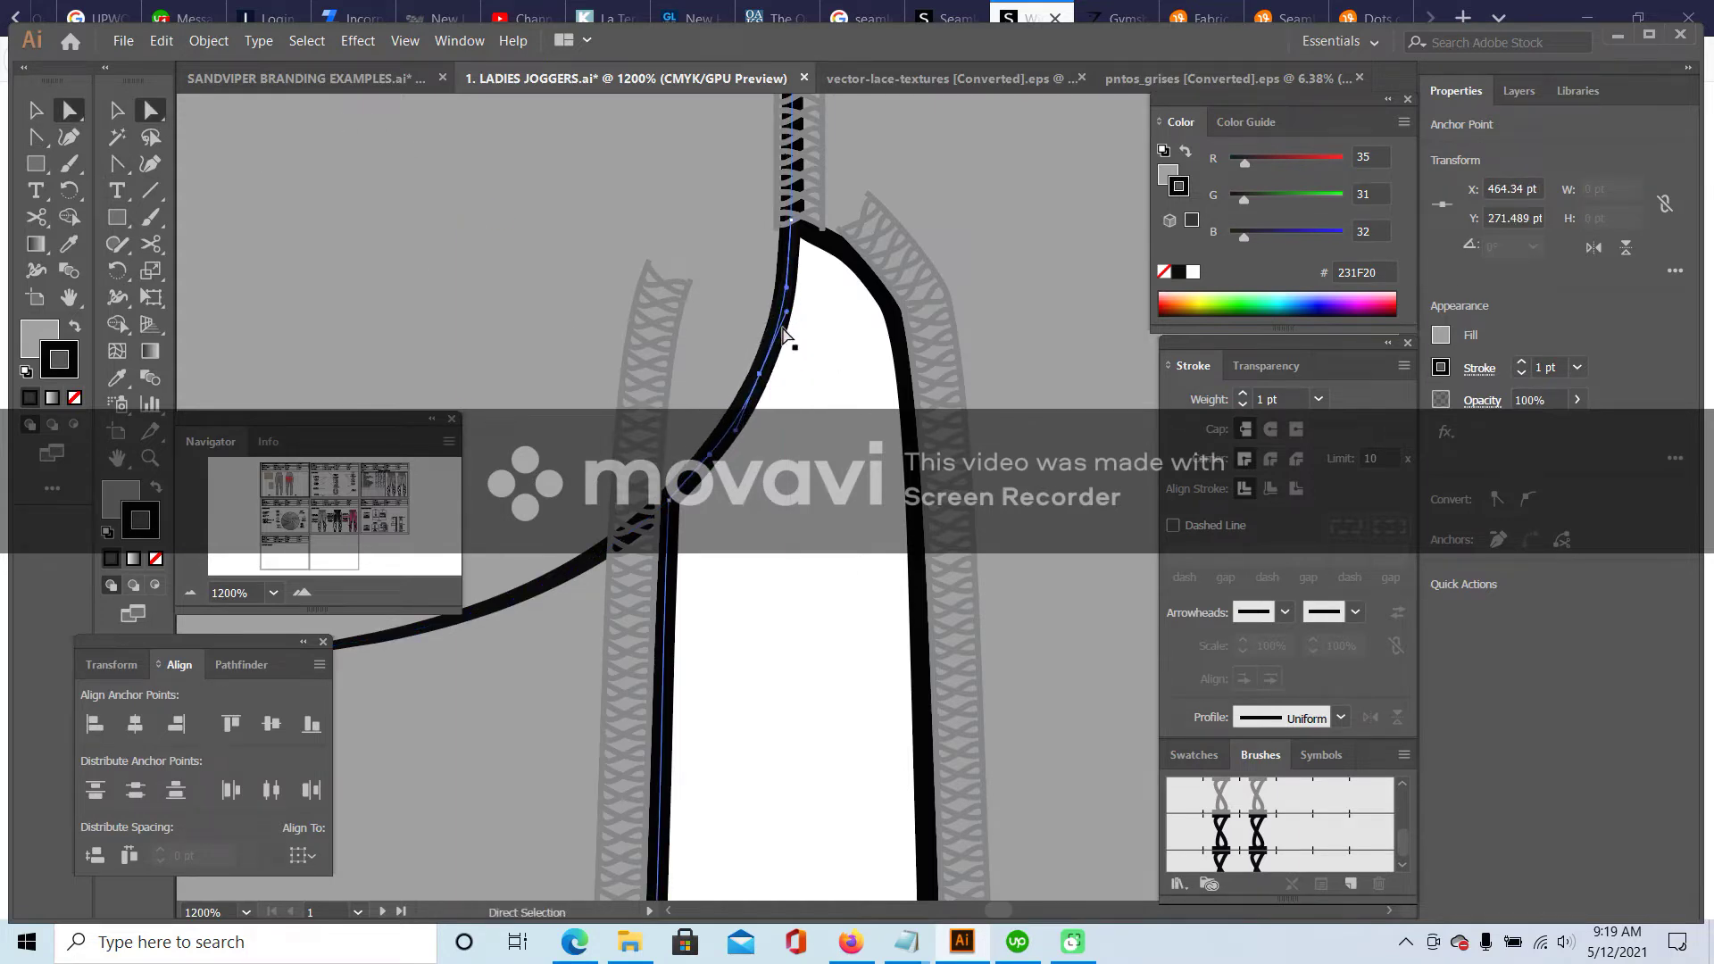
{"action": "left_click", "coordinate": [189, 593]}
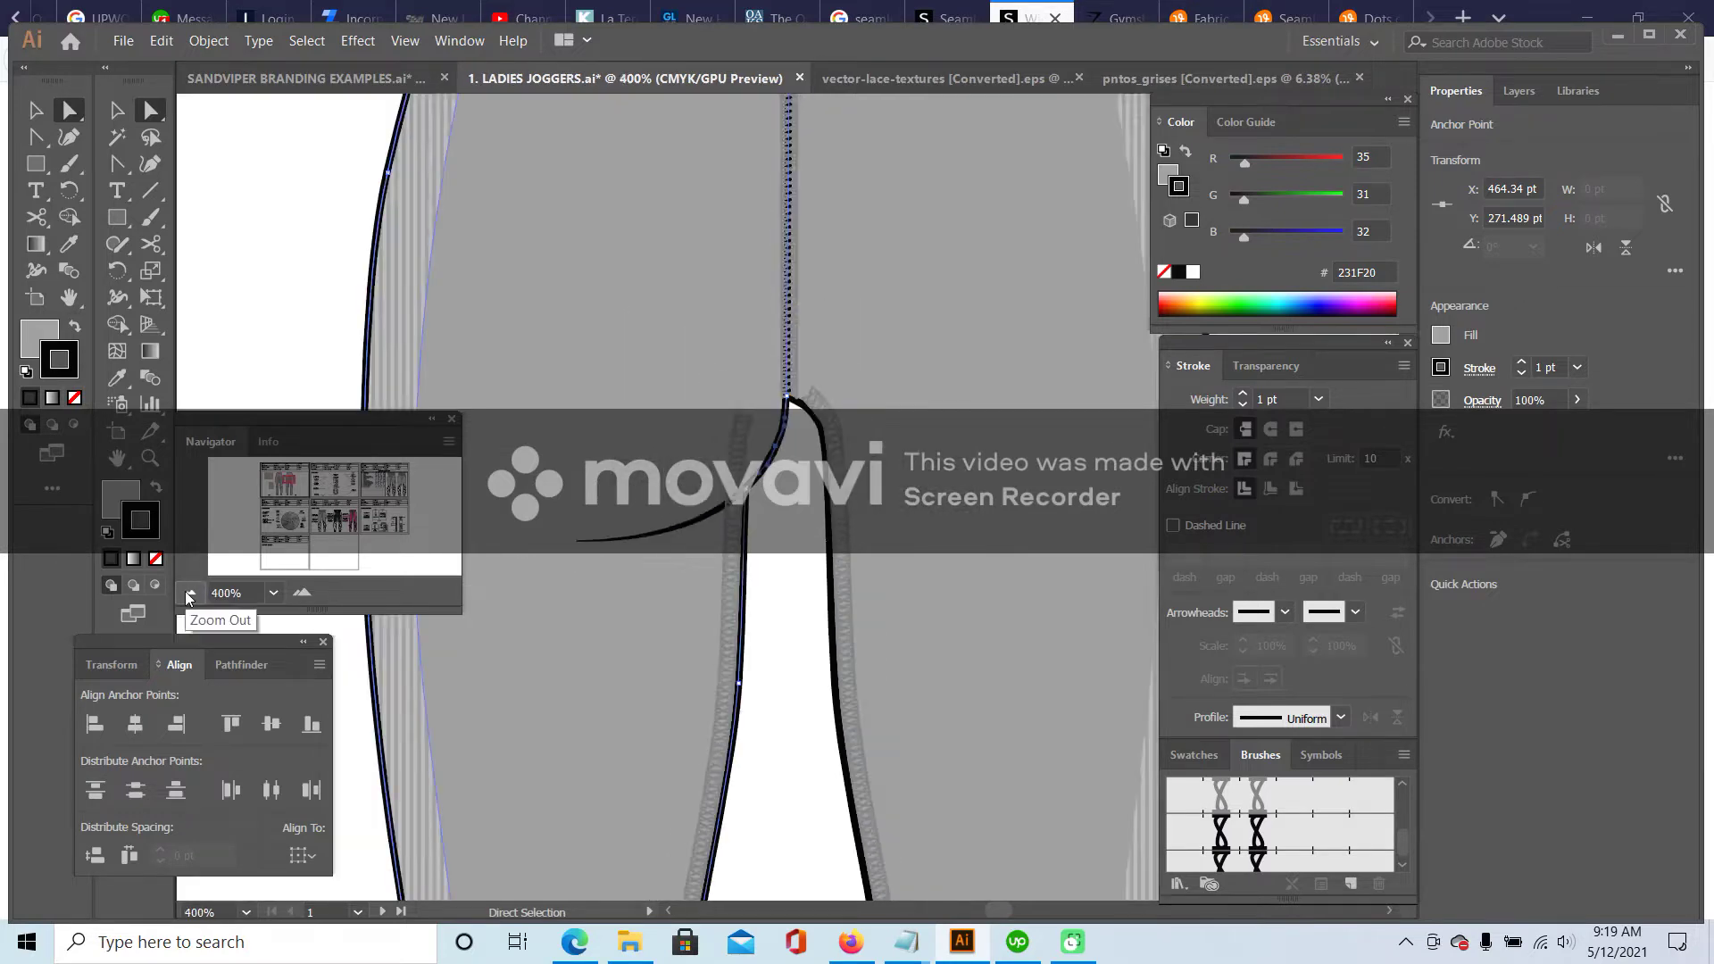
- Add an anchor point near the top of the lace stitching path beside the crotch
{"action": "left_click", "coordinate": [190, 593]}
{"action": "left_click", "coordinate": [190, 593]}
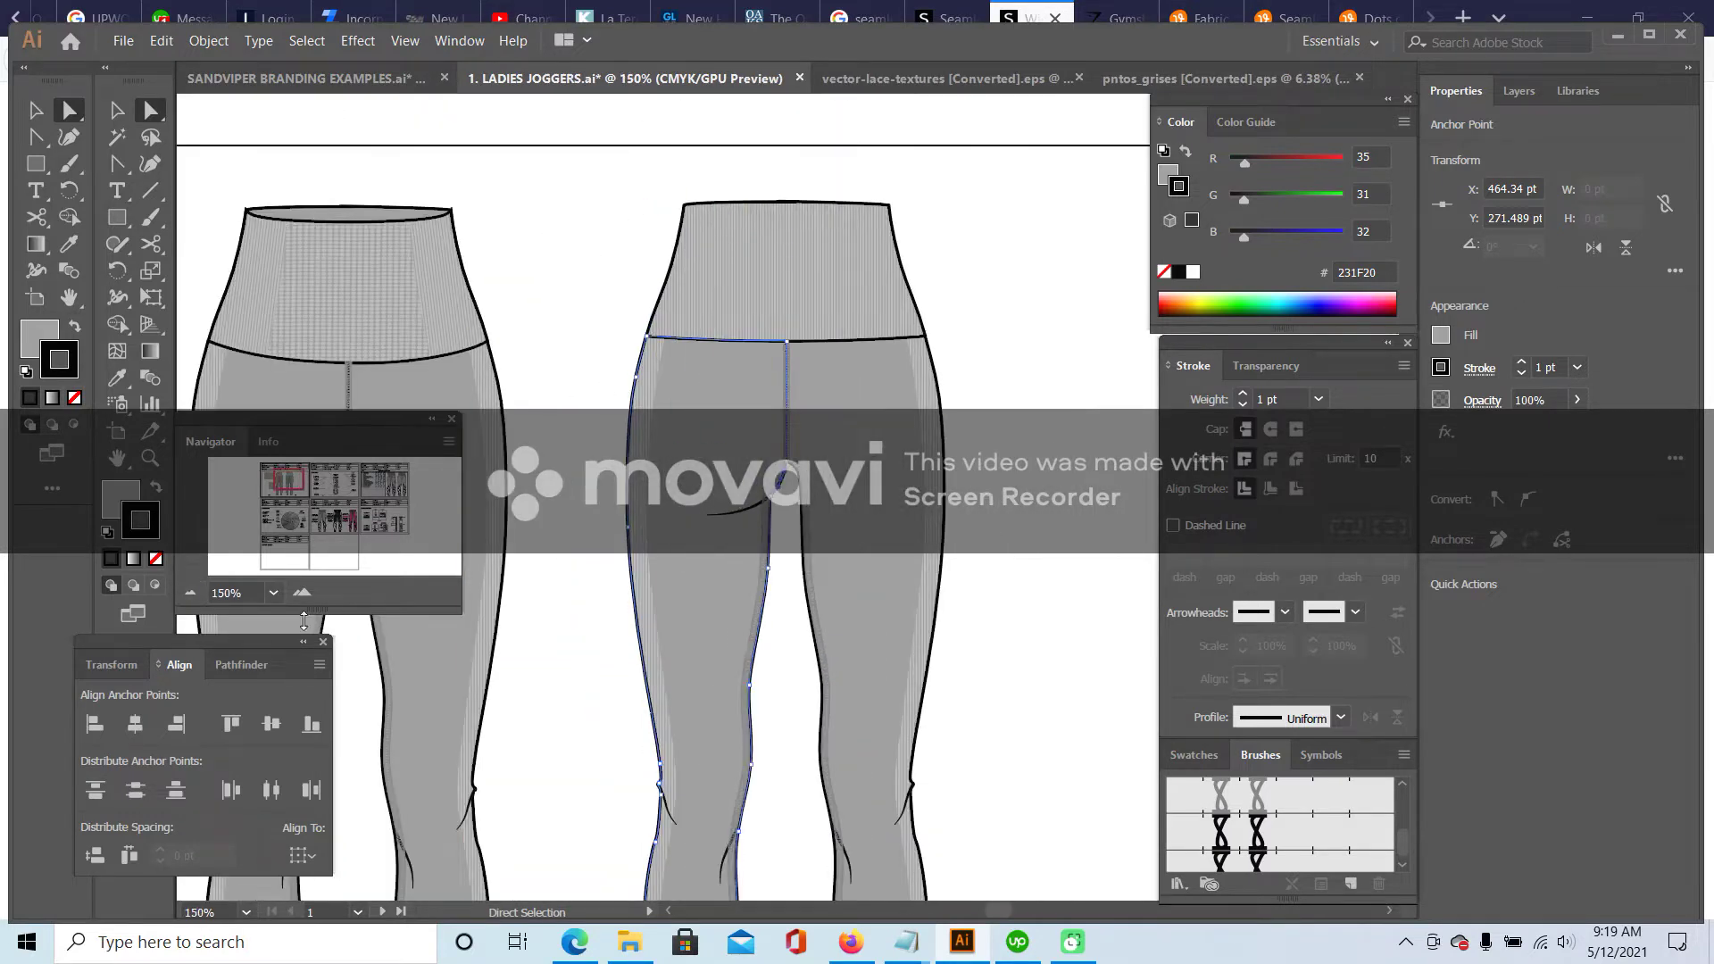
{"action": "left_click", "coordinate": [299, 593]}
{"action": "left_click", "coordinate": [299, 593]}
{"action": "left_click", "coordinate": [299, 593]}
{"action": "left_click", "coordinate": [299, 593]}
{"action": "left_click", "coordinate": [299, 592]}
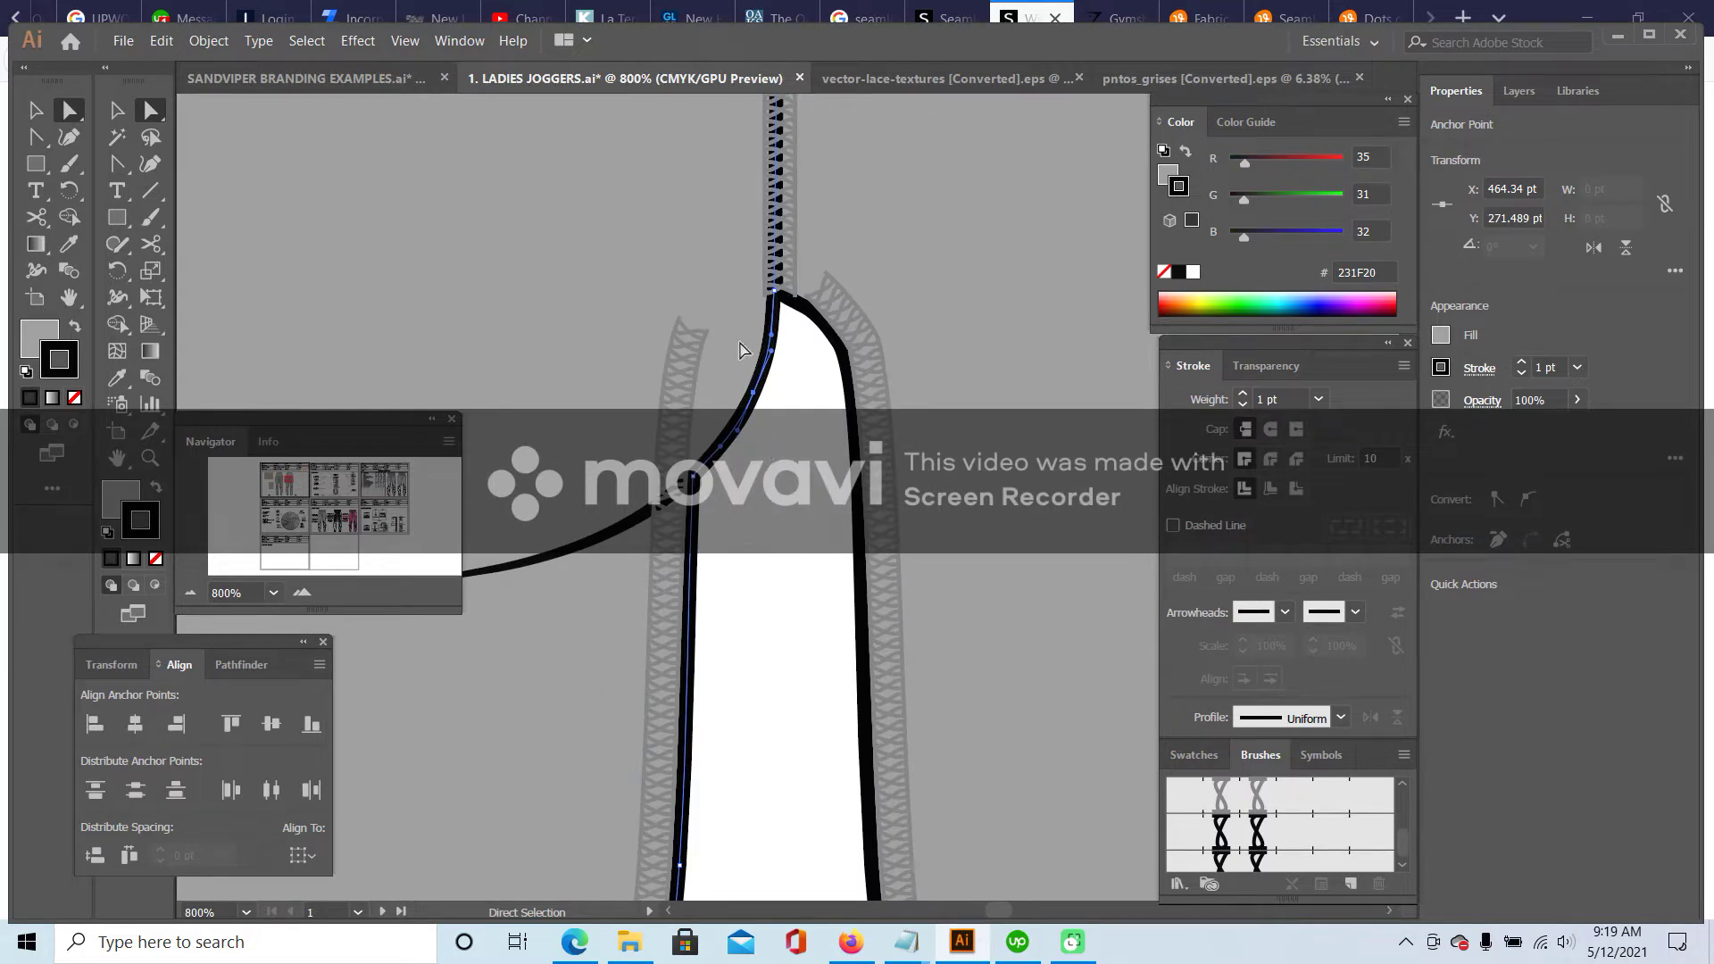
{"action": "left_click", "coordinate": [693, 332]}
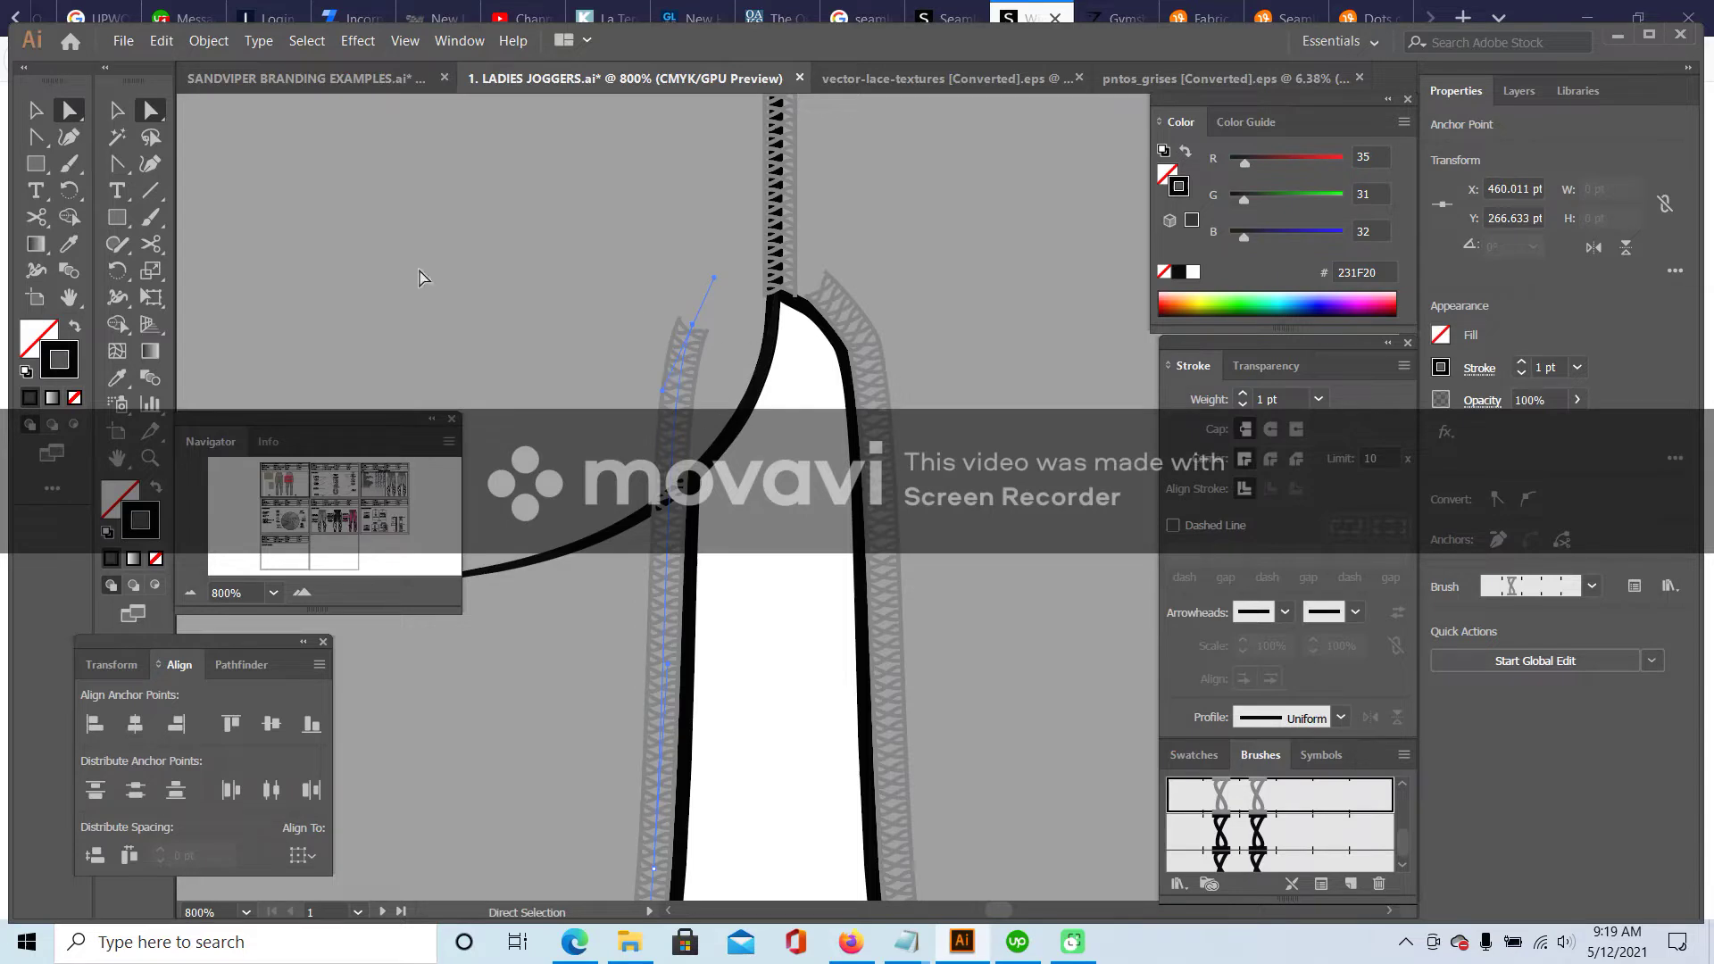
{"action": "left_click_drag", "start_coordinate": [122, 159], "coordinate": [295, 188]}
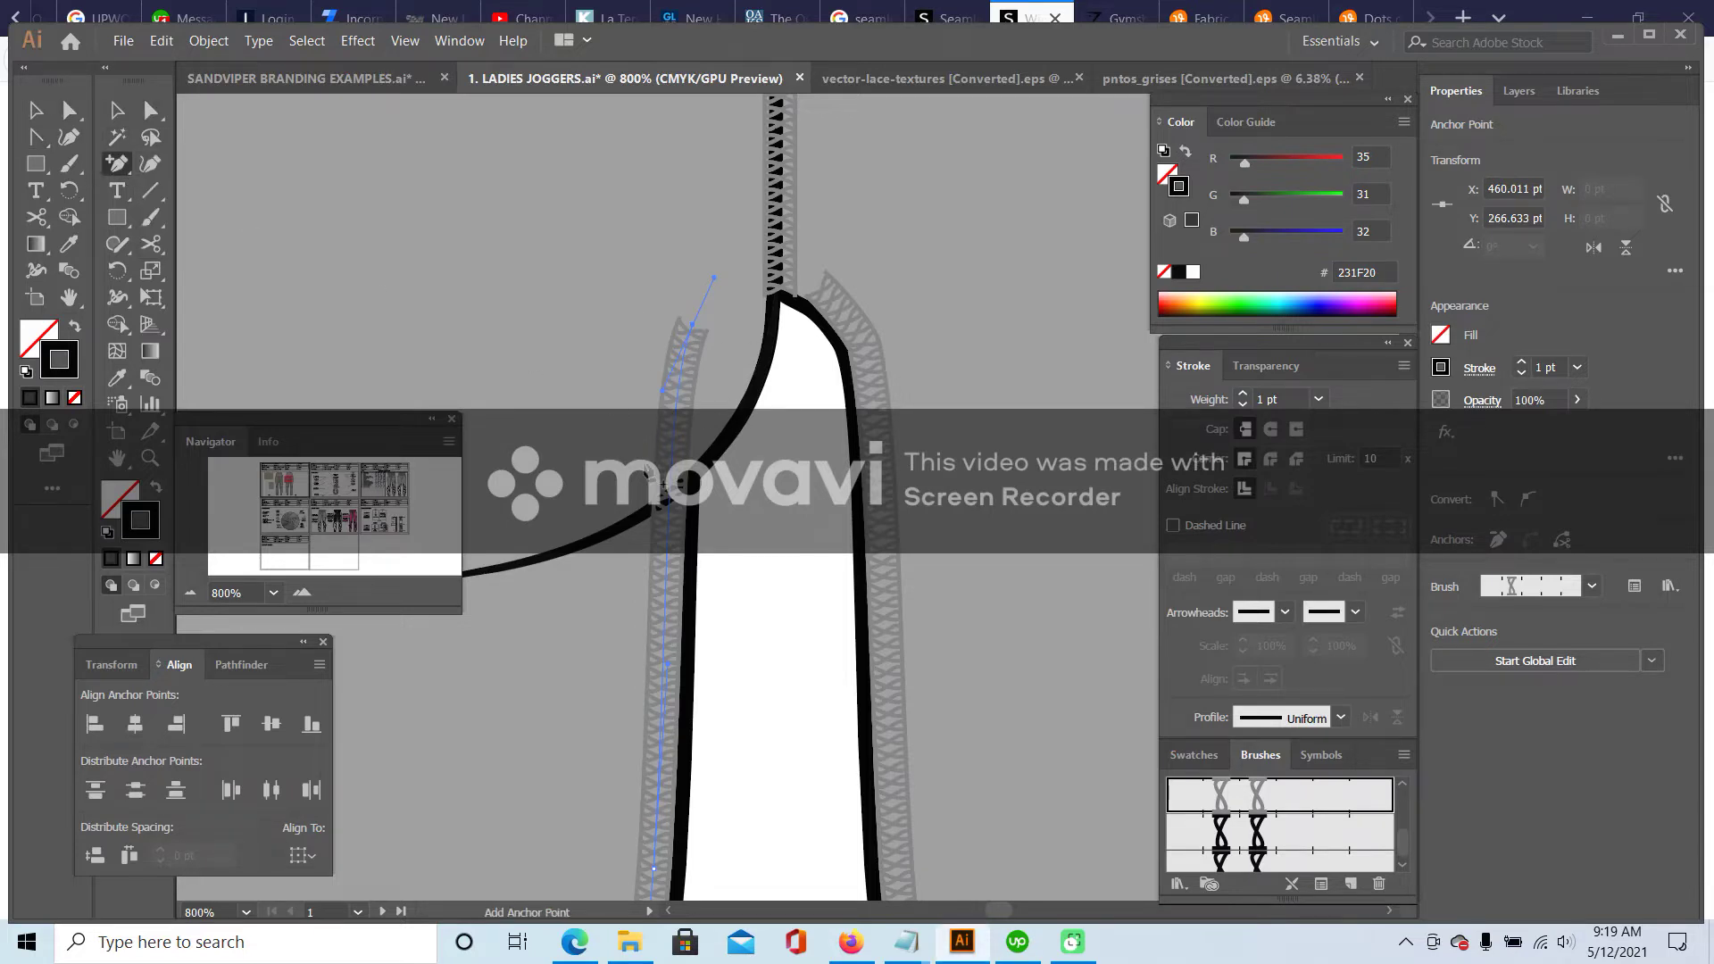
{"action": "left_click", "coordinate": [695, 338]}
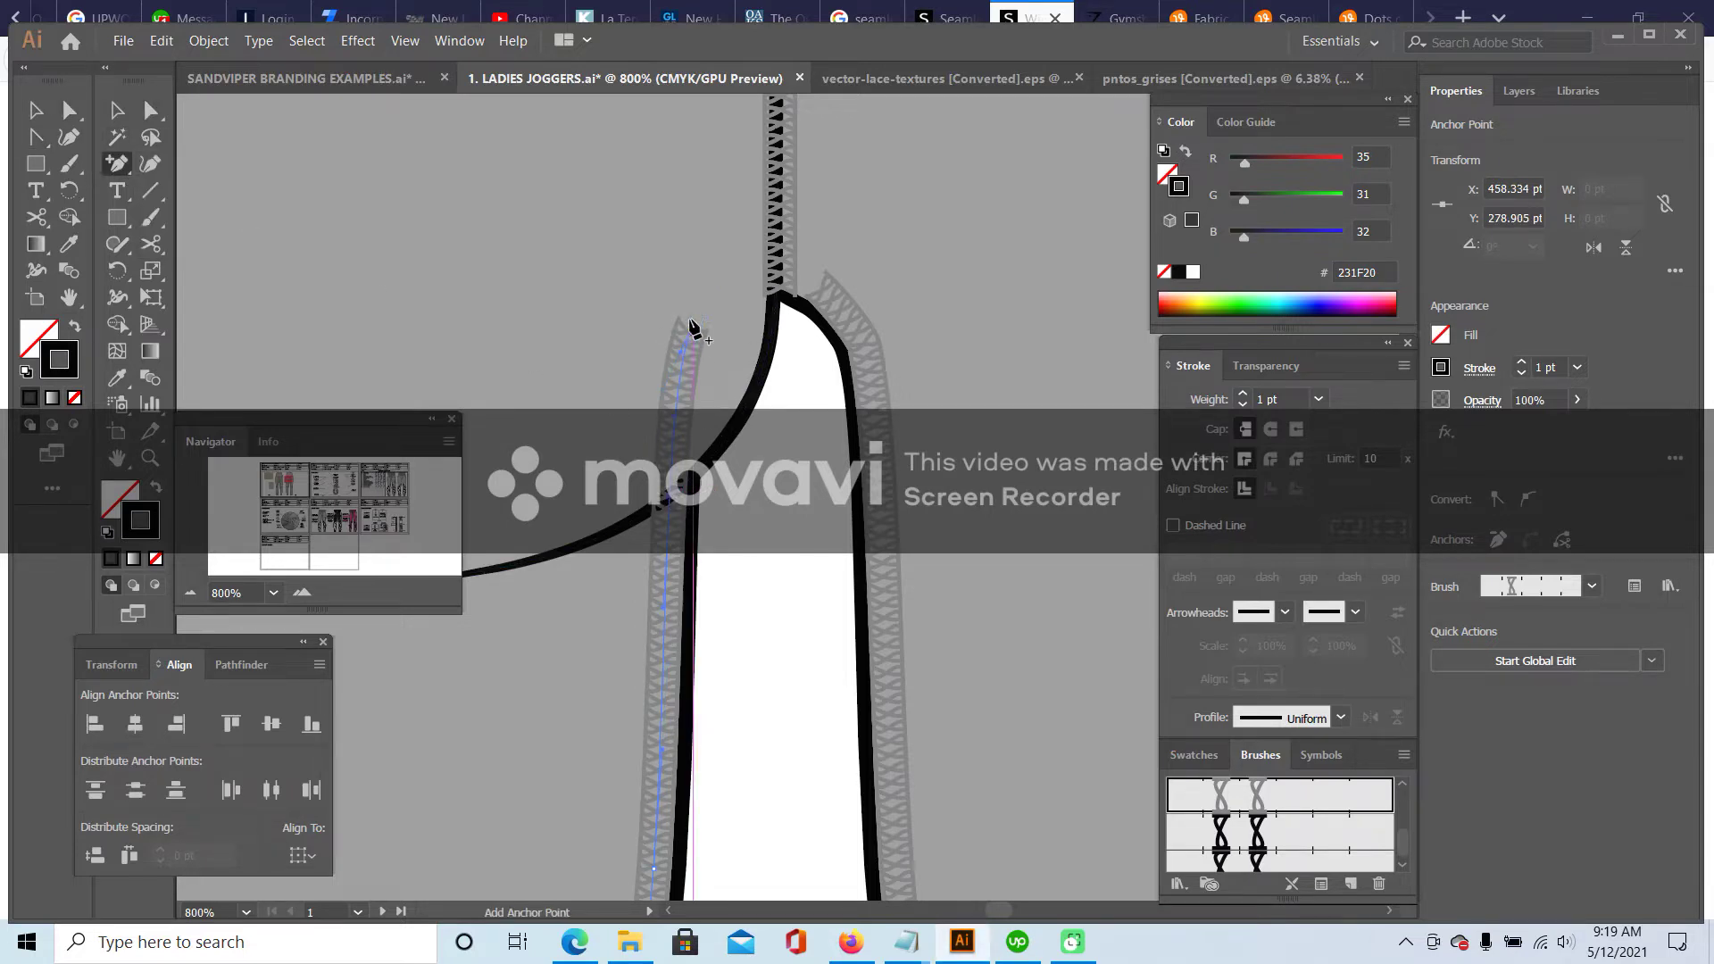
- Delete the lace stitching path's top anchor, dismissing the warning along the way
{"action": "left_click_drag", "start_coordinate": [126, 168], "coordinate": [268, 217]}
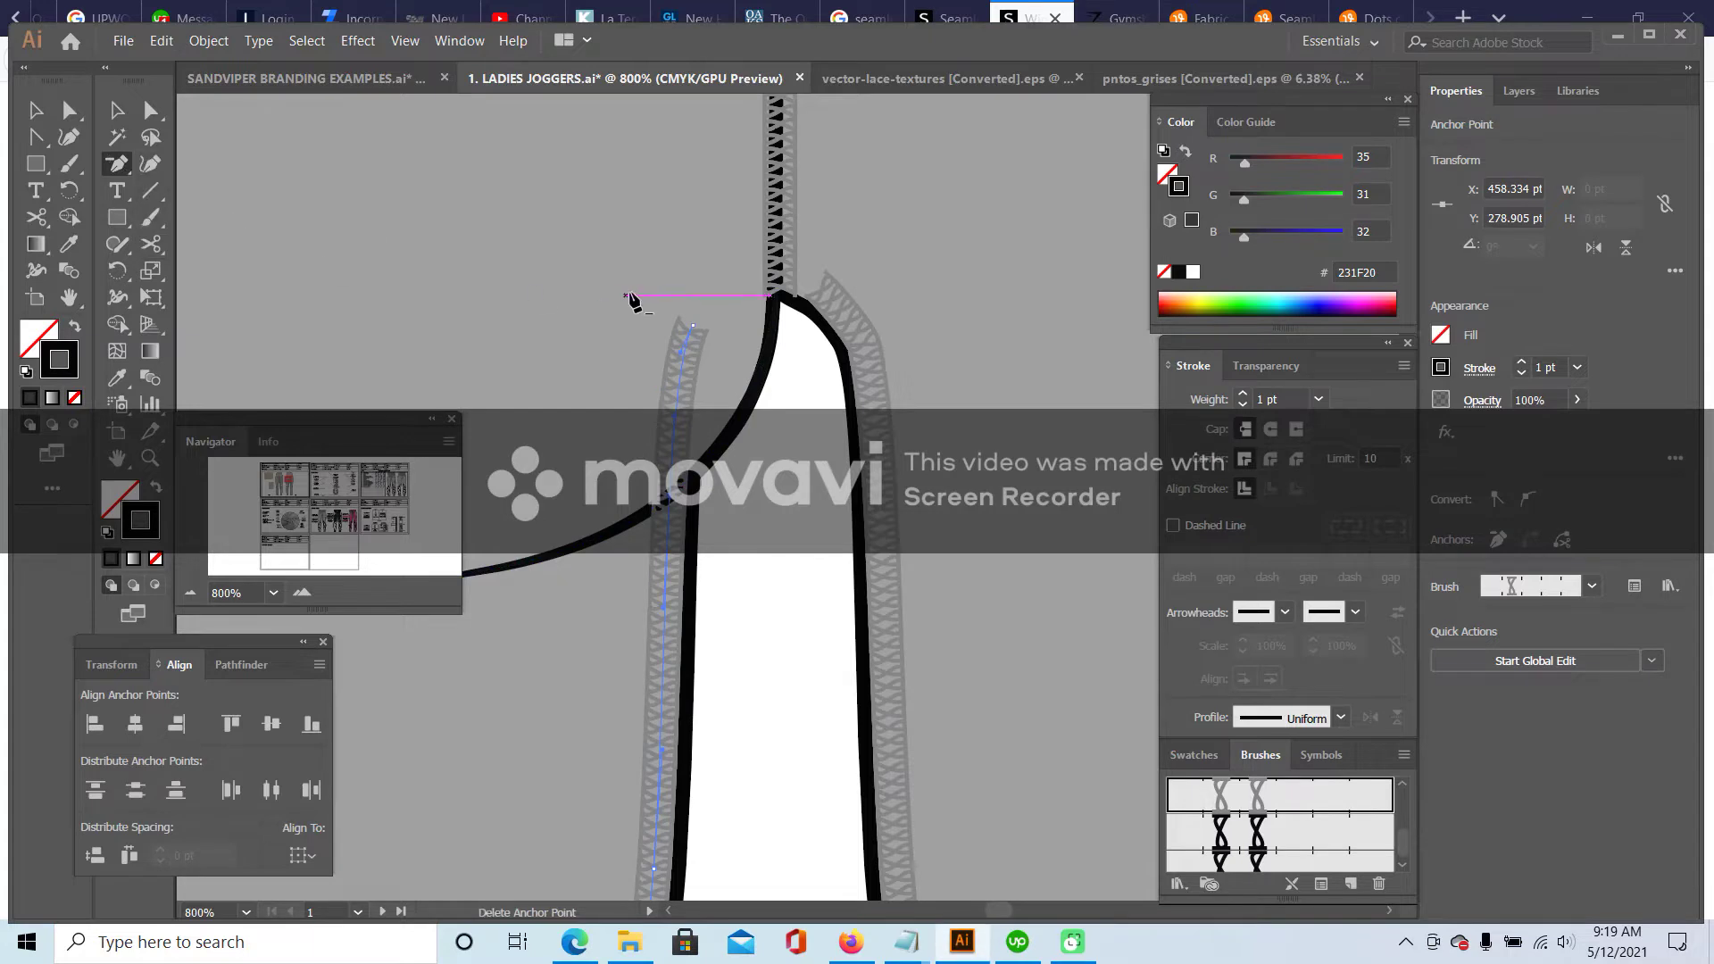
{"action": "left_click", "coordinate": [695, 329]}
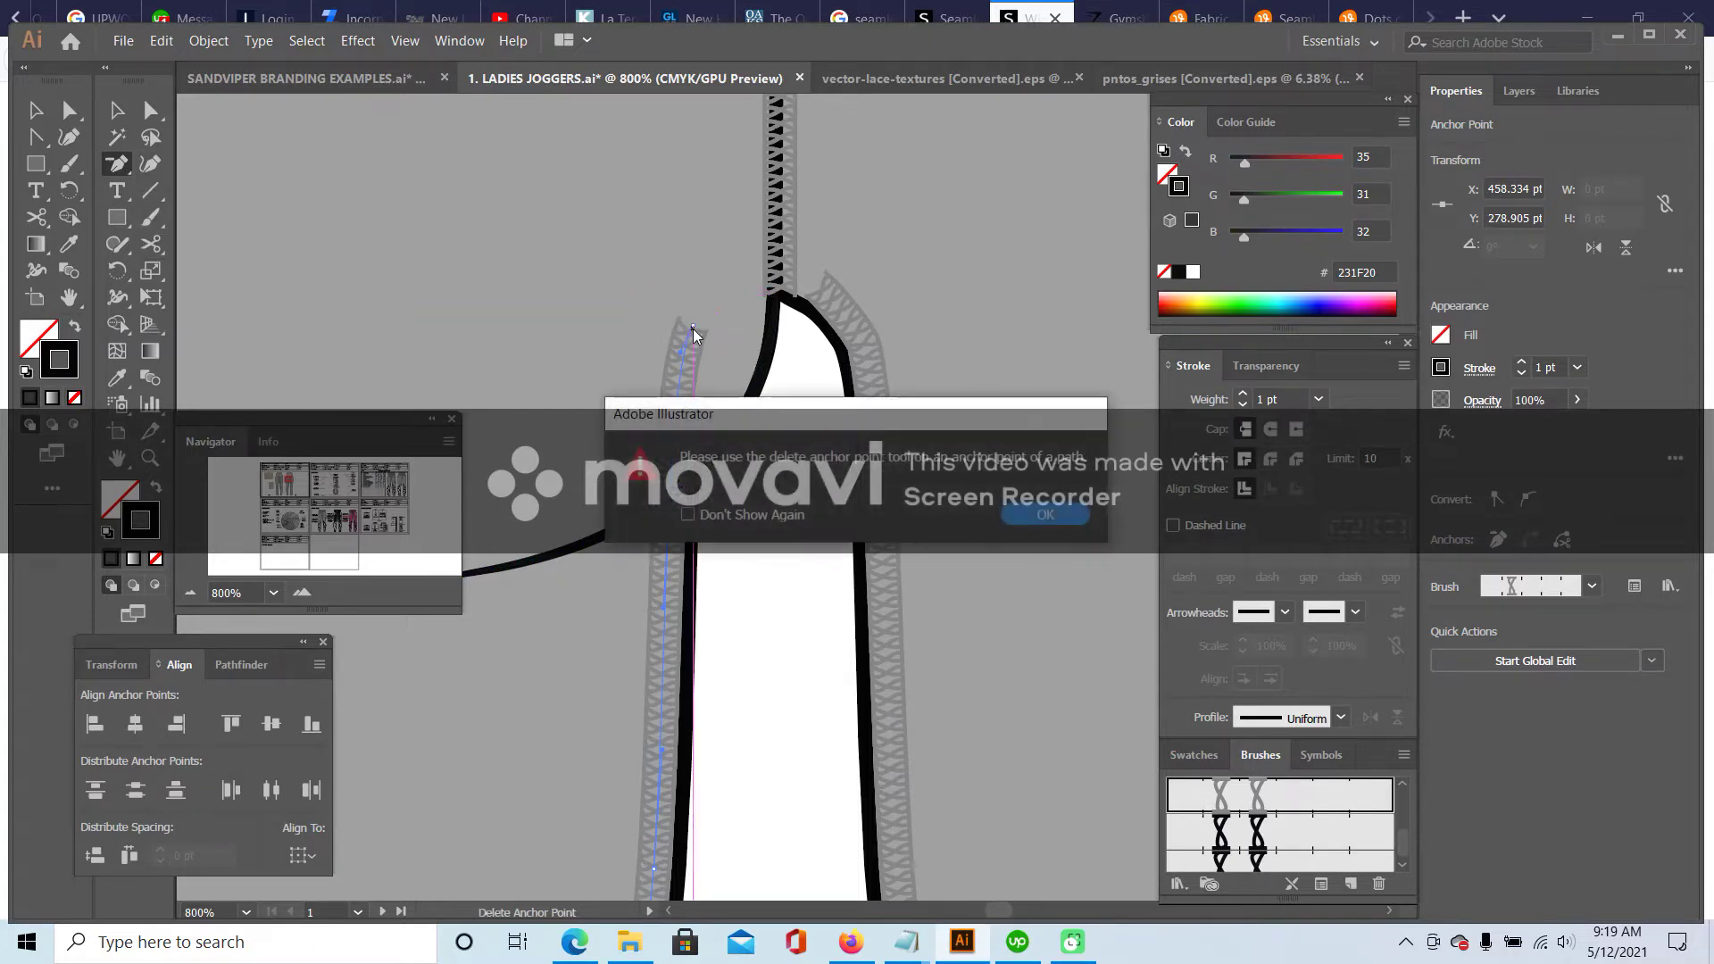
{"action": "left_click", "coordinate": [1044, 518]}
{"action": "left_click", "coordinate": [695, 330]}
{"action": "left_click", "coordinate": [1045, 515]}
{"action": "left_click", "coordinate": [935, 444]}
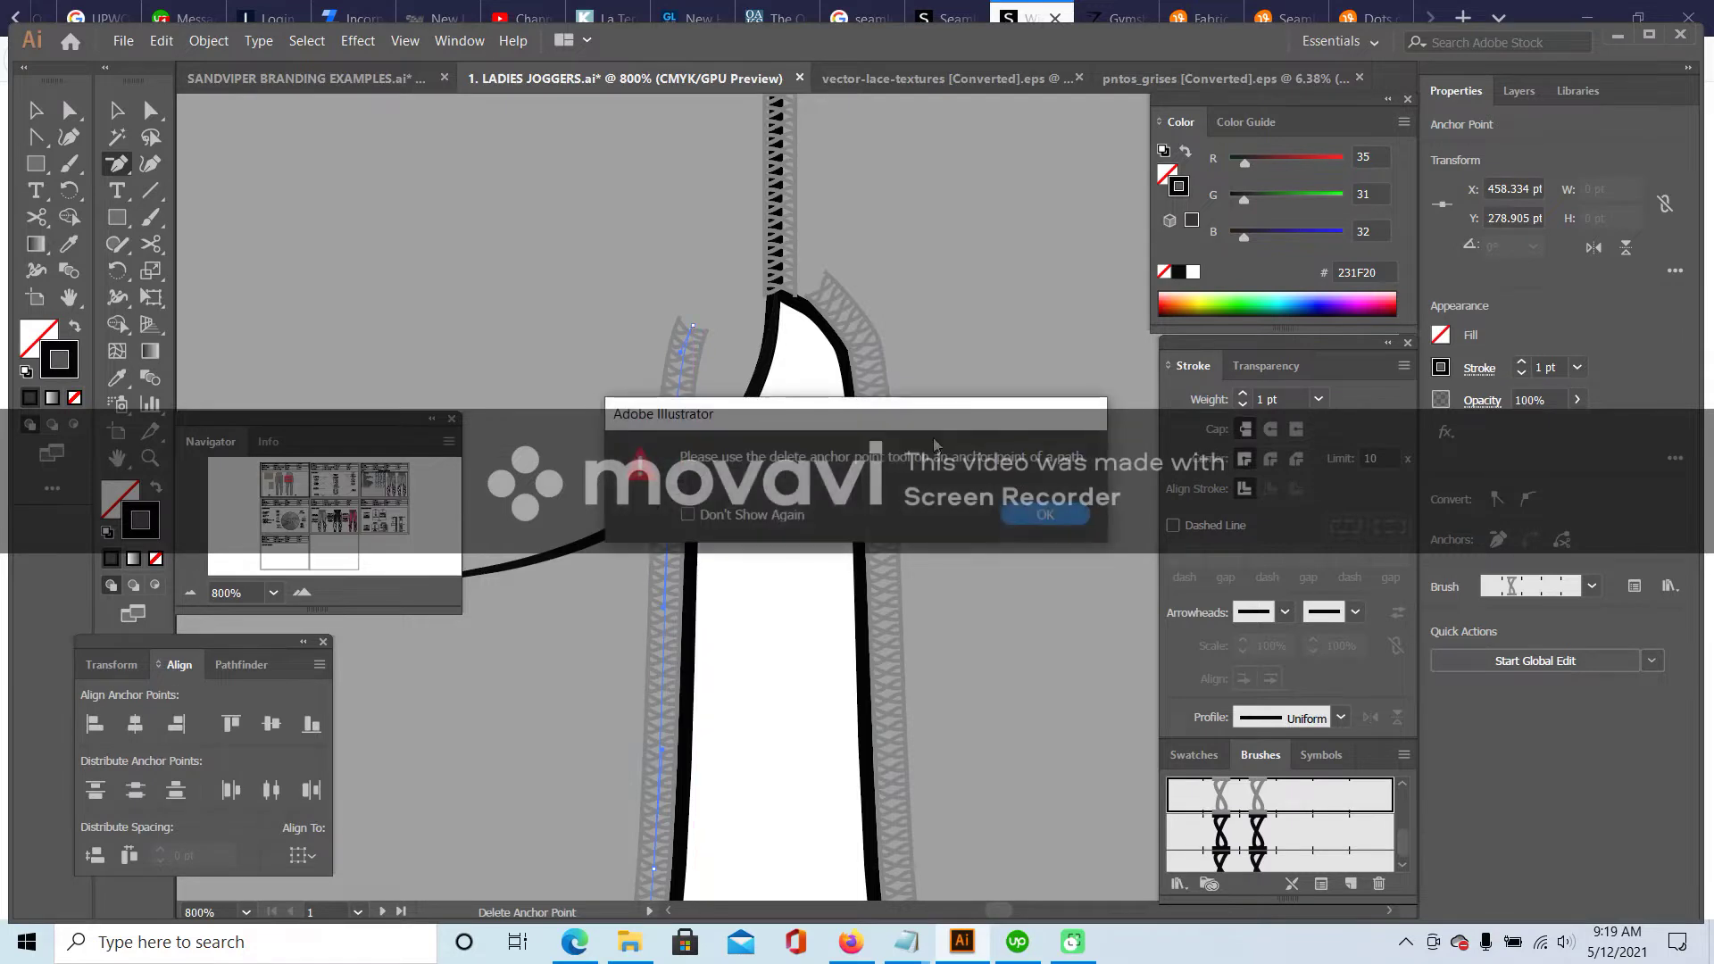
{"action": "left_click", "coordinate": [697, 333]}
- Zoom out and select the seat curve left of the crotch
{"action": "left_click", "coordinate": [190, 593]}
{"action": "left_click", "coordinate": [190, 592]}
{"action": "left_click", "coordinate": [191, 593]}
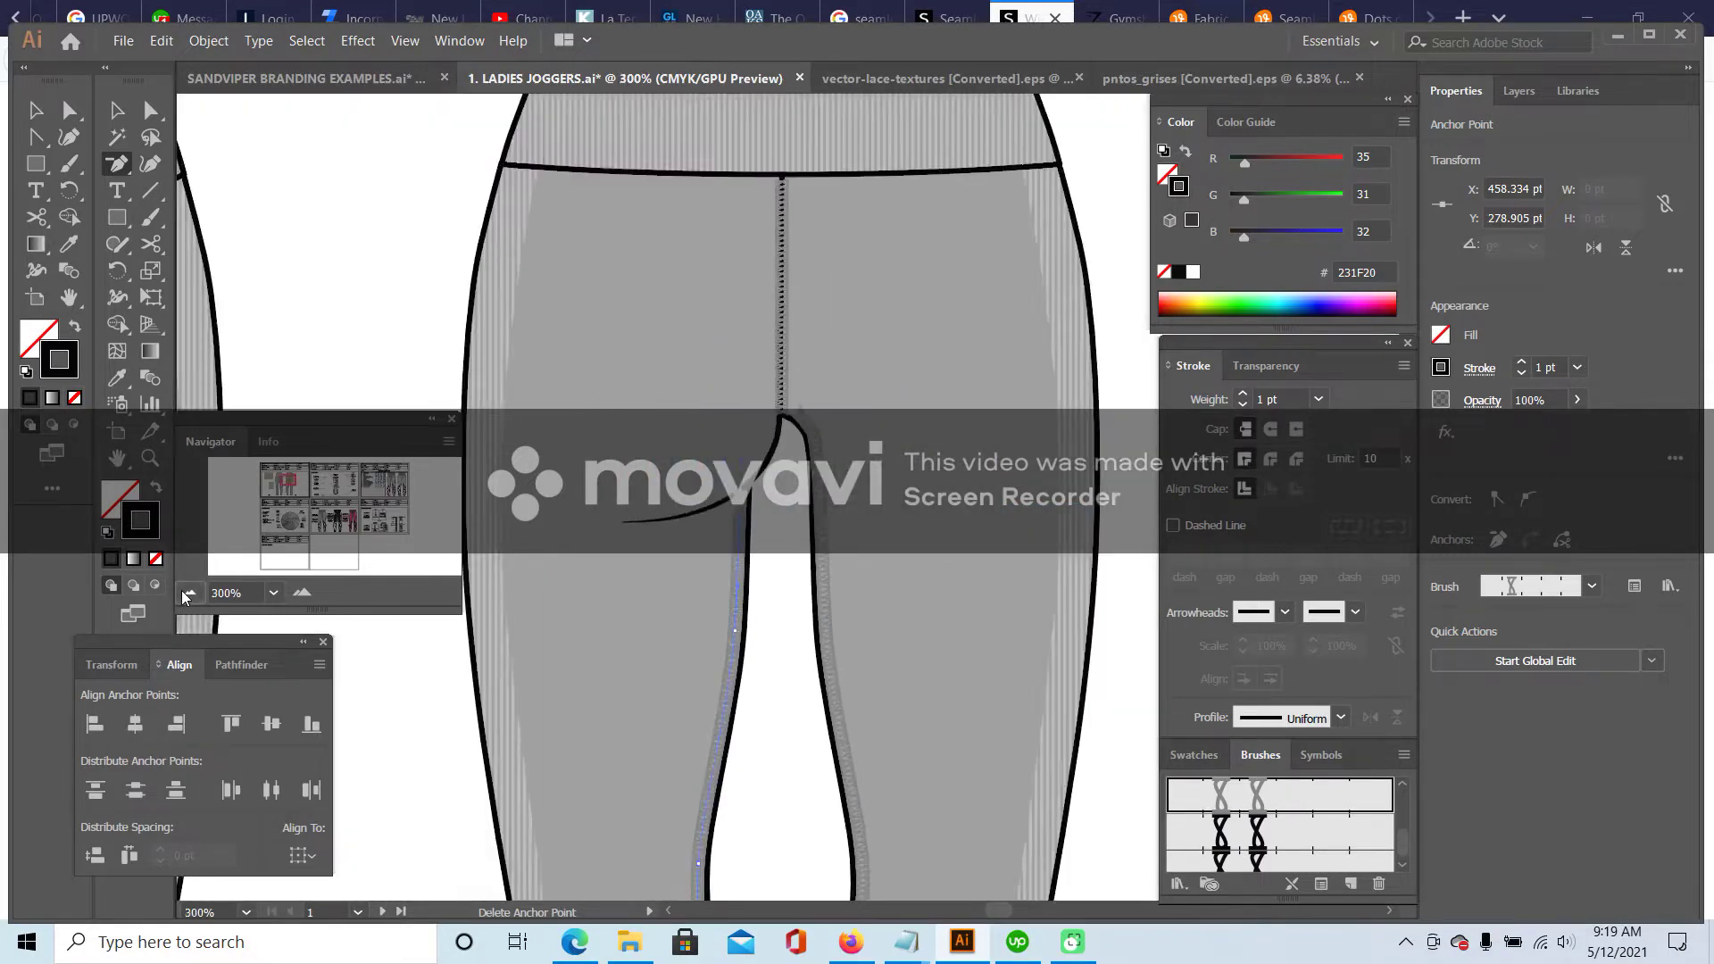
{"action": "left_click", "coordinate": [190, 593]}
{"action": "key", "text": "v"}
{"action": "left_click", "coordinate": [525, 318]}
{"action": "scroll", "coordinate": [769, 404], "scroll_direction": "down", "scroll_amount": 2}
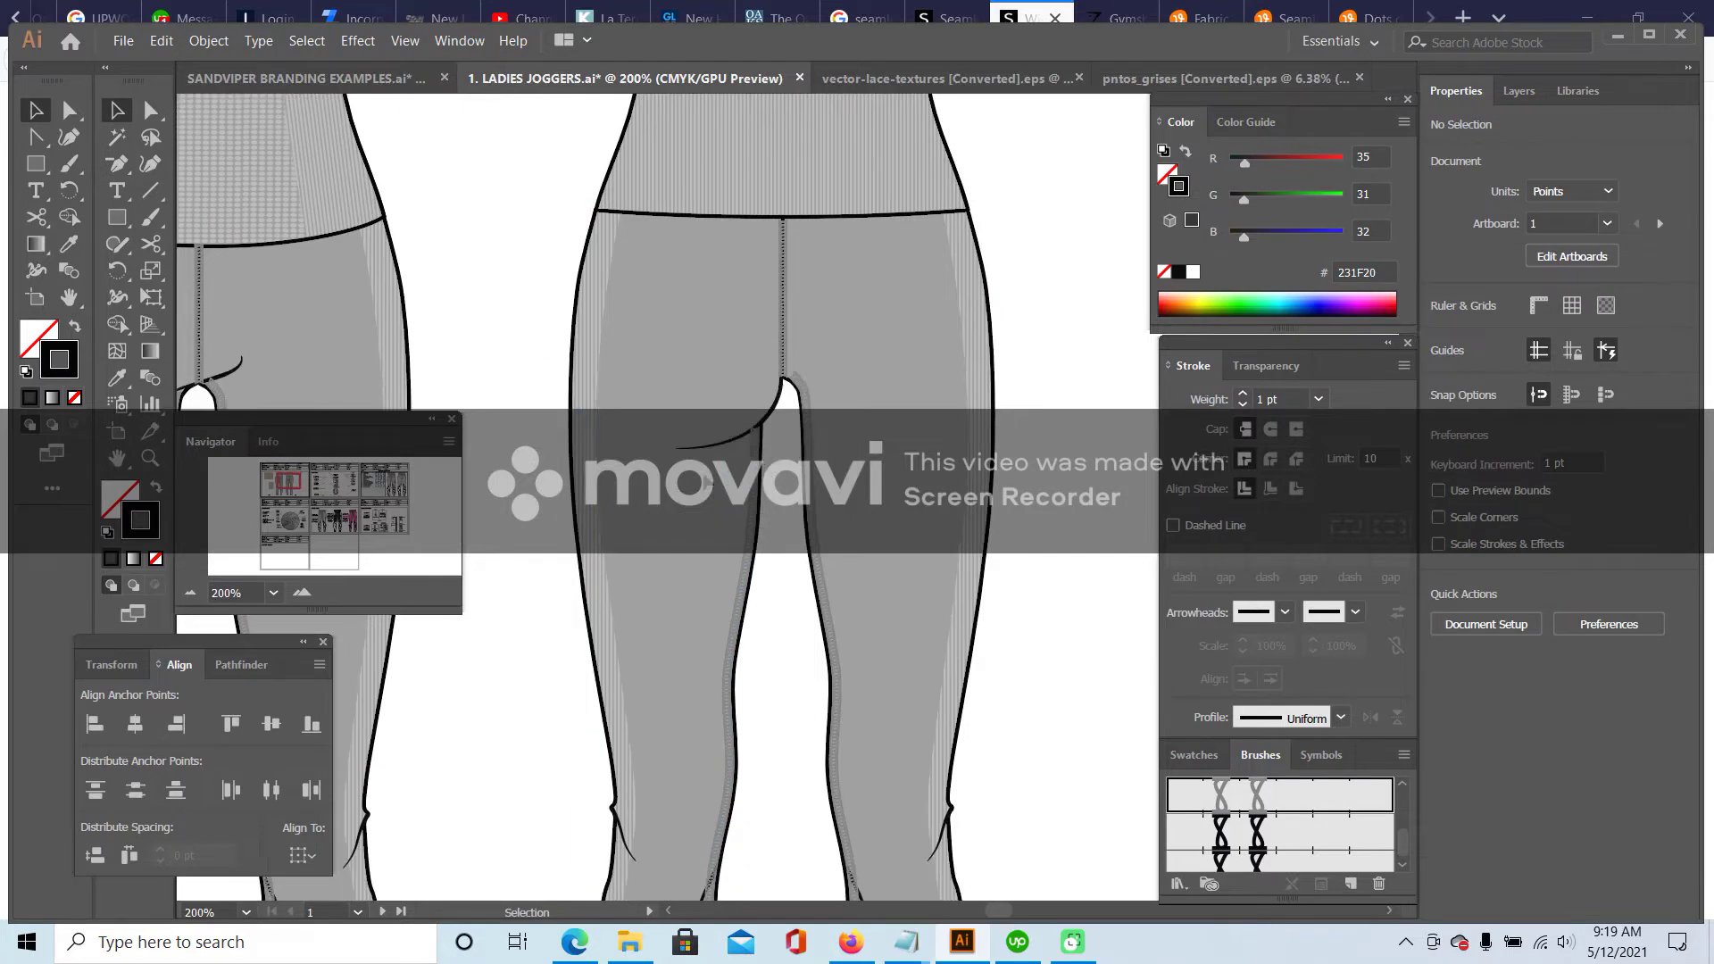
{"action": "scroll", "coordinate": [646, 415], "scroll_direction": "down", "scroll_amount": 3}
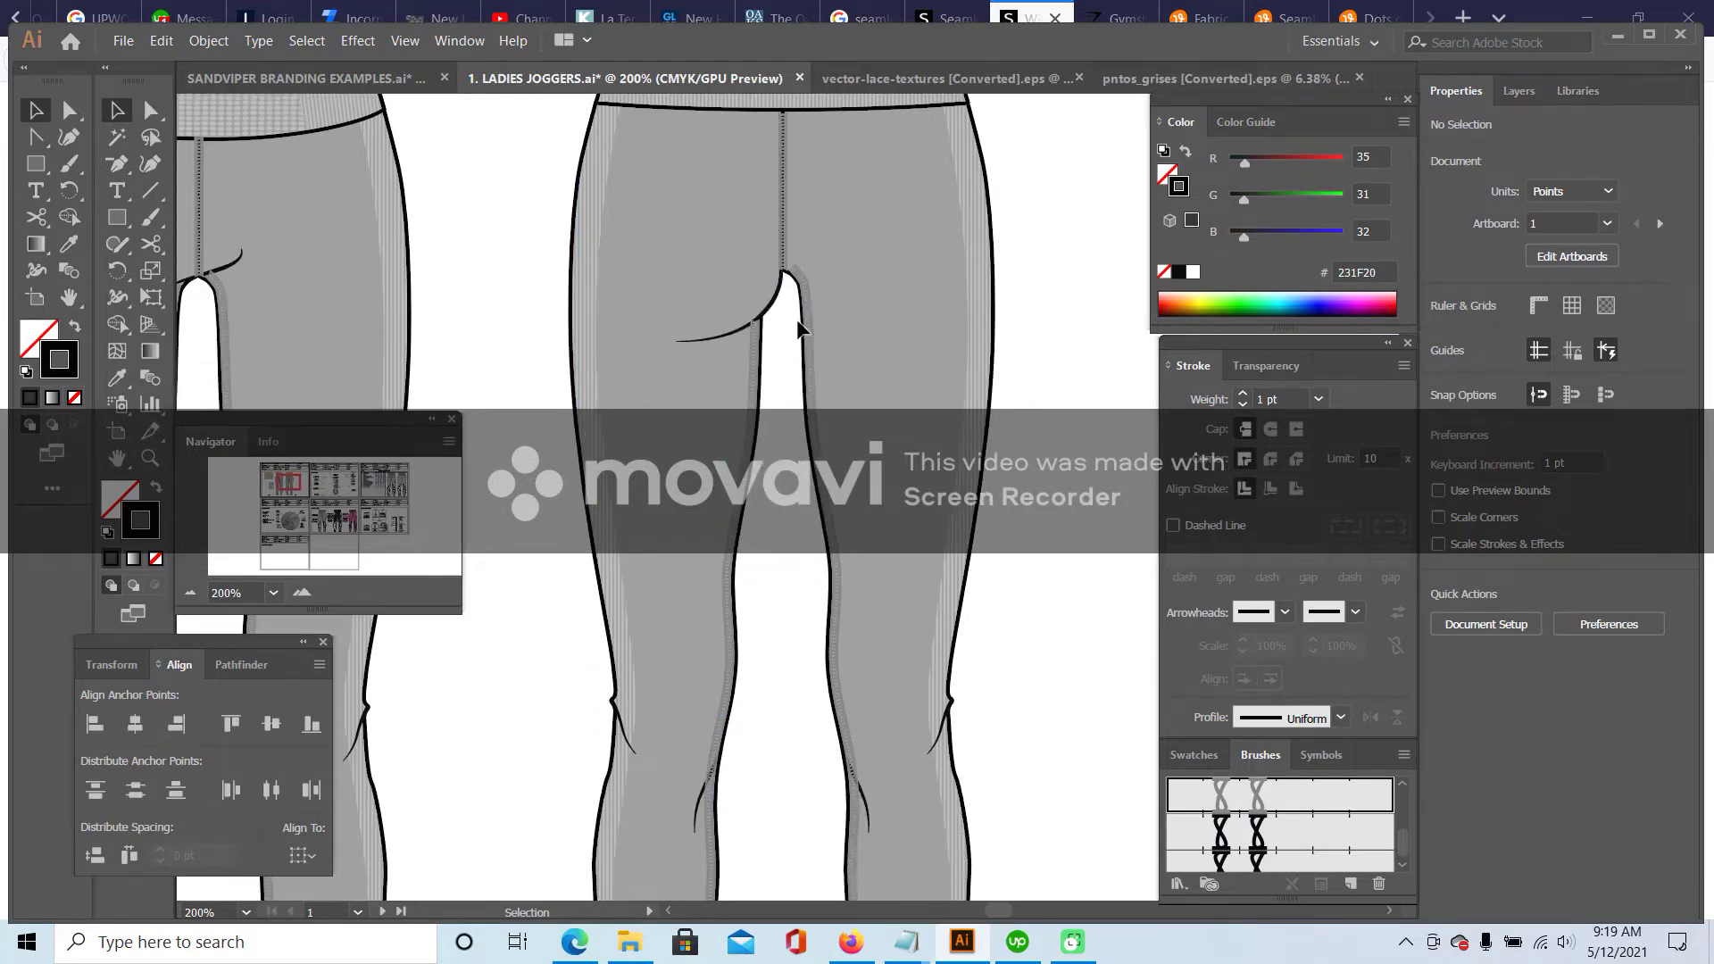
{"action": "left_click", "coordinate": [775, 291]}
- Paste a copy of the seat curve, reflect it on the vertical axis, and move it to the crotch's right side
{"action": "key", "text": "a"}
{"action": "key", "text": "ctrl+v"}
{"action": "right_click", "coordinate": [829, 502]}
{"action": "mouse_move", "coordinate": [976, 784]}
{"action": "left_click", "coordinate": [1102, 847]}
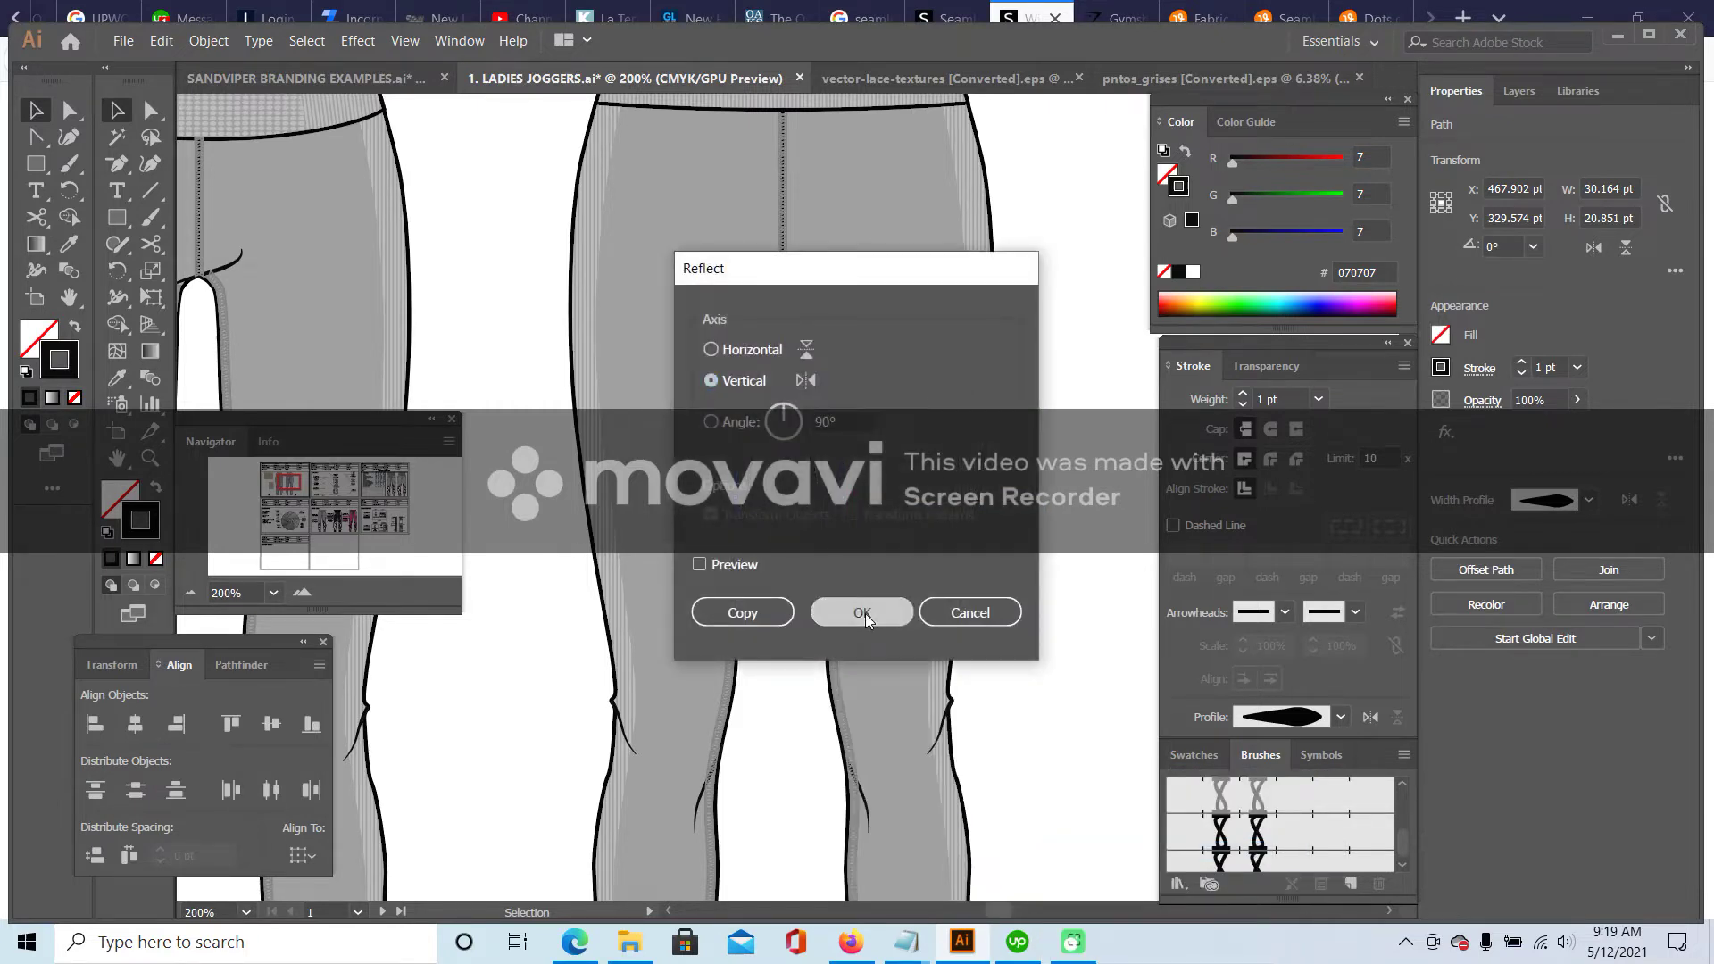
{"action": "left_click", "coordinate": [864, 613]}
{"action": "left_click_drag", "start_coordinate": [757, 505], "coordinate": [799, 322]}
- Add an anchor to the mirrored curve and reshape its top toward the centre-back seam
{"action": "left_click", "coordinate": [302, 592]}
{"action": "left_click", "coordinate": [300, 592]}
{"action": "left_click", "coordinate": [300, 592]}
{"action": "scroll", "coordinate": [822, 351], "scroll_direction": "up", "scroll_amount": 4}
{"action": "left_click", "coordinate": [808, 275]}
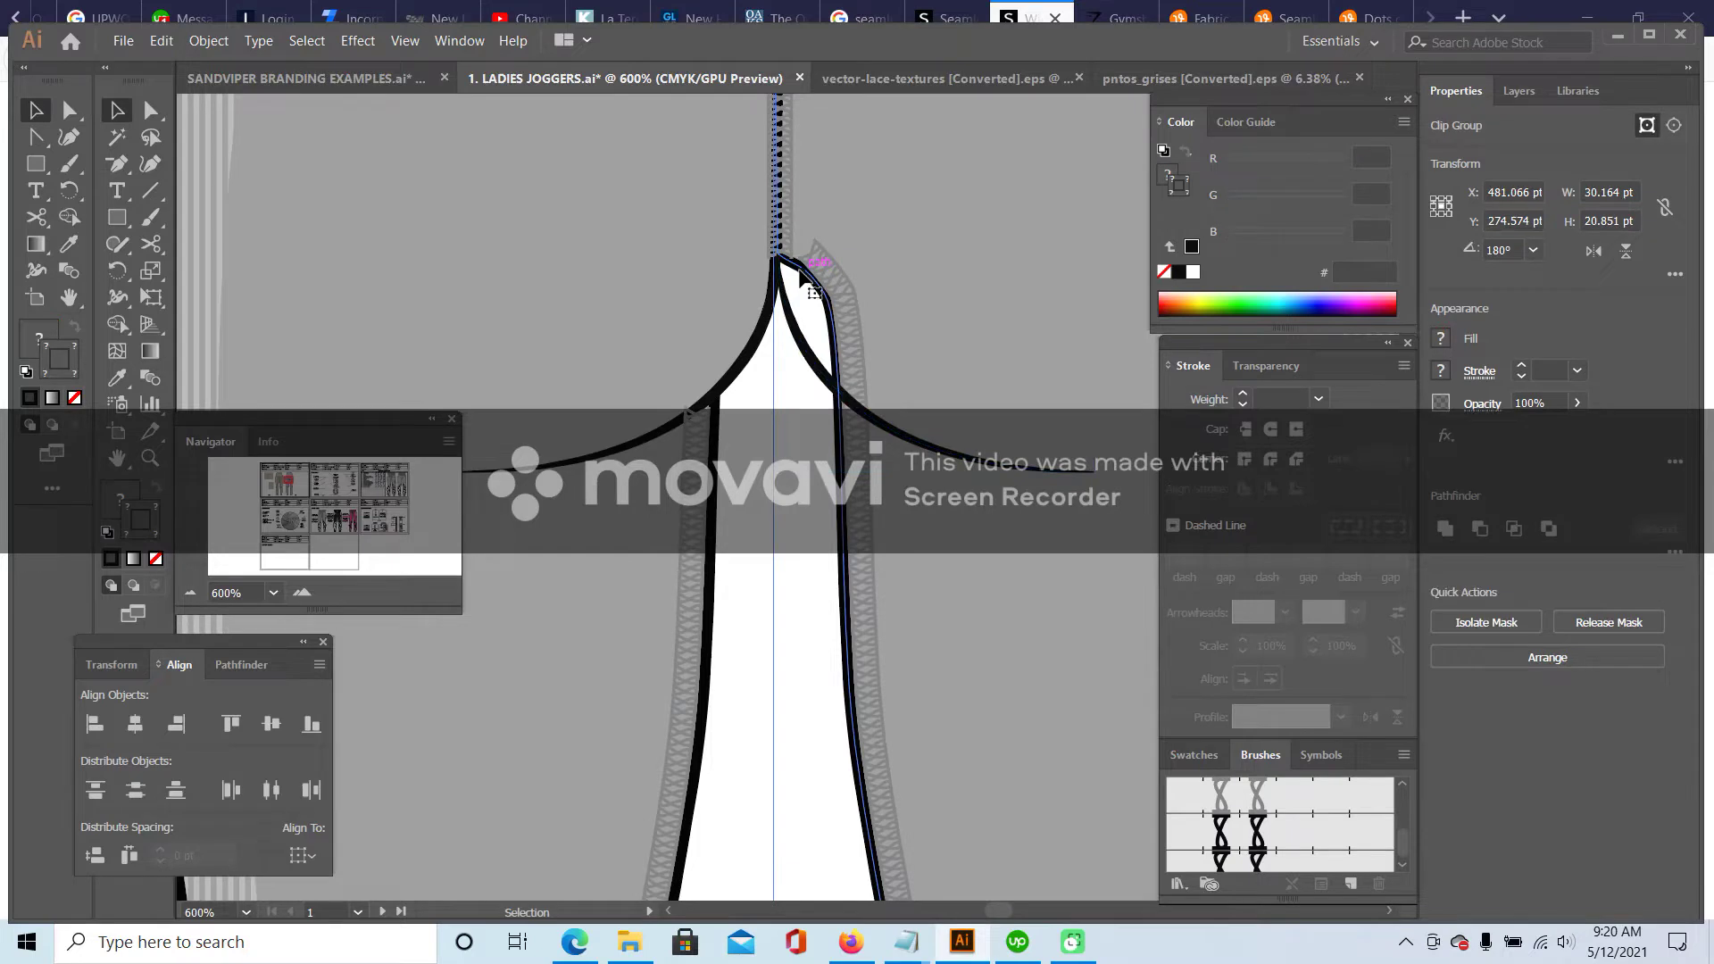
{"action": "left_click_drag", "start_coordinate": [117, 164], "coordinate": [183, 191]}
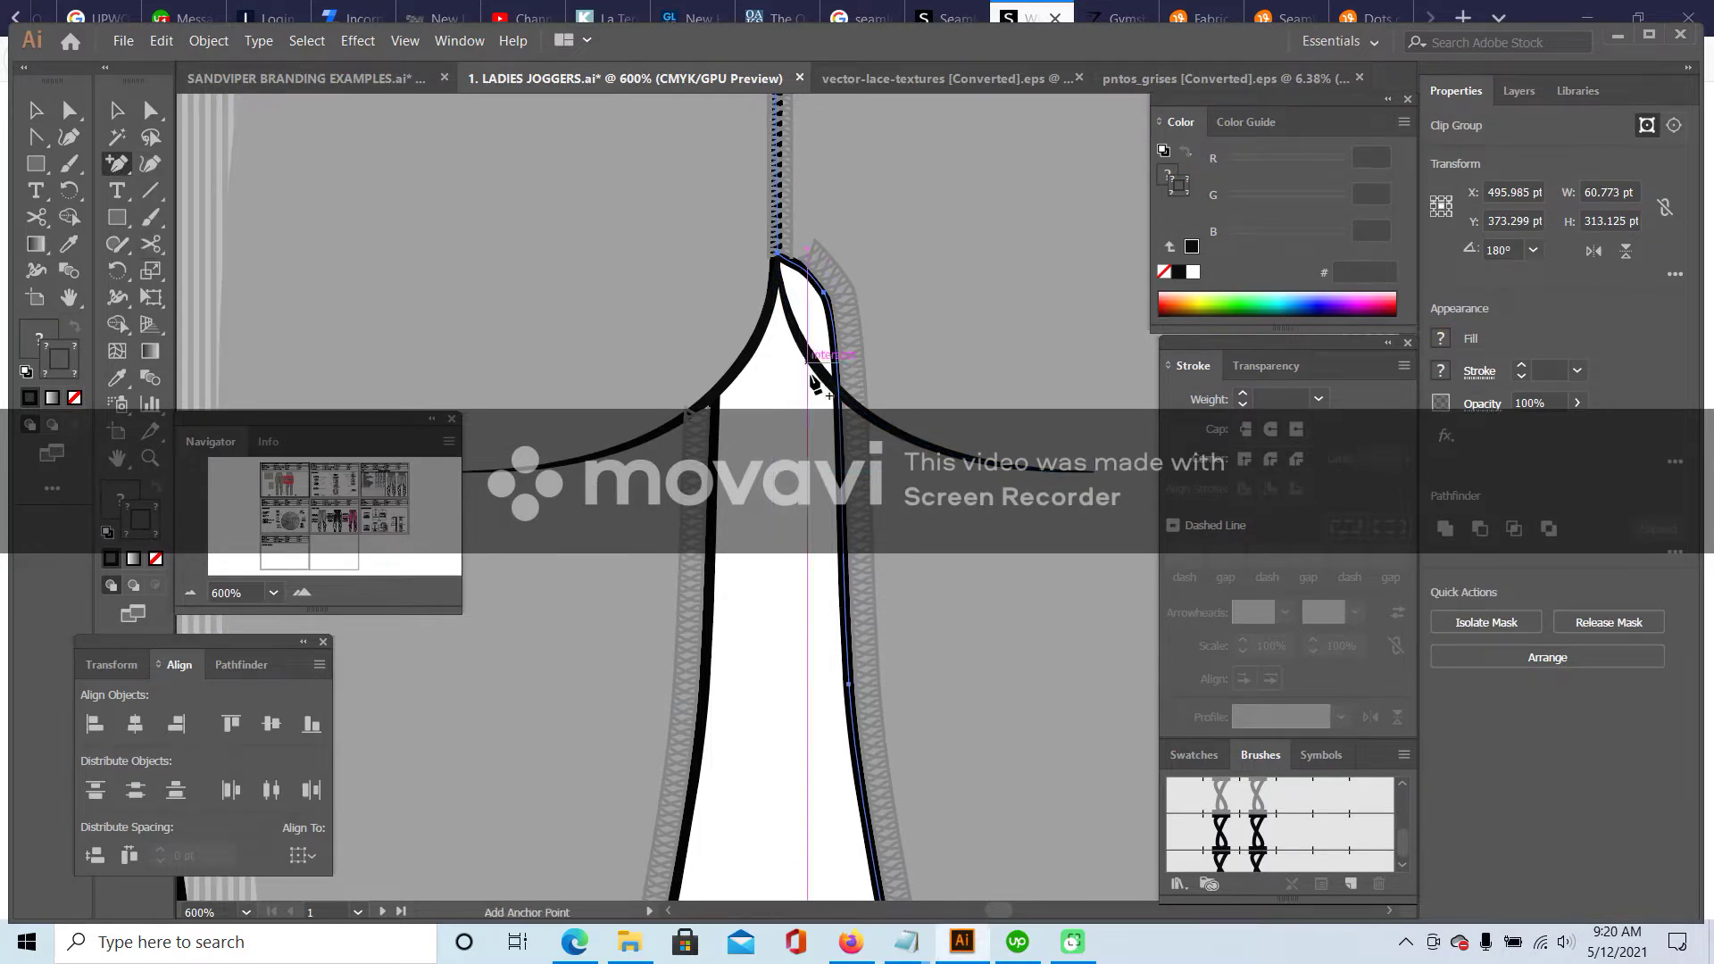
{"action": "left_click", "coordinate": [840, 393]}
{"action": "key", "text": "a"}
{"action": "left_click_drag", "start_coordinate": [829, 303], "coordinate": [797, 331]}
{"action": "left_click", "coordinate": [120, 164]}
{"action": "left_click_drag", "start_coordinate": [120, 169], "coordinate": [205, 250]}
{"action": "left_click_drag", "start_coordinate": [798, 273], "coordinate": [820, 382]}
- Drag the right lace stitching's upper point down and delete its top anchor
{"action": "key", "text": "a"}
{"action": "left_click", "coordinate": [822, 451]}
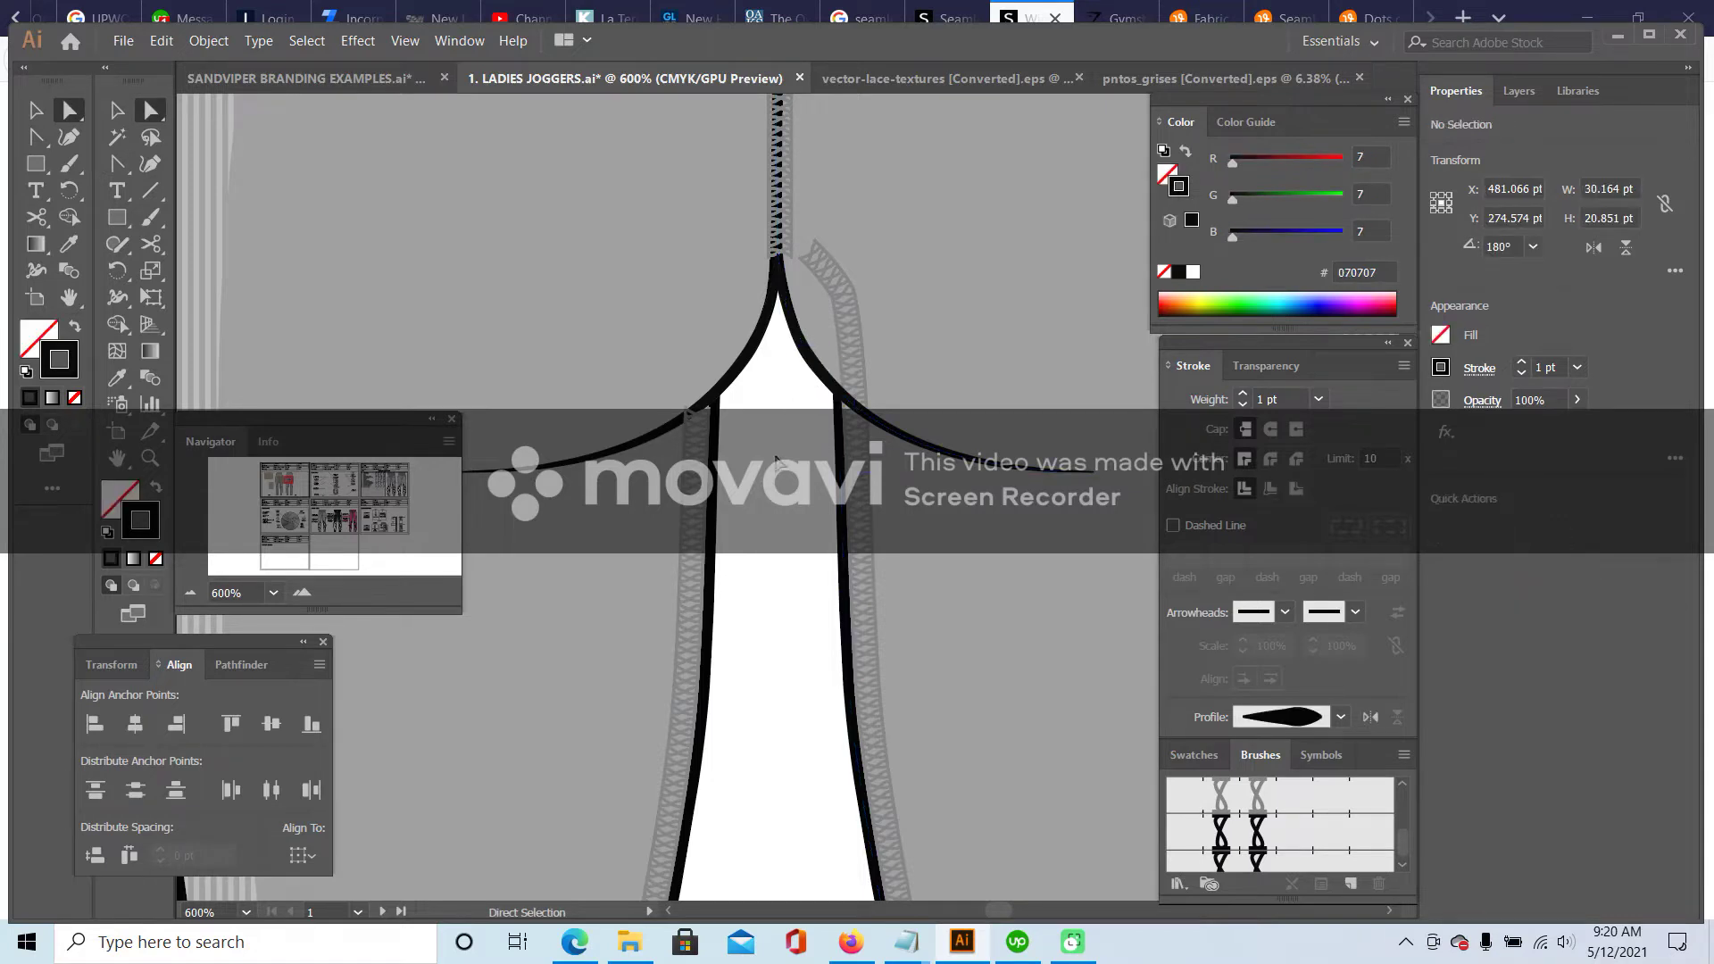
{"action": "left_click", "coordinate": [847, 312]}
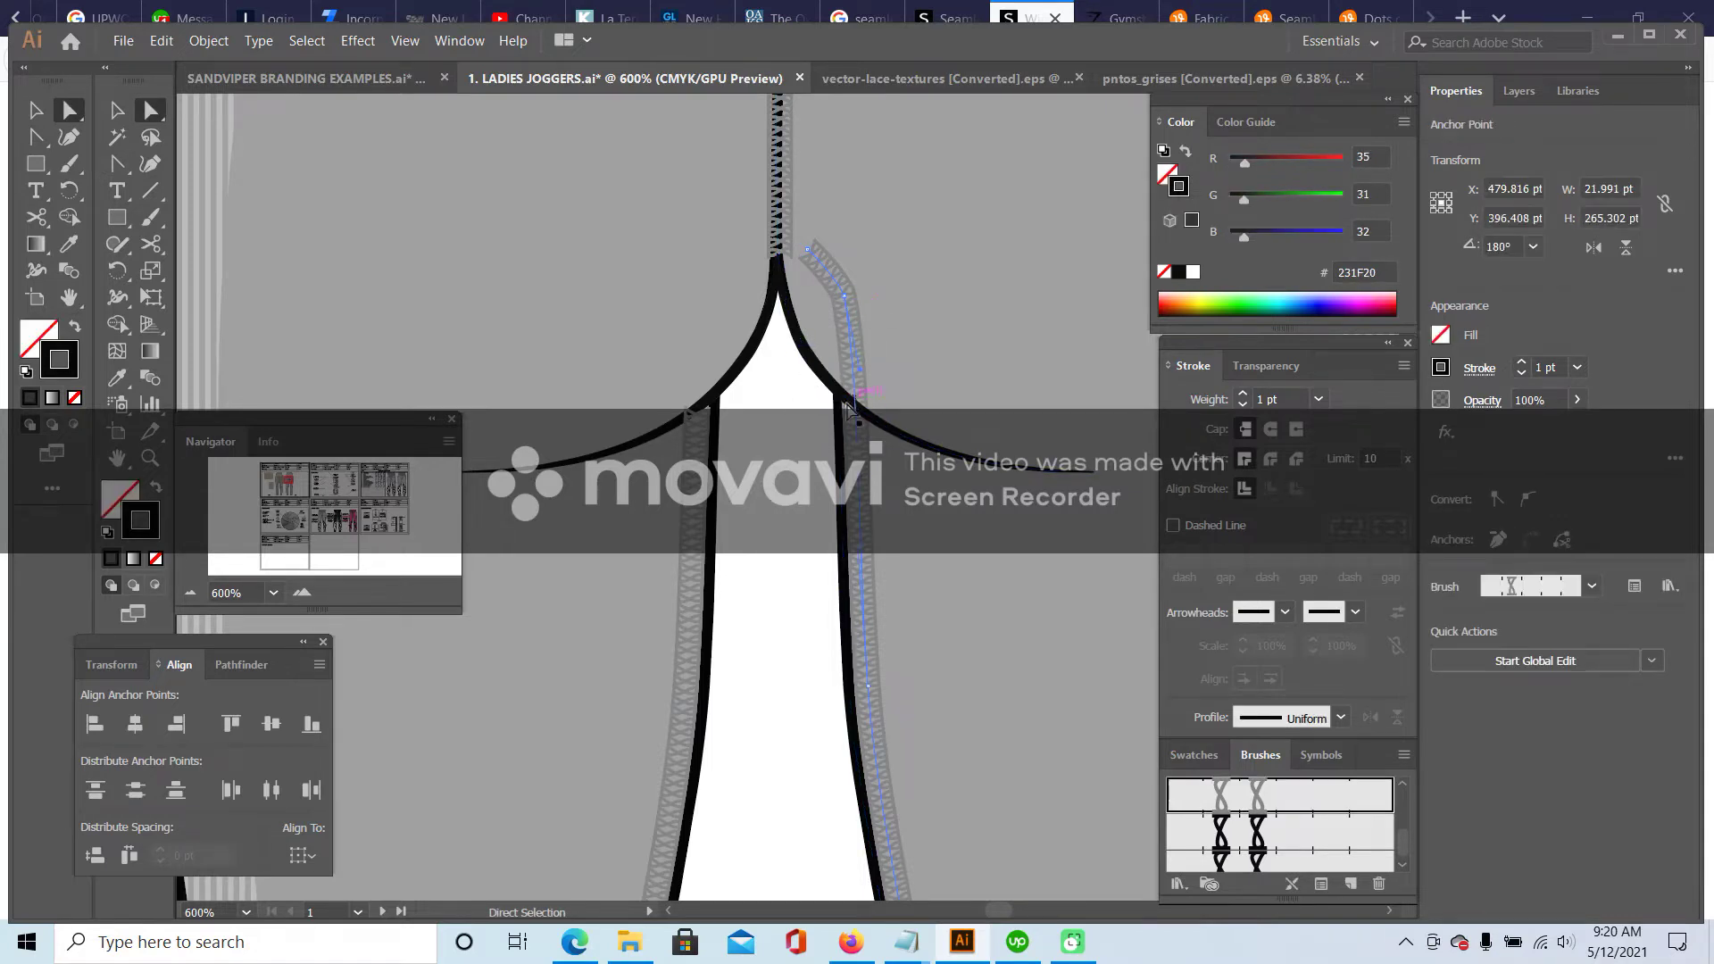
{"action": "mouse_move", "coordinate": [846, 304]}
{"action": "left_mouse_down"}
{"action": "mouse_move", "coordinate": [849, 368]}
{"action": "mouse_move", "coordinate": [880, 420]}
{"action": "left_mouse_up"}
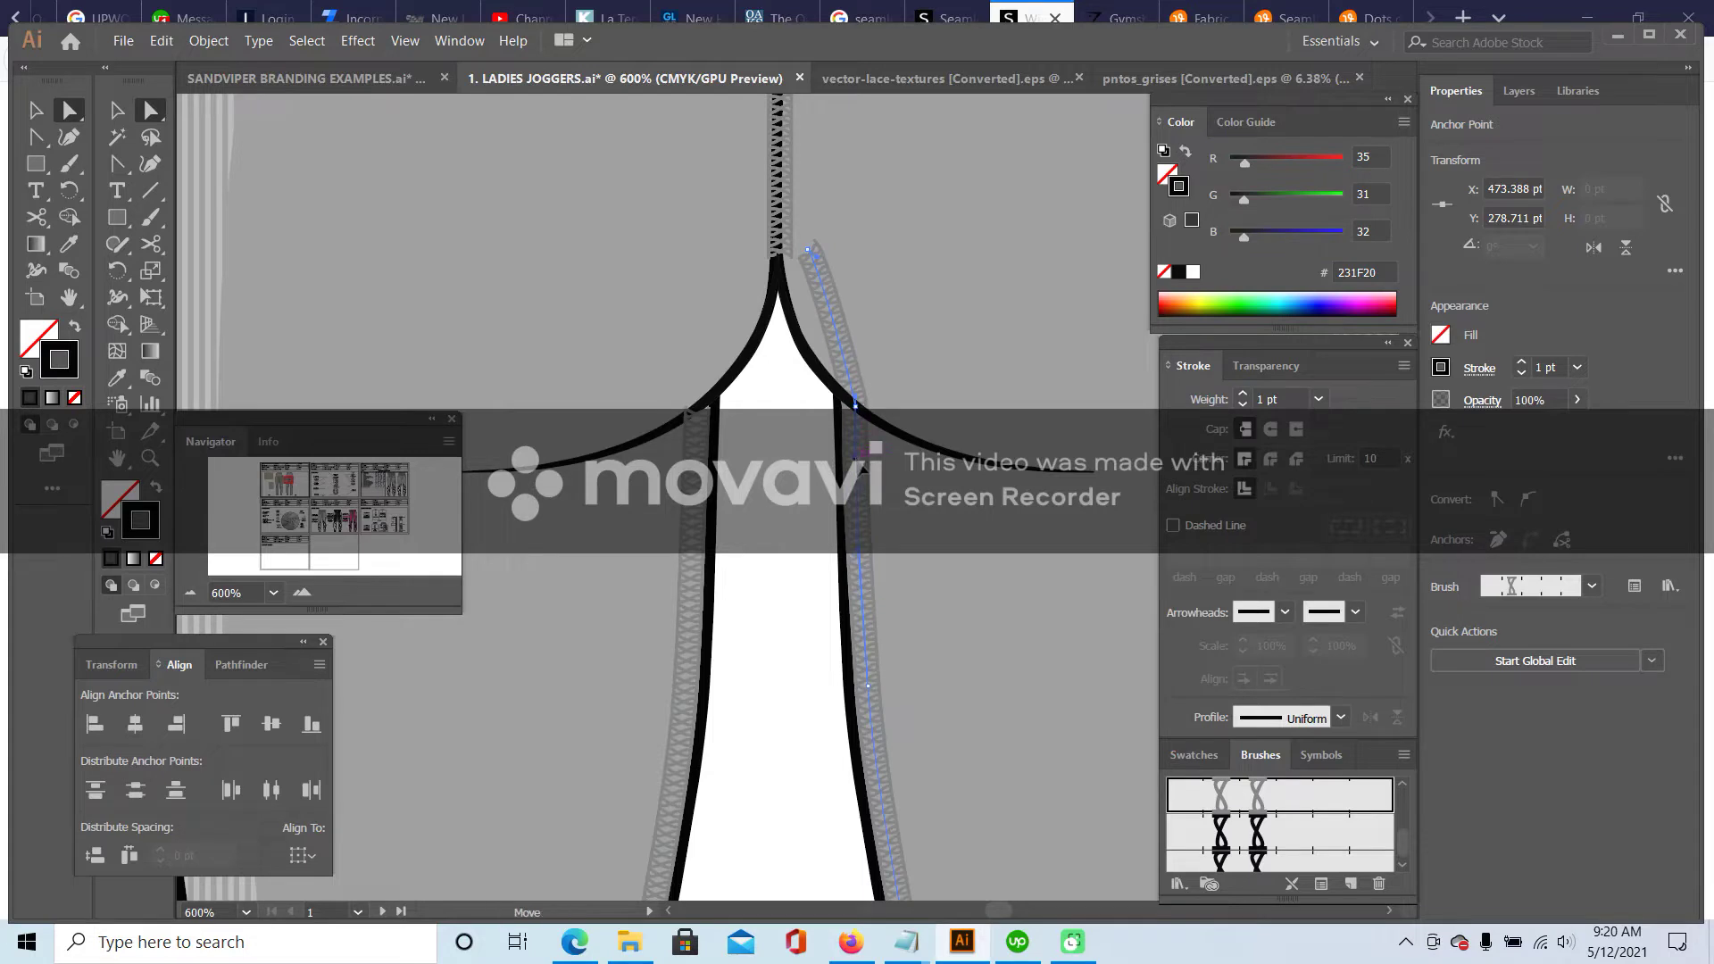
{"action": "left_click_drag", "start_coordinate": [117, 163], "coordinate": [206, 212]}
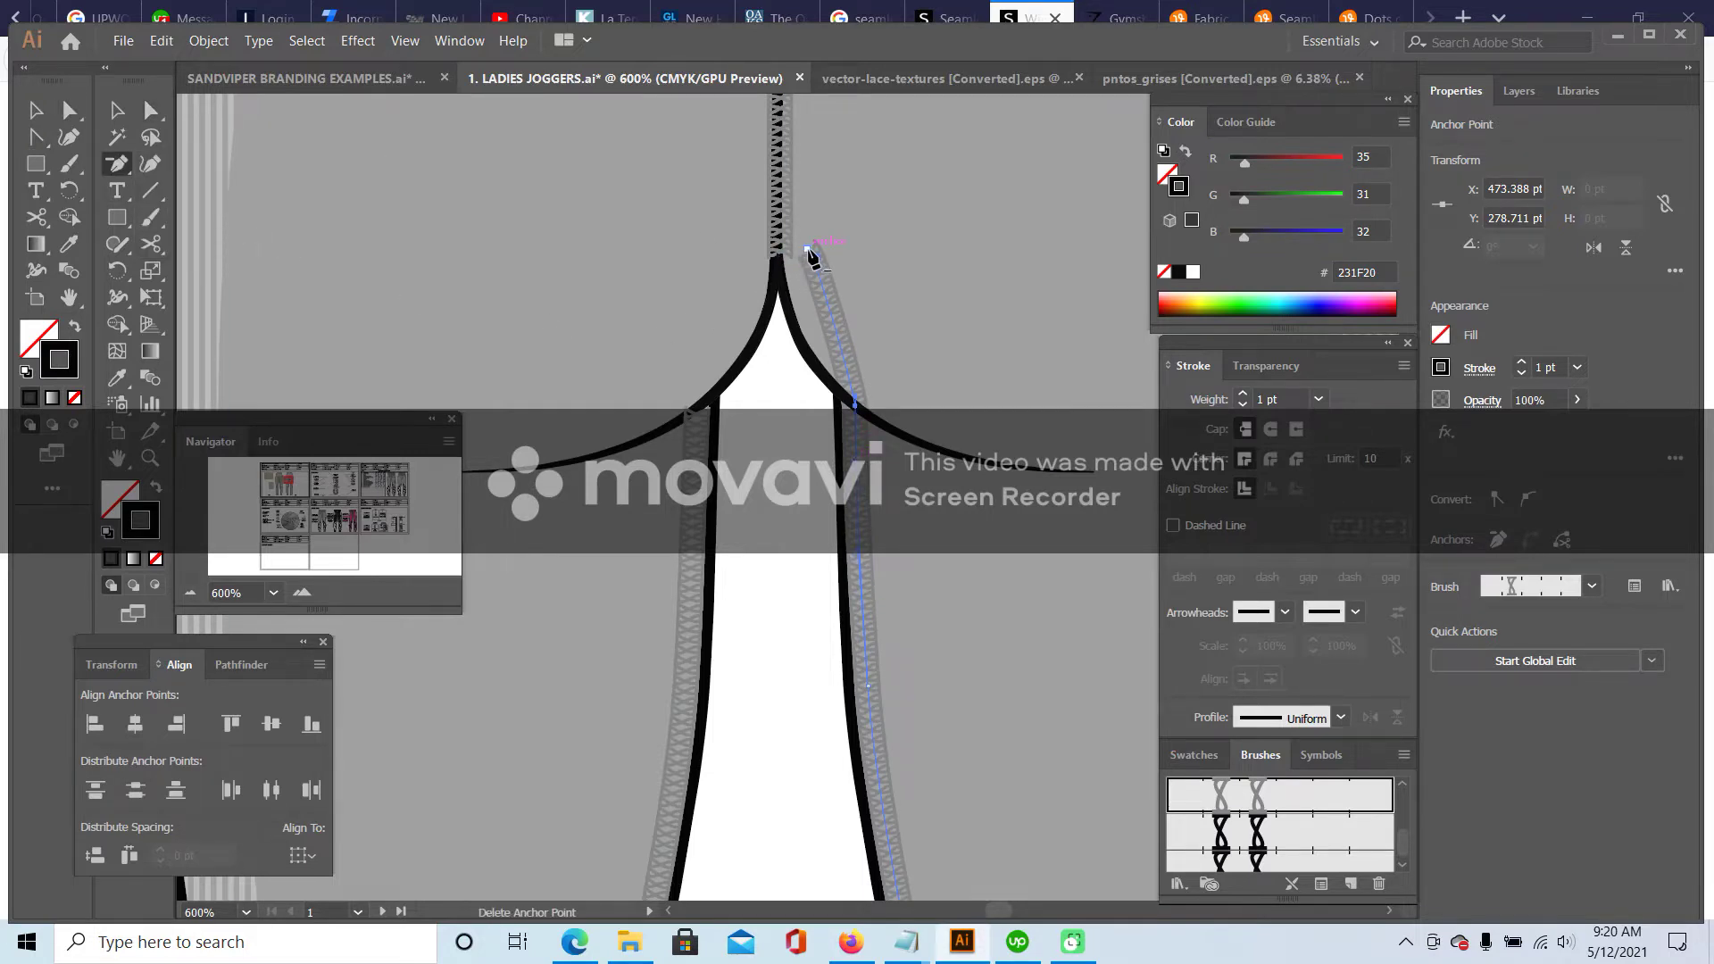
{"action": "left_click", "coordinate": [809, 251]}
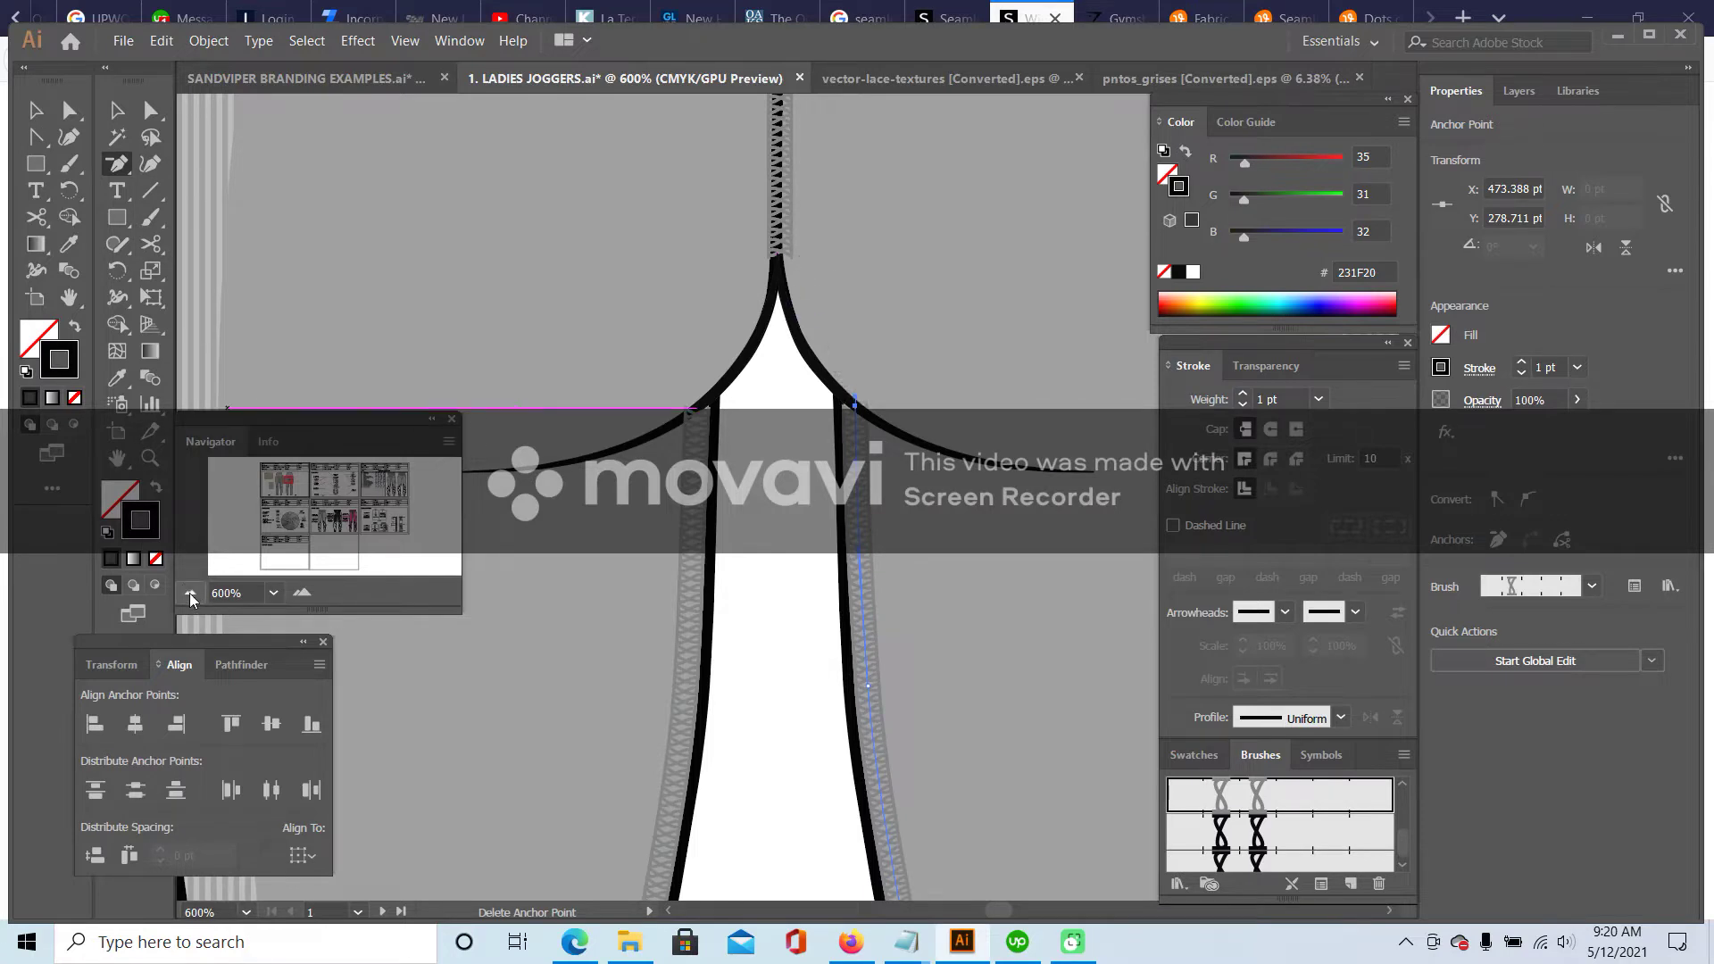
- Zoom out to both leggings views and compare against the SHEIN leggings reference photo
{"action": "left_click", "coordinate": [190, 593]}
{"action": "left_click", "coordinate": [190, 593]}
{"action": "left_click", "coordinate": [190, 593]}
{"action": "left_click", "coordinate": [190, 593]}
{"action": "left_click", "coordinate": [117, 110]}
{"action": "left_click", "coordinate": [587, 281]}
{"action": "scroll", "coordinate": [690, 447], "scroll_direction": "down", "scroll_amount": 3}
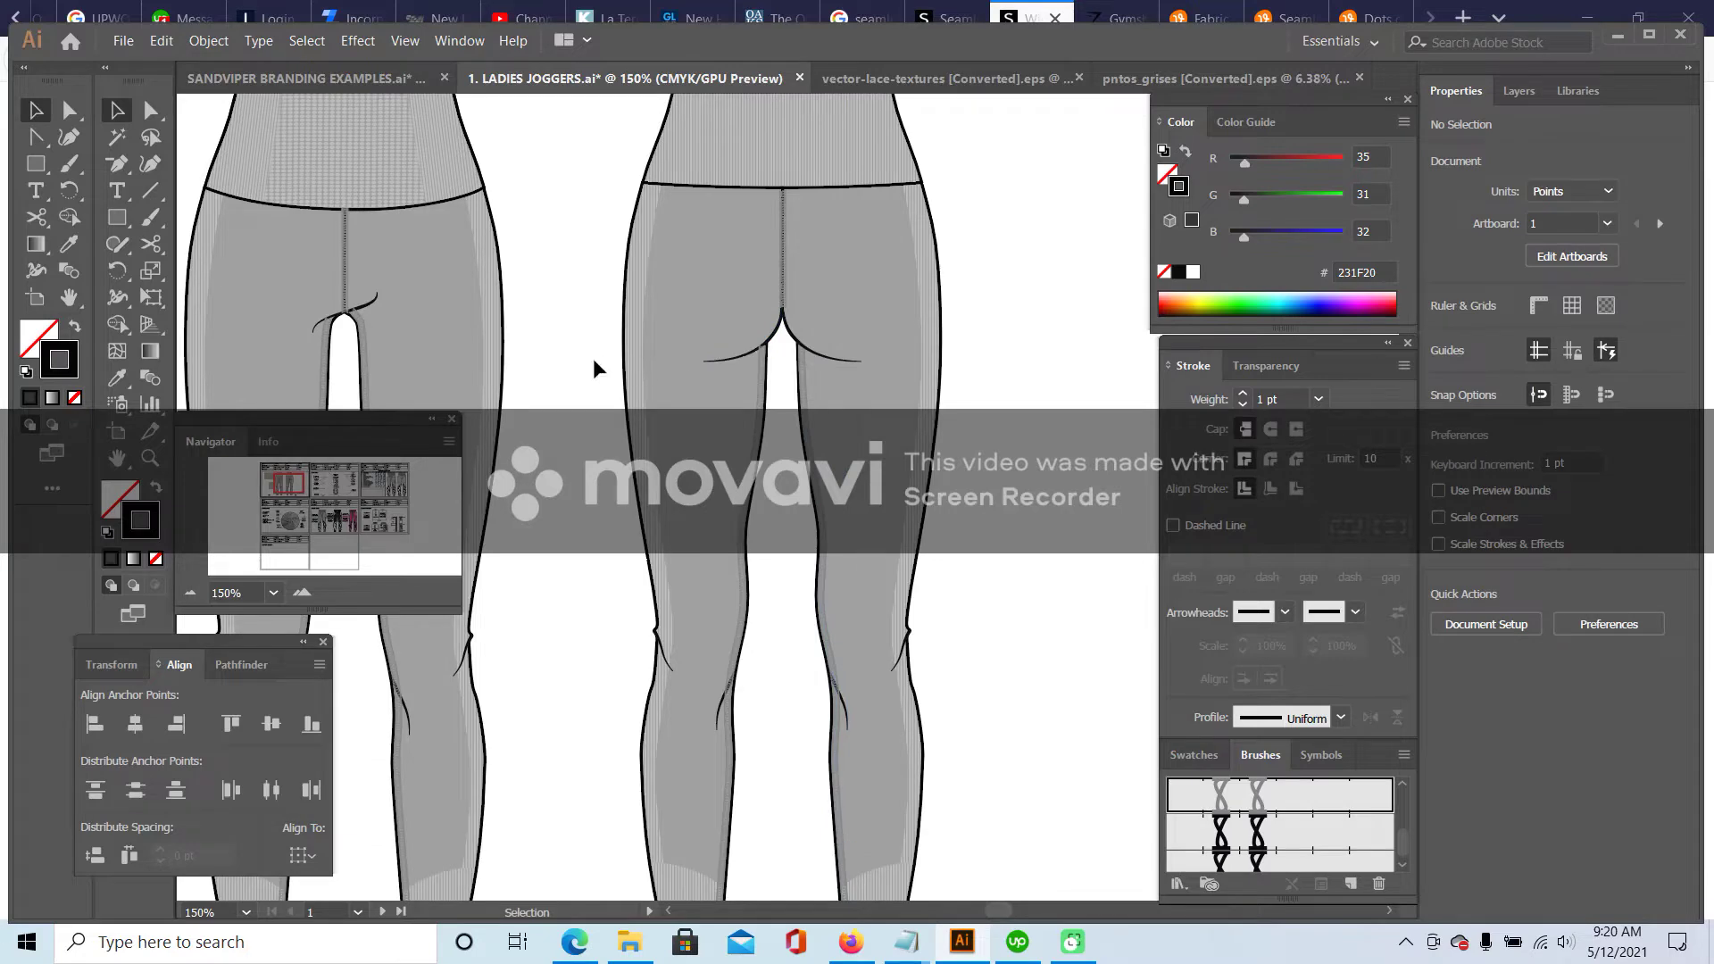
{"action": "left_click", "coordinate": [1021, 10]}
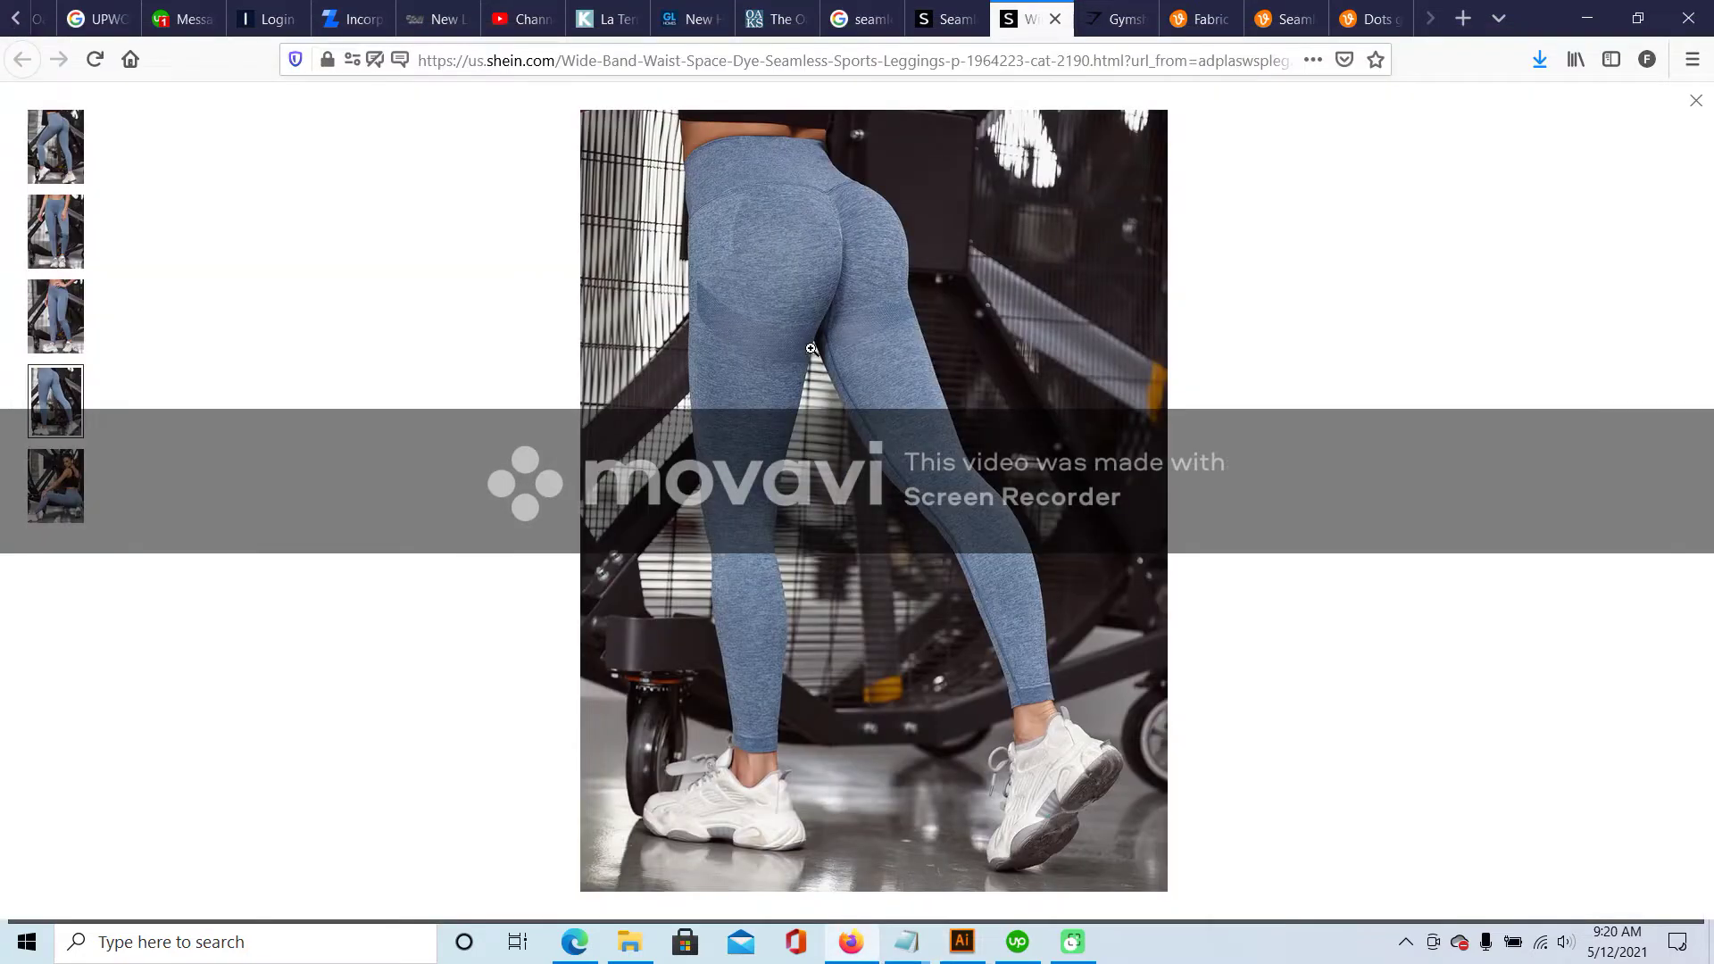
{"action": "left_click", "coordinate": [961, 942]}
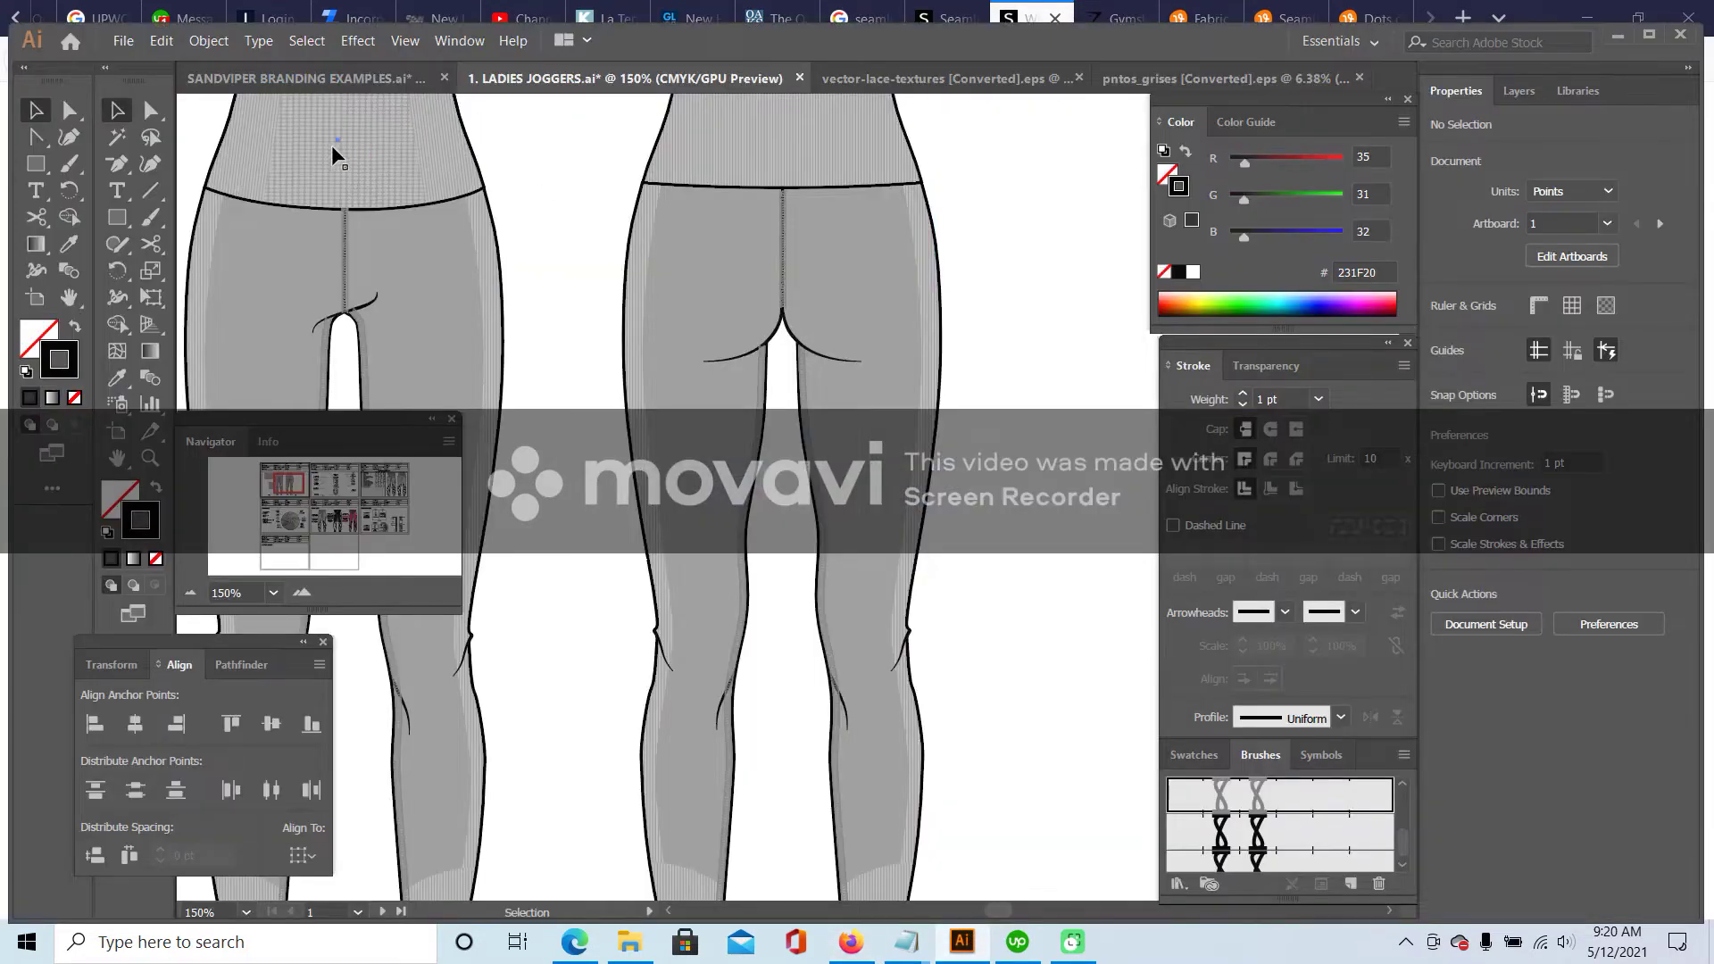
- Draw a thin rectangle, about 62.748 × 11.064 pt, across the back left thigh below the seat curve
{"action": "scroll", "coordinate": [330, 175], "scroll_direction": "up", "scroll_amount": 2}
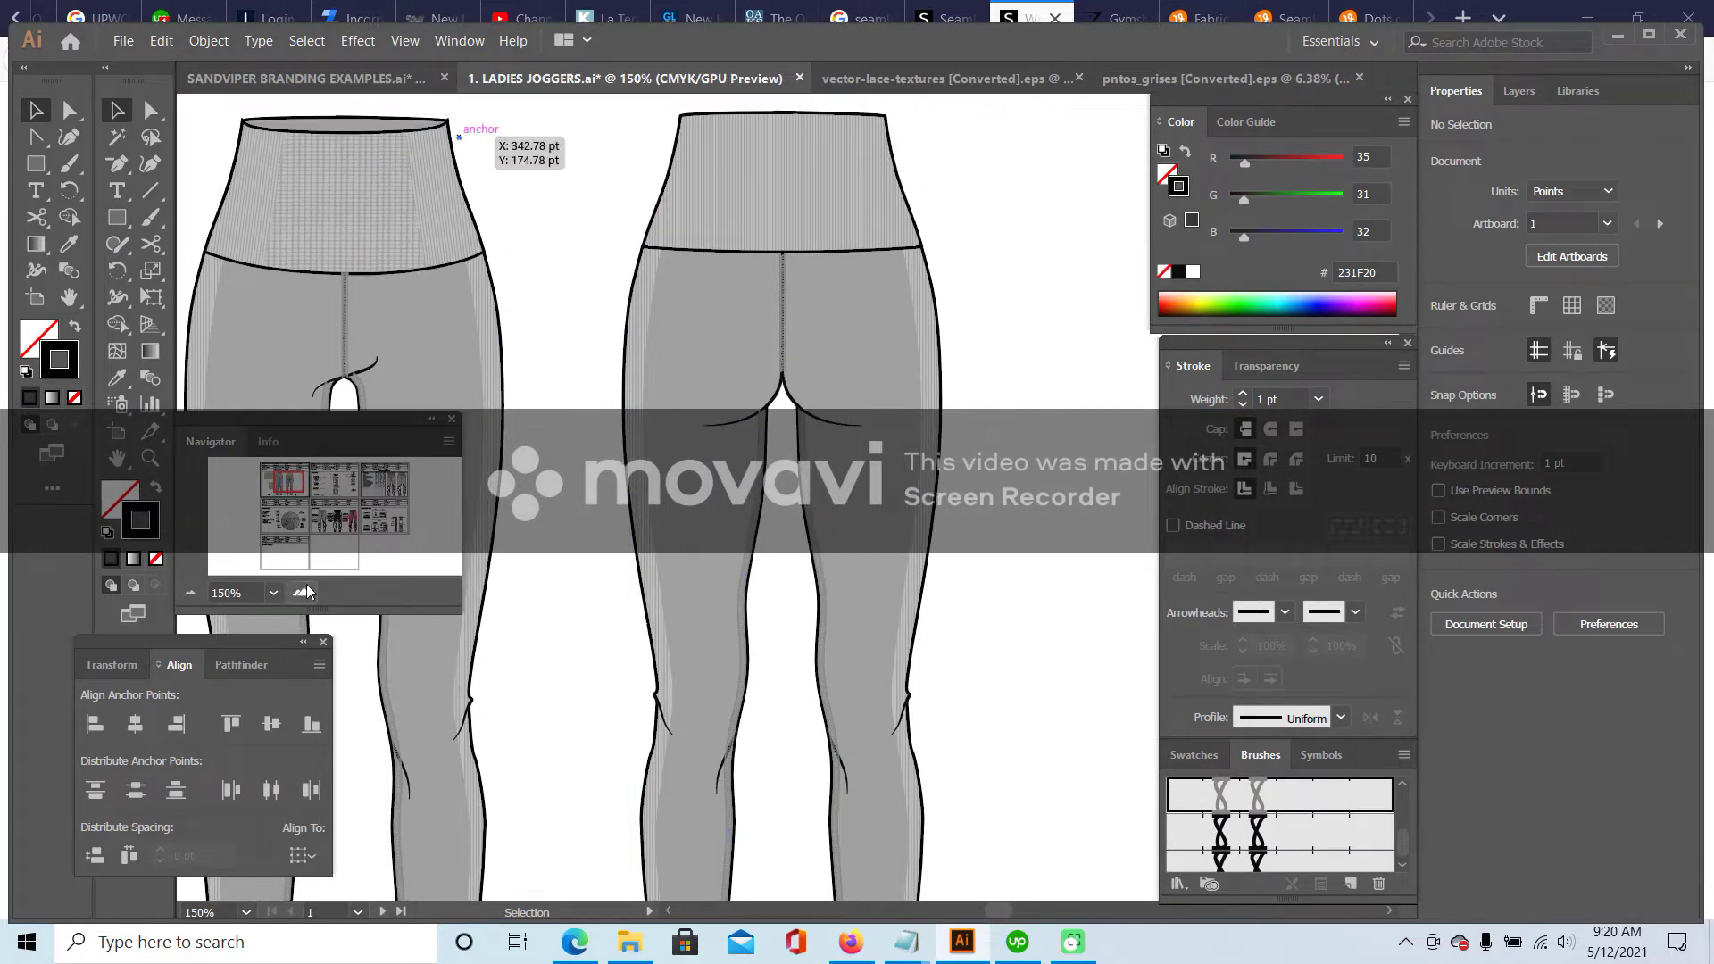
{"action": "key", "text": "ctrl+plus"}
{"action": "key", "text": "ctrl+plus"}
{"action": "left_click", "coordinate": [113, 227]}
{"action": "left_click_drag", "start_coordinate": [468, 370], "coordinate": [776, 394]}
{"action": "key", "text": "v"}
- Raise the rectangle's right end about 11 pt and convert its right corners into curves
{"action": "key", "text": "a"}
{"action": "left_click", "coordinate": [775, 364]}
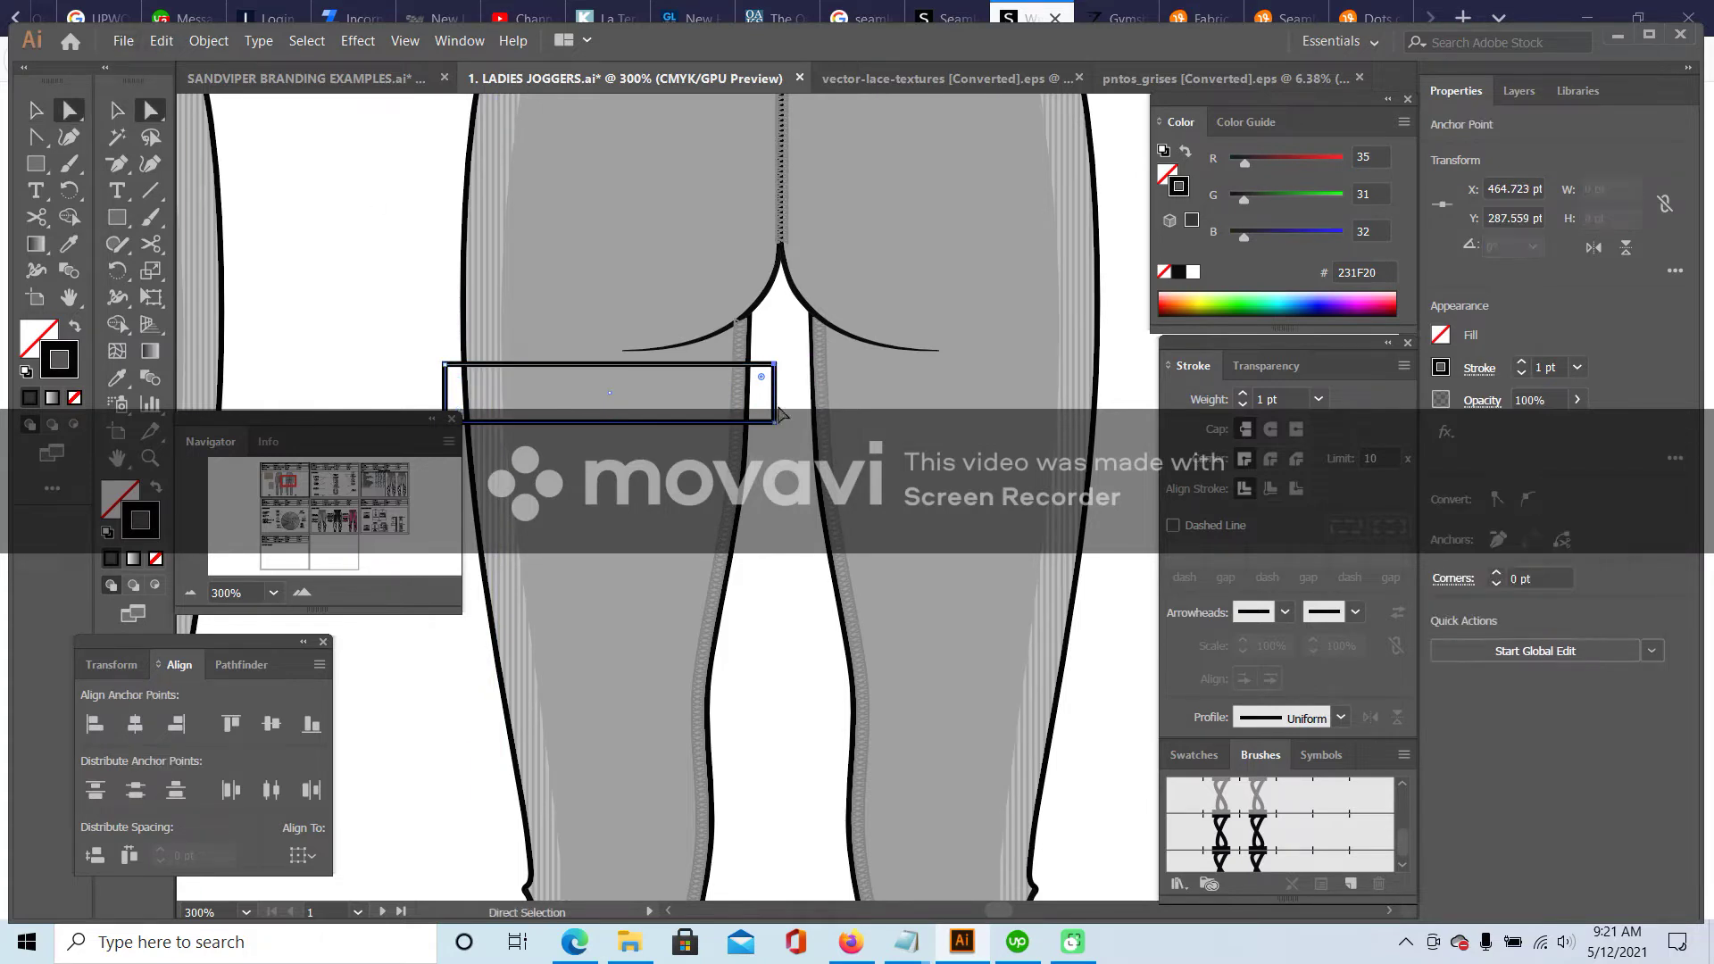
{"action": "left_click_drag", "start_coordinate": [776, 401], "coordinate": [768, 334]}
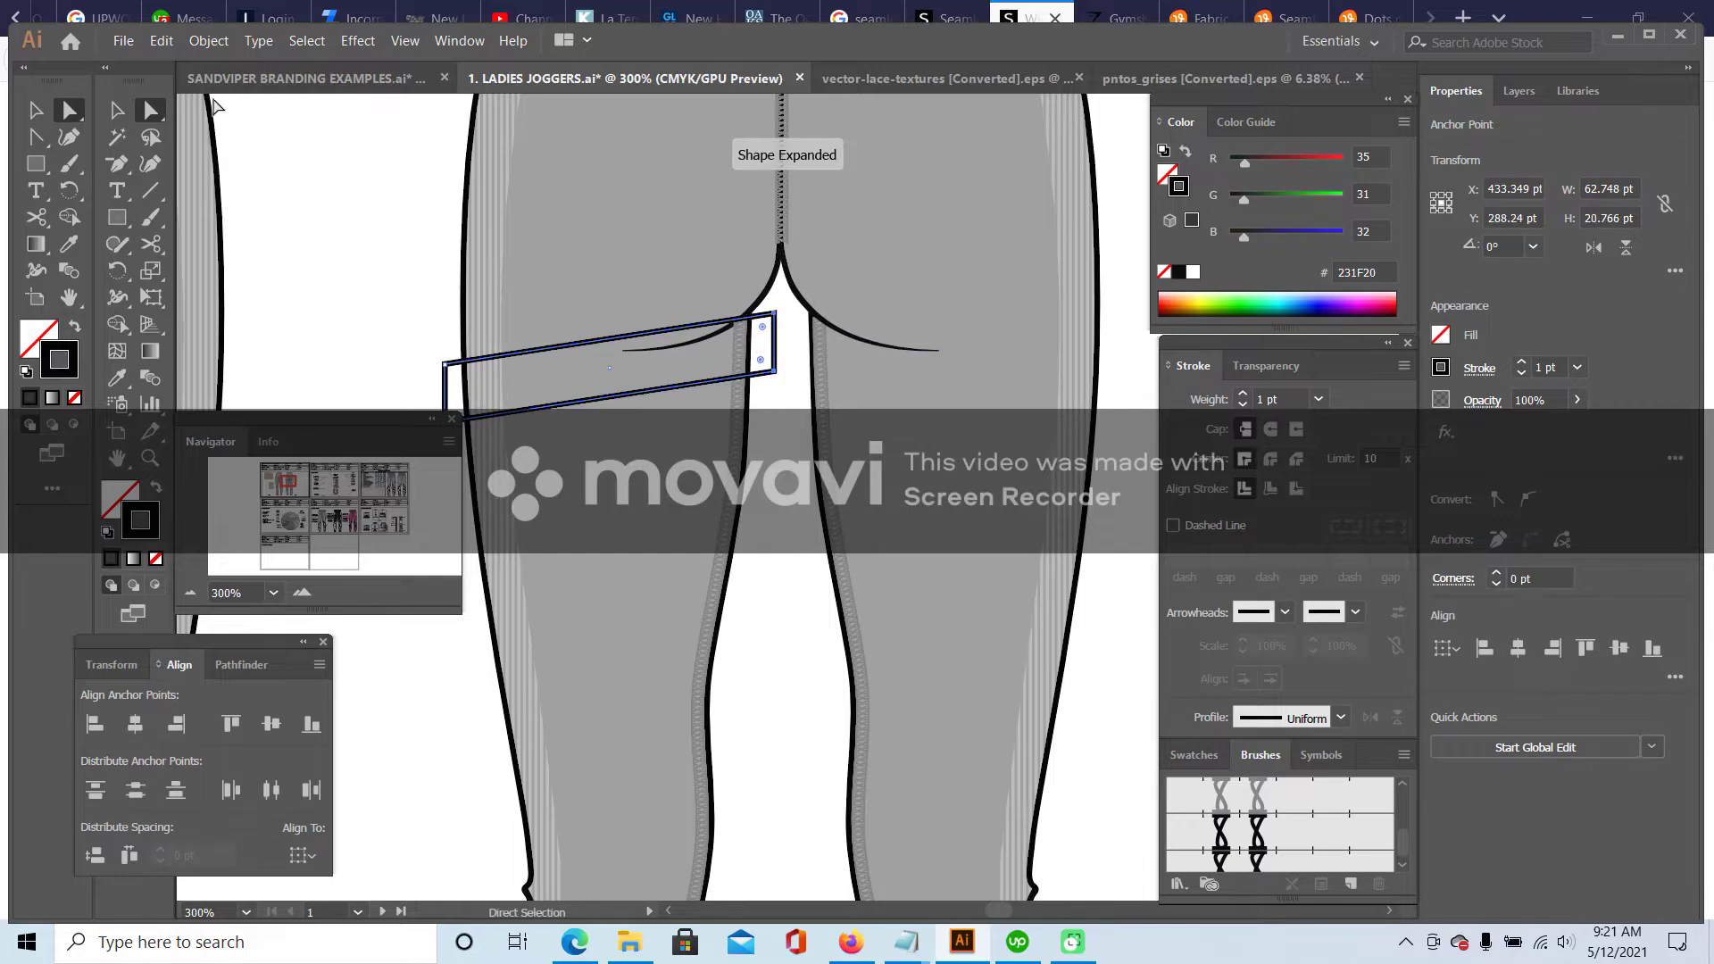
{"action": "left_click", "coordinate": [116, 166]}
{"action": "left_click_drag", "start_coordinate": [116, 172], "coordinate": [219, 238]}
{"action": "left_click_drag", "start_coordinate": [775, 314], "coordinate": [890, 263]}
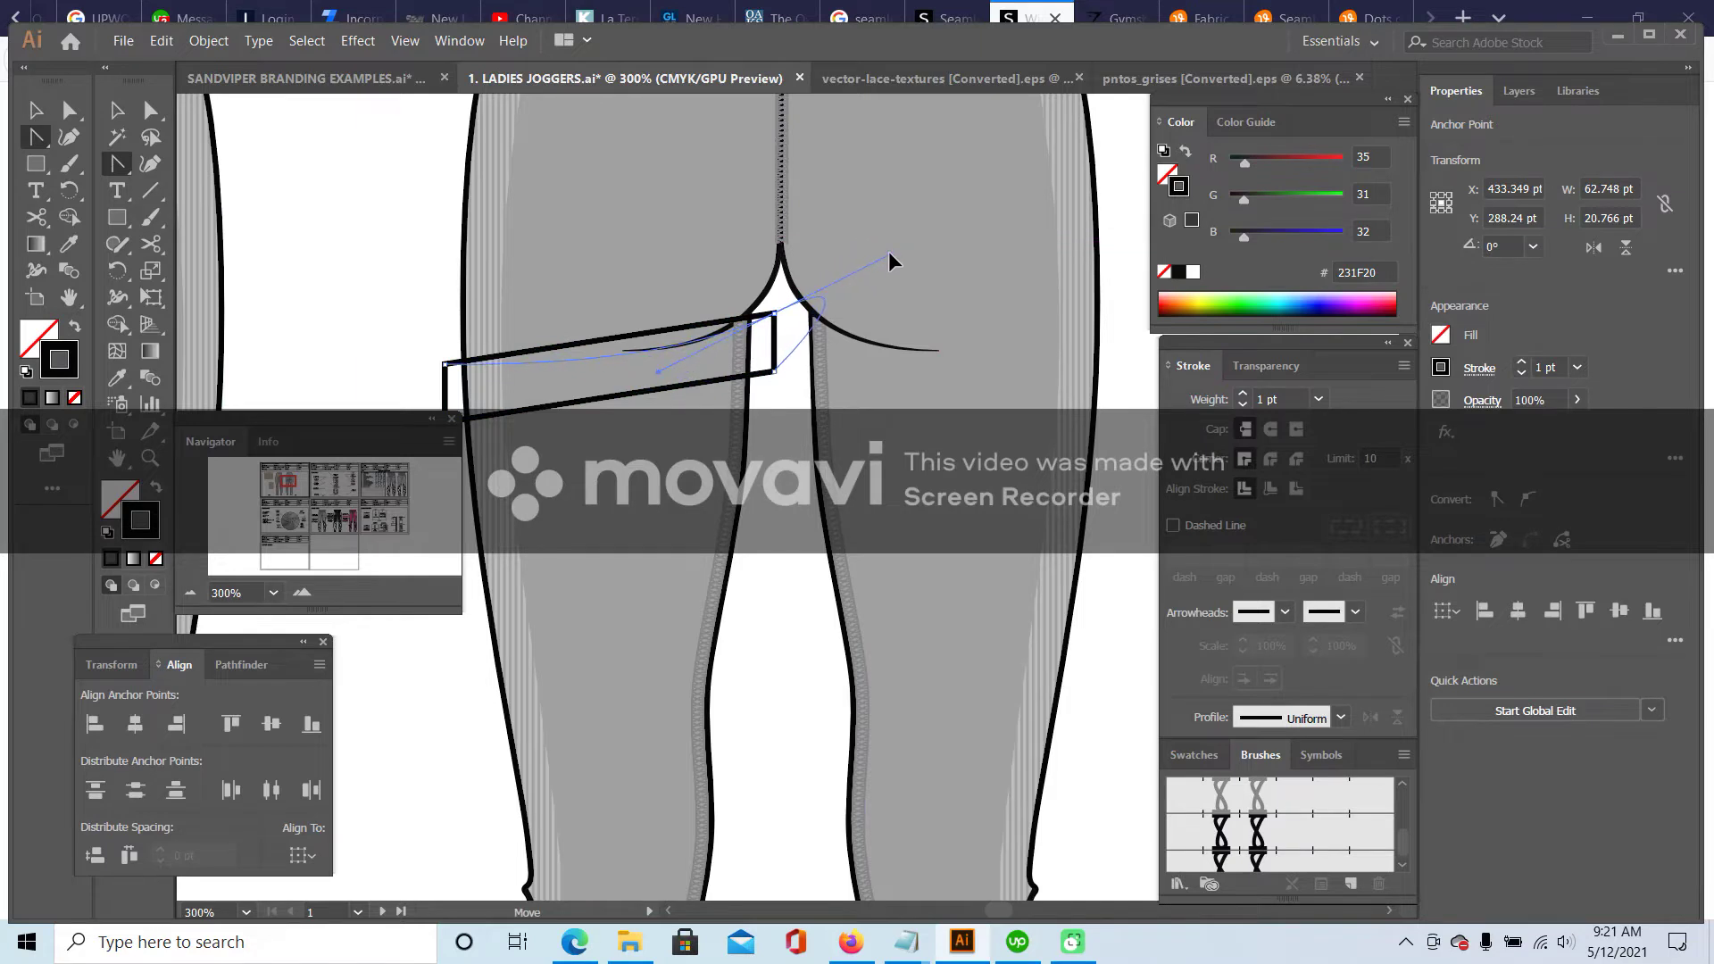
{"action": "left_click_drag", "start_coordinate": [775, 372], "coordinate": [665, 440]}
- Move the band's right anchor toward the crotch, remove the loop and reshape its top and lower curves
{"action": "key", "text": "a"}
{"action": "left_click_drag", "start_coordinate": [775, 315], "coordinate": [748, 310]}
{"action": "left_click_drag", "start_coordinate": [631, 373], "coordinate": [750, 379]}
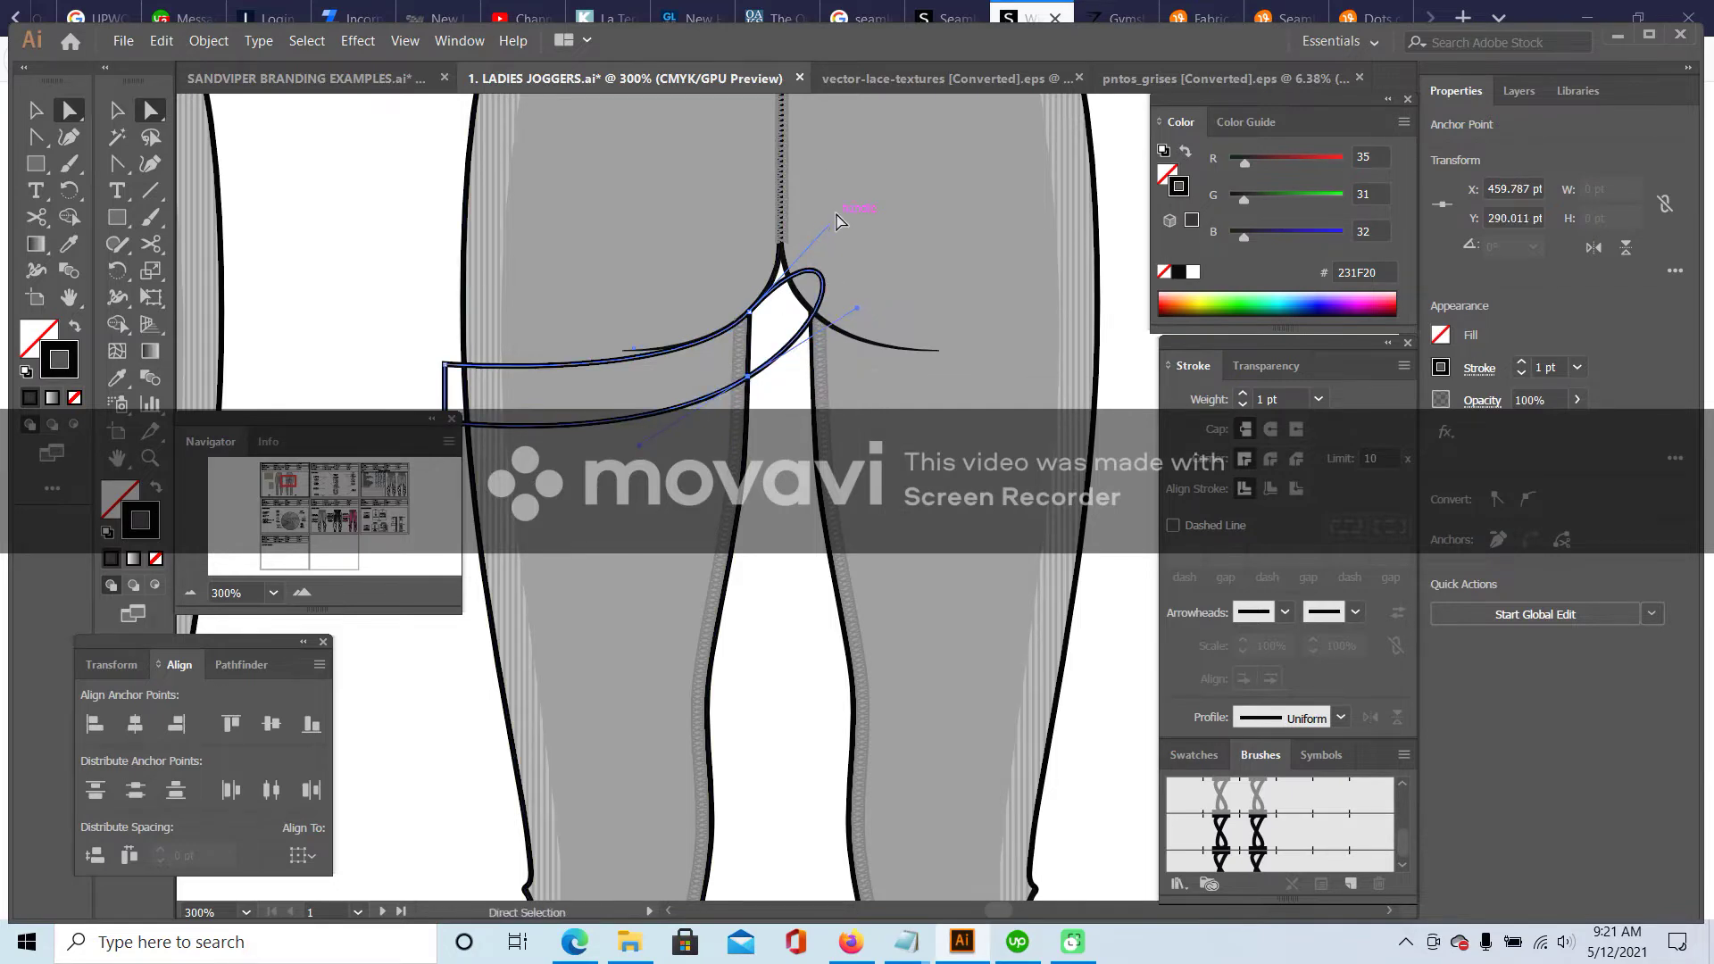
{"action": "left_click_drag", "start_coordinate": [836, 222], "coordinate": [757, 341]}
{"action": "key", "text": "shift+c"}
{"action": "left_click", "coordinate": [753, 355]}
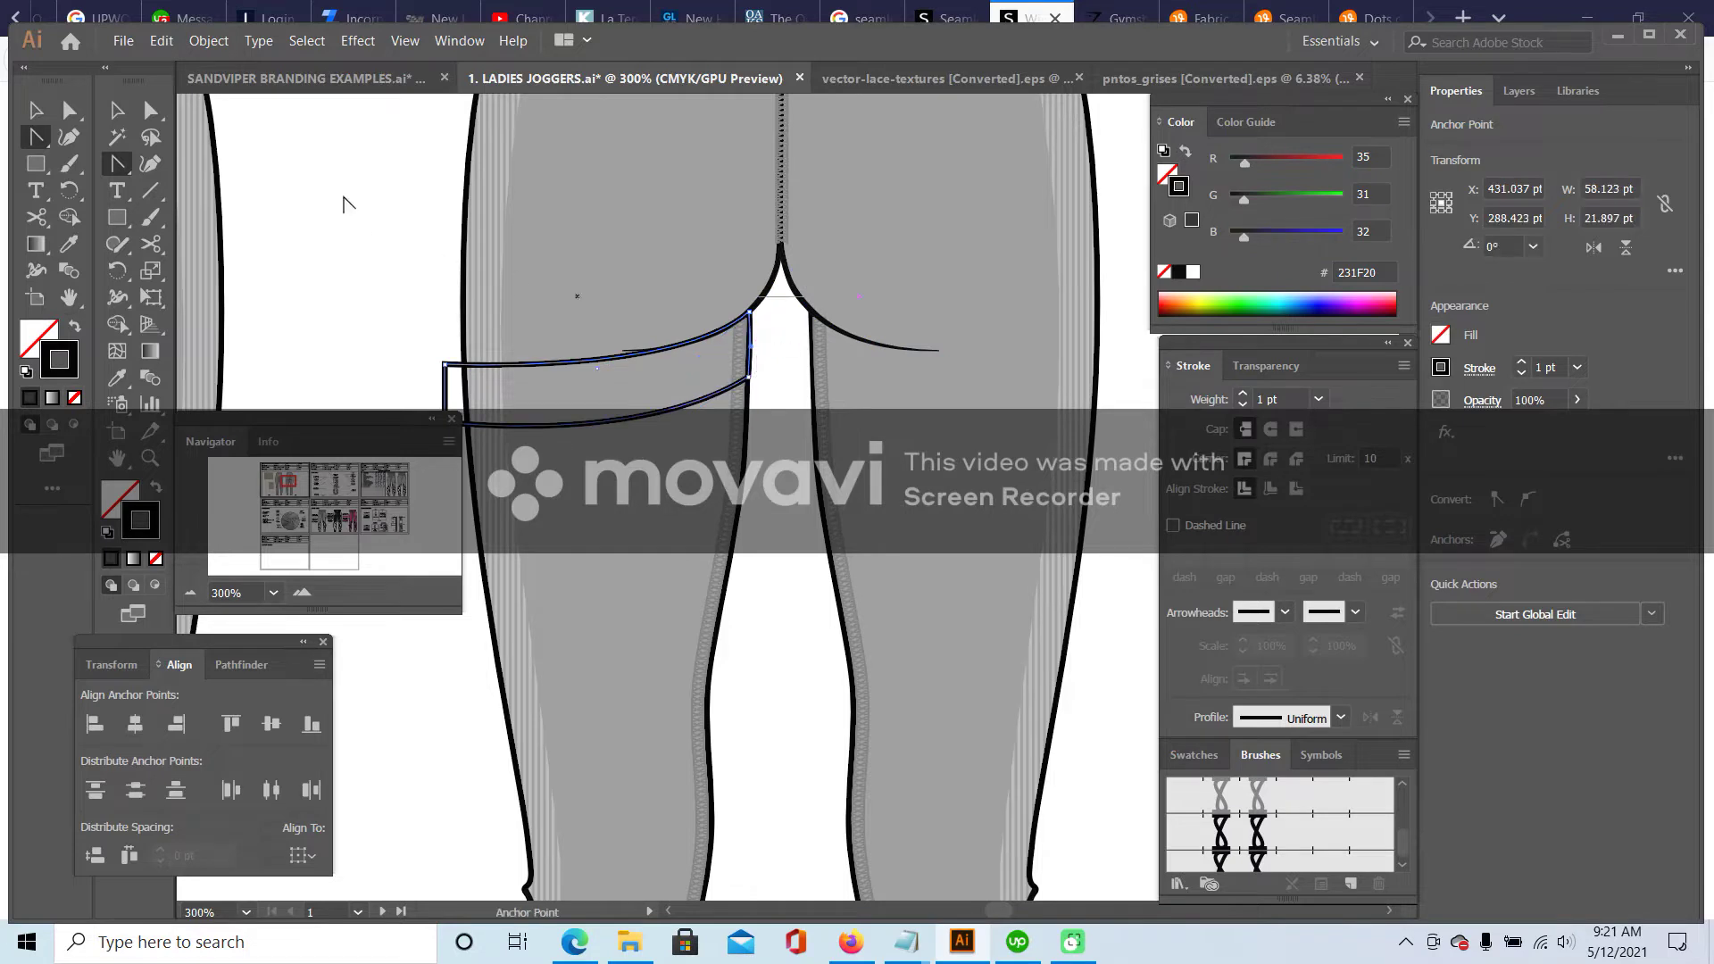
{"action": "left_click", "coordinate": [150, 109]}
{"action": "left_click", "coordinate": [755, 329]}
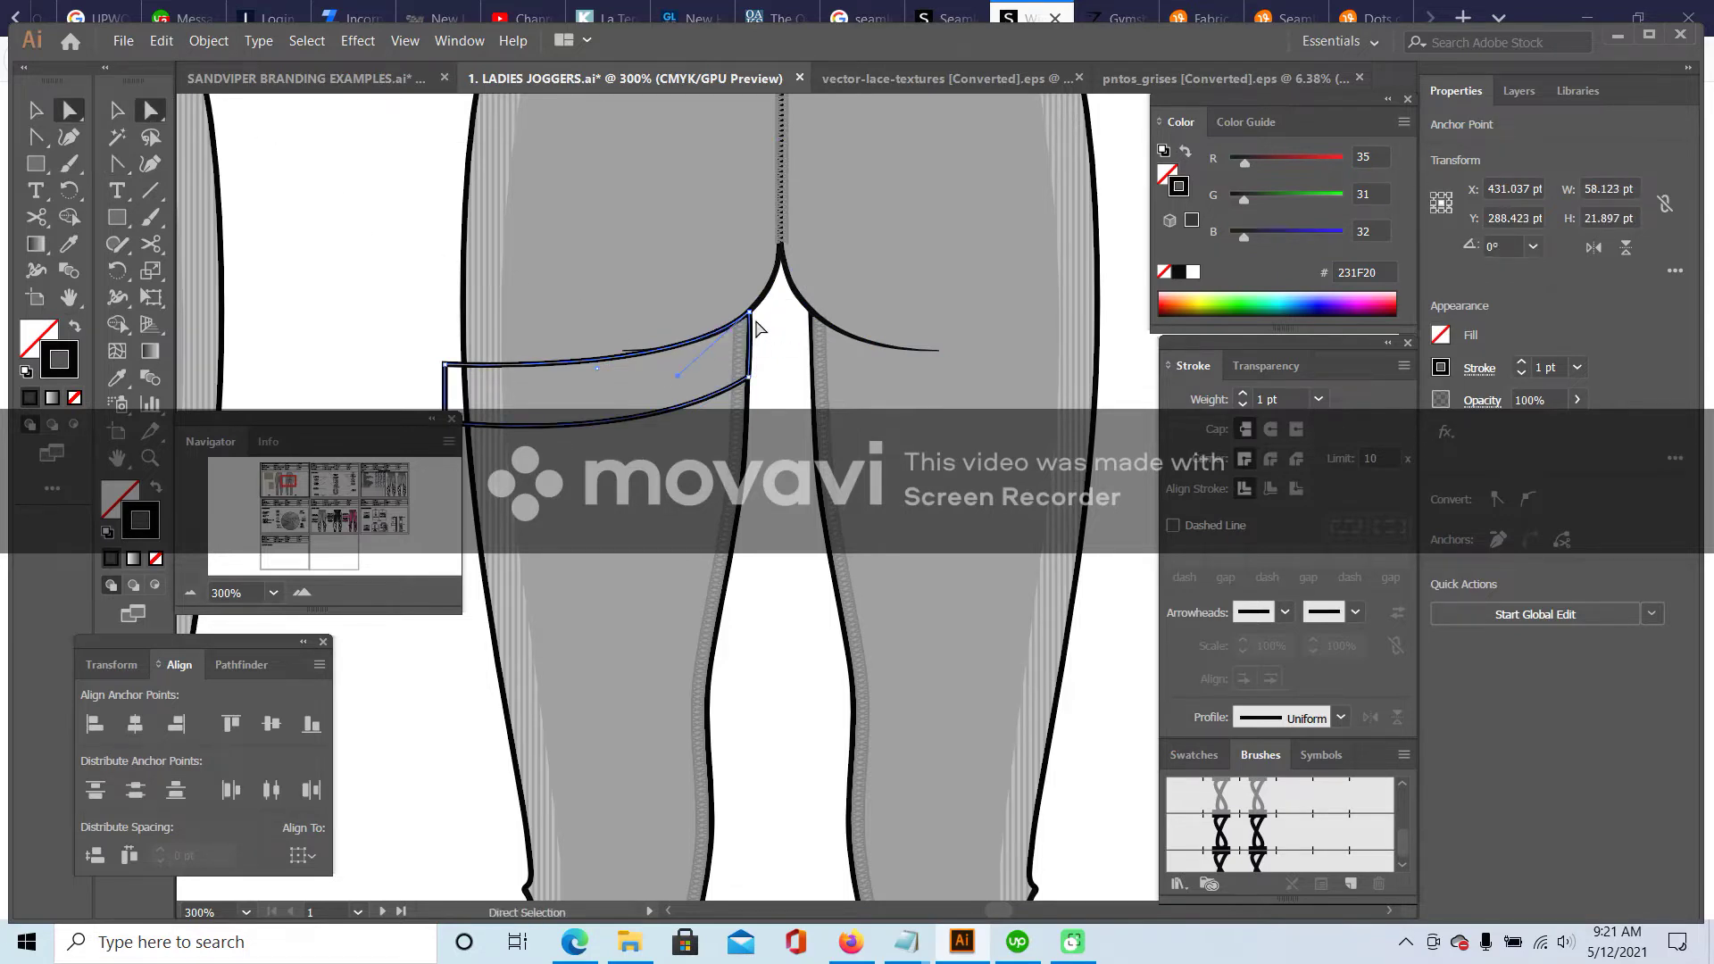
{"action": "left_click_drag", "start_coordinate": [678, 382], "coordinate": [714, 378]}
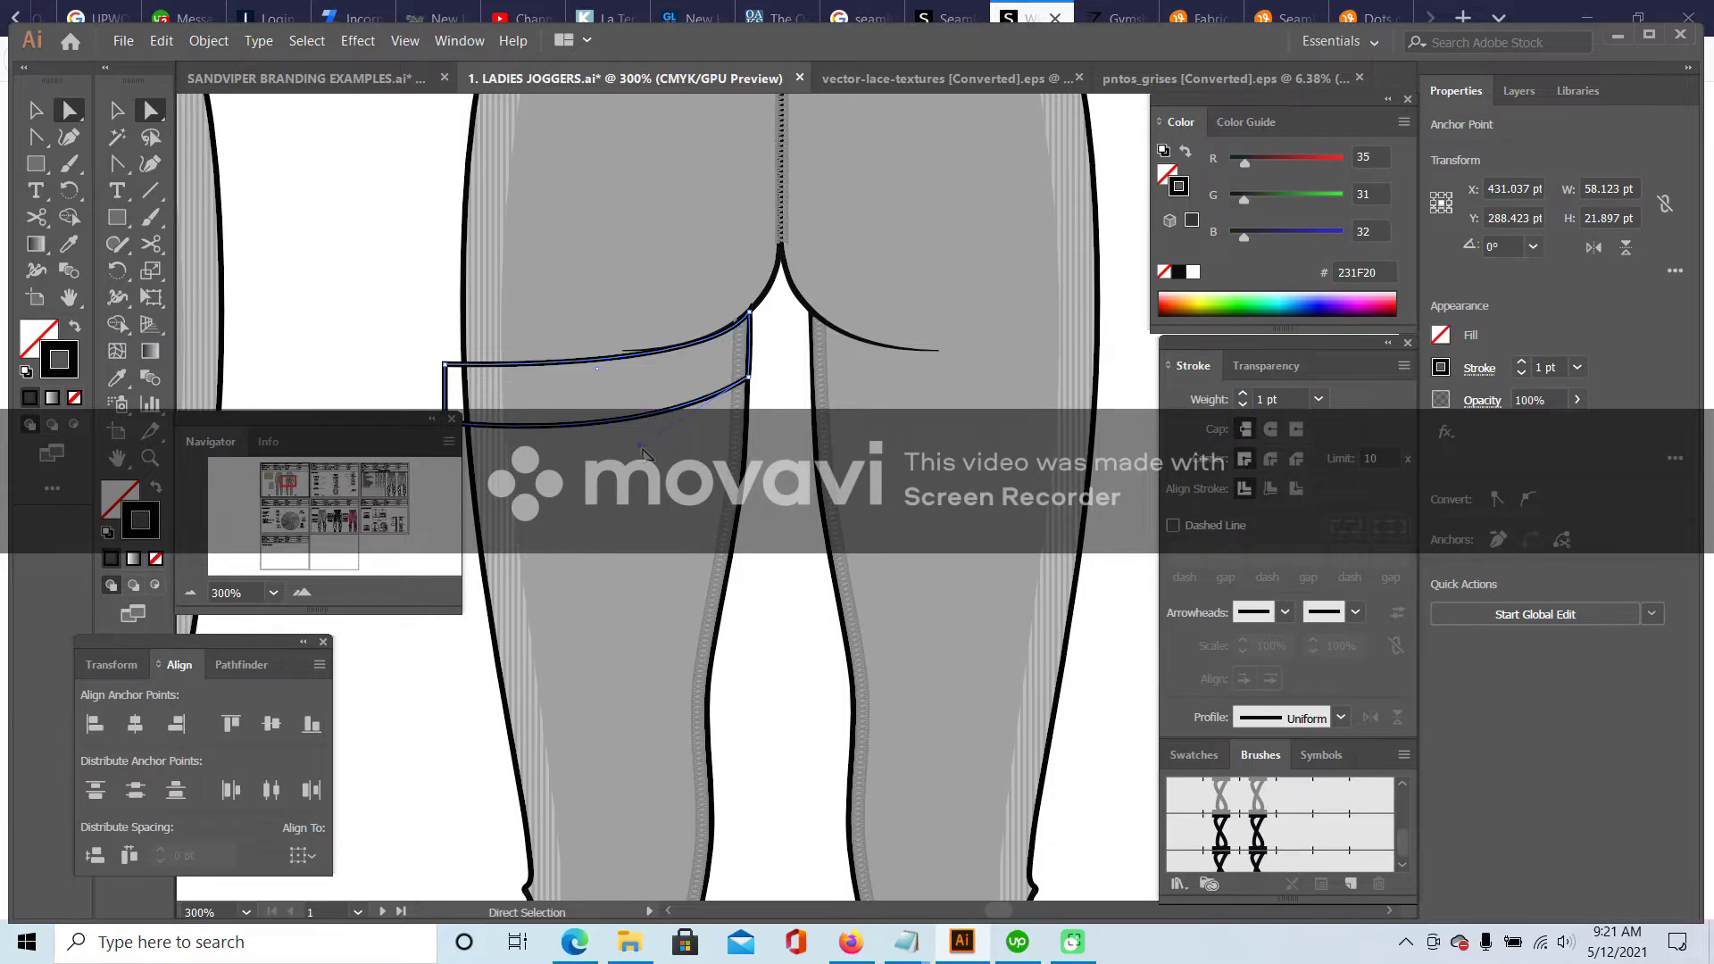
{"action": "left_click_drag", "start_coordinate": [642, 447], "coordinate": [643, 444]}
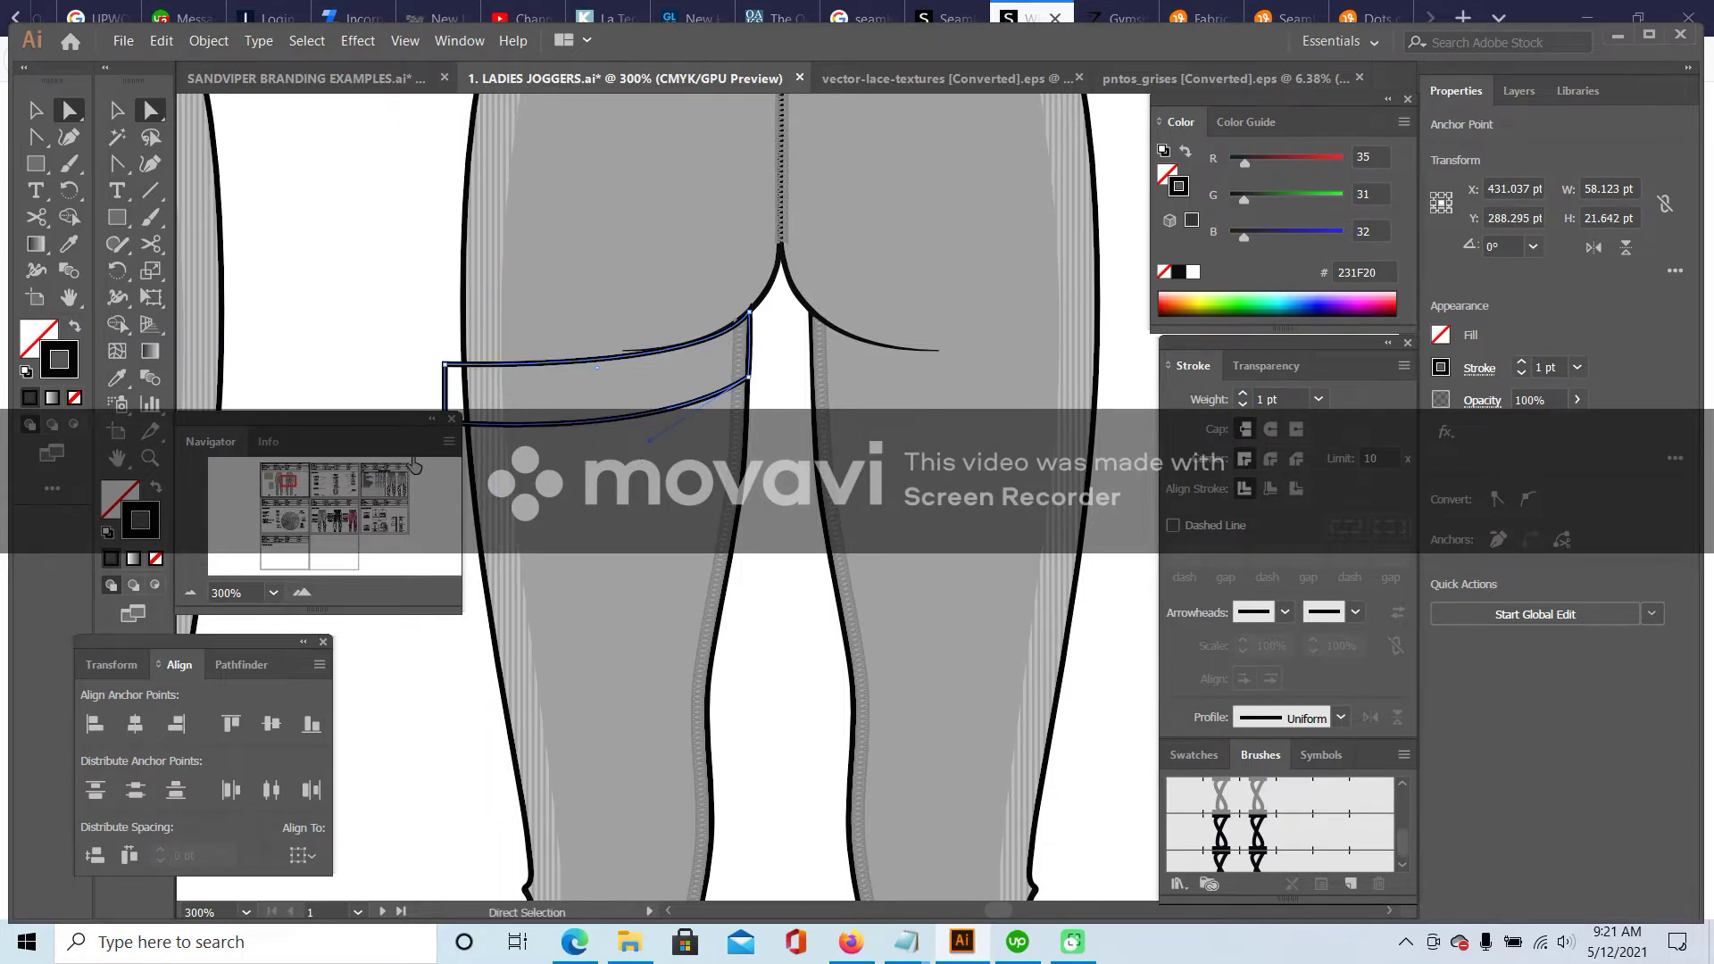
- Nudge the band's two left anchors down two steps
{"action": "left_click_drag", "start_coordinate": [294, 493], "coordinate": [284, 487]}
{"action": "left_click_drag", "start_coordinate": [813, 257], "coordinate": [830, 337]}
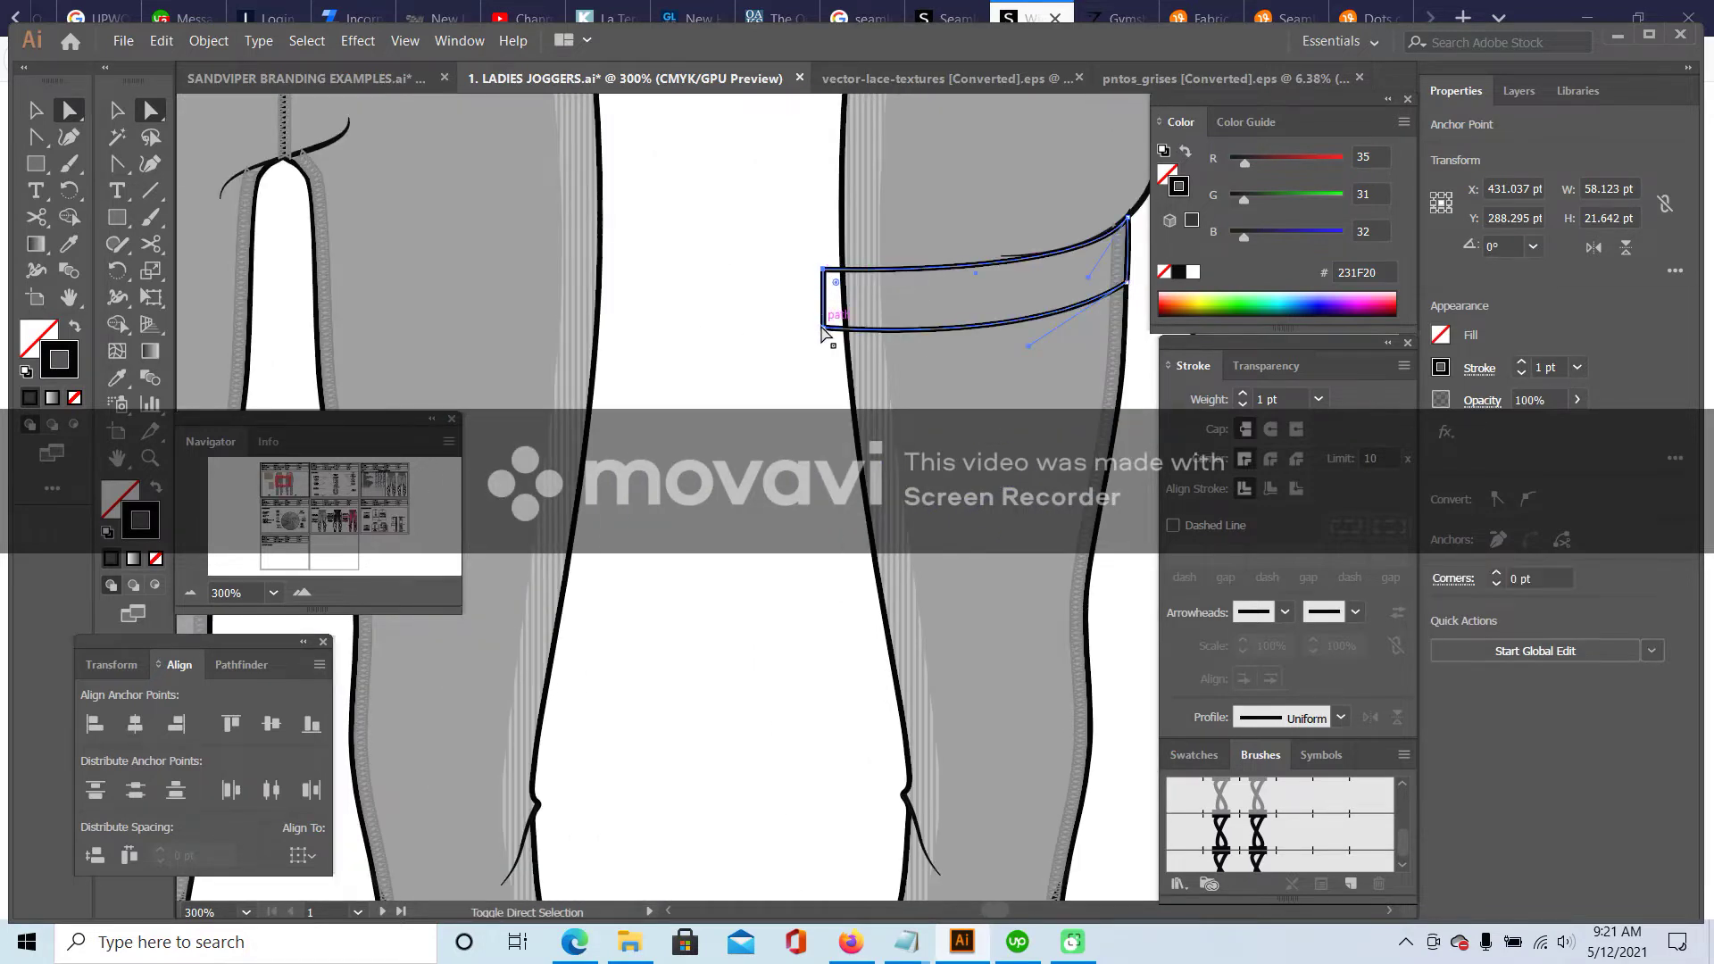
{"action": "key", "text": "Down"}
{"action": "key", "text": "Down"}
{"action": "key", "text": "Down"}
{"action": "key", "text": "Down"}
{"action": "key", "text": "Down"}
{"action": "key", "text": "Down"}
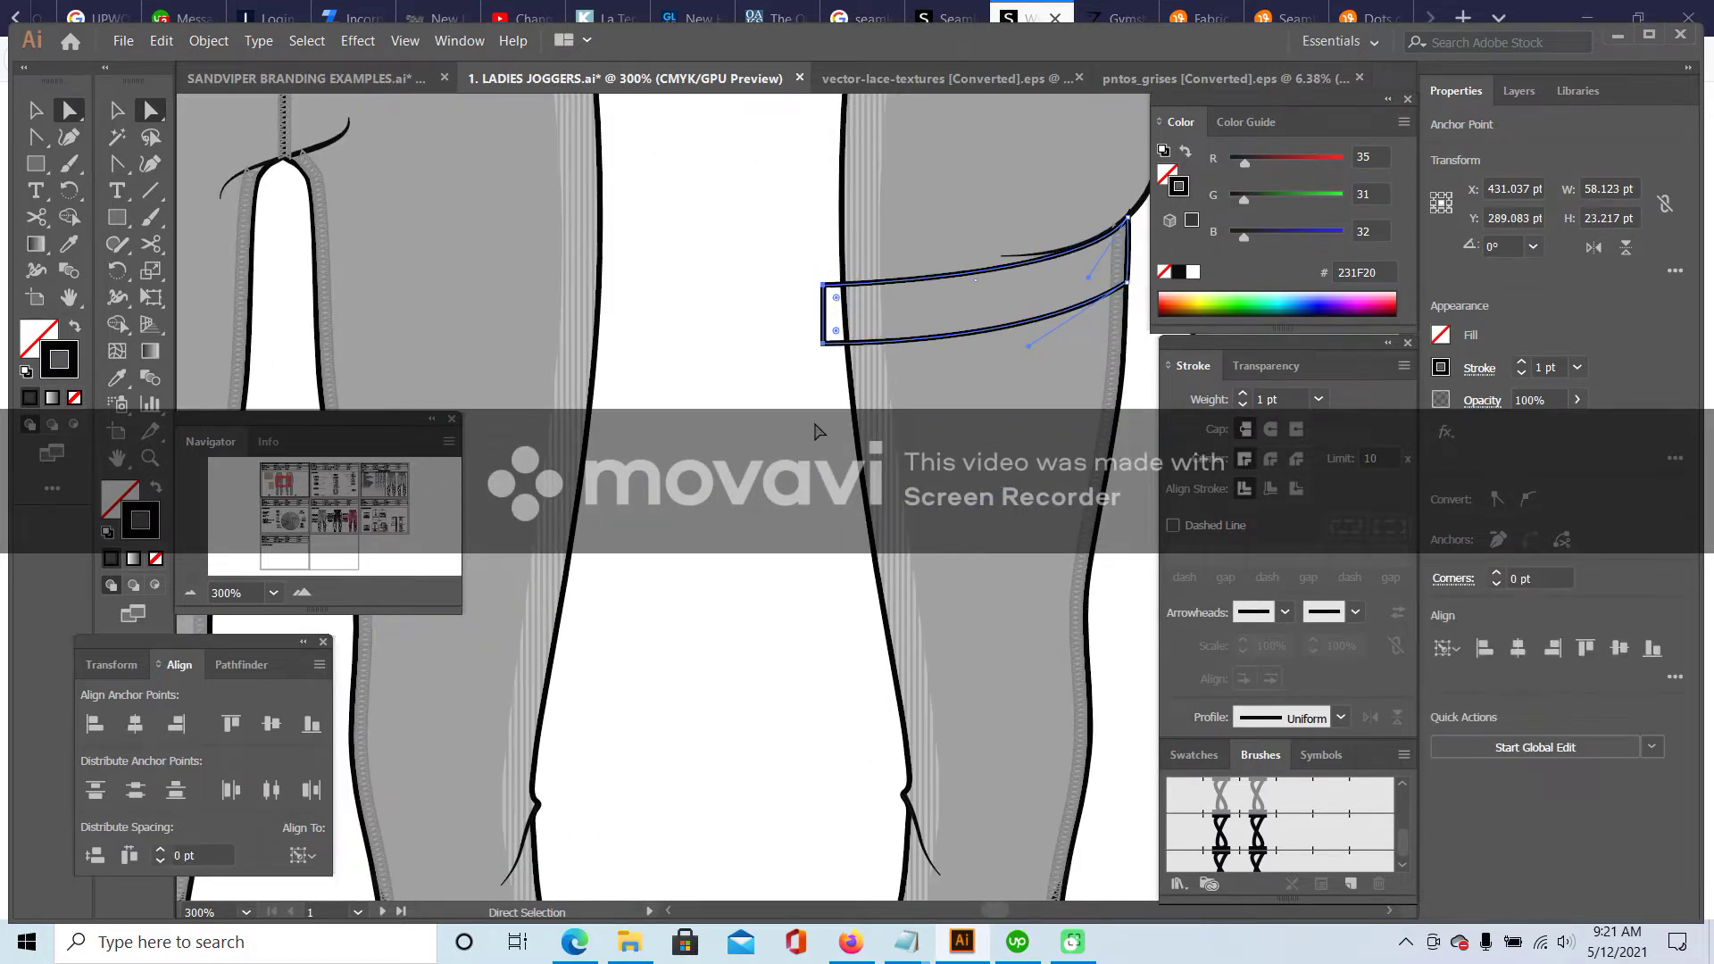
{"action": "key", "text": "Down"}
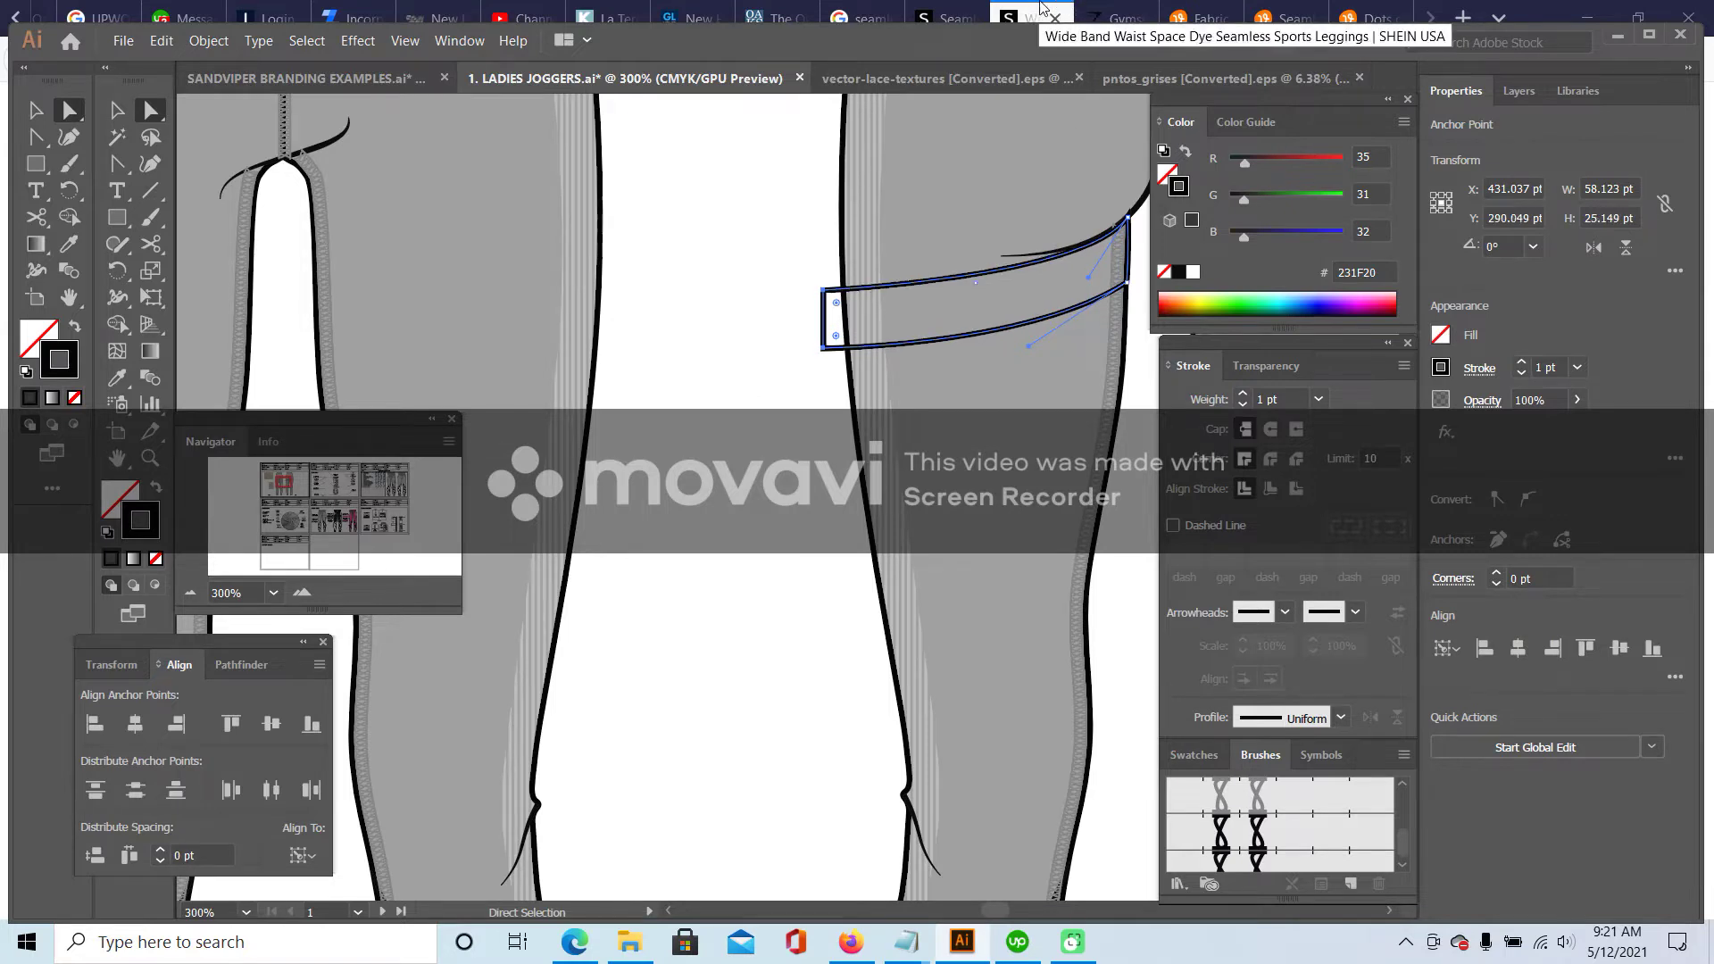
{"action": "left_click", "coordinate": [791, 351]}
{"action": "left_click", "coordinate": [1031, 9]}
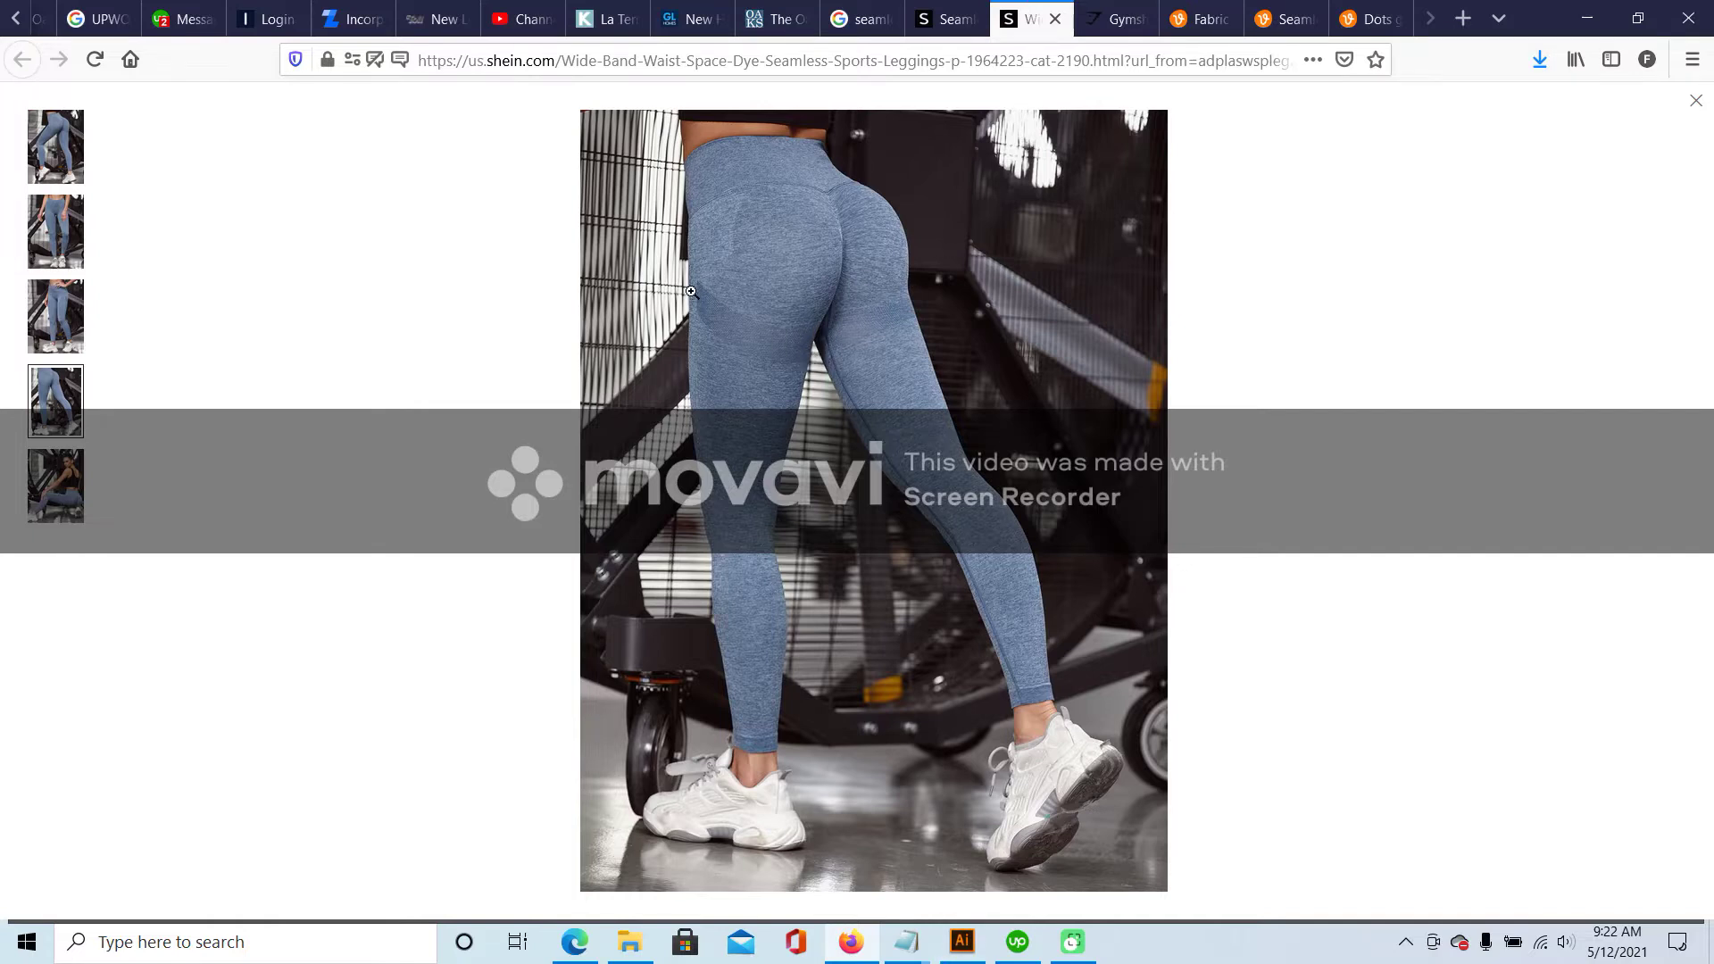
{"action": "left_click", "coordinate": [952, 945]}
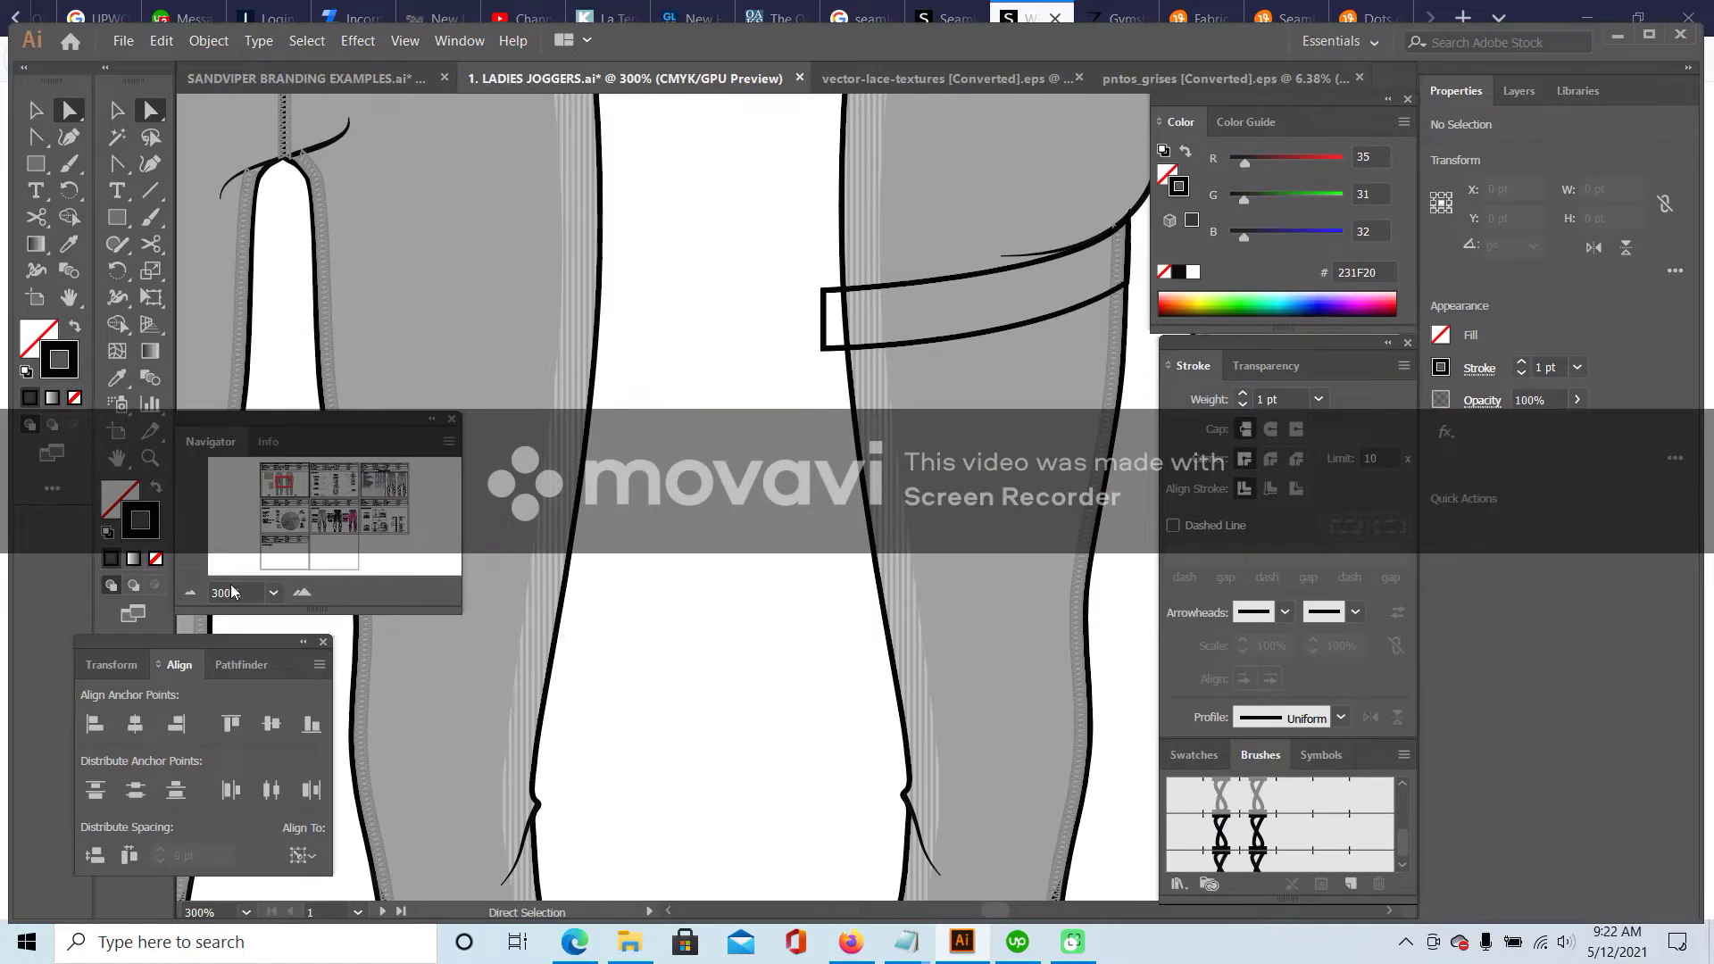
- Add an extra anchor point on the seat band's lower edge
{"action": "left_click", "coordinate": [190, 592]}
{"action": "left_click", "coordinate": [190, 592]}
{"action": "left_click_drag", "start_coordinate": [302, 479], "coordinate": [286, 483]}
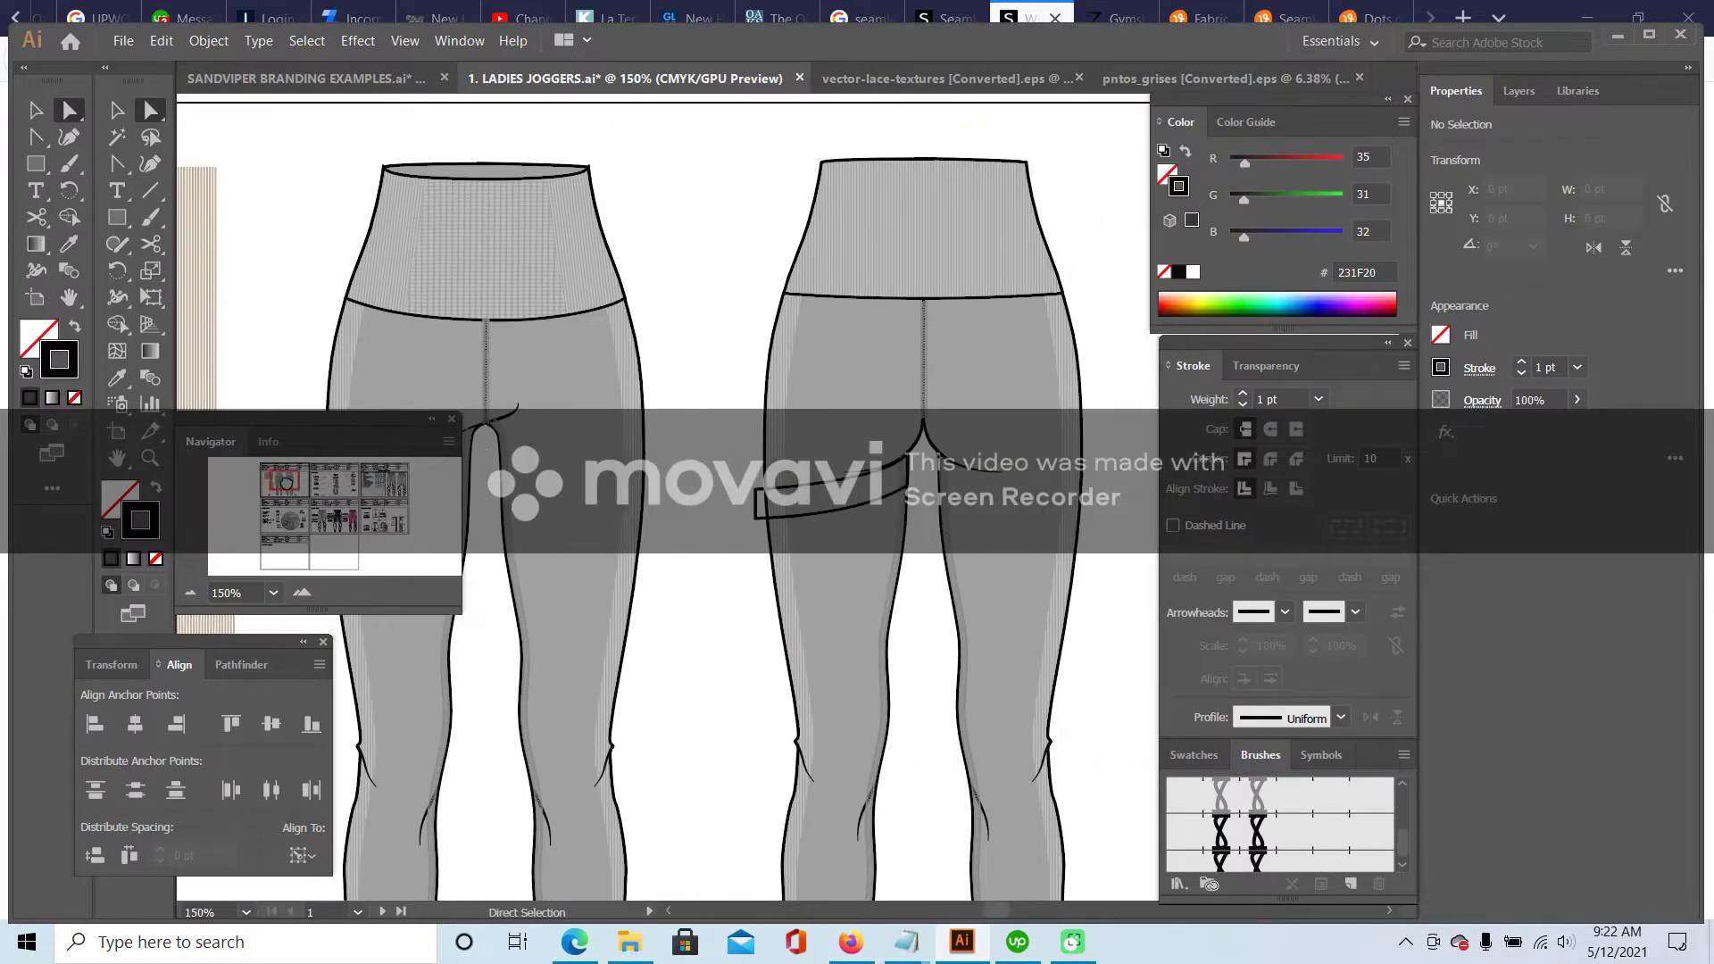
{"action": "left_click", "coordinate": [755, 520]}
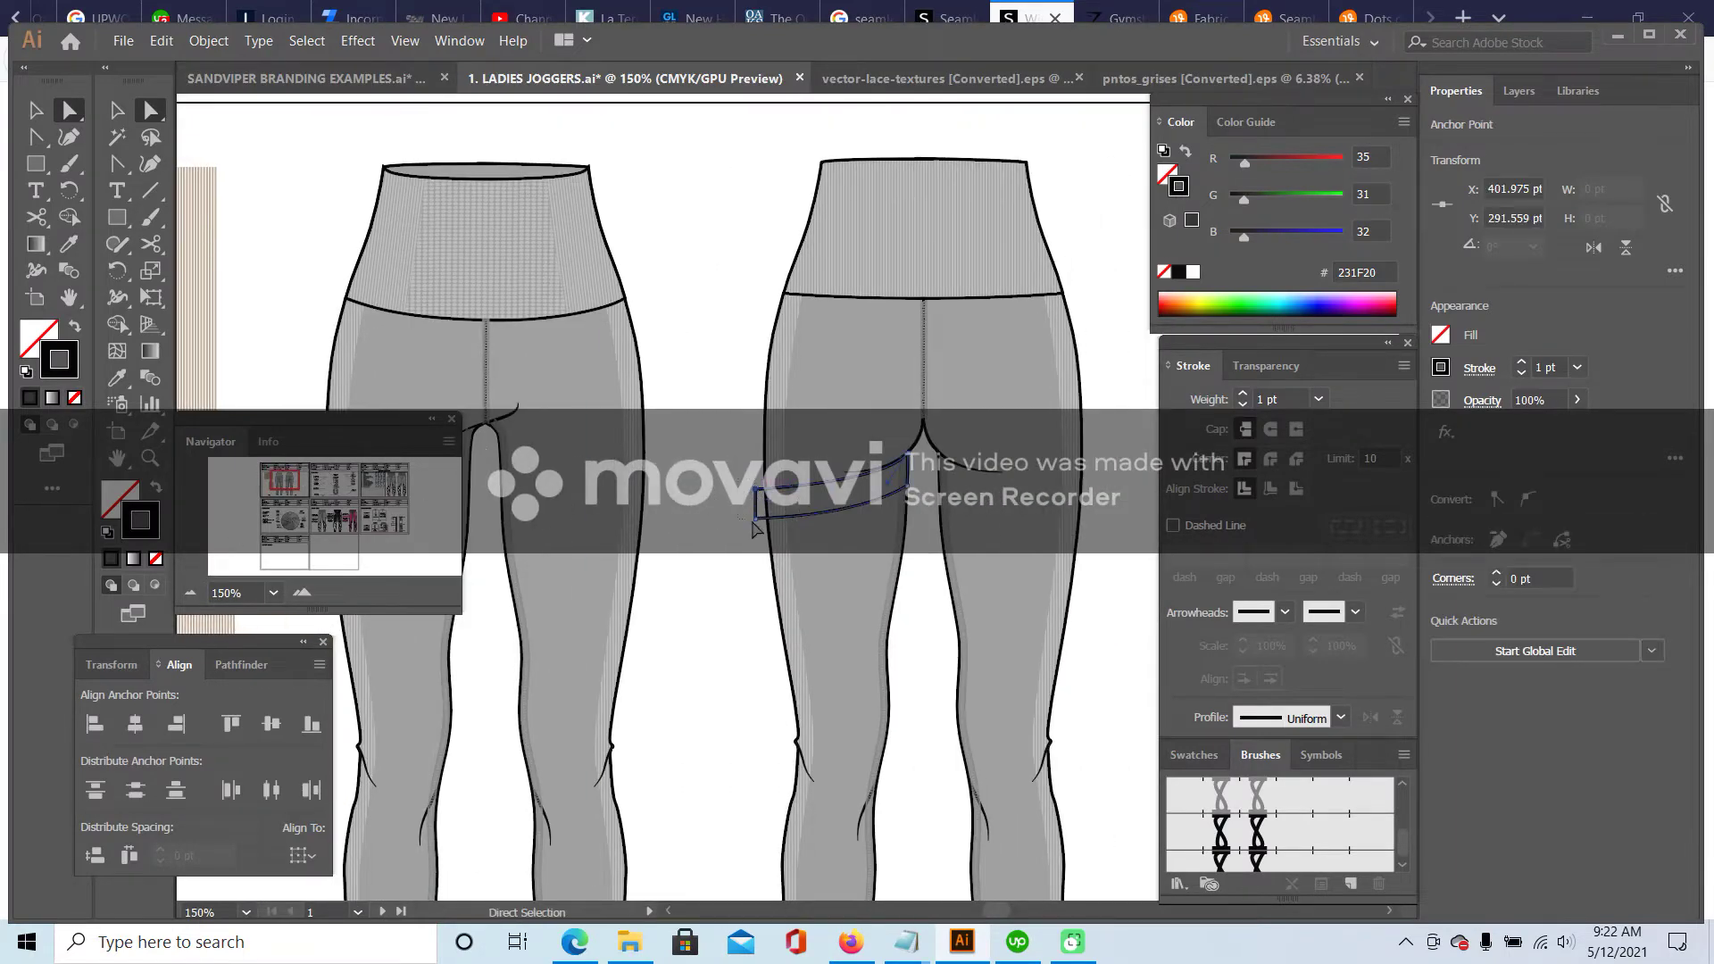
{"action": "left_click", "coordinate": [756, 516]}
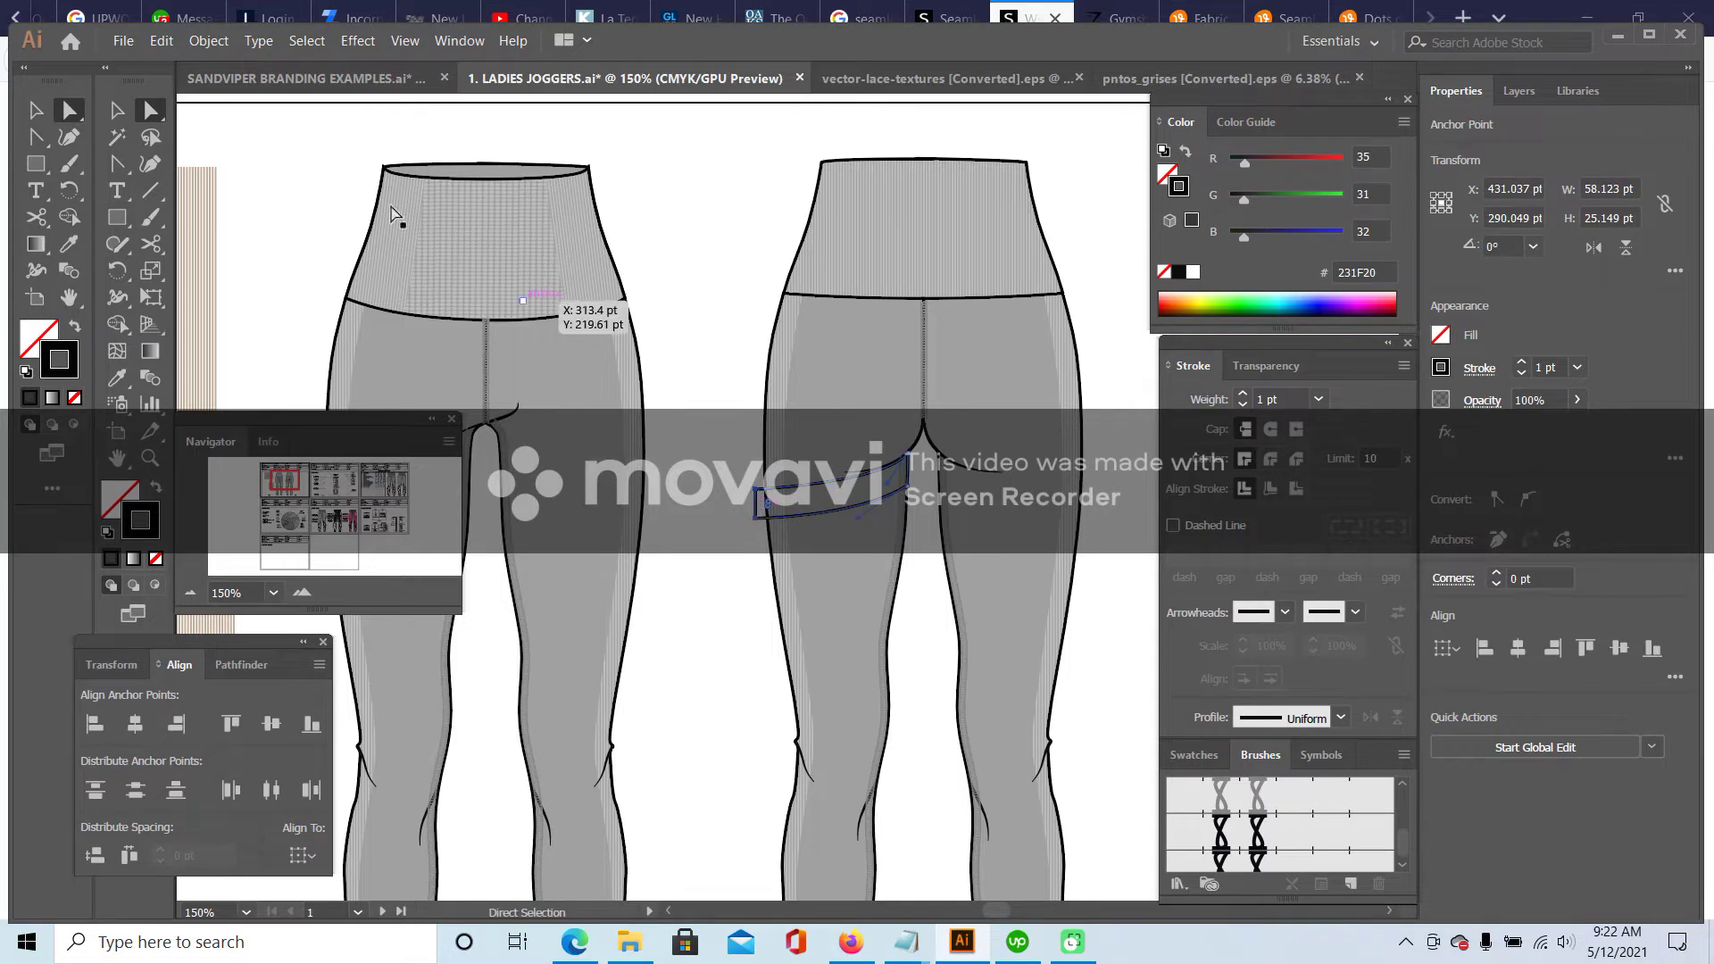
{"action": "left_click", "coordinate": [117, 163]}
{"action": "left_click", "coordinate": [222, 190]}
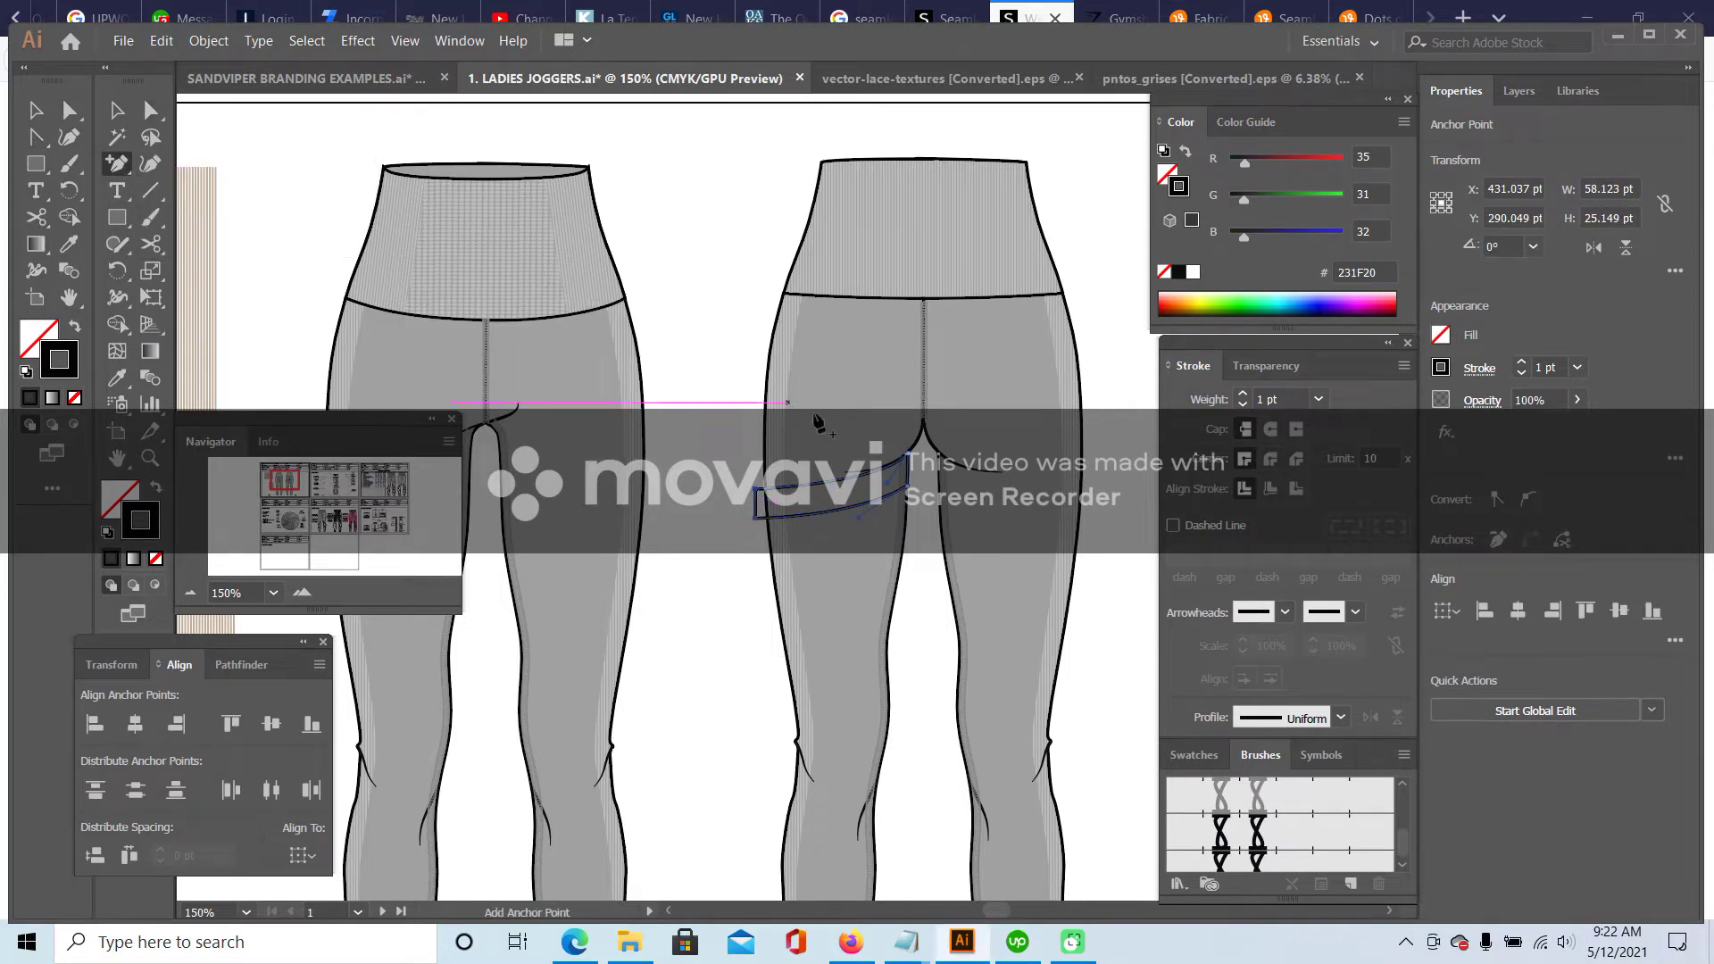
{"action": "left_click", "coordinate": [845, 508]}
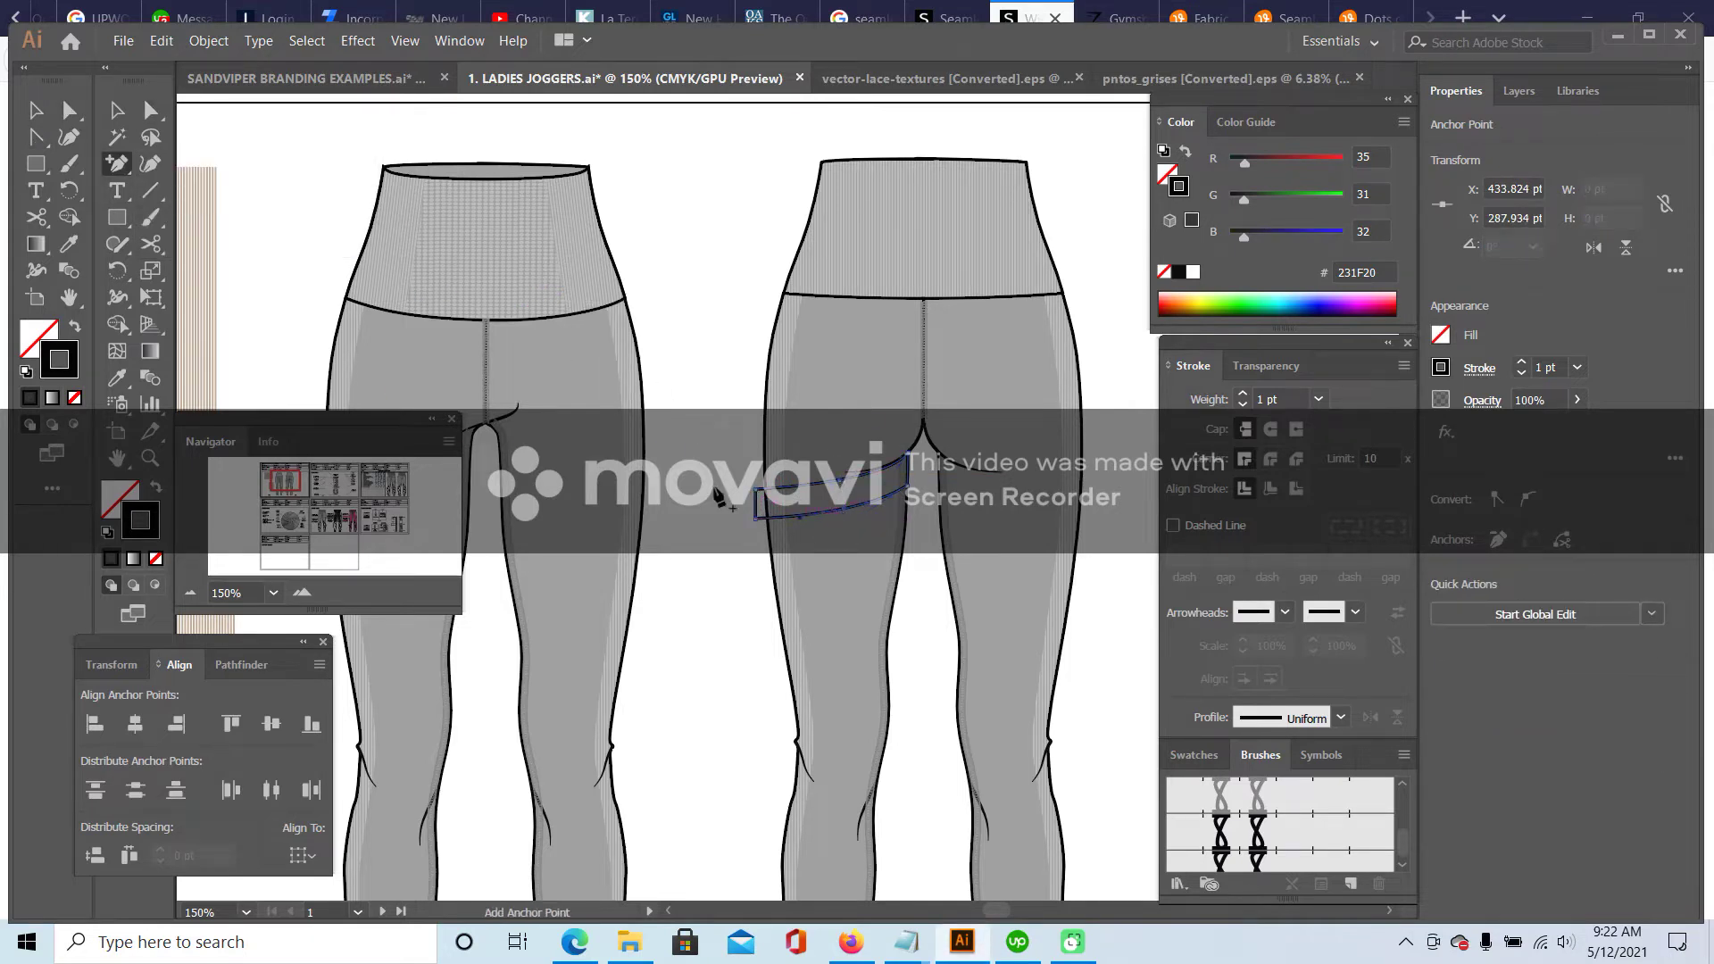
- Raise the seat band's left corners and smooth its upper and lower curves, then return to 100% zoom
{"action": "left_click", "coordinate": [149, 112]}
{"action": "left_click_drag", "start_coordinate": [758, 533], "coordinate": [750, 437]}
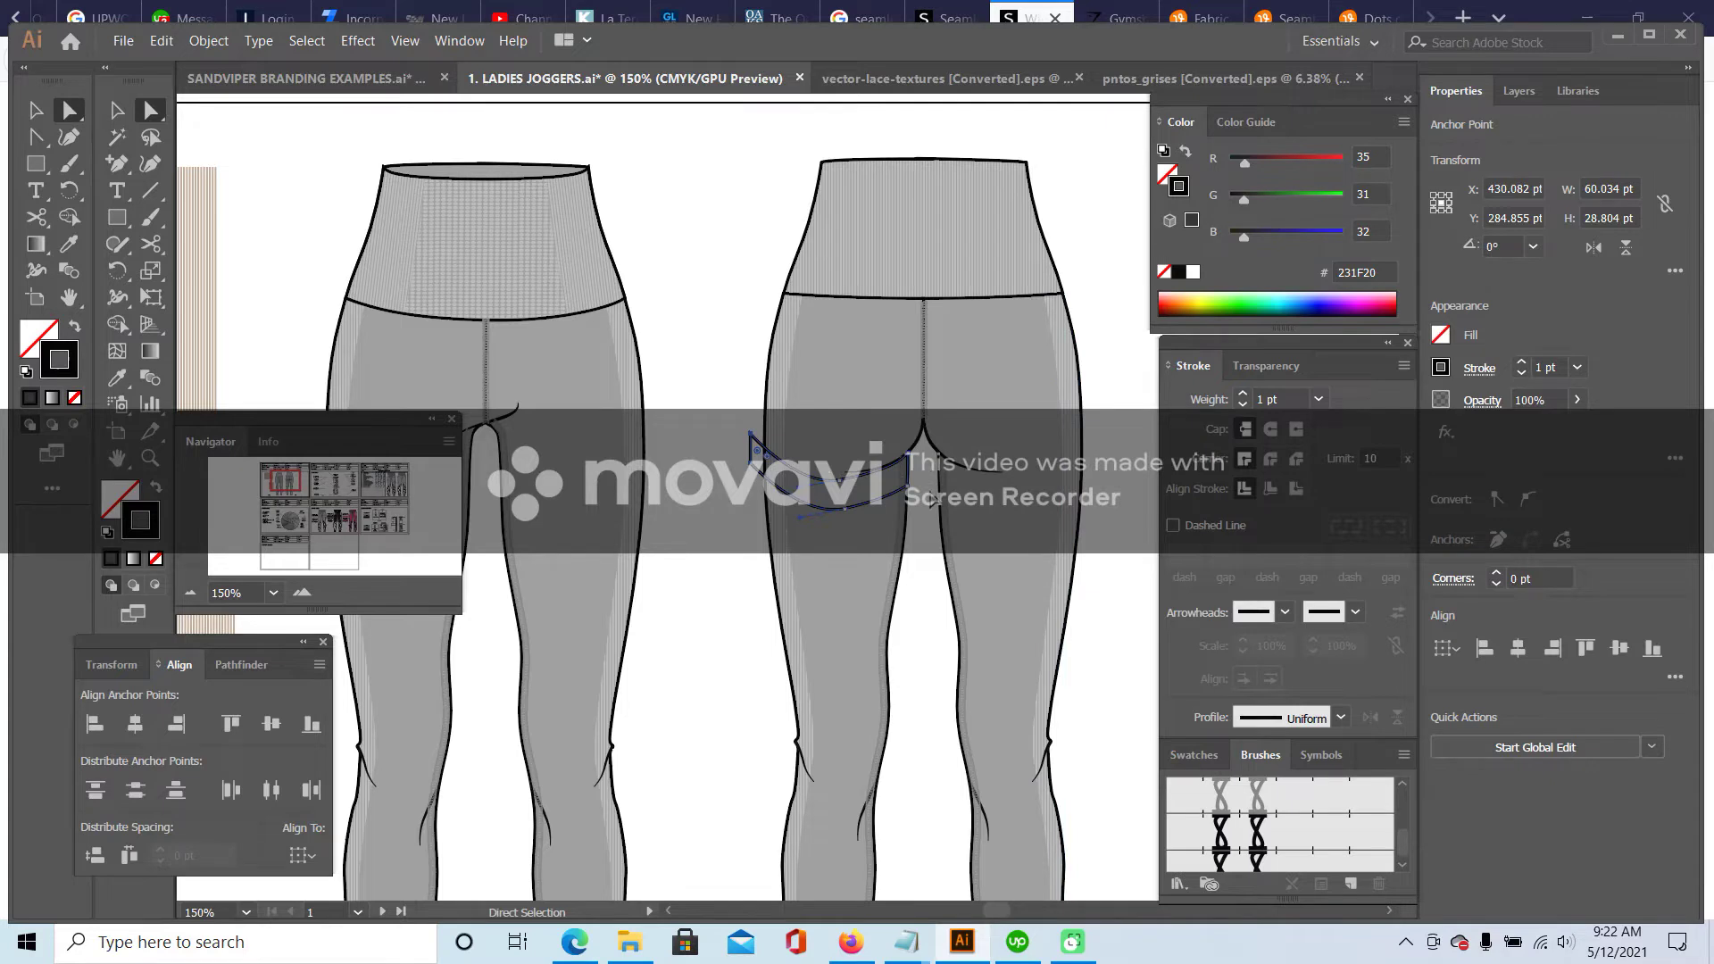
{"action": "key", "text": "ctrl+equal"}
{"action": "key", "text": "ctrl+equal"}
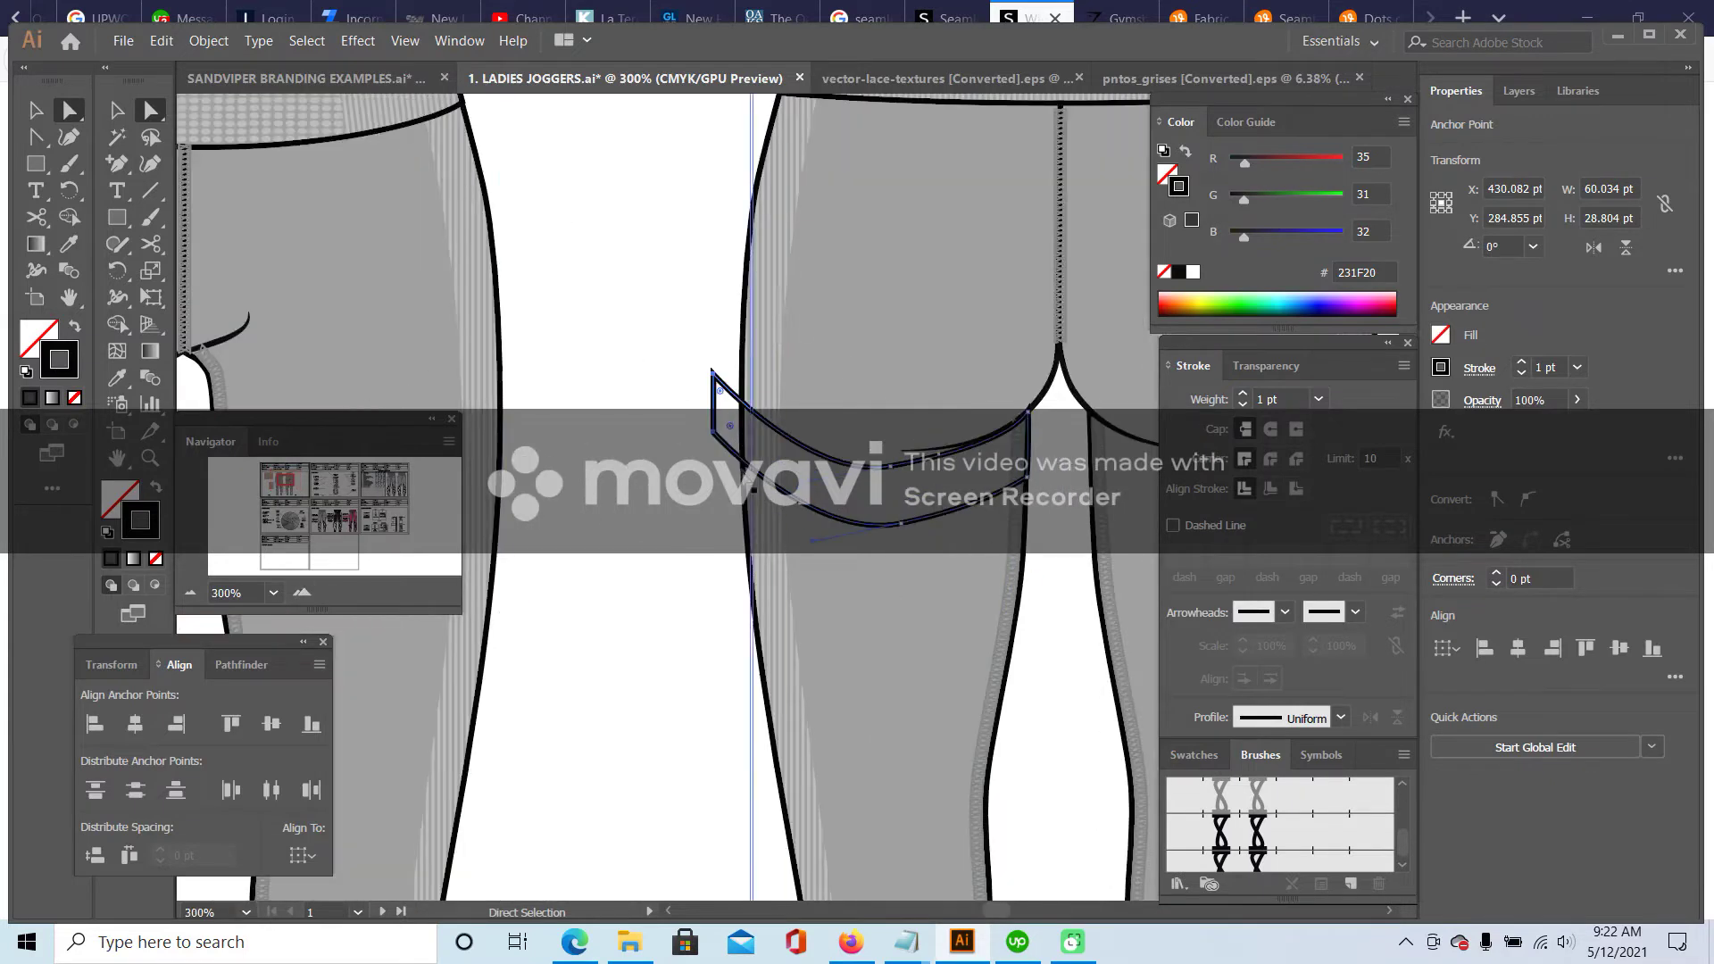
{"action": "left_click_drag", "start_coordinate": [712, 369], "coordinate": [711, 360]}
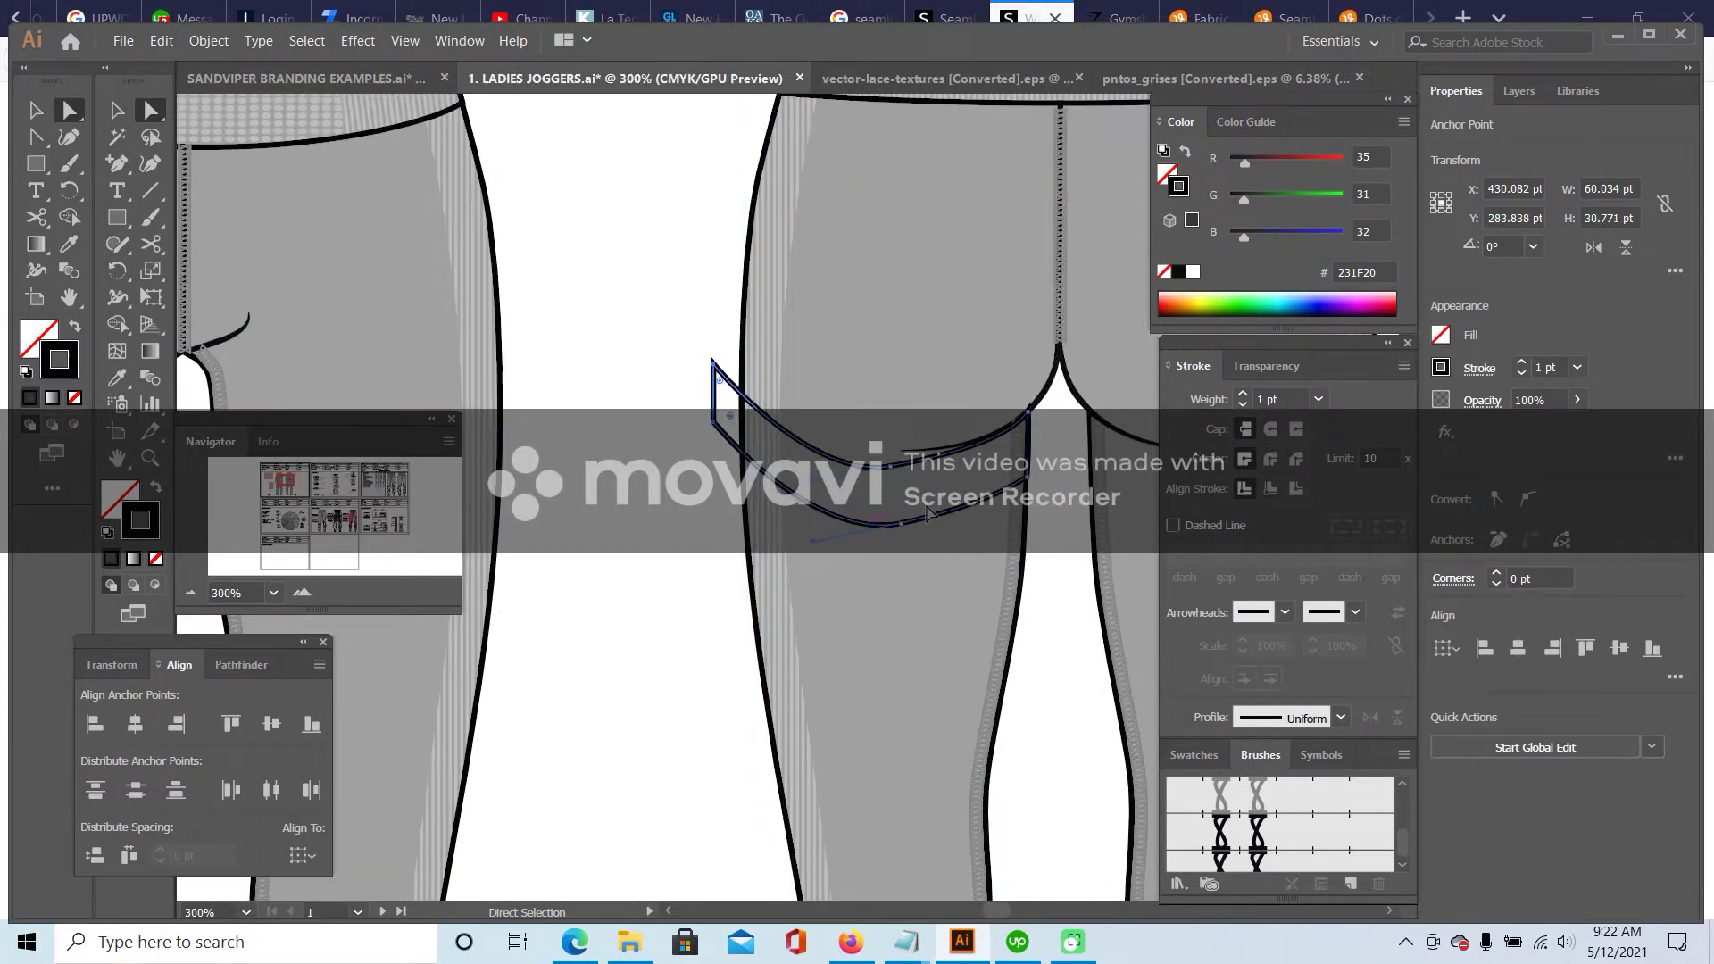
{"action": "left_click", "coordinate": [896, 460]}
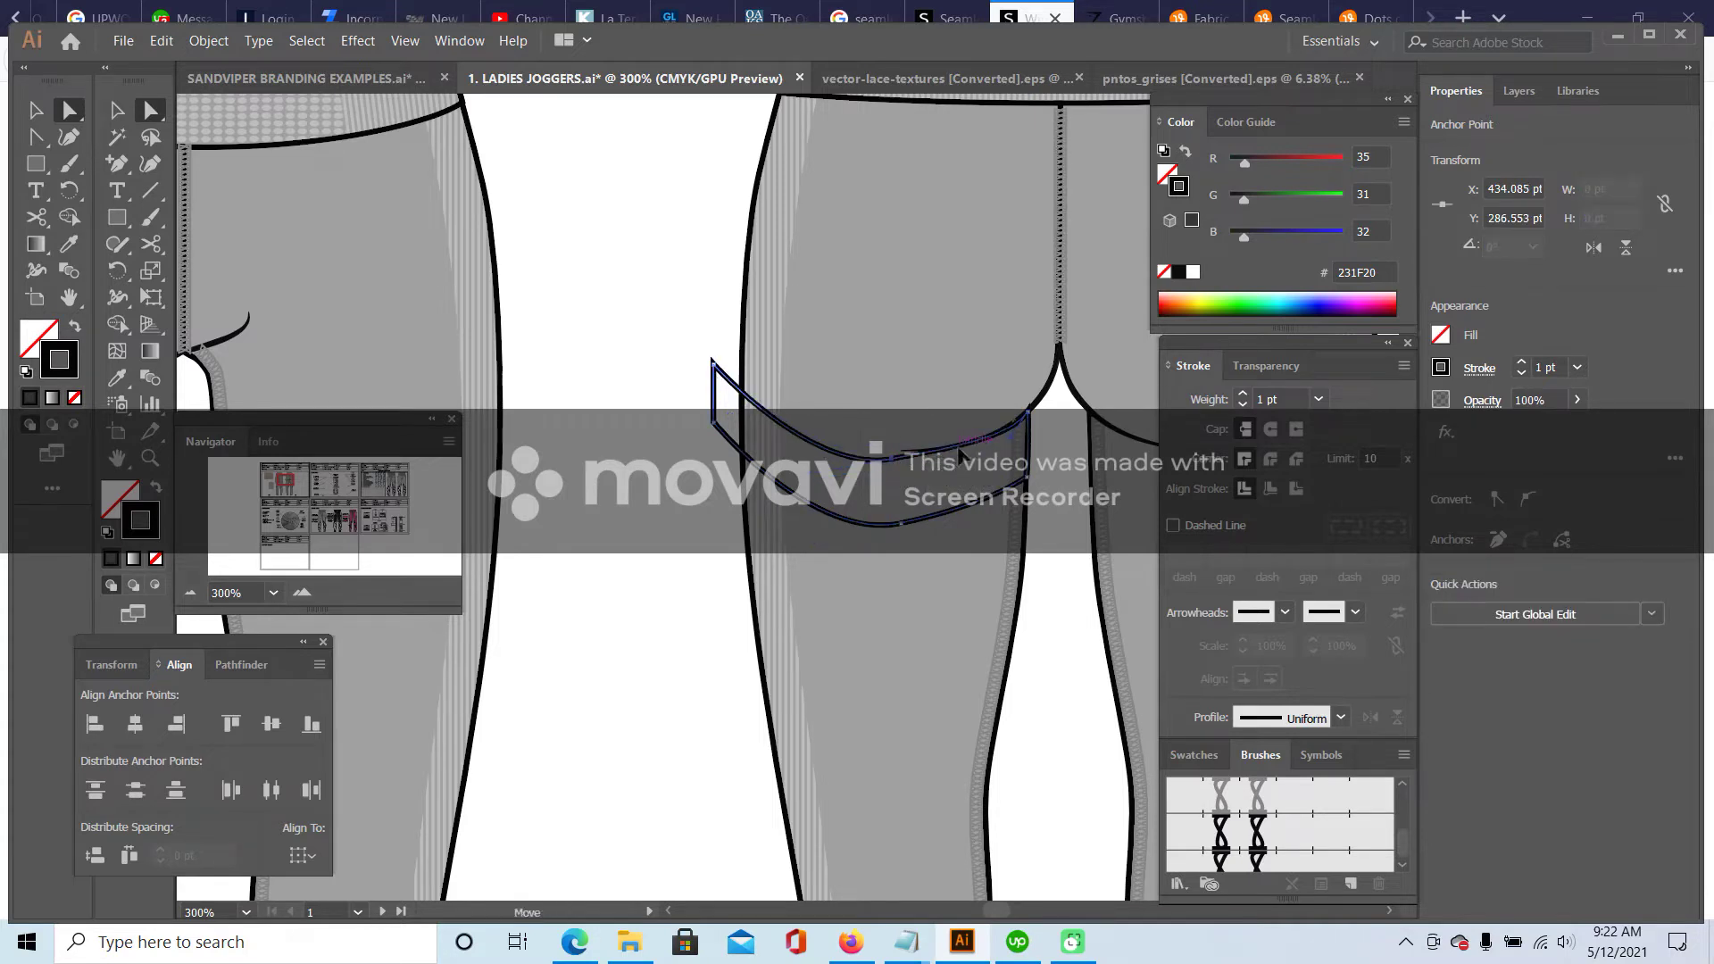
{"action": "left_click", "coordinate": [891, 461]}
{"action": "left_click_drag", "start_coordinate": [889, 464], "coordinate": [893, 459]}
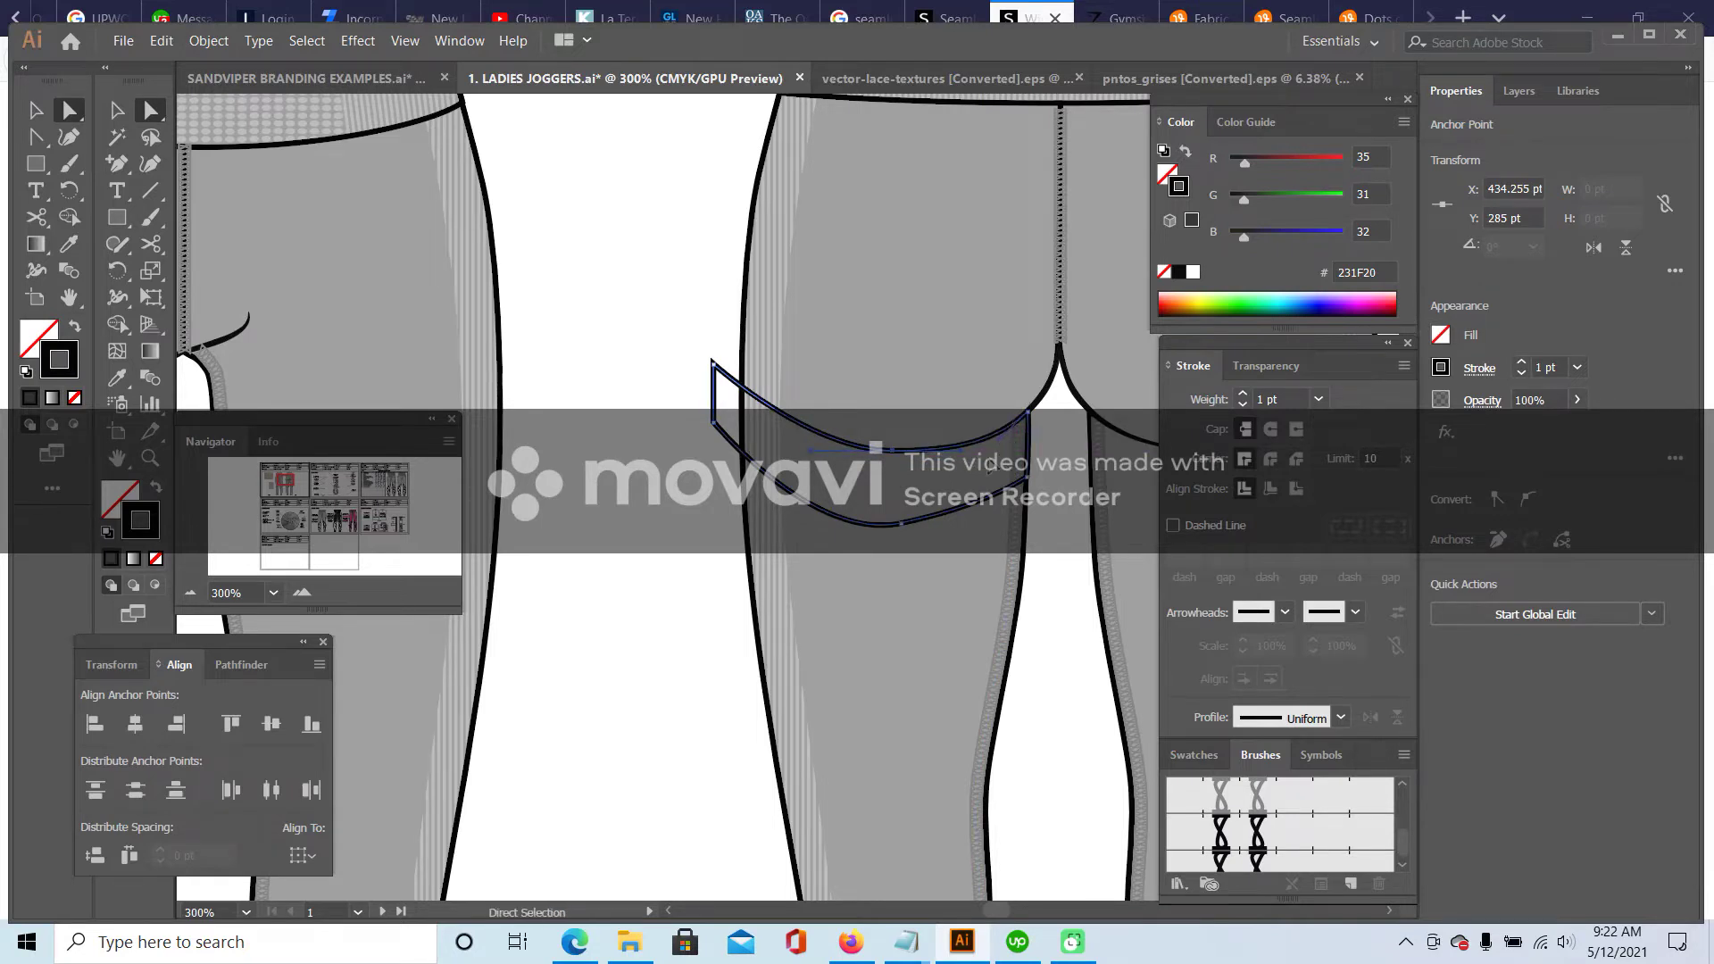
{"action": "left_click", "coordinate": [902, 525]}
{"action": "left_click_drag", "start_coordinate": [900, 524], "coordinate": [896, 511]}
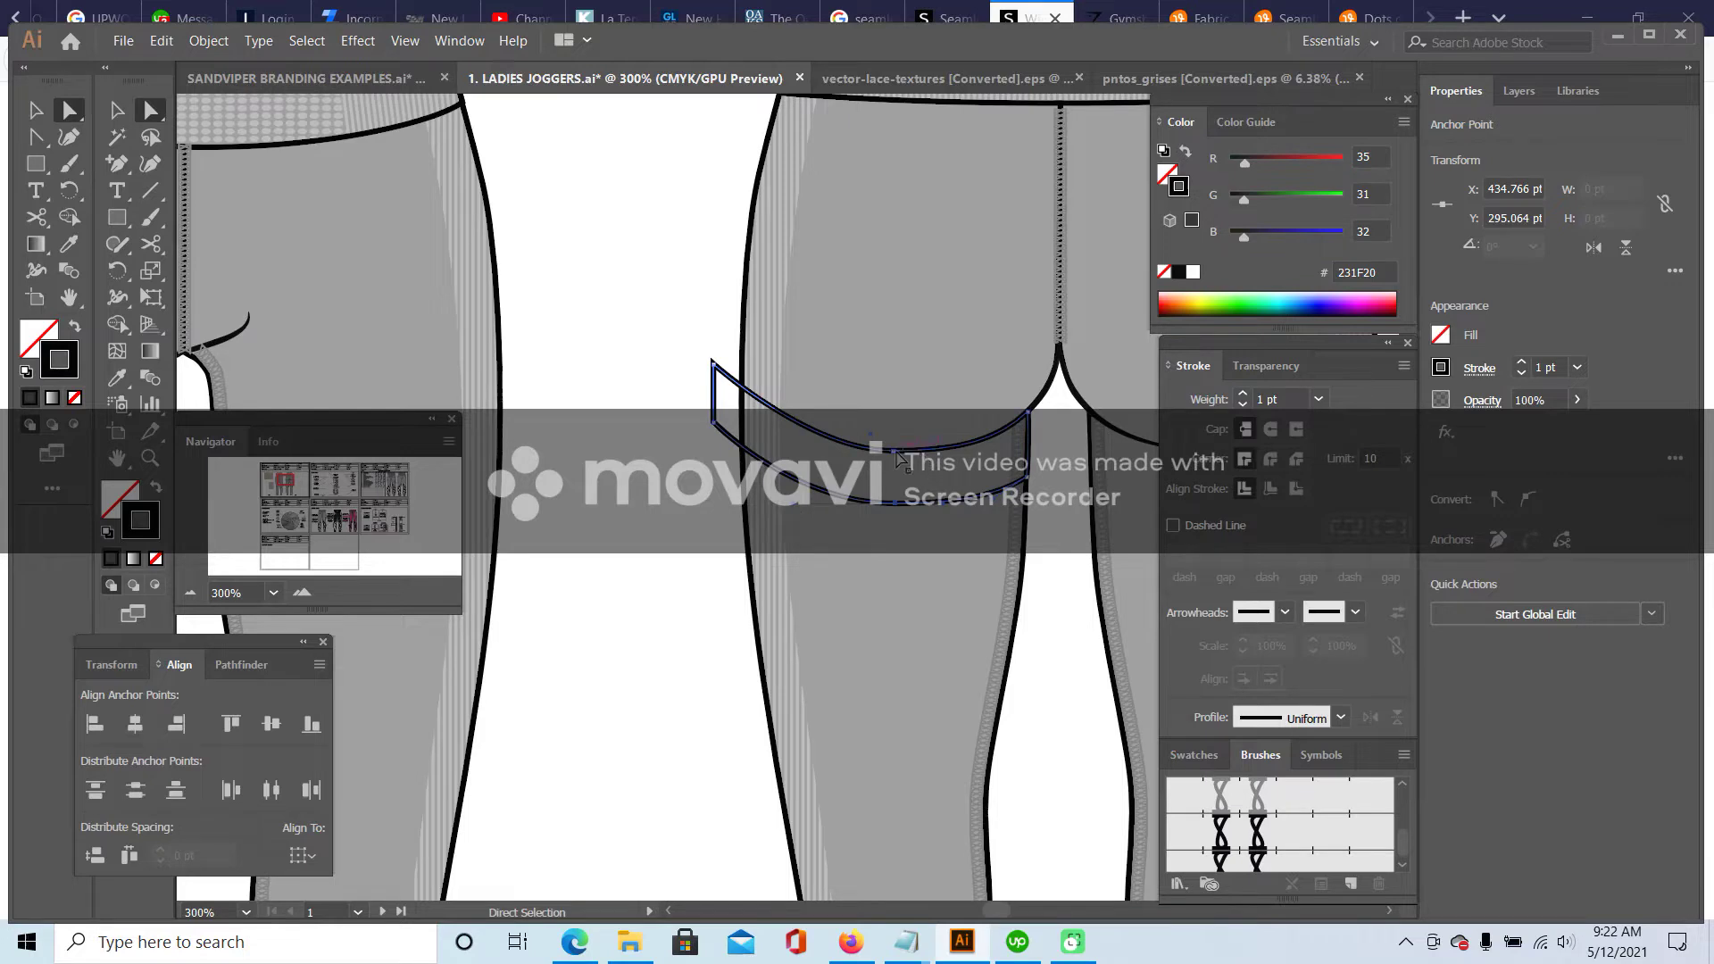
{"action": "left_click", "coordinate": [665, 416]}
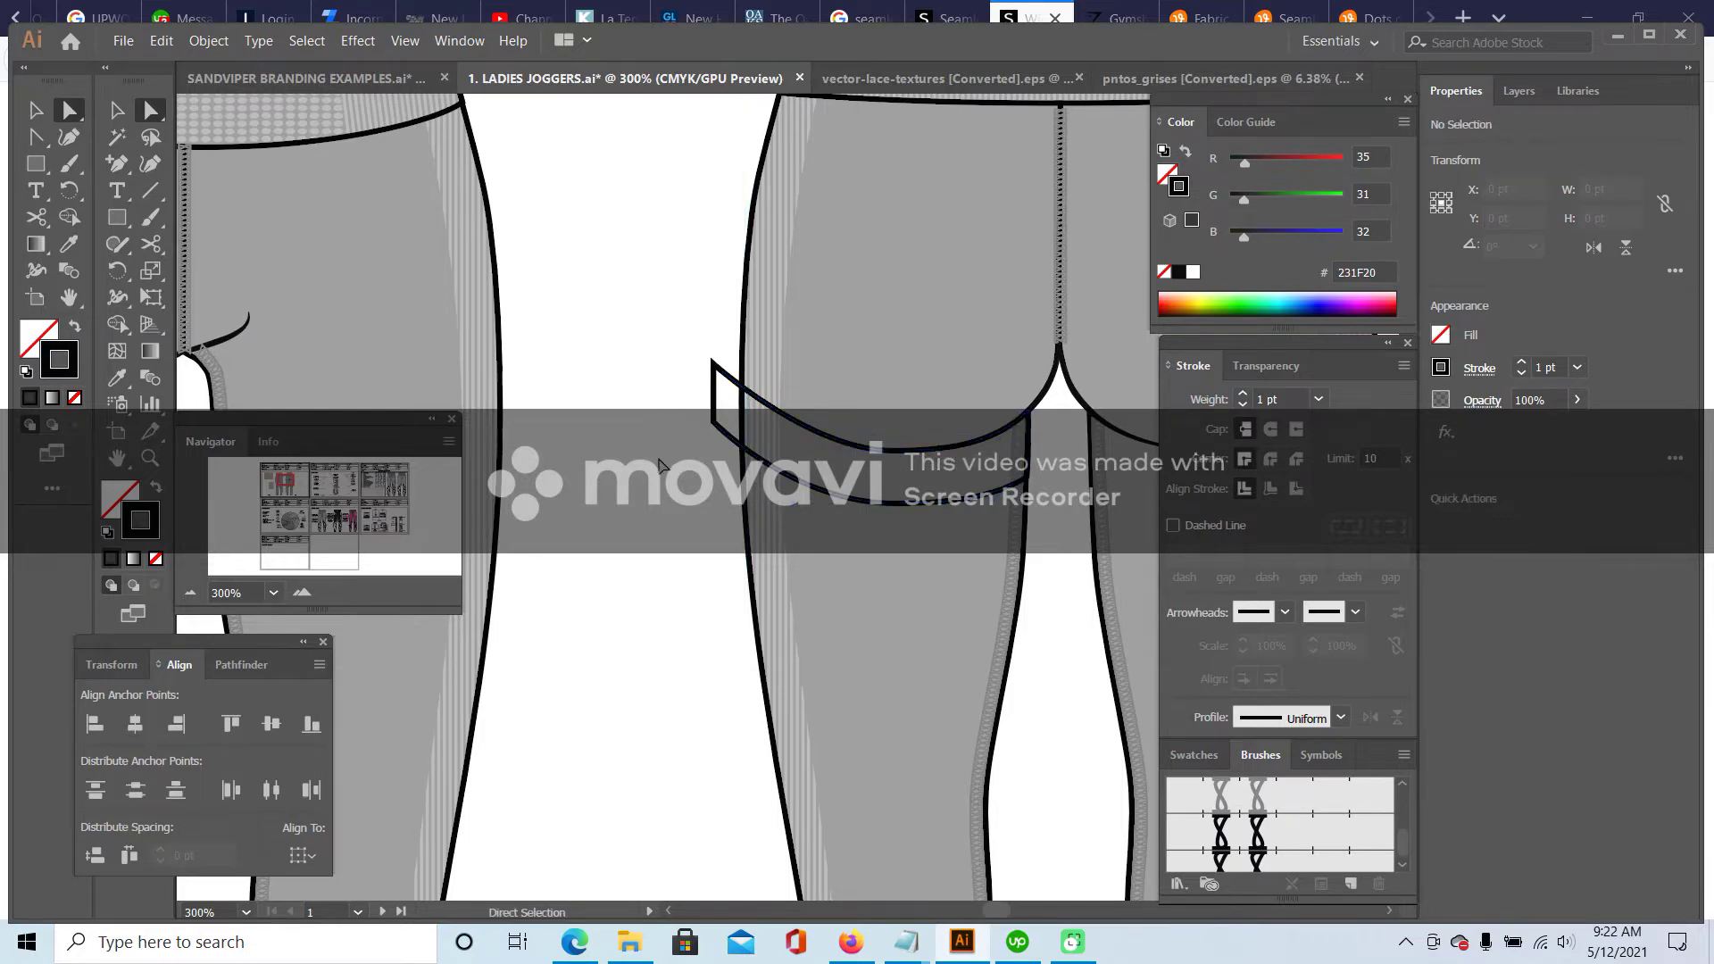
{"action": "left_click", "coordinate": [190, 592]}
{"action": "left_click", "coordinate": [190, 592]}
{"action": "left_click", "coordinate": [190, 592]}
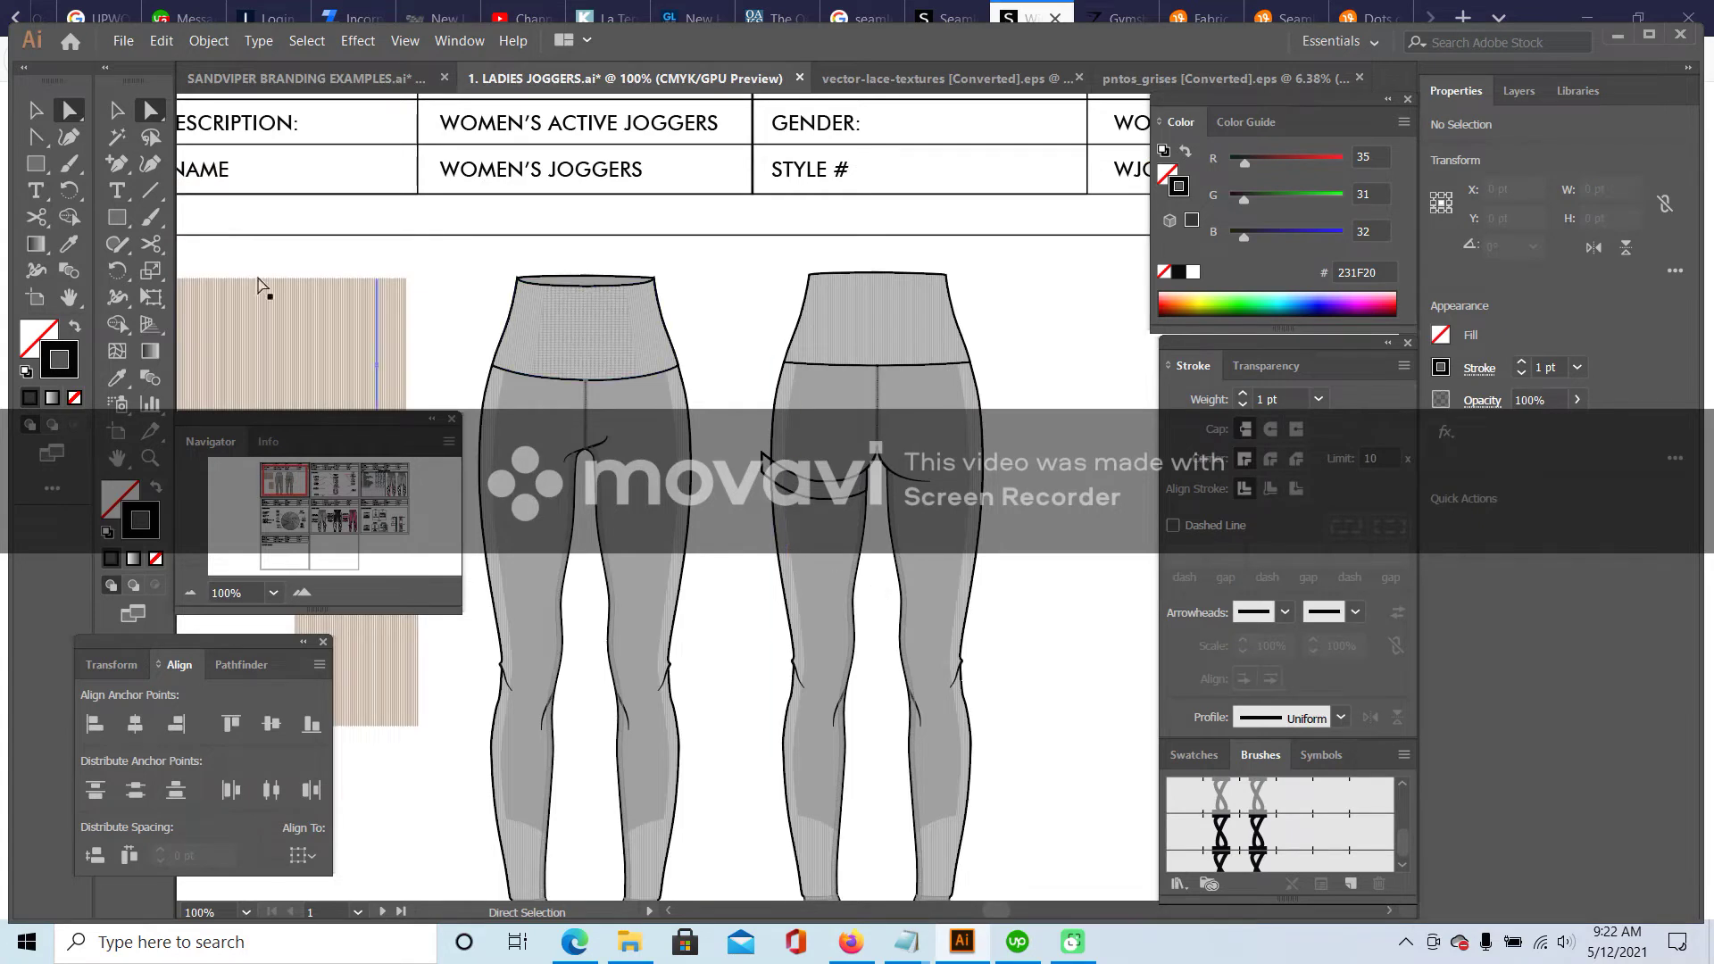
- Copy the waistband shape from its clipping group and delete the stray pasted copy
{"action": "left_click", "coordinate": [115, 116]}
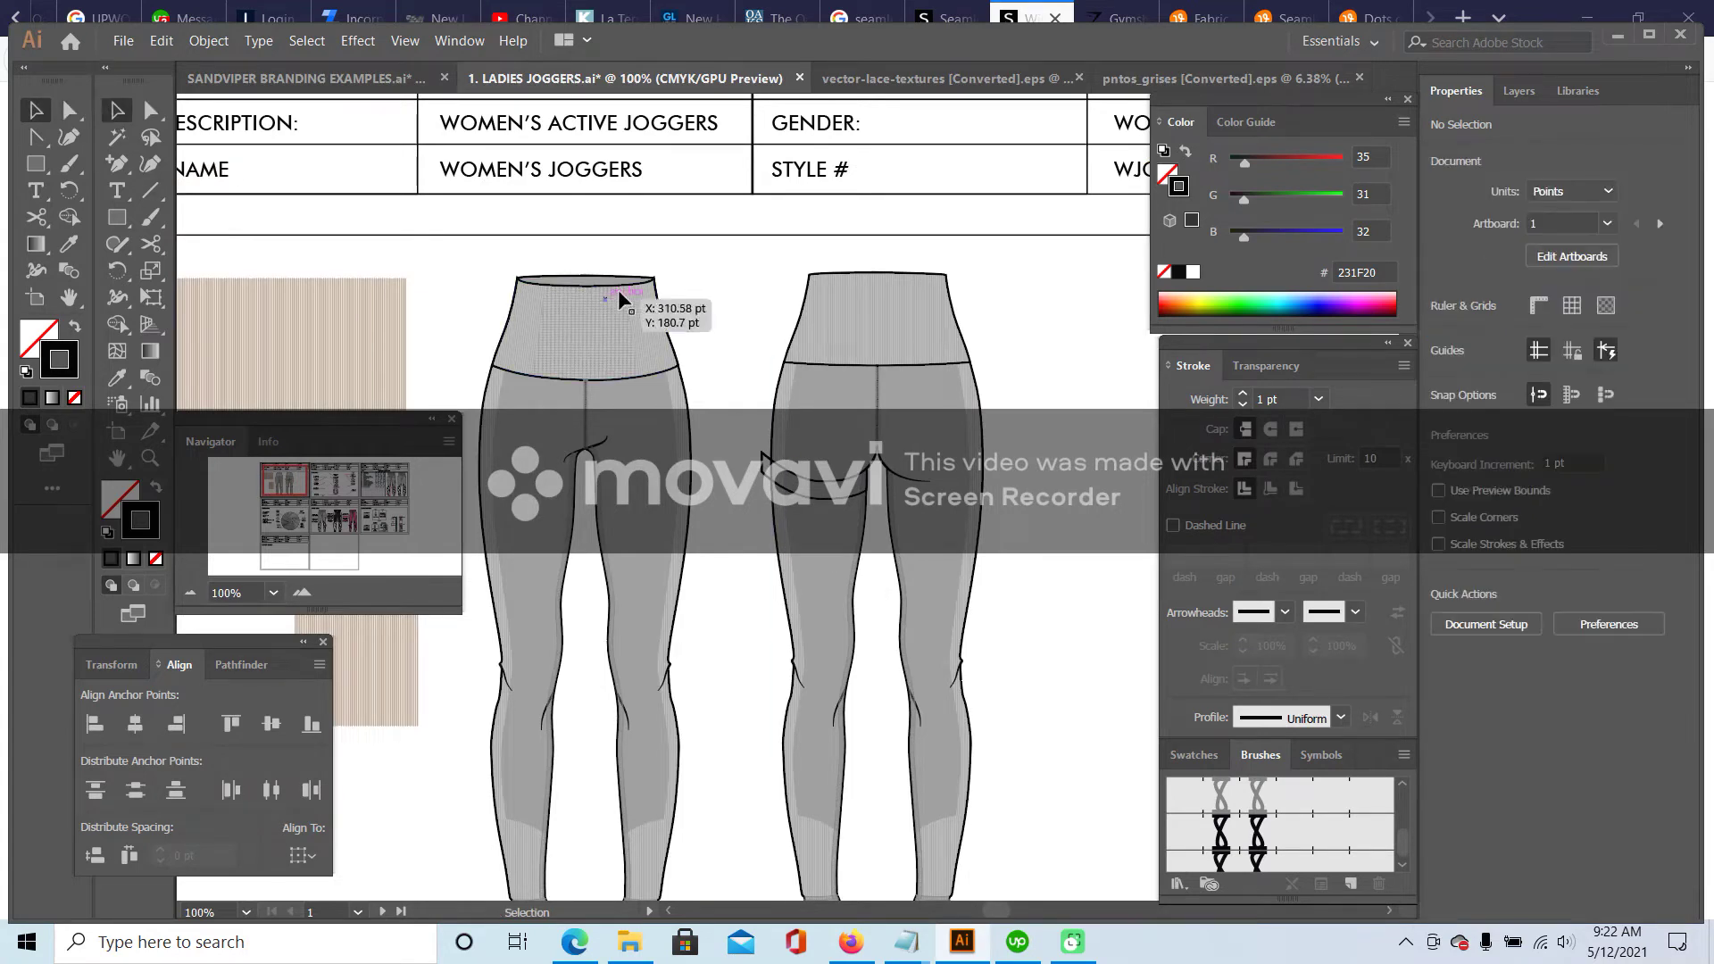
{"action": "left_click", "coordinate": [770, 473]}
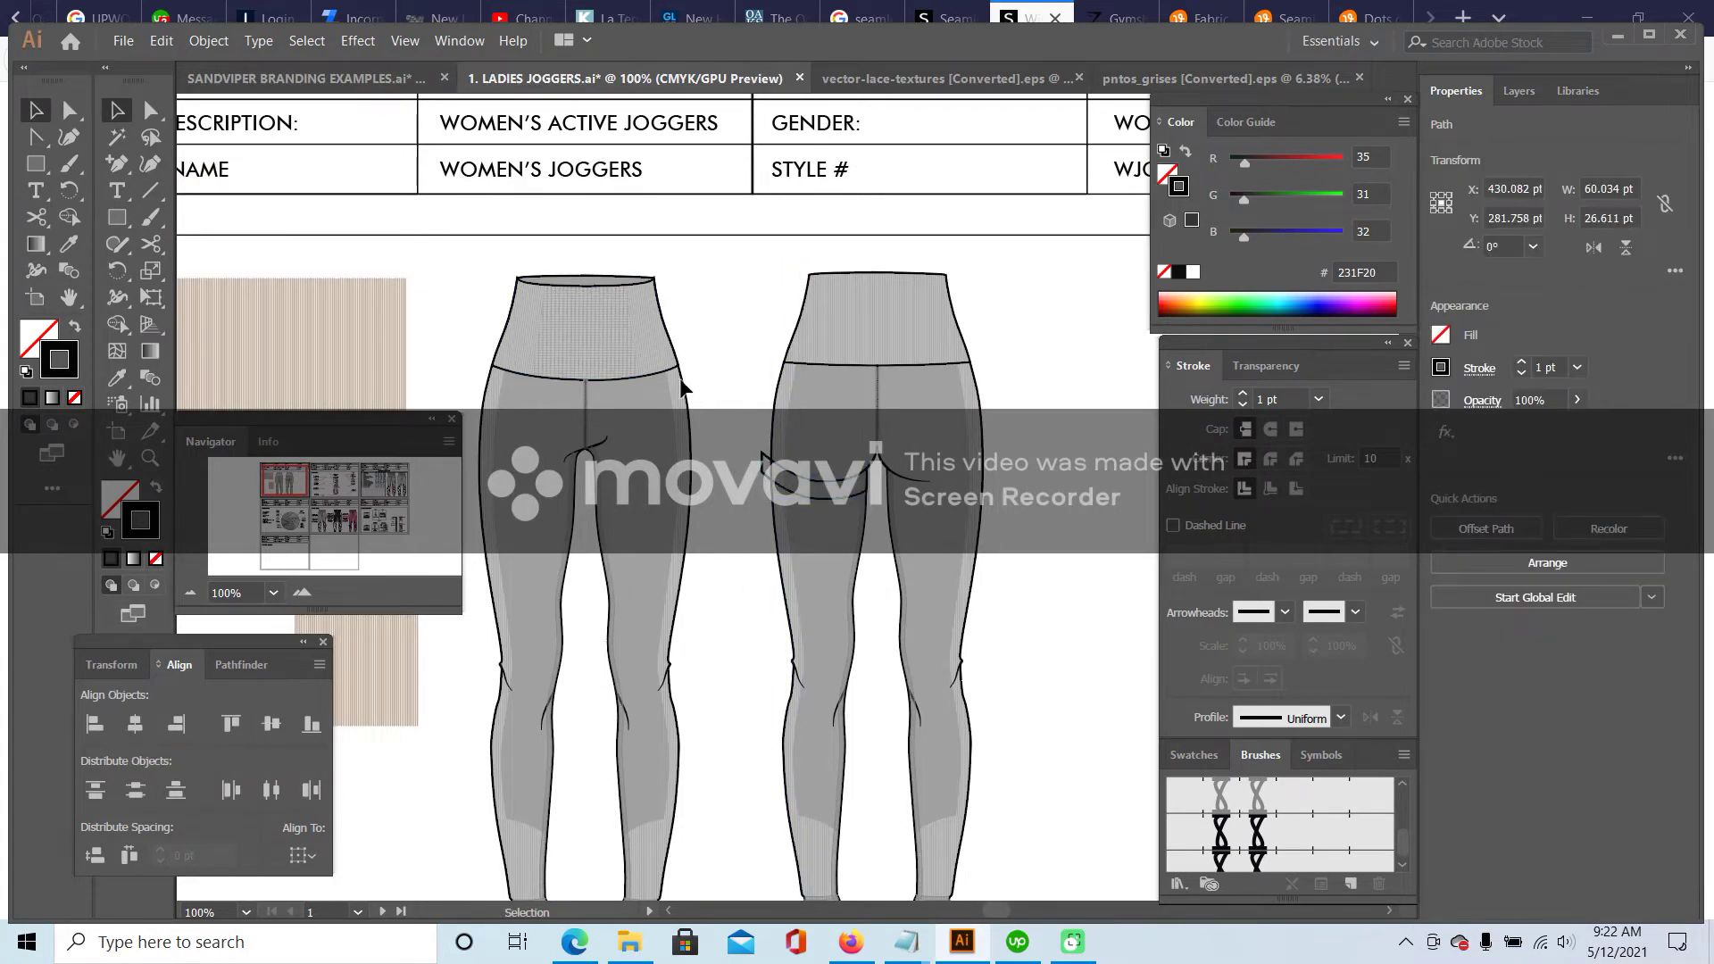
{"action": "double_click", "coordinate": [608, 332]}
{"action": "left_click", "coordinate": [607, 329]}
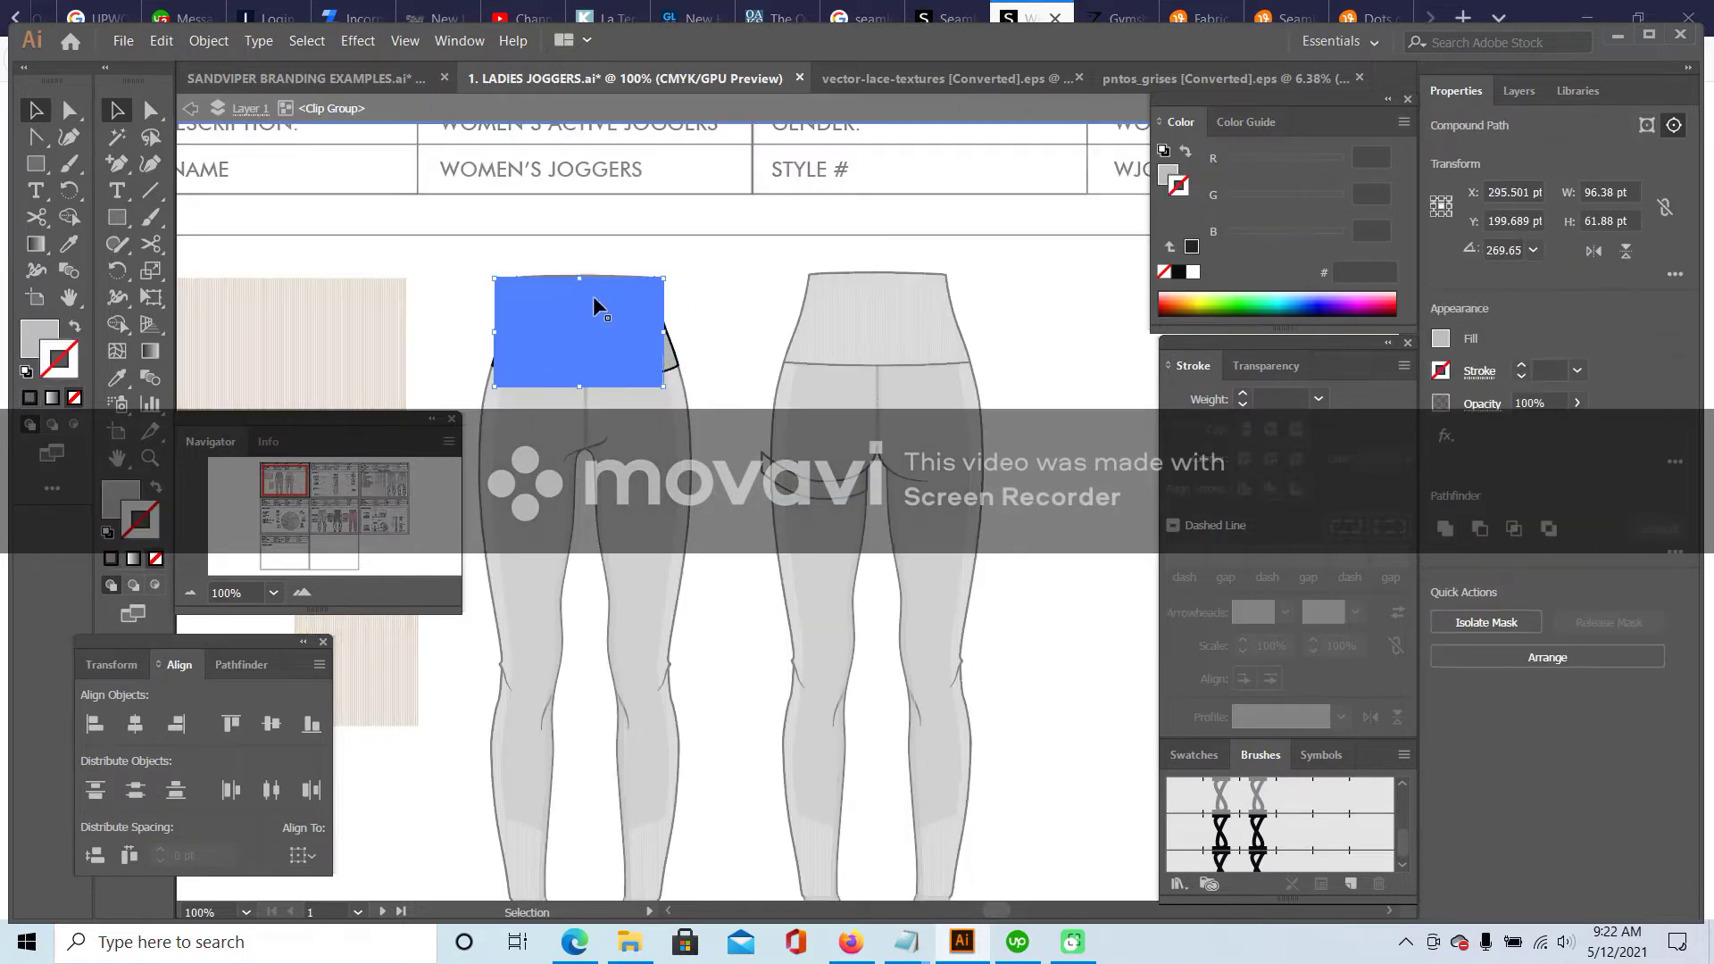
{"action": "left_click", "coordinate": [165, 40]}
{"action": "left_click", "coordinate": [179, 127]}
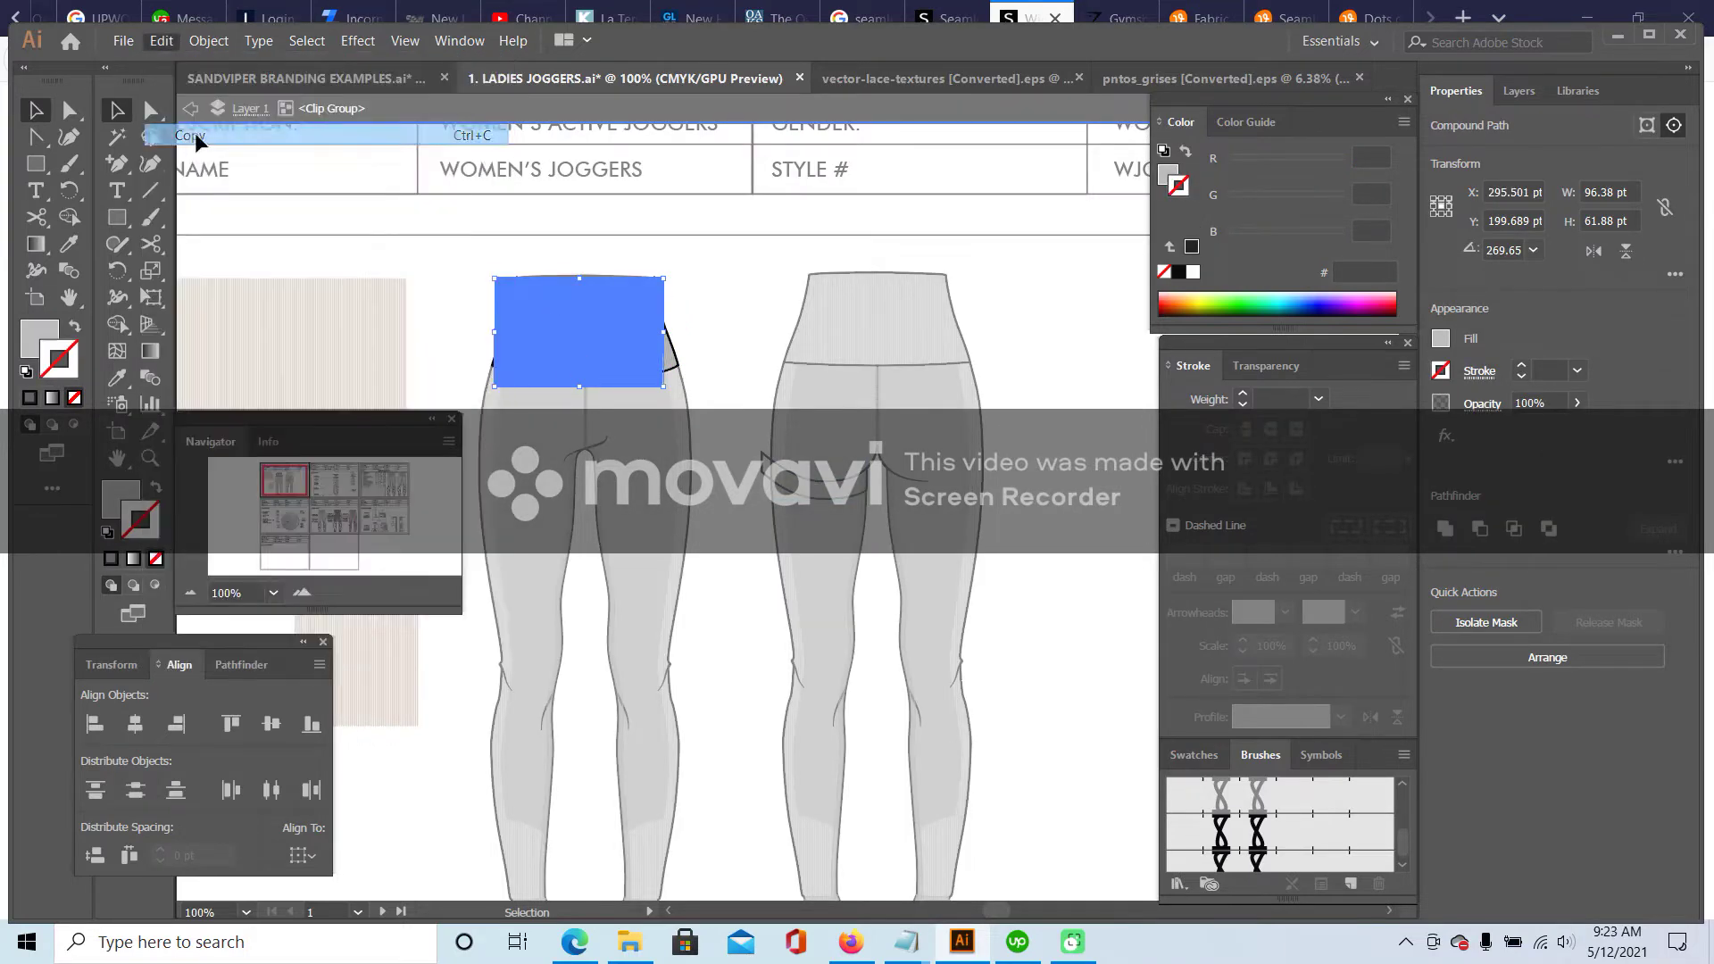
{"action": "double_click", "coordinate": [708, 287]}
{"action": "left_click", "coordinate": [161, 40]}
{"action": "left_click", "coordinate": [179, 153]}
{"action": "left_click", "coordinate": [168, 42]}
{"action": "left_click", "coordinate": [179, 128]}
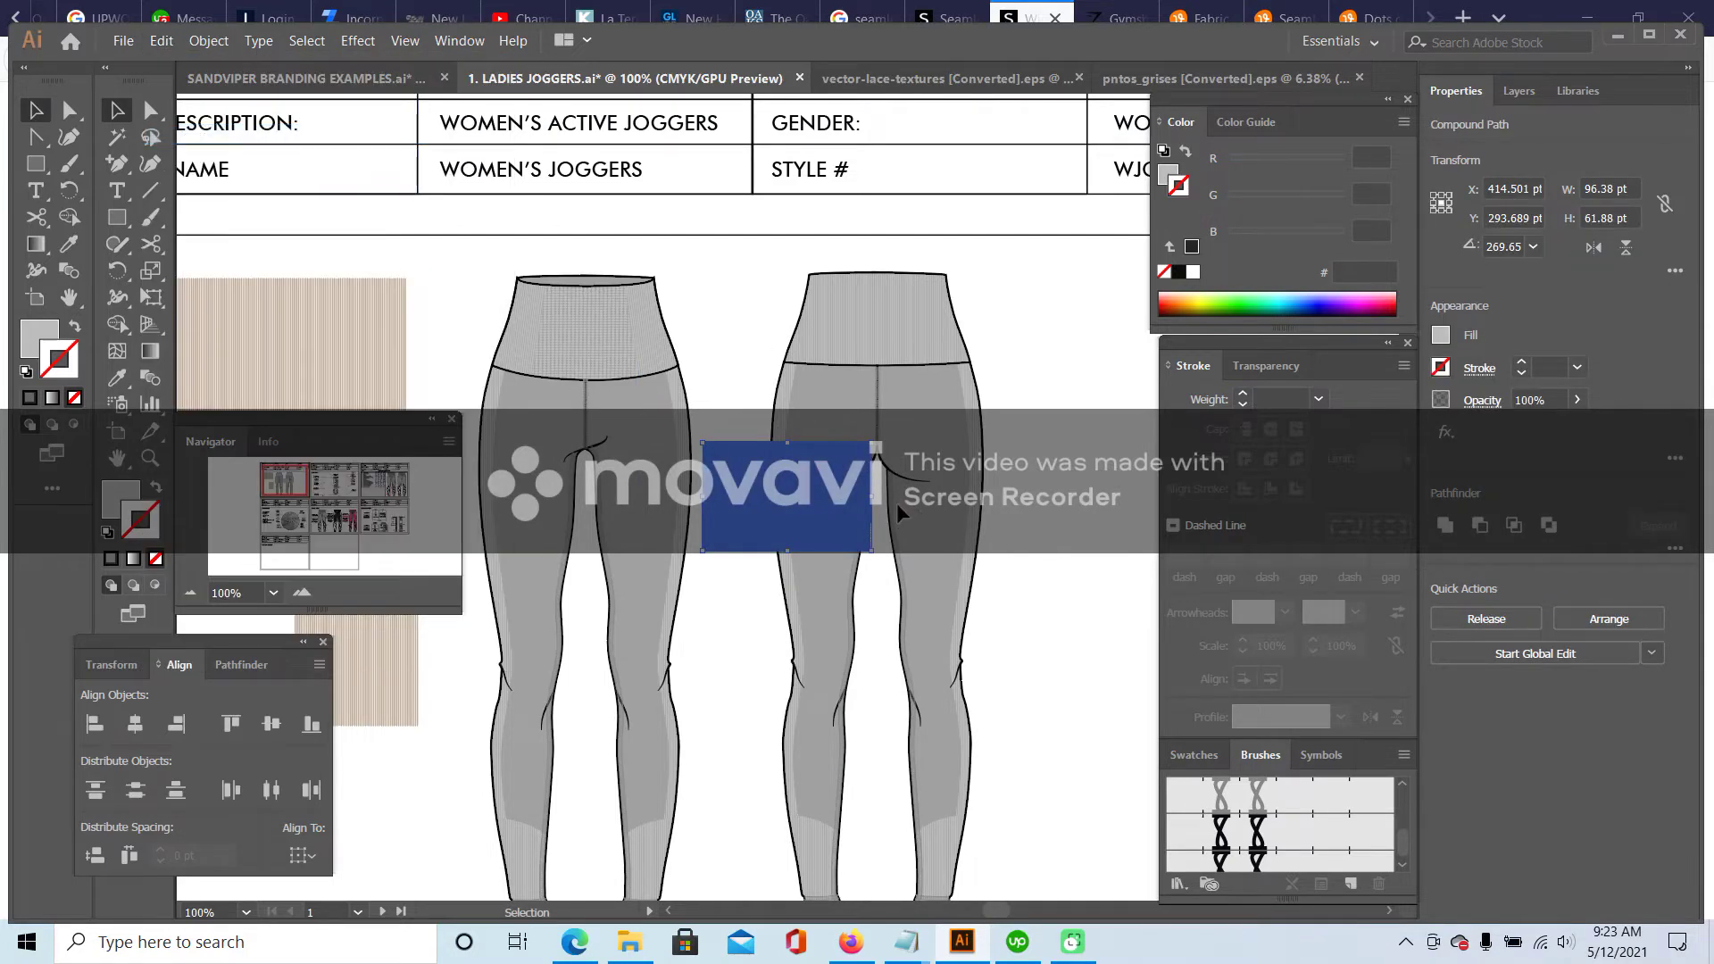
{"action": "key", "text": "Delete"}
- Fill the seat band with the leggings' grey using the Eyedropper and set its stroke to None
{"action": "left_click", "coordinate": [836, 498]}
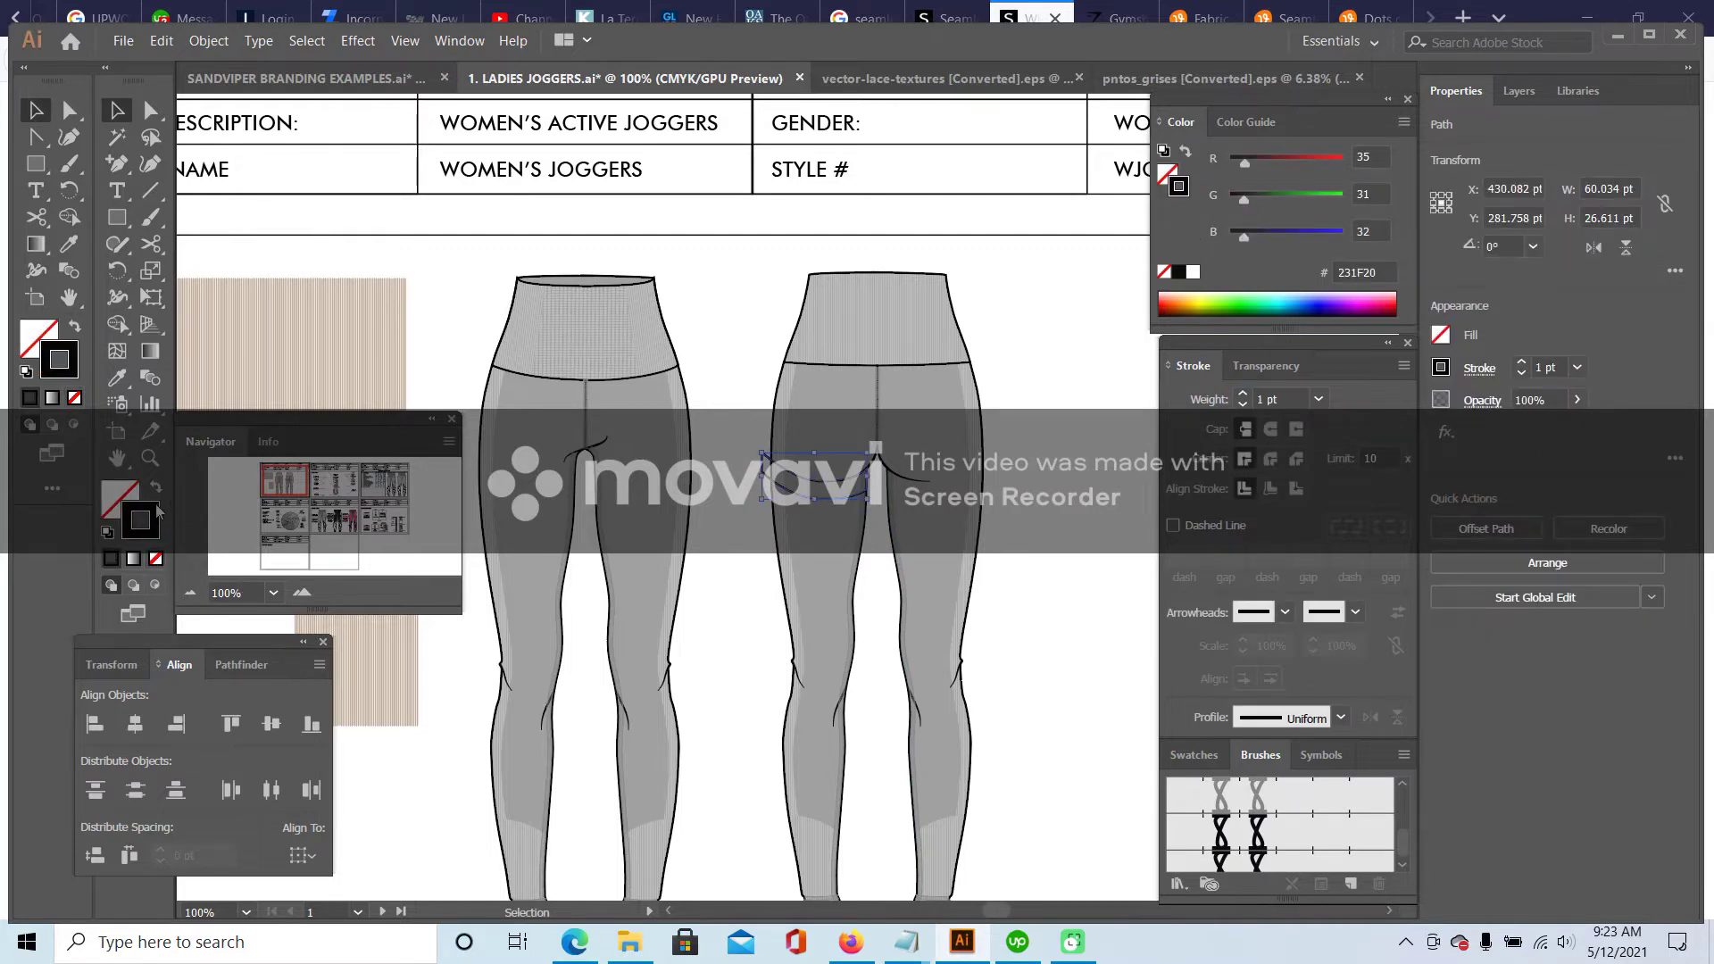
{"action": "left_click", "coordinate": [111, 379]}
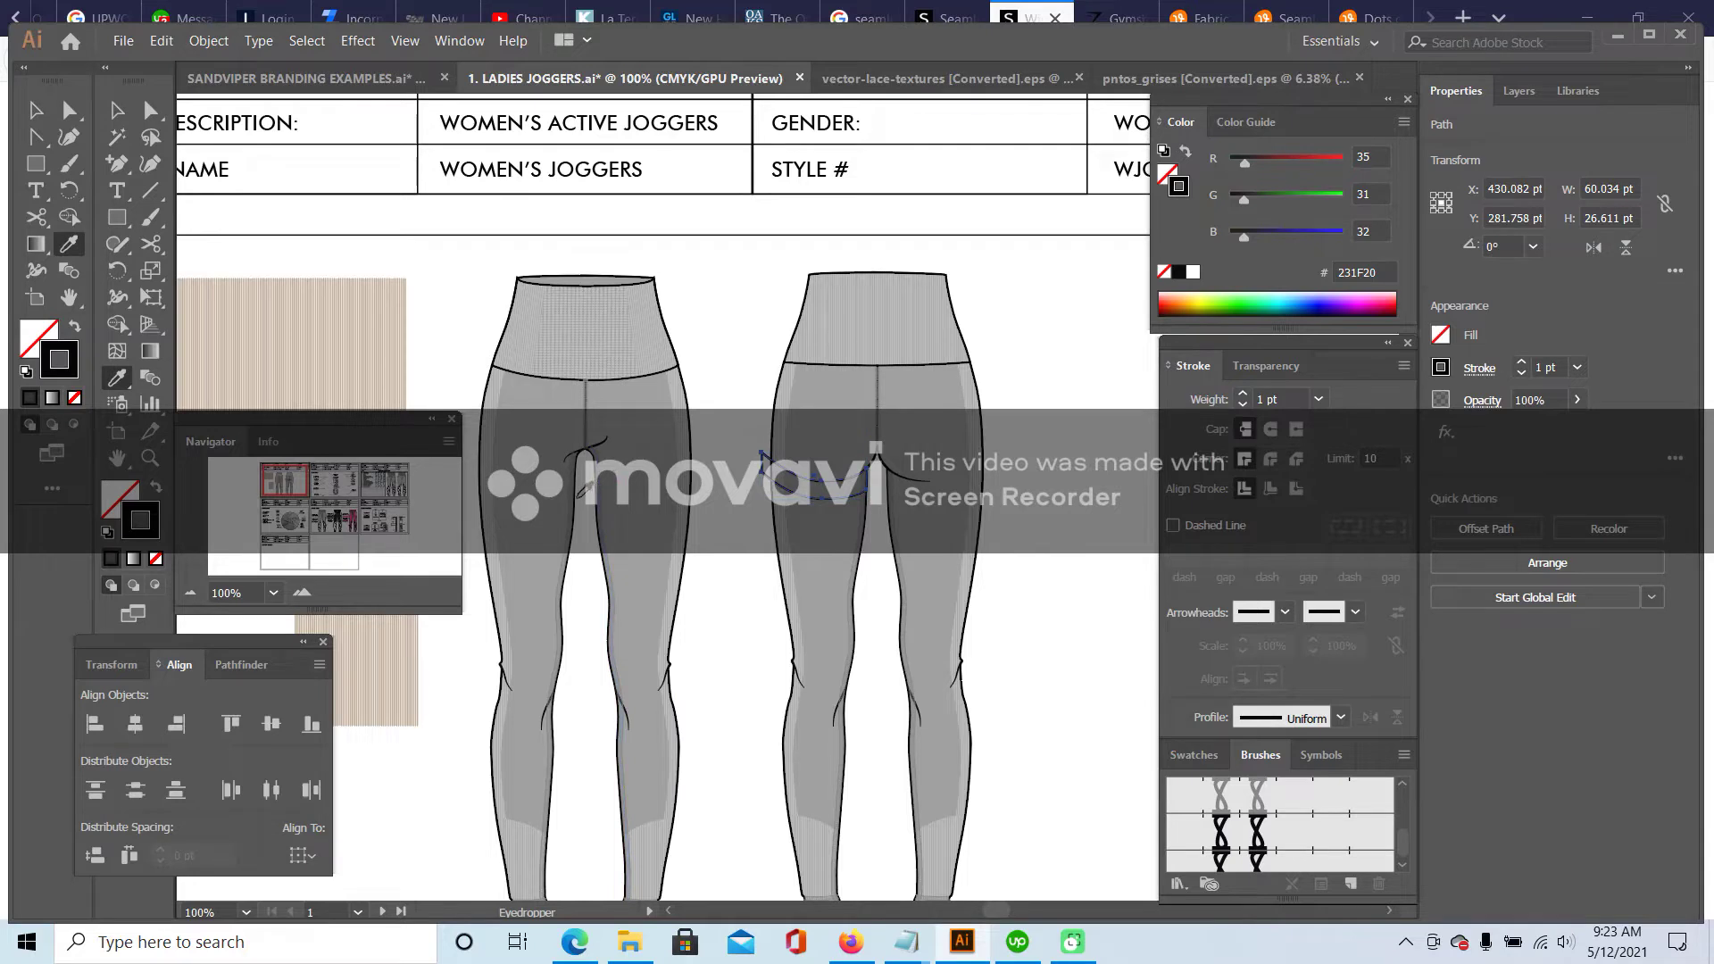
{"action": "left_click", "coordinate": [574, 495]}
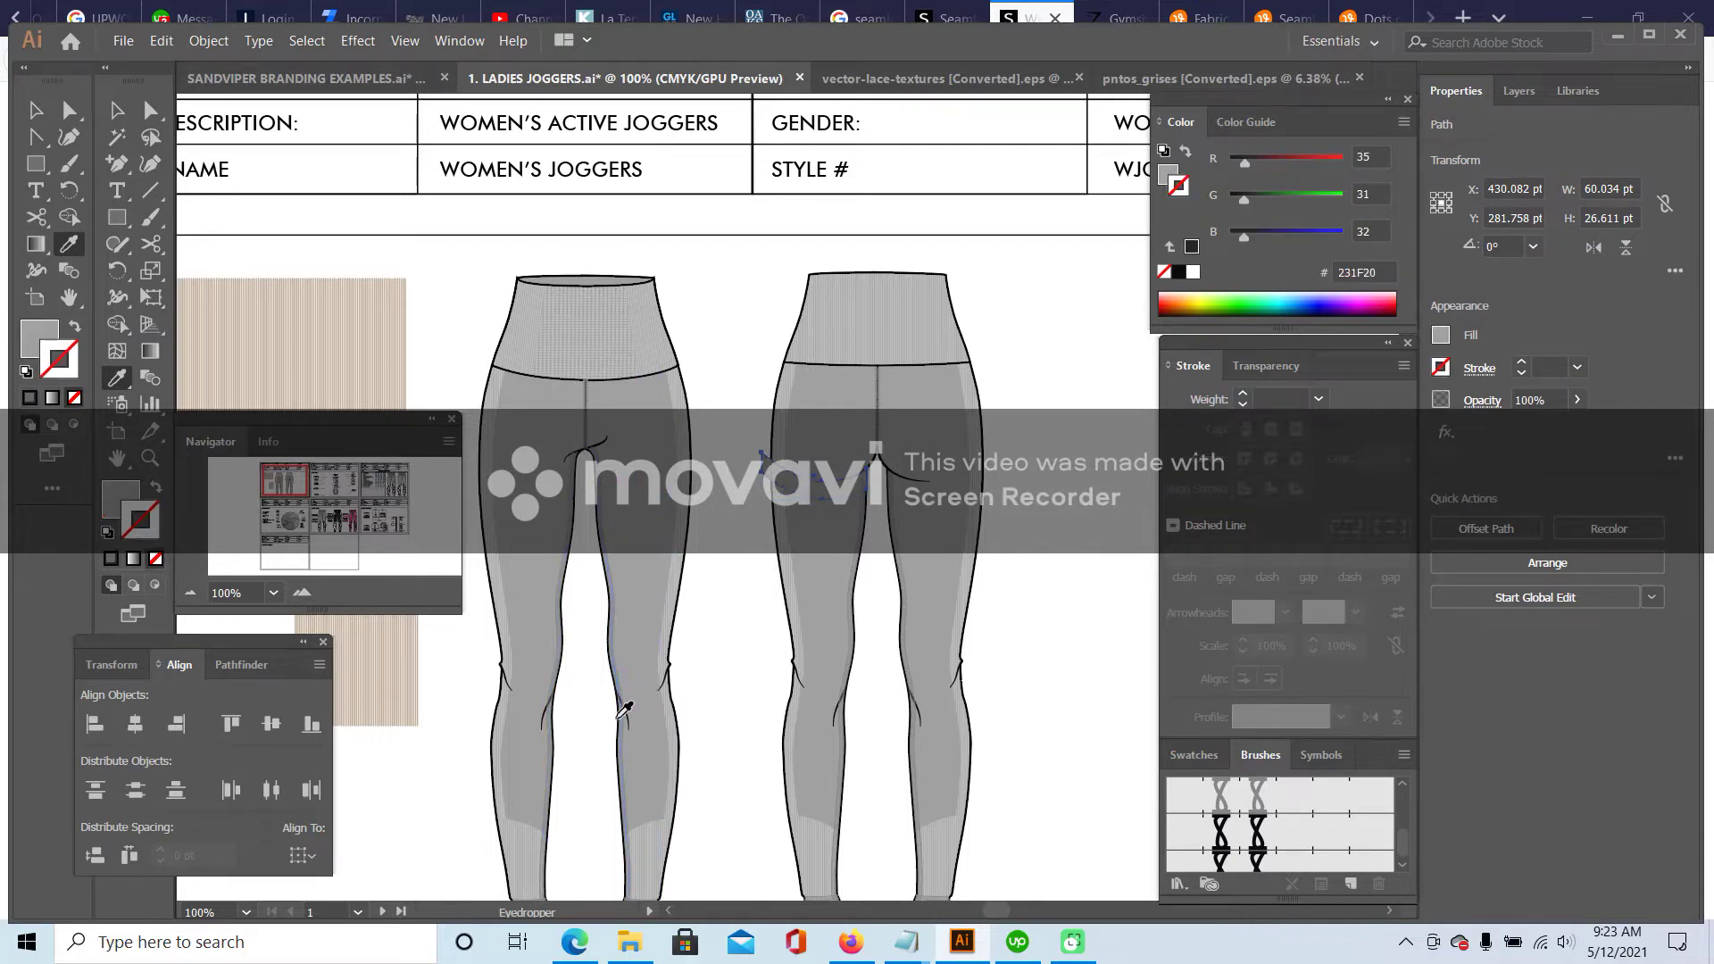
{"action": "left_click", "coordinate": [625, 710]}
{"action": "left_click", "coordinate": [623, 708]}
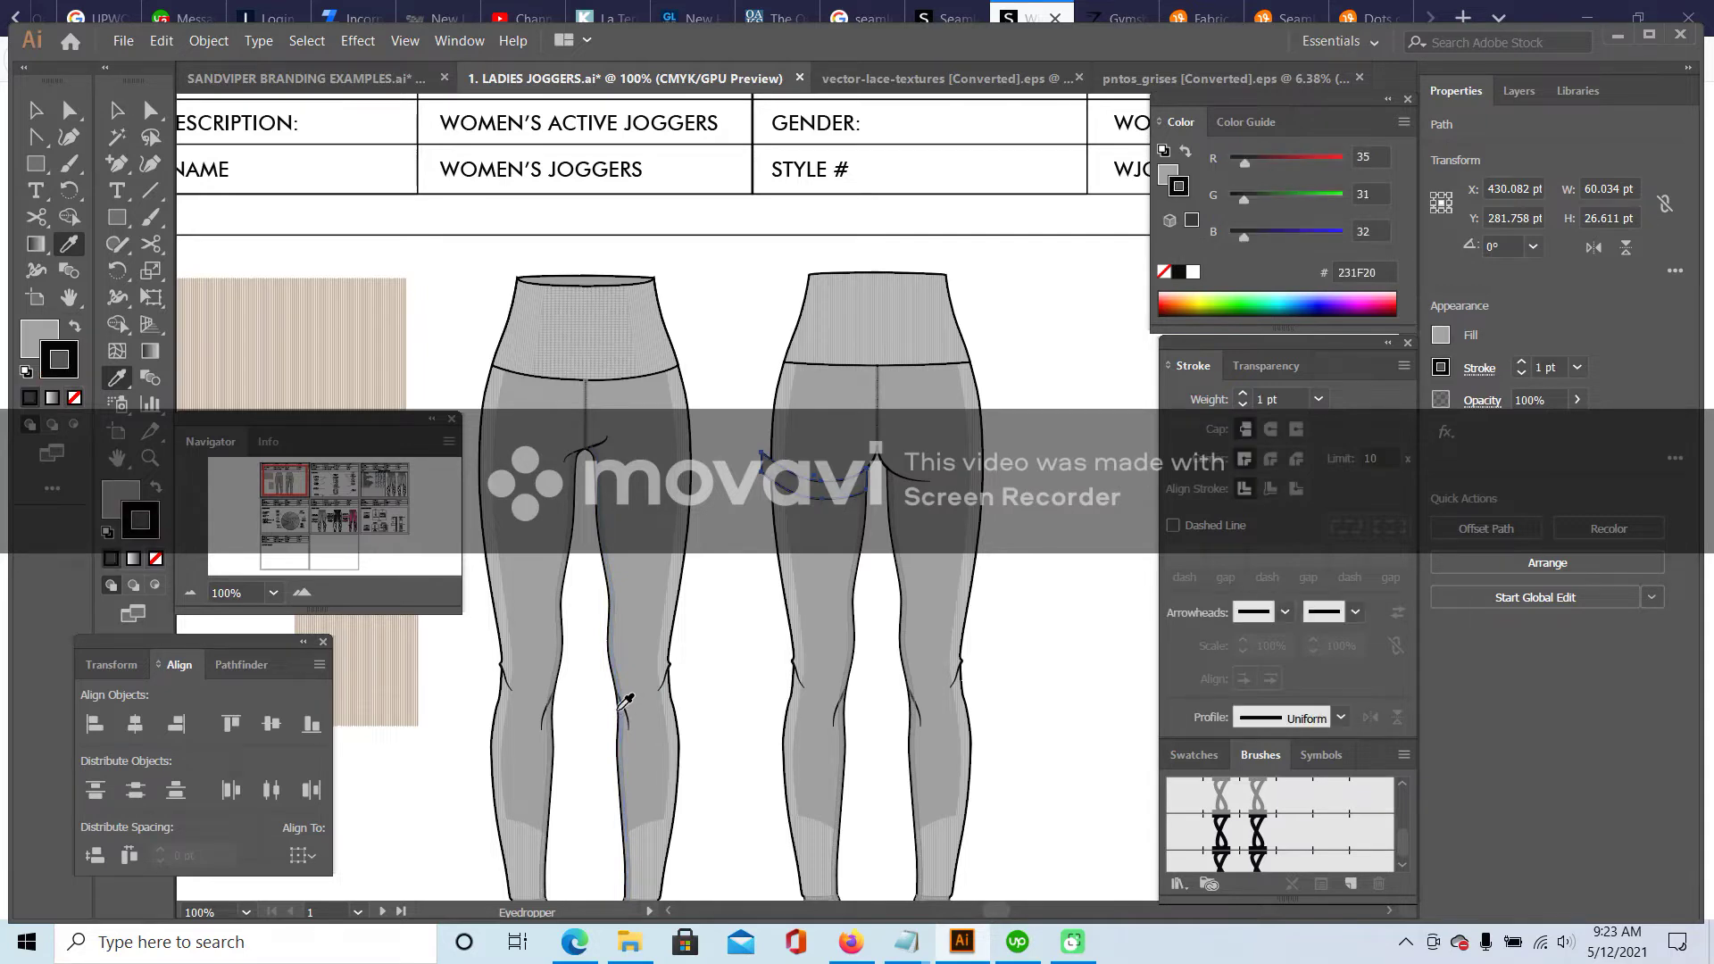
{"action": "left_click", "coordinate": [38, 111]}
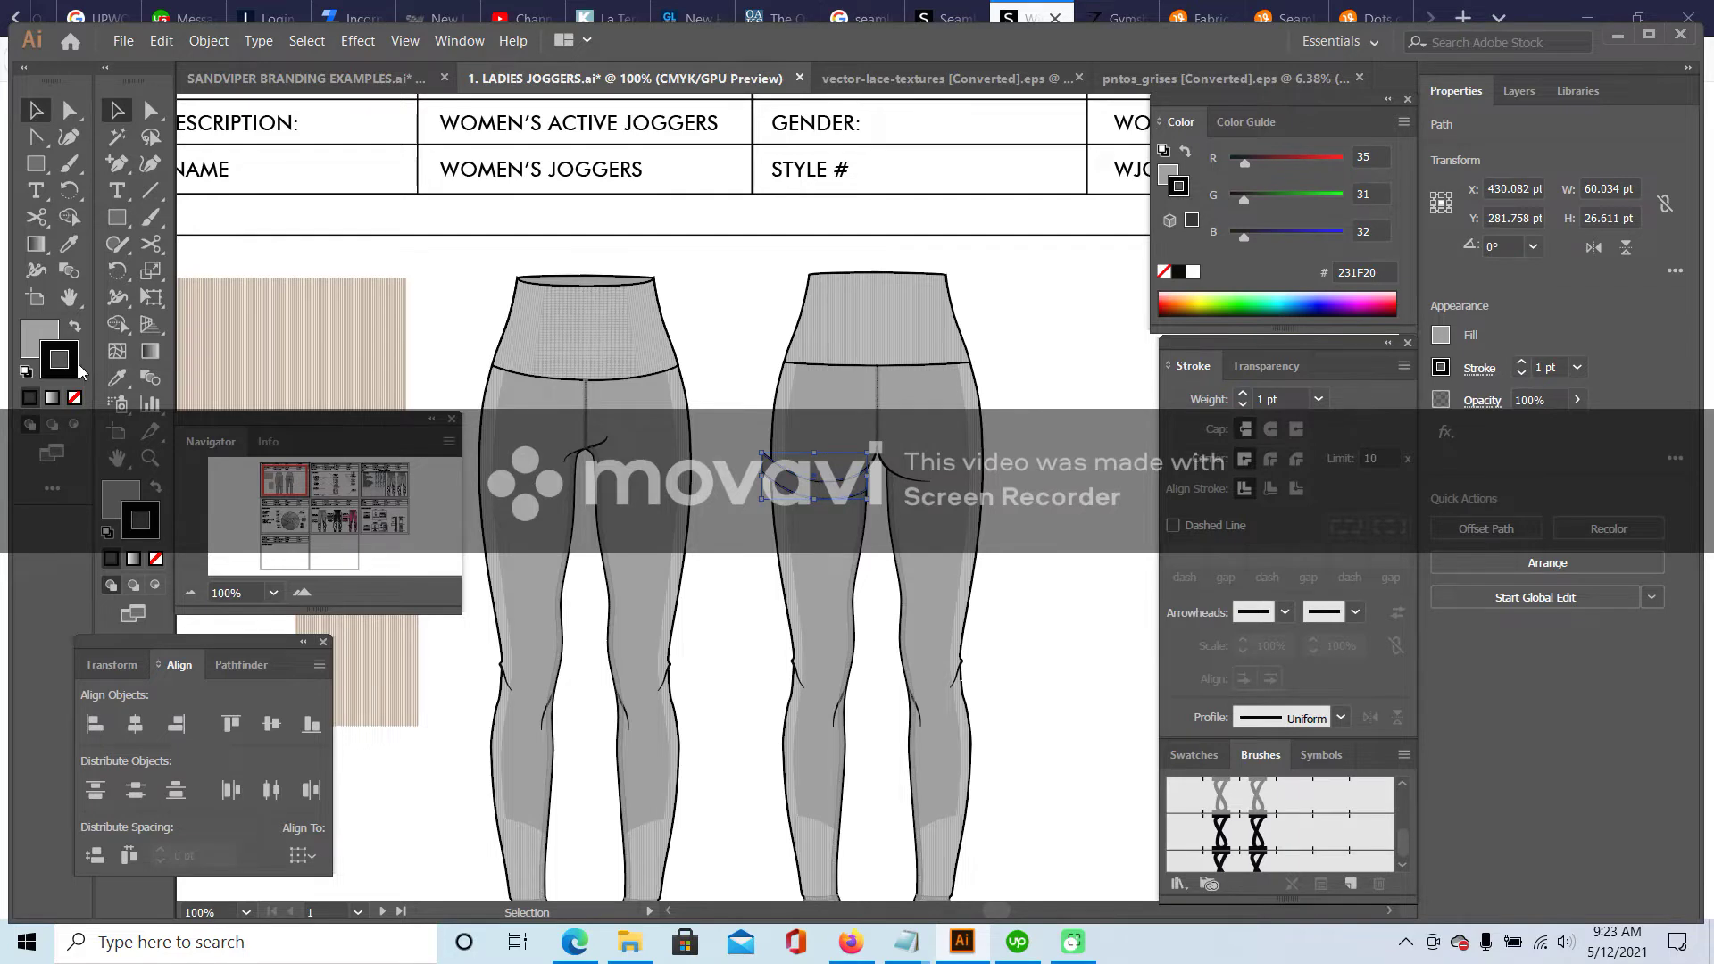
{"action": "left_click", "coordinate": [76, 398]}
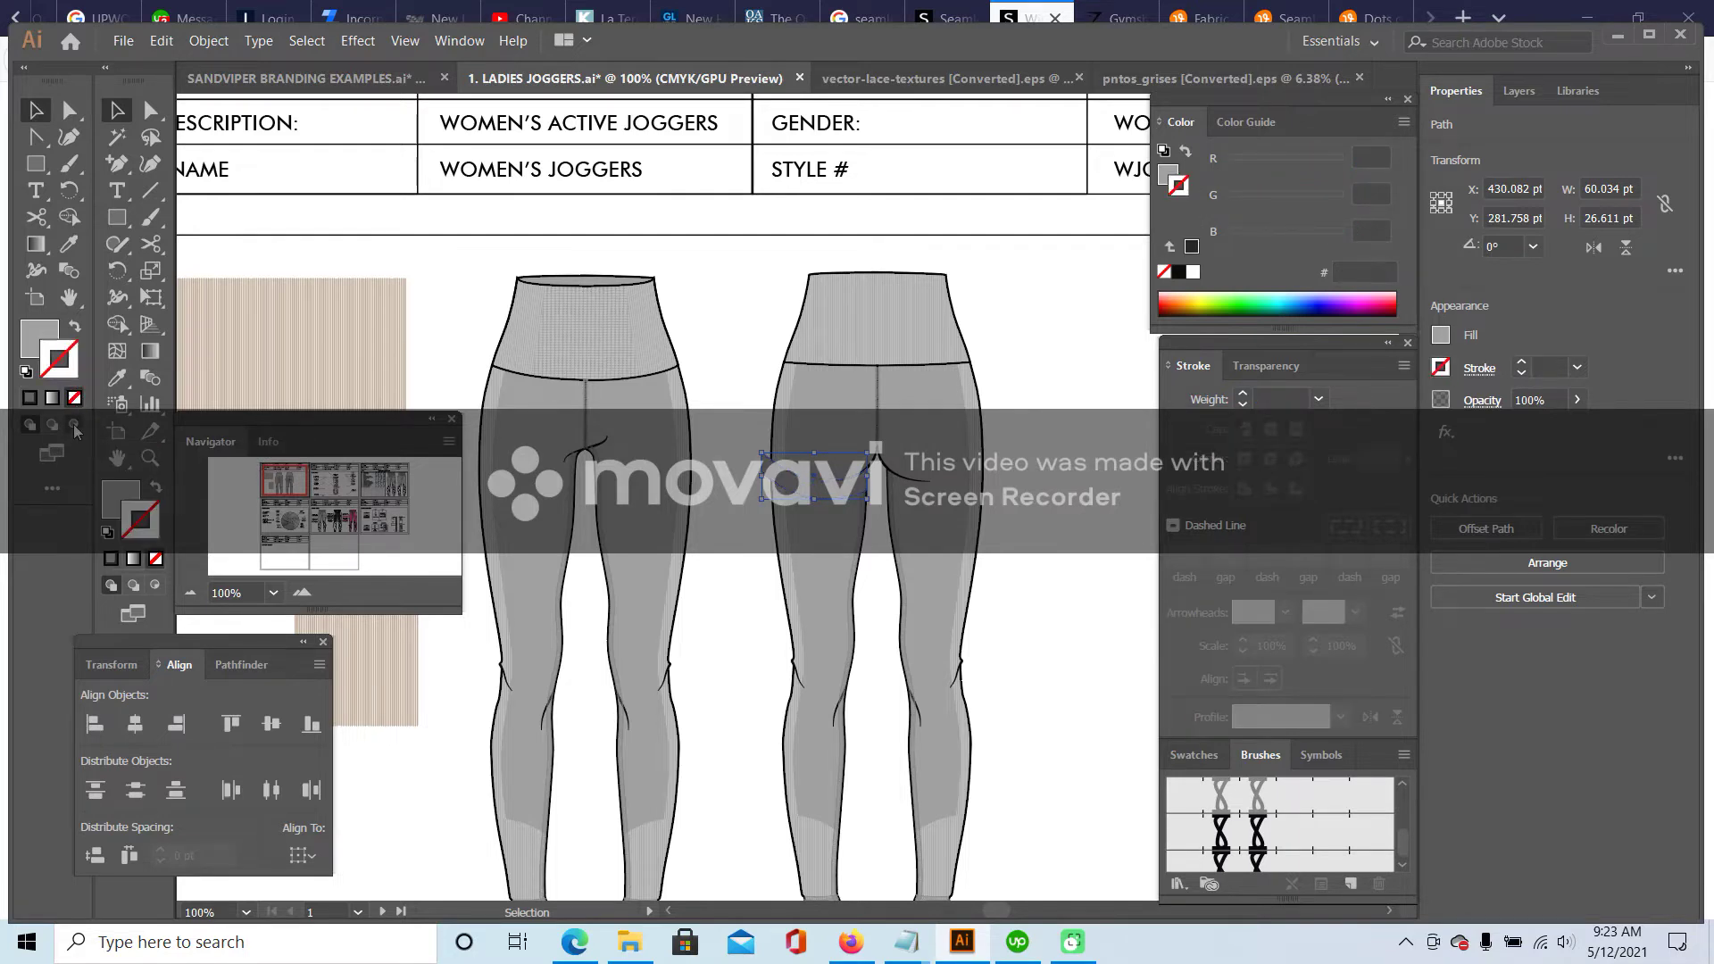
- Paste the waistband copy in place and delete it
{"action": "left_click", "coordinate": [162, 40]}
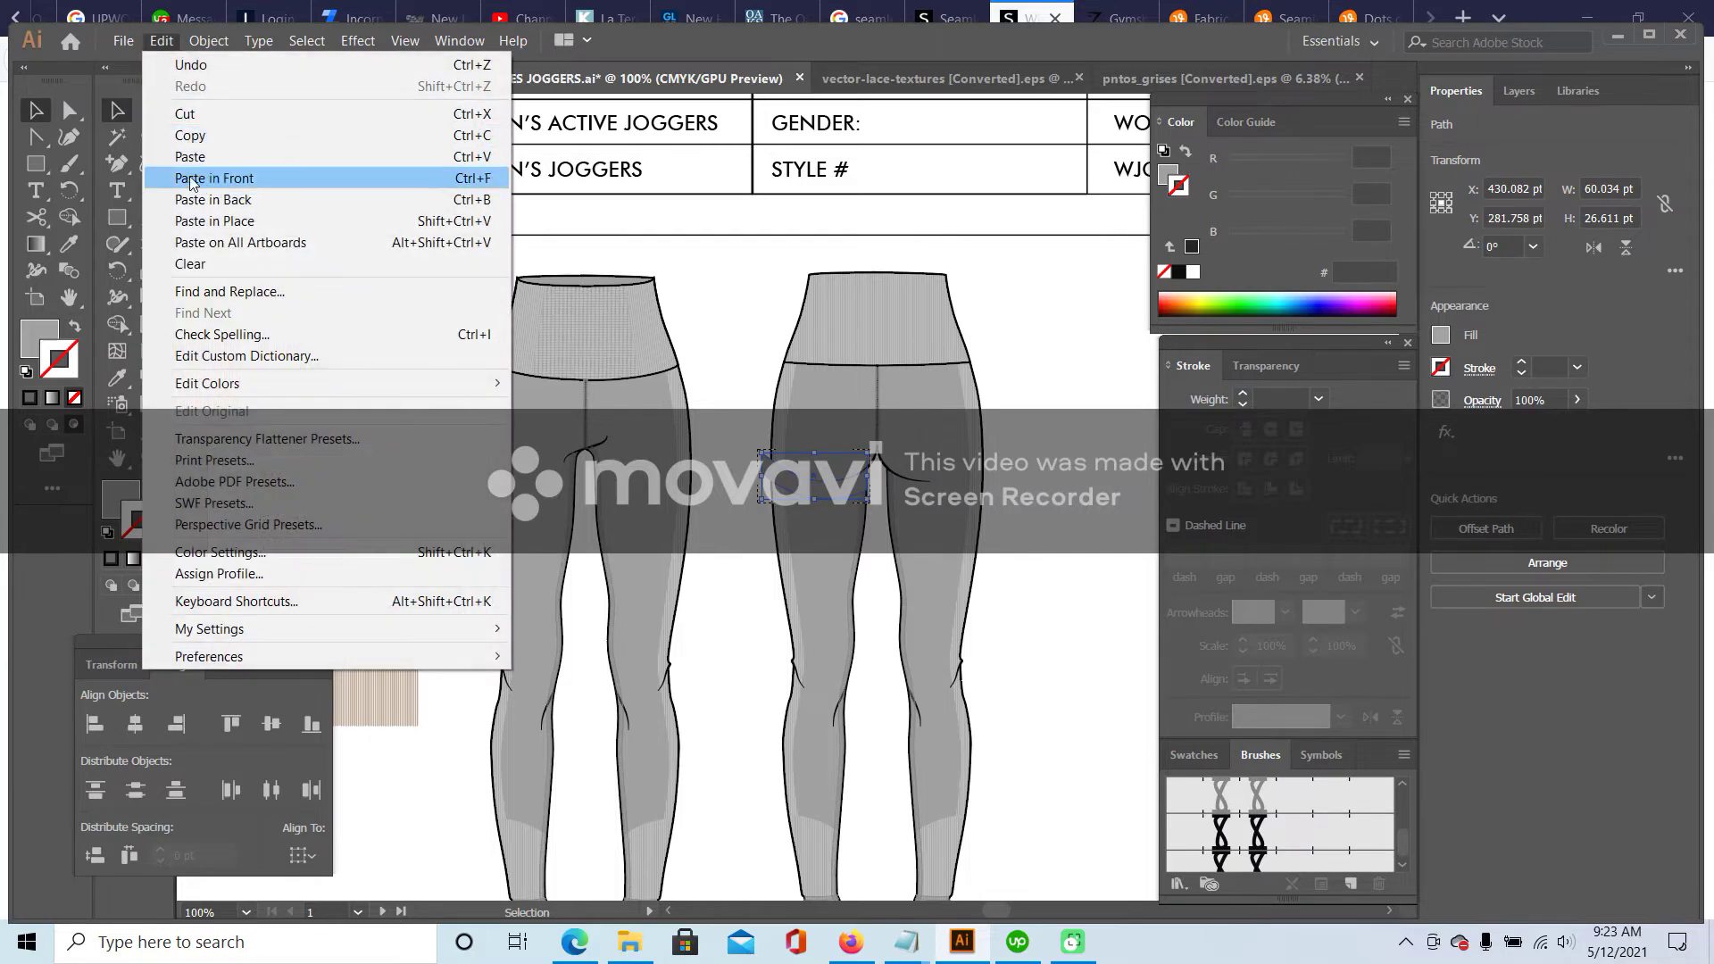
{"action": "left_click", "coordinate": [205, 218]}
{"action": "key", "text": "Delete"}
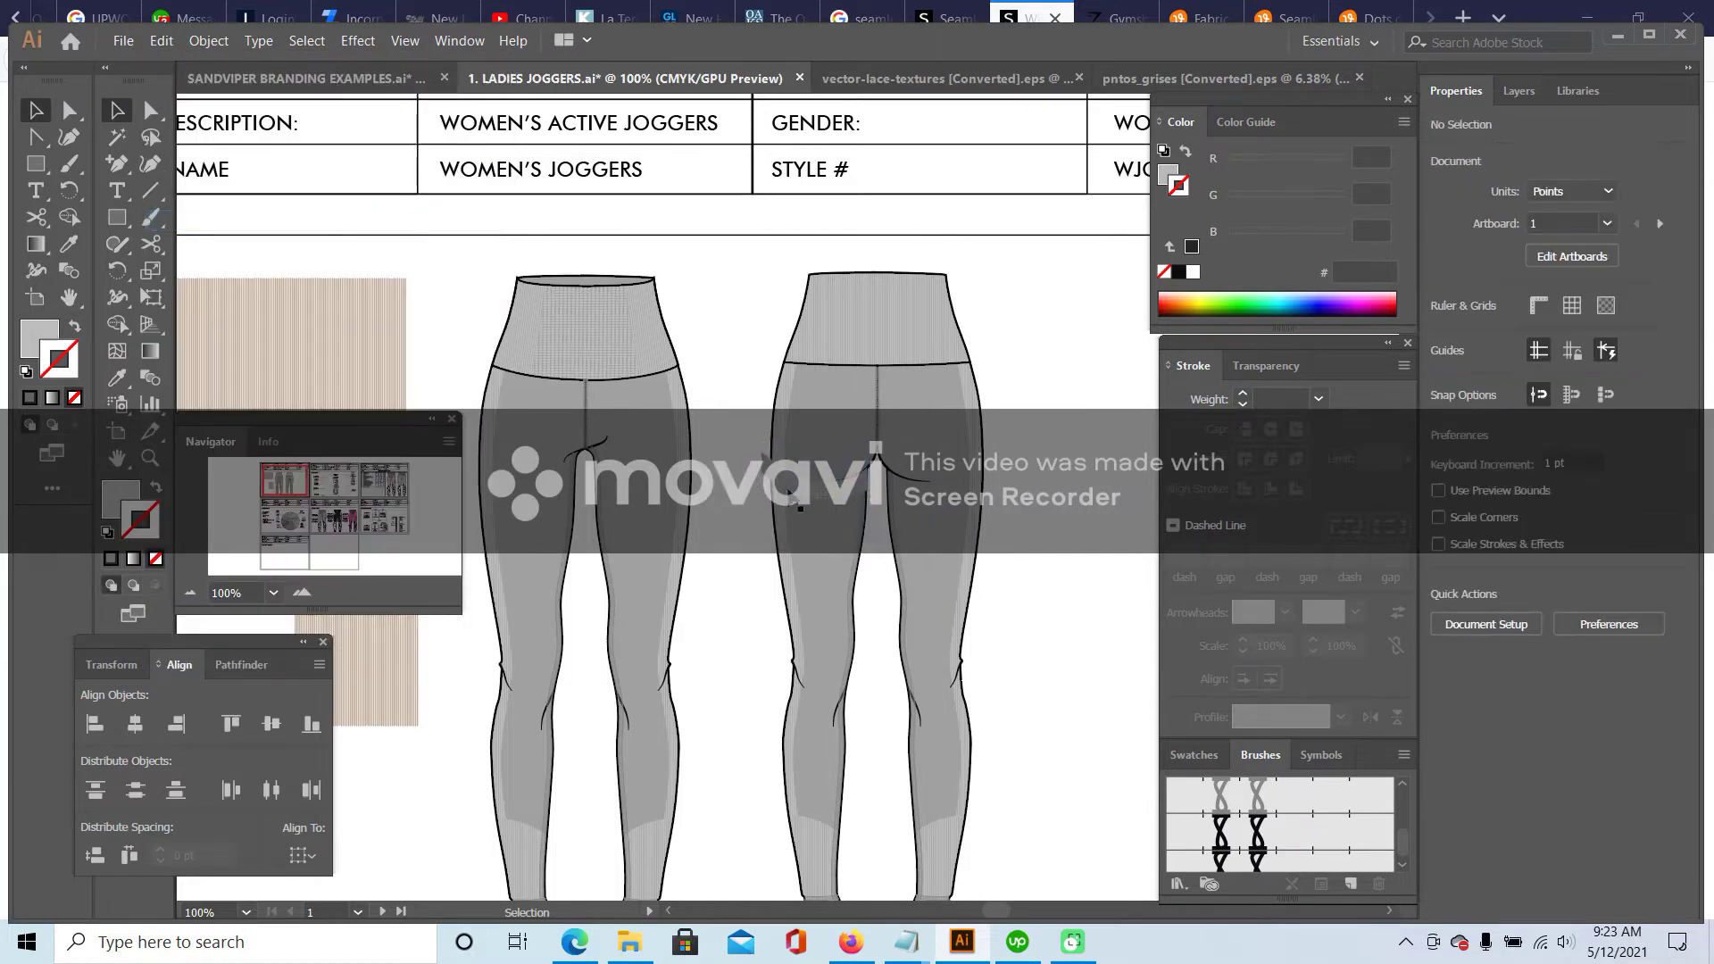
- Zoom to 200% and compare the back leggings with the SHEIN product photo
{"action": "left_click", "coordinate": [301, 592]}
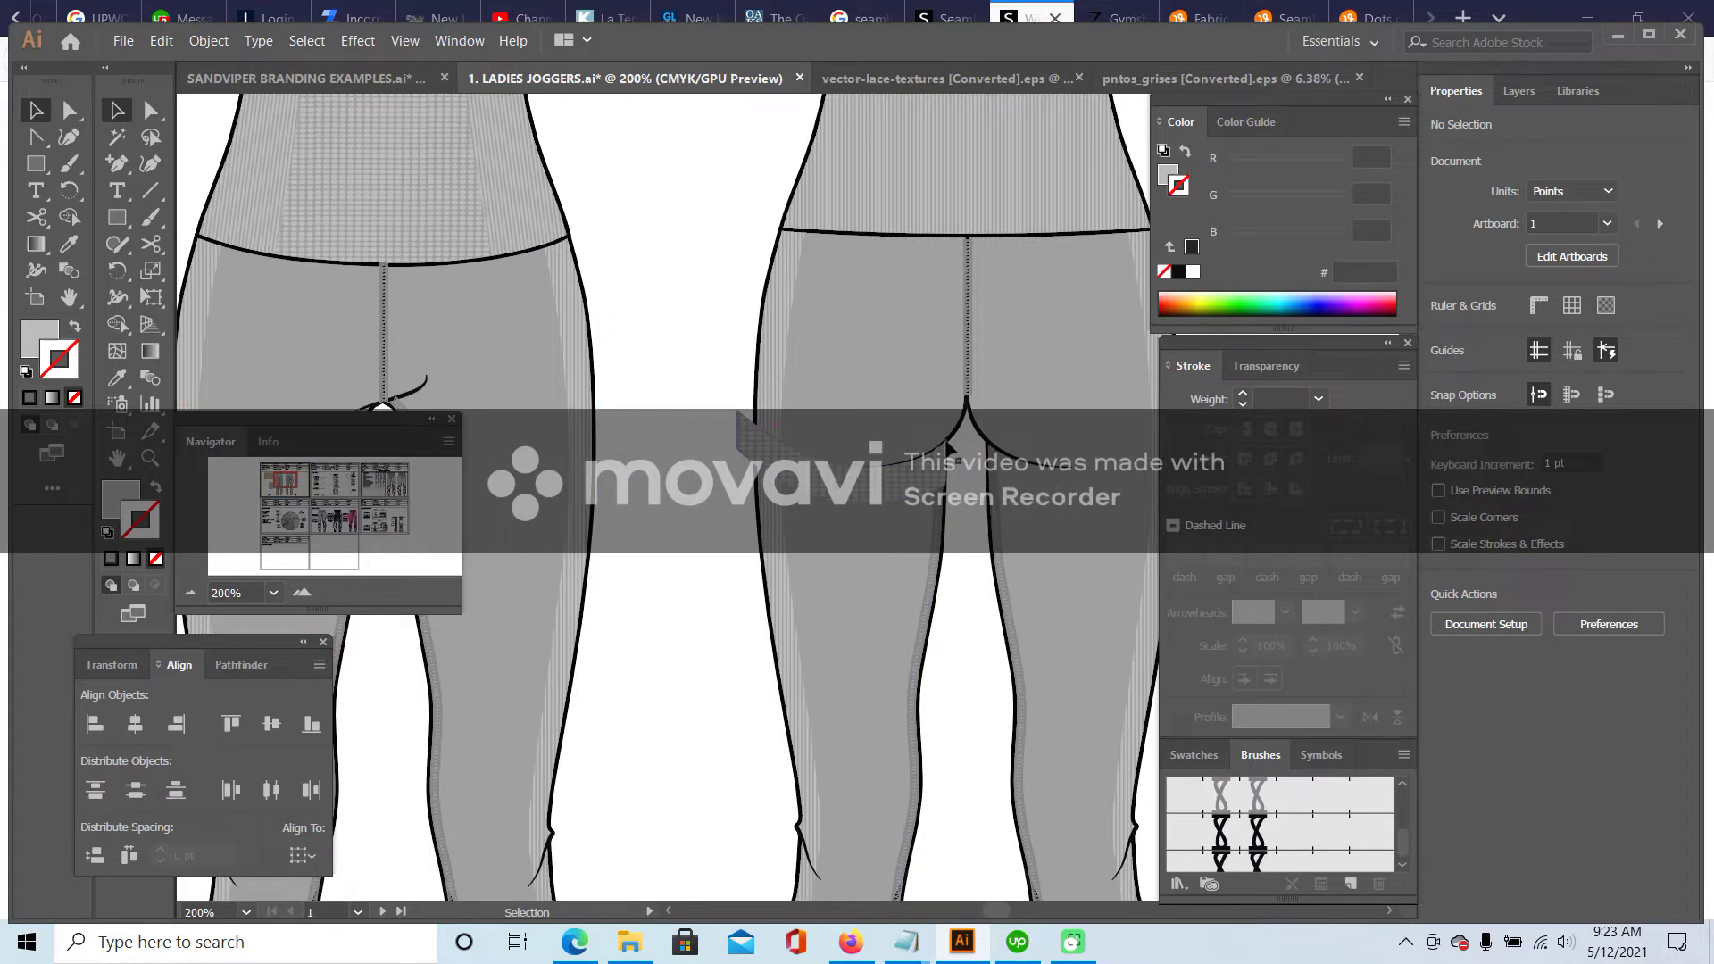
{"action": "left_click", "coordinate": [1024, 8]}
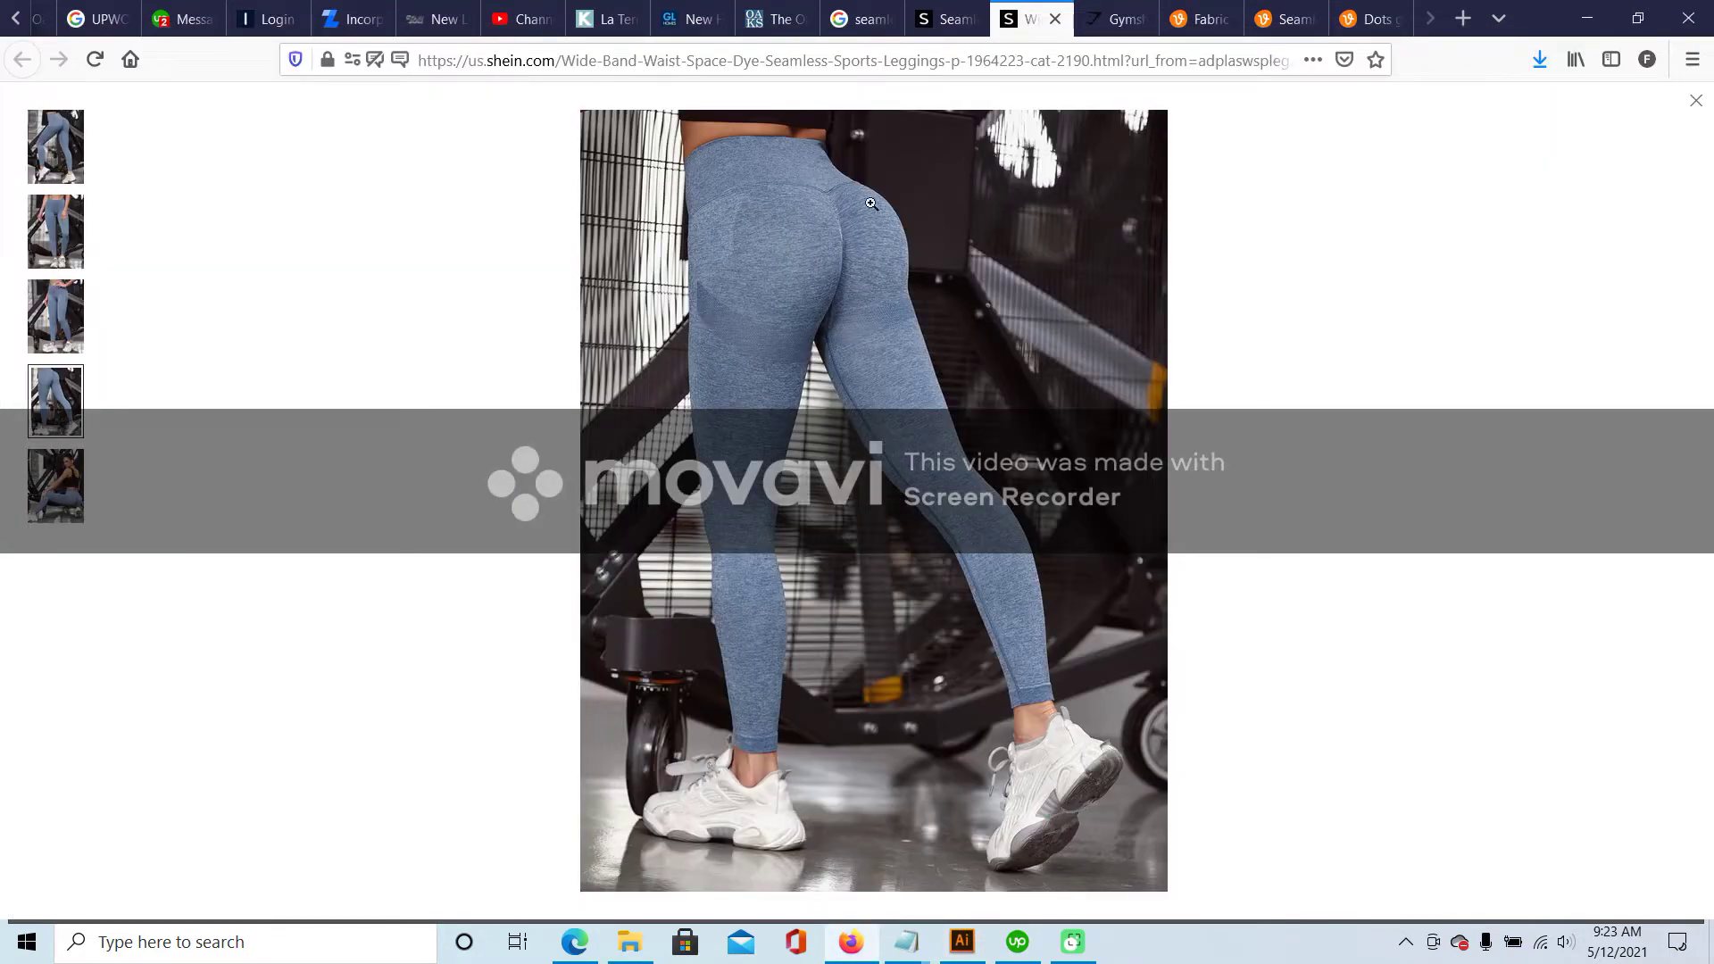
{"action": "left_click", "coordinate": [961, 942]}
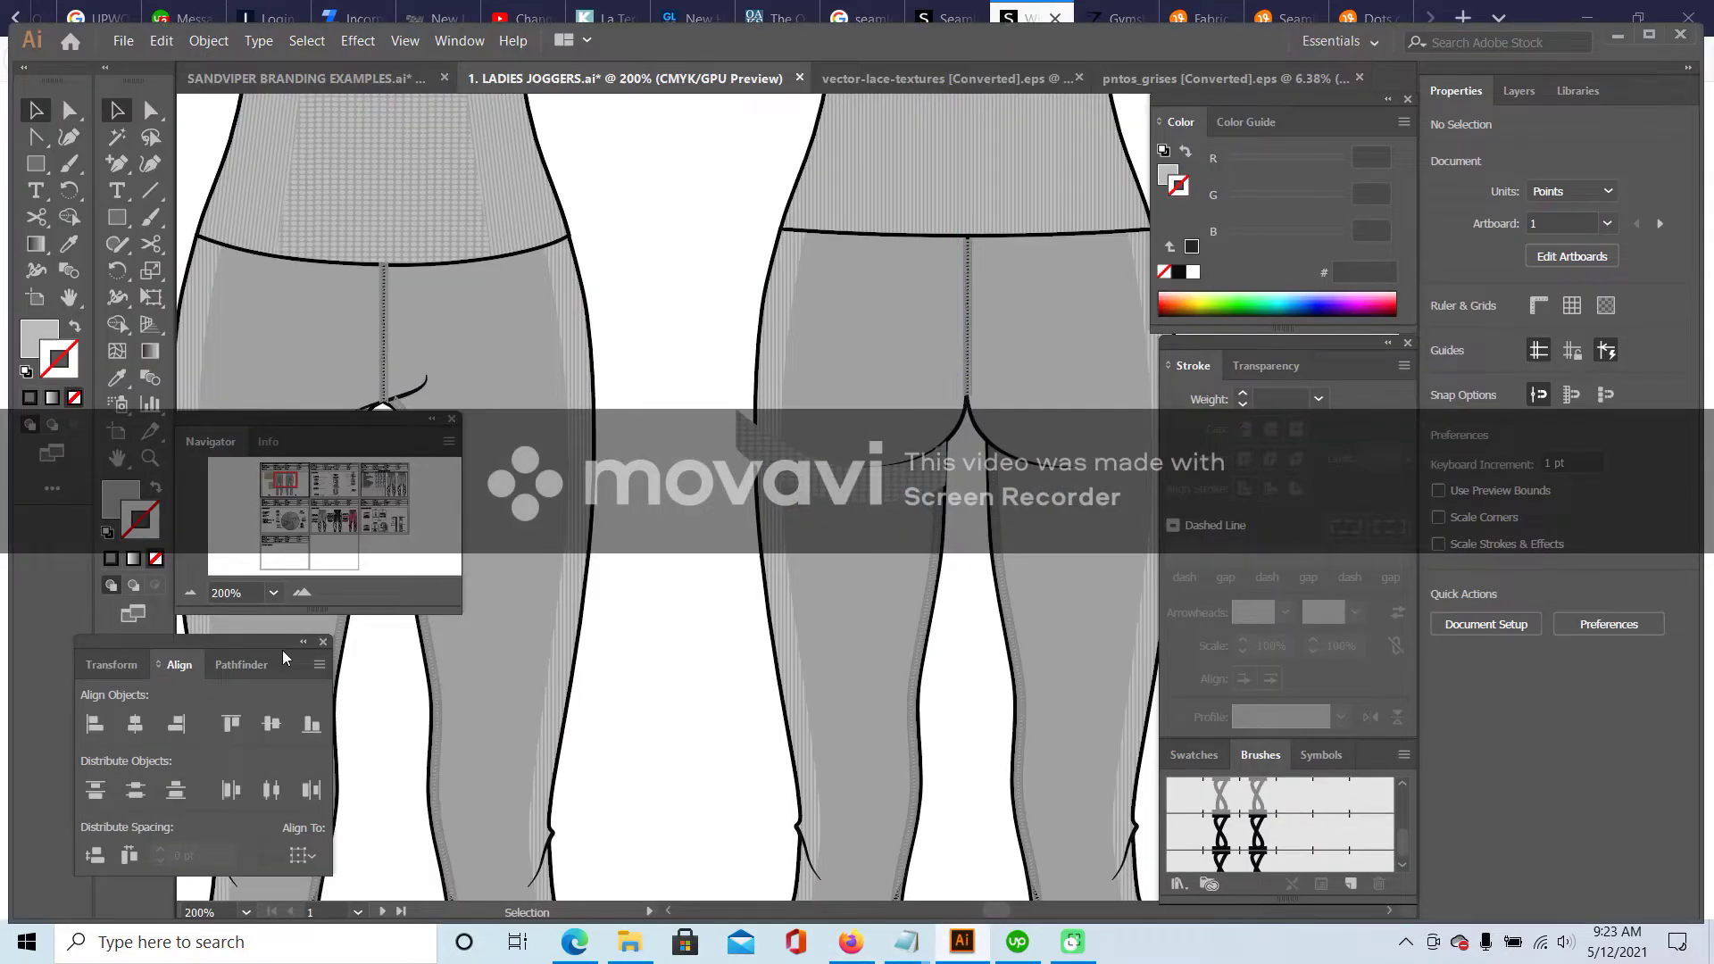
- Zoom out to 50% and pan to the Fabric Specs page
{"action": "left_click", "coordinate": [190, 593]}
{"action": "left_click", "coordinate": [191, 593]}
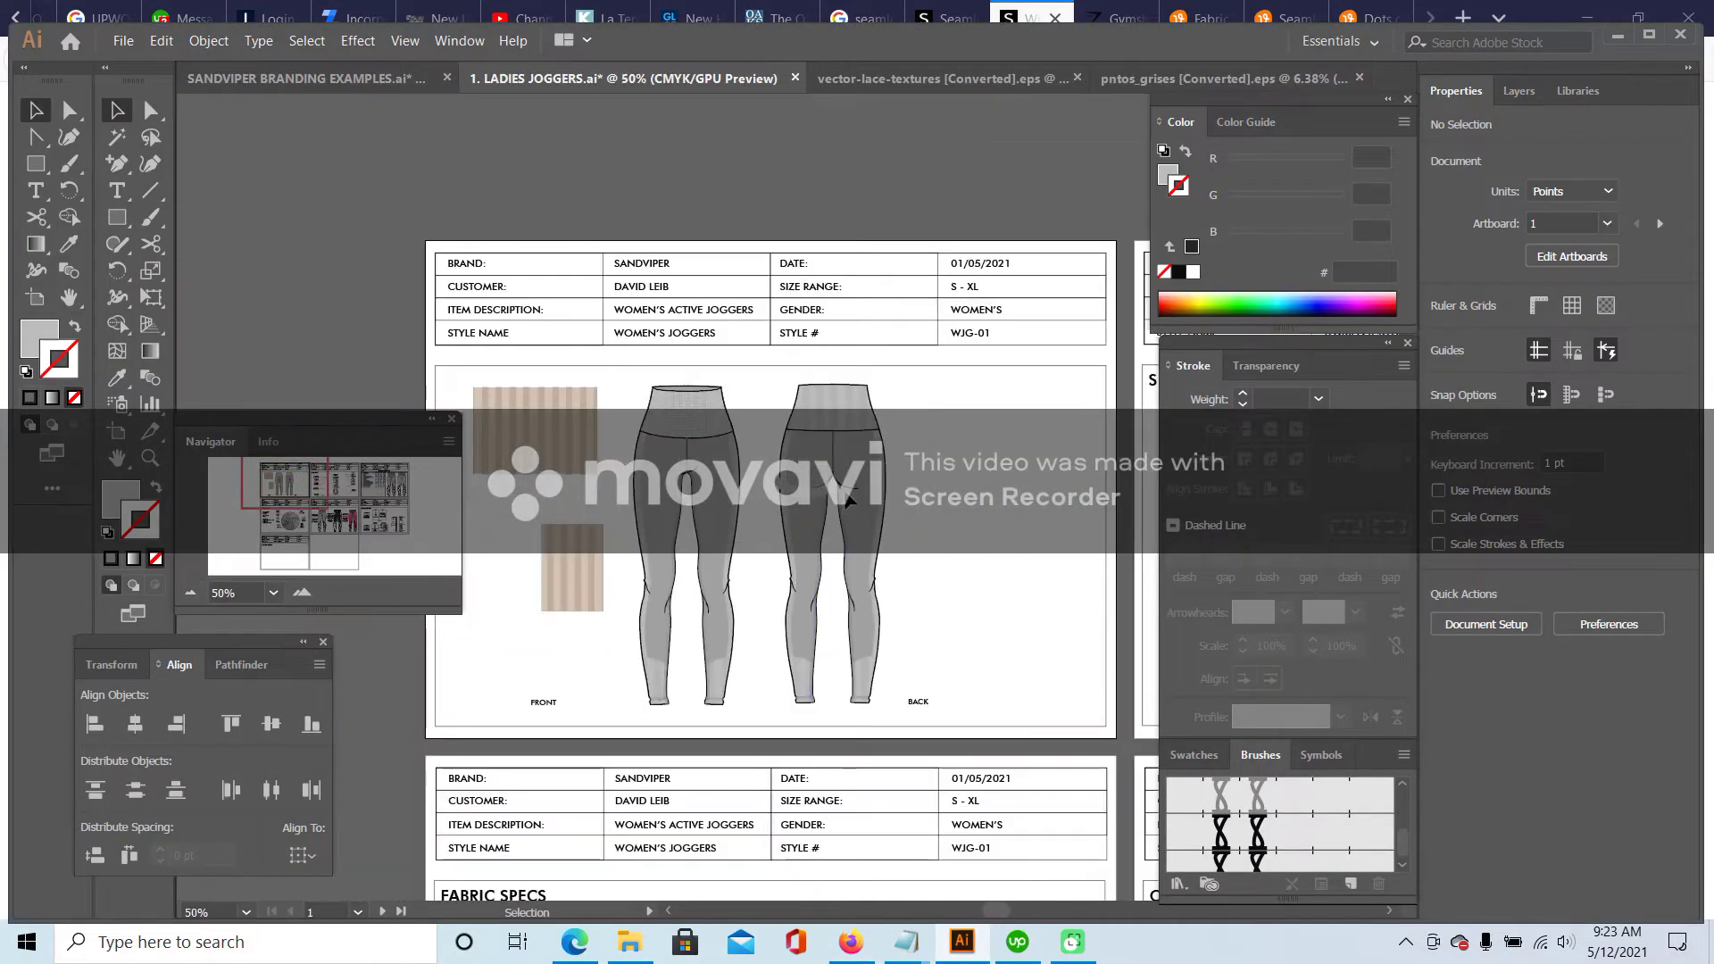
{"action": "left_click_drag", "start_coordinate": [306, 477], "coordinate": [307, 507]}
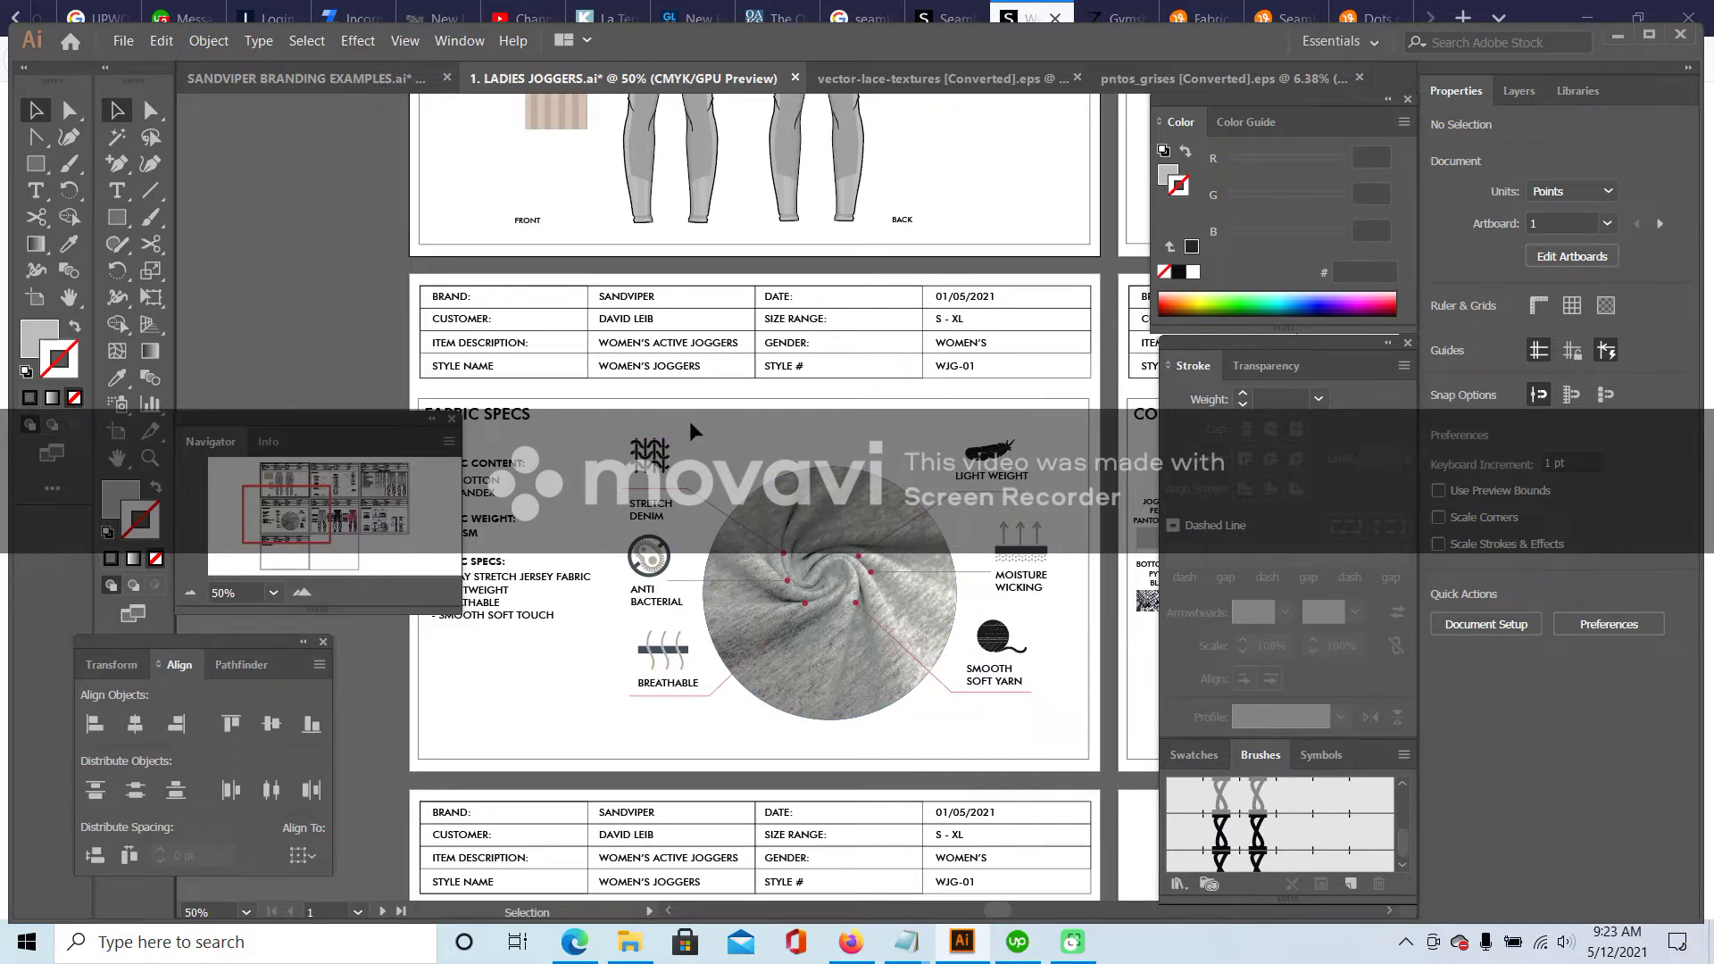
- Move the Navigator view box onto the artboard with the front and back leggings sketches
{"action": "mouse_move", "coordinate": [279, 512]}
{"action": "left_mouse_down"}
{"action": "mouse_move", "coordinate": [296, 513]}
{"action": "mouse_move", "coordinate": [299, 487]}
{"action": "mouse_move", "coordinate": [322, 518]}
{"action": "mouse_move", "coordinate": [366, 510]}
{"action": "mouse_move", "coordinate": [335, 496]}
{"action": "mouse_move", "coordinate": [318, 527]}
{"action": "mouse_move", "coordinate": [319, 490]}
{"action": "mouse_move", "coordinate": [382, 483]}
{"action": "mouse_move", "coordinate": [287, 483]}
{"action": "left_mouse_up"}
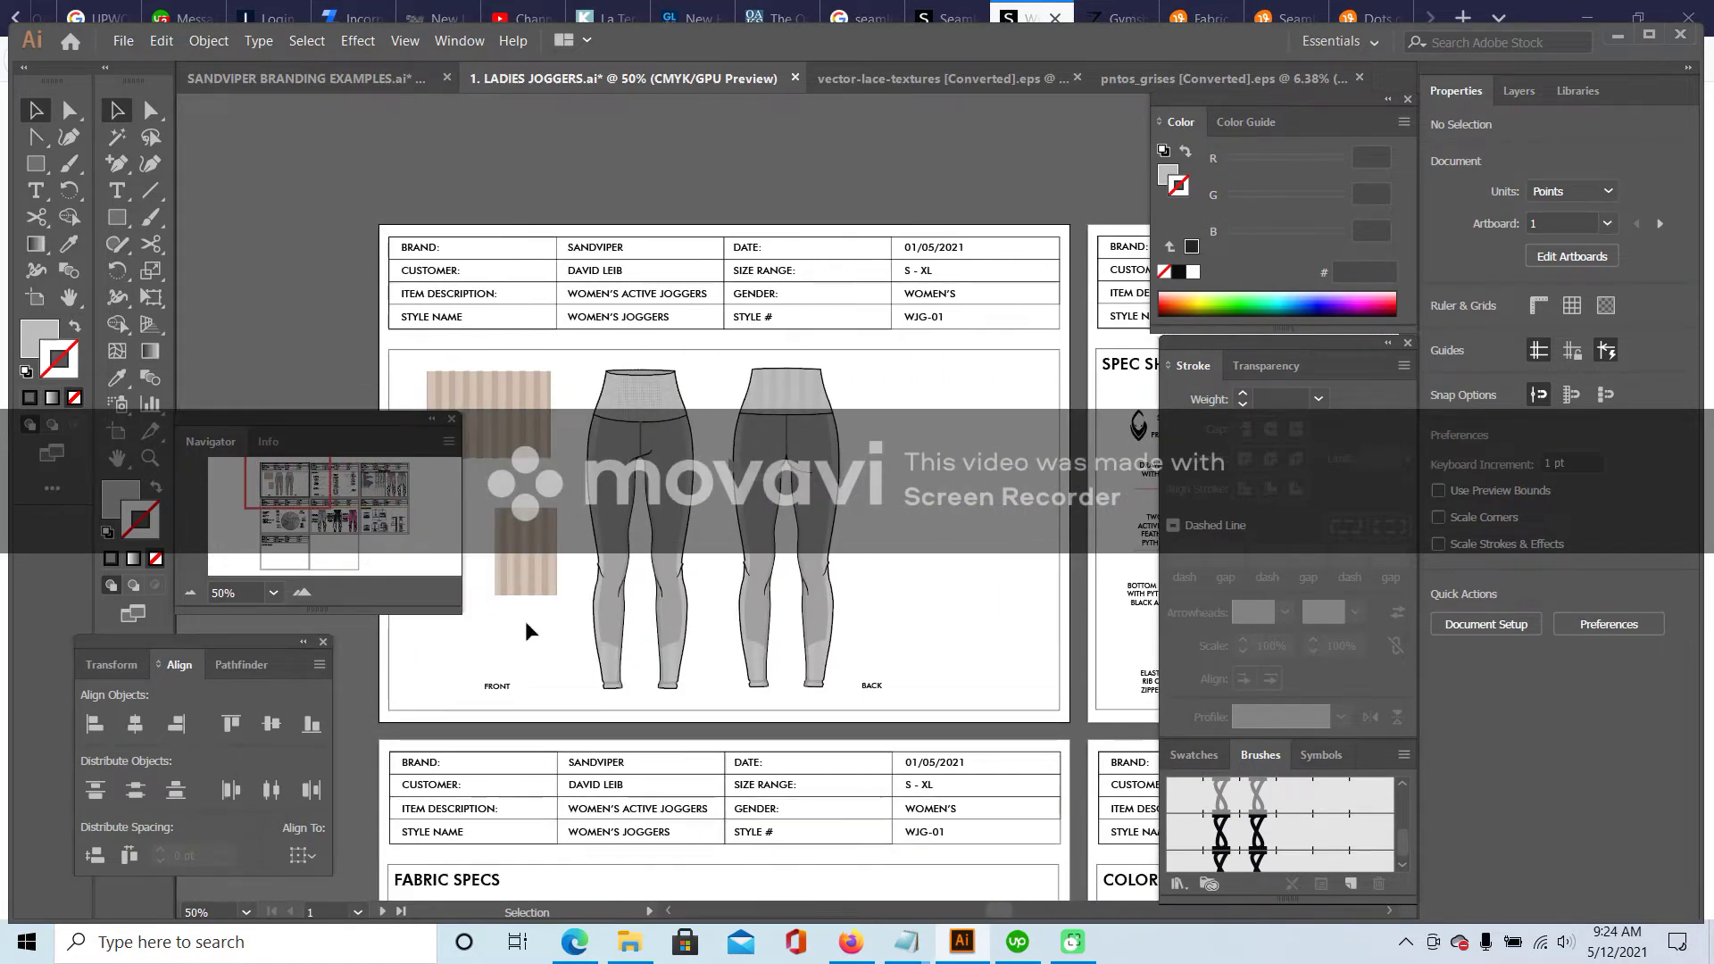
- Copy and paste the hatched under-seat band from the back leggings
{"action": "left_click", "coordinate": [302, 594]}
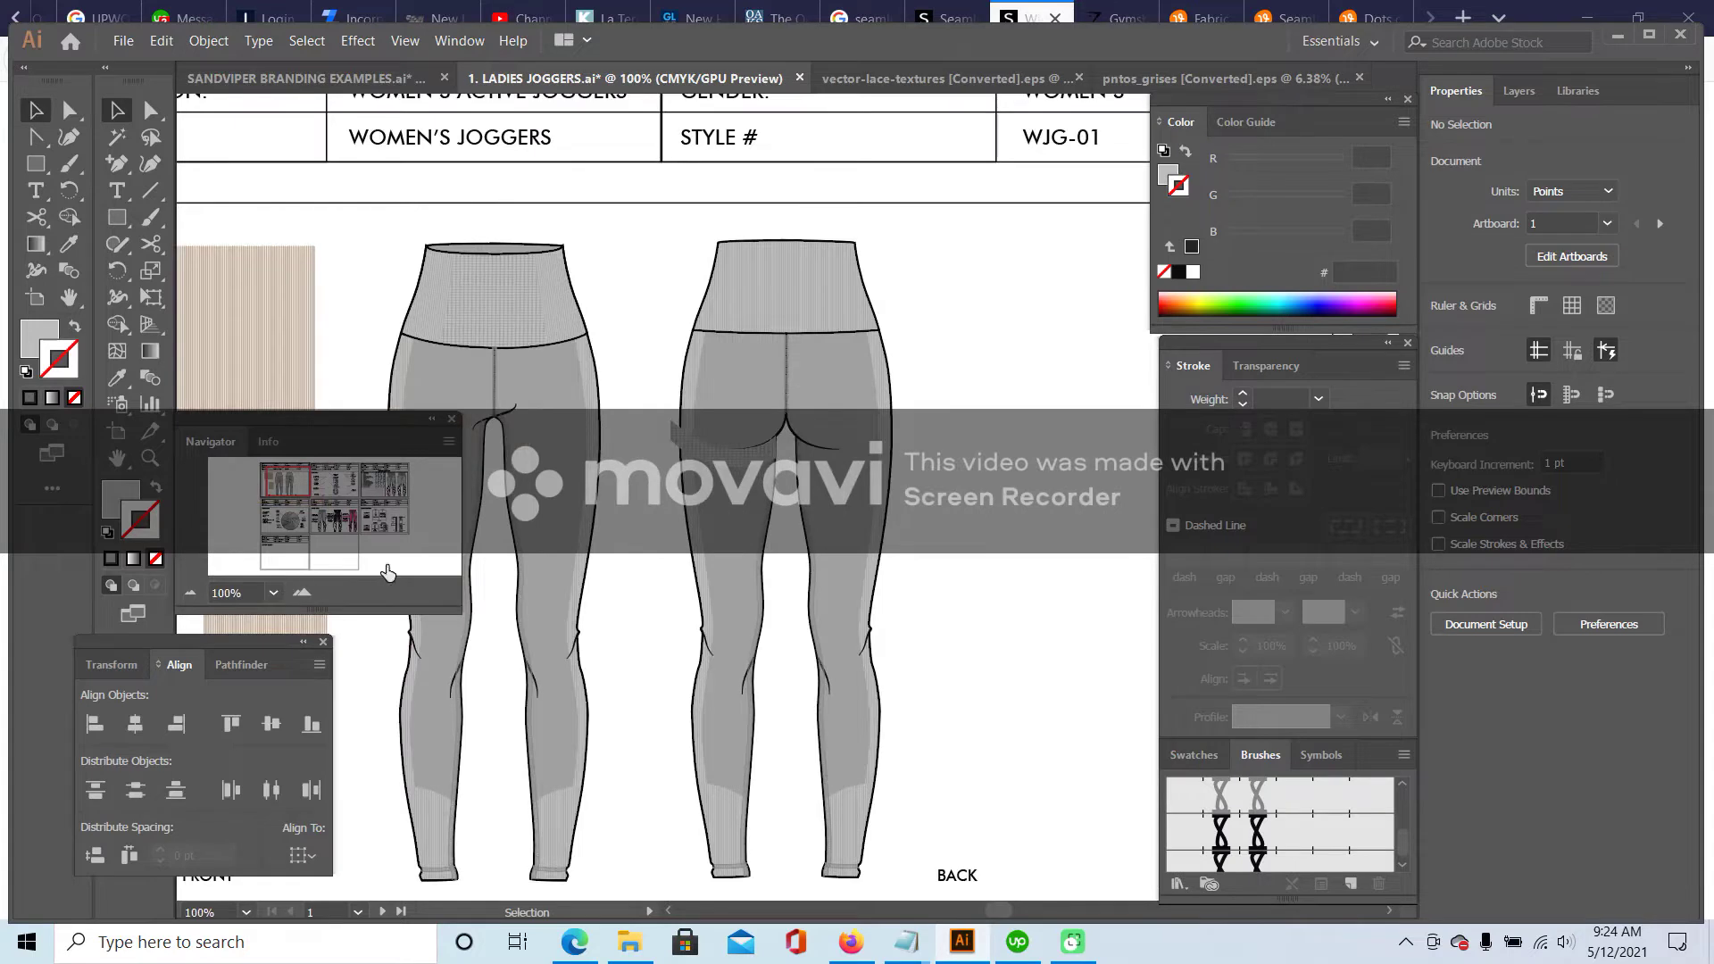
{"action": "left_click", "coordinate": [715, 464]}
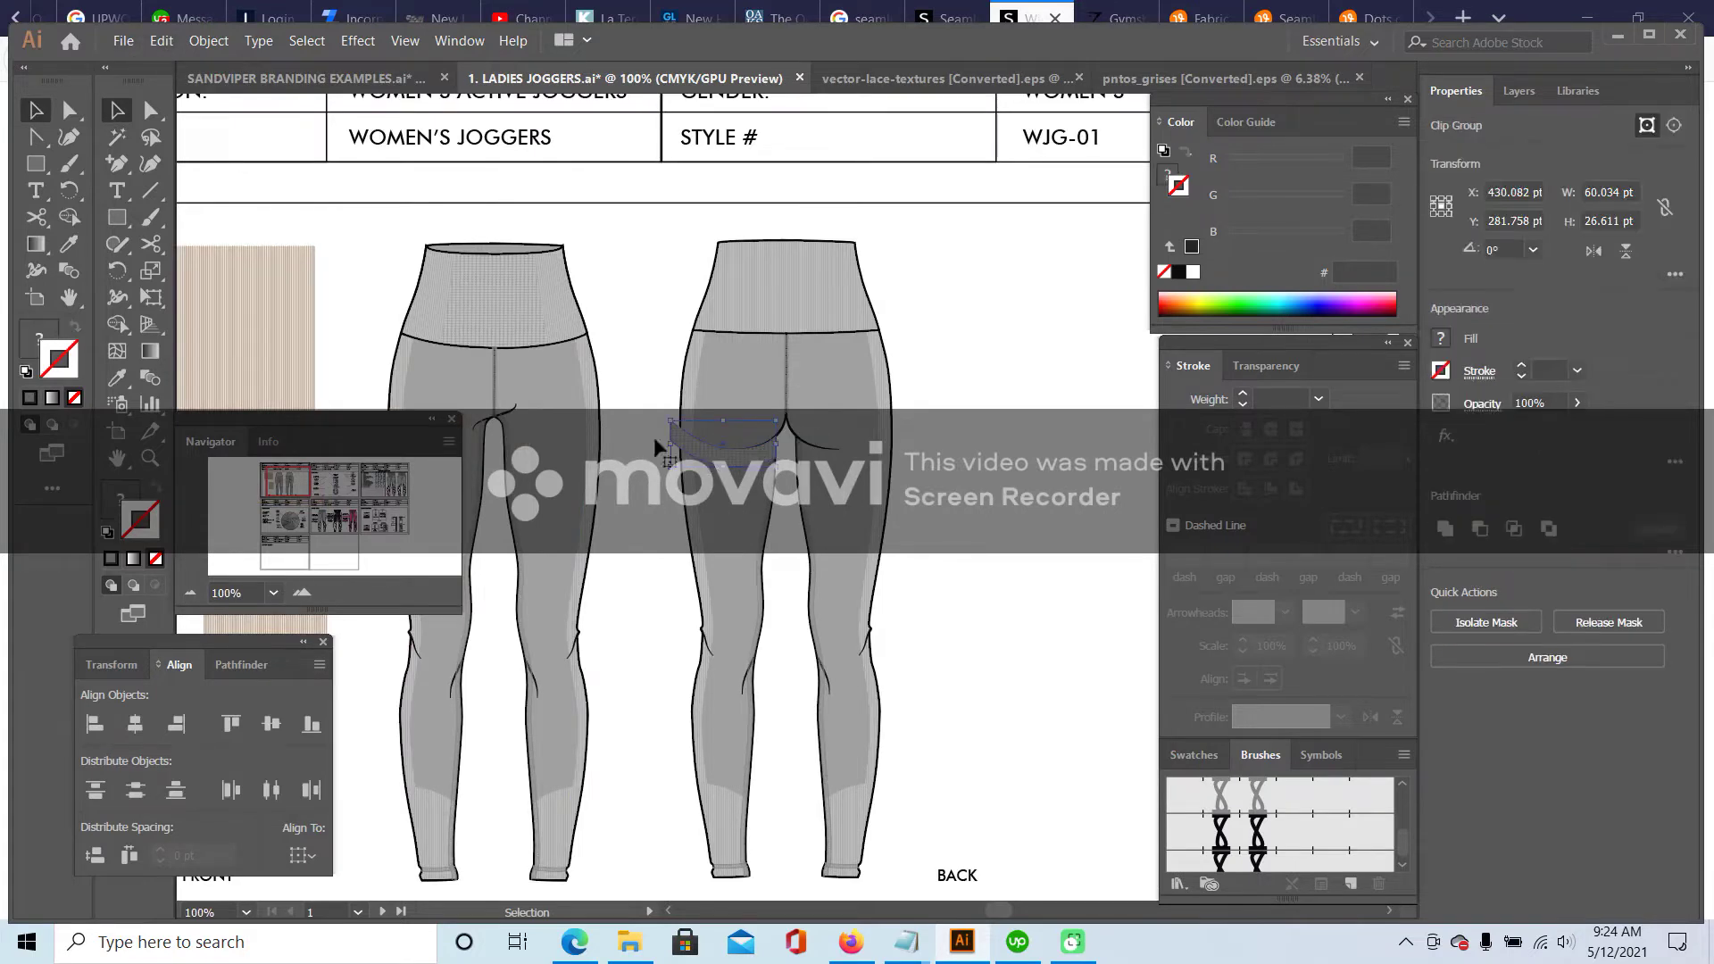
{"action": "left_click", "coordinate": [160, 41]}
{"action": "left_click", "coordinate": [183, 140]}
{"action": "left_click", "coordinate": [160, 41]}
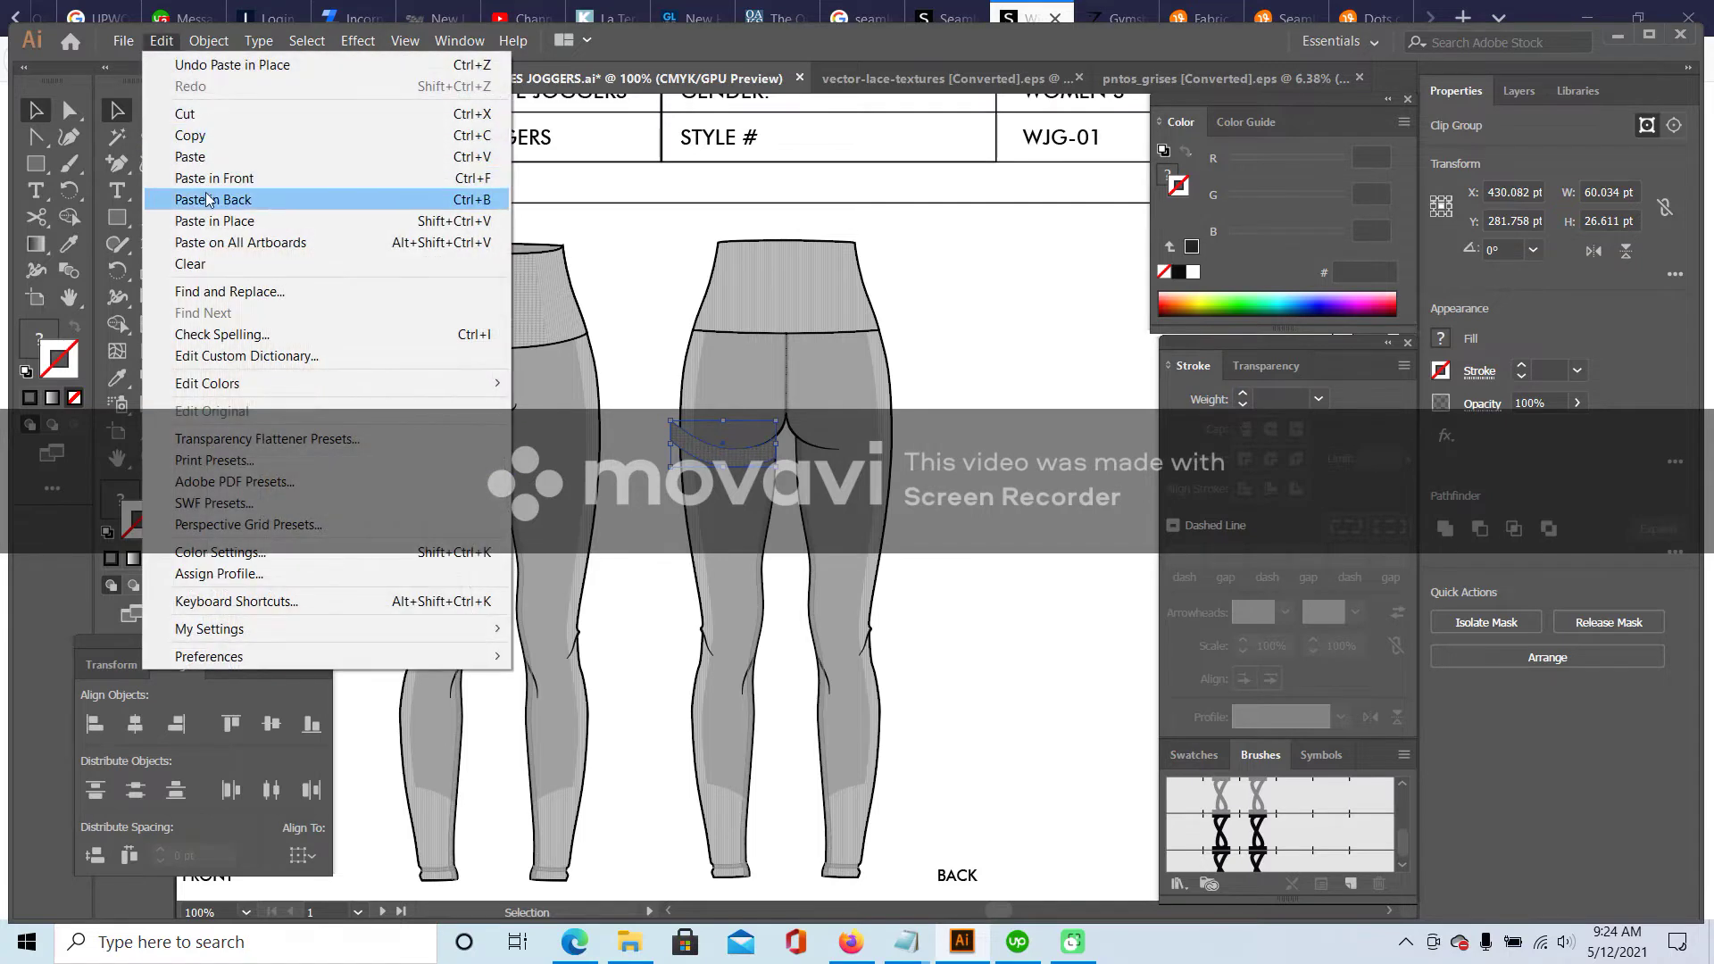
{"action": "left_click", "coordinate": [190, 156]}
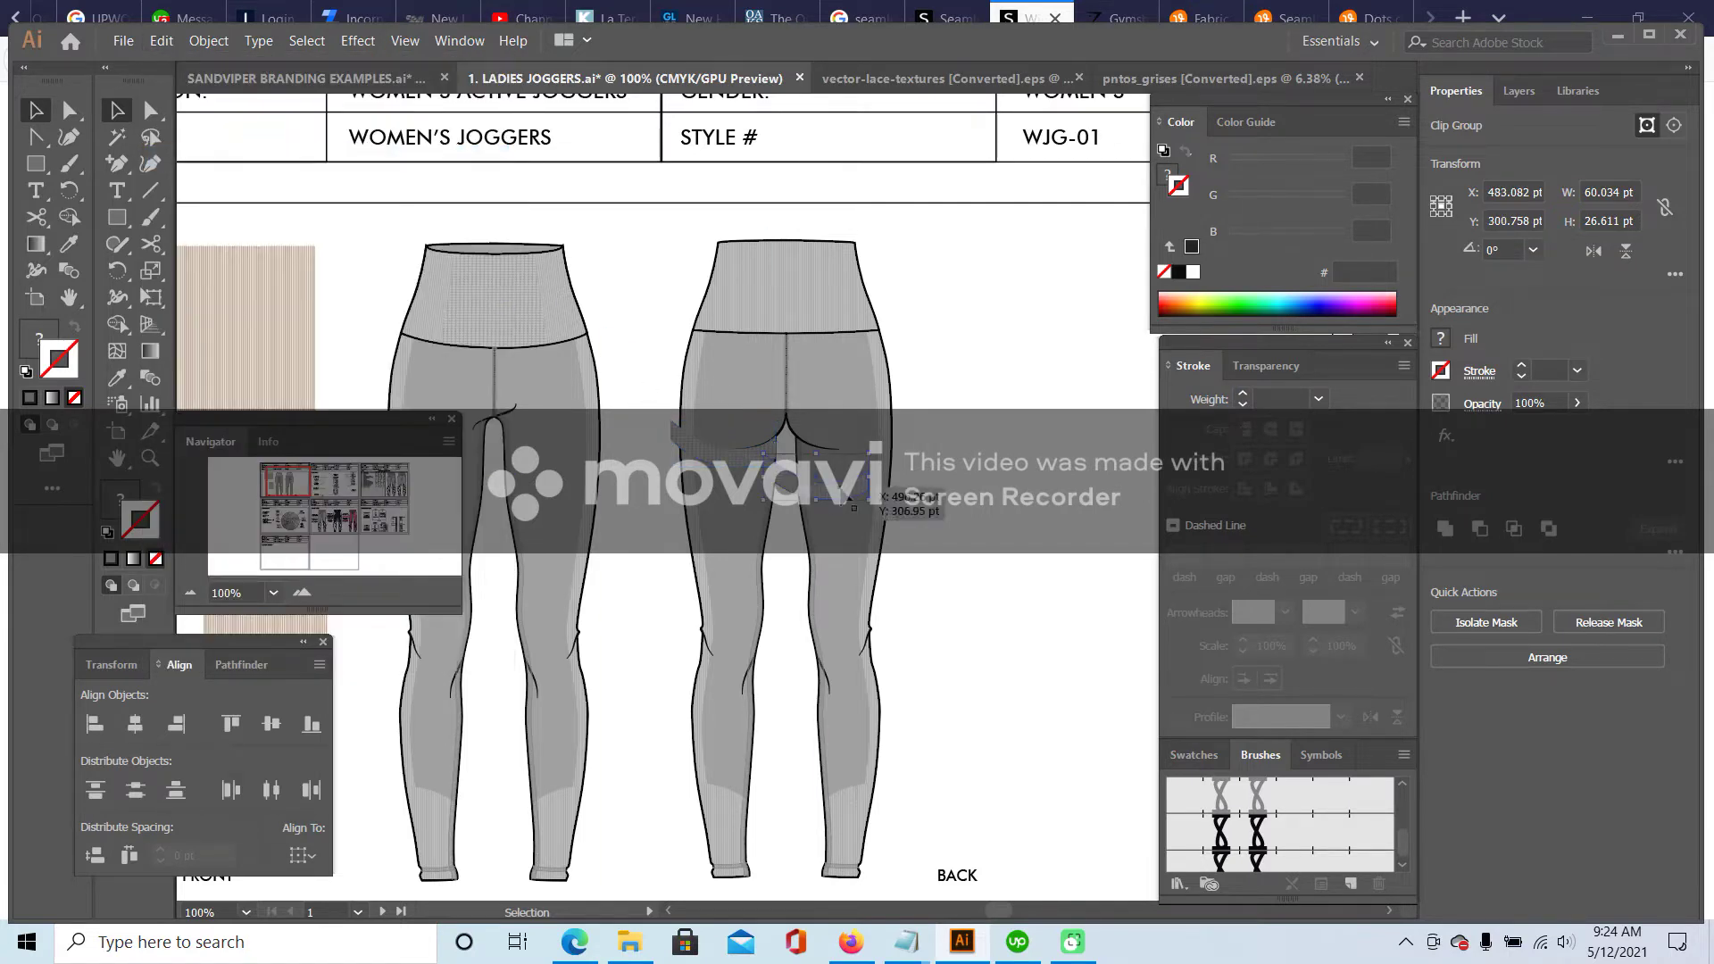
- Reflect the pasted band vertically and move it under the right seat, zoomed to 150%
{"action": "right_click", "coordinate": [842, 491]}
{"action": "mouse_move", "coordinate": [982, 676]}
{"action": "left_click", "coordinate": [1152, 751]}
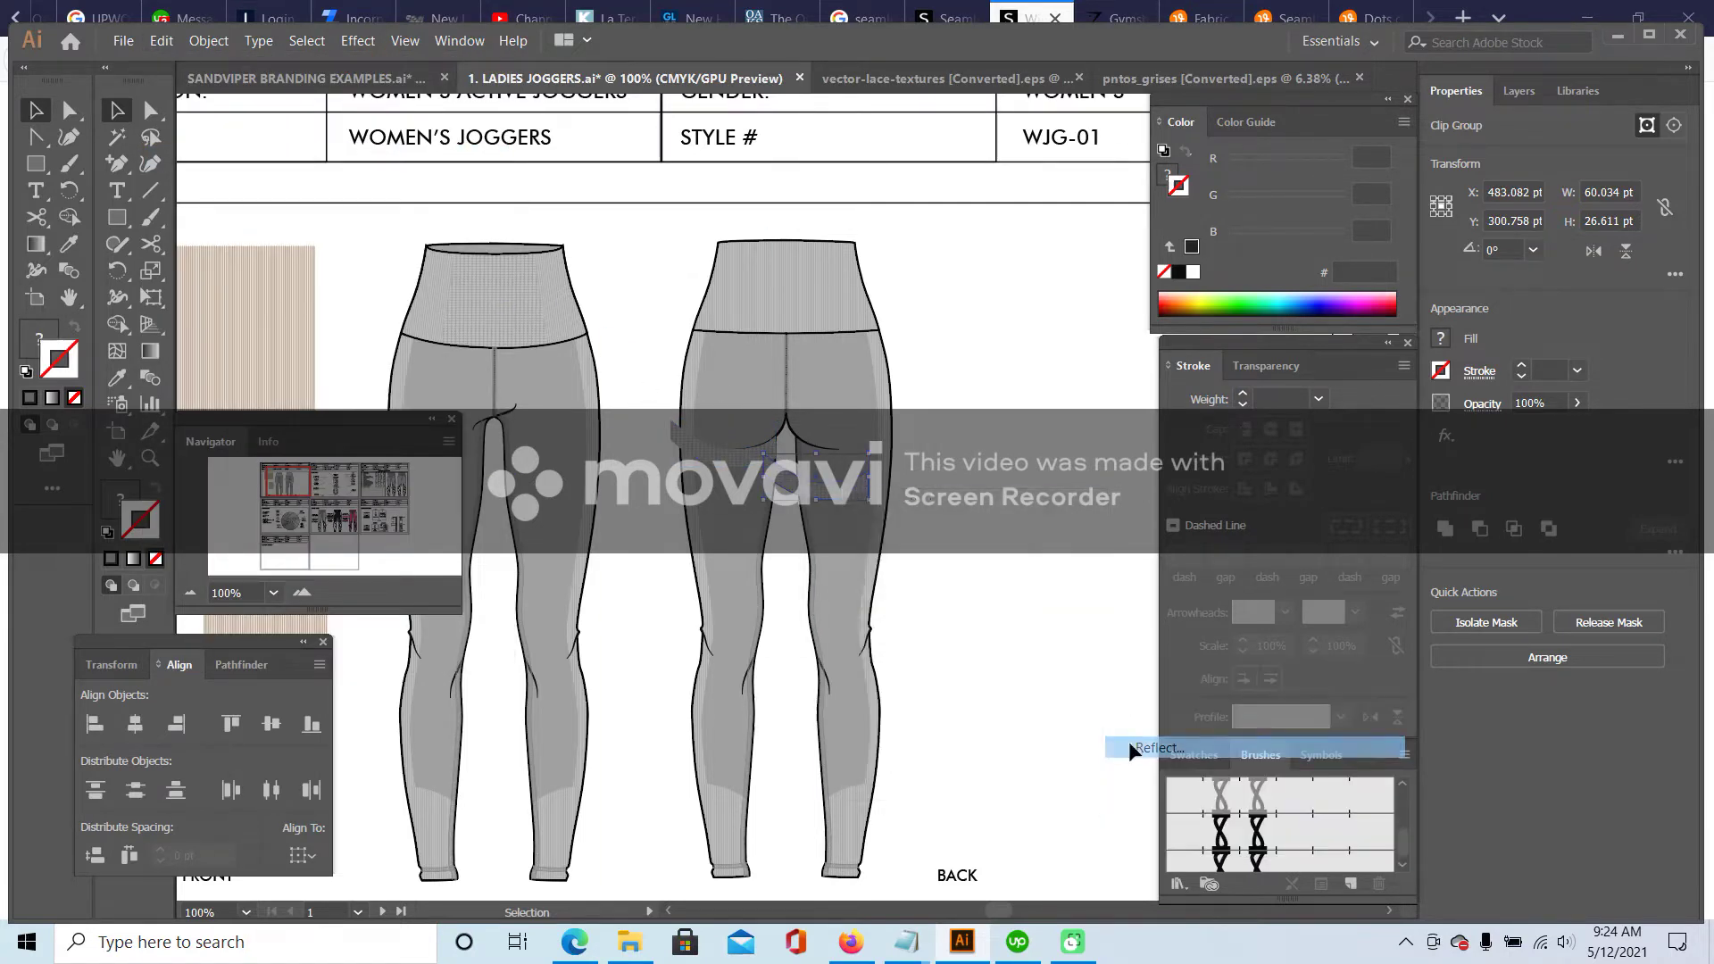
{"action": "left_click", "coordinate": [863, 612]}
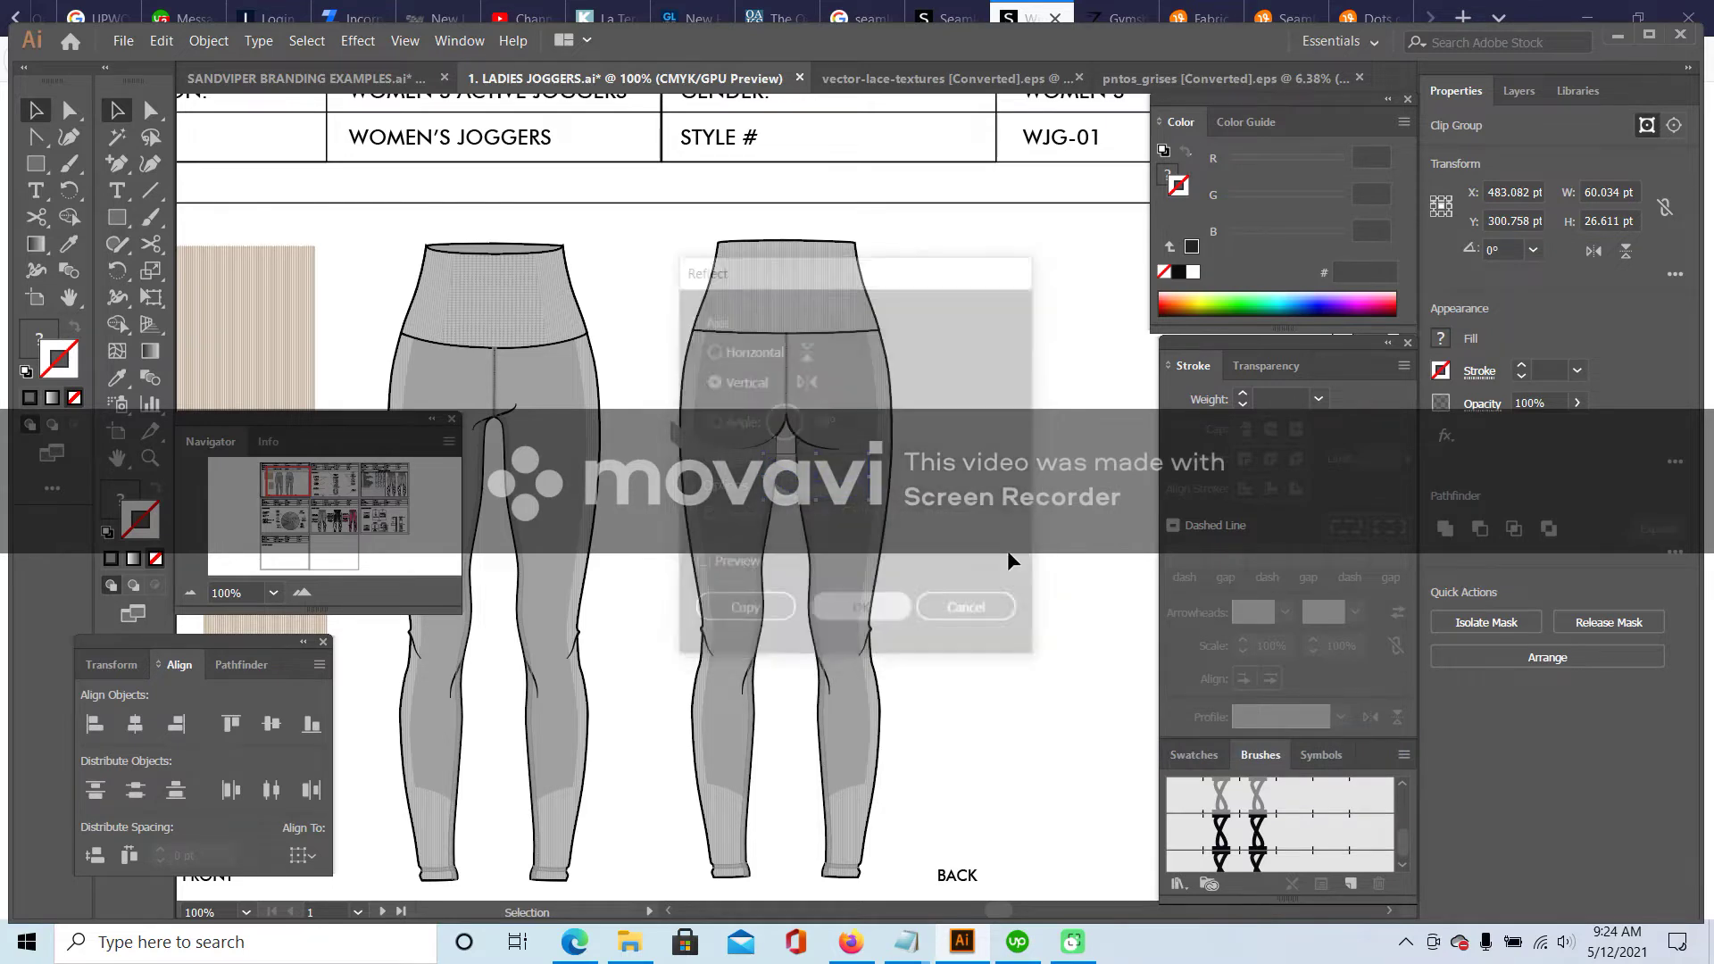
{"action": "left_click_drag", "start_coordinate": [784, 484], "coordinate": [870, 459]}
{"action": "left_click", "coordinate": [1038, 491]}
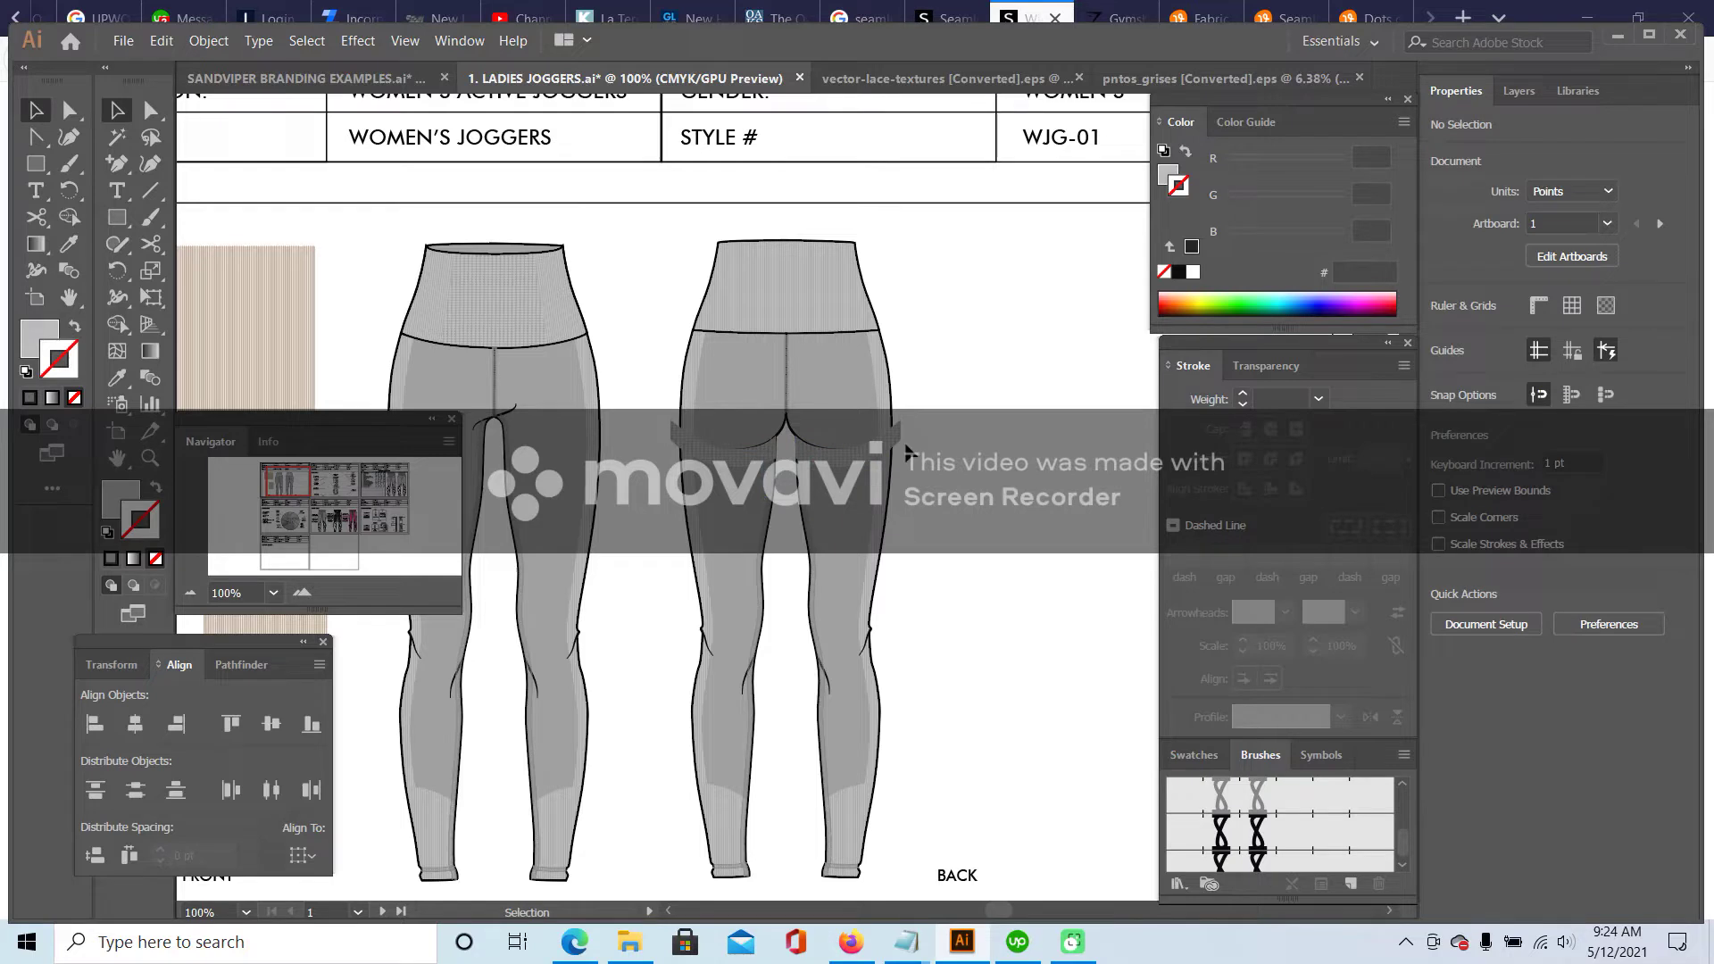
{"action": "left_click", "coordinate": [874, 455]}
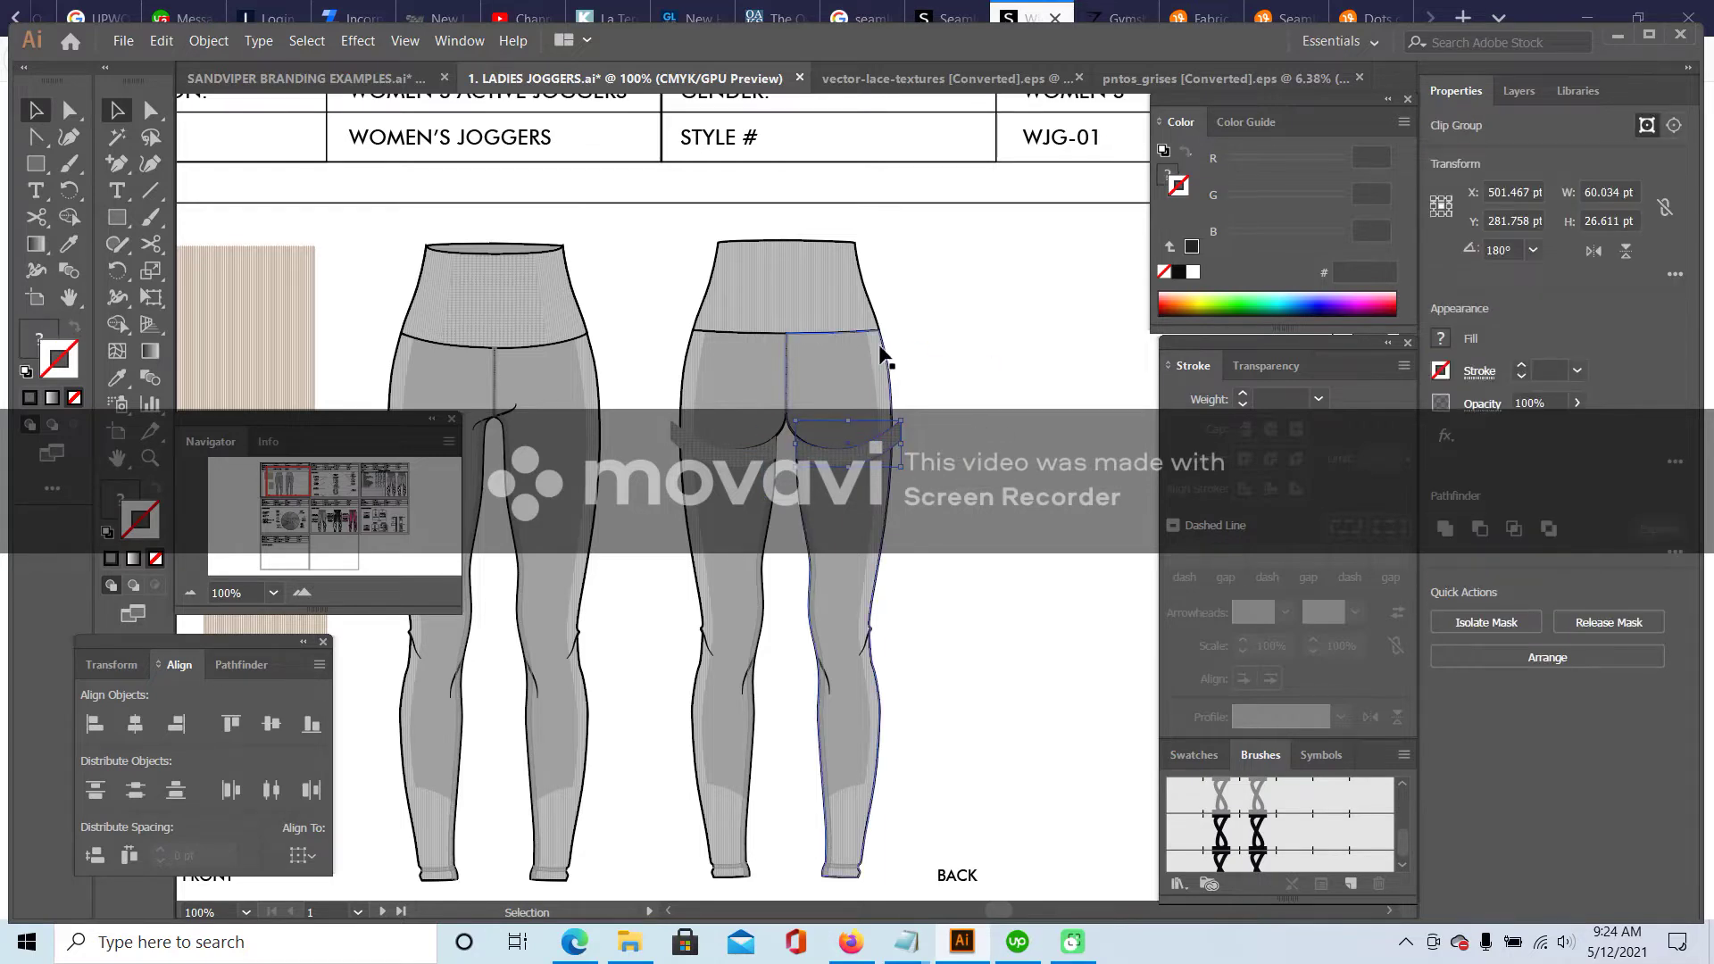
{"action": "left_click", "coordinate": [302, 592]}
{"action": "mouse_move", "coordinate": [294, 475]}
{"action": "left_mouse_down"}
{"action": "mouse_move", "coordinate": [308, 463]}
{"action": "mouse_move", "coordinate": [292, 480]}
{"action": "left_mouse_up"}
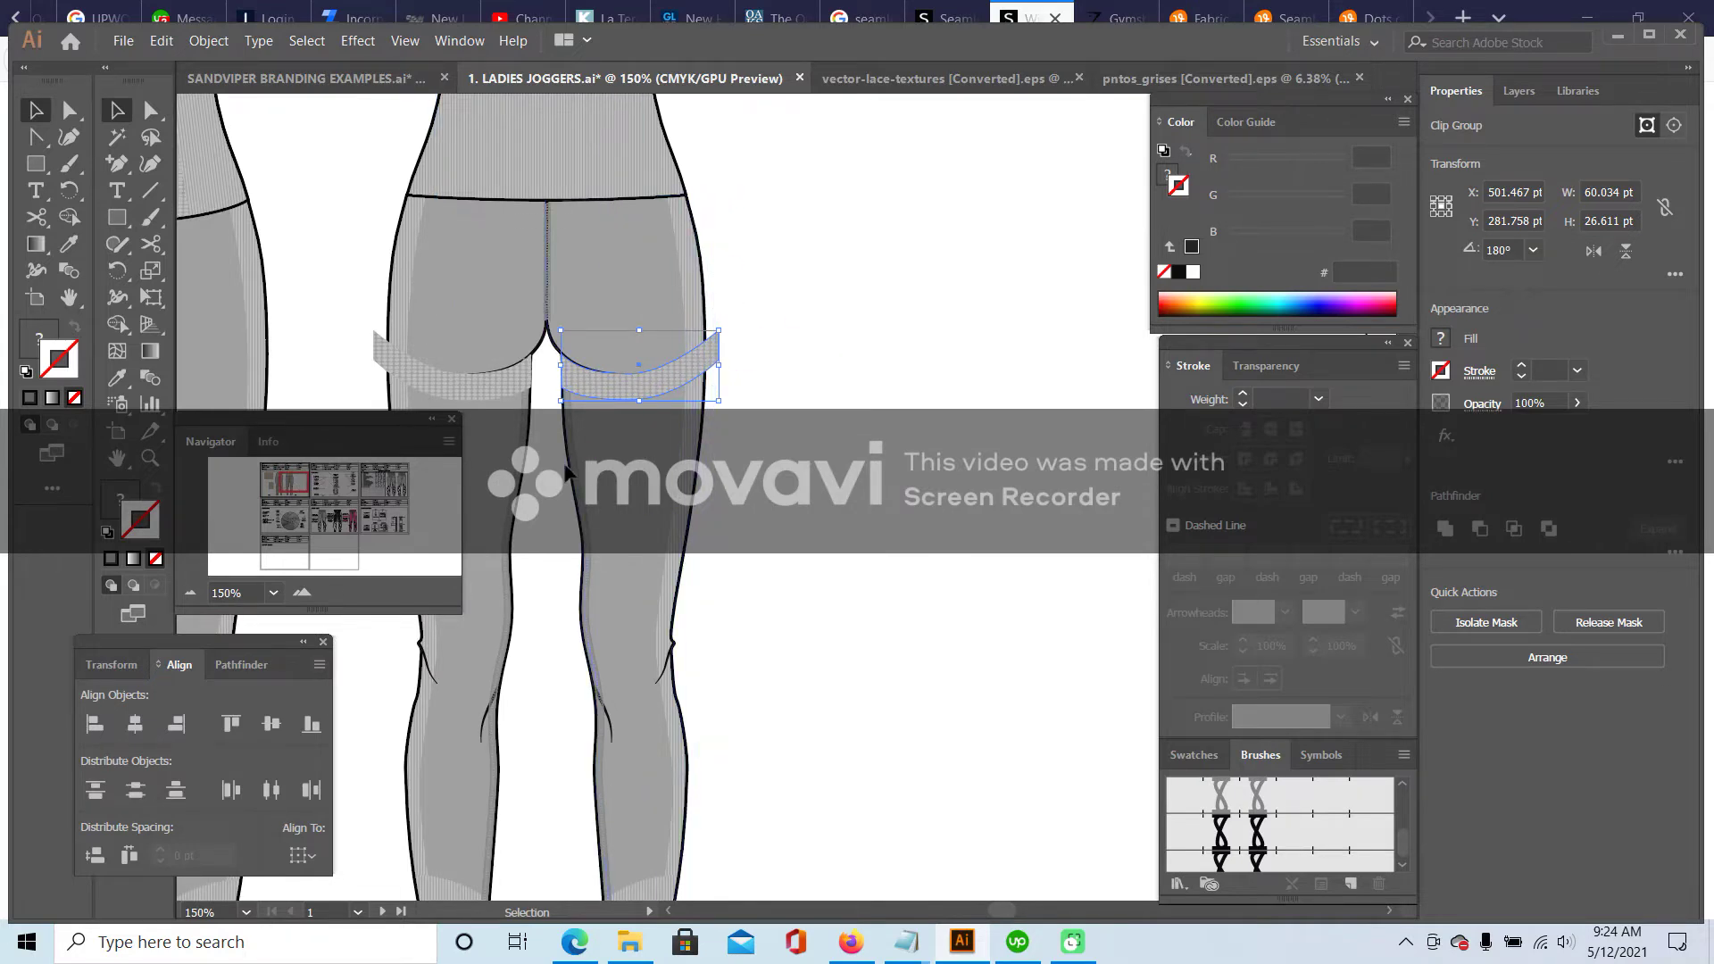
- Cut the mirrored band and paste it in place inside the right back leg using Draw Inside
{"action": "left_click", "coordinate": [162, 40]}
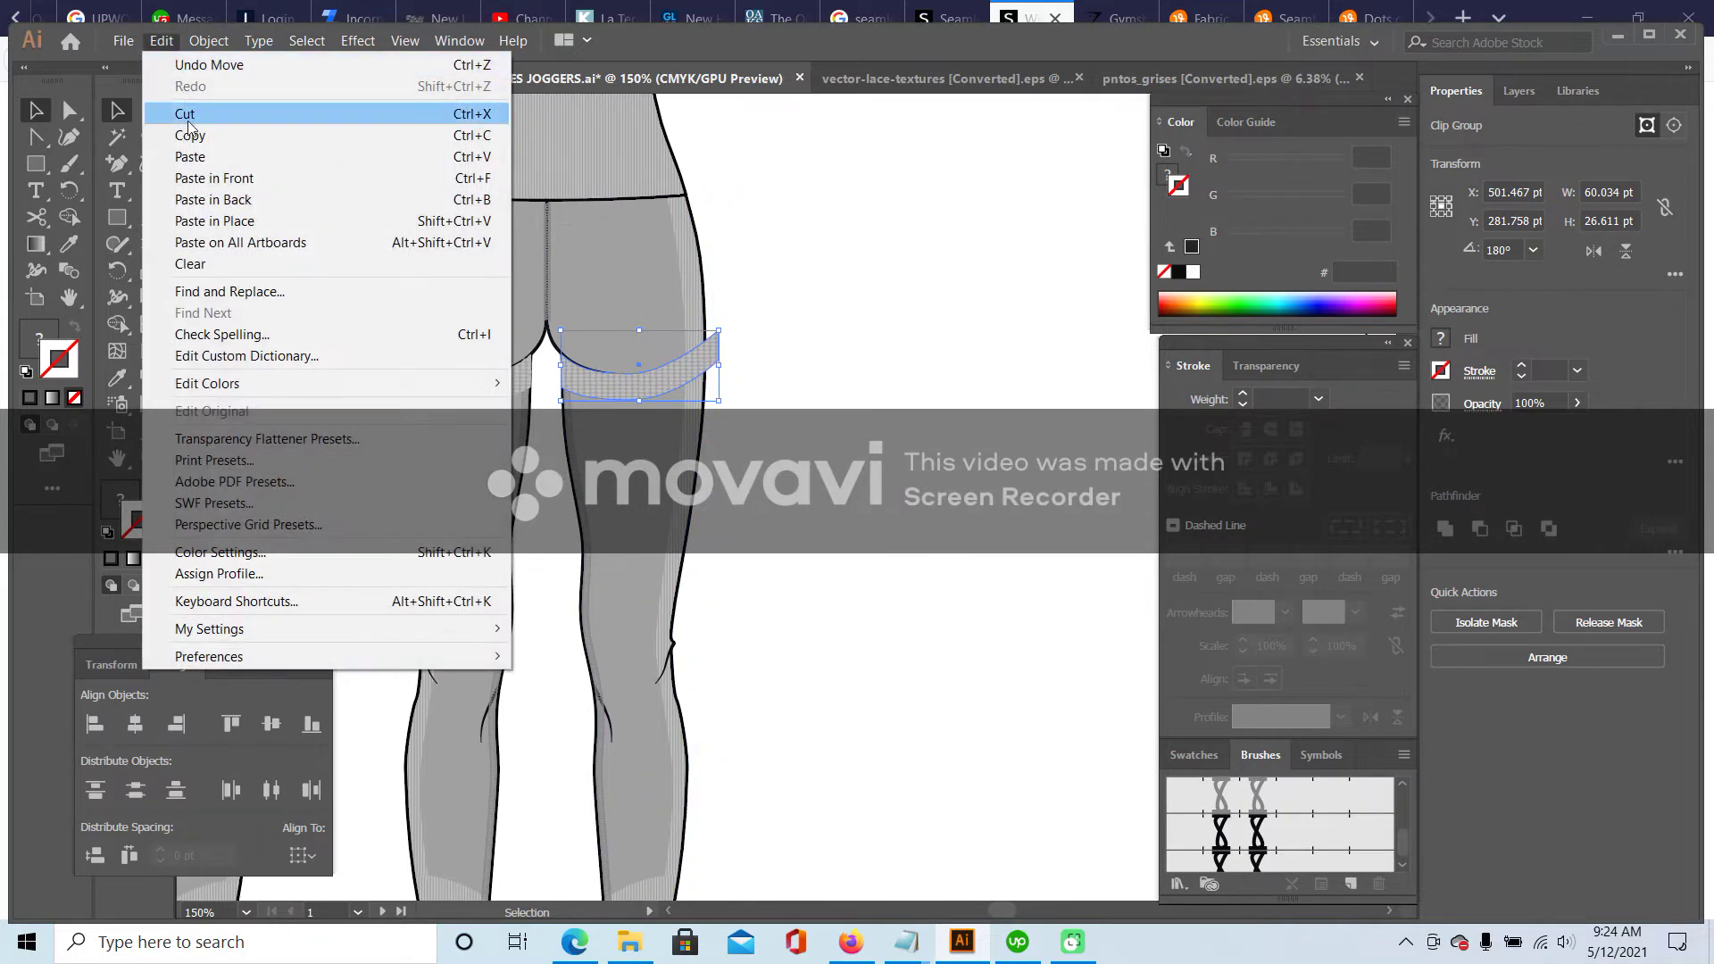
{"action": "left_click", "coordinate": [192, 142]}
{"action": "left_click", "coordinate": [569, 496]}
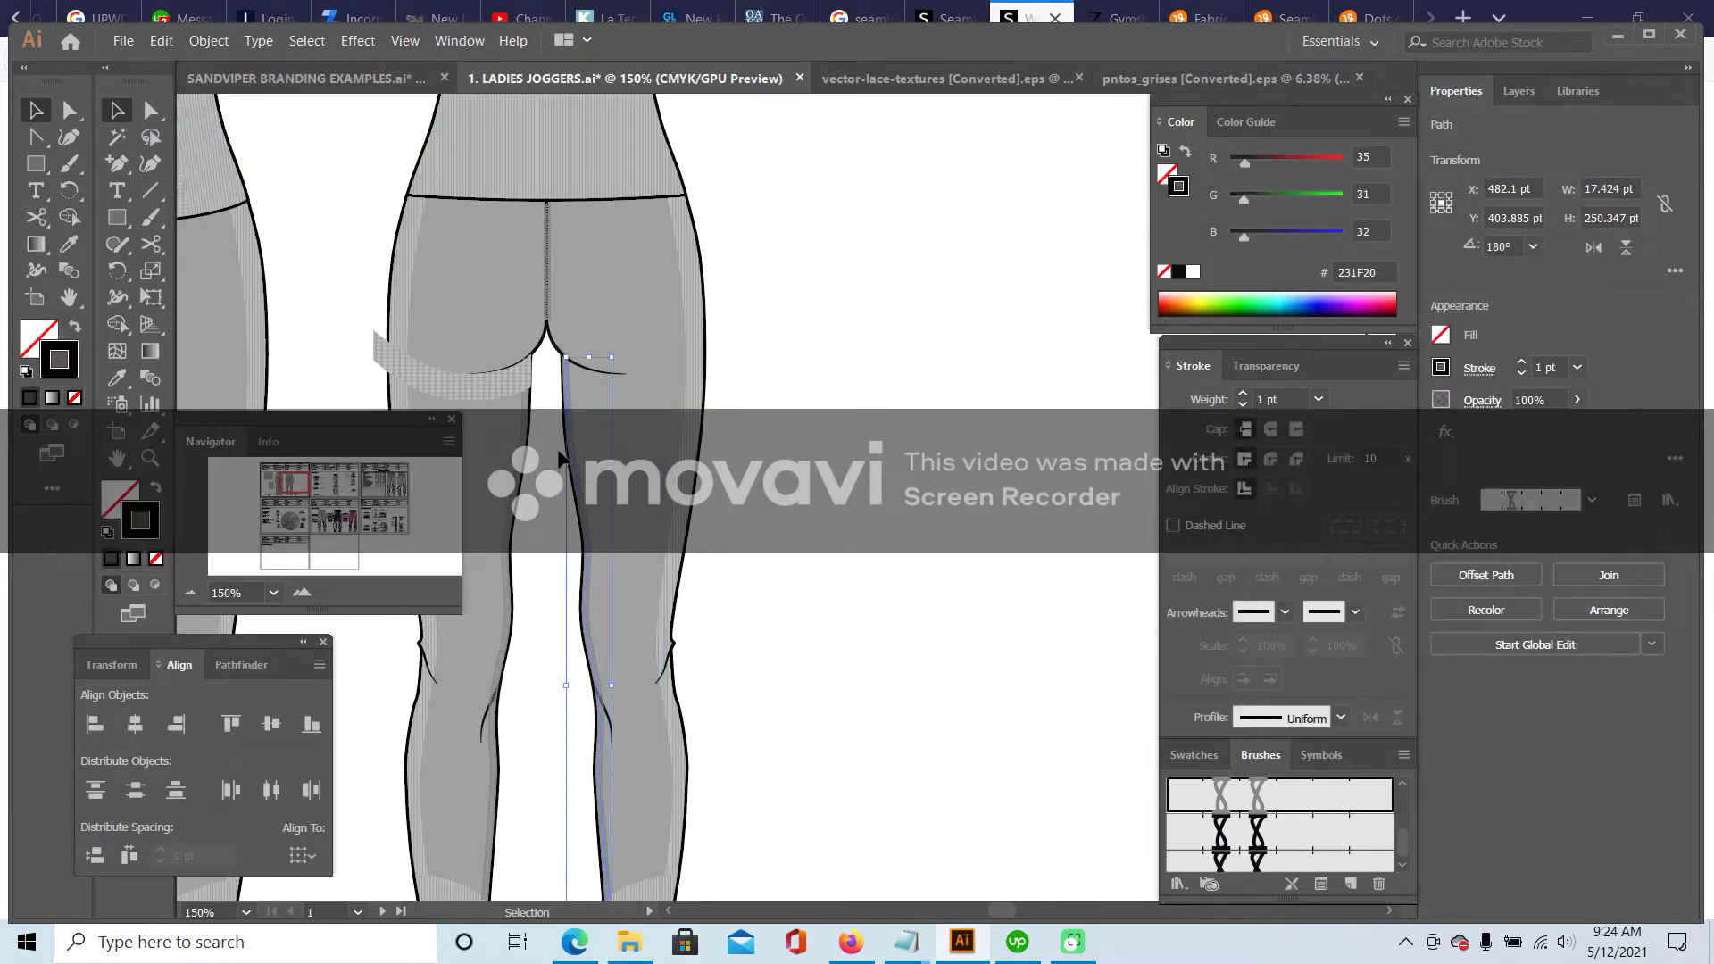
{"action": "left_click", "coordinate": [713, 420]}
{"action": "double_click", "coordinate": [705, 420]}
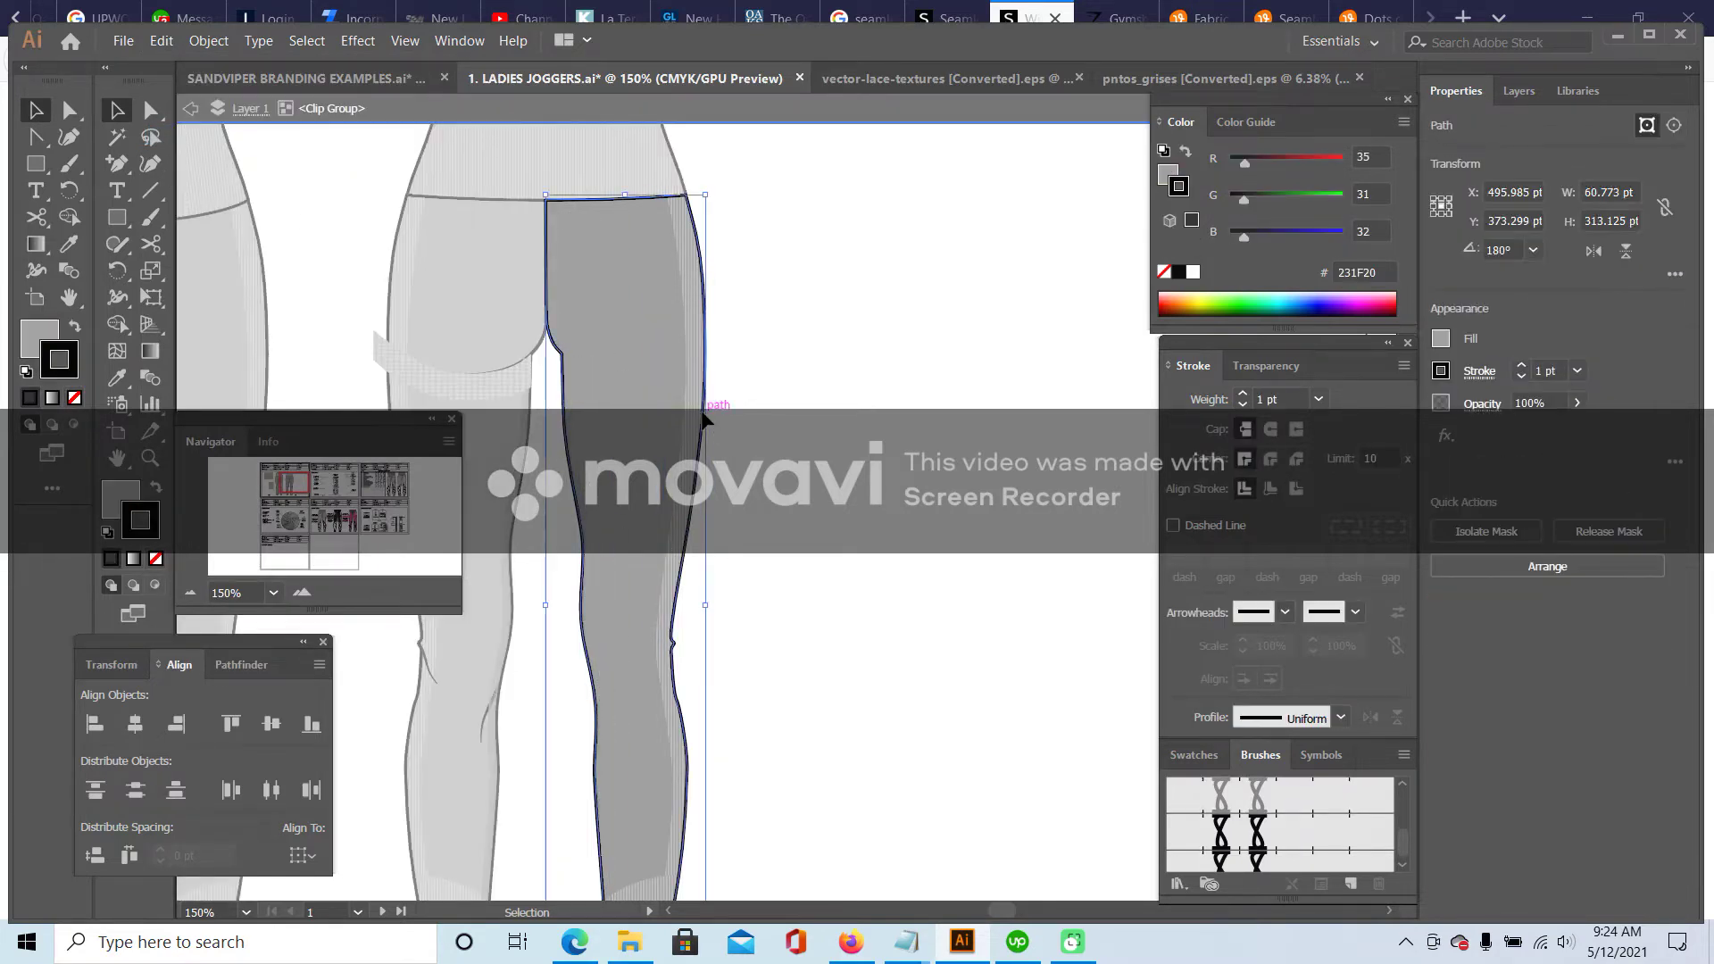
{"action": "double_click", "coordinate": [705, 409]}
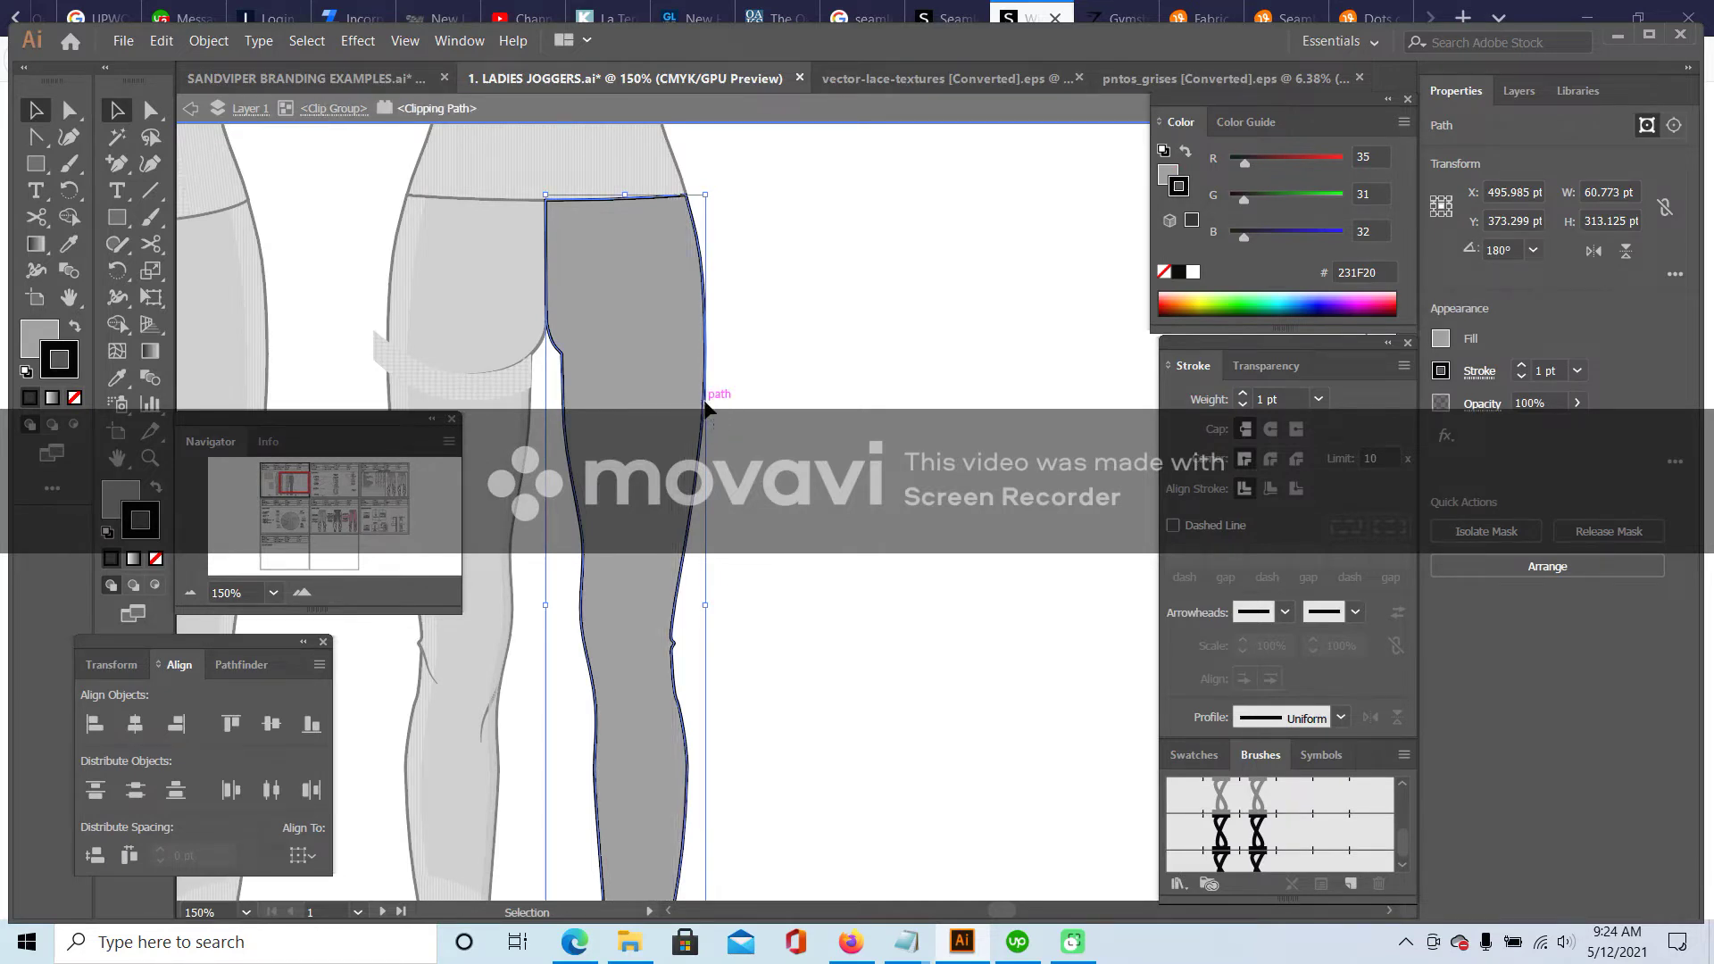
{"action": "left_click", "coordinate": [156, 587]}
{"action": "left_click", "coordinate": [162, 41]}
{"action": "left_click", "coordinate": [215, 221]}
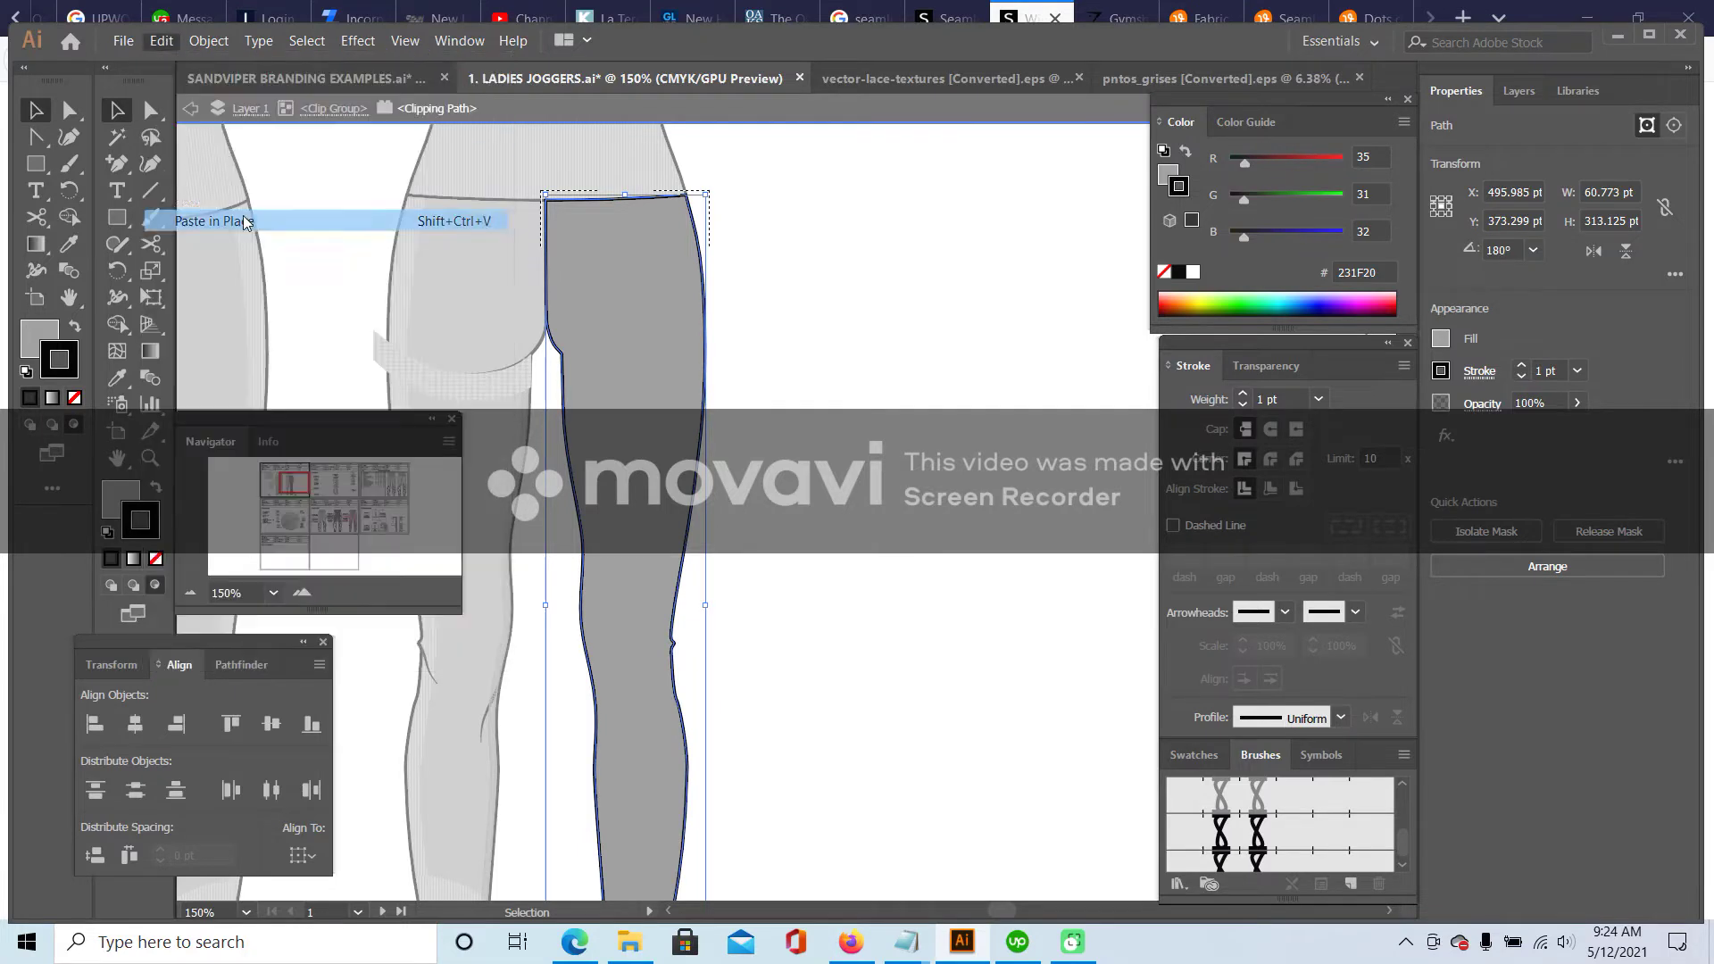
{"action": "double_click", "coordinate": [830, 305]}
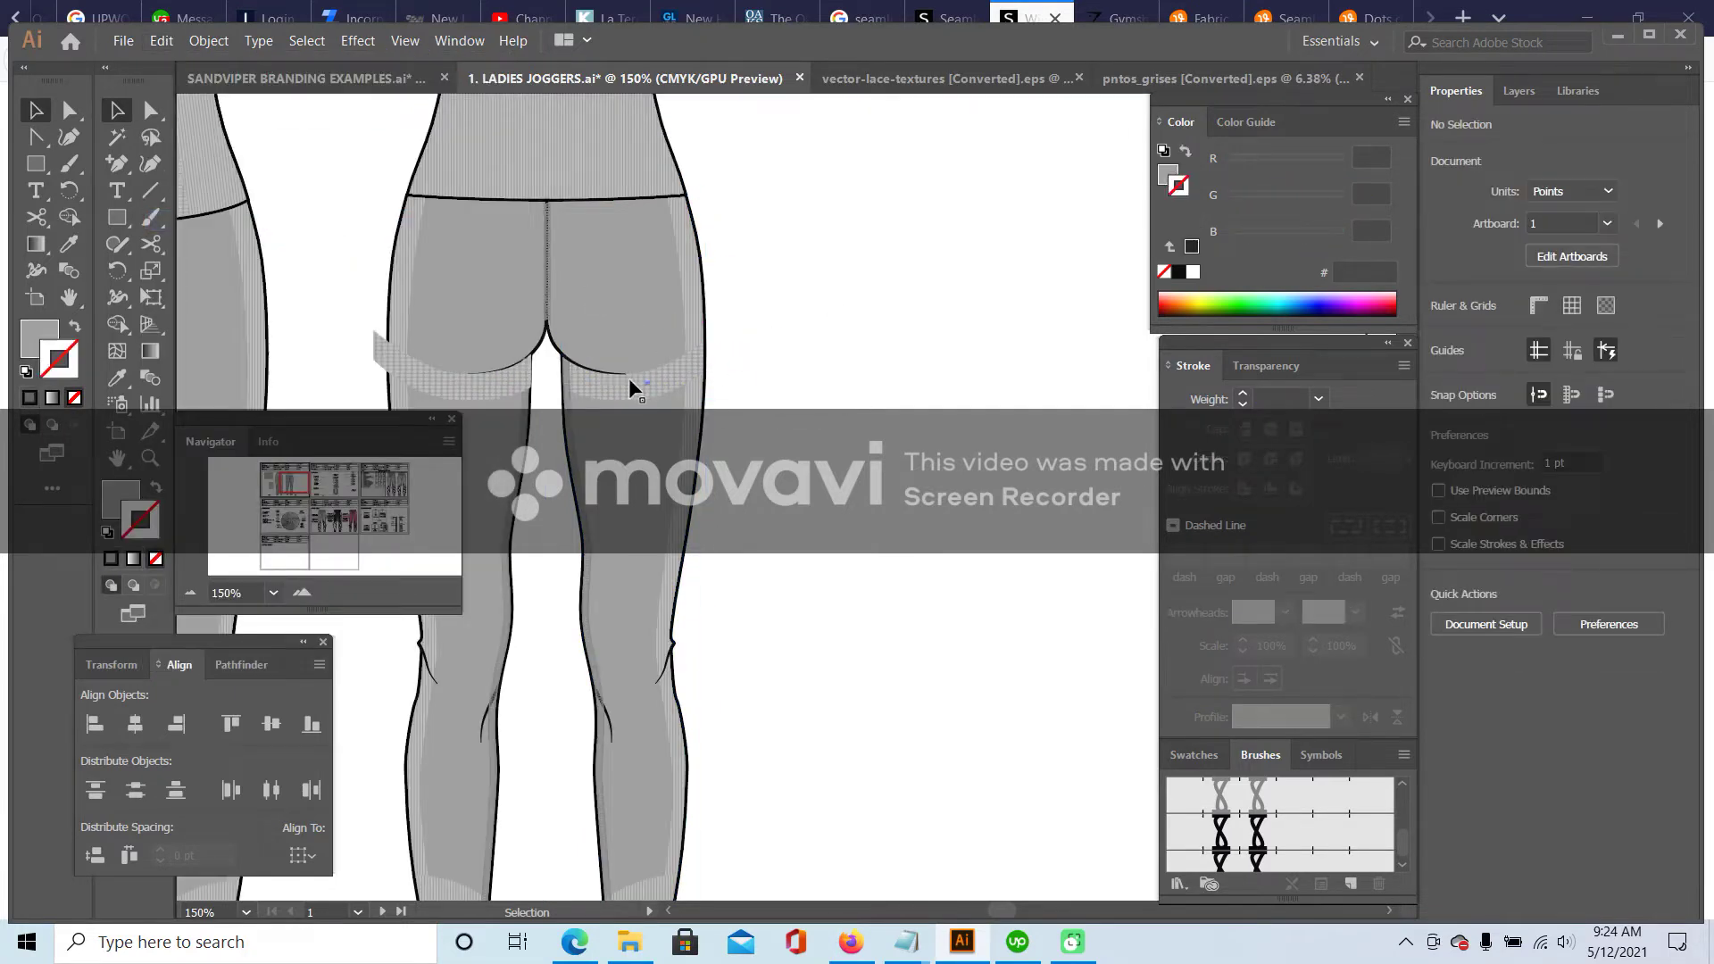
- Move the left hatched band inside the left back leg's clip group with Paste in Place
{"action": "left_click", "coordinate": [418, 379]}
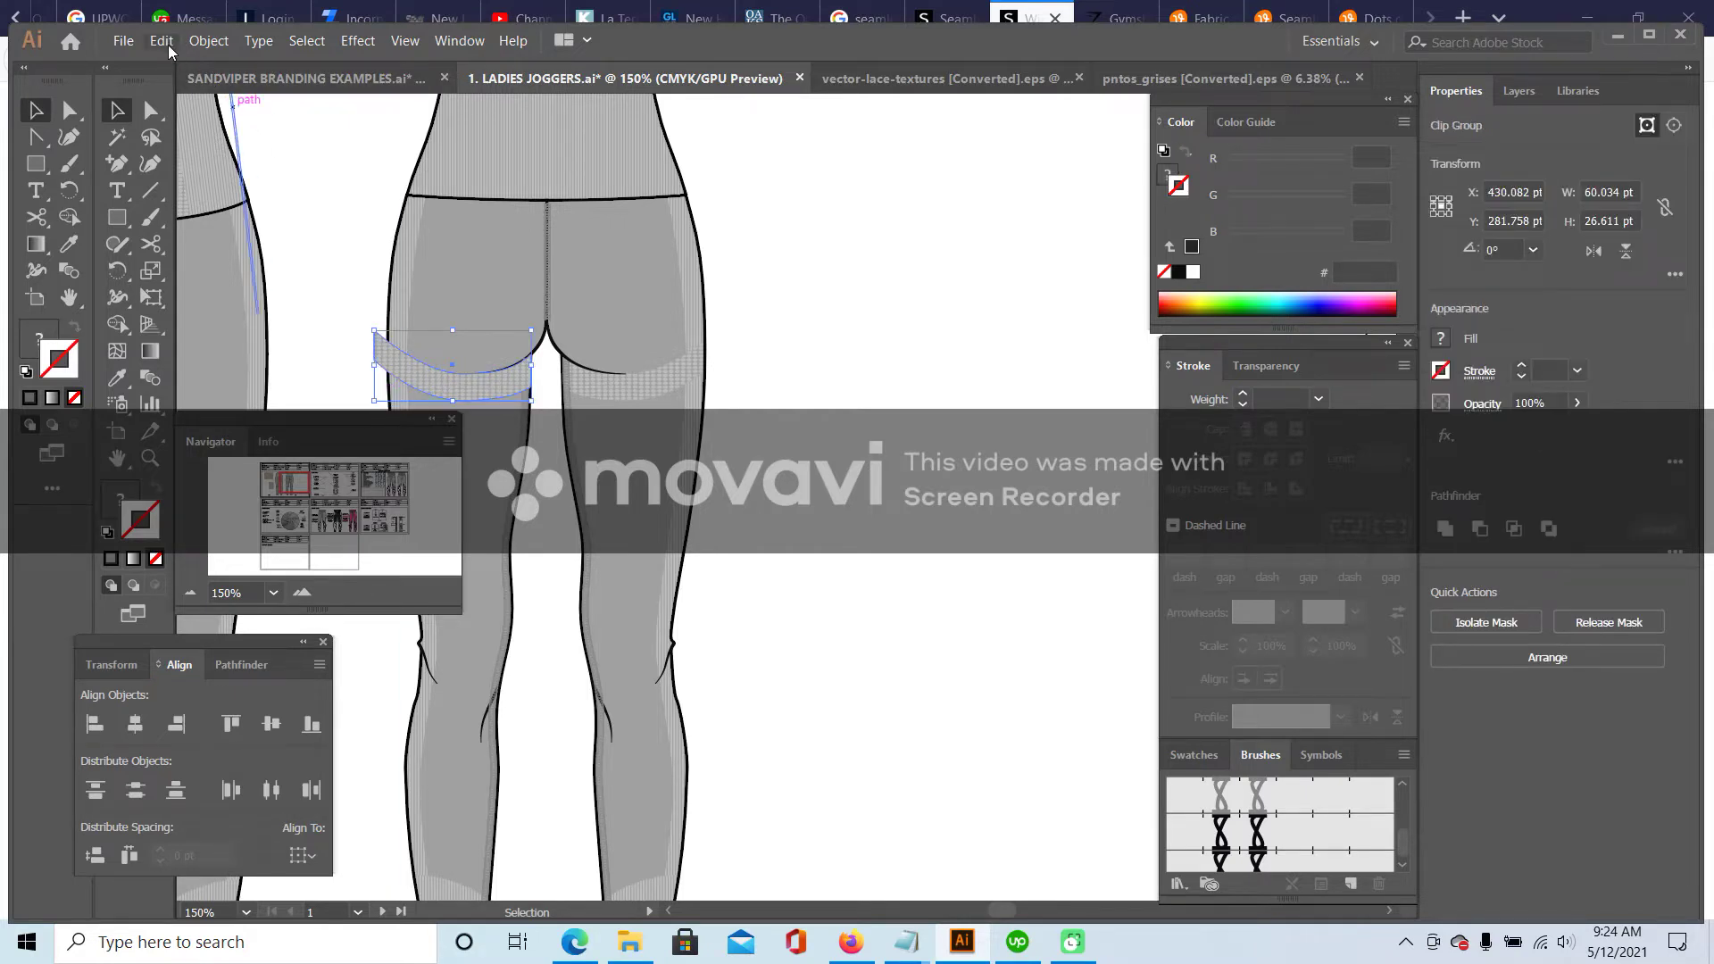
{"action": "left_click", "coordinate": [160, 40]}
{"action": "left_click", "coordinate": [178, 138]}
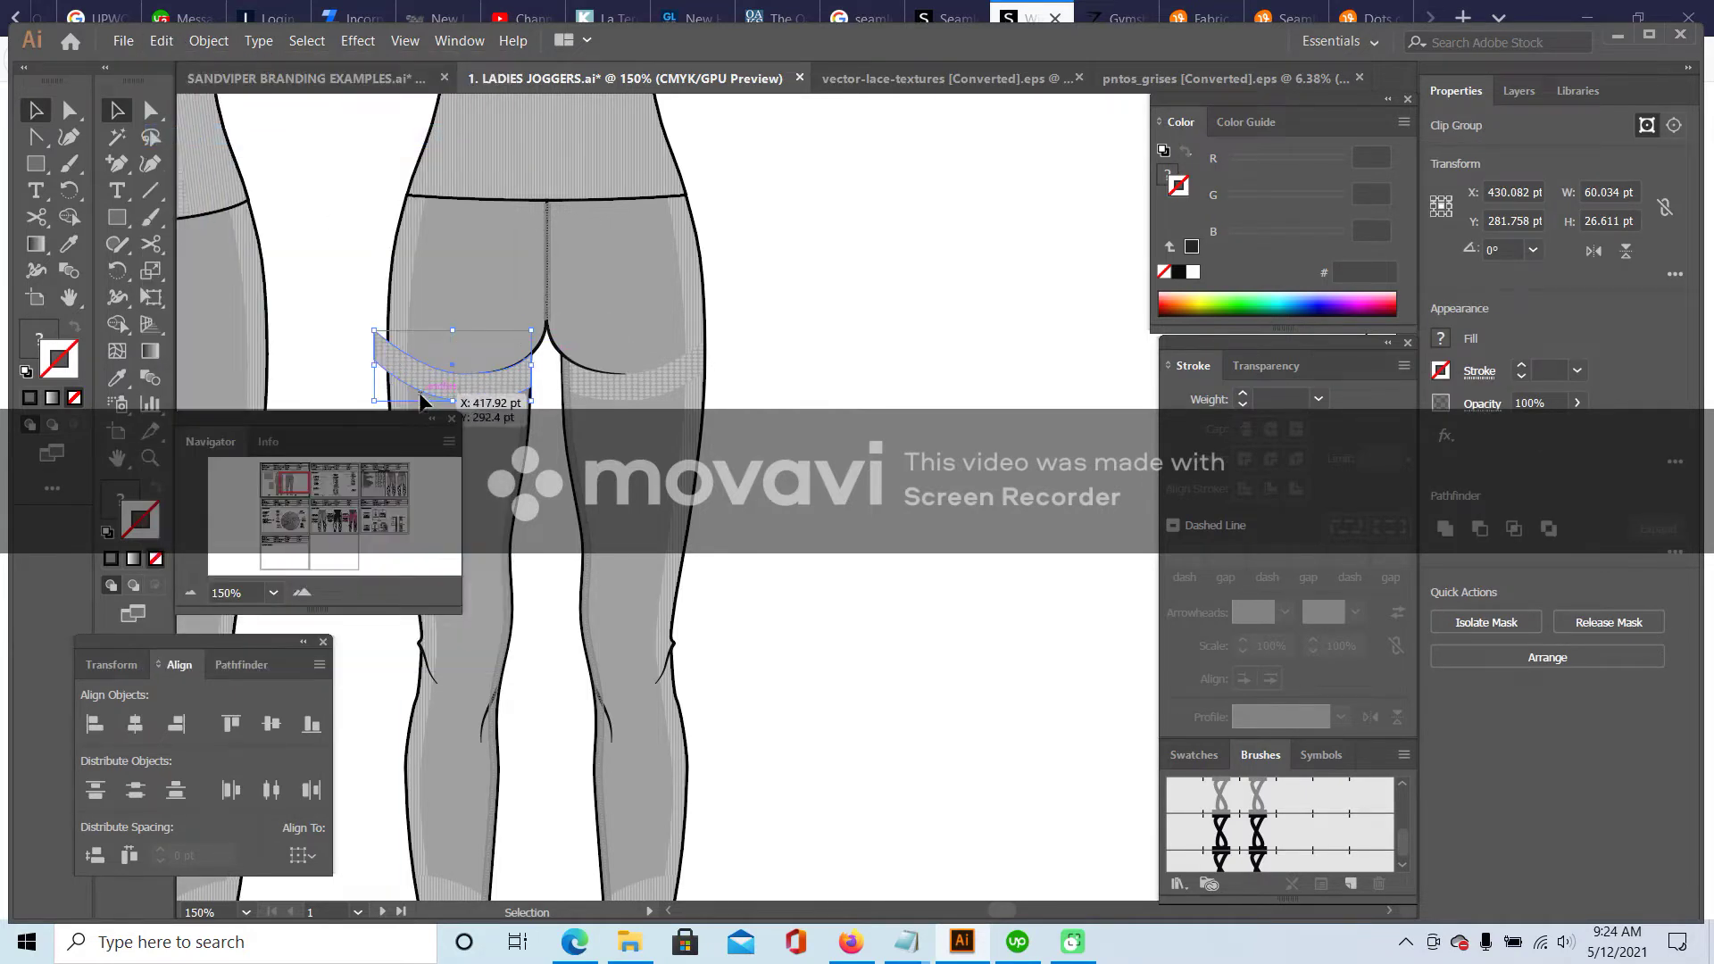
{"action": "key", "text": "Delete"}
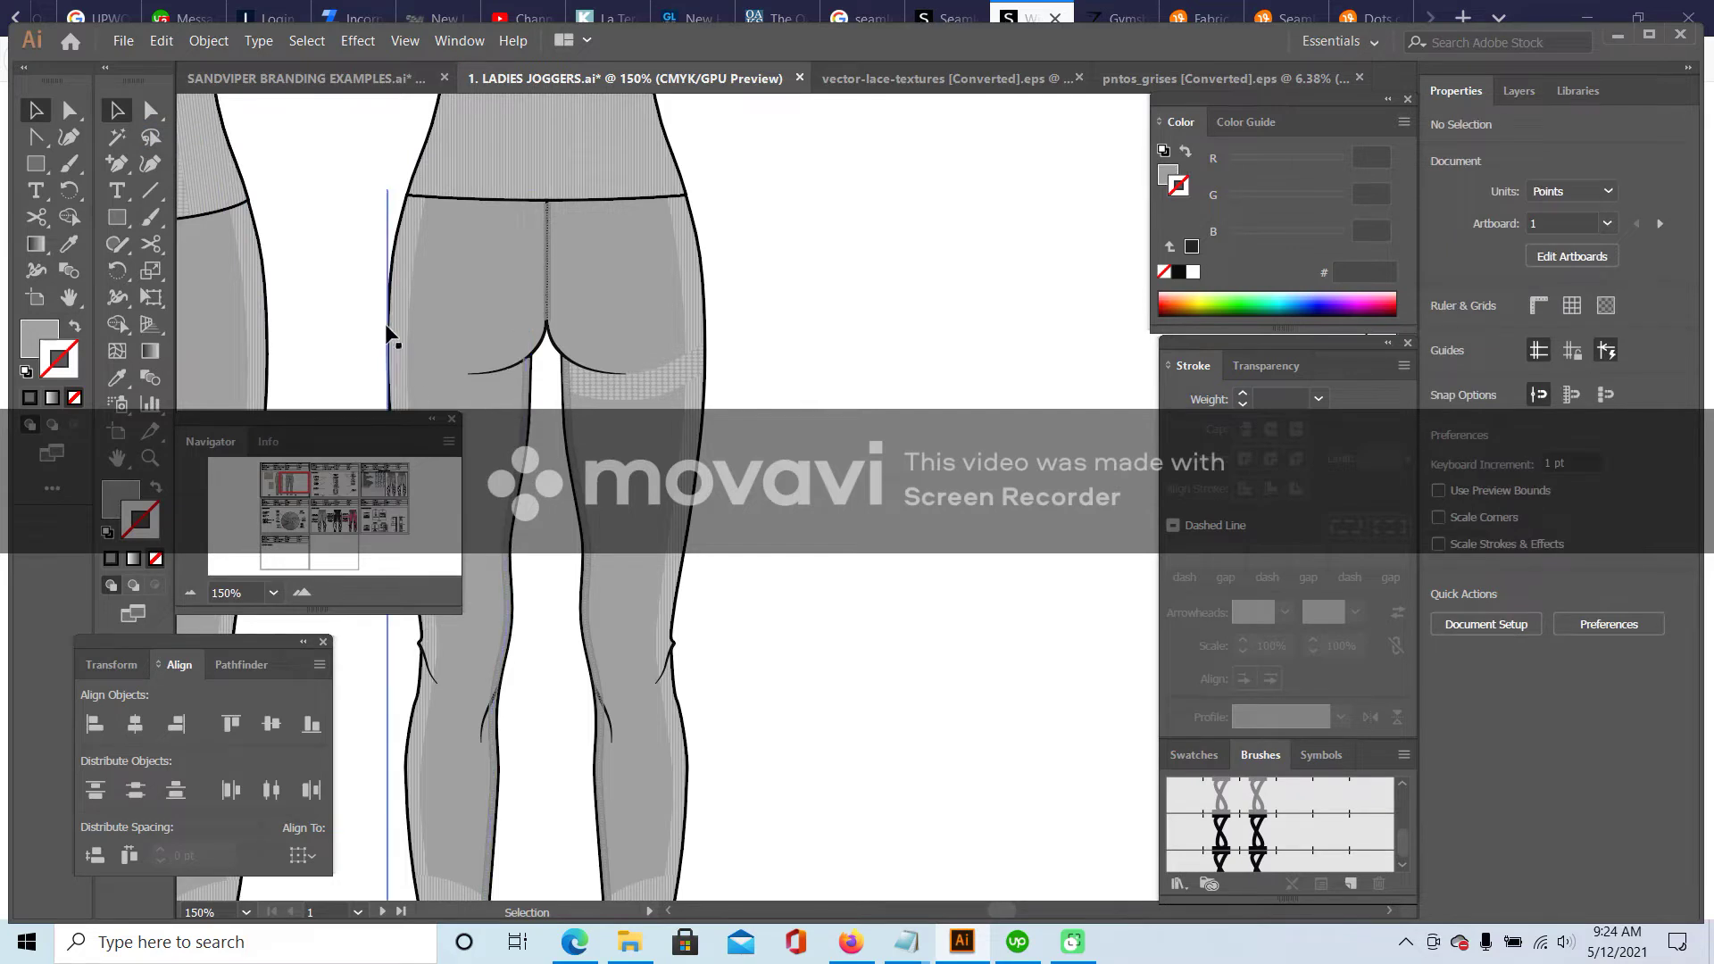
{"action": "double_click", "coordinate": [394, 259]}
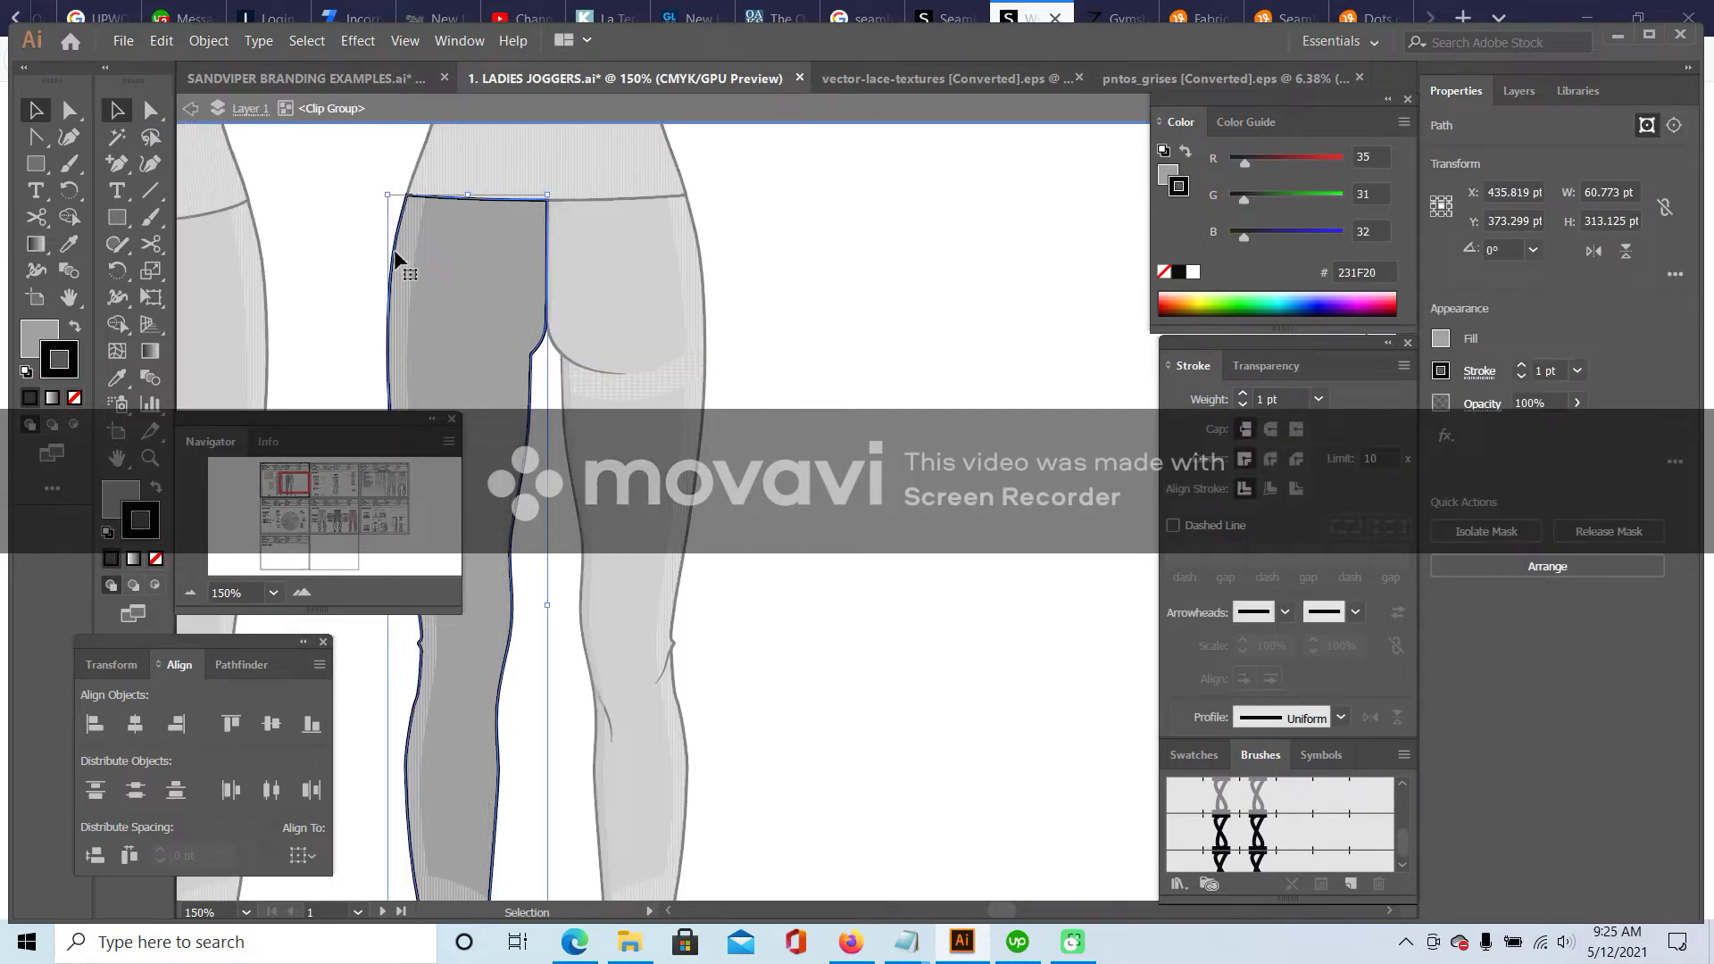
{"action": "left_click", "coordinate": [394, 259]}
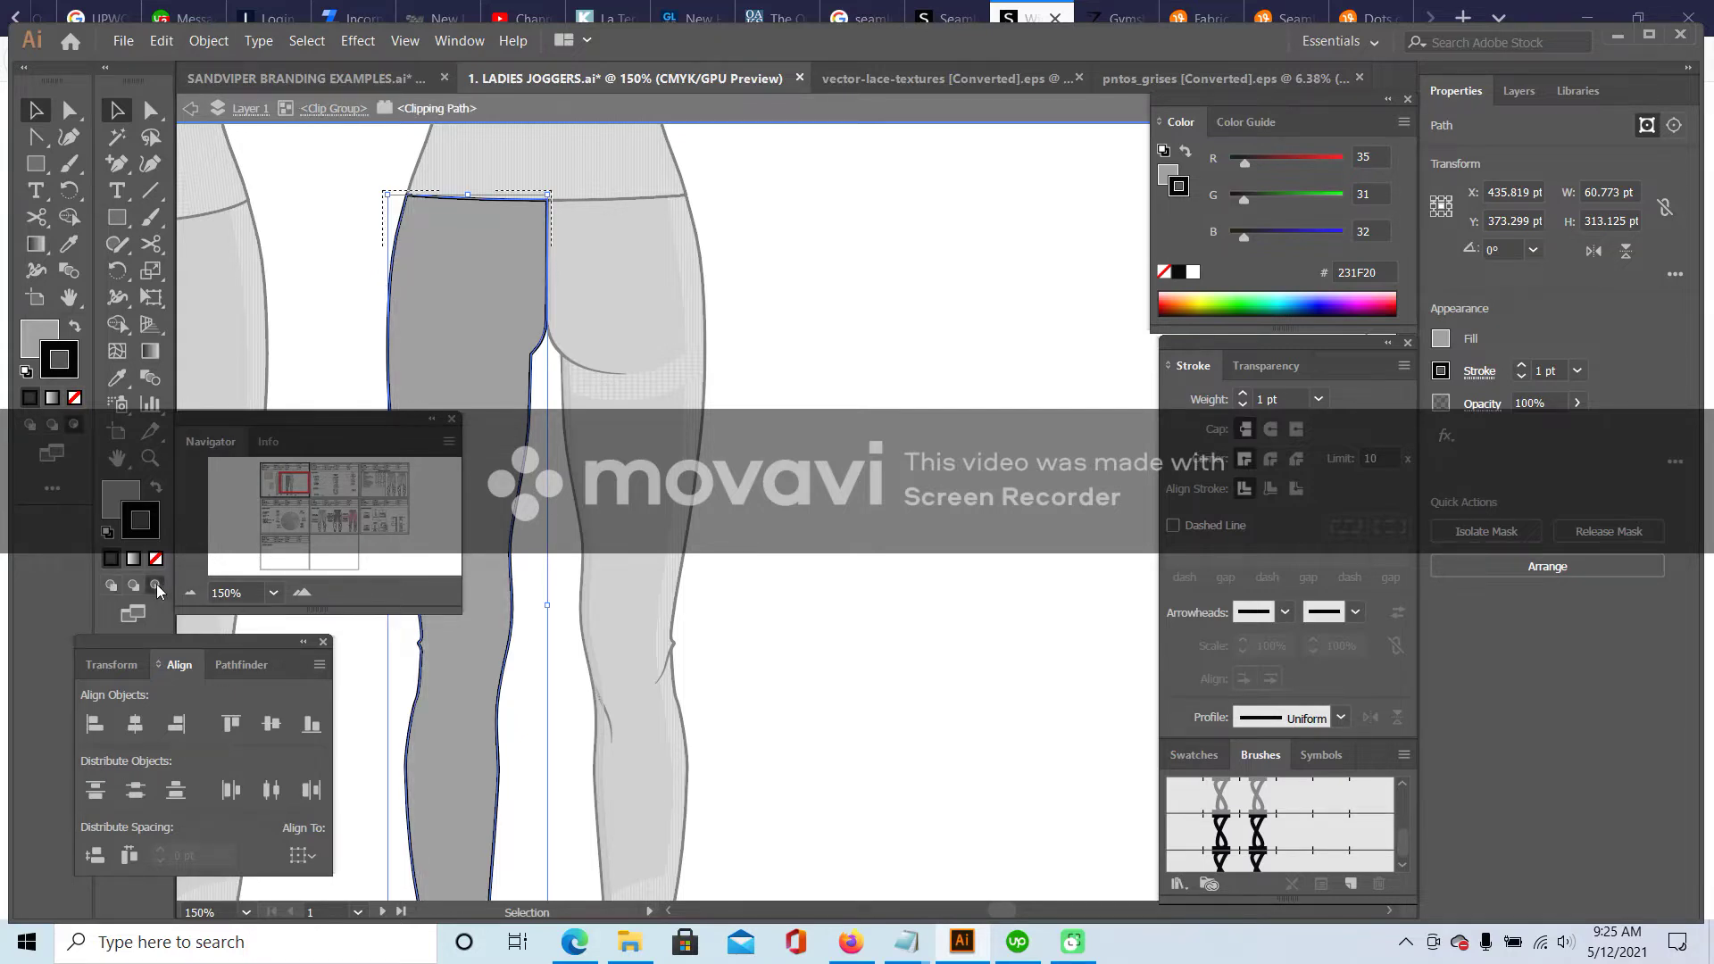
{"action": "left_click", "coordinate": [162, 42]}
{"action": "left_click", "coordinate": [206, 221]}
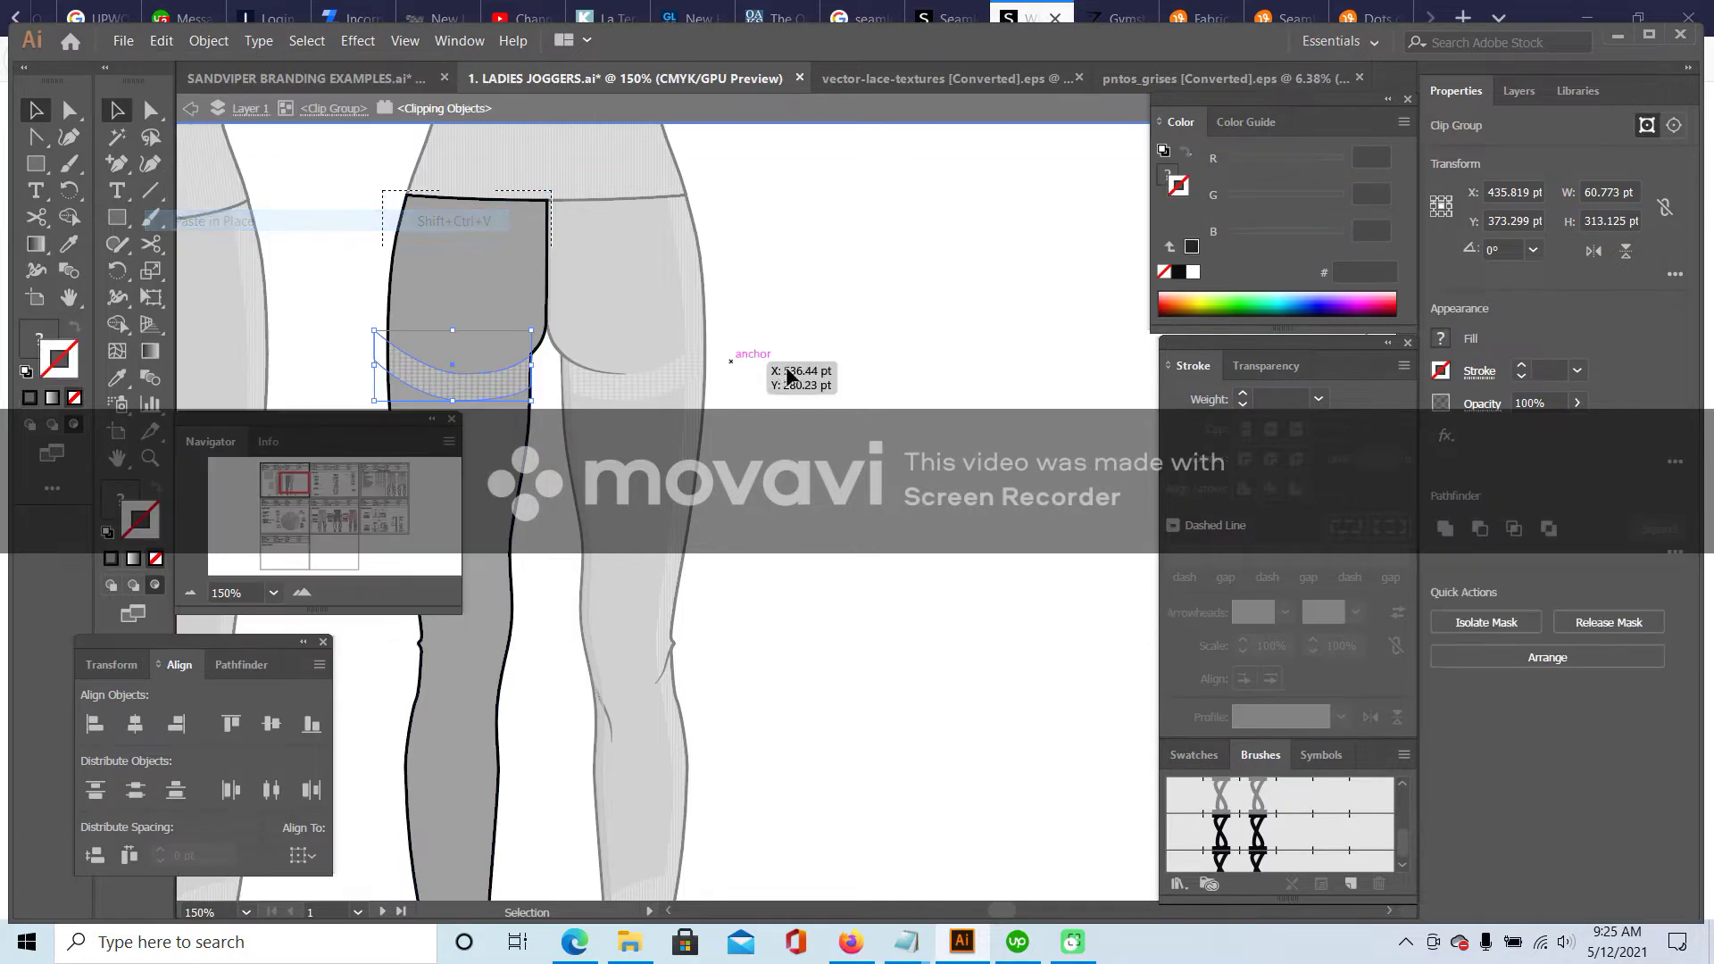
{"action": "double_click", "coordinate": [861, 348]}
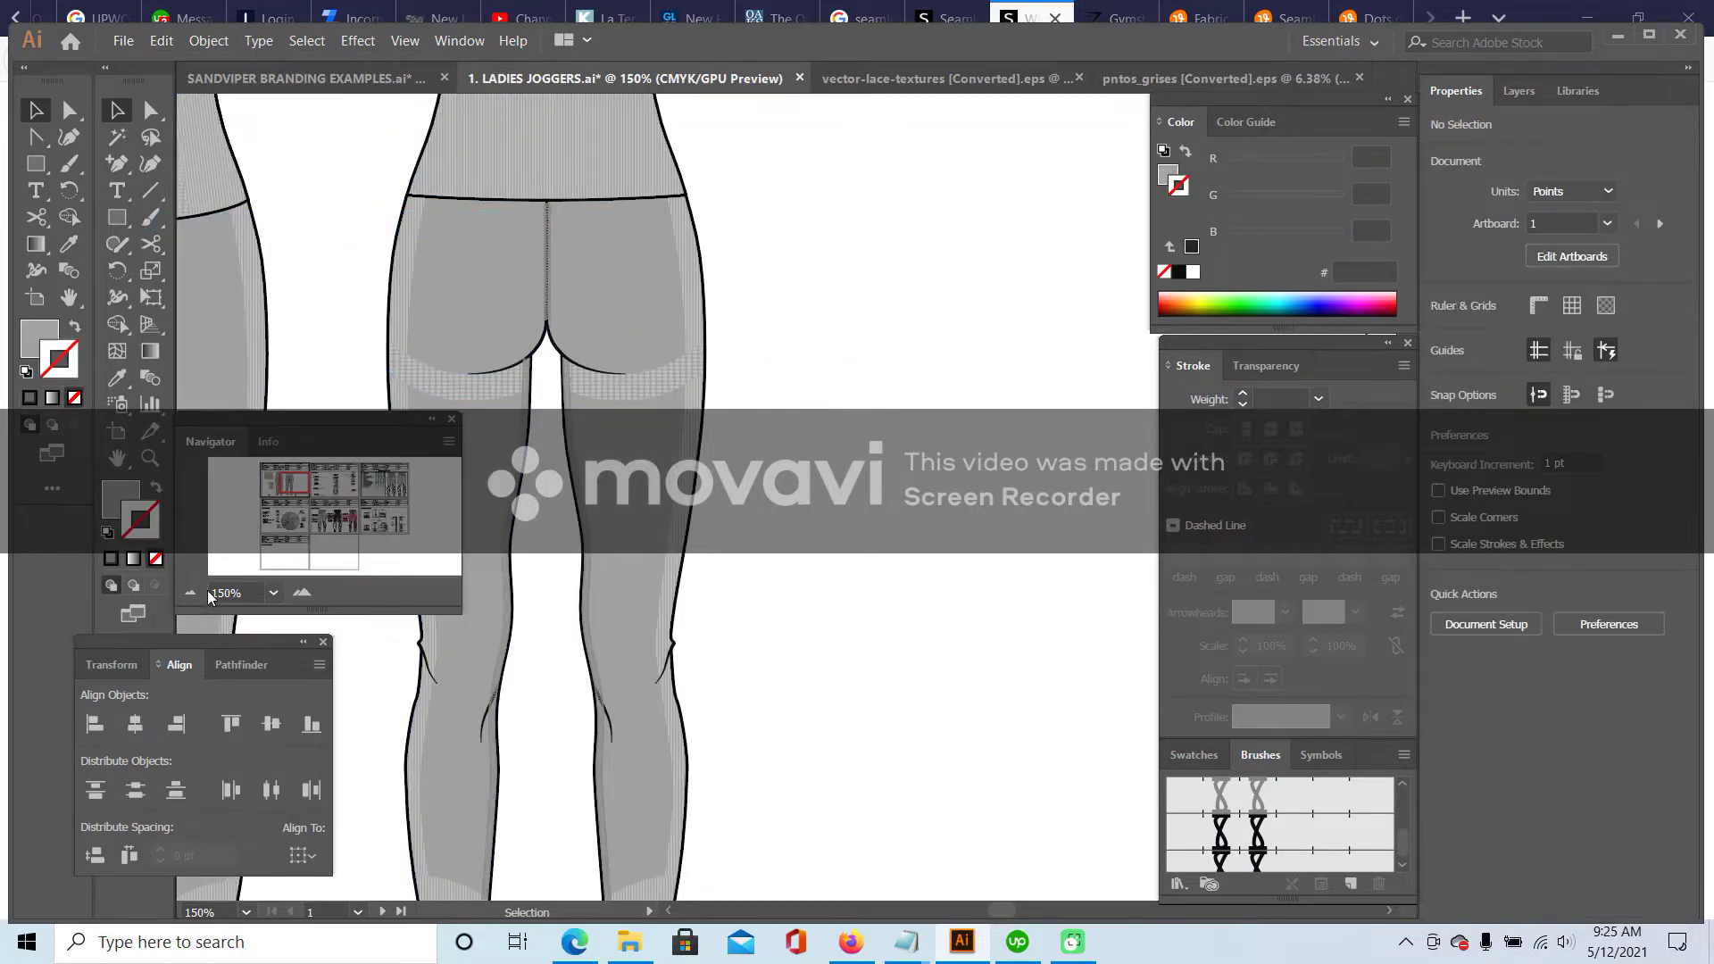
{"action": "double_click", "coordinate": [191, 593]}
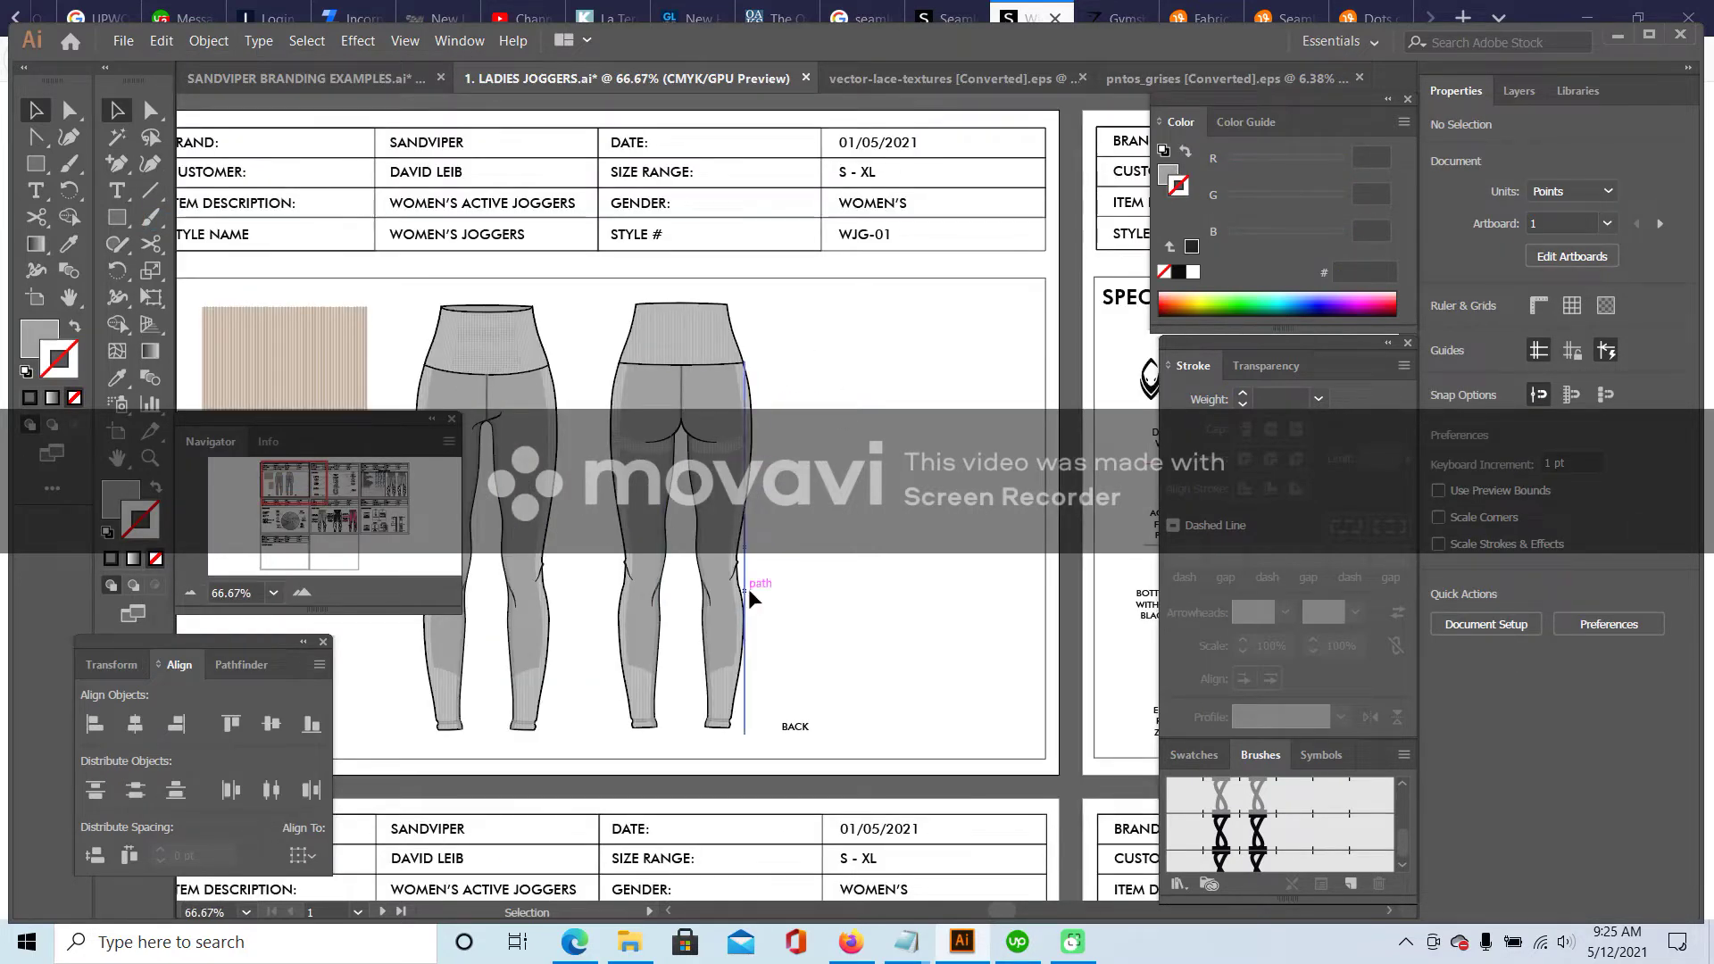
- Check the front waistband and lower legs up close, then zoom back out to 66.67%
{"action": "left_click_drag", "start_coordinate": [307, 473], "coordinate": [283, 487]}
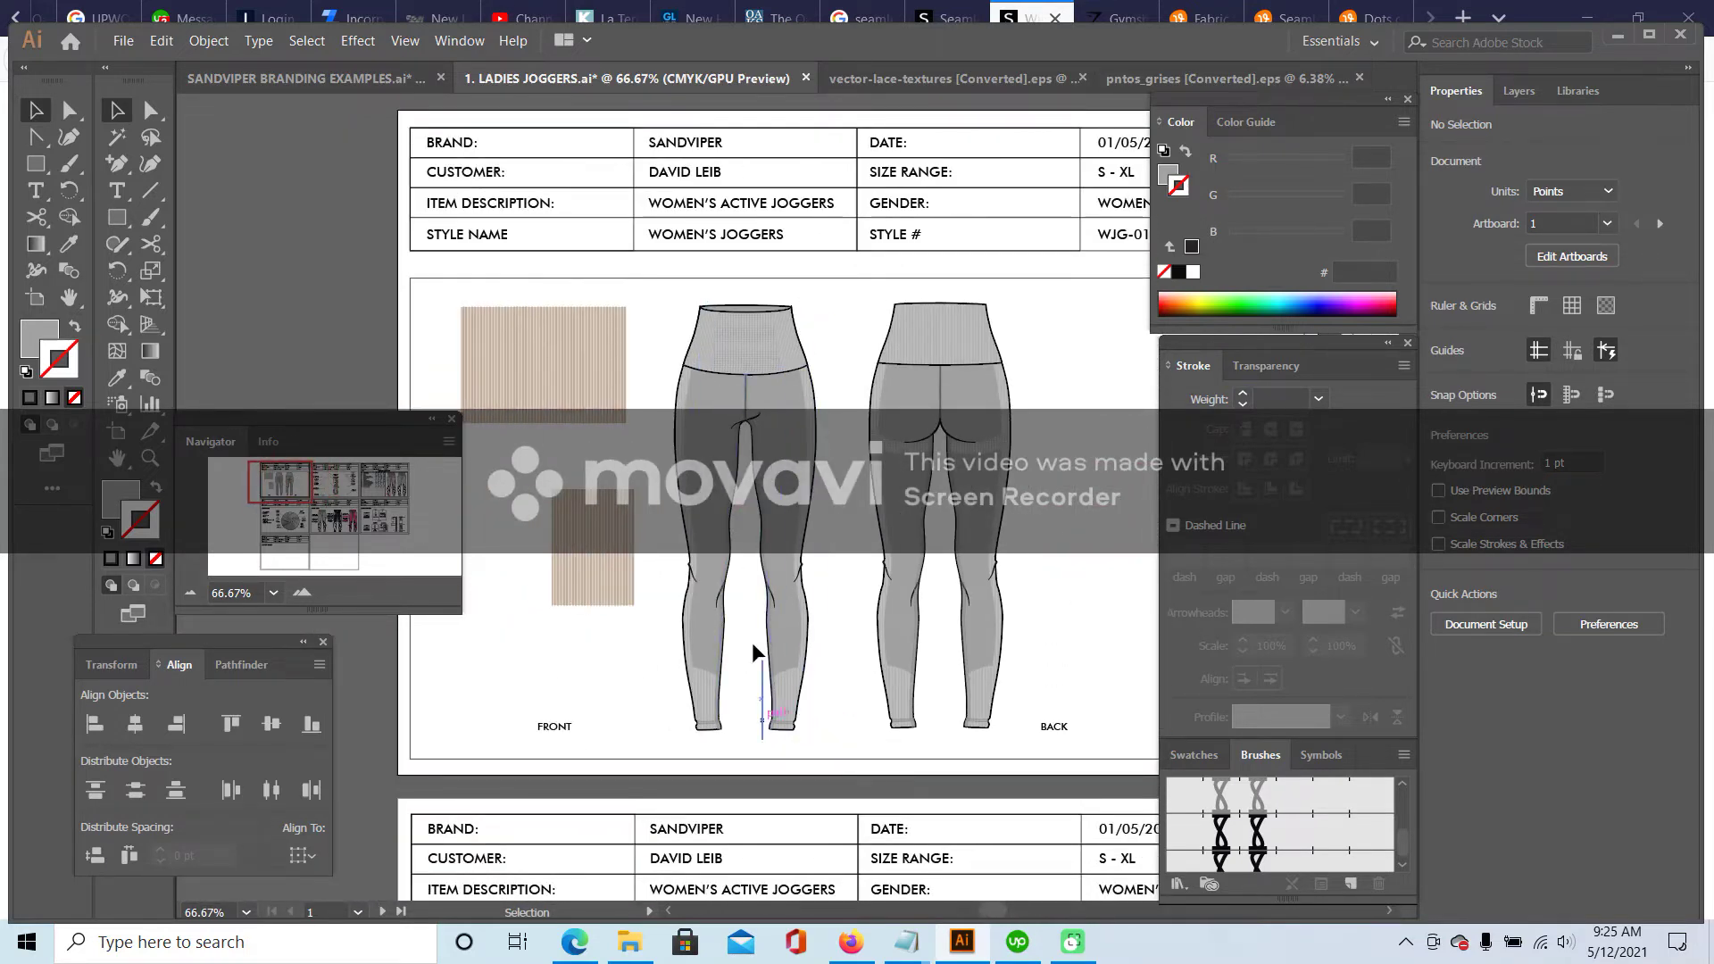
{"action": "double_click", "coordinate": [301, 592]}
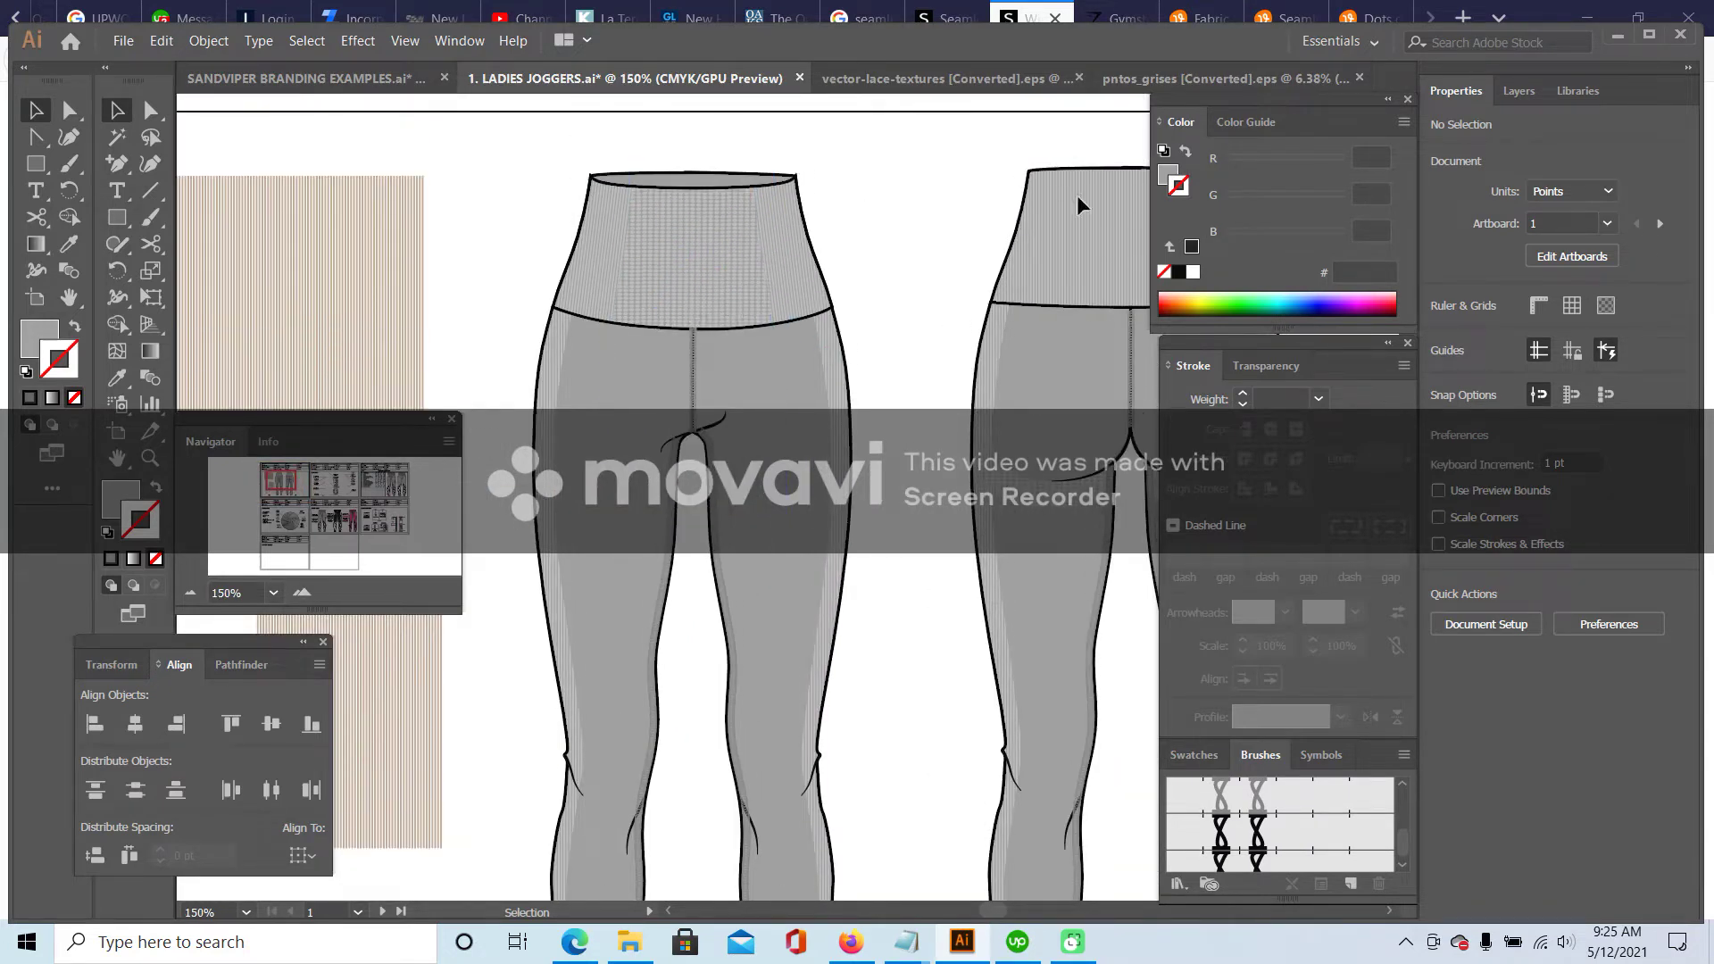
{"action": "left_click_drag", "start_coordinate": [278, 481], "coordinate": [282, 485]}
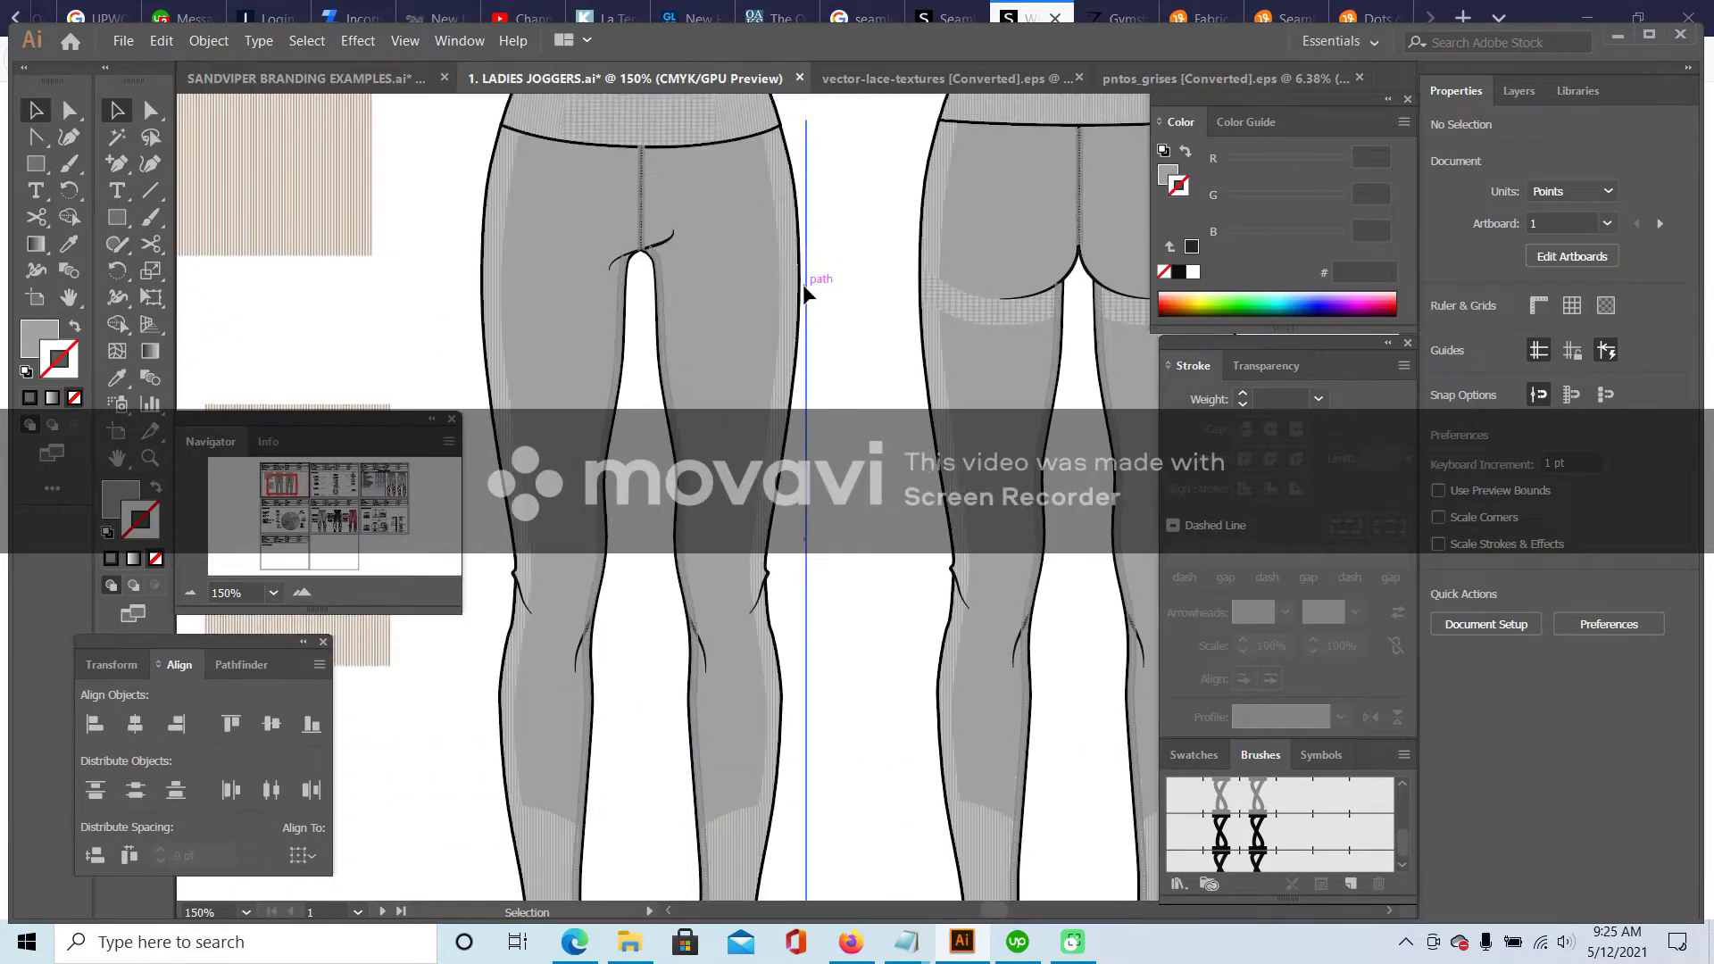
{"action": "scroll", "coordinate": [808, 299], "scroll_direction": "up", "scroll_amount": 2}
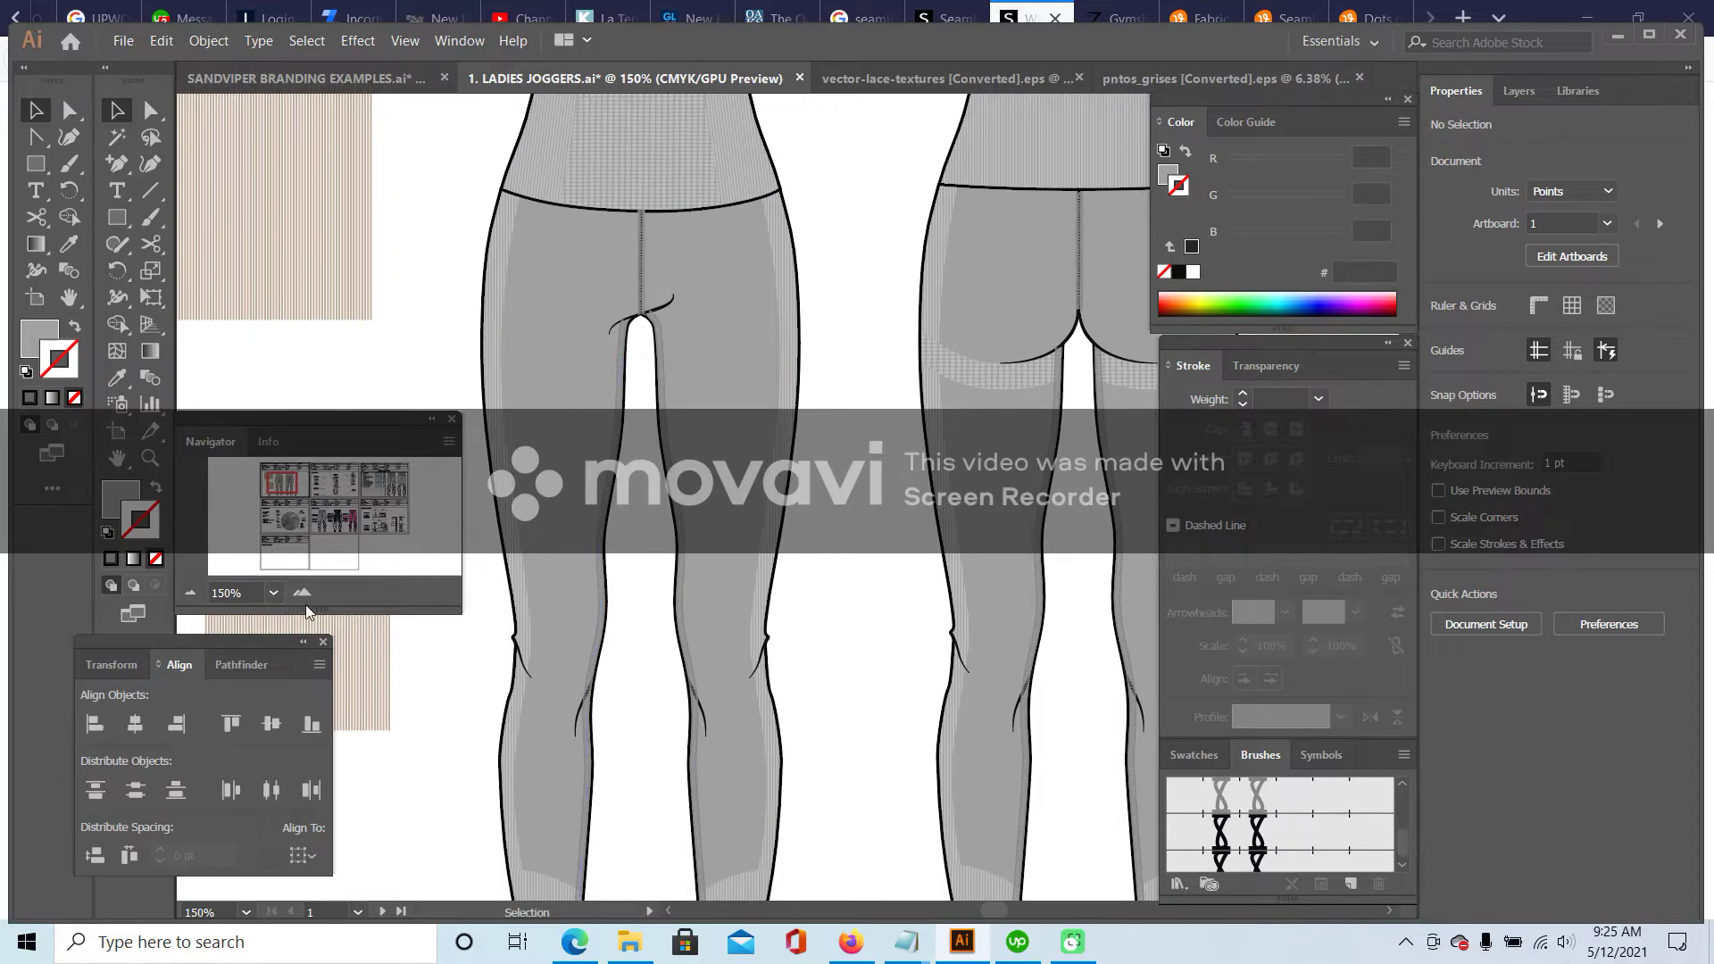
{"action": "left_click", "coordinate": [191, 593]}
{"action": "left_click", "coordinate": [191, 593]}
{"action": "left_click", "coordinate": [474, 382]}
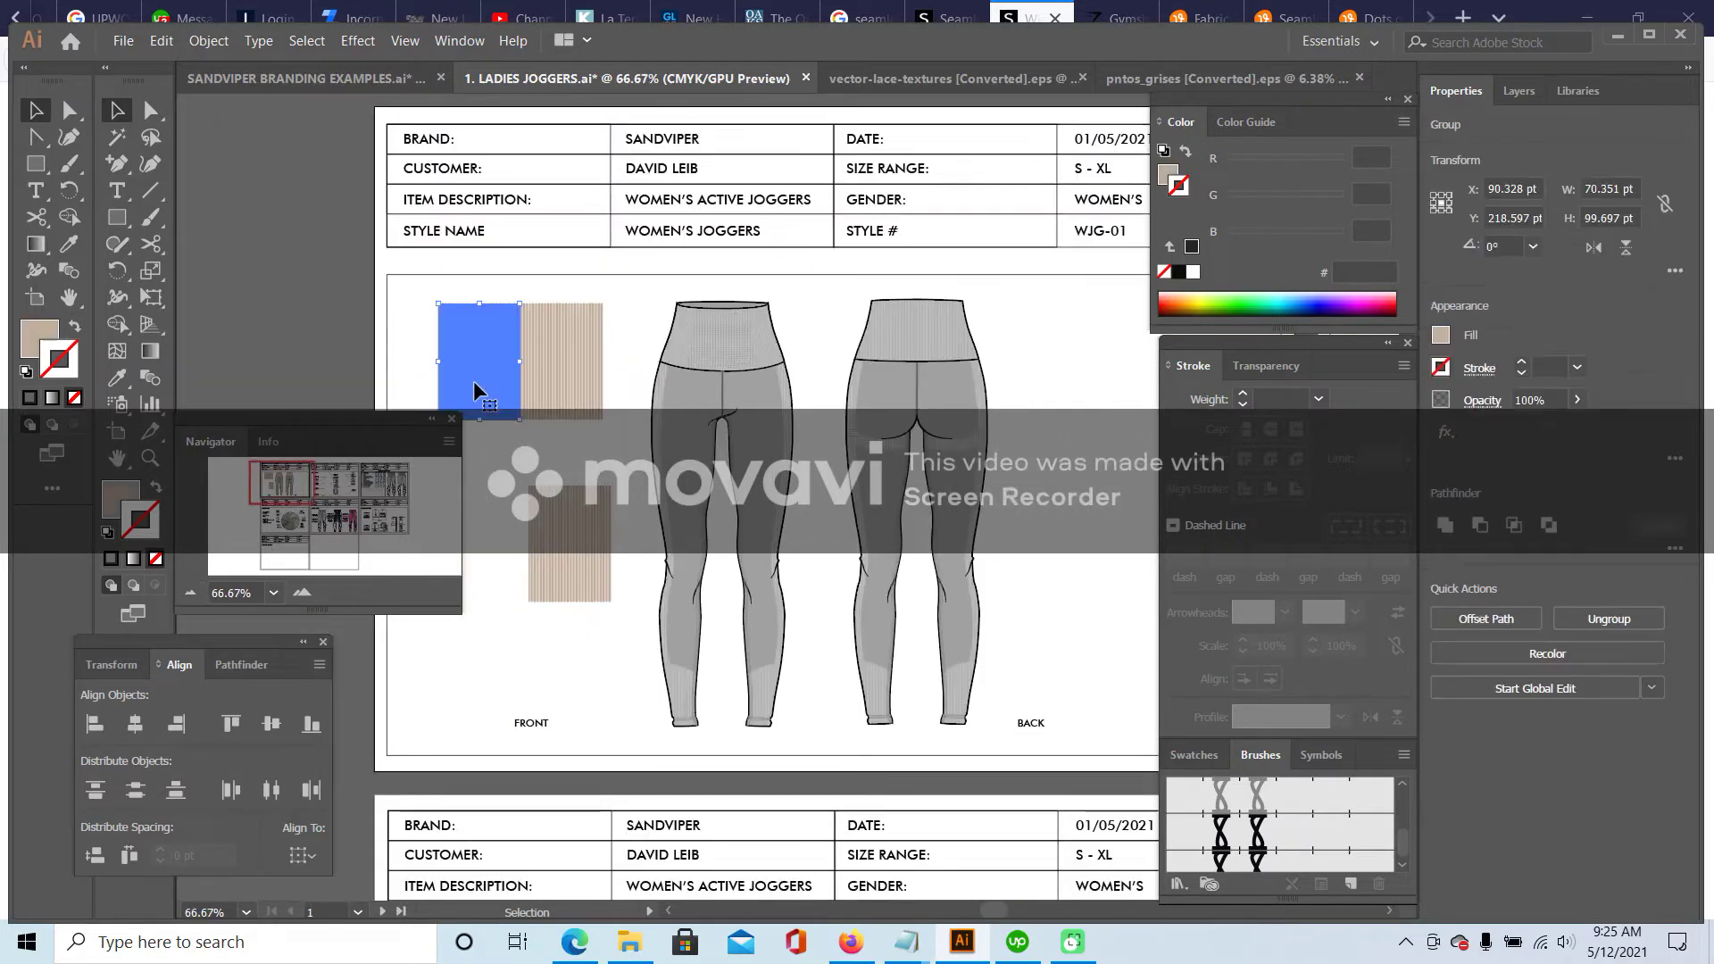
- Move the top fabric swatch down off the sketches and nudge the BACK label left
{"action": "left_click_drag", "start_coordinate": [478, 393], "coordinate": [646, 721]}
{"action": "left_click_drag", "start_coordinate": [1029, 728], "coordinate": [1004, 720]}
{"action": "left_click", "coordinate": [557, 309]}
- Group the front leggings parts and the back leggings parts as two separate groups
{"action": "left_click_drag", "start_coordinate": [651, 282], "coordinate": [800, 731]}
{"action": "left_click", "coordinate": [234, 42]}
{"action": "left_click", "coordinate": [230, 114]}
{"action": "left_click_drag", "start_coordinate": [827, 291], "coordinate": [981, 741]}
{"action": "left_click", "coordinate": [234, 42]}
{"action": "left_click", "coordinate": [230, 114]}
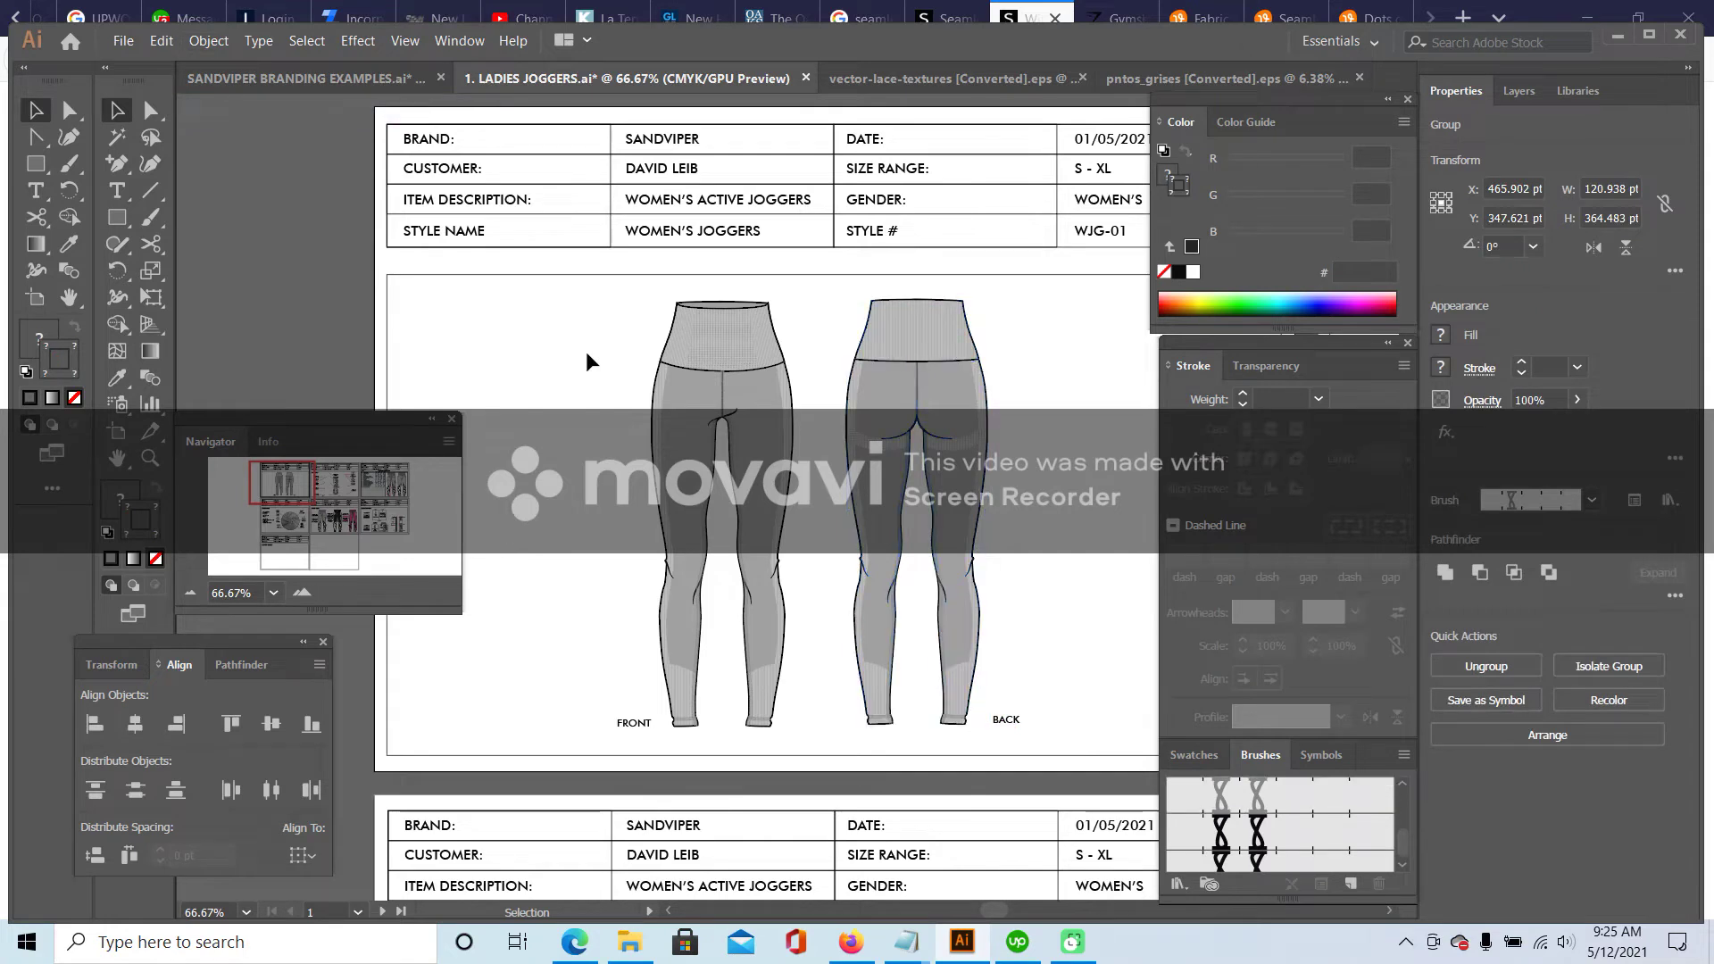
{"action": "left_click", "coordinate": [587, 361]}
{"action": "left_click_drag", "start_coordinate": [282, 482], "coordinate": [287, 483]}
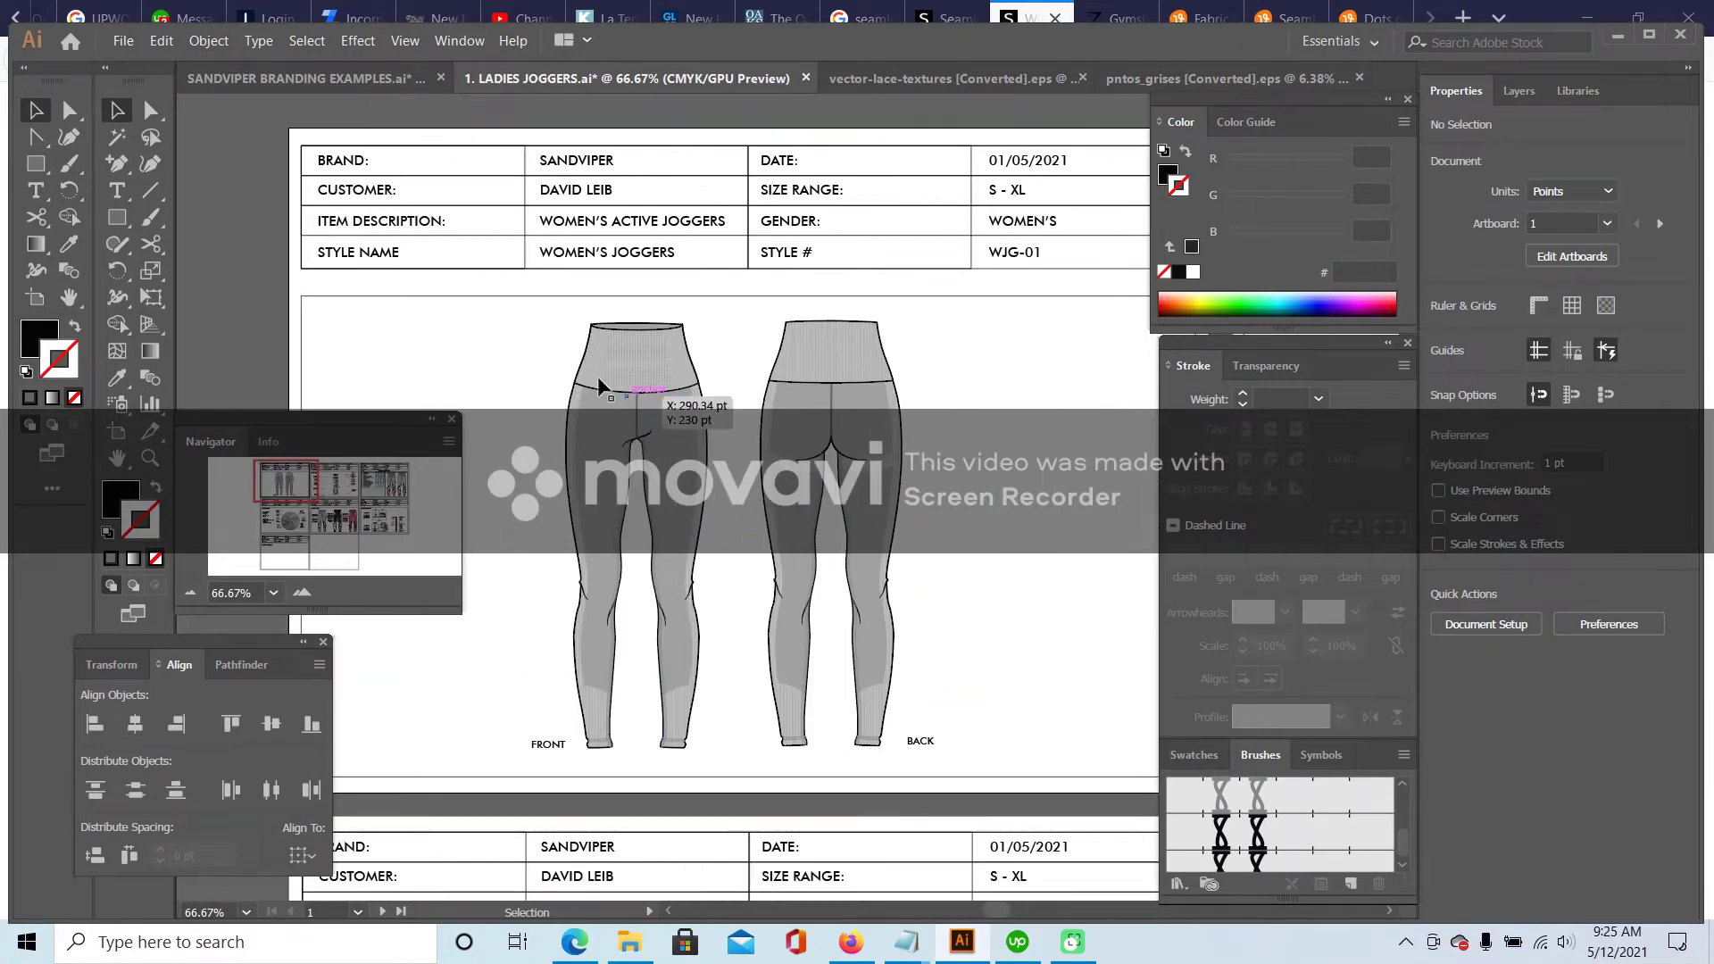
- Select both leggings groups and paste them onto the SPEC SHEET artboard
{"action": "left_click", "coordinate": [641, 342]}
{"action": "left_click", "coordinate": [830, 384], "text": "shift"}
{"action": "key", "text": "a"}
{"action": "left_click_drag", "start_coordinate": [279, 482], "coordinate": [355, 478]}
{"action": "key", "text": "ctrl+v"}
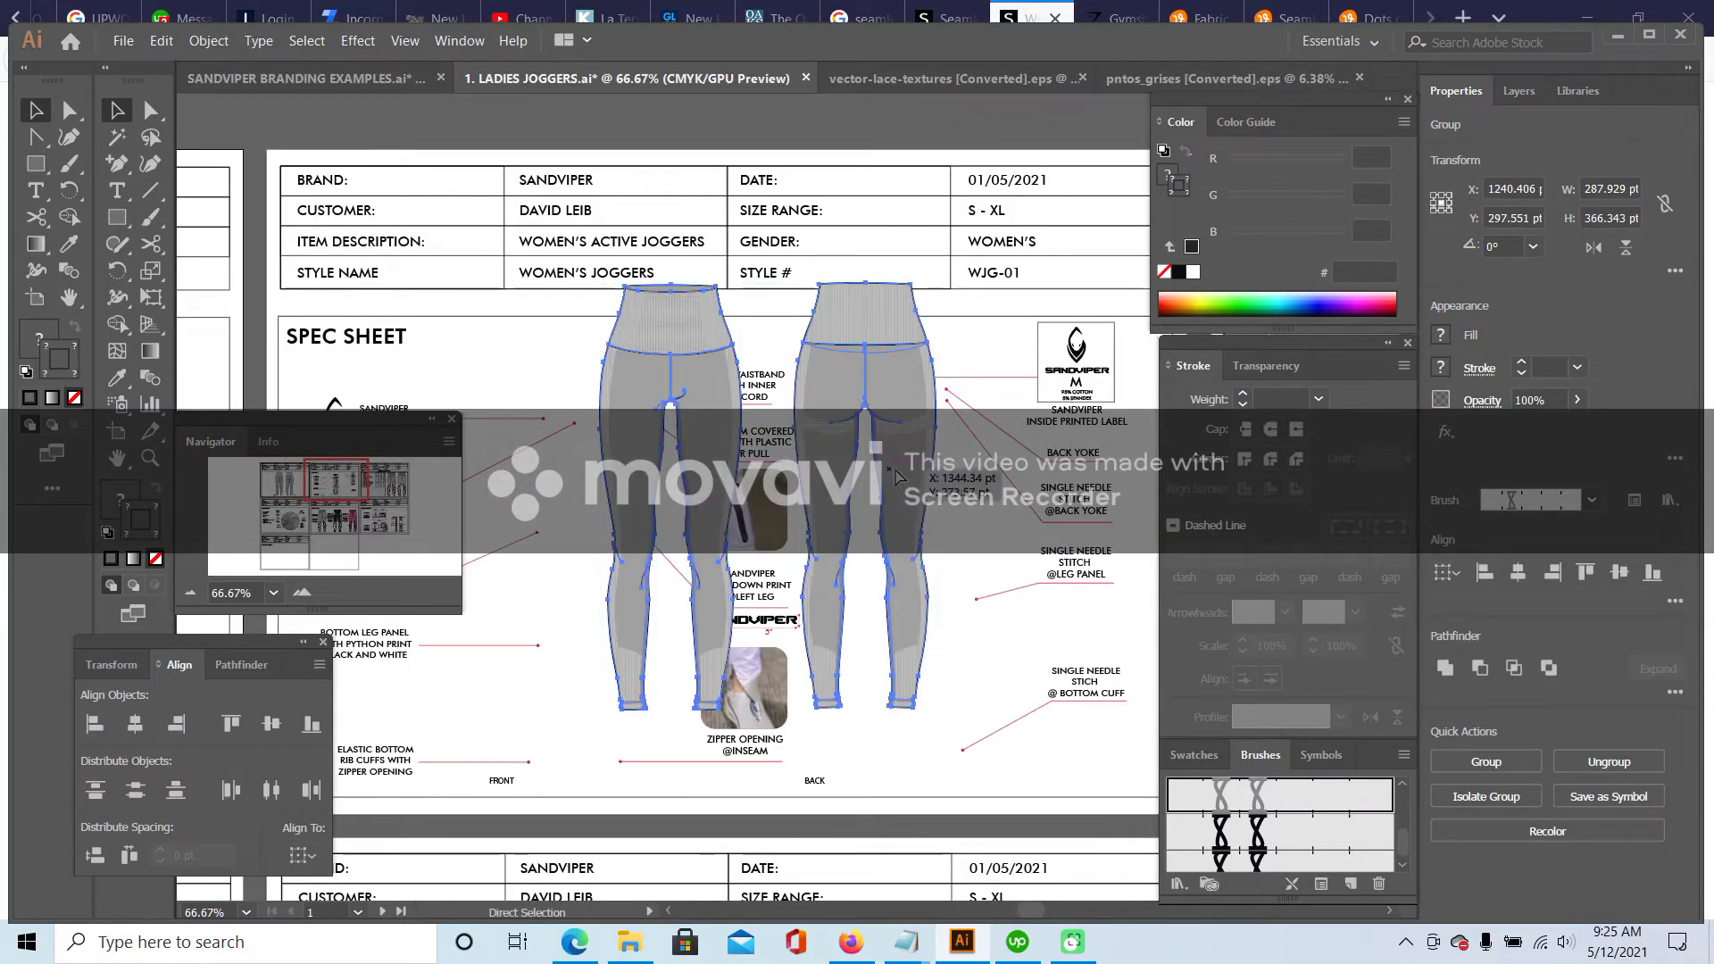
- Delete the duplicate front leggings and arrange the front and back sketches above their labels
{"action": "key", "text": "v"}
{"action": "mouse_move", "coordinate": [675, 332]}
{"action": "left_mouse_down"}
{"action": "mouse_move", "coordinate": [595, 421]}
{"action": "mouse_move", "coordinate": [656, 384]}
{"action": "mouse_move", "coordinate": [647, 348]}
{"action": "left_mouse_up"}
{"action": "key", "text": "Delete"}
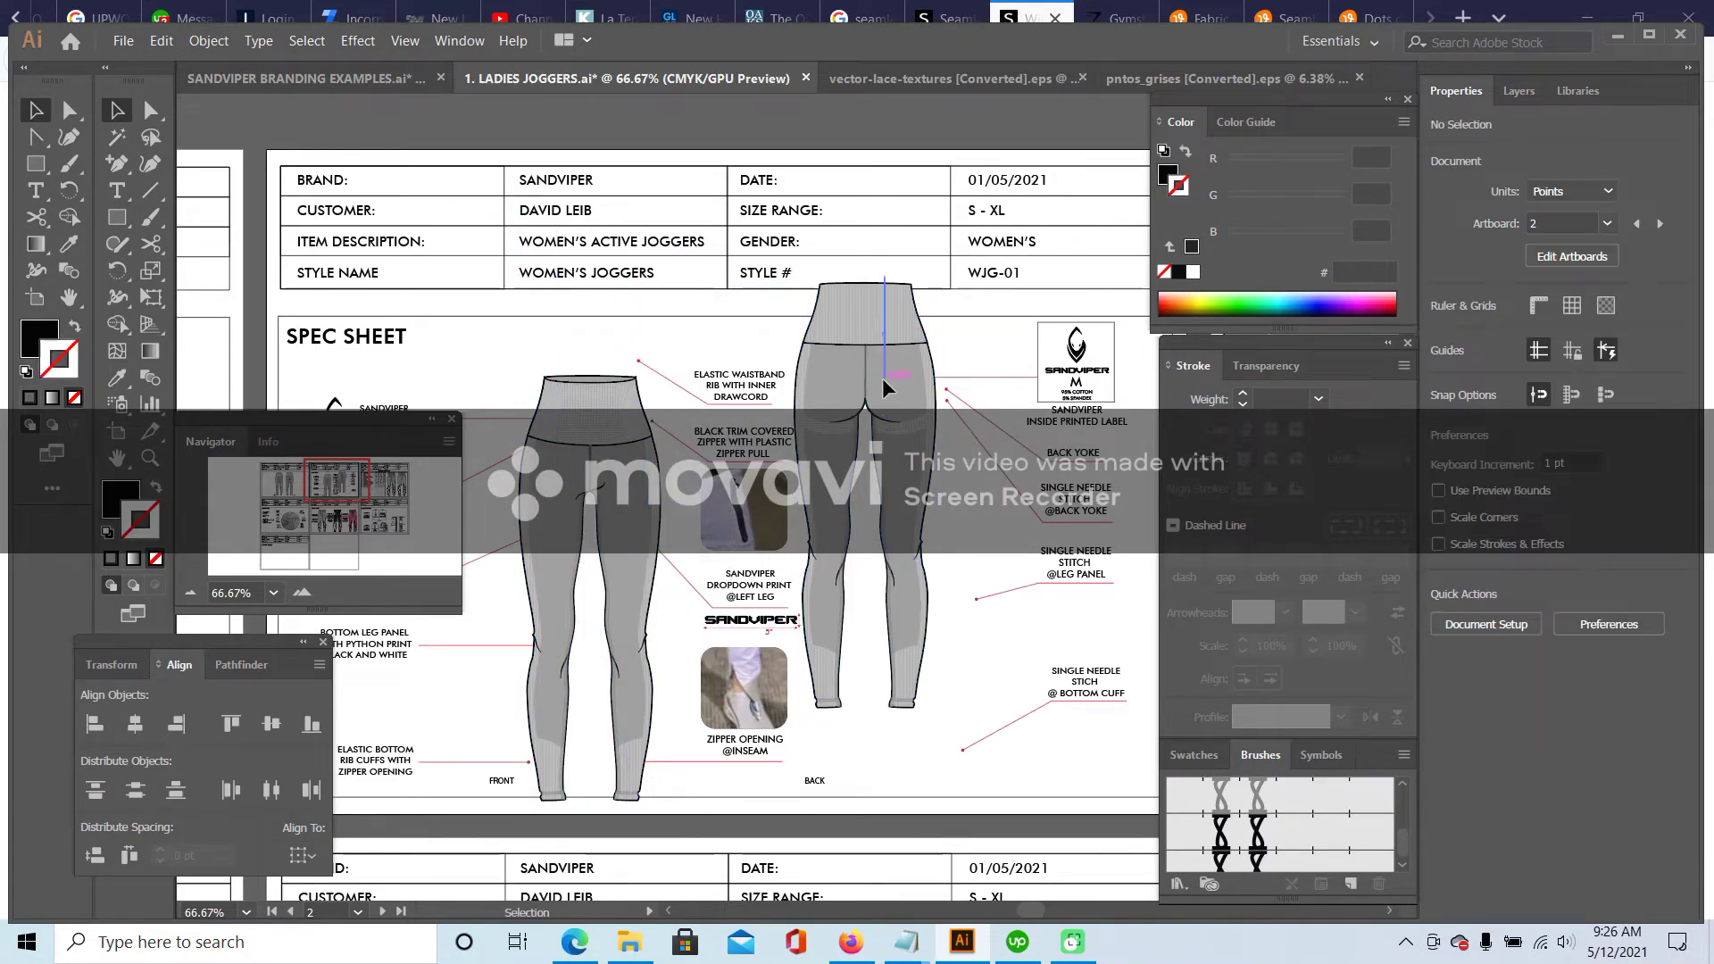
{"action": "left_click", "coordinate": [971, 476]}
{"action": "left_click_drag", "start_coordinate": [877, 346], "coordinate": [960, 425]}
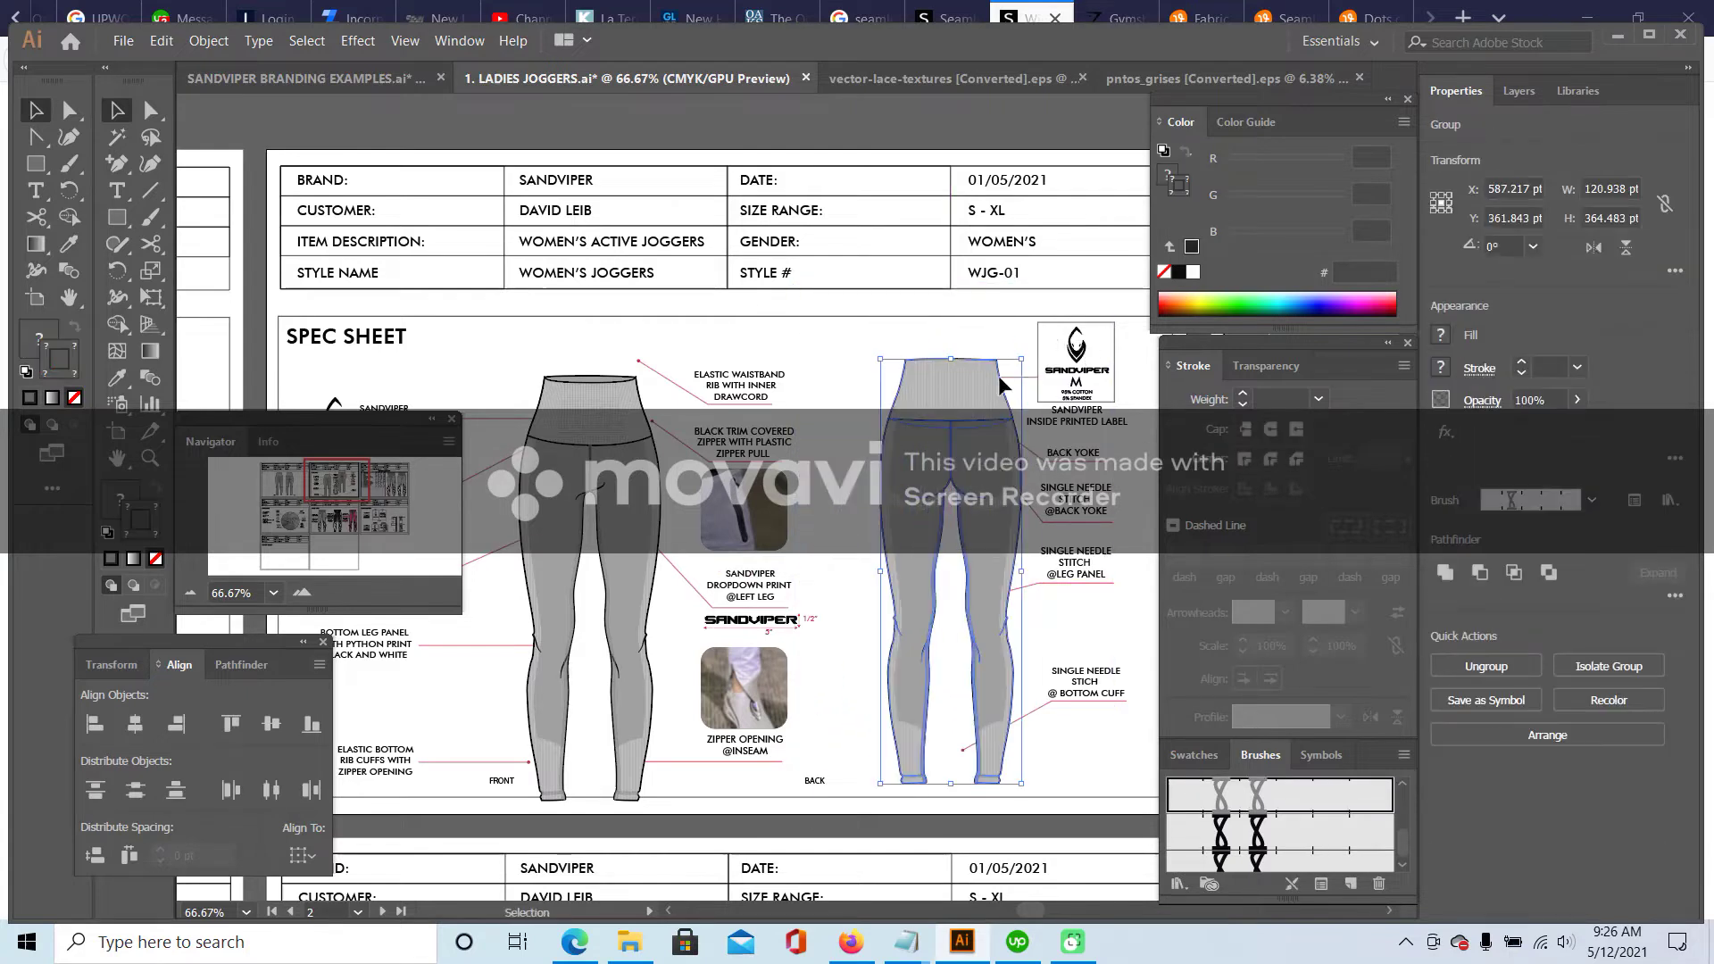
{"action": "left_click_drag", "start_coordinate": [599, 443], "coordinate": [573, 412]}
{"action": "left_click", "coordinate": [823, 576]}
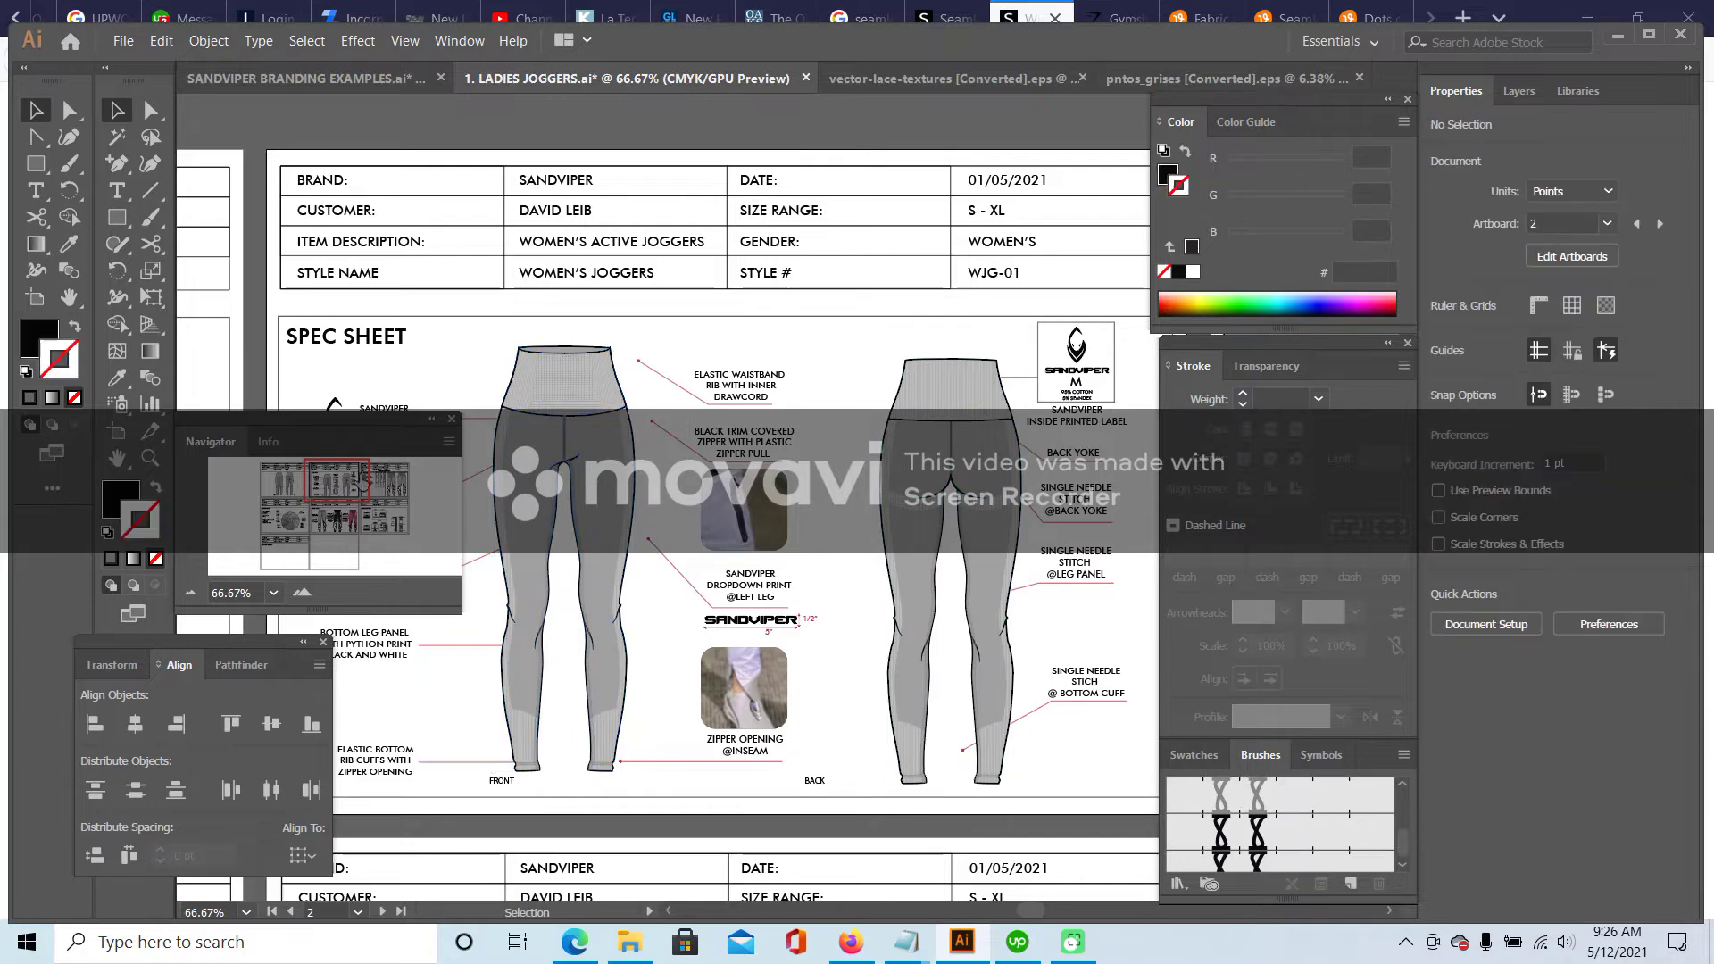
{"action": "scroll", "coordinate": [823, 576], "scroll_direction": "left", "scroll_amount": 10}
{"action": "scroll", "coordinate": [823, 576], "scroll_direction": "up", "scroll_amount": 2}
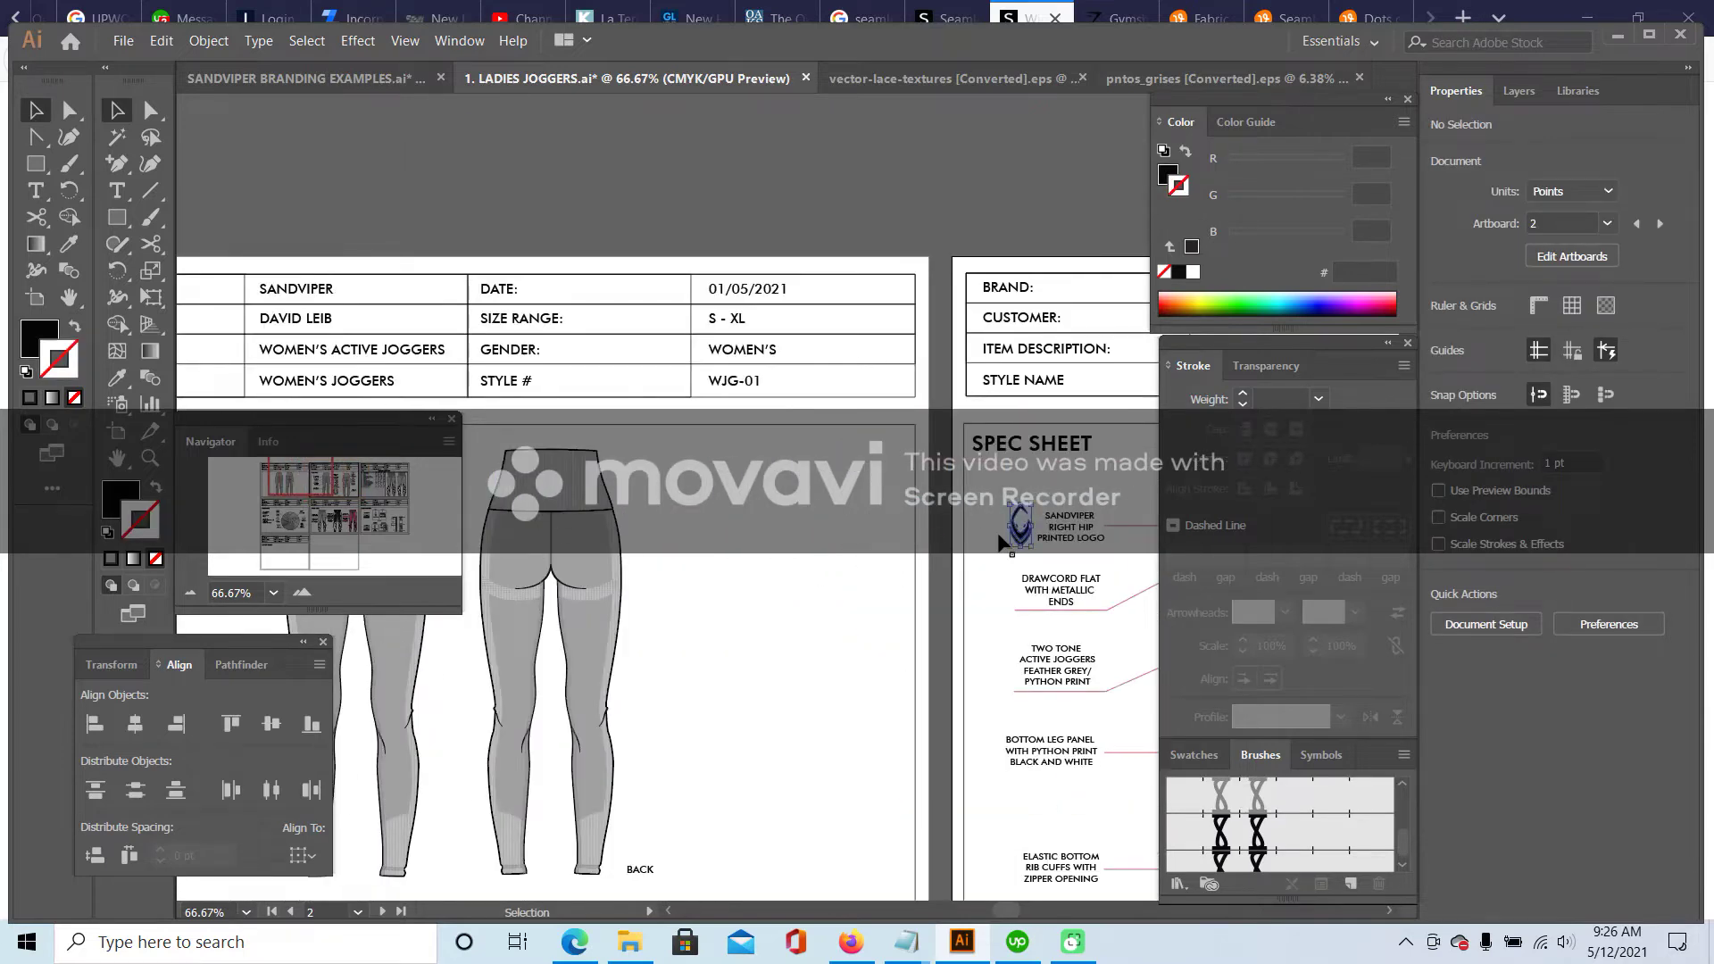
- Paste the SANDVIPER hip logo onto the front leggings' upper leg and fill it #DBDBDB
{"action": "left_click", "coordinate": [1018, 534]}
{"action": "left_click", "coordinate": [304, 596]}
{"action": "left_click", "coordinate": [303, 597]}
{"action": "left_click_drag", "start_coordinate": [300, 482], "coordinate": [281, 483]}
{"action": "key", "text": "ctrl+v"}
{"action": "left_click_drag", "start_coordinate": [665, 497], "coordinate": [741, 389]}
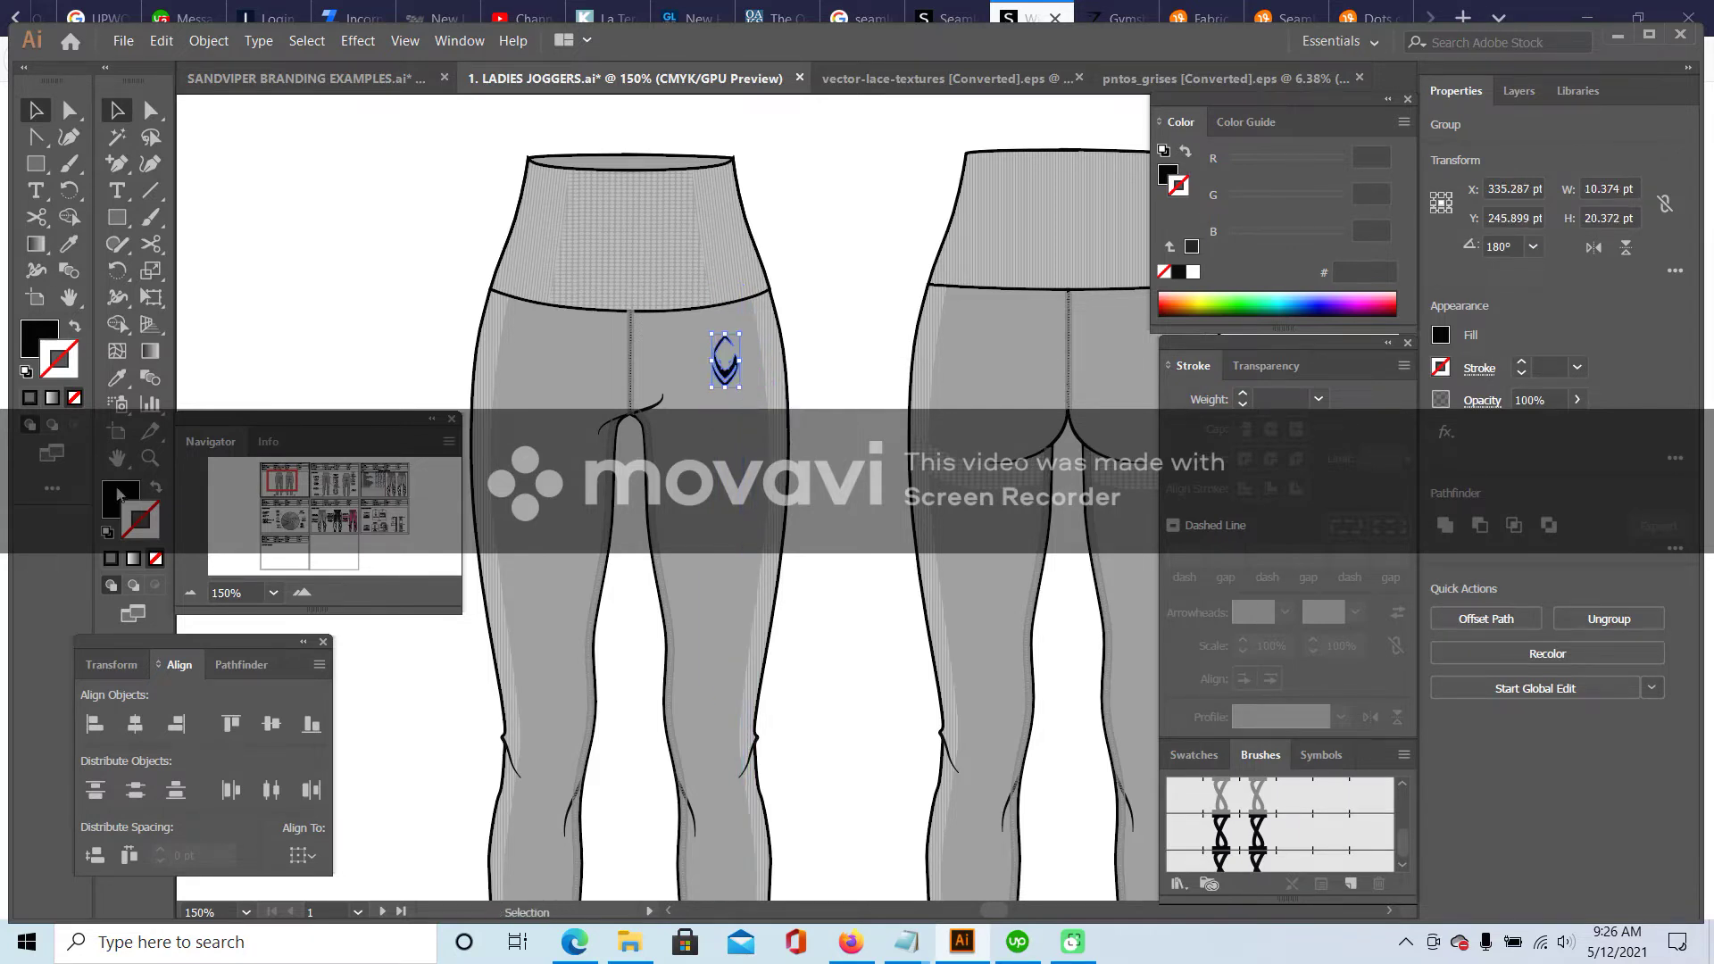
{"action": "double_click", "coordinate": [42, 344]}
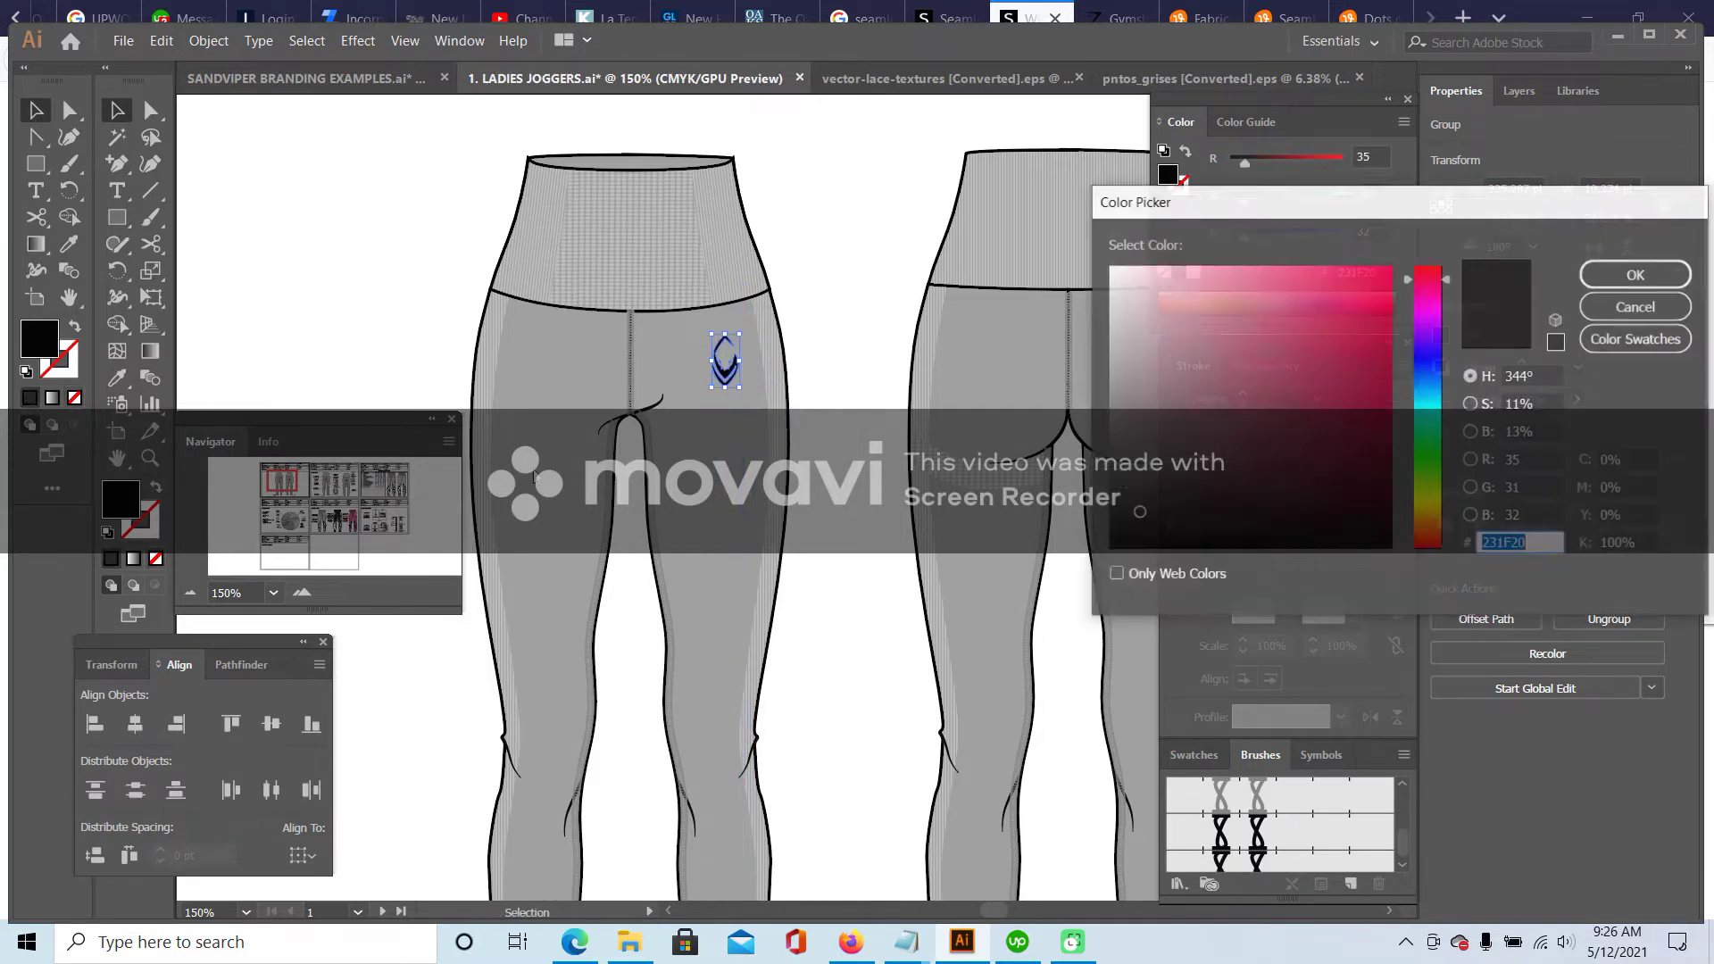
{"action": "left_click", "coordinate": [1107, 304]}
{"action": "left_click", "coordinate": [1637, 274]}
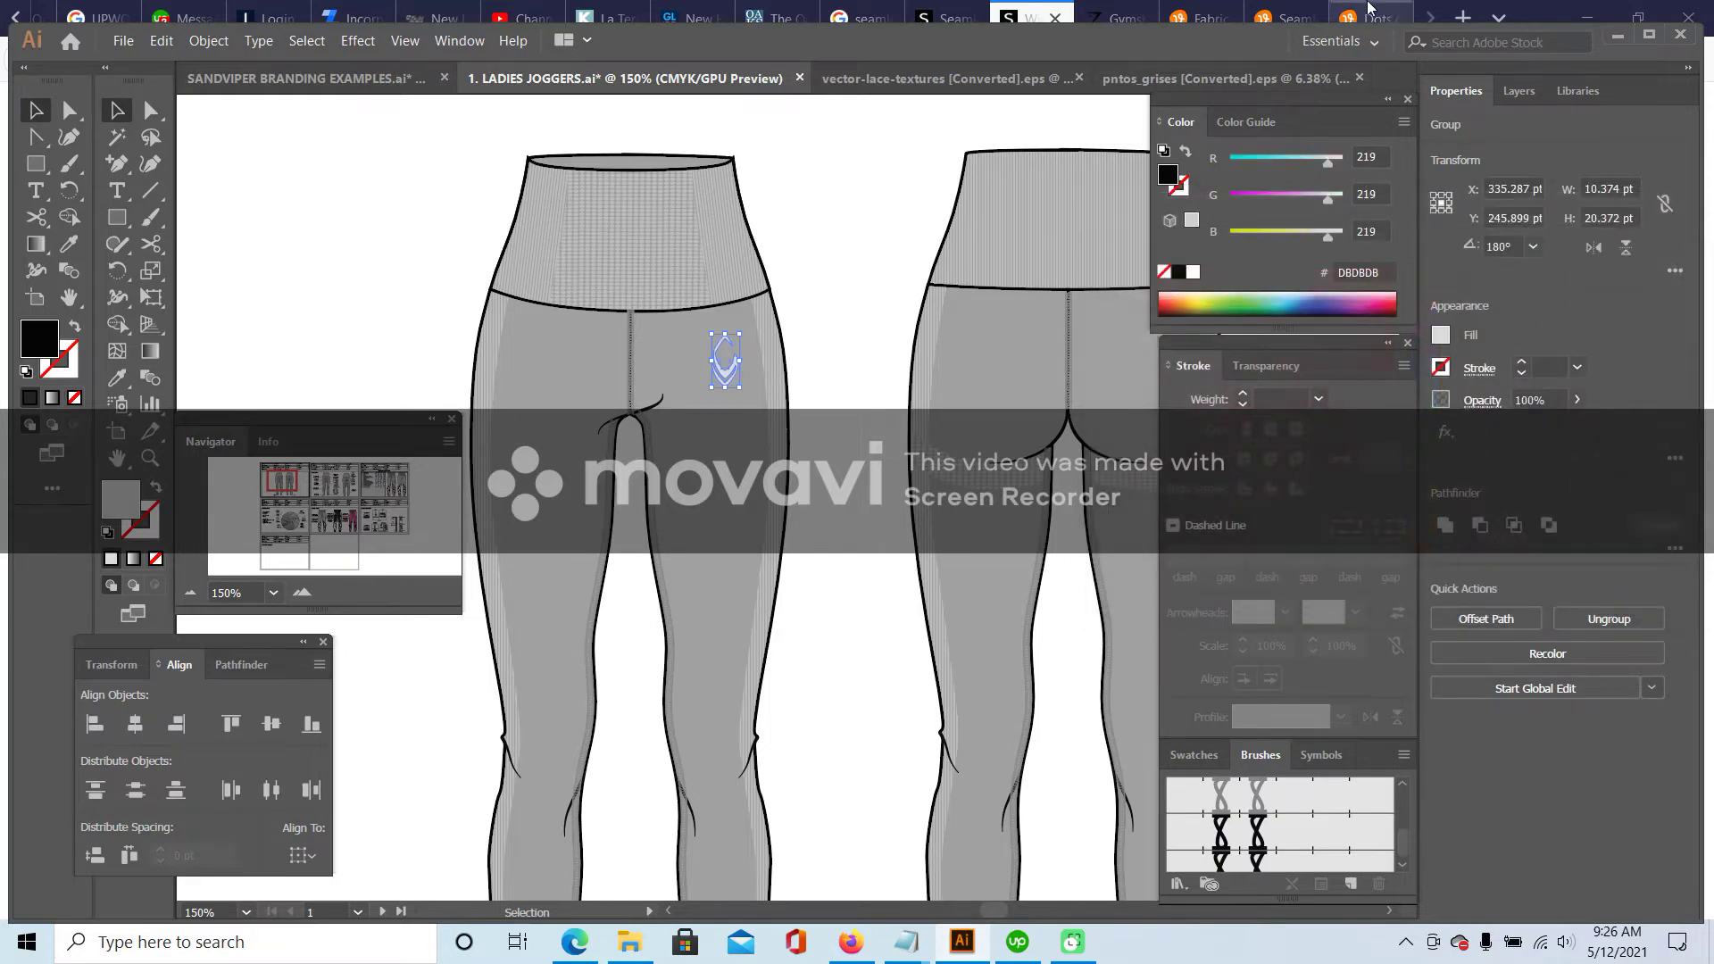
- In Firefox, start a new web search for 'reflective logo'
{"action": "left_click", "coordinate": [1372, 11]}
{"action": "left_click", "coordinate": [1243, 63]}
{"action": "type", "text": "r"}
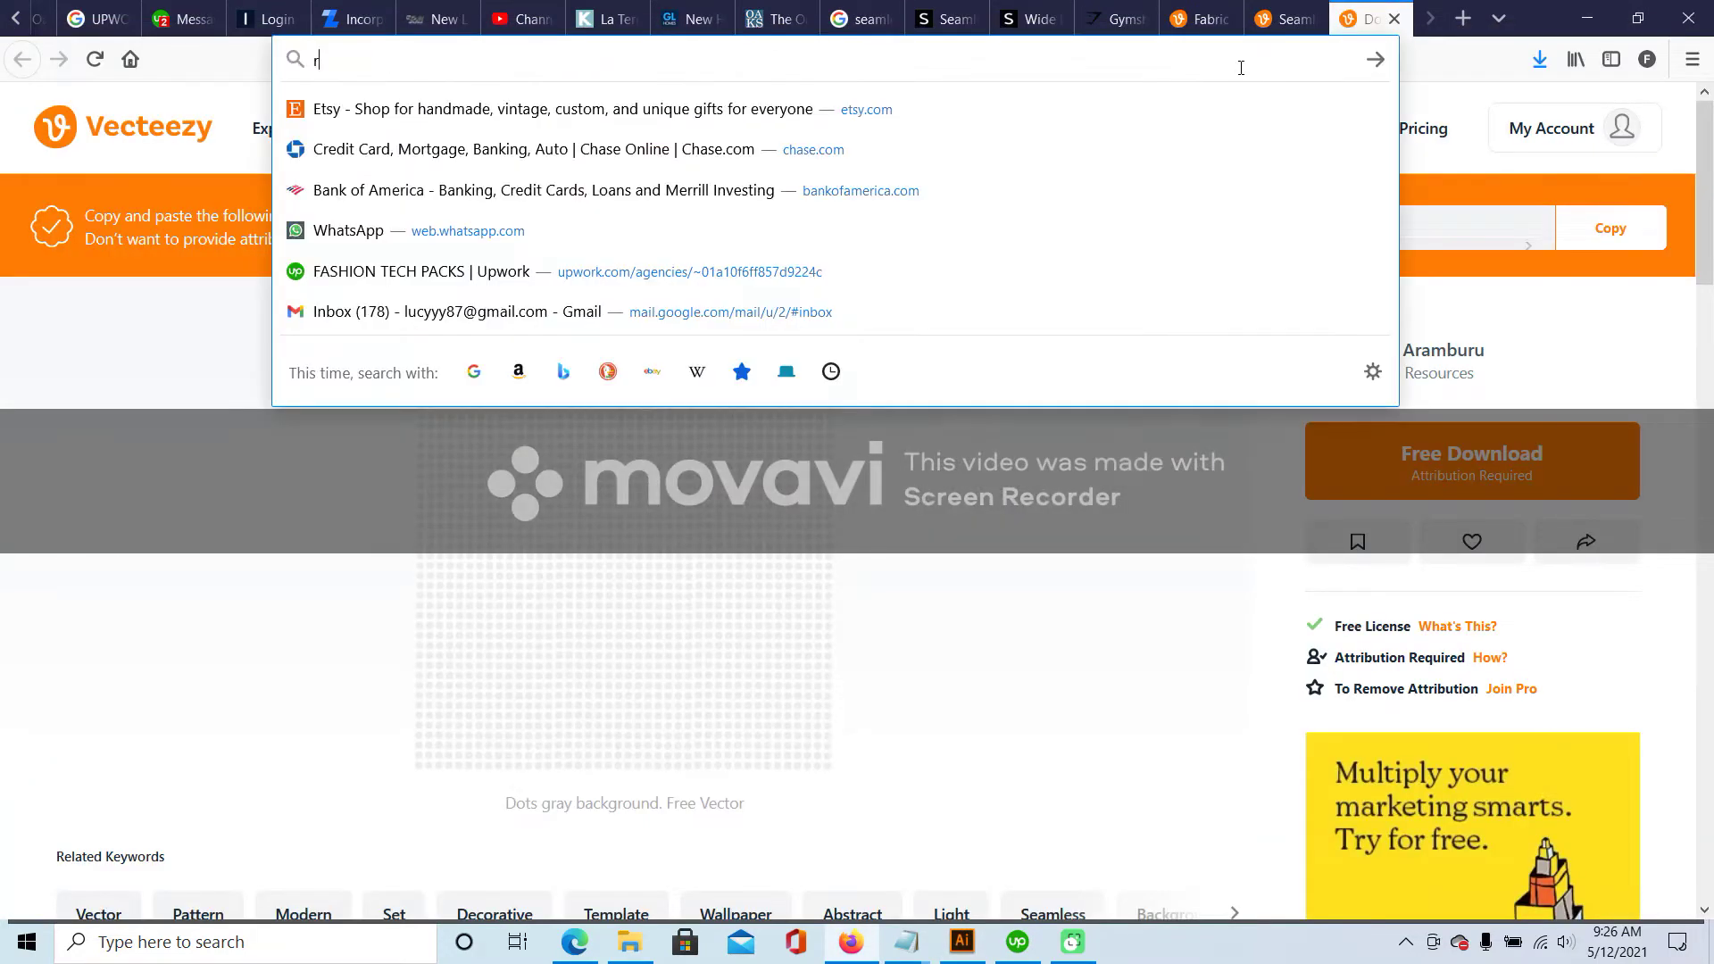
{"action": "type", "text": "eflective logo"}
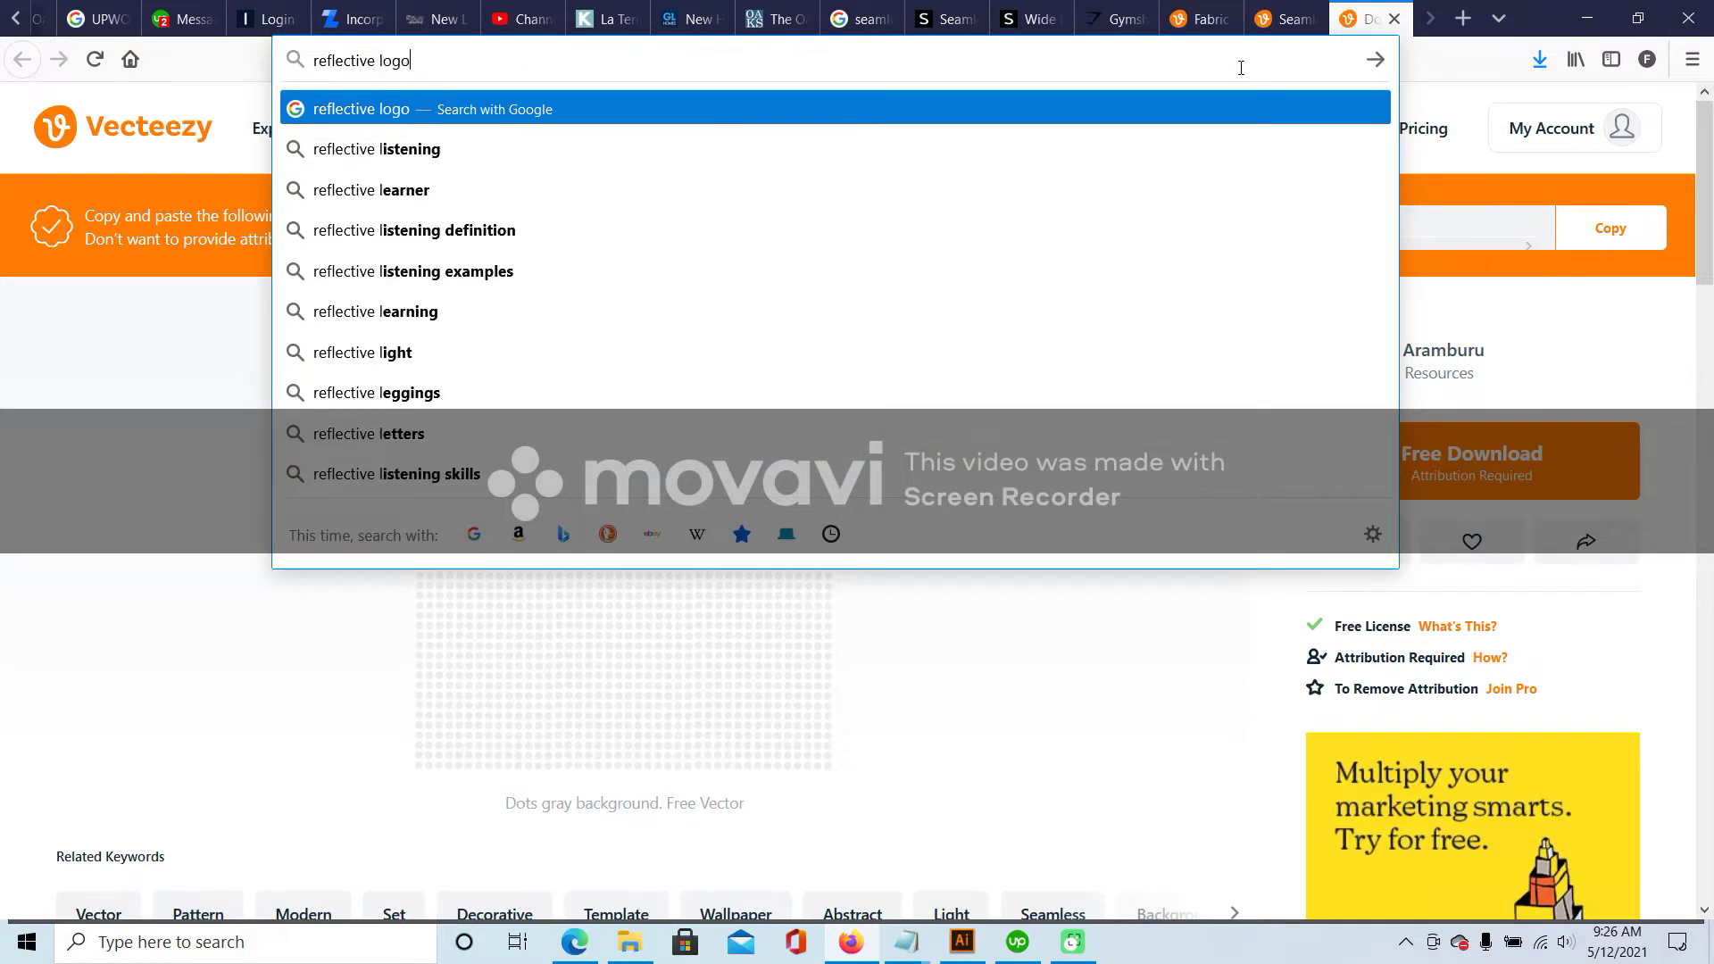
- Search images for 'reflective logo' and preview the Spectrum Reflective Logo Joggers photo
{"action": "key", "text": "Return"}
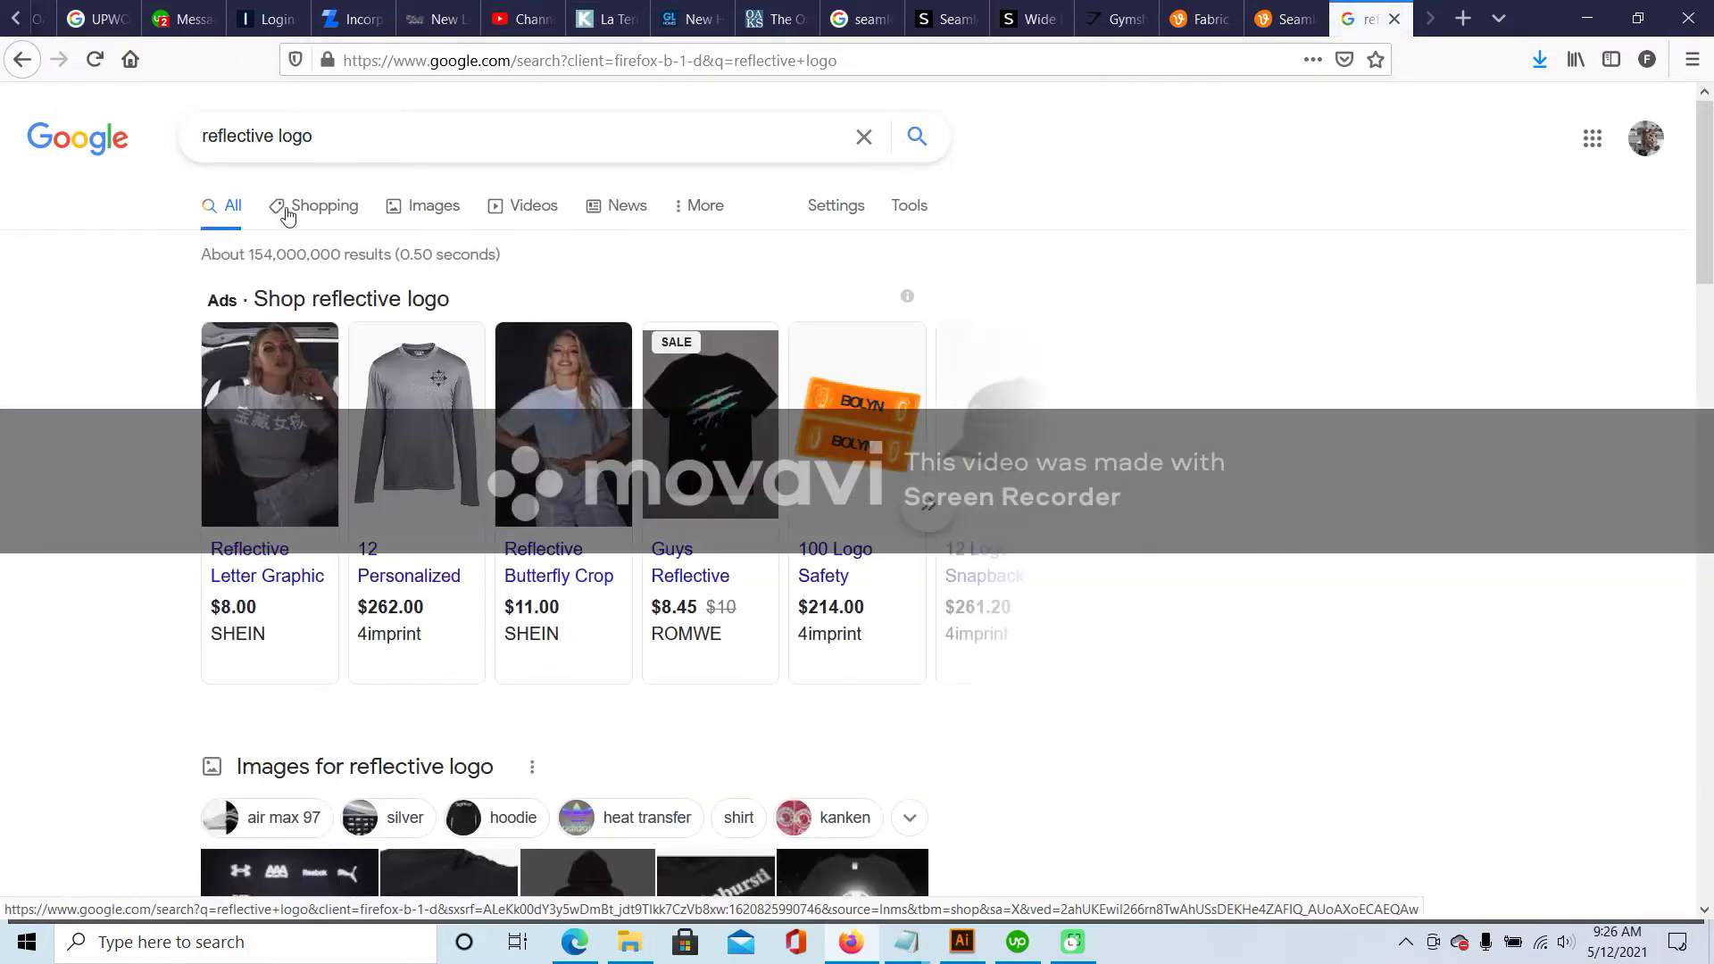
{"action": "left_click", "coordinate": [417, 210]}
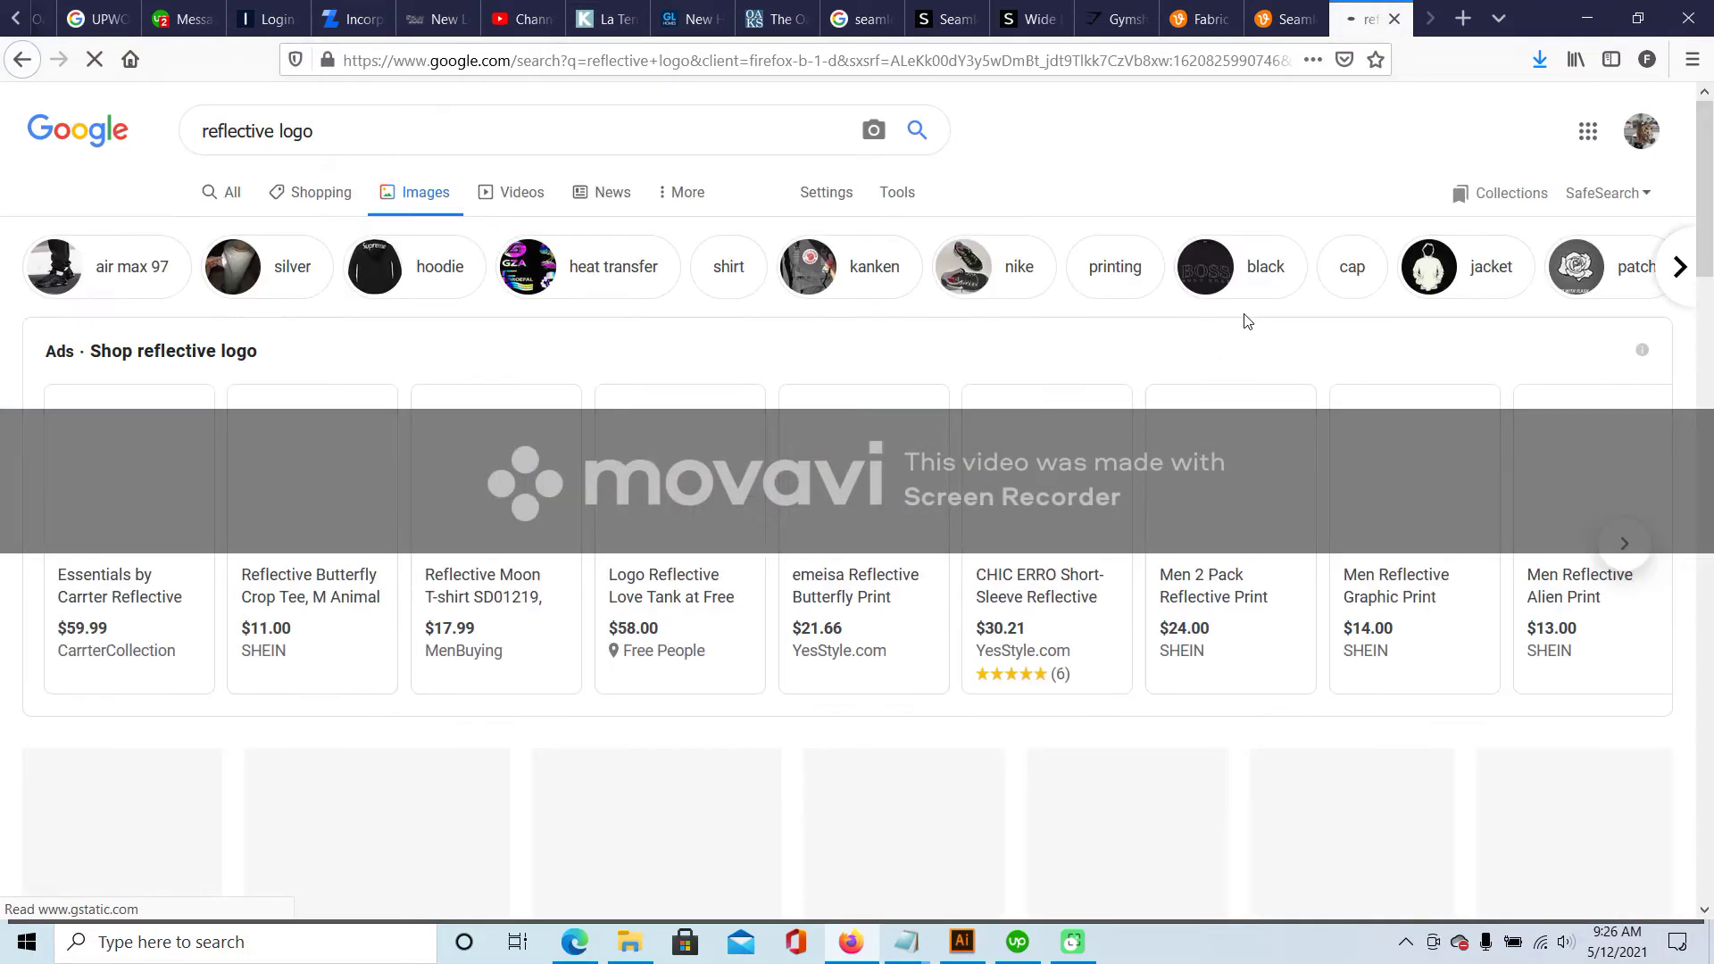
{"action": "scroll", "coordinate": [613, 471], "scroll_direction": "down", "scroll_amount": 4}
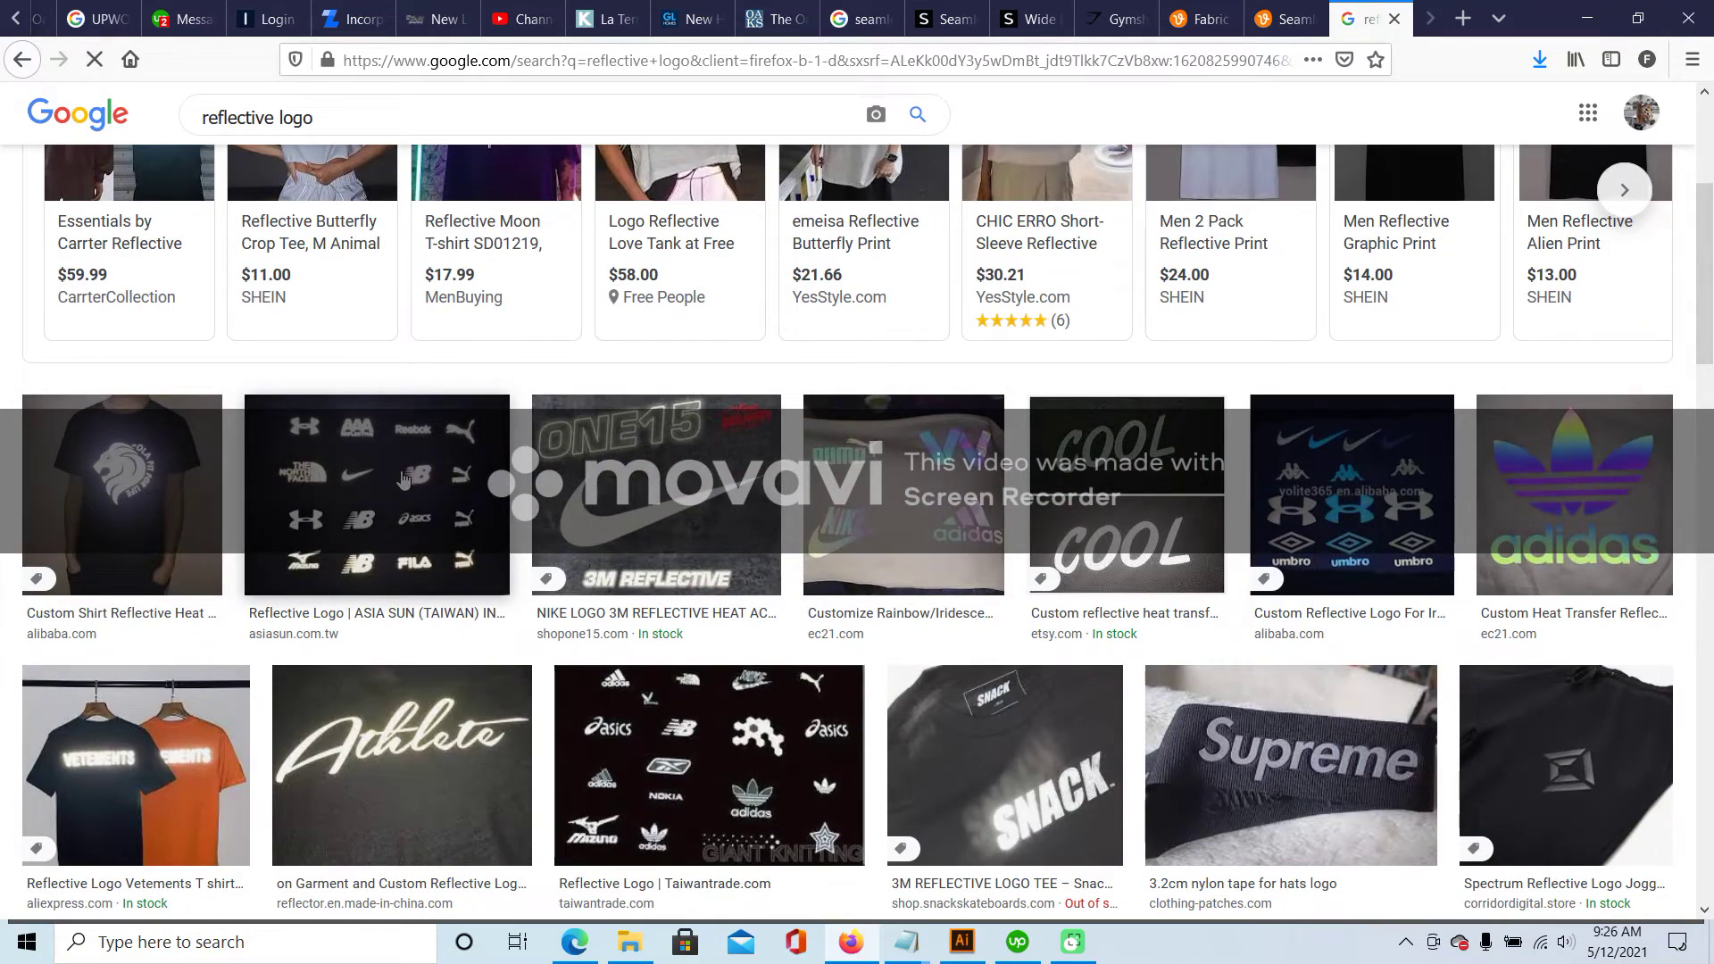
{"action": "left_click", "coordinate": [1357, 500]}
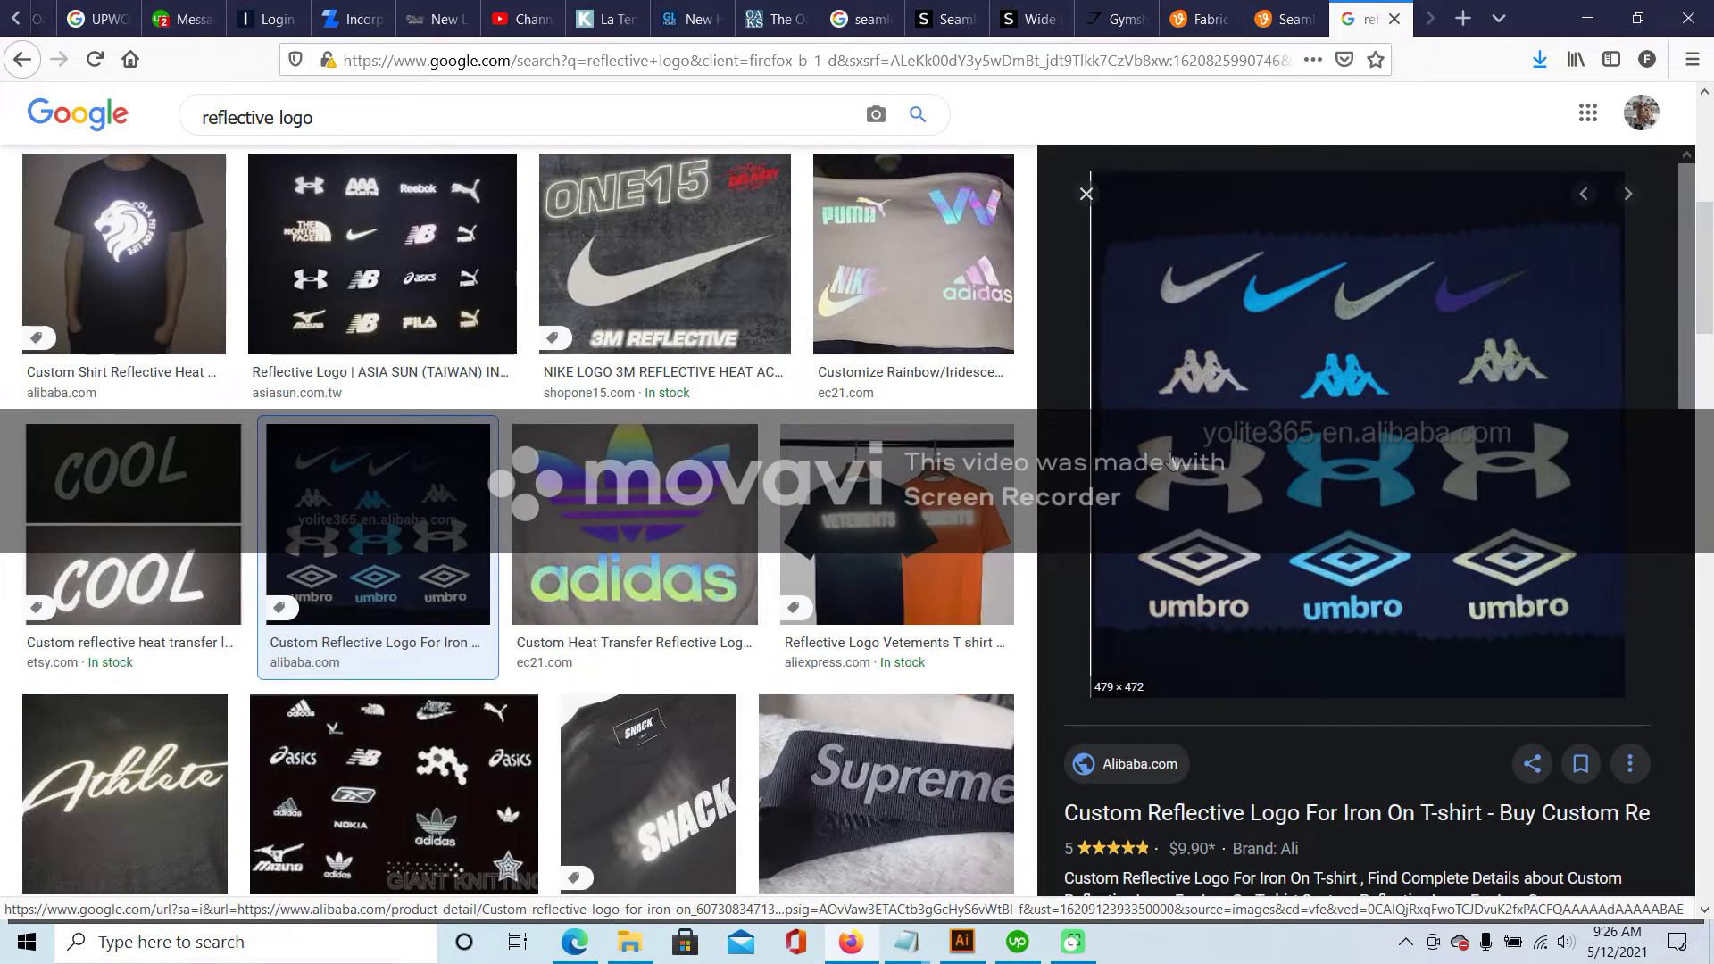
{"action": "scroll", "coordinate": [637, 661], "scroll_direction": "down", "scroll_amount": 6}
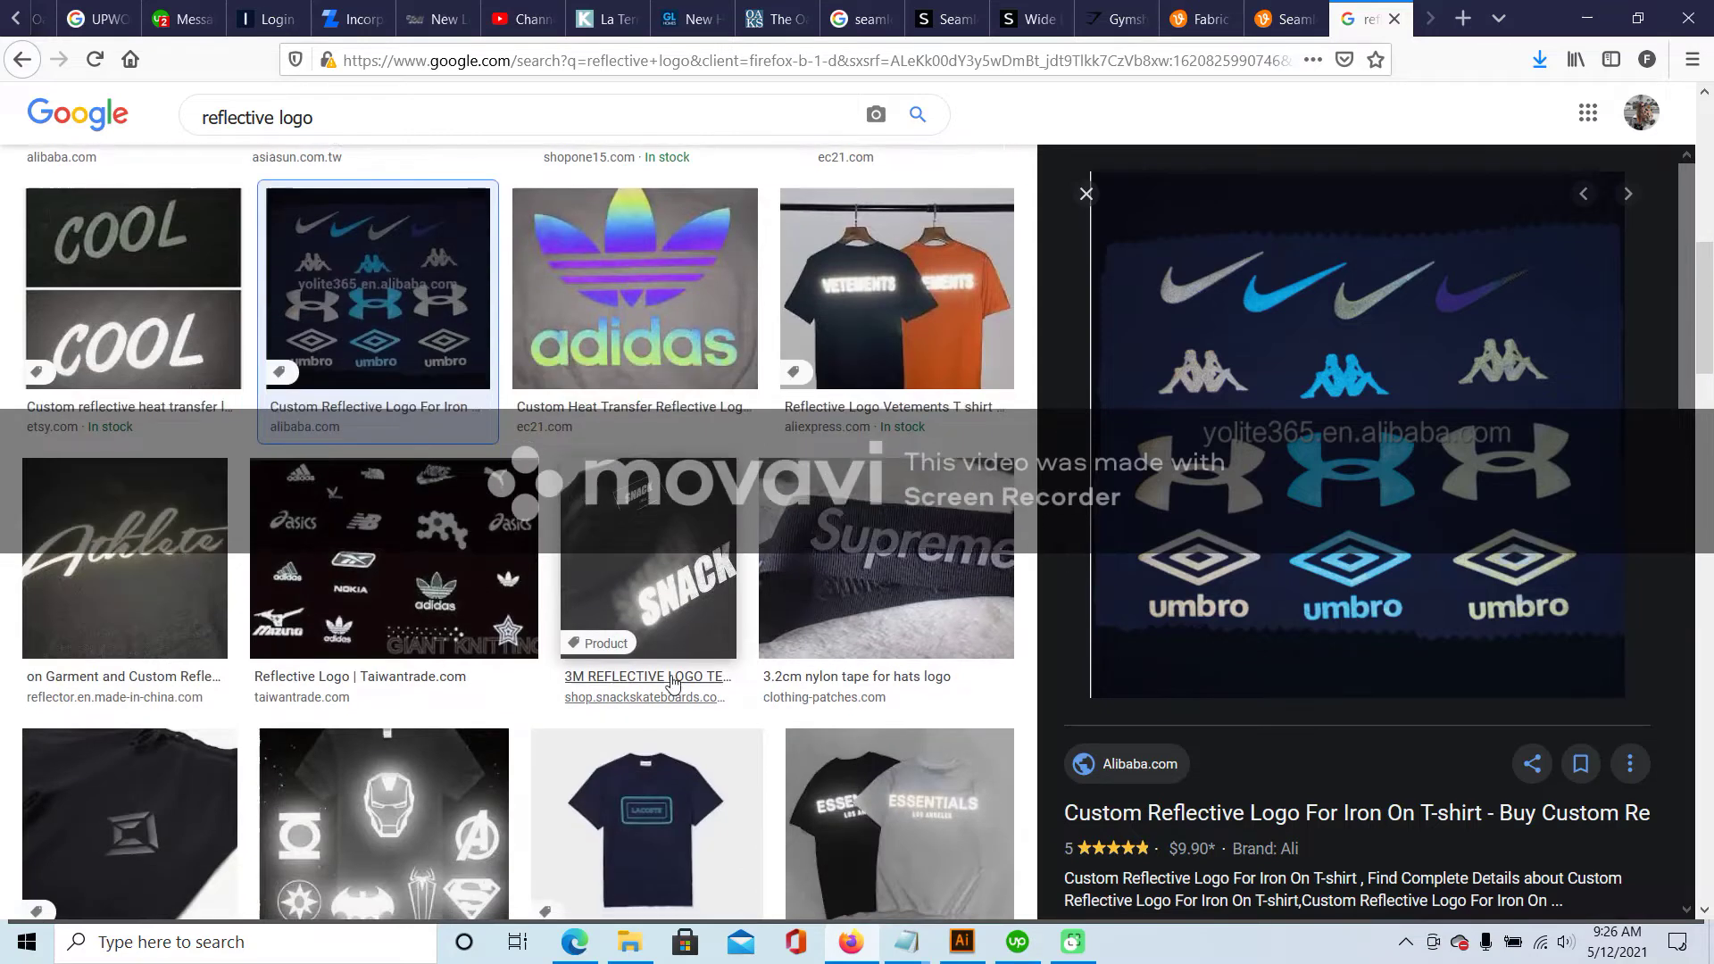
{"action": "left_click", "coordinate": [109, 460]}
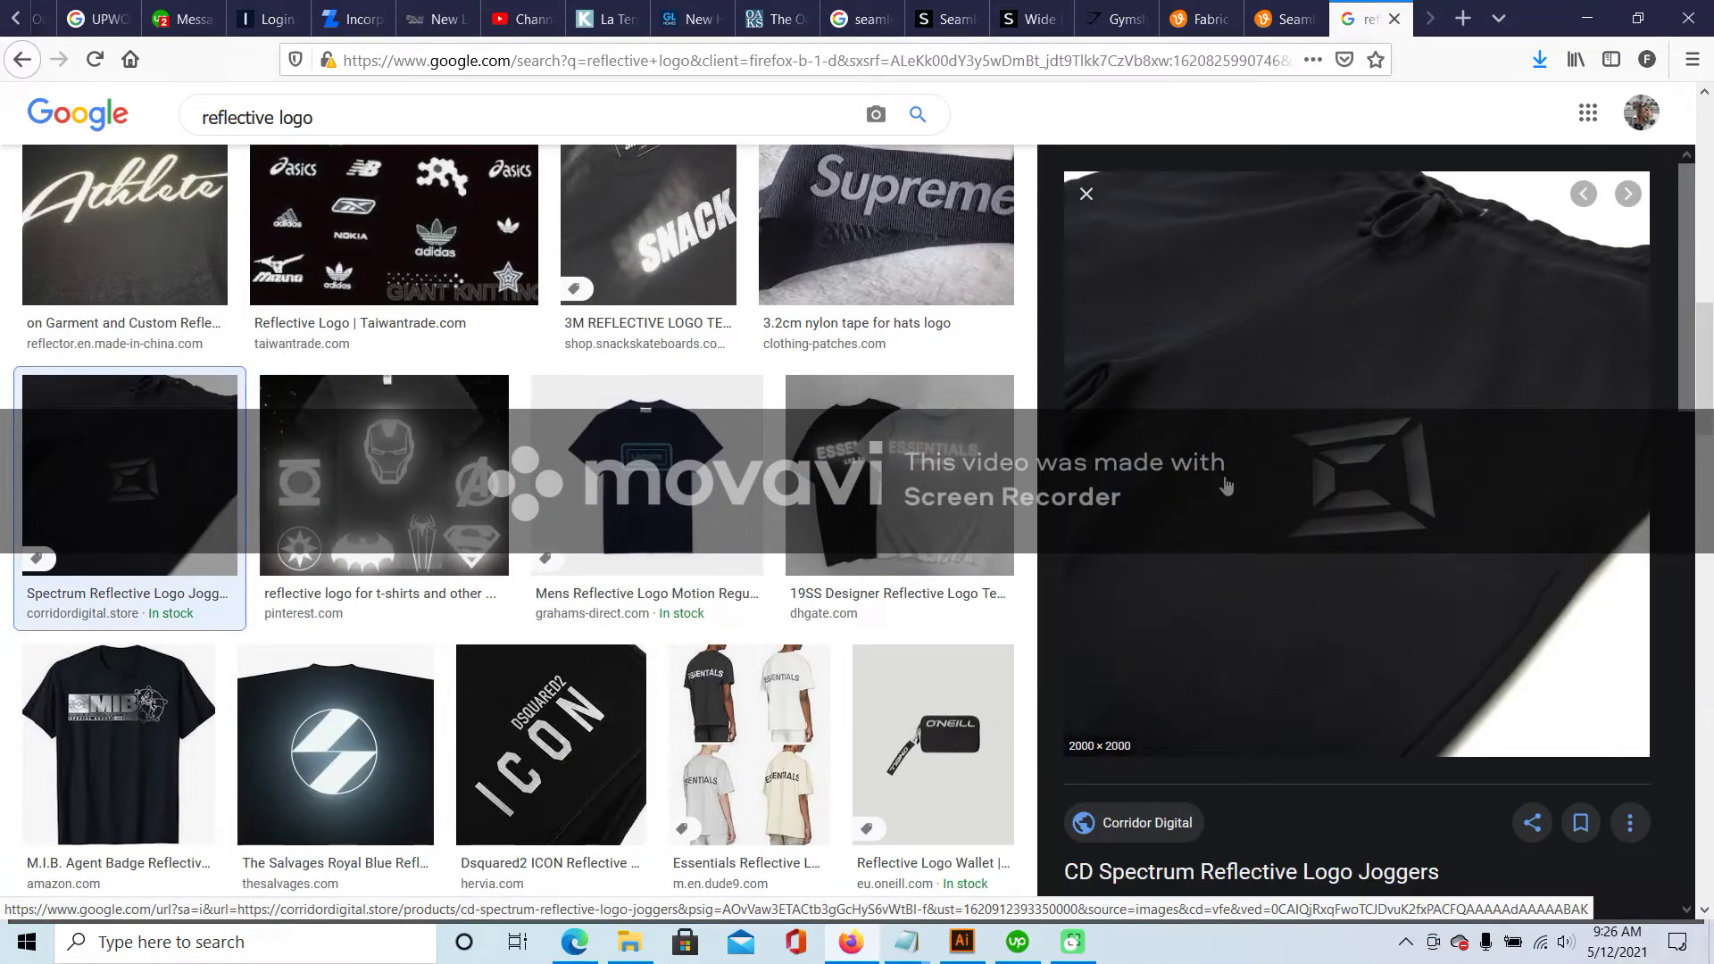
- Save the joggers photo into the VECTORS folder
{"action": "right_click", "coordinate": [1459, 332]}
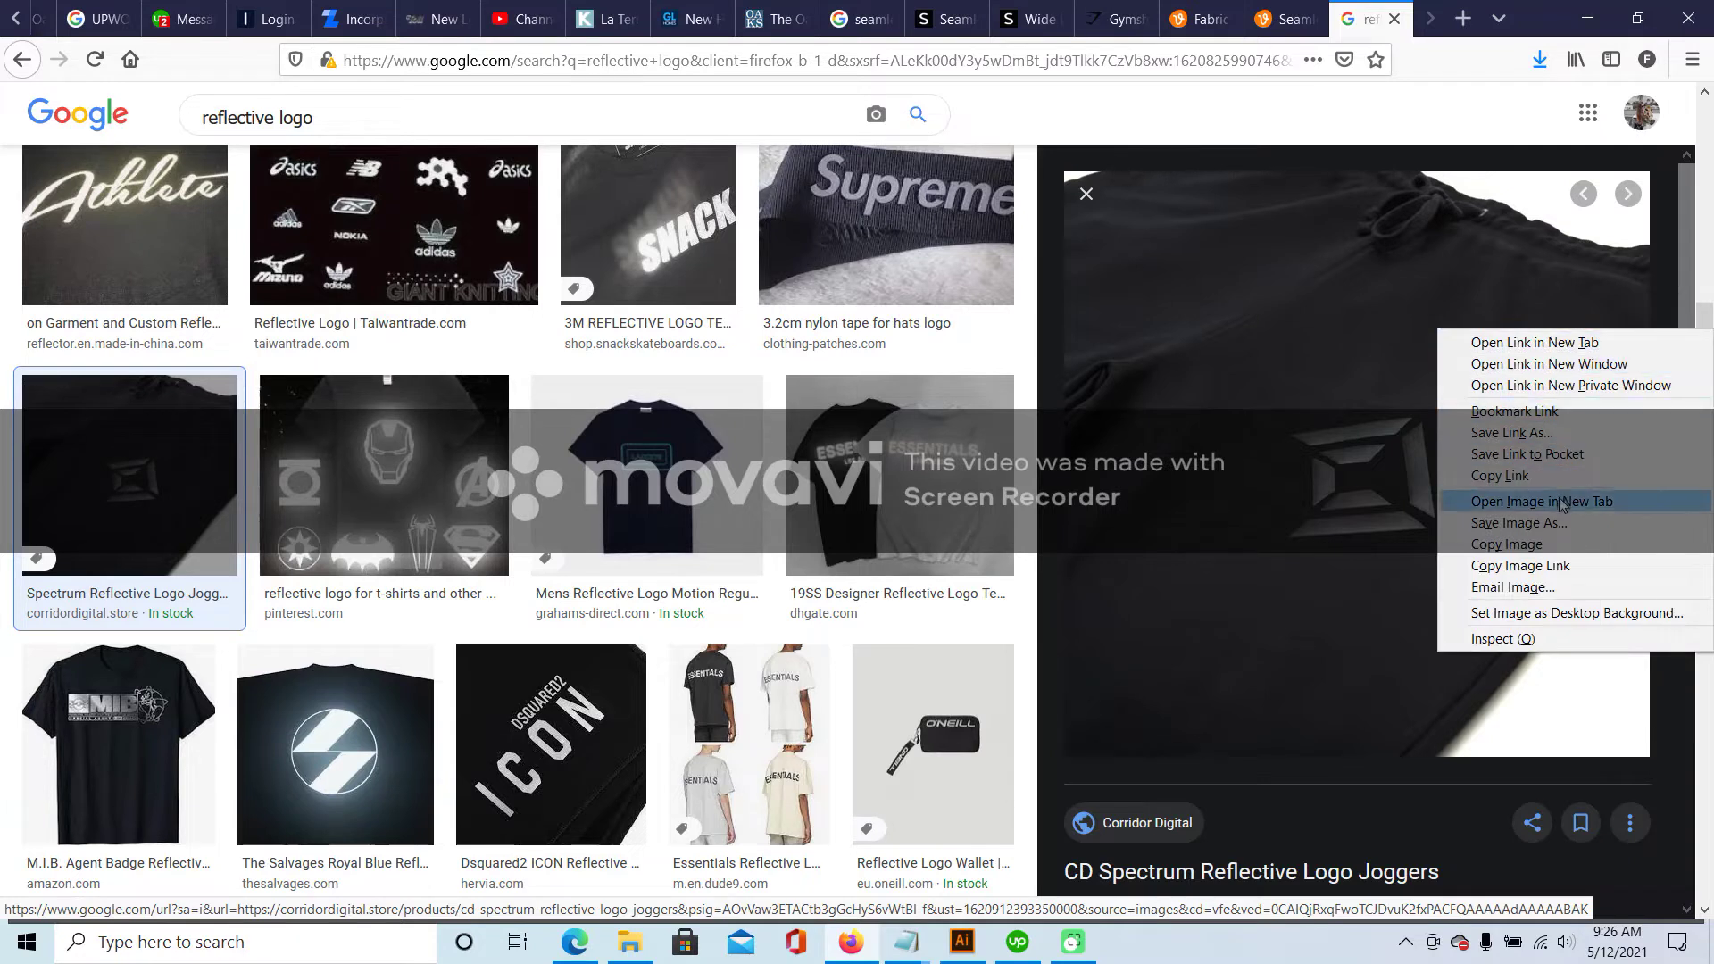
{"action": "left_click", "coordinate": [1518, 522]}
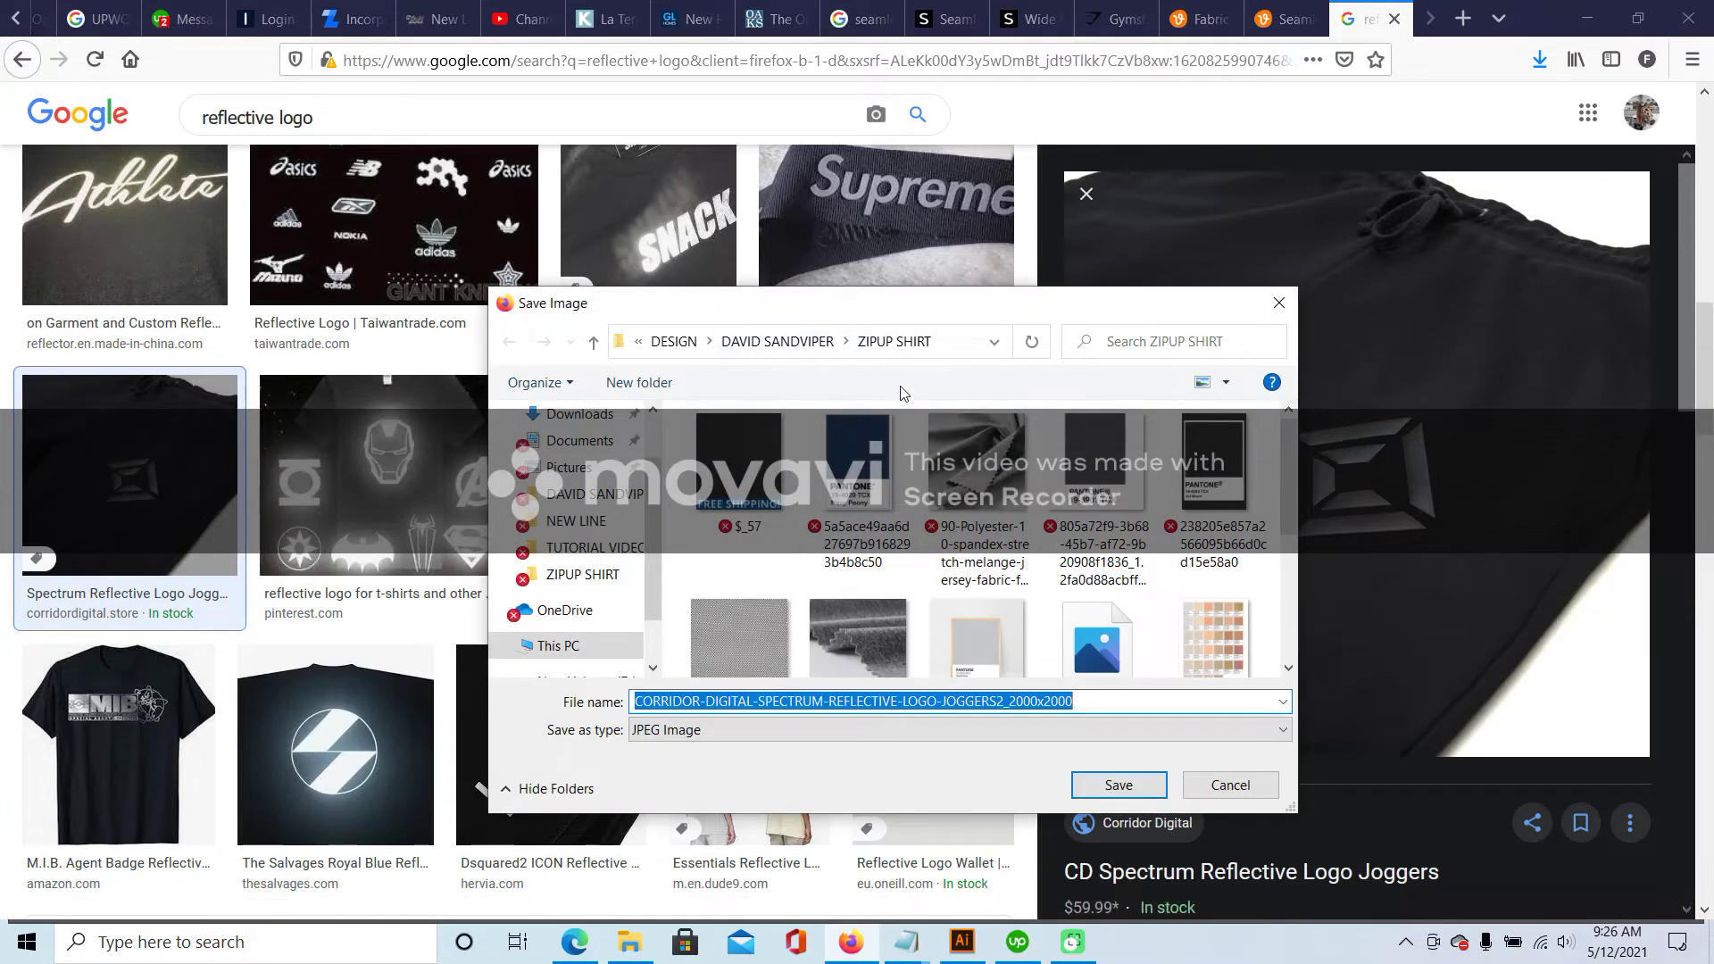
{"action": "left_click", "coordinate": [804, 345]}
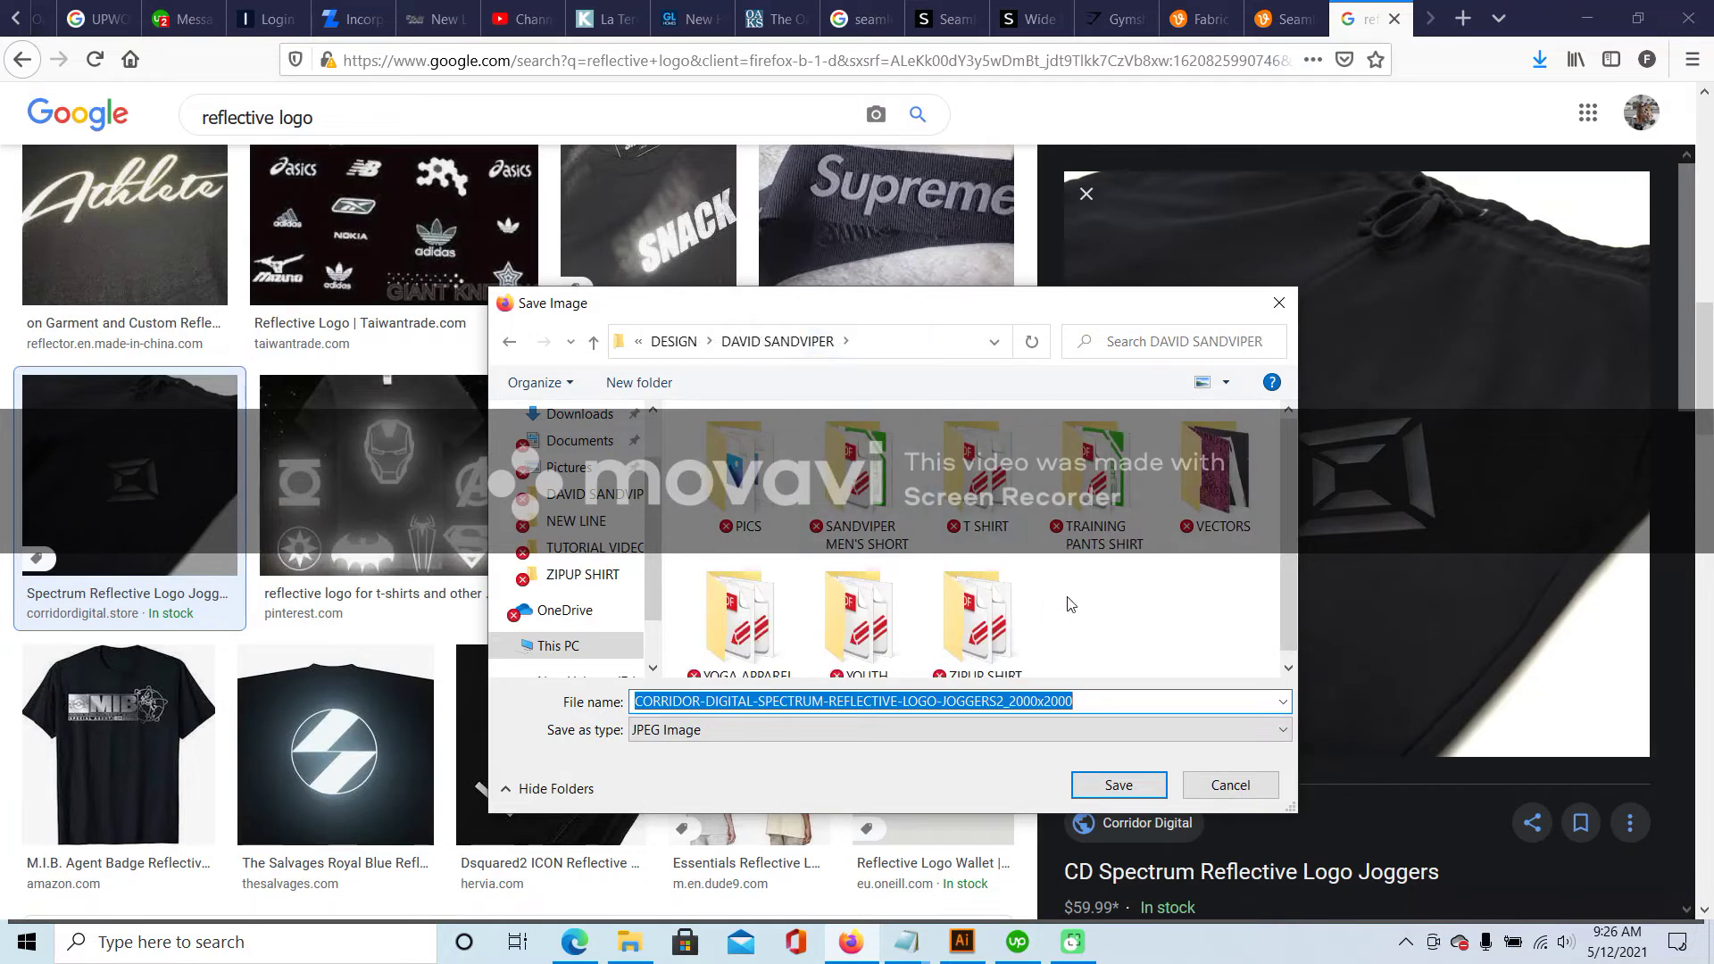
{"action": "double_click", "coordinate": [1227, 473]}
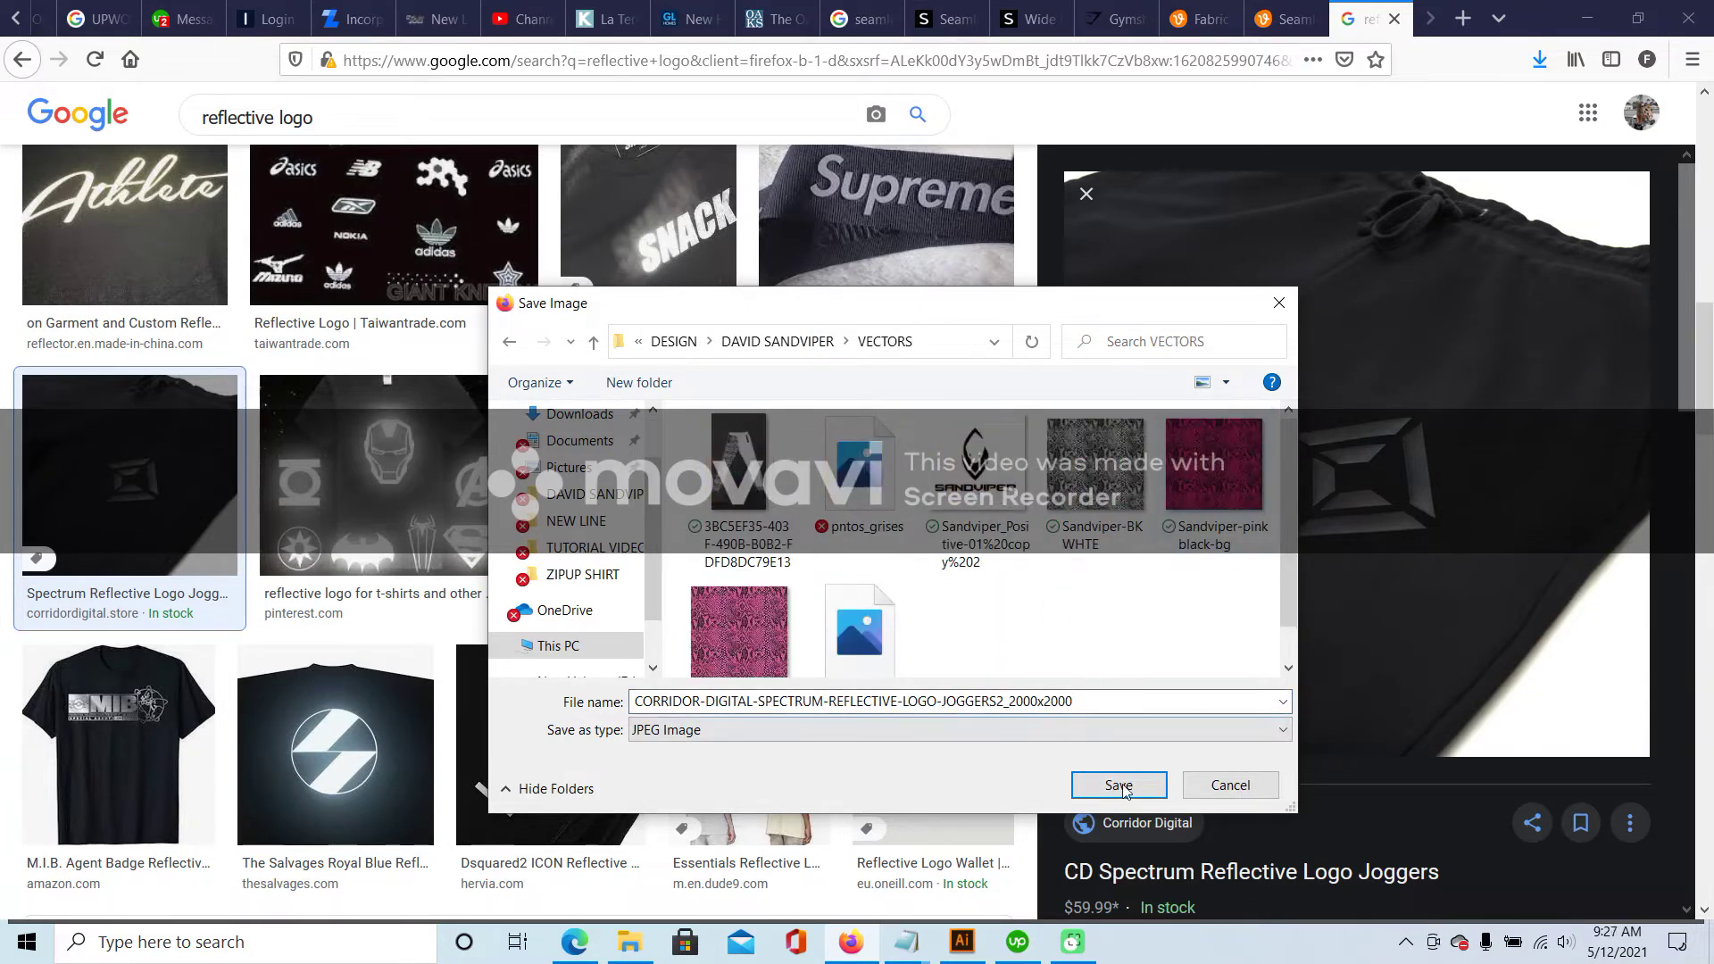
{"action": "left_click", "coordinate": [1118, 786]}
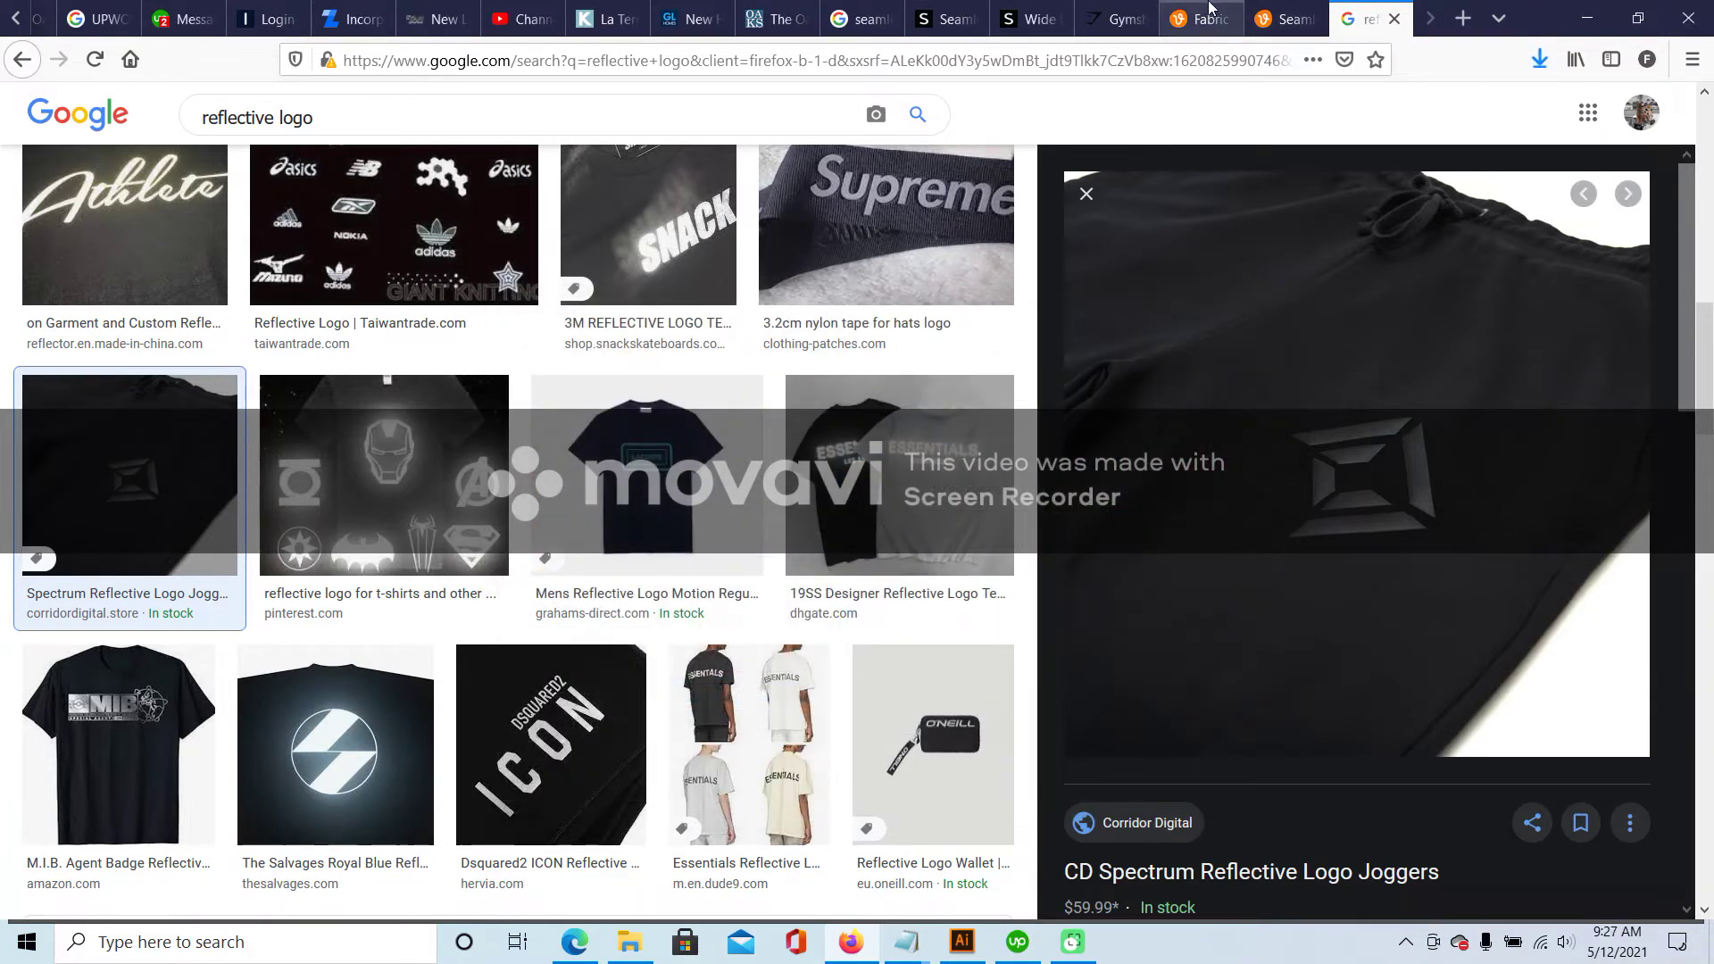
- Back in Illustrator at 100%, select the SANDVIPER wordmark group
{"action": "left_click", "coordinate": [962, 942]}
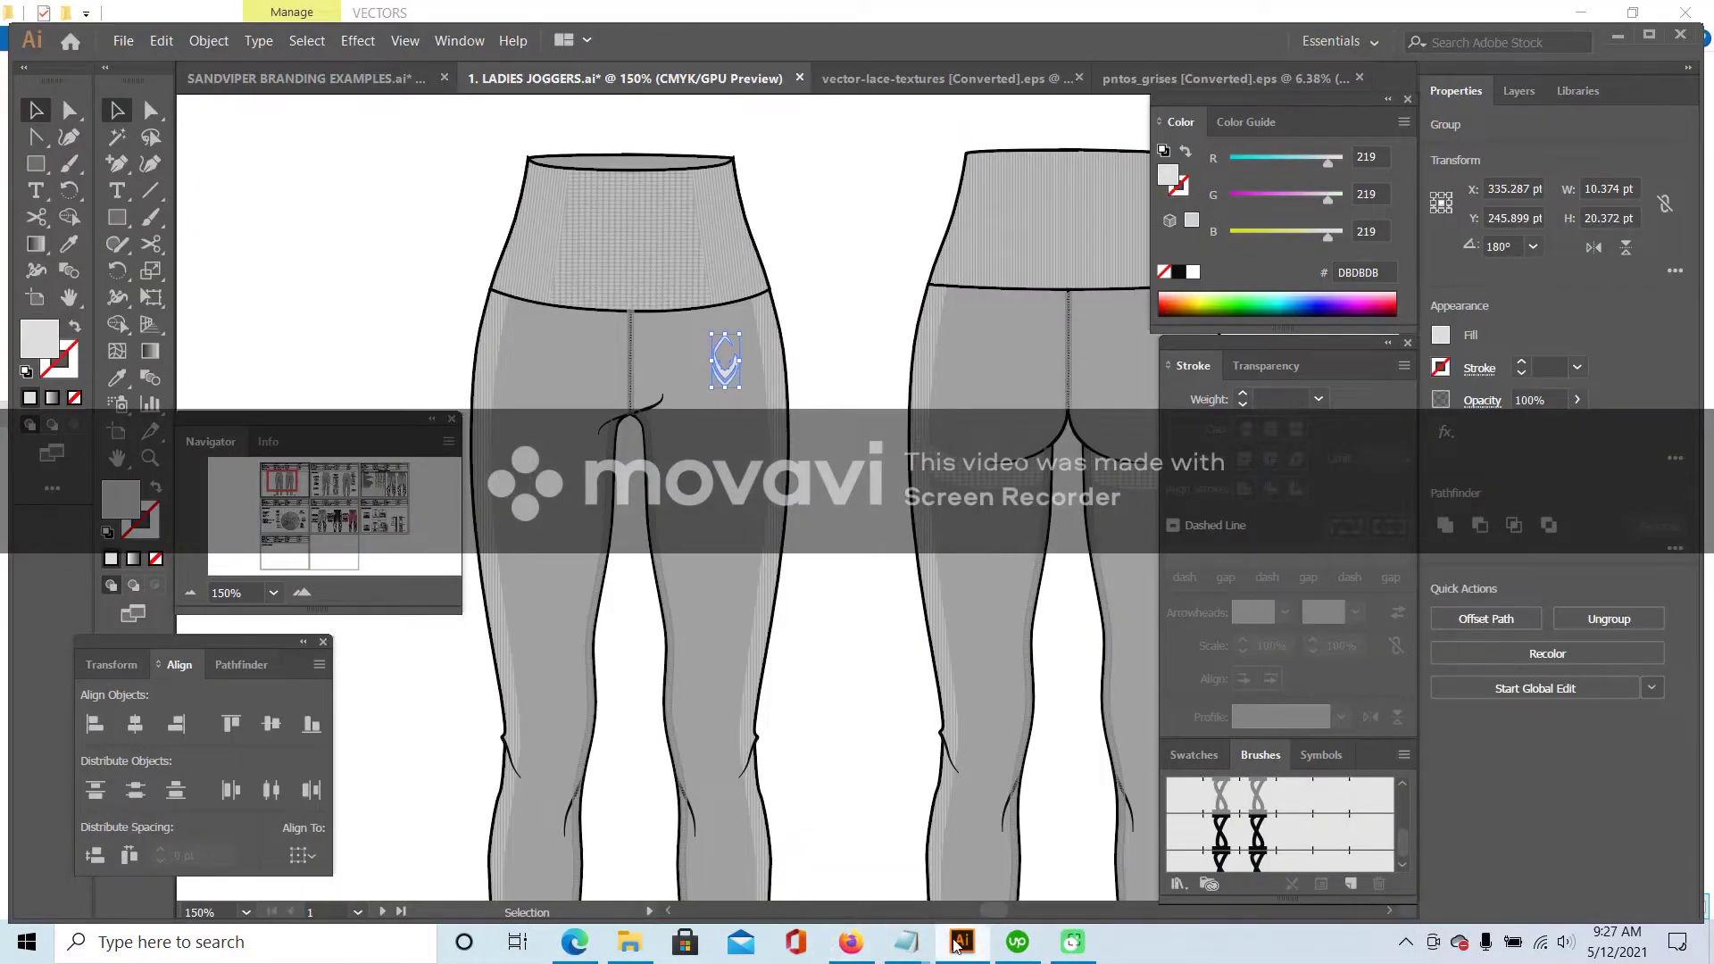
{"action": "left_click", "coordinate": [197, 596]}
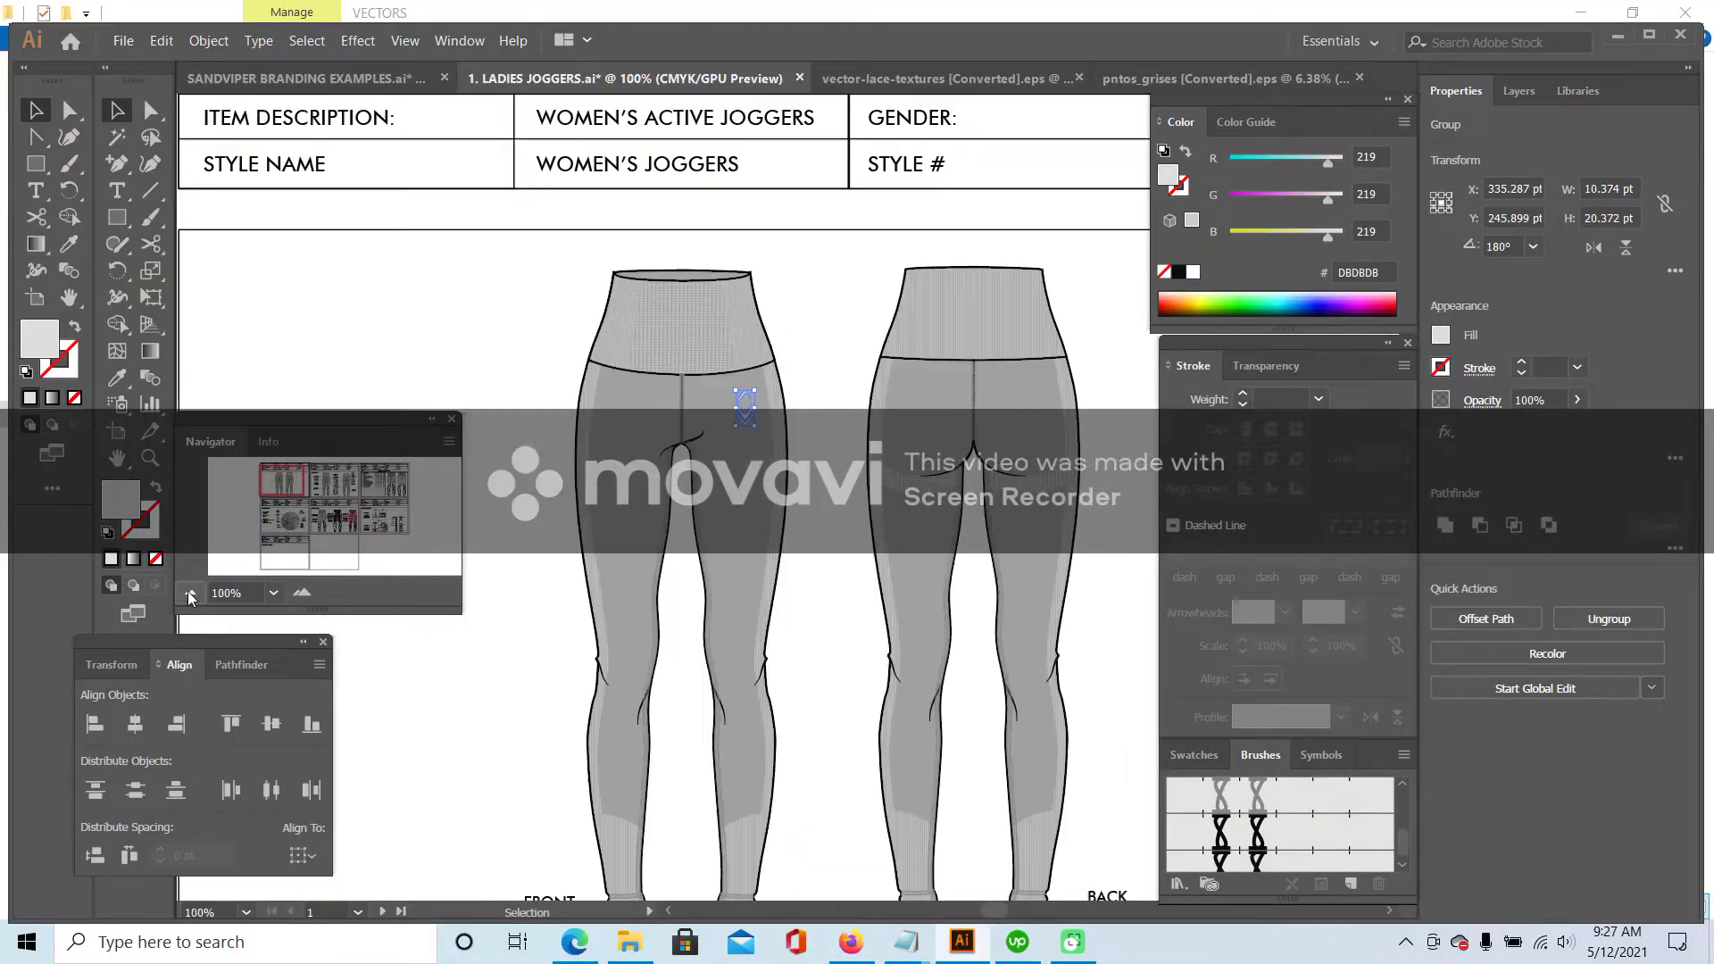
{"action": "left_click", "coordinate": [543, 338]}
{"action": "left_click_drag", "start_coordinate": [282, 475], "coordinate": [353, 488]}
{"action": "left_click", "coordinate": [616, 619]}
{"action": "left_click_drag", "start_coordinate": [338, 482], "coordinate": [285, 485]}
- Paste the wordmark, rotate it 90°, and place it down the front leg below the hip logo
{"action": "key", "text": "ctrl+v"}
{"action": "left_click_drag", "start_coordinate": [707, 495], "coordinate": [795, 509]}
{"action": "right_click", "coordinate": [794, 509]}
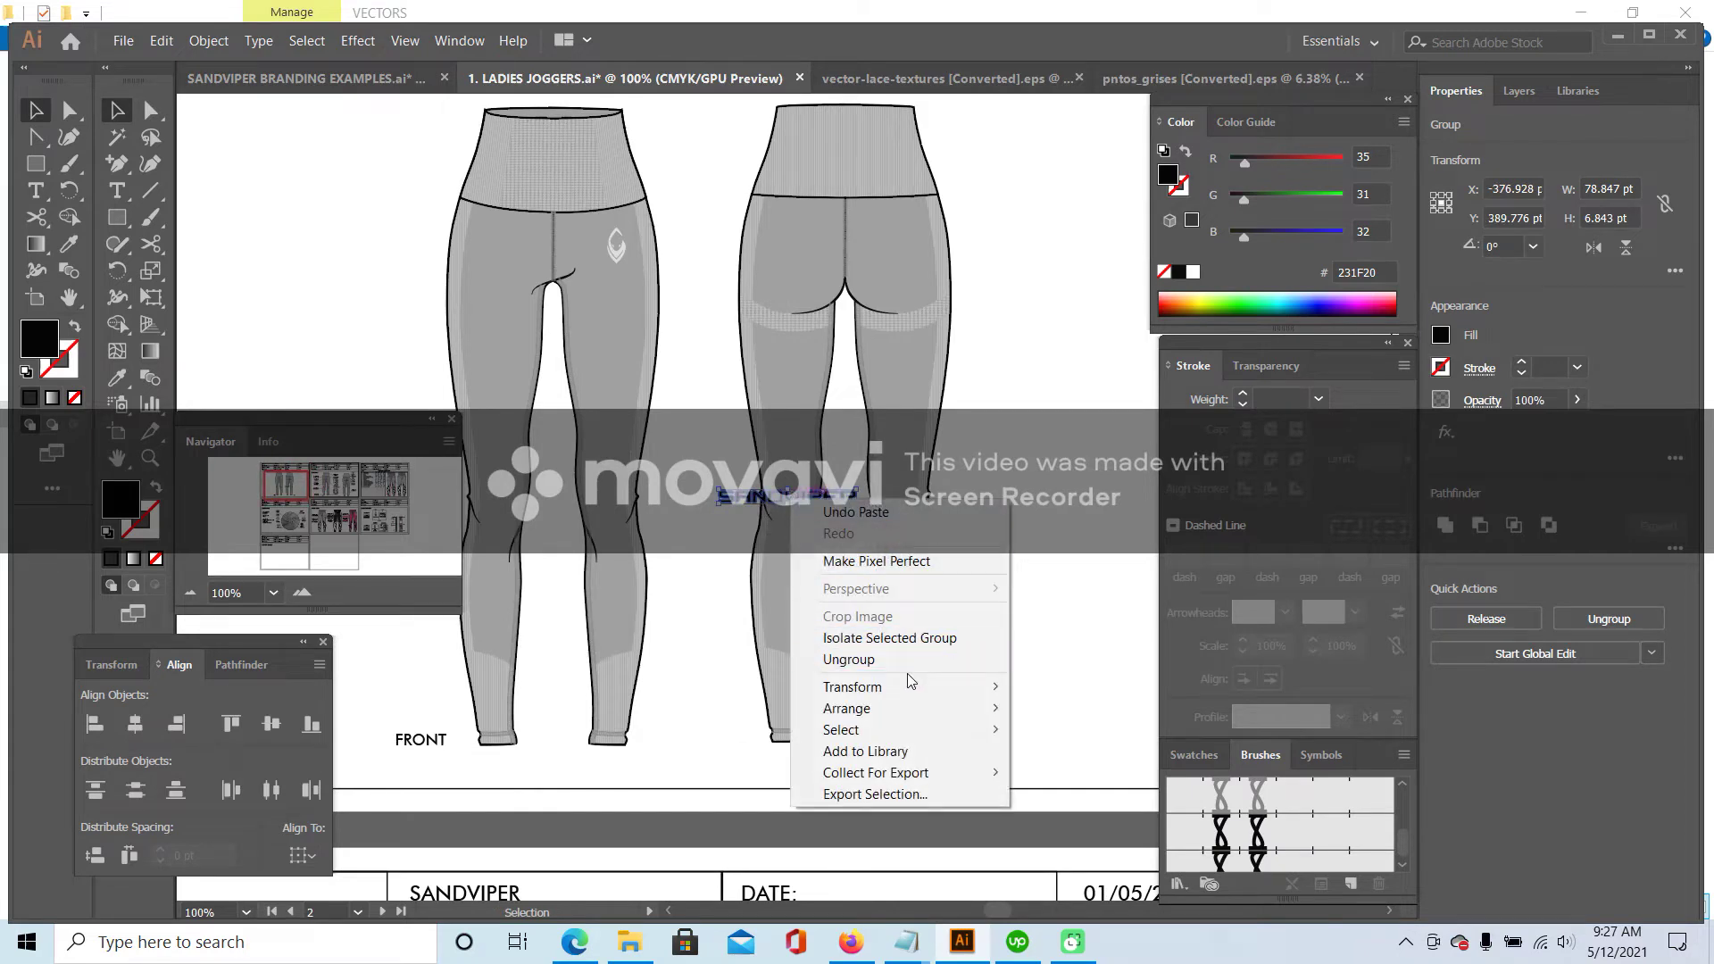
{"action": "mouse_move", "coordinate": [907, 688]}
{"action": "left_click", "coordinate": [1078, 734]}
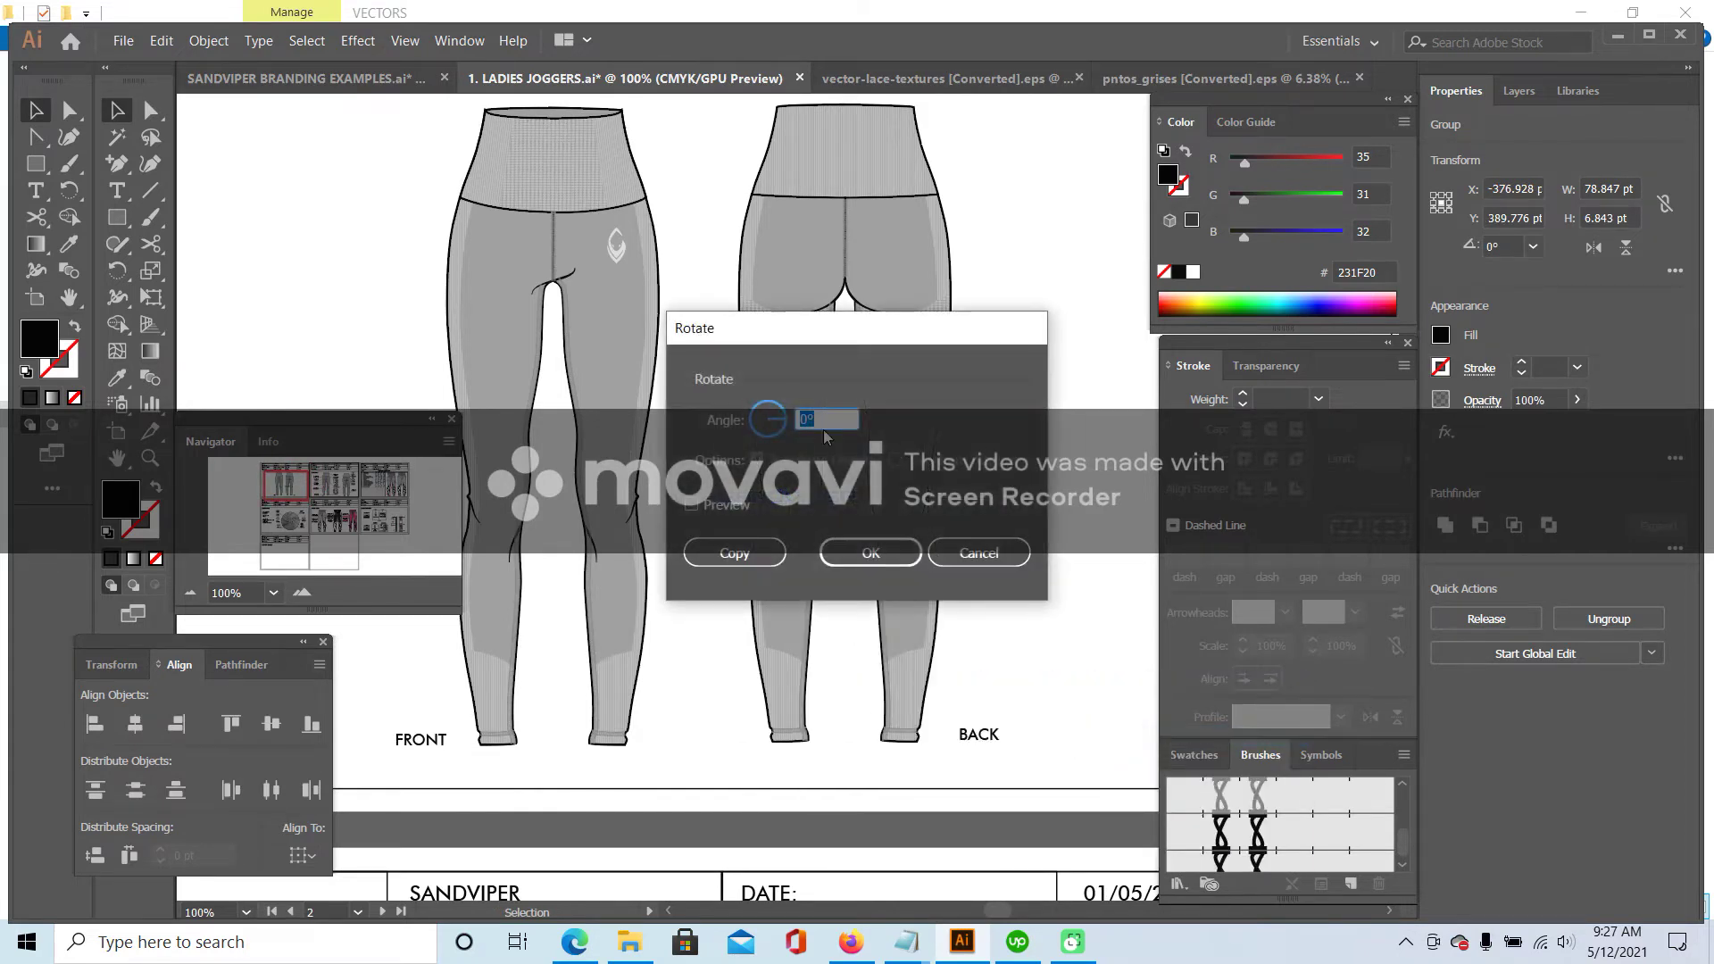
{"action": "type", "text": "90"}
{"action": "left_click", "coordinate": [871, 553]}
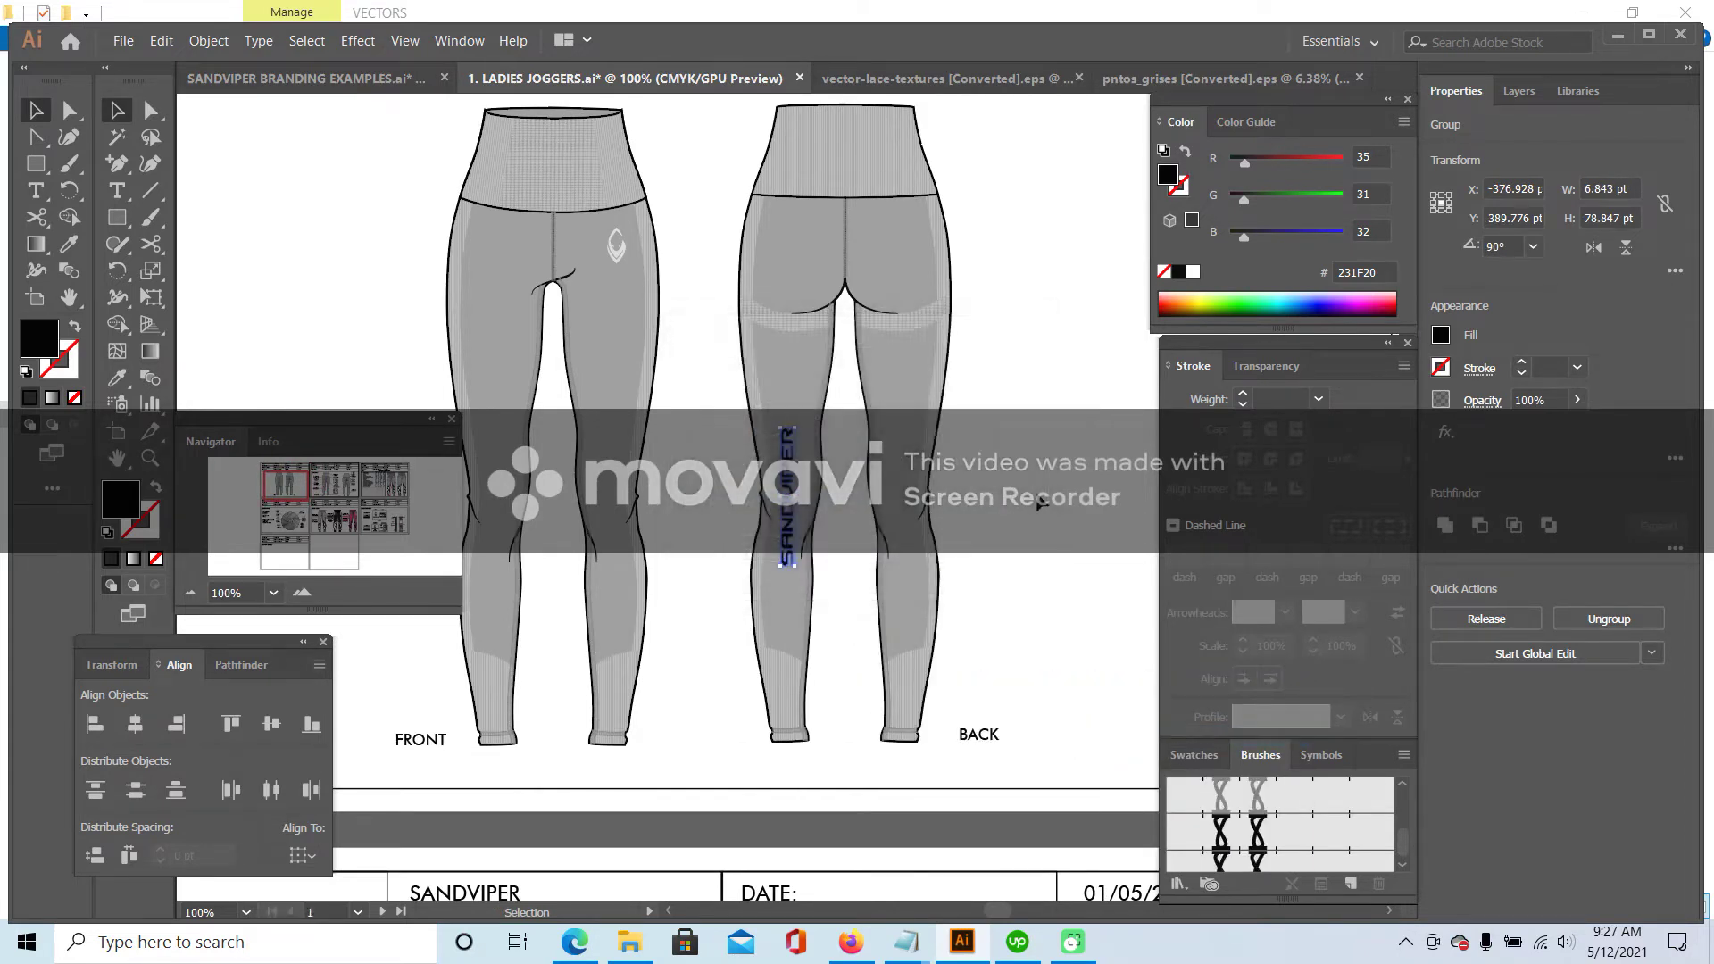
{"action": "key", "text": "ctrl+shift+a"}
{"action": "left_click_drag", "start_coordinate": [806, 477], "coordinate": [620, 320]}
{"action": "left_click", "coordinate": [693, 304]}
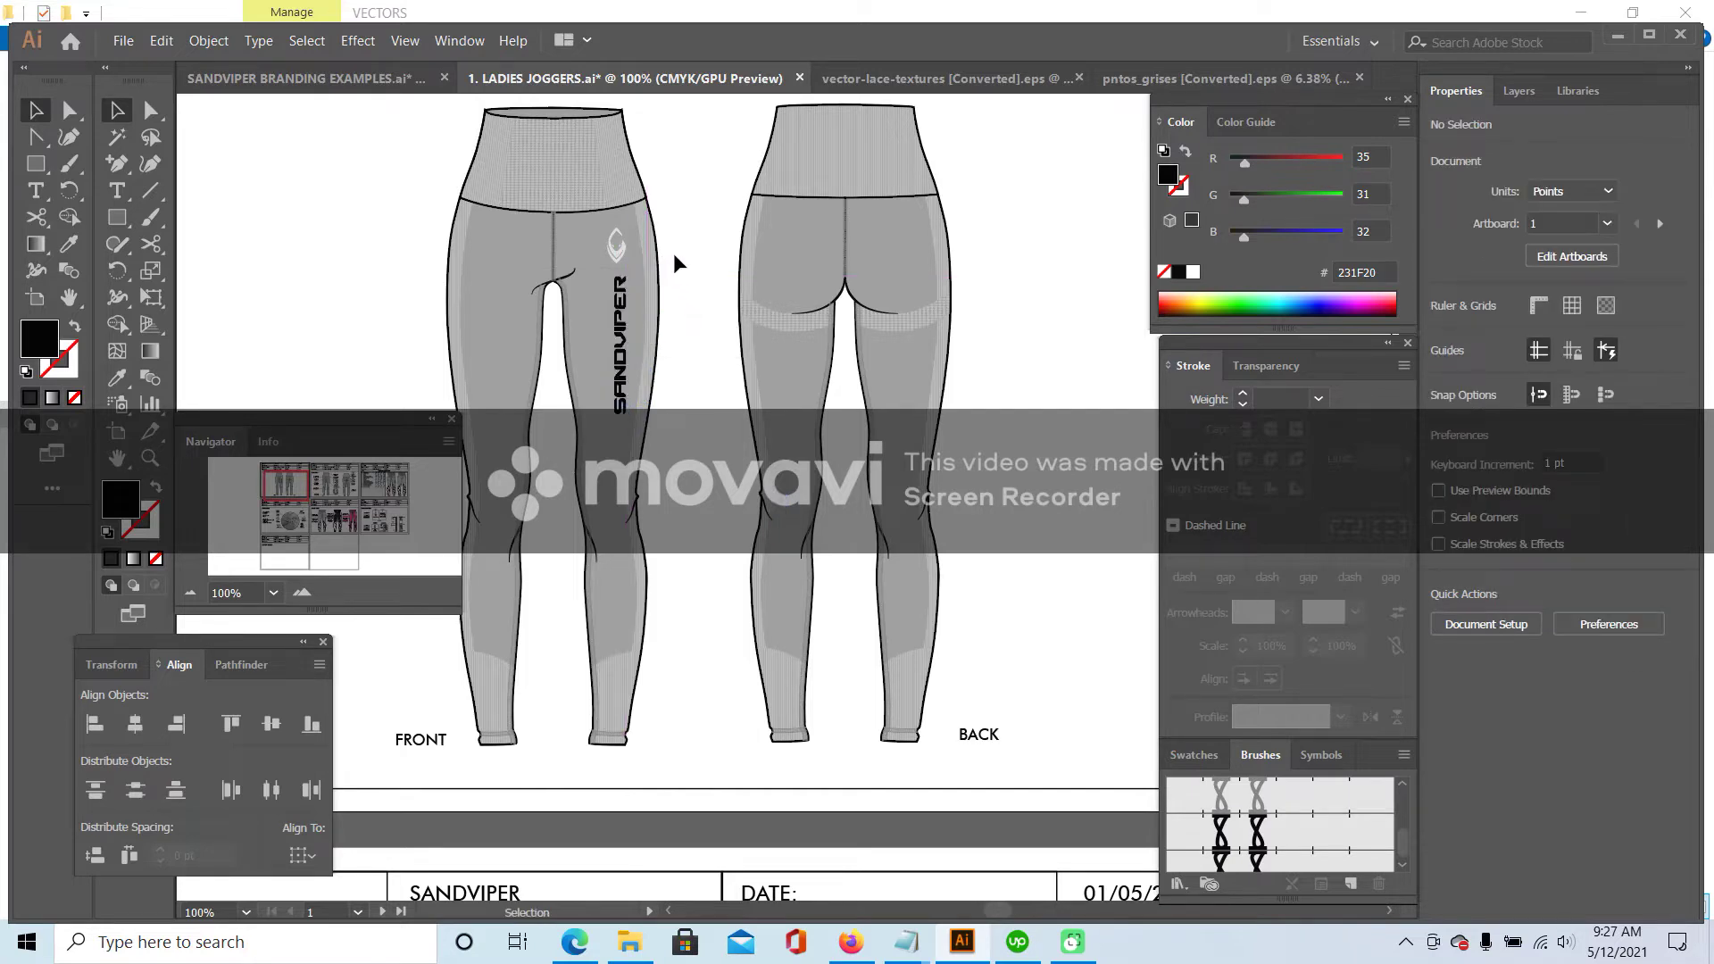
{"action": "scroll", "coordinate": [676, 256], "scroll_direction": "up", "scroll_amount": 1}
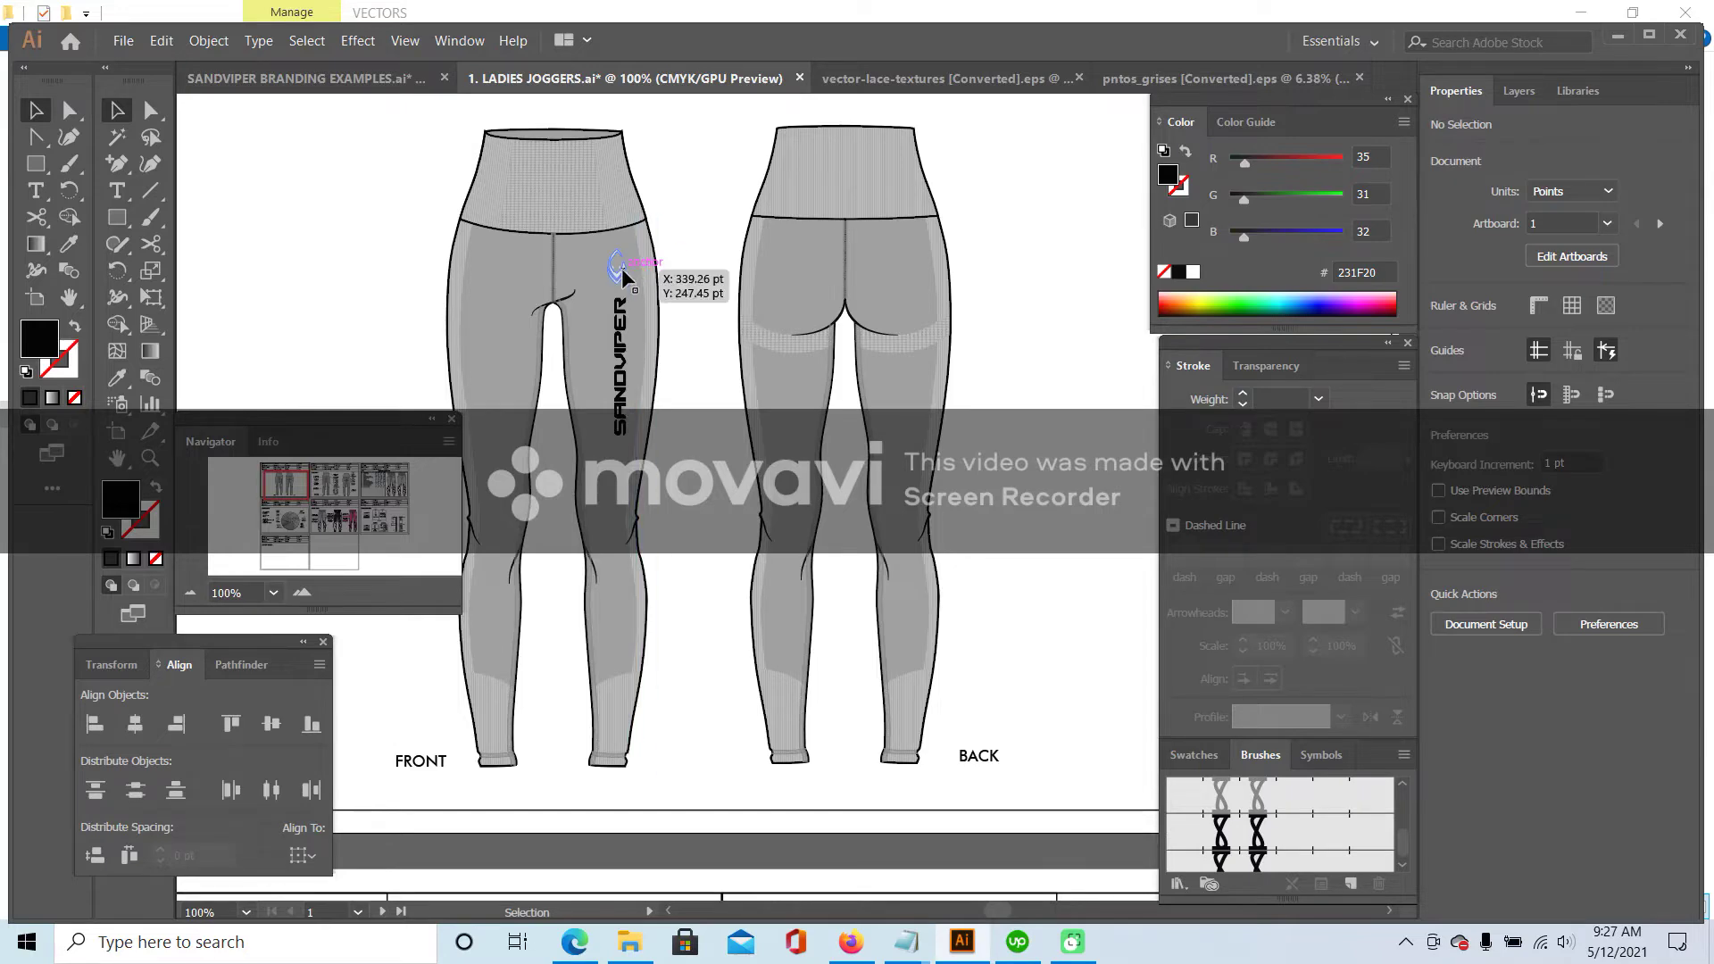
{"action": "left_click", "coordinate": [851, 942]}
{"action": "left_click", "coordinate": [970, 7]}
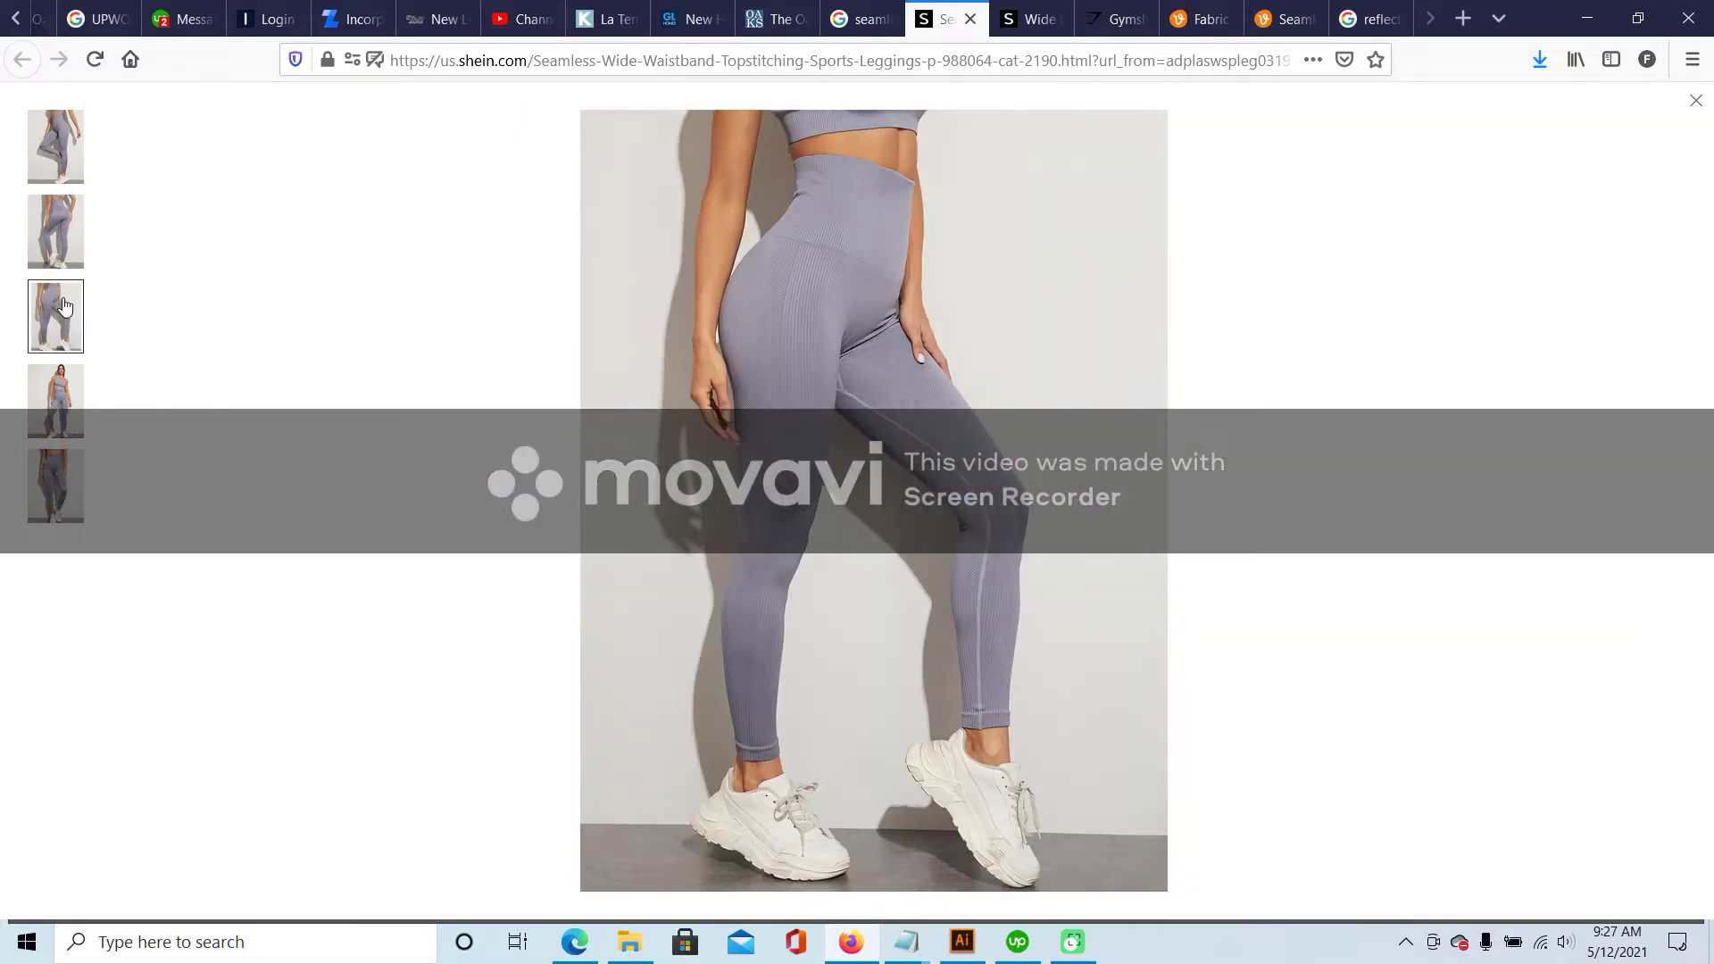
- Browse the Shein leggings photos: full-body, front views, rear view and sitting pose
{"action": "left_click", "coordinate": [65, 398]}
{"action": "left_click", "coordinate": [64, 487]}
{"action": "left_click", "coordinate": [1040, 19]}
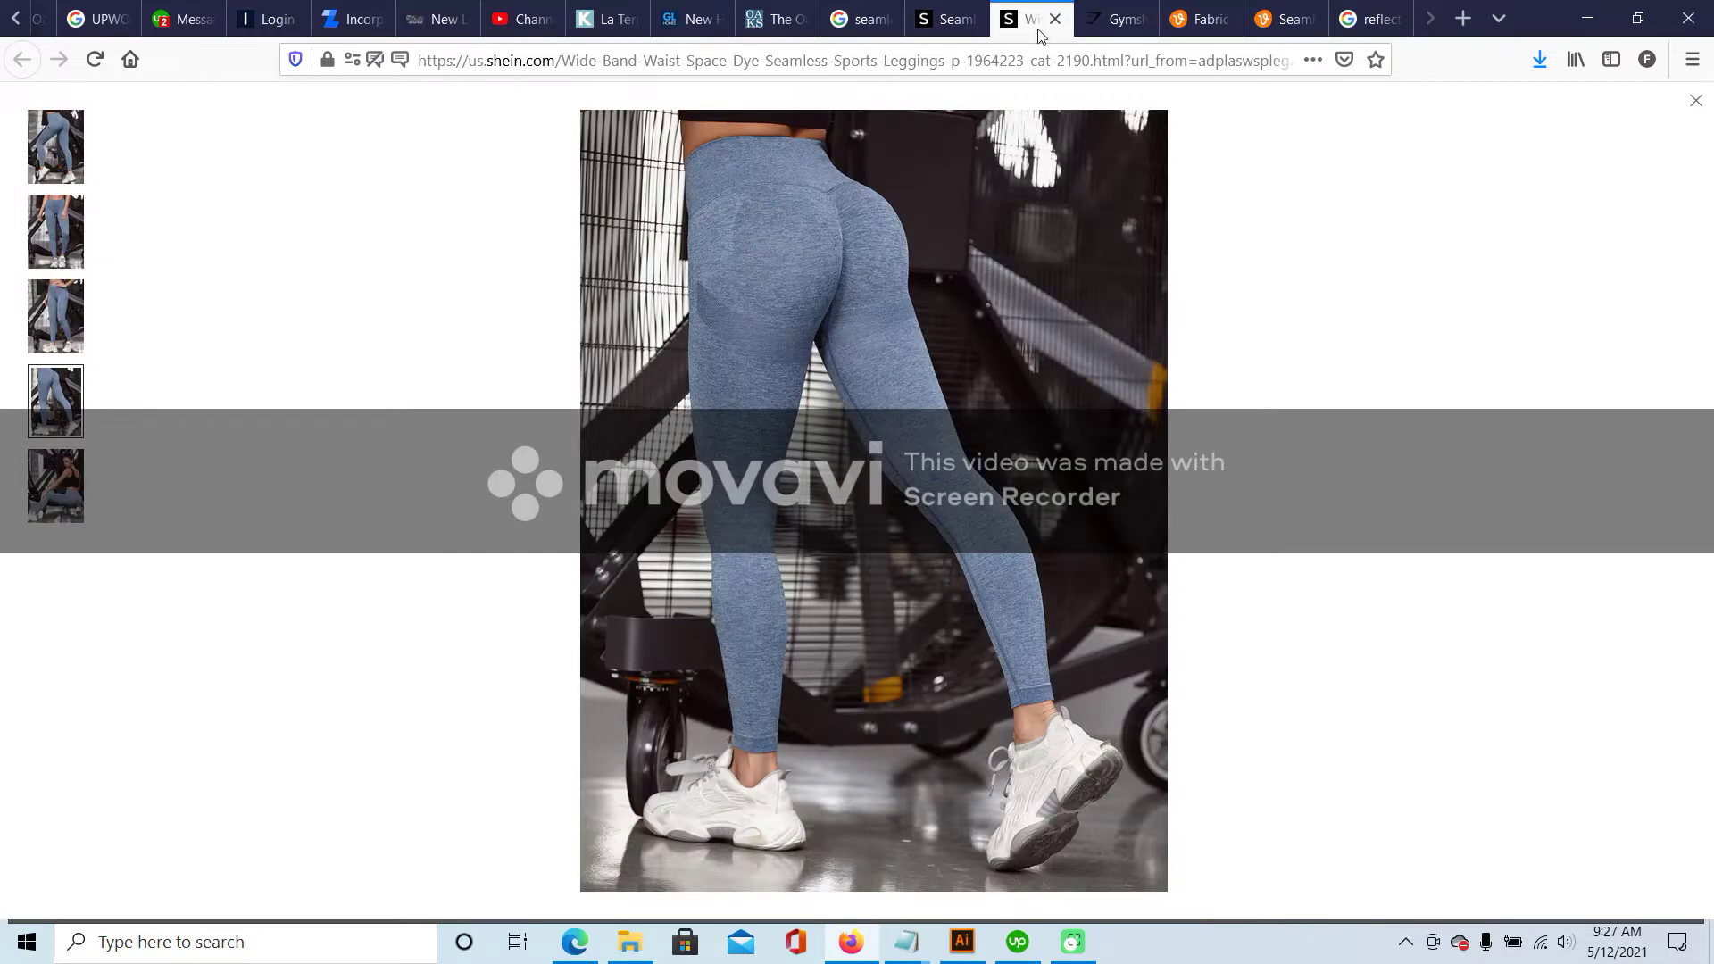
{"action": "left_click", "coordinate": [58, 236]}
{"action": "left_click", "coordinate": [57, 292]}
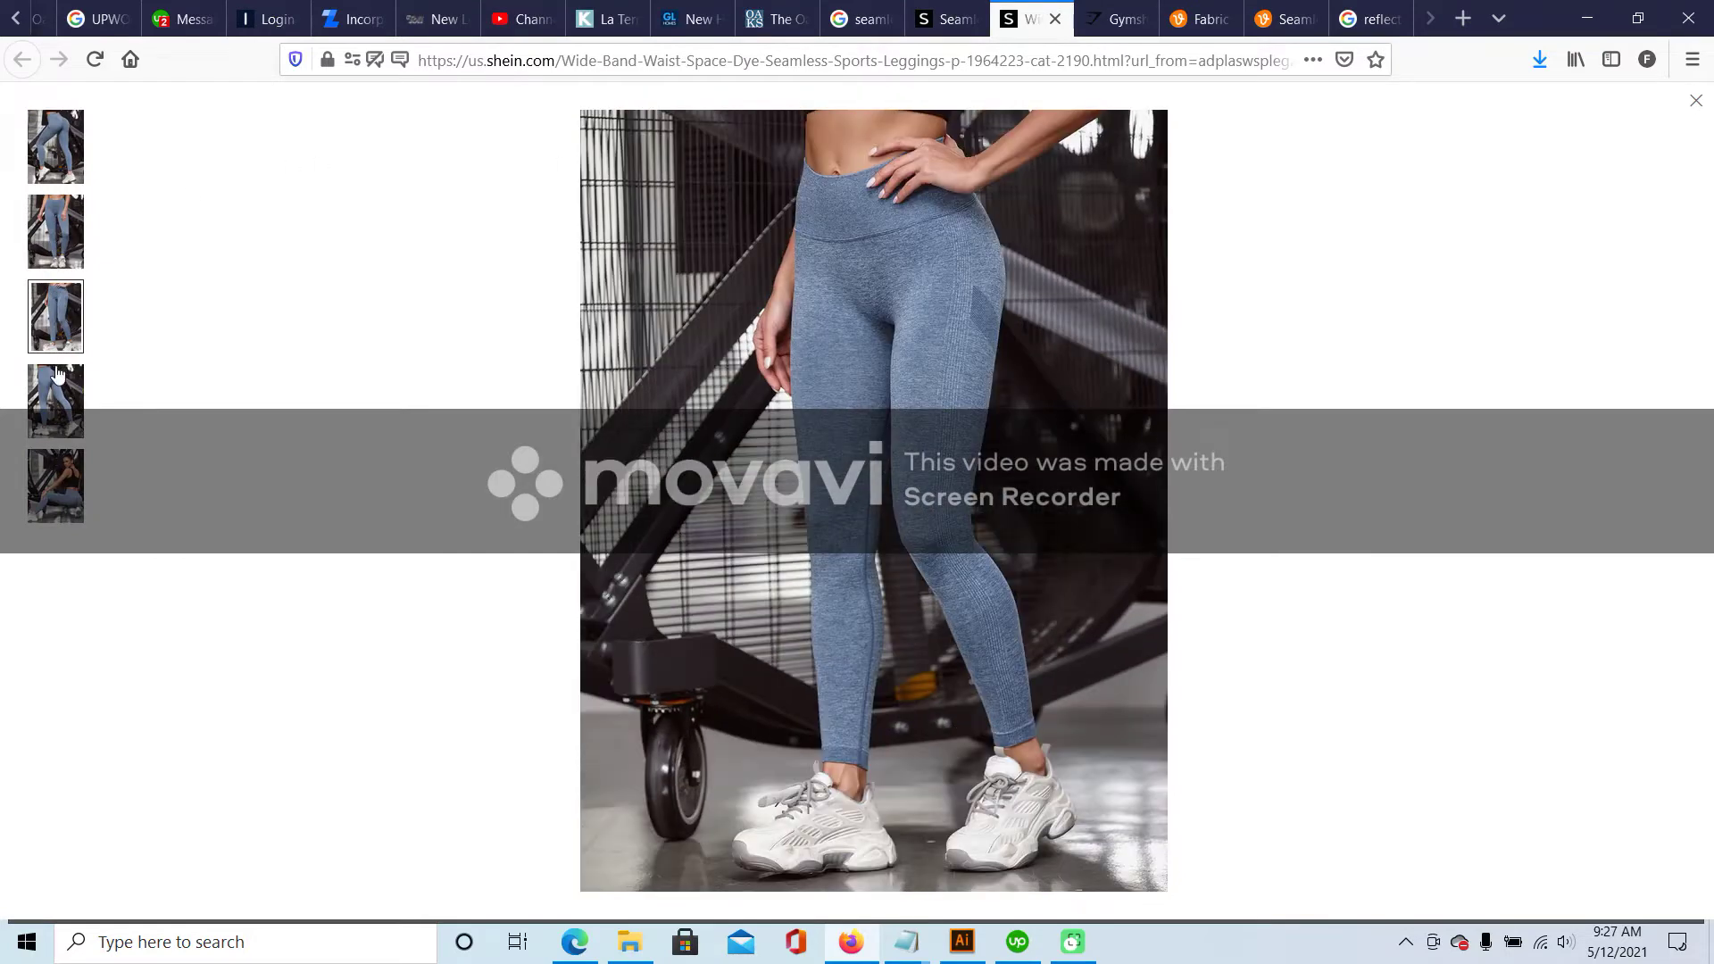
{"action": "left_click", "coordinate": [56, 370]}
{"action": "left_click", "coordinate": [50, 475]}
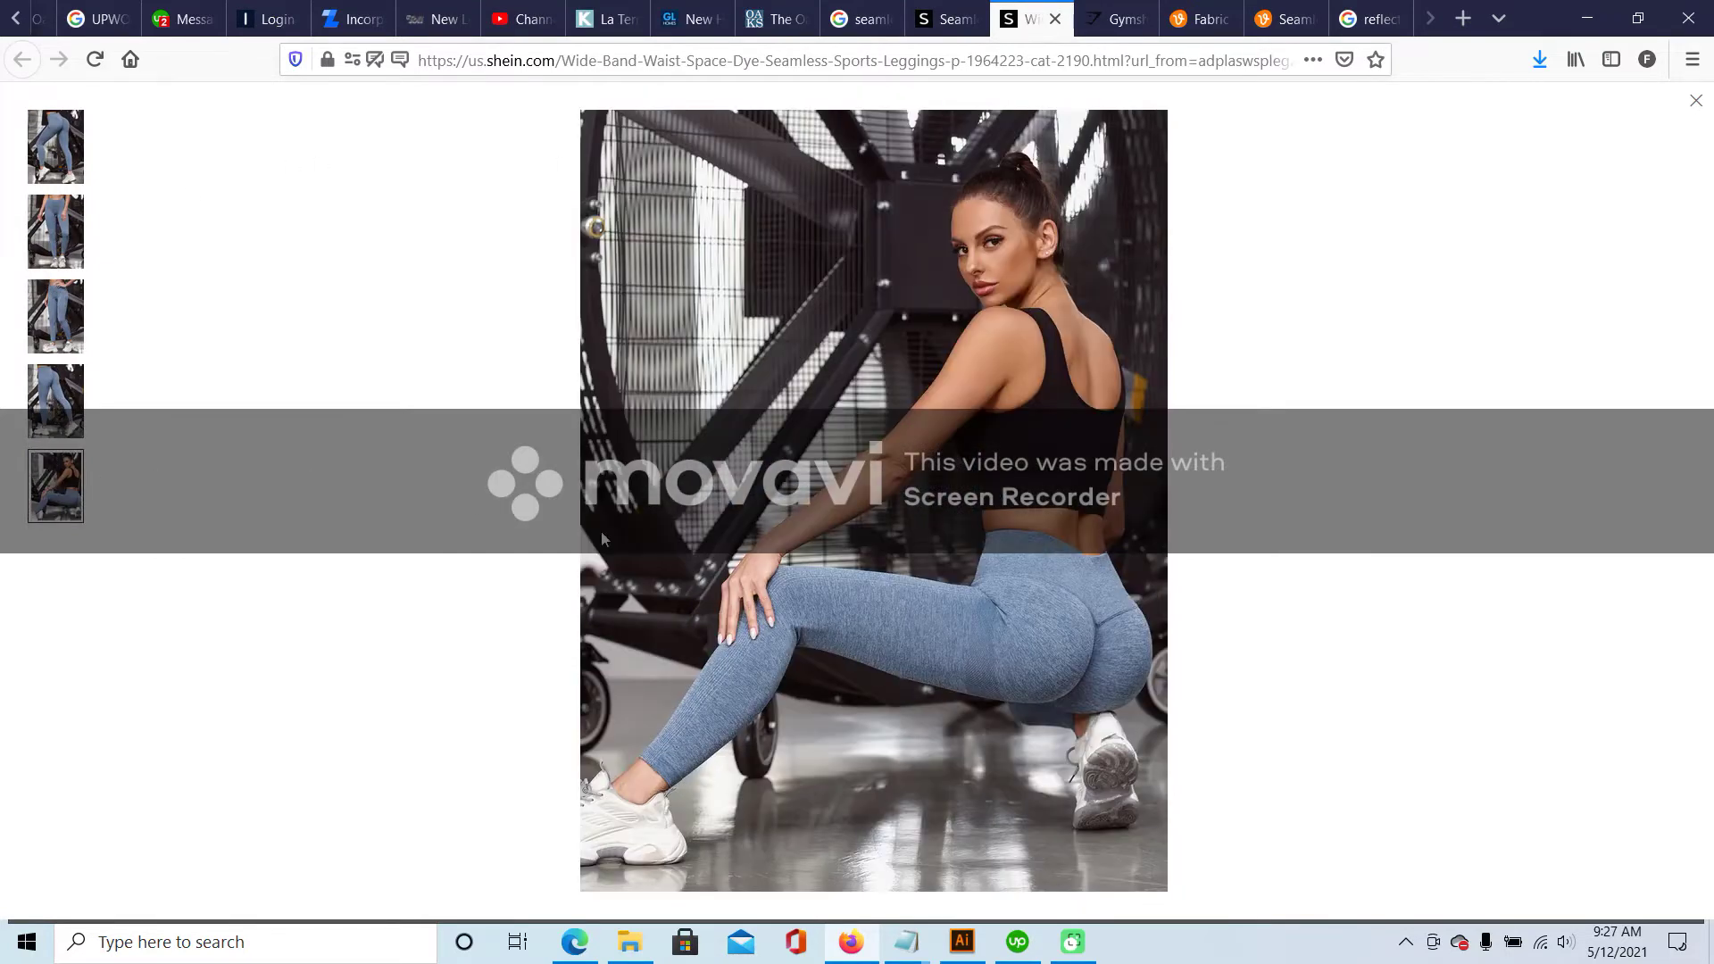
- View the Gymshark leggings' lunge and magnified hip close-up photos, then return to Illustrator
{"action": "left_click", "coordinate": [1116, 18]}
{"action": "left_click", "coordinate": [613, 367]}
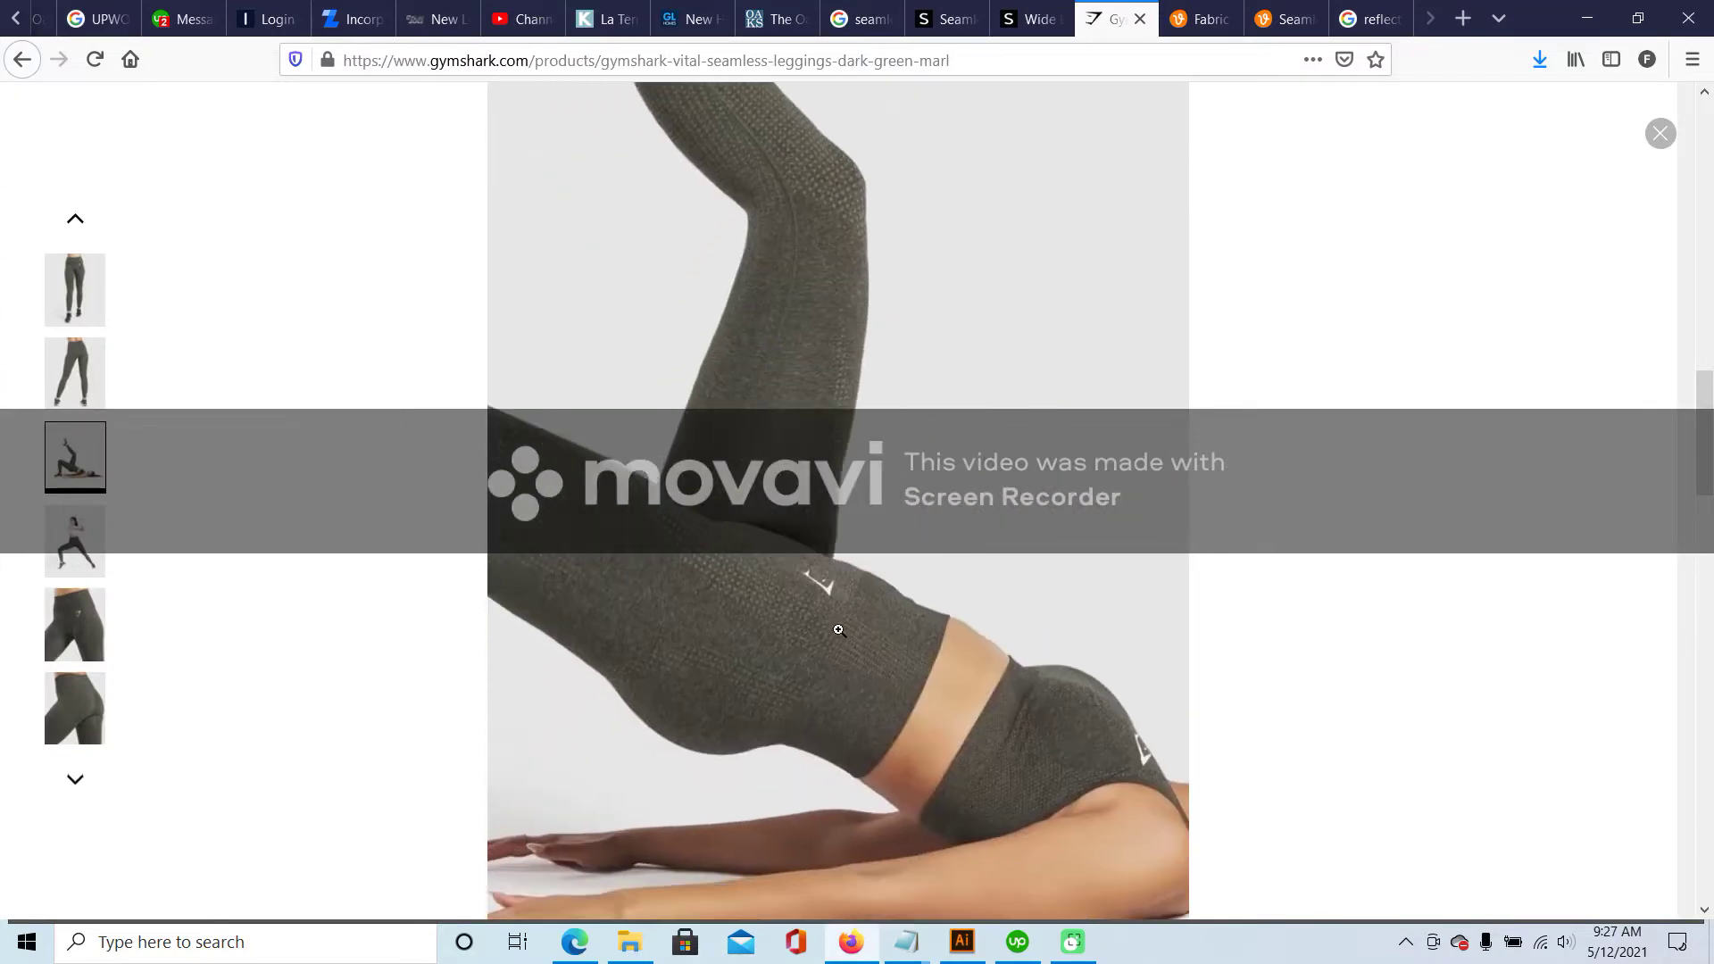
{"action": "left_click", "coordinate": [75, 540]}
{"action": "left_click", "coordinate": [75, 624]}
{"action": "left_click", "coordinate": [972, 388]}
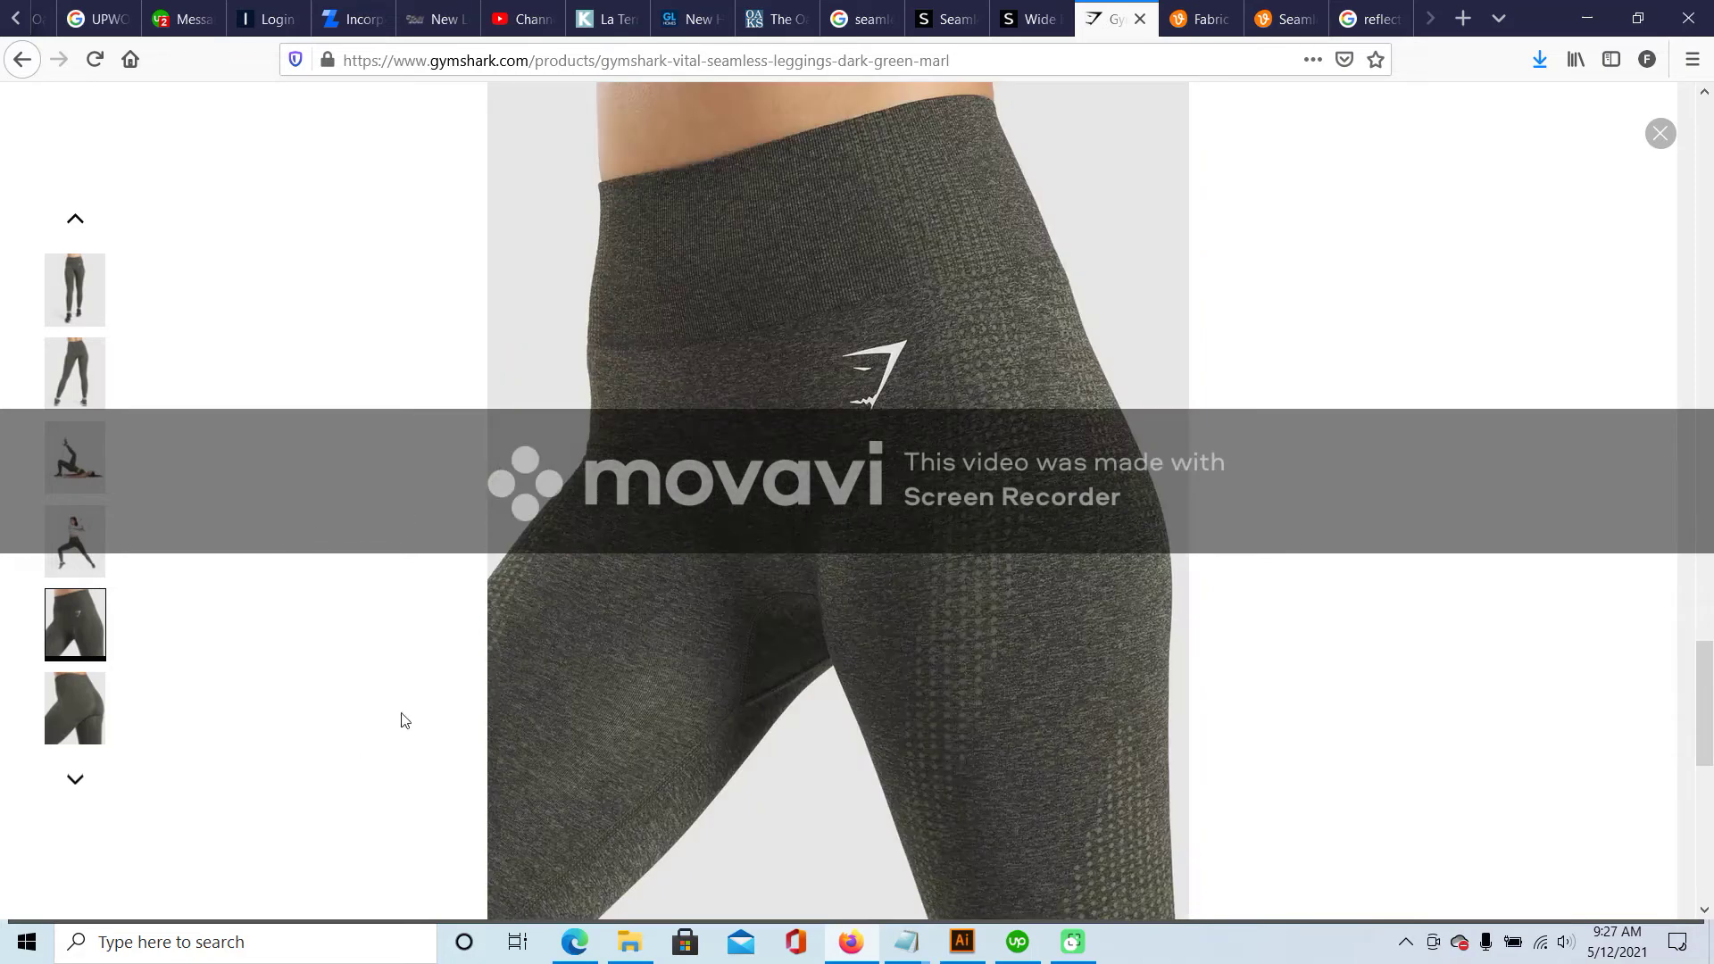
{"action": "left_click", "coordinate": [973, 944]}
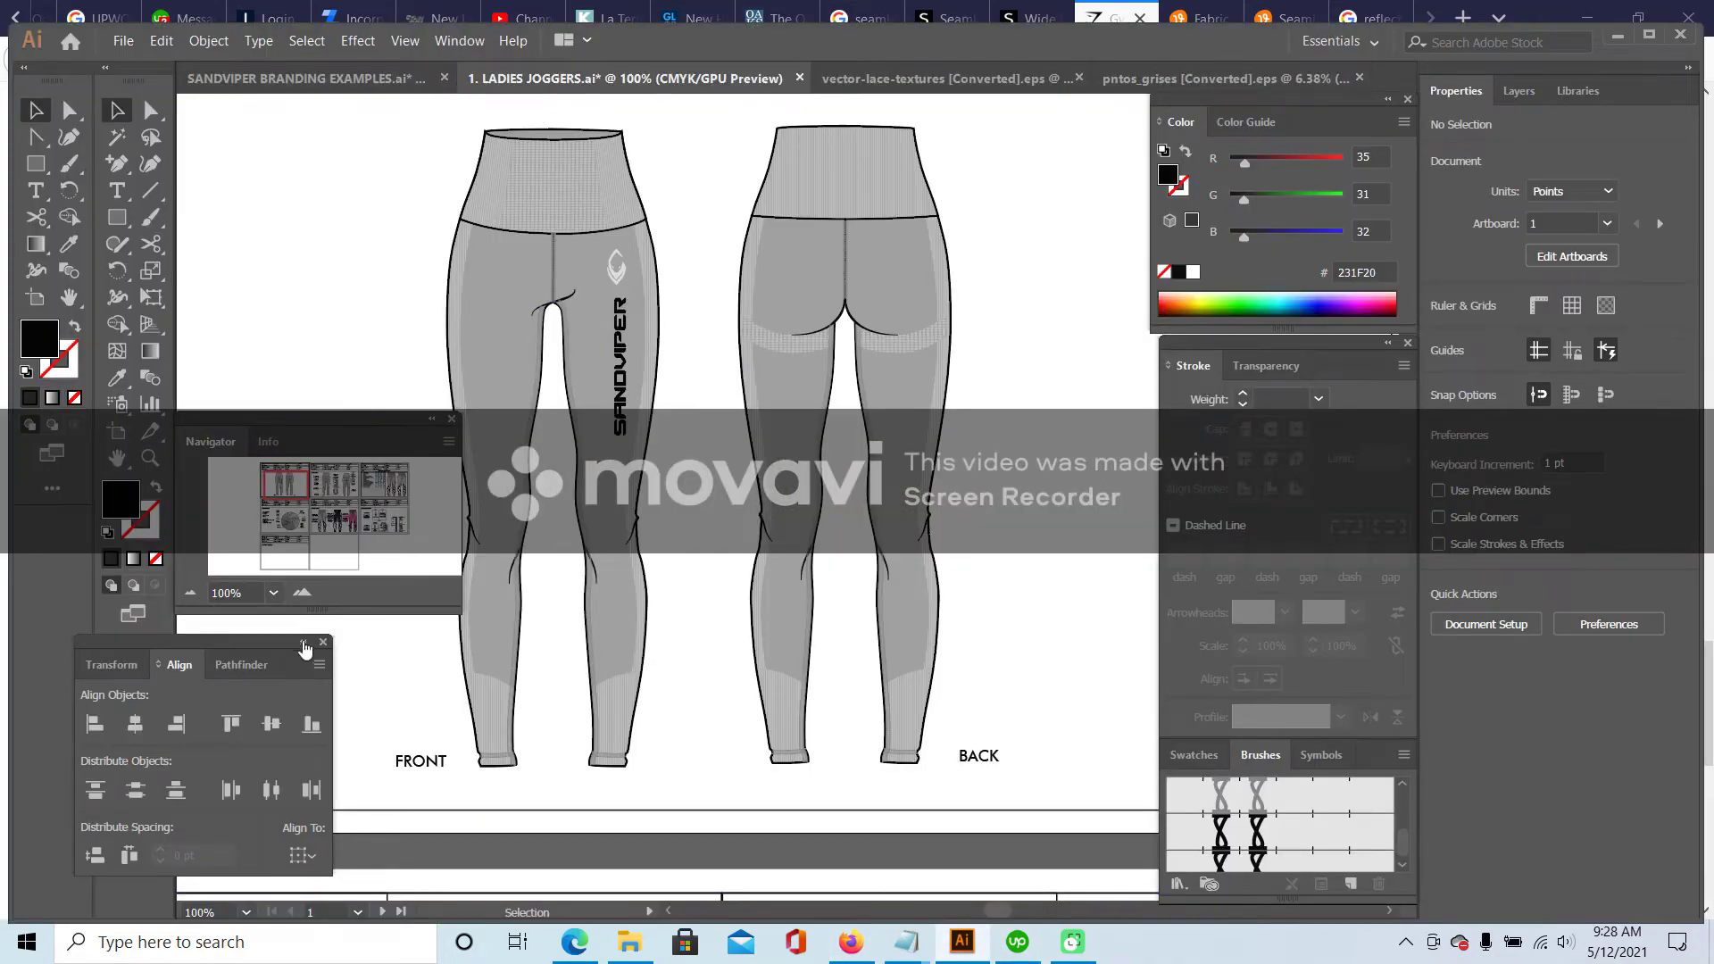
- Place the SANDVIPER wordmark on the back lower leg and colour it the front logo's light grey
{"action": "left_click_drag", "start_coordinate": [623, 346], "coordinate": [770, 683]}
{"action": "left_click", "coordinate": [303, 597]}
{"action": "left_click", "coordinate": [69, 244]}
{"action": "scroll", "coordinate": [412, 245], "scroll_direction": "up", "scroll_amount": 2}
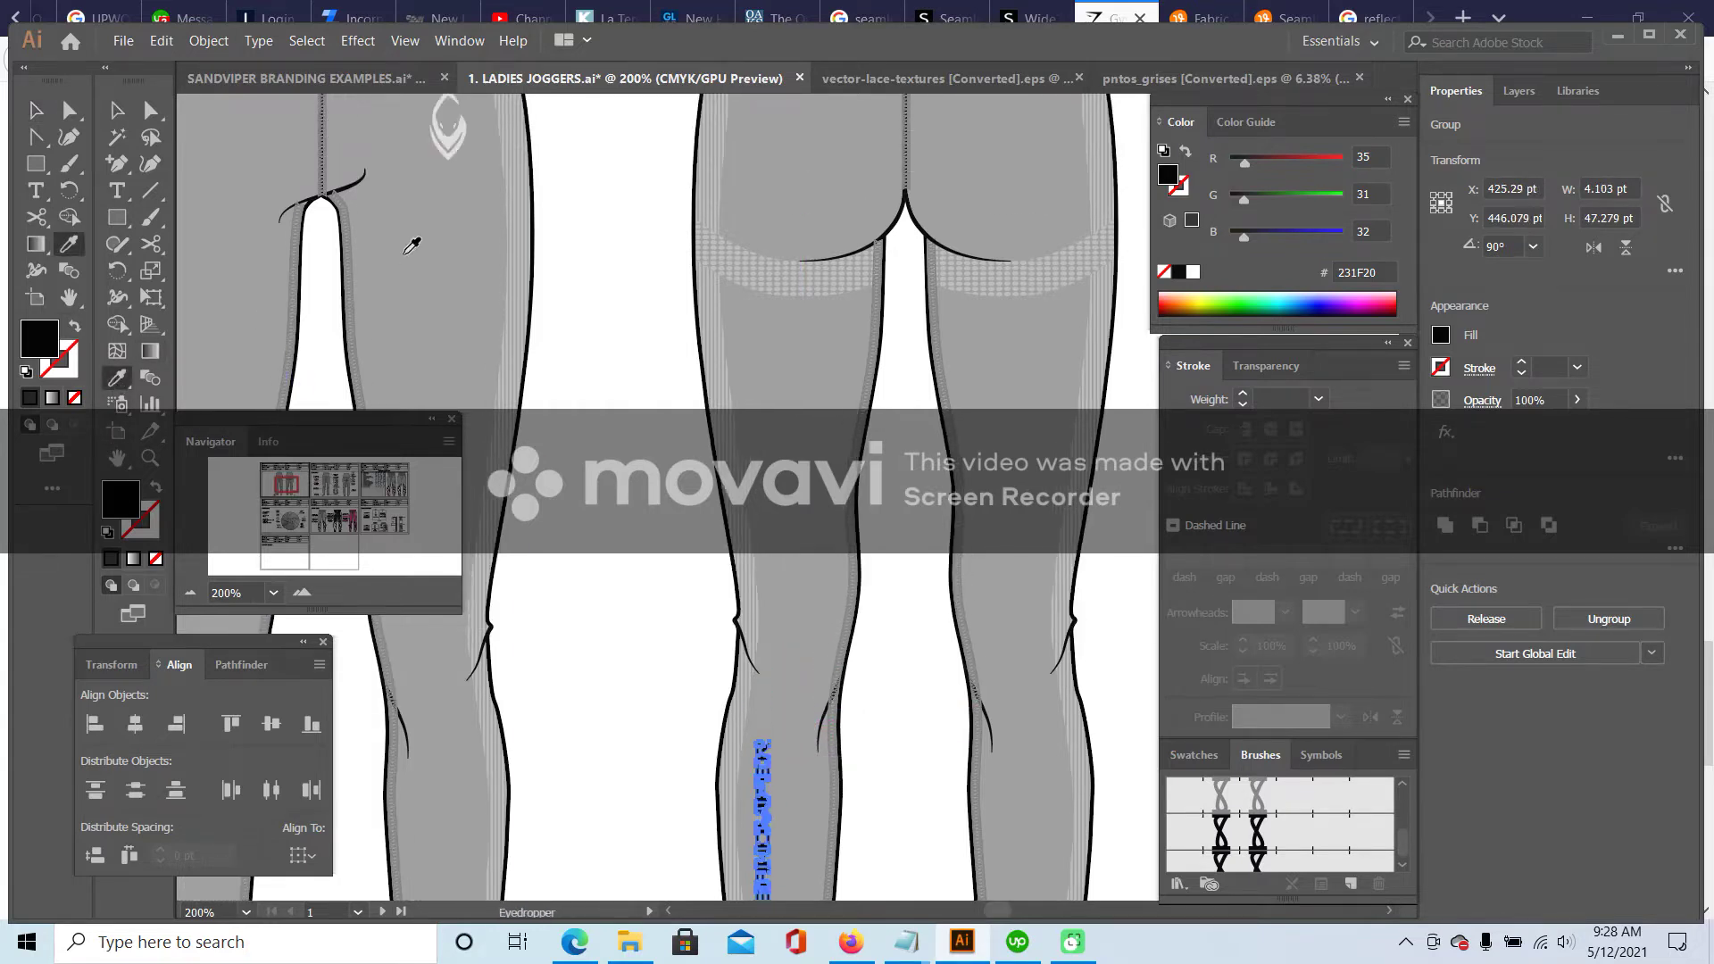
{"action": "scroll", "coordinate": [420, 232], "scroll_direction": "up", "scroll_amount": 1}
{"action": "left_click", "coordinate": [447, 143]}
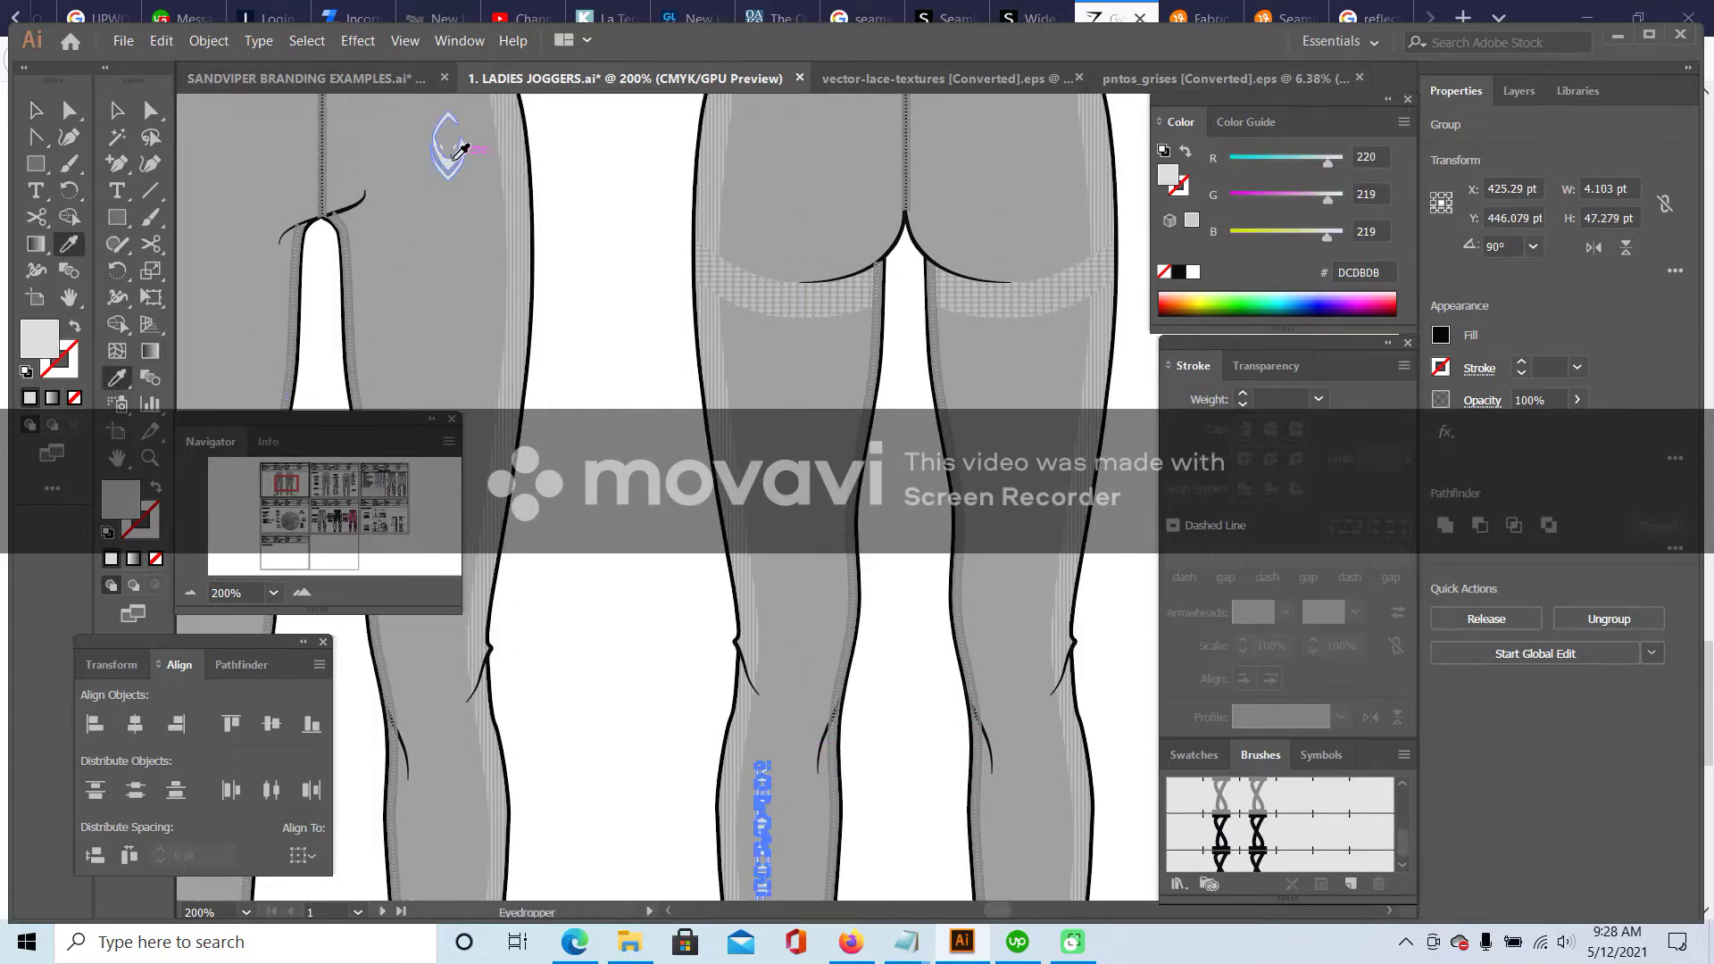
{"action": "left_click", "coordinate": [119, 109]}
{"action": "left_click", "coordinate": [674, 635]}
{"action": "scroll", "coordinate": [646, 560], "scroll_direction": "down", "scroll_amount": 4}
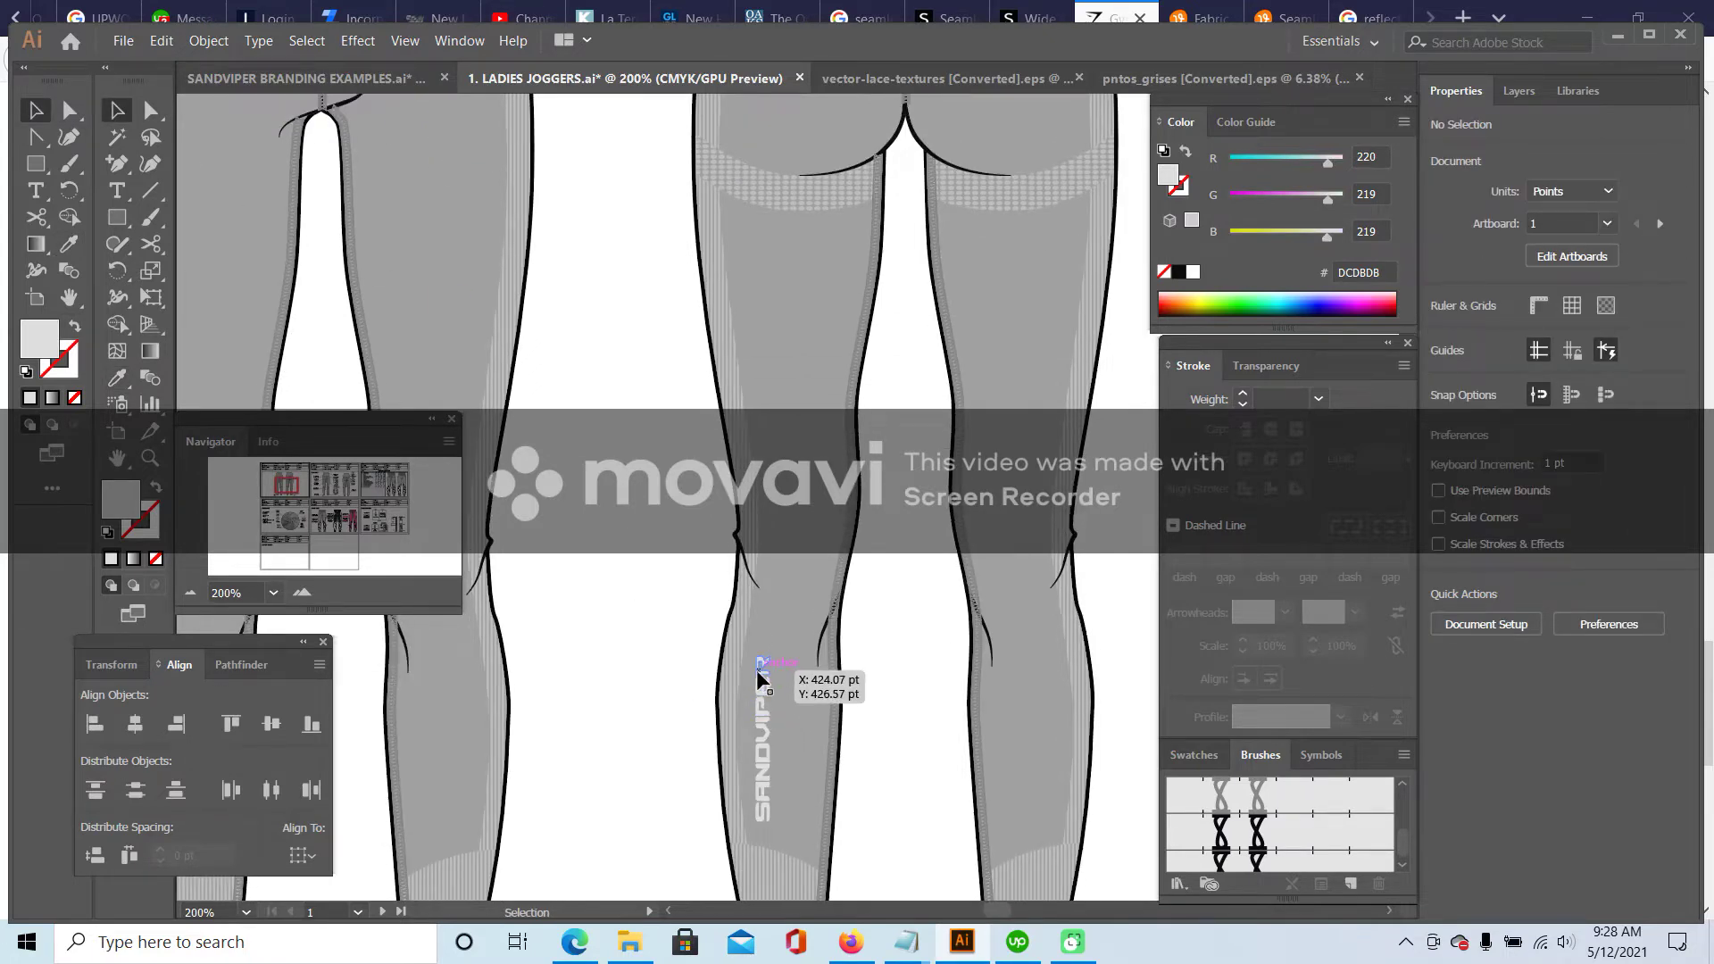
{"action": "scroll", "coordinate": [757, 670], "scroll_direction": "up", "scroll_amount": 8}
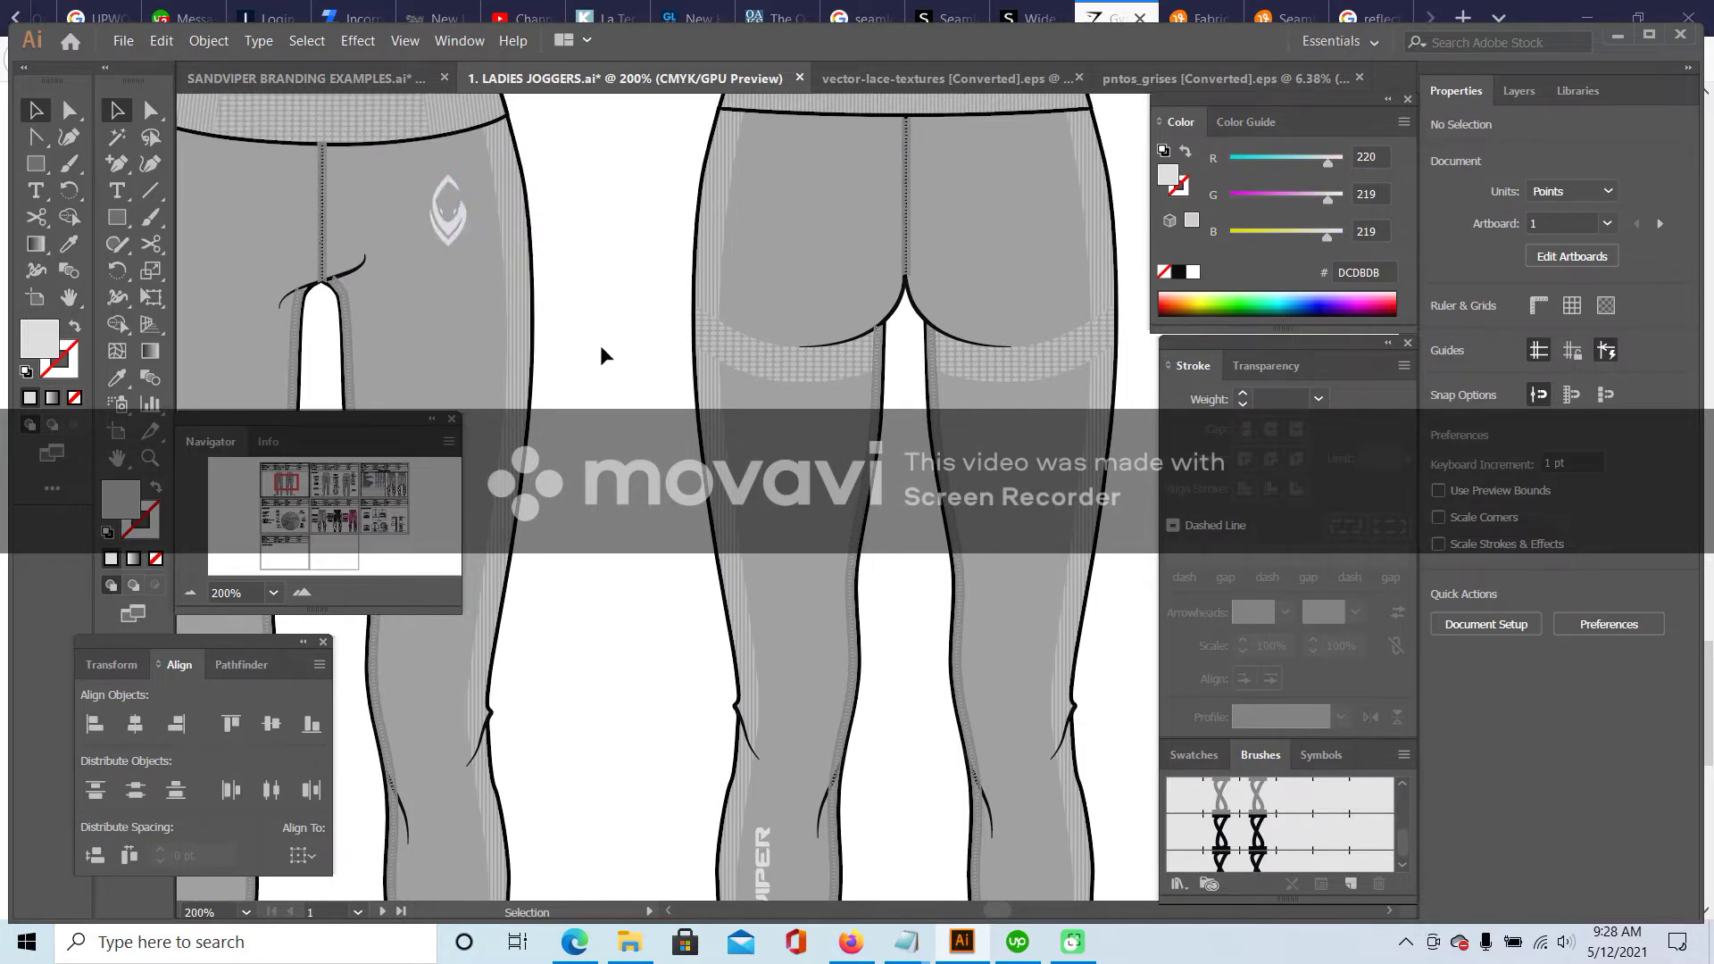
{"action": "left_click", "coordinate": [190, 593]}
{"action": "left_click", "coordinate": [191, 593]}
{"action": "left_click", "coordinate": [190, 593]}
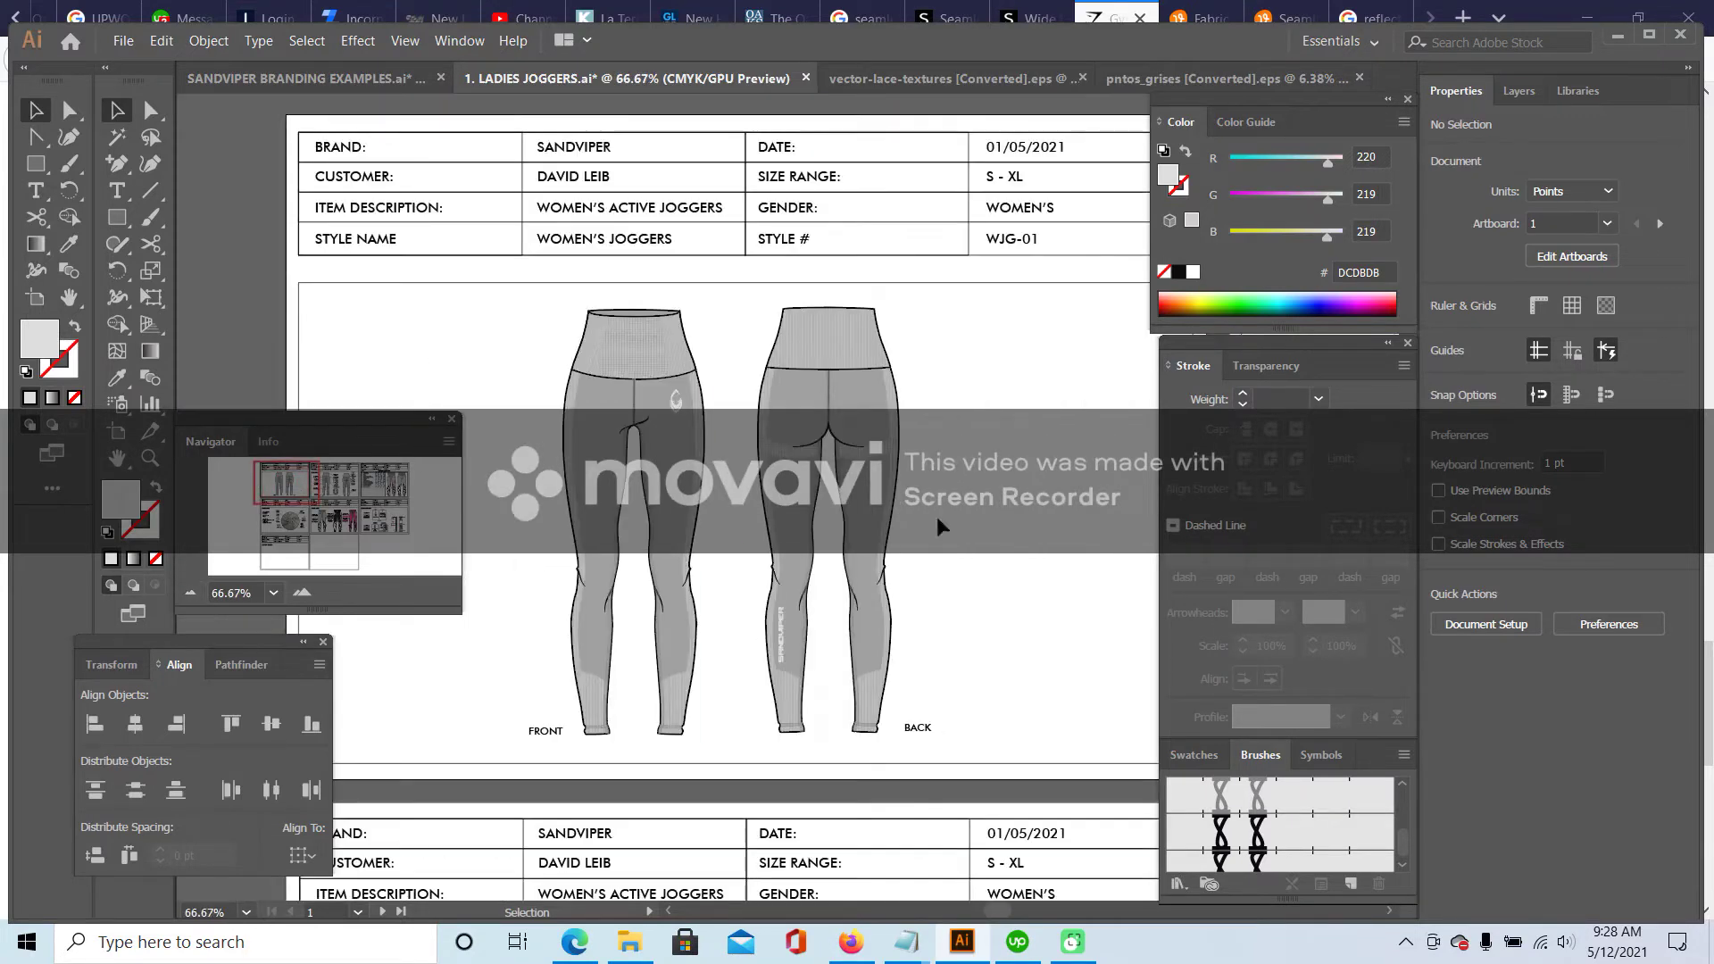
- Change the header date to 05/12/2021 and the style number to SND-LG01
{"action": "left_click", "coordinate": [117, 190]}
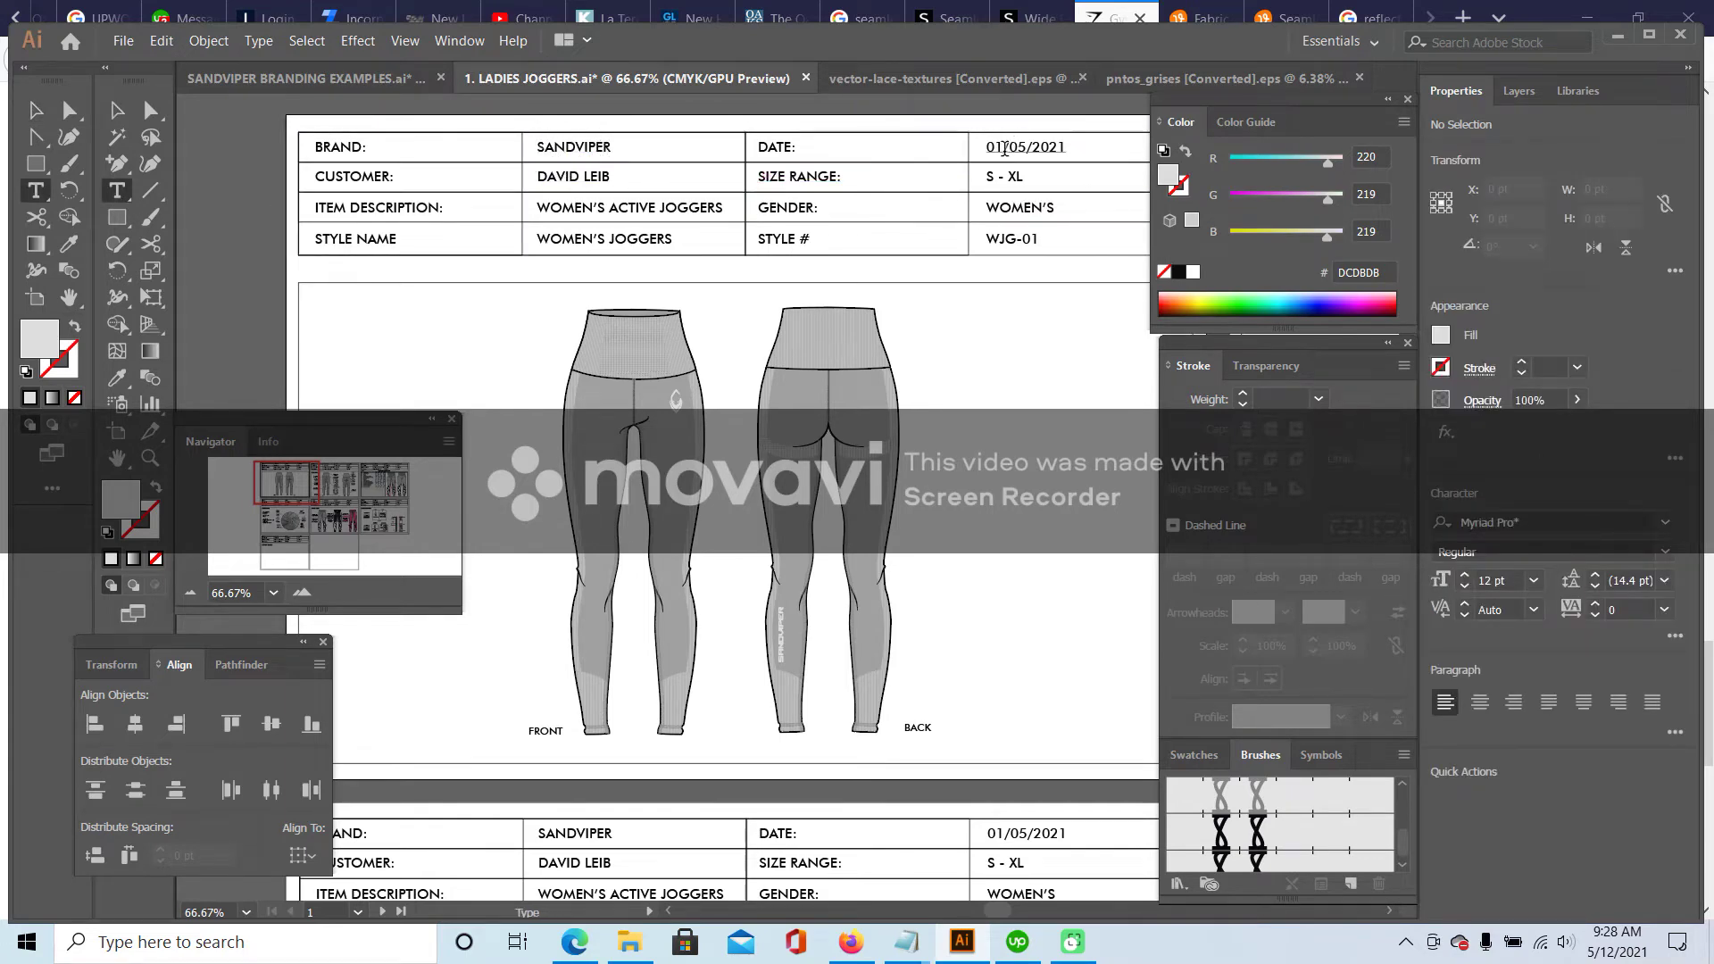
{"action": "left_click", "coordinate": [996, 147]}
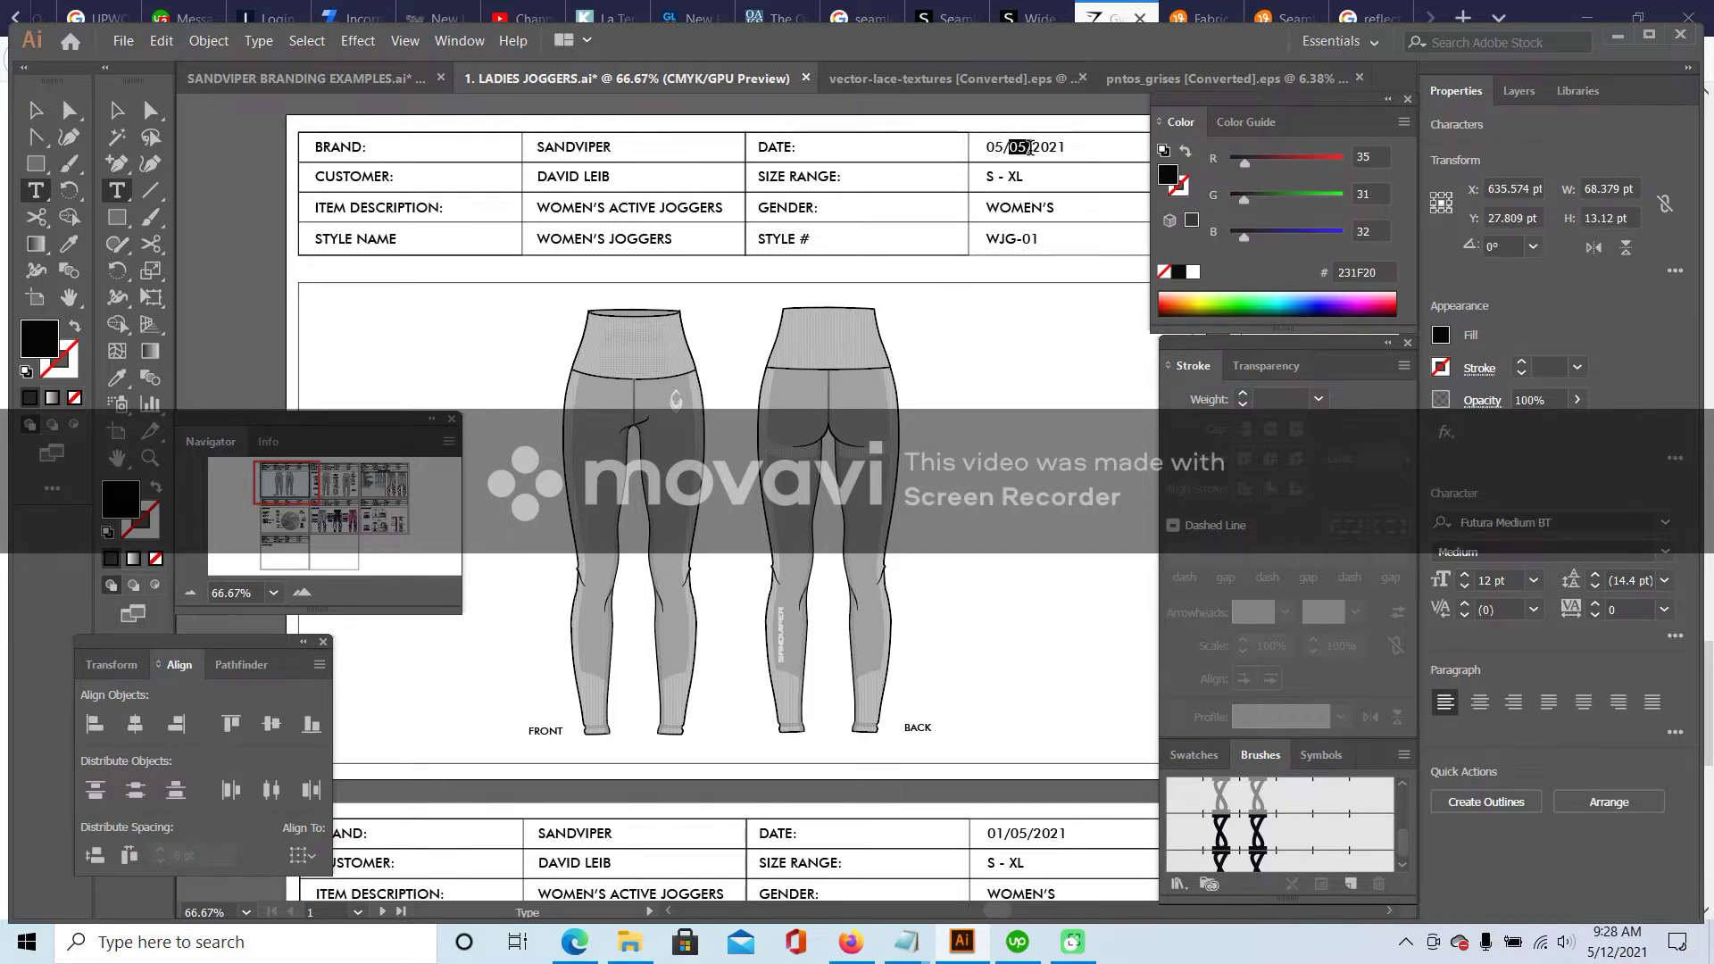
{"action": "type", "text": "12"}
{"action": "left_click_drag", "start_coordinate": [1020, 233], "coordinate": [1050, 308]}
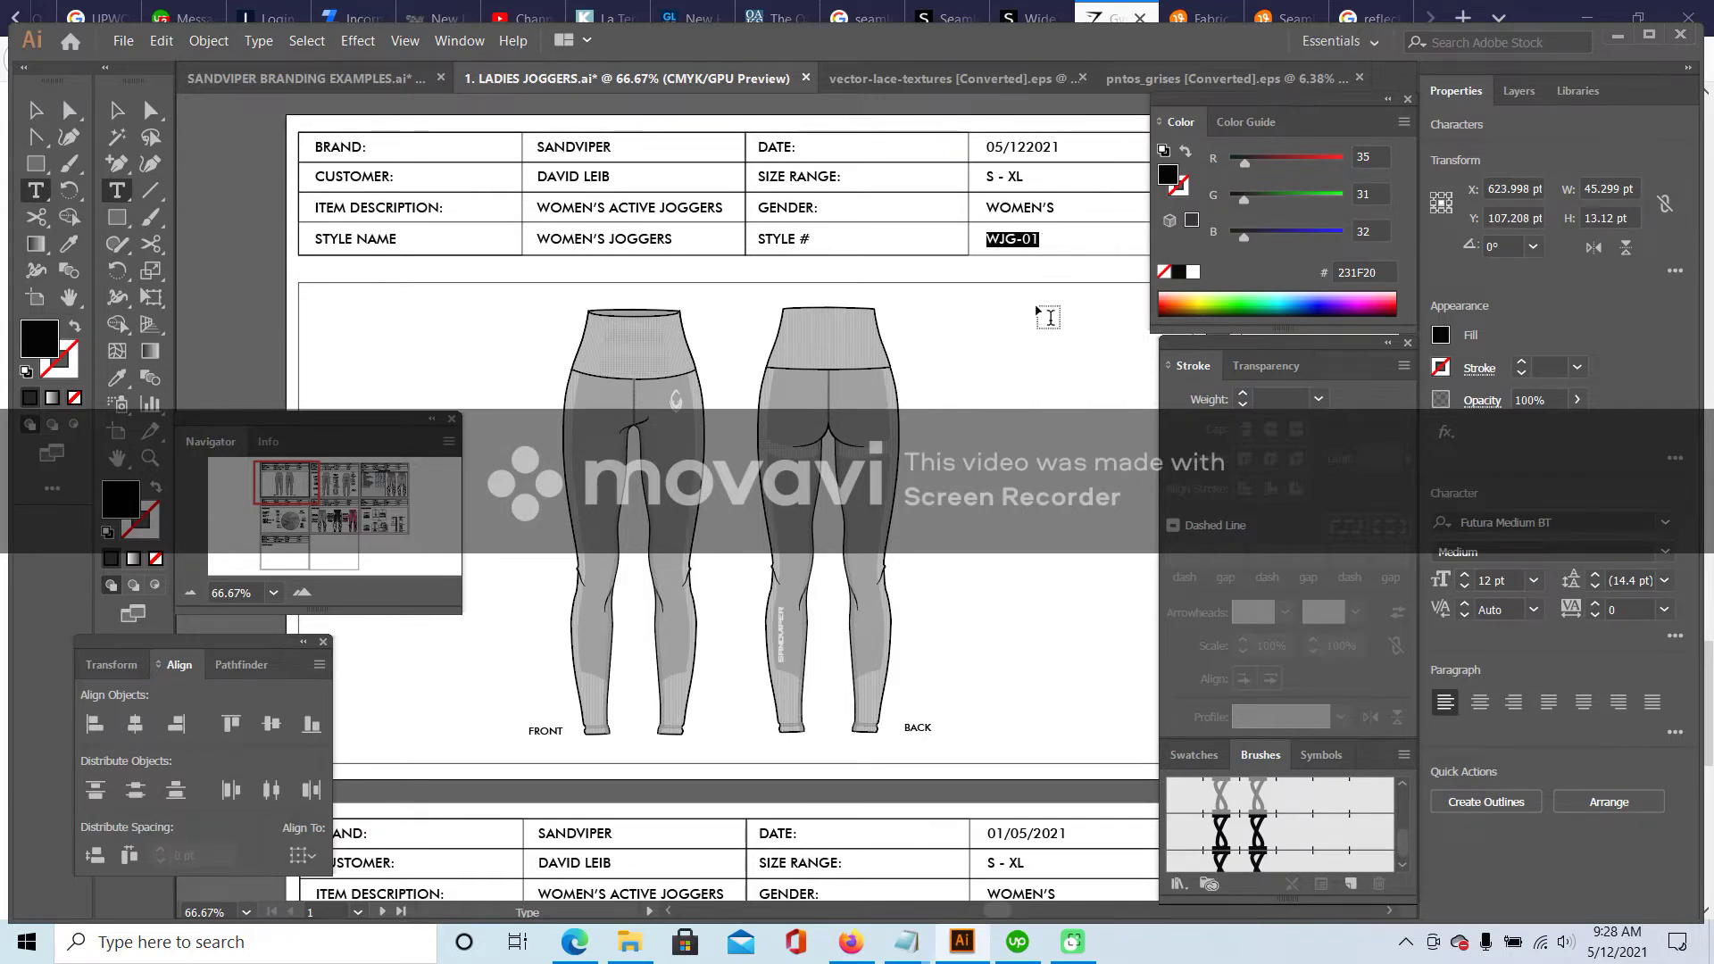
{"action": "type", "text": "sn"}
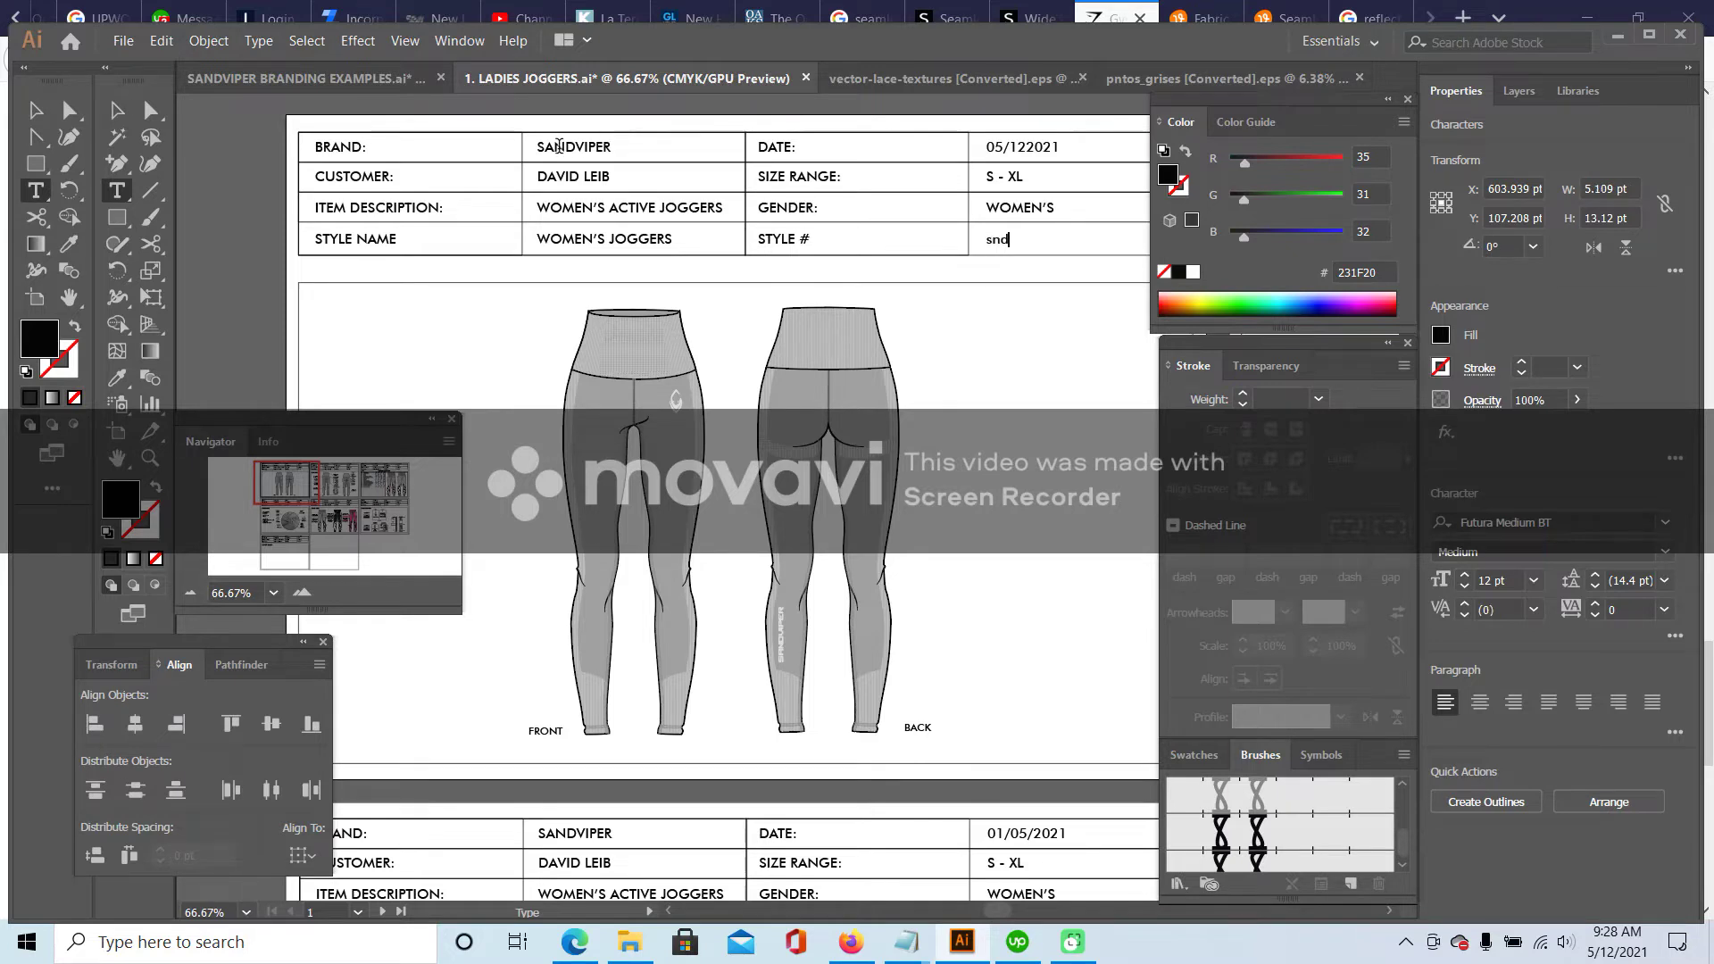
{"action": "type", "text": "d"}
{"action": "key", "text": "BackSpace"}
{"action": "key", "text": "Caps_Lock"}
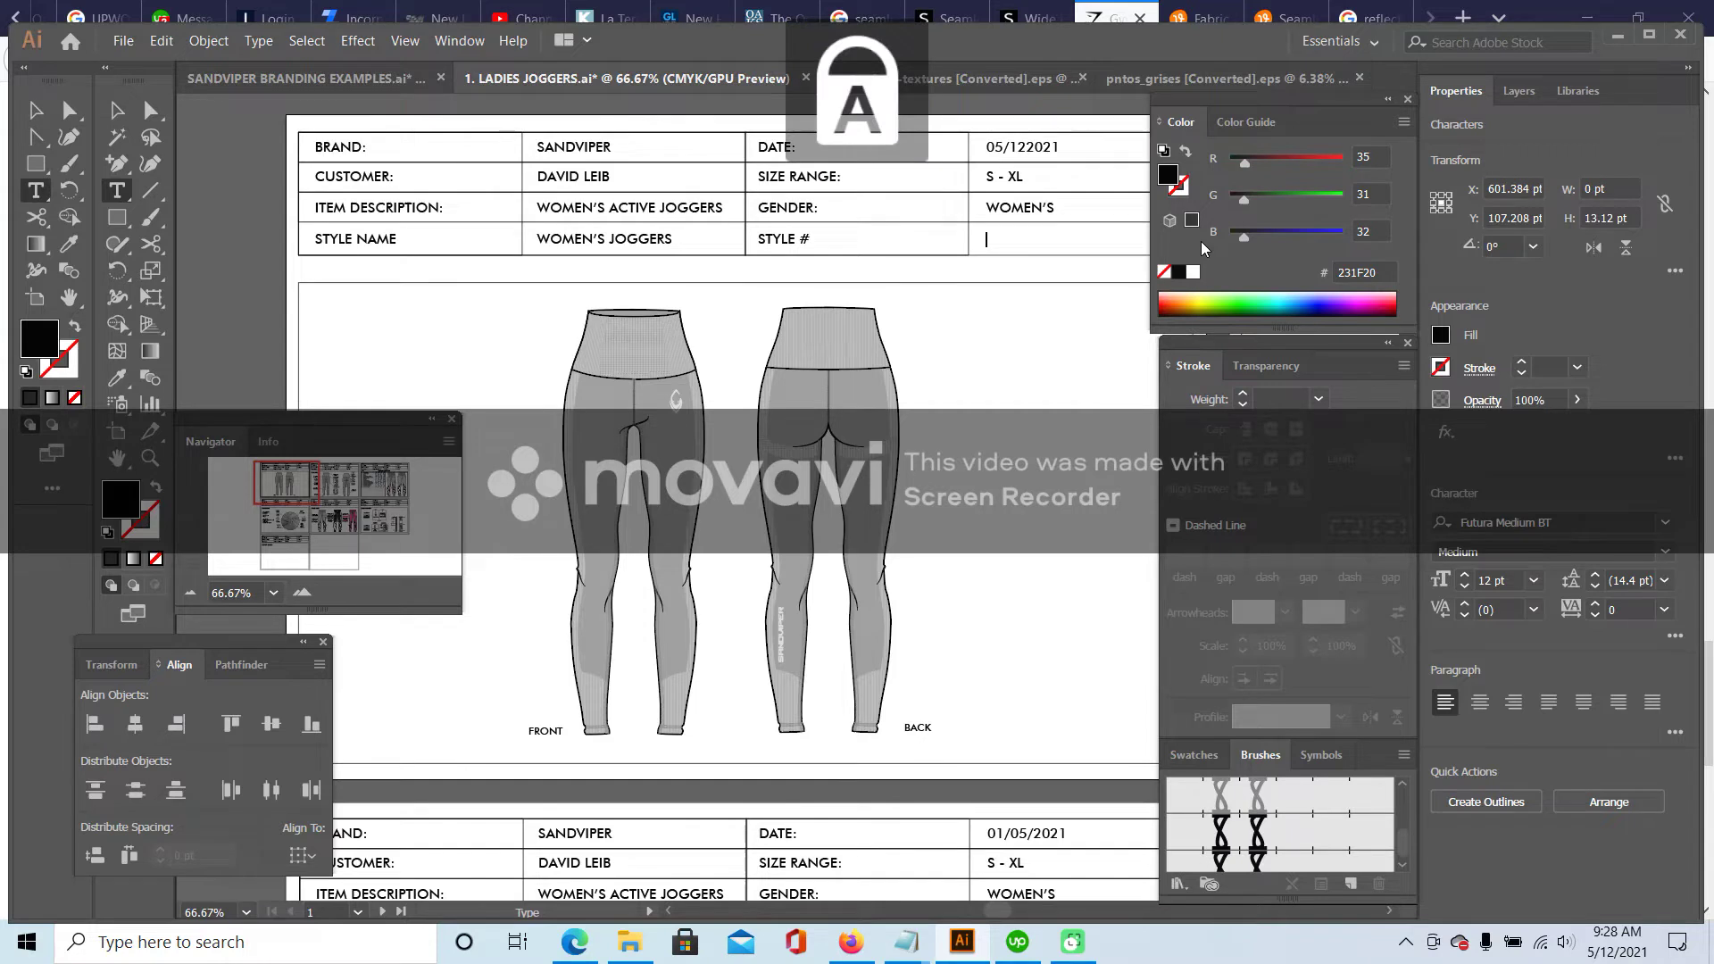
{"action": "type", "text": "SND-LG01"}
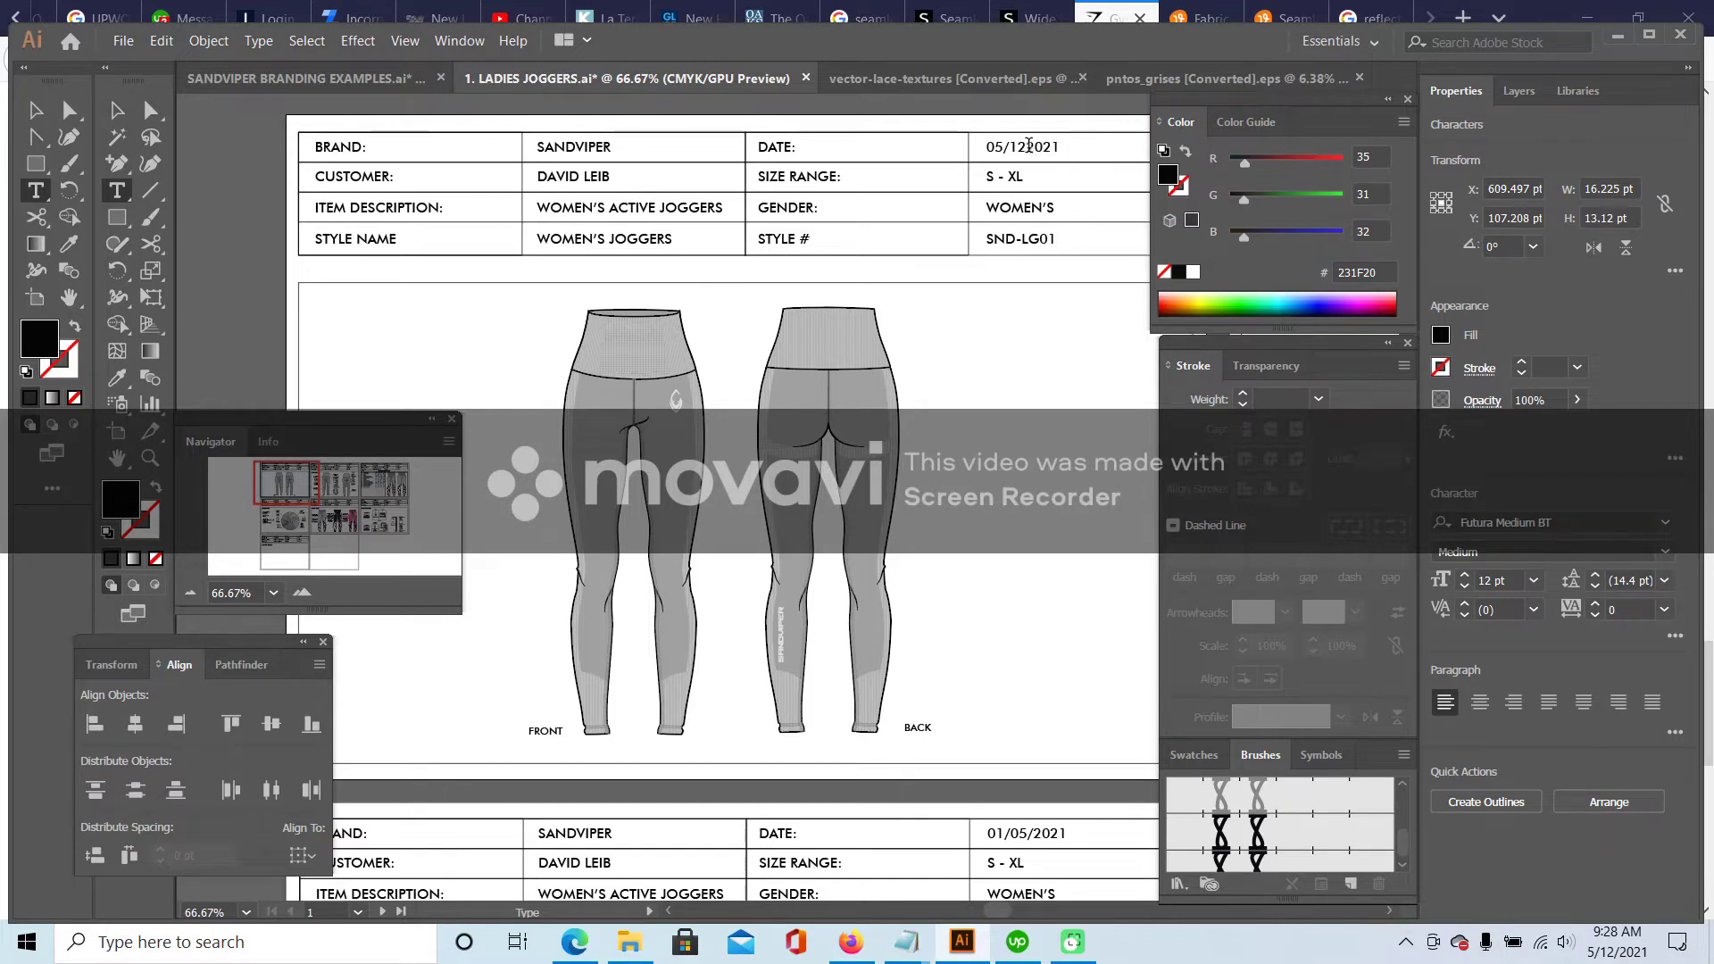
{"action": "type", "text": "/"}
- Change the description to WOMEN'S ACTIVE LEGGINGS and the style name to HIGH WAIST SEAMLESS LEGGINGS
{"action": "left_click_drag", "start_coordinate": [661, 207], "coordinate": [736, 206]}
{"action": "type", "text": "LEGGING"}
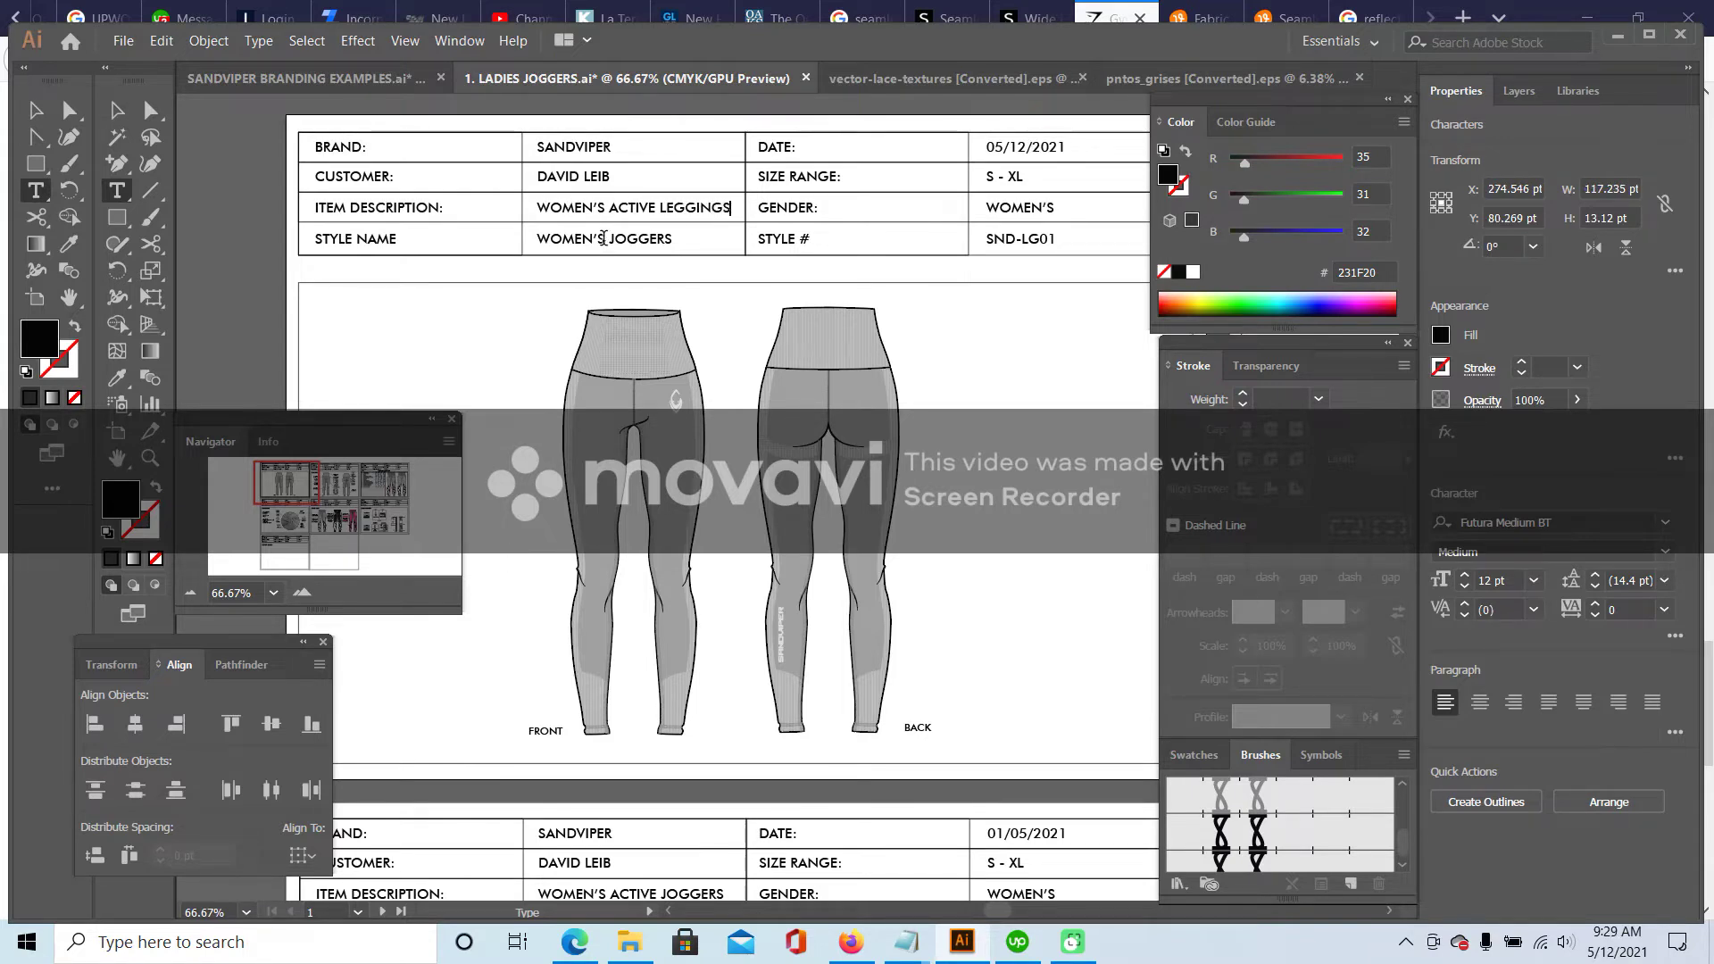
{"action": "left_click_drag", "start_coordinate": [551, 237], "coordinate": [657, 242]}
{"action": "type", "text": "SEAMLESS LEGGINGS"}
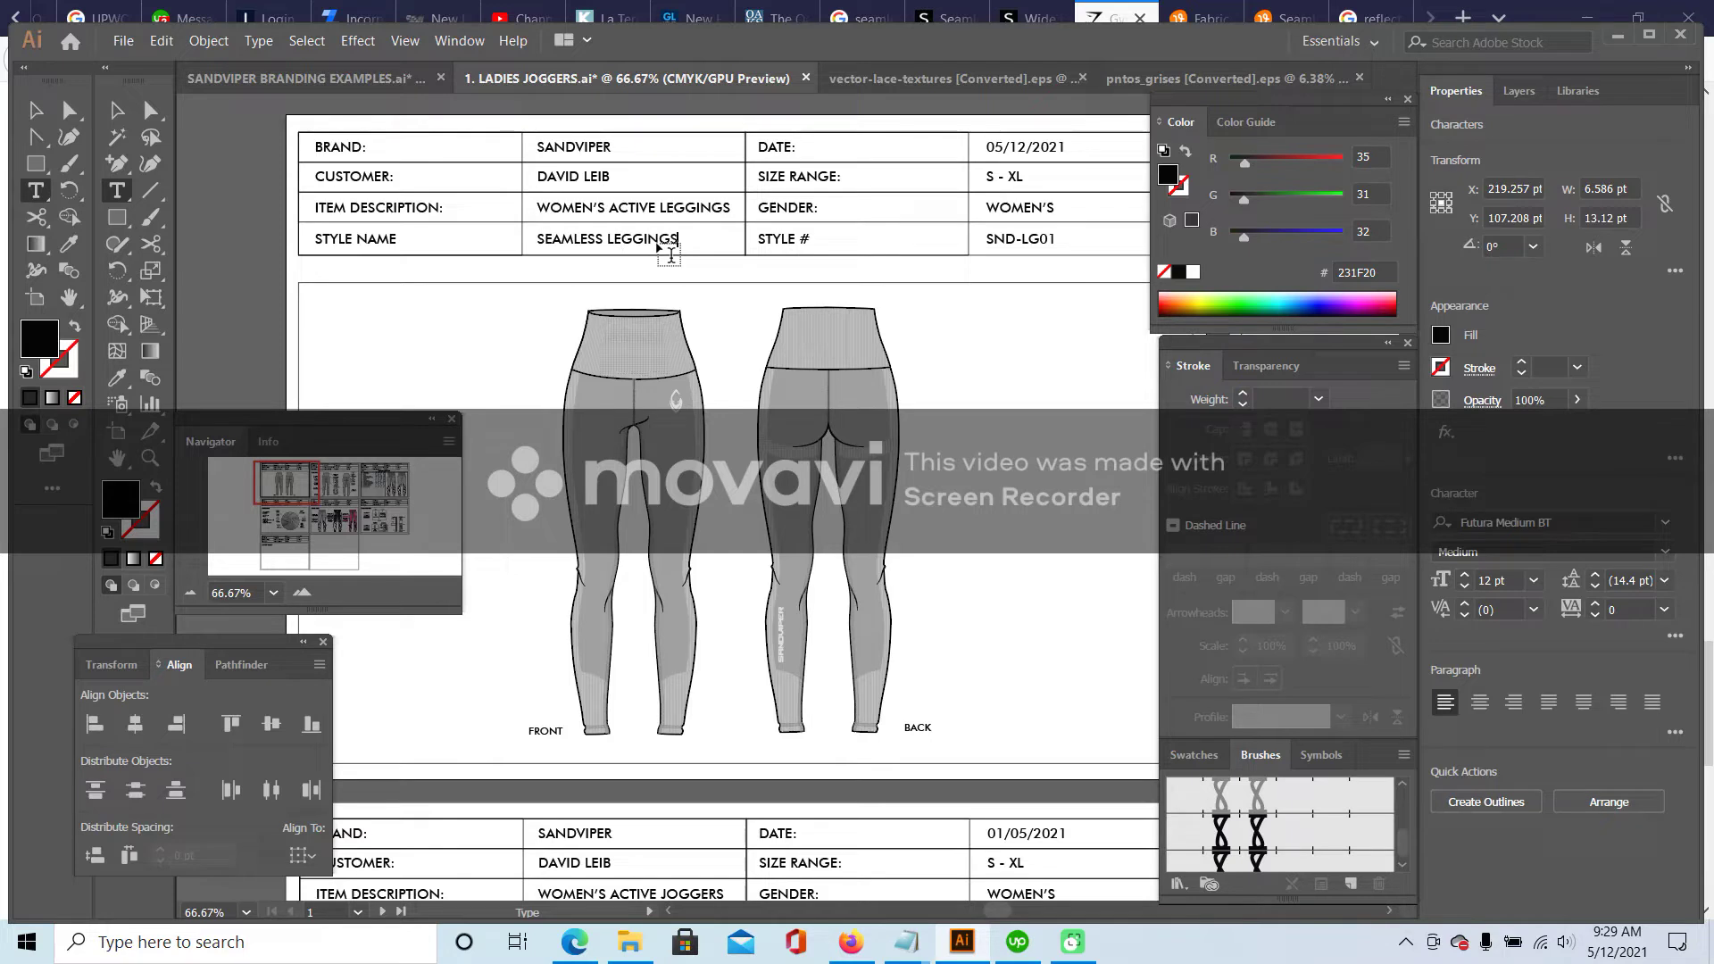
{"action": "left_click", "coordinate": [539, 239]}
{"action": "type", "text": "HIGH WAIST"}
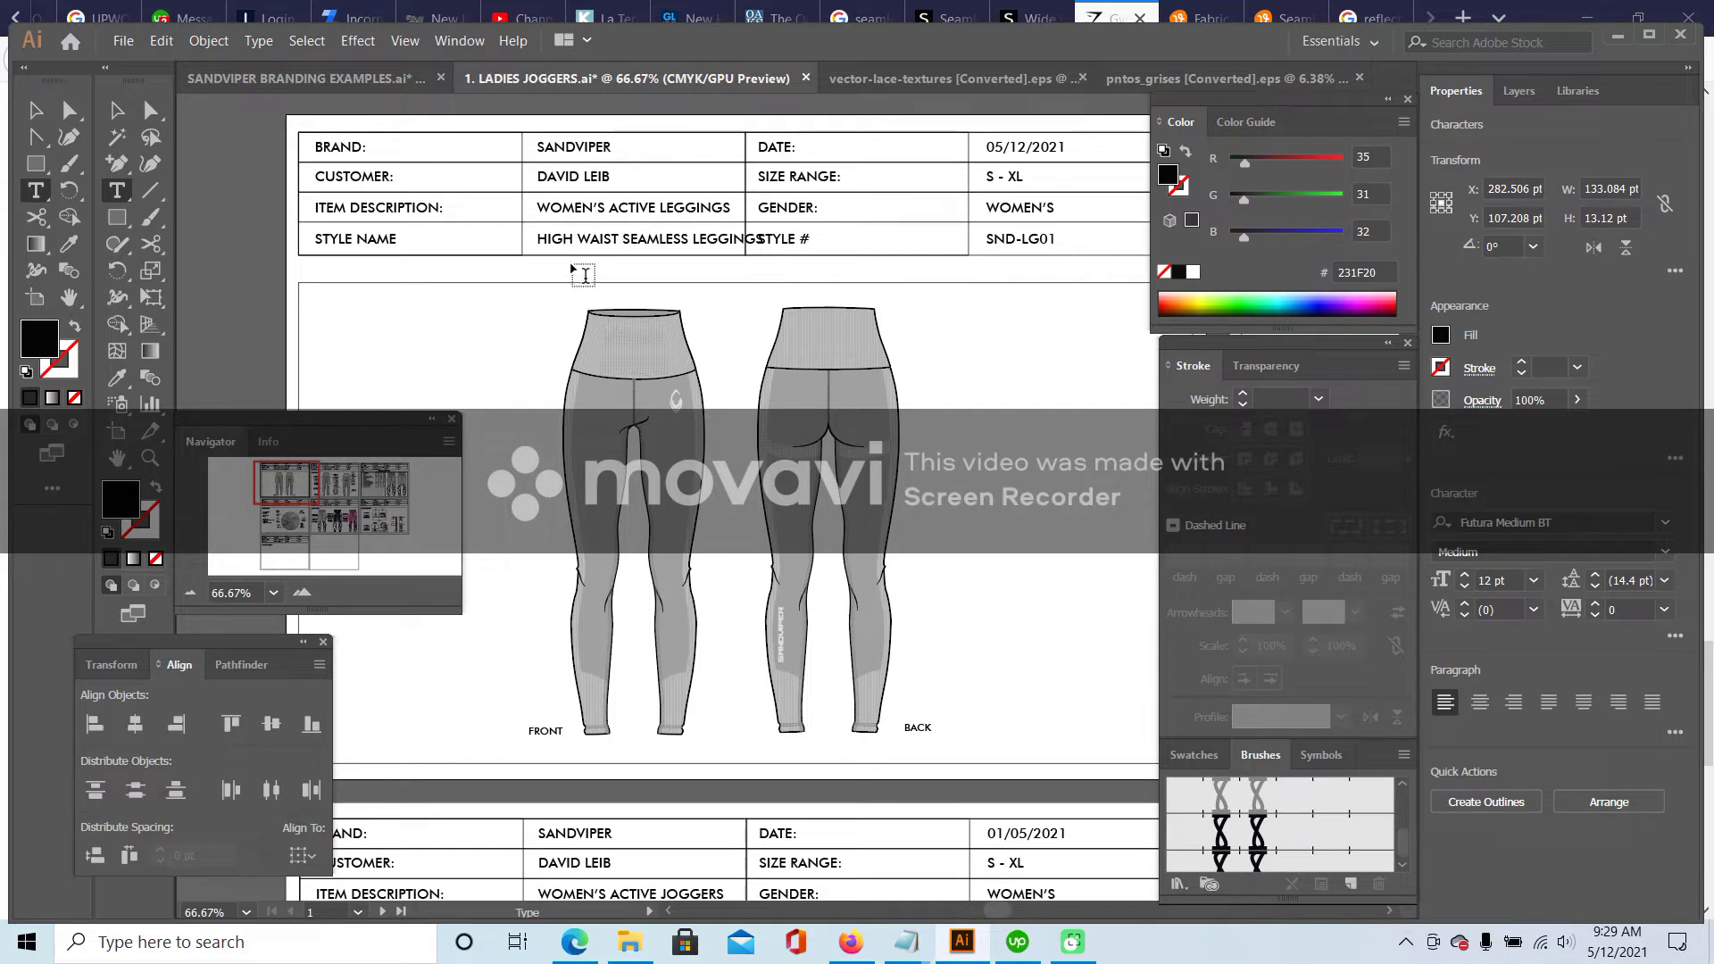
{"action": "key", "text": "Escape"}
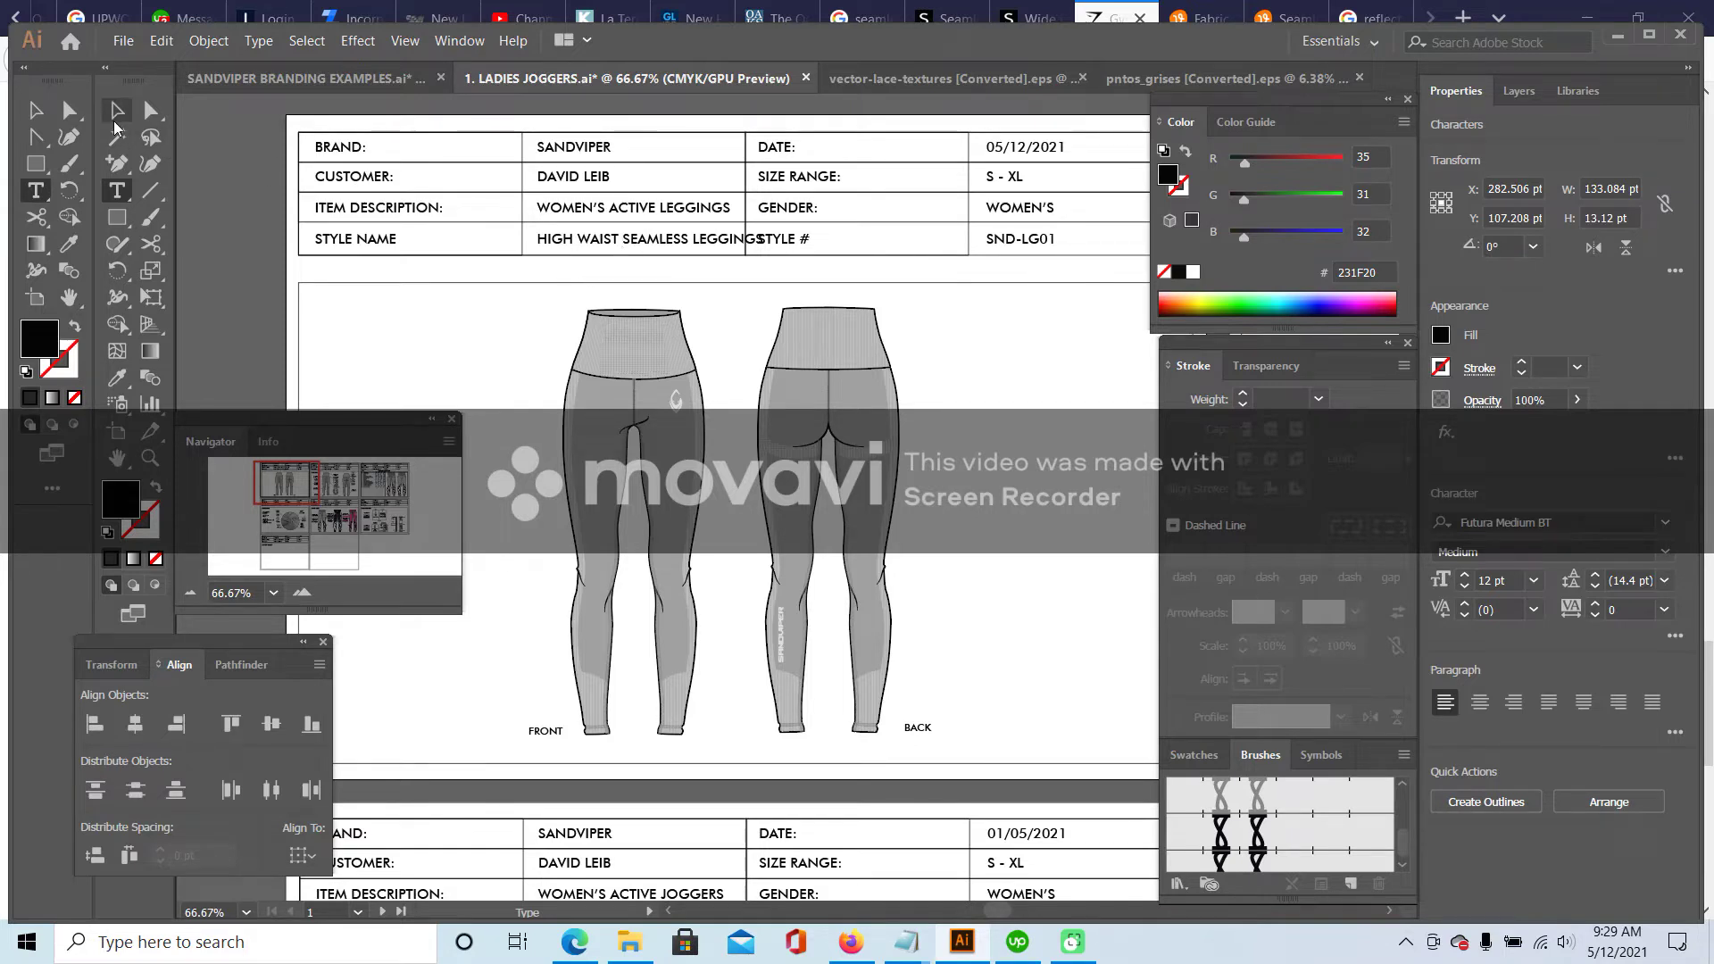
- Set the style name text to 11 pt
{"action": "left_click", "coordinate": [1534, 580]}
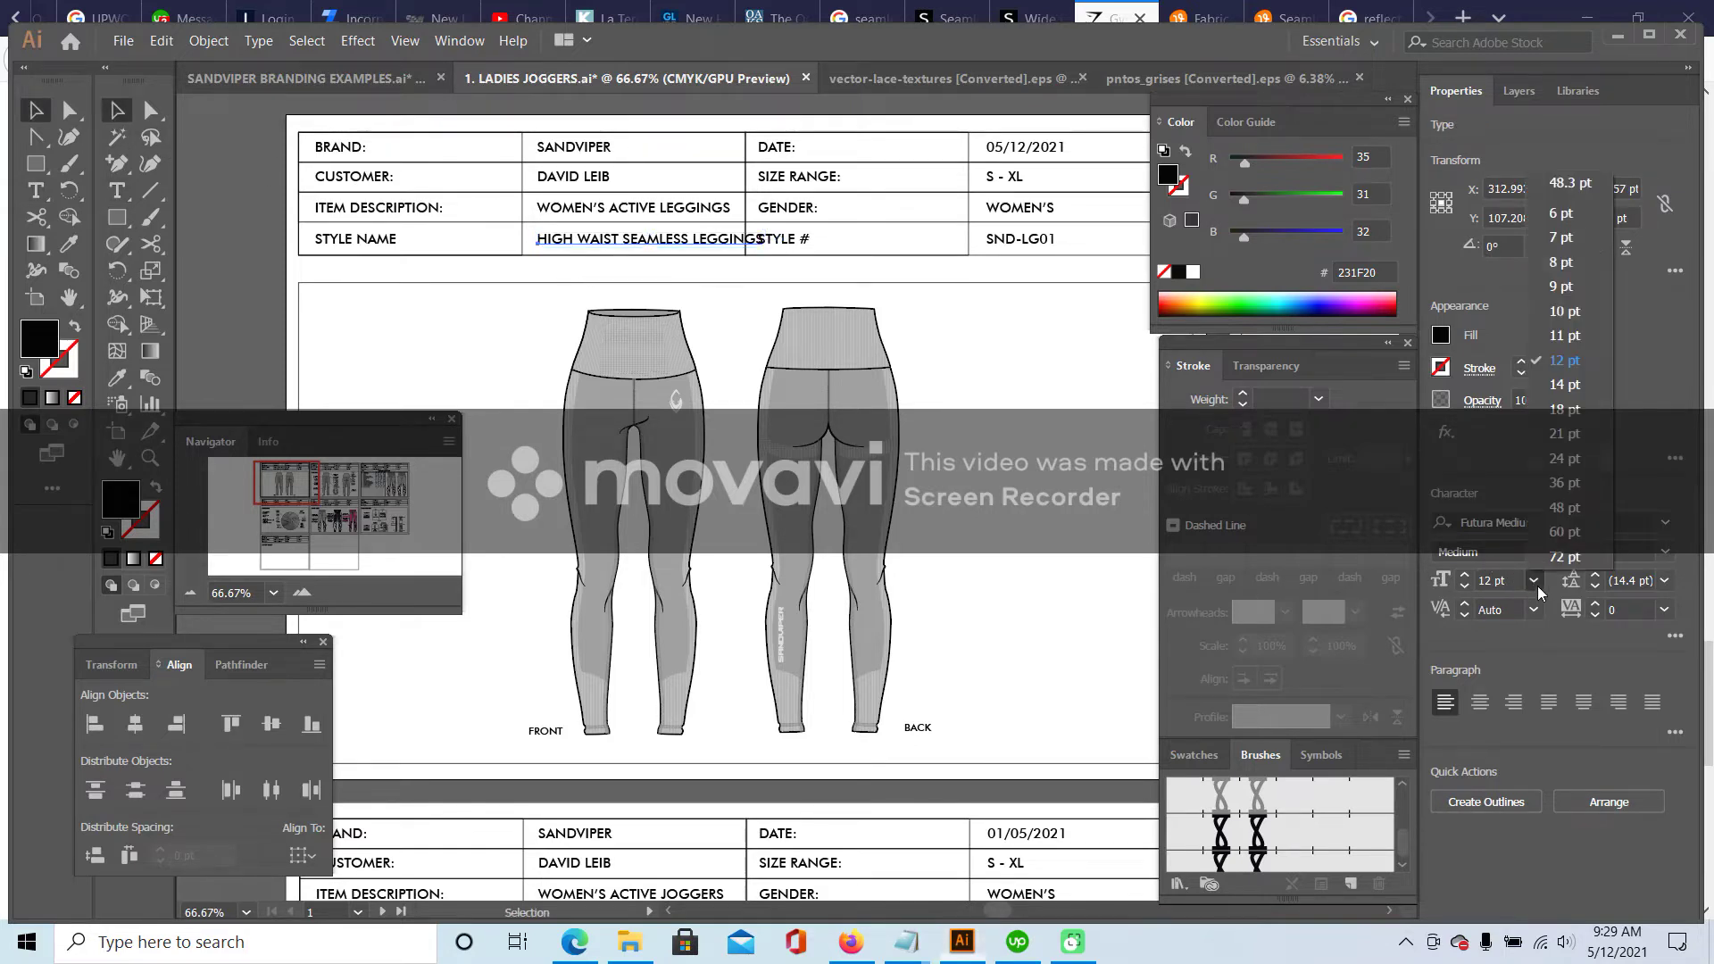
{"action": "left_click", "coordinate": [1577, 342]}
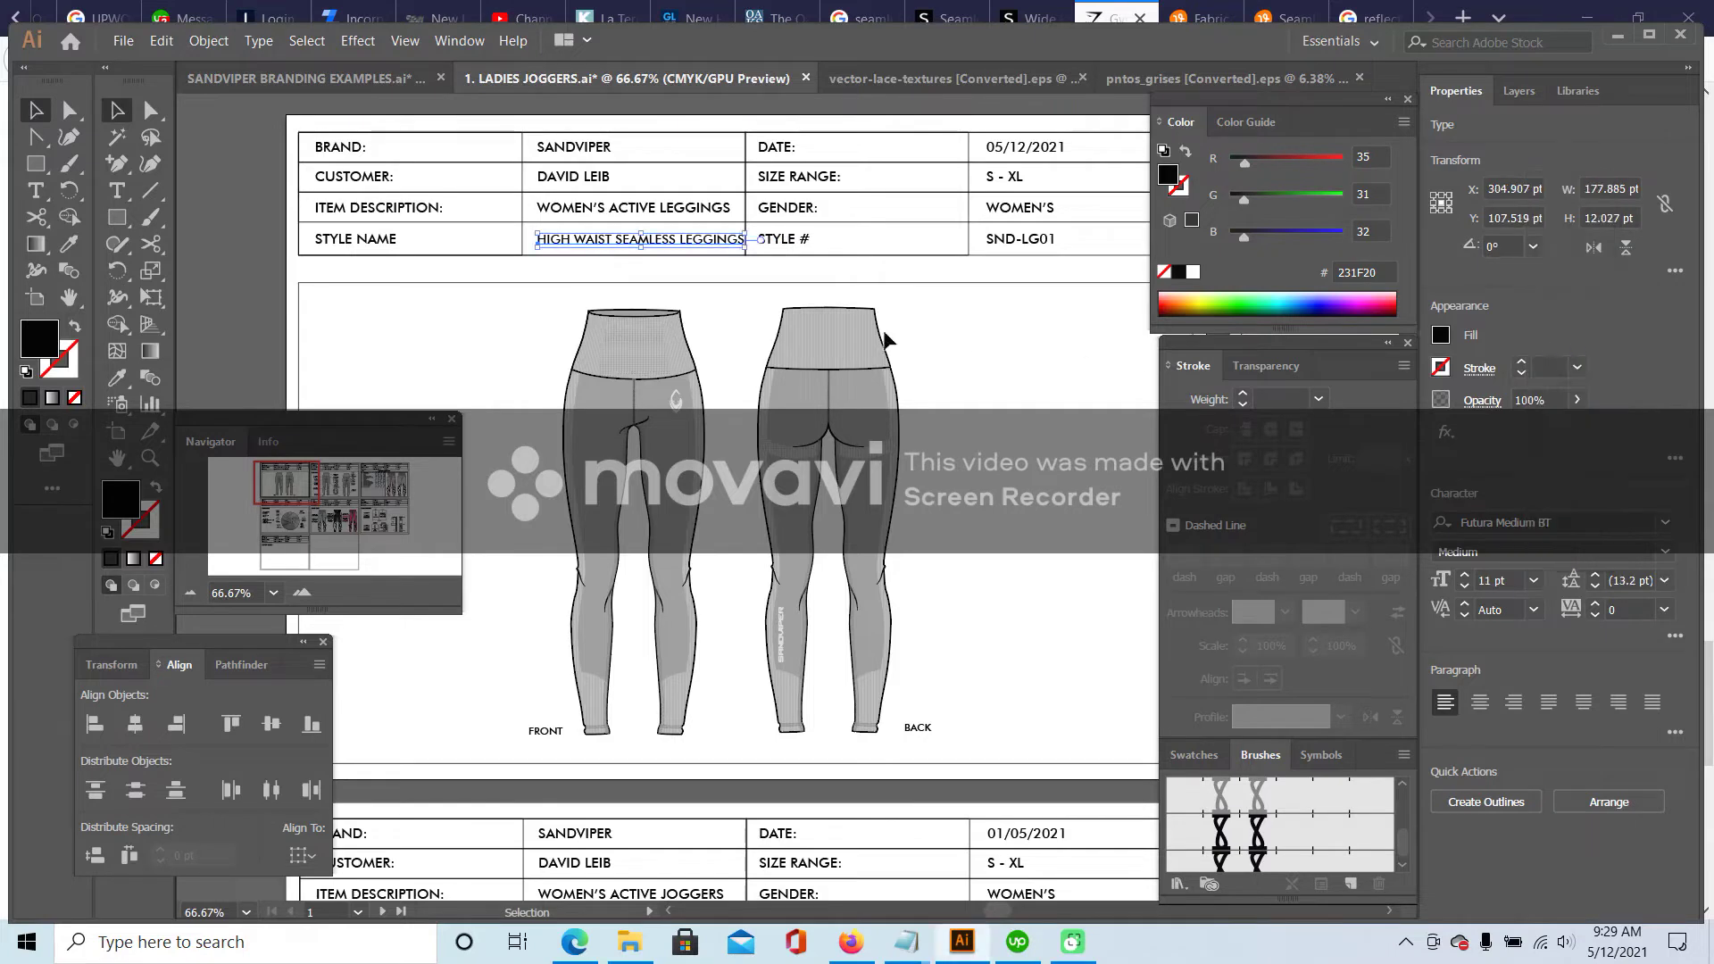
{"action": "left_click", "coordinate": [1062, 351]}
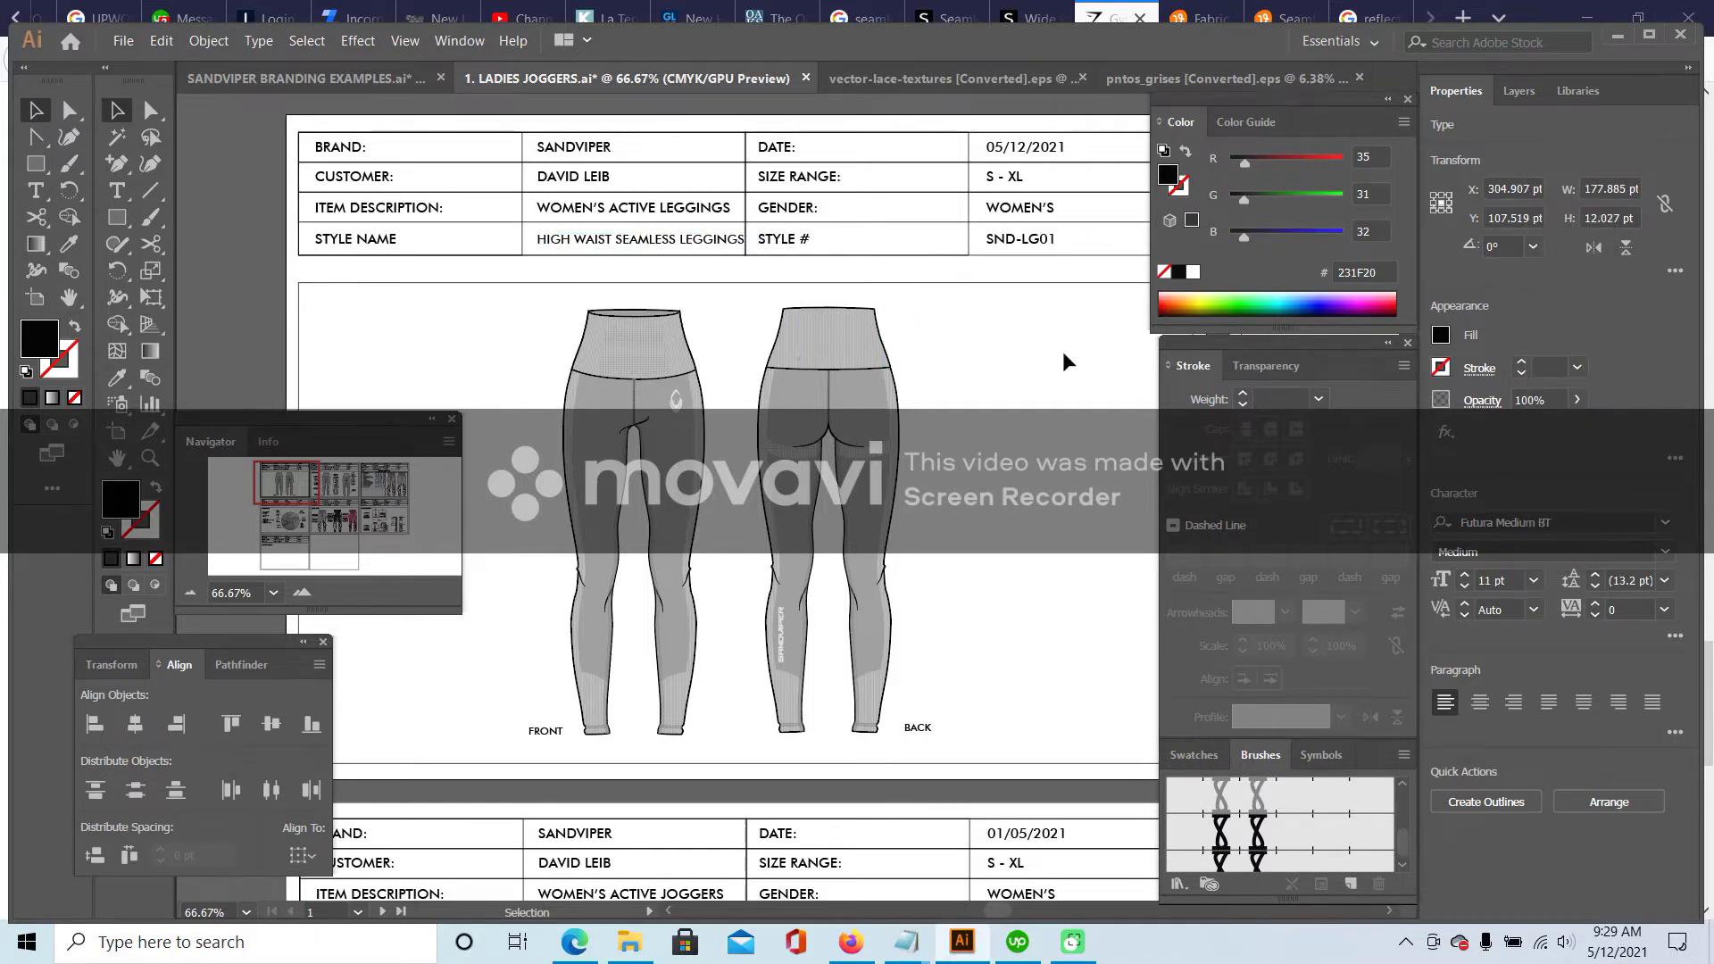
- Left-align the brand, customer name, description and style name values
{"action": "left_click", "coordinate": [698, 245]}
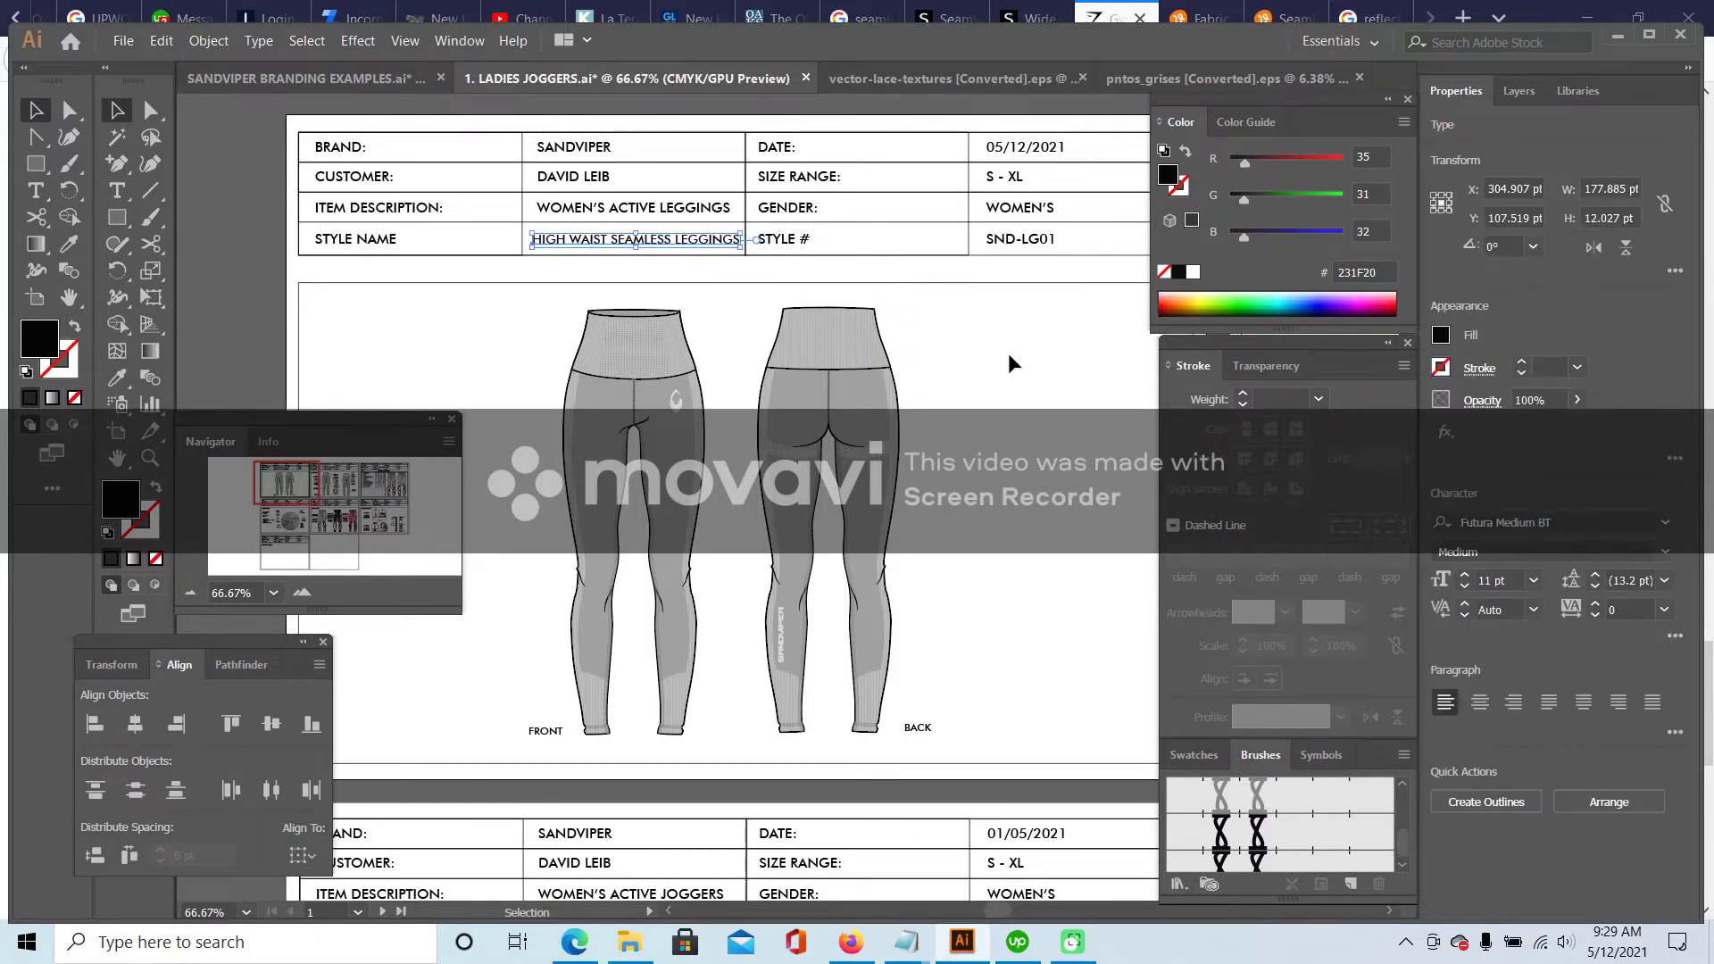
{"action": "left_click", "coordinate": [593, 214]}
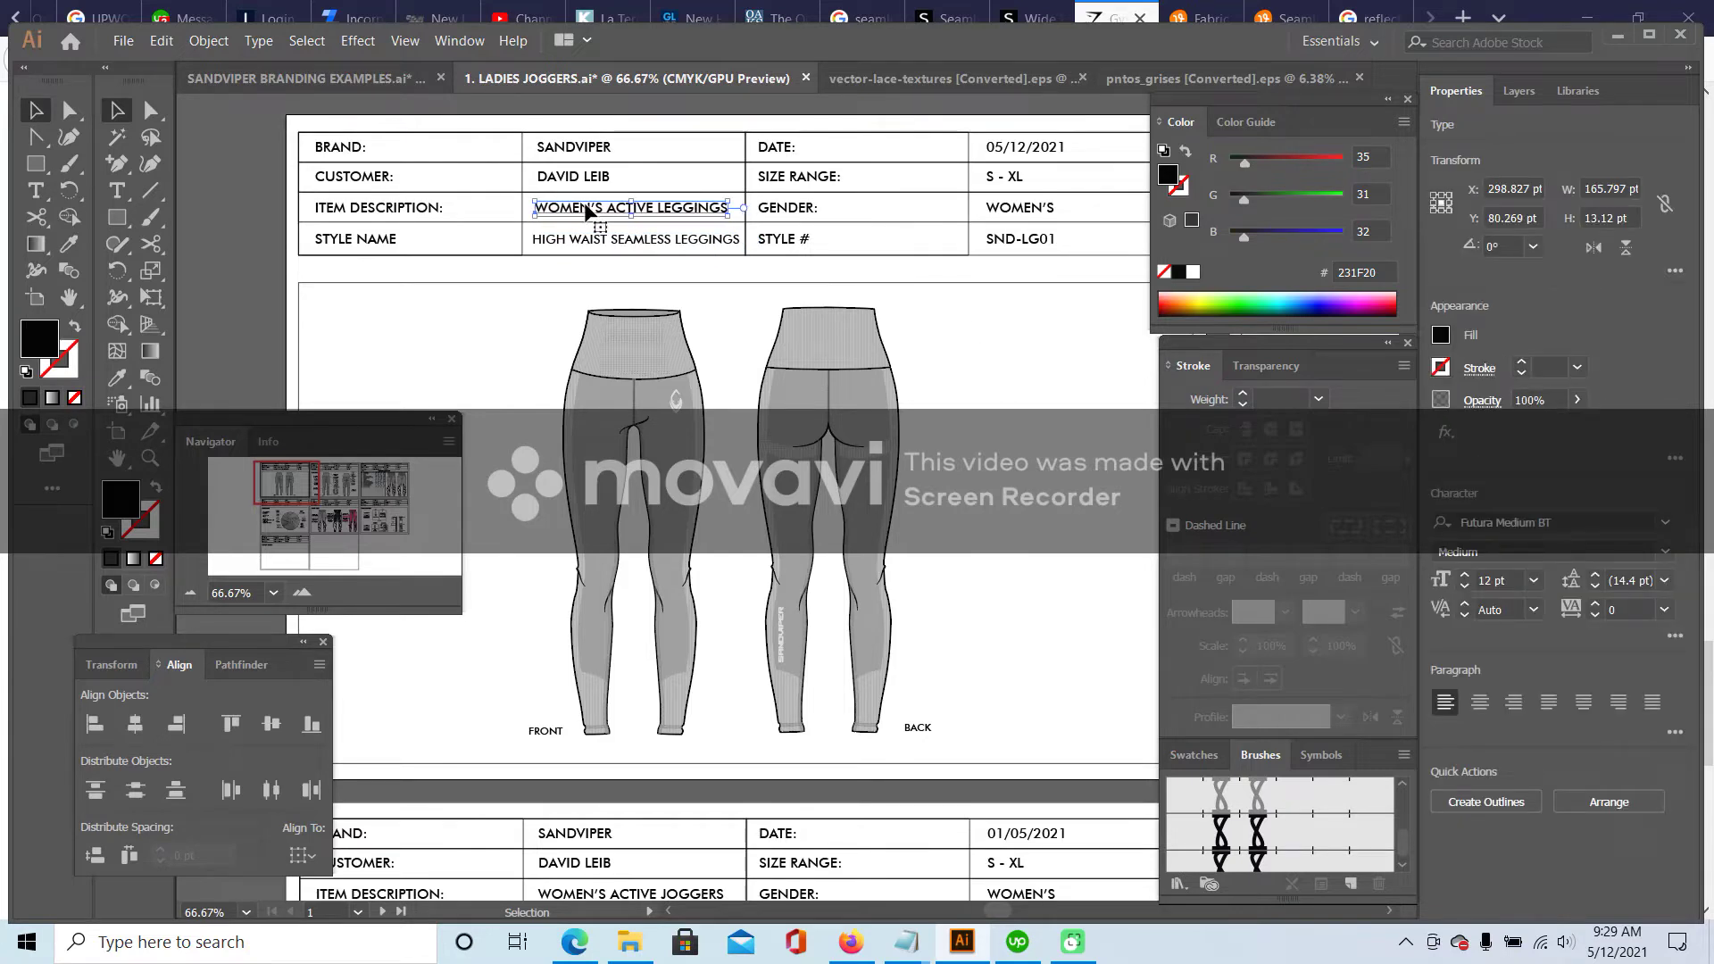
{"action": "left_click", "coordinate": [574, 179]}
{"action": "left_click", "coordinate": [570, 149]}
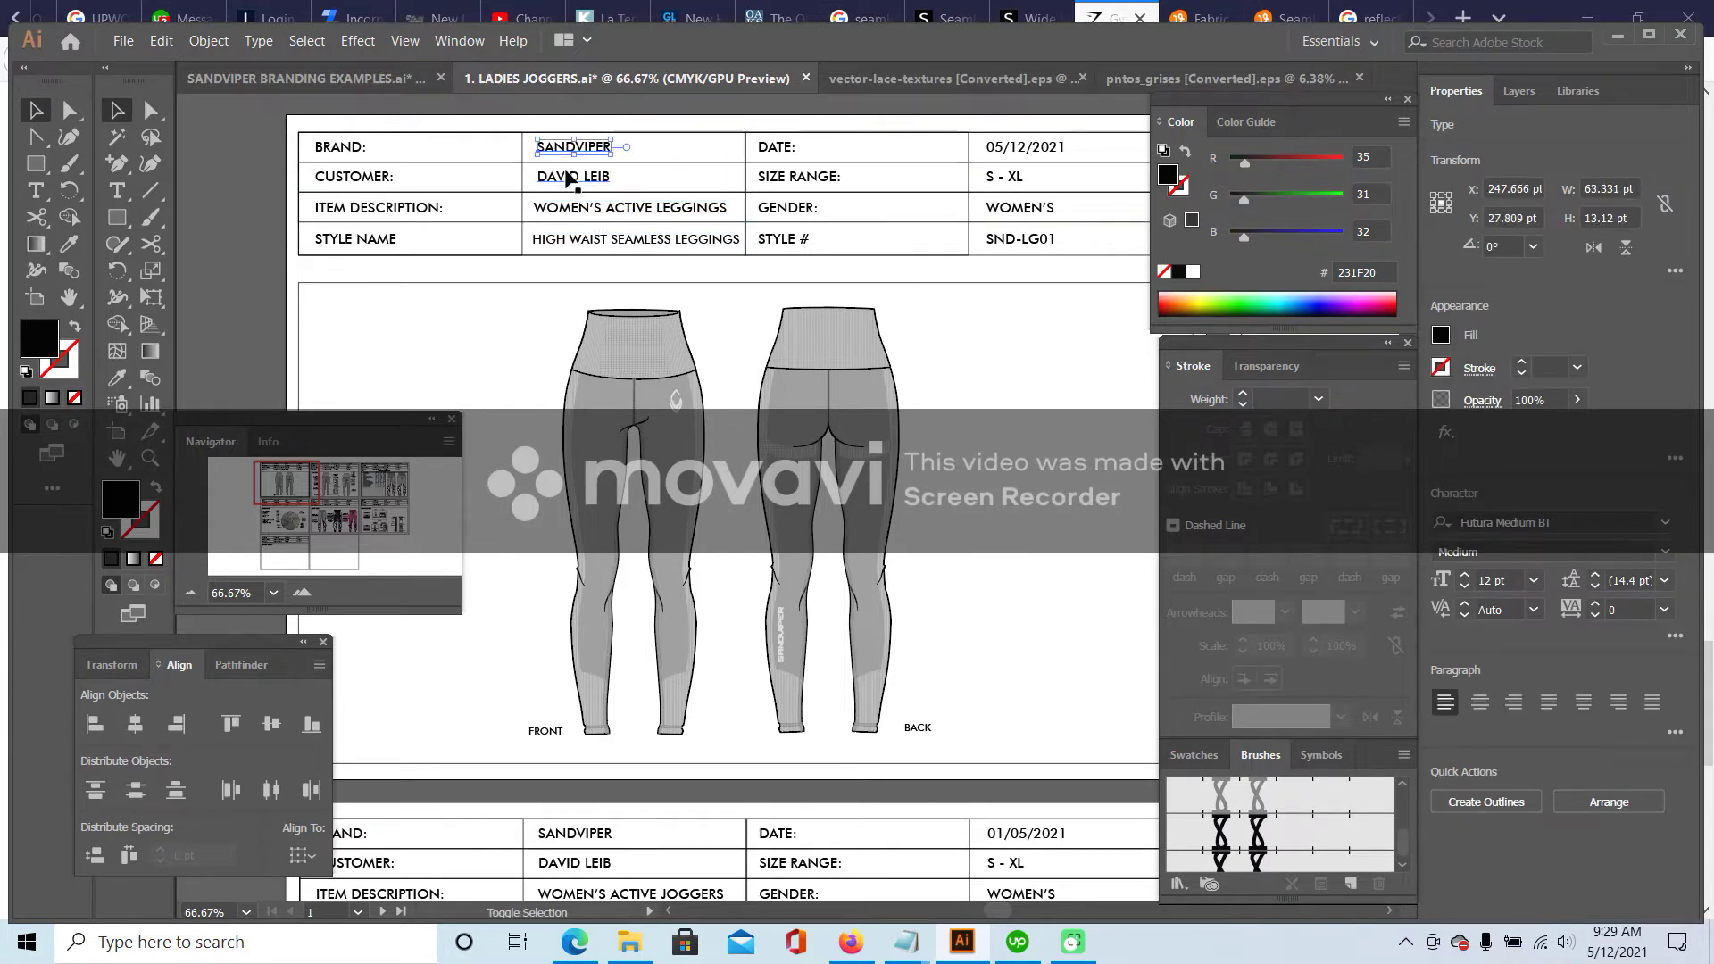
{"action": "left_click", "coordinate": [574, 177], "text": "shift"}
{"action": "left_click", "coordinate": [566, 214], "text": "shift"}
{"action": "left_click", "coordinate": [625, 239], "text": "shift"}
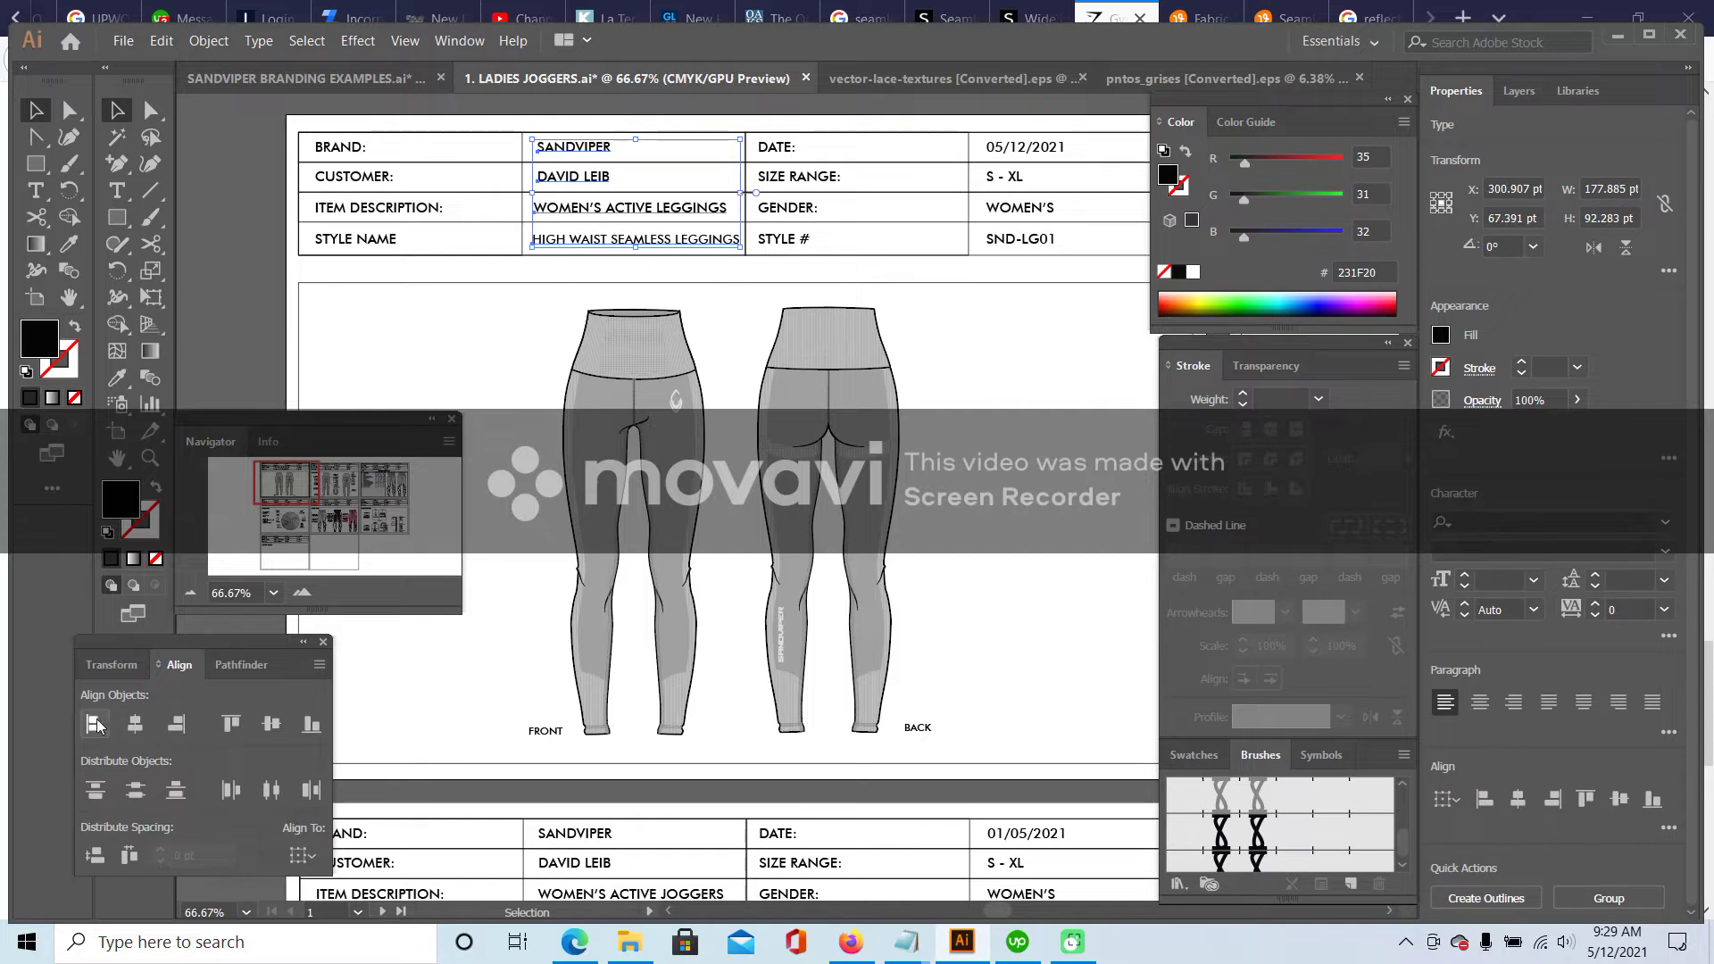
{"action": "left_click", "coordinate": [96, 725]}
{"action": "left_click", "coordinate": [514, 329]}
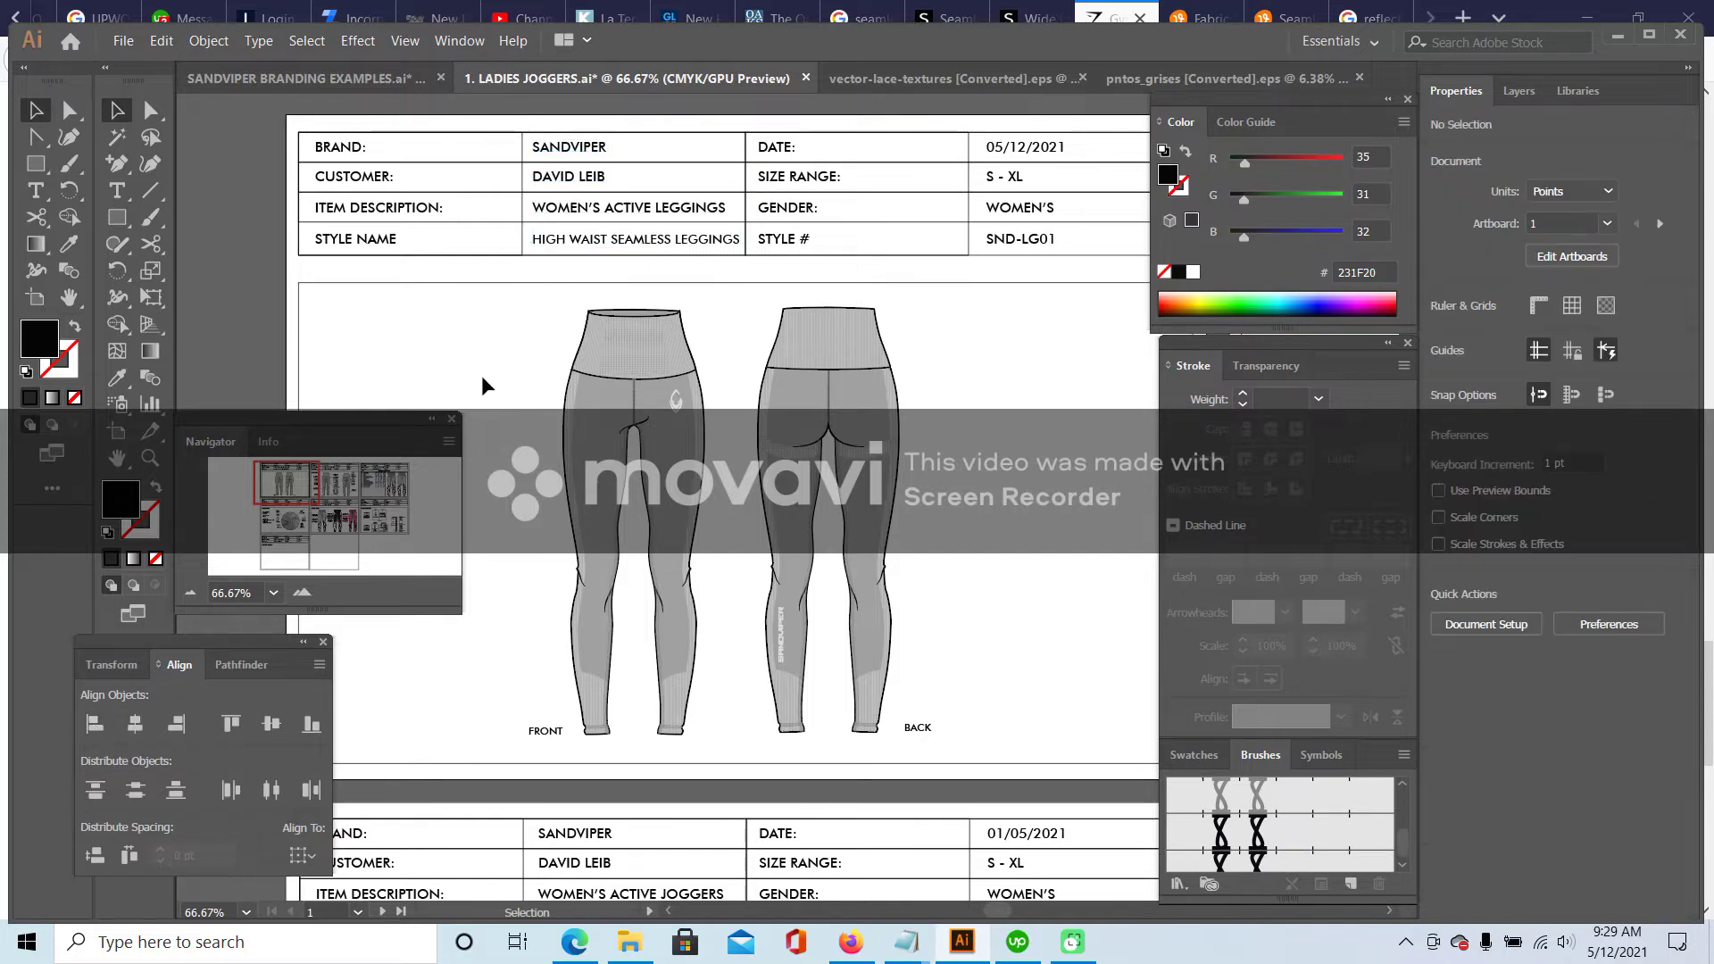
{"action": "left_click", "coordinate": [191, 592]}
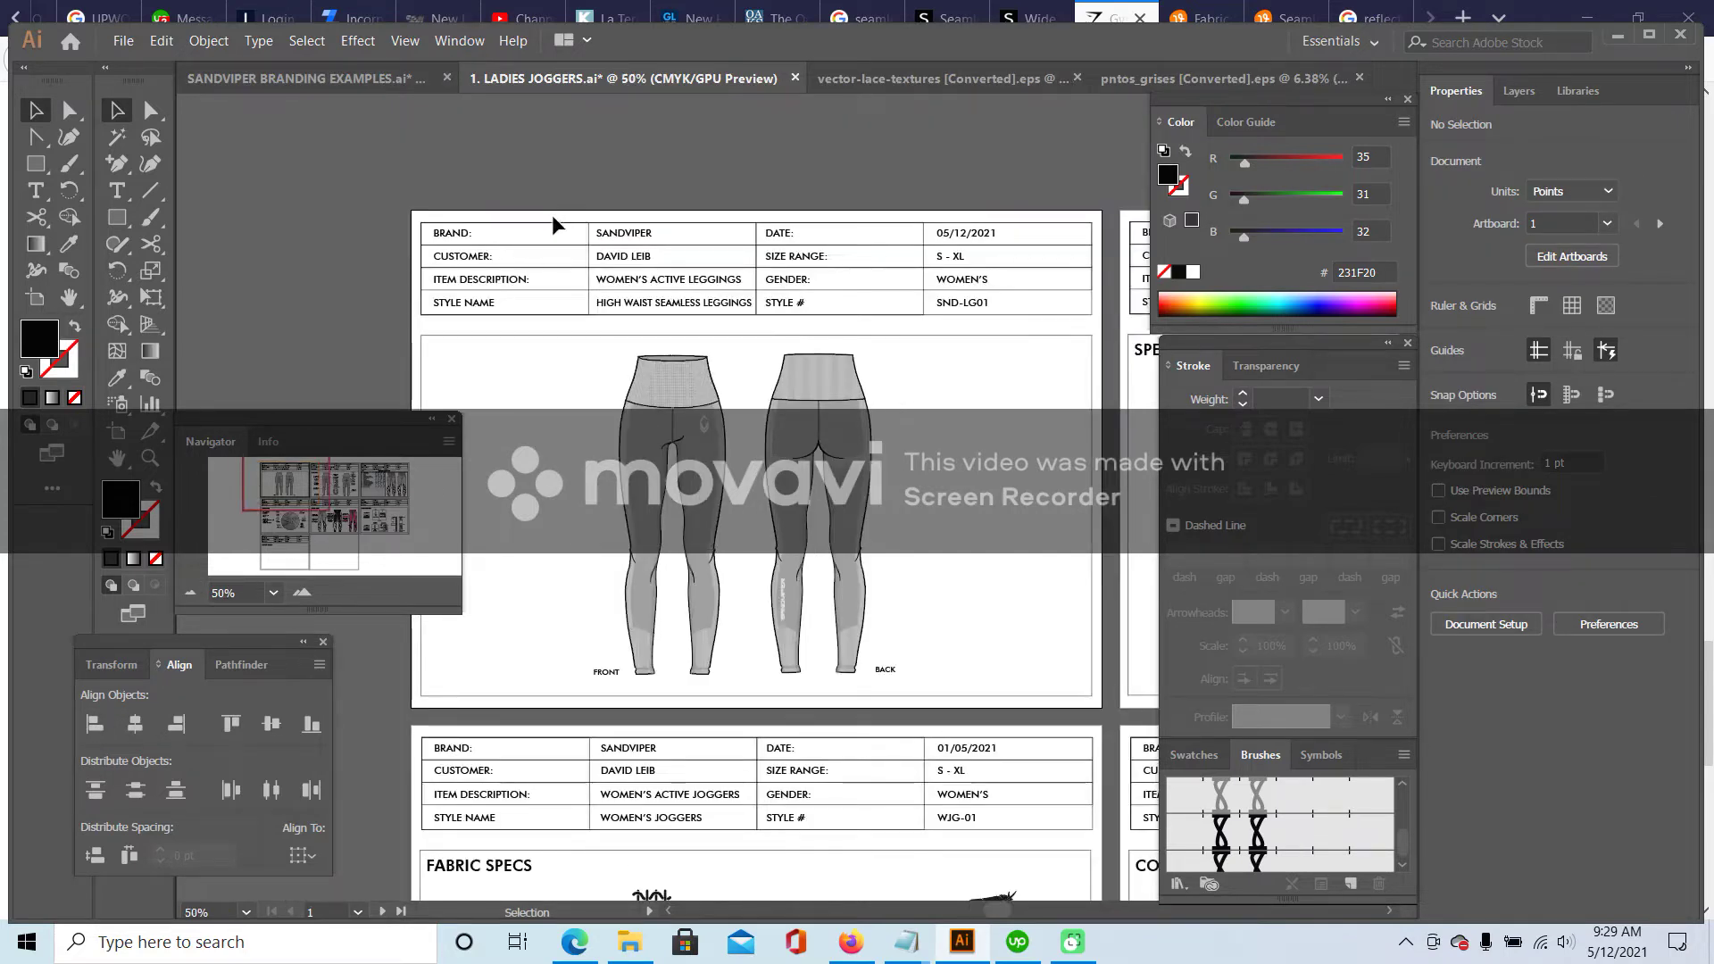
- Paste the leggings header table at the top of the first joggers page
{"action": "left_click", "coordinate": [534, 223]}
{"action": "left_click_drag", "start_coordinate": [394, 173], "coordinate": [1101, 319]}
{"action": "left_click_drag", "start_coordinate": [297, 482], "coordinate": [389, 484]}
{"action": "left_click_drag", "start_coordinate": [237, 208], "coordinate": [915, 310]}
{"action": "mouse_move", "coordinate": [429, 226]}
{"action": "left_mouse_down"}
{"action": "mouse_move", "coordinate": [649, 455]}
{"action": "mouse_move", "coordinate": [581, 299]}
{"action": "mouse_move", "coordinate": [428, 230]}
{"action": "left_mouse_up"}
{"action": "left_click_drag", "start_coordinate": [344, 482], "coordinate": [377, 479]}
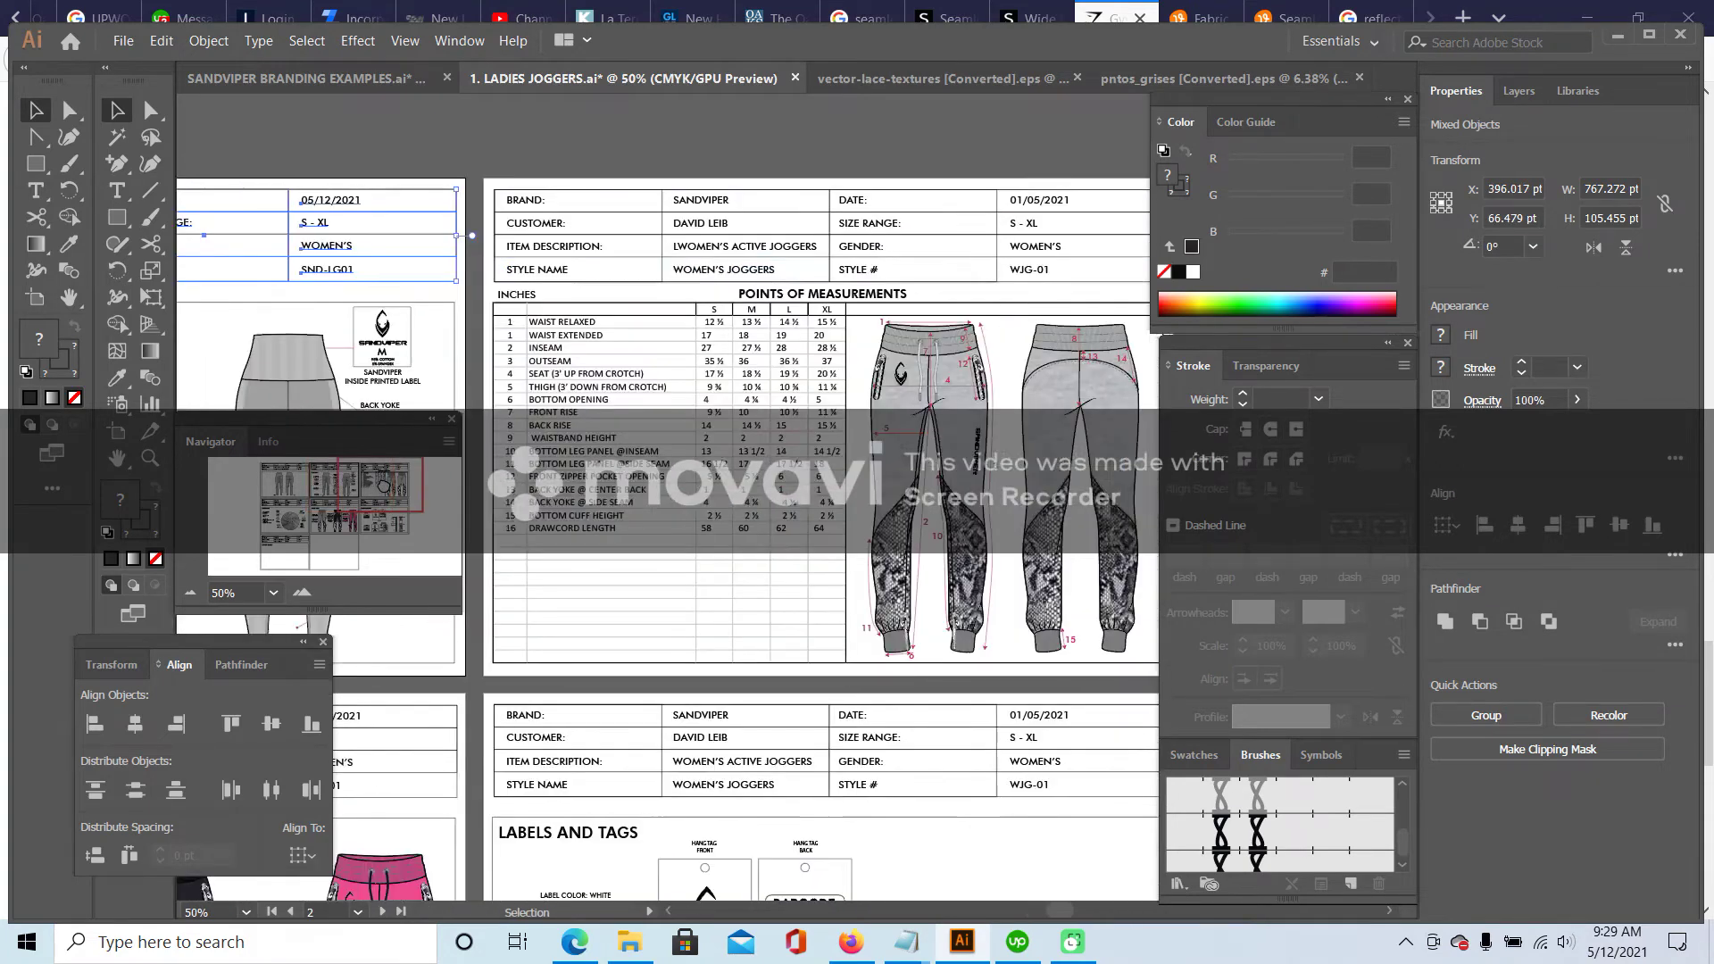
{"action": "left_click", "coordinate": [1132, 268]}
{"action": "key", "text": "ctrl+v"}
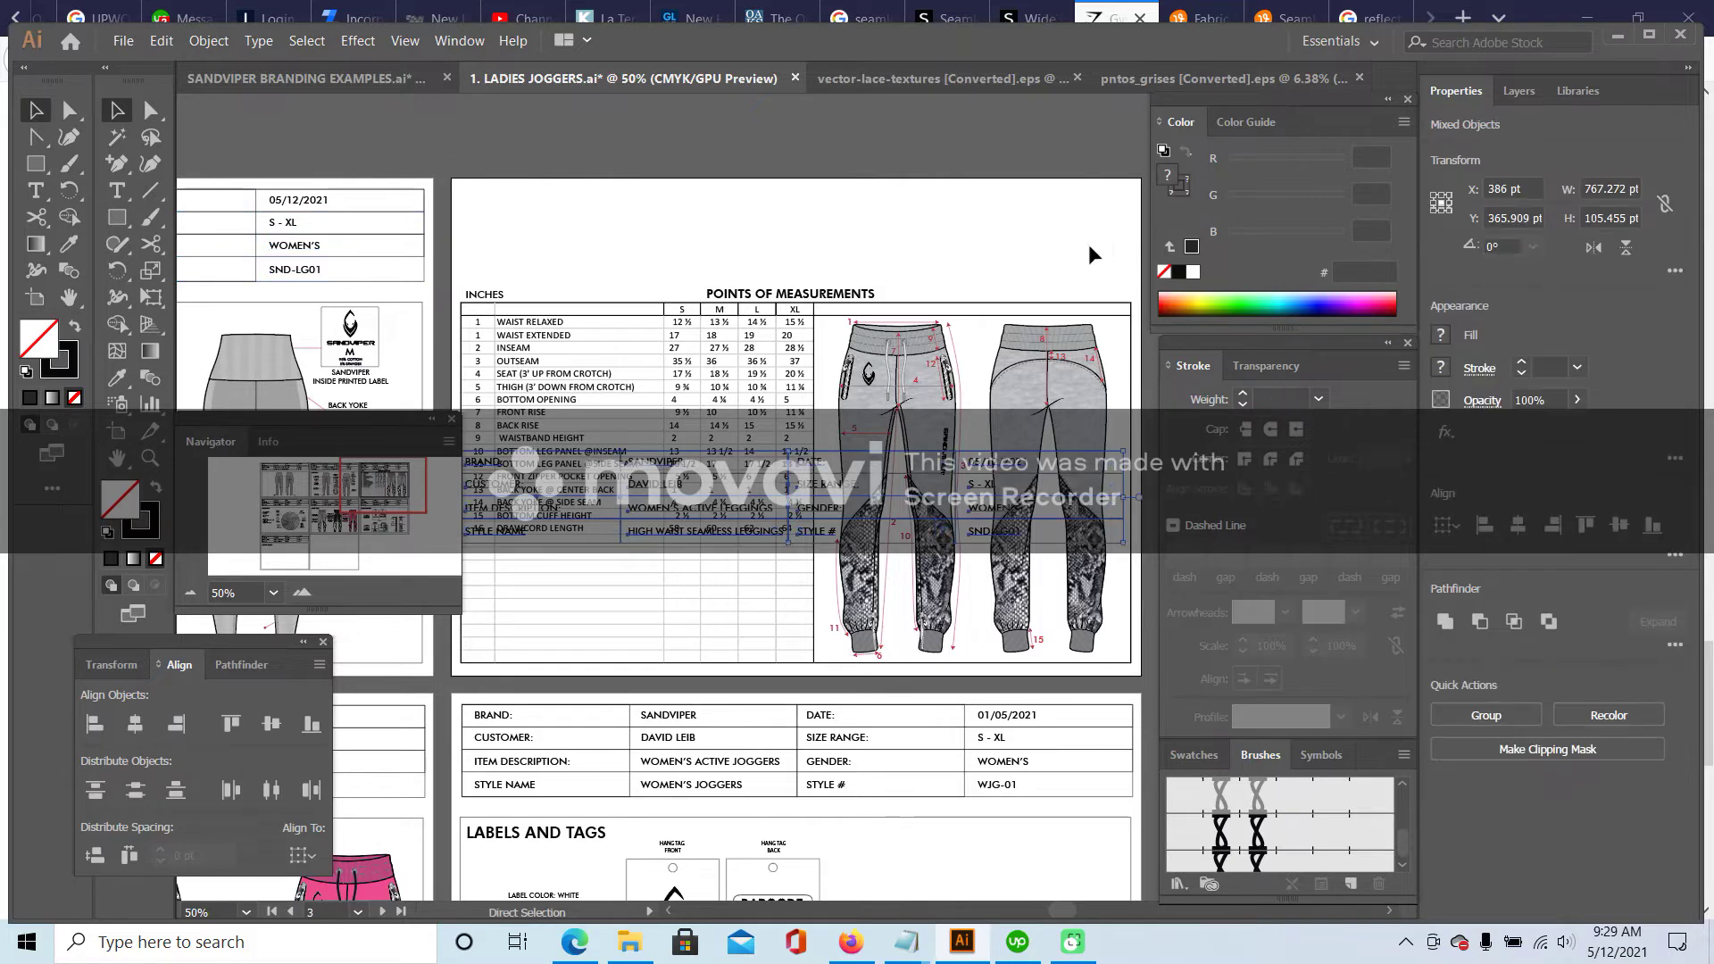
{"action": "left_click_drag", "start_coordinate": [836, 449], "coordinate": [834, 194]}
{"action": "left_click_drag", "start_coordinate": [368, 482], "coordinate": [268, 523]}
- Replace the next page's joggers header table with the leggings header at the top
{"action": "left_click_drag", "start_coordinate": [447, 297], "coordinate": [1143, 406]}
{"action": "key", "text": "Delete"}
{"action": "key", "text": "ctrl+v"}
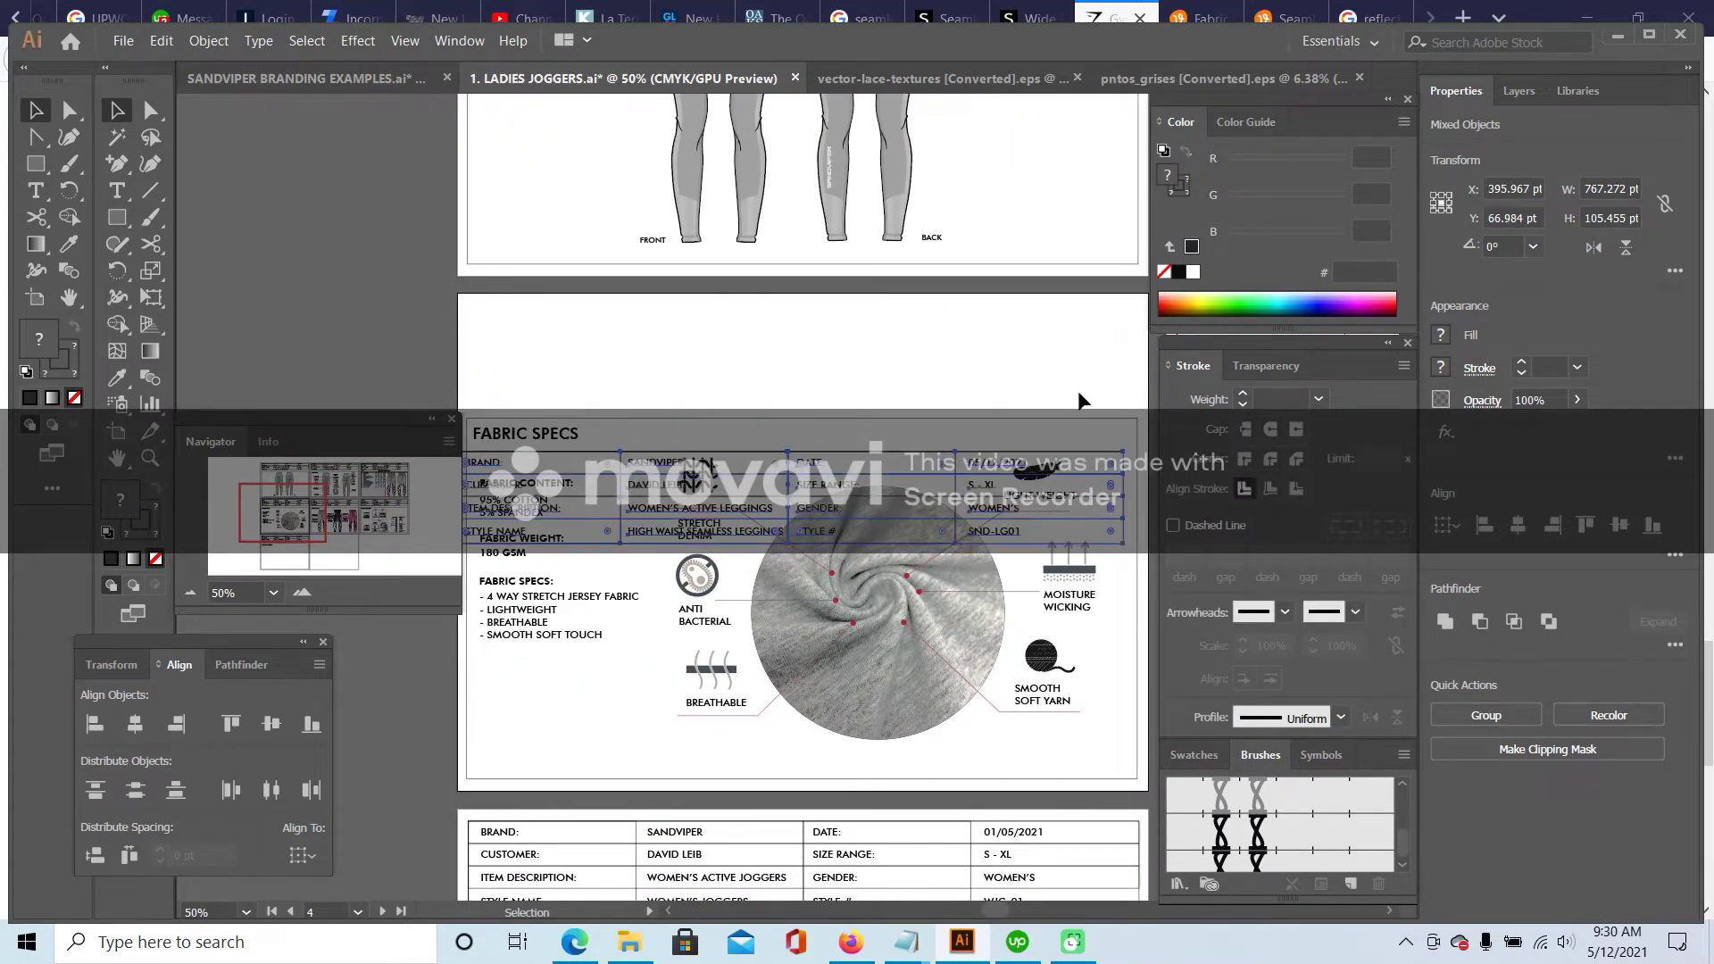
{"action": "left_click_drag", "start_coordinate": [766, 456], "coordinate": [780, 313]}
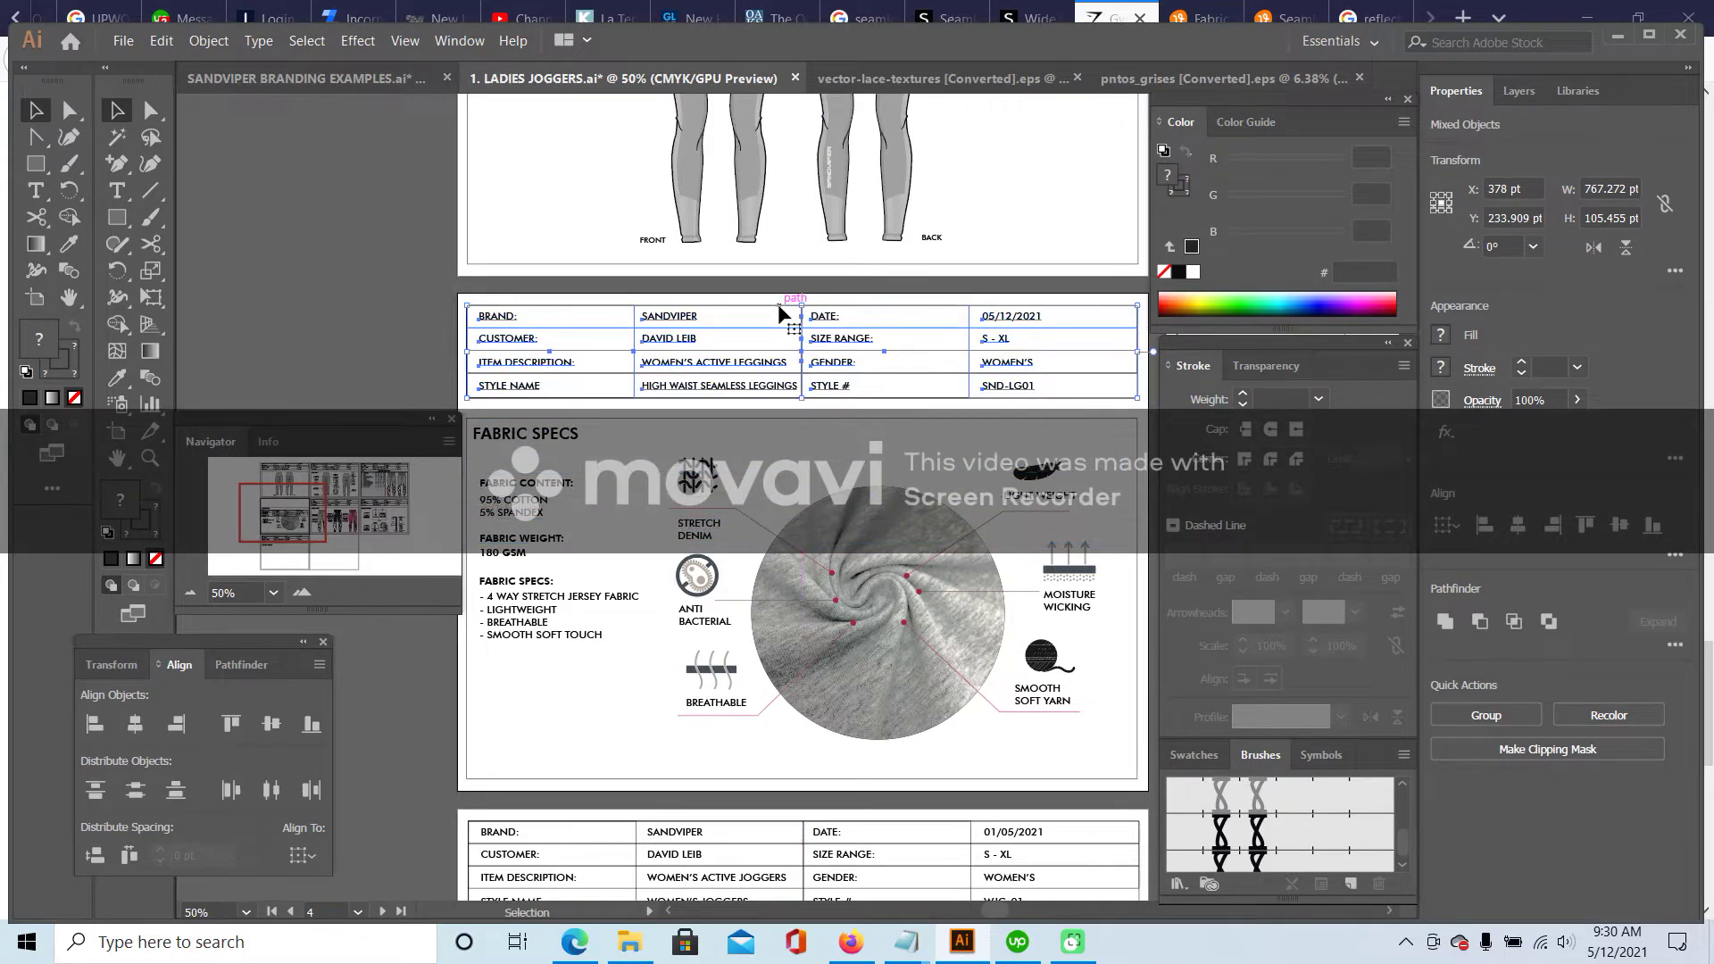
{"action": "left_click_drag", "start_coordinate": [288, 521], "coordinate": [332, 510]}
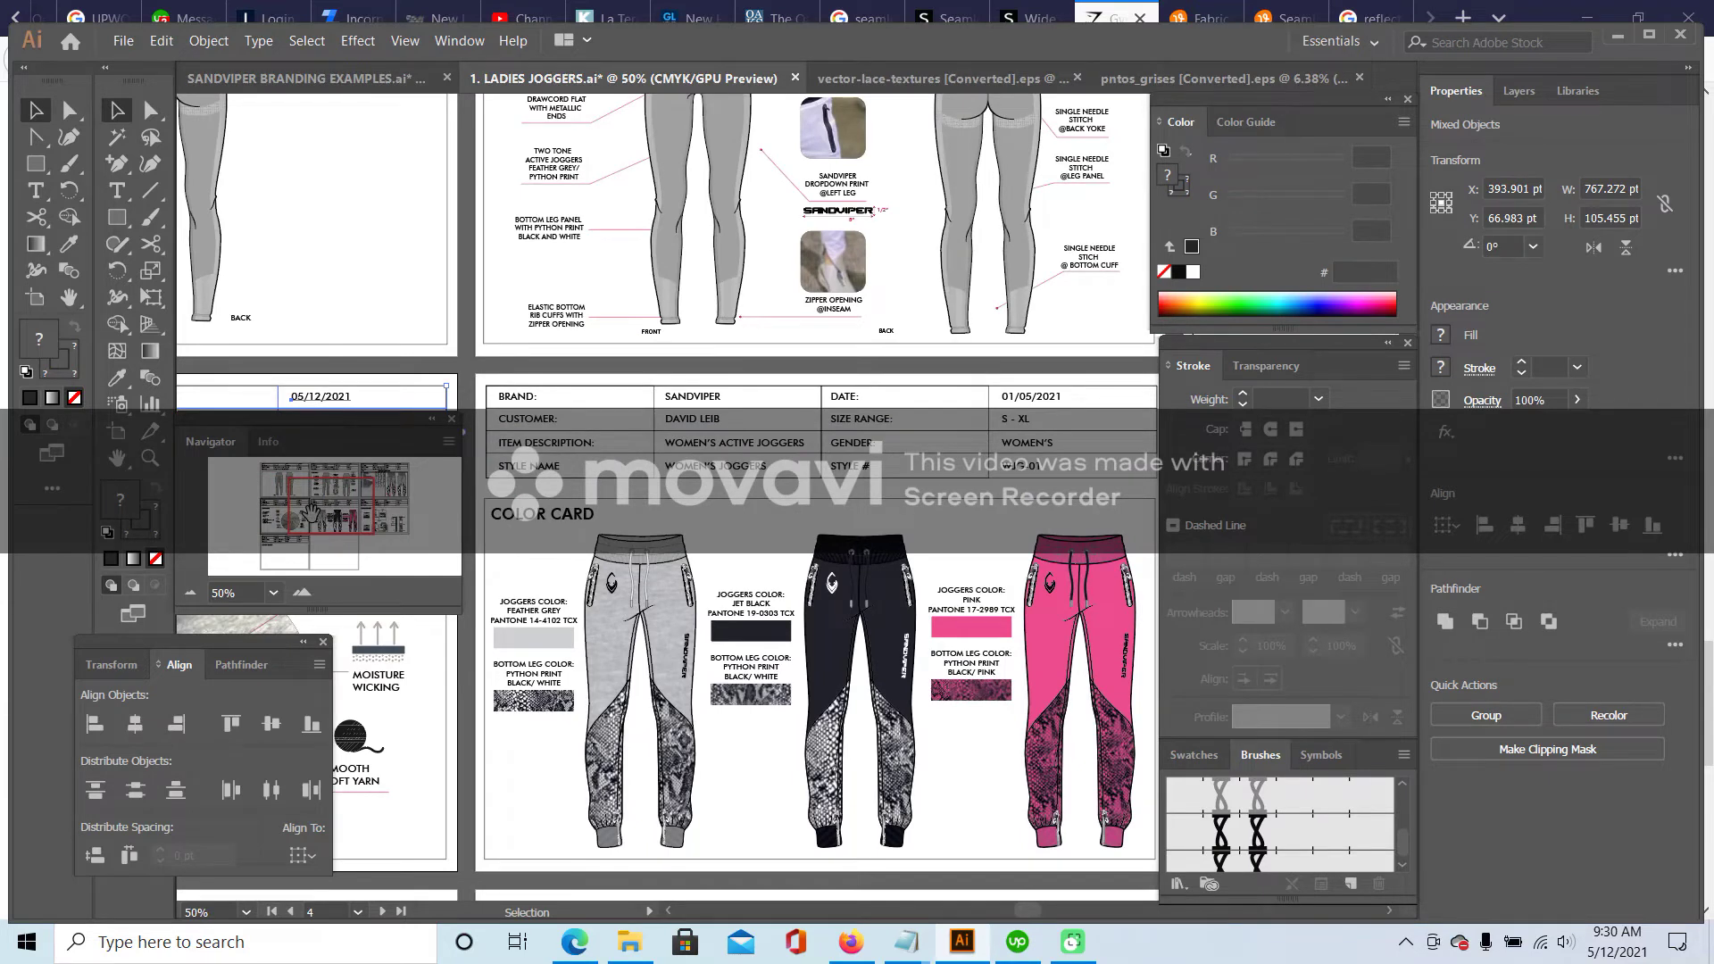
- Replace the Color Card joggers header with the leggings header table
{"action": "left_click", "coordinate": [1158, 482]}
{"action": "key", "text": "Delete"}
{"action": "key", "text": "ctrl+v"}
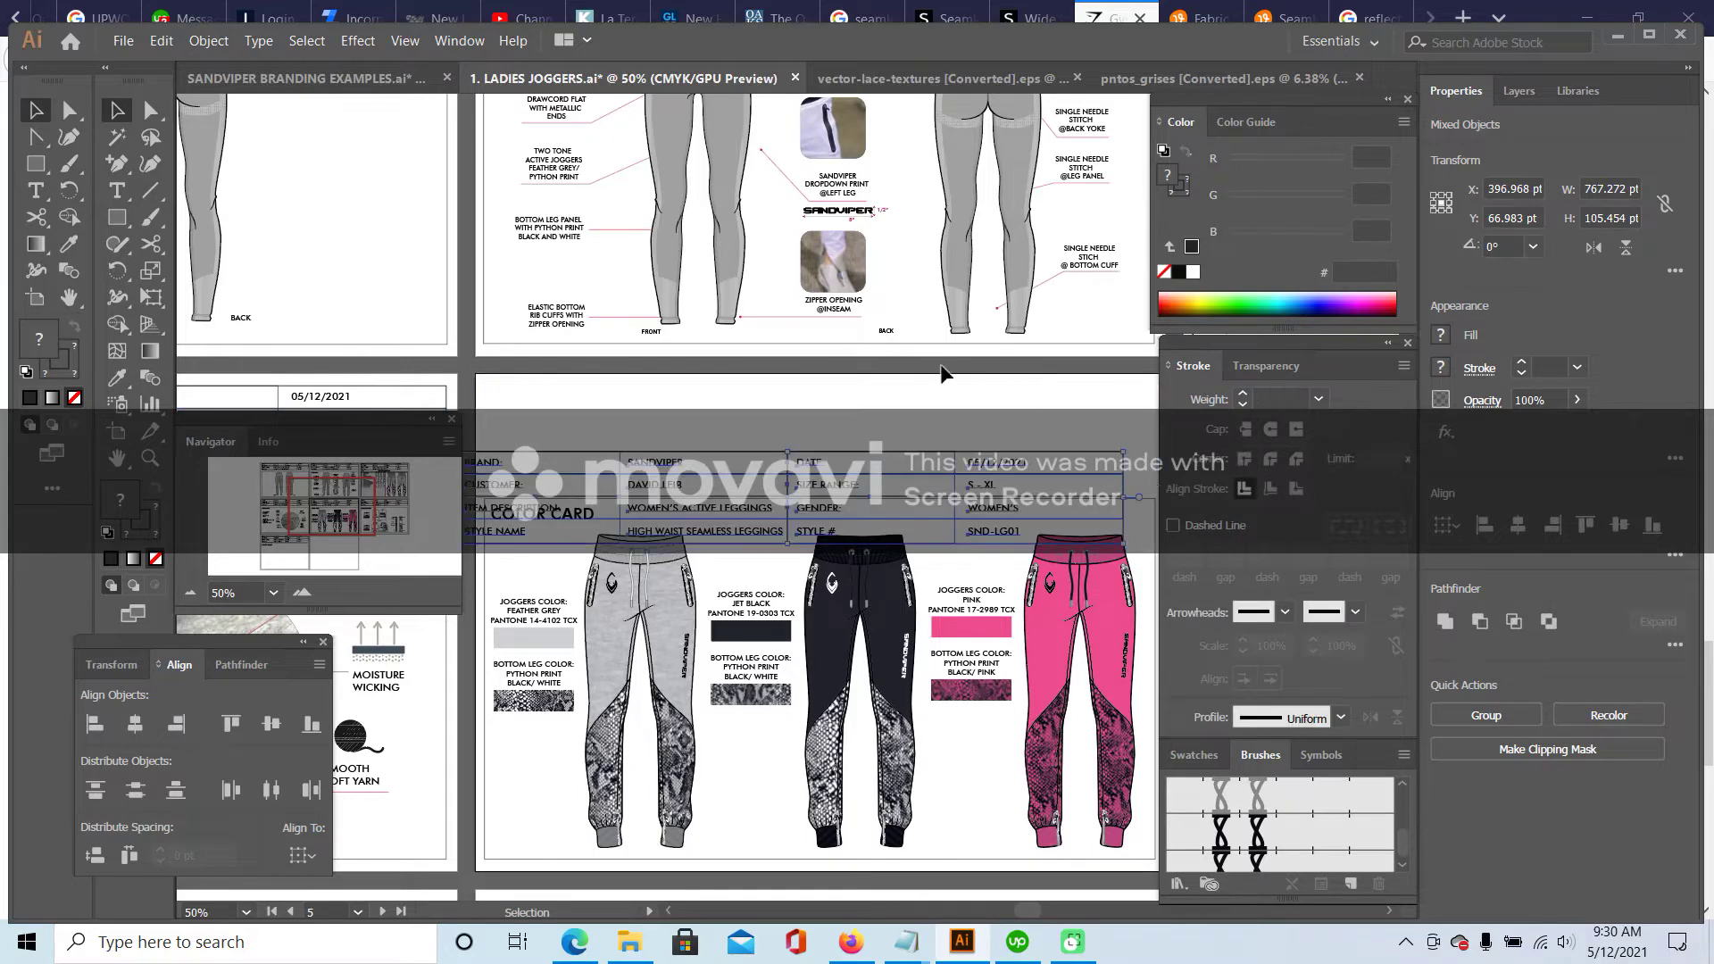
{"action": "left_click_drag", "start_coordinate": [594, 454], "coordinate": [623, 384]}
- Replace the LABELS AND TAGS joggers header with the leggings header, nudged into alignment
{"action": "left_click_drag", "start_coordinate": [364, 516], "coordinate": [413, 516]}
{"action": "left_click", "coordinate": [517, 396]}
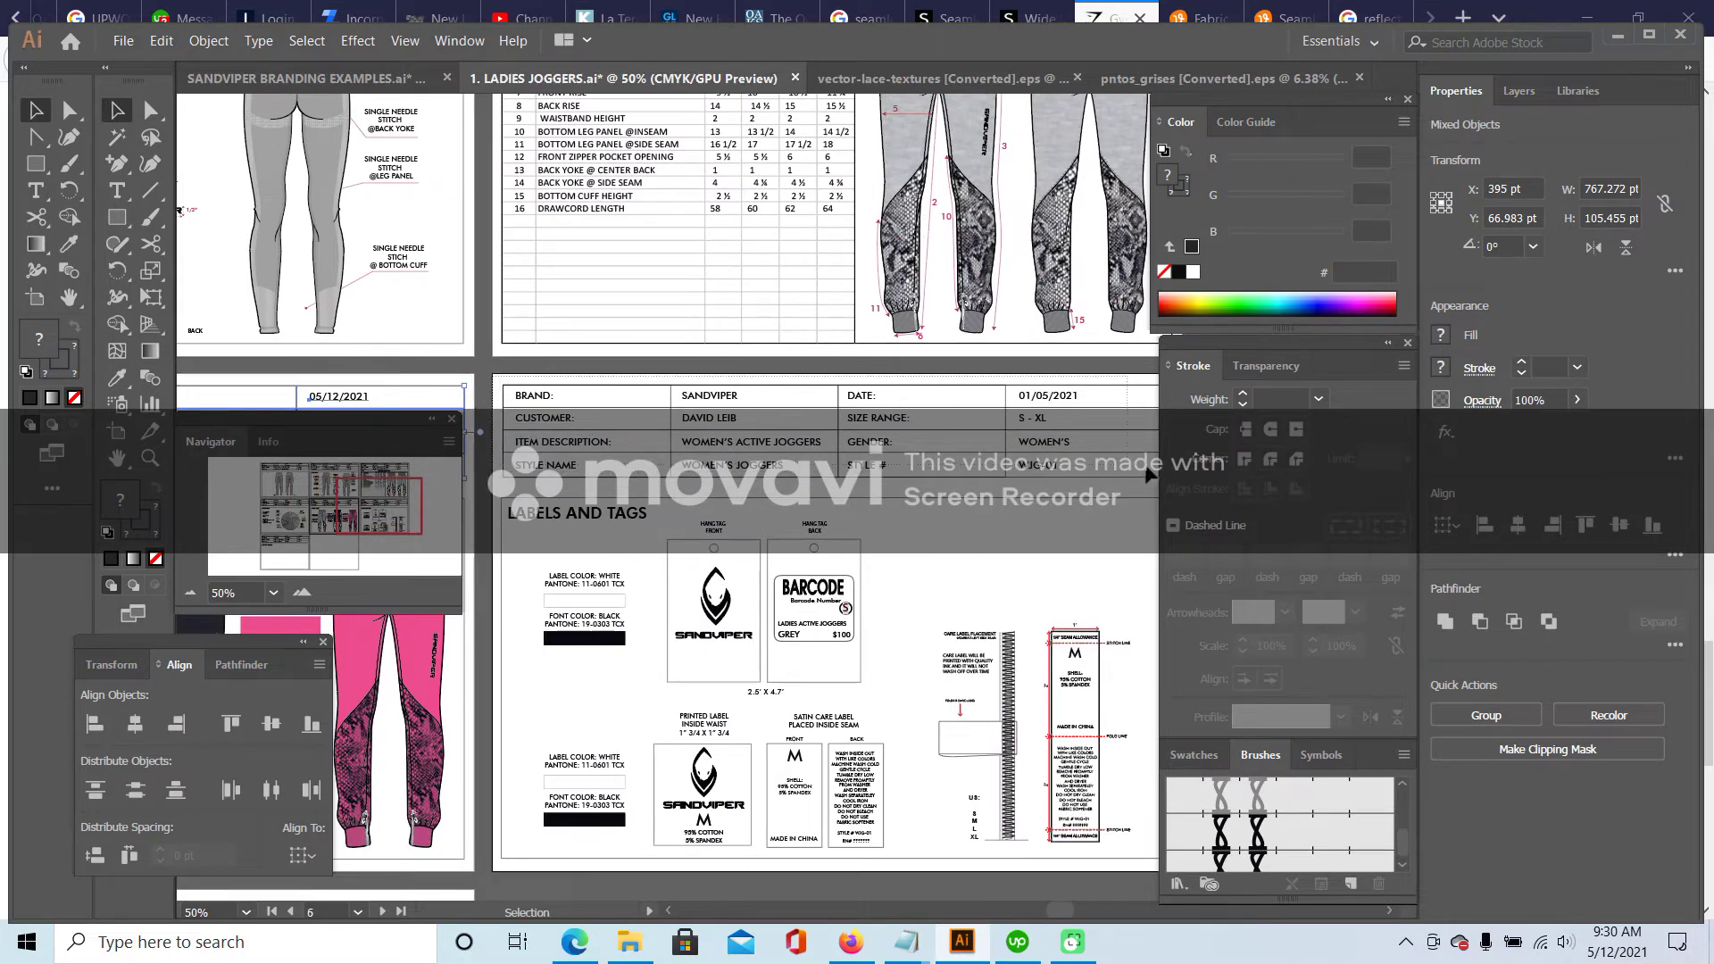
{"action": "key", "text": "Delete"}
{"action": "key", "text": "ctrl+v"}
{"action": "left_click_drag", "start_coordinate": [600, 457], "coordinate": [653, 390]}
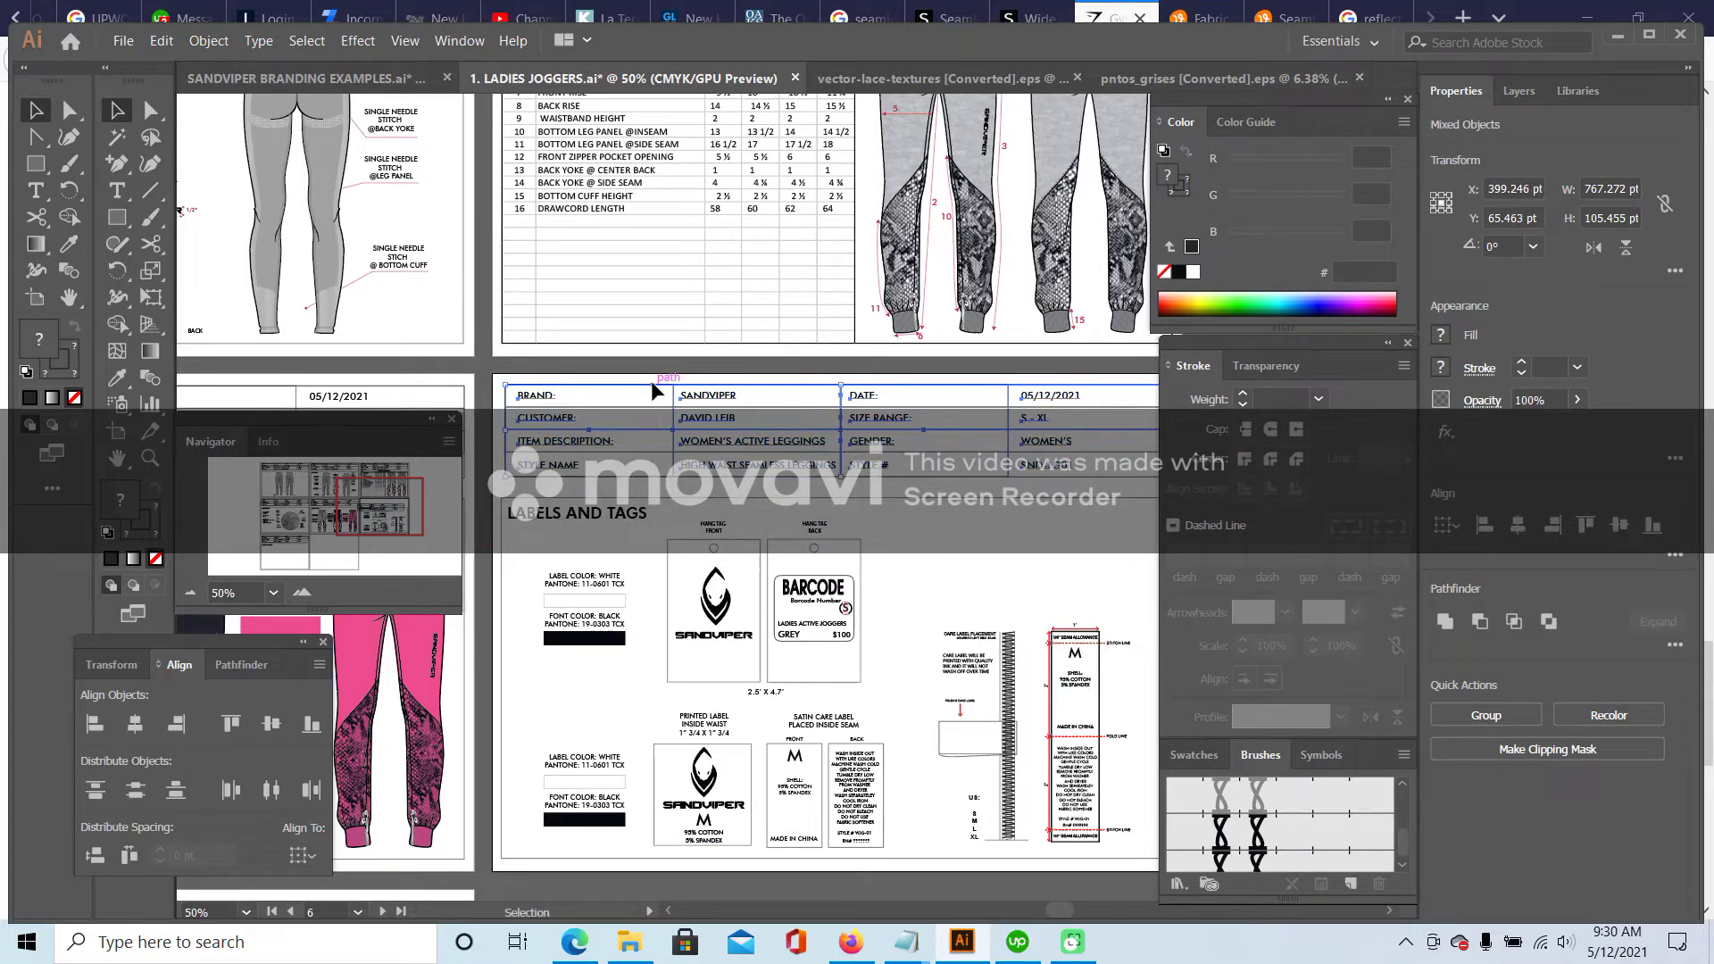
{"action": "key", "text": "Left"}
{"action": "key", "text": "Left"}
{"action": "key", "text": "Left"}
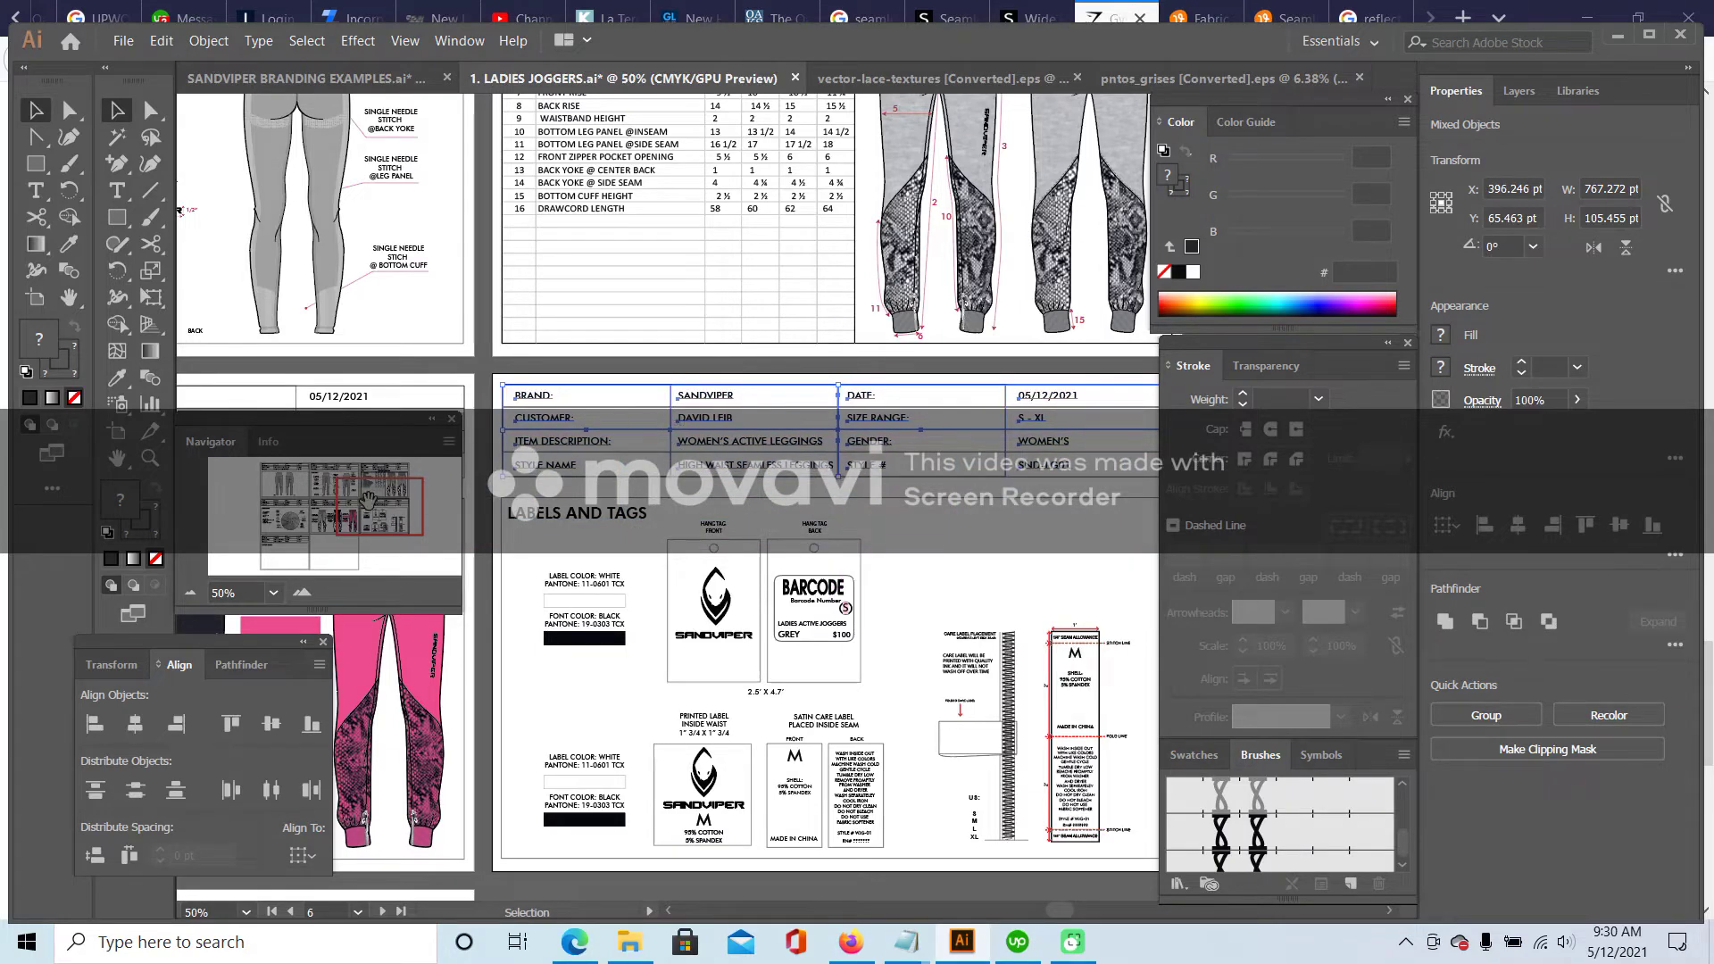
- Put the leggings header table in the FACTORY REMARKS header position
{"action": "left_click_drag", "start_coordinate": [368, 499], "coordinate": [283, 545]}
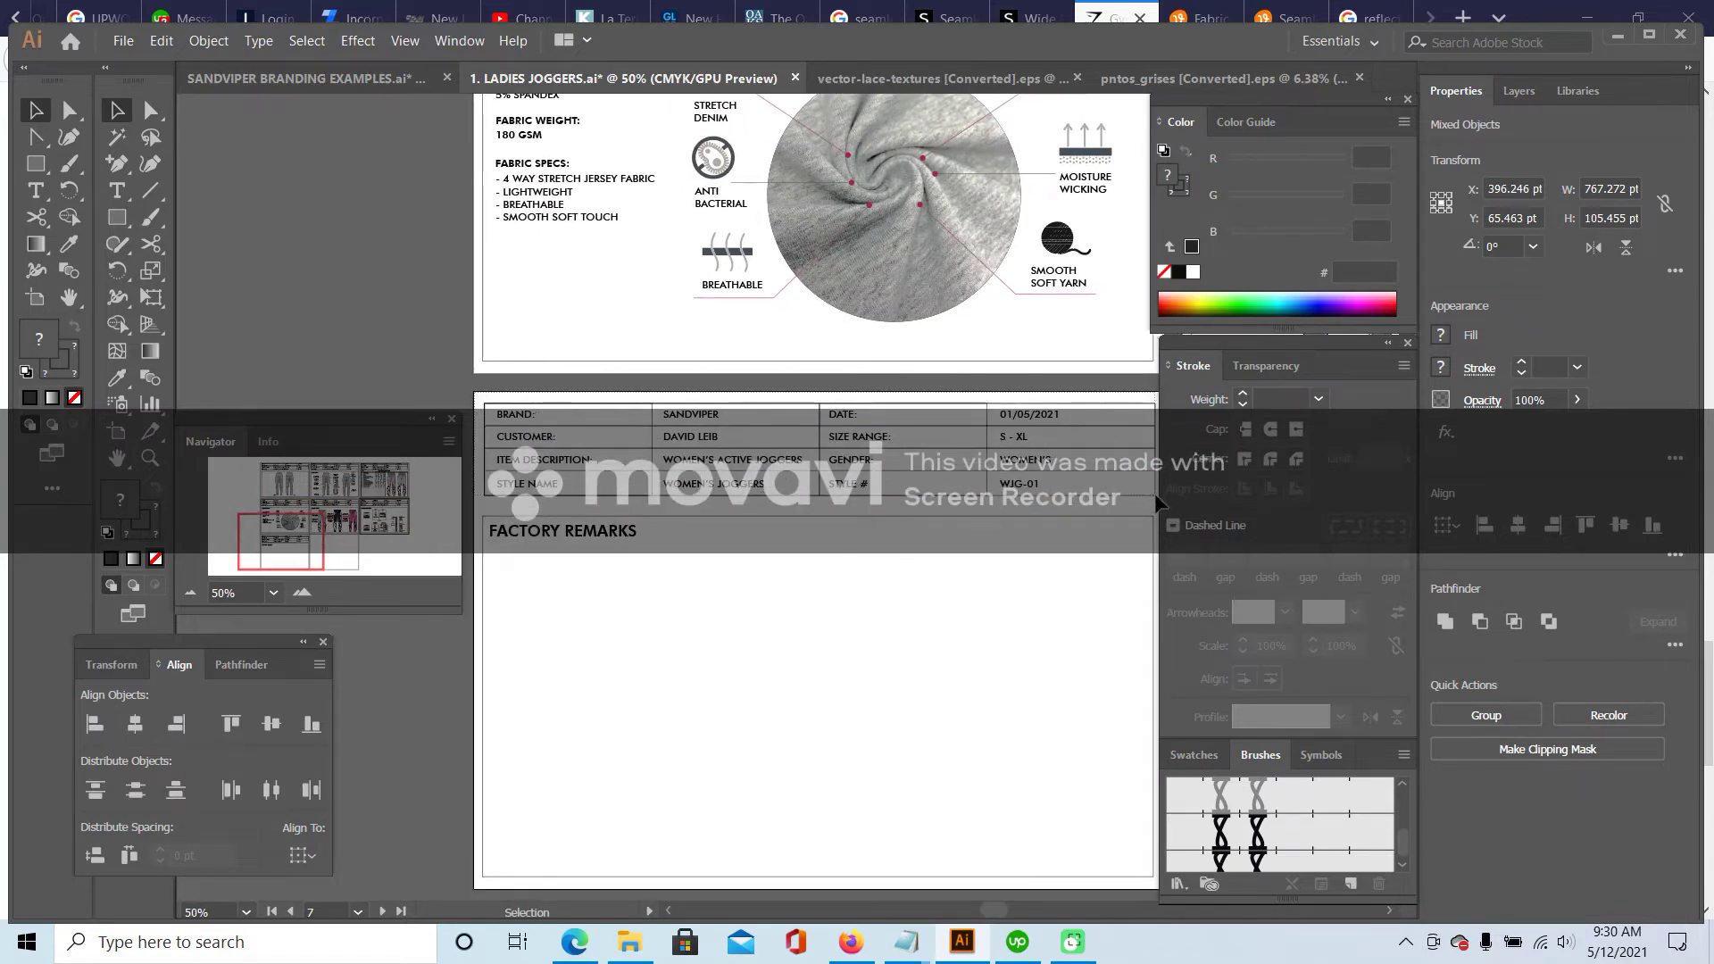
{"action": "key", "text": "ctrl+v"}
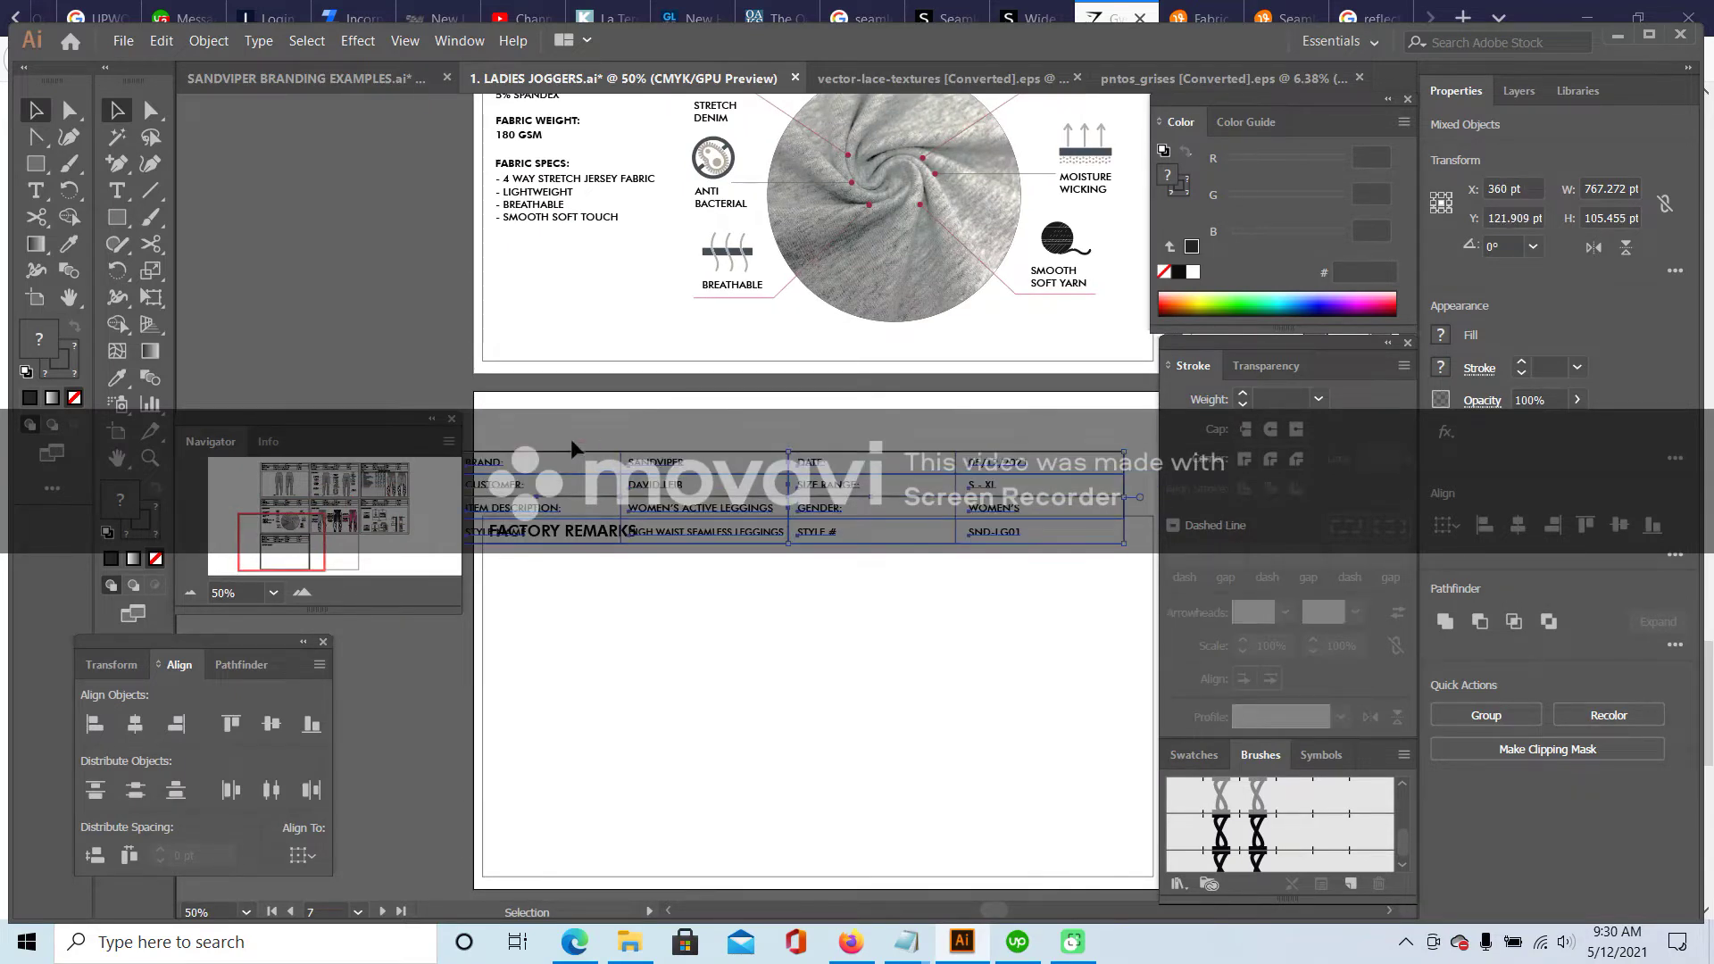
{"action": "left_click_drag", "start_coordinate": [574, 453], "coordinate": [604, 411]}
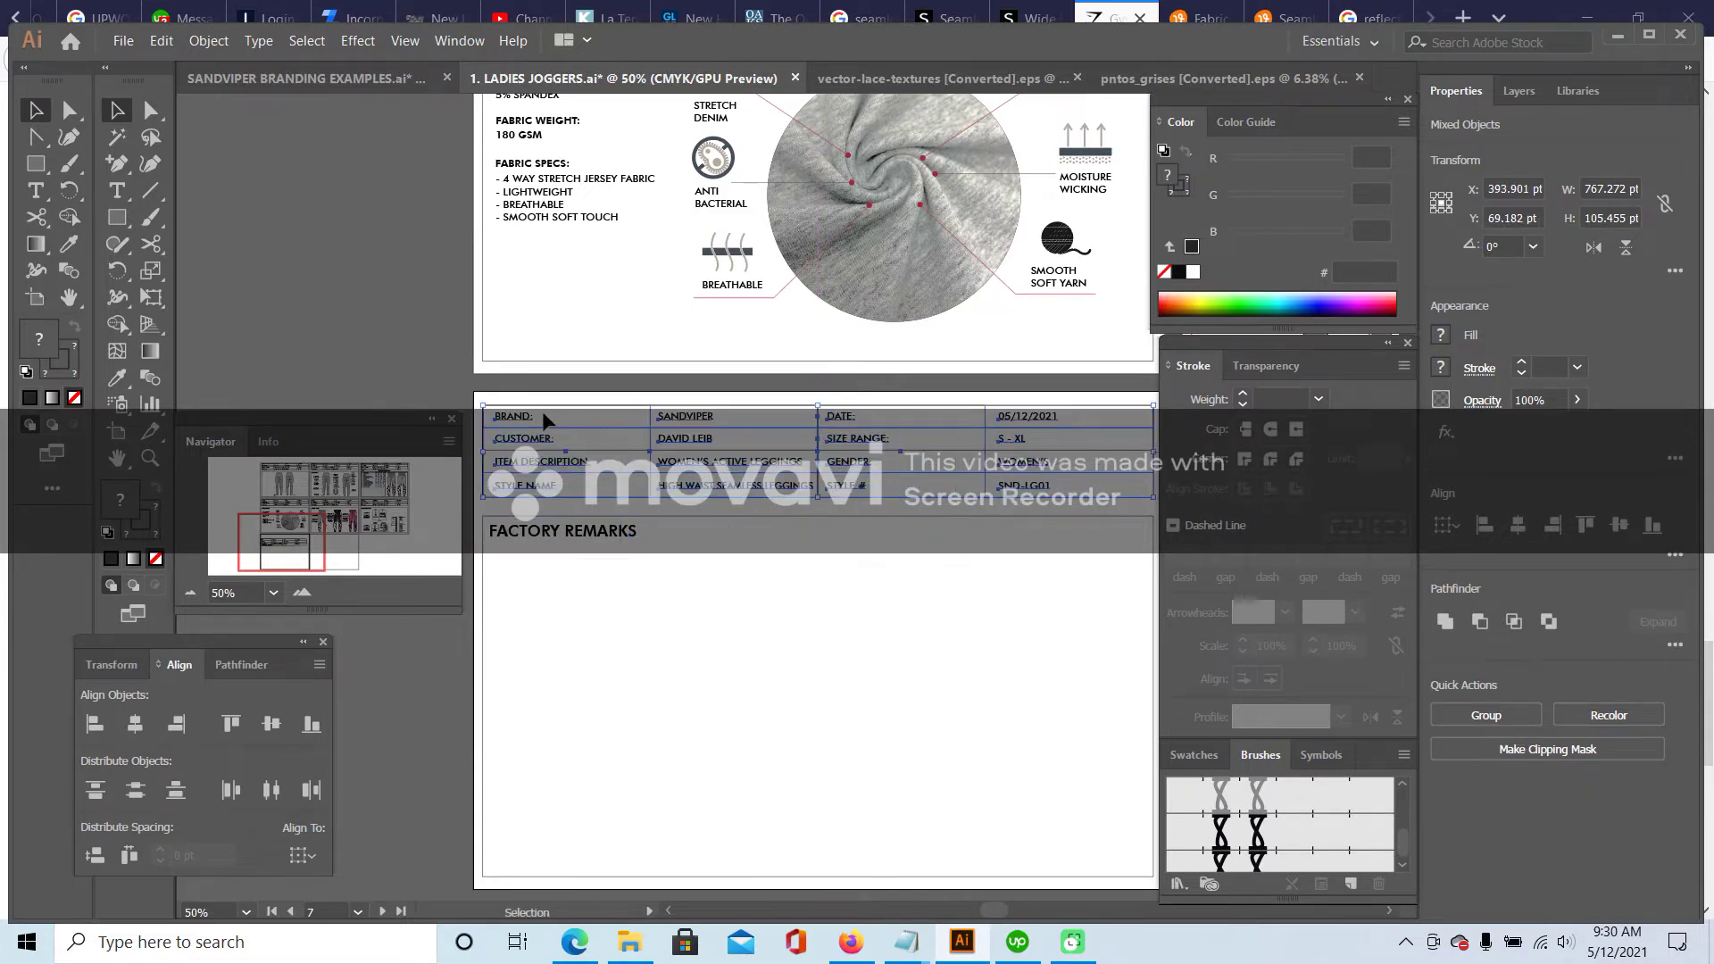
{"action": "left_click", "coordinate": [384, 377]}
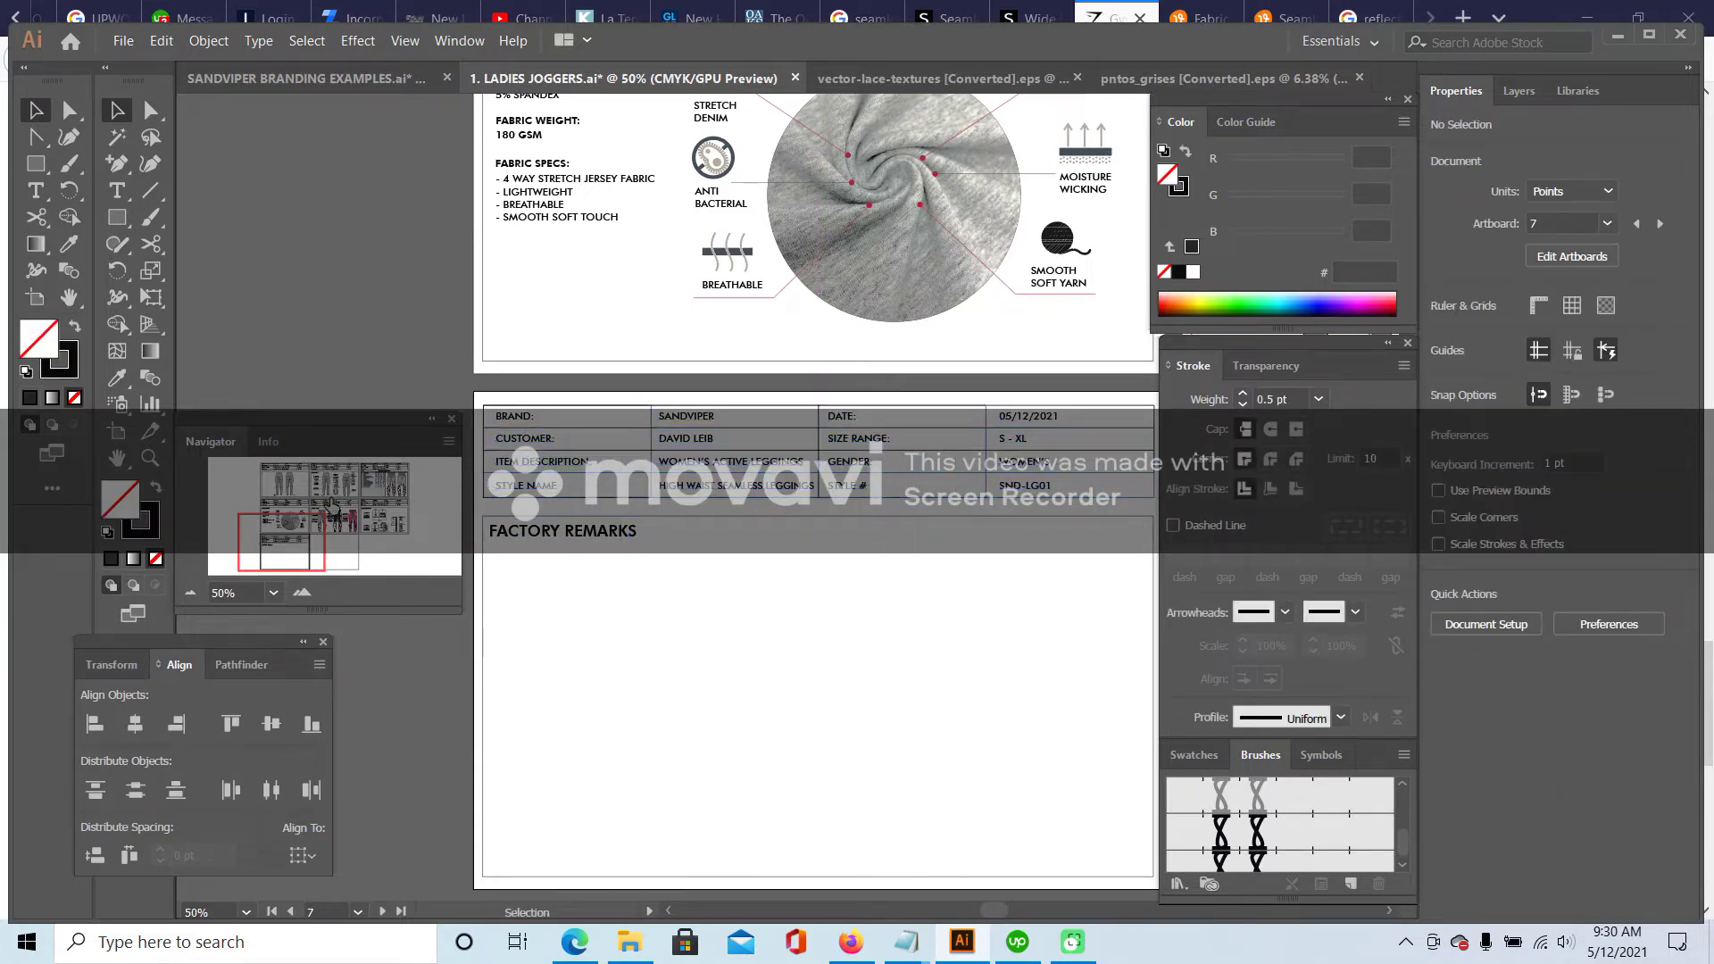
{"action": "left_click_drag", "start_coordinate": [281, 542], "coordinate": [285, 484]}
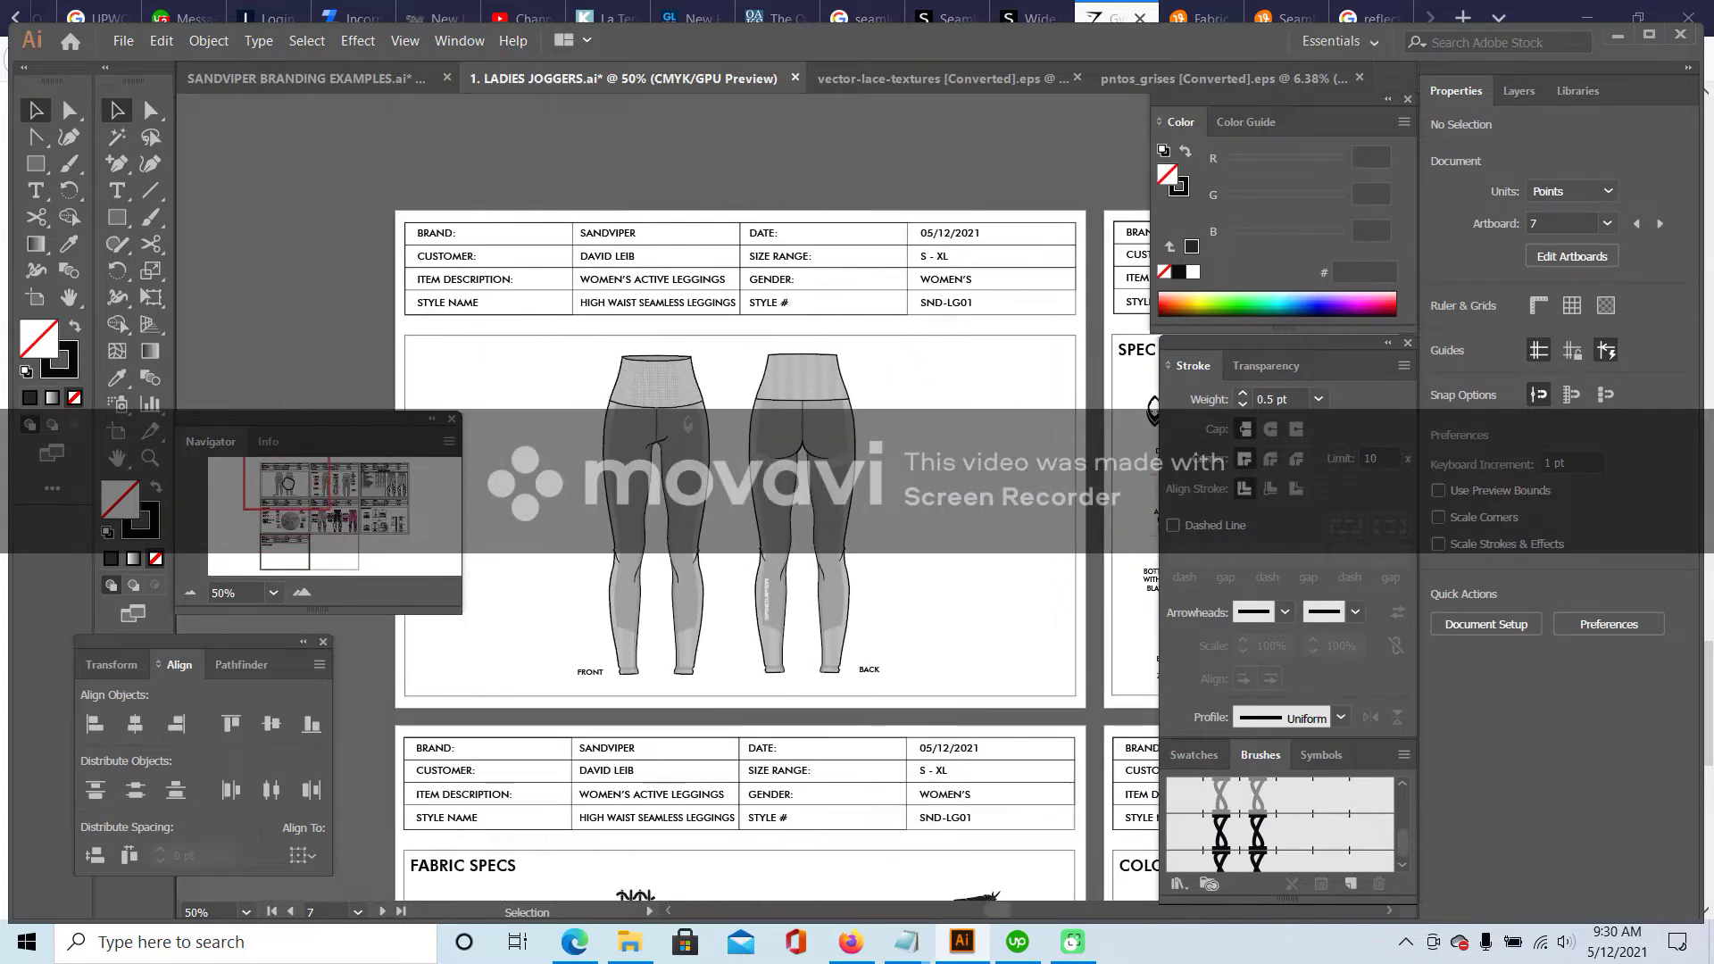
- Select the logo and vertical SANDVIPER print on the plain leggings drawing for copying
{"action": "key", "text": "ctrl+equal"}
{"action": "left_click", "coordinate": [650, 382]}
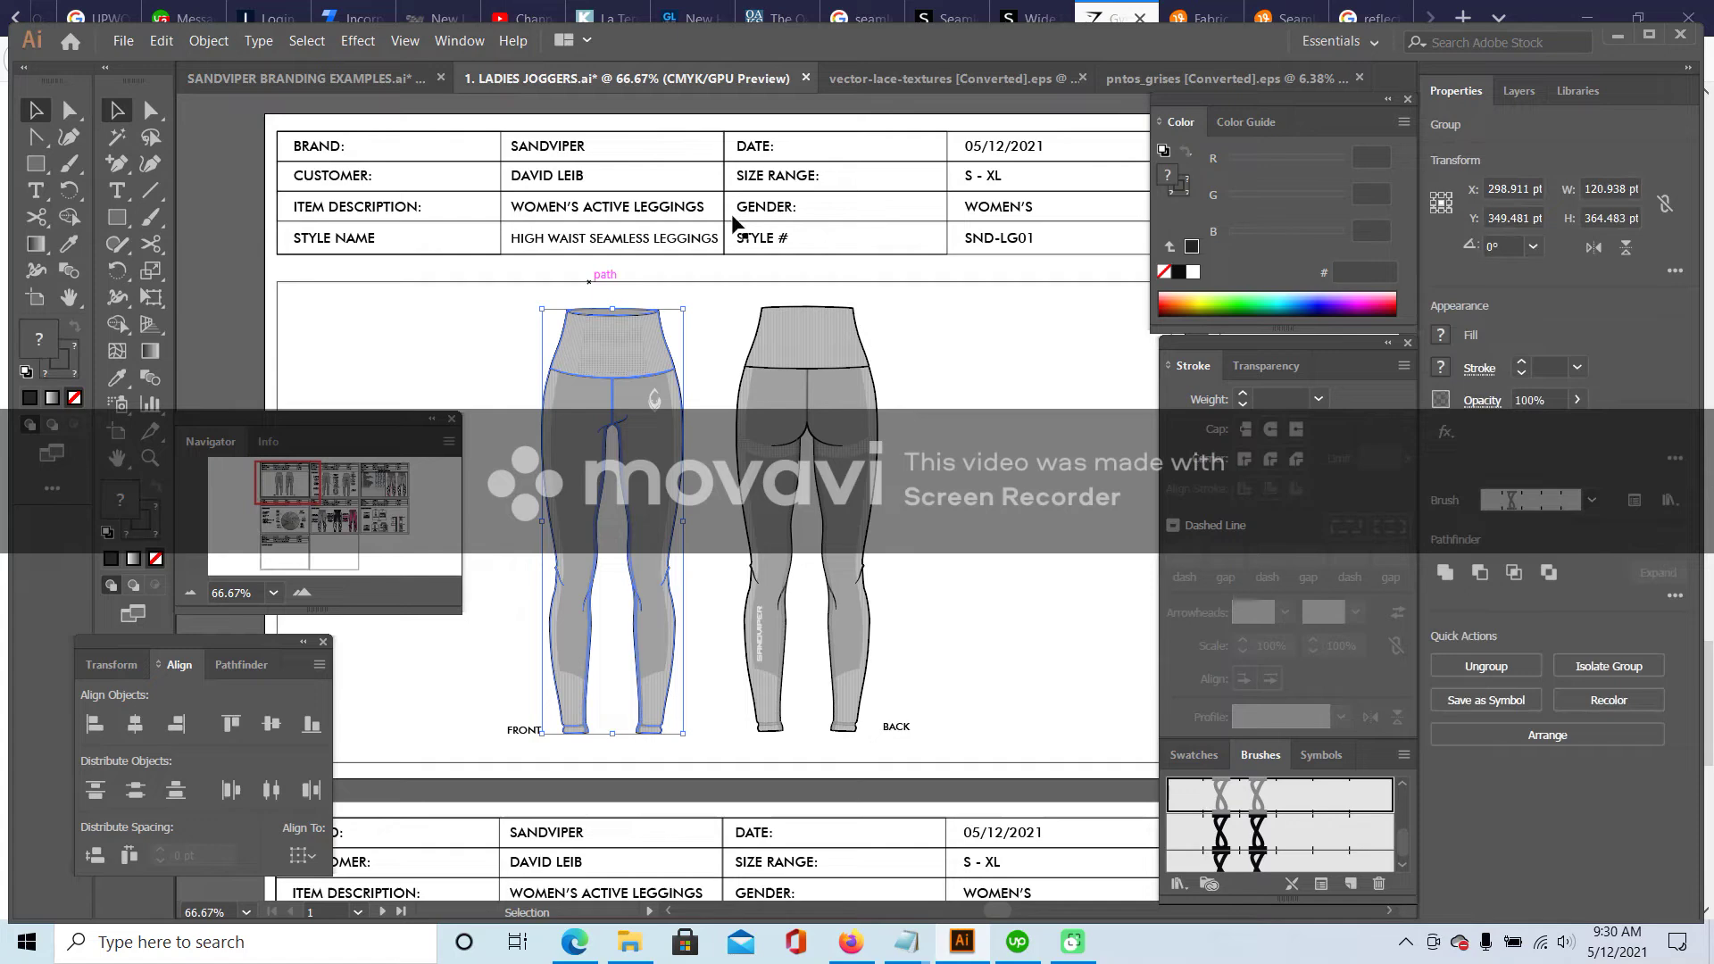
{"action": "left_click", "coordinate": [190, 592]}
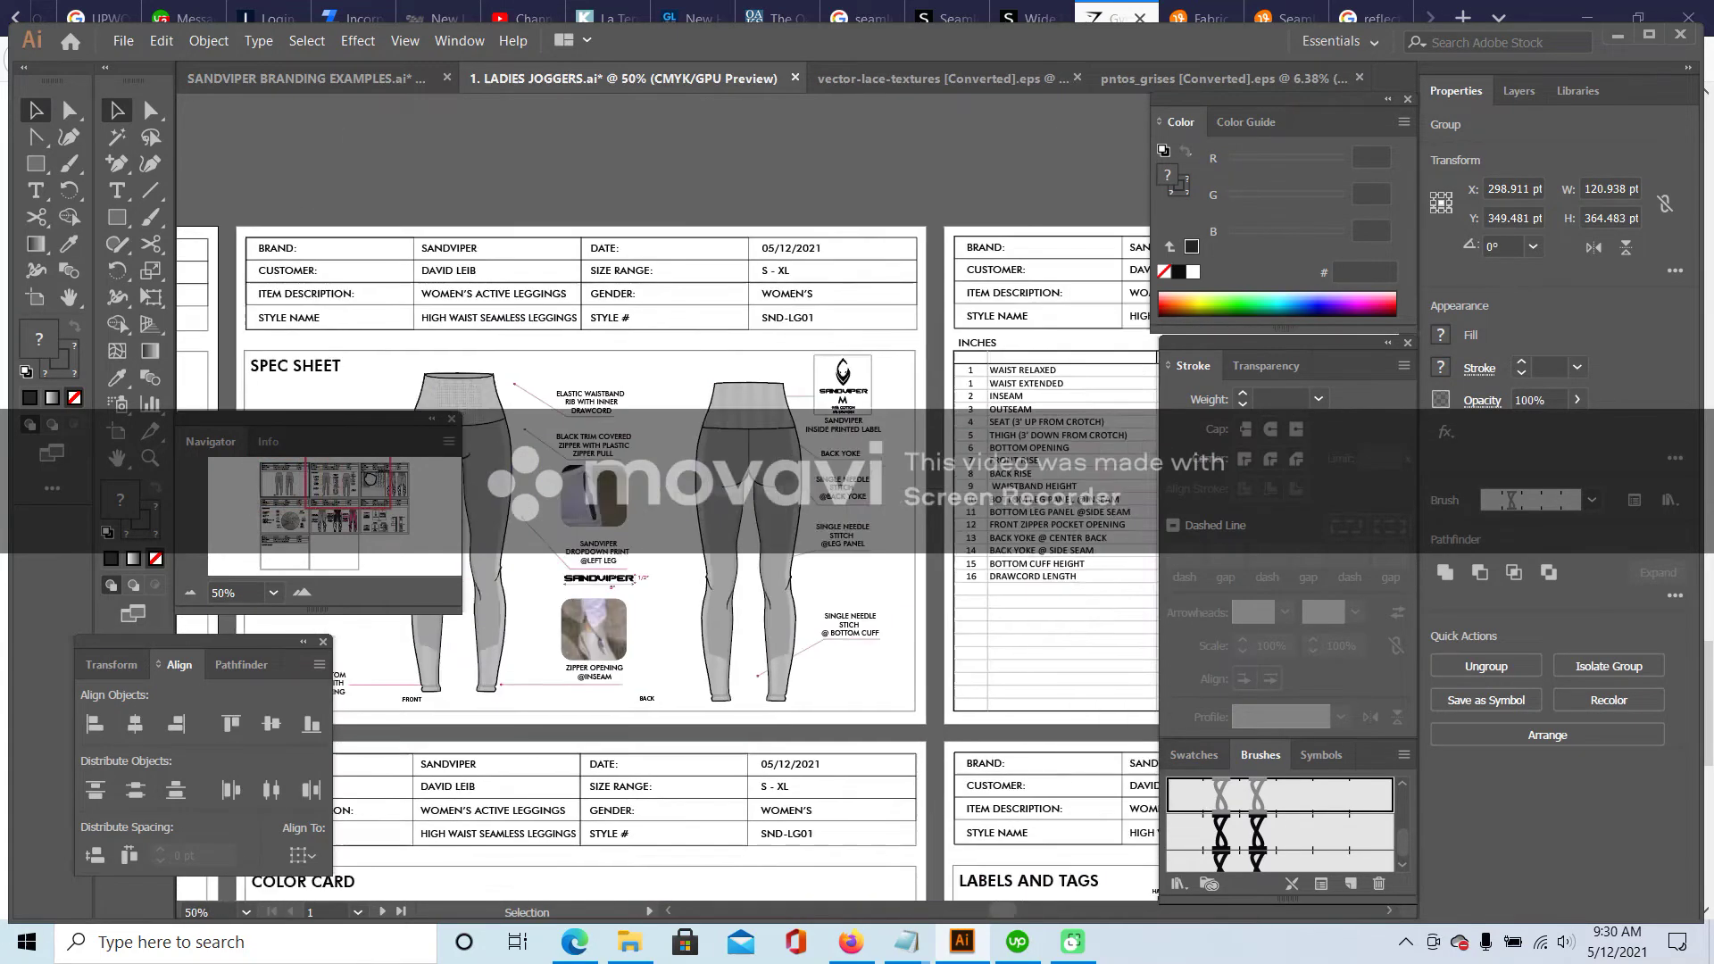
{"action": "scroll", "coordinate": [871, 263], "scroll_direction": "right", "scroll_amount": 10}
{"action": "left_click_drag", "start_coordinate": [407, 458], "coordinate": [335, 496]}
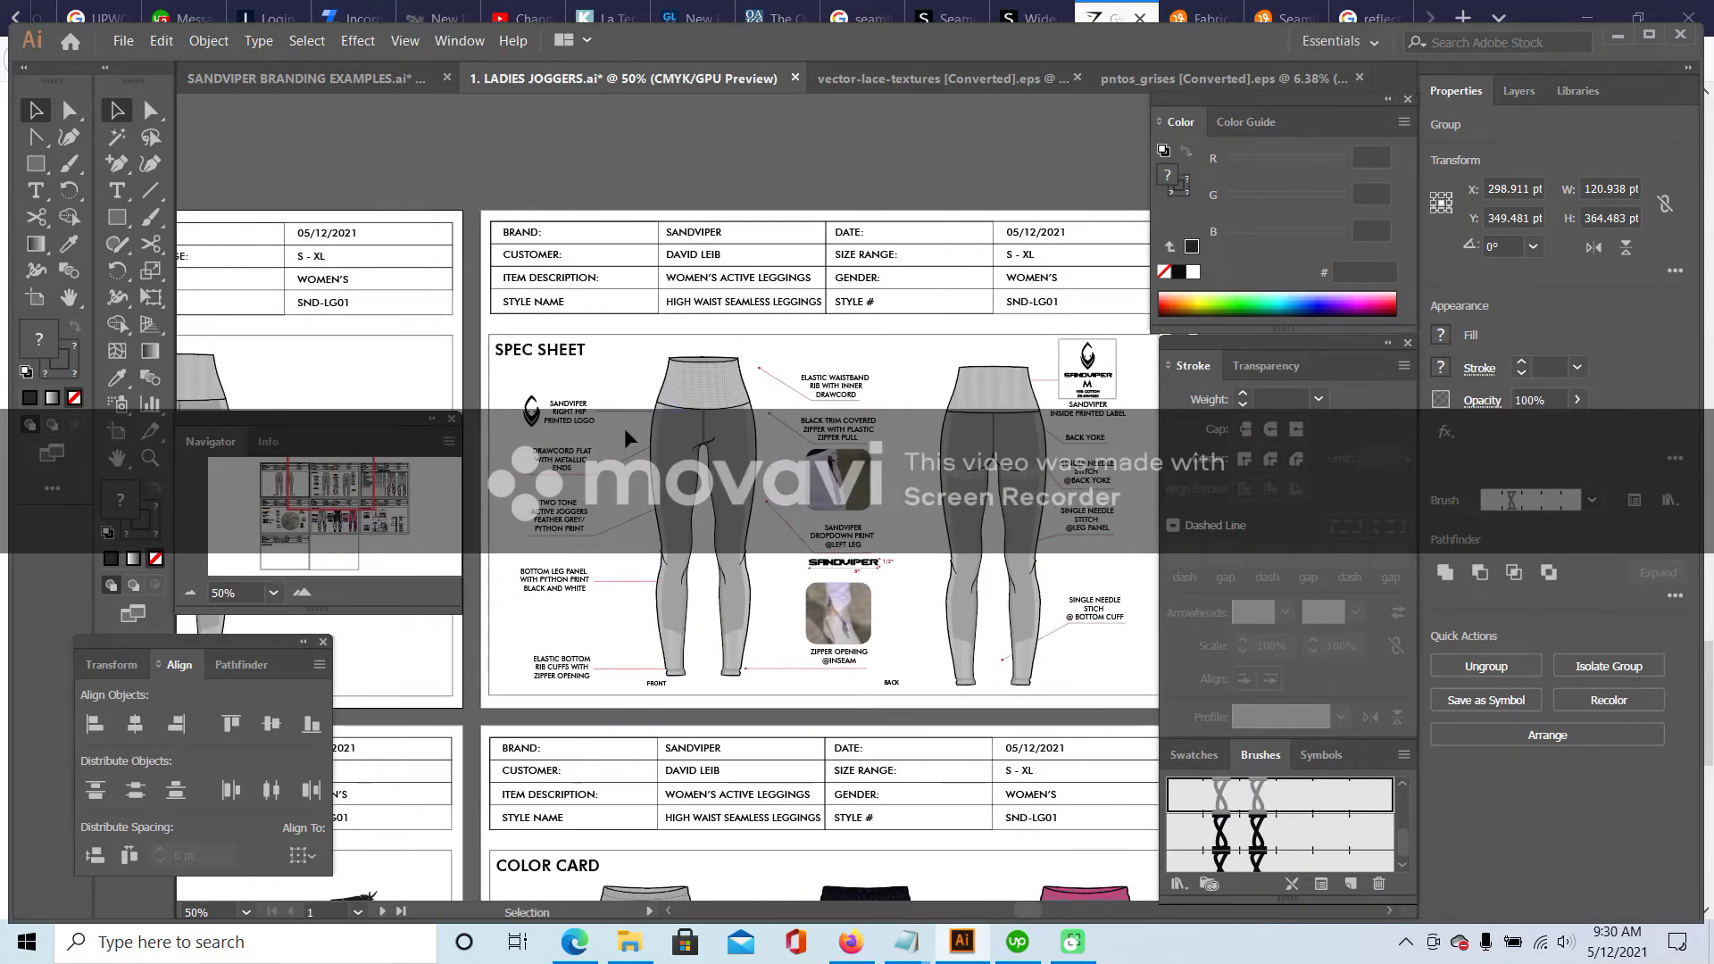
{"action": "left_click", "coordinate": [303, 592]}
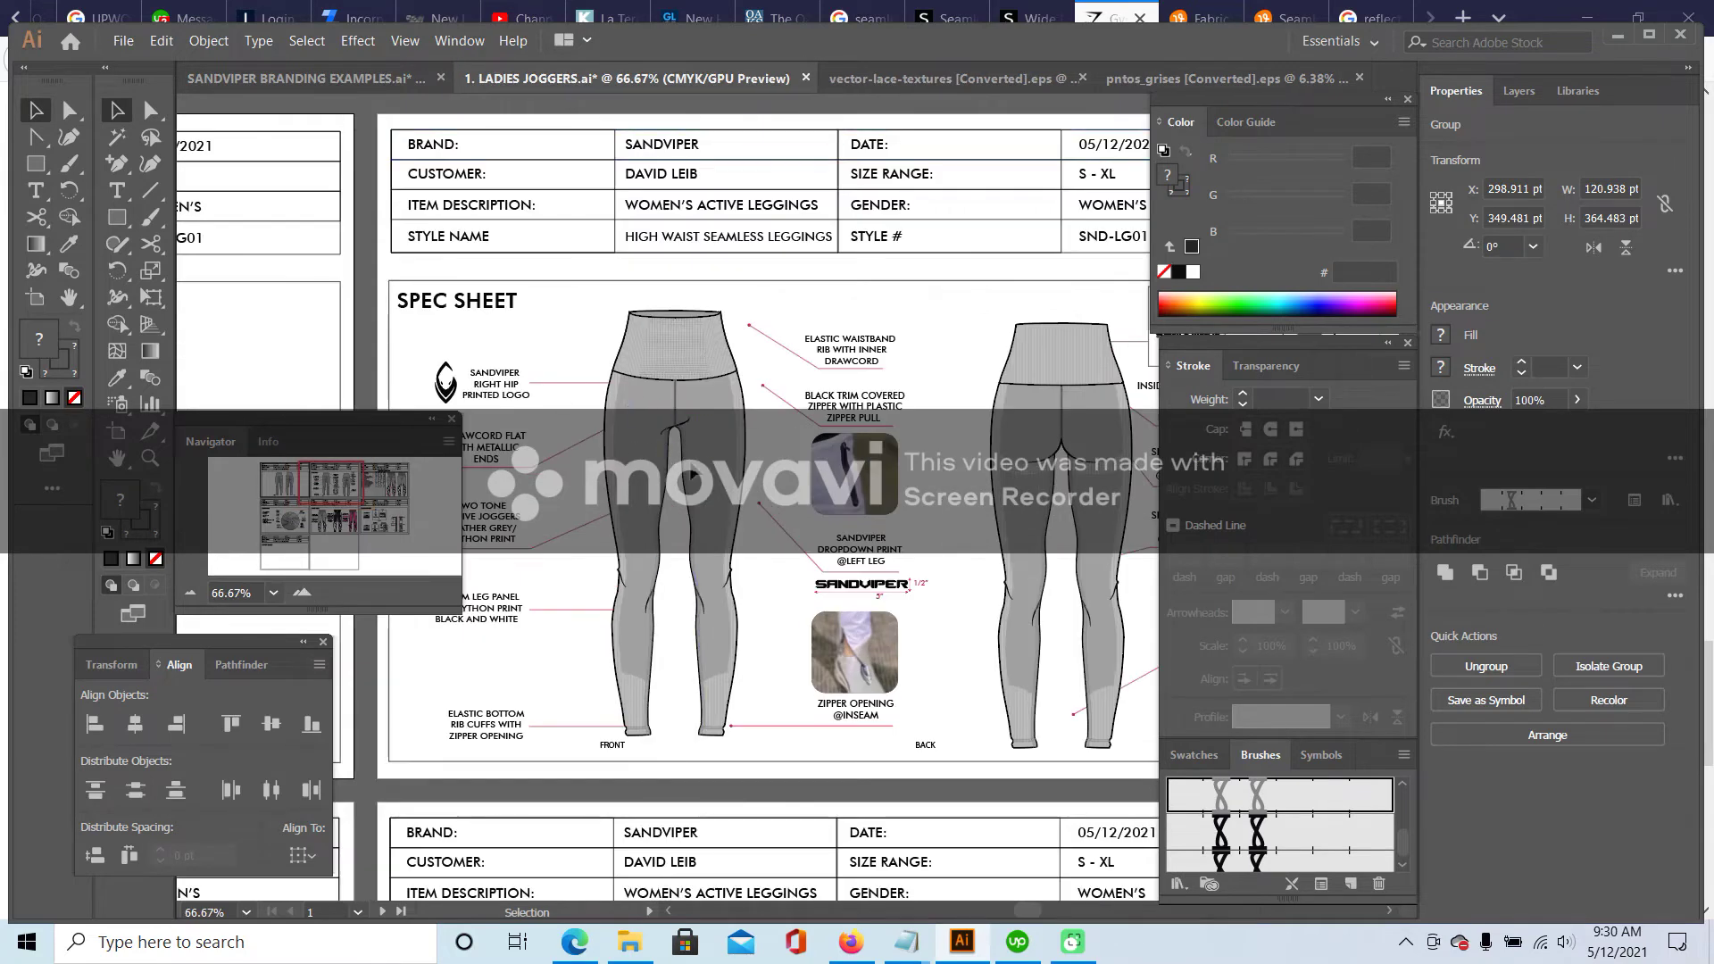
{"action": "left_click_drag", "start_coordinate": [340, 485], "coordinate": [292, 486]}
{"action": "left_click", "coordinate": [596, 399]}
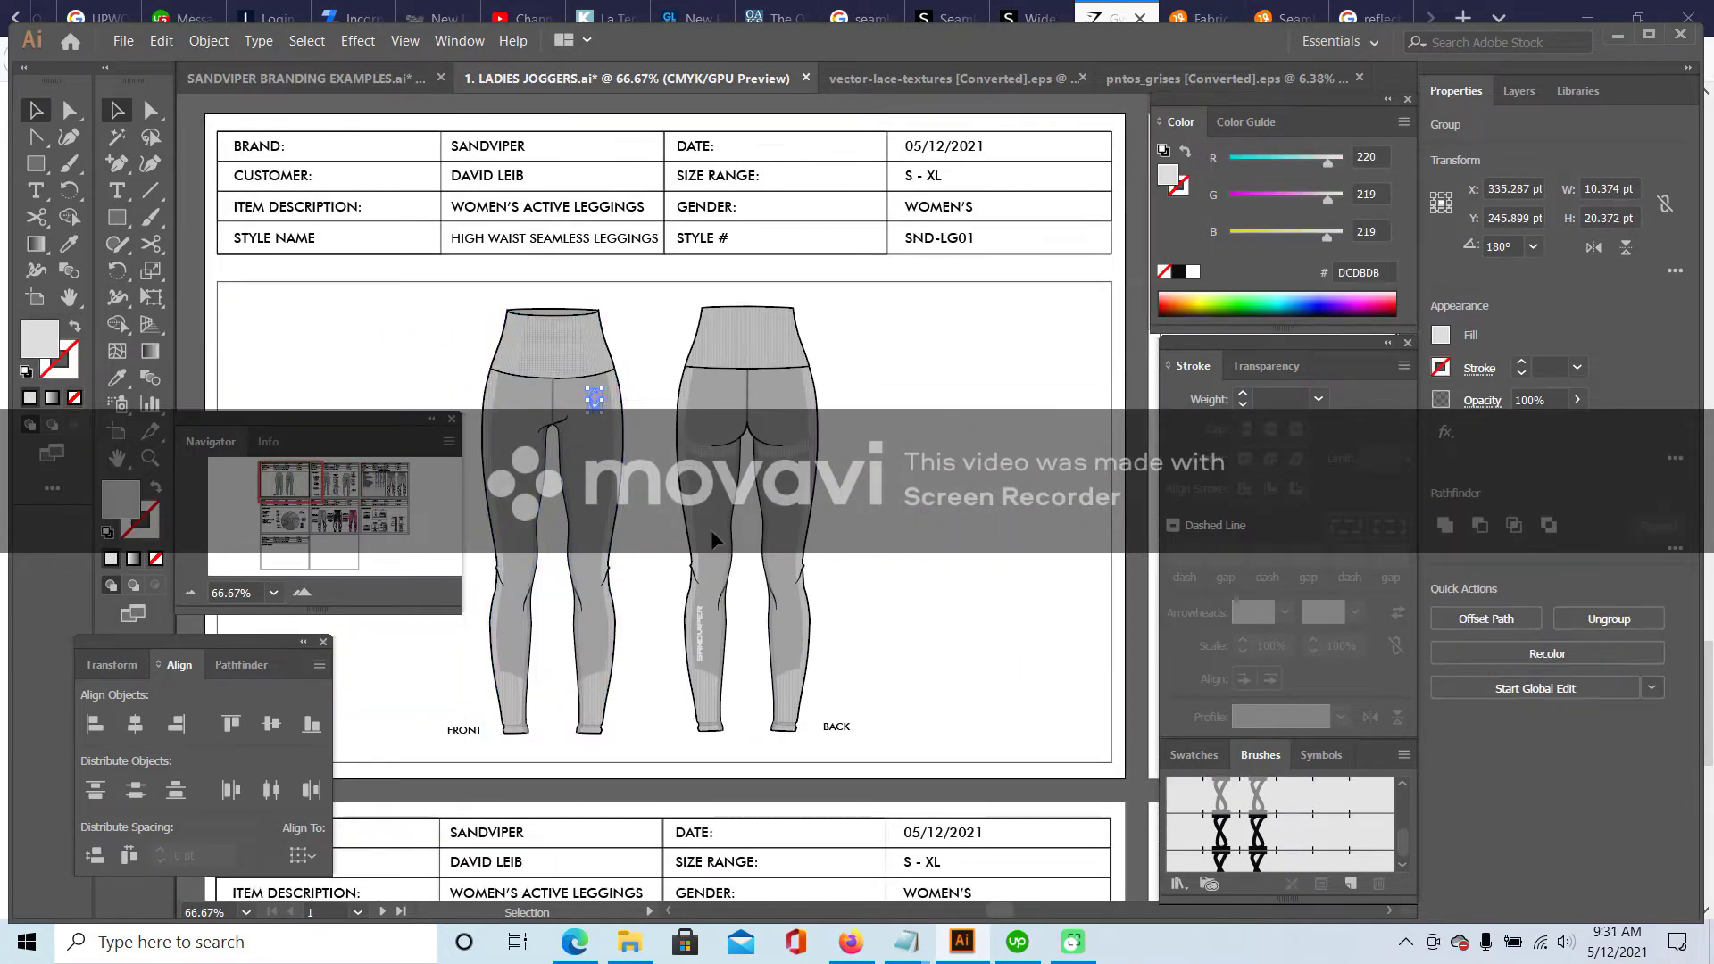
{"action": "left_click", "coordinate": [705, 643], "text": "shift"}
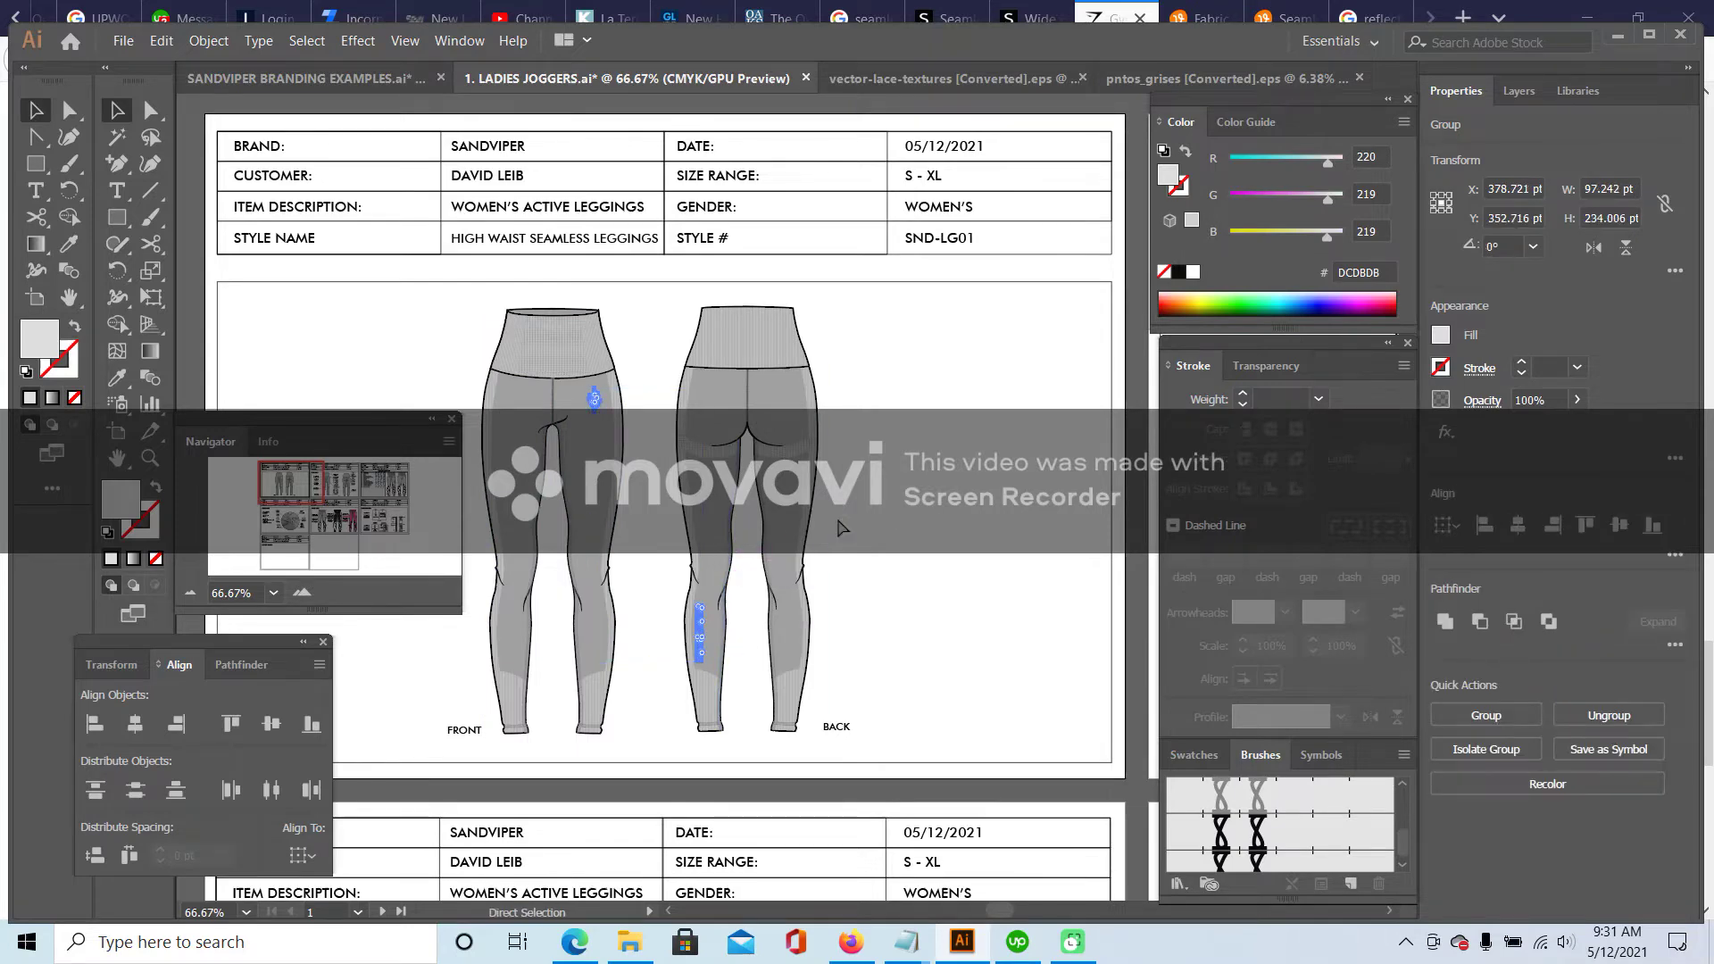
- Place the logo on the front leggings hip and the vertical SANDVIPER print on the back leg
{"action": "left_click_drag", "start_coordinate": [307, 462], "coordinate": [352, 464]}
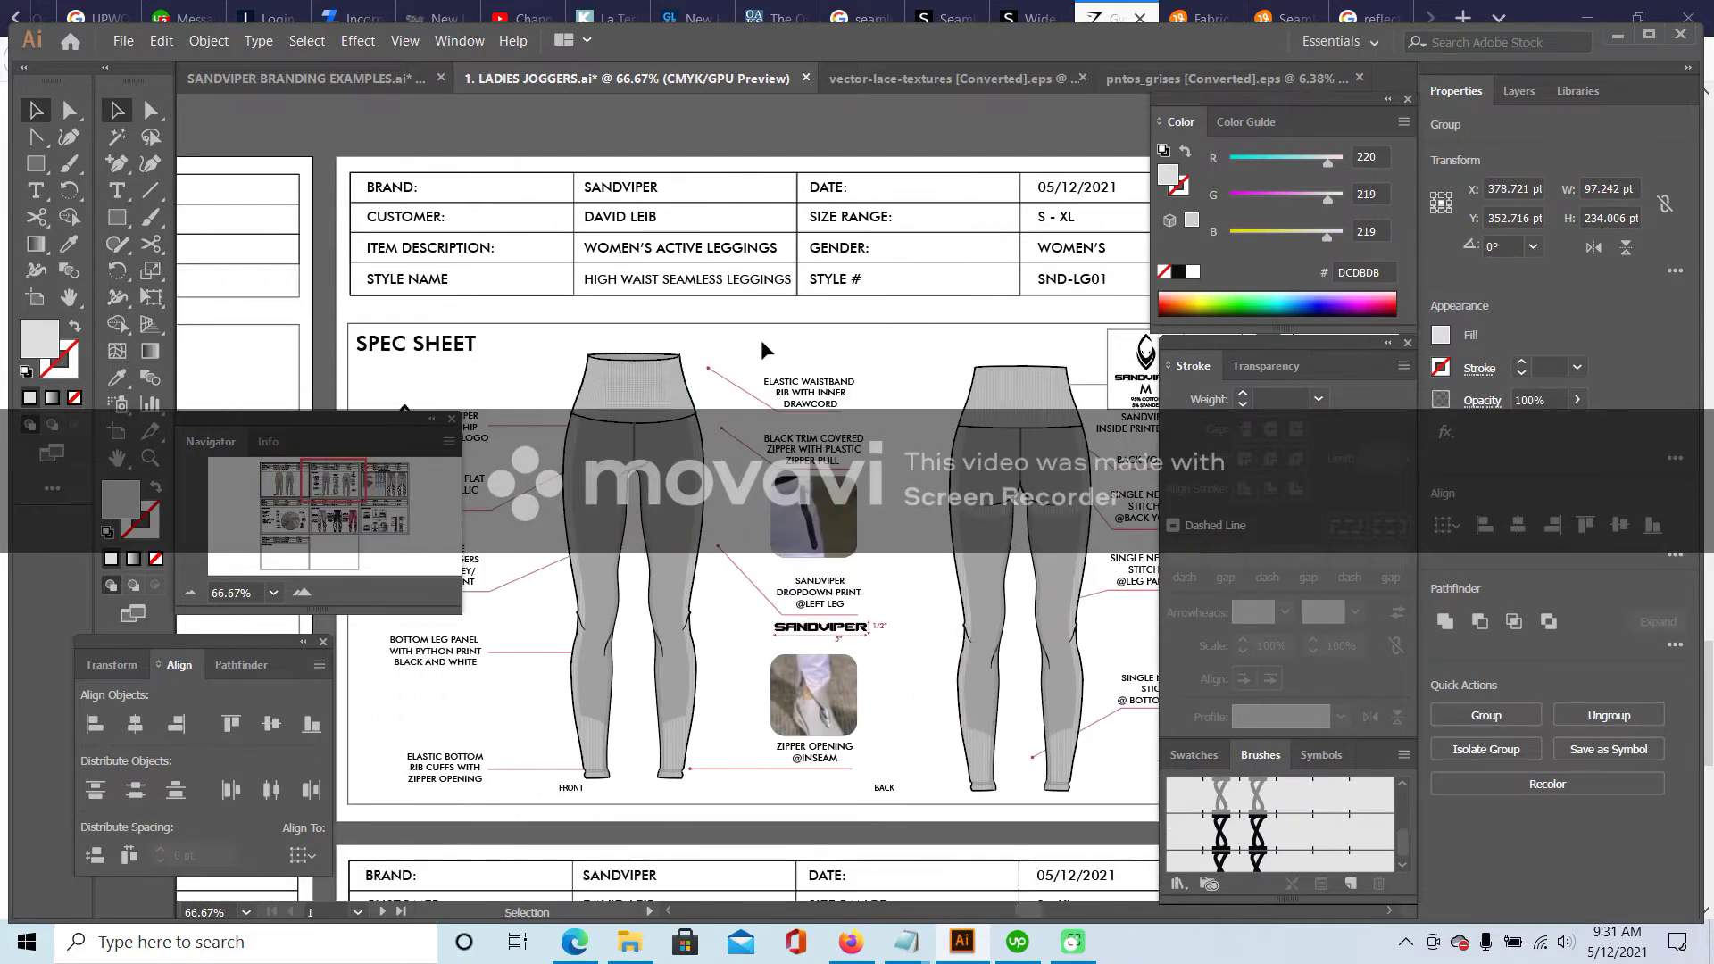
{"action": "left_click", "coordinate": [898, 391]}
{"action": "left_click_drag", "start_coordinate": [734, 373], "coordinate": [677, 448]}
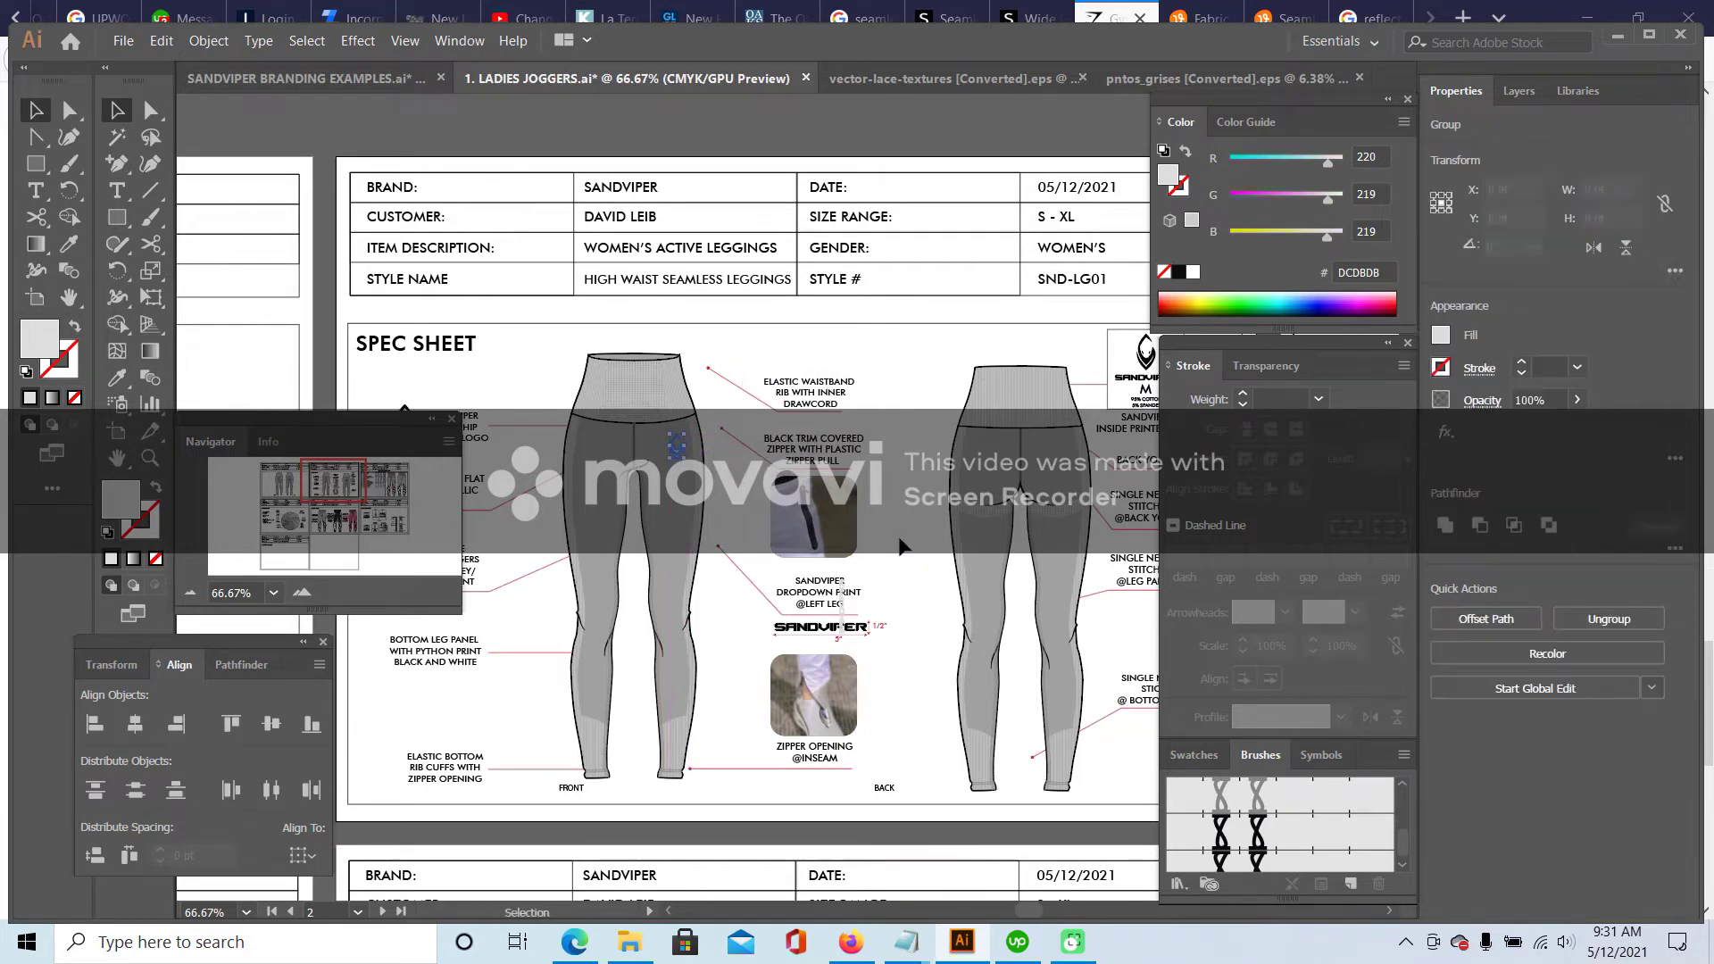
{"action": "left_click_drag", "start_coordinate": [868, 591], "coordinate": [978, 695]}
{"action": "left_click", "coordinate": [902, 679]}
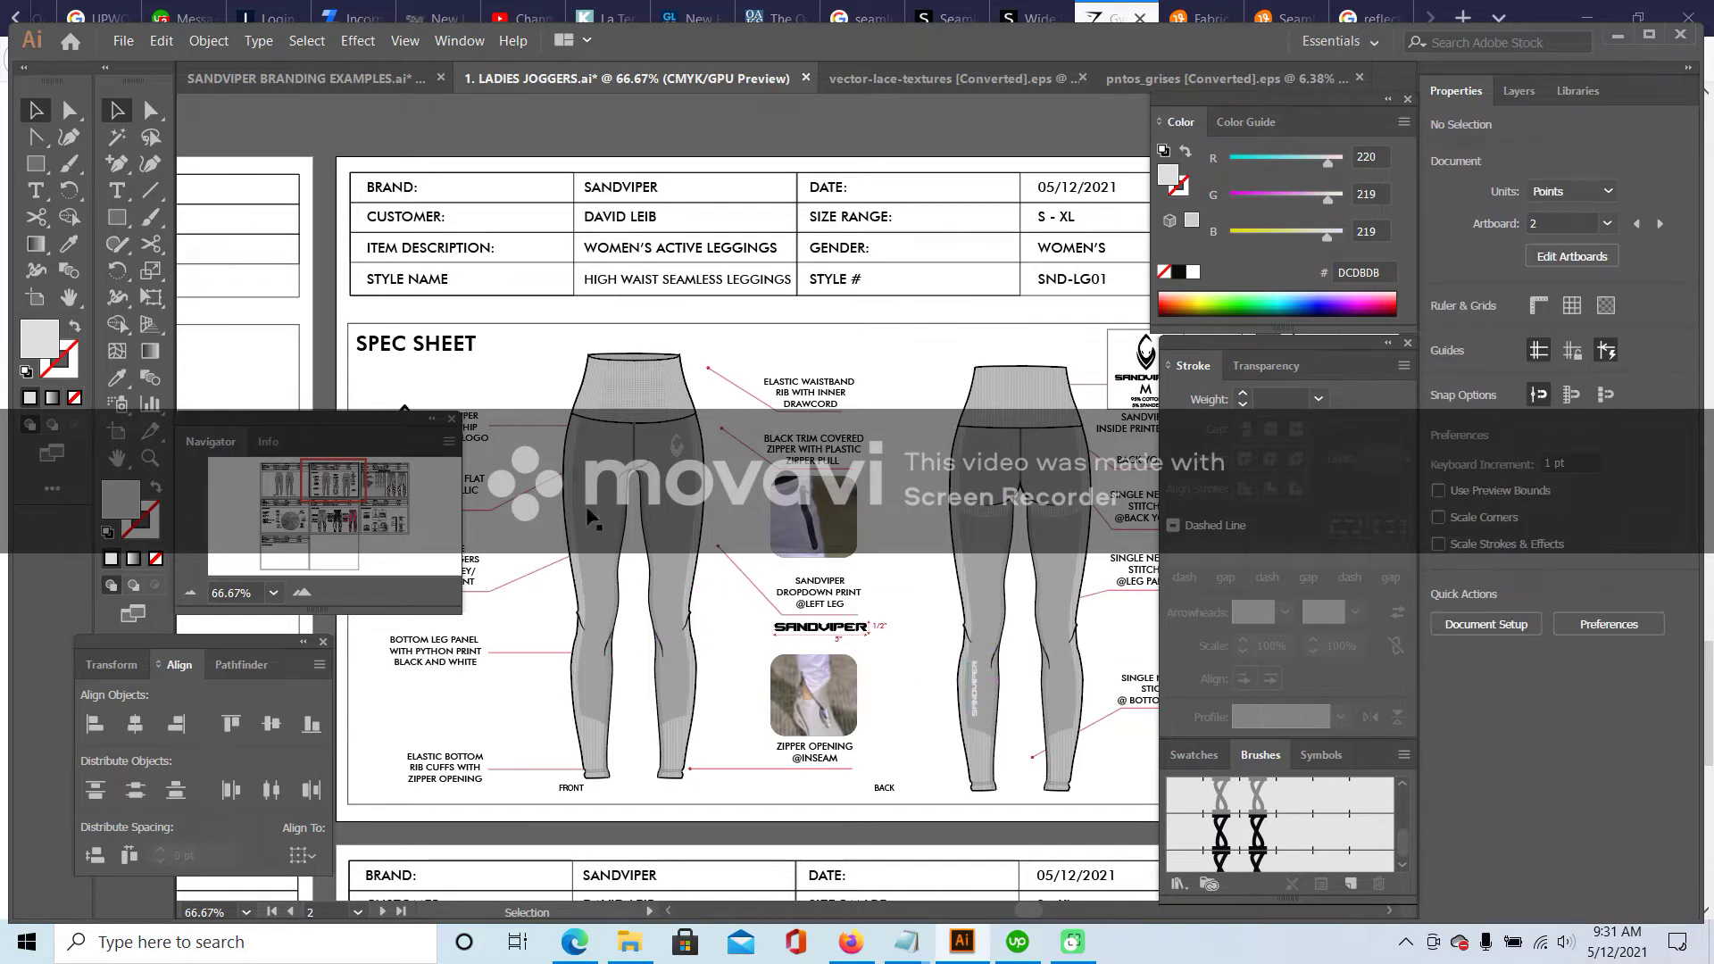
- Remove the dropdown print photo from the callout and bring up the Shein leggings page
{"action": "left_click_drag", "start_coordinate": [854, 496], "coordinate": [909, 532]}
{"action": "left_click", "coordinate": [920, 534]}
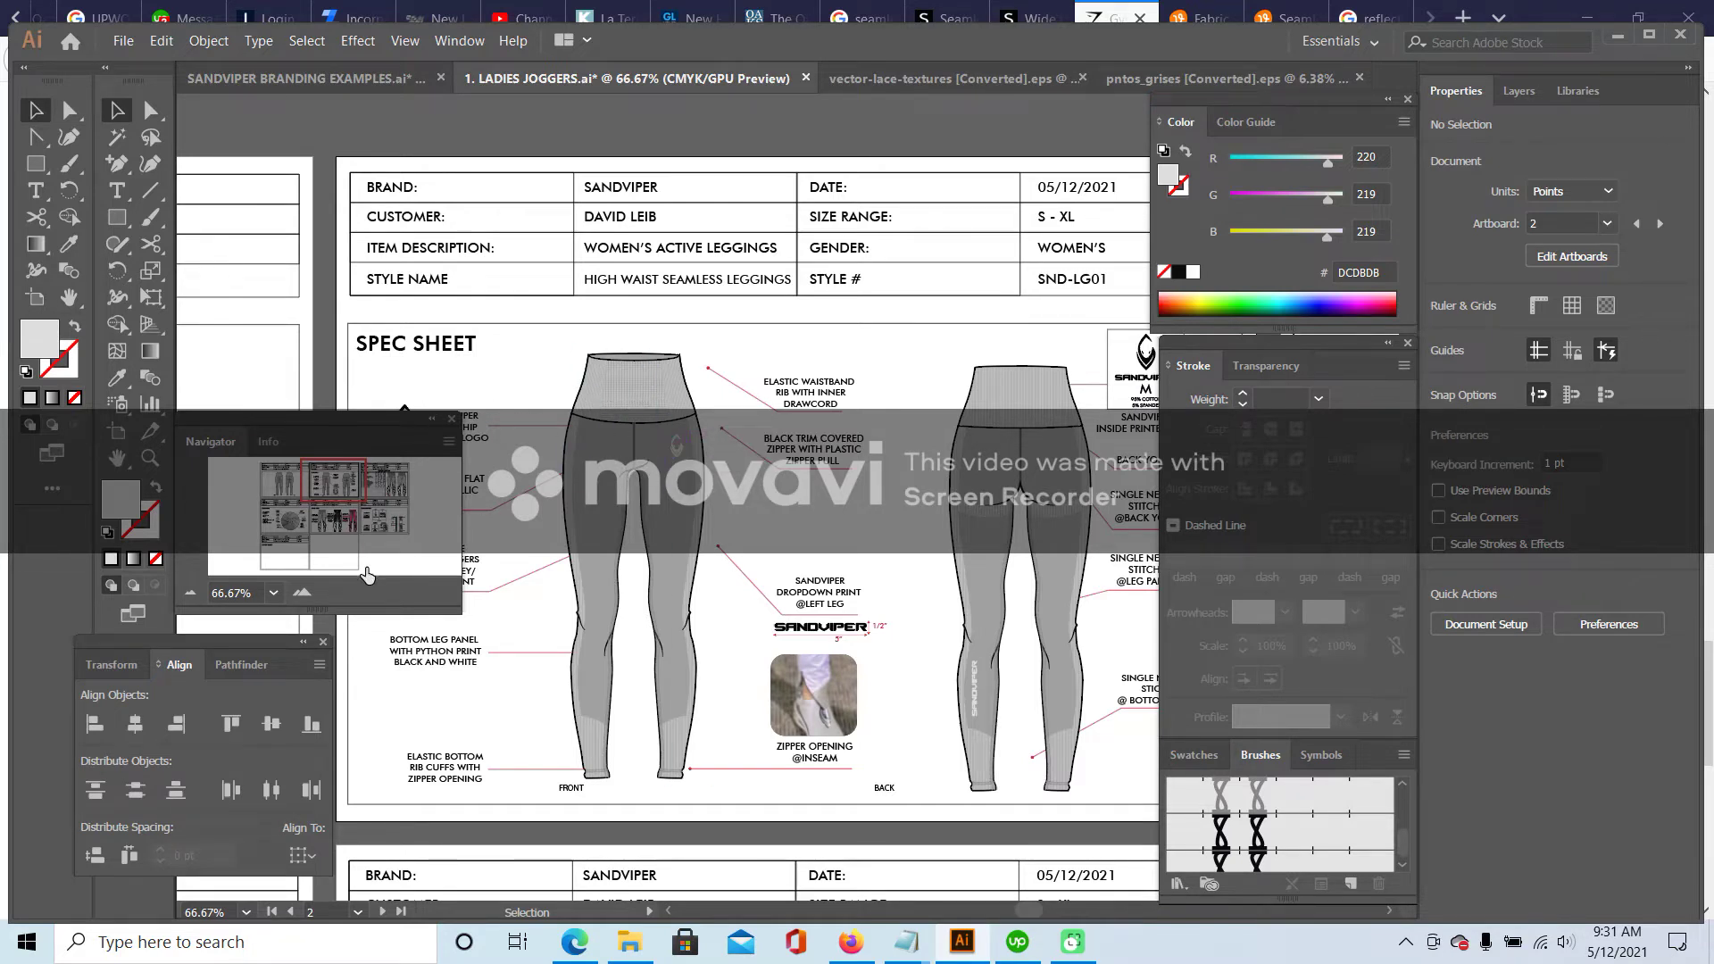
{"action": "key", "text": "ctrl+equal"}
{"action": "key", "text": "ctrl+equal"}
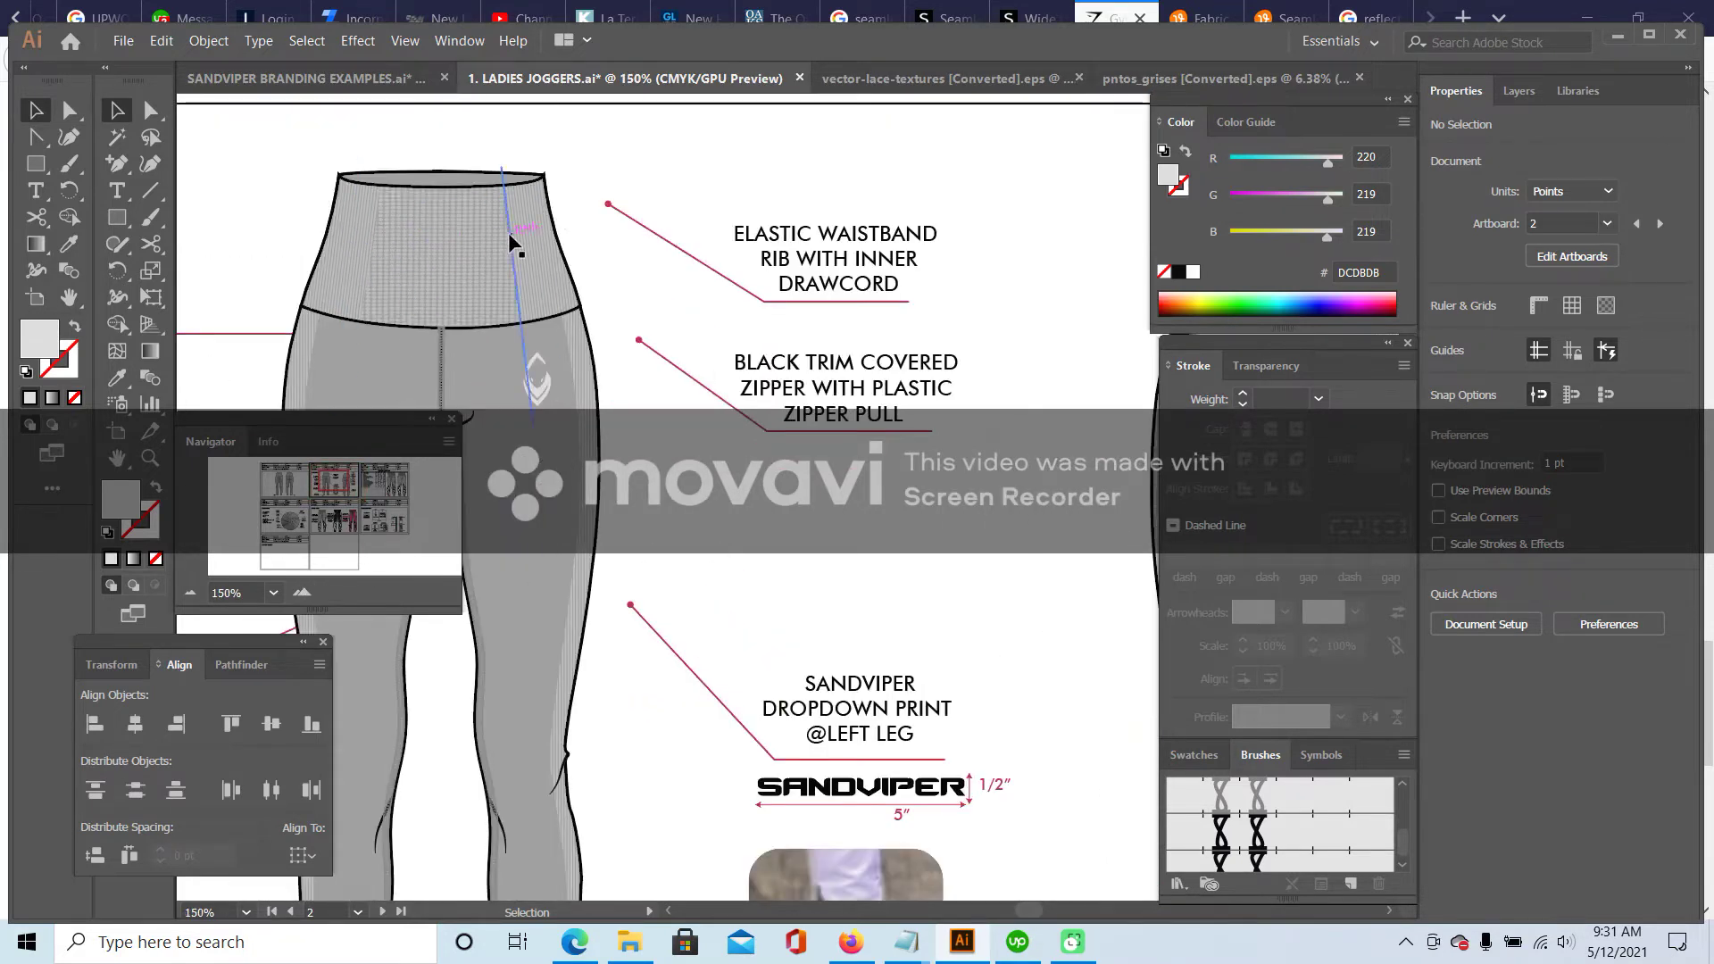
{"action": "left_click", "coordinate": [963, 11]}
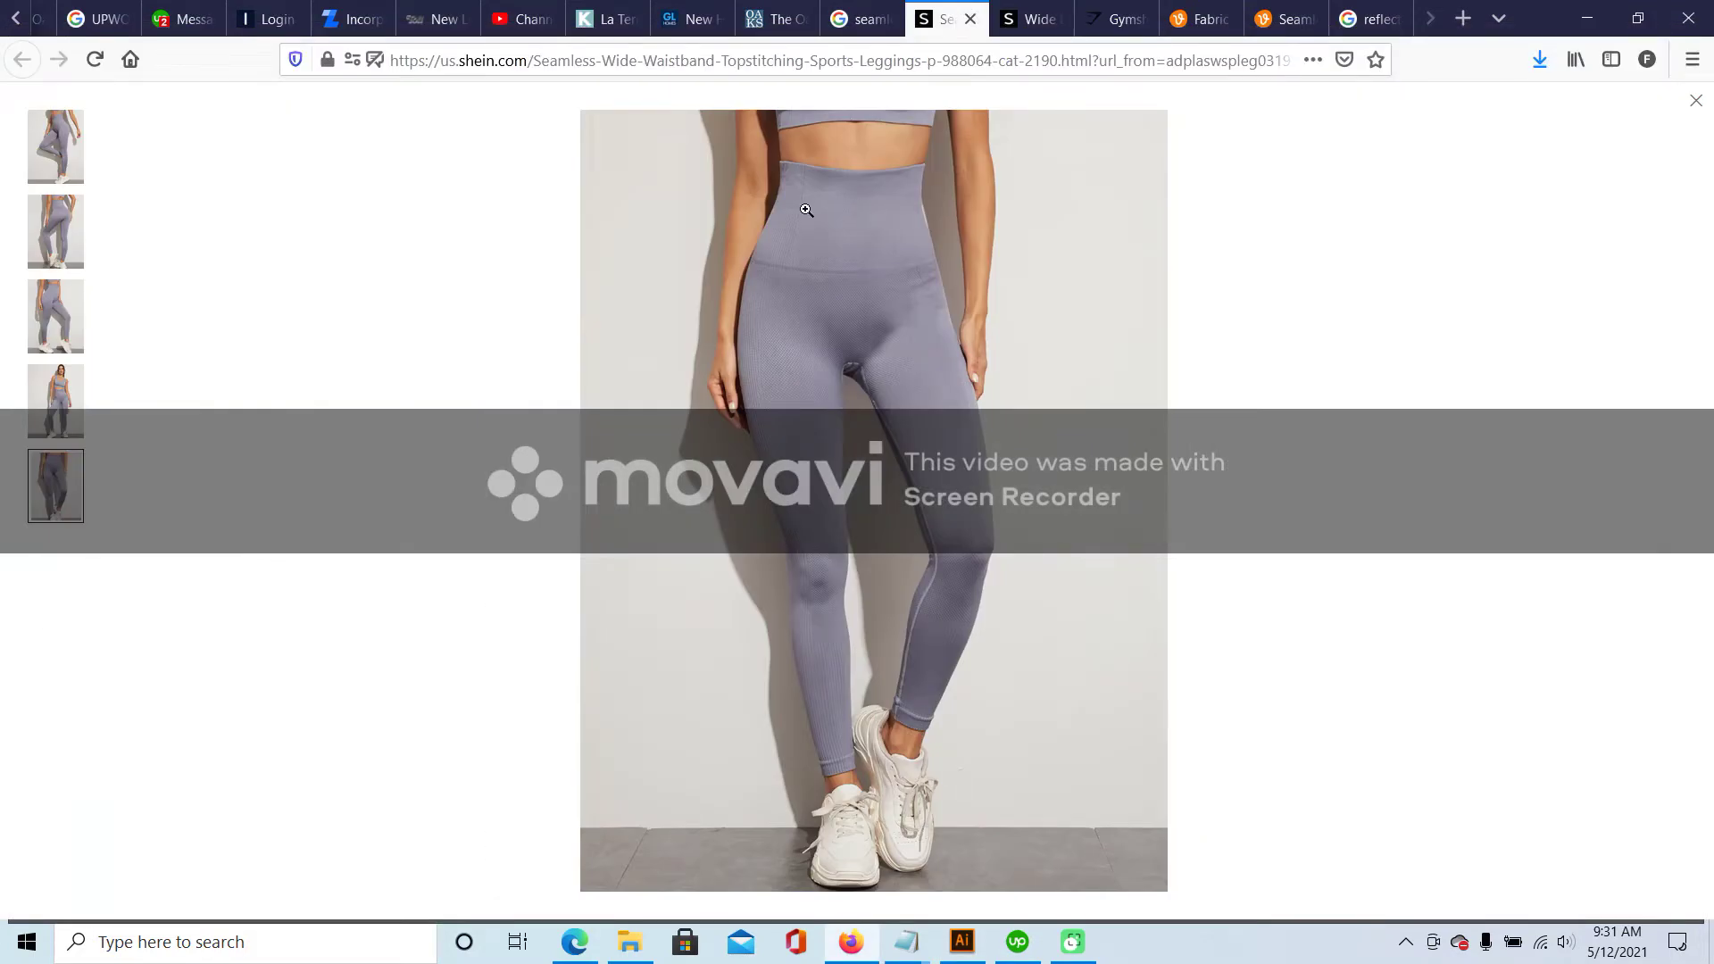
- Browse the back, side-front and full-length photos, zooming on the waistband and the leg hem
{"action": "left_click", "coordinate": [43, 234]}
{"action": "left_click", "coordinate": [62, 323]}
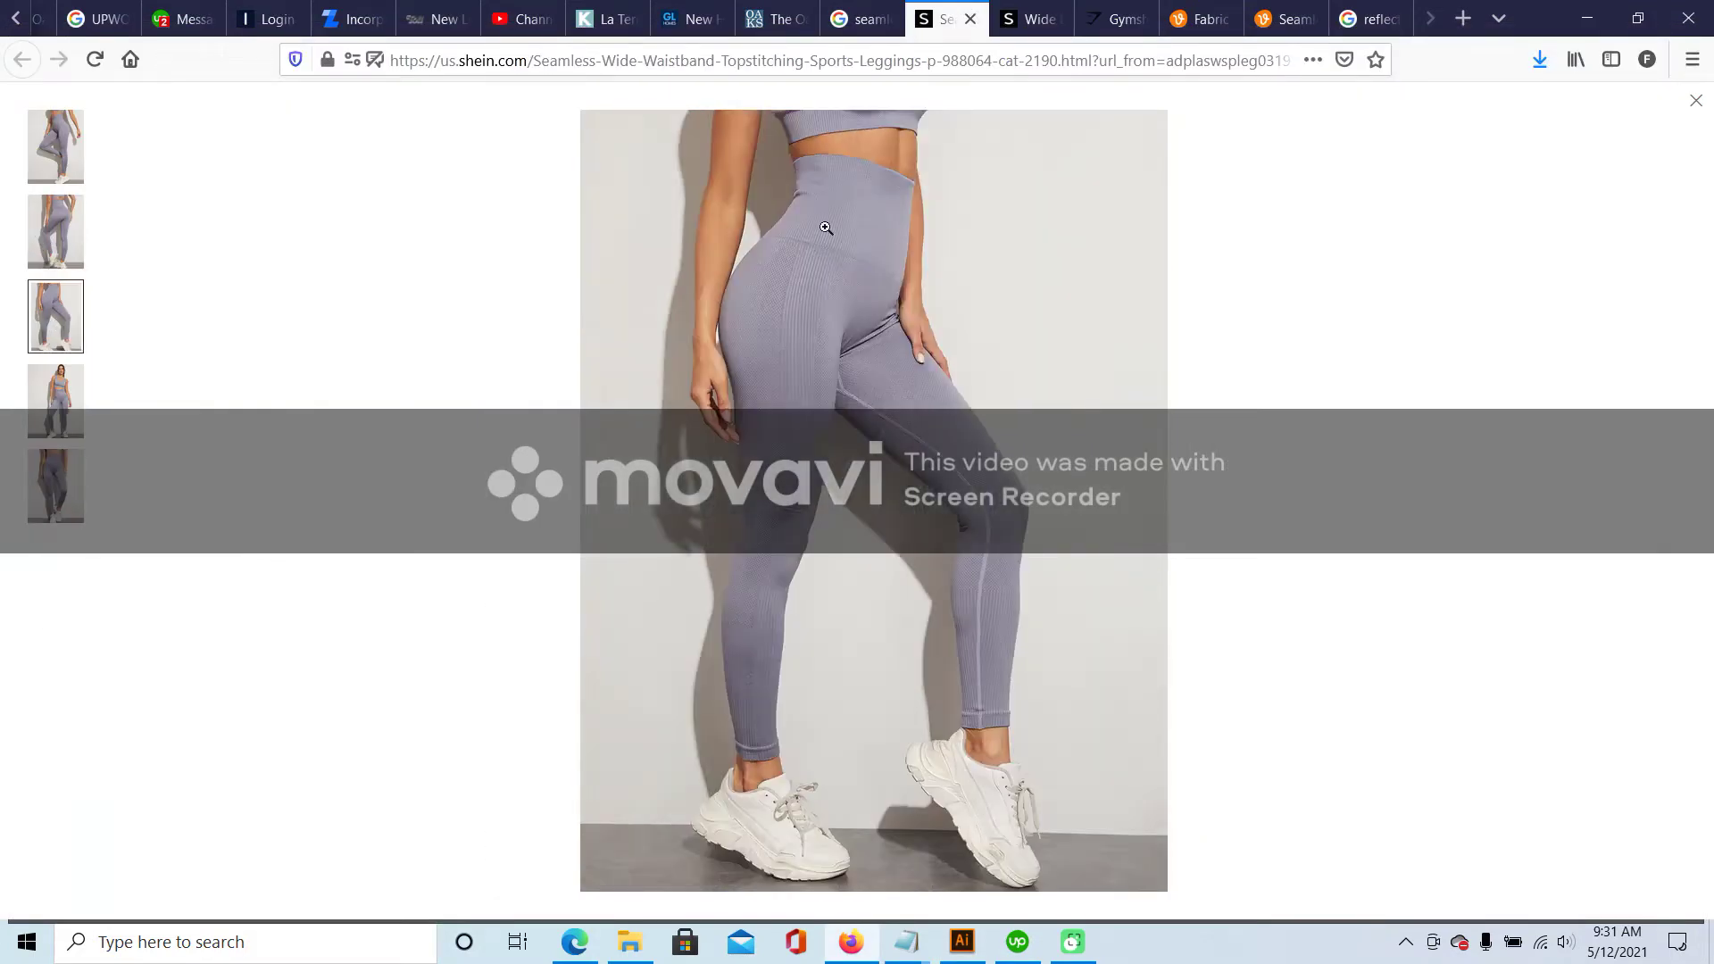
{"action": "left_click", "coordinate": [875, 226]}
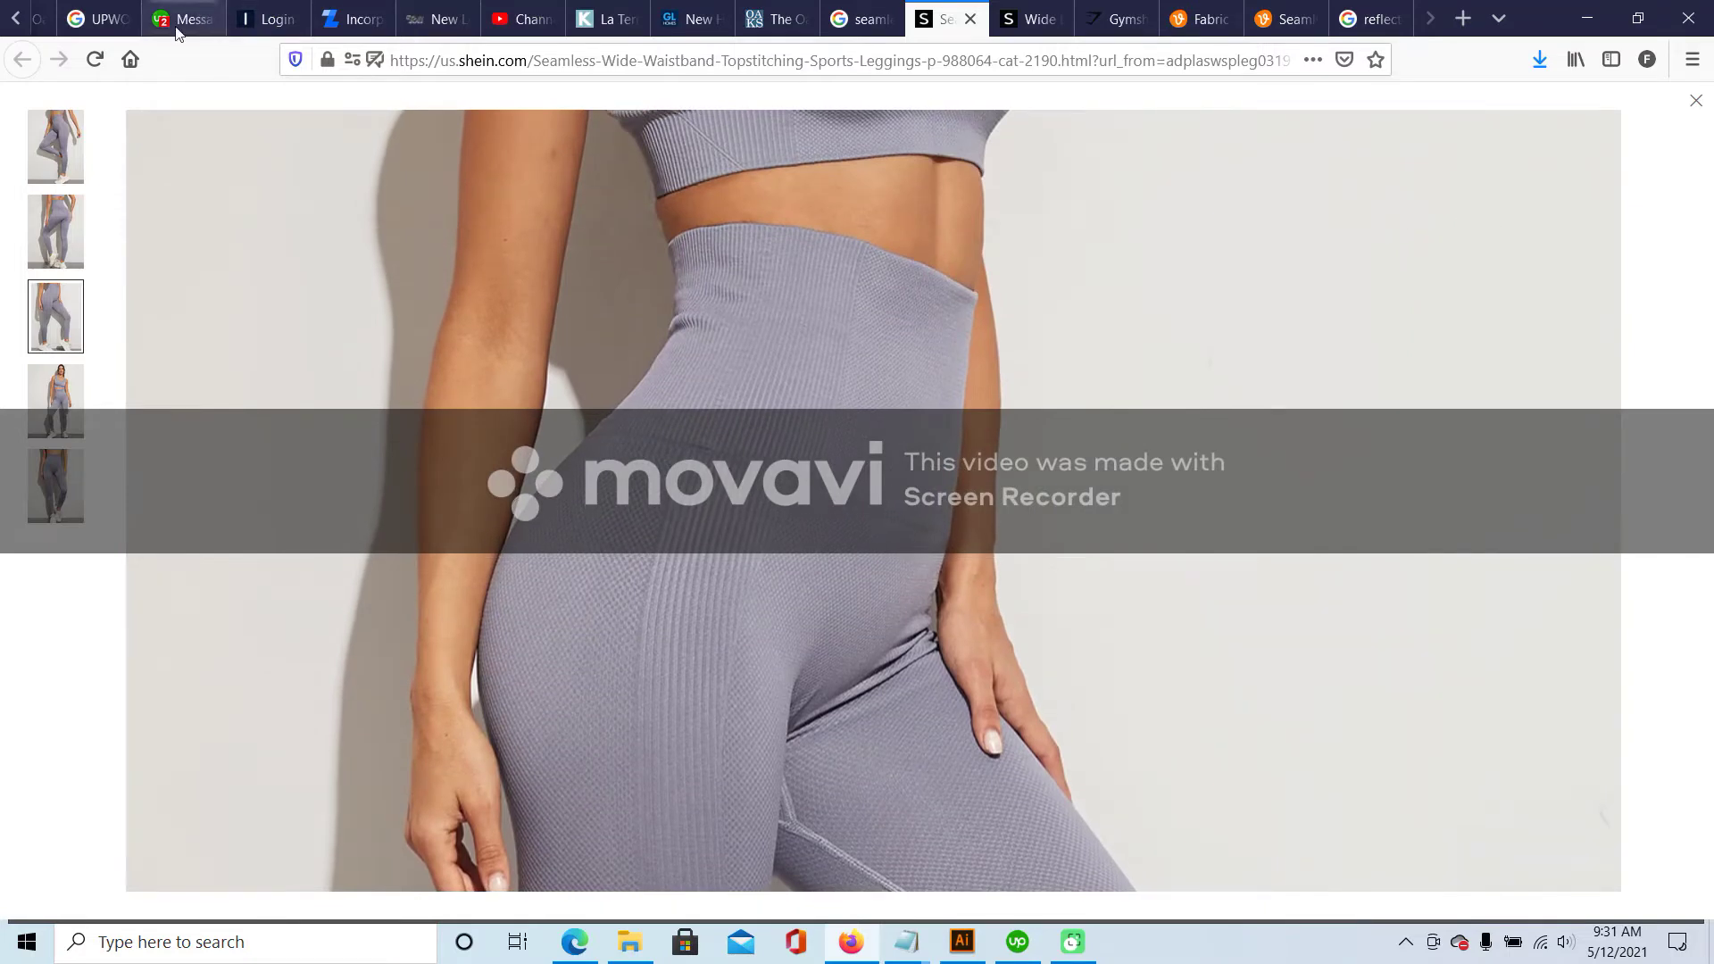
{"action": "left_click", "coordinate": [72, 138]}
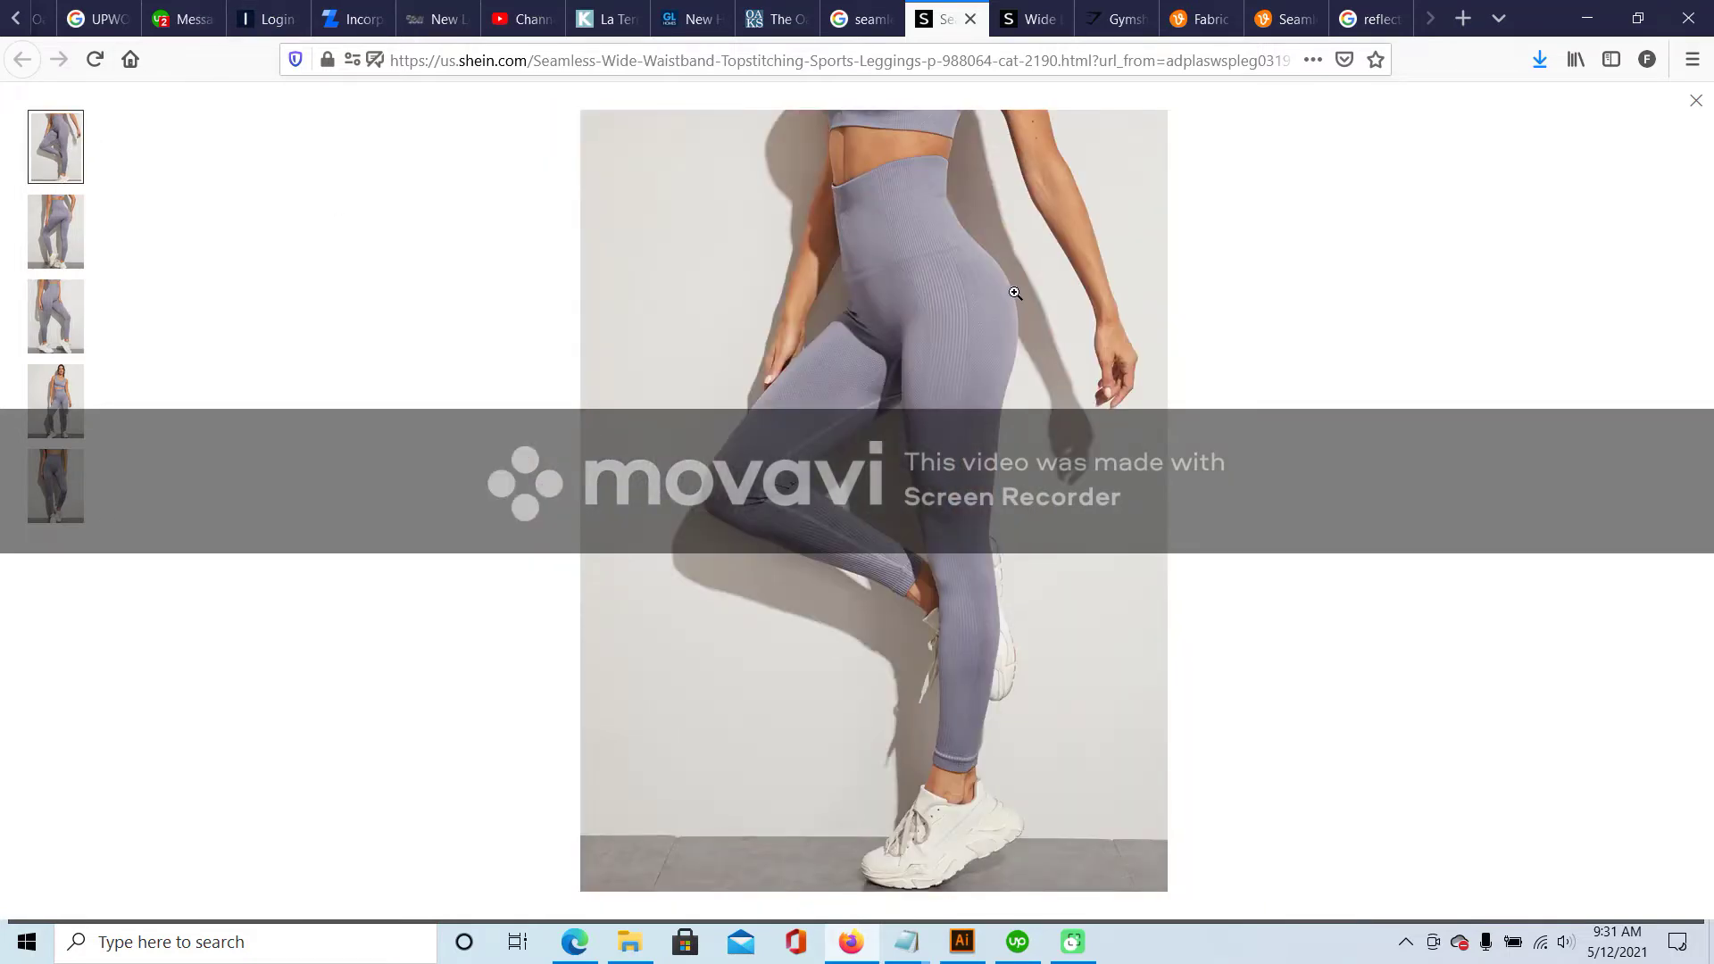
{"action": "left_click", "coordinate": [1015, 293]}
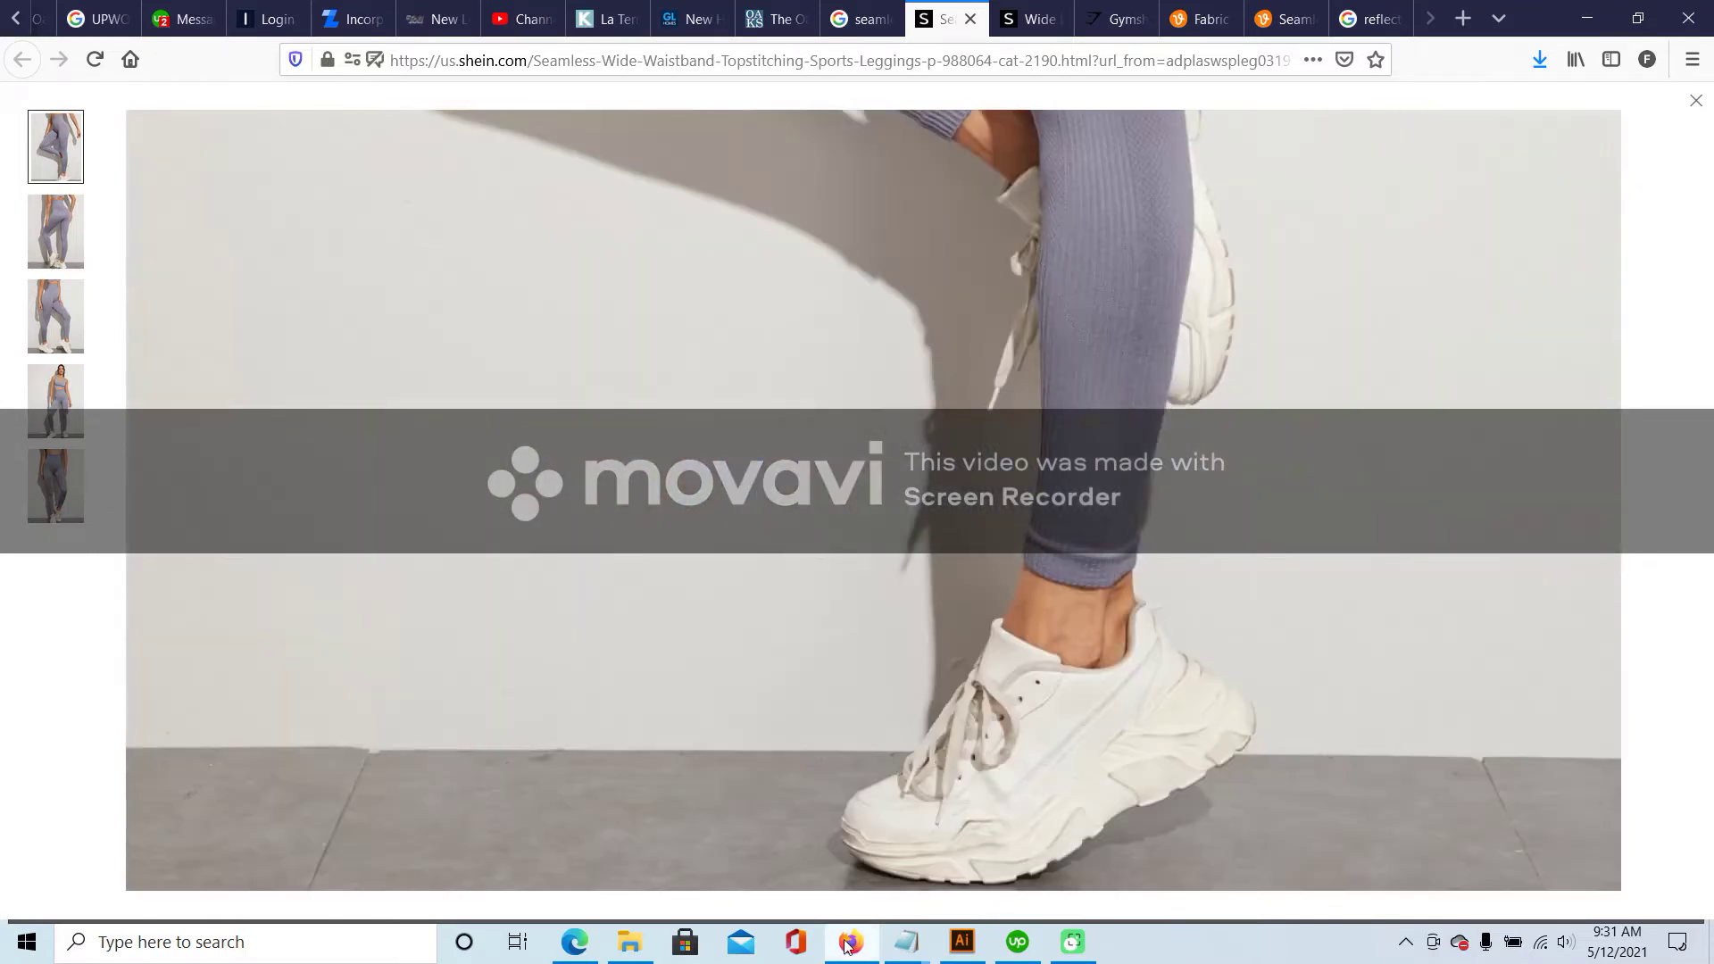
- Search Windows for PHOT and launch Adobe Photoshop 2020 from Best match
{"action": "key", "text": "super"}
{"action": "type", "text": "PHOT"}
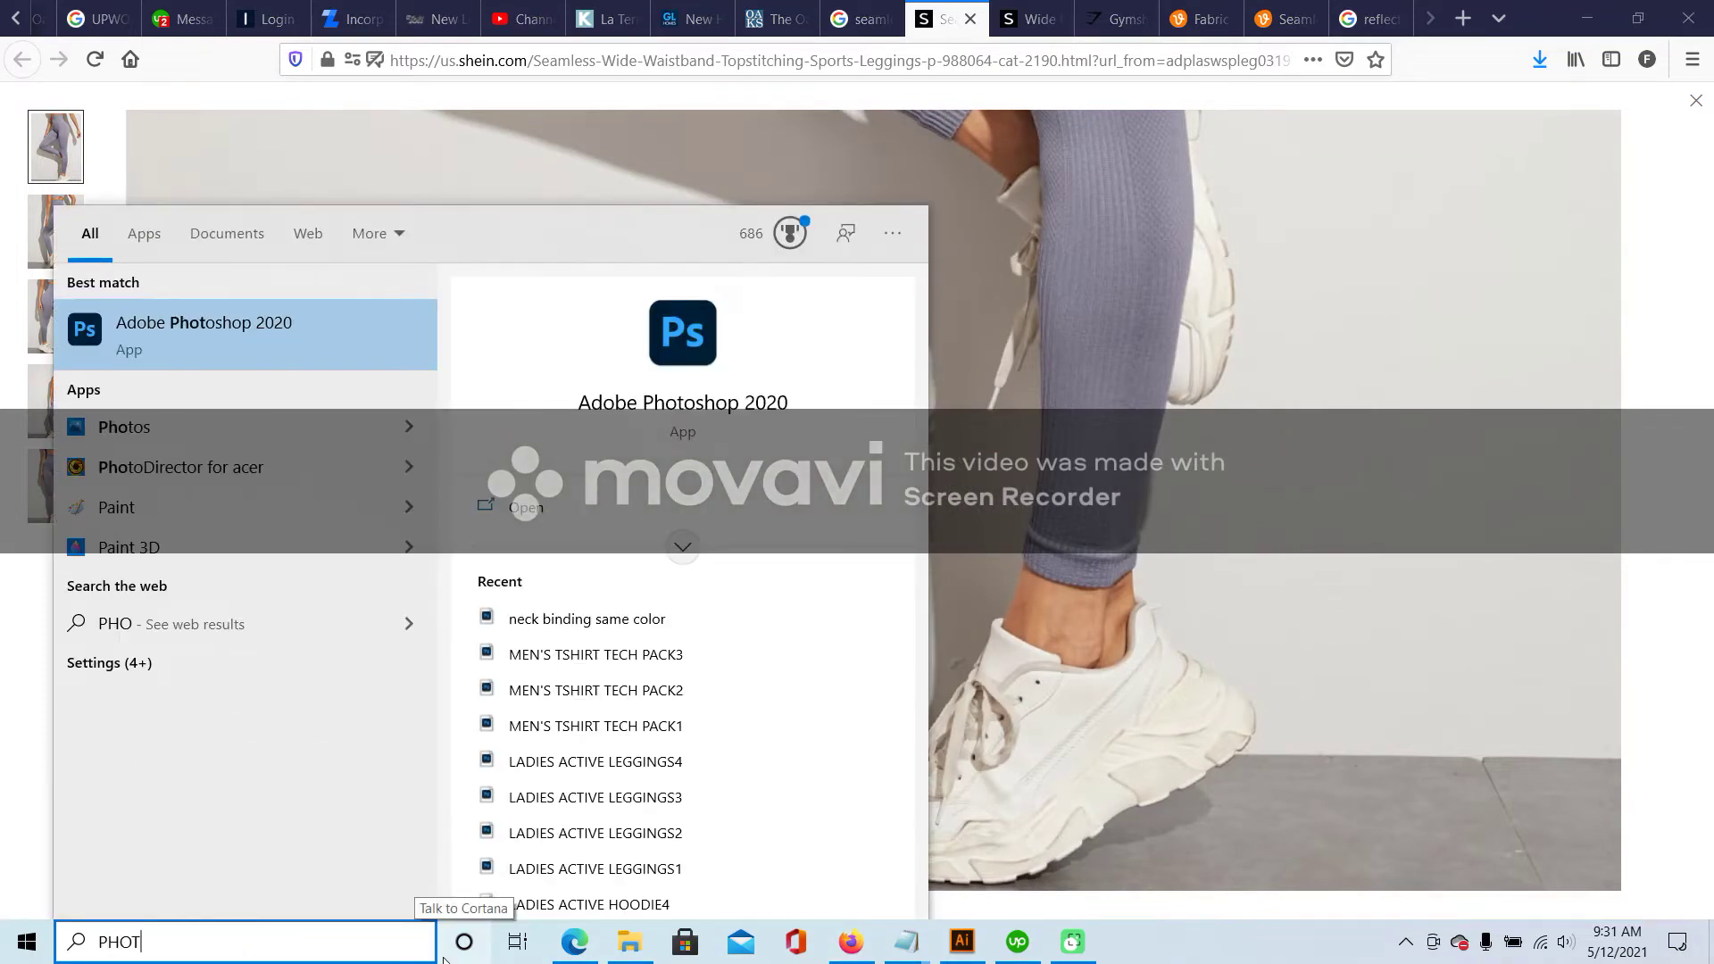
{"action": "left_click", "coordinate": [313, 330]}
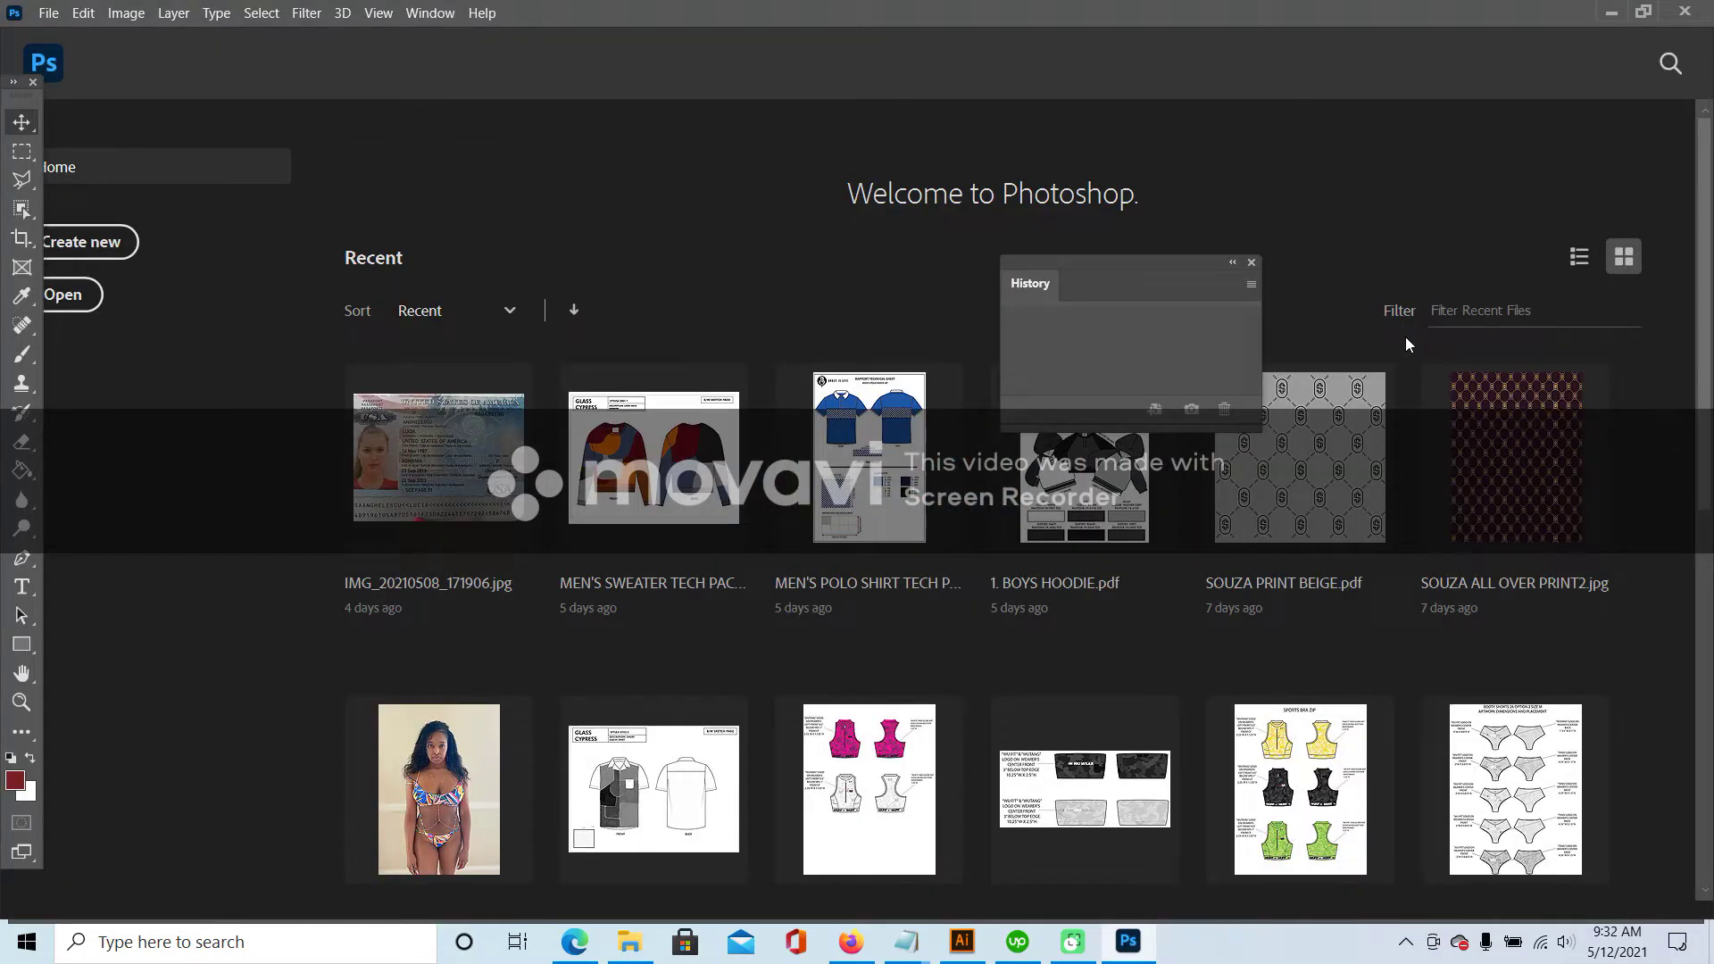
- Create a new 11 x 8.5 in, 300 ppi document and paste the leggings screenshot
{"action": "left_click", "coordinate": [48, 12]}
{"action": "left_click", "coordinate": [72, 34]}
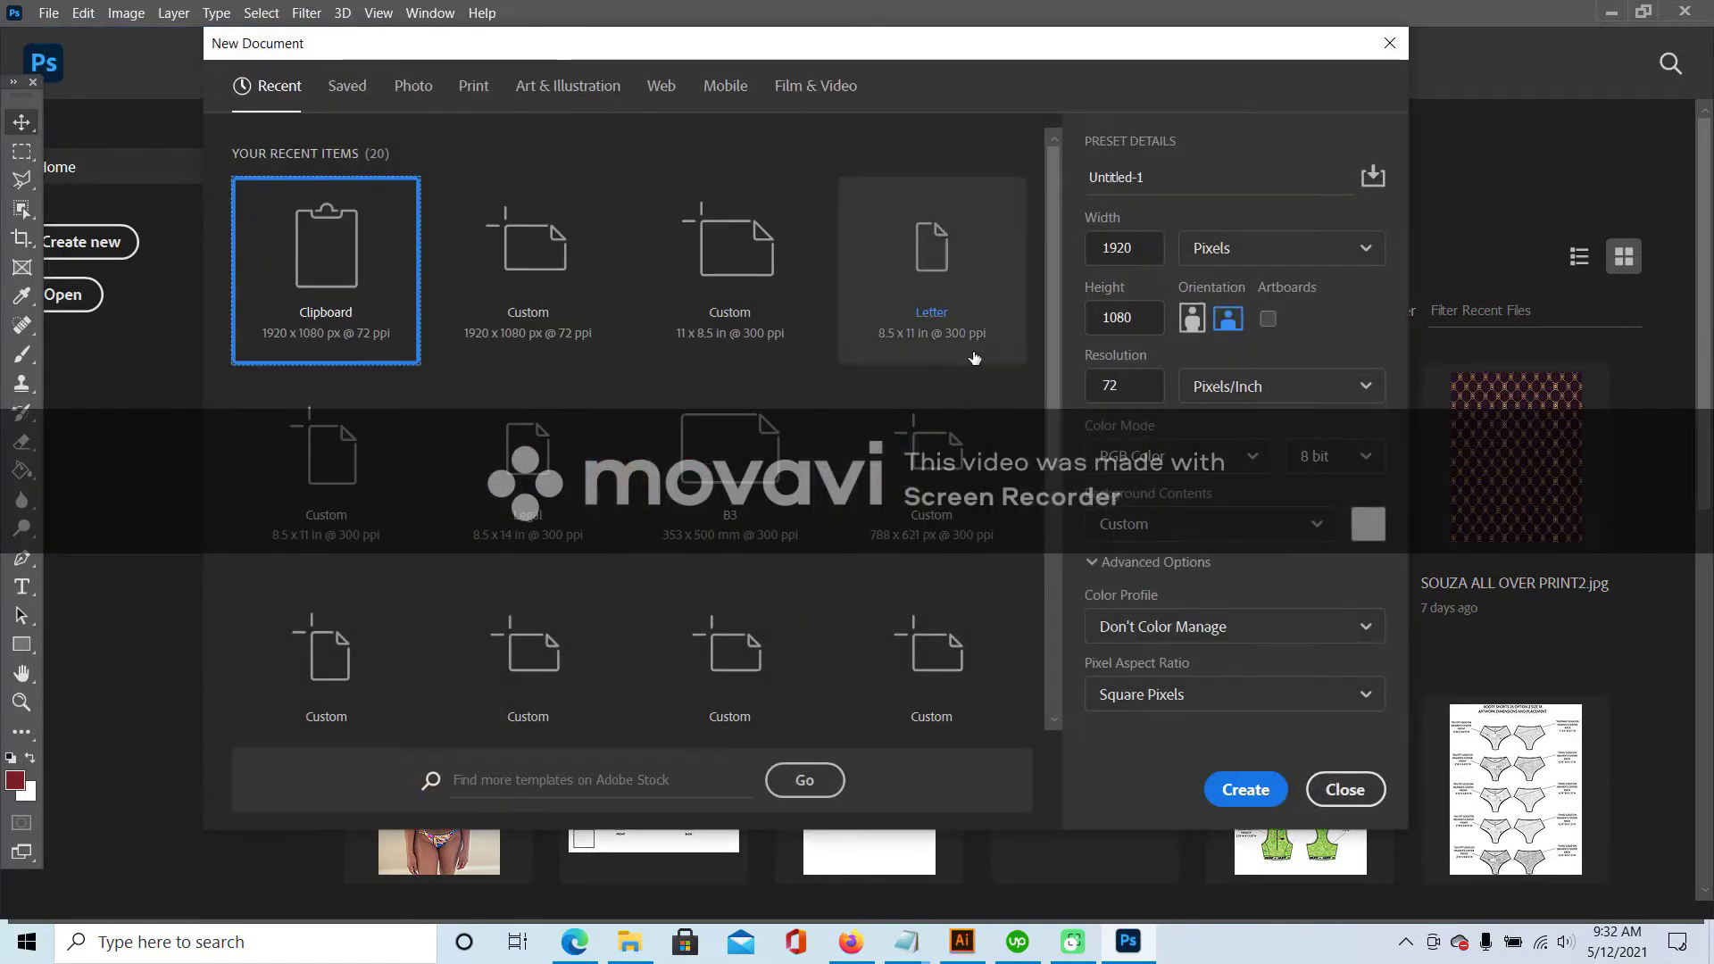
{"action": "left_click", "coordinate": [719, 268]}
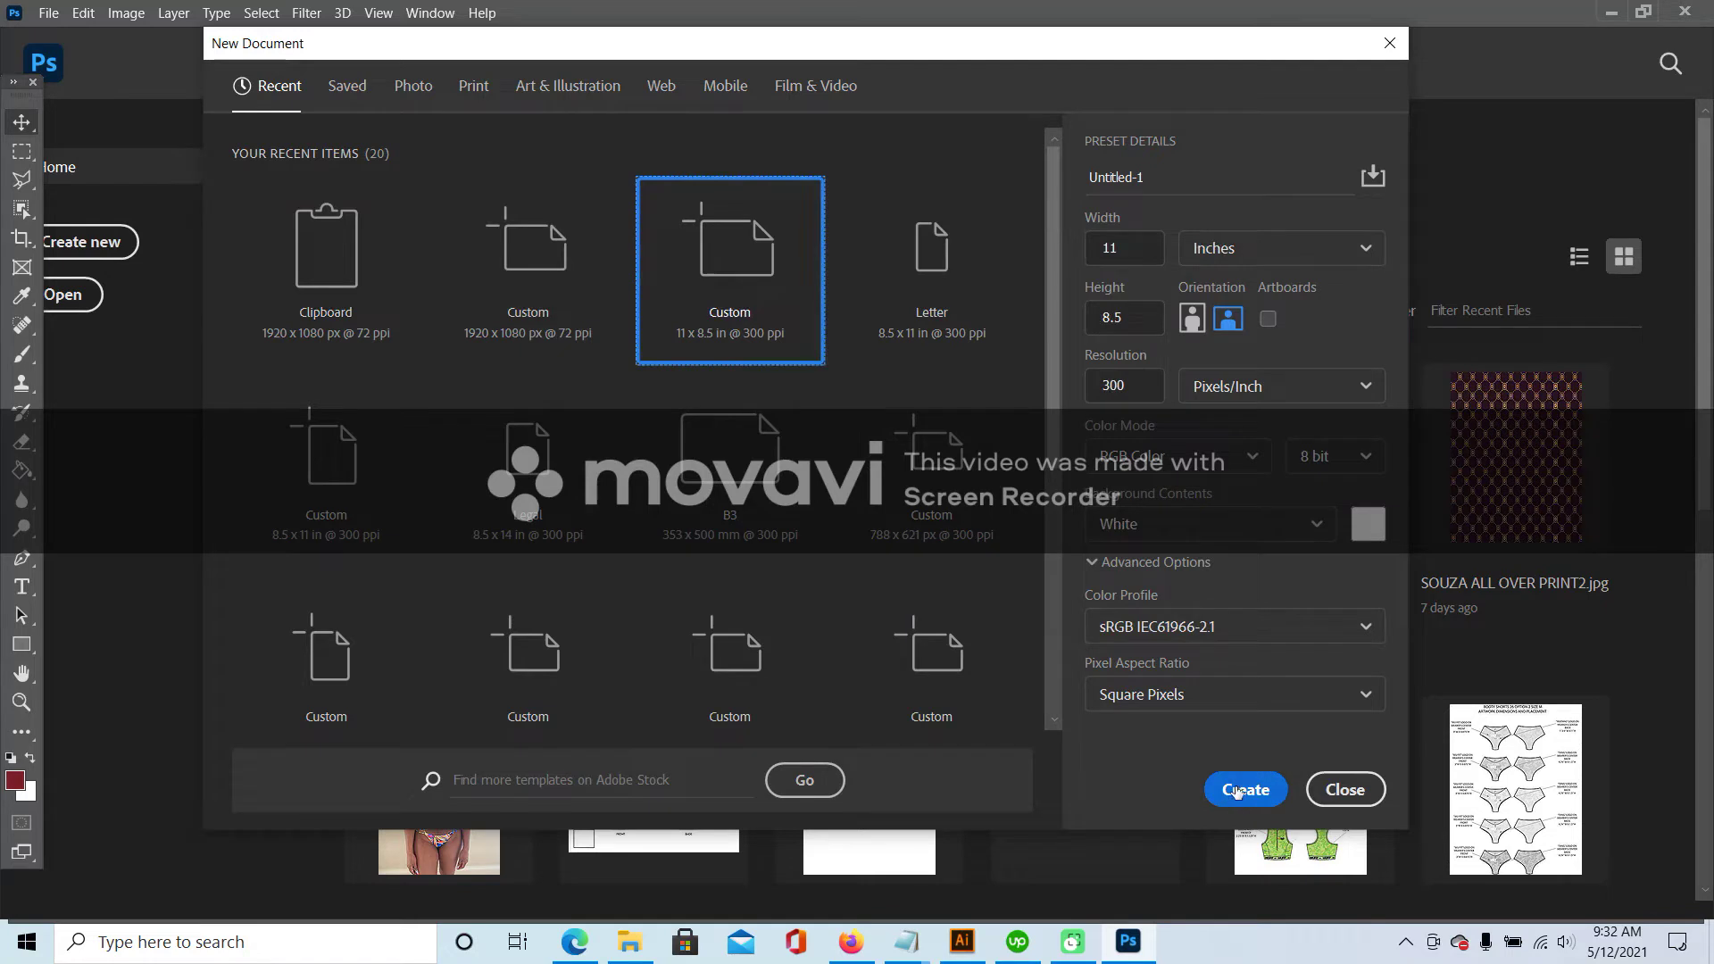
{"action": "left_click", "coordinate": [1236, 792]}
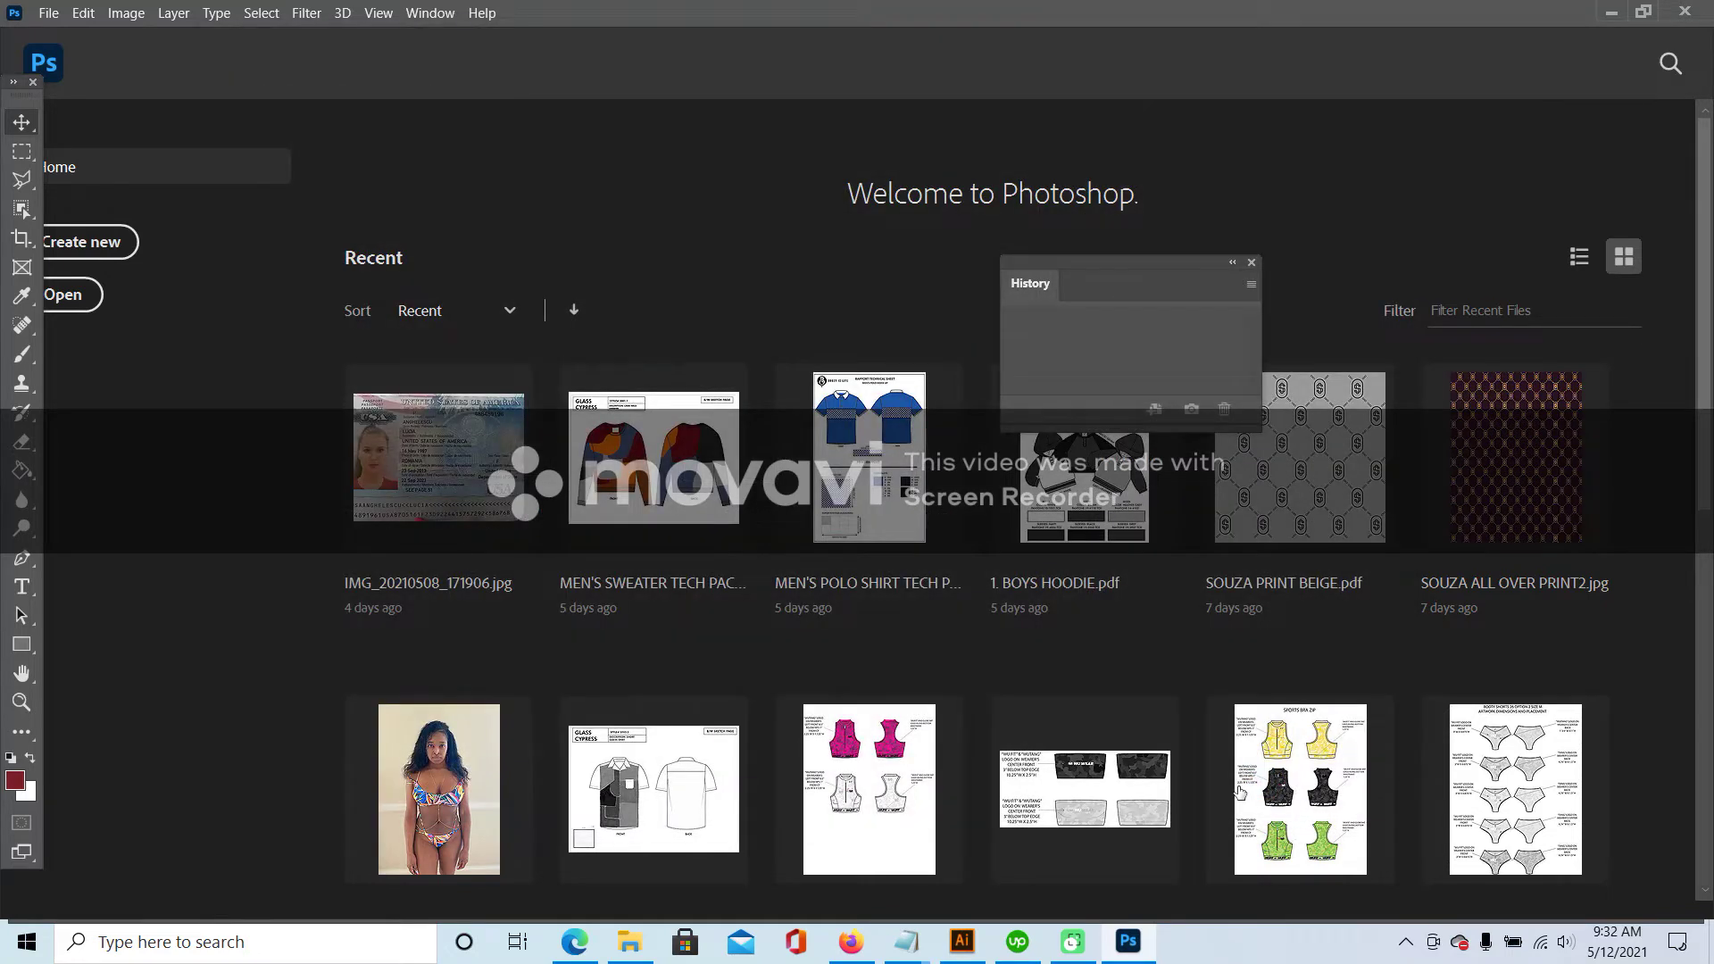
{"action": "key", "text": "ctrl+v"}
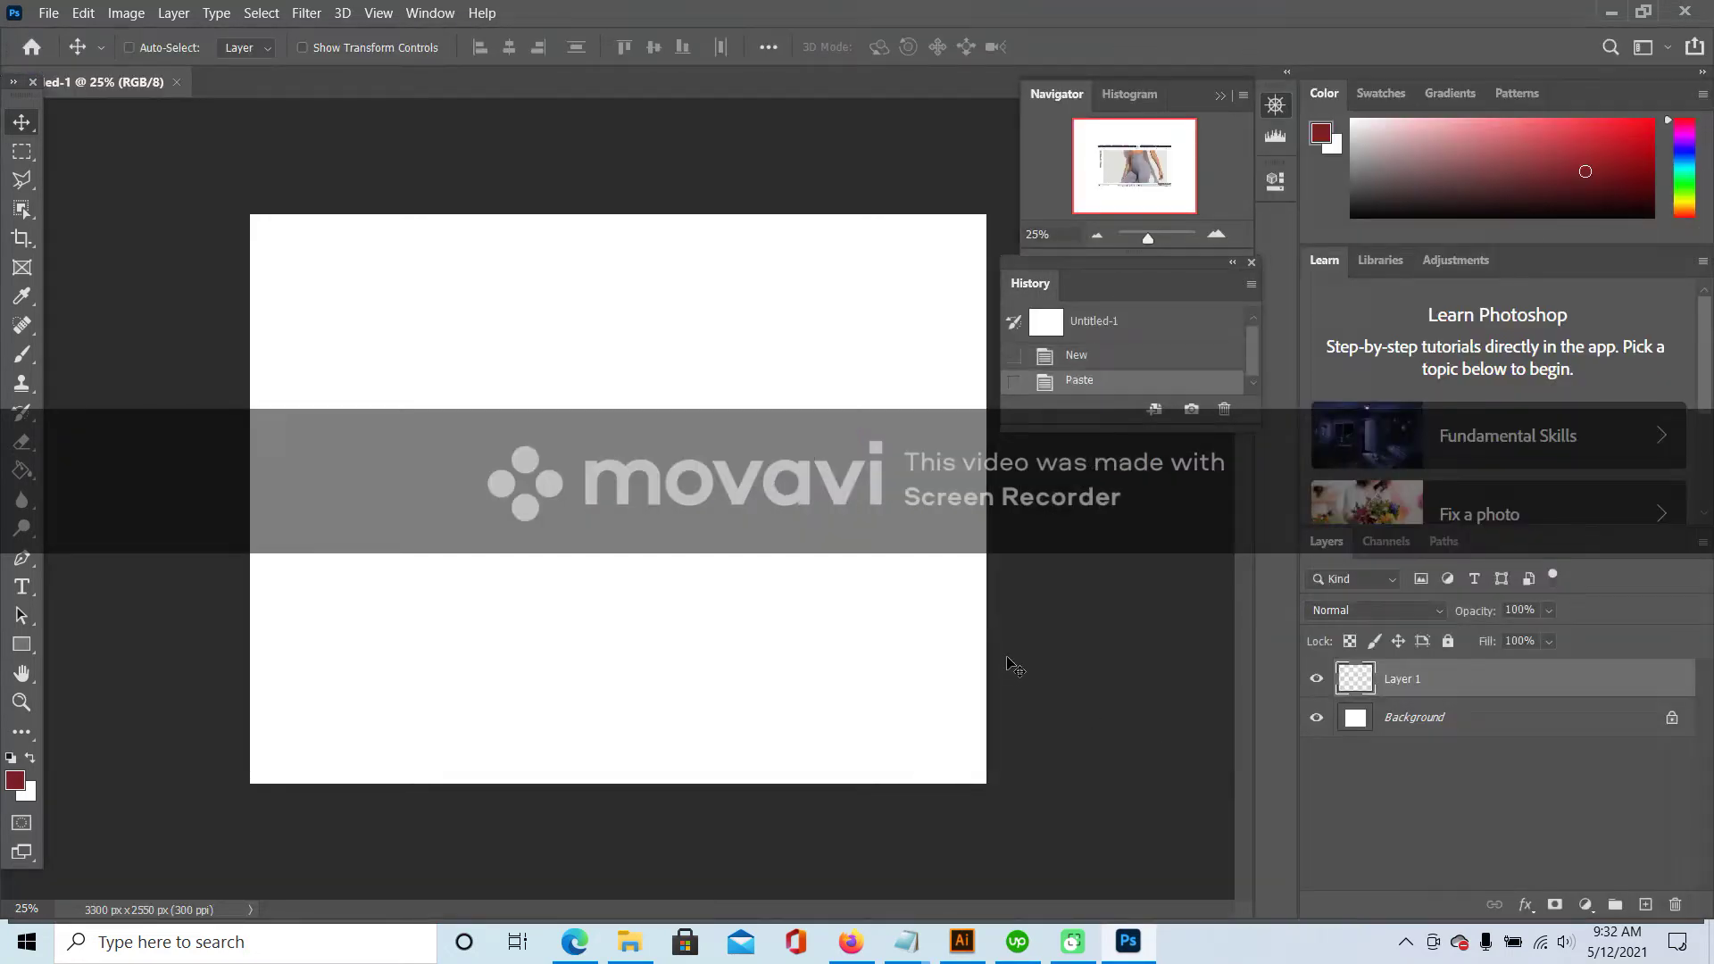
- Crop the canvas down to the leggings back-view photo, about 1324 x 846 px
{"action": "left_click", "coordinate": [22, 245]}
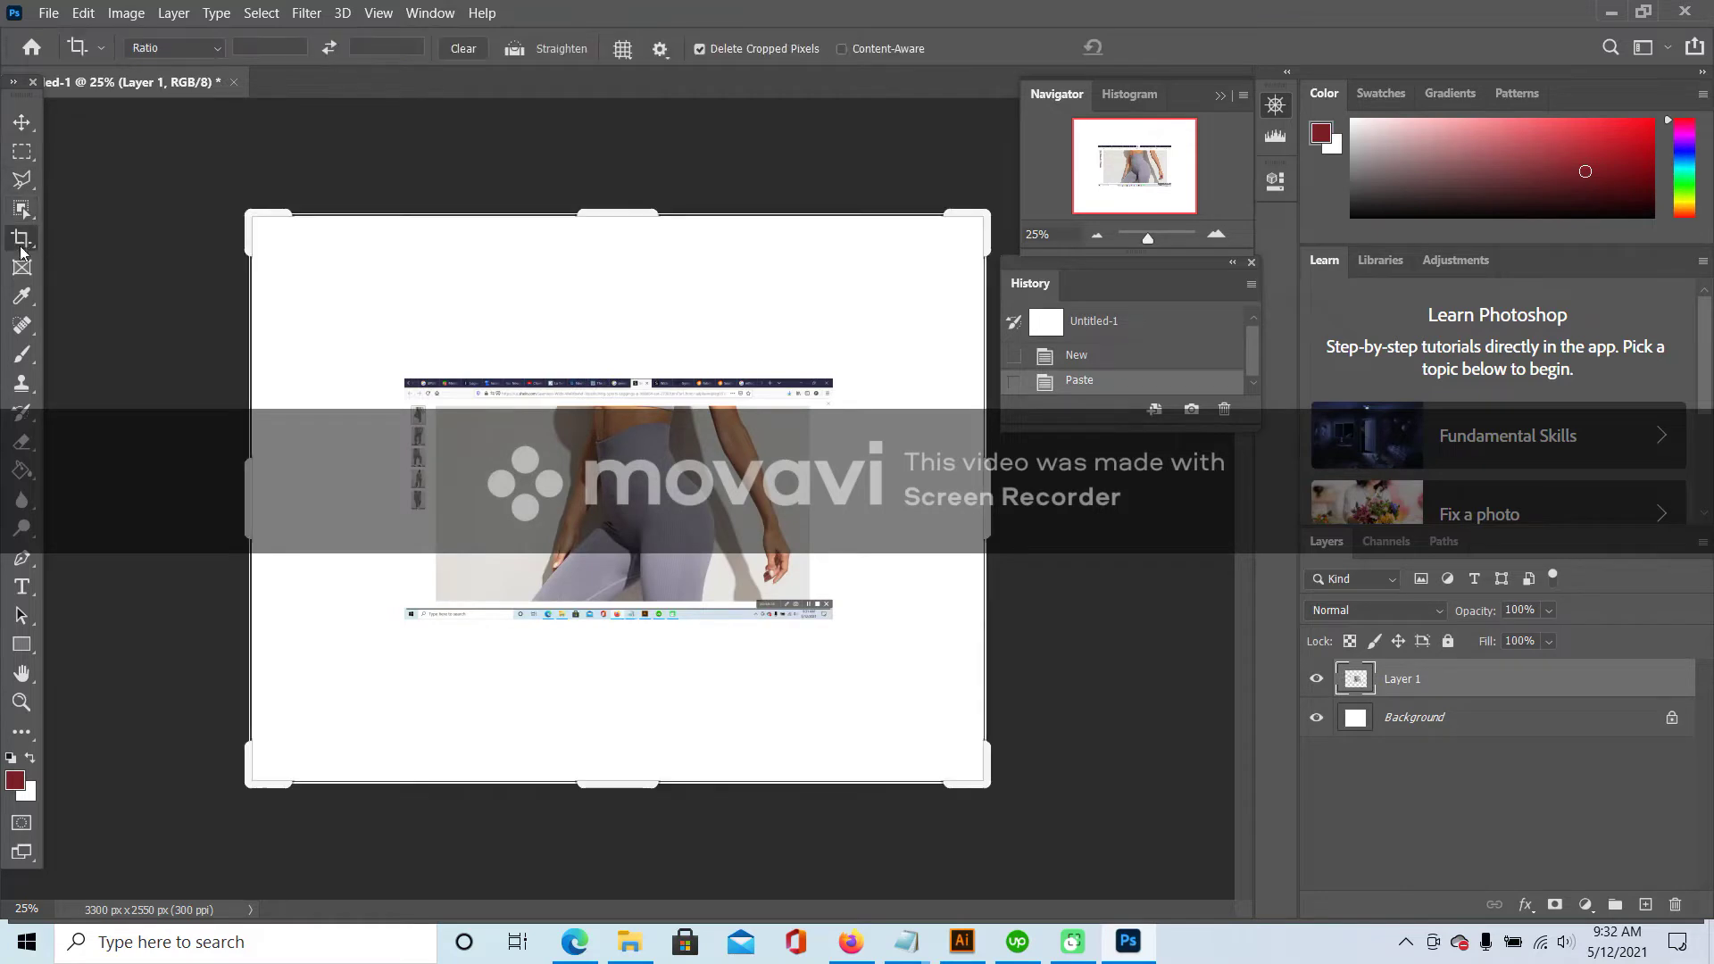
{"action": "left_click_drag", "start_coordinate": [250, 473], "coordinate": [364, 473]}
{"action": "left_click_drag", "start_coordinate": [610, 215], "coordinate": [606, 313]}
{"action": "left_click_drag", "start_coordinate": [868, 497], "coordinate": [764, 543]}
{"action": "left_click_drag", "start_coordinate": [637, 687], "coordinate": [636, 576]}
{"action": "left_click", "coordinate": [22, 122]}
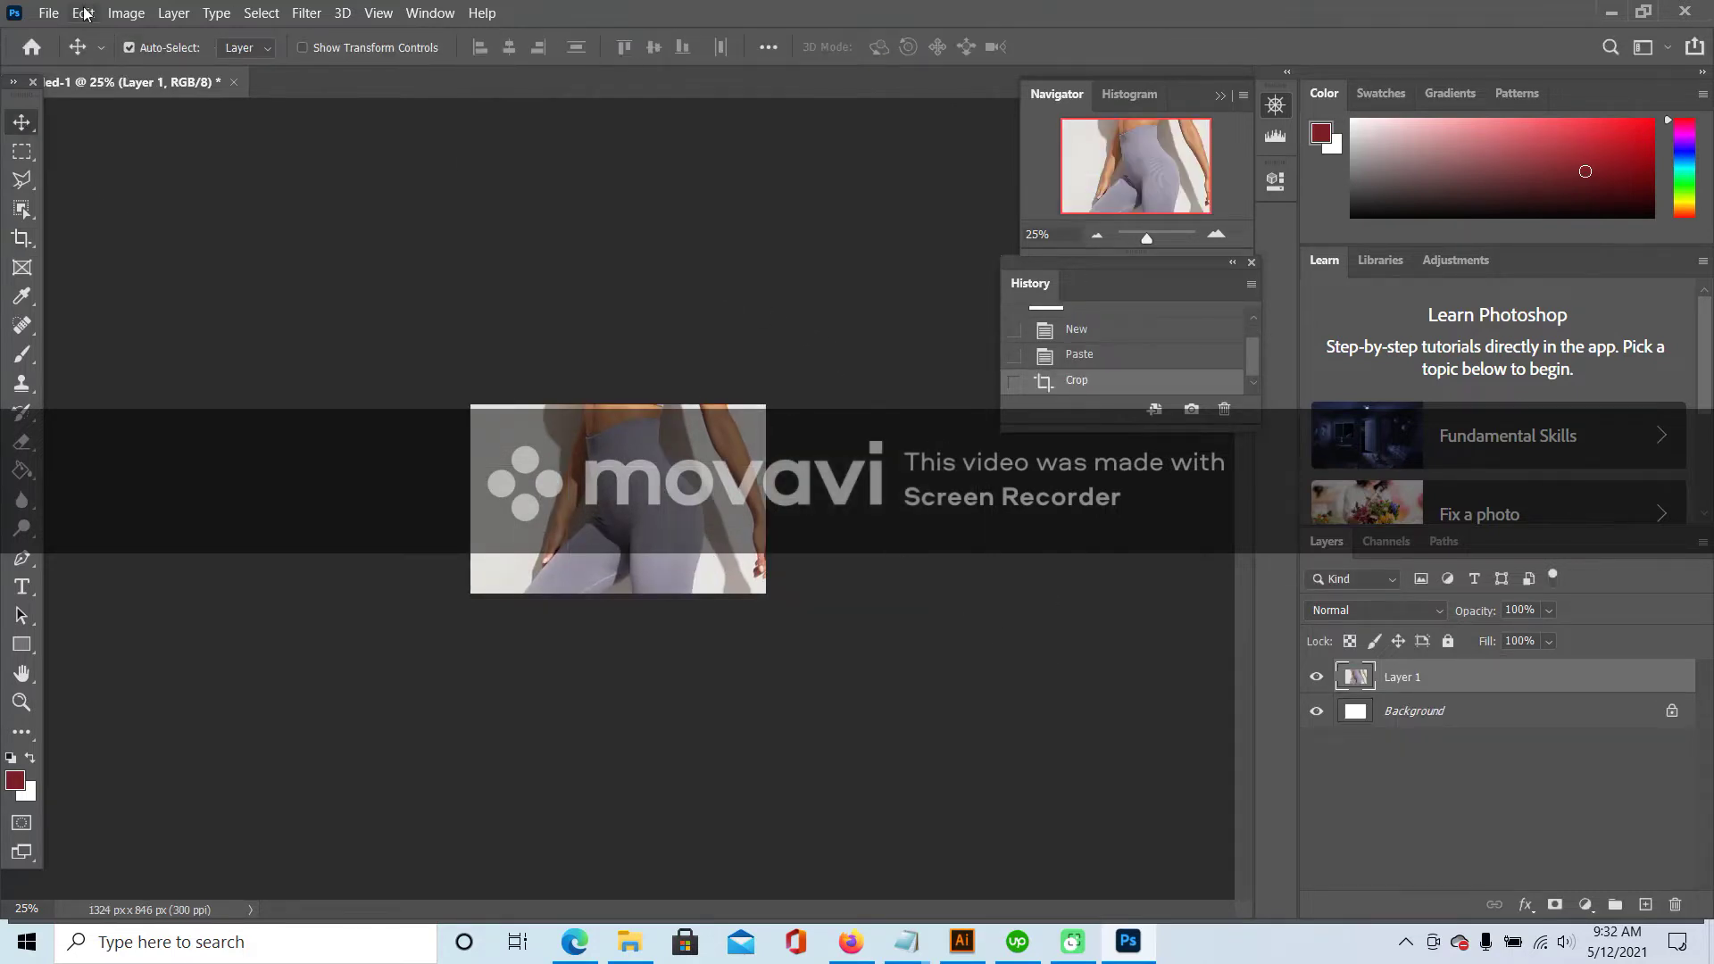
- Start Save As and browse to the DESIGN folder
{"action": "left_click", "coordinate": [49, 13]}
{"action": "left_click", "coordinate": [80, 263]}
{"action": "left_click", "coordinate": [1097, 228]}
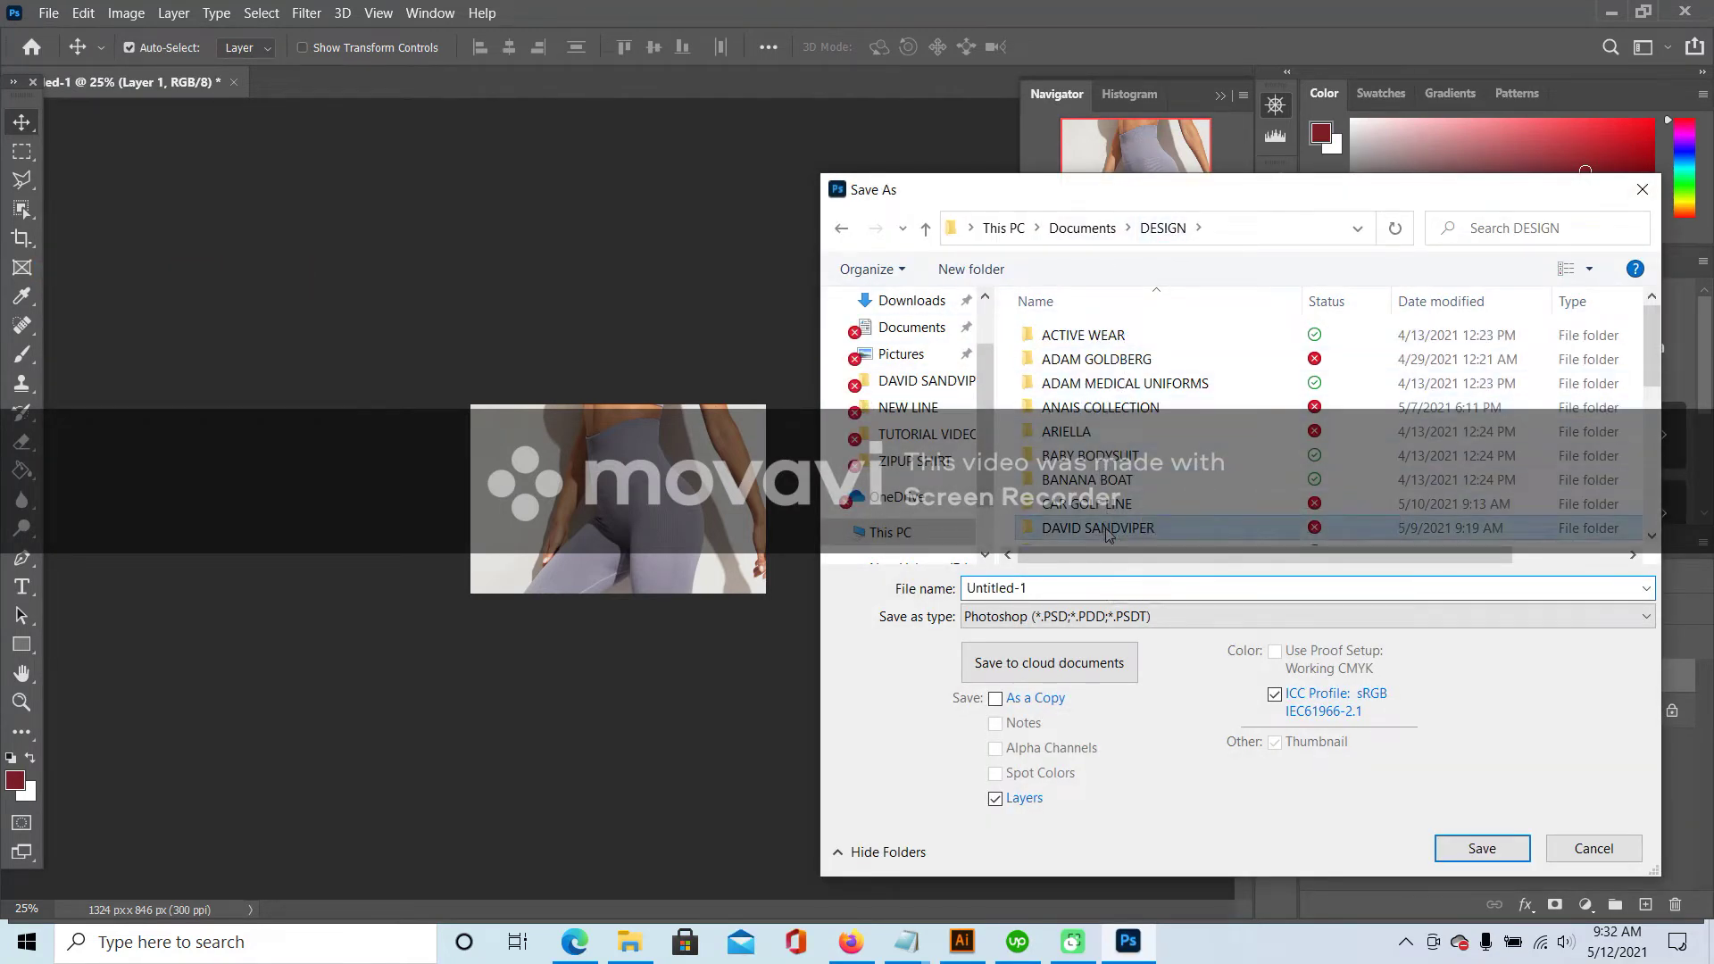
- Save the image as JPEG 'SEAMLESS LEGGINGS' in the client's PICS folder, then return to Firefox
{"action": "double_click", "coordinate": [1106, 528]}
{"action": "double_click", "coordinate": [1105, 366]}
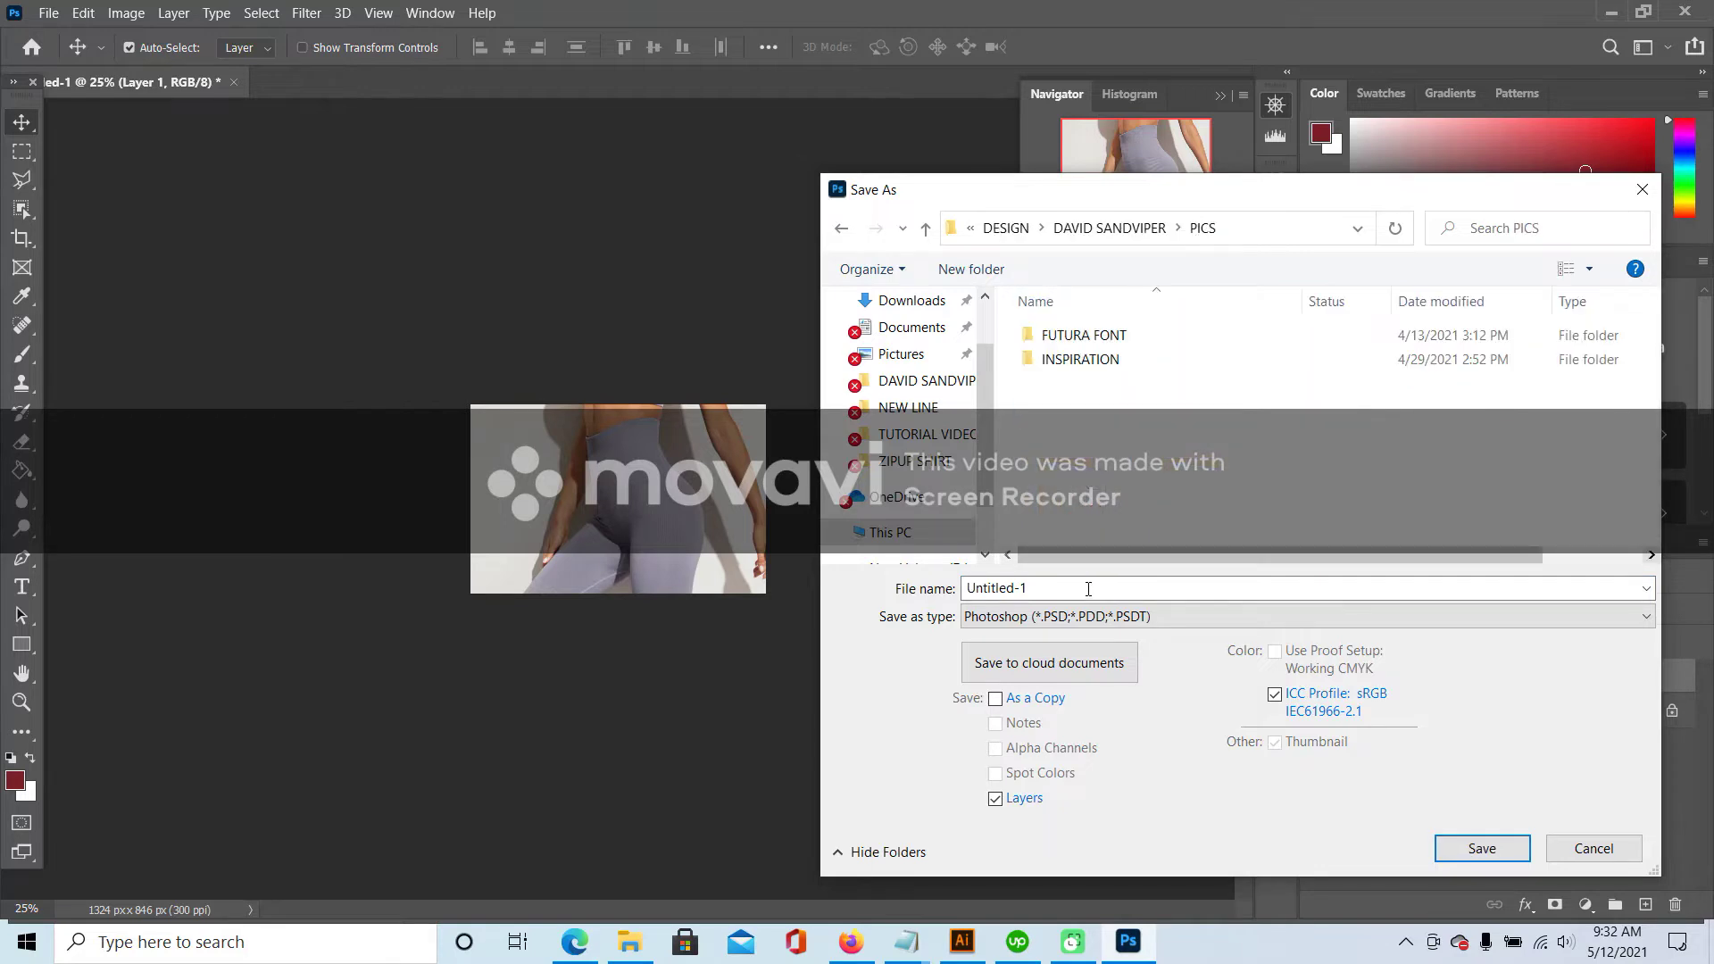
{"action": "type", "text": "SEAMLESS LEGGINGS"}
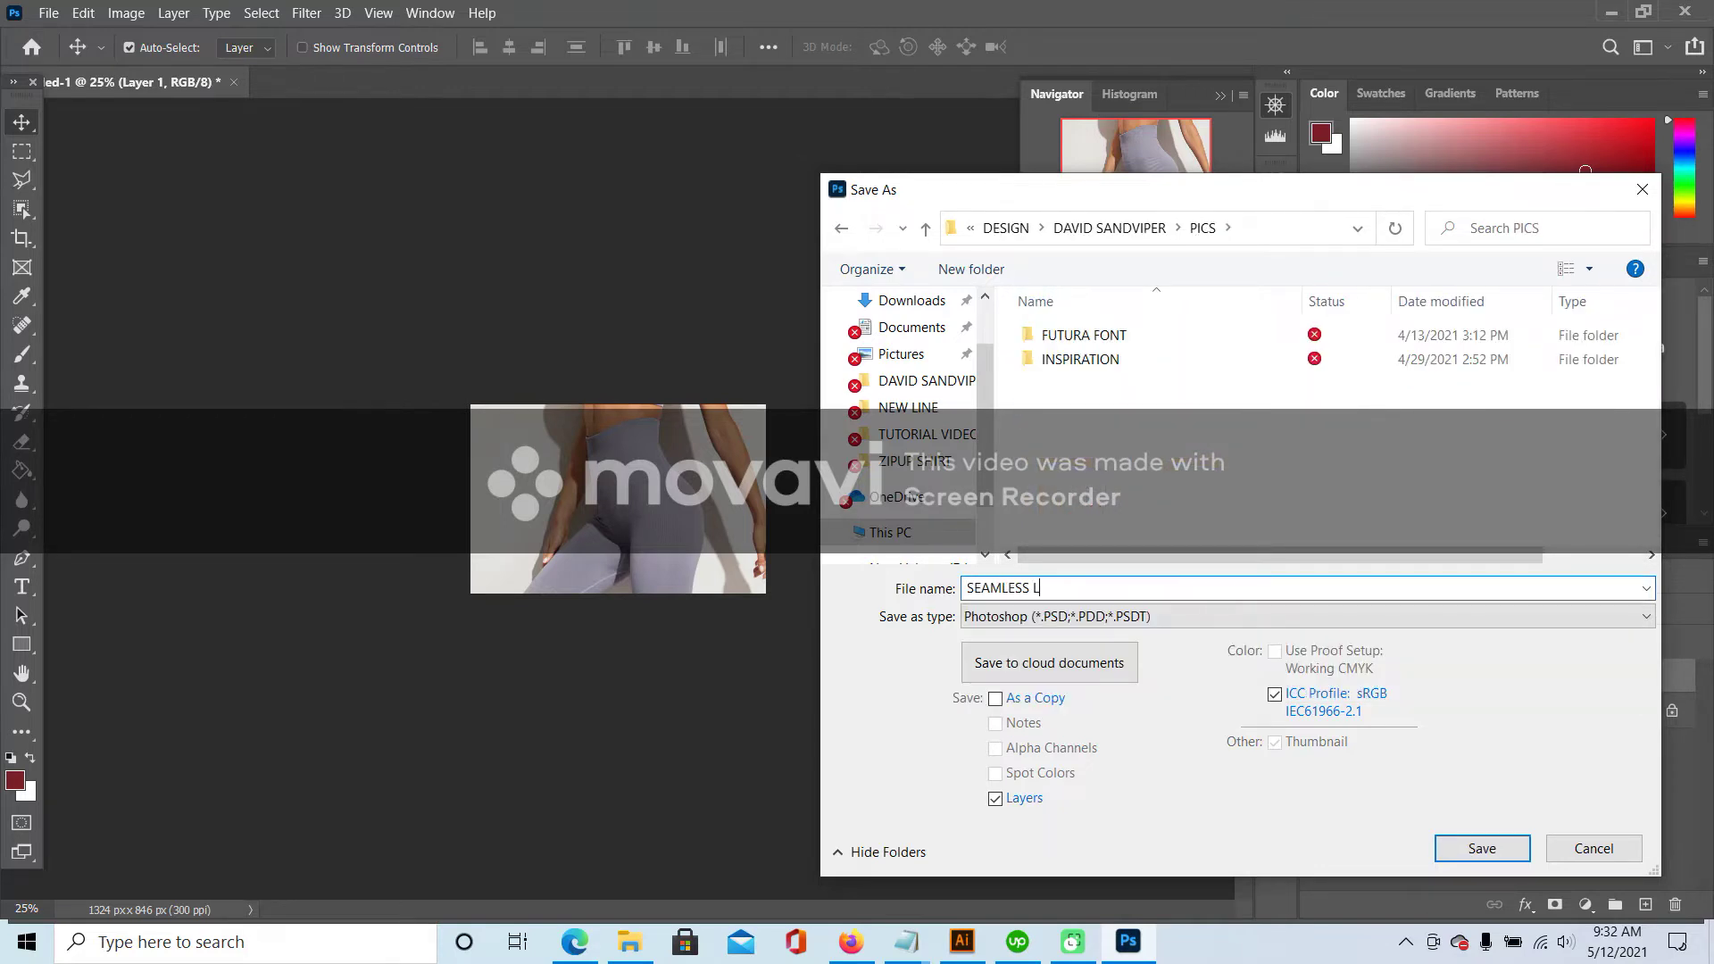
{"action": "left_click", "coordinate": [1233, 623]}
{"action": "left_click", "coordinate": [1149, 386]}
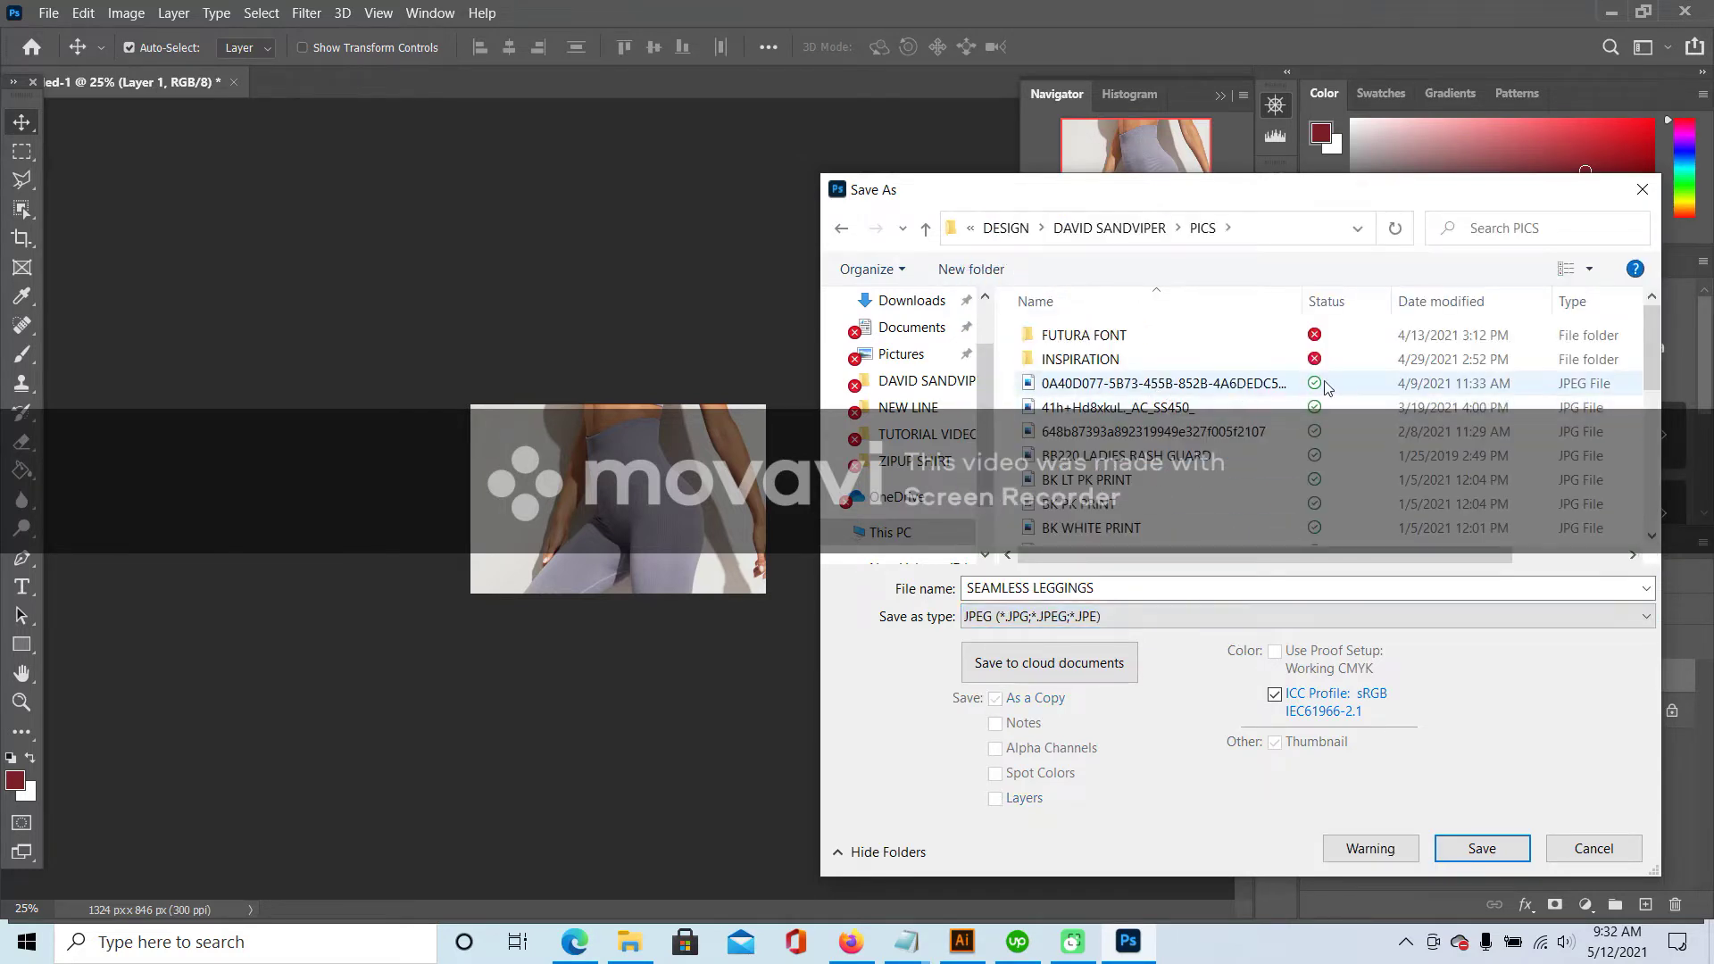
{"action": "scroll", "coordinate": [1317, 486], "scroll_direction": "down", "scroll_amount": 5}
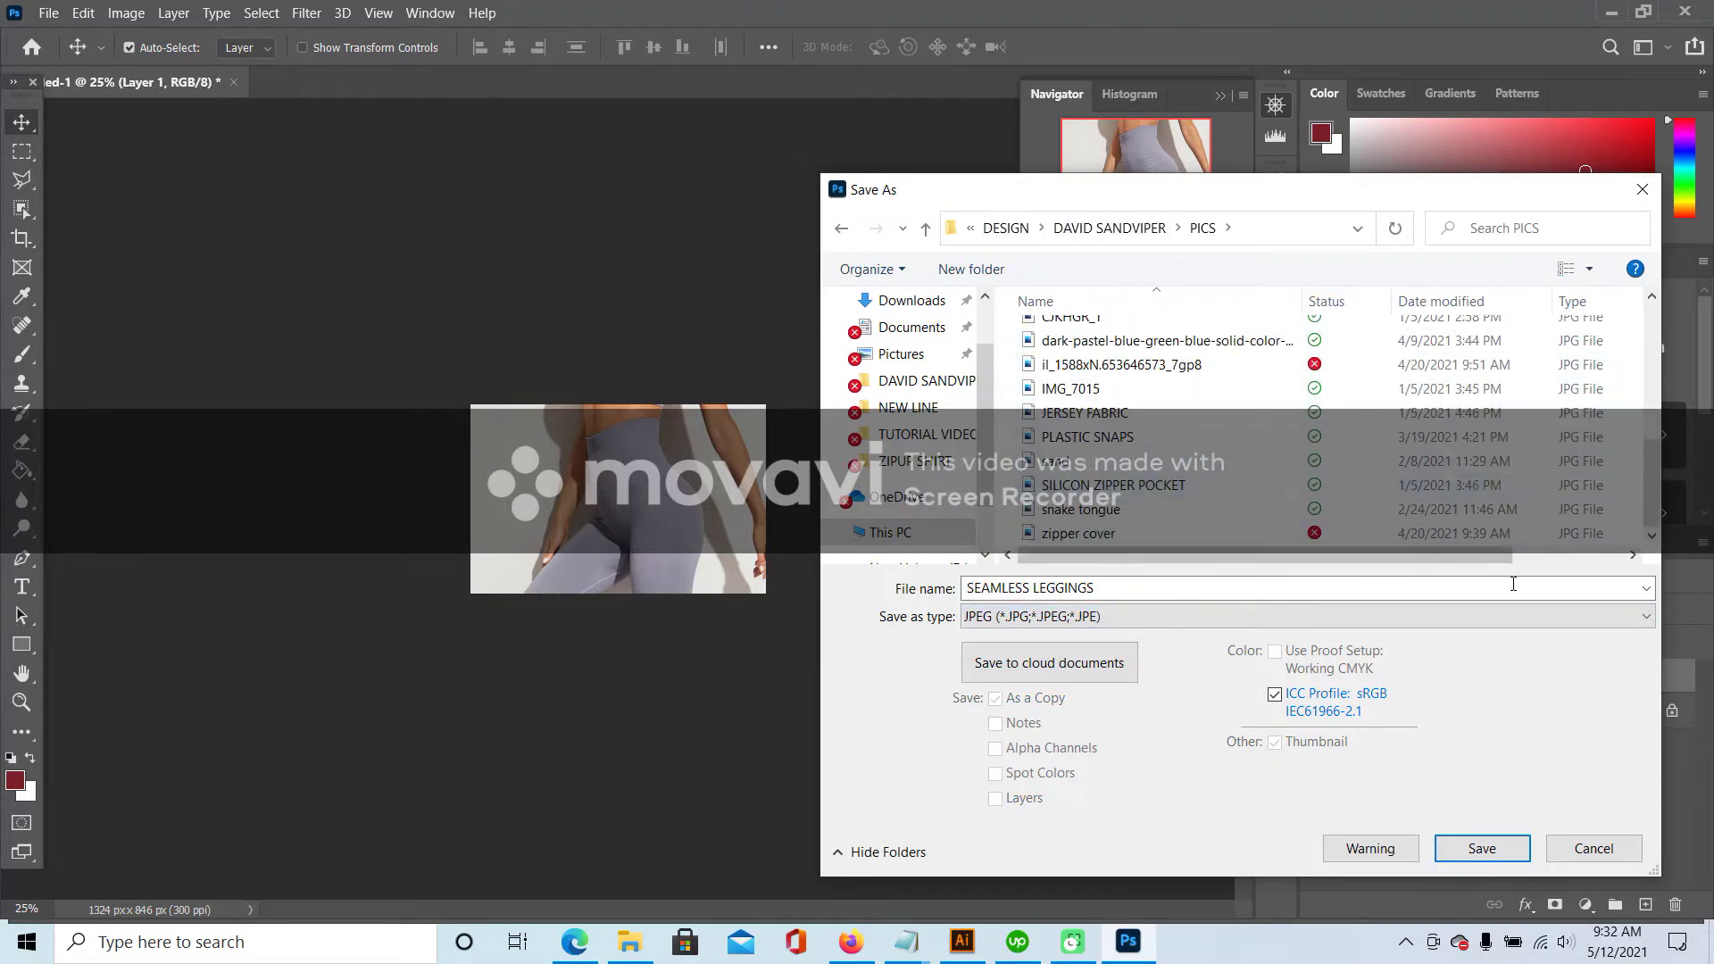
{"action": "left_click", "coordinate": [1134, 590]}
{"action": "left_click", "coordinate": [1139, 588]}
{"action": "left_click", "coordinate": [1477, 853]}
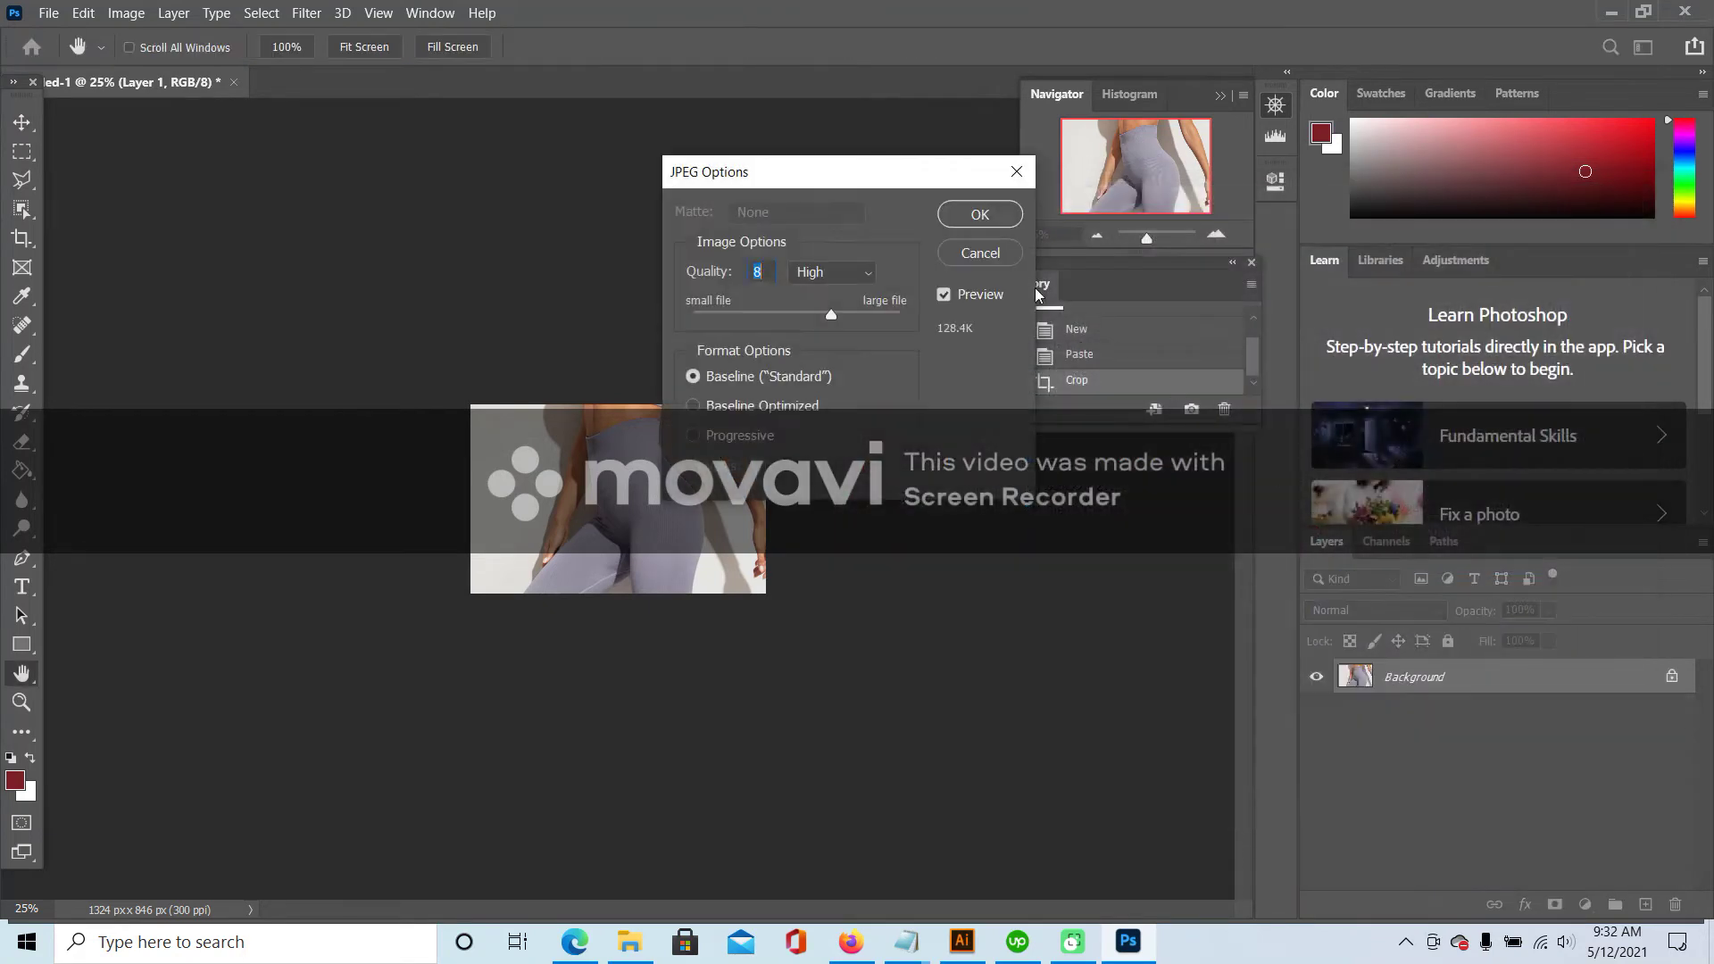
{"action": "left_click", "coordinate": [978, 209]}
{"action": "left_click", "coordinate": [851, 942]}
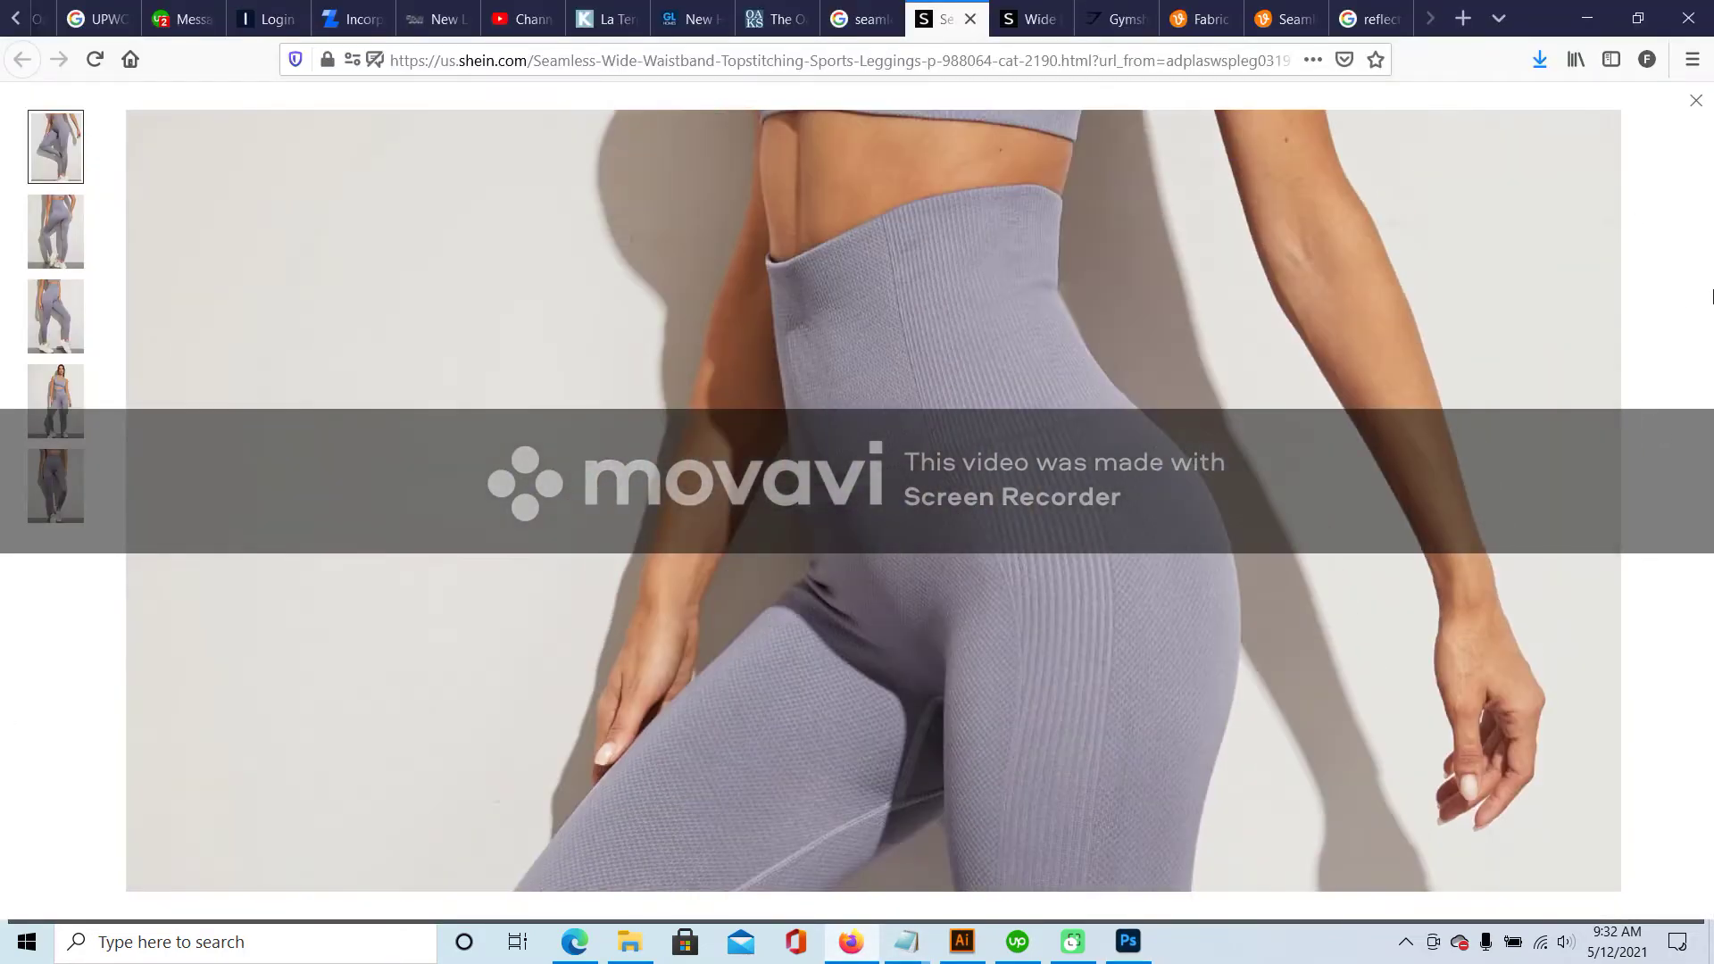
- Show the side-view leggings photo, then revert the Photoshop document to its Paste history state
{"action": "left_click", "coordinate": [34, 239]}
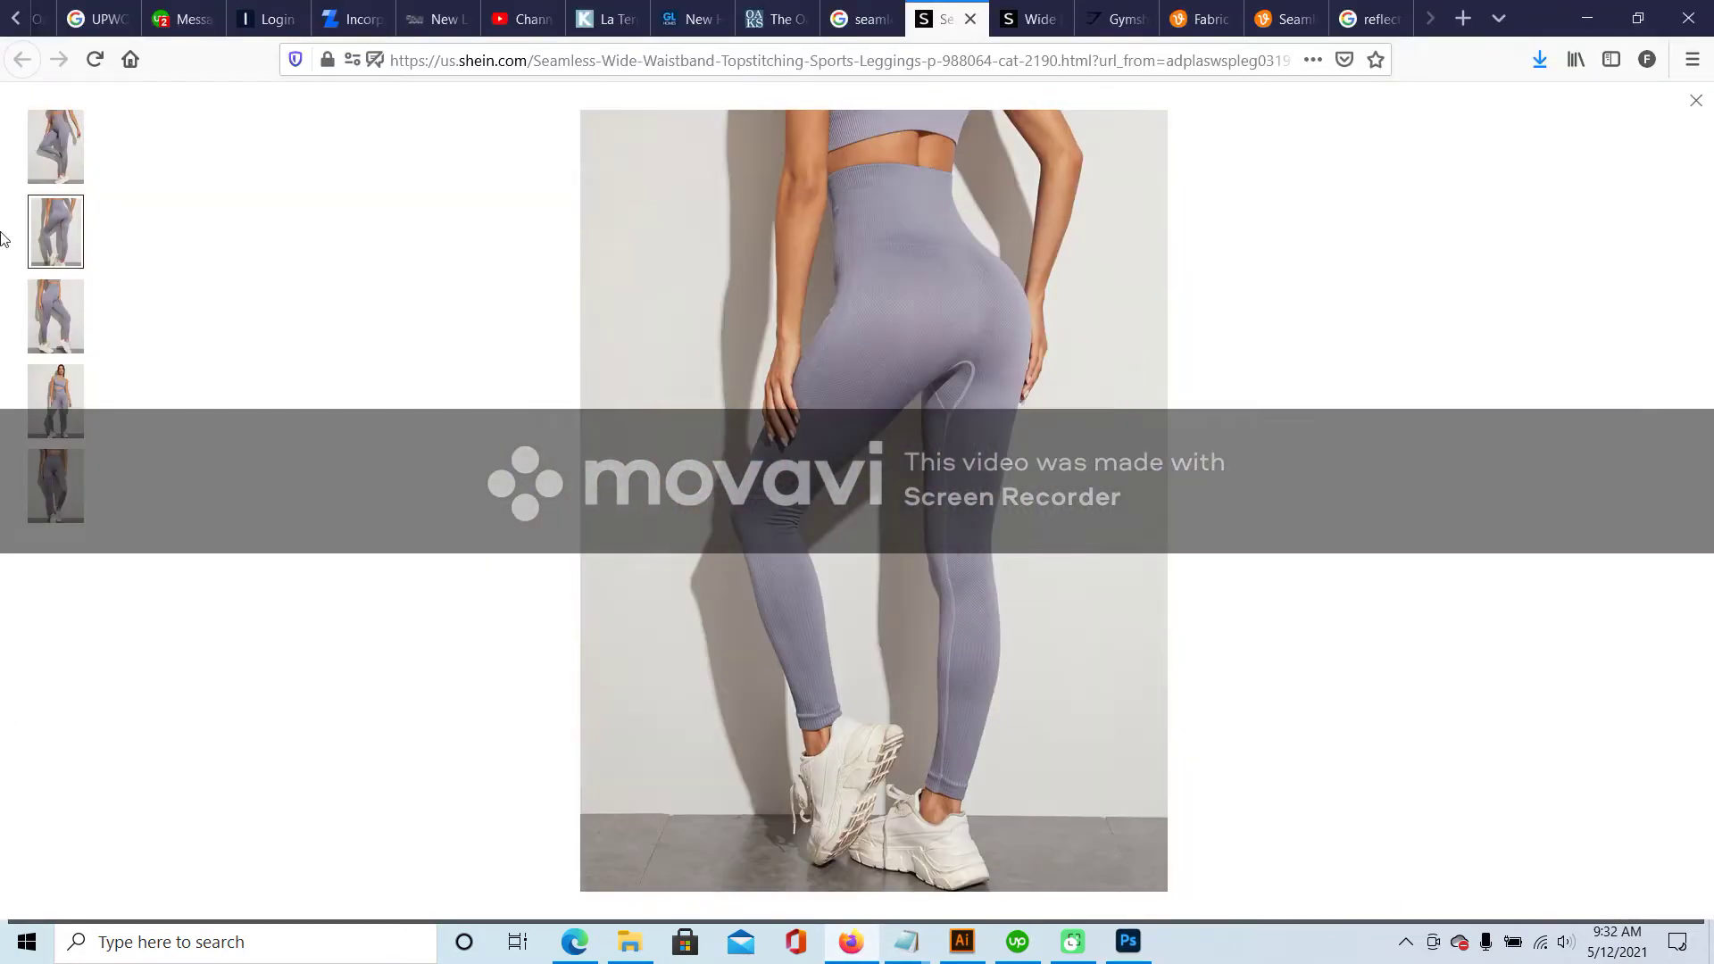
{"action": "left_click", "coordinate": [67, 165]}
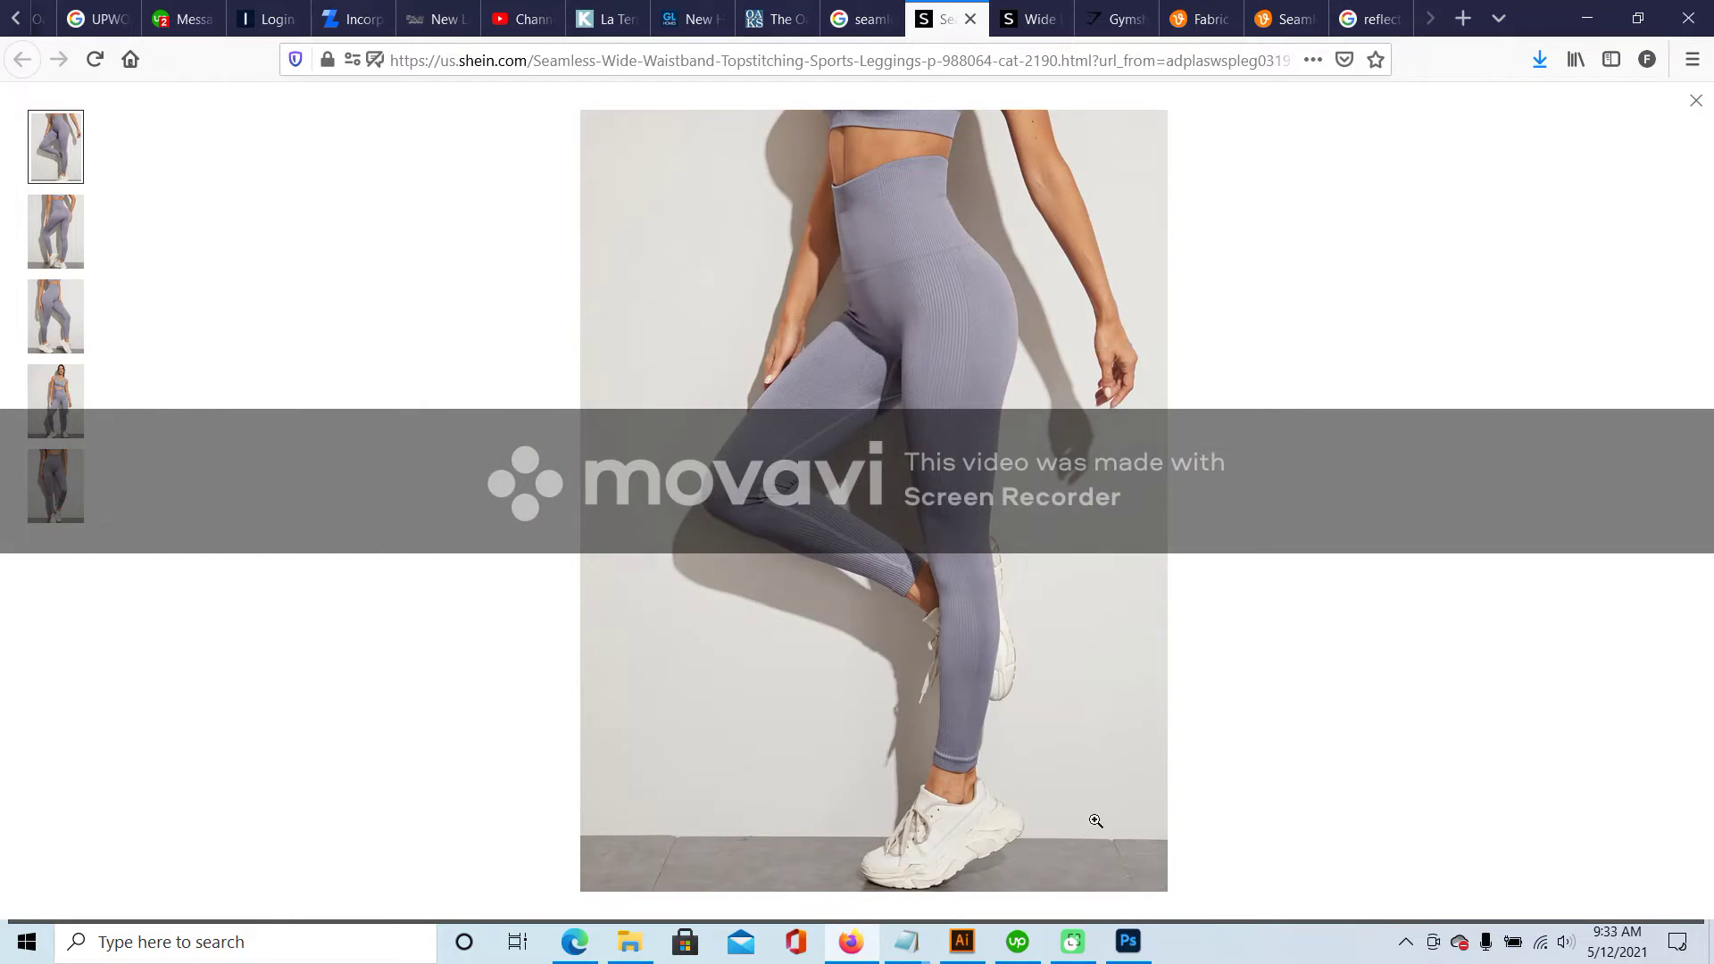
{"action": "left_click", "coordinate": [1127, 942]}
{"action": "left_click", "coordinate": [1093, 354]}
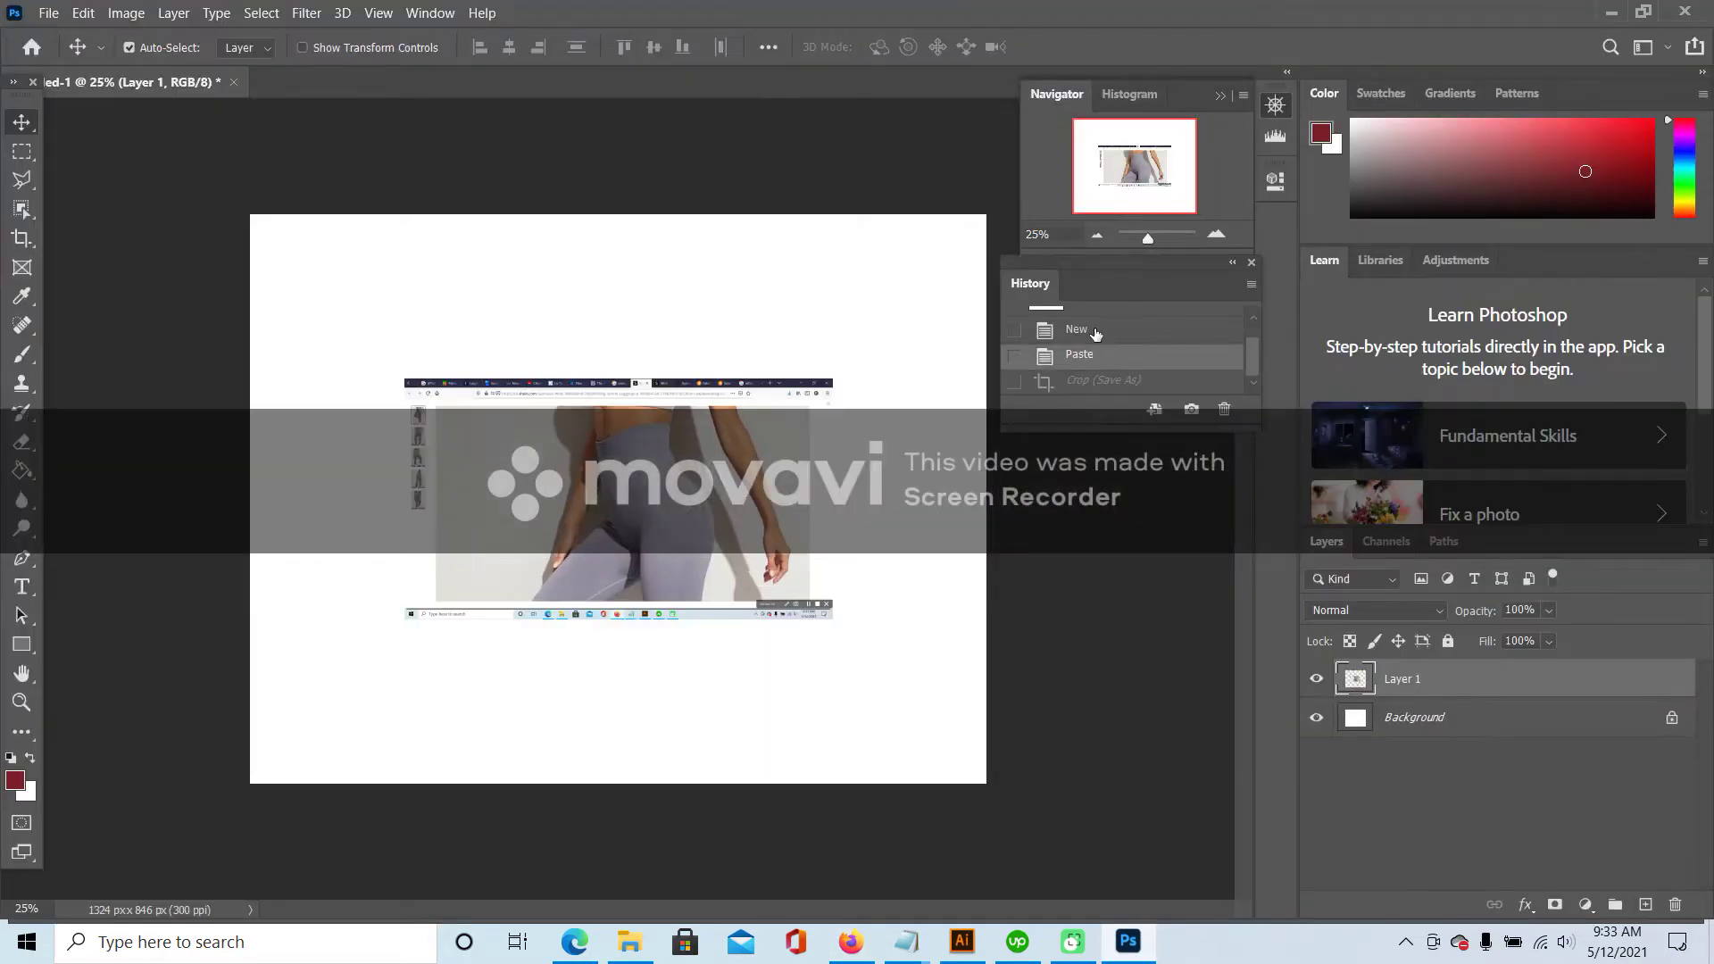
- Swap the old screenshot layer for the new side-view paste, scaled up to about 166%
{"action": "left_click_drag", "start_coordinate": [1561, 693], "coordinate": [1518, 893]}
{"action": "left_click_drag", "start_coordinate": [753, 498], "coordinate": [764, 527]}
{"action": "key", "text": "Delete"}
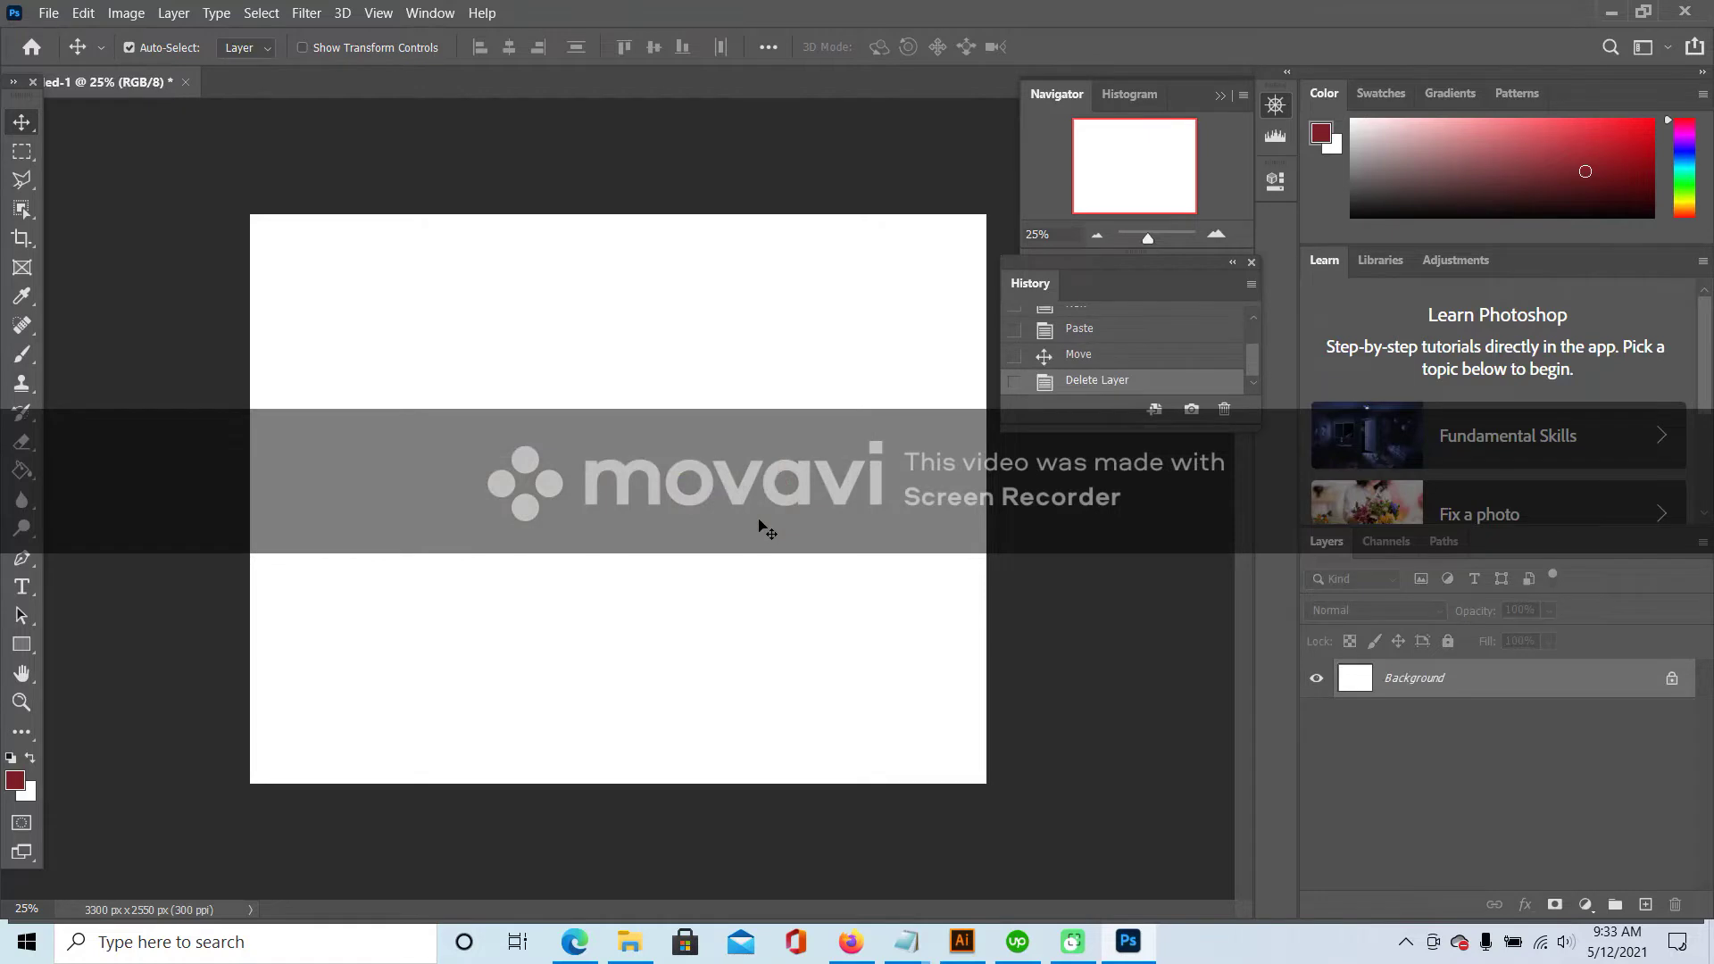
{"action": "key", "text": "ctrl+v"}
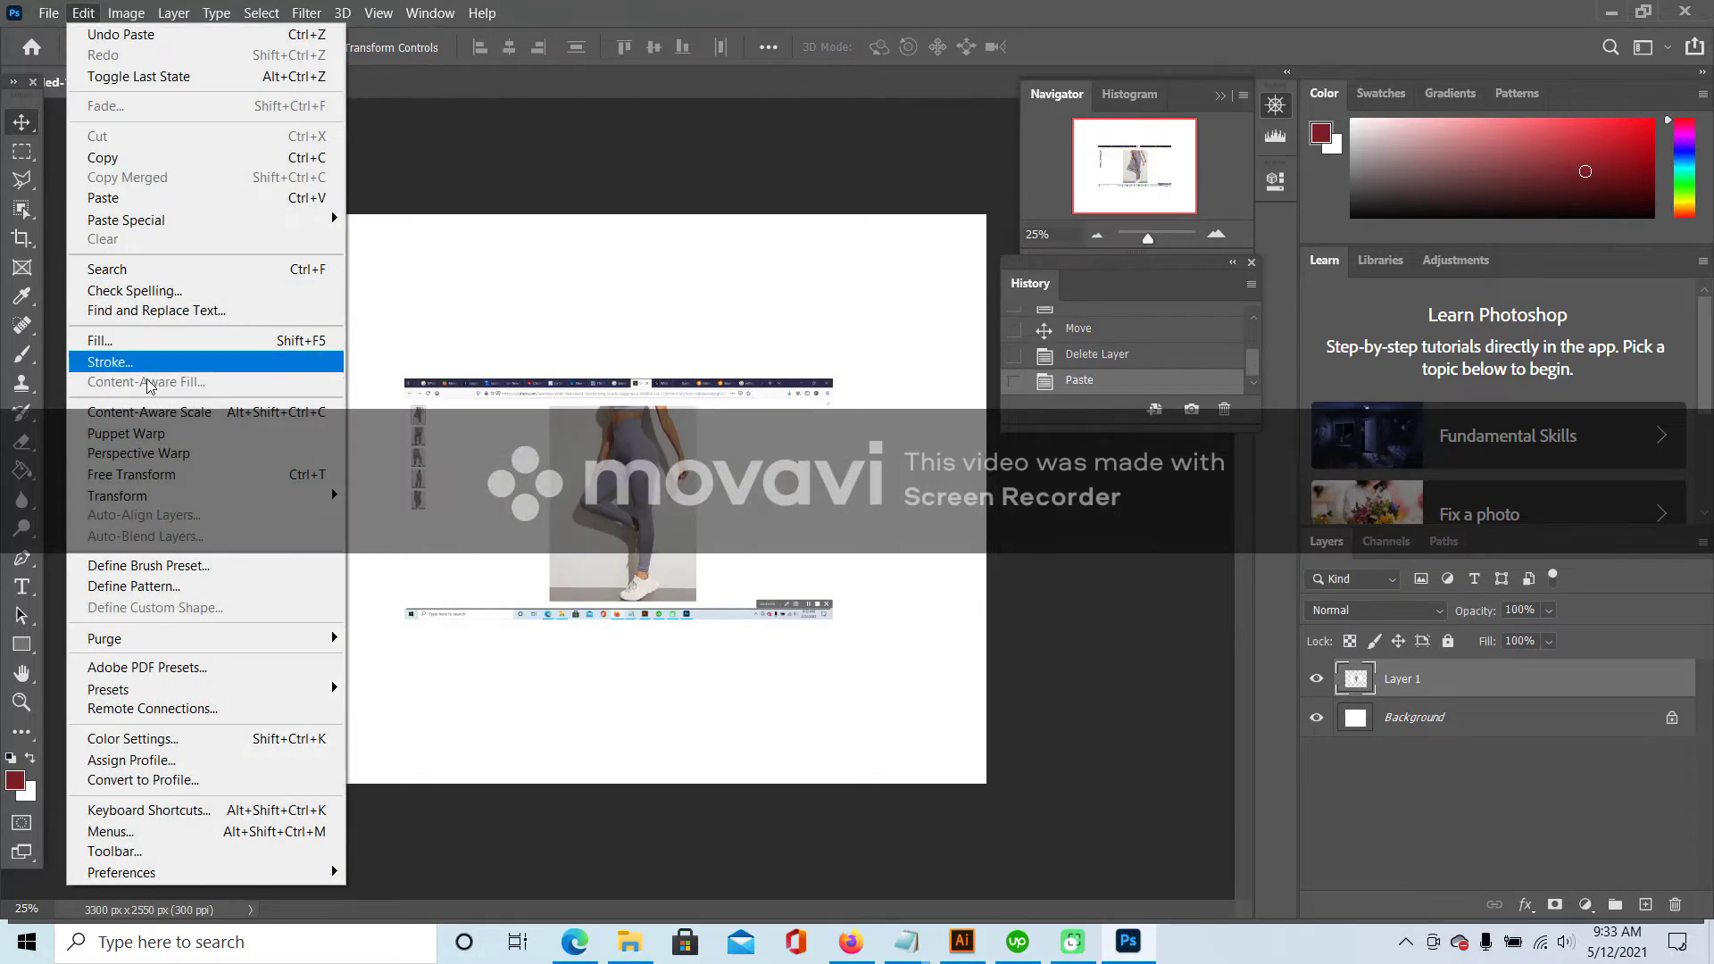
{"action": "left_click", "coordinate": [134, 474]}
{"action": "left_click_drag", "start_coordinate": [404, 378], "coordinate": [258, 296]}
{"action": "left_click_drag", "start_coordinate": [831, 617], "coordinate": [971, 696]}
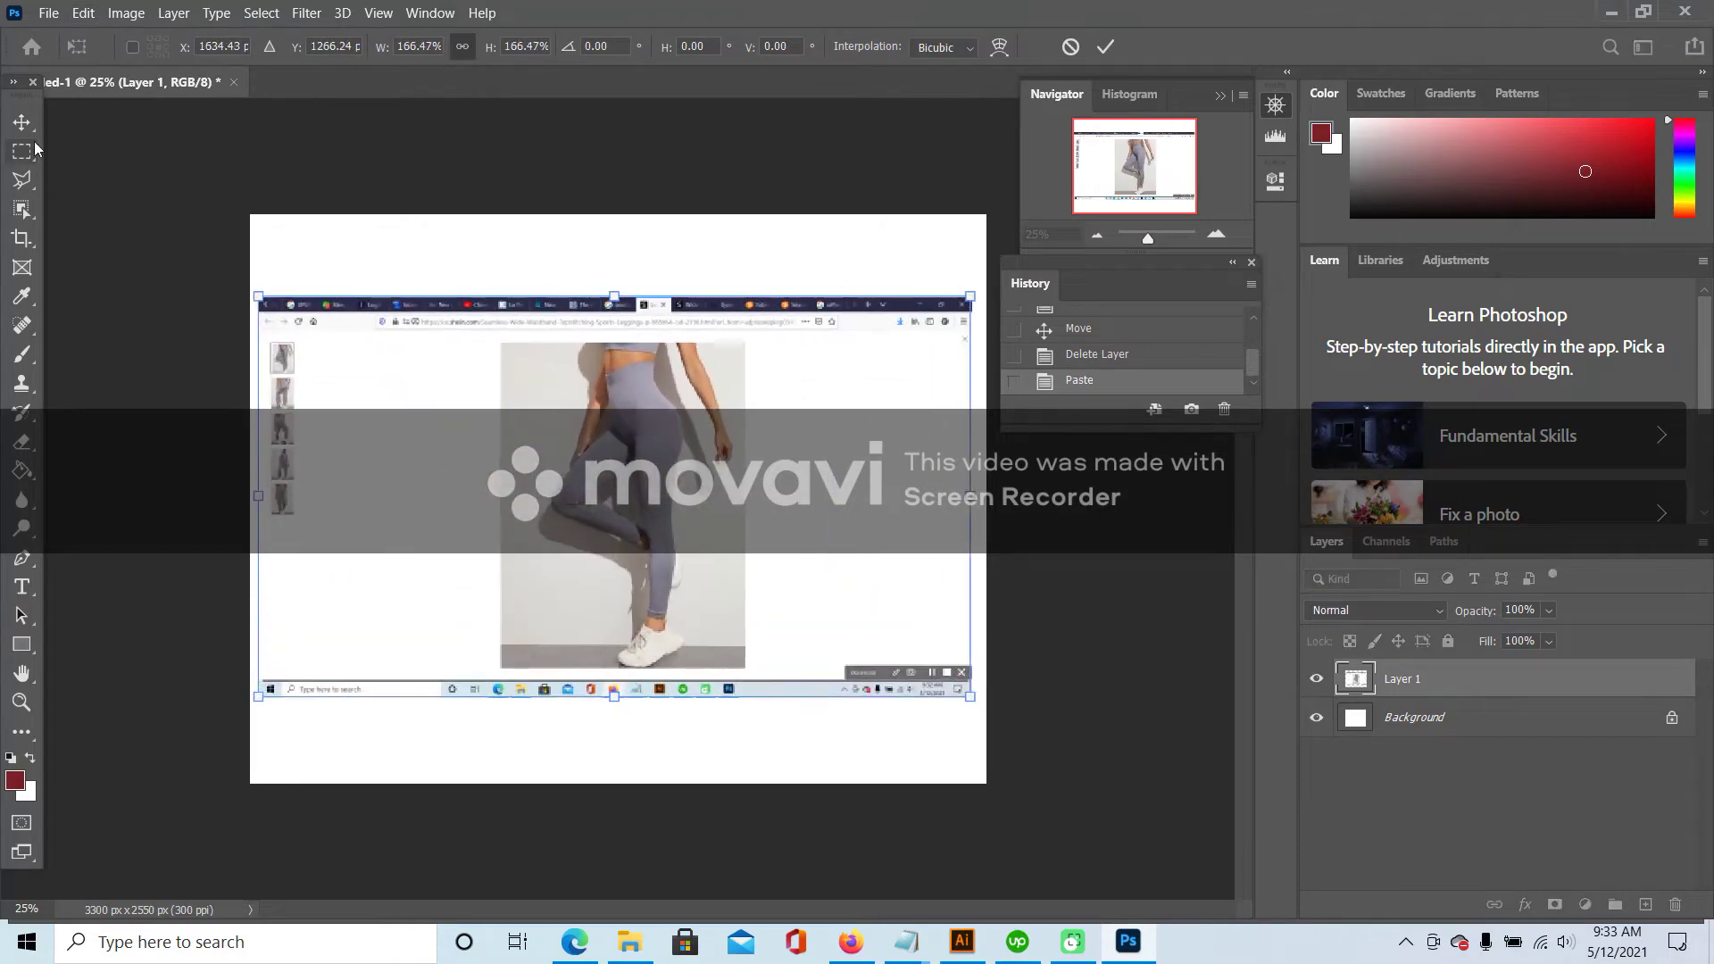
{"action": "left_click", "coordinate": [18, 119]}
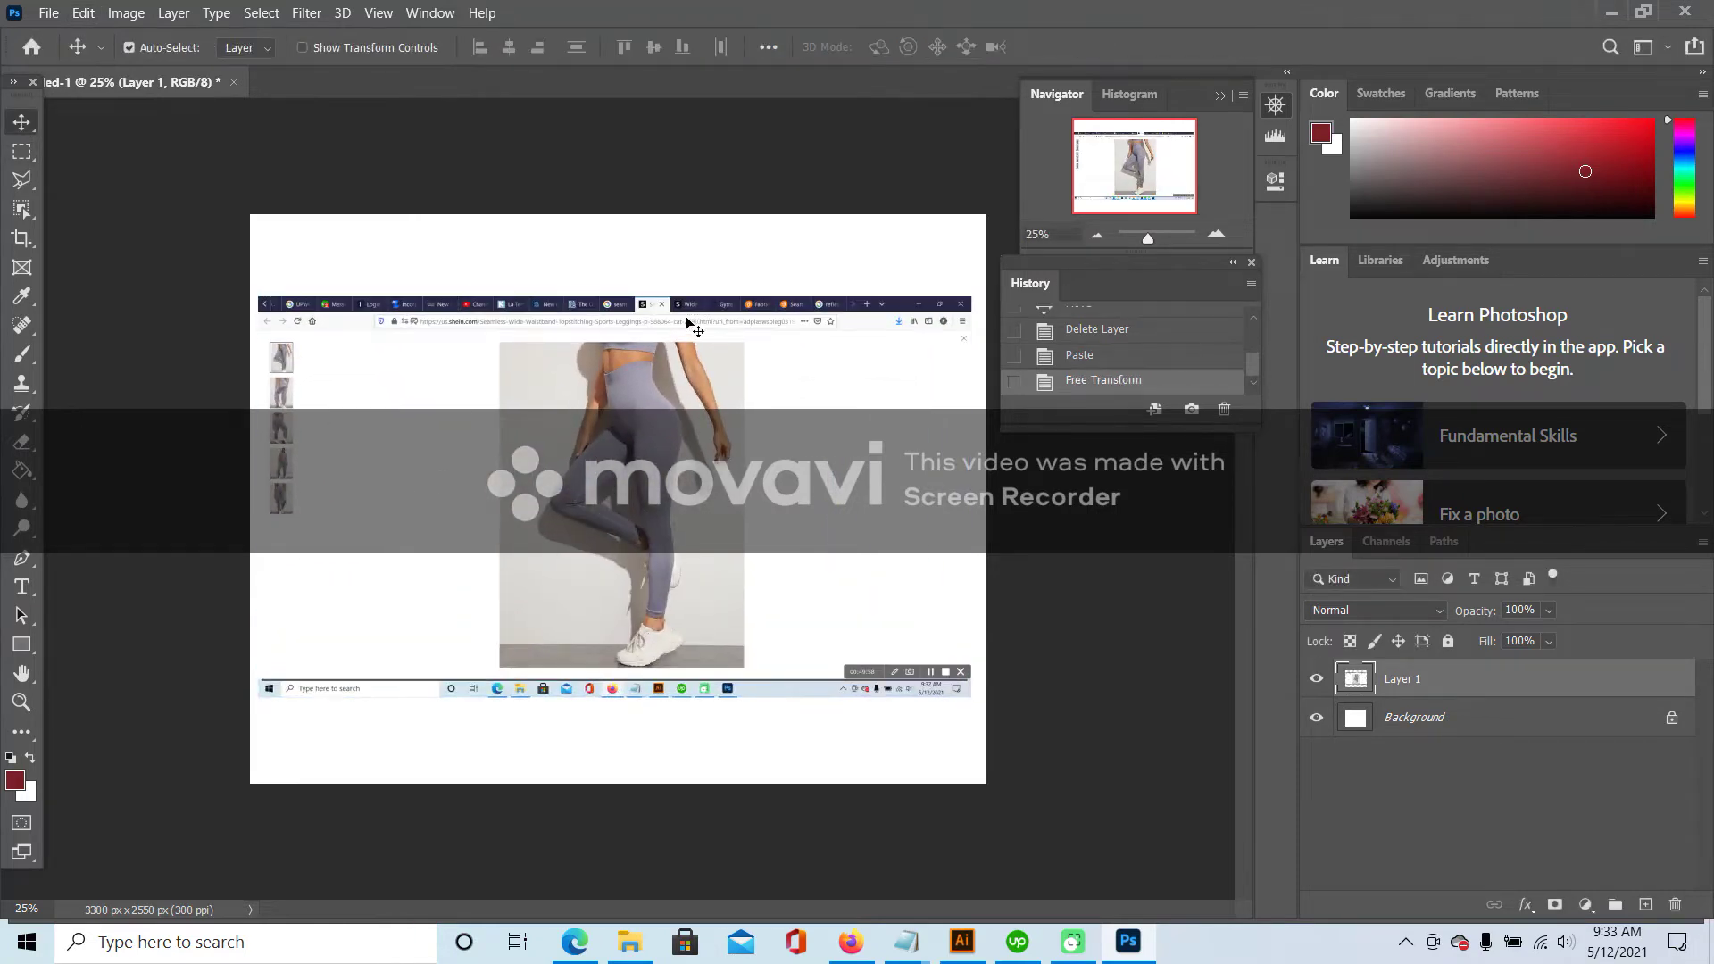
- Crop the canvas on all four sides to just the leggings photo
{"action": "left_click", "coordinate": [23, 241]}
{"action": "left_click_drag", "start_coordinate": [618, 216], "coordinate": [635, 277]}
{"action": "left_click_drag", "start_coordinate": [249, 473], "coordinate": [372, 466]}
{"action": "left_click_drag", "start_coordinate": [866, 480], "coordinate": [740, 493]}
{"action": "left_click_drag", "start_coordinate": [623, 717], "coordinate": [620, 650]}
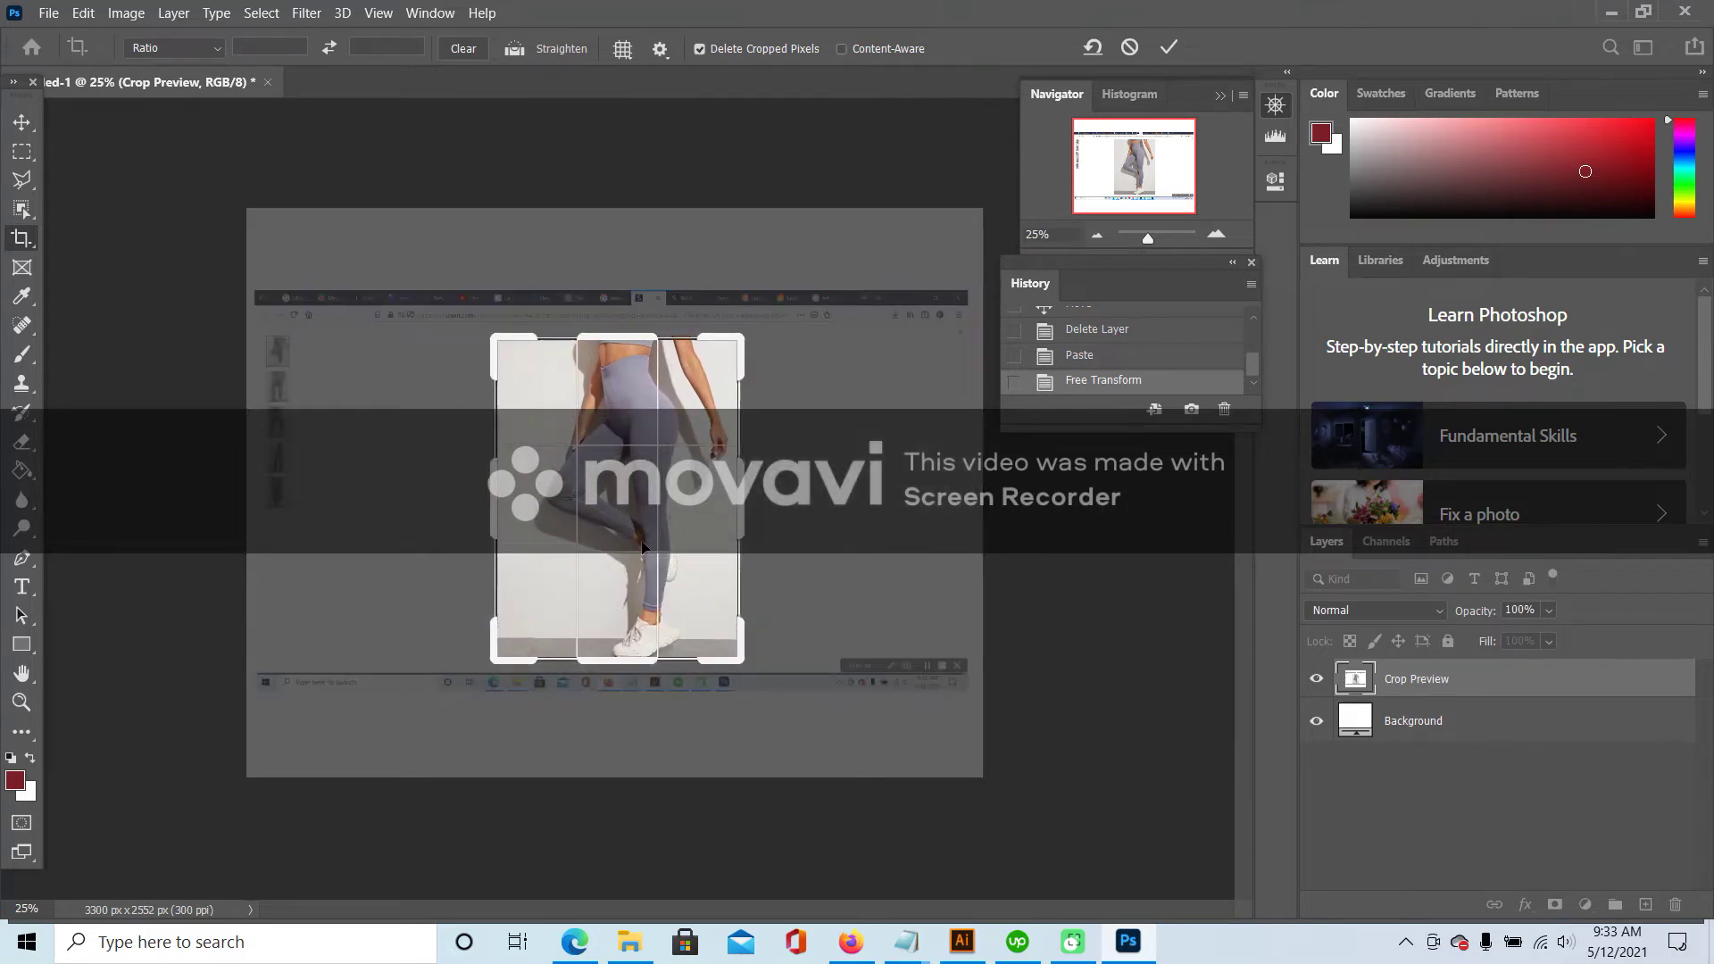
{"action": "key", "text": "Return"}
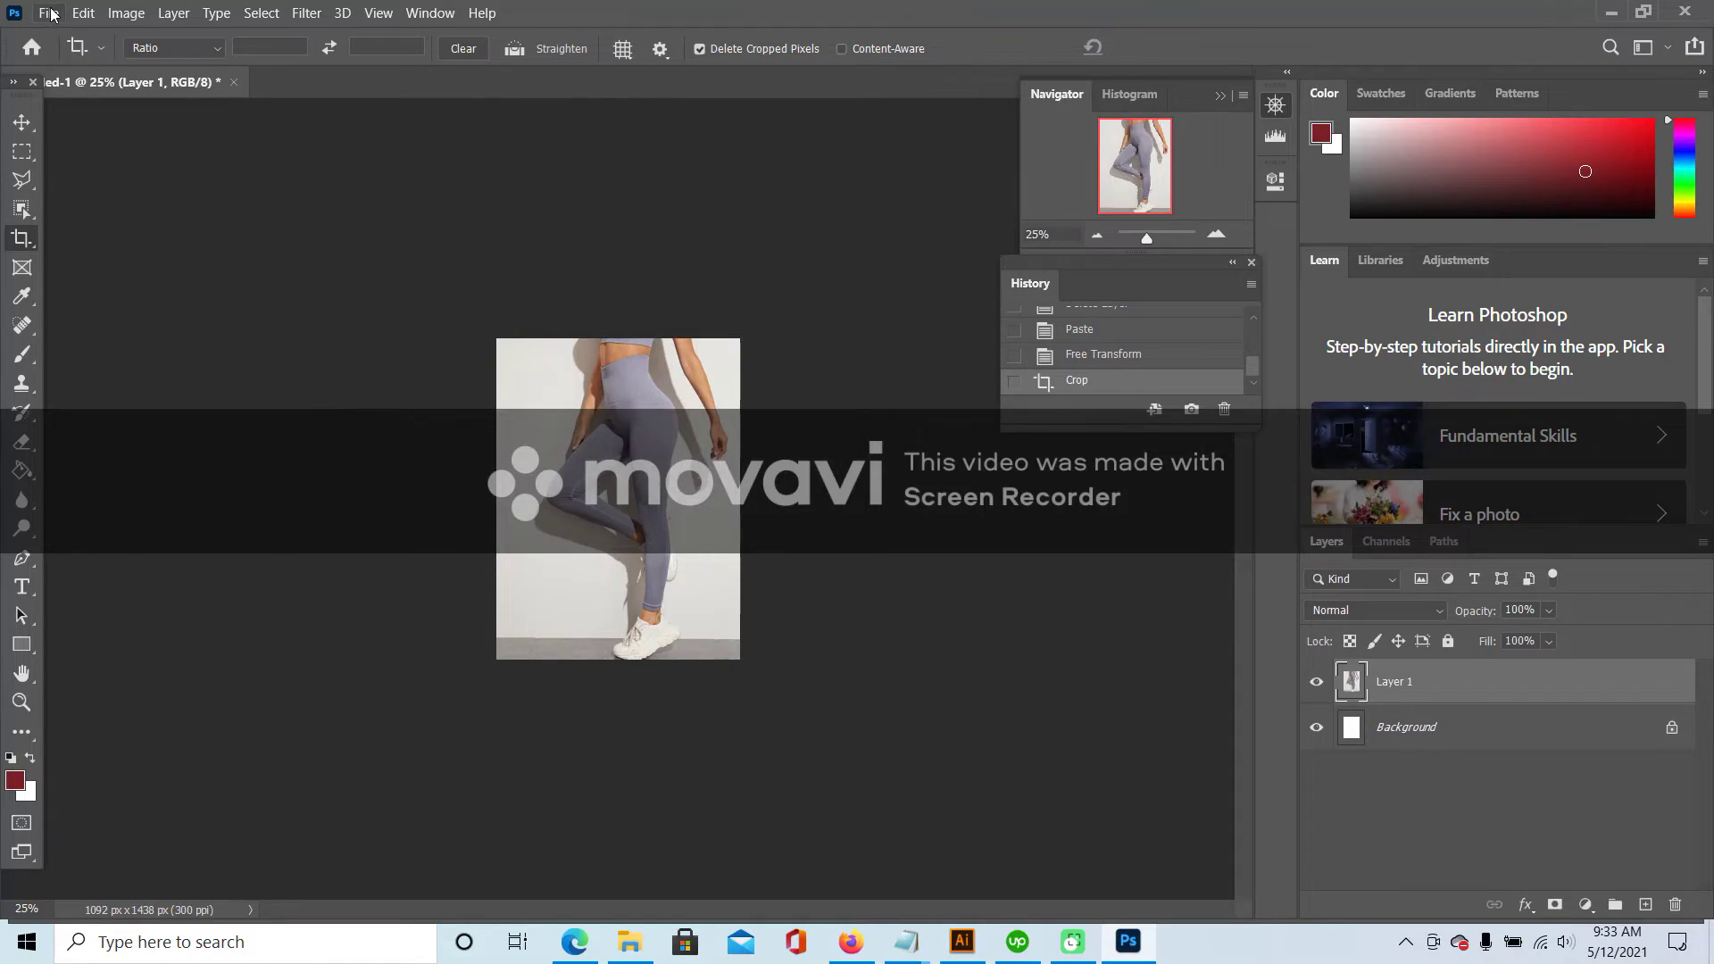
- Start a Save As of the side-view crop with JPEG as the file format
{"action": "left_click", "coordinate": [49, 13]}
{"action": "left_click", "coordinate": [107, 274]}
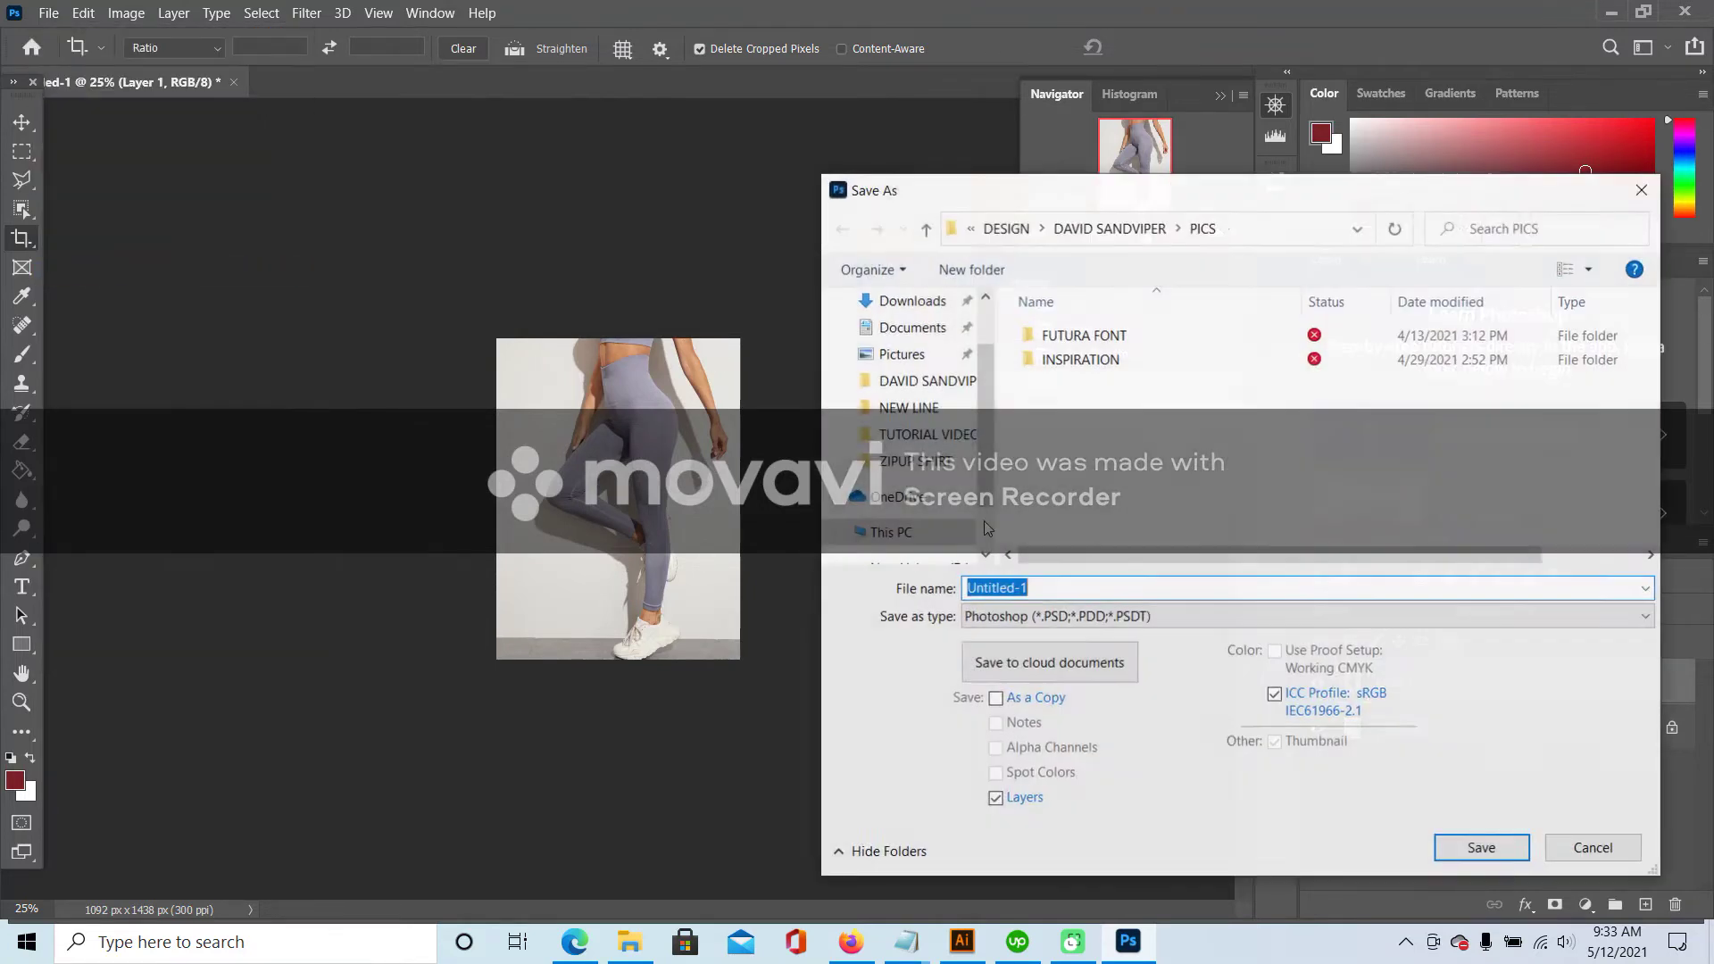
{"action": "left_click", "coordinate": [1068, 616]}
{"action": "left_click", "coordinate": [1027, 391]}
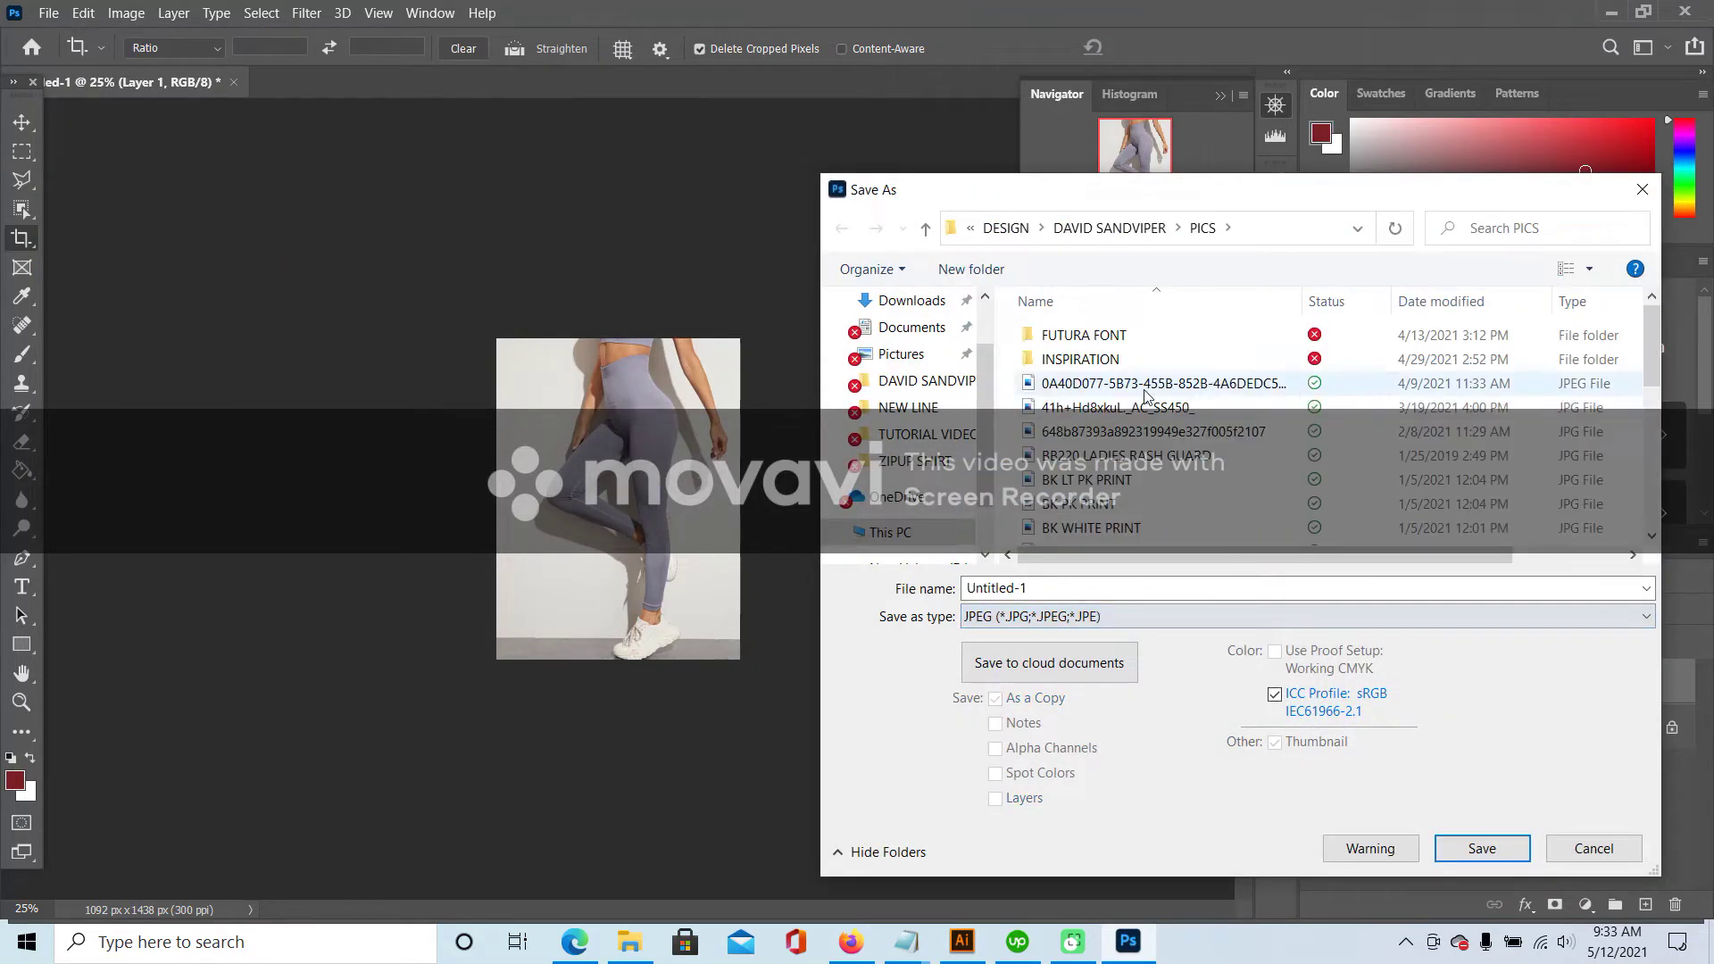
{"action": "scroll", "coordinate": [1250, 385], "scroll_direction": "down", "scroll_amount": 6}
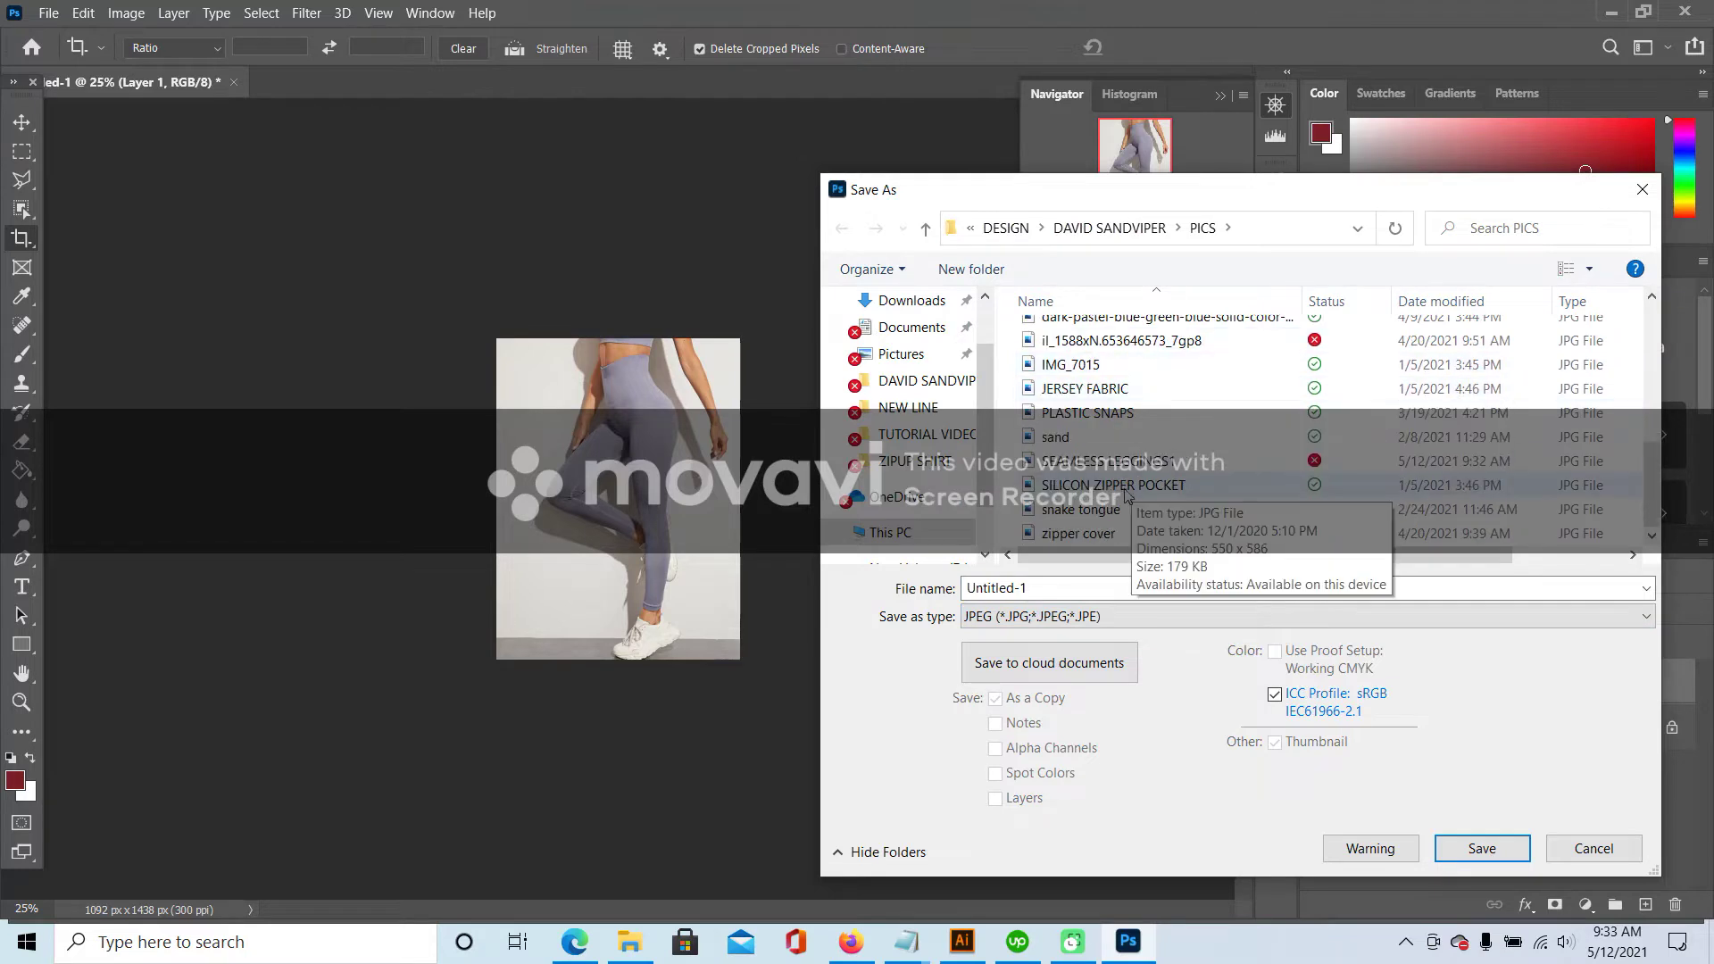
- Name it SEAMLESS LEGGINGS2, save as JPEG in PICS, then view Shein's third leggings photo
{"action": "left_click", "coordinate": [1101, 464]}
{"action": "left_click", "coordinate": [1161, 589]}
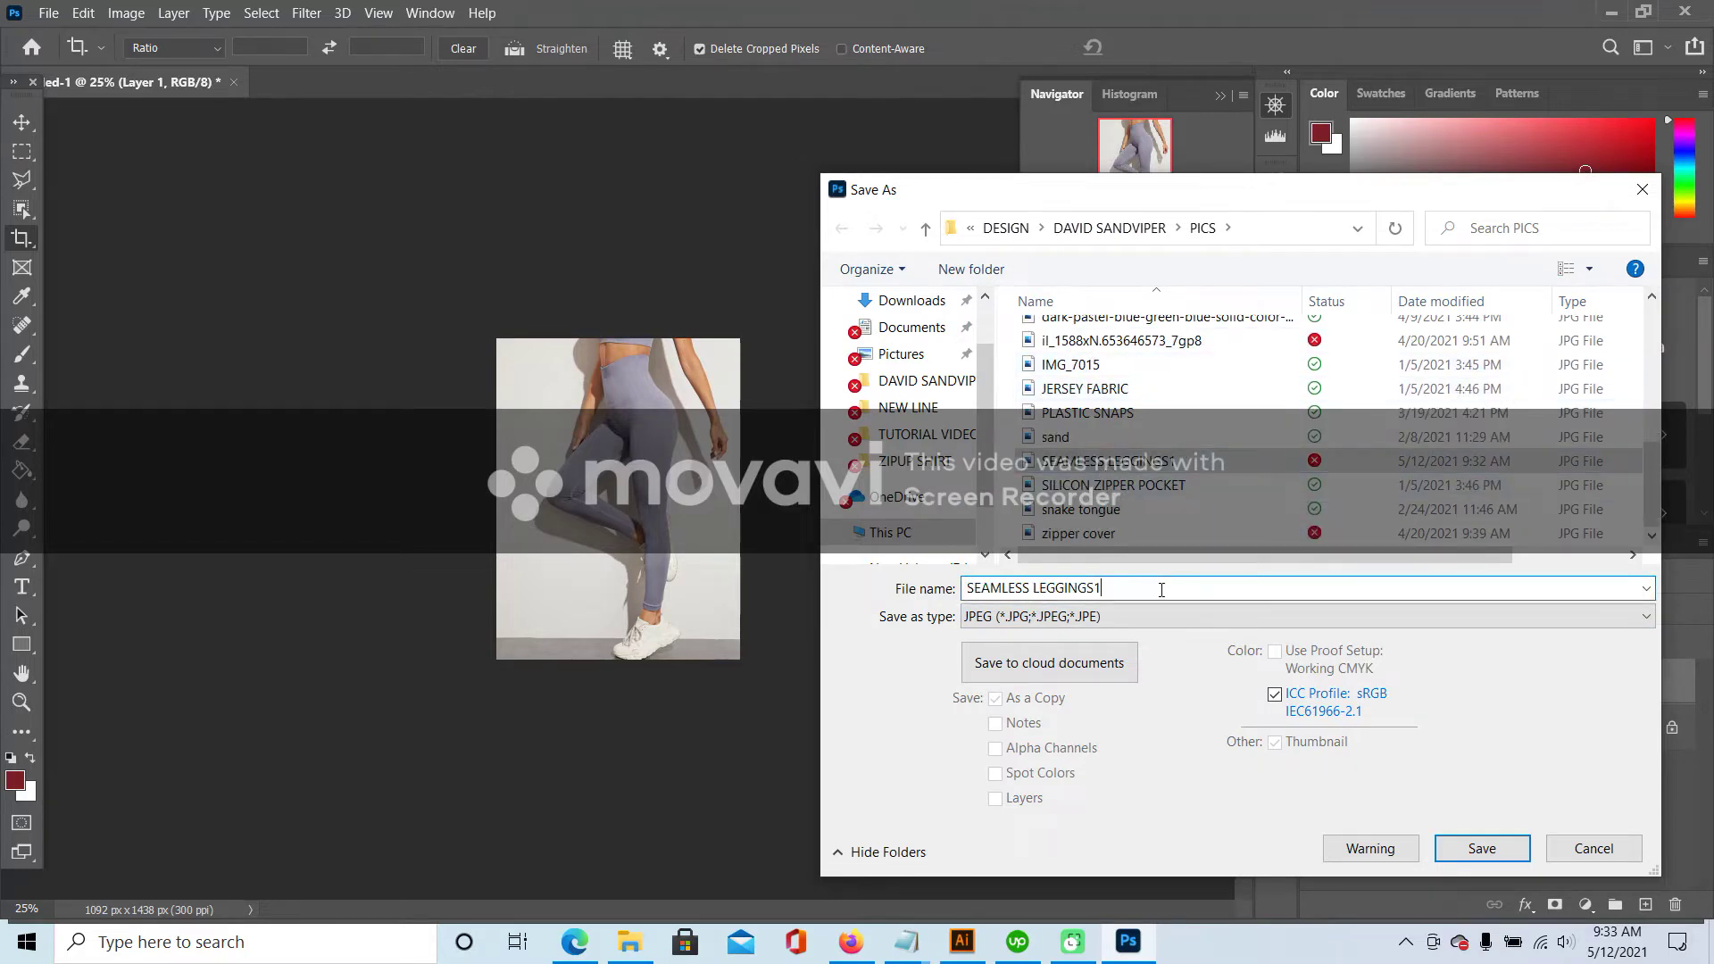
{"action": "key", "text": "BackSpace"}
{"action": "type", "text": "2"}
{"action": "left_click", "coordinate": [1479, 846]}
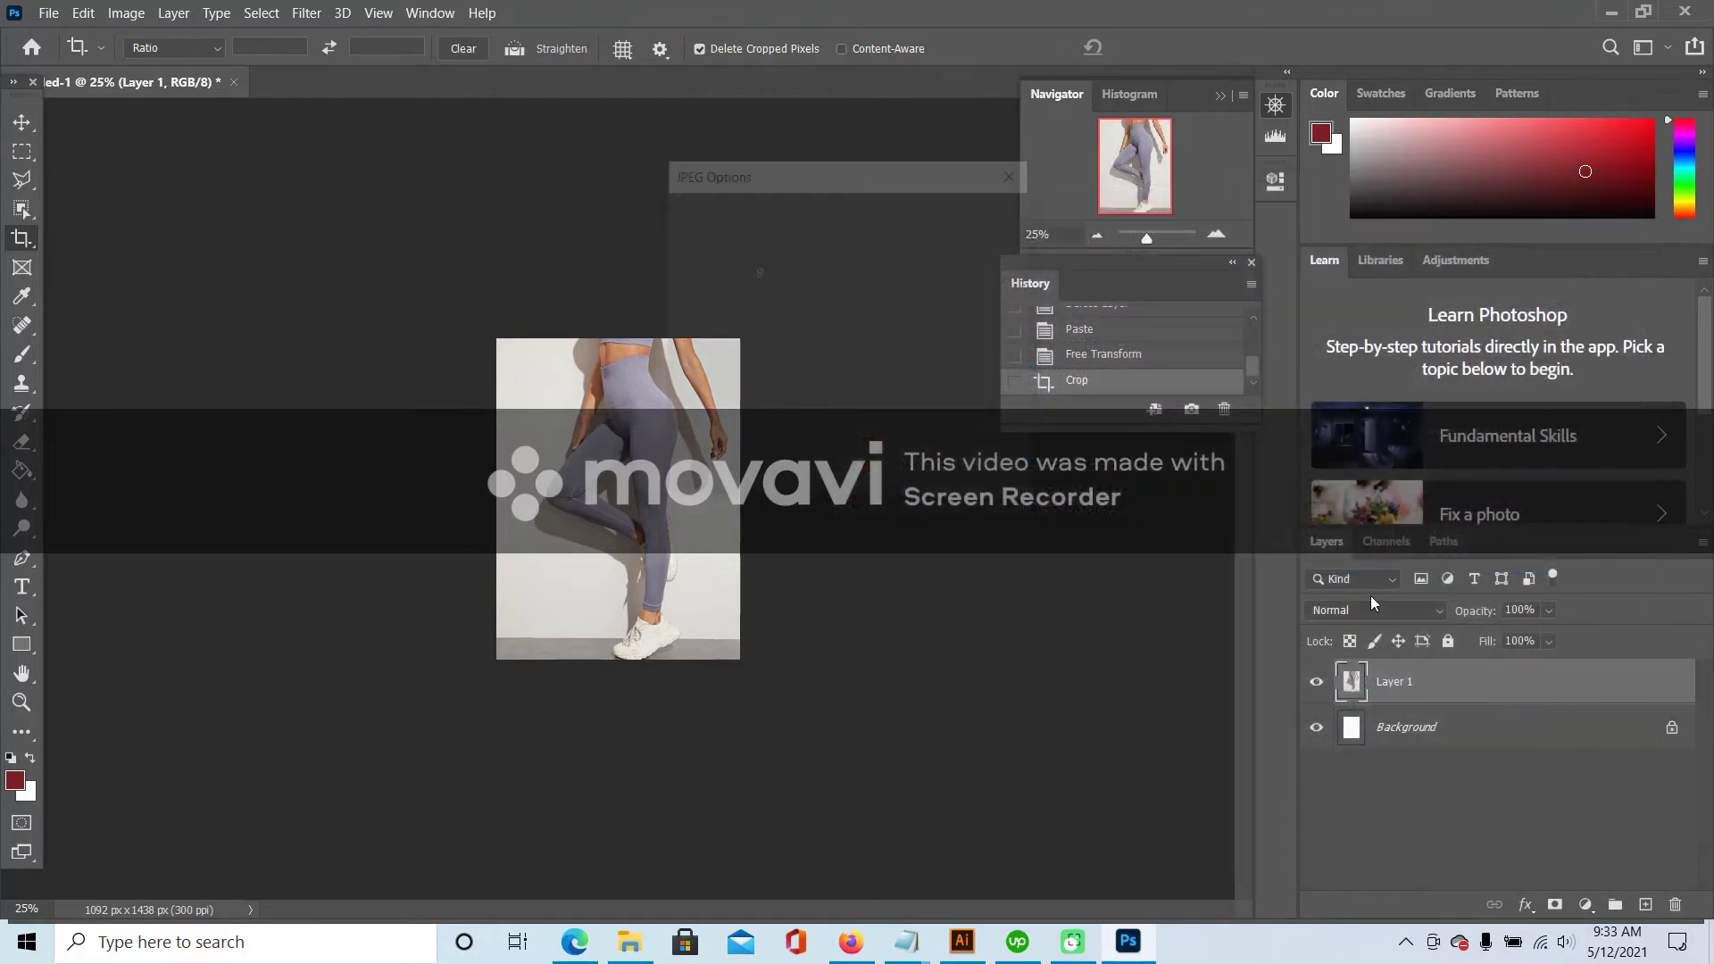
{"action": "left_click", "coordinate": [980, 217]}
{"action": "left_click", "coordinate": [851, 942]}
{"action": "left_click", "coordinate": [41, 304]}
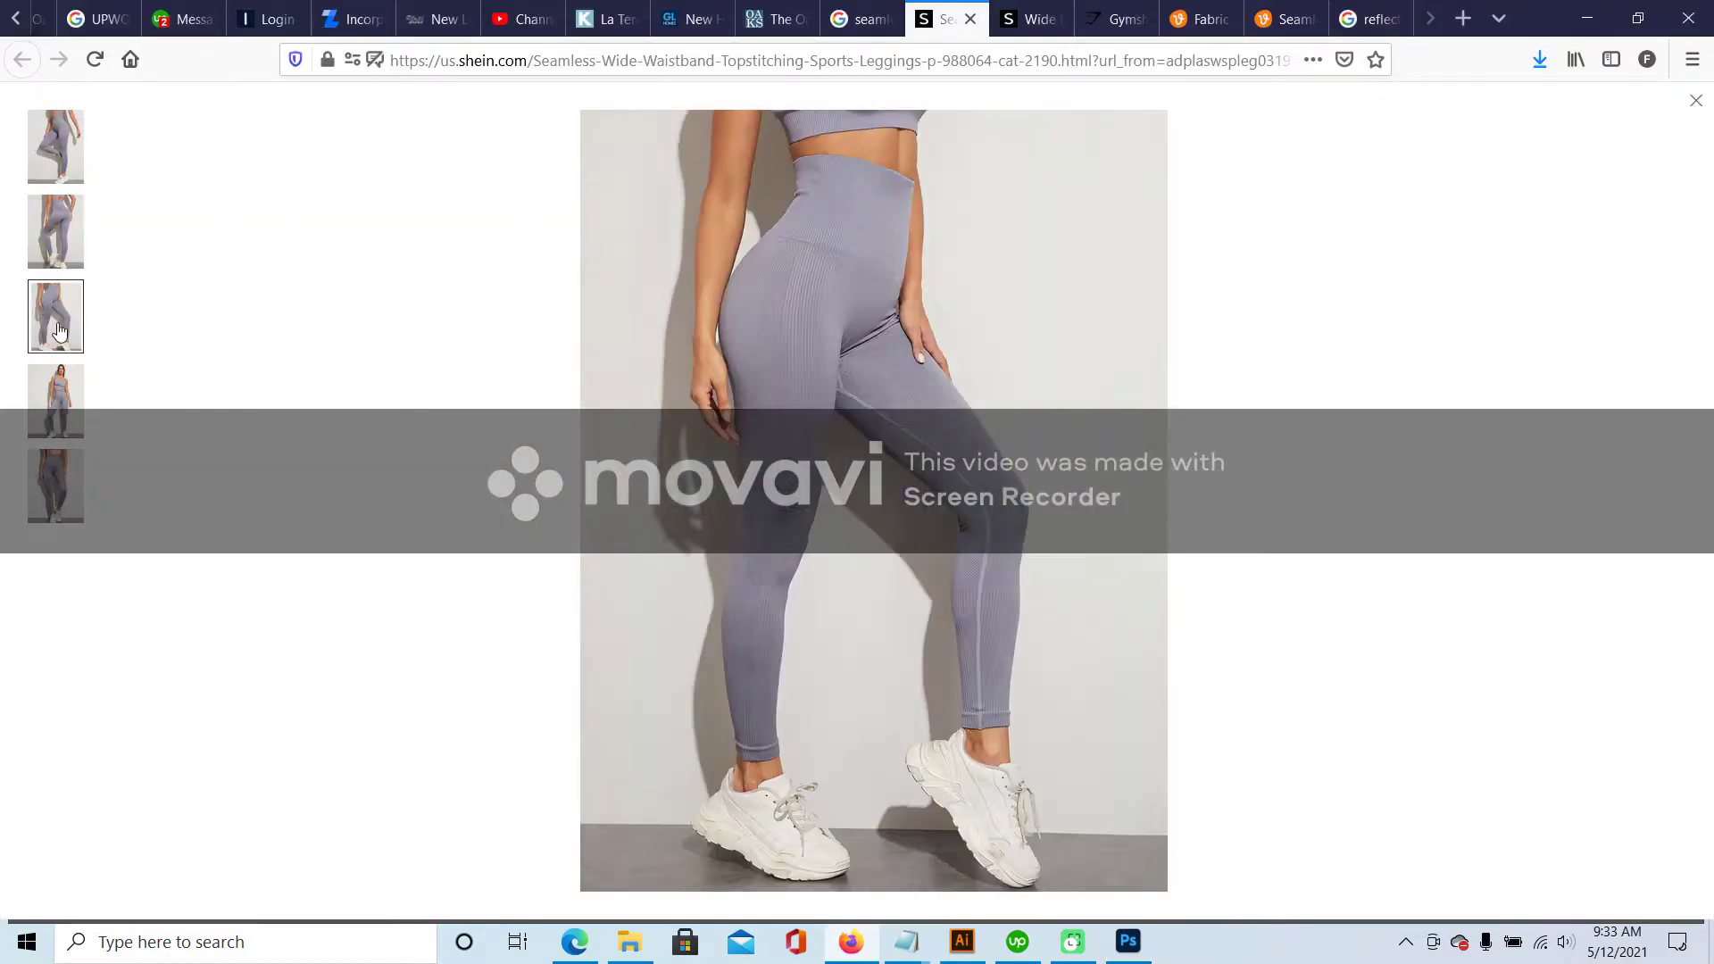
- Zoom into the ankle hems on Shein's third leggings photo, then go back to Photoshop
{"action": "left_click", "coordinate": [915, 447]}
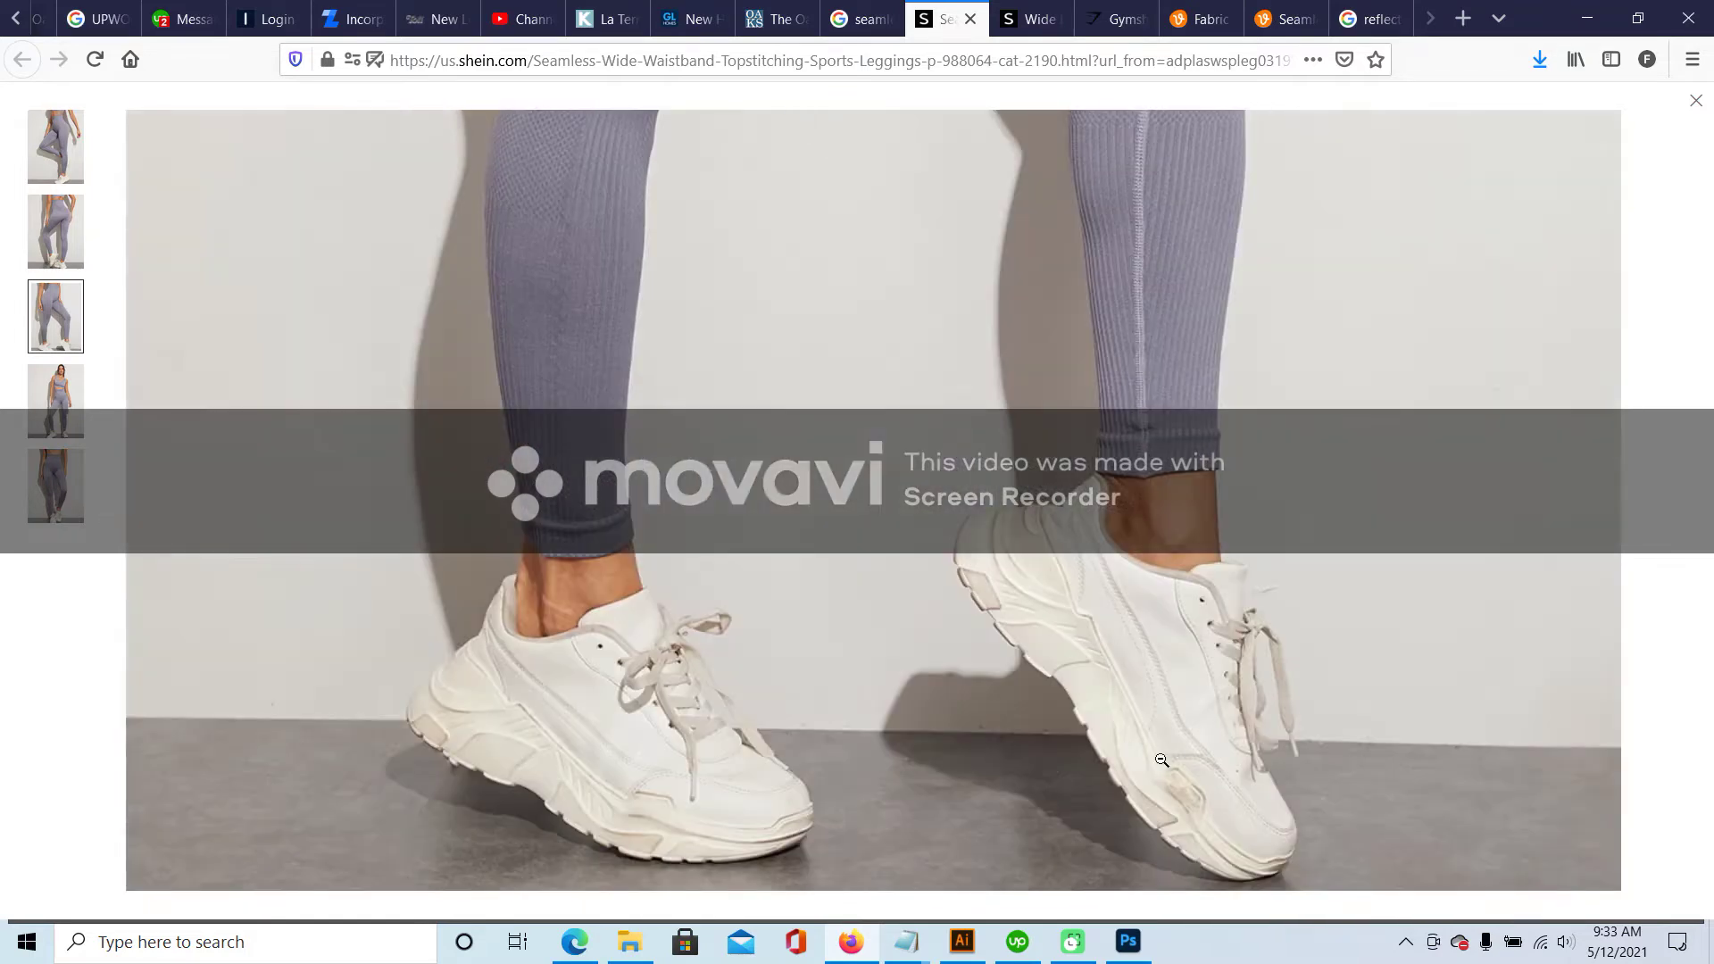
{"action": "left_click", "coordinate": [1130, 942]}
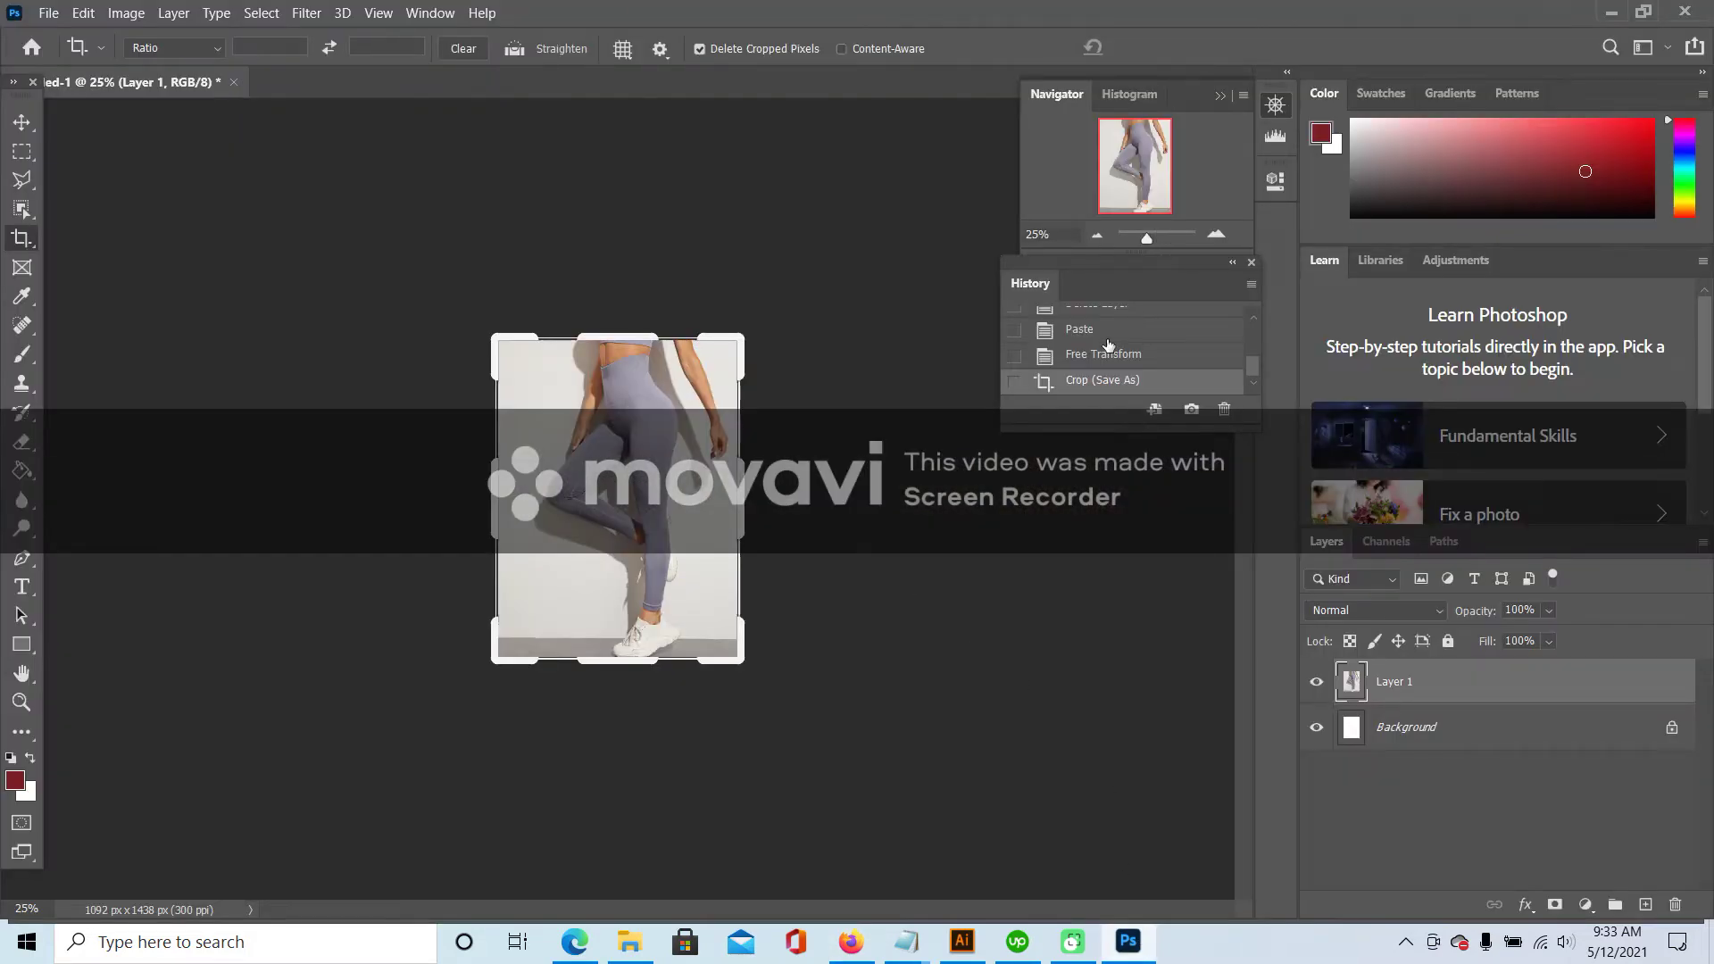
- Revert the document, delete the old screenshot layer and paste the new close-up
{"action": "left_click", "coordinate": [1105, 330]}
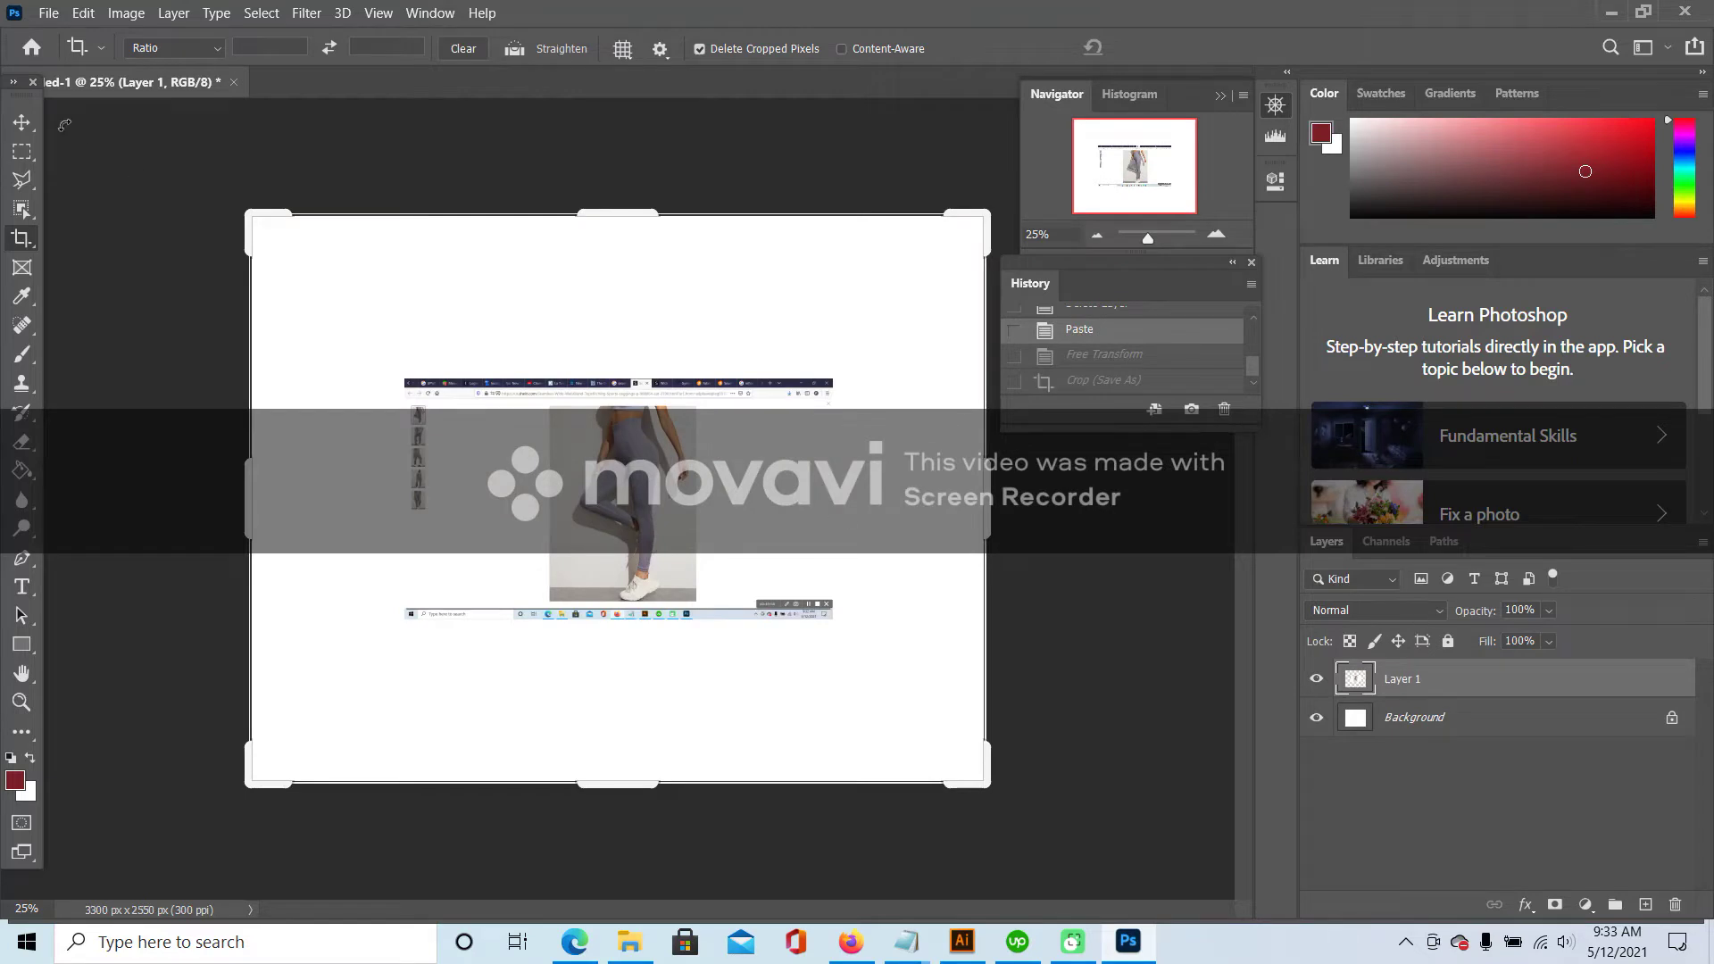
{"action": "left_click", "coordinate": [21, 121]}
{"action": "key", "text": "Delete"}
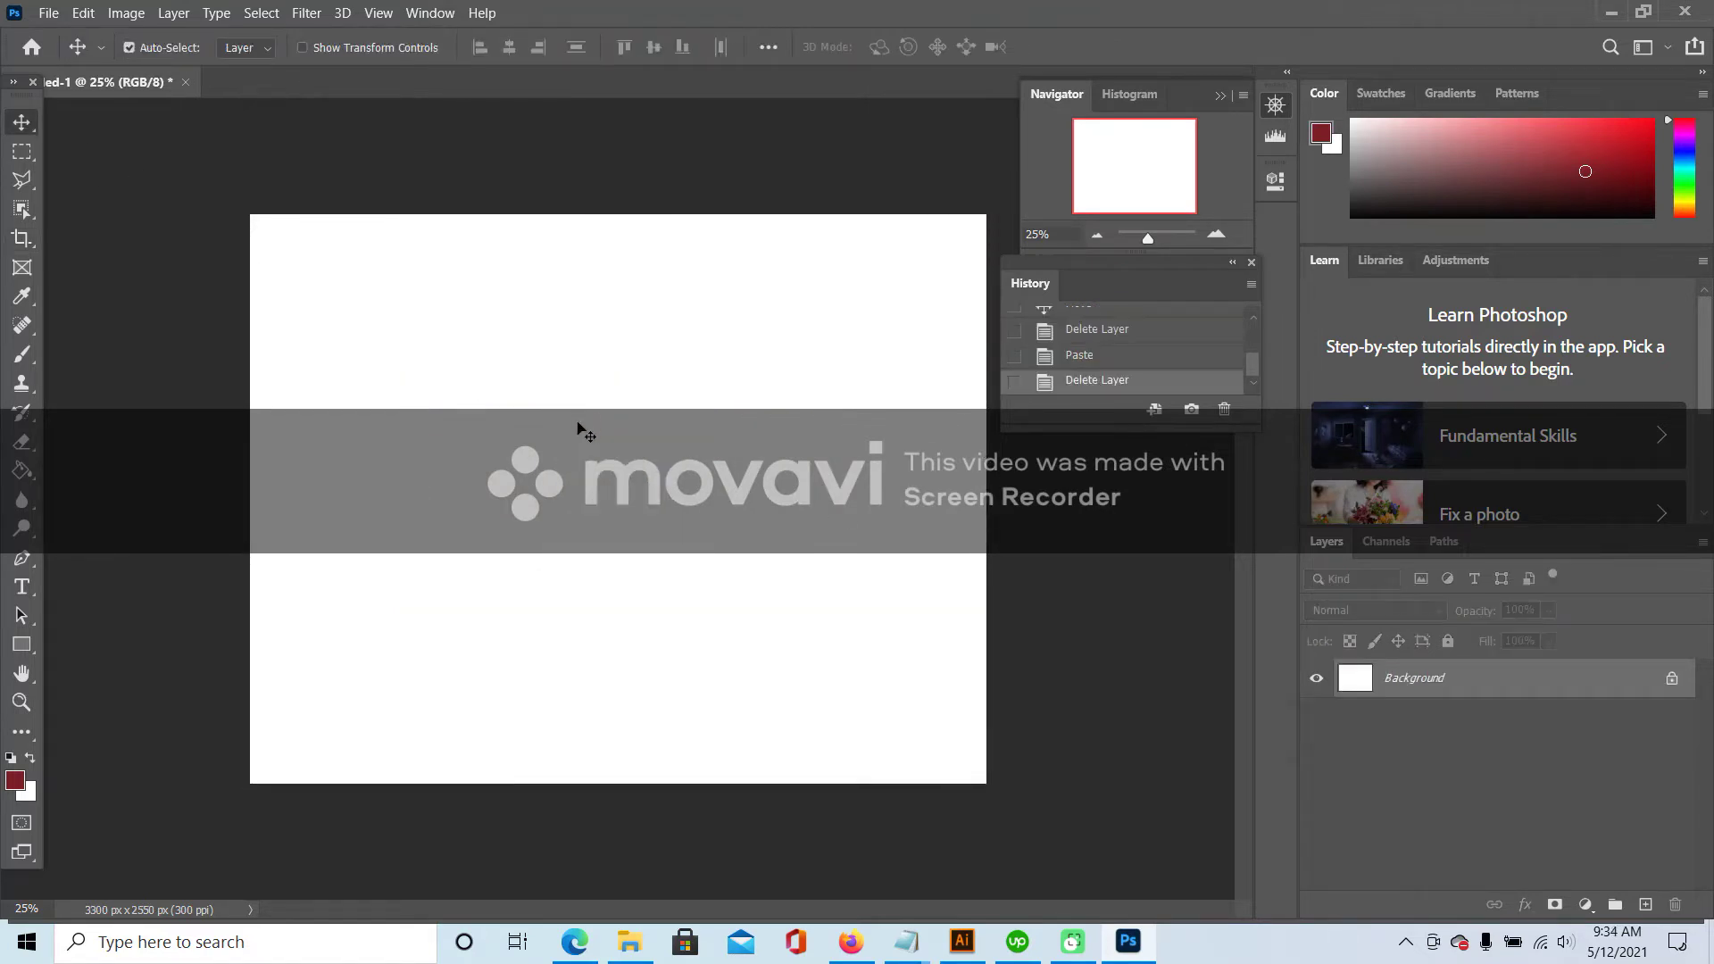
{"action": "key", "text": "ctrl+v"}
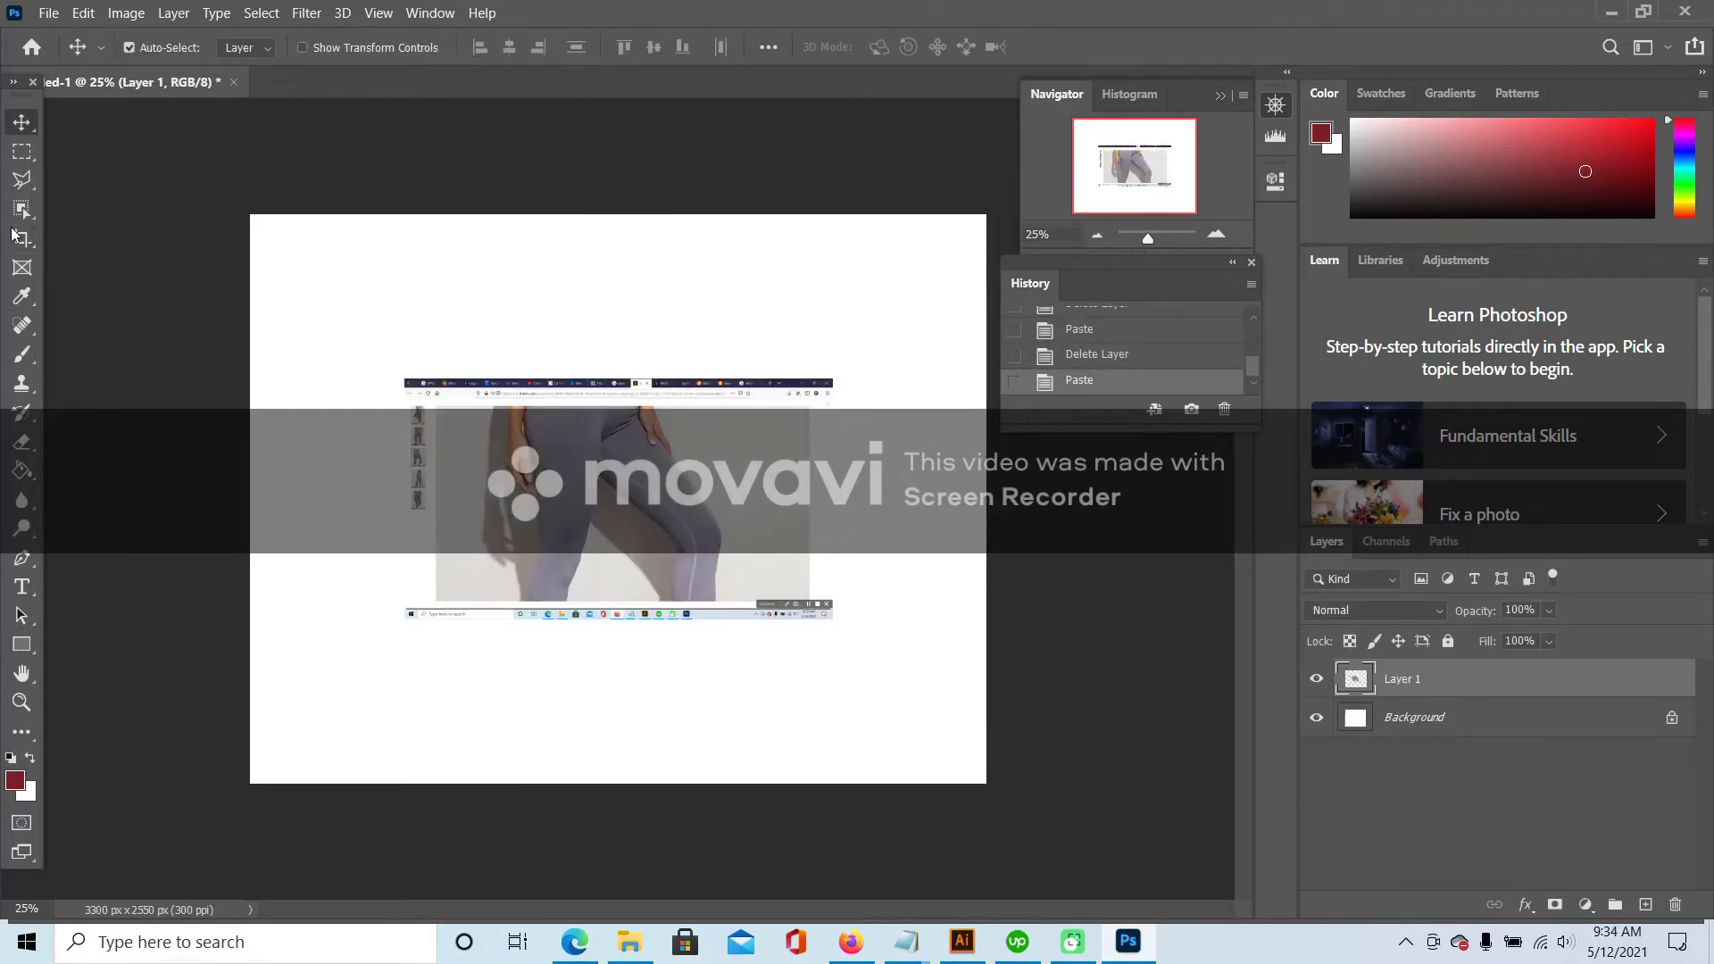
- Crop the canvas tightly around the leggings close-up to 1500 x 870 px
{"action": "left_click", "coordinate": [14, 234]}
{"action": "left_click_drag", "start_coordinate": [643, 216], "coordinate": [641, 308]}
{"action": "left_click_drag", "start_coordinate": [252, 451], "coordinate": [340, 451]}
{"action": "left_click_drag", "start_coordinate": [888, 490], "coordinate": [781, 480]}
{"action": "left_click_drag", "start_coordinate": [617, 687], "coordinate": [654, 545]}
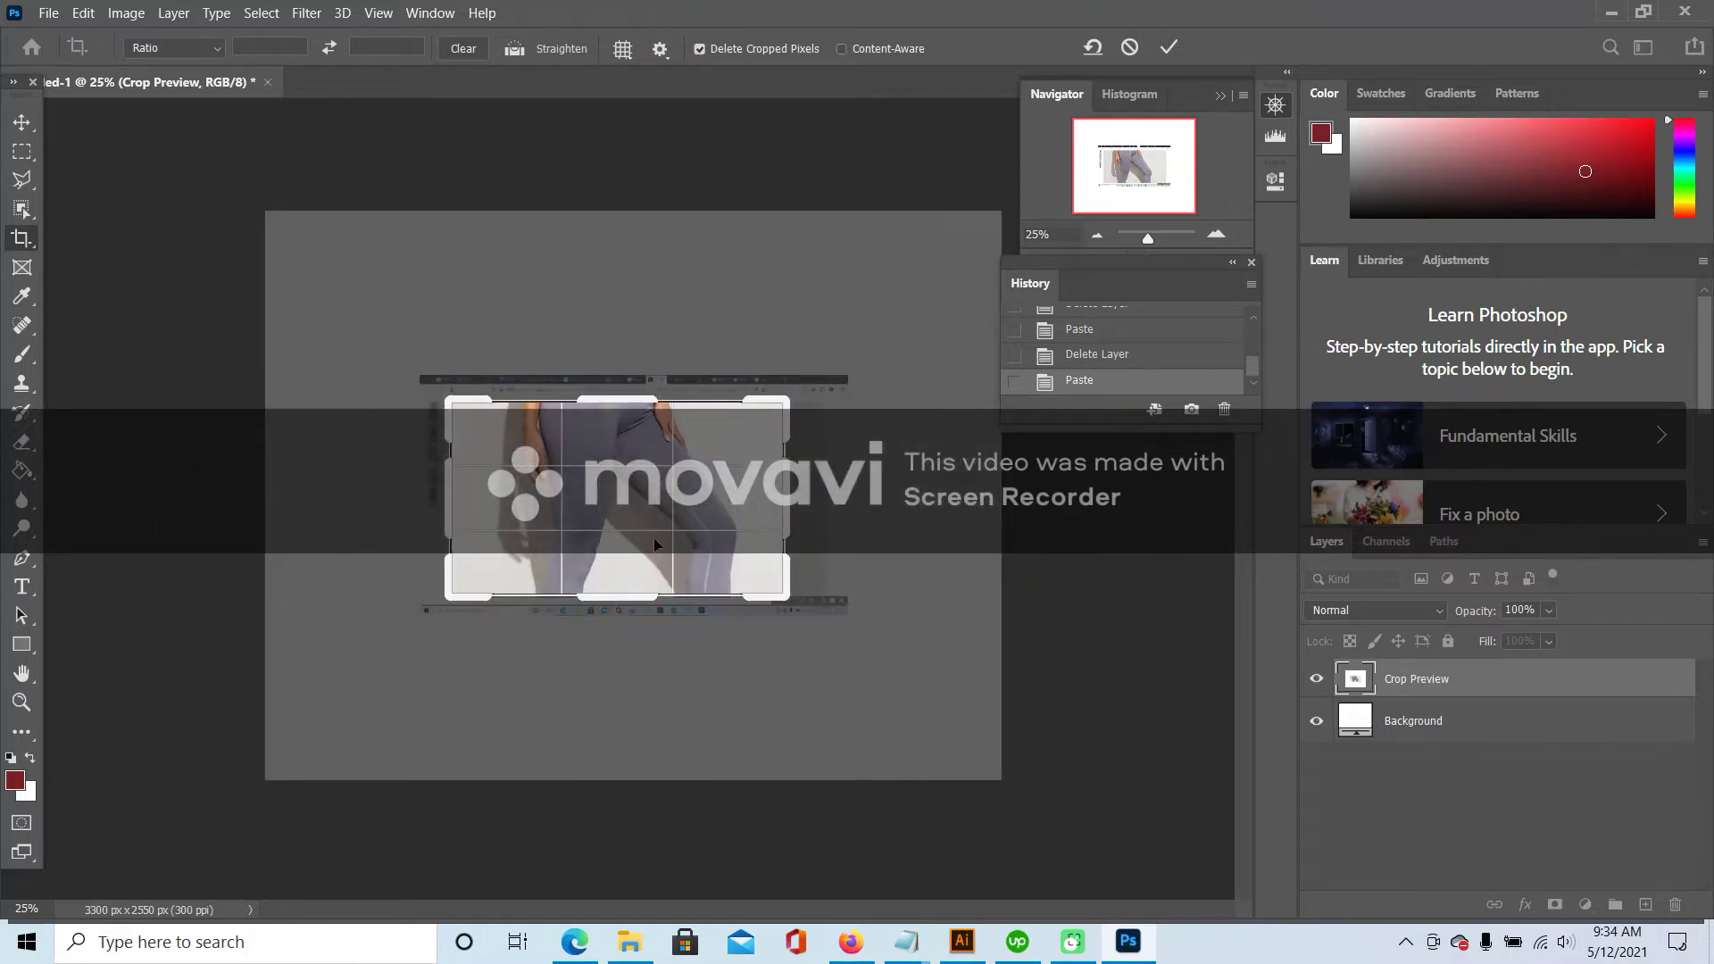
{"action": "key", "text": "Return"}
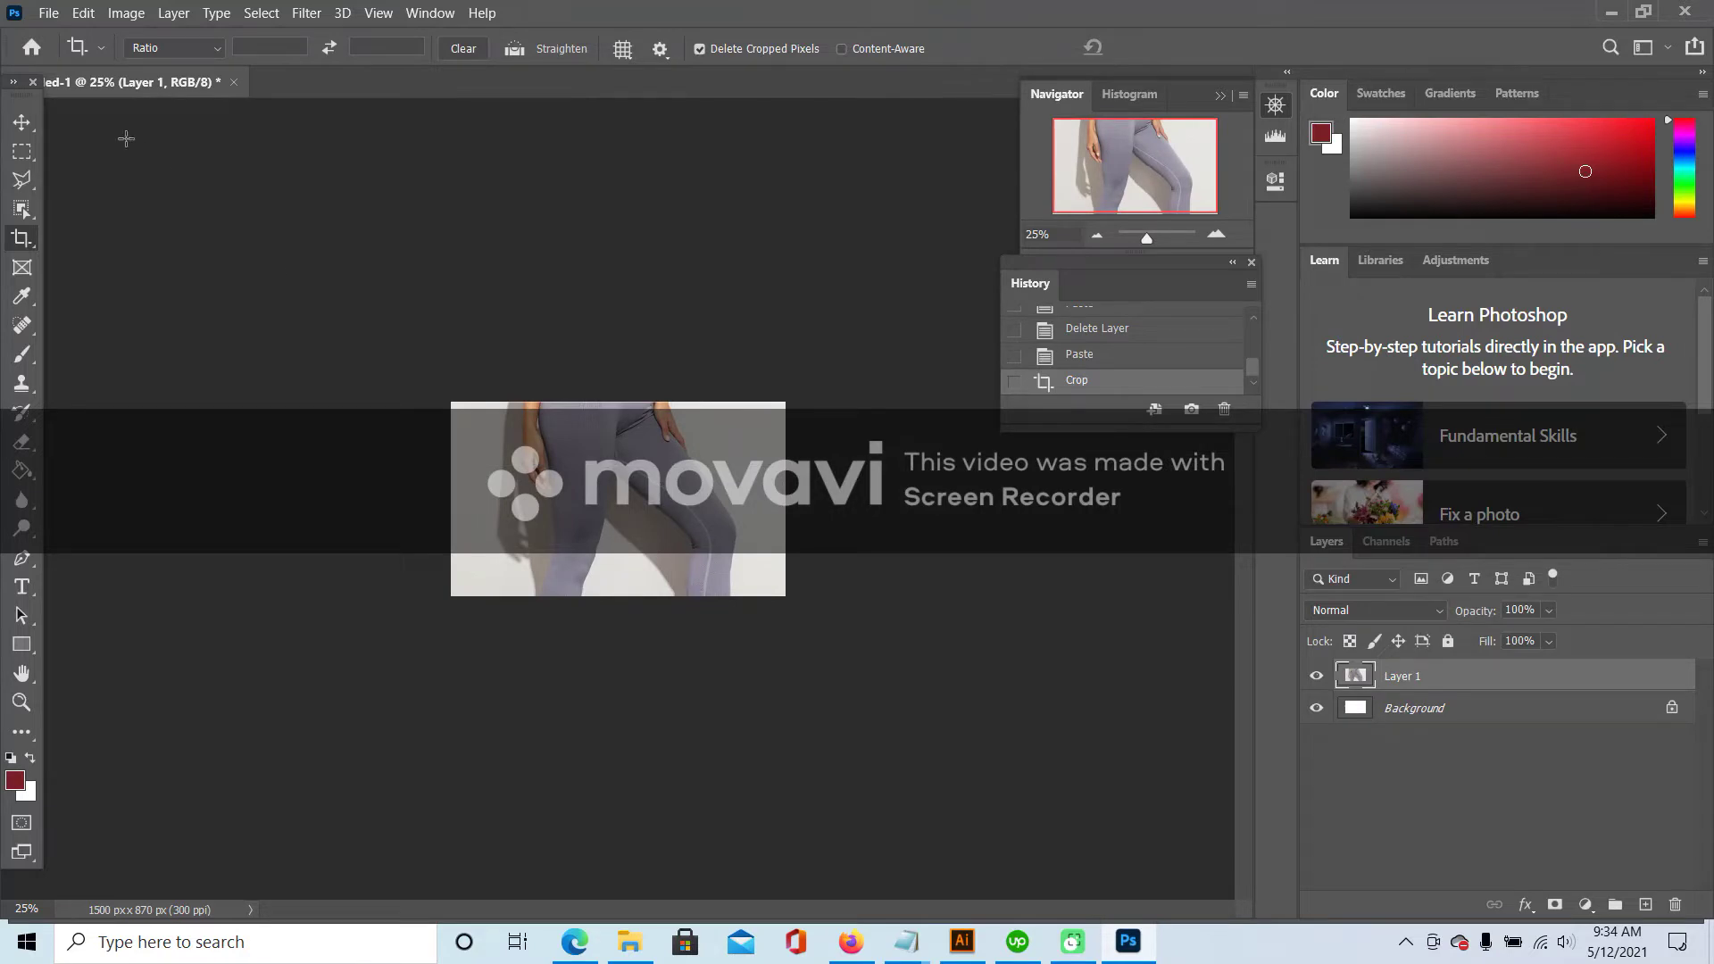
- Save the crop as High-quality JPEG SEAMLESS LEGGINGS3, then return to Shein's photos
{"action": "left_click", "coordinate": [50, 14]}
{"action": "left_click", "coordinate": [94, 272]}
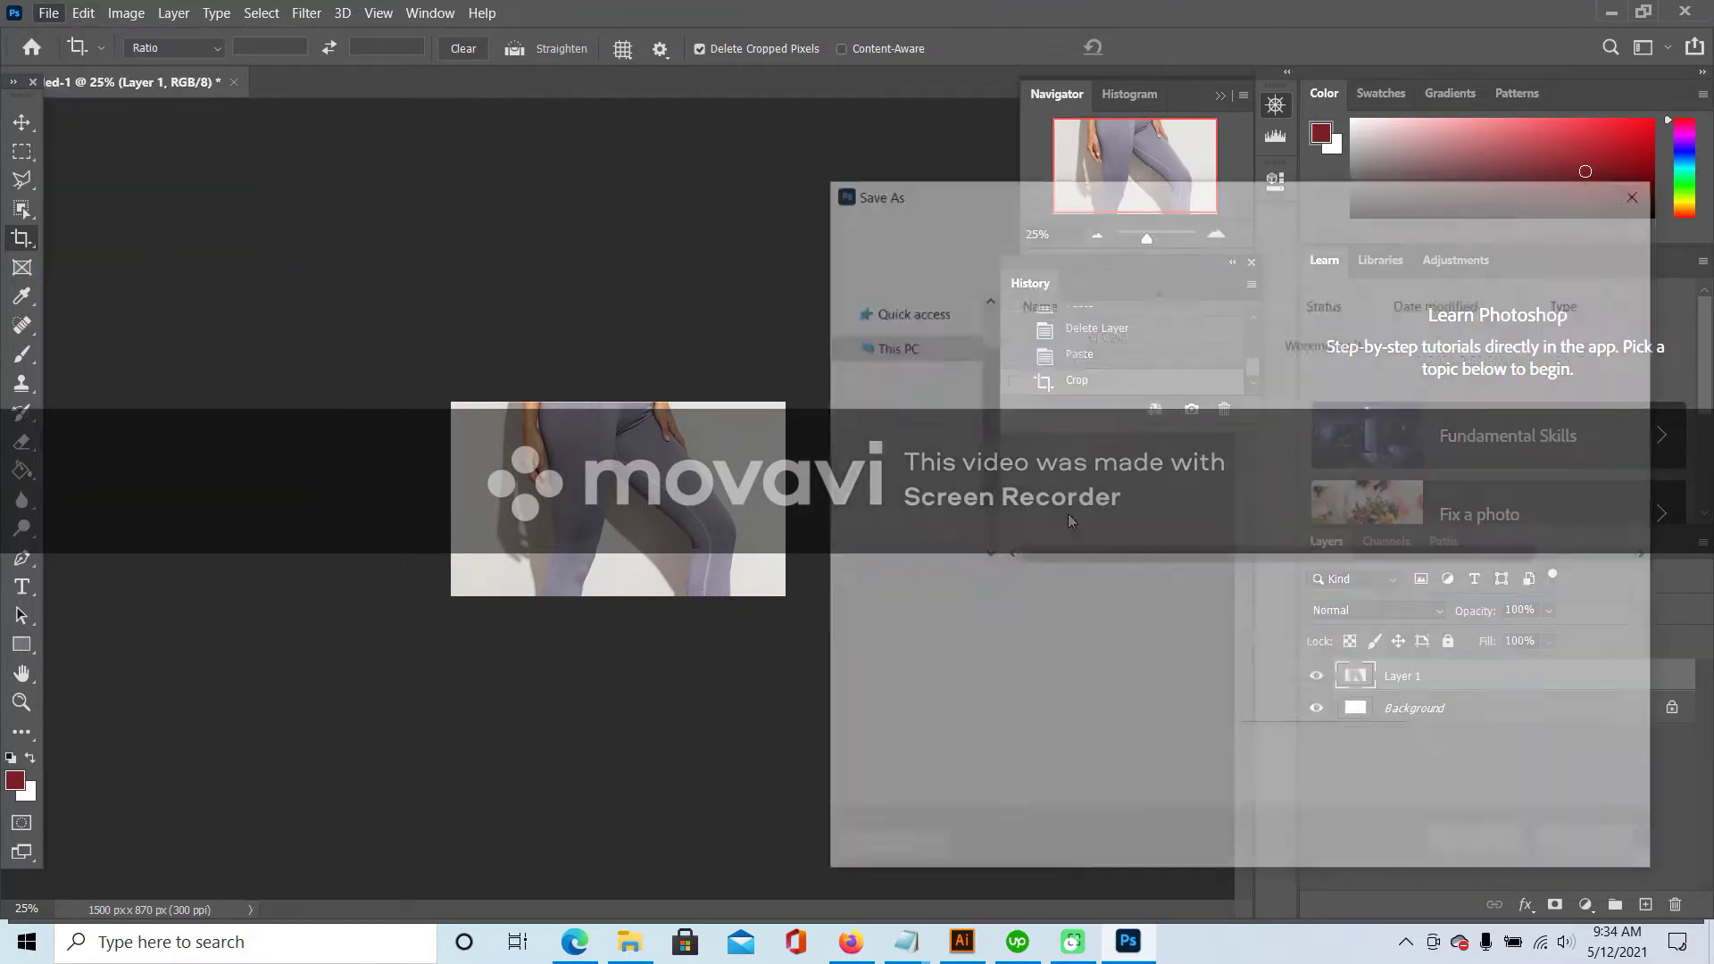
{"action": "left_click", "coordinate": [1088, 620]}
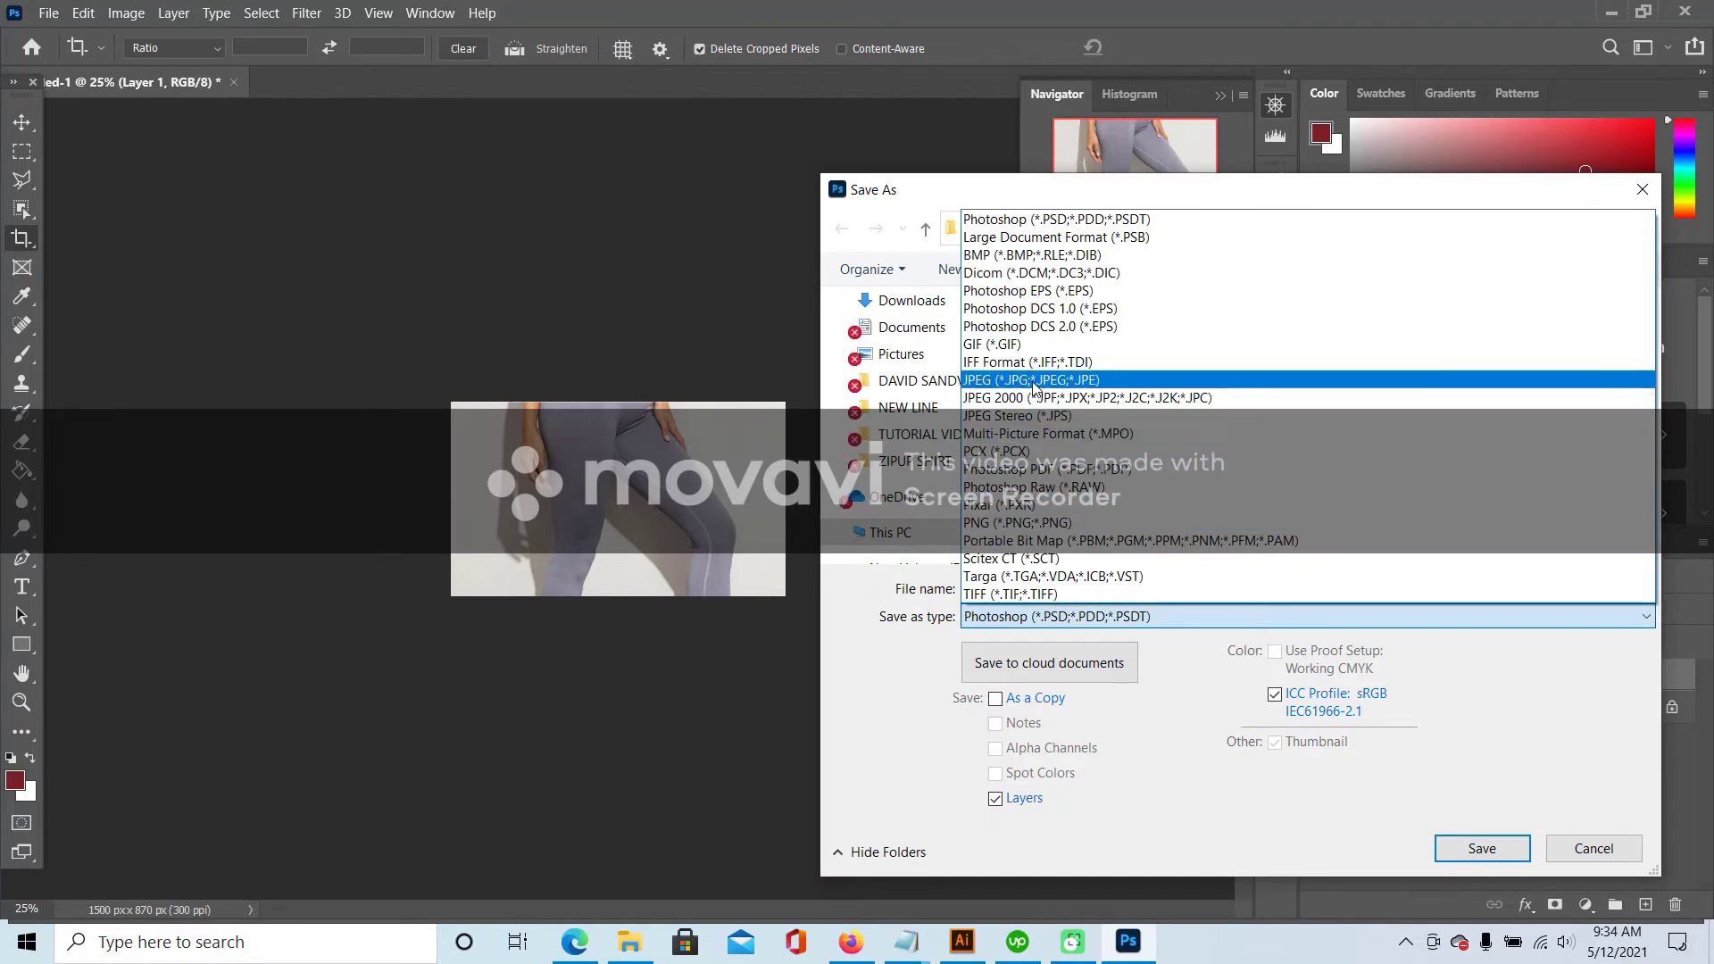
{"action": "left_click", "coordinate": [1241, 380]}
{"action": "scroll", "coordinate": [1248, 416], "scroll_direction": "down", "scroll_amount": 6}
{"action": "left_click", "coordinate": [1250, 461]}
{"action": "left_click", "coordinate": [1170, 585]}
{"action": "left_click", "coordinate": [1195, 587]}
{"action": "key", "text": "BackSpace"}
{"action": "type", "text": "3"}
{"action": "left_click", "coordinate": [1491, 847]}
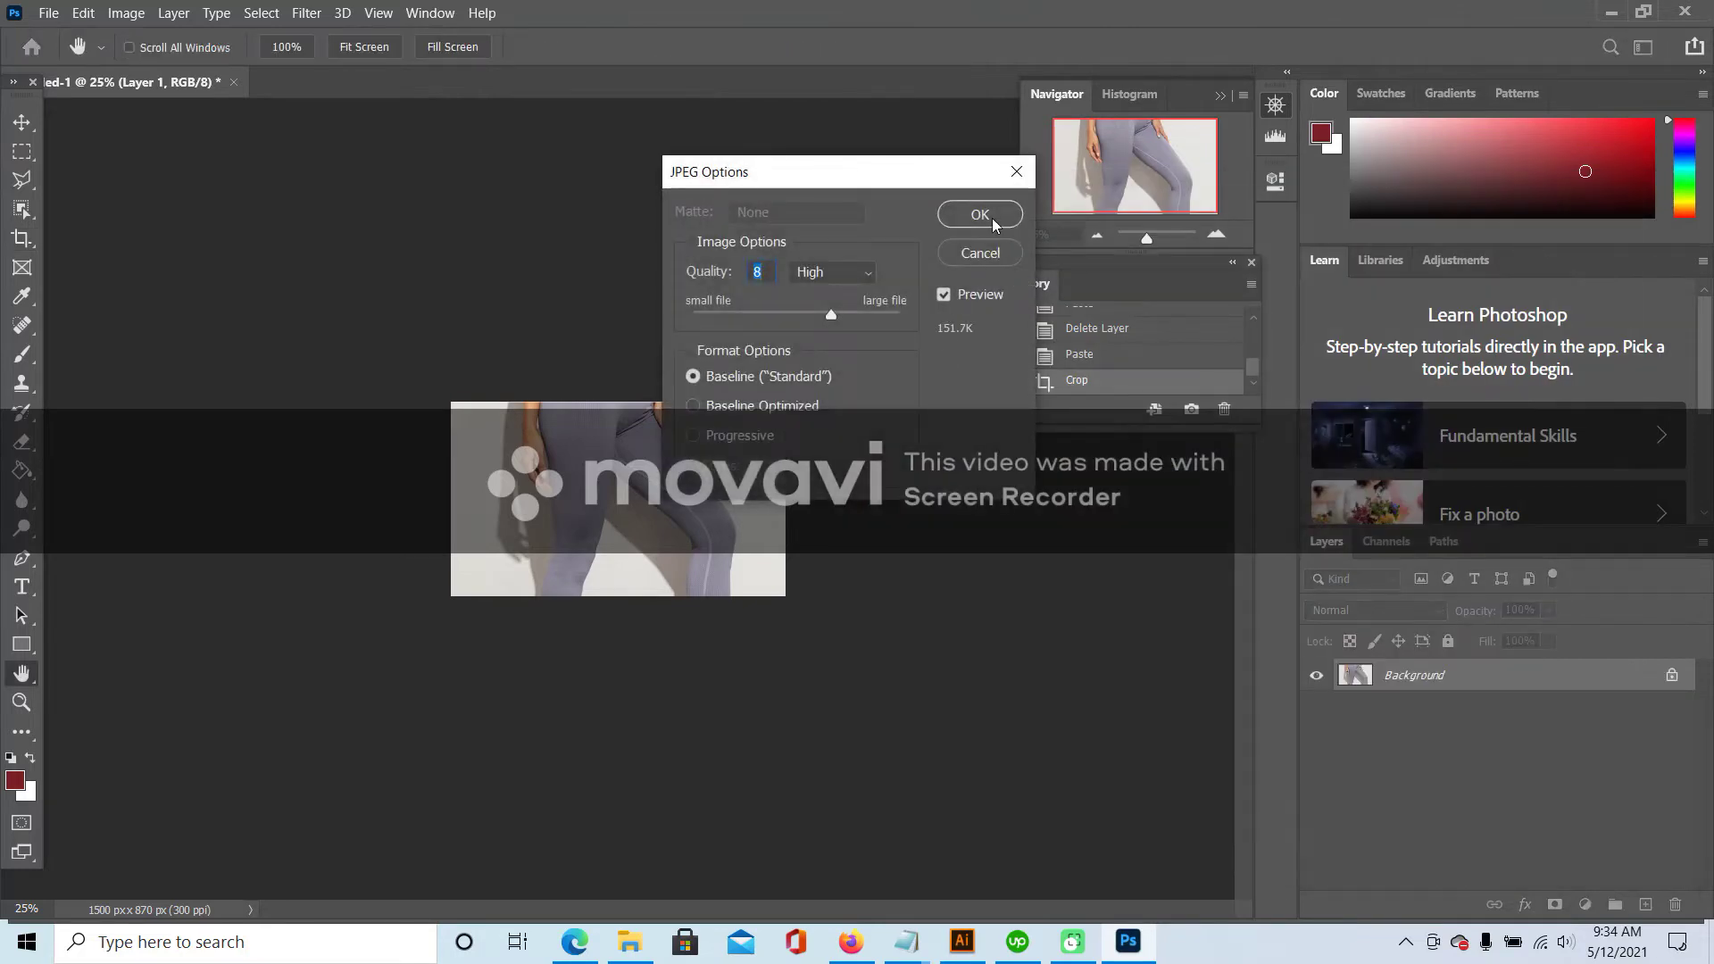
{"action": "left_click", "coordinate": [981, 215]}
{"action": "left_click", "coordinate": [851, 942]}
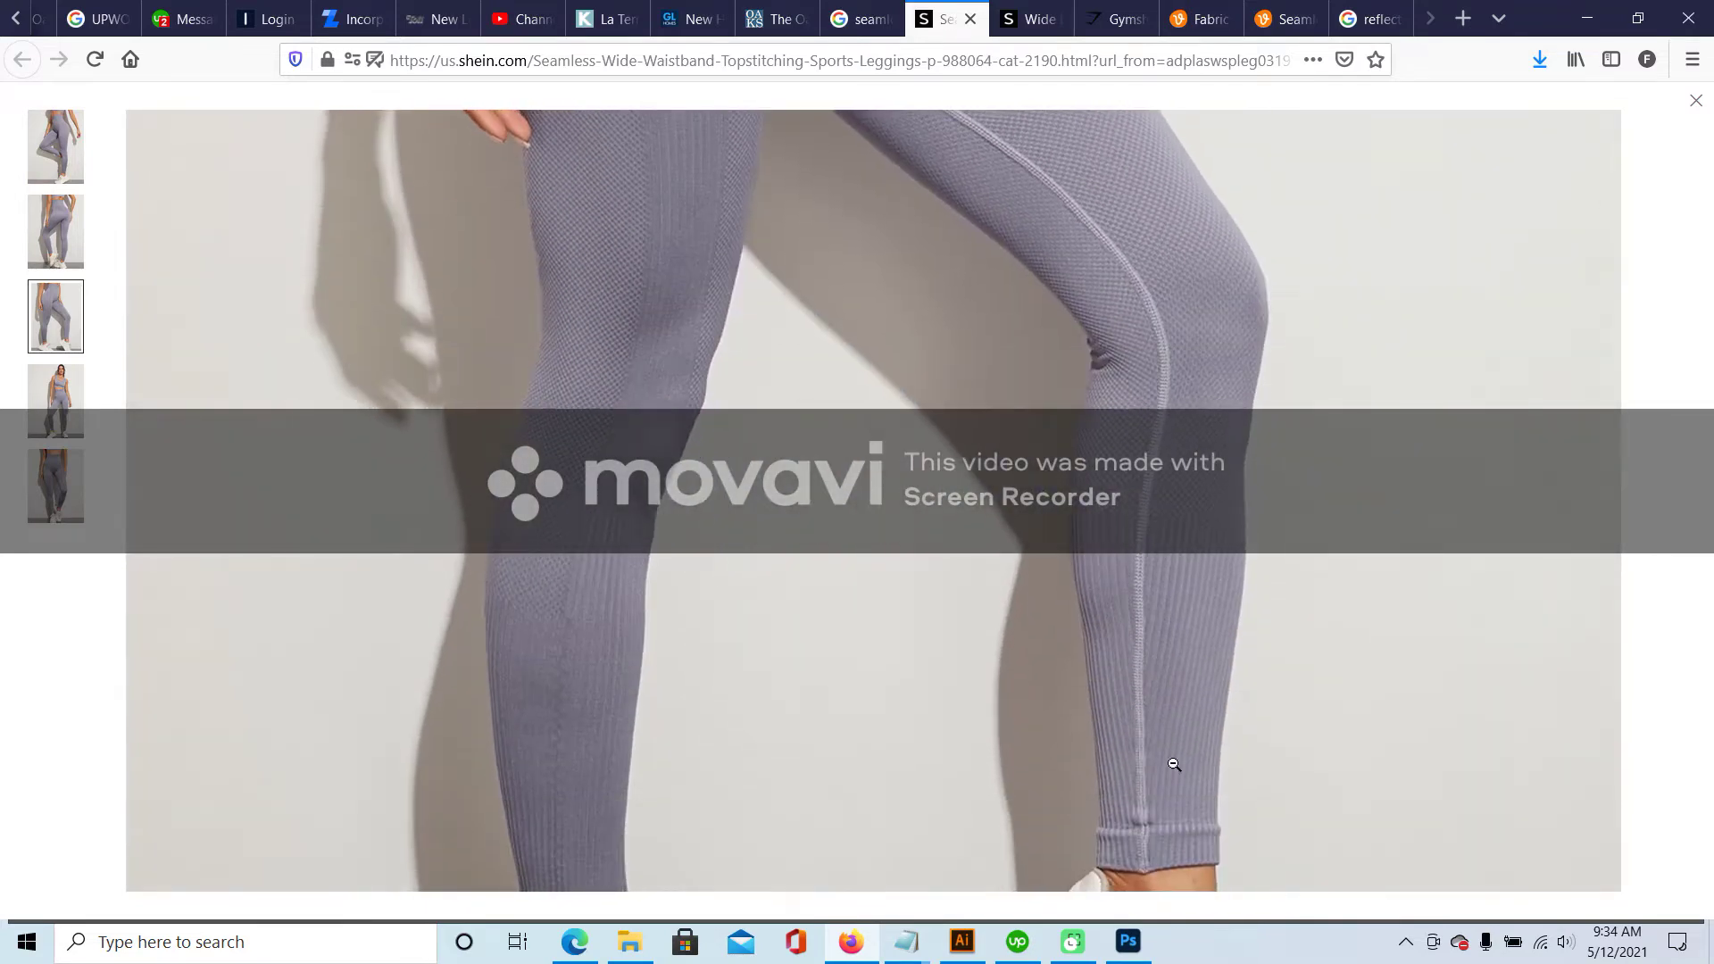
- Browse Shein's full-body, waistband and ankle photos, zooming into the waistband and hem
{"action": "left_click", "coordinate": [49, 433]}
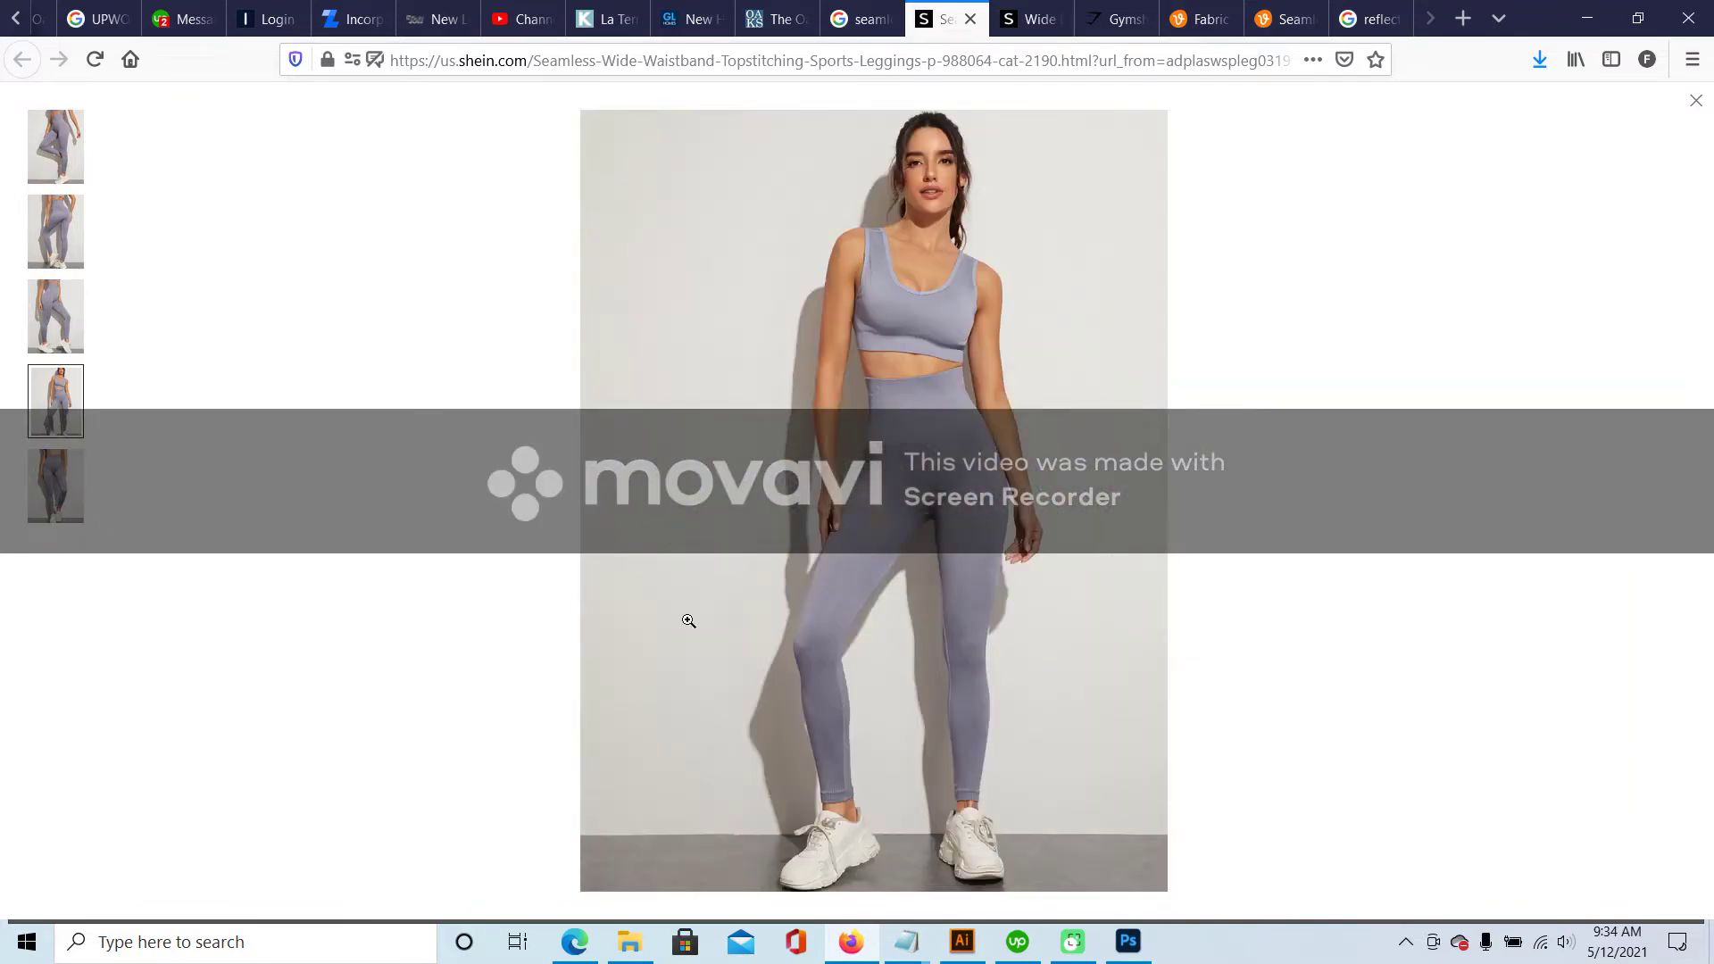
{"action": "left_click", "coordinate": [32, 494]}
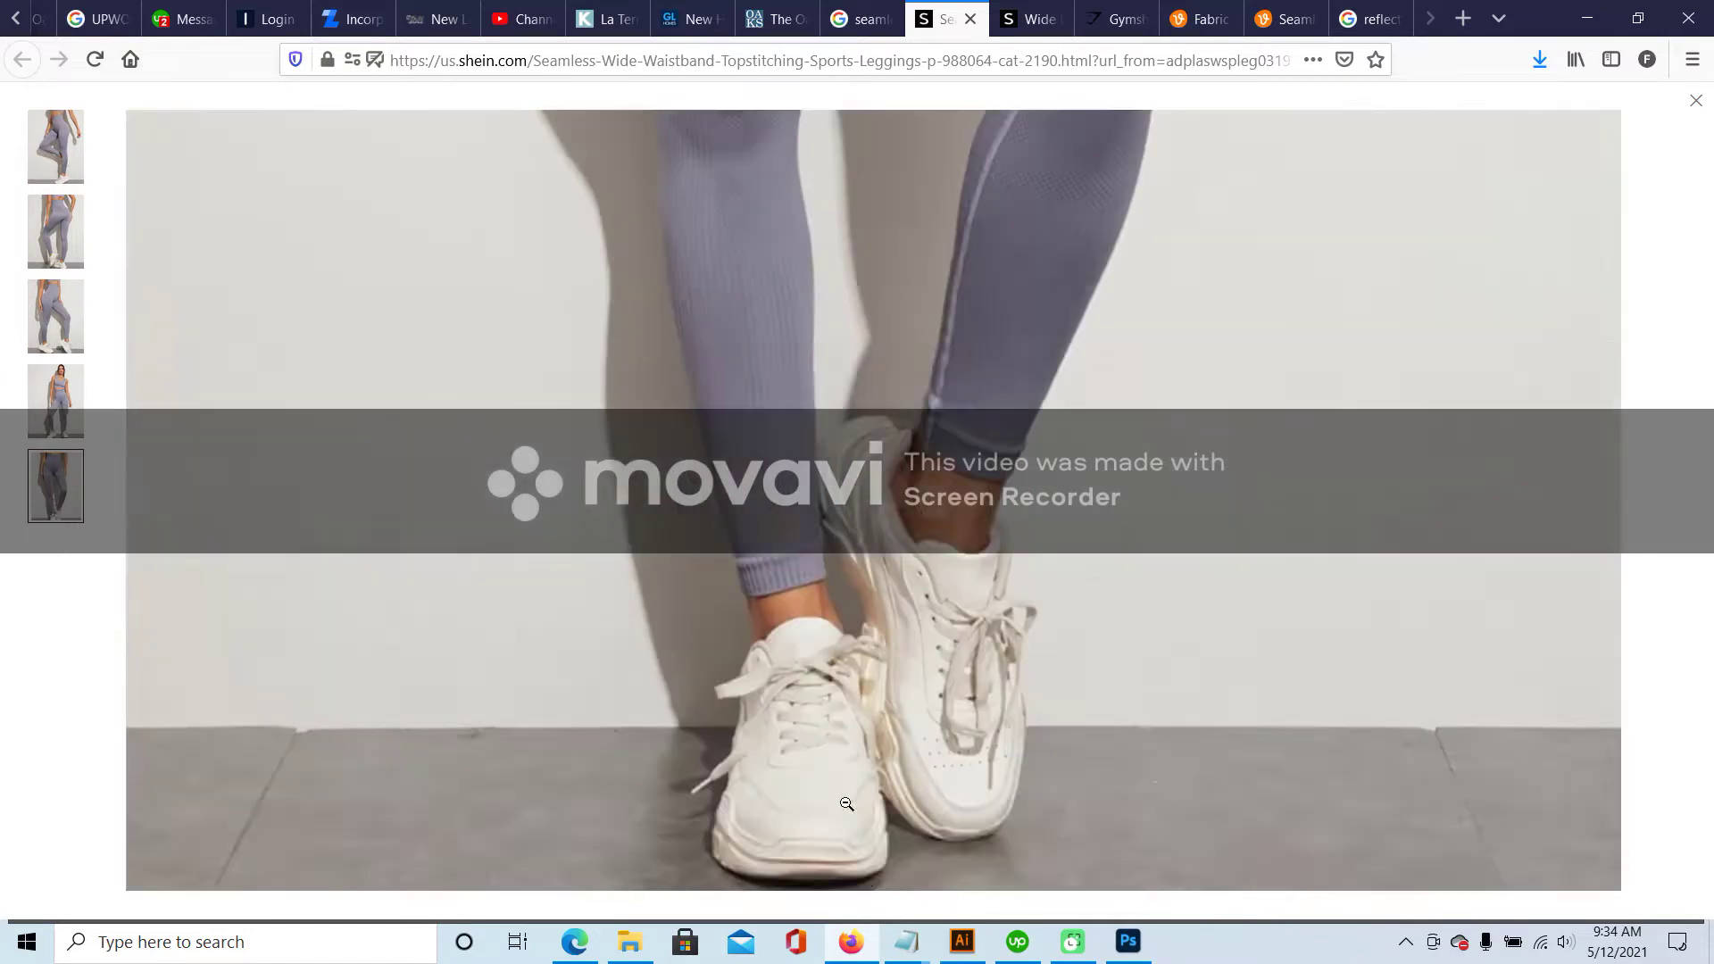
{"action": "left_click", "coordinate": [831, 801]}
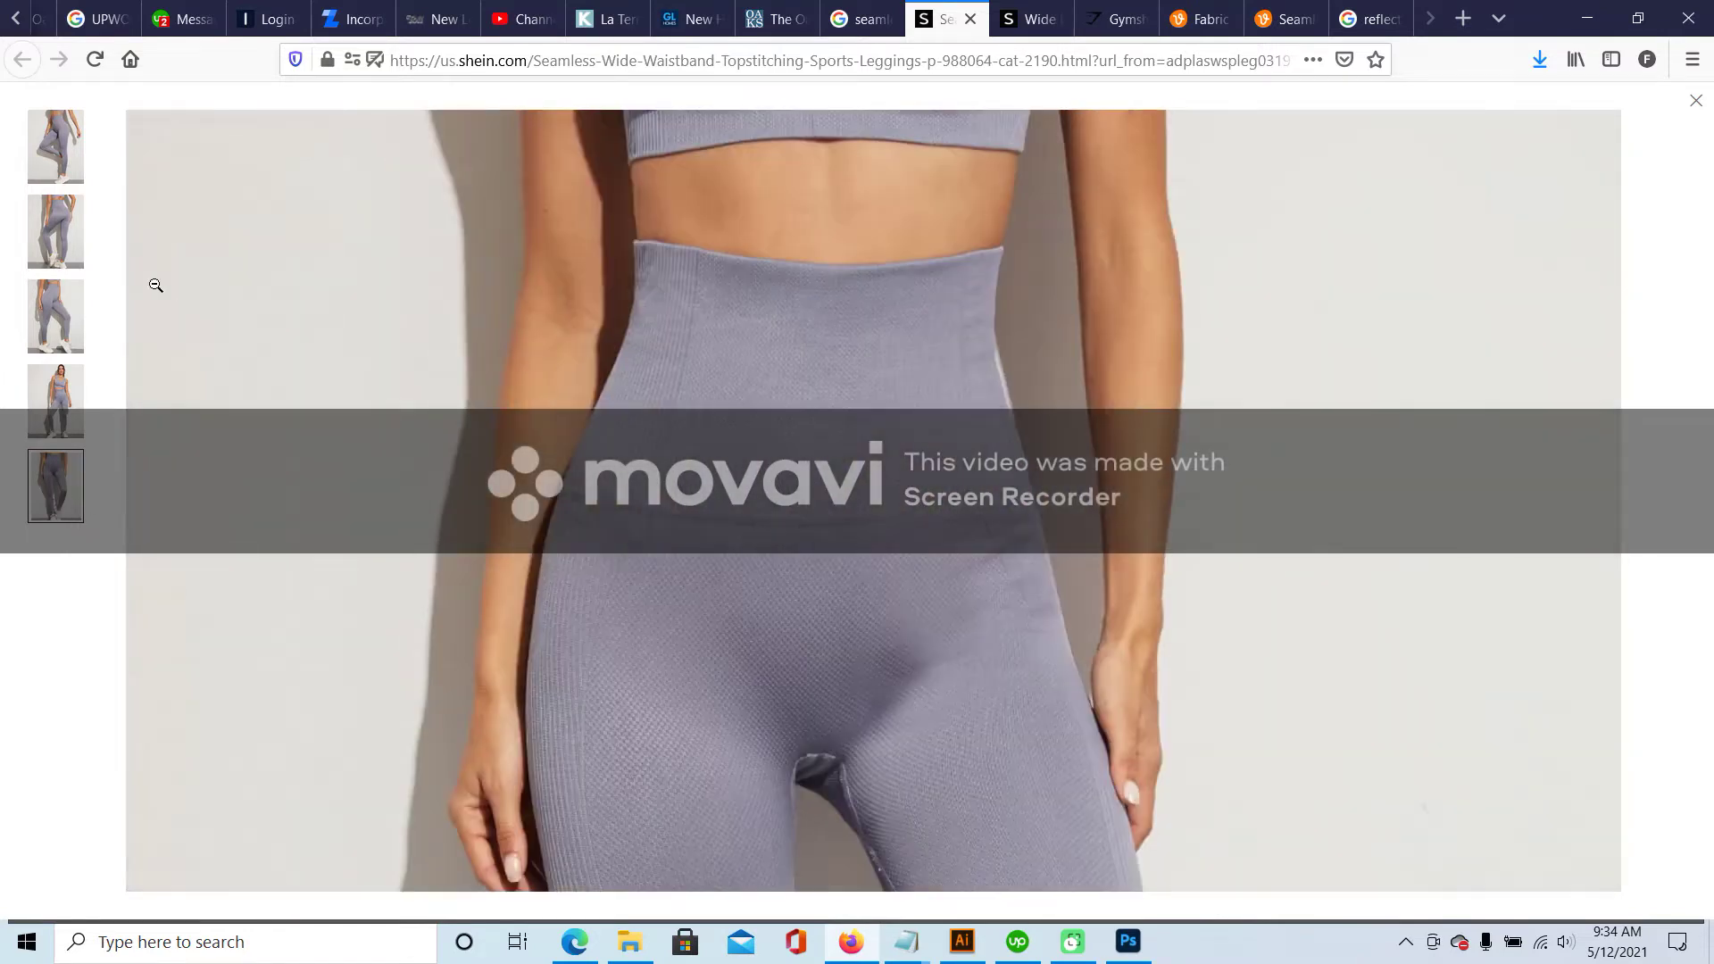
{"action": "left_click", "coordinate": [43, 239]}
{"action": "left_click", "coordinate": [841, 625]}
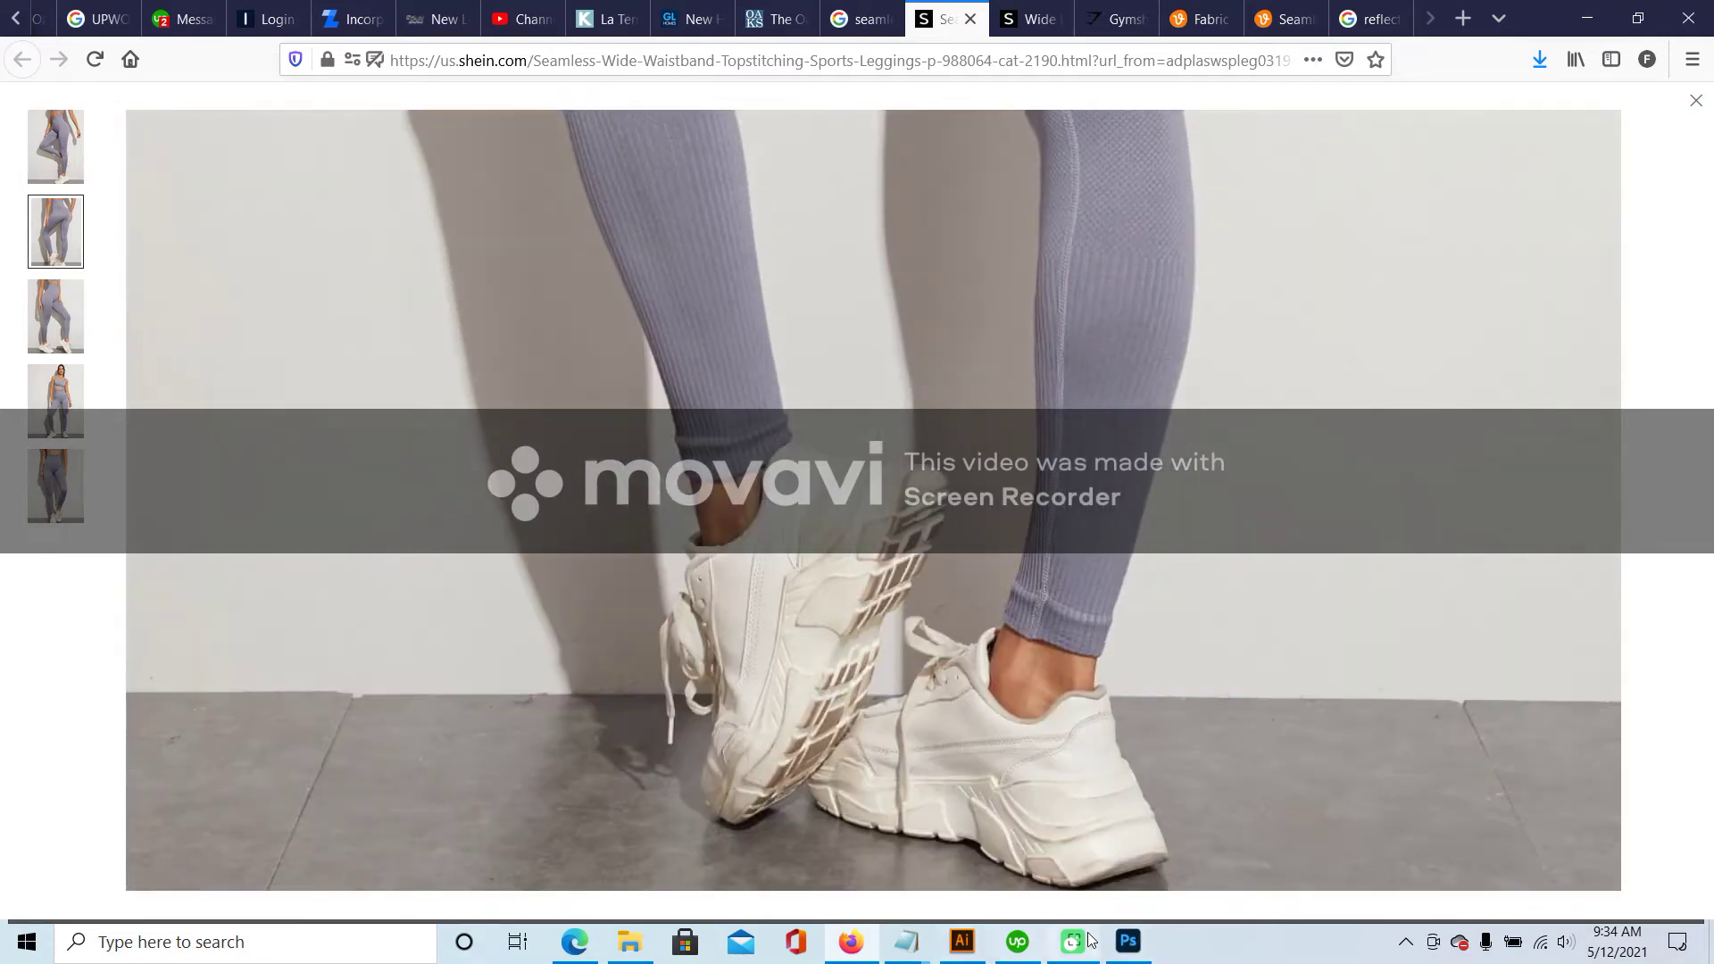
{"action": "left_click", "coordinate": [1128, 942]}
{"action": "left_click", "coordinate": [15, 125]}
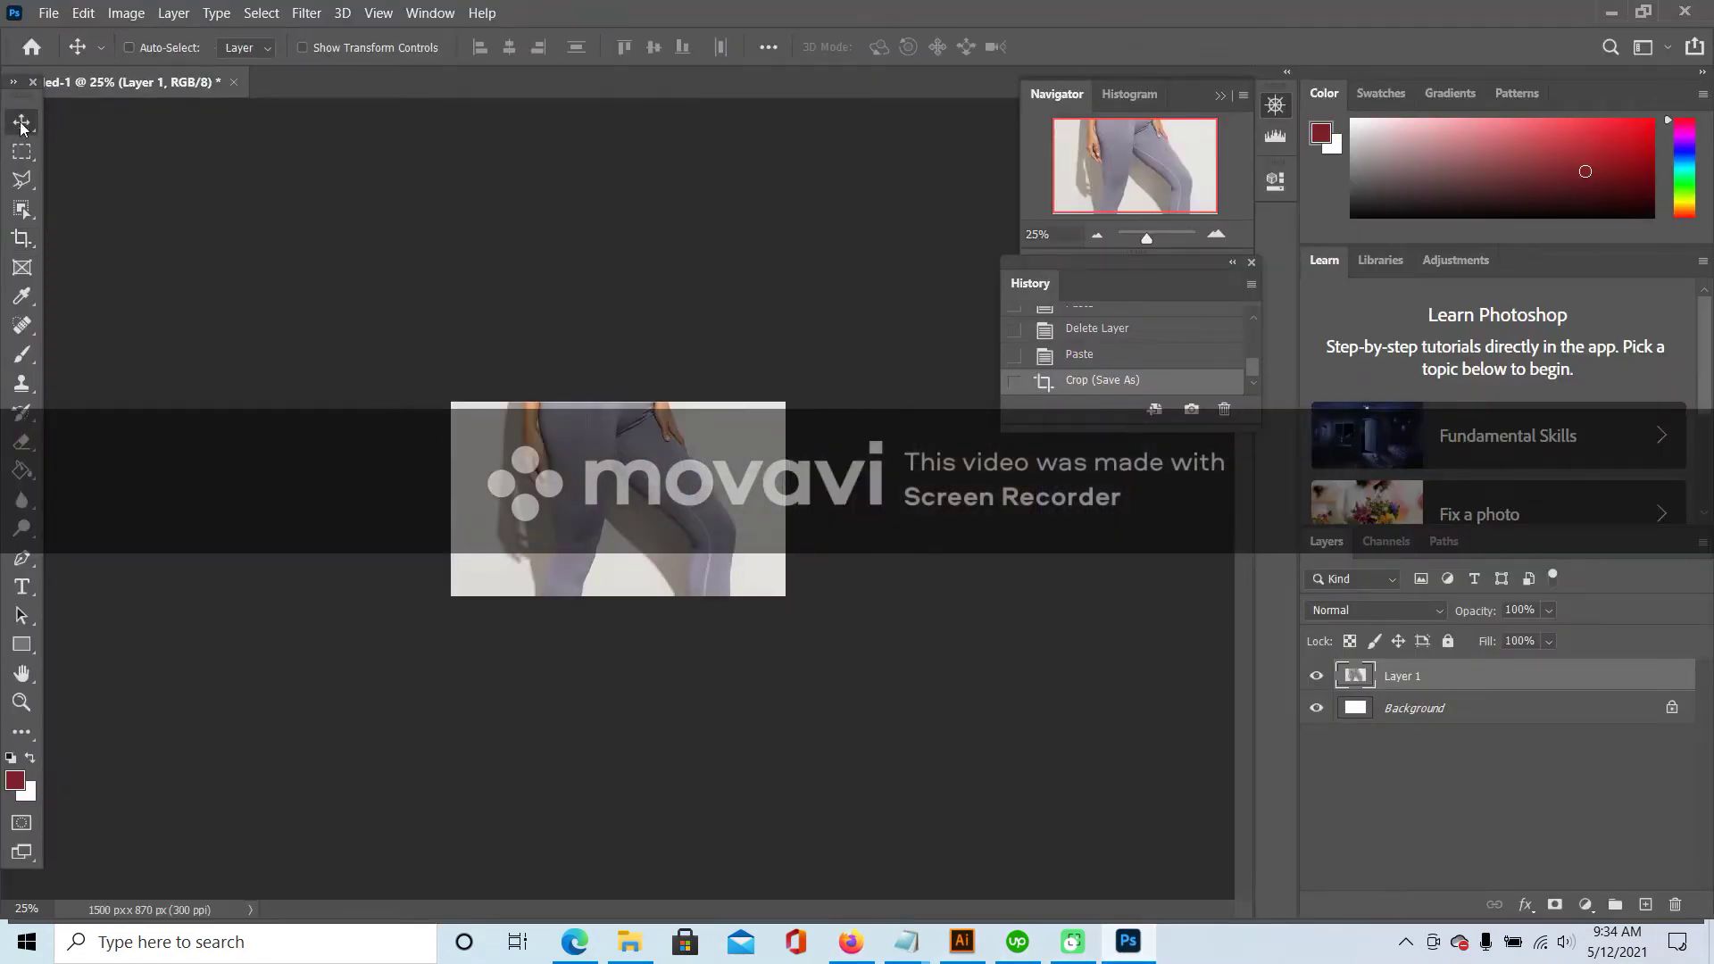
- Paste the ankle-and-sneaker screenshot as a new layer and nudge it into place
{"action": "key", "text": "ctrl+v"}
{"action": "left_click_drag", "start_coordinate": [749, 507], "coordinate": [720, 487]}
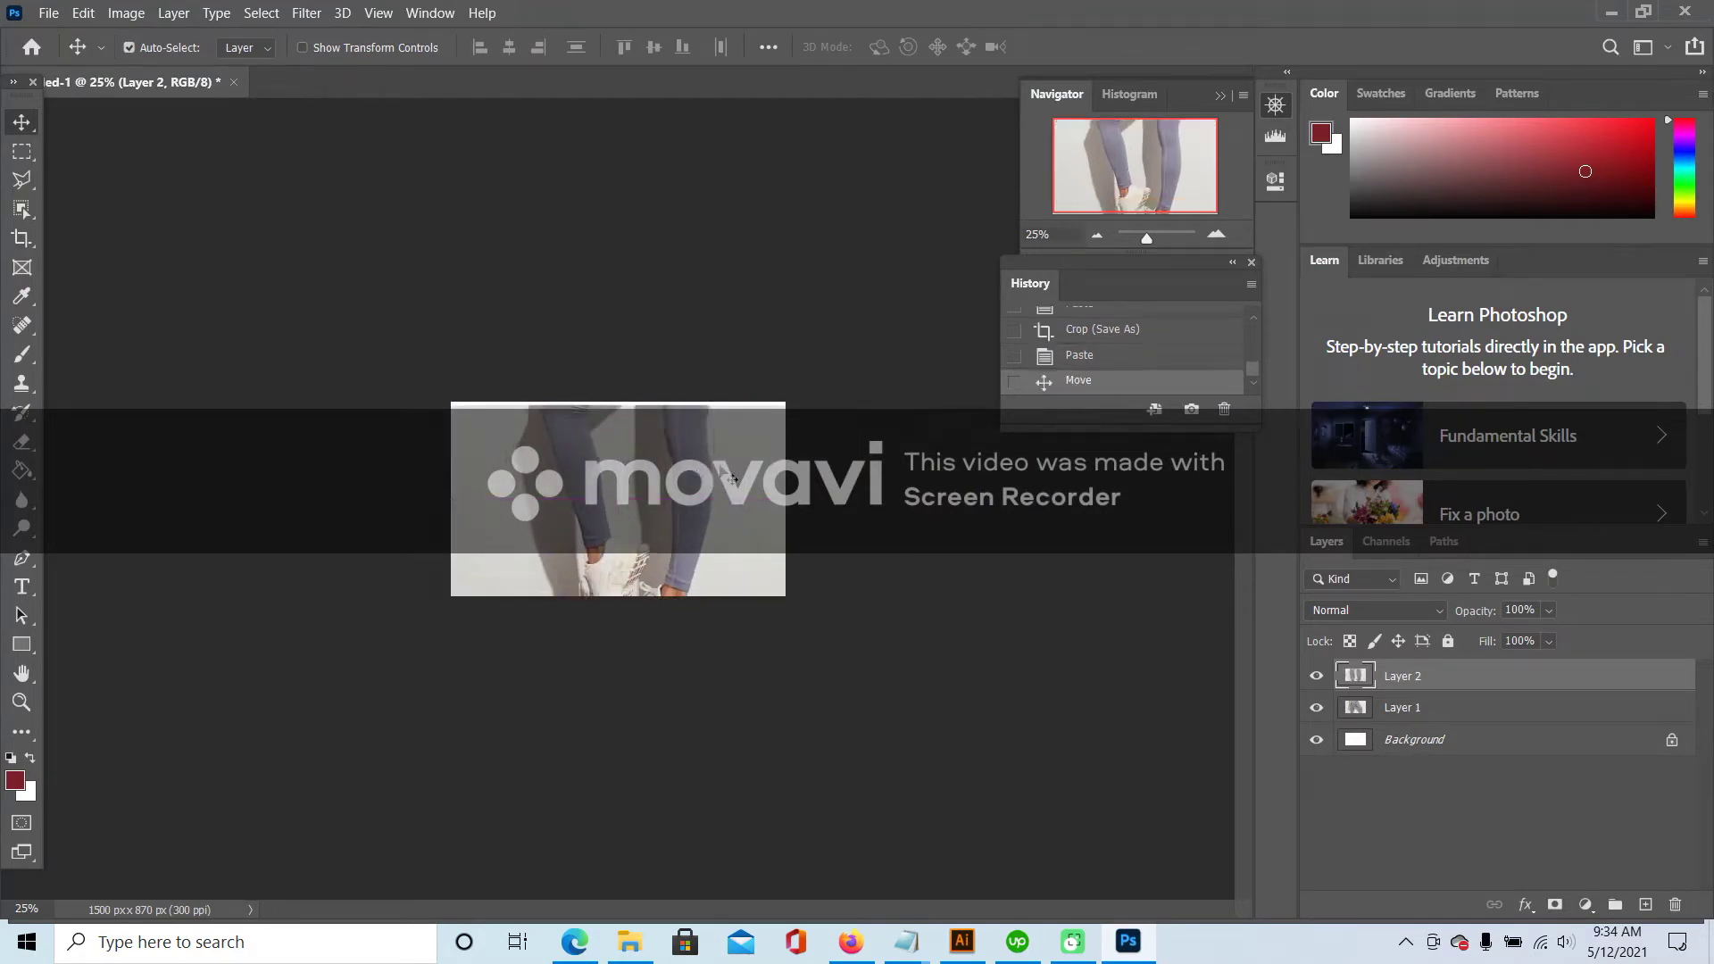
{"action": "key", "text": "shift+Up"}
{"action": "key", "text": "shift+Up"}
{"action": "key", "text": "shift+Up"}
- Save the image to PICS as JPEG SEAMLESS LEGGINGS4
{"action": "left_click", "coordinate": [48, 12]}
{"action": "left_click", "coordinate": [89, 266]}
{"action": "left_click", "coordinate": [1043, 614]}
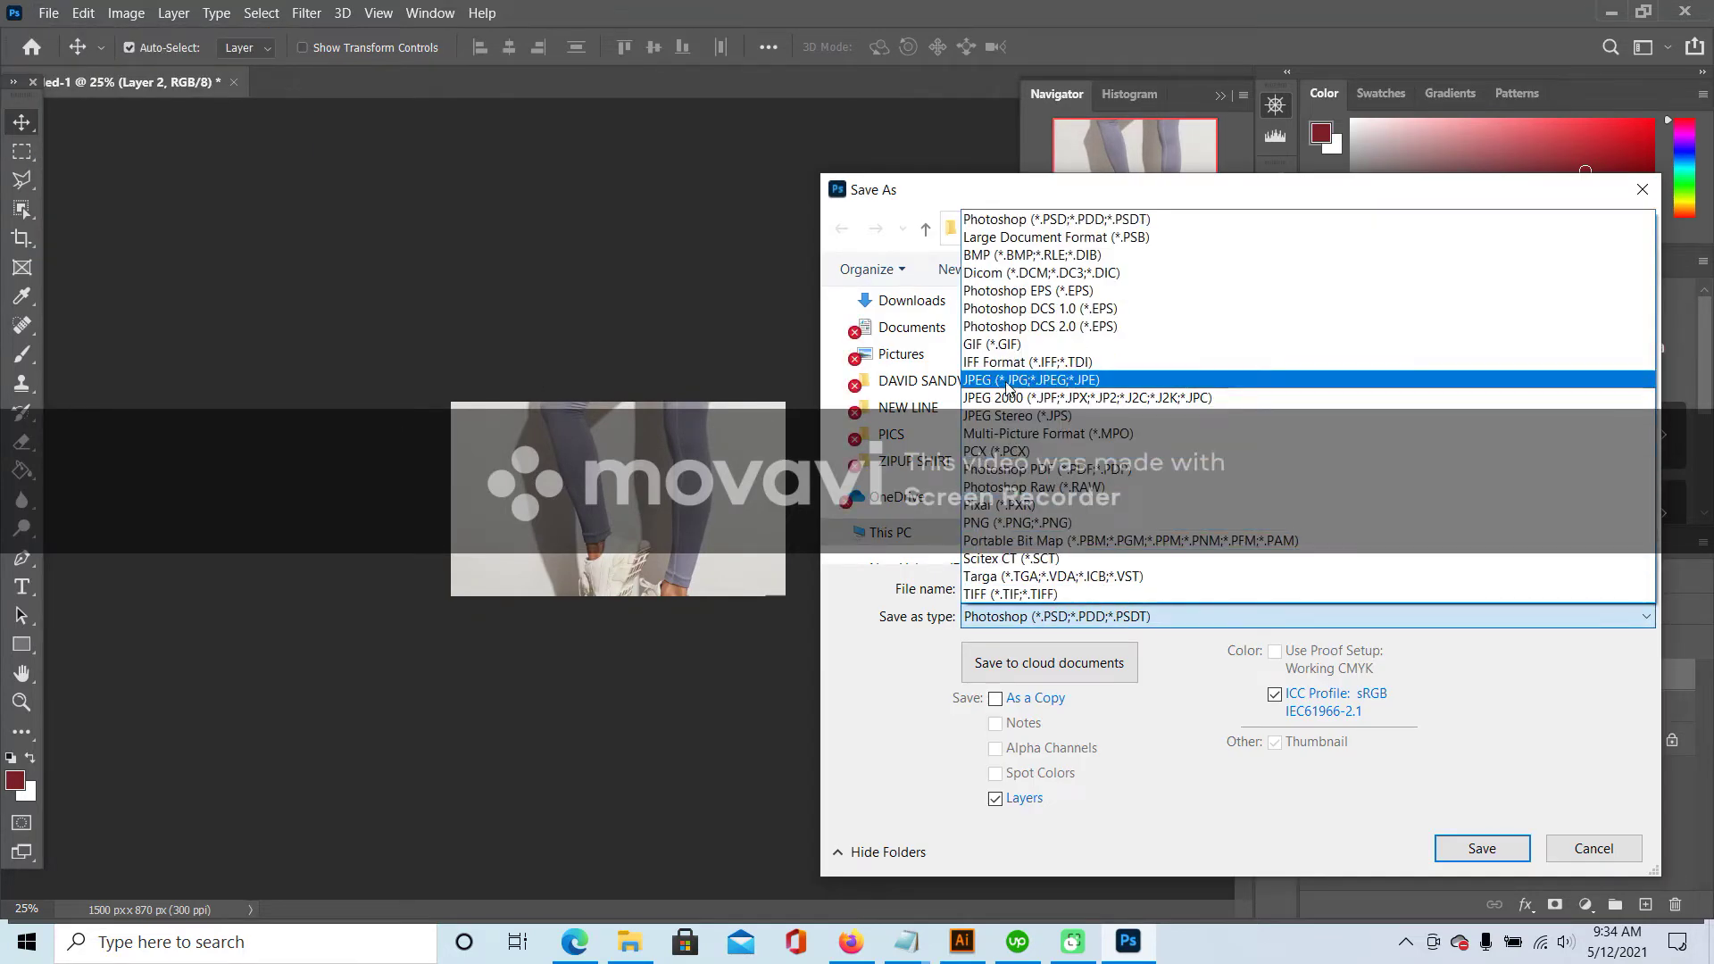
{"action": "left_click", "coordinate": [1009, 379]}
{"action": "scroll", "coordinate": [1170, 428], "scroll_direction": "down", "scroll_amount": 3}
{"action": "left_click", "coordinate": [1170, 464]}
{"action": "left_click", "coordinate": [1166, 582]}
{"action": "left_click", "coordinate": [1170, 582]}
{"action": "key", "text": "BackSpace"}
{"action": "type", "text": "4"}
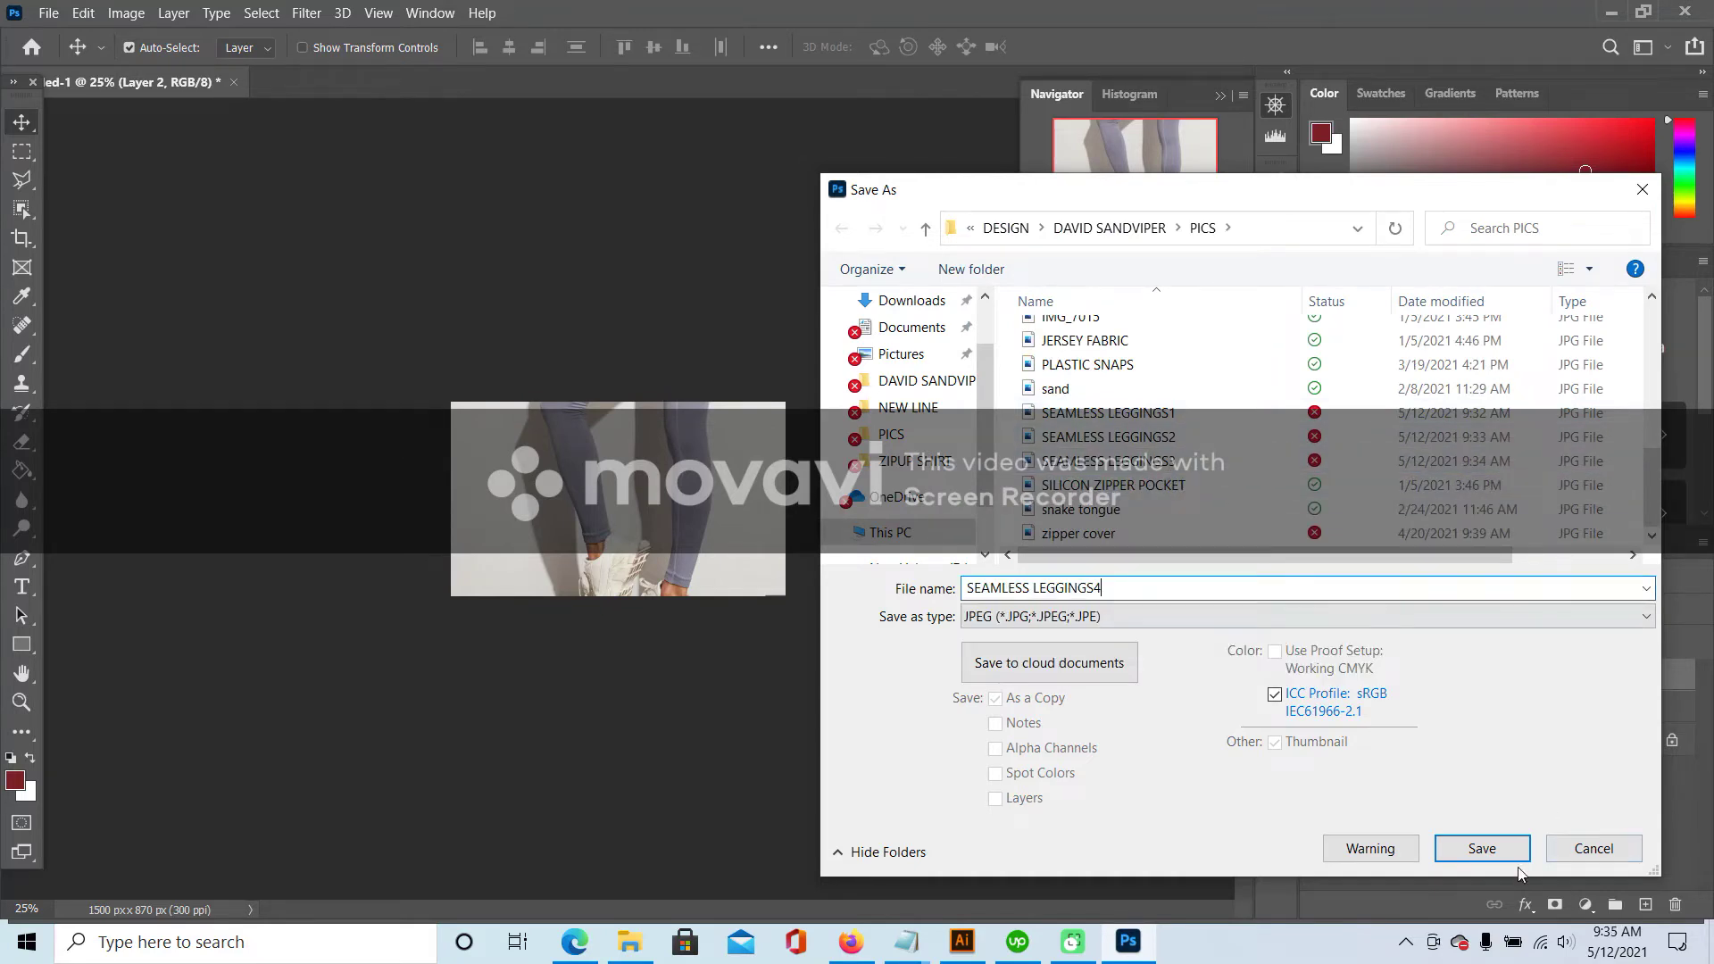
{"action": "left_click", "coordinate": [1518, 853]}
{"action": "left_click", "coordinate": [987, 219]}
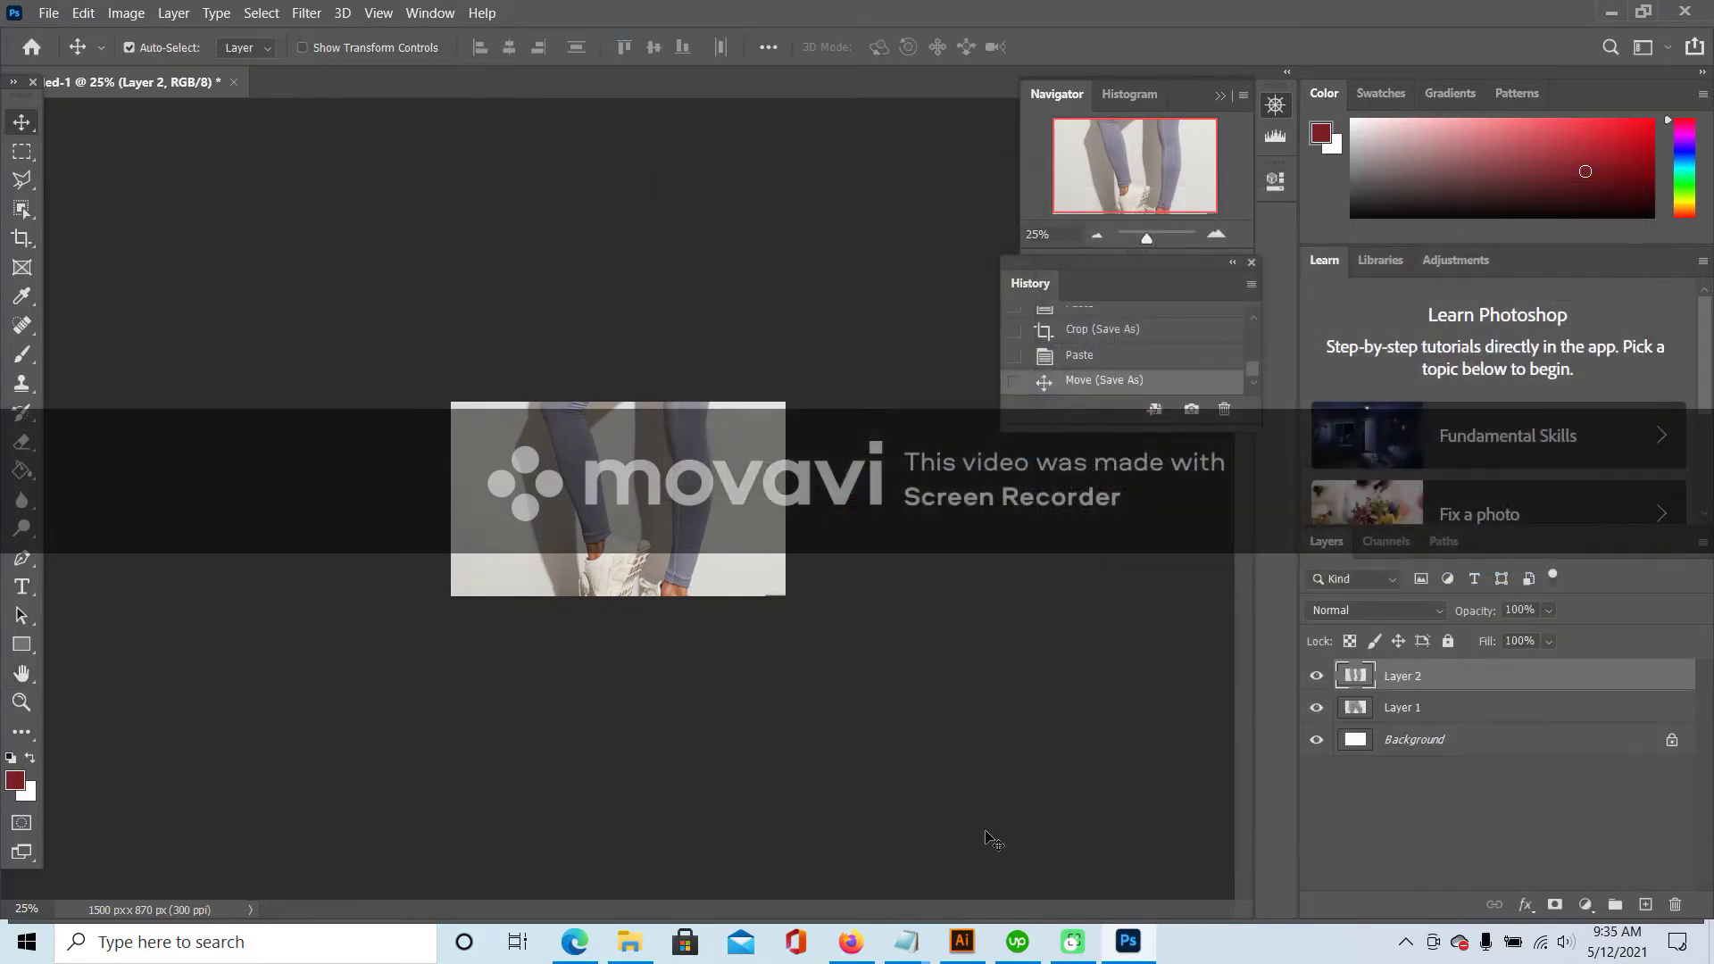
- View the blue space-dye leggings' front and back photos zoomed at the ankles, then paste a capture into Photoshop
{"action": "left_click", "coordinate": [851, 939]}
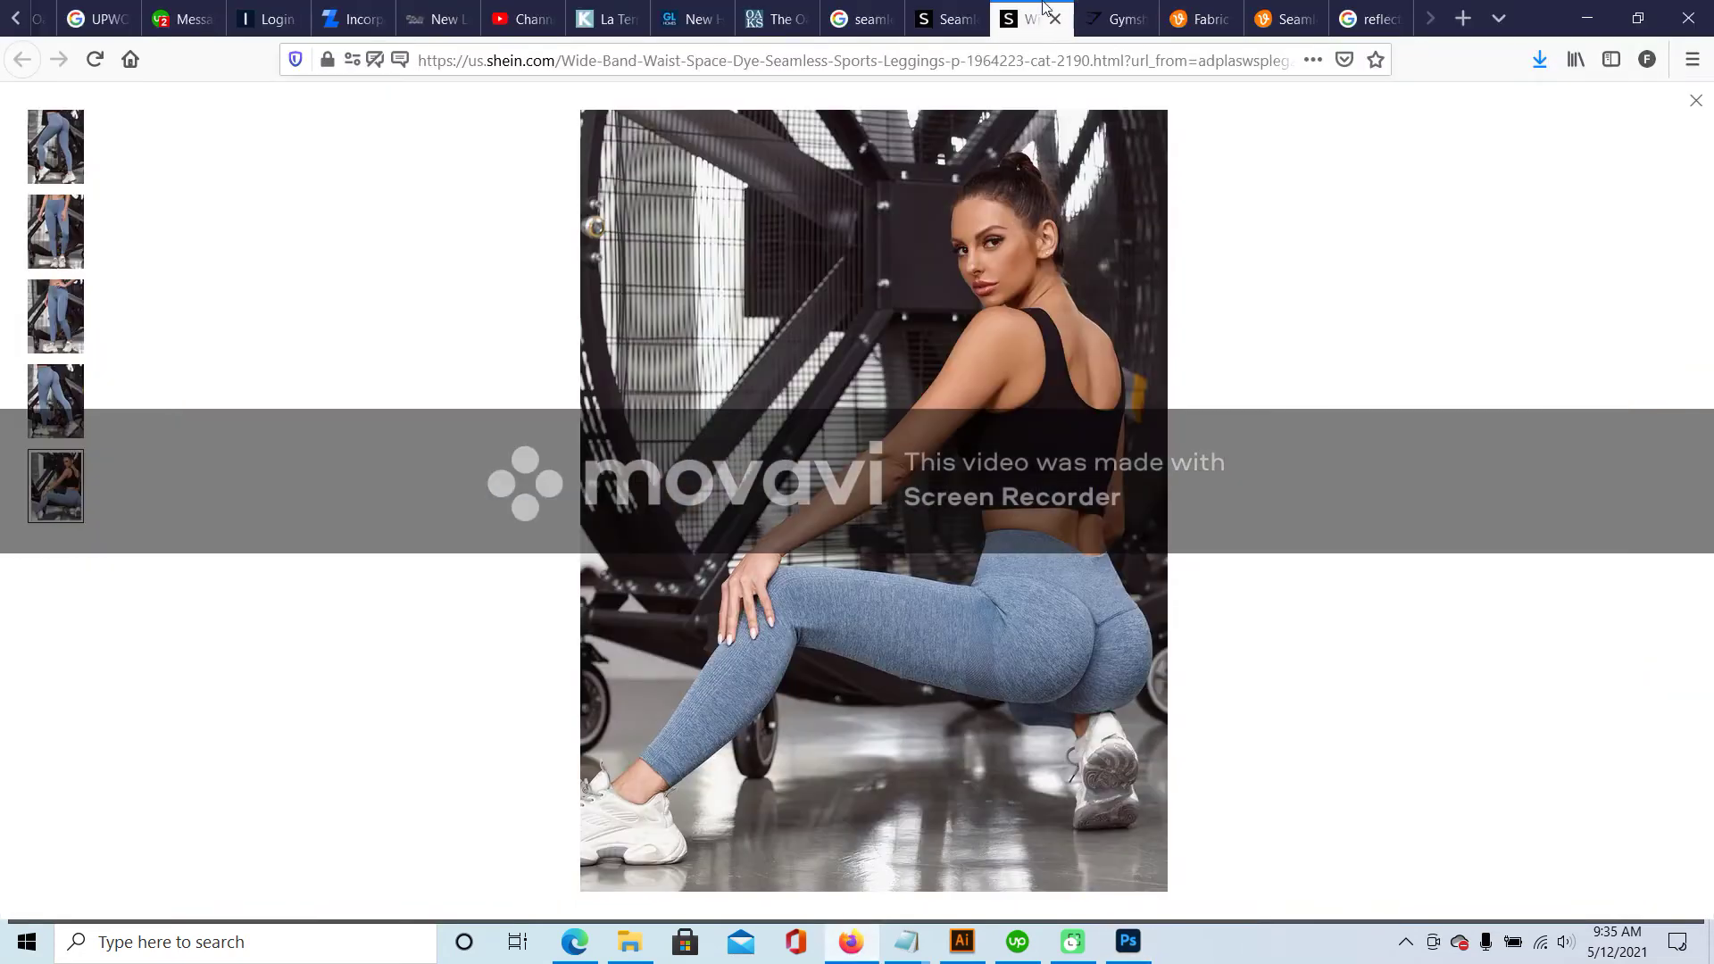
{"action": "left_click", "coordinate": [56, 230]}
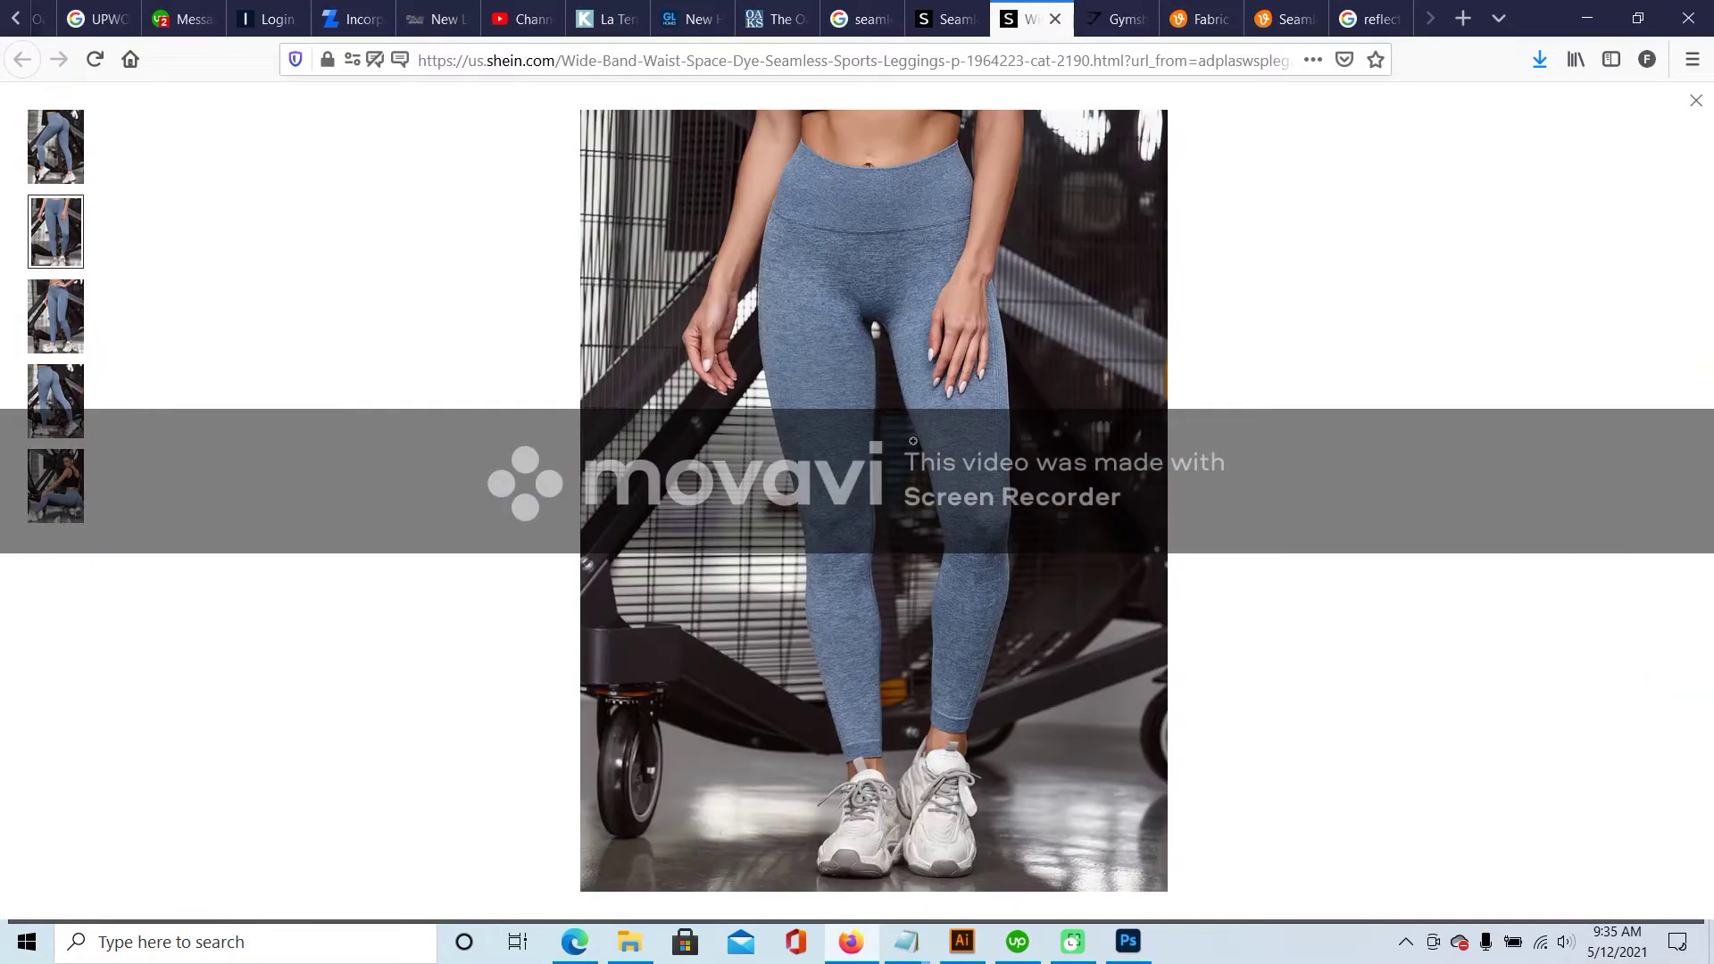
{"action": "left_click", "coordinate": [44, 406]}
{"action": "left_click", "coordinate": [781, 350]}
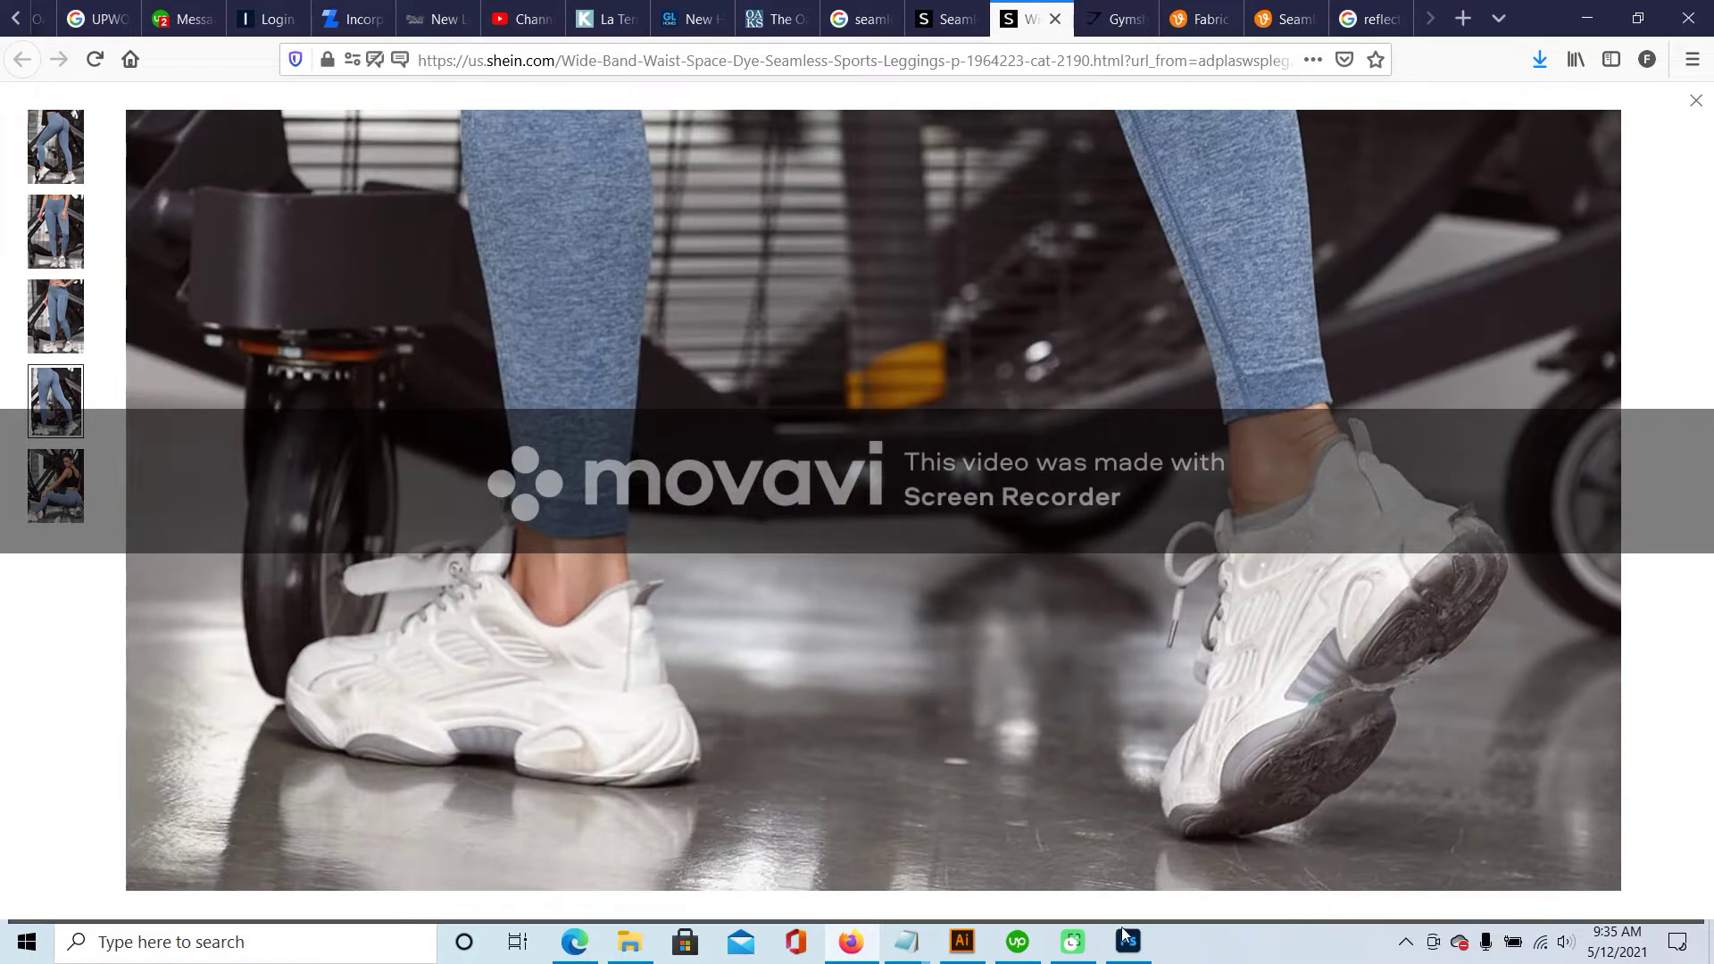
{"action": "left_click", "coordinate": [1127, 940]}
{"action": "key", "text": "ctrl+v"}
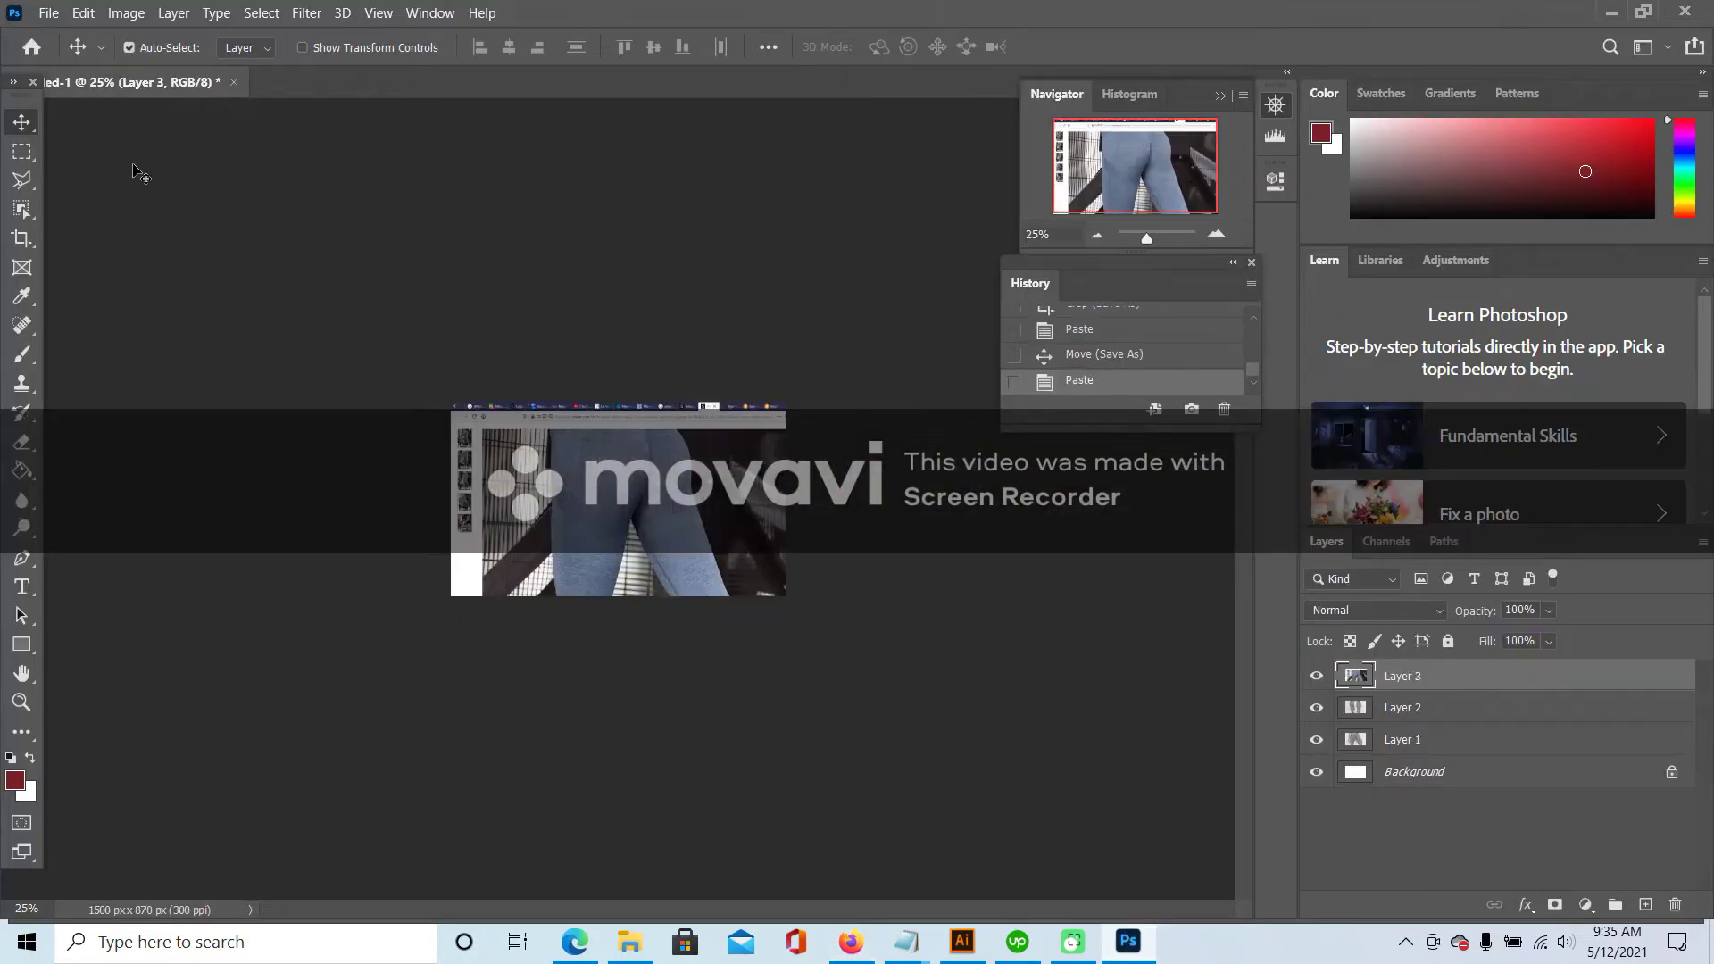
- Reposition the rear-seat close-up, save it as another JPEG in PICS, and minimize Photoshop
{"action": "left_click_drag", "start_coordinate": [663, 520], "coordinate": [607, 449]}
{"action": "left_click", "coordinate": [64, 14]}
{"action": "left_click", "coordinate": [85, 272]}
{"action": "left_click", "coordinate": [1097, 625]}
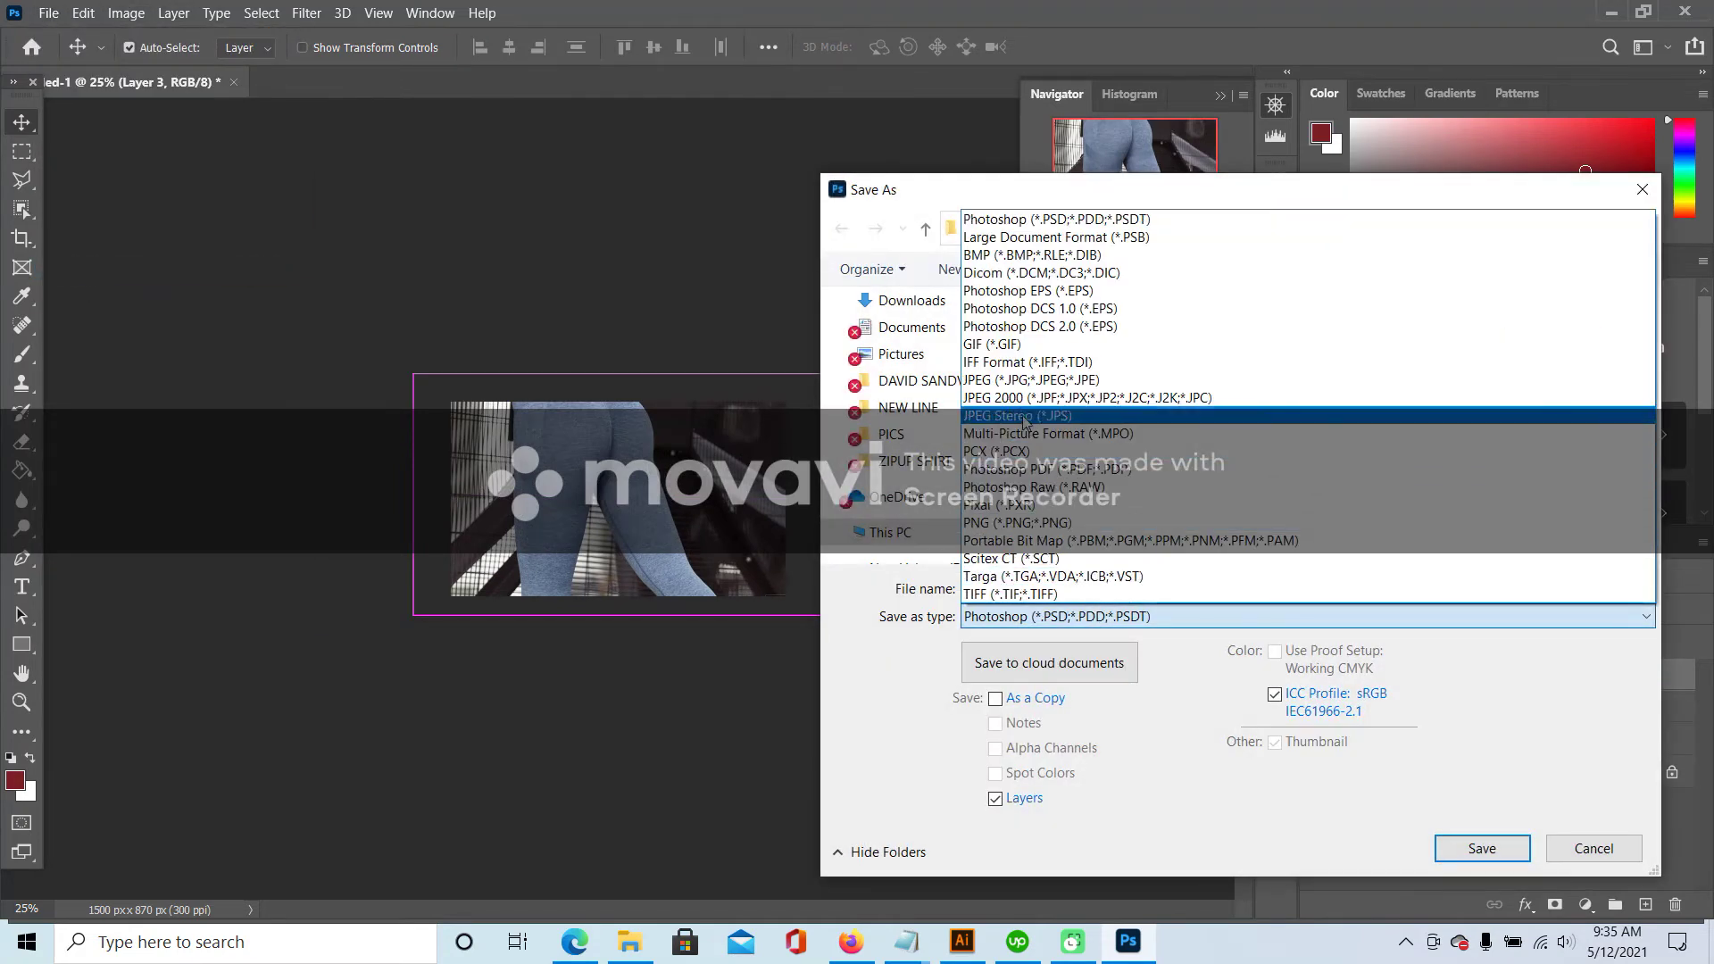
{"action": "left_click", "coordinate": [1284, 384]}
{"action": "scroll", "coordinate": [1283, 442], "scroll_direction": "down", "scroll_amount": 1}
{"action": "left_click", "coordinate": [1196, 461]}
{"action": "left_click", "coordinate": [1151, 587]}
{"action": "left_click", "coordinate": [1152, 587]}
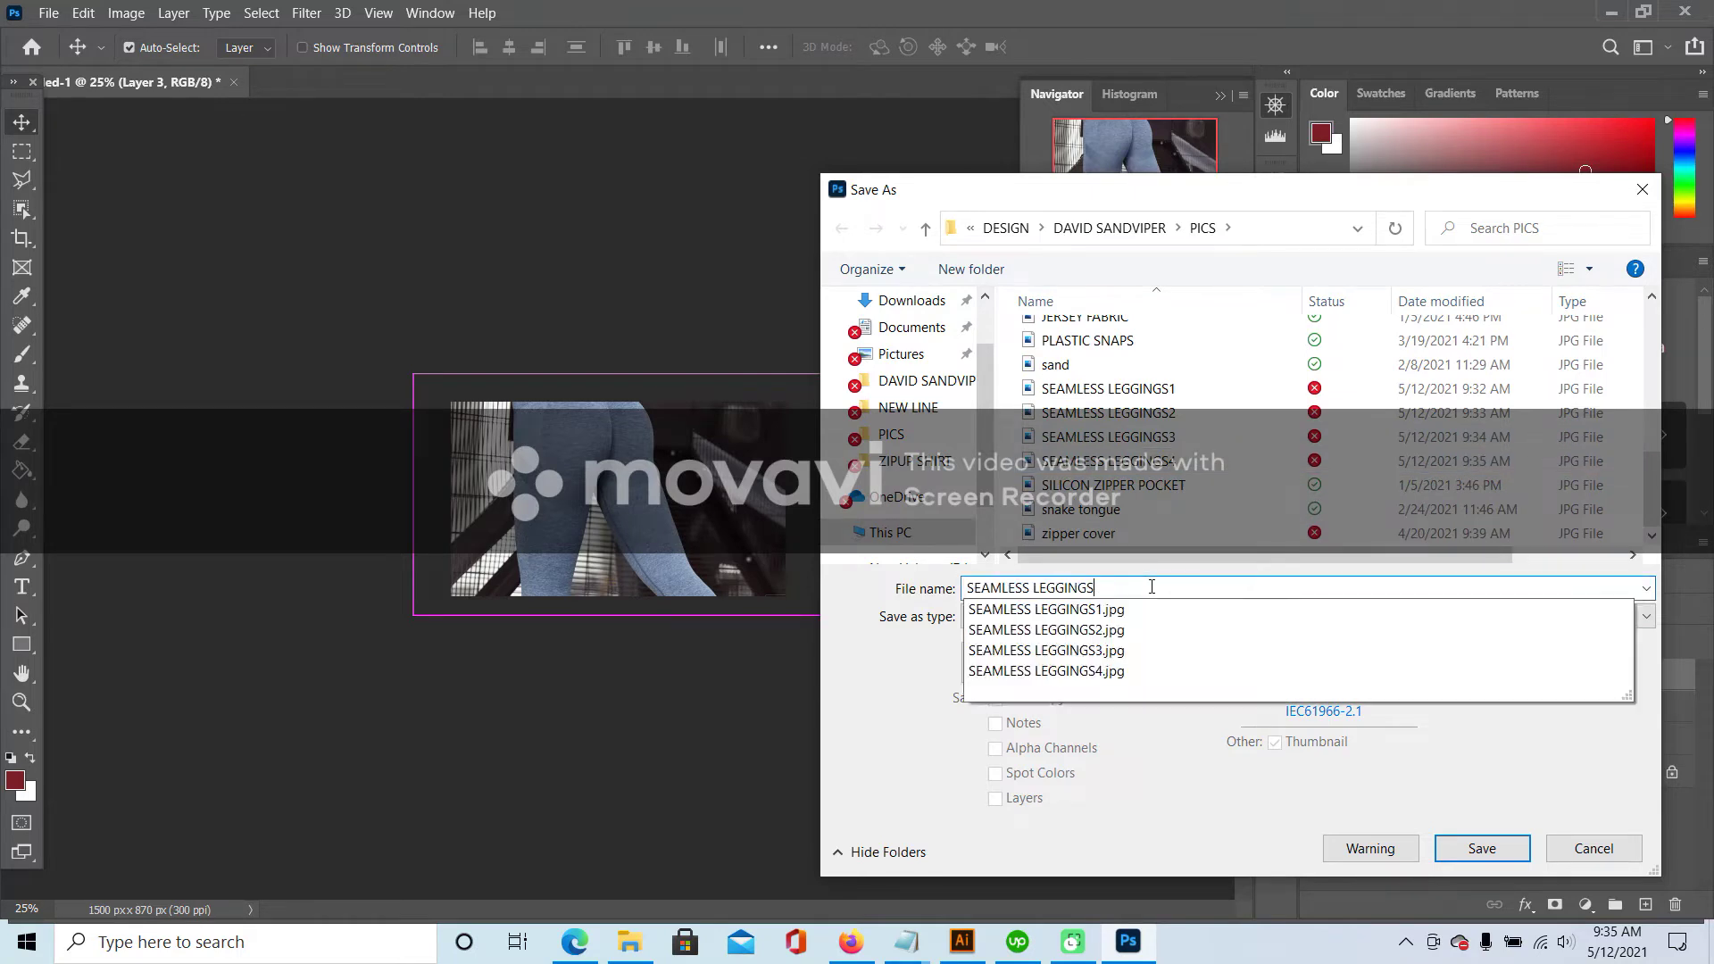
{"action": "left_click", "coordinate": [1505, 850]}
{"action": "left_click", "coordinate": [972, 213]}
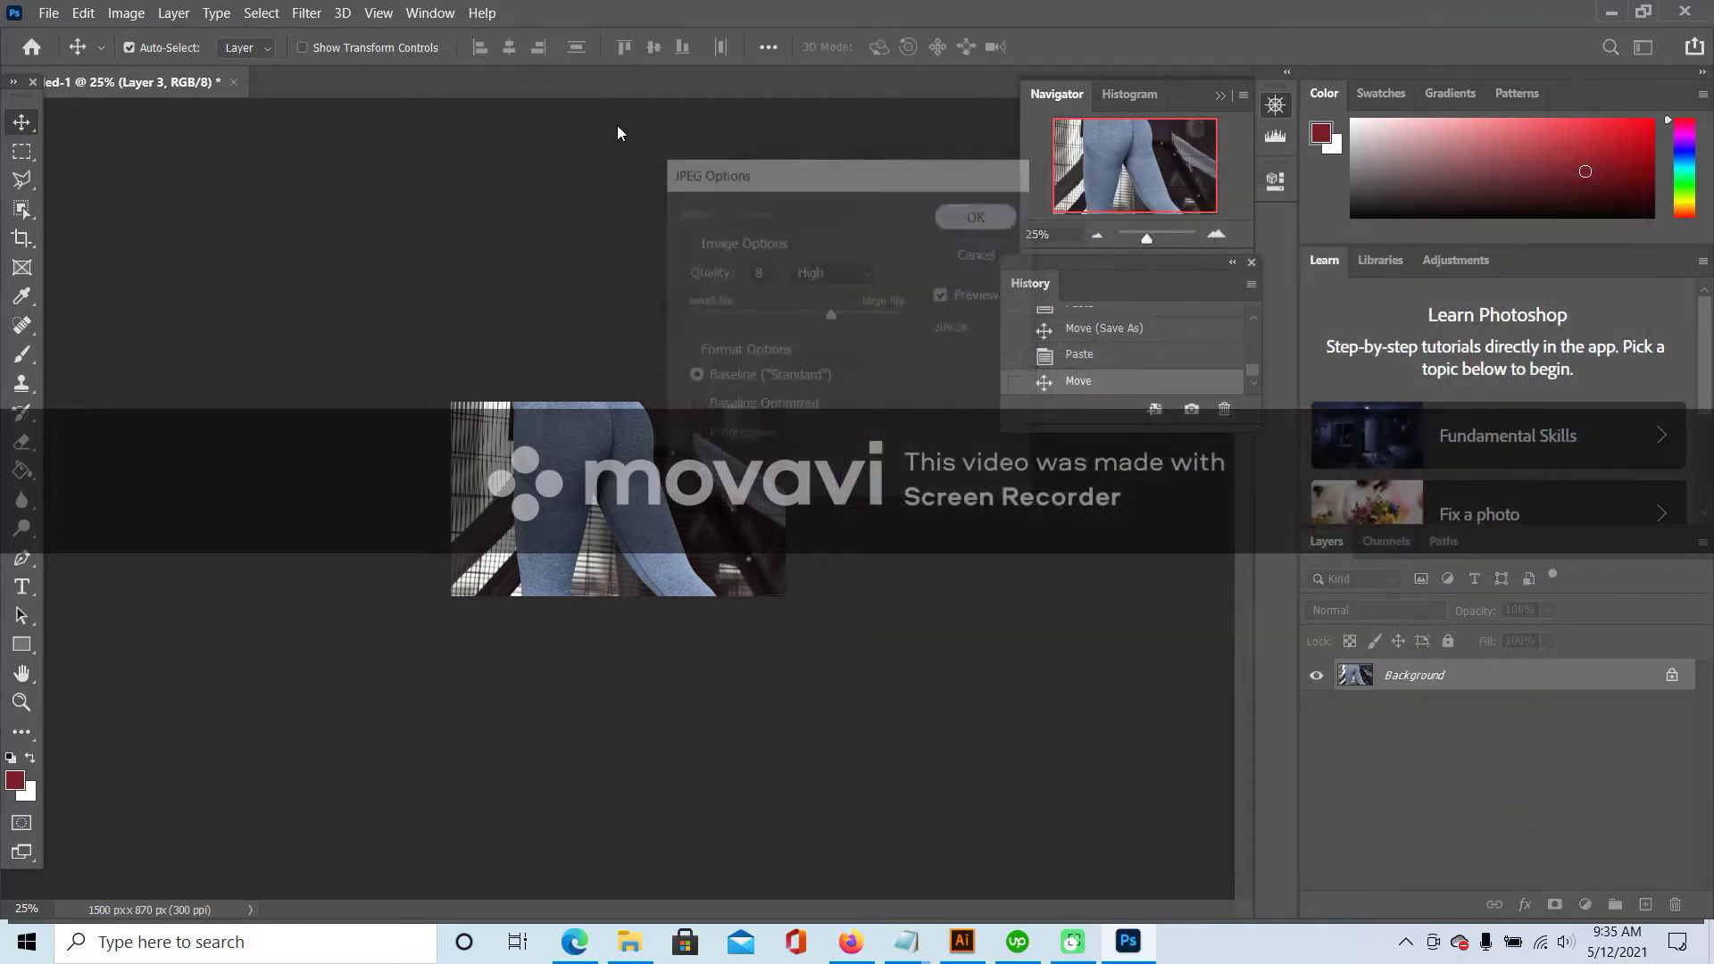
{"action": "left_click", "coordinate": [1604, 13]}
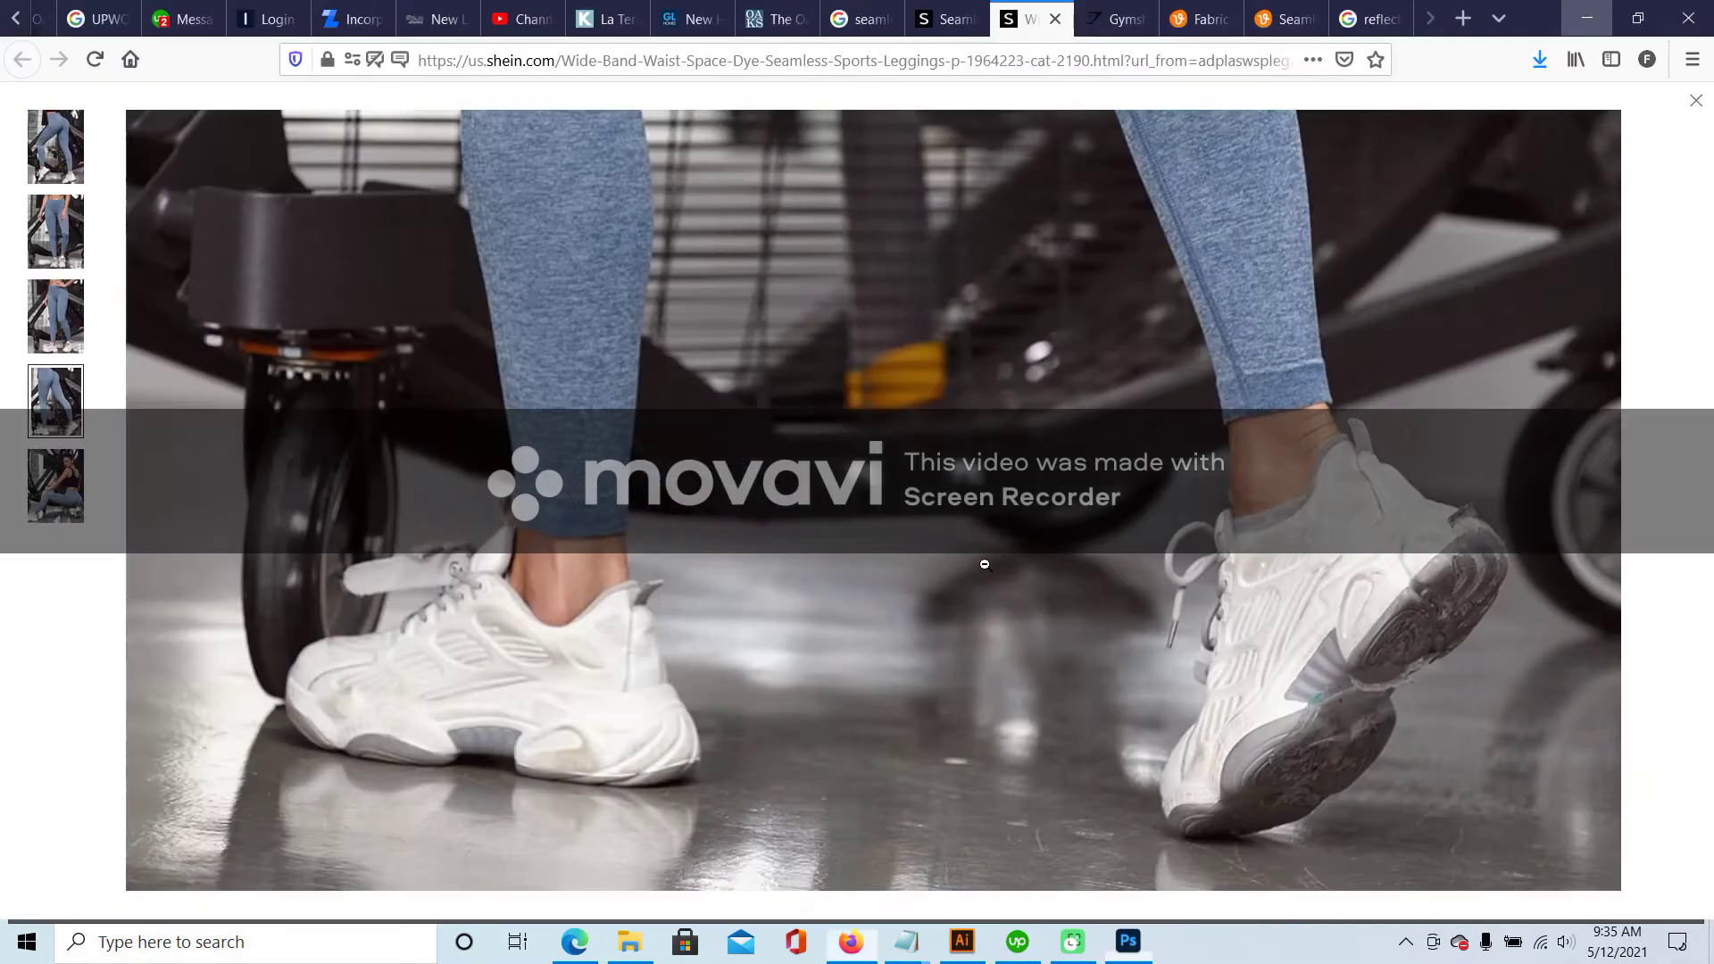
- Look through Gymshark's leggings hip, back-hip and lunge photos, then close that tab
{"action": "scroll", "coordinate": [983, 562], "scroll_direction": "up", "scroll_amount": 5}
{"action": "key", "text": "ctrl+Page_Up"}
{"action": "key", "text": "ctrl+Page_Up"}
{"action": "left_click", "coordinate": [919, 276]}
{"action": "left_click", "coordinate": [918, 276]}
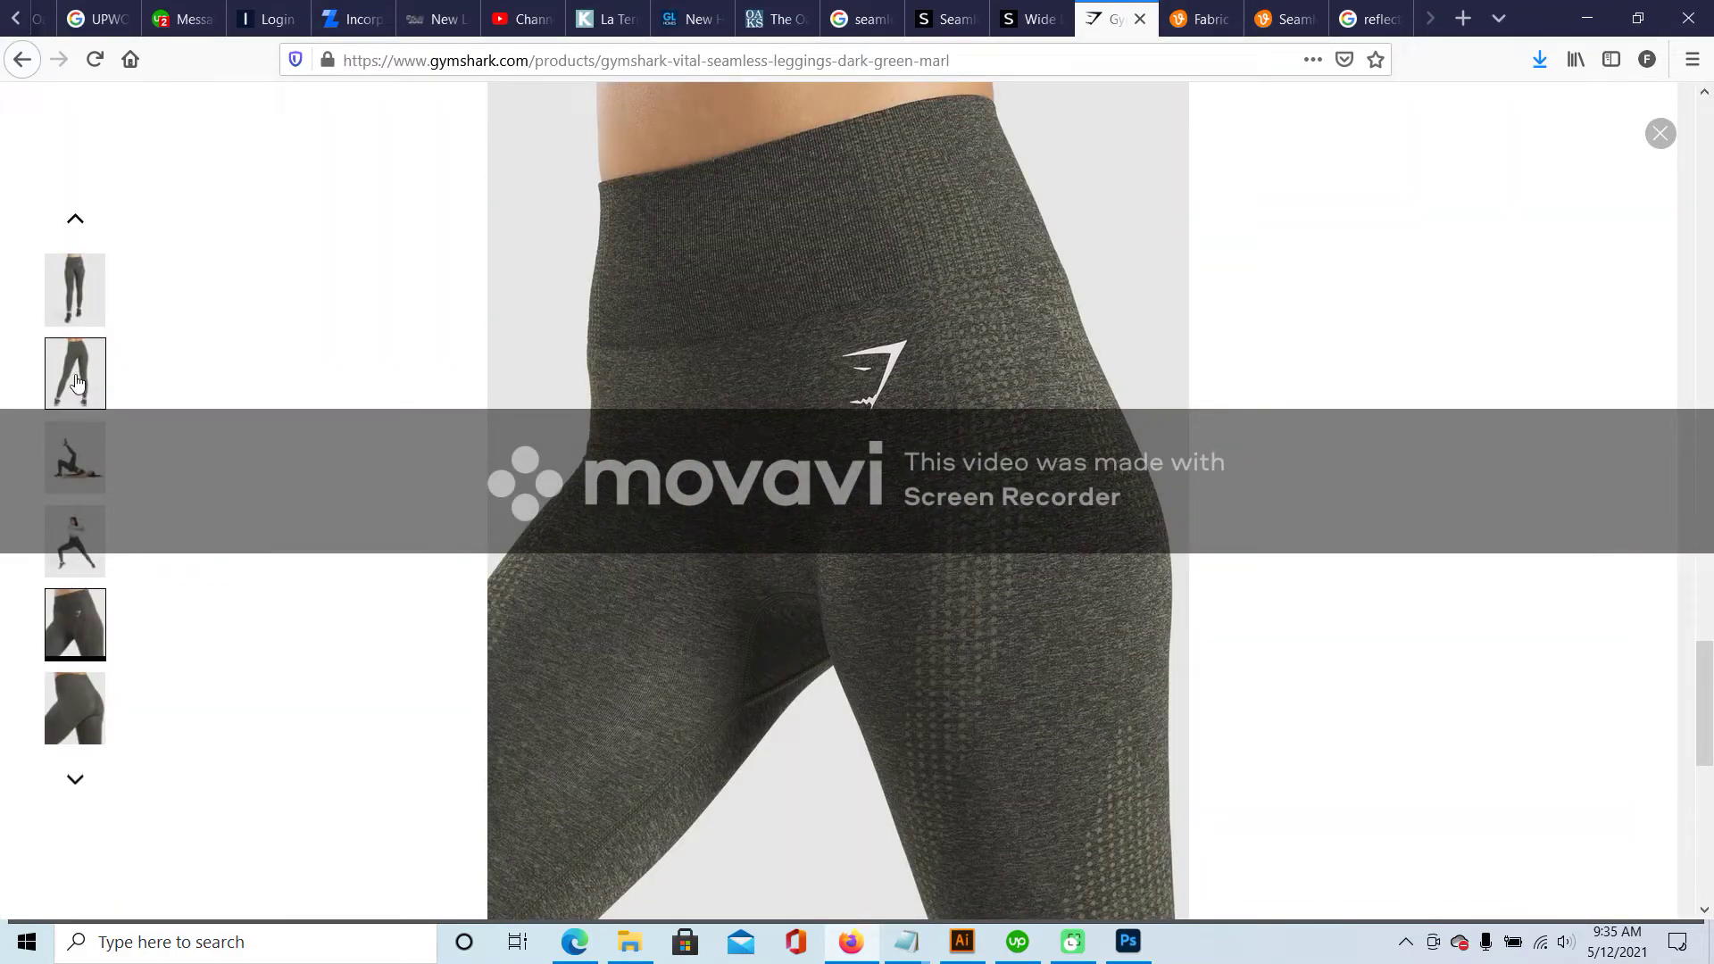
{"action": "left_click", "coordinate": [85, 707]}
{"action": "left_click", "coordinate": [80, 549]}
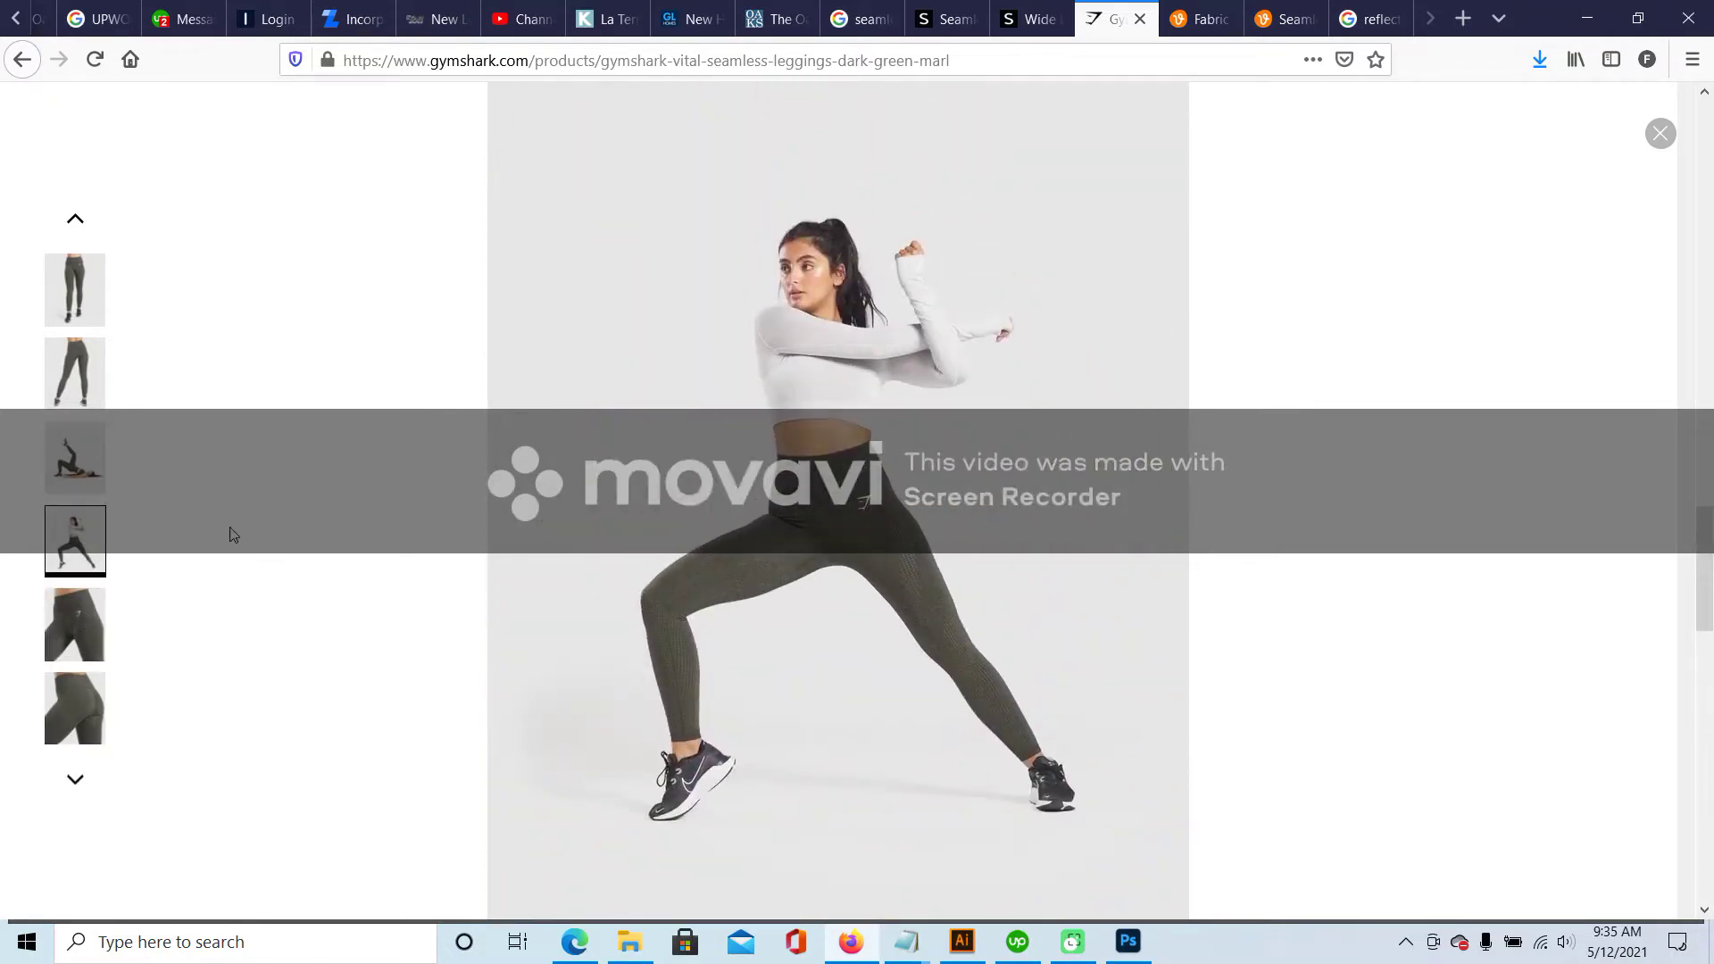
{"action": "left_click", "coordinate": [1140, 20]}
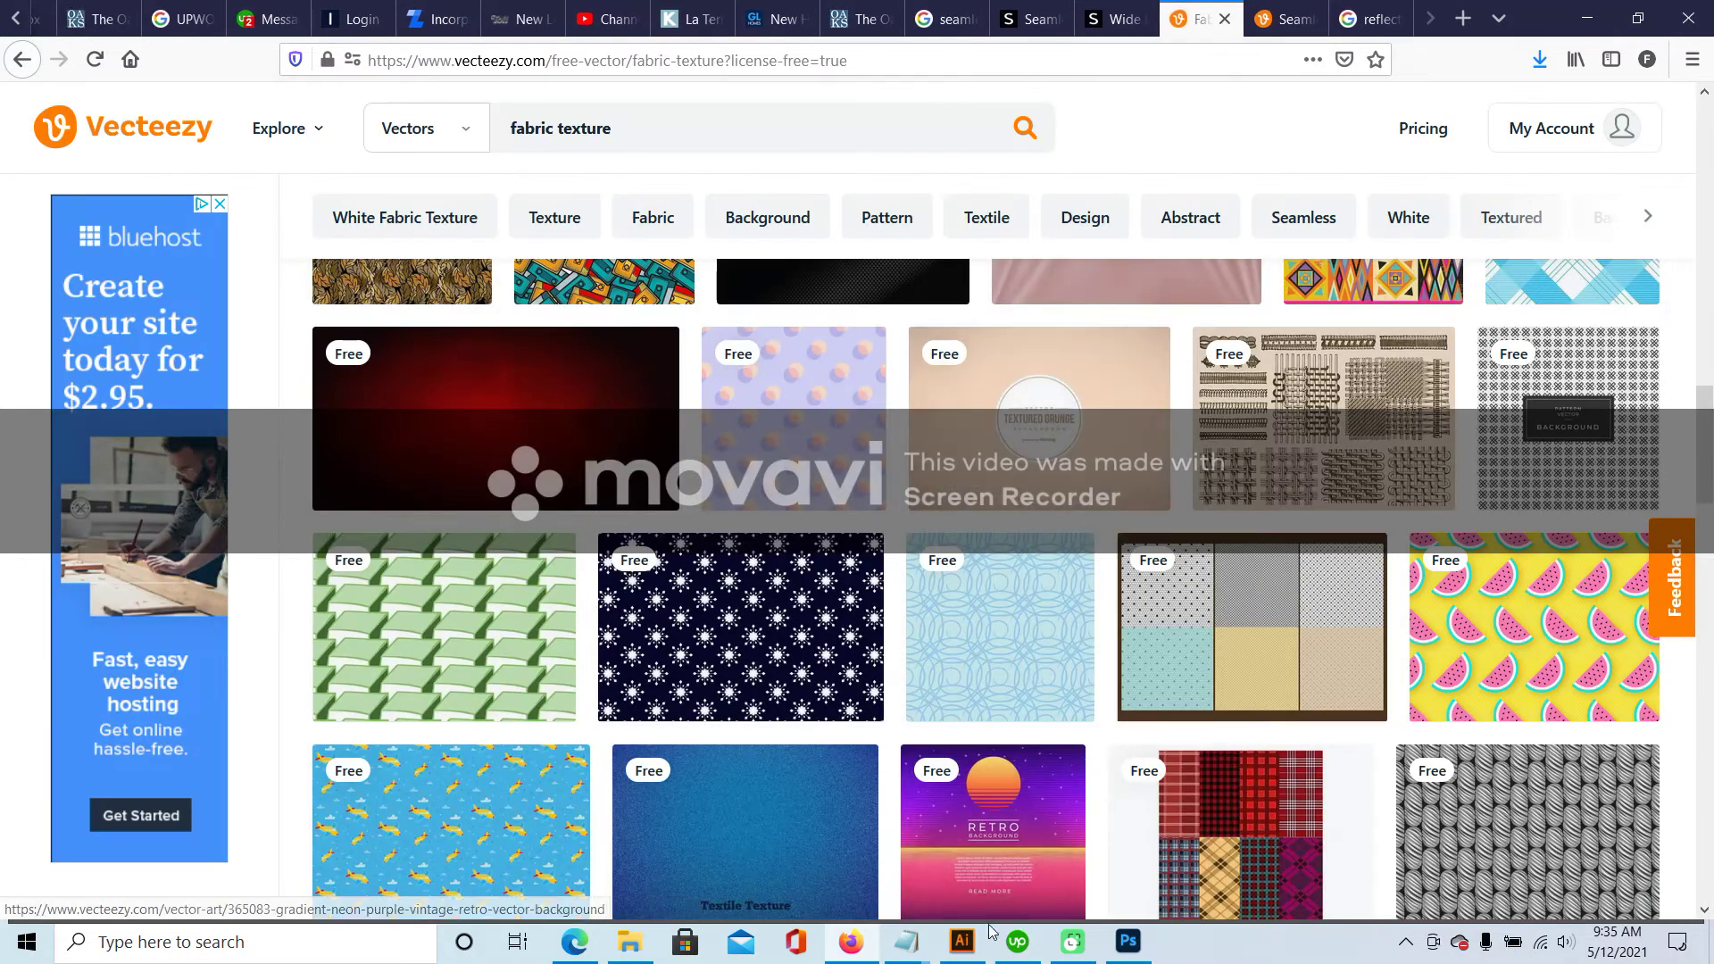
{"action": "left_click", "coordinate": [957, 946]}
- Retitle the sheet heading from SPEC SHEET to DETAIL SHEET
{"action": "left_click", "coordinate": [190, 593]}
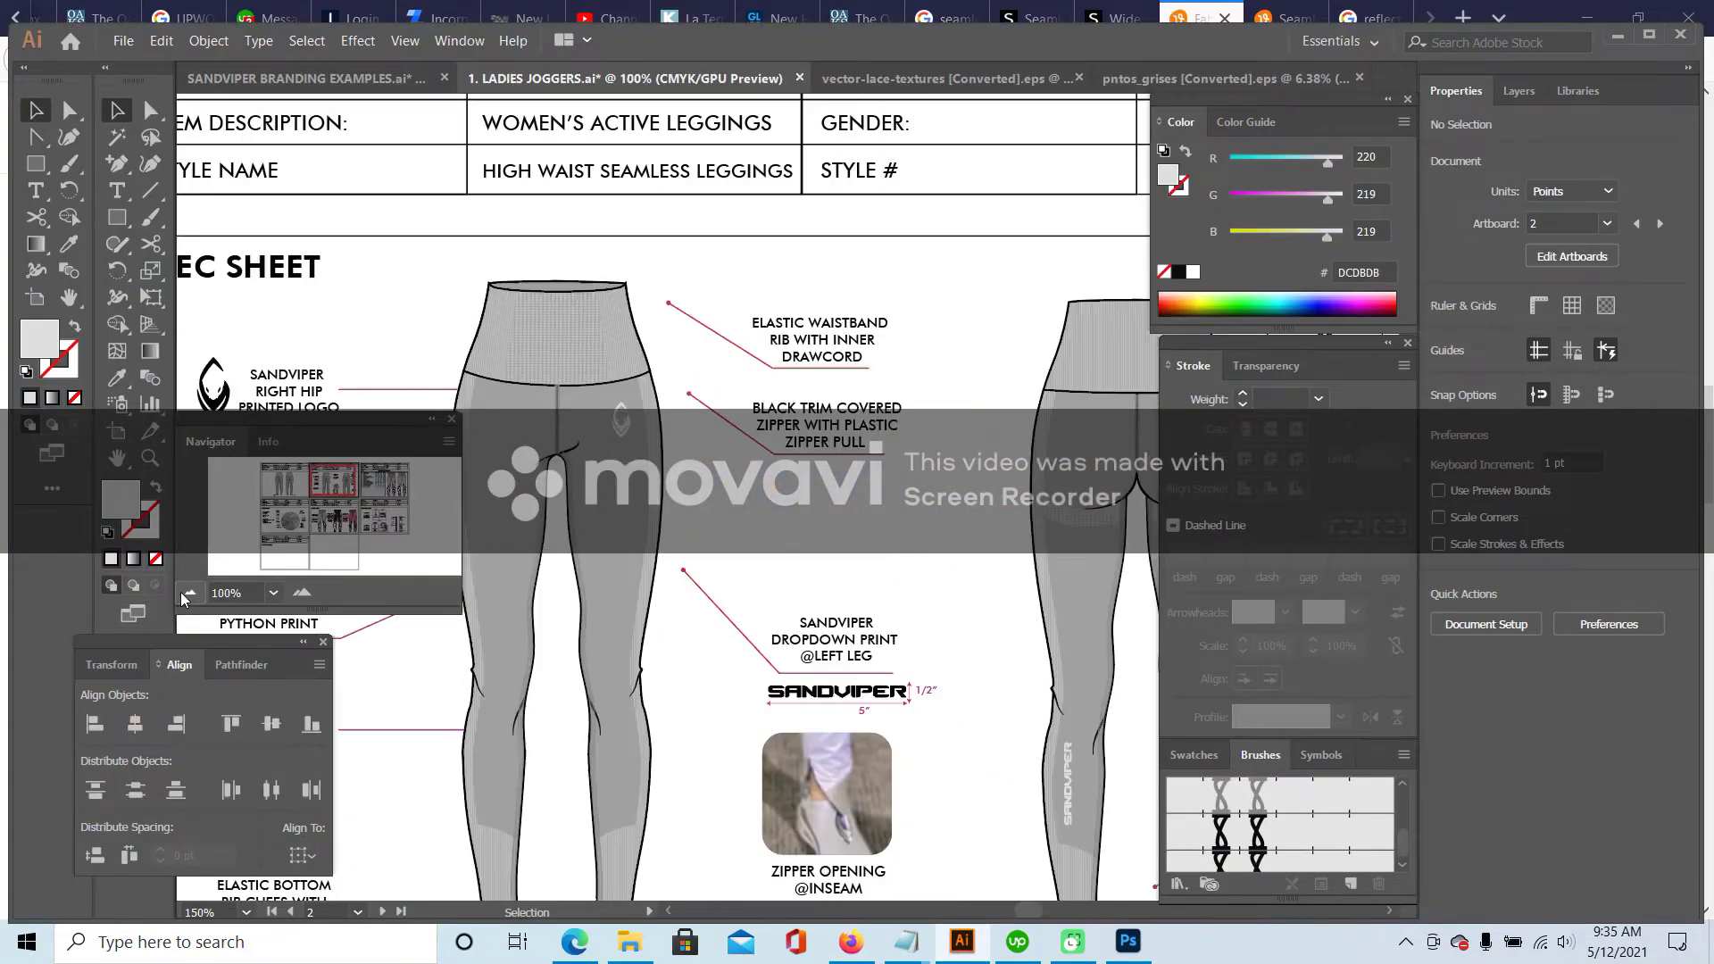
{"action": "left_click", "coordinate": [190, 593]}
{"action": "key", "text": "t"}
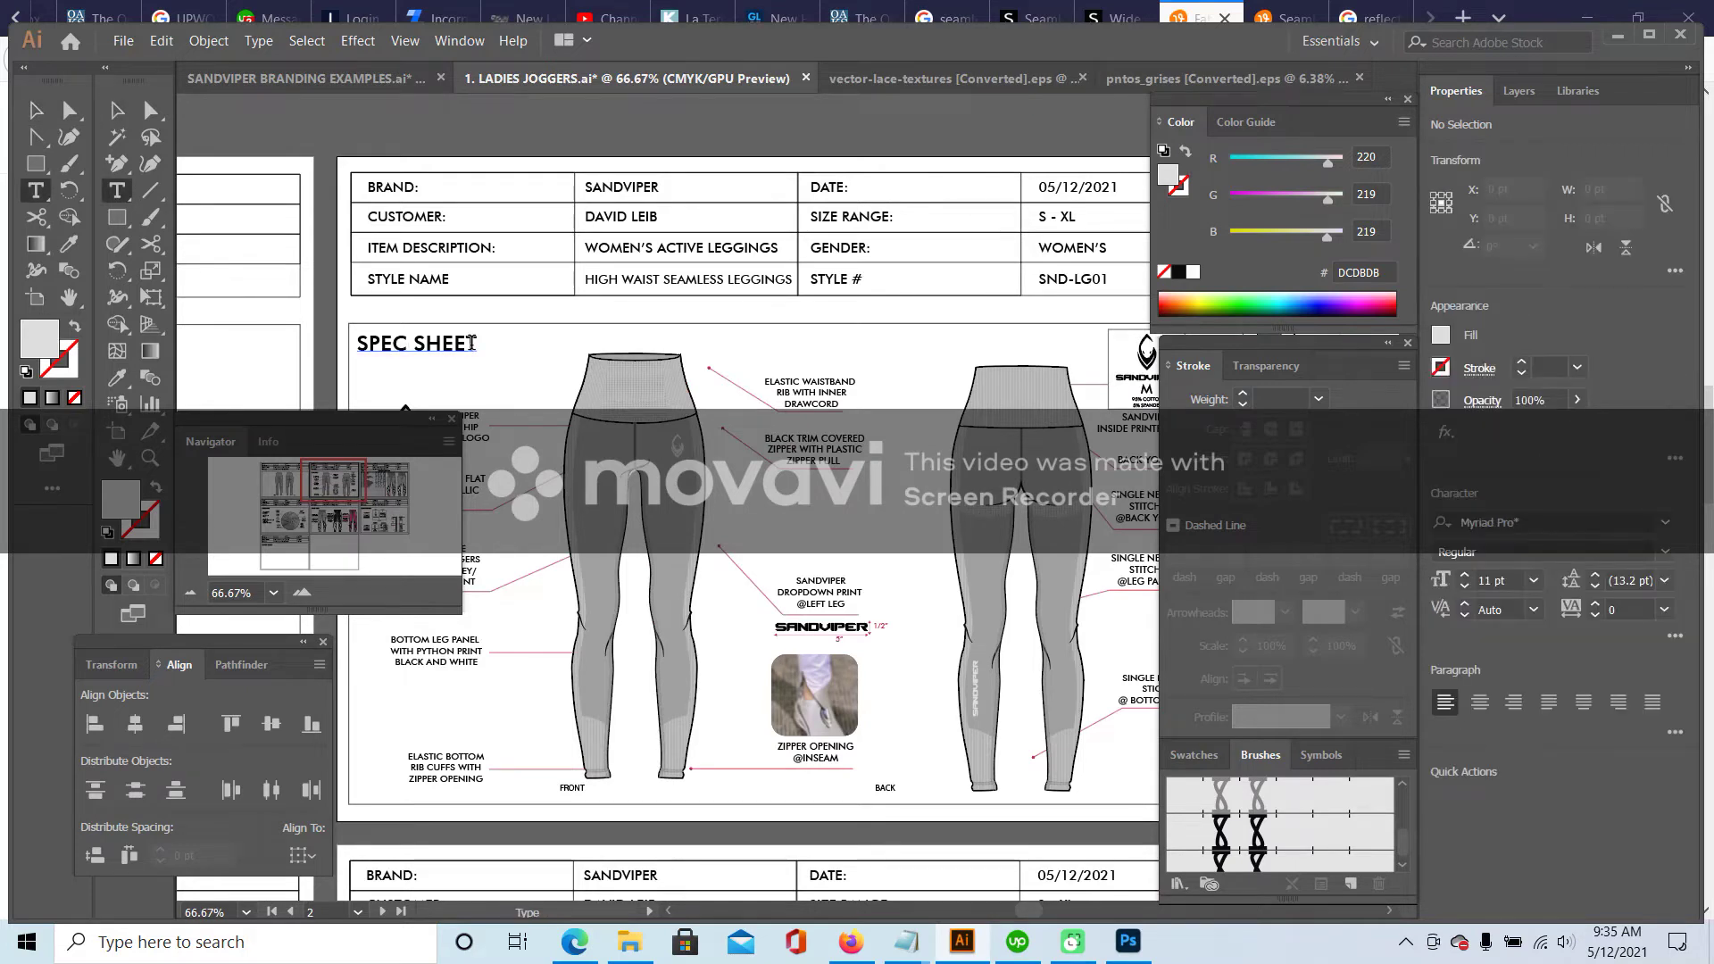
{"action": "left_click", "coordinate": [410, 342]}
{"action": "type", "text": "DET"}
{"action": "left_click_drag", "start_coordinate": [334, 483], "coordinate": [377, 487]}
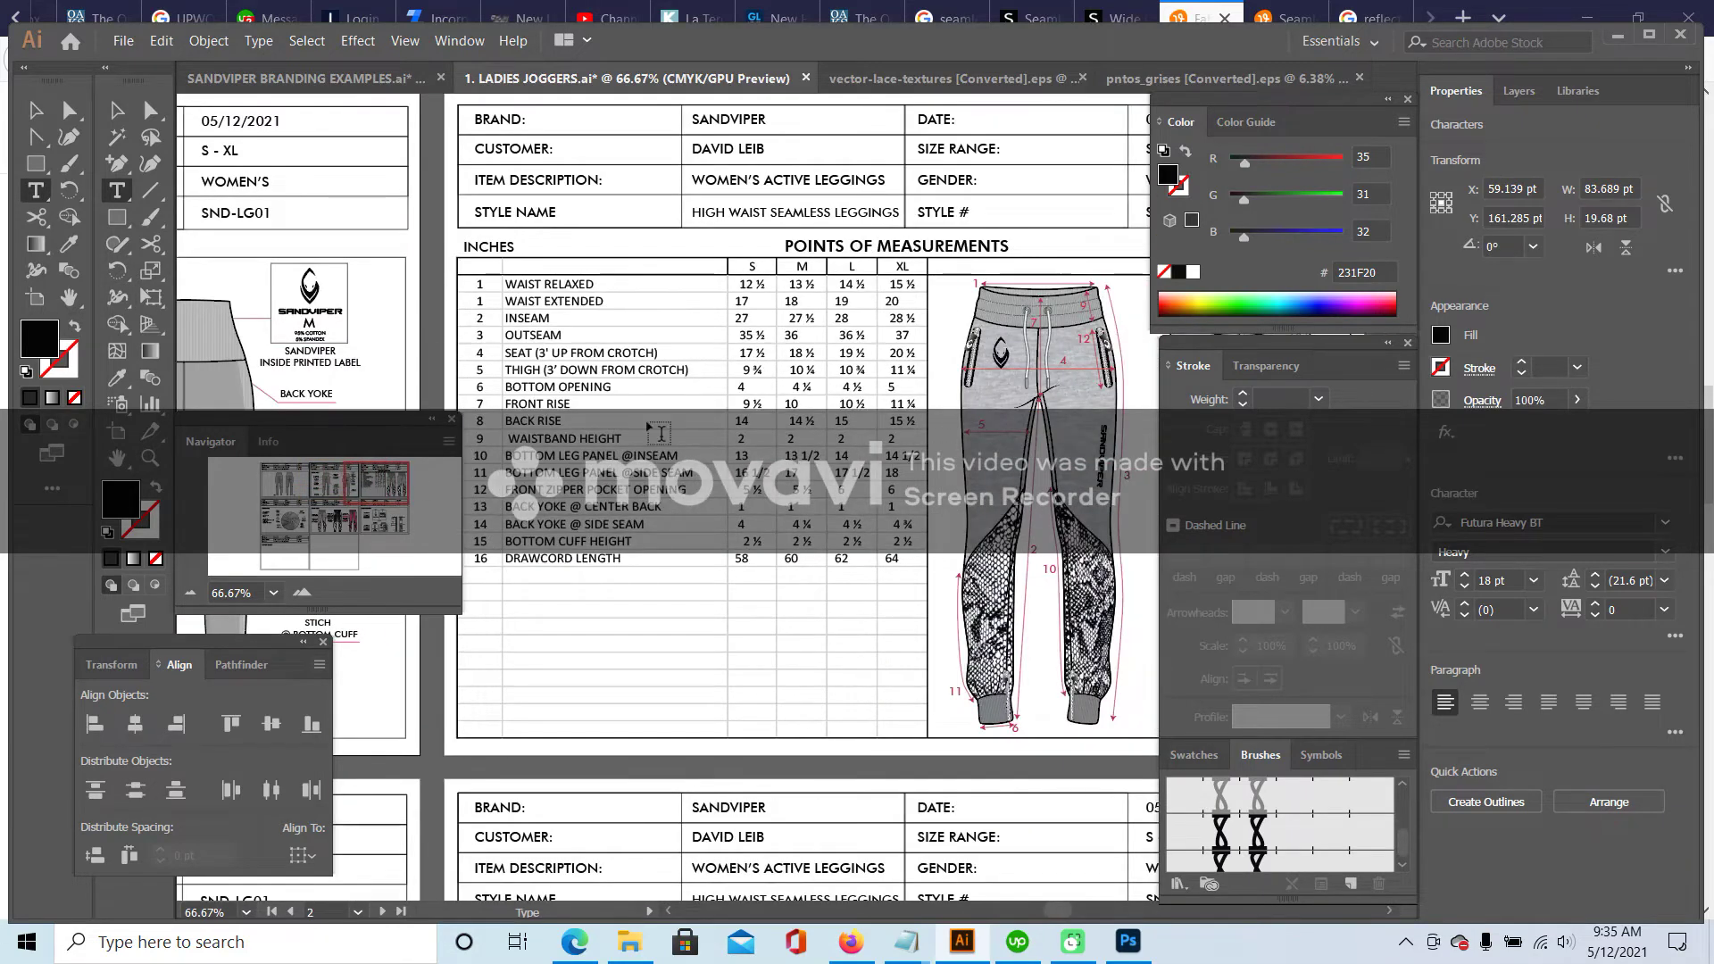
{"action": "left_click_drag", "start_coordinate": [378, 477], "coordinate": [326, 487]}
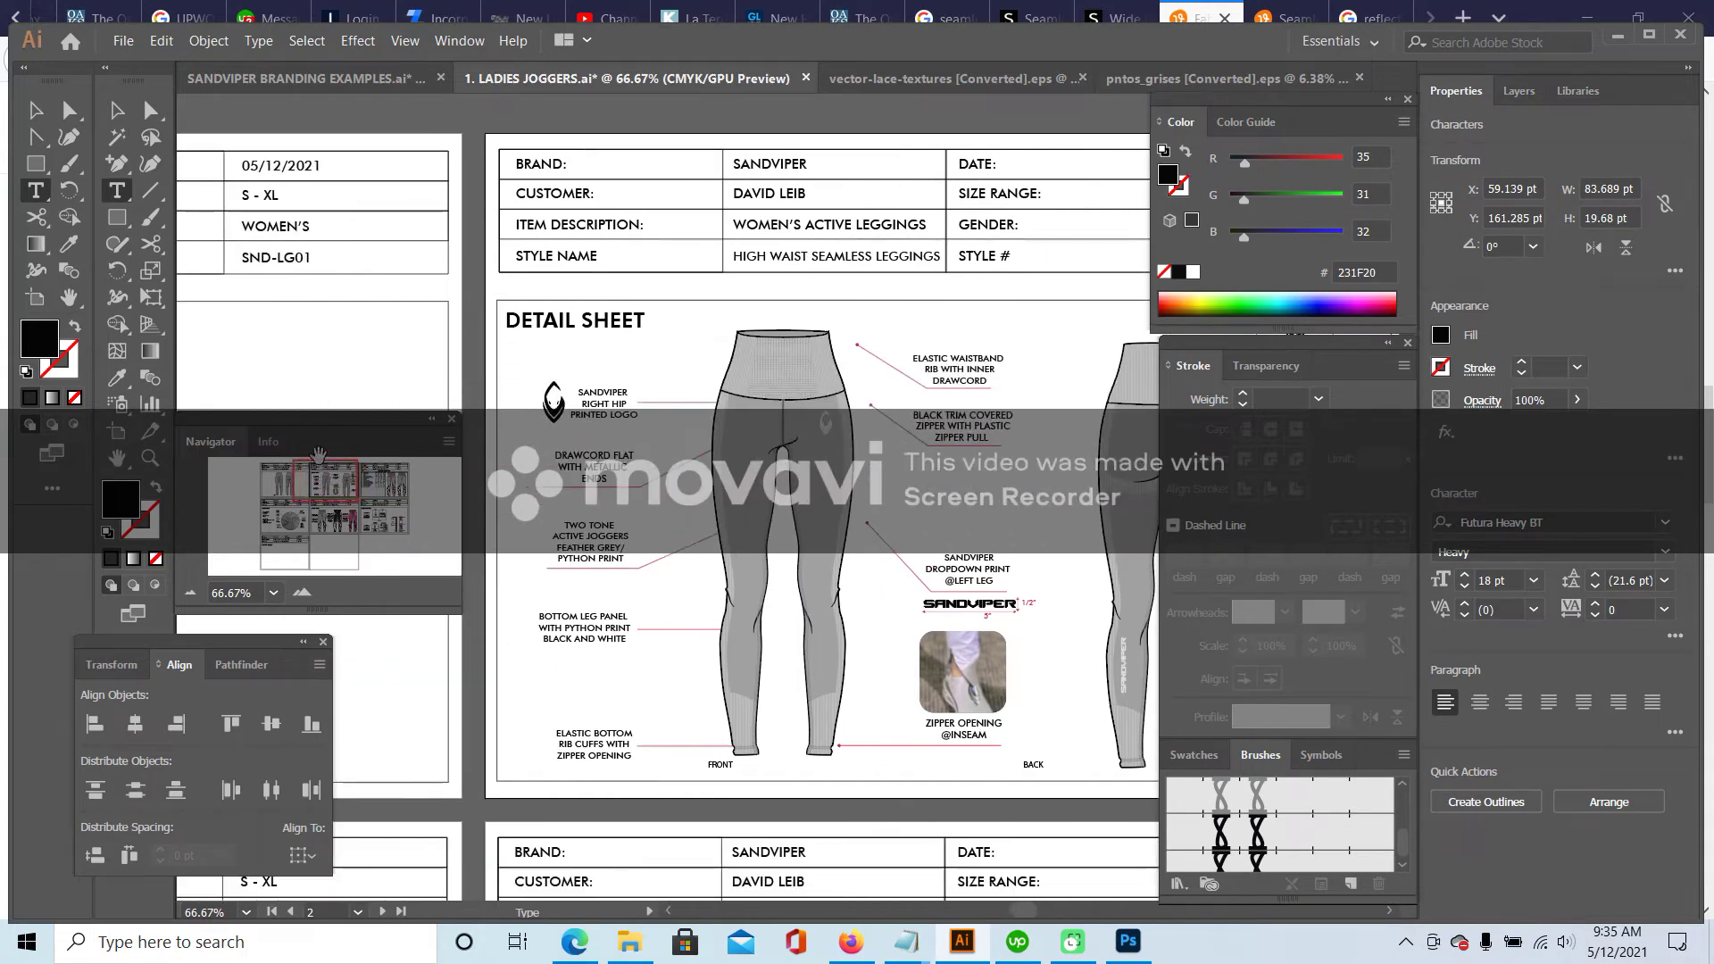
{"action": "left_click", "coordinate": [115, 111]}
{"action": "left_click", "coordinate": [697, 362]}
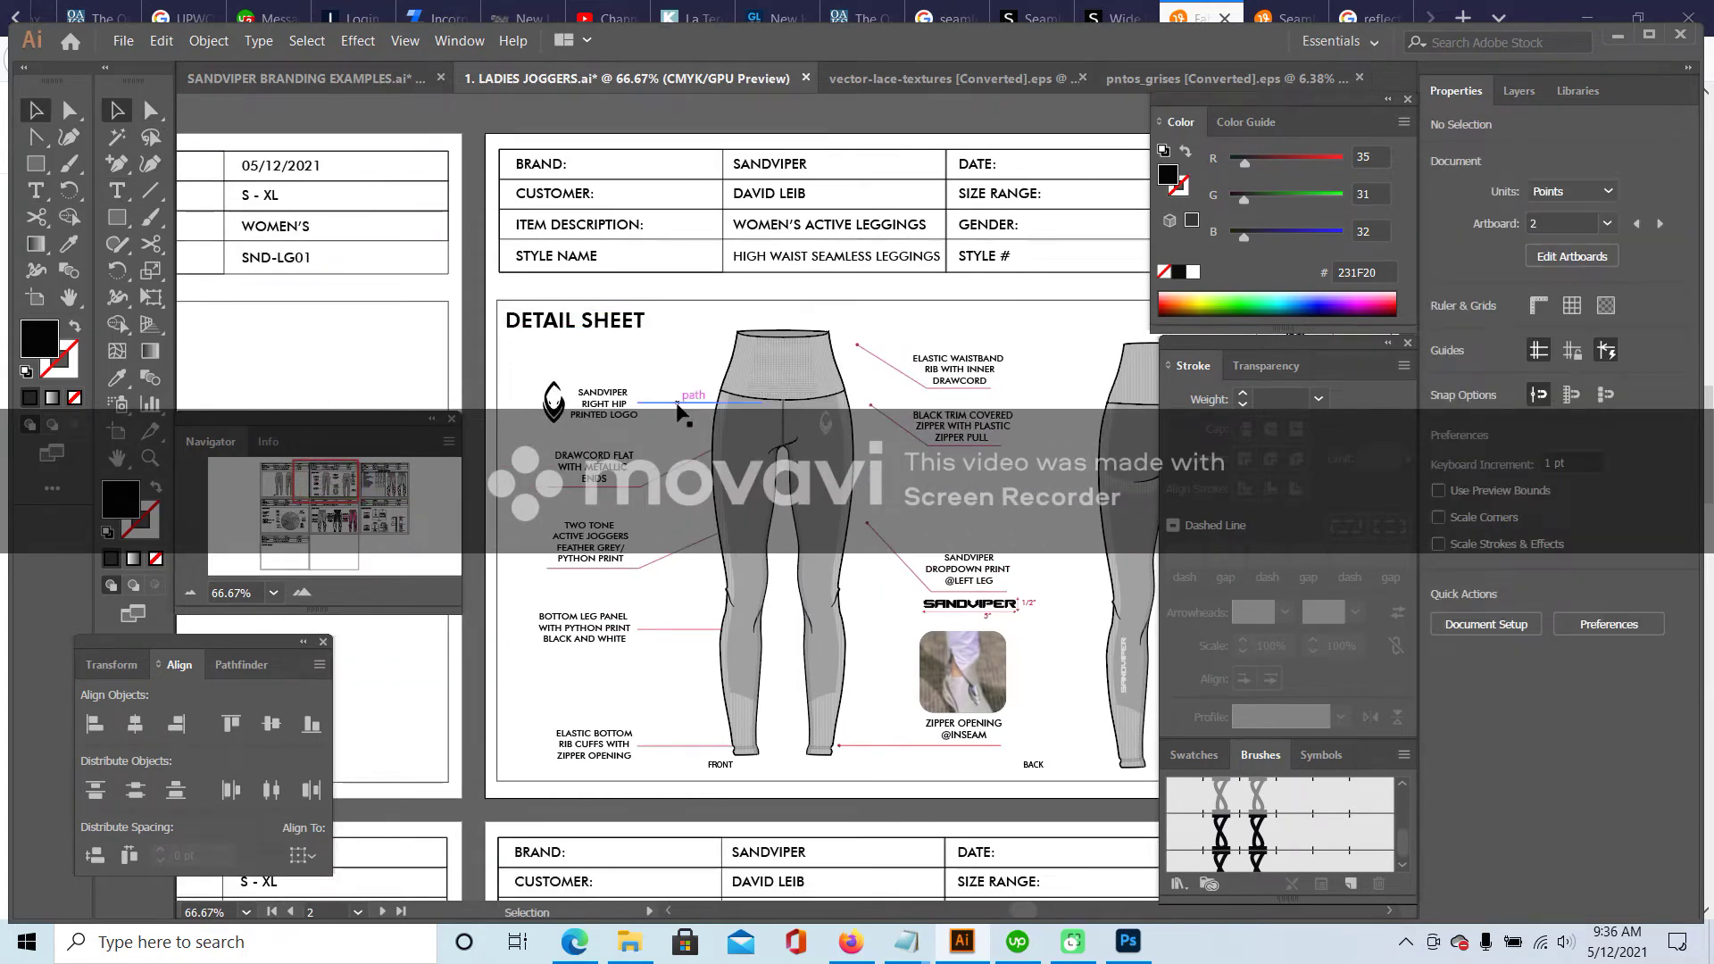
- Move the hip-logo and drawcord callout lines onto the leggings and adjust the drawcord line's end point
{"action": "left_click", "coordinate": [680, 409]}
{"action": "left_click_drag", "start_coordinate": [680, 409], "coordinate": [737, 422]}
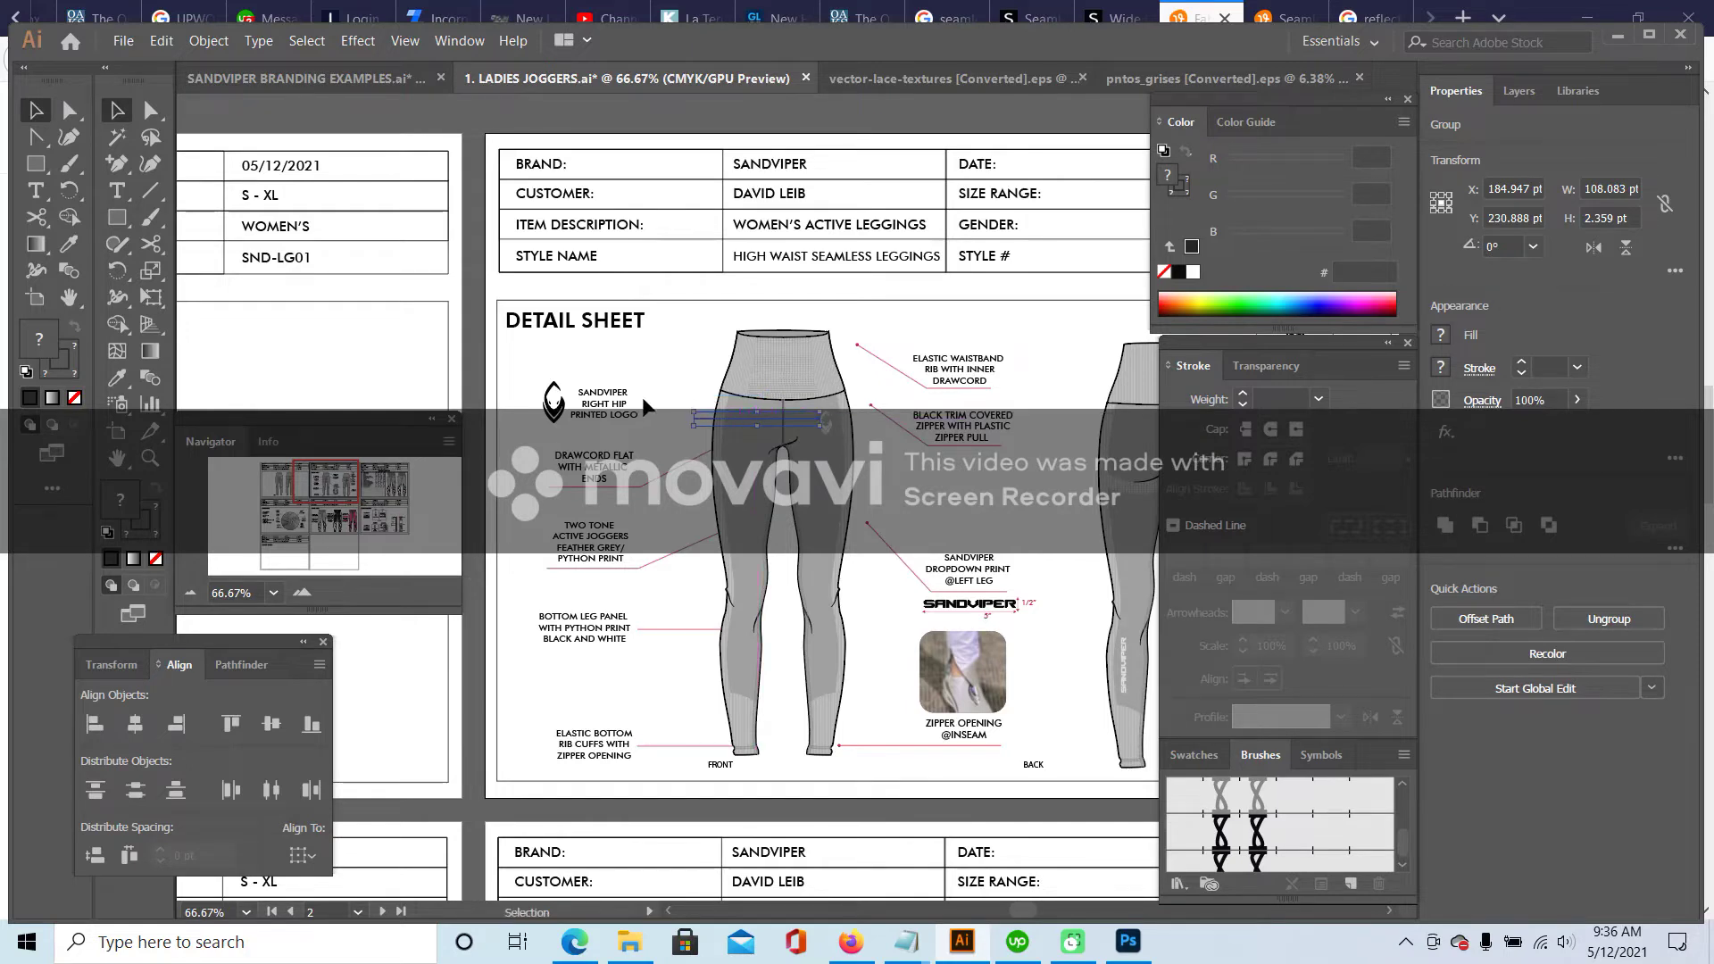
{"action": "left_click", "coordinate": [632, 520]}
{"action": "left_click", "coordinate": [677, 493]}
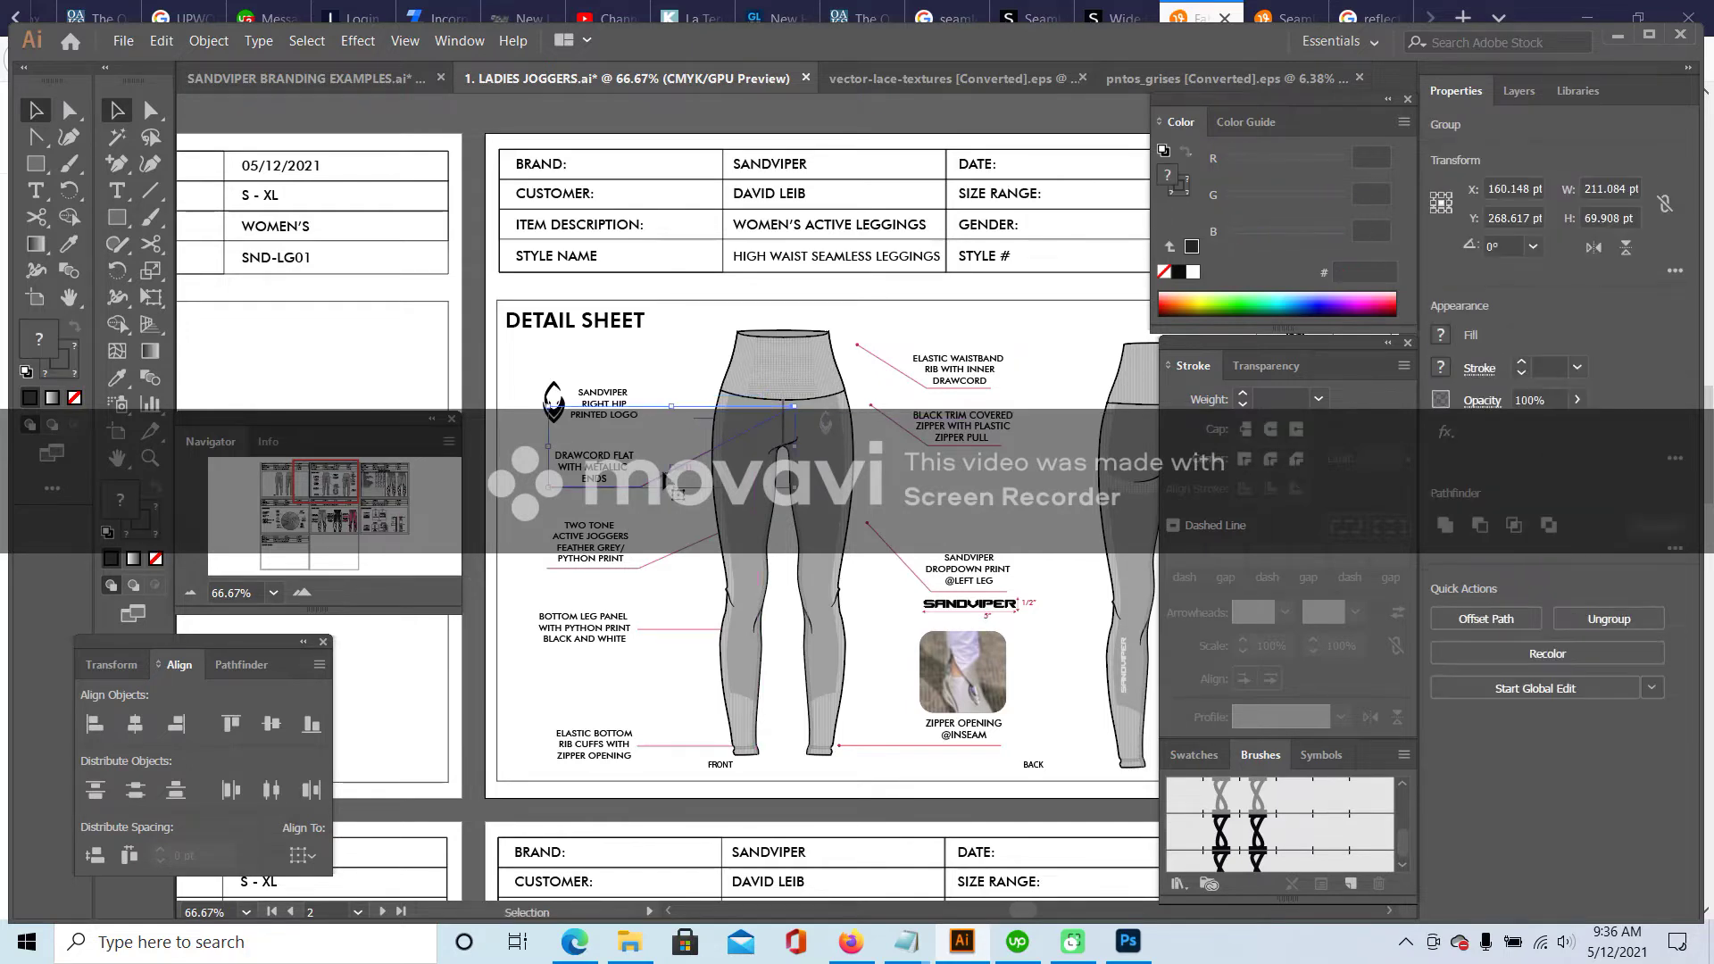
{"action": "left_click_drag", "start_coordinate": [628, 507], "coordinate": [592, 534]}
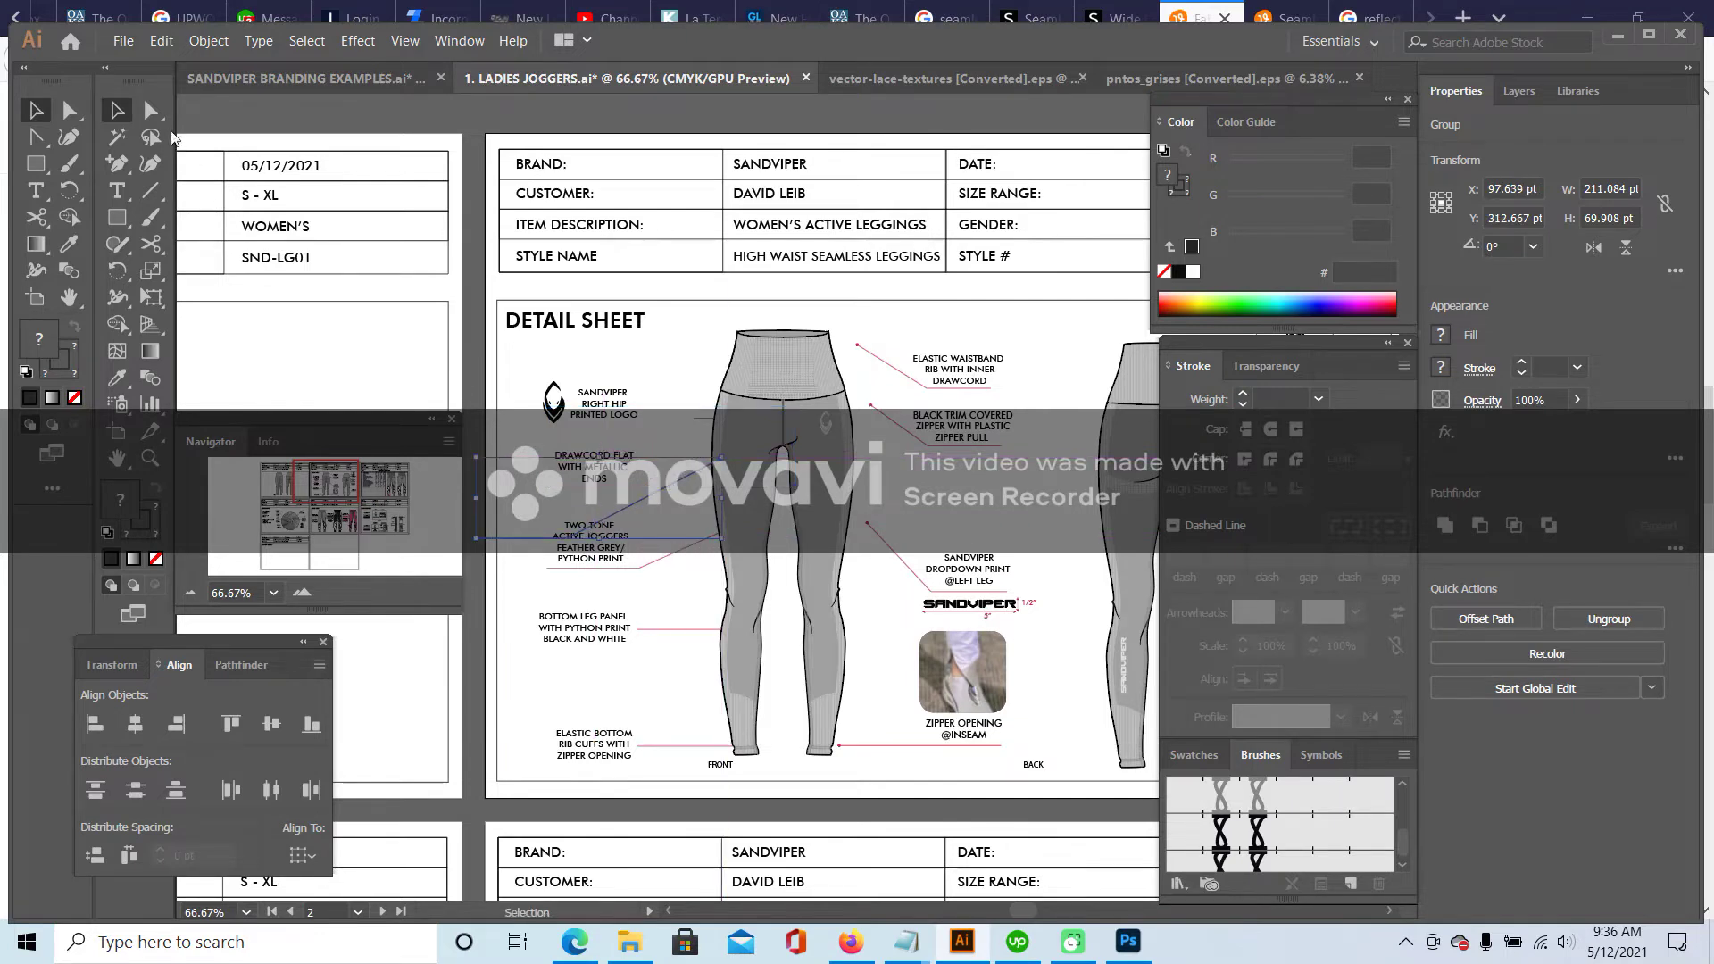
{"action": "key", "text": "a"}
{"action": "left_click", "coordinate": [556, 529]}
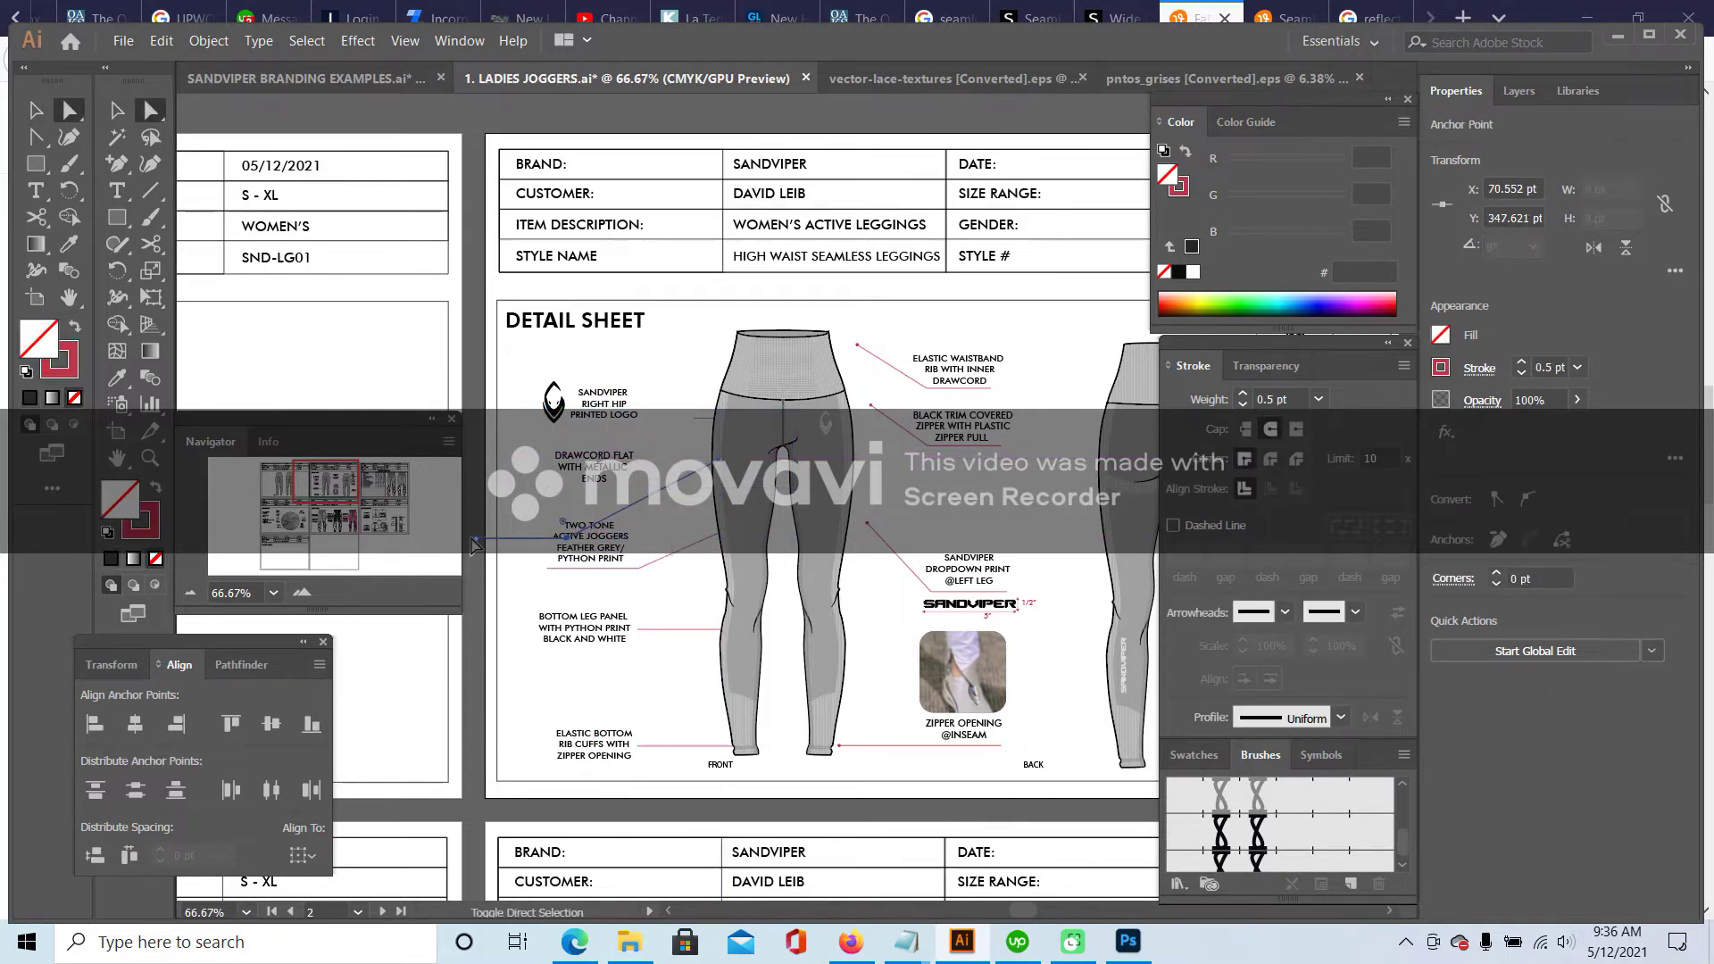
{"action": "left_click_drag", "start_coordinate": [555, 529], "coordinate": [580, 511]}
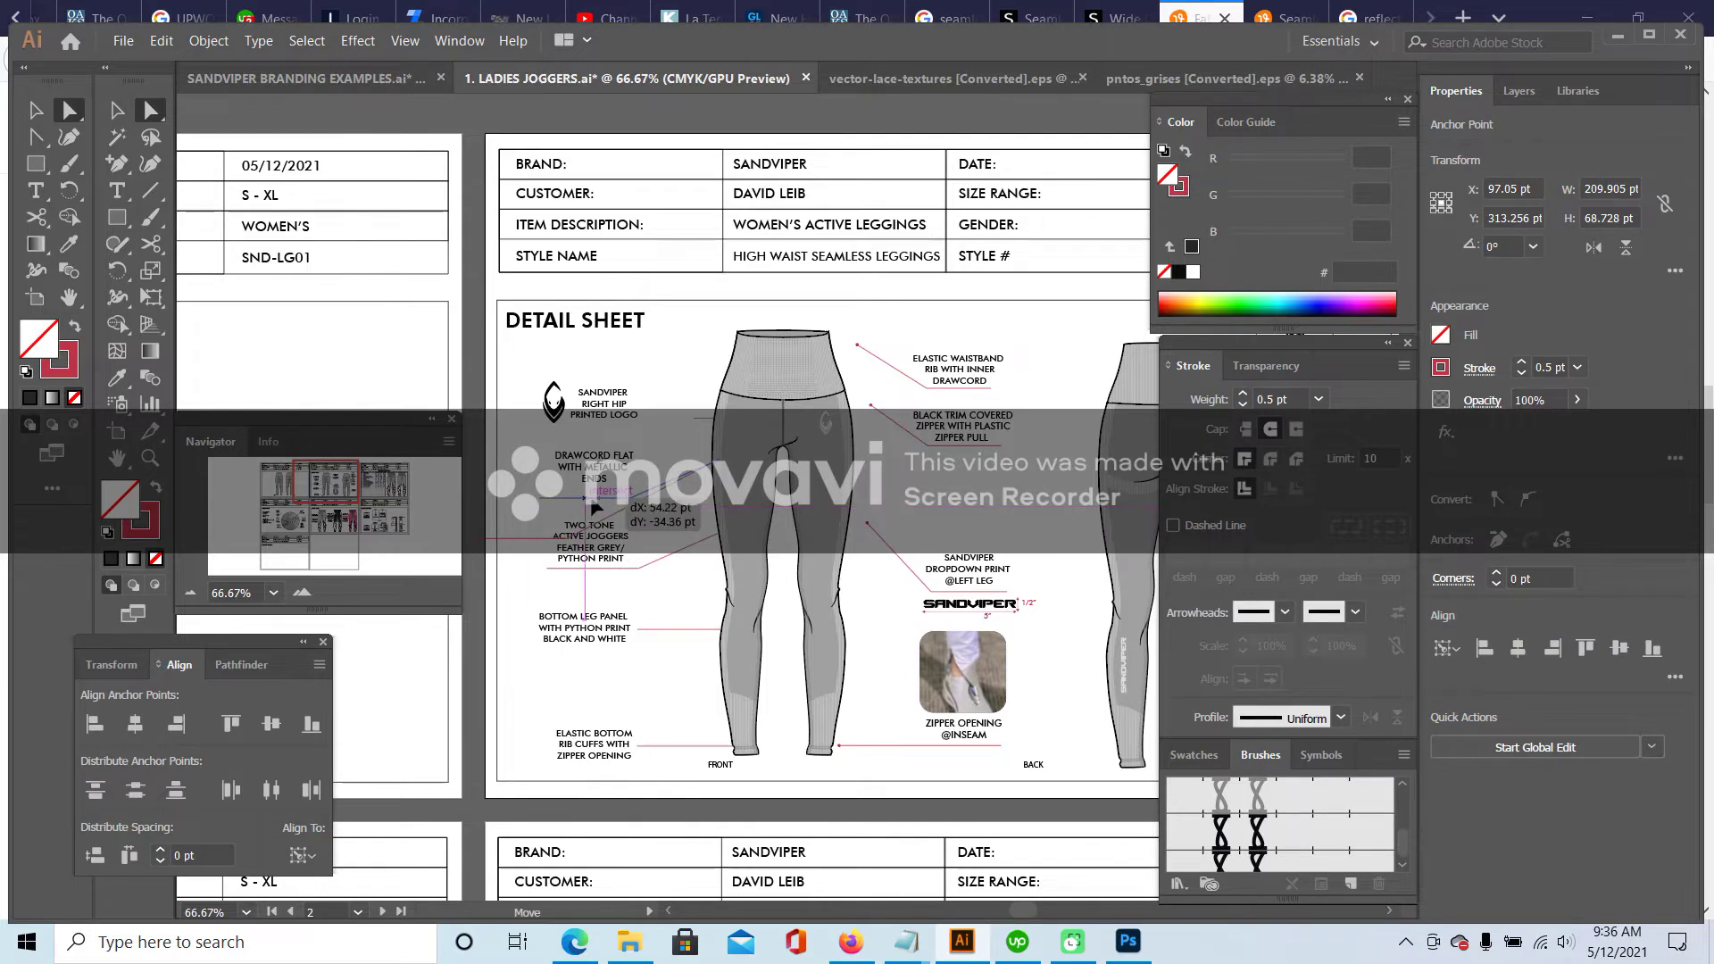
{"action": "left_click", "coordinate": [473, 509]}
- Send the leggings group to the back, behind the callout lines
{"action": "left_click", "coordinate": [301, 594]}
{"action": "left_click", "coordinate": [302, 594]}
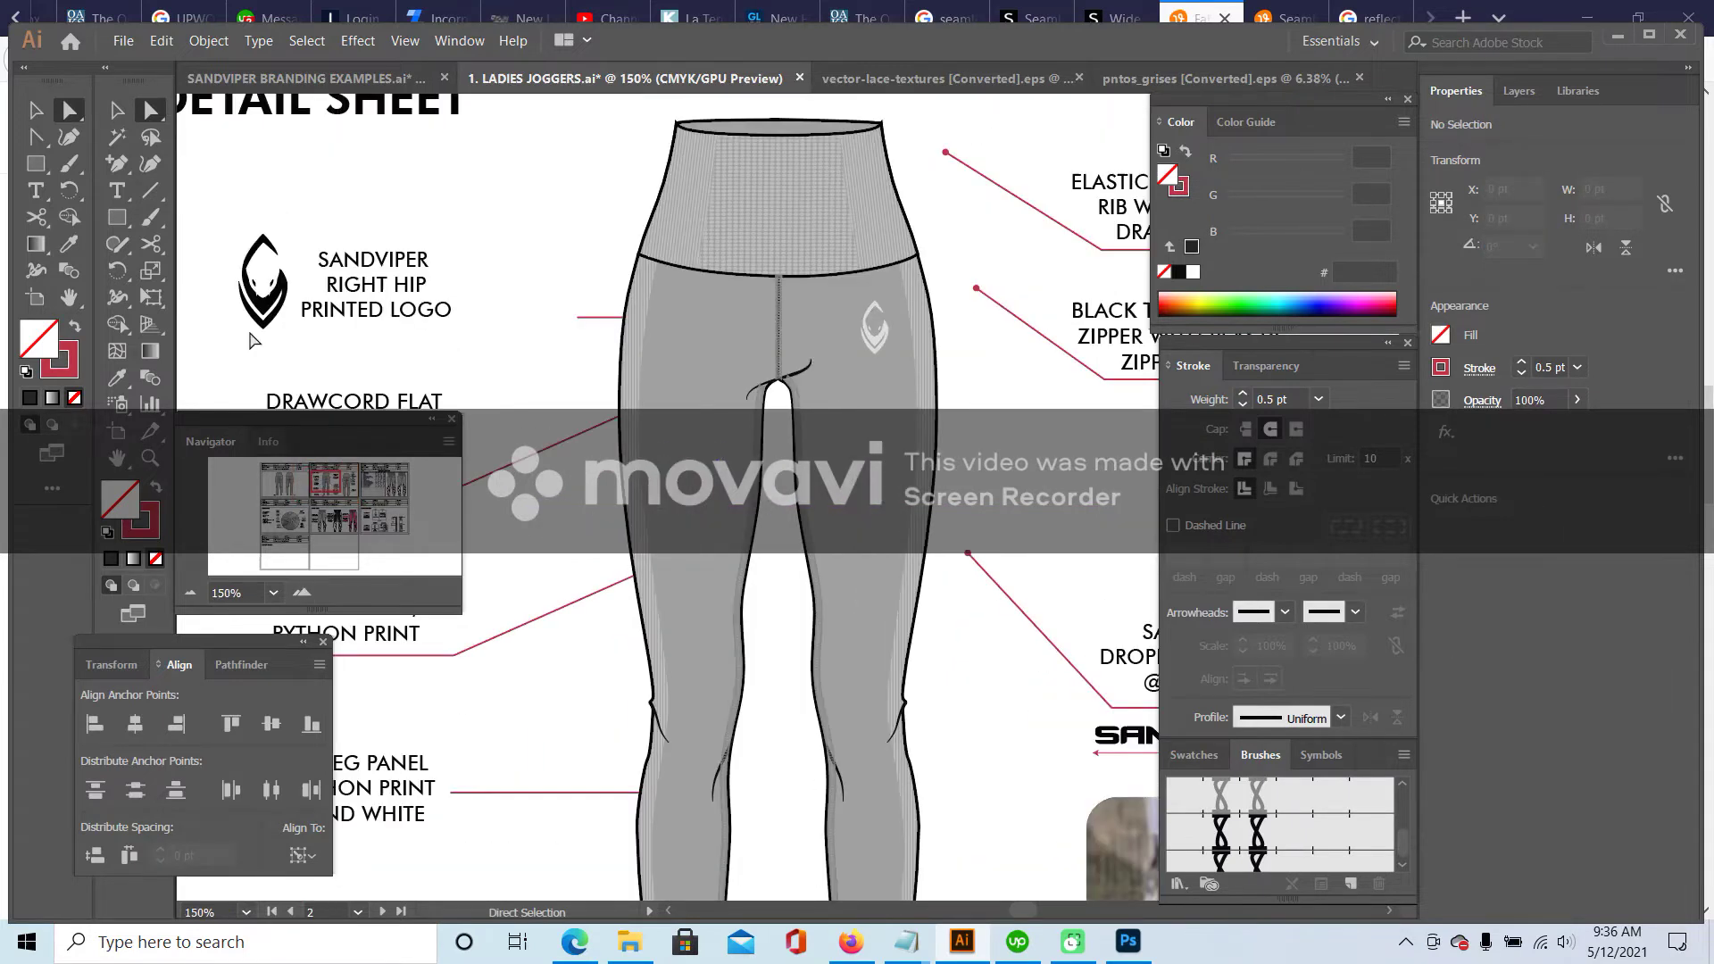
{"action": "left_click", "coordinate": [117, 111]}
{"action": "left_click", "coordinate": [786, 161]}
{"action": "right_click", "coordinate": [761, 200]}
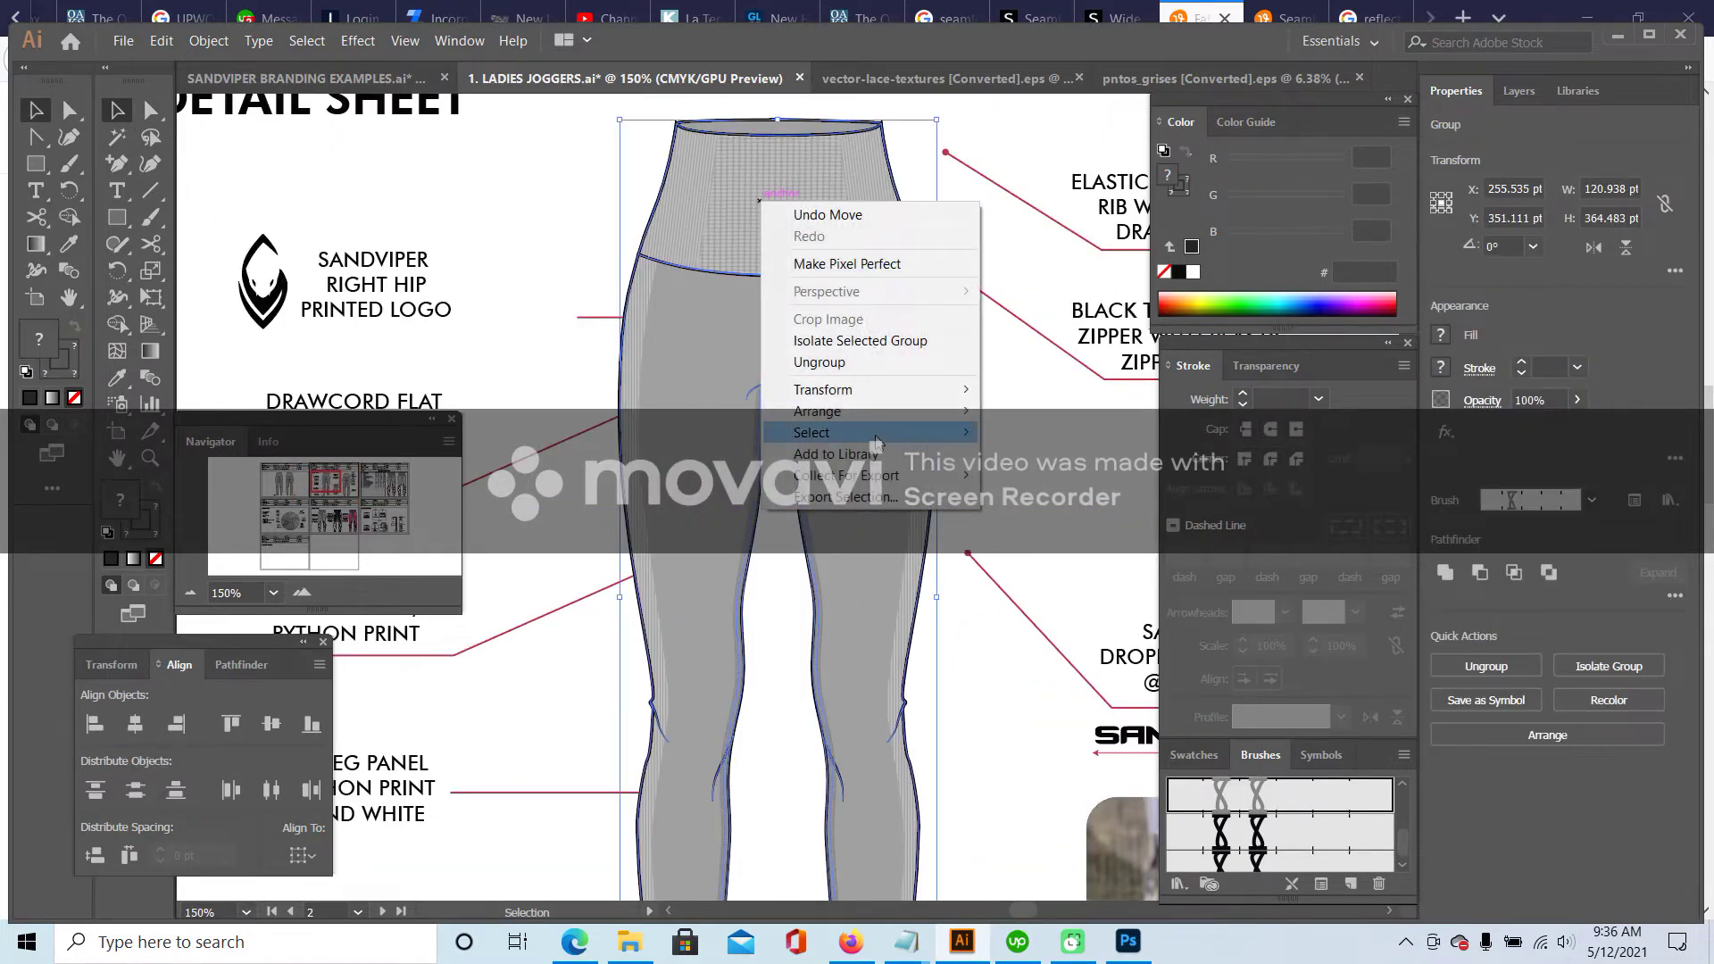
{"action": "mouse_move", "coordinate": [882, 430]}
{"action": "mouse_move", "coordinate": [938, 412]}
{"action": "left_click", "coordinate": [1065, 479]}
- Lengthen the hip-logo leader line inside the group so it reaches the hip logo
{"action": "left_click_drag", "start_coordinate": [591, 320], "coordinate": [465, 333]}
{"action": "double_click", "coordinate": [593, 323]}
{"action": "left_click", "coordinate": [593, 324]}
{"action": "double_click", "coordinate": [517, 249]}
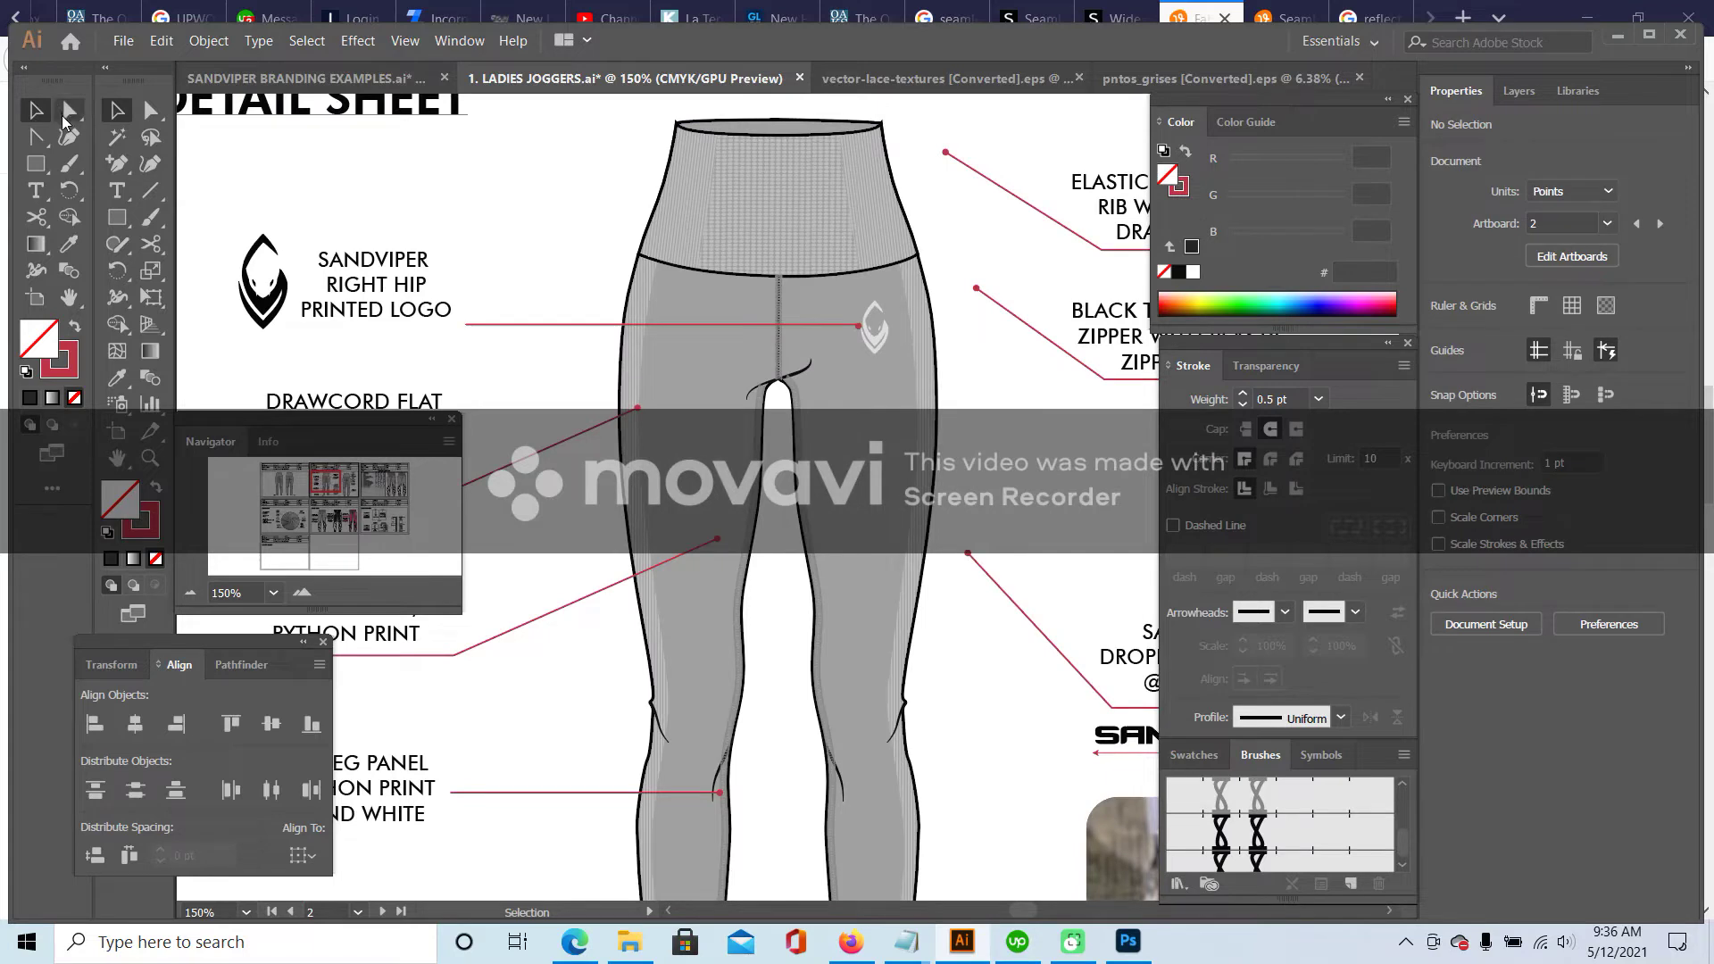
{"action": "left_click", "coordinate": [197, 593]}
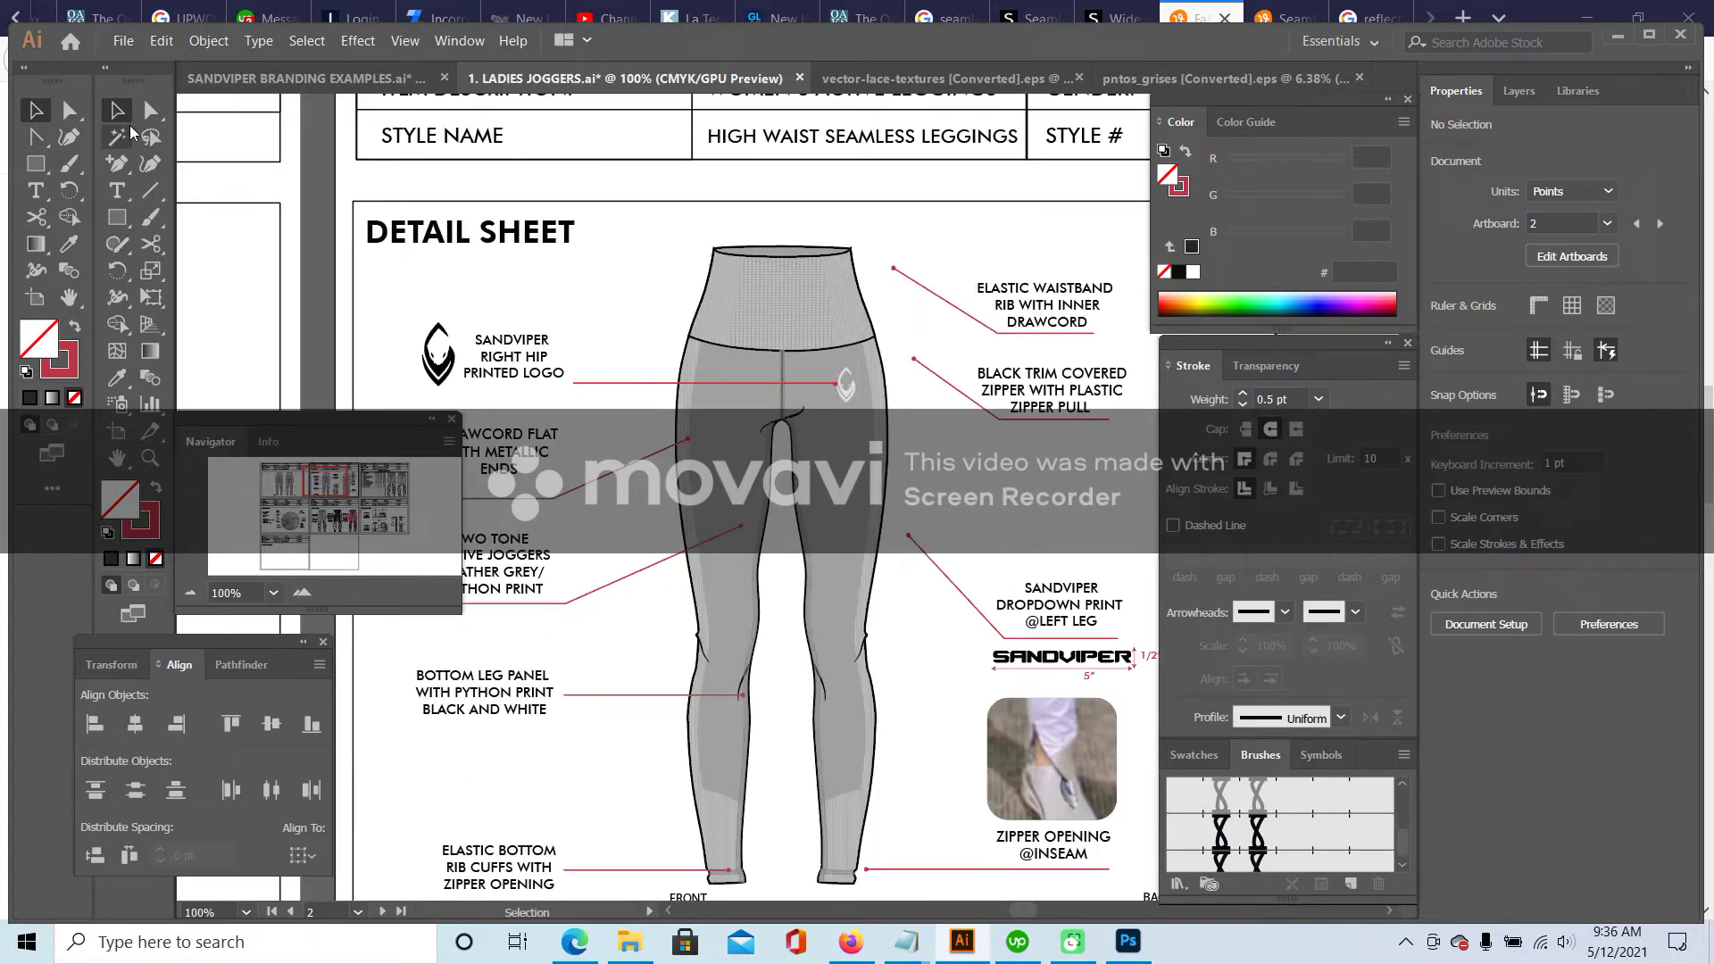
- Move the hip-logo callout left and down, then nudge it up two steps
{"action": "left_click_drag", "start_coordinate": [536, 360], "coordinate": [524, 389]}
{"action": "key", "text": "Up"}
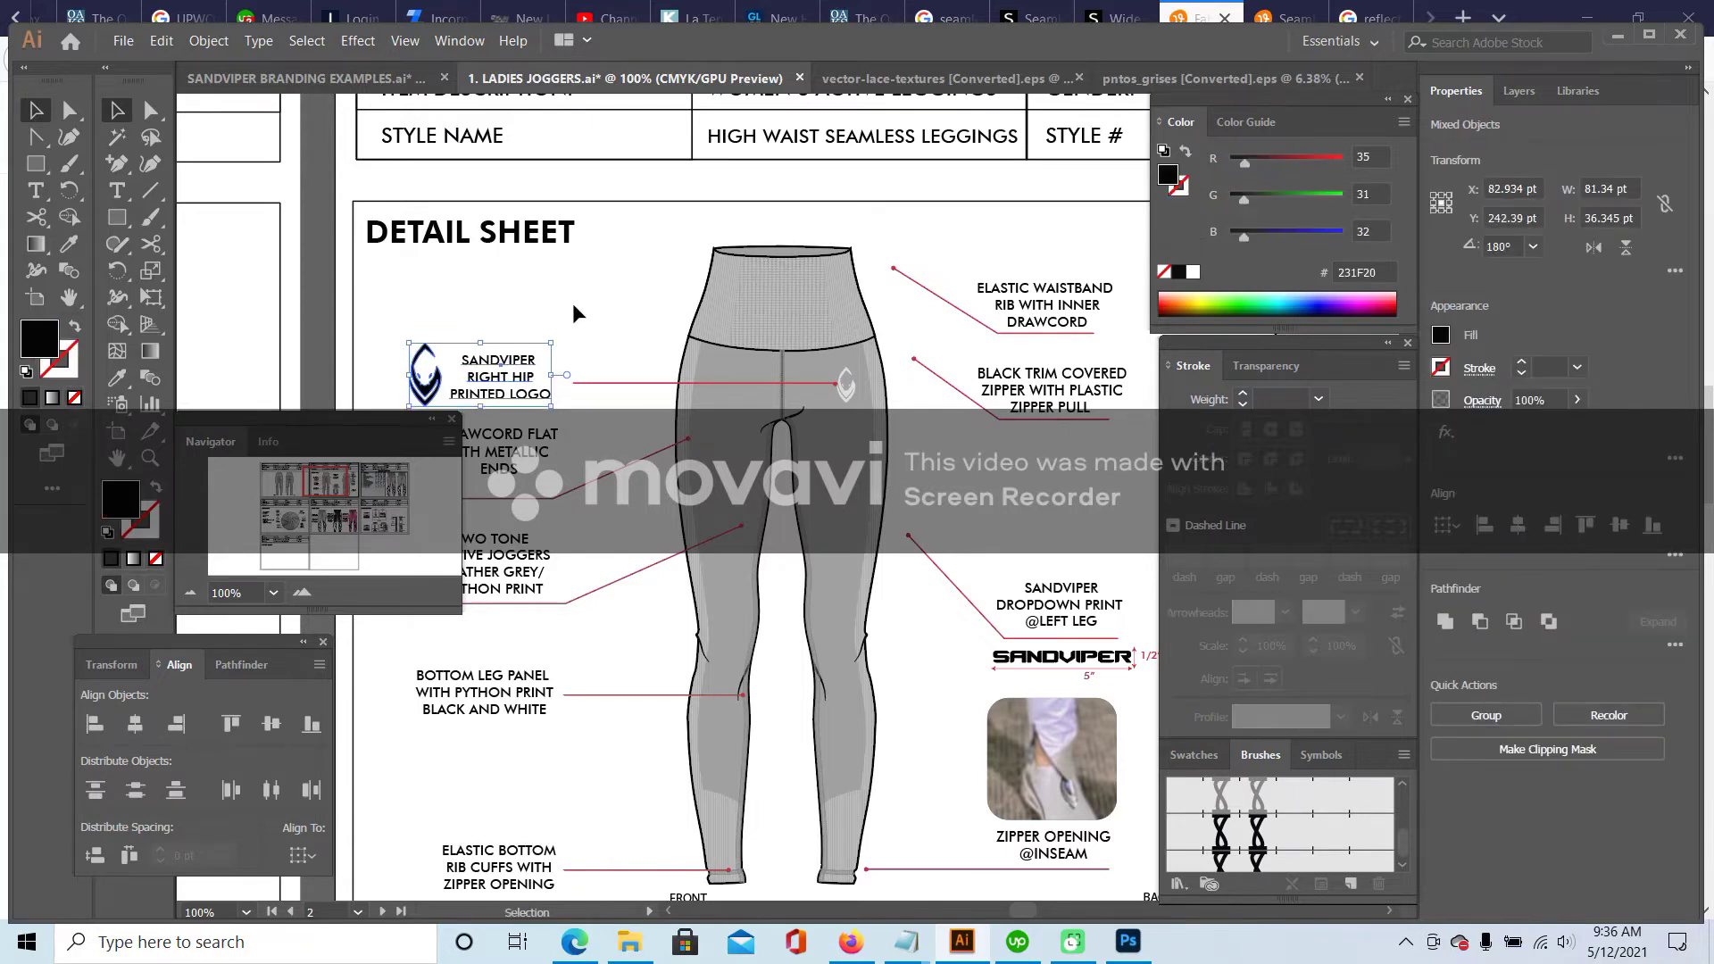
{"action": "key", "text": "Up"}
{"action": "left_click", "coordinate": [571, 303]}
- Insert REFLECTIVE before SANDVIPER in the hip-logo label
{"action": "key", "text": "t"}
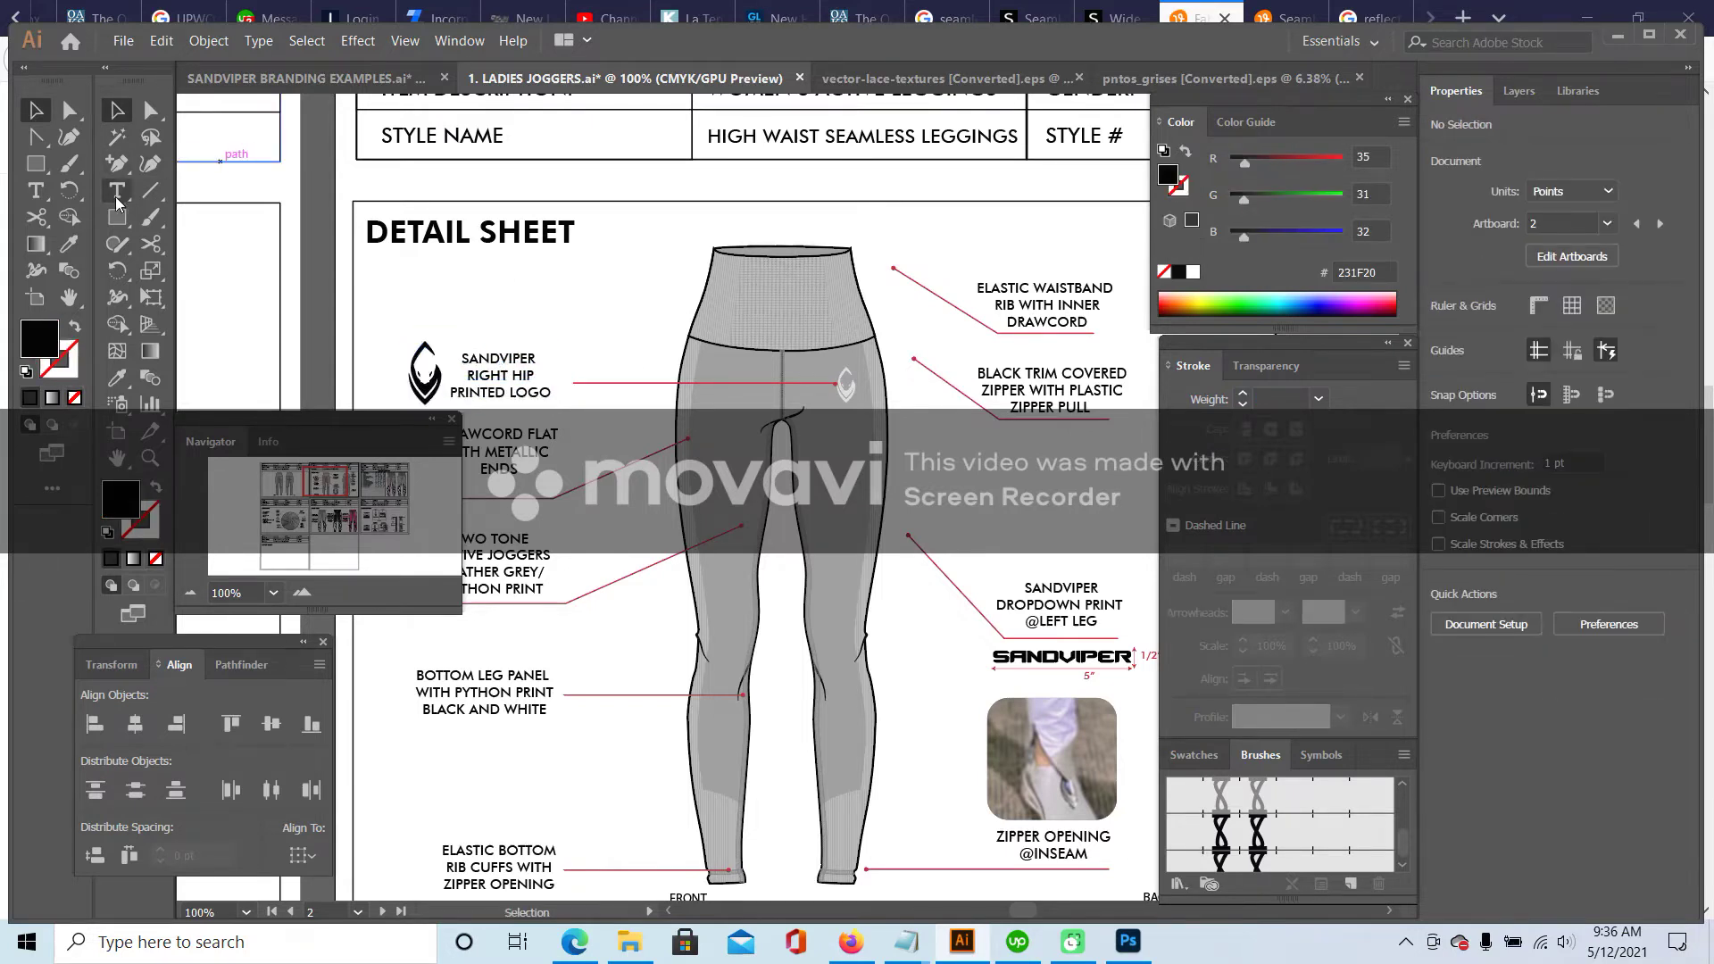
{"action": "left_click", "coordinate": [461, 359]}
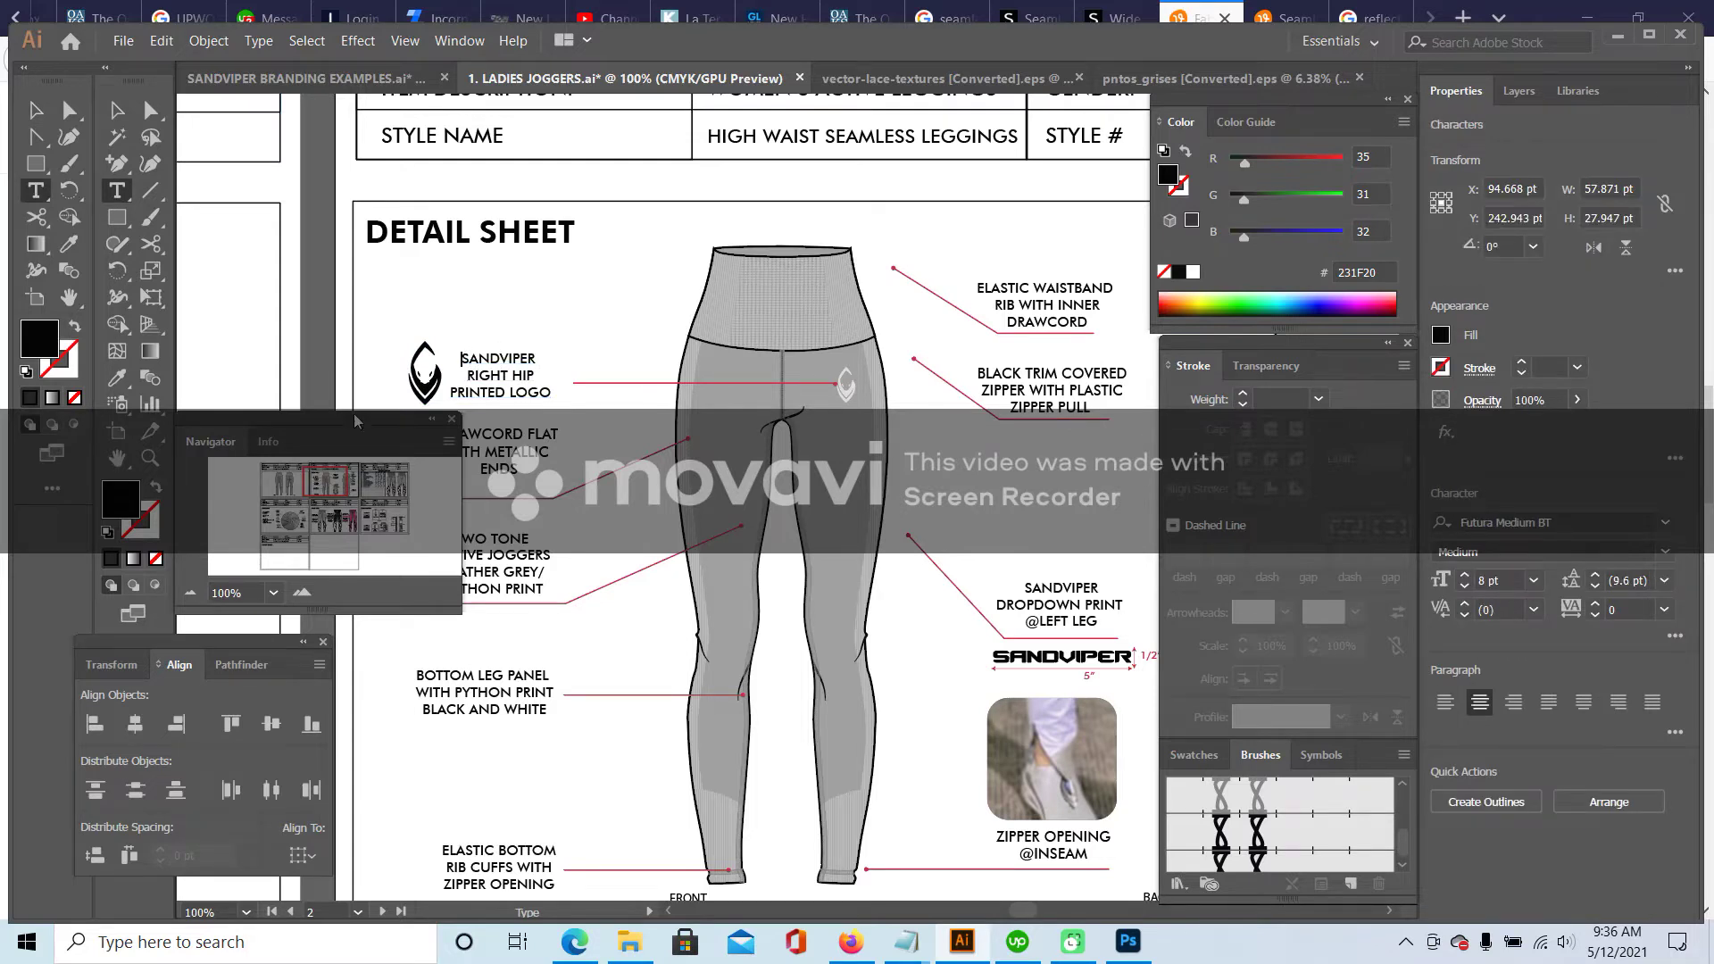
{"action": "type", "text": "REFLECTIVE"}
{"action": "key", "text": "Escape"}
- Shift the logo icon to the left of the label and fine-tune its position
{"action": "left_click_drag", "start_coordinate": [413, 373], "coordinate": [385, 373]}
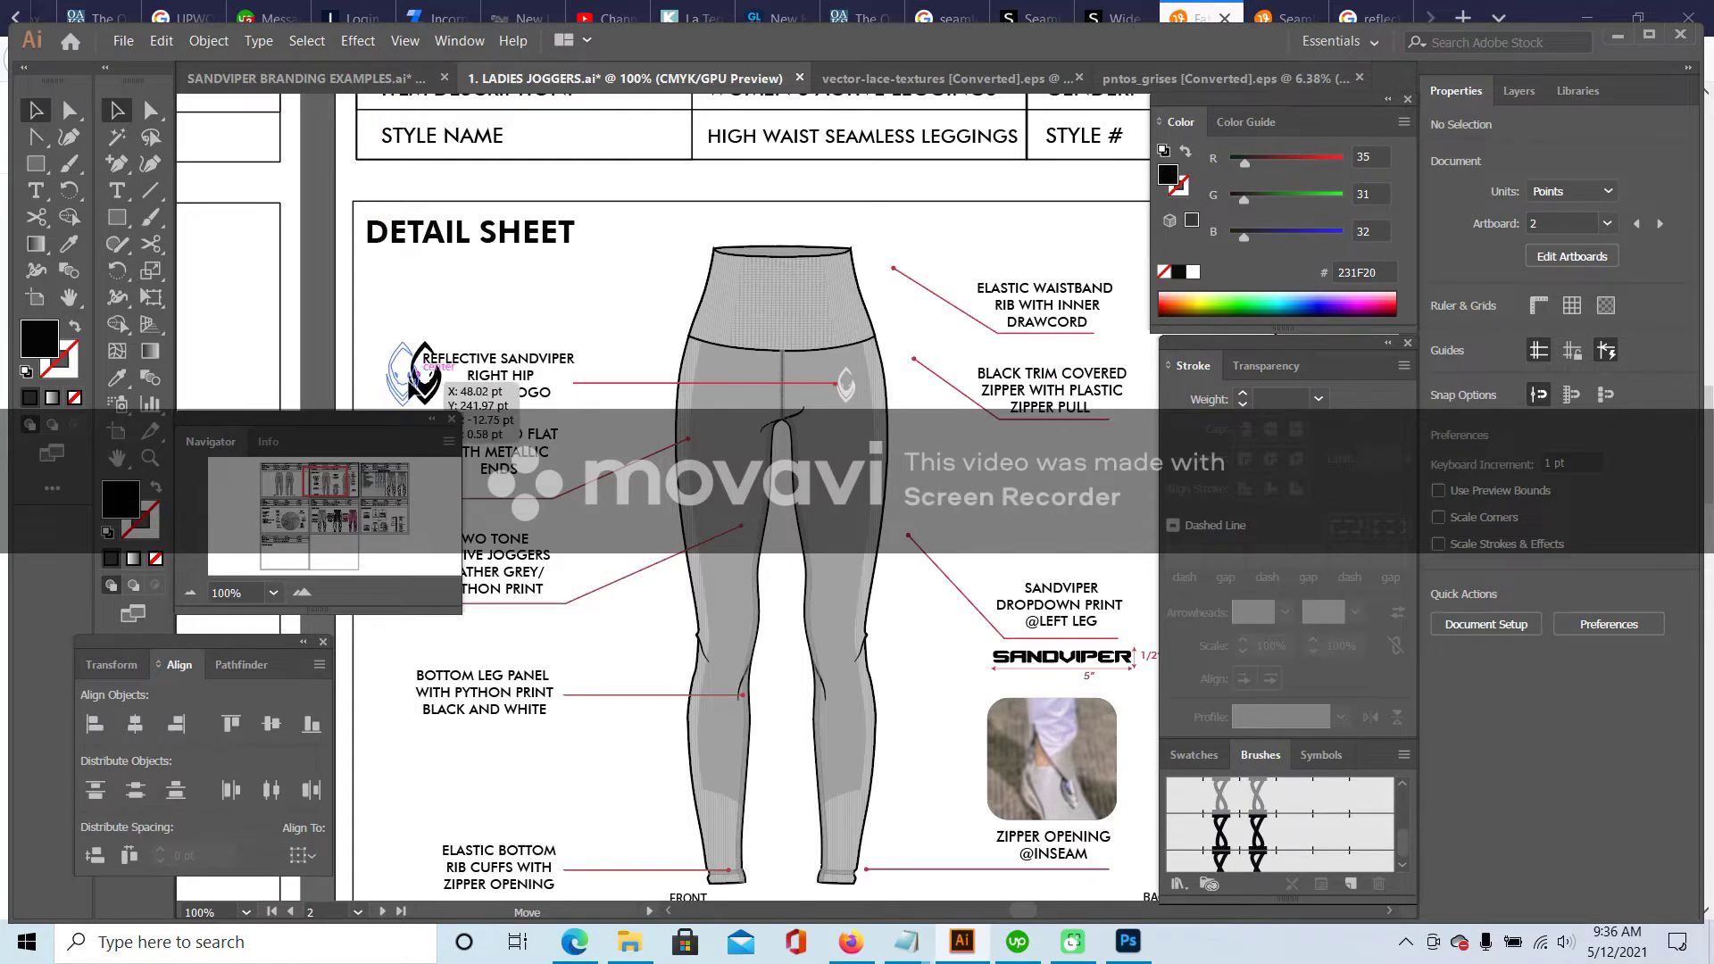
{"action": "scroll", "coordinate": [543, 279], "scroll_direction": "down", "scroll_amount": 3}
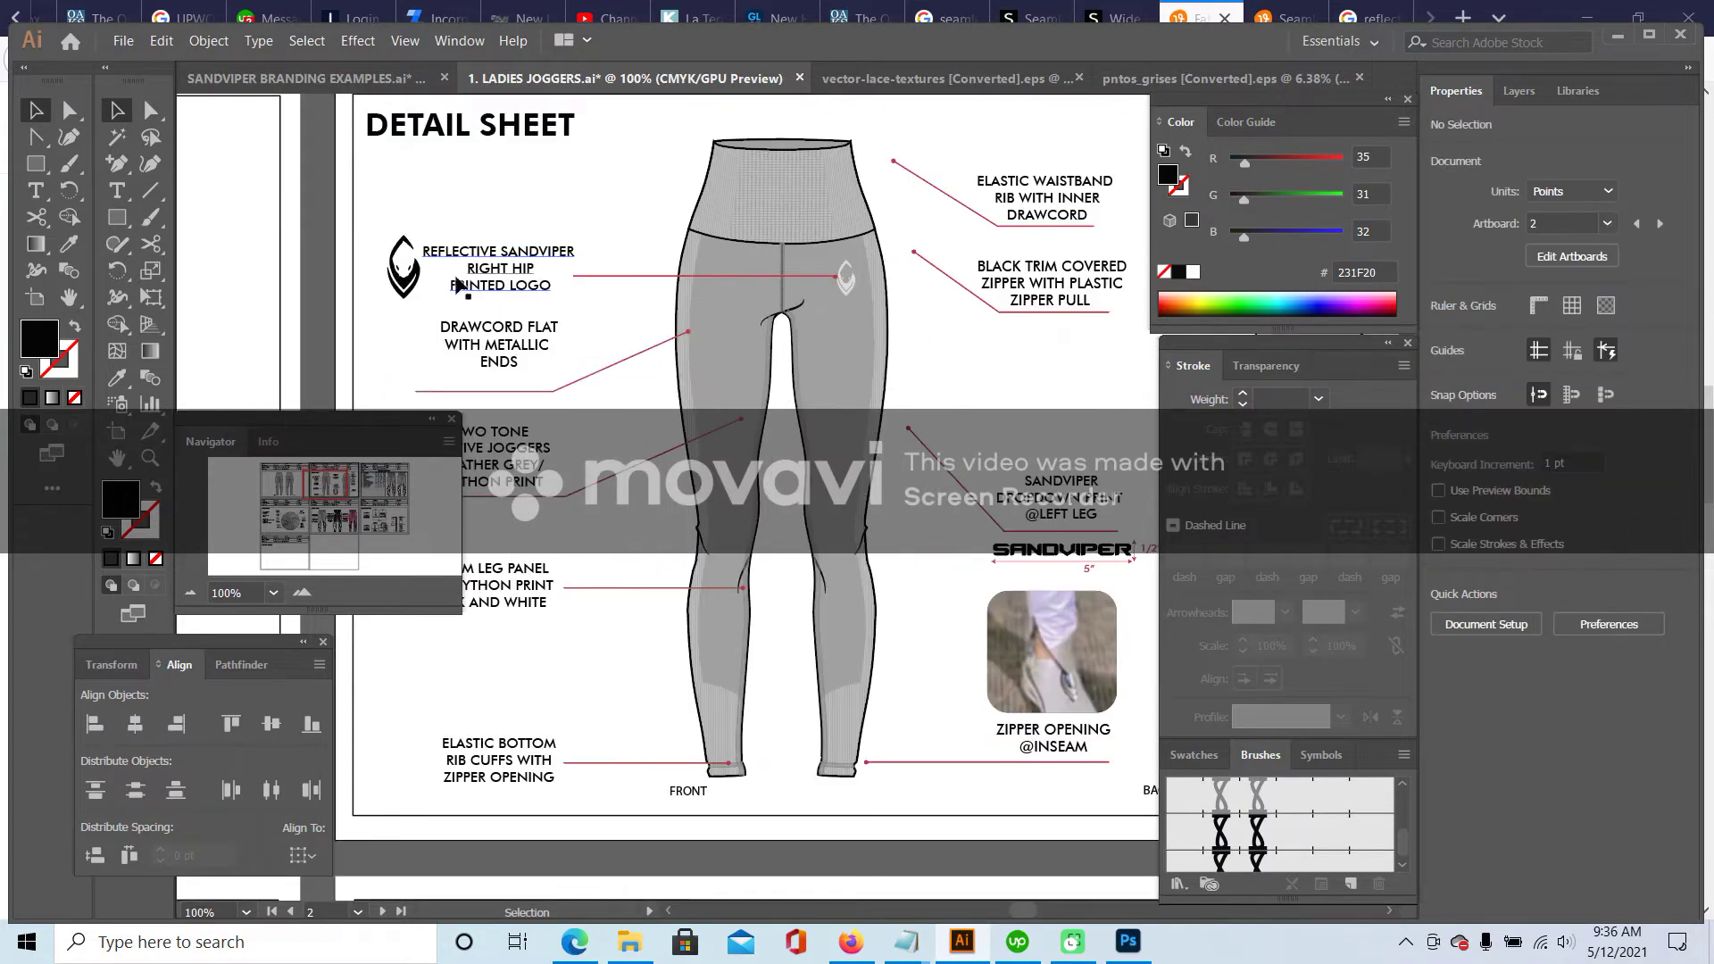
{"action": "left_click", "coordinate": [402, 284]}
{"action": "left_click", "coordinate": [630, 193]}
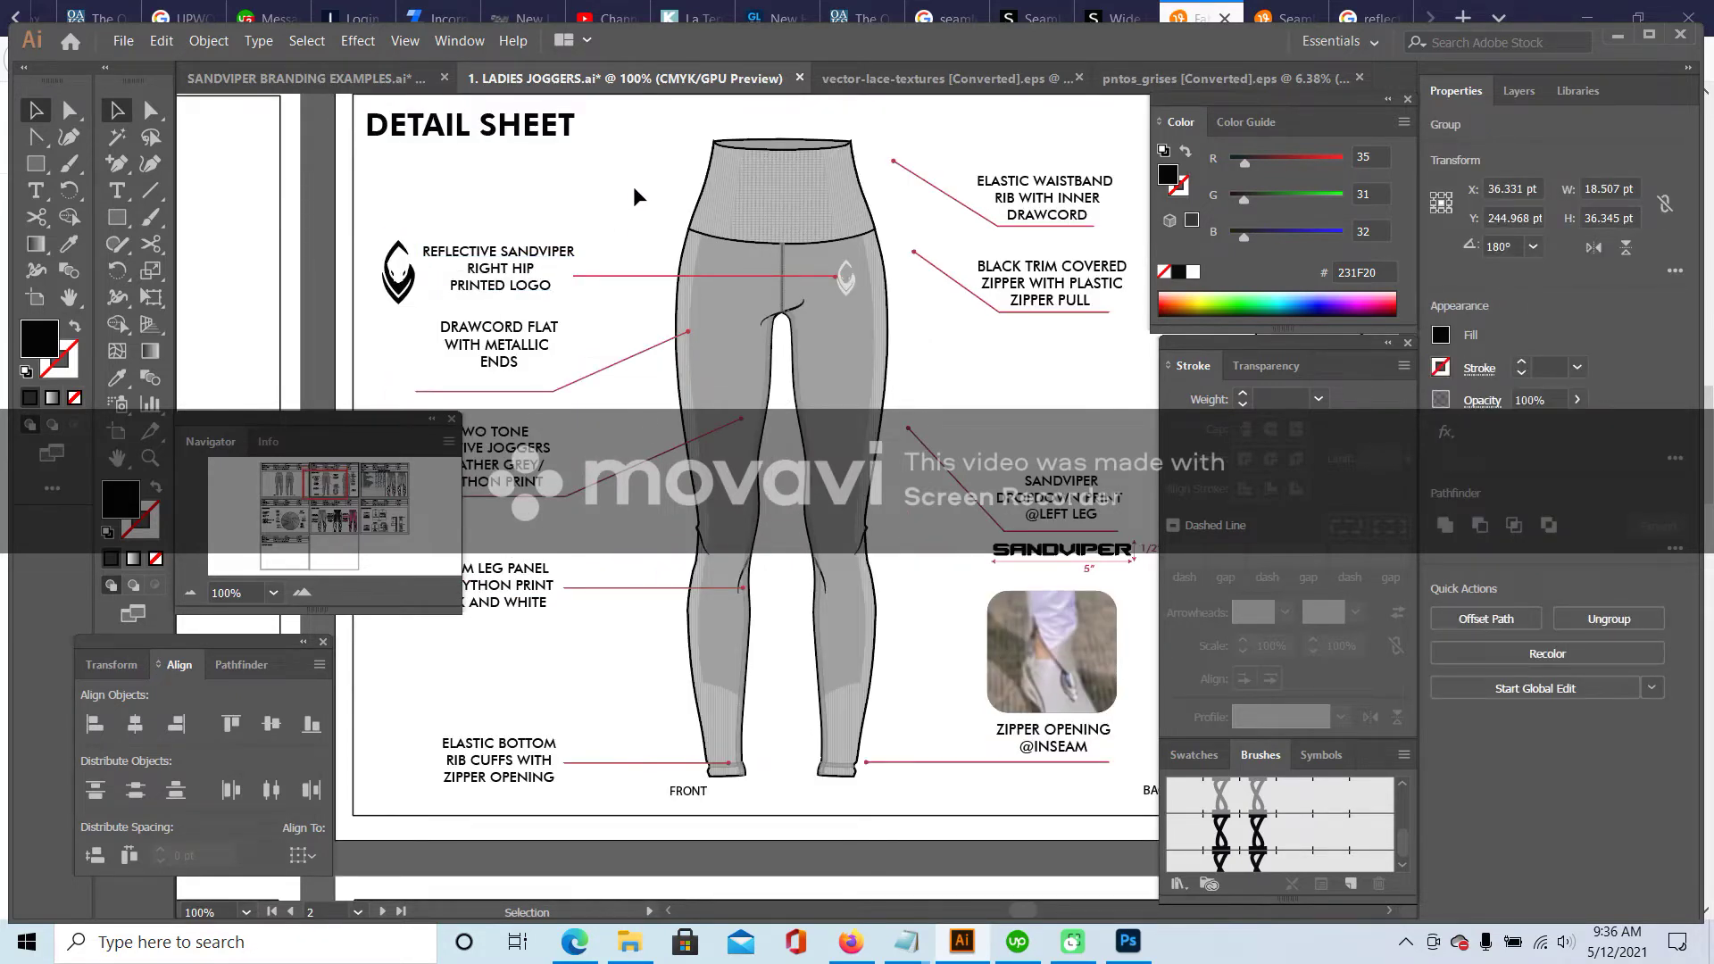
{"action": "scroll", "coordinate": [639, 241], "scroll_direction": "down", "scroll_amount": 2}
{"action": "left_click_drag", "start_coordinate": [544, 263], "coordinate": [540, 285]}
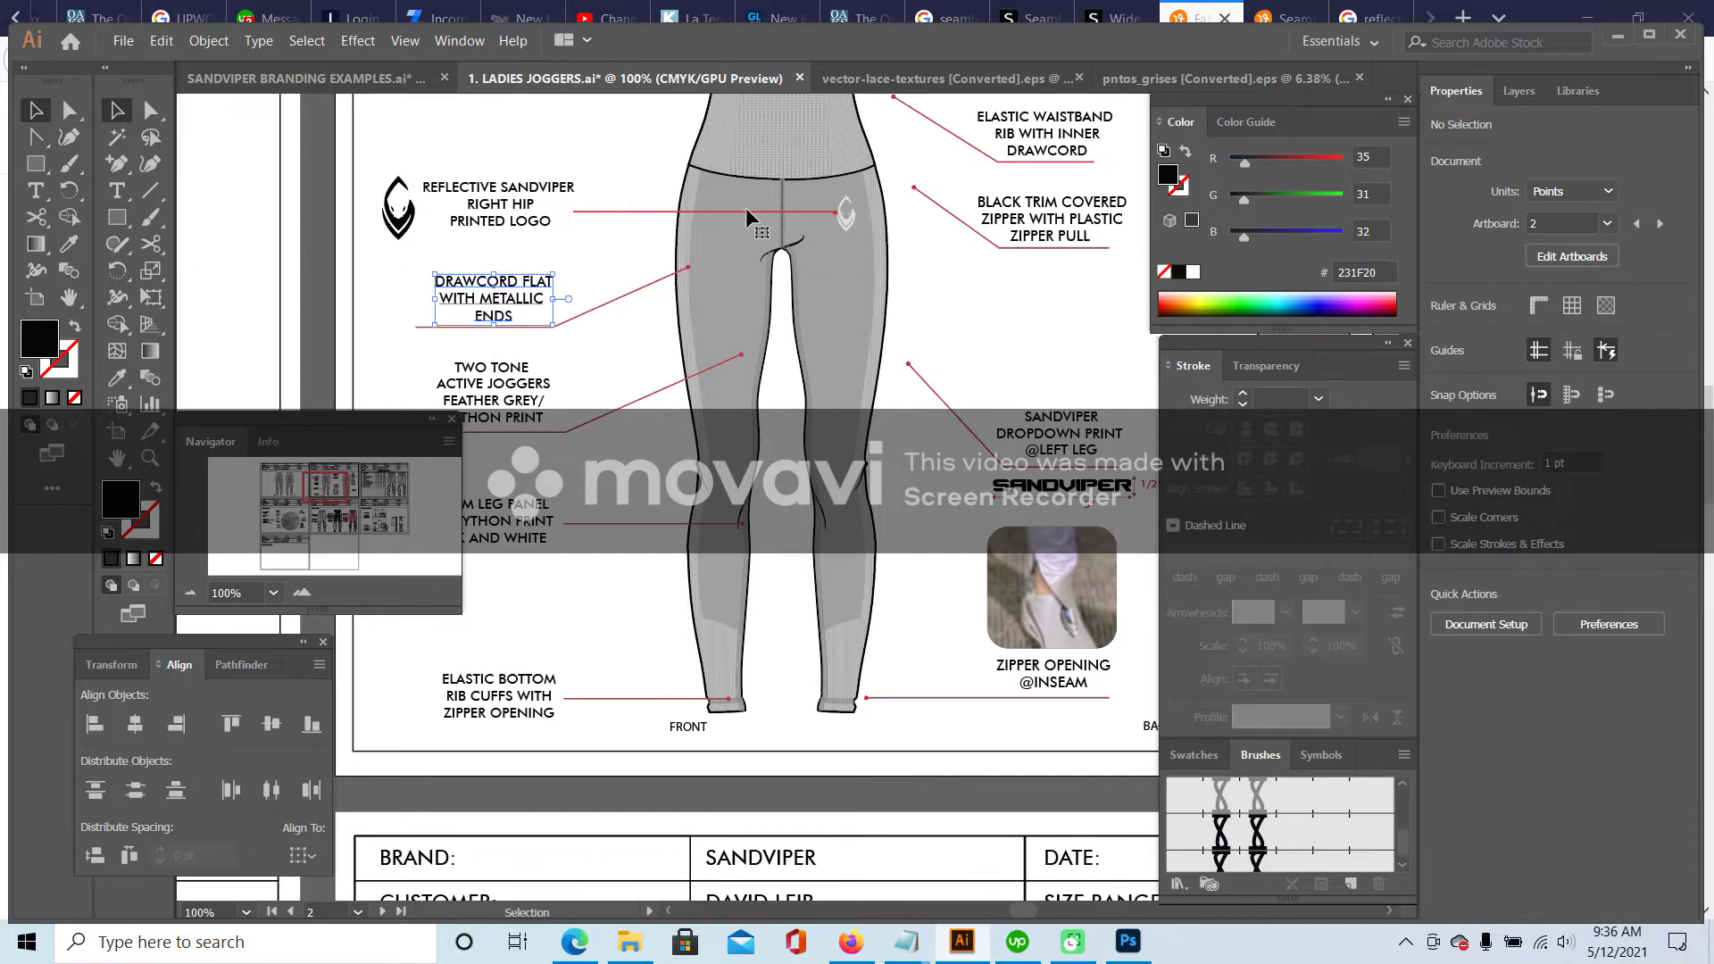
- Replace the DRAWCORD label with 'SIDE SEAM / SEAMLESS LINES' and nudge it into position
{"action": "left_click", "coordinate": [117, 190]}
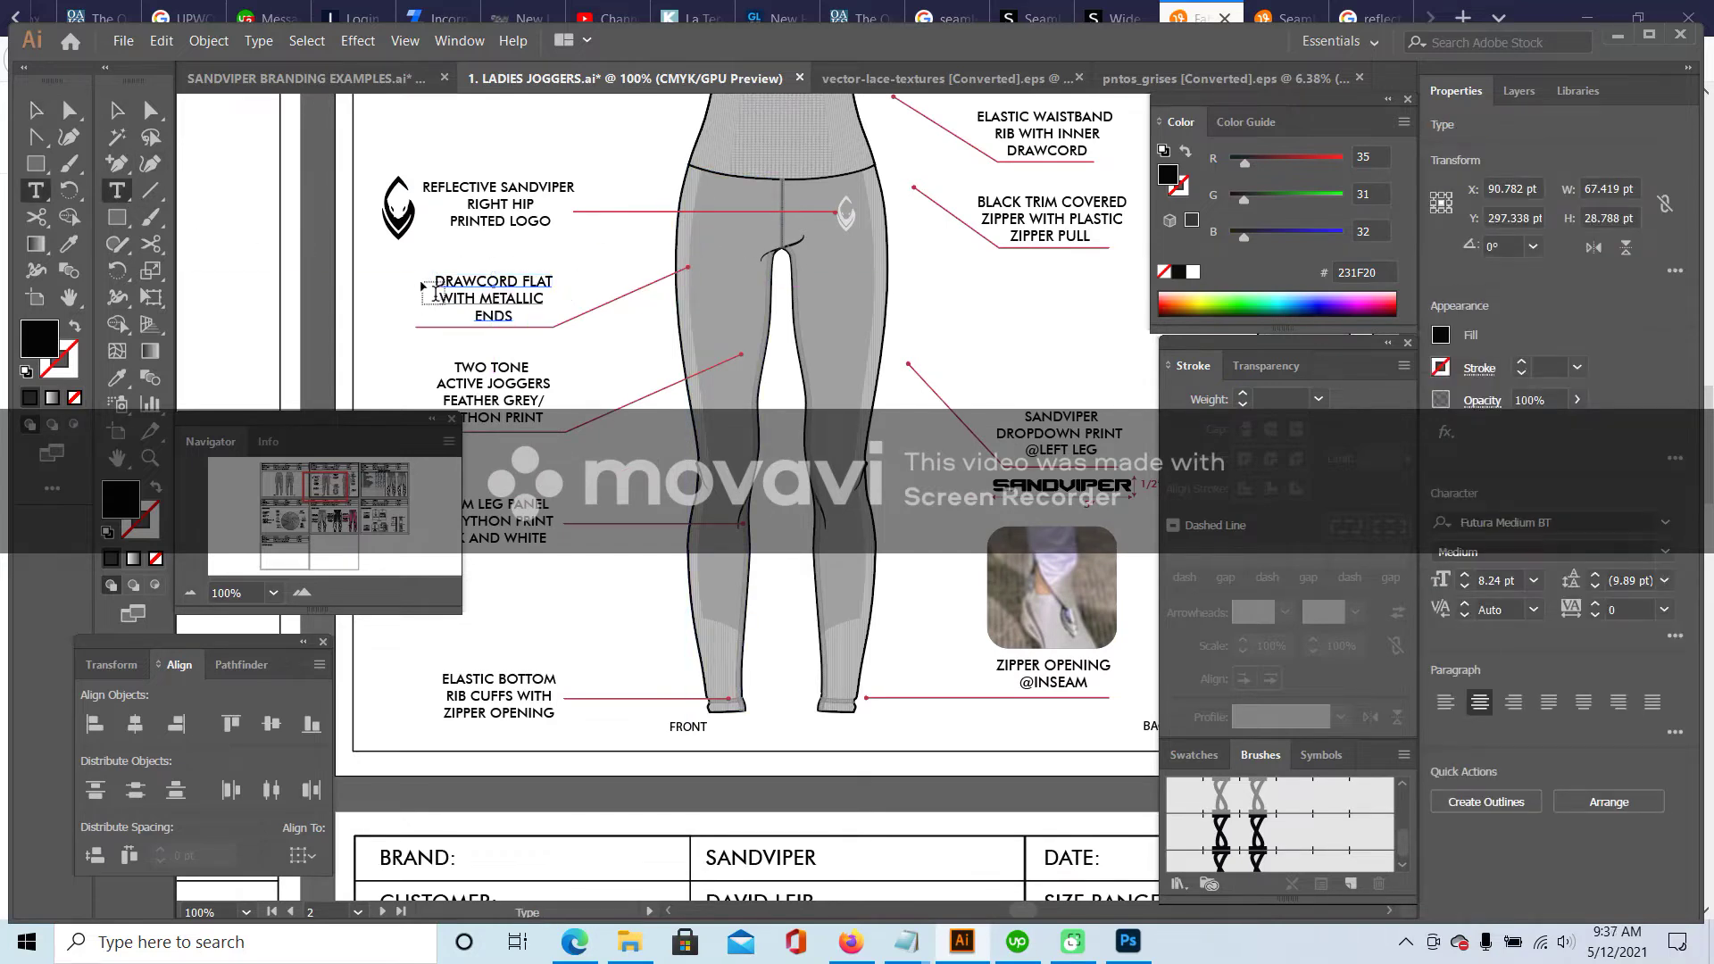
{"action": "left_click_drag", "start_coordinate": [435, 279], "coordinate": [585, 310]}
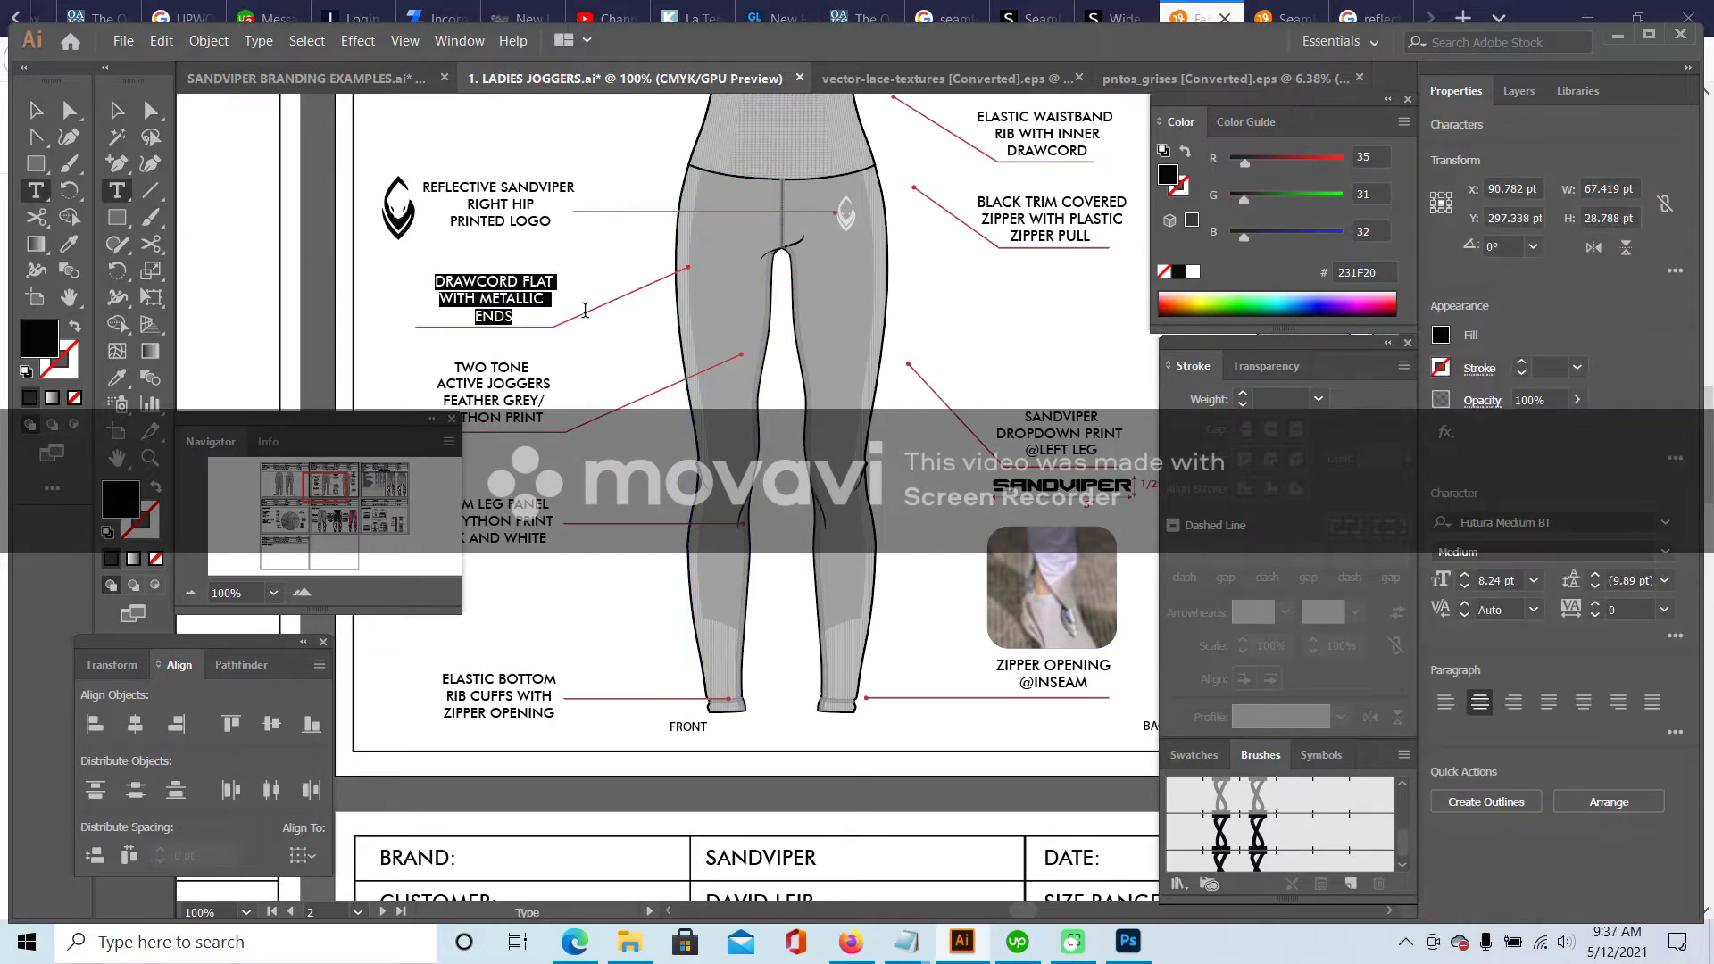
{"action": "type", "text": "SIDE SEAM"}
{"action": "key", "text": "Return"}
{"action": "type", "text": "SEAMLESS LIN"}
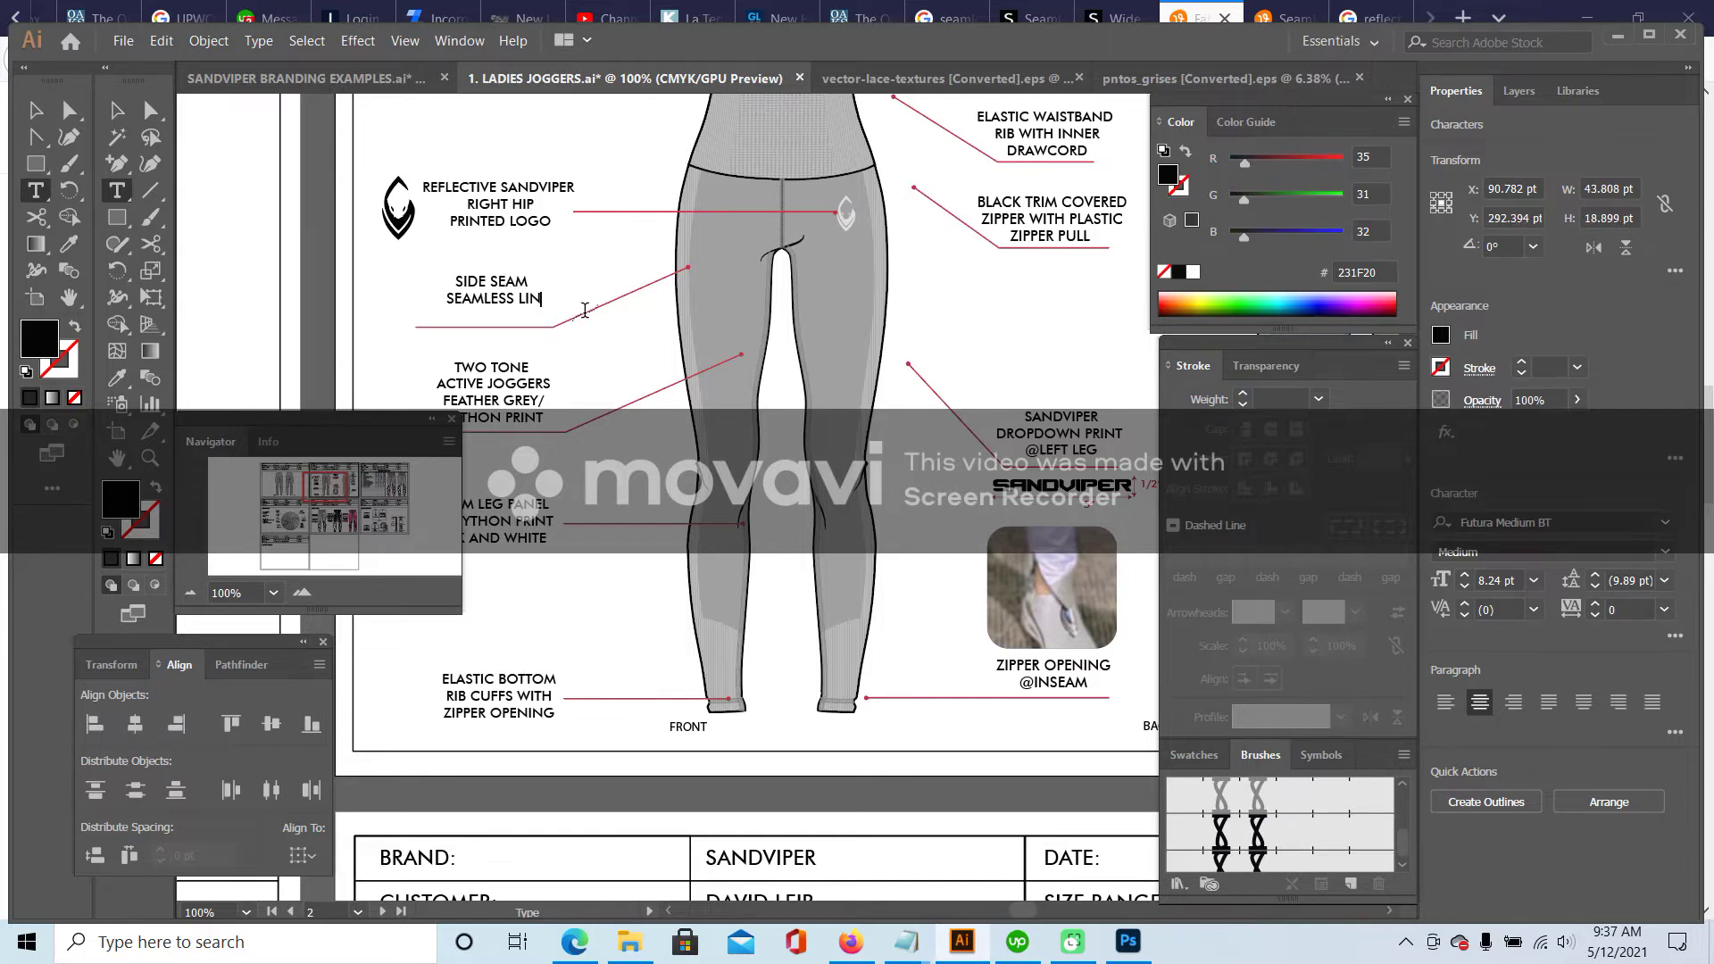
{"action": "type", "text": "ES"}
{"action": "left_click", "coordinate": [115, 110]}
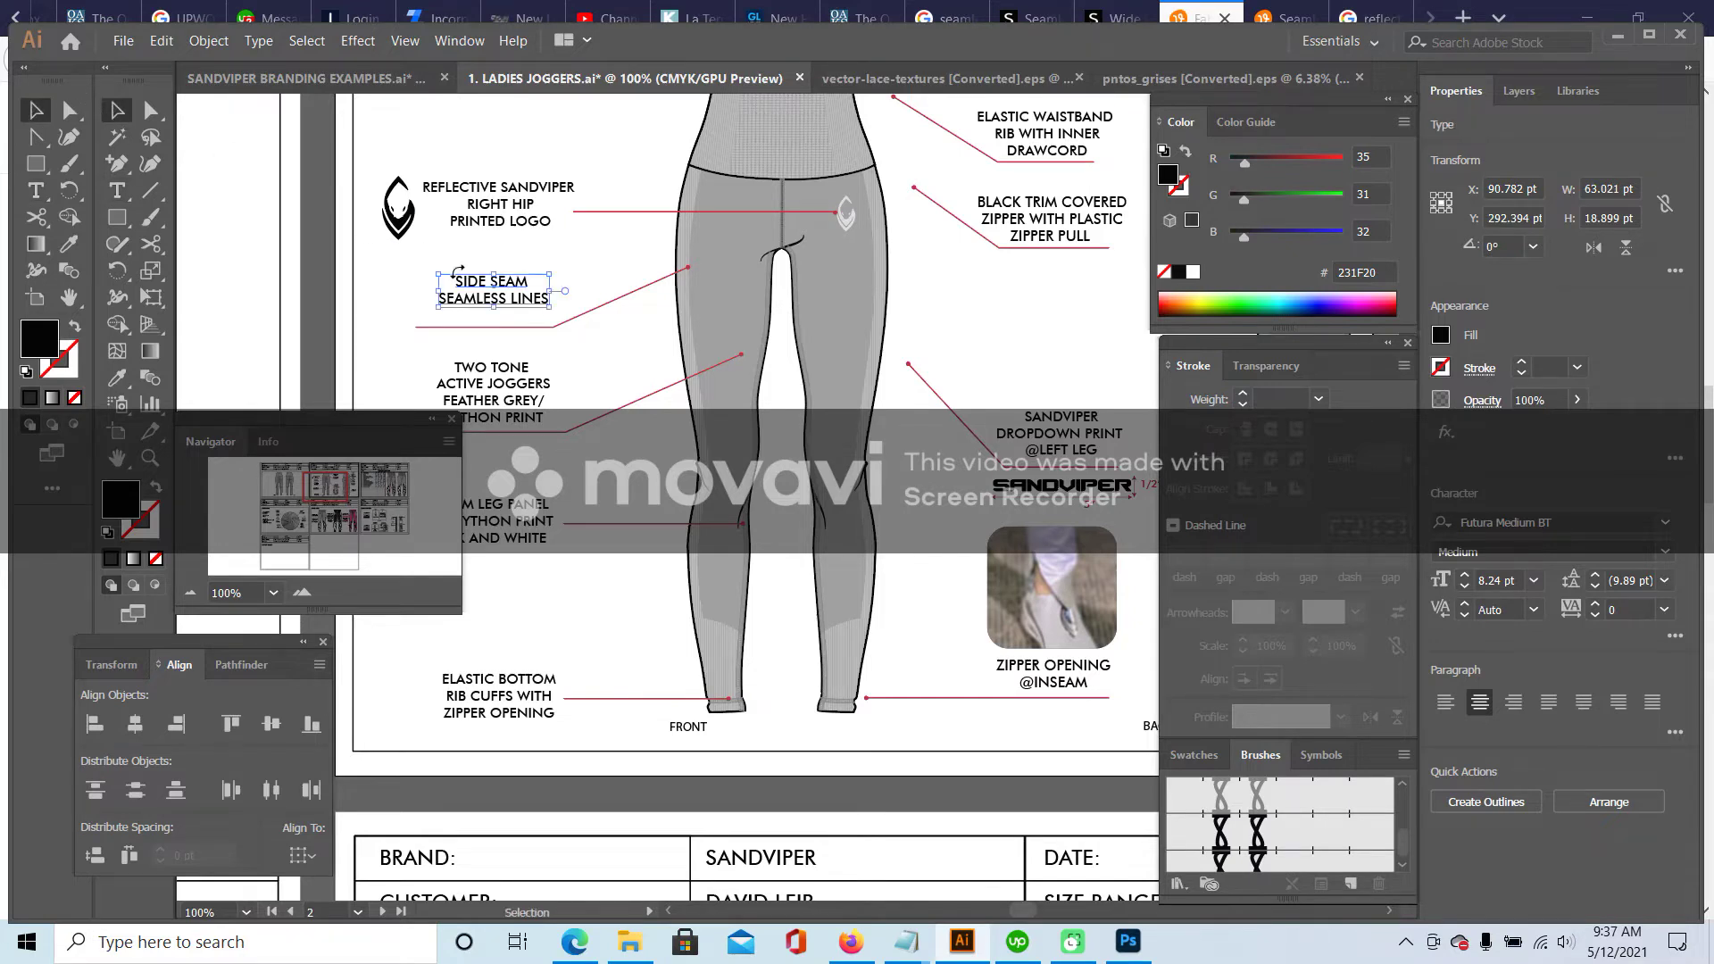
{"action": "key", "text": "Left"}
{"action": "key", "text": "Left"}
{"action": "key", "text": "Left"}
{"action": "key", "text": "Left"}
{"action": "key", "text": "Left"}
{"action": "key", "text": "Left"}
{"action": "key", "text": "Left"}
{"action": "key", "text": "Left"}
{"action": "key", "text": "Down"}
{"action": "key", "text": "Down"}
{"action": "key", "text": "Down"}
{"action": "key", "text": "Down"}
{"action": "key", "text": "Down"}
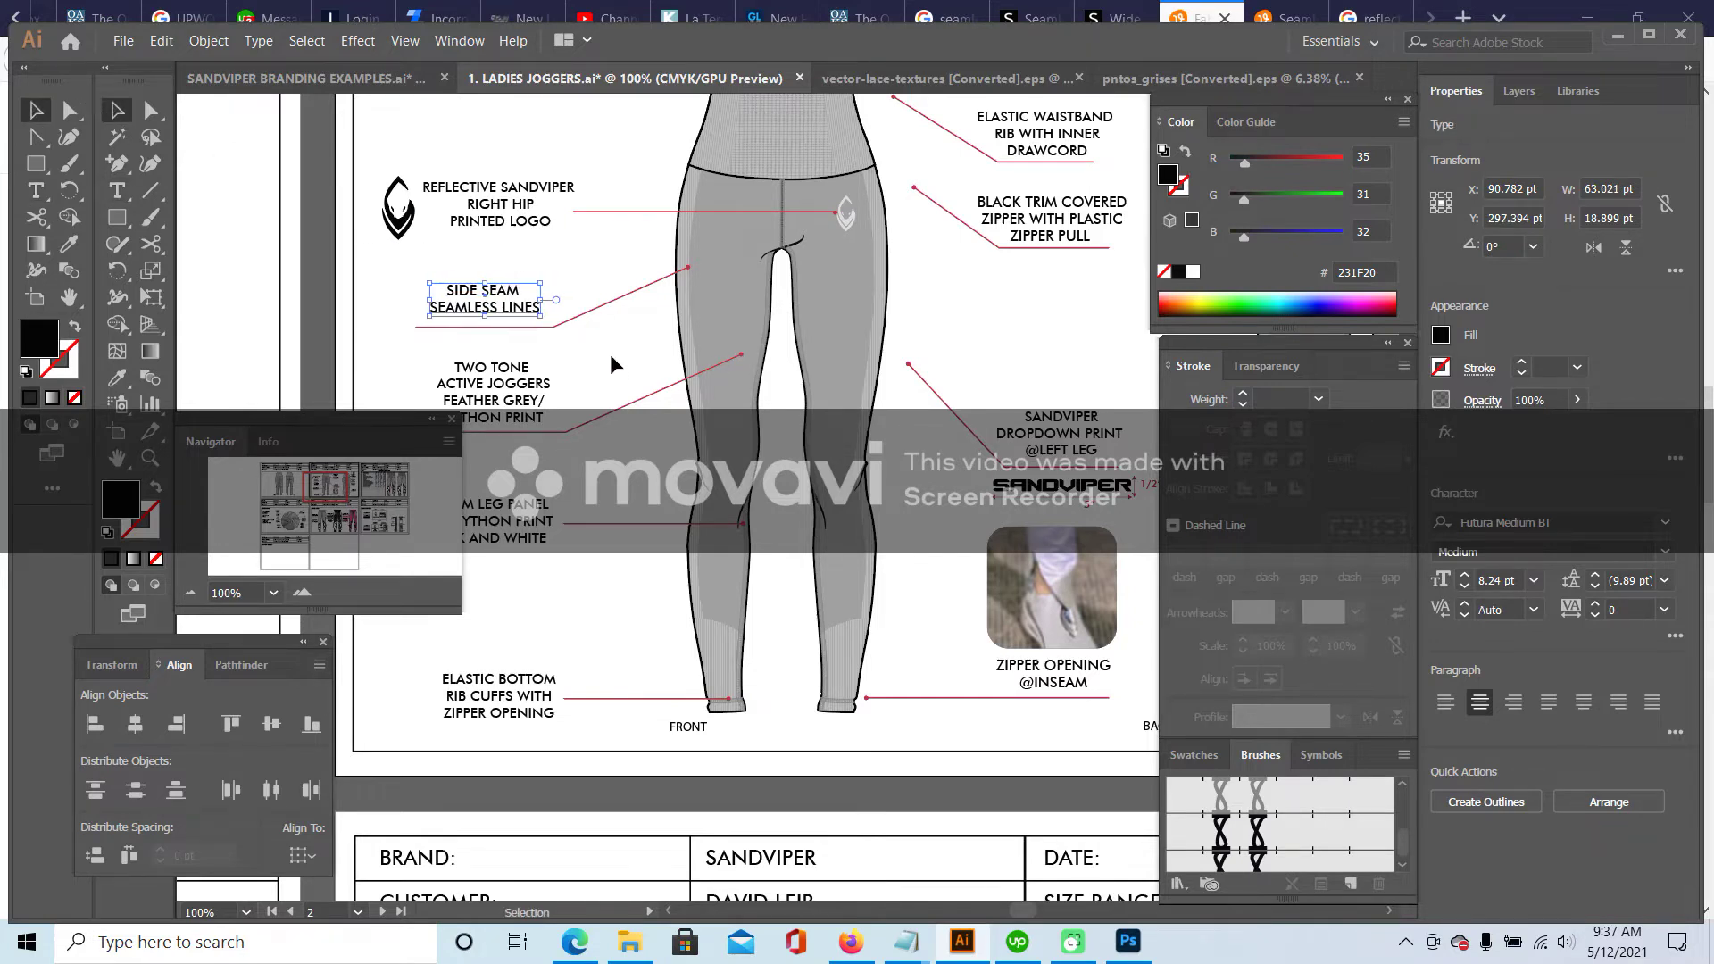
{"action": "key", "text": "Down"}
{"action": "key", "text": "Down"}
{"action": "key", "text": "Down"}
{"action": "key", "text": "Down"}
{"action": "key", "text": "Down"}
{"action": "key", "text": "Right"}
{"action": "key", "text": "Right"}
{"action": "left_click", "coordinate": [609, 336]}
- Delete the TWO TONE ACTIVE JOGGERS callout together with its leader line
{"action": "scroll", "coordinate": [590, 304], "scroll_direction": "down", "scroll_amount": 2}
{"action": "scroll", "coordinate": [571, 280], "scroll_direction": "down", "scroll_amount": 1}
{"action": "left_click_drag", "start_coordinate": [422, 234], "coordinate": [524, 346]}
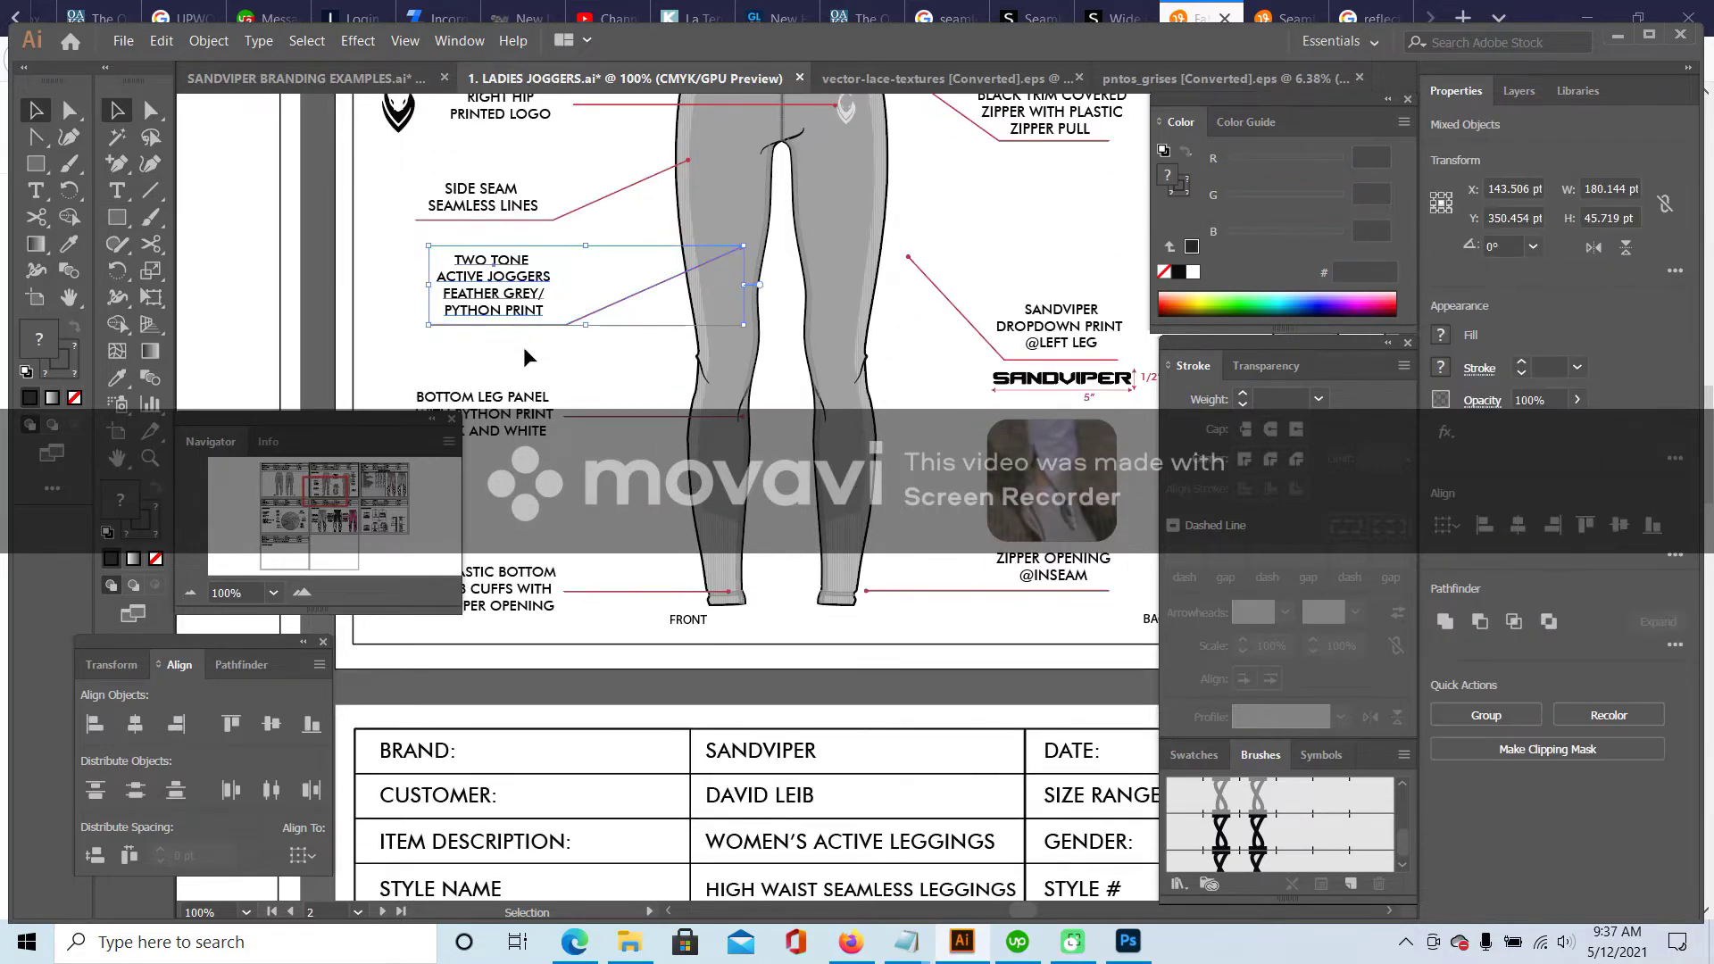
{"action": "key", "text": "Delete"}
{"action": "left_click_drag", "start_coordinate": [327, 491], "coordinate": [325, 487]}
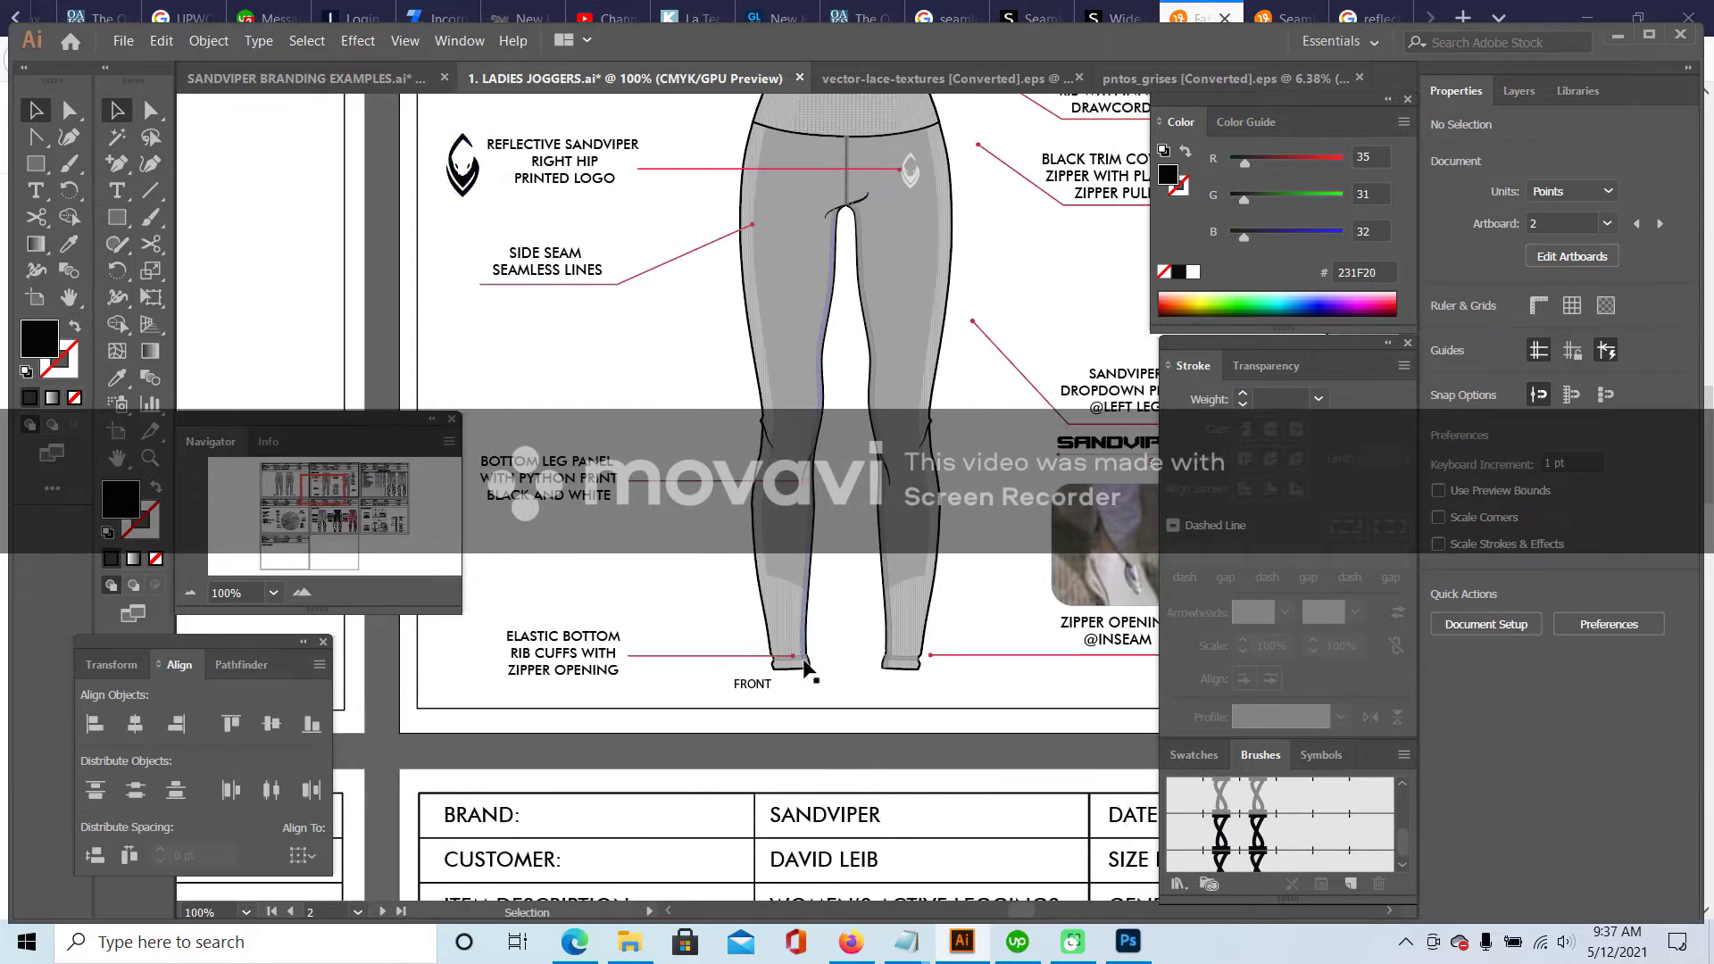
- Retype the elastic bottom cuffs label as 'FLATLOCK STITCH @ BOTTOM HEM' and nudge it down
{"action": "left_click", "coordinate": [715, 655]}
{"action": "left_click", "coordinate": [533, 606]}
{"action": "left_click_drag", "start_coordinate": [555, 655], "coordinate": [635, 683]}
{"action": "left_click", "coordinate": [111, 192]}
{"action": "type", "text": "FLA"}
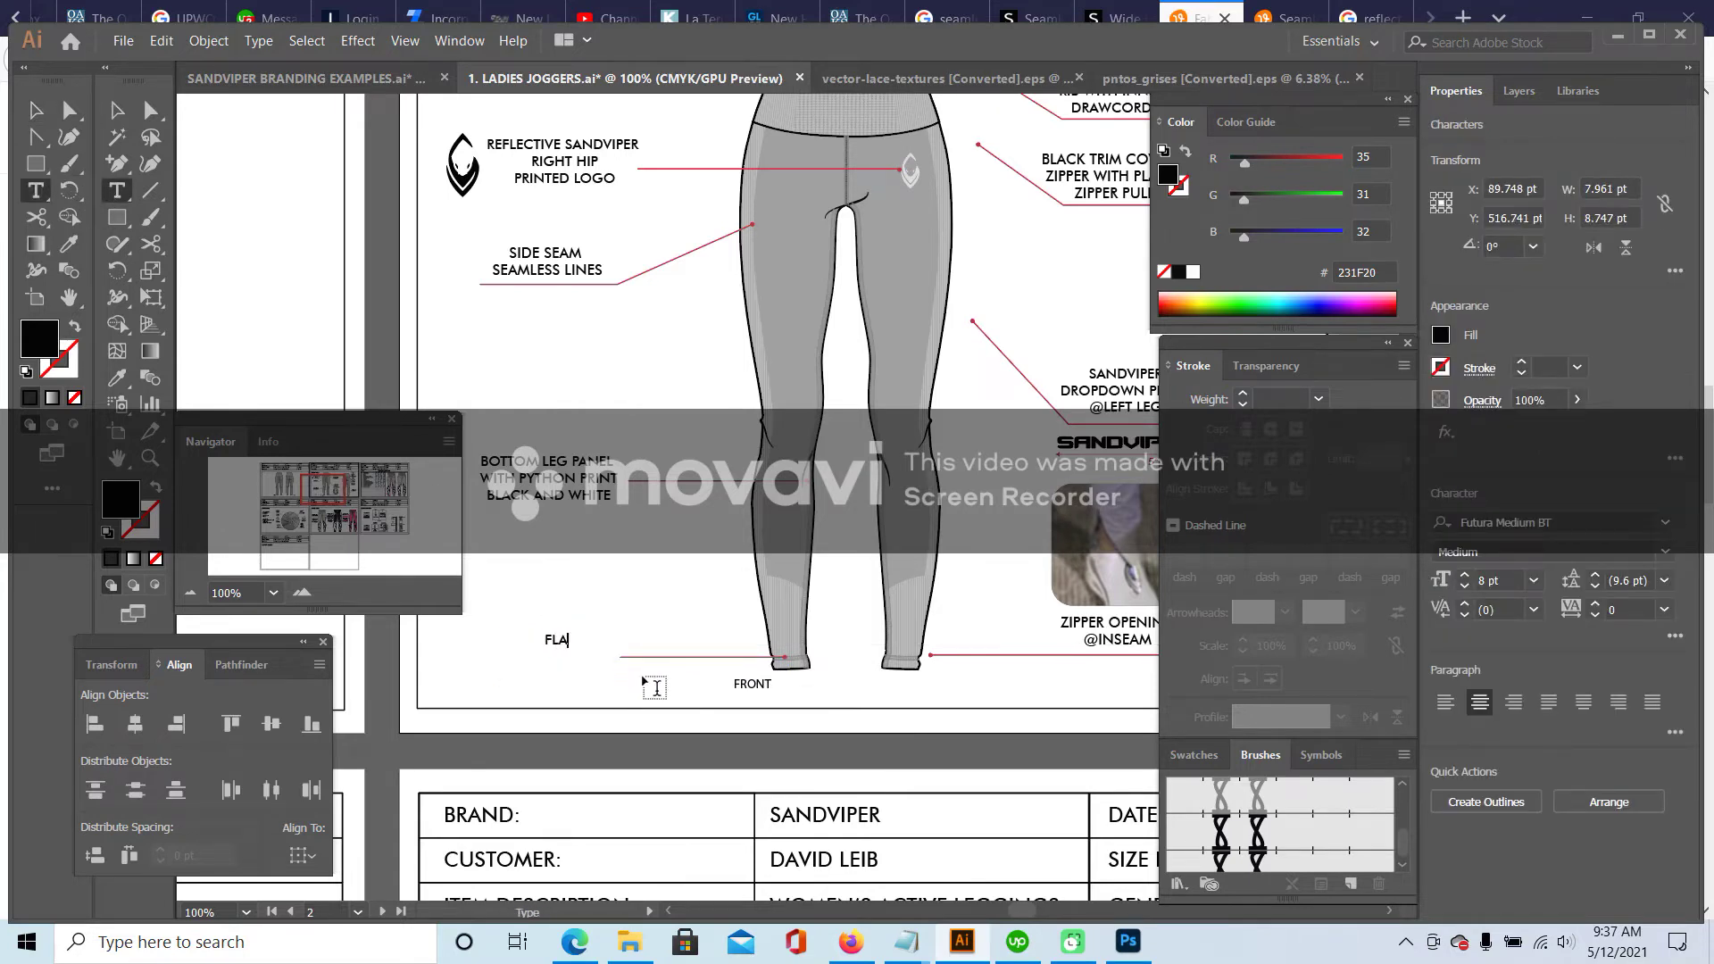
{"action": "type", "text": "TLOCK STITCH "}
{"action": "type", "text": "@ BOTTOM H"}
{"action": "type", "text": "EM"}
{"action": "left_click", "coordinate": [117, 110]}
{"action": "key", "text": "Down"}
{"action": "key", "text": "Down"}
{"action": "key", "text": "ctrl+shift+a"}
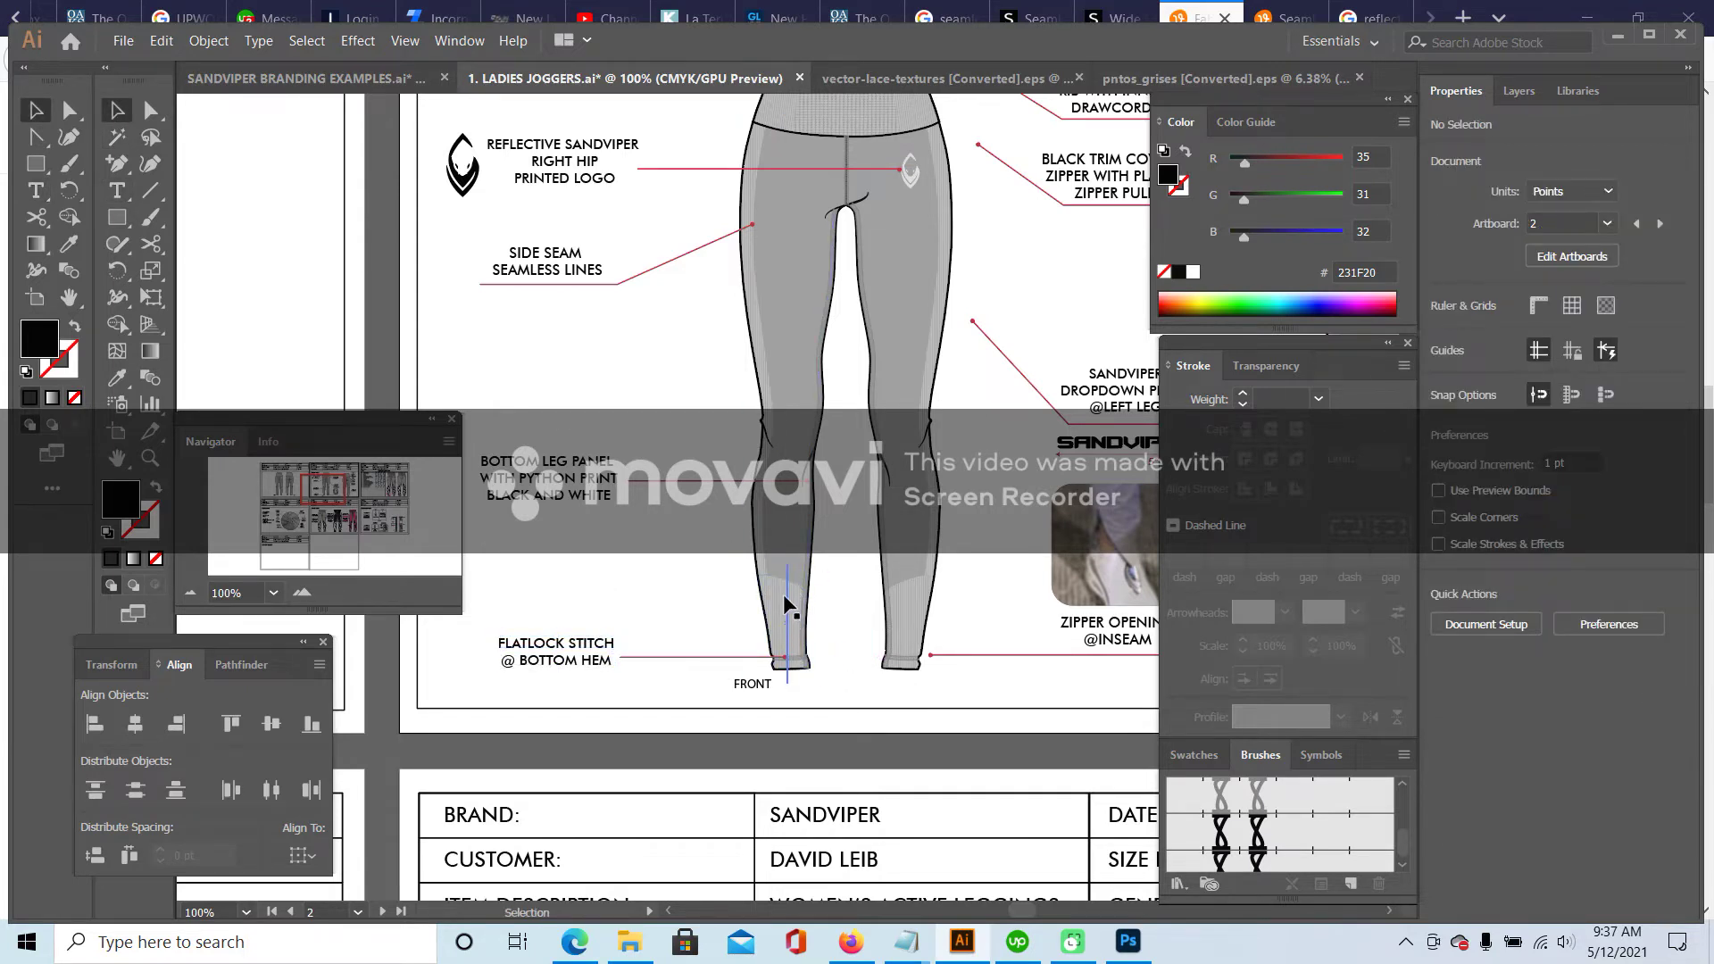
- Lower the leg leader and rewrite its label as 'SEAMLESS / VERTICAL LINES @ BOTTOM LEG PANEL'
{"action": "left_click_drag", "start_coordinate": [708, 534], "coordinate": [700, 586]}
{"action": "left_click", "coordinate": [536, 402]}
{"action": "left_click", "coordinate": [116, 190]}
{"action": "left_click_drag", "start_coordinate": [482, 461], "coordinate": [676, 514]}
{"action": "type", "text": "SEAMLESS"}
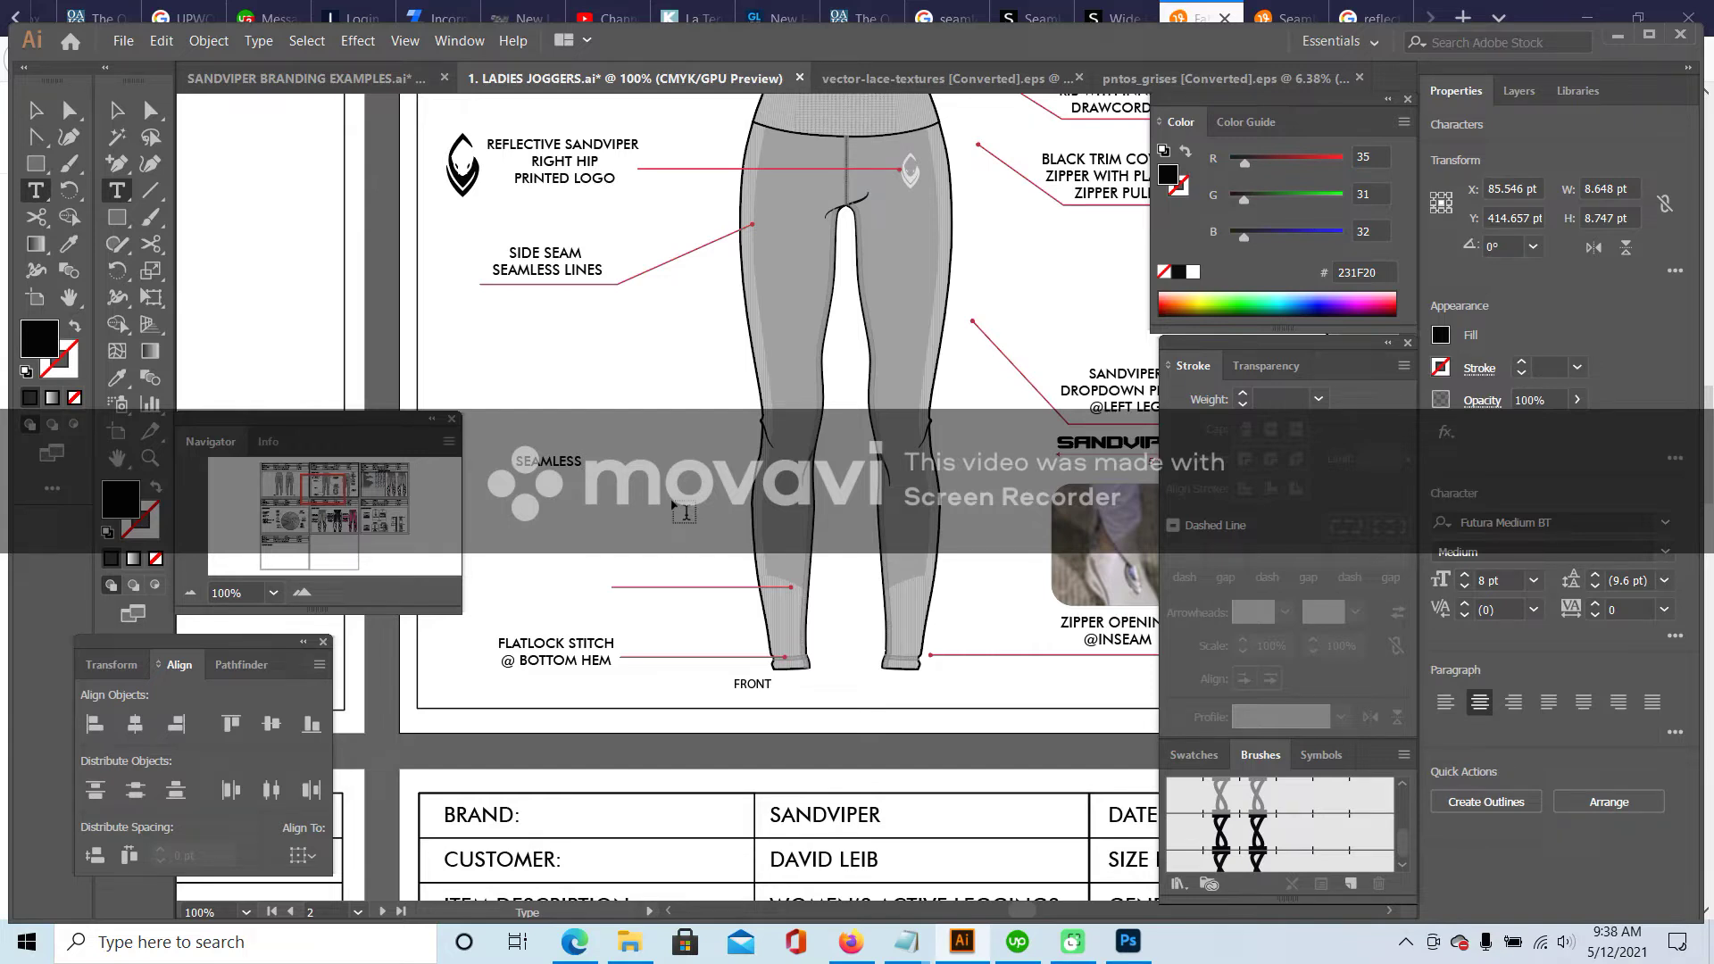
{"action": "key", "text": "Return"}
{"action": "type", "text": "VERTICAL LINES "}
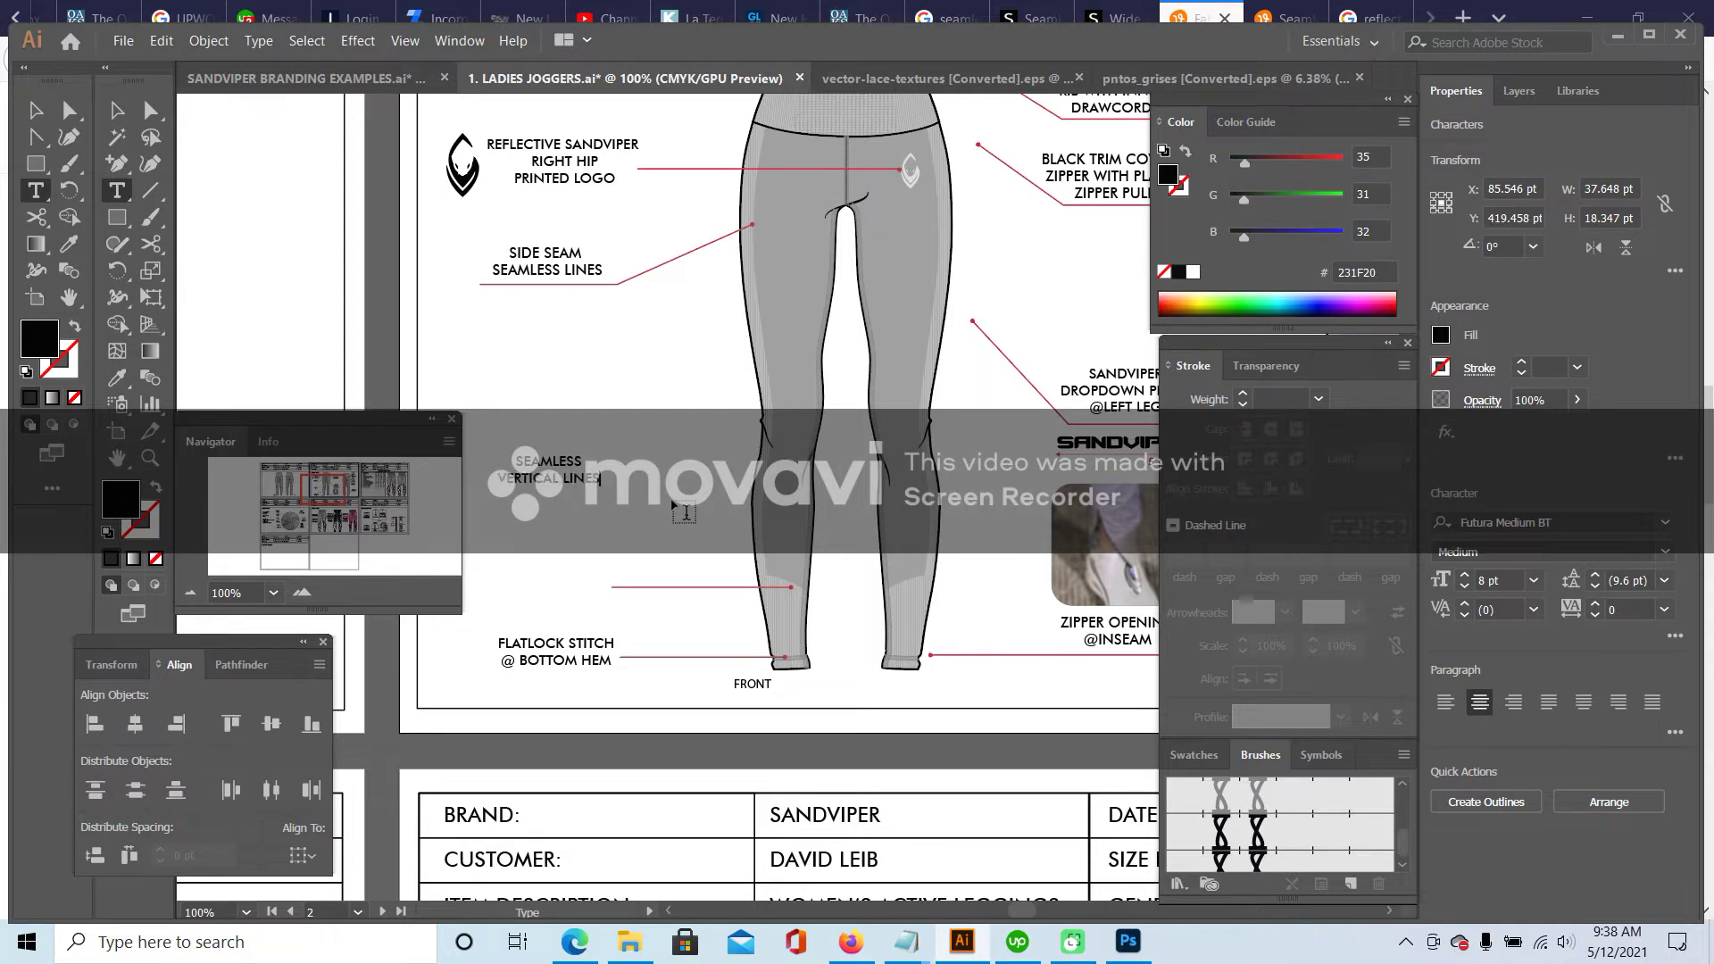
{"action": "type", "text": "@ BOTTOM LEG"}
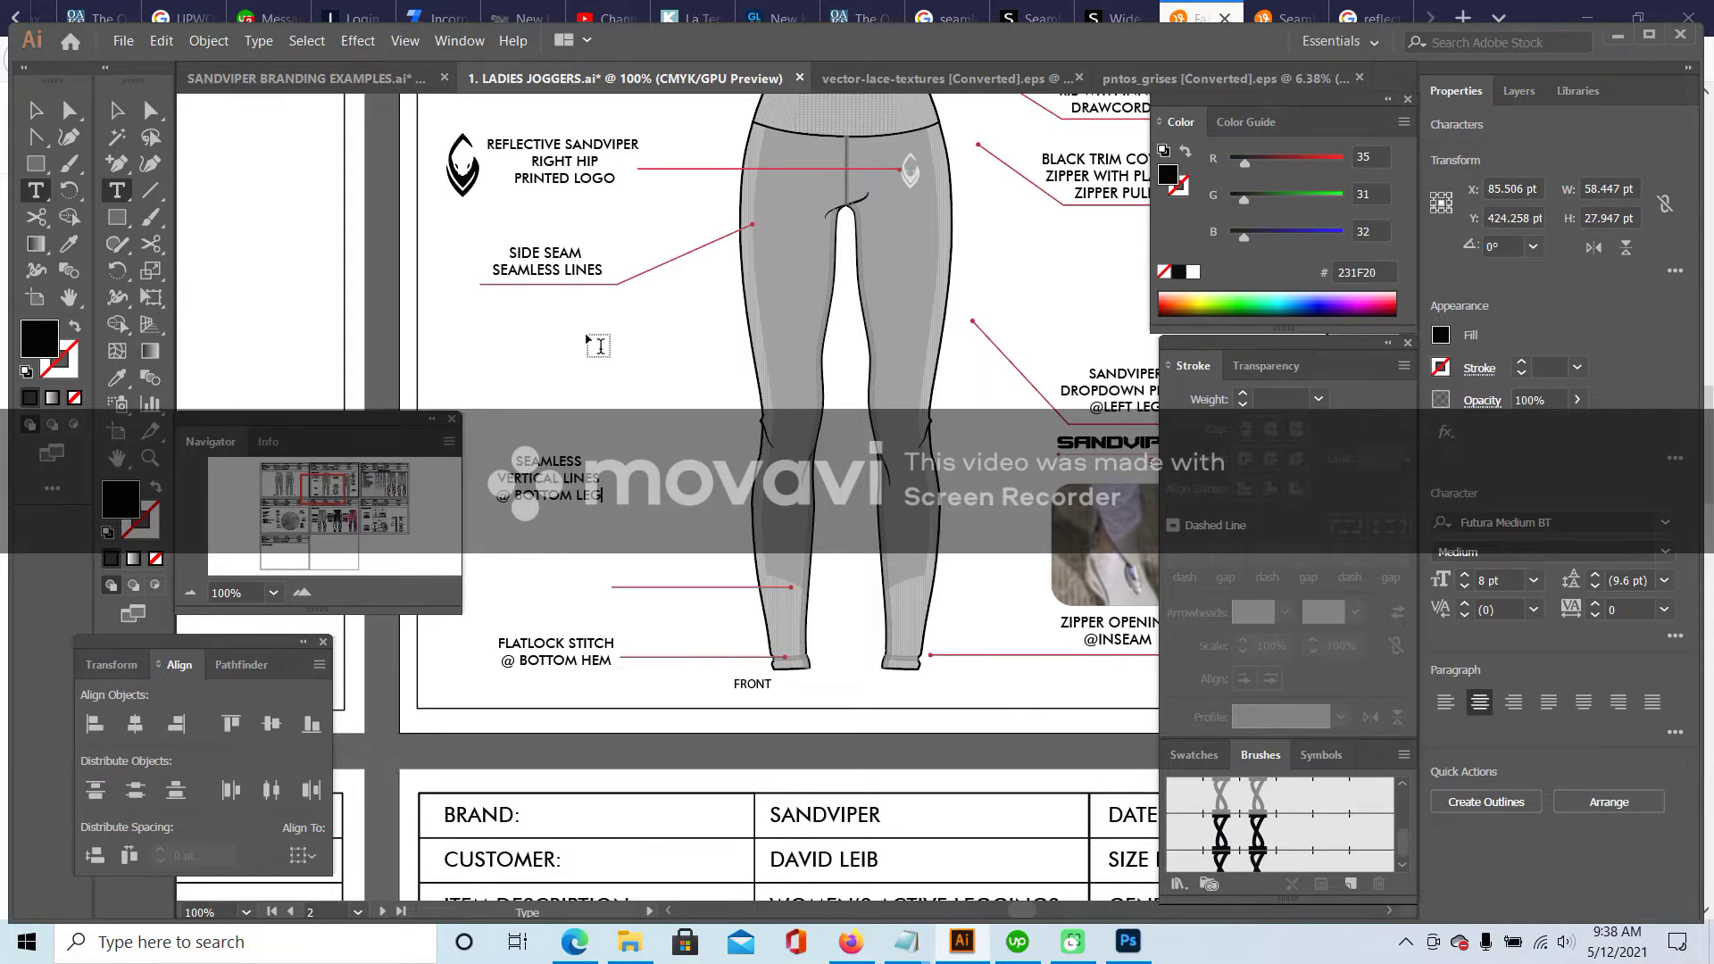
{"action": "type", "text": " PANEL"}
{"action": "left_click", "coordinate": [117, 110]}
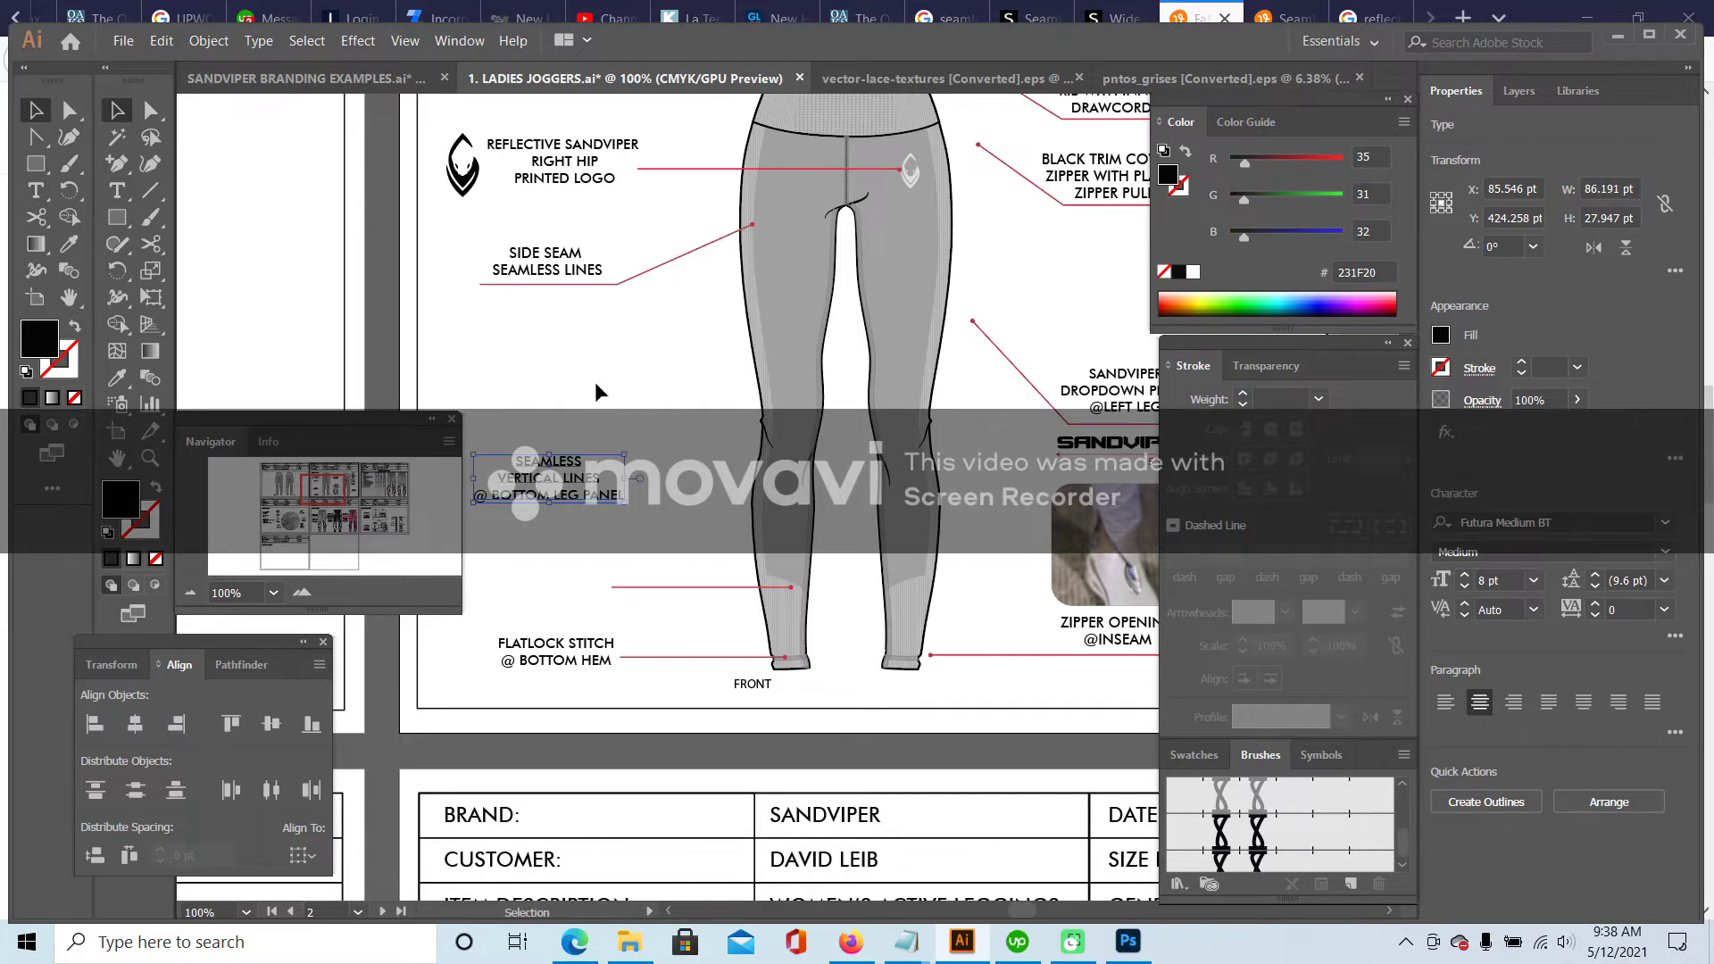
{"action": "left_click_drag", "start_coordinate": [550, 478], "coordinate": [535, 587]}
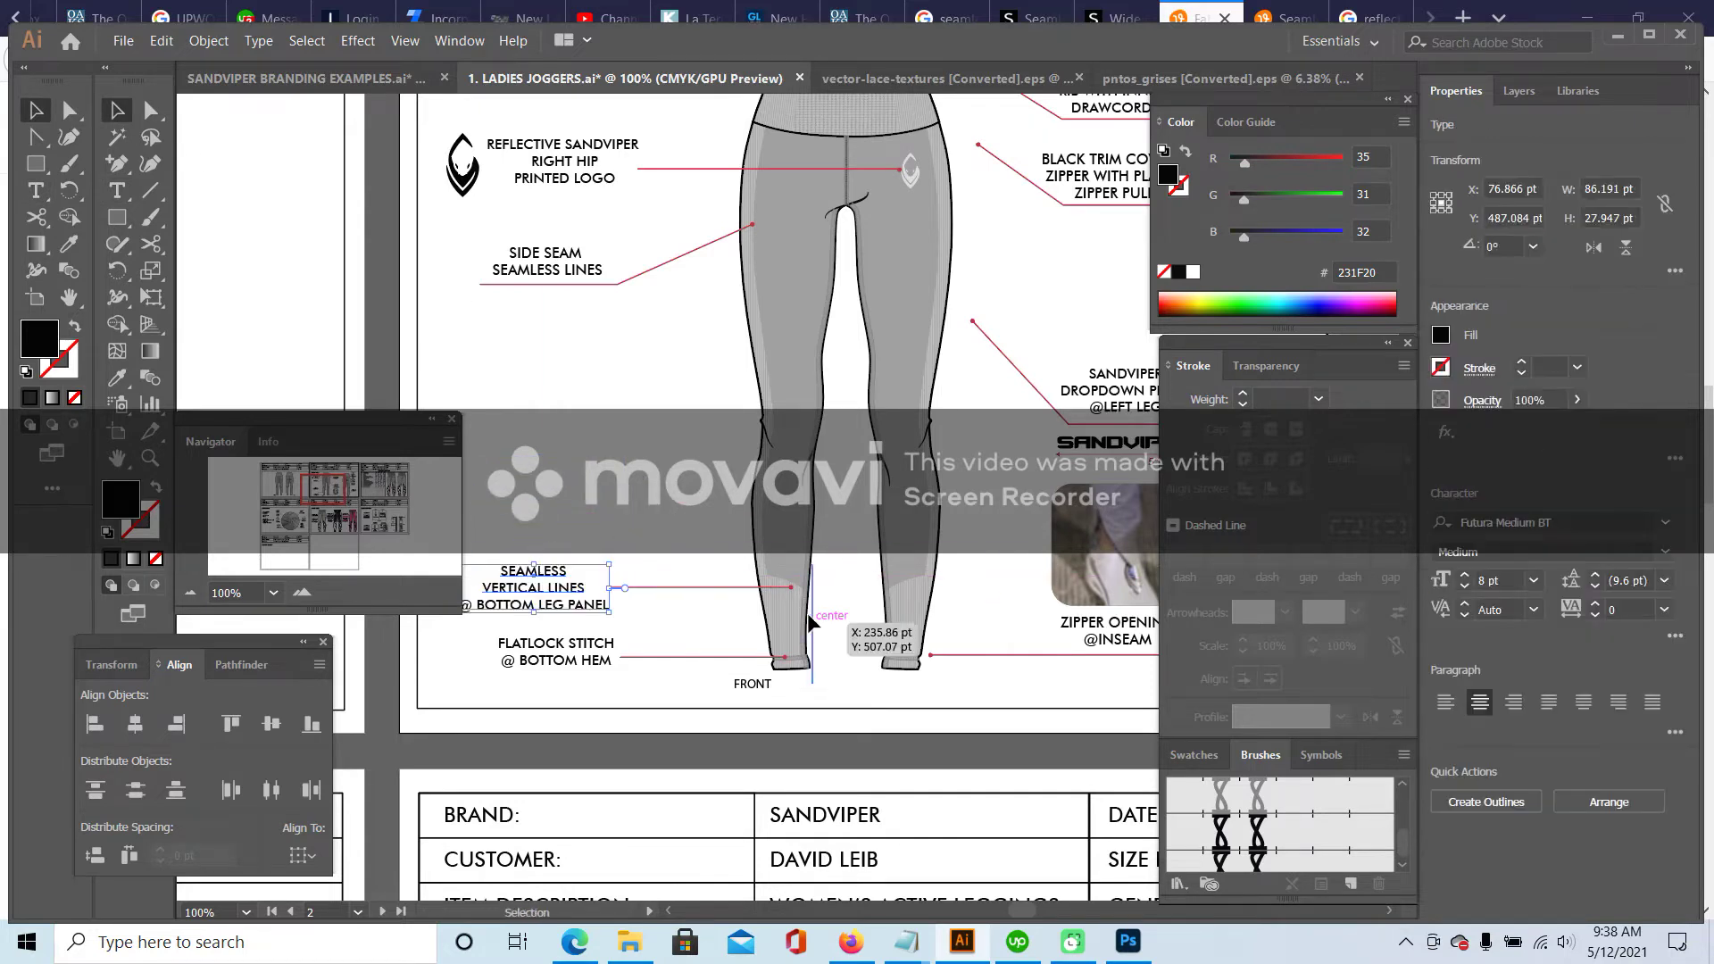
- Move the side-seam callout lower and insert VERTICAL so it reads SIDE SEAM SEAMLESS VERTICAL LINES
{"action": "left_click_drag", "start_coordinate": [568, 312], "coordinate": [668, 309]}
{"action": "left_click", "coordinate": [523, 271]}
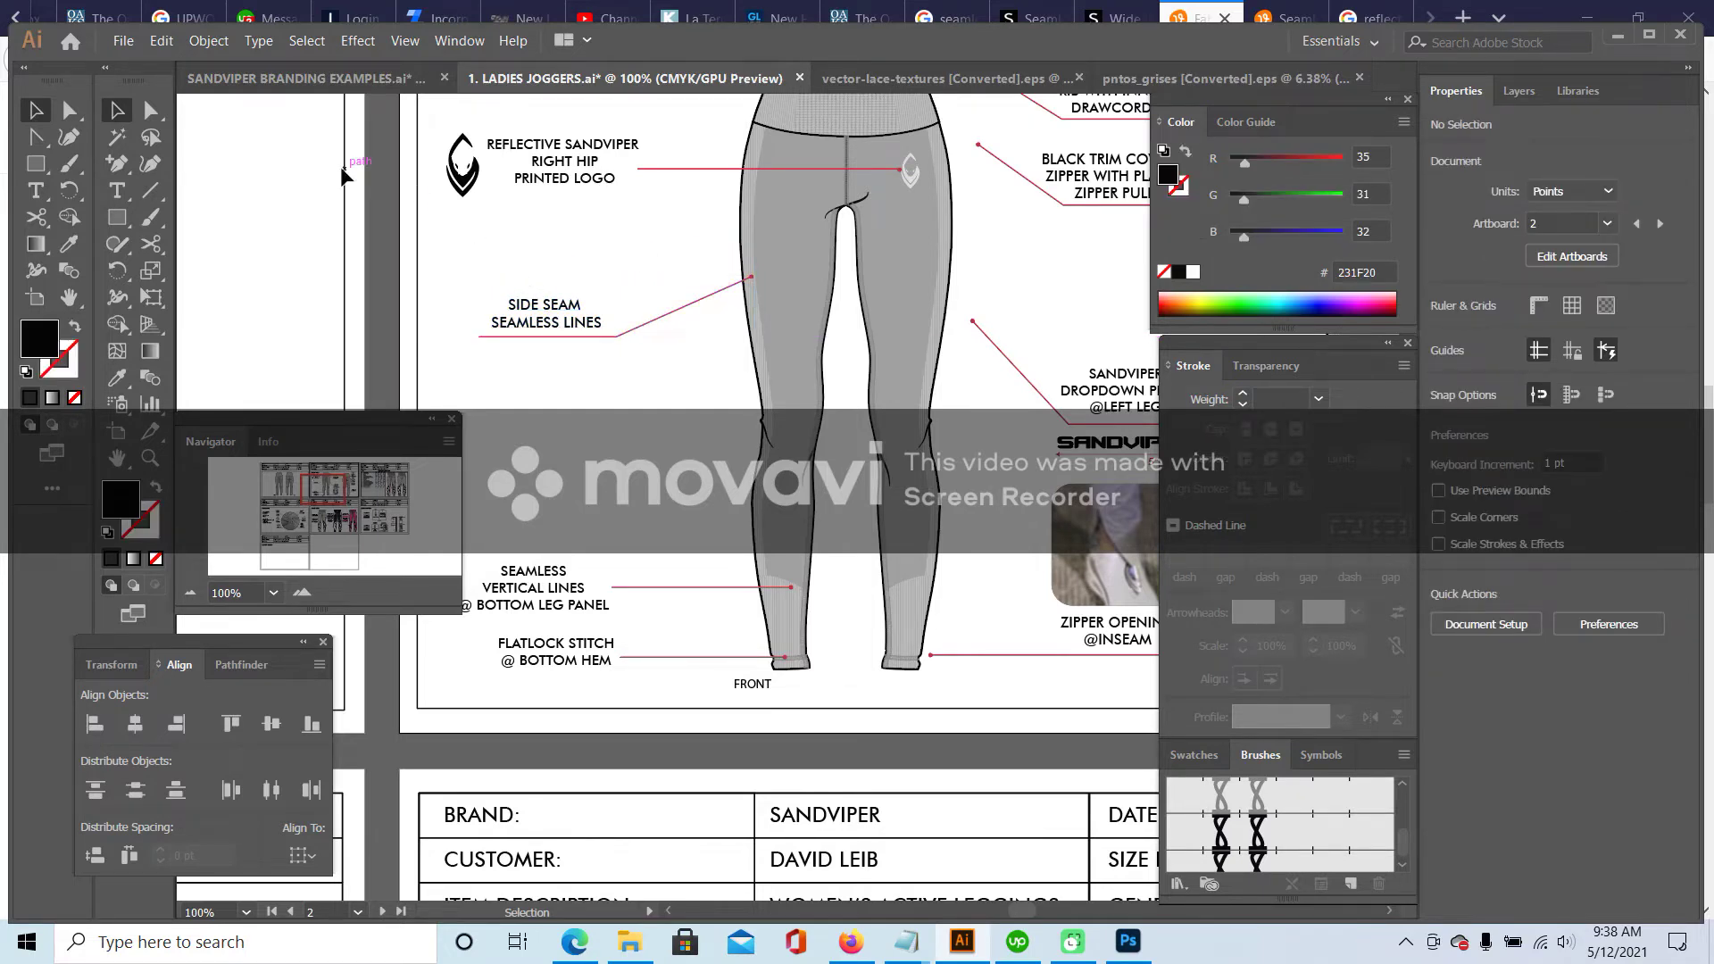
{"action": "left_click", "coordinate": [118, 195]}
{"action": "left_click", "coordinate": [555, 322]}
{"action": "key", "text": "Return"}
{"action": "type", "text": "VERTICAL"}
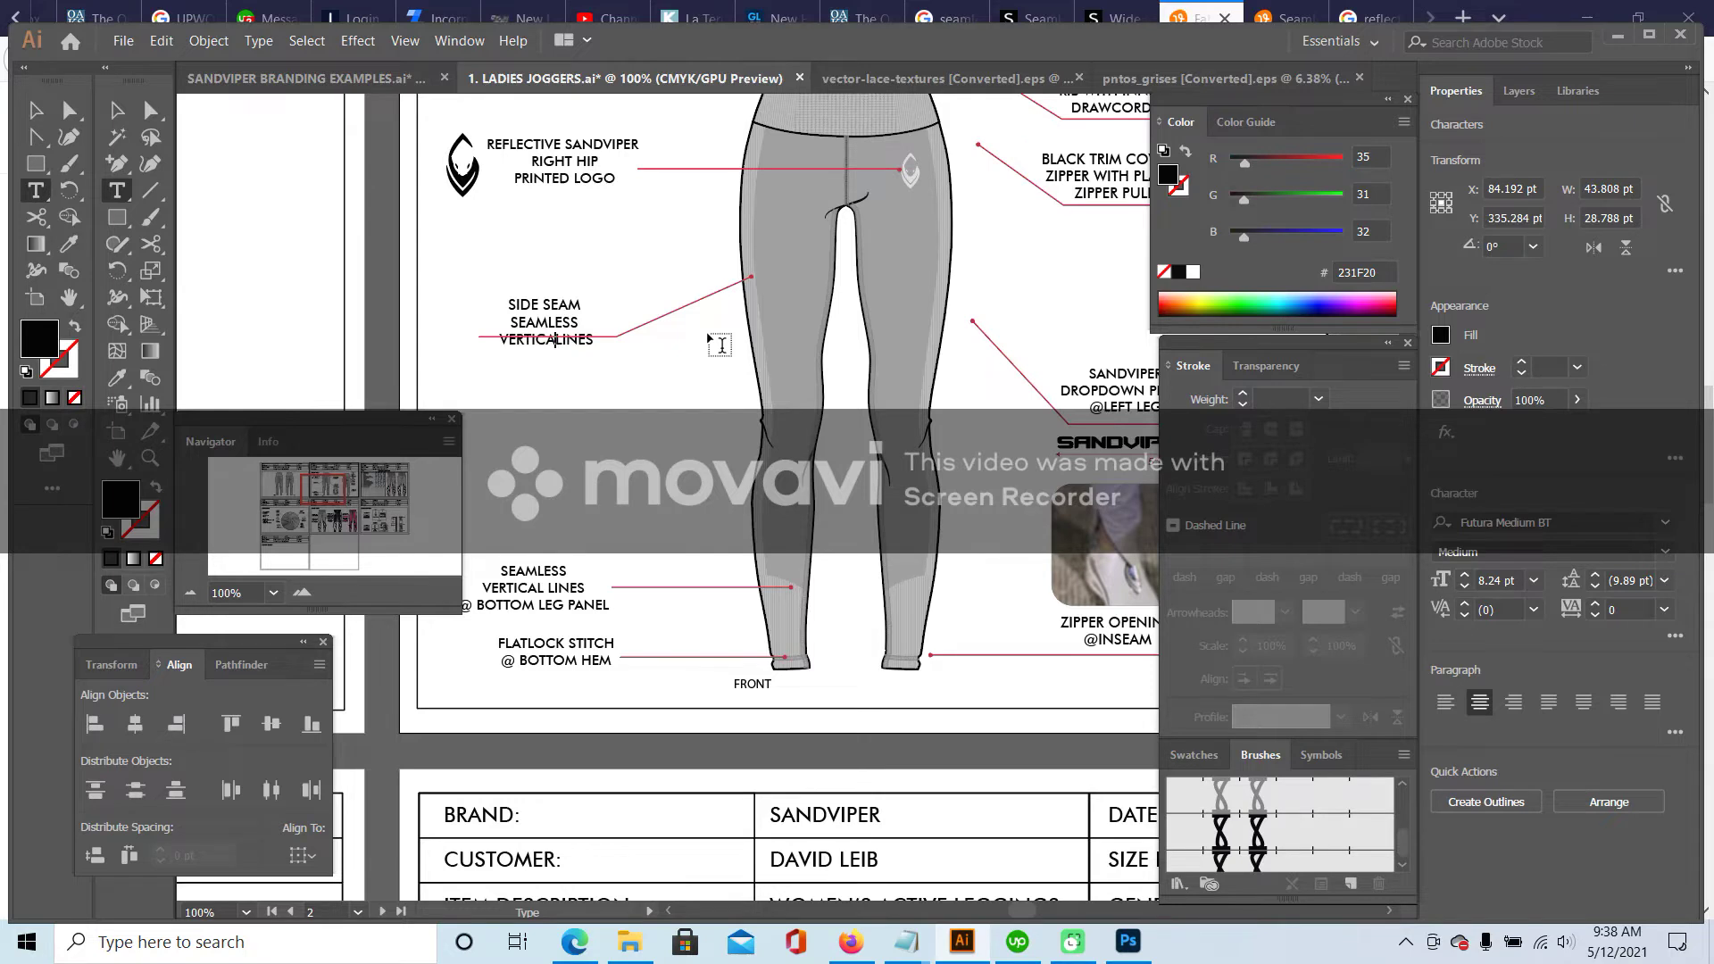
{"action": "left_click", "coordinate": [116, 110]}
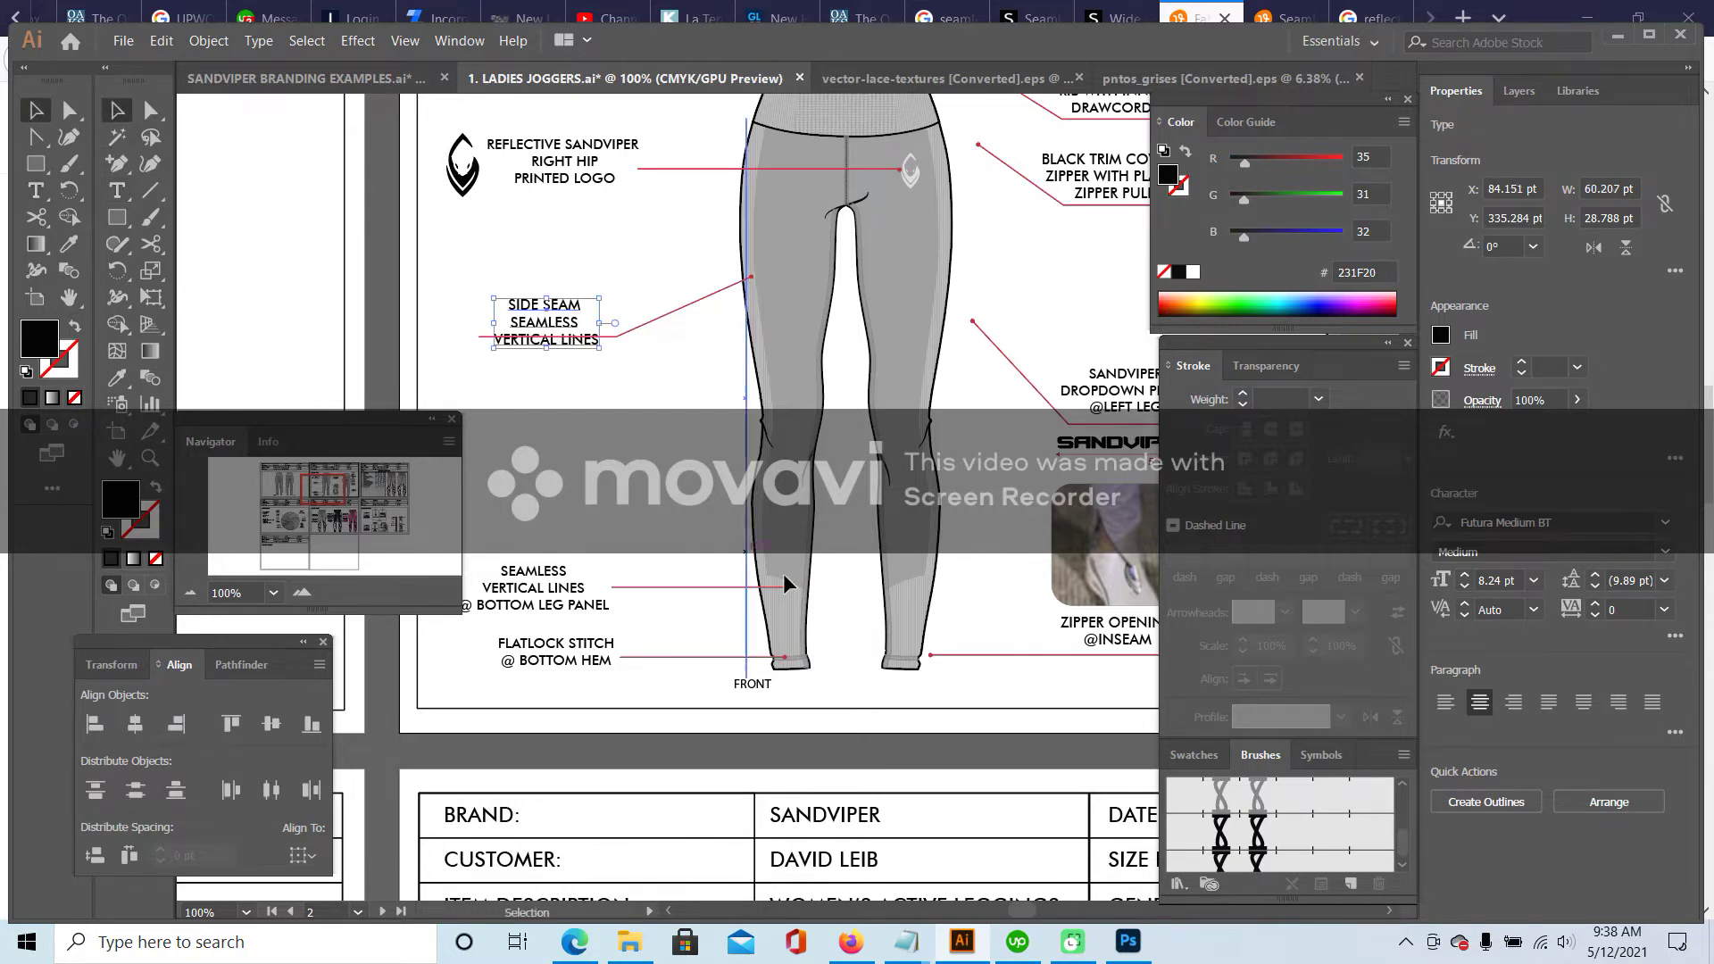
{"action": "key", "text": "Up"}
{"action": "key", "text": "Up"}
{"action": "key", "text": "Up"}
{"action": "key", "text": "Up"}
{"action": "key", "text": "Up"}
{"action": "key", "text": "Up"}
{"action": "key", "text": "Up"}
{"action": "key", "text": "Up"}
{"action": "key", "text": "Up"}
{"action": "key", "text": "Up"}
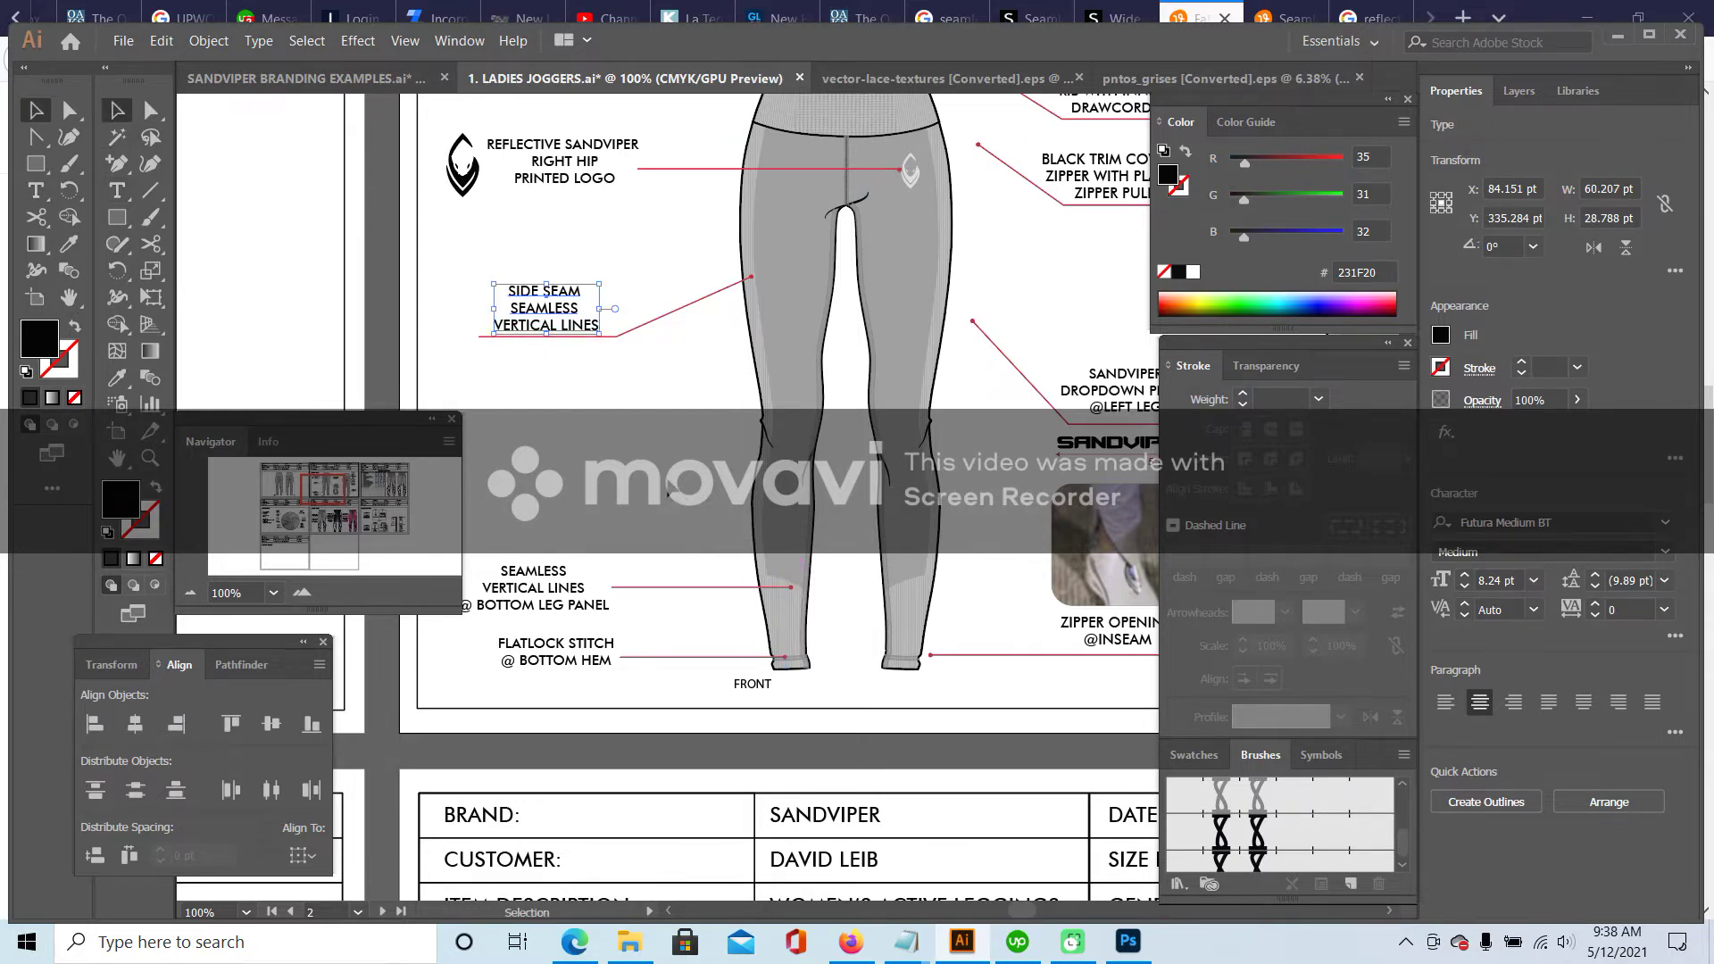
{"action": "key", "text": "Up"}
{"action": "key", "text": "Up"}
{"action": "key", "text": "Up"}
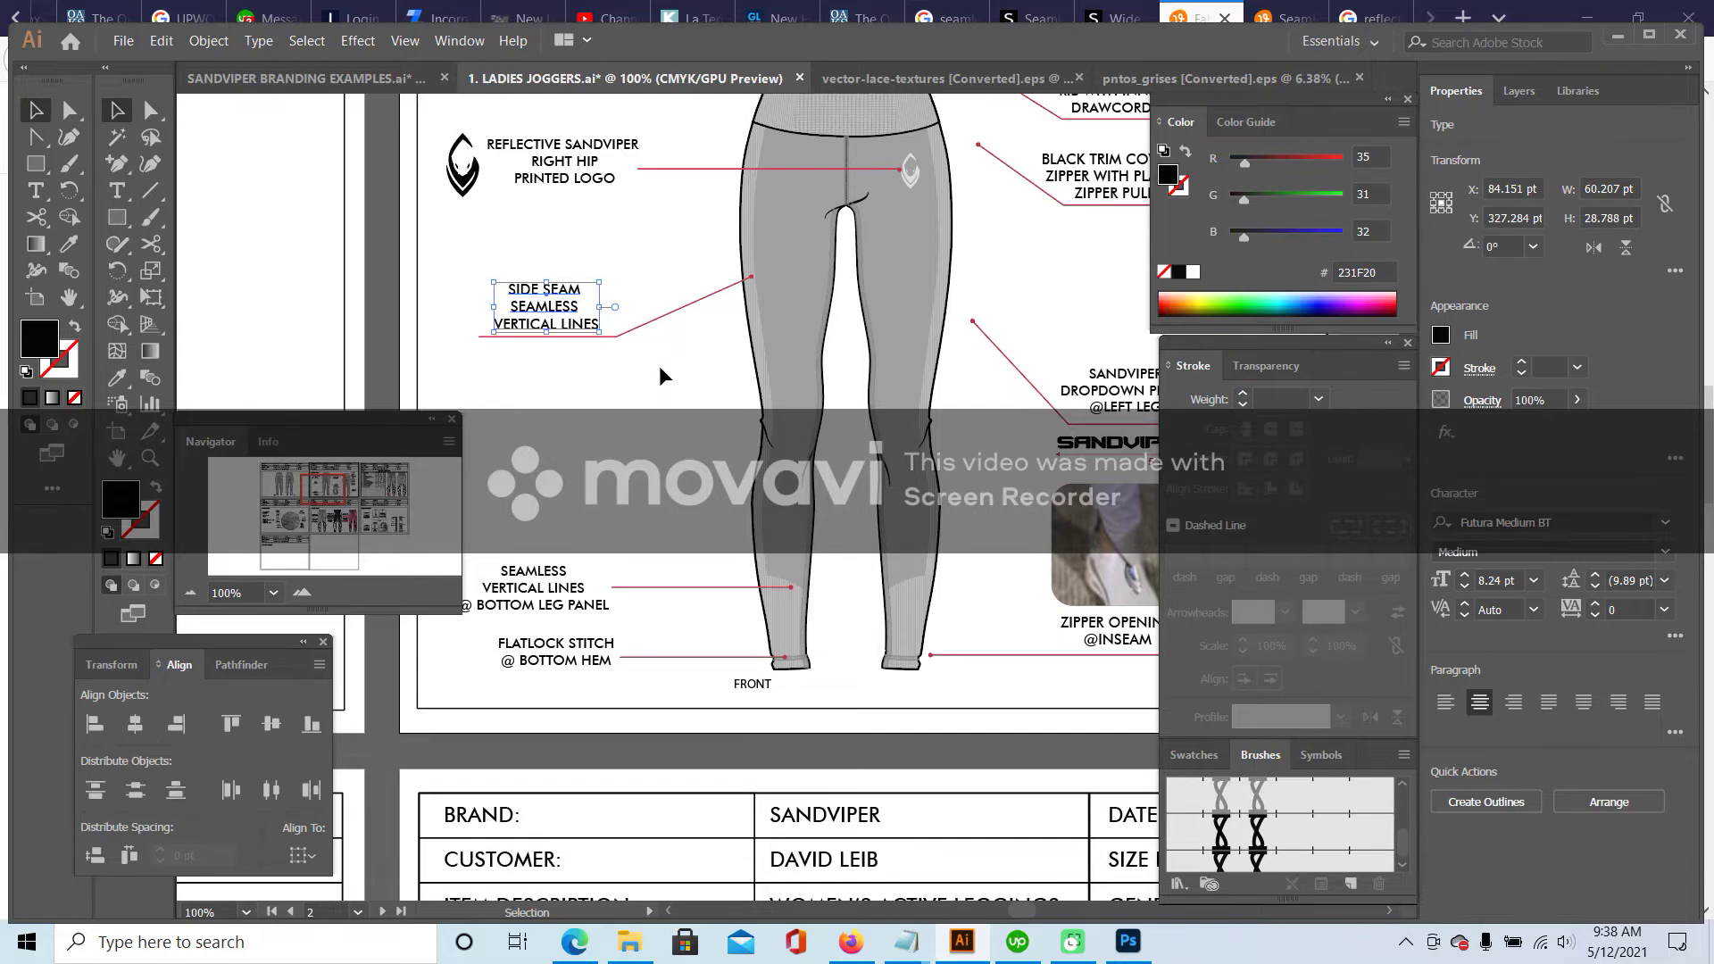
{"action": "left_click", "coordinate": [657, 368]}
{"action": "left_click_drag", "start_coordinate": [318, 496], "coordinate": [329, 489]}
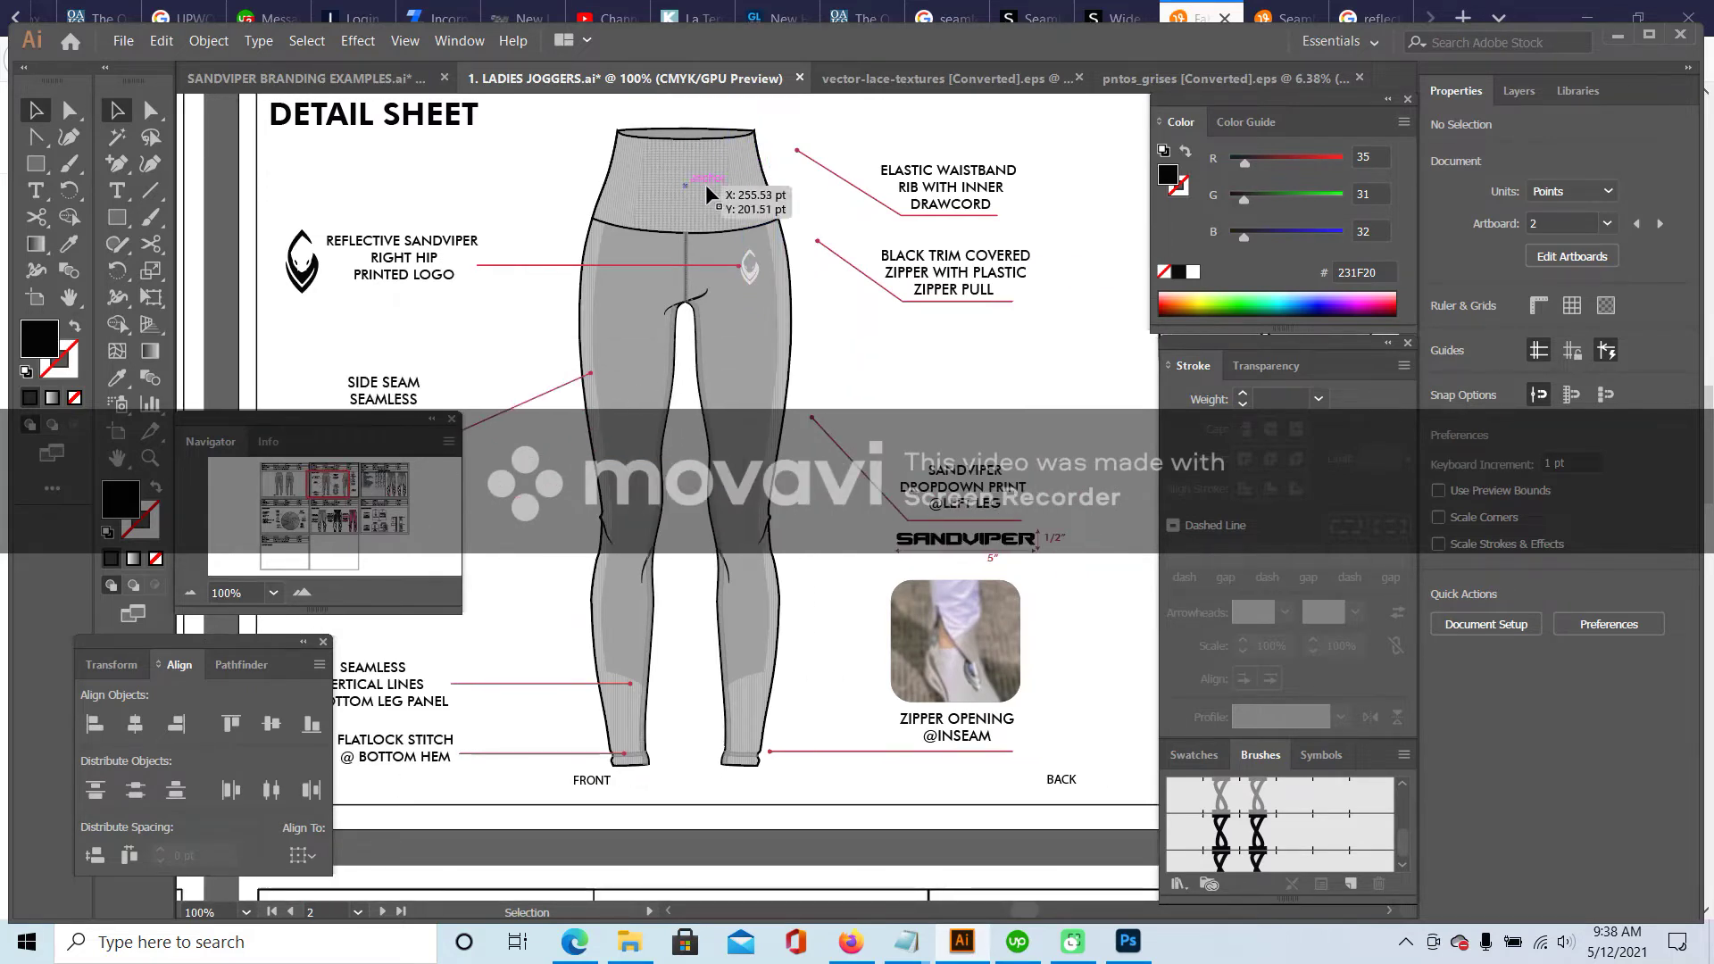
- Shift the elastic waistband callout left and delete the zipper callout with its leader and back logo
{"action": "left_click_drag", "start_coordinate": [1057, 152], "coordinate": [909, 218]}
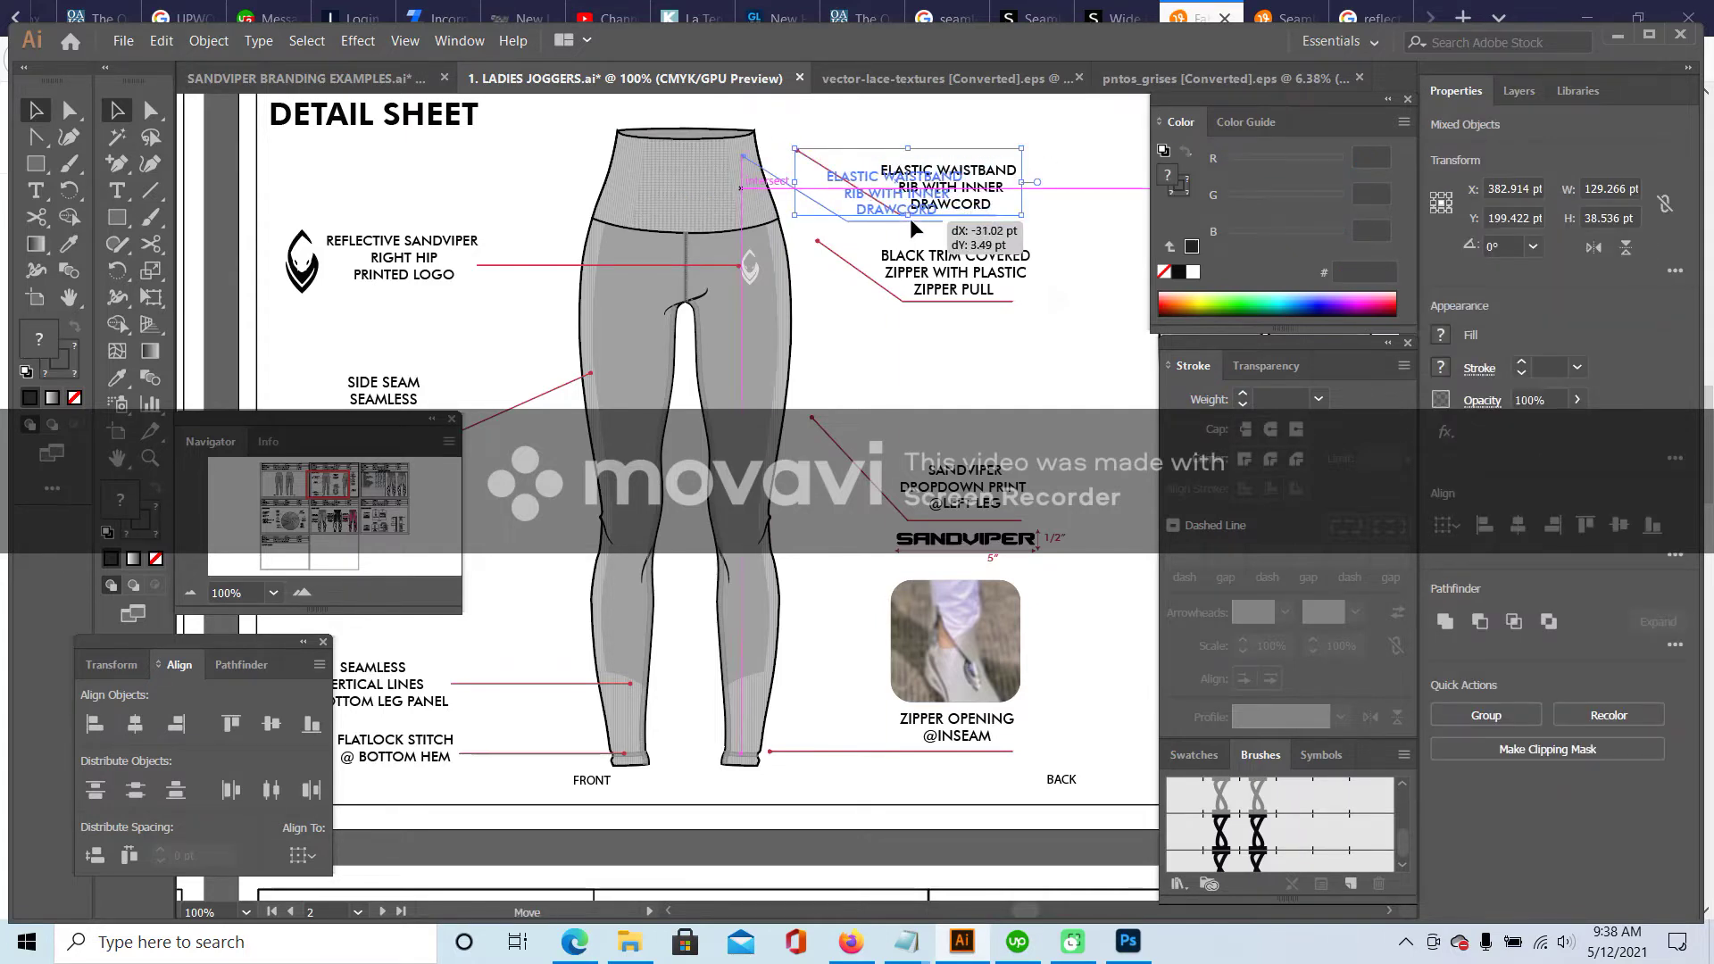
{"action": "left_click", "coordinate": [1061, 245]}
{"action": "left_click_drag", "start_coordinate": [1055, 227], "coordinate": [994, 334]}
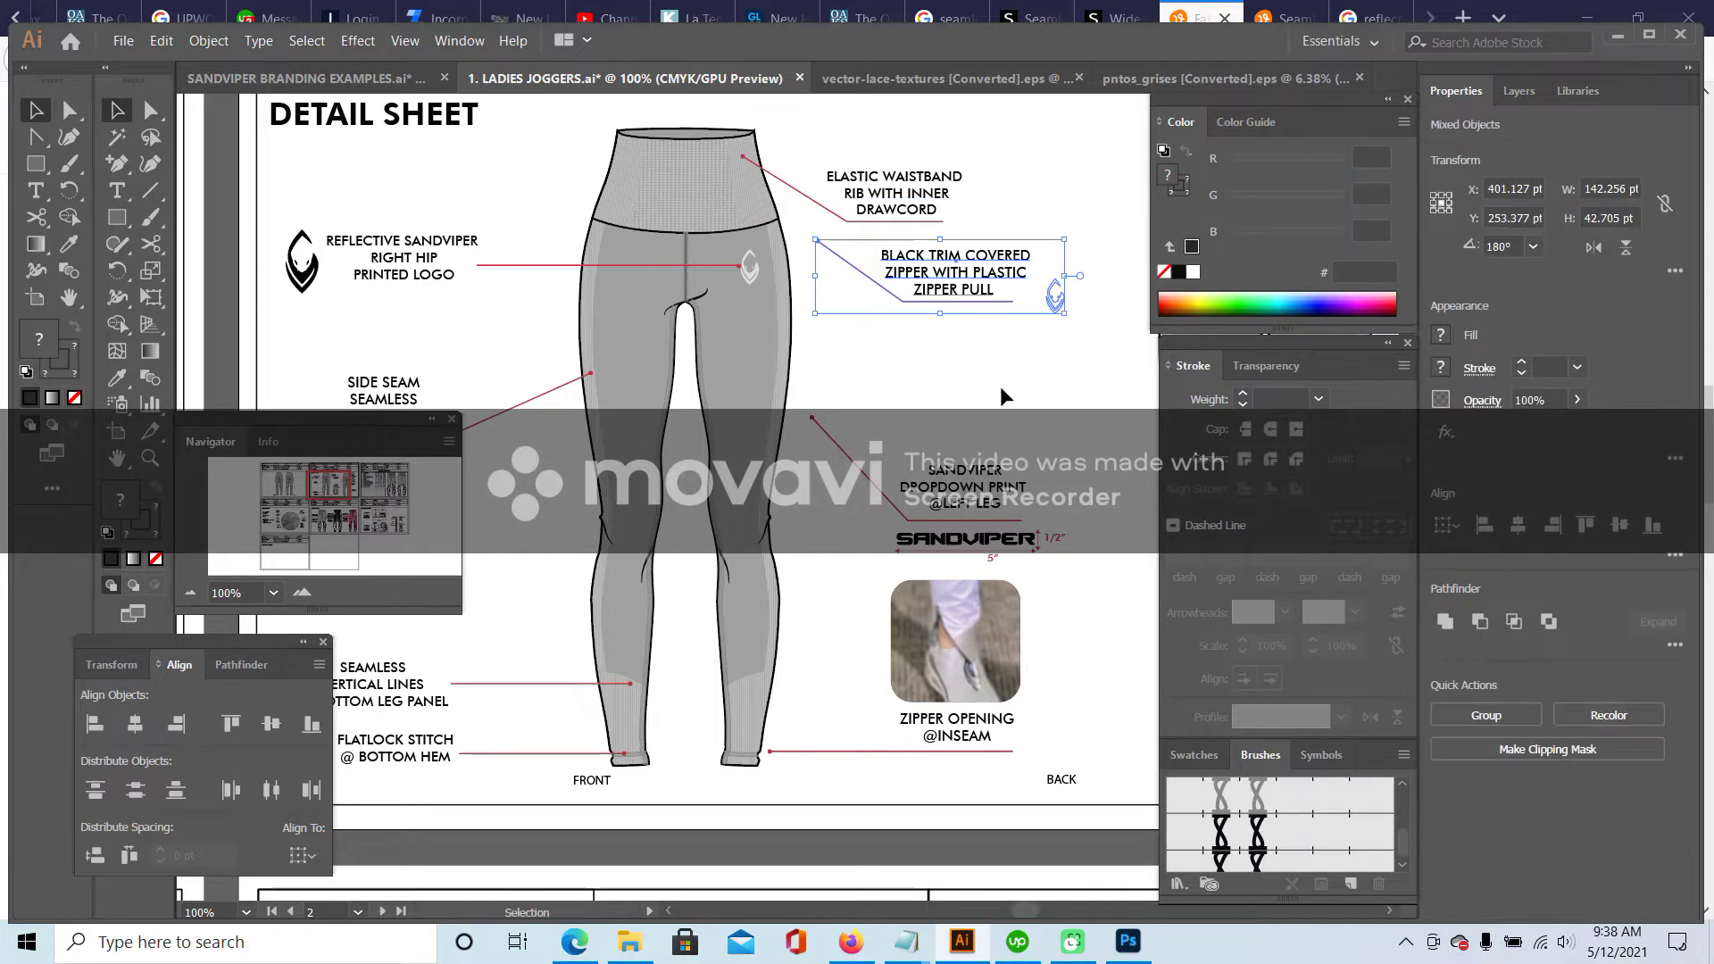
{"action": "left_click_drag", "start_coordinate": [1100, 289], "coordinate": [962, 377]}
{"action": "key", "text": "Delete"}
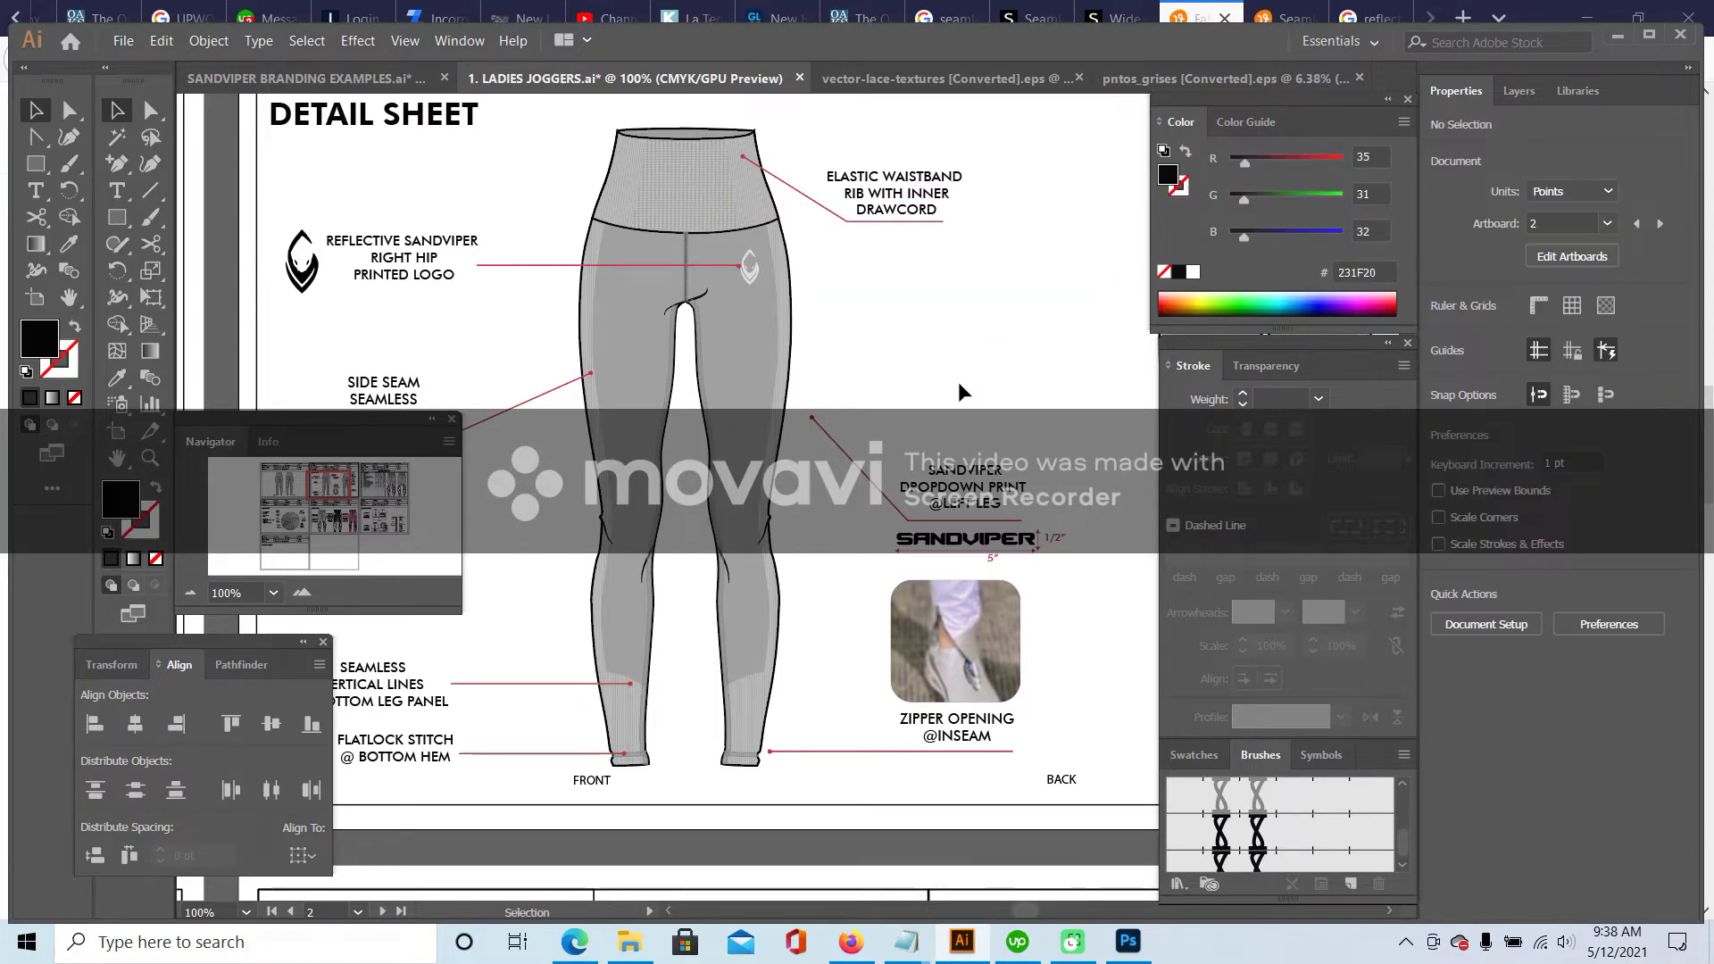
- Move the dropdown print callout up-right, delete the zipper opening photo, and shift the FRONT label right
{"action": "scroll", "coordinate": [958, 382], "scroll_direction": "down", "scroll_amount": 2}
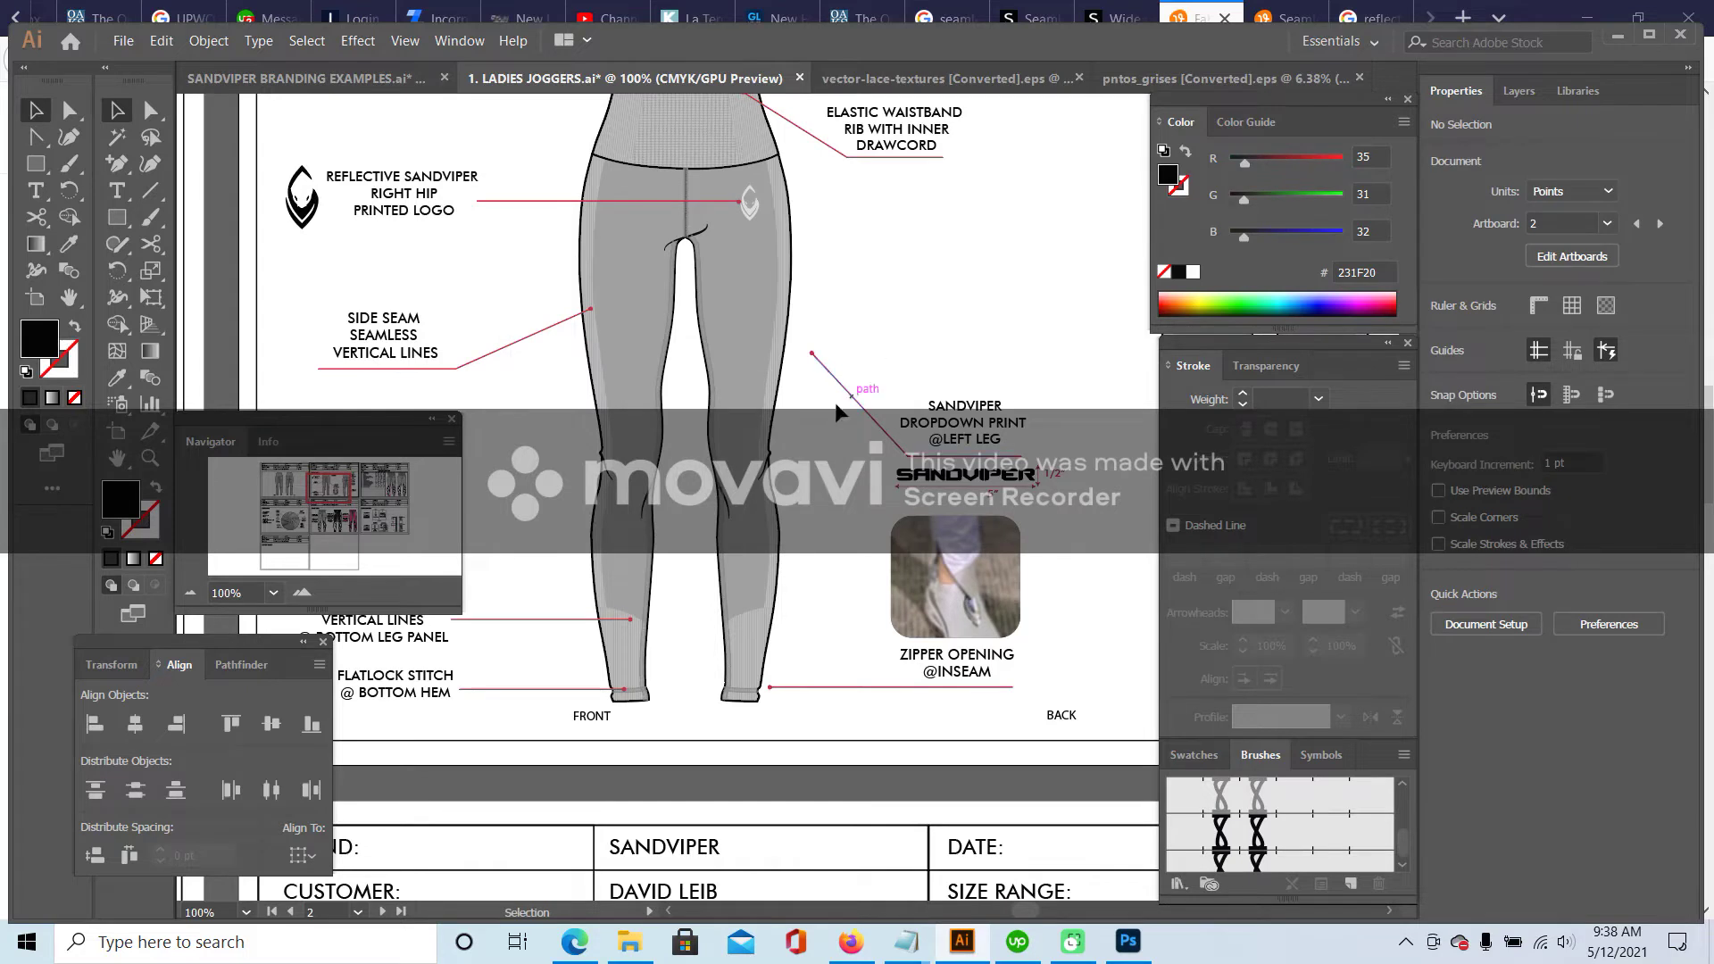
{"action": "left_click_drag", "start_coordinate": [1094, 508], "coordinate": [1209, 447]}
{"action": "left_click", "coordinate": [1121, 514]}
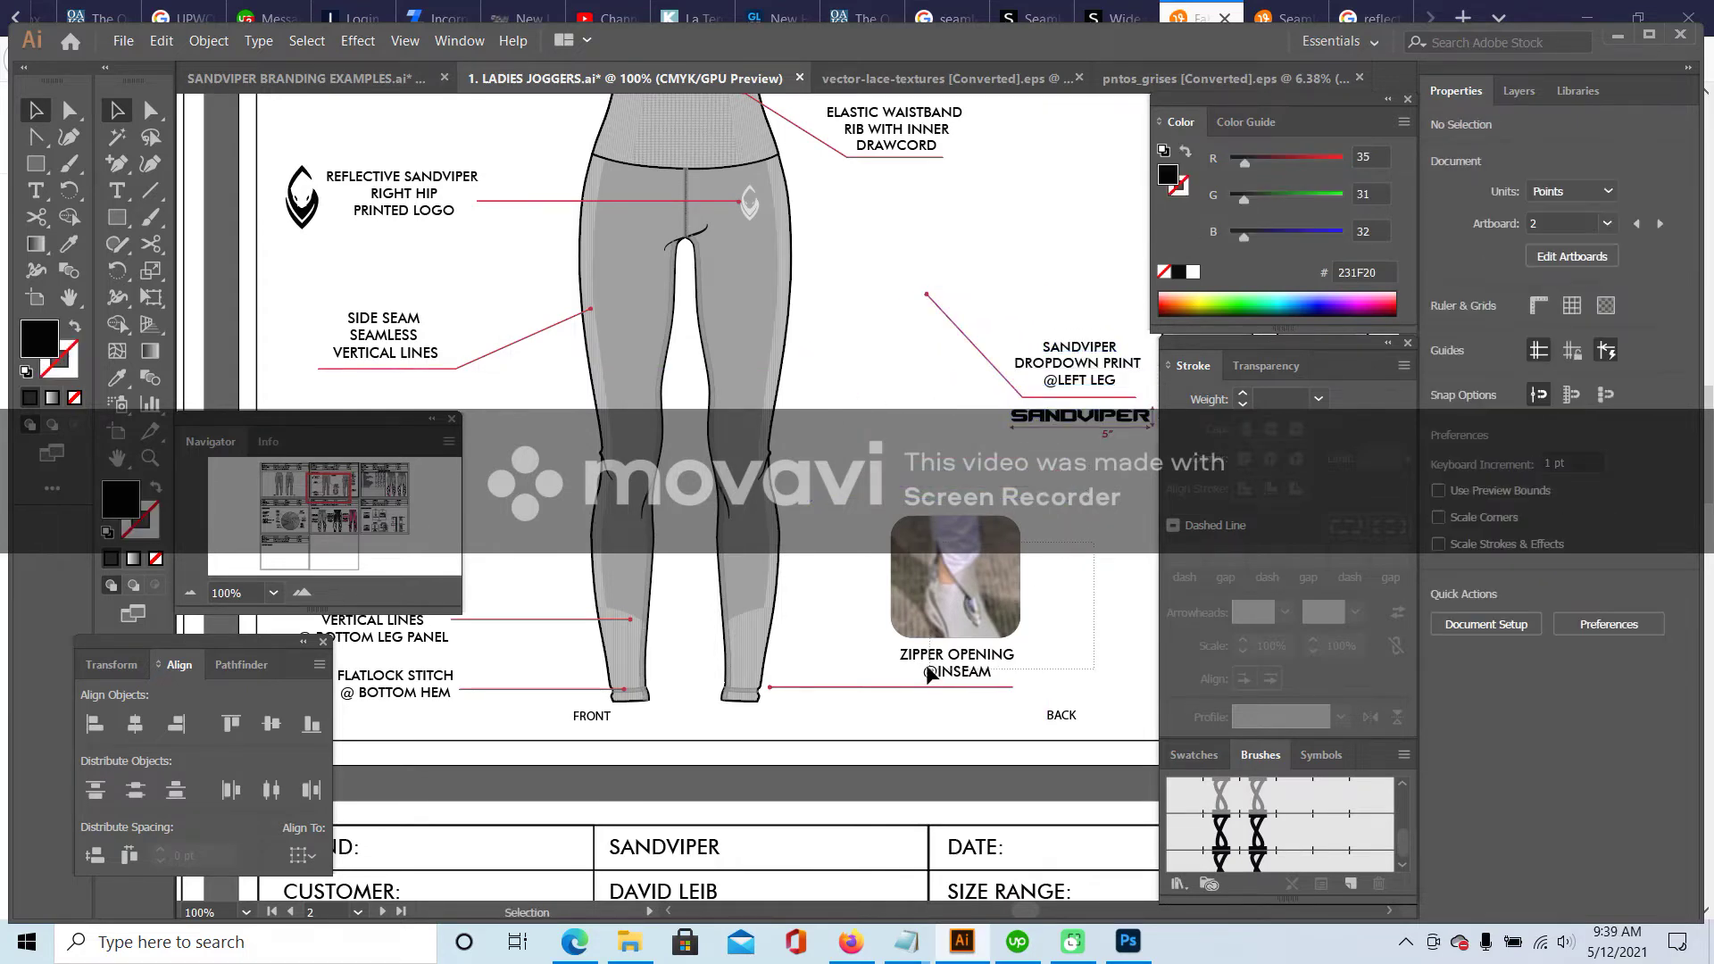
{"action": "left_click", "coordinate": [886, 696]}
{"action": "key", "text": "Delete"}
{"action": "left_click_drag", "start_coordinate": [591, 719], "coordinate": [693, 728]}
- Reposition the elastic waistband callout slightly lower and to the left
{"action": "scroll", "coordinate": [879, 460], "scroll_direction": "up", "scroll_amount": 5}
{"action": "scroll", "coordinate": [876, 393], "scroll_direction": "down", "scroll_amount": 2}
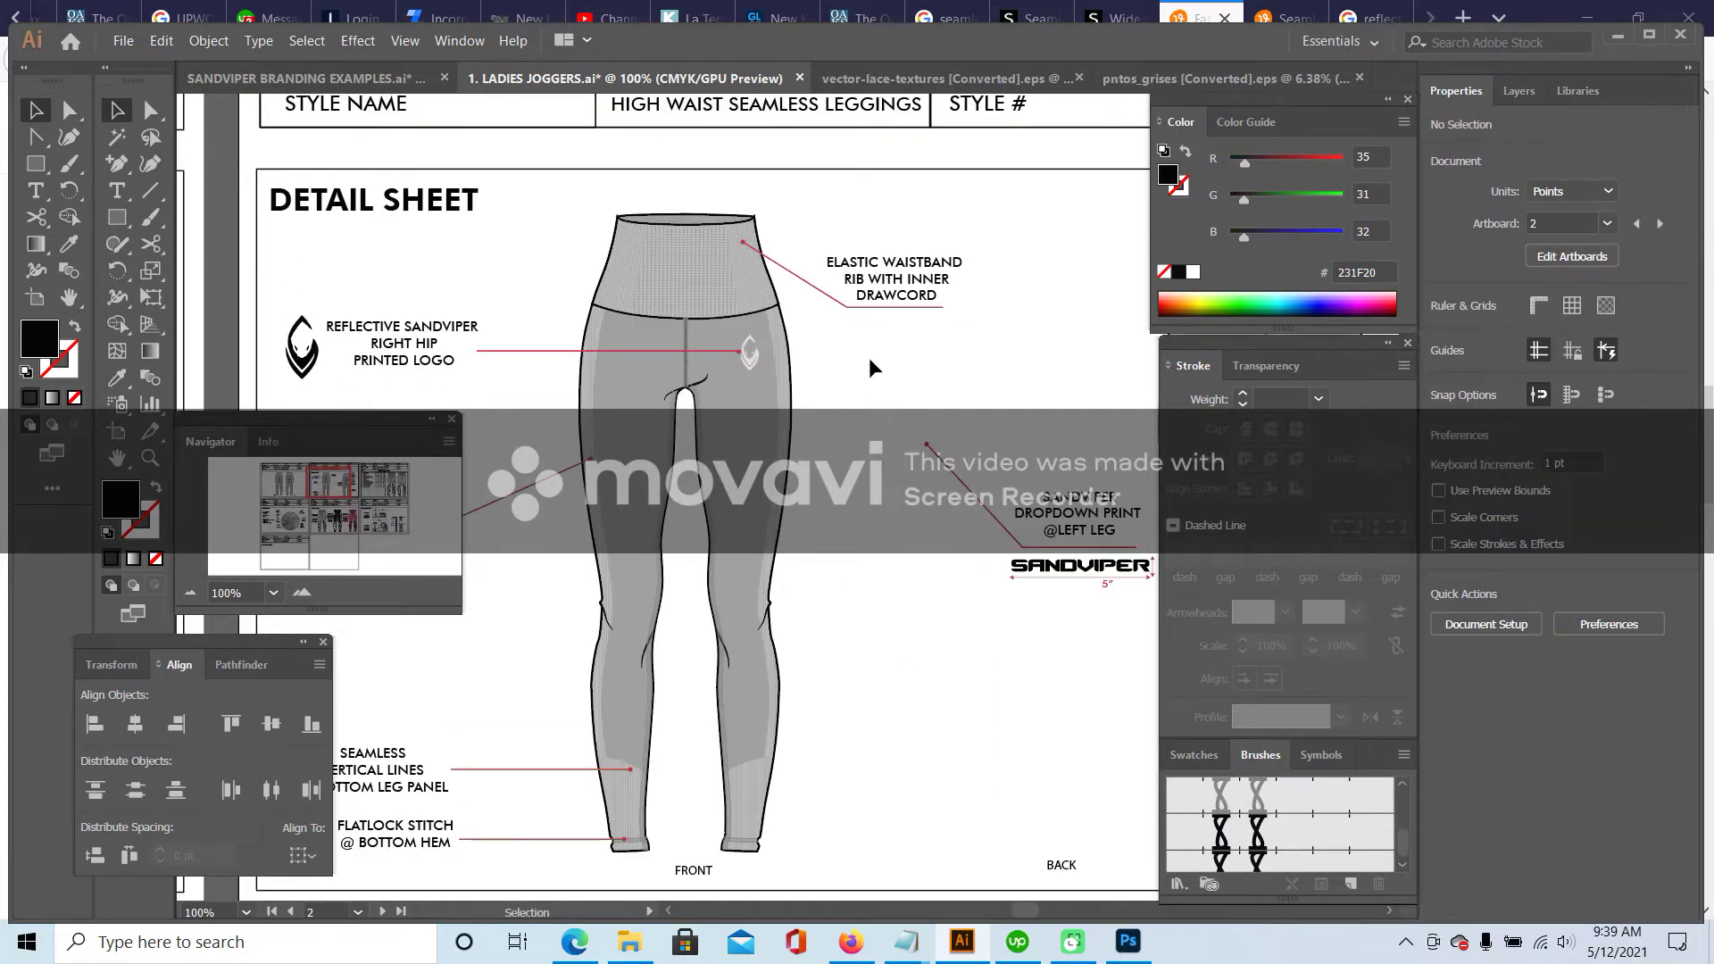
{"action": "left_click_drag", "start_coordinate": [882, 308], "coordinate": [947, 323]}
{"action": "left_click", "coordinate": [903, 222]}
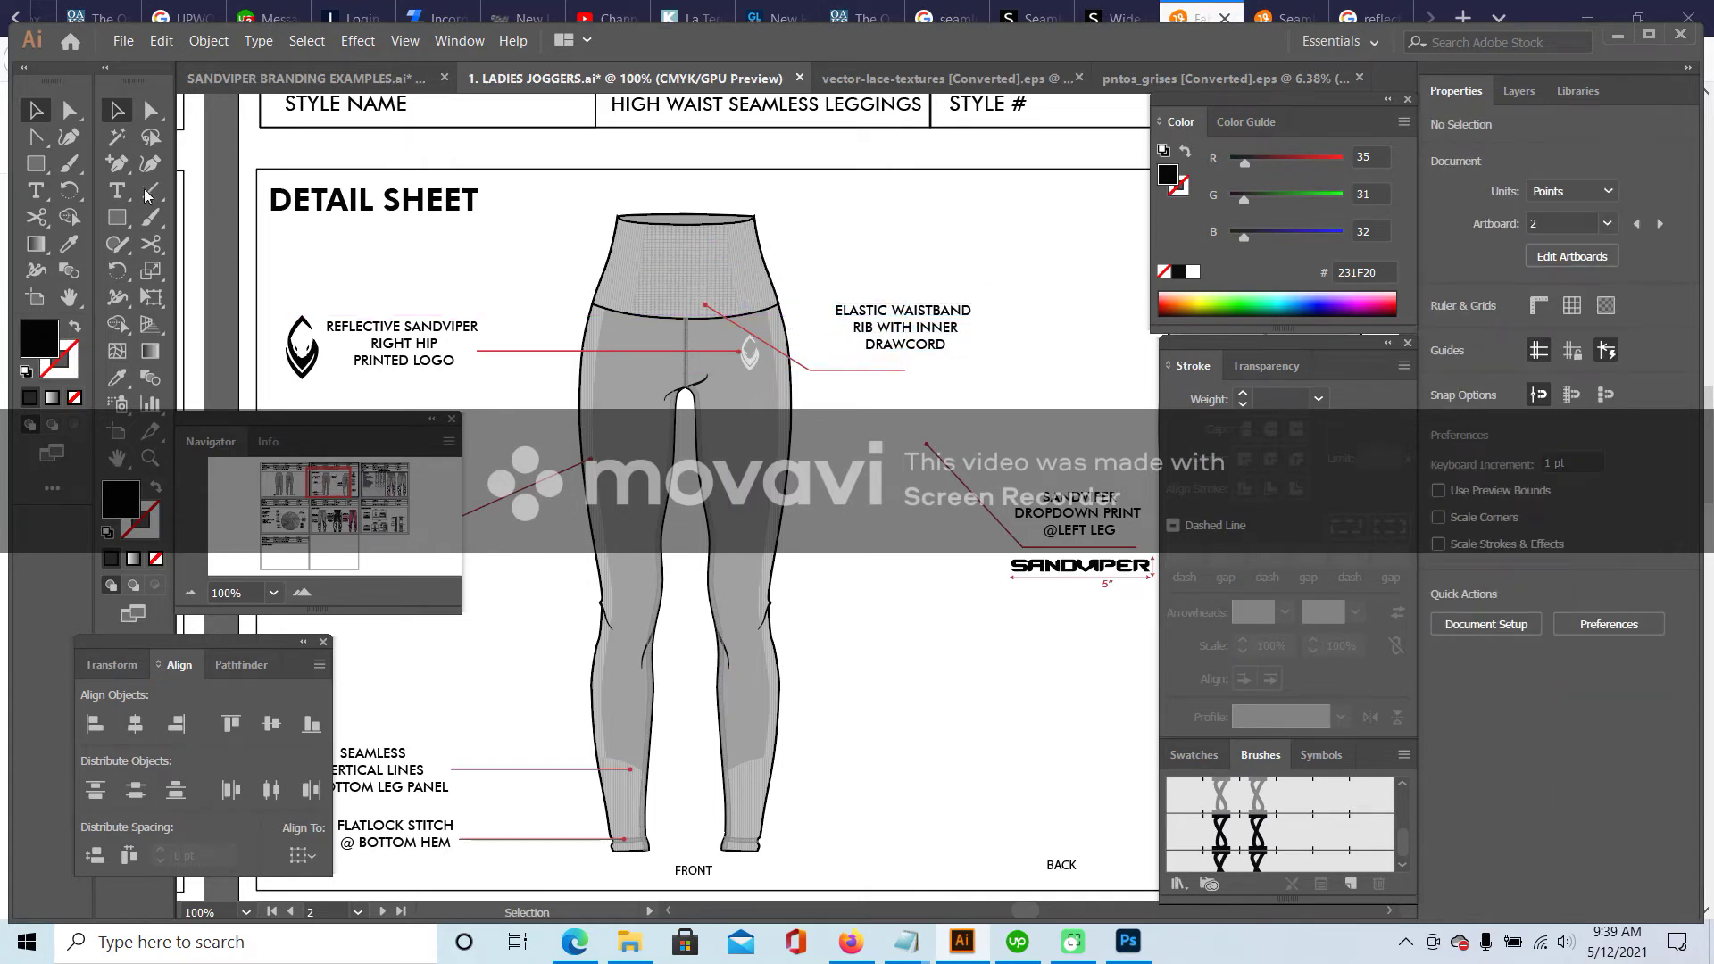
- Move the end point of the waistband leader line
{"action": "left_click", "coordinate": [150, 109]}
{"action": "left_click_drag", "start_coordinate": [809, 369], "coordinate": [832, 384]}
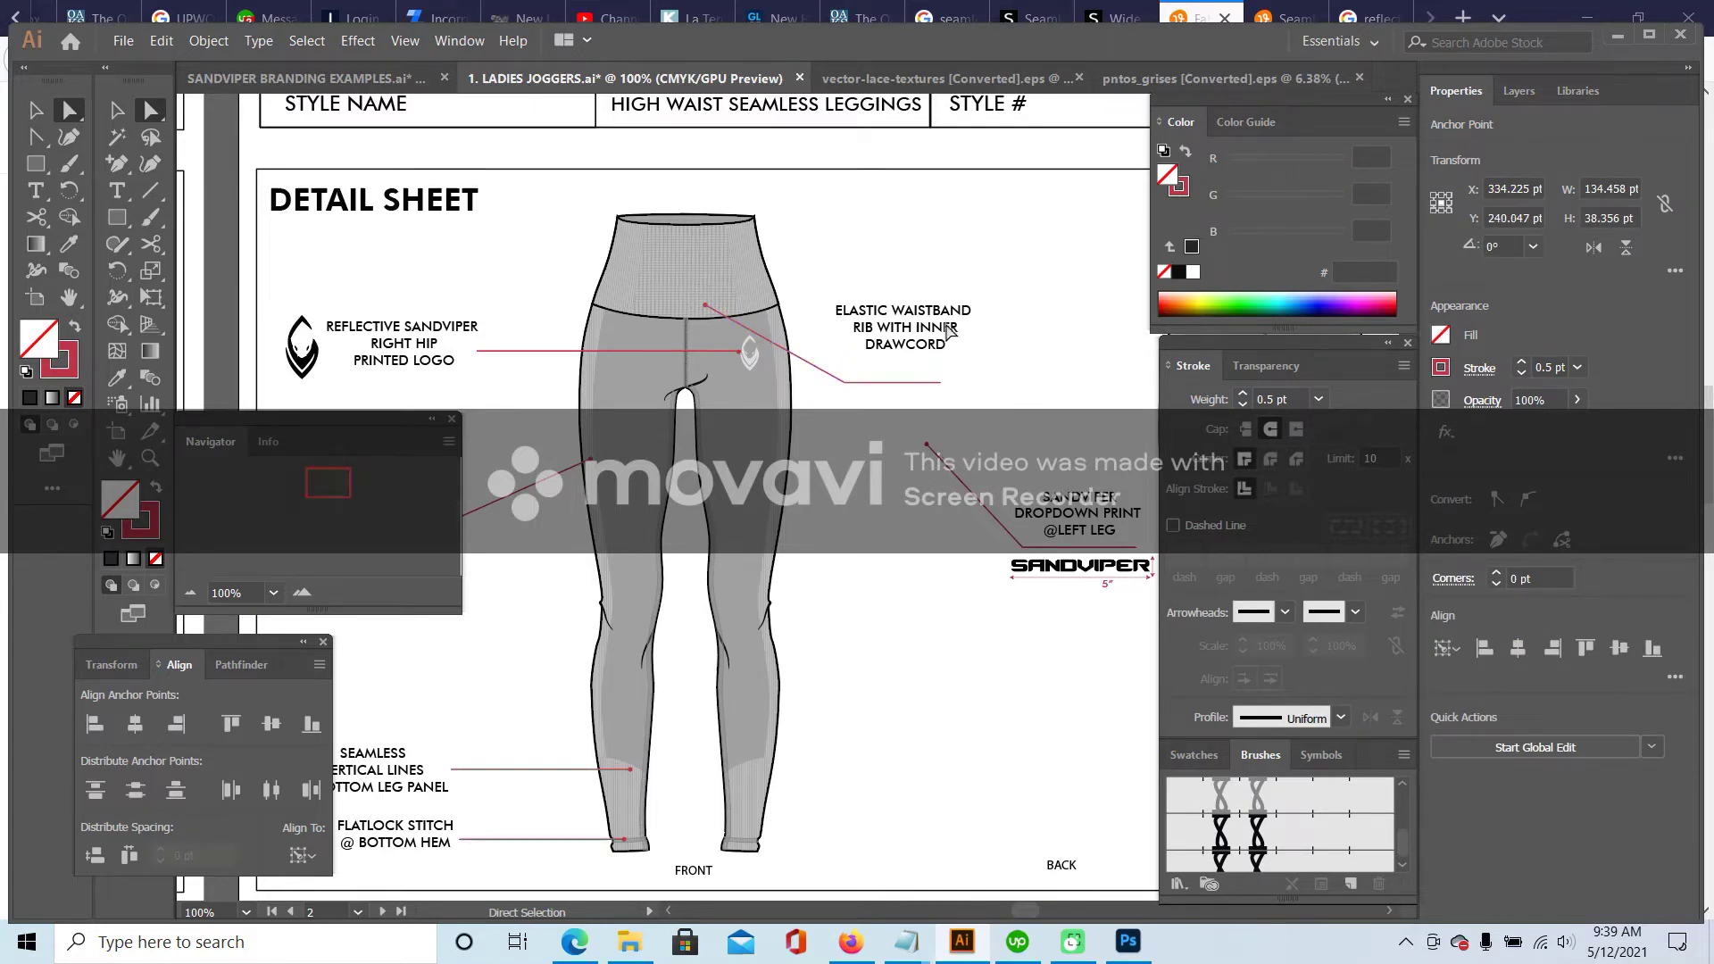
{"action": "key", "text": "ctrl+shift+a"}
- Rewrite the waistband callout as 'CENTER FRONT WAIST WITH SEAMLESS TEXTURE FABRIC / FOR TUMMY CONTROL' and place it
{"action": "key", "text": "t"}
{"action": "left_click", "coordinate": [844, 317]}
{"action": "key", "text": "ctrl+a"}
{"action": "type", "text": "CENTER FRONT WAIST WITH"}
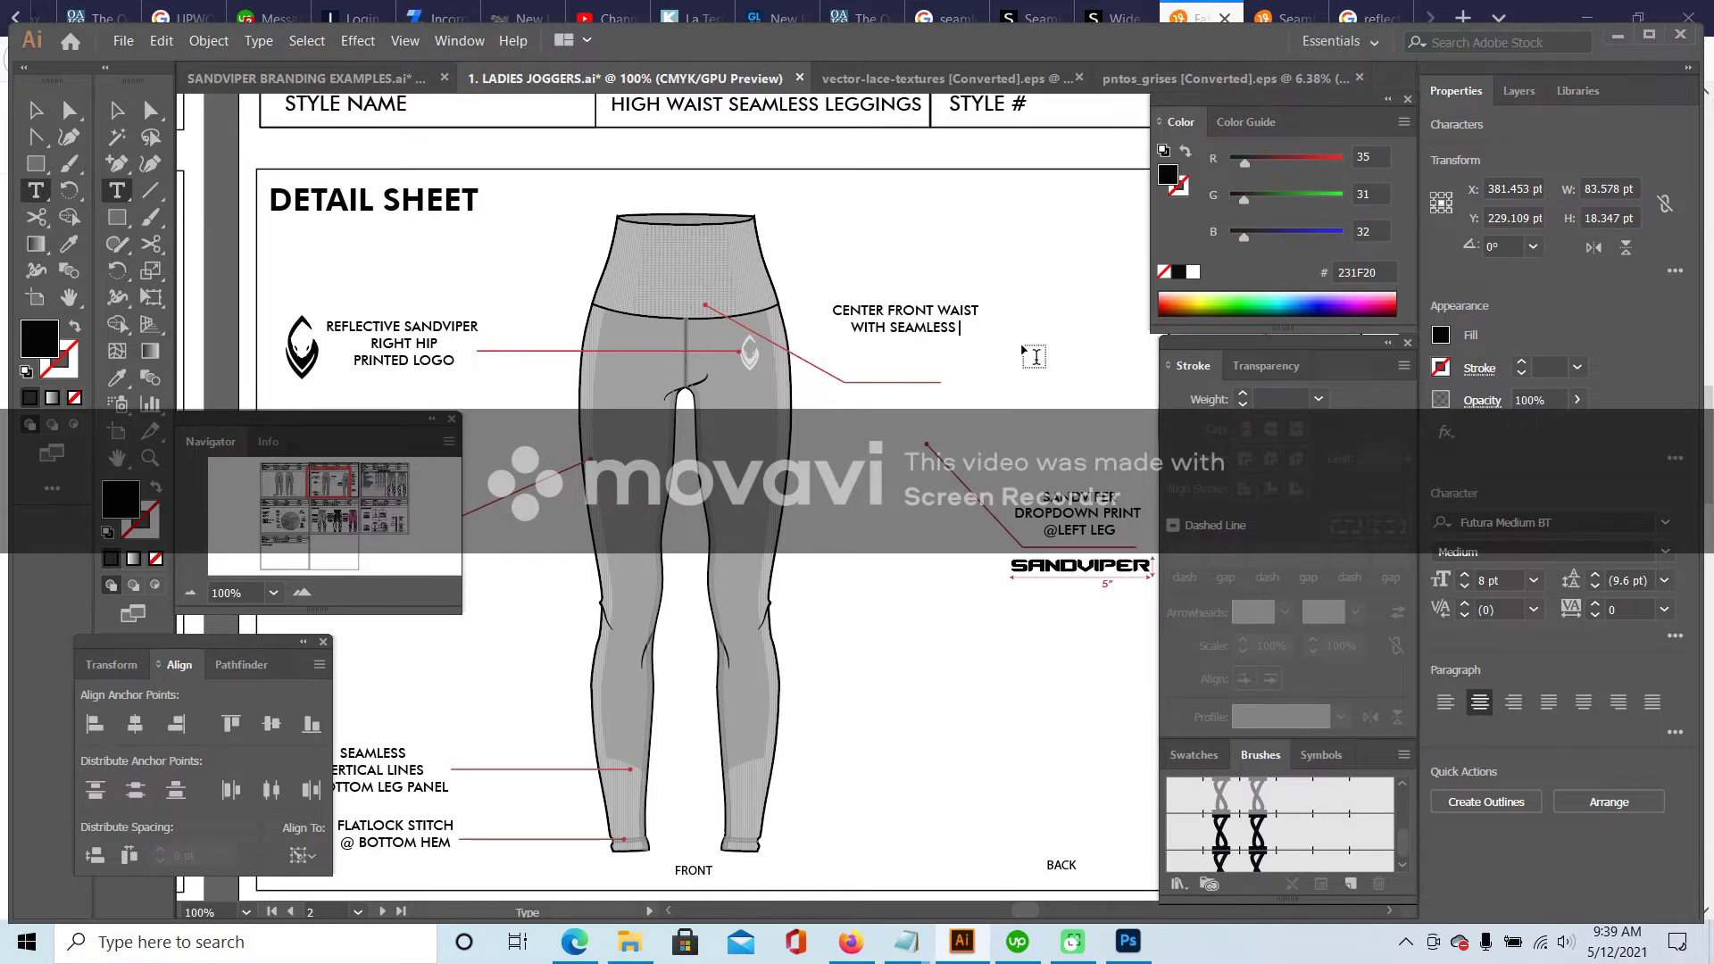
{"action": "type", "text": "XTURE"}
{"action": "key", "text": "BackSpace"}
{"action": "key", "text": "BackSpace"}
{"action": "key", "text": "BackSpace"}
{"action": "key", "text": "BackSpace"}
{"action": "key", "text": "BackSpace"}
{"action": "type", "text": "XTURE FABRIC"}
{"action": "key", "text": "Return"}
{"action": "type", "text": "FOR TUMMY ONTROL"}
{"action": "key", "text": "BackSpace"}
{"action": "key", "text": "BackSpace"}
{"action": "key", "text": "BackSpace"}
{"action": "key", "text": "BackSpace"}
{"action": "key", "text": "BackSpace"}
{"action": "key", "text": "BackSpace"}
{"action": "type", "text": "CONTROL"}
{"action": "key", "text": "Escape"}
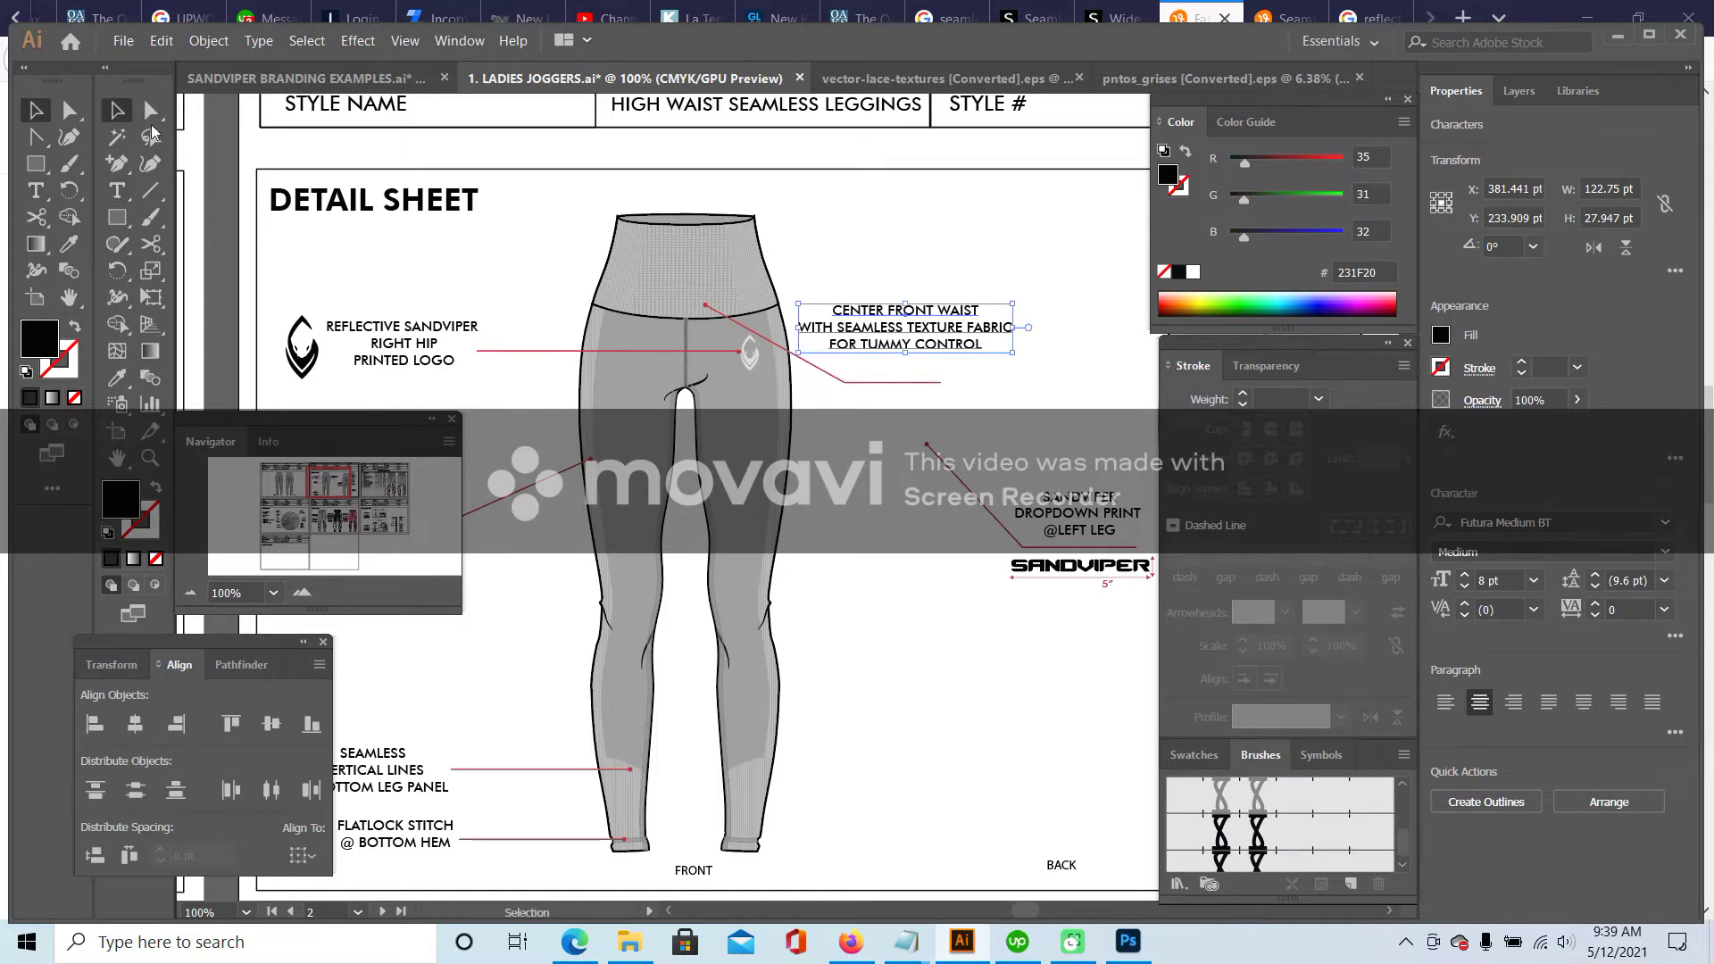
{"action": "left_click_drag", "start_coordinate": [971, 316], "coordinate": [991, 339]}
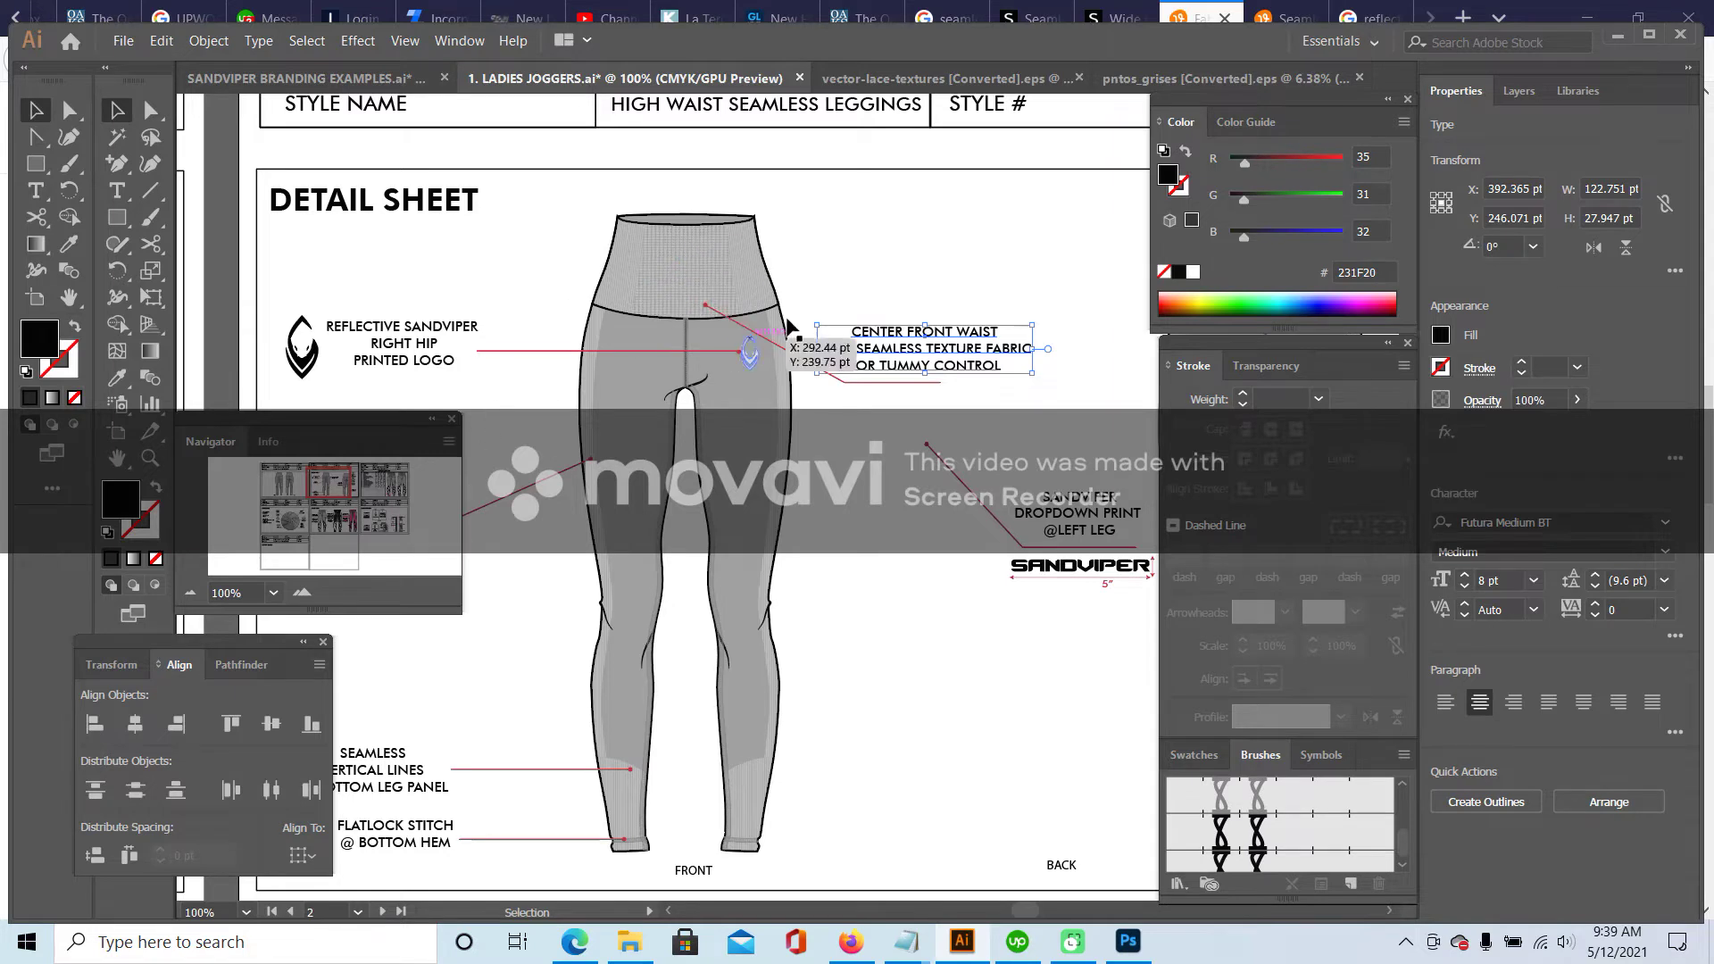
{"action": "left_click", "coordinate": [905, 265]}
- Nudge the waist leader line's end point to the right
{"action": "left_click", "coordinate": [150, 110]}
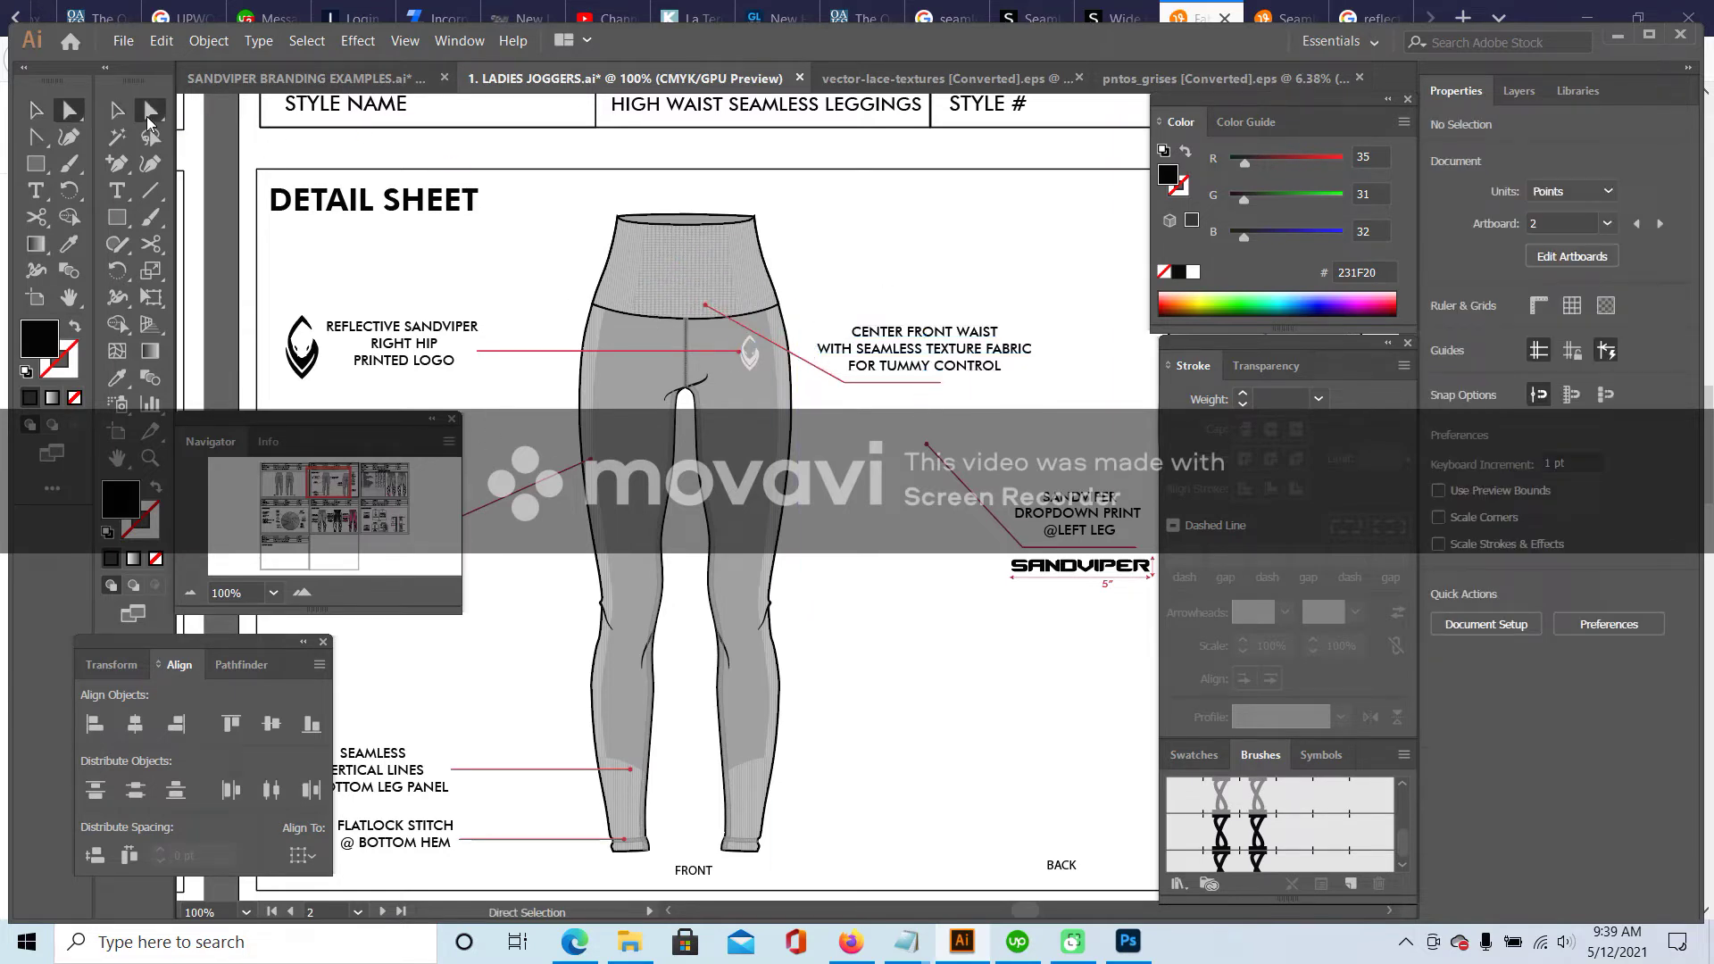
{"action": "left_click", "coordinate": [937, 382]}
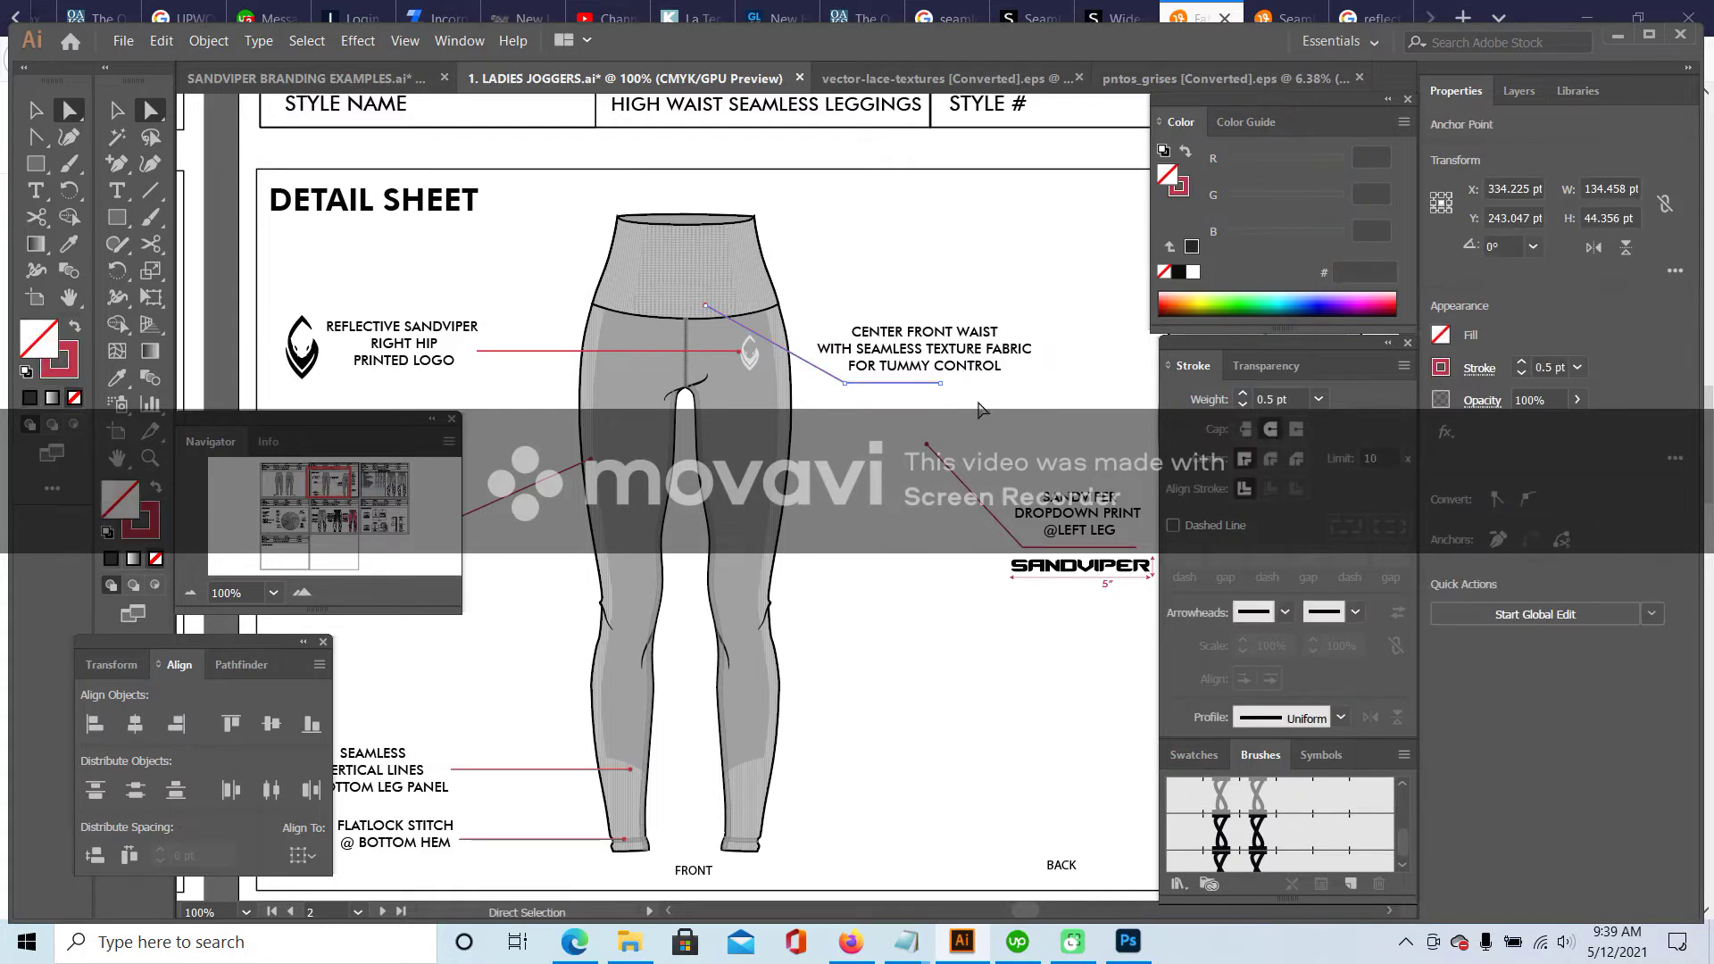
{"action": "key", "text": "shift+Right"}
{"action": "left_click", "coordinate": [1025, 427]}
{"action": "left_click", "coordinate": [114, 111]}
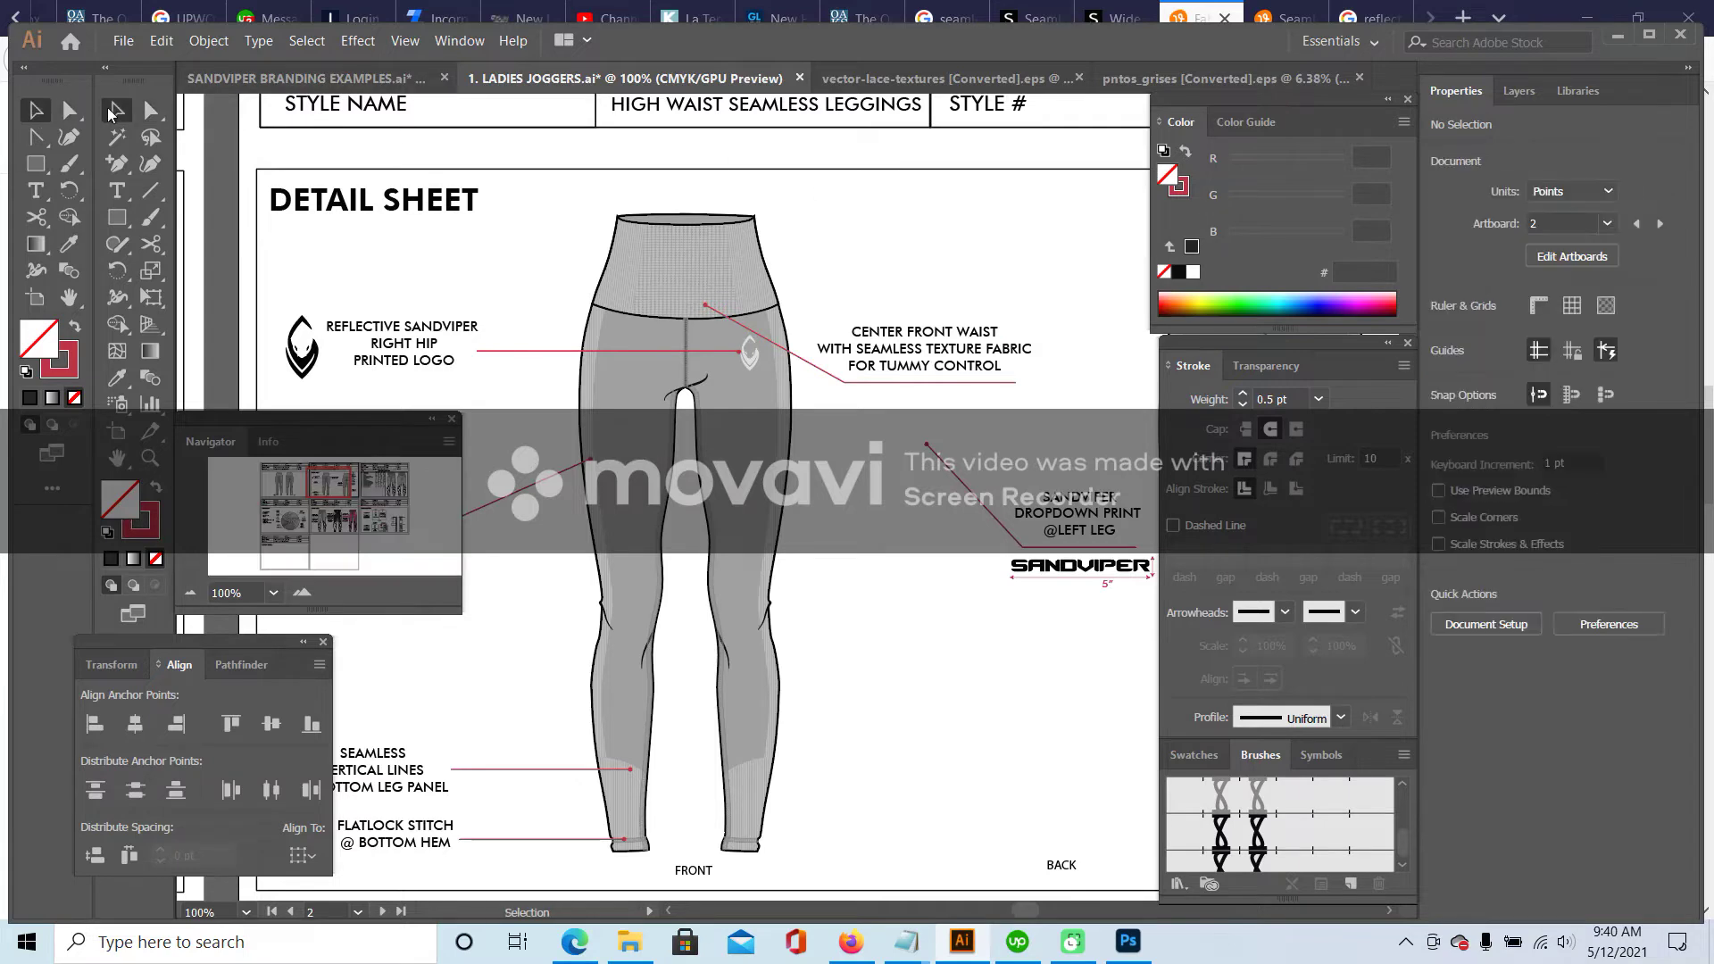
- Duplicate the bottom leg panel leader up to the upper waistband and reflect it to point right
{"action": "left_click", "coordinate": [536, 770]}
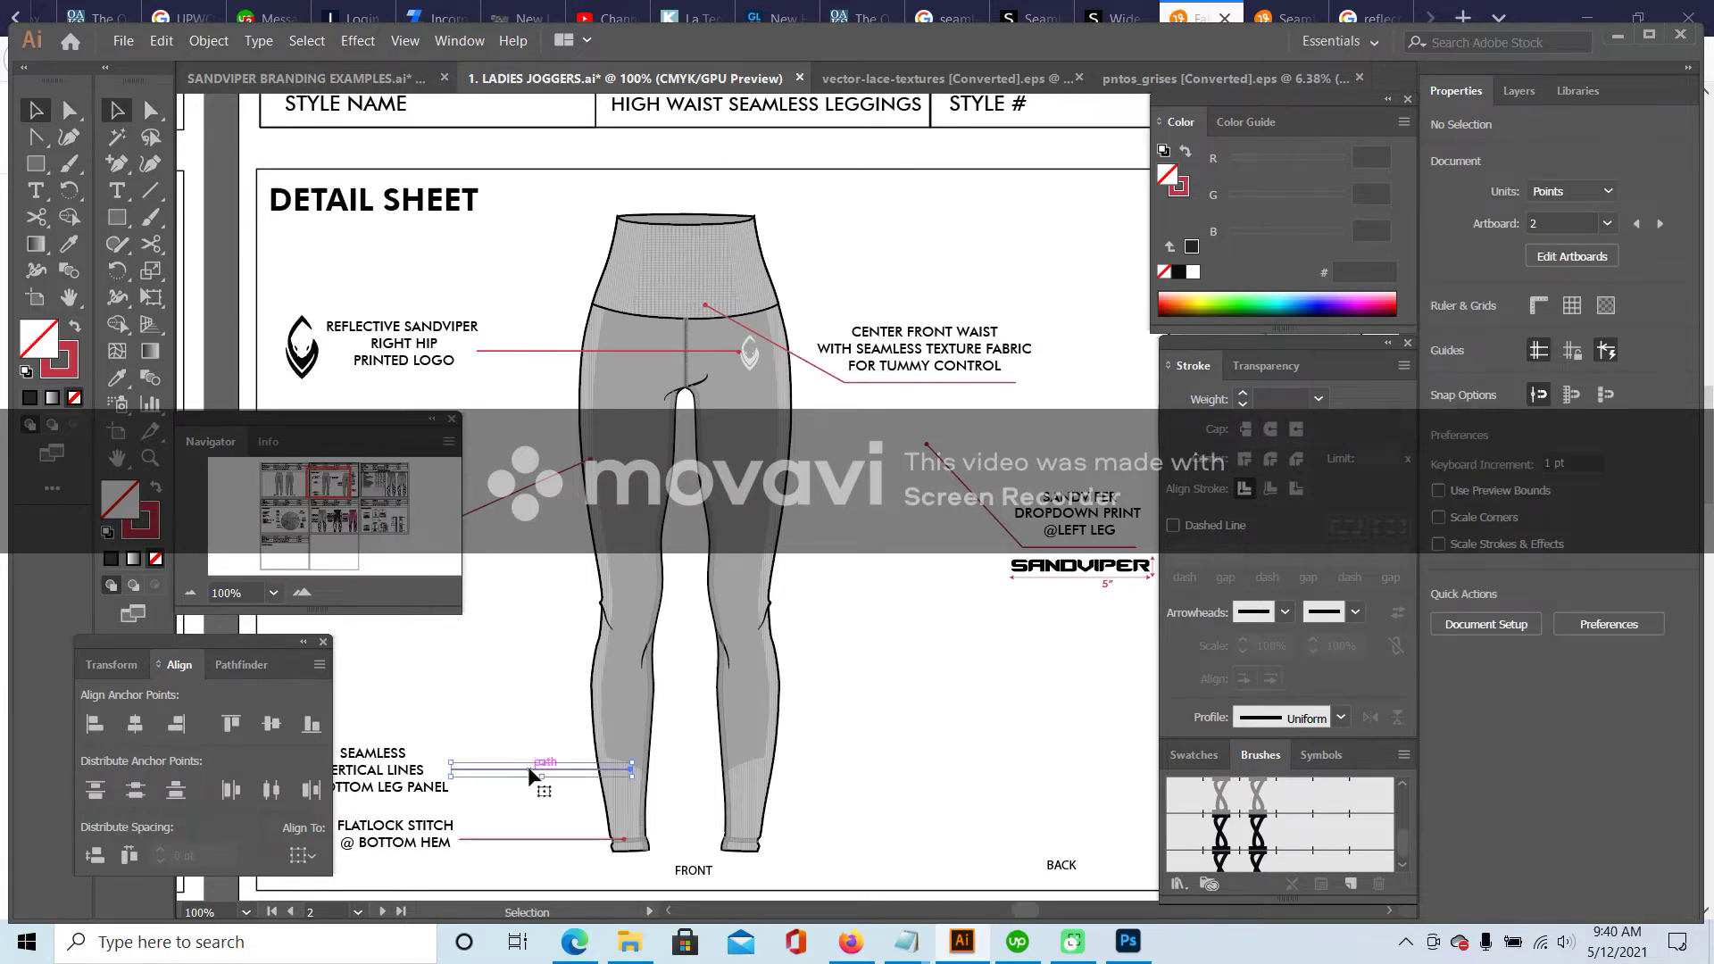
{"action": "left_click_drag", "start_coordinate": [602, 768], "coordinate": [876, 254]}
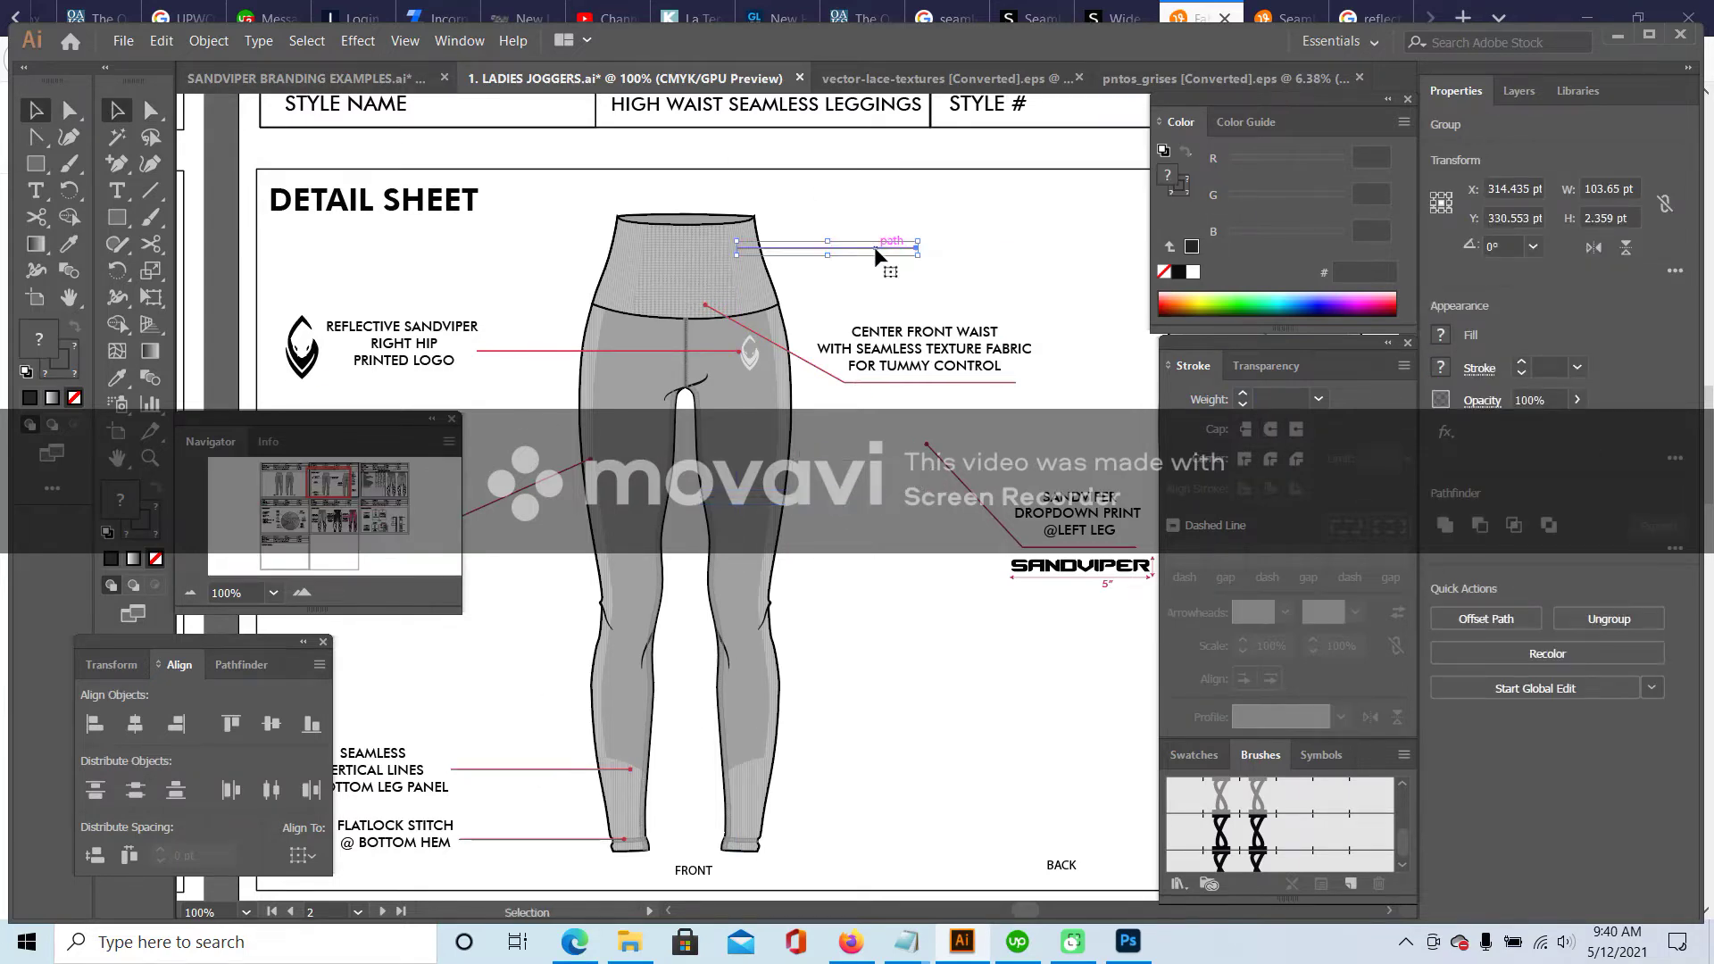
{"action": "right_click", "coordinate": [878, 254]}
{"action": "mouse_move", "coordinate": [998, 446]}
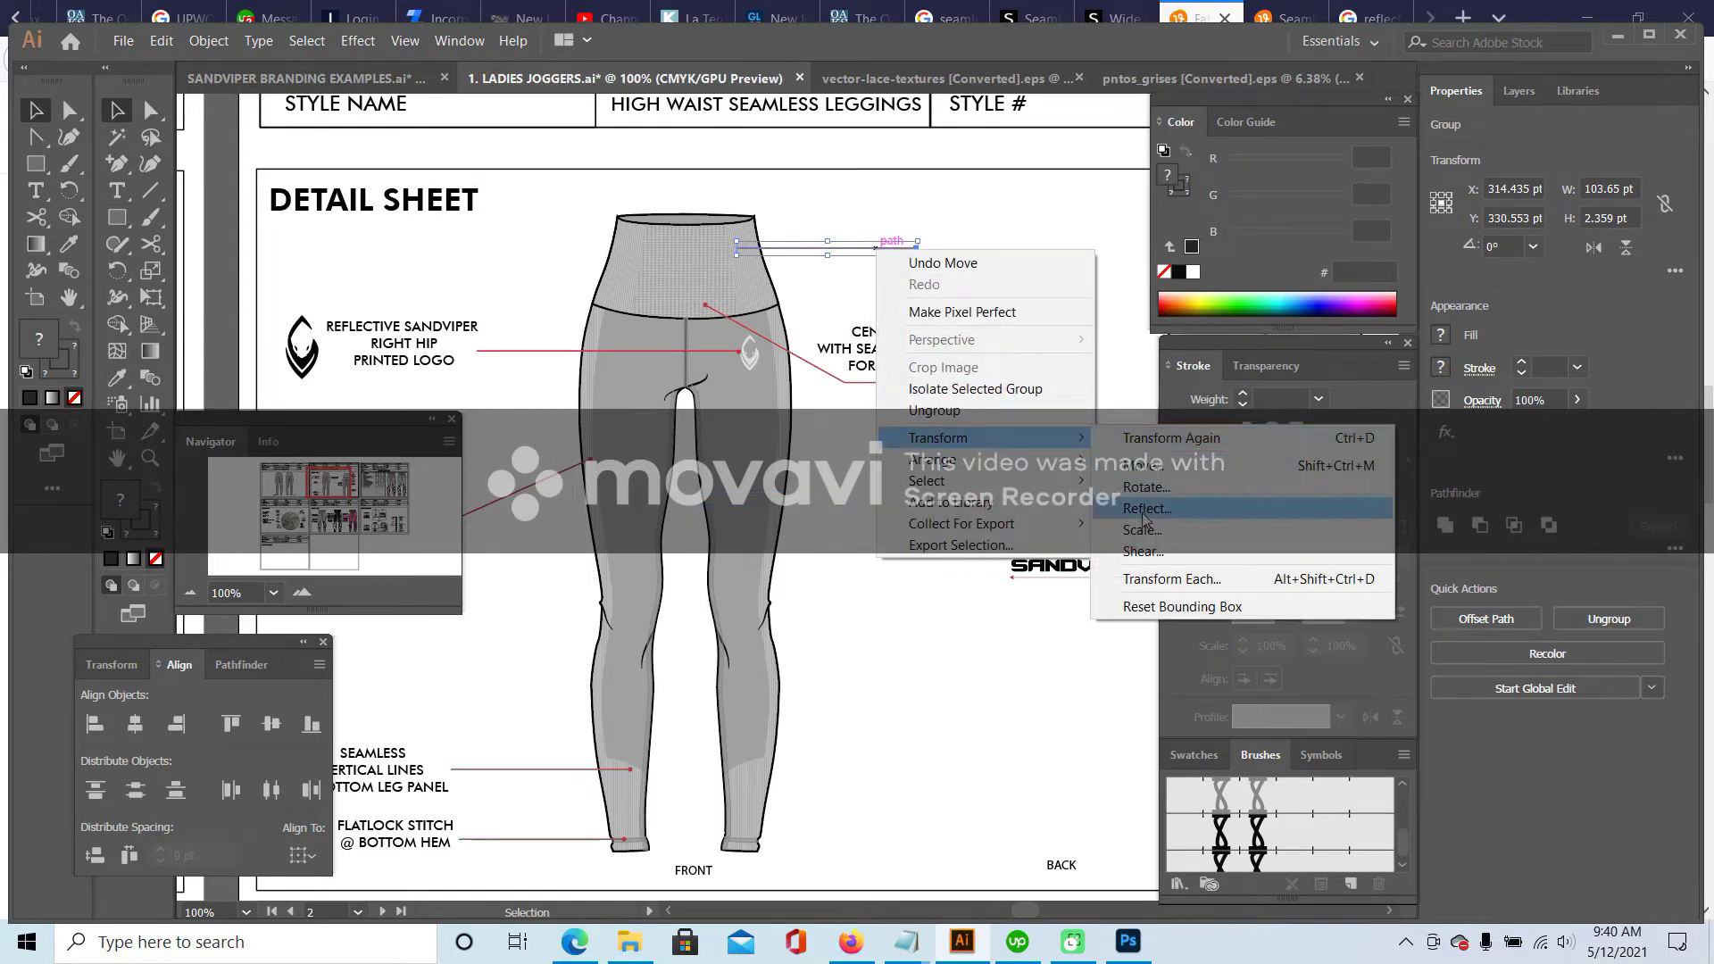
{"action": "left_click", "coordinate": [1147, 508]}
{"action": "left_click", "coordinate": [866, 613]}
{"action": "left_click", "coordinate": [956, 258]}
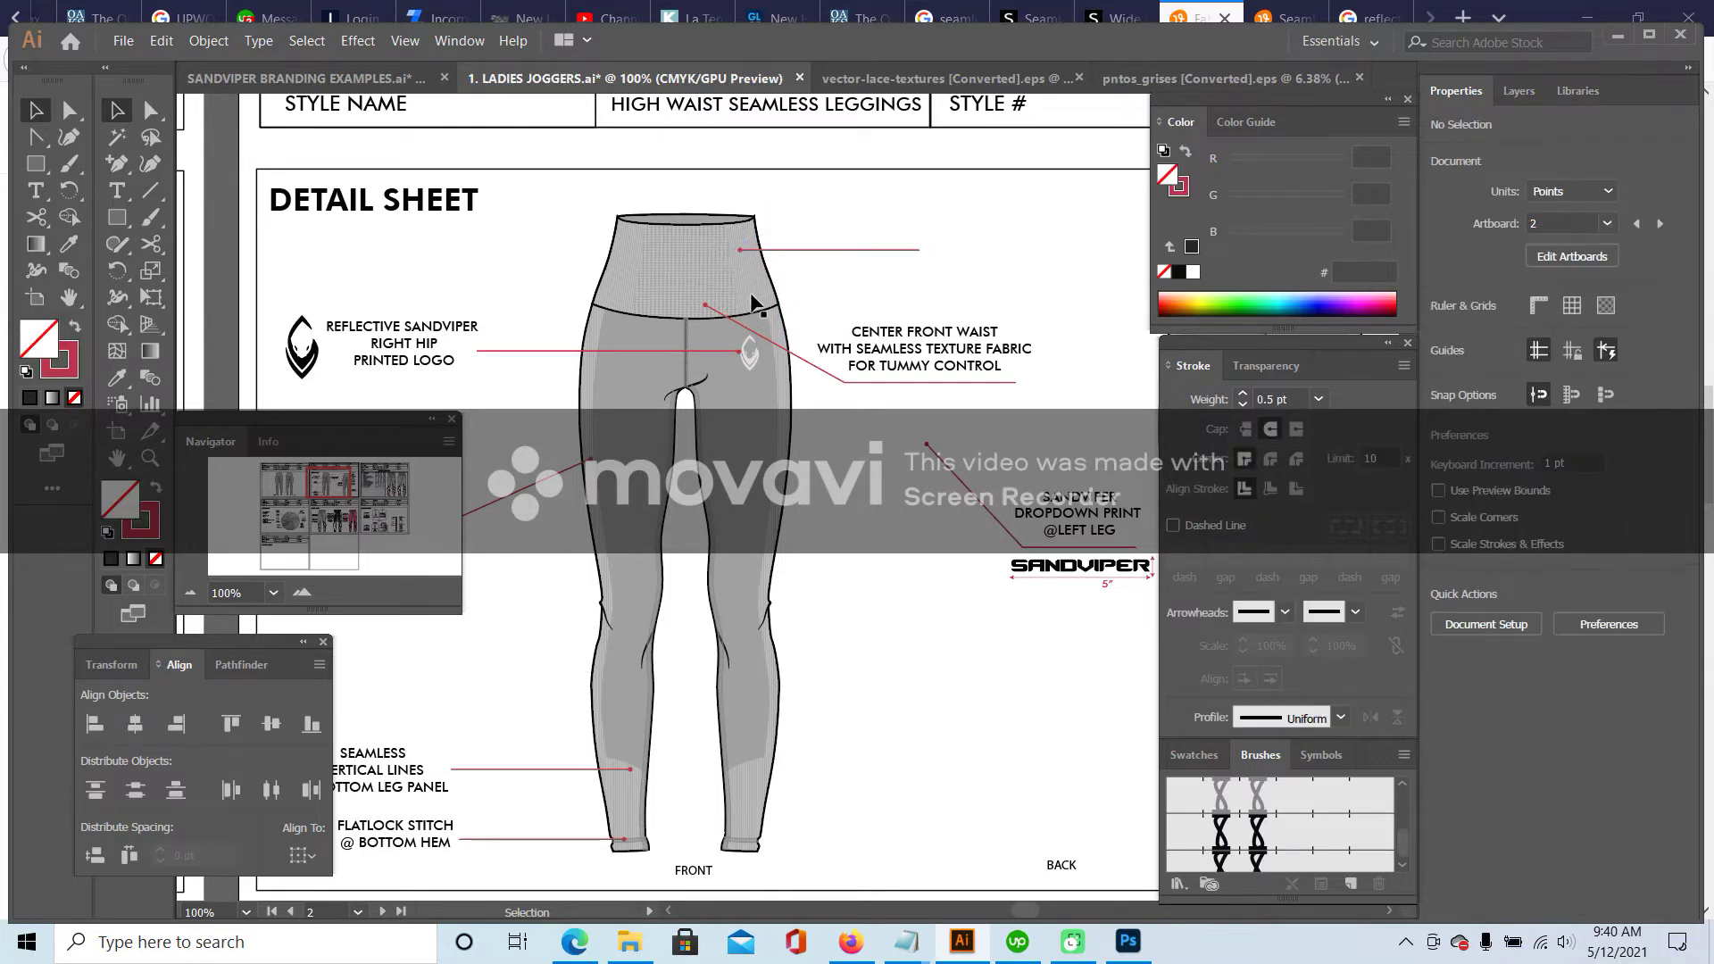
- Shorten the new upper-waistband leader line by adjusting its right end point
{"action": "left_click", "coordinate": [150, 109]}
{"action": "left_click", "coordinate": [919, 249]}
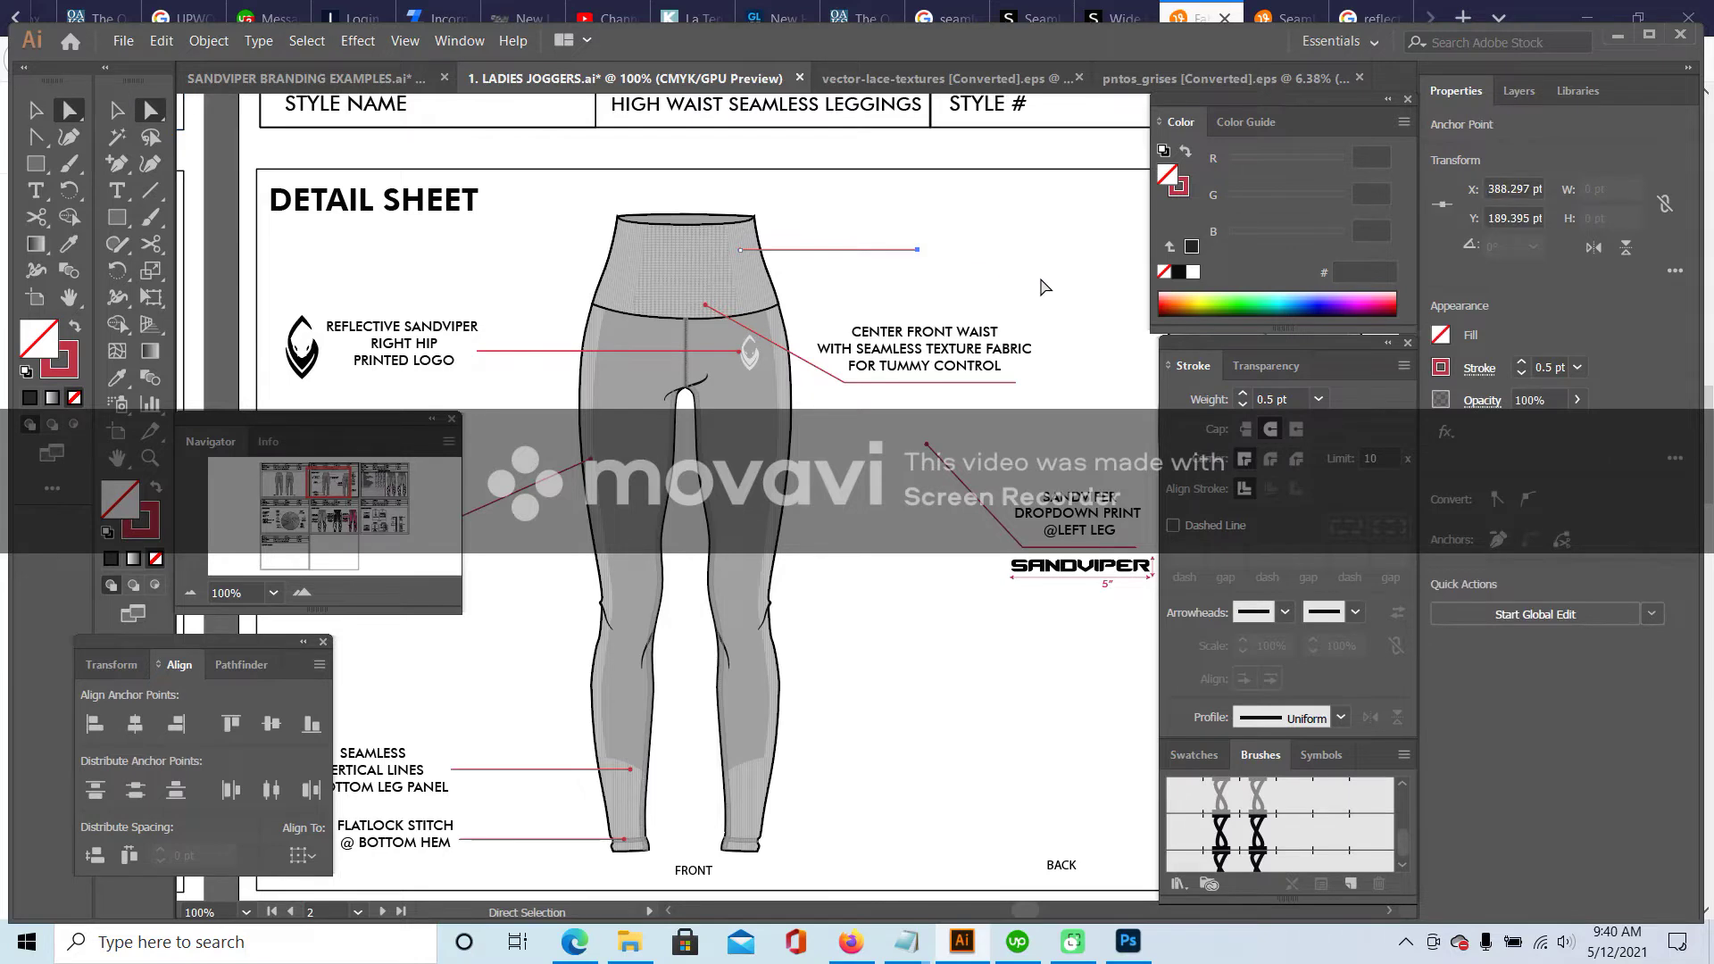
{"action": "left_click", "coordinate": [912, 252]}
{"action": "left_click", "coordinate": [116, 109]}
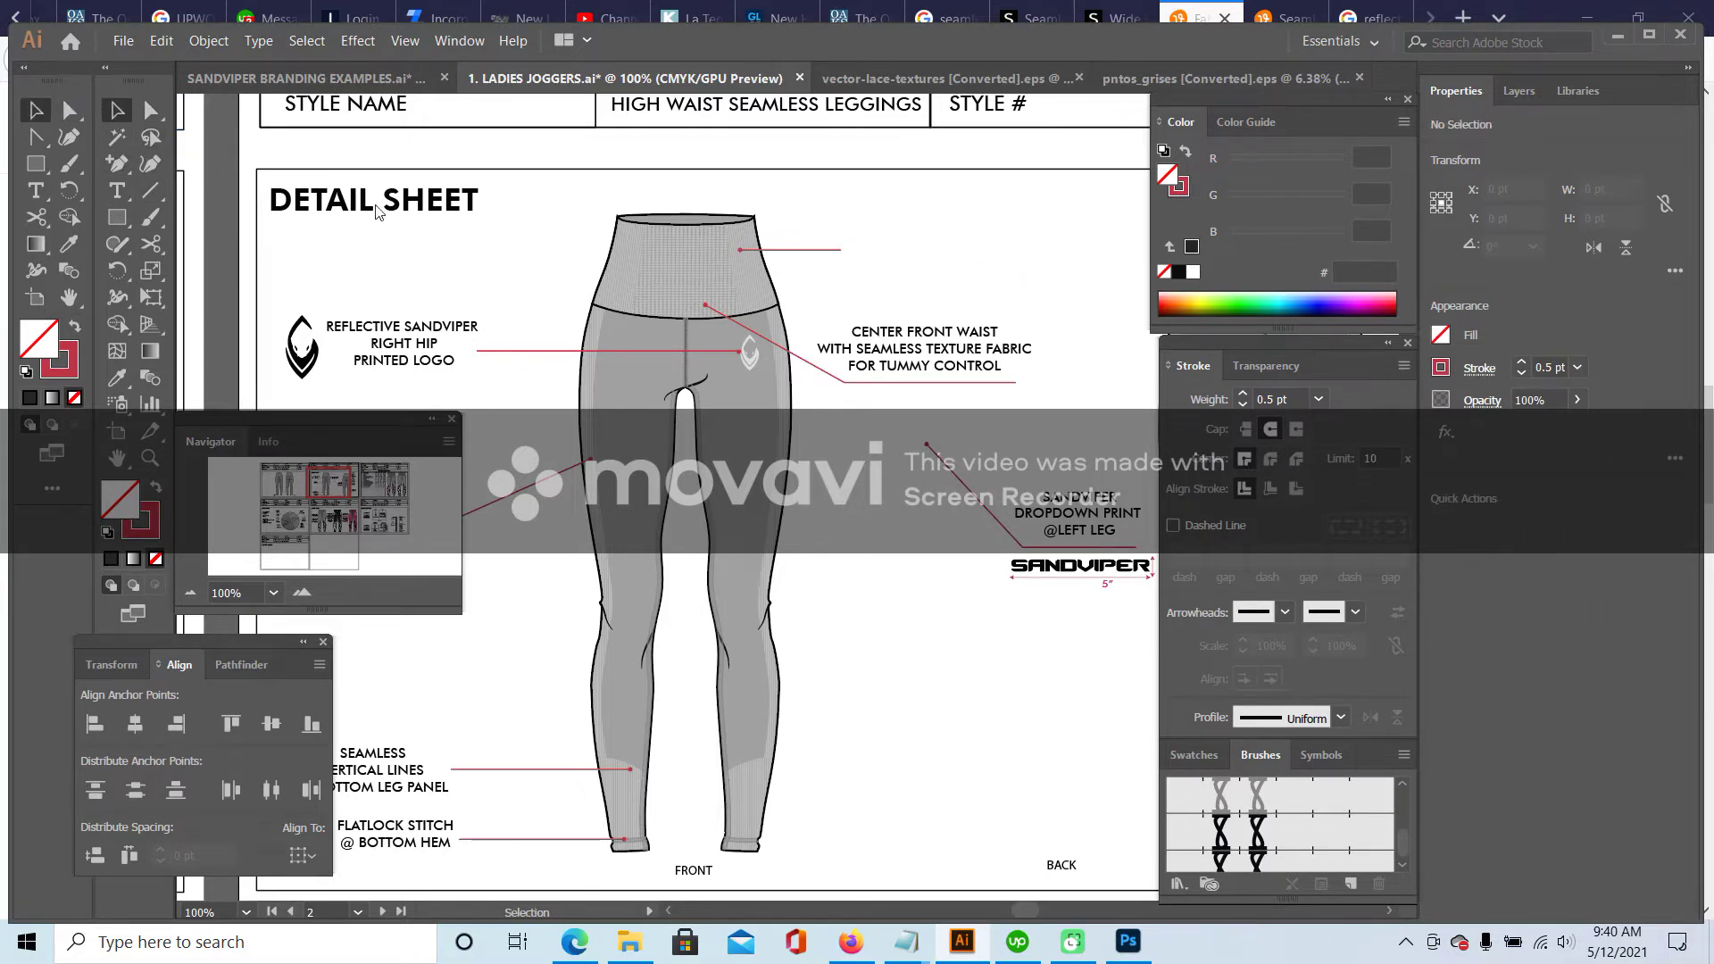
- Type the two-line callout 'SIDE WAIST WITH / VERTICAL SEAMLESS LINES' beside the upper leader
{"action": "key", "text": "t"}
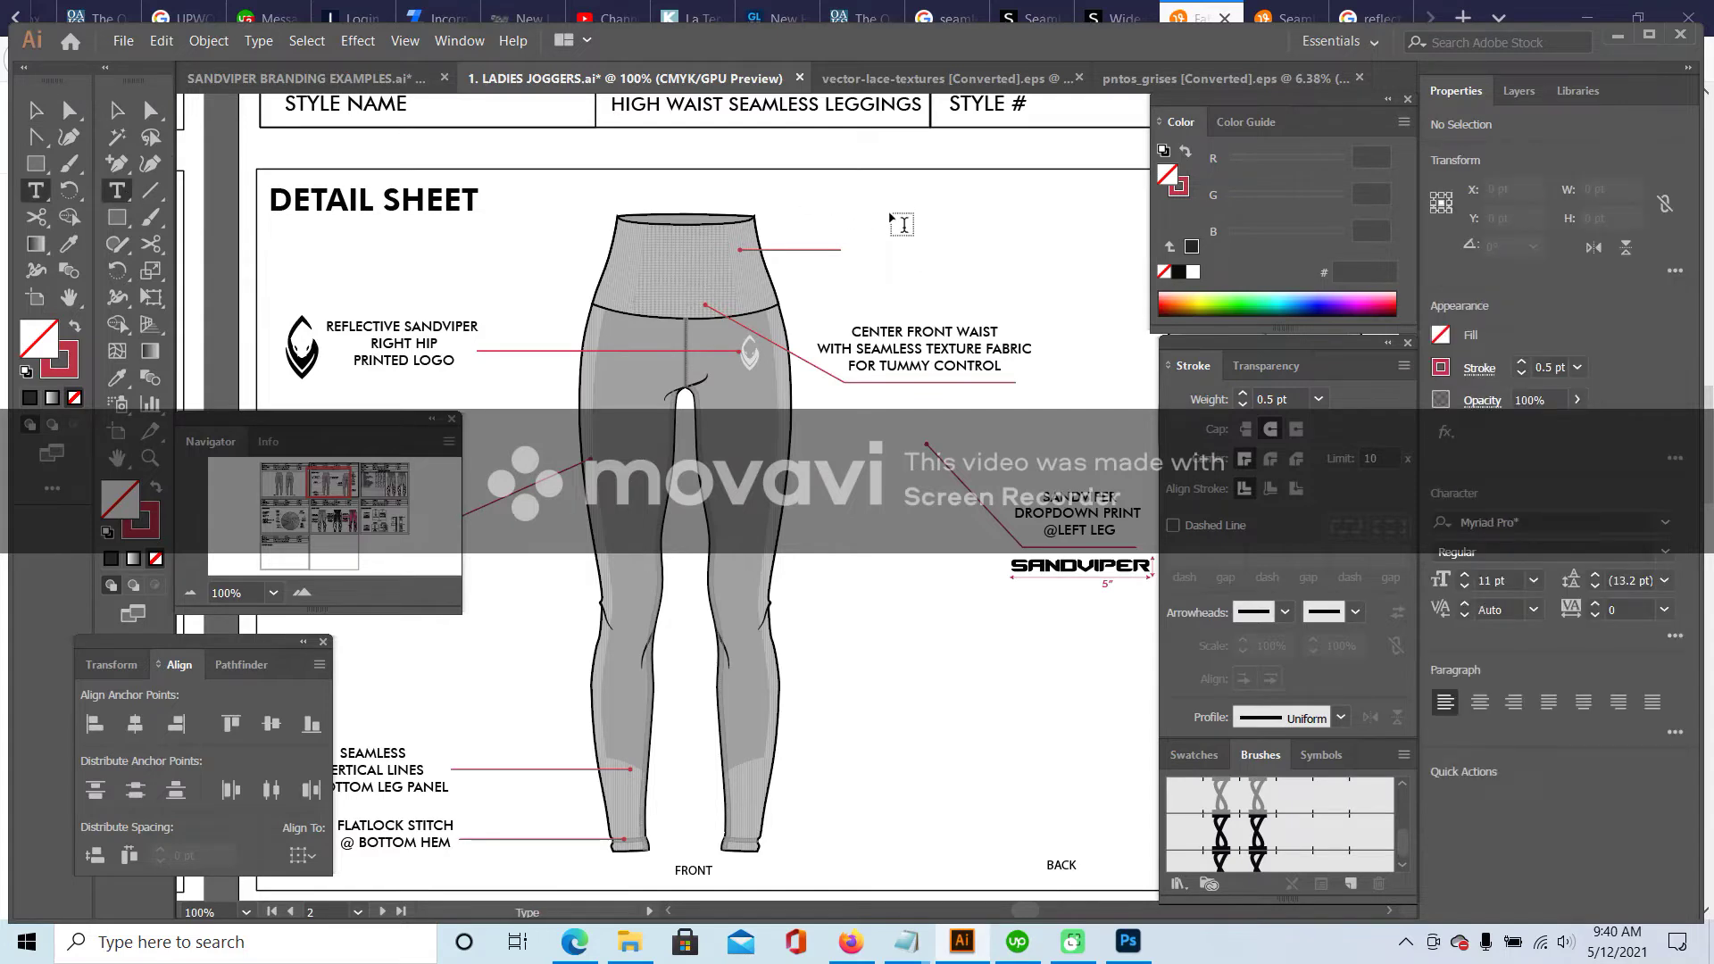
{"action": "left_click", "coordinate": [892, 215]}
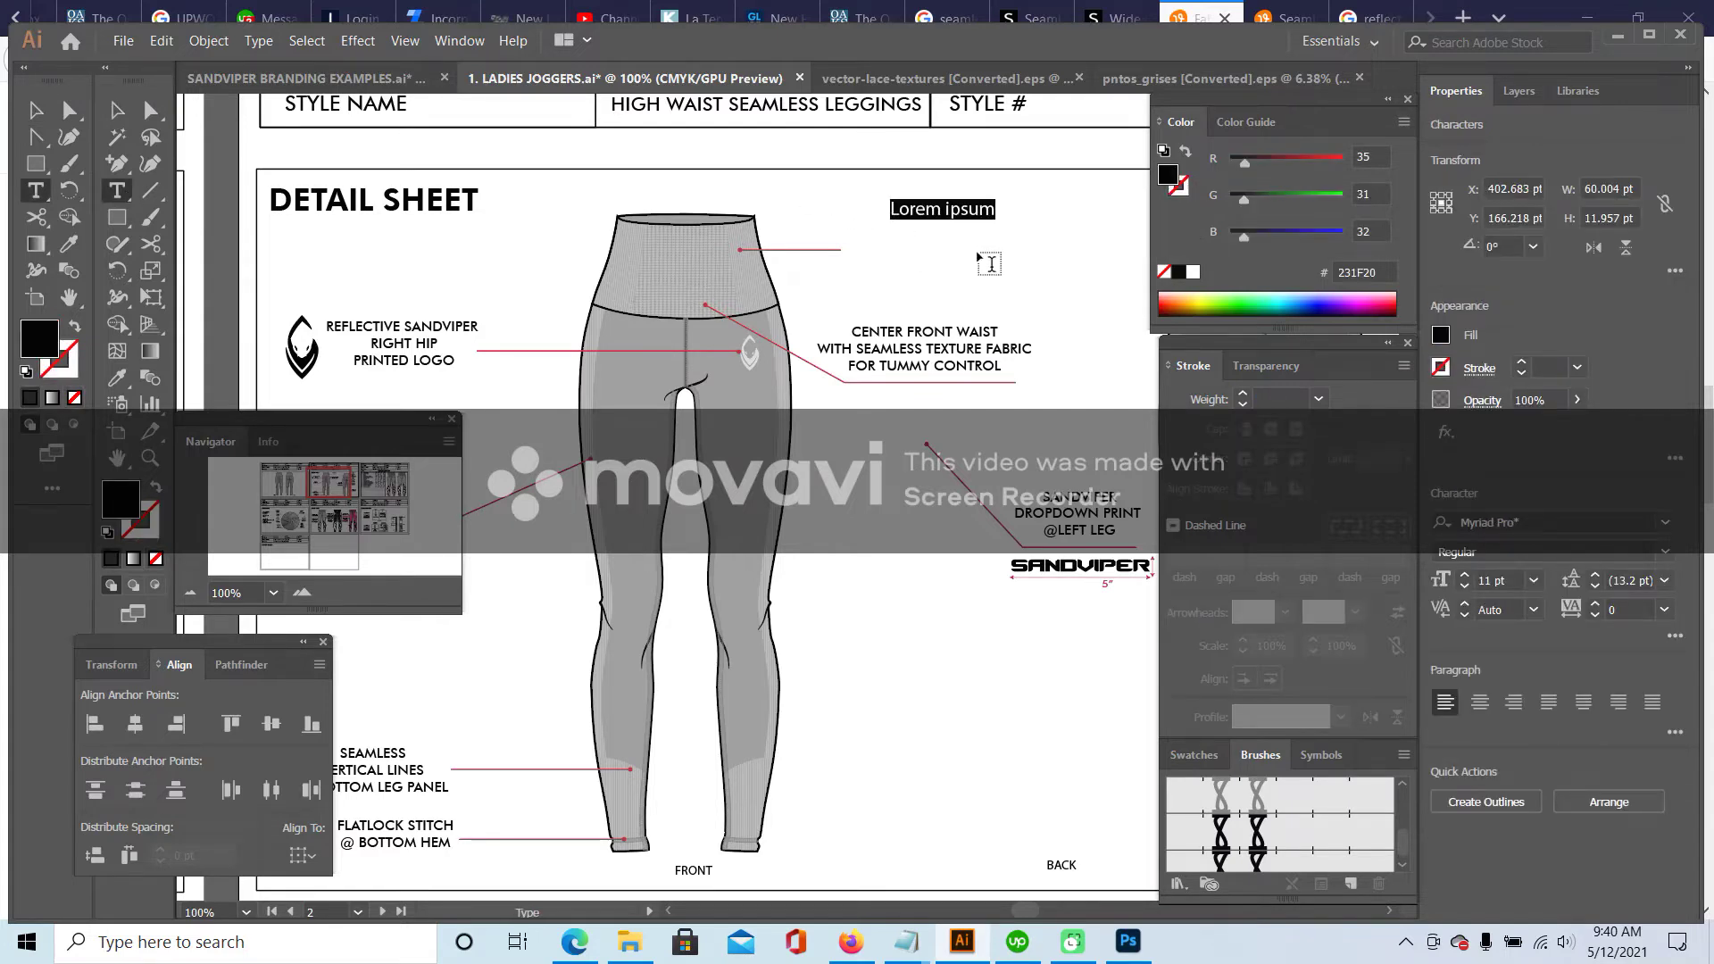
{"action": "type", "text": "SIDE WAIST"}
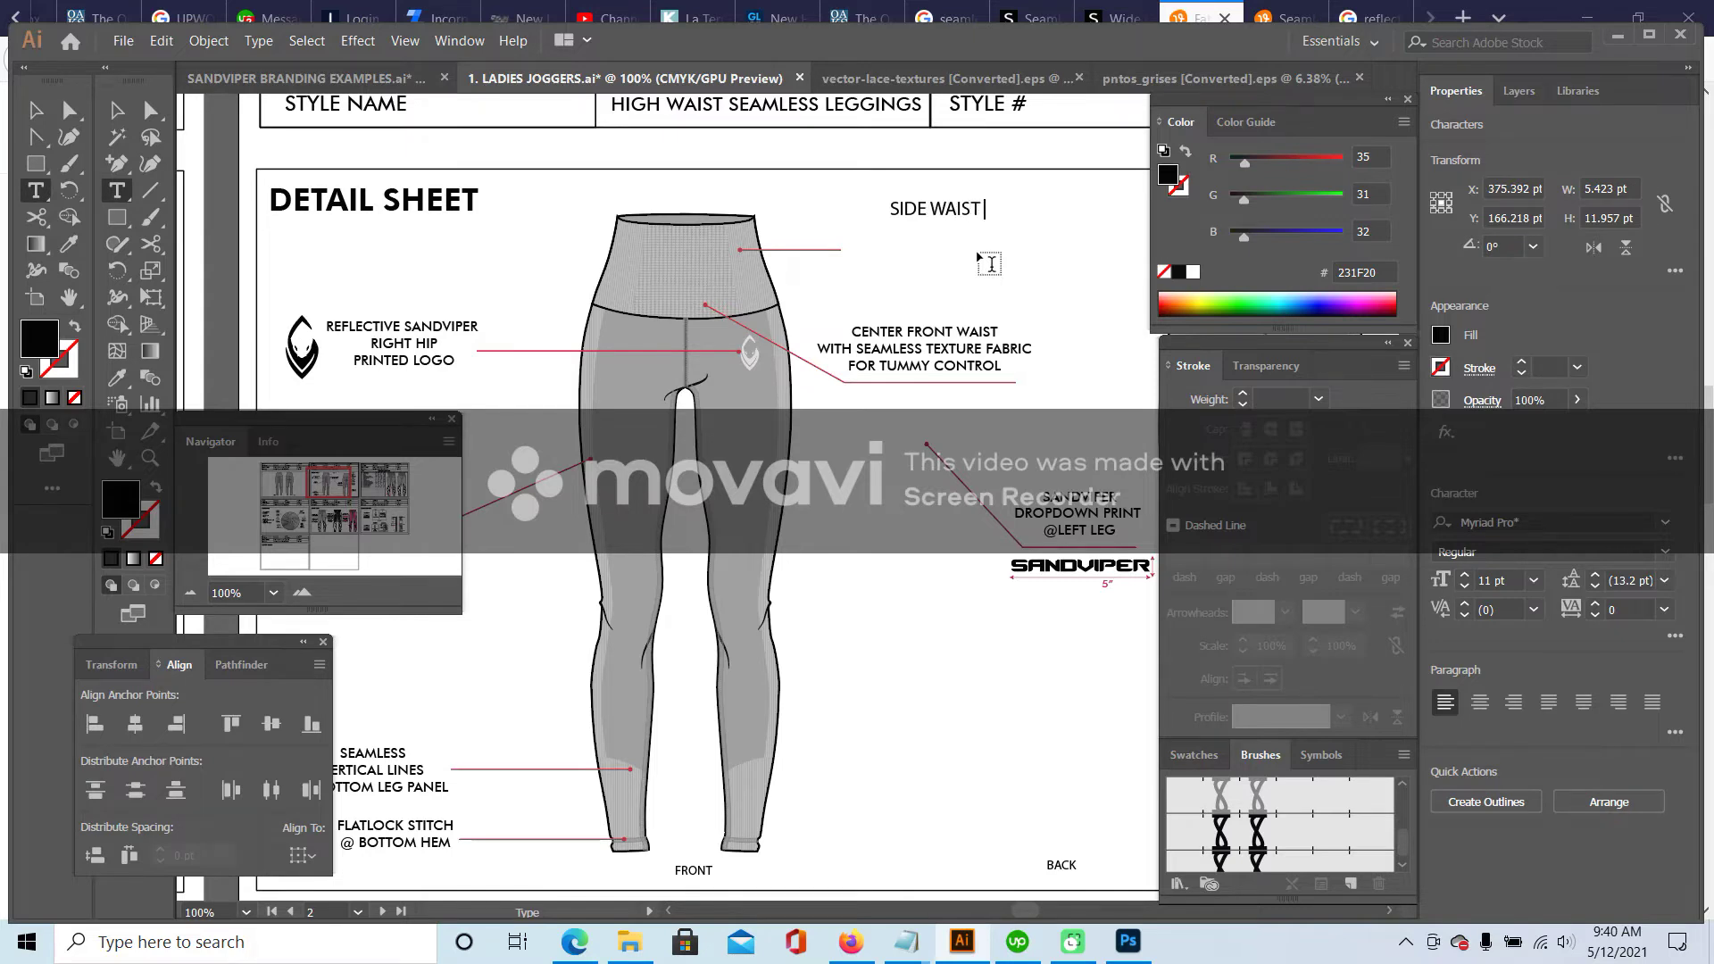
{"action": "type", "text": " WITH"}
{"action": "key", "text": "Return"}
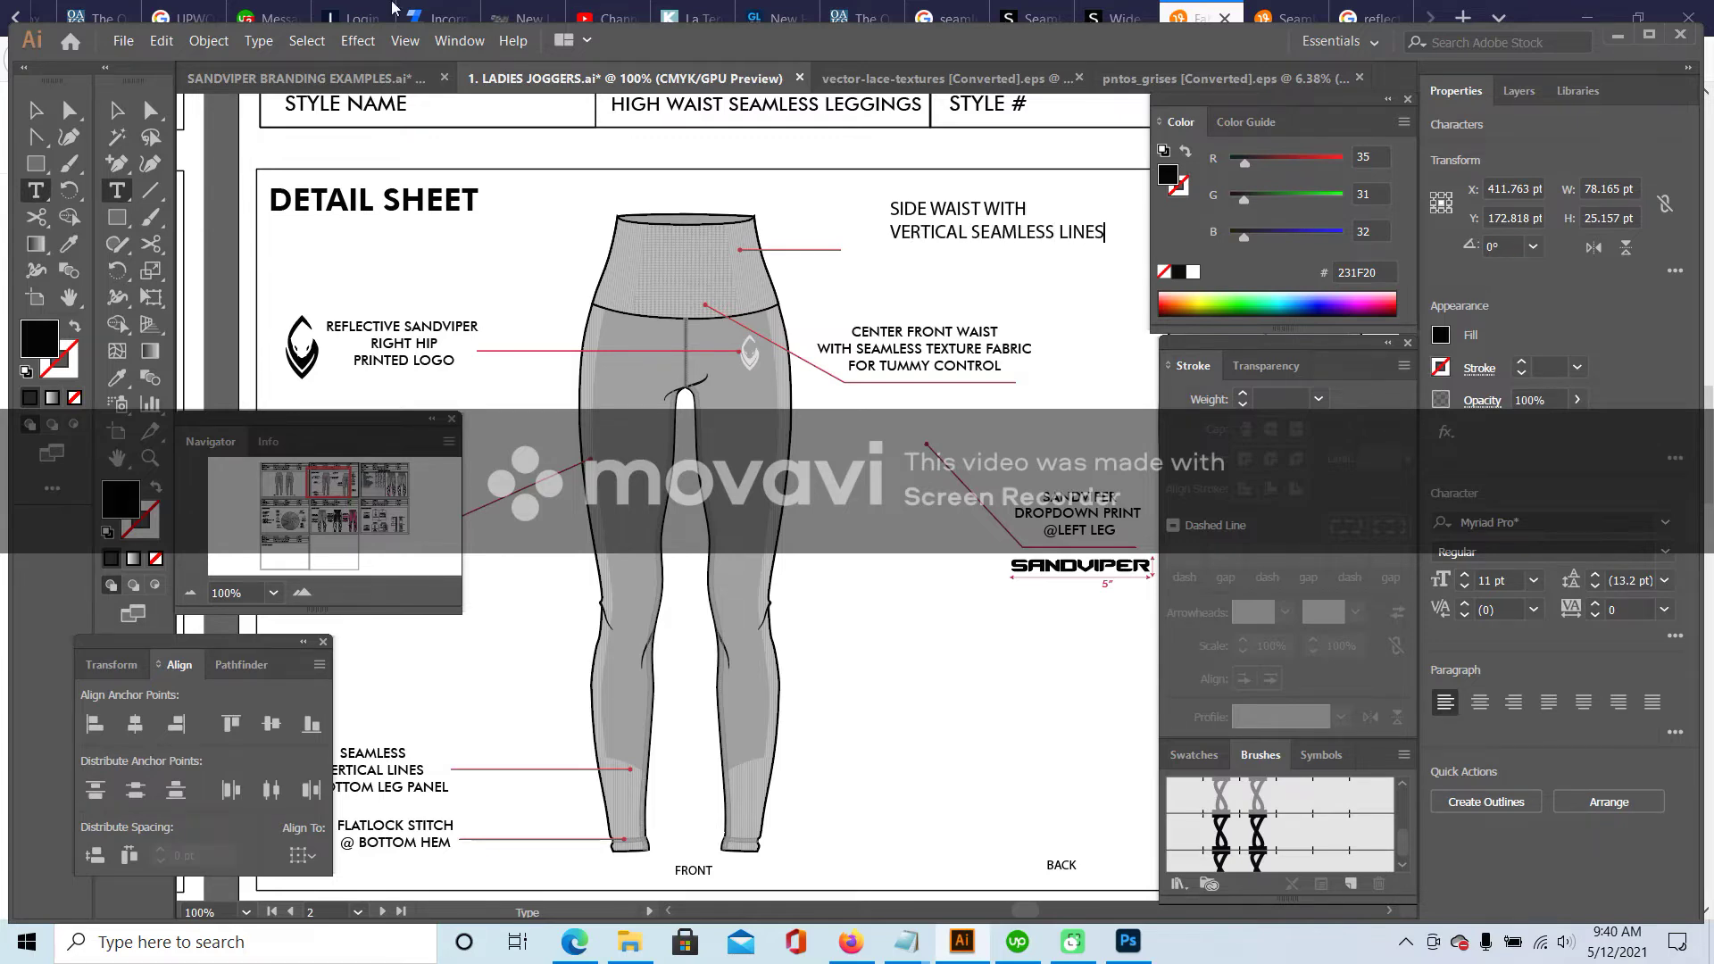
{"action": "left_click", "coordinate": [116, 110]}
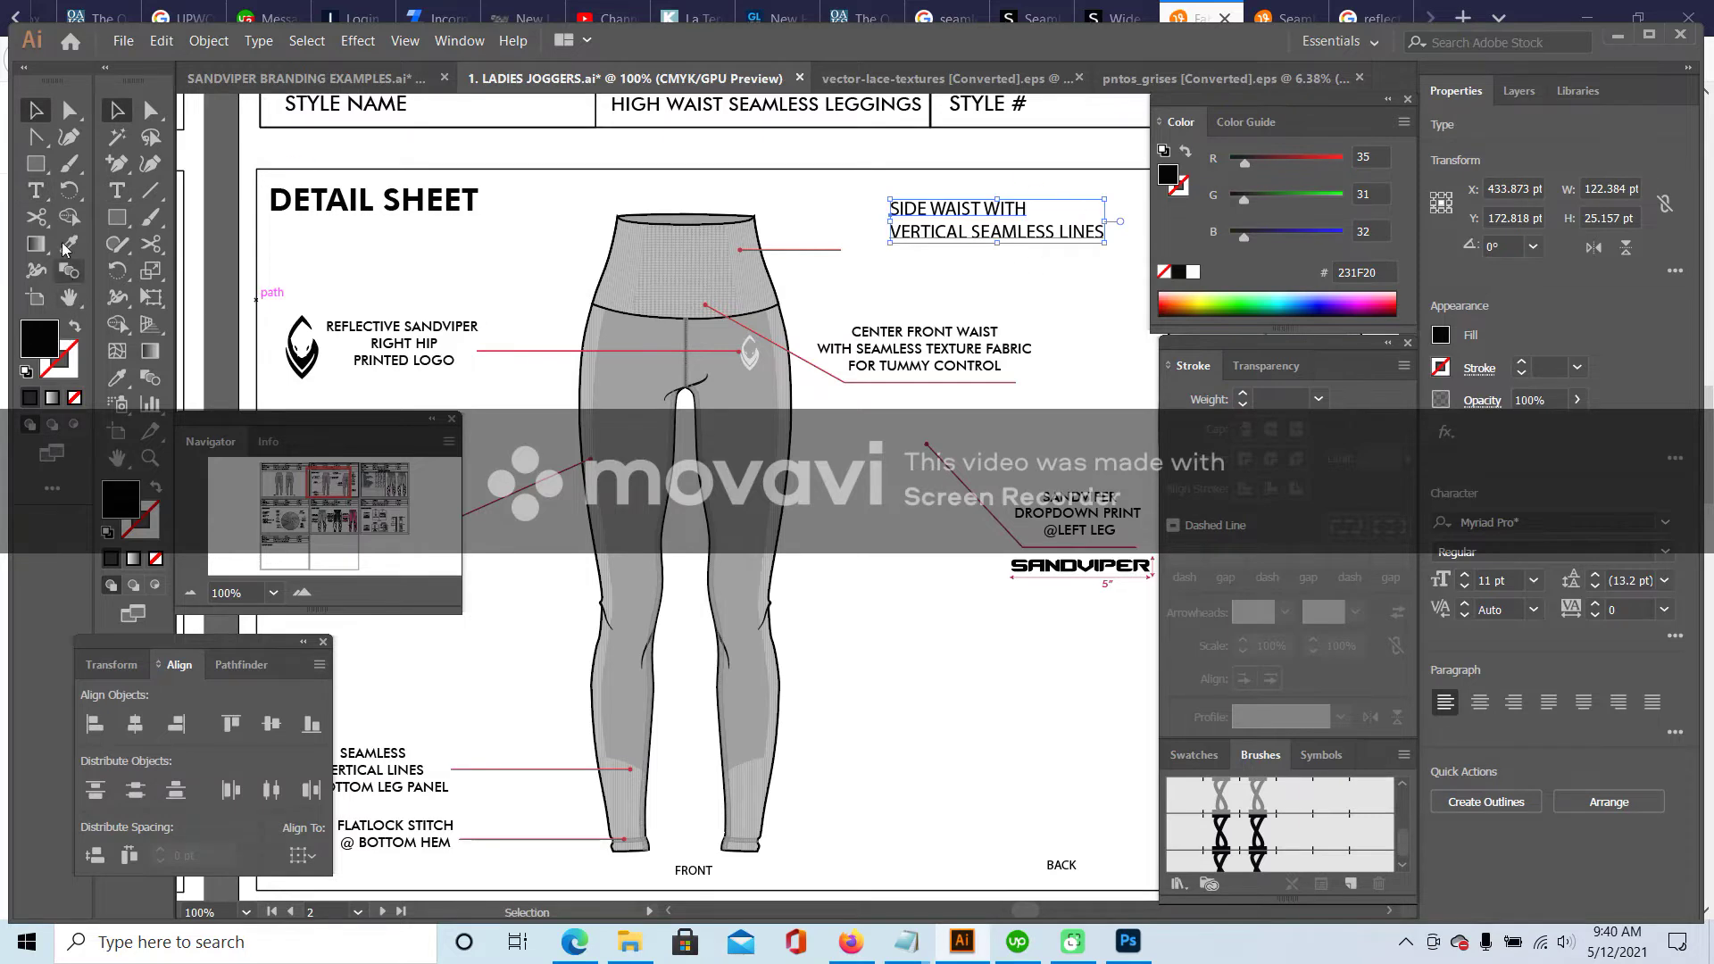
{"action": "left_click", "coordinate": [69, 244]}
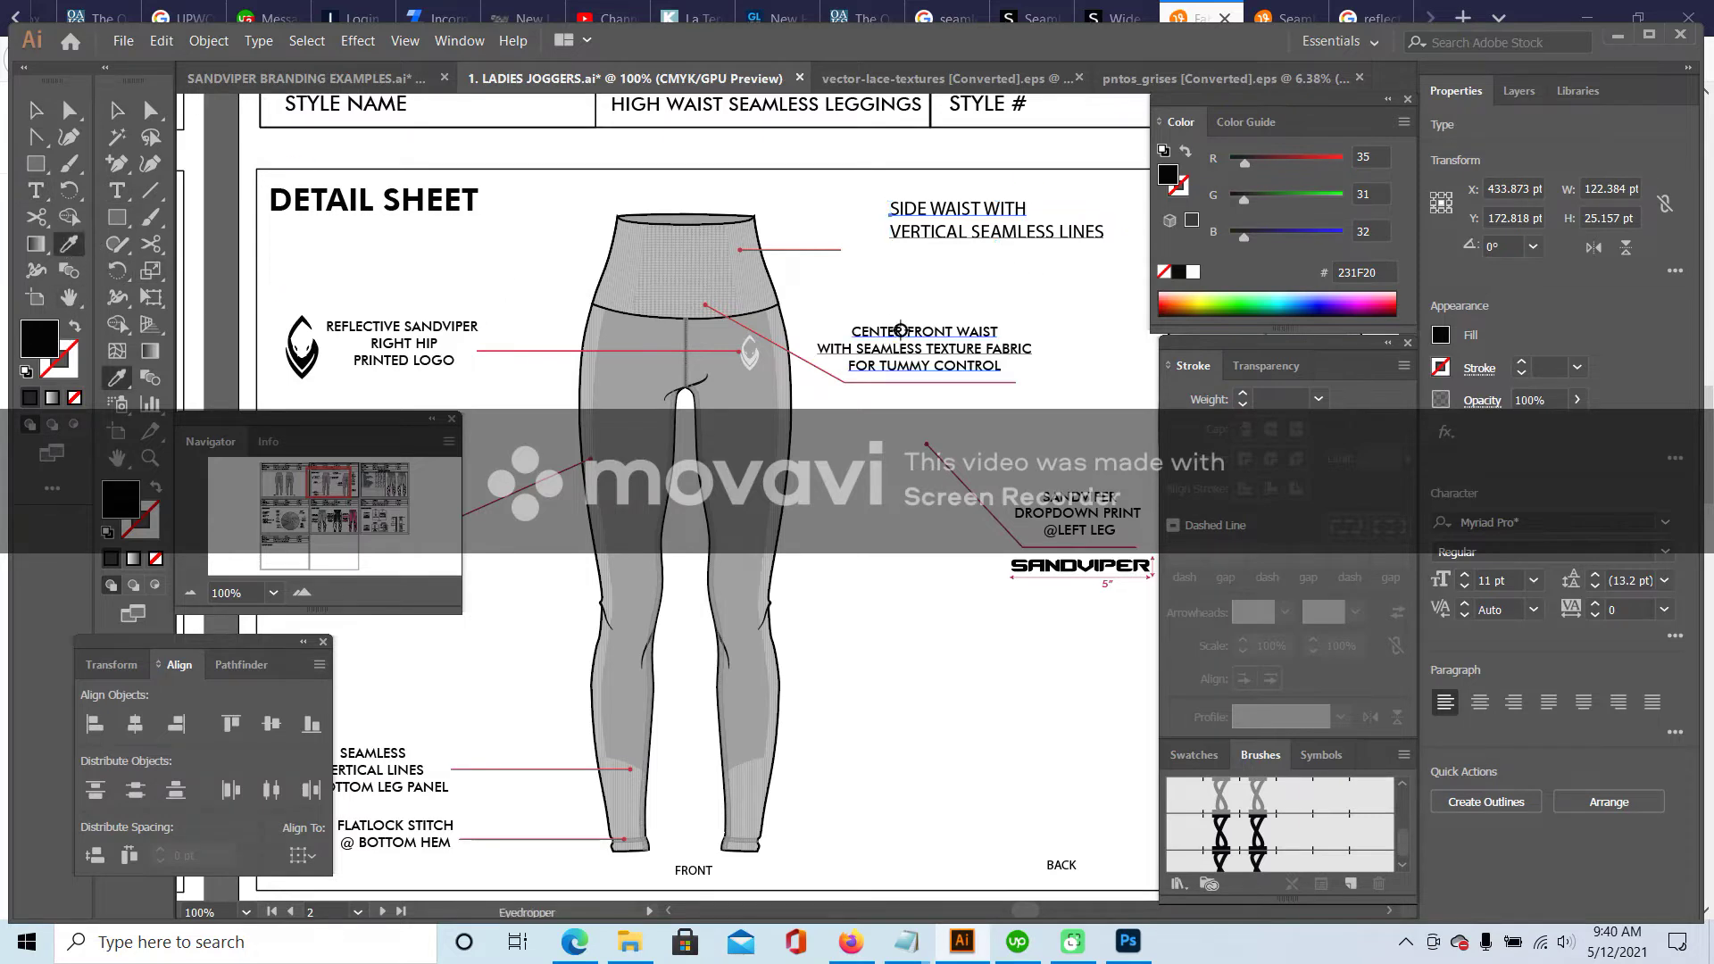
- Match the side waist text to the CENTER FRONT WAIST style and move it beside its leader
{"action": "left_click", "coordinate": [893, 328]}
{"action": "left_click", "coordinate": [36, 110]}
{"action": "left_click_drag", "start_coordinate": [975, 229], "coordinate": [1020, 261]}
{"action": "left_click", "coordinate": [474, 475]}
- Move a callout group on the leggings further to the right
{"action": "mouse_move", "coordinate": [314, 480]}
{"action": "left_mouse_down"}
{"action": "mouse_move", "coordinate": [326, 491]}
{"action": "mouse_move", "coordinate": [308, 485]}
{"action": "left_mouse_up"}
{"action": "scroll", "coordinate": [924, 344], "scroll_direction": "up", "scroll_amount": 1}
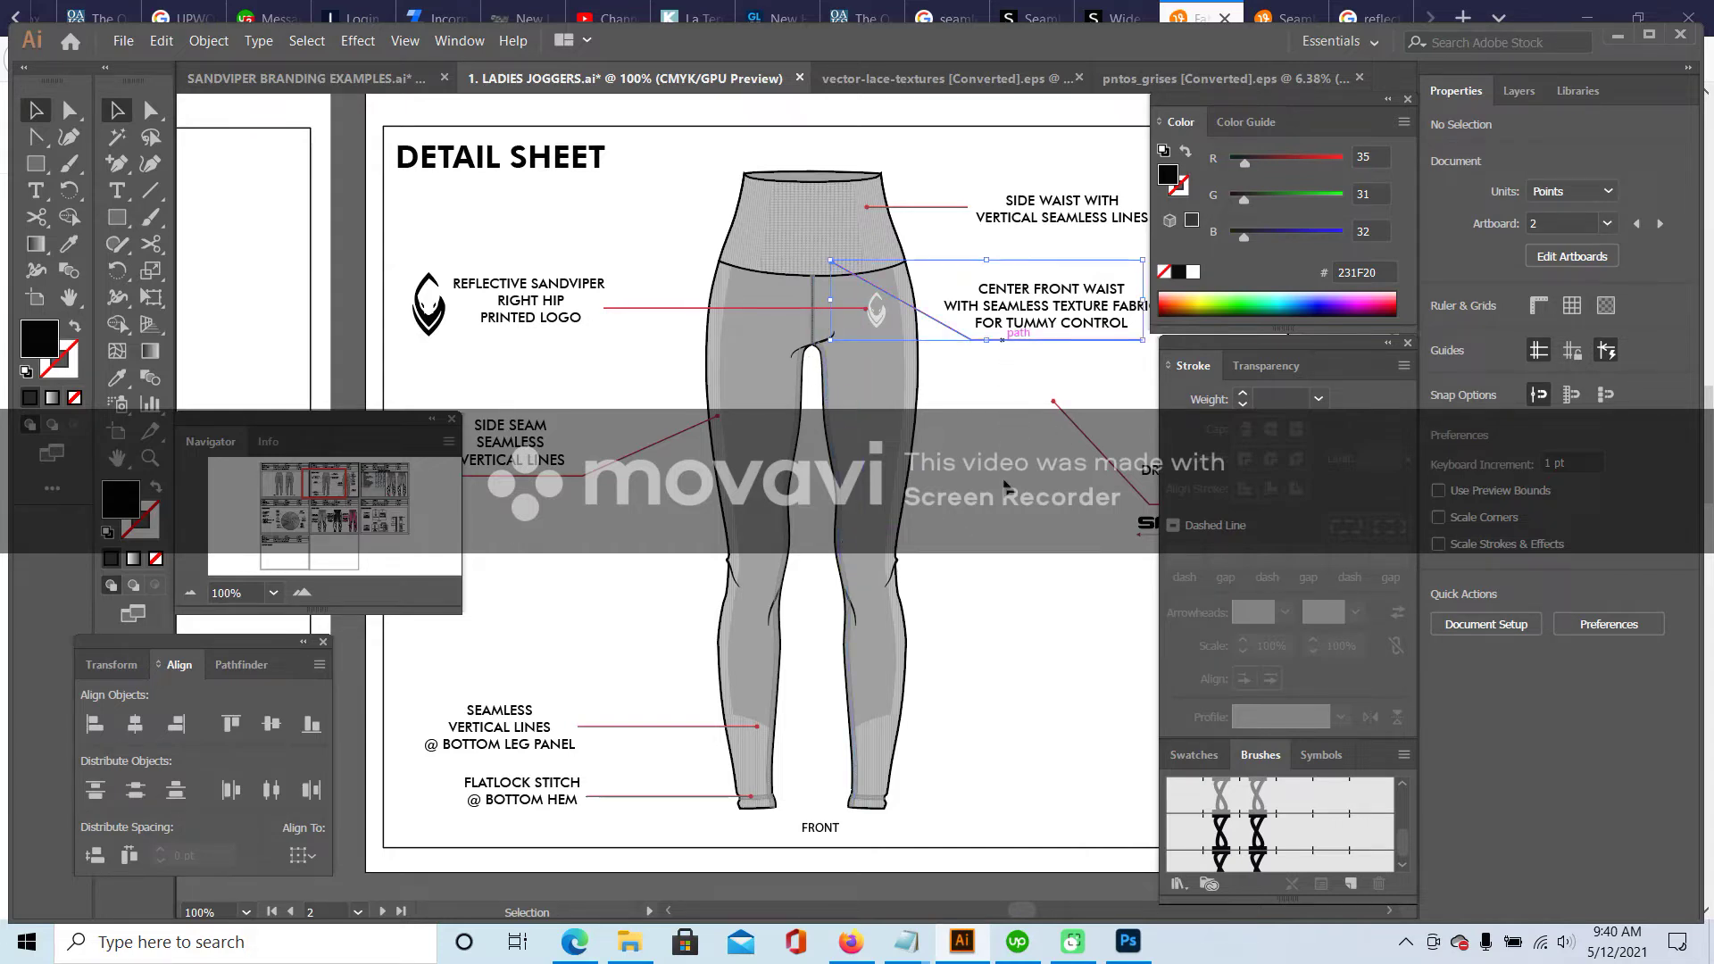
{"action": "left_click", "coordinate": [937, 536]}
{"action": "left_click_drag", "start_coordinate": [937, 540], "coordinate": [1121, 525]}
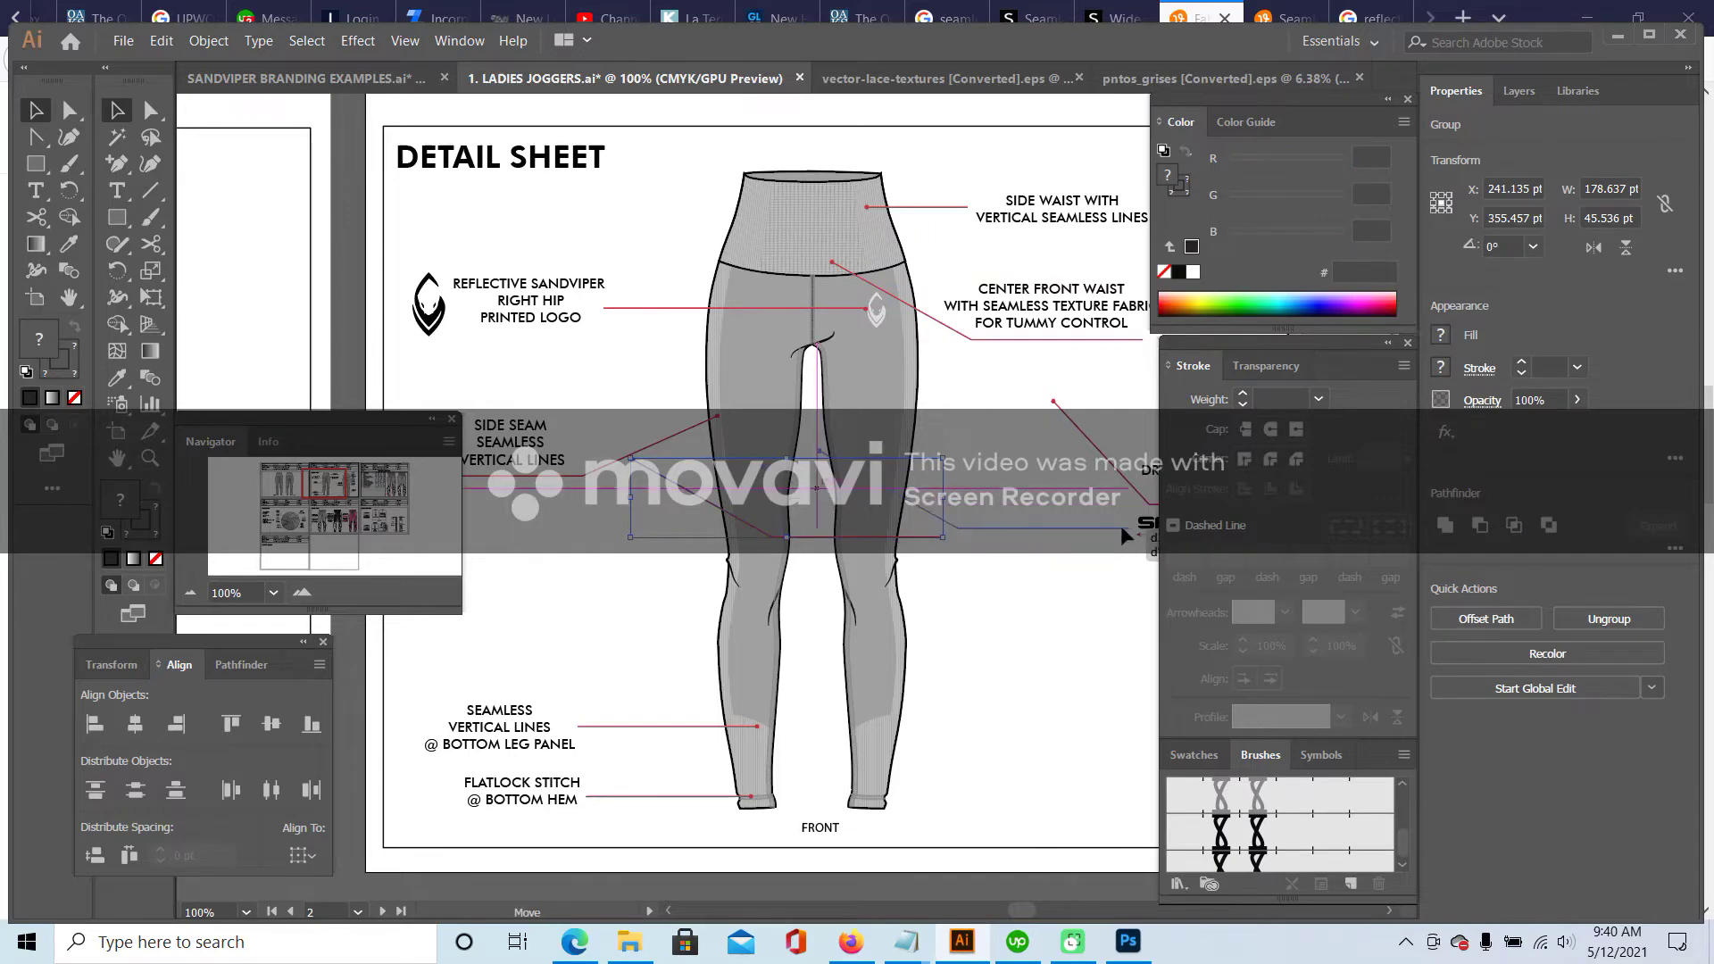
{"action": "left_click", "coordinate": [1108, 599]}
- Drag a leader line lower on the front leg
{"action": "left_click_drag", "start_coordinate": [310, 480], "coordinate": [339, 494]}
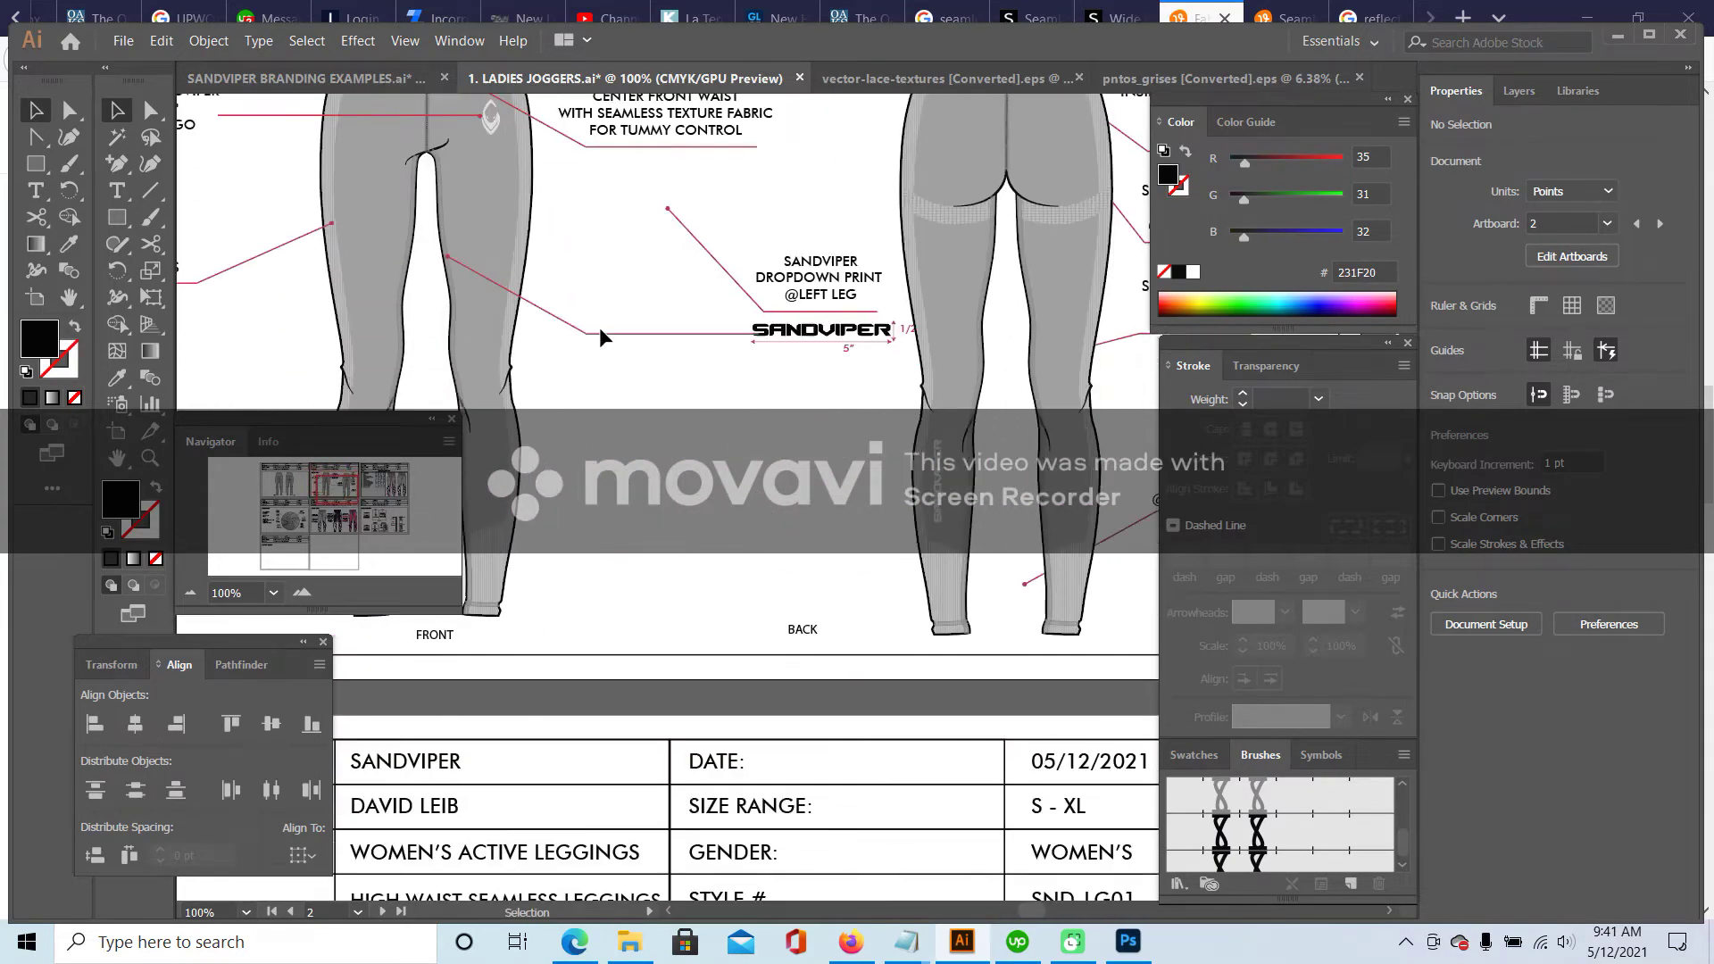
{"action": "left_click_drag", "start_coordinate": [600, 330], "coordinate": [606, 416]}
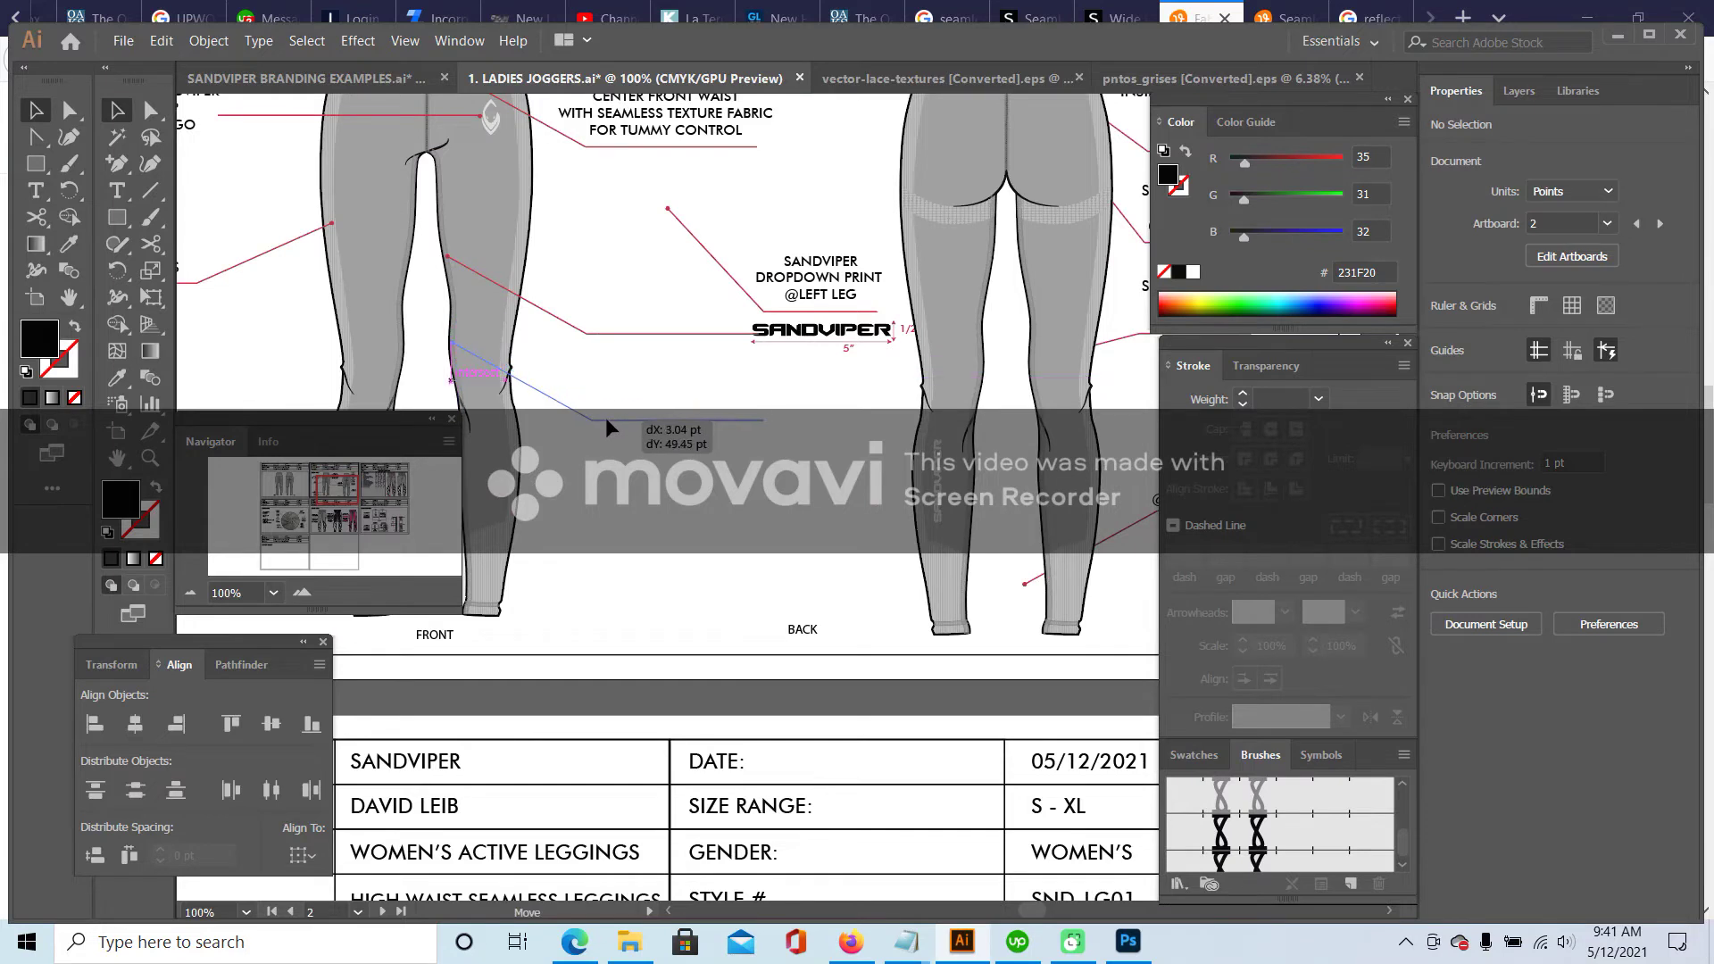
{"action": "left_click", "coordinate": [608, 316]}
- Add a 'FLATLOCK STITCH / @ INSEAM' label beside the lower front-leg leader line
{"action": "key", "text": "t"}
{"action": "left_click", "coordinate": [616, 365]}
{"action": "type", "text": "FLATLOCK"}
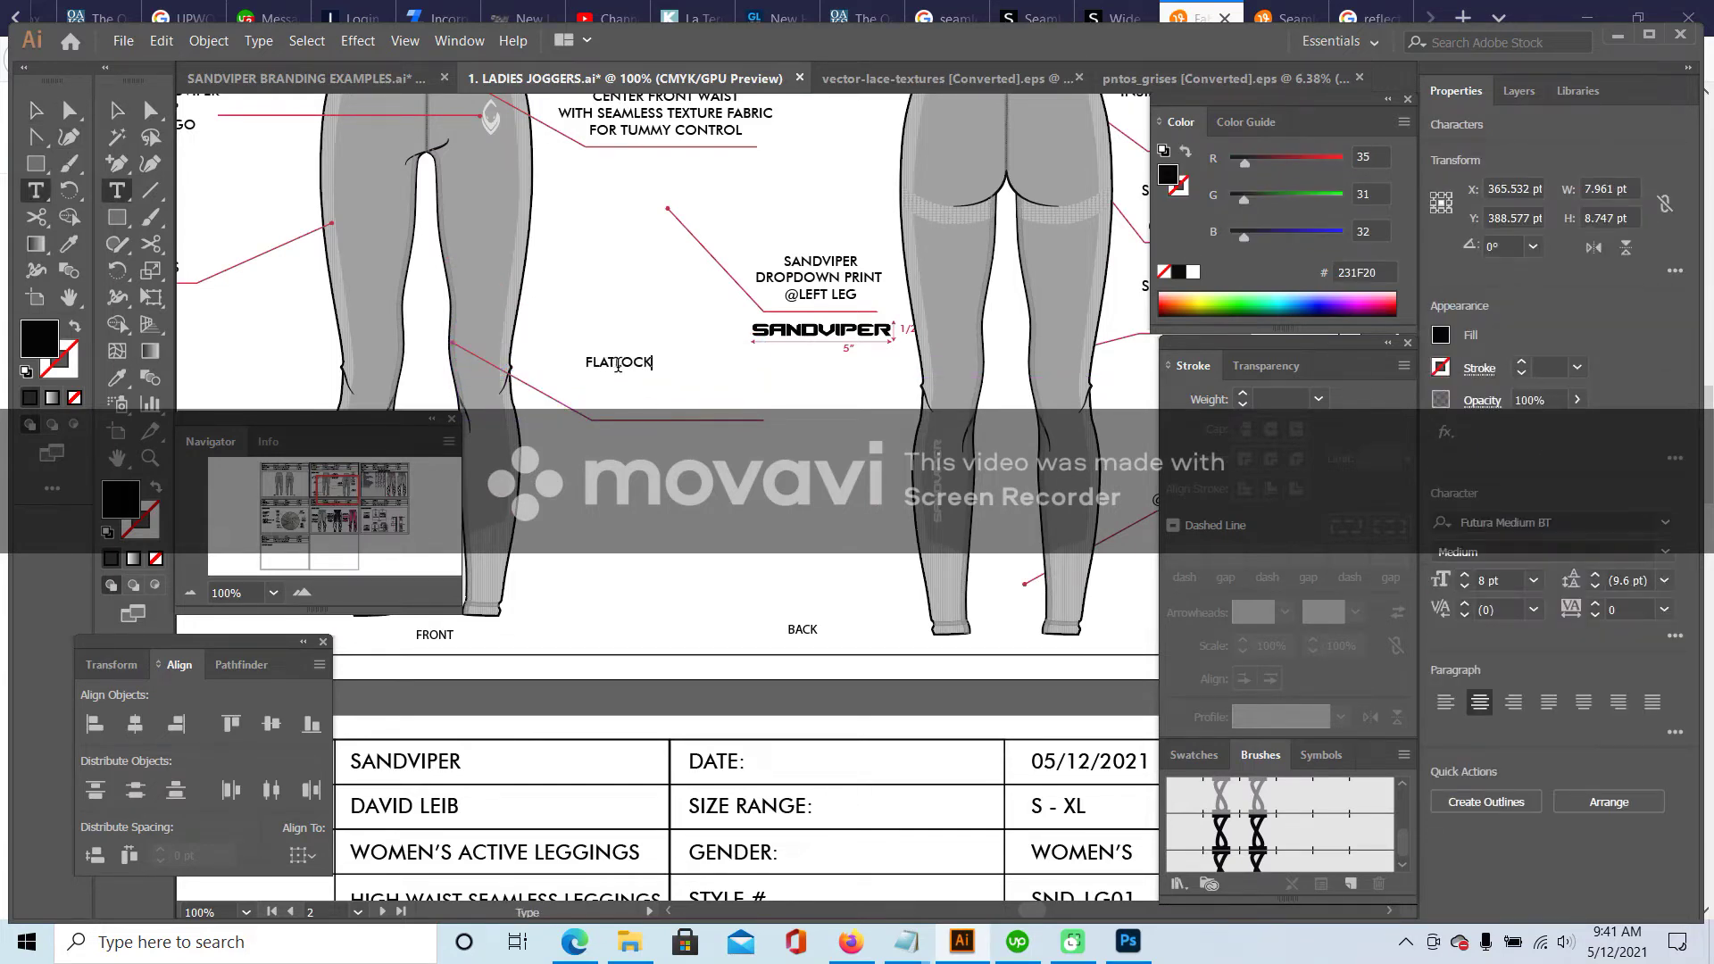
{"action": "type", "text": " STITCH"}
{"action": "key", "text": "Return"}
{"action": "type", "text": "@ INSEA"}
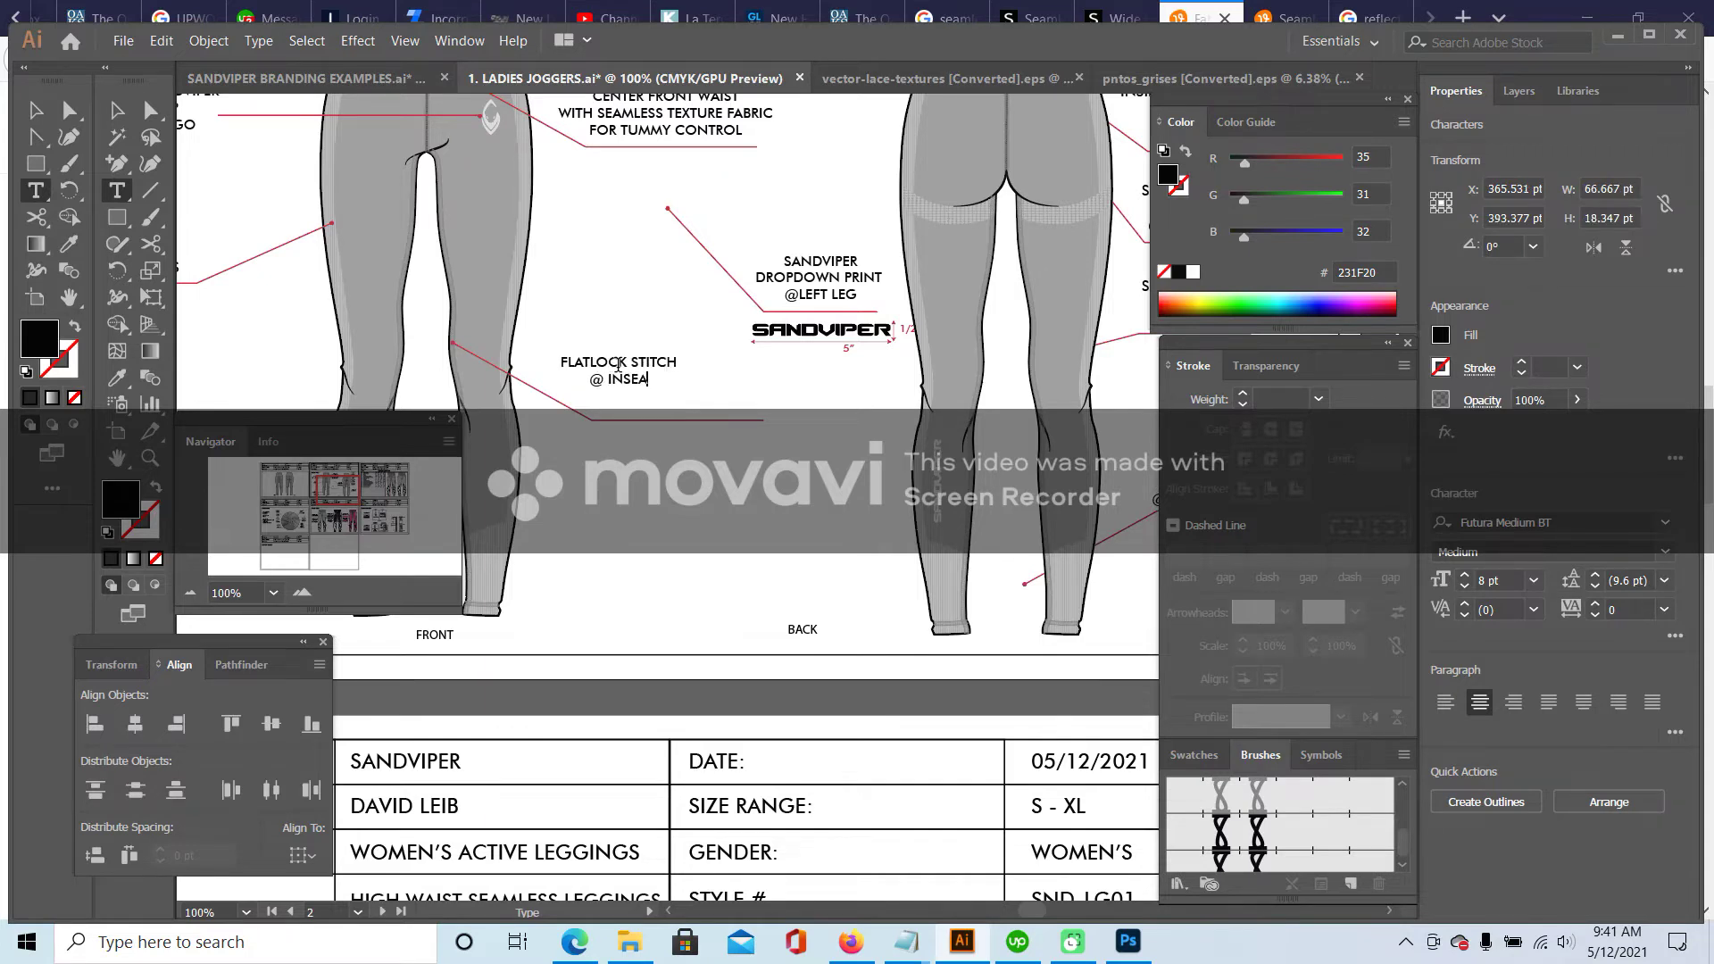
{"action": "type", "text": "M"}
{"action": "key", "text": "Escape"}
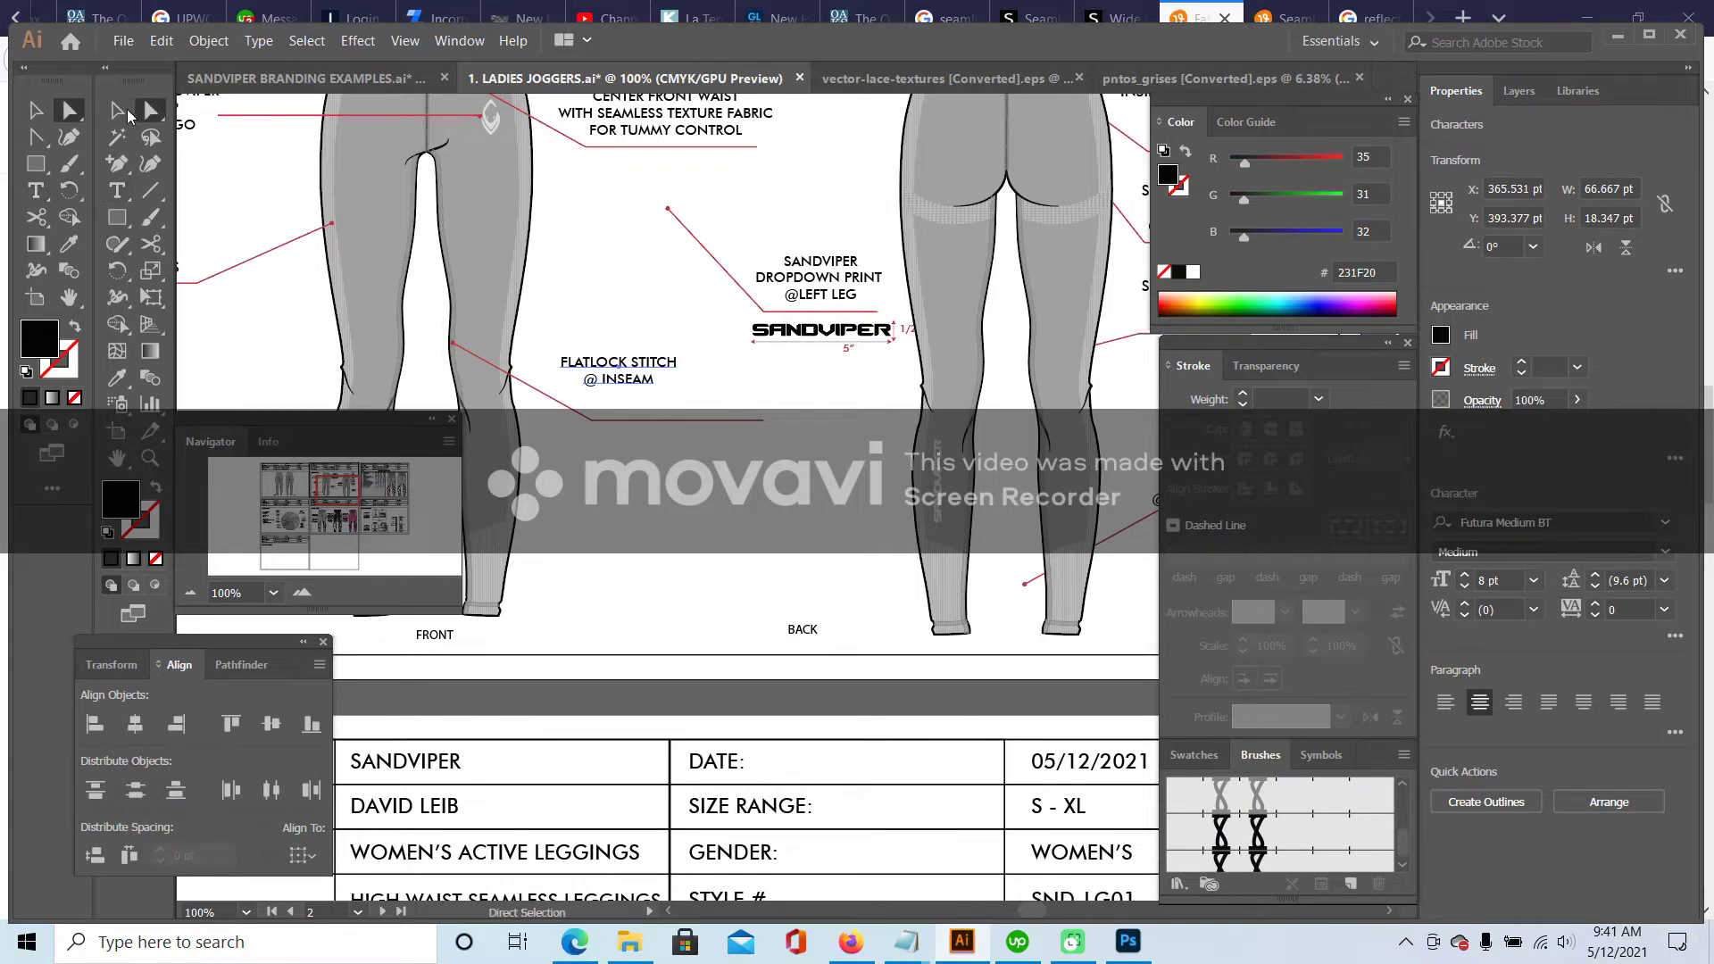
{"action": "left_click_drag", "start_coordinate": [679, 375], "coordinate": [709, 402]}
- Move the FLATLOCK STITCH callout group so its leader points at the centre front crotch seam
{"action": "left_click", "coordinate": [152, 111]}
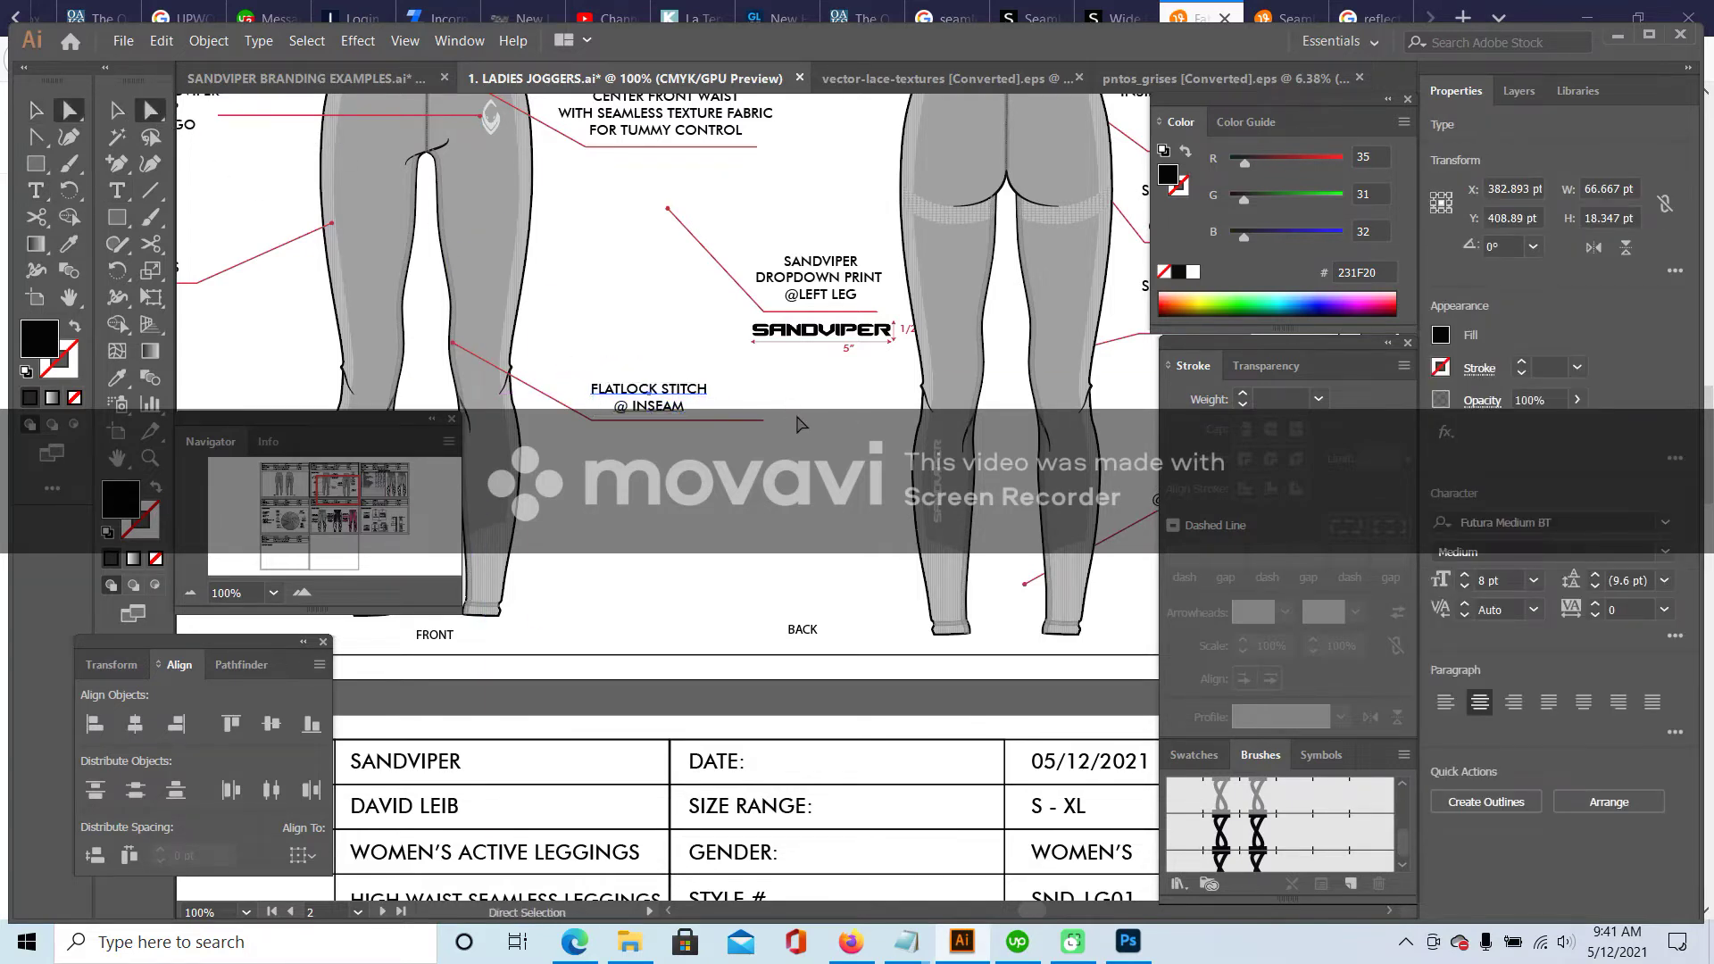
{"action": "left_click", "coordinate": [766, 419]}
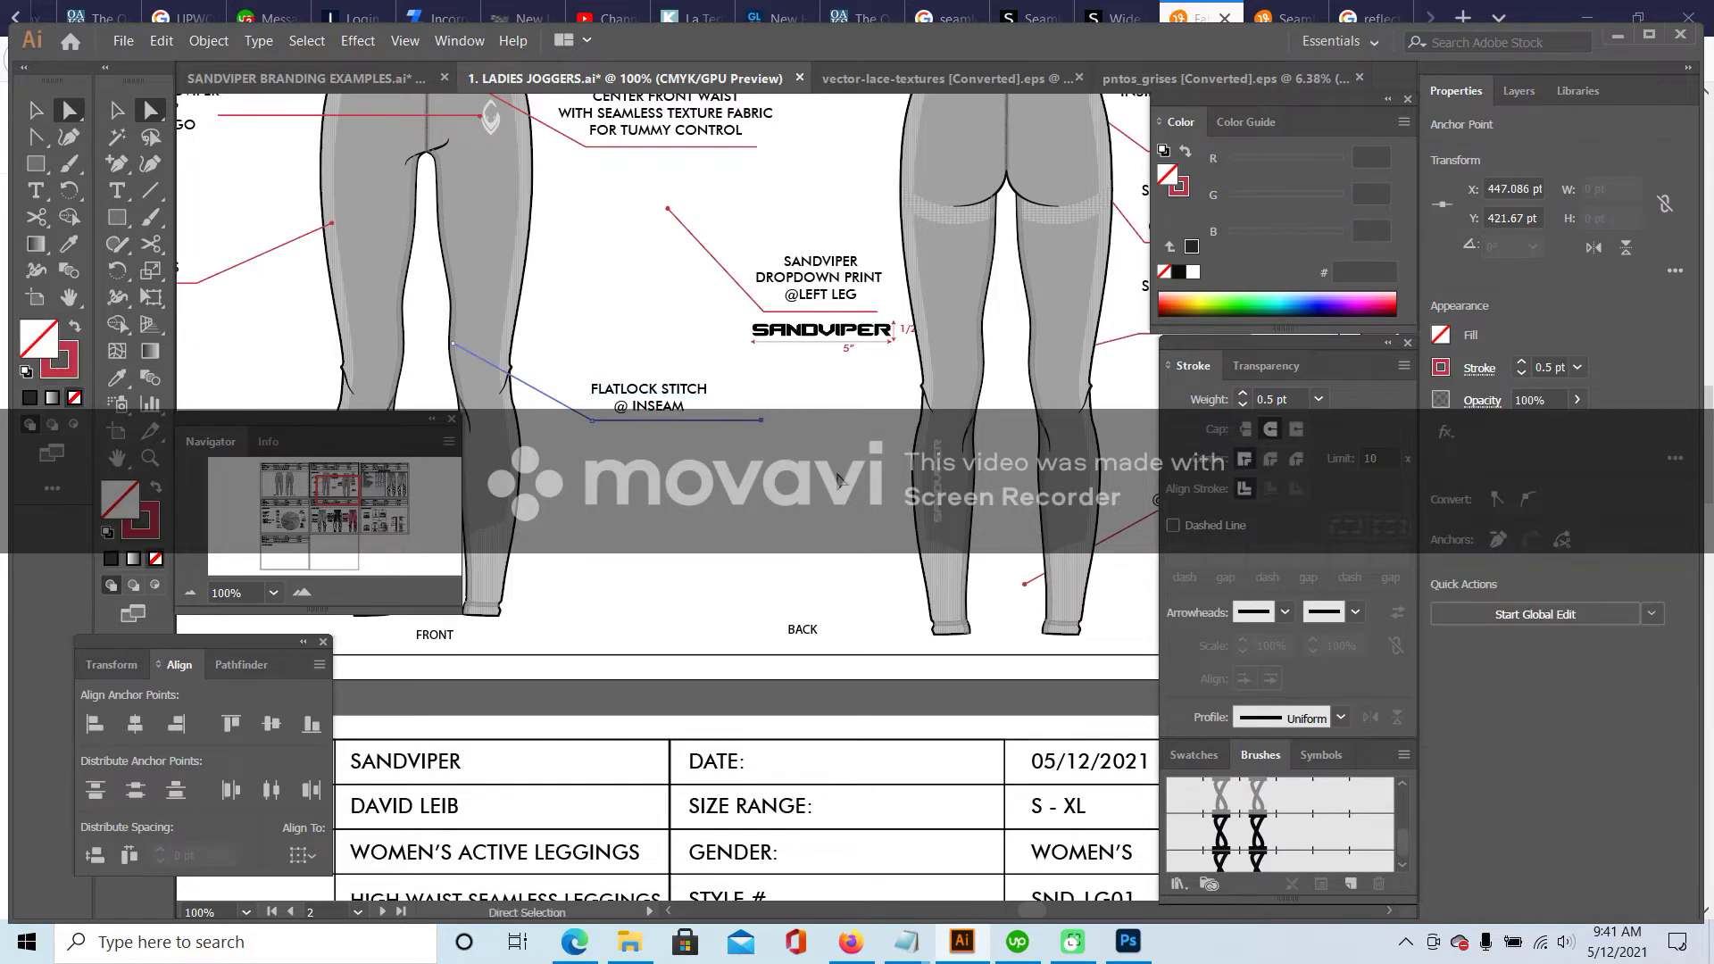
{"action": "left_click", "coordinate": [785, 476]}
{"action": "scroll", "coordinate": [784, 476], "scroll_direction": "up", "scroll_amount": 3}
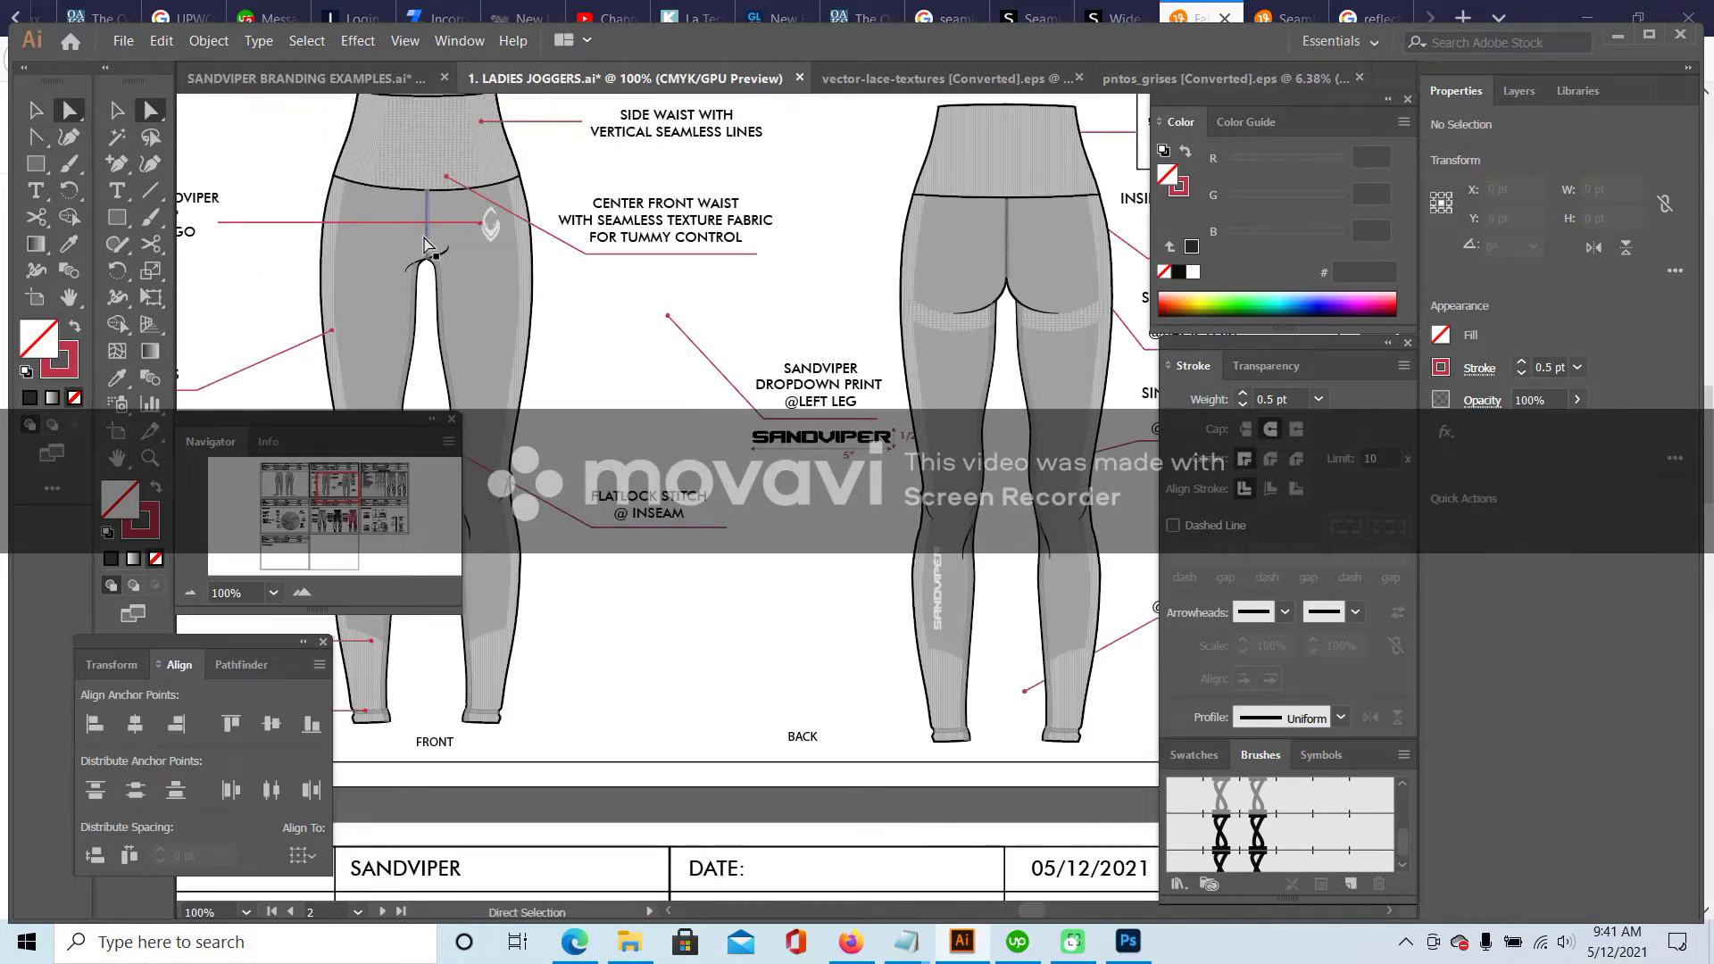
{"action": "left_click", "coordinate": [116, 111]}
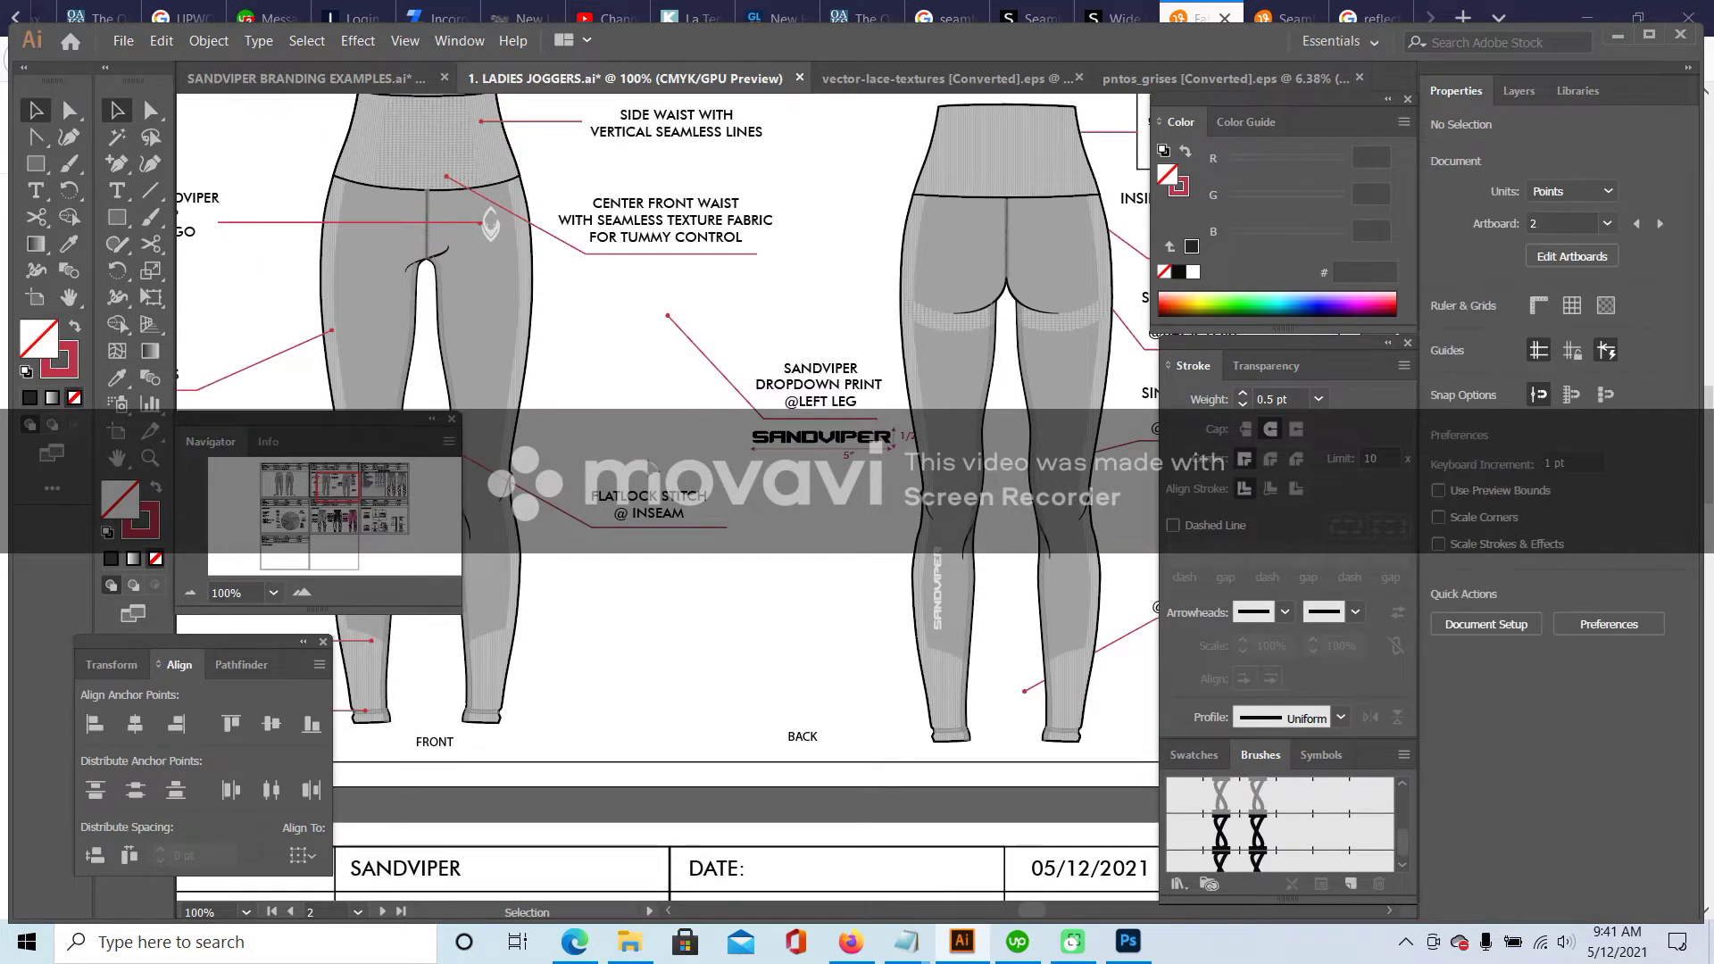
{"action": "left_click", "coordinate": [612, 528]}
{"action": "left_click_drag", "start_coordinate": [660, 460], "coordinate": [447, 264]}
{"action": "left_click", "coordinate": [745, 354]}
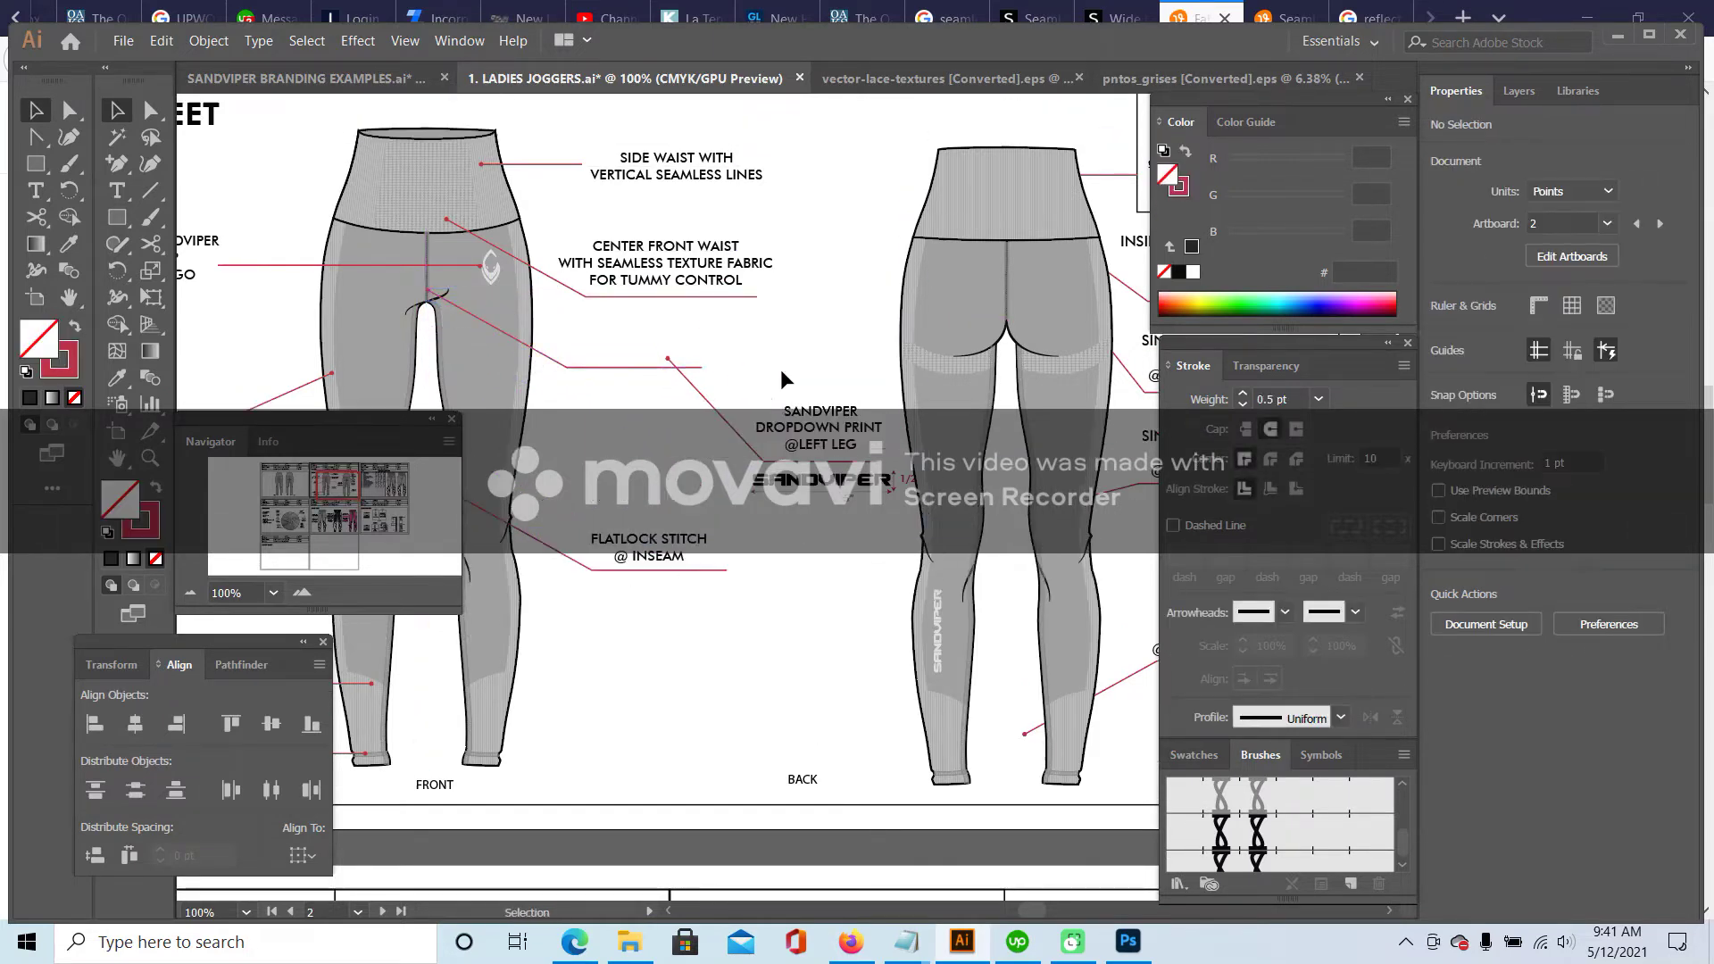
- Move the SANDVIPER DROPDOWN PRINT label and its leader lower on the sheet
{"action": "left_click_drag", "start_coordinate": [766, 315], "coordinate": [915, 464]}
{"action": "left_click", "coordinate": [902, 347], "text": "shift"}
{"action": "left_click_drag", "start_coordinate": [842, 389], "coordinate": [812, 613]}
{"action": "left_click", "coordinate": [701, 600]}
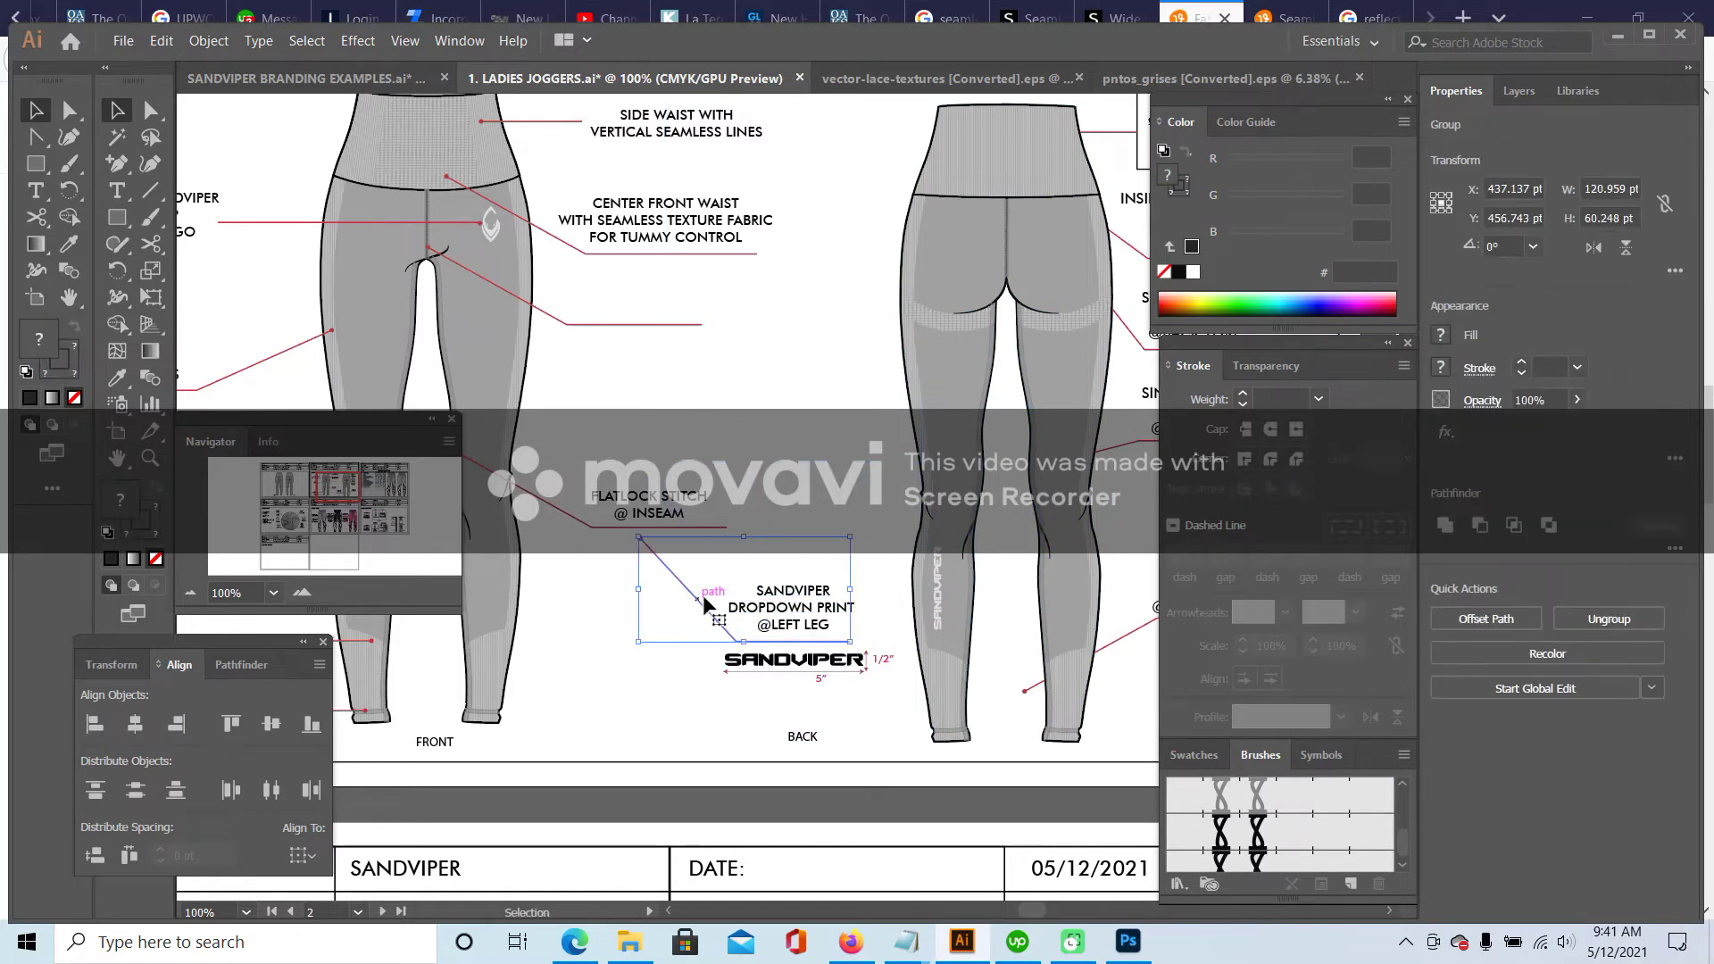
{"action": "left_click", "coordinate": [809, 486]}
{"action": "scroll", "coordinate": [815, 489], "scroll_direction": "up", "scroll_amount": 2}
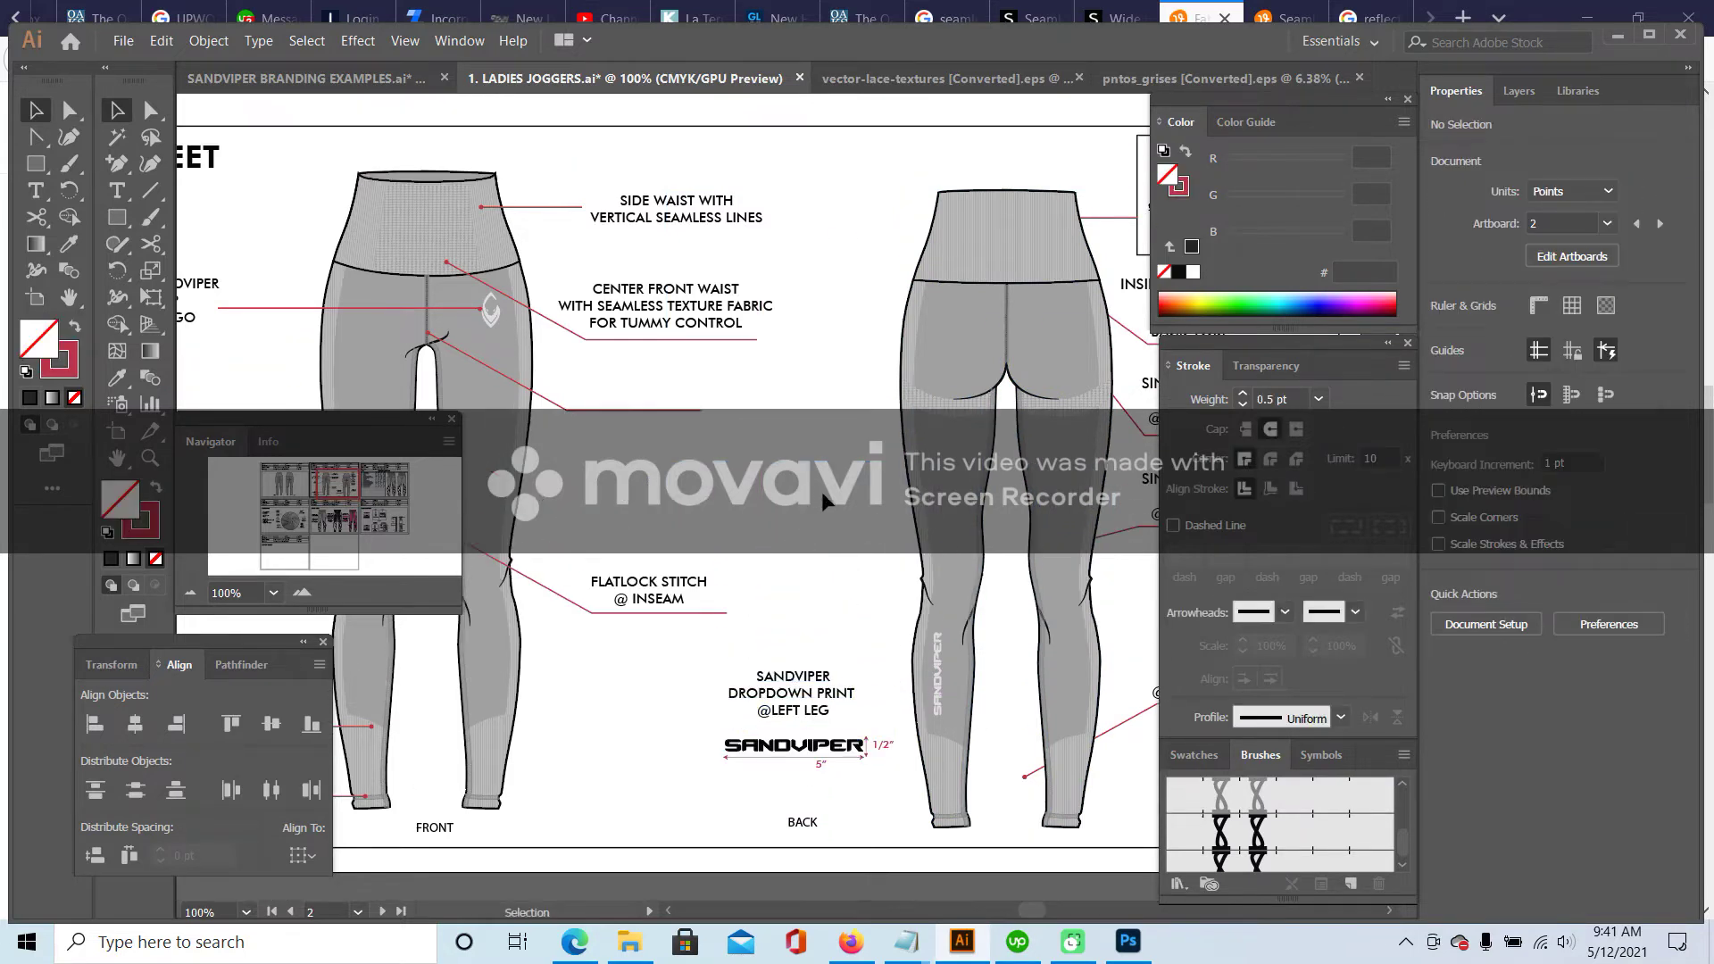
- Add a two-line text label 'FLATLOCK STITCH' / '@ CENTER FRONT SEAM' beside the crotch leader
{"action": "left_click", "coordinate": [622, 412]}
{"action": "left_click", "coordinate": [117, 190]}
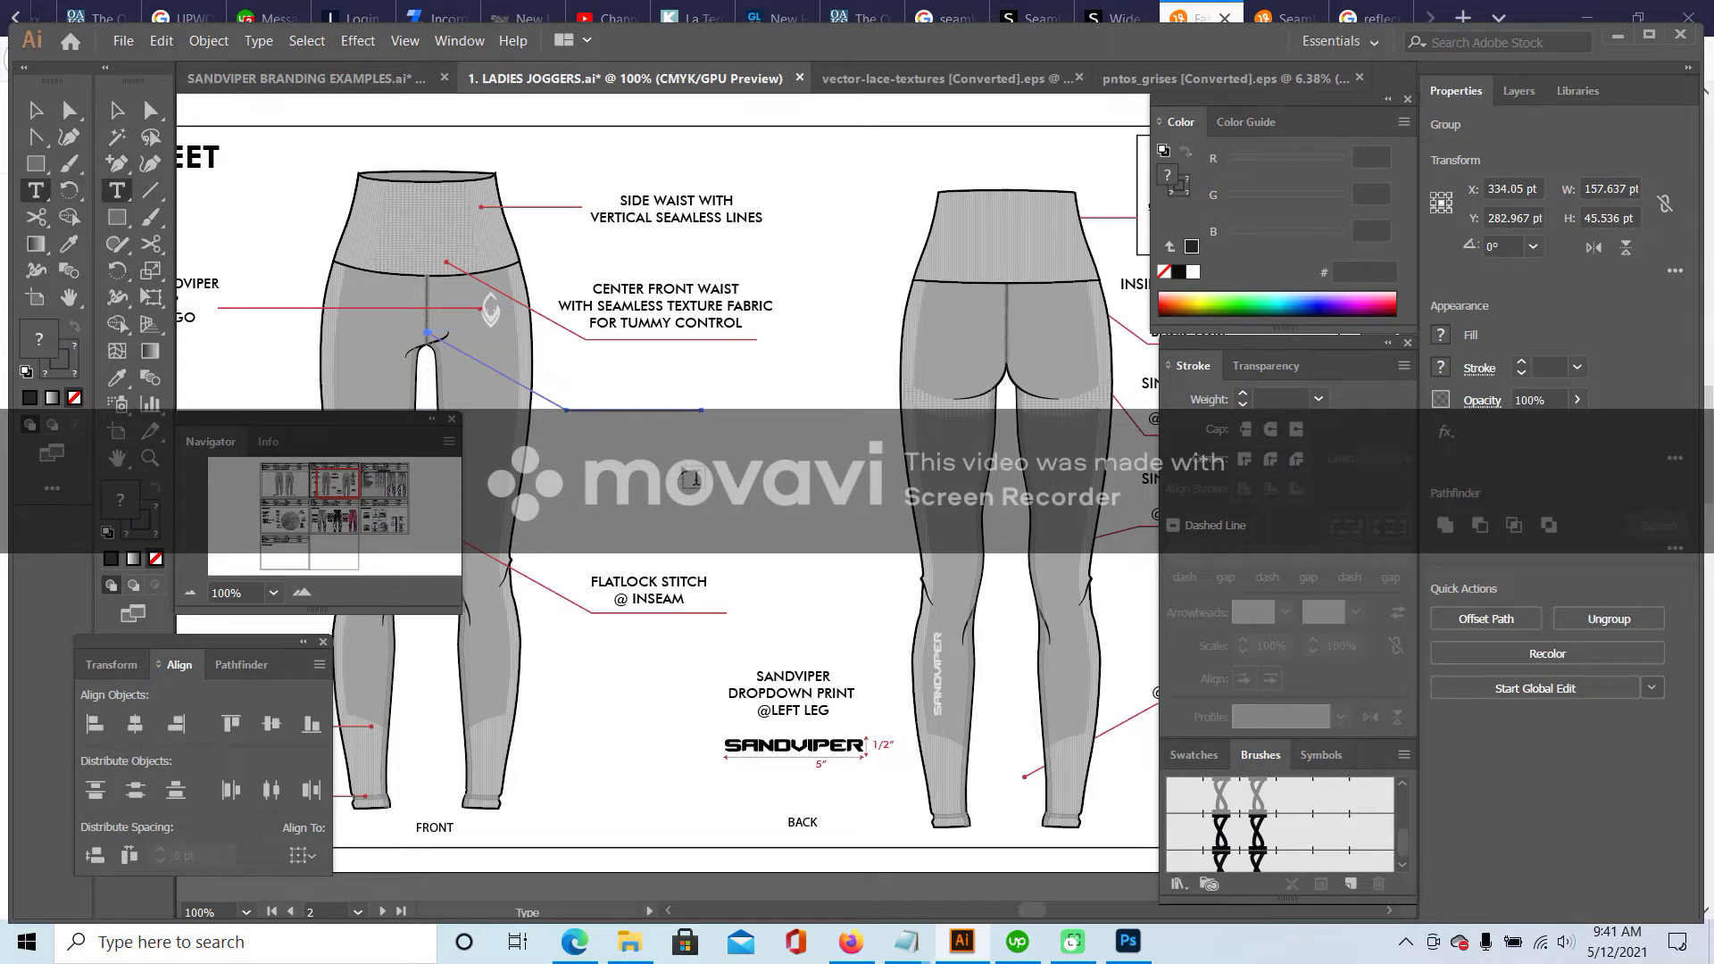
{"action": "left_click", "coordinate": [684, 463]}
{"action": "type", "text": "FLATLOCK STITCH"}
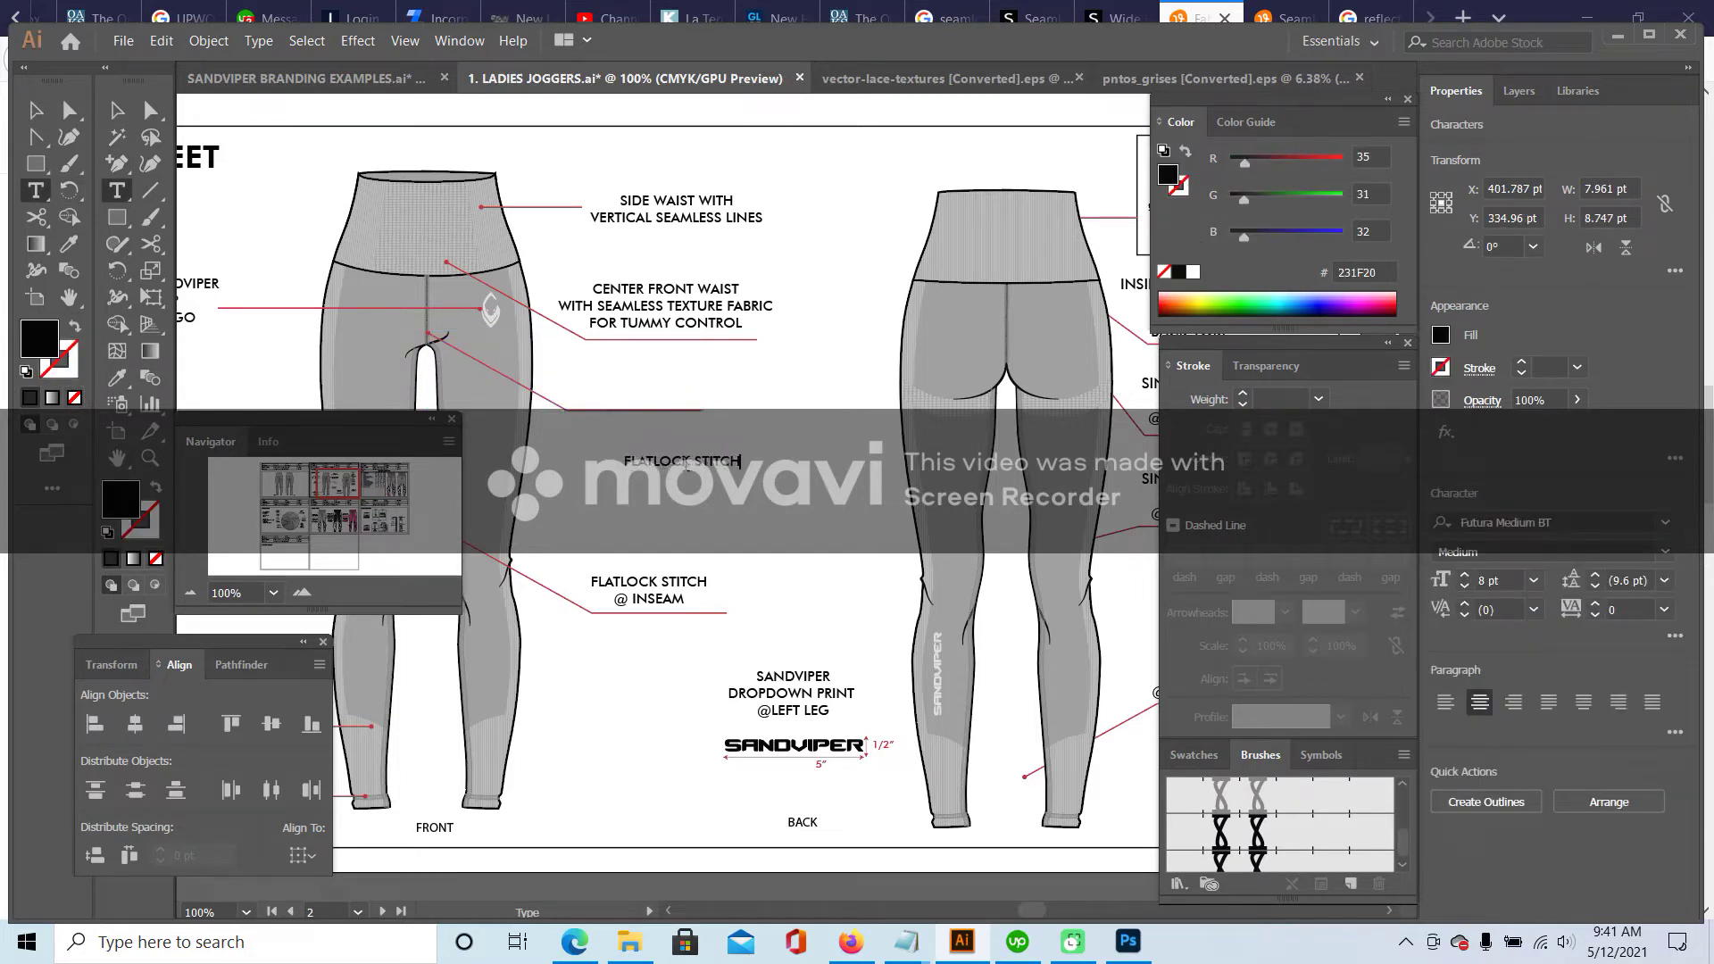
{"action": "key", "text": "Return"}
{"action": "type", "text": "@ CENTER FRONT"}
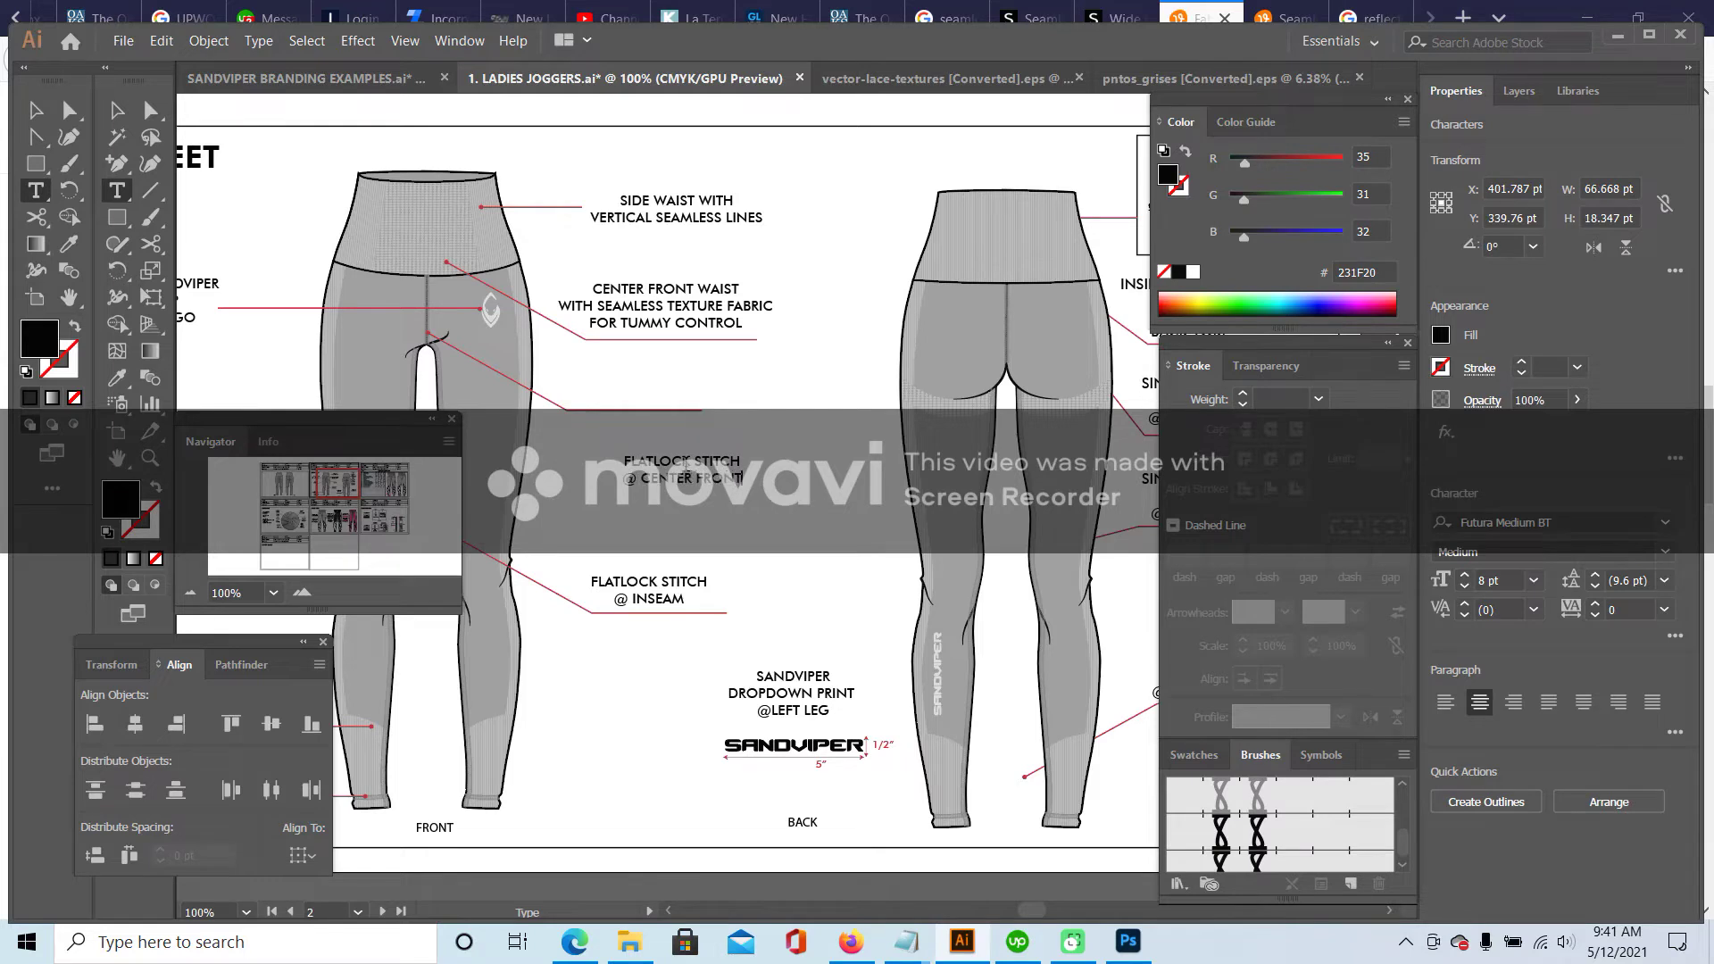
{"action": "type", "text": " SEAM"}
- Move the center front seam label up to the leader and adjust the leader's end anchor
{"action": "left_click", "coordinate": [117, 110]}
{"action": "left_click_drag", "start_coordinate": [694, 462], "coordinate": [671, 377]}
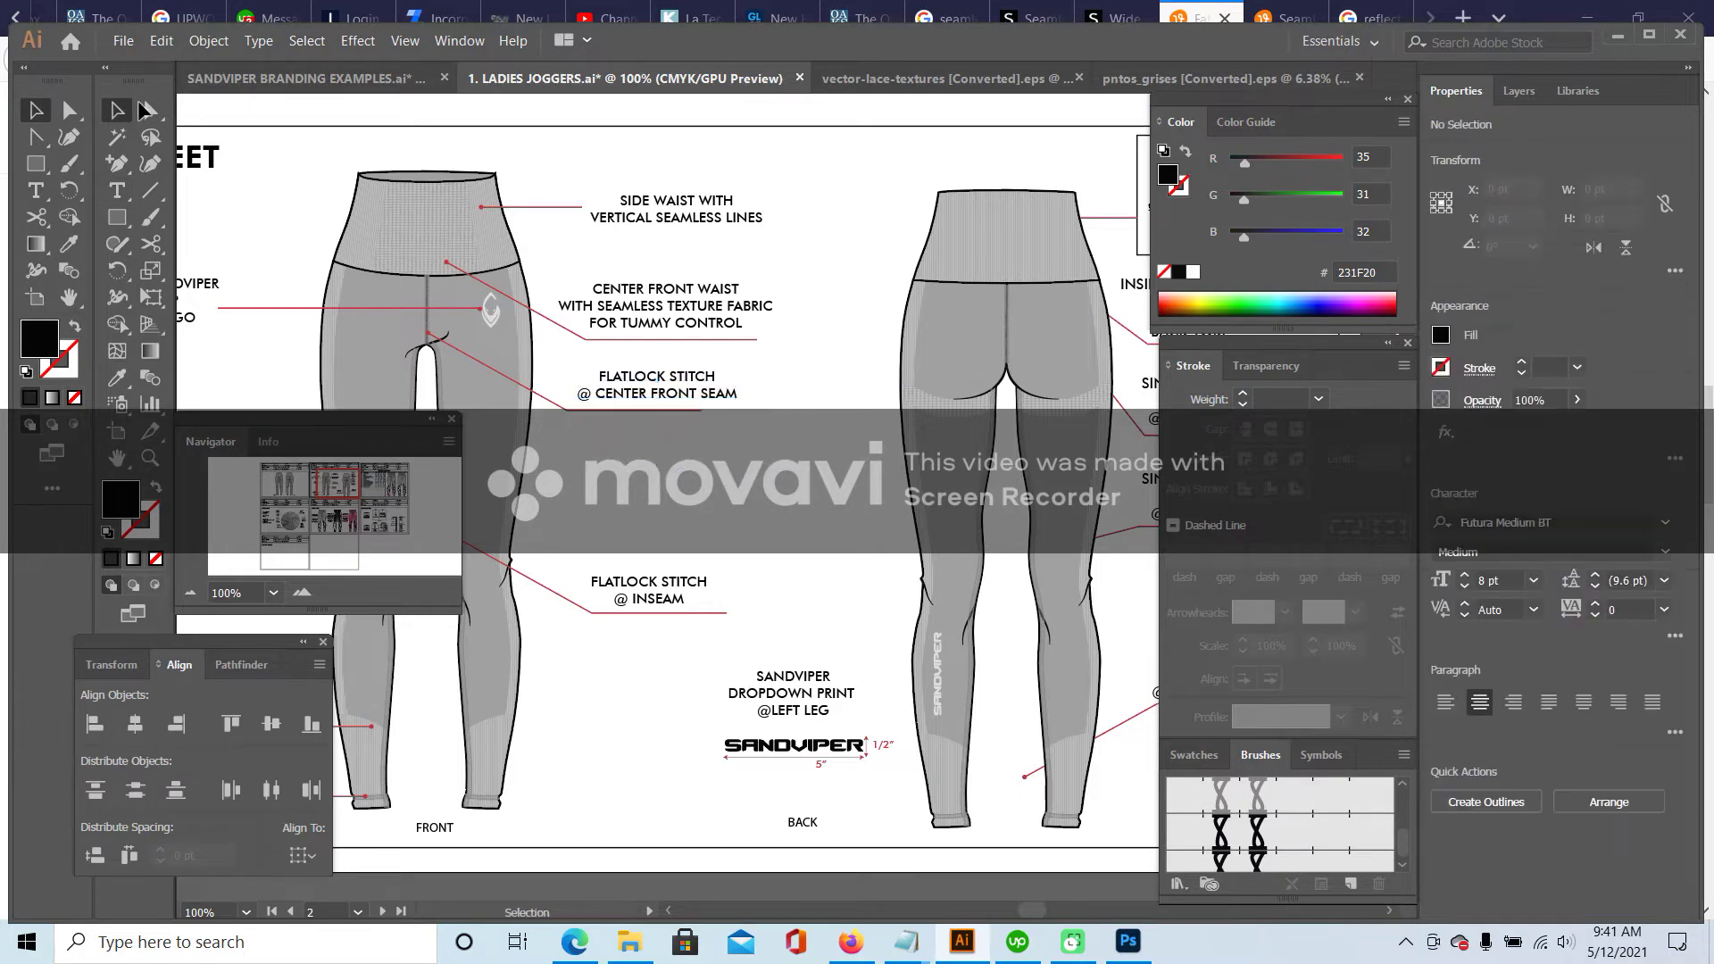
{"action": "key", "text": "a"}
{"action": "left_click", "coordinate": [702, 412]}
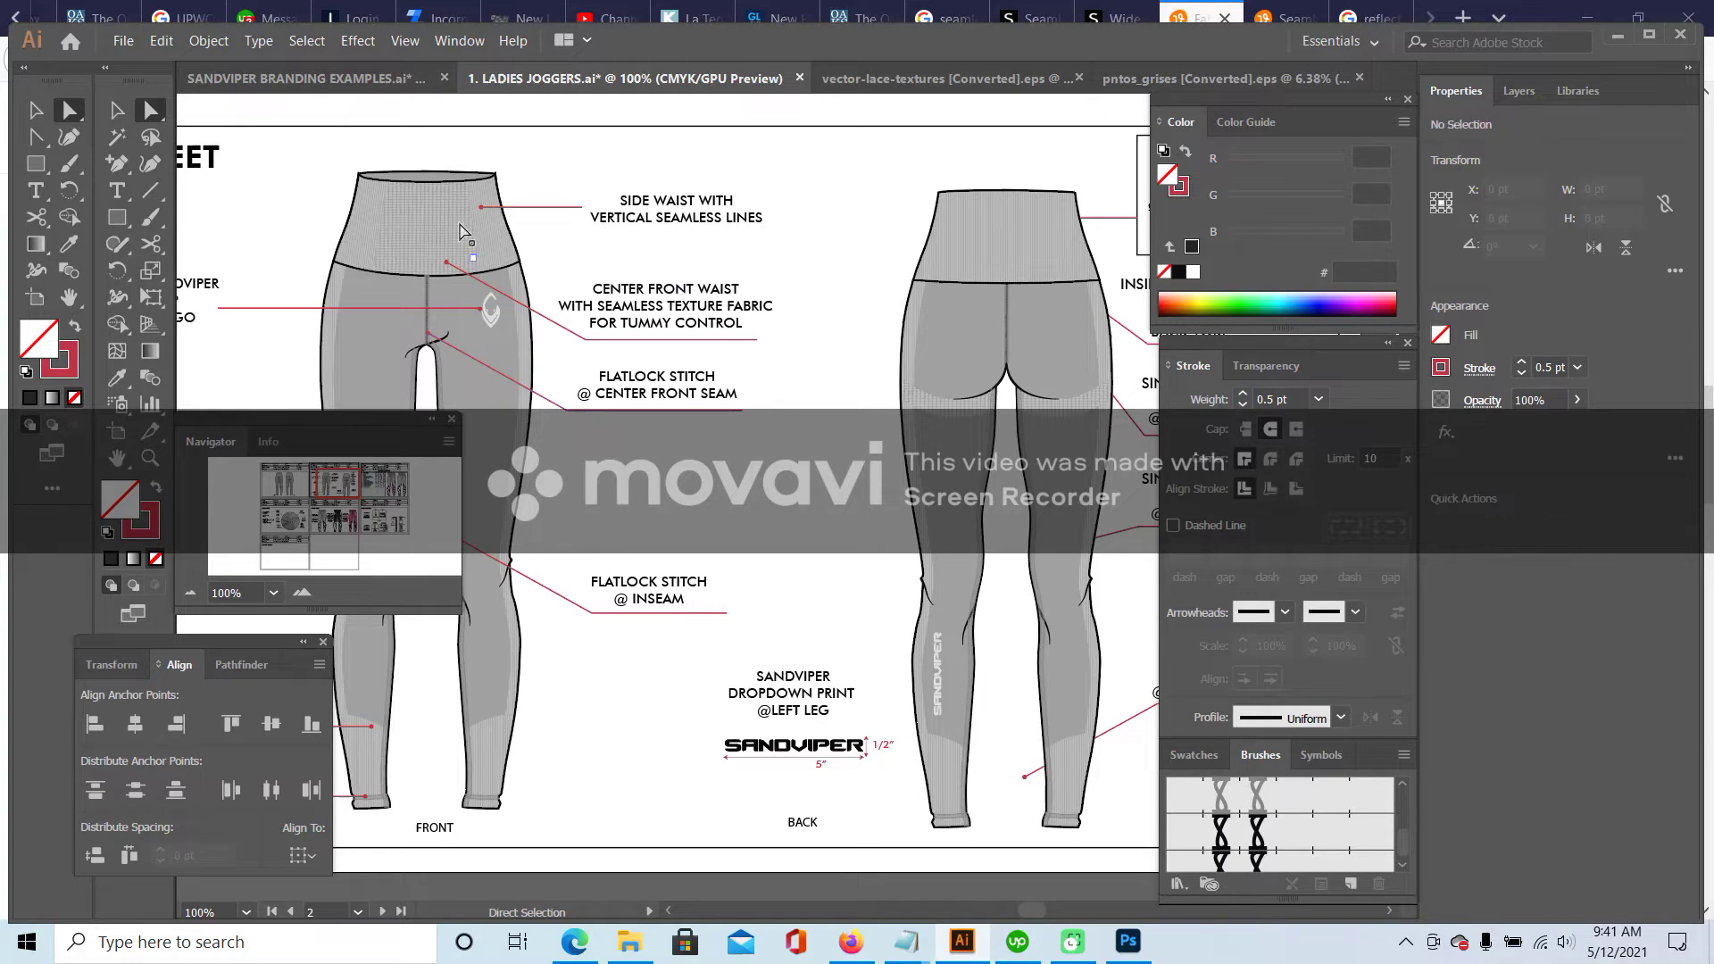
{"action": "key", "text": "v"}
{"action": "key", "text": "ctrl+shift+a"}
- Shift the SIDE WAIST WITH VERTICAL SEAMLESS LINES callout slightly
{"action": "left_click_drag", "start_coordinate": [335, 489], "coordinate": [319, 493]}
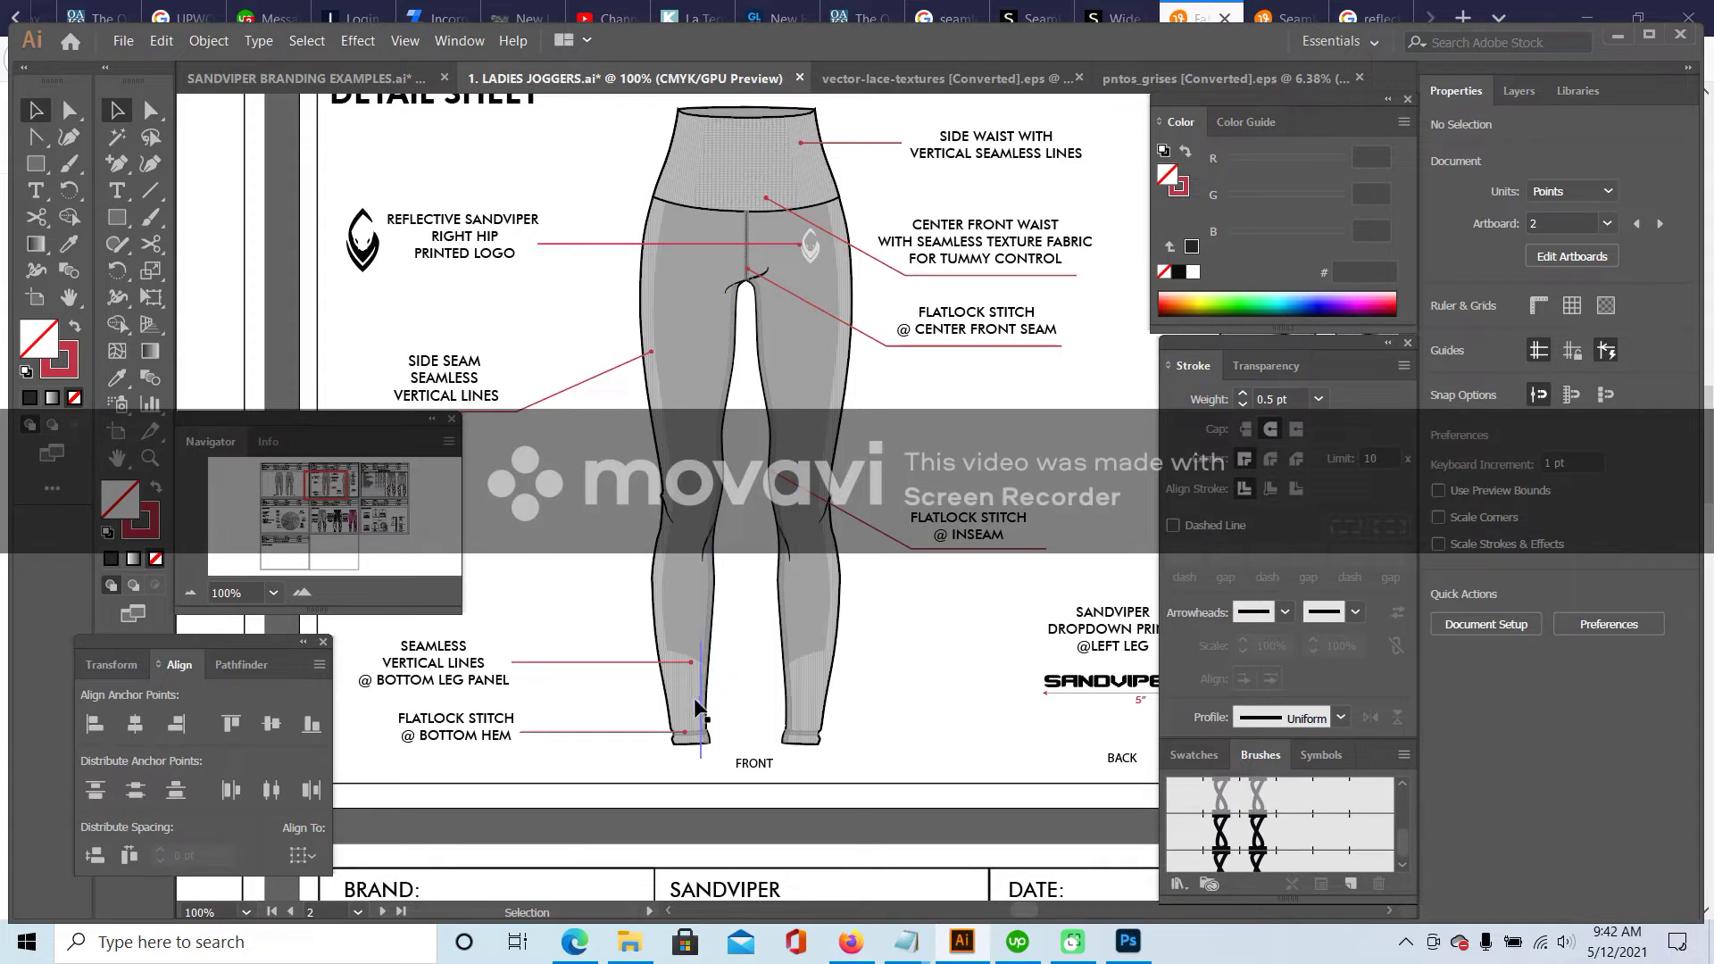
{"action": "left_click_drag", "start_coordinate": [327, 484], "coordinate": [326, 483]}
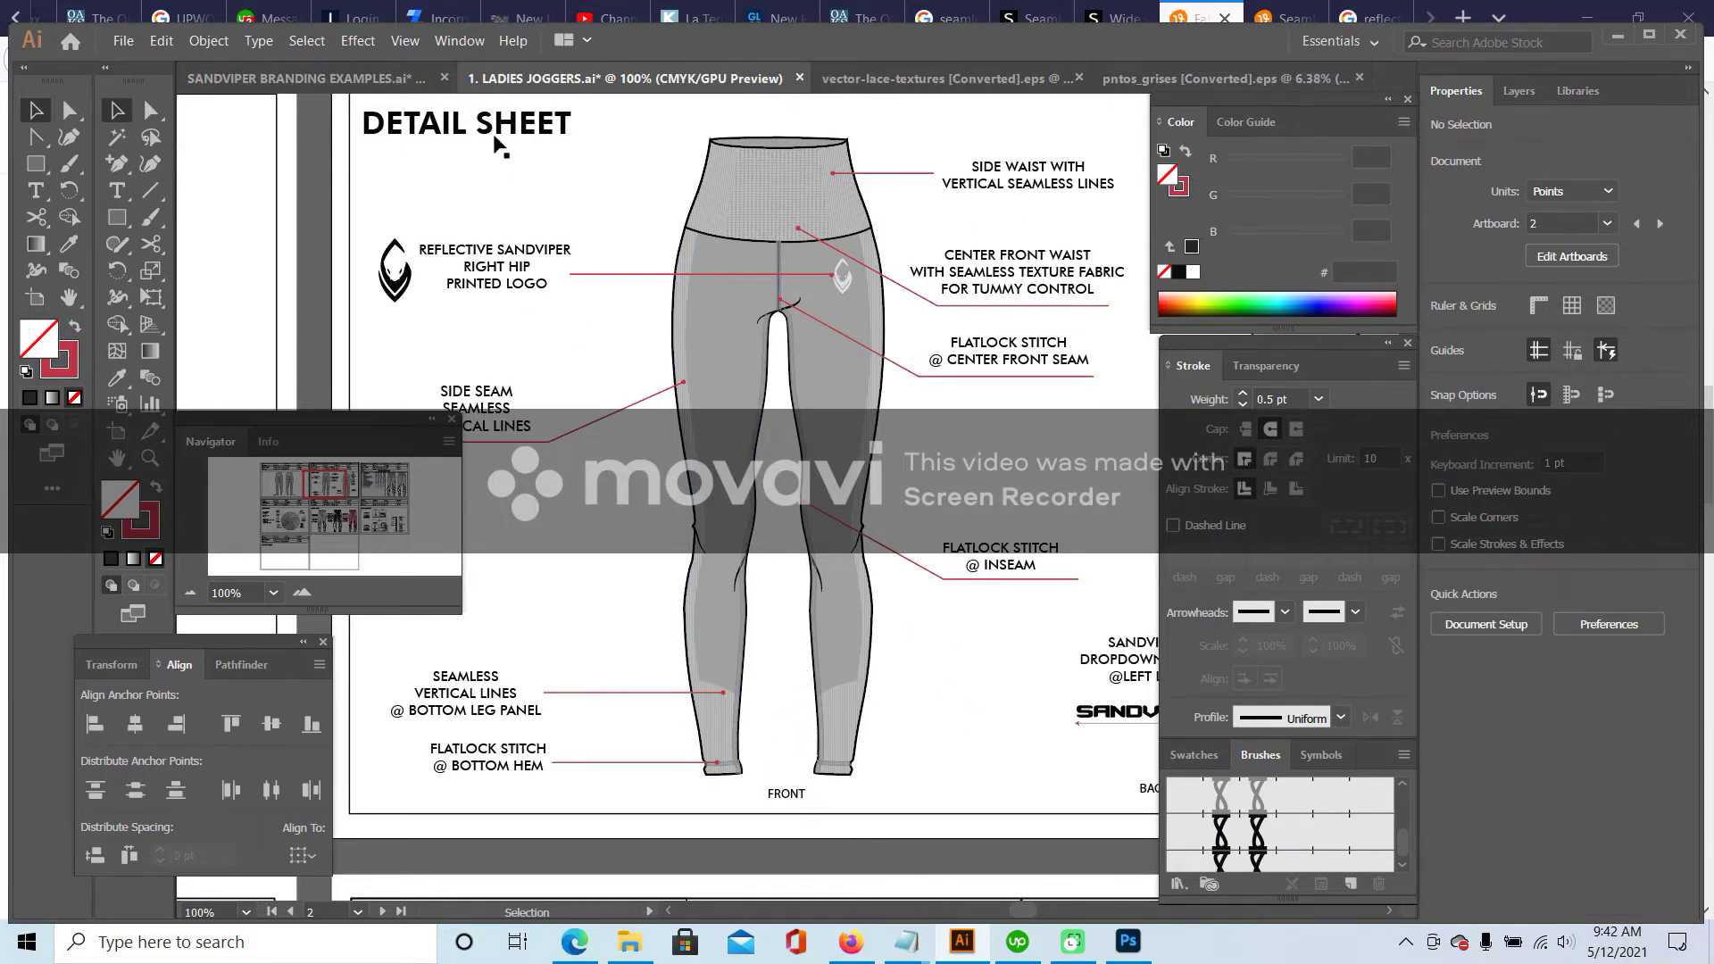
{"action": "left_click_drag", "start_coordinate": [1006, 182], "coordinate": [995, 185]}
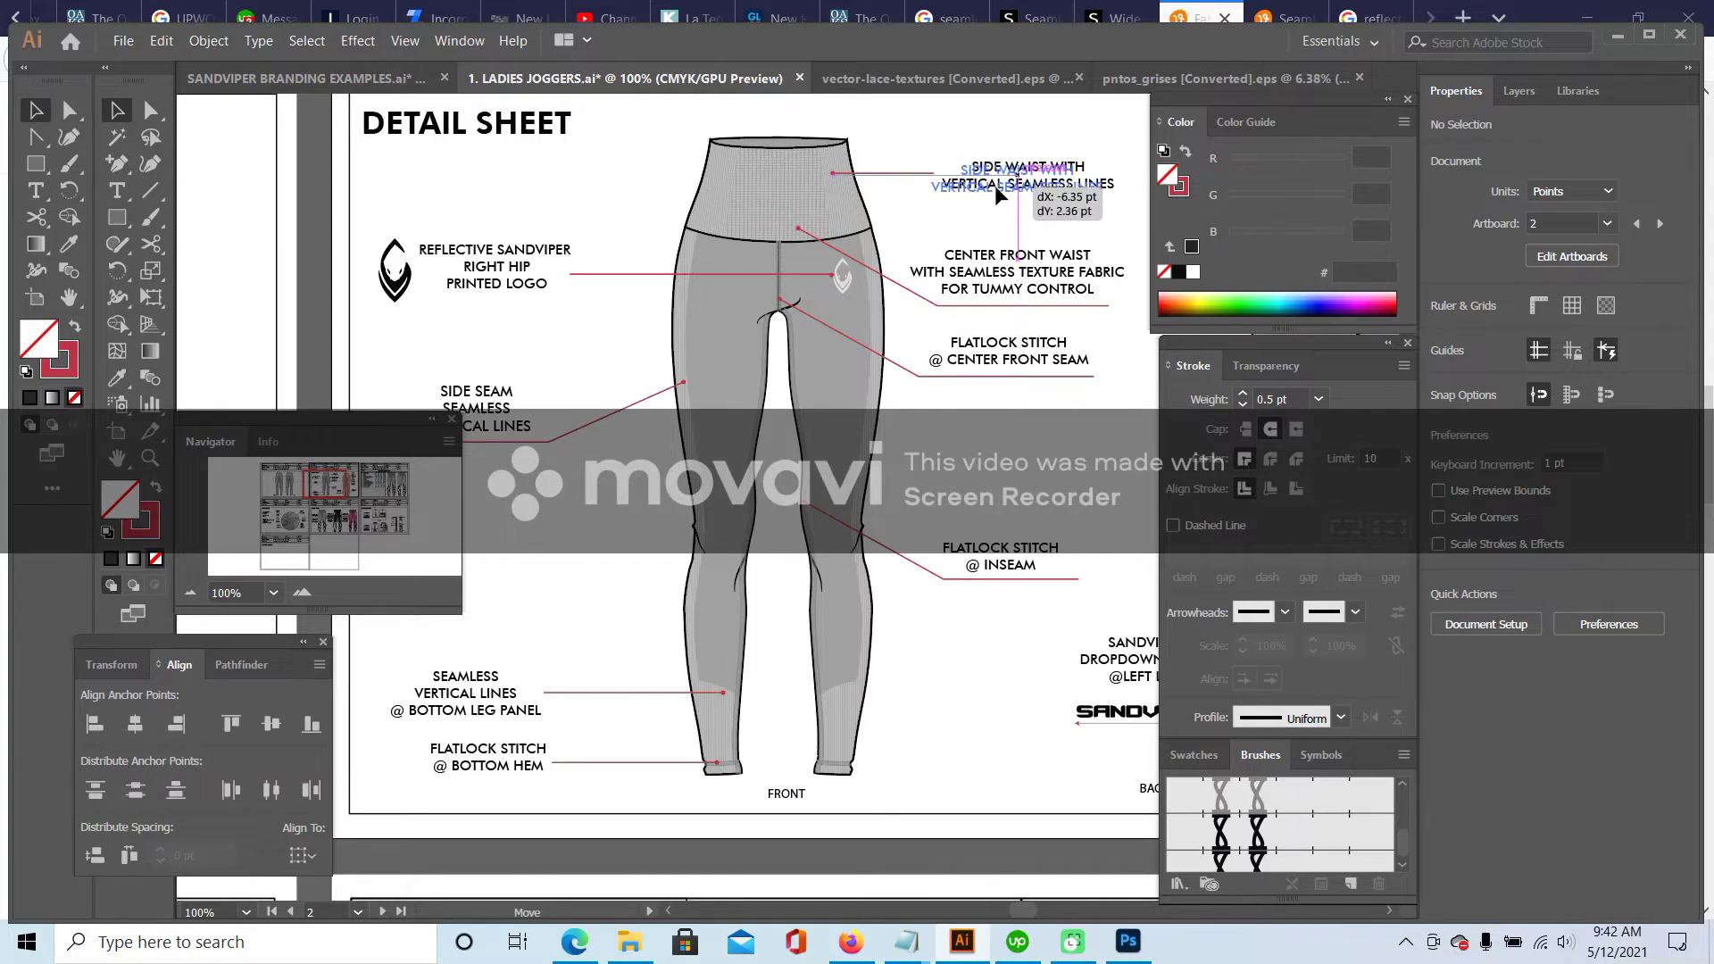
{"action": "left_click", "coordinate": [191, 593]}
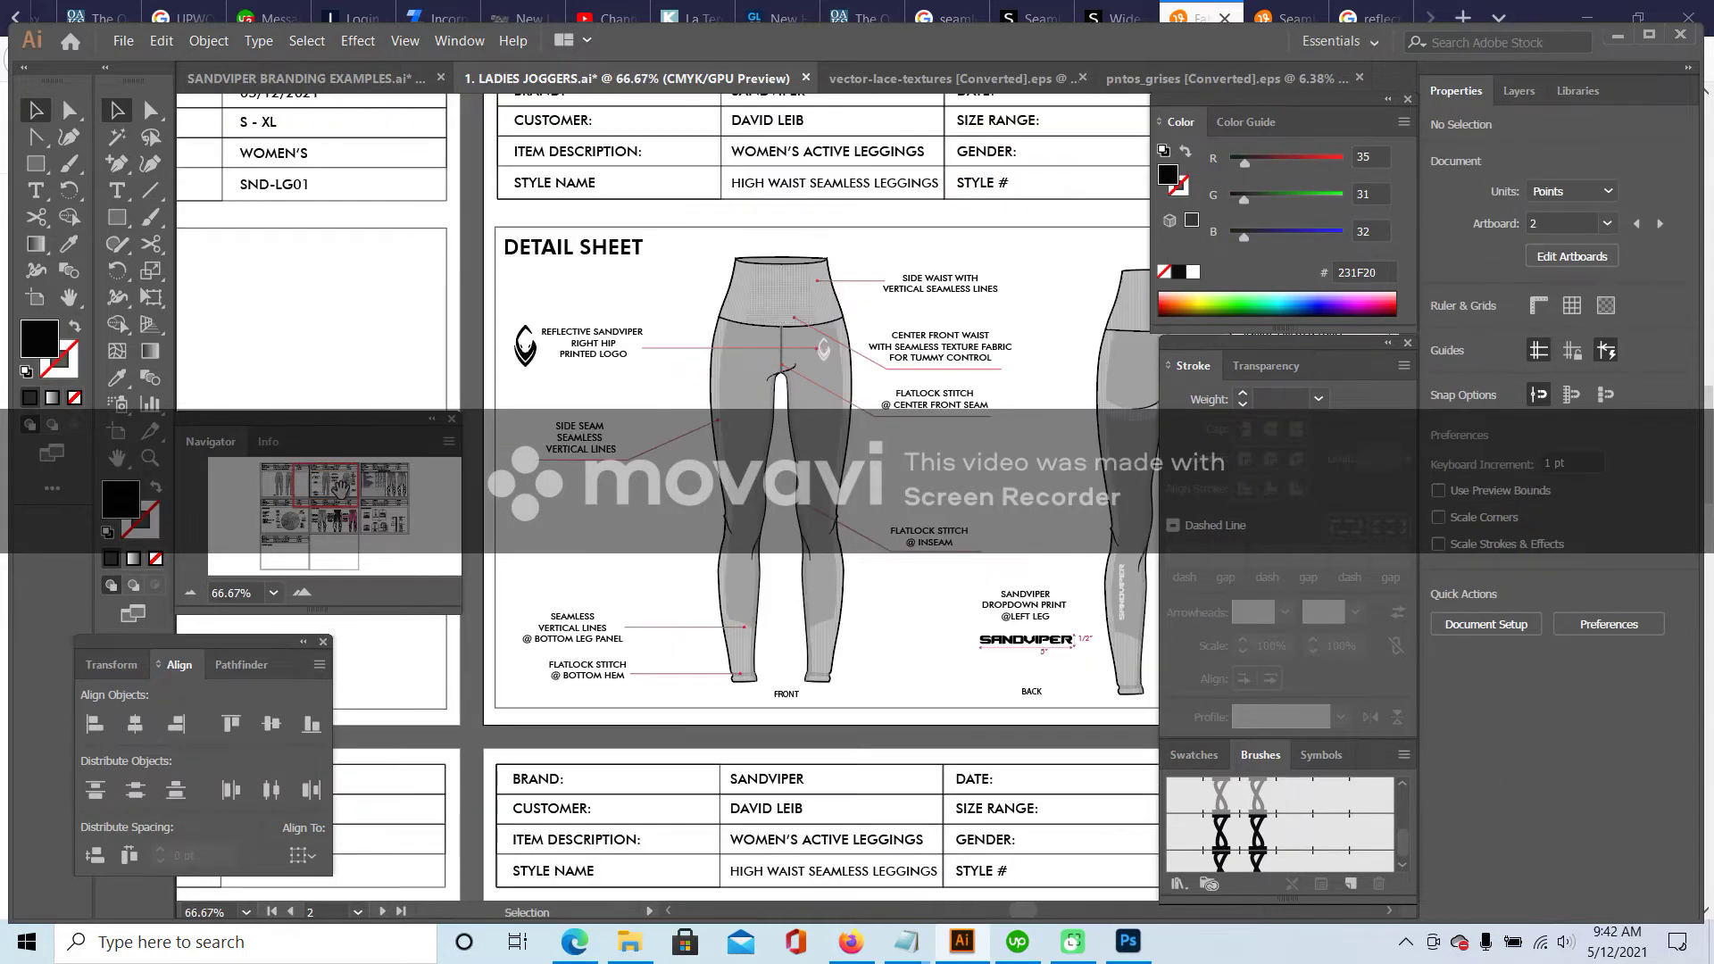
- Marquee-select the back leggings and their callouts on the next artboard and nudge them right and down
{"action": "left_click_drag", "start_coordinate": [333, 490], "coordinate": [332, 485]}
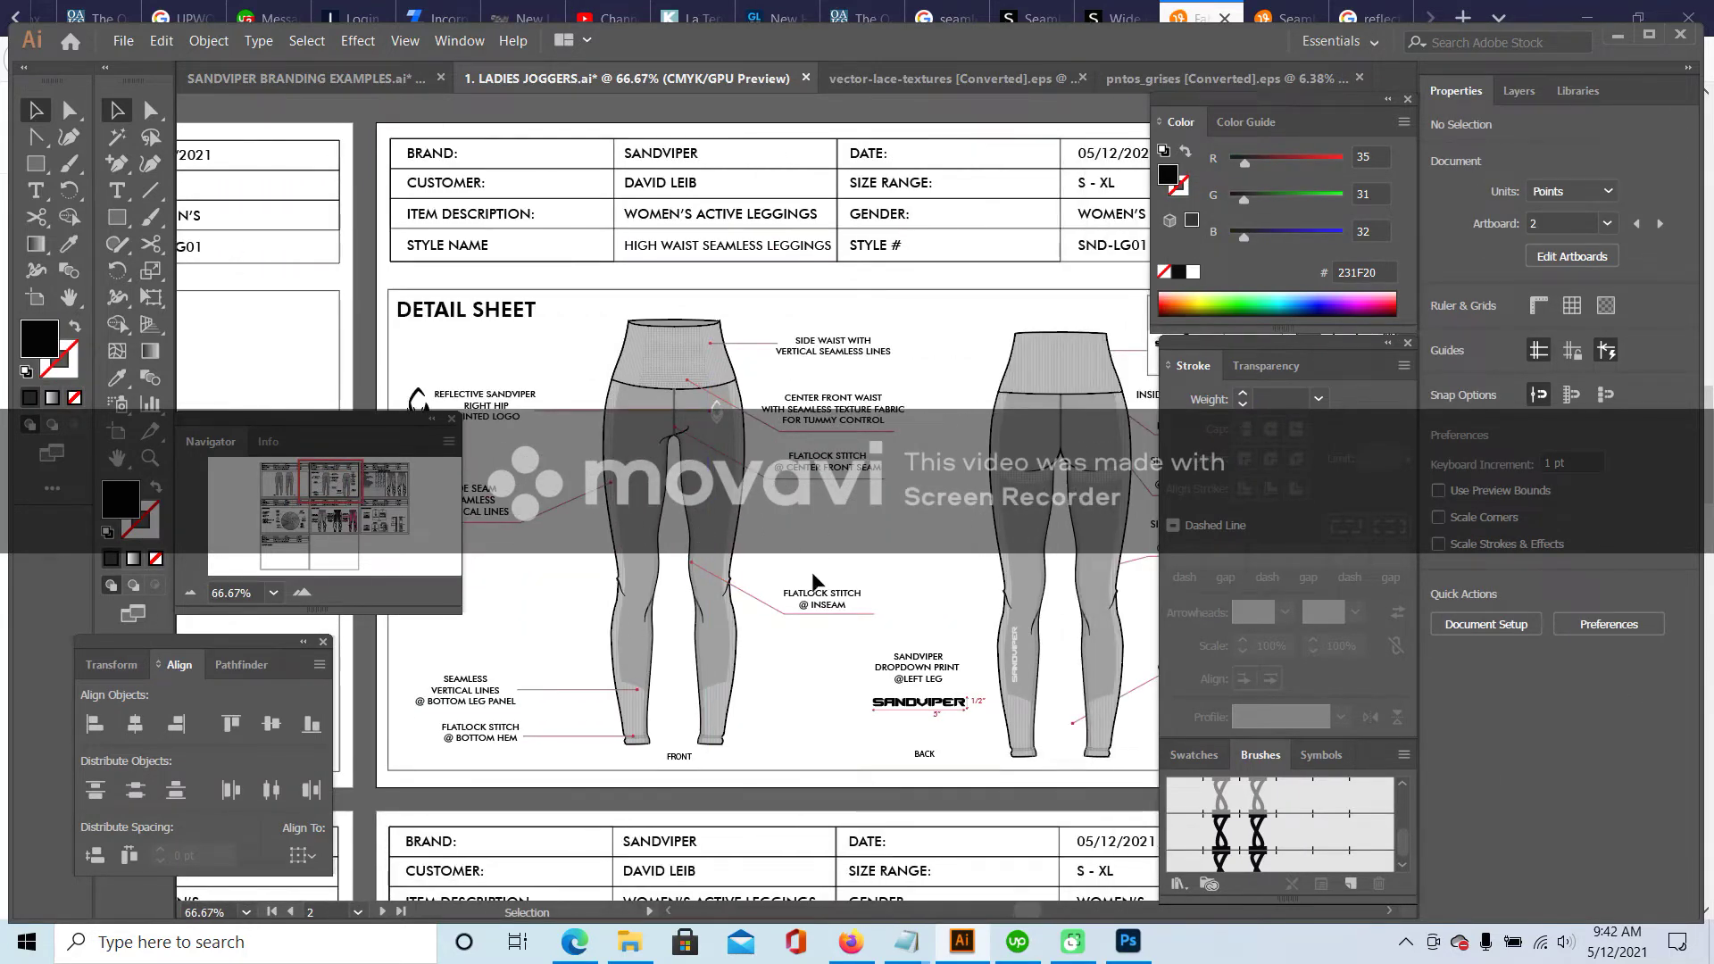
{"action": "left_click_drag", "start_coordinate": [333, 485], "coordinate": [345, 485]}
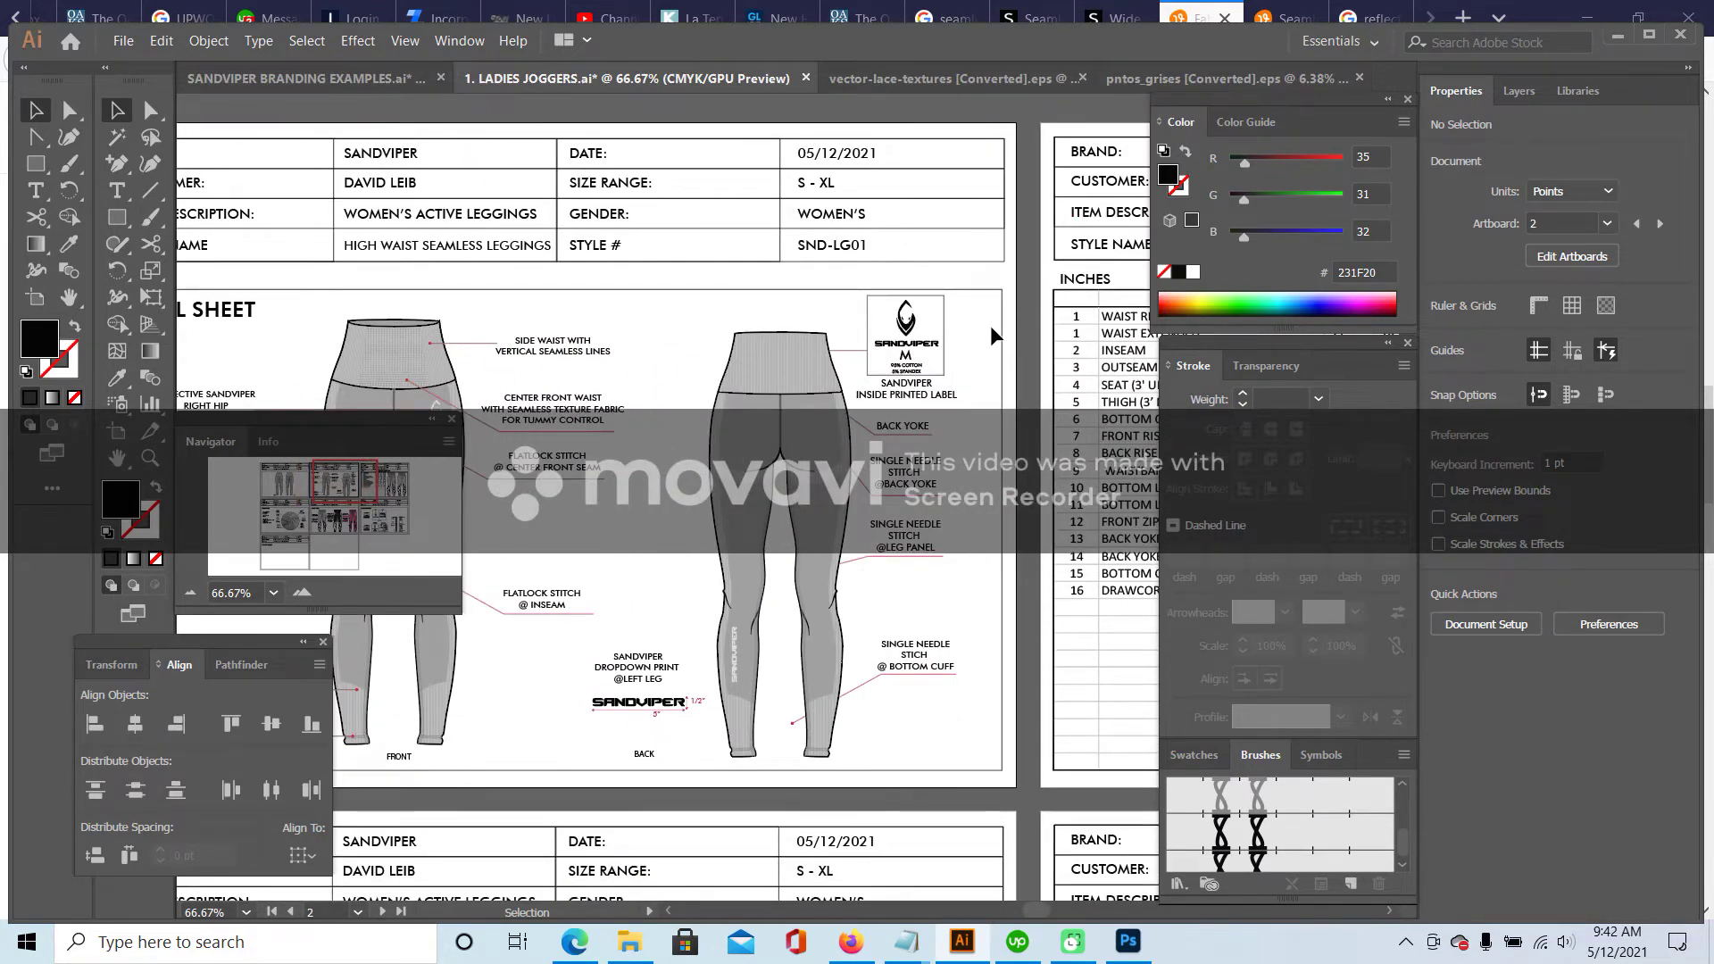
{"action": "left_click_drag", "start_coordinate": [887, 635], "coordinate": [857, 709]}
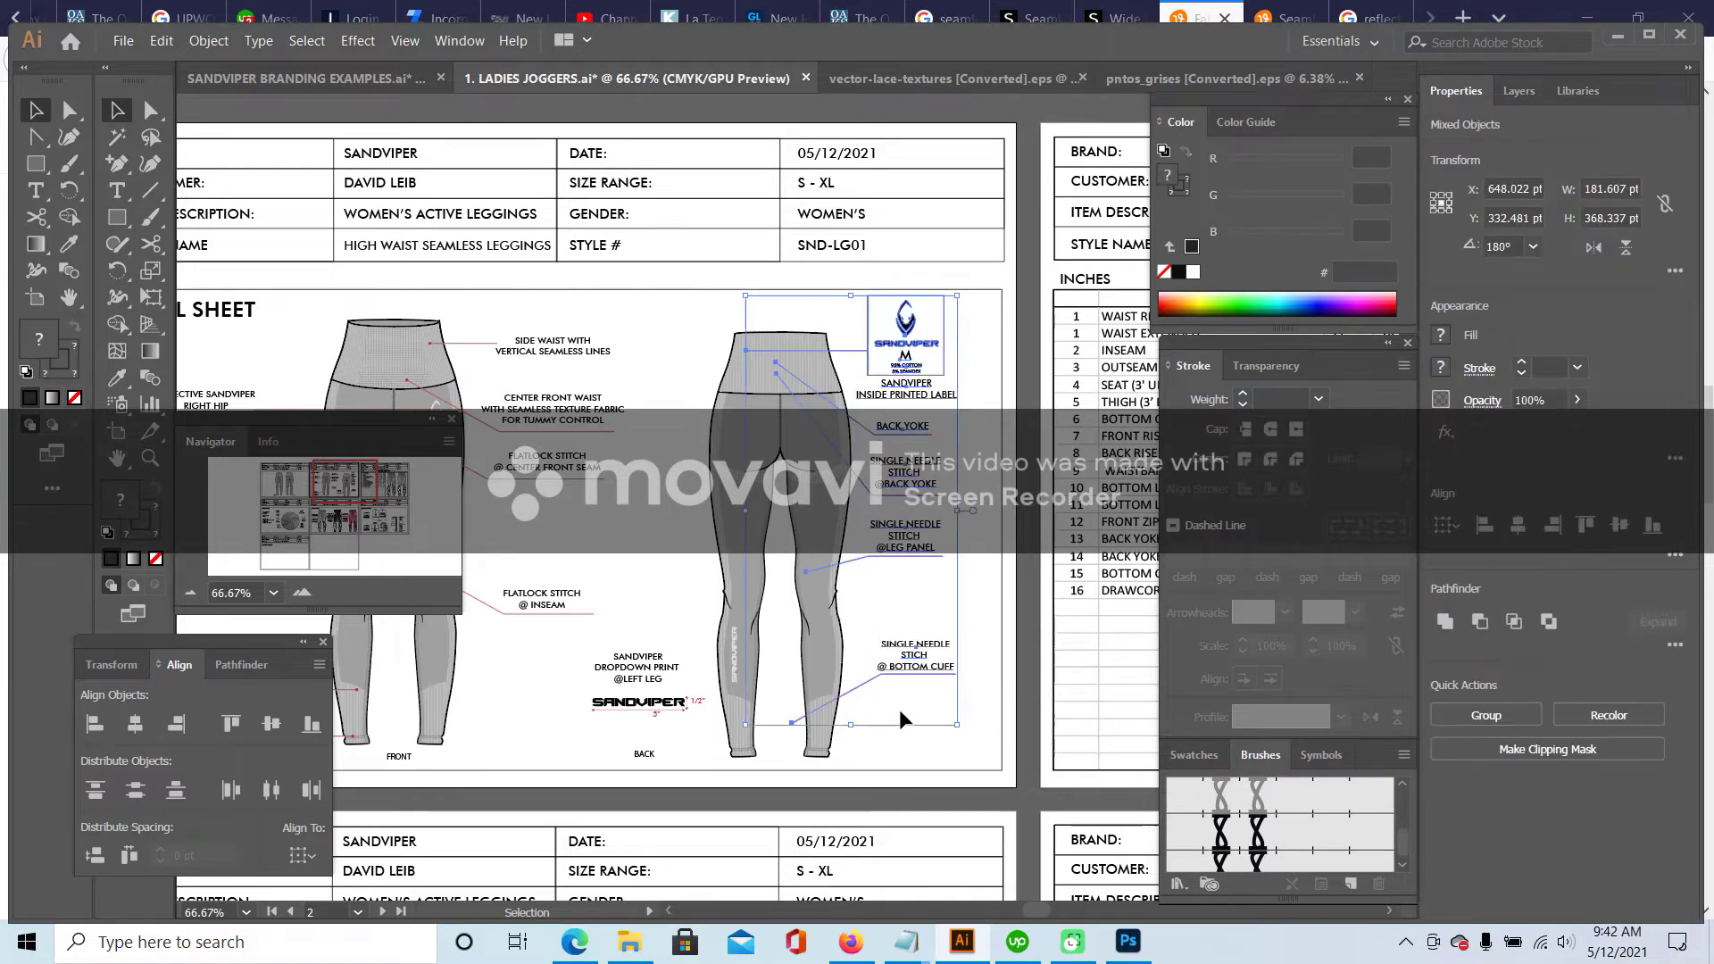
{"action": "key", "text": "Right"}
{"action": "key", "text": "Right"}
{"action": "key", "text": "Right"}
{"action": "key", "text": "Right"}
{"action": "key", "text": "Down"}
{"action": "key", "text": "Down"}
{"action": "key", "text": "Down"}
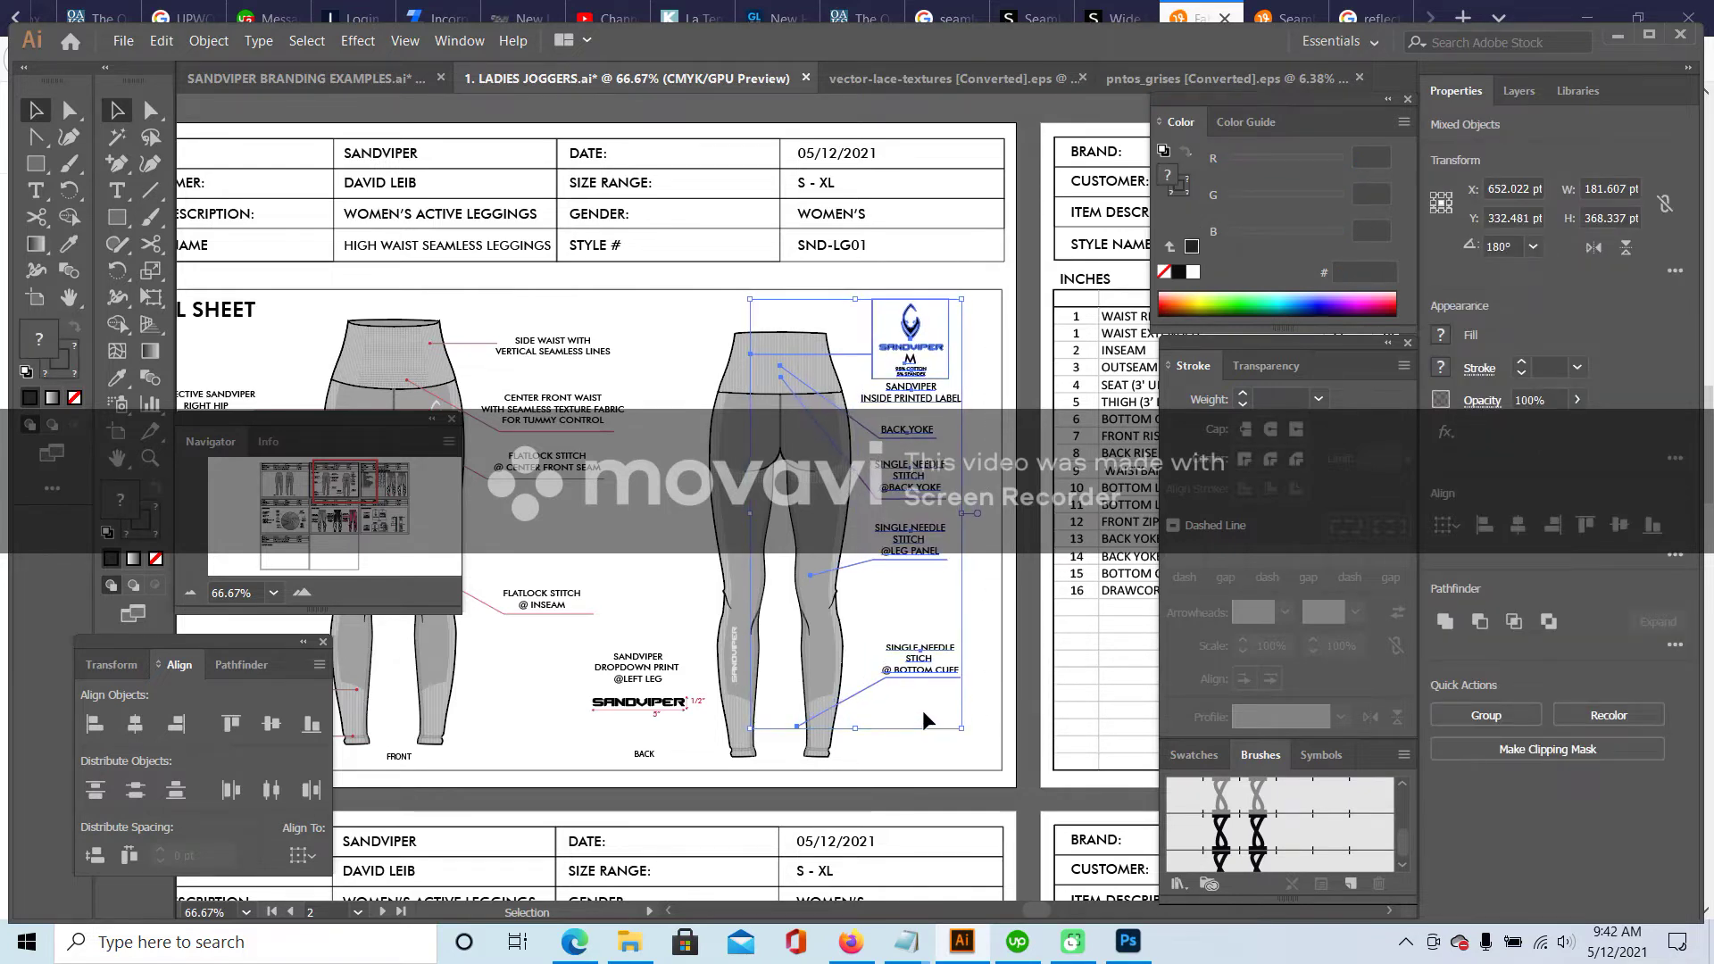
- Send the back leggings group behind its callouts with Arrange > Send to Back
{"action": "left_click", "coordinate": [925, 727]}
{"action": "left_click", "coordinate": [780, 418]}
{"action": "right_click", "coordinate": [782, 420]}
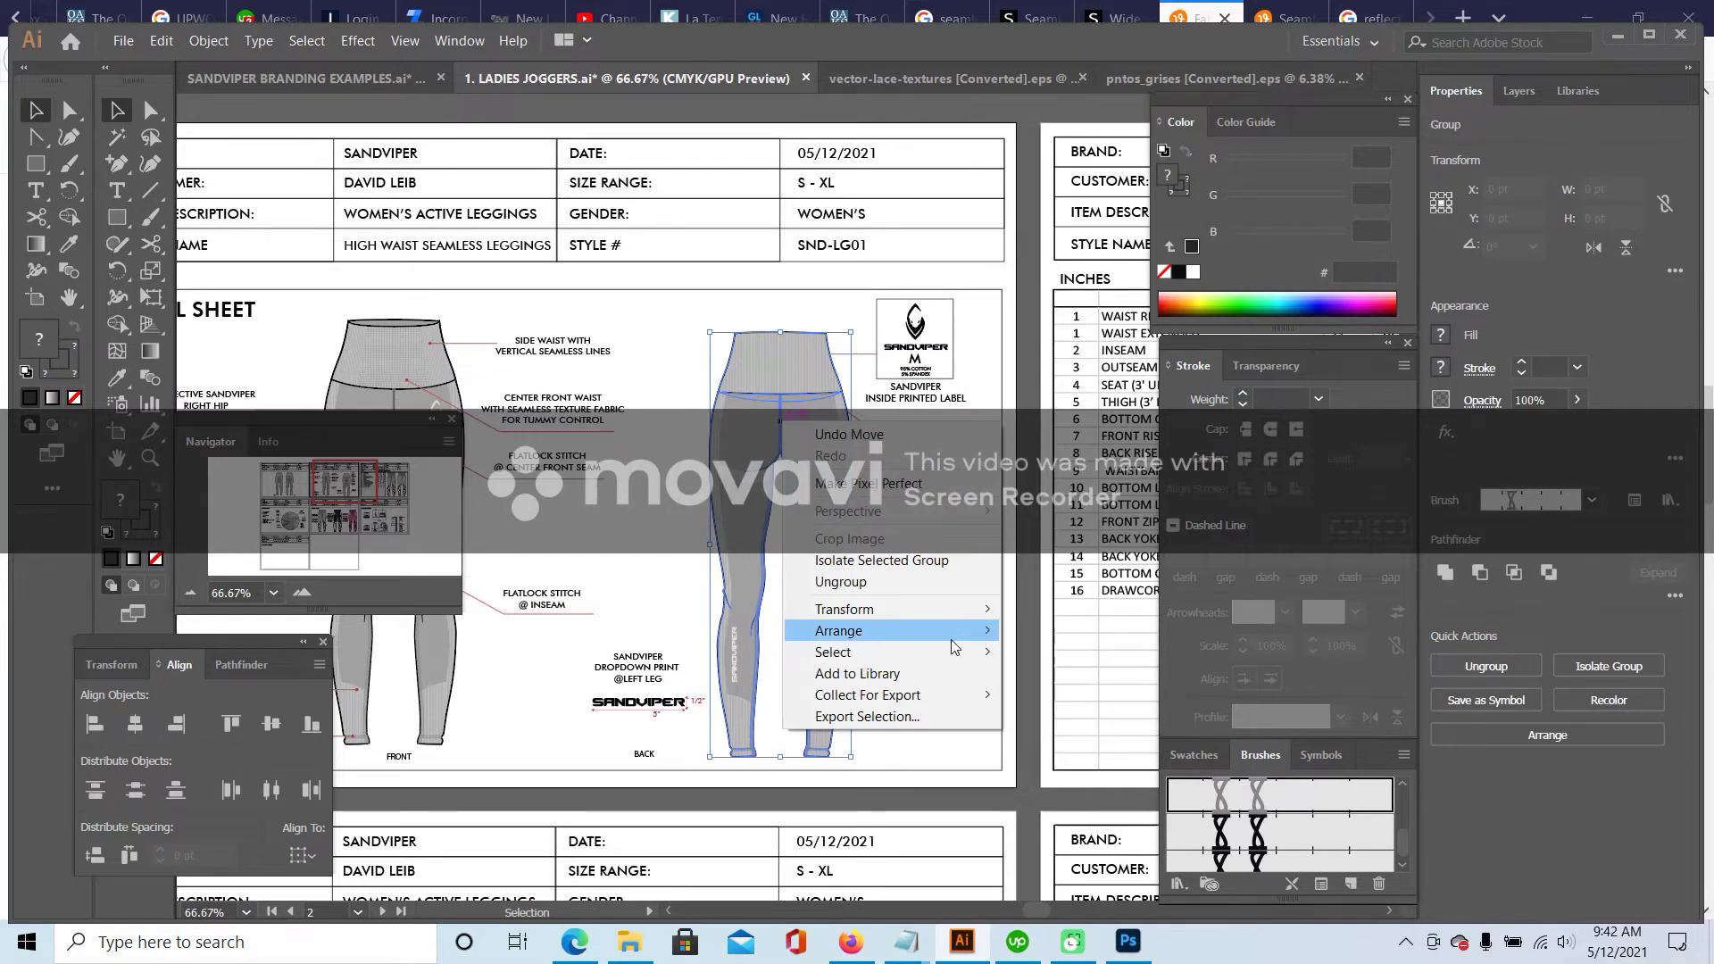
{"action": "mouse_move", "coordinate": [957, 636]}
{"action": "left_click", "coordinate": [1072, 696]}
{"action": "left_click", "coordinate": [652, 511]}
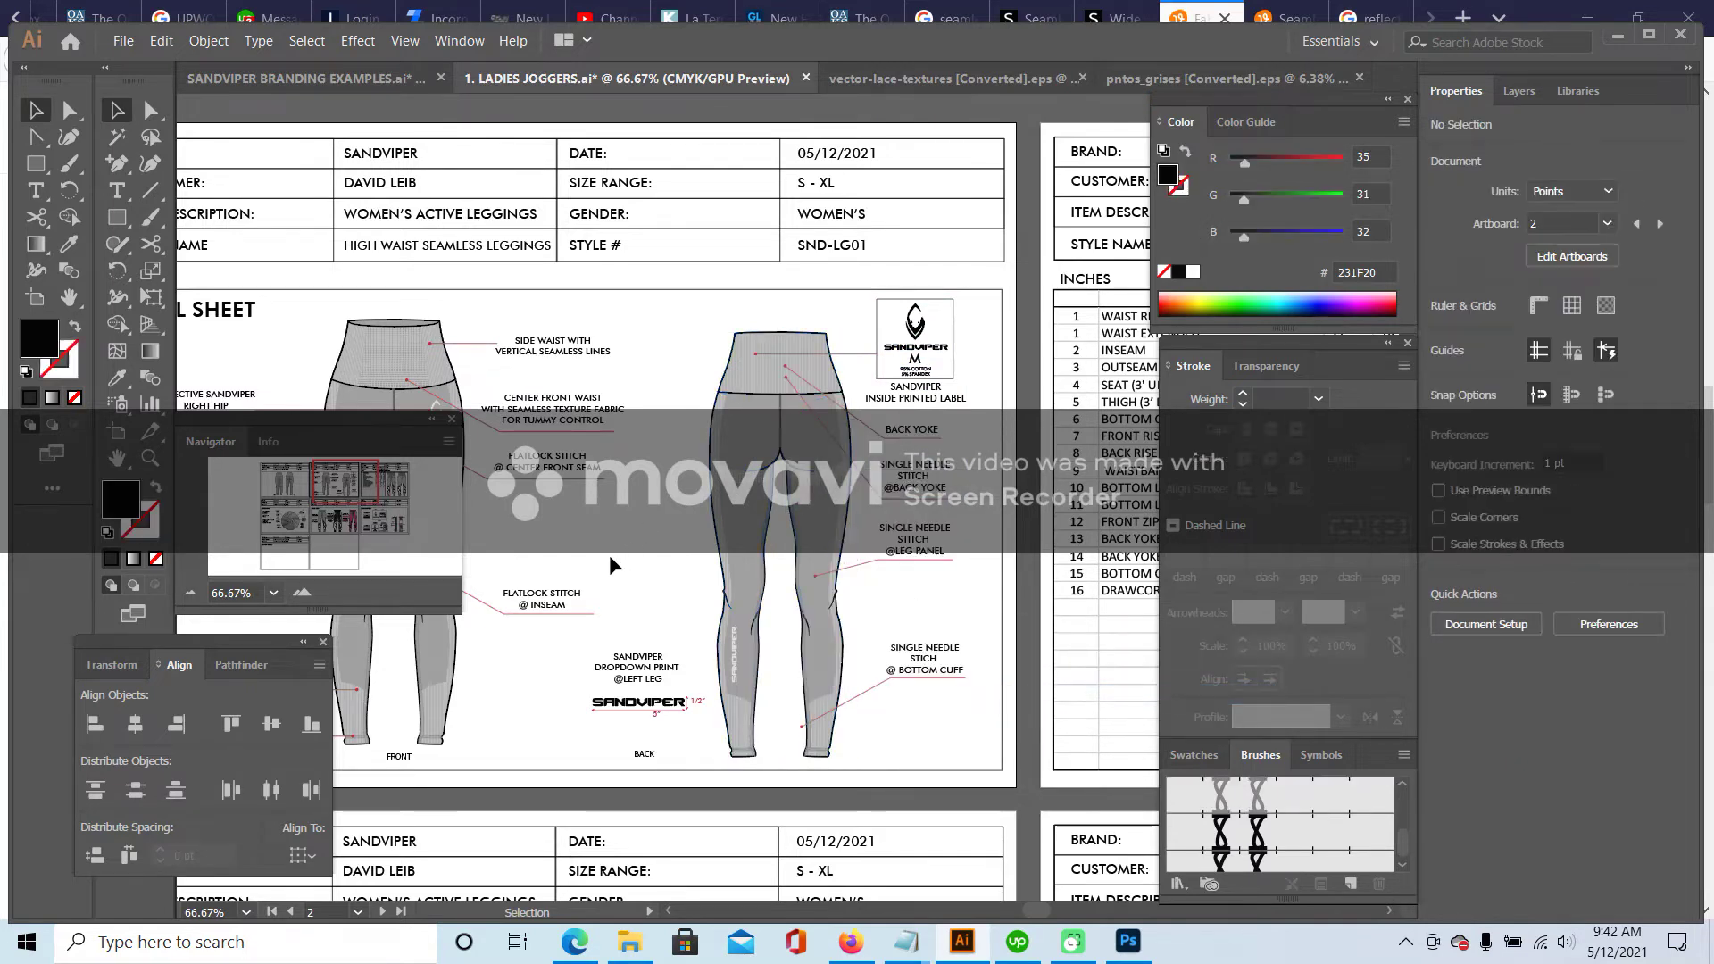
- Zoom in and out on the back leggings and reselect the group to check its placement
{"action": "left_click", "coordinate": [302, 592]}
{"action": "left_click", "coordinate": [302, 592]}
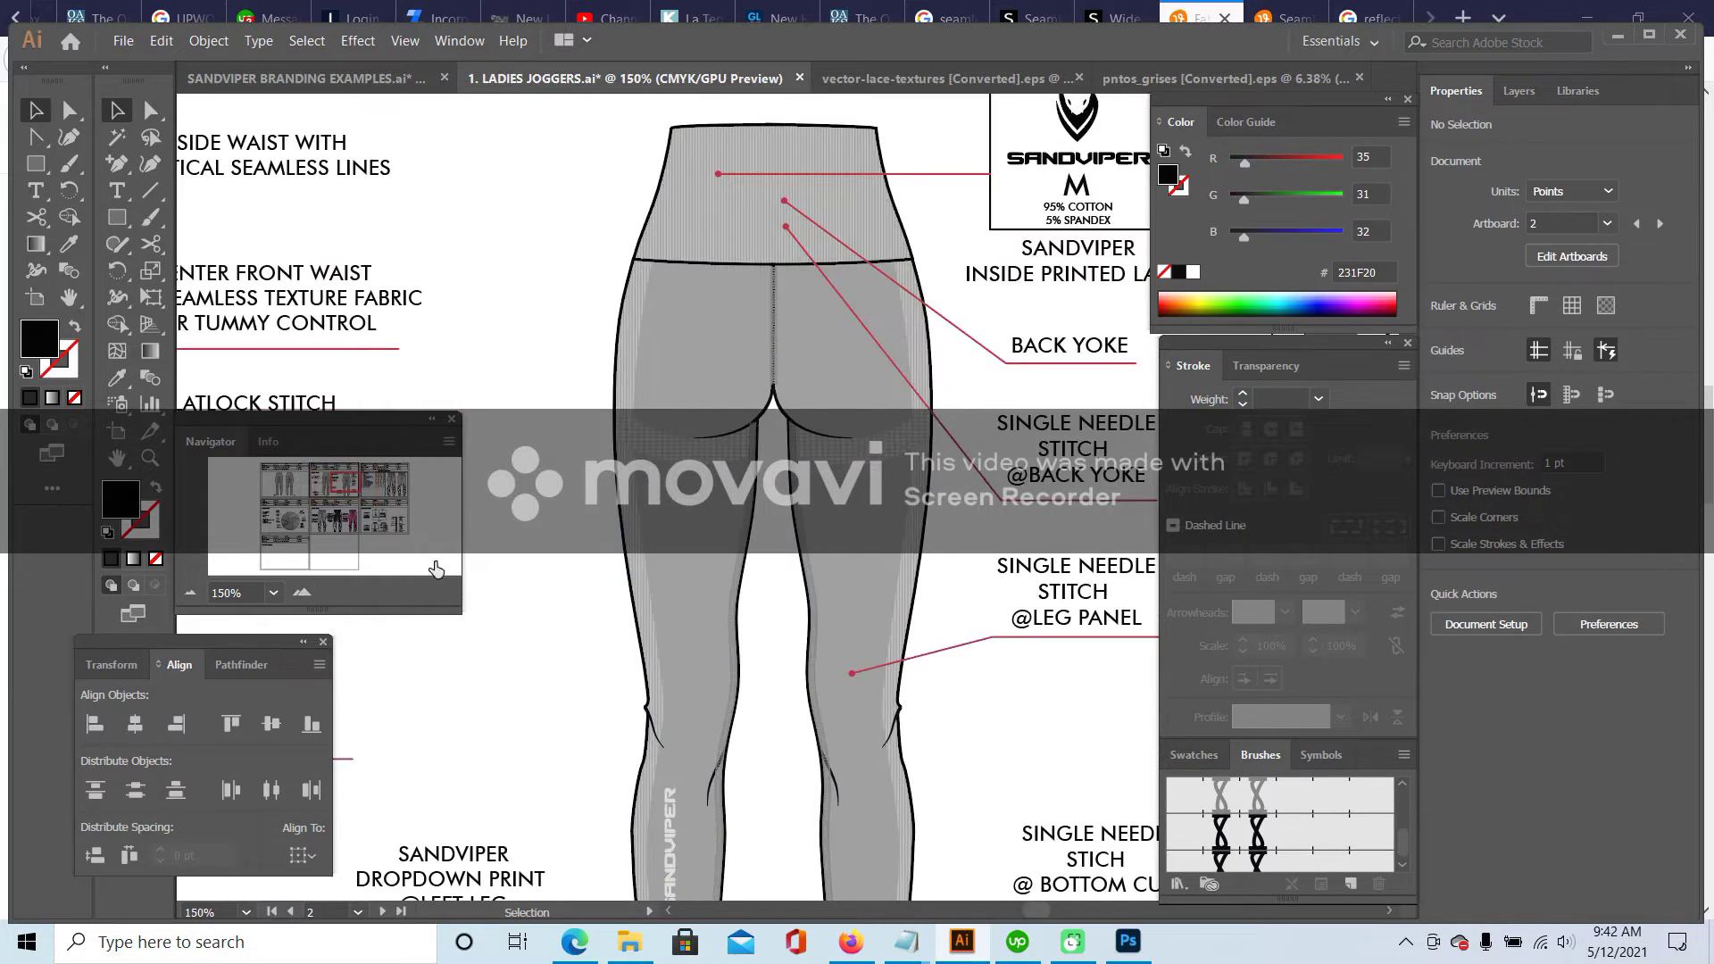
{"action": "left_click", "coordinate": [190, 592]}
{"action": "left_click", "coordinate": [190, 592]}
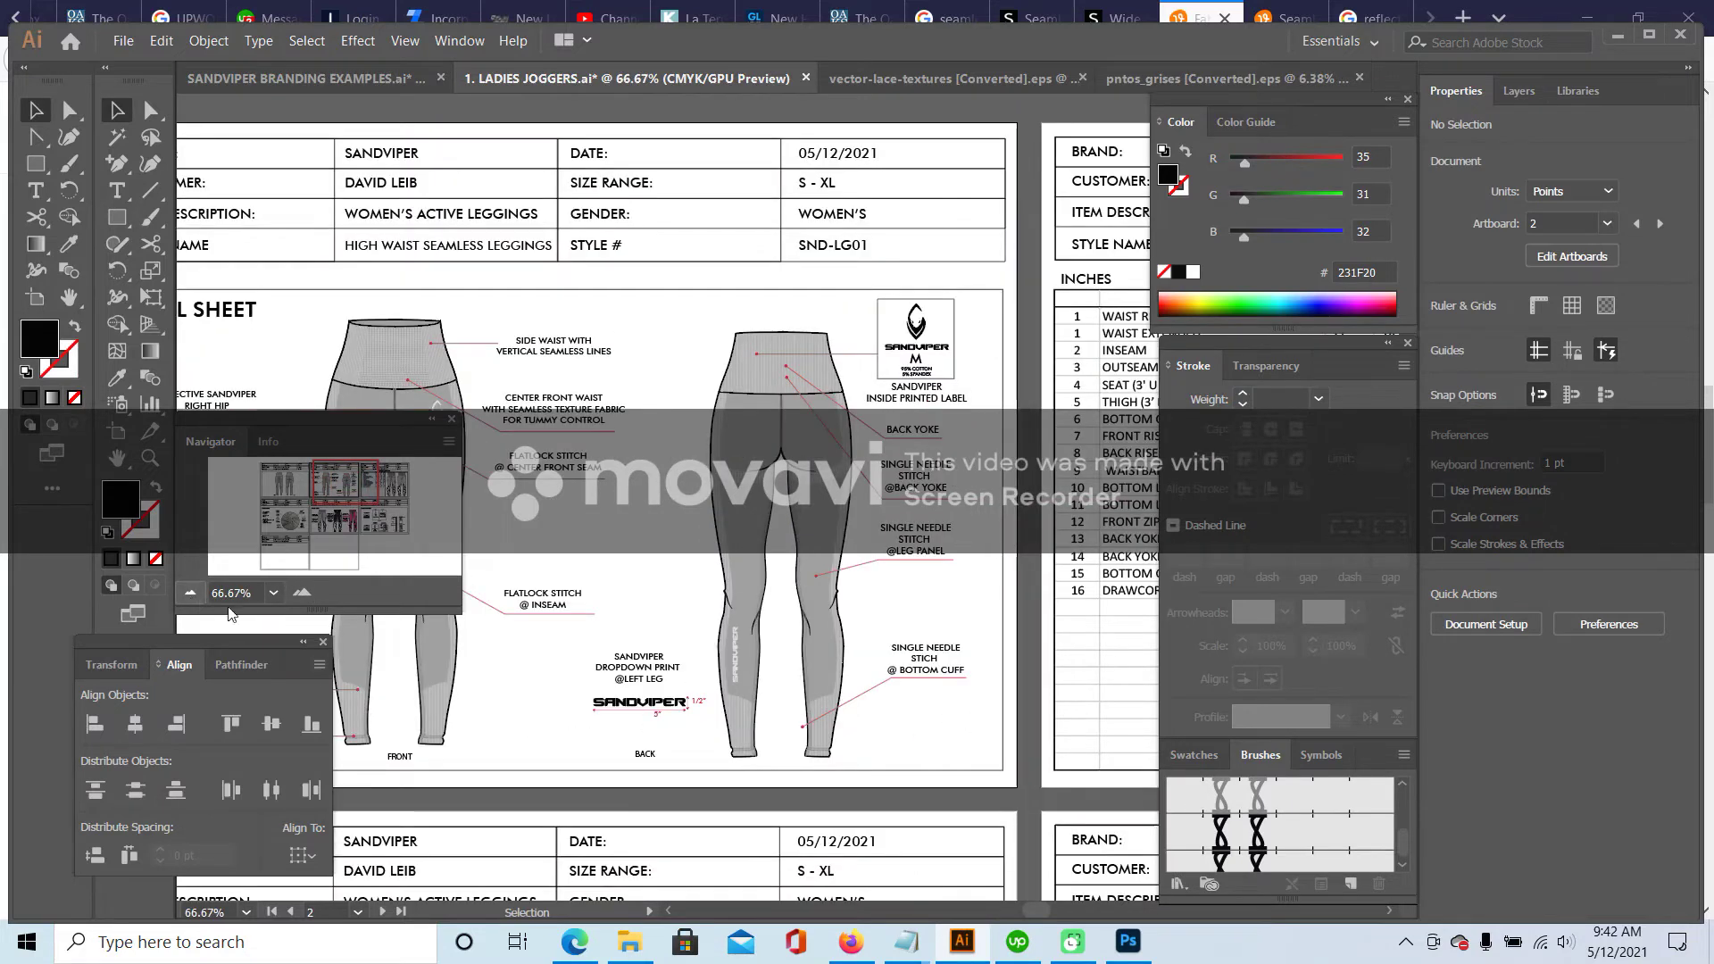
{"action": "left_click", "coordinate": [784, 516]}
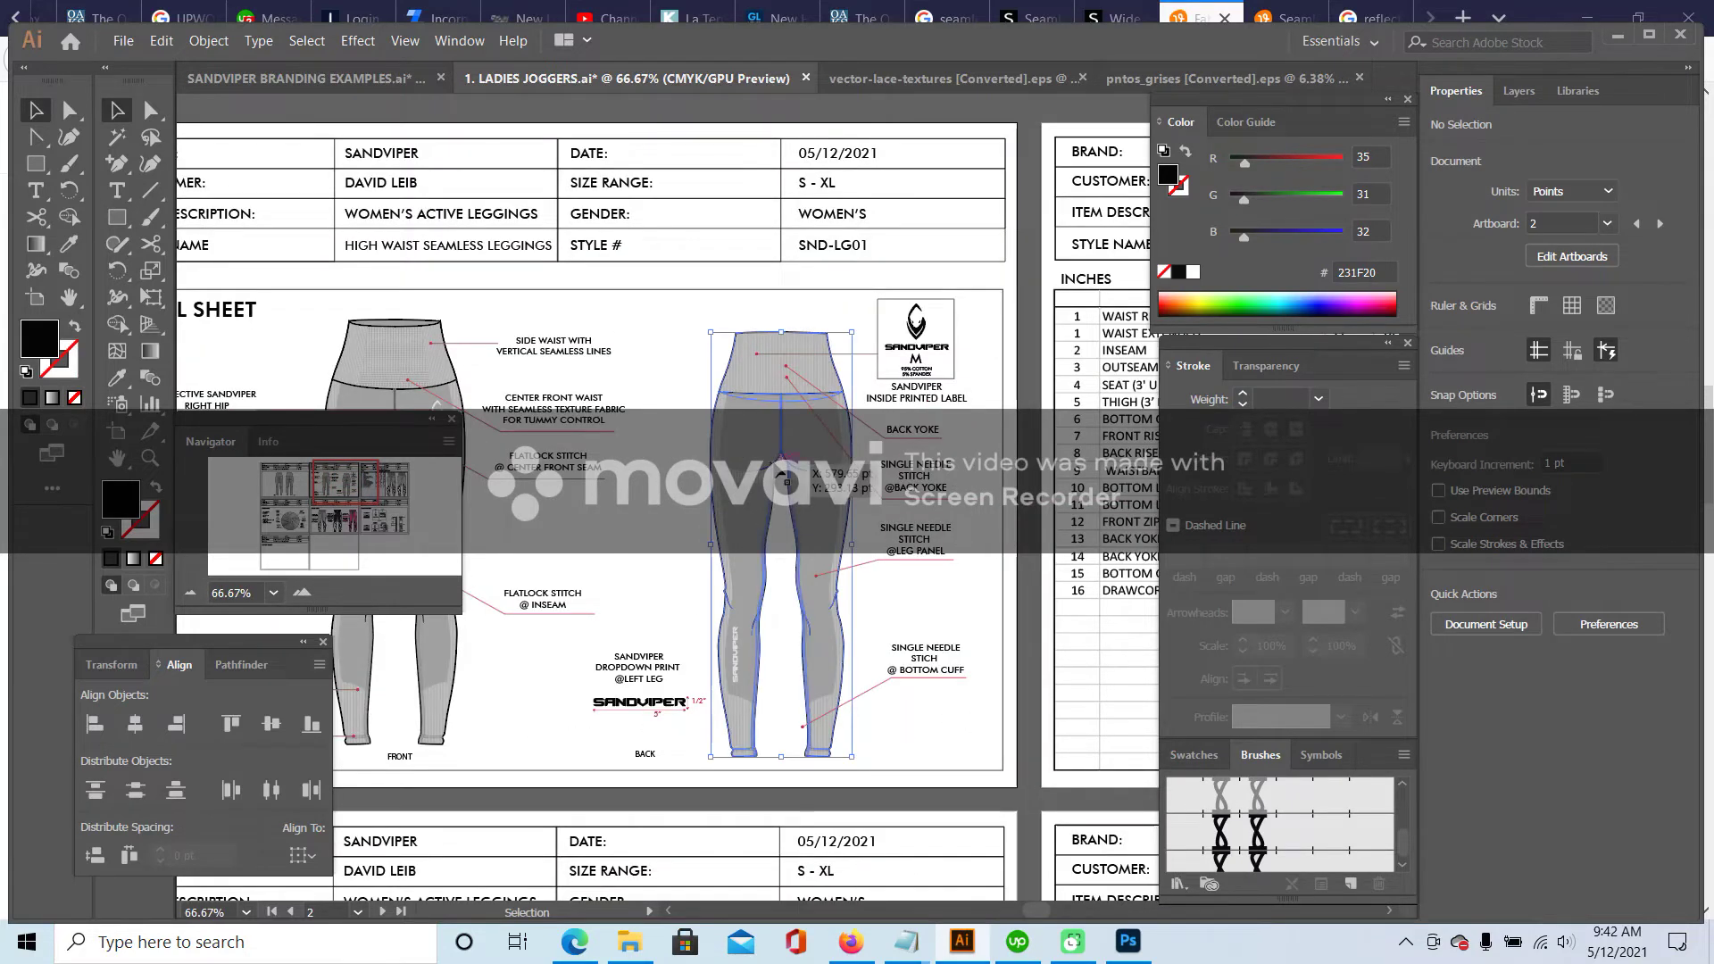
{"action": "left_click", "coordinate": [979, 608]}
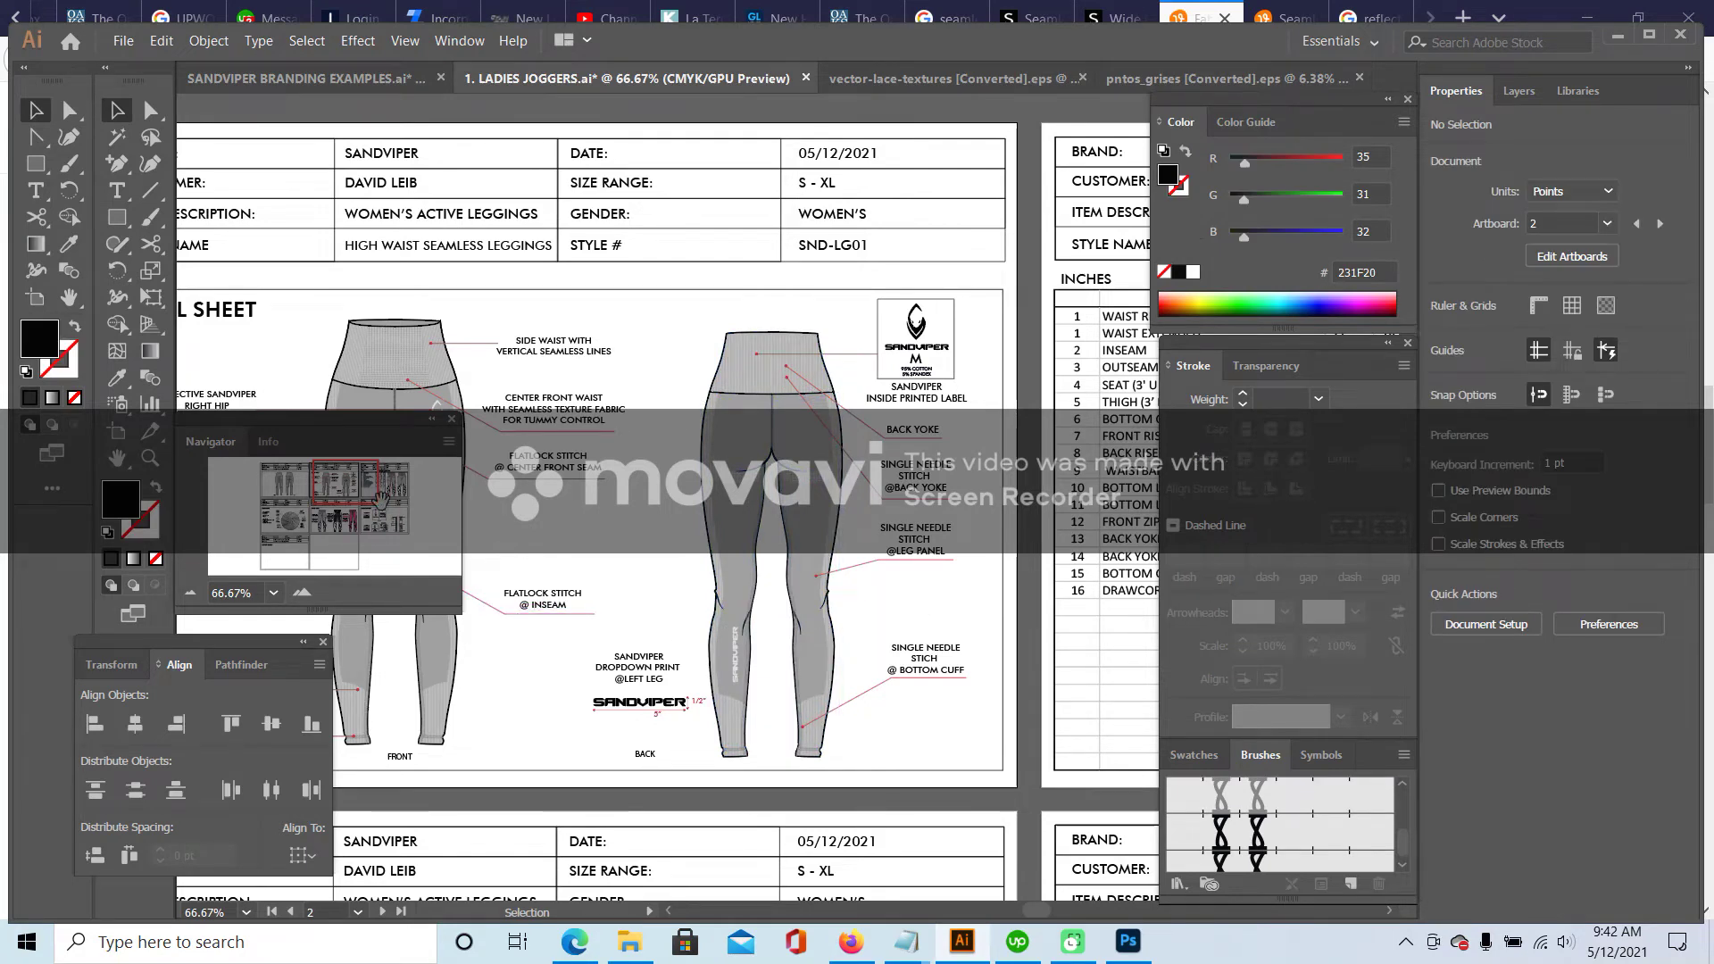
{"action": "left_click", "coordinate": [757, 609]}
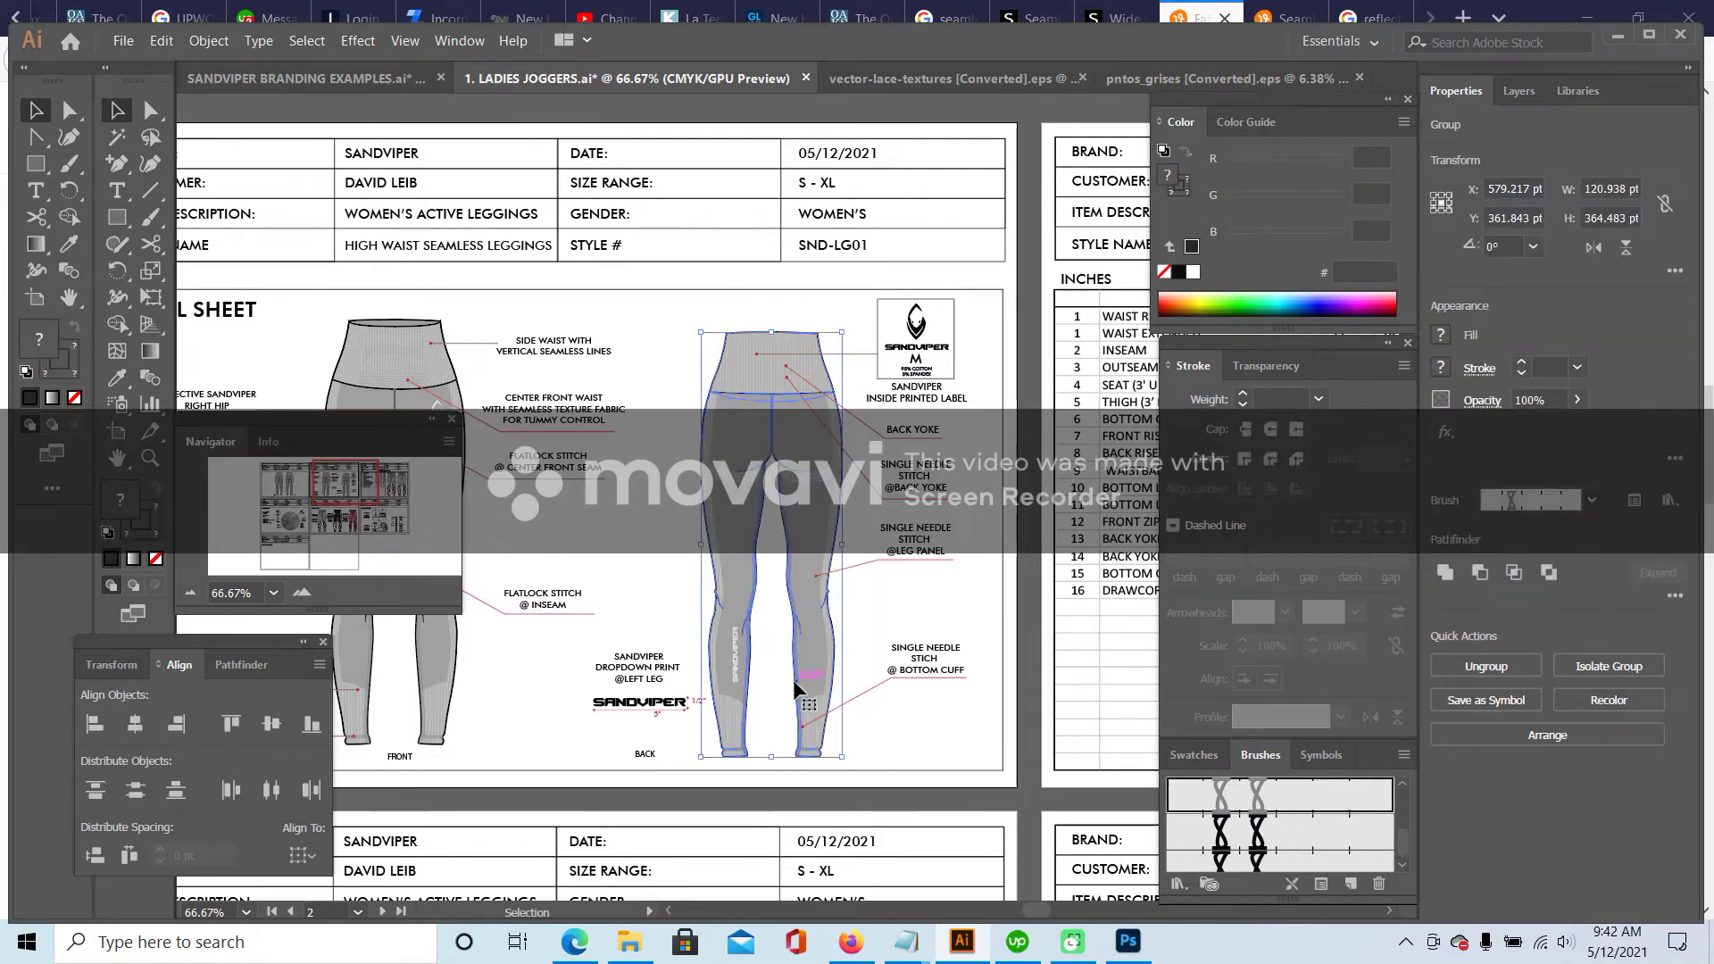
- Check the SANDVIPER print on the left leg, then zoom in on the lower legs
{"action": "double_click", "coordinate": [730, 655]}
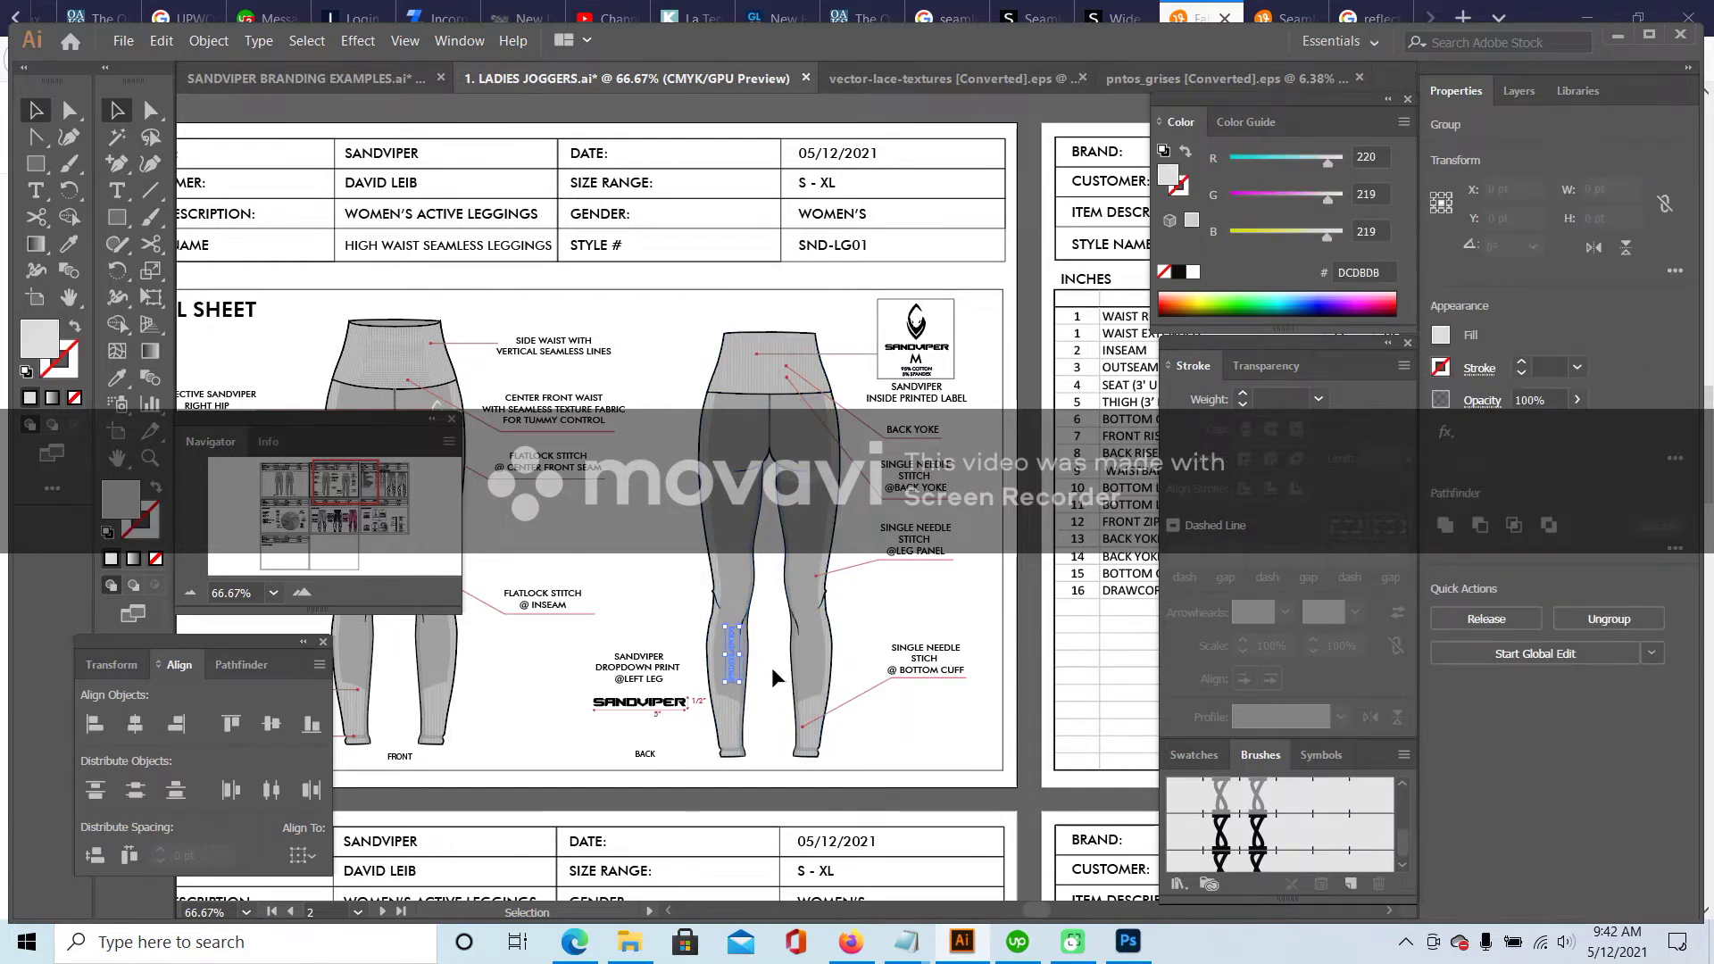
{"action": "left_click", "coordinate": [763, 668]}
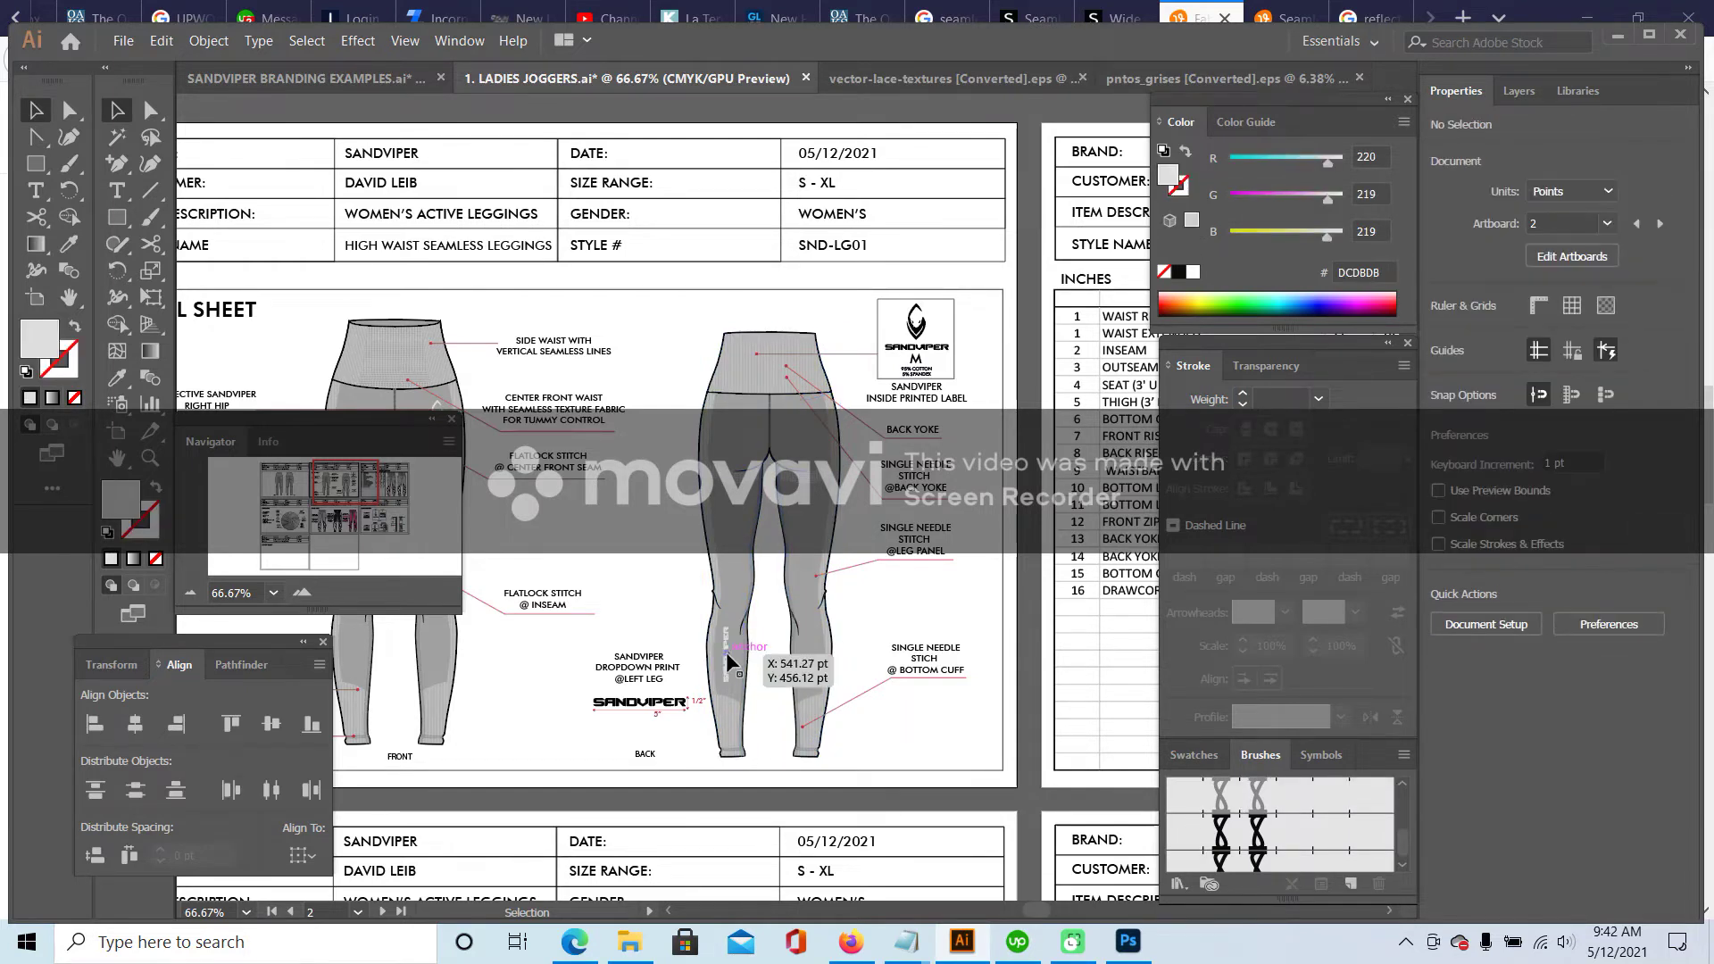
{"action": "left_click", "coordinate": [302, 592]}
{"action": "left_click", "coordinate": [302, 592]}
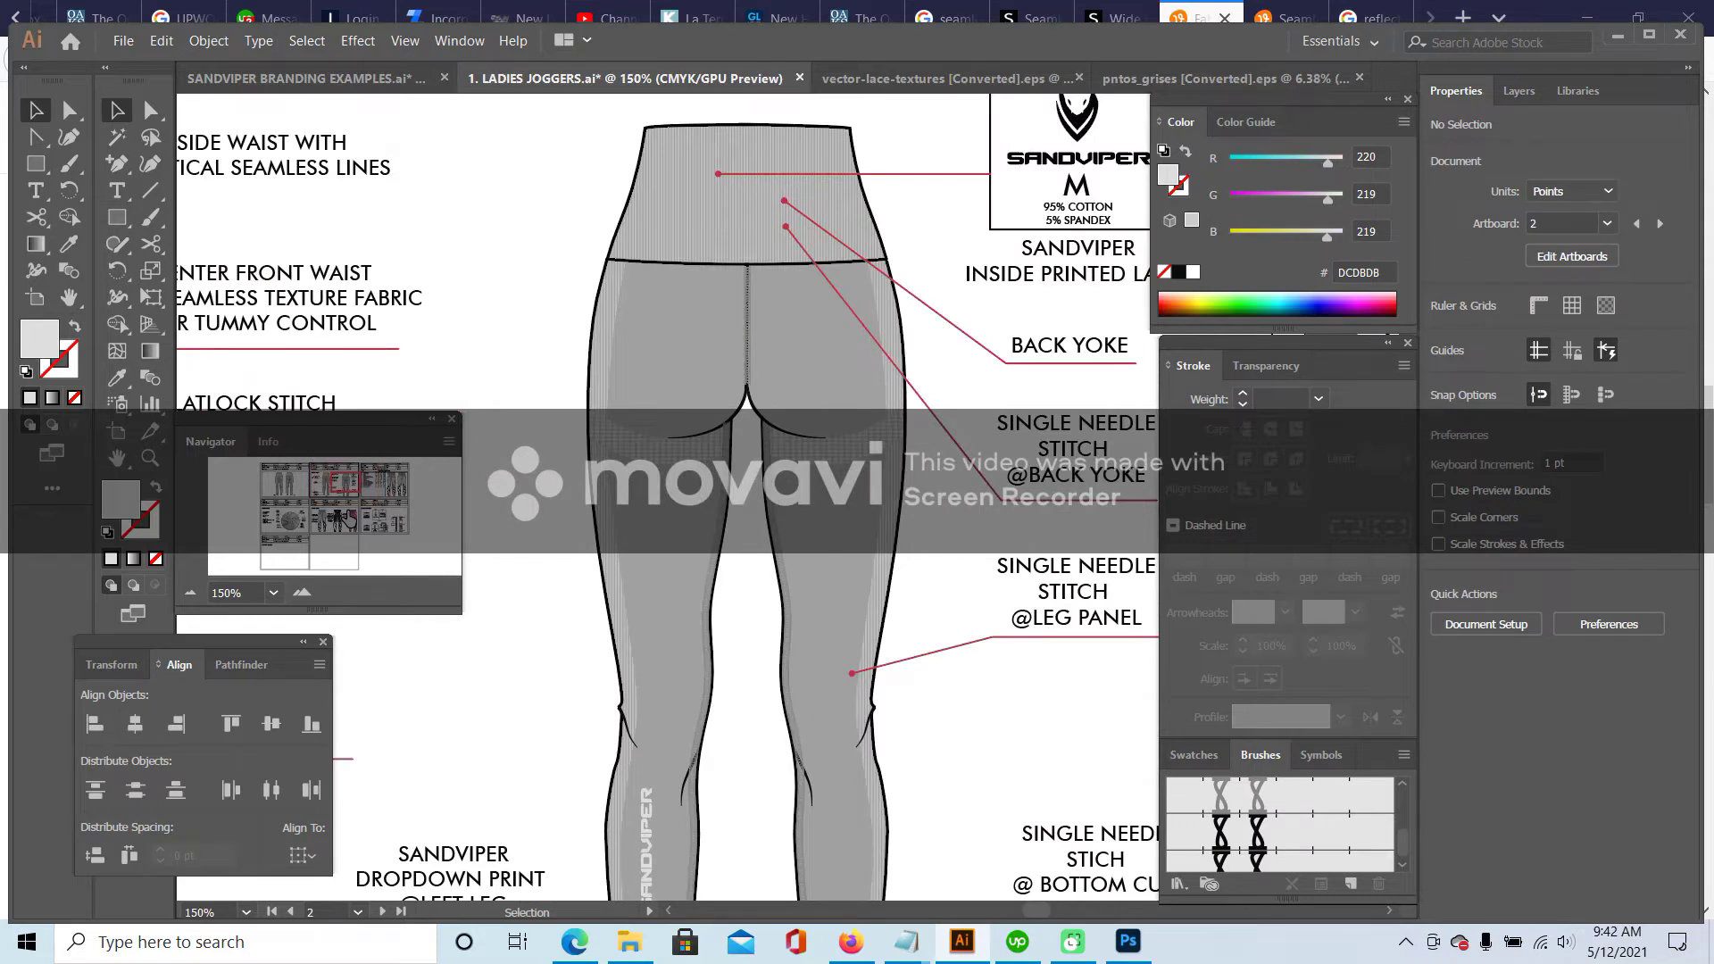
{"action": "scroll", "coordinate": [468, 568], "scroll_direction": "down", "scroll_amount": 3}
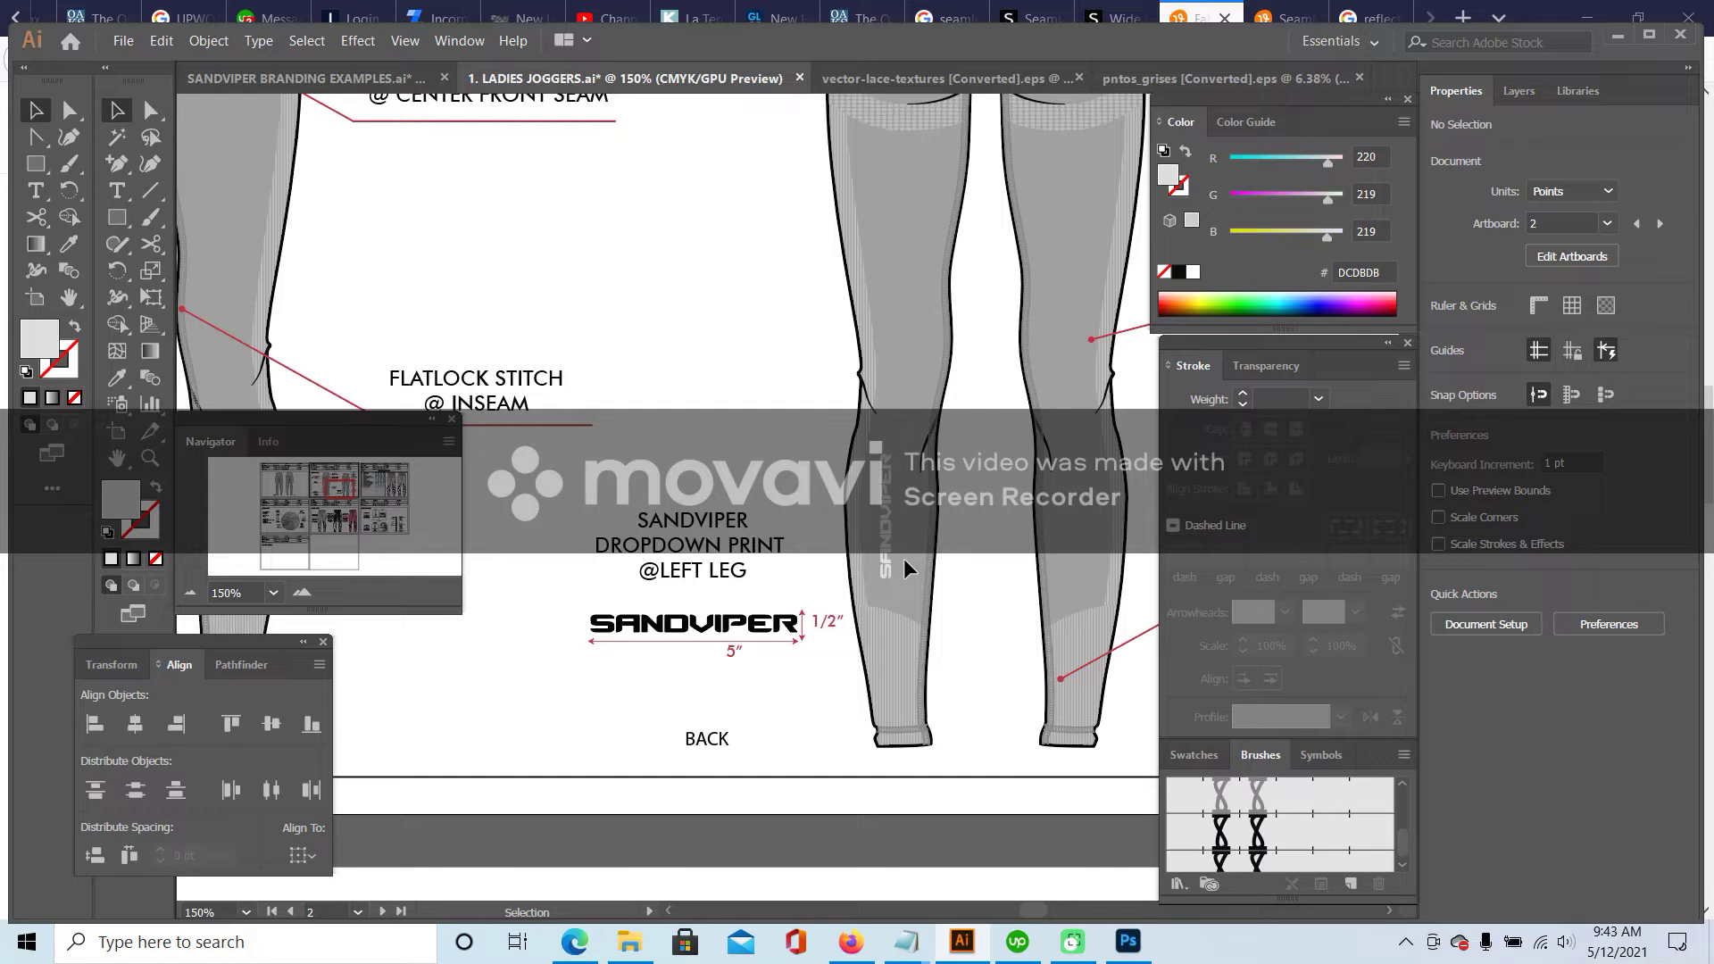
- Nudge the vertical SANDVIPER print and relabel the logo width from 5″ to 4″
{"action": "left_click_drag", "start_coordinate": [904, 559], "coordinate": [880, 503]}
{"action": "left_click", "coordinate": [120, 191]}
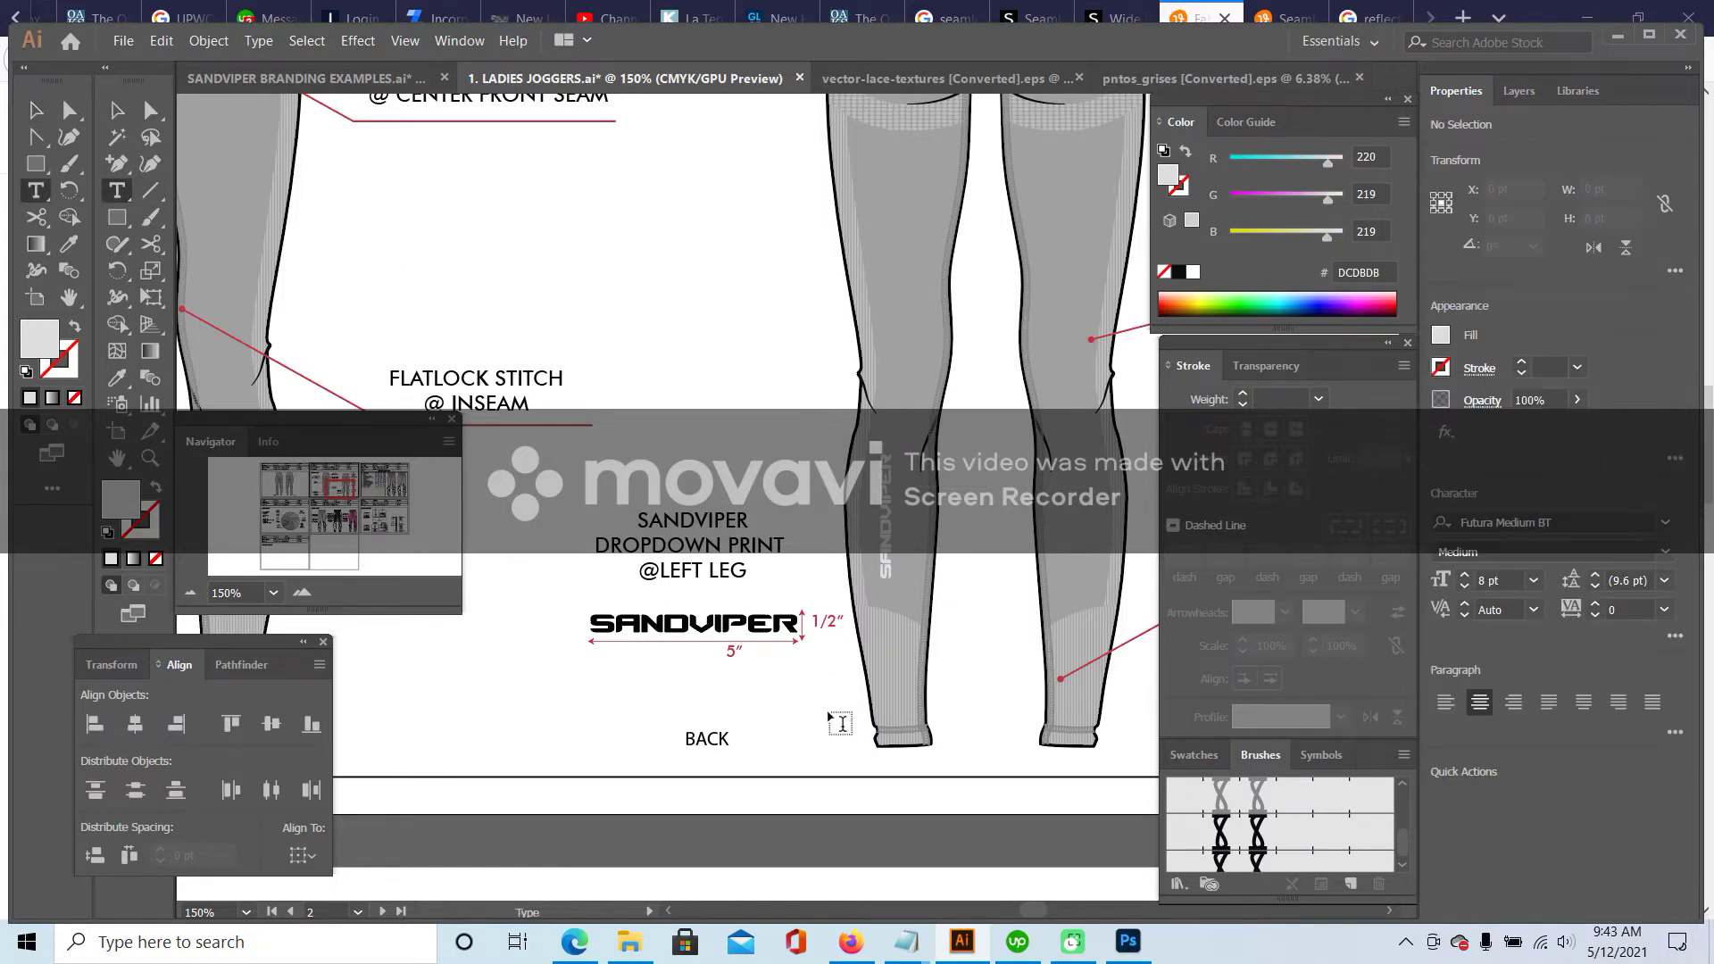
{"action": "left_click", "coordinate": [730, 653]}
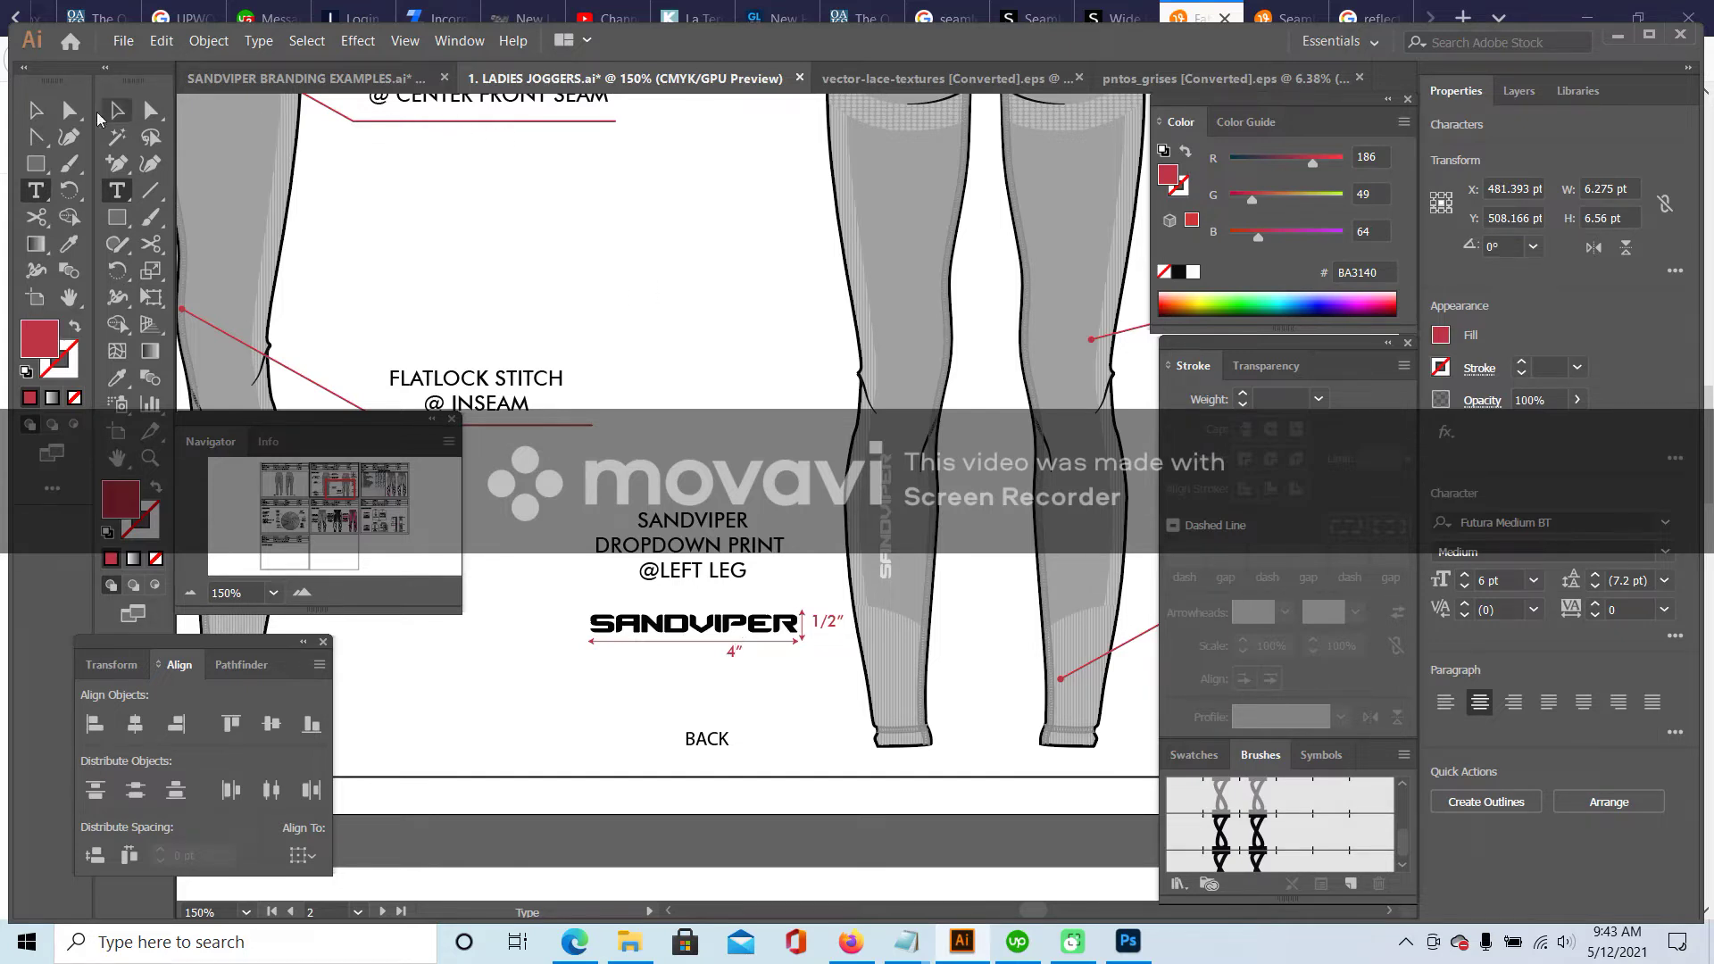
{"action": "left_click", "coordinate": [114, 108]}
- Shift the dropdown print callout text, logo and dimensions to the left
{"action": "left_click_drag", "start_coordinate": [564, 480], "coordinate": [847, 693]}
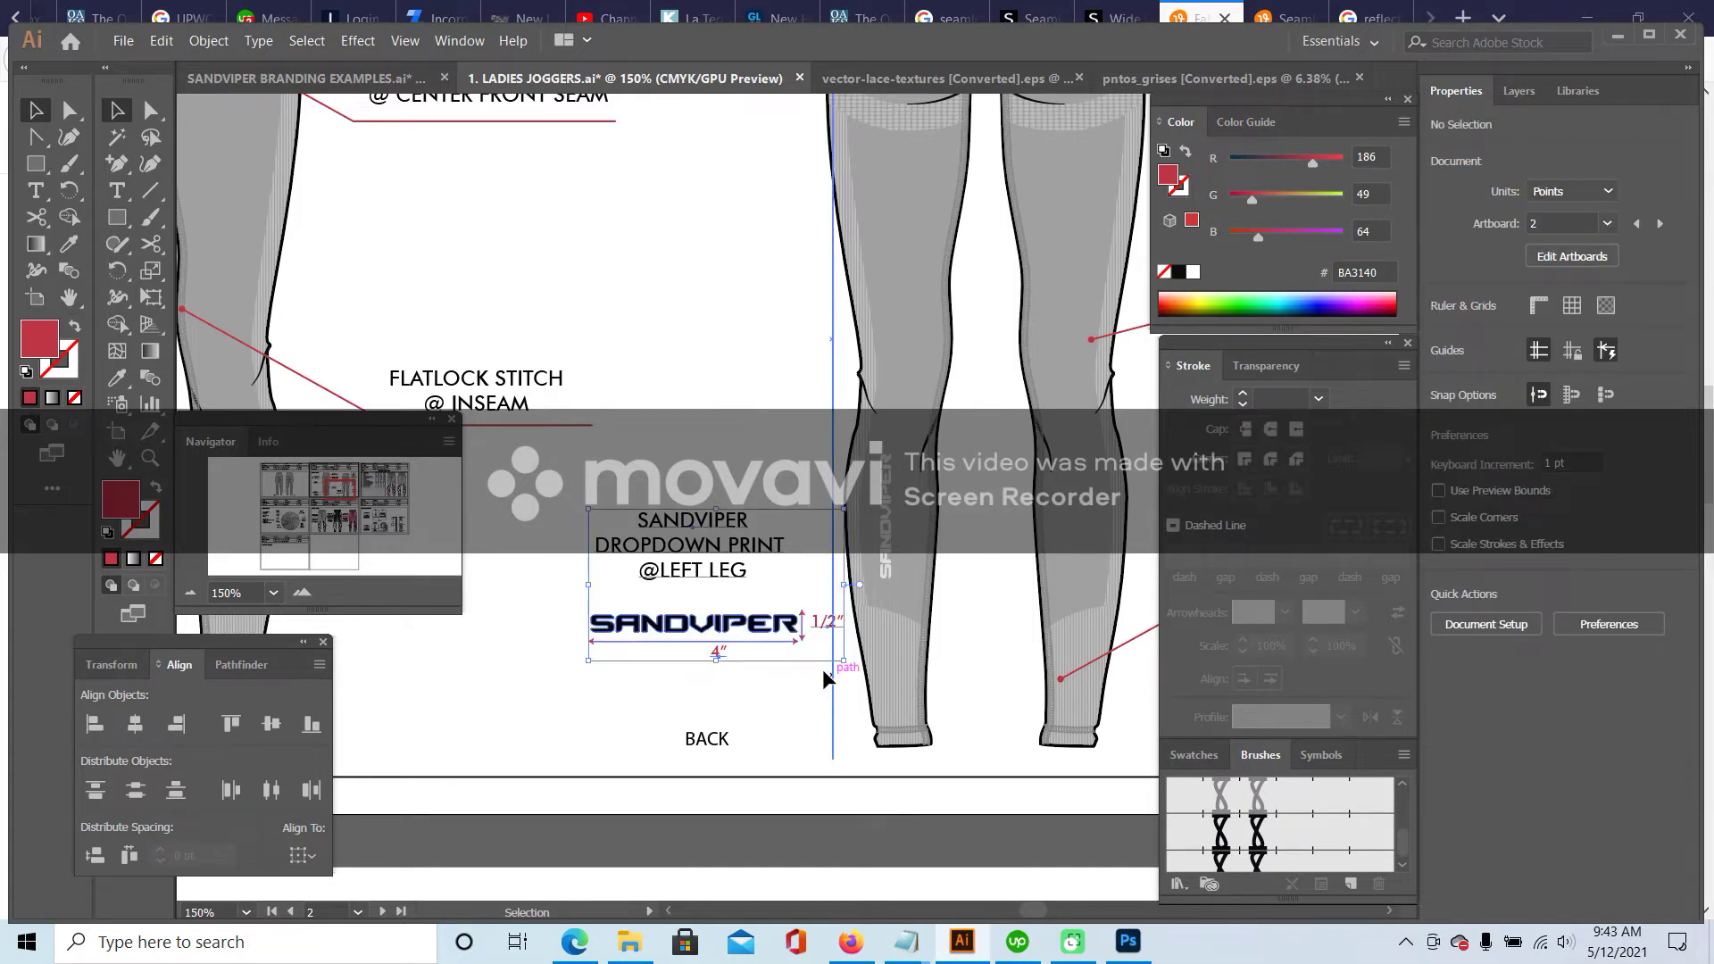
{"action": "left_click_drag", "start_coordinate": [719, 527], "coordinate": [683, 531]}
{"action": "left_click", "coordinate": [683, 491]}
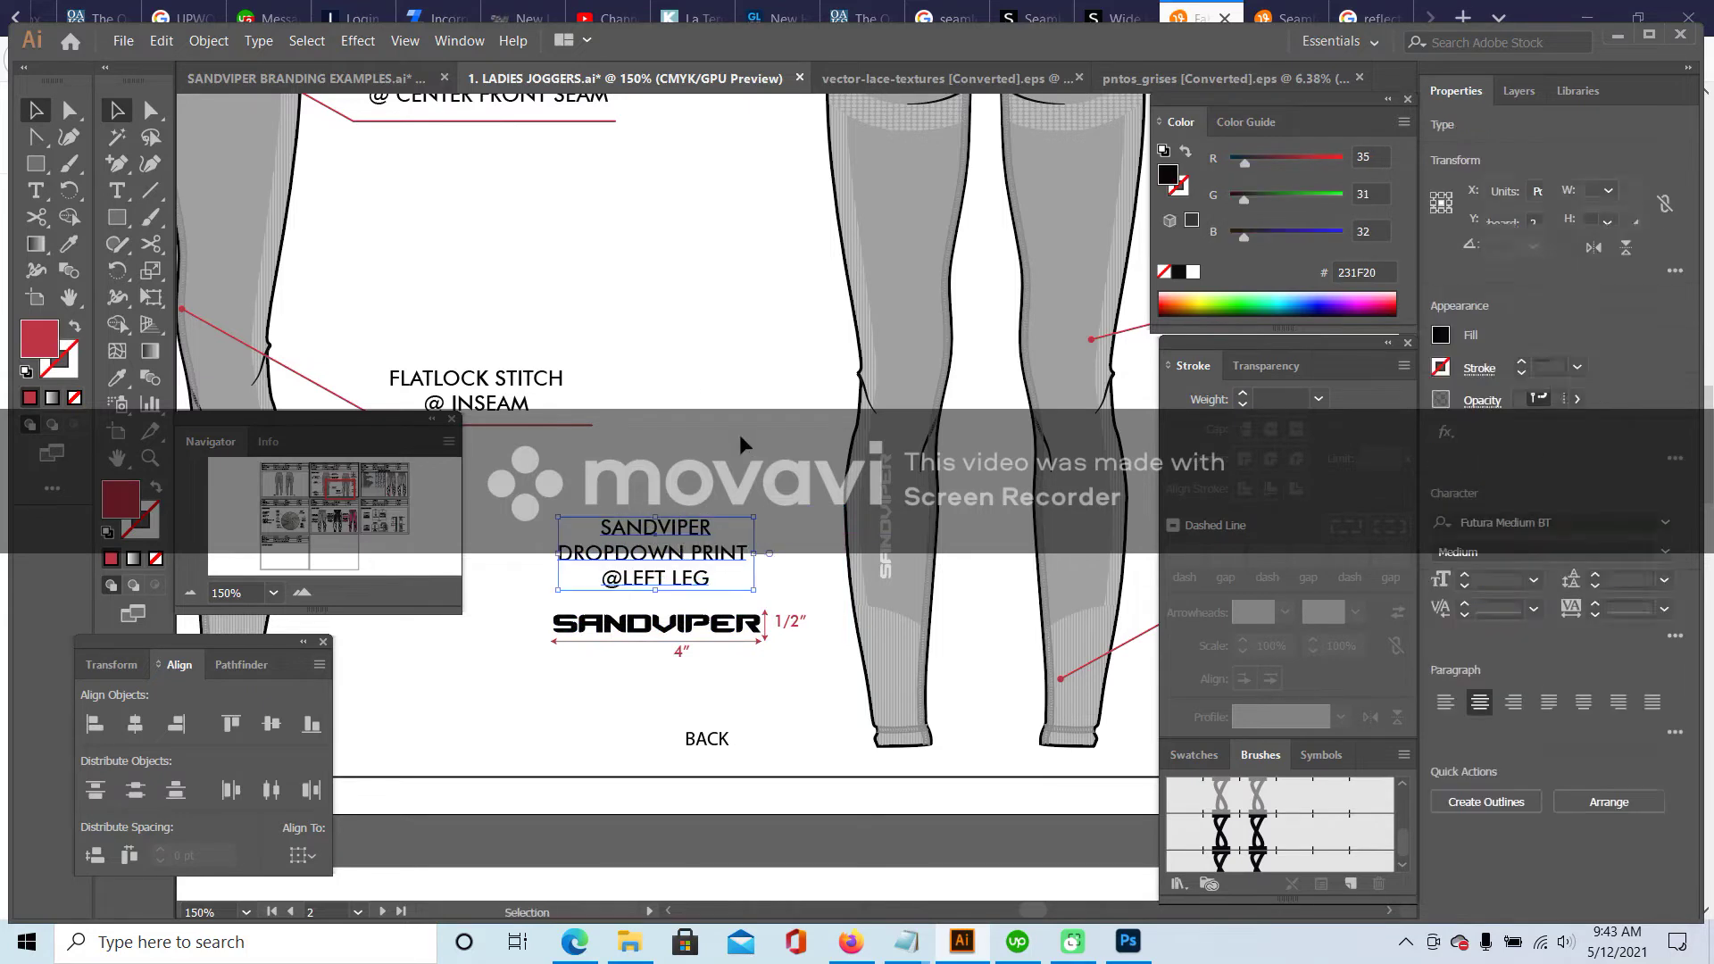
{"action": "left_click", "coordinate": [337, 337]}
- Paste a copy of the side-waist callout line and reflect it across the vertical axis
{"action": "scroll", "coordinate": [370, 313], "scroll_direction": "up", "scroll_amount": 5}
{"action": "scroll", "coordinate": [386, 261], "scroll_direction": "up", "scroll_amount": 4}
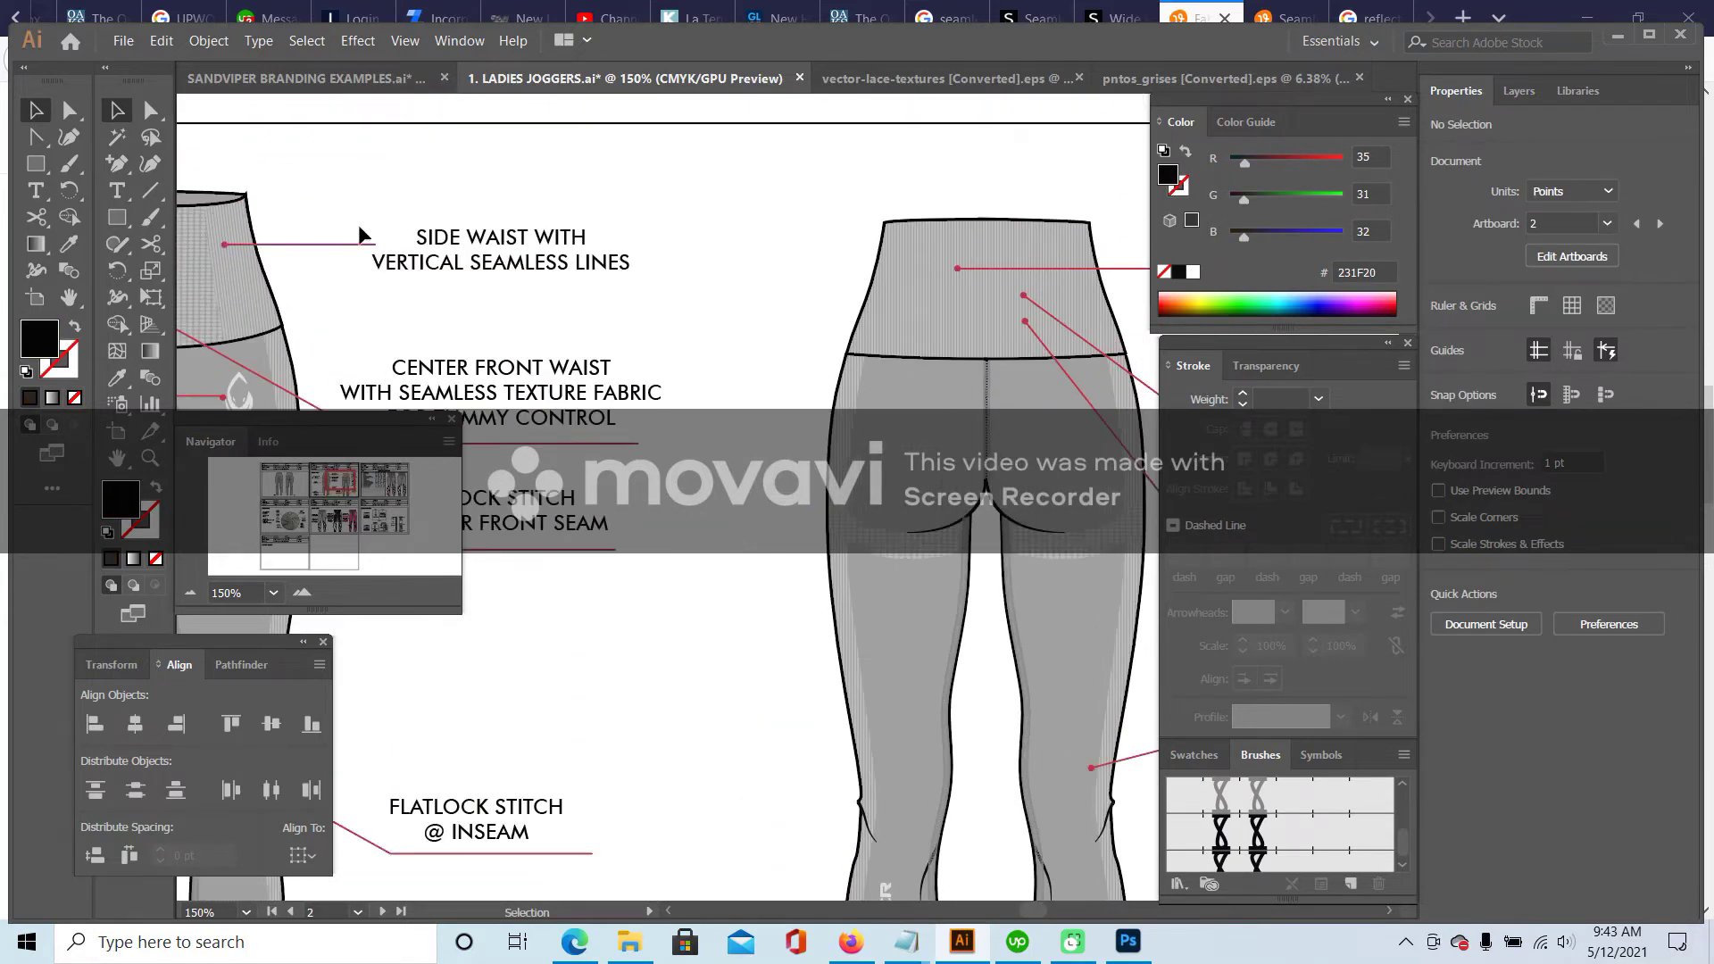
{"action": "left_click", "coordinate": [320, 241]}
{"action": "scroll", "coordinate": [578, 536], "scroll_direction": "down", "scroll_amount": 2}
{"action": "scroll", "coordinate": [578, 536], "scroll_direction": "down", "scroll_amount": 3}
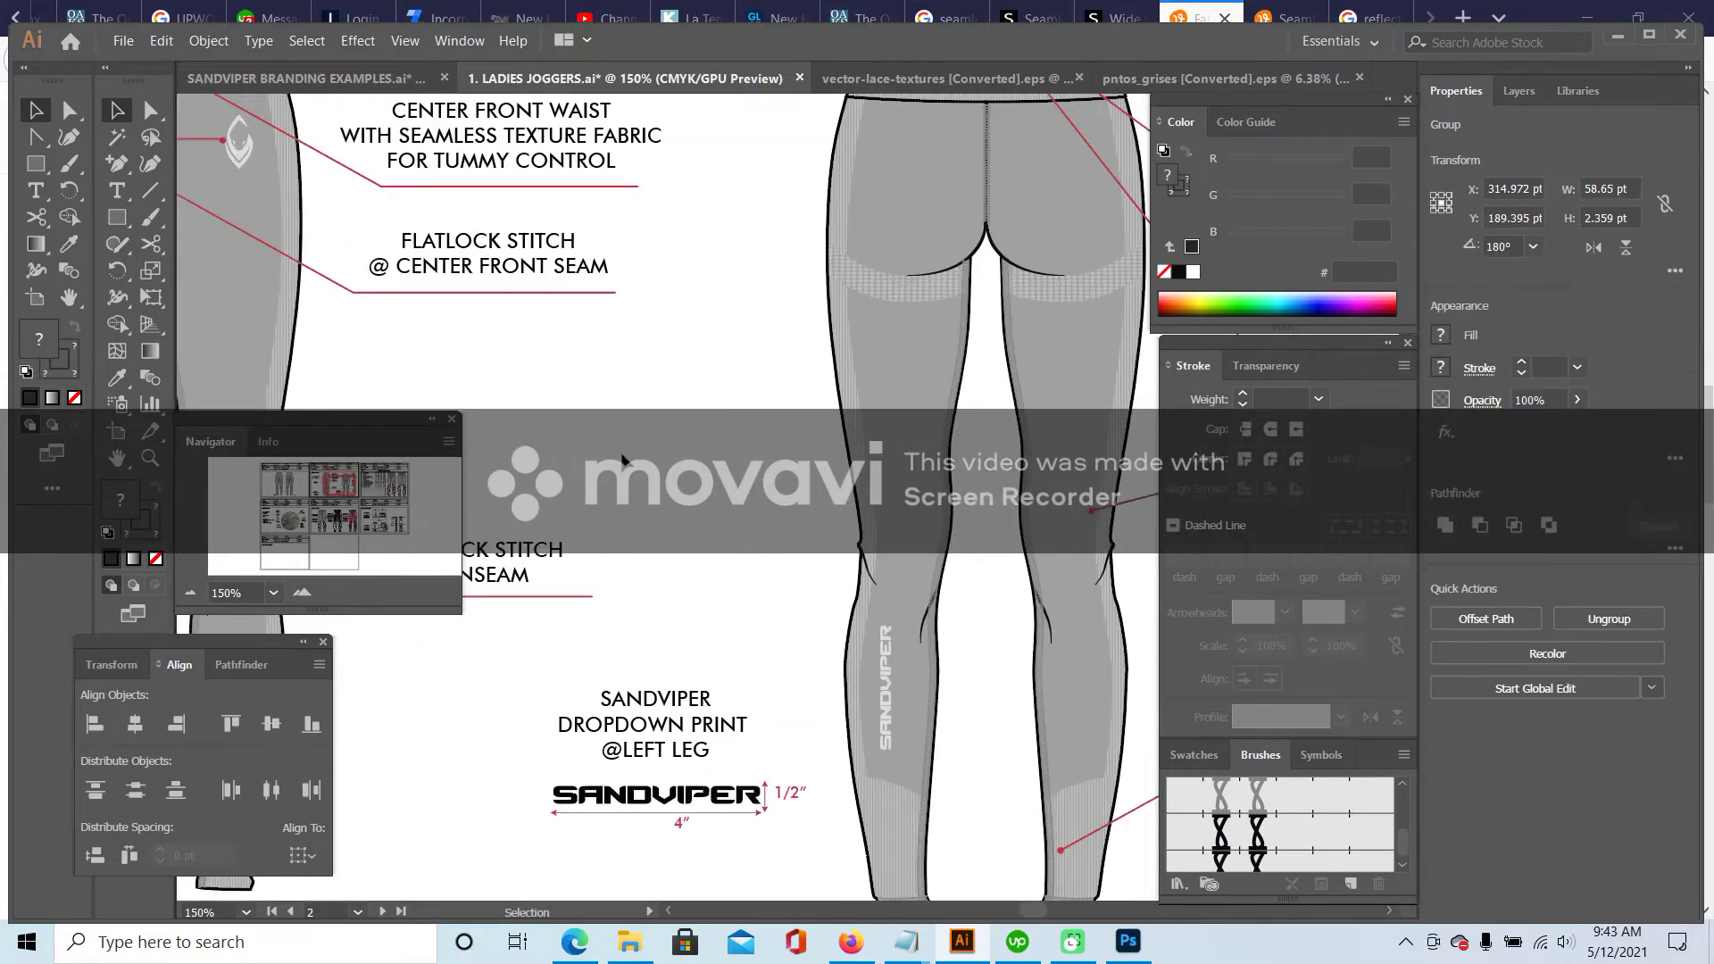
{"action": "key", "text": "ctrl+v"}
{"action": "right_click", "coordinate": [787, 491]}
{"action": "mouse_move", "coordinate": [880, 681]}
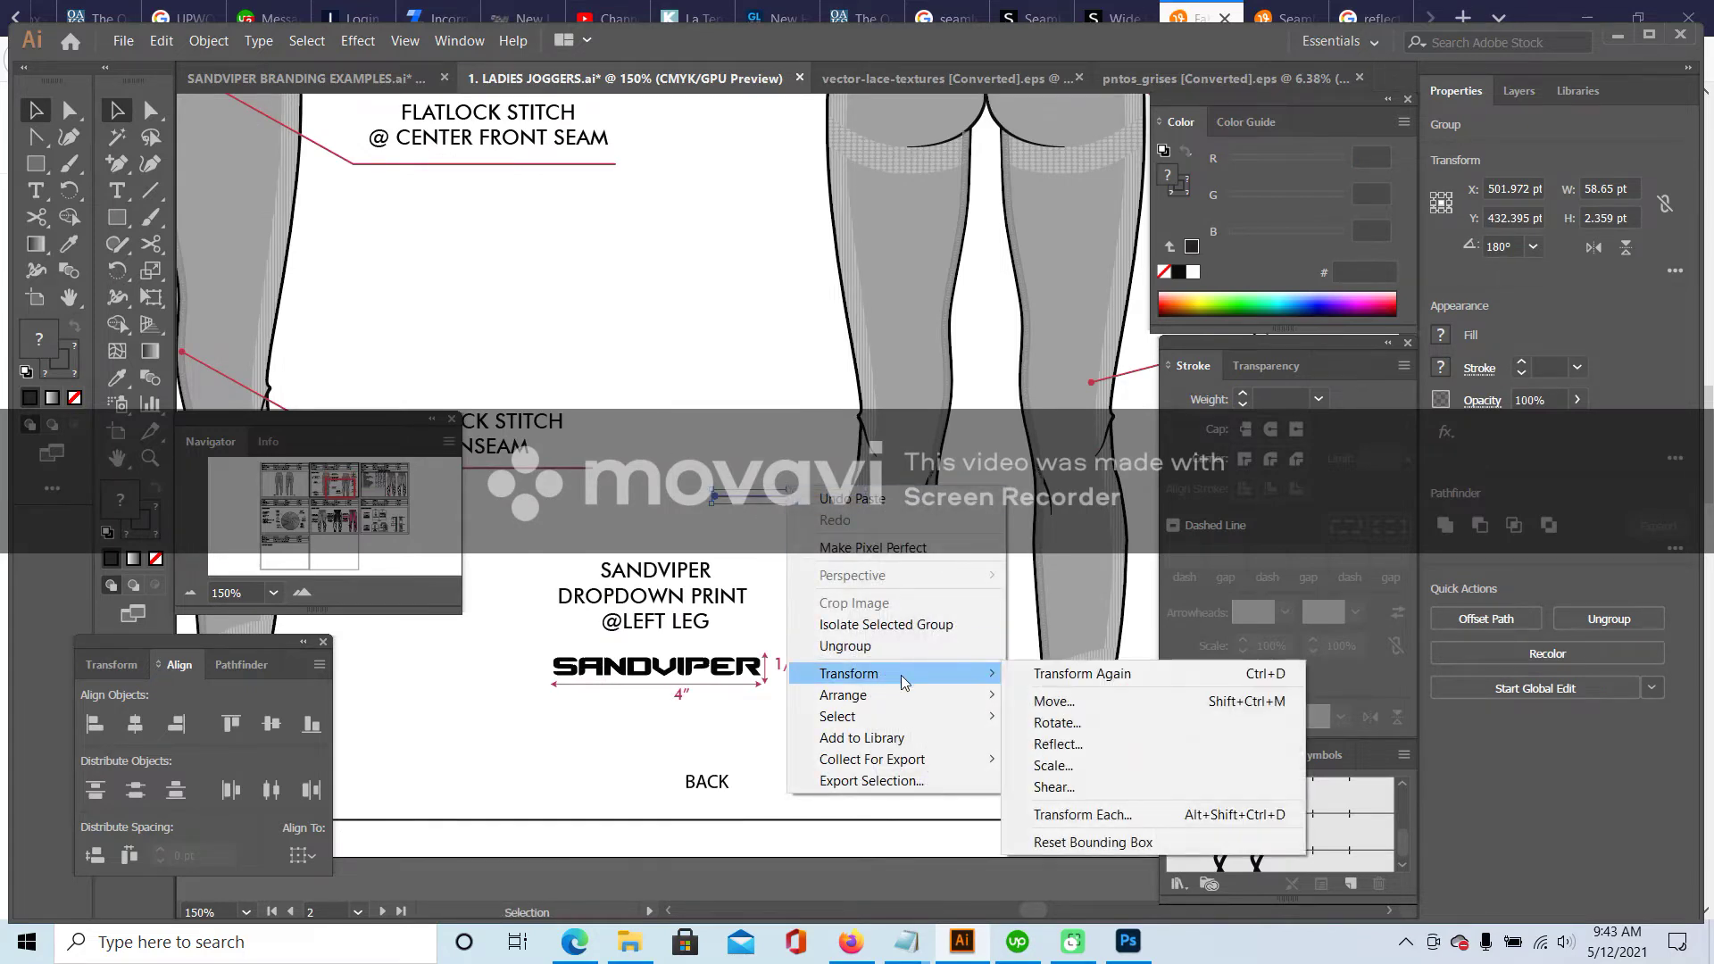
{"action": "left_click", "coordinate": [1223, 741]}
{"action": "left_click", "coordinate": [863, 613]}
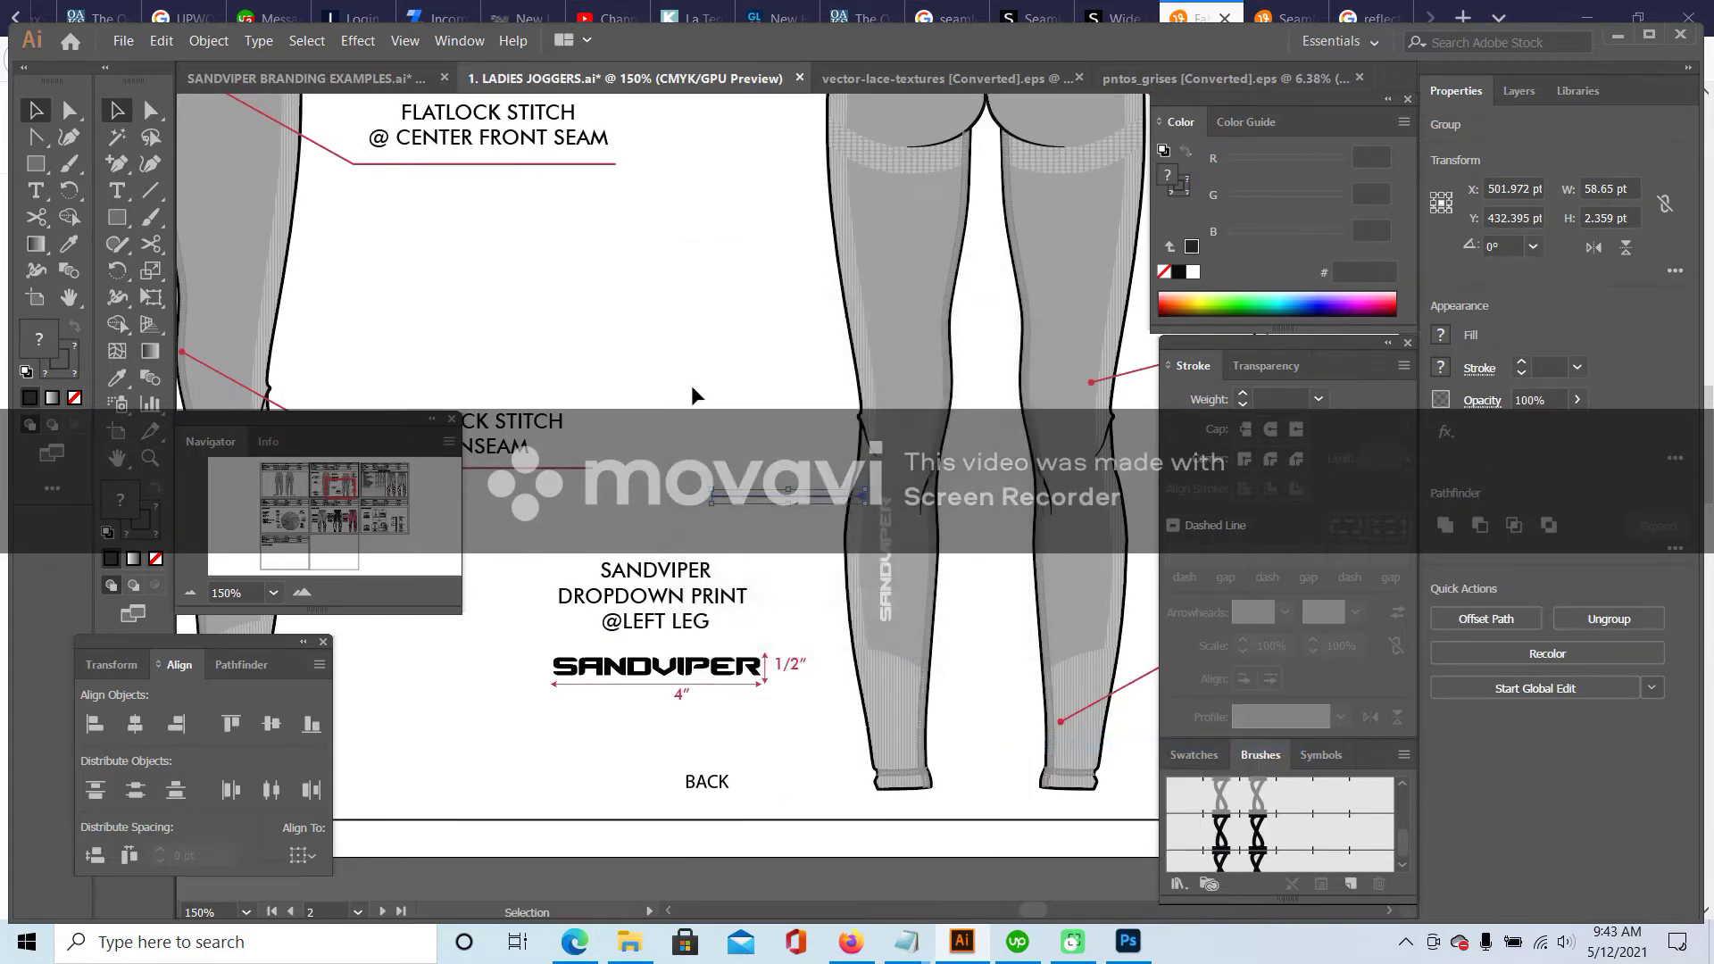
{"action": "left_click", "coordinate": [784, 500]}
- Place the callout line against the leg and draw a red 0.5 pt double-arrow vertical line
{"action": "left_click_drag", "start_coordinate": [782, 505], "coordinate": [795, 566]}
{"action": "left_click", "coordinate": [777, 535]}
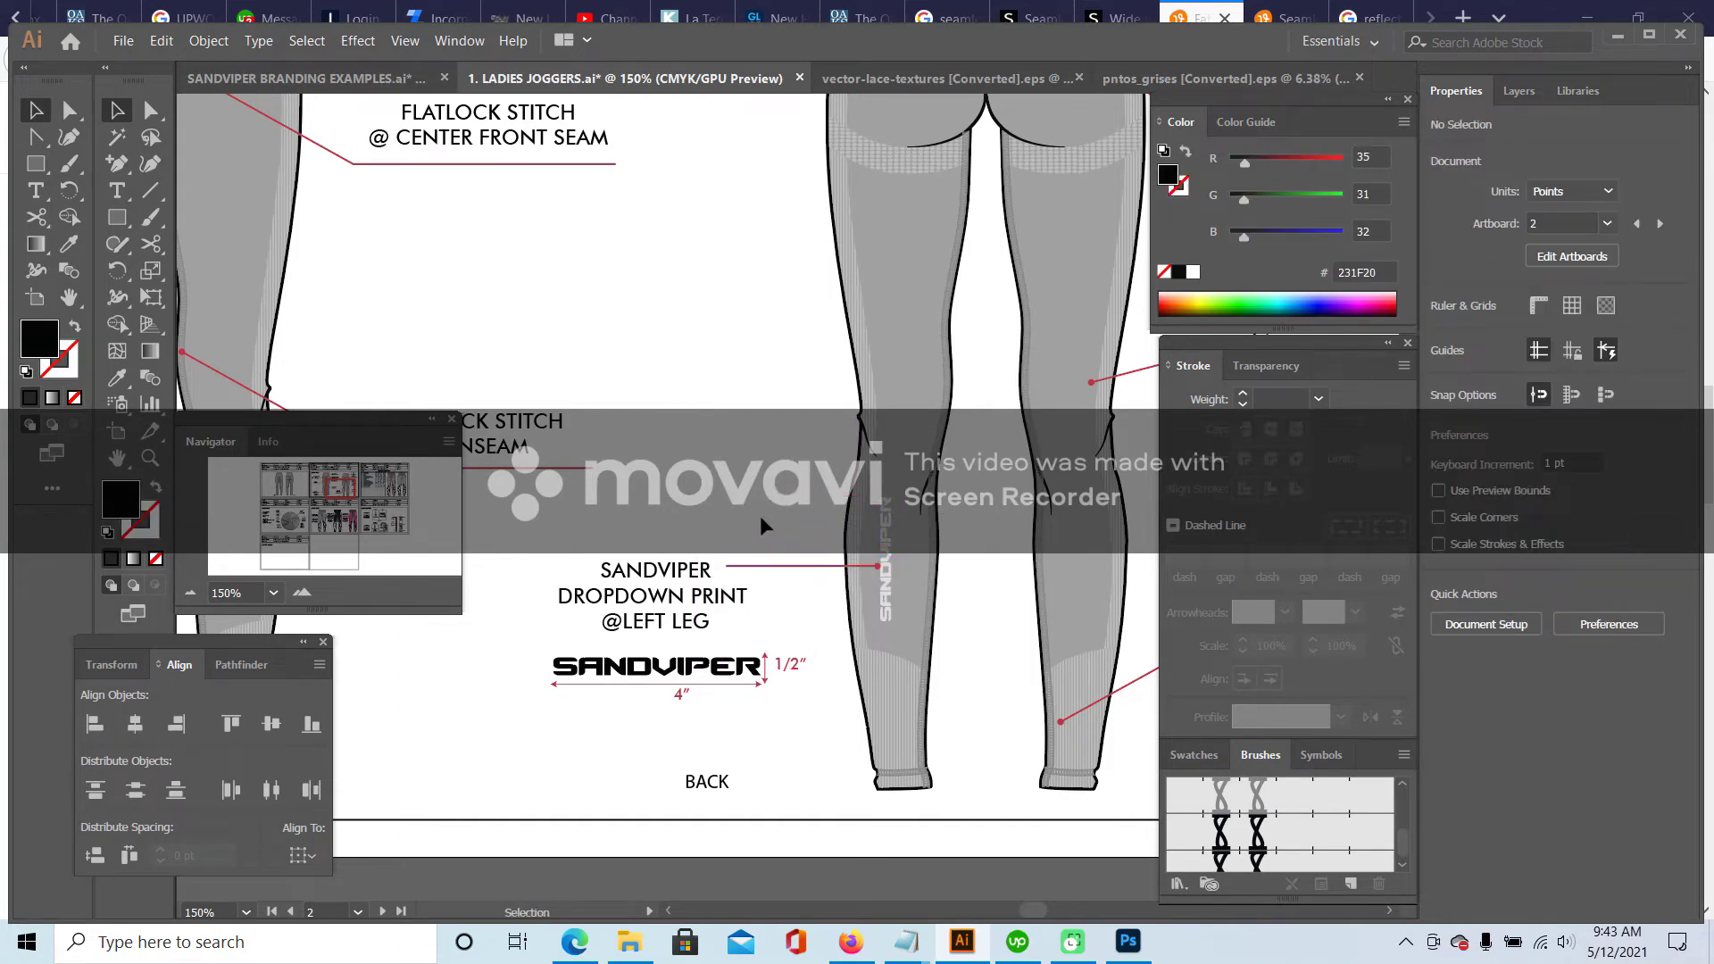
{"action": "key", "text": "backslash"}
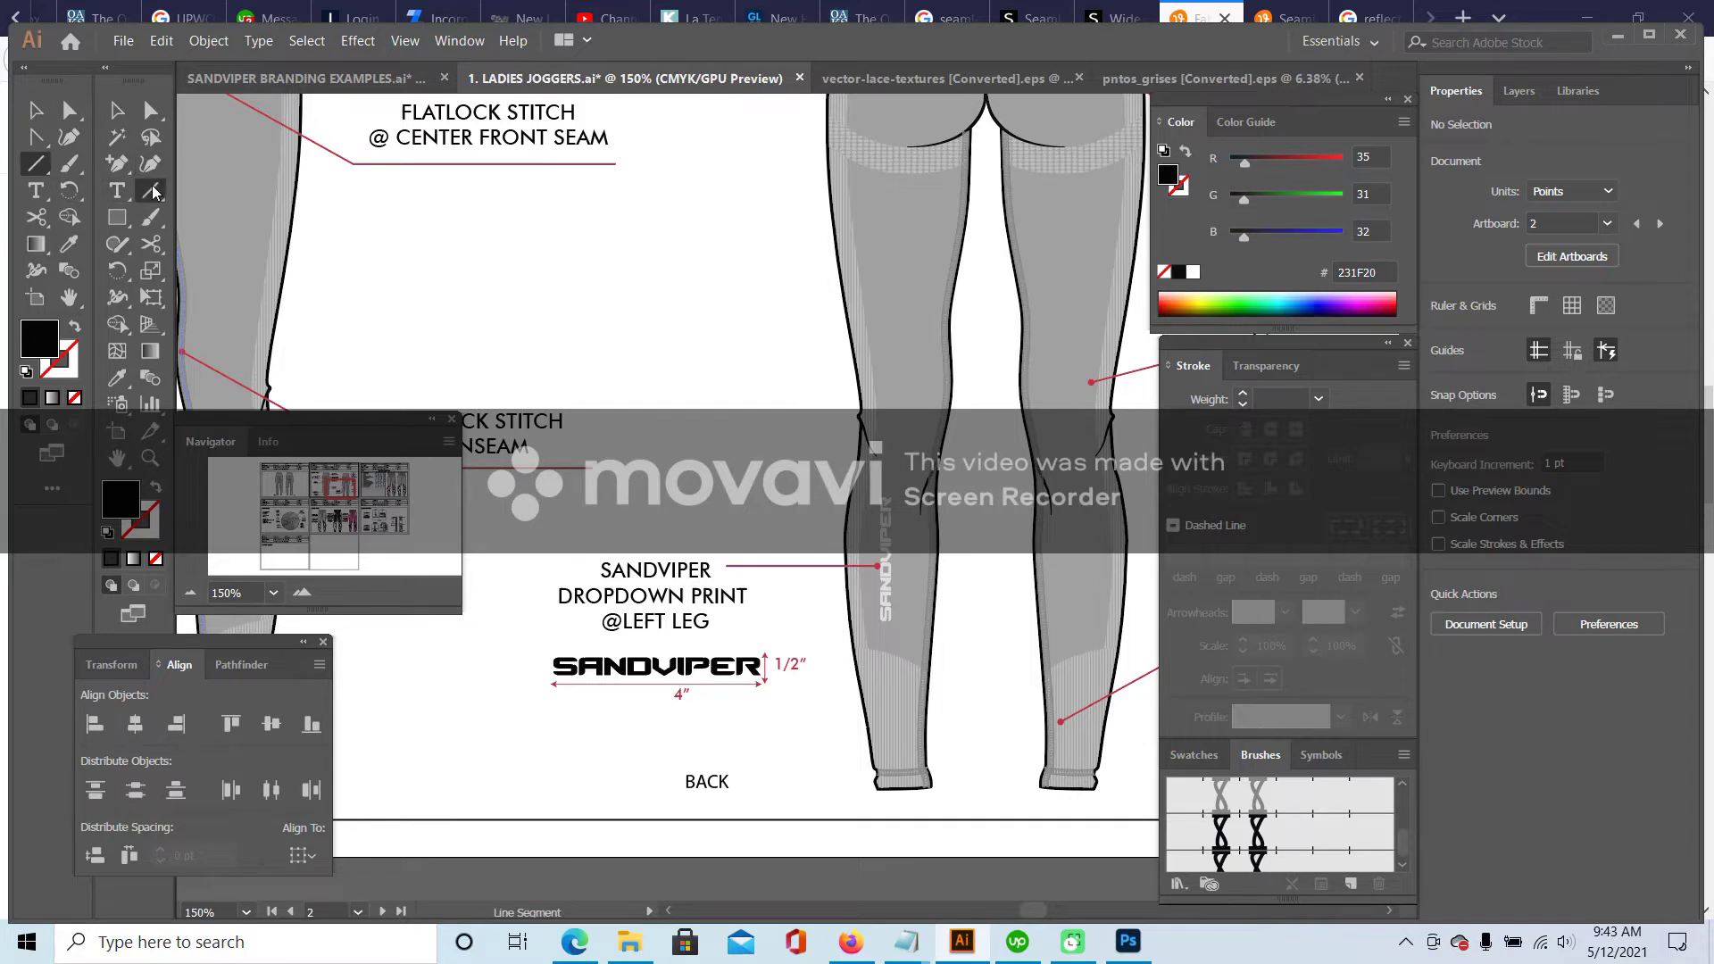
{"action": "left_click_drag", "start_coordinate": [737, 405], "coordinate": [737, 456]}
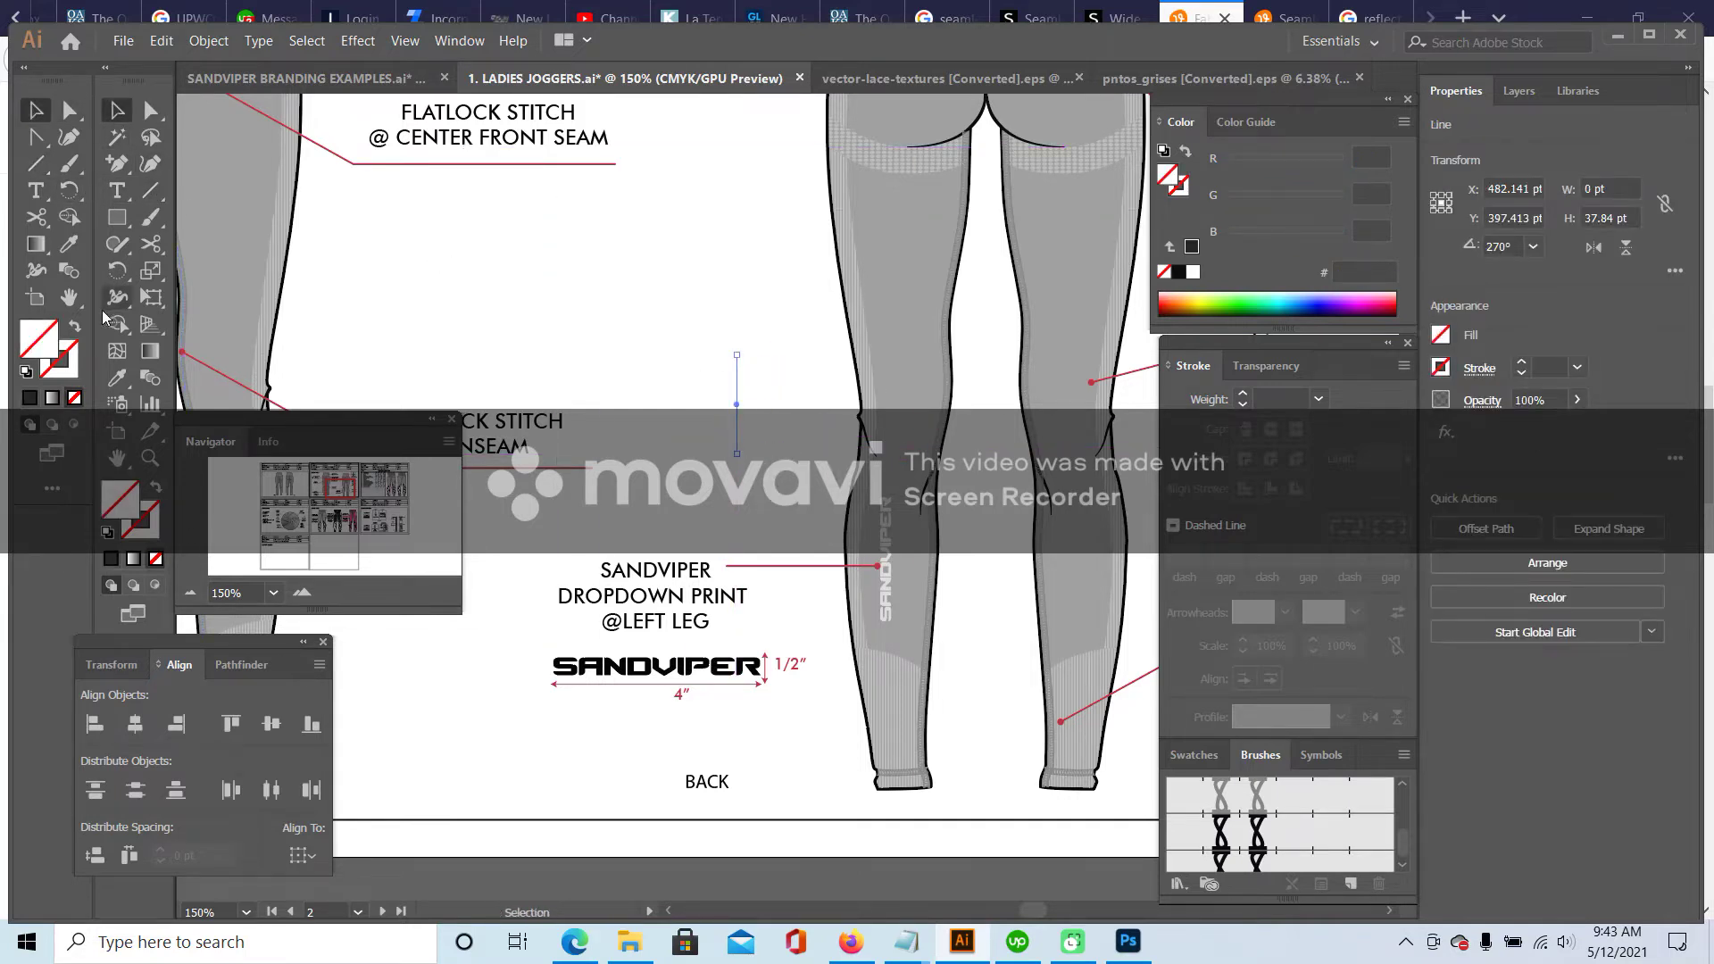
{"action": "left_click", "coordinate": [69, 246]}
{"action": "left_click", "coordinate": [571, 164]}
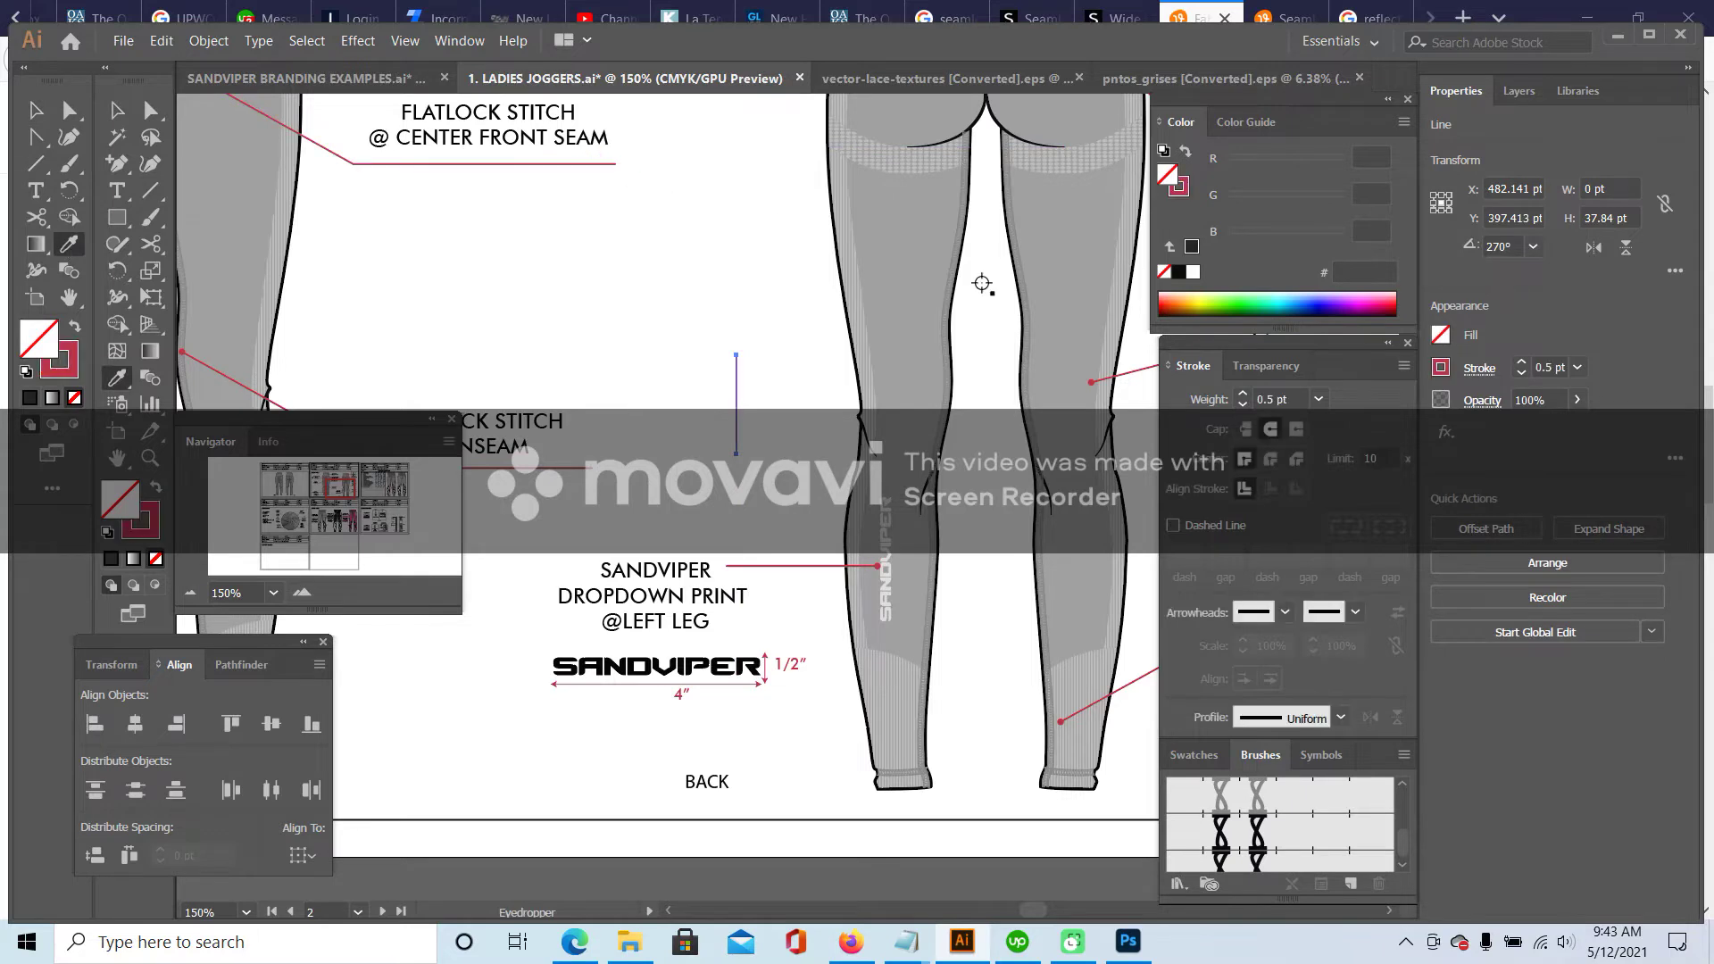
{"action": "left_click", "coordinate": [1286, 613]}
{"action": "left_click", "coordinate": [1262, 396]}
{"action": "left_click", "coordinate": [1355, 613]}
{"action": "left_click", "coordinate": [1265, 328]}
- Move the arrow line beside the leg print and lengthen it downward
{"action": "key", "text": "v"}
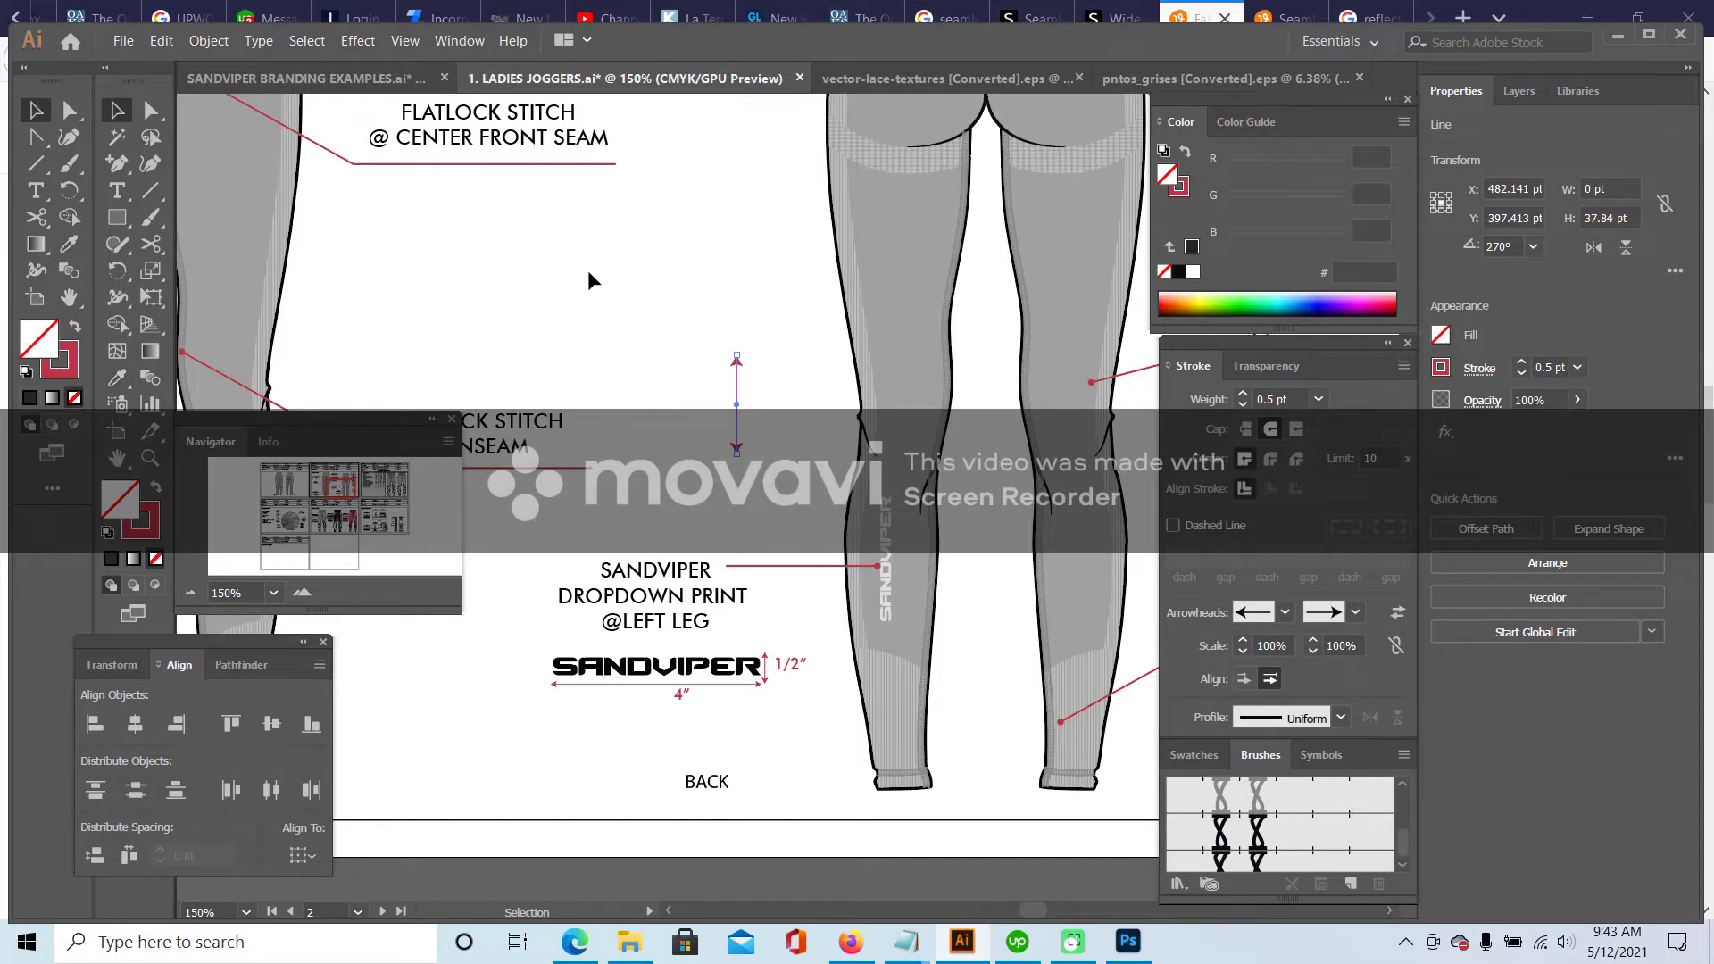
{"action": "left_click", "coordinate": [589, 280]}
{"action": "left_click_drag", "start_coordinate": [738, 404], "coordinate": [897, 542]}
{"action": "left_click_drag", "start_coordinate": [900, 600], "coordinate": [898, 617]}
{"action": "left_click", "coordinate": [714, 446]}
- Duplicate the arrow, rotate it 90°, and shorten it into a 0.25 pt tick
{"action": "left_click_drag", "start_coordinate": [897, 508], "coordinate": [788, 451], "text": "alt"}
{"action": "right_click", "coordinate": [782, 456]}
{"action": "mouse_move", "coordinate": [886, 734]}
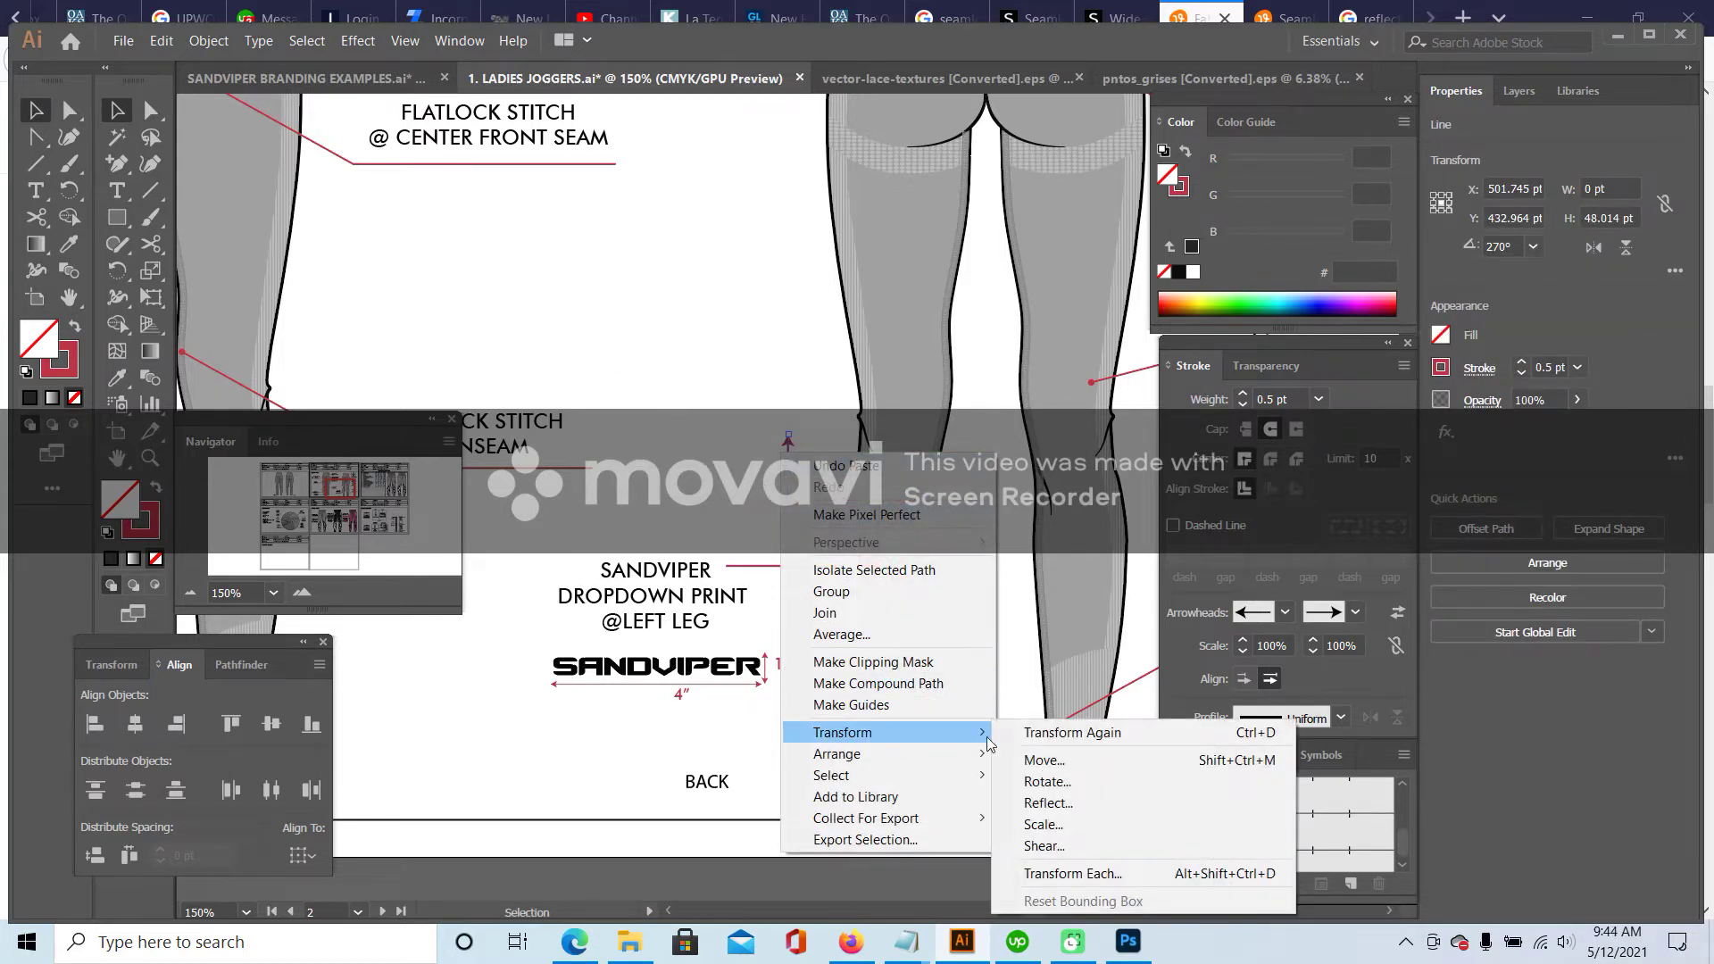
{"action": "left_click", "coordinate": [1053, 782]}
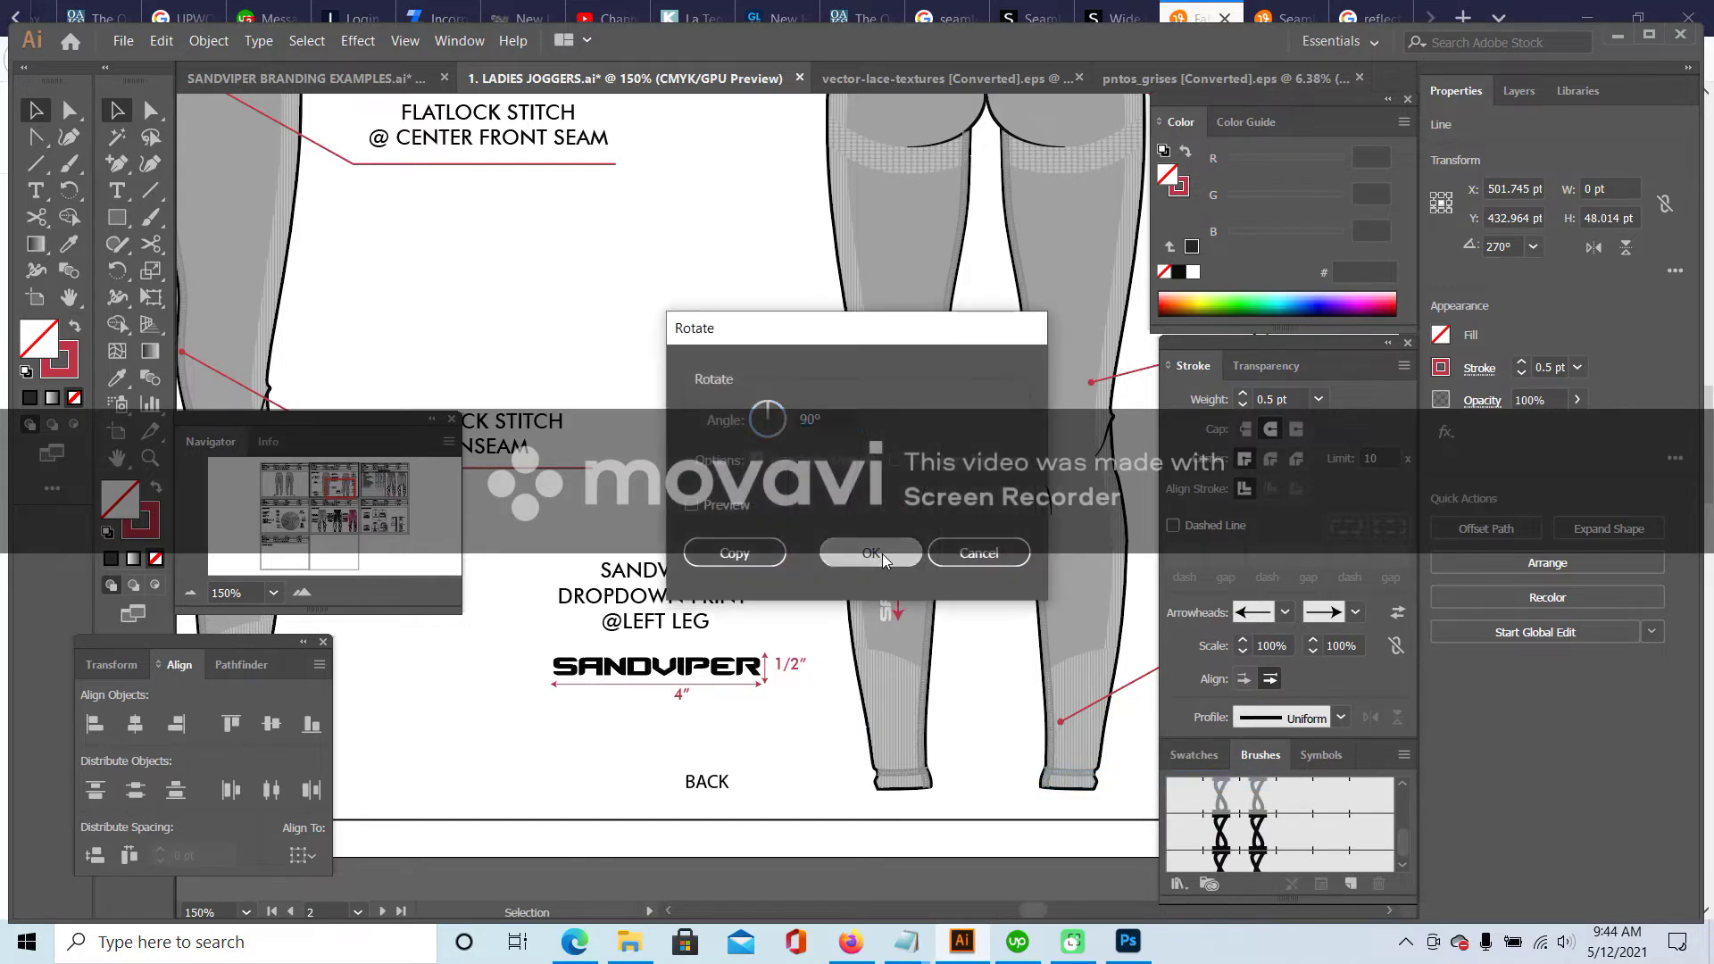
{"action": "left_click", "coordinate": [883, 554]}
{"action": "left_click_drag", "start_coordinate": [726, 501], "coordinate": [828, 498]}
{"action": "left_click", "coordinate": [1318, 399]}
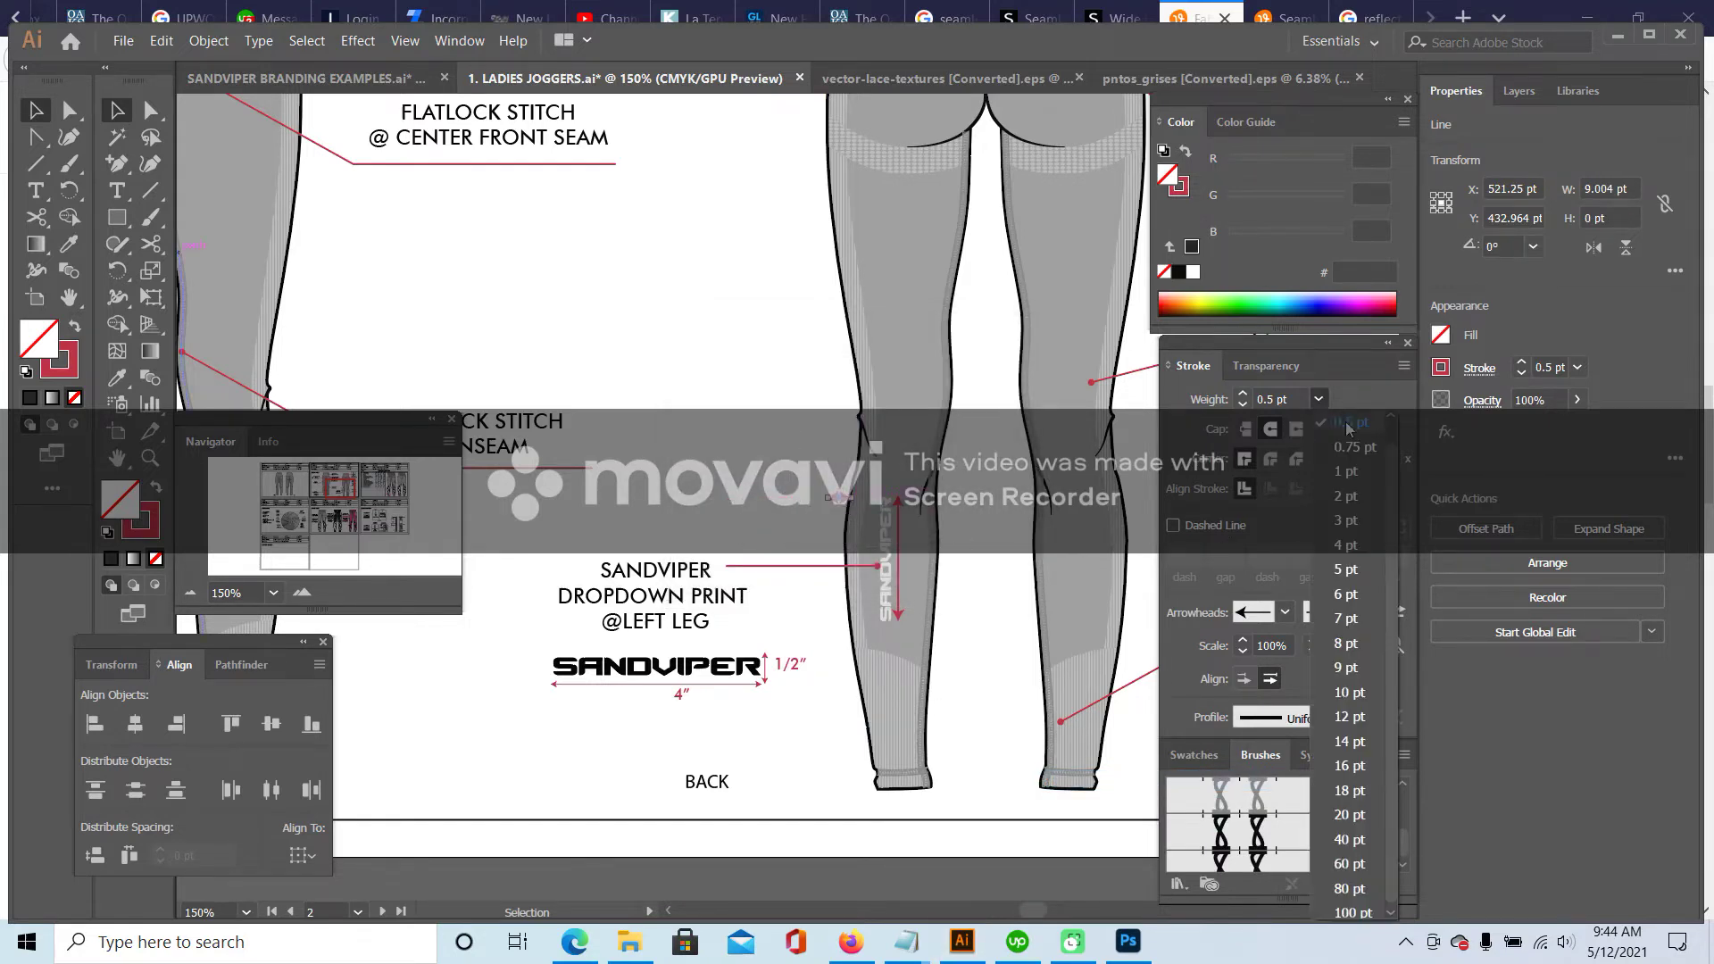
{"action": "left_click", "coordinate": [1348, 432]}
{"action": "left_click", "coordinate": [671, 440]}
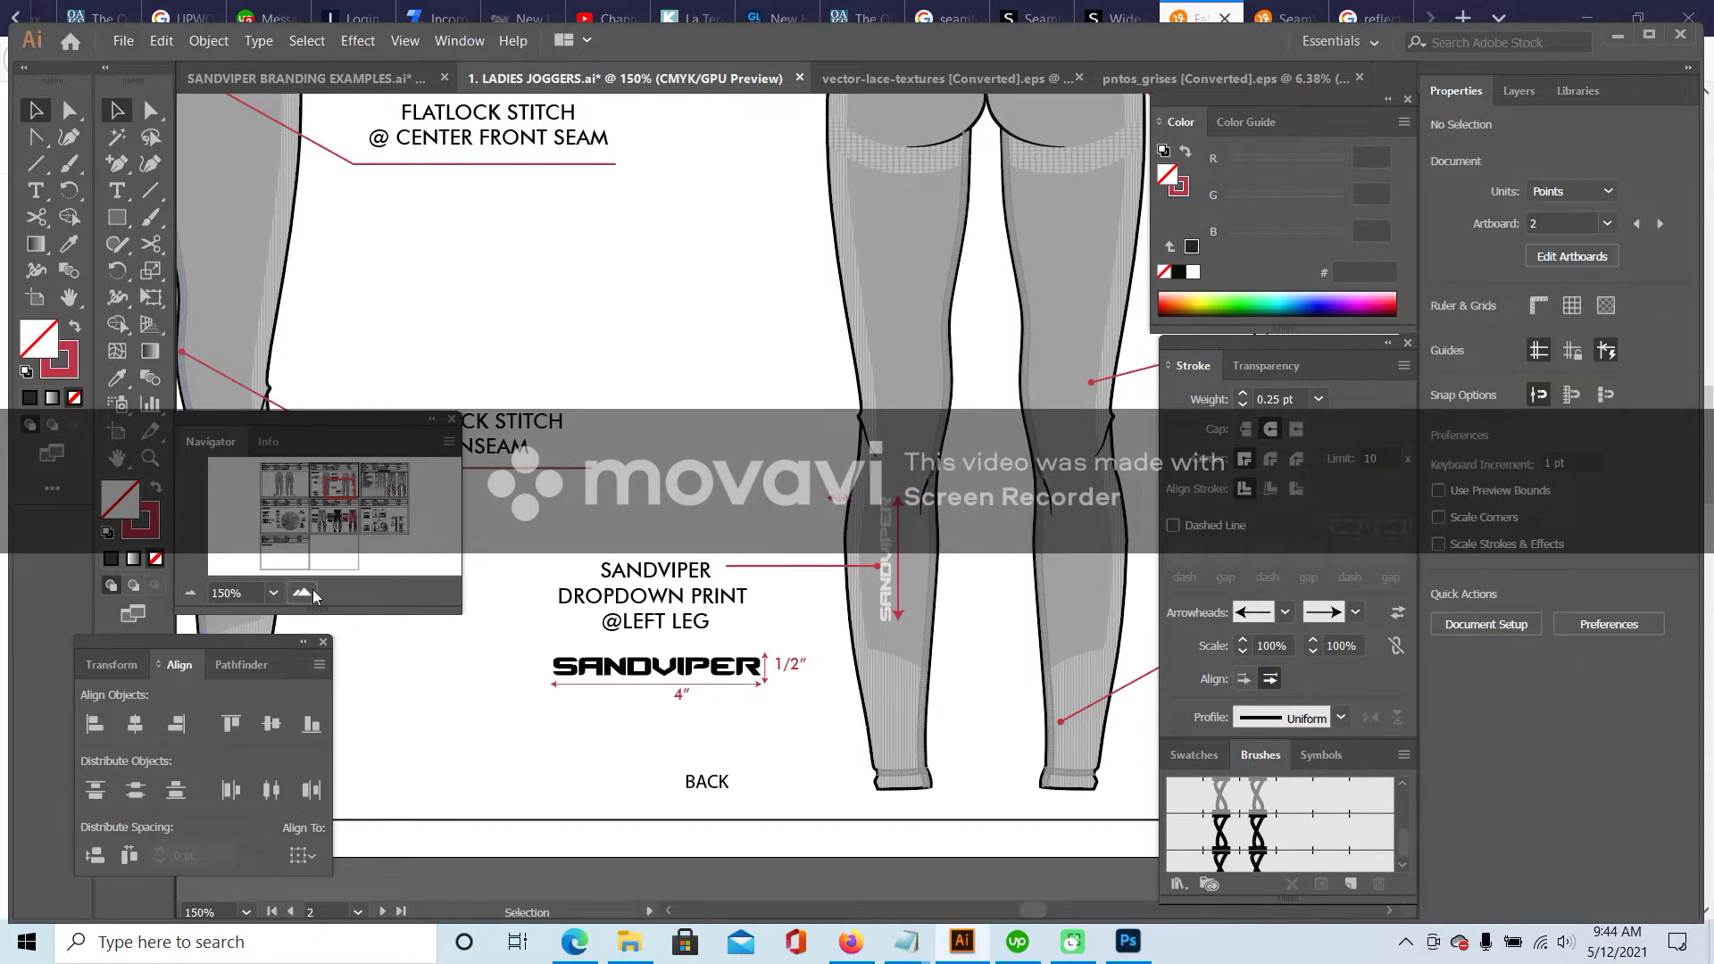
{"action": "scroll", "coordinate": [788, 492], "scroll_direction": "up", "scroll_amount": 2}
- Set the short tick on the leg and add a new 1/2″ text label
{"action": "left_click_drag", "start_coordinate": [889, 502], "coordinate": [987, 482]}
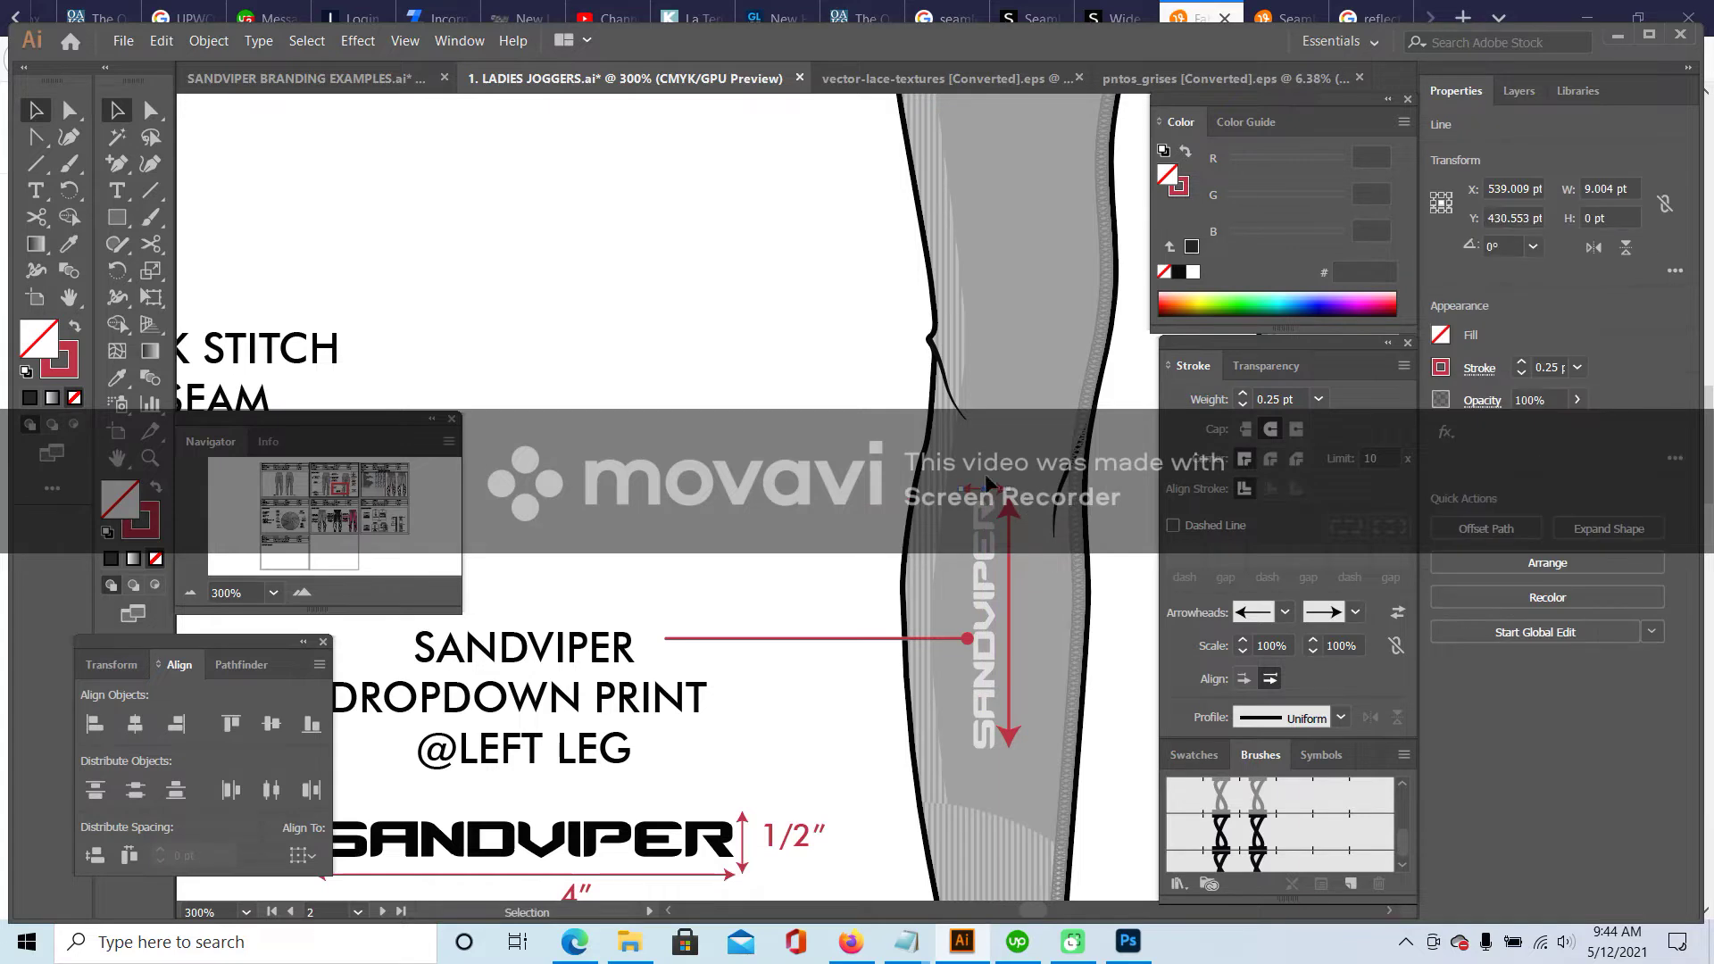
{"action": "left_click", "coordinate": [777, 427]}
{"action": "left_click", "coordinate": [130, 200]}
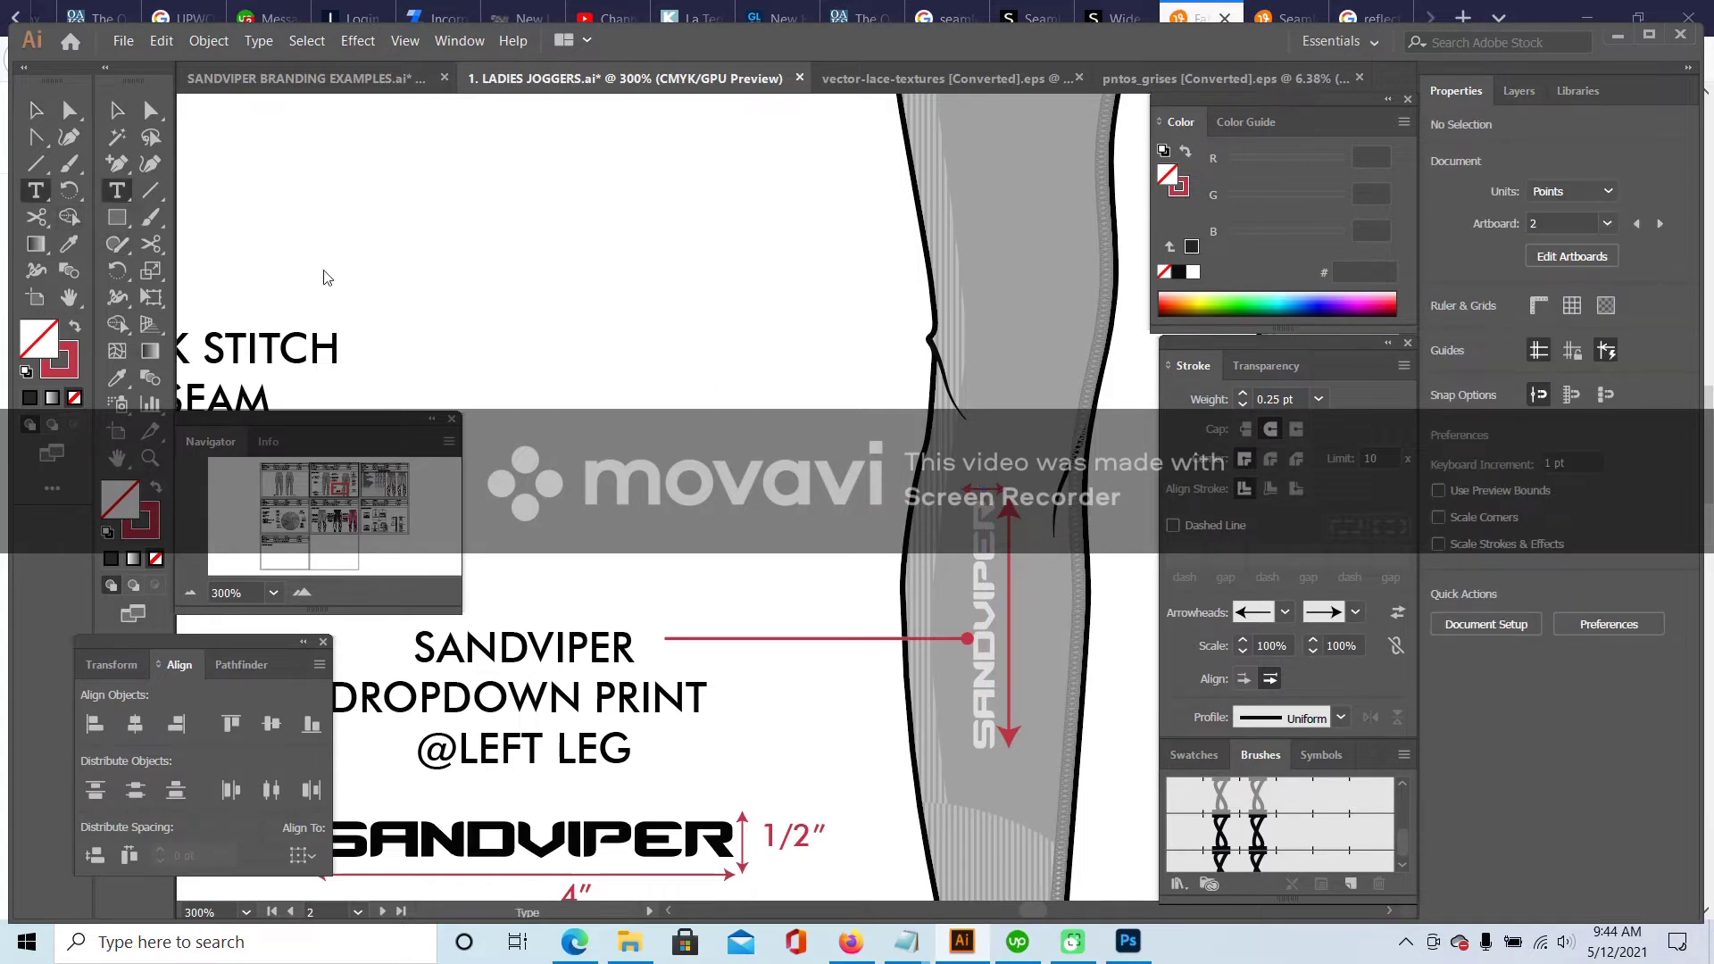
{"action": "left_click", "coordinate": [674, 397]}
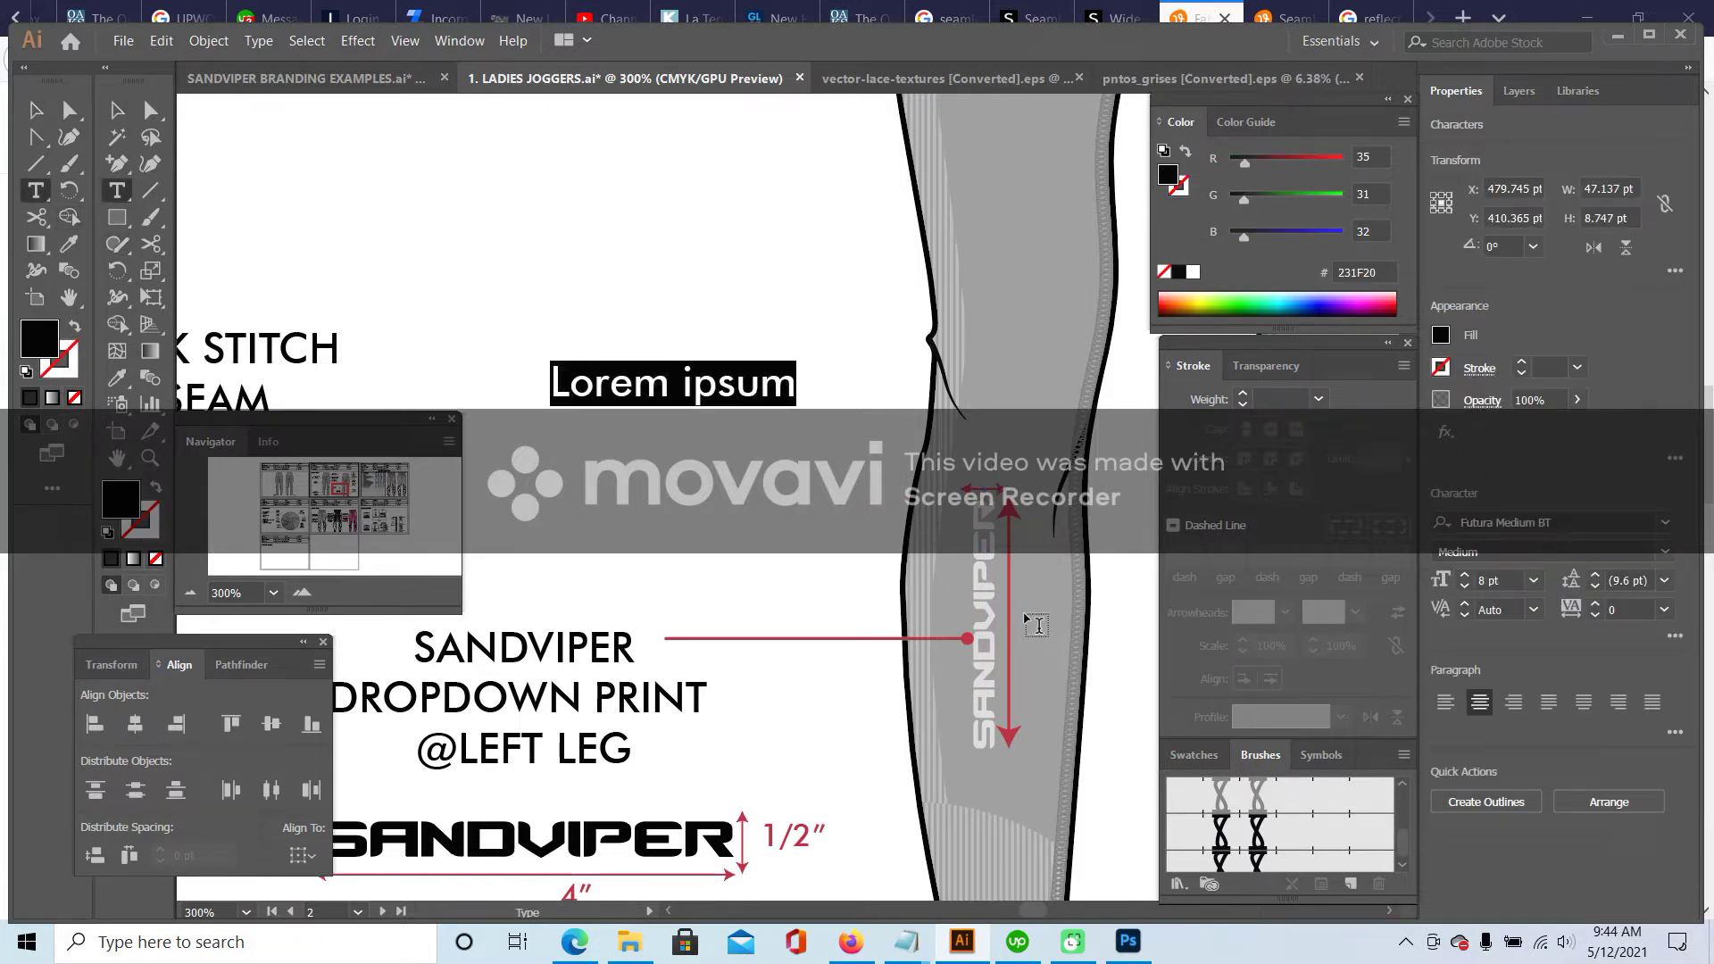
{"action": "type", "text": "1/2"}
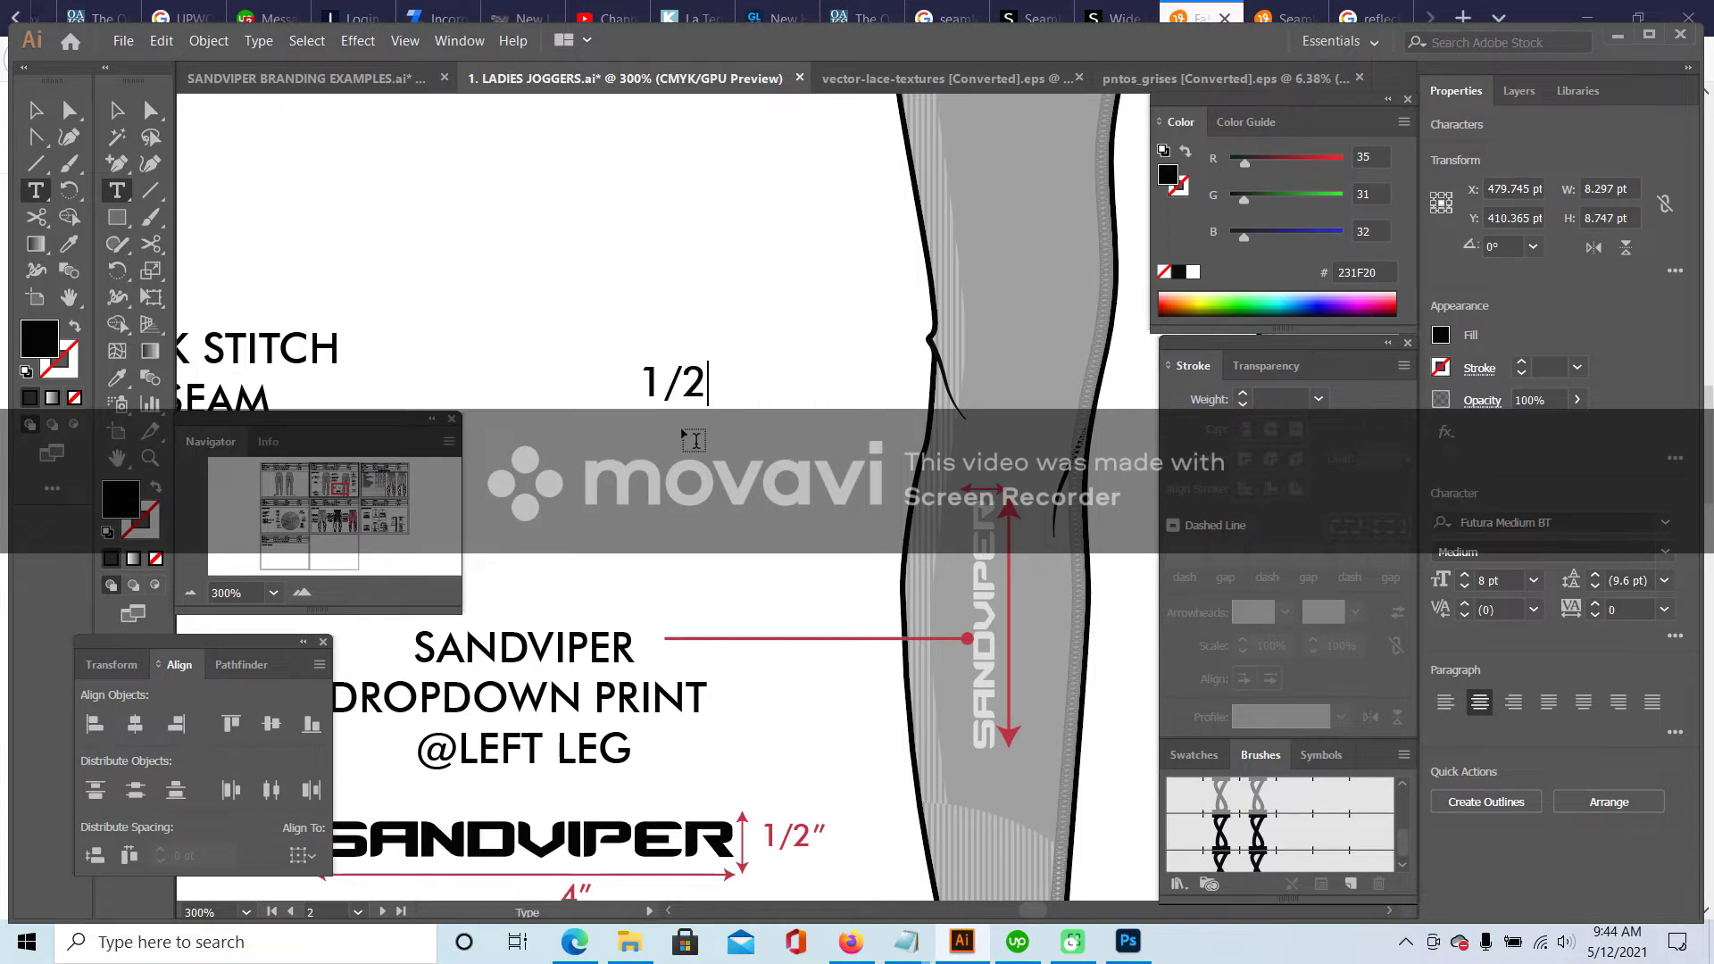
{"action": "type", "text": "\""}
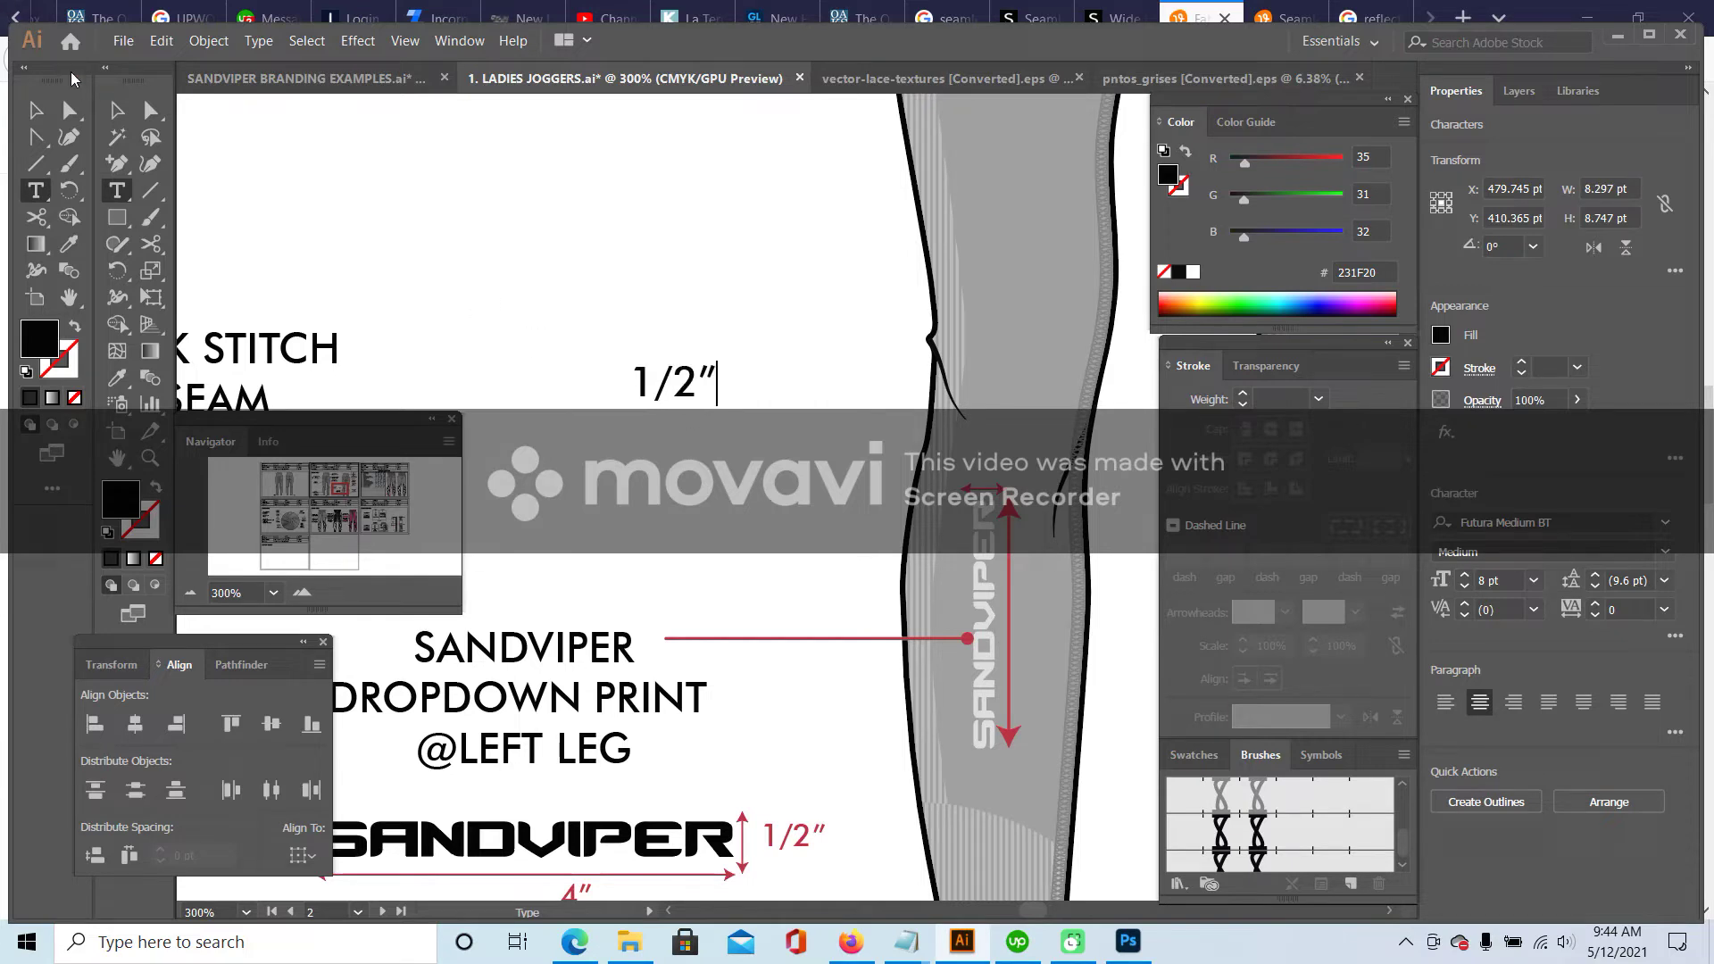
{"action": "left_click", "coordinate": [33, 110]}
- Colour the 1/2″ label red BA3140, place it at the arrow's top, and size it 7 pt
{"action": "left_click", "coordinate": [1009, 545]}
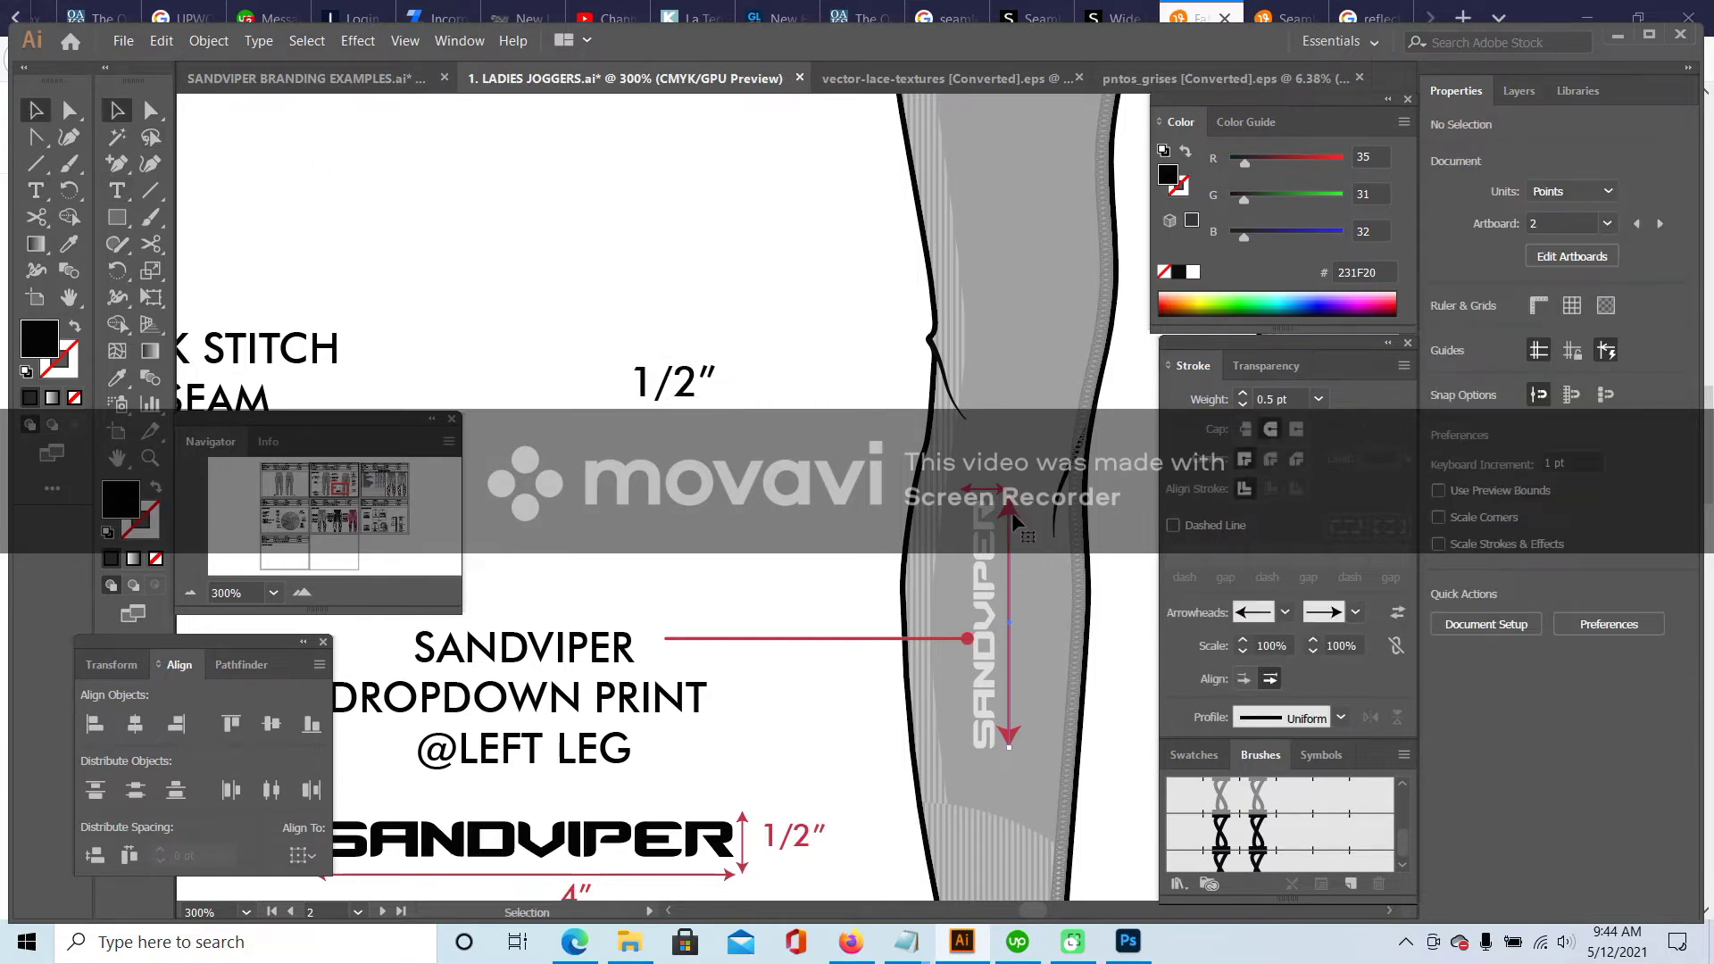
{"action": "double_click", "coordinate": [145, 529]}
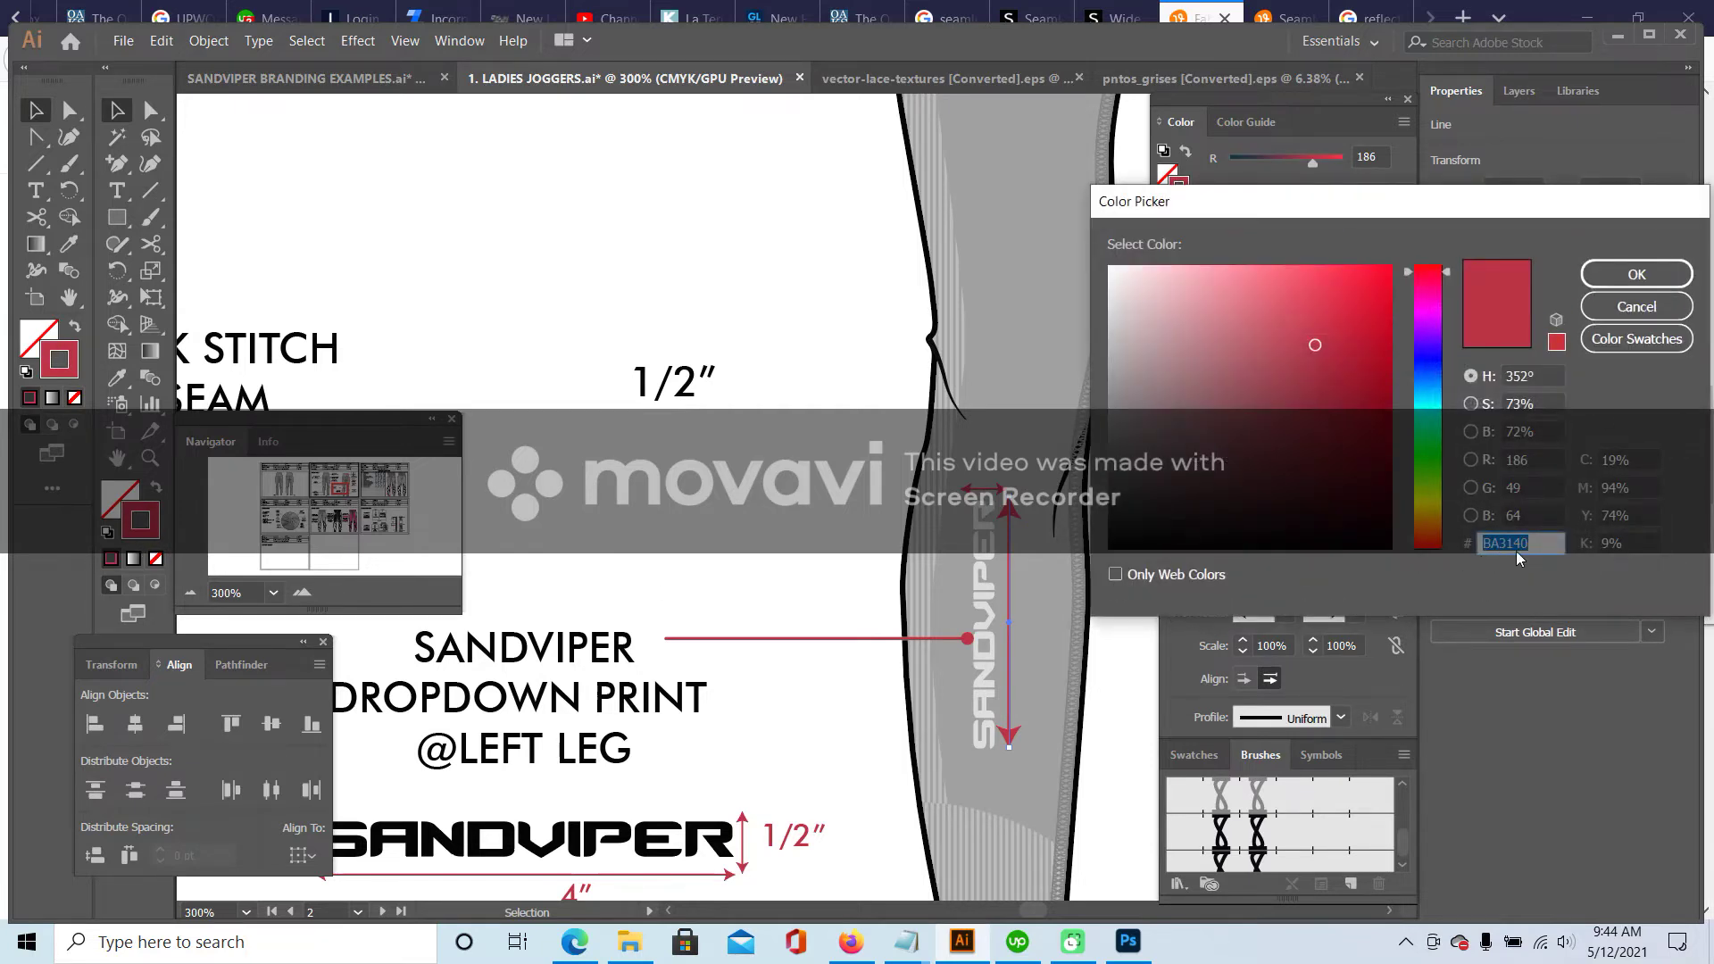
{"action": "left_click", "coordinate": [1530, 285]}
{"action": "key", "text": "Return"}
{"action": "left_click", "coordinate": [674, 382]}
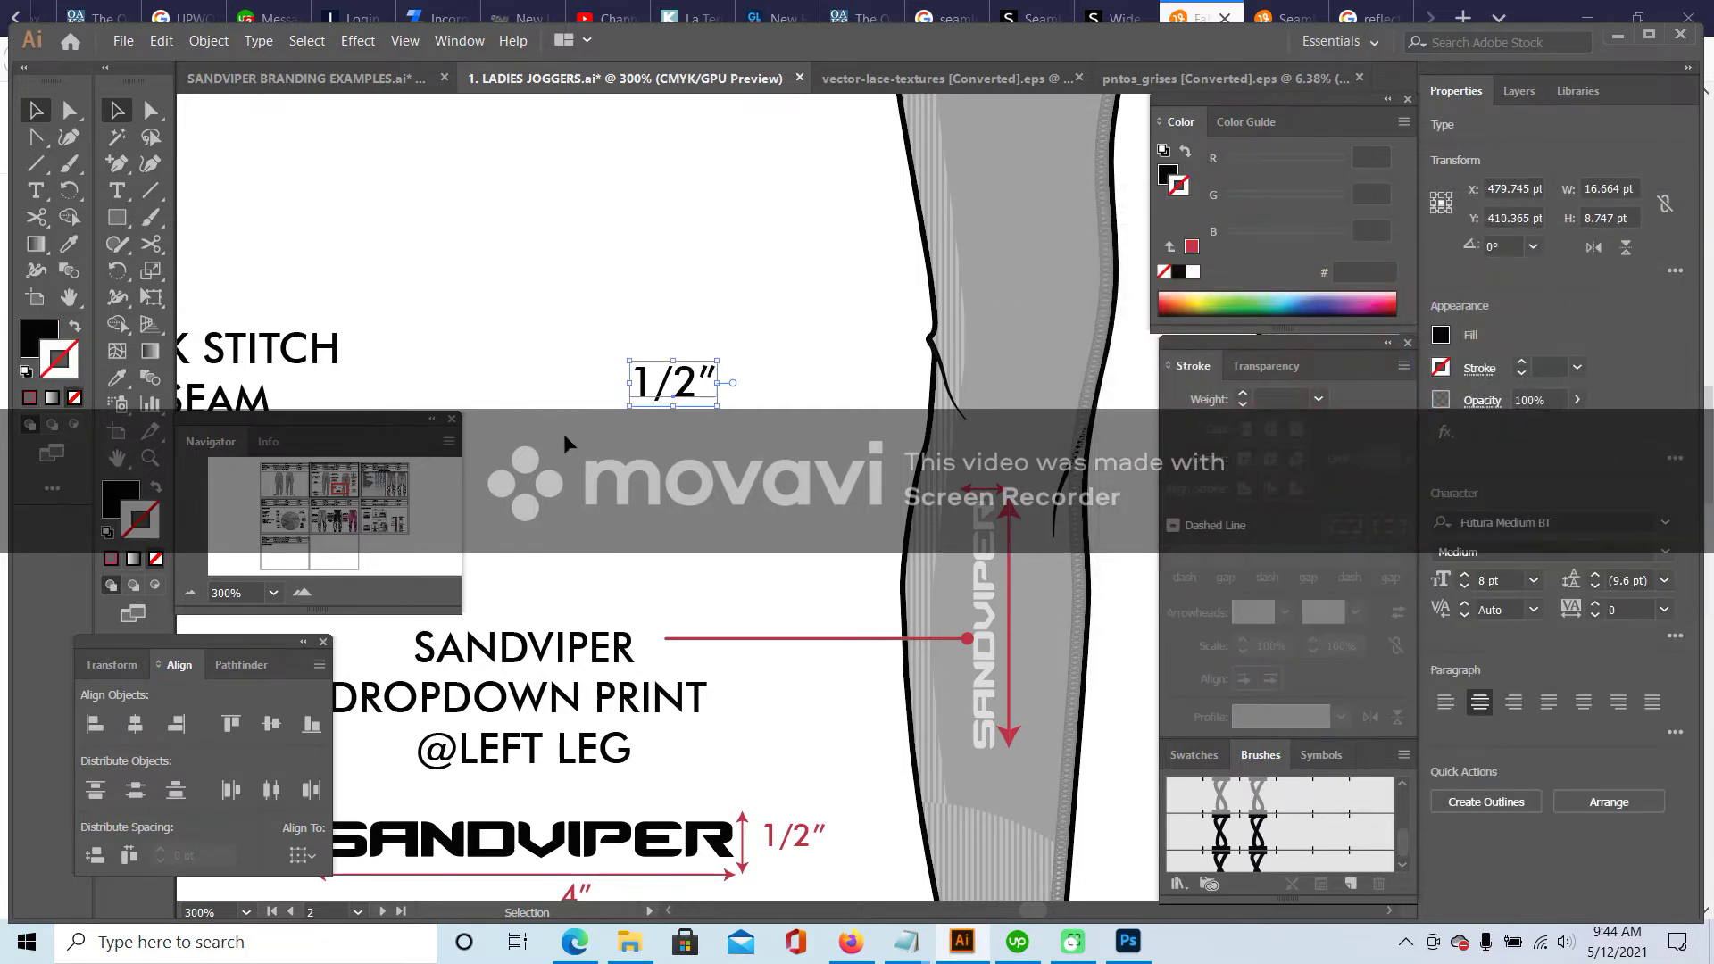
{"action": "double_click", "coordinate": [120, 498]}
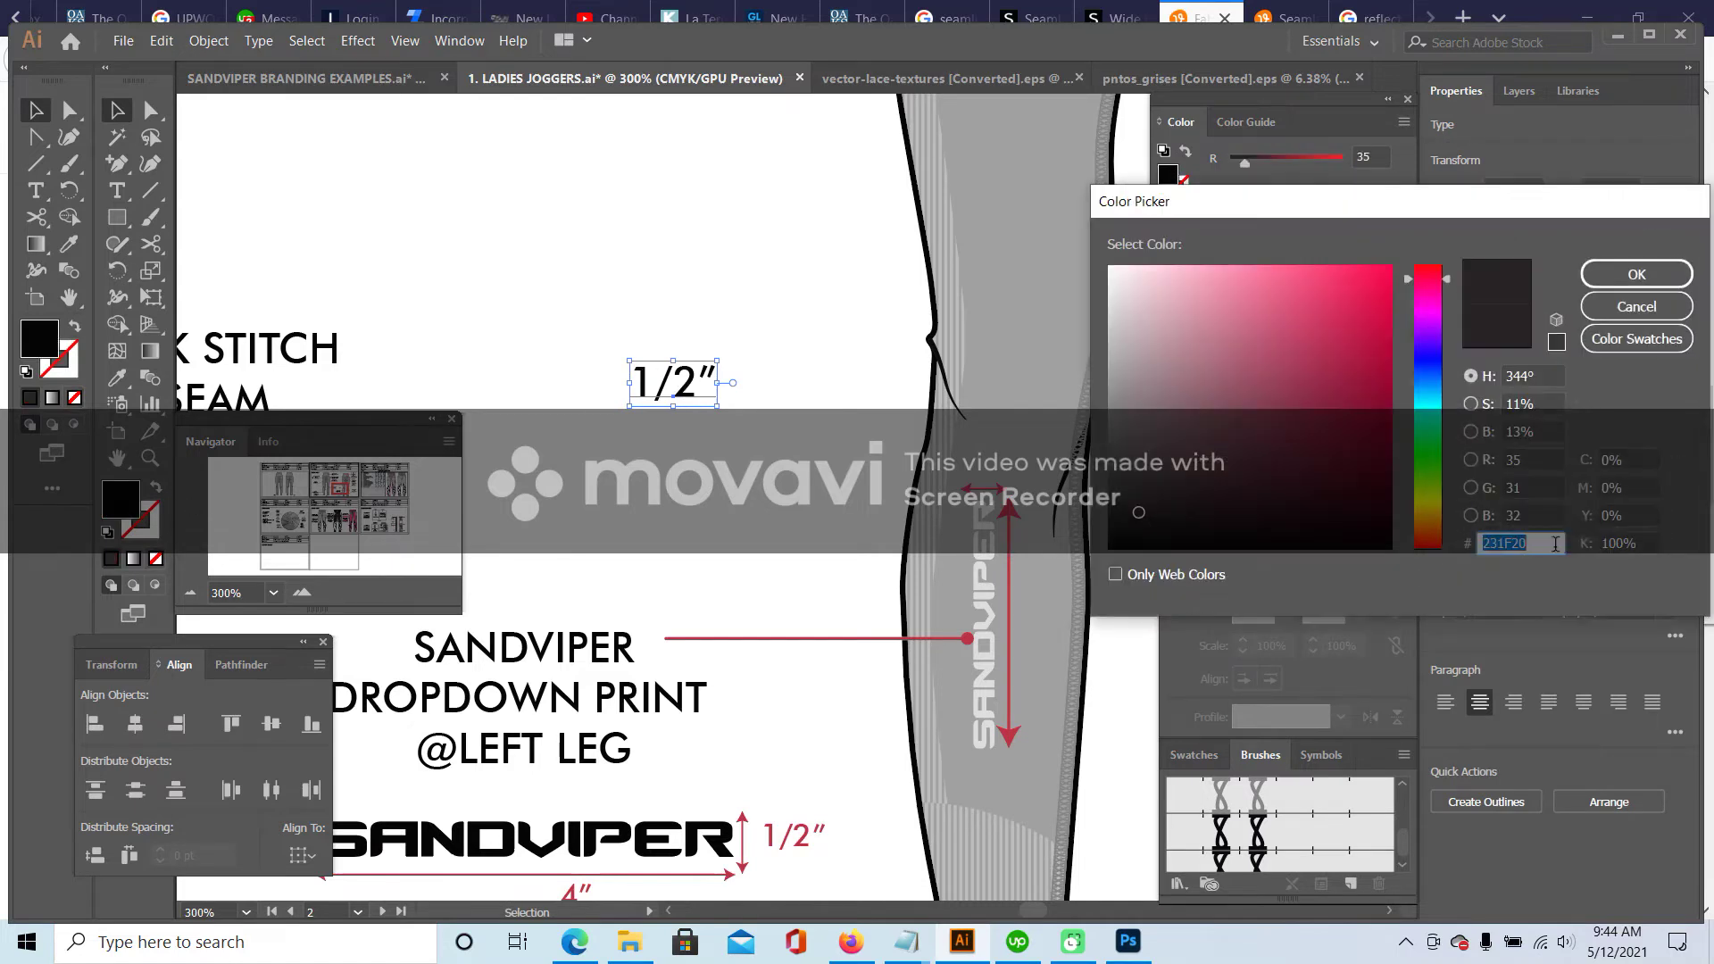
{"action": "left_click", "coordinate": [1635, 275]}
{"action": "left_click", "coordinate": [748, 339]}
{"action": "left_click_drag", "start_coordinate": [684, 392], "coordinate": [1008, 453]}
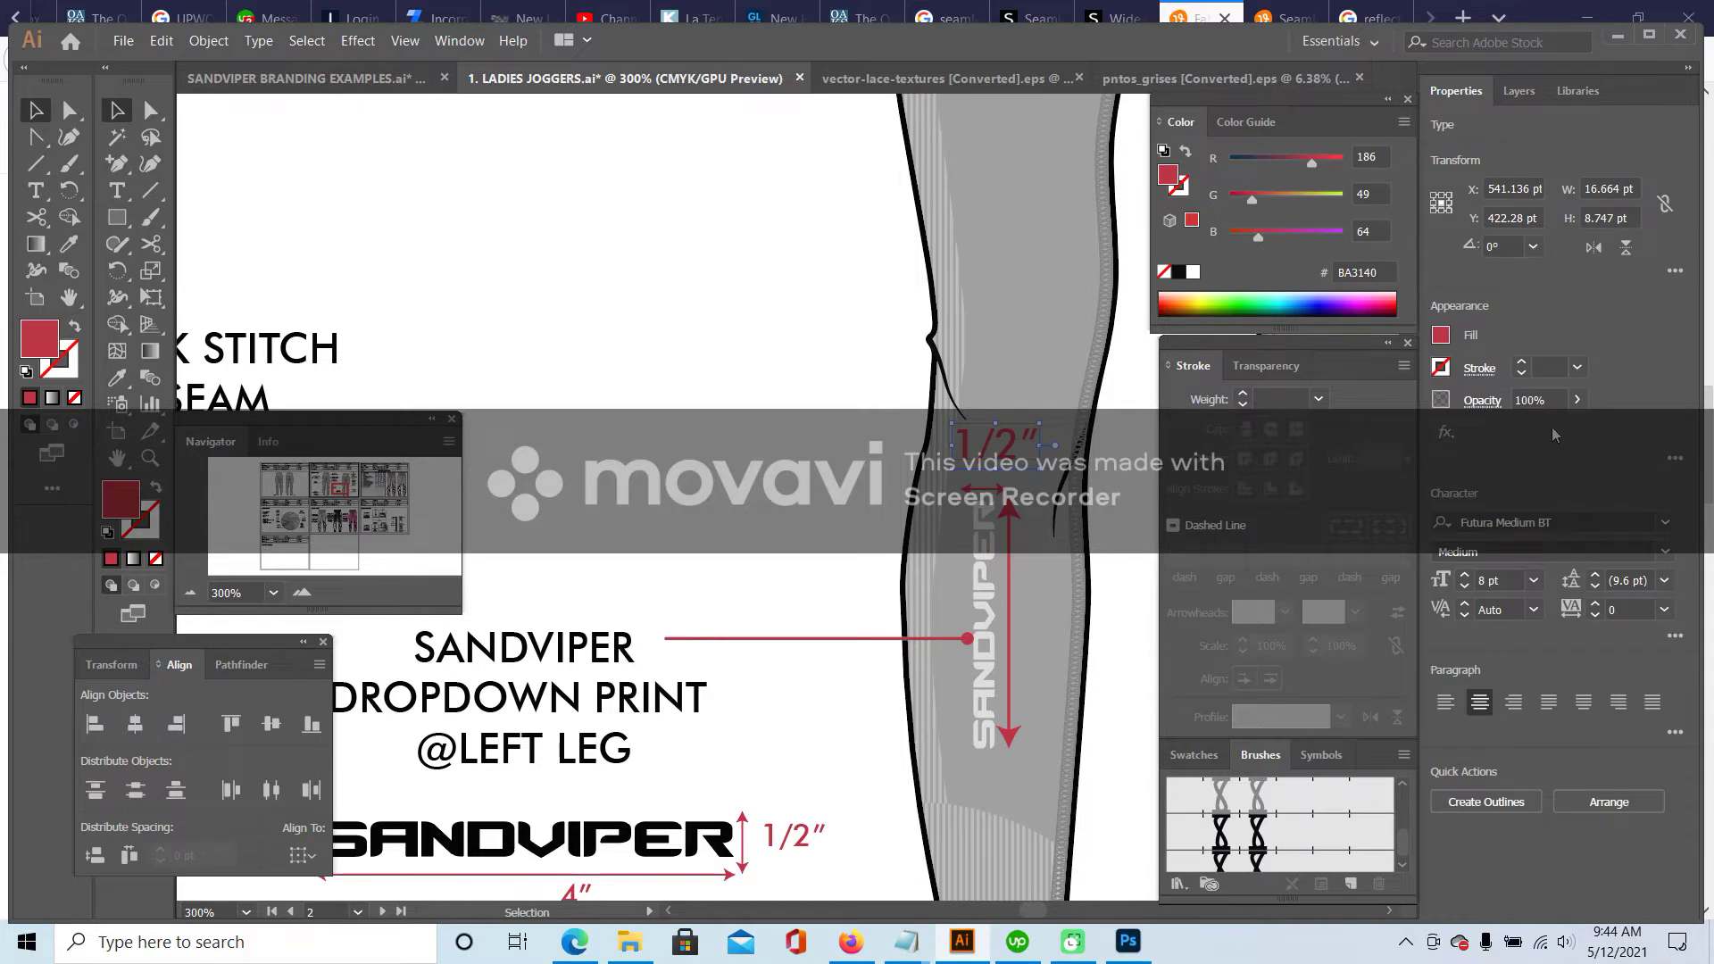
{"action": "left_click", "coordinate": [1534, 580]}
{"action": "left_click", "coordinate": [1575, 250]}
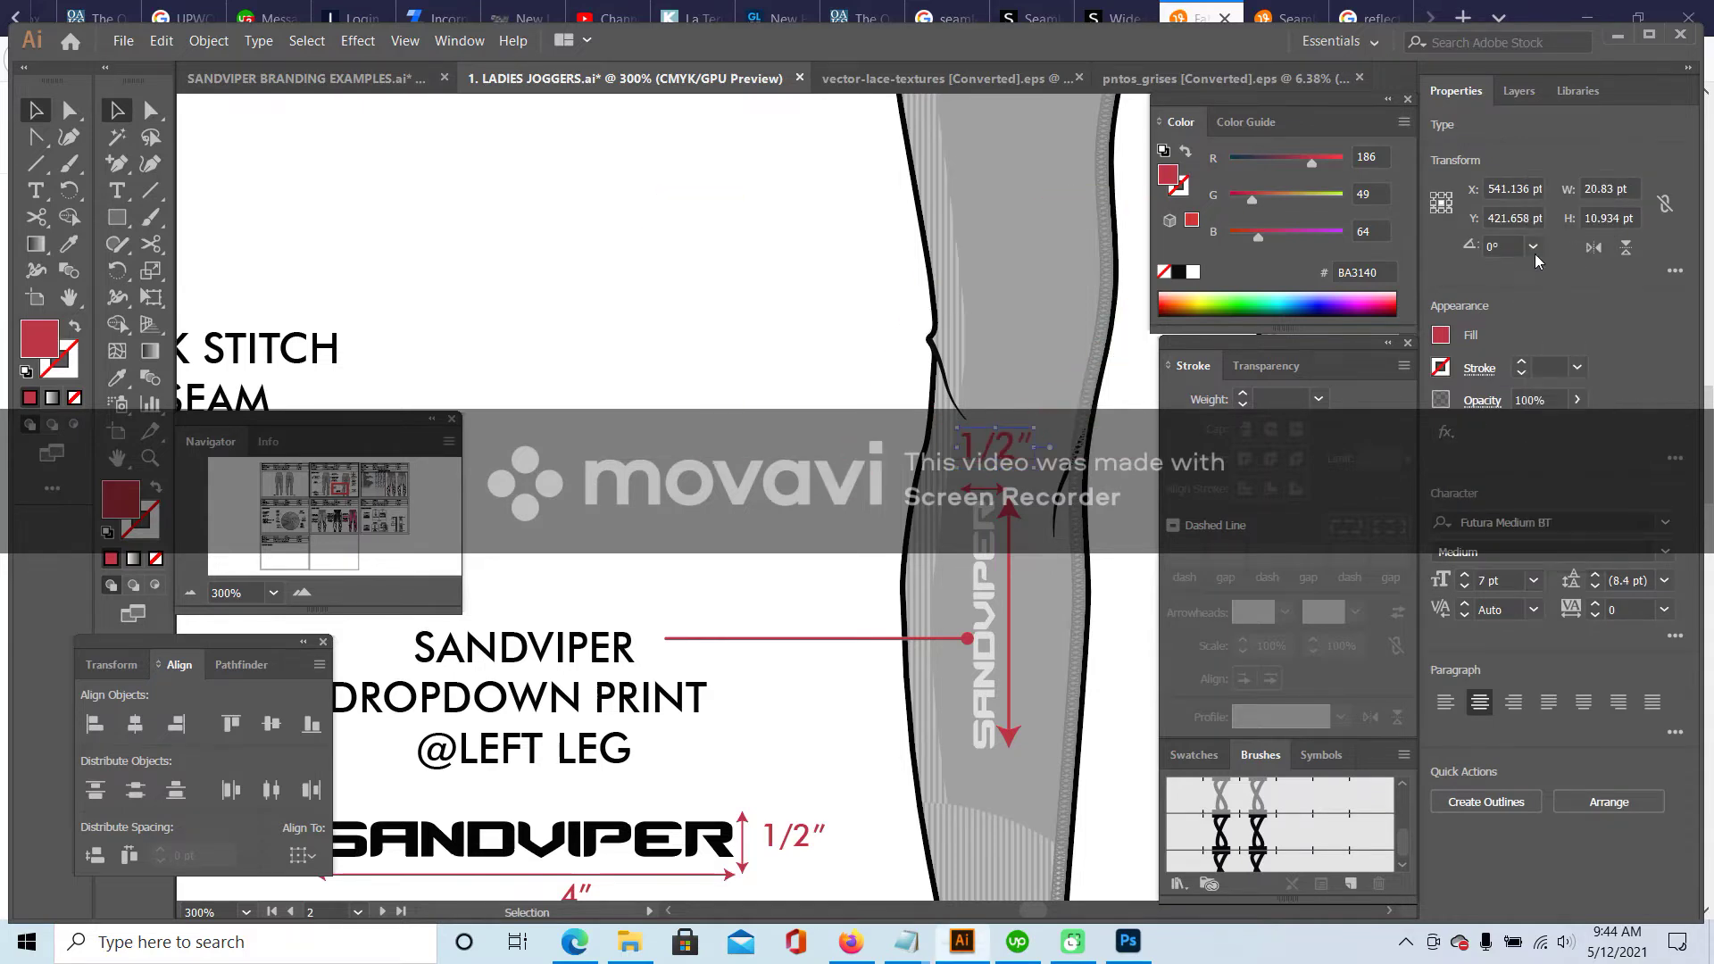
{"action": "left_click", "coordinate": [705, 505]}
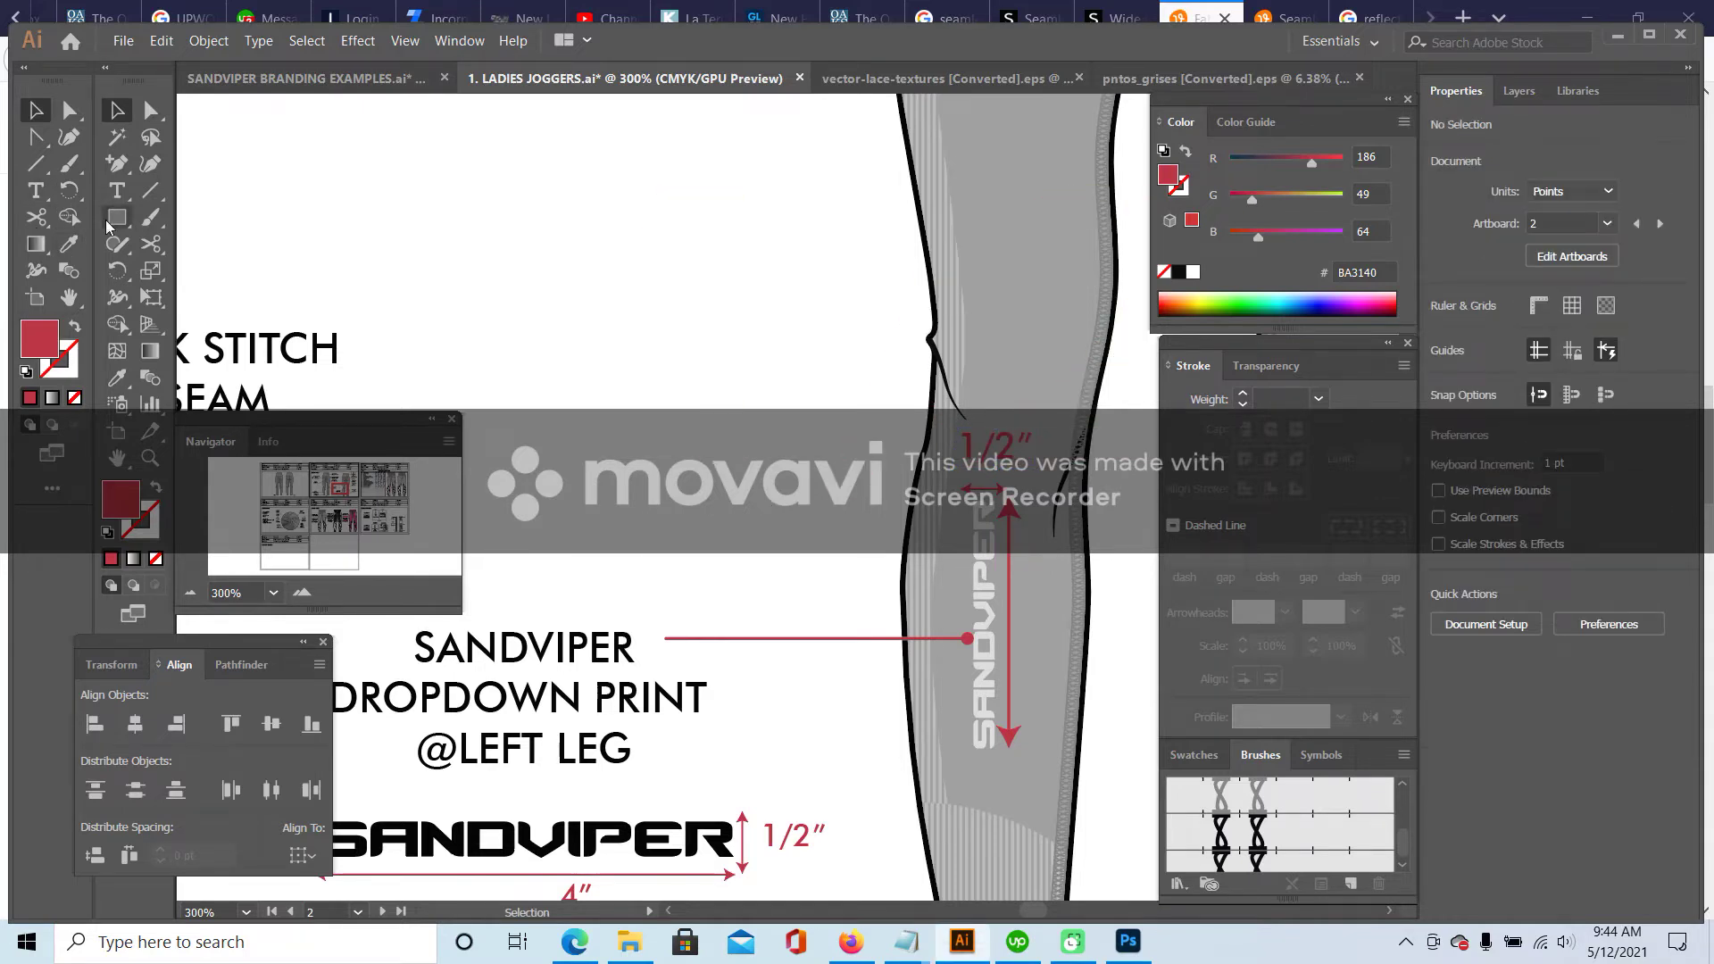
- Add a 4″ label in the same red as 1/2″ and drag it onto the left leg
{"action": "key", "text": "t"}
{"action": "left_click", "coordinate": [648, 382]}
{"action": "type", "text": "4"}
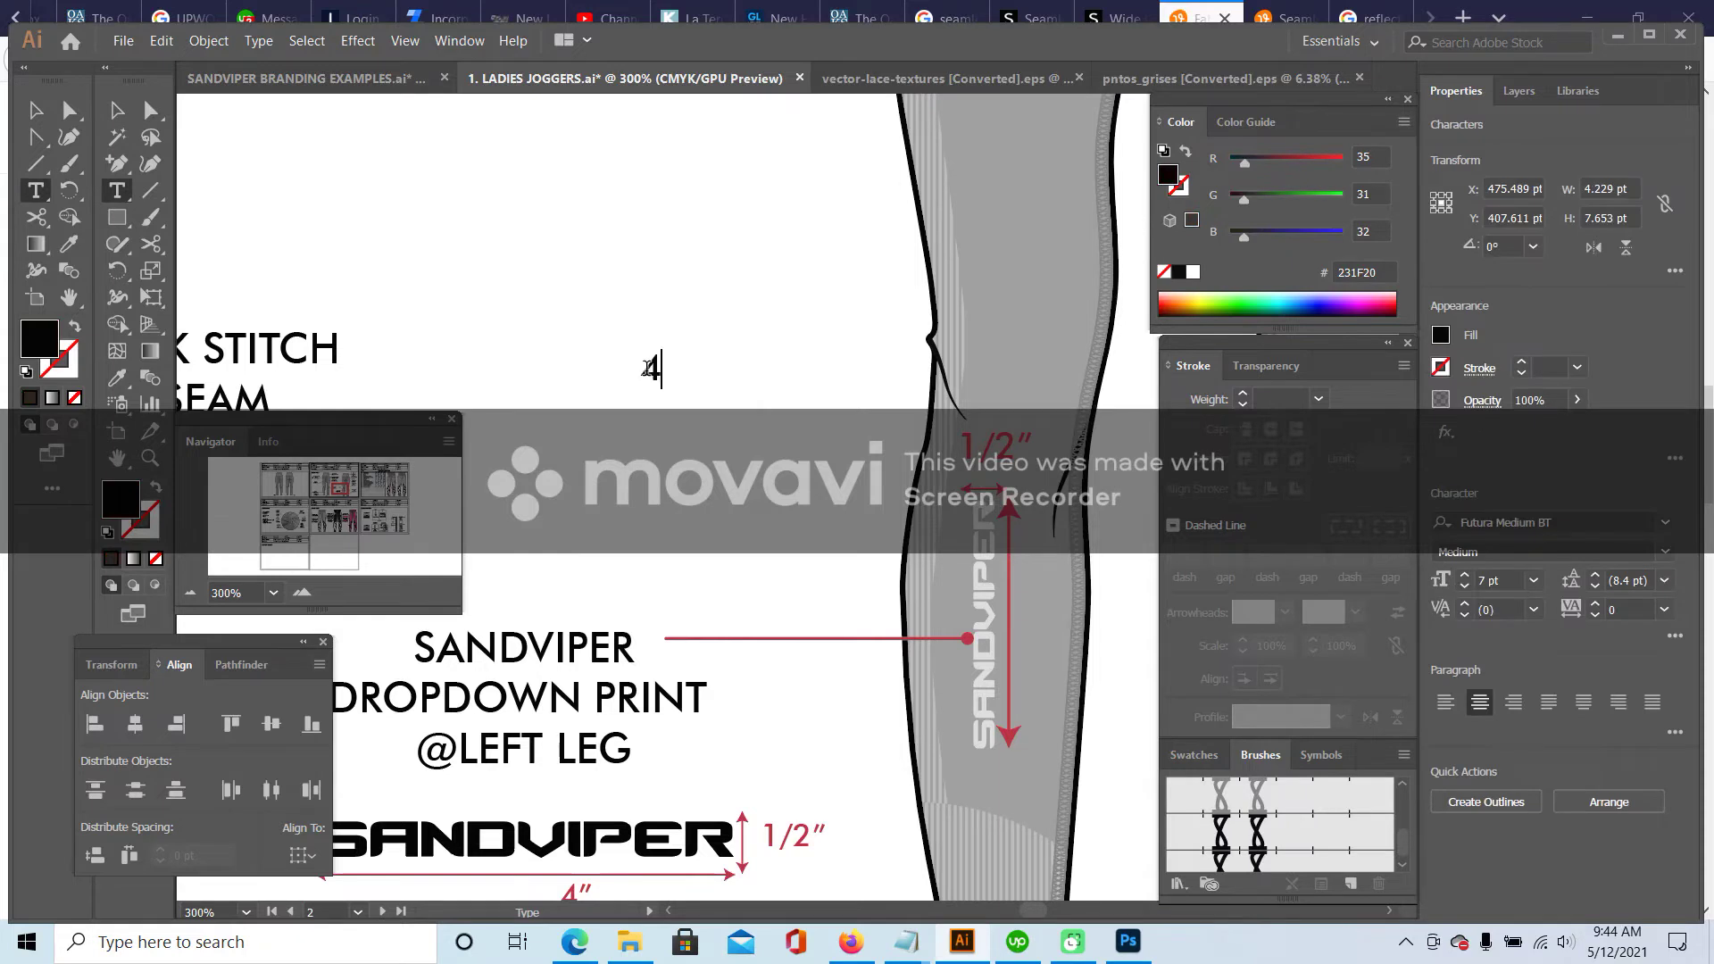
{"action": "type", "text": "\""}
{"action": "key", "text": "Escape"}
{"action": "left_click", "coordinate": [69, 247]}
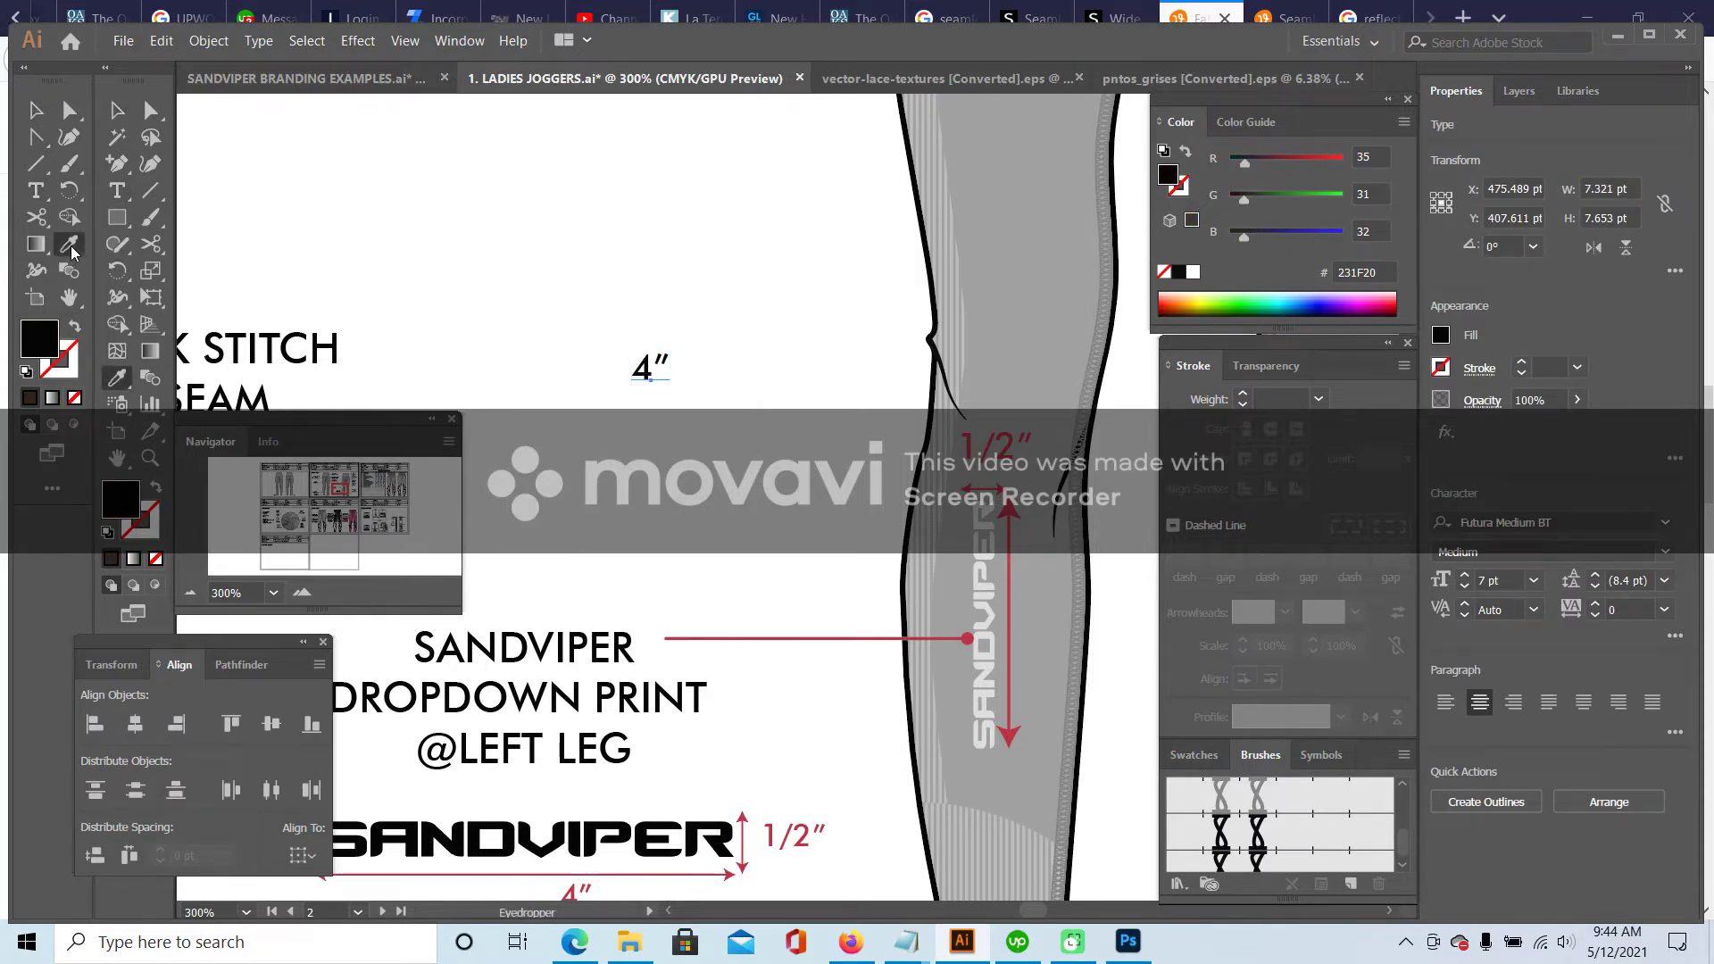
{"action": "left_click", "coordinate": [991, 444]}
{"action": "key", "text": "v"}
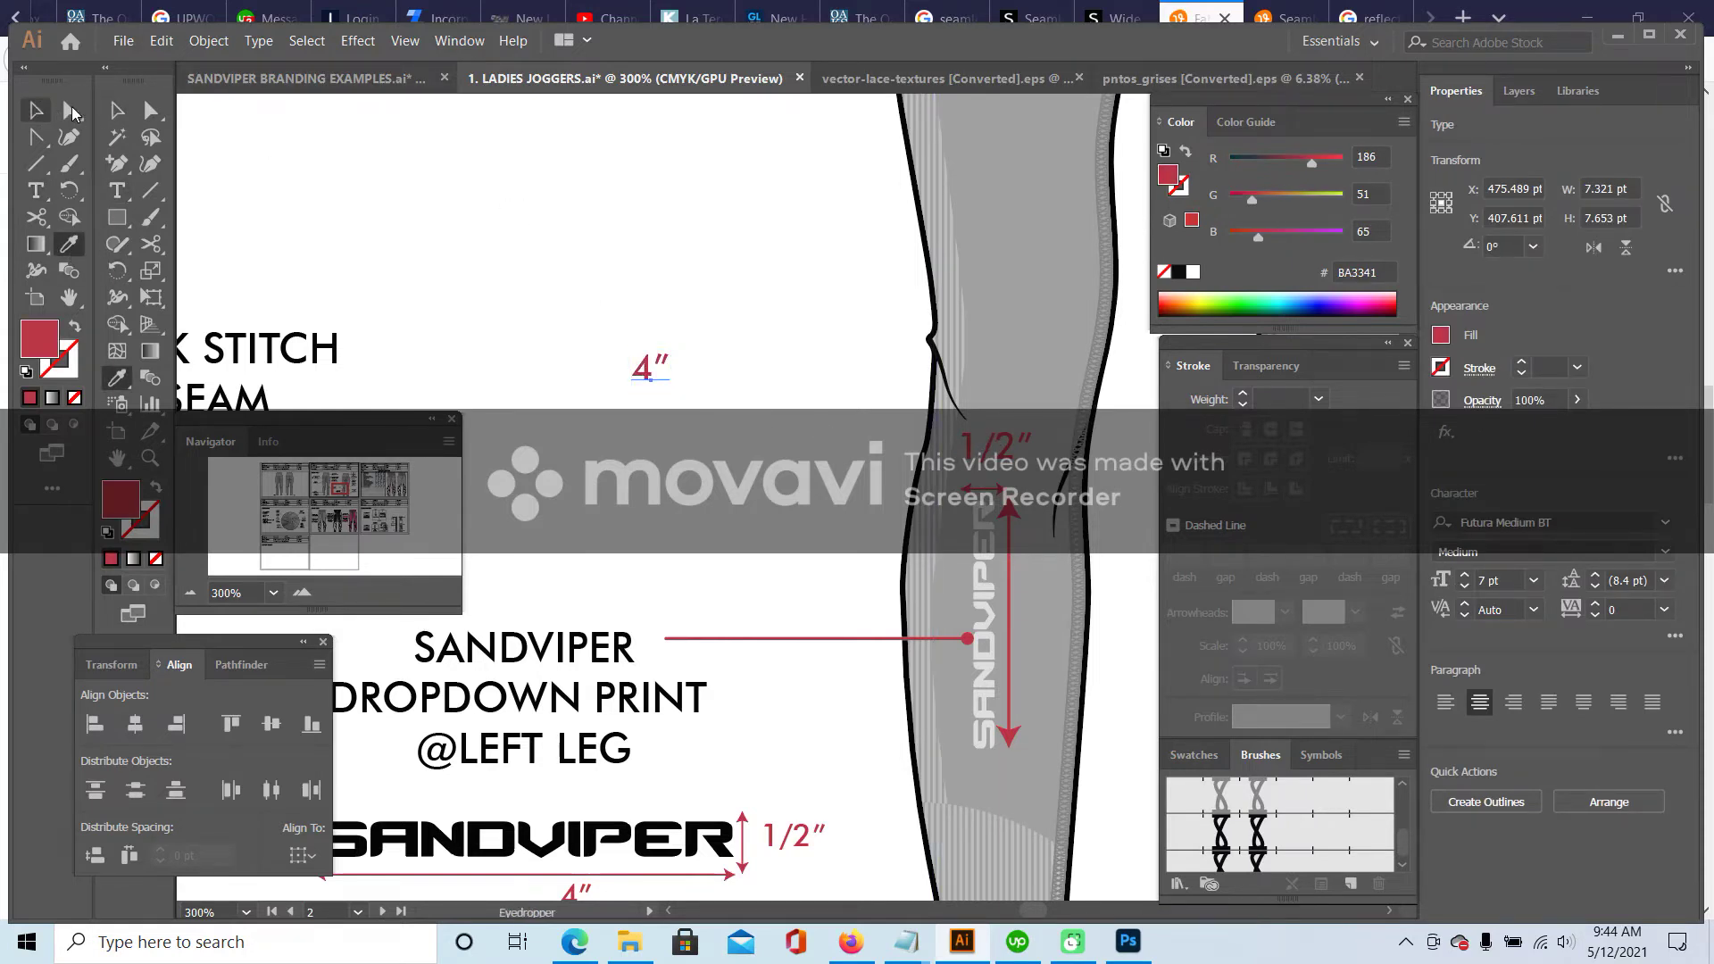
{"action": "left_click", "coordinate": [257, 152]}
{"action": "scroll", "coordinate": [821, 460], "scroll_direction": "down", "scroll_amount": 1}
{"action": "left_click_drag", "start_coordinate": [650, 279], "coordinate": [1034, 529]}
{"action": "key", "text": "ctrl+1"}
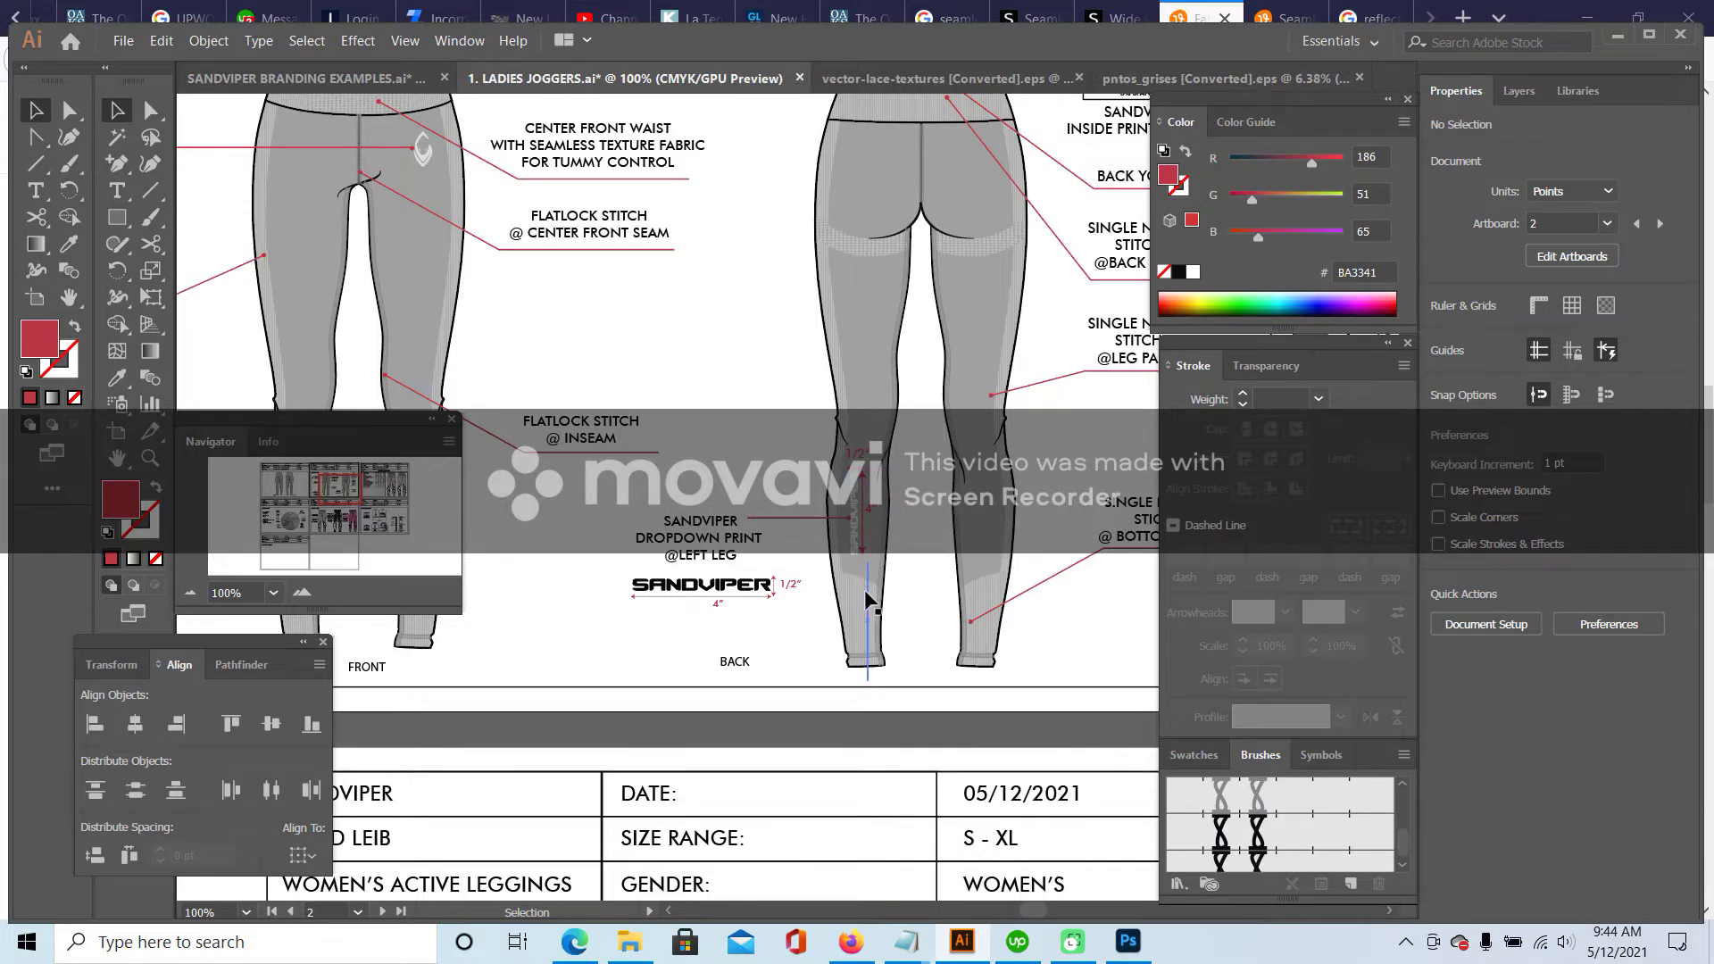
- Centre the BACK caption between the legs of the back leggings sketch
{"action": "scroll", "coordinate": [813, 572], "scroll_direction": "down", "scroll_amount": 2}
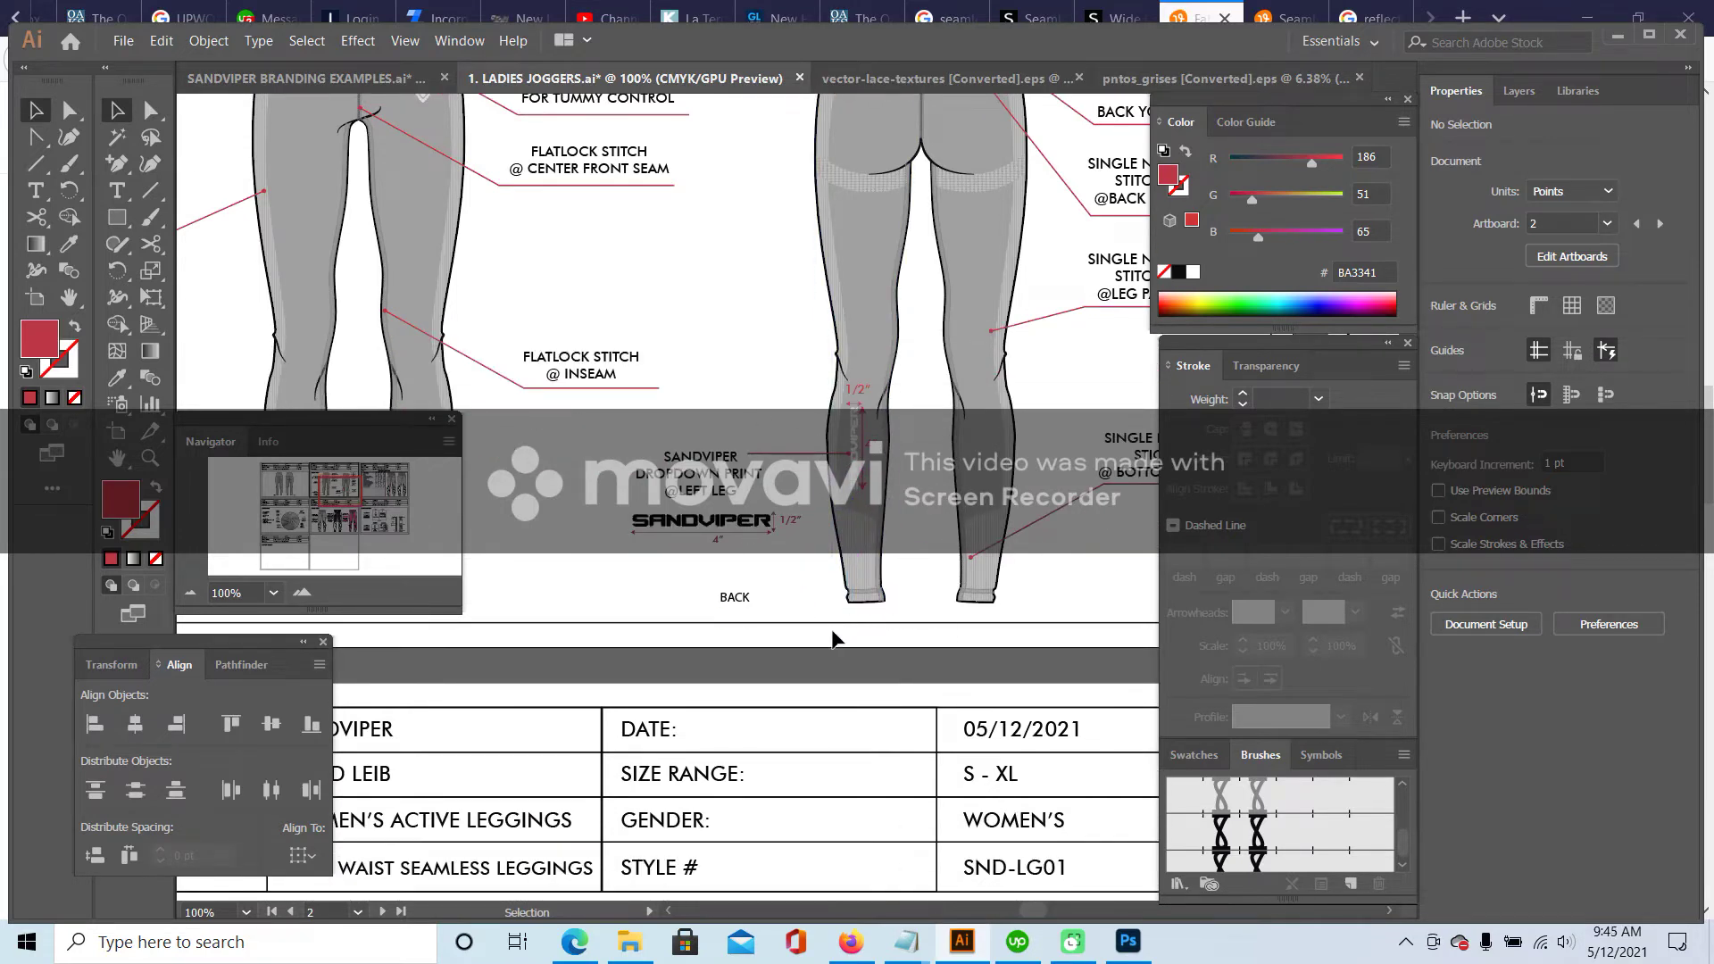
{"action": "scroll", "coordinate": [822, 607], "scroll_direction": "down", "scroll_amount": 1}
{"action": "scroll", "coordinate": [803, 536], "scroll_direction": "up", "scroll_amount": 1}
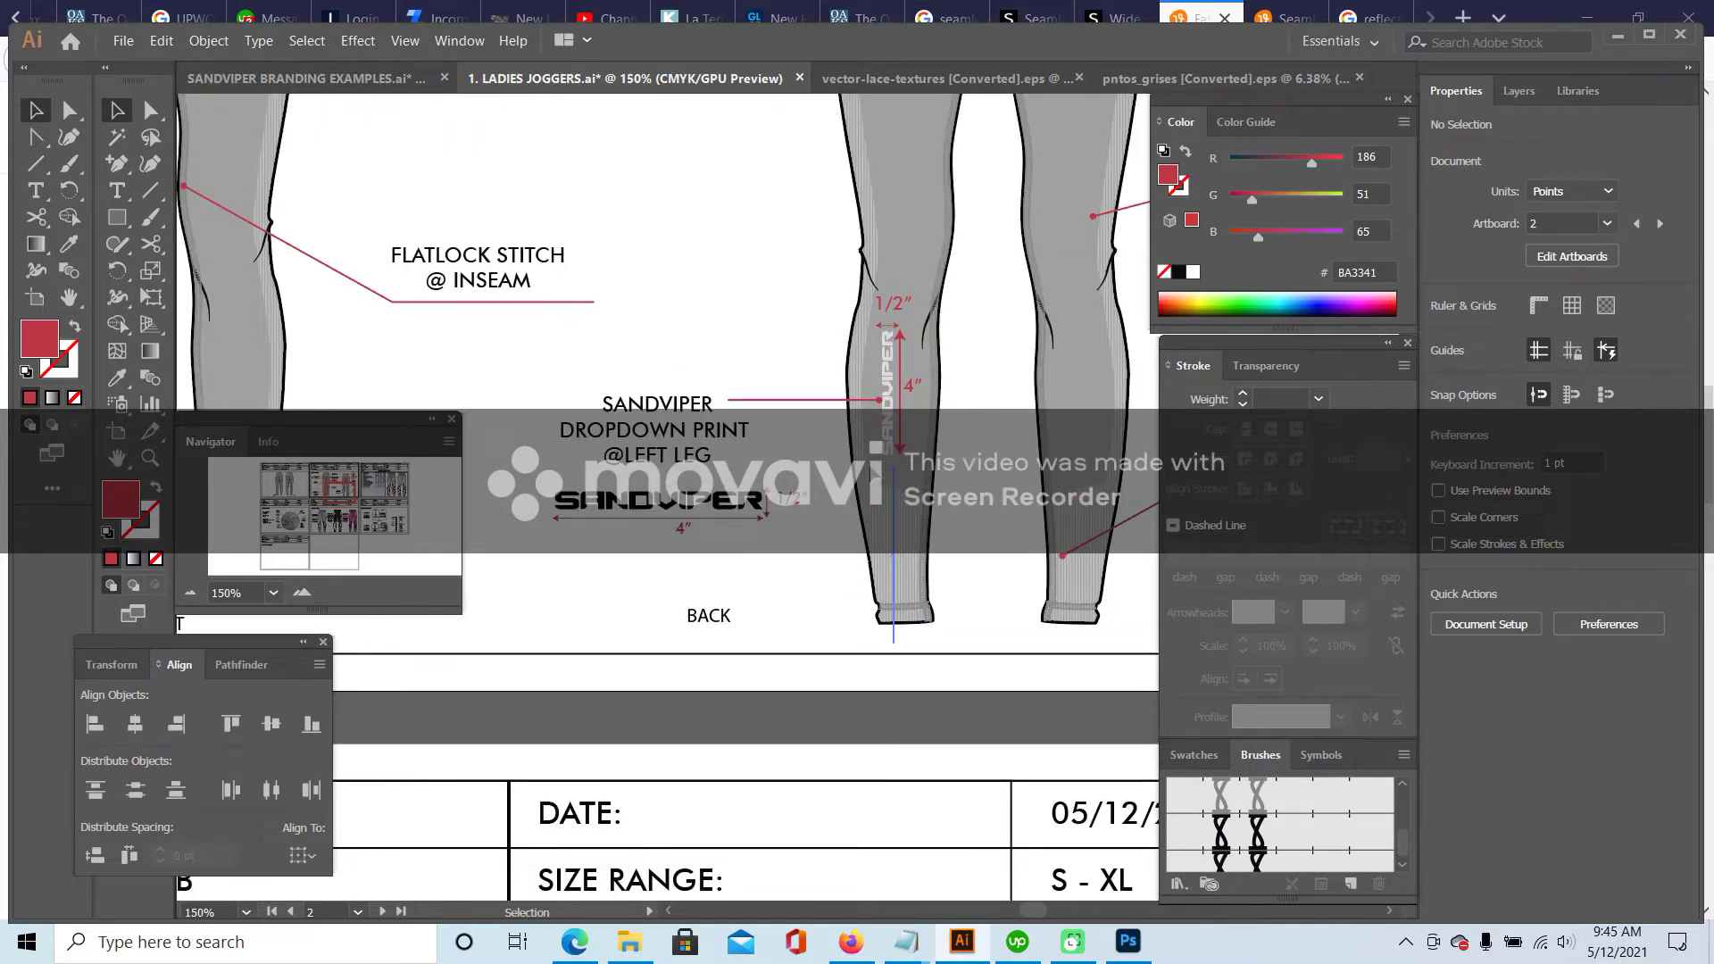
{"action": "scroll", "coordinate": [783, 318], "scroll_direction": "up", "scroll_amount": 1}
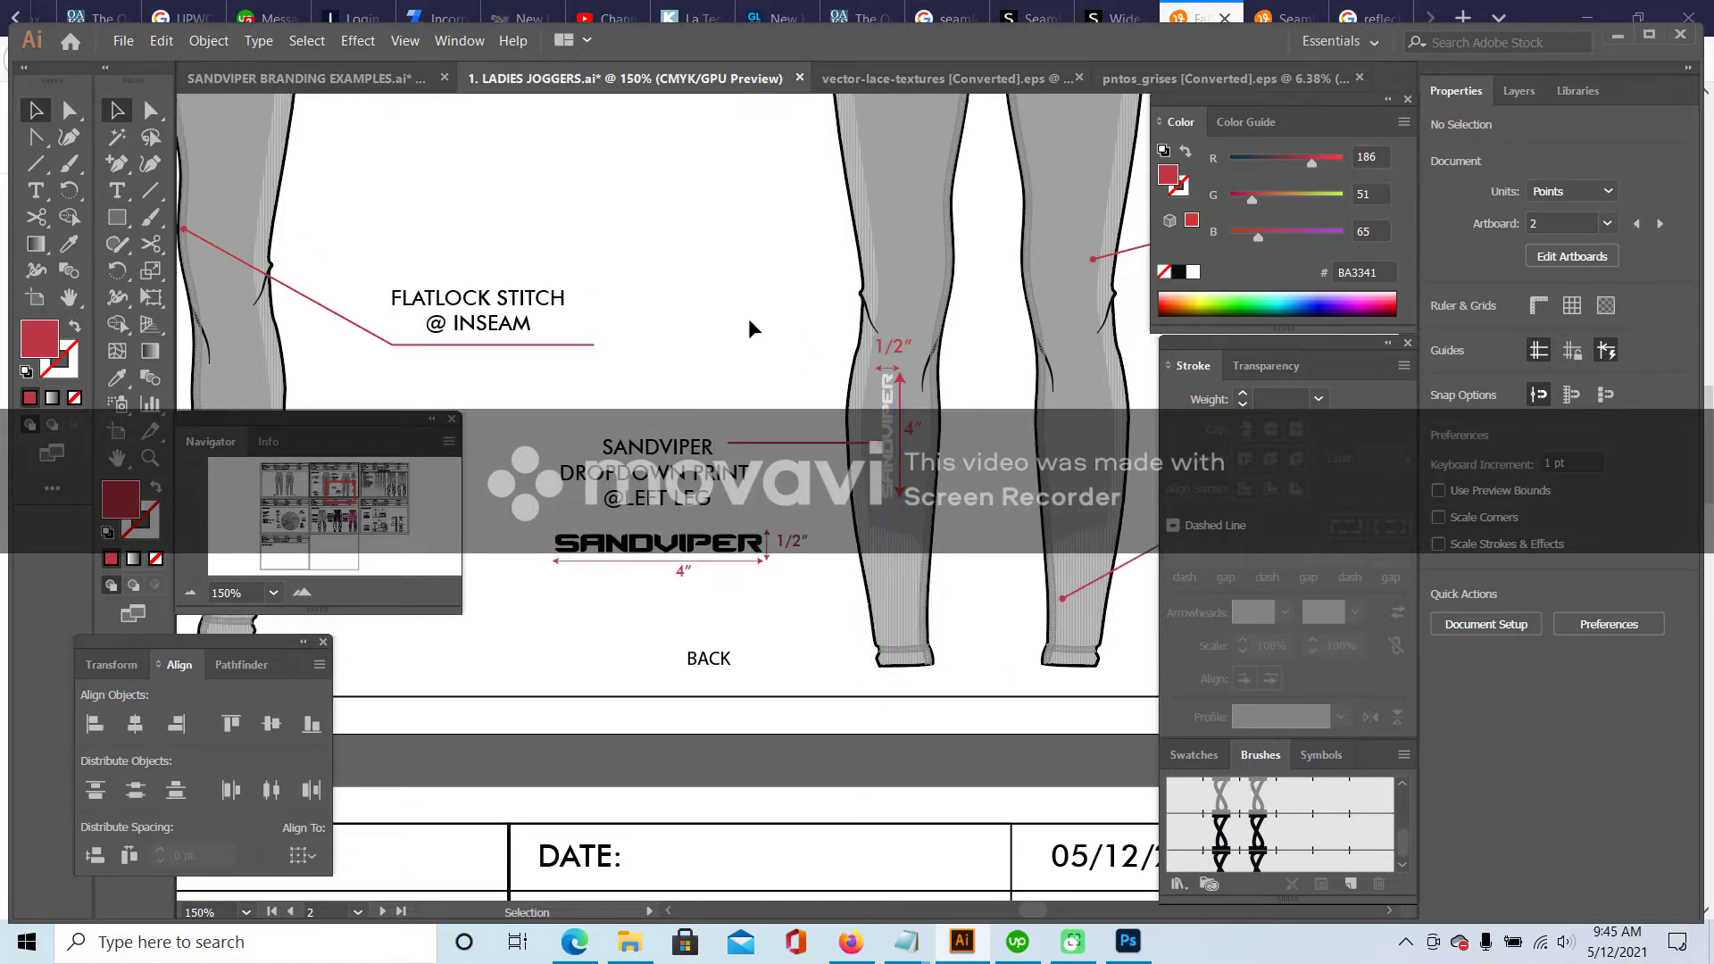
{"action": "left_click_drag", "start_coordinate": [725, 665], "coordinate": [1006, 674]}
{"action": "key", "text": "ctrl+minus"}
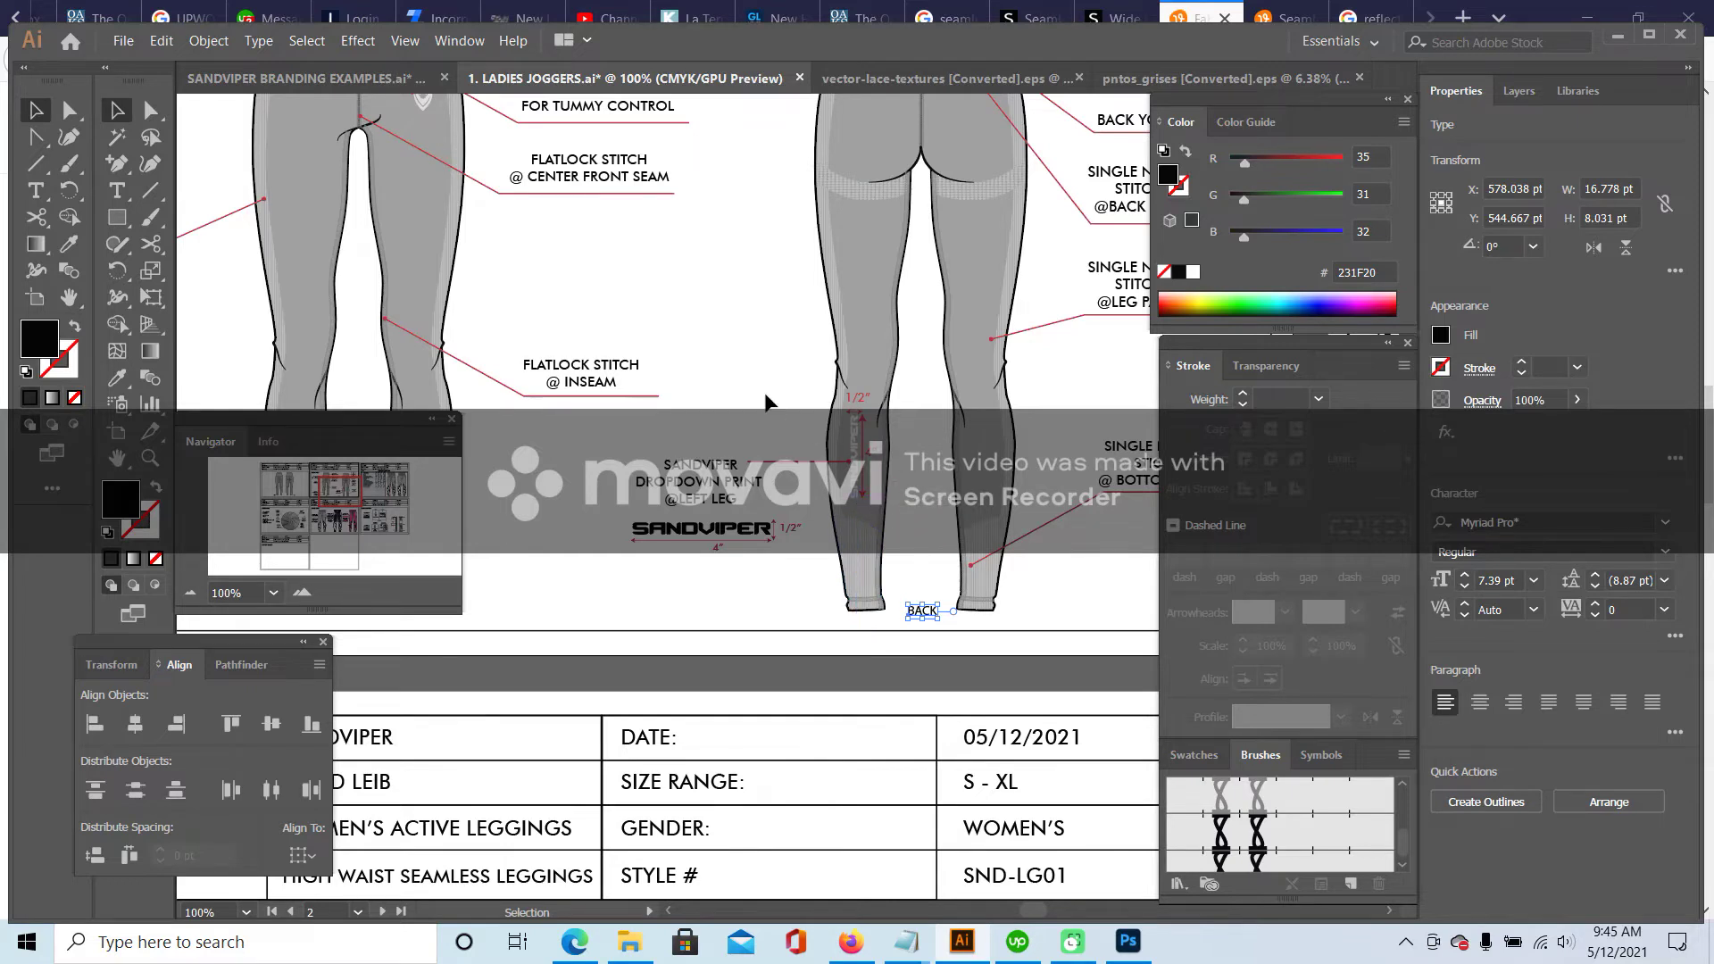
{"action": "scroll", "coordinate": [790, 427], "scroll_direction": "up", "scroll_amount": 1}
{"action": "scroll", "coordinate": [789, 418], "scroll_direction": "up", "scroll_amount": 2}
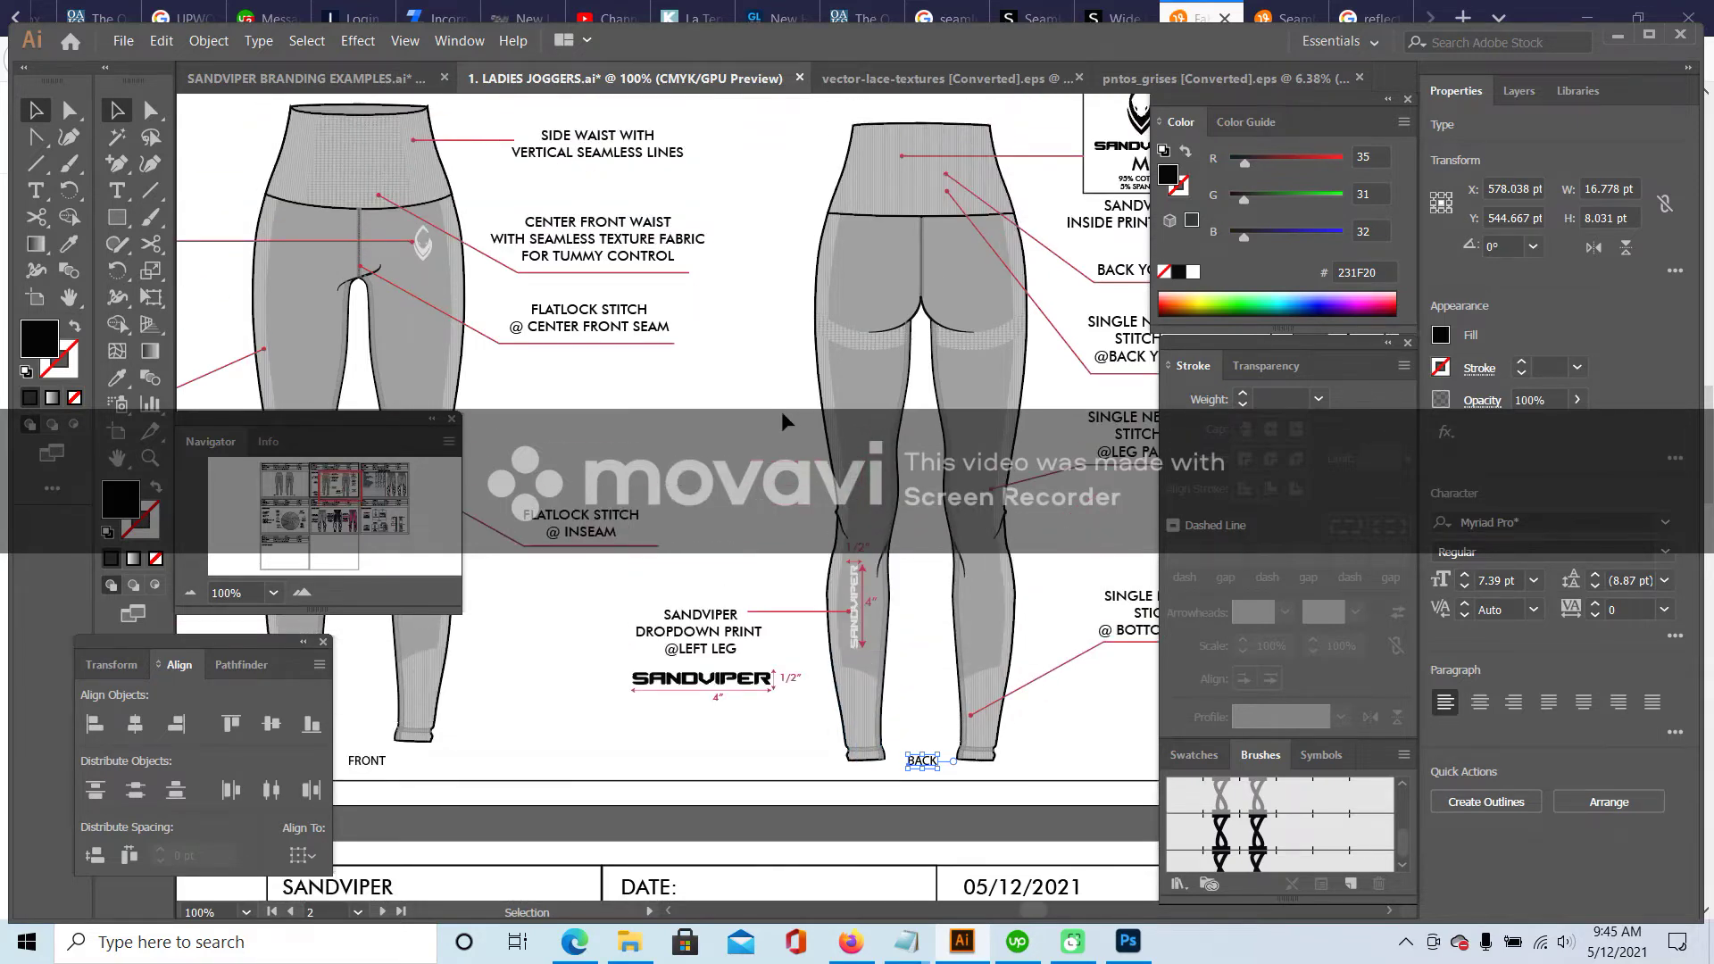
{"action": "left_click", "coordinate": [191, 593]}
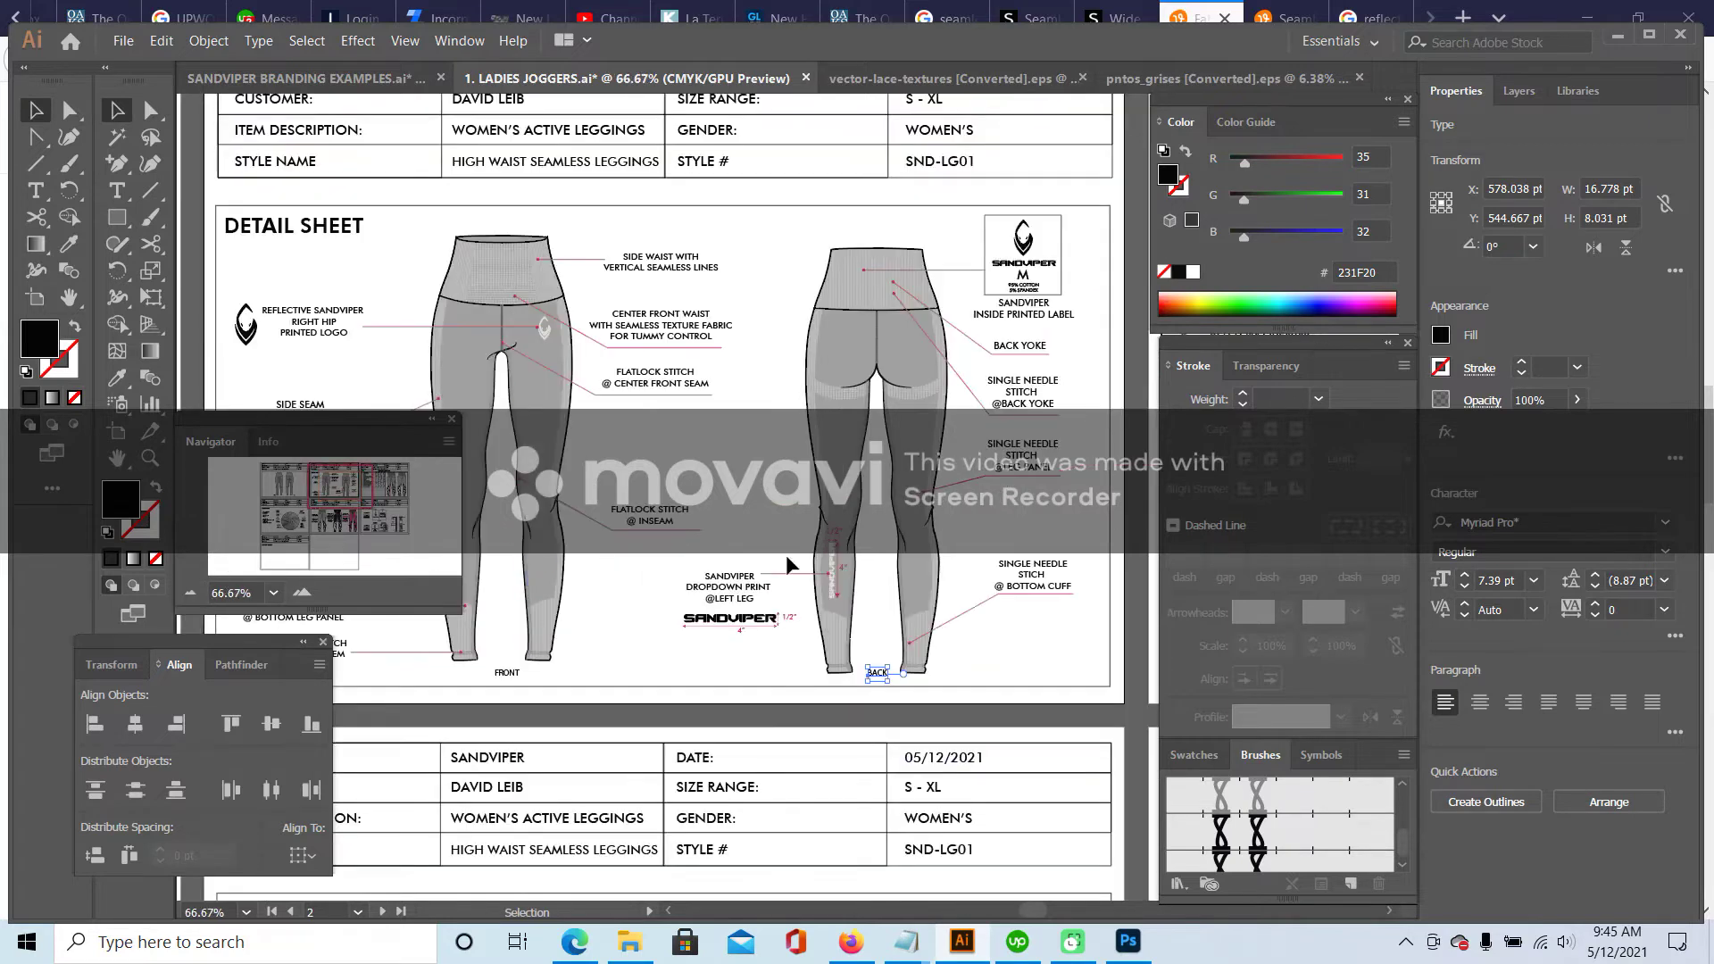
{"action": "scroll", "coordinate": [891, 444], "scroll_direction": "down", "scroll_amount": 2}
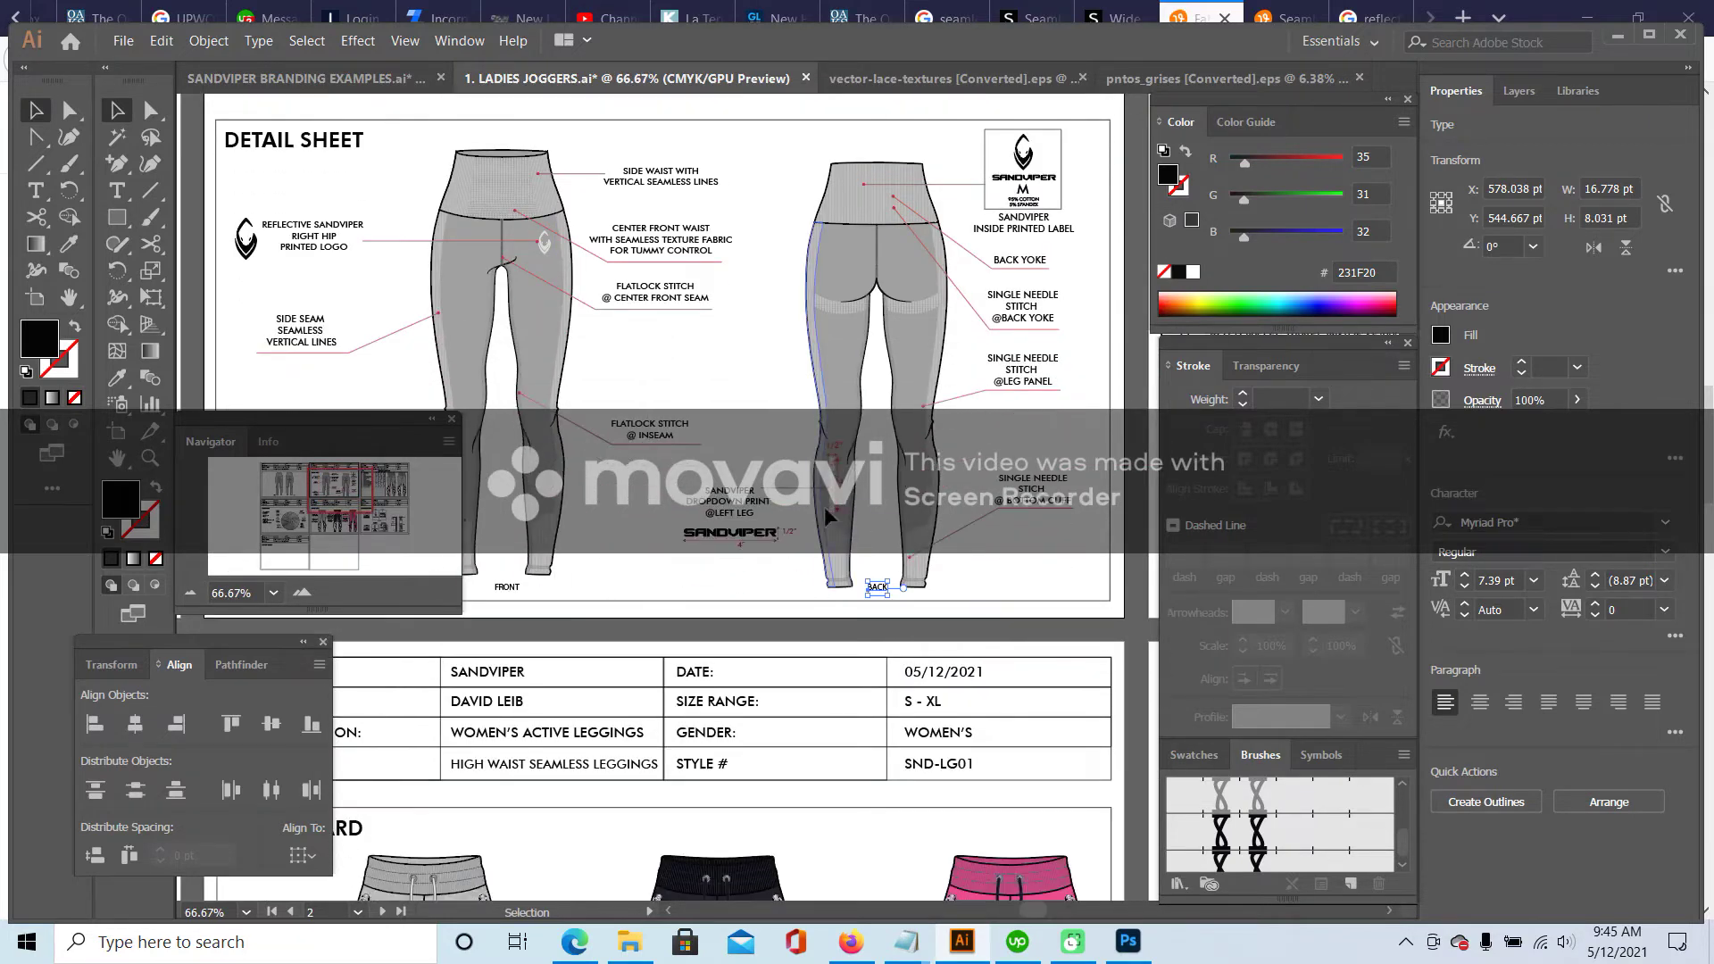
{"action": "left_click", "coordinate": [763, 372]}
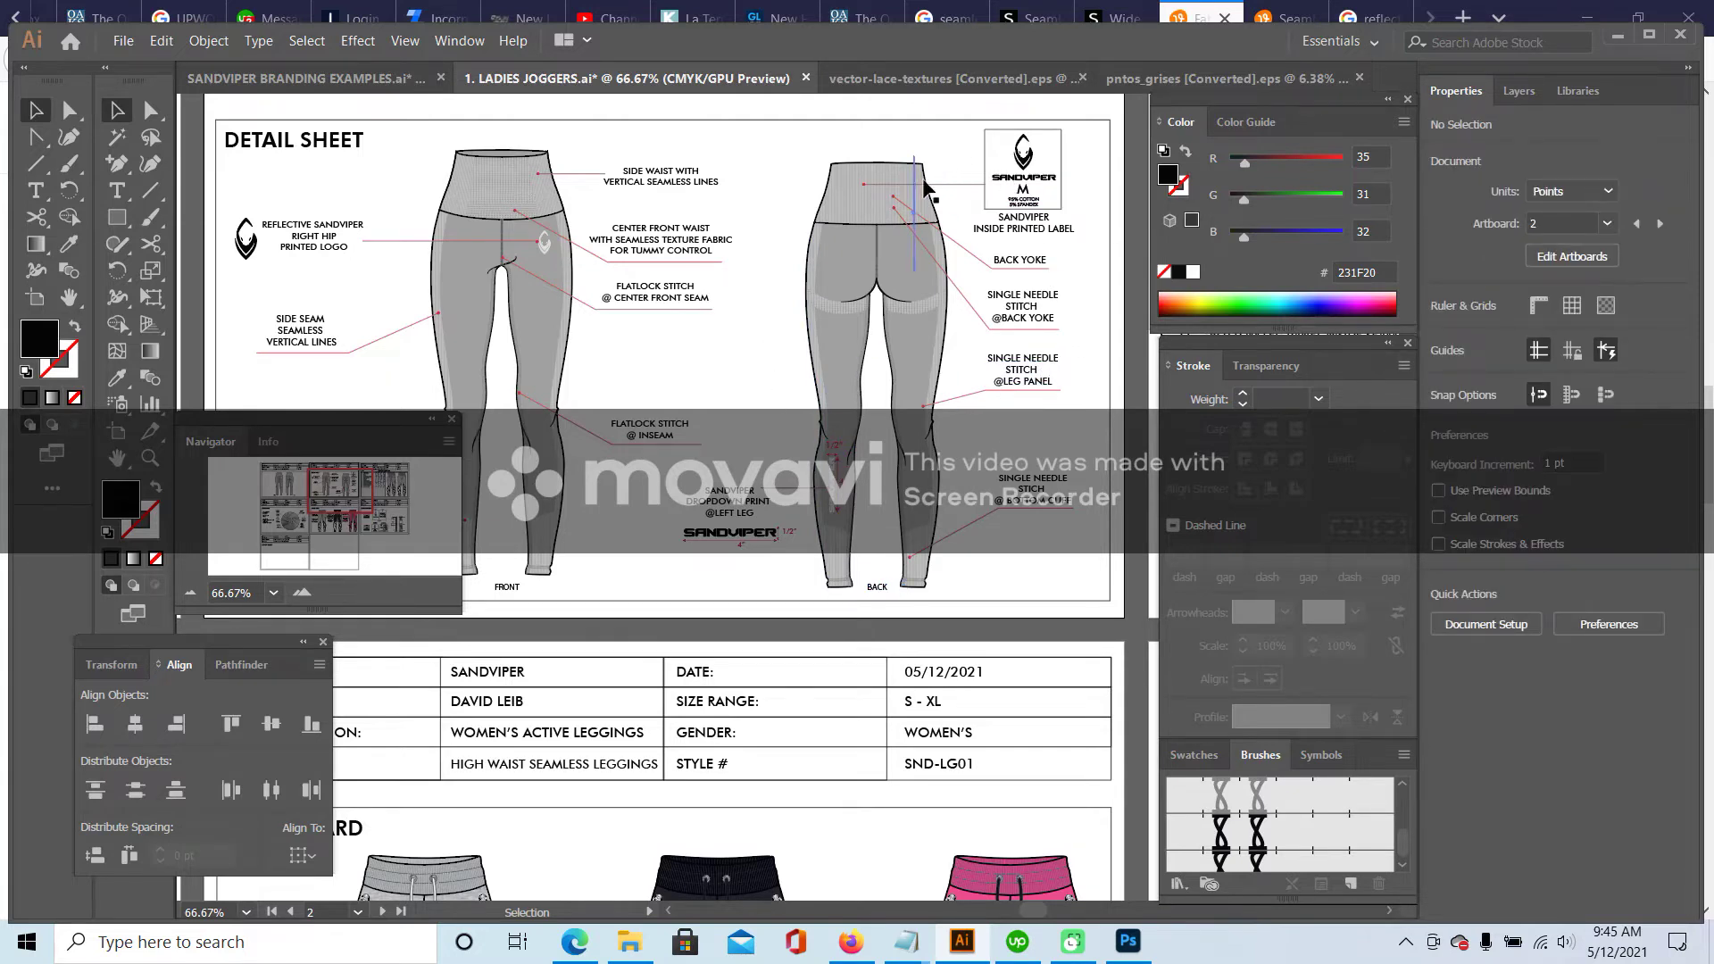
- Nudge the back waistband callout line right so it meets the printed label box
{"action": "left_click", "coordinate": [954, 189]}
{"action": "left_click_drag", "start_coordinate": [953, 189], "coordinate": [980, 185]}
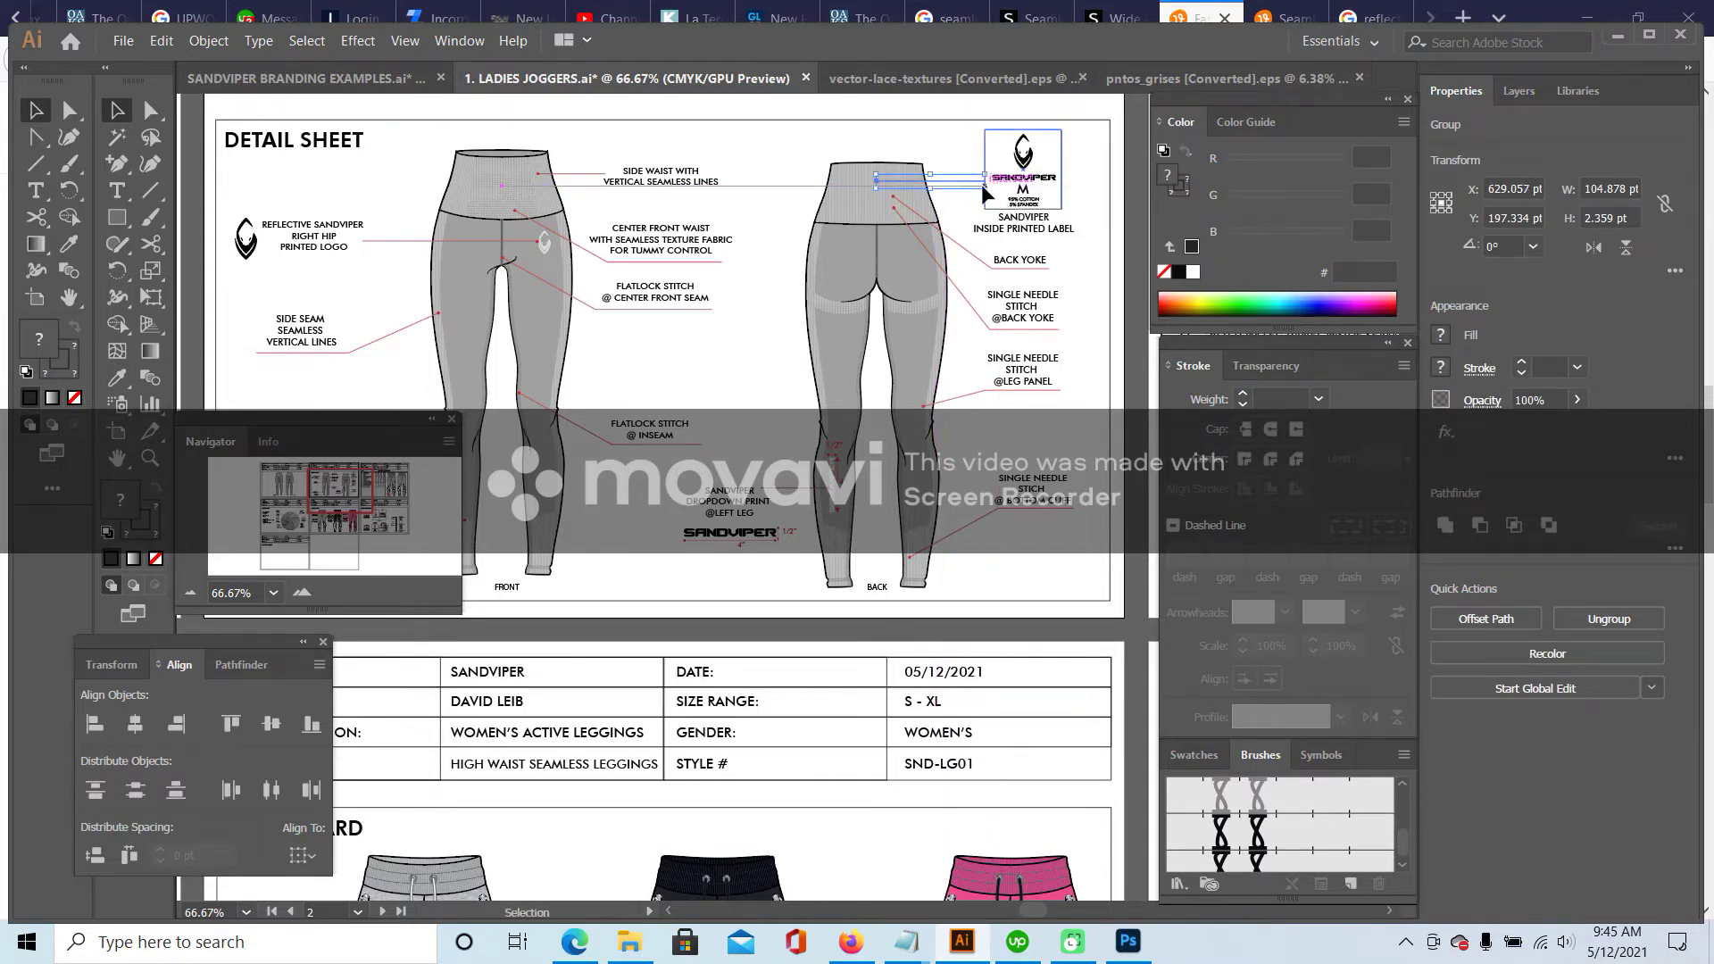
{"action": "left_click", "coordinate": [340, 304]}
{"action": "left_click", "coordinate": [302, 592]}
{"action": "left_click", "coordinate": [302, 592]}
{"action": "left_click_drag", "start_coordinate": [340, 500], "coordinate": [353, 481]}
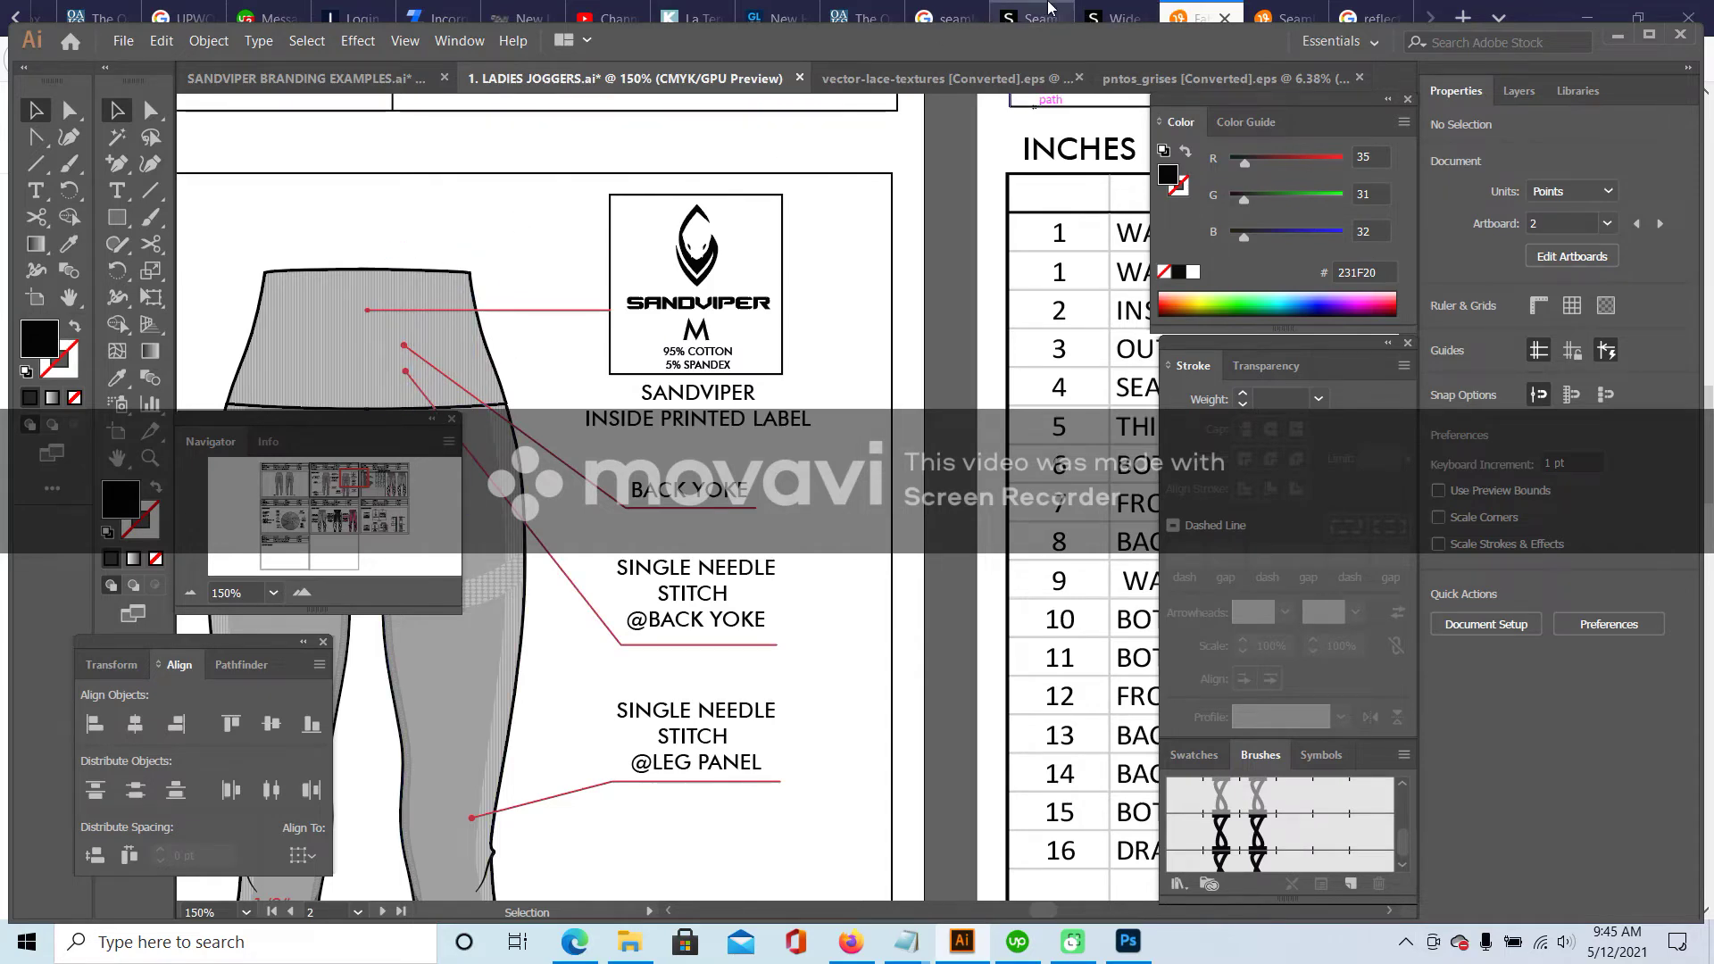
{"action": "left_click", "coordinate": [1048, 7]}
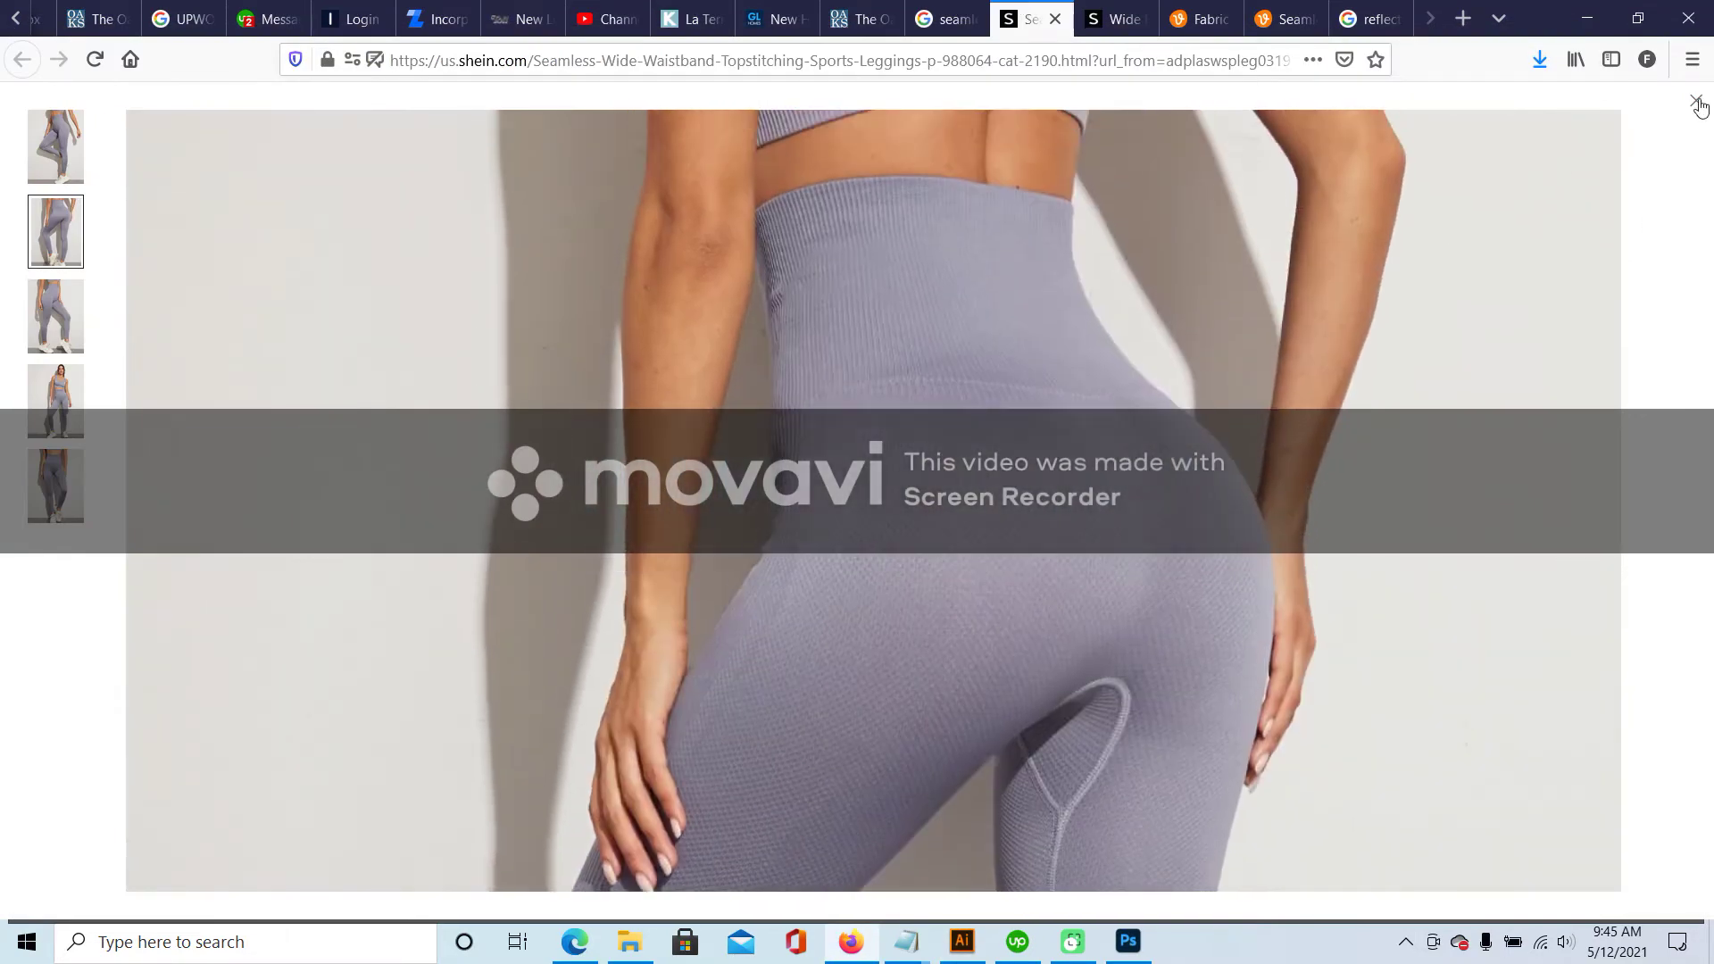
- Expand the Shein leggings product description to read its fabric details
{"action": "left_click", "coordinate": [1696, 102]}
{"action": "scroll", "coordinate": [1231, 491], "scroll_direction": "down", "scroll_amount": 3}
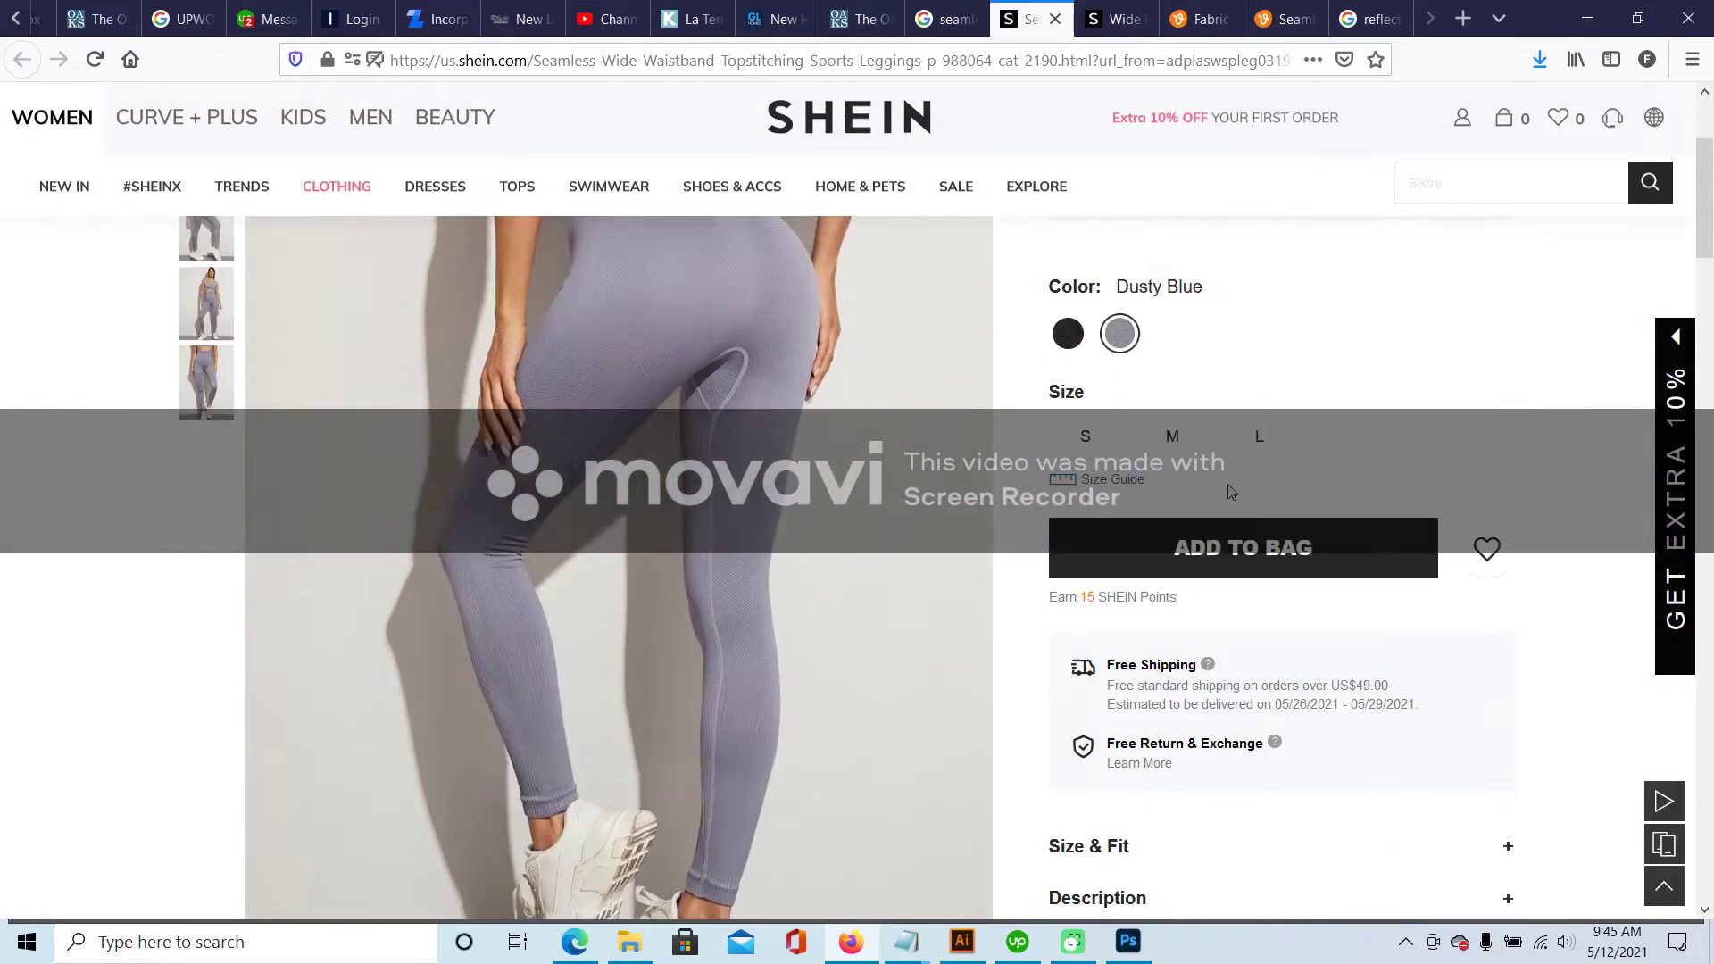
{"action": "scroll", "coordinate": [1230, 491], "scroll_direction": "down", "scroll_amount": 5}
{"action": "left_click", "coordinate": [1134, 420]}
{"action": "scroll", "coordinate": [1135, 478], "scroll_direction": "down", "scroll_amount": 2}
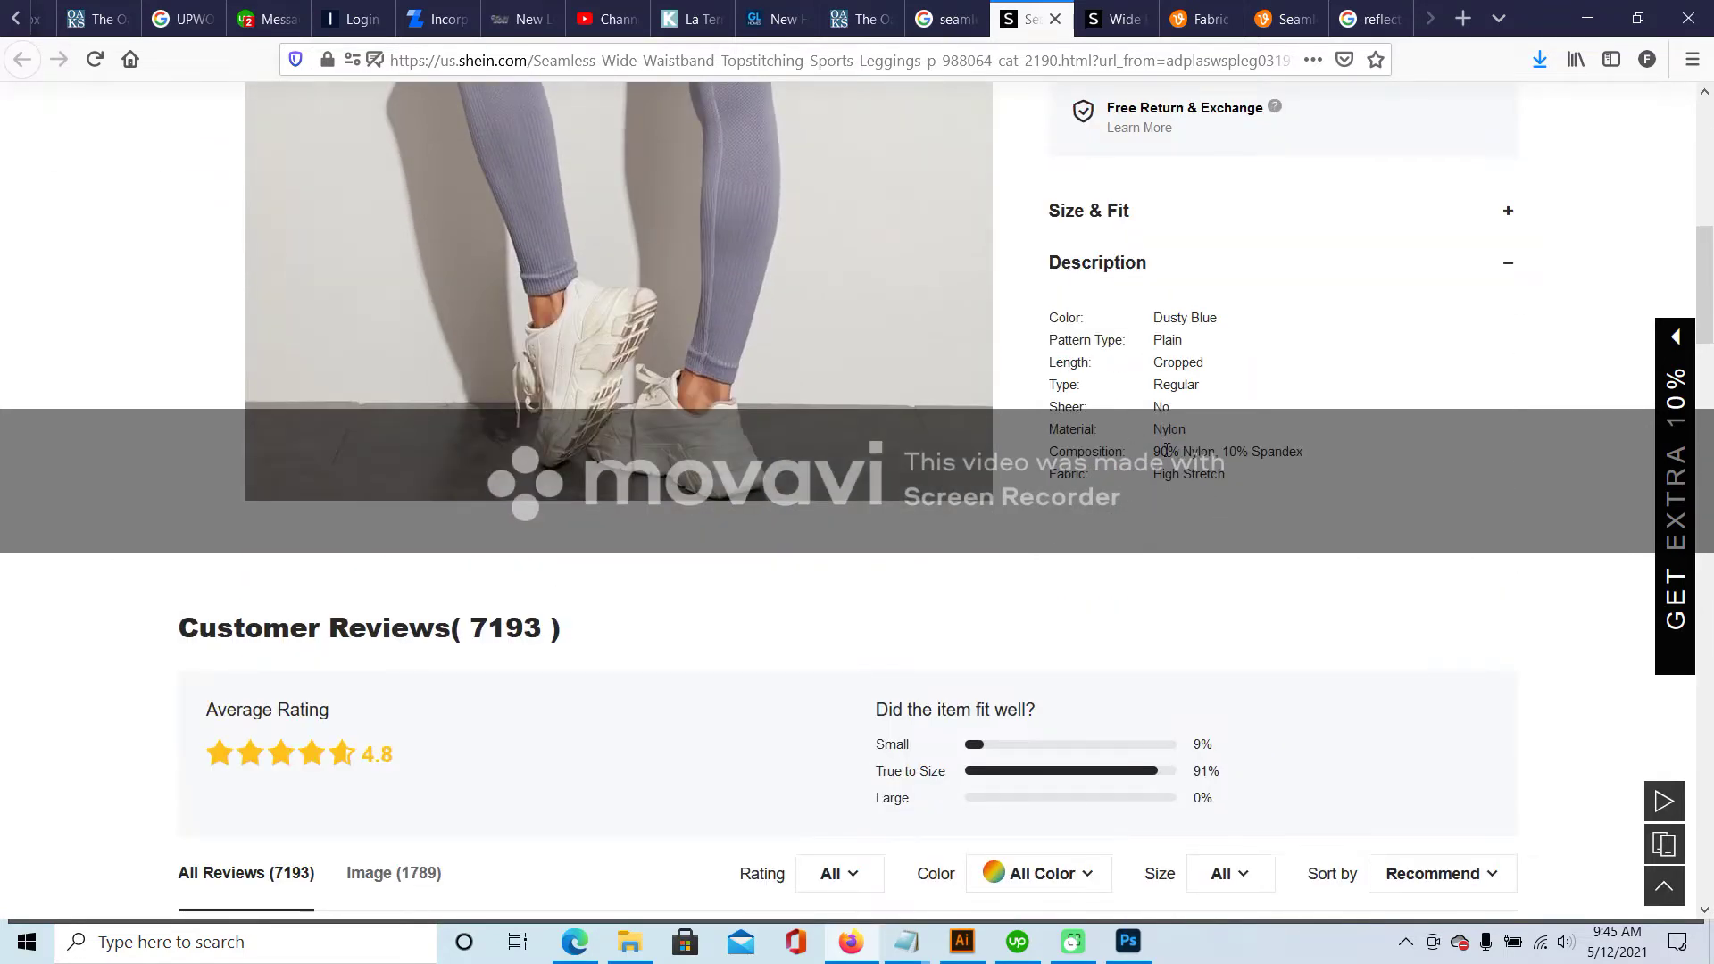
- Open the Gymshark Vital Seamless Leggings page and highlight its composition percentages
{"action": "left_click", "coordinate": [1120, 16]}
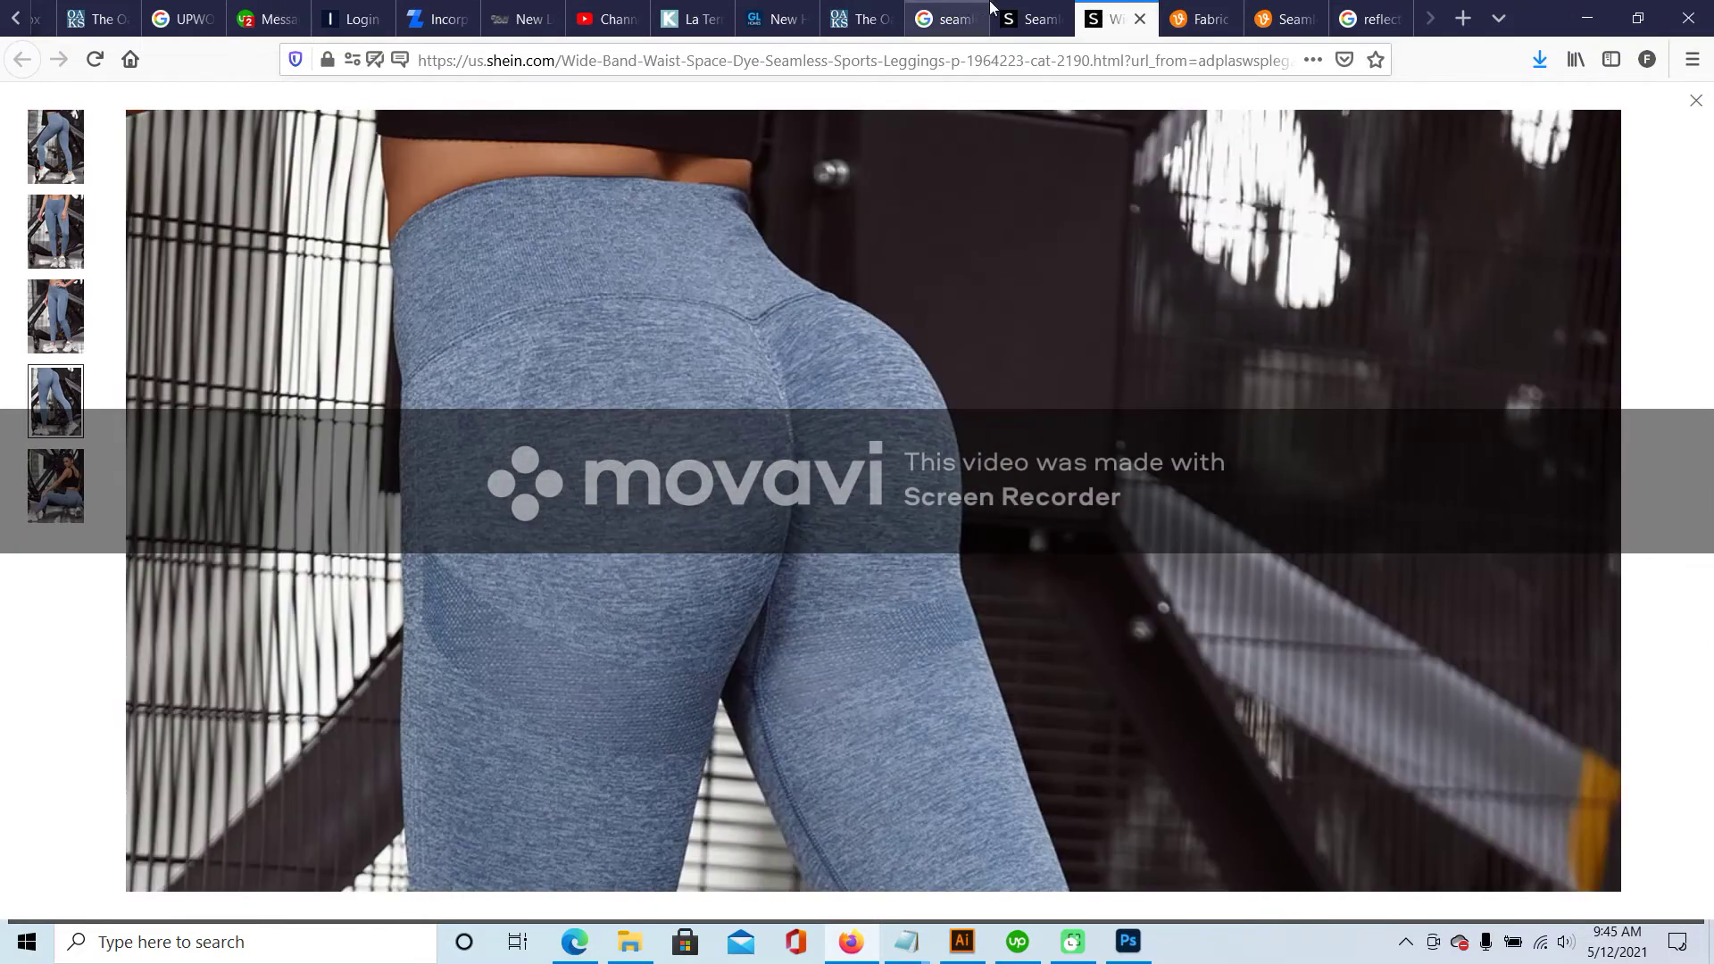
{"action": "left_click", "coordinate": [948, 18]}
{"action": "left_click", "coordinate": [700, 393]}
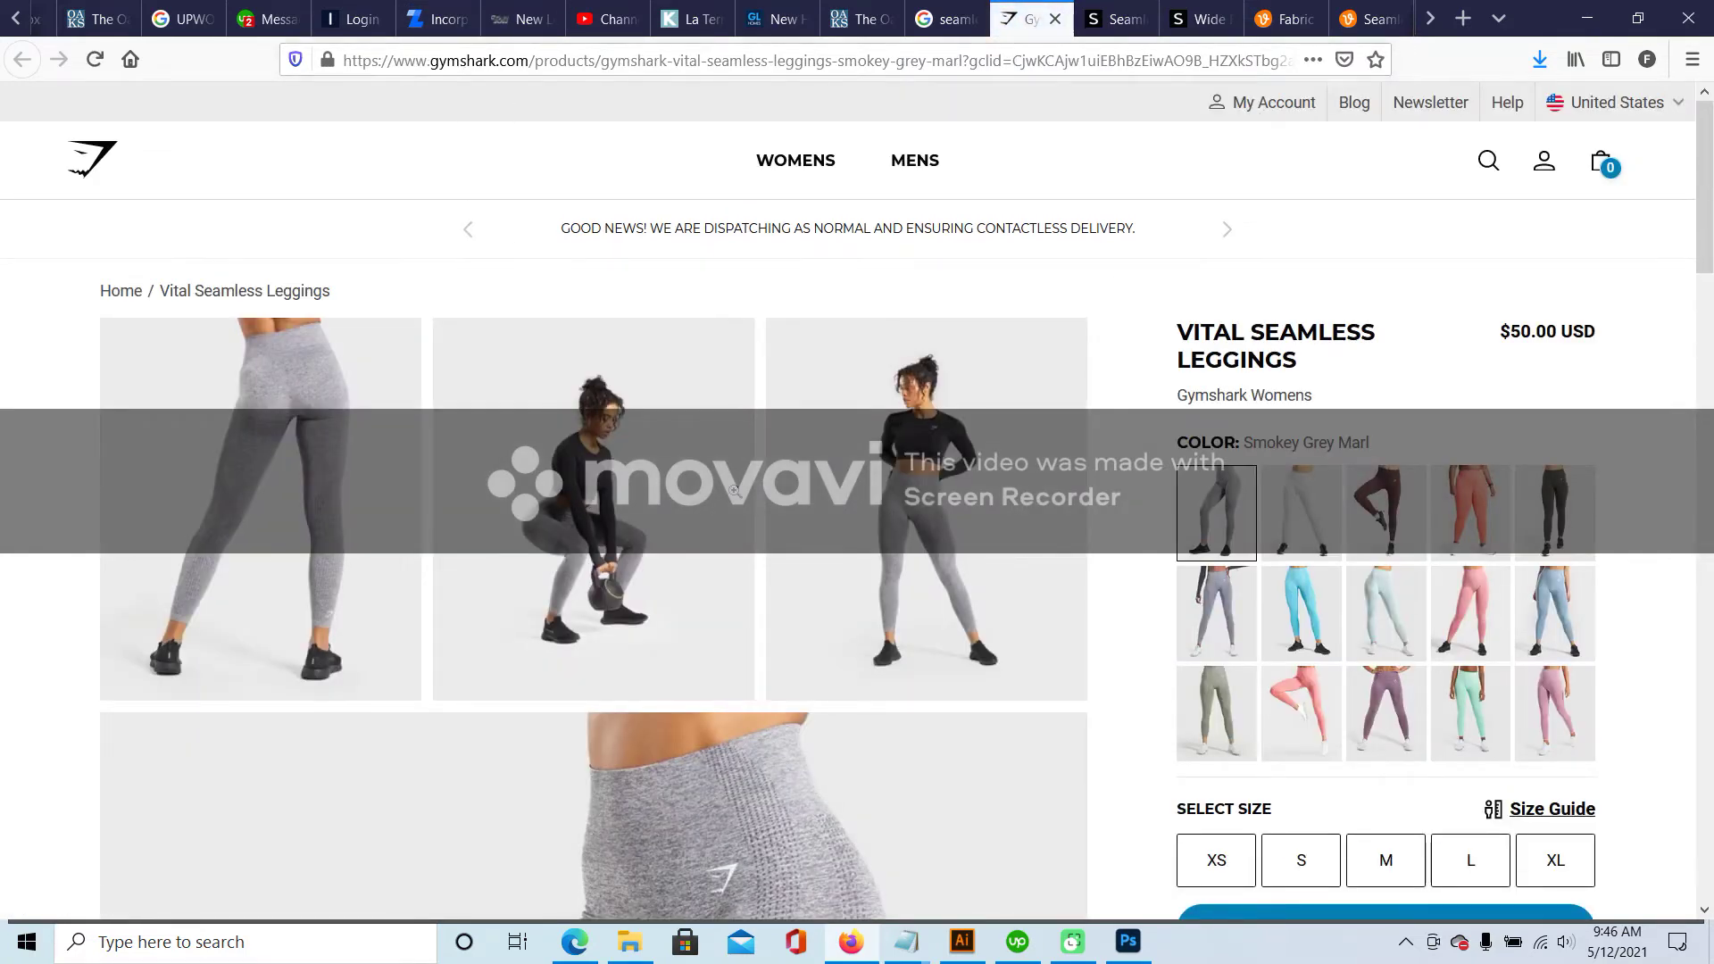
{"action": "scroll", "coordinate": [1665, 413], "scroll_direction": "down", "scroll_amount": 5}
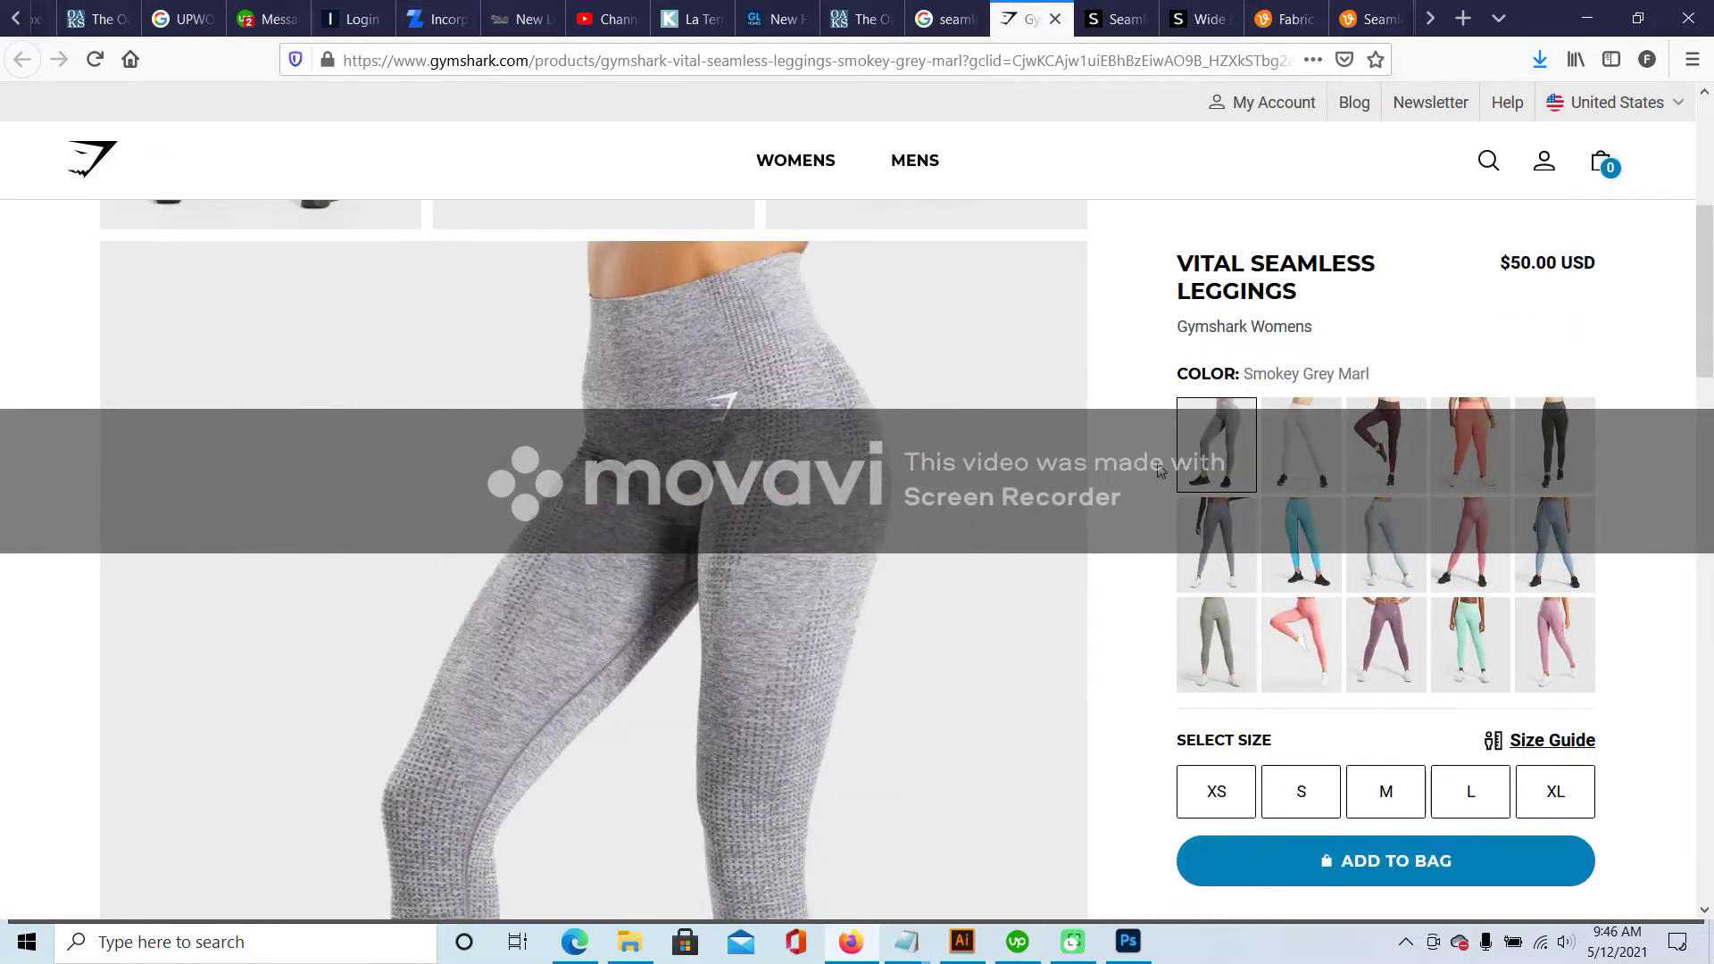
{"action": "scroll", "coordinate": [1668, 397], "scroll_direction": "down", "scroll_amount": 12}
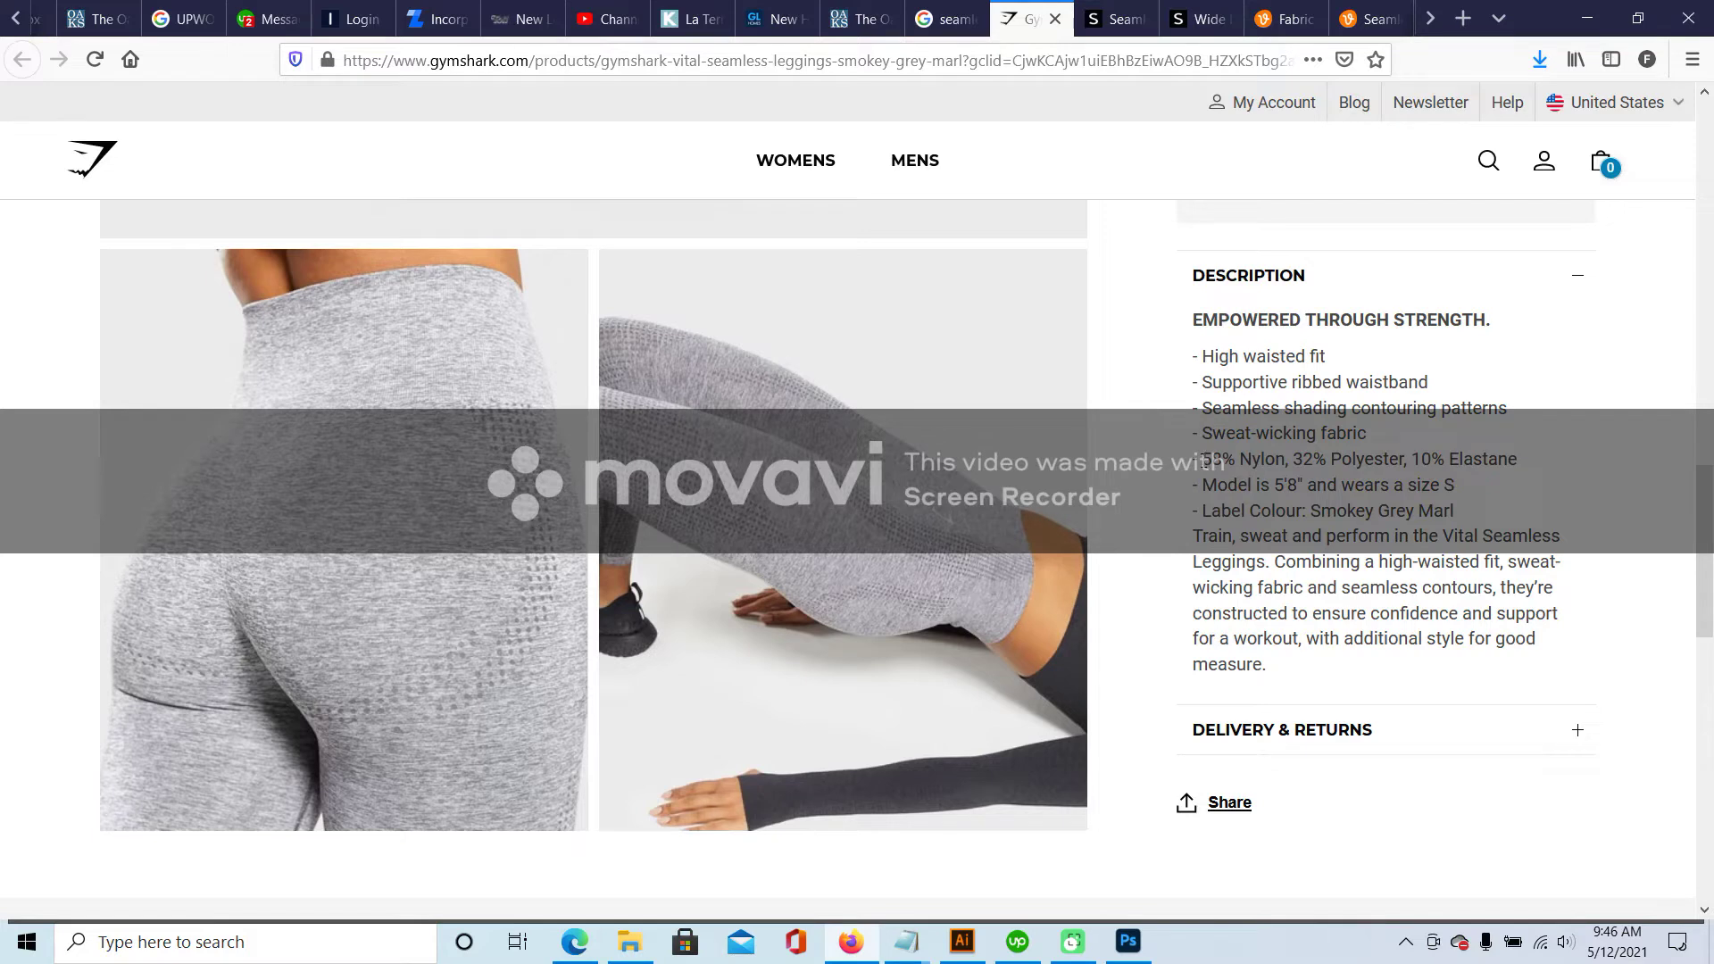
{"action": "left_click_drag", "start_coordinate": [1202, 459], "coordinate": [1415, 457]}
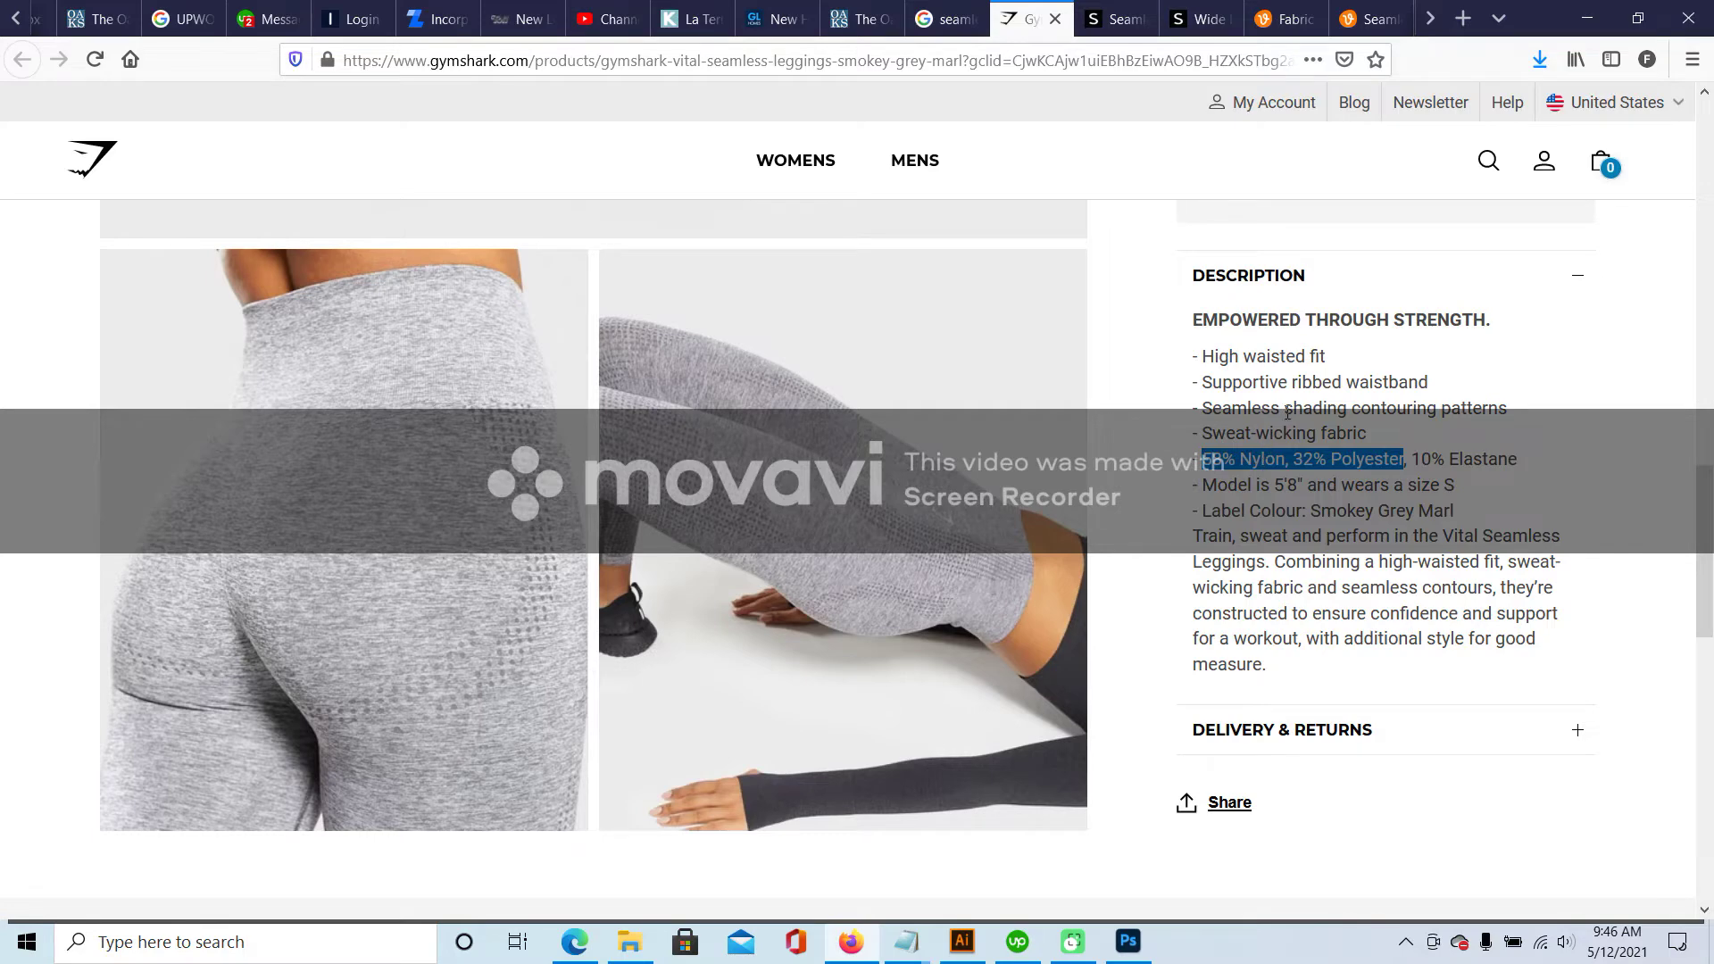
- Review the Shein listing's 90% Nylon, 10% Spandex composition, then return to Illustrator
{"action": "left_click", "coordinate": [1114, 19]}
{"action": "scroll", "coordinate": [1110, 304], "scroll_direction": "up", "scroll_amount": 5}
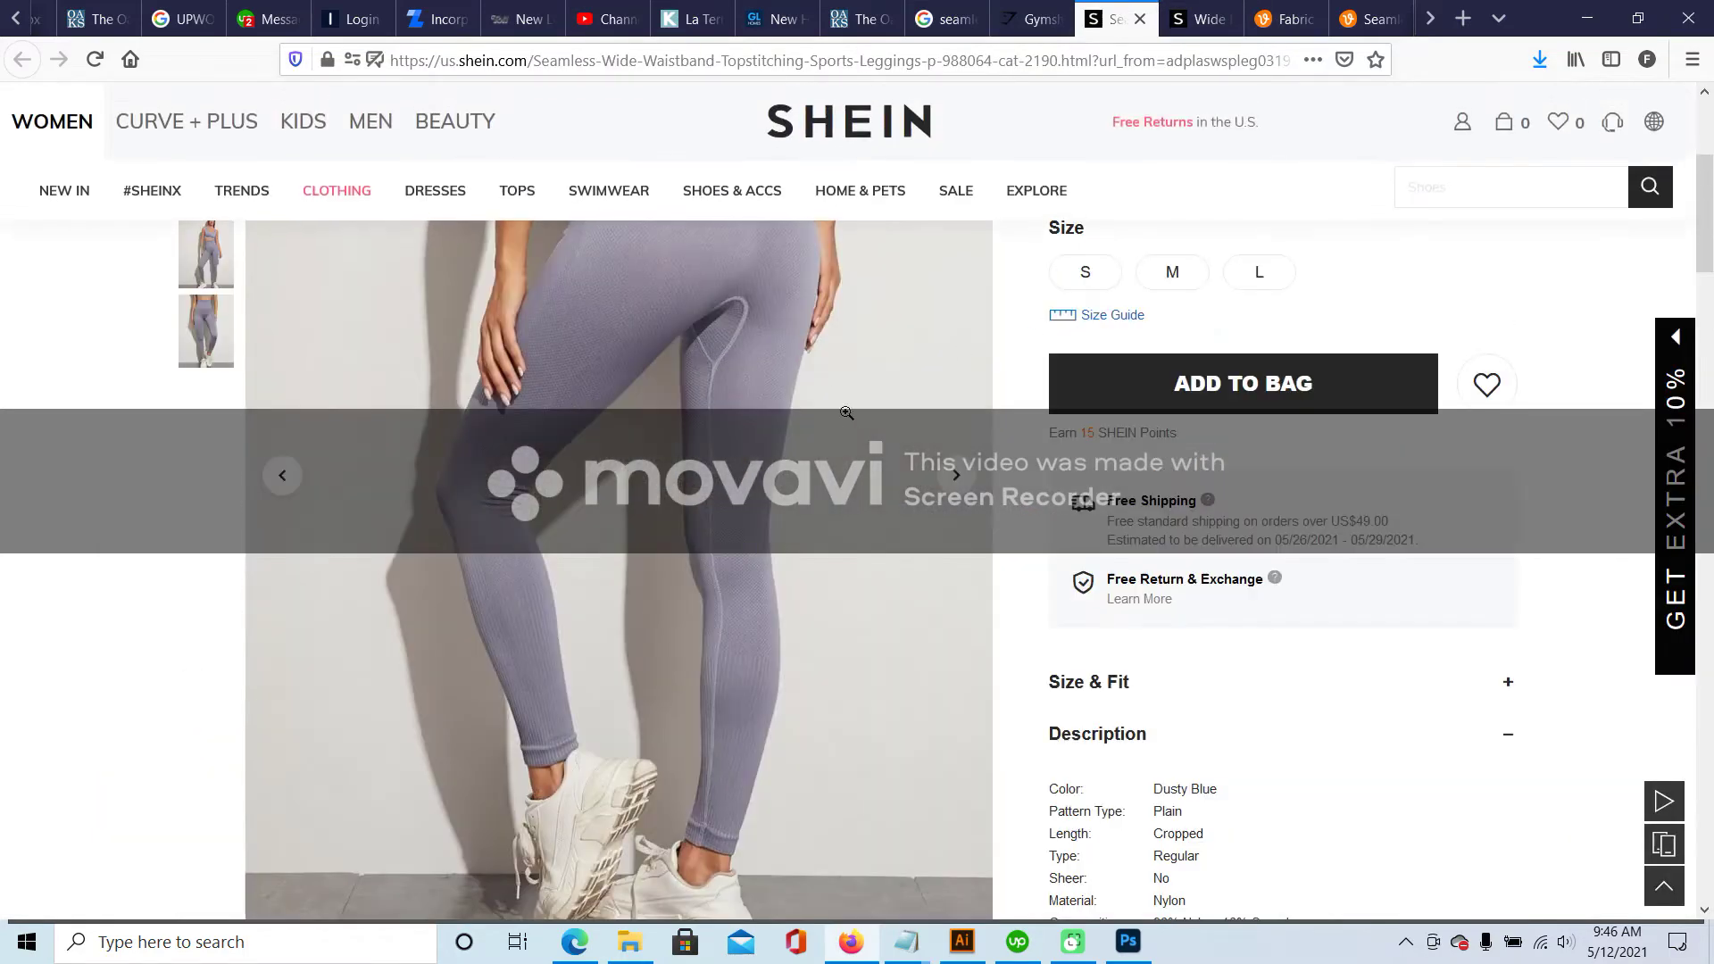
{"action": "scroll", "coordinate": [838, 391], "scroll_direction": "down", "scroll_amount": 6}
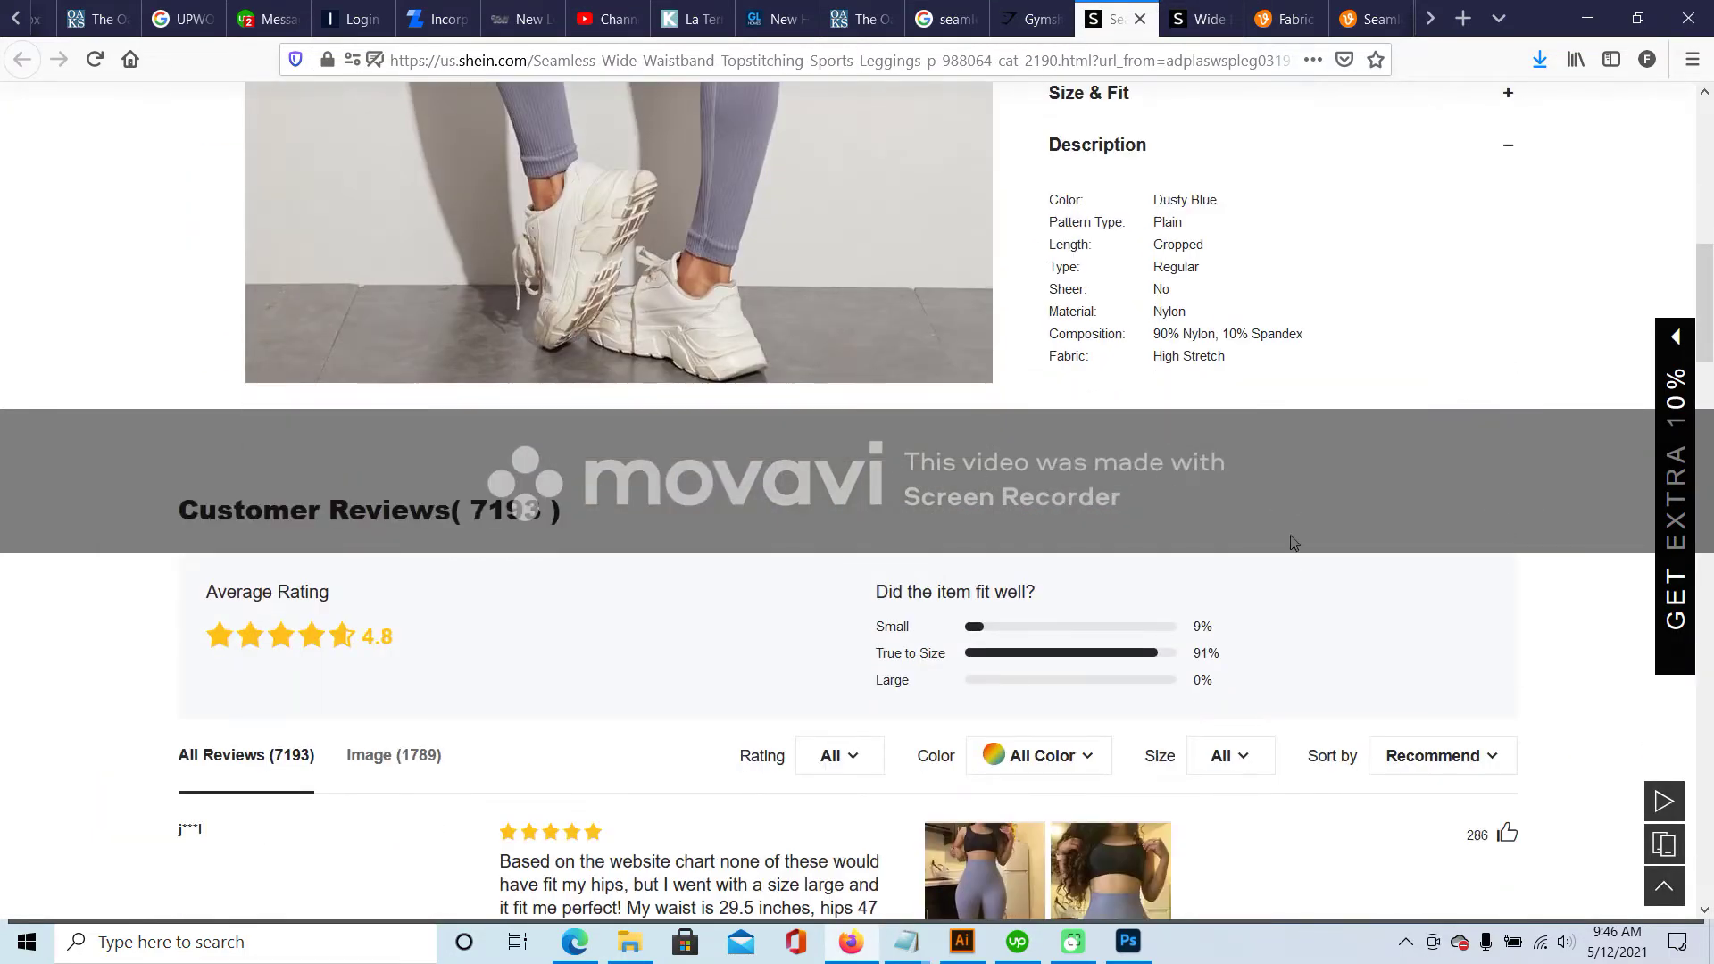
{"action": "scroll", "coordinate": [1294, 542], "scroll_direction": "up", "scroll_amount": 6}
{"action": "scroll", "coordinate": [1221, 682], "scroll_direction": "down", "scroll_amount": 2}
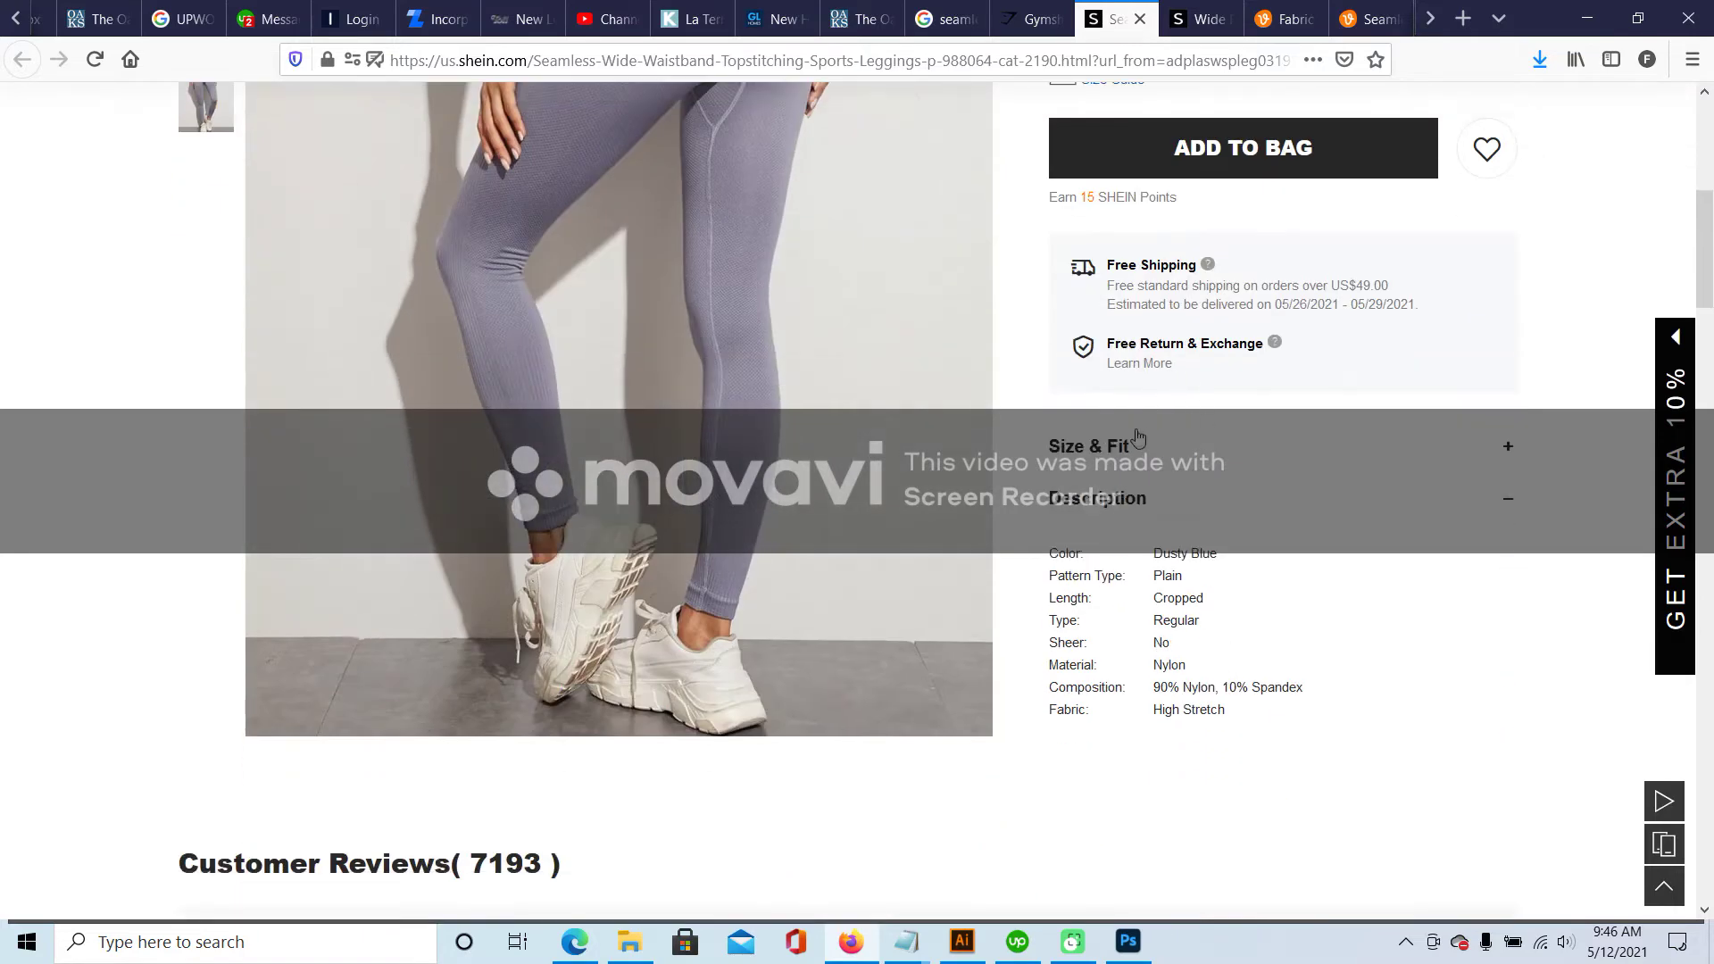
{"action": "scroll", "coordinate": [1339, 330], "scroll_direction": "up", "scroll_amount": 4}
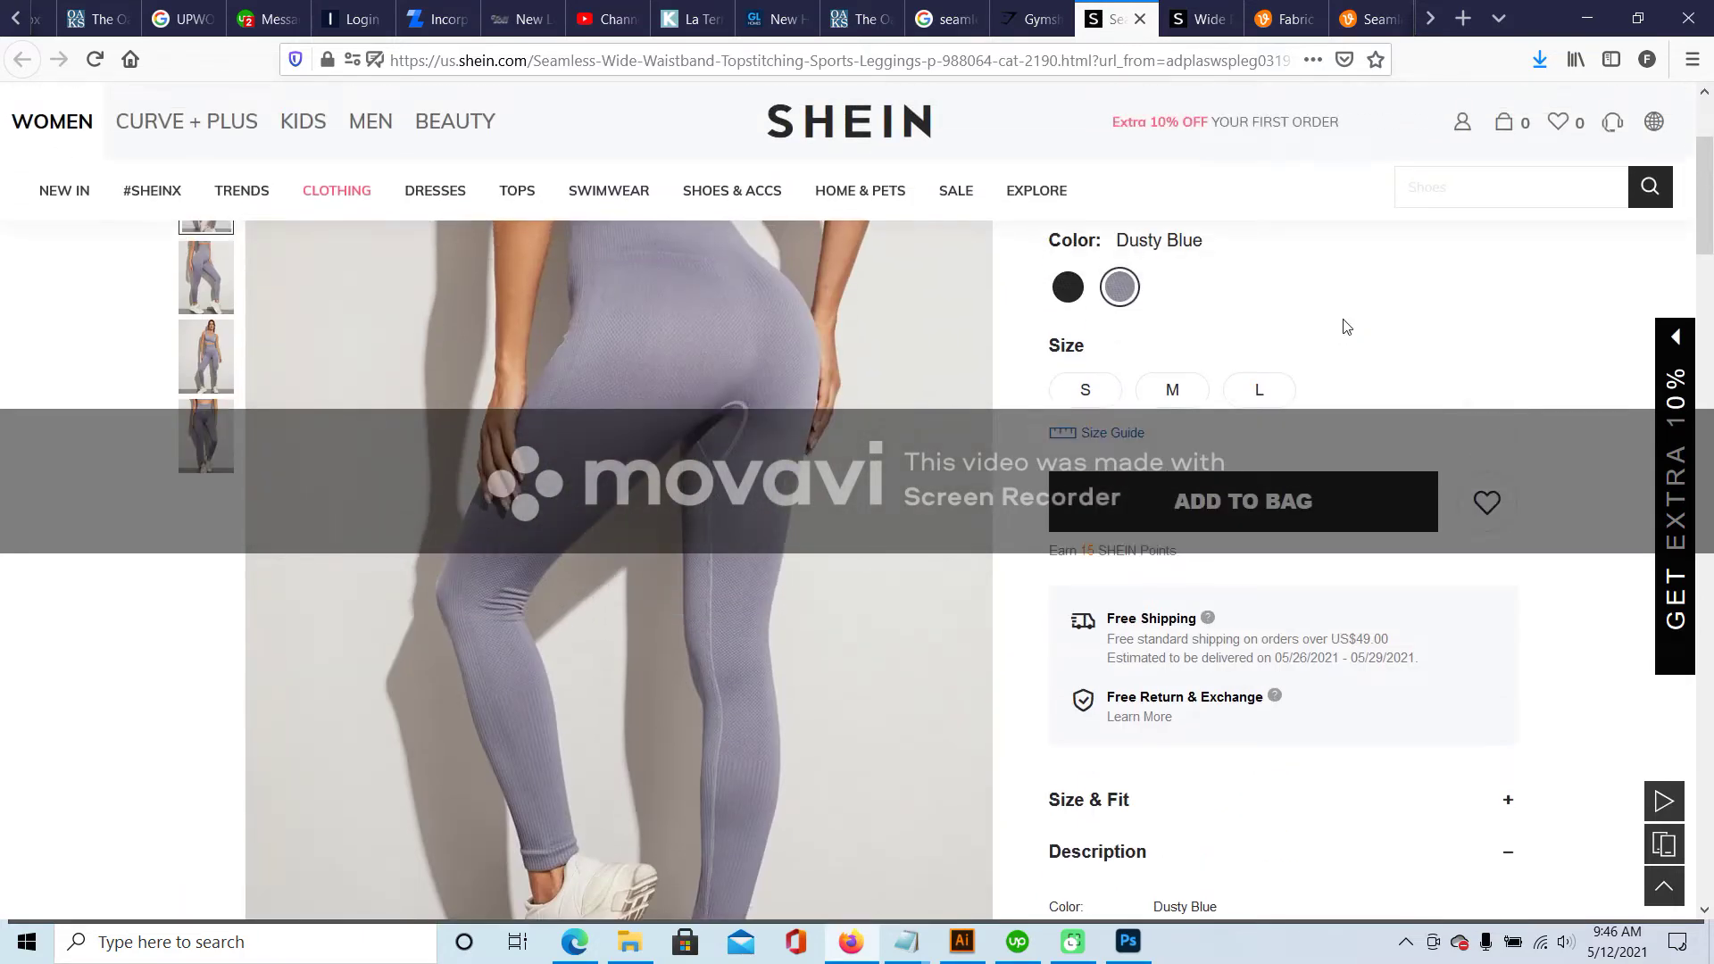
{"action": "scroll", "coordinate": [1346, 329], "scroll_direction": "up", "scroll_amount": 3}
{"action": "scroll", "coordinate": [1242, 554], "scroll_direction": "down", "scroll_amount": 8}
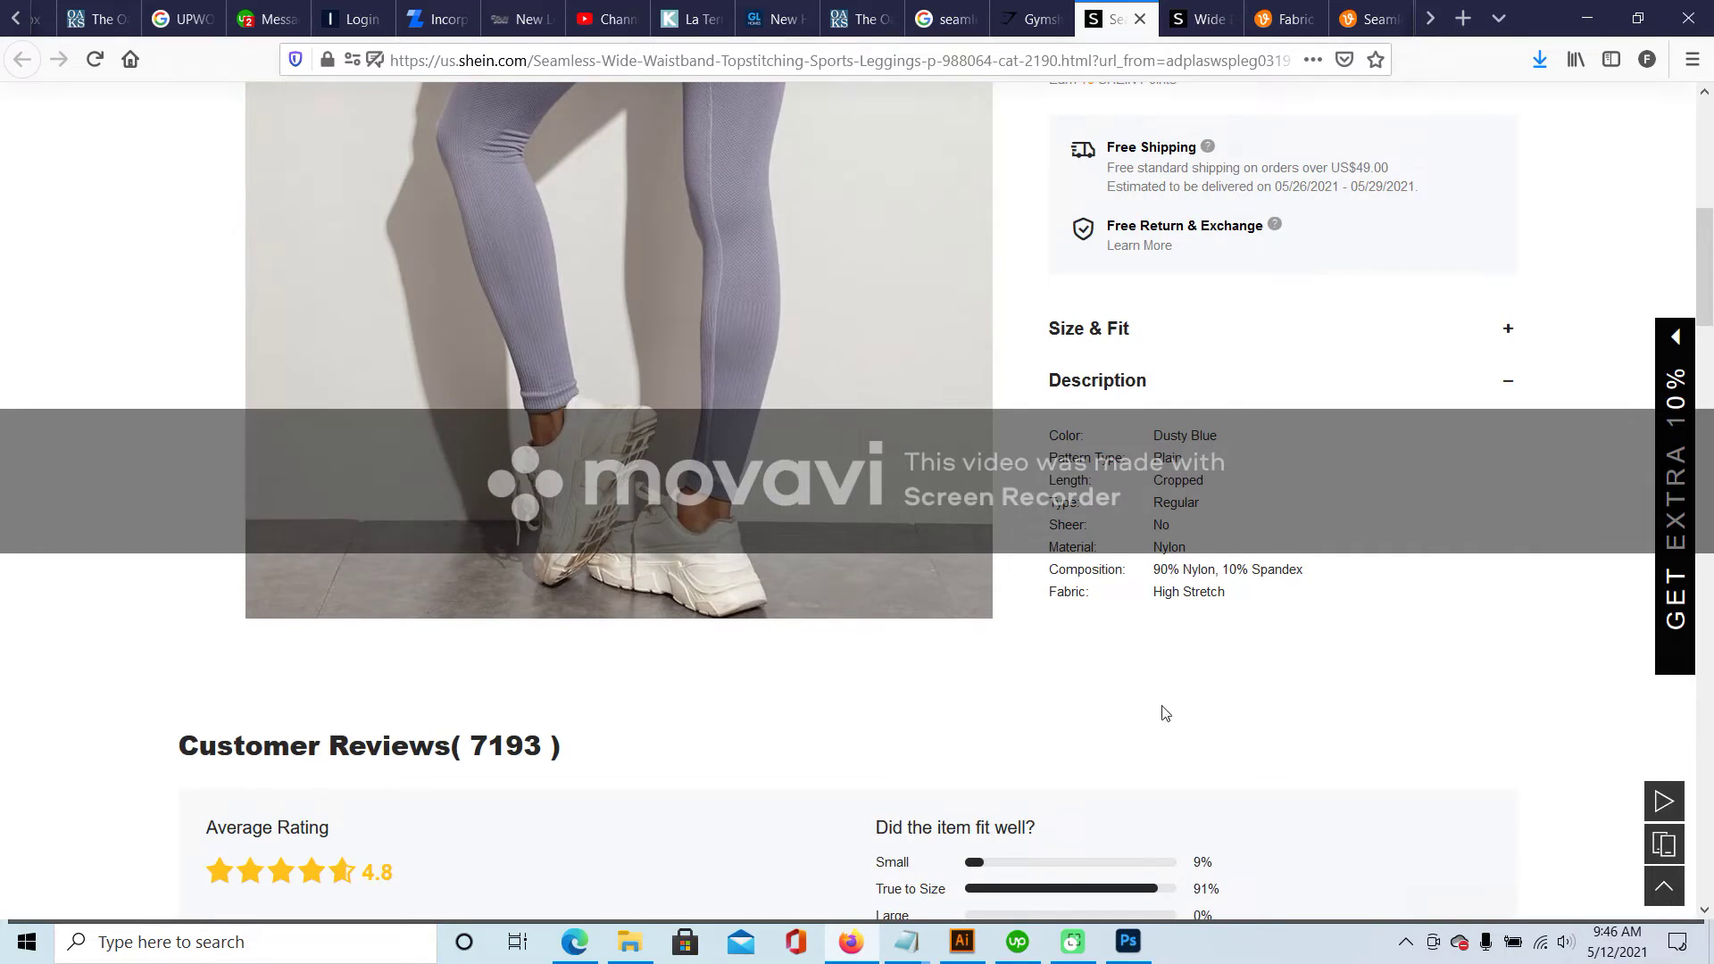
{"action": "left_click", "coordinate": [1017, 944]}
{"action": "left_click", "coordinate": [1017, 943]}
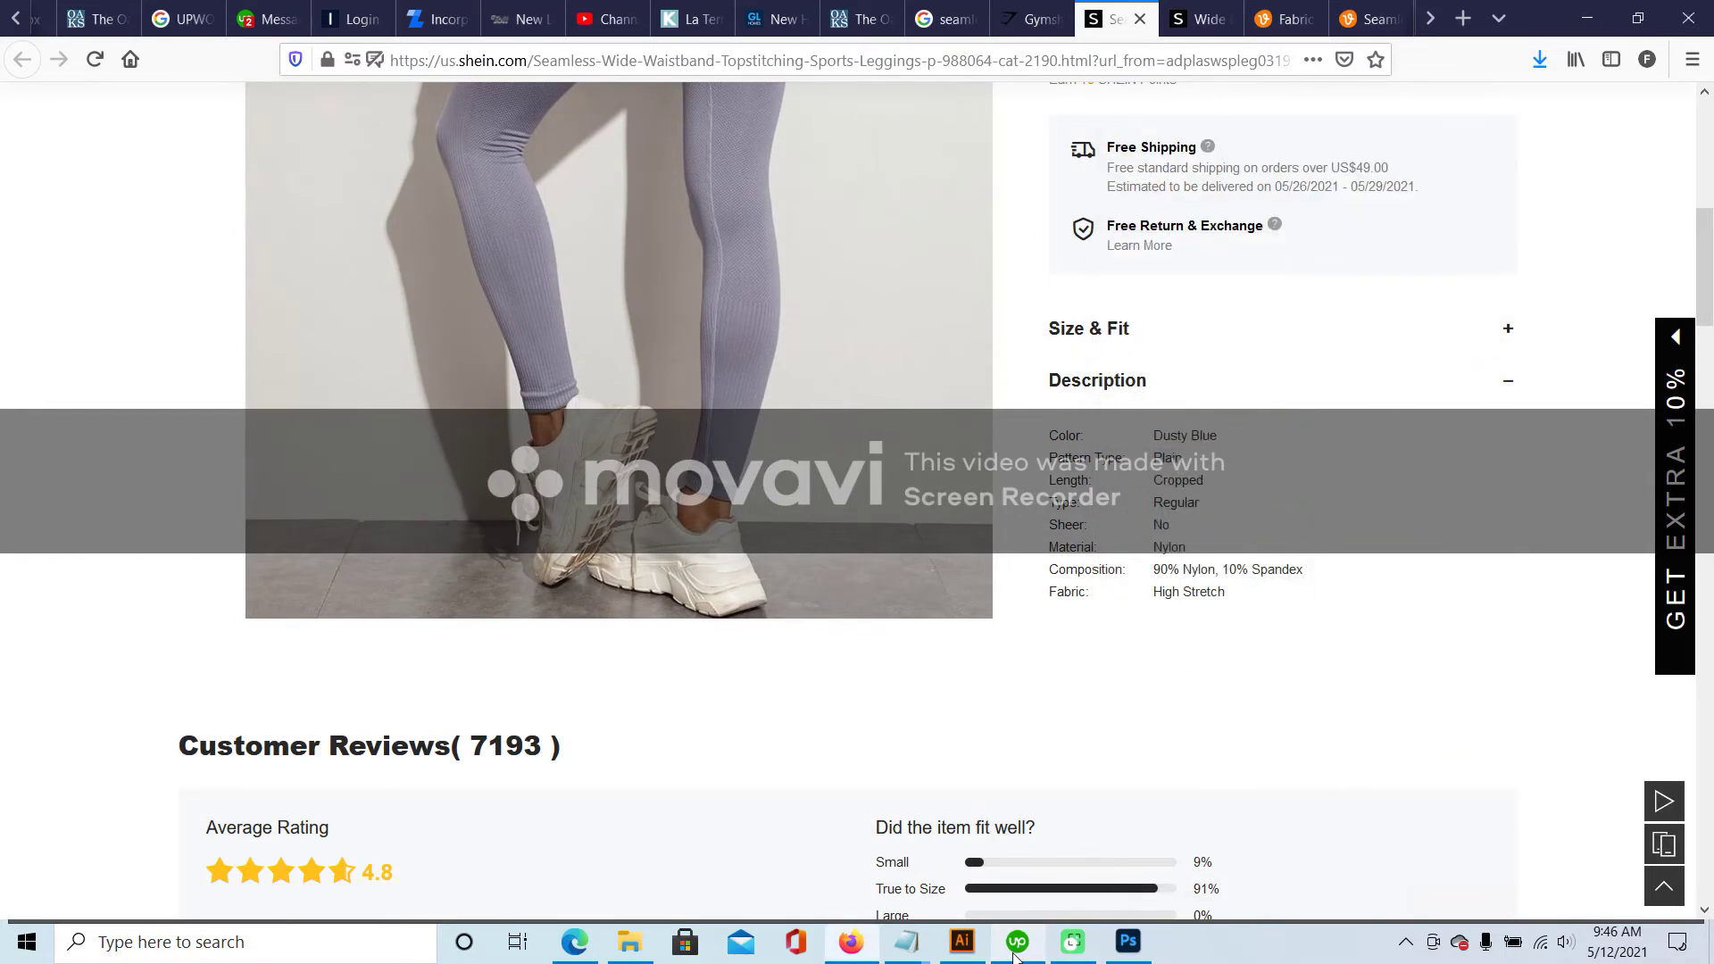
{"action": "left_click", "coordinate": [981, 944]}
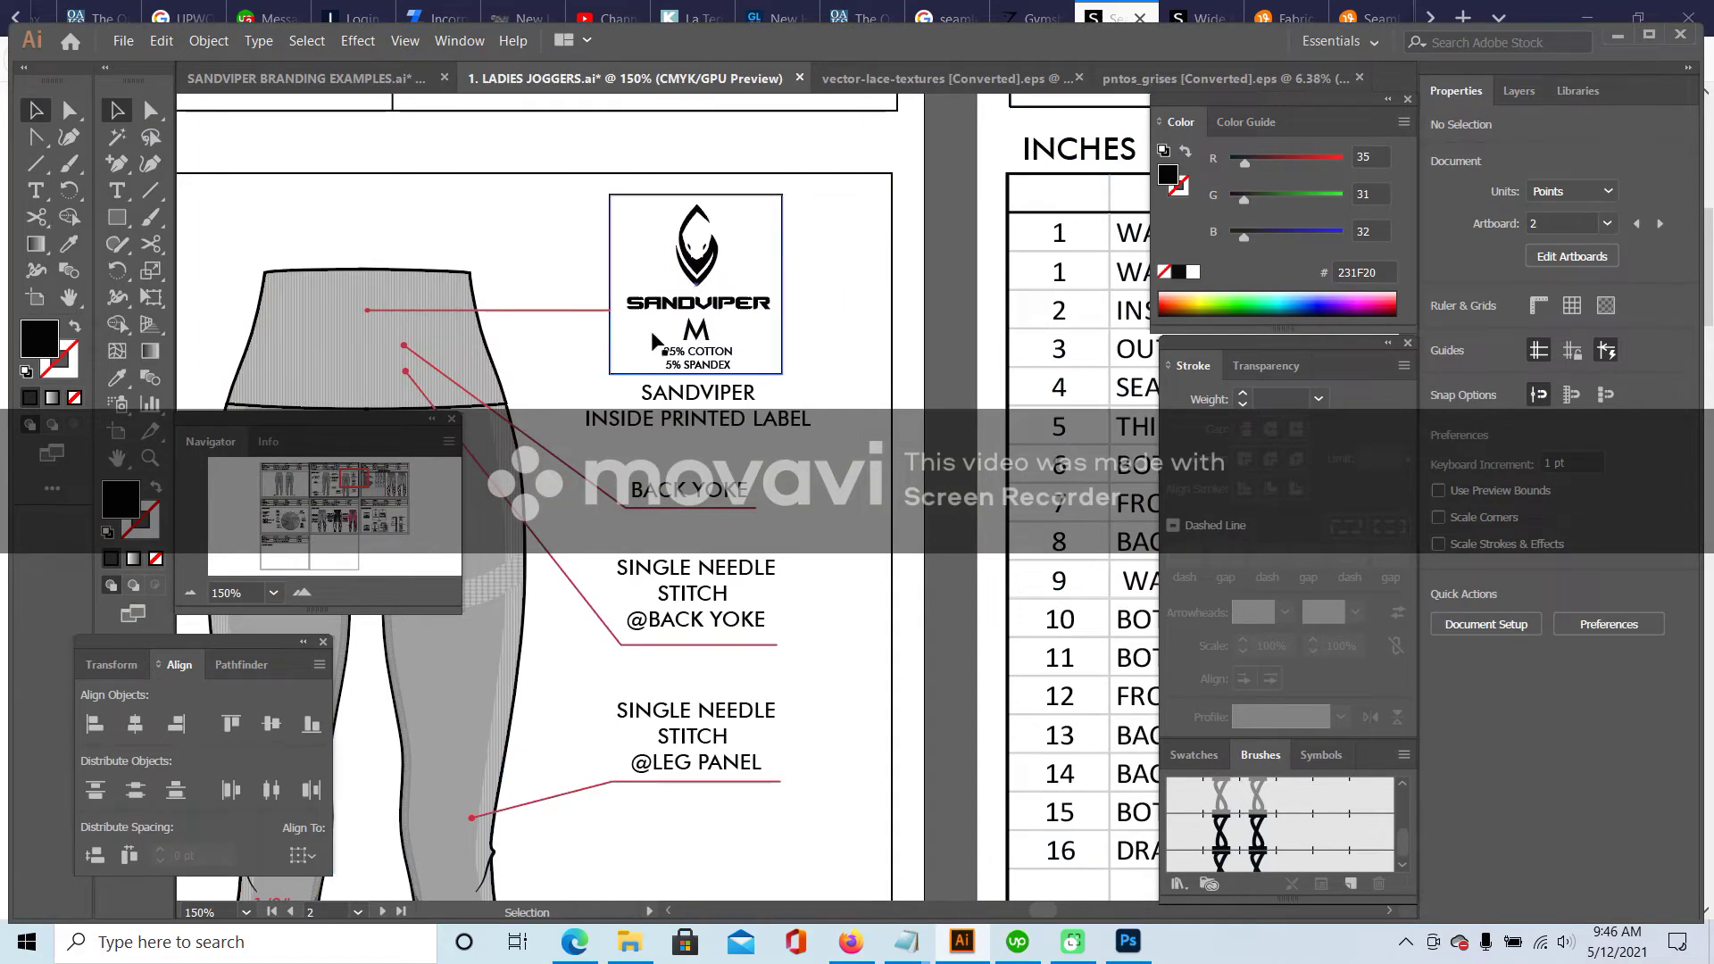
- Replace COTTON with NYLON in the back view's printed label composition line
{"action": "left_click", "coordinate": [123, 193]}
{"action": "key", "text": "ctrl+plus"}
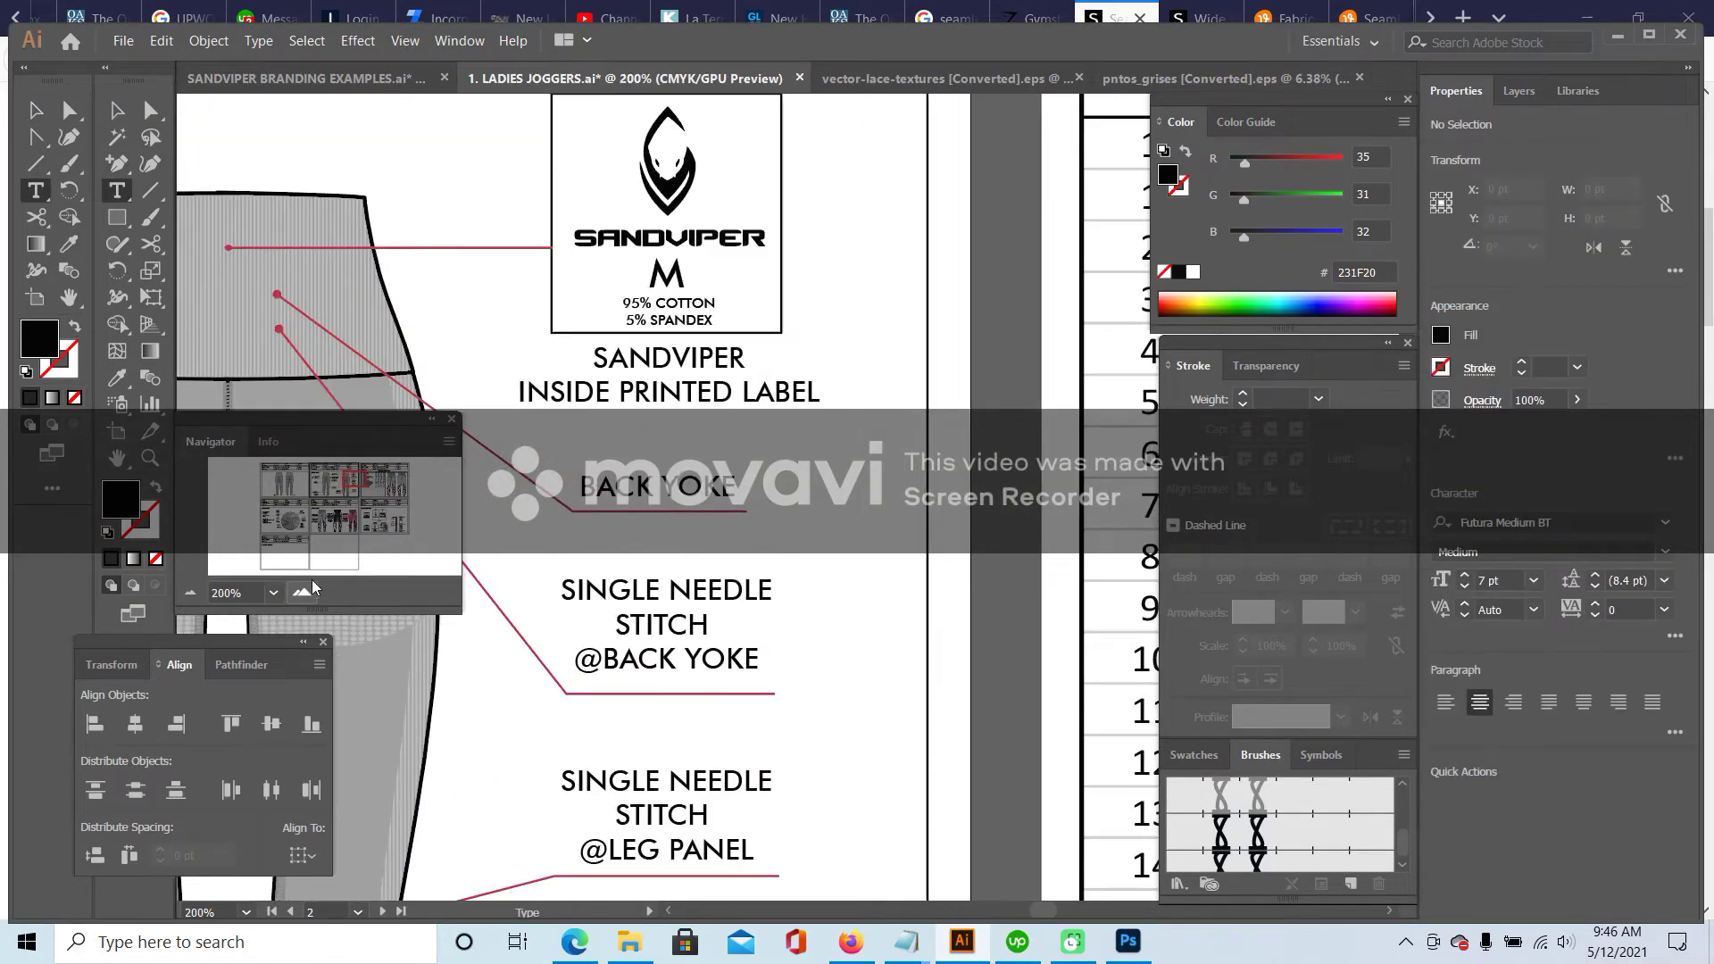
{"action": "left_click", "coordinate": [633, 304]}
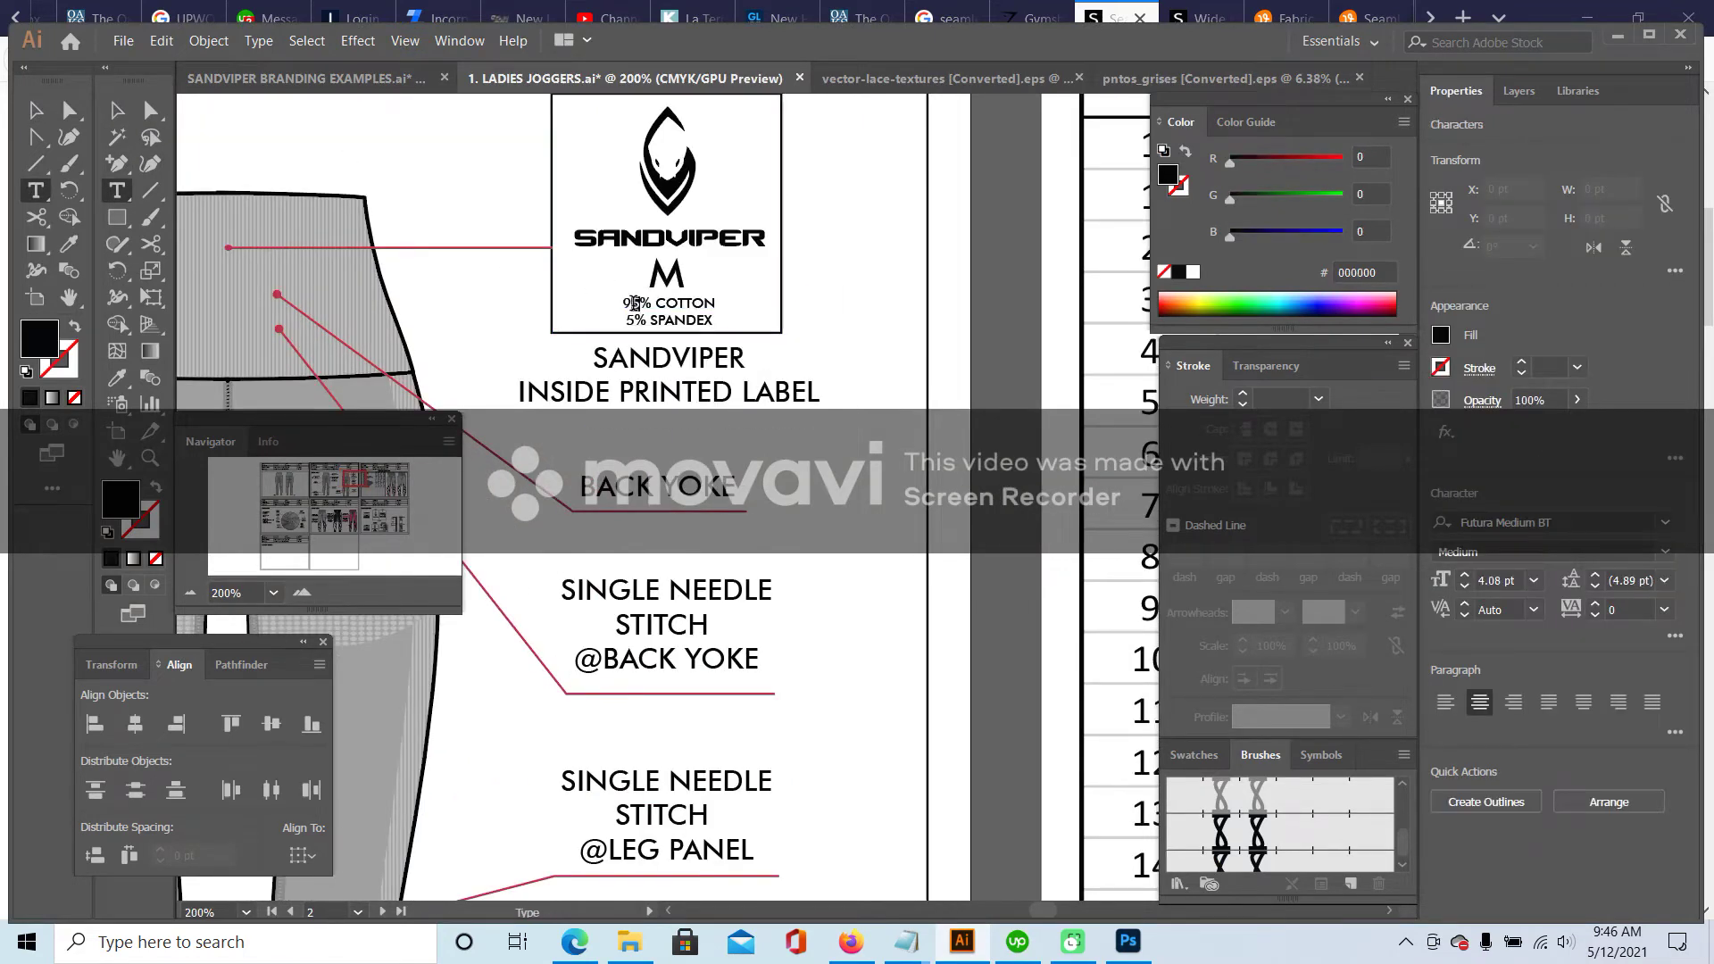
{"action": "left_click_drag", "start_coordinate": [657, 304], "coordinate": [793, 312]}
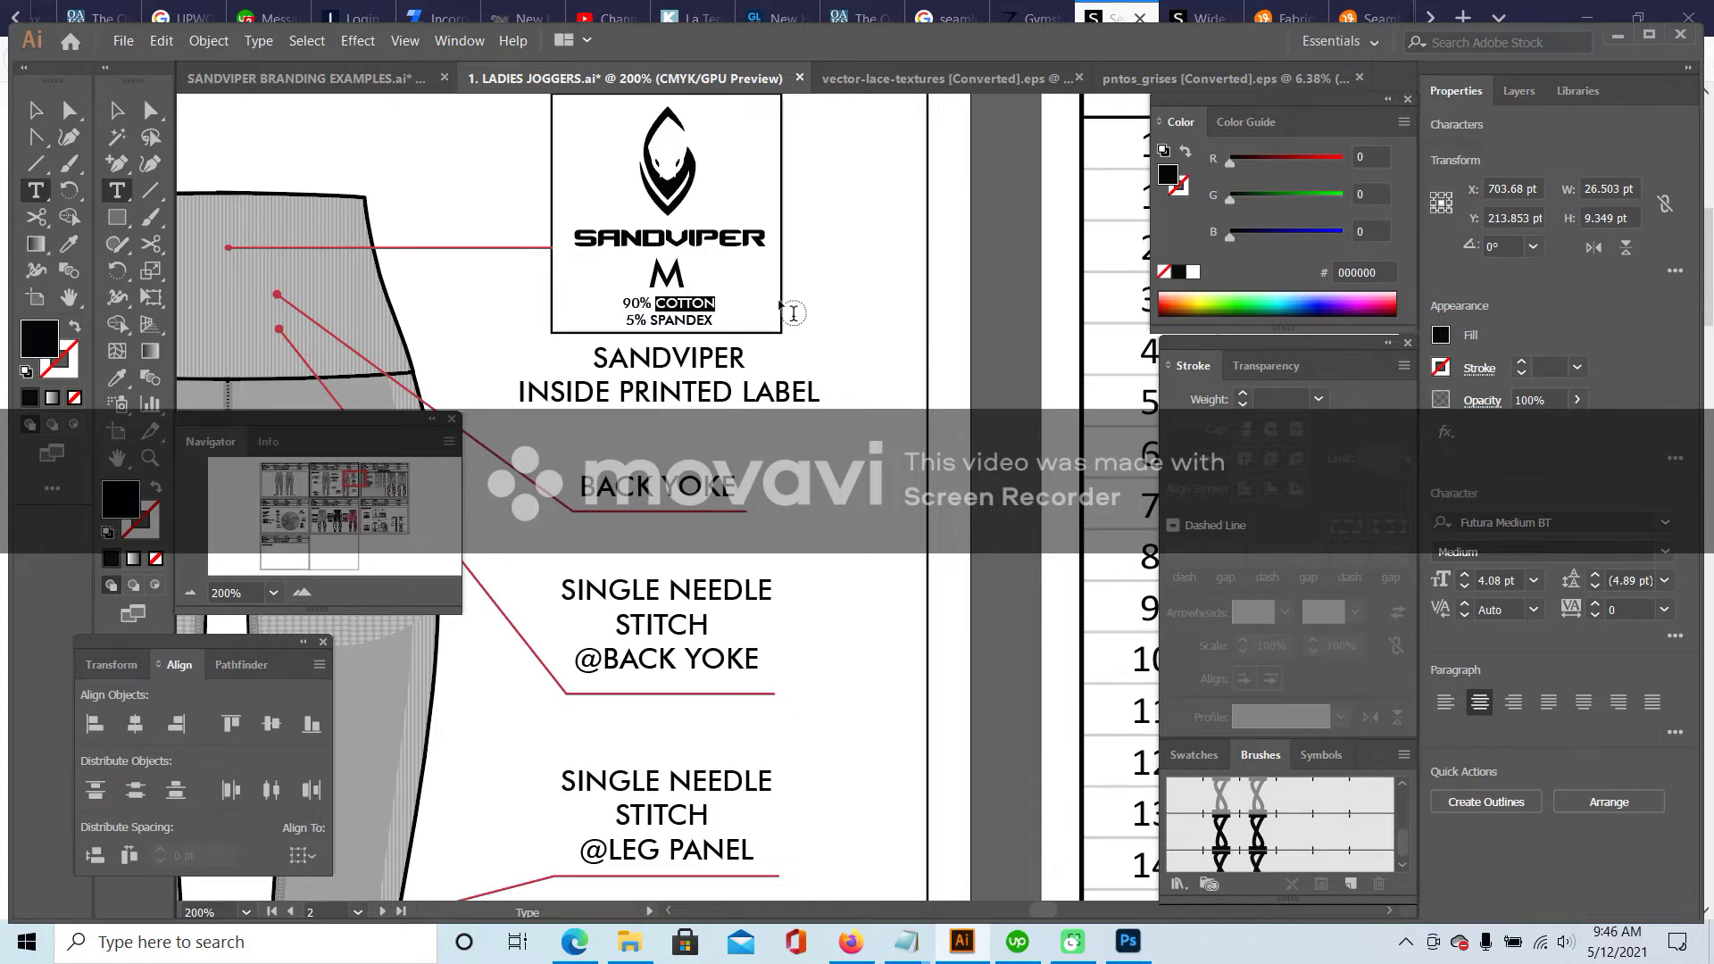
{"action": "type", "text": "NYL"}
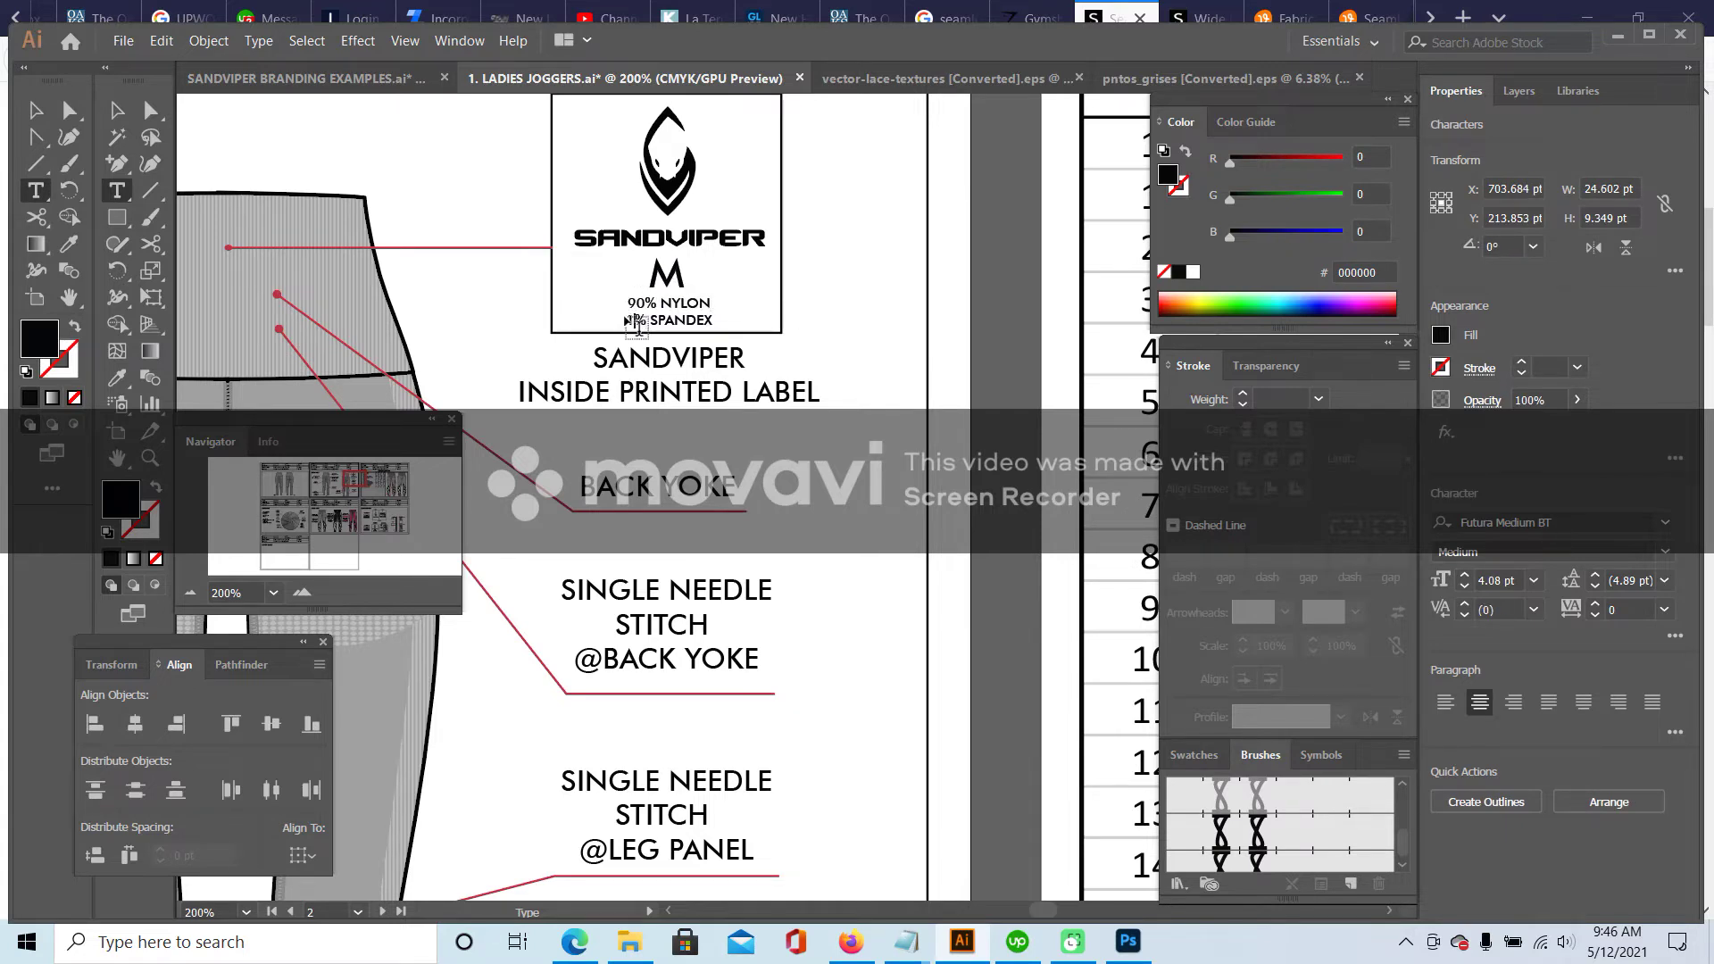
{"action": "left_click", "coordinate": [116, 110]}
{"action": "left_click", "coordinate": [345, 145]}
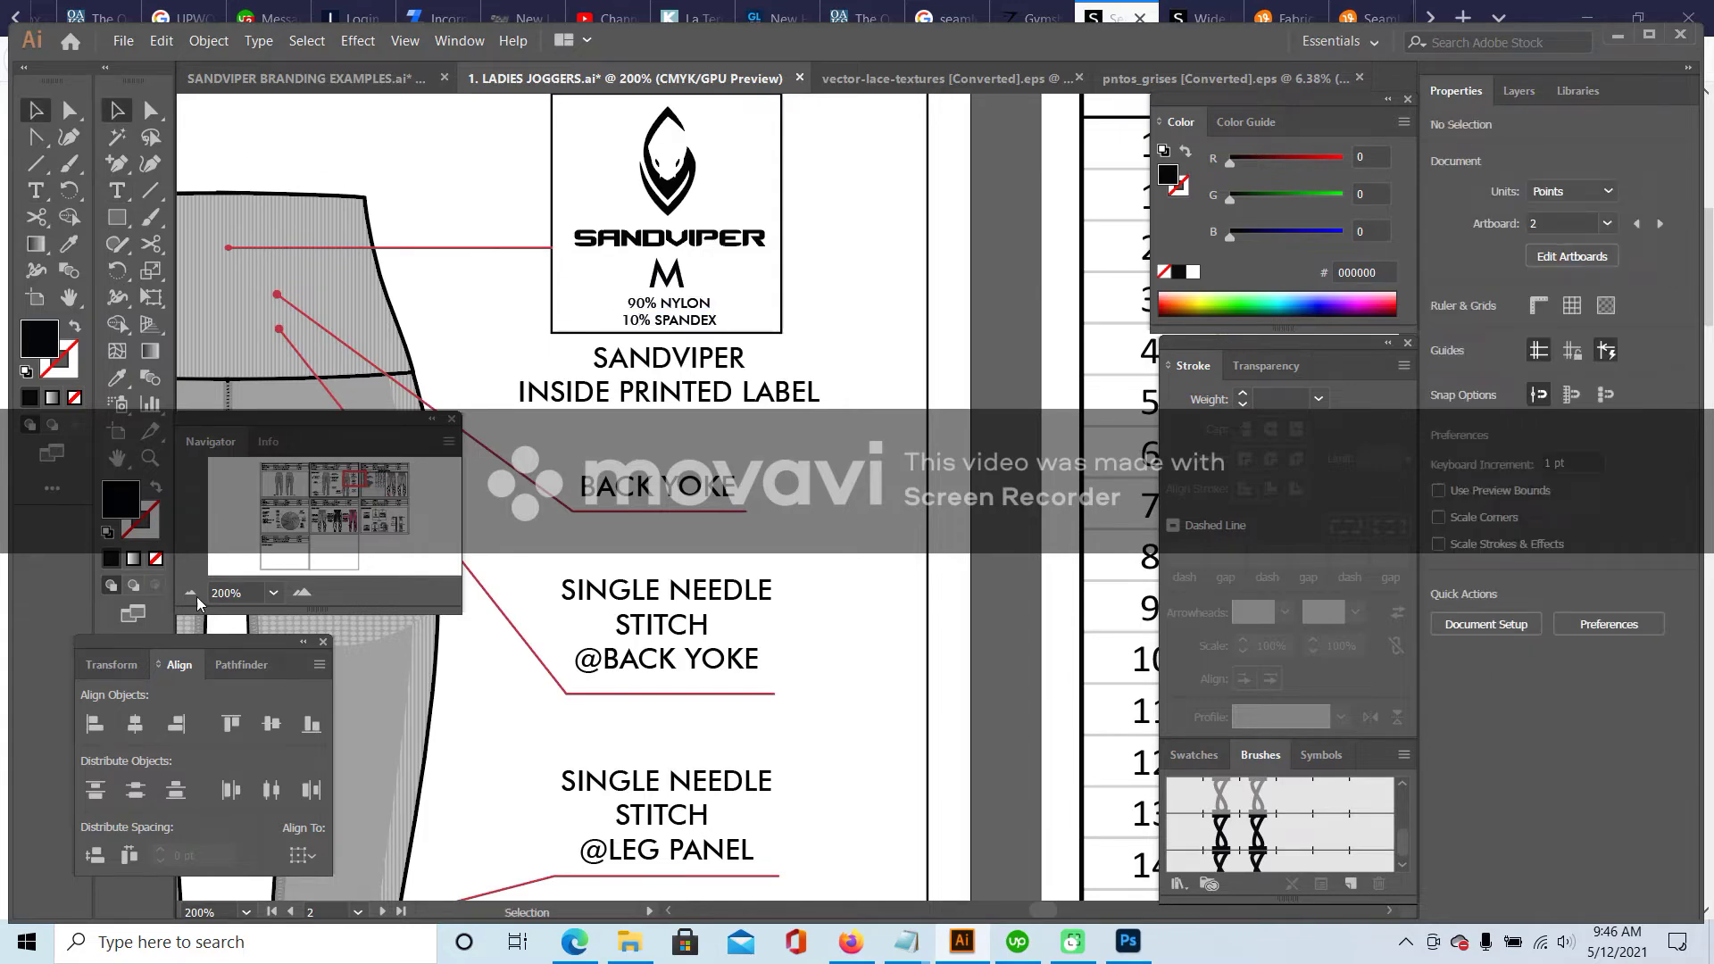
- Zoom out and pan to the detail sheet showing both leggings sketches
{"action": "left_click", "coordinate": [190, 592]}
{"action": "left_click", "coordinate": [190, 592]}
{"action": "left_click", "coordinate": [190, 592]}
{"action": "mouse_move", "coordinate": [360, 478]}
{"action": "left_mouse_down"}
{"action": "mouse_move", "coordinate": [280, 476]}
{"action": "mouse_move", "coordinate": [346, 489]}
{"action": "left_mouse_up"}
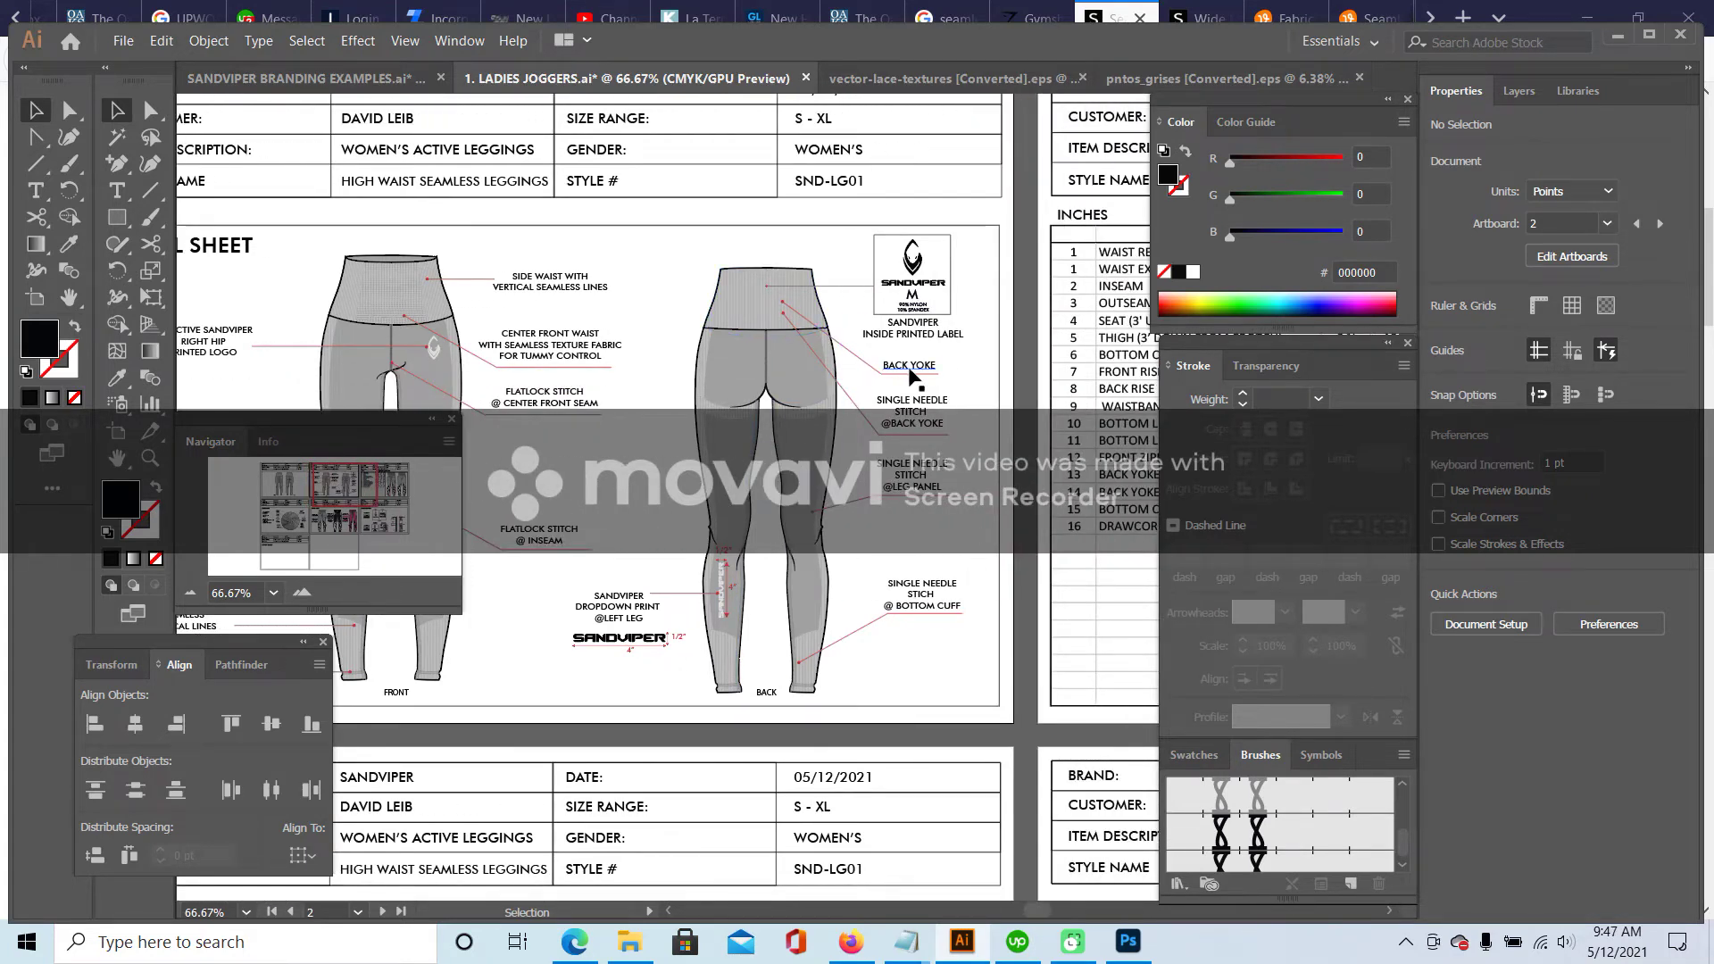
- Copy the SIDE WAIST WITH VERTICAL SEAMLESS LINES callout beside the back sketch, with a line break before SEAMLESS
{"action": "left_click", "coordinate": [534, 285]}
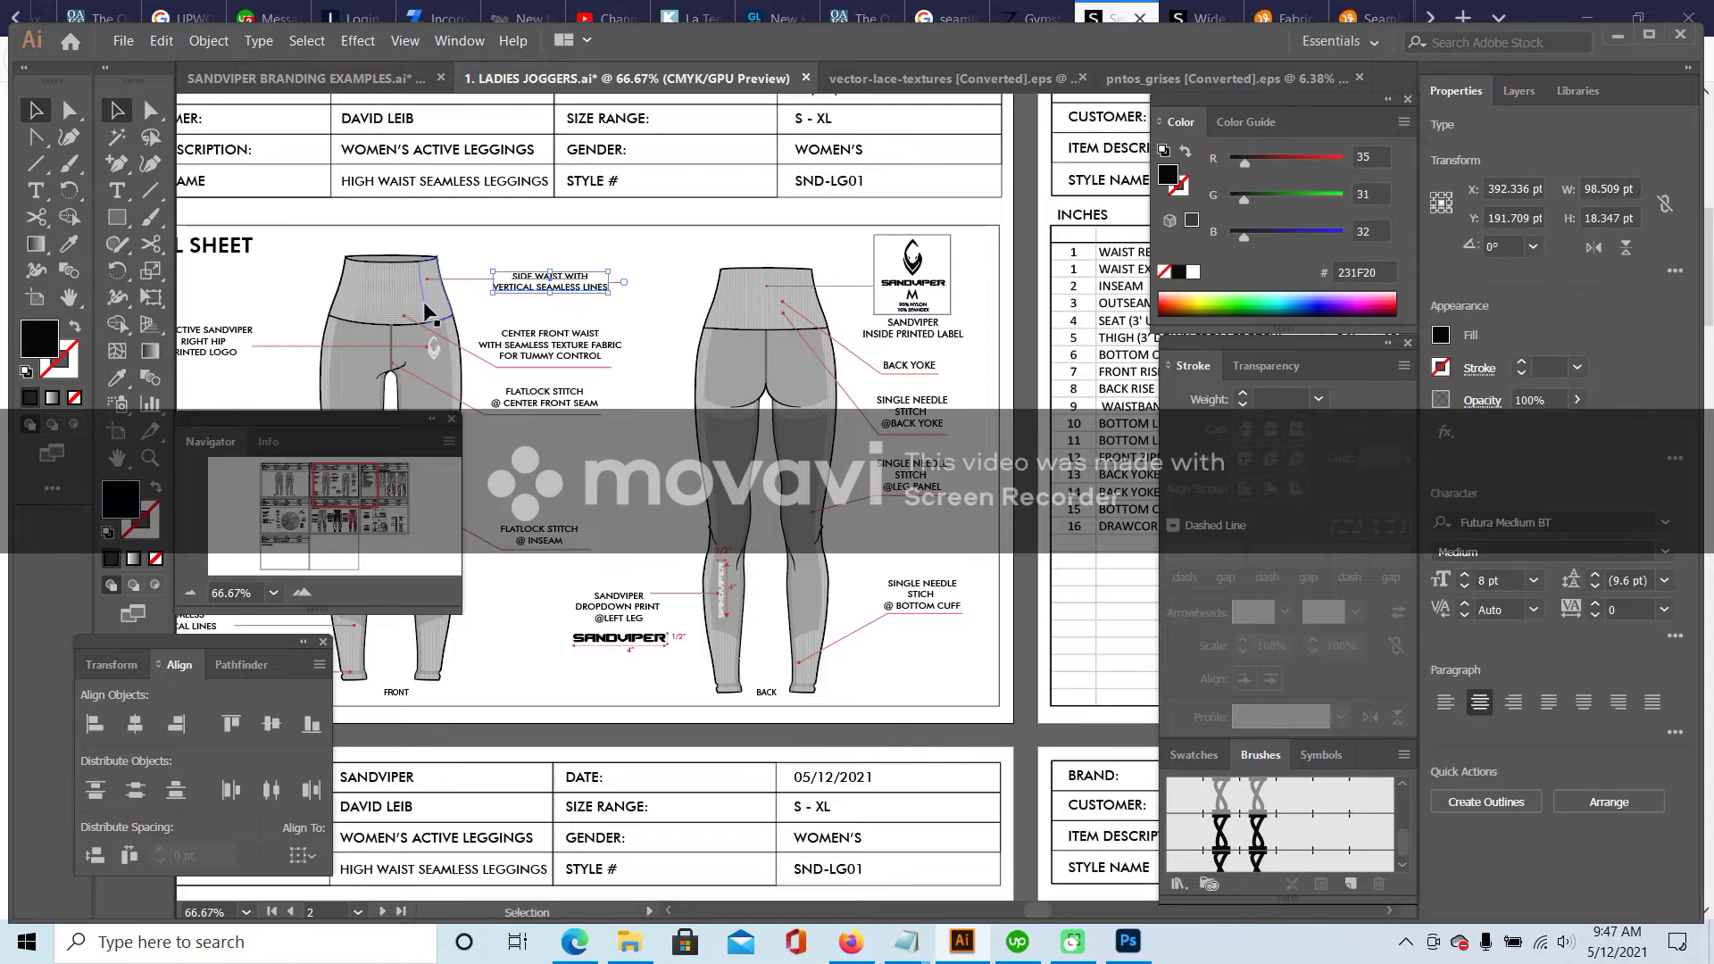
{"action": "left_click", "coordinate": [909, 365]}
{"action": "left_click", "coordinate": [302, 593]}
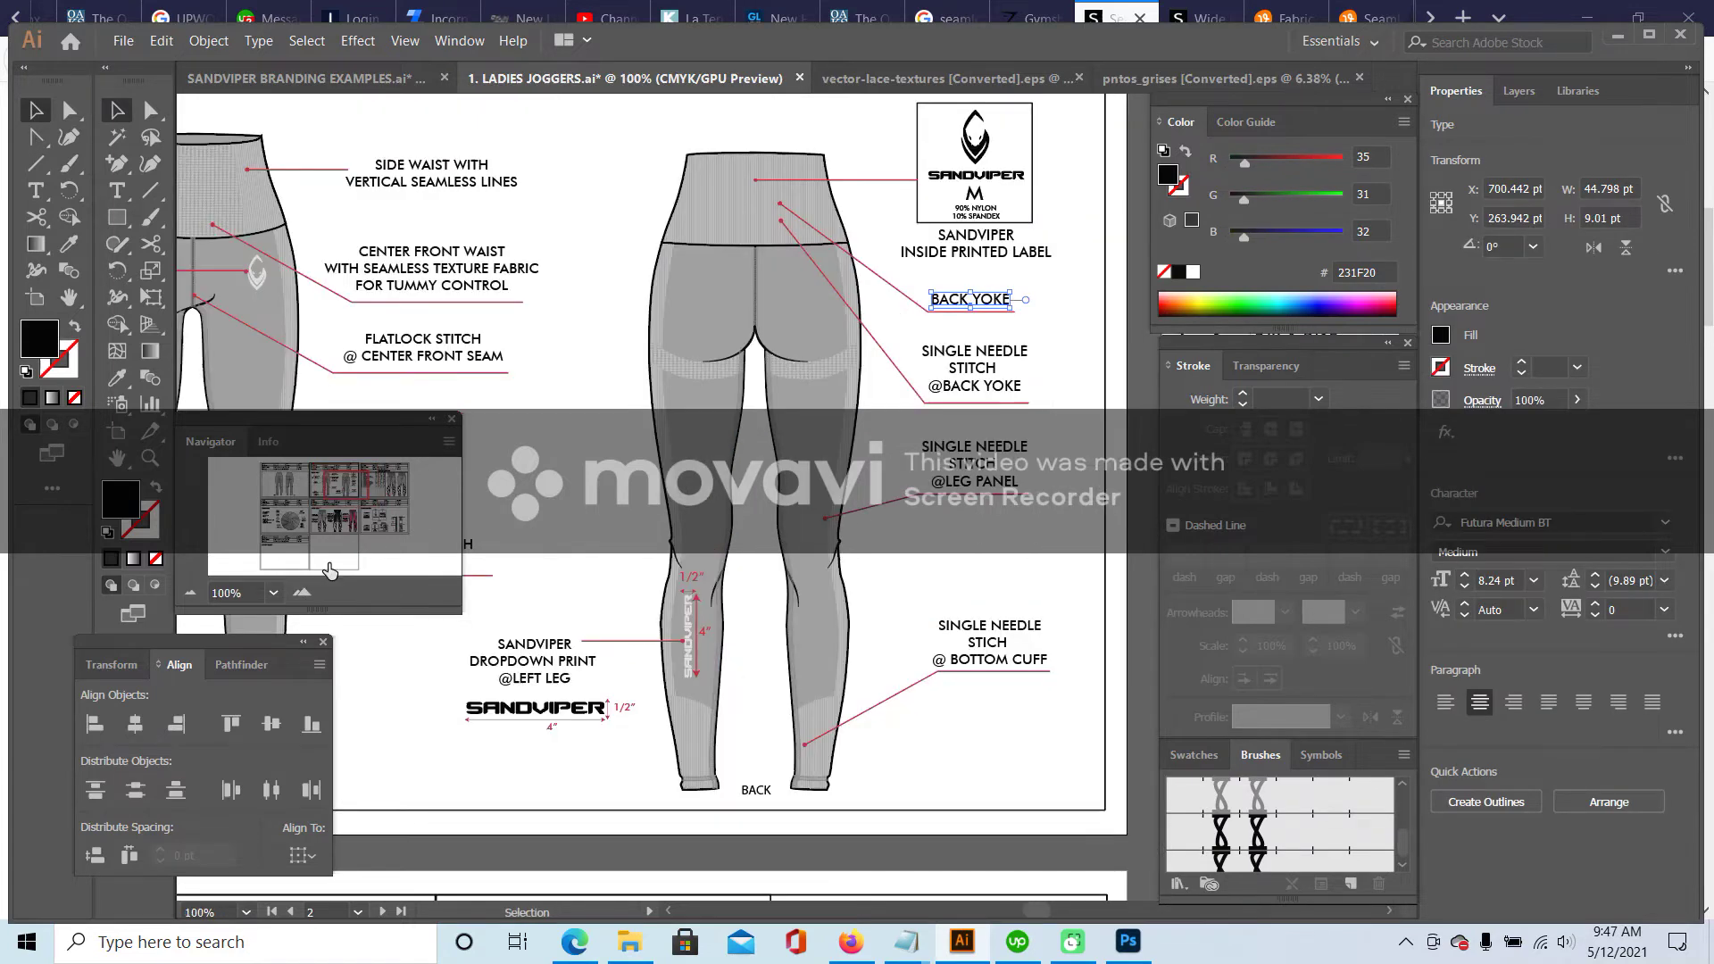
{"action": "left_click_drag", "start_coordinate": [361, 491], "coordinate": [384, 493]}
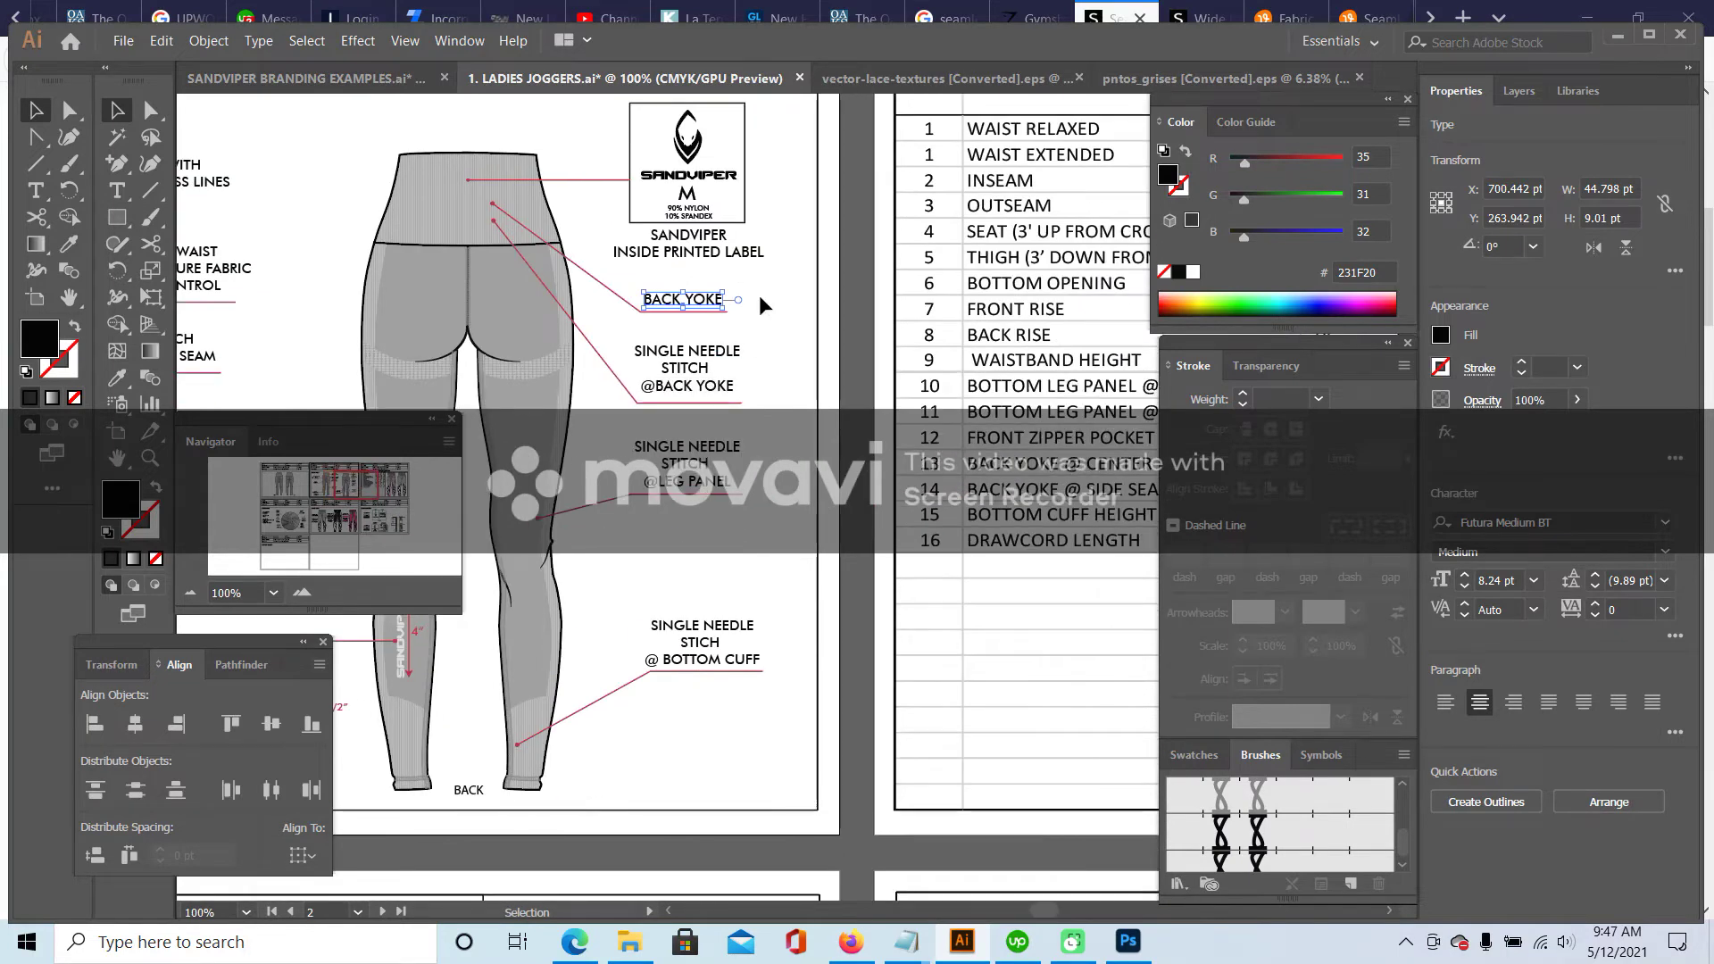
{"action": "left_click", "coordinate": [752, 318]}
{"action": "left_click_drag", "start_coordinate": [779, 487], "coordinate": [718, 278]}
{"action": "left_click", "coordinate": [132, 191]}
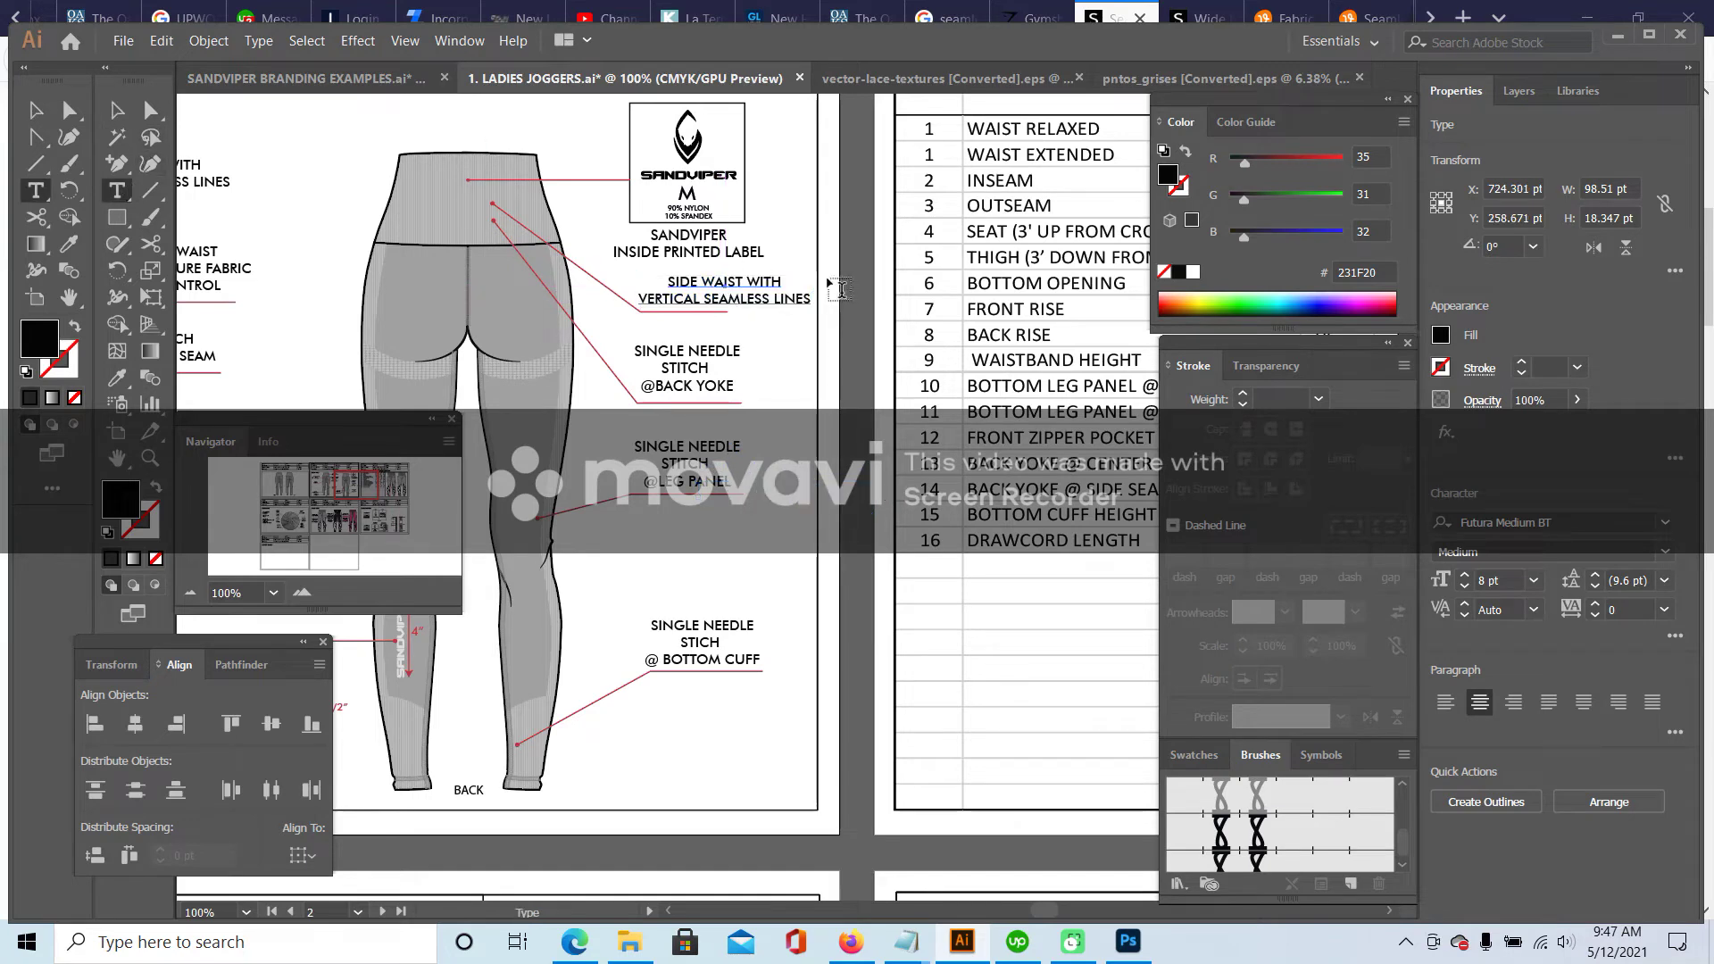
{"action": "left_click", "coordinate": [704, 298]}
{"action": "key", "text": "Return"}
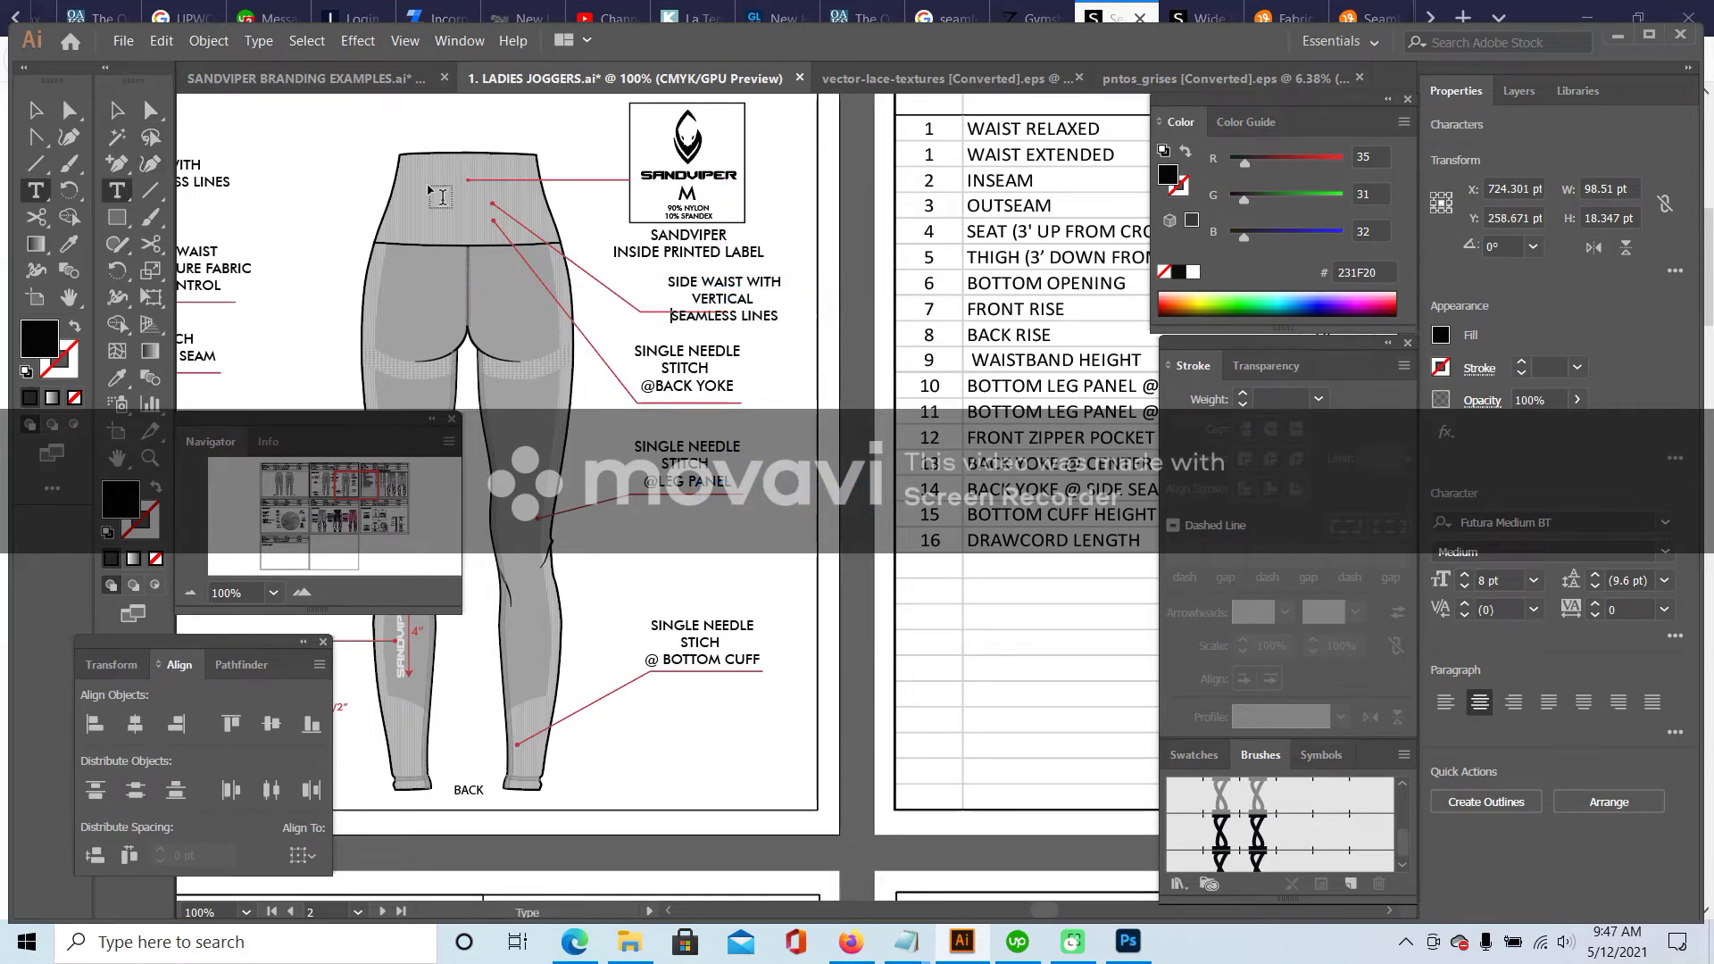
{"action": "key", "text": "Escape"}
- Move the three-line callout beside the waist, delete the back-yoke callout, and lower the leader under SEAMLESS LINES
{"action": "left_click_drag", "start_coordinate": [808, 362], "coordinate": [681, 419]}
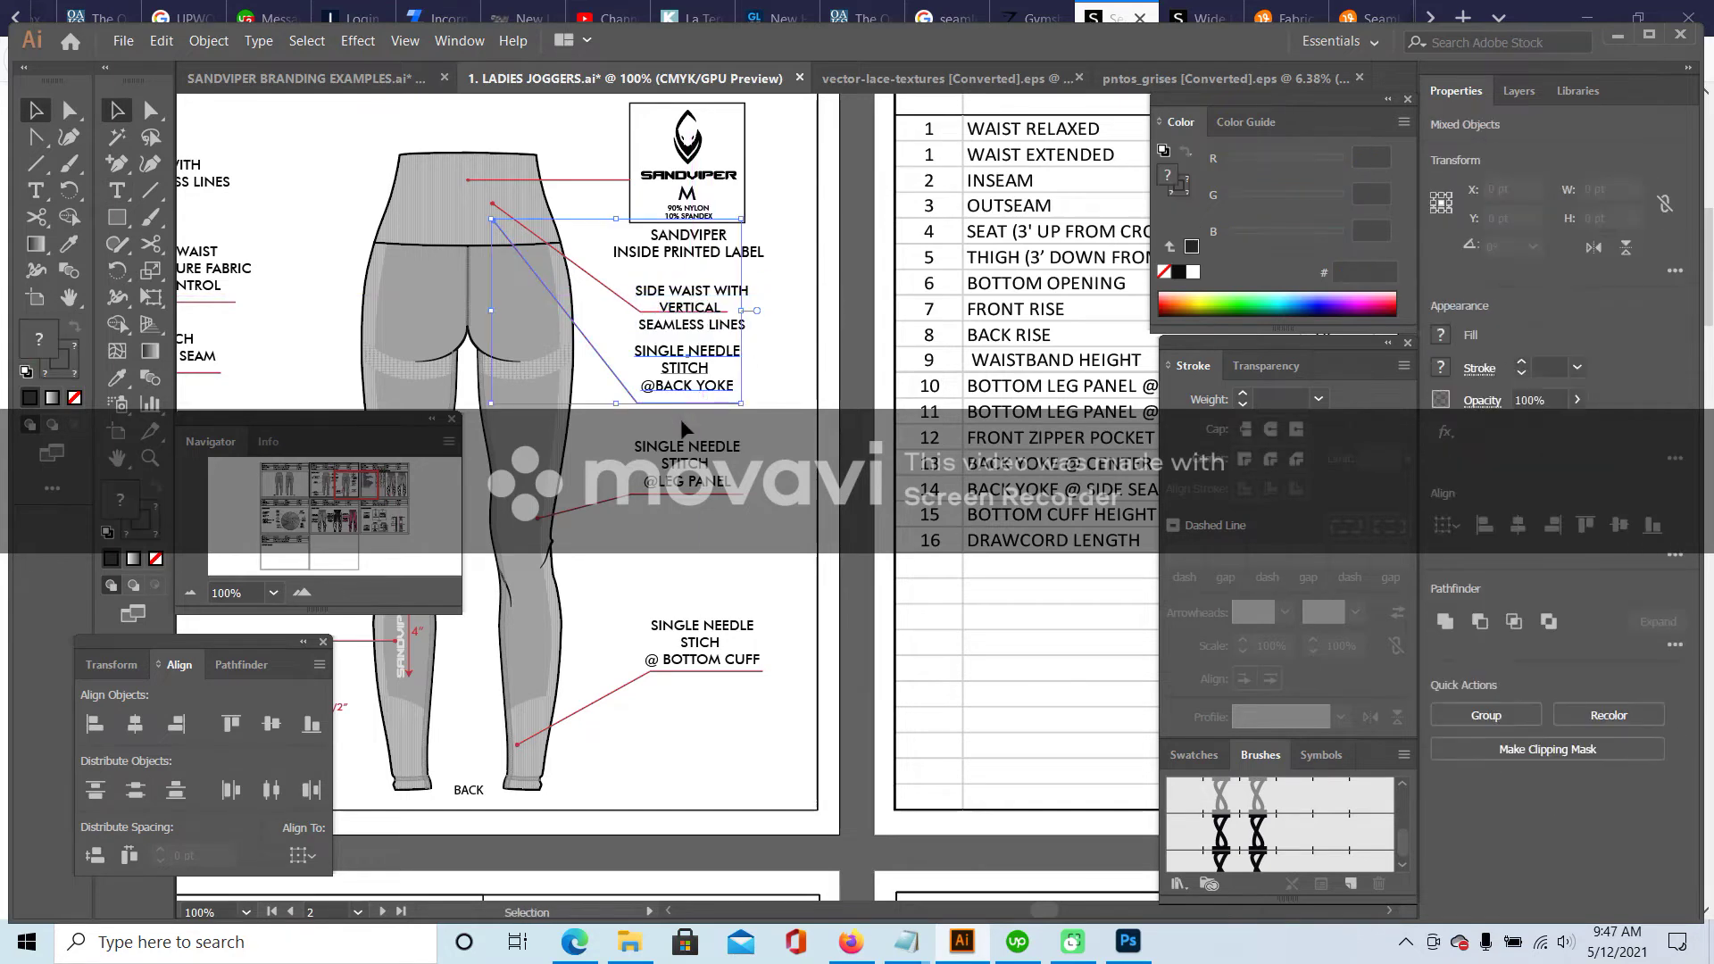
{"action": "key", "text": "Delete"}
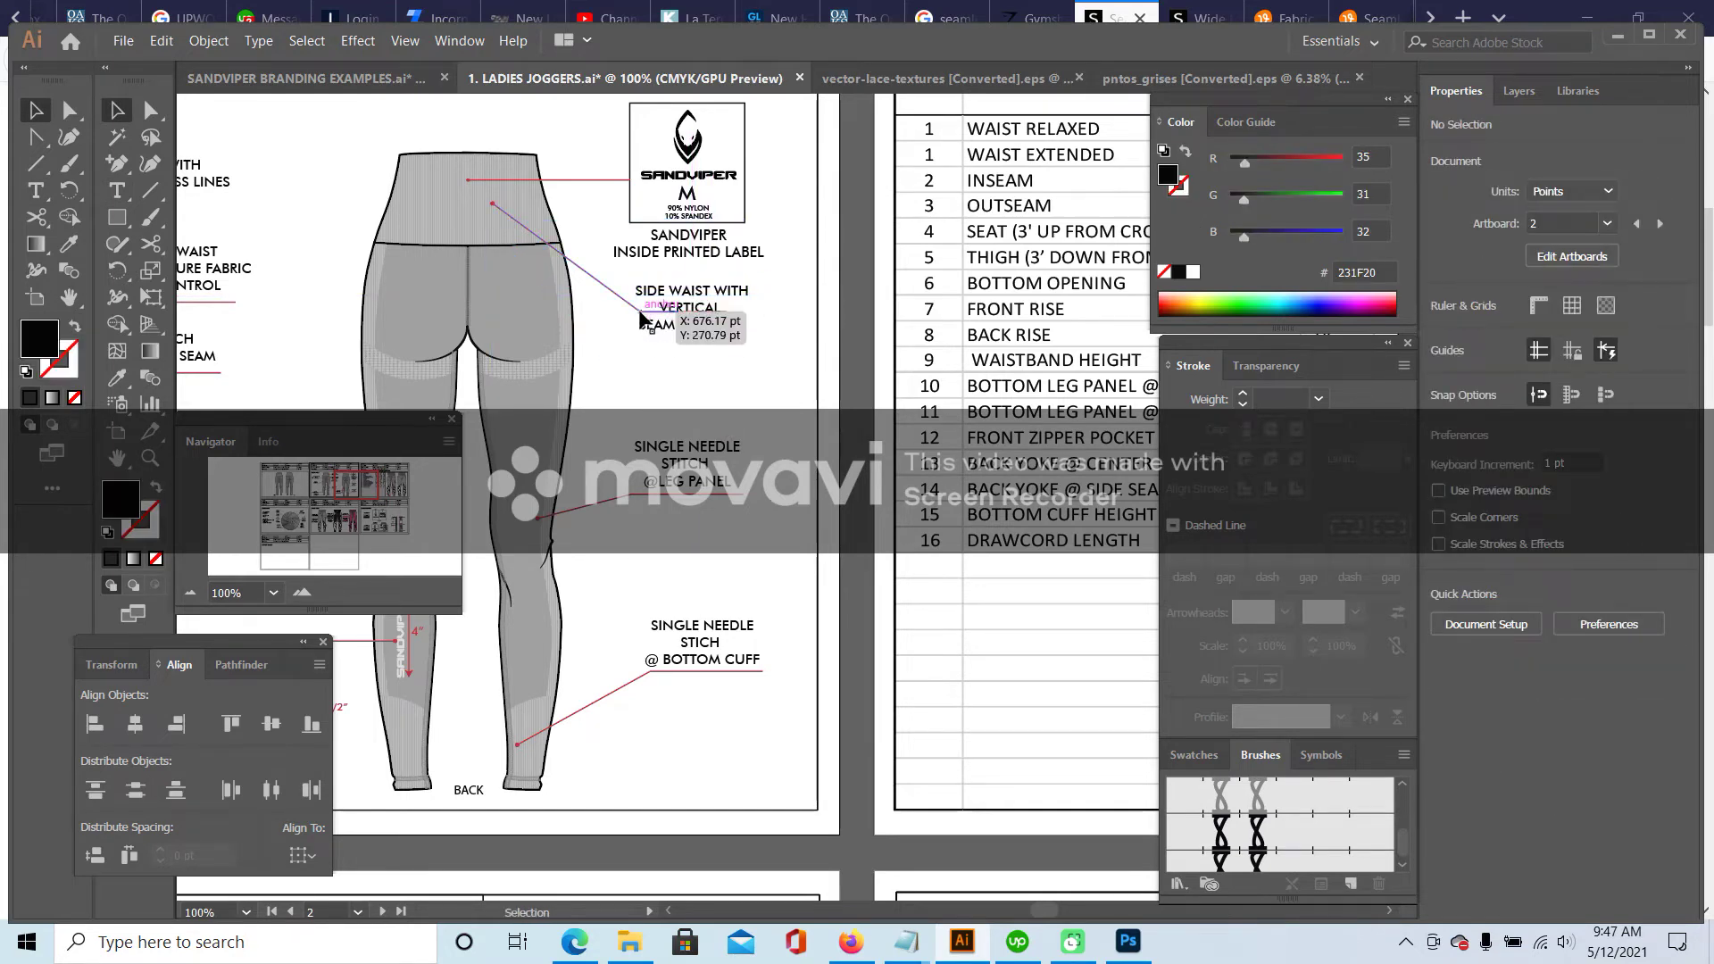
{"action": "left_click", "coordinate": [687, 311]}
{"action": "left_click", "coordinate": [119, 109]}
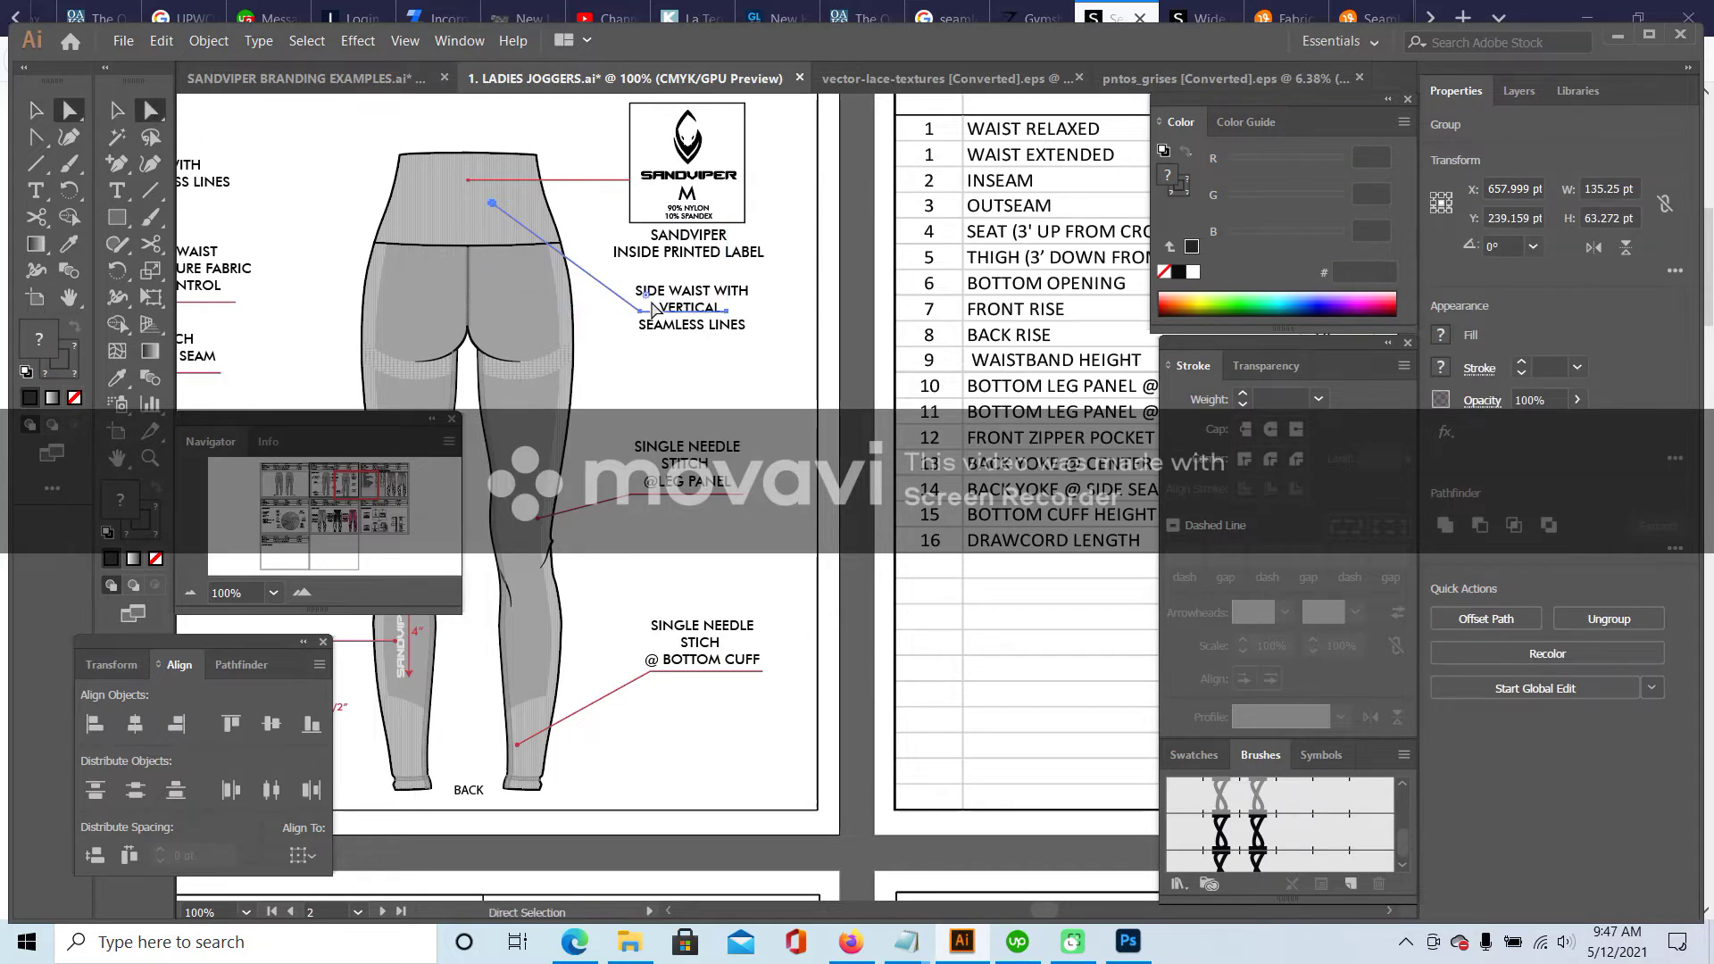
{"action": "left_click", "coordinate": [726, 312]}
{"action": "left_click_drag", "start_coordinate": [725, 311], "coordinate": [726, 334]}
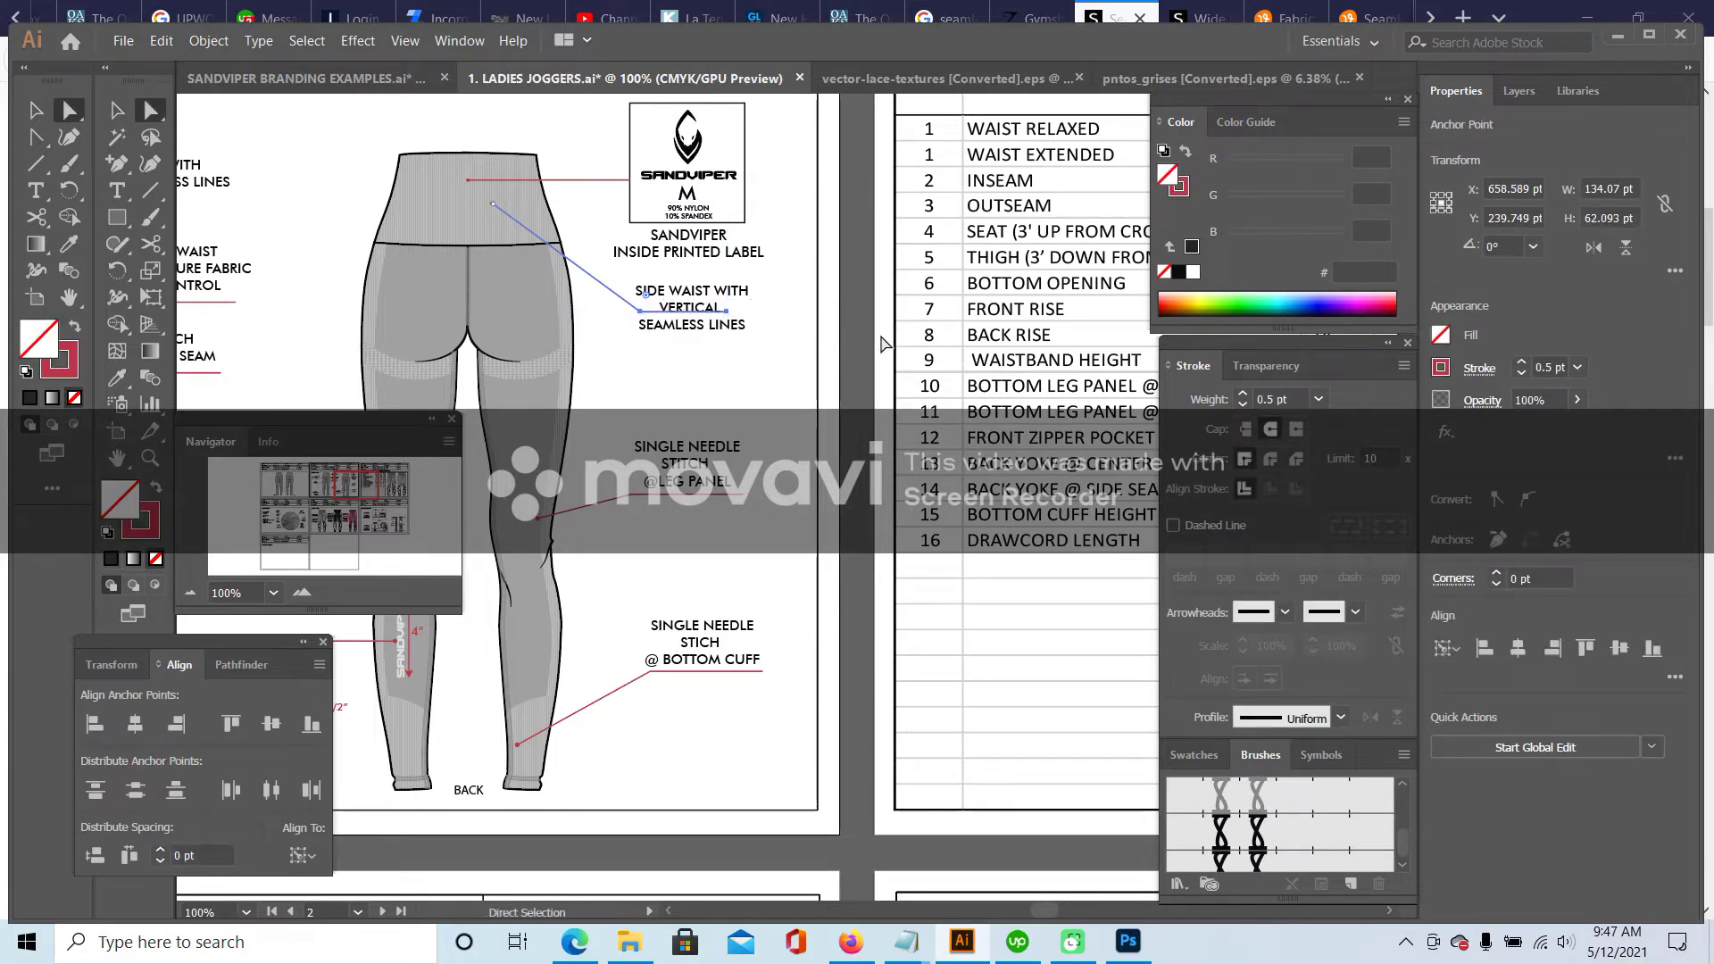
{"action": "key", "text": "Down"}
{"action": "key", "text": "Down"}
{"action": "key", "text": "Down"}
{"action": "key", "text": "Down"}
{"action": "key", "text": "Down"}
{"action": "key", "text": "Down"}
{"action": "key", "text": "Down"}
{"action": "key", "text": "Down"}
{"action": "key", "text": "Down"}
{"action": "key", "text": "Down"}
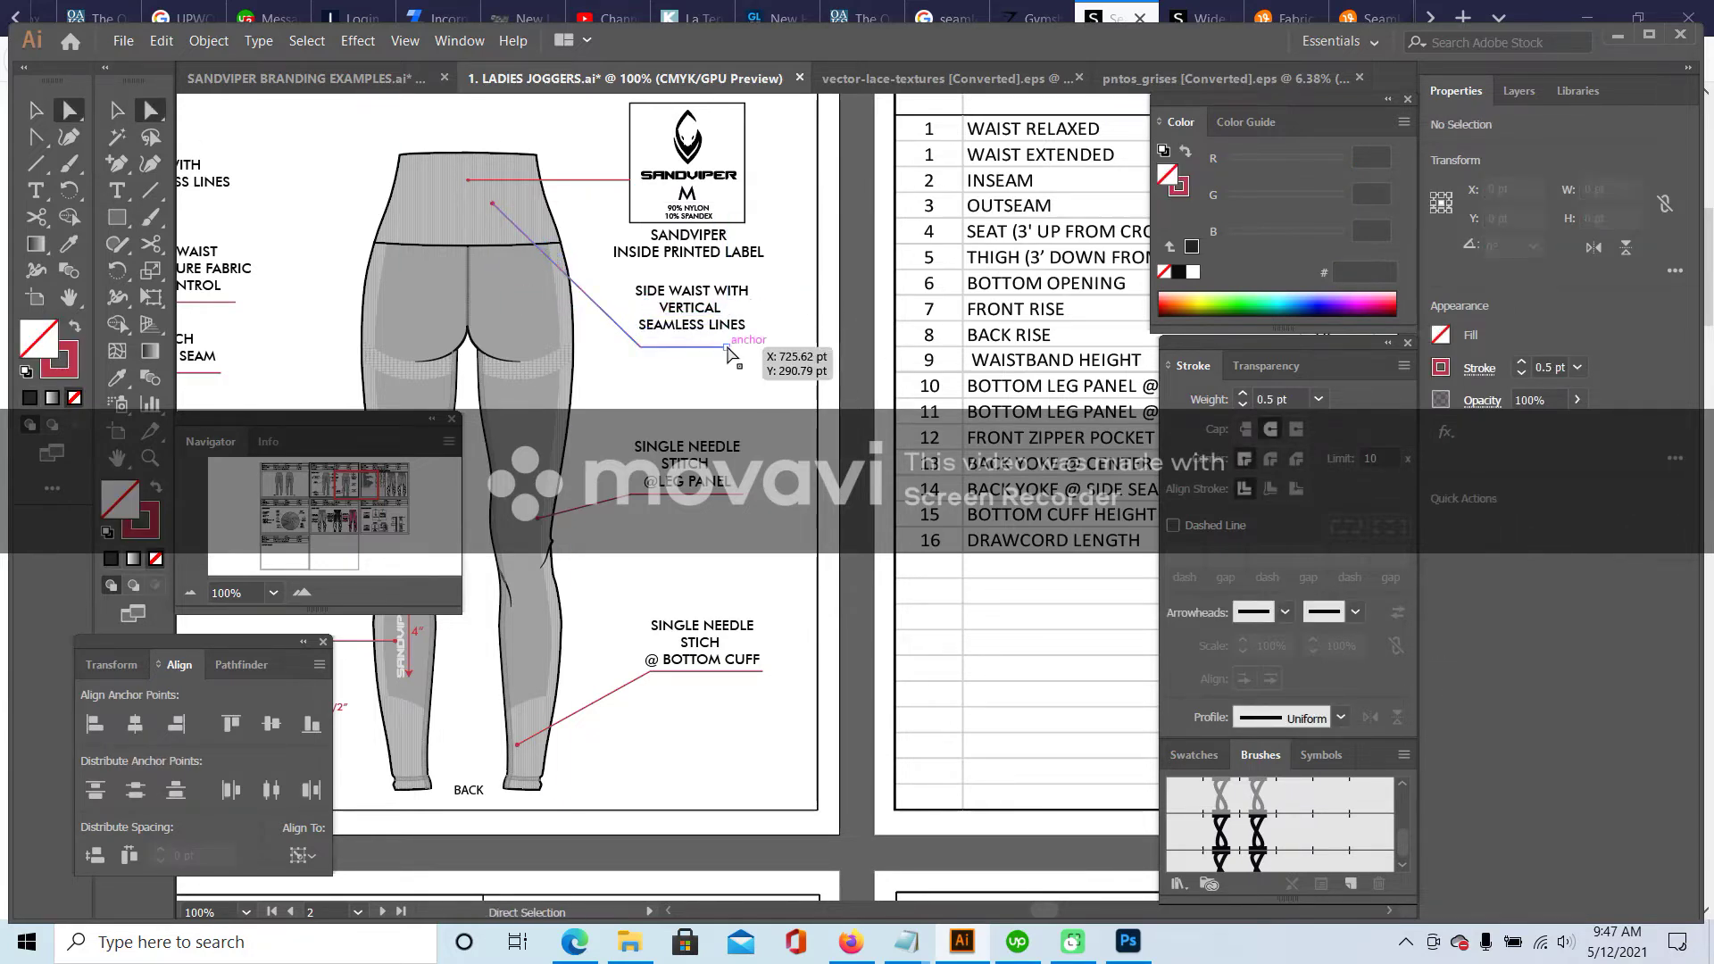
- Nudge the SIDE WAIST callout text slightly right and down so the leader ends beneath it
{"action": "left_click", "coordinate": [785, 348]}
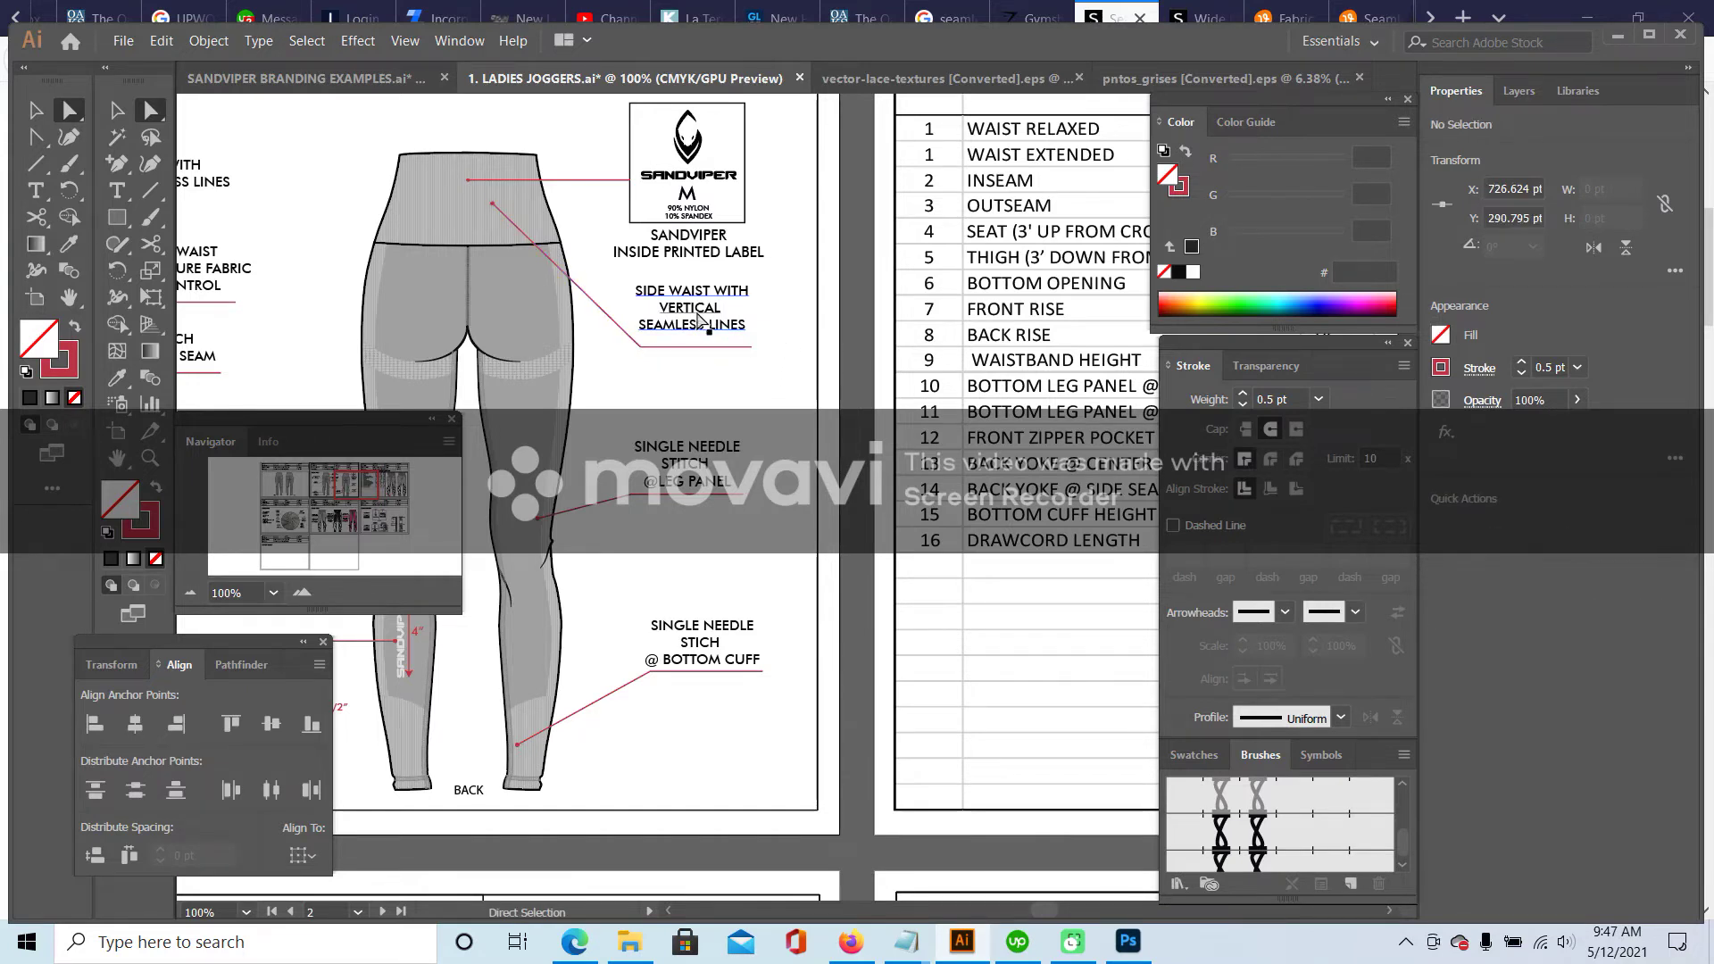
{"action": "key", "text": "Right"}
{"action": "key", "text": "Right"}
{"action": "key", "text": "Right"}
{"action": "key", "text": "Right"}
{"action": "key", "text": "Right"}
{"action": "key", "text": "Down"}
{"action": "key", "text": "Down"}
{"action": "key", "text": "Down"}
{"action": "key", "text": "Down"}
{"action": "key", "text": "Down"}
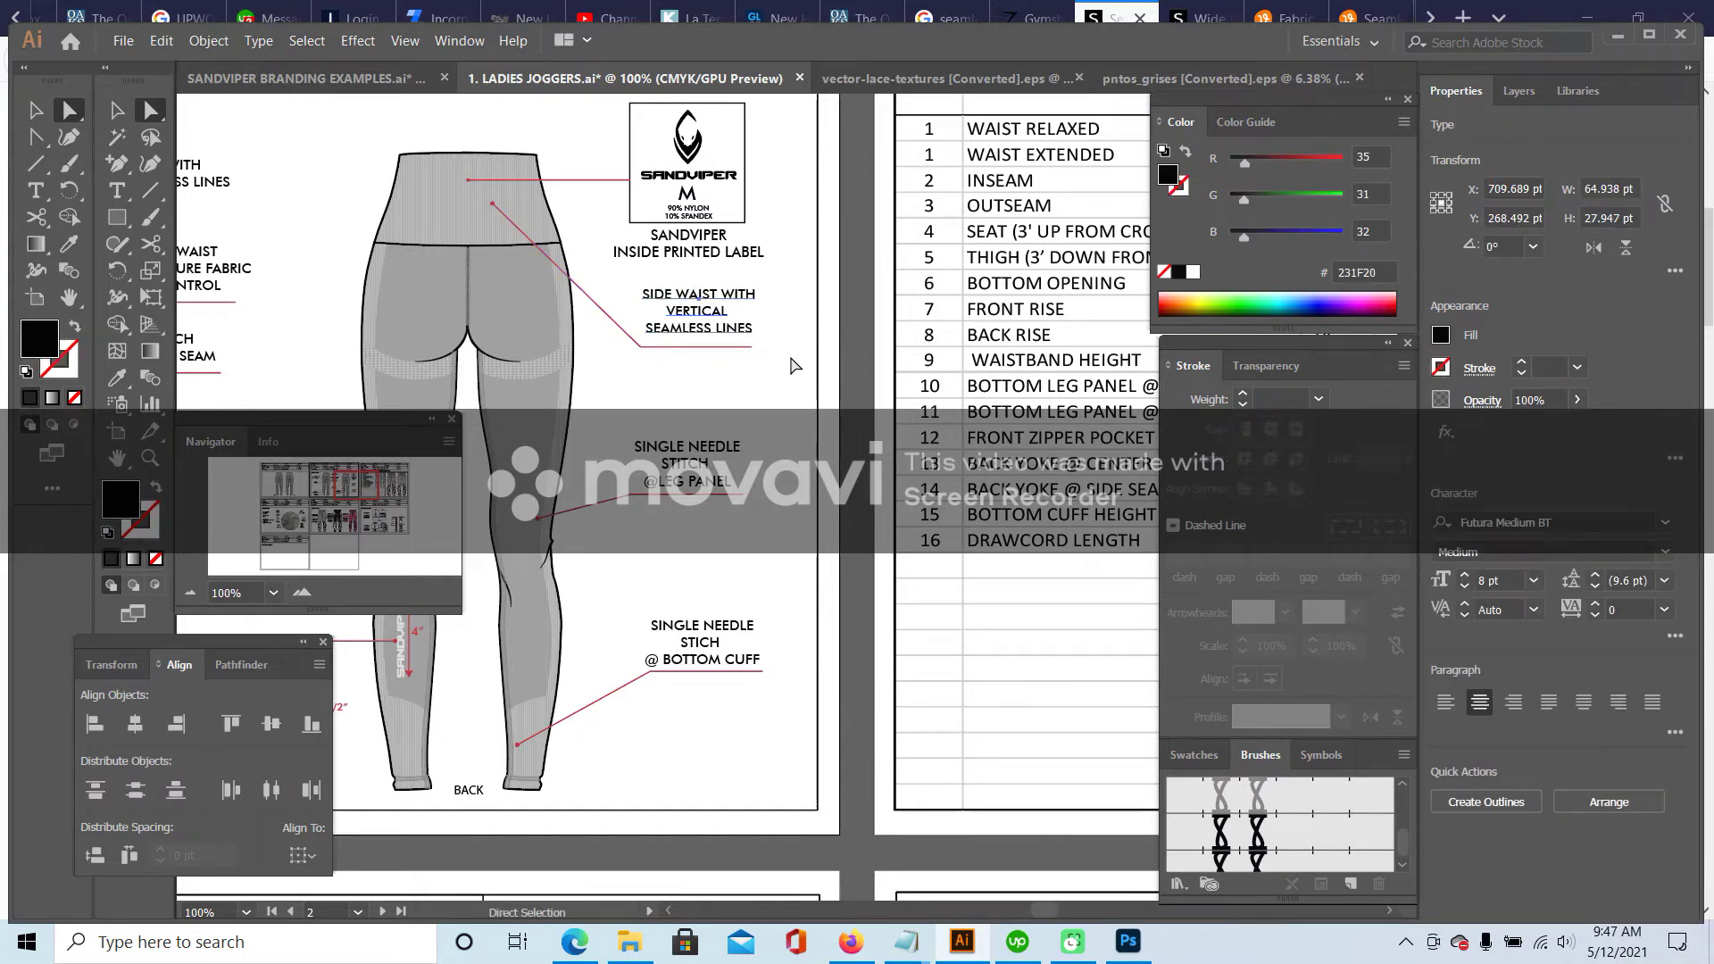
{"action": "left_click", "coordinate": [784, 356]}
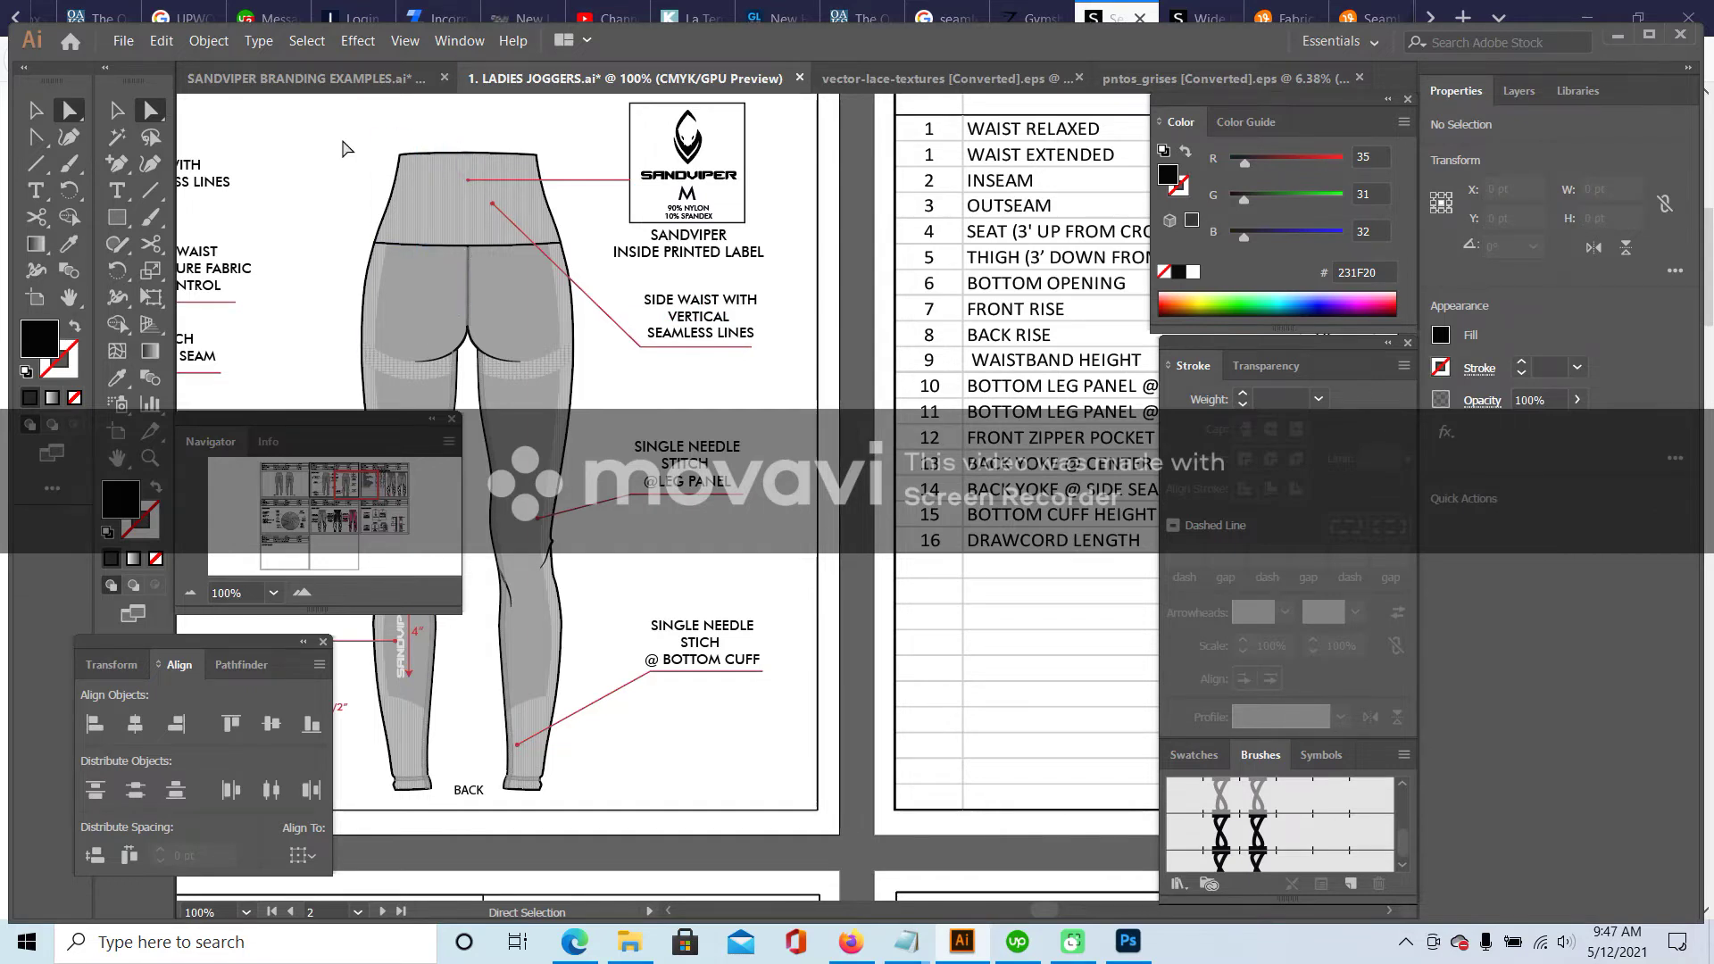
{"action": "left_click", "coordinate": [114, 111]}
{"action": "scroll", "coordinate": [775, 314], "scroll_direction": "down", "scroll_amount": 3}
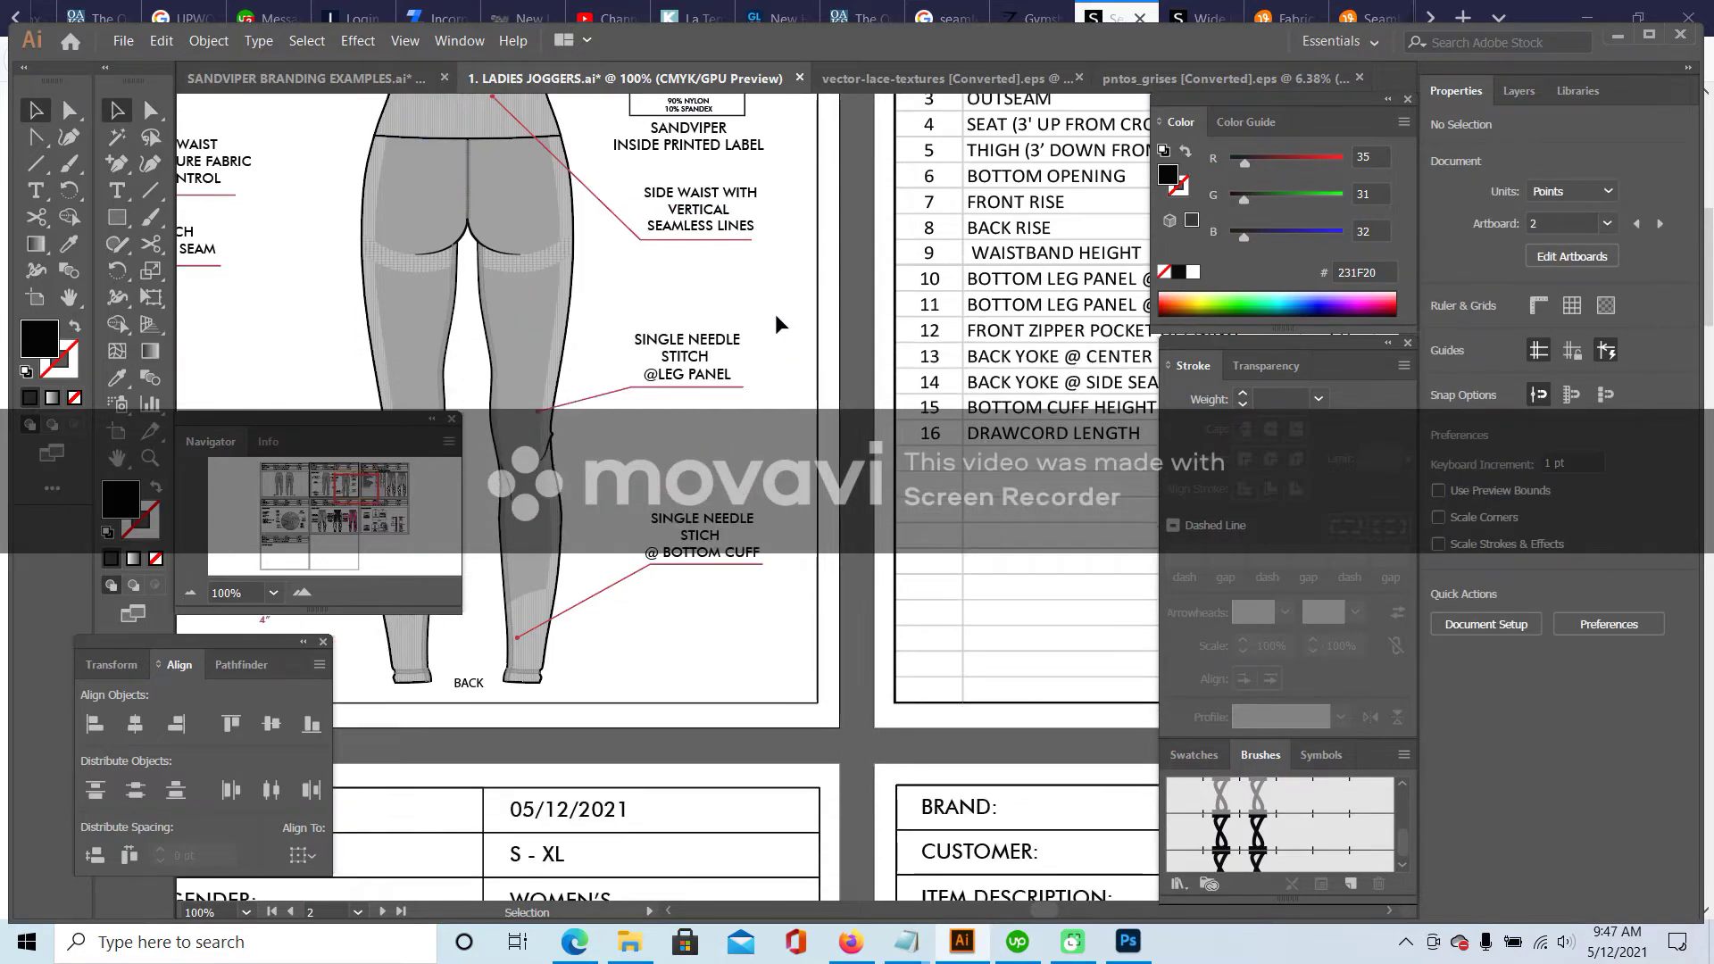
{"action": "left_click", "coordinate": [645, 364]}
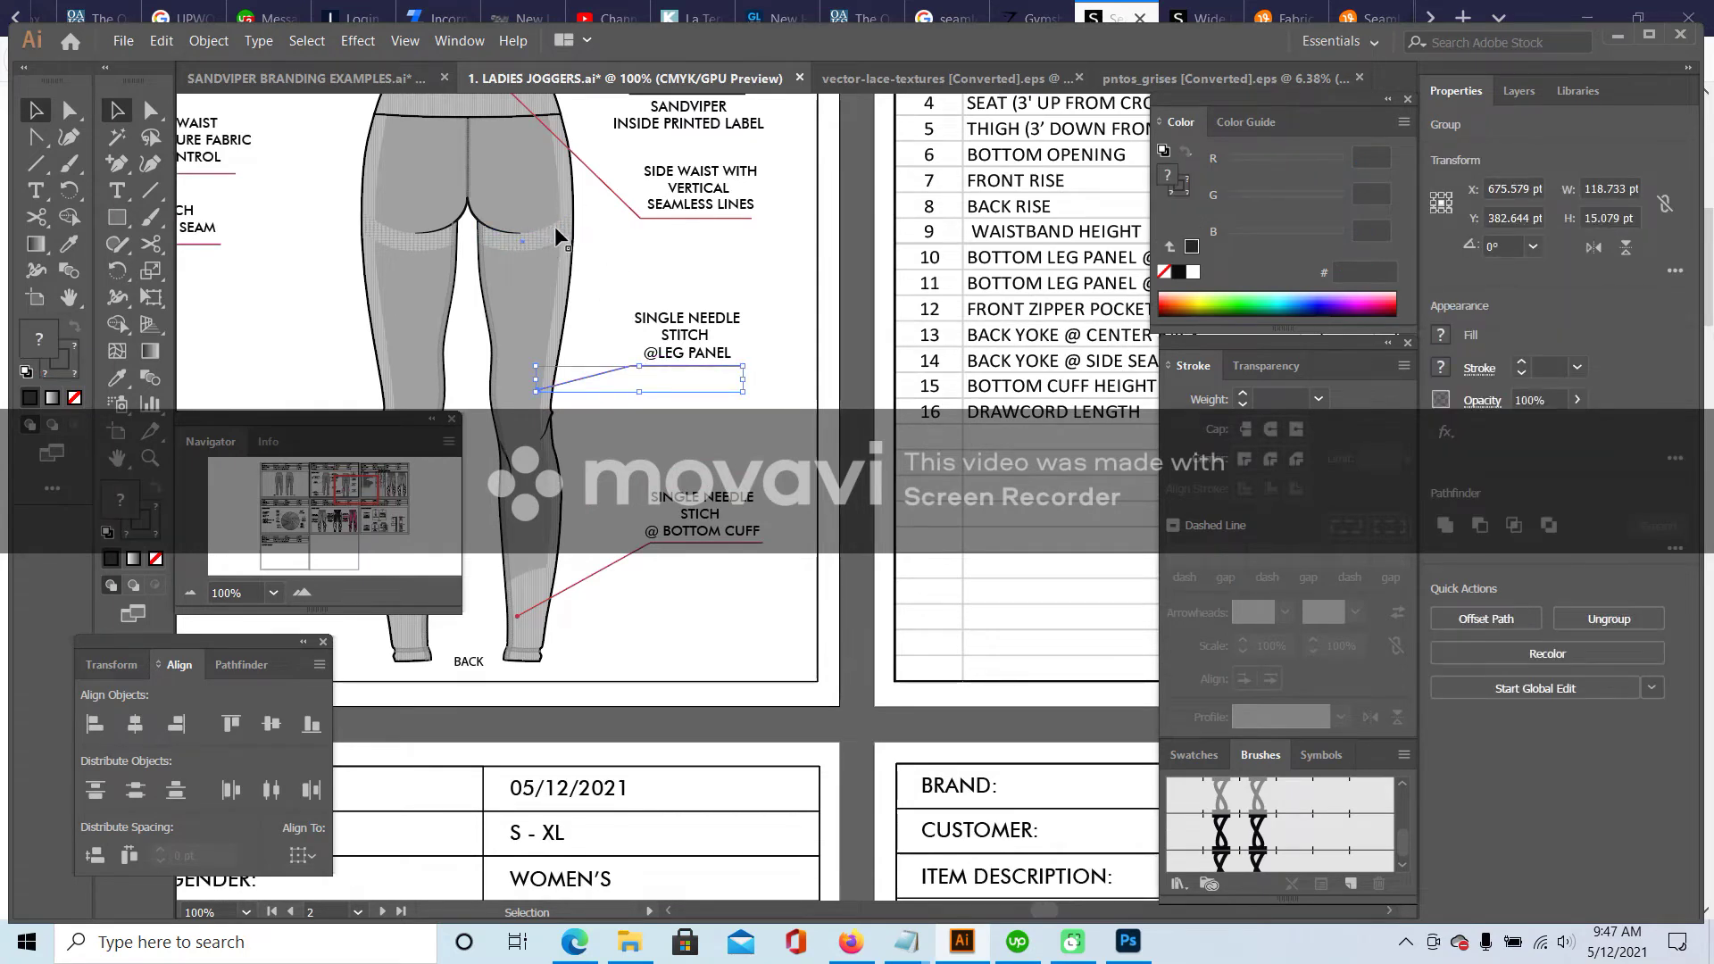
{"action": "right_click", "coordinate": [671, 378]}
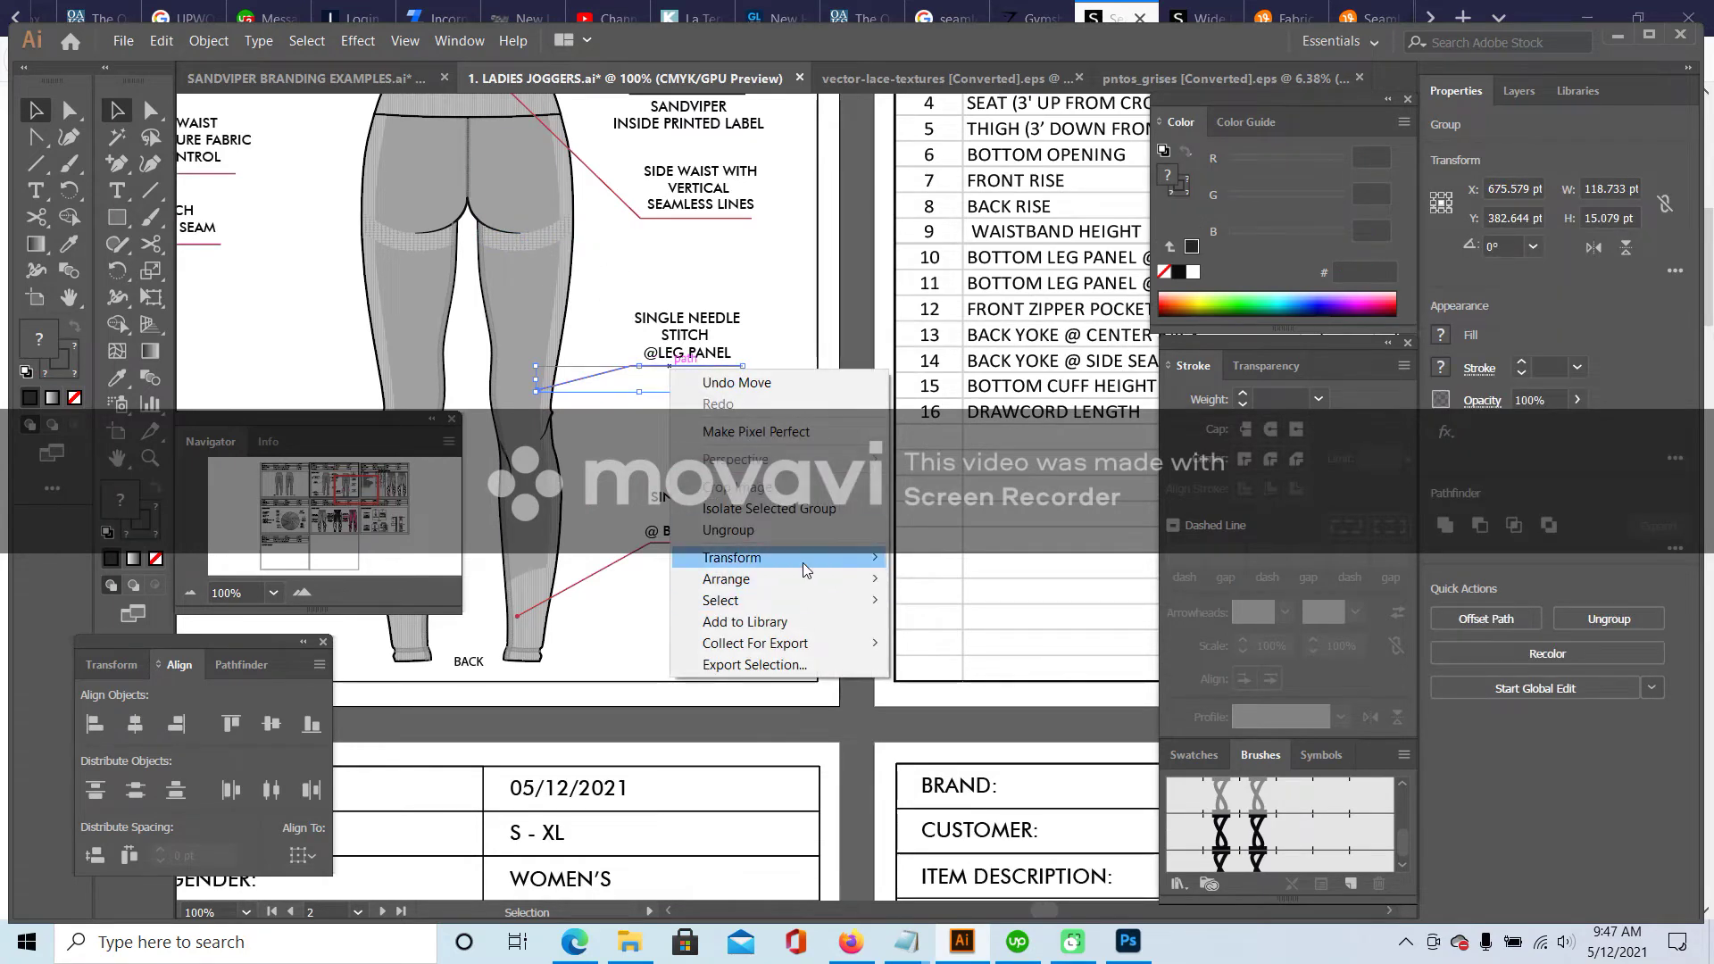
{"action": "mouse_move", "coordinate": [759, 557]}
{"action": "left_click", "coordinate": [988, 628]}
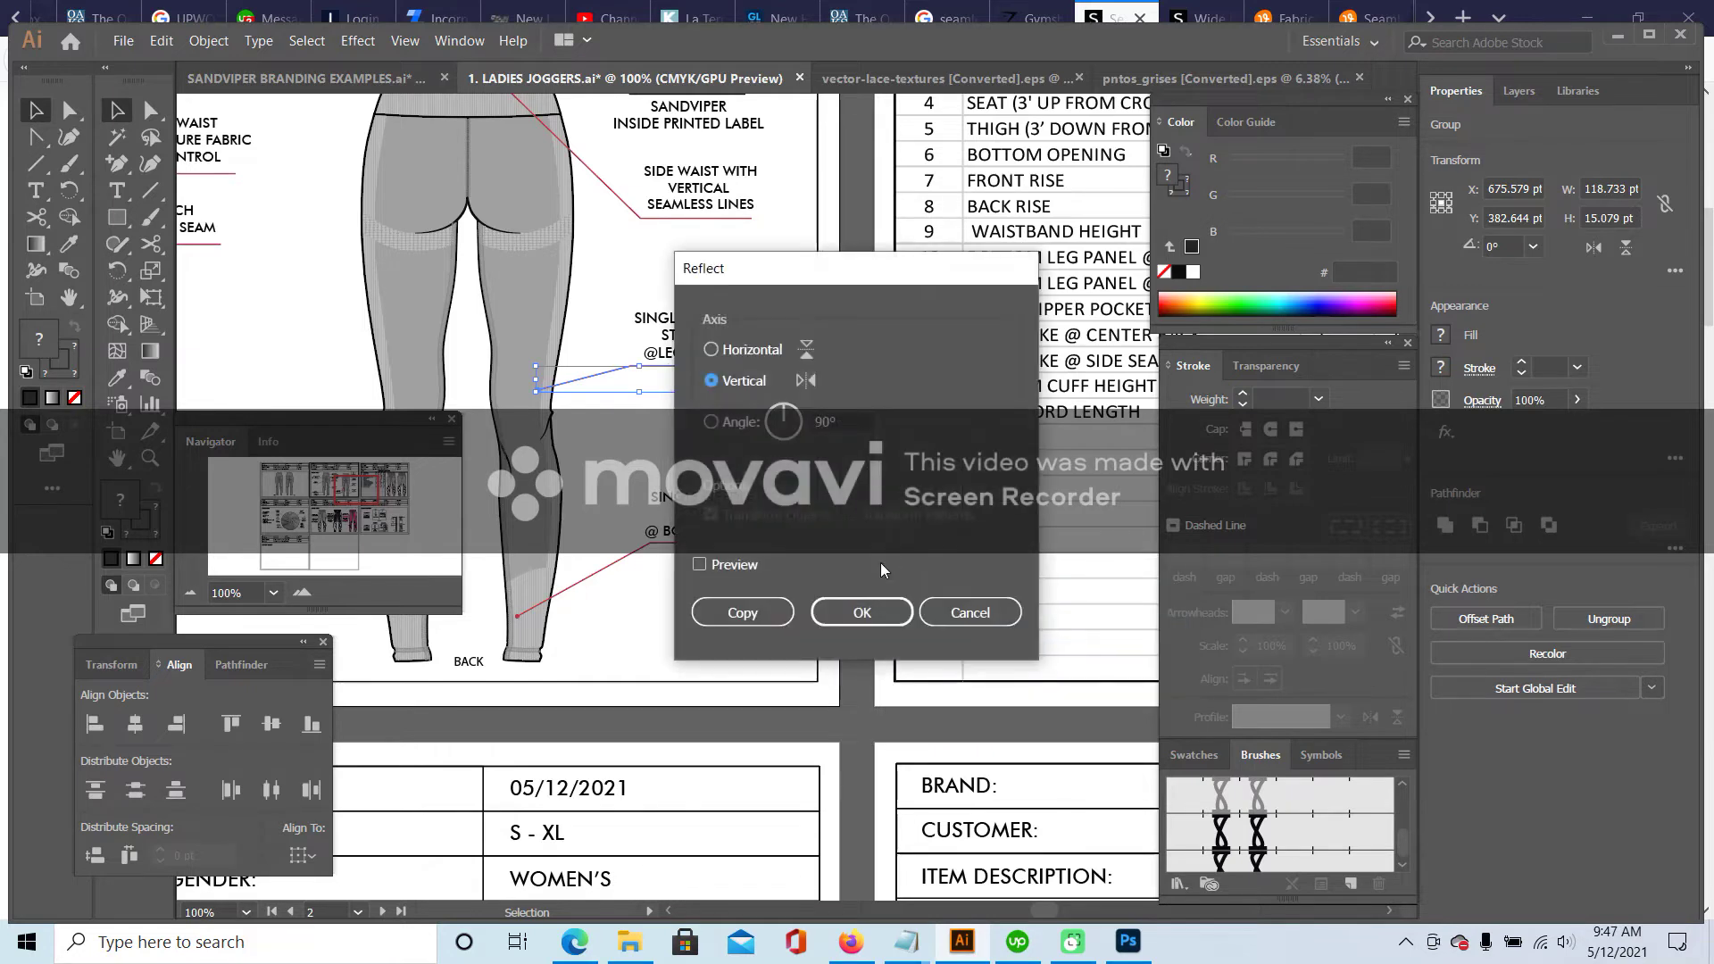
{"action": "left_click", "coordinate": [875, 609]}
- Raise the mirrored leader and lower its horizontal segment so it links the label to the back leg
{"action": "left_click_drag", "start_coordinate": [659, 394], "coordinate": [650, 275]}
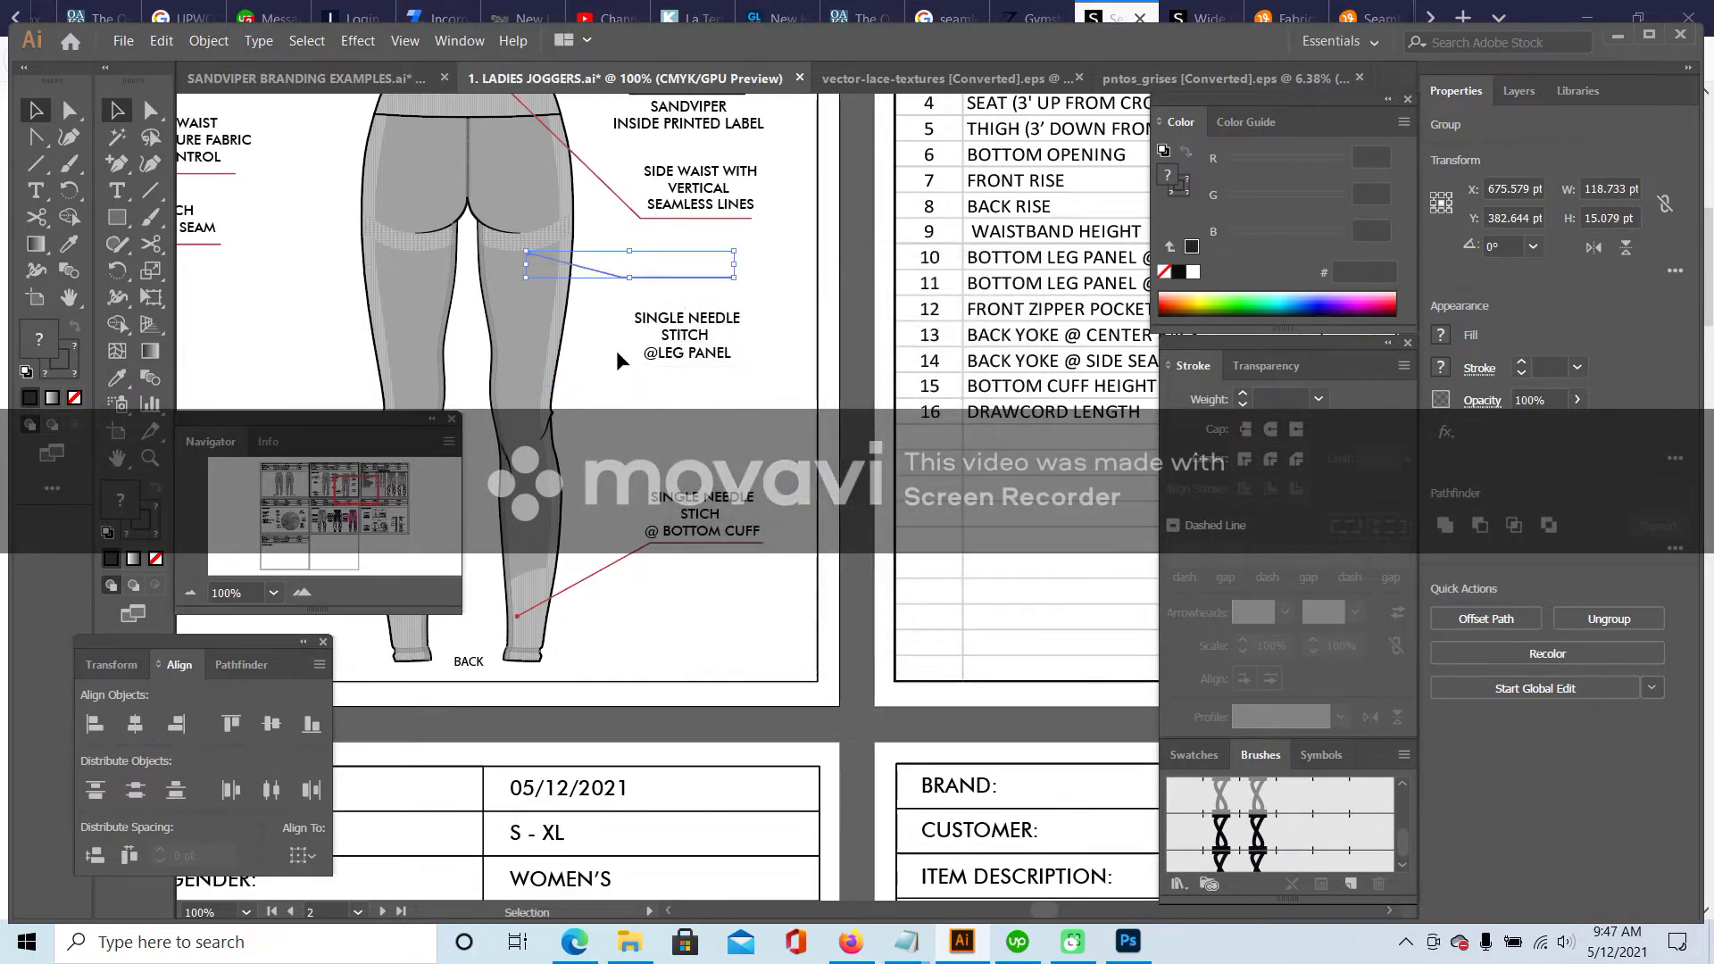
{"action": "key", "text": "Up"}
{"action": "key", "text": "Up"}
{"action": "key", "text": "Up"}
{"action": "key", "text": "Up"}
{"action": "key", "text": "a"}
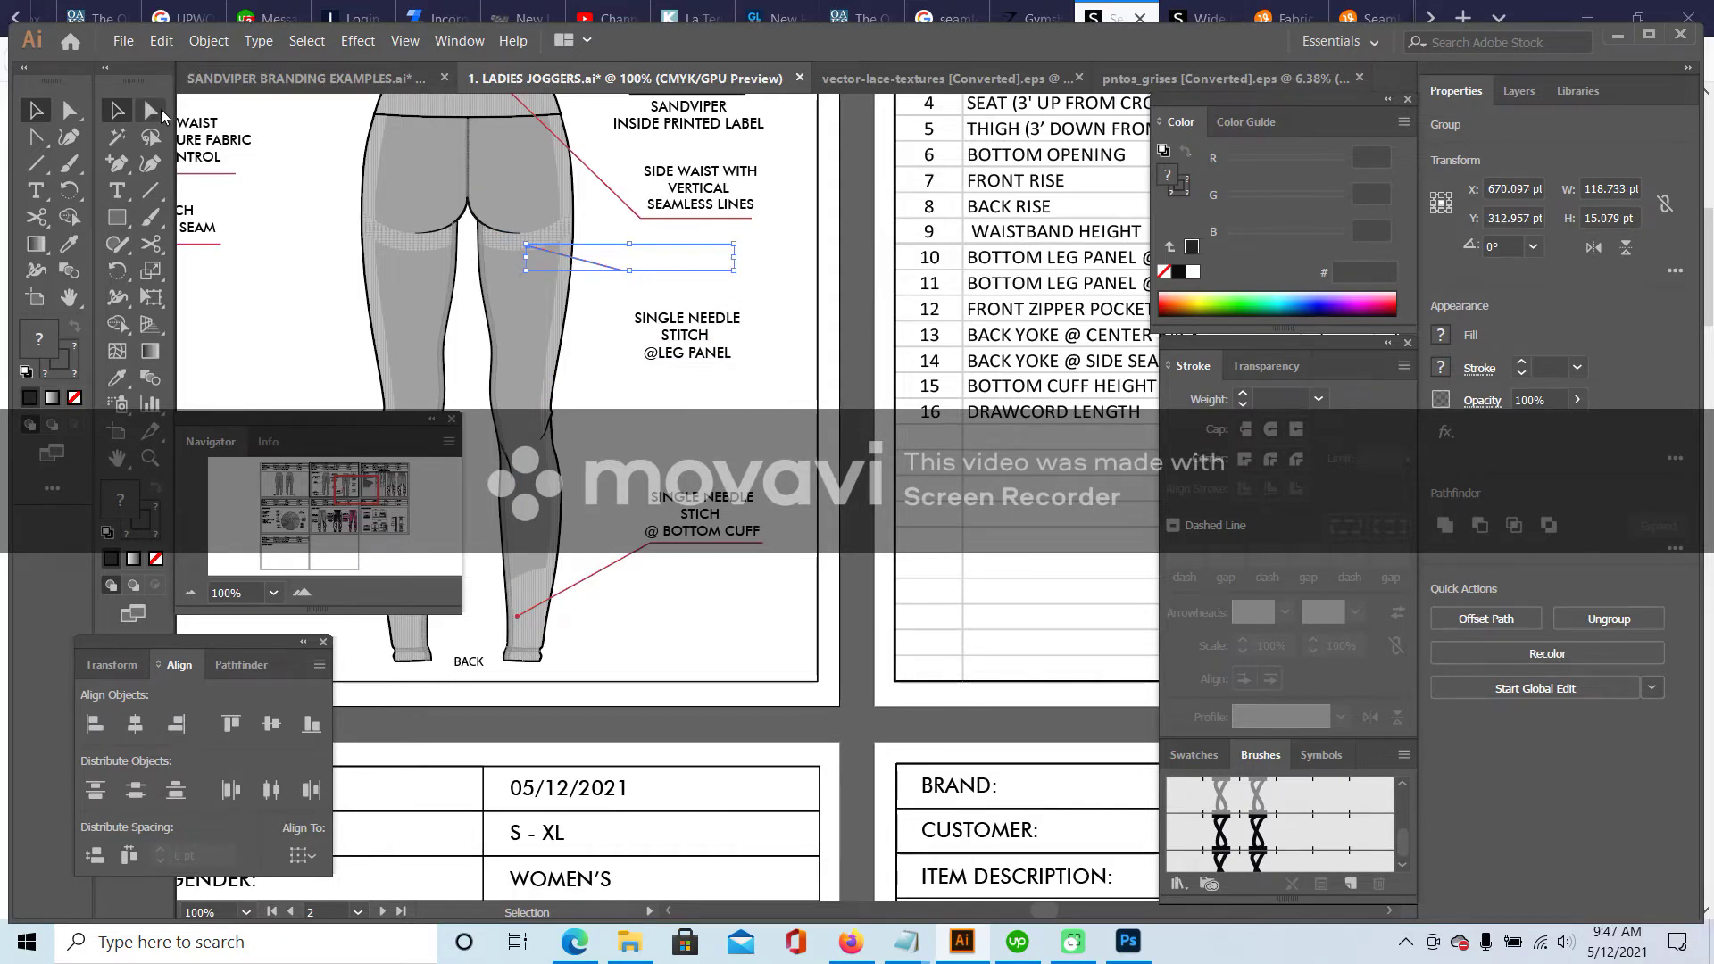
{"action": "left_click_drag", "start_coordinate": [728, 269], "coordinate": [738, 359]}
{"action": "key", "text": "ctrl+shift+a"}
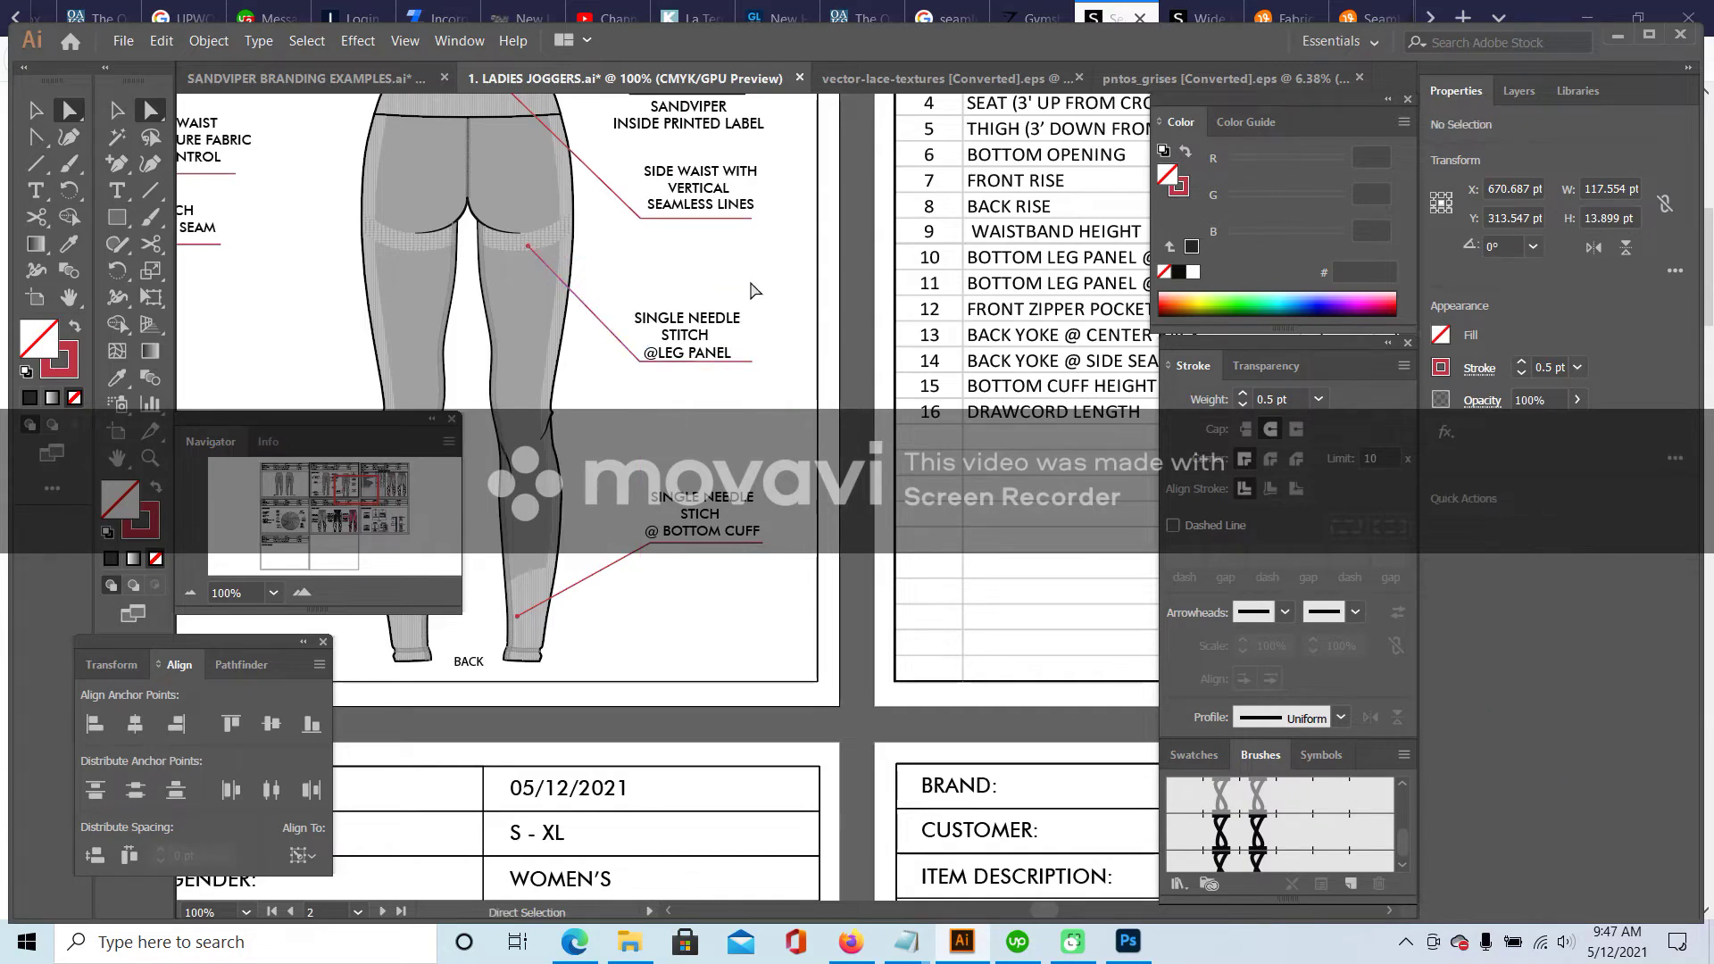
{"action": "left_click", "coordinate": [116, 190]}
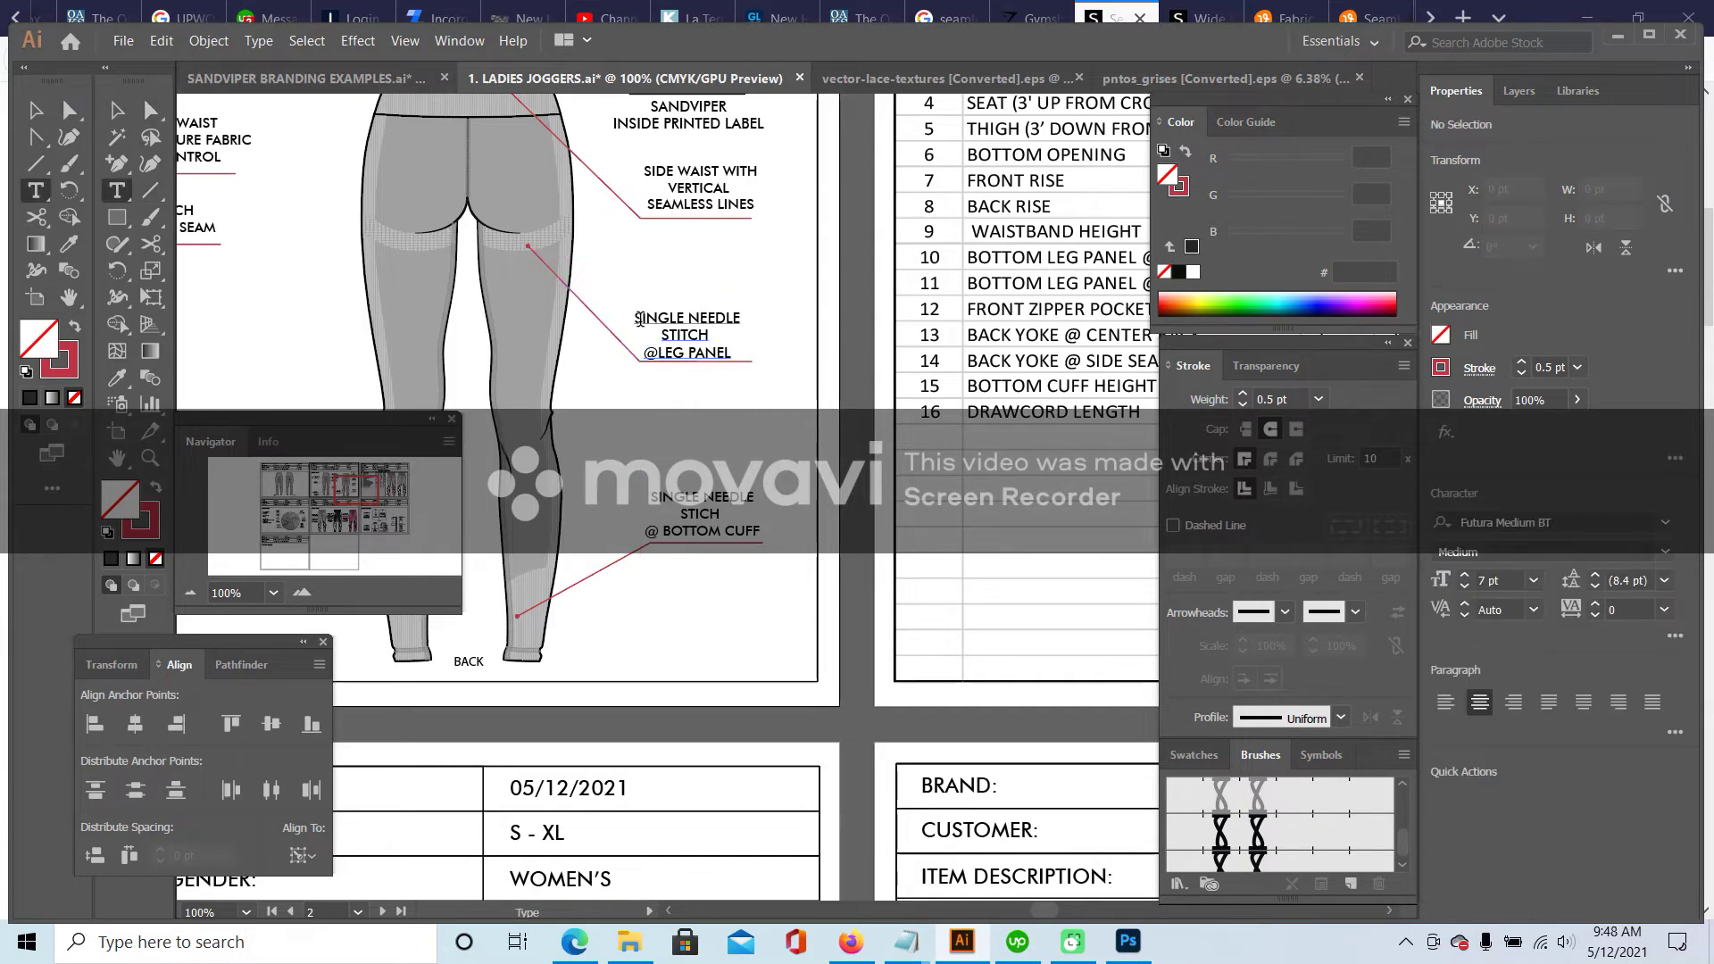
{"action": "left_click", "coordinate": [1116, 9]}
- Switch to the Wide Band Waist space-dye seamless leggings page and close the enlarged product image
{"action": "scroll", "coordinate": [1419, 358], "scroll_direction": "up", "scroll_amount": 4}
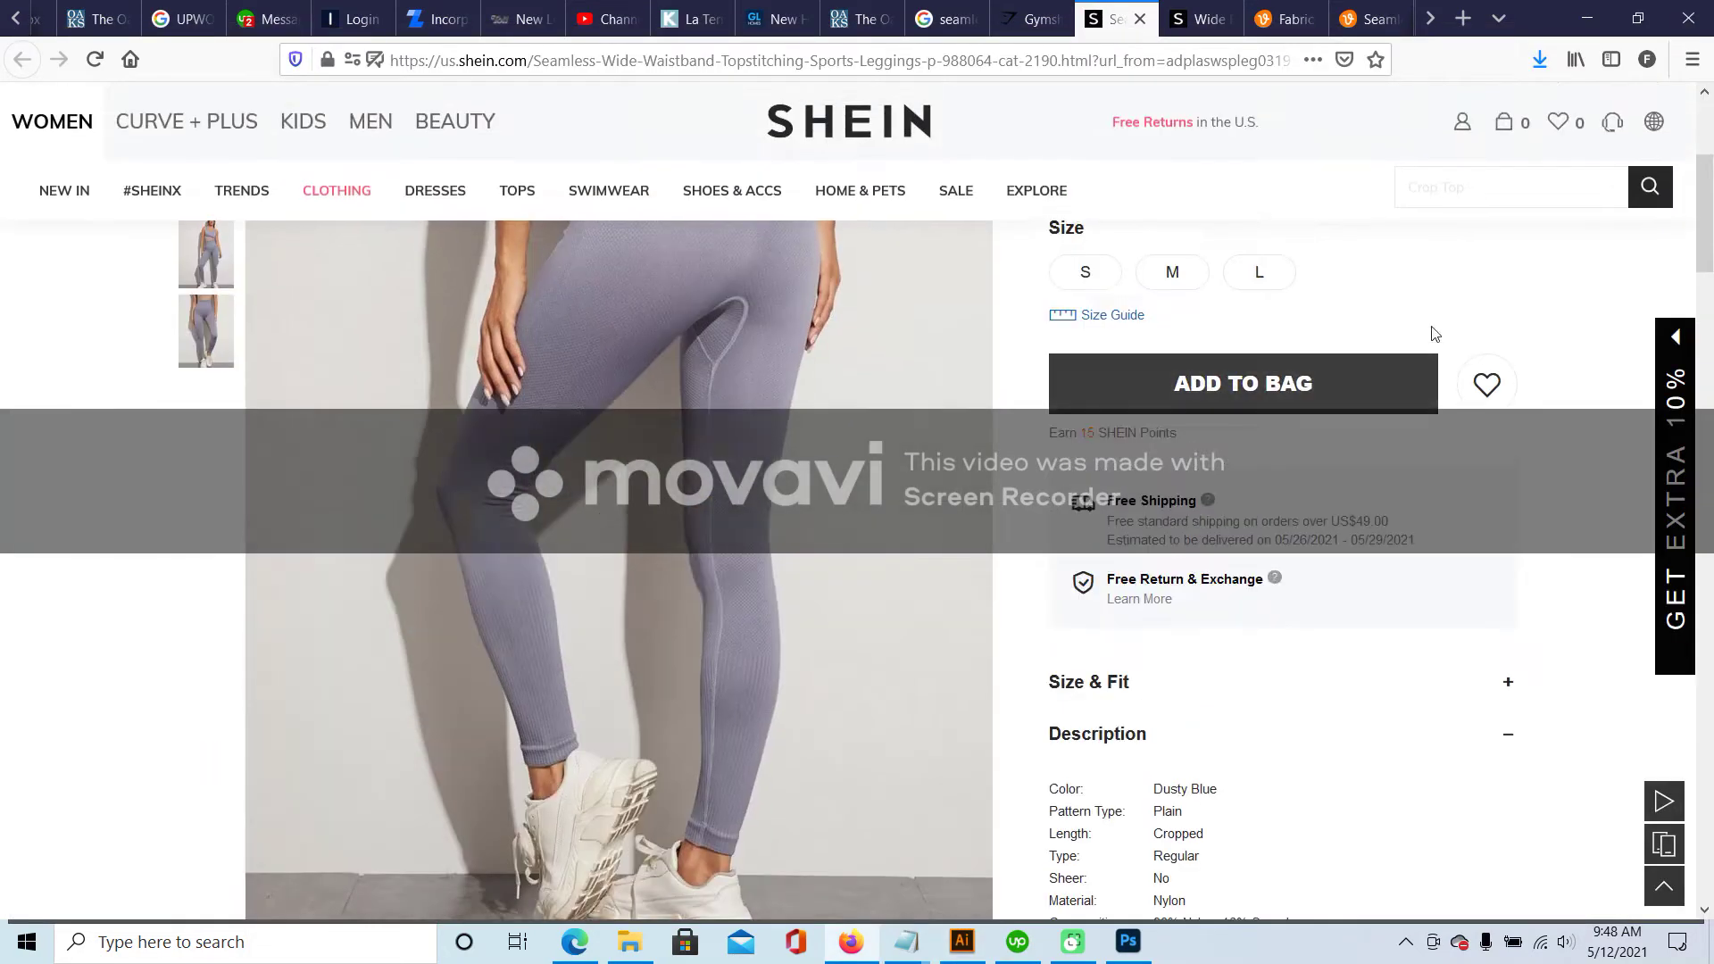
{"action": "scroll", "coordinate": [1120, 585], "scroll_direction": "down", "scroll_amount": 2}
{"action": "scroll", "coordinate": [1219, 653], "scroll_direction": "up", "scroll_amount": 5}
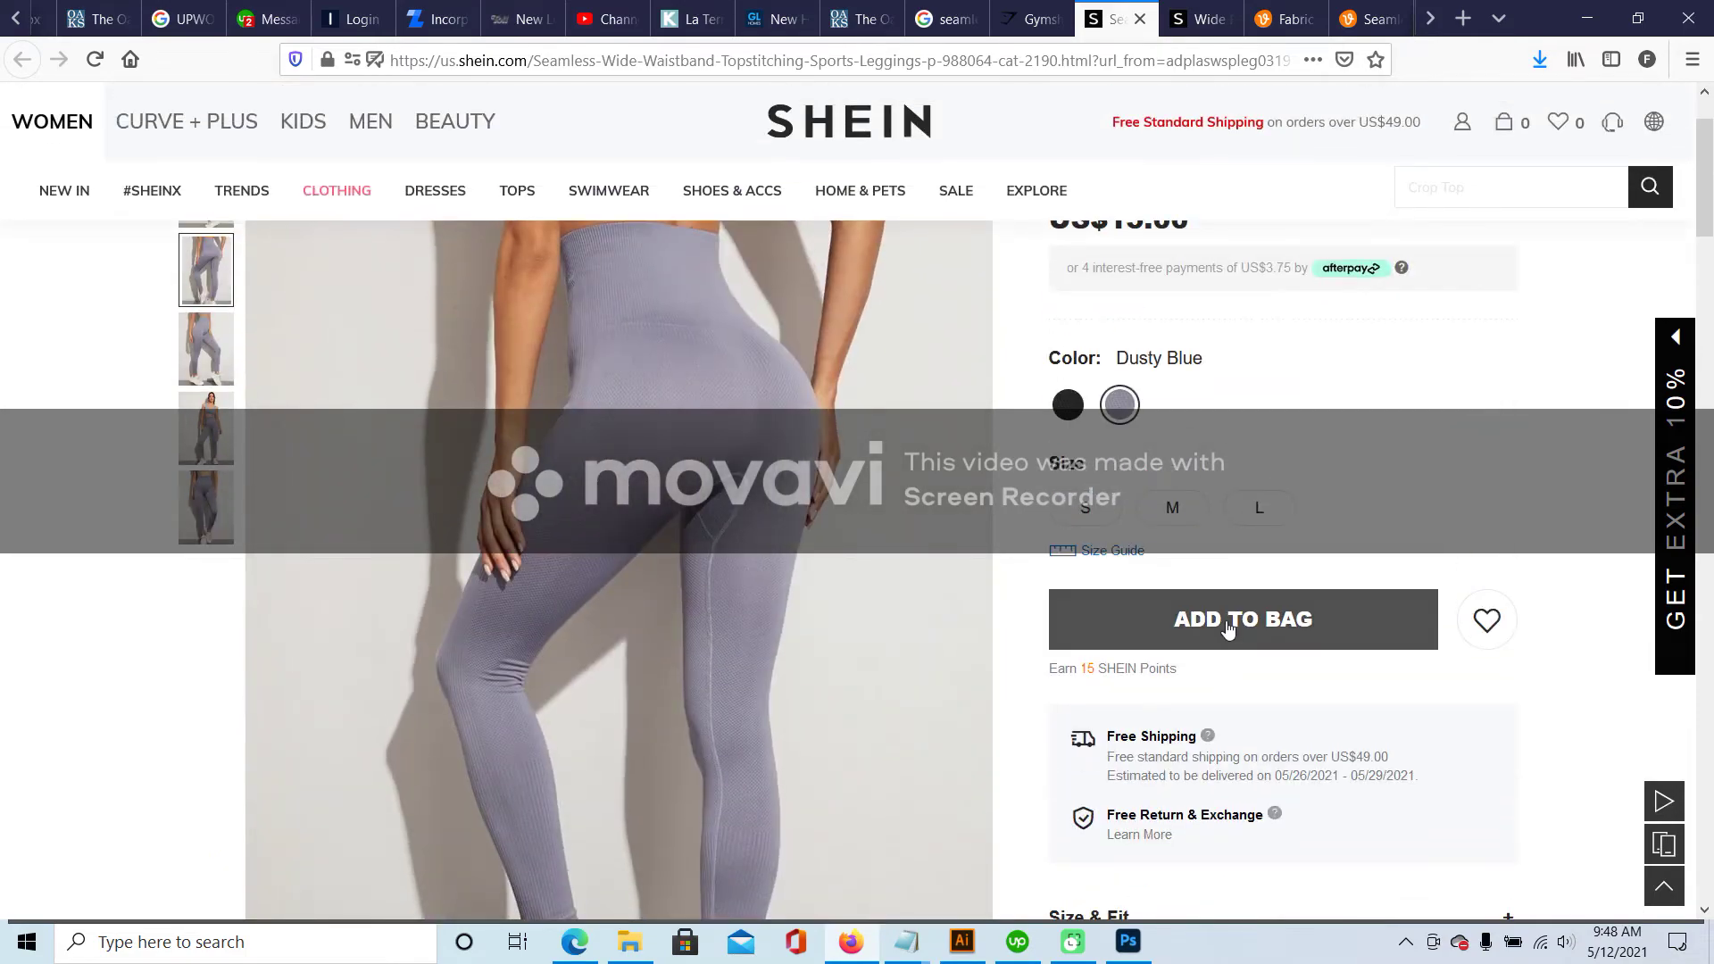
{"action": "left_click", "coordinate": [1201, 19]}
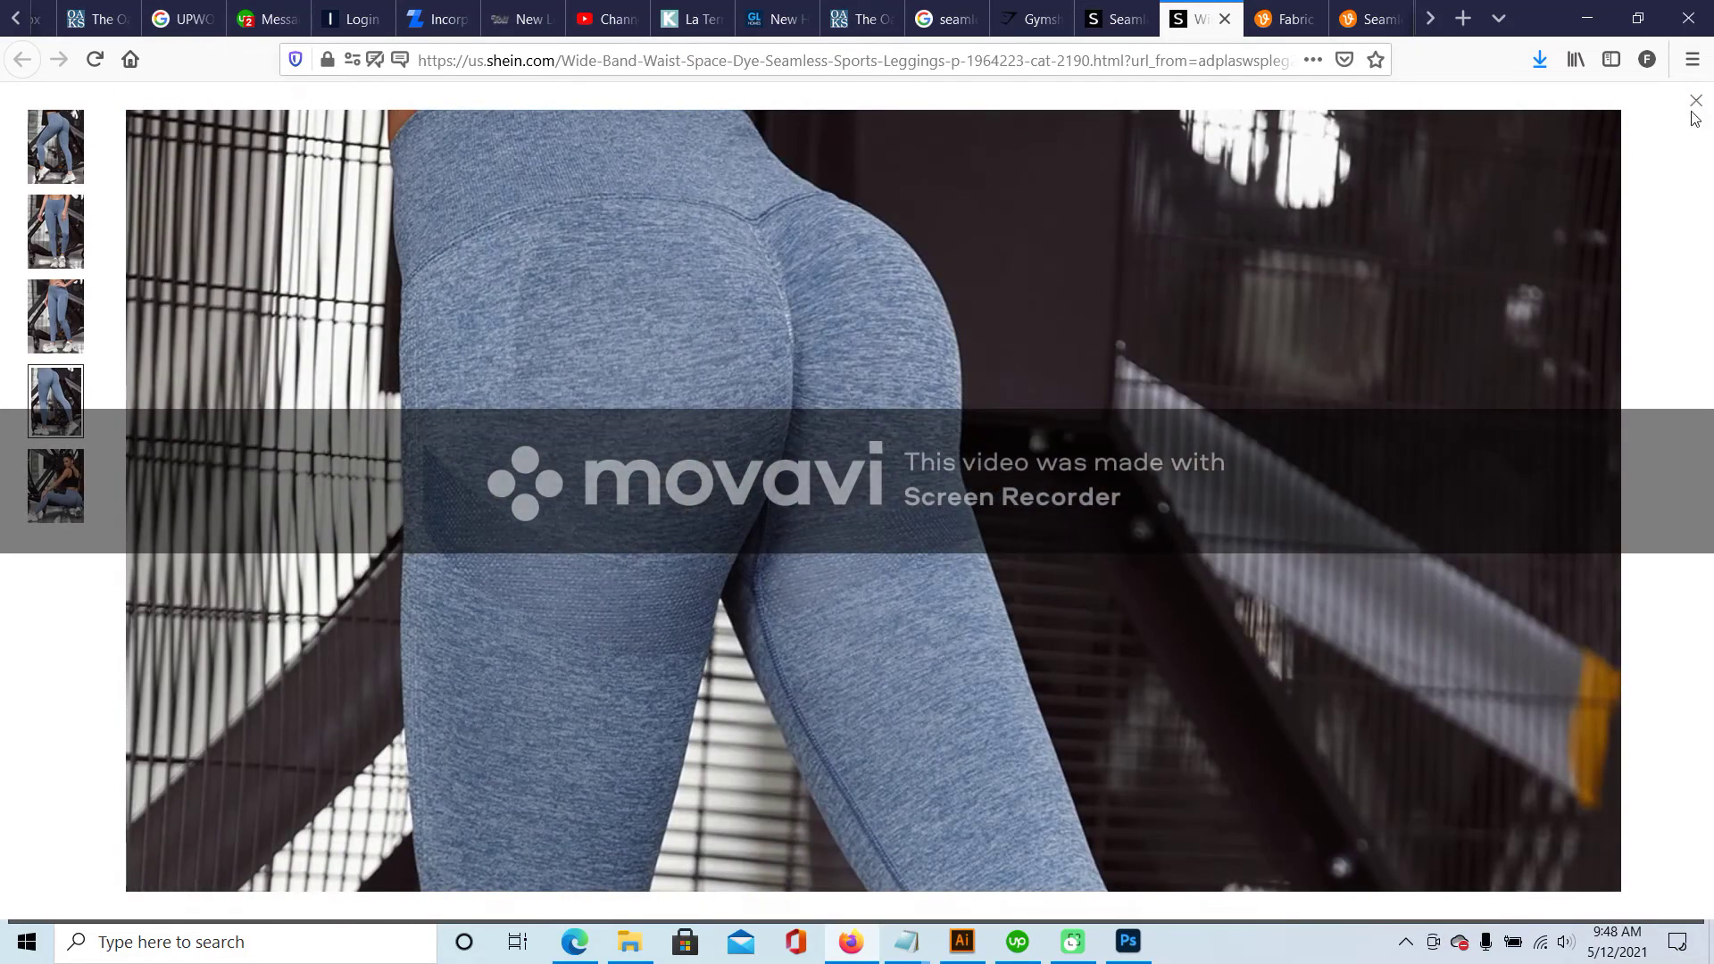
{"action": "left_click", "coordinate": [1696, 101]}
{"action": "scroll", "coordinate": [1592, 440], "scroll_direction": "down", "scroll_amount": 3}
{"action": "scroll", "coordinate": [1592, 441], "scroll_direction": "down", "scroll_amount": 6}
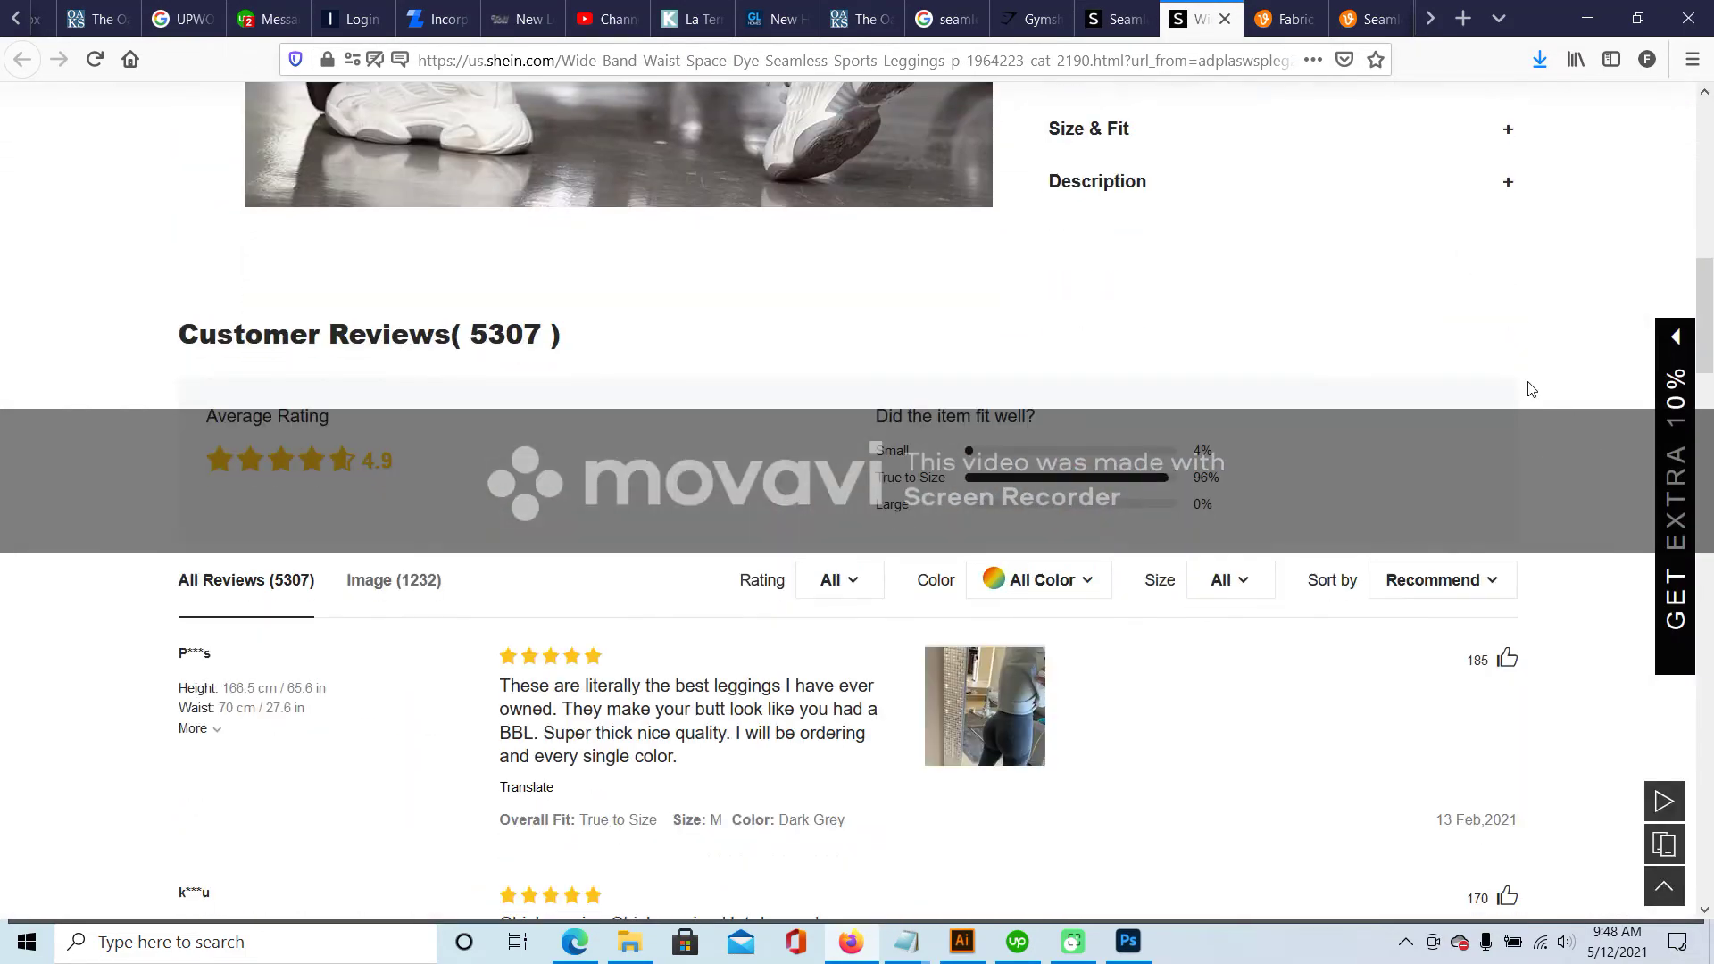
- Expand the description showing 95% Nylon, 5% Spandex, scroll through reviews, then return to Illustrator
{"action": "left_click", "coordinate": [1182, 207]}
{"action": "scroll", "coordinate": [1487, 273], "scroll_direction": "up", "scroll_amount": 4}
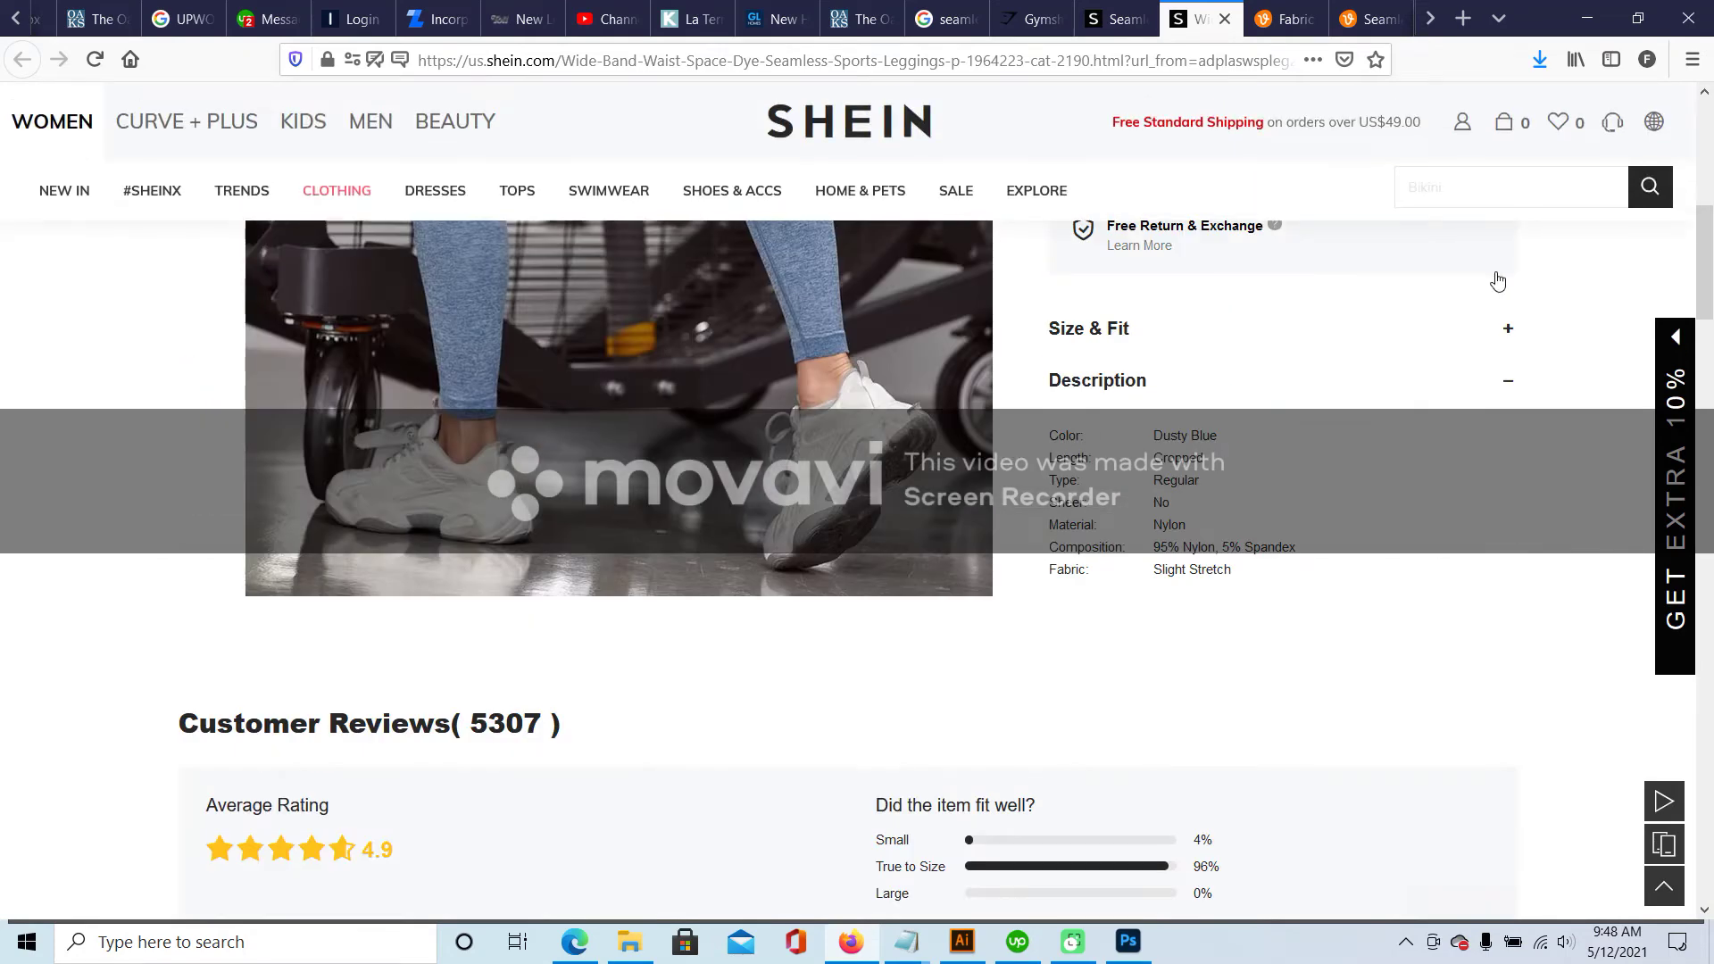
{"action": "scroll", "coordinate": [710, 701], "scroll_direction": "down", "scroll_amount": 6}
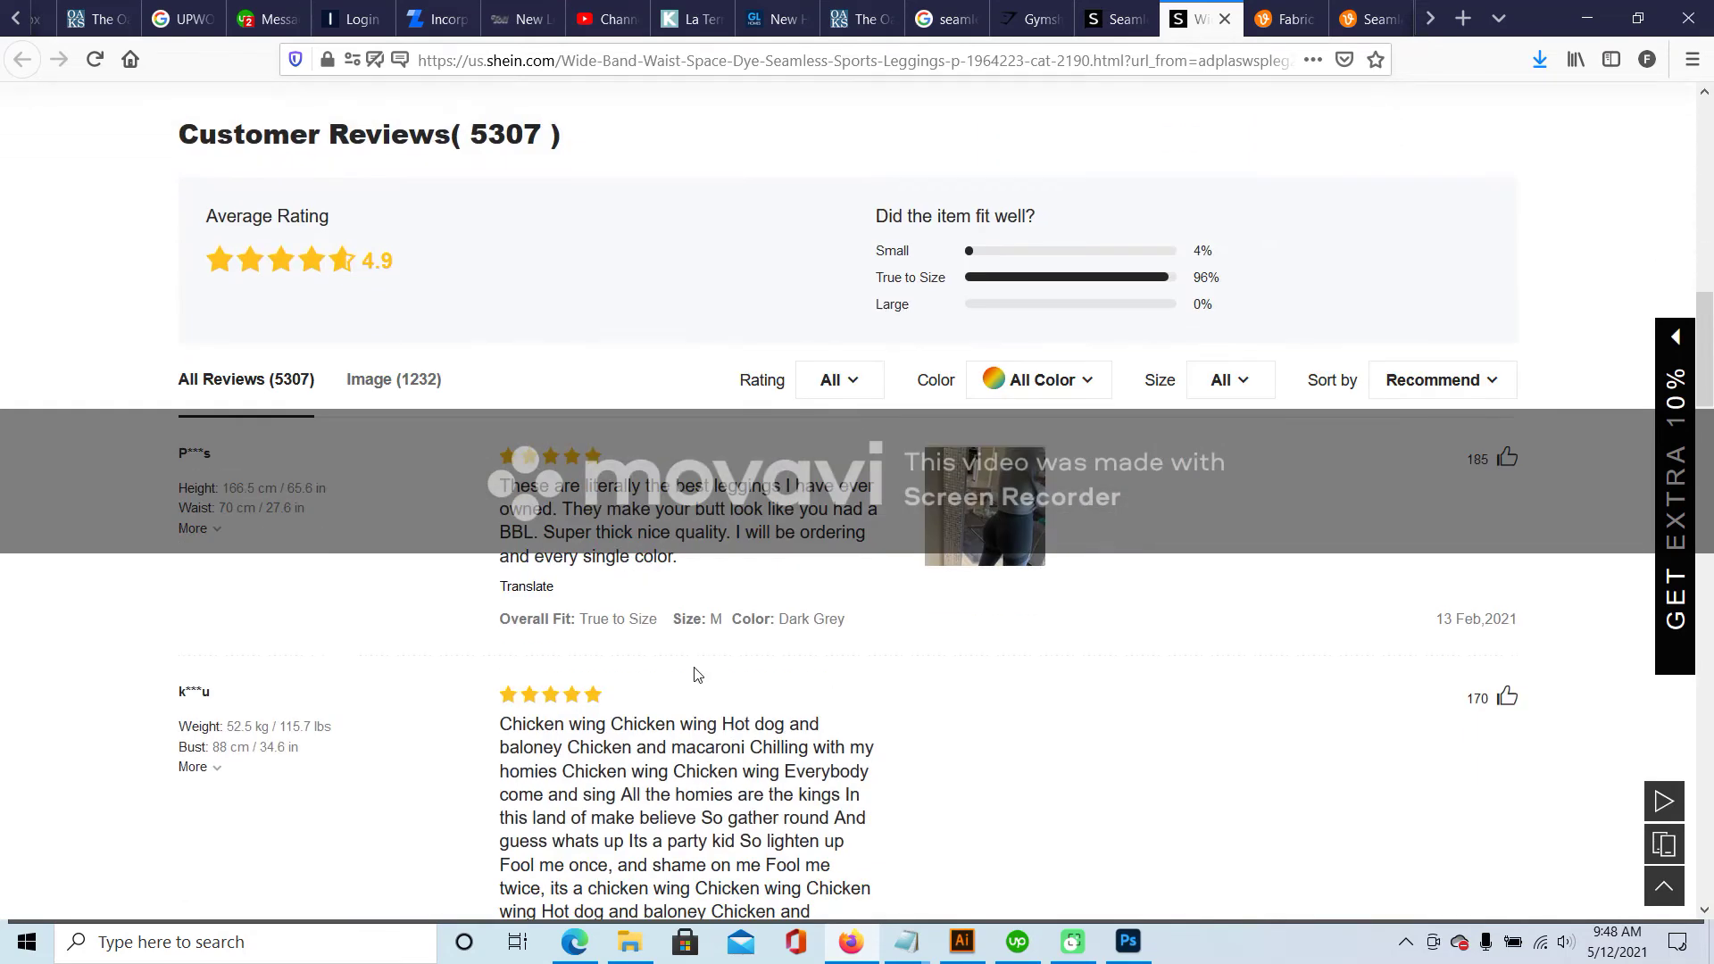
{"action": "scroll", "coordinate": [697, 674], "scroll_direction": "down", "scroll_amount": 5}
{"action": "scroll", "coordinate": [700, 671], "scroll_direction": "up", "scroll_amount": 4}
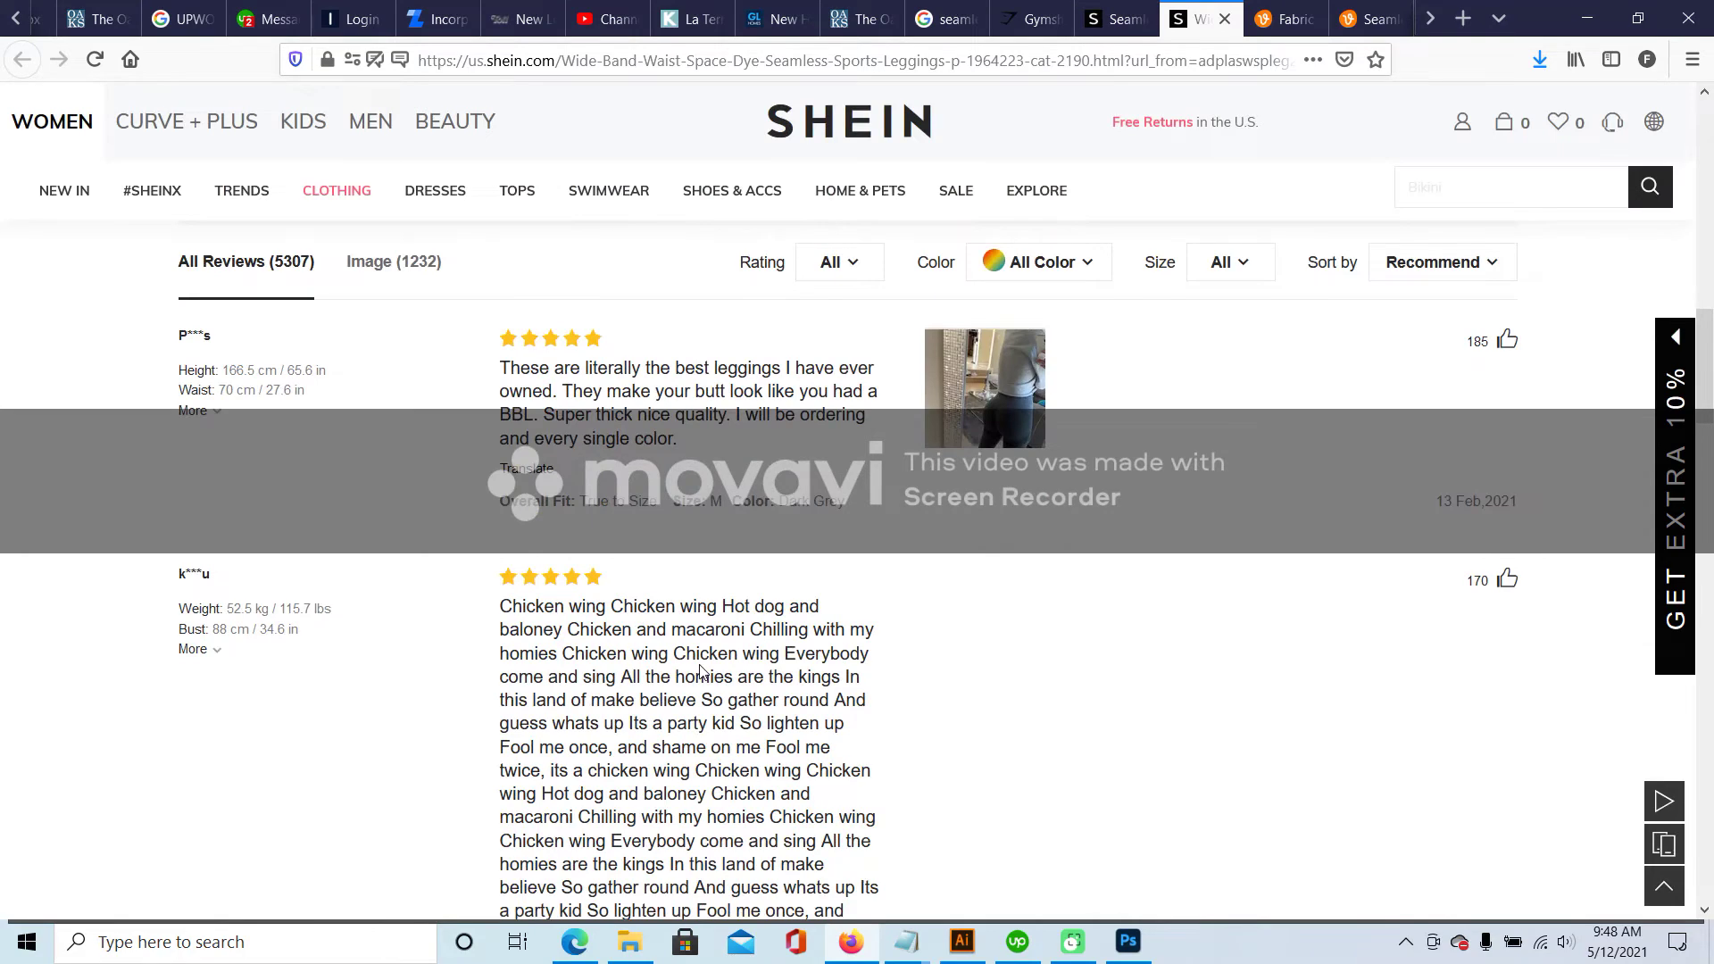
{"action": "scroll", "coordinate": [700, 672], "scroll_direction": "up", "scroll_amount": 4}
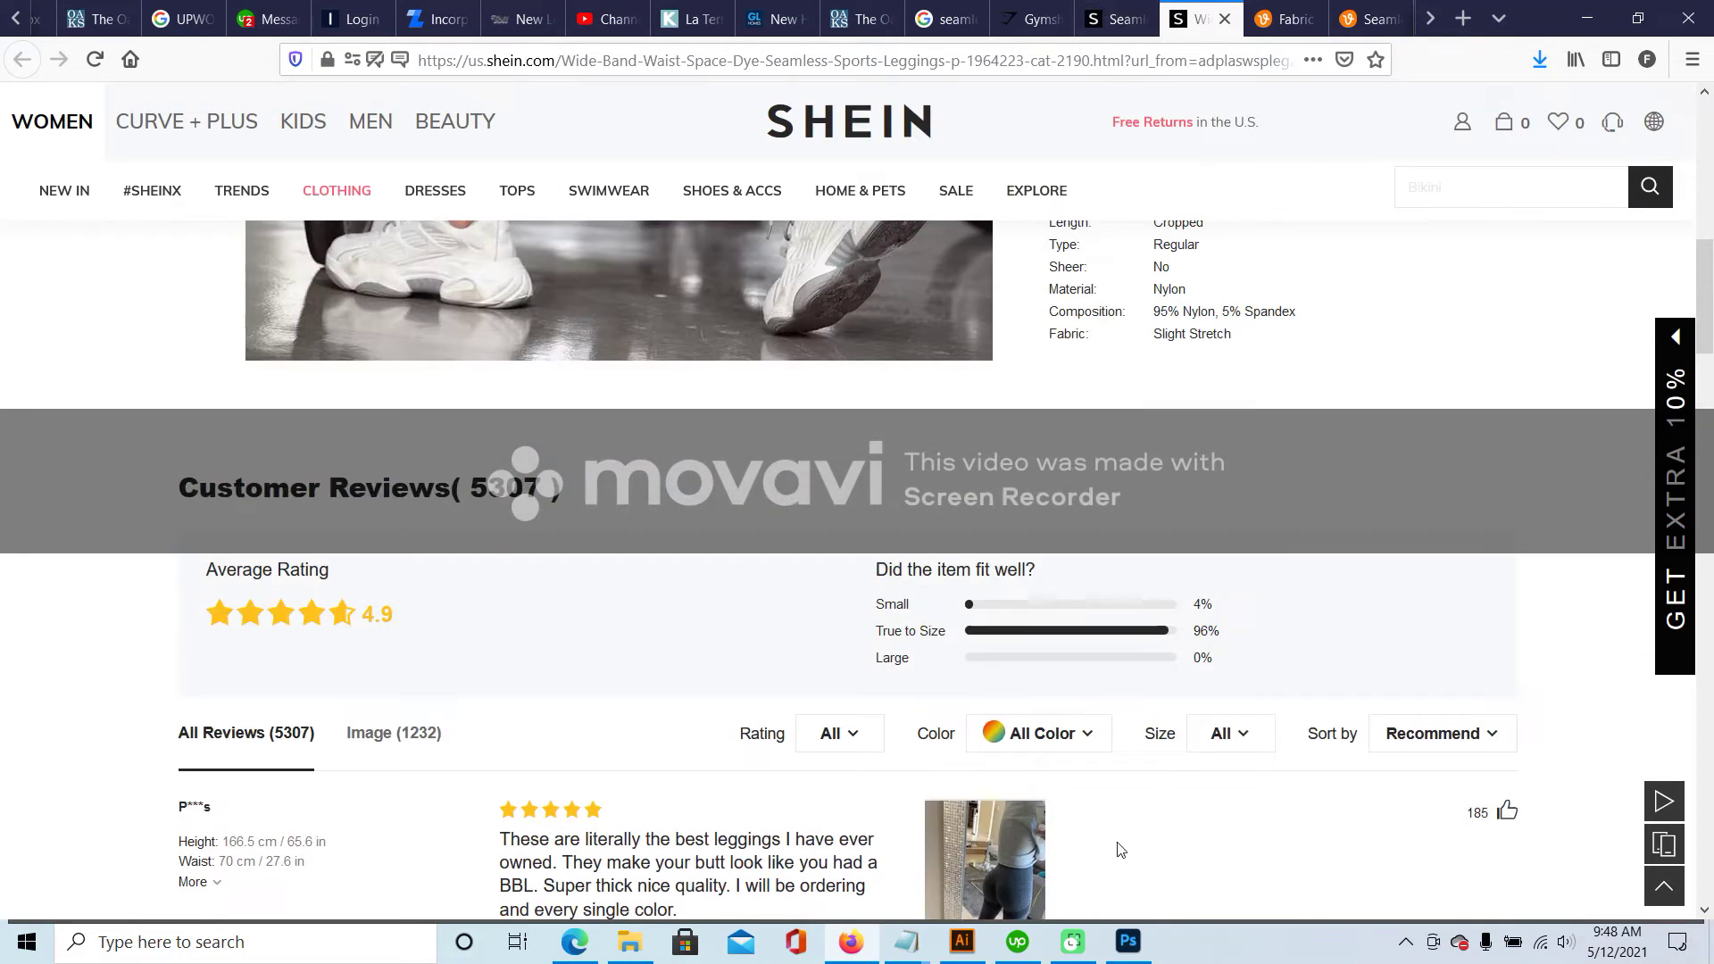
{"action": "left_click", "coordinate": [984, 946]}
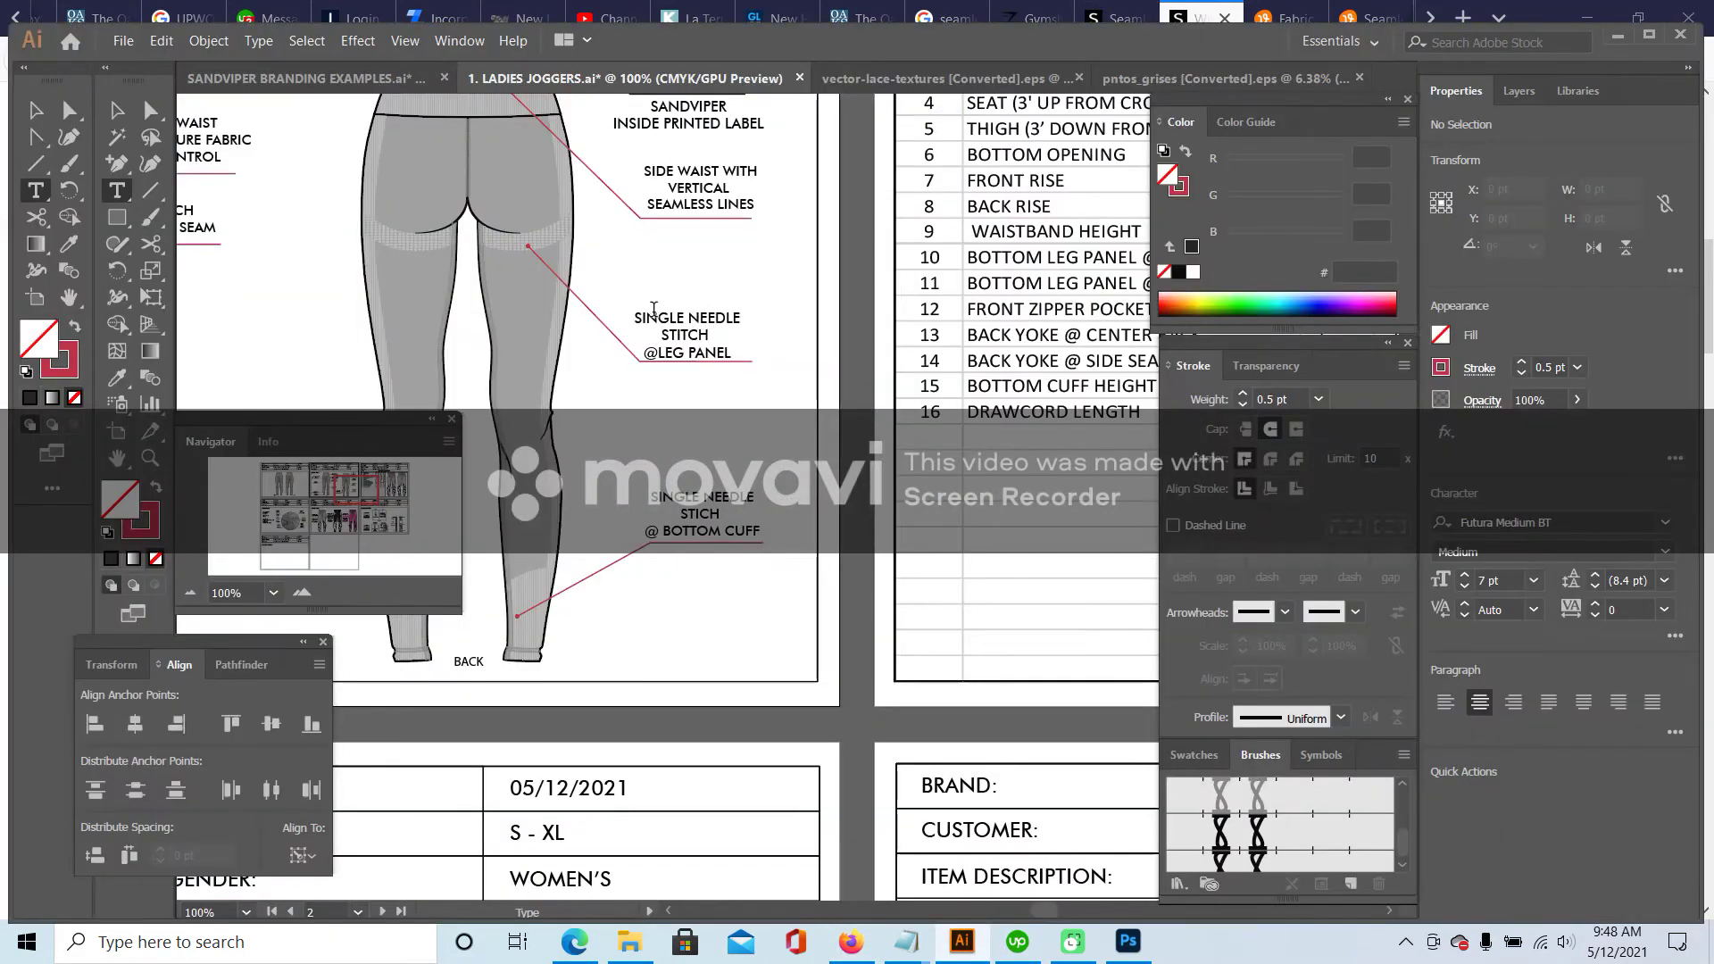
{"action": "left_click_drag", "start_coordinate": [637, 318], "coordinate": [782, 357]}
{"action": "type", "text": "S"}
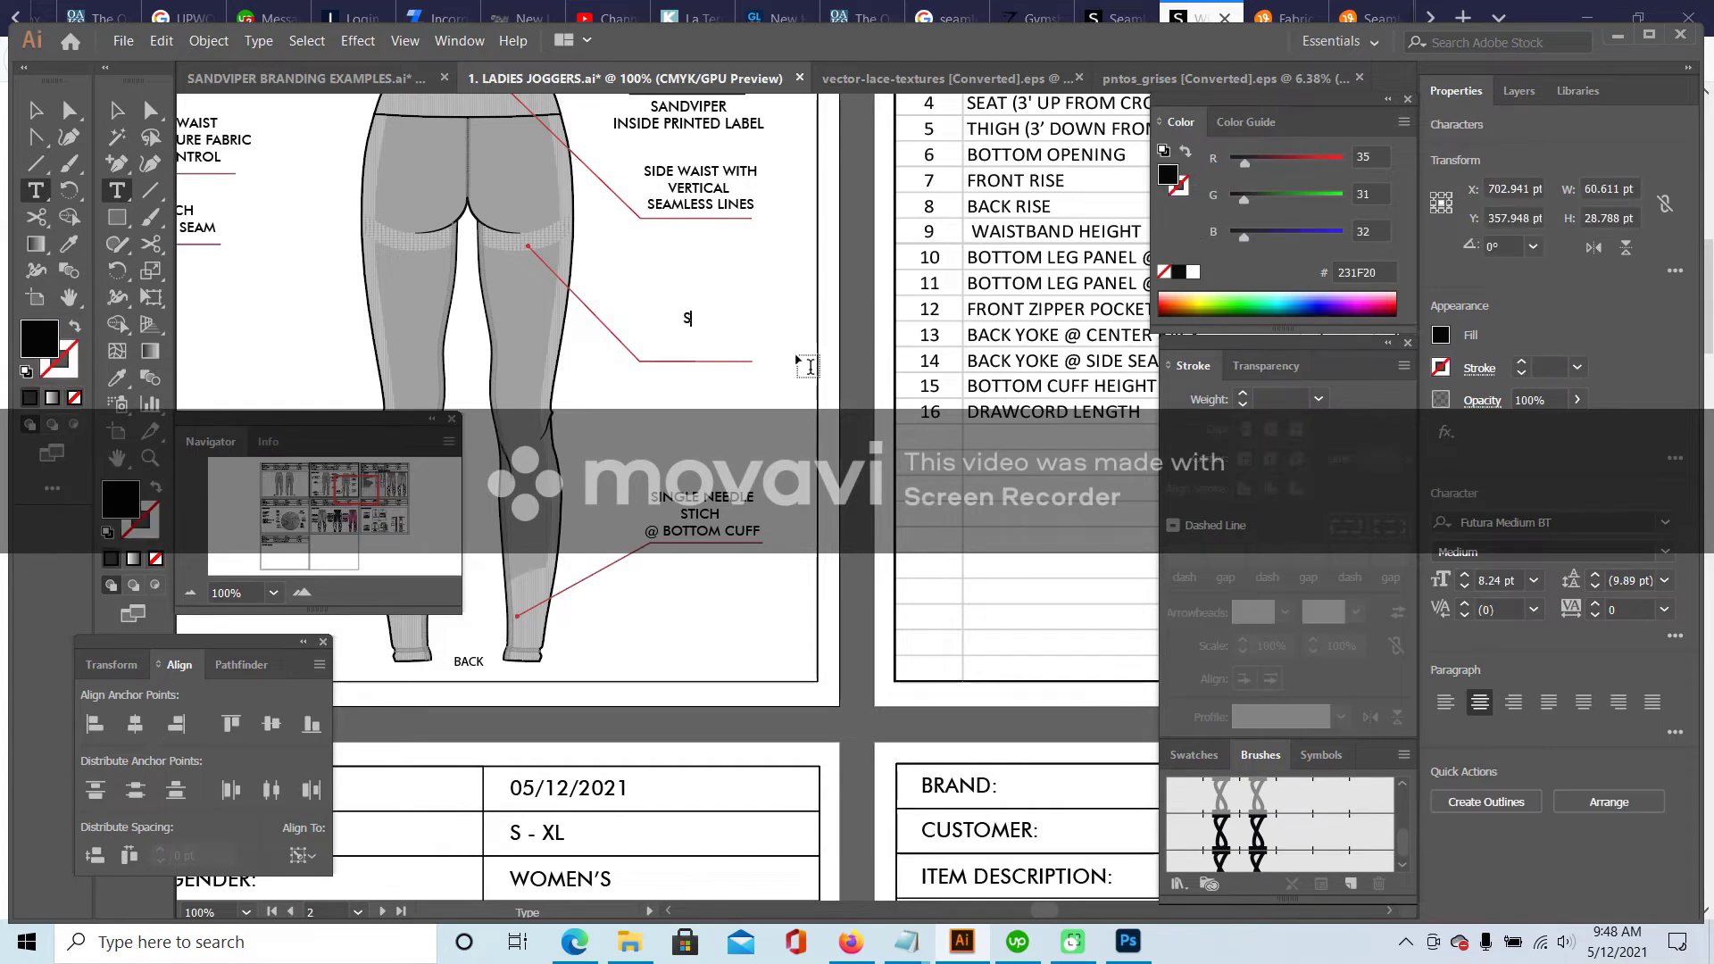
{"action": "type", "text": "EAMLESS TEXTURE"}
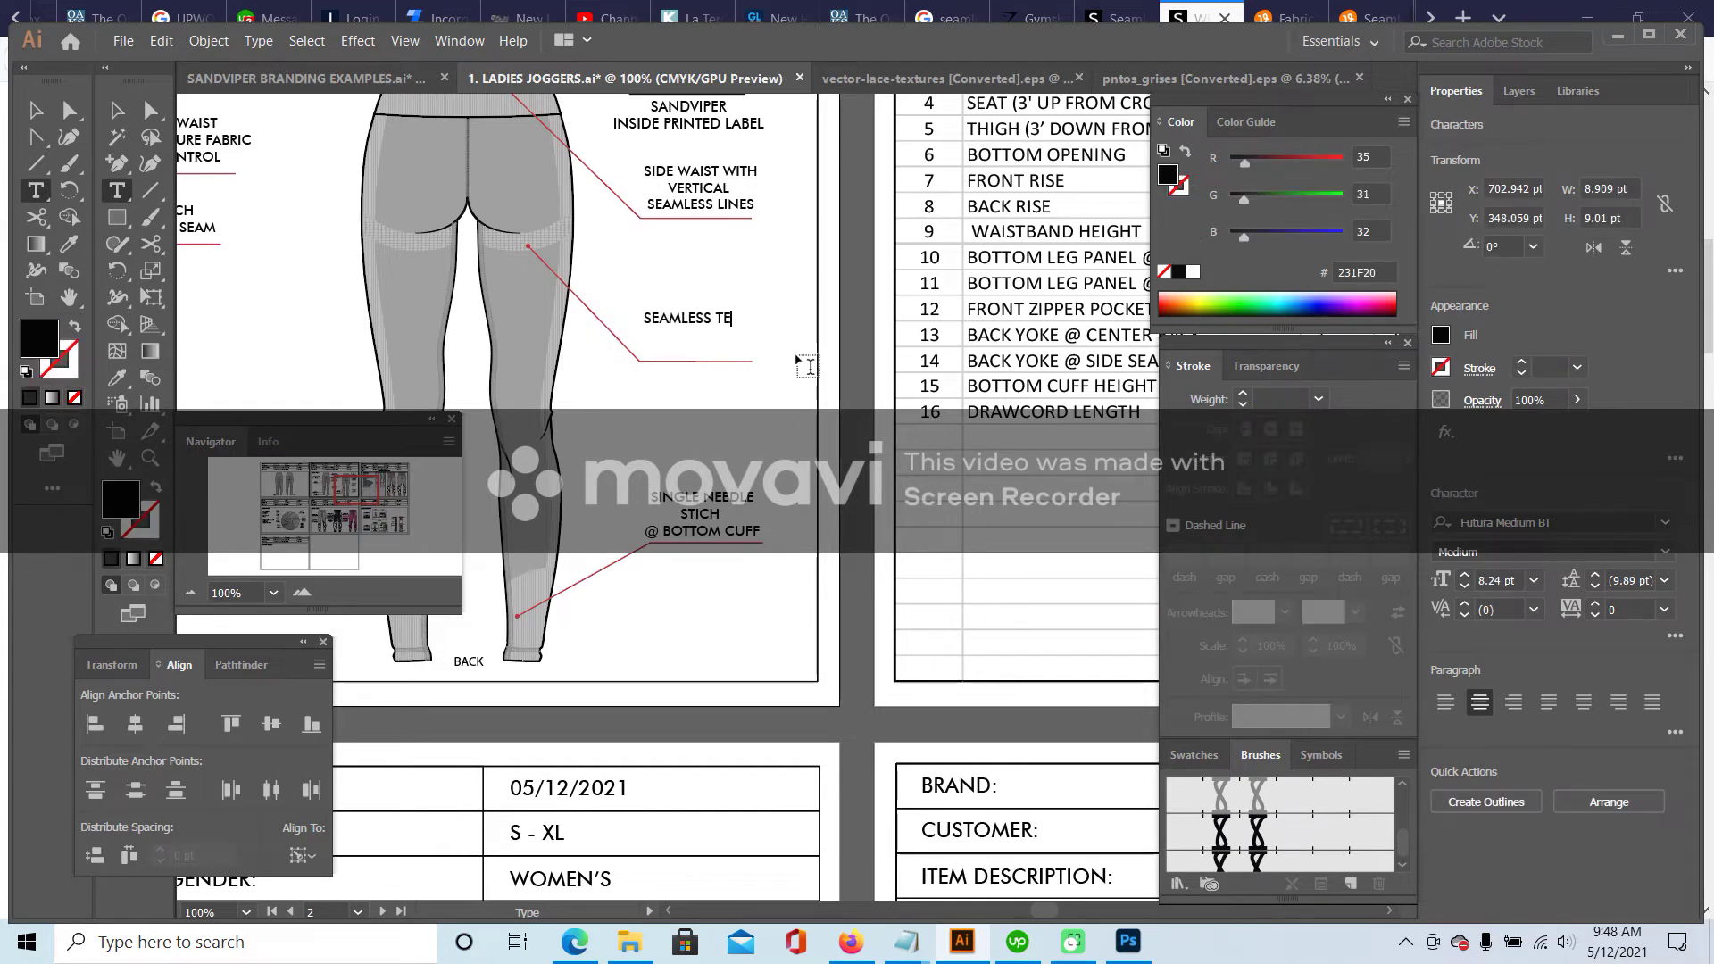
{"action": "key", "text": "Return"}
{"action": "type", "text": "COMPRESSION BACK"}
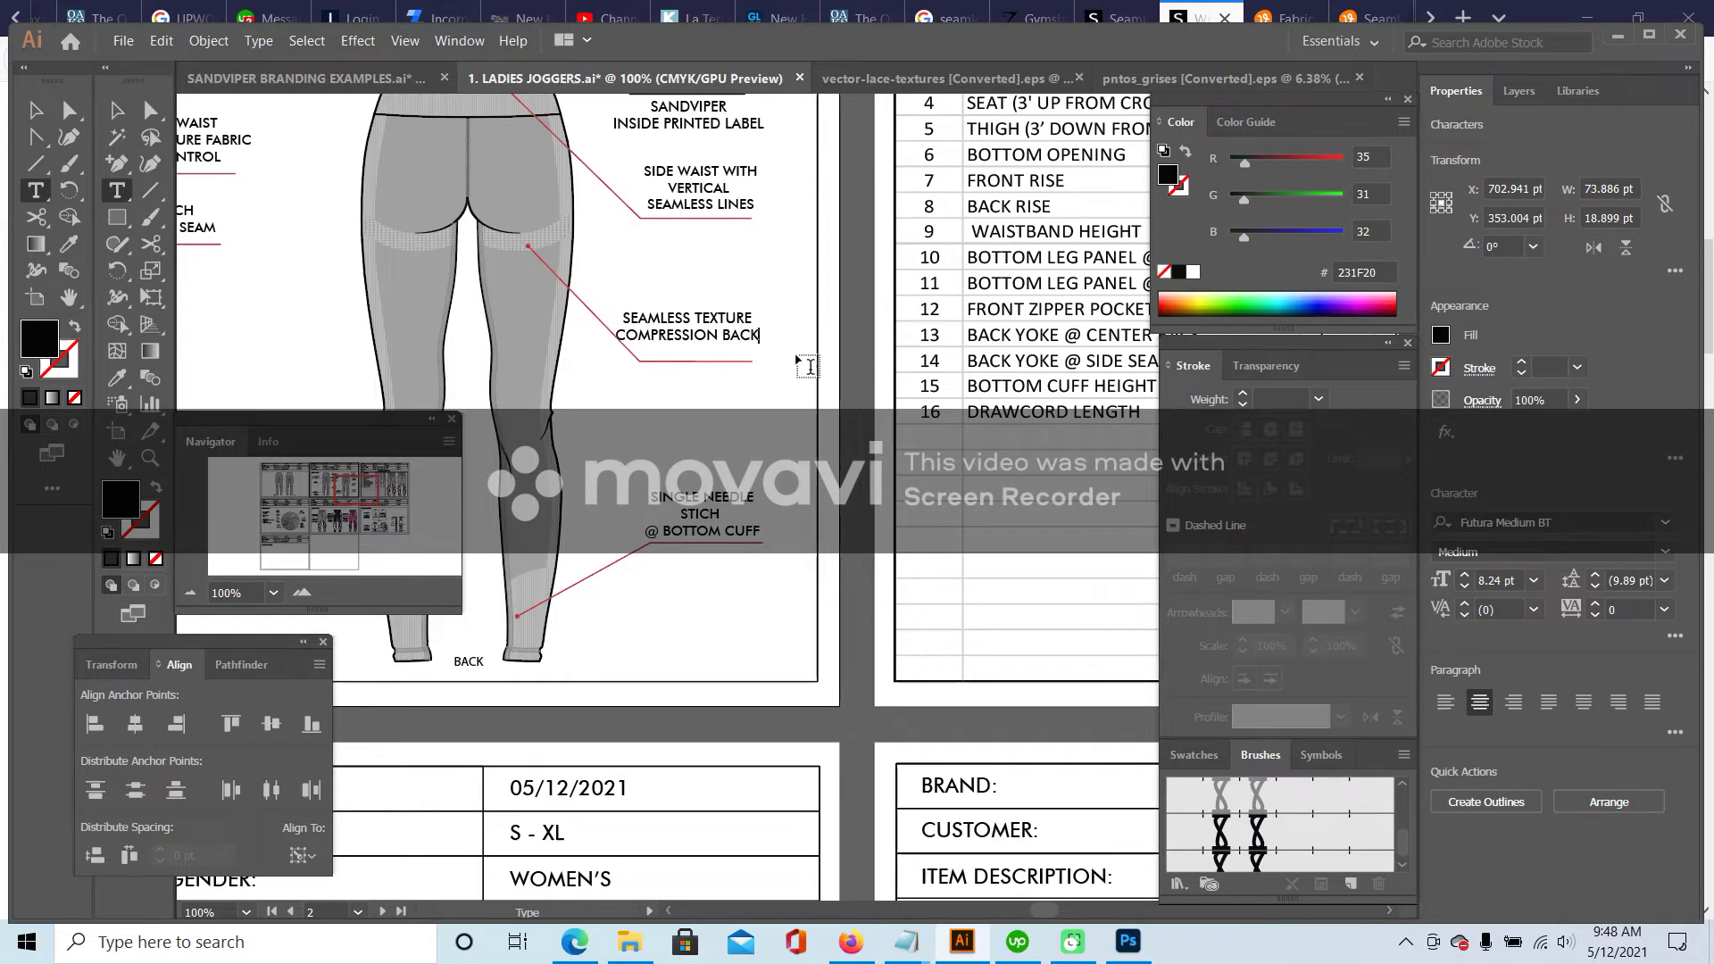
- Shift the new label slightly right and down and check the leader's end point beneath it
{"action": "left_click", "coordinate": [116, 110]}
{"action": "left_click_drag", "start_coordinate": [725, 327], "coordinate": [747, 329]}
{"action": "left_click", "coordinate": [765, 271]}
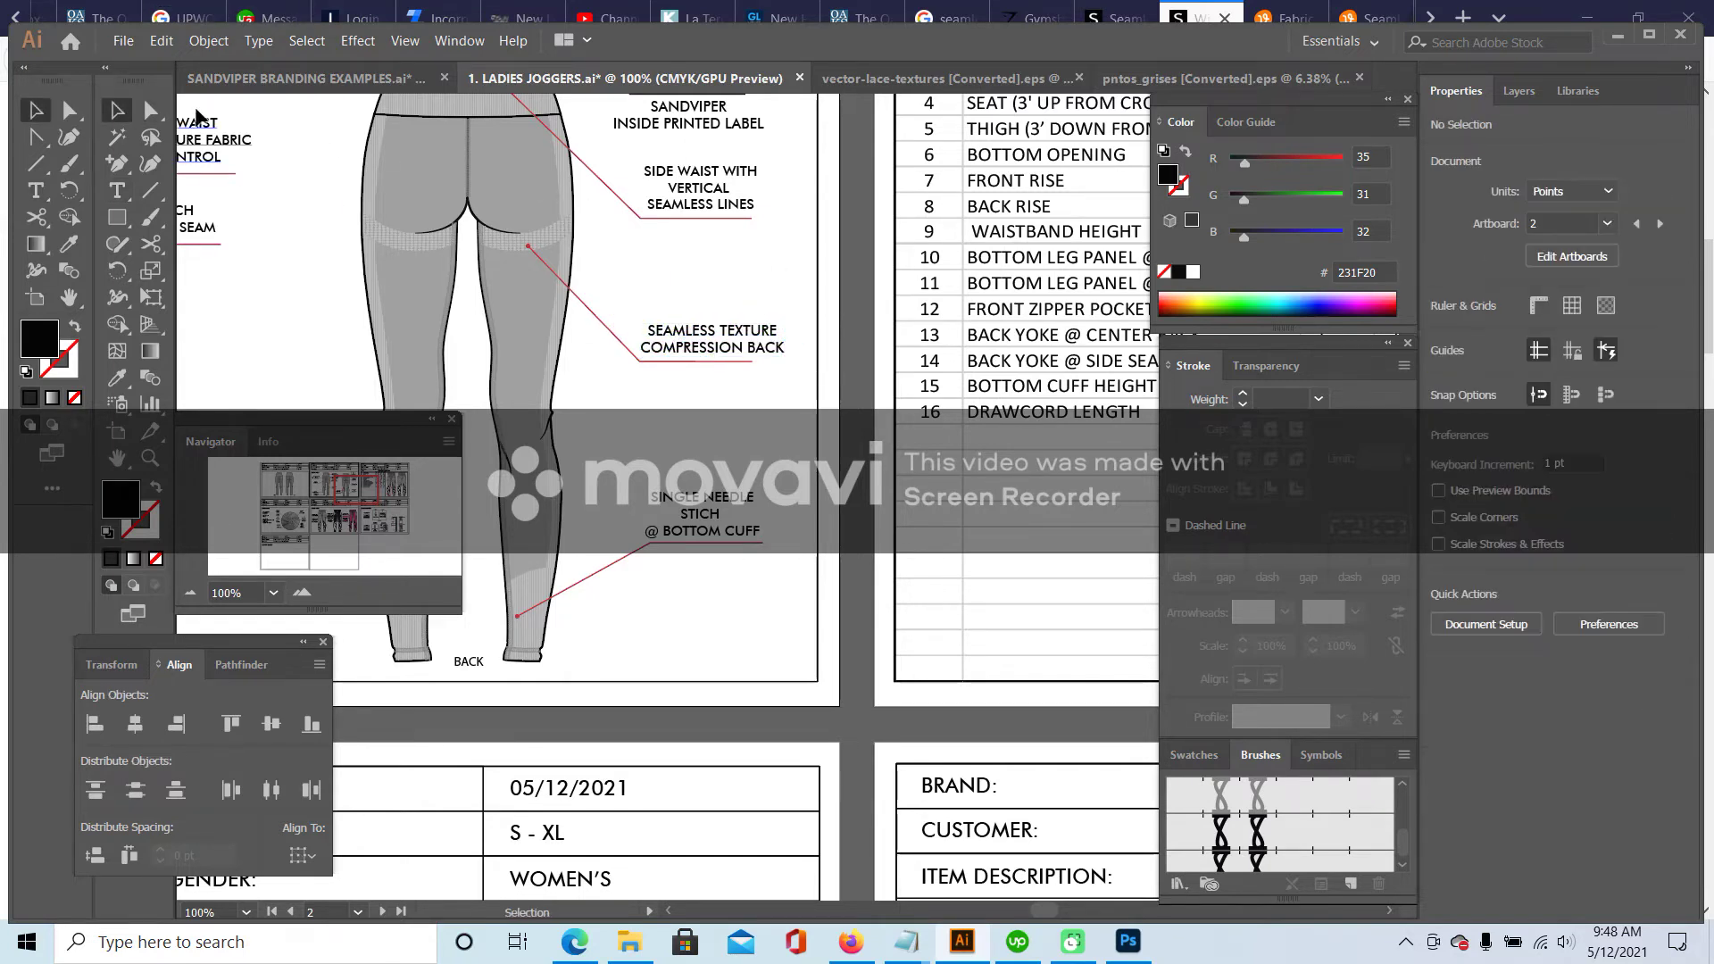
{"action": "left_click", "coordinate": [150, 110]}
{"action": "left_click", "coordinate": [755, 361]}
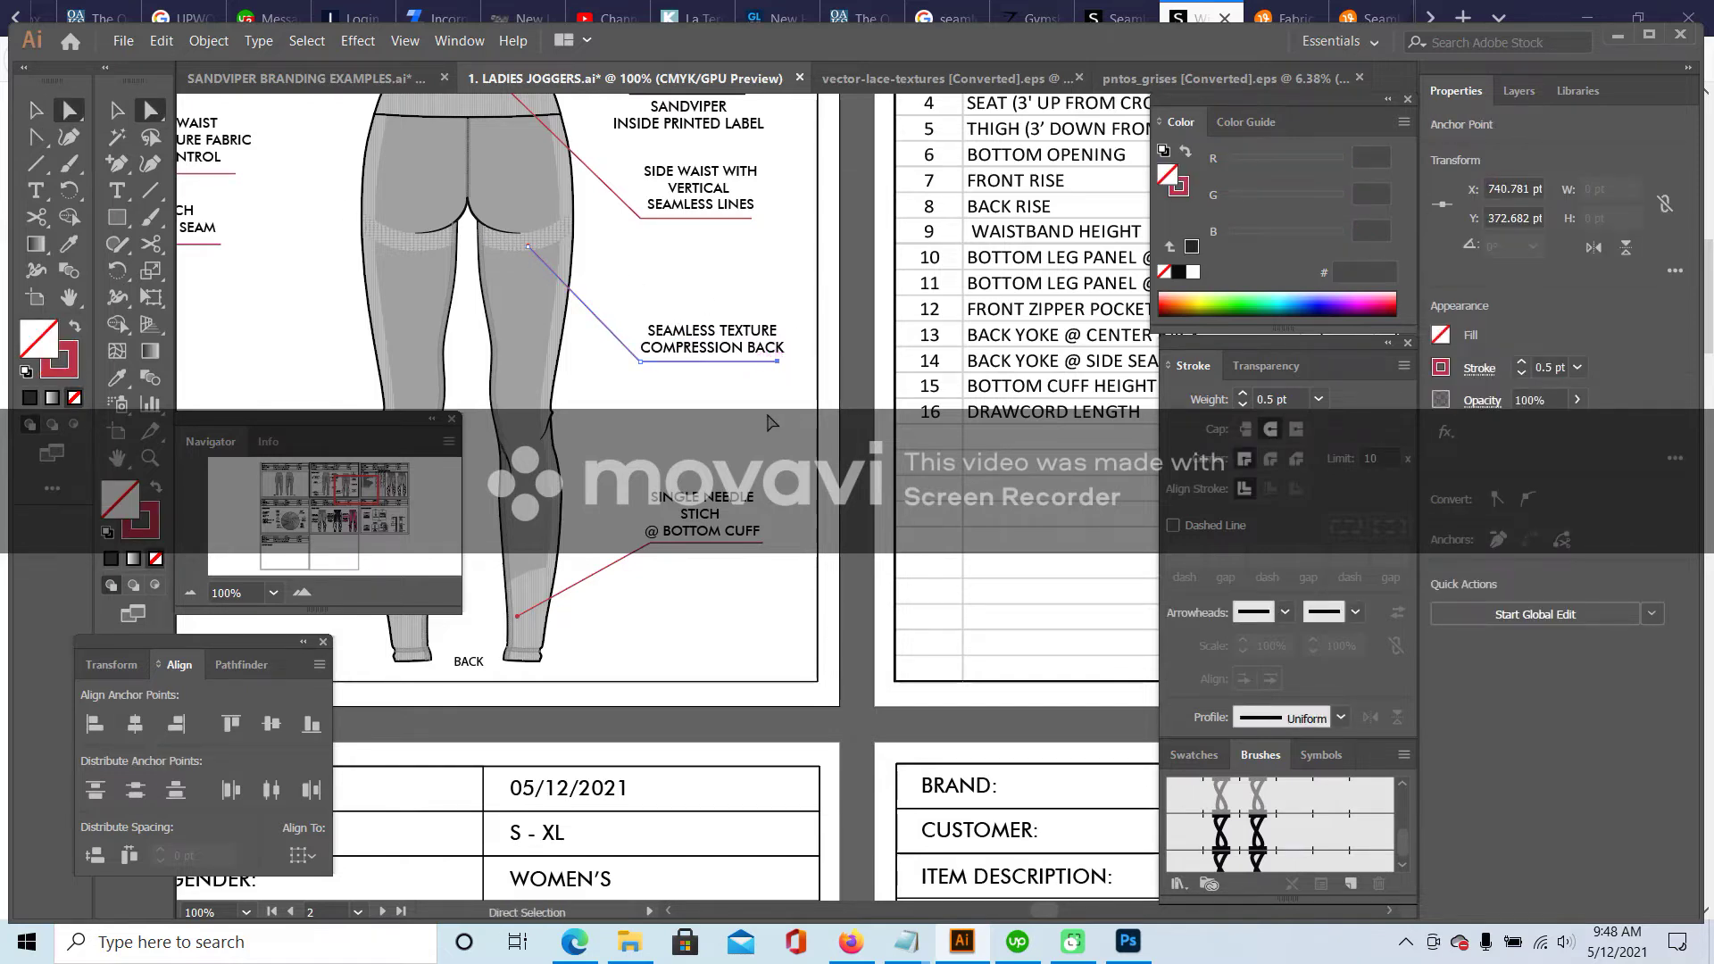
{"action": "left_click", "coordinate": [765, 420]}
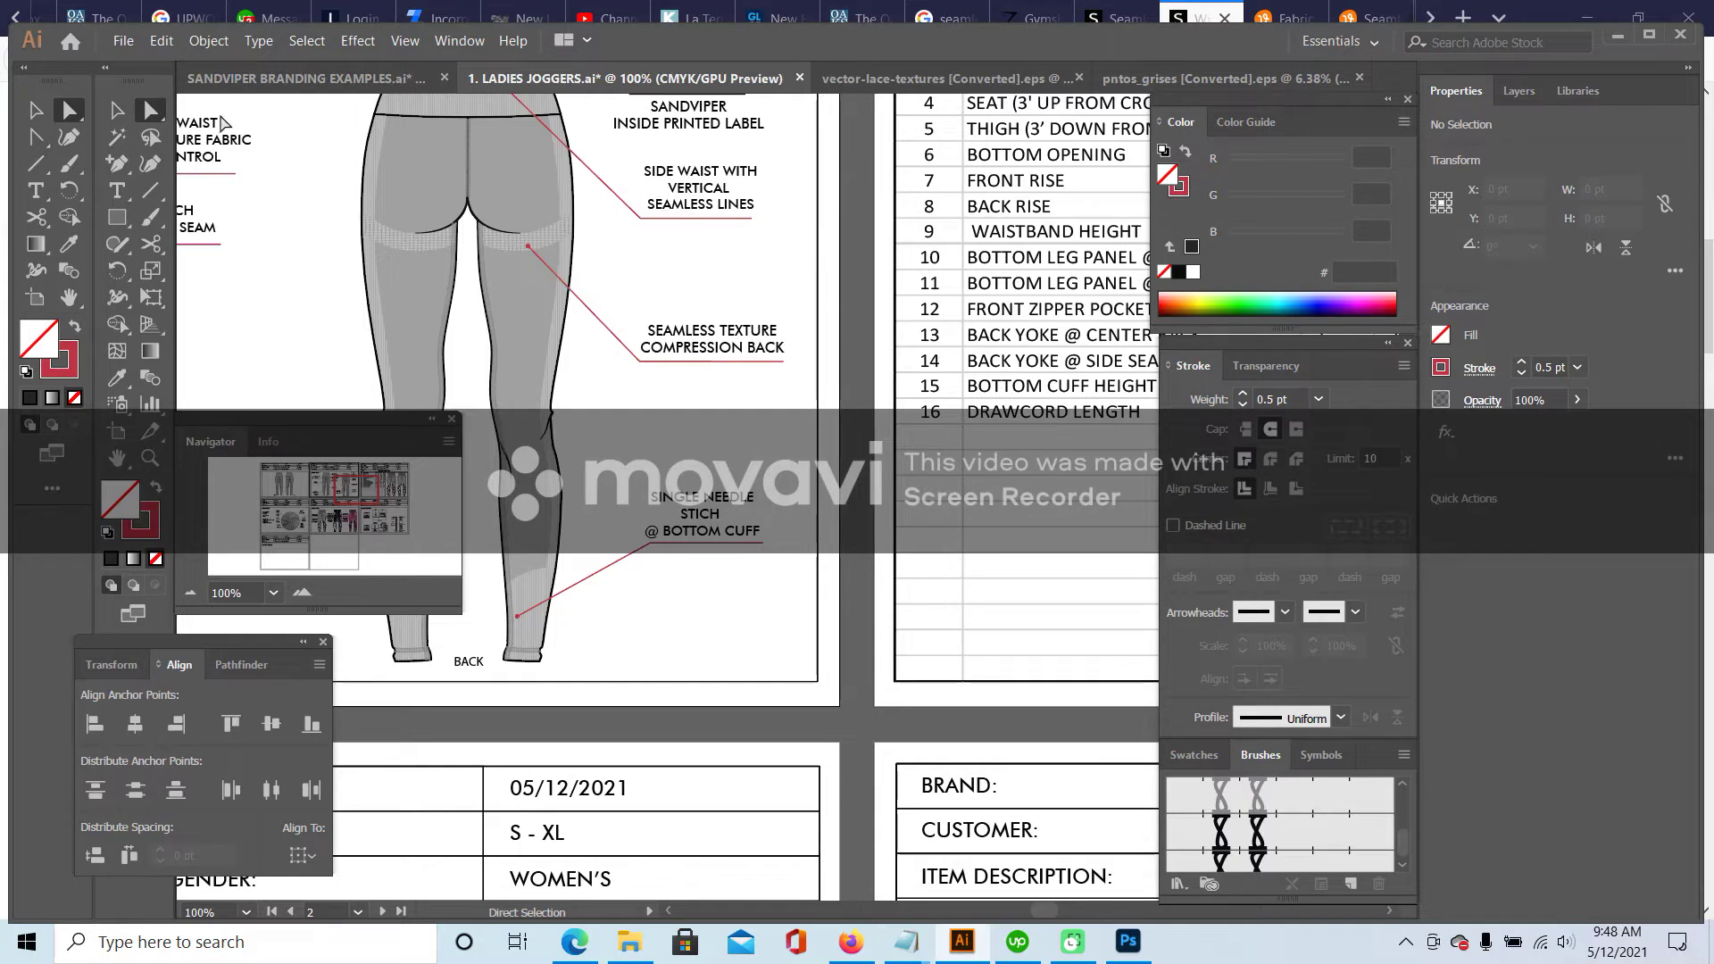
{"action": "left_click", "coordinate": [123, 111]}
- Find the front view's SEAMLESS VERTICAL LINES label to reuse on the back view
{"action": "scroll", "coordinate": [768, 303], "scroll_direction": "down", "scroll_amount": 3}
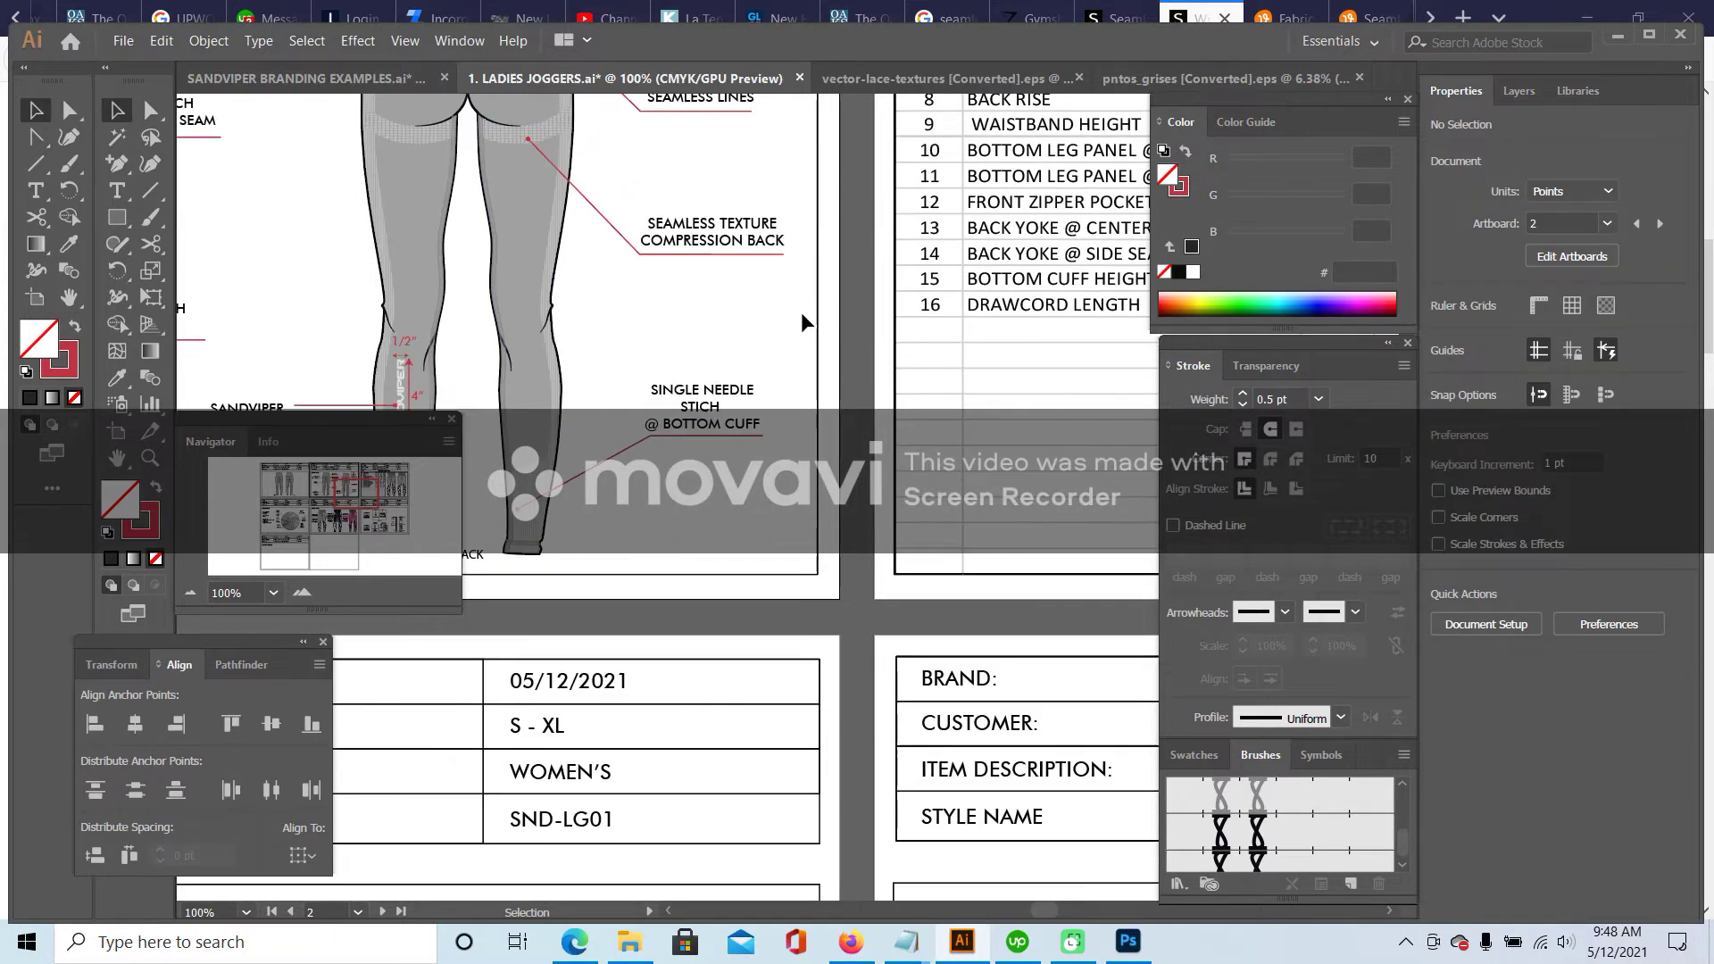
{"action": "left_click_drag", "start_coordinate": [444, 448], "coordinate": [462, 547]}
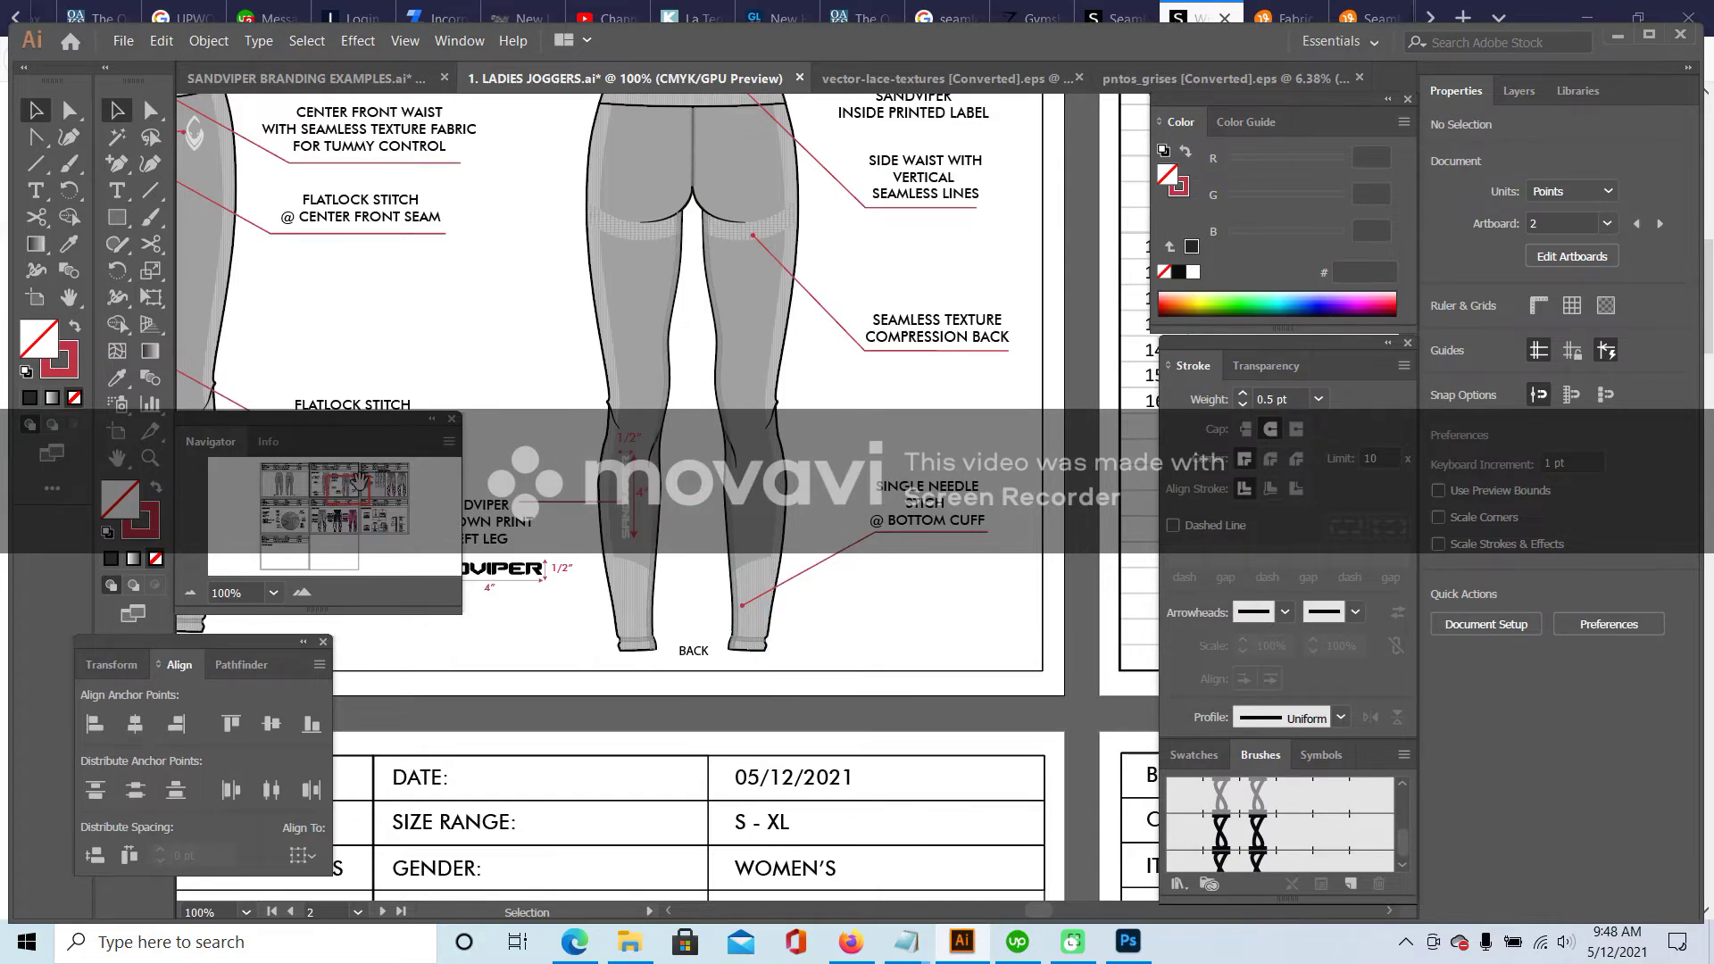
{"action": "left_click_drag", "start_coordinate": [357, 483], "coordinate": [366, 475]}
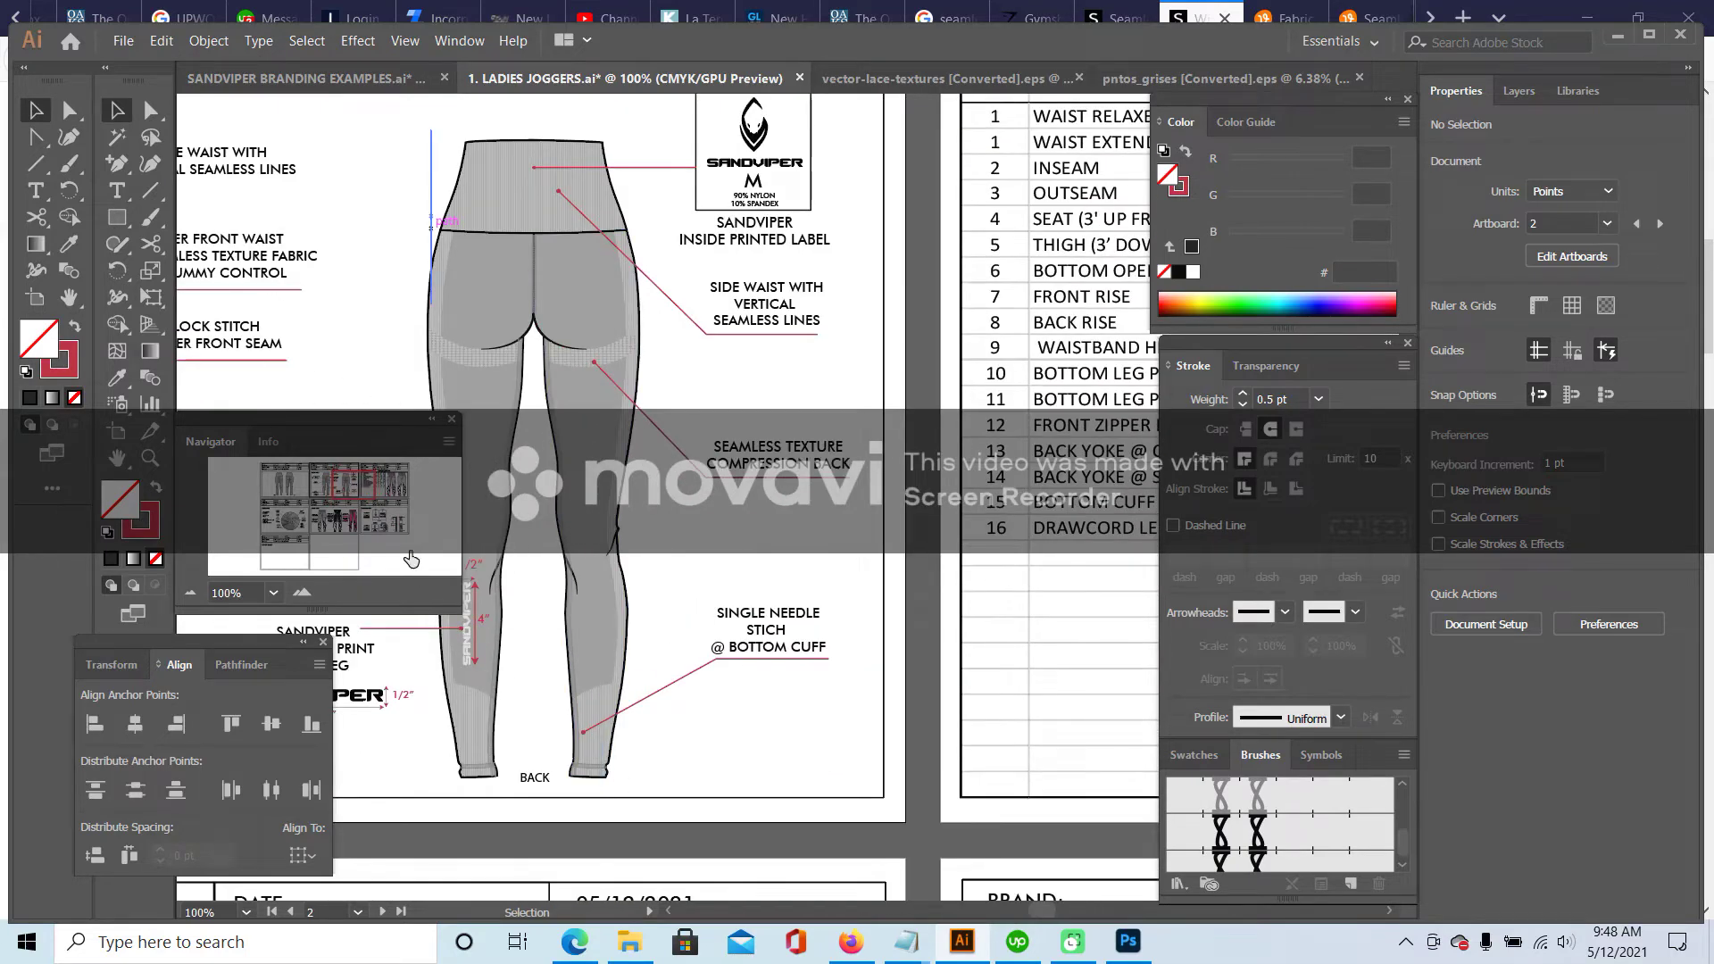
{"action": "scroll", "coordinate": [474, 659], "scroll_direction": "left", "scroll_amount": 5}
{"action": "left_click_drag", "start_coordinate": [387, 672], "coordinate": [566, 735]}
{"action": "scroll", "coordinate": [562, 679], "scroll_direction": "right", "scroll_amount": 10}
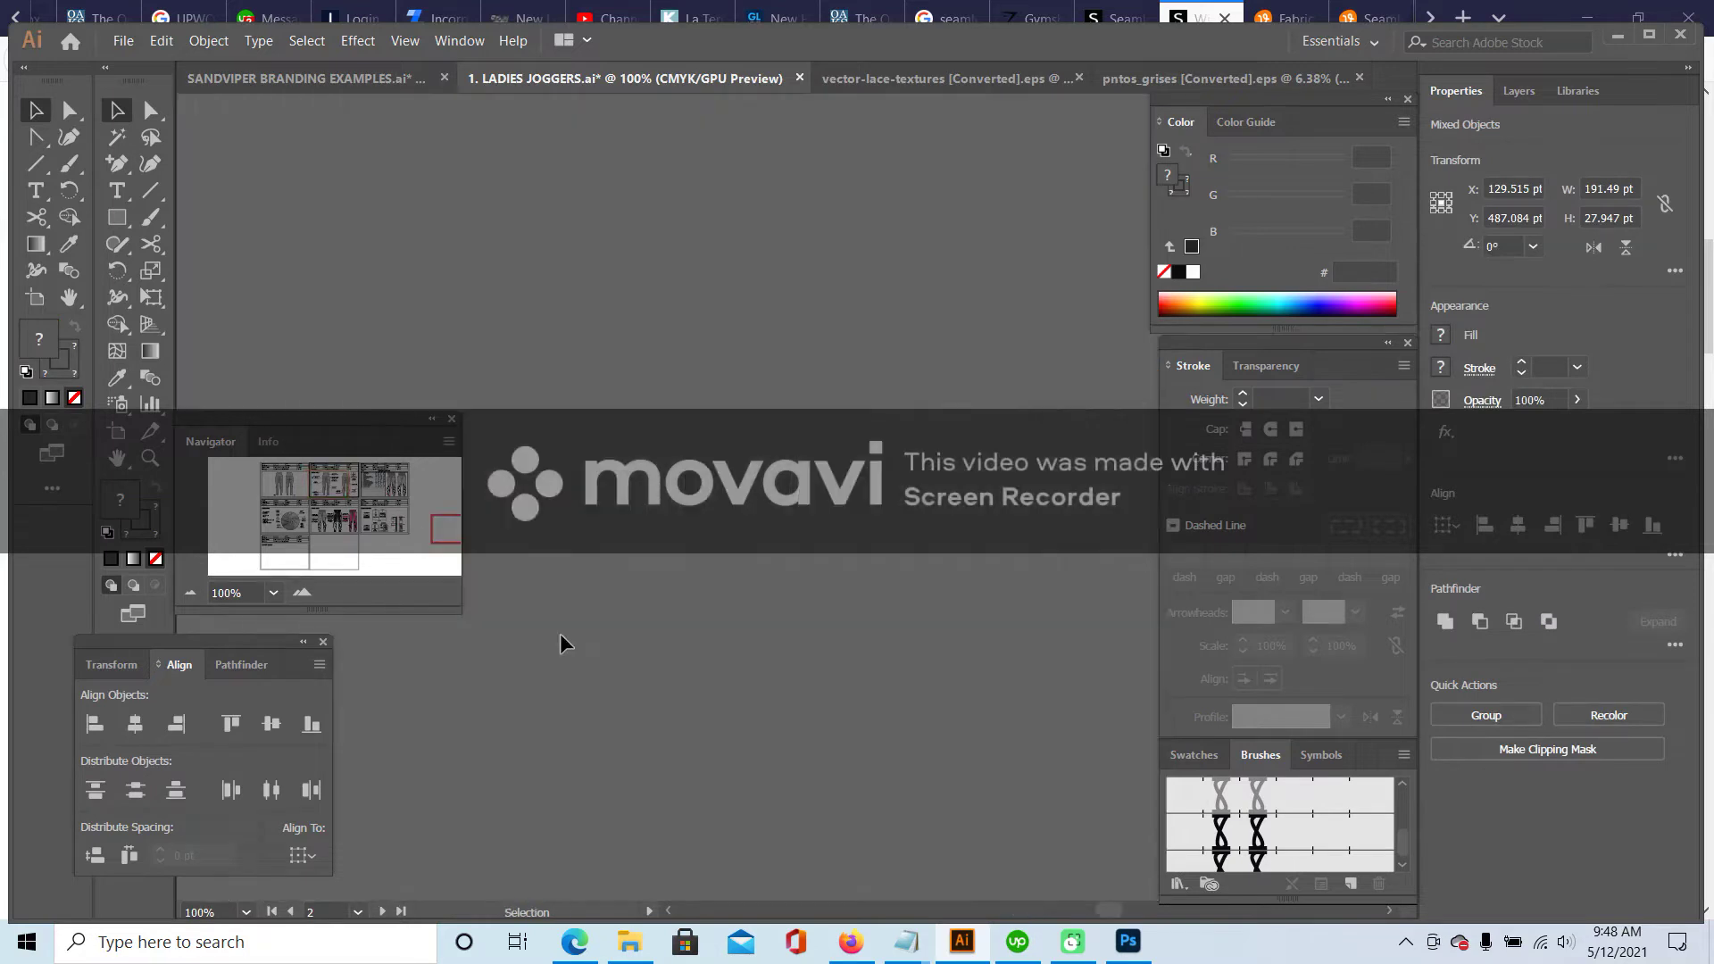
{"action": "left_click", "coordinate": [560, 634]}
{"action": "left_click", "coordinate": [321, 482]}
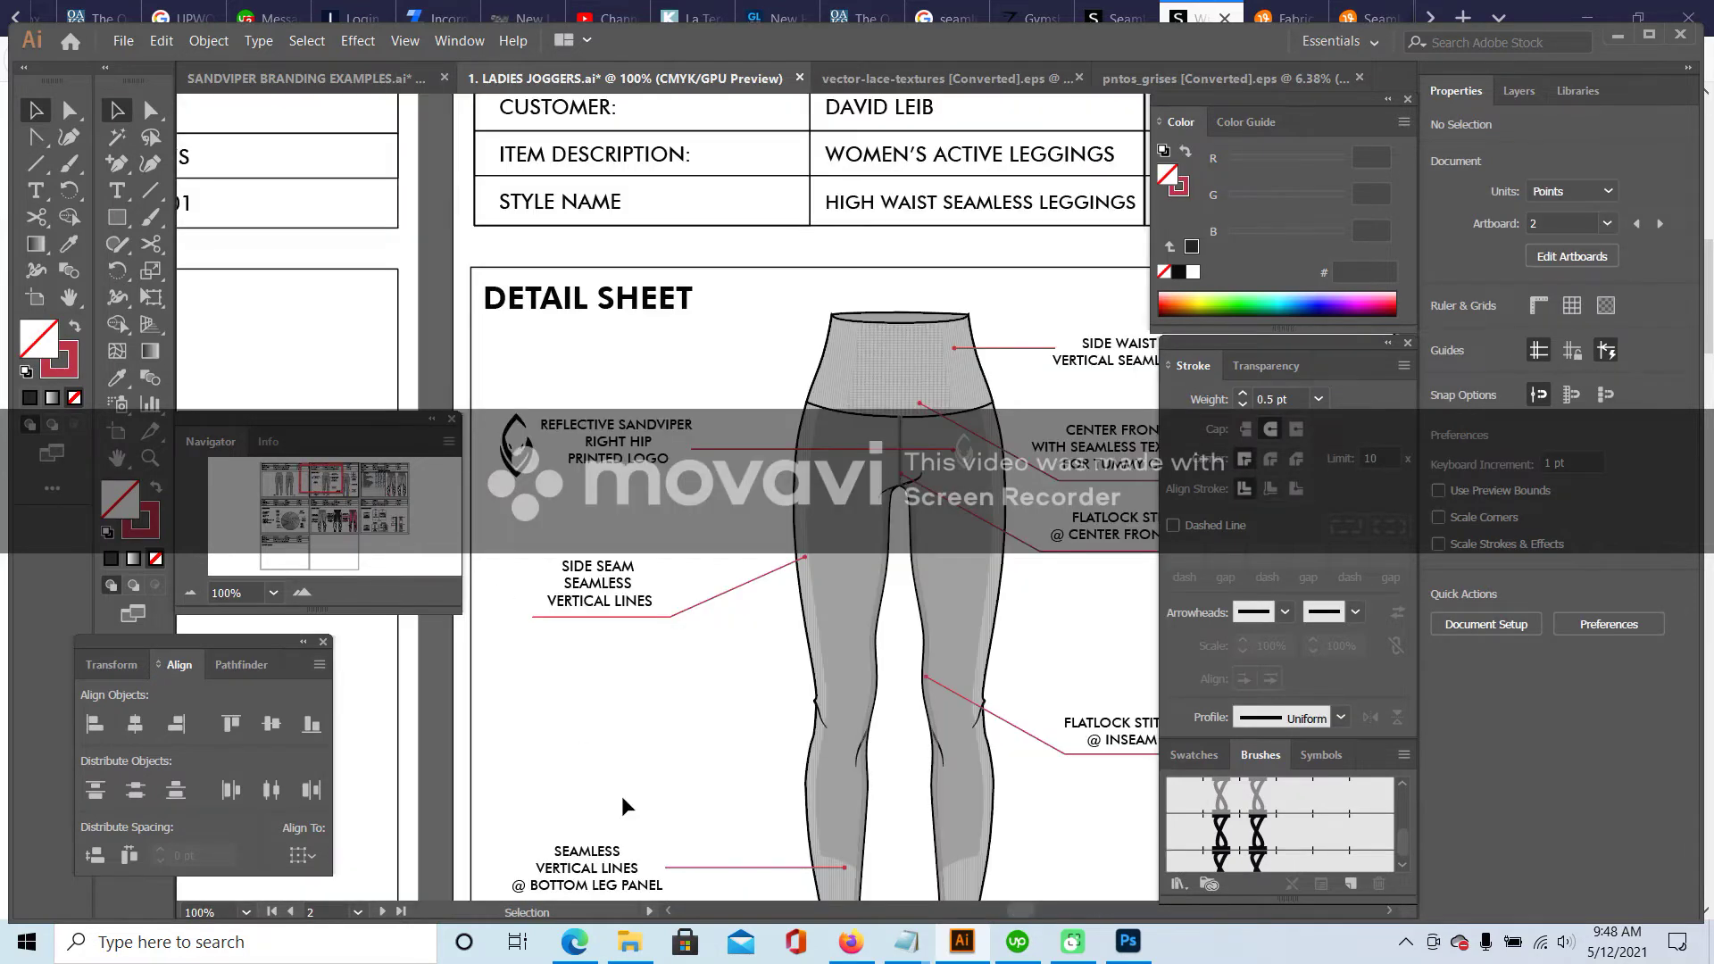
{"action": "scroll", "coordinate": [656, 647], "scroll_direction": "down", "scroll_amount": 3}
{"action": "left_click", "coordinate": [589, 715]}
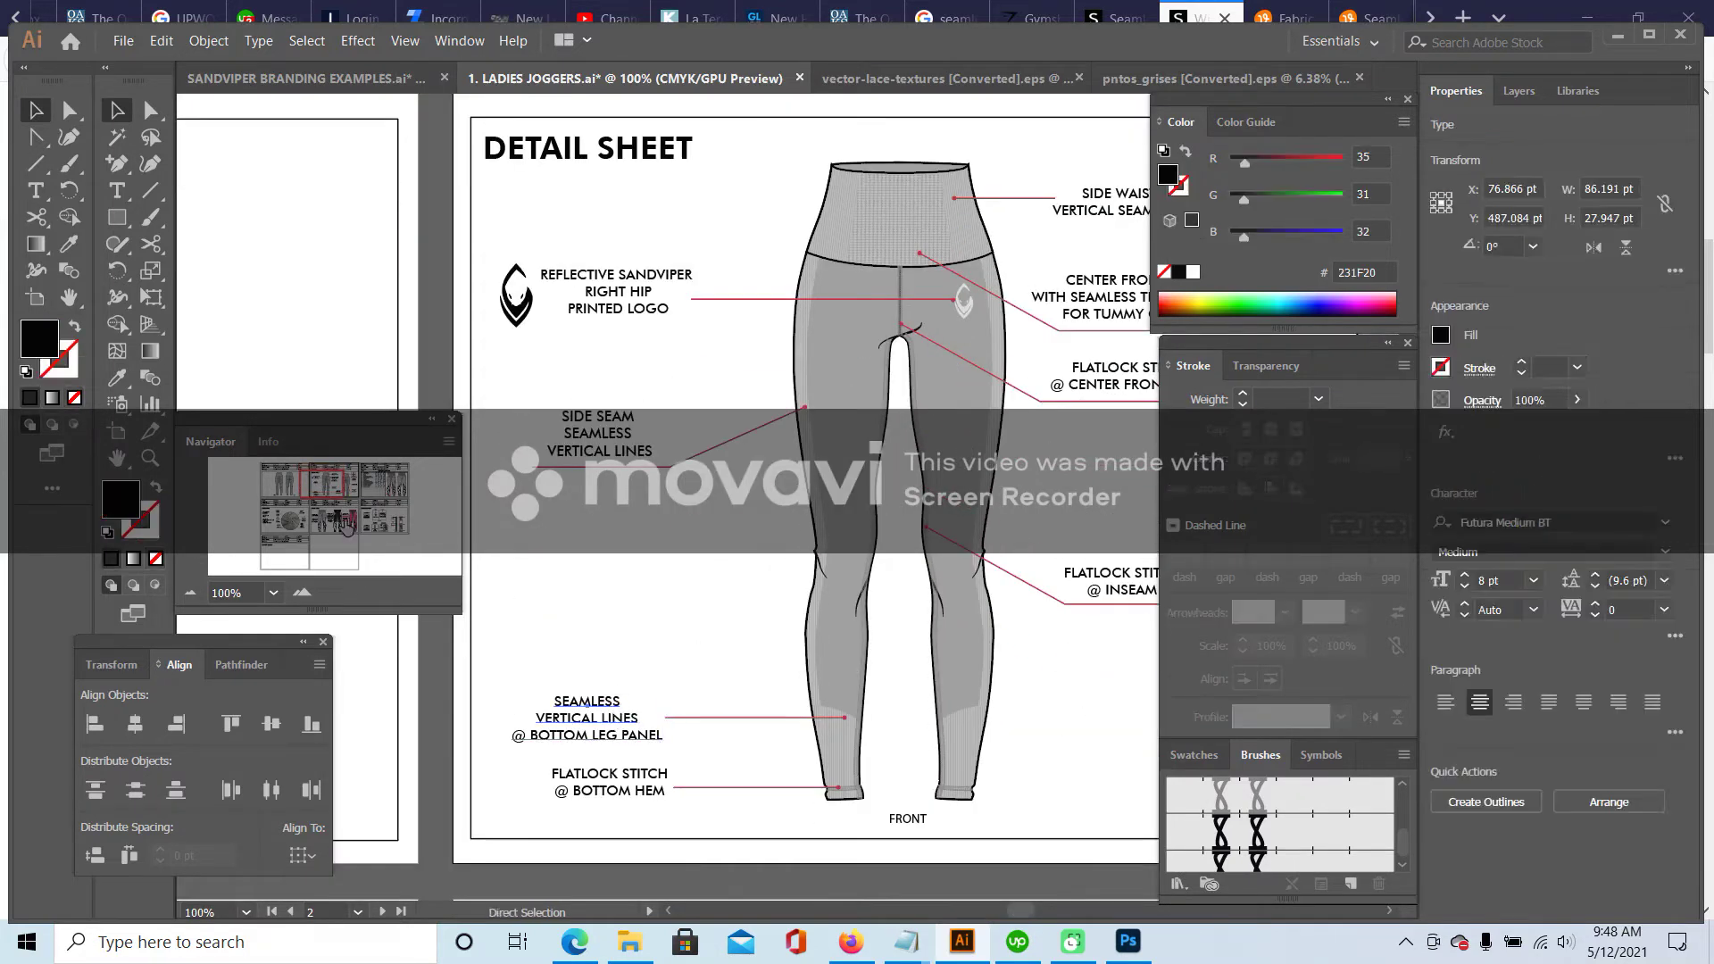
{"action": "left_click", "coordinate": [340, 481]}
{"action": "scroll", "coordinate": [652, 627], "scroll_direction": "down", "scroll_amount": 5}
{"action": "scroll", "coordinate": [652, 627], "scroll_direction": "right", "scroll_amount": 5}
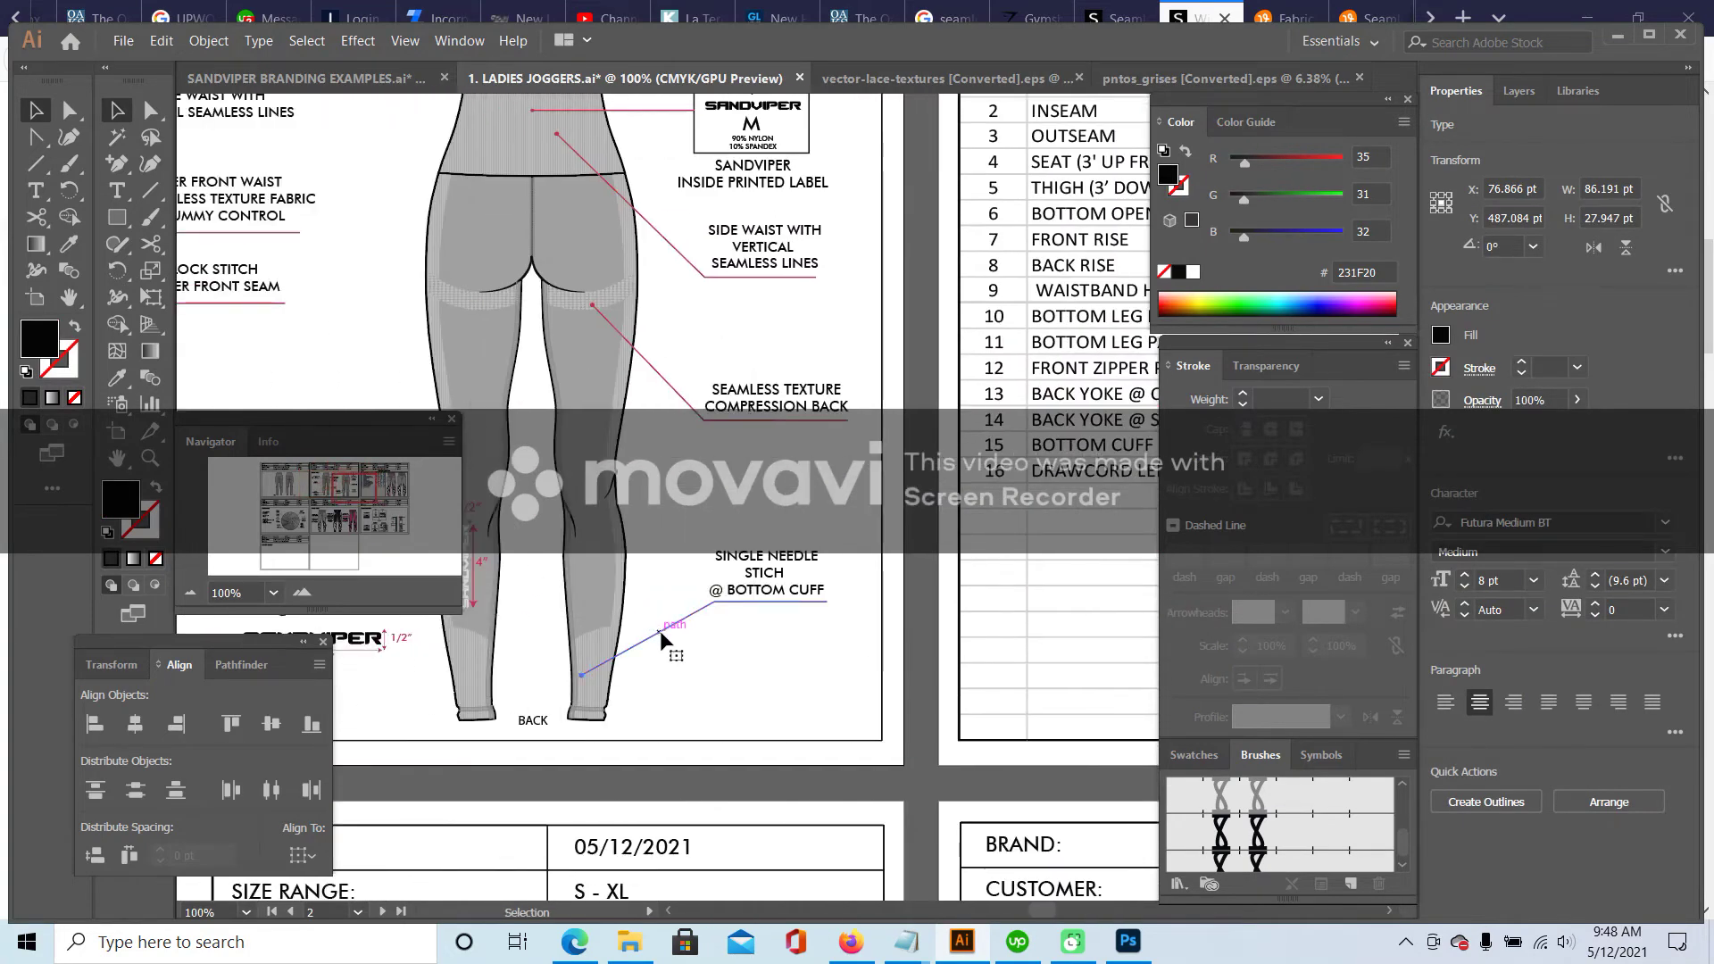
- Delete the SINGLE NEEDLE STICH @ BOTTOM CUFF callout and leader, and place the leg-panel label by the lower leg
{"action": "left_click", "coordinate": [663, 640]}
{"action": "key", "text": "Delete"}
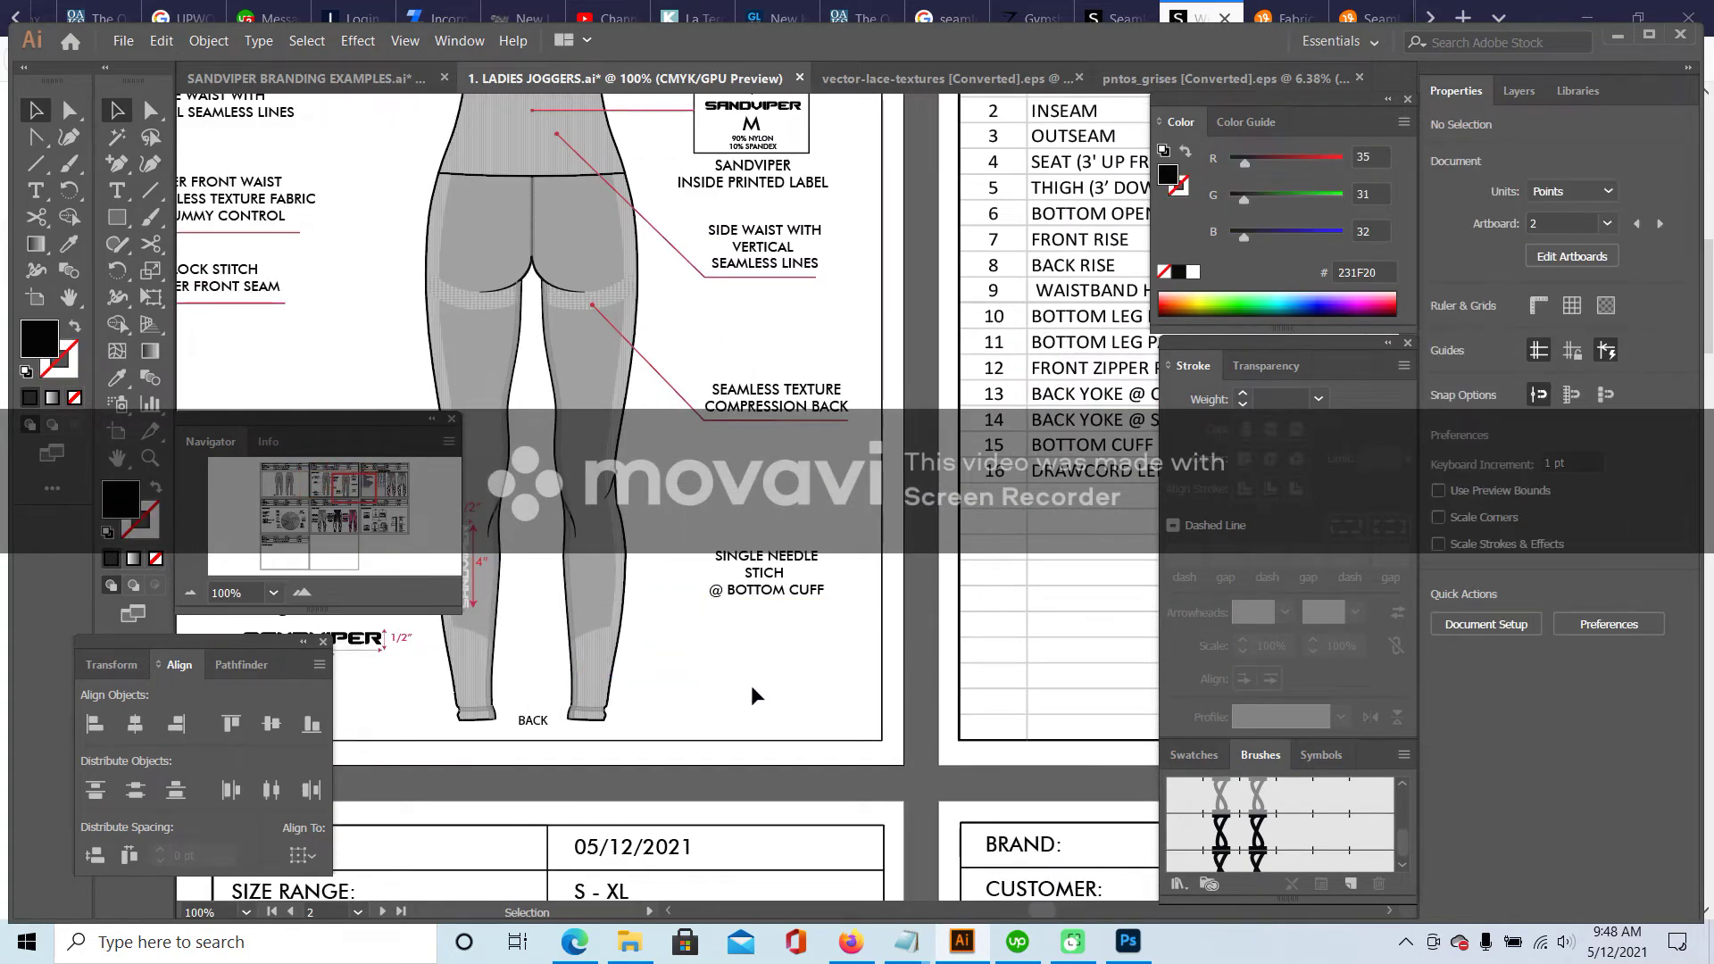
{"action": "left_click", "coordinate": [774, 591]}
{"action": "key", "text": "Delete"}
{"action": "key", "text": "a"}
{"action": "key", "text": "v"}
{"action": "left_click_drag", "start_coordinate": [766, 511], "coordinate": [738, 667]}
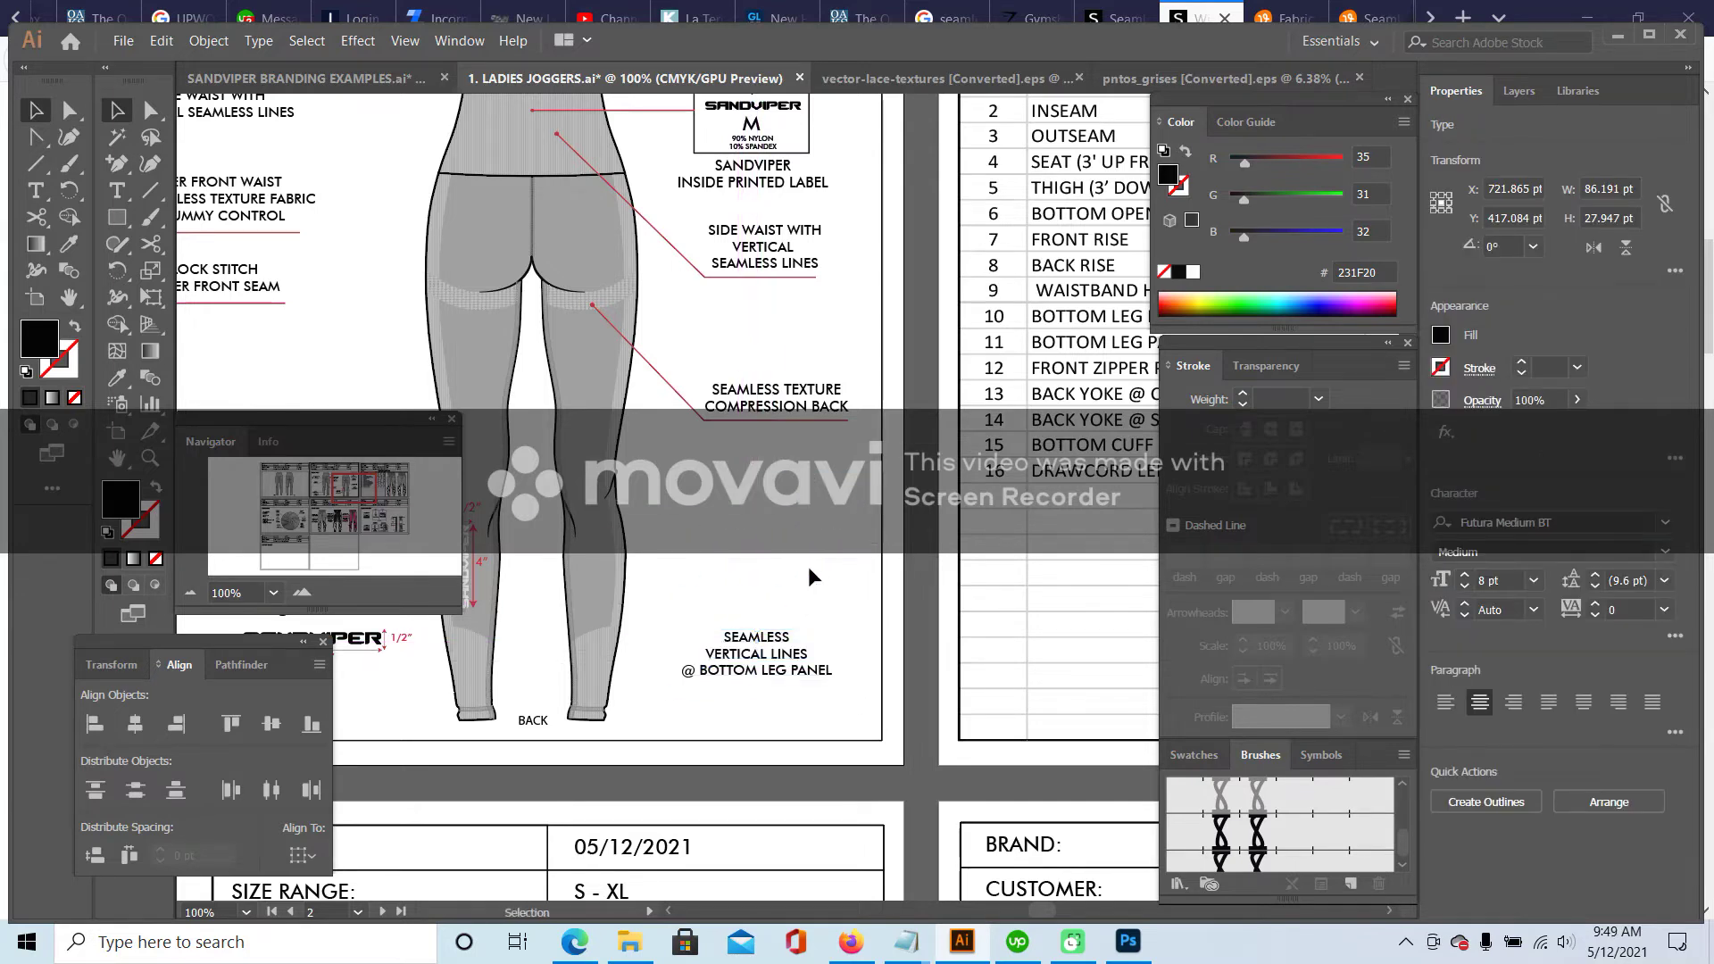
{"action": "left_click", "coordinate": [810, 573]}
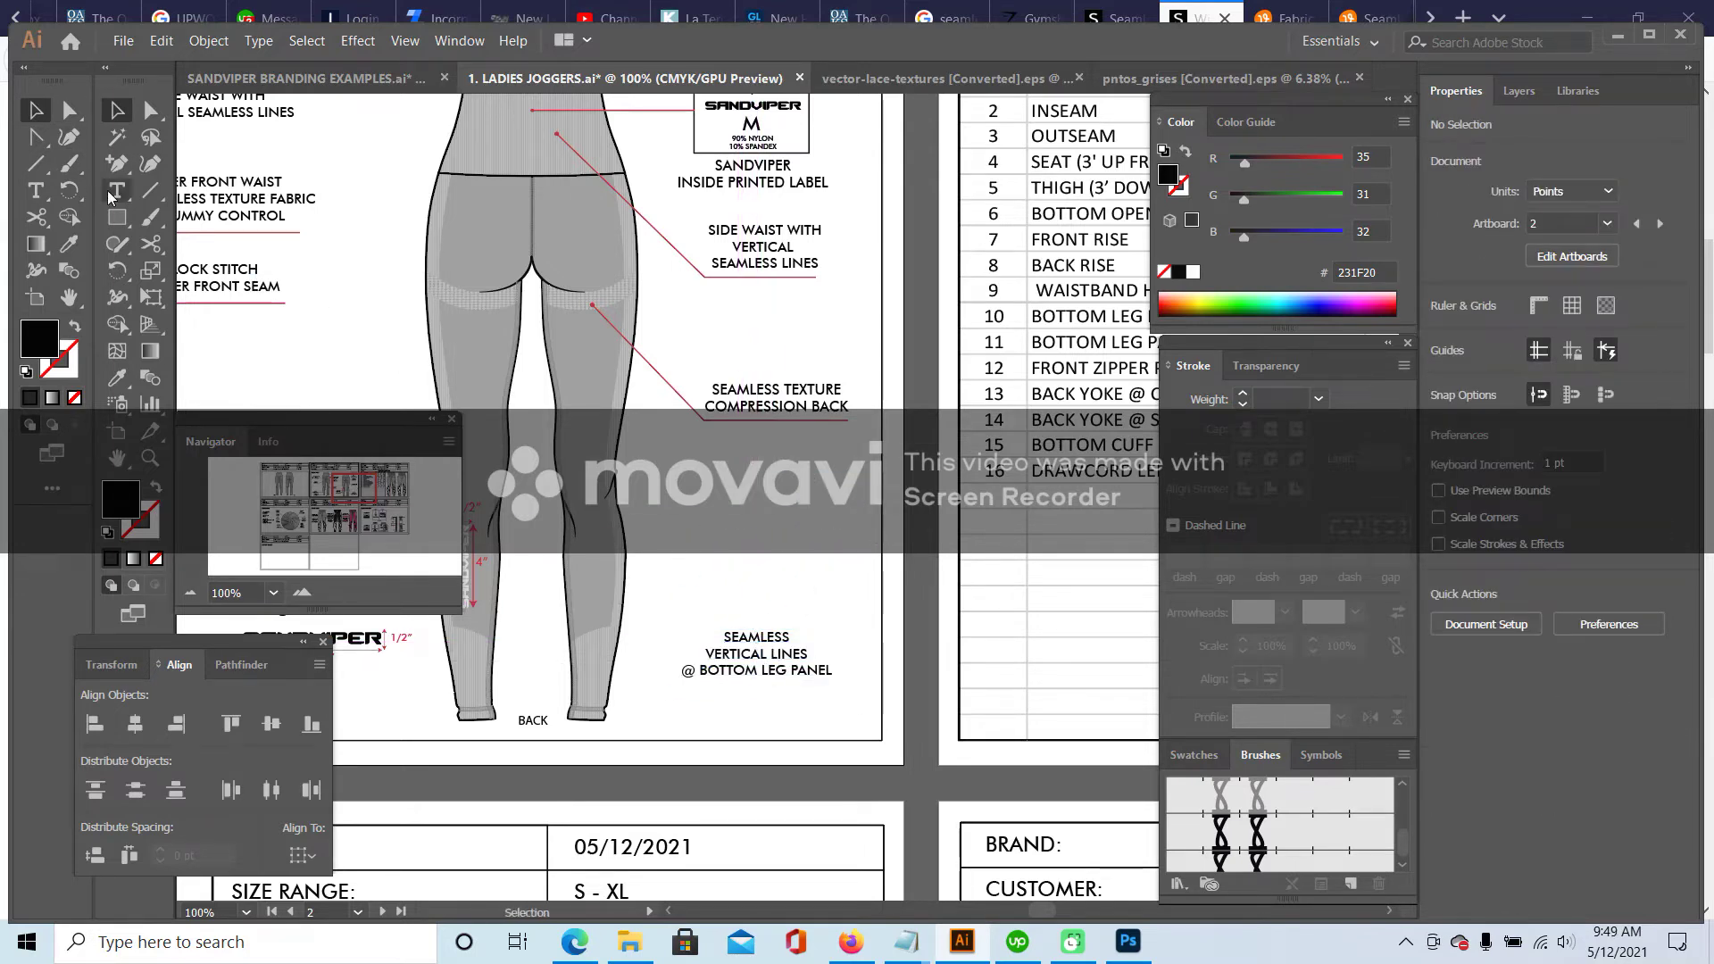
- Paste the front view's bottom leg panel leader onto the back view and reflect it vertically
{"action": "left_click_drag", "start_coordinate": [349, 480], "coordinate": [326, 475]}
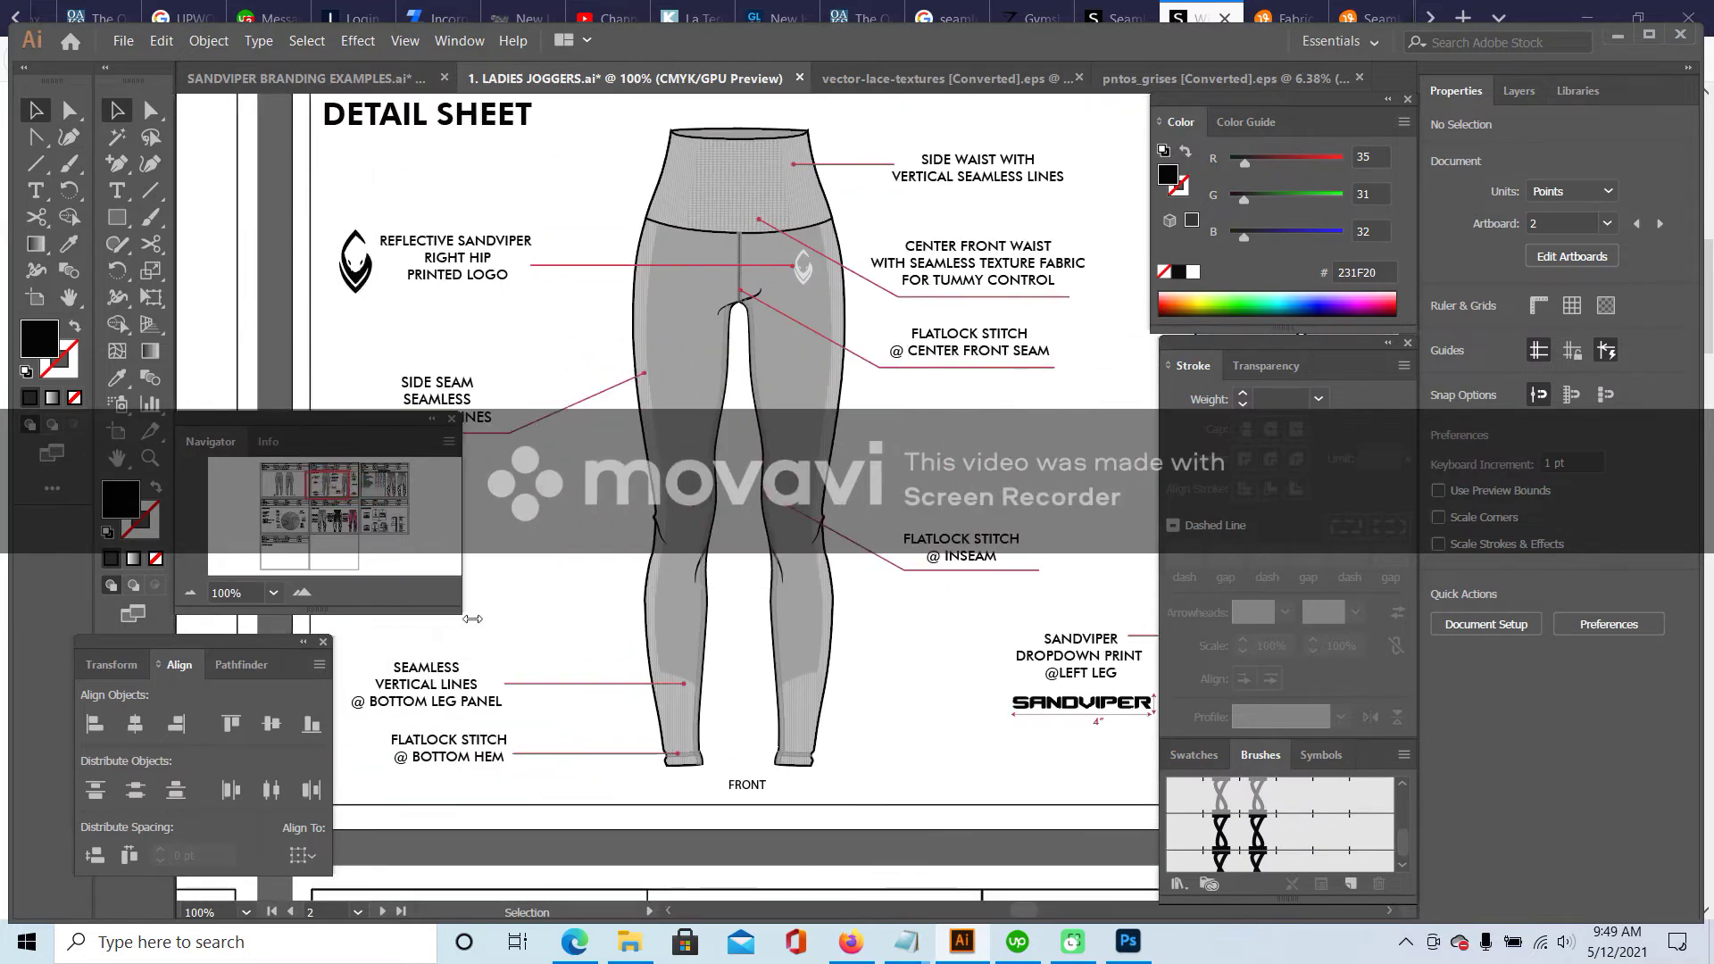
{"action": "left_click", "coordinate": [547, 684]}
{"action": "scroll", "coordinate": [801, 534], "scroll_direction": "down", "scroll_amount": 2}
{"action": "scroll", "coordinate": [801, 534], "scroll_direction": "right", "scroll_amount": 10}
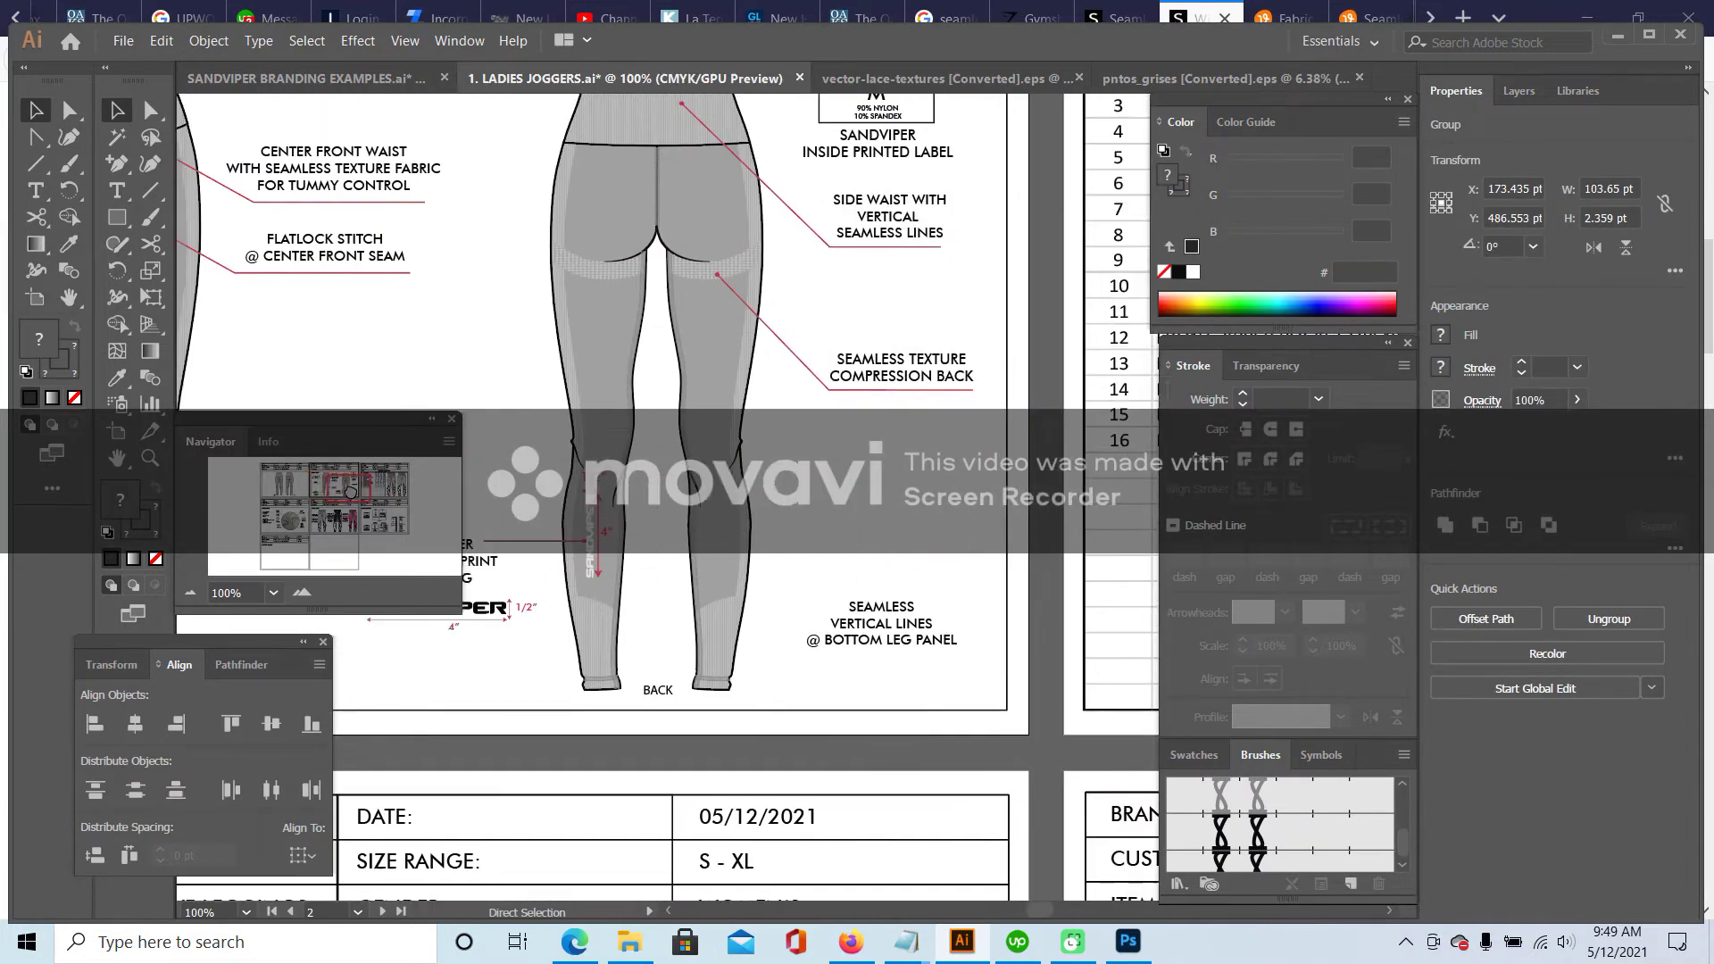
{"action": "key", "text": "ctrl+v"}
{"action": "right_click", "coordinate": [775, 498]}
{"action": "mouse_move", "coordinate": [901, 684]}
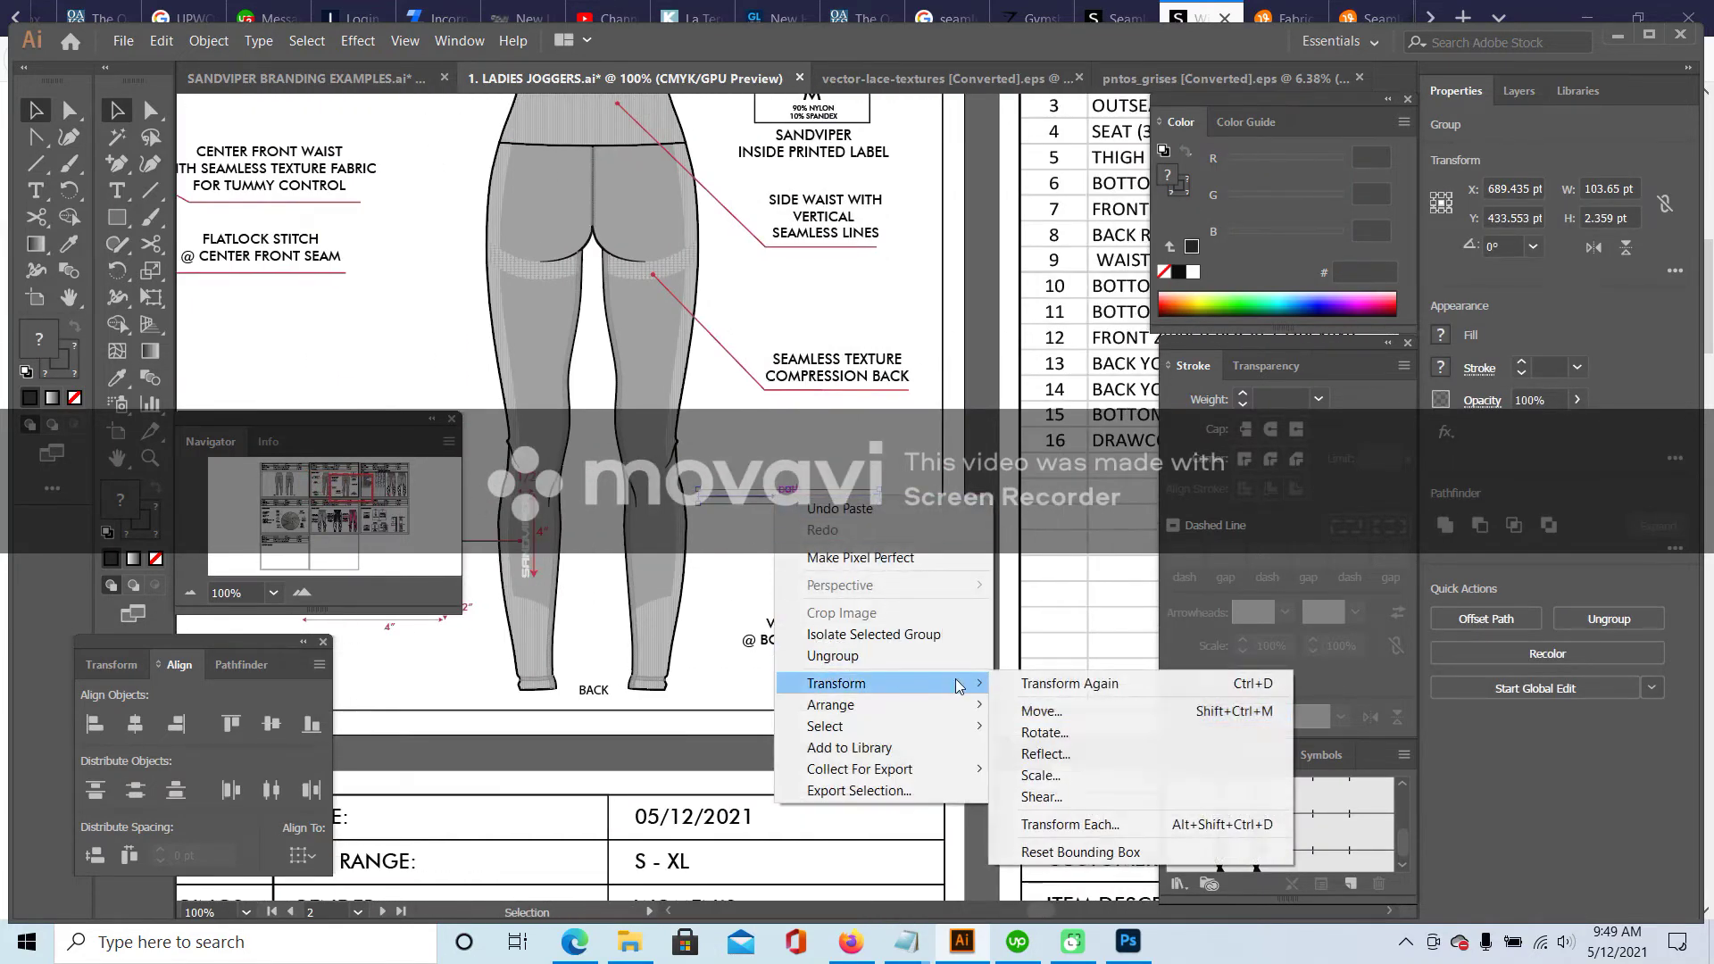
{"action": "left_click", "coordinate": [1076, 758]}
{"action": "left_click", "coordinate": [741, 381]}
{"action": "left_click", "coordinate": [852, 613]}
- Position the mirrored leader beside the VERTICAL LINES label and shorten its right end
{"action": "left_click_drag", "start_coordinate": [789, 503], "coordinate": [750, 636]}
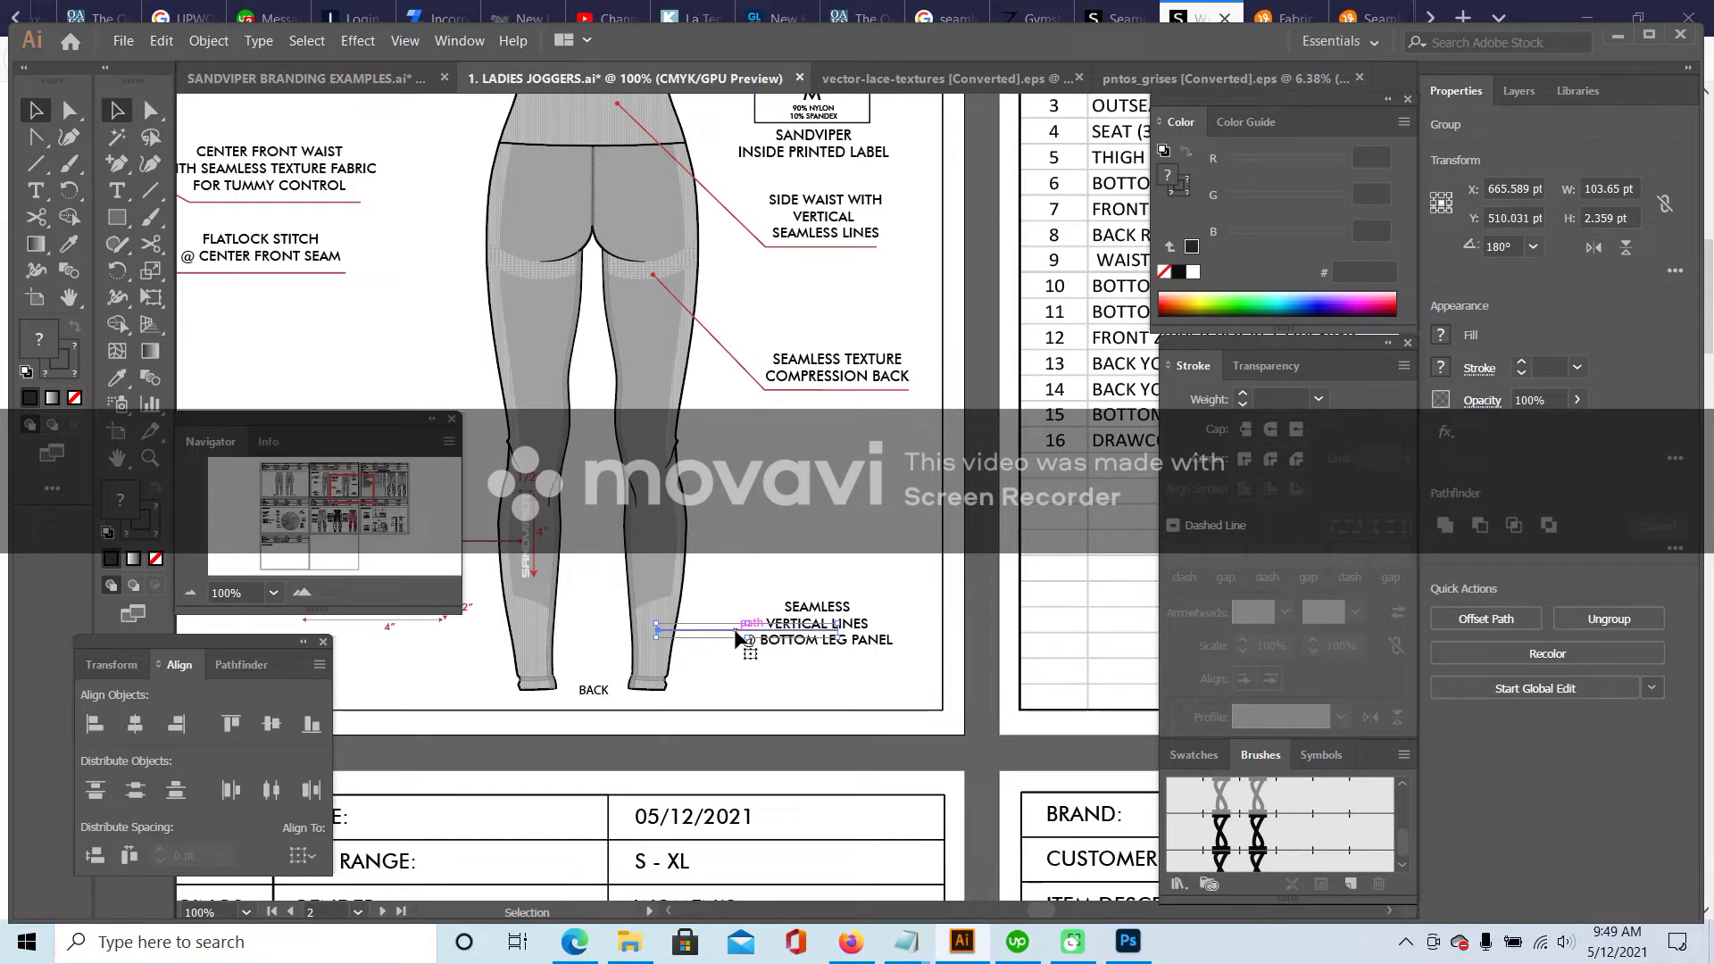
{"action": "double_click", "coordinate": [737, 638]}
{"action": "mouse_move", "coordinate": [835, 630]}
{"action": "left_mouse_down"}
{"action": "mouse_move", "coordinate": [754, 633]}
{"action": "mouse_move", "coordinate": [840, 623]}
{"action": "left_mouse_up"}
{"action": "double_click", "coordinate": [824, 623]}
{"action": "left_click", "coordinate": [854, 521]}
{"action": "scroll", "coordinate": [829, 411], "scroll_direction": "down", "scroll_amount": 2}
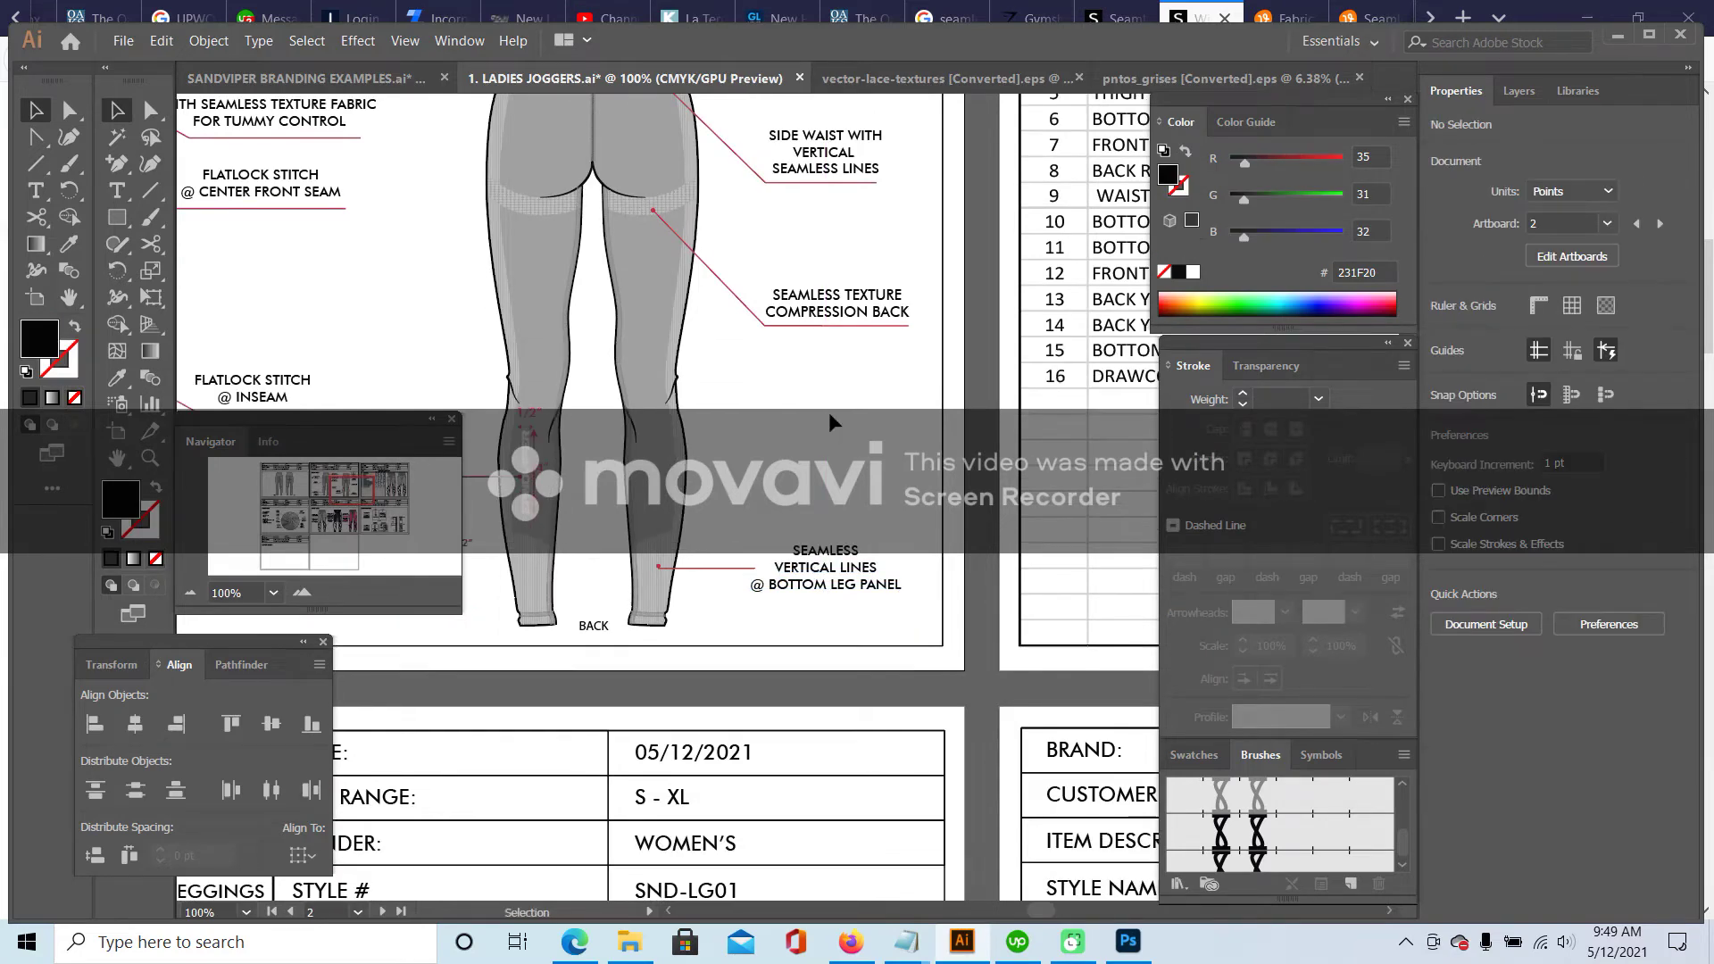
{"action": "left_click", "coordinate": [196, 599]}
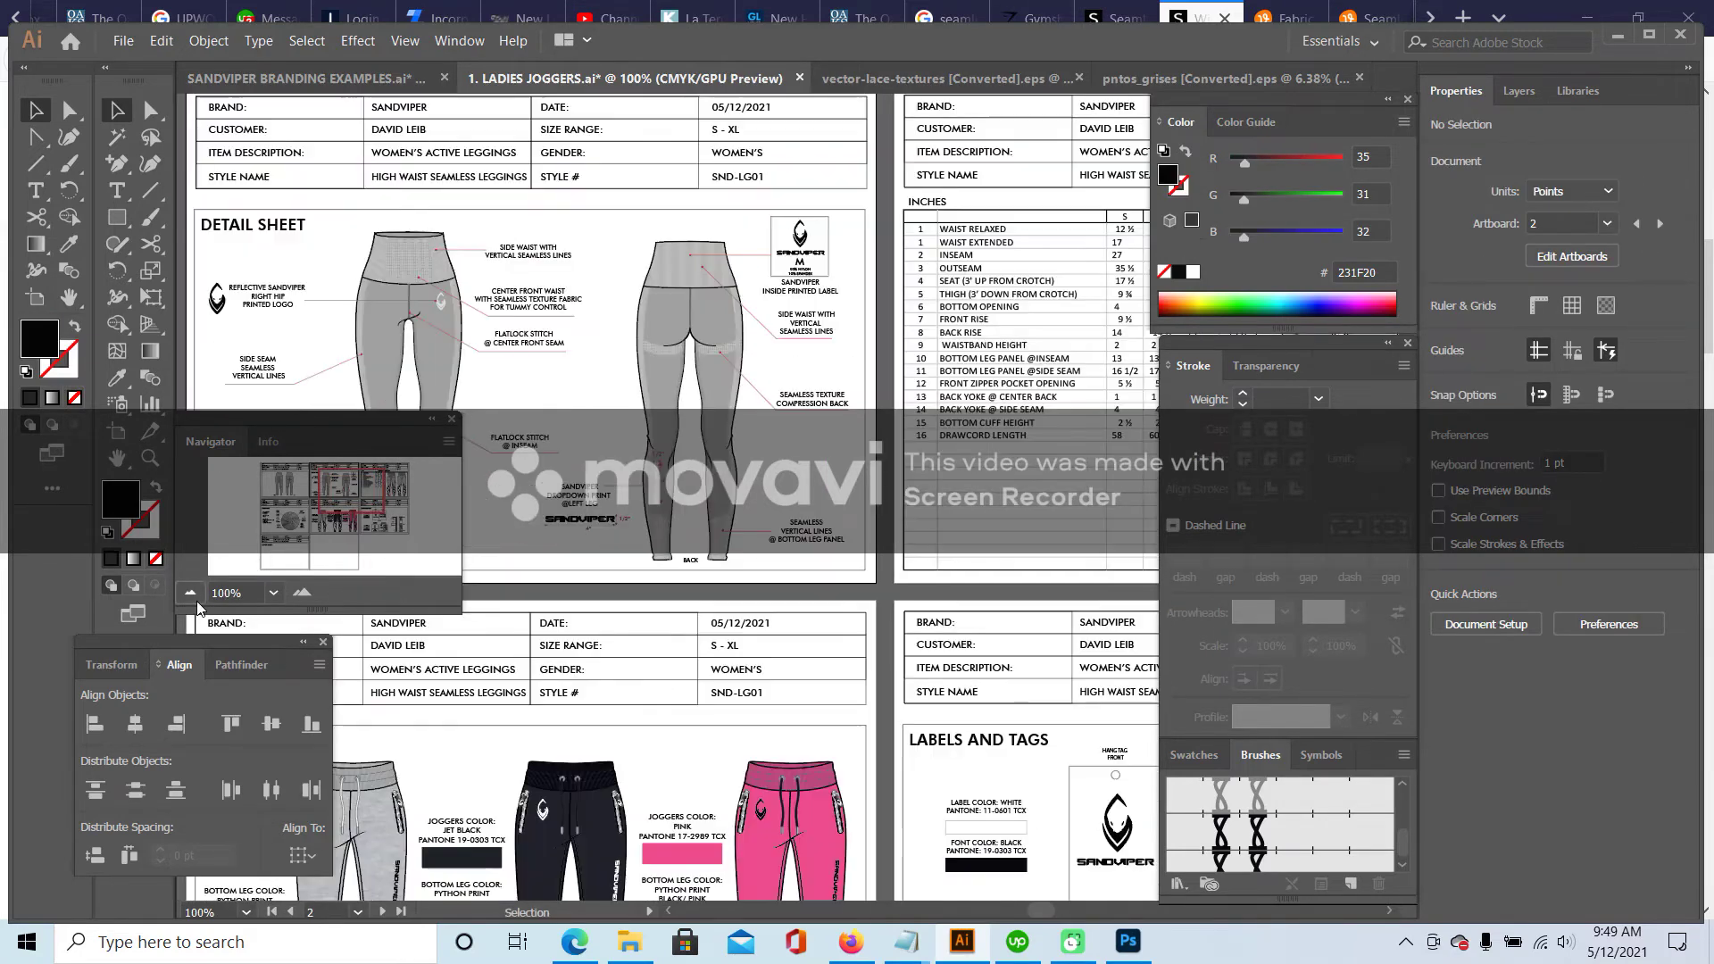
- Zoom to 66.67% and pan to the Points of Measurements page, selecting the joggers sketch group
{"action": "key", "text": "ctrl+minus"}
{"action": "key", "text": "ctrl+minus"}
{"action": "key", "text": "ctrl+minus"}
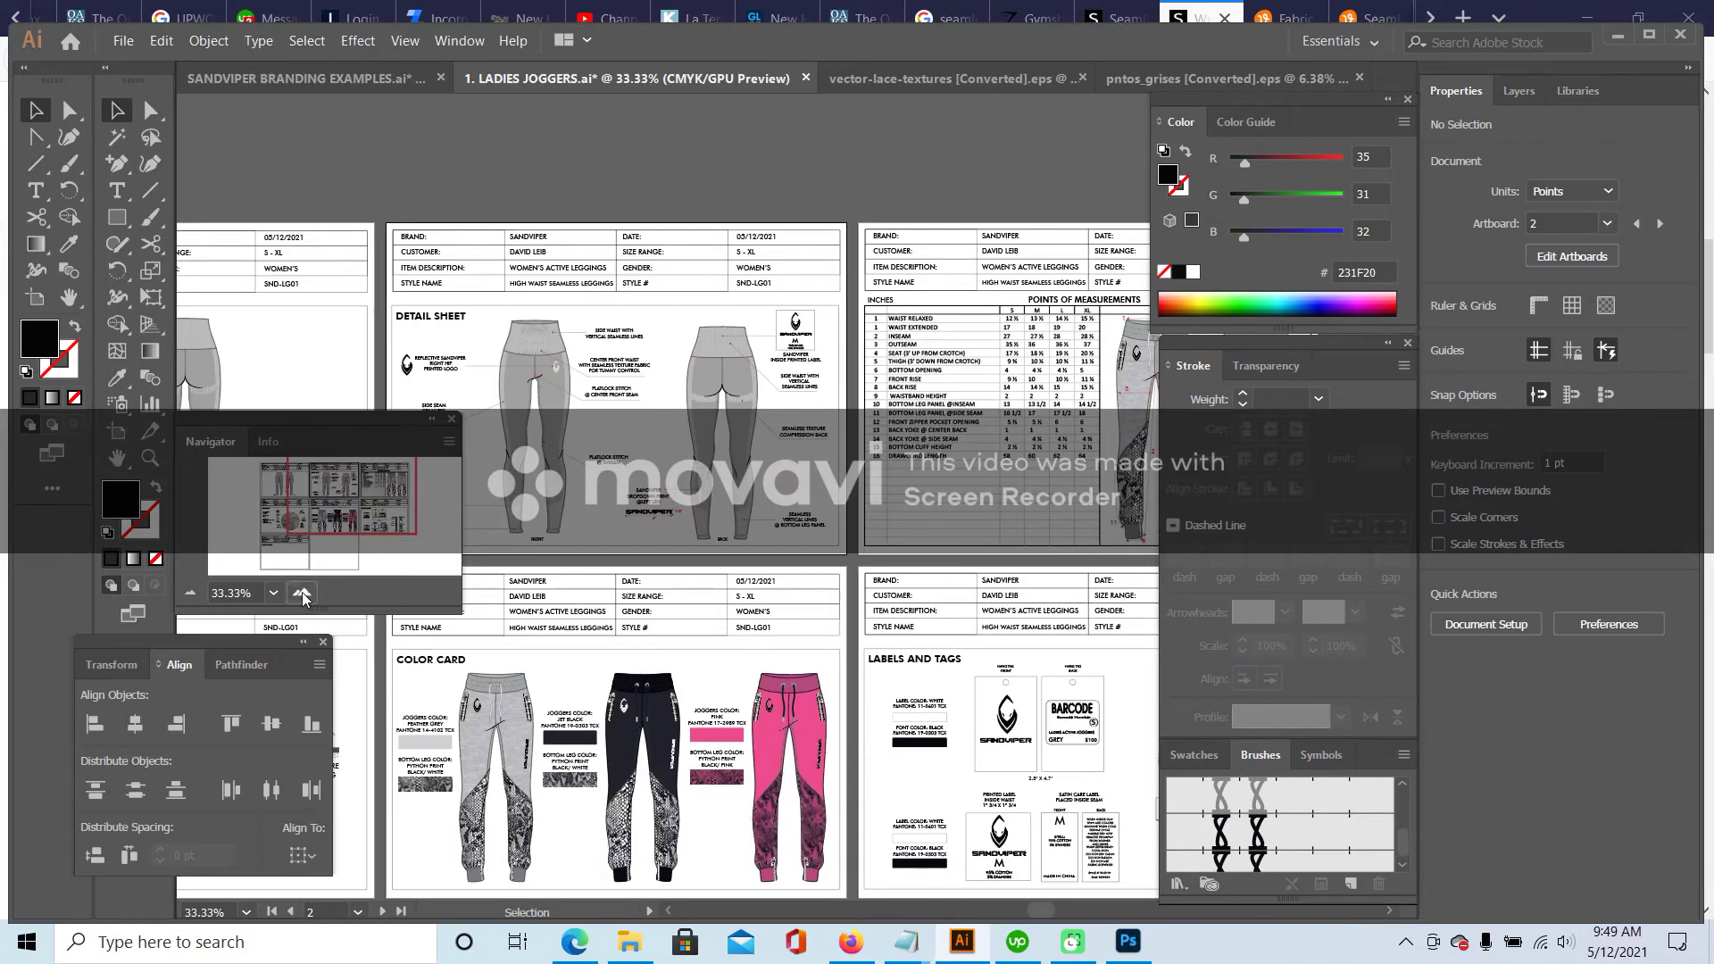
{"action": "left_click", "coordinate": [303, 596]}
{"action": "left_click_drag", "start_coordinate": [332, 502], "coordinate": [337, 487]}
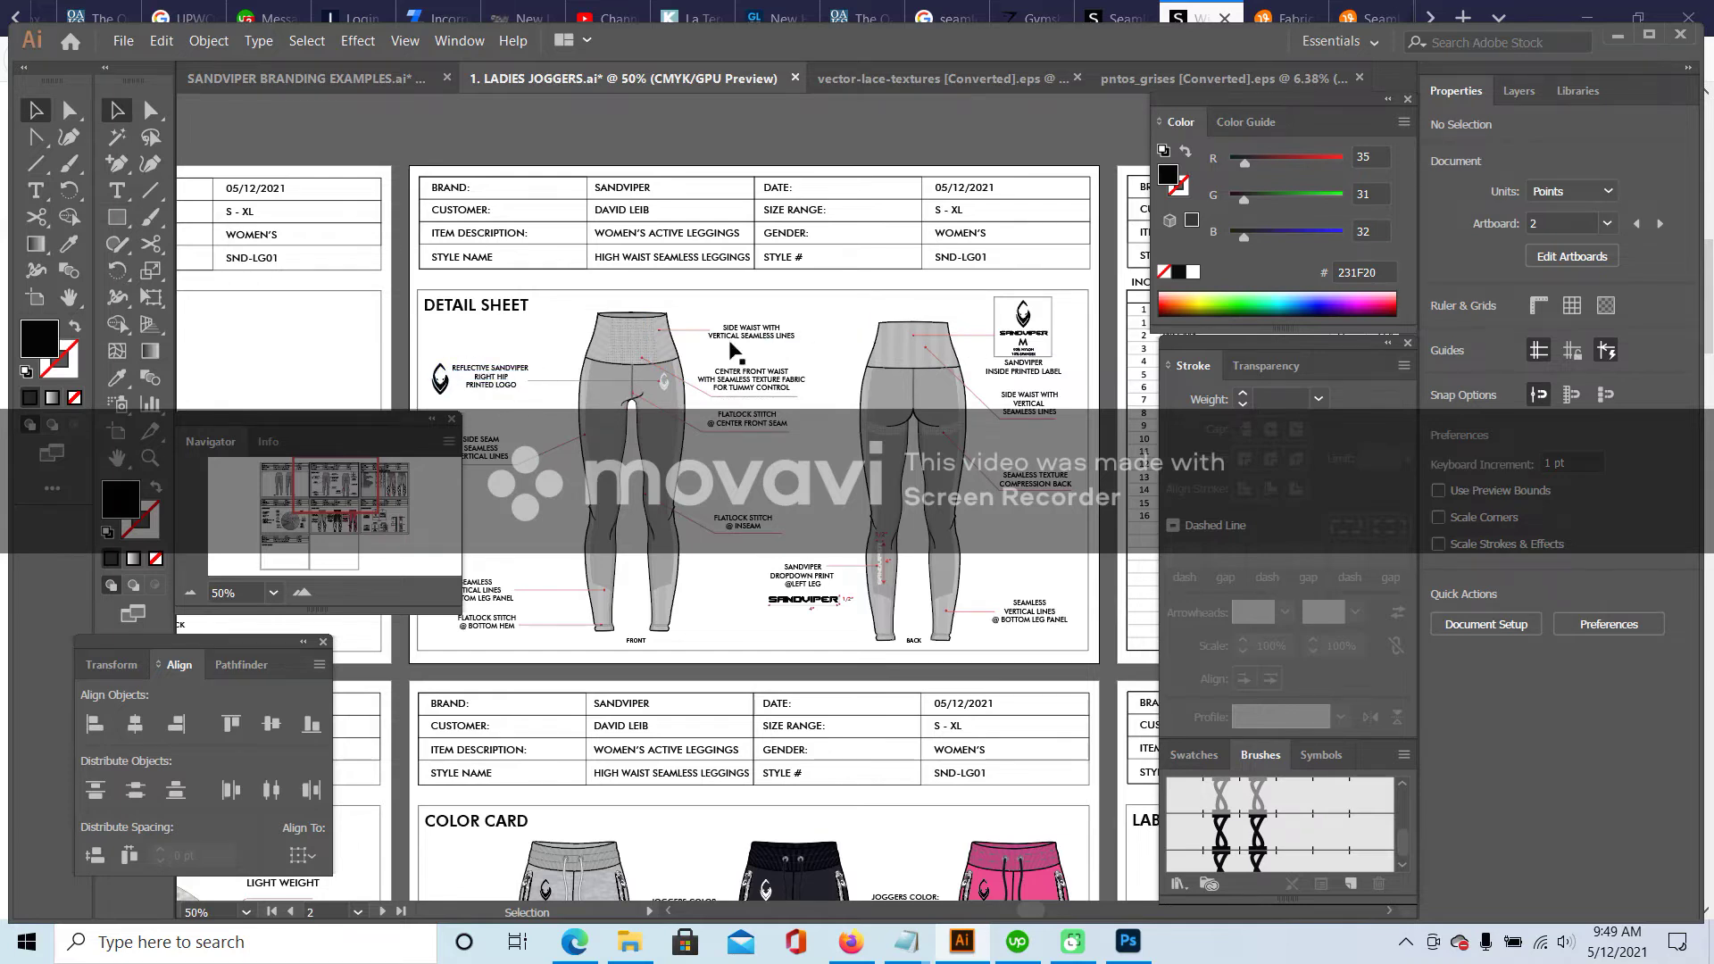
{"action": "left_click", "coordinate": [317, 593]}
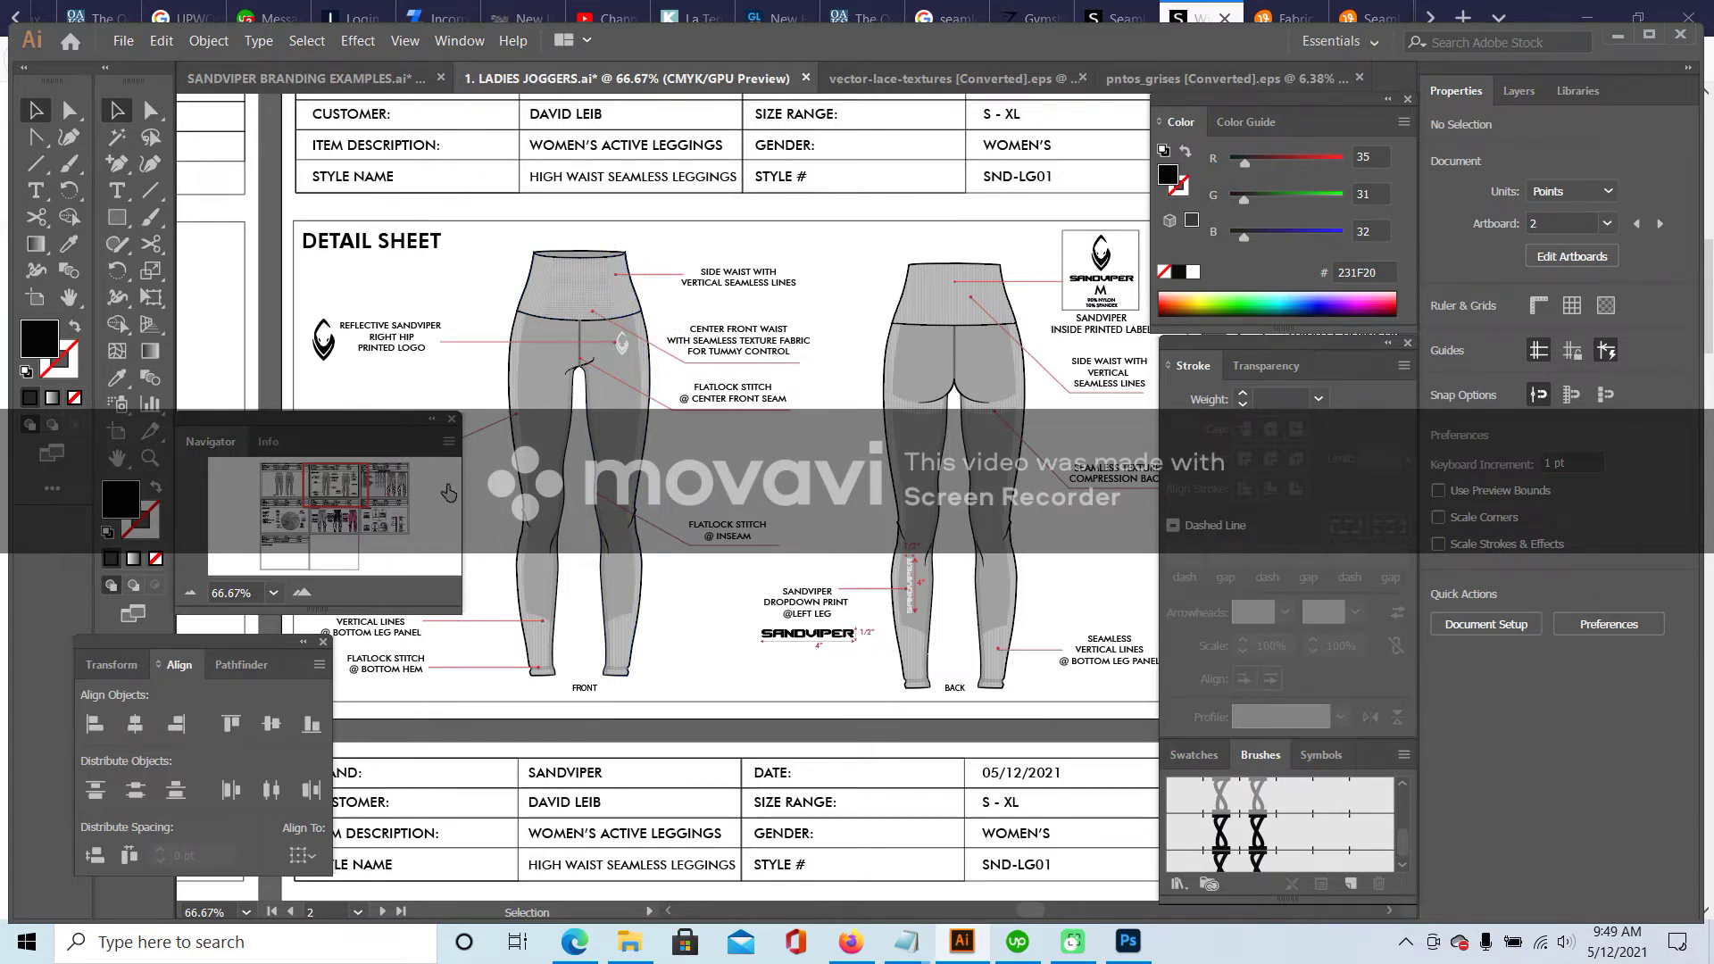
{"action": "left_click_drag", "start_coordinate": [348, 489], "coordinate": [385, 489]}
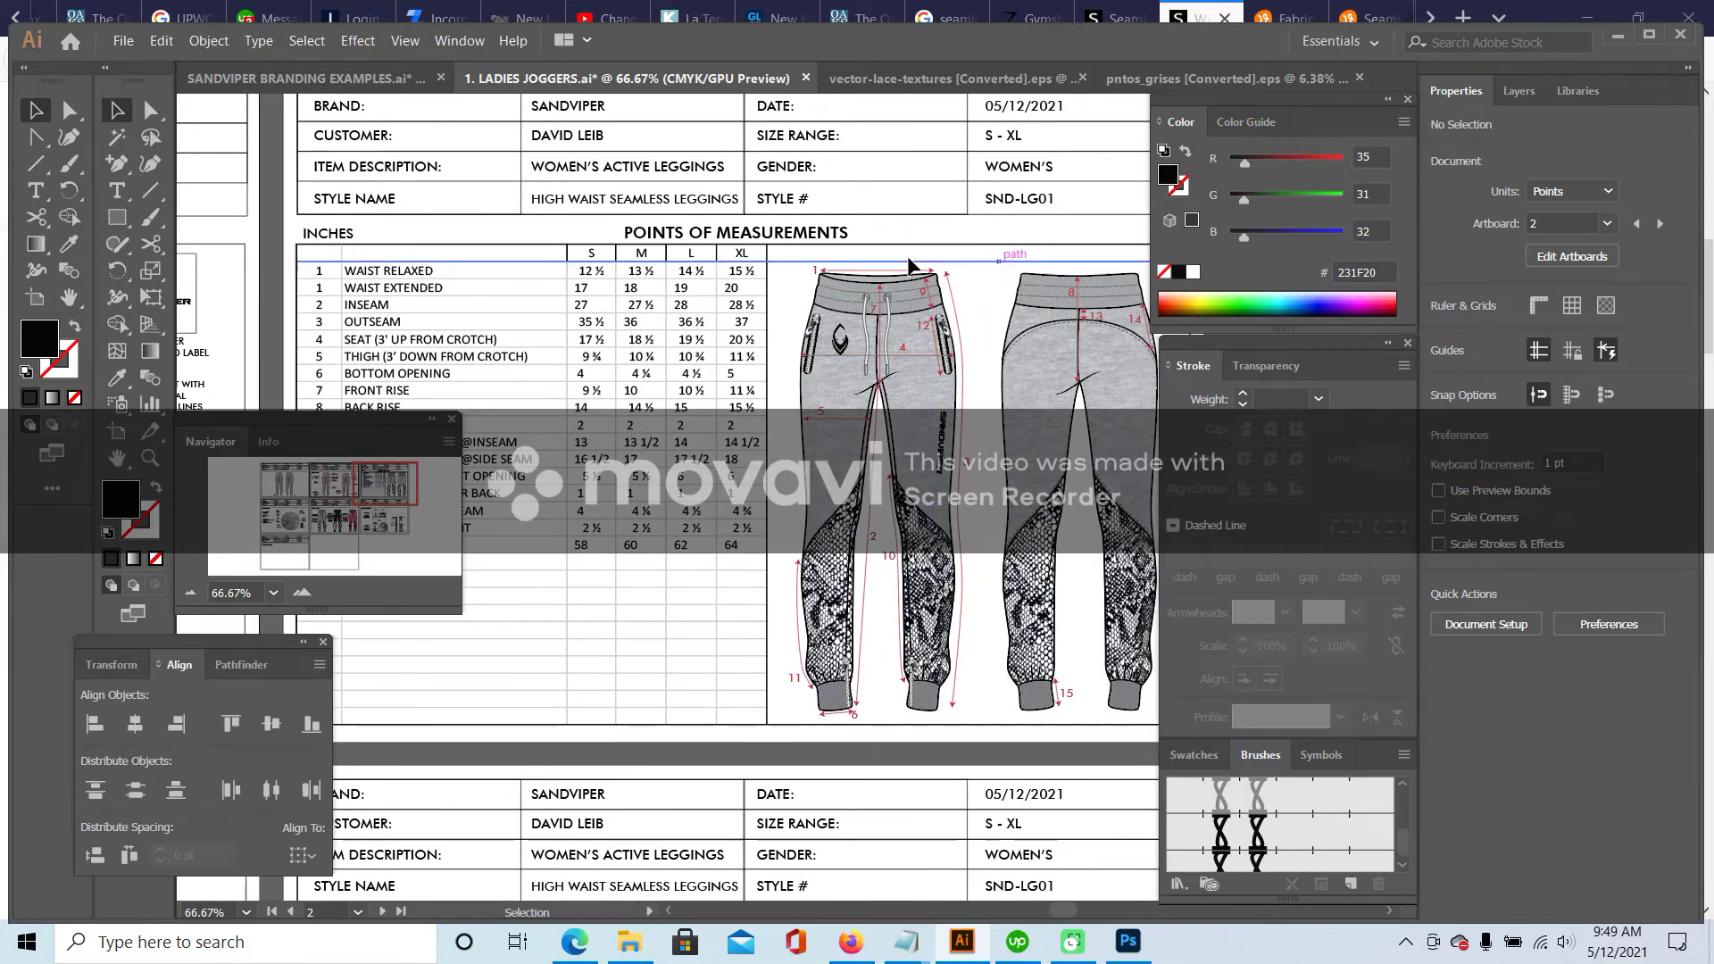
{"action": "left_click", "coordinate": [438, 339]}
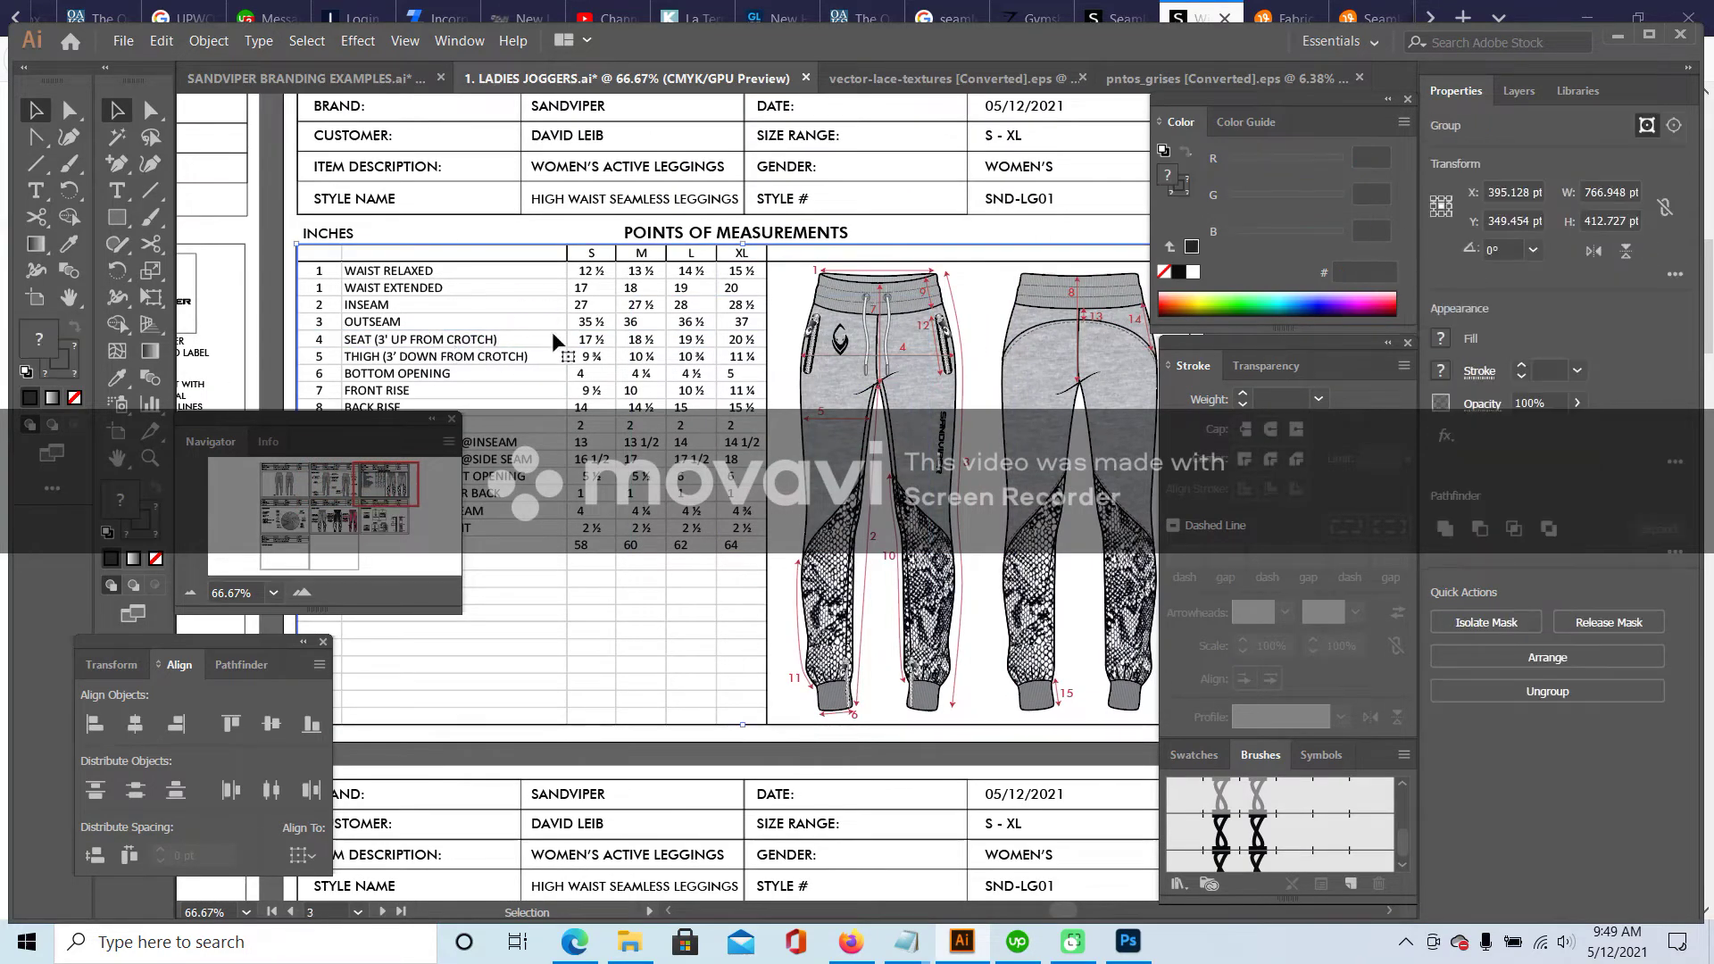
{"action": "left_click_drag", "start_coordinate": [342, 529], "coordinate": [395, 488]}
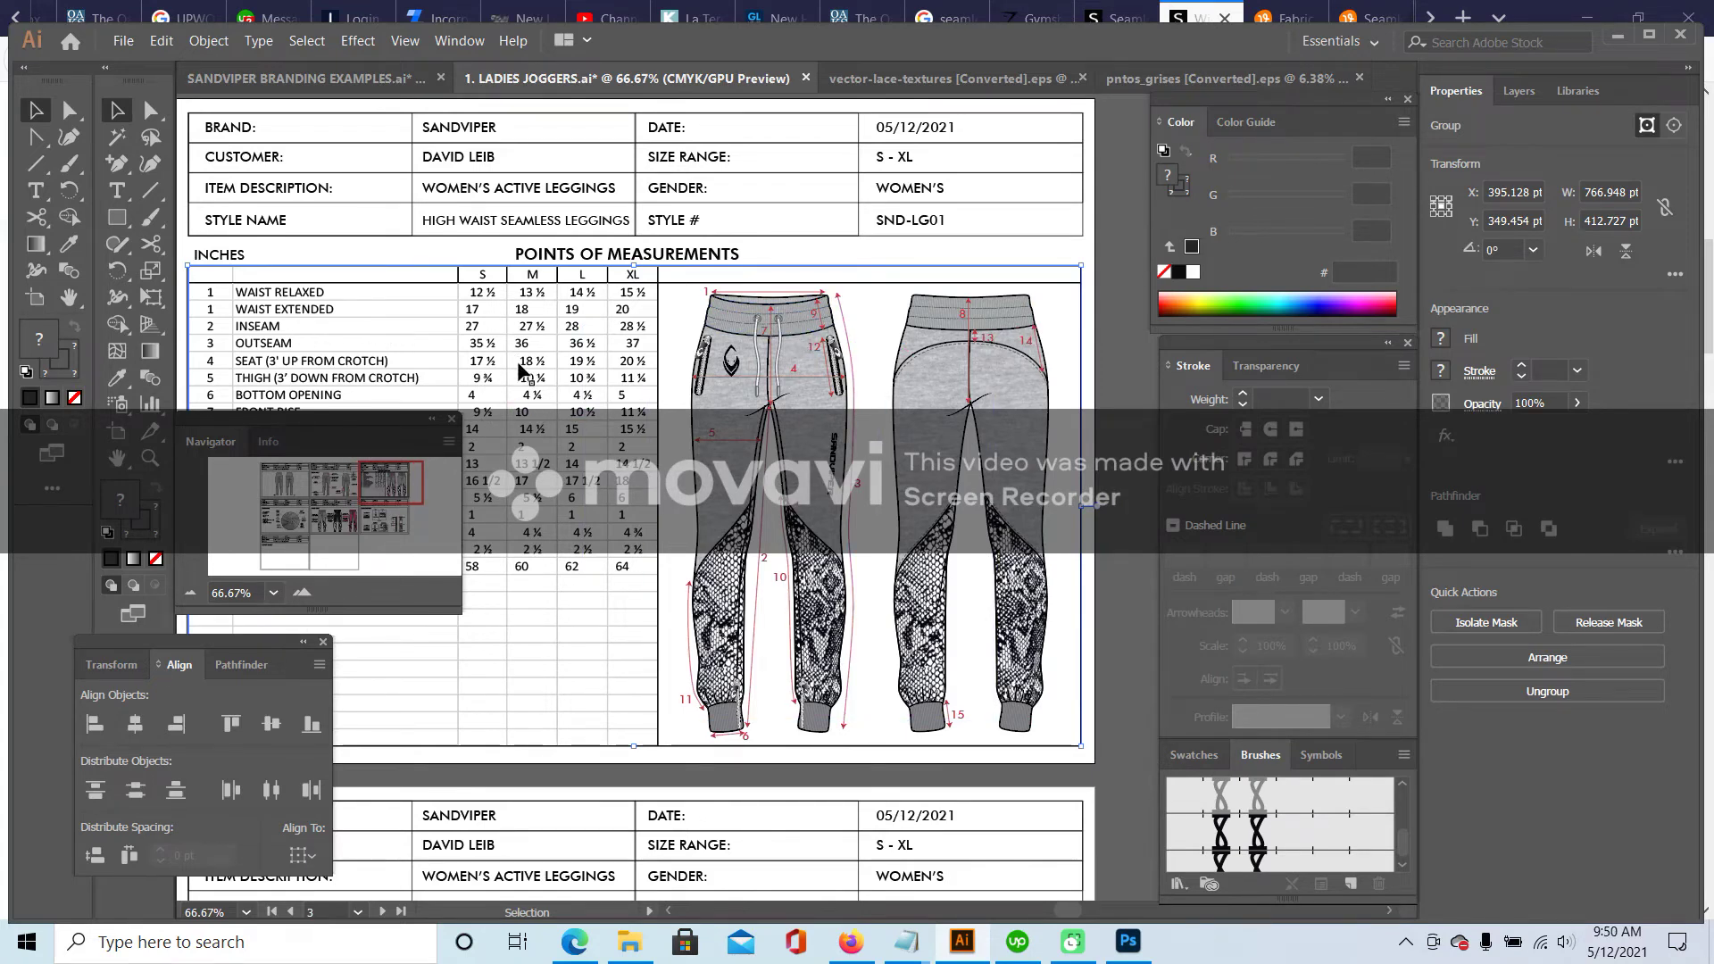
- Browse the client's design folders and copy COMPRESSION LEGGINGS SPECS from DESIGN > MILKA
{"action": "left_click", "coordinate": [629, 942]}
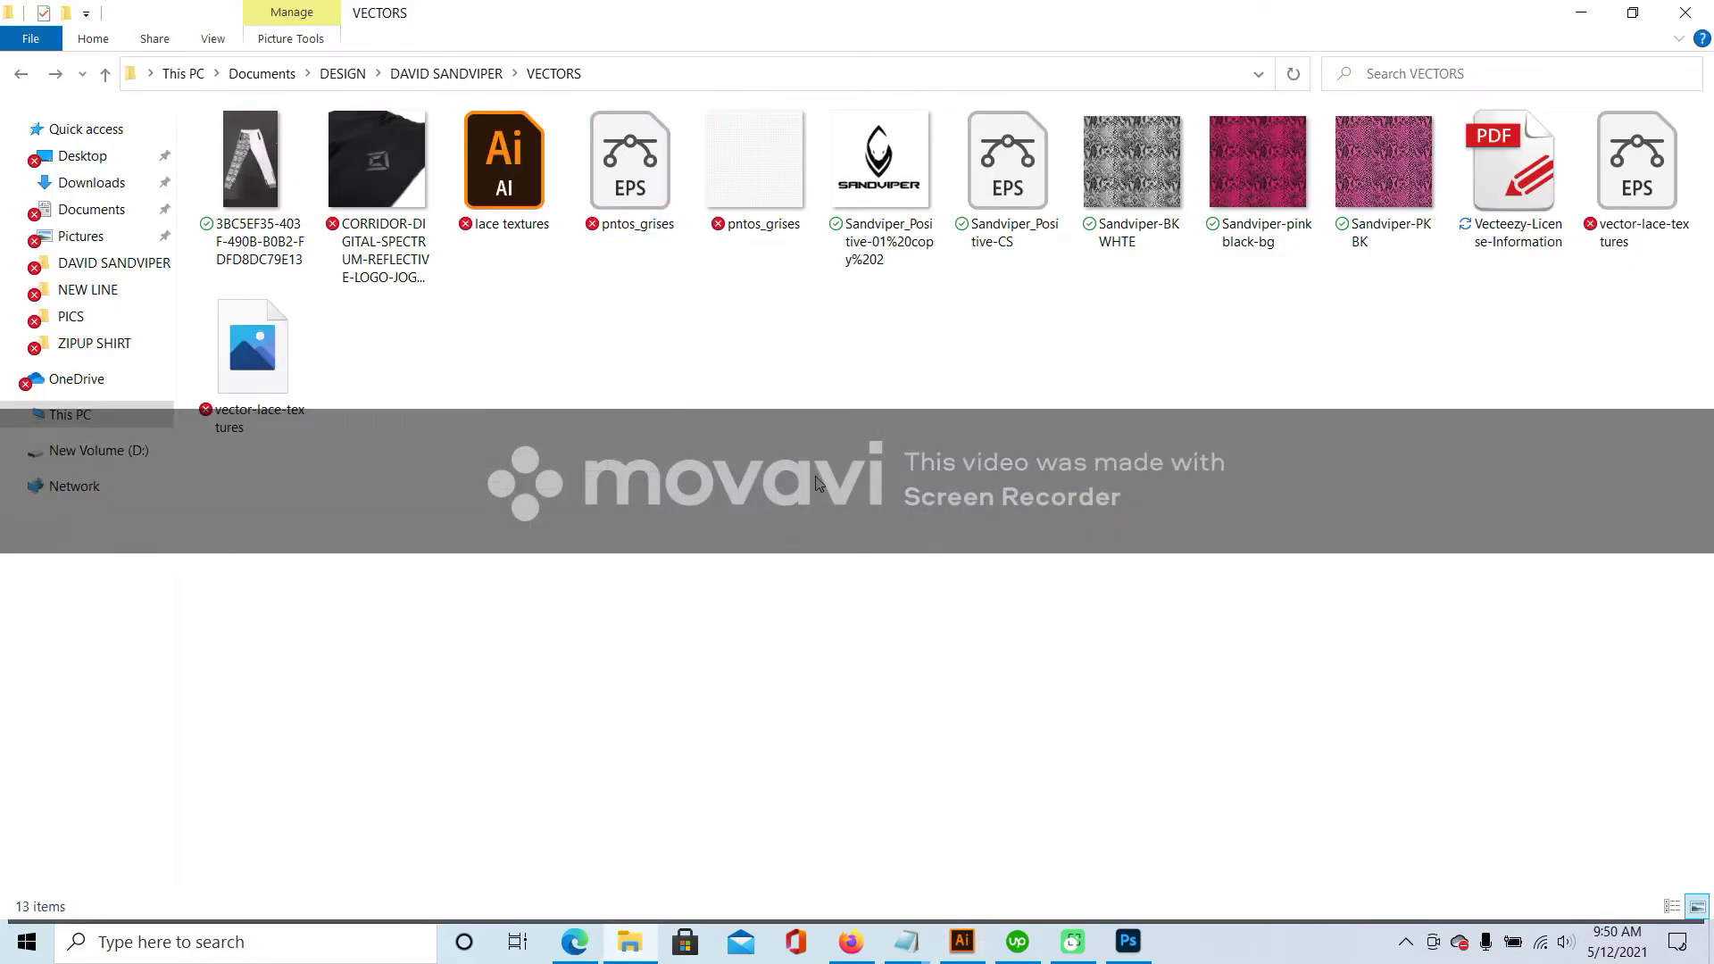
{"action": "left_click", "coordinate": [446, 74]}
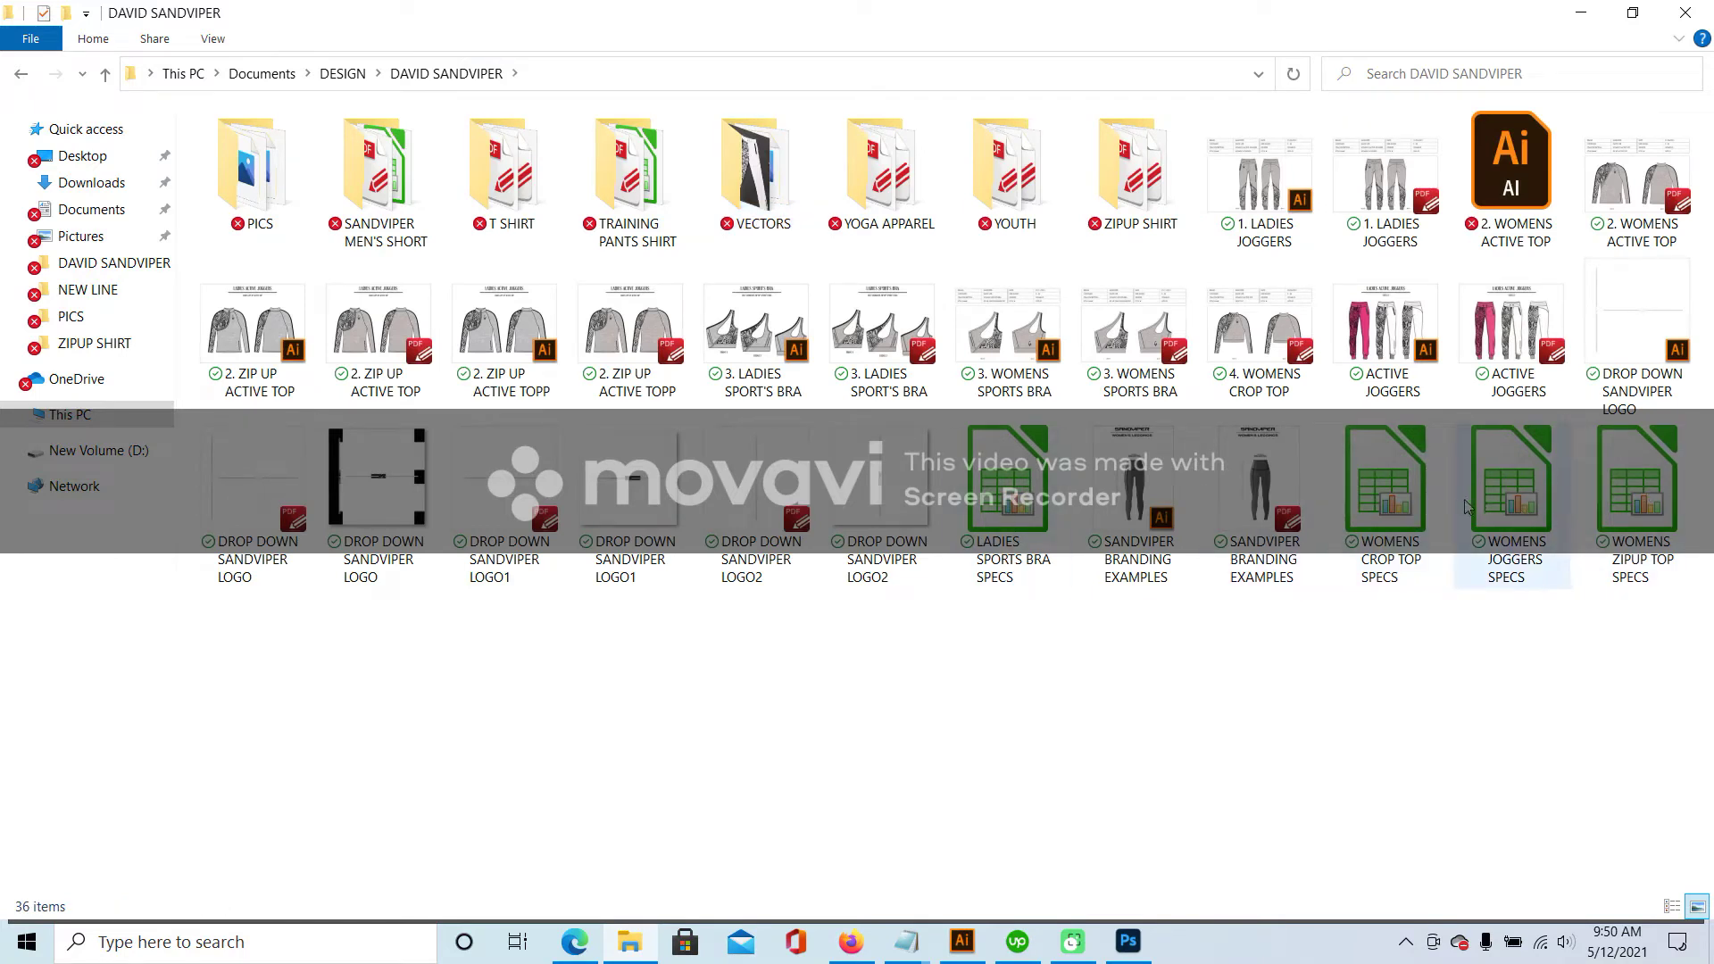
{"action": "double_click", "coordinate": [637, 178]}
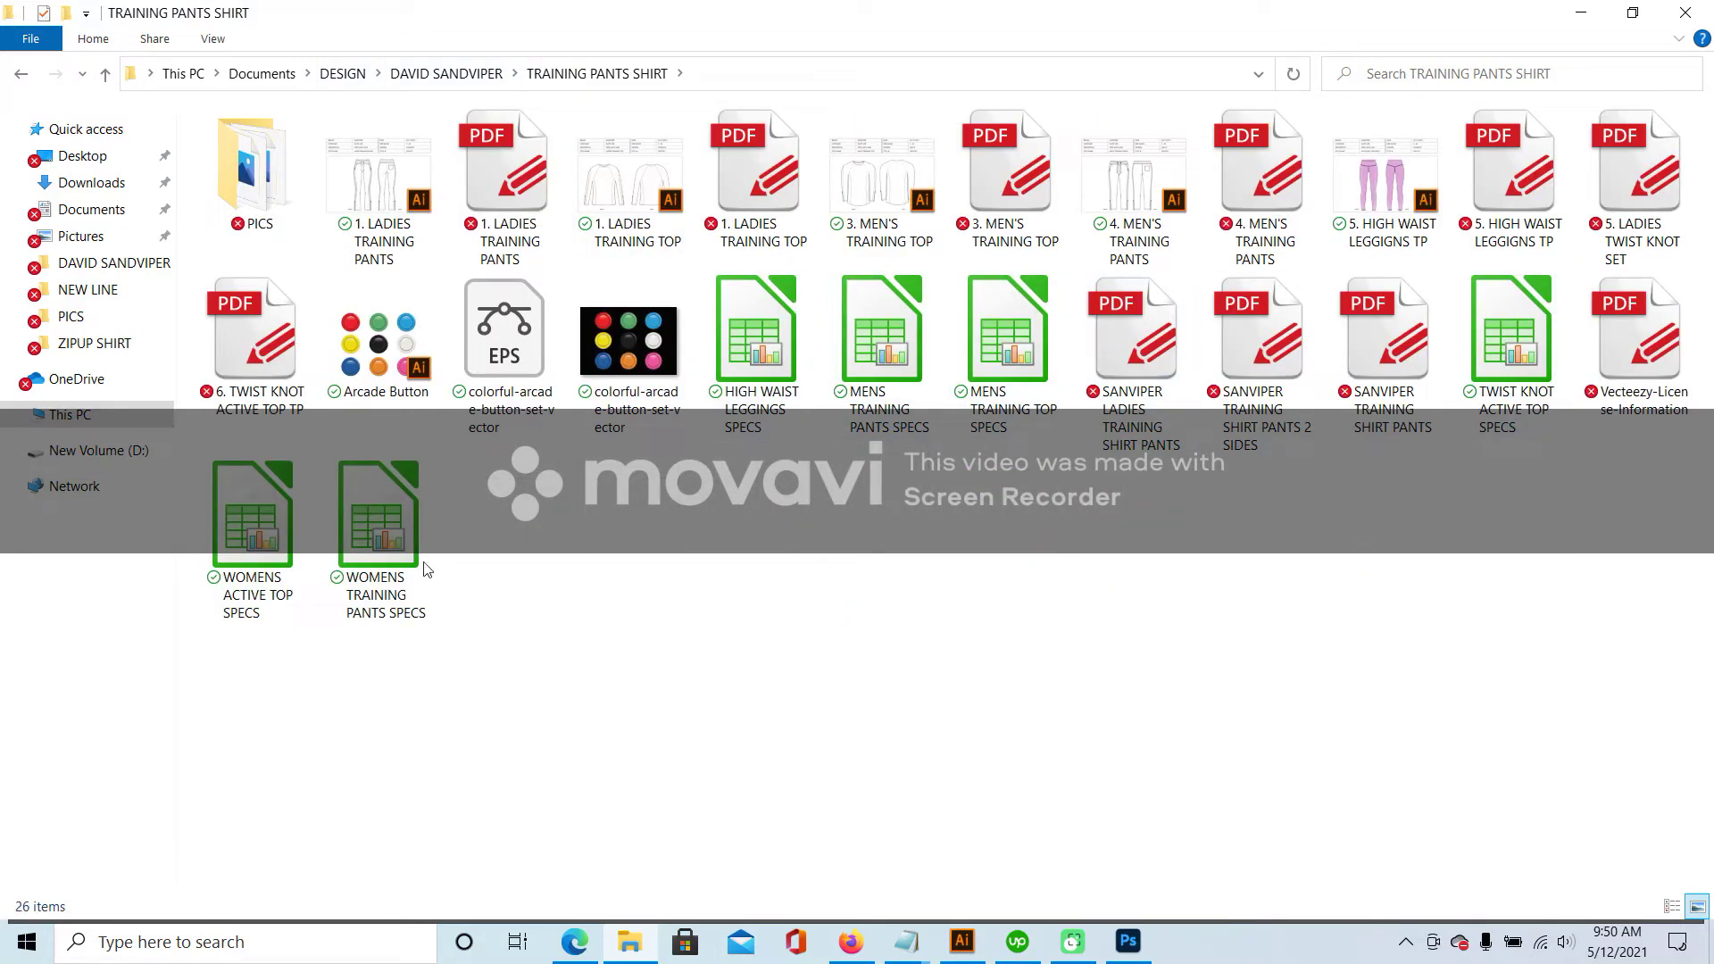
{"action": "left_click", "coordinate": [469, 75]}
{"action": "double_click", "coordinate": [404, 185]}
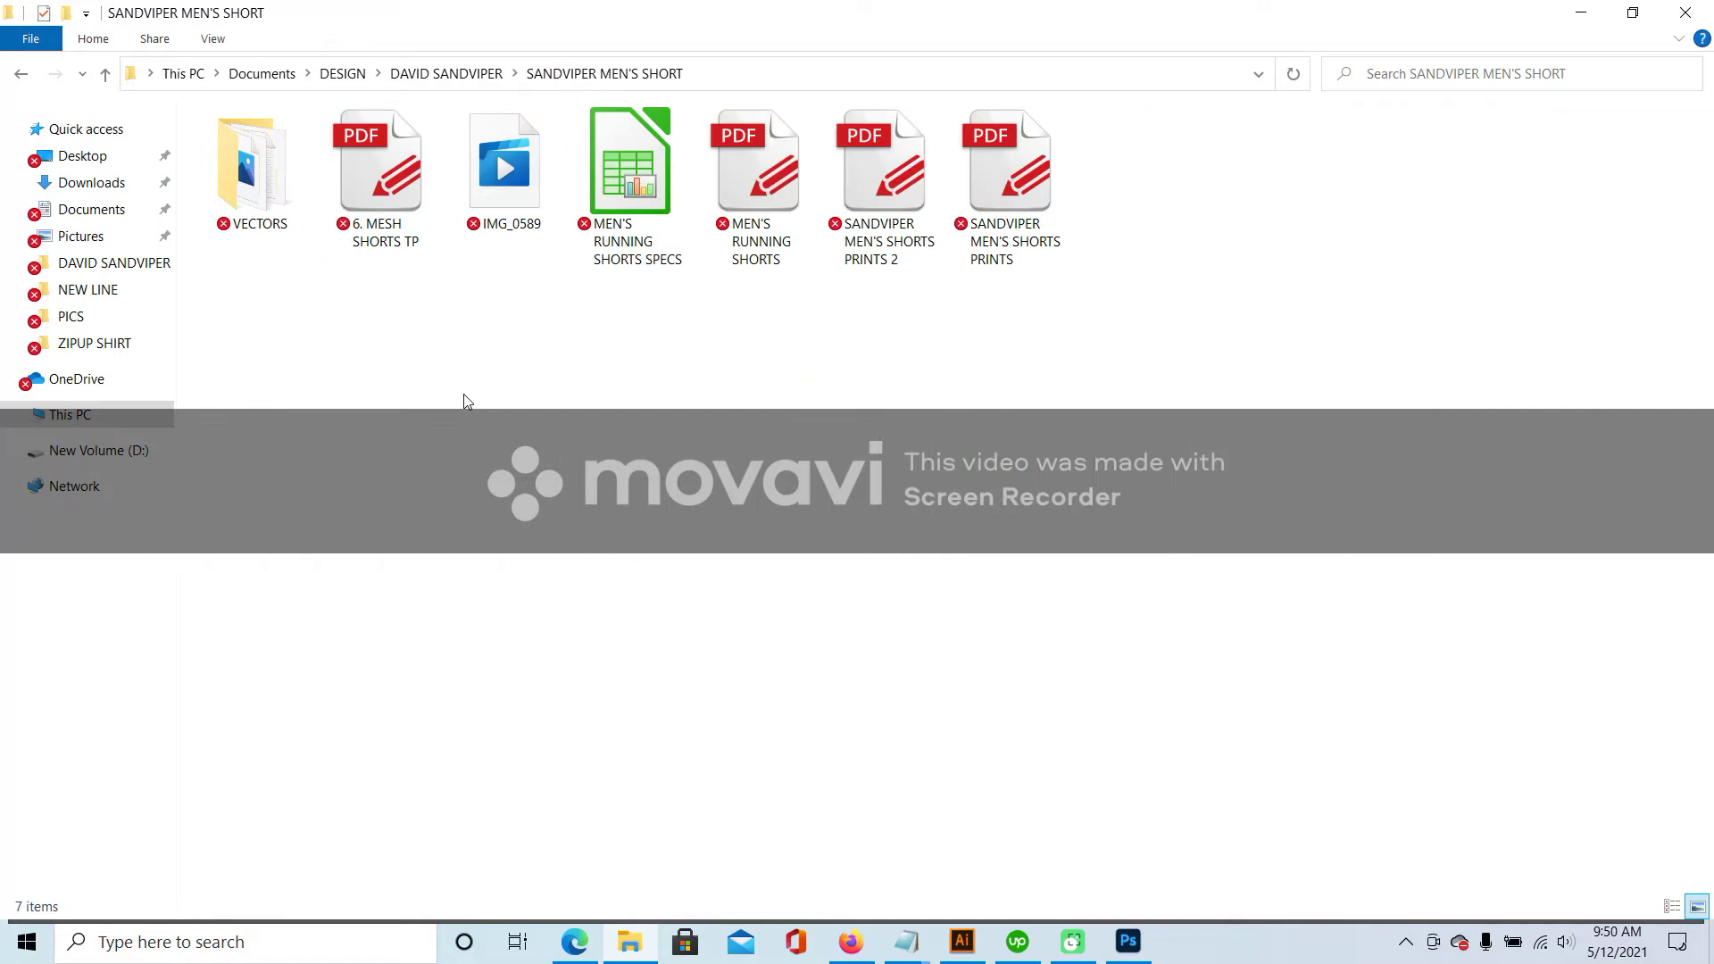
{"action": "left_click", "coordinate": [342, 73]}
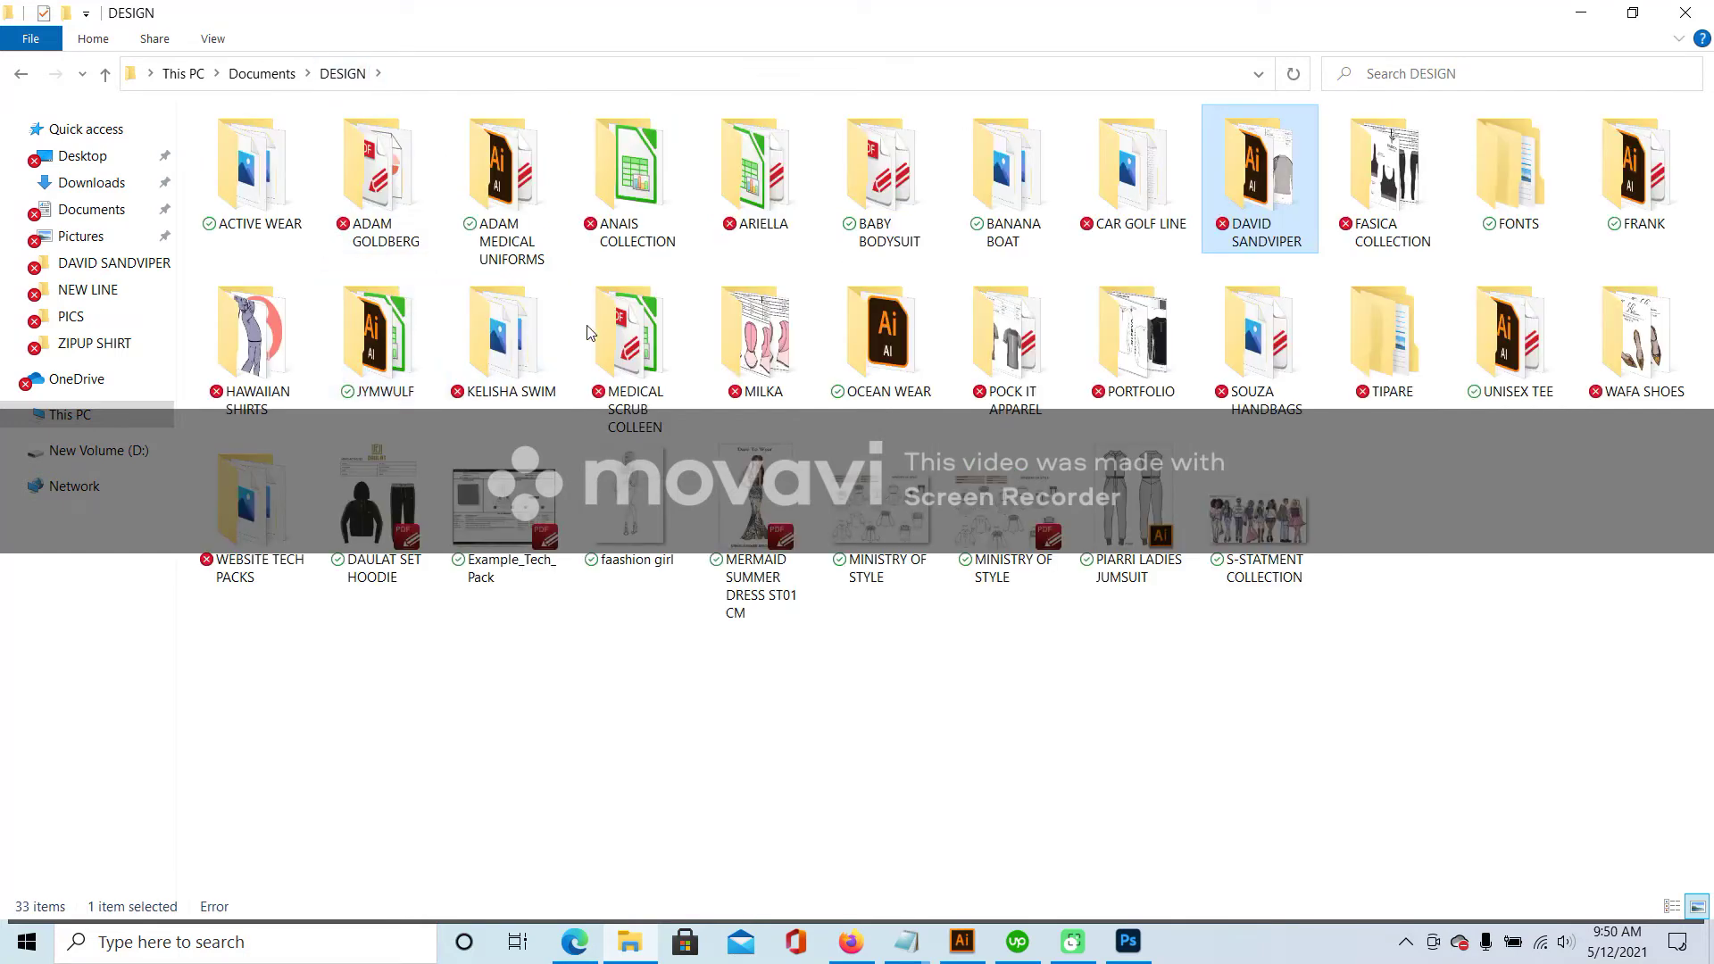
{"action": "double_click", "coordinate": [737, 332]}
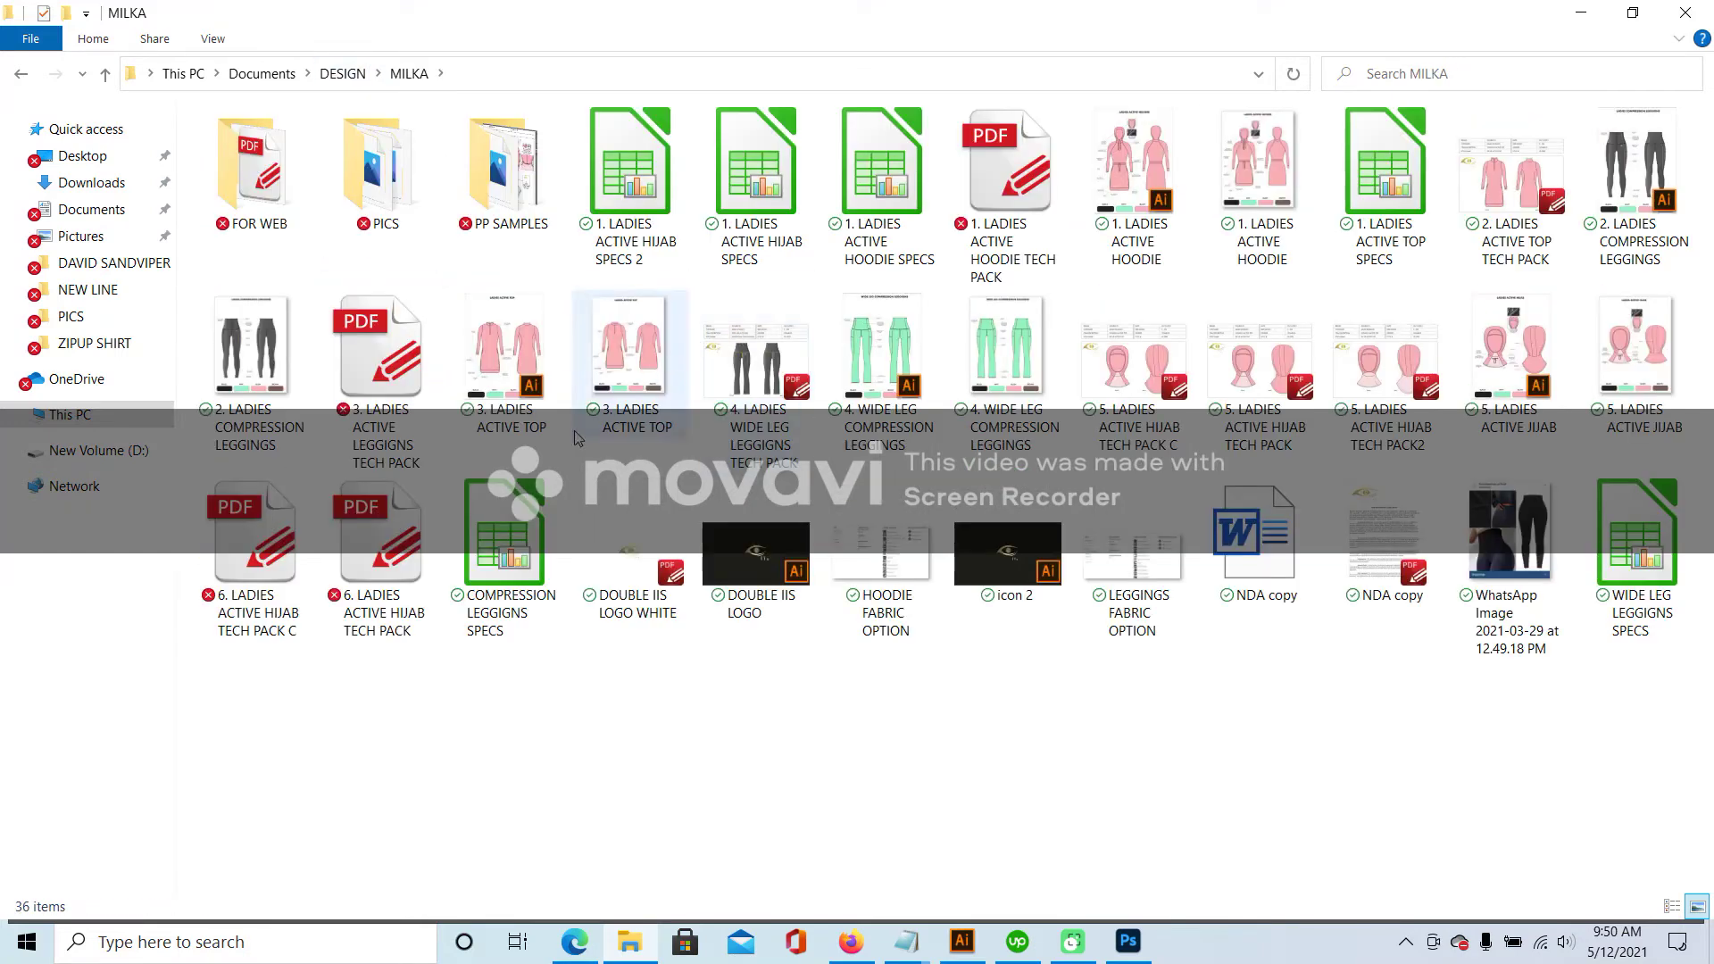
{"action": "left_click", "coordinate": [520, 546]}
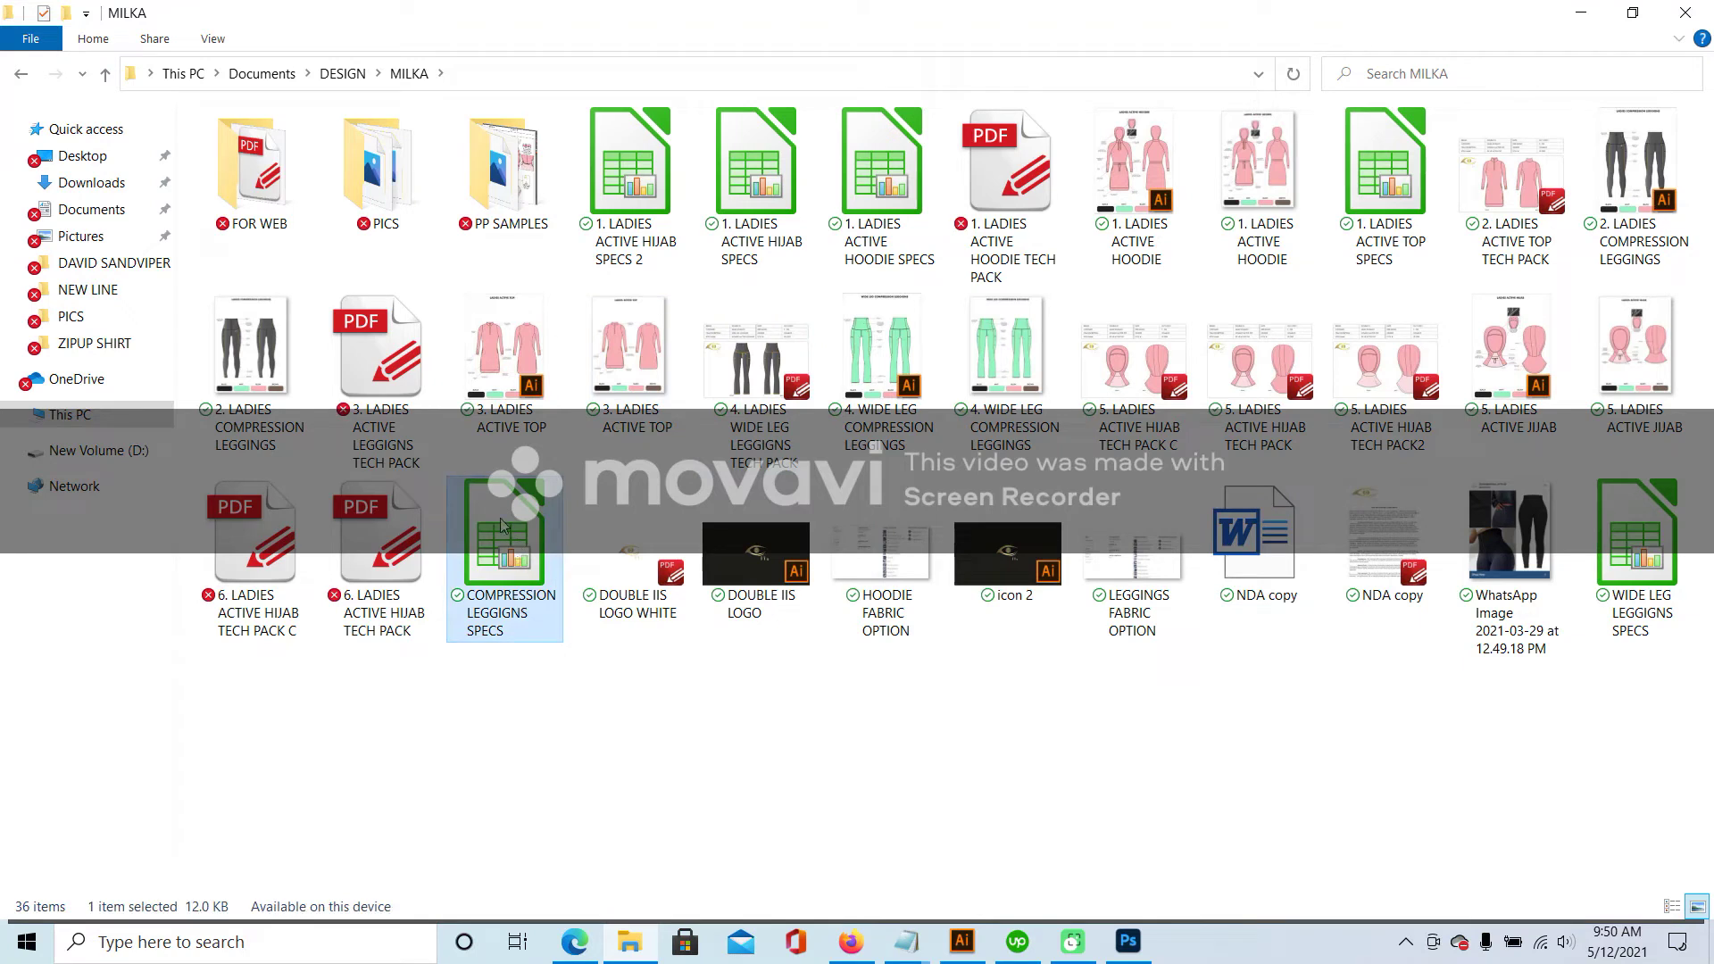
{"action": "right_click", "coordinate": [503, 526]}
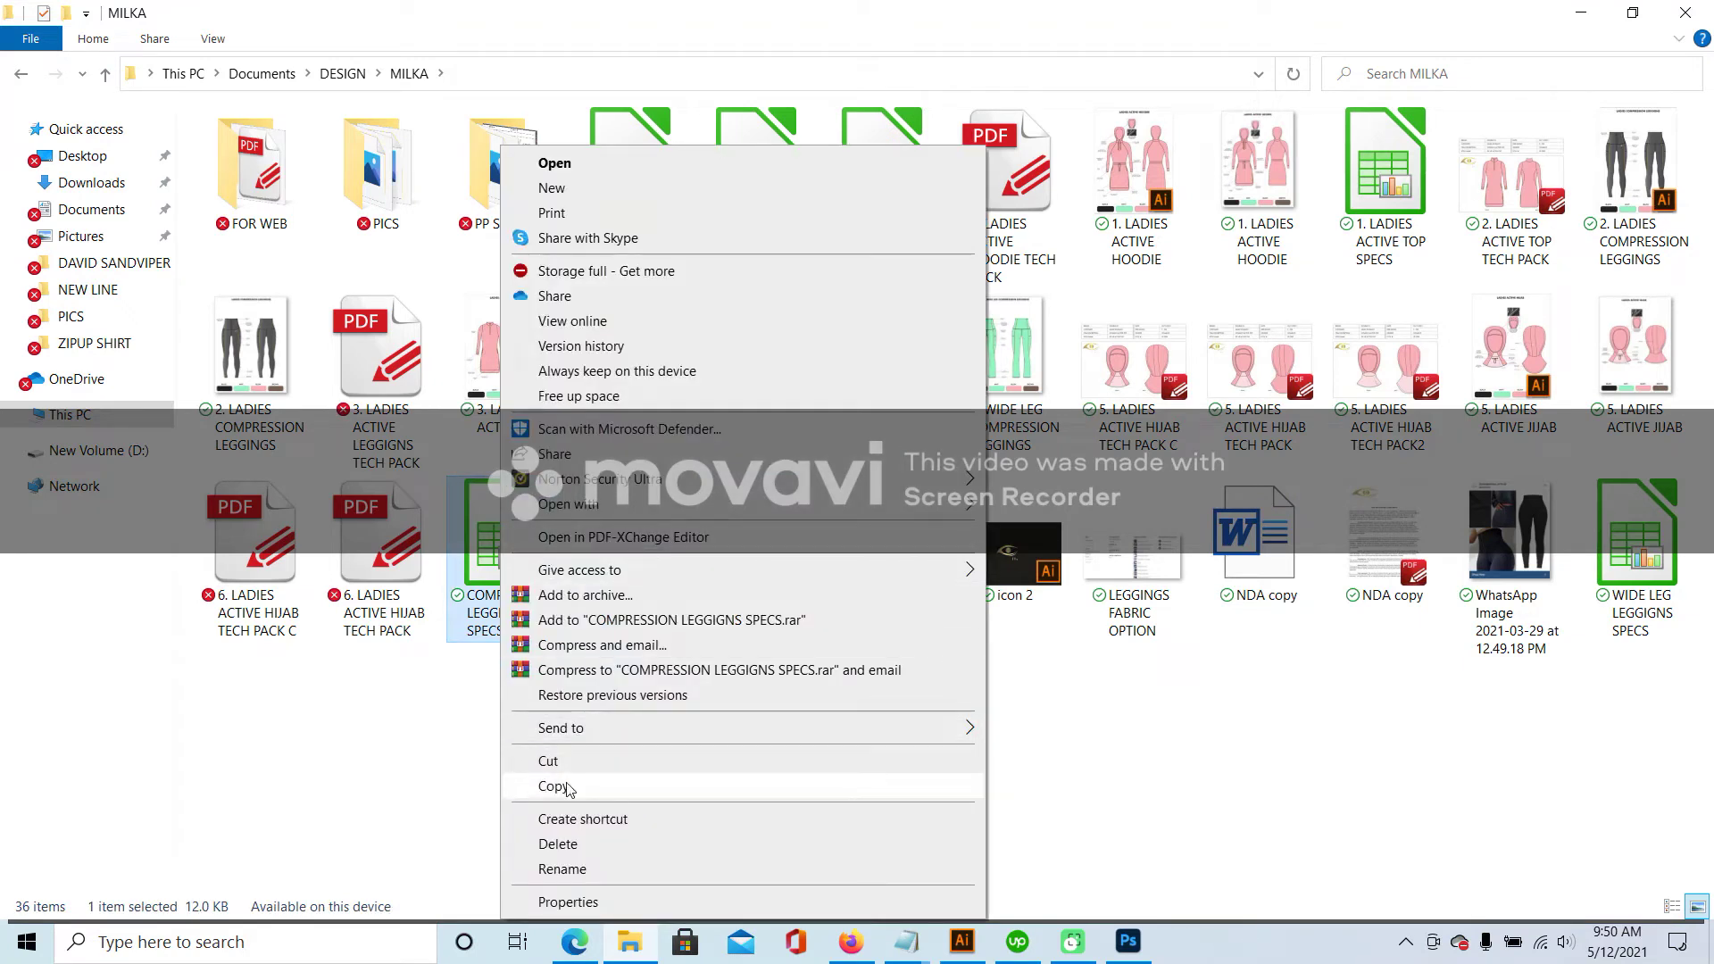
{"action": "left_click", "coordinate": [570, 786]}
- Open the HIGH WAIST BLACK LEGGINGS SPECS spreadsheet from DESIGN > FASICA COLLECTION
{"action": "left_click", "coordinate": [345, 75]}
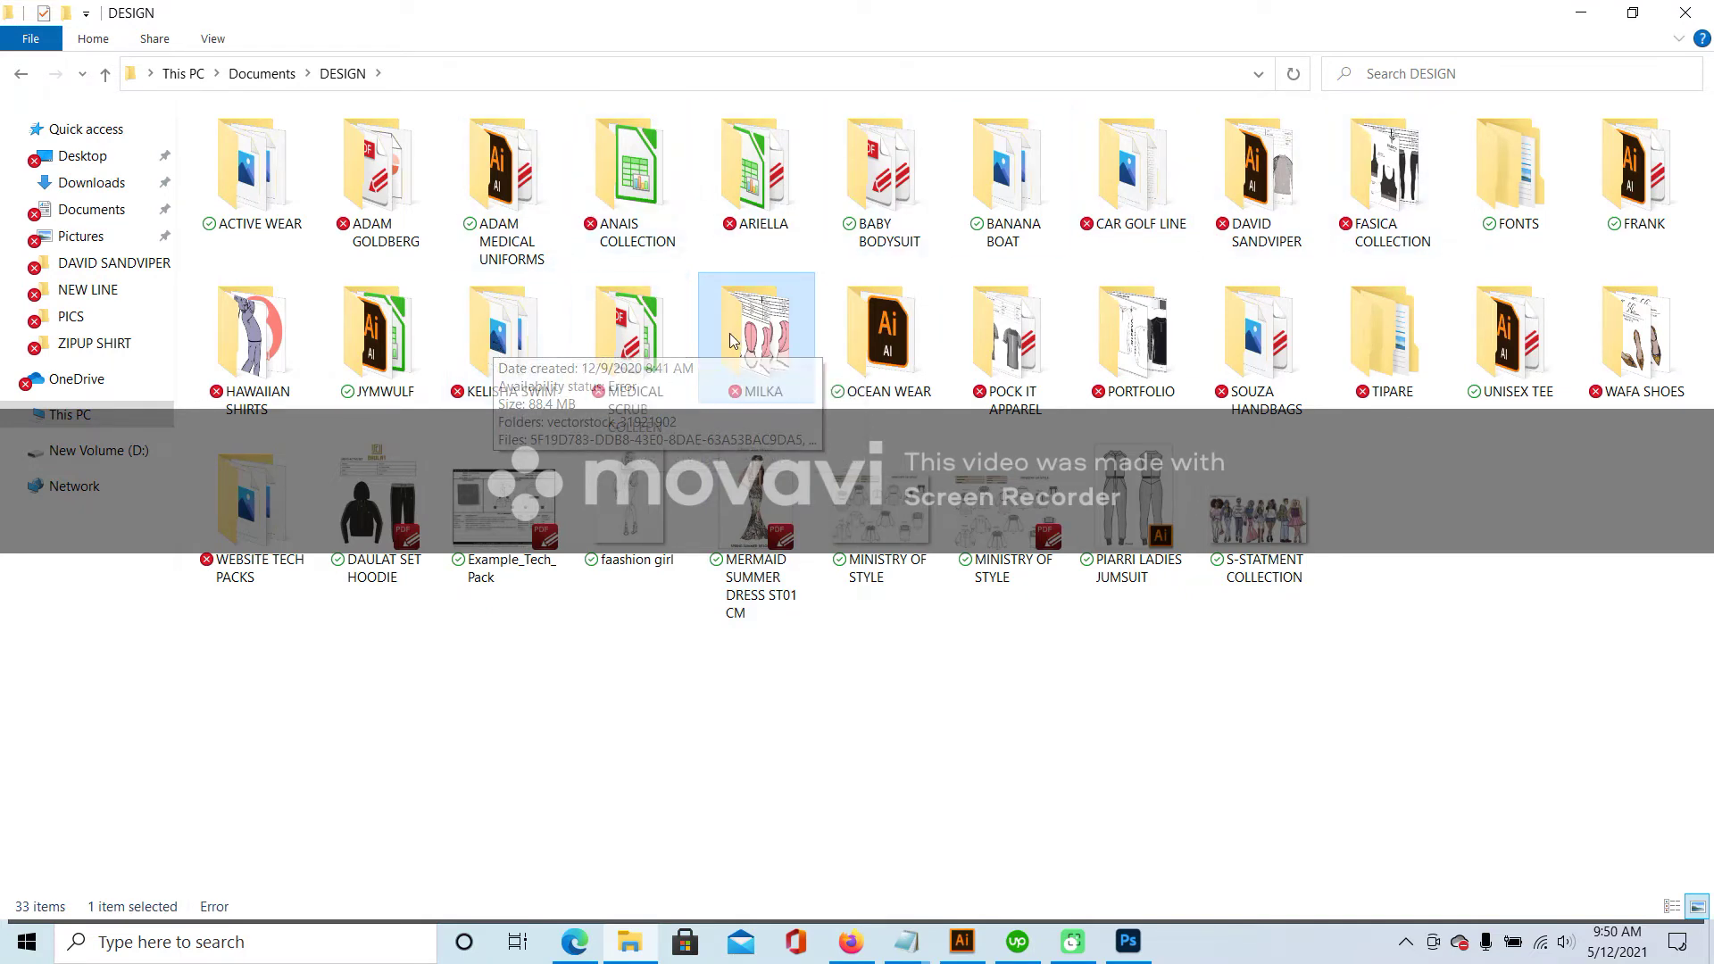
{"action": "double_click", "coordinate": [1392, 153]}
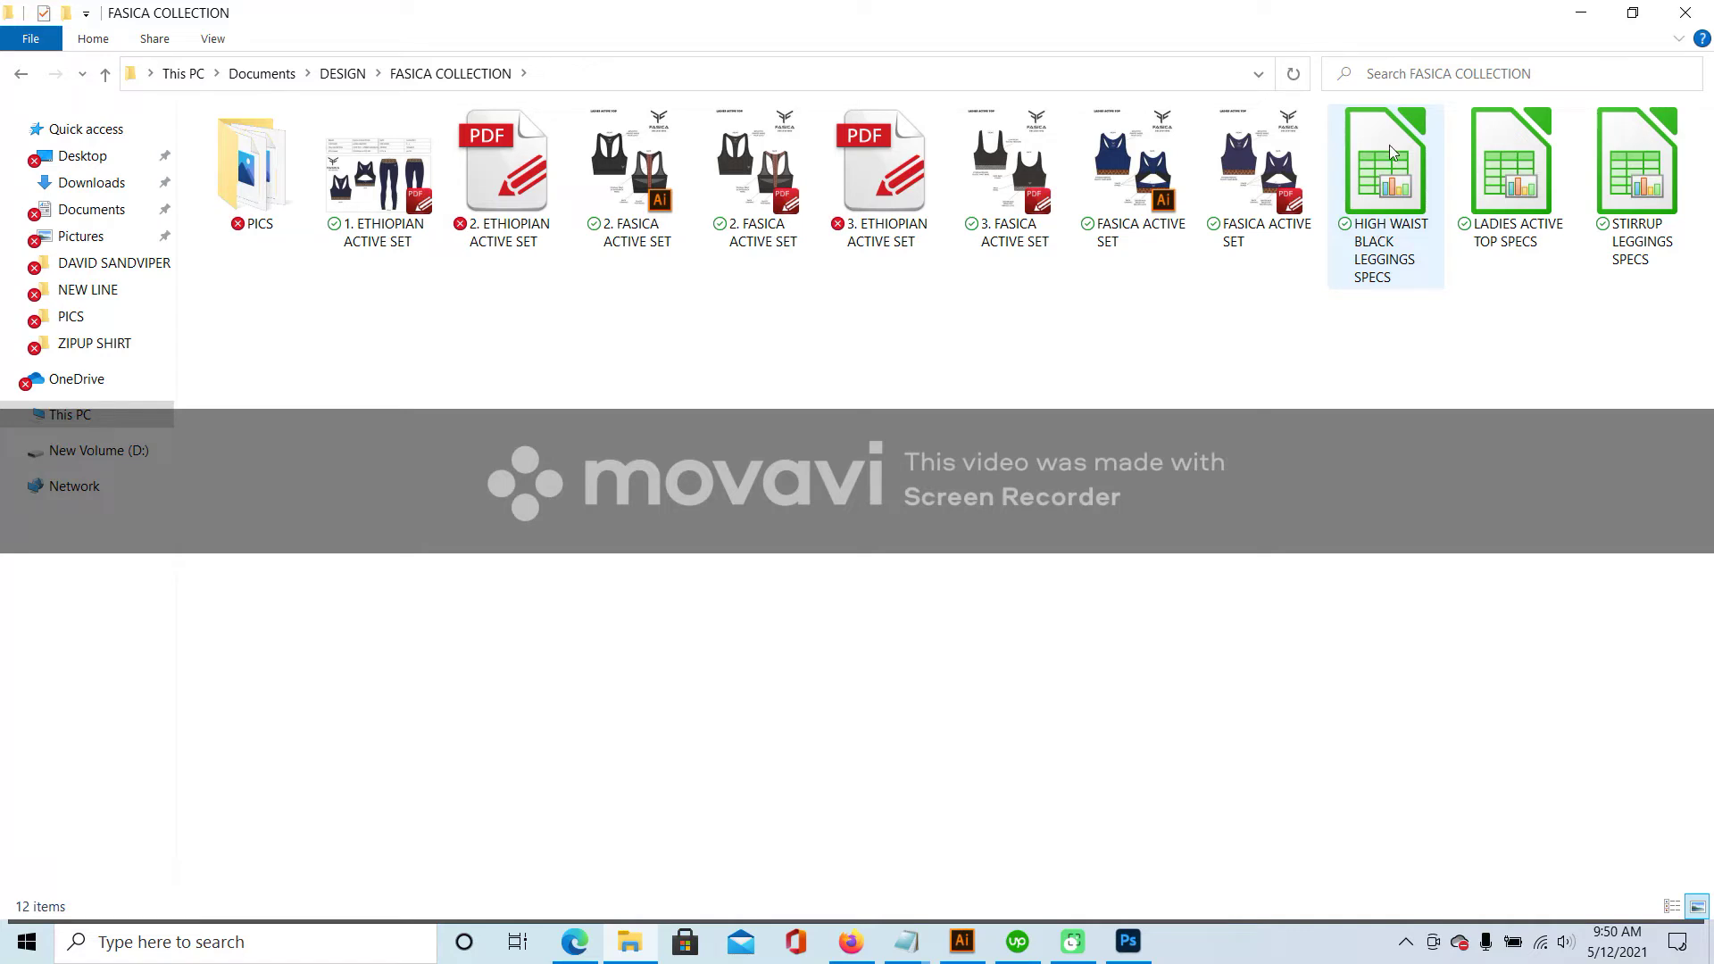
{"action": "left_click", "coordinate": [1391, 149]}
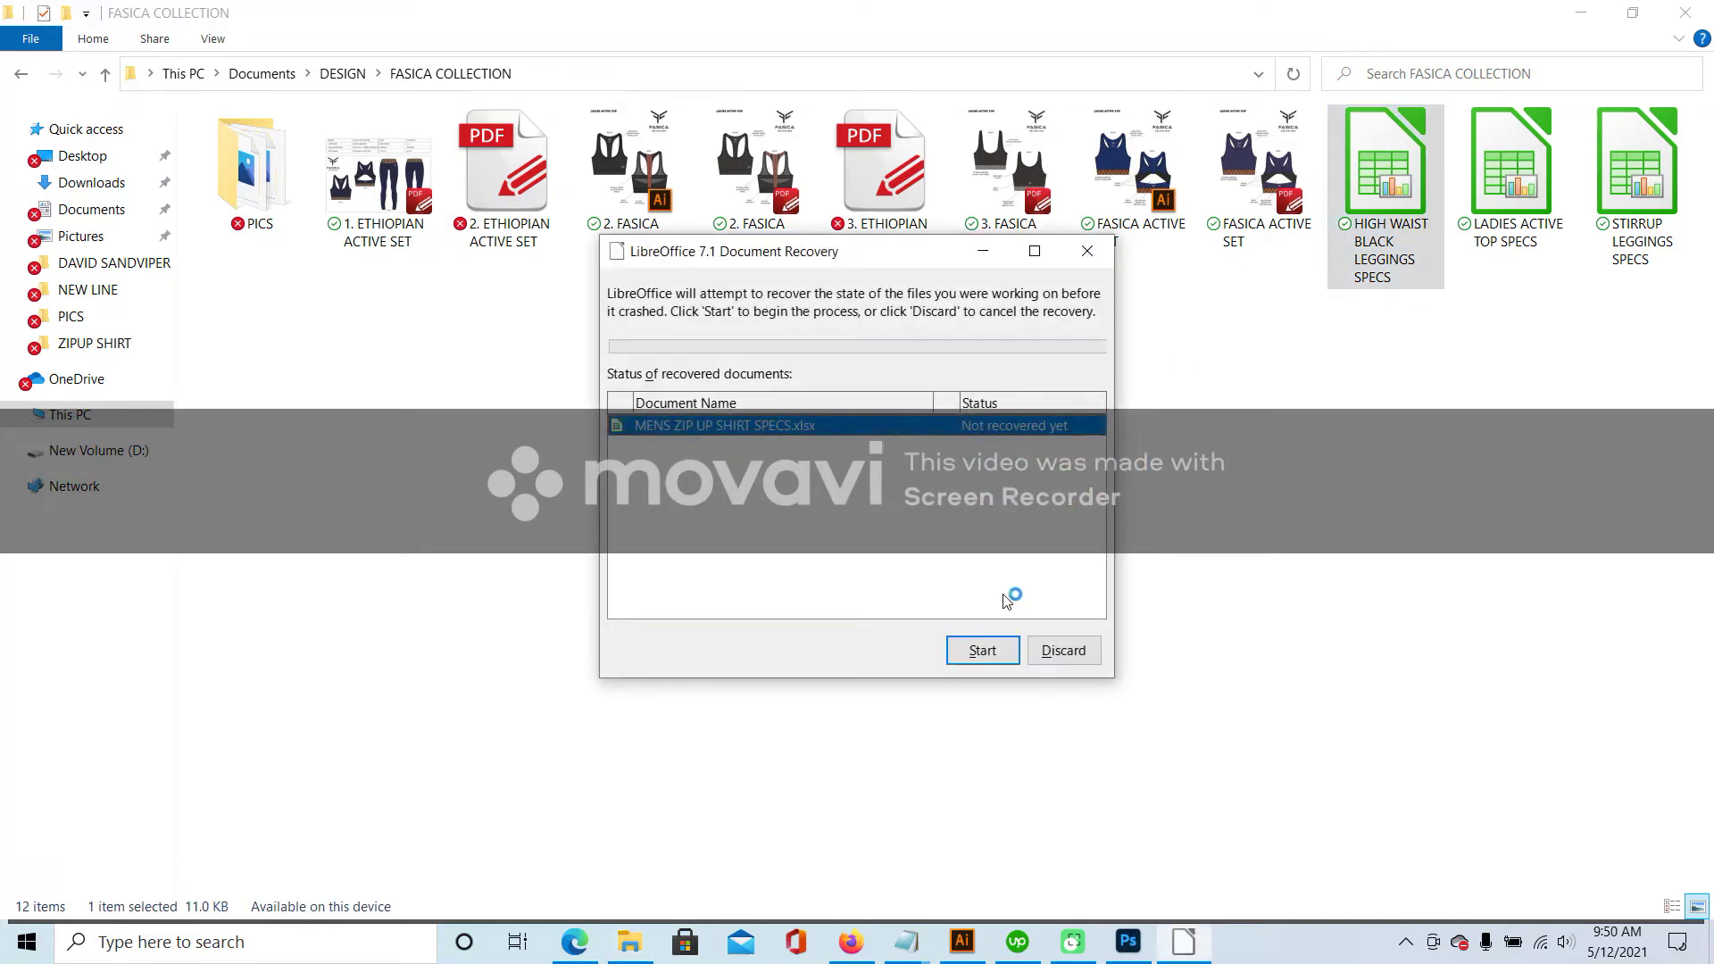
- Discard the crashed-document recovery and dismiss the Tip of the Day
{"action": "left_click", "coordinate": [1062, 651]}
{"action": "left_click", "coordinate": [997, 509]}
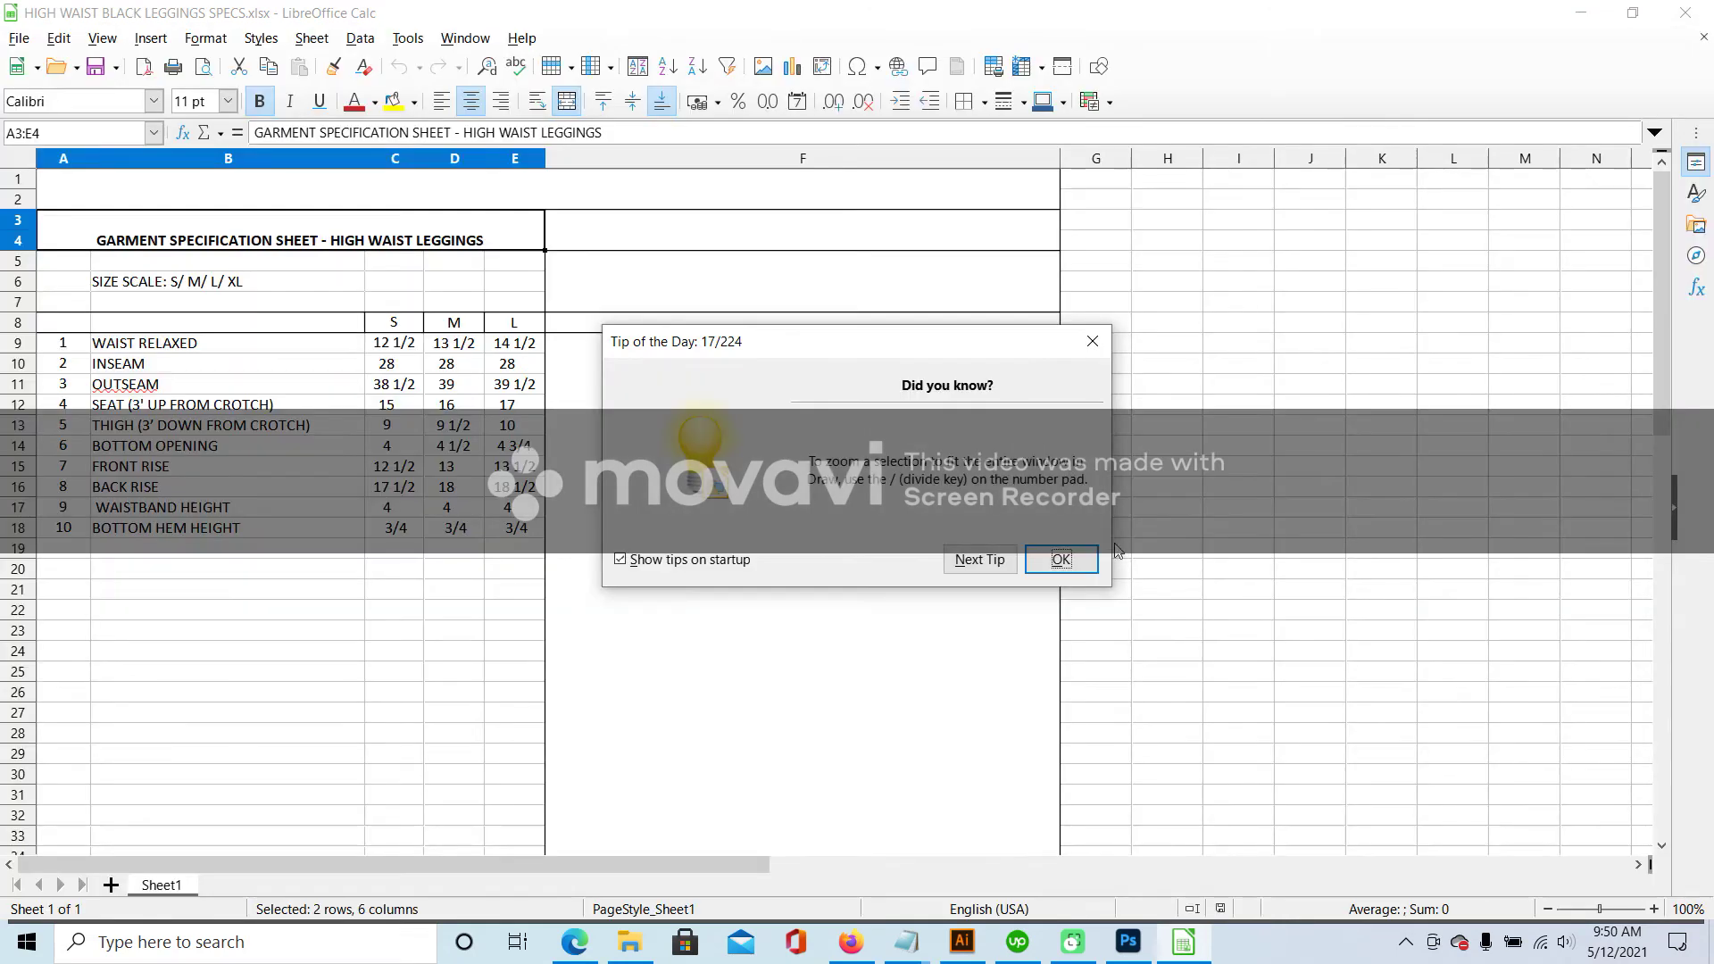
{"action": "left_click", "coordinate": [1093, 341]}
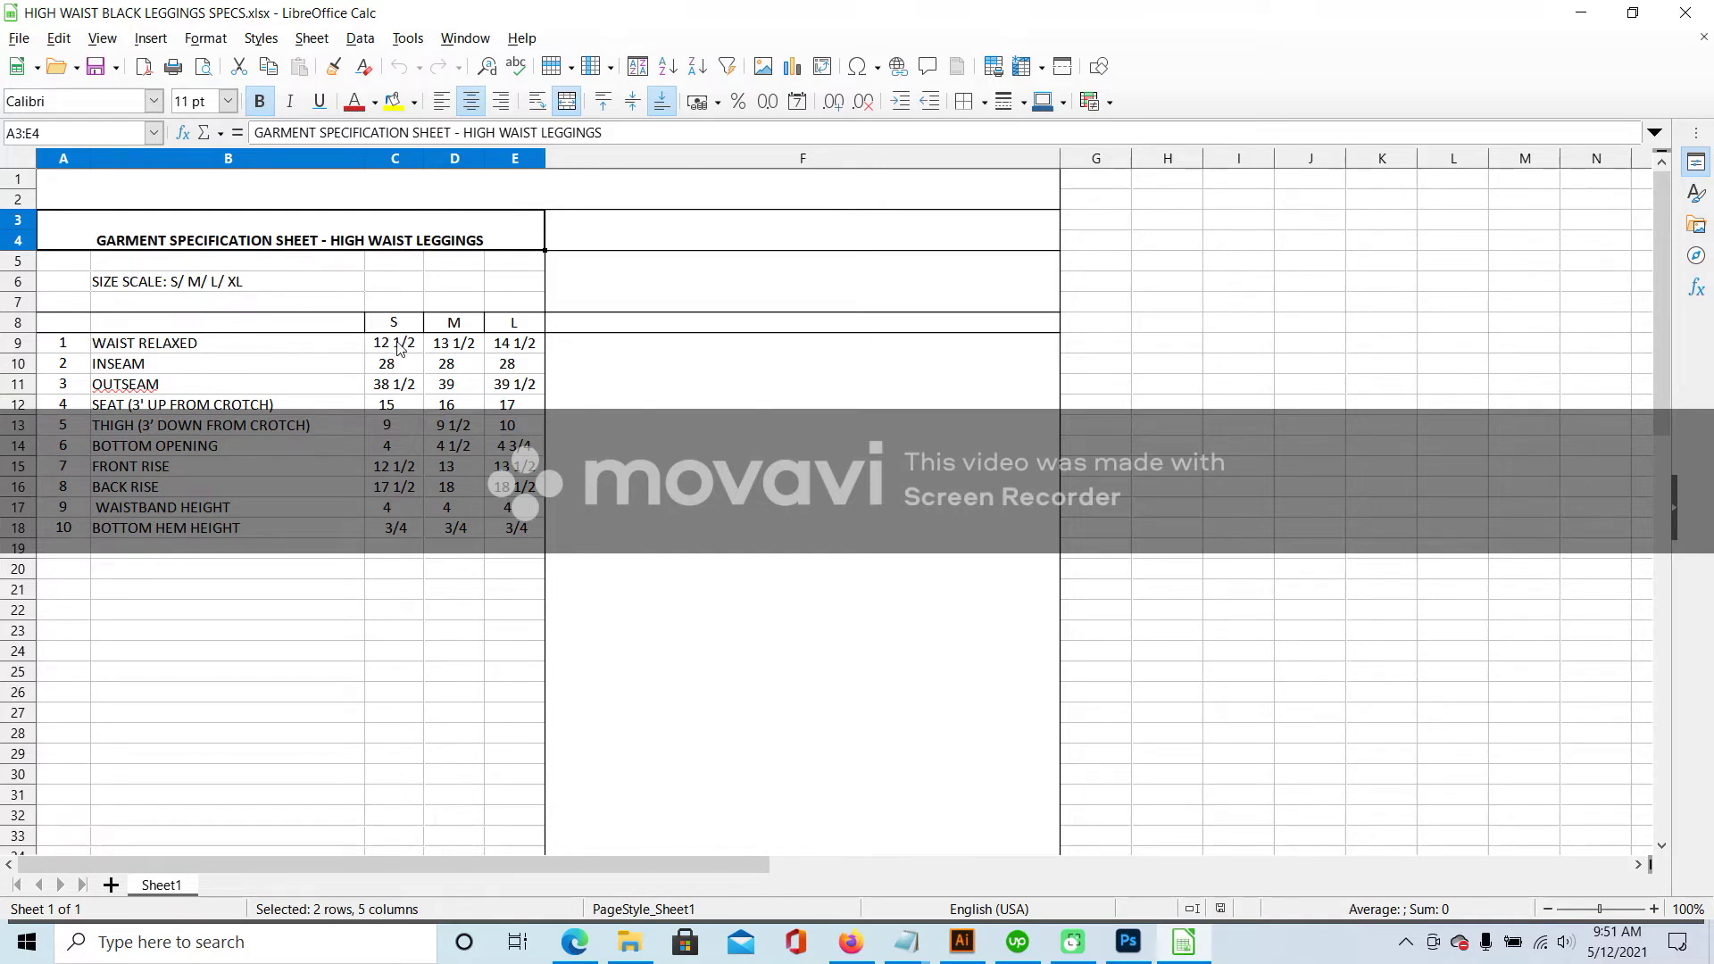
- Enter WAIST RELAXED values 13, 14 and 15 in cells C9, D9 and E9
{"action": "left_click", "coordinate": [399, 348]}
{"action": "type", "text": "13"}
{"action": "left_click", "coordinate": [446, 348]}
{"action": "type", "text": "14"}
{"action": "left_click", "coordinate": [525, 352]}
{"action": "type", "text": "15"}
{"action": "left_click", "coordinate": [514, 467]}
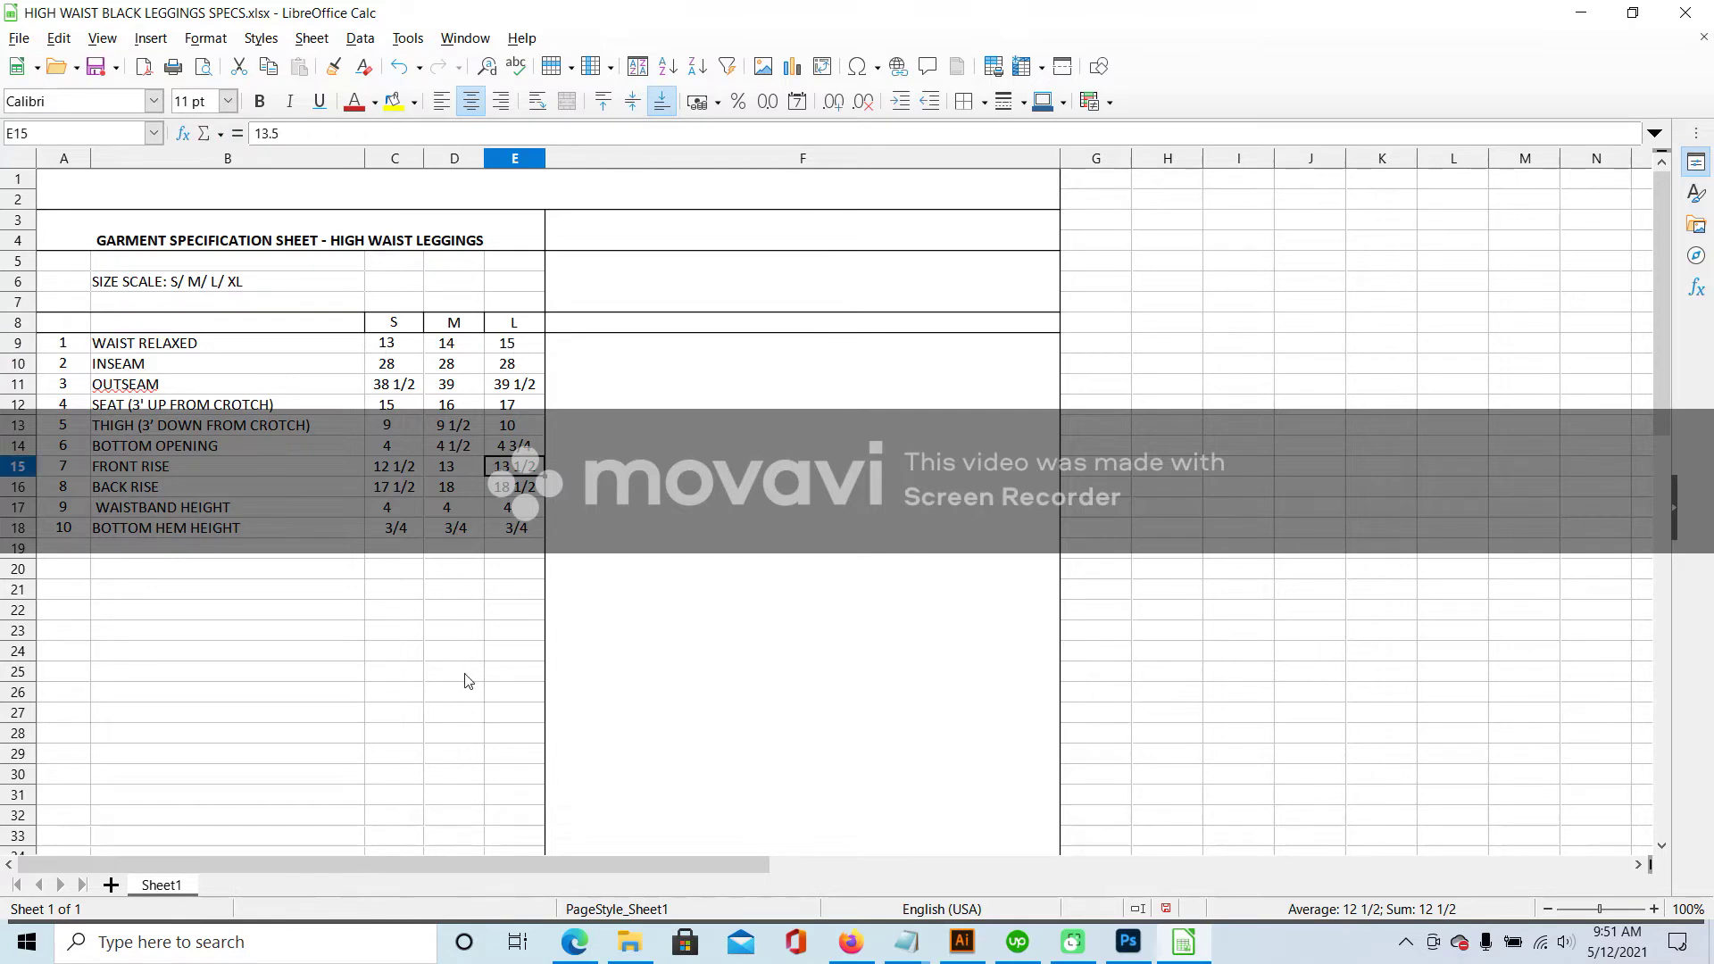
{"action": "mouse_move", "coordinate": [1183, 942]}
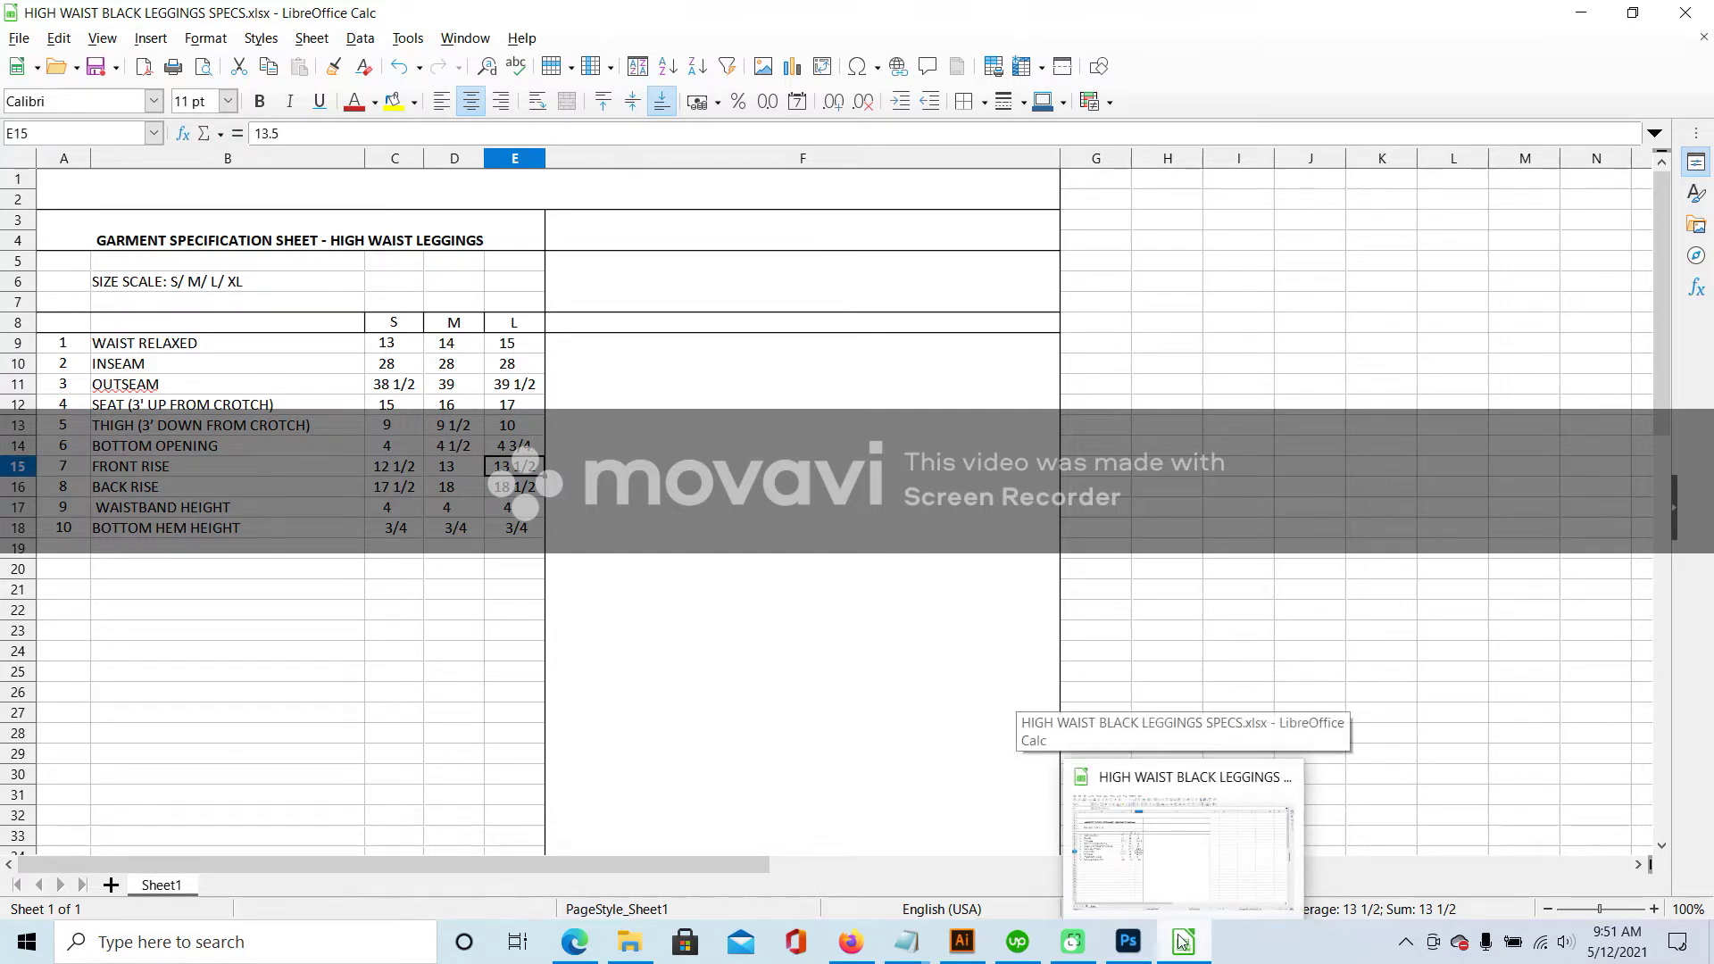
- Bring up the SHEIN leggings page and expand its Size & Fit measurements
{"action": "mouse_move", "coordinate": [957, 949]}
{"action": "mouse_move", "coordinate": [851, 942]}
{"action": "left_click", "coordinate": [895, 844]}
{"action": "scroll", "coordinate": [1268, 573], "scroll_direction": "up", "scroll_amount": 10}
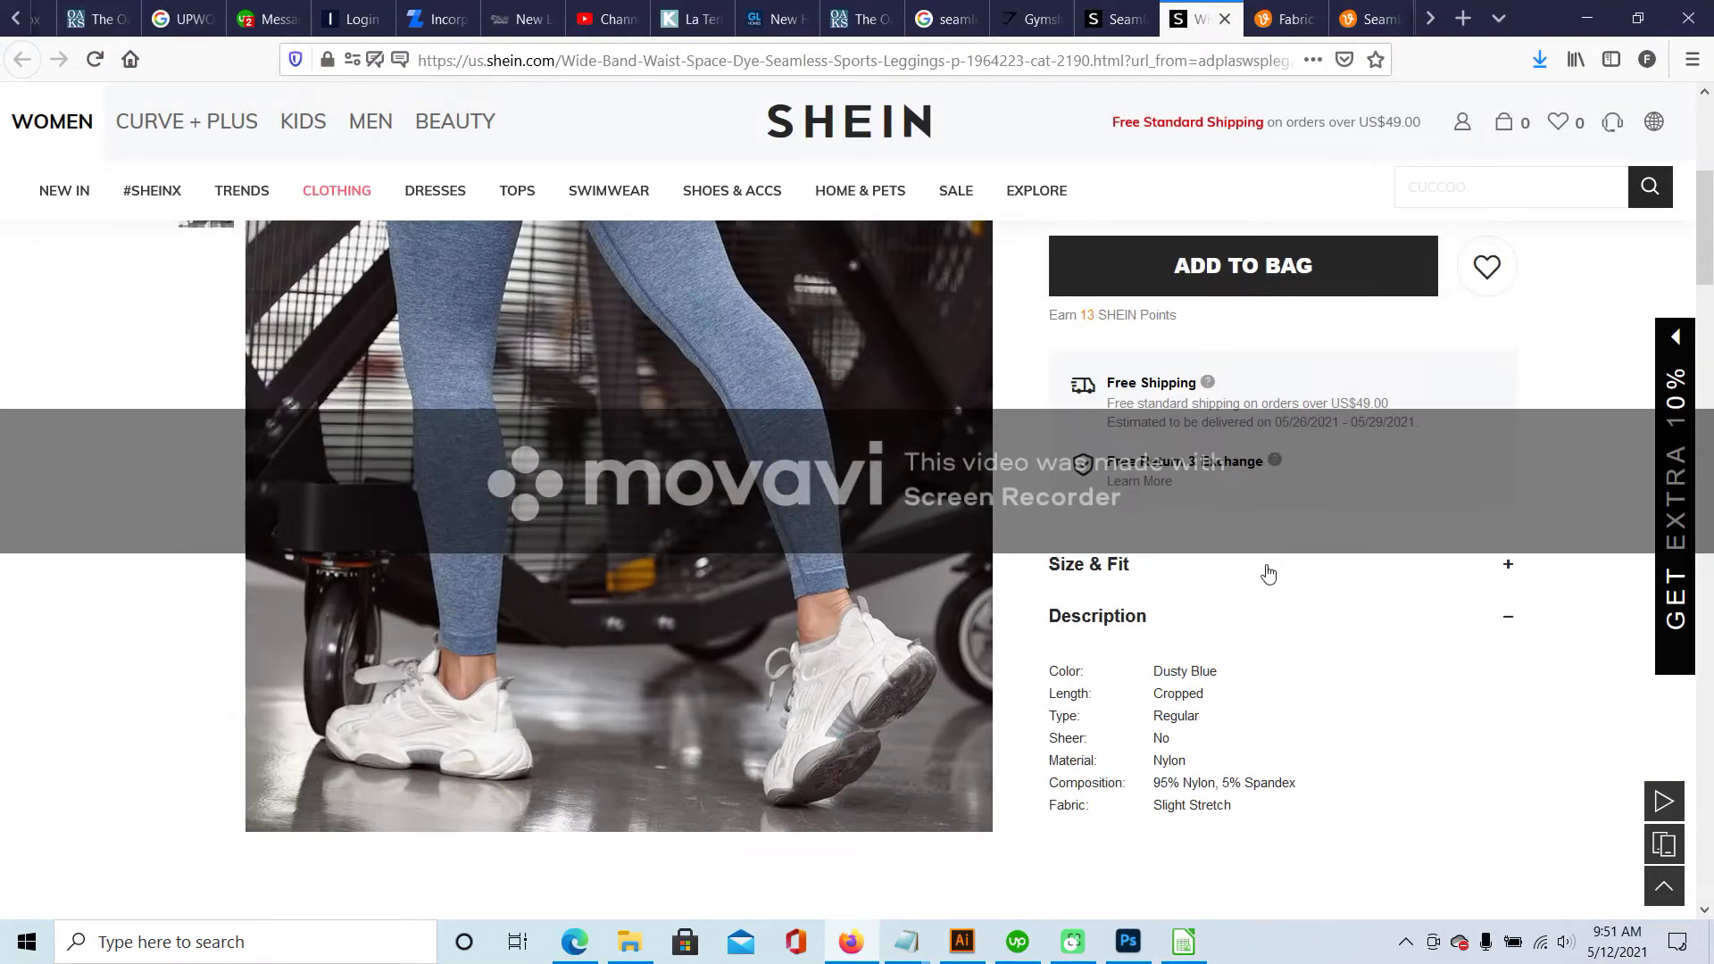
{"action": "scroll", "coordinate": [1197, 518], "scroll_direction": "down", "scroll_amount": 4}
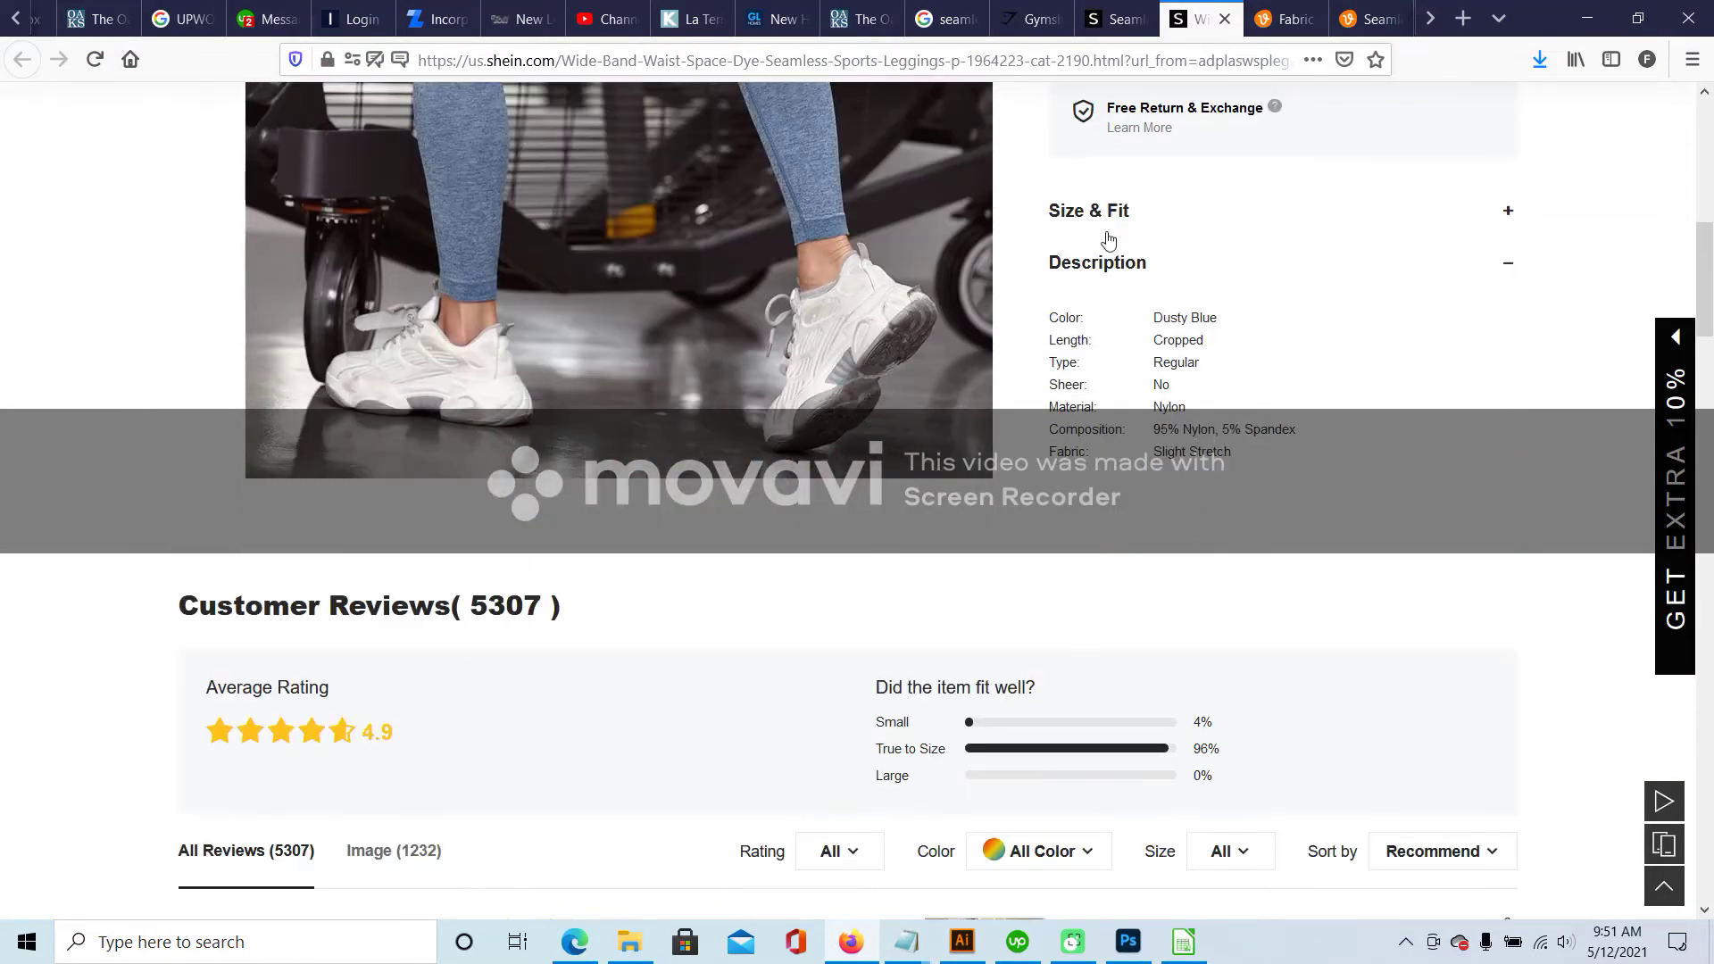
{"action": "left_click", "coordinate": [1108, 211]}
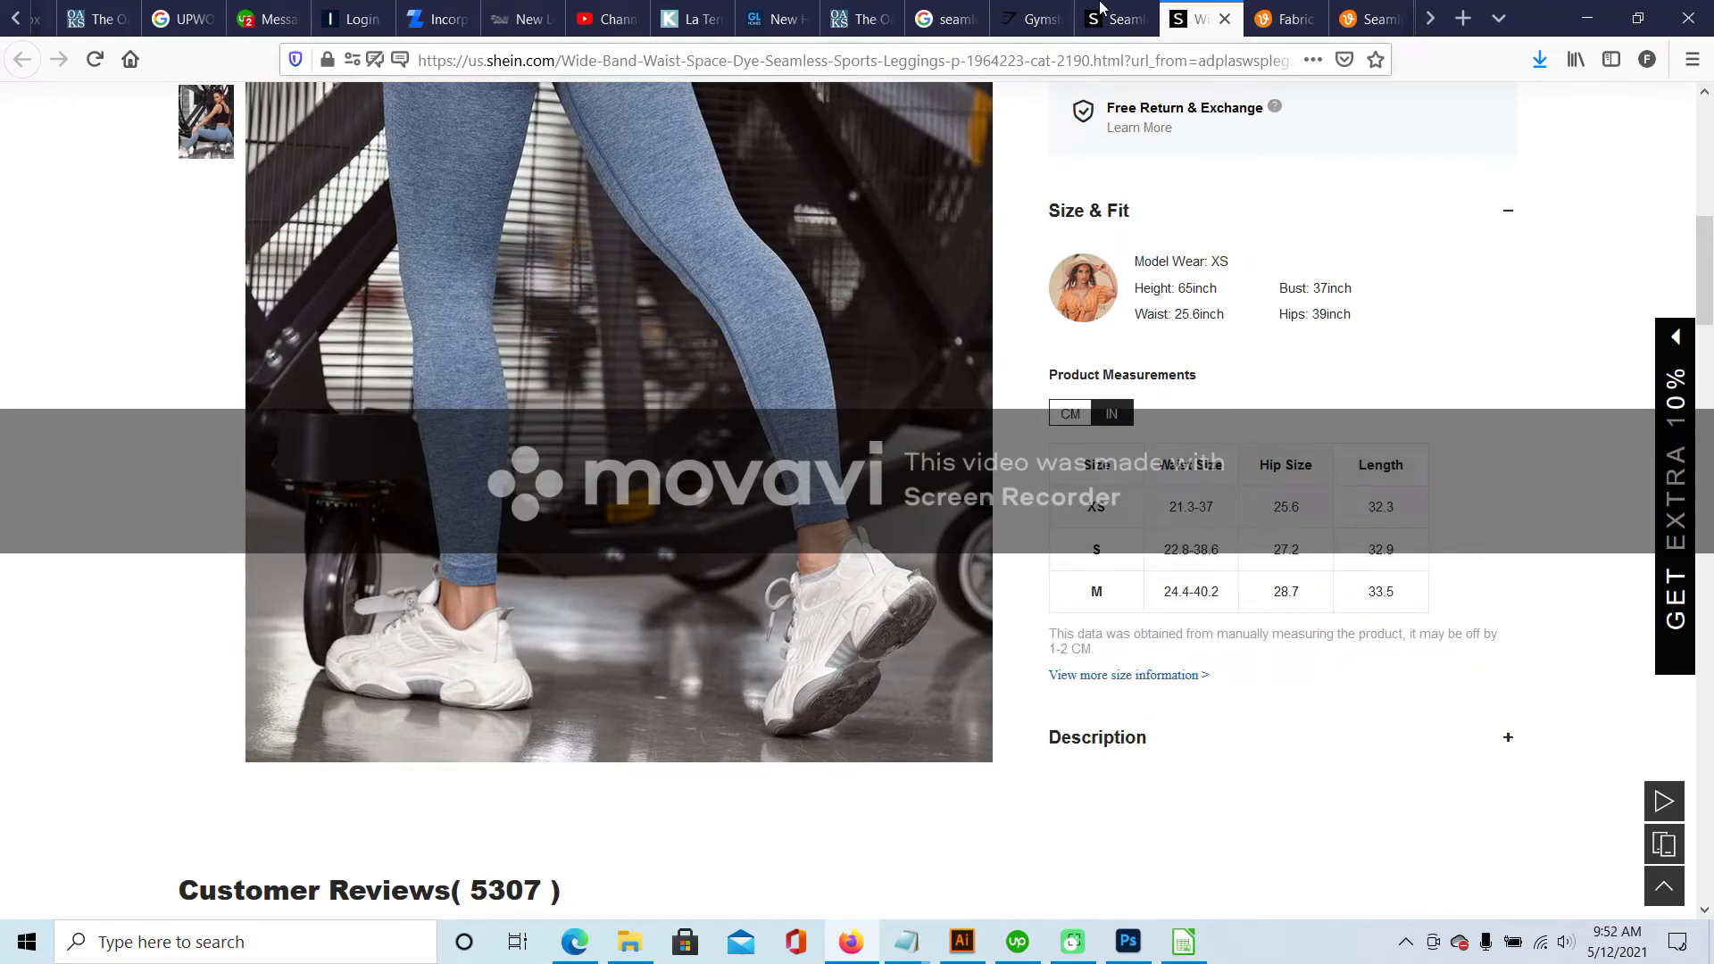
- Browse the Gymshark leggings listing and expand its Delivery & Returns section
{"action": "left_click", "coordinate": [1032, 19]}
{"action": "scroll", "coordinate": [1264, 496], "scroll_direction": "down", "scroll_amount": 5}
{"action": "scroll", "coordinate": [1264, 496], "scroll_direction": "up", "scroll_amount": 3}
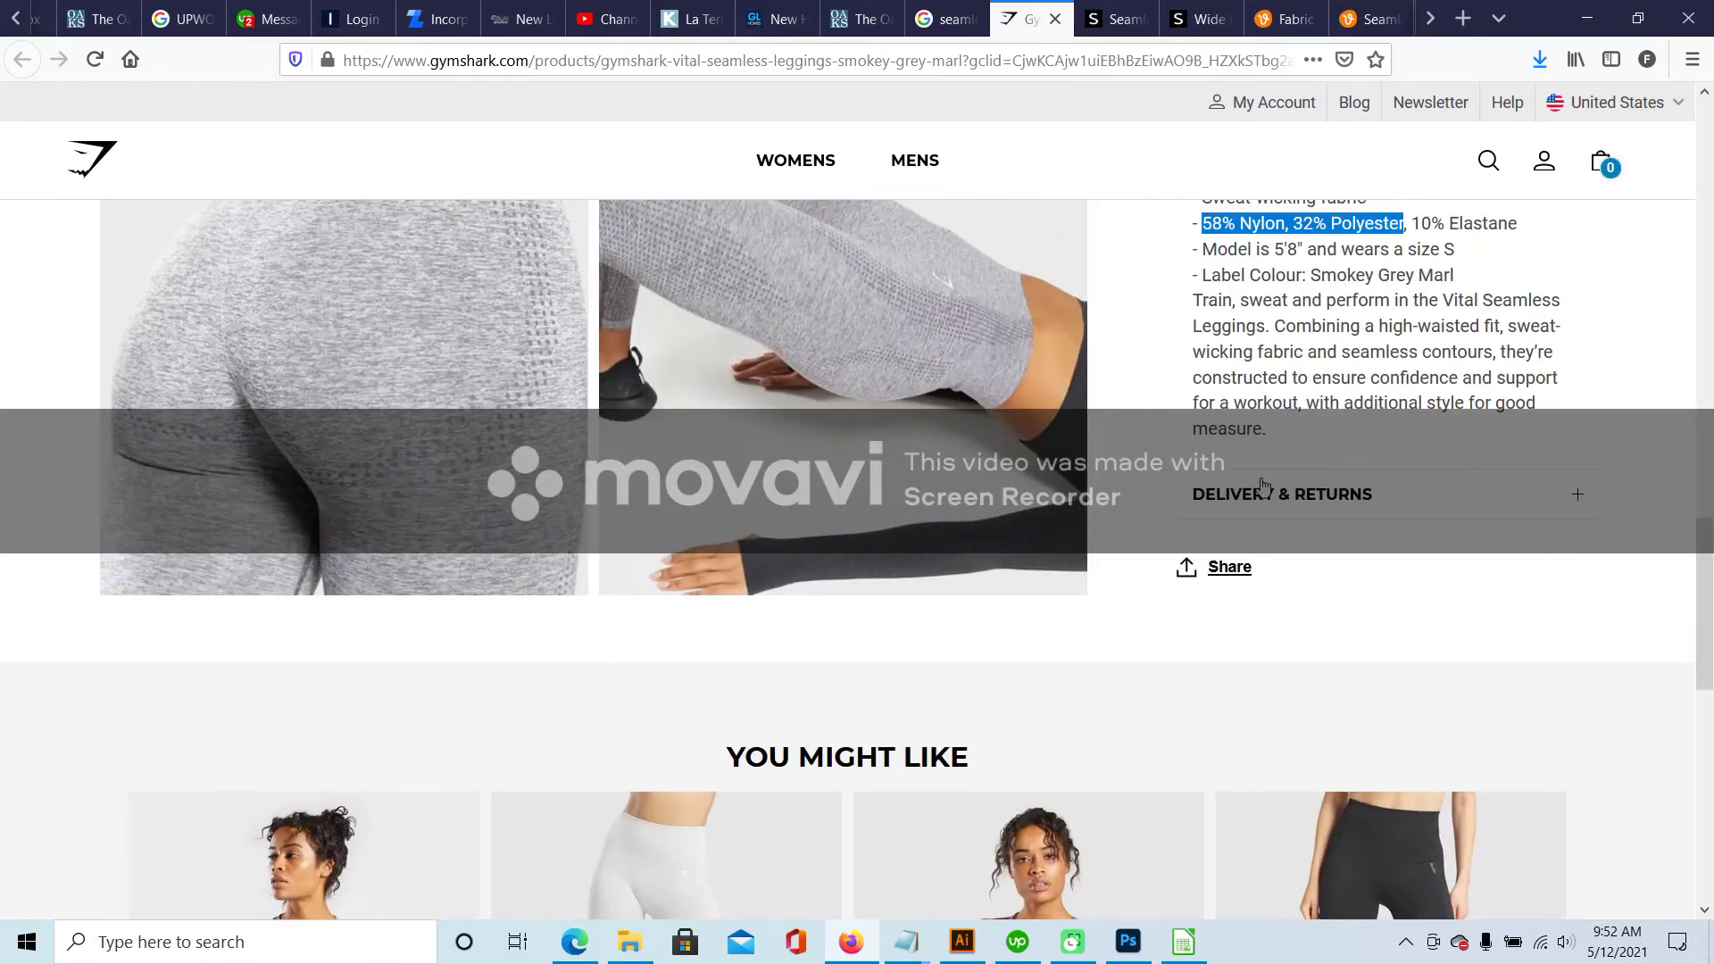
{"action": "scroll", "coordinate": [1324, 498], "scroll_direction": "up", "scroll_amount": 5}
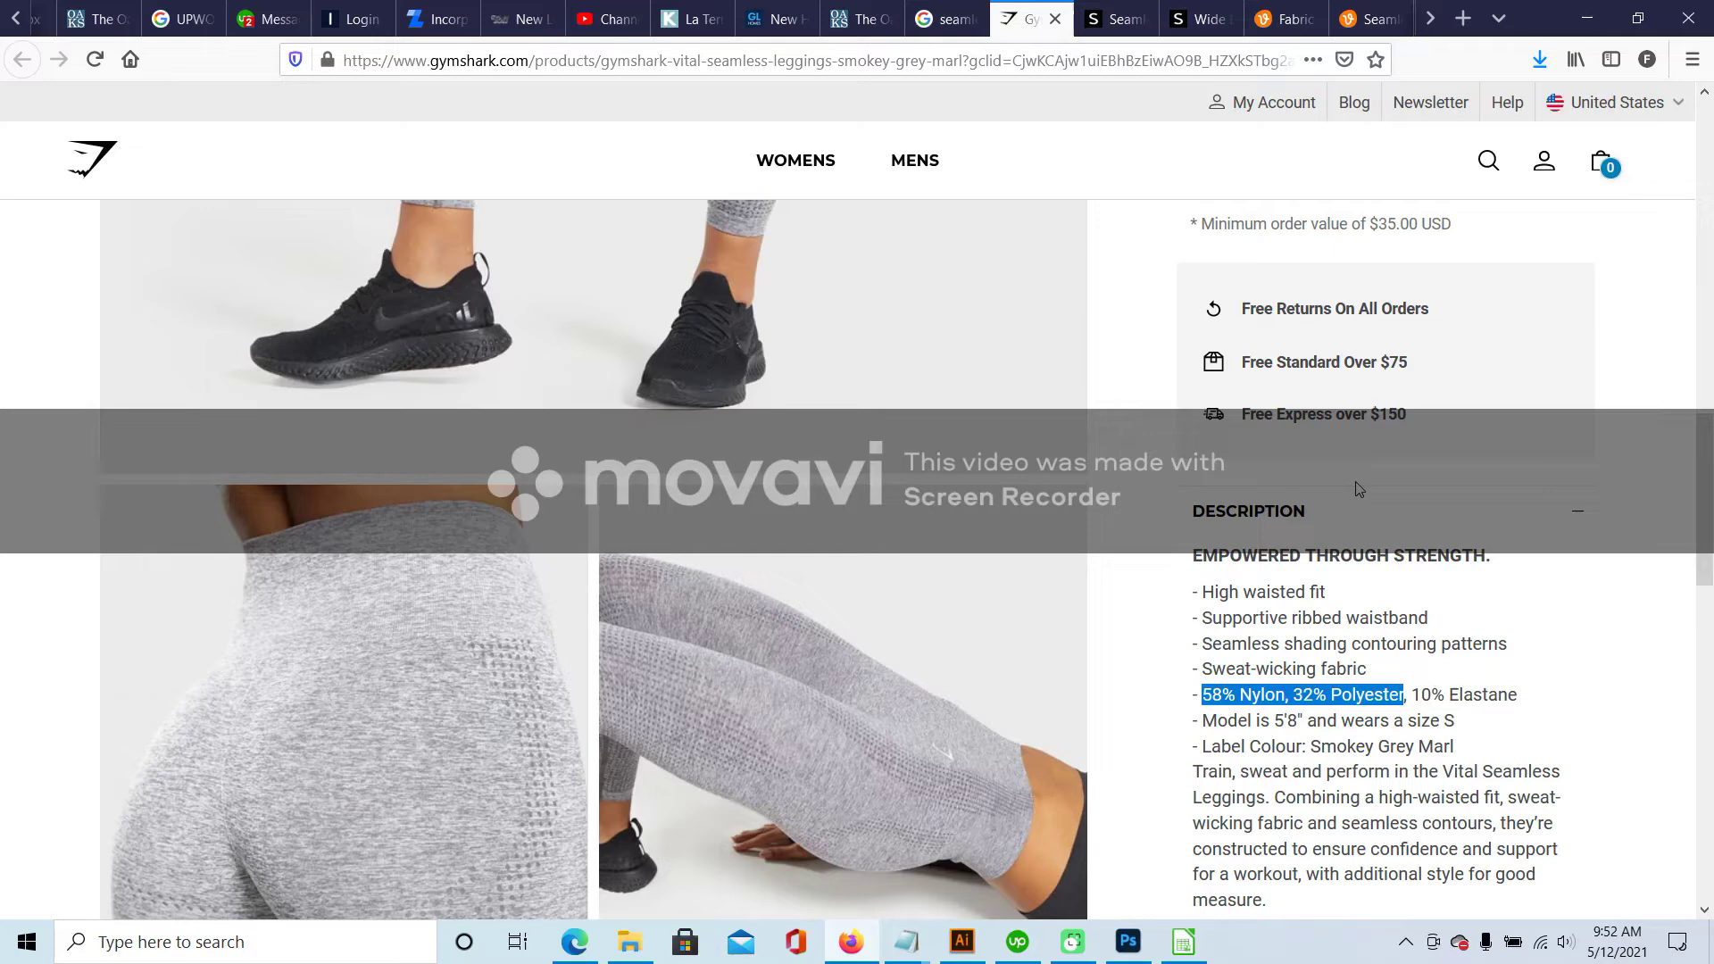
{"action": "scroll", "coordinate": [1348, 486], "scroll_direction": "up", "scroll_amount": 4}
{"action": "scroll", "coordinate": [1393, 509], "scroll_direction": "up", "scroll_amount": 5}
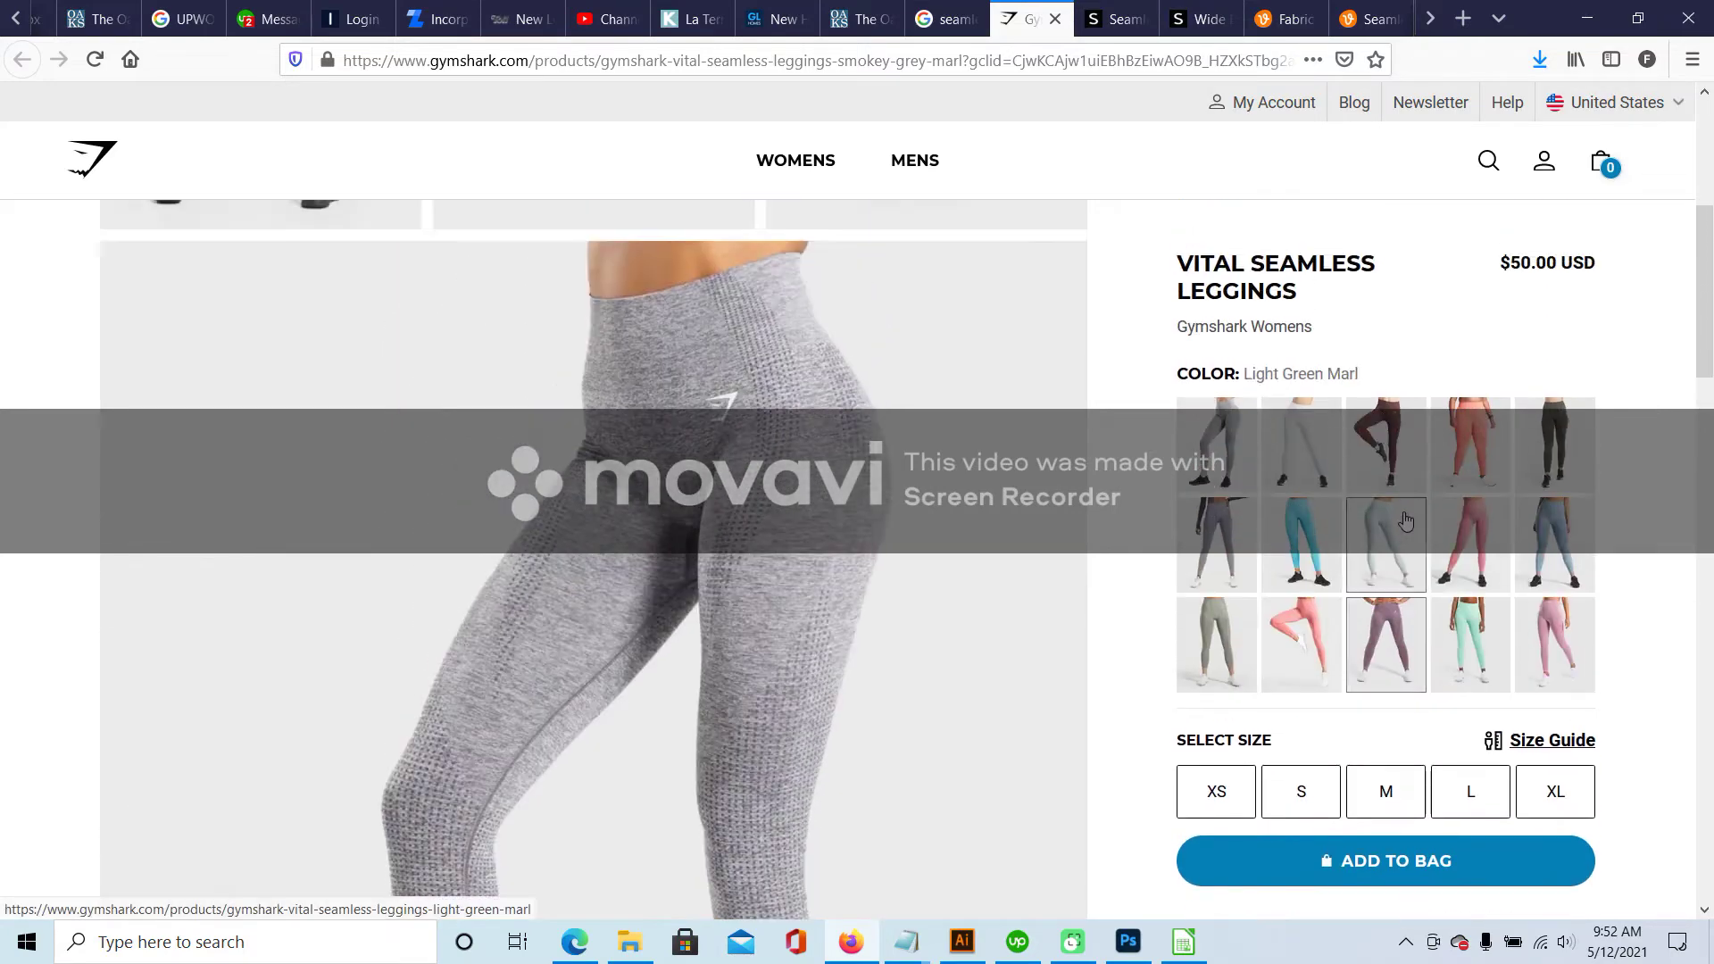
{"action": "scroll", "coordinate": [1405, 522], "scroll_direction": "down", "scroll_amount": 10}
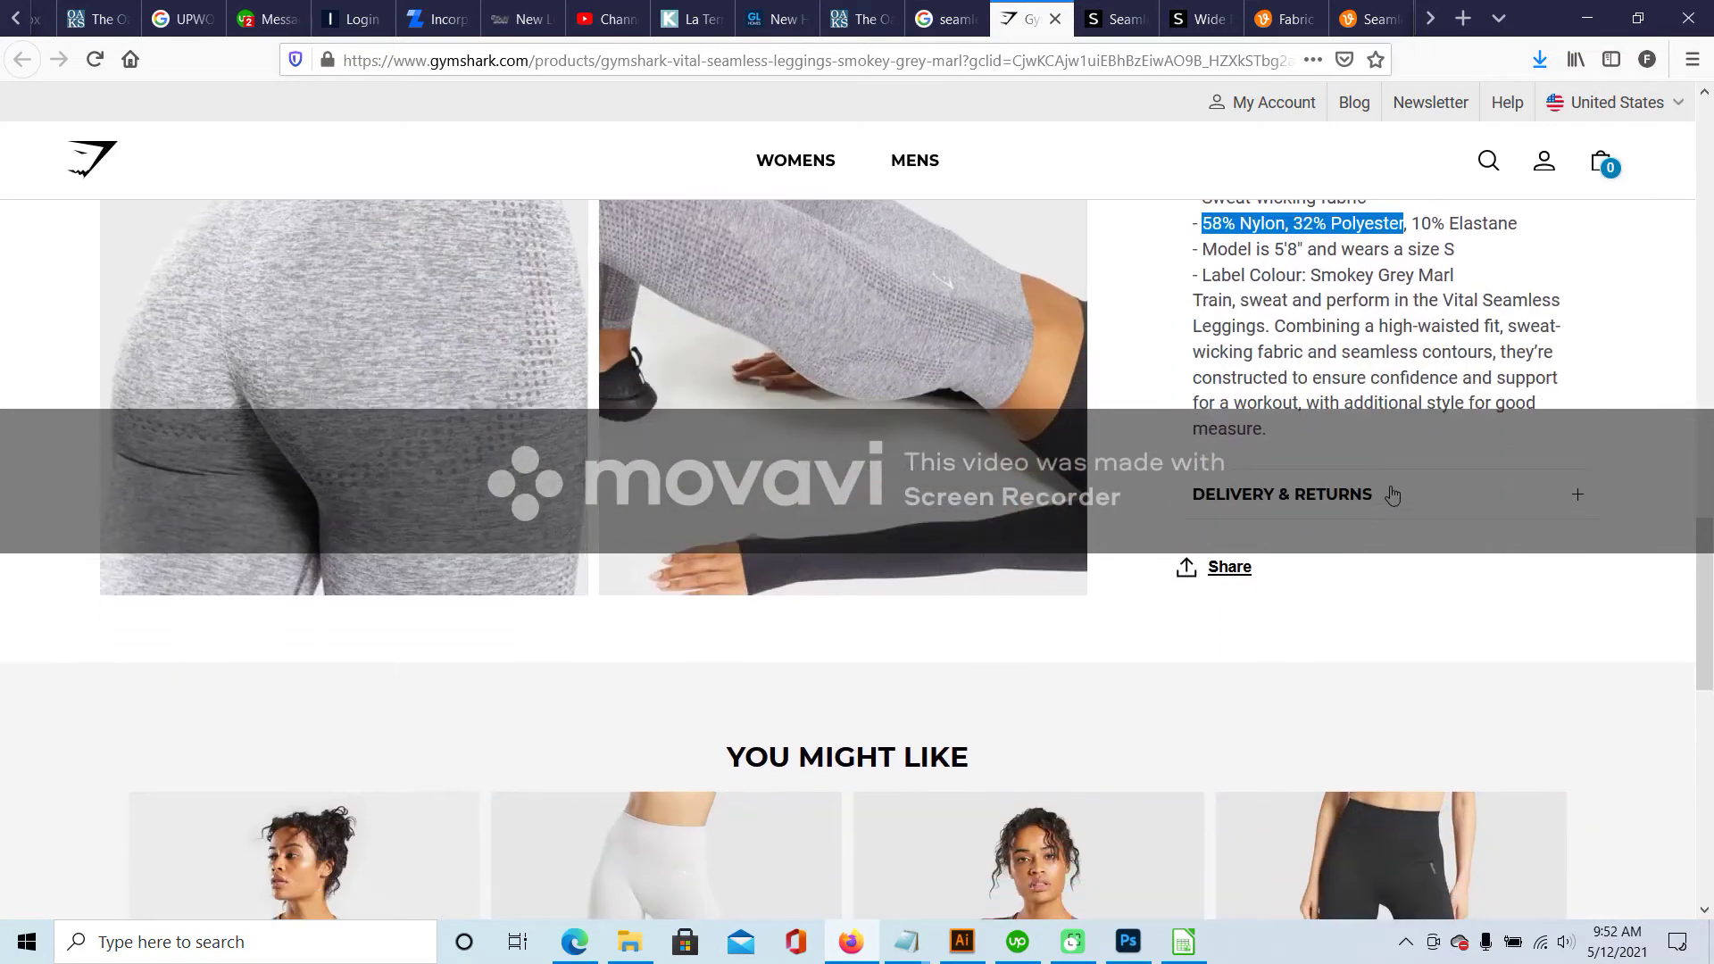
{"action": "left_click", "coordinate": [1392, 491]}
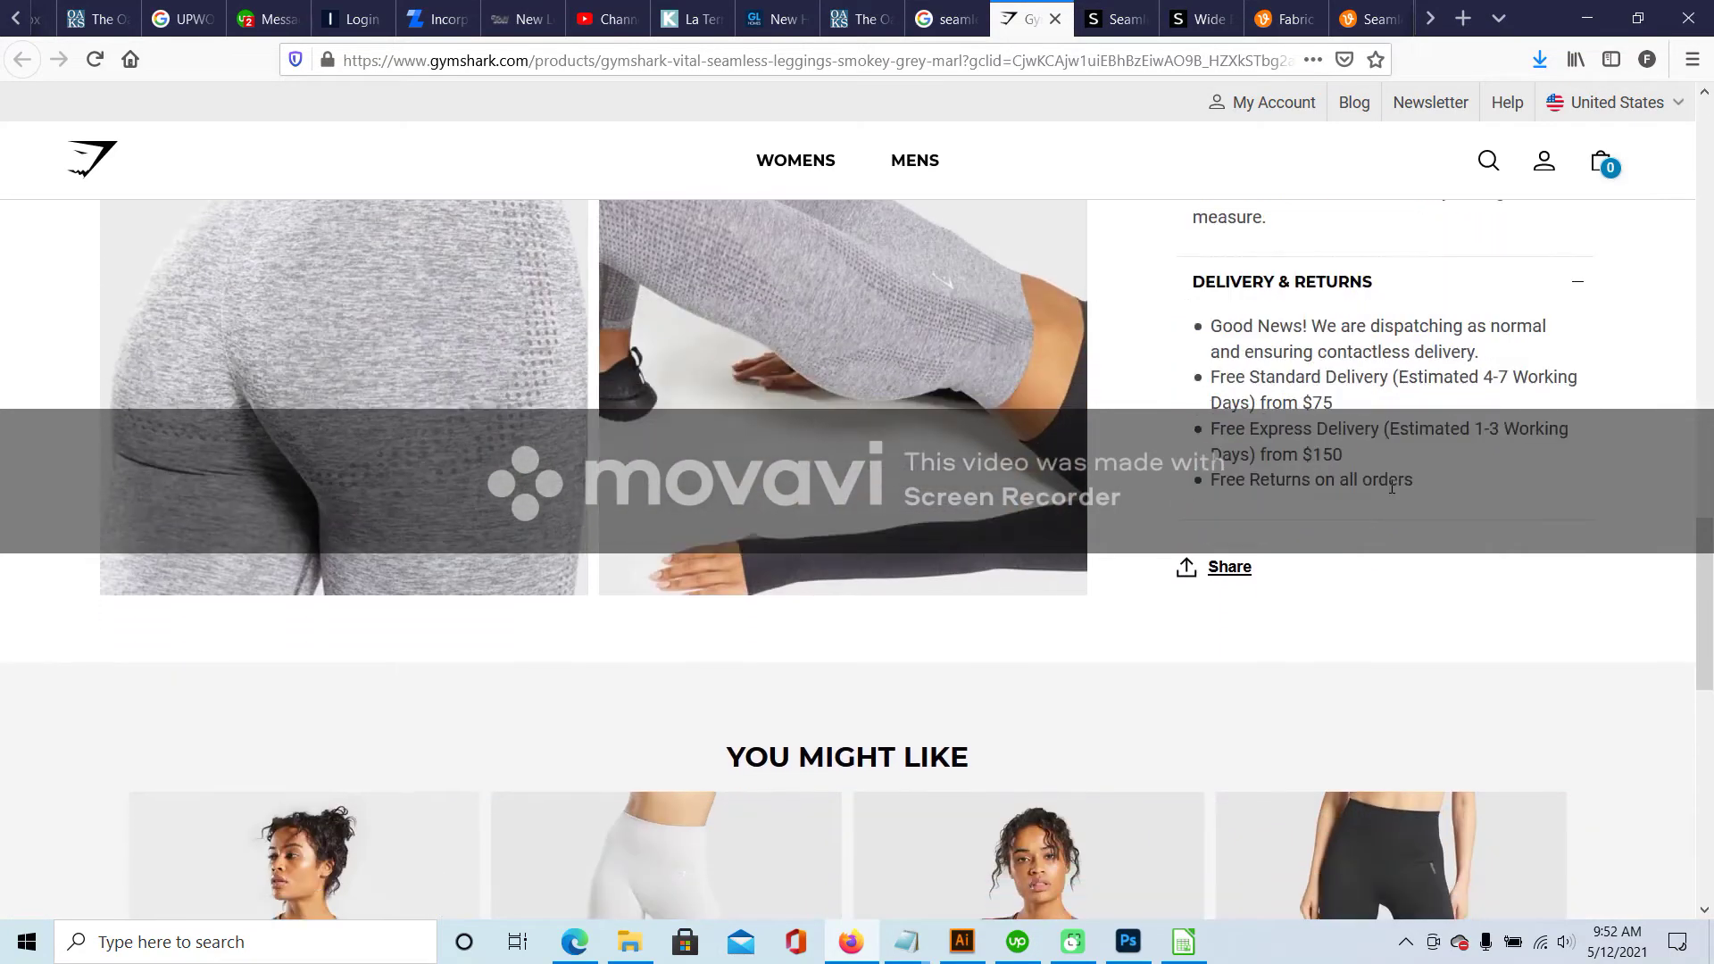
{"action": "scroll", "coordinate": [1392, 488], "scroll_direction": "up", "scroll_amount": 3}
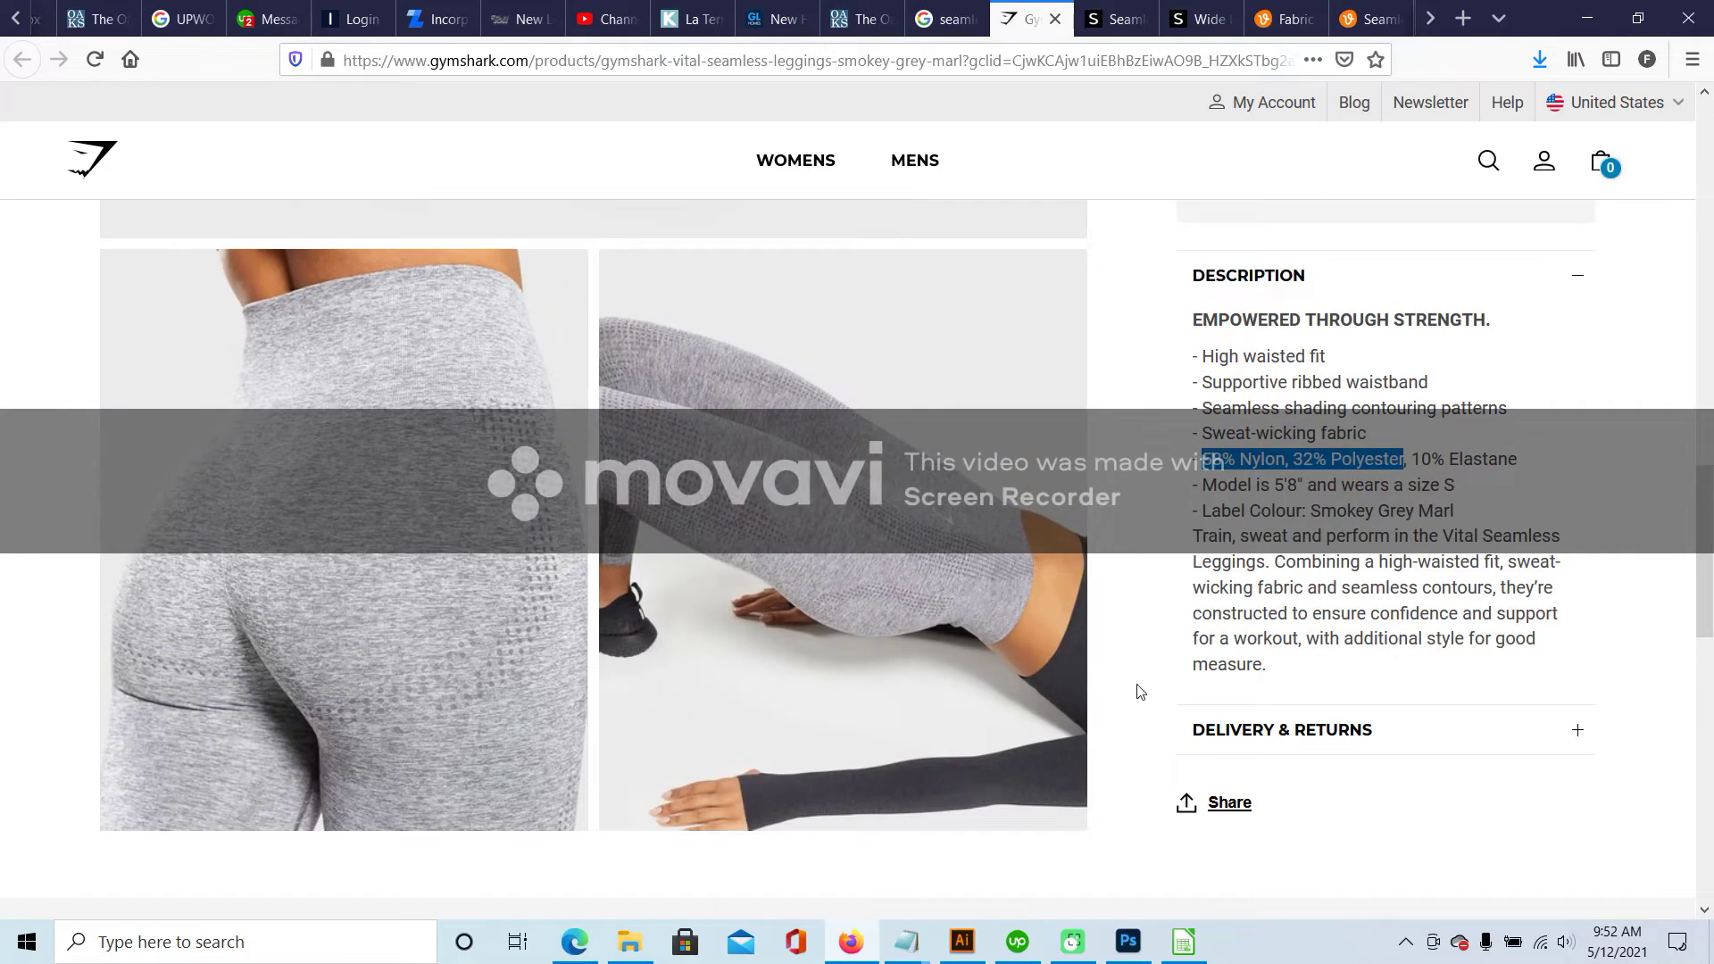
{"action": "scroll", "coordinate": [1137, 688], "scroll_direction": "down", "scroll_amount": 10}
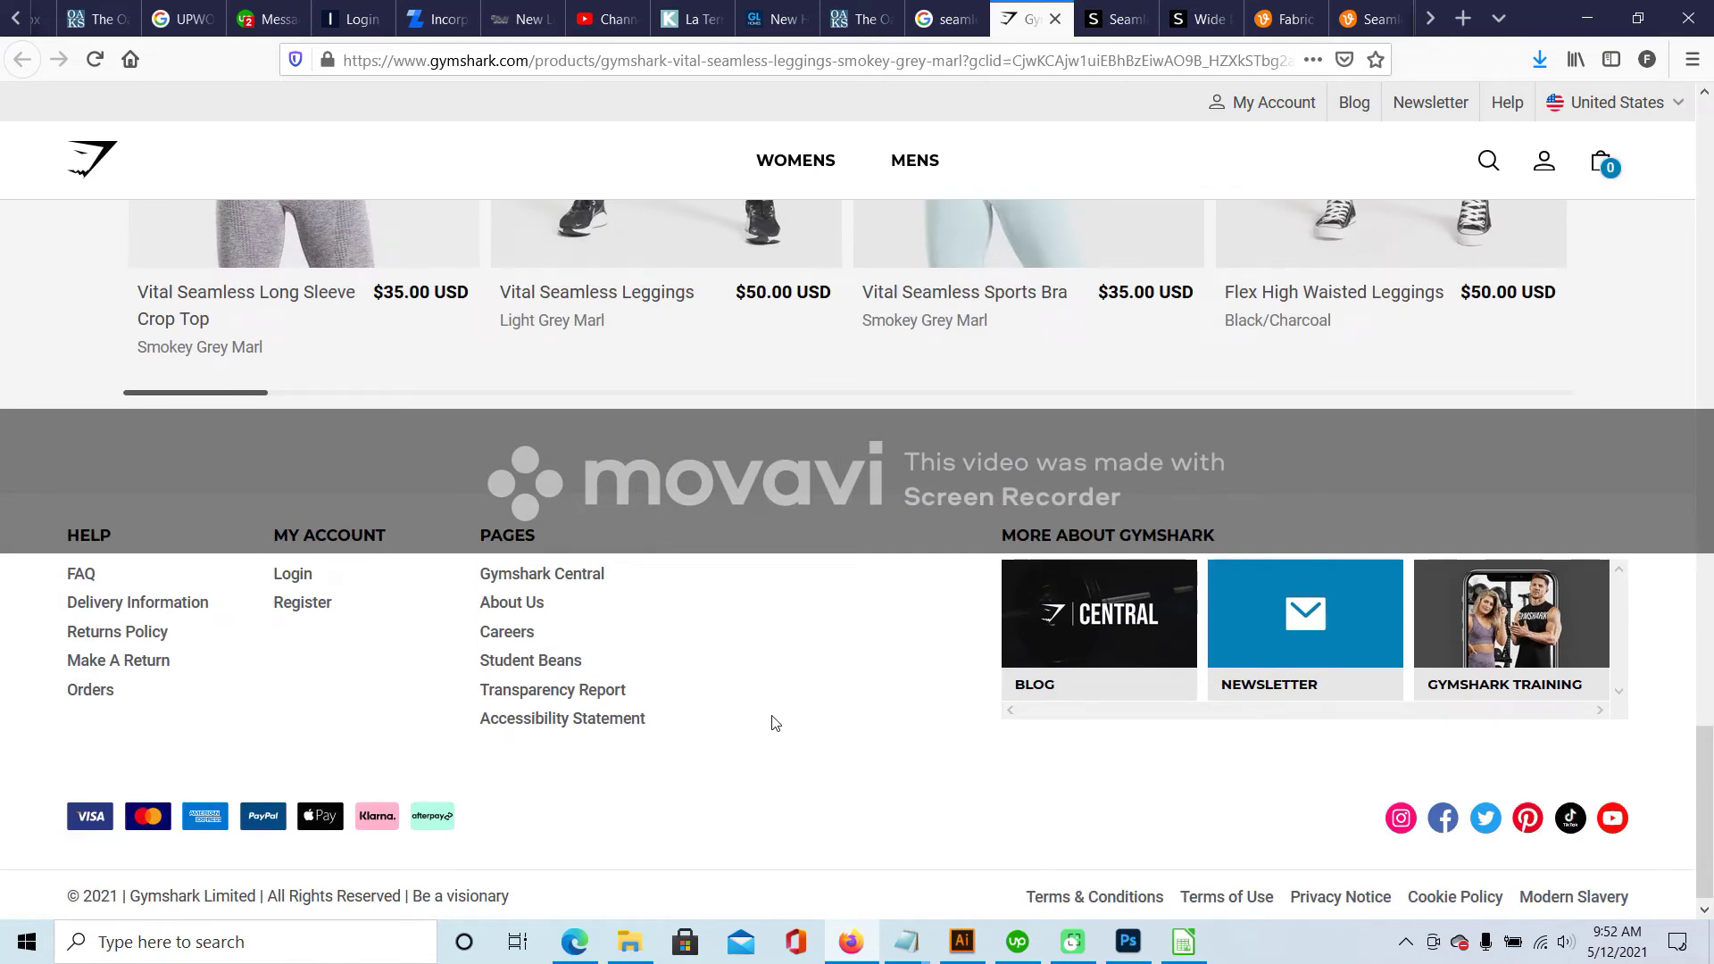
{"action": "scroll", "coordinate": [775, 723], "scroll_direction": "up", "scroll_amount": 5}
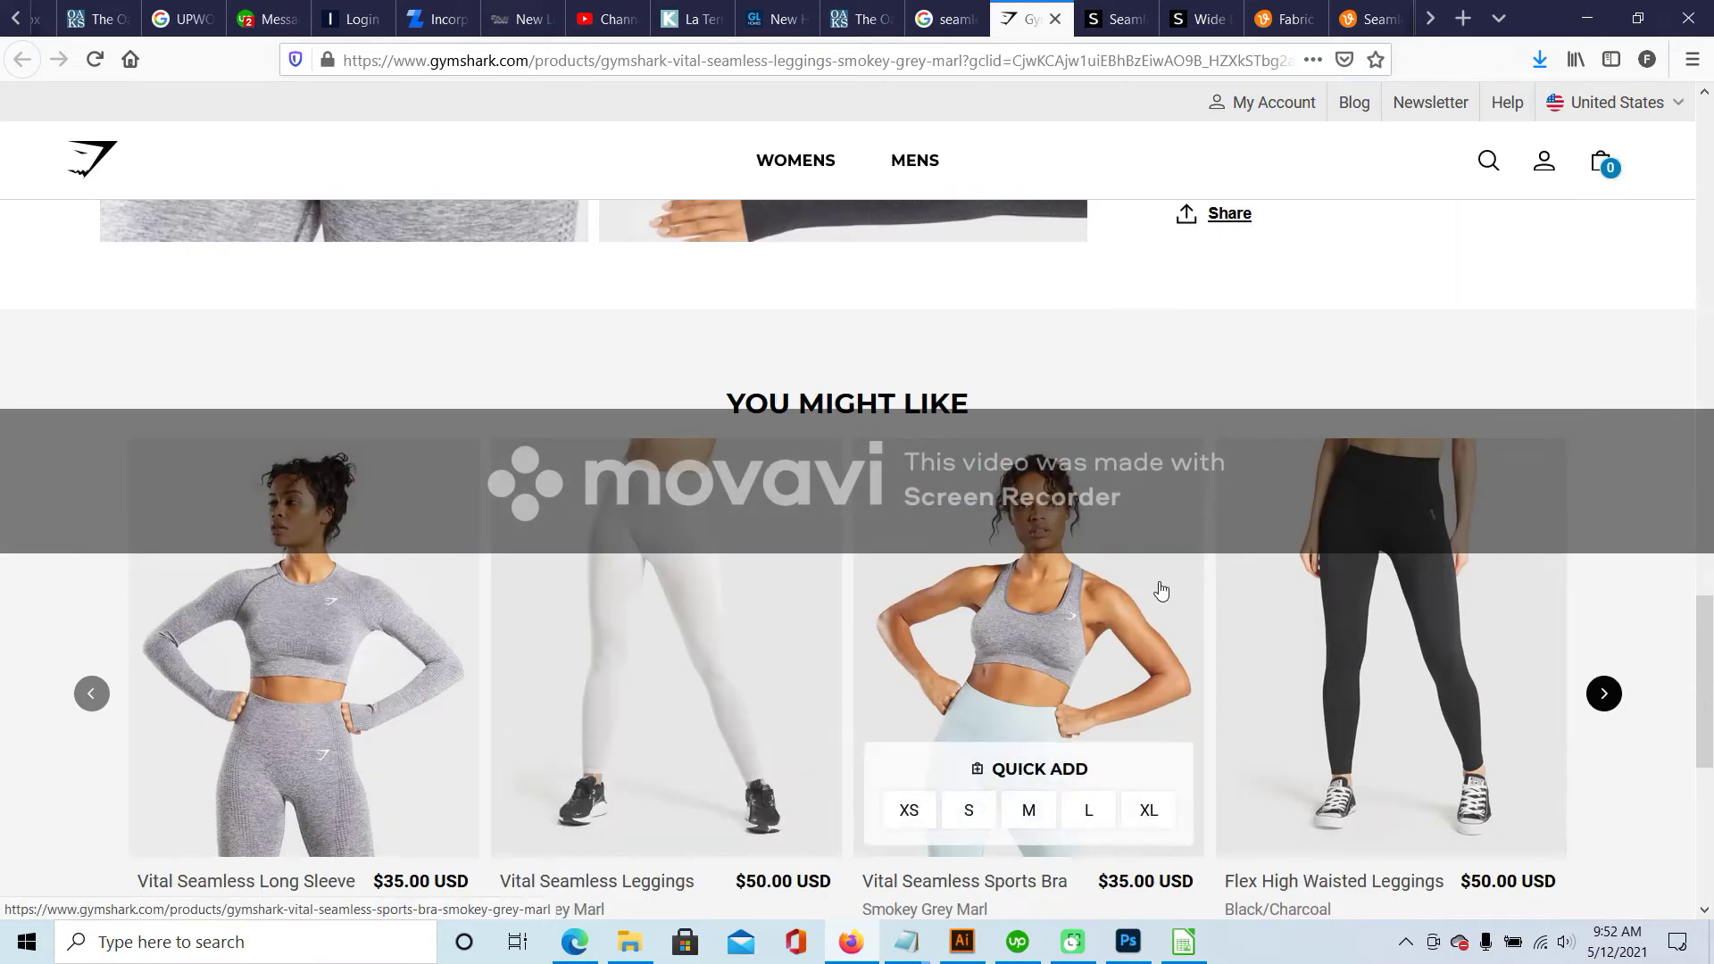
- Read the Vital Seamless Leggings fabric (55% Nylon, 33% Polyester, 12% Elastane), then return to Calc
{"action": "left_click", "coordinate": [701, 540]}
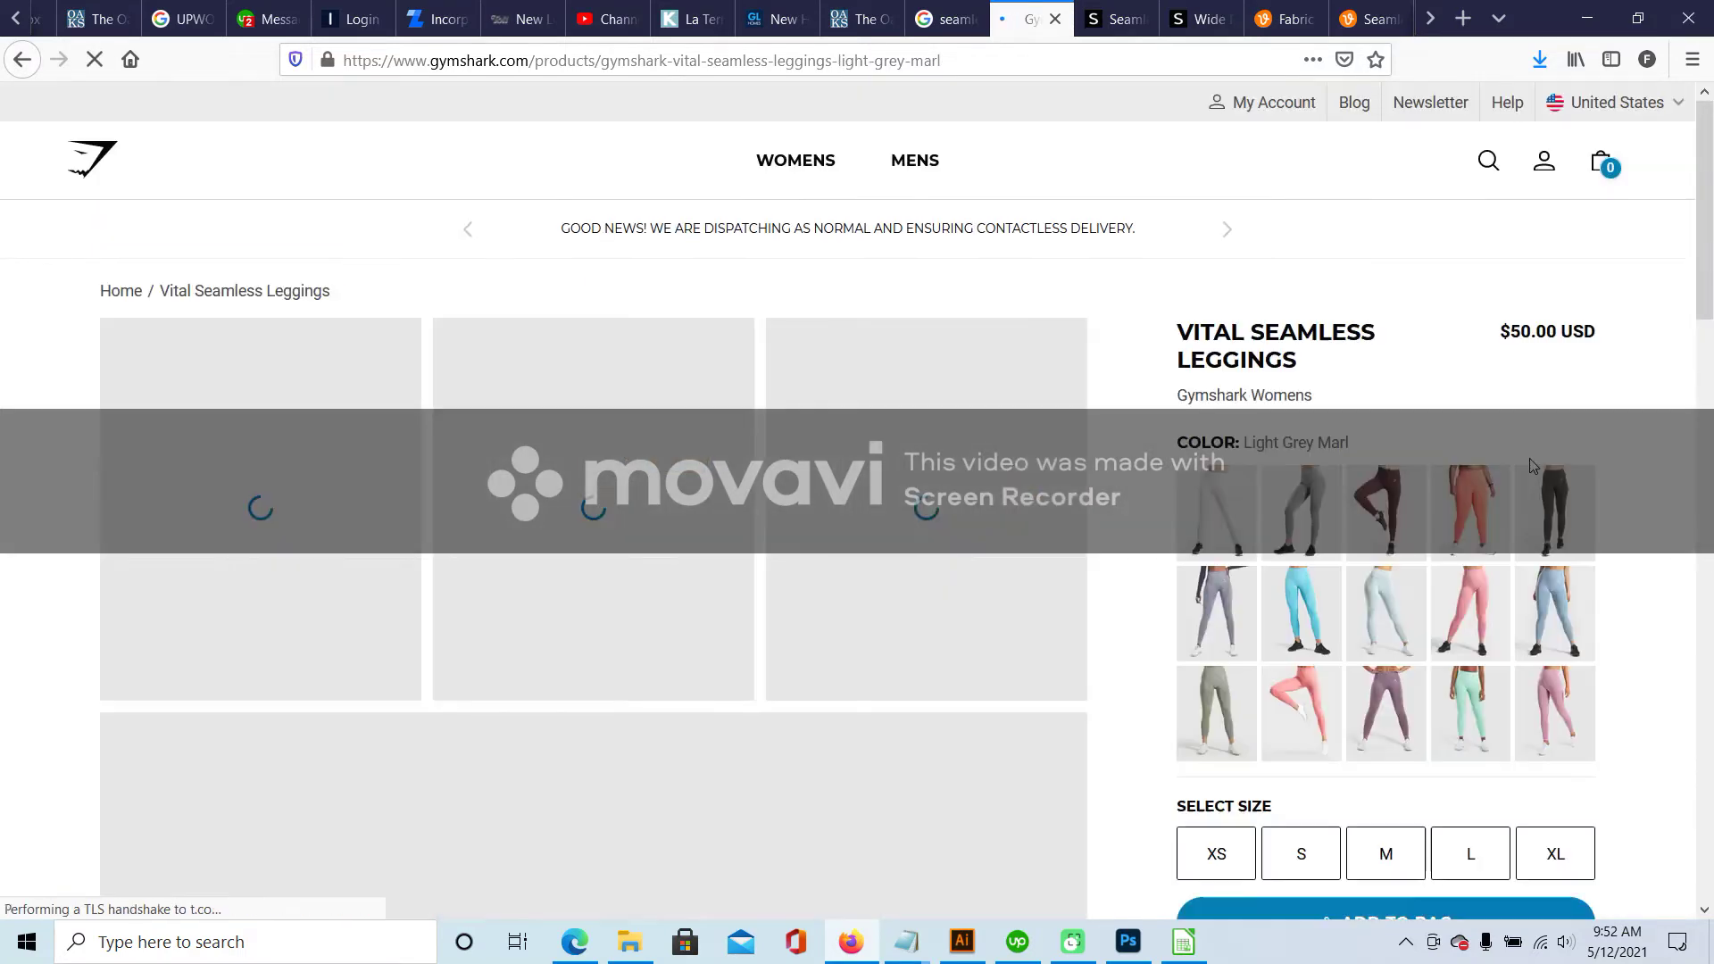
{"action": "scroll", "coordinate": [1532, 465], "scroll_direction": "down", "scroll_amount": 6}
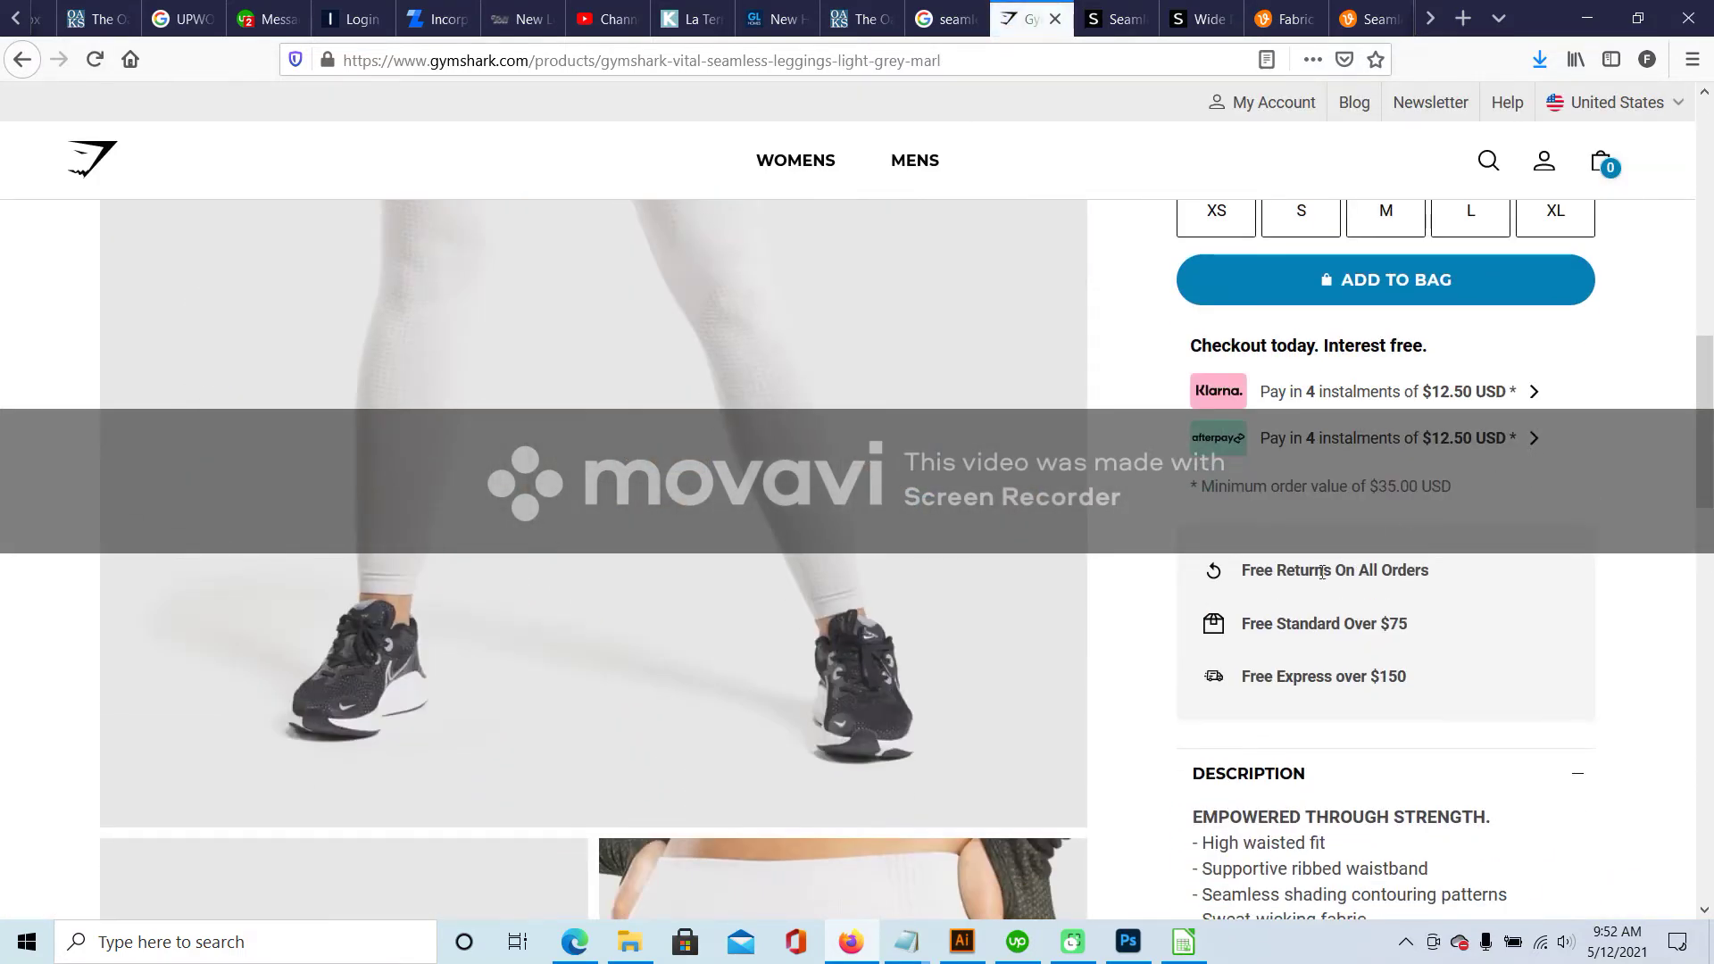
{"action": "scroll", "coordinate": [1607, 549], "scroll_direction": "down", "scroll_amount": 4}
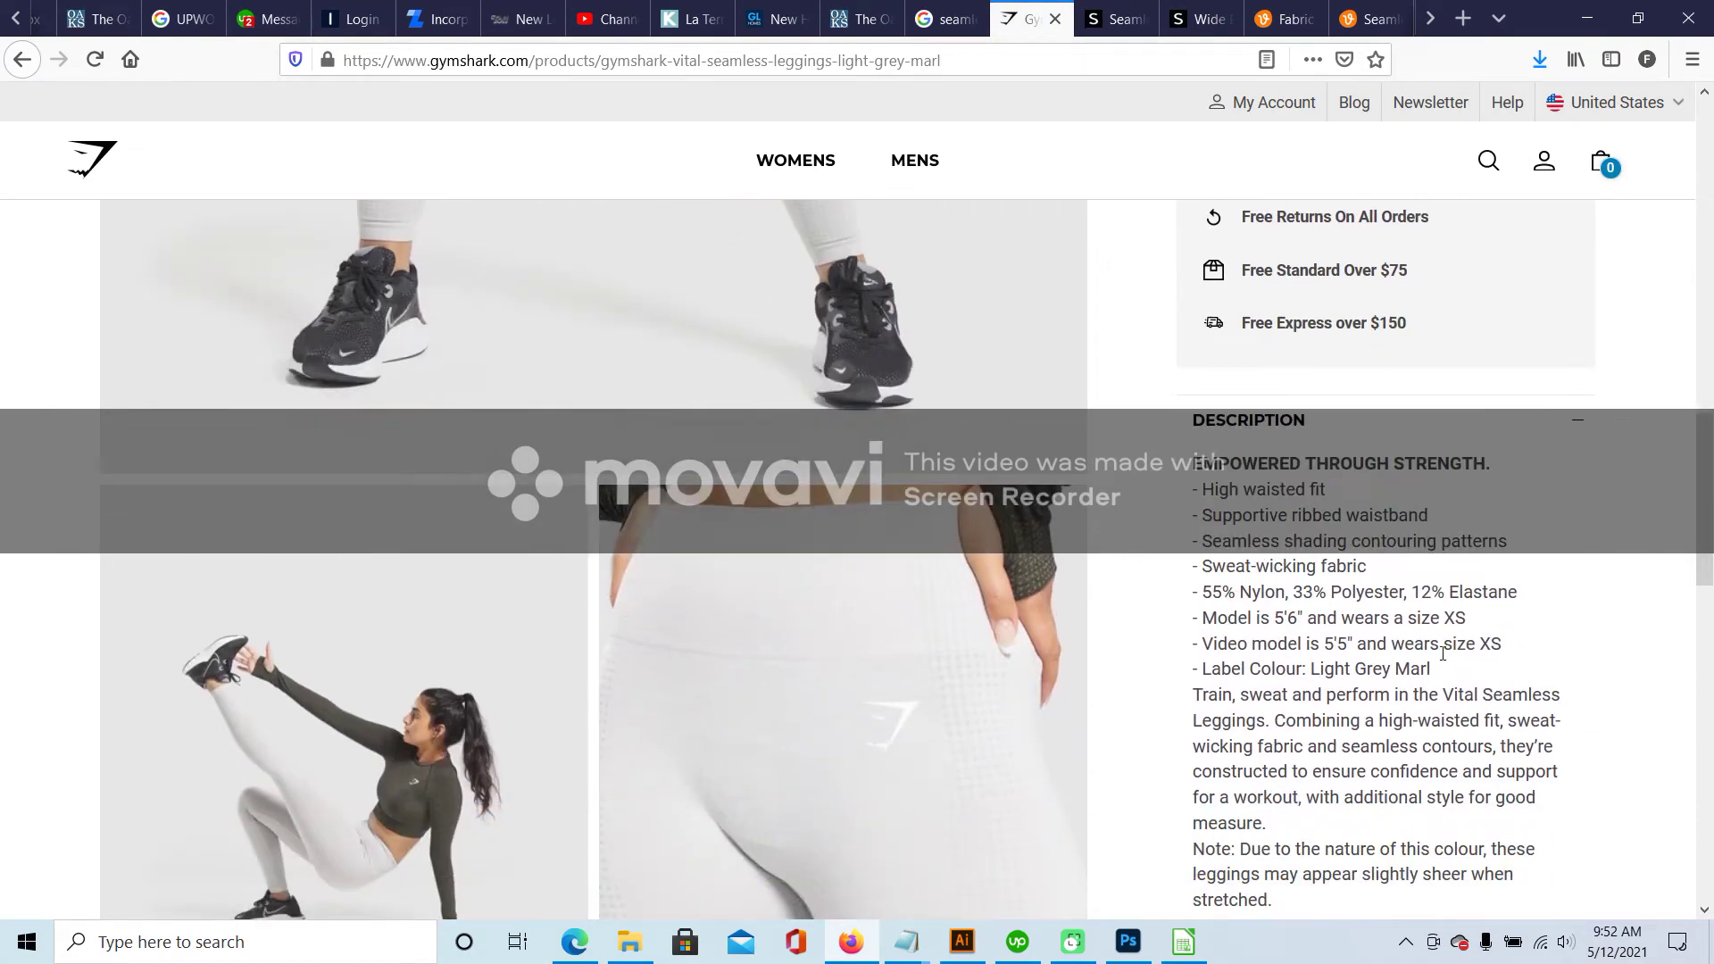
{"action": "scroll", "coordinate": [1435, 651], "scroll_direction": "down", "scroll_amount": 3}
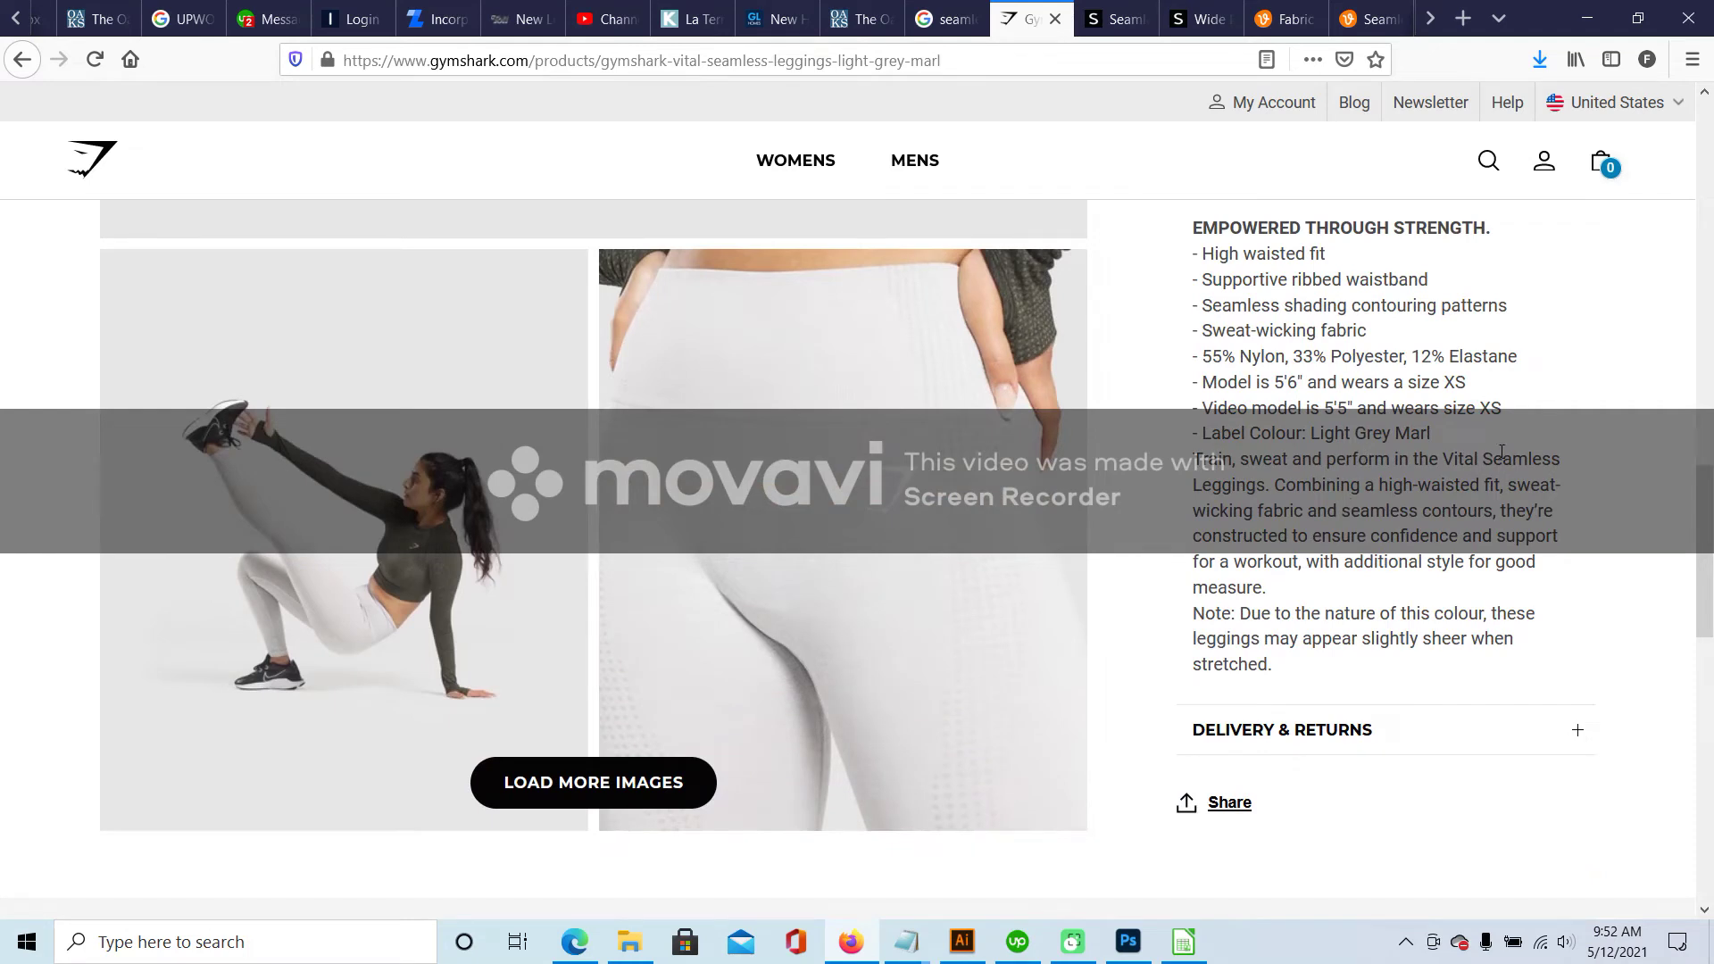
{"action": "left_click", "coordinate": [1122, 7]}
{"action": "left_click", "coordinate": [1183, 941]}
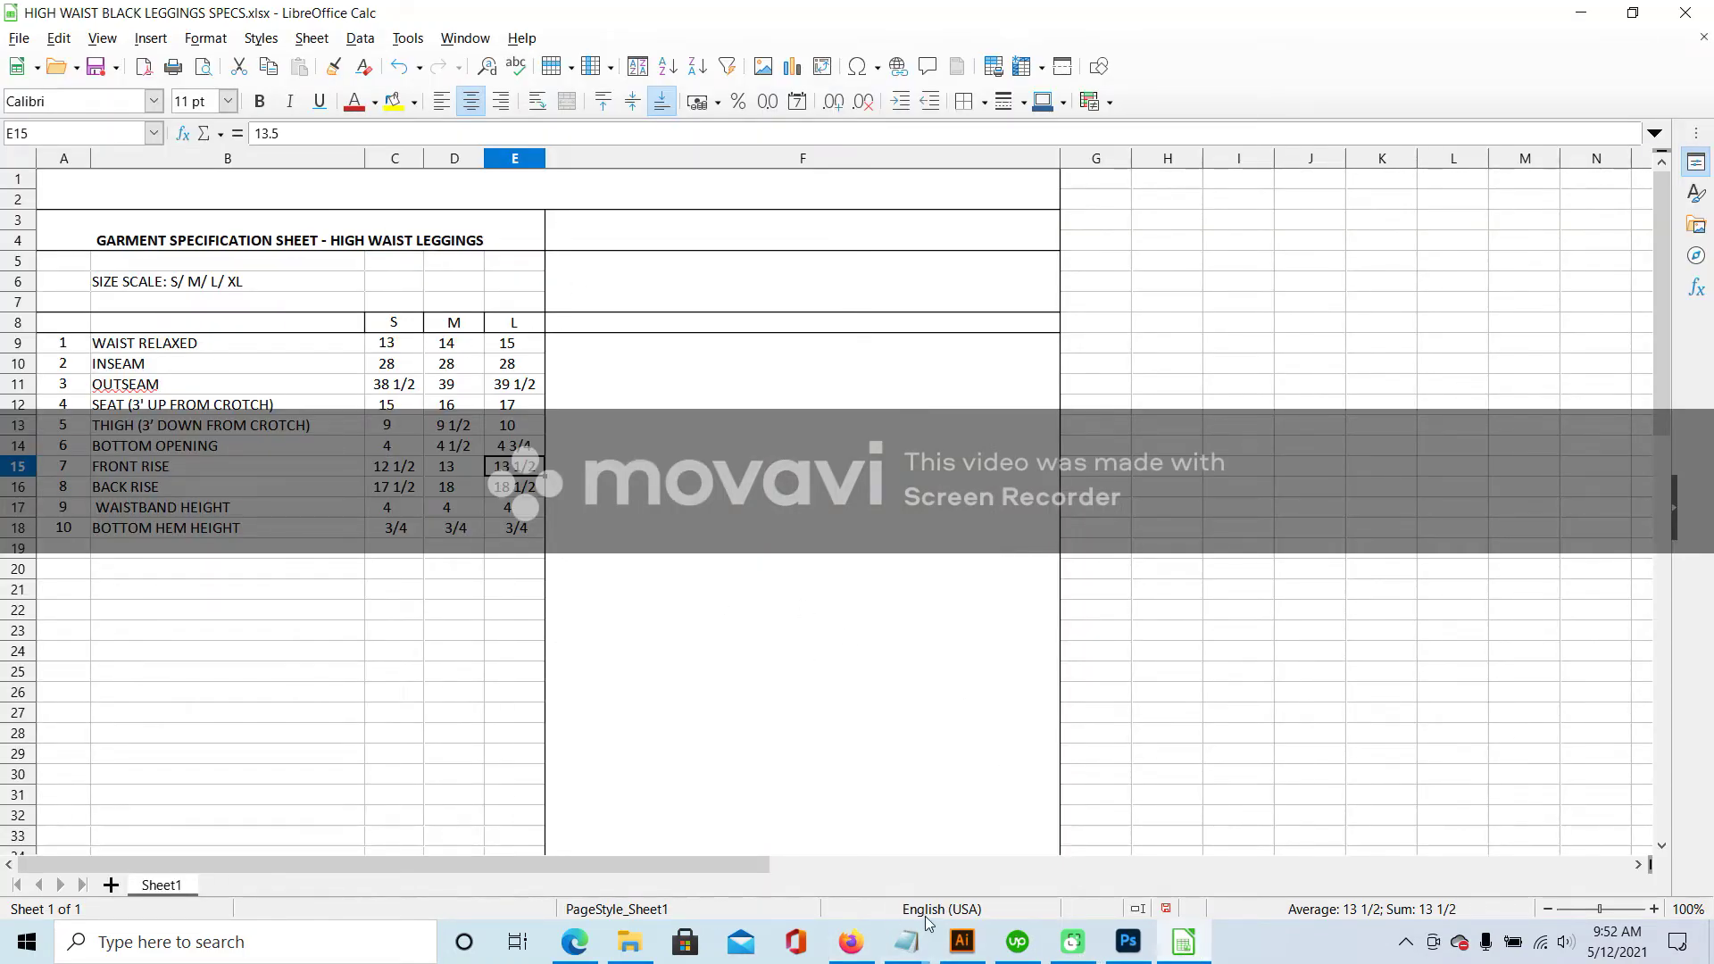
- Insert a new narrow column F after the L size column
{"action": "left_click", "coordinate": [962, 942]}
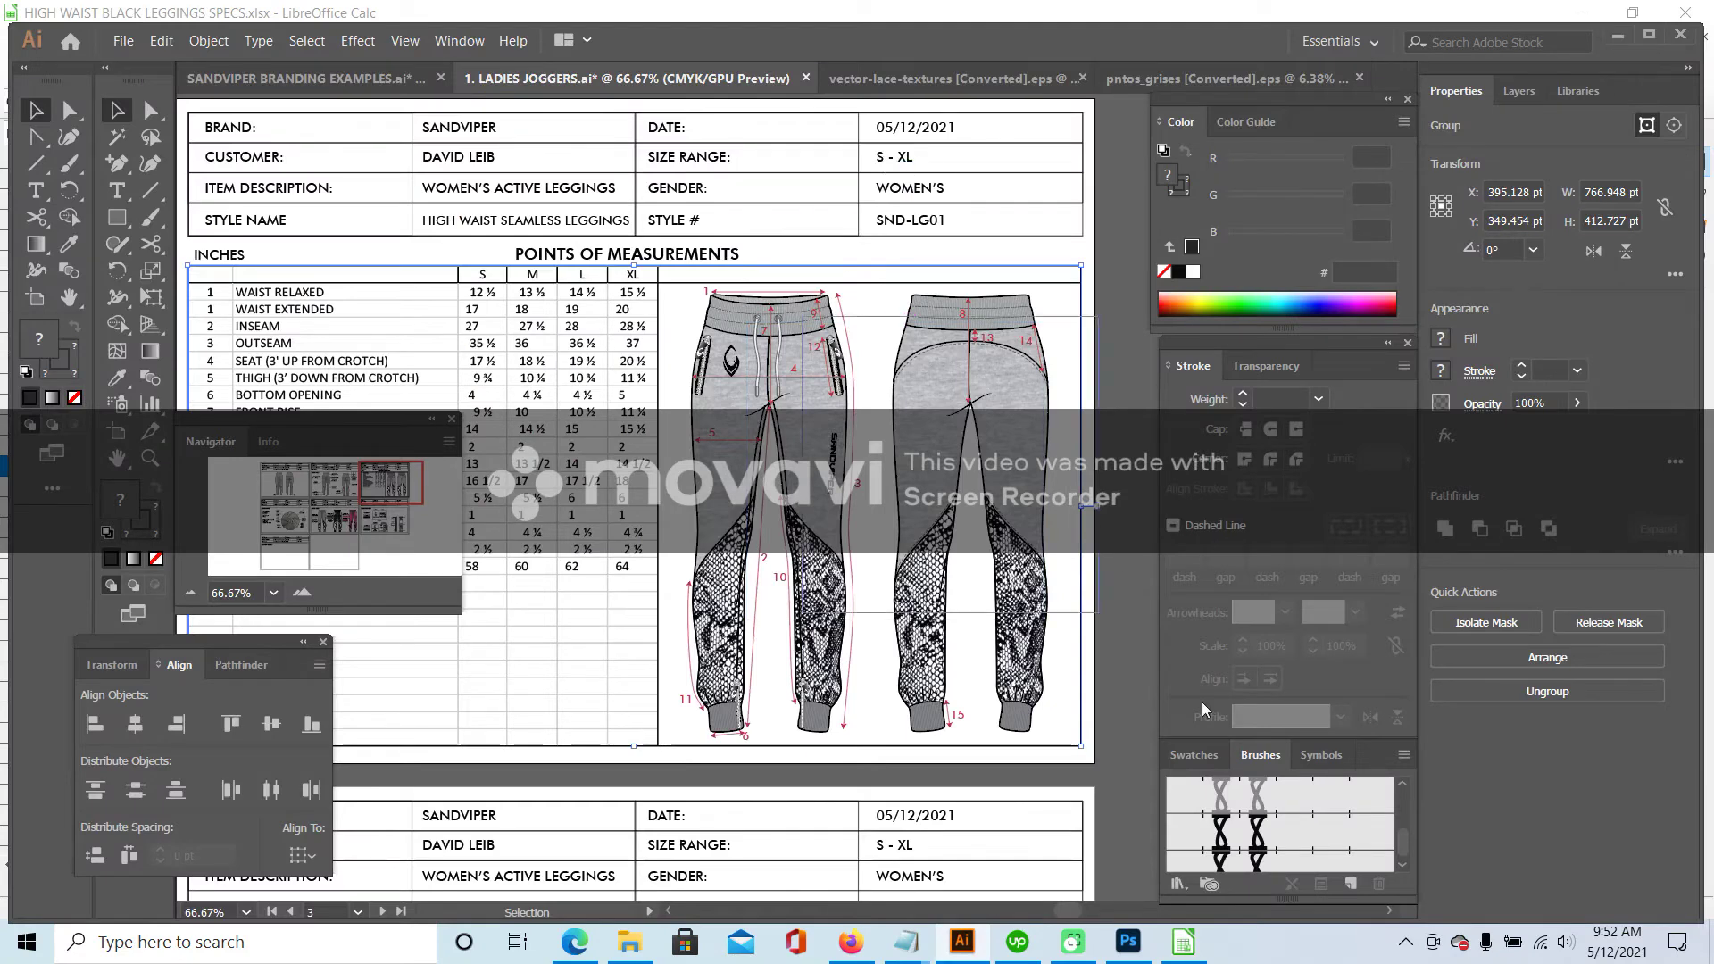
{"action": "left_click", "coordinate": [1184, 942]}
{"action": "right_click", "coordinate": [514, 161]}
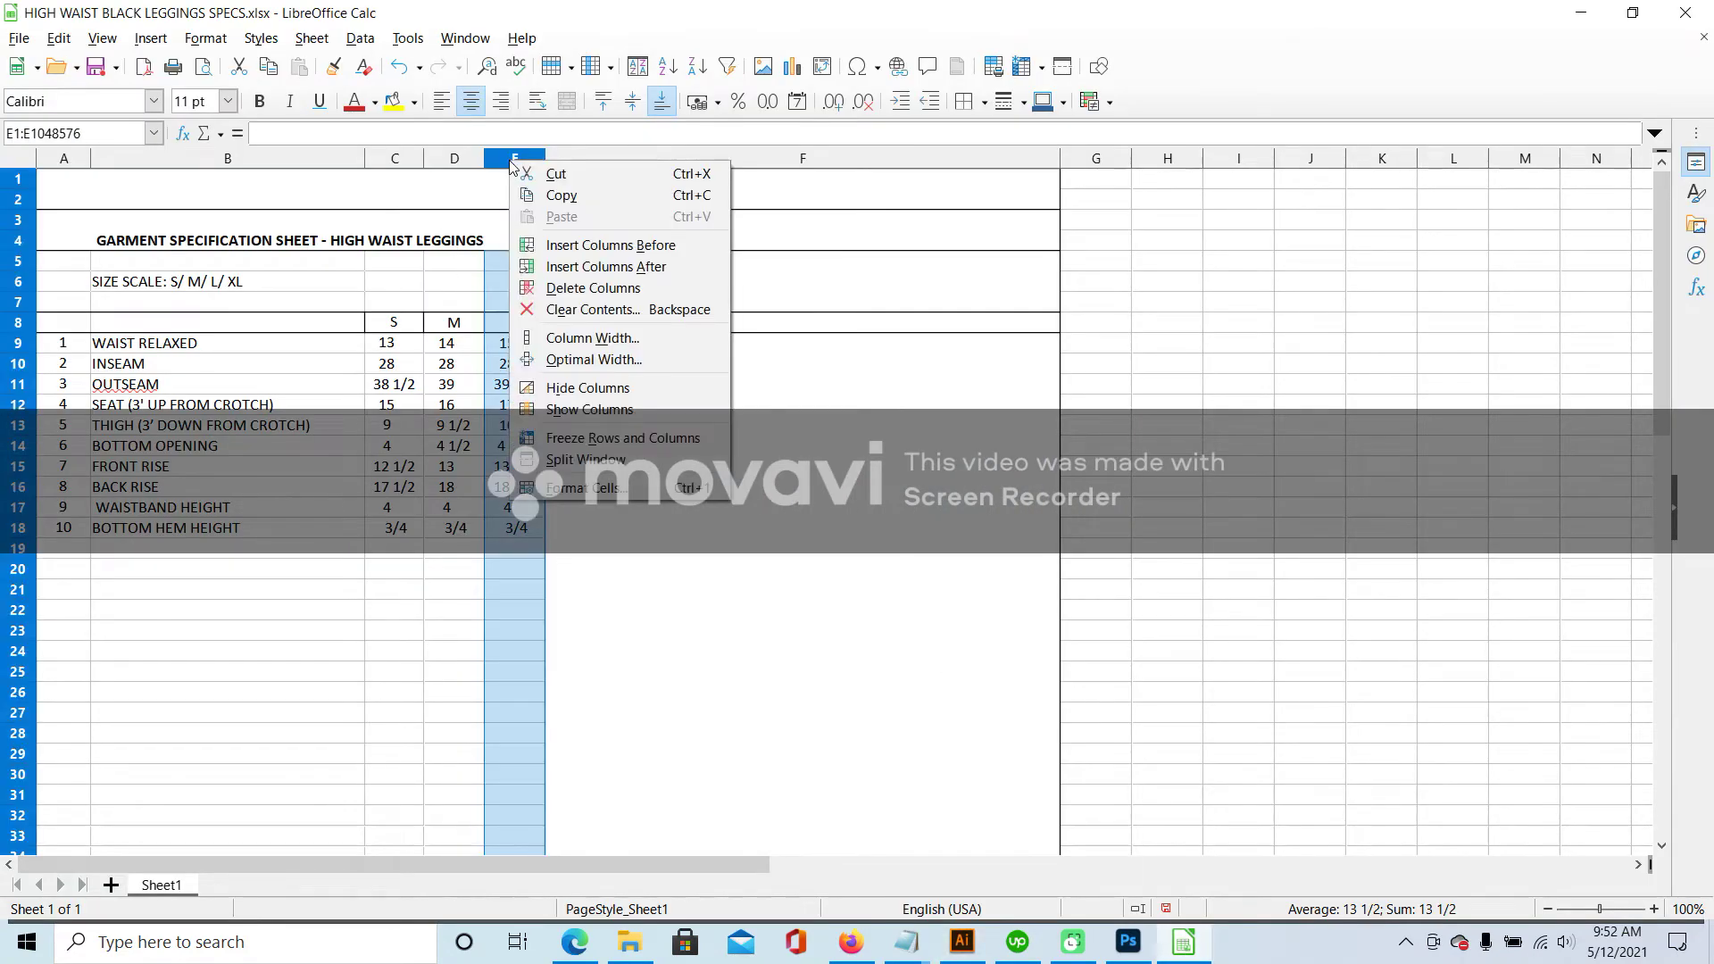
{"action": "left_click", "coordinate": [606, 266]}
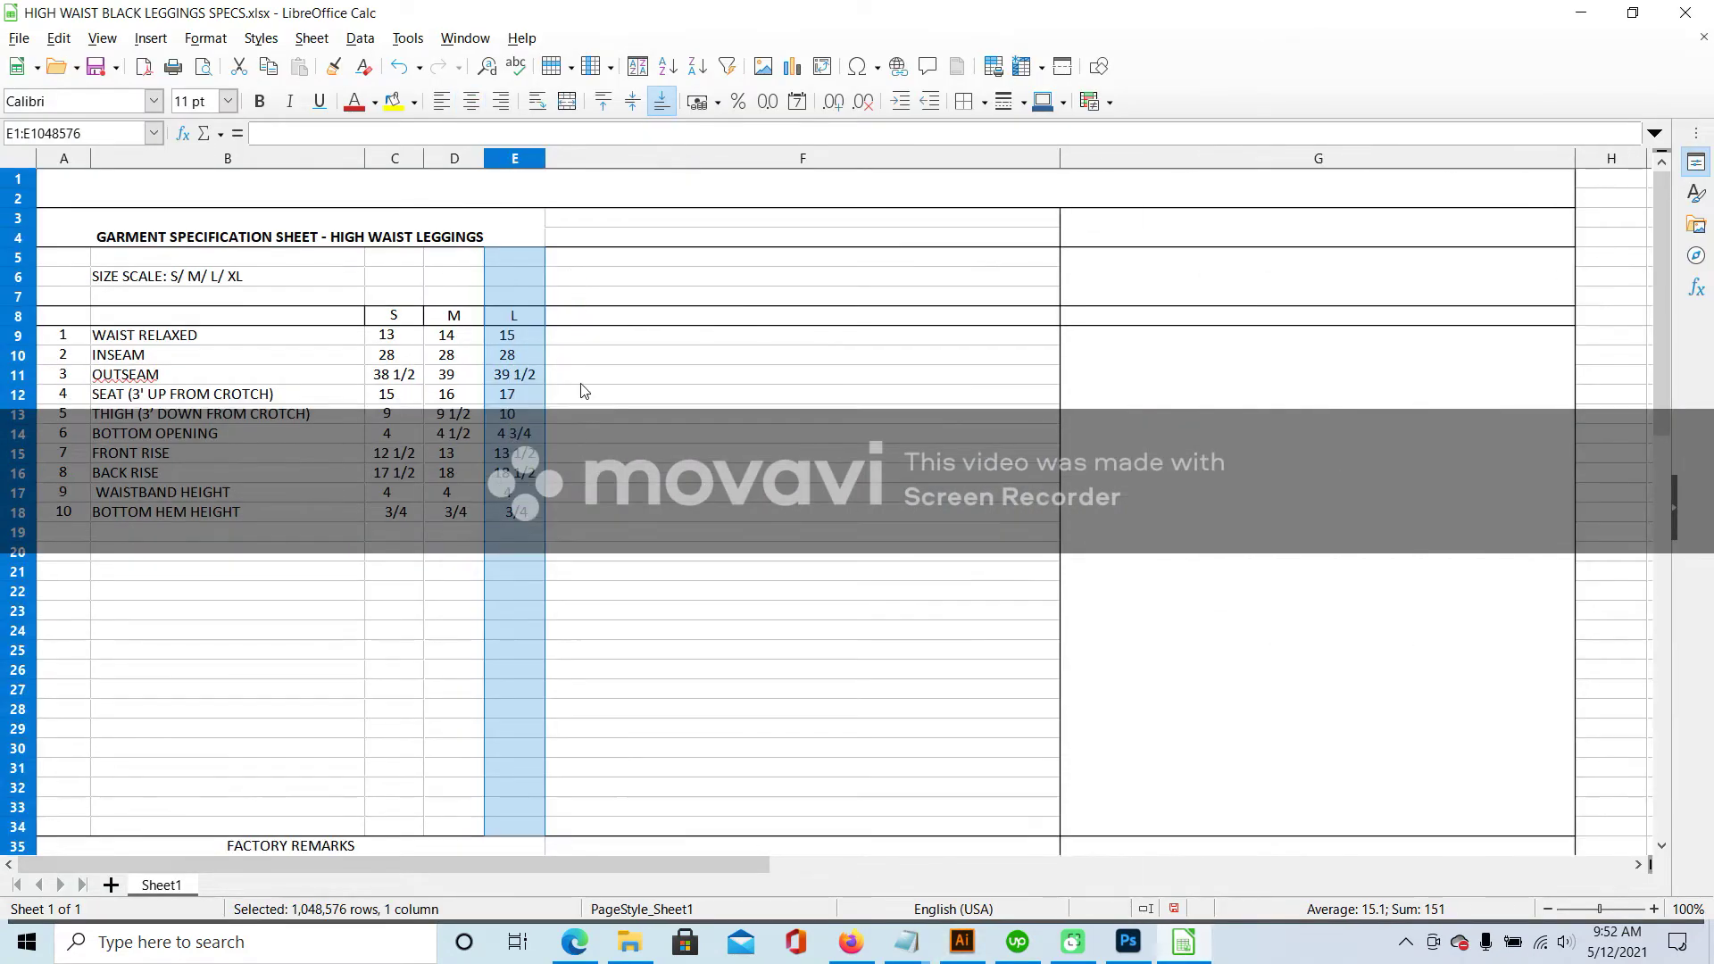
{"action": "left_click", "coordinate": [1057, 156]}
{"action": "left_click_drag", "start_coordinate": [1060, 158], "coordinate": [618, 179]}
- Check the existing waist values across the size columns
{"action": "left_click", "coordinate": [703, 374]}
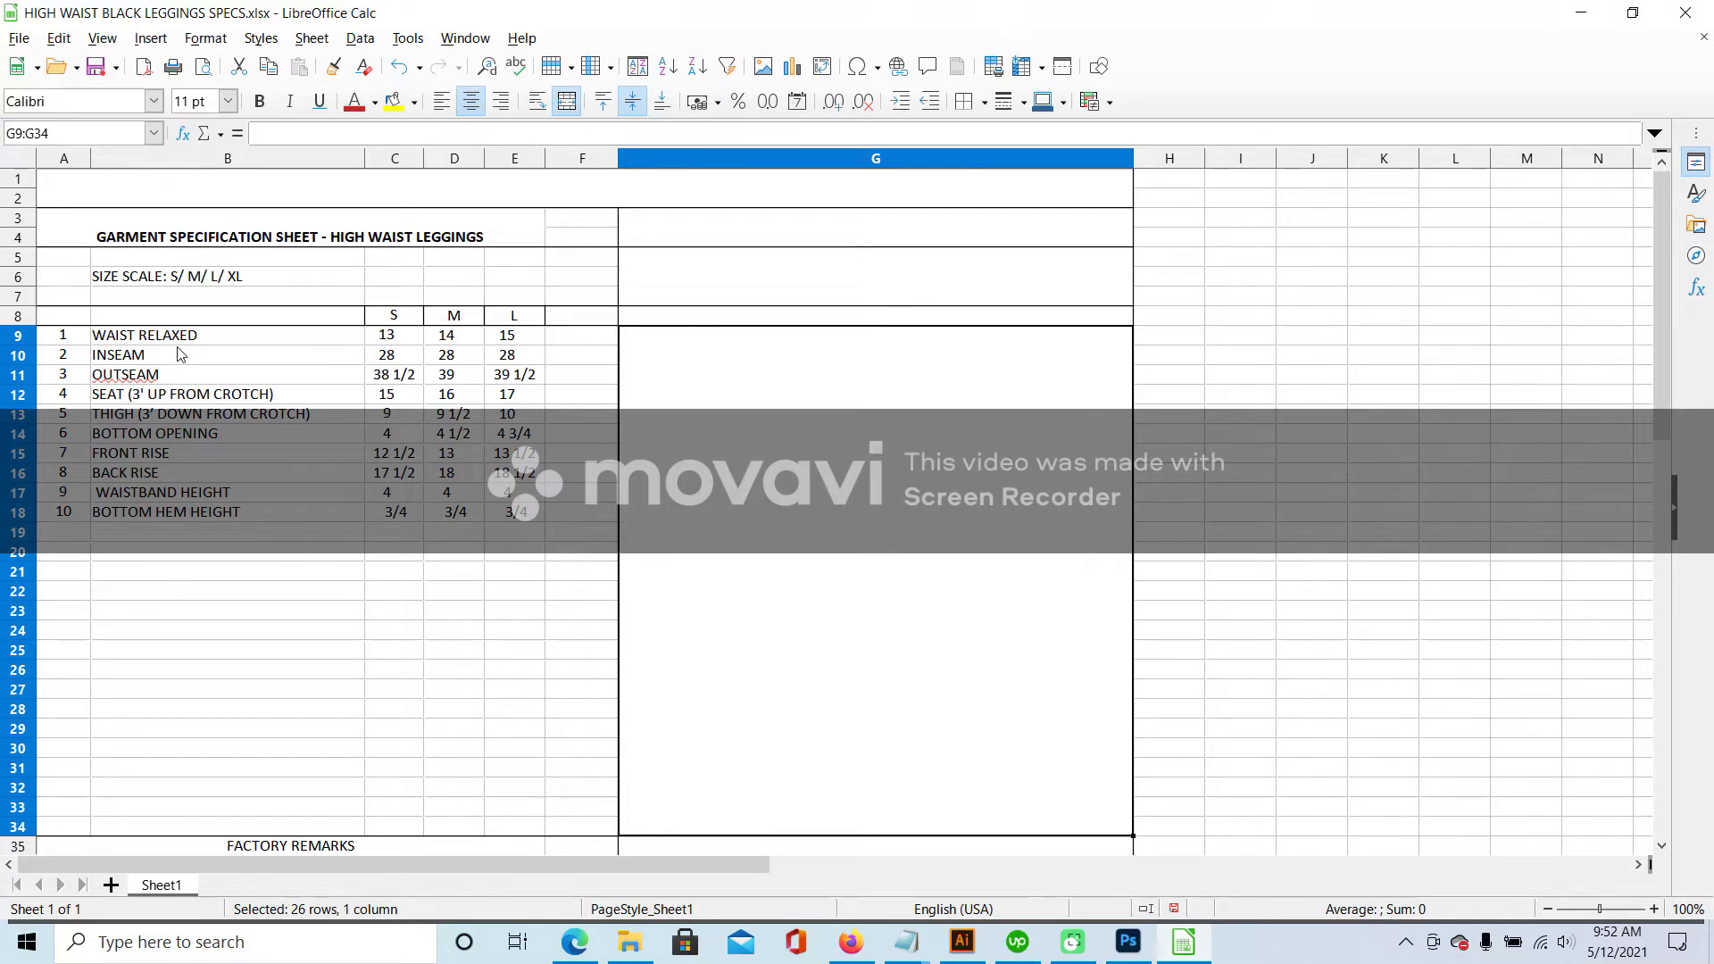
{"action": "left_click", "coordinate": [399, 339]}
{"action": "left_click", "coordinate": [474, 339]}
{"action": "left_click", "coordinate": [533, 337]}
{"action": "left_click", "coordinate": [397, 348]}
{"action": "left_click", "coordinate": [471, 344]}
{"action": "left_click", "coordinate": [505, 348]}
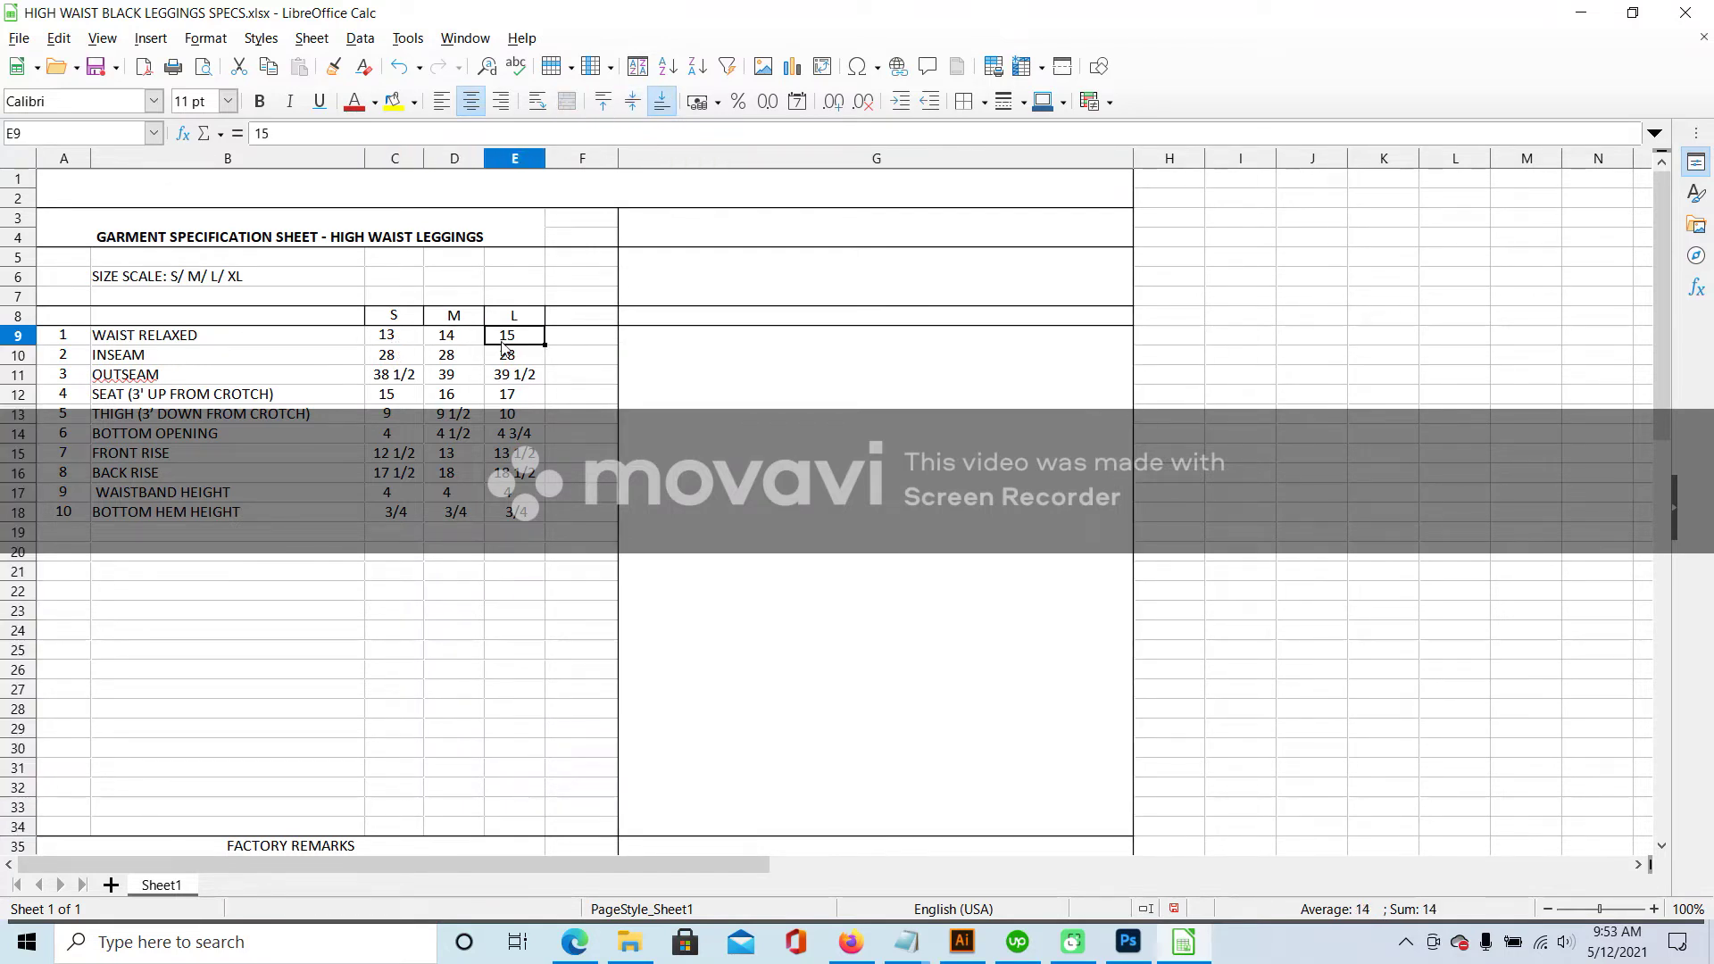
- Head column F as XL, enter waist 16 and copy the inseam 28 into F10
{"action": "left_click", "coordinate": [584, 323]}
{"action": "type", "text": "XL"}
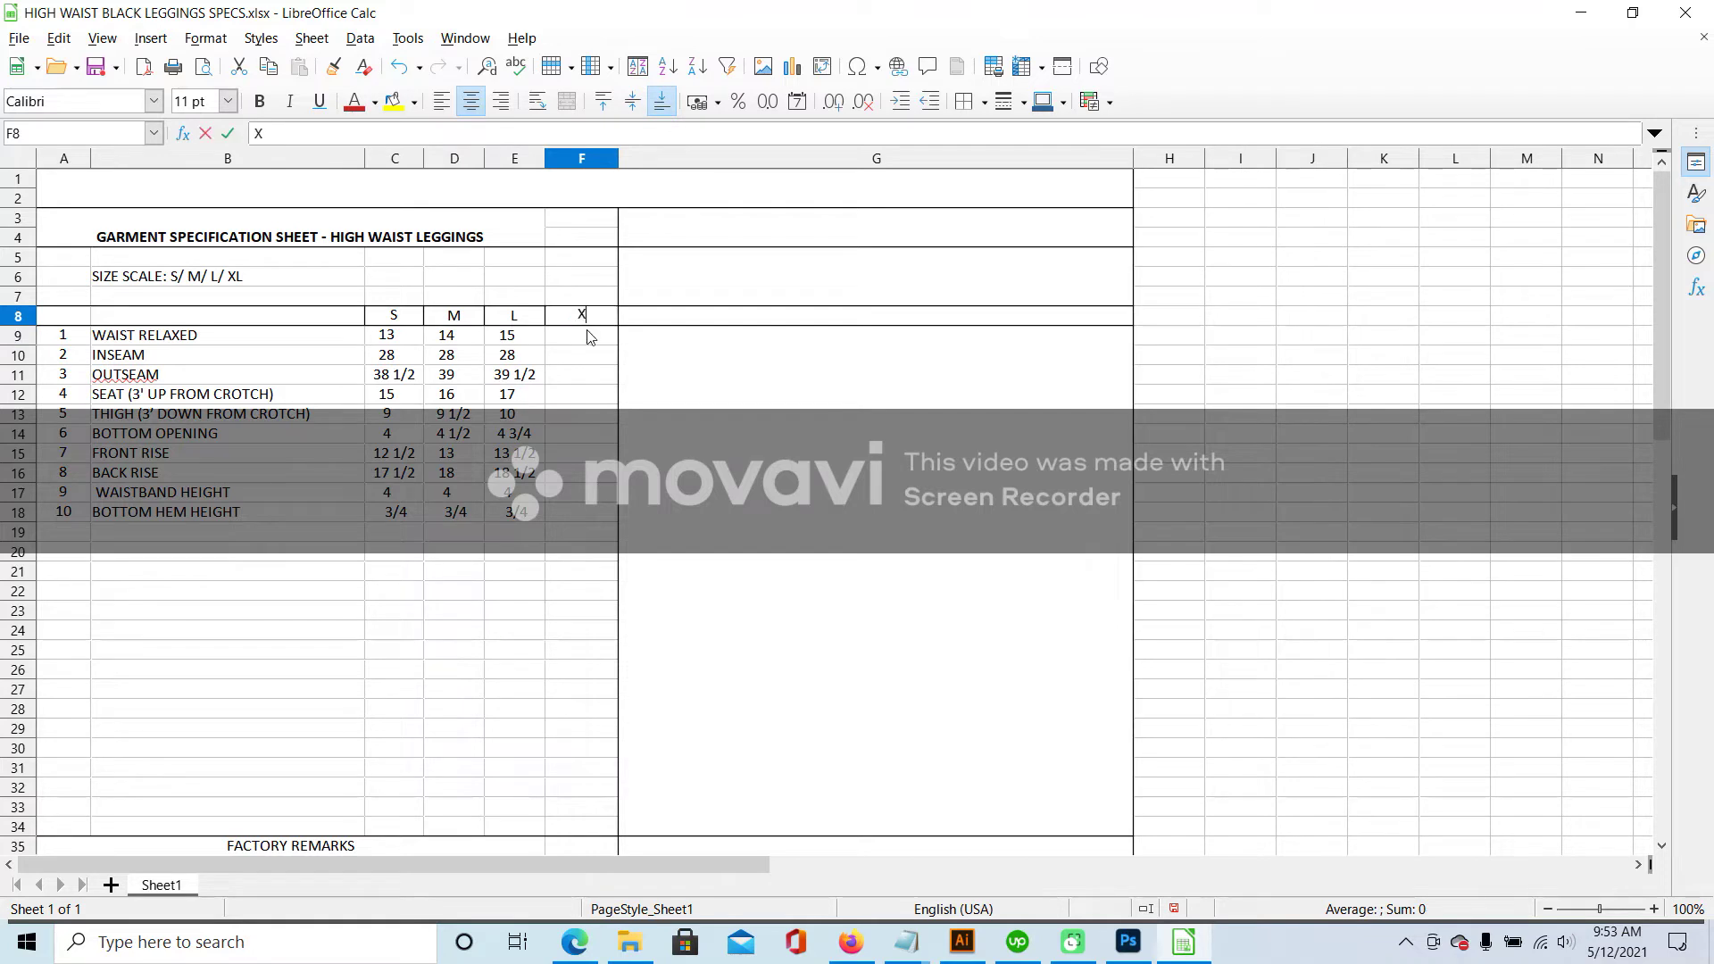
{"action": "key", "text": "Return"}
{"action": "type", "text": "16"}
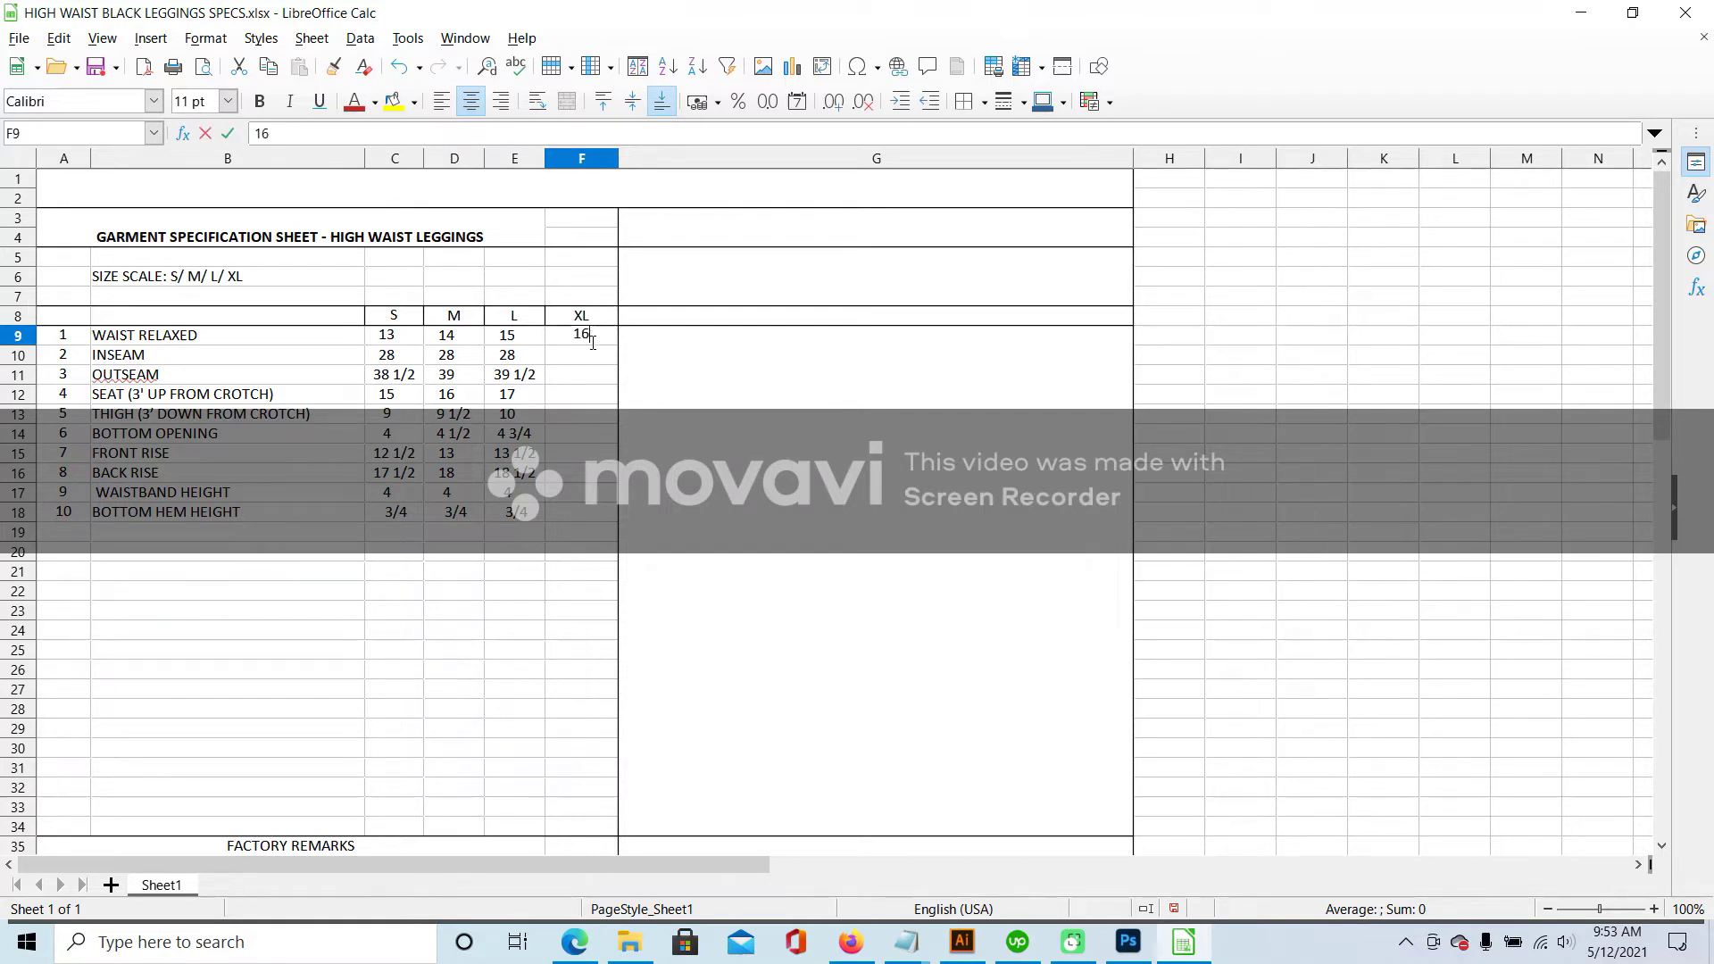
{"action": "key", "text": "Return"}
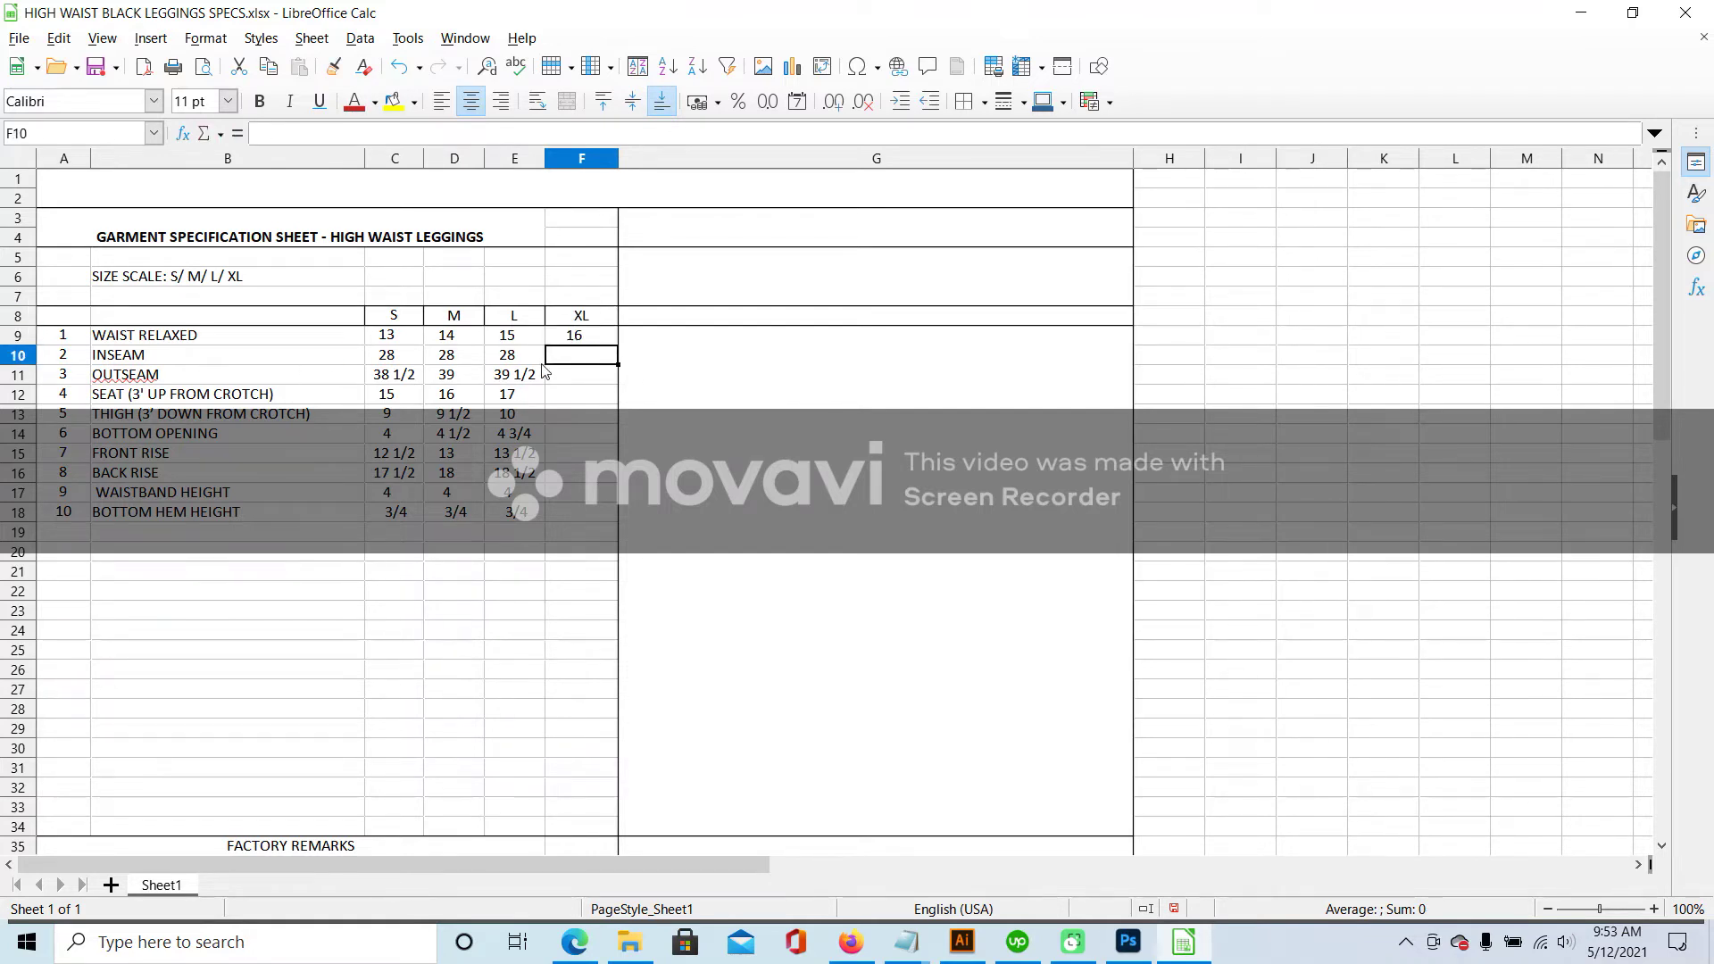
{"action": "left_click", "coordinate": [527, 357]}
{"action": "key", "text": "ctrl+c"}
{"action": "left_click", "coordinate": [574, 360]}
{"action": "key", "text": "ctrl+v"}
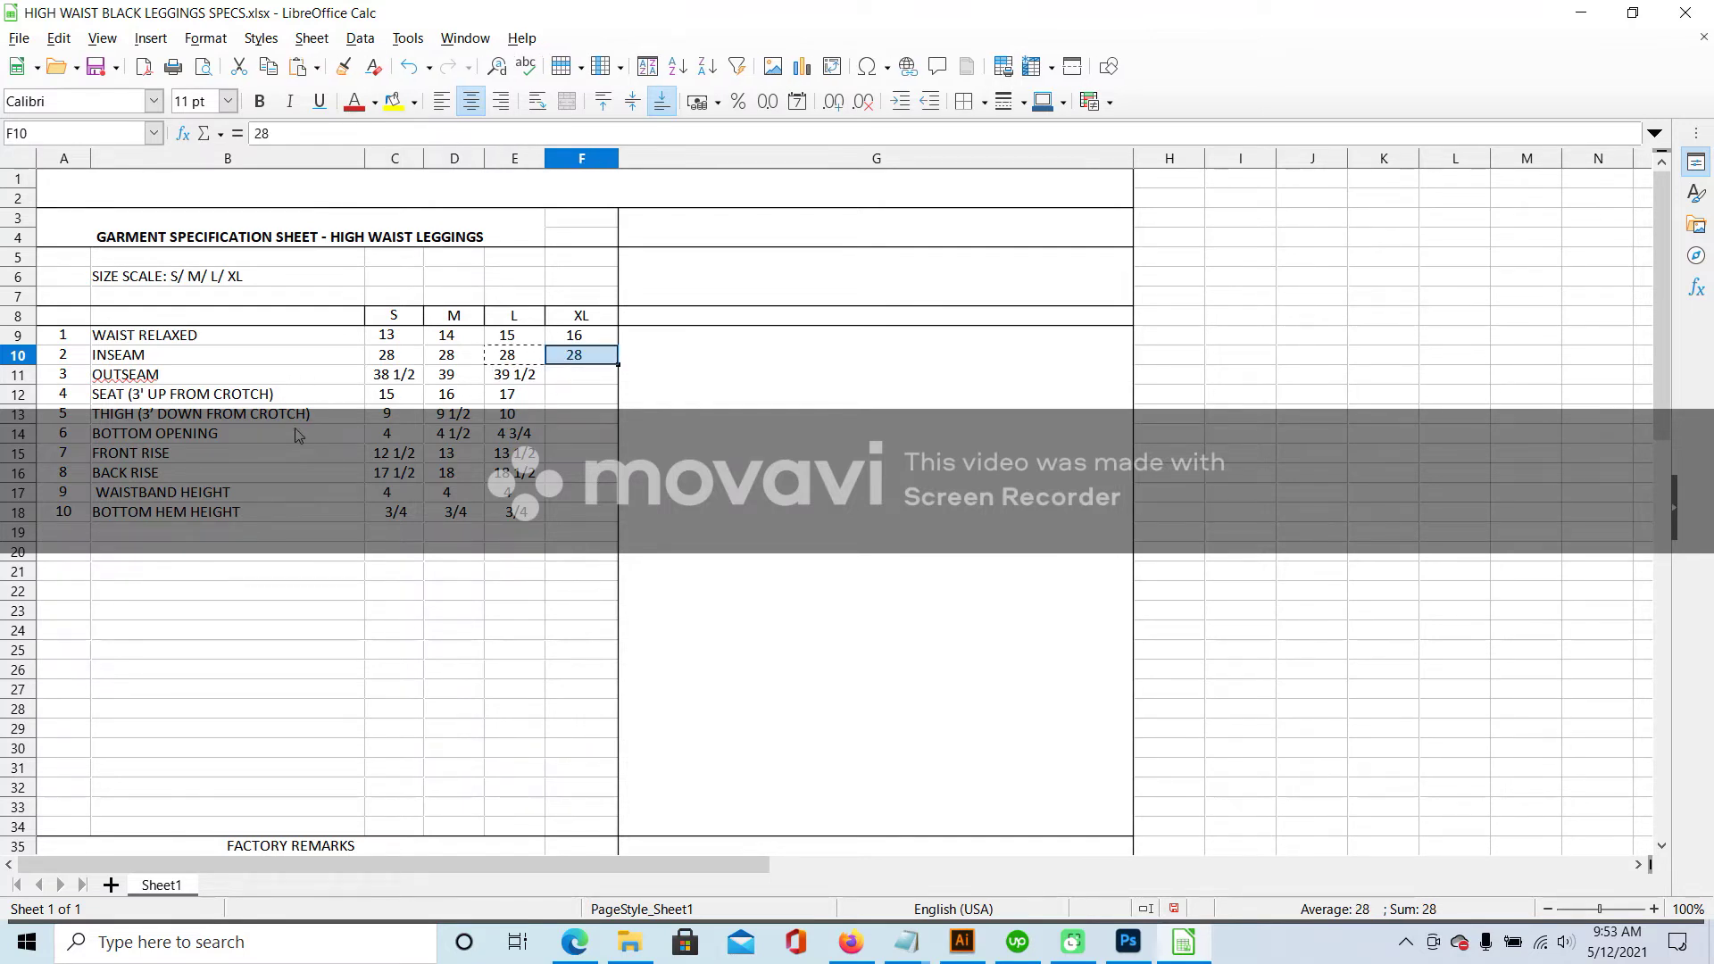
- Enter XL outseam 40, seat 18 and thigh 10 1/2
{"action": "left_click", "coordinate": [502, 378]}
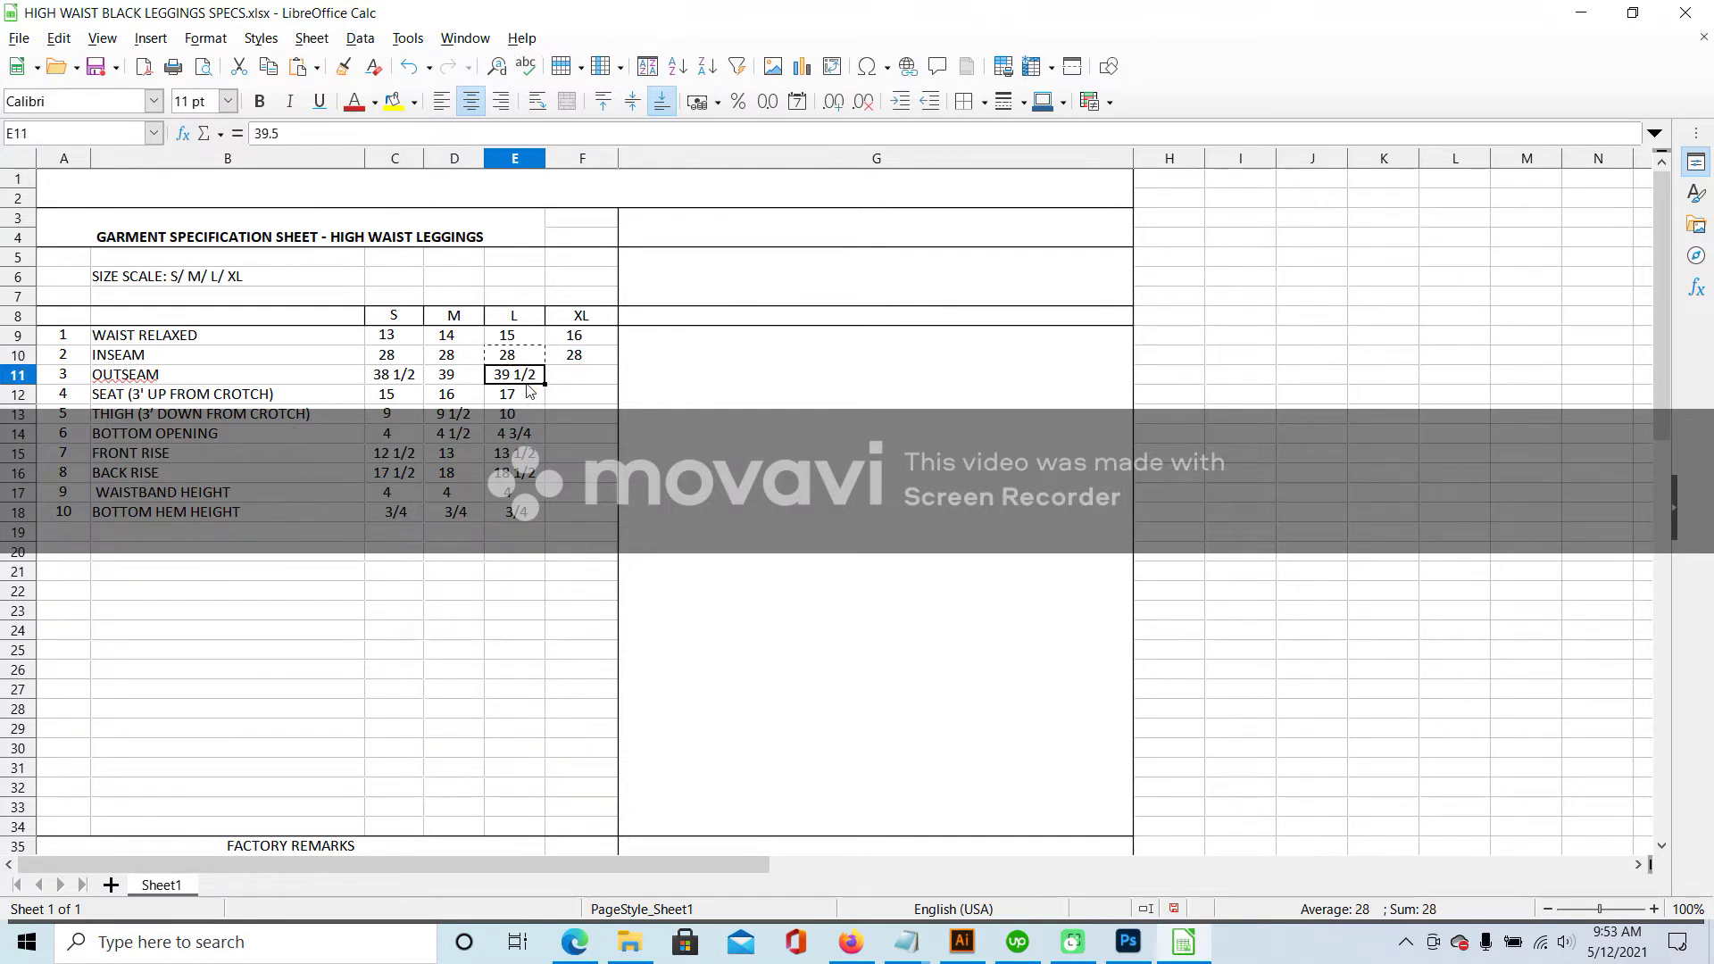
{"action": "left_click", "coordinate": [570, 383]}
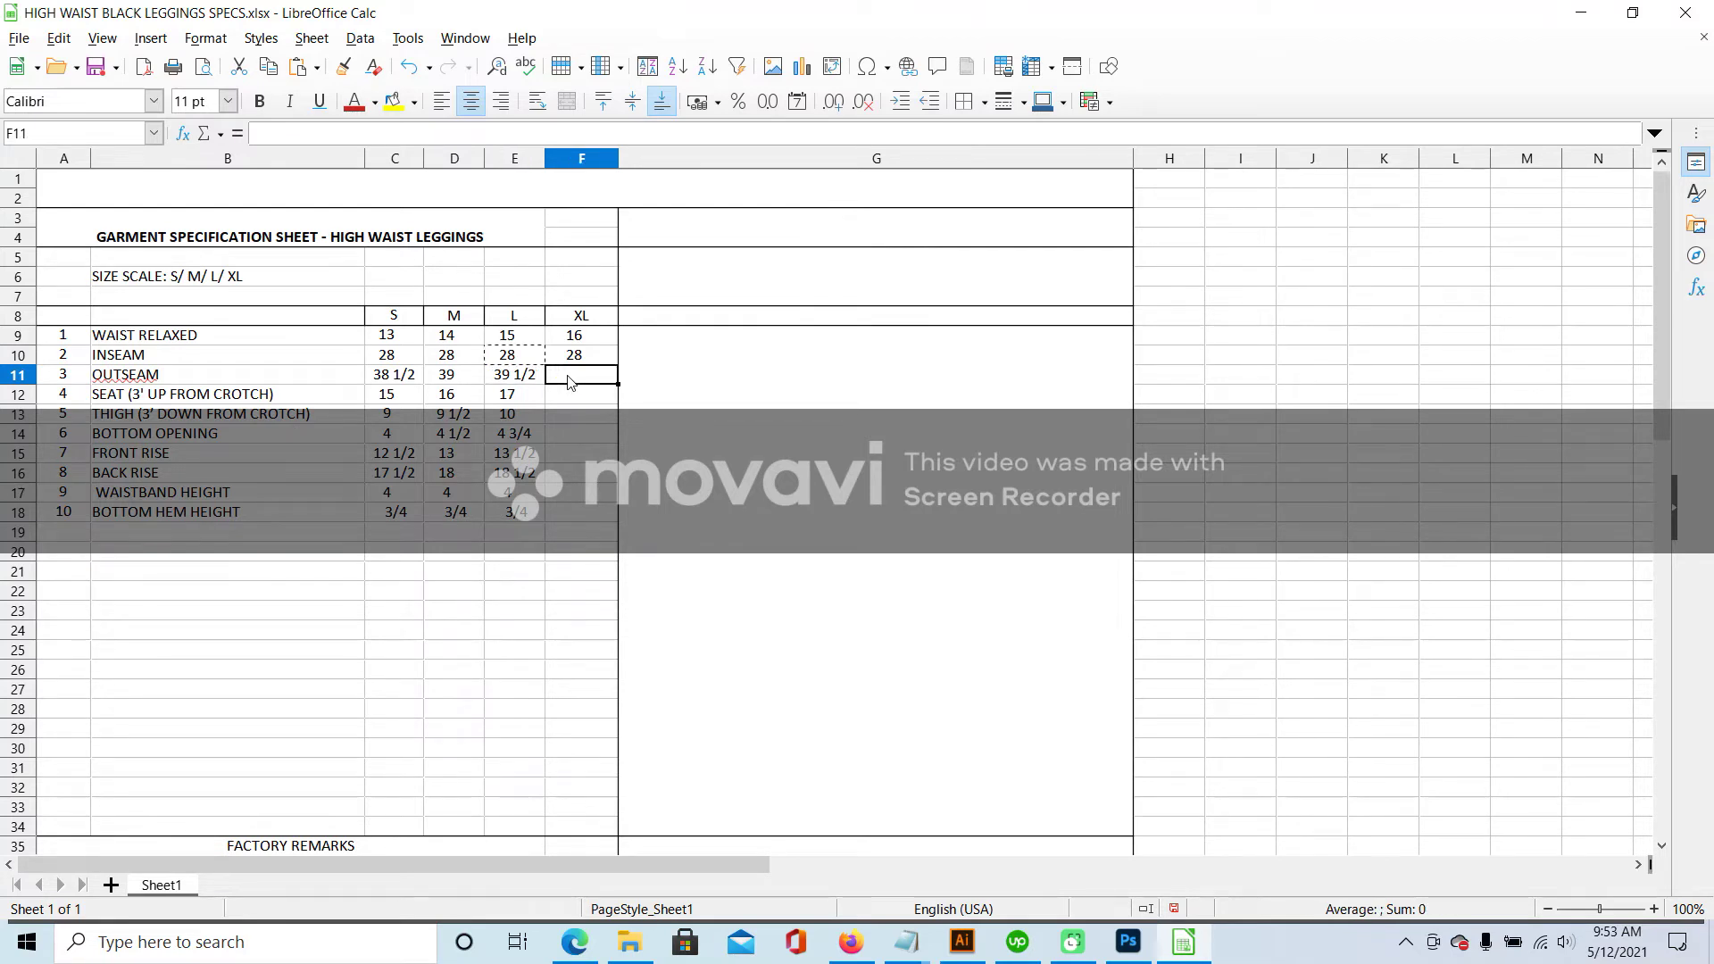
{"action": "type", "text": "40"}
{"action": "key", "text": "Return"}
{"action": "left_click", "coordinate": [389, 379]}
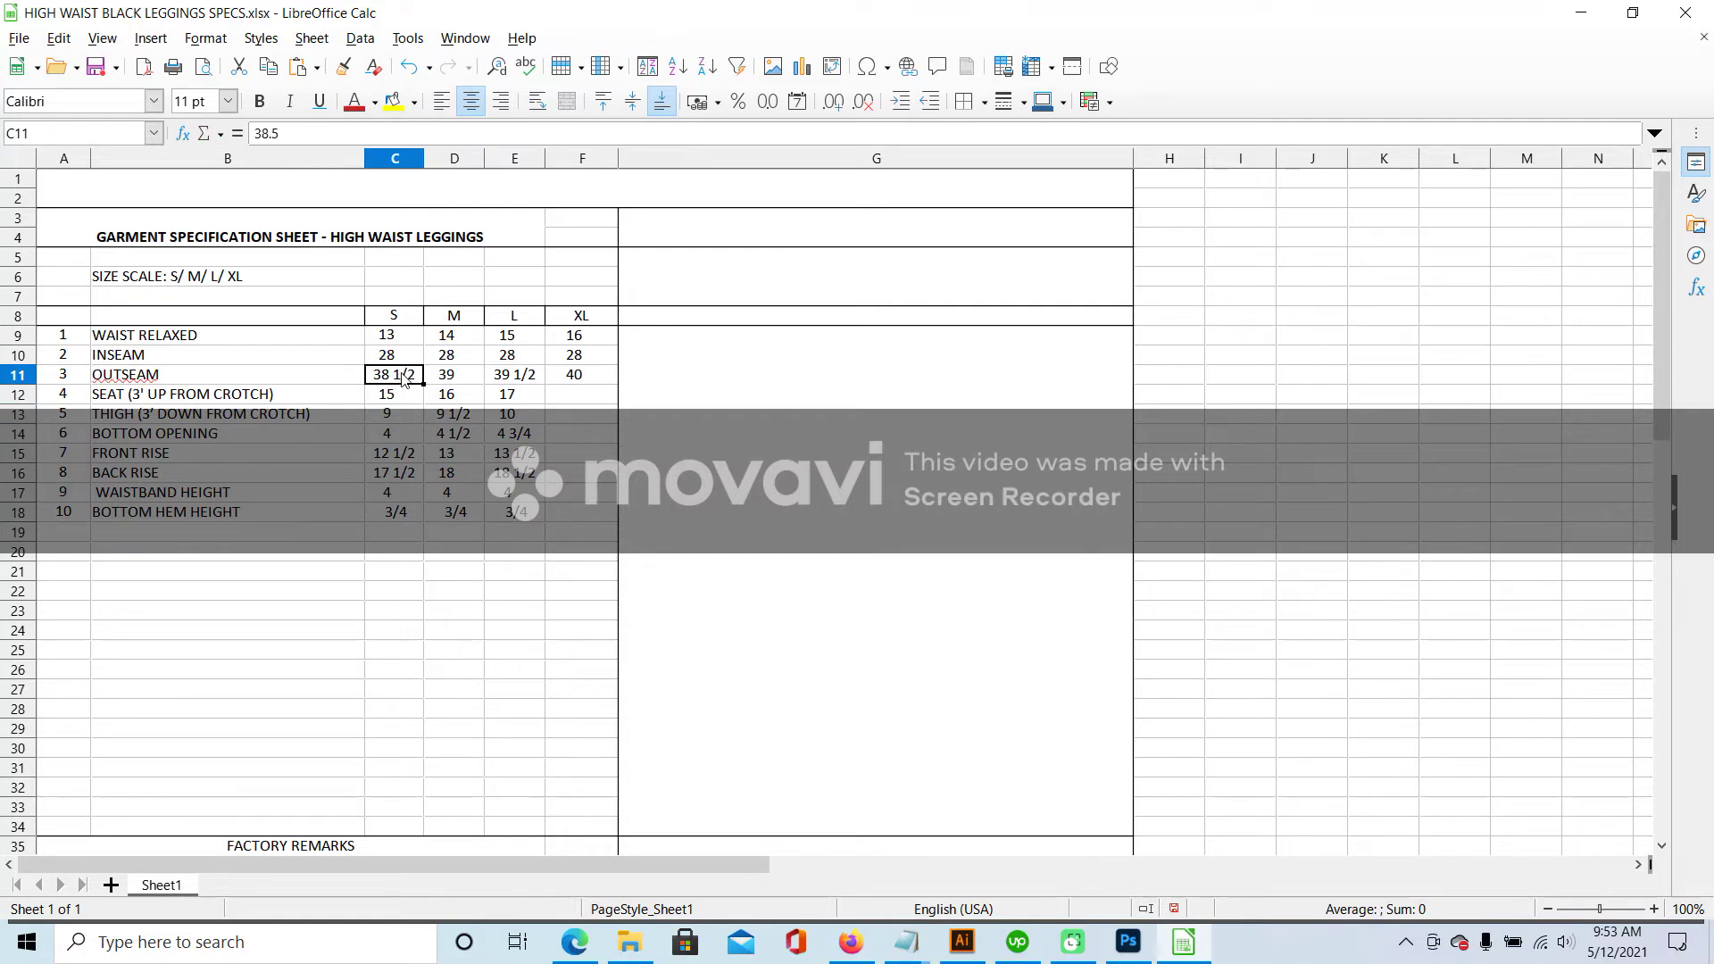
{"action": "left_click", "coordinate": [564, 395]}
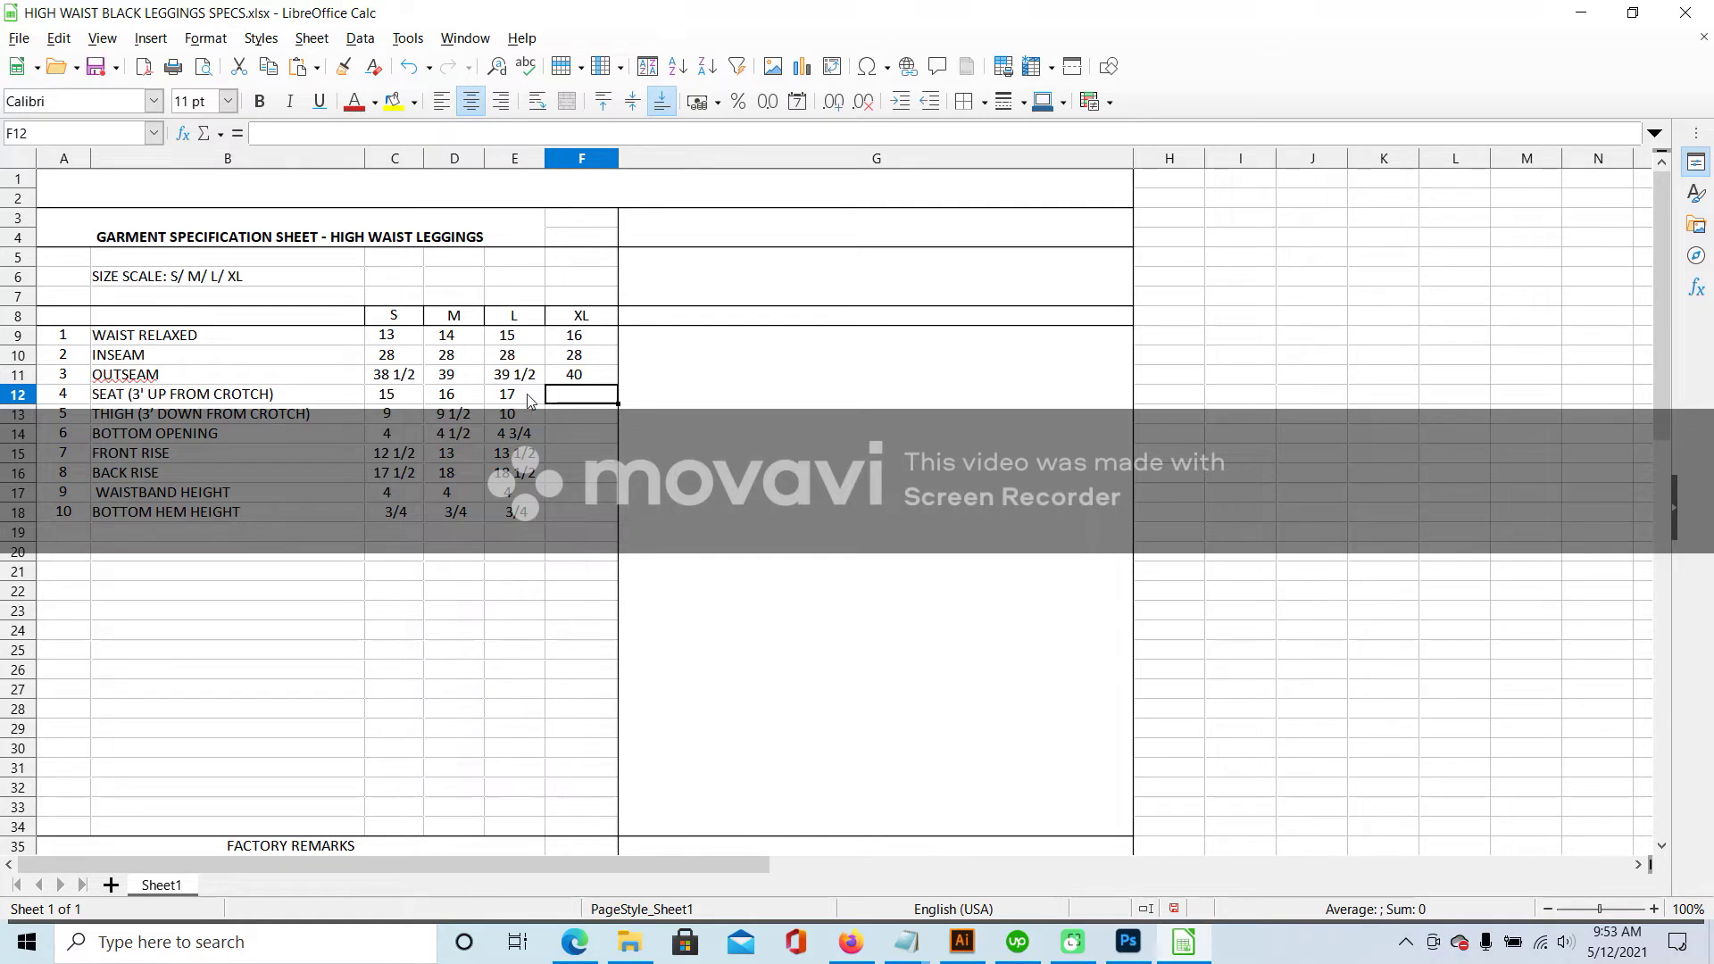
{"action": "type", "text": "18"}
{"action": "key", "text": "Return"}
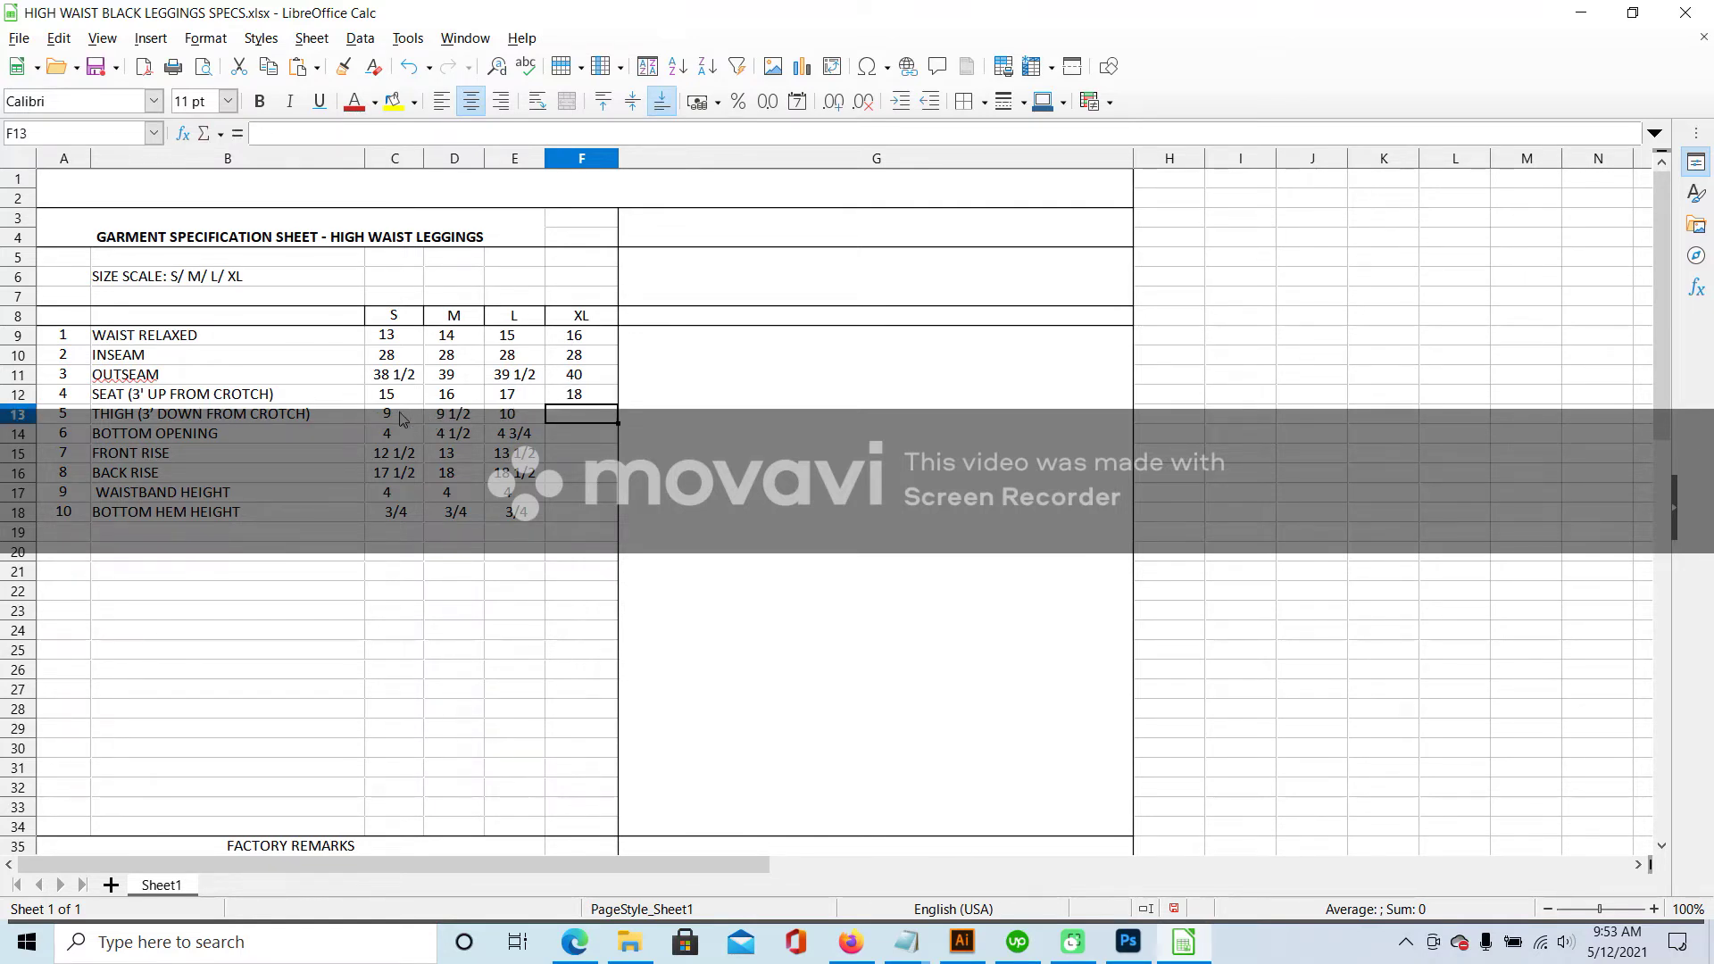
{"action": "type", "text": "10 1/2"}
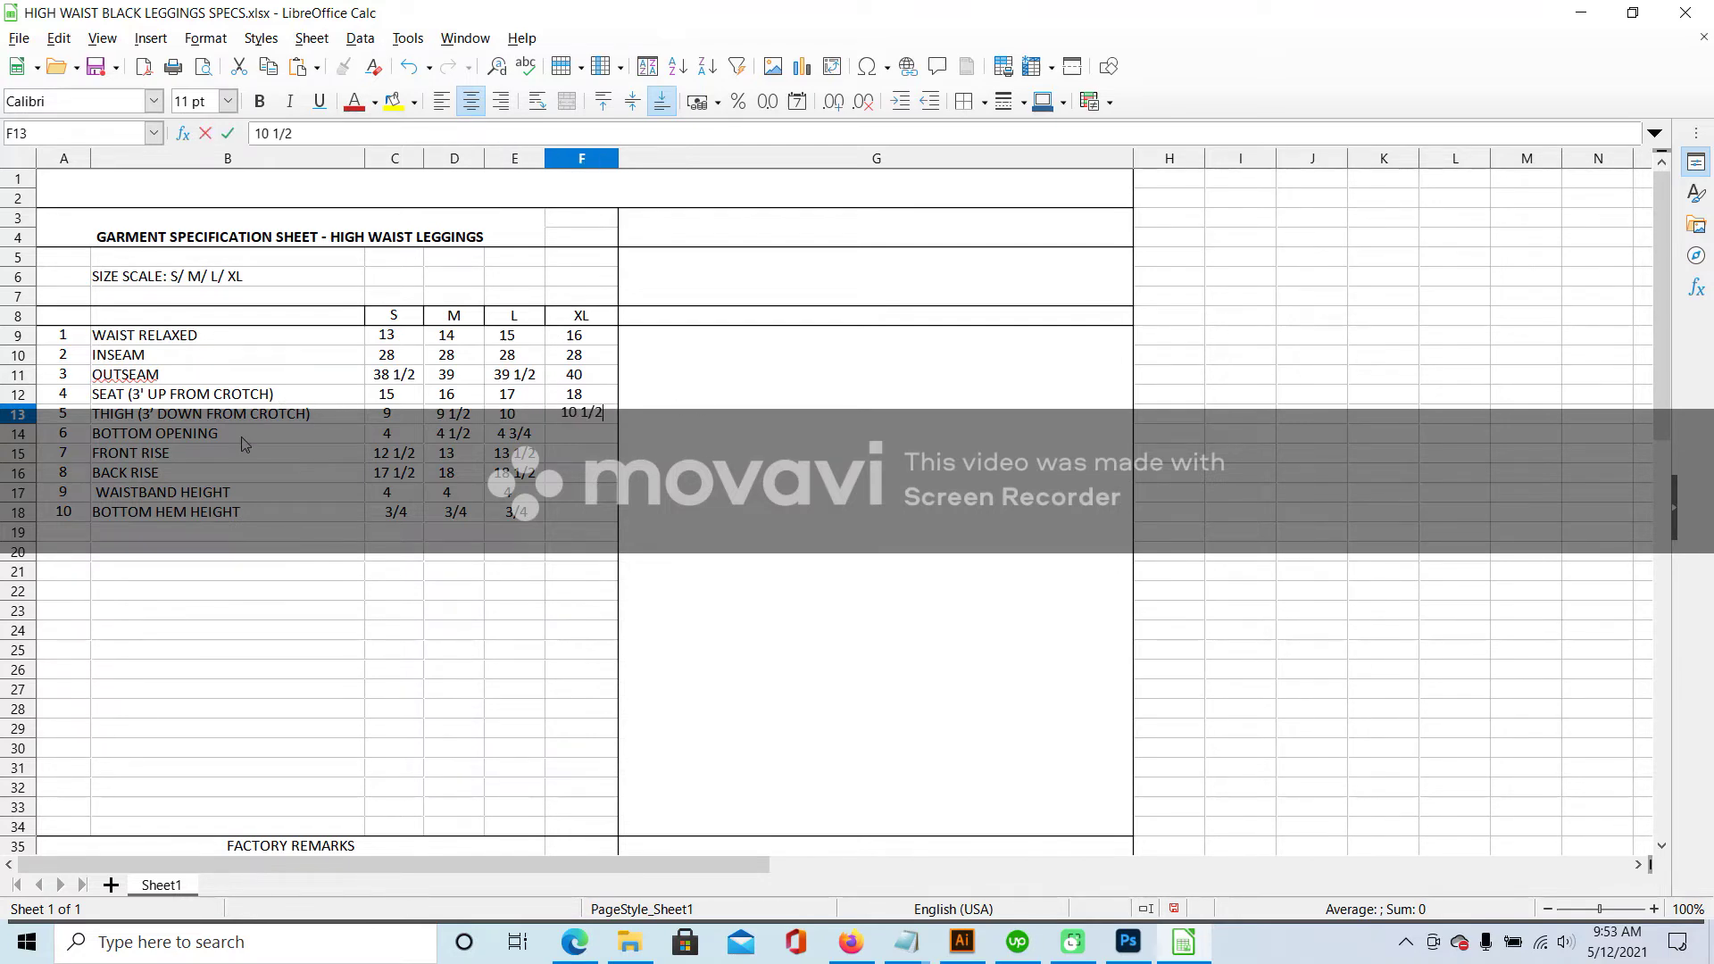
{"action": "left_click", "coordinate": [248, 439]}
- Fill the remaining XL cells F14–F18 with 5, 14, 19, 4 and ¾
{"action": "left_click", "coordinate": [541, 444]}
{"action": "left_click", "coordinate": [594, 438]}
{"action": "type", "text": "5"}
{"action": "left_click", "coordinate": [585, 452]}
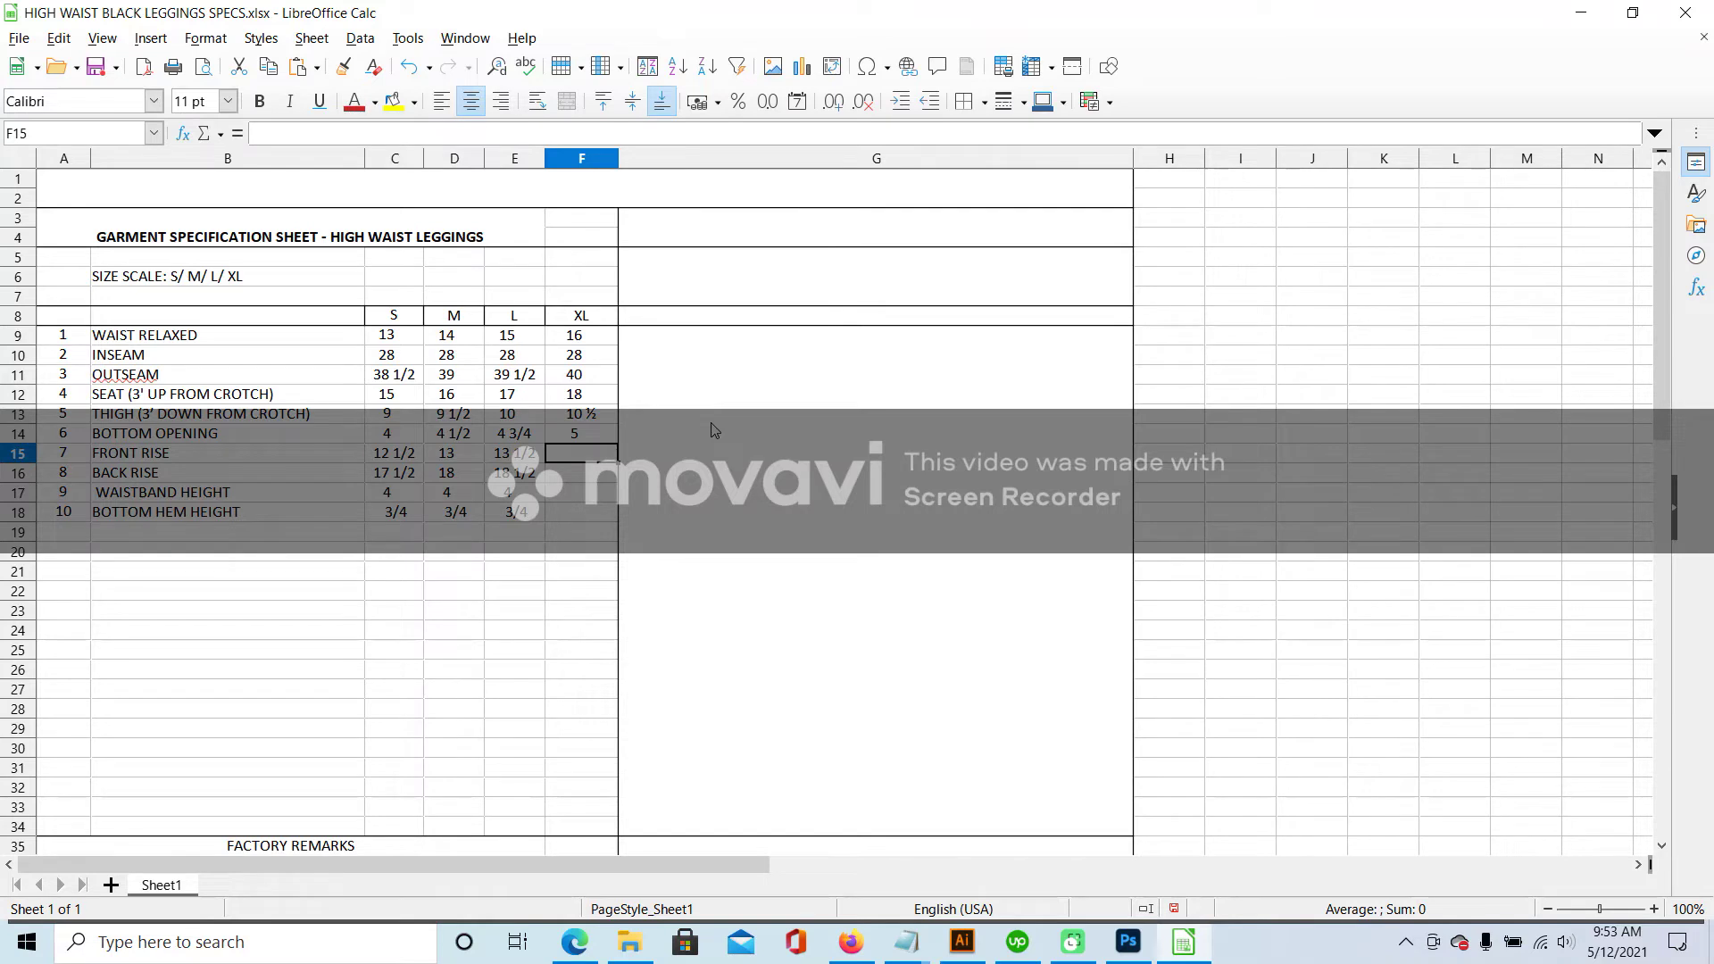
{"action": "type", "text": "14"}
{"action": "left_click", "coordinate": [576, 479]}
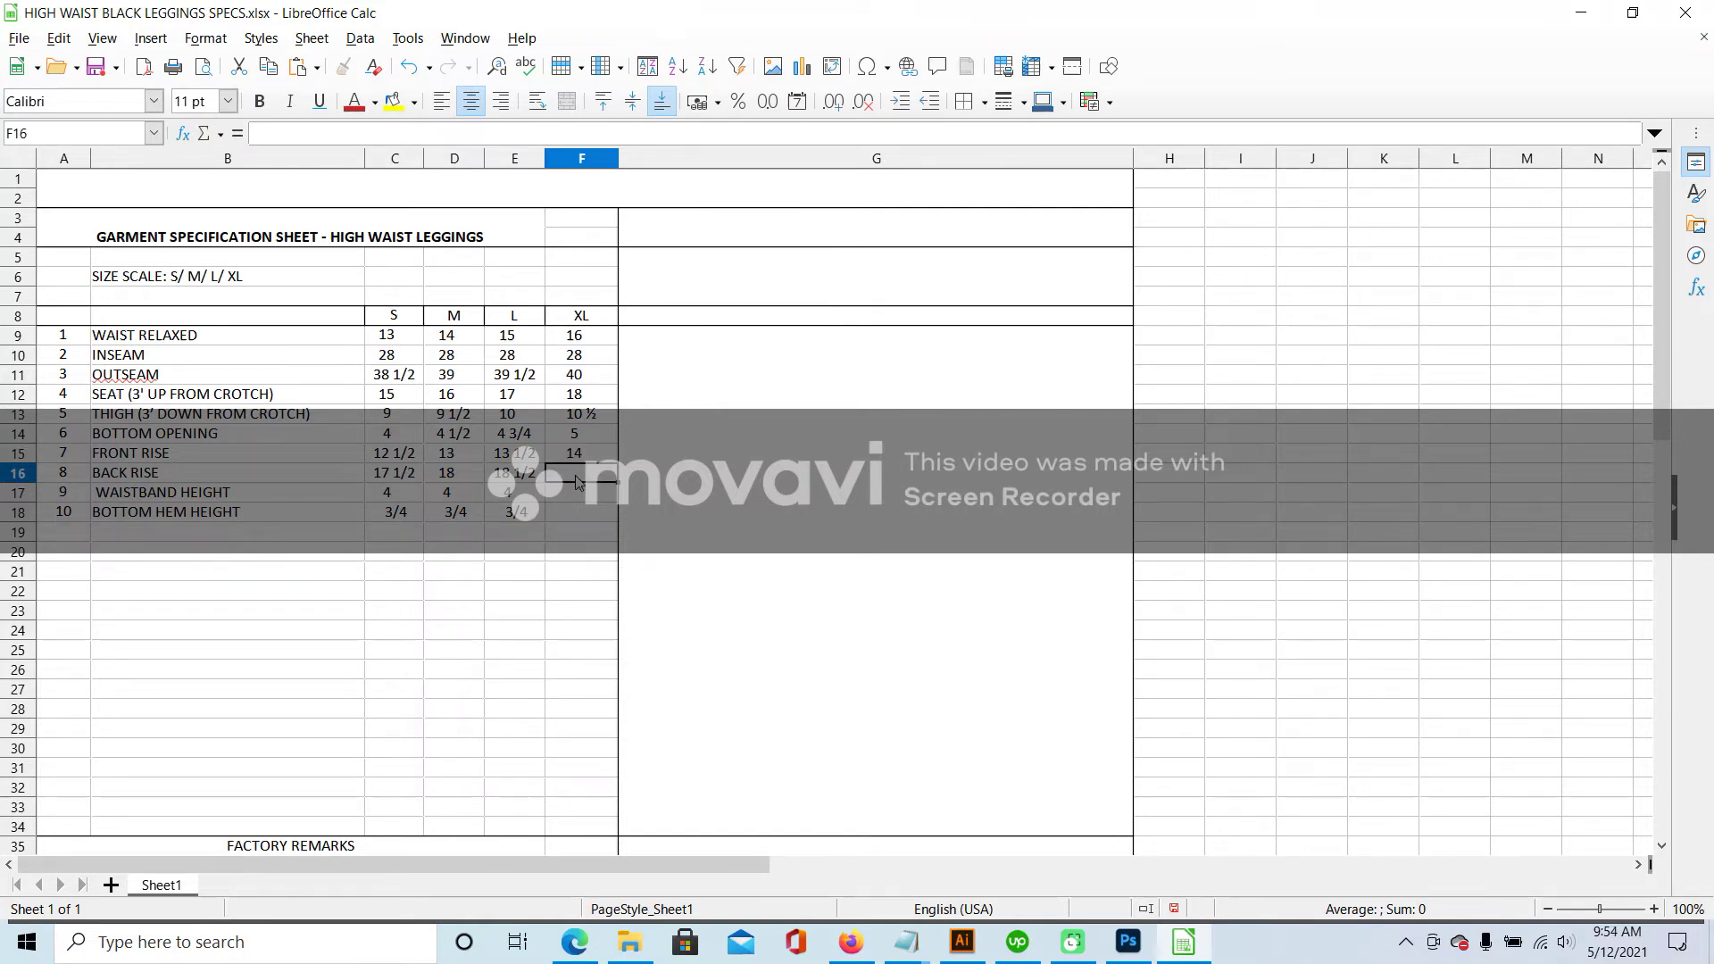
{"action": "type", "text": "19"}
{"action": "left_click", "coordinate": [579, 502]}
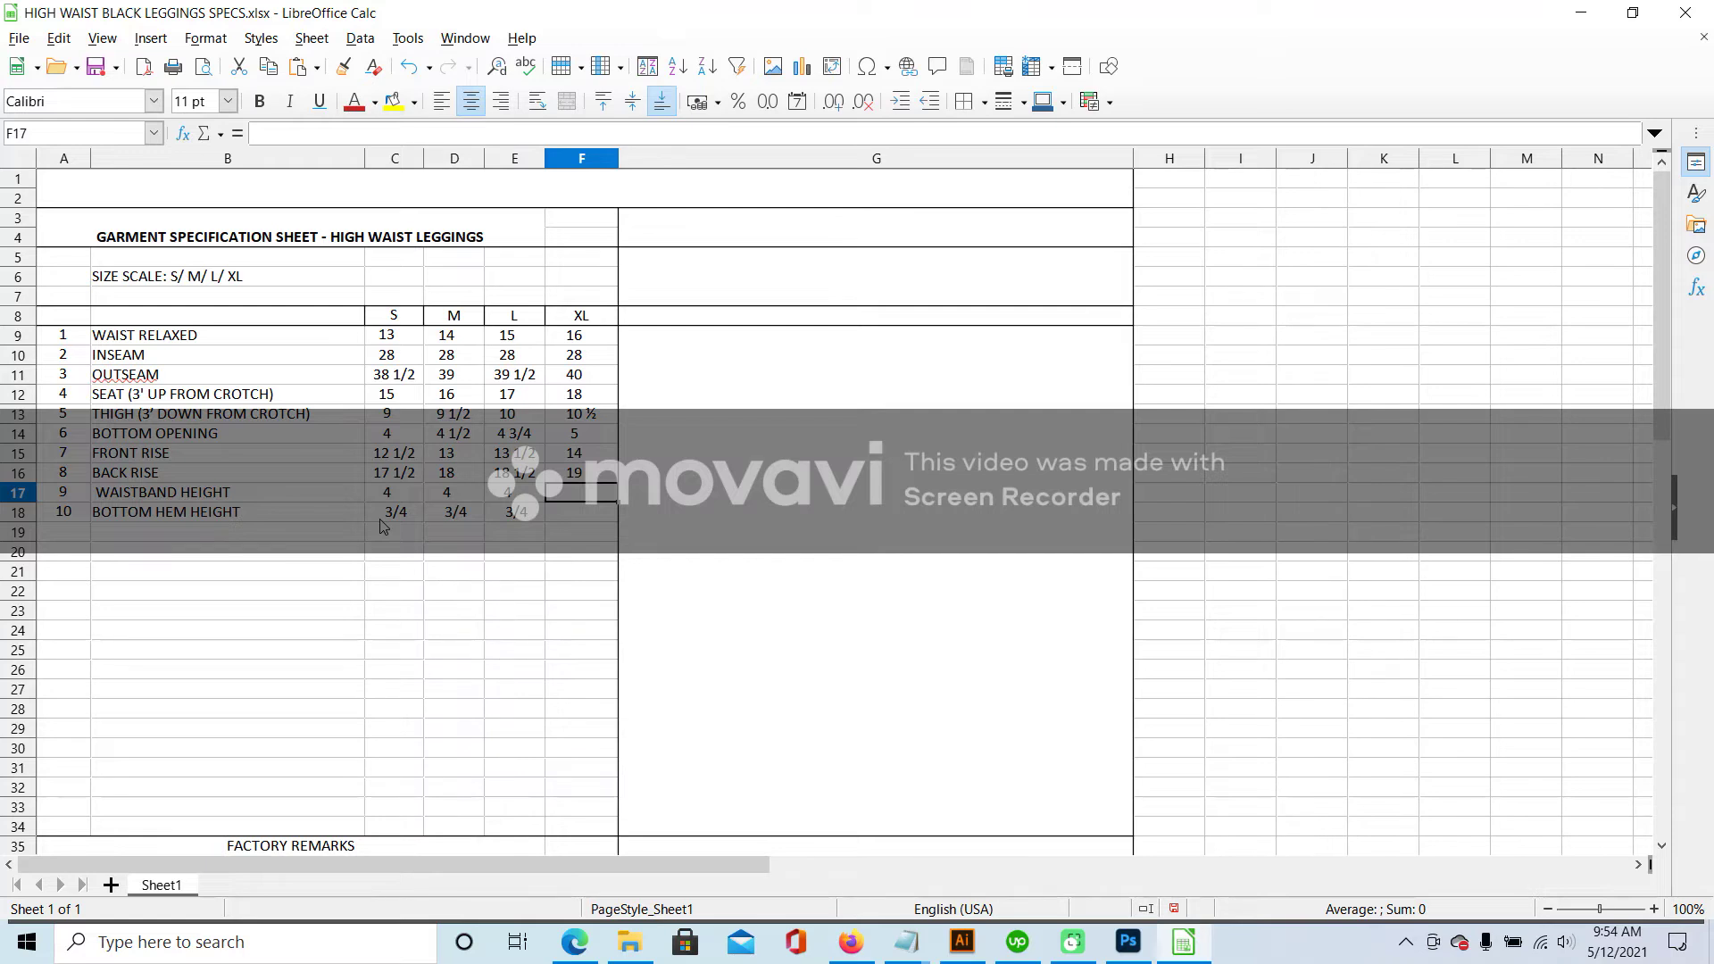
{"action": "type", "text": "4"}
{"action": "left_click", "coordinate": [563, 516]}
{"action": "type", "text": "3/4"}
{"action": "left_click", "coordinate": [517, 518]}
{"action": "left_click", "coordinate": [518, 543]}
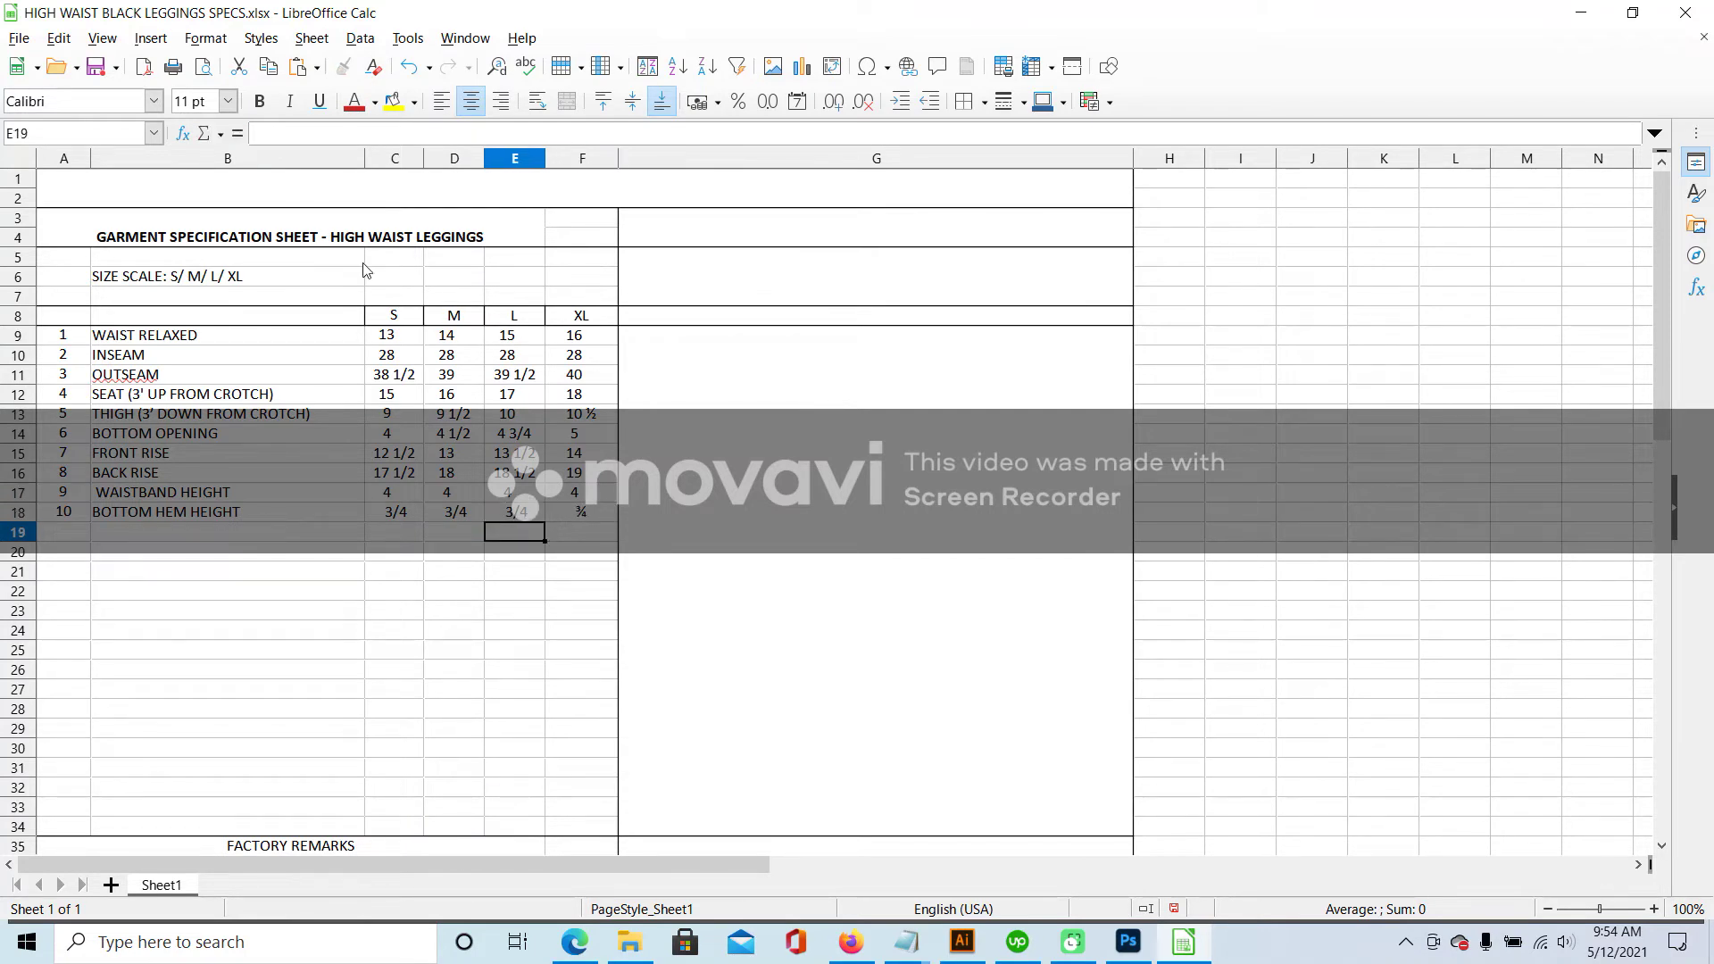
- Save as HIGH WAIST SEAMLESS LEGGINGS SPECS in Excel format in the client's DESIGN folder, then select A8:G34
{"action": "left_click", "coordinate": [19, 40]}
{"action": "left_click", "coordinate": [63, 300]}
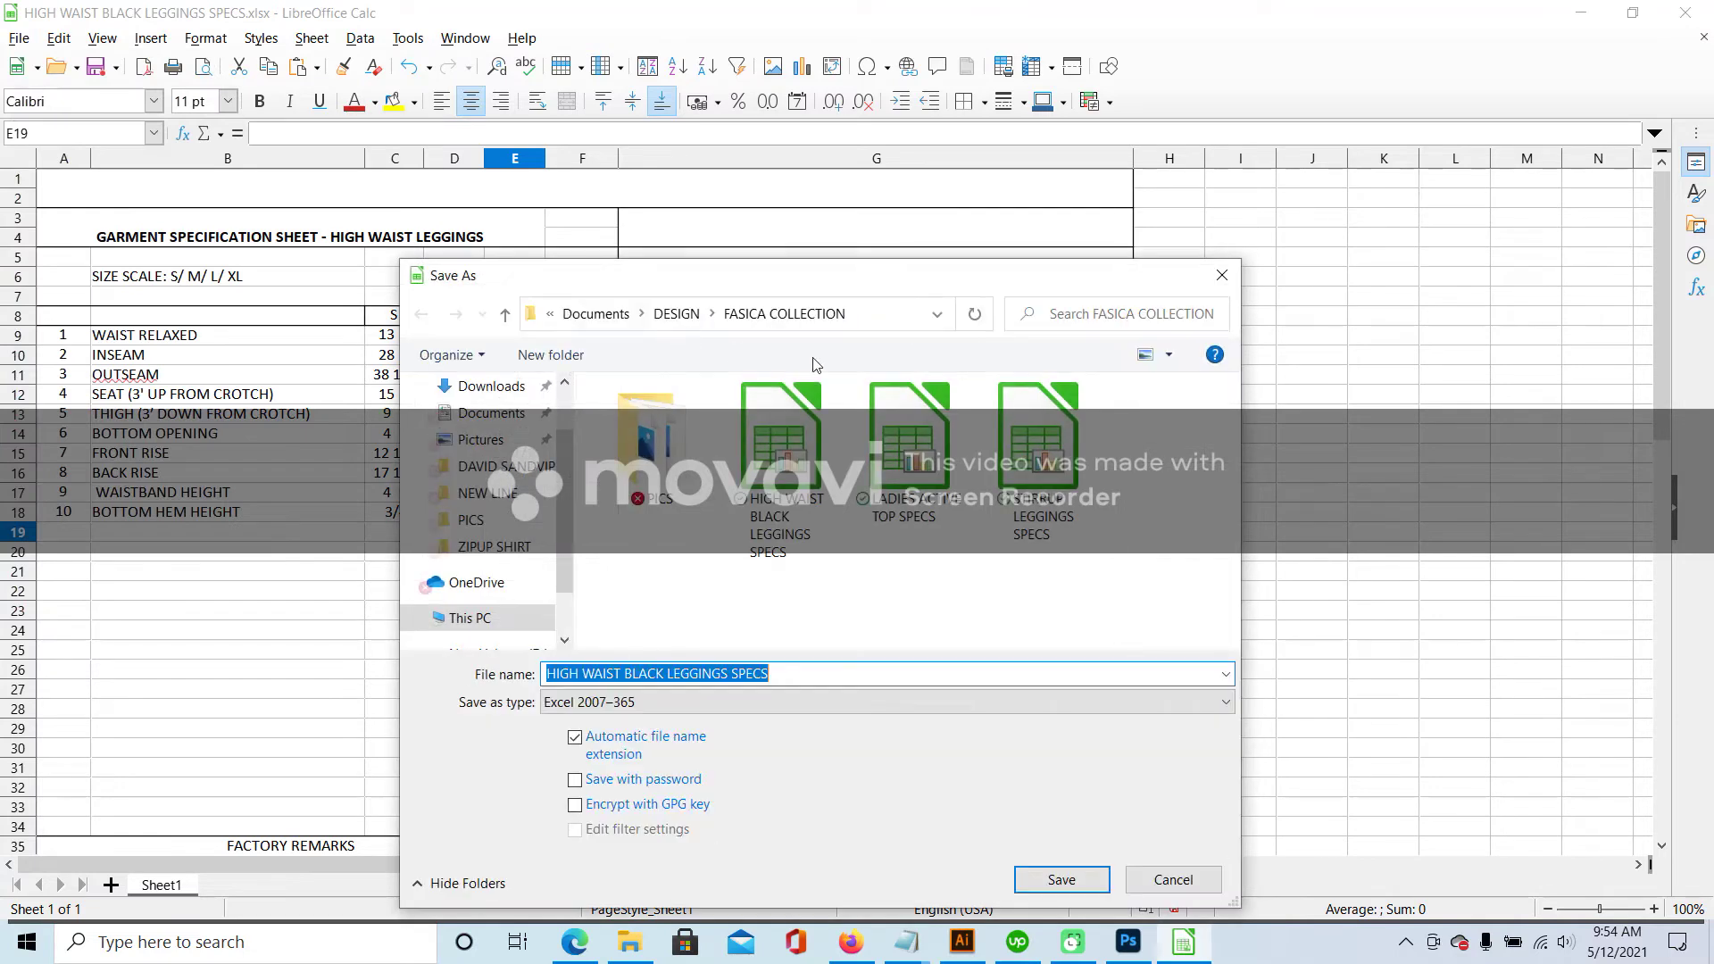
{"action": "left_click", "coordinate": [676, 313]}
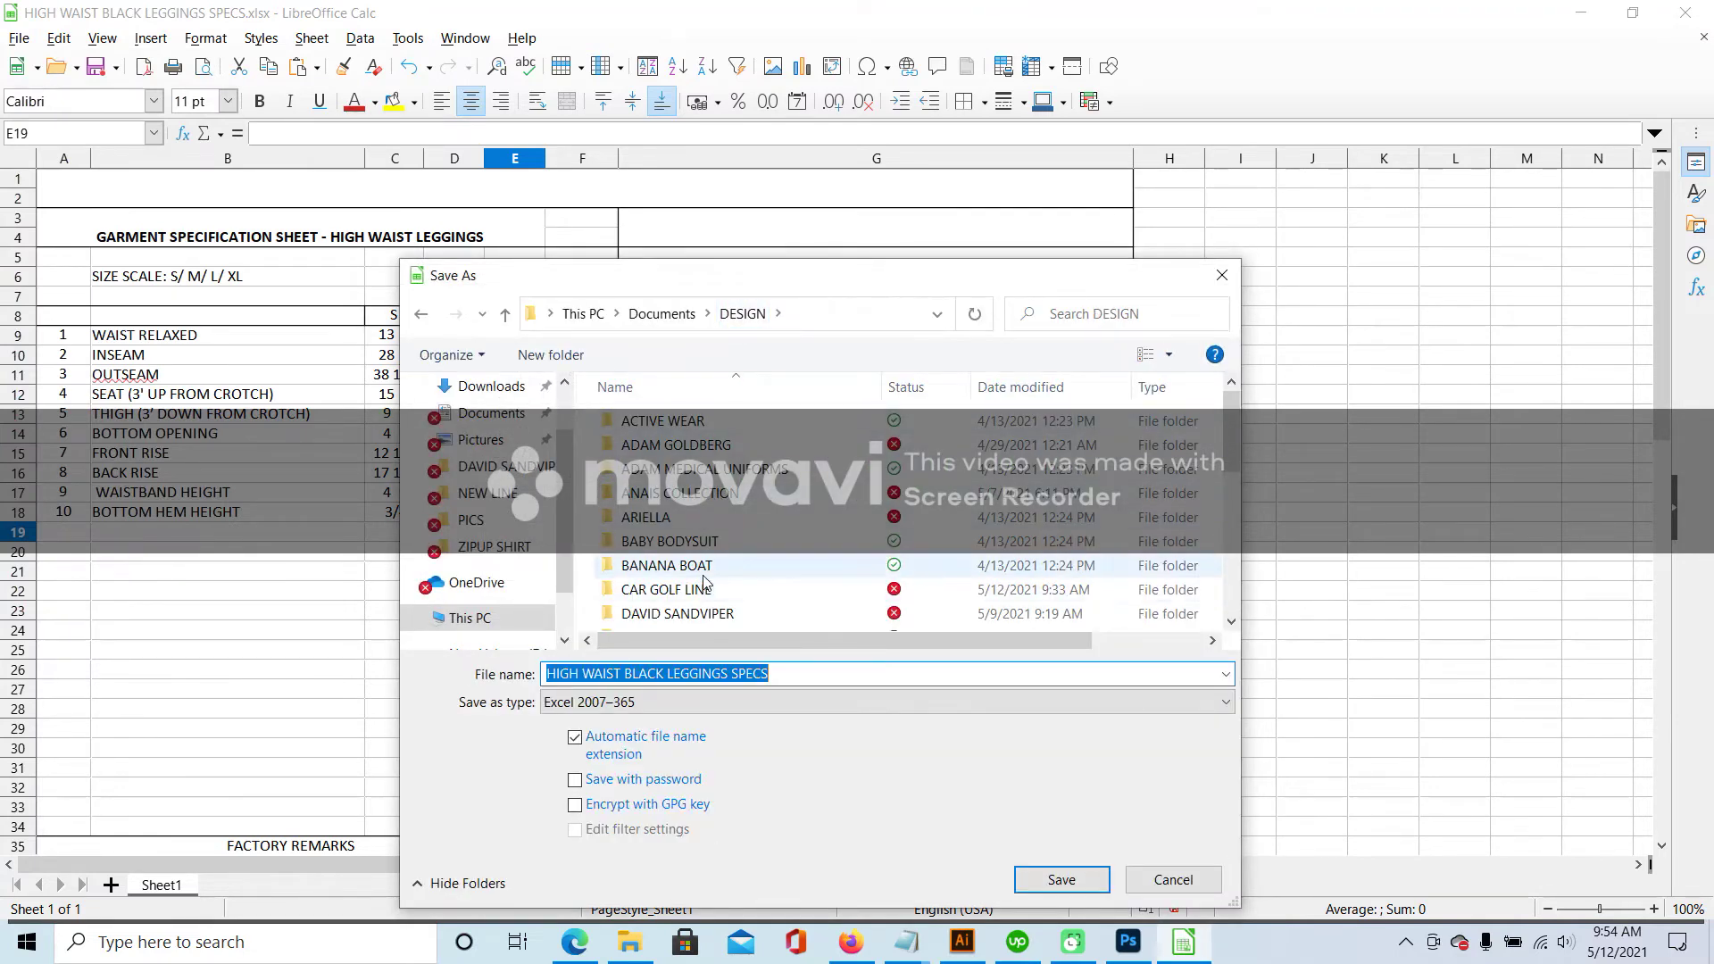
{"action": "double_click", "coordinate": [678, 614]}
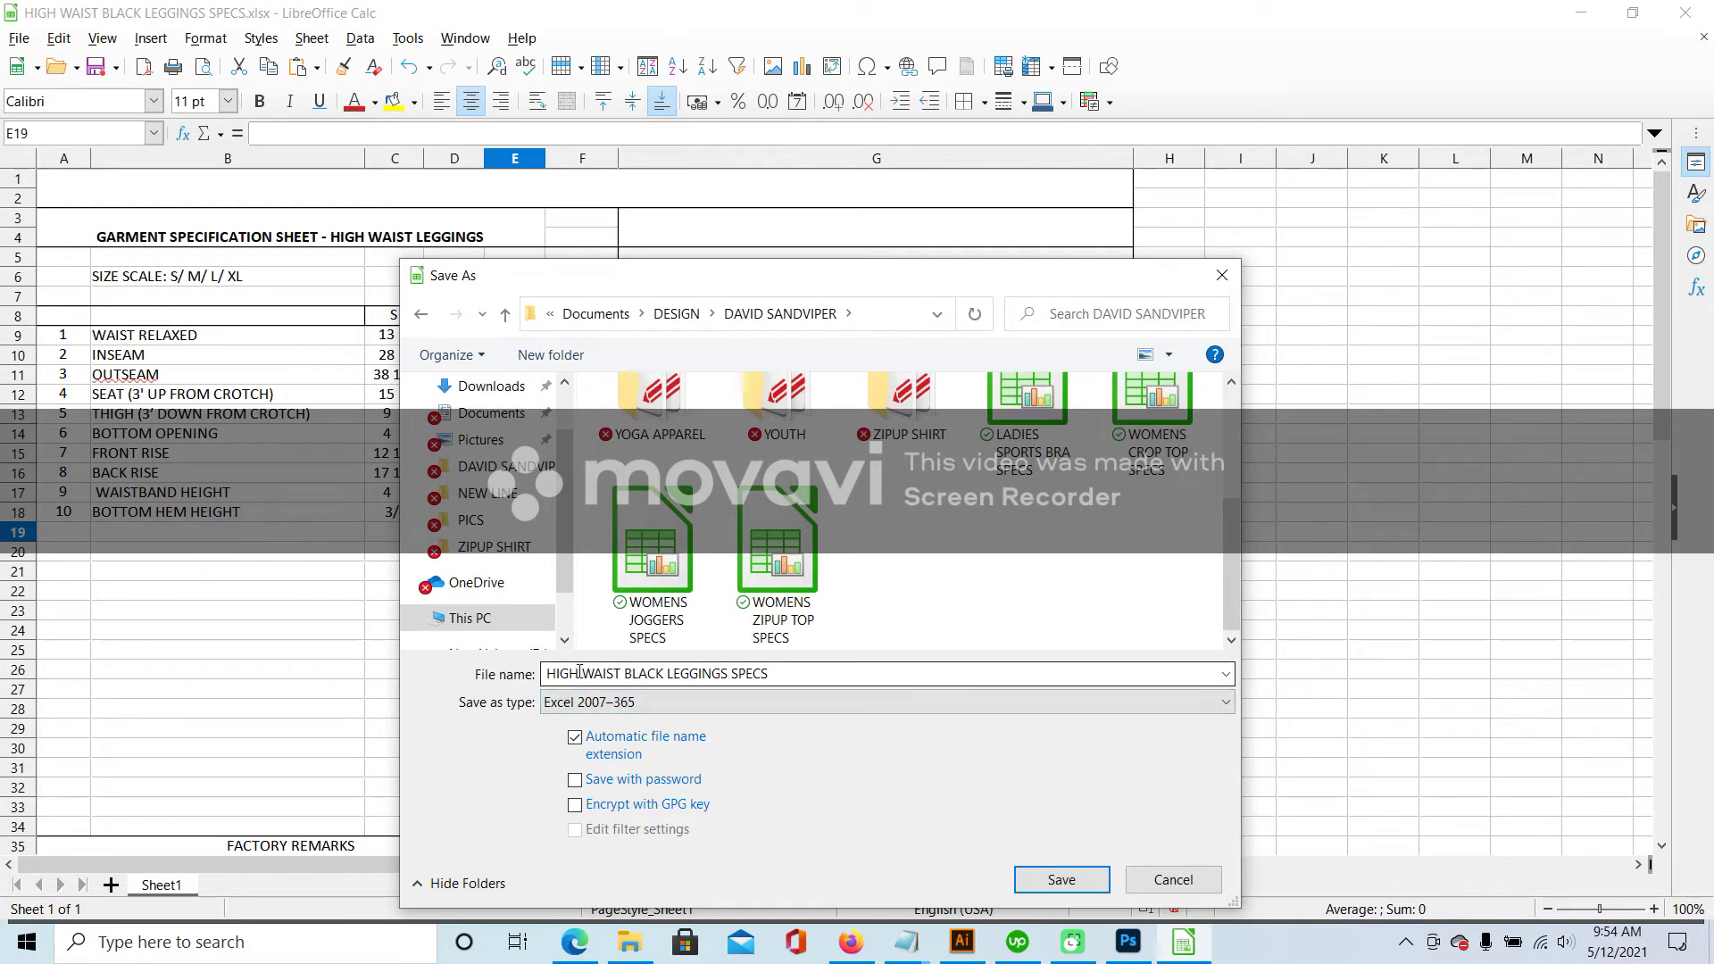
{"action": "left_click", "coordinate": [661, 673]}
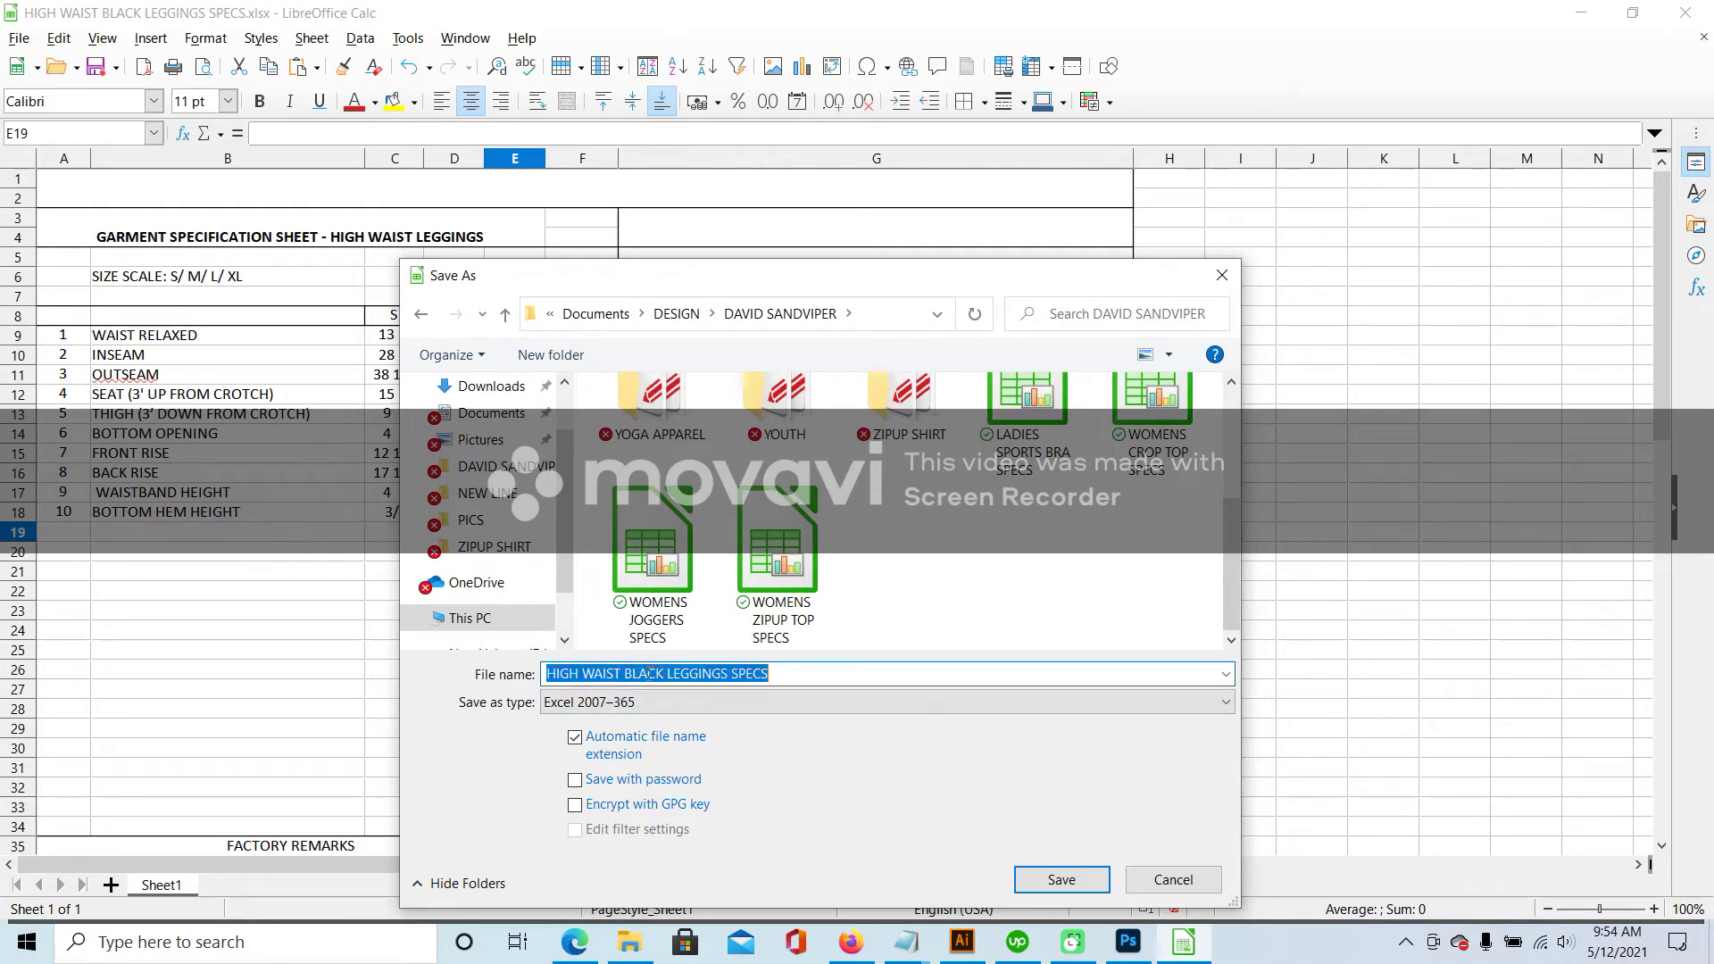
{"action": "left_click_drag", "start_coordinate": [624, 673], "coordinate": [668, 674]}
{"action": "type", "text": "SEAMLESS"}
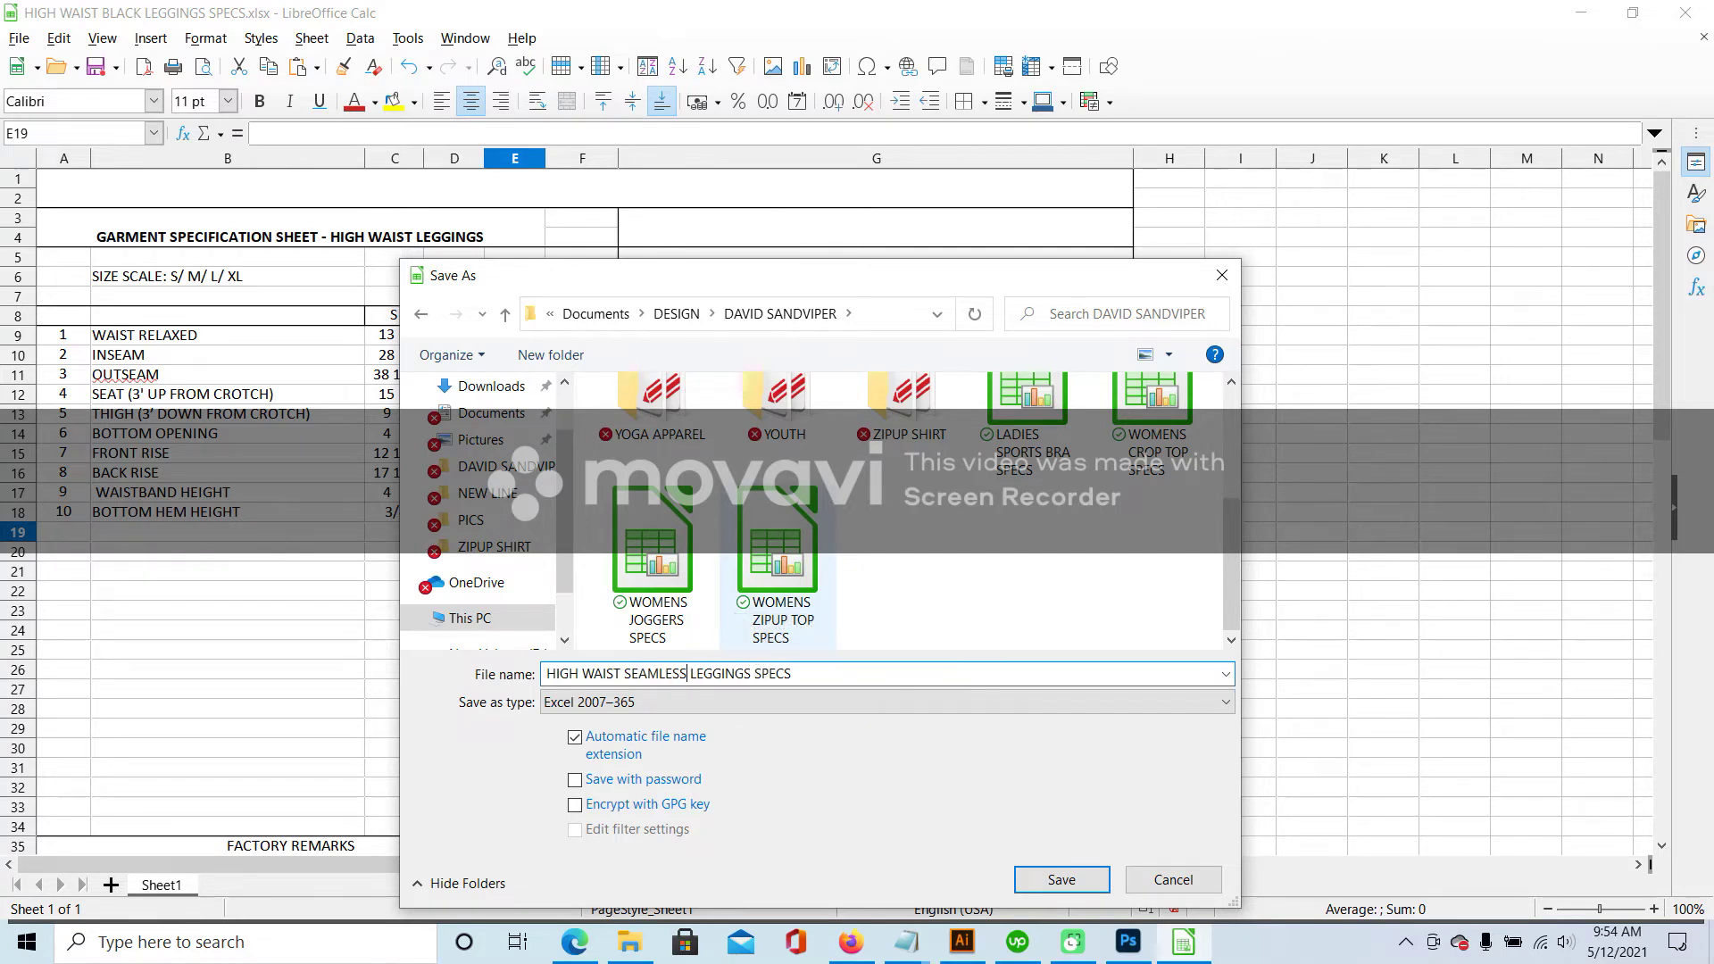
{"action": "left_click", "coordinate": [1081, 883]}
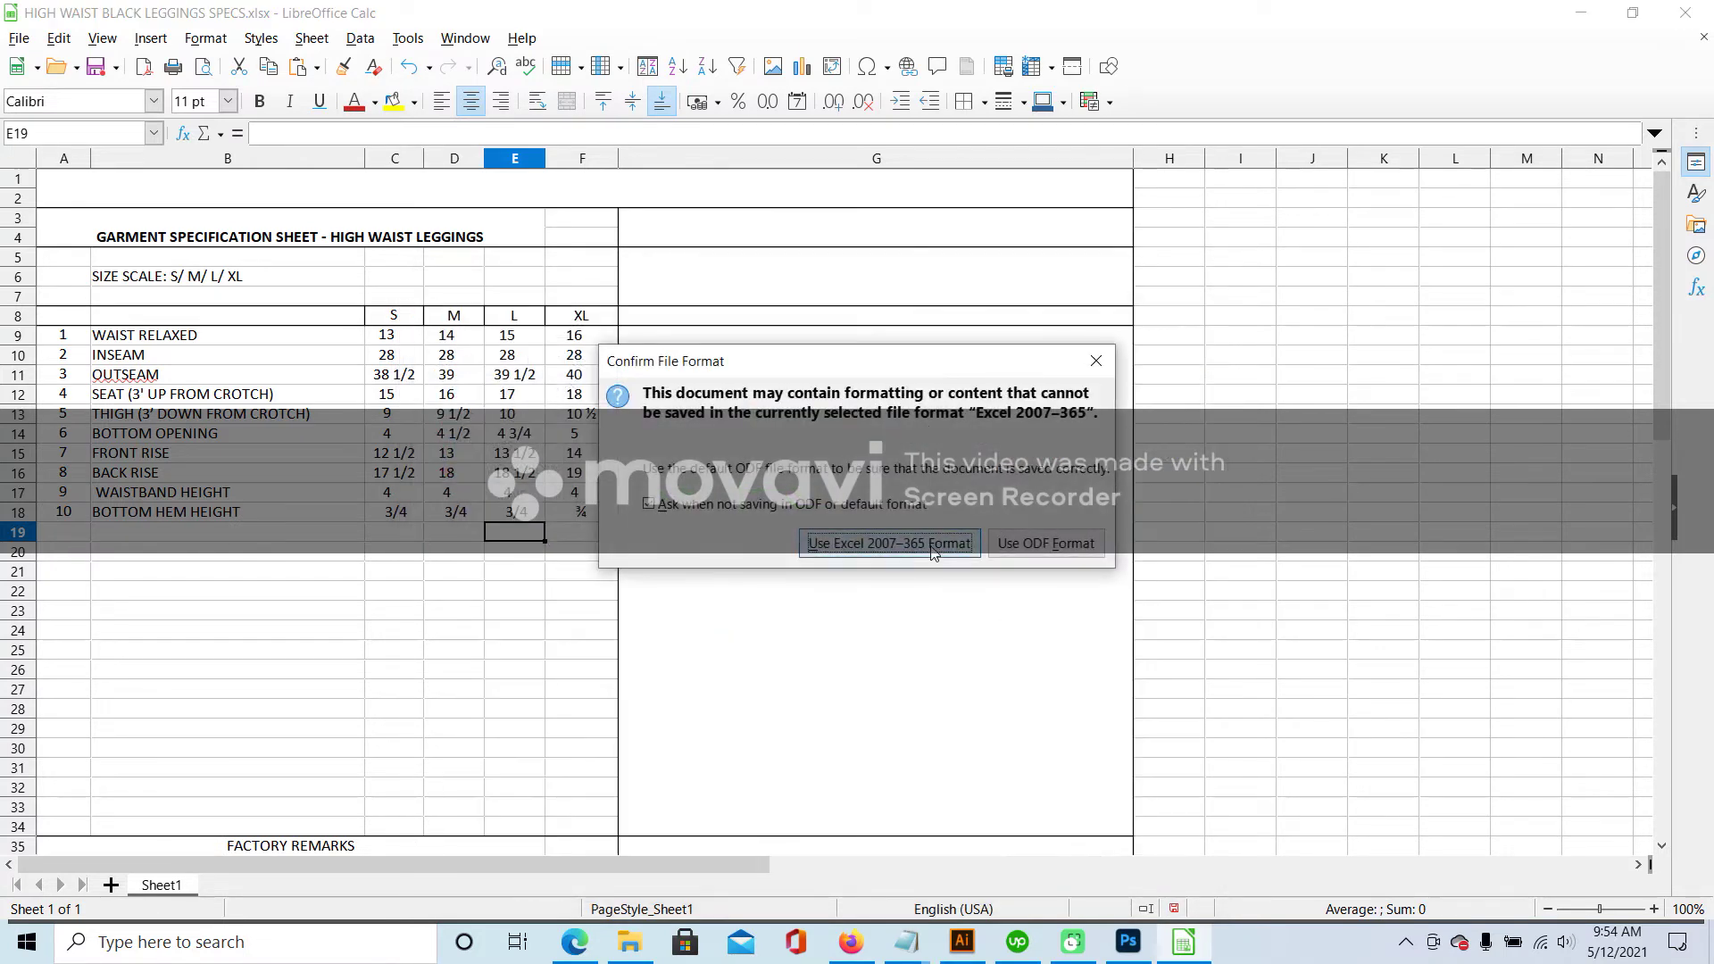
{"action": "left_click", "coordinate": [893, 543]}
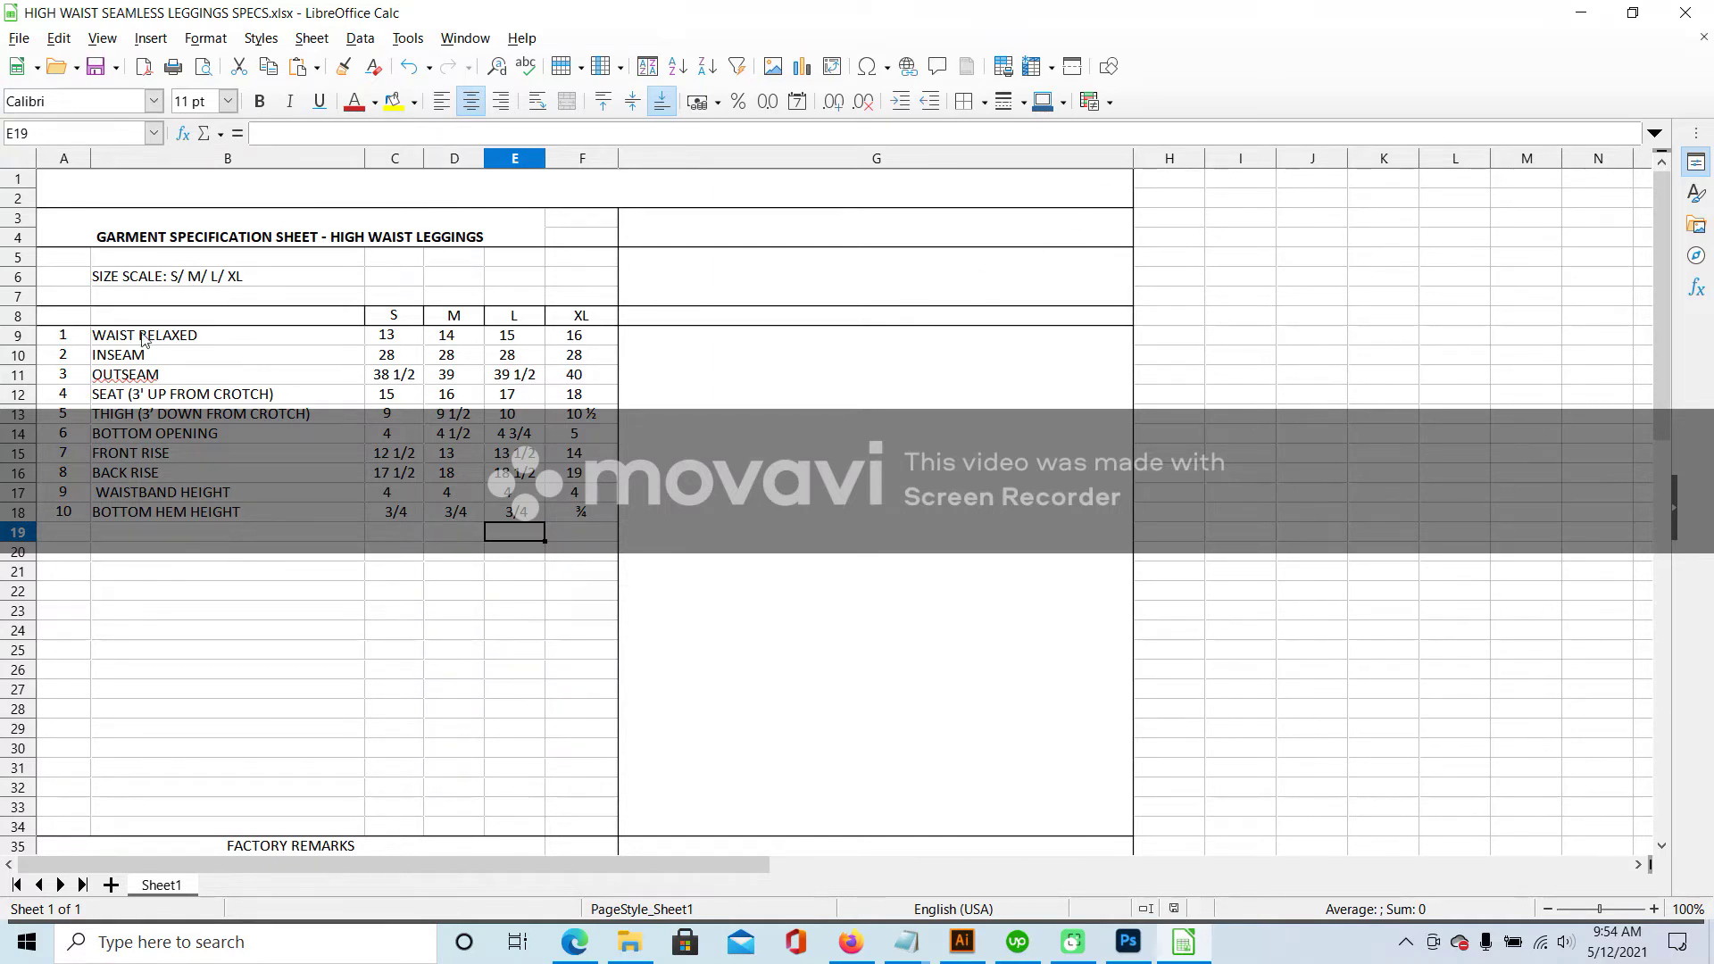
{"action": "left_click_drag", "start_coordinate": [69, 323], "coordinate": [859, 632]}
- Copy the spec table and delete the old joggers measurement table and sketch in Illustrator
{"action": "key", "text": "ctrl+c"}
{"action": "left_click", "coordinate": [961, 942]}
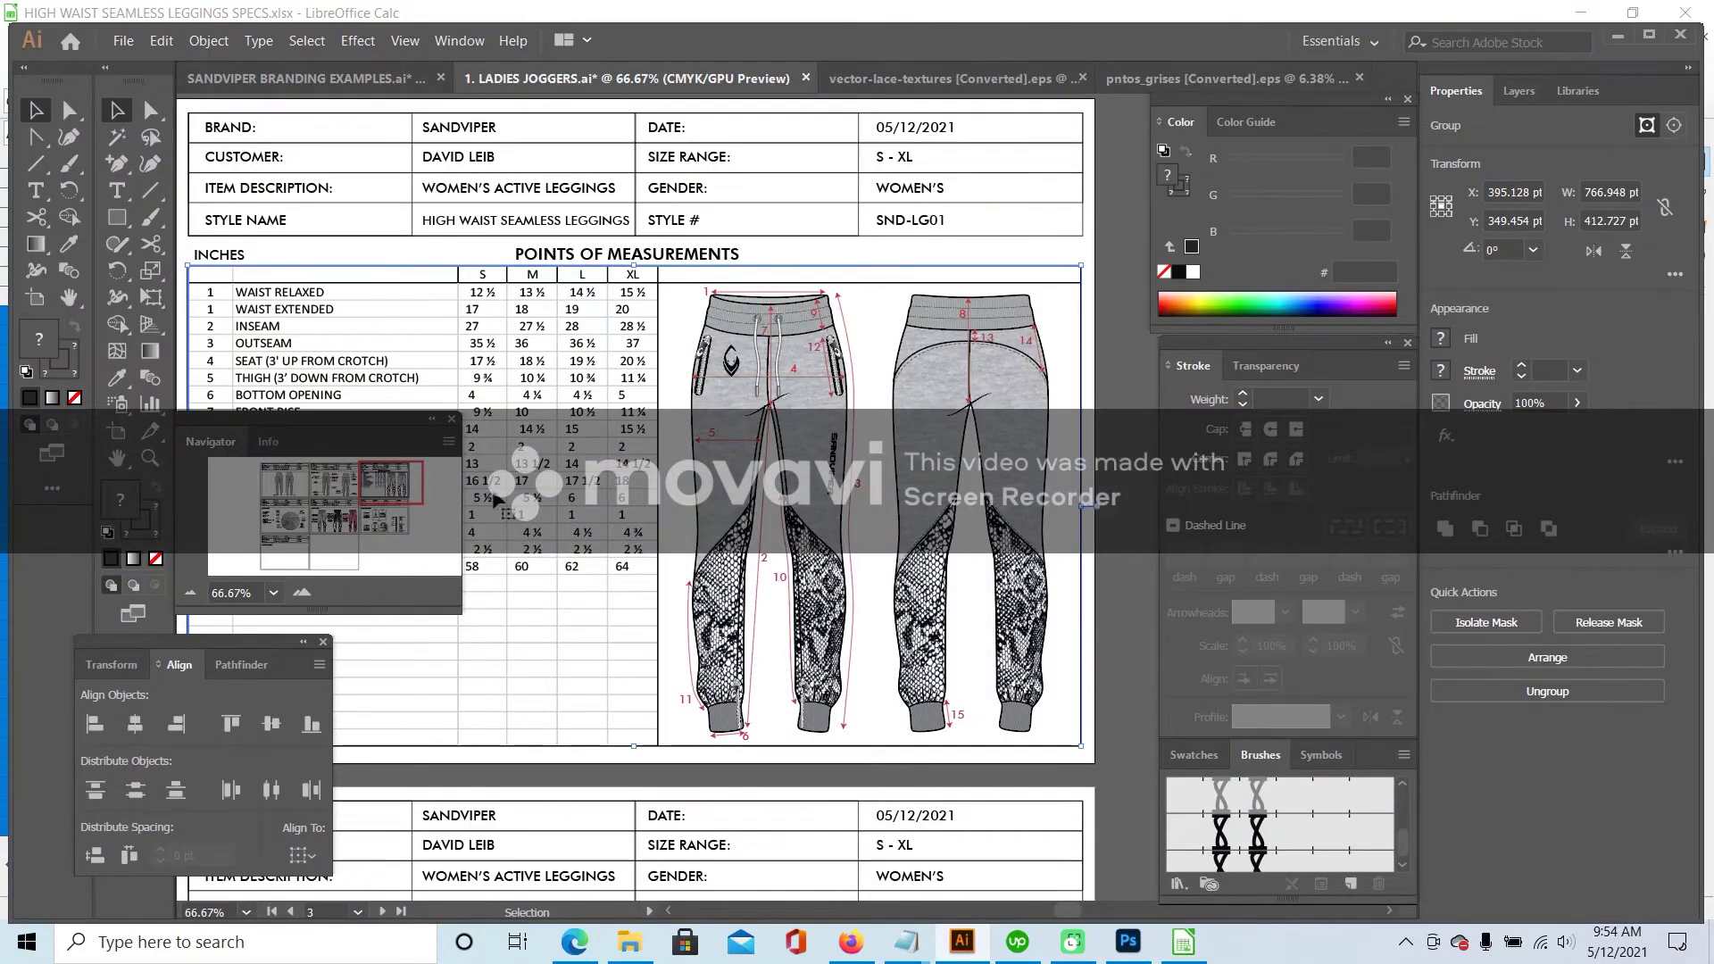
{"action": "scroll", "coordinate": [726, 402], "scroll_direction": "left", "scroll_amount": 3}
{"action": "left_click", "coordinate": [726, 402]}
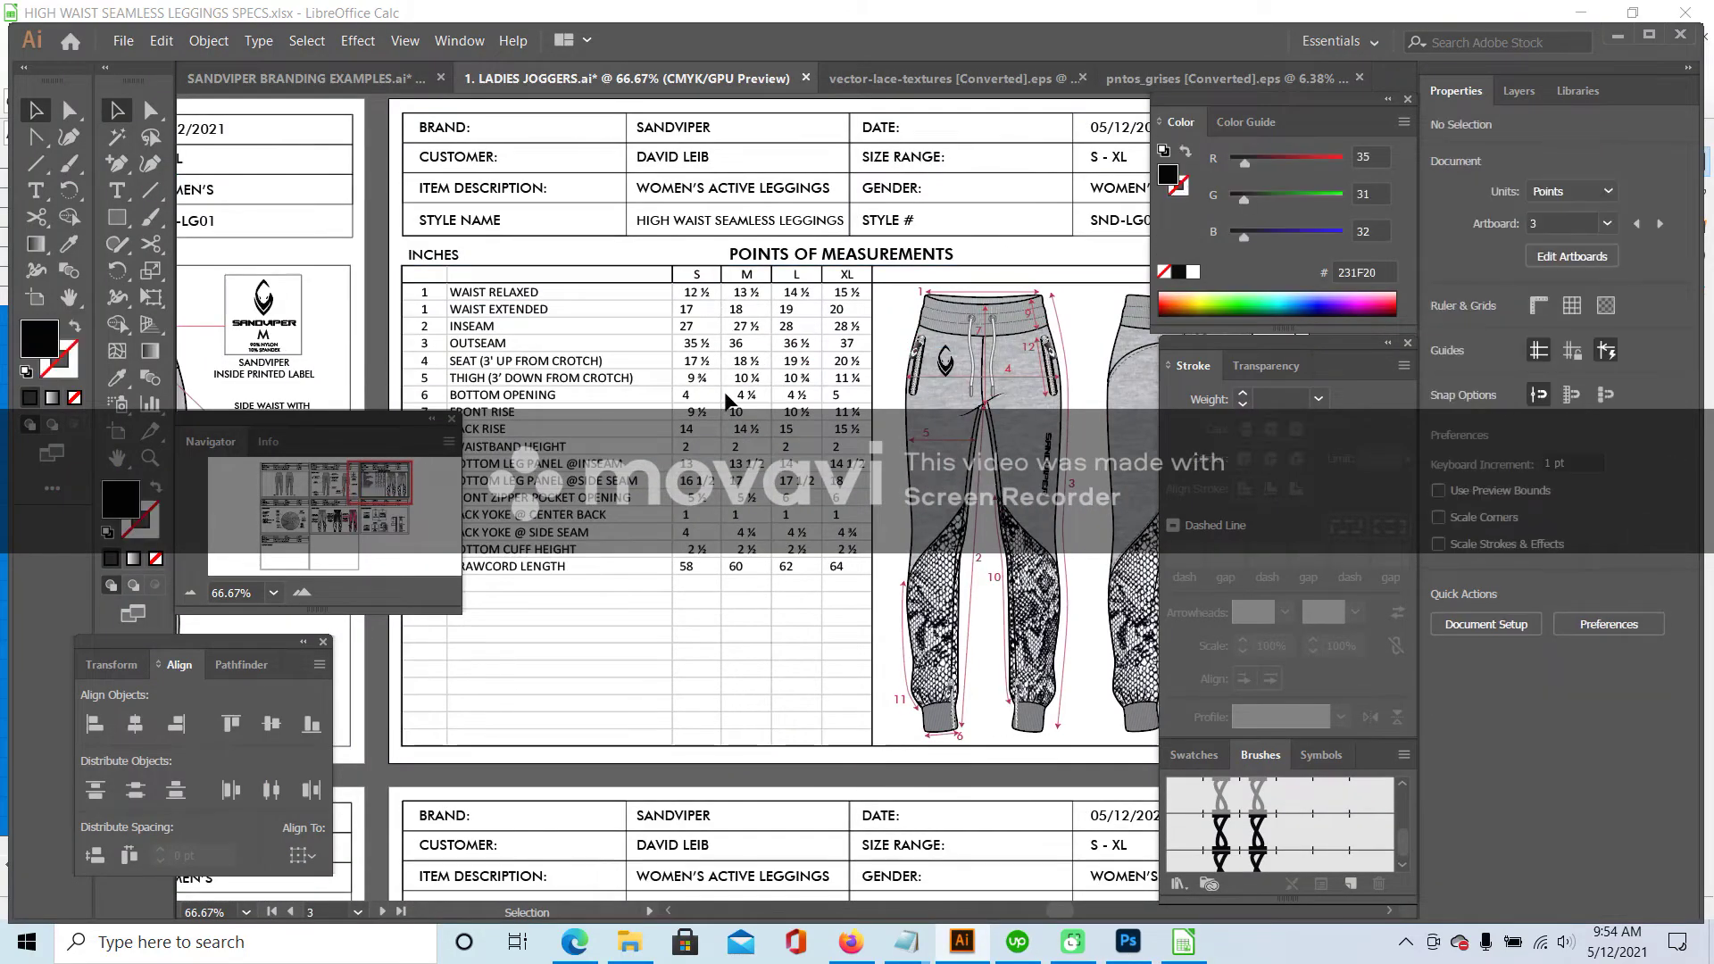
{"action": "left_click", "coordinate": [775, 398]}
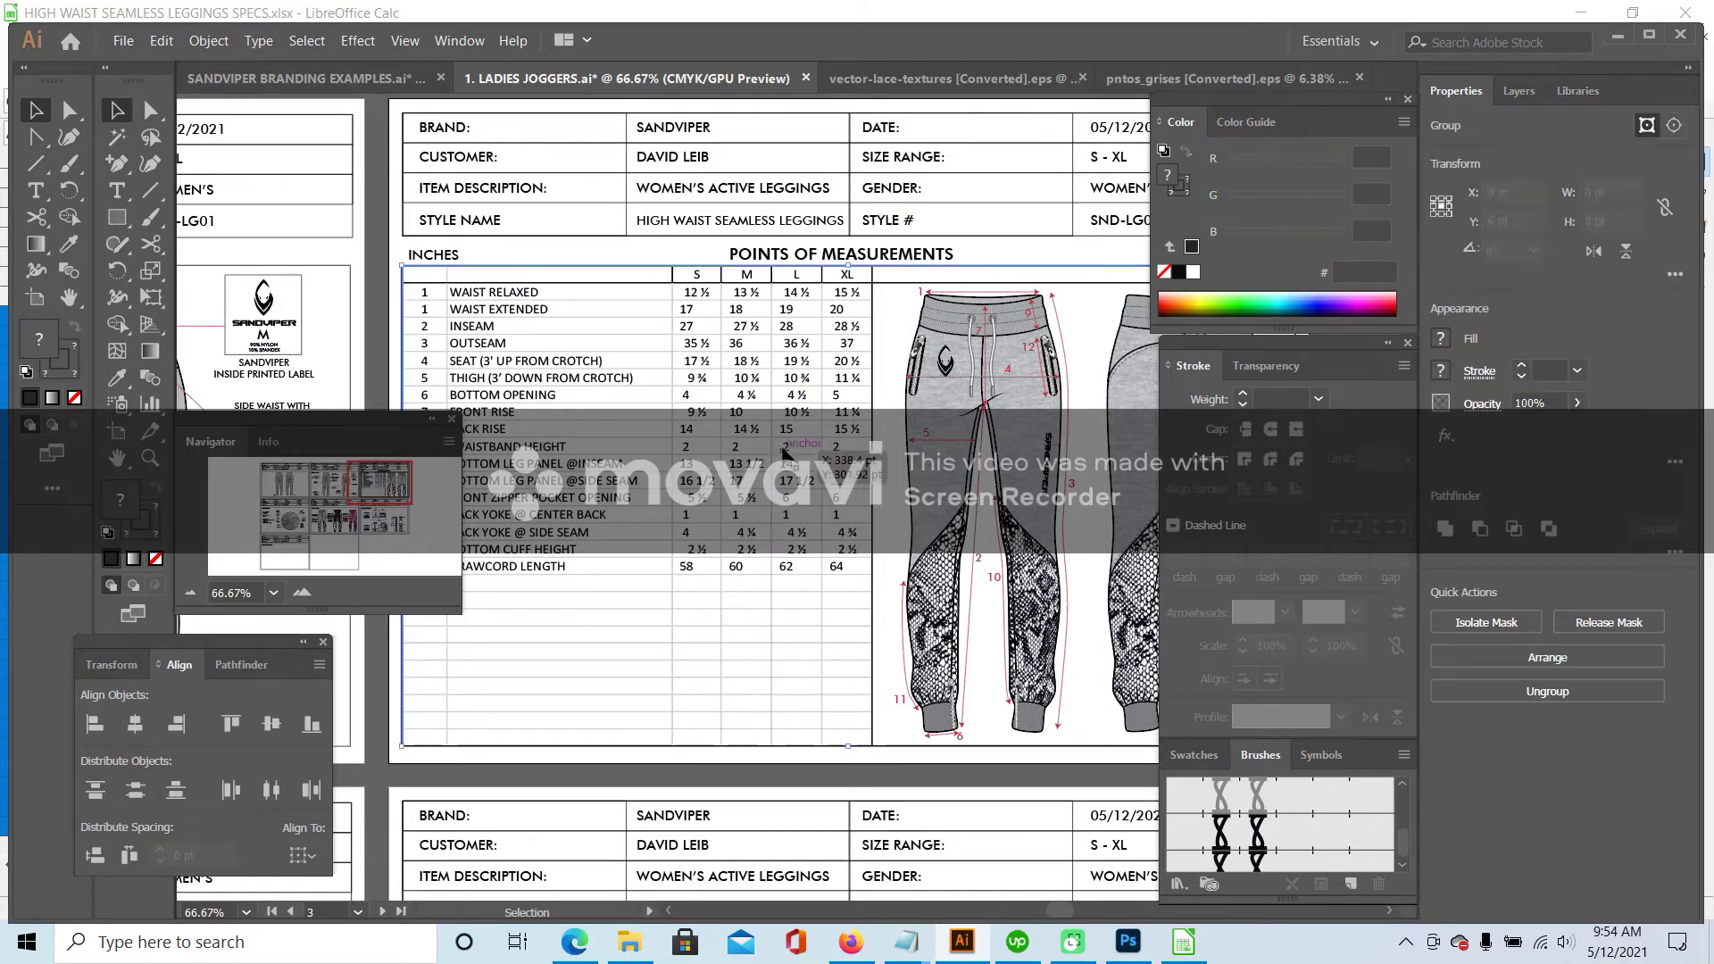
{"action": "key", "text": "Delete"}
{"action": "left_click", "coordinate": [920, 420]}
{"action": "key", "text": "Delete"}
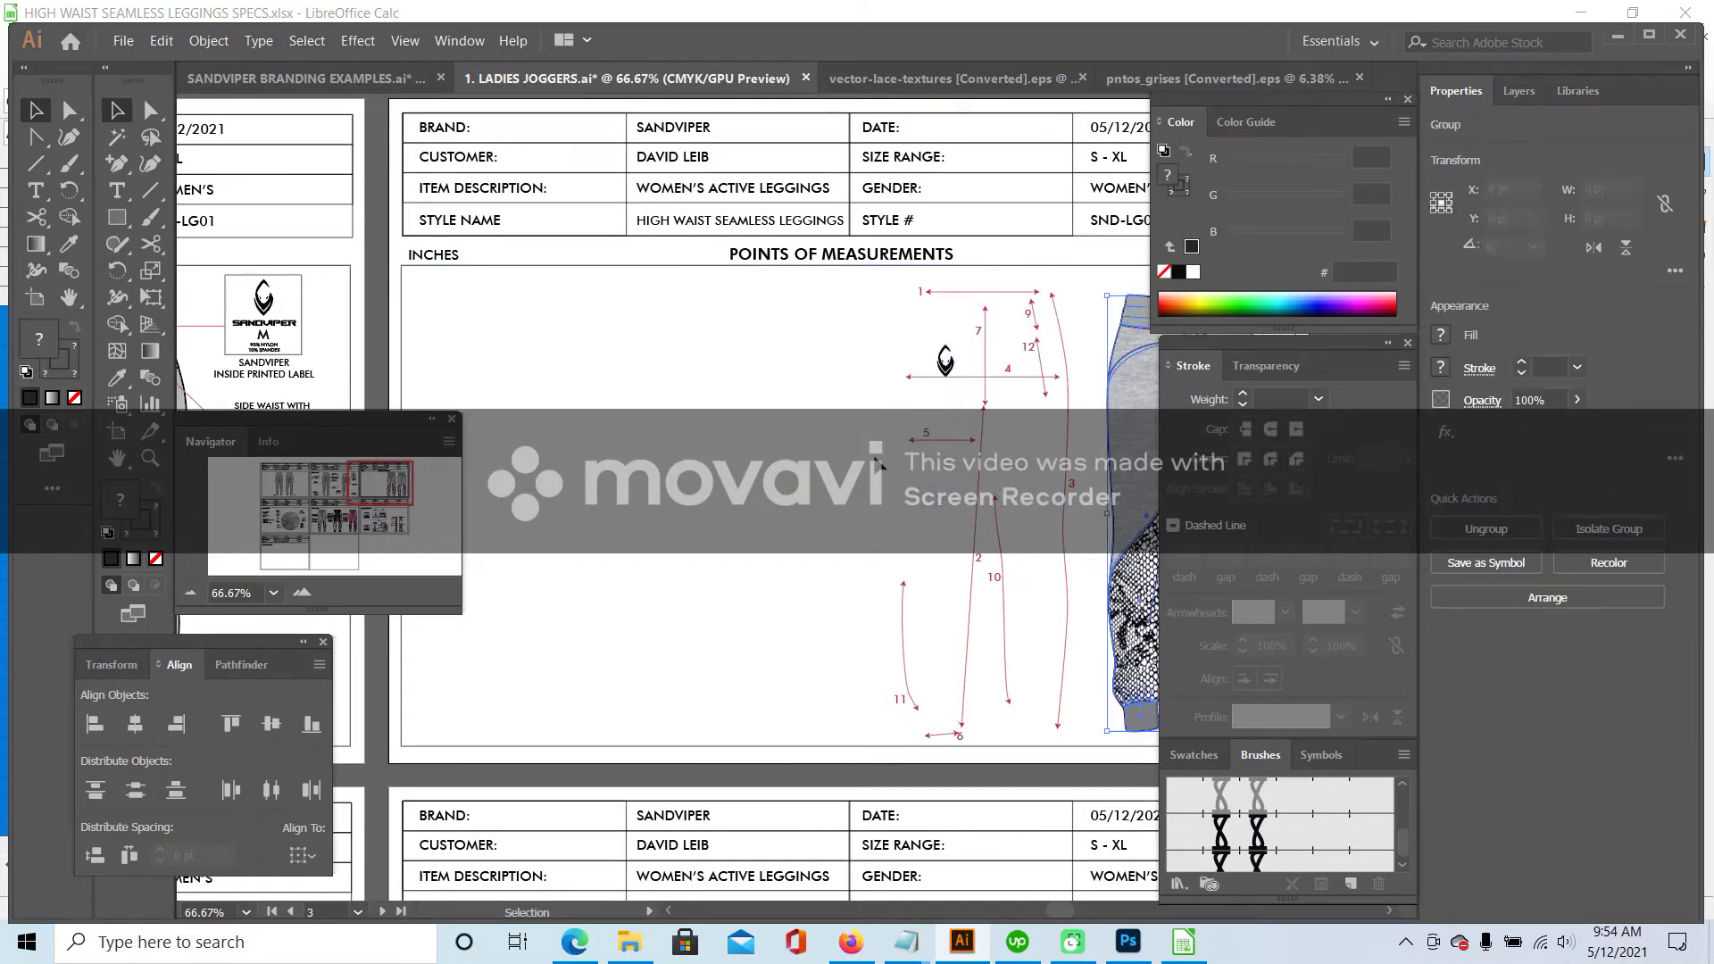
- Paste the leggings table, then move and stretch it to fill the table frame
{"action": "key", "text": "a"}
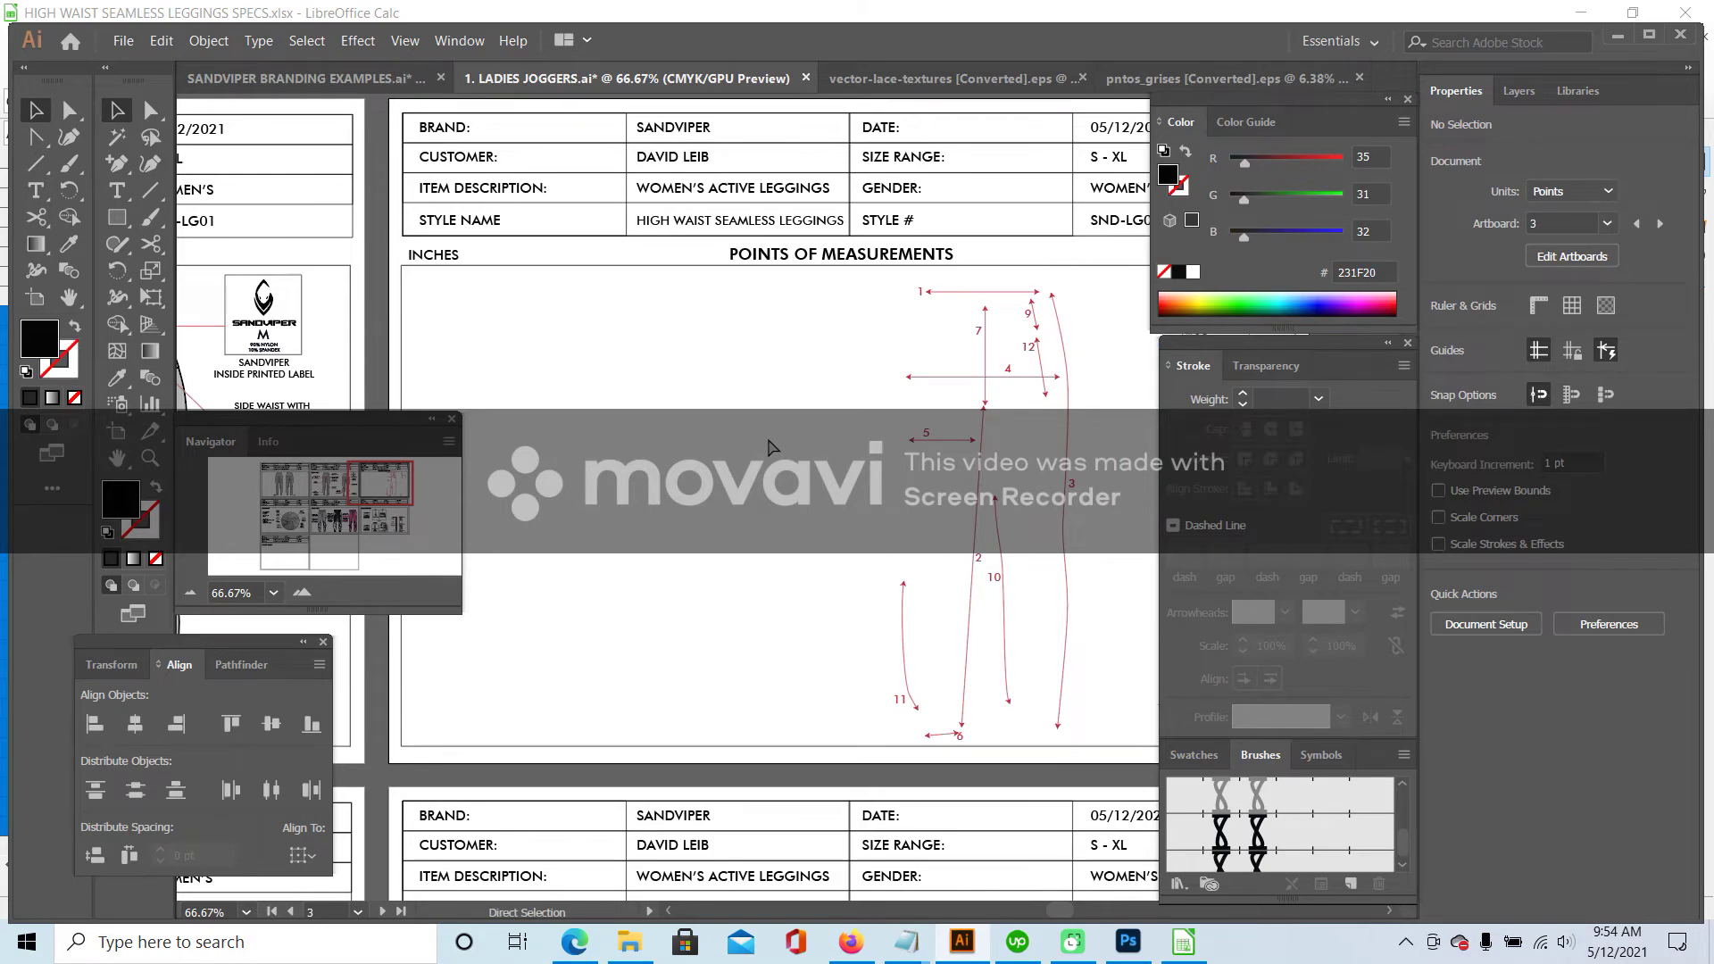
{"action": "key", "text": "ctrl+v"}
{"action": "left_click_drag", "start_coordinate": [474, 286], "coordinate": [503, 267]}
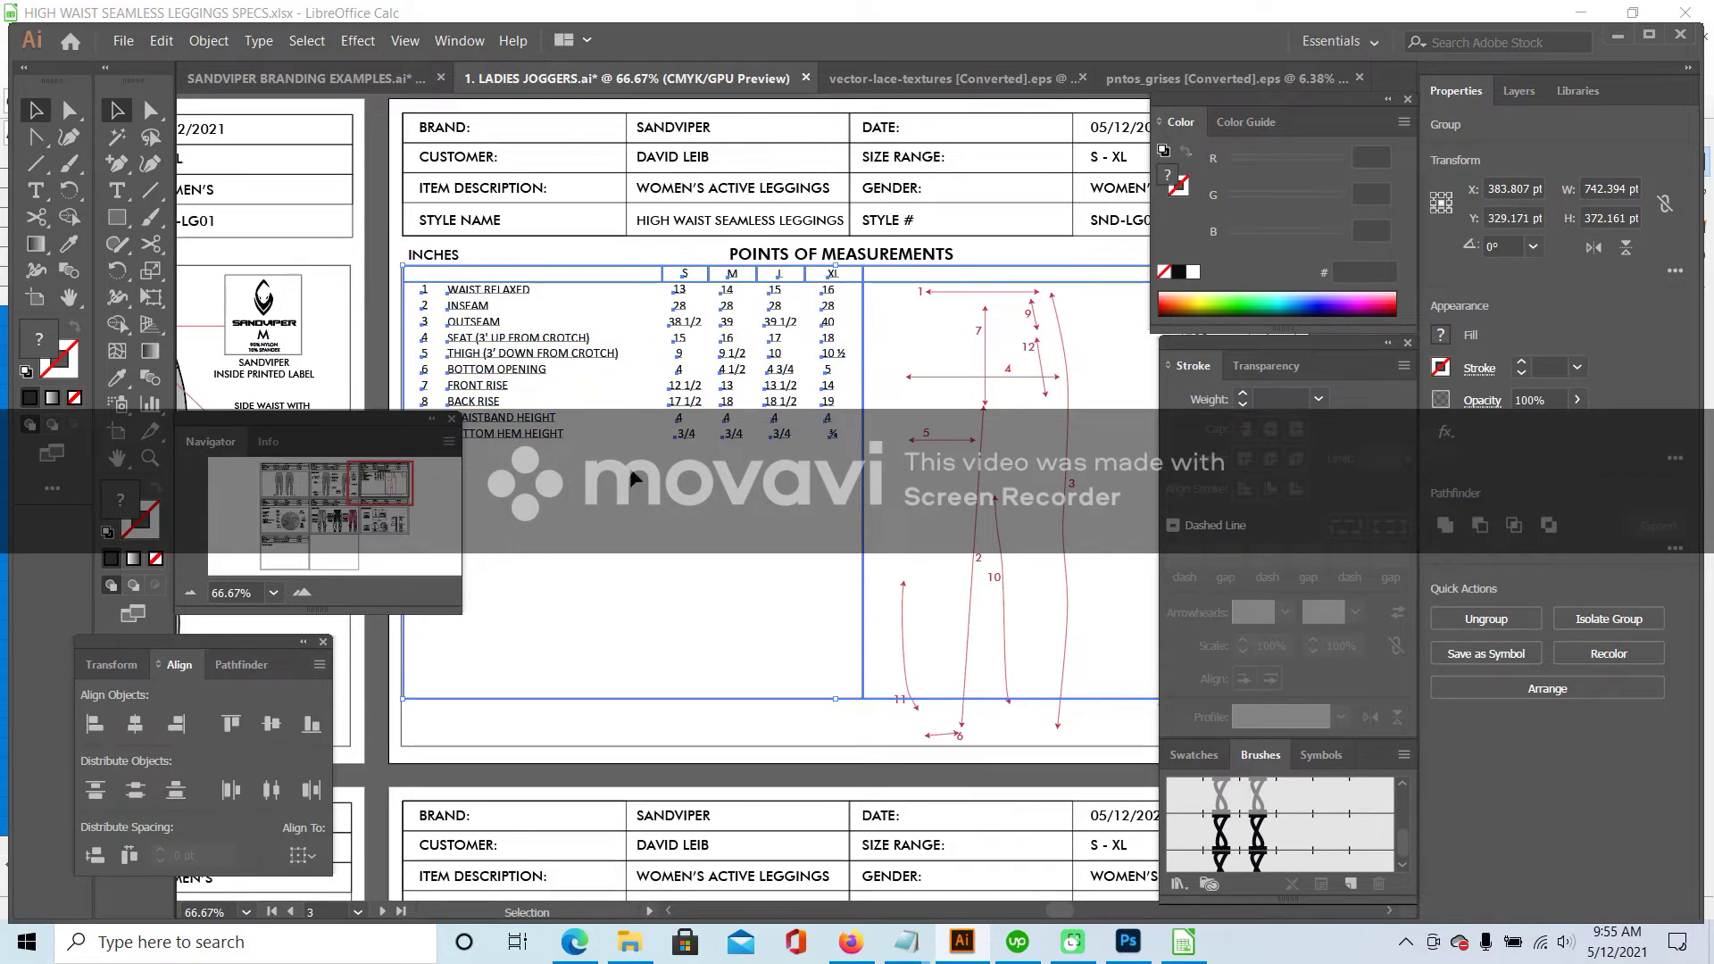
{"action": "left_click_drag", "start_coordinate": [833, 699], "coordinate": [841, 748]}
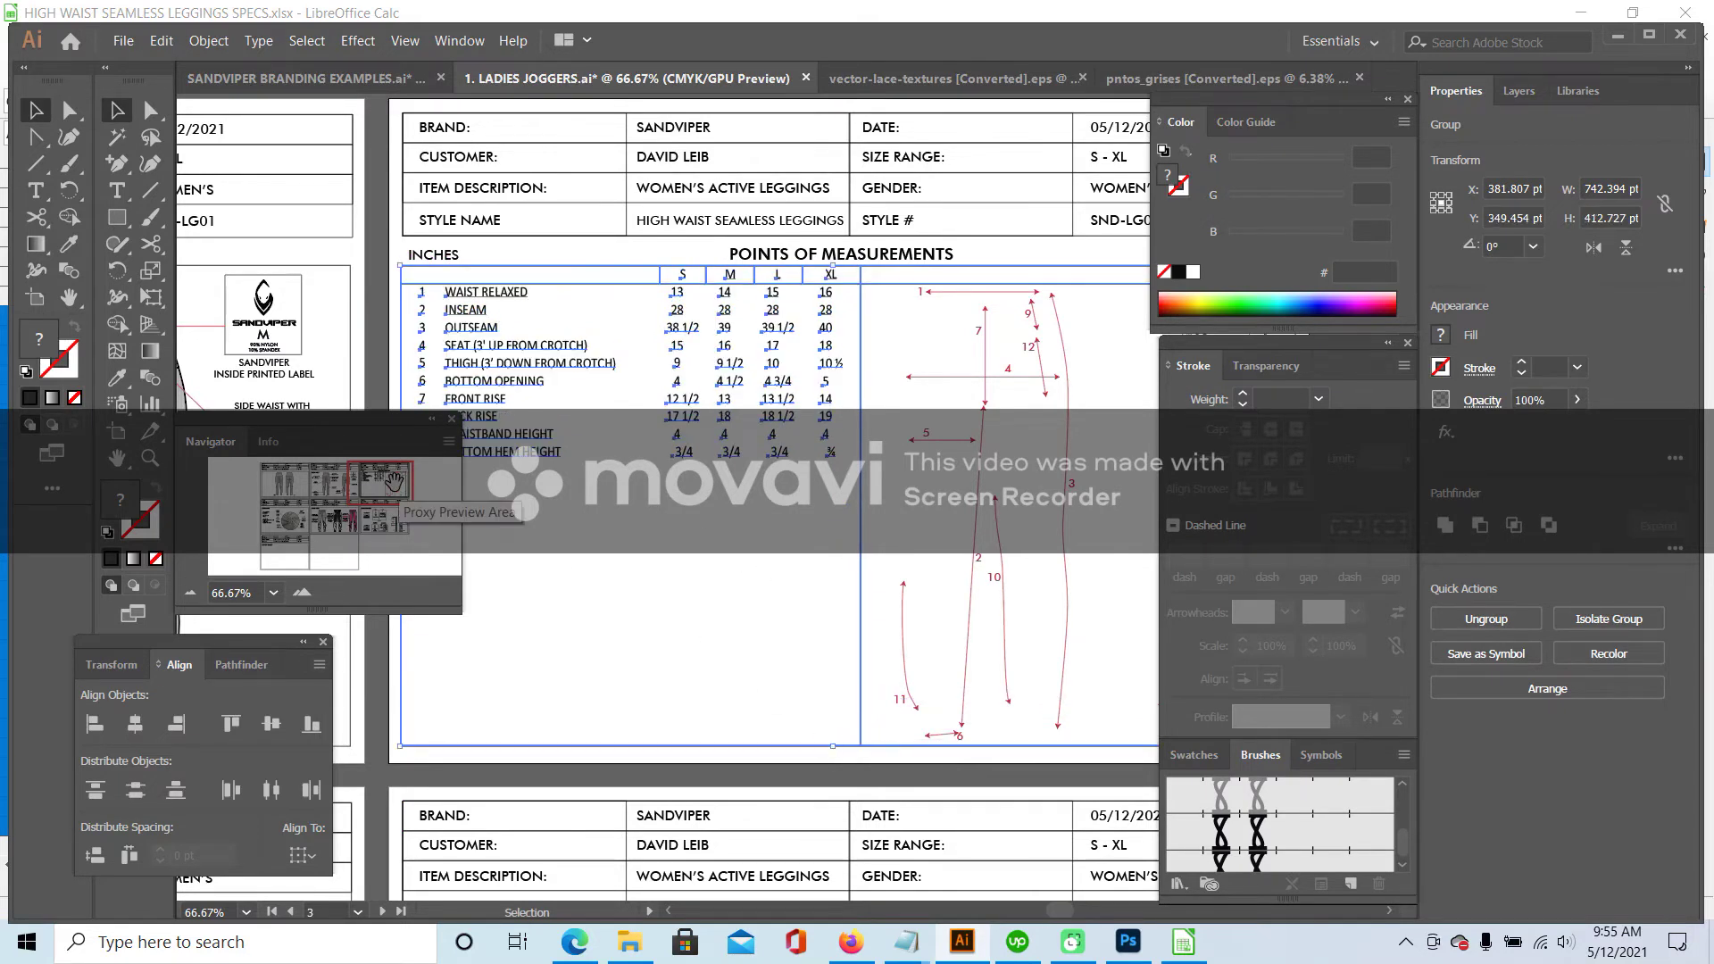
{"action": "left_click_drag", "start_coordinate": [386, 486], "coordinate": [399, 488]}
{"action": "left_click_drag", "start_coordinate": [903, 485], "coordinate": [939, 489]}
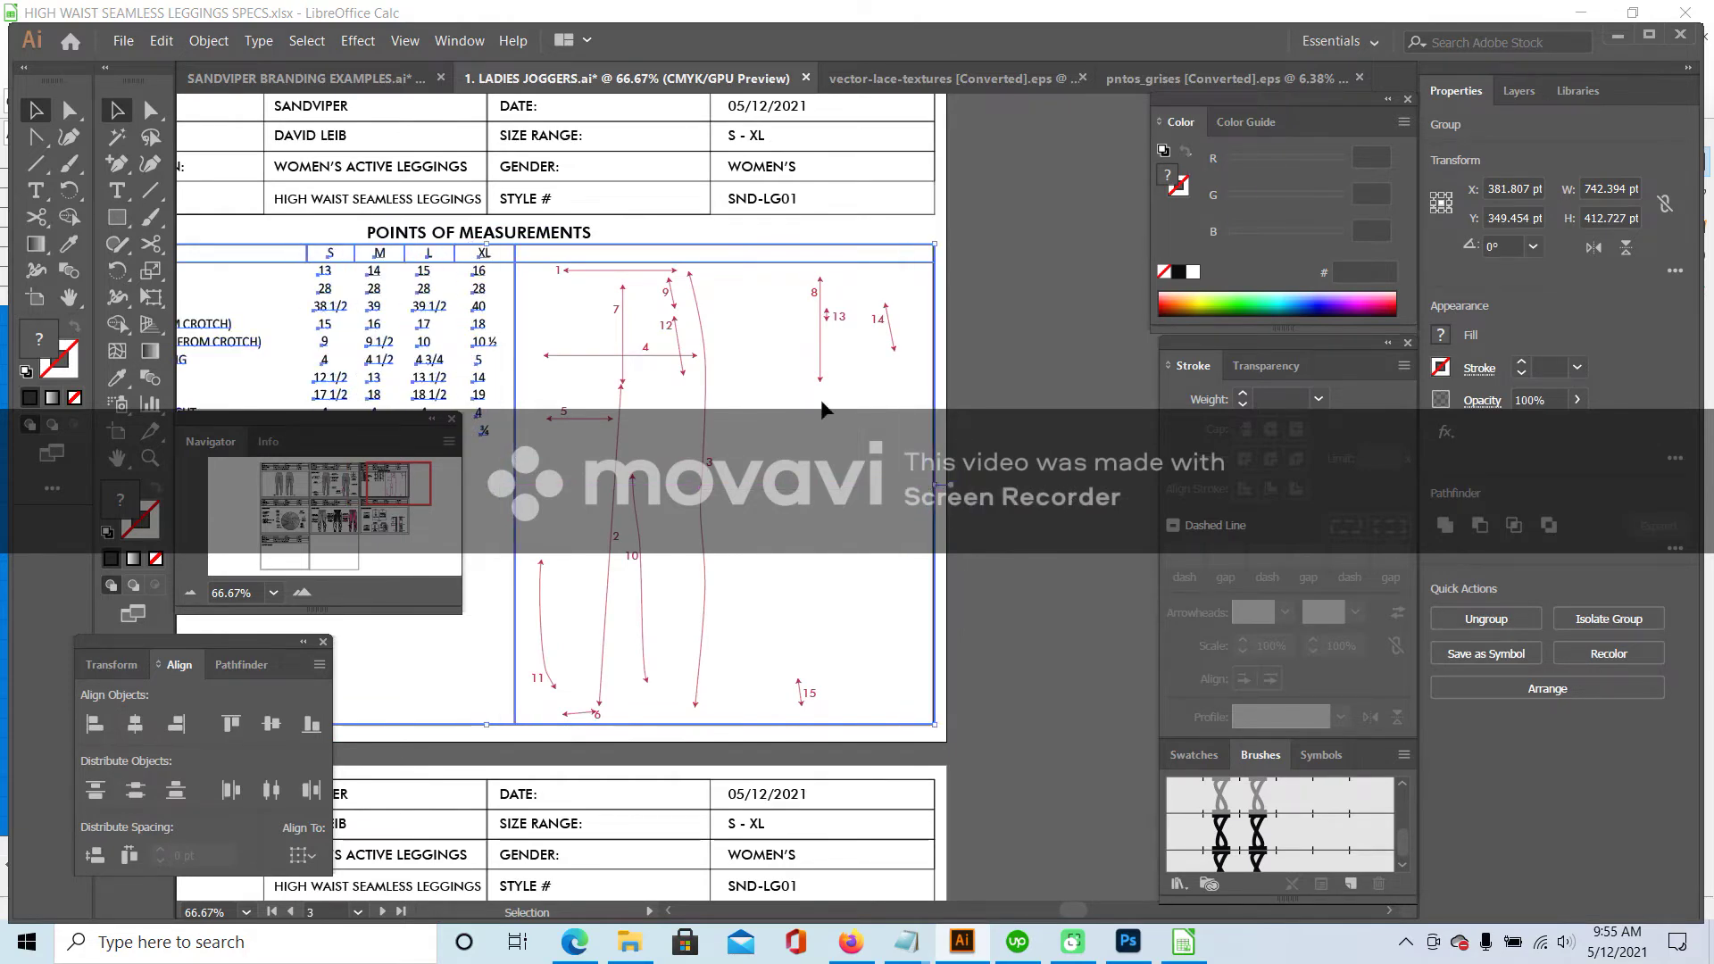
{"action": "left_click", "coordinate": [375, 476]}
{"action": "left_click_drag", "start_coordinate": [375, 476], "coordinate": [387, 486]}
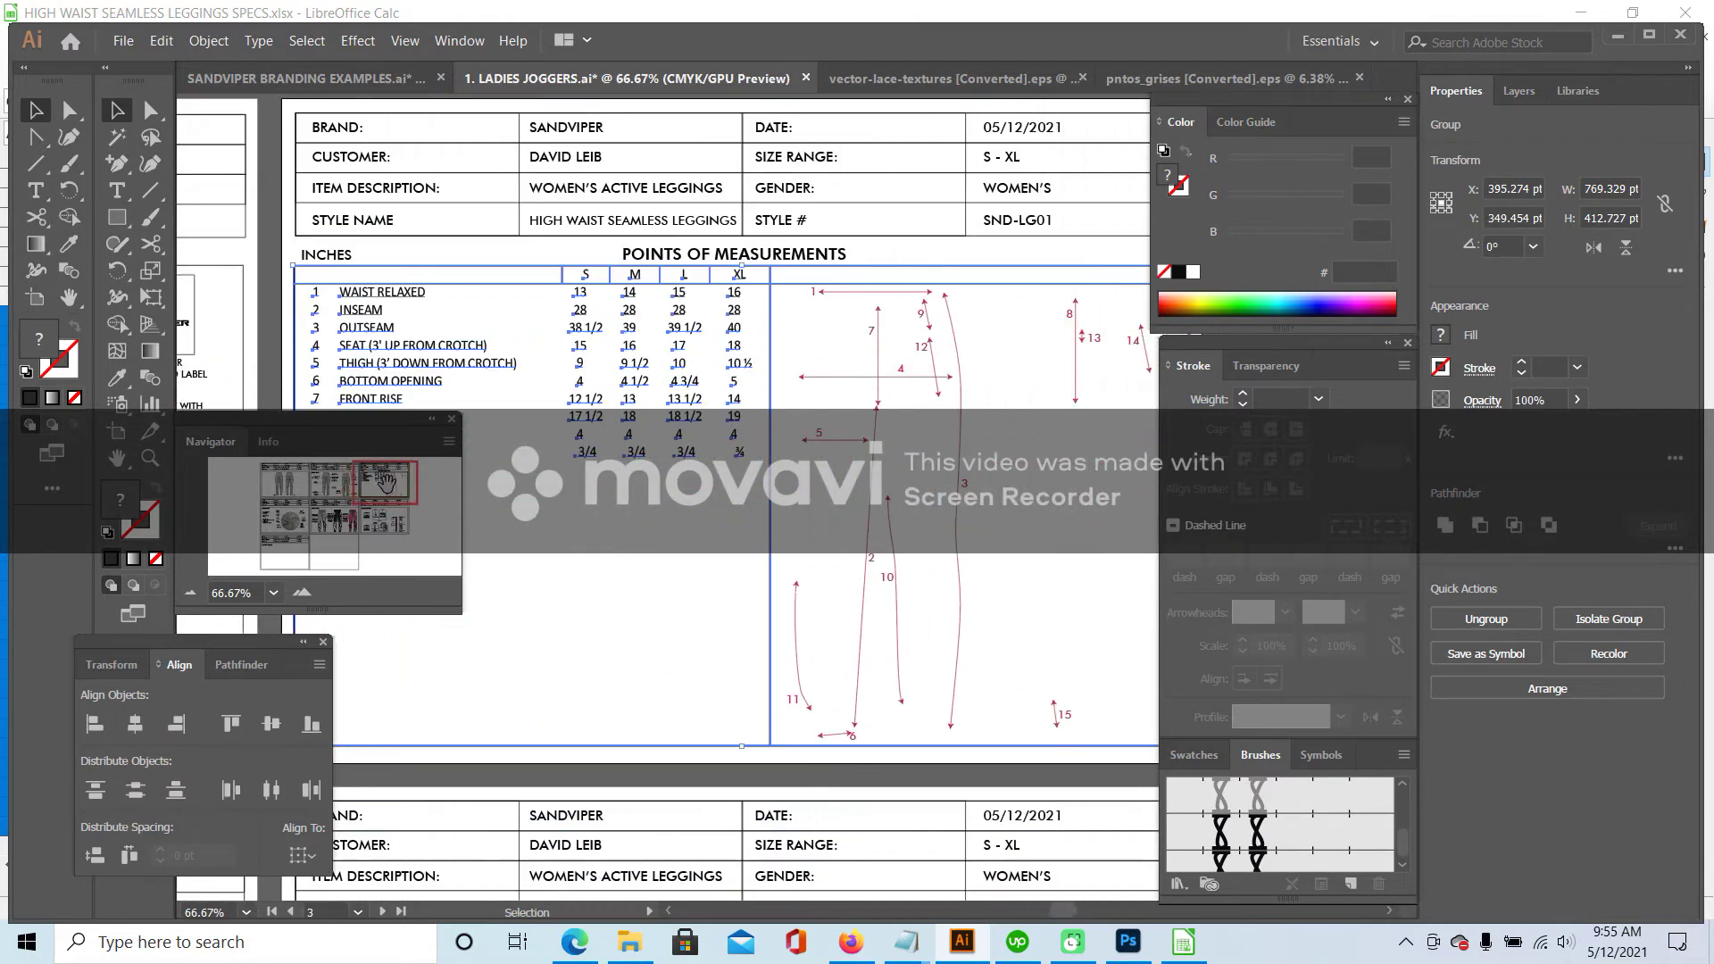
{"action": "left_click", "coordinate": [680, 541]}
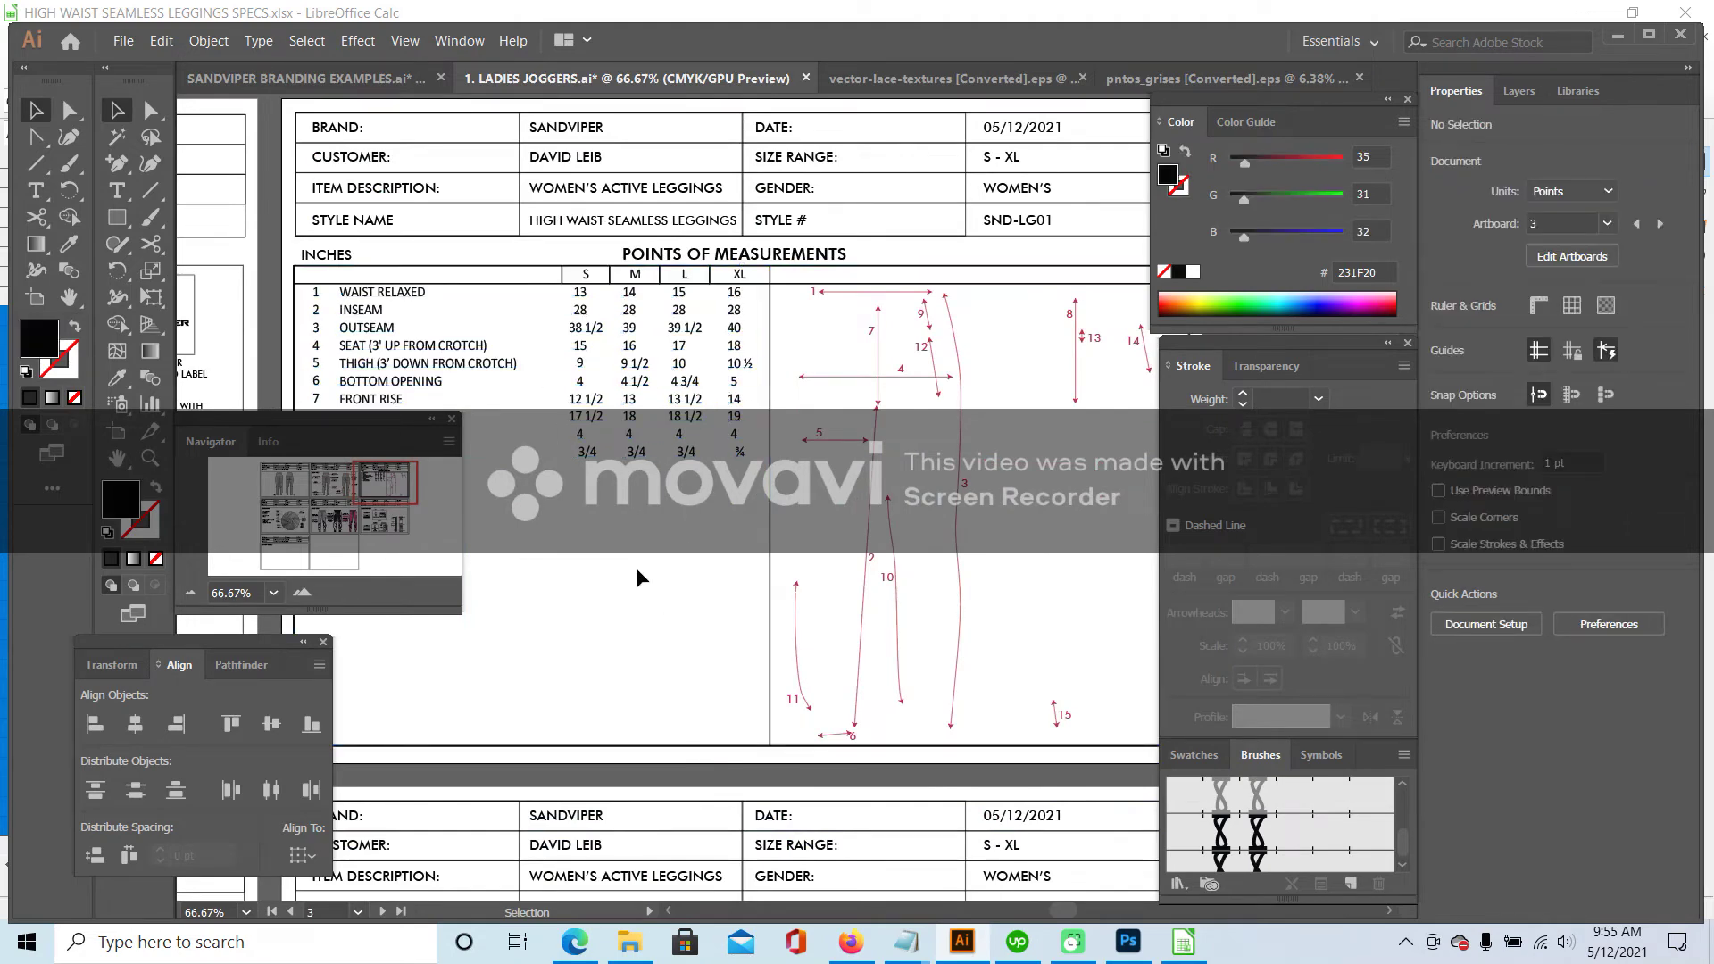
{"action": "left_click", "coordinate": [375, 482]}
{"action": "left_click_drag", "start_coordinate": [375, 482], "coordinate": [343, 482]}
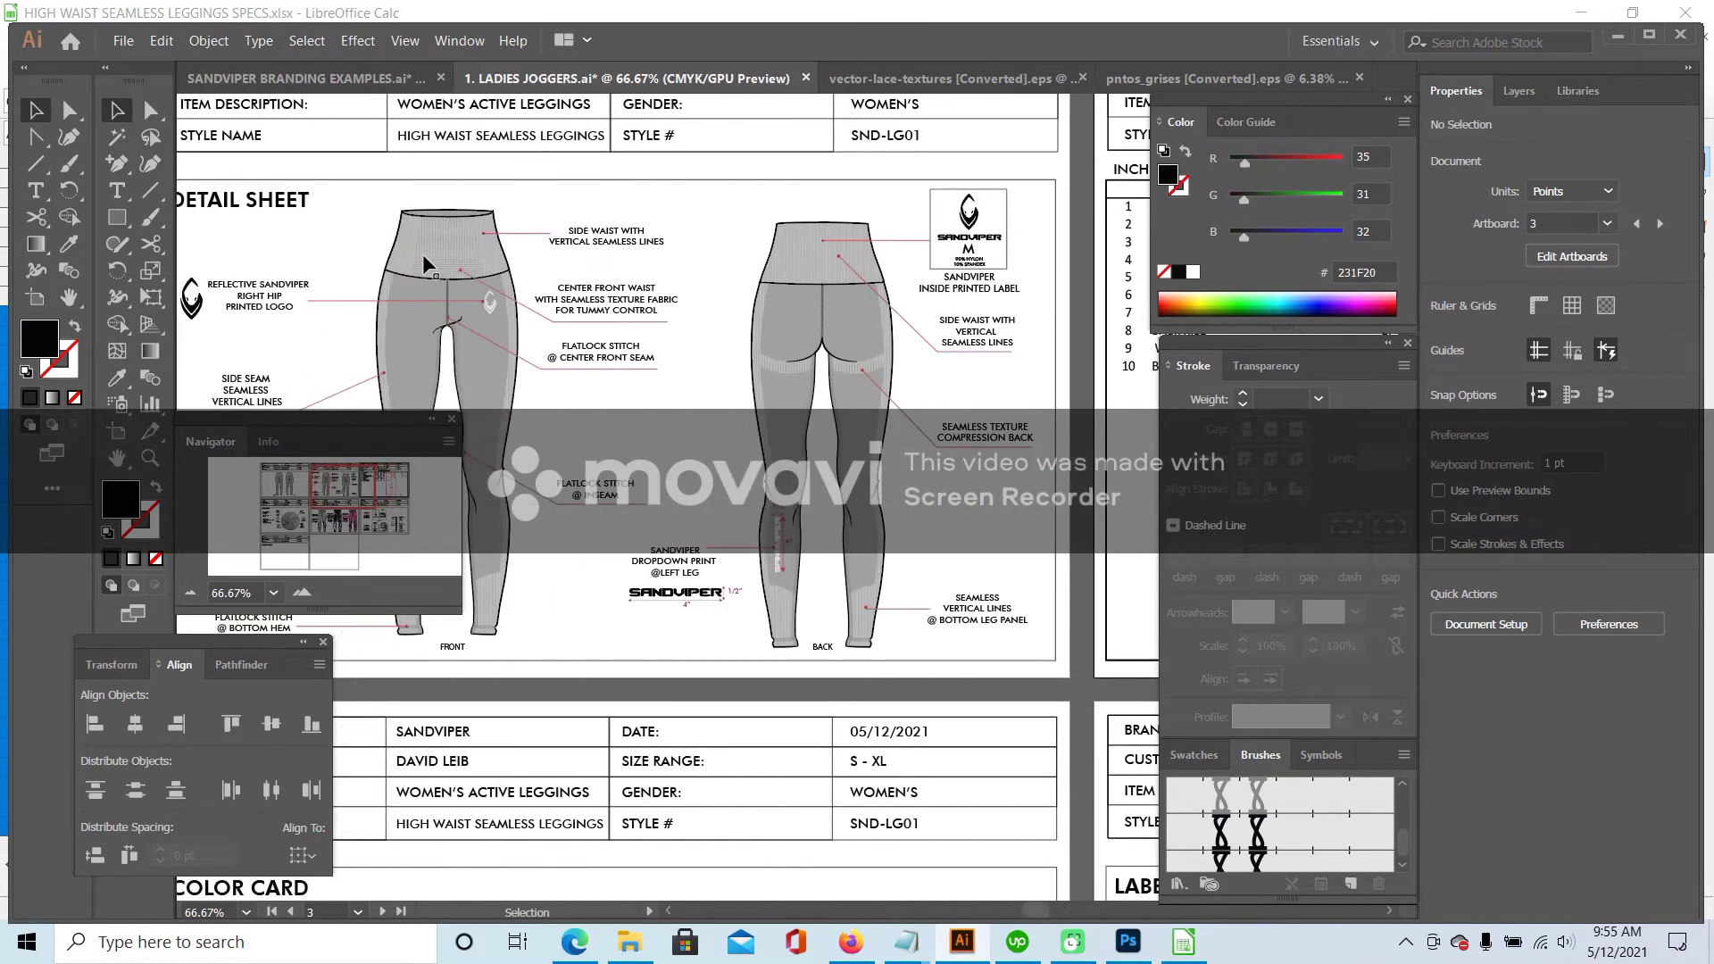
- Select the front and back leggings sketches and bring the Points of Measurements page into view
{"action": "left_click", "coordinate": [462, 306]}
{"action": "left_click", "coordinate": [498, 319], "text": "shift"}
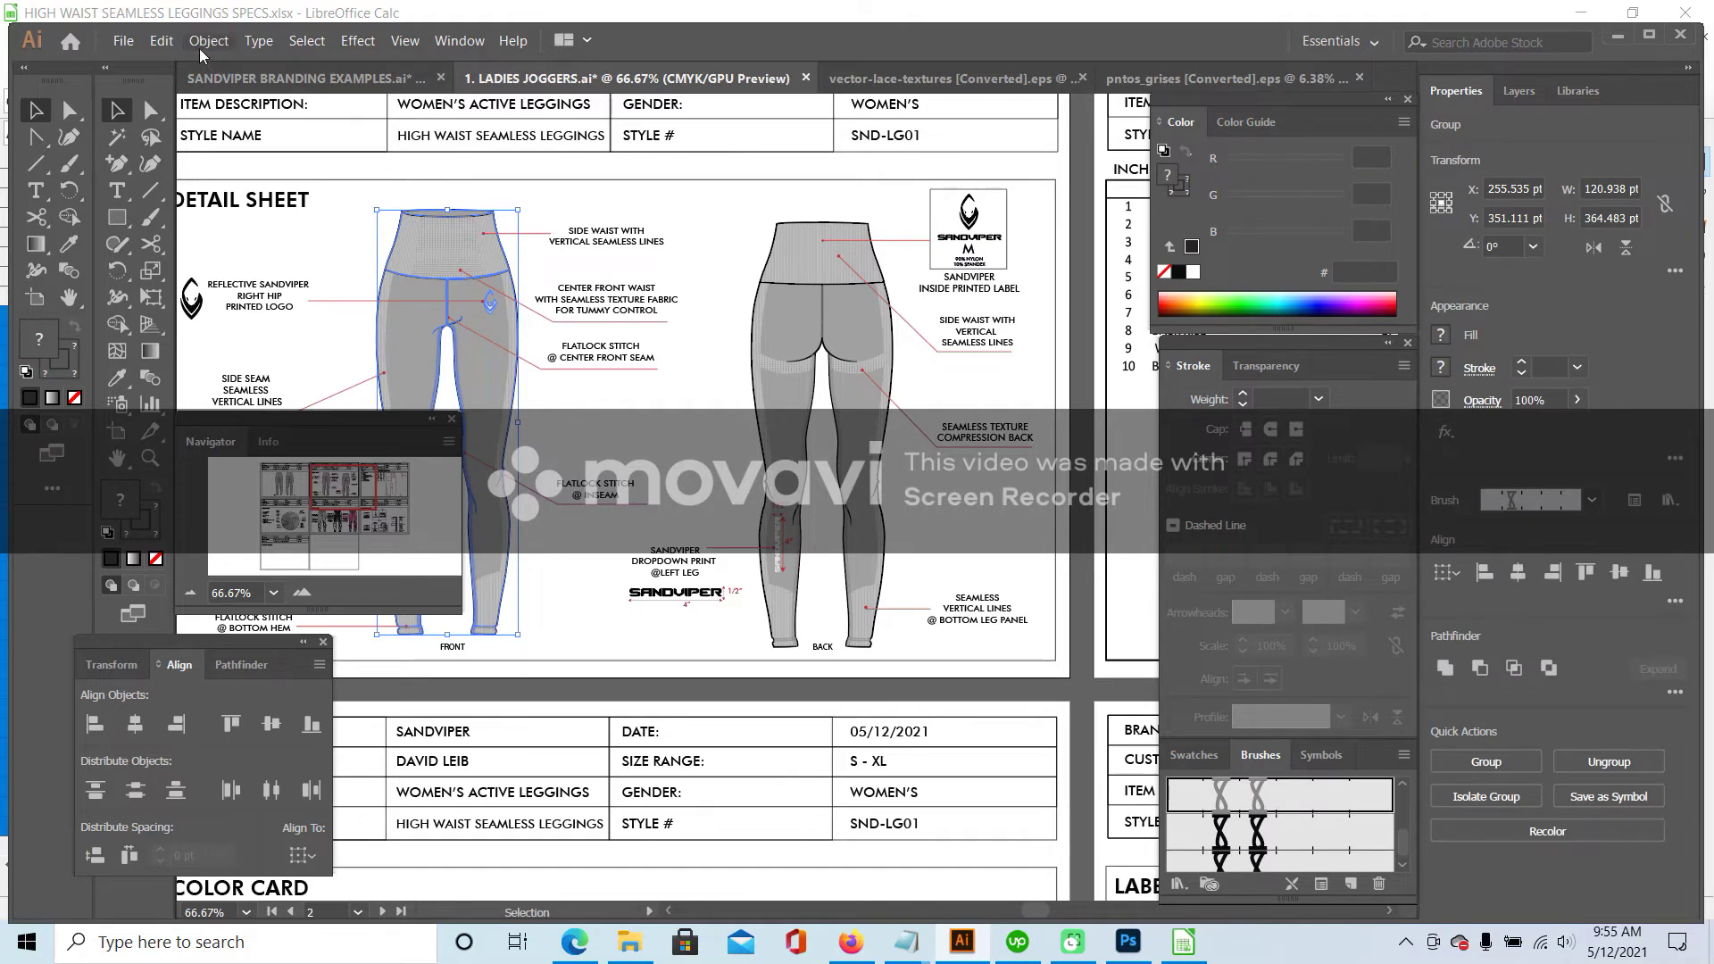
{"action": "left_click", "coordinate": [309, 504]}
{"action": "left_click", "coordinate": [281, 482]}
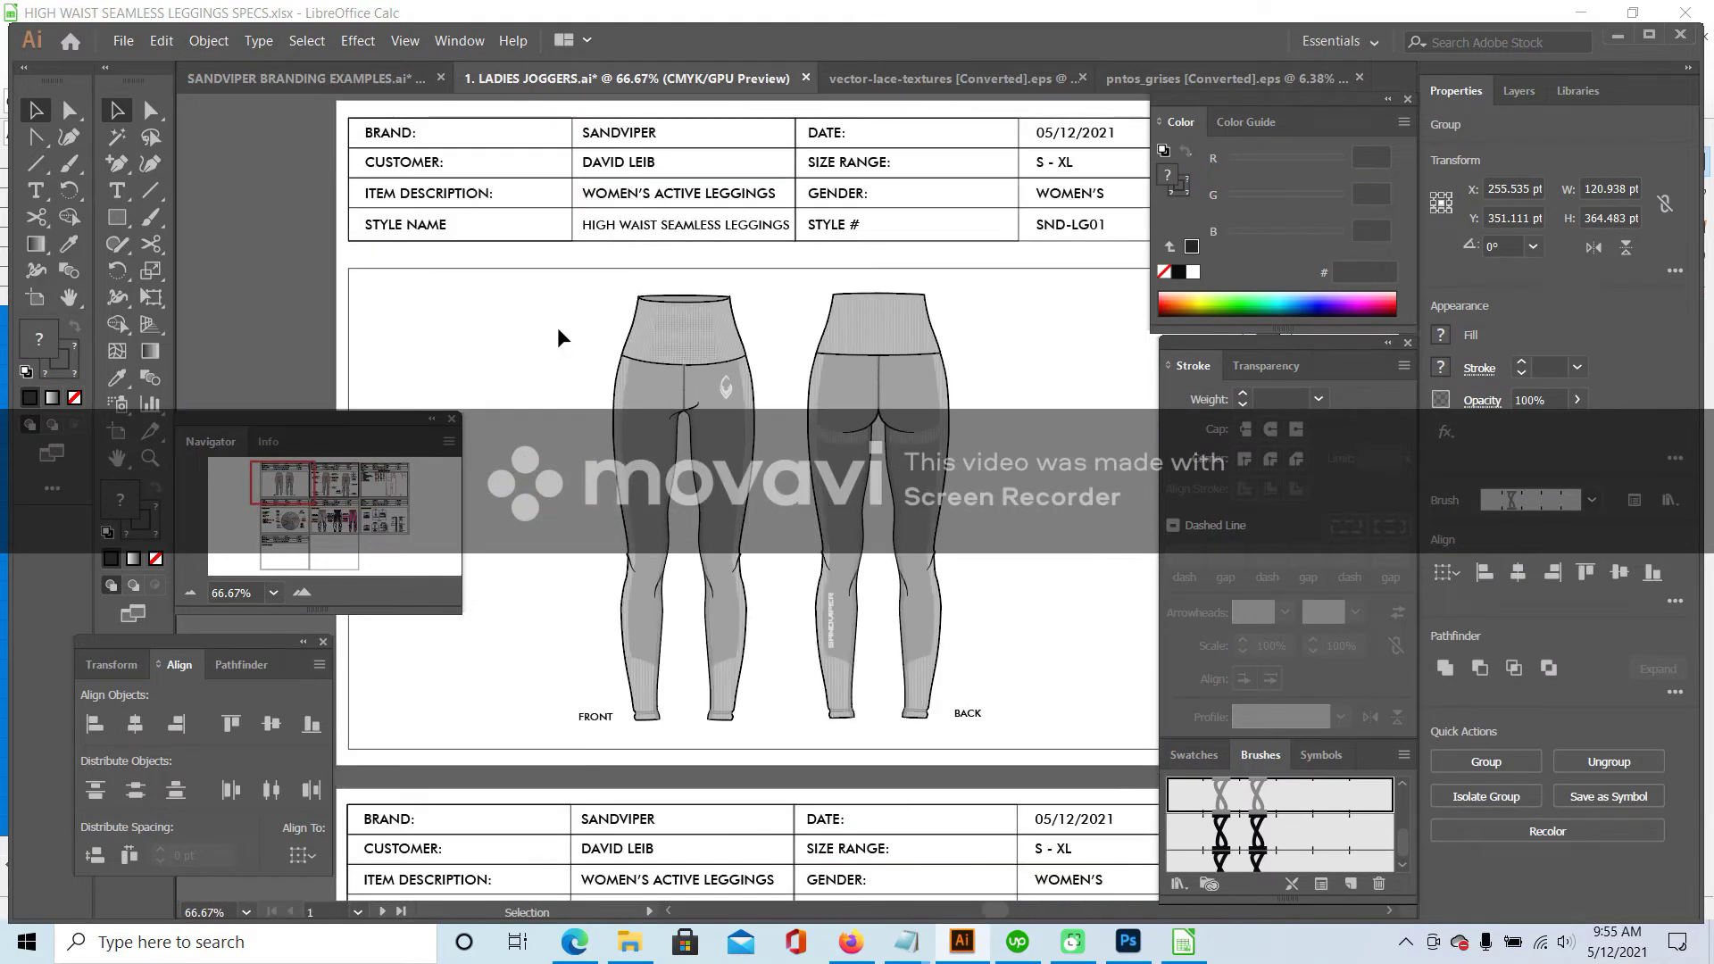
{"action": "left_click", "coordinate": [544, 396]}
{"action": "left_click", "coordinate": [748, 382]}
{"action": "left_click", "coordinate": [209, 41]}
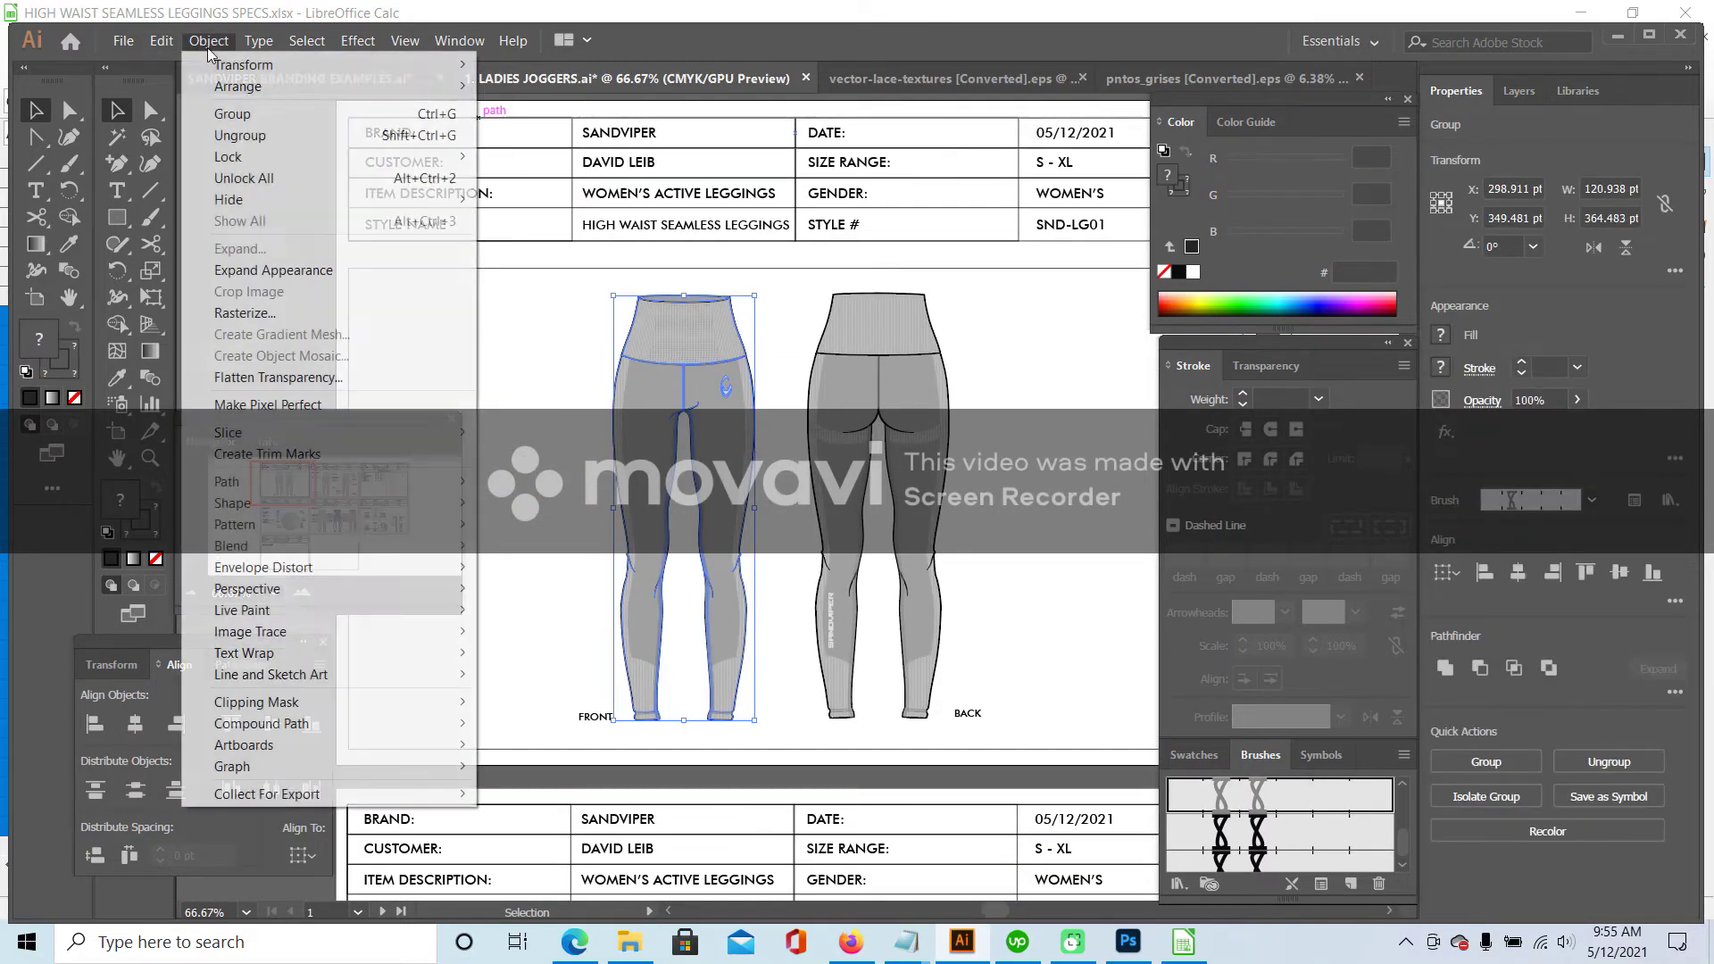
{"action": "left_click", "coordinate": [1101, 386]}
{"action": "left_click", "coordinate": [1101, 386]}
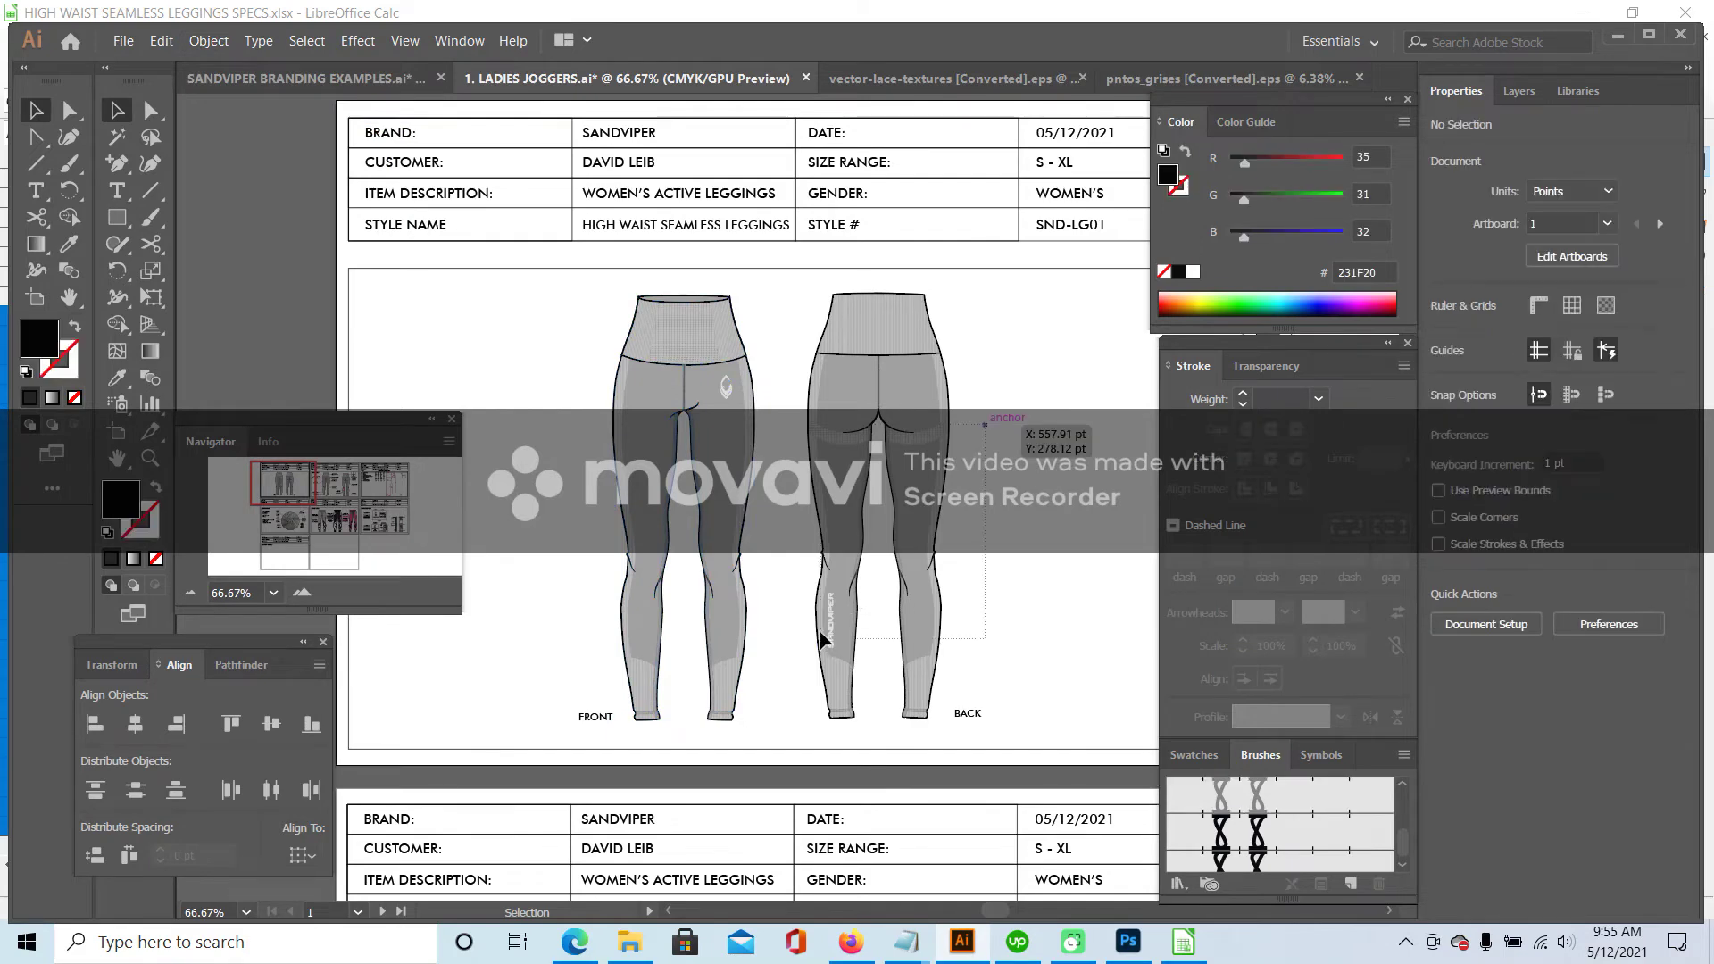
{"action": "left_click", "coordinate": [879, 384]}
{"action": "left_click", "coordinate": [209, 40]}
{"action": "left_click_drag", "start_coordinate": [556, 336], "coordinate": [870, 472]}
{"action": "left_click_drag", "start_coordinate": [298, 469], "coordinate": [407, 471]}
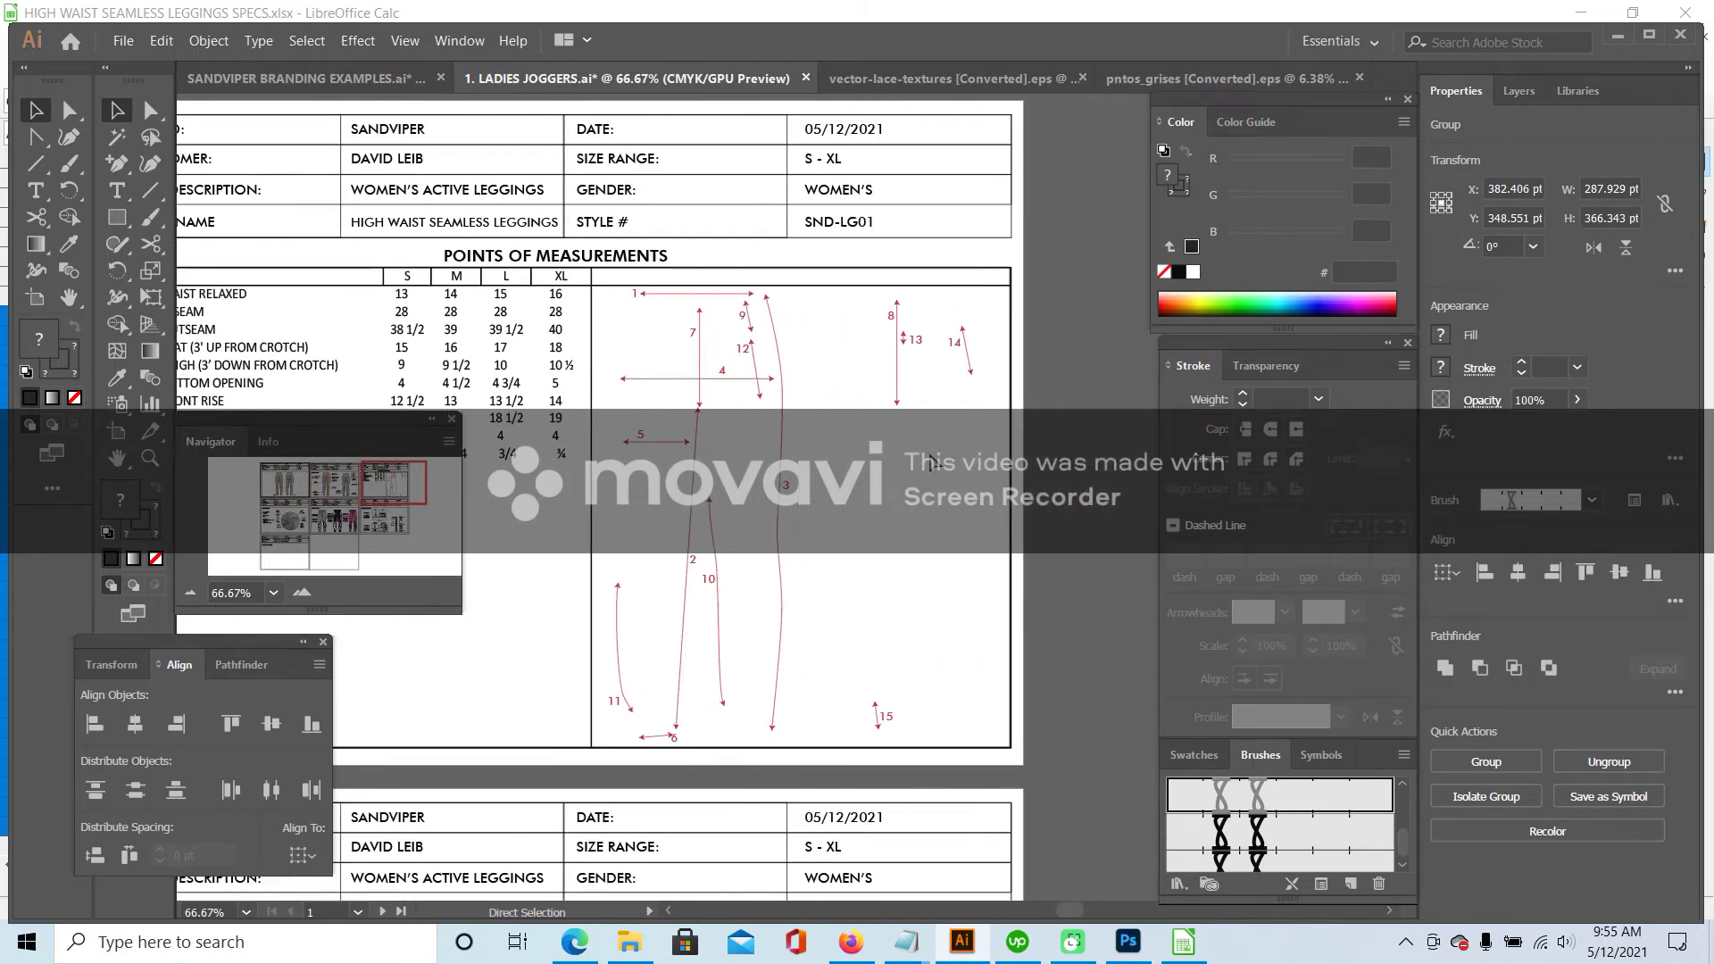
- Paste the leggings onto the measurements page over the numbered callouts
{"action": "key", "text": "ctrl+shift+v"}
{"action": "left_click_drag", "start_coordinate": [902, 357], "coordinate": [969, 408]}
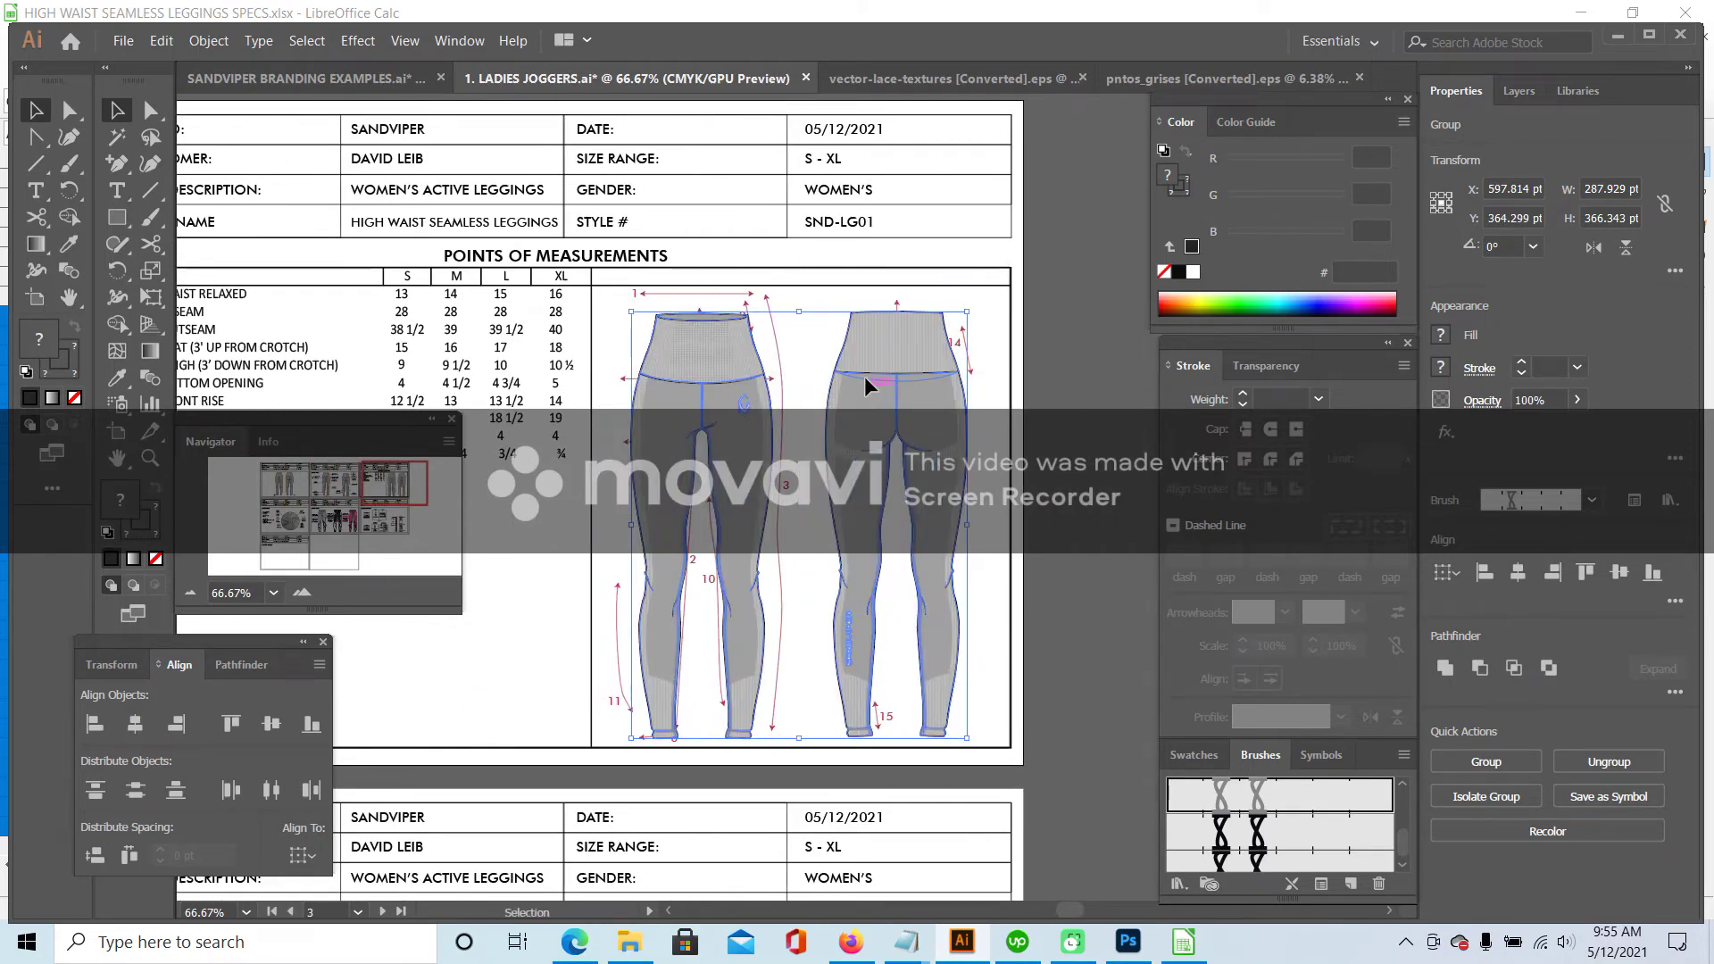
{"action": "left_click", "coordinate": [683, 281]}
{"action": "left_click", "coordinate": [754, 398]}
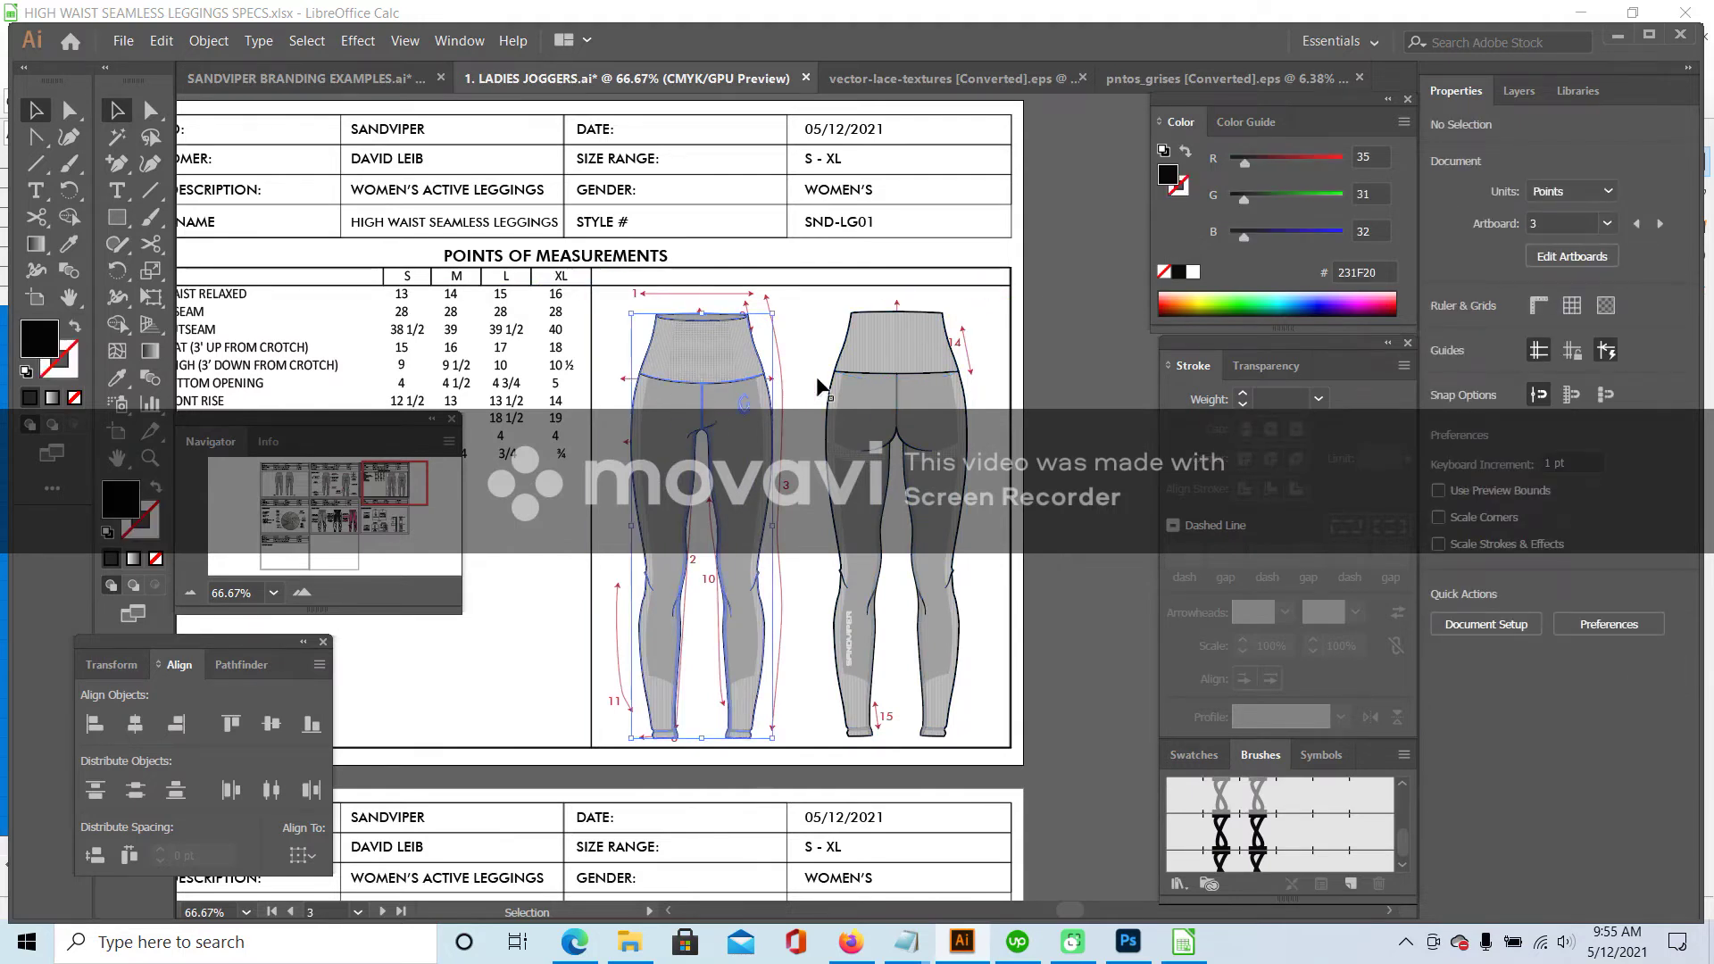
{"action": "left_click_drag", "start_coordinate": [396, 482], "coordinate": [382, 485]}
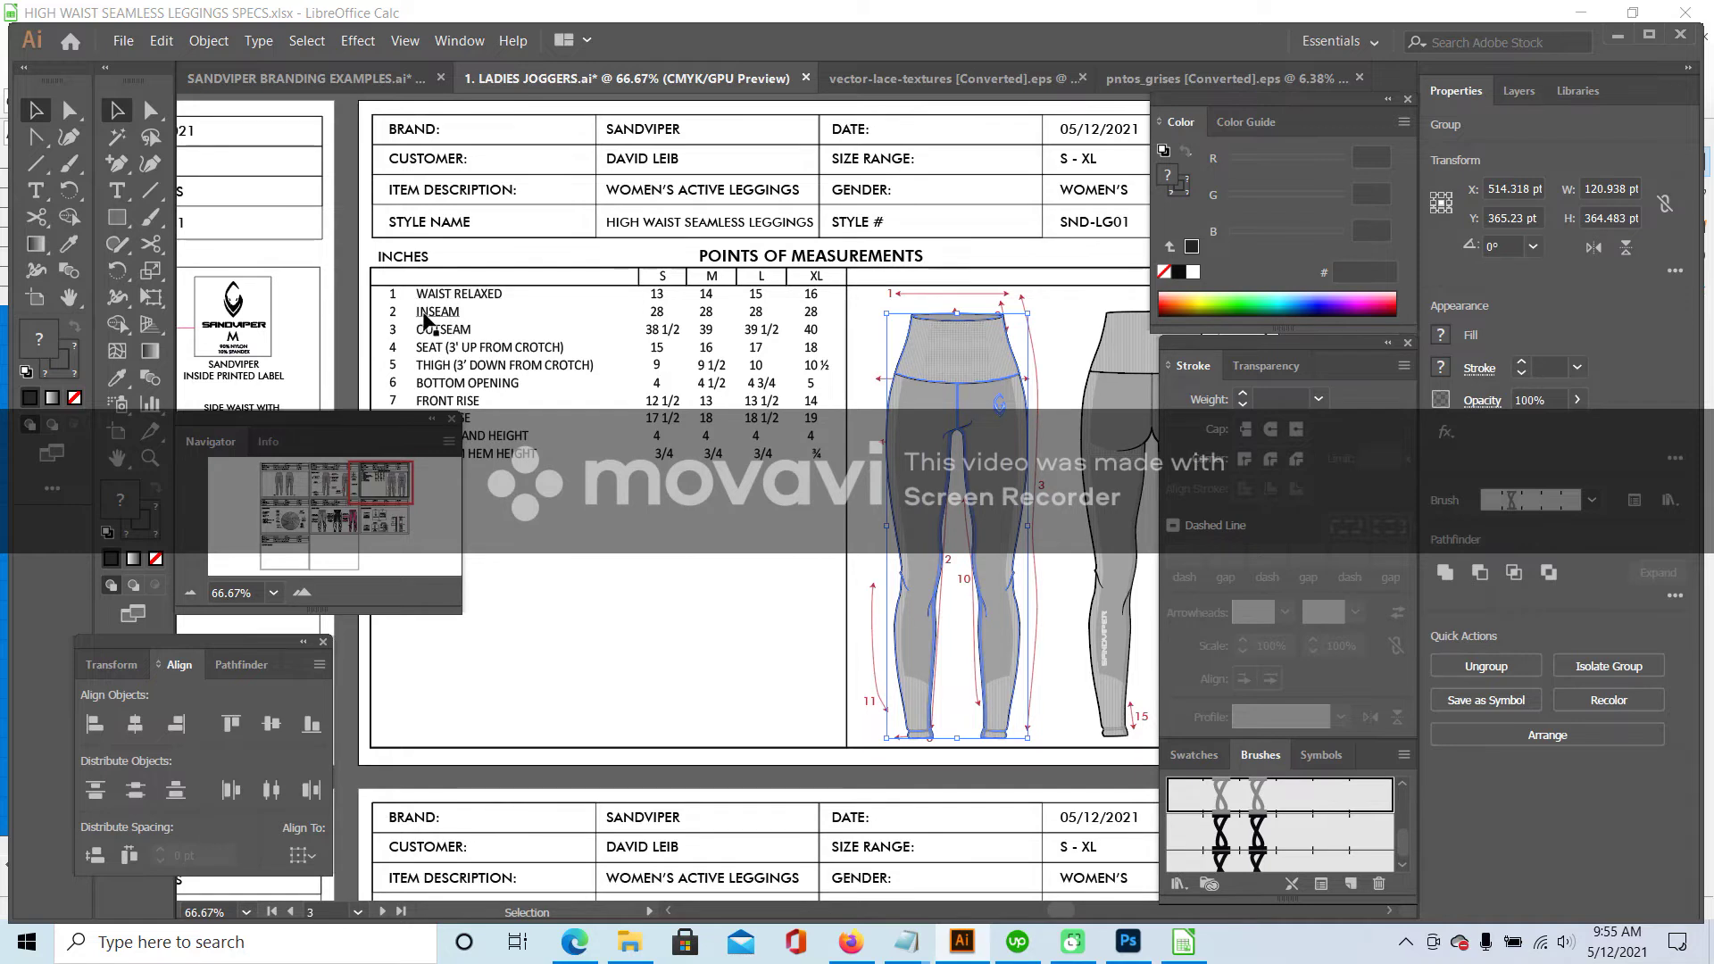
{"action": "left_click_drag", "start_coordinate": [386, 467], "coordinate": [404, 468]}
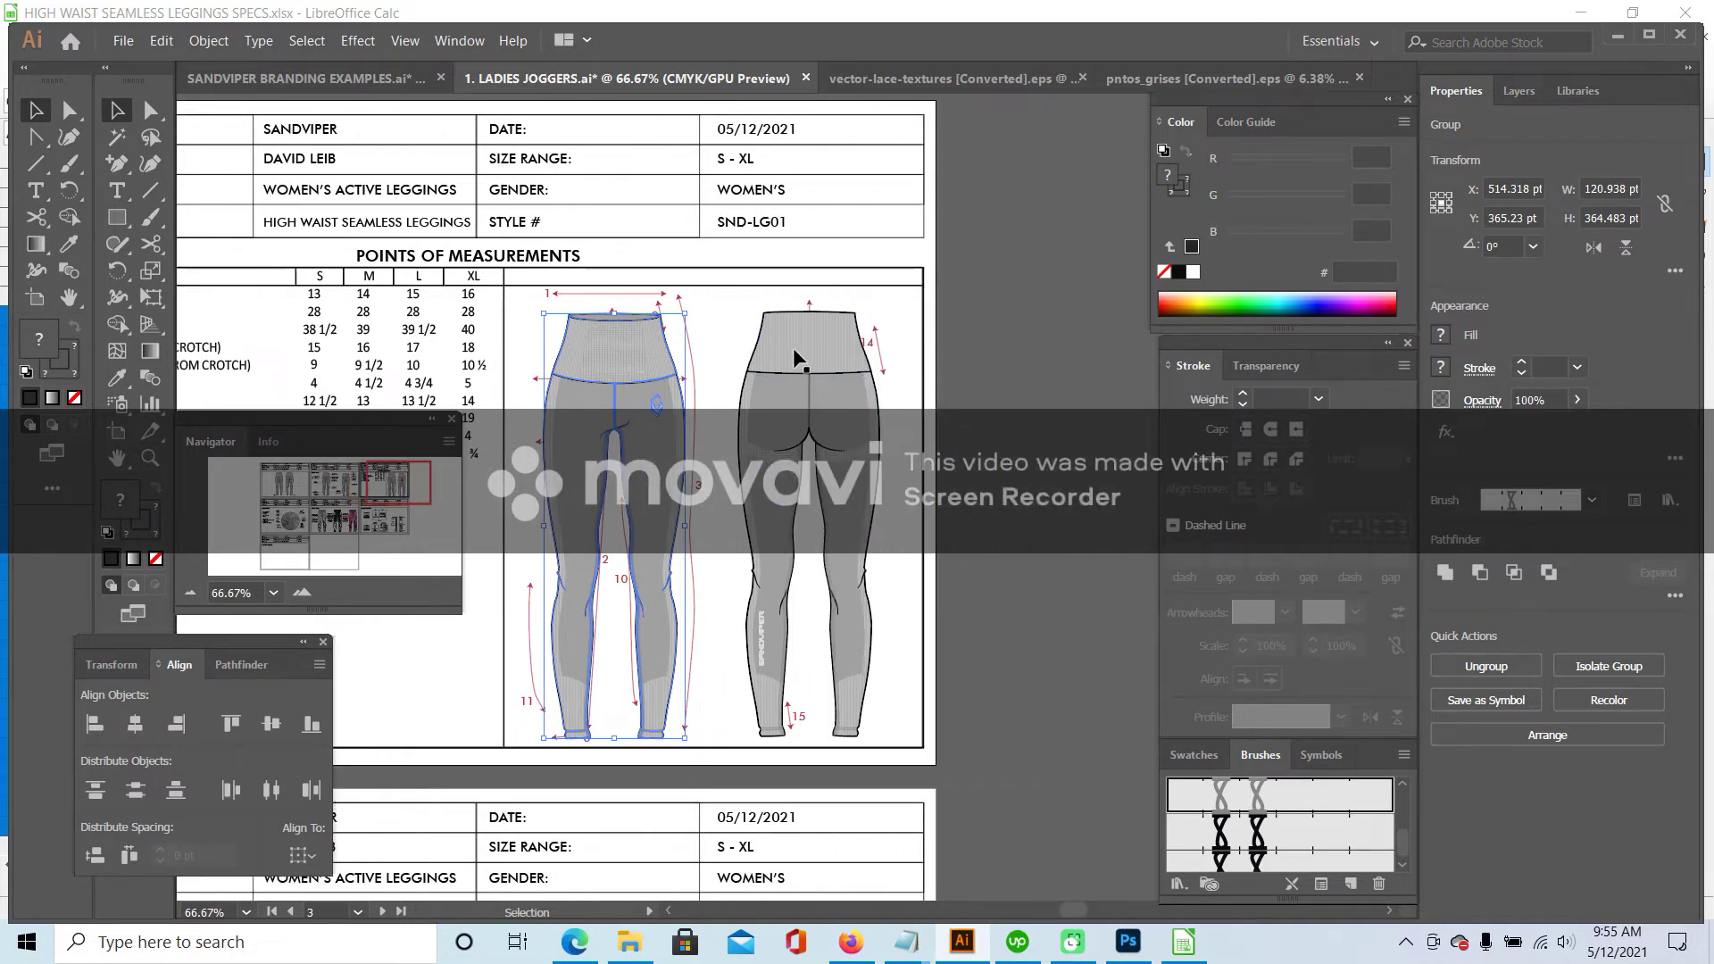
- Send both leggings backward behind the callouts, zoom to 100% and adjust their position
{"action": "left_click", "coordinate": [800, 352], "text": "shift"}
{"action": "right_click", "coordinate": [800, 351]}
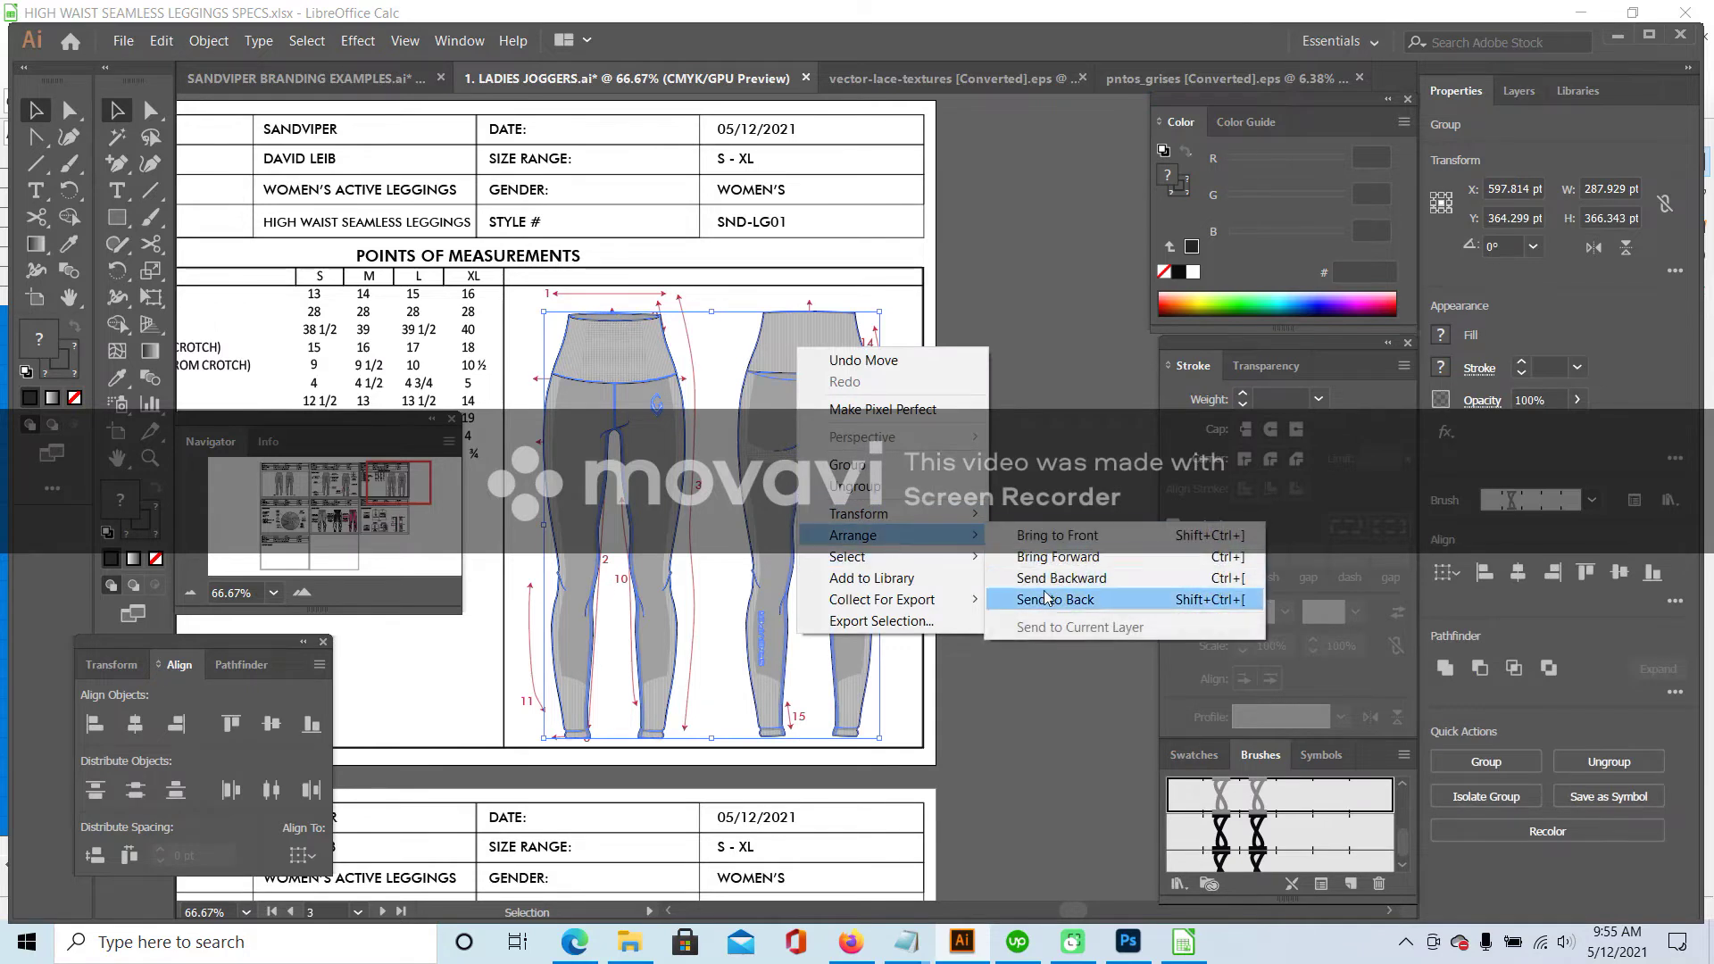
{"action": "left_click", "coordinate": [1027, 555]}
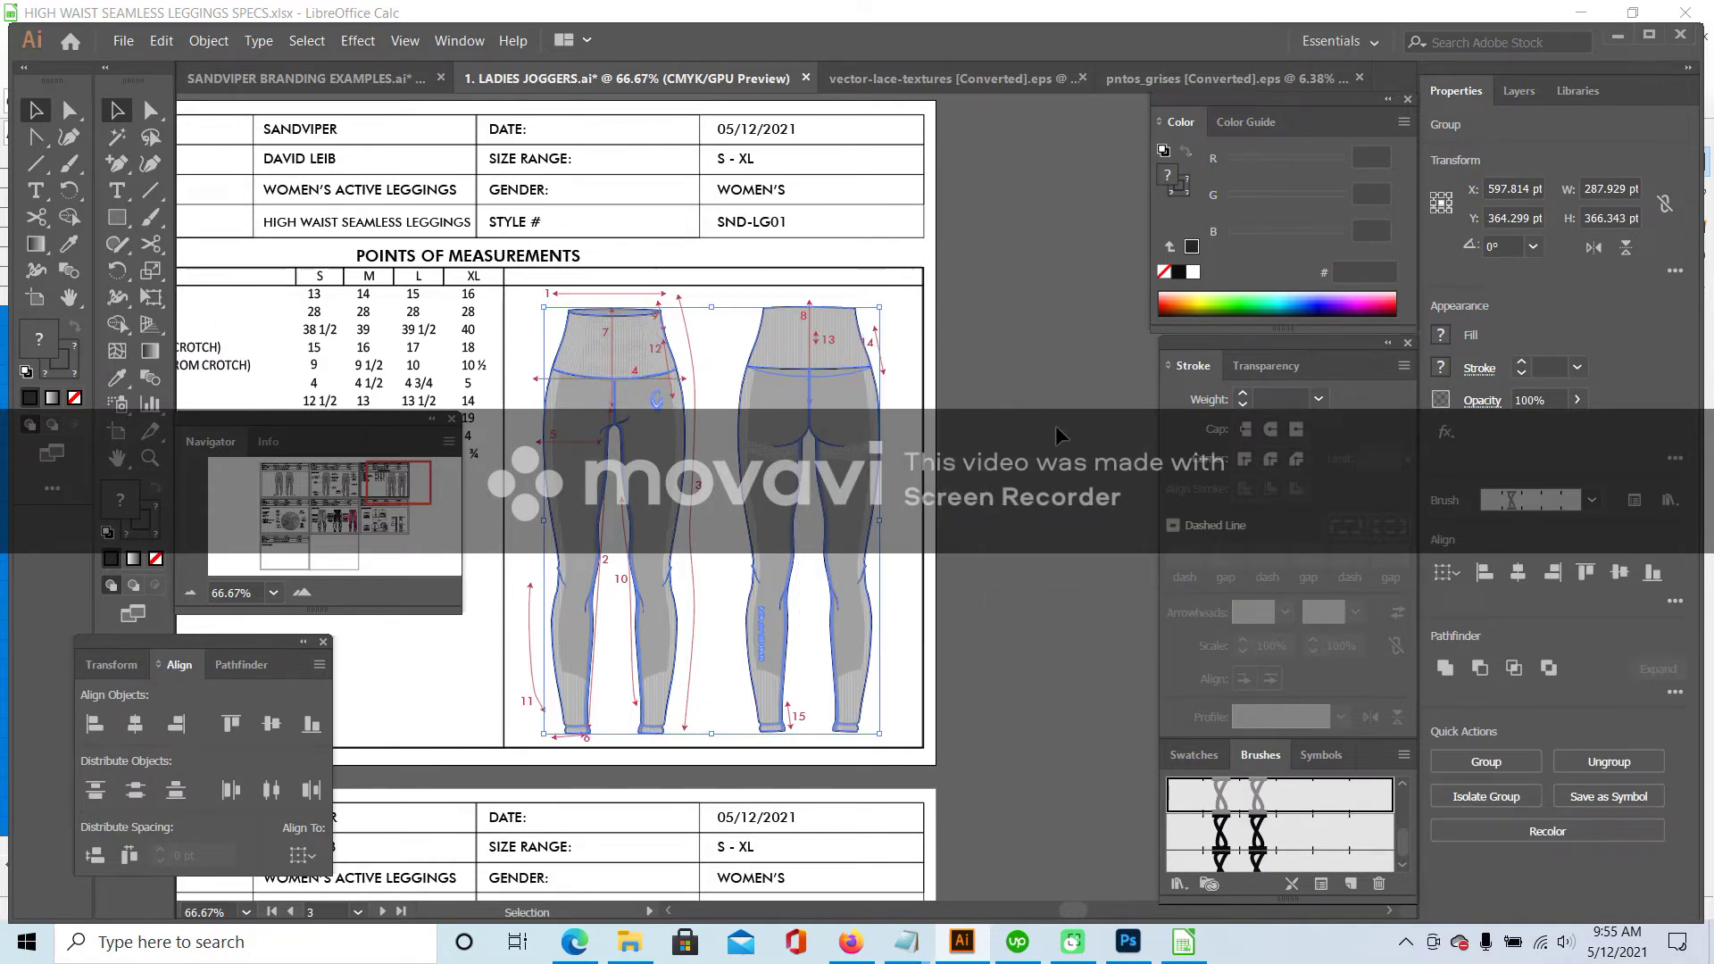
{"action": "left_click", "coordinate": [983, 420]}
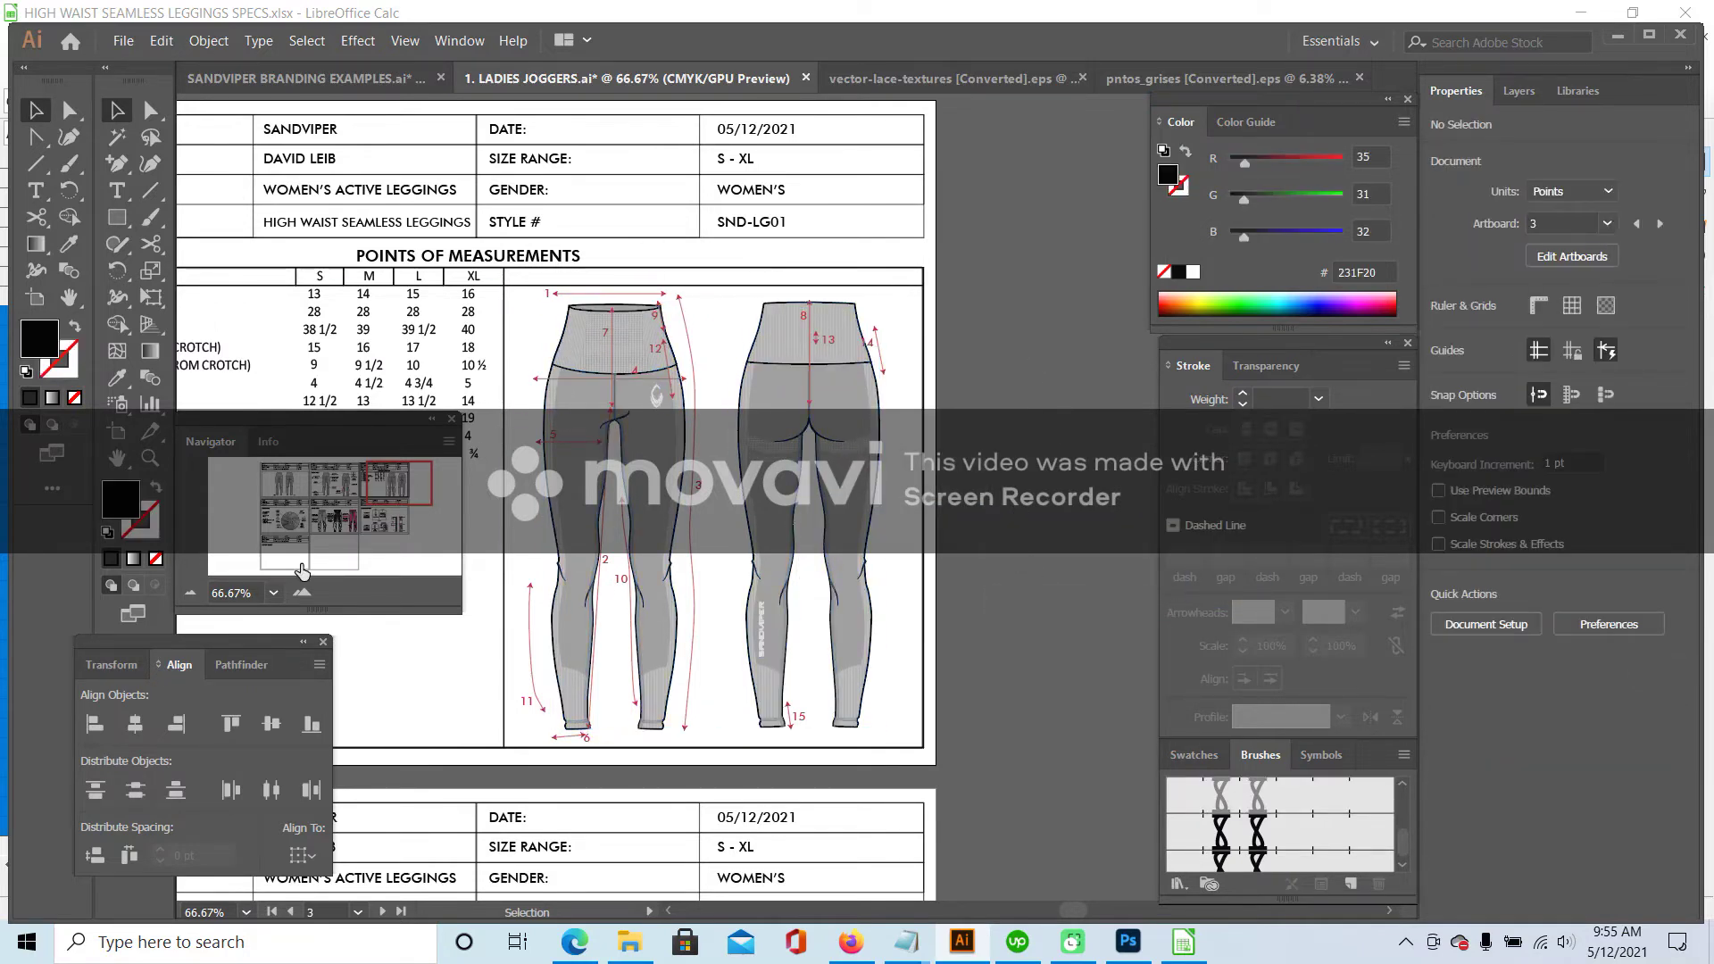
{"action": "left_click", "coordinate": [302, 592]}
{"action": "left_click_drag", "start_coordinate": [513, 201], "coordinate": [590, 201]}
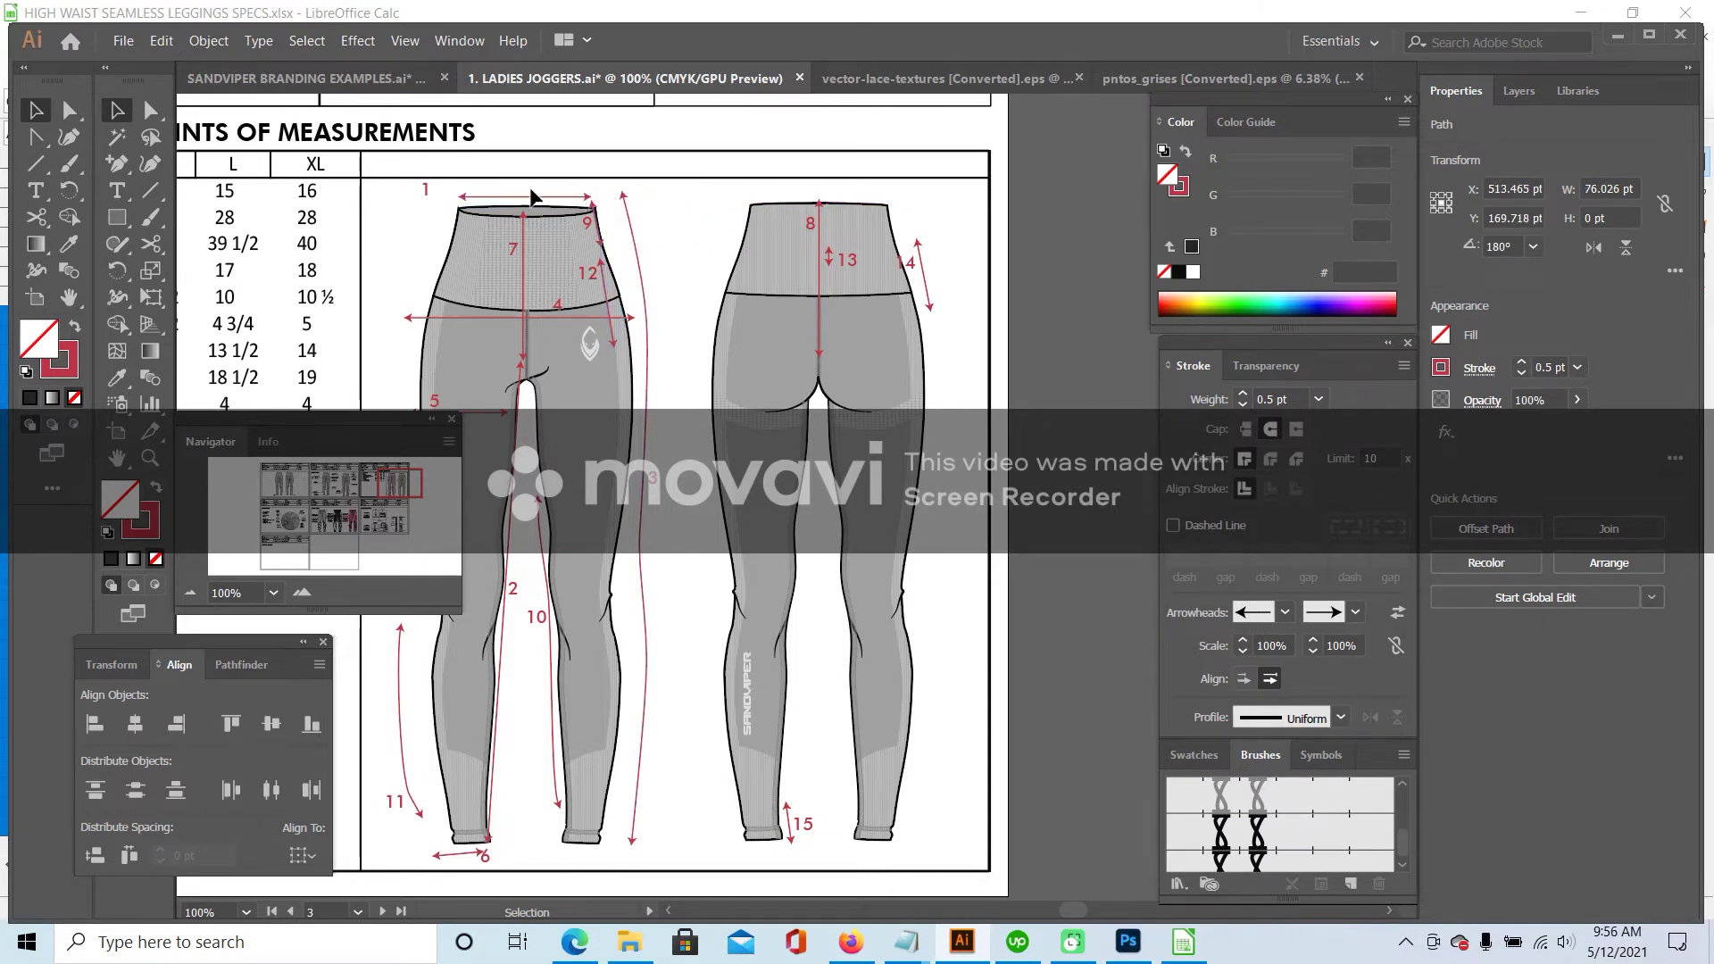
- Change the table's row 1 label from WAIST RELAXED to WAIST OPENING
{"action": "left_click", "coordinate": [446, 193]}
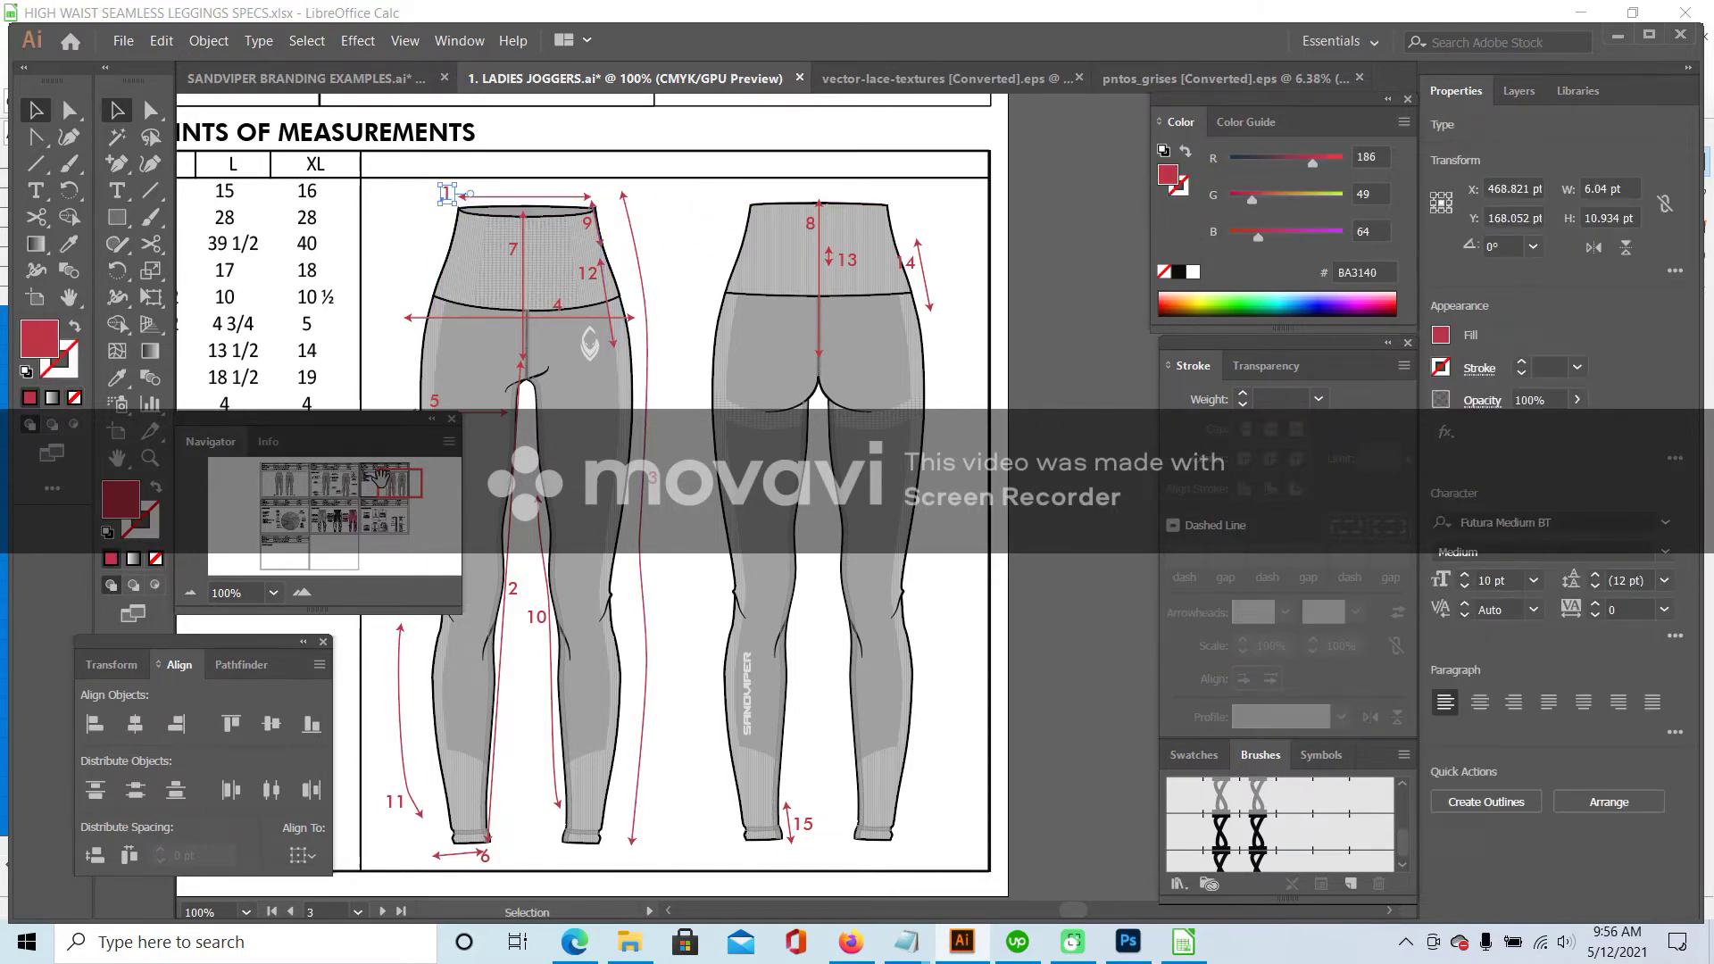
{"action": "left_click_drag", "start_coordinate": [379, 483], "coordinate": [366, 483]}
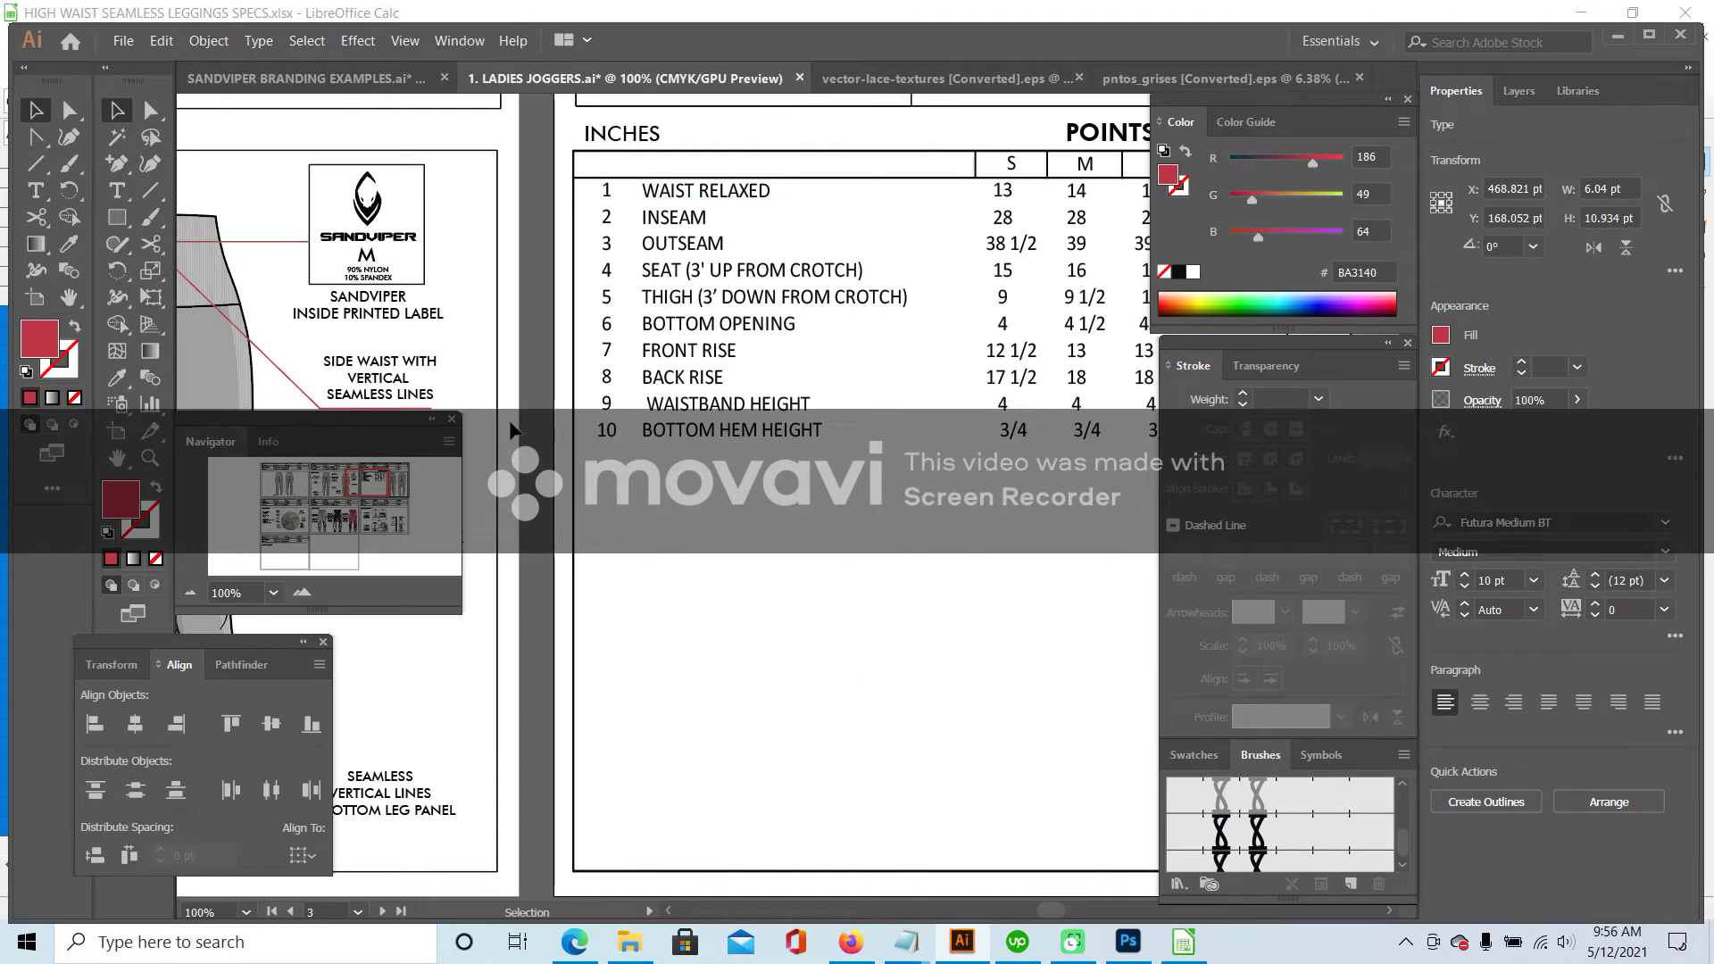
{"action": "key", "text": "t"}
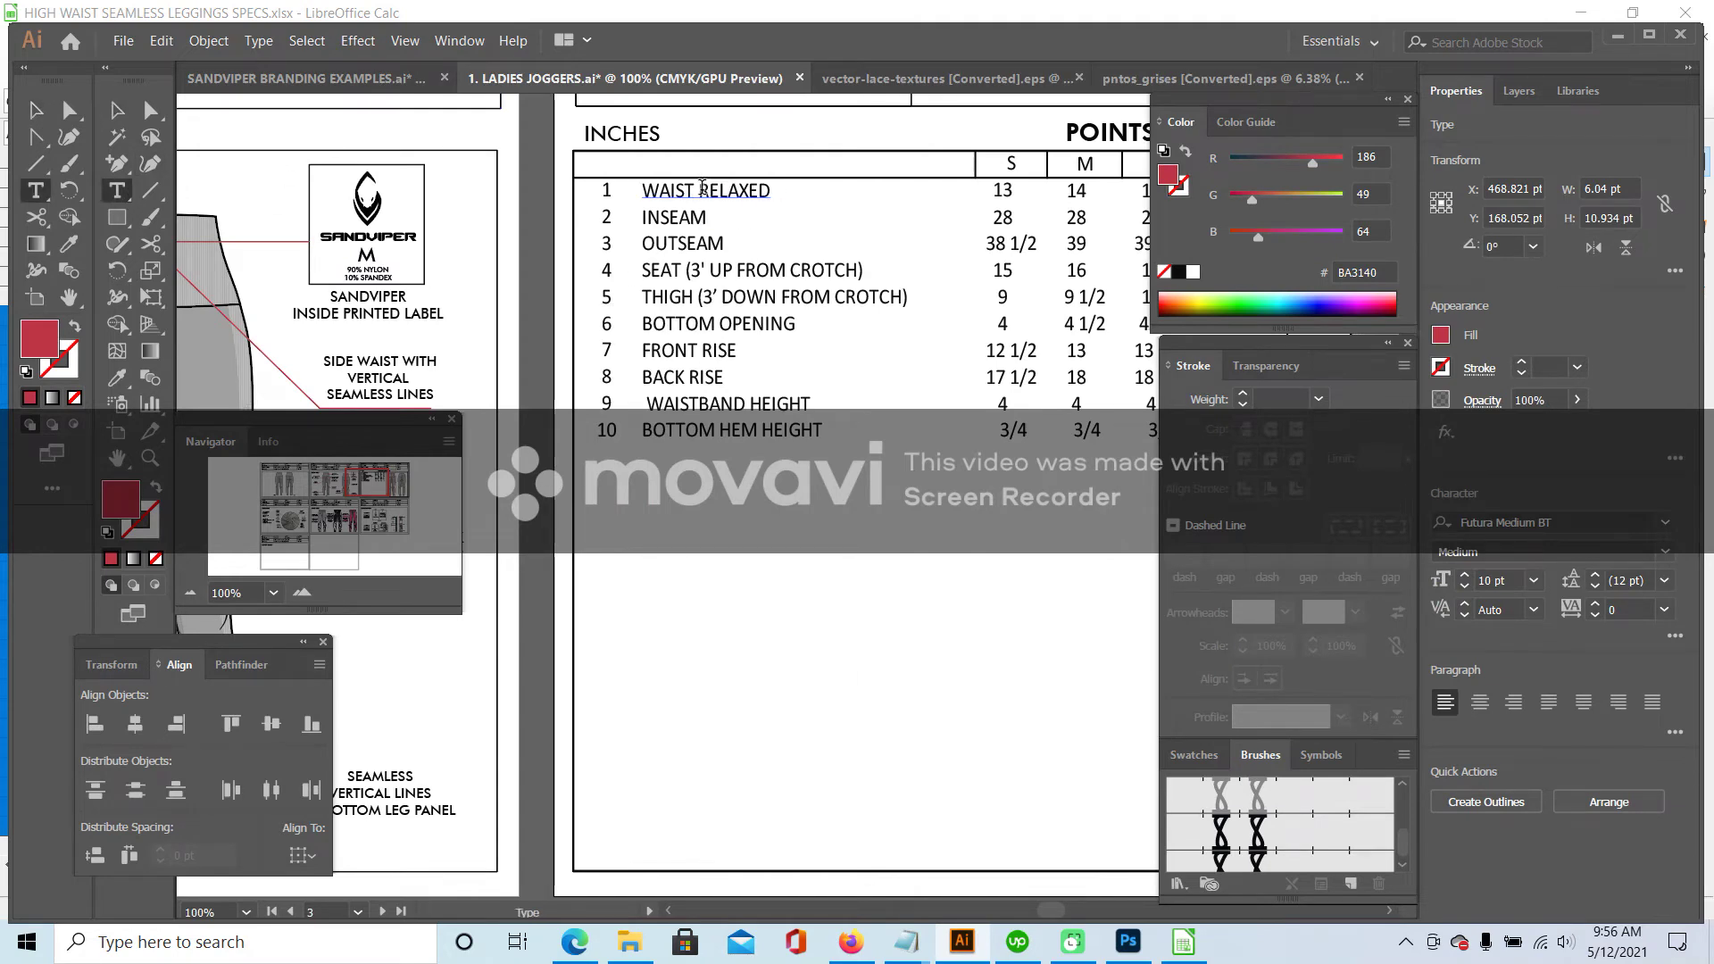
{"action": "double_click", "coordinate": [705, 190]}
{"action": "key", "text": "BackSpace"}
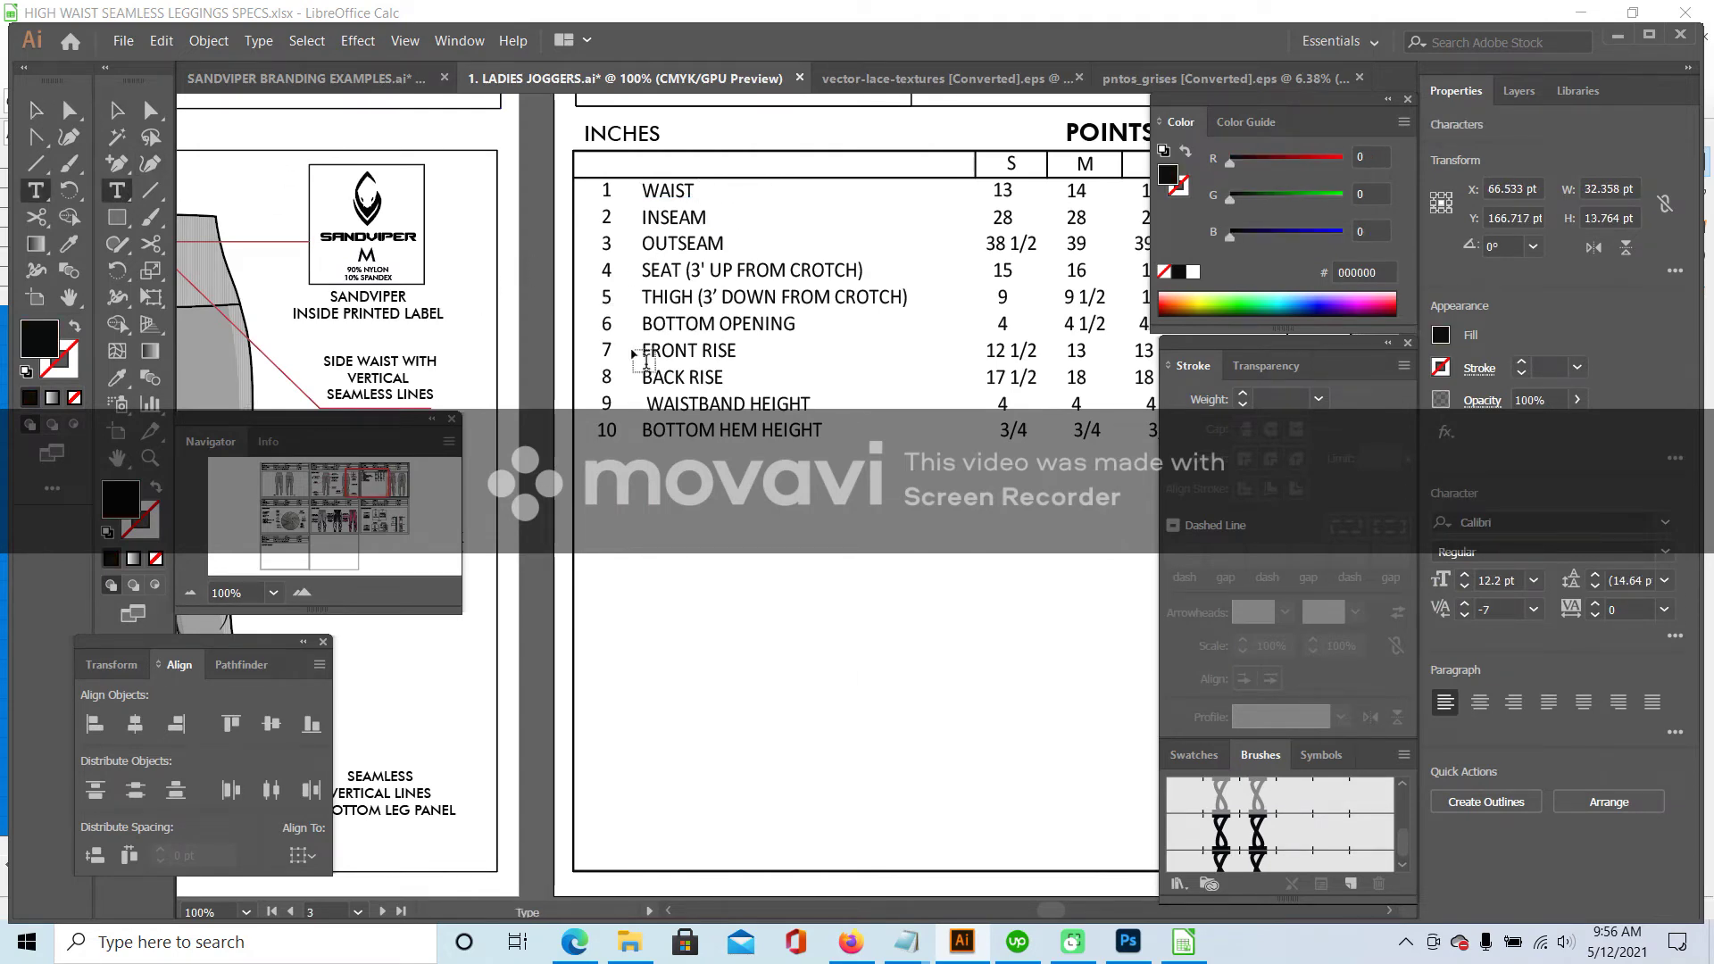
{"action": "type", "text": "OPEMI"}
{"action": "type", "text": "NIN"}
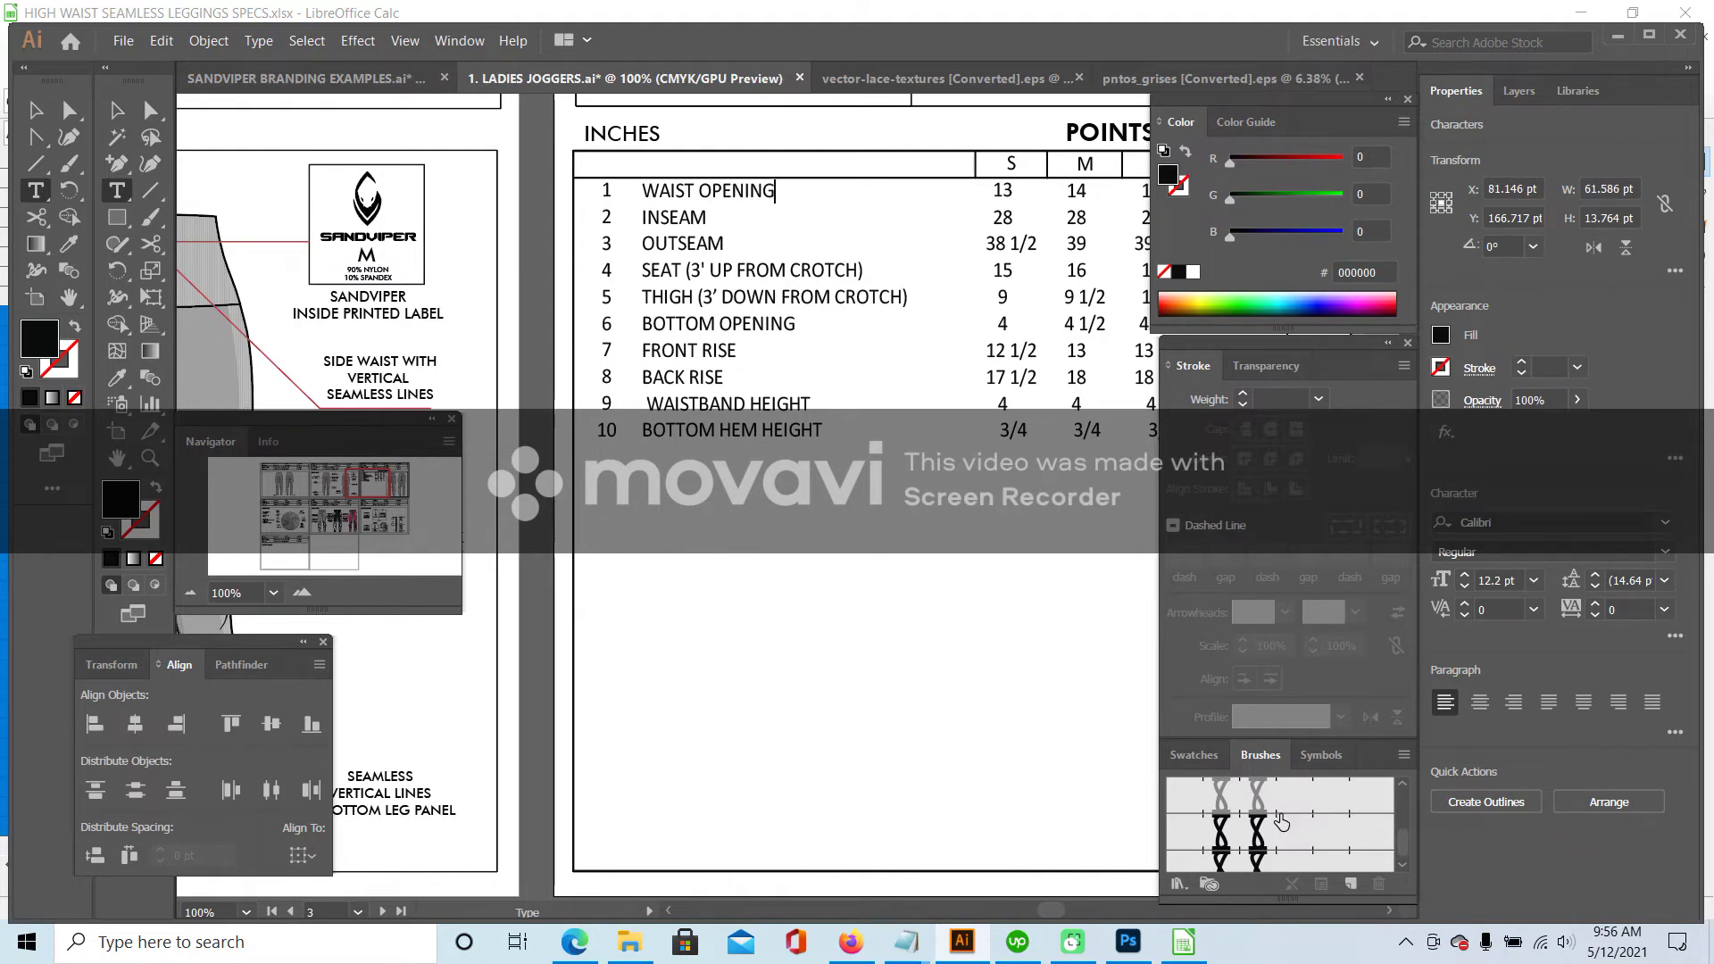
- Back in the Calc spec sheet, start editing cell B9's label
{"action": "left_click", "coordinate": [1184, 942]}
{"action": "left_click", "coordinate": [219, 336]}
{"action": "triple_click", "coordinate": [221, 337]}
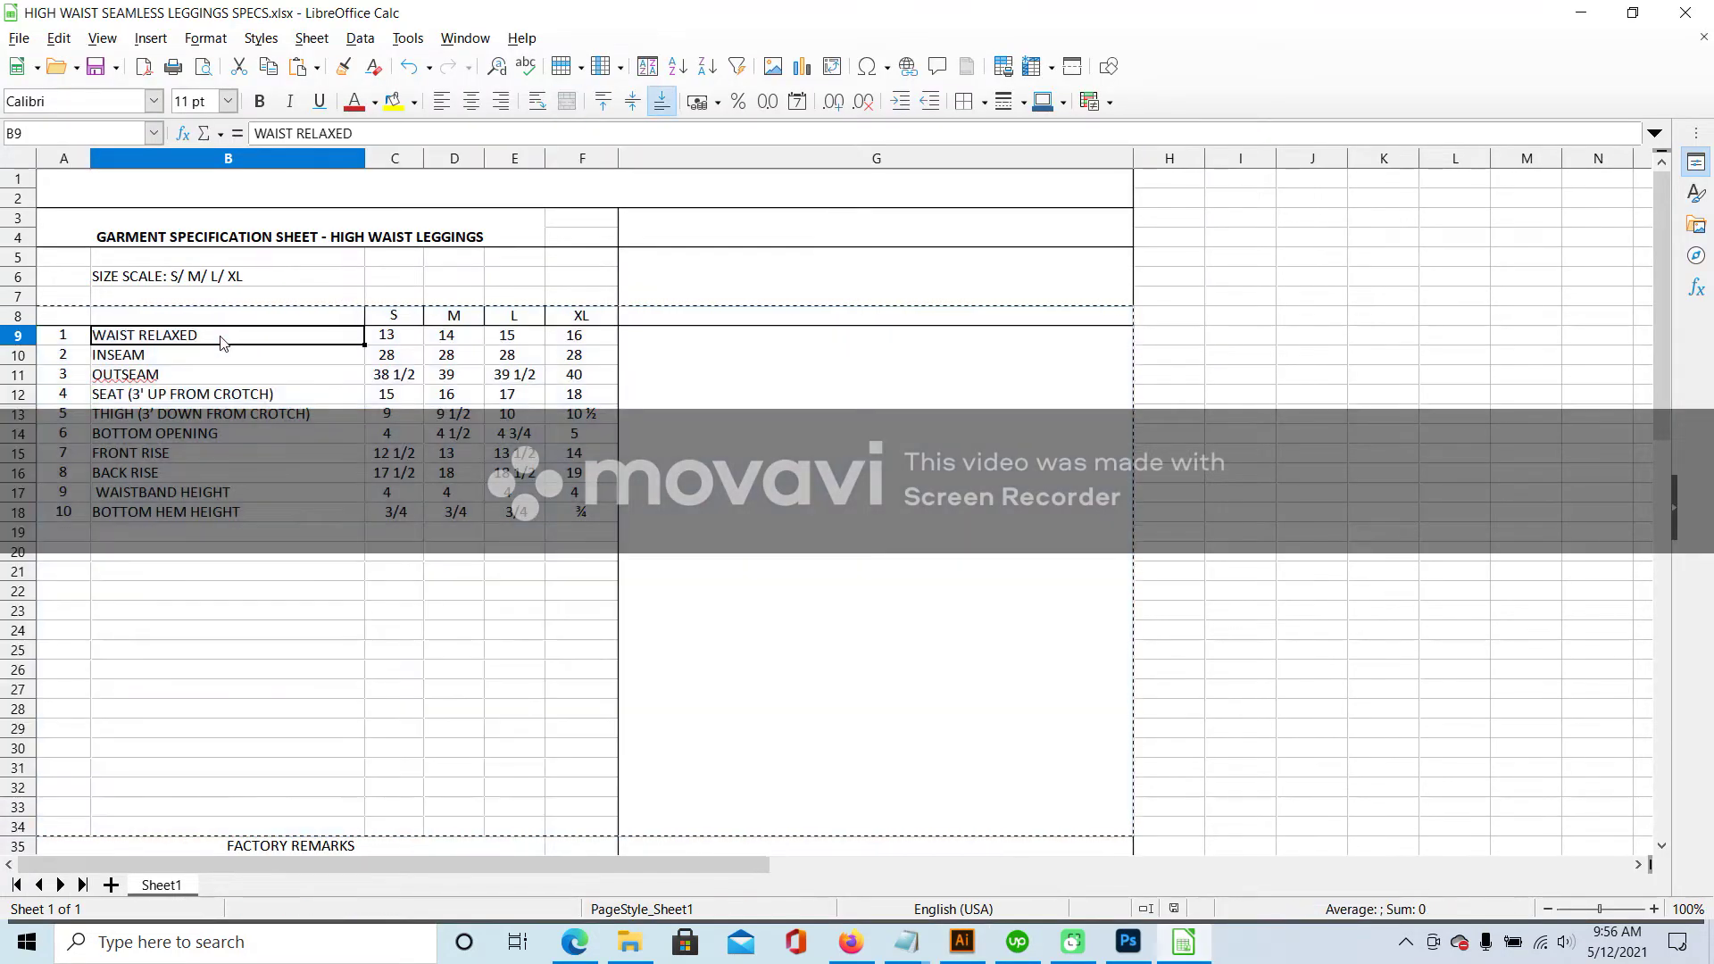
{"action": "left_click", "coordinate": [231, 336]}
- Retype cell B9 as WAIST OPENING and close the spreadsheet window
{"action": "key", "text": "BackSpace"}
{"action": "key", "text": "BackSpace"}
{"action": "key", "text": "BackSpace"}
{"action": "key", "text": "BackSpace"}
{"action": "key", "text": "BackSpace"}
{"action": "key", "text": "BackSpace"}
{"action": "type", "text": "OPENING"}
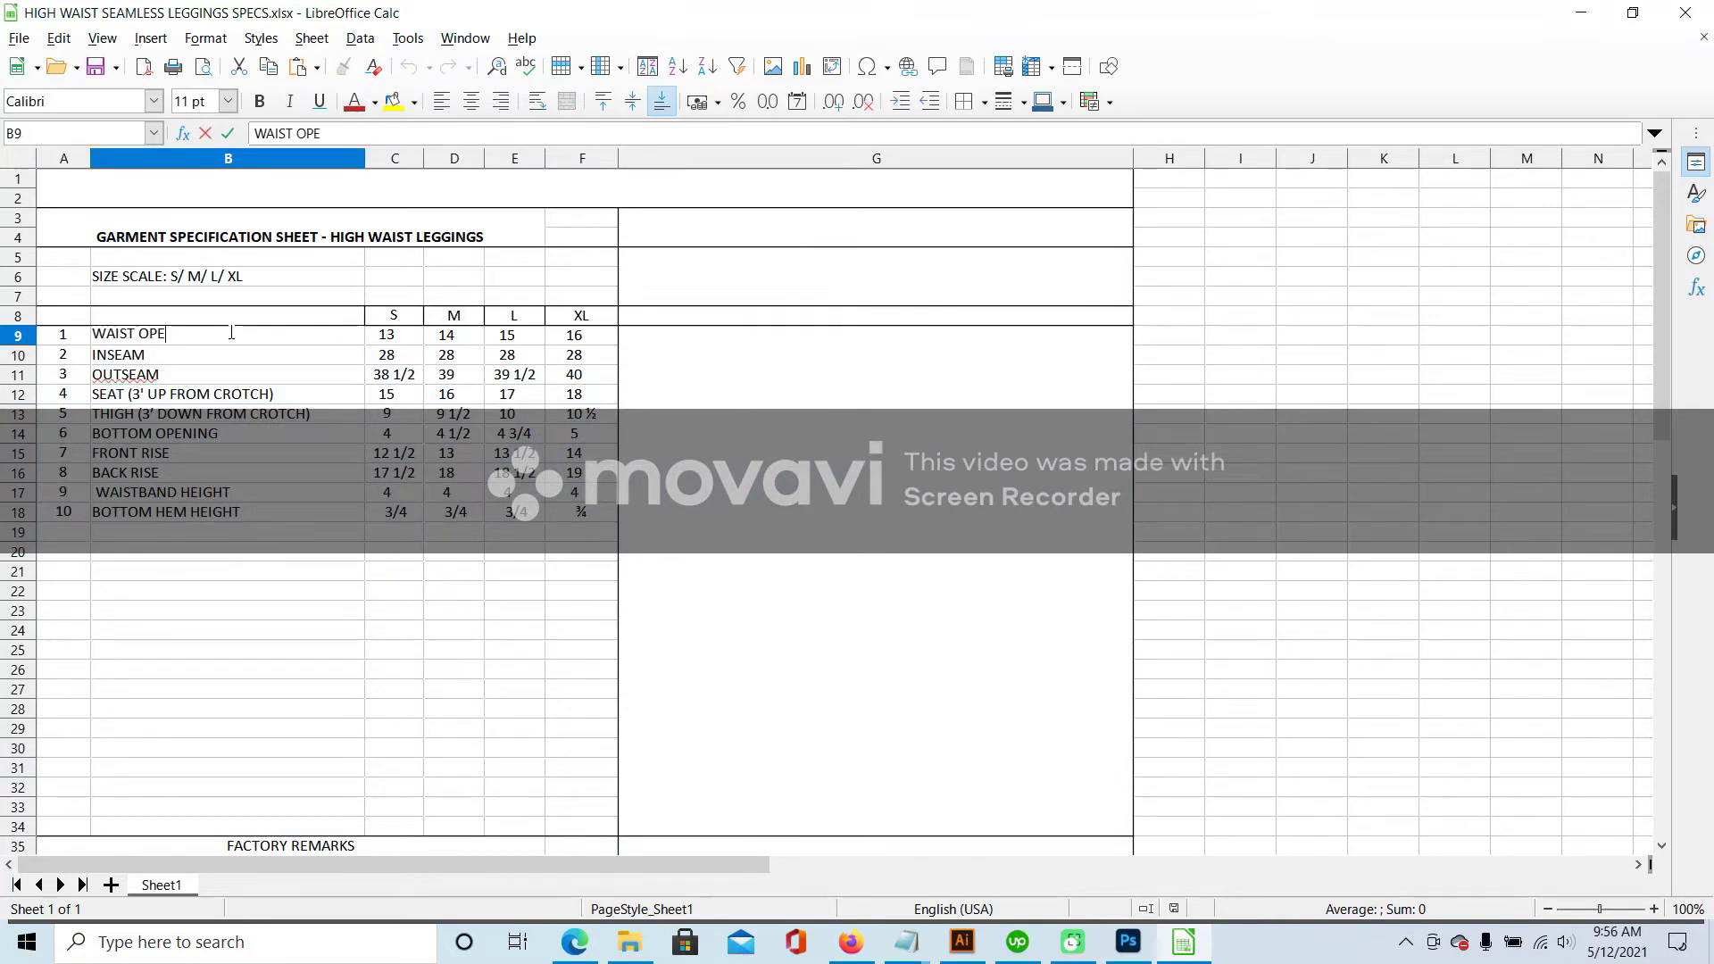
{"action": "left_click", "coordinate": [18, 37]}
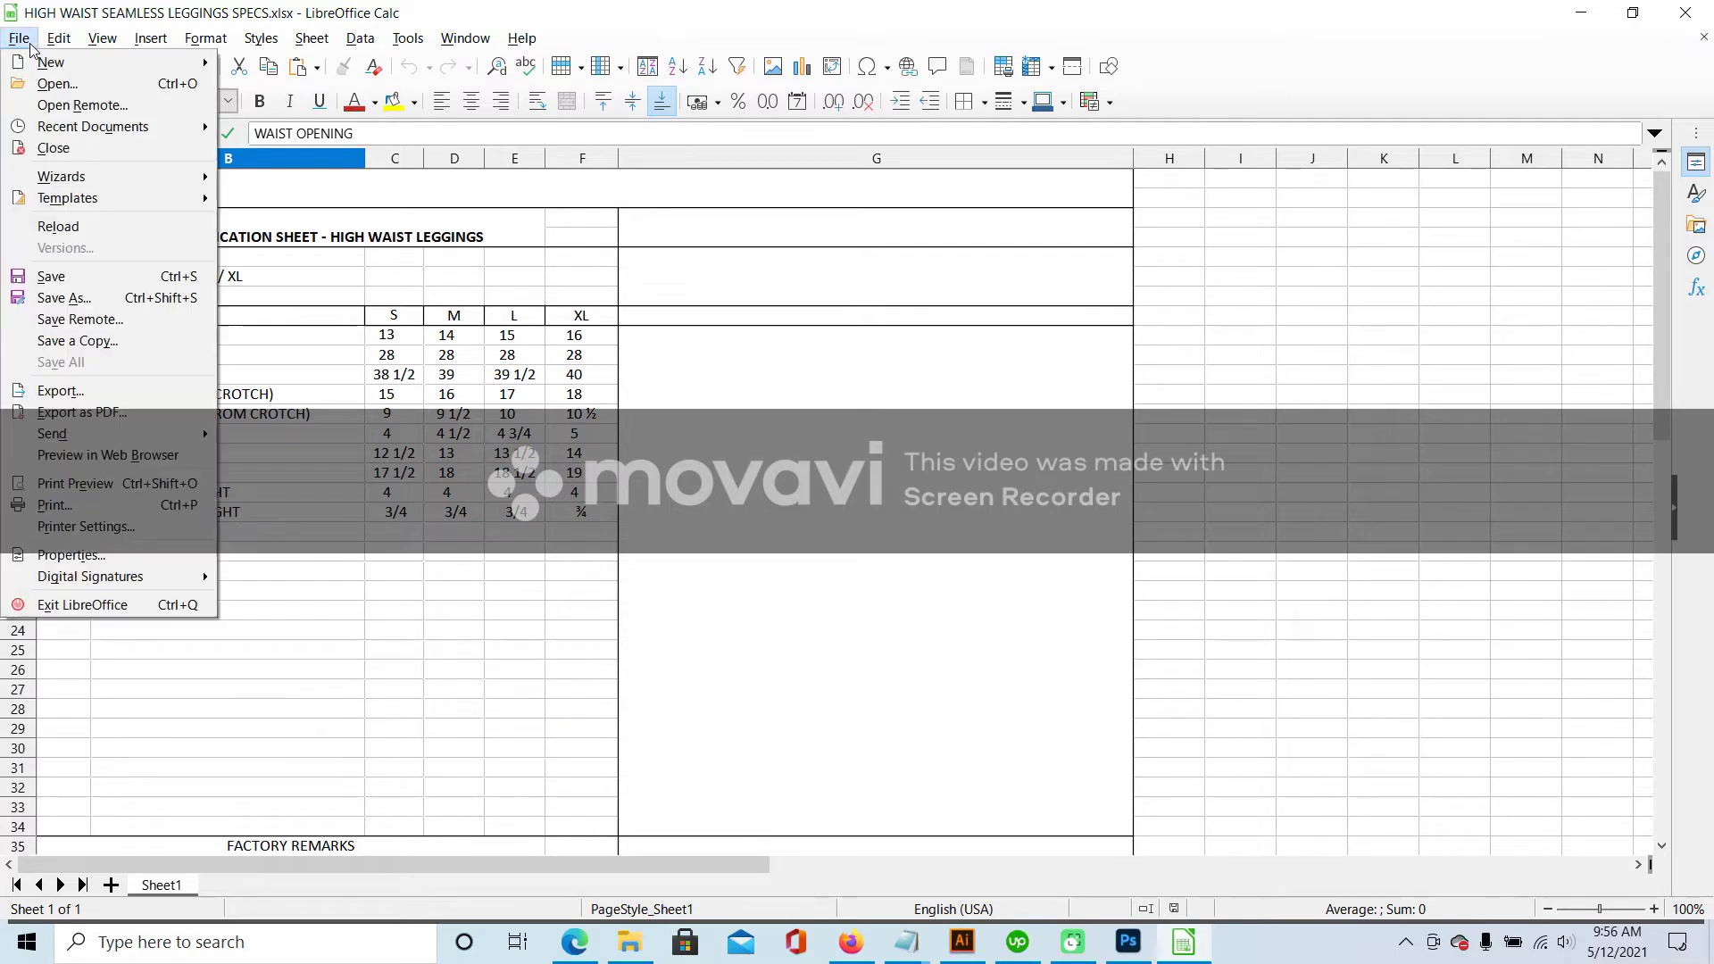
{"action": "left_click", "coordinate": [268, 250]}
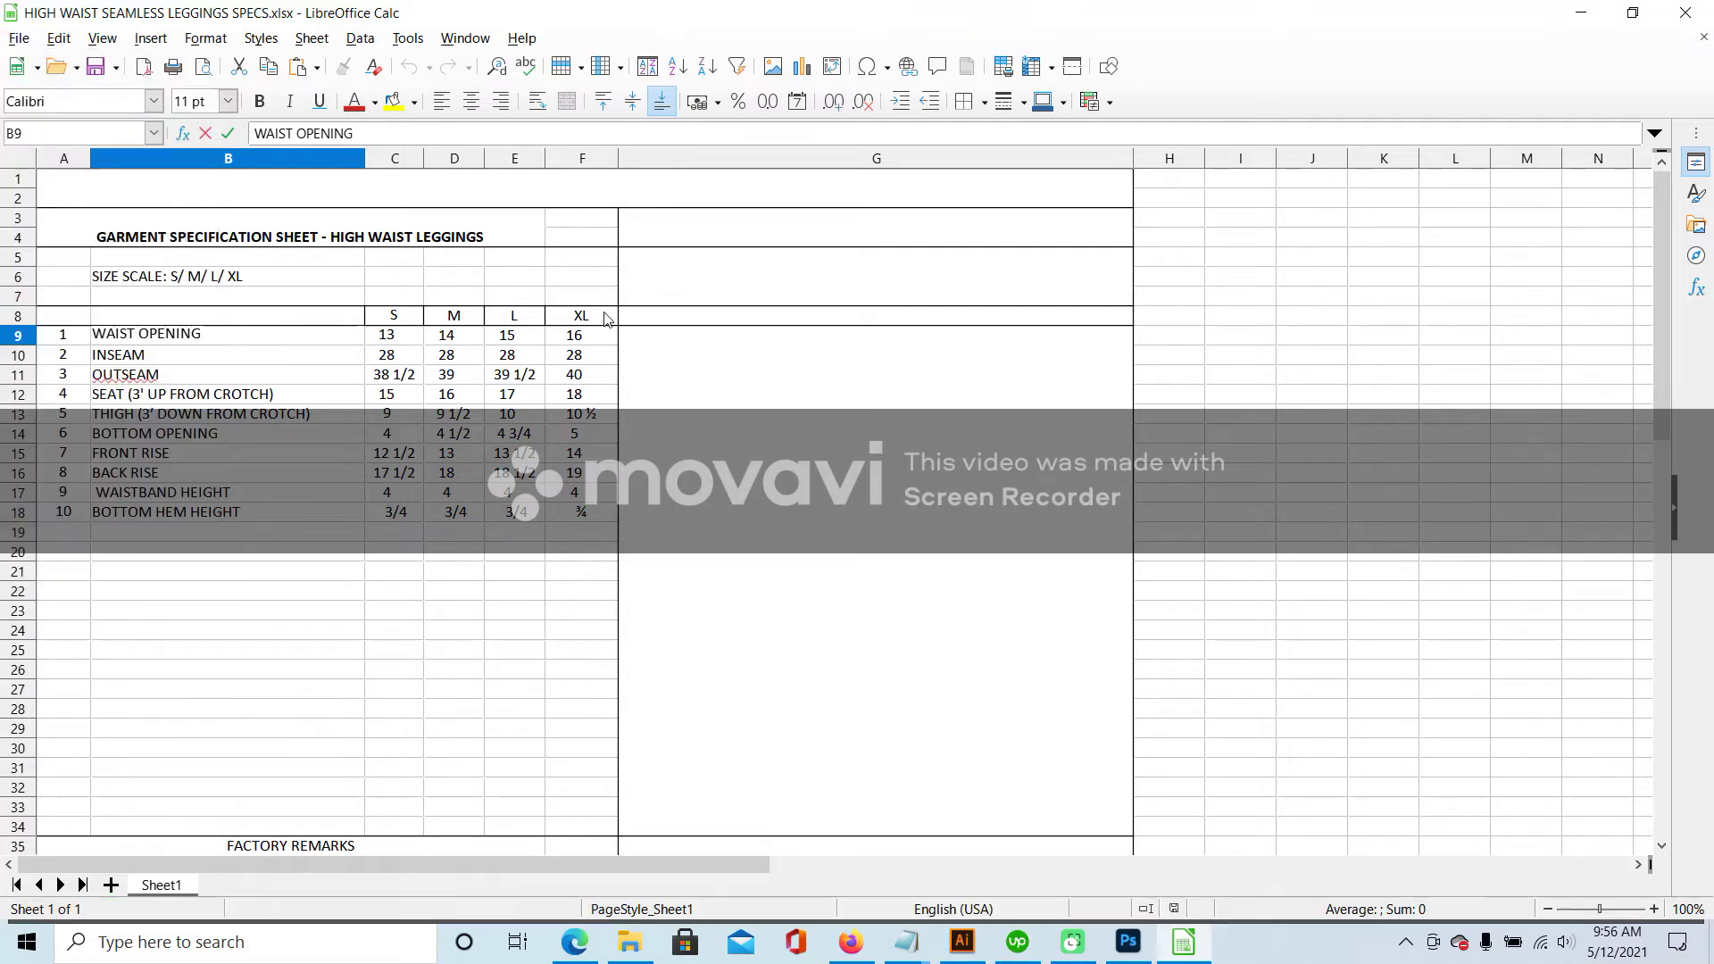
{"action": "left_click", "coordinate": [1683, 20]}
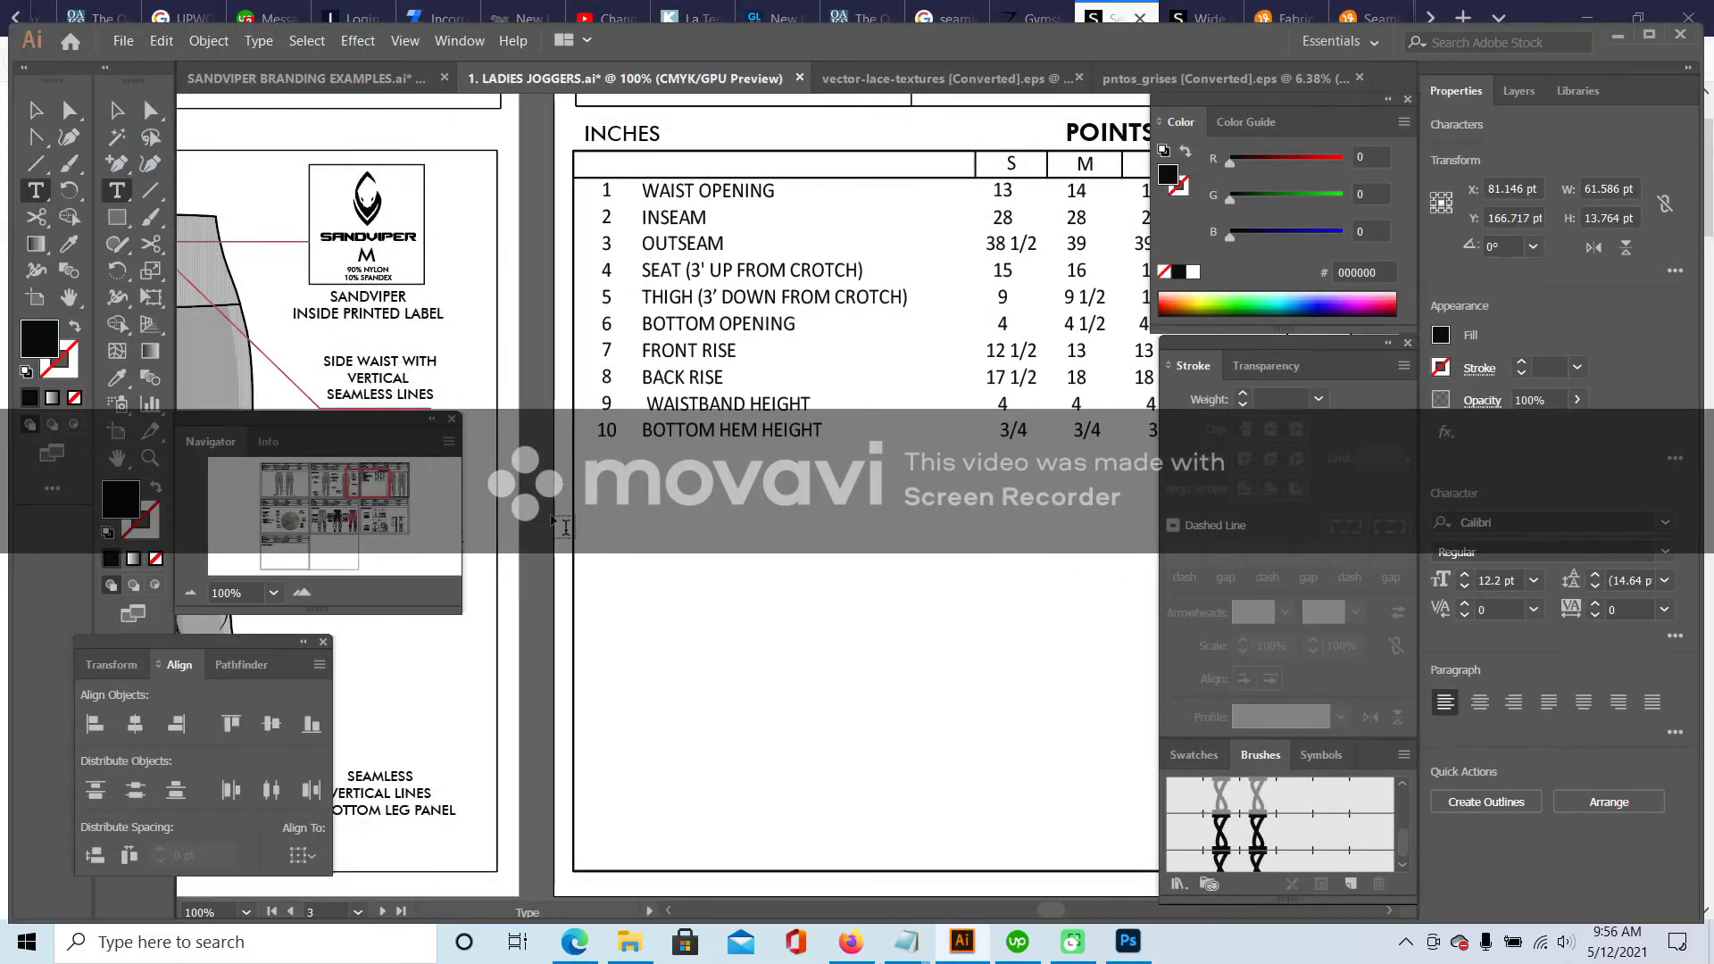
- Move measurement line 2's top end to the crotch and shorten its bottom end
{"action": "left_click_drag", "start_coordinate": [371, 473], "coordinate": [399, 484]}
{"action": "left_click_drag", "start_coordinate": [397, 489], "coordinate": [395, 489]}
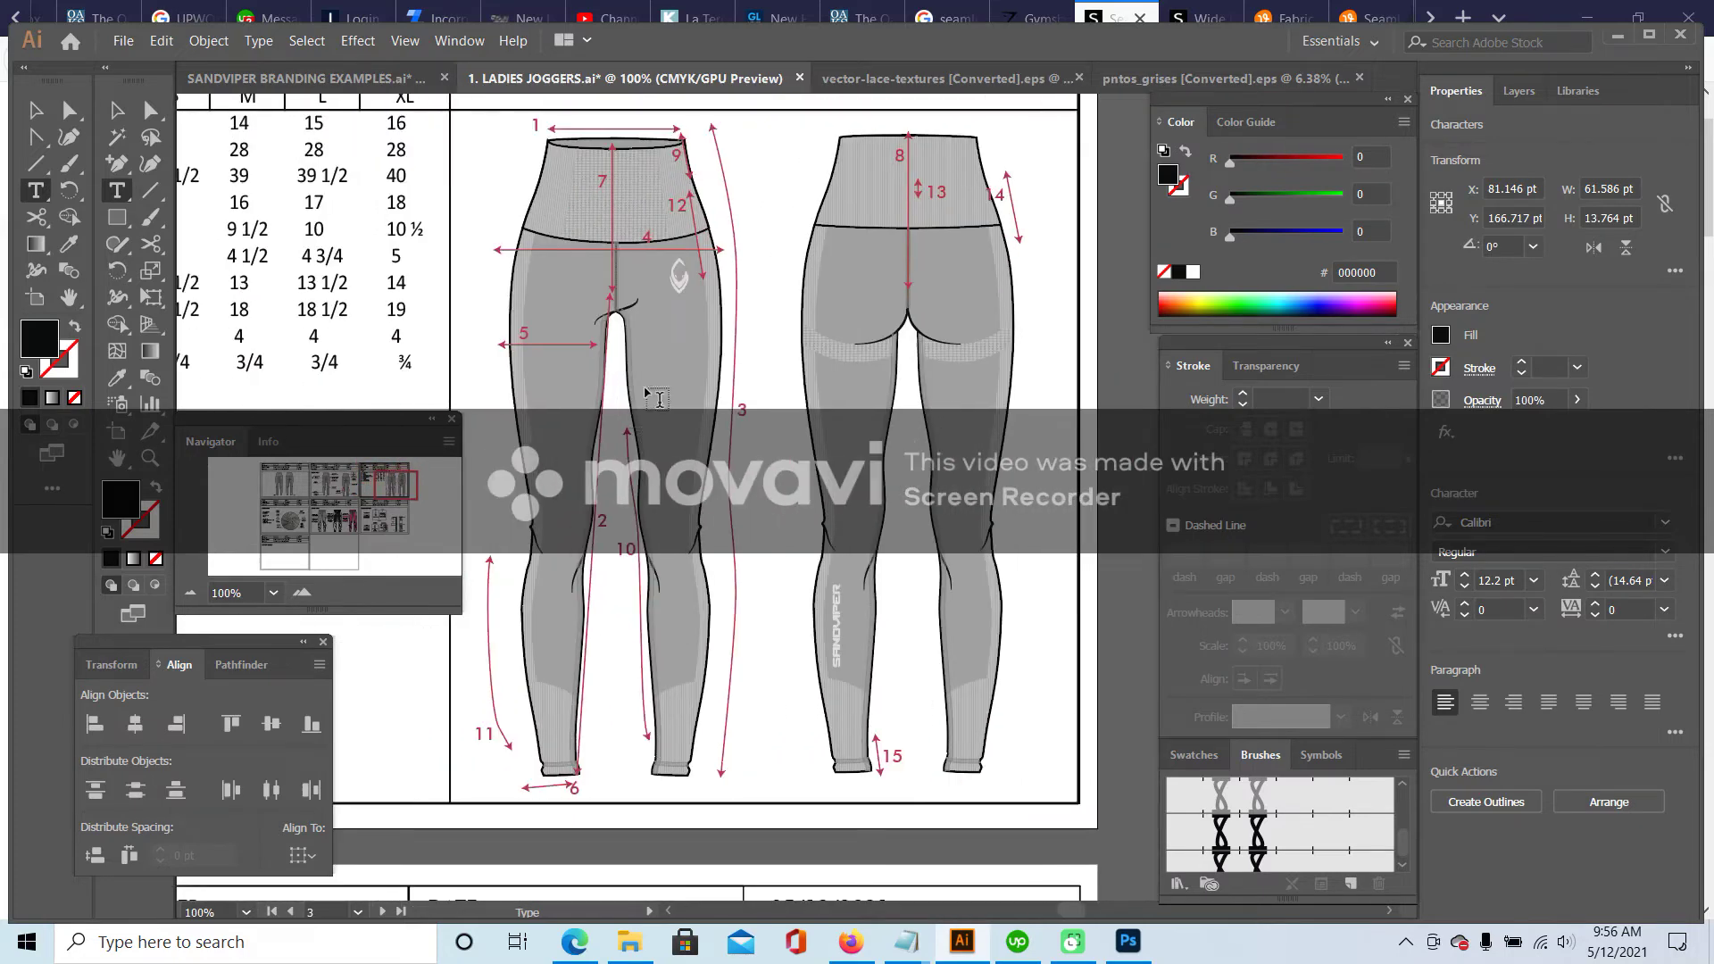
{"action": "left_click", "coordinate": [150, 110]}
{"action": "left_click", "coordinate": [611, 293]}
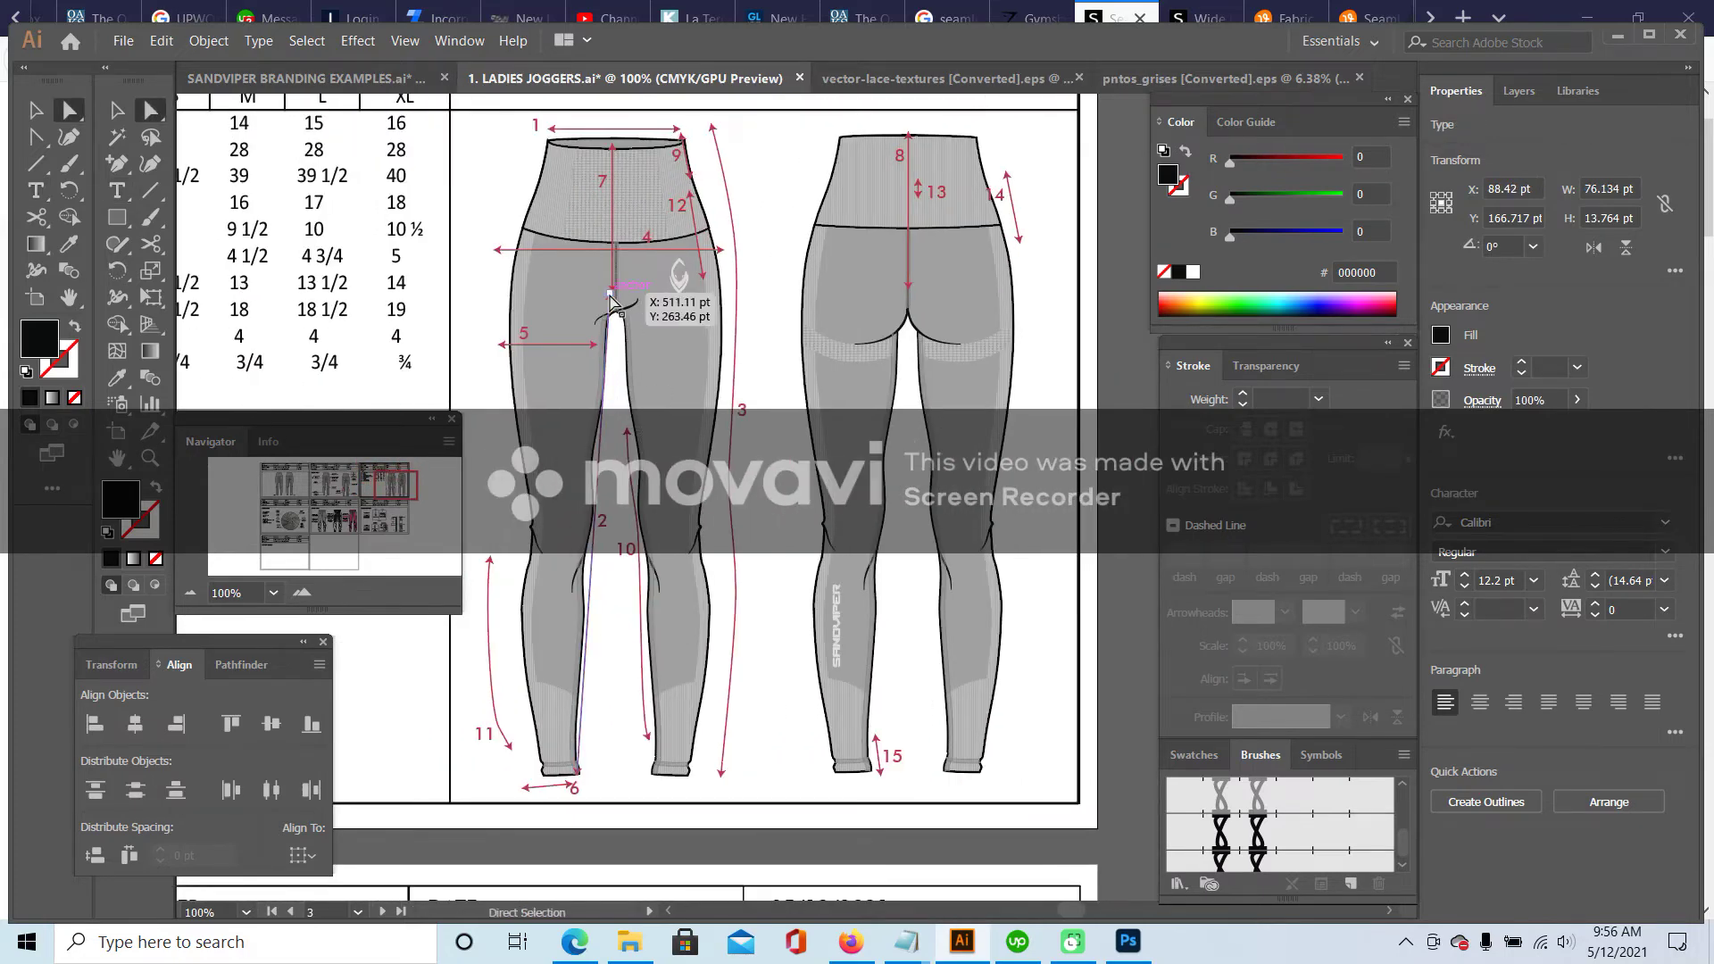
{"action": "left_click_drag", "start_coordinate": [612, 297], "coordinate": [616, 312]}
{"action": "left_click_drag", "start_coordinate": [584, 791], "coordinate": [584, 773]}
{"action": "key", "text": "ctrl+shift+a"}
{"action": "key", "text": "ctrl+z"}
- Reshape measurement line 3 so it runs straight alongside the leg from hip to hem
{"action": "scroll", "coordinate": [431, 328], "scroll_direction": "left", "scroll_amount": 6}
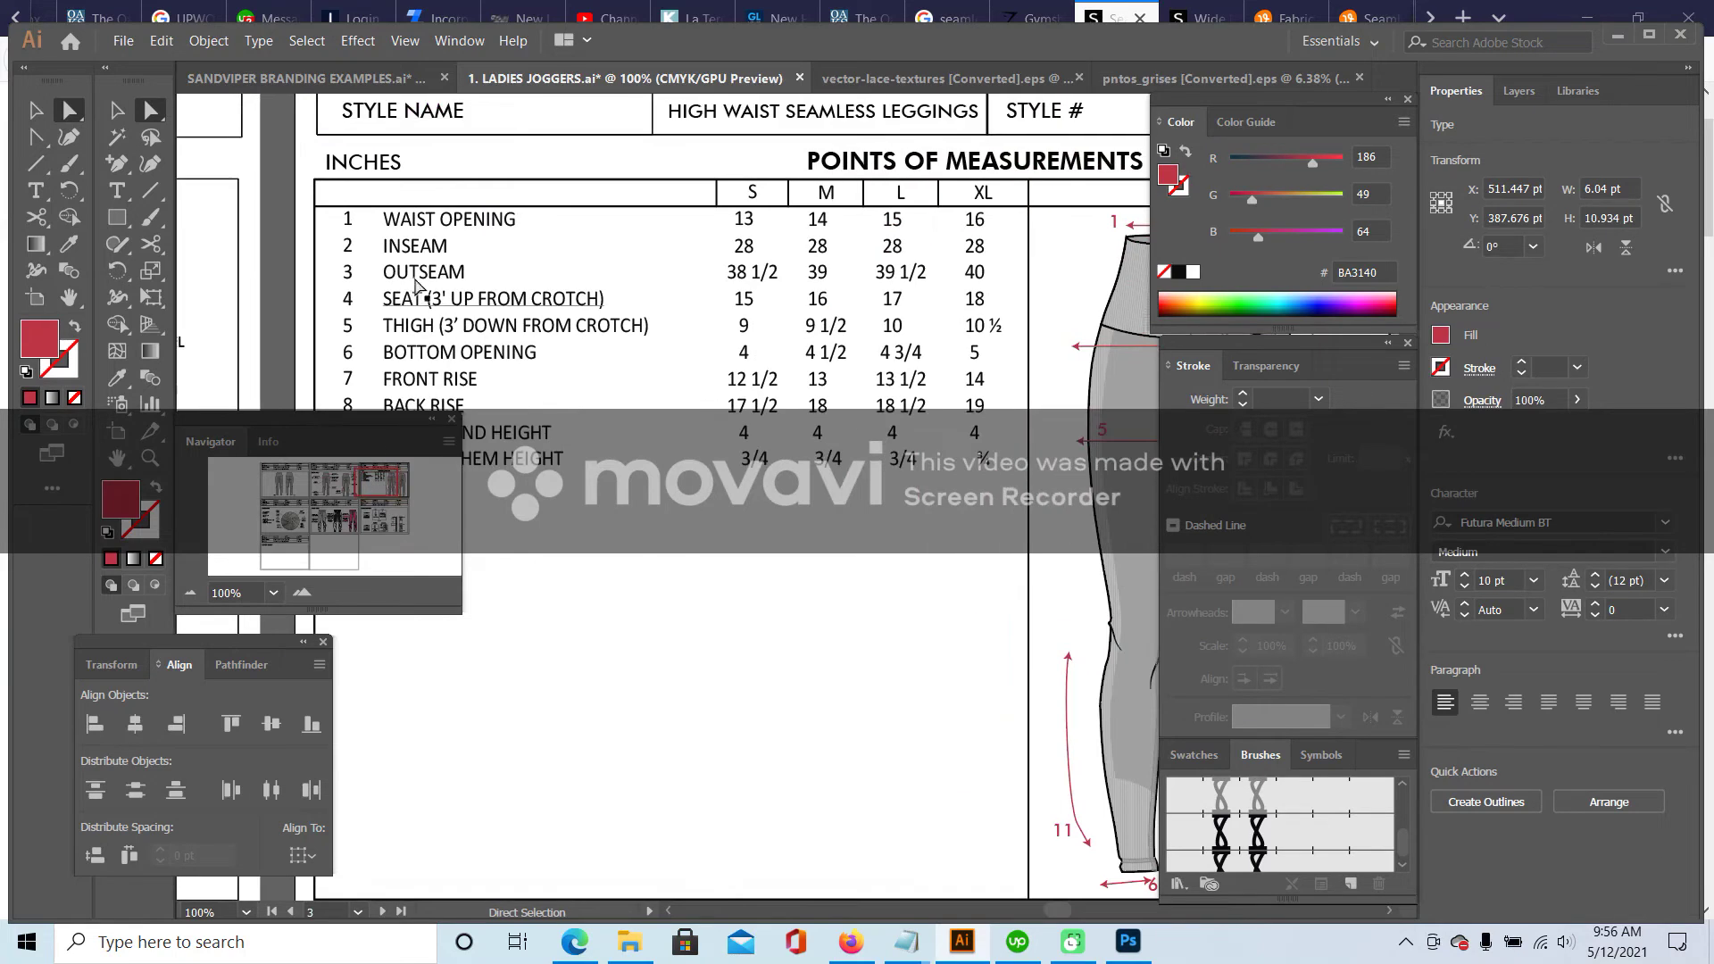
{"action": "scroll", "coordinate": [384, 482], "scroll_direction": "right", "scroll_amount": 5}
{"action": "scroll", "coordinate": [437, 422], "scroll_direction": "down", "scroll_amount": 5}
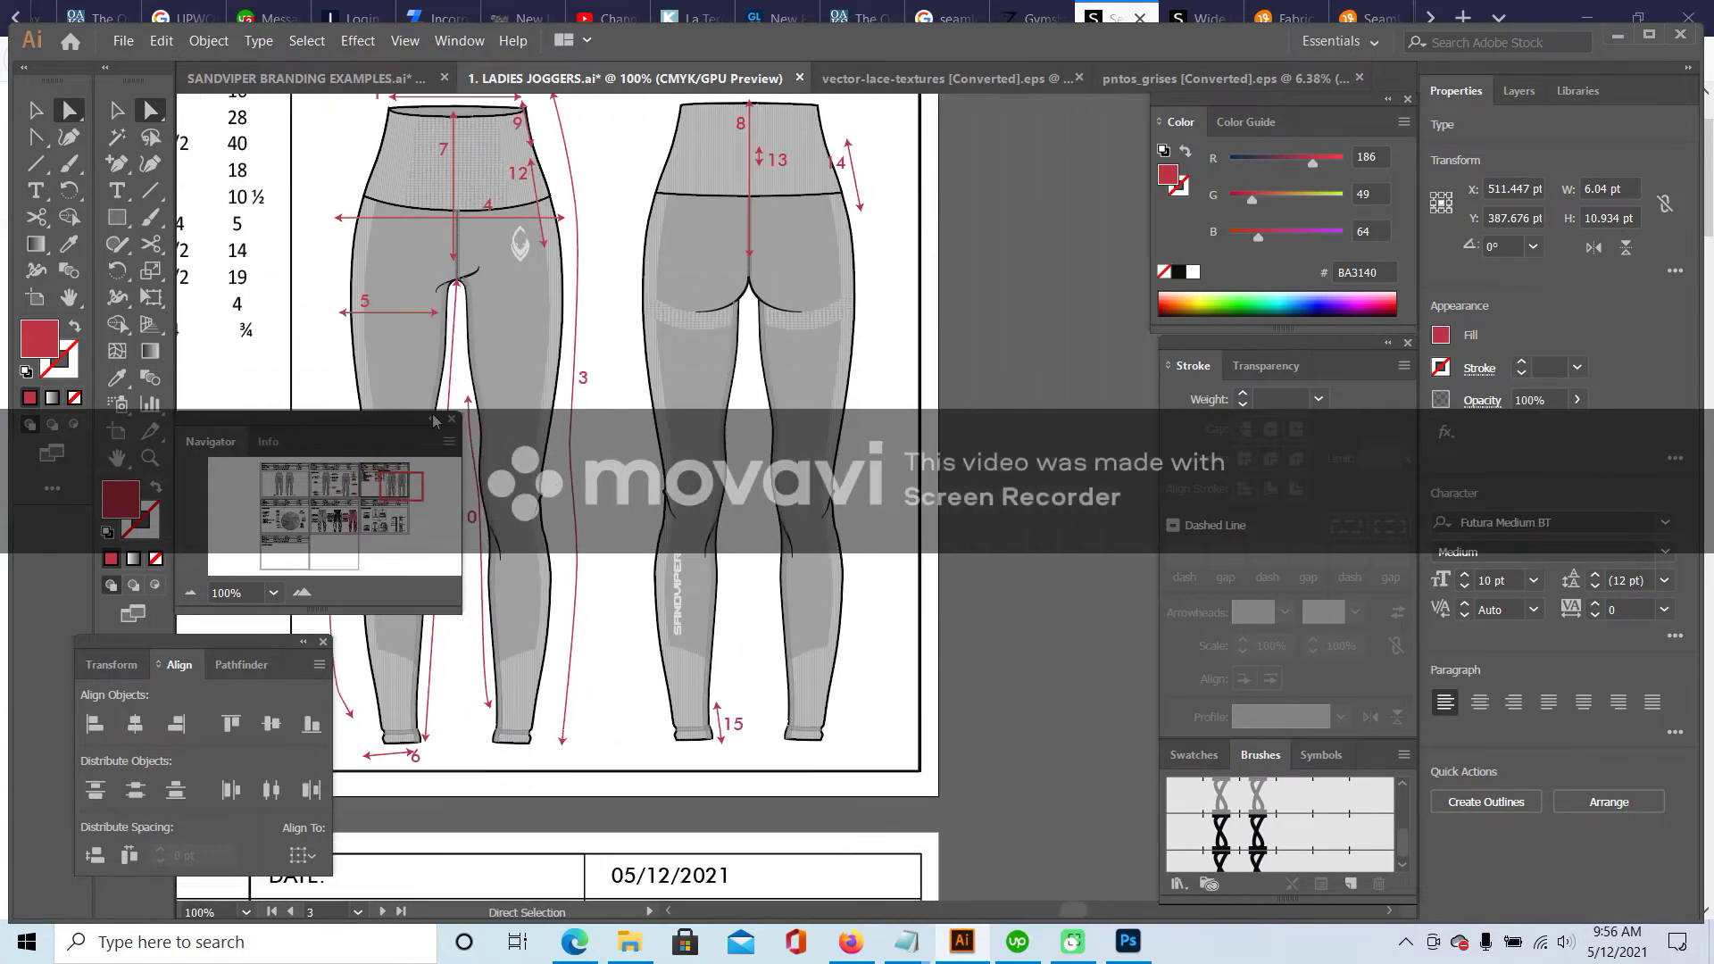
{"action": "scroll", "coordinate": [549, 245], "scroll_direction": "up", "scroll_amount": 3}
{"action": "left_click_drag", "start_coordinate": [552, 187], "coordinate": [534, 185]}
{"action": "left_click_drag", "start_coordinate": [581, 316], "coordinate": [573, 330]}
{"action": "left_click_drag", "start_coordinate": [562, 829], "coordinate": [542, 825]}
{"action": "left_click_drag", "start_coordinate": [578, 653], "coordinate": [556, 557]}
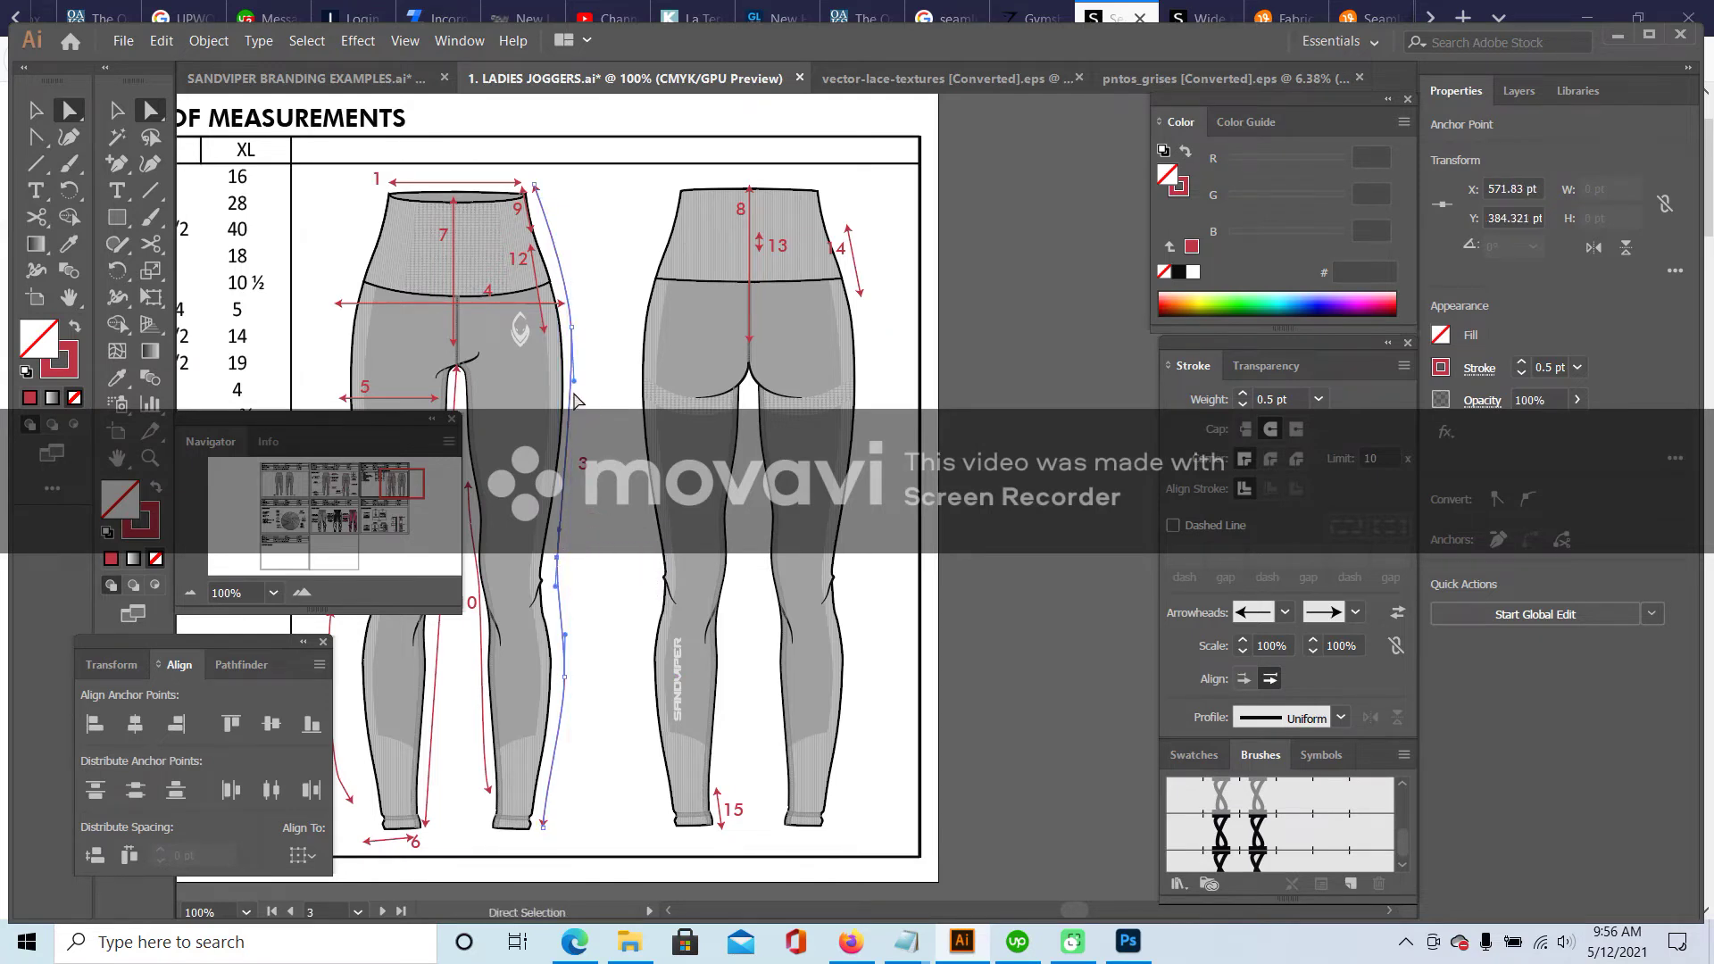
{"action": "left_click_drag", "start_coordinate": [575, 382], "coordinate": [572, 493]}
{"action": "left_click", "coordinate": [589, 514]}
- Swap fill and stroke colours, then select measurement line 3 and the arrow beside label 9
{"action": "key", "text": "shift+x"}
{"action": "key", "text": "v"}
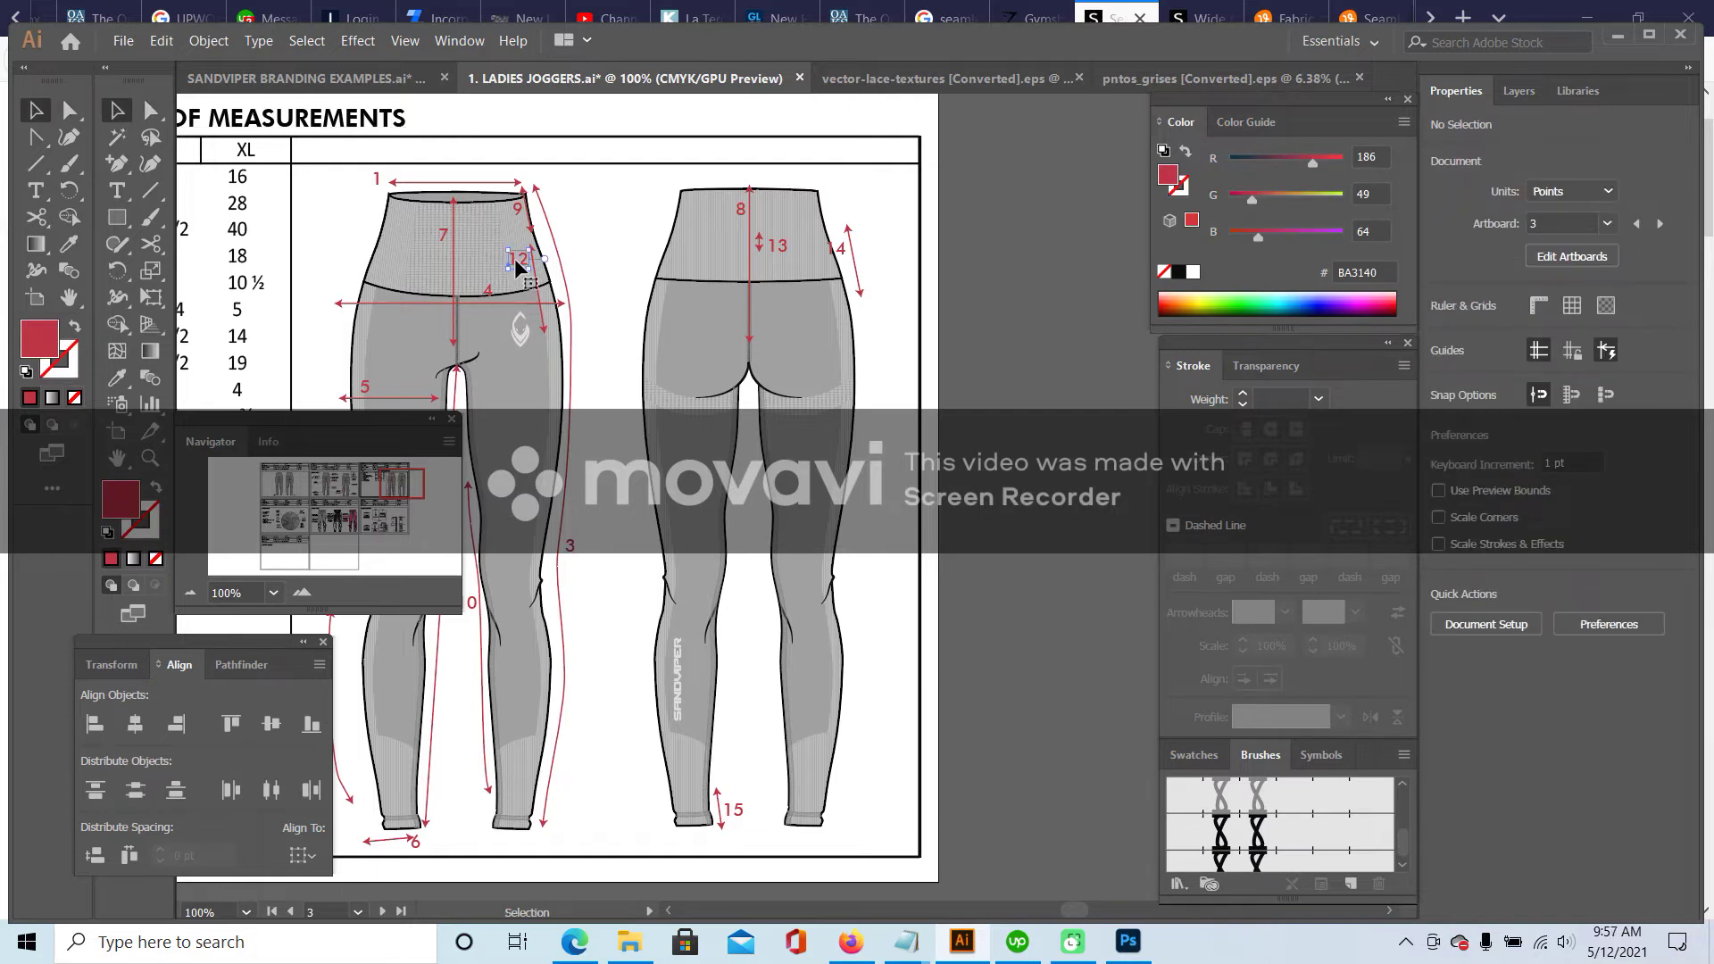
{"action": "left_click", "coordinate": [525, 282]}
{"action": "left_click", "coordinate": [525, 211]}
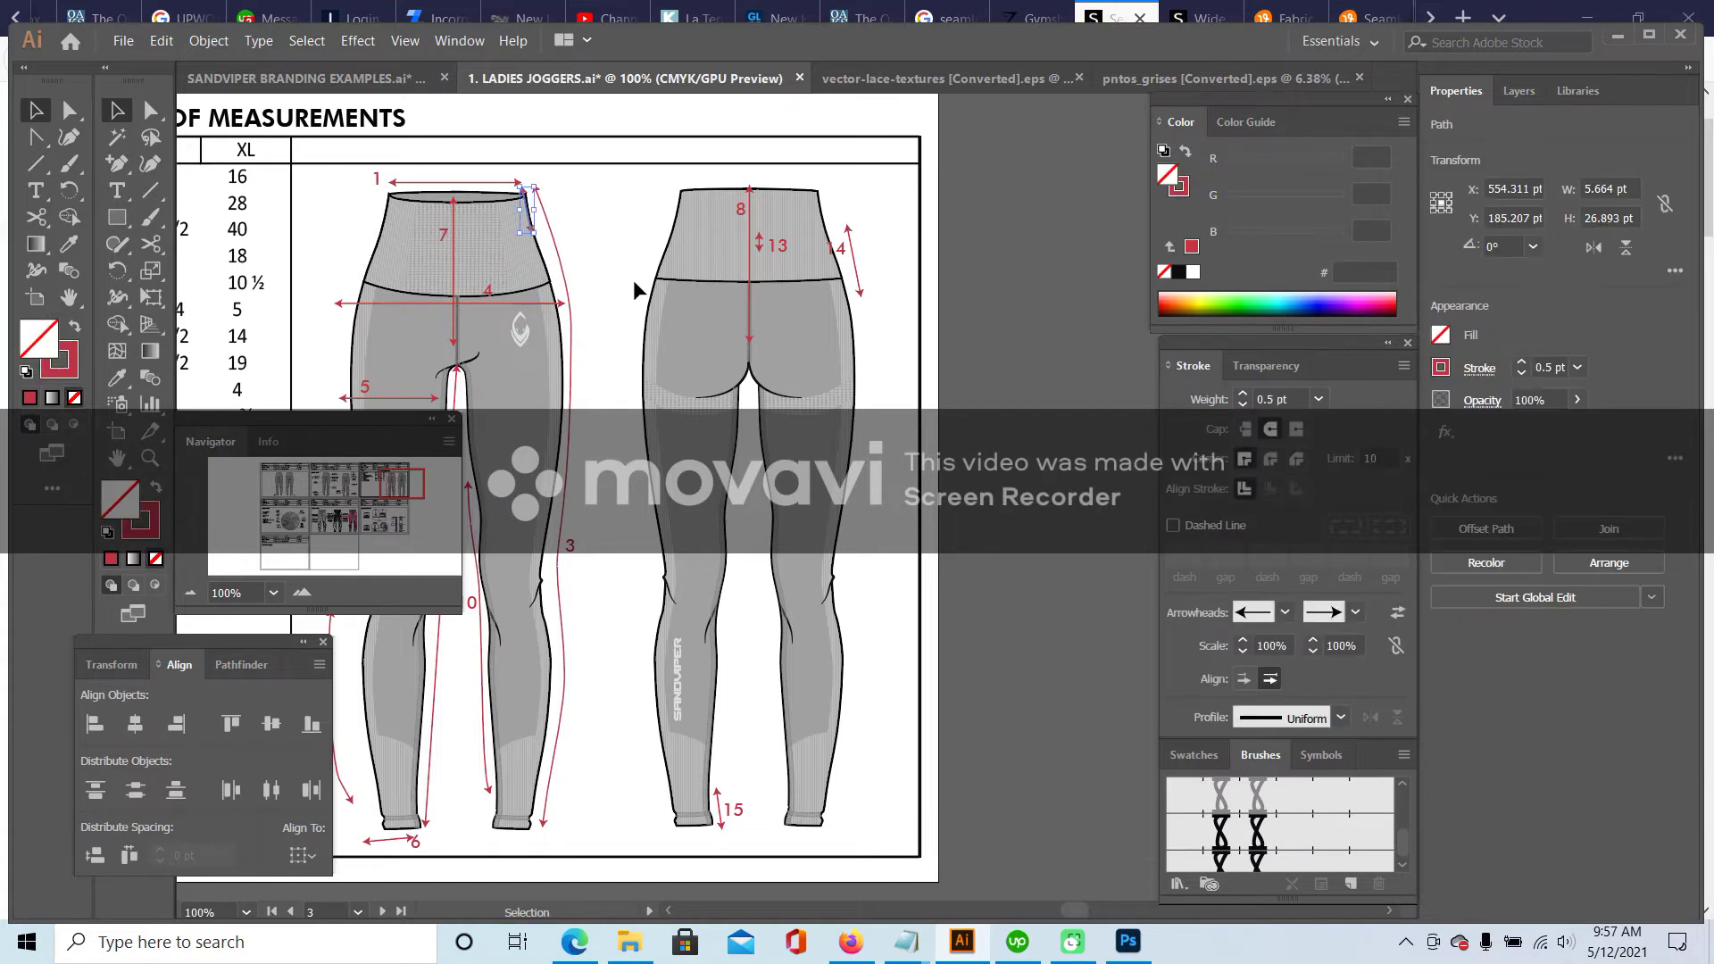
- Delete the 13 label on the back leggings, keeping the 14 label and its arrow
{"action": "left_click", "coordinate": [635, 218]}
{"action": "left_click", "coordinate": [765, 248]}
{"action": "key", "text": "Delete"}
{"action": "left_click", "coordinate": [844, 254]}
{"action": "key", "text": "Delete"}
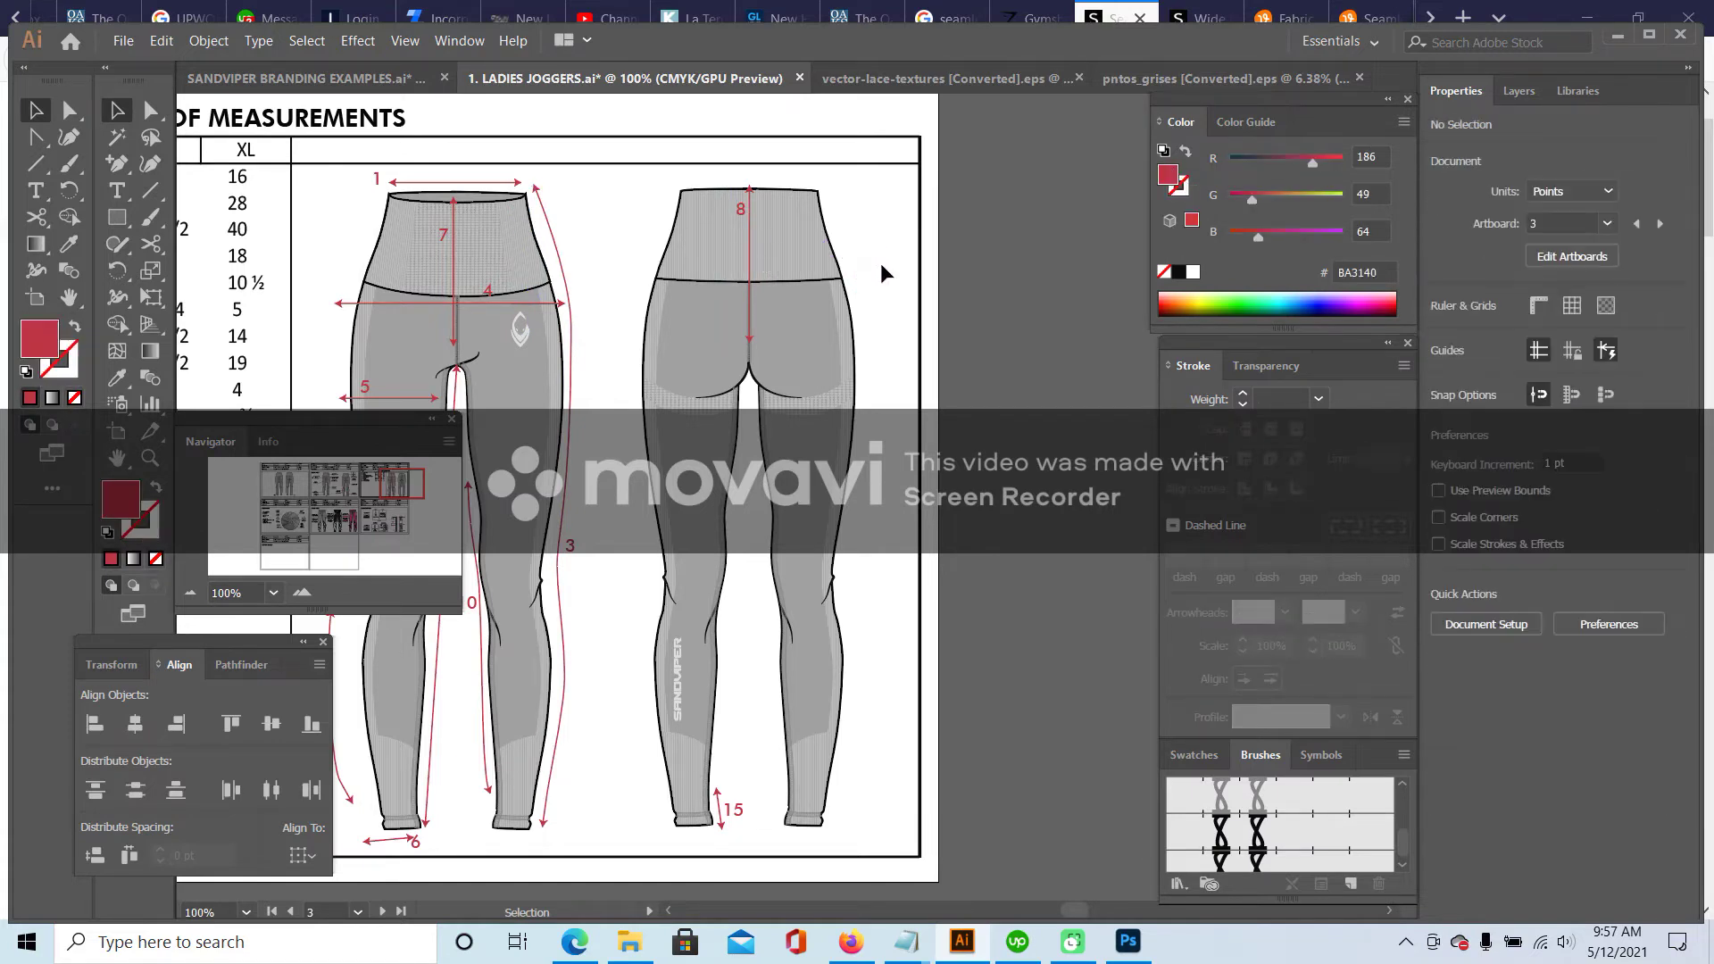
{"action": "key", "text": "ctrl+z"}
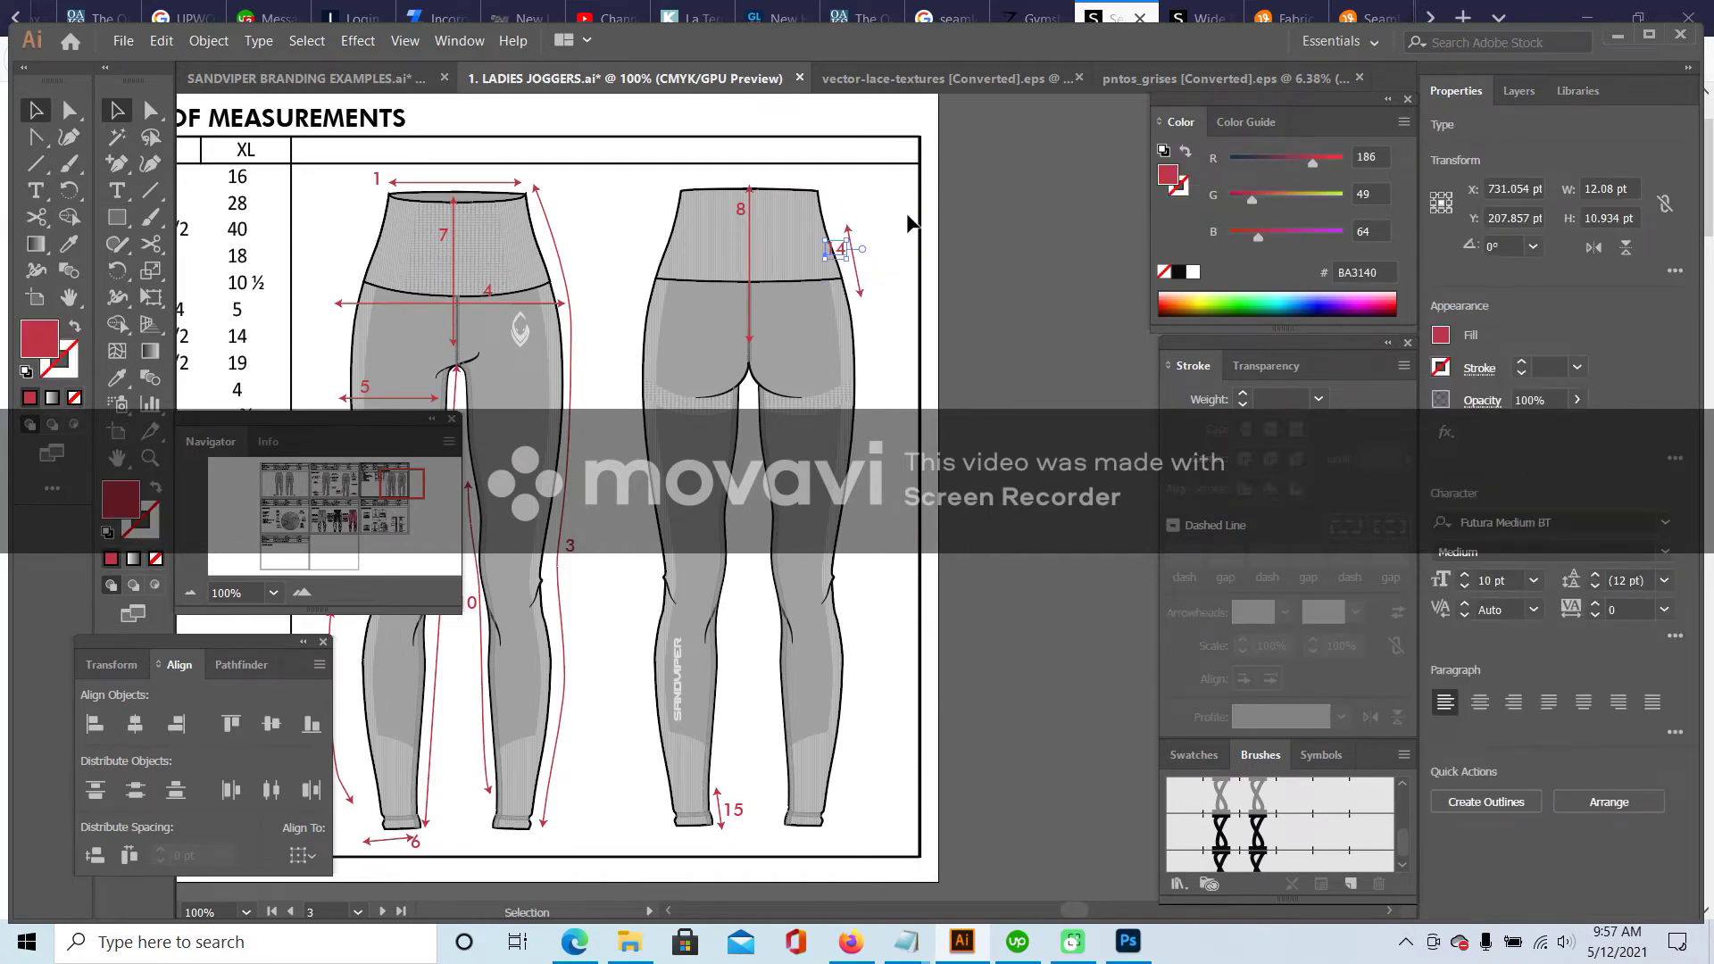
{"action": "left_click", "coordinate": [879, 241]}
- Remove the stray 11 callout label and the extra arrow at the front leg hem
{"action": "left_click_drag", "start_coordinate": [401, 478], "coordinate": [396, 489]}
{"action": "left_click", "coordinate": [599, 396]}
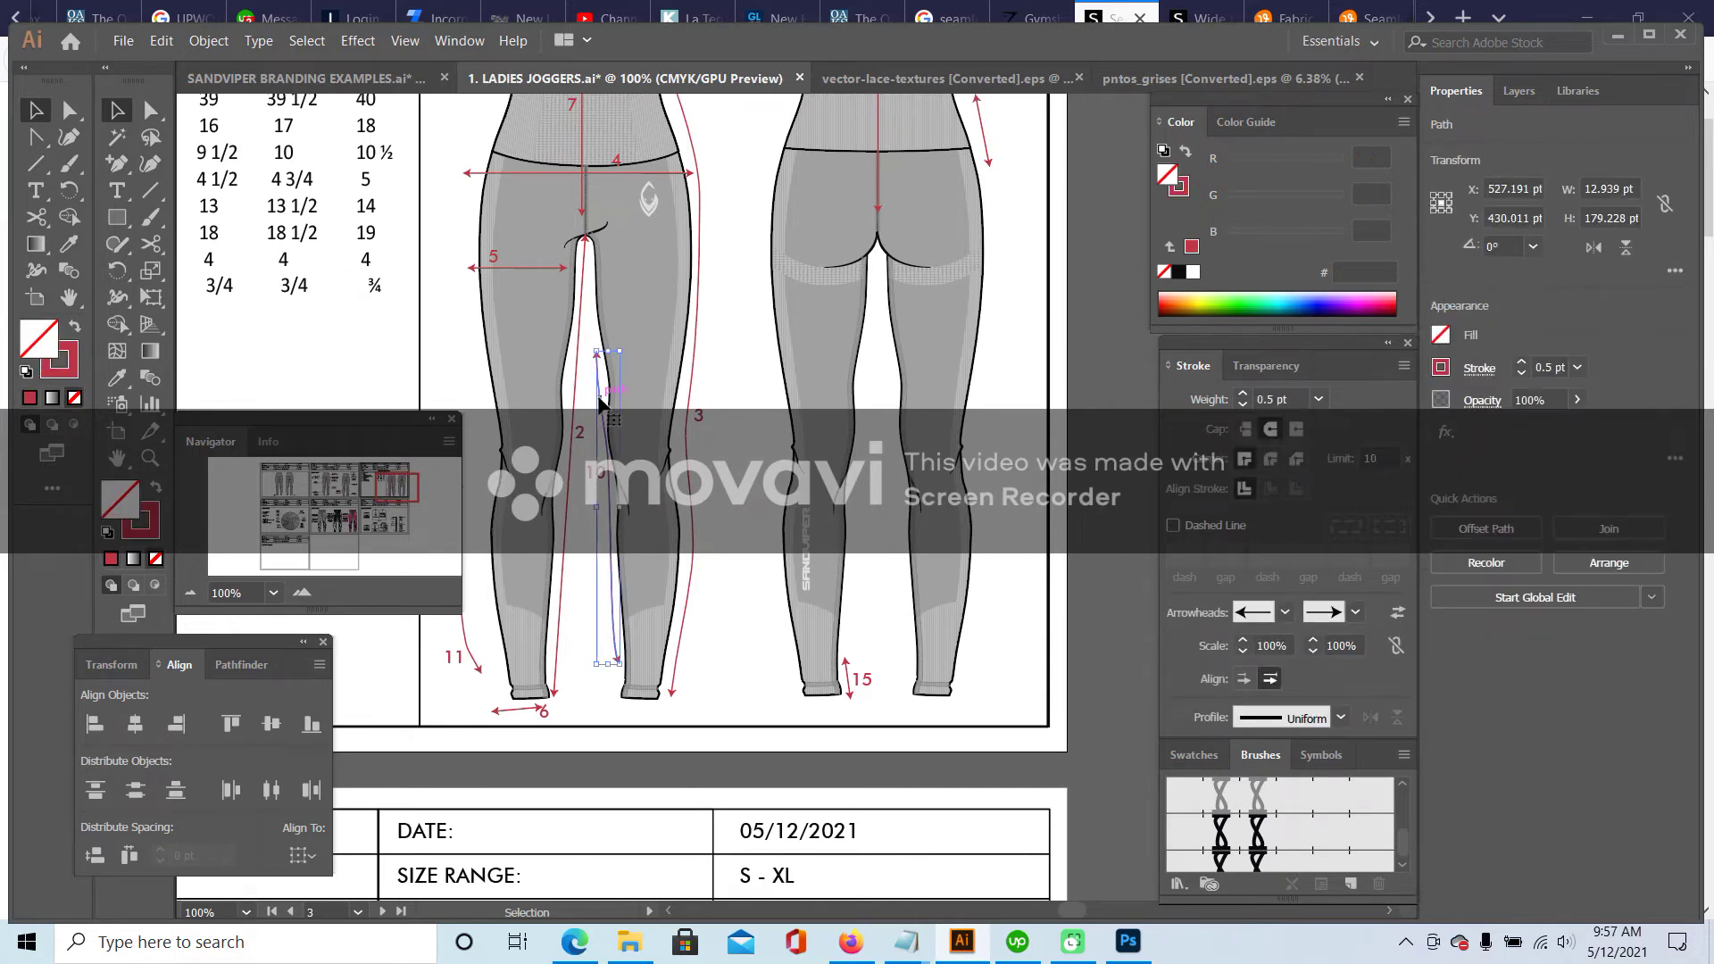
{"action": "left_click", "coordinate": [599, 402]}
{"action": "left_click", "coordinate": [454, 658]}
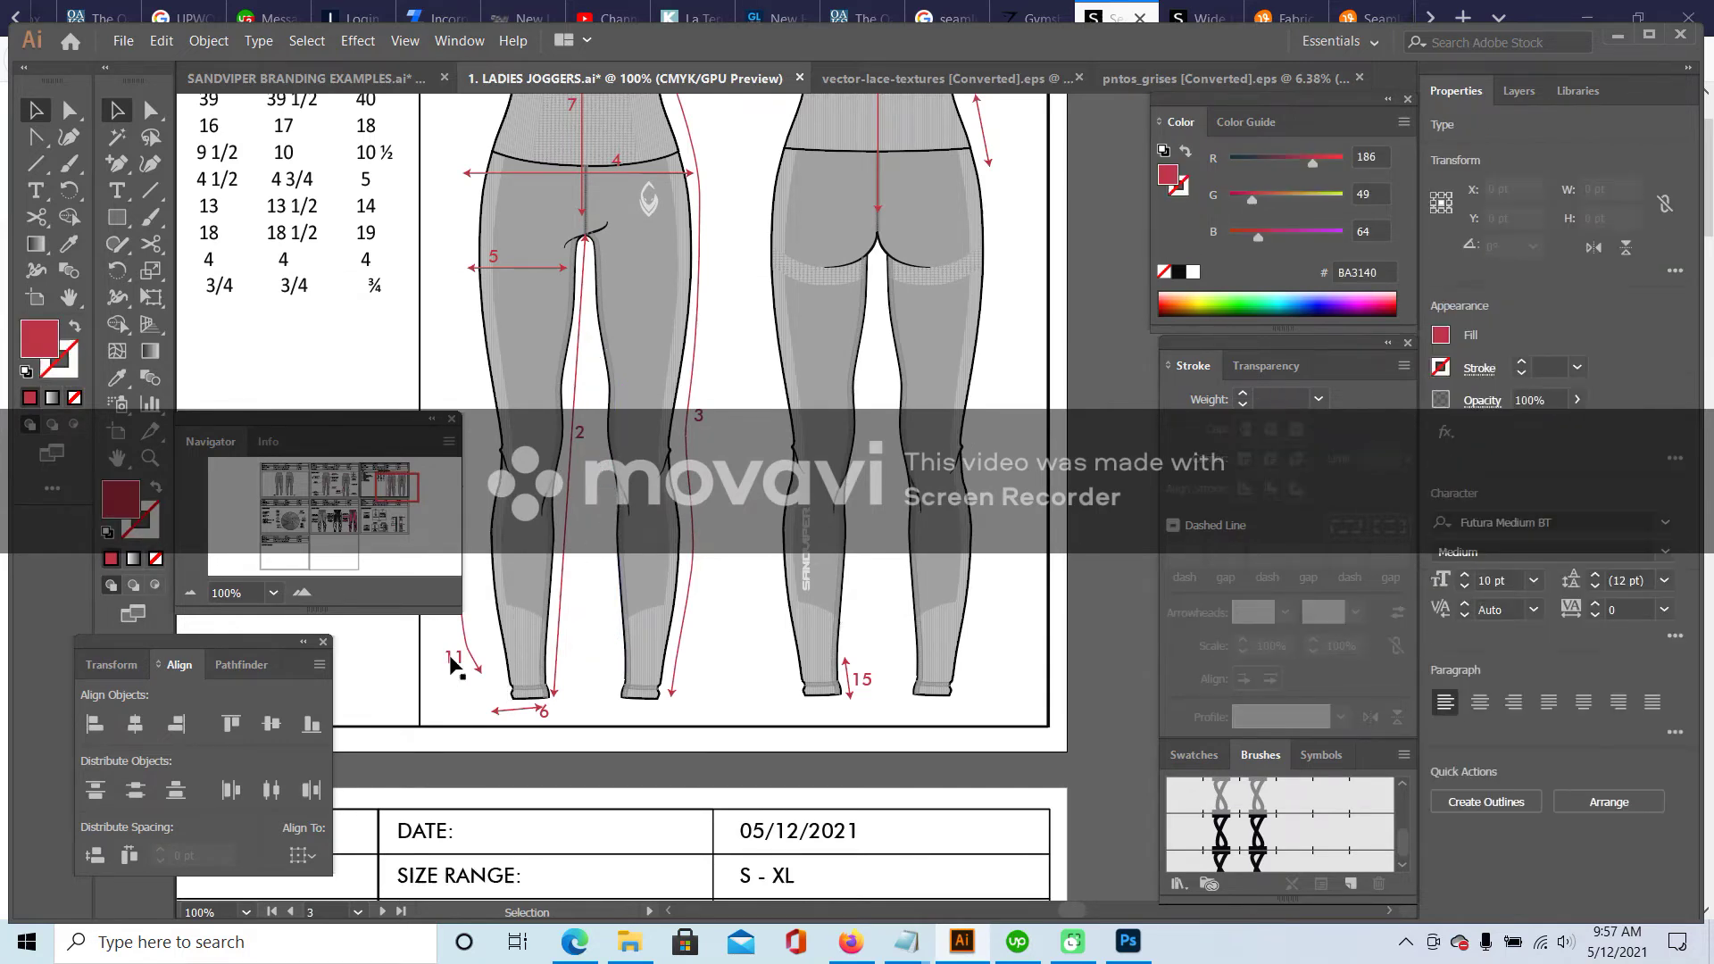
{"action": "left_click", "coordinate": [542, 712]}
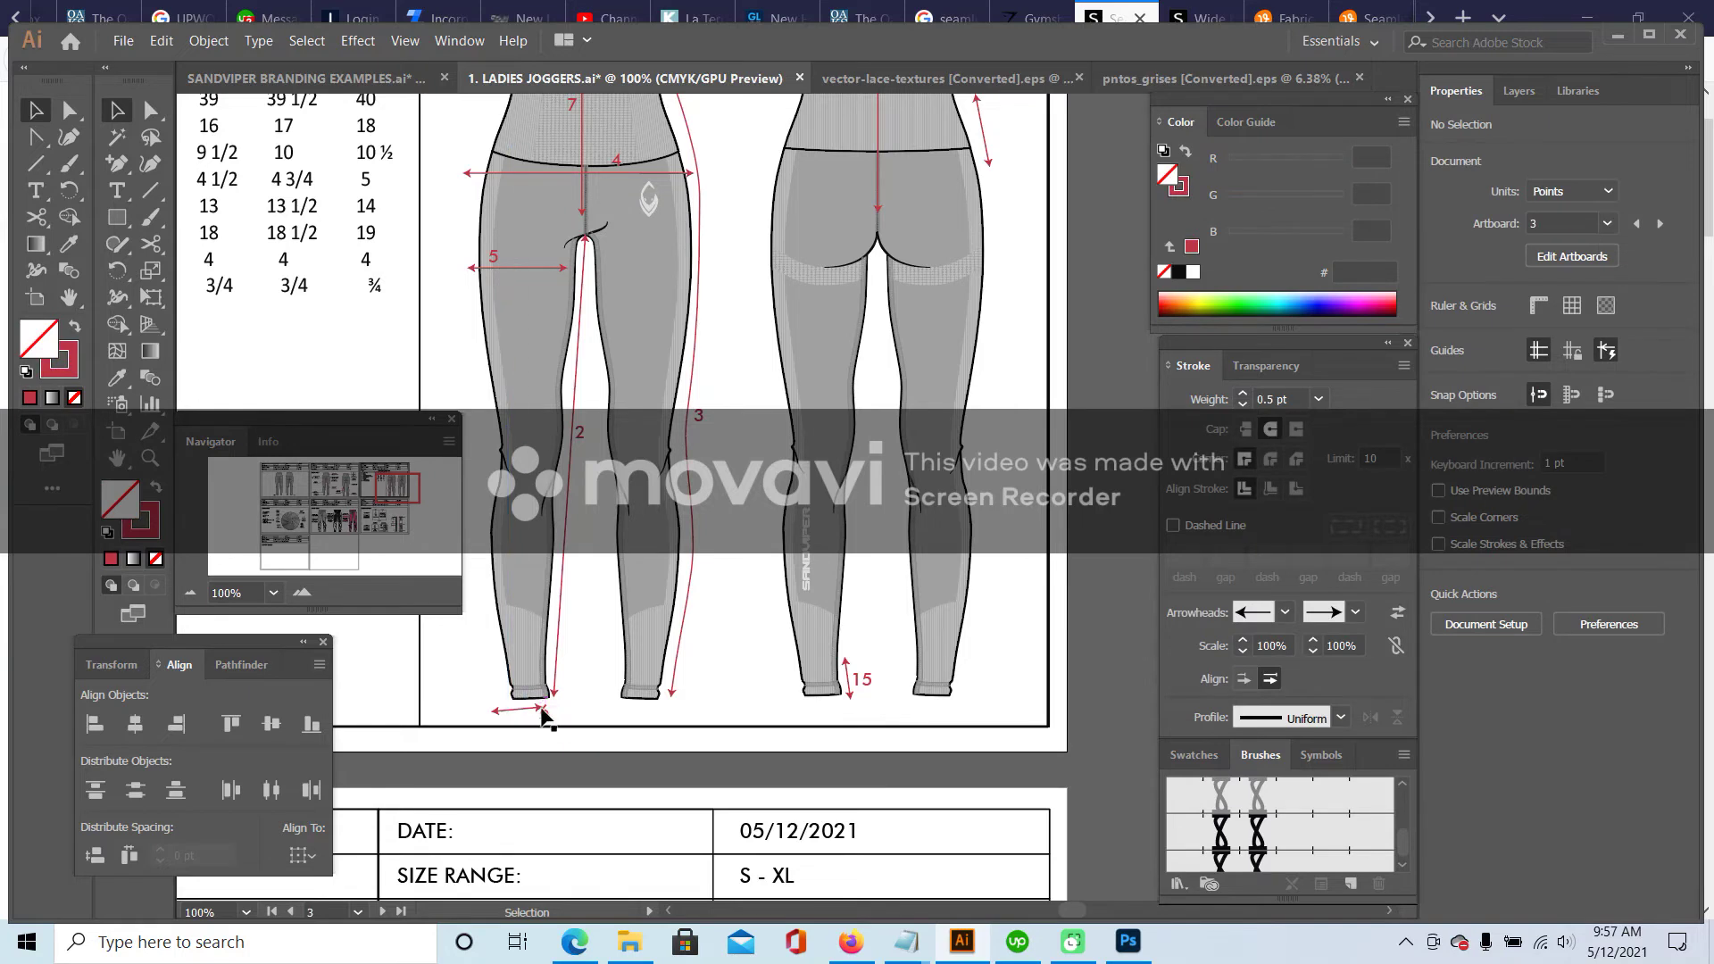
{"action": "key", "text": "ctrl+z"}
{"action": "key", "text": "ctrl+z"}
{"action": "key", "text": "ctrl+z"}
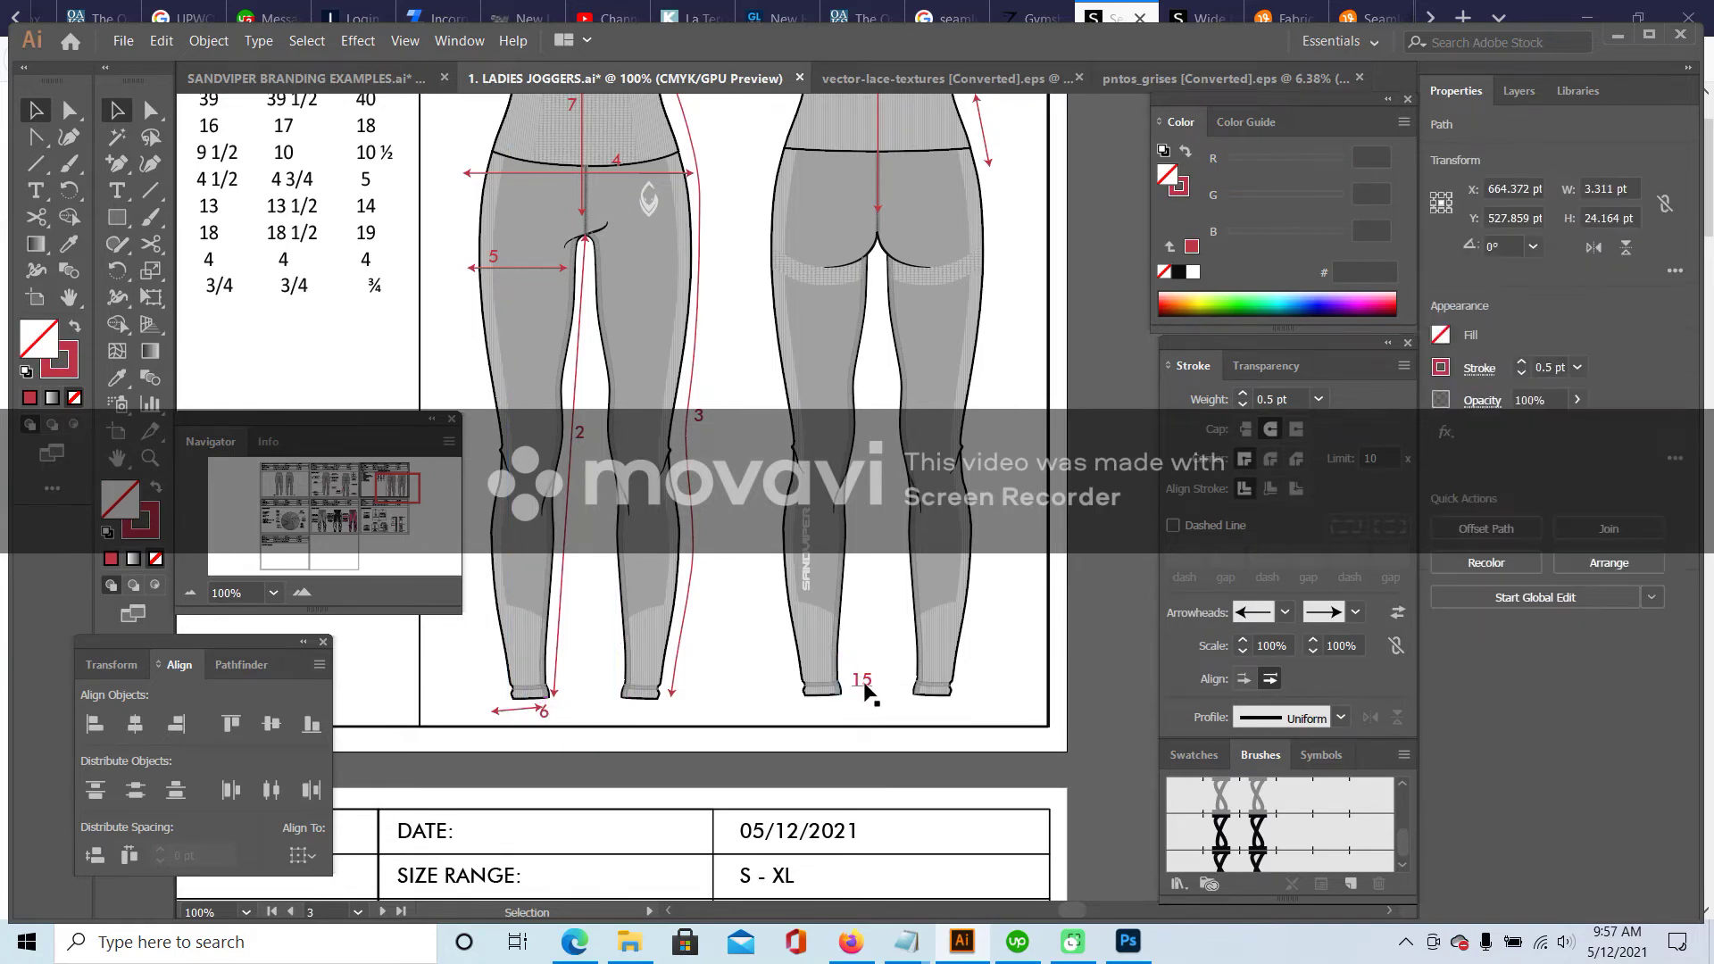
- Move hip arrow 4 down to hip level, shorten it to the hip width, and place label 4 beside it
{"action": "scroll", "coordinate": [818, 533], "scroll_direction": "up", "scroll_amount": 3}
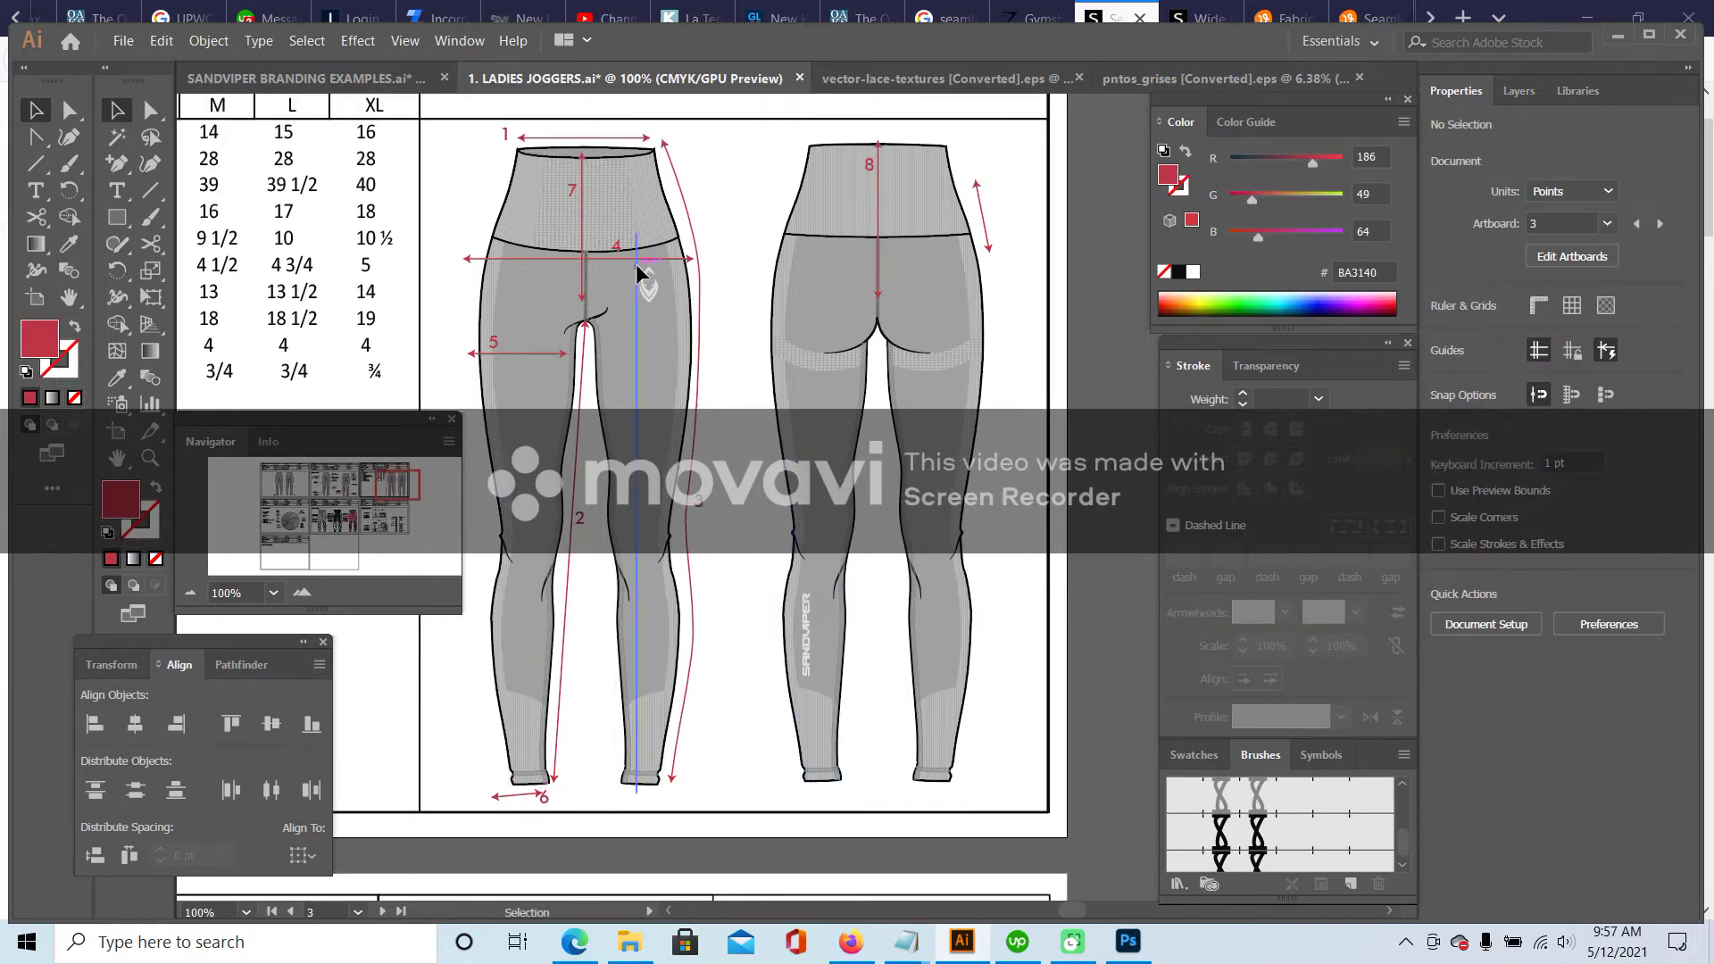
{"action": "left_click_drag", "start_coordinate": [385, 476], "coordinate": [368, 475]}
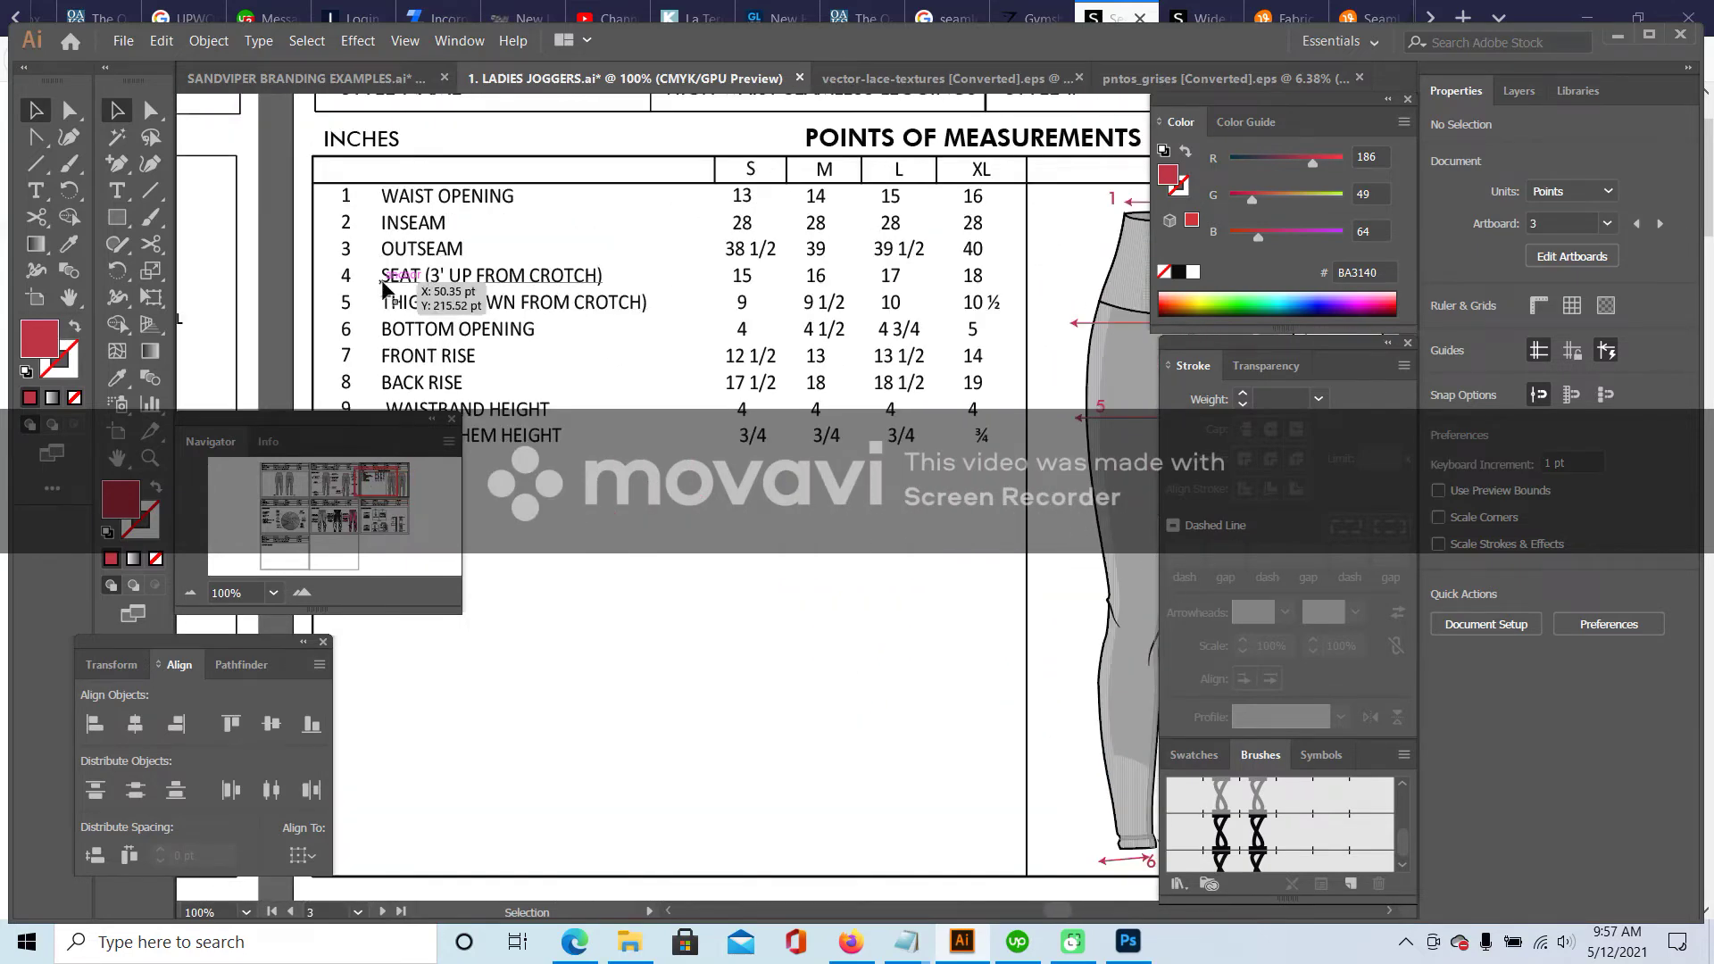
{"action": "left_click_drag", "start_coordinate": [366, 474], "coordinate": [393, 476]}
{"action": "left_click_drag", "start_coordinate": [672, 352], "coordinate": [678, 377]}
{"action": "left_click_drag", "start_coordinate": [829, 373], "coordinate": [813, 376]}
{"action": "left_click", "coordinate": [857, 367]}
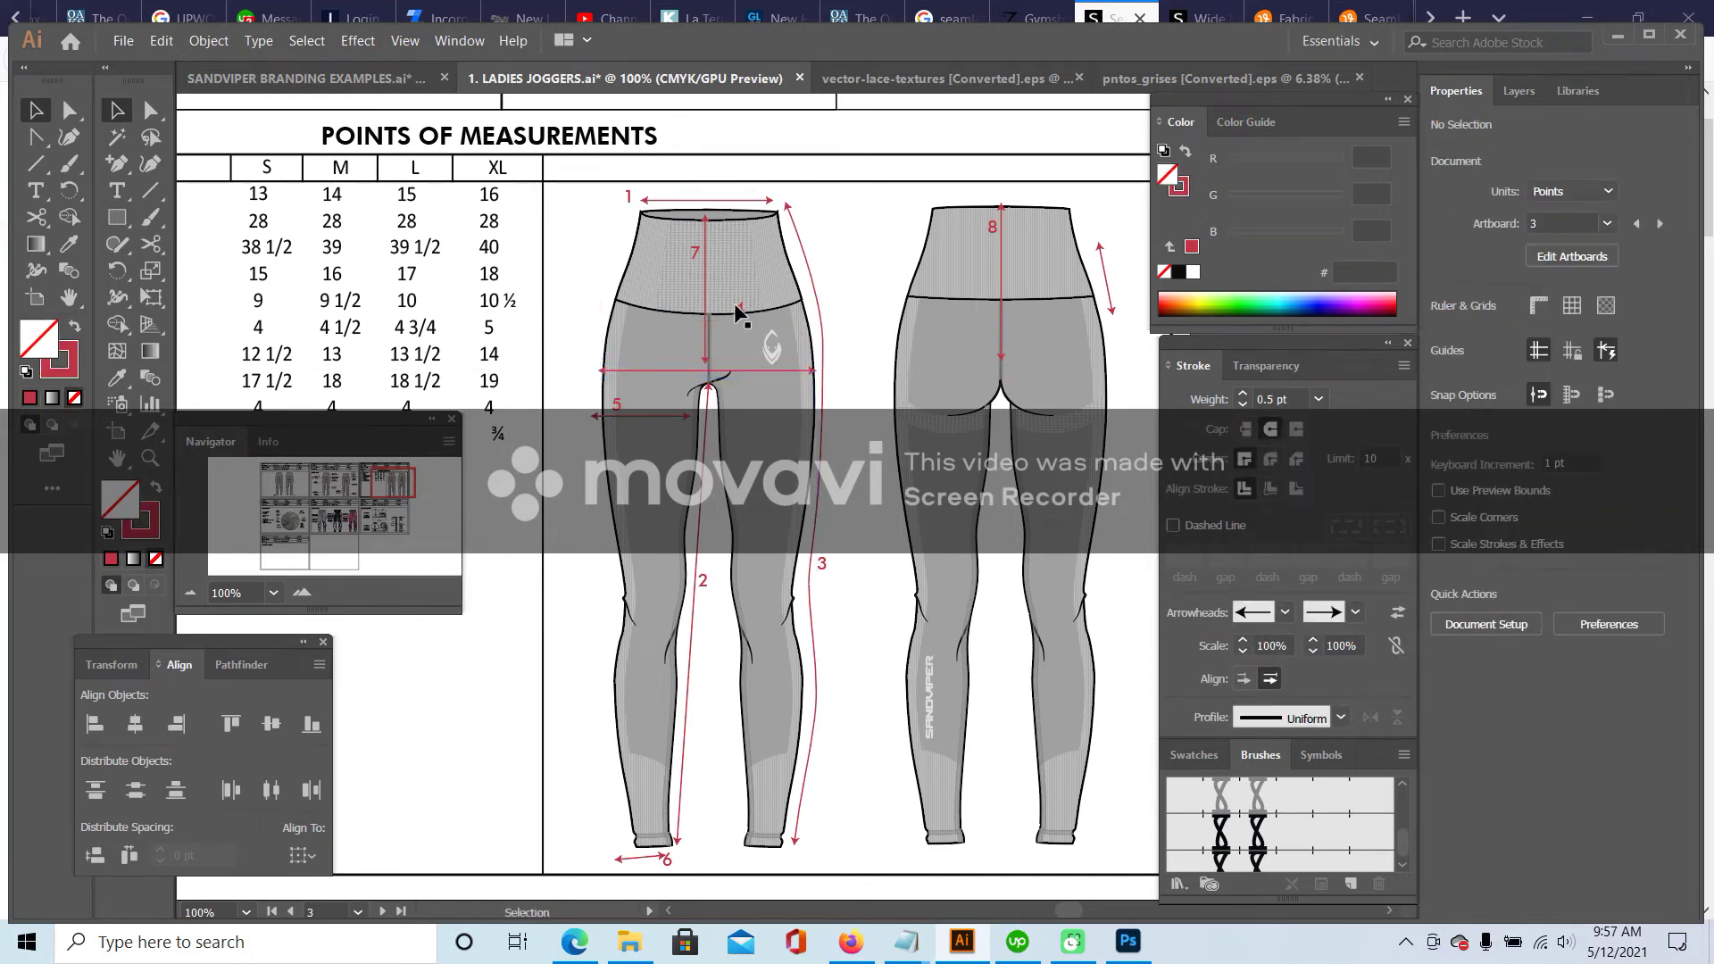
{"action": "left_click_drag", "start_coordinate": [731, 309], "coordinate": [647, 362]}
- Stretch thigh arrow 5 across the full thigh width
{"action": "left_click_drag", "start_coordinate": [393, 482], "coordinate": [379, 483]}
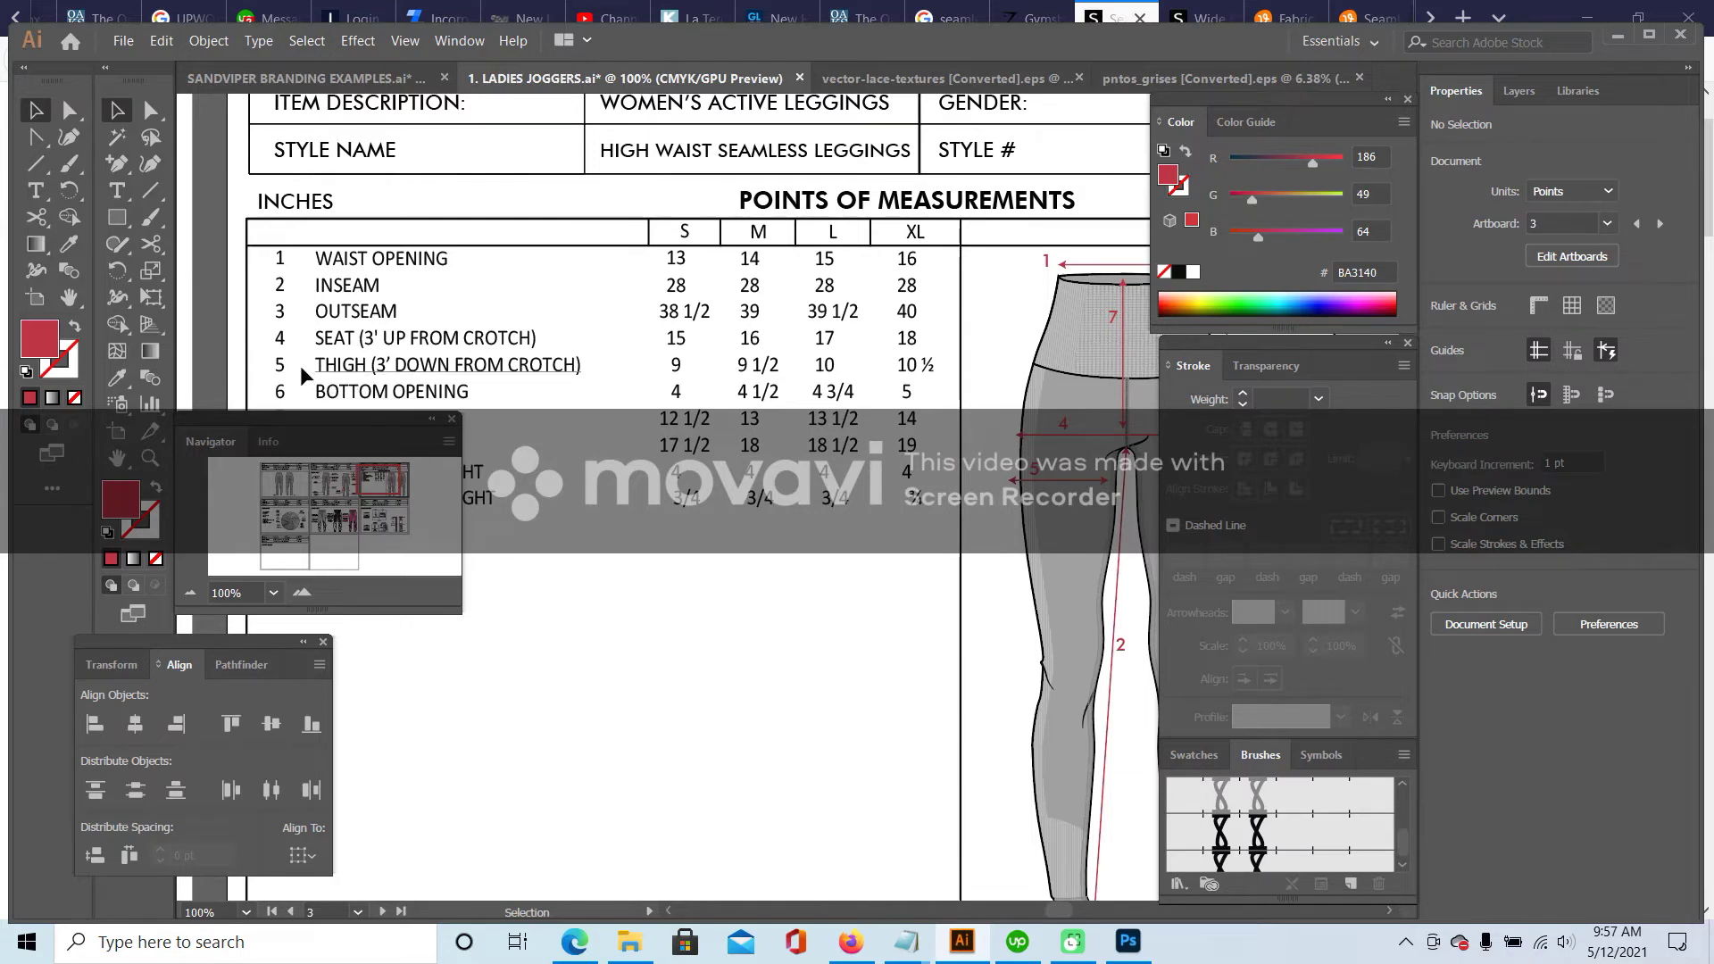
{"action": "left_click_drag", "start_coordinate": [371, 481], "coordinate": [394, 488]}
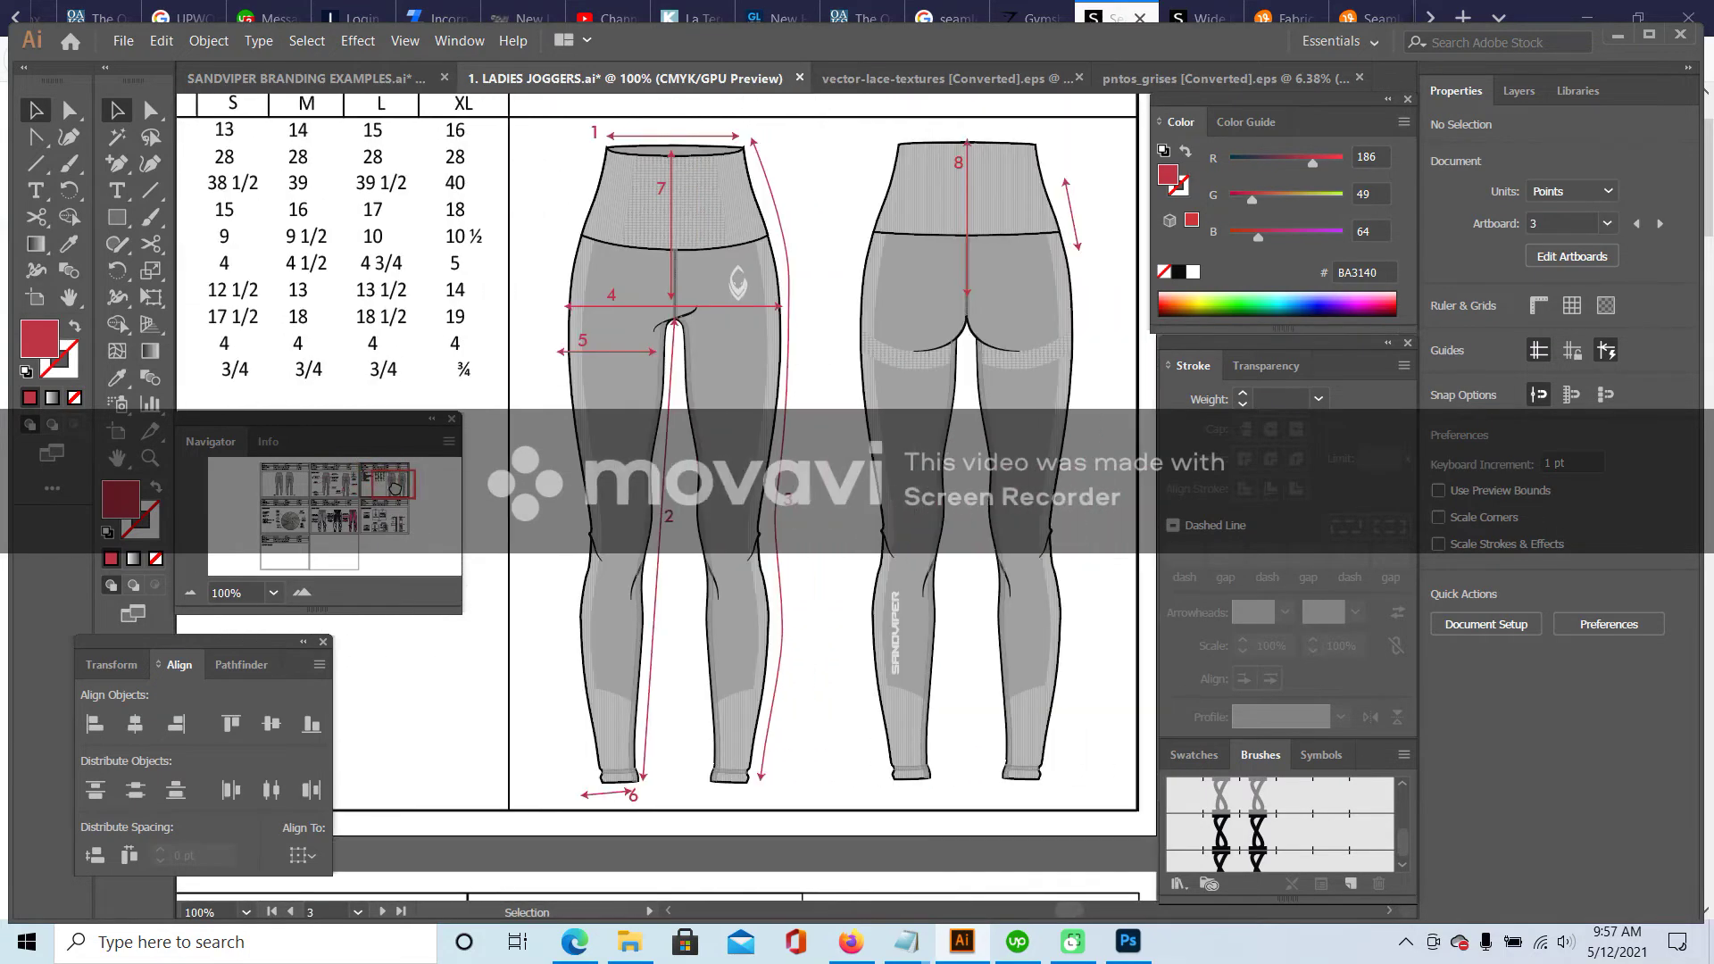
{"action": "left_click", "coordinate": [609, 357]}
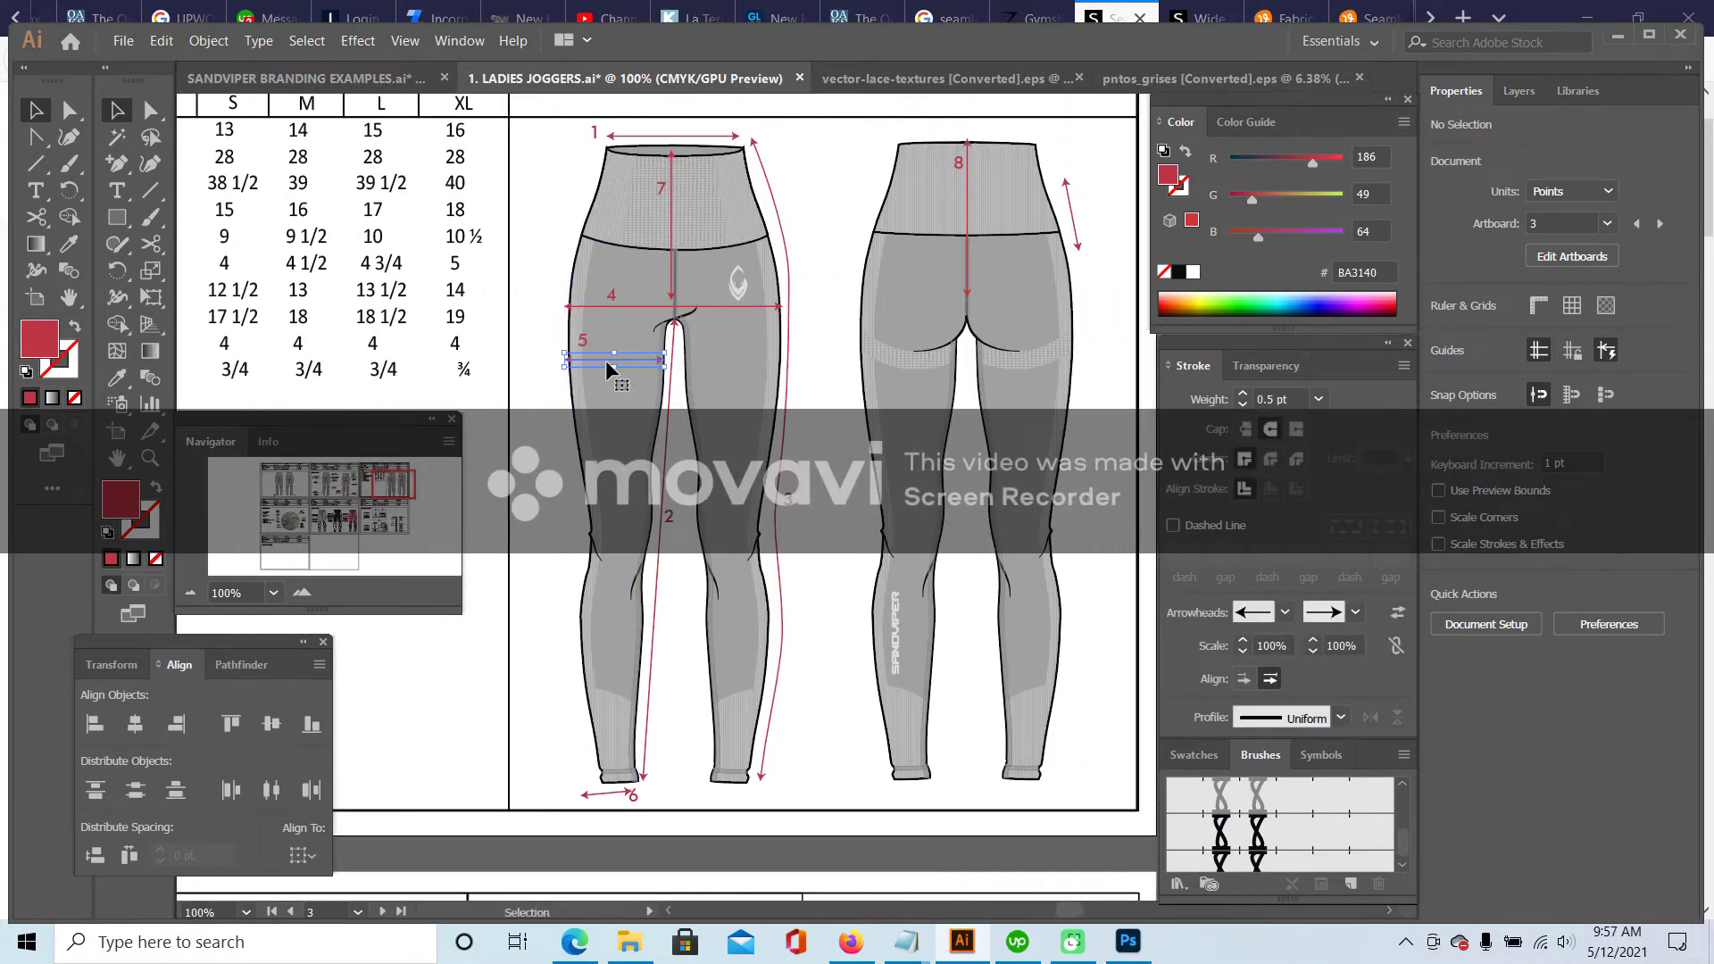
{"action": "left_click_drag", "start_coordinate": [573, 358], "coordinate": [625, 354]}
{"action": "left_click", "coordinate": [593, 337]}
- Lengthen front rise arrow 7 down to the crotch
{"action": "mouse_move", "coordinate": [394, 482]}
{"action": "left_mouse_down"}
{"action": "mouse_move", "coordinate": [371, 485]}
{"action": "mouse_move", "coordinate": [390, 475]}
{"action": "left_mouse_up"}
{"action": "left_click_drag", "start_coordinate": [578, 347], "coordinate": [583, 351]}
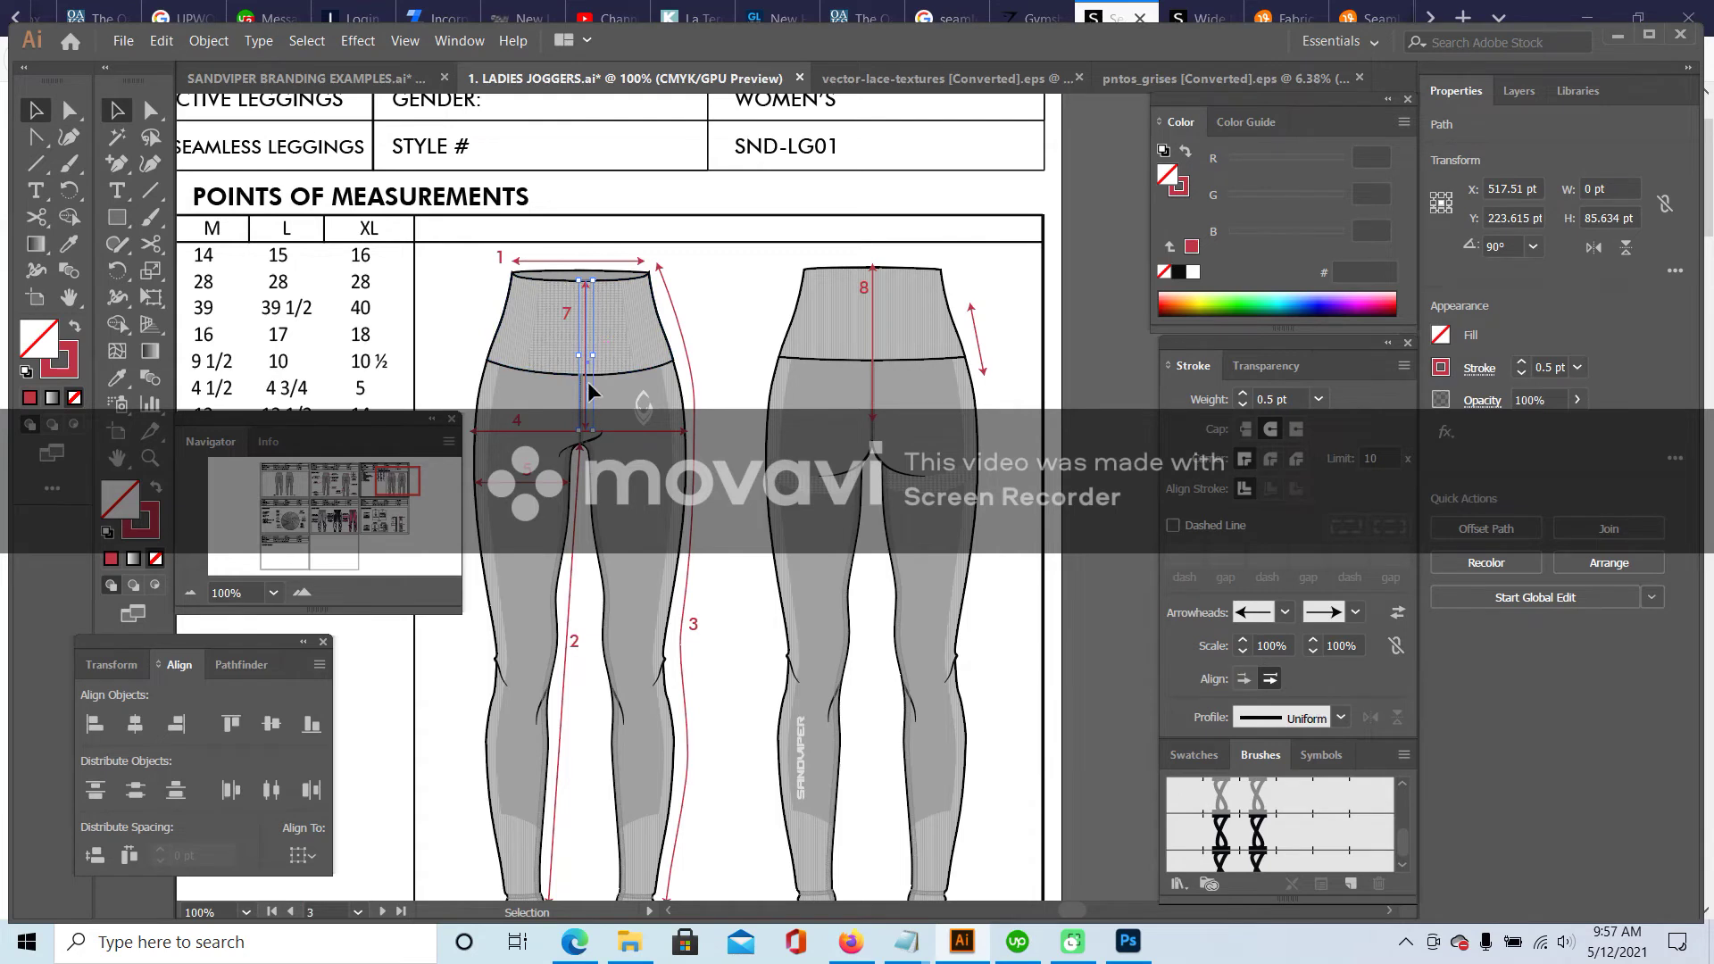
{"action": "left_click_drag", "start_coordinate": [588, 427], "coordinate": [590, 442]}
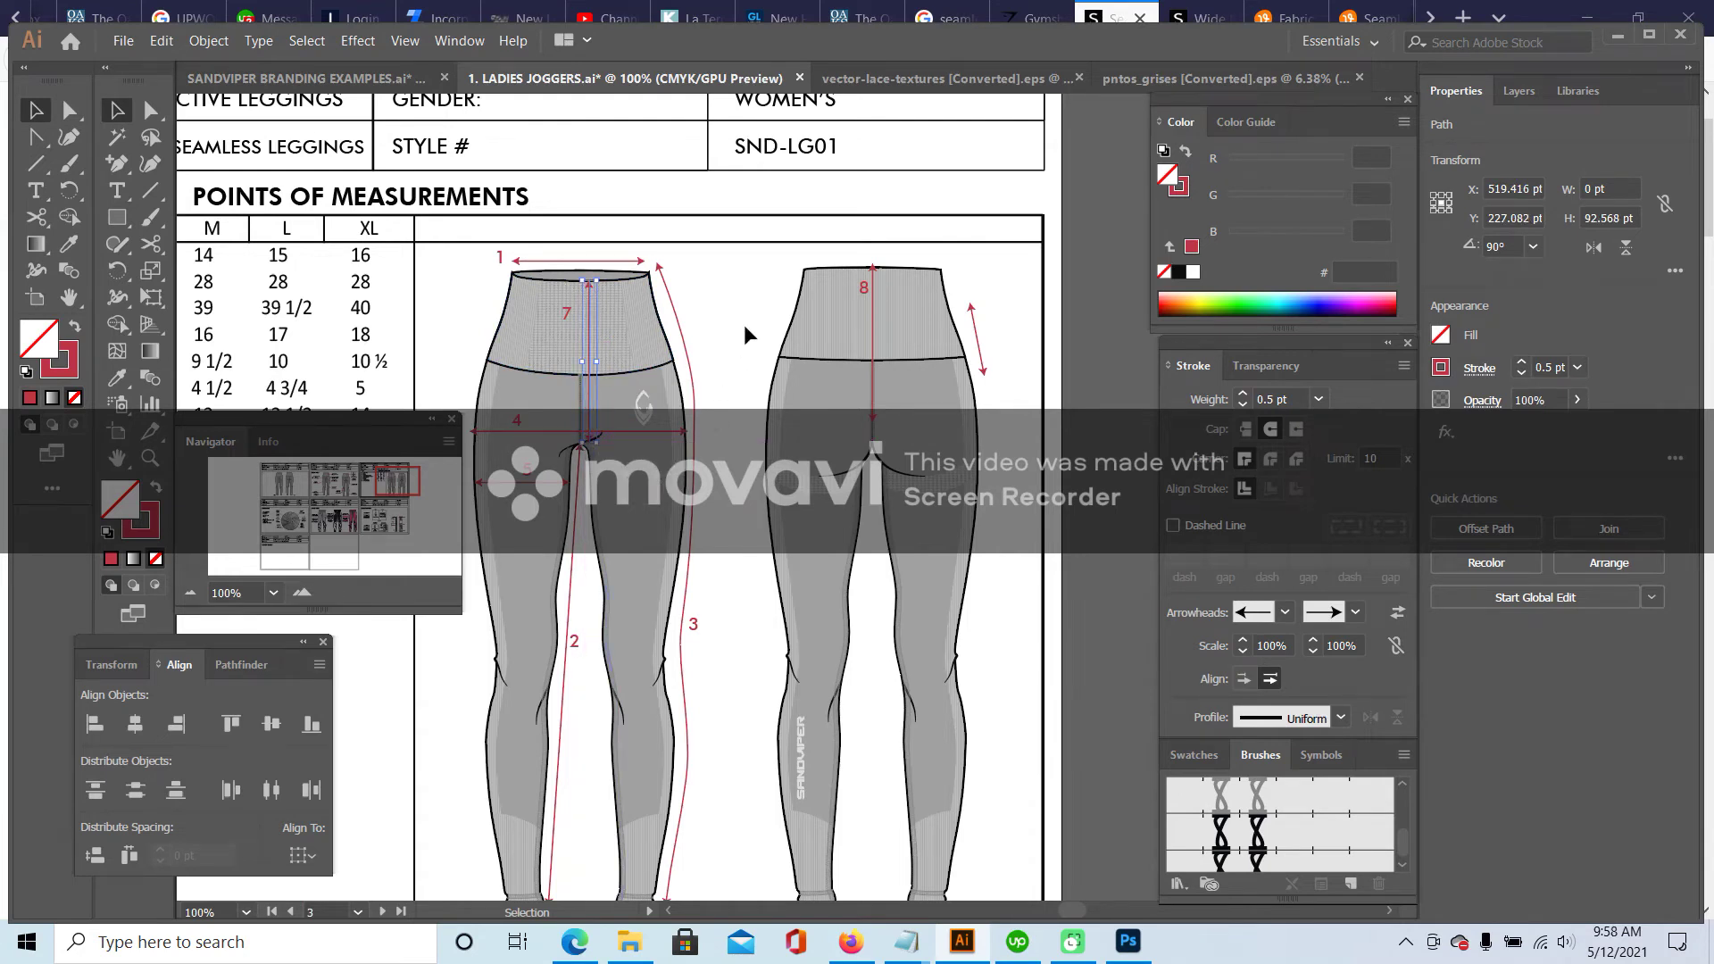
{"action": "left_click", "coordinate": [714, 293]}
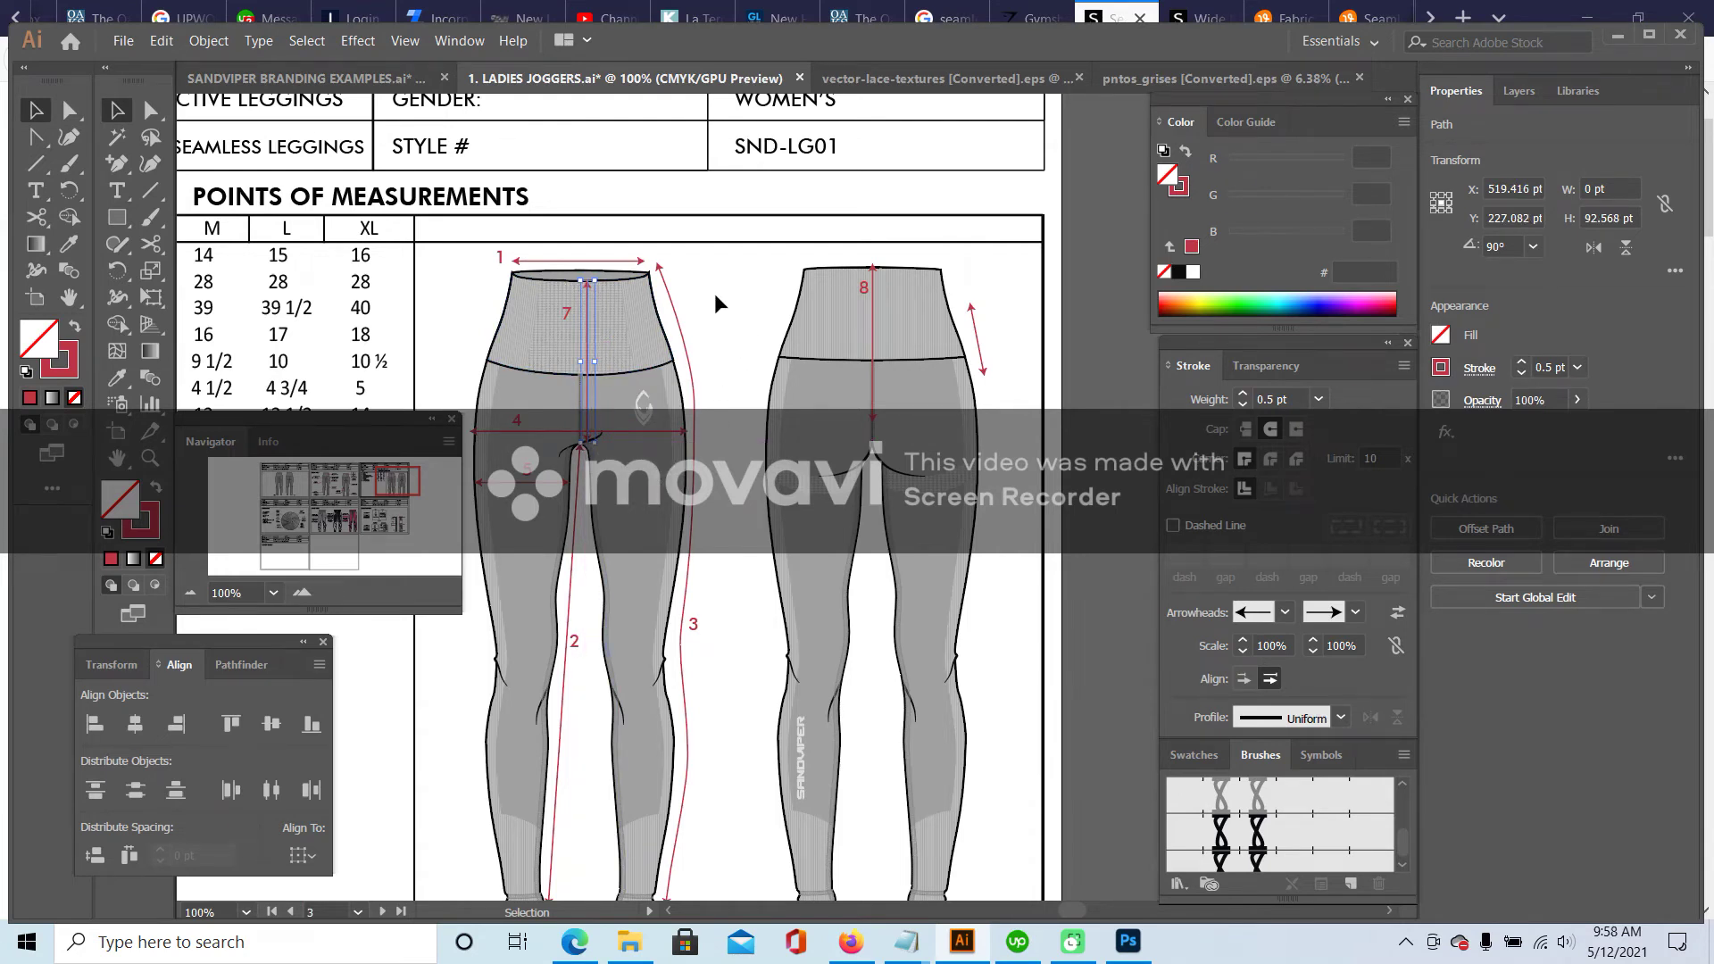
{"action": "left_click", "coordinate": [566, 316]}
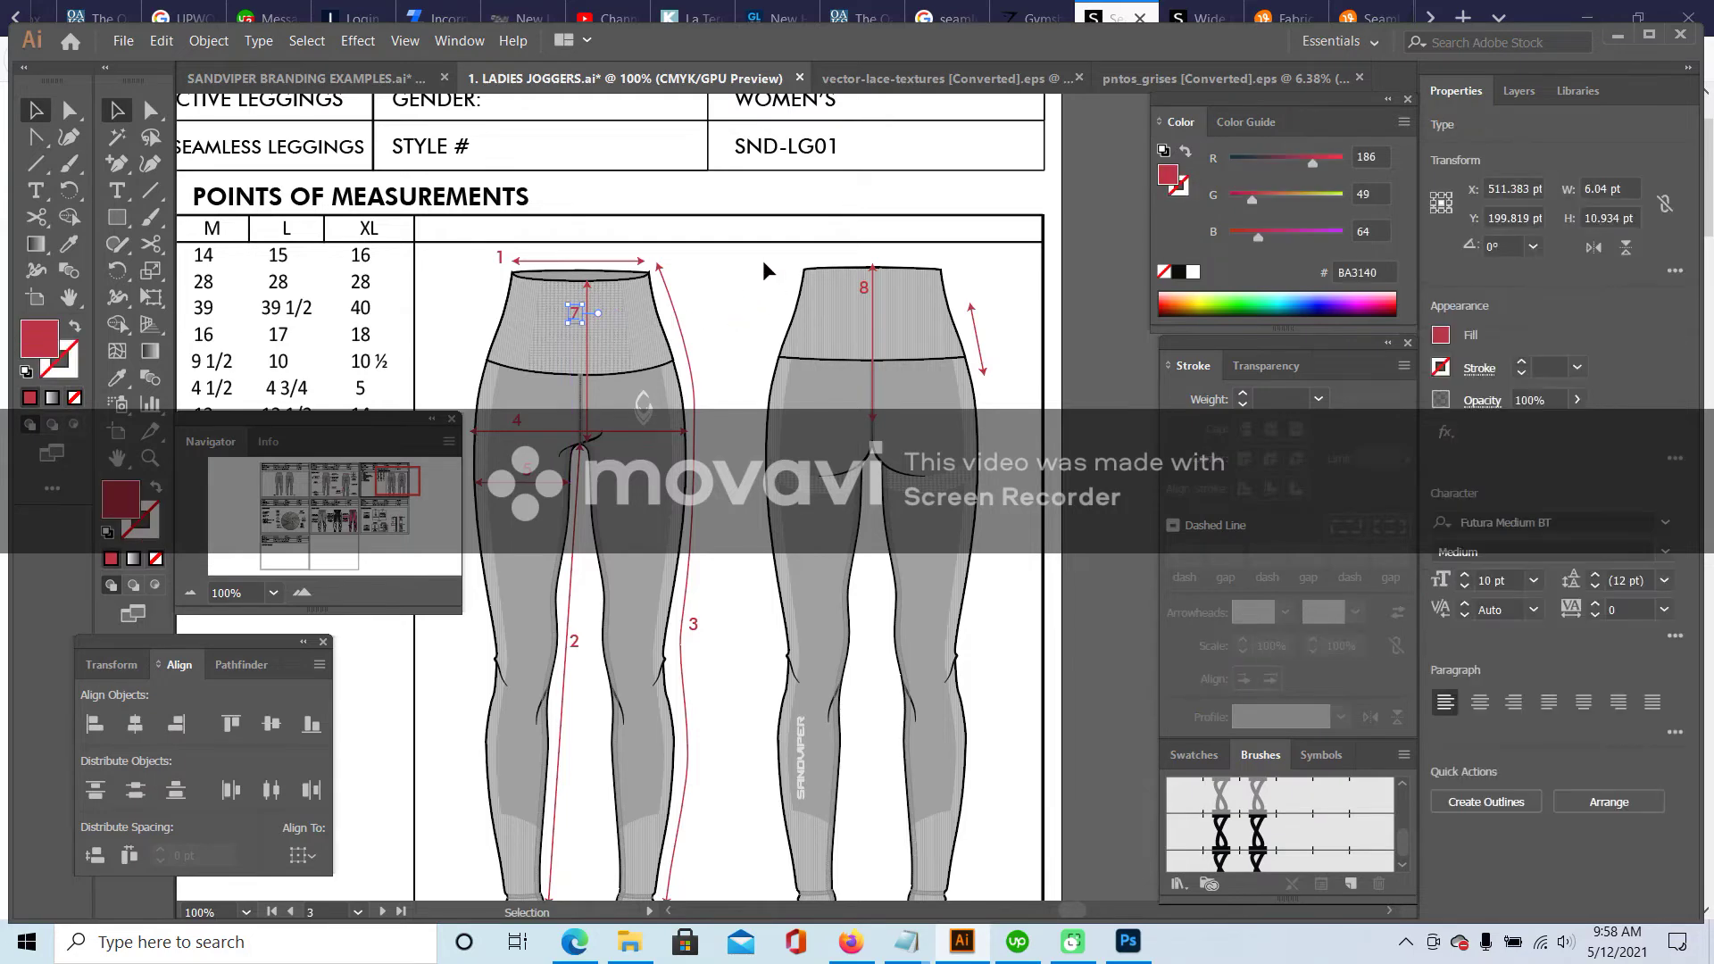
{"action": "left_click", "coordinate": [734, 280]}
- Extend back rise arrow 8 down to the crotch
{"action": "left_click_drag", "start_coordinate": [398, 482], "coordinate": [386, 479]}
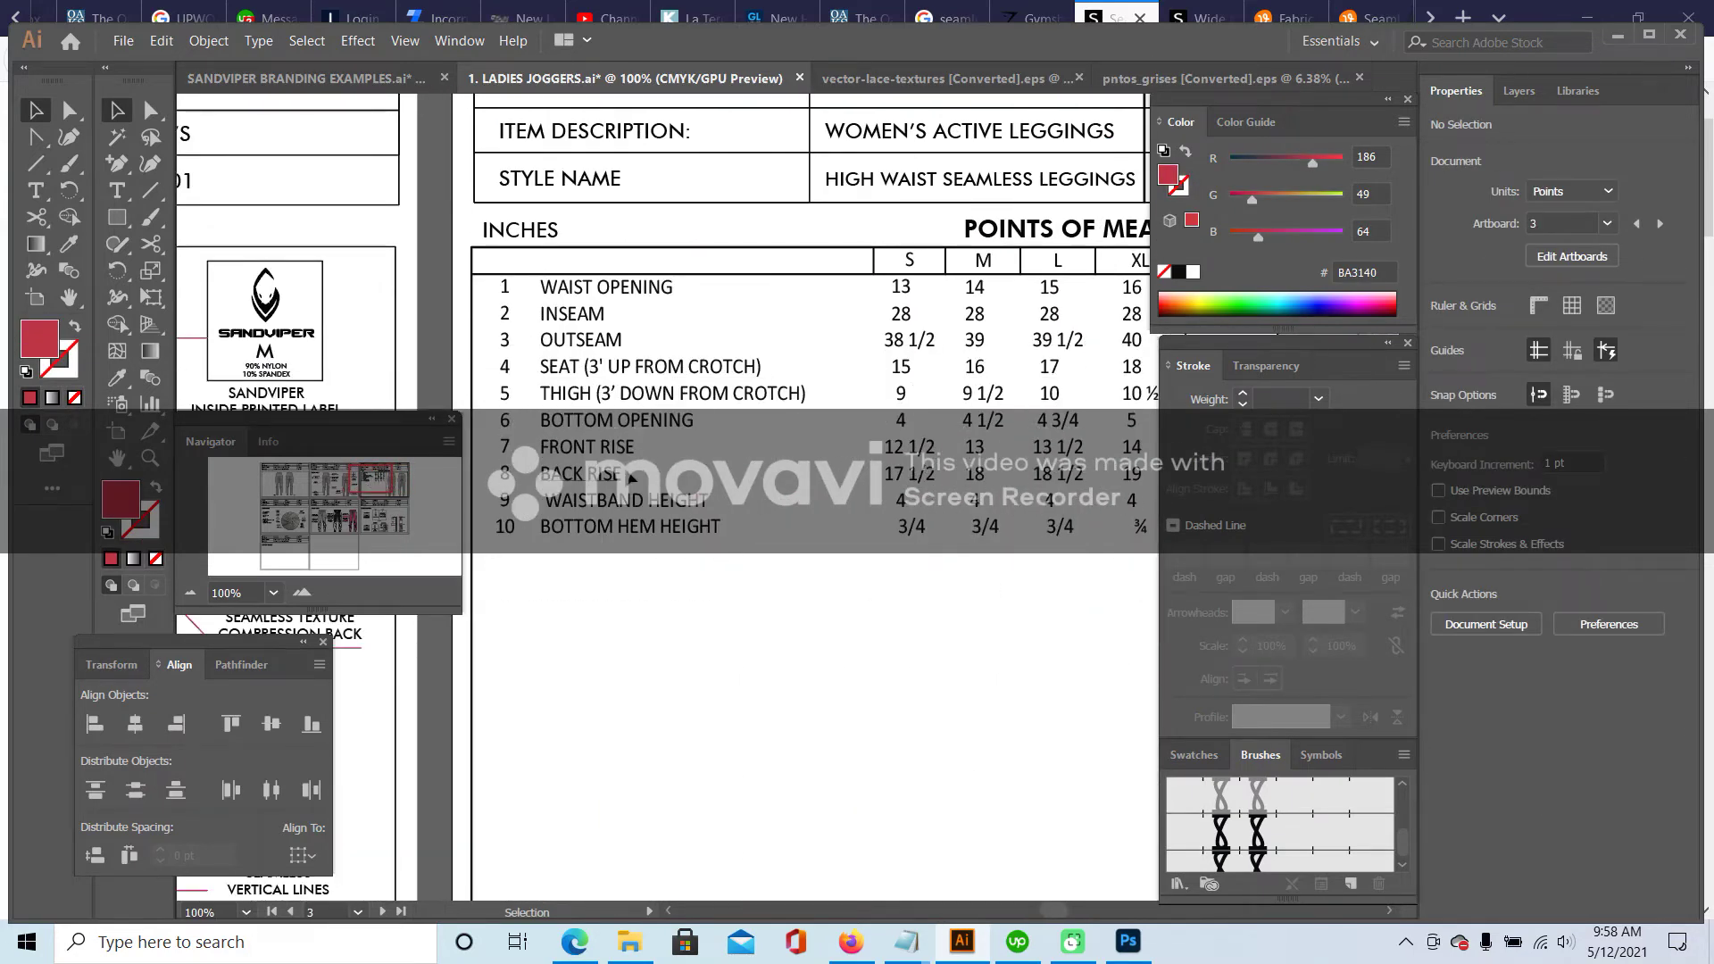
{"action": "left_click_drag", "start_coordinate": [381, 489], "coordinate": [414, 493]}
{"action": "left_click", "coordinate": [709, 251]}
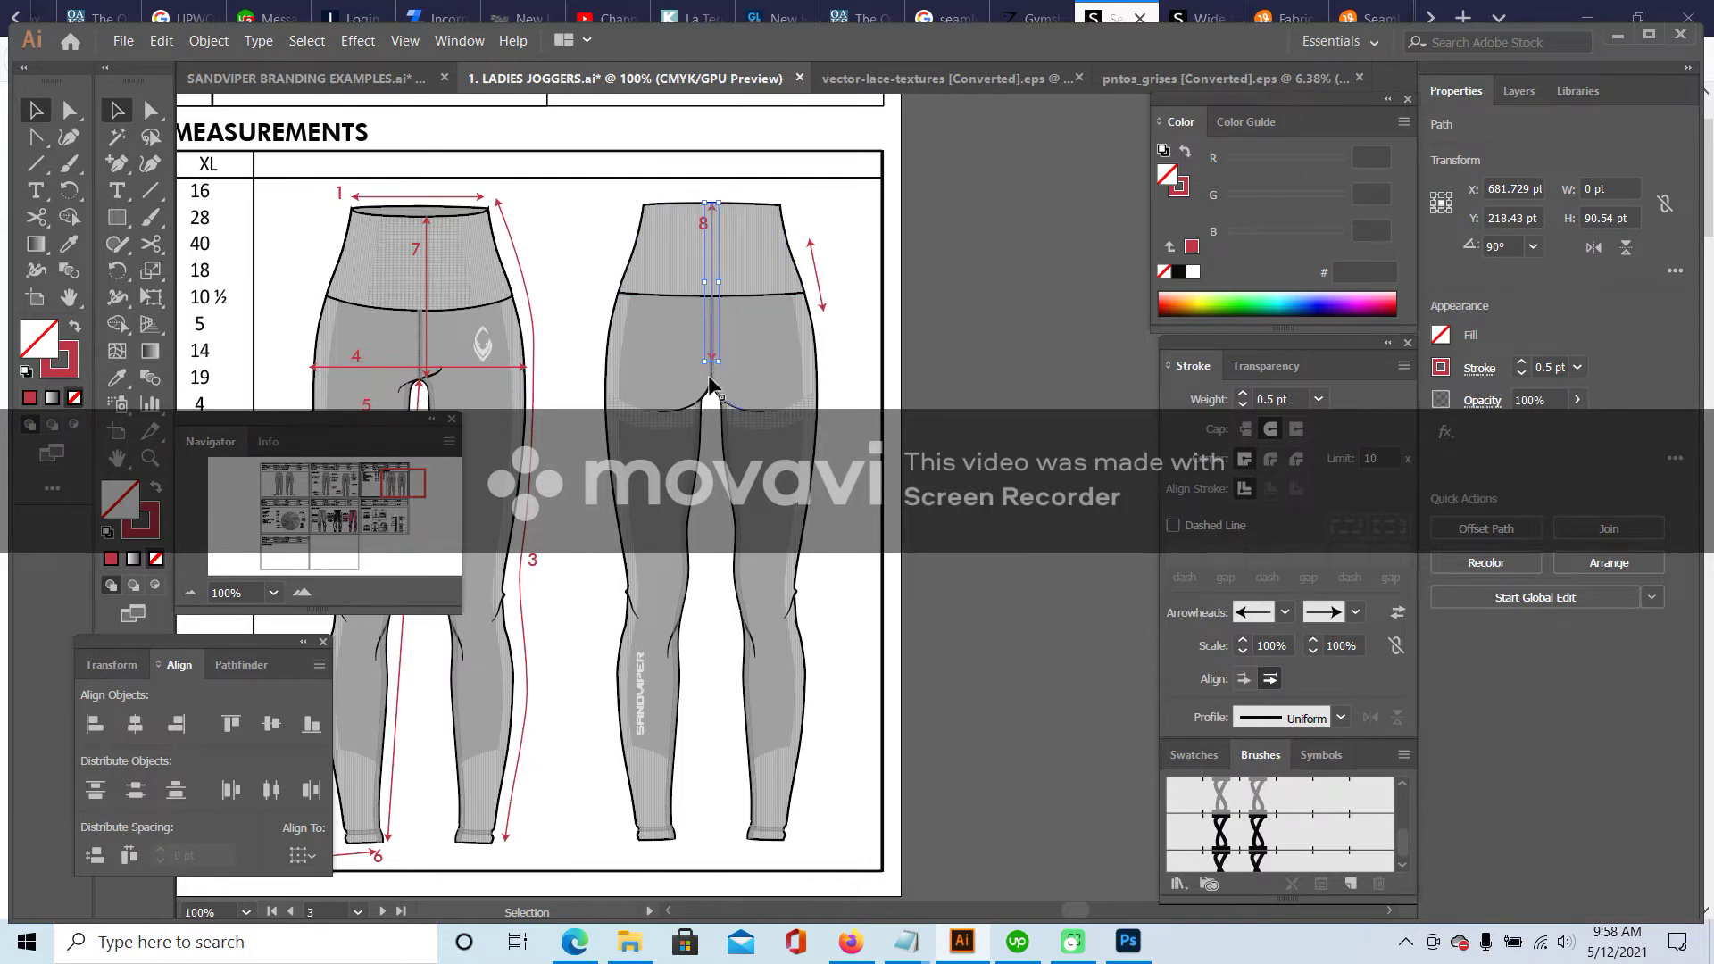
{"action": "left_click_drag", "start_coordinate": [712, 362], "coordinate": [718, 385]}
{"action": "left_click", "coordinate": [704, 225]}
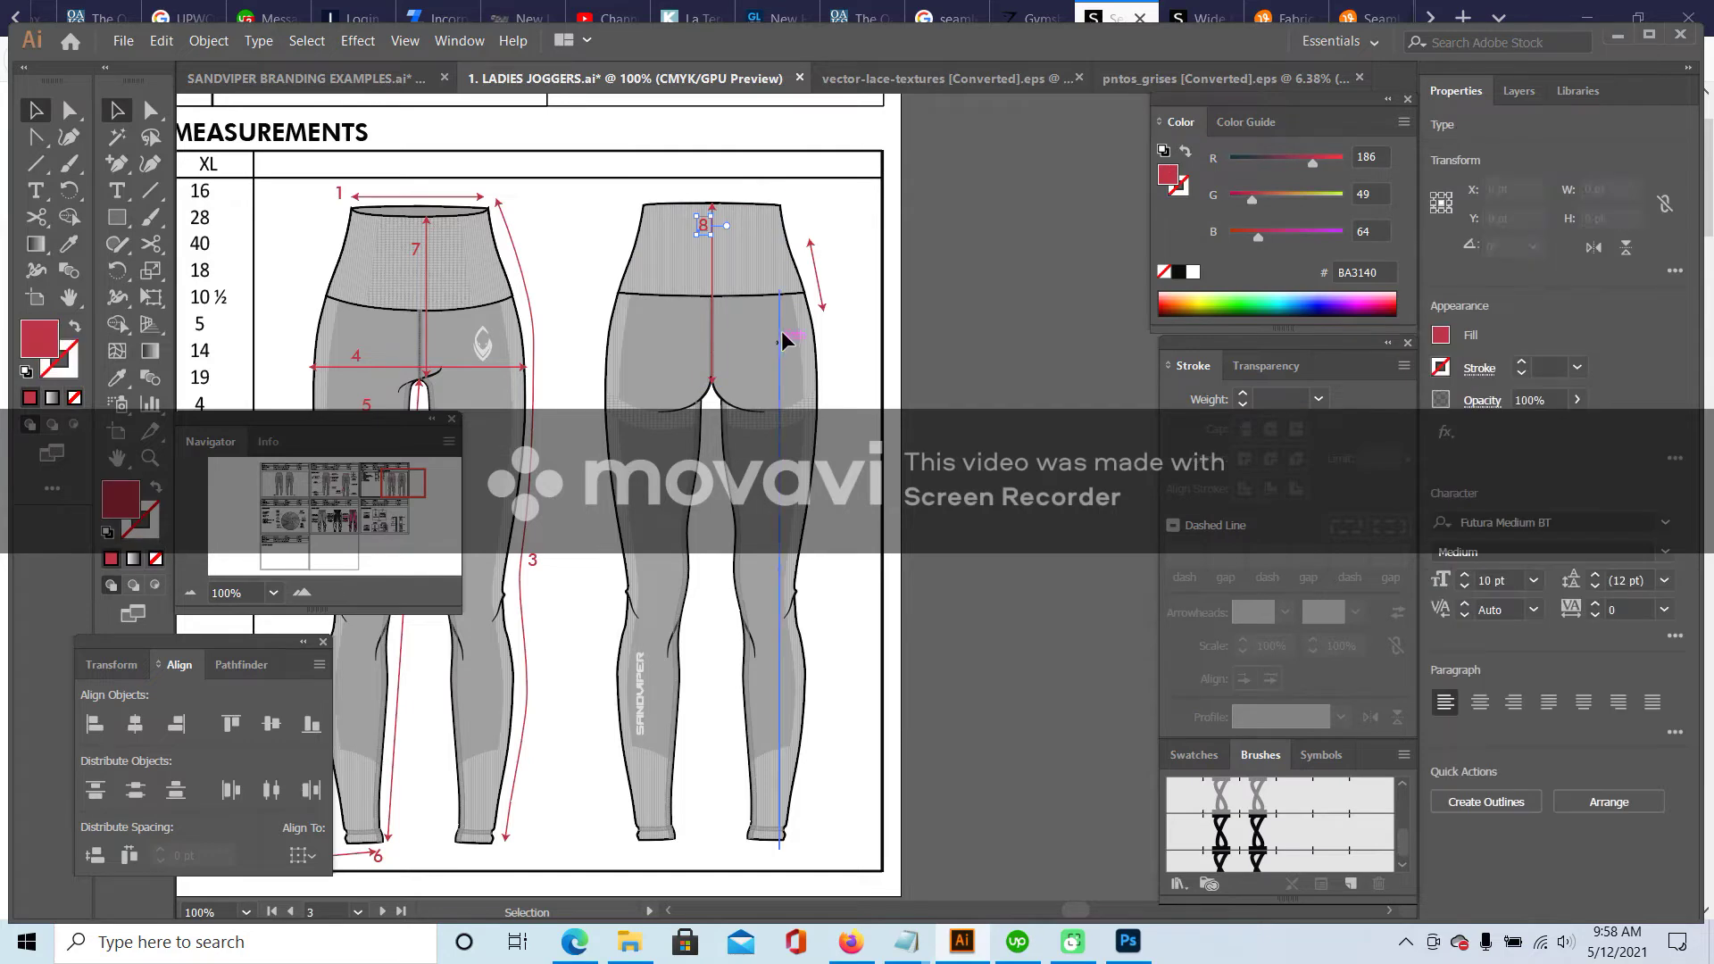
{"action": "left_click", "coordinate": [839, 215]}
- Move the back waistband arrow up and left against the waistband edge
{"action": "left_click_drag", "start_coordinate": [384, 478], "coordinate": [372, 485]}
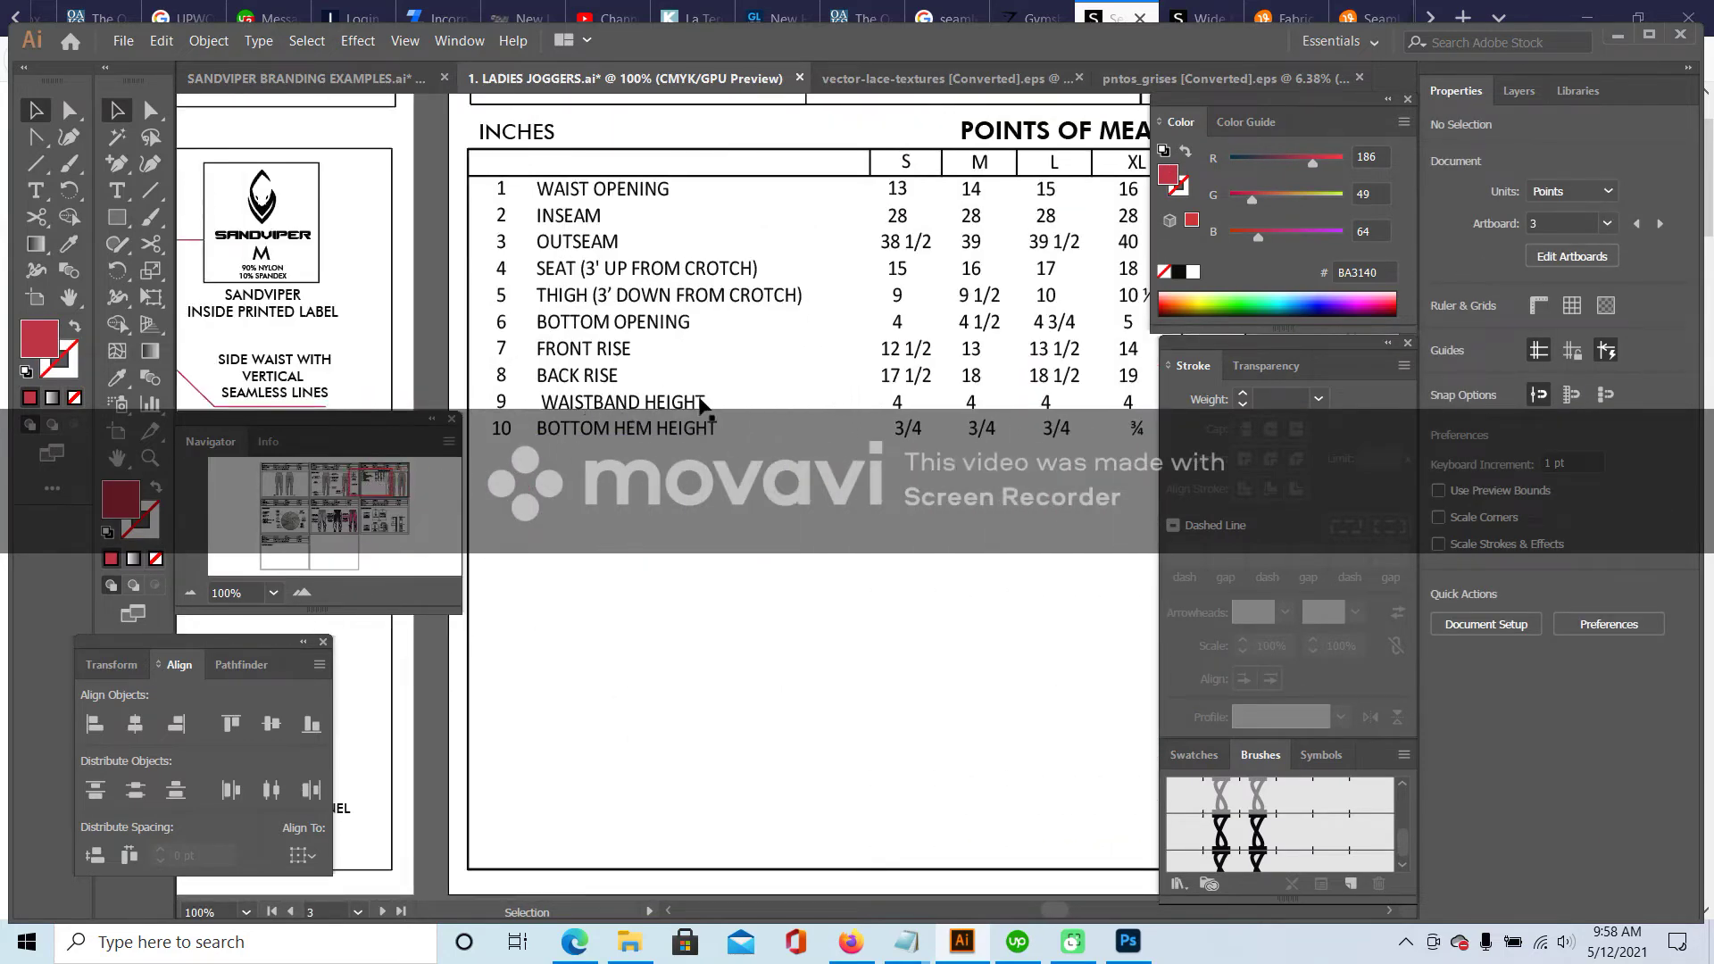
{"action": "left_click_drag", "start_coordinate": [357, 482], "coordinate": [397, 486]}
{"action": "mouse_move", "coordinate": [997, 295]}
{"action": "left_mouse_down"}
{"action": "mouse_move", "coordinate": [978, 259]}
{"action": "mouse_move", "coordinate": [956, 261]}
{"action": "left_mouse_up"}
- Select the back waistband arrow's end anchor to fine-tune it
{"action": "key", "text": "a"}
{"action": "left_click", "coordinate": [993, 304]}
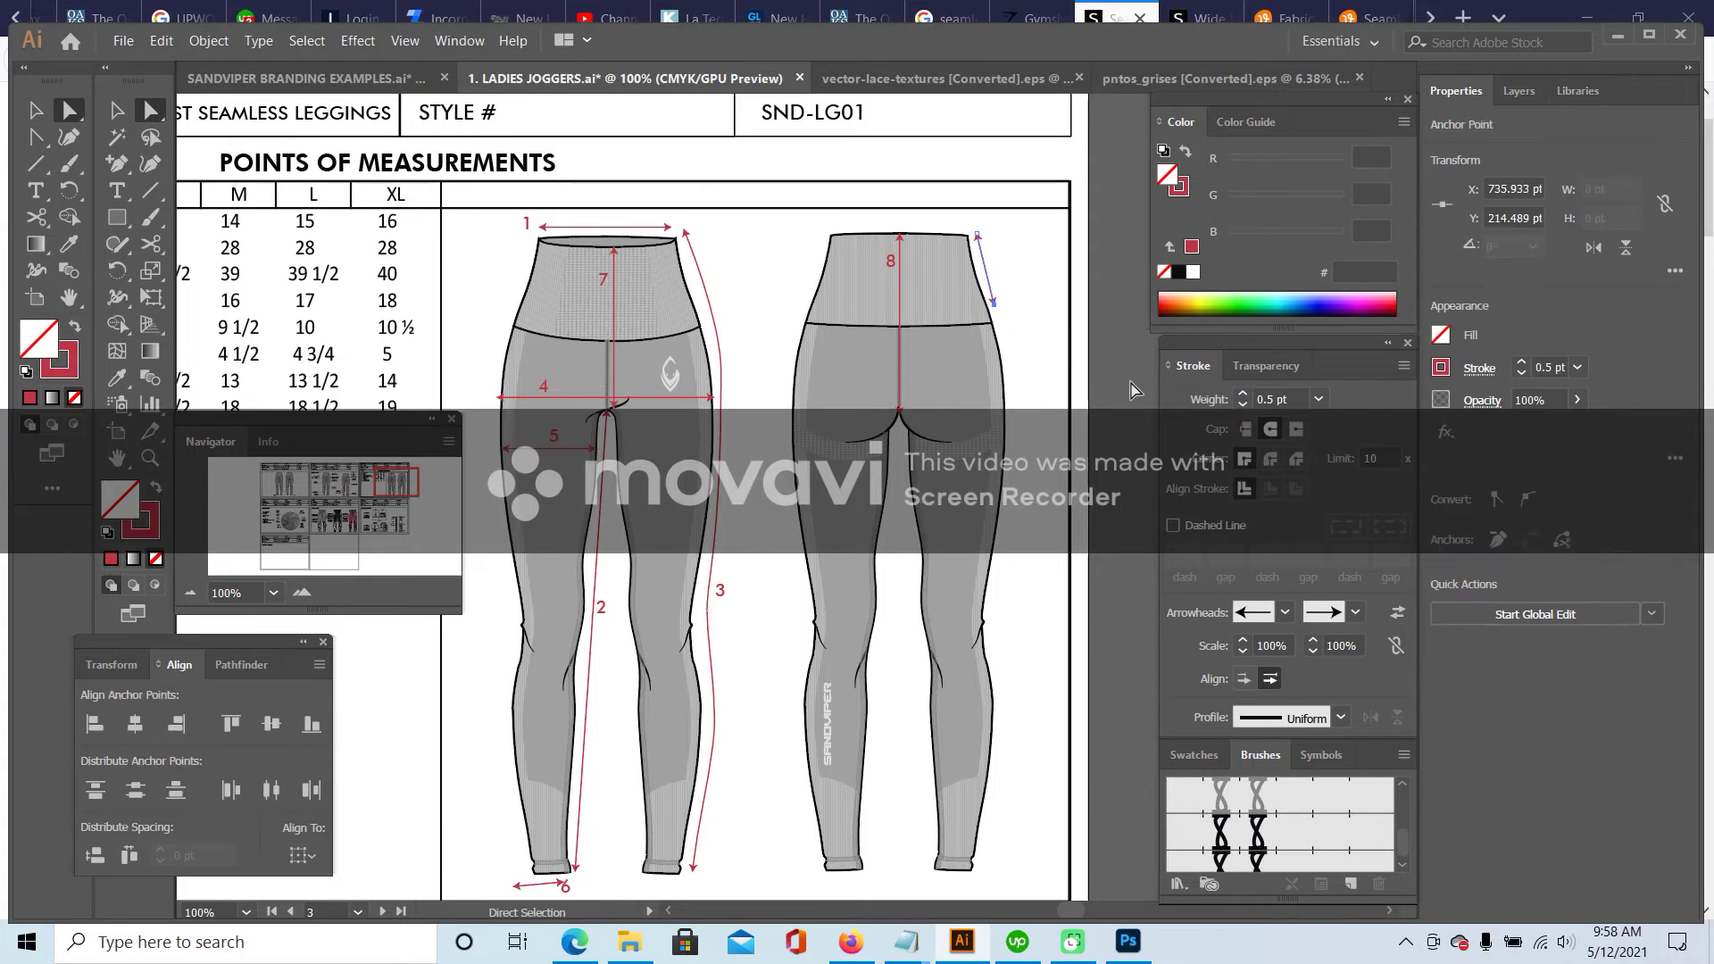
{"action": "left_click", "coordinate": [1047, 332]}
{"action": "scroll", "coordinate": [447, 223], "scroll_direction": "down", "scroll_amount": 3}
{"action": "scroll", "coordinate": [252, 145], "scroll_direction": "up", "scroll_amount": 4}
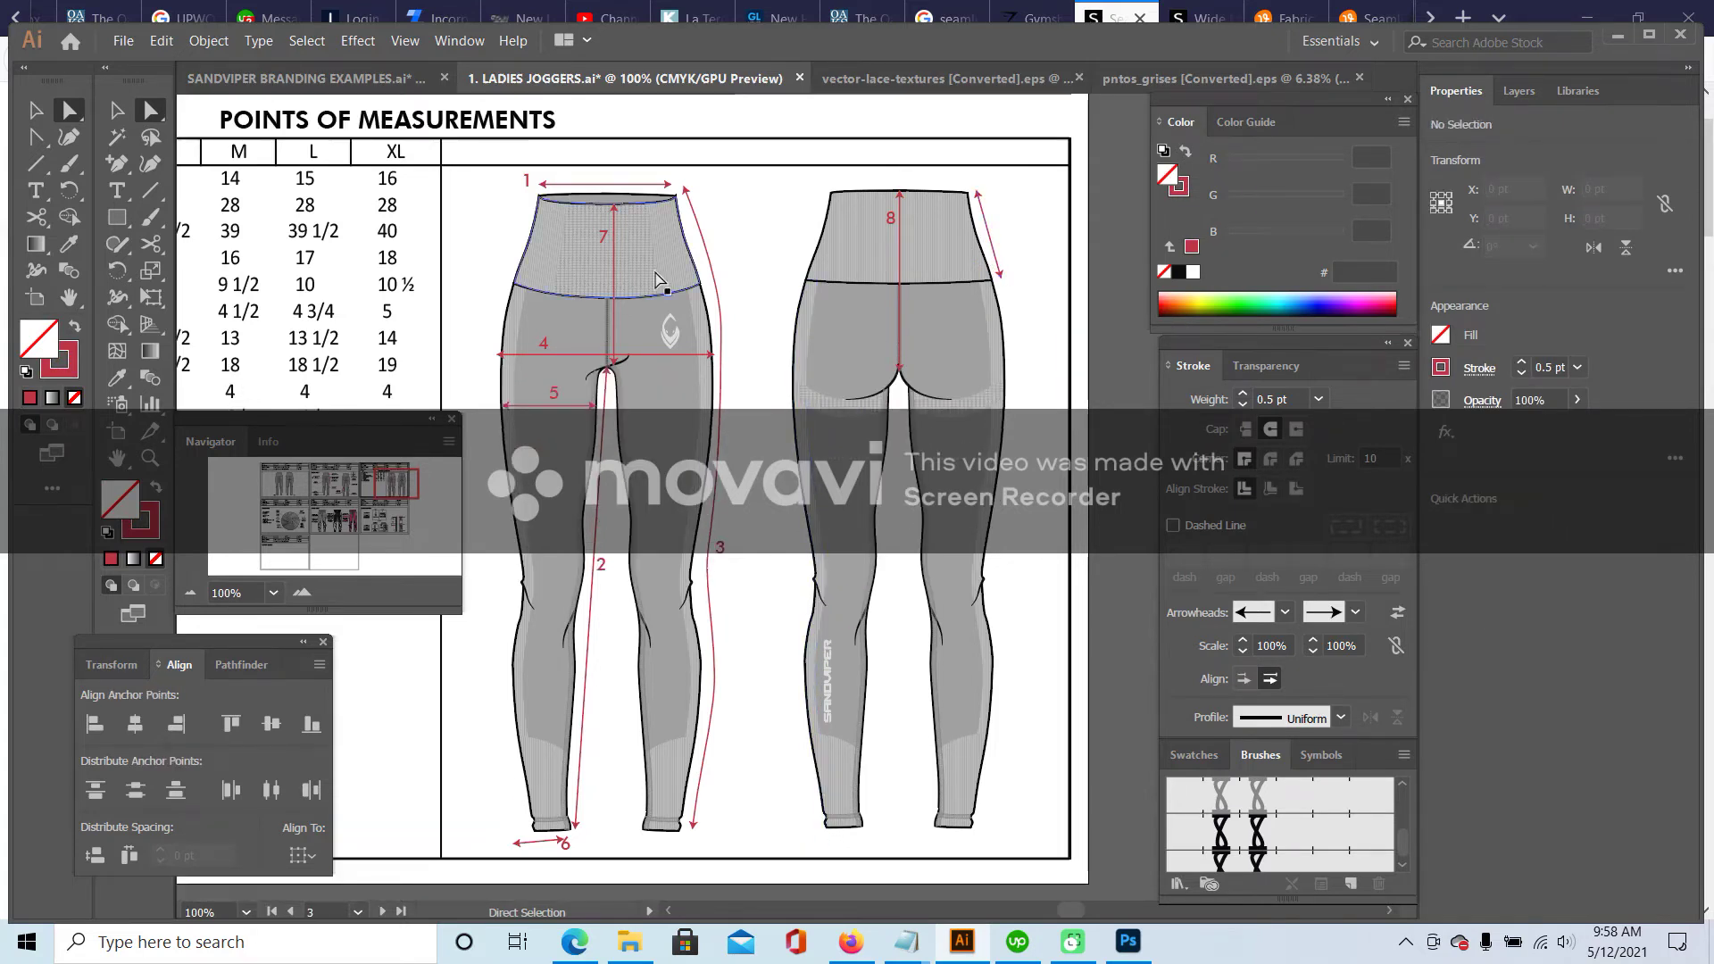
- Drag the small red number label next to the back waistband arrow
{"action": "key", "text": "v"}
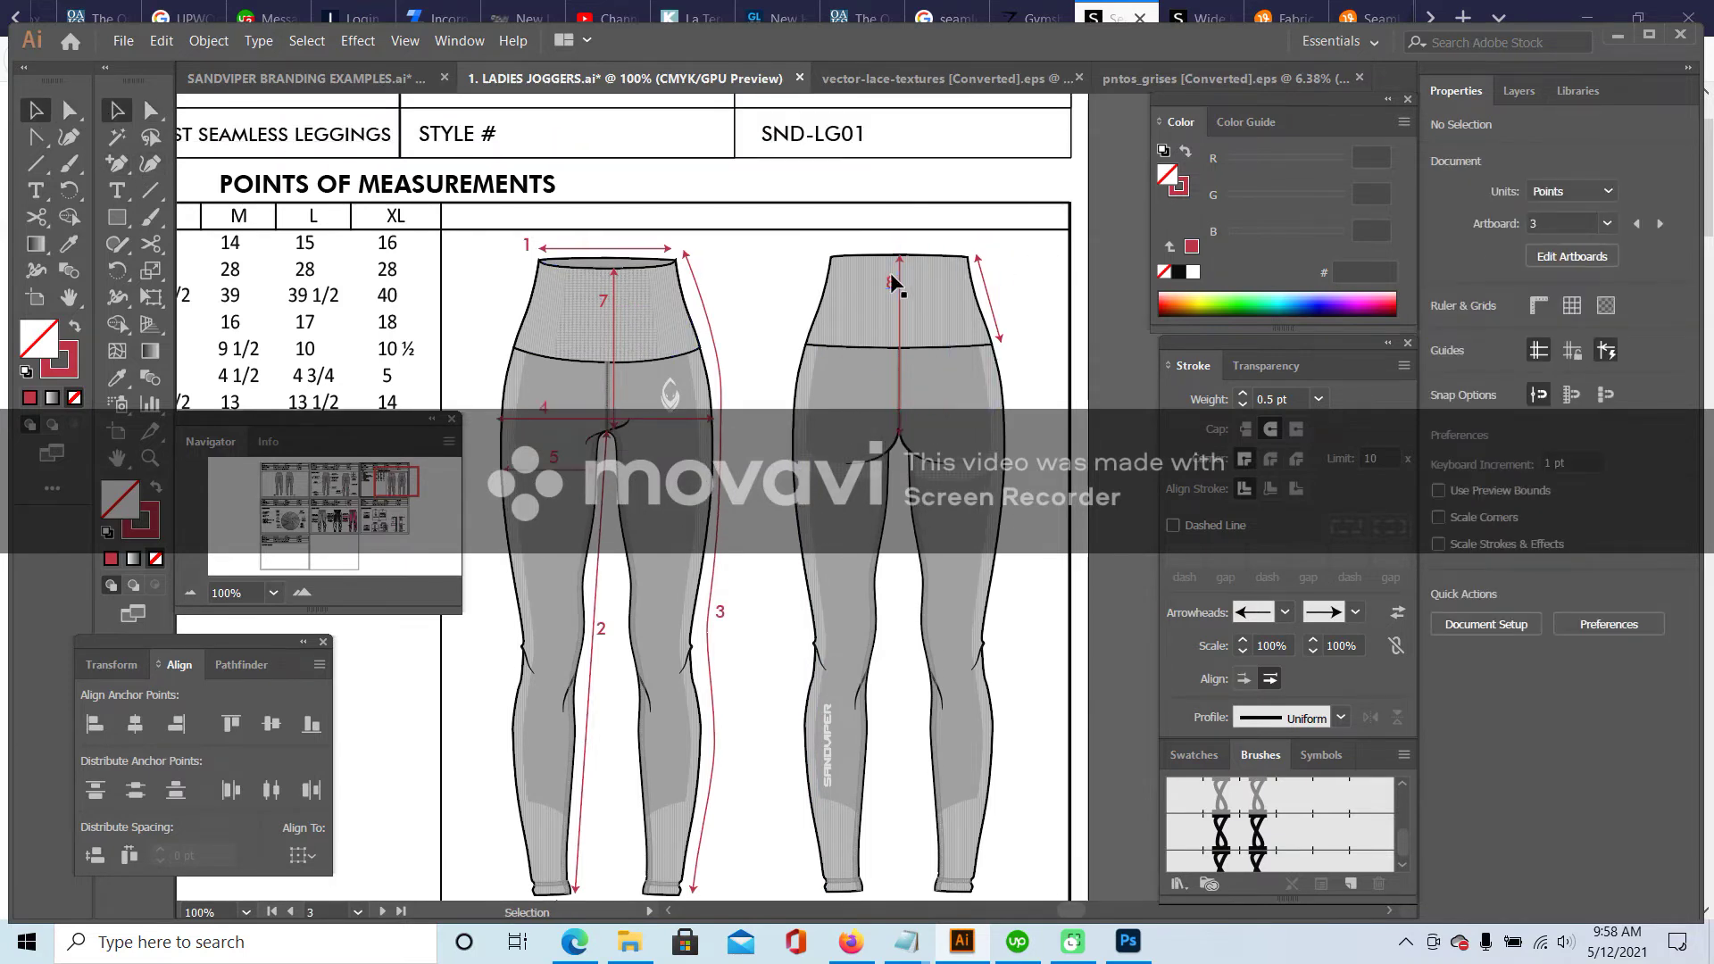
{"action": "left_click", "coordinate": [893, 283]}
{"action": "left_click", "coordinate": [898, 442]}
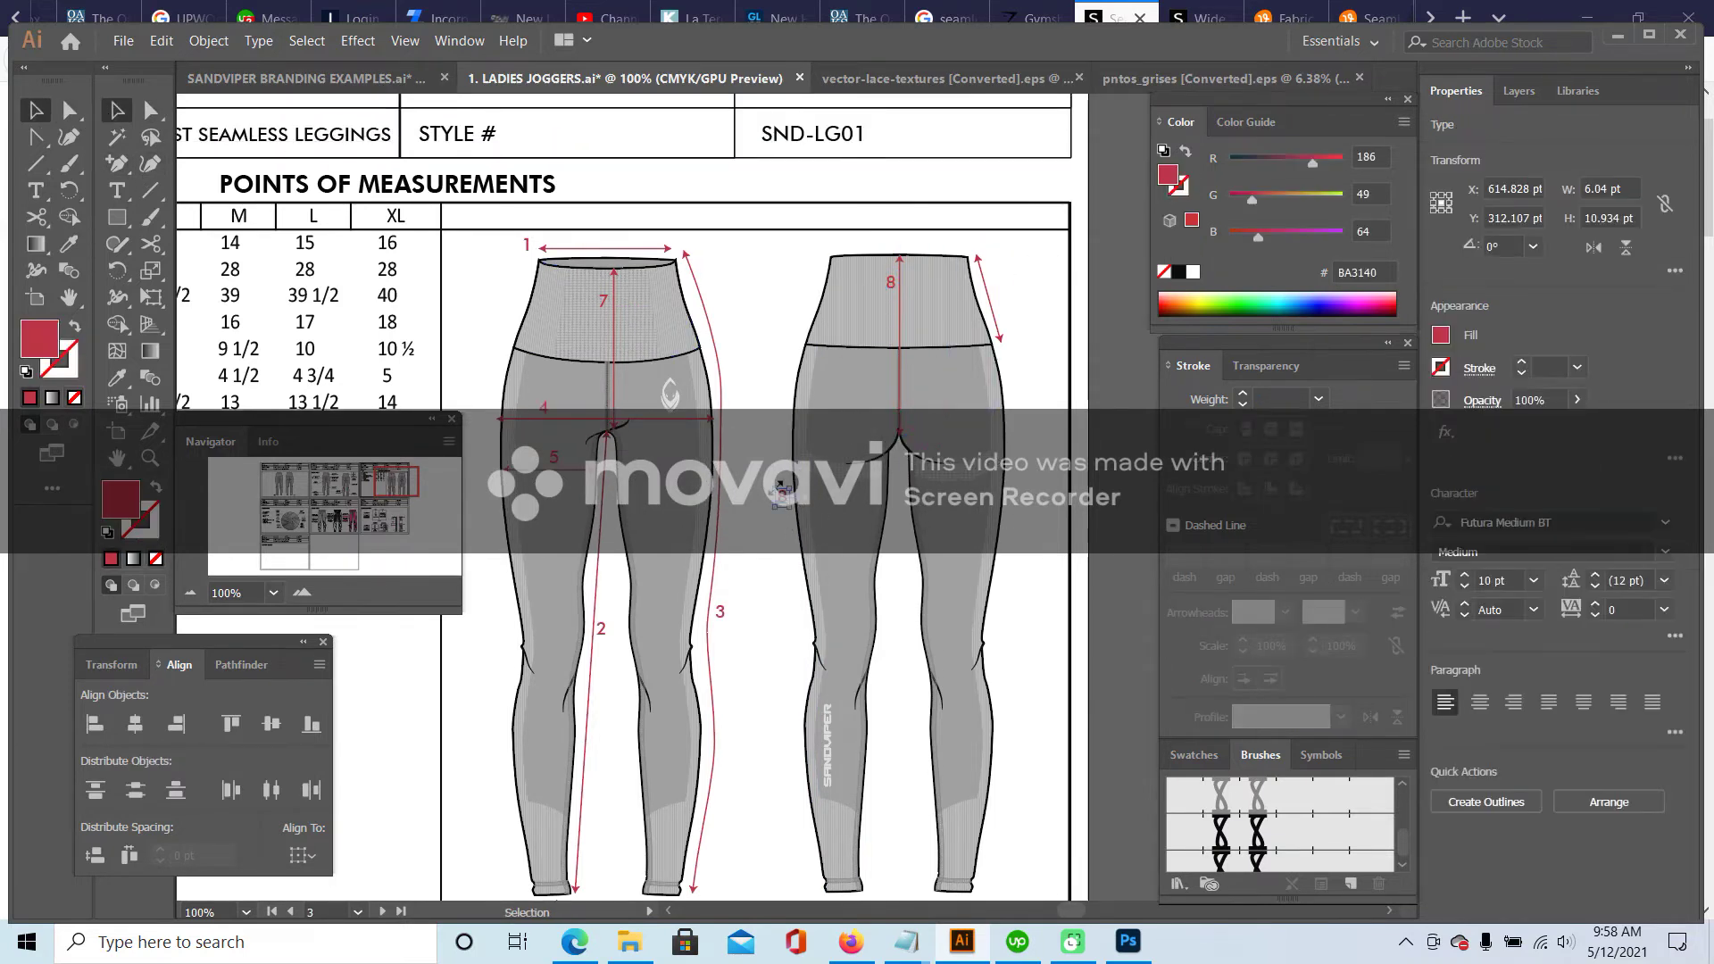
{"action": "key", "text": "t"}
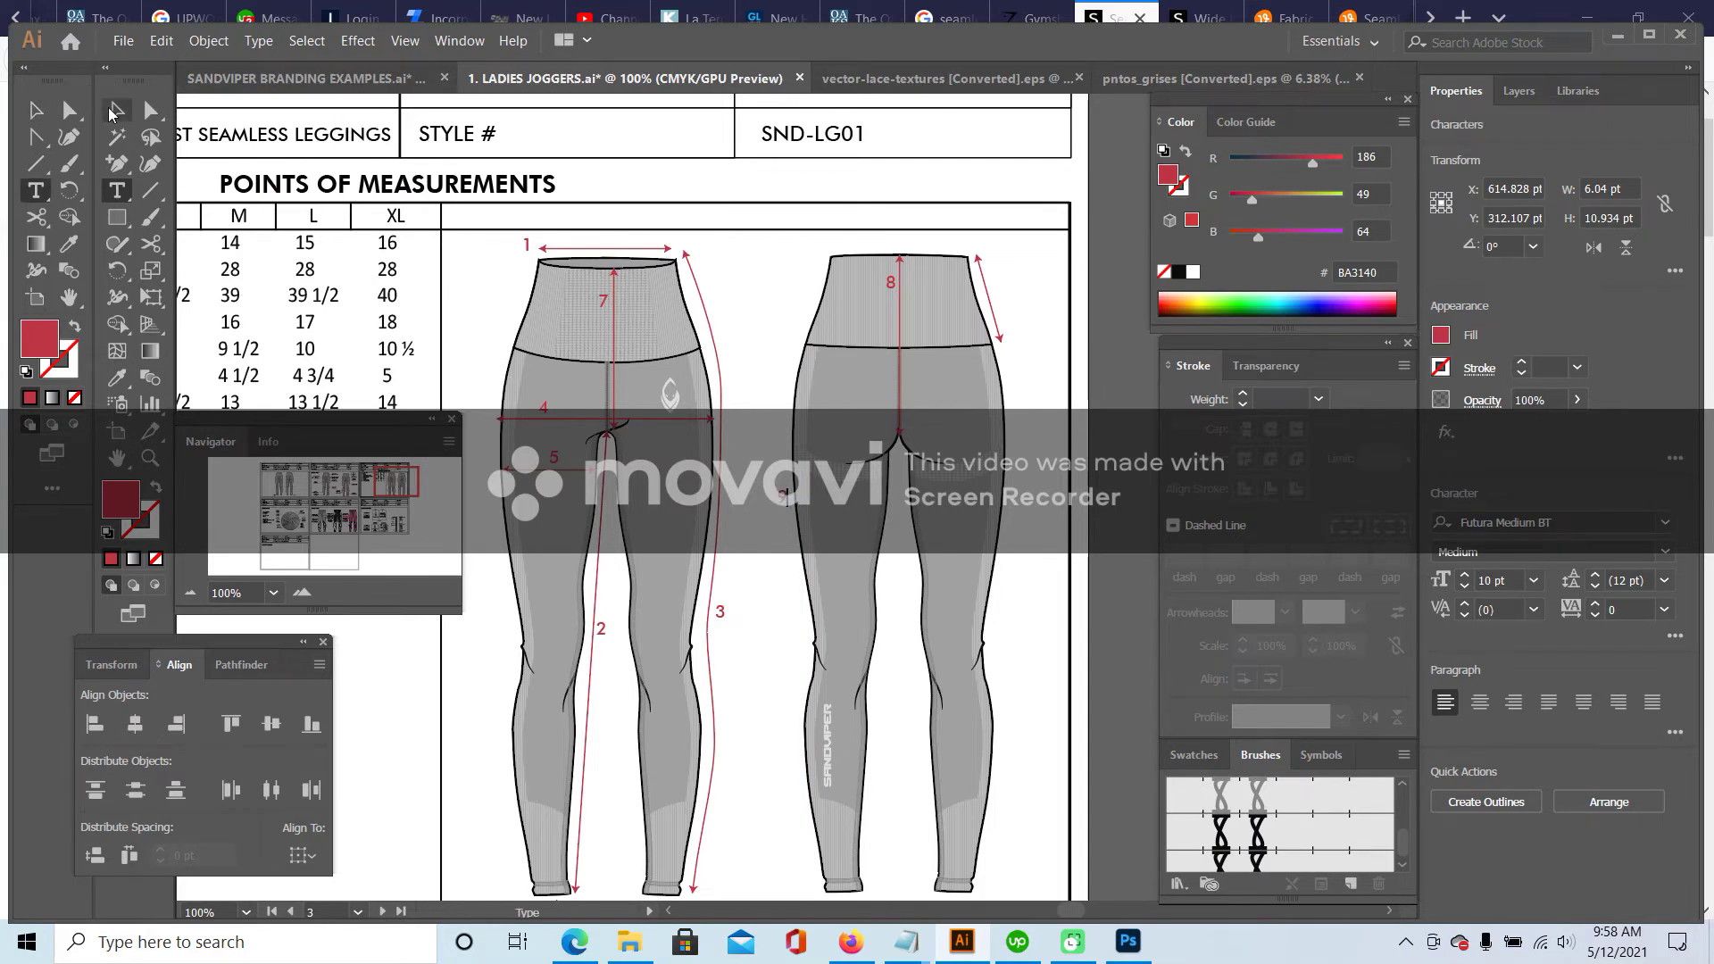
{"action": "key", "text": "Escape"}
{"action": "left_click_drag", "start_coordinate": [784, 500], "coordinate": [954, 270]}
{"action": "left_click", "coordinate": [386, 484]}
{"action": "left_click_drag", "start_coordinate": [386, 485], "coordinate": [375, 489]}
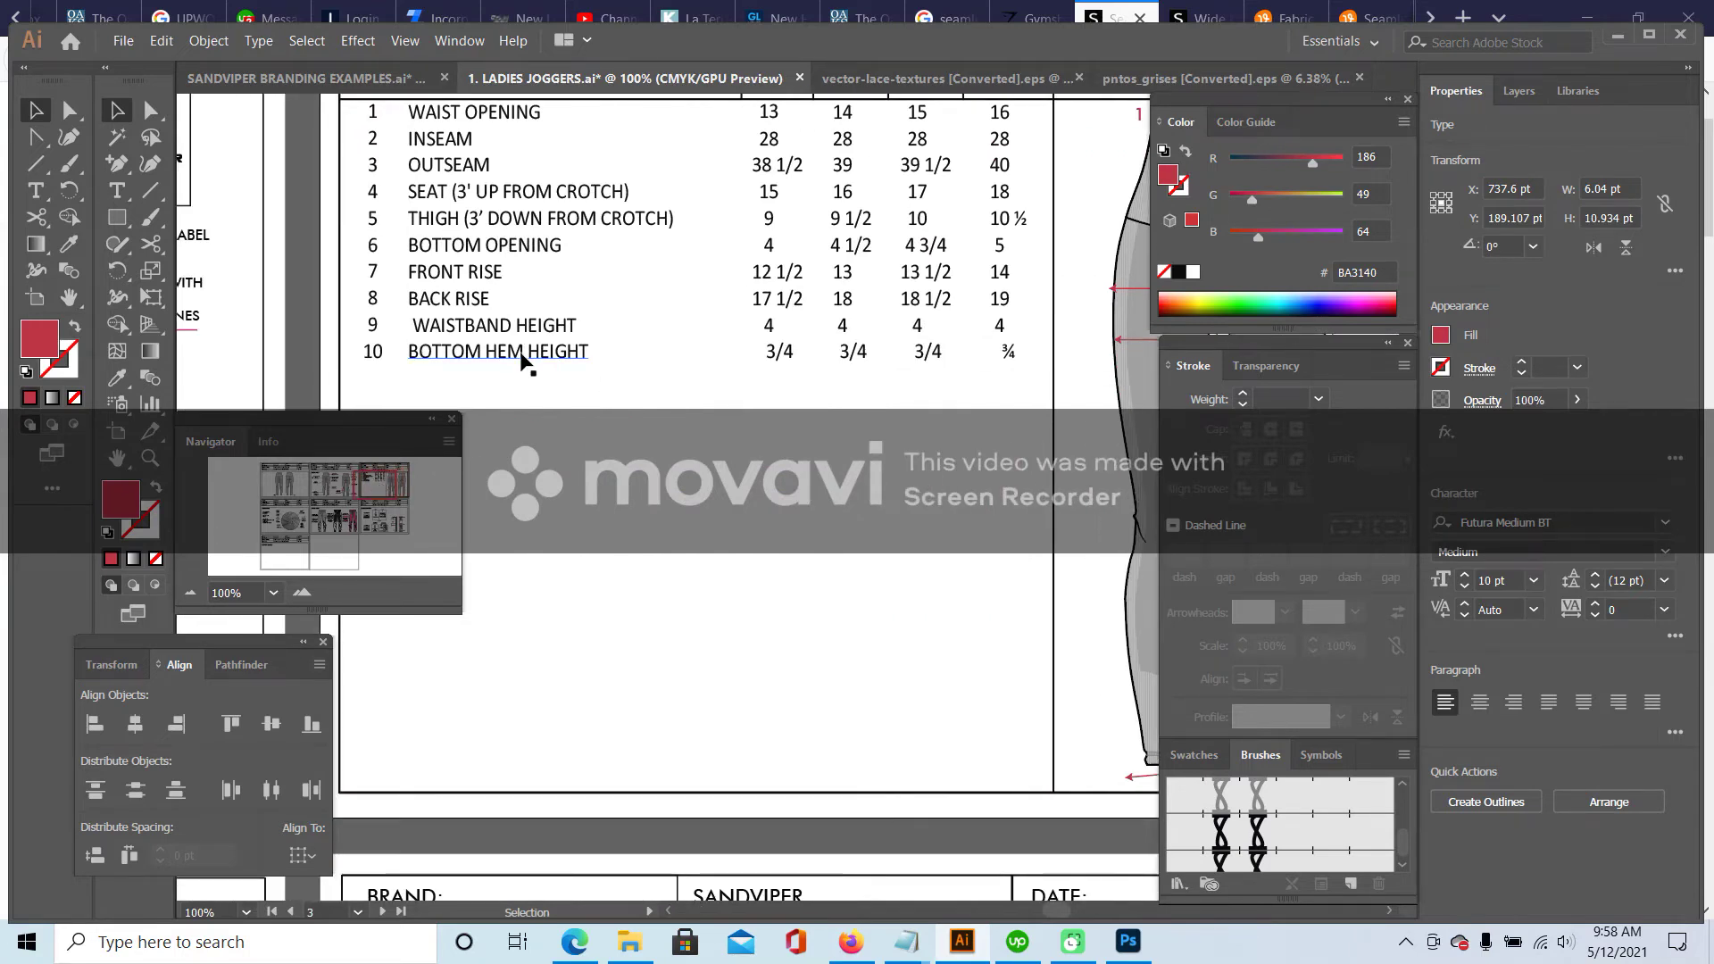
{"action": "left_click", "coordinate": [630, 942]}
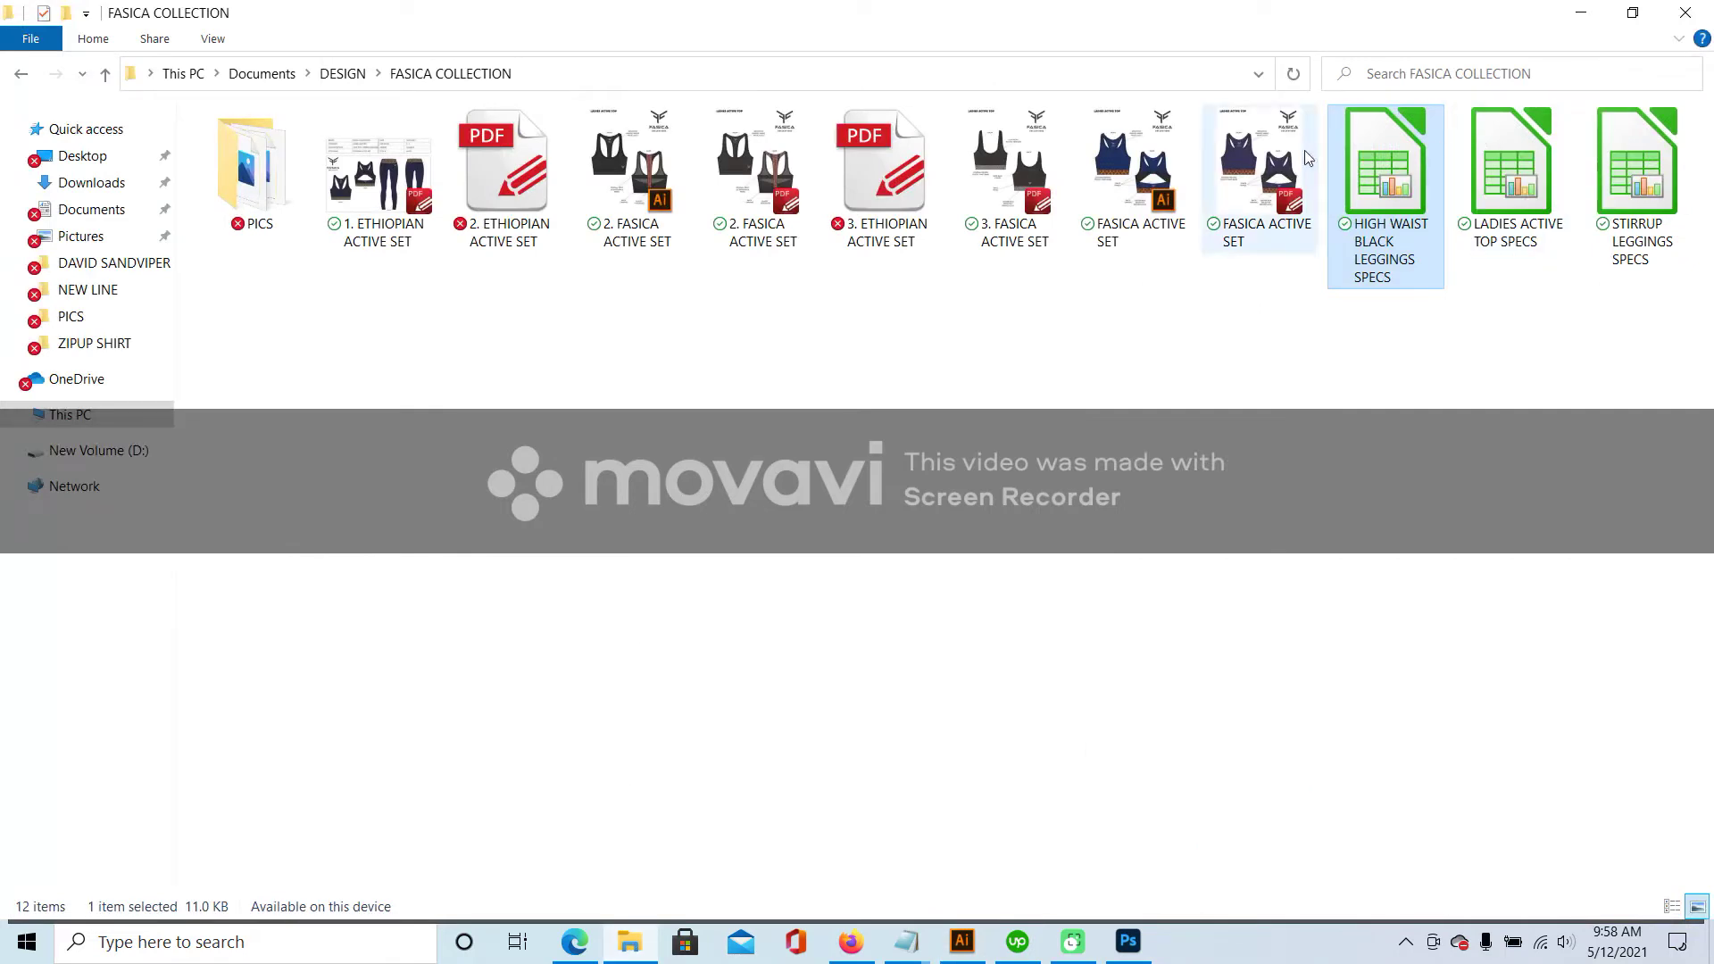
- Go to DESIGN, enter the designer's folder, and open HIGH WAIST SEAMLESS LEGGINGS SPECS
{"action": "left_click", "coordinate": [343, 74]}
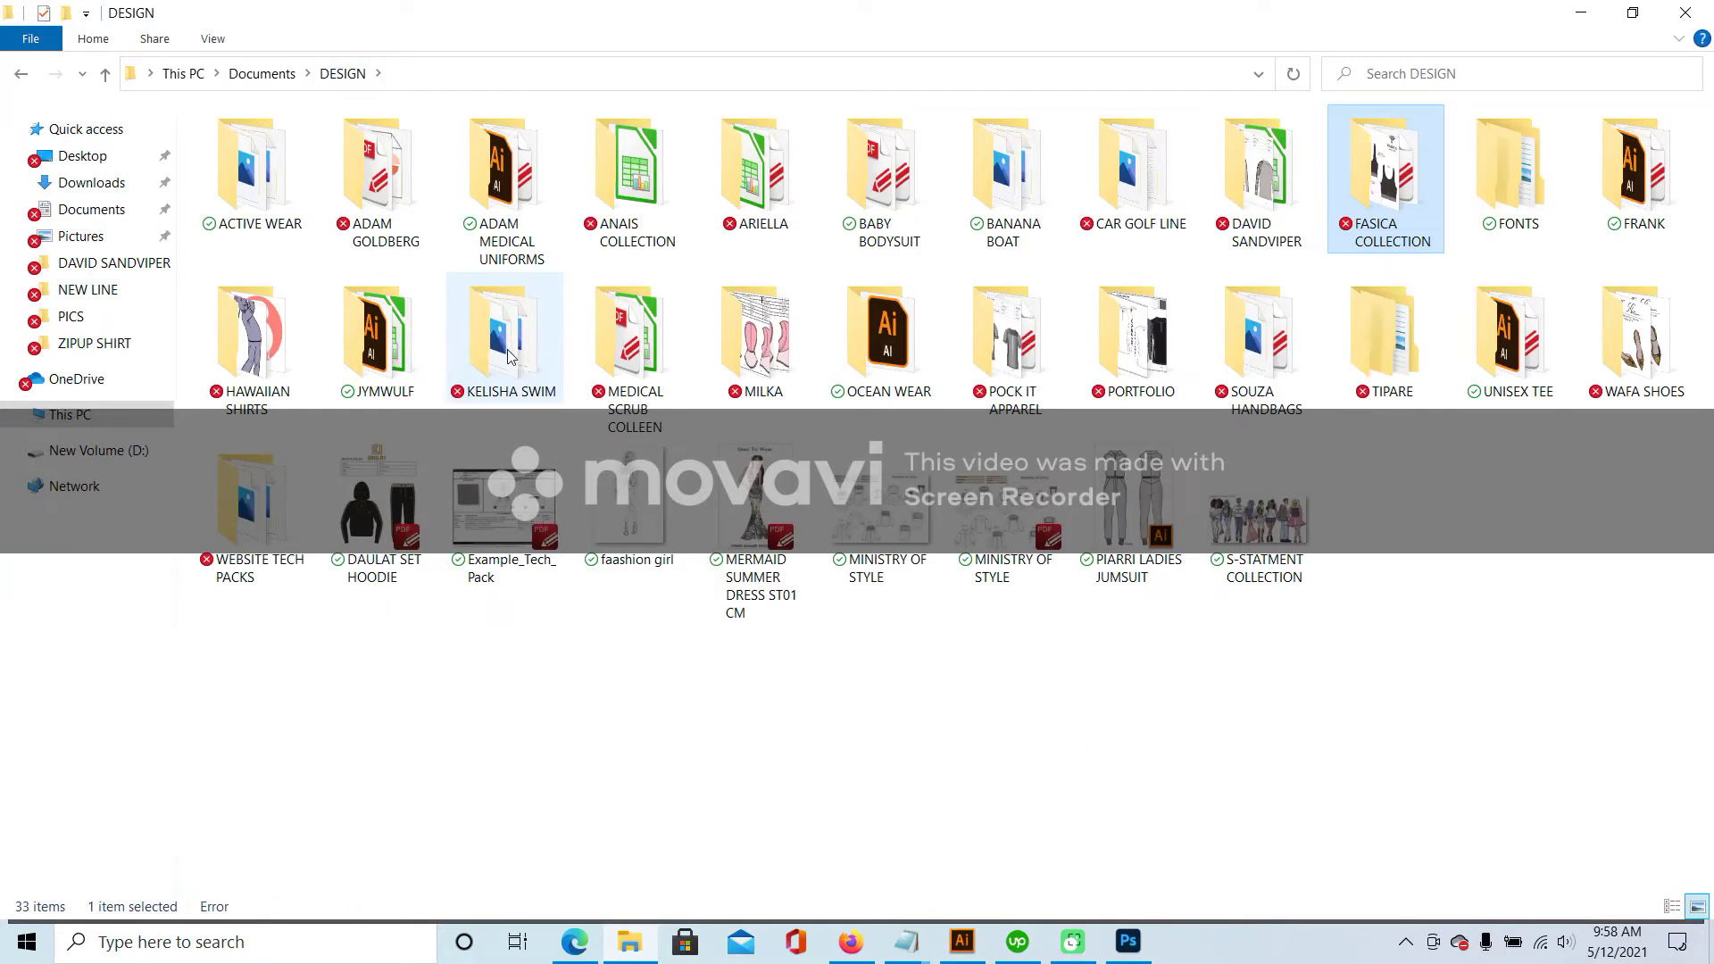
{"action": "double_click", "coordinate": [1264, 165]}
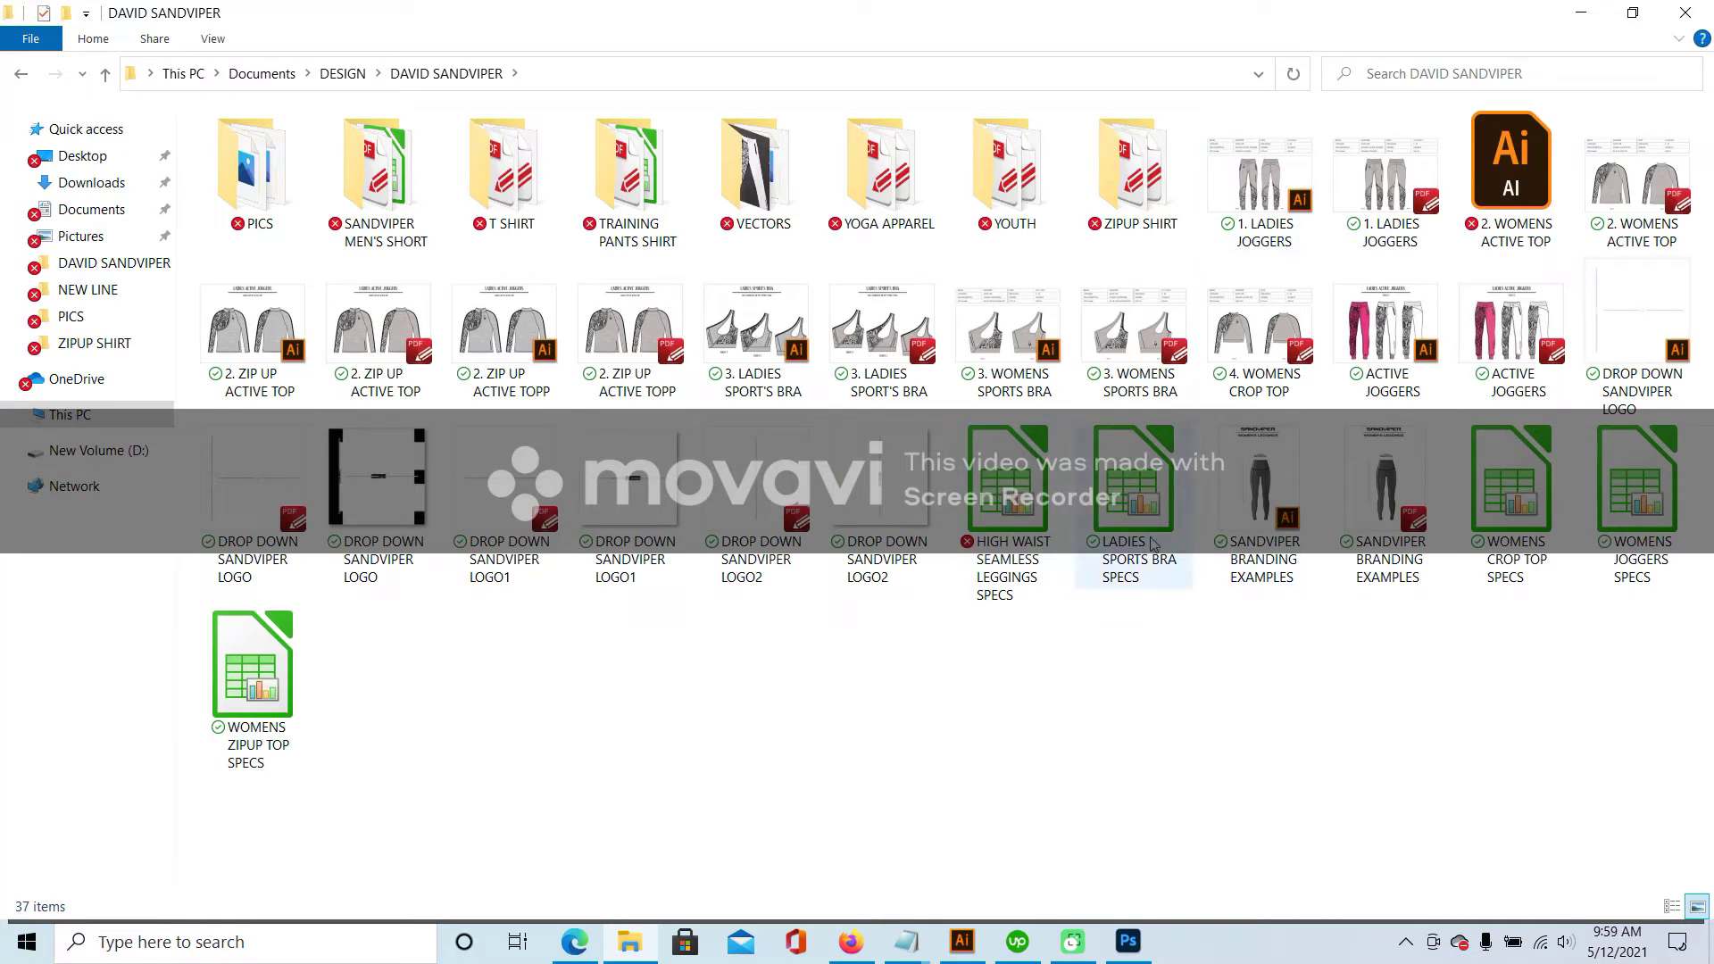
{"action": "left_click", "coordinate": [1023, 513]}
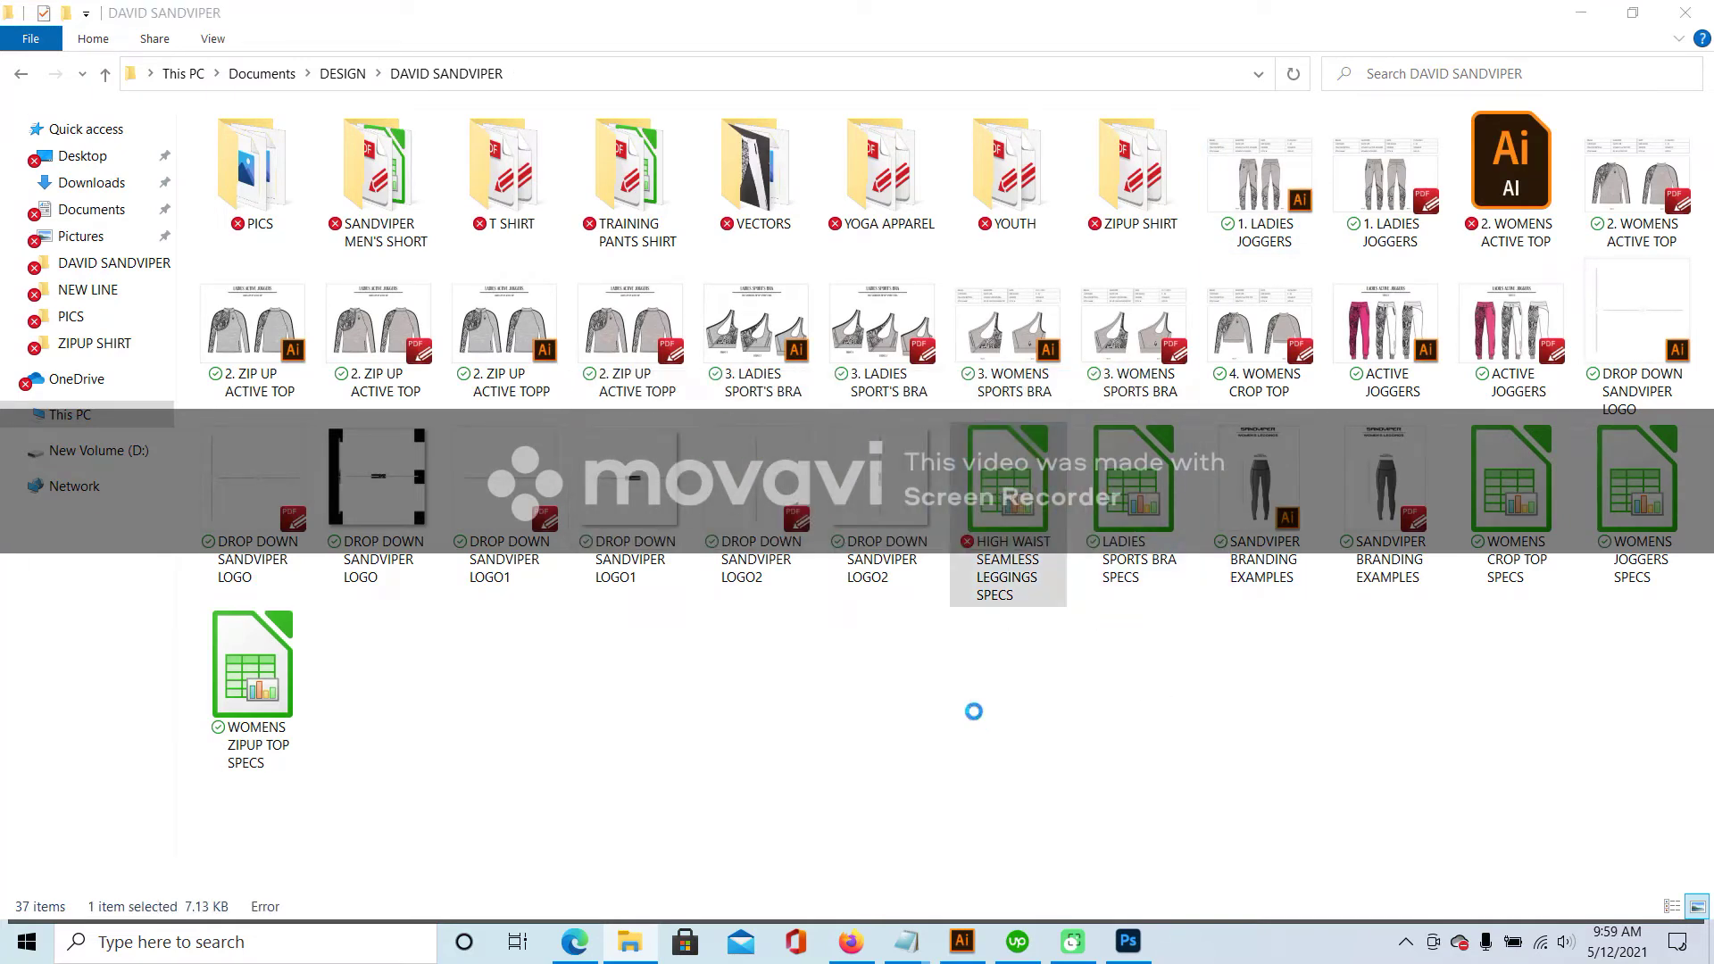
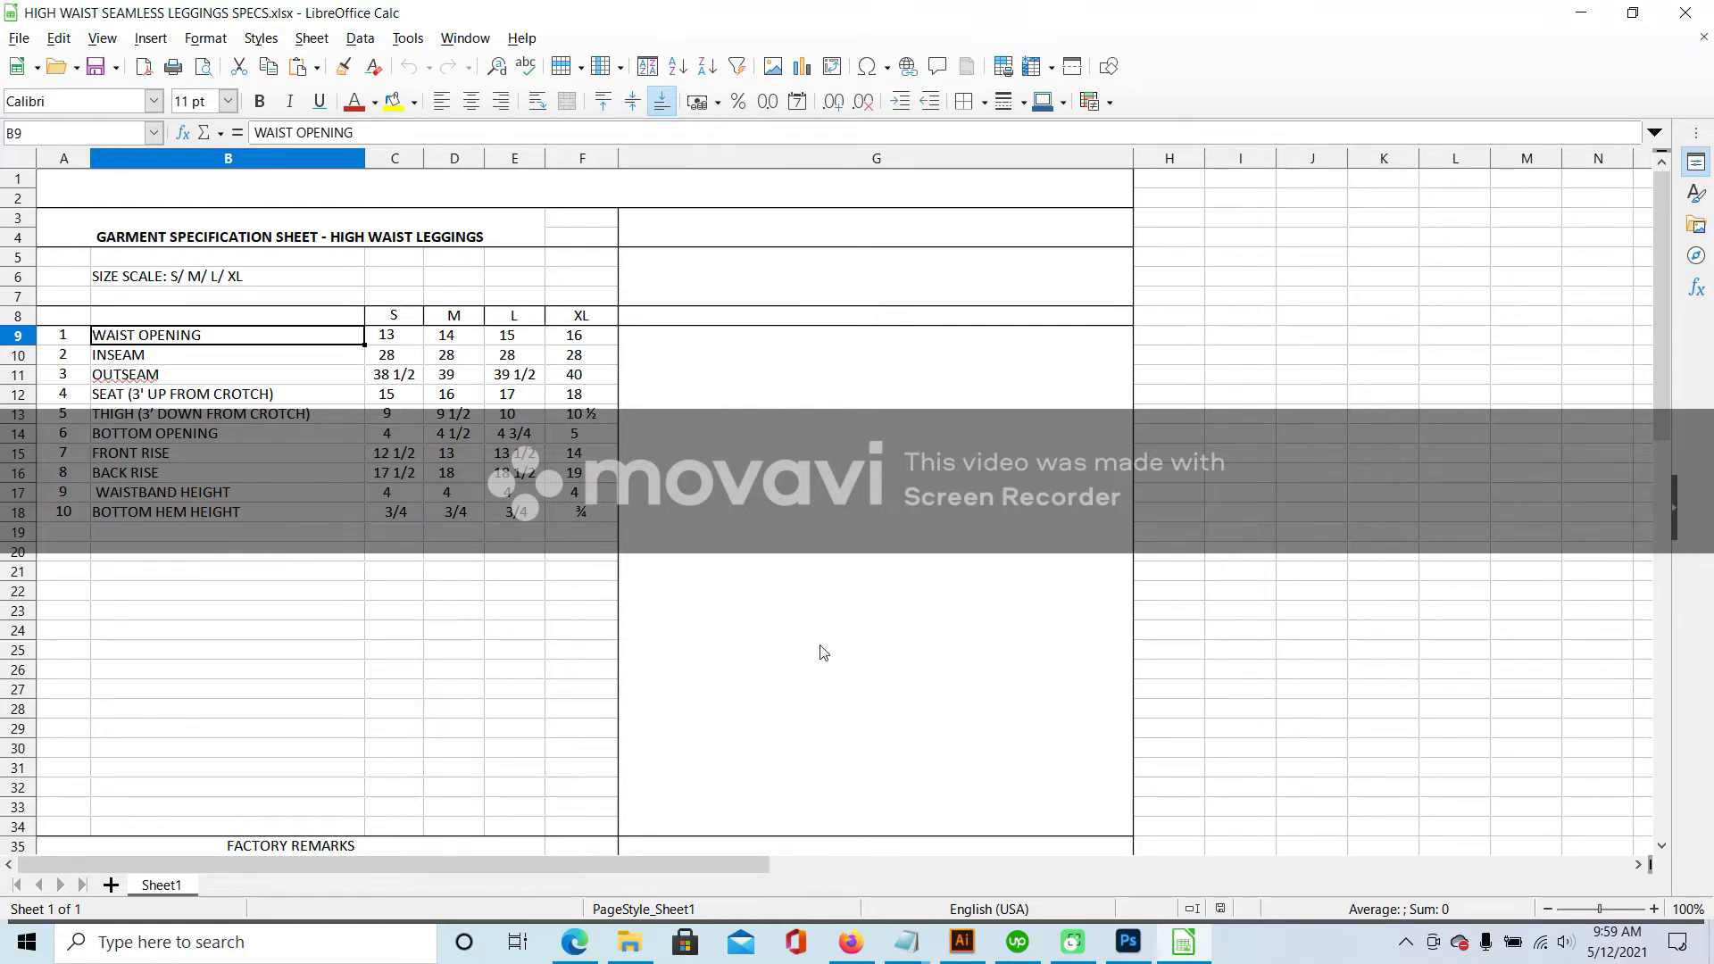
- Duplicate the BOTTOM HEM HEIGHT row (B18:F18) into row 19
{"action": "left_click_drag", "start_coordinate": [131, 515], "coordinate": [553, 515]}
{"action": "key", "text": "ctrl+c"}
{"action": "left_click", "coordinate": [228, 533]}
{"action": "key", "text": "ctrl+v"}
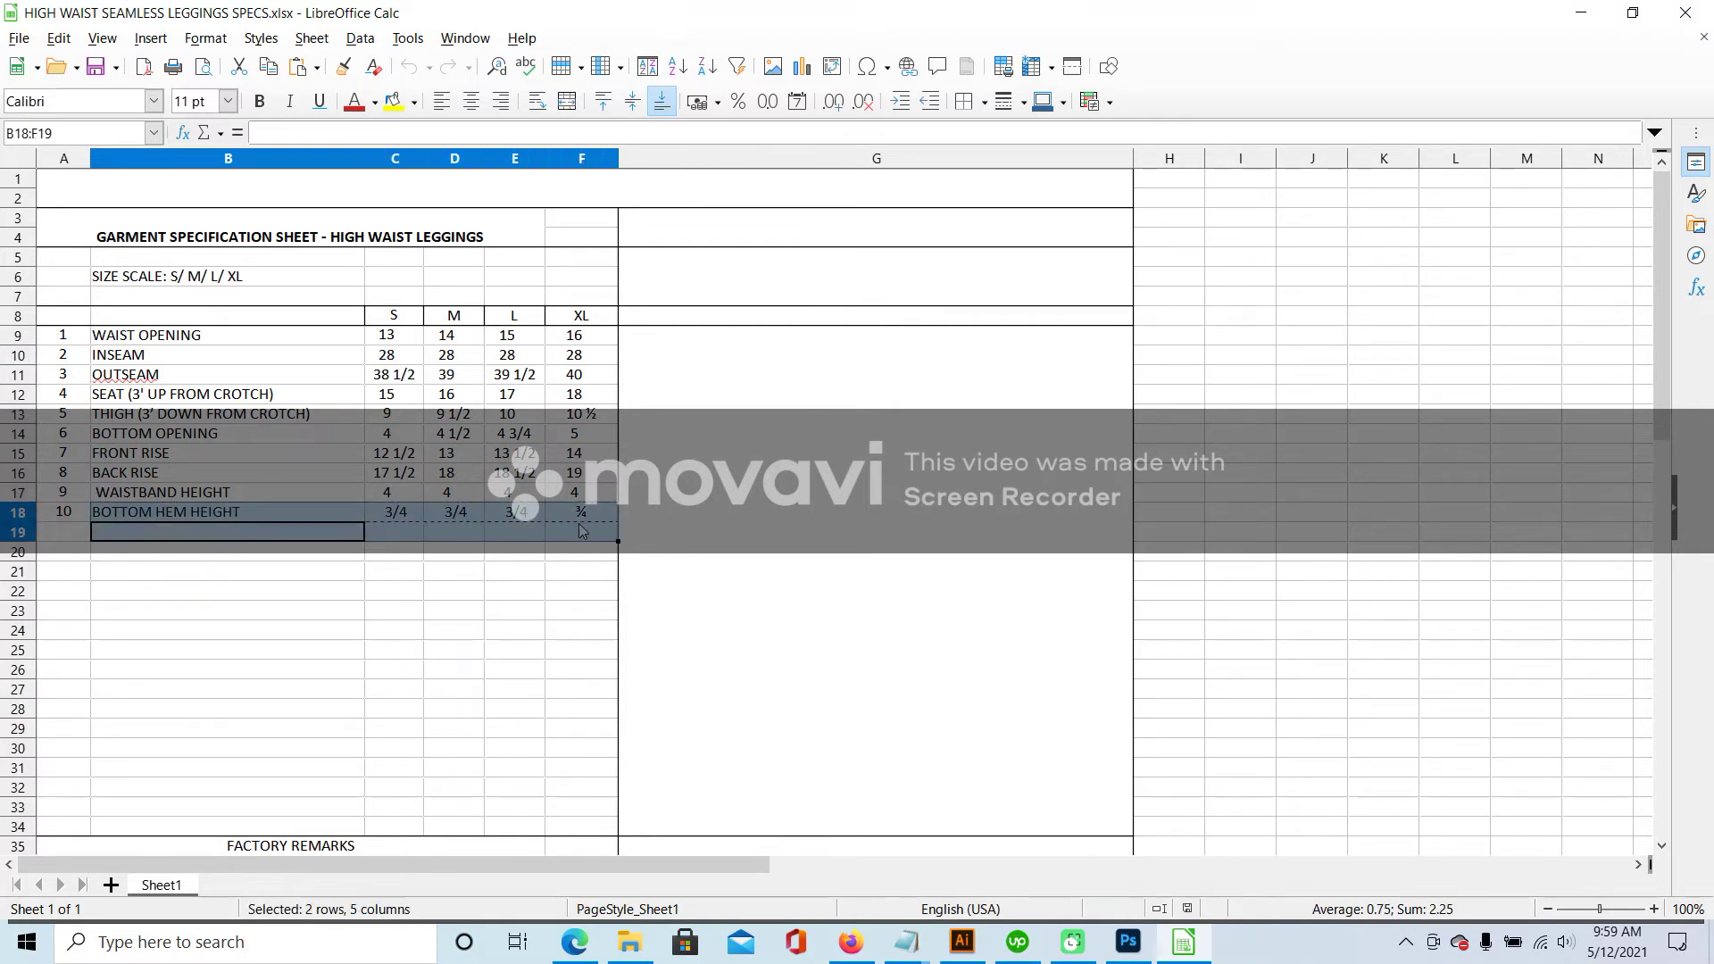
- Try renaming B18 and editing the waistband heights, then undo those stray edits
{"action": "left_click", "coordinate": [243, 512]}
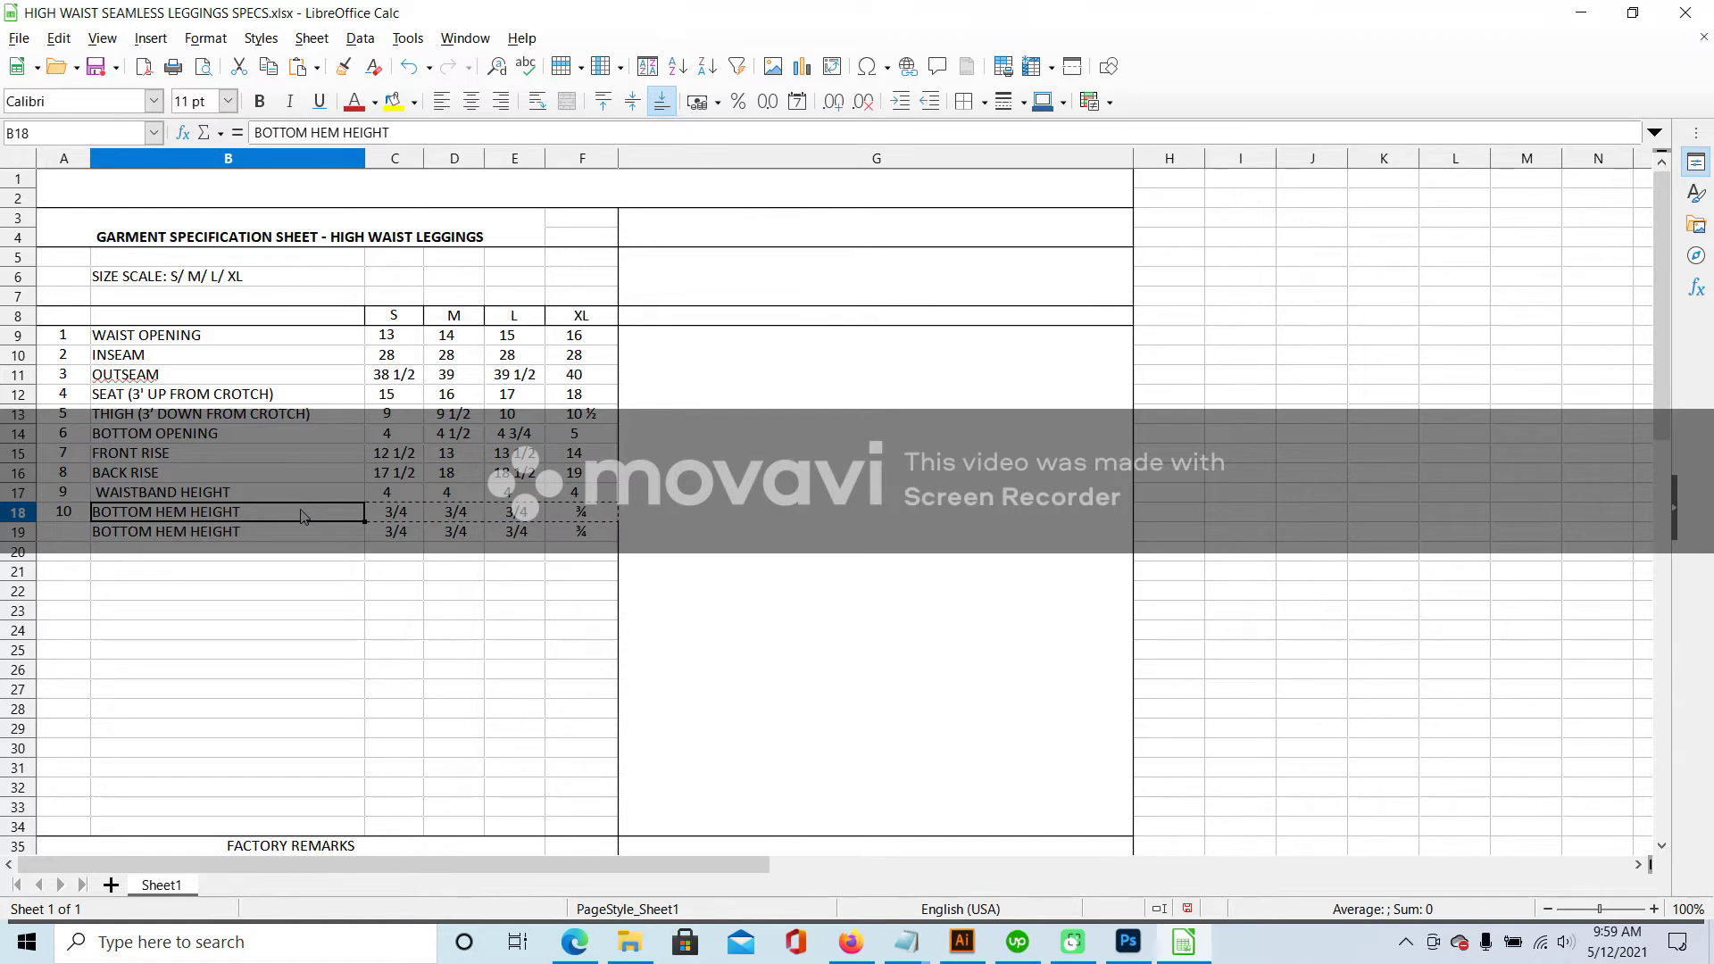
{"action": "double_click", "coordinate": [304, 518]}
{"action": "type", "text": "OPENIN"}
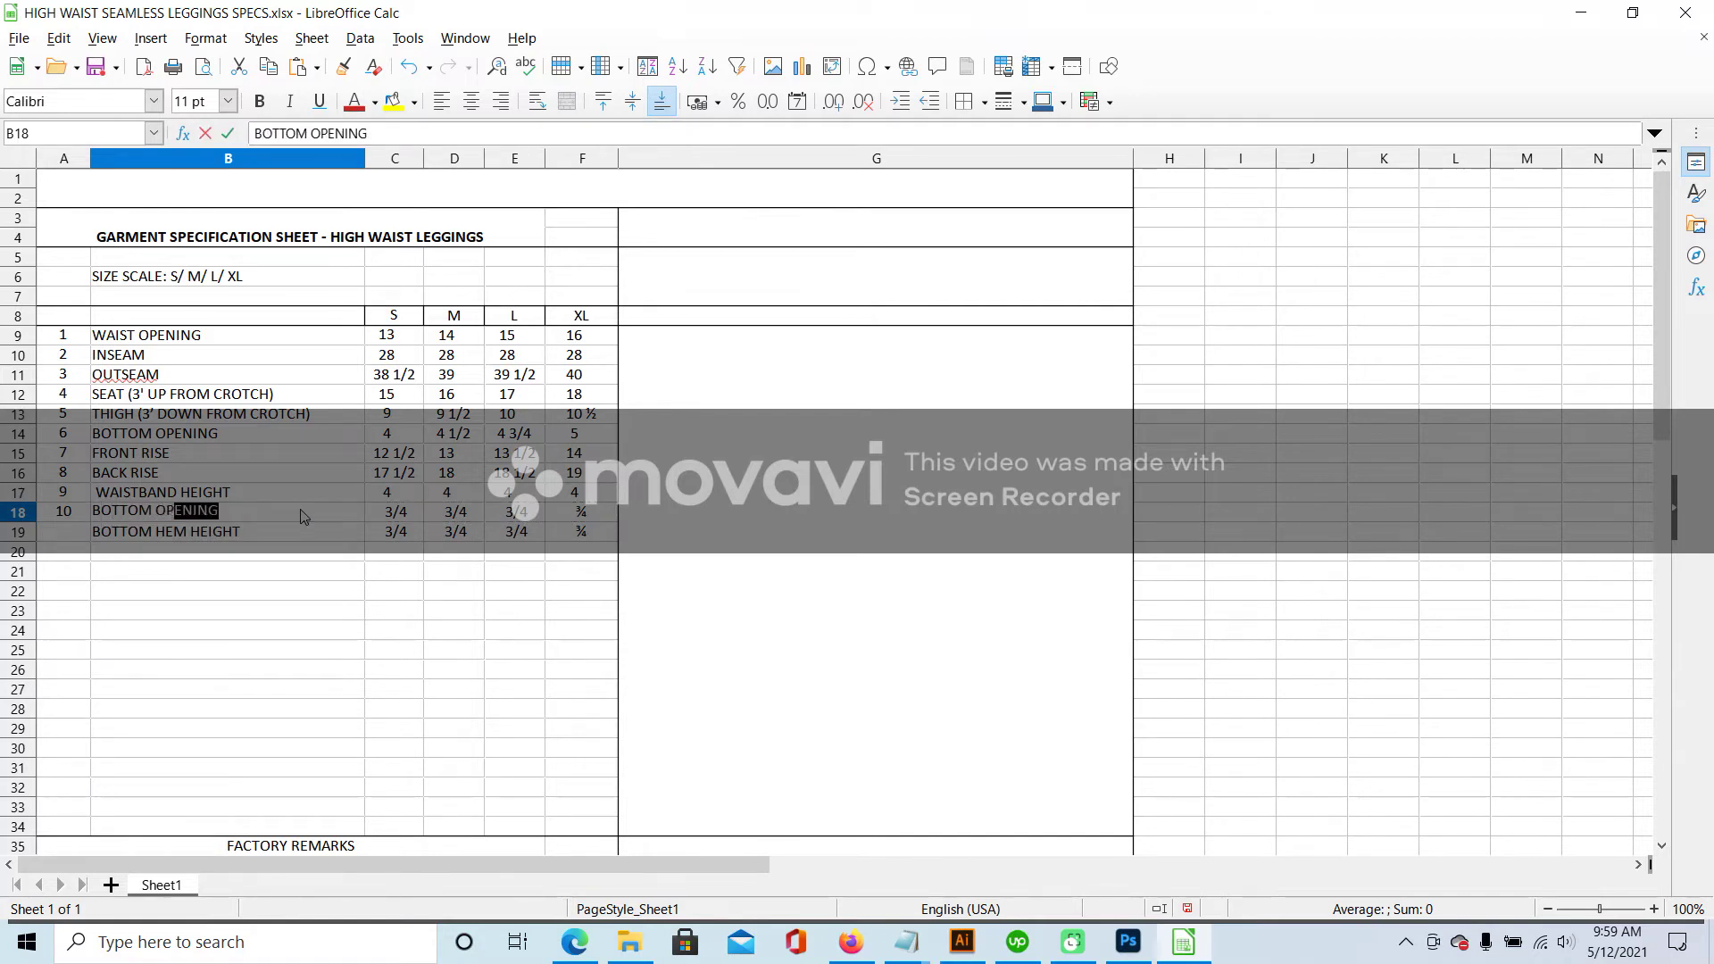
{"action": "left_click", "coordinate": [396, 500]}
{"action": "left_click", "coordinate": [479, 497]}
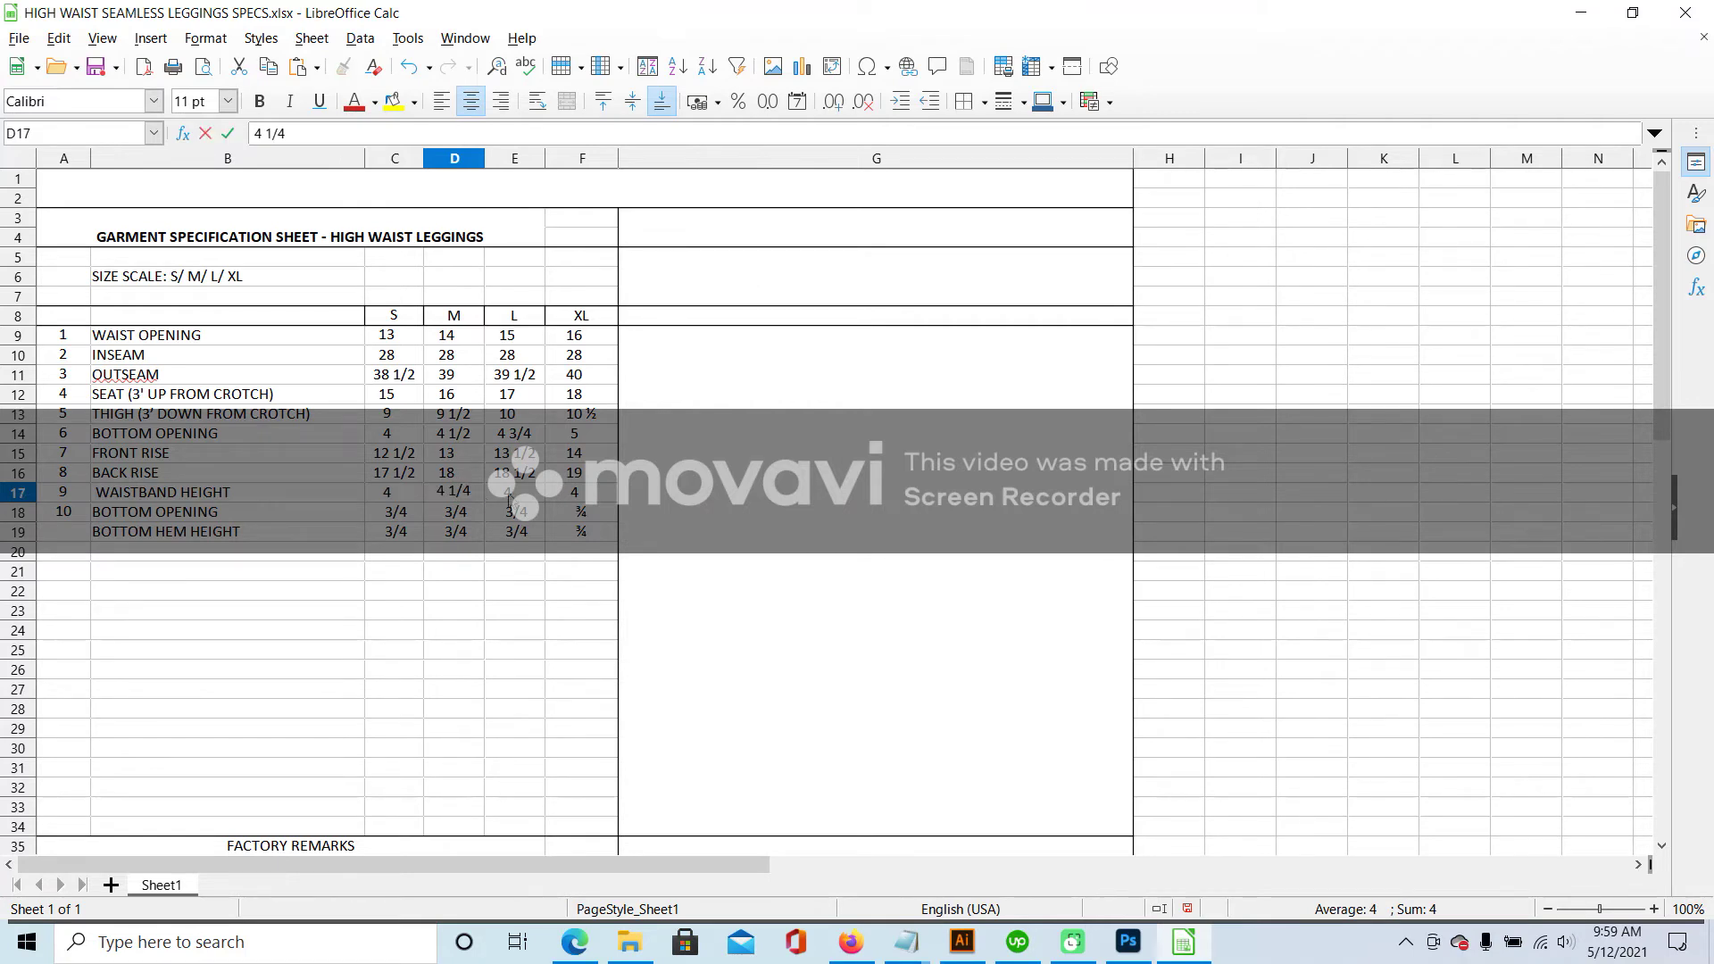
{"action": "type", "text": "4 1/4"}
{"action": "left_click", "coordinate": [509, 500]}
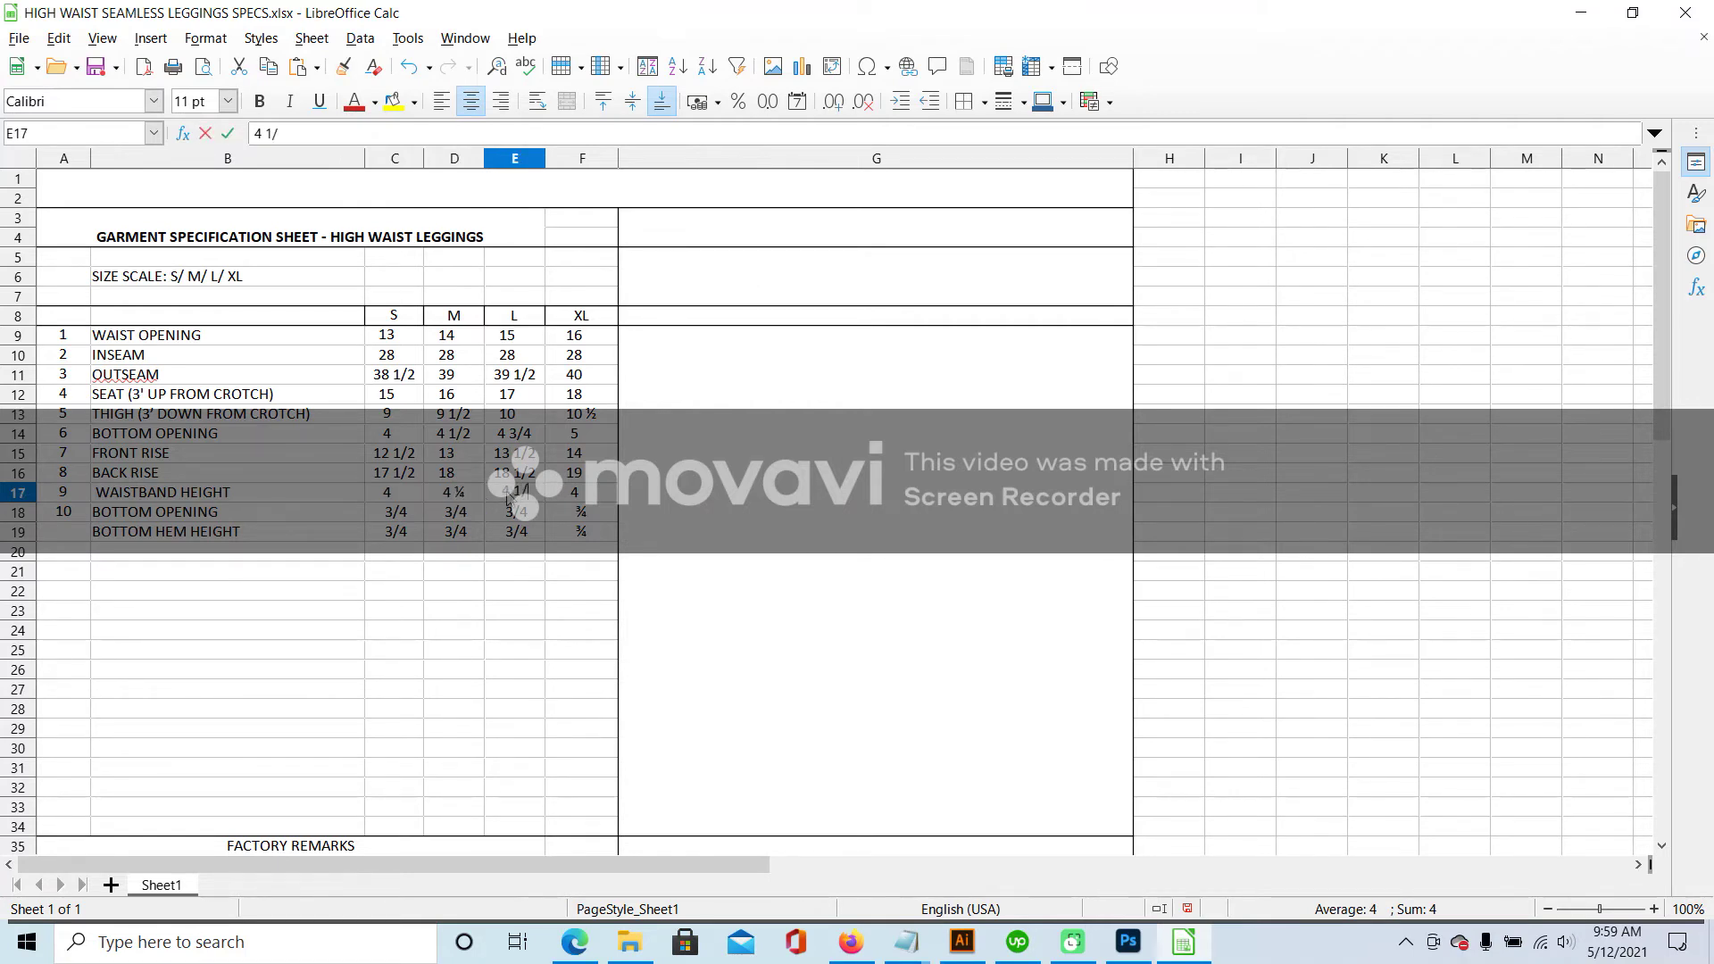
{"action": "left_click", "coordinate": [591, 500]}
{"action": "type", "text": "6"}
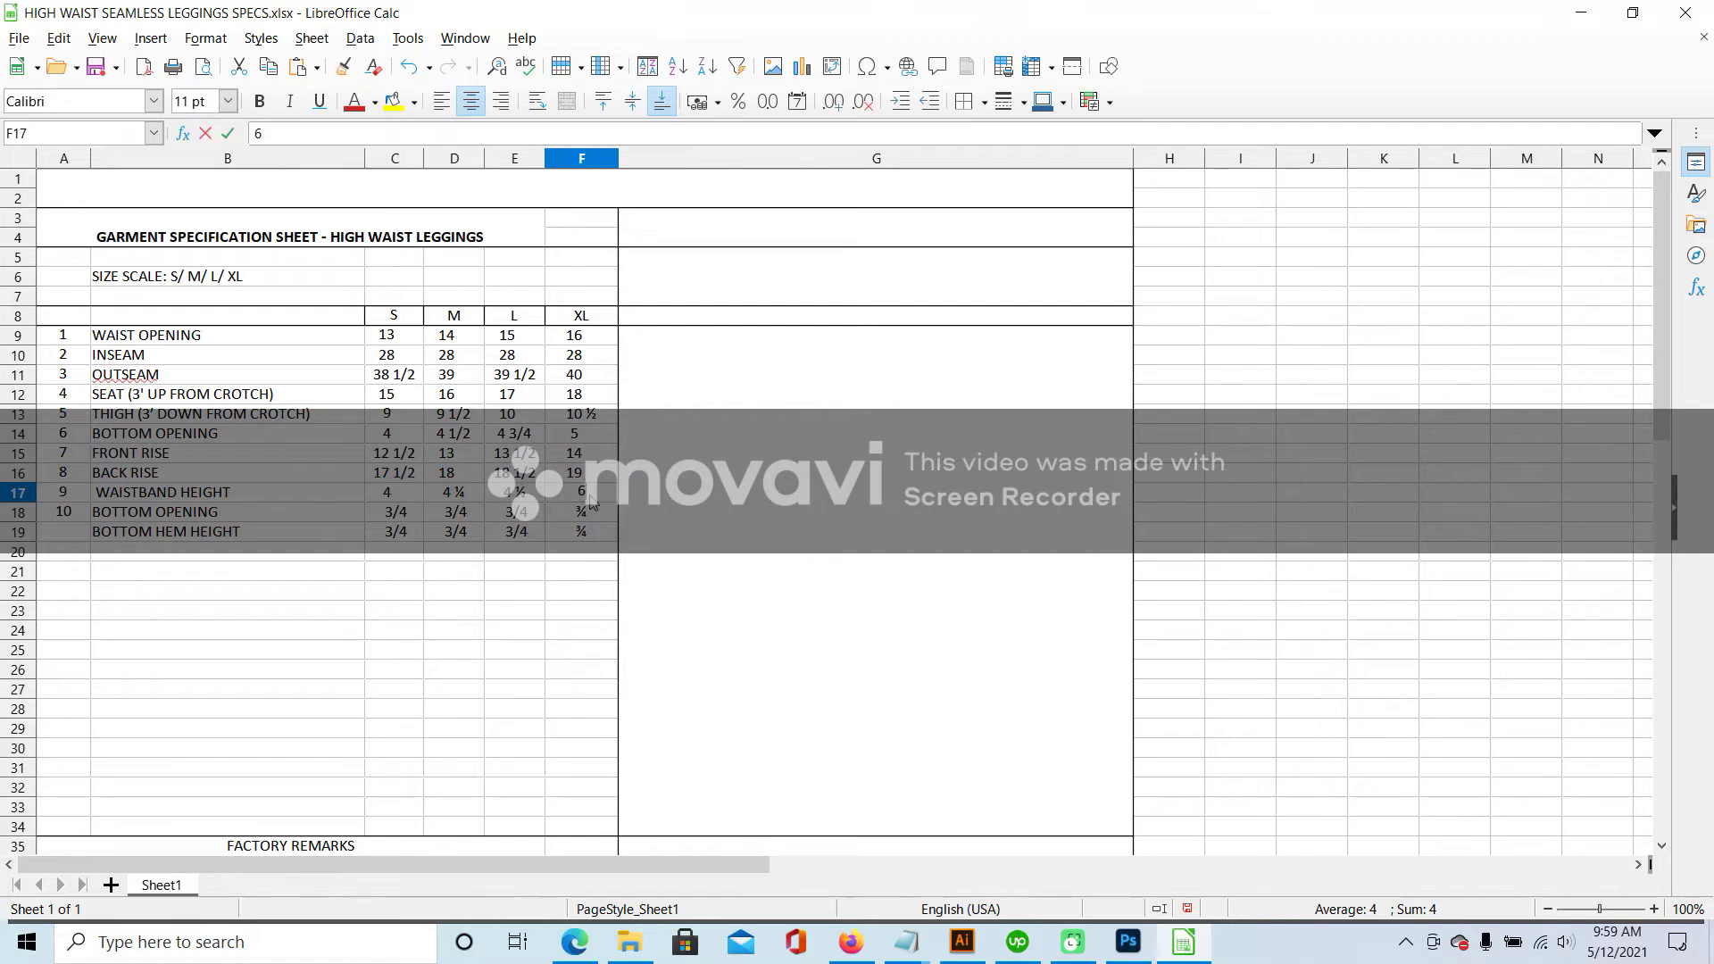
{"action": "left_click", "coordinate": [510, 622]}
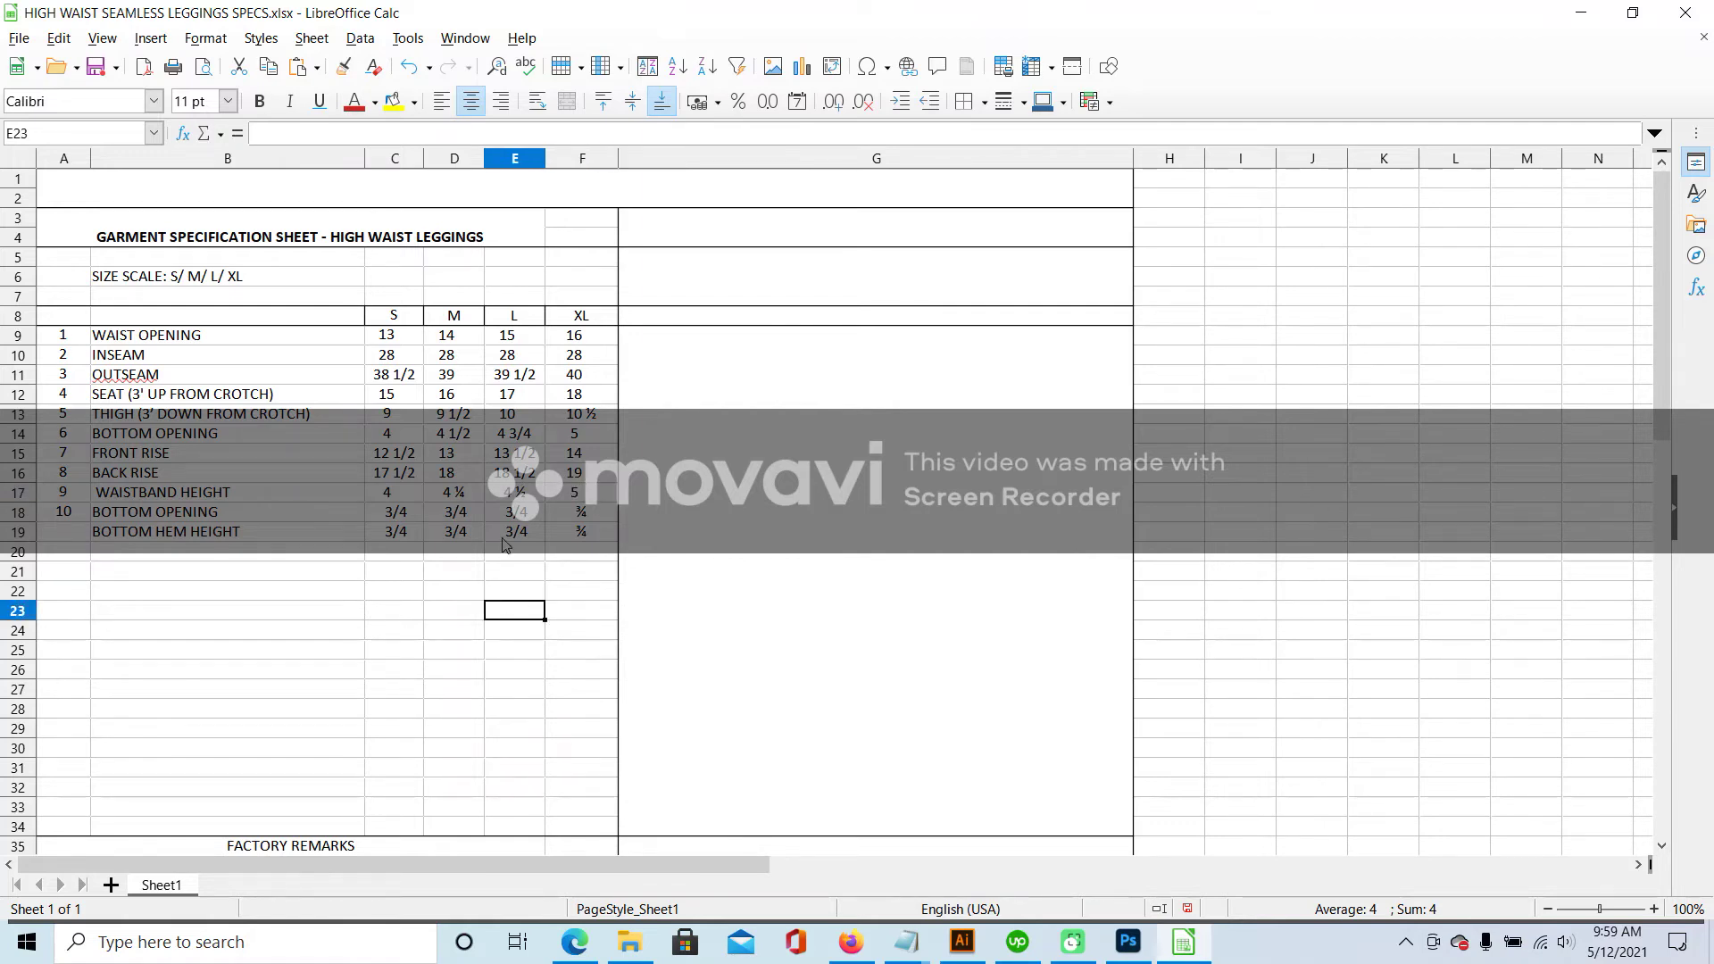
{"action": "key", "text": "ctrl+z"}
{"action": "key", "text": "ctrl+z"}
{"action": "key", "text": "ctrl+z"}
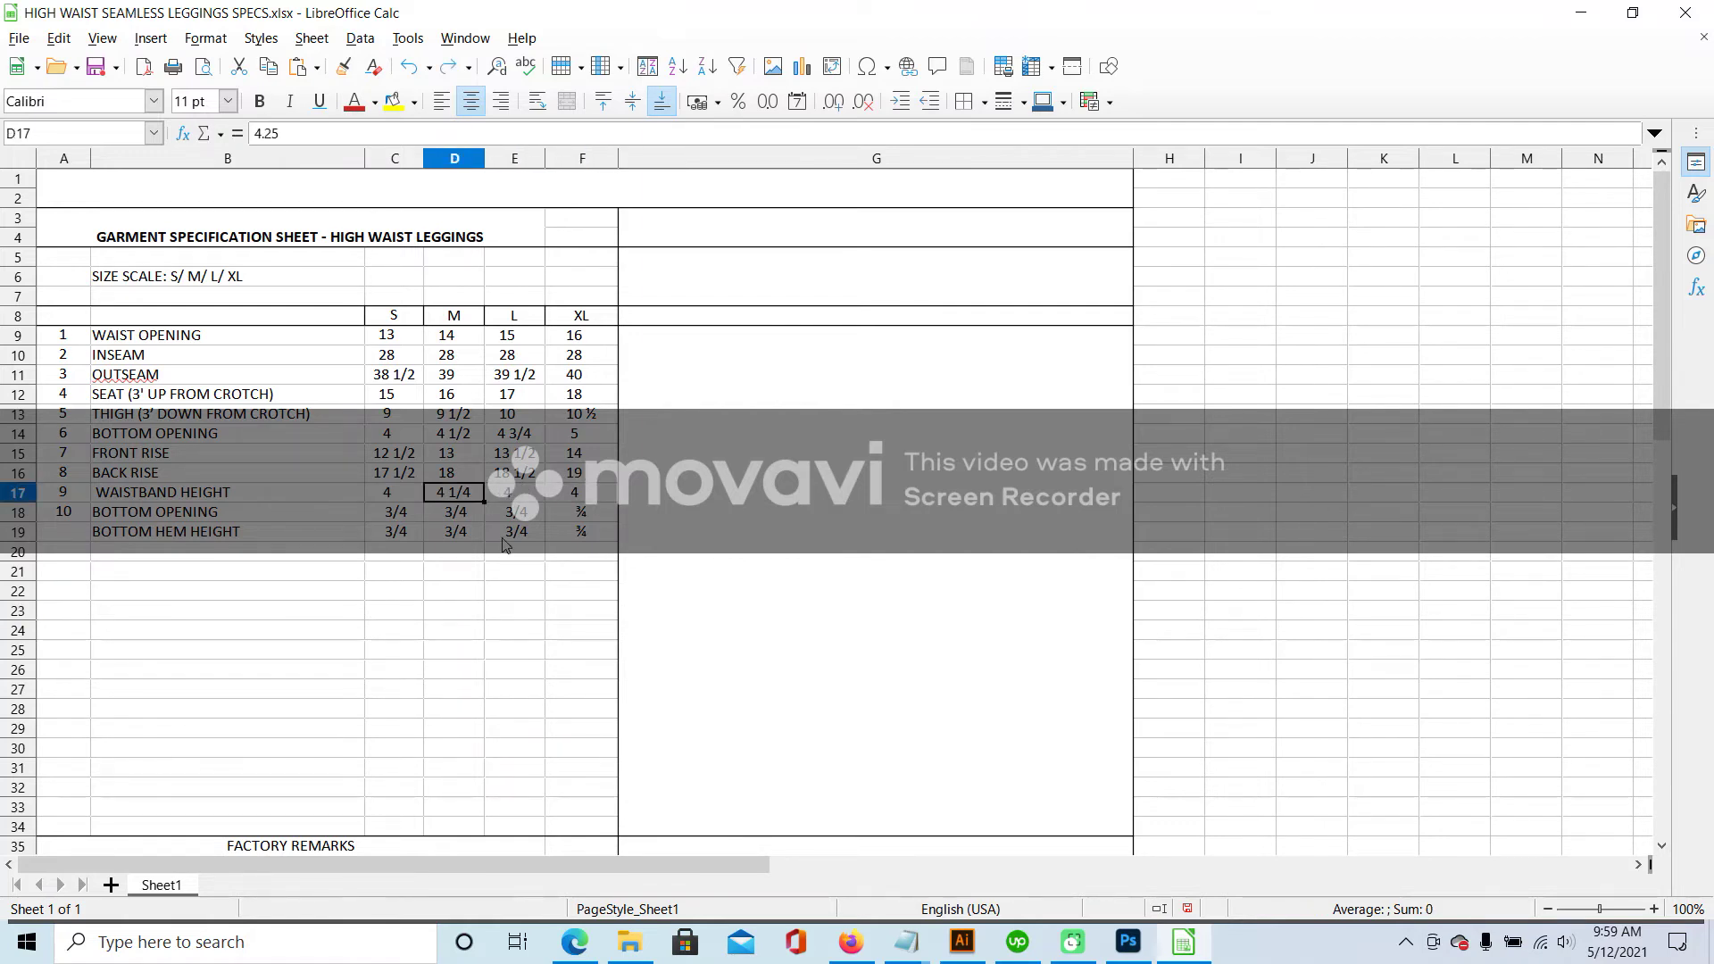
{"action": "key", "text": "ctrl+z"}
{"action": "key", "text": "ctrl+z"}
{"action": "key", "text": "ctrl+z"}
- Set row 18's S, M, L, XL sizes to 4, 4 ¼, 4 ½ and 5
{"action": "left_click", "coordinate": [399, 533]}
{"action": "left_click", "coordinate": [392, 512]}
{"action": "type", "text": "4"}
{"action": "left_click", "coordinate": [460, 513]}
{"action": "type", "text": "4"}
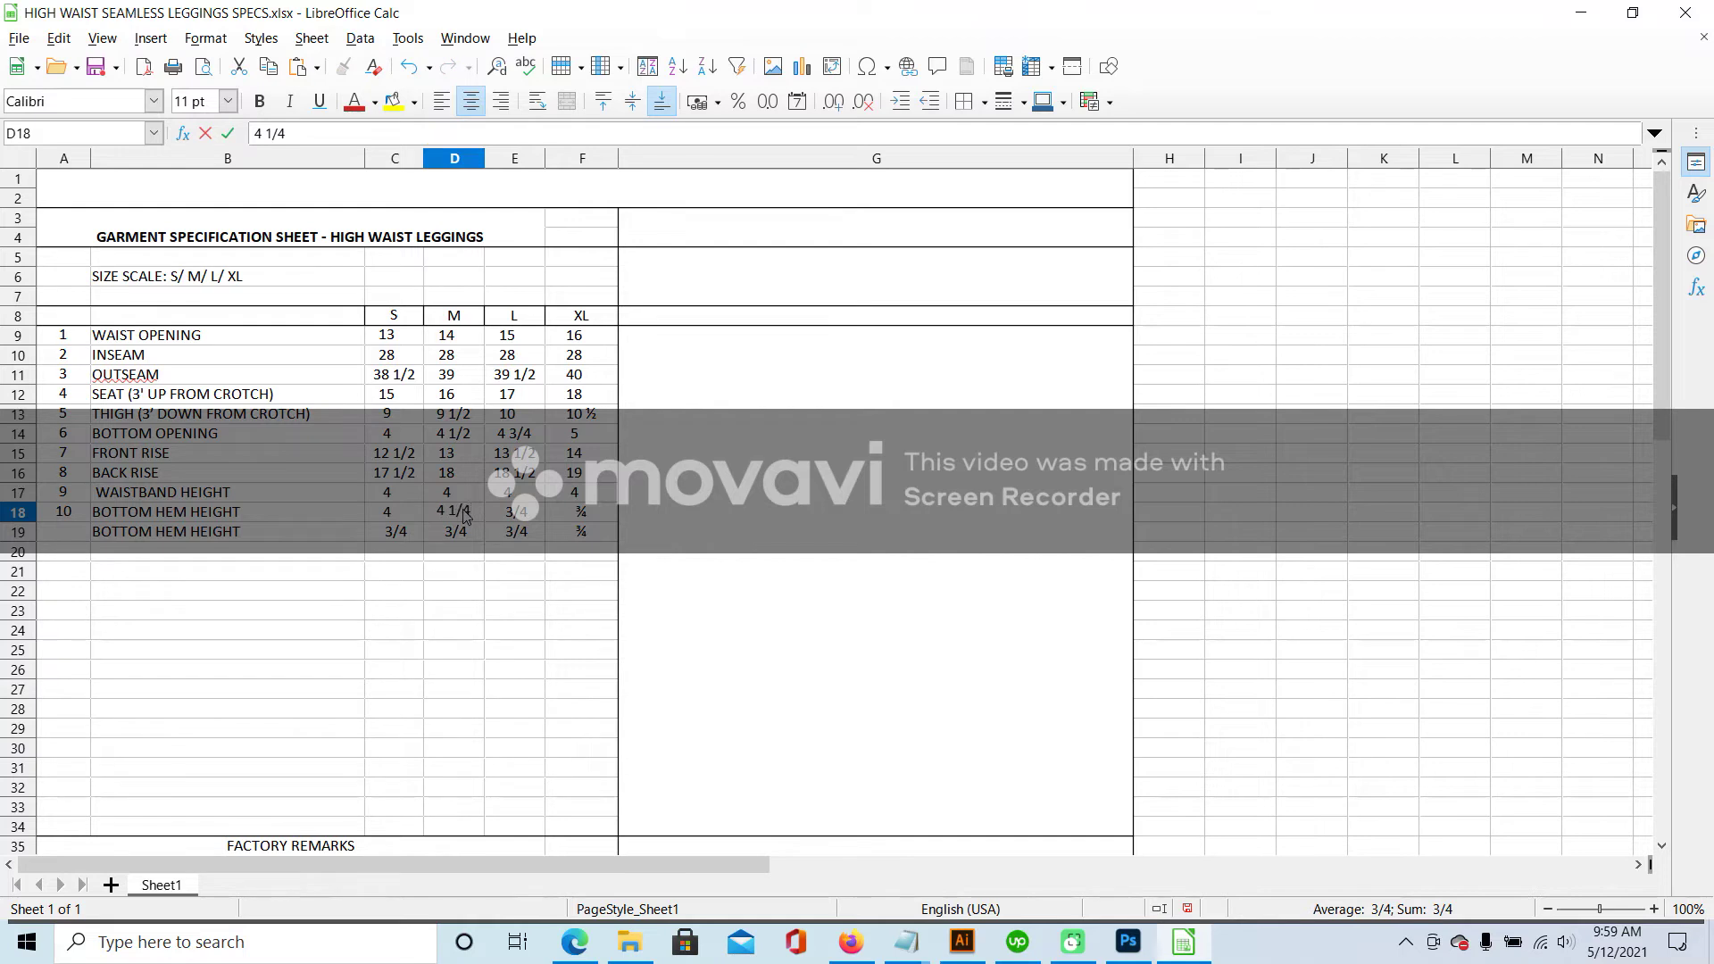
{"action": "left_click", "coordinate": [518, 517]}
{"action": "type", "text": "4 1/2"}
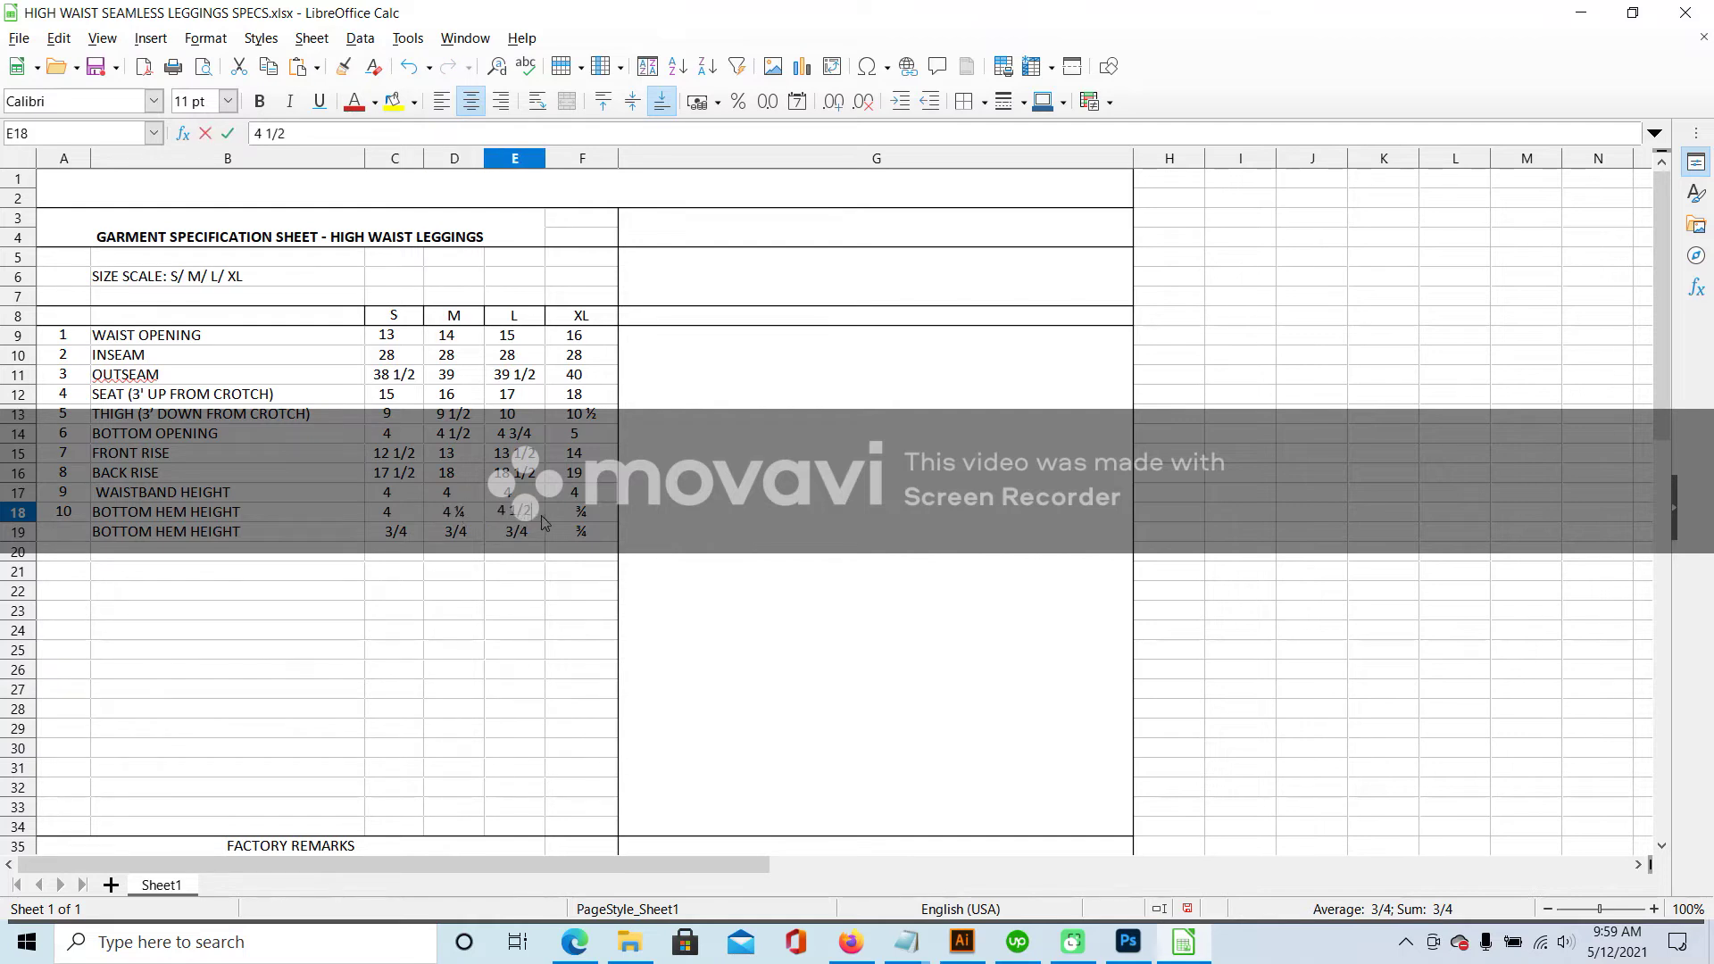
{"action": "left_click", "coordinate": [574, 516]}
{"action": "type", "text": "5"}
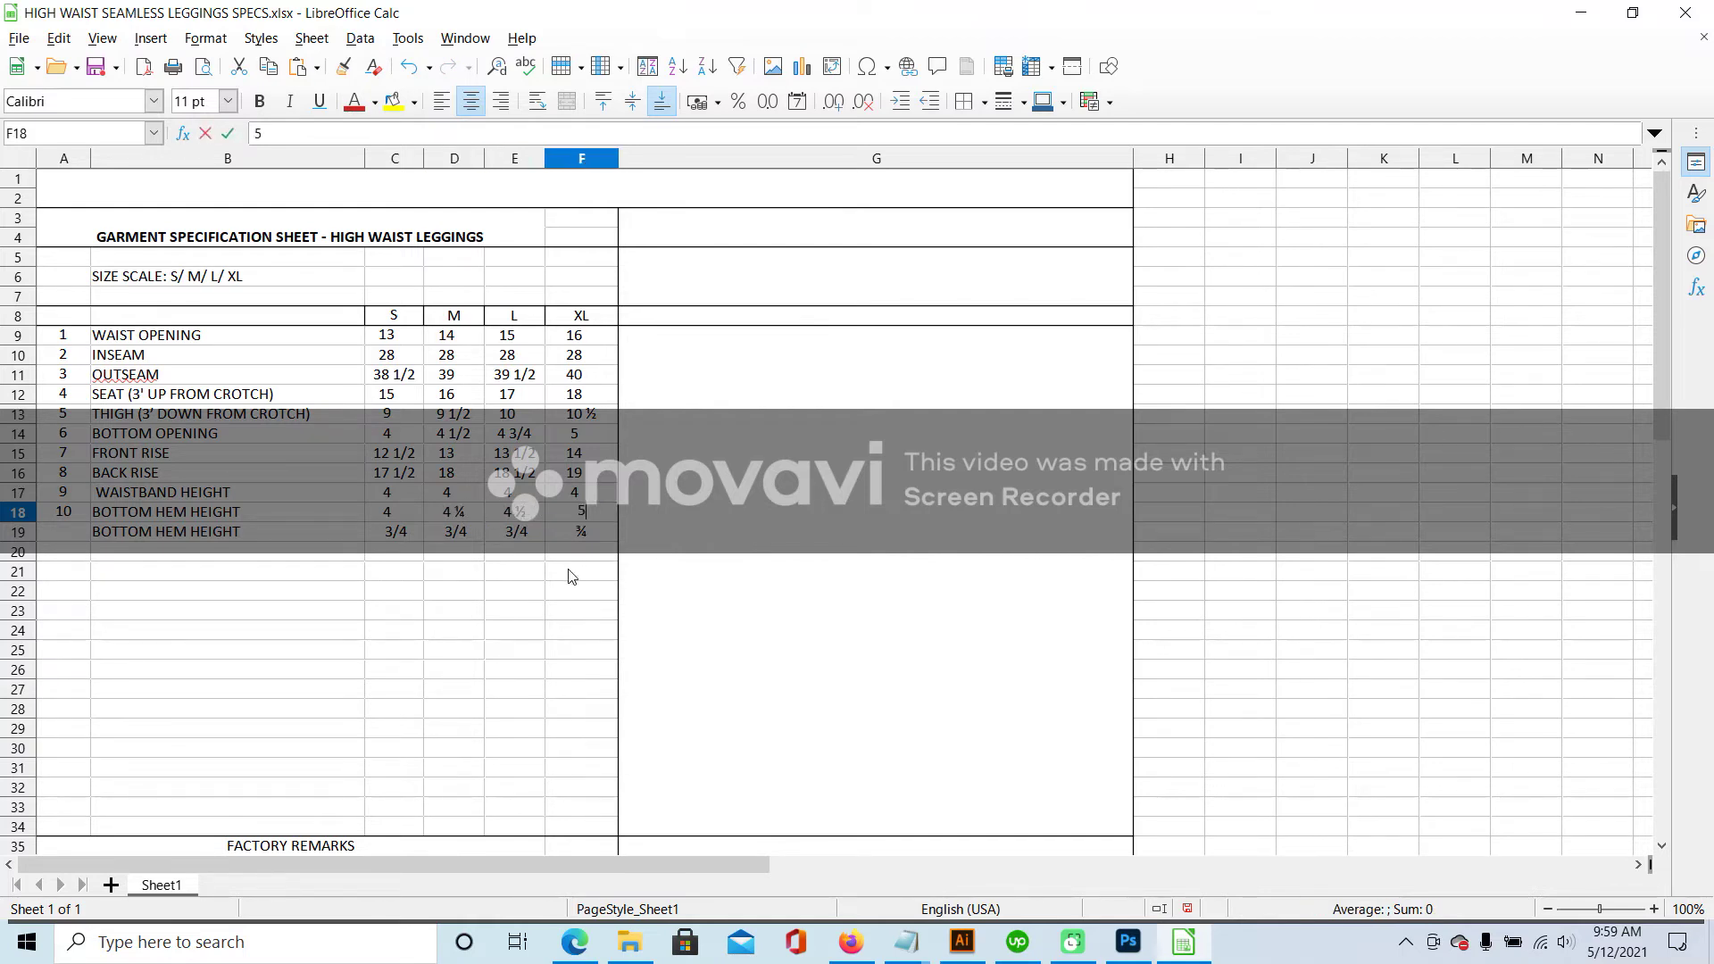
{"action": "left_click", "coordinate": [565, 569]}
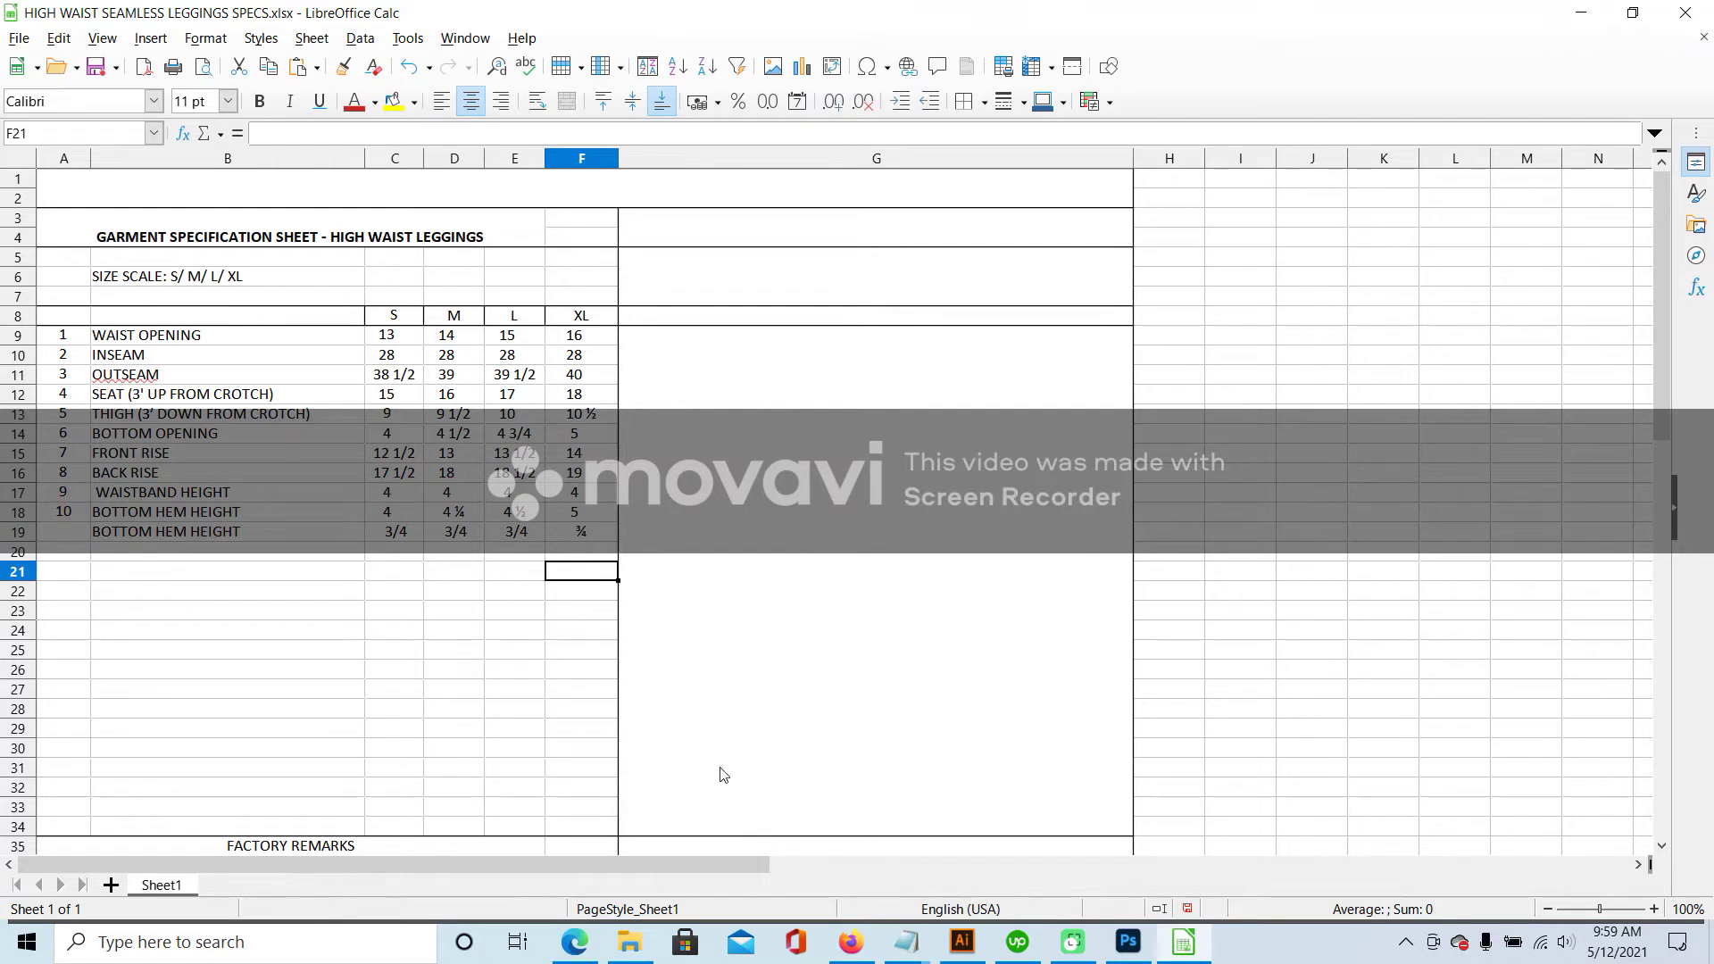
{"action": "left_click", "coordinate": [962, 942]}
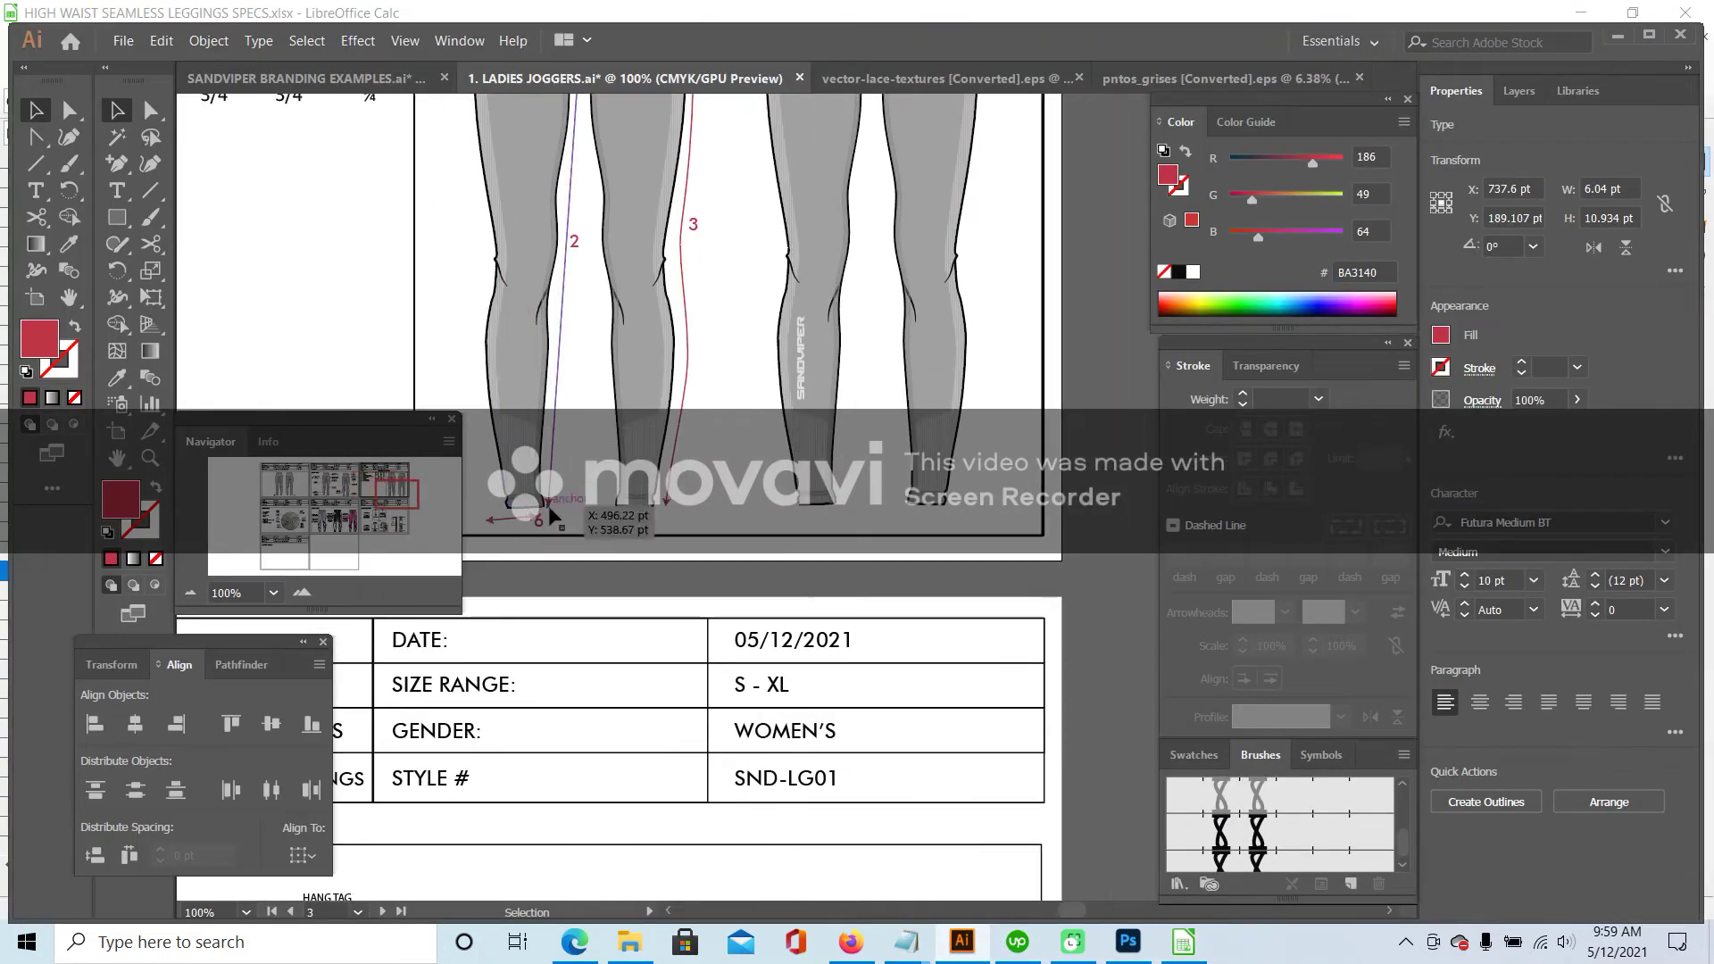
- Nudge the '6' hem measurement label and arrow slightly right, then check the arrow's end points
{"action": "left_click_drag", "start_coordinate": [539, 518], "coordinate": [509, 518]}
{"action": "left_click", "coordinate": [499, 520], "text": "shift"}
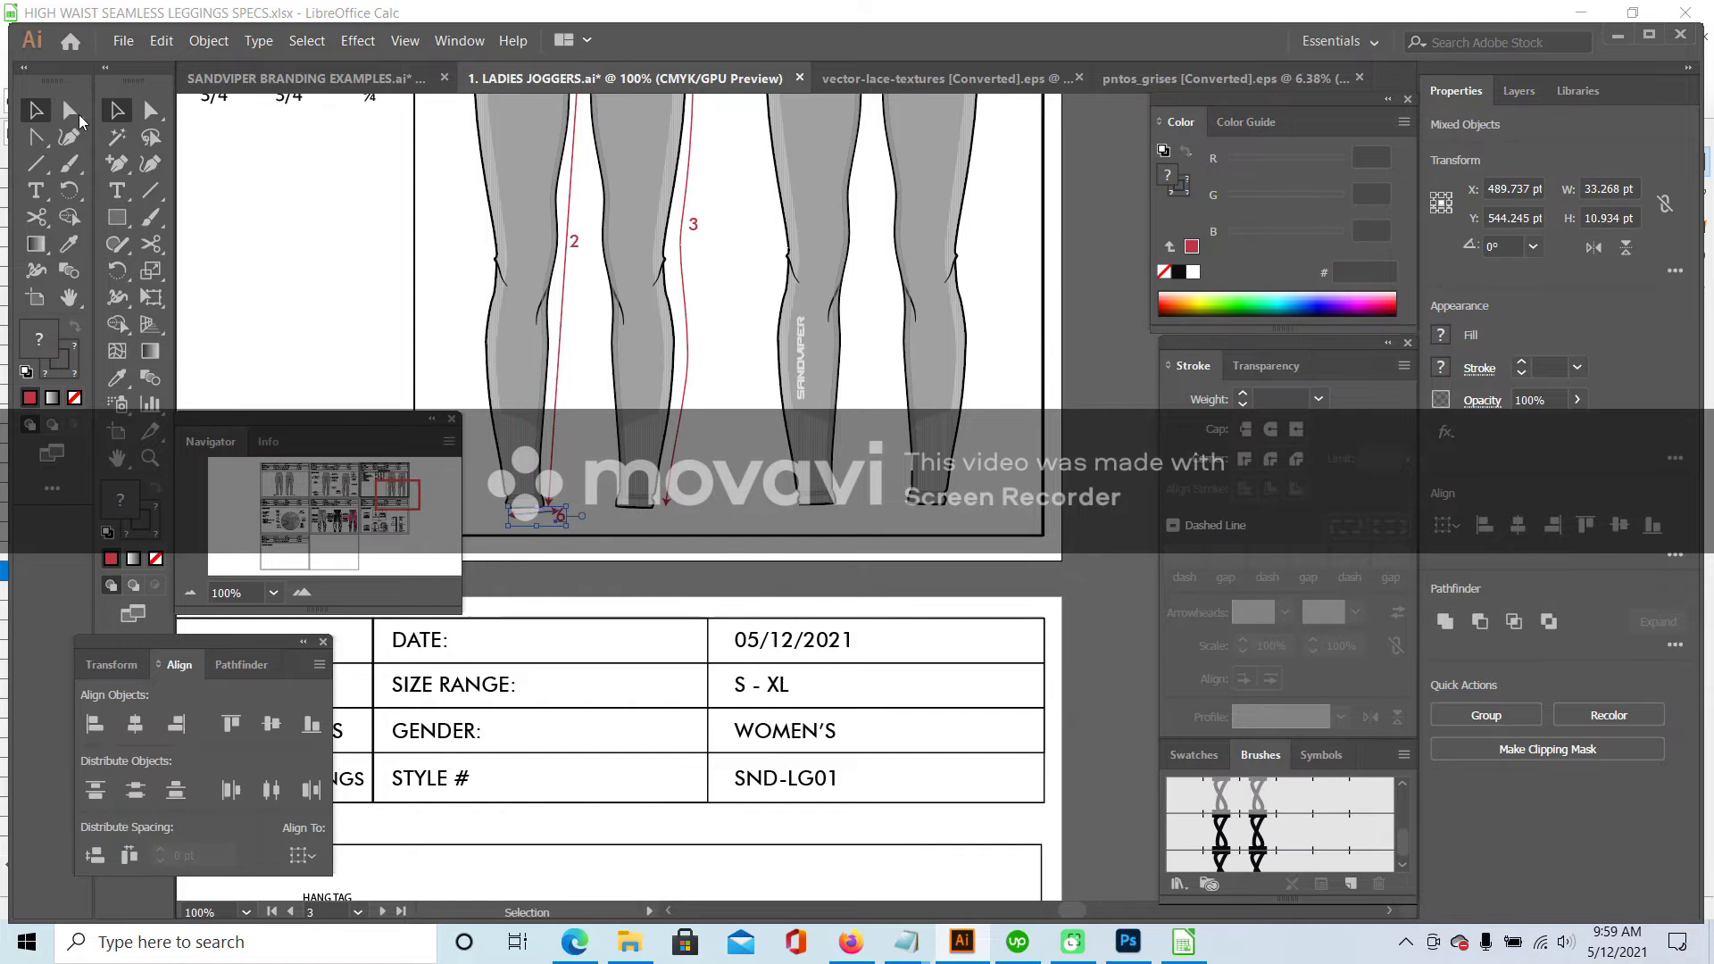
{"action": "left_click", "coordinate": [152, 111]}
{"action": "left_click", "coordinate": [557, 513]}
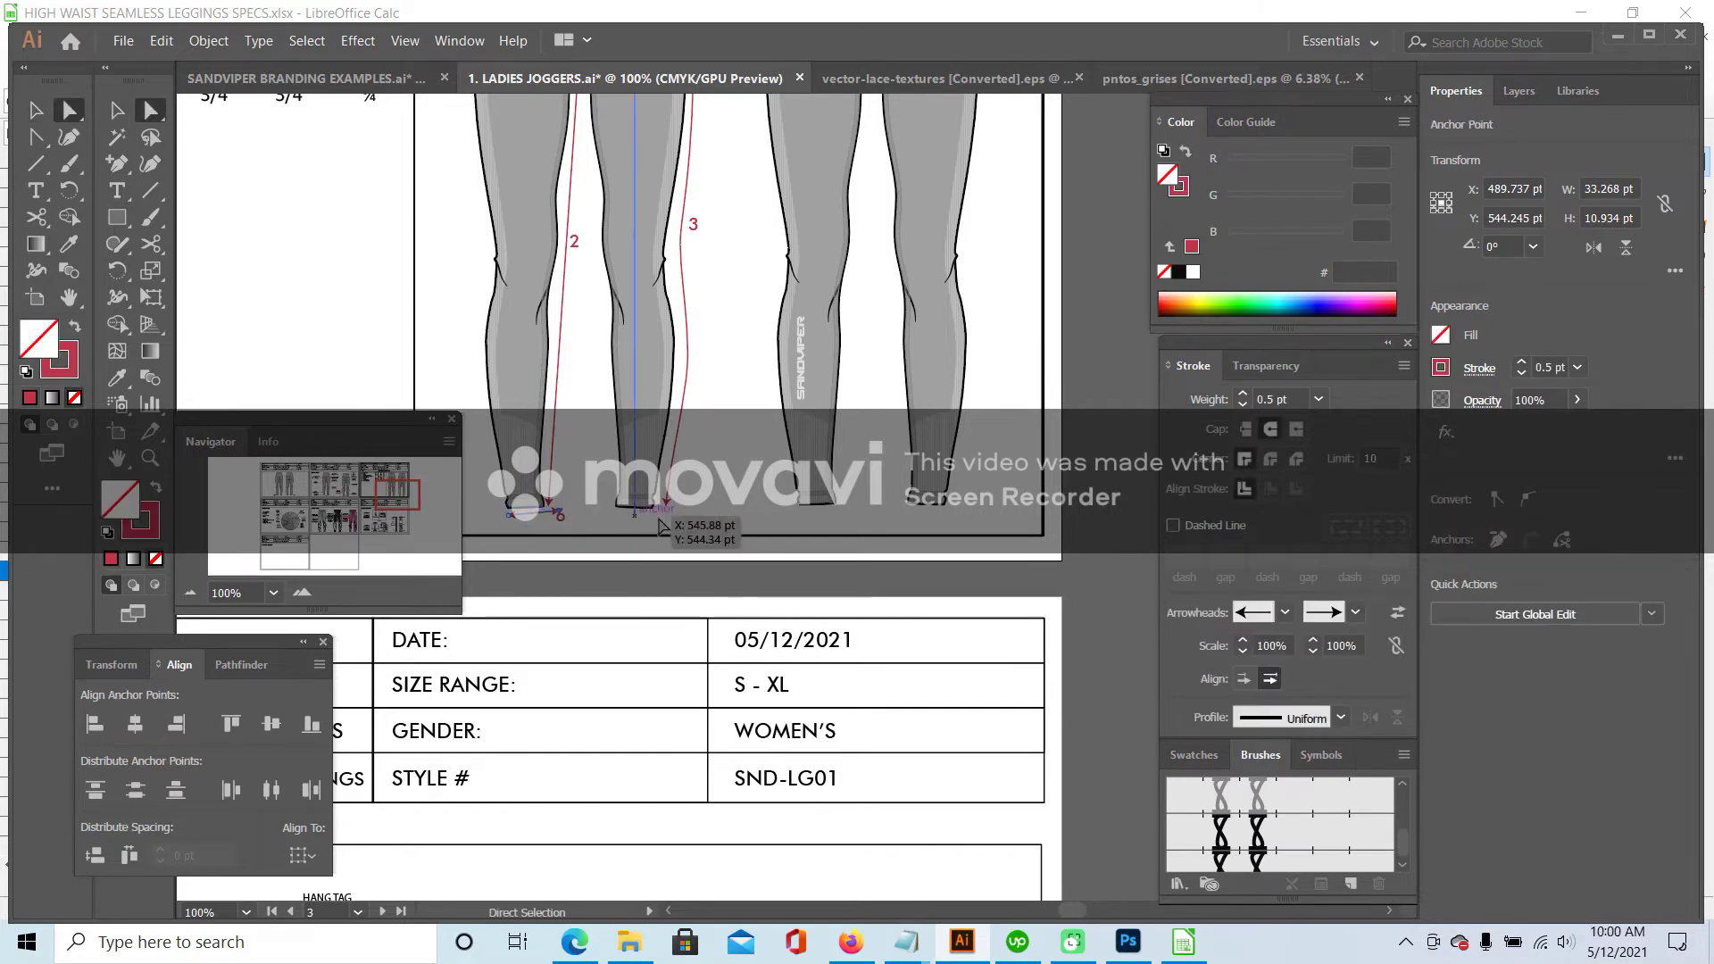
{"action": "left_click", "coordinate": [589, 515]}
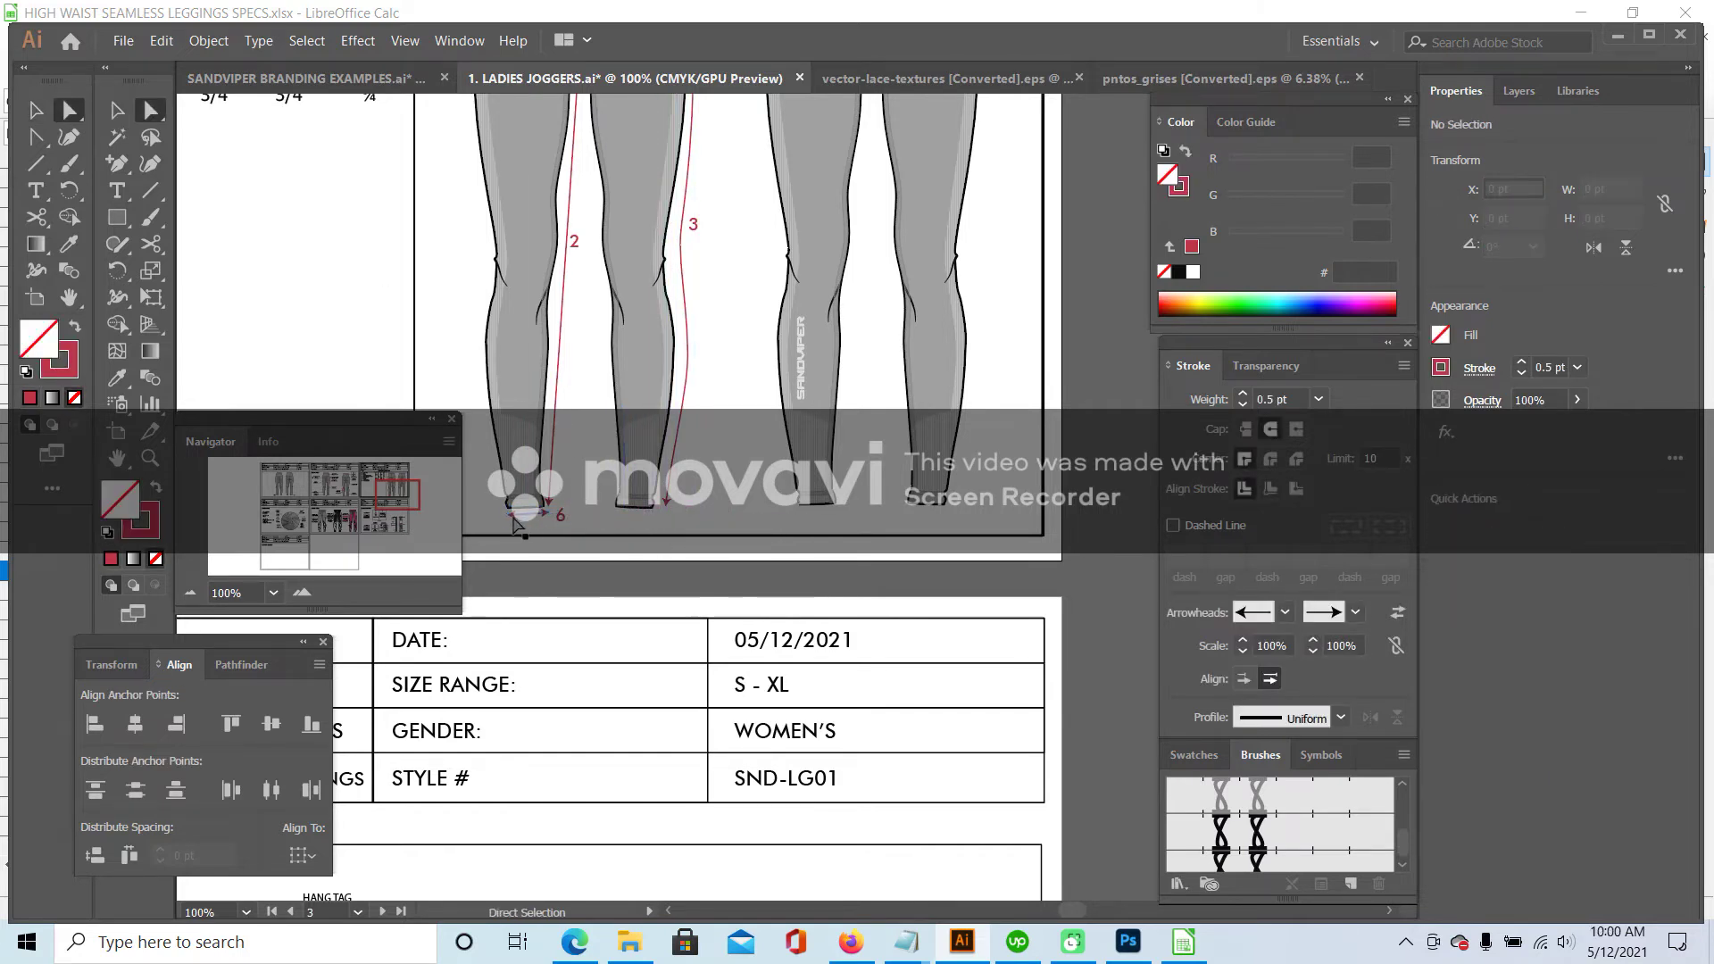
{"action": "left_click", "coordinate": [511, 518]}
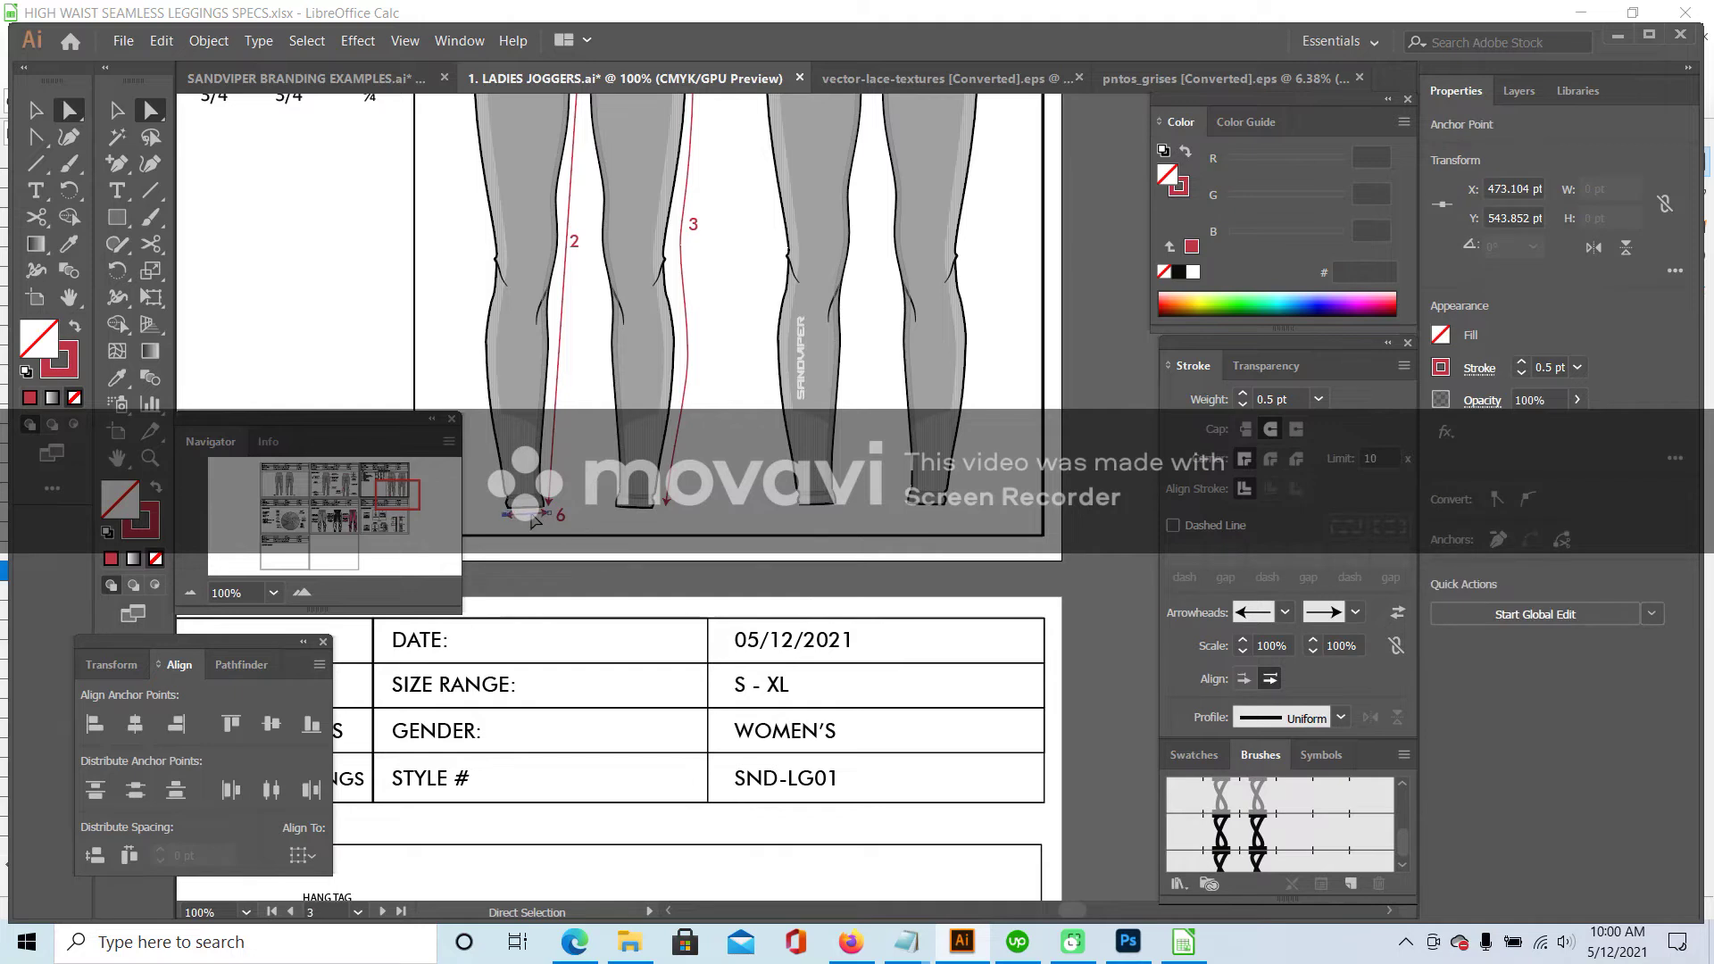
{"action": "left_click", "coordinate": [1181, 942]}
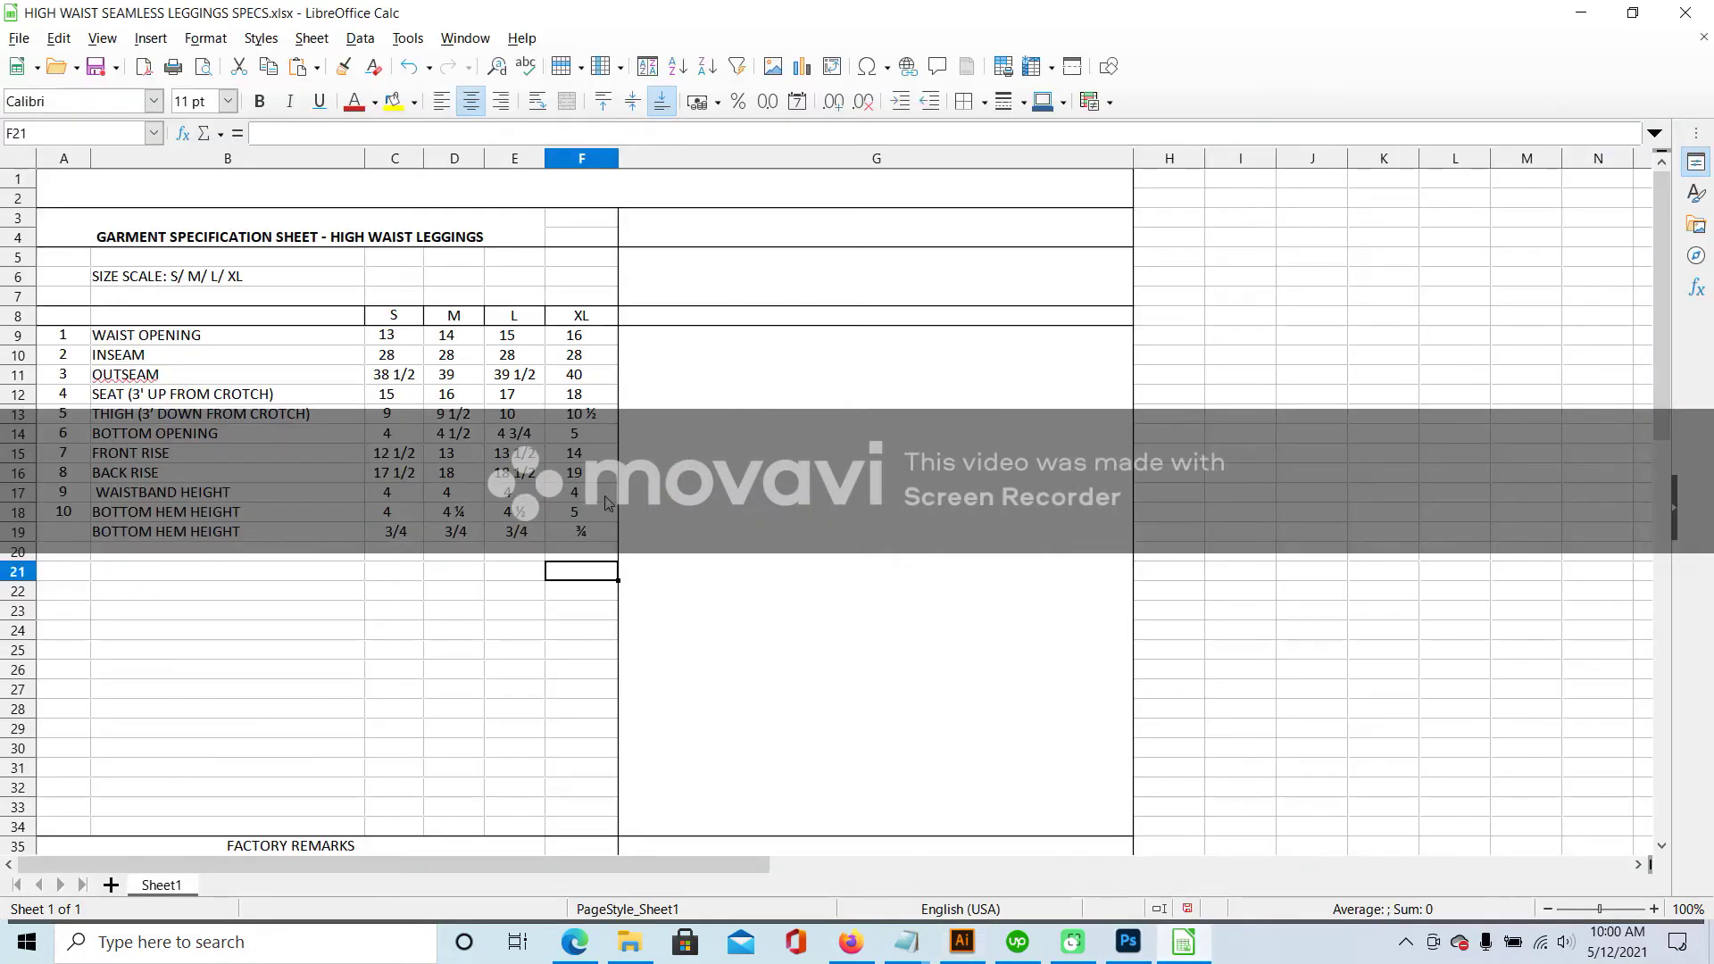
- Save the spec spreadsheet, keeping the Excel 2007-365 format
{"action": "left_click", "coordinate": [69, 532]}
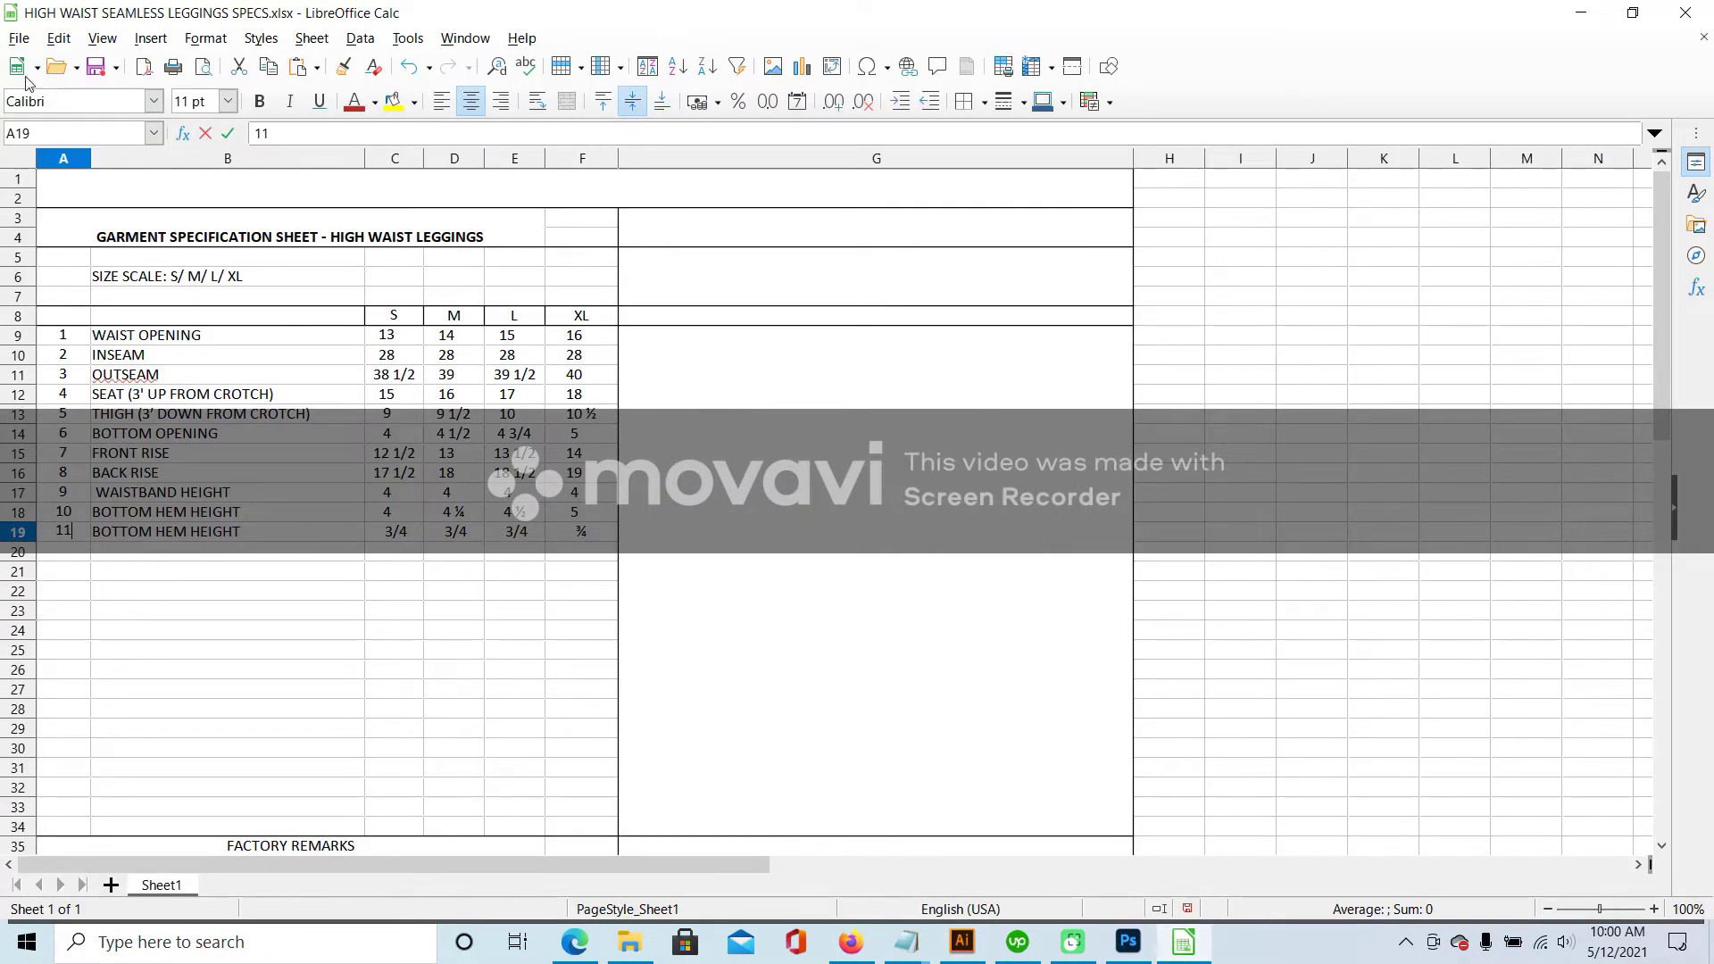
{"action": "left_click", "coordinate": [58, 38]}
{"action": "left_click", "coordinate": [45, 277]}
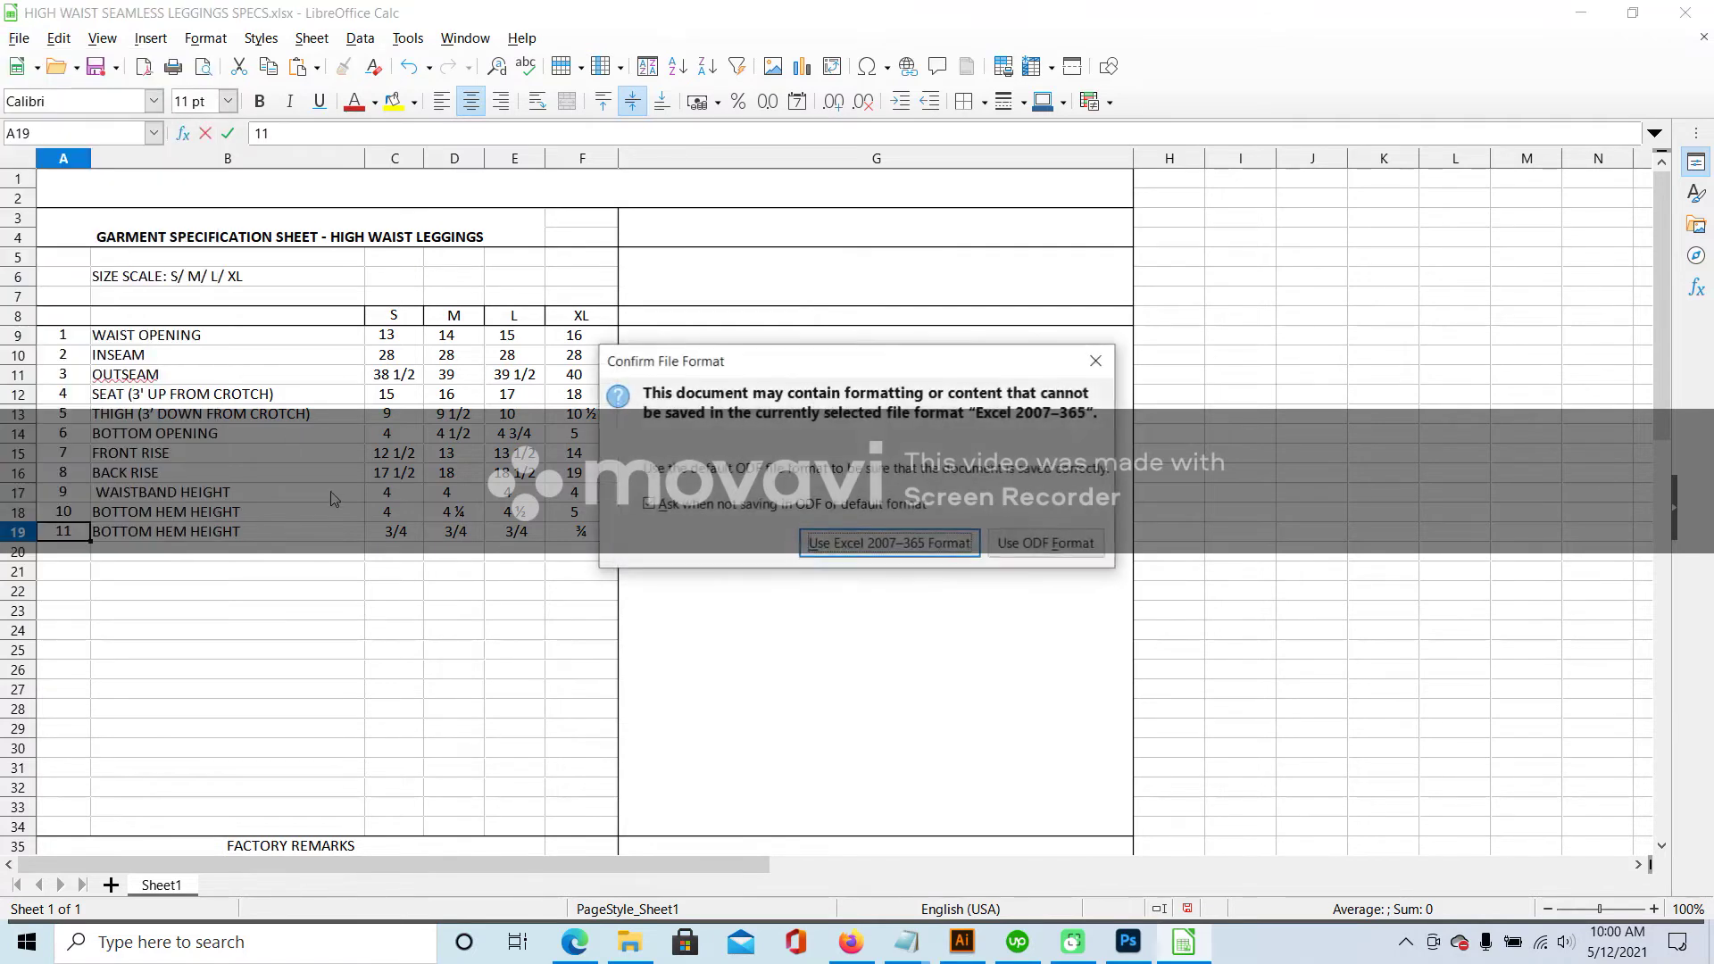
{"action": "left_click", "coordinate": [888, 544]}
- Rename the B18 label to BOTTOM OPENING and save the spreadsheet again
{"action": "left_click_drag", "start_coordinate": [61, 319], "coordinate": [807, 658]}
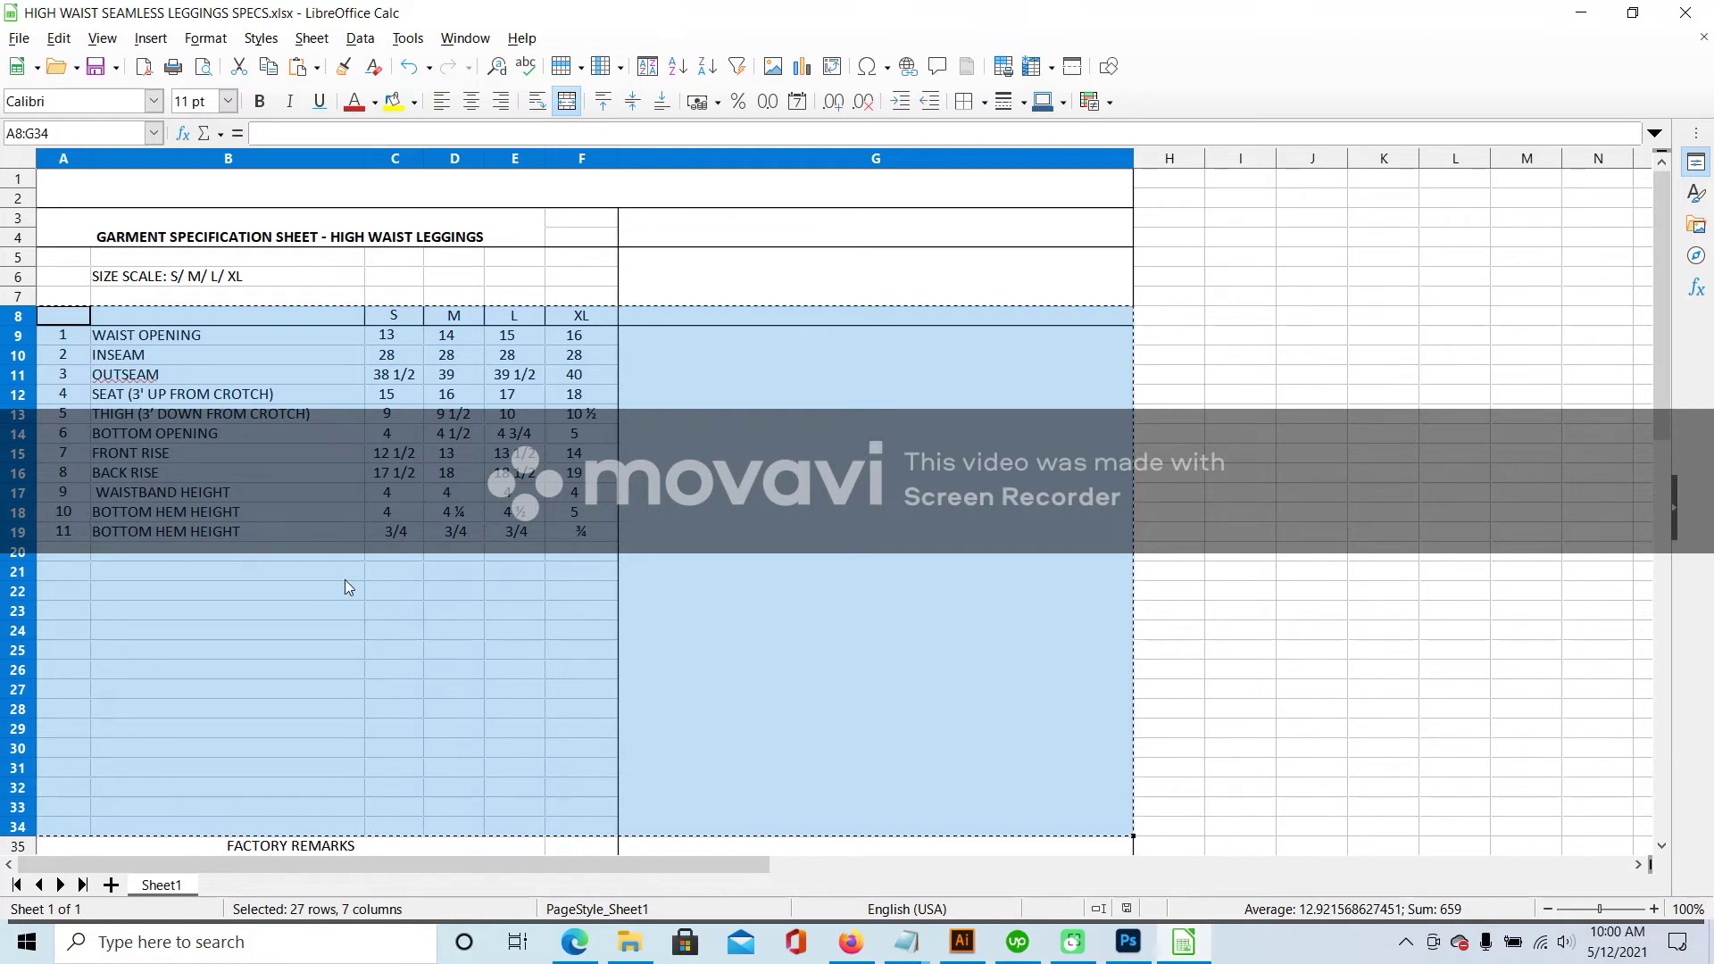
{"action": "left_click", "coordinate": [183, 494]}
{"action": "left_click", "coordinate": [225, 516]}
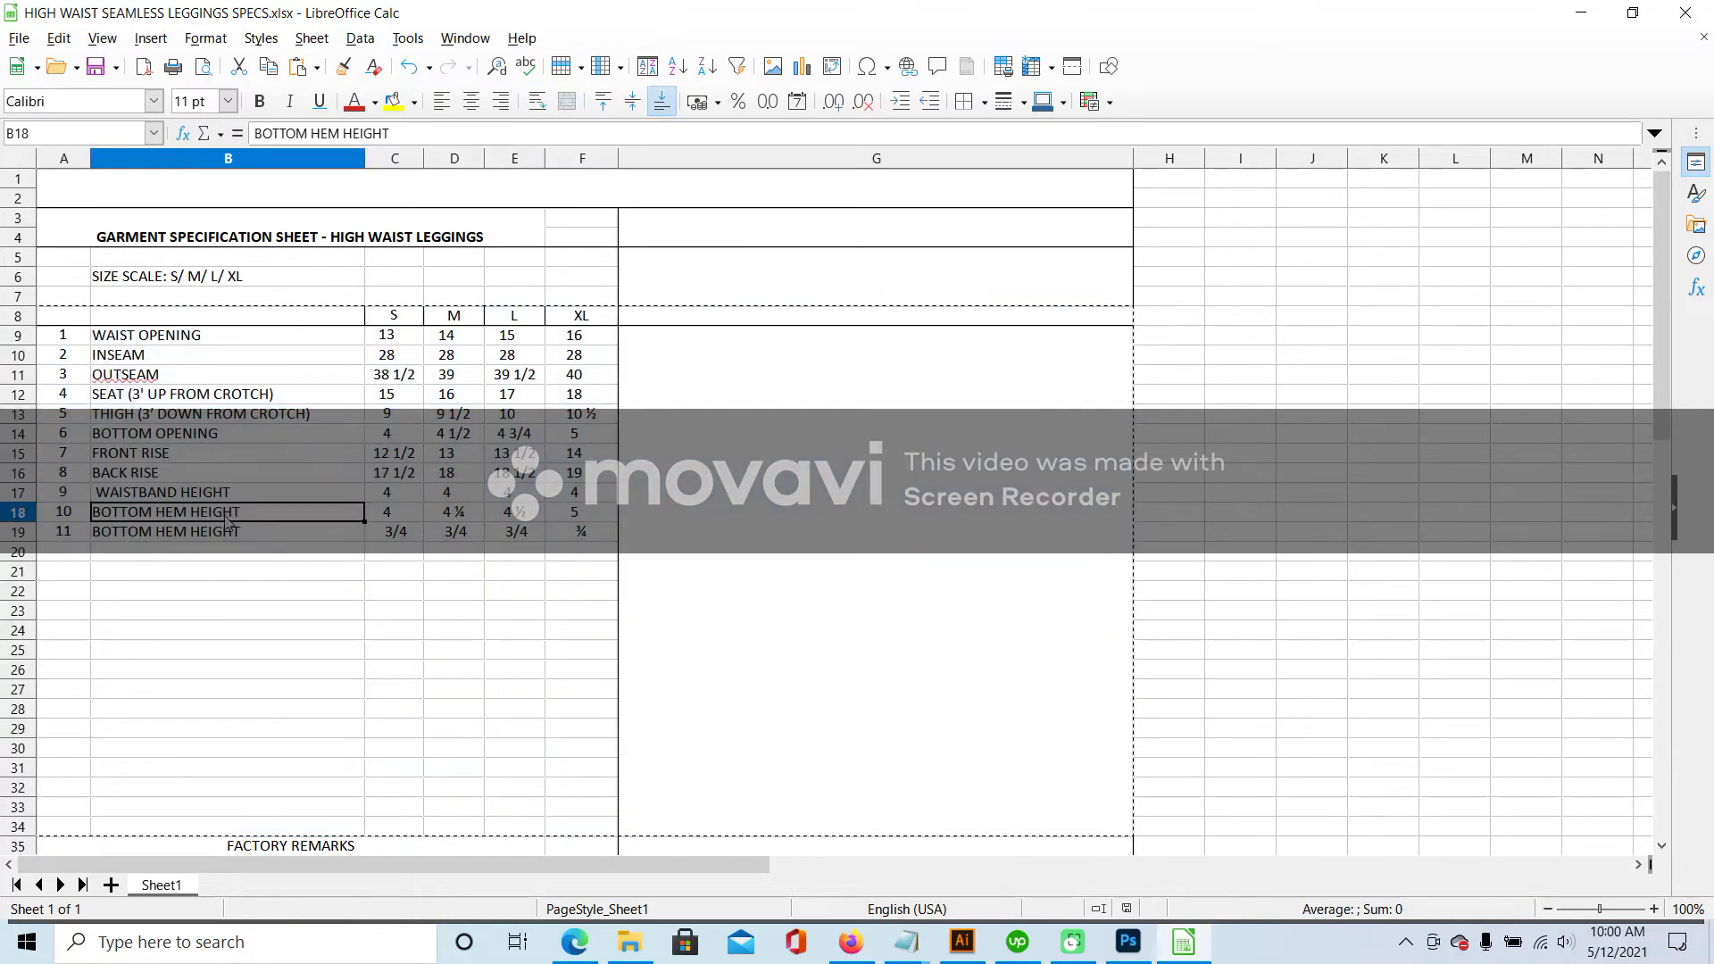
{"action": "double_click", "coordinate": [226, 518]}
{"action": "left_click_drag", "start_coordinate": [113, 512], "coordinate": [246, 513]}
{"action": "type", "text": "OPENIN"}
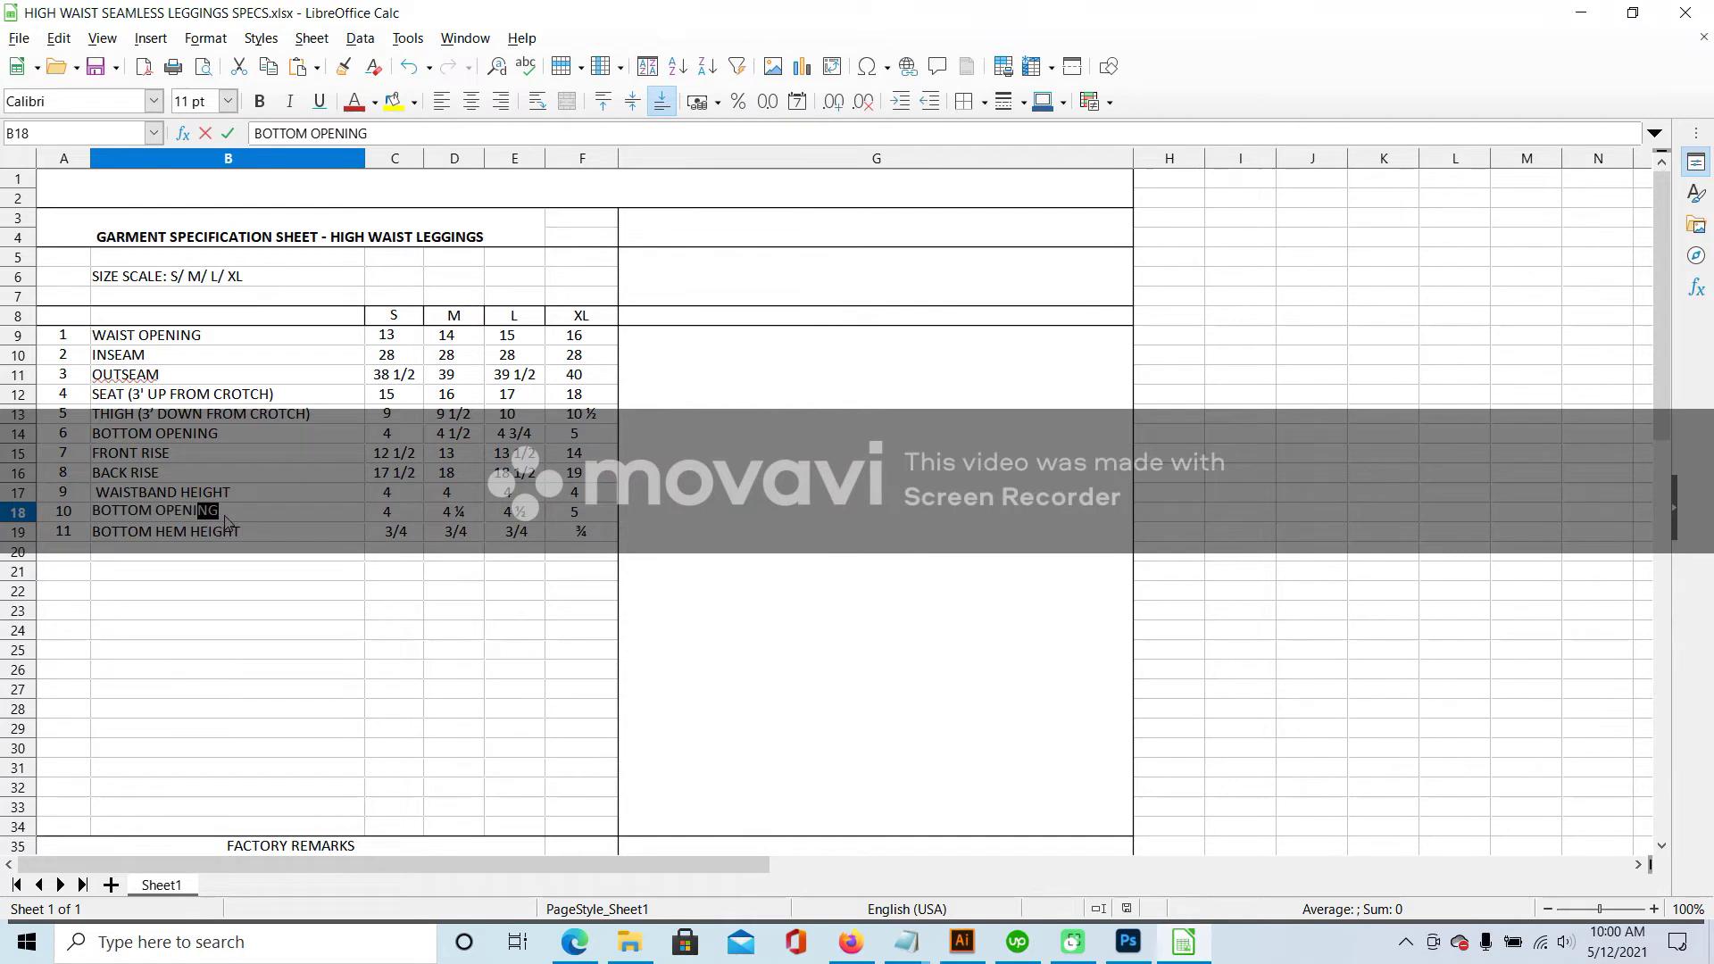
{"action": "left_click", "coordinate": [230, 571]}
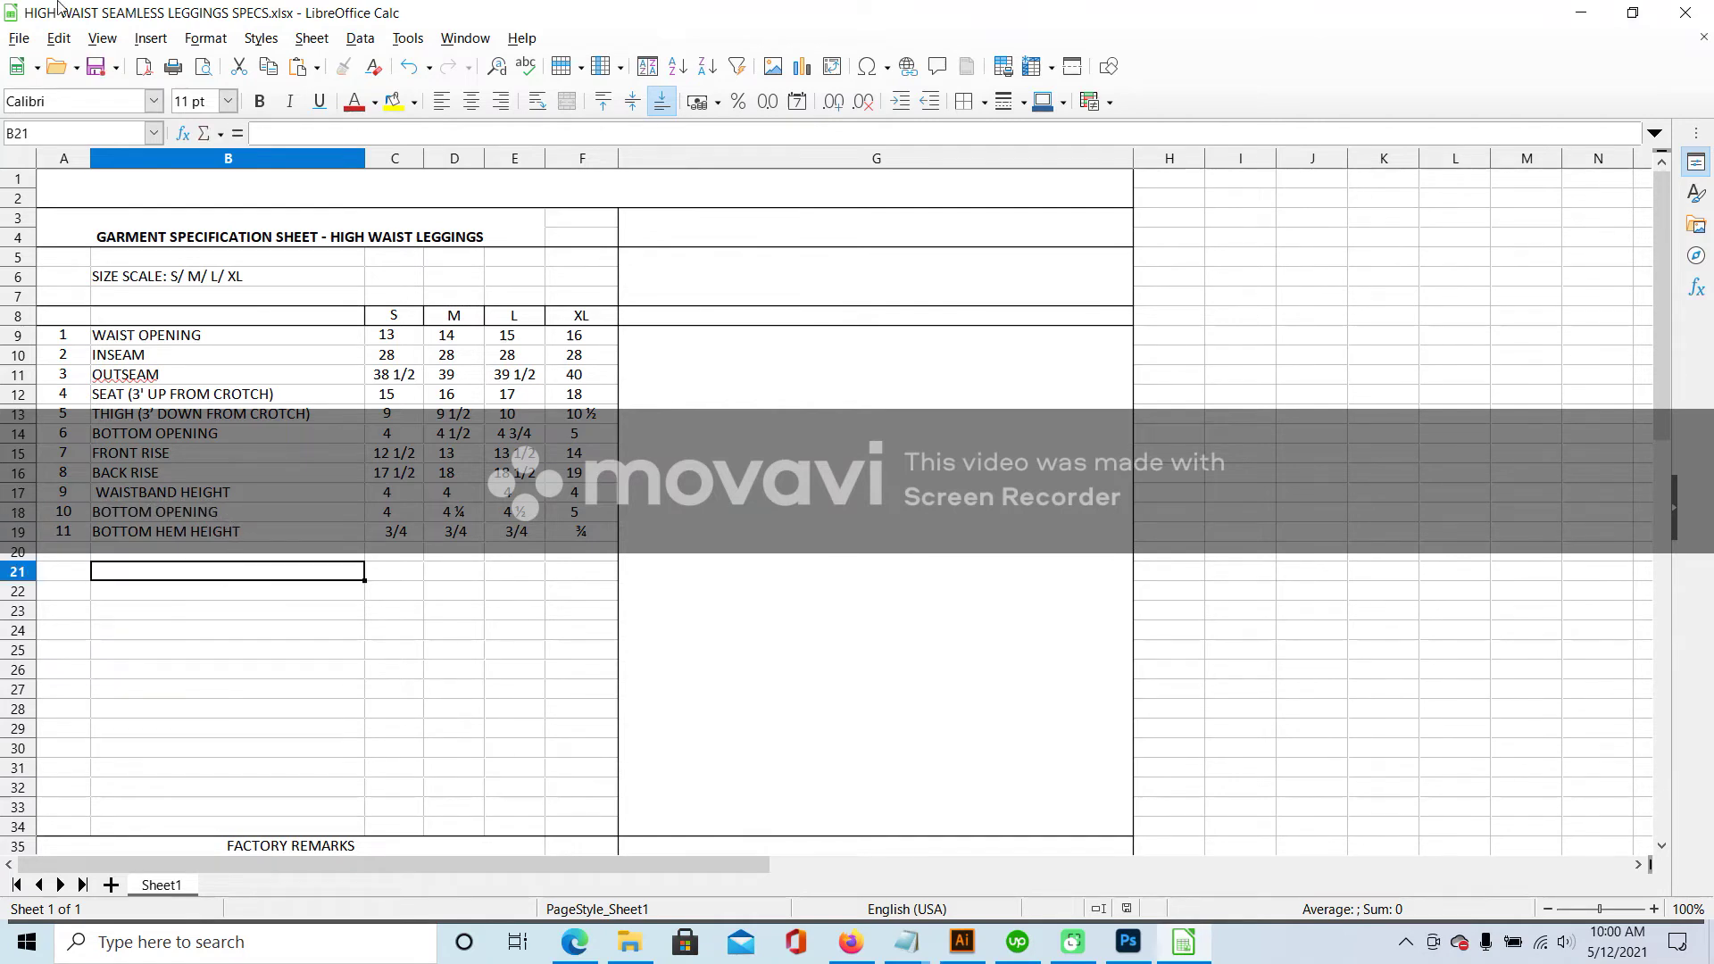
{"action": "left_click", "coordinate": [20, 38]}
{"action": "left_click", "coordinate": [53, 274]}
- Copy the measurements table A8:G34
{"action": "left_click_drag", "start_coordinate": [59, 318], "coordinate": [823, 666]}
{"action": "left_click", "coordinate": [22, 42]}
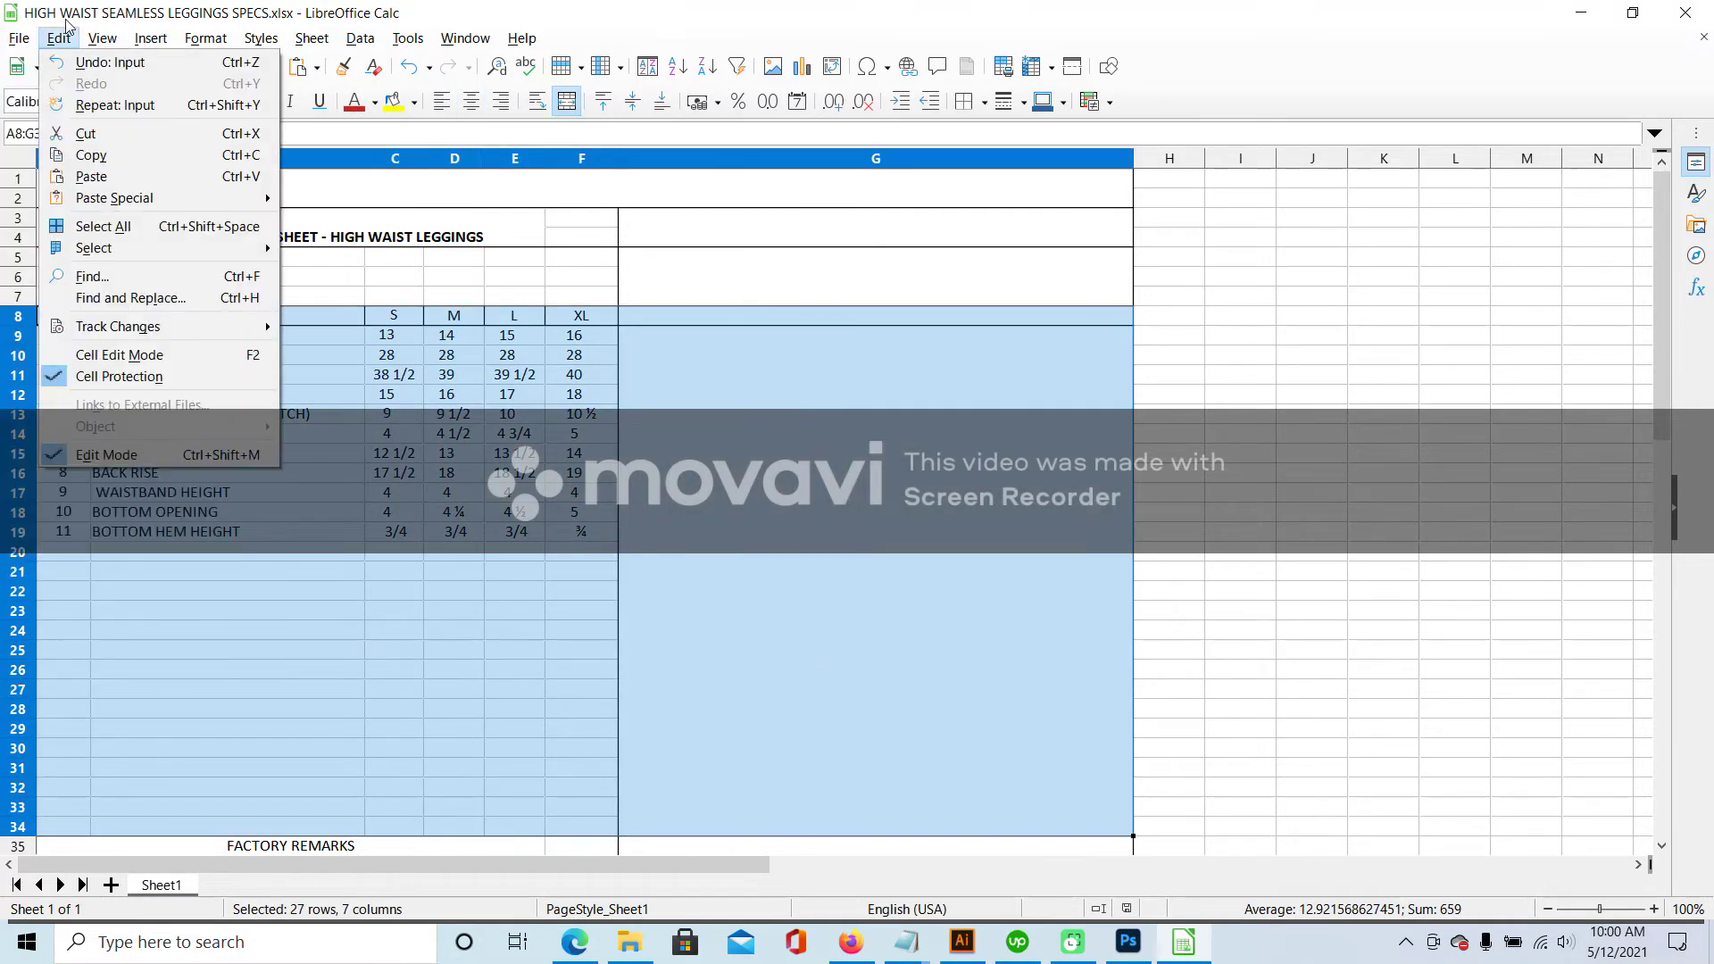
{"action": "left_click", "coordinate": [76, 153]}
- Delete the old Points of Measurement table from the leggings spec page
{"action": "left_click", "coordinate": [963, 940]}
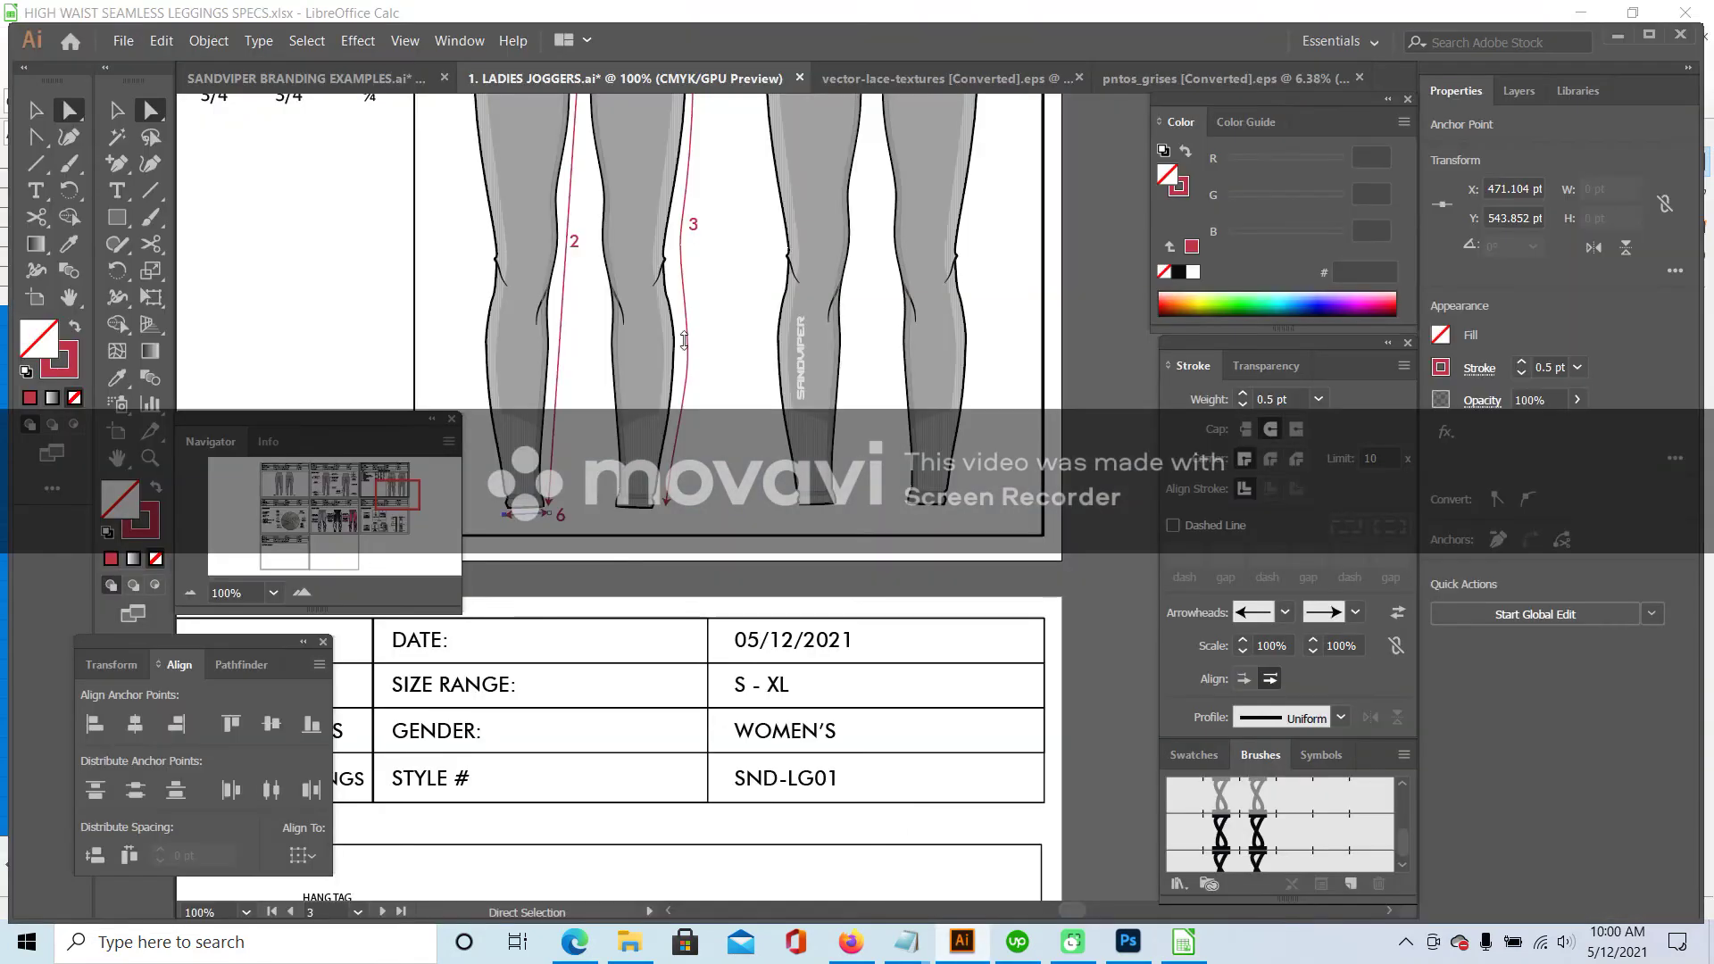
{"action": "left_click", "coordinate": [190, 593]}
{"action": "left_click", "coordinate": [190, 593]}
{"action": "left_click", "coordinate": [190, 593]}
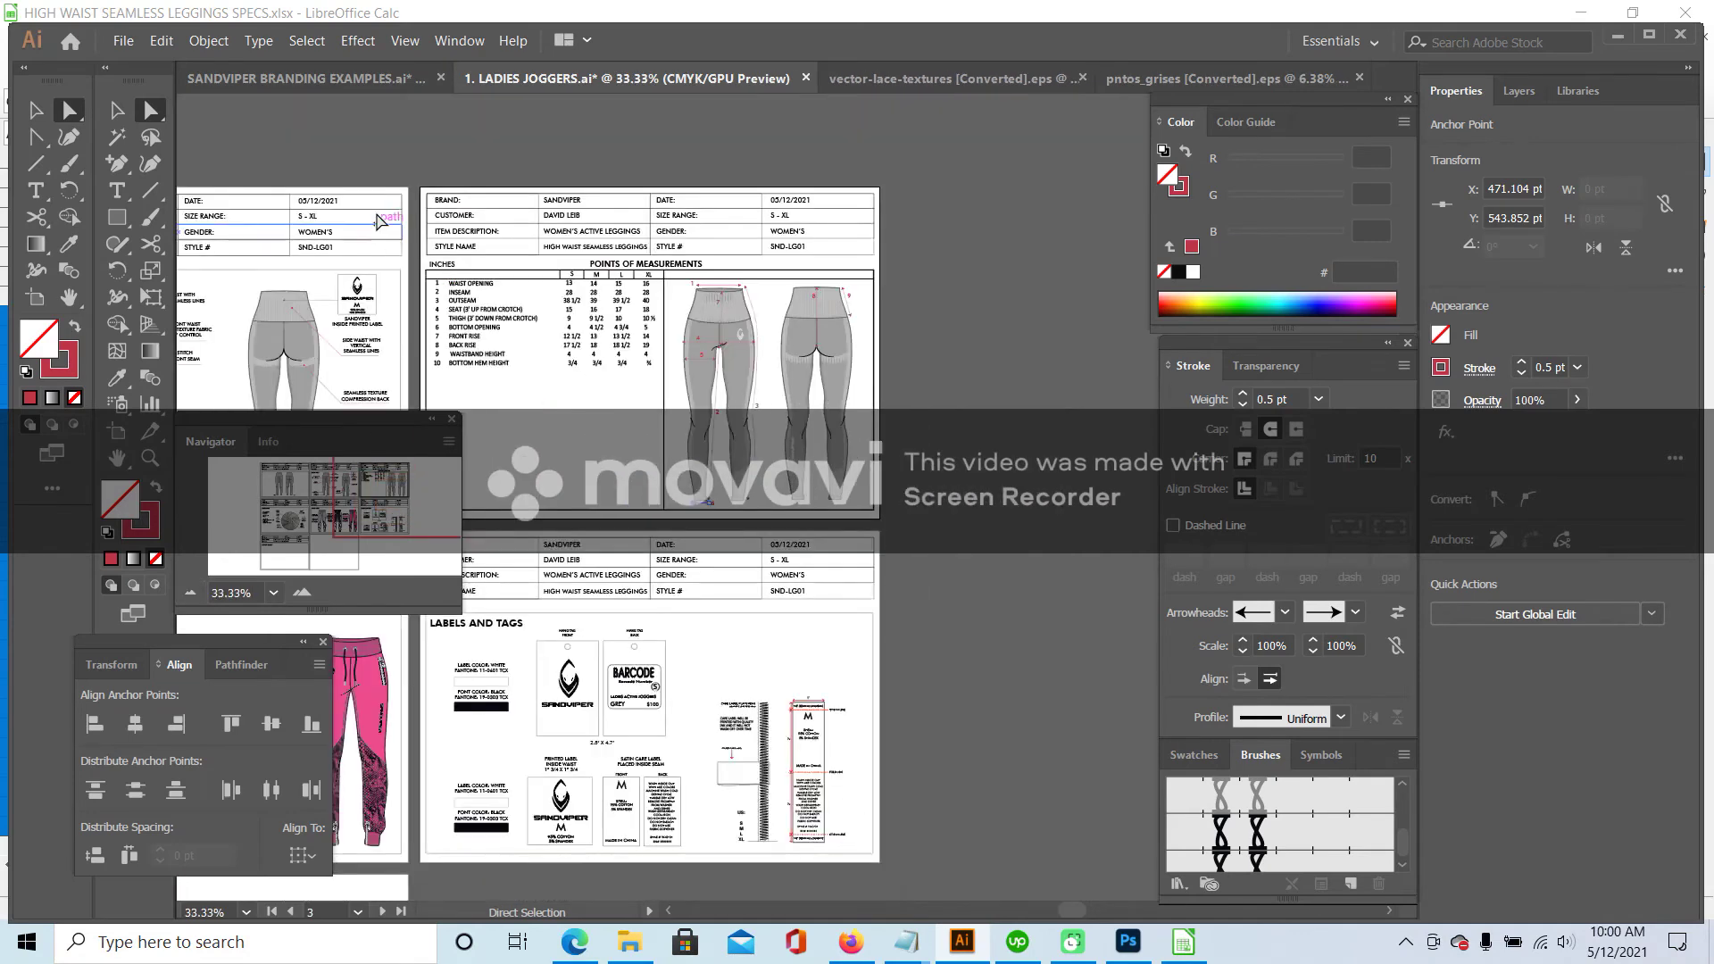
{"action": "left_click", "coordinate": [118, 110]}
{"action": "left_click", "coordinate": [507, 355]}
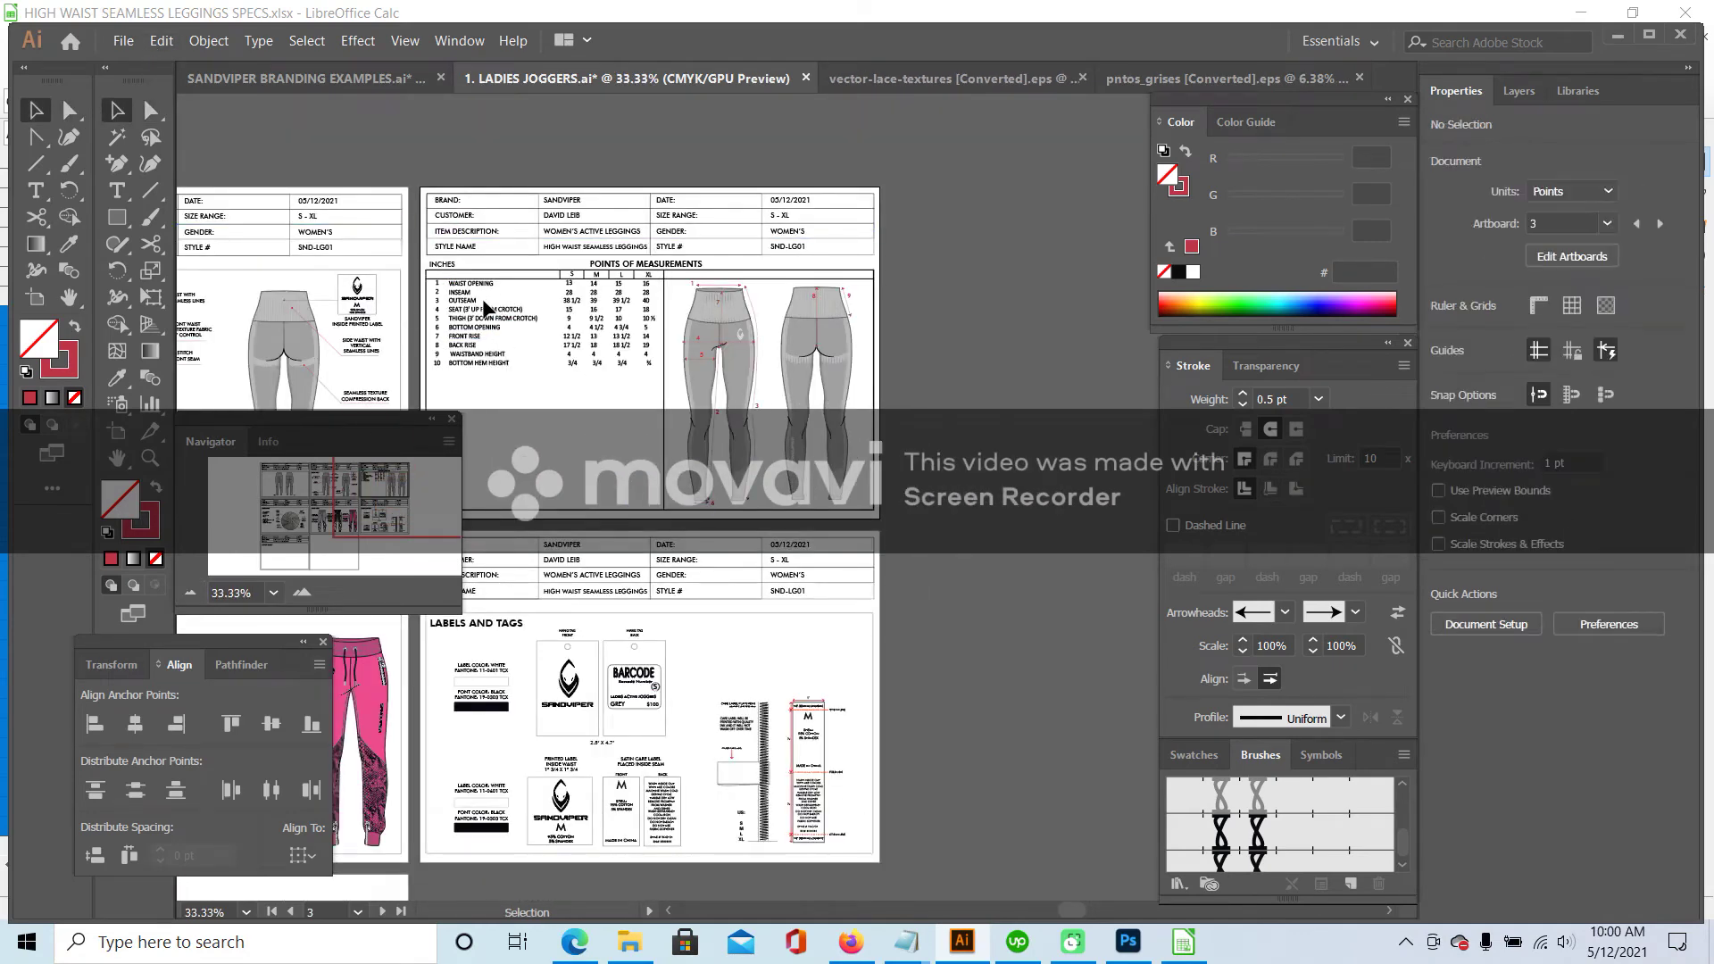
{"action": "left_click", "coordinate": [482, 317]}
{"action": "key", "text": "Delete"}
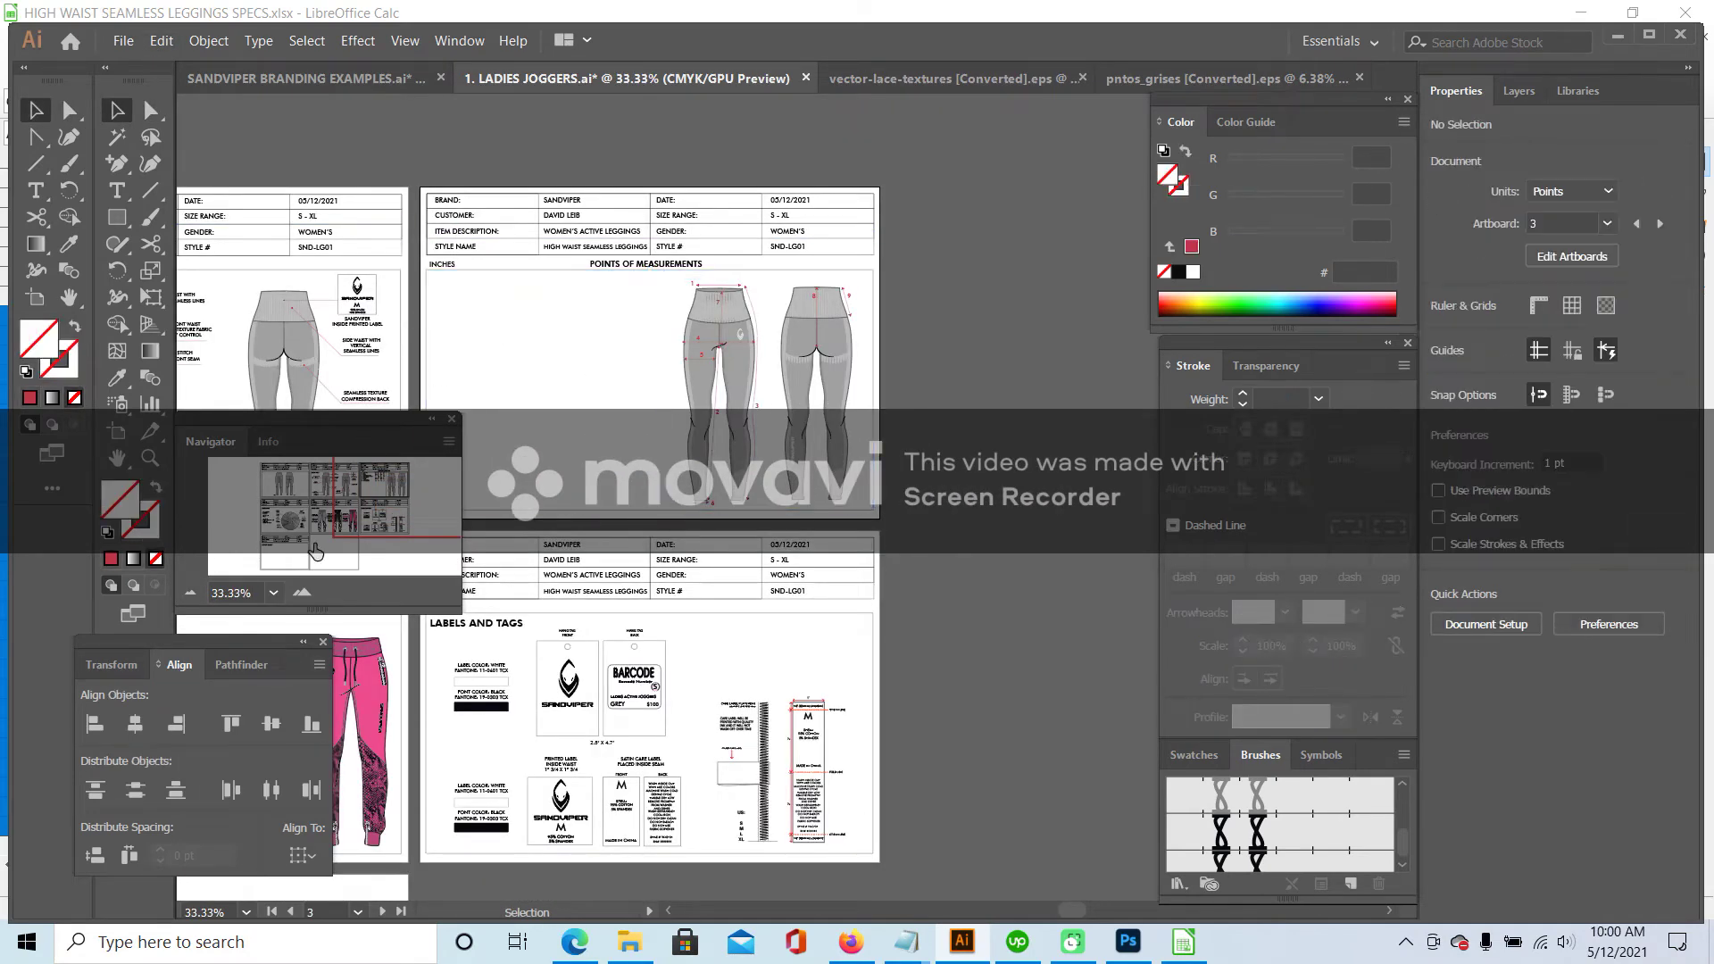
- Paste the updated measurements table left of the leggings drawings and stretch it wider and taller
{"action": "left_click", "coordinate": [305, 592]}
{"action": "left_click_drag", "start_coordinate": [381, 493], "coordinate": [399, 485]}
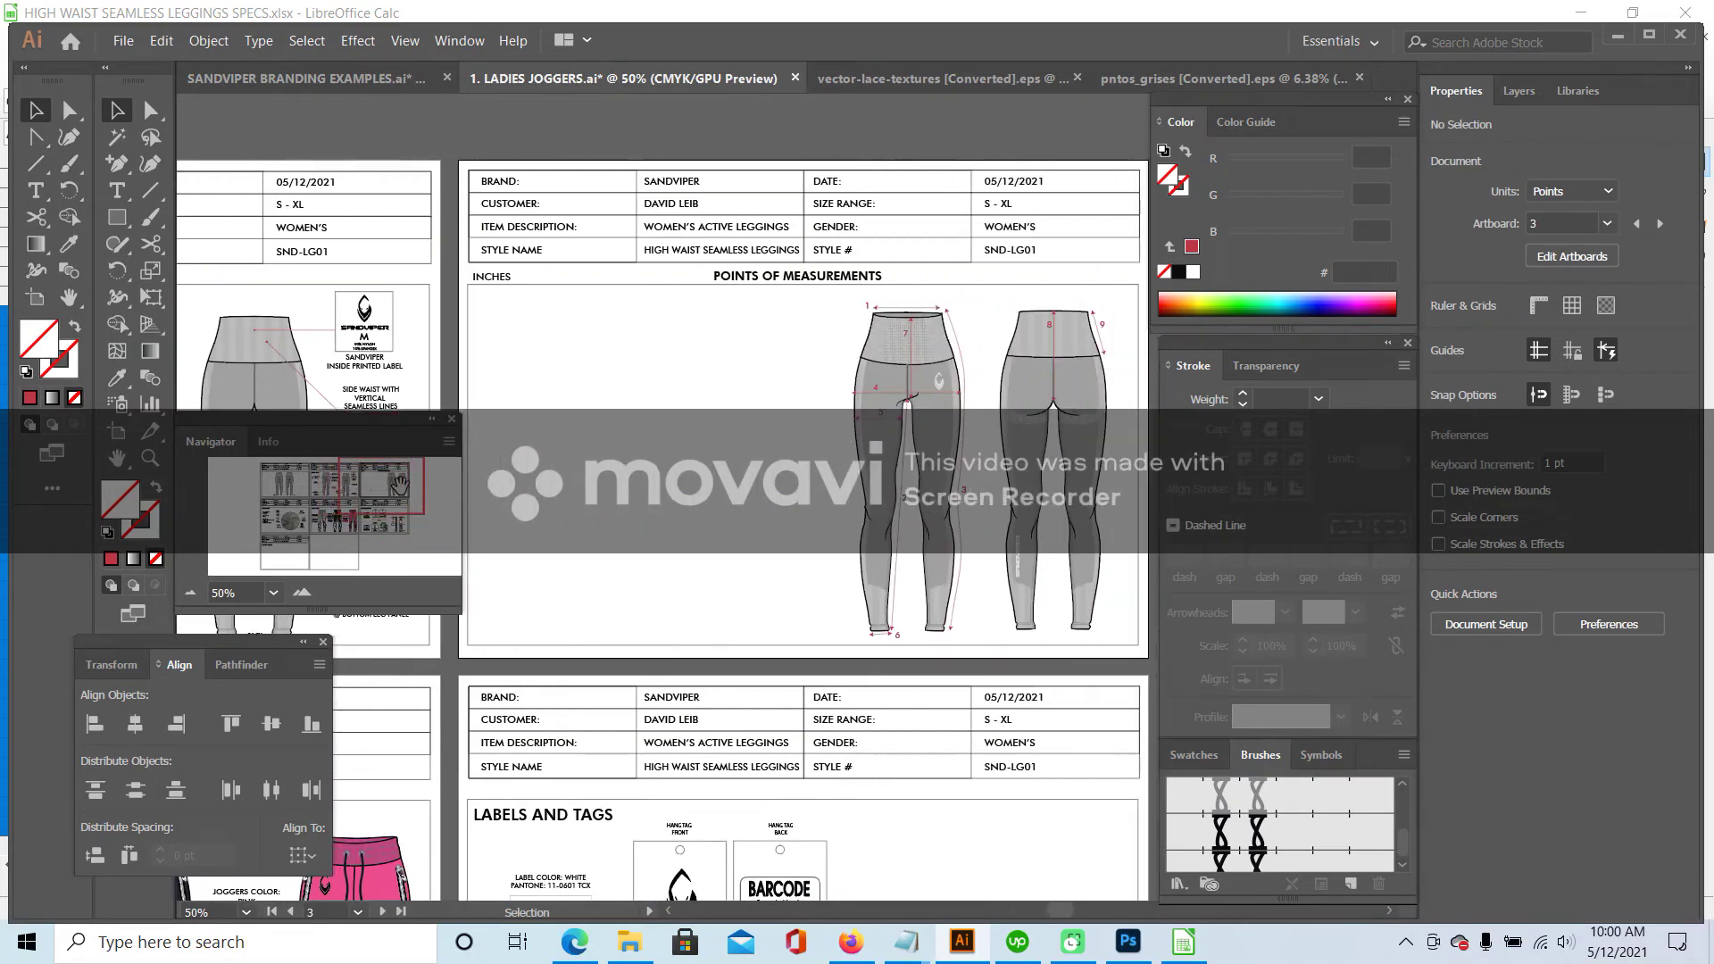
{"action": "key", "text": "ctrl+z"}
{"action": "left_click_drag", "start_coordinate": [560, 334], "coordinate": [566, 293]}
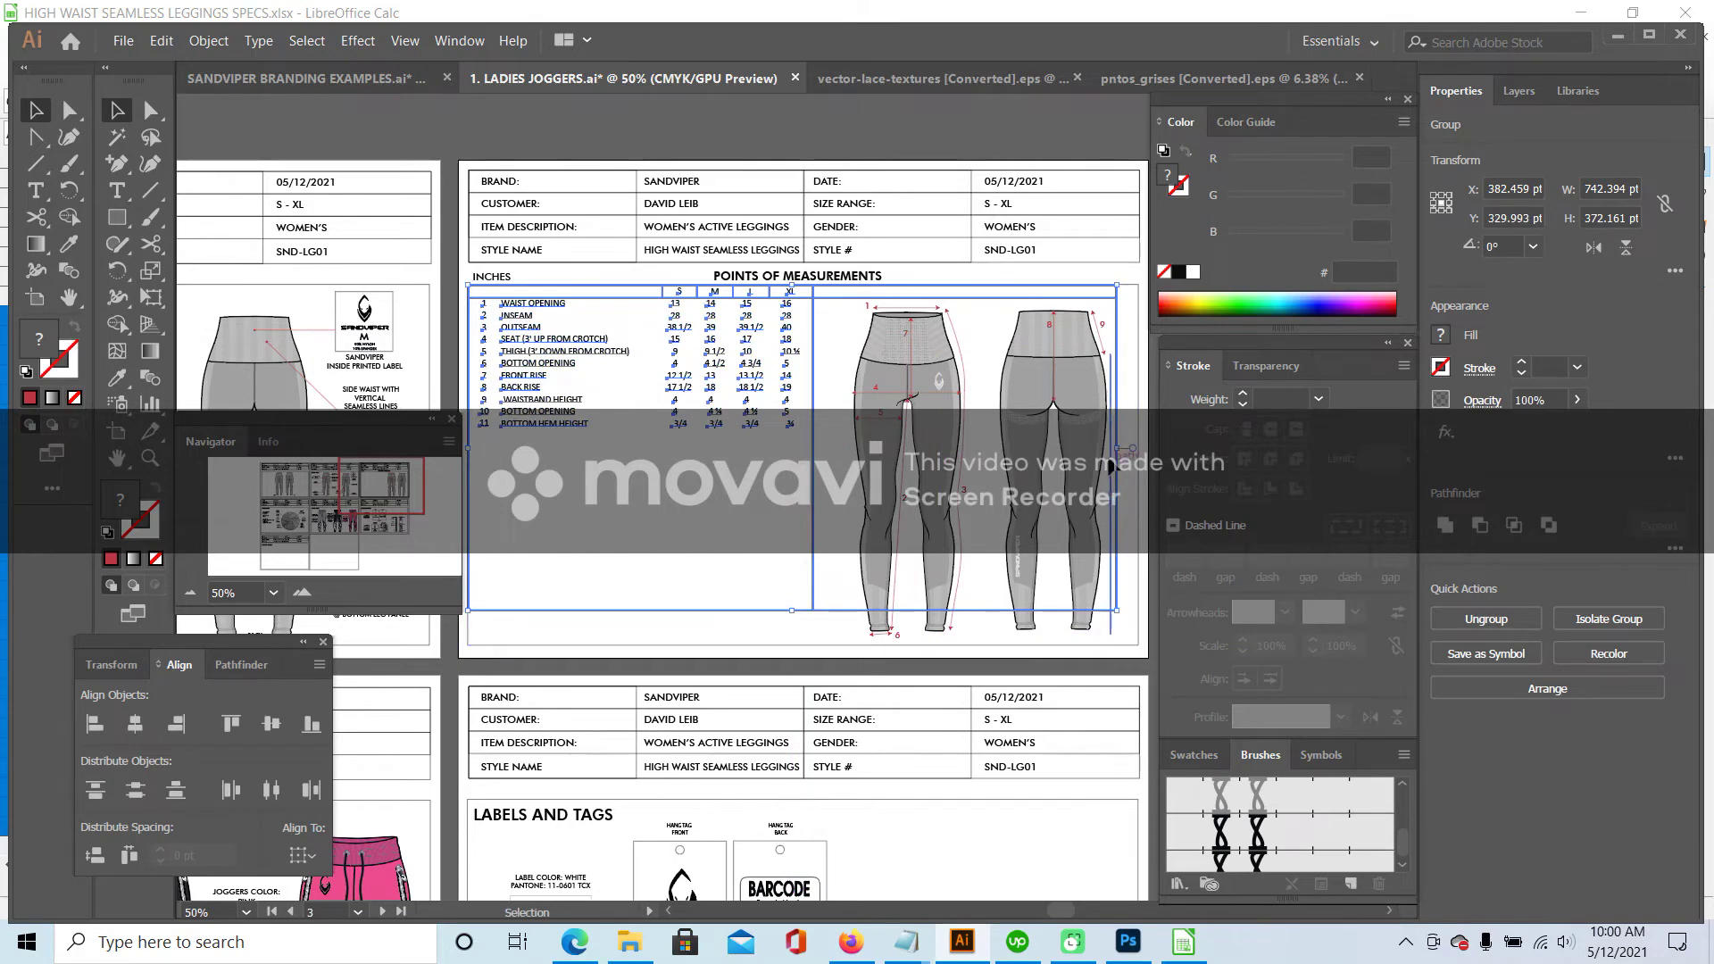
{"action": "left_click_drag", "start_coordinate": [1120, 454], "coordinate": [1138, 448]}
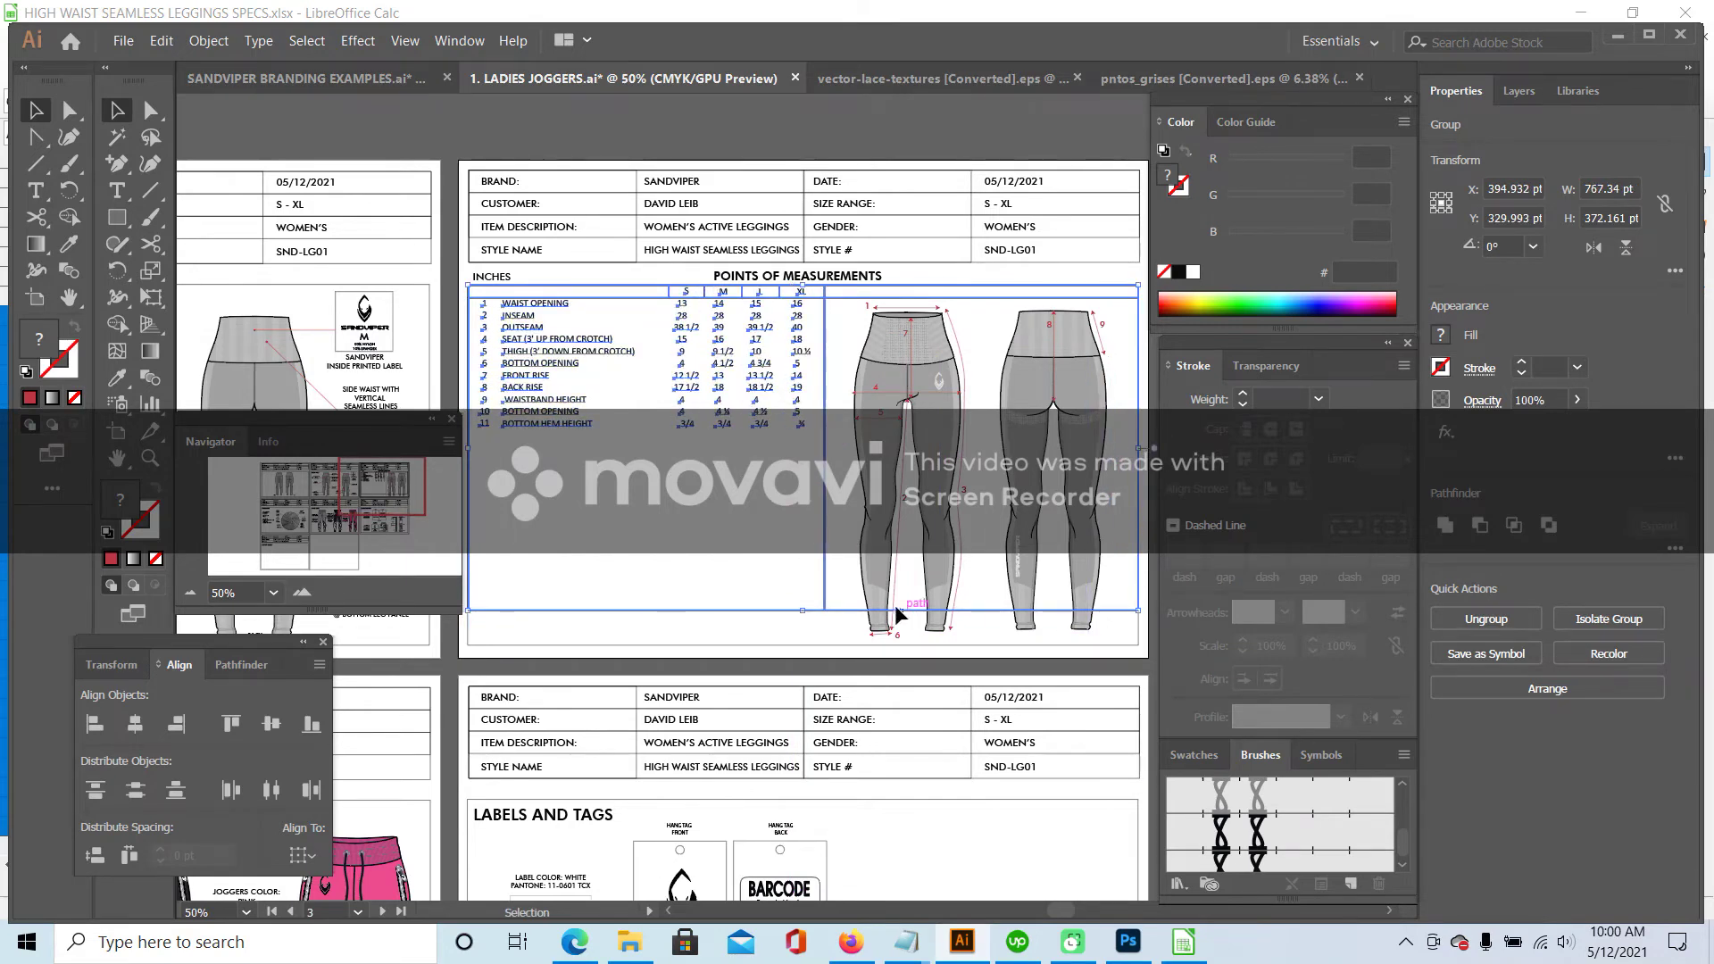
{"action": "mouse_move", "coordinate": [802, 613]}
{"action": "left_mouse_down"}
{"action": "mouse_move", "coordinate": [801, 662]}
{"action": "mouse_move", "coordinate": [802, 645]}
{"action": "left_mouse_up"}
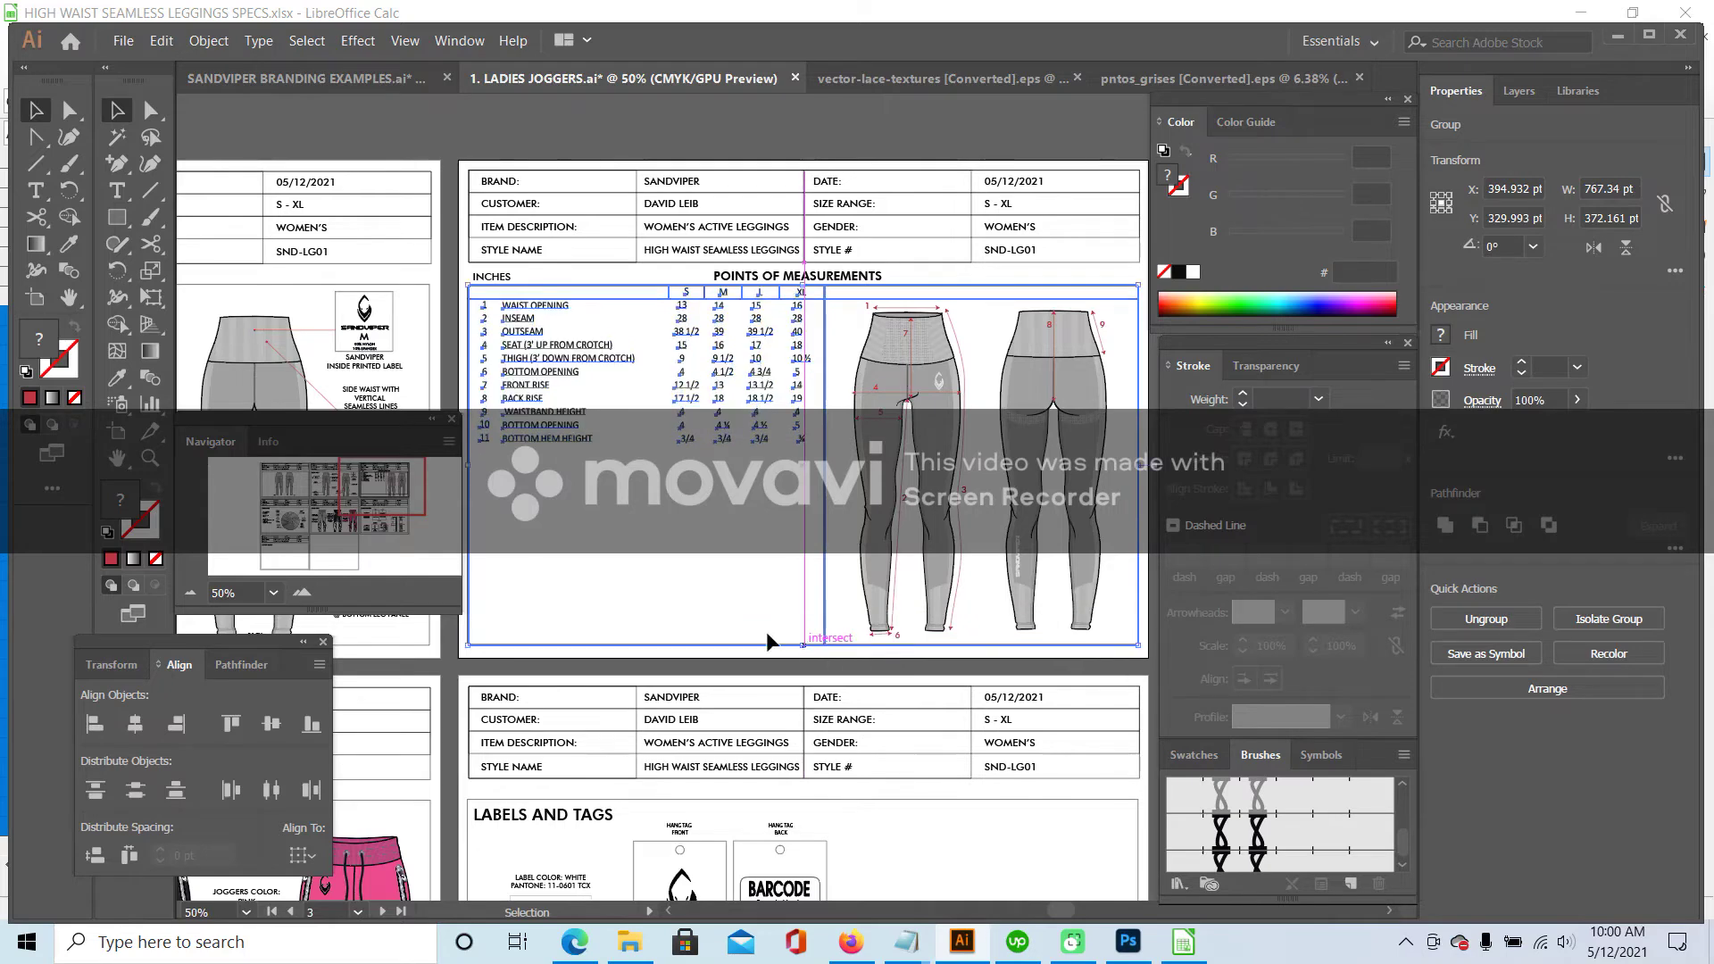
{"action": "left_click", "coordinate": [302, 594]}
{"action": "left_click", "coordinate": [302, 594]}
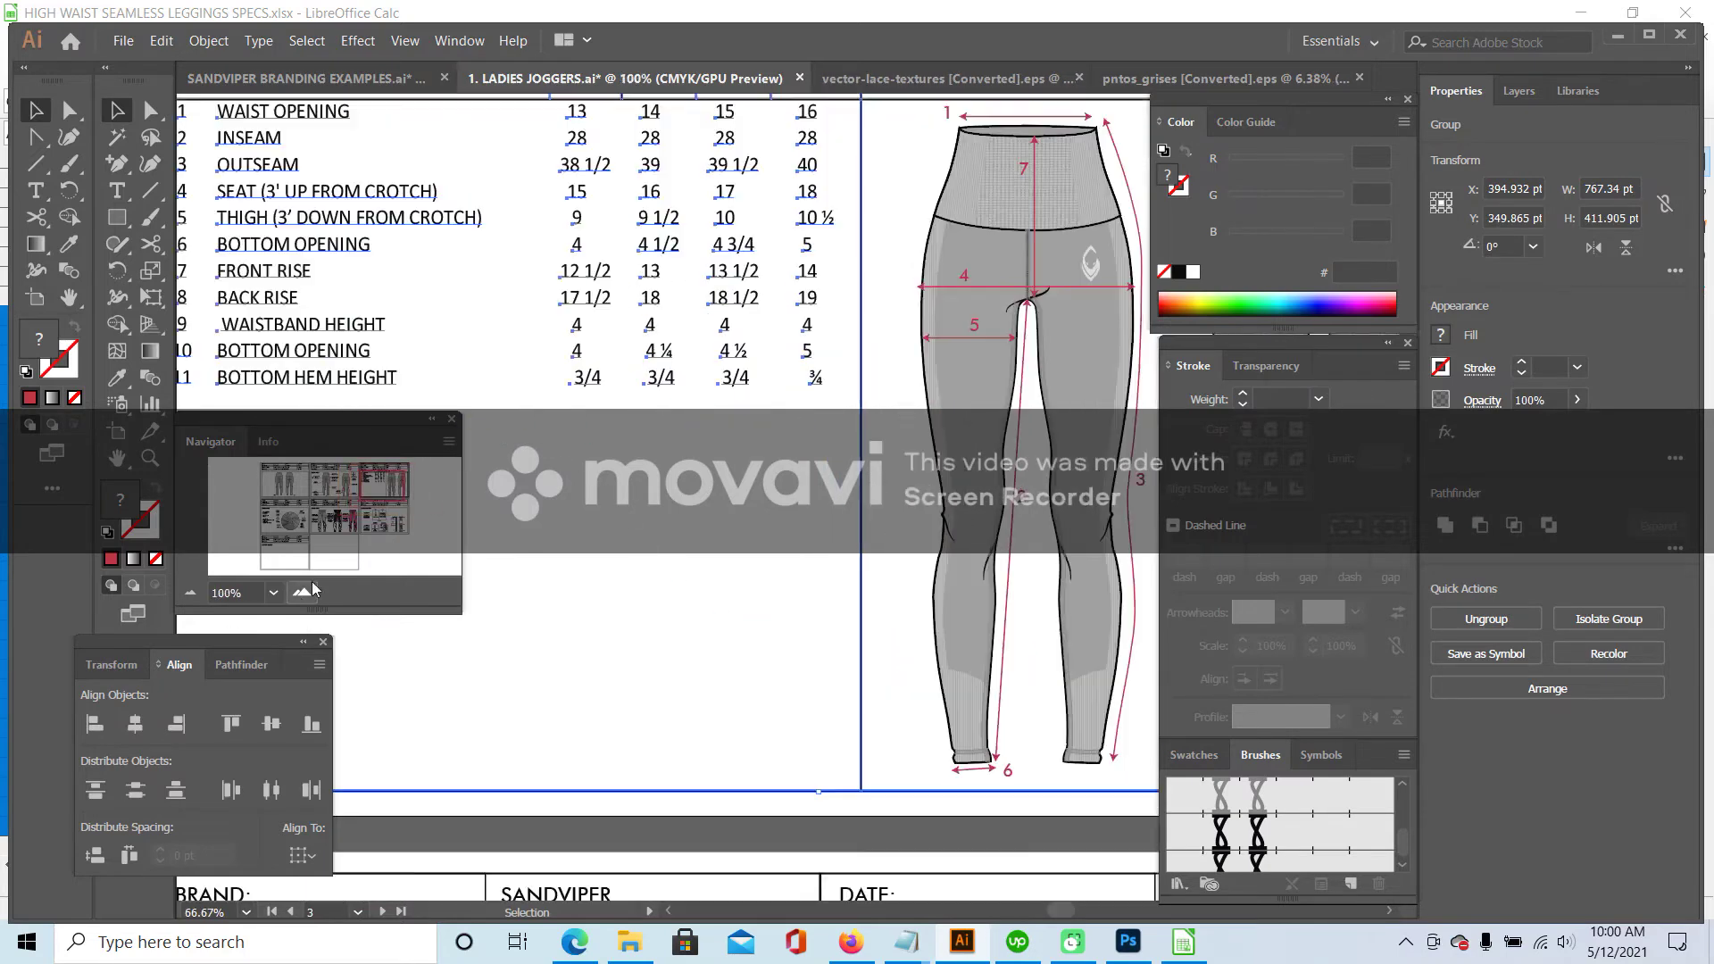
{"action": "left_click_drag", "start_coordinate": [383, 488], "coordinate": [369, 480]}
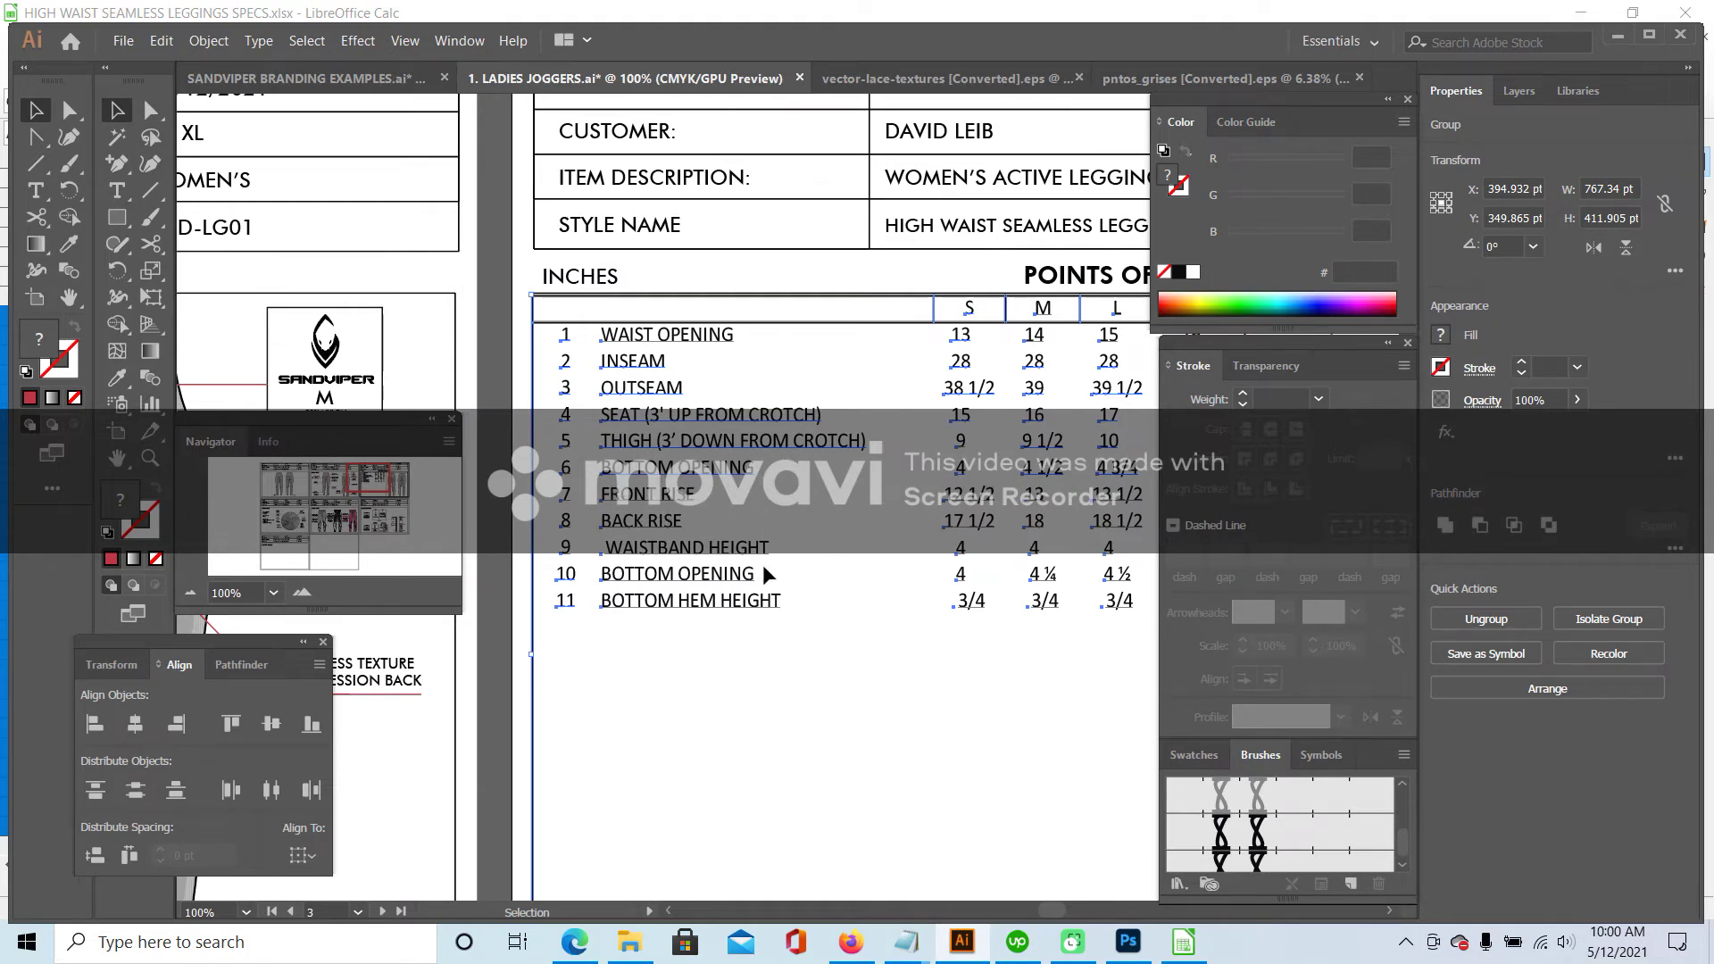
{"action": "left_click", "coordinate": [190, 593]}
{"action": "left_click_drag", "start_coordinate": [382, 483], "coordinate": [390, 492]}
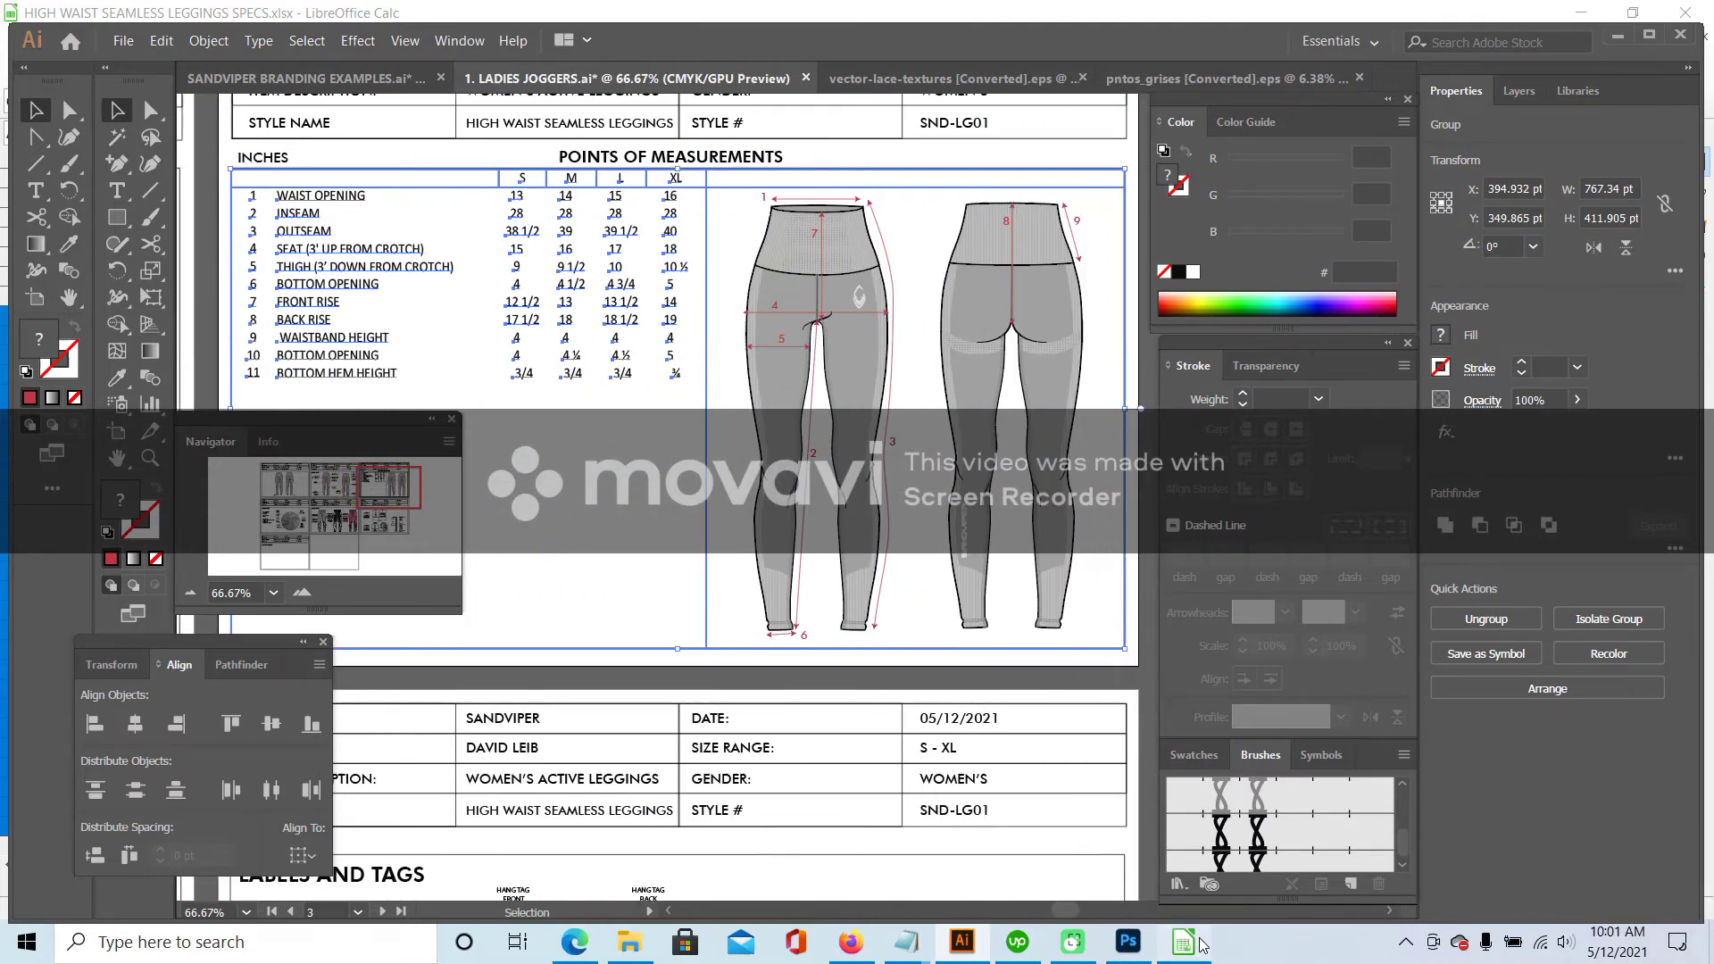
- Clear the selection in the spec spreadsheet and close it
{"action": "left_click", "coordinate": [1187, 942]}
{"action": "left_click", "coordinate": [267, 594]}
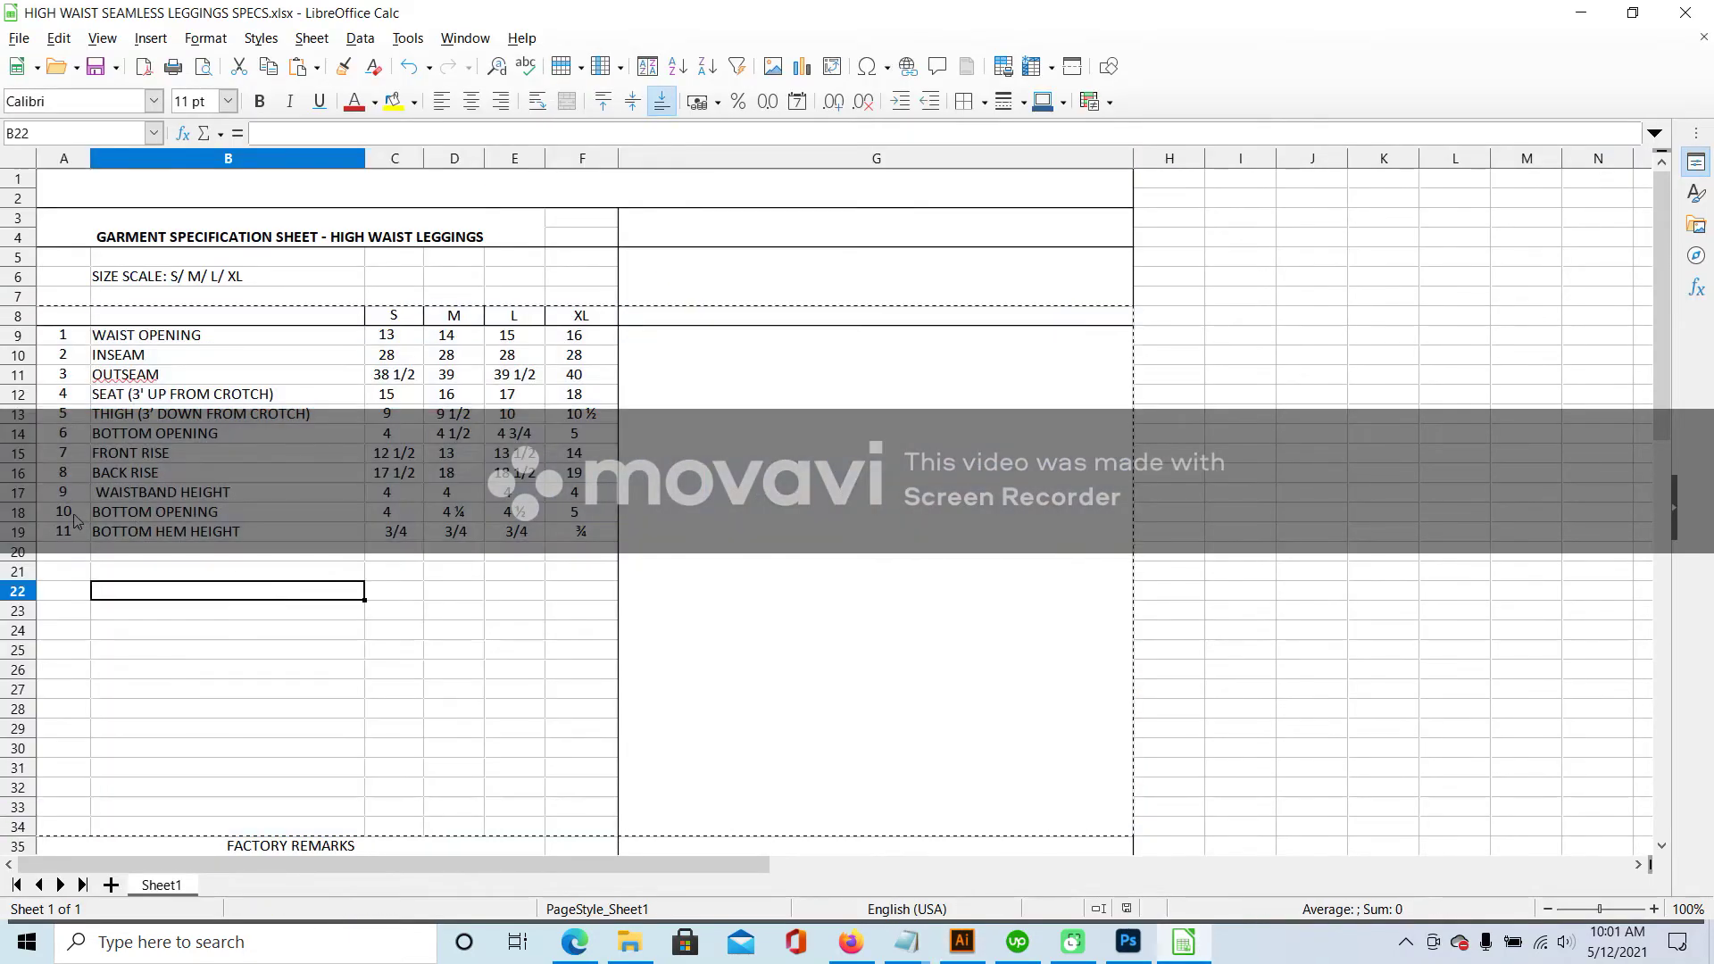
{"action": "left_click", "coordinate": [1686, 13]}
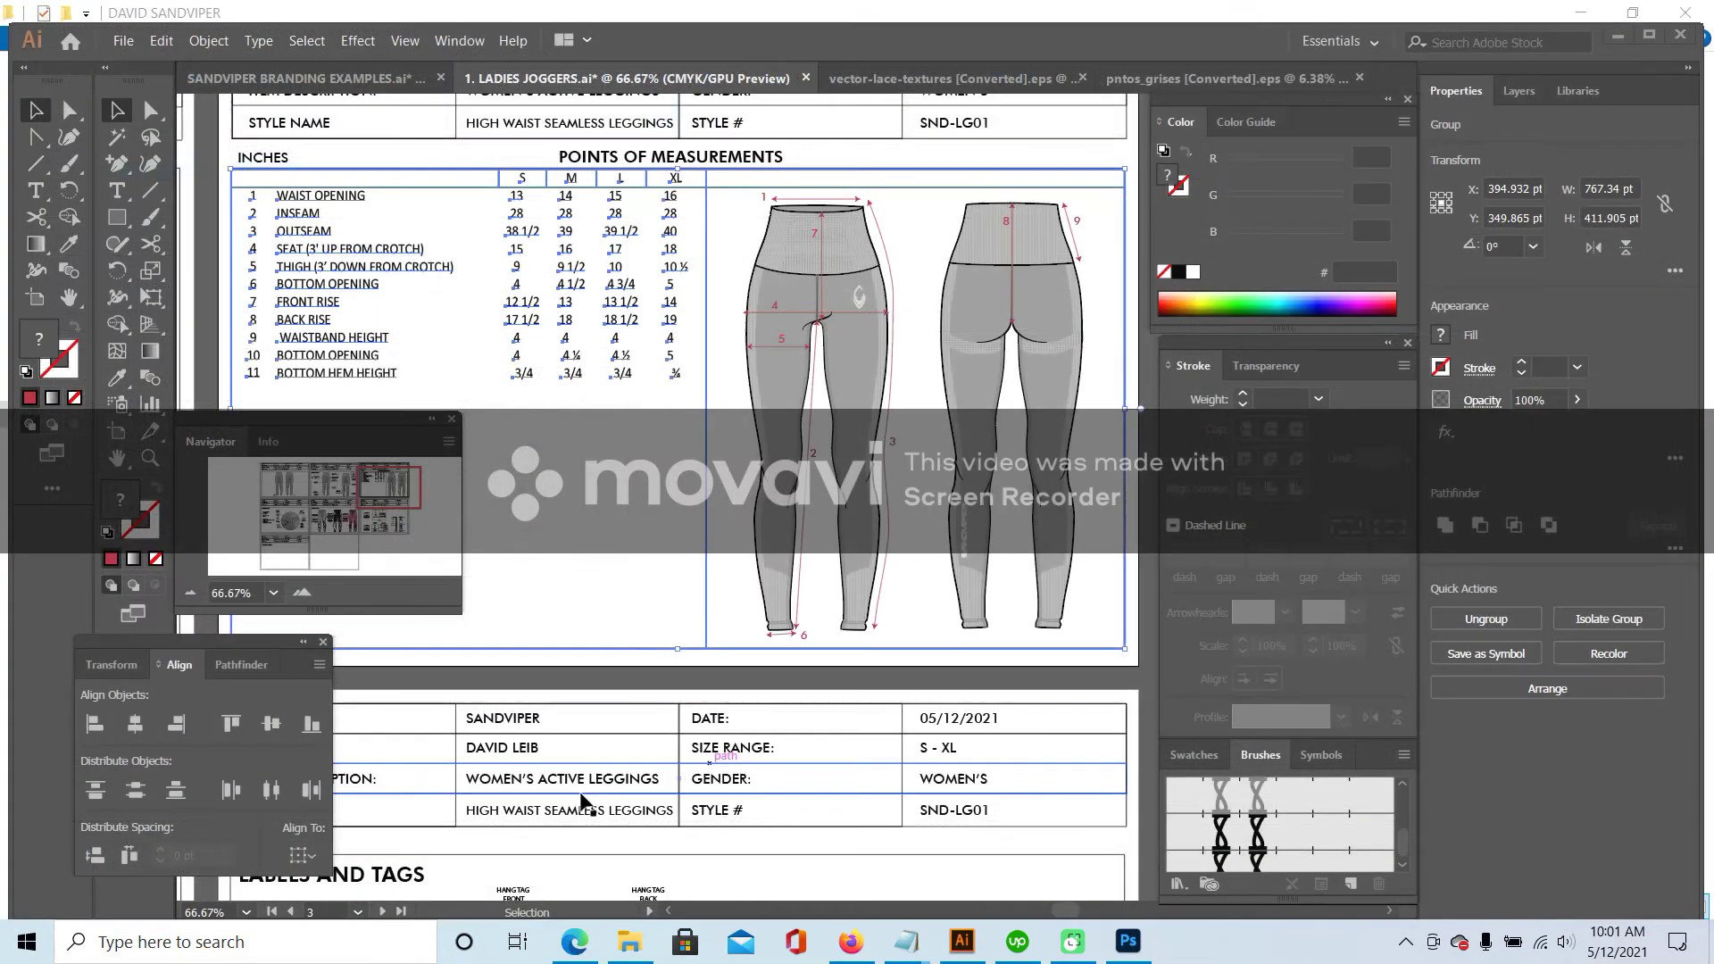
- Zoom in to inspect the leggings hems beside the table, then zoom back out to the whole page
{"action": "left_click_drag", "start_coordinate": [379, 487], "coordinate": [366, 483]}
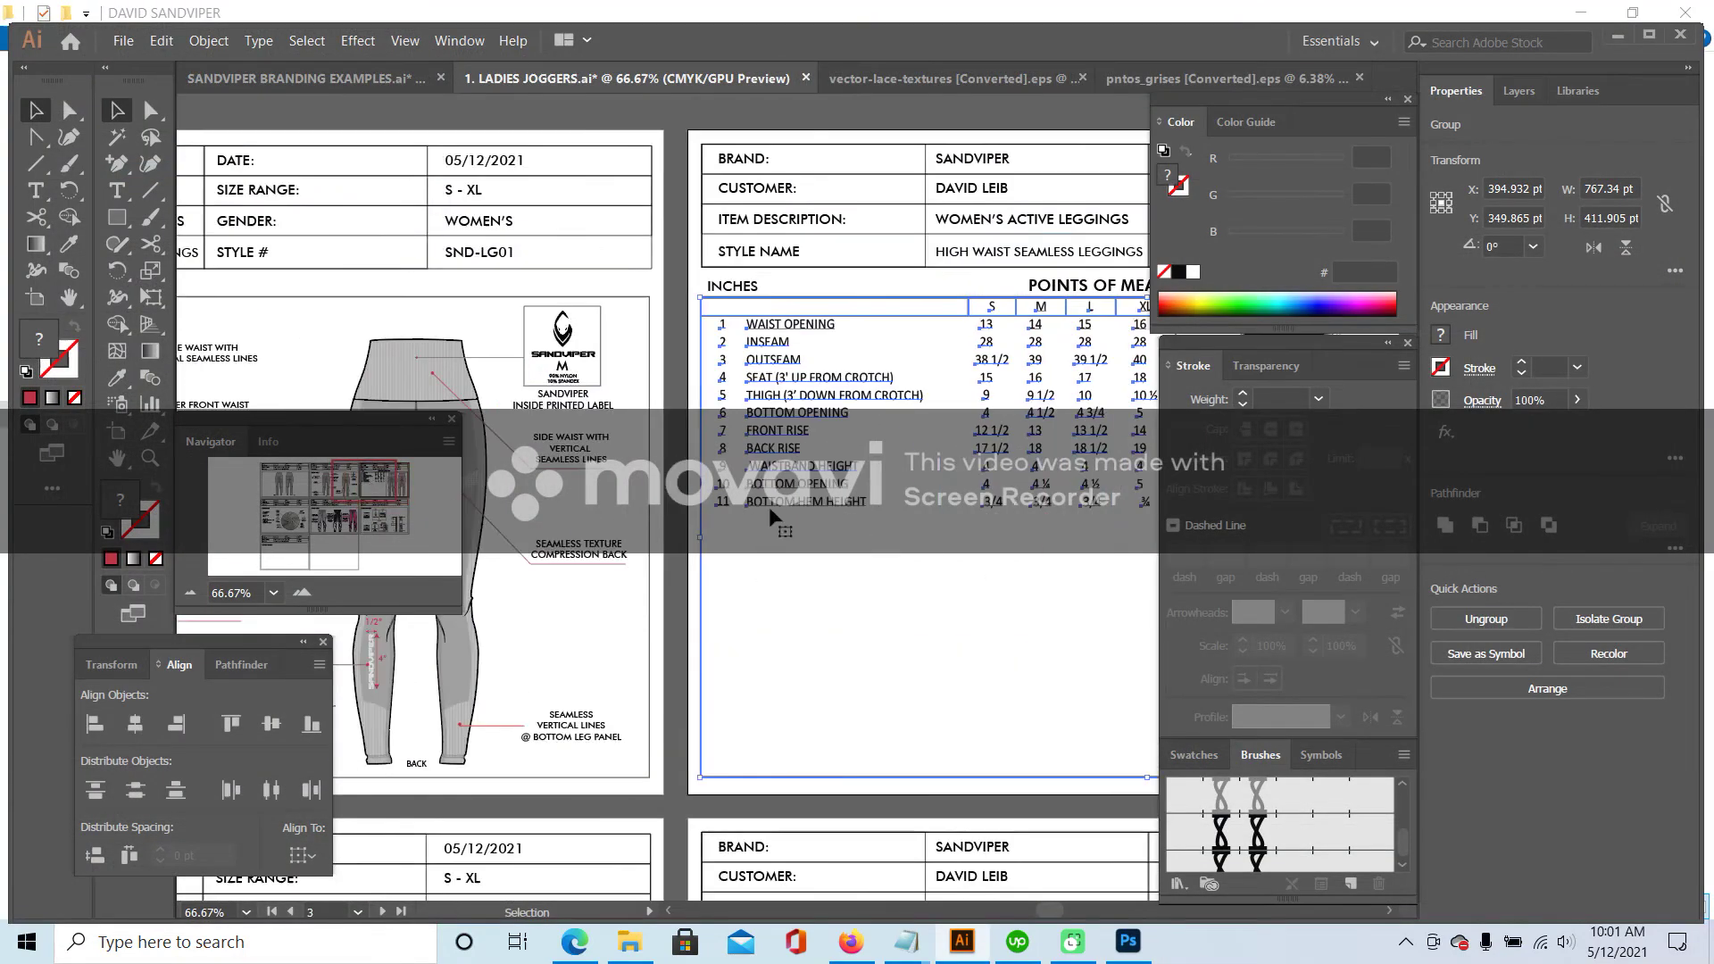
{"action": "left_click", "coordinate": [304, 592]}
{"action": "left_click", "coordinate": [306, 591]}
{"action": "left_click_drag", "start_coordinate": [362, 486], "coordinate": [392, 496]}
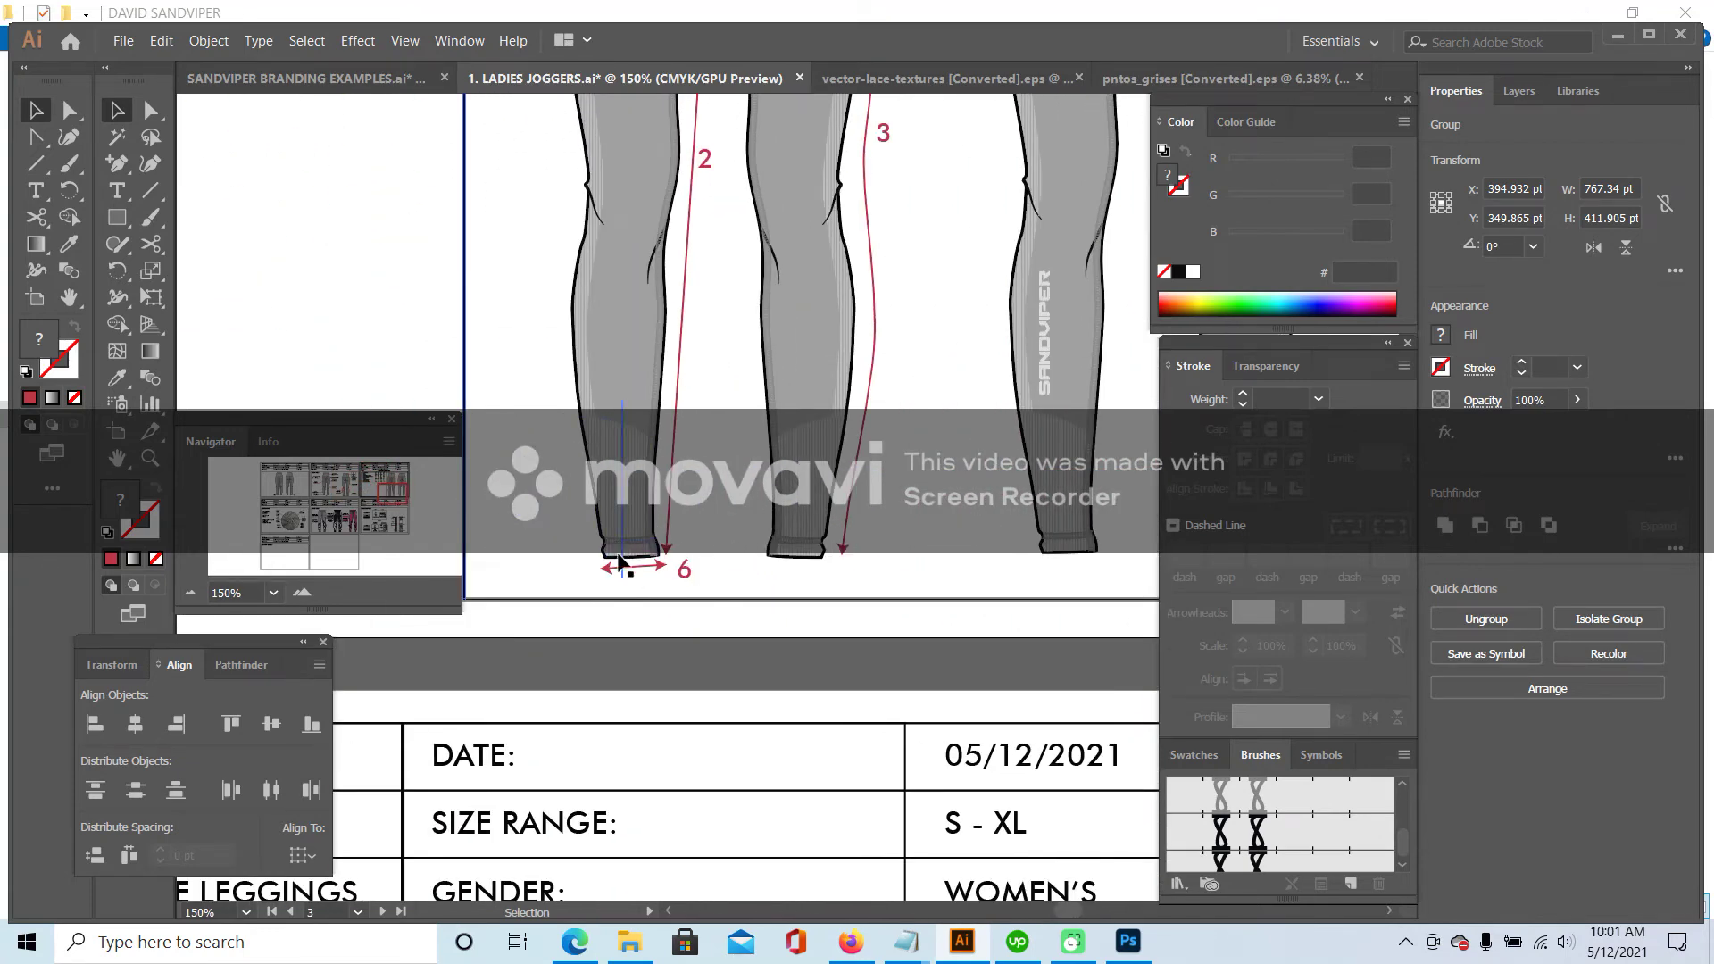
{"action": "left_click", "coordinate": [531, 478]}
{"action": "left_click", "coordinate": [189, 593]}
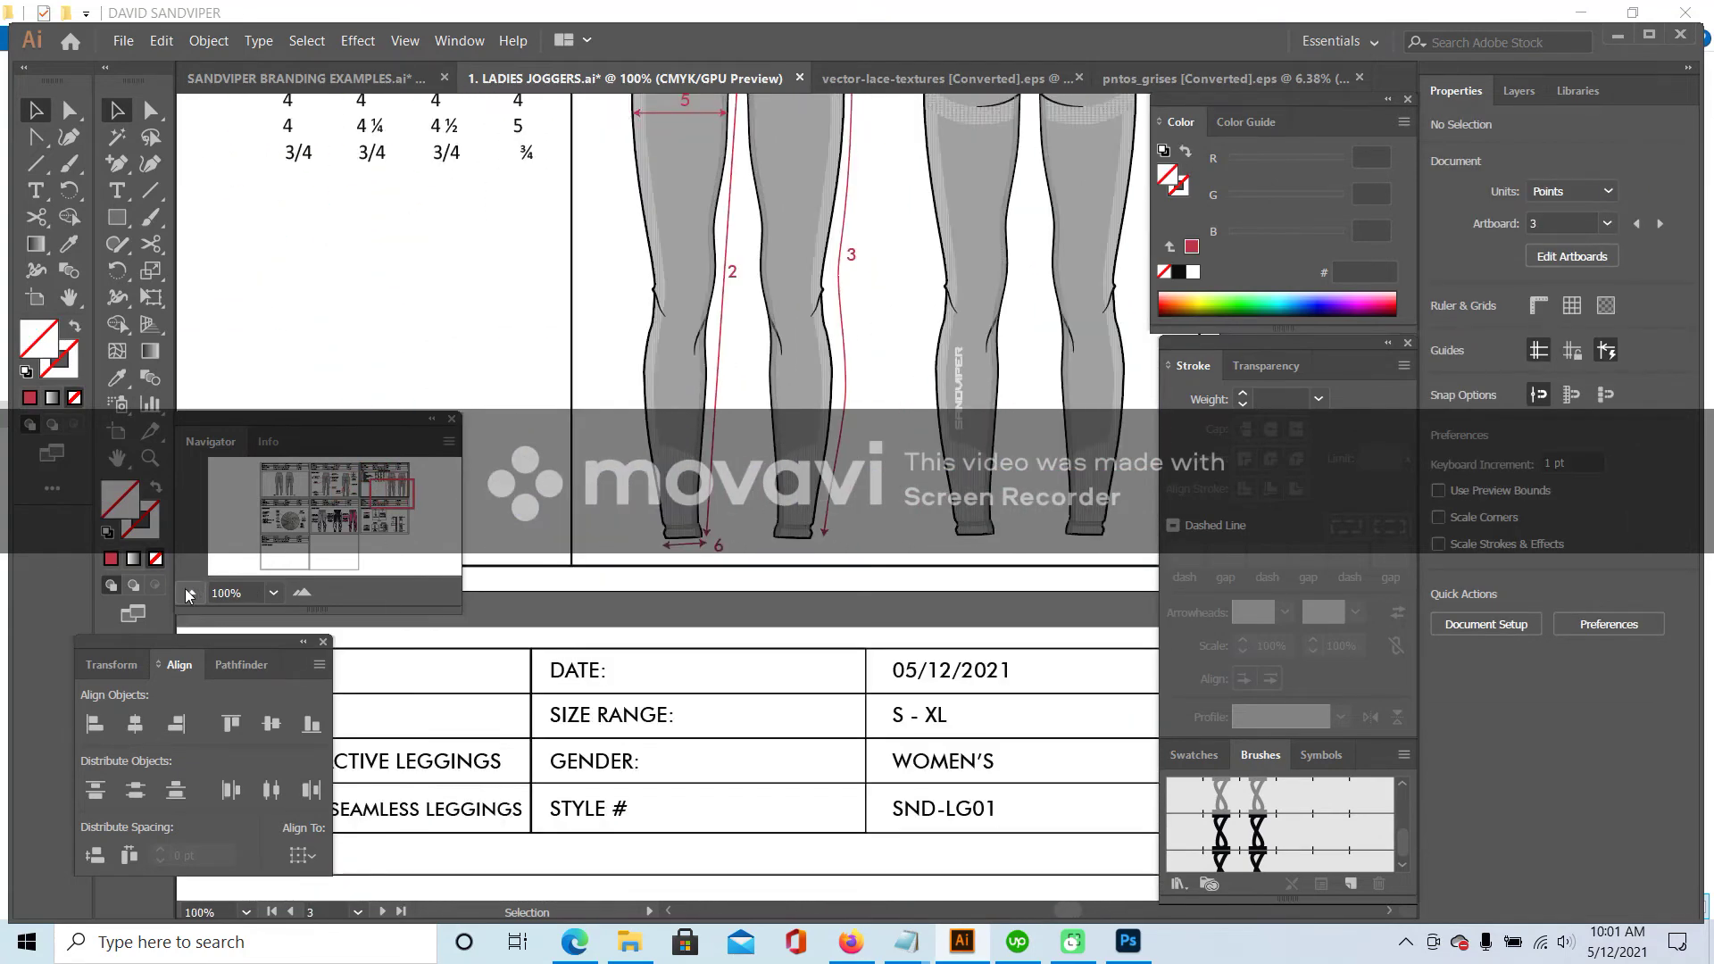
{"action": "left_click", "coordinate": [189, 593]}
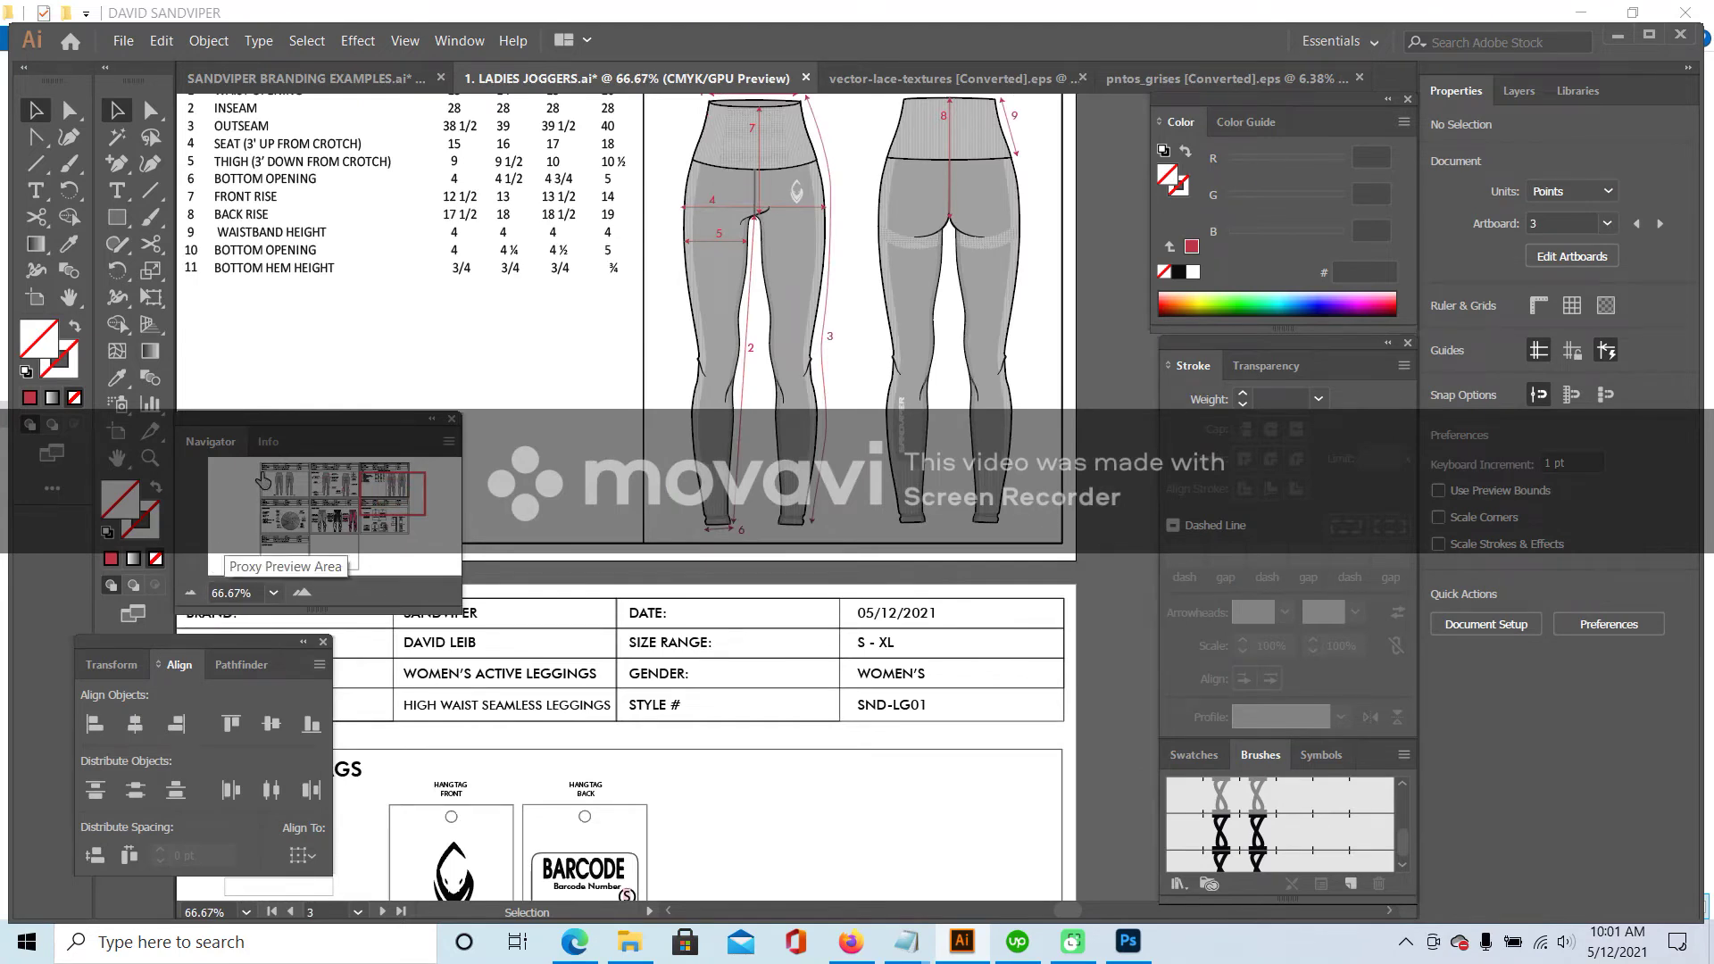
{"action": "scroll", "coordinate": [419, 286], "scroll_direction": "up", "scroll_amount": 1}
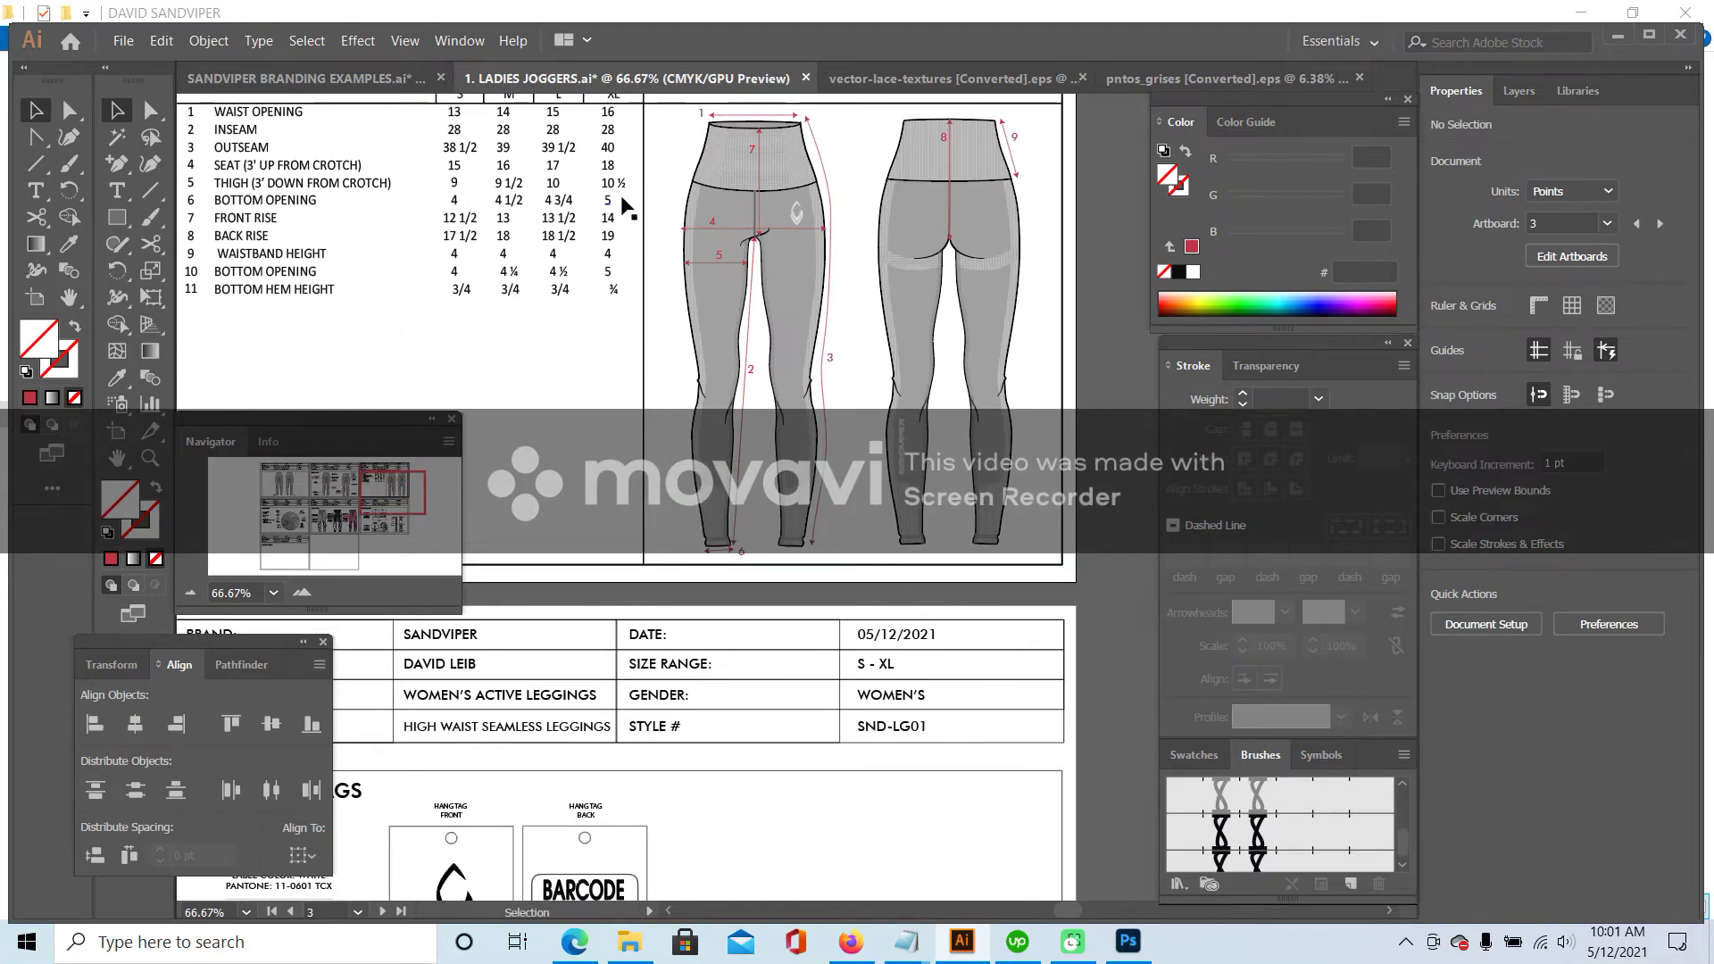
- Select the fabric icons and swatch circle, scale them down, and move them left
{"action": "left_click_drag", "start_coordinate": [376, 525], "coordinate": [288, 522]}
{"action": "left_click", "coordinate": [181, 594]}
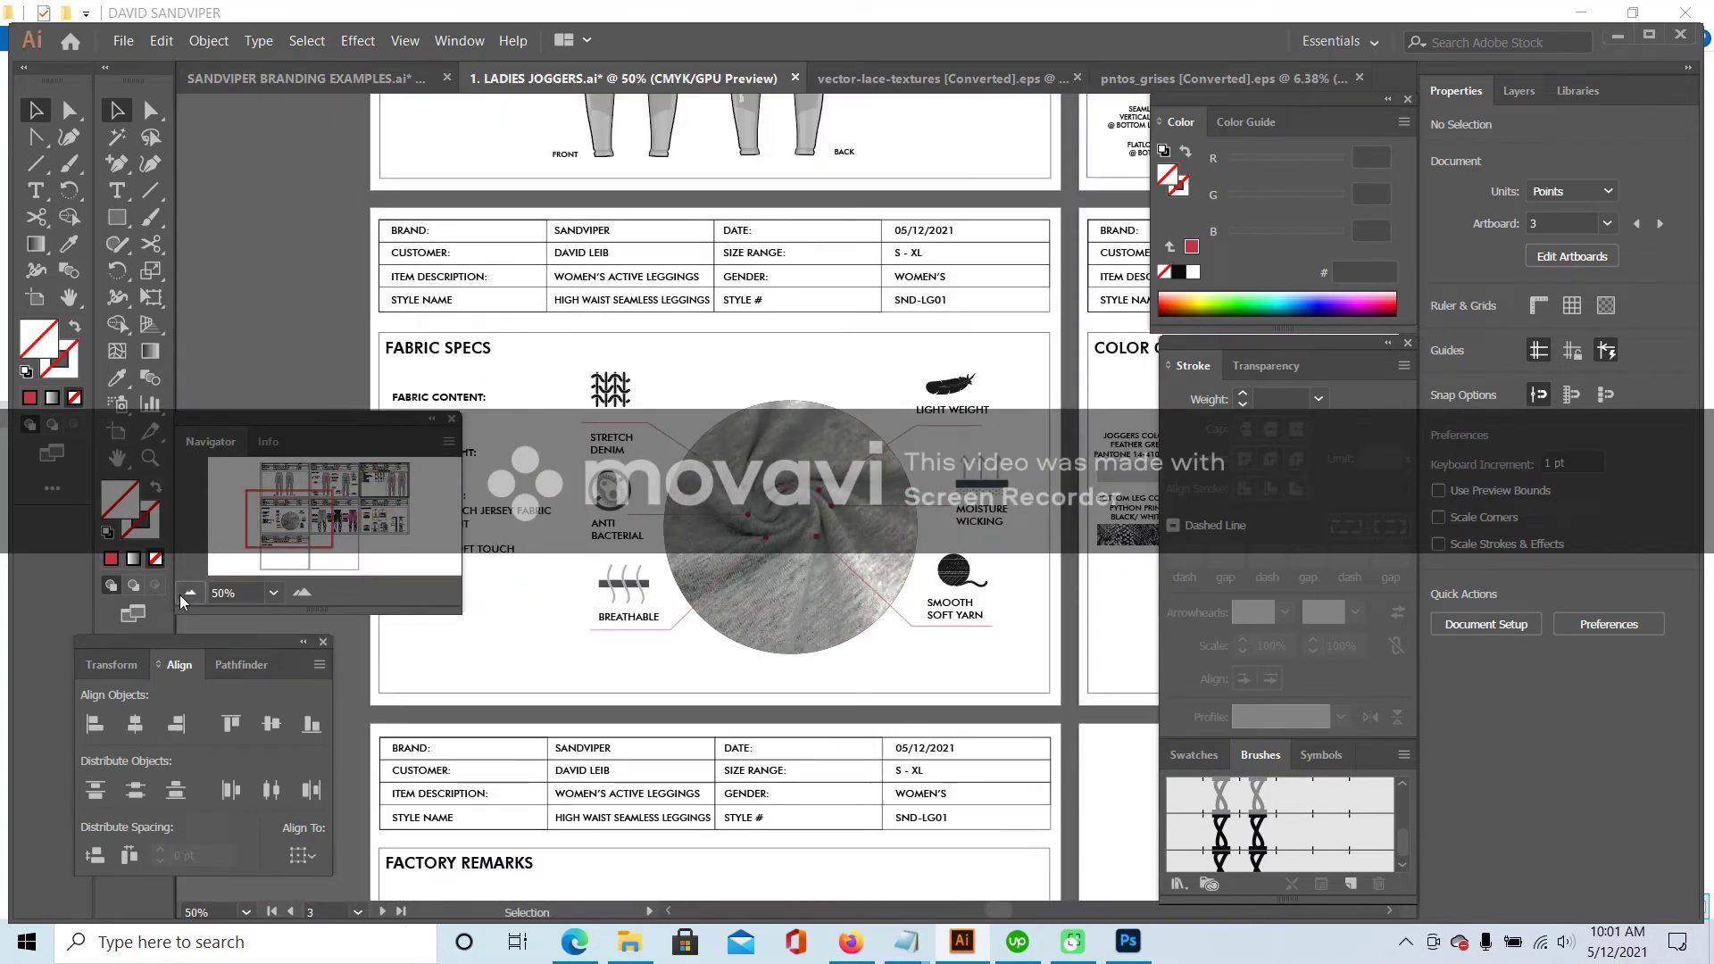
{"action": "left_click", "coordinate": [181, 594]}
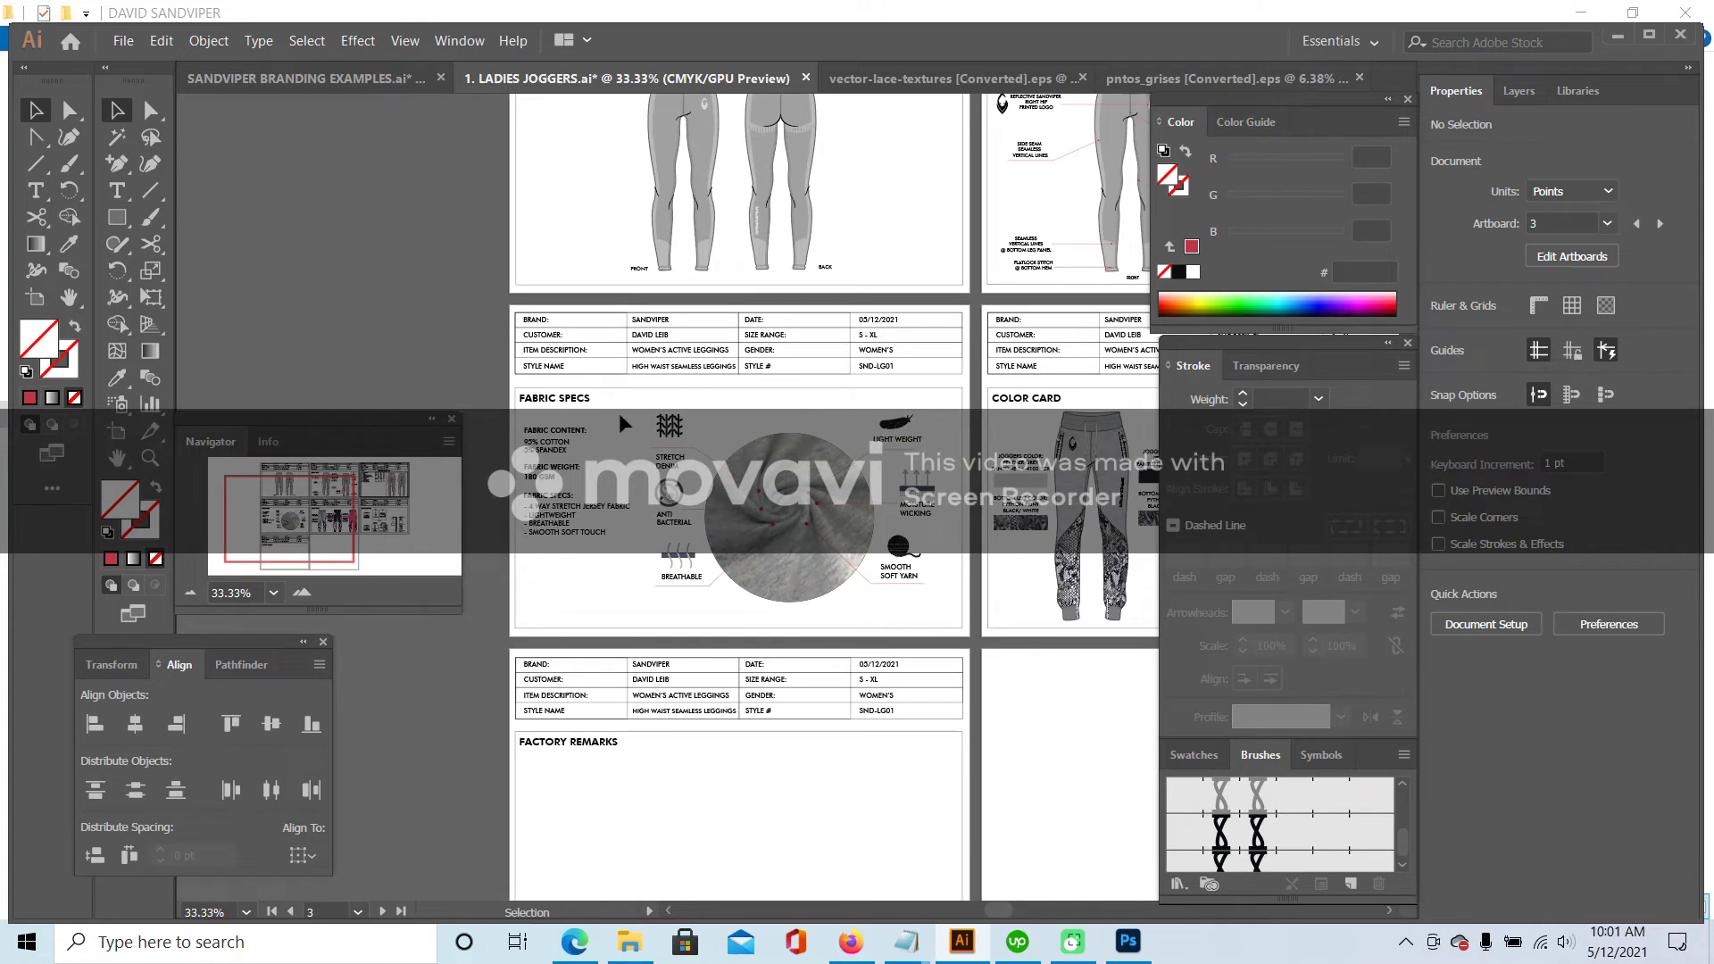
{"action": "left_click_drag", "start_coordinate": [645, 414], "coordinate": [937, 613]}
{"action": "left_click_drag", "start_coordinate": [928, 414], "coordinate": [776, 520]}
{"action": "left_click_drag", "start_coordinate": [695, 555], "coordinate": [591, 576]}
- Shift the Fabric Specs text up-left and nudge the icon group two steps further left
{"action": "left_click_drag", "start_coordinate": [629, 432], "coordinate": [624, 416]}
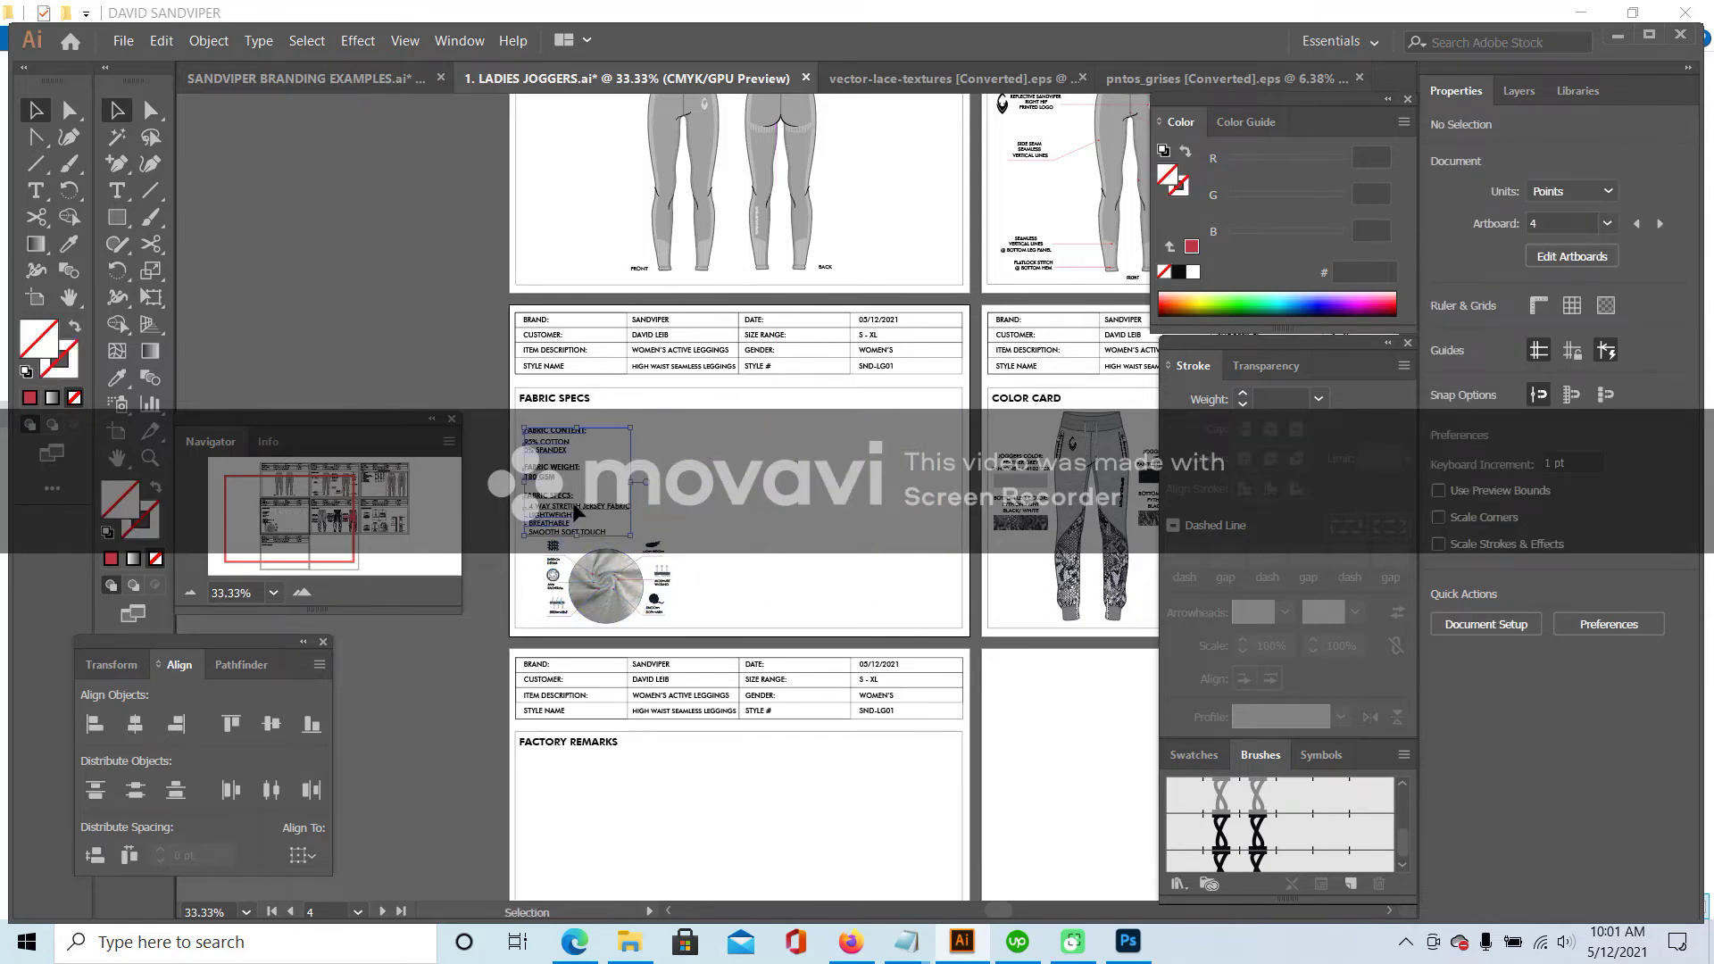
{"action": "left_click", "coordinate": [697, 536]}
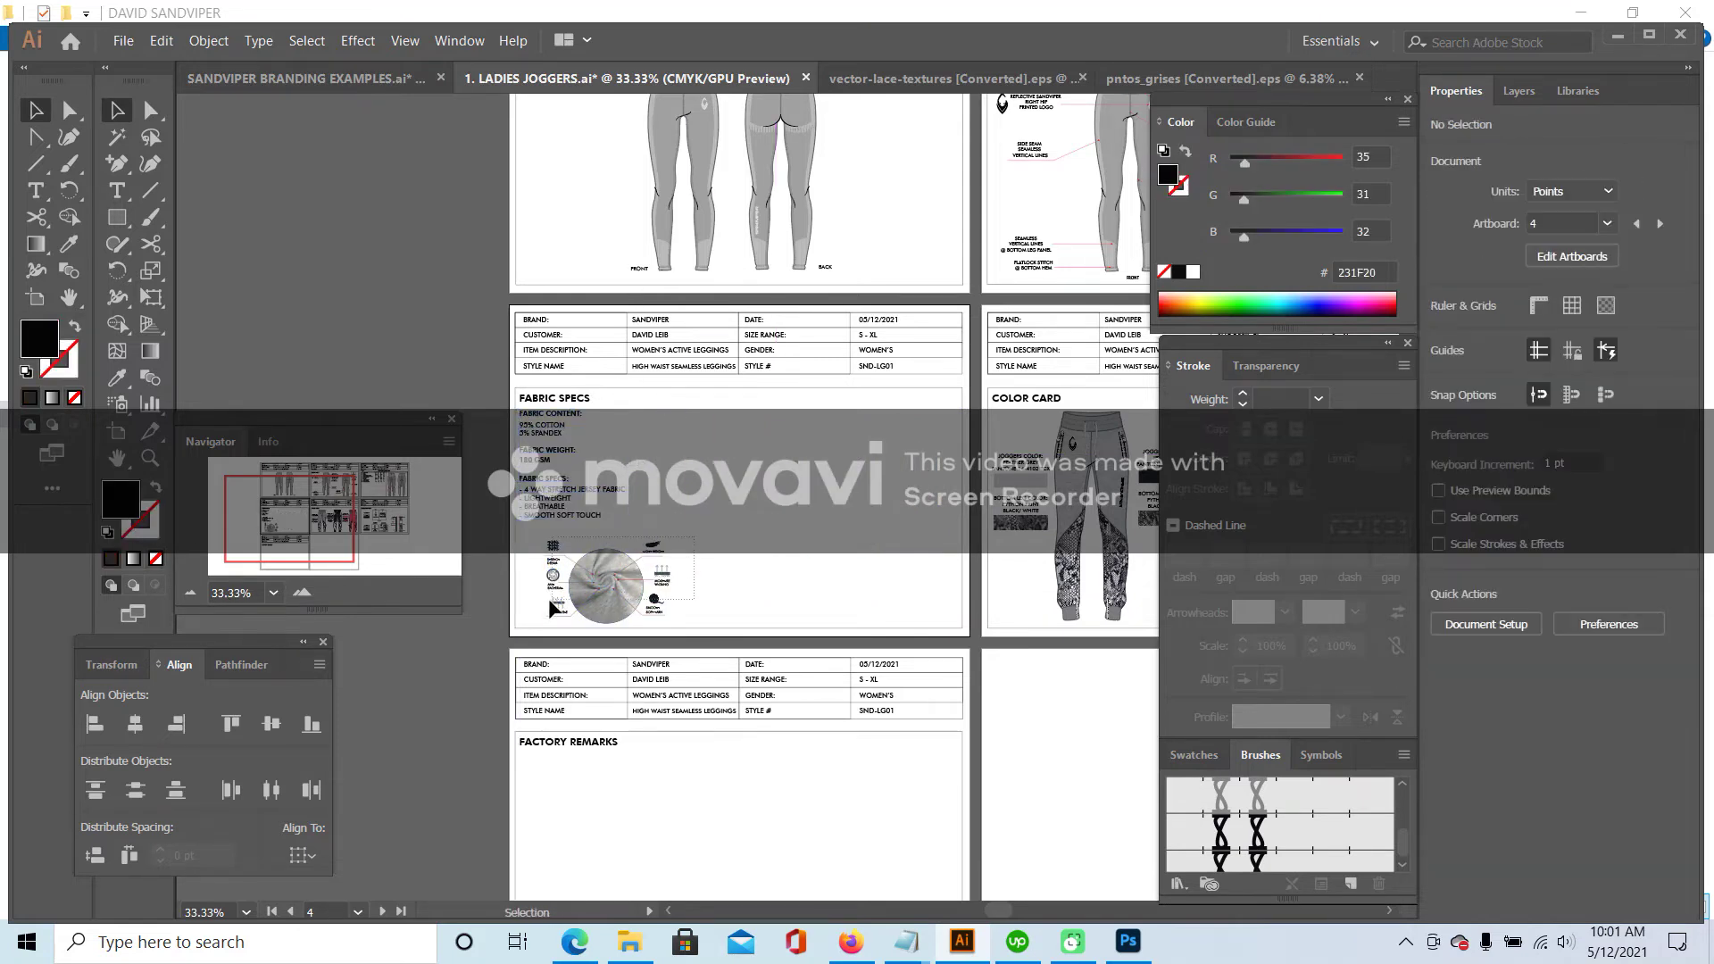
{"action": "left_click_drag", "start_coordinate": [534, 622], "coordinate": [701, 534]}
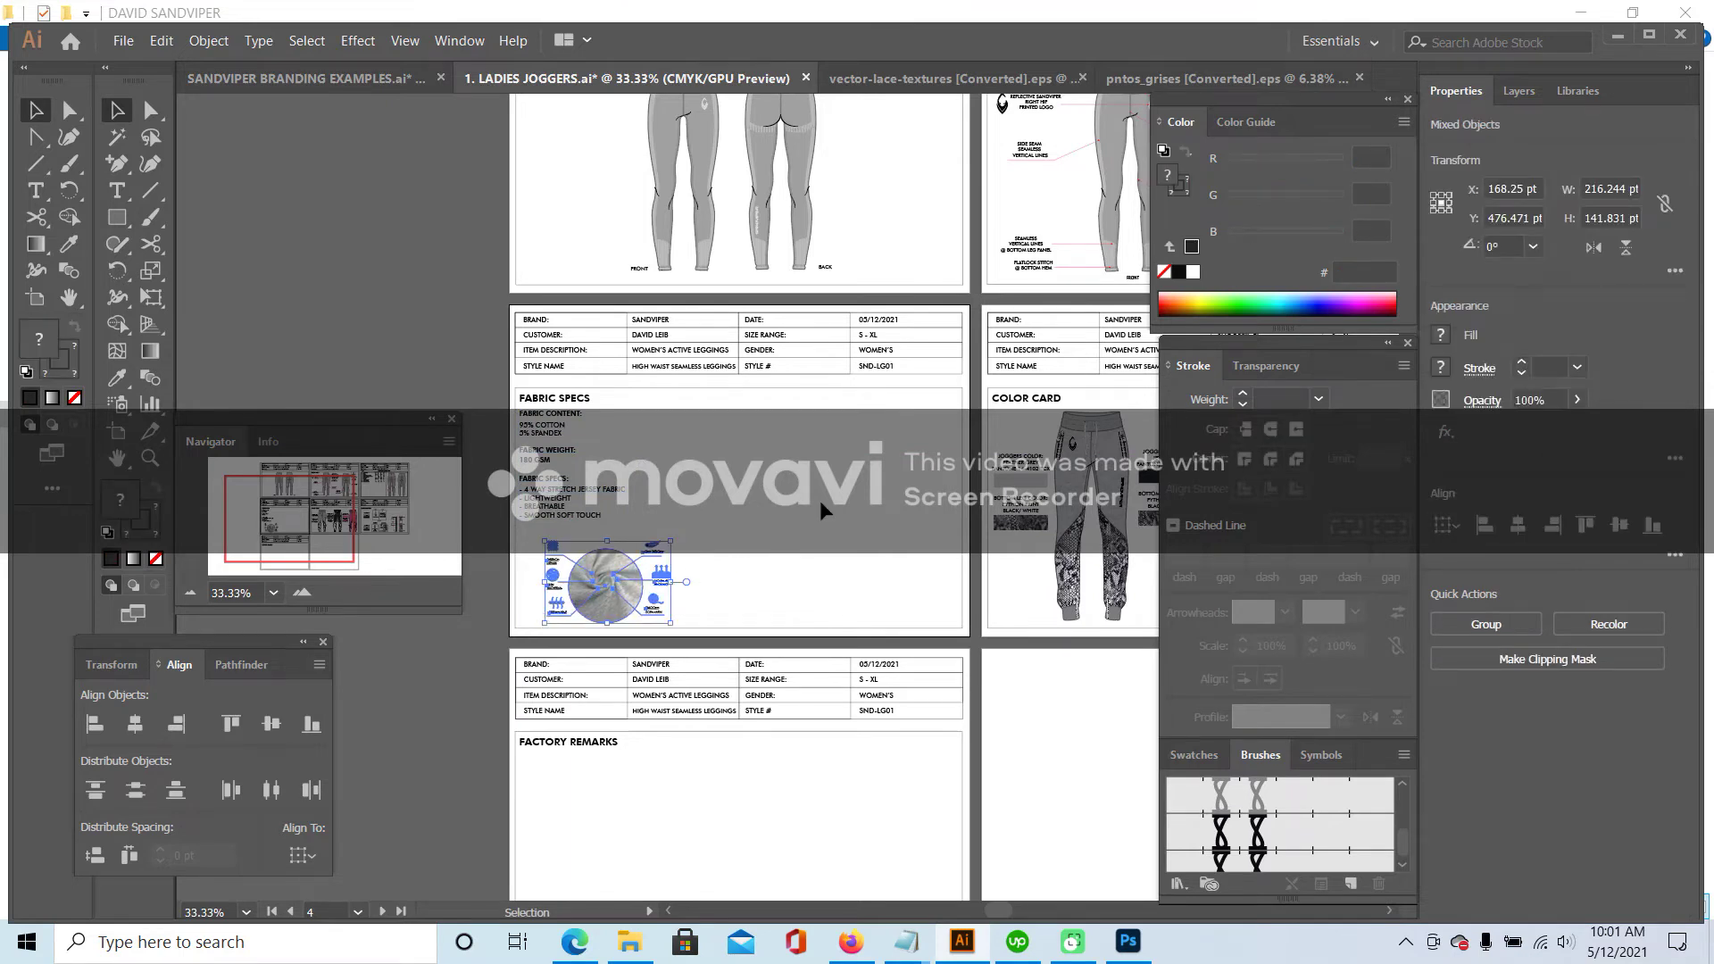
{"action": "key", "text": "Left"}
{"action": "key", "text": "Left"}
{"action": "key", "text": "Left"}
{"action": "key", "text": "Left"}
{"action": "key", "text": "Left"}
{"action": "key", "text": "Left"}
{"action": "key", "text": "Left"}
{"action": "key", "text": "Left"}
{"action": "key", "text": "Left"}
{"action": "key", "text": "Left"}
{"action": "key", "text": "Left"}
{"action": "key", "text": "Left"}
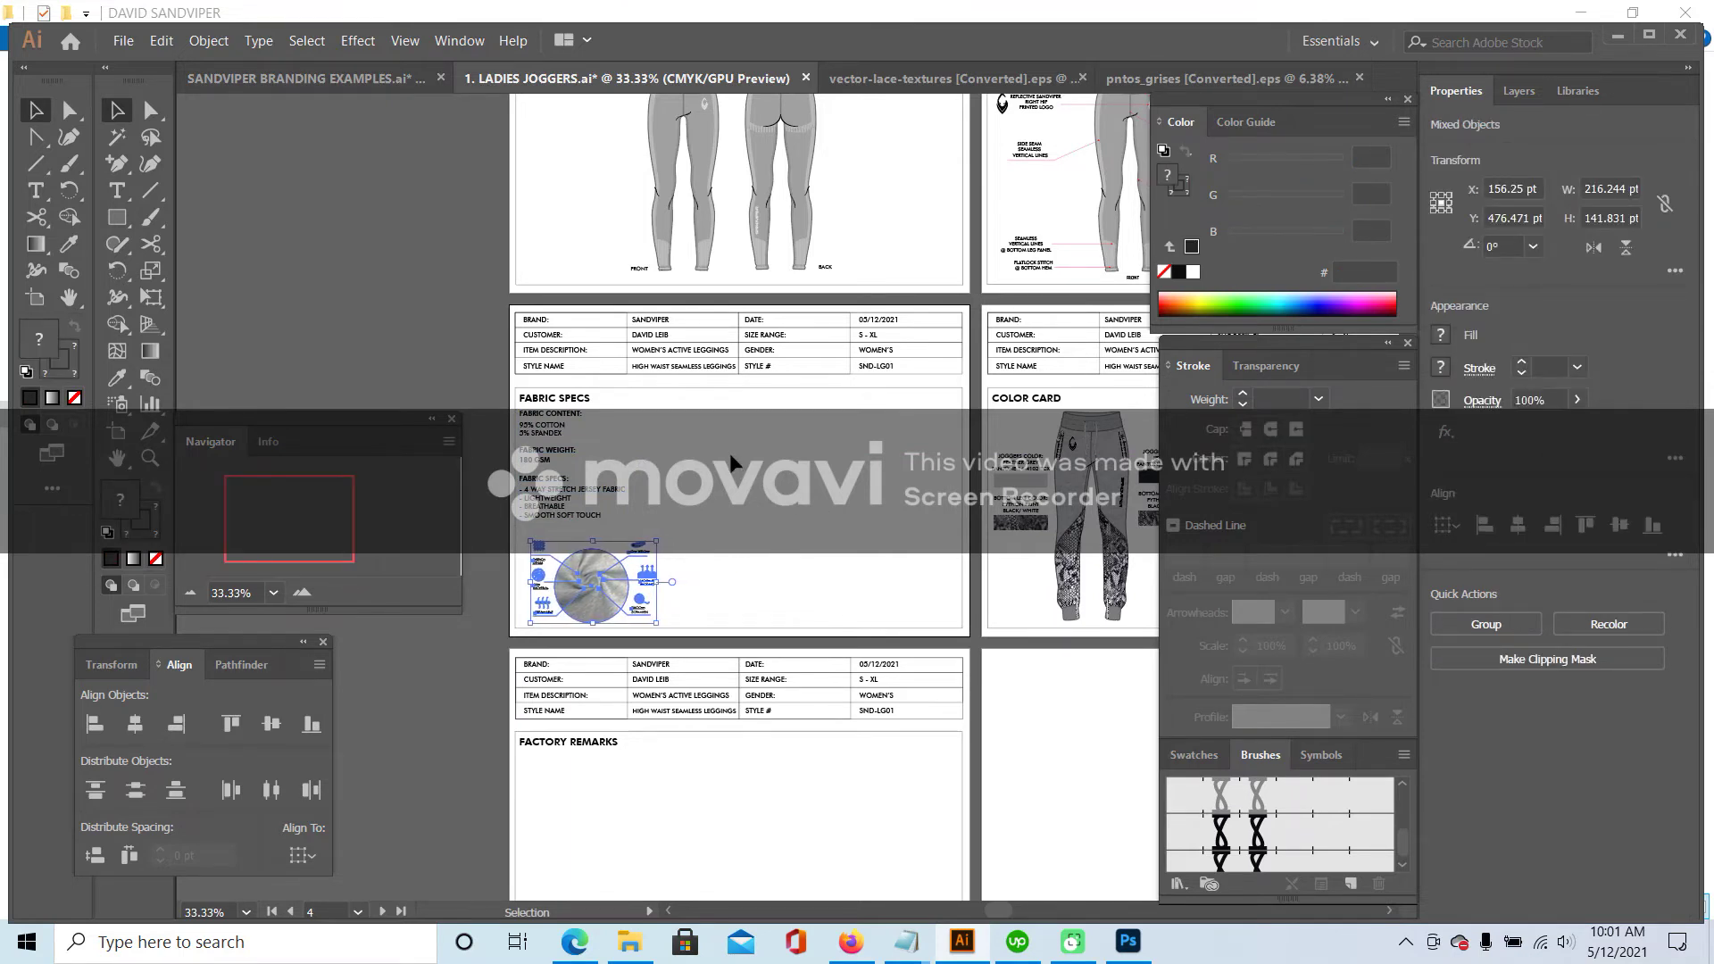
{"action": "key", "text": "Left"}
{"action": "key", "text": "Left"}
{"action": "key", "text": "Left"}
{"action": "key", "text": "Left"}
{"action": "key", "text": "Left"}
{"action": "key", "text": "Left"}
{"action": "key", "text": "Left"}
{"action": "key", "text": "Left"}
{"action": "key", "text": "Left"}
{"action": "key", "text": "Left"}
{"action": "key", "text": "Left"}
{"action": "key", "text": "Left"}
{"action": "key", "text": "Left"}
{"action": "key", "text": "Left"}
{"action": "key", "text": "Left"}
{"action": "key", "text": "Left"}
{"action": "key", "text": "Left"}
{"action": "key", "text": "Left"}
{"action": "key", "text": "Left"}
{"action": "key", "text": "Left"}
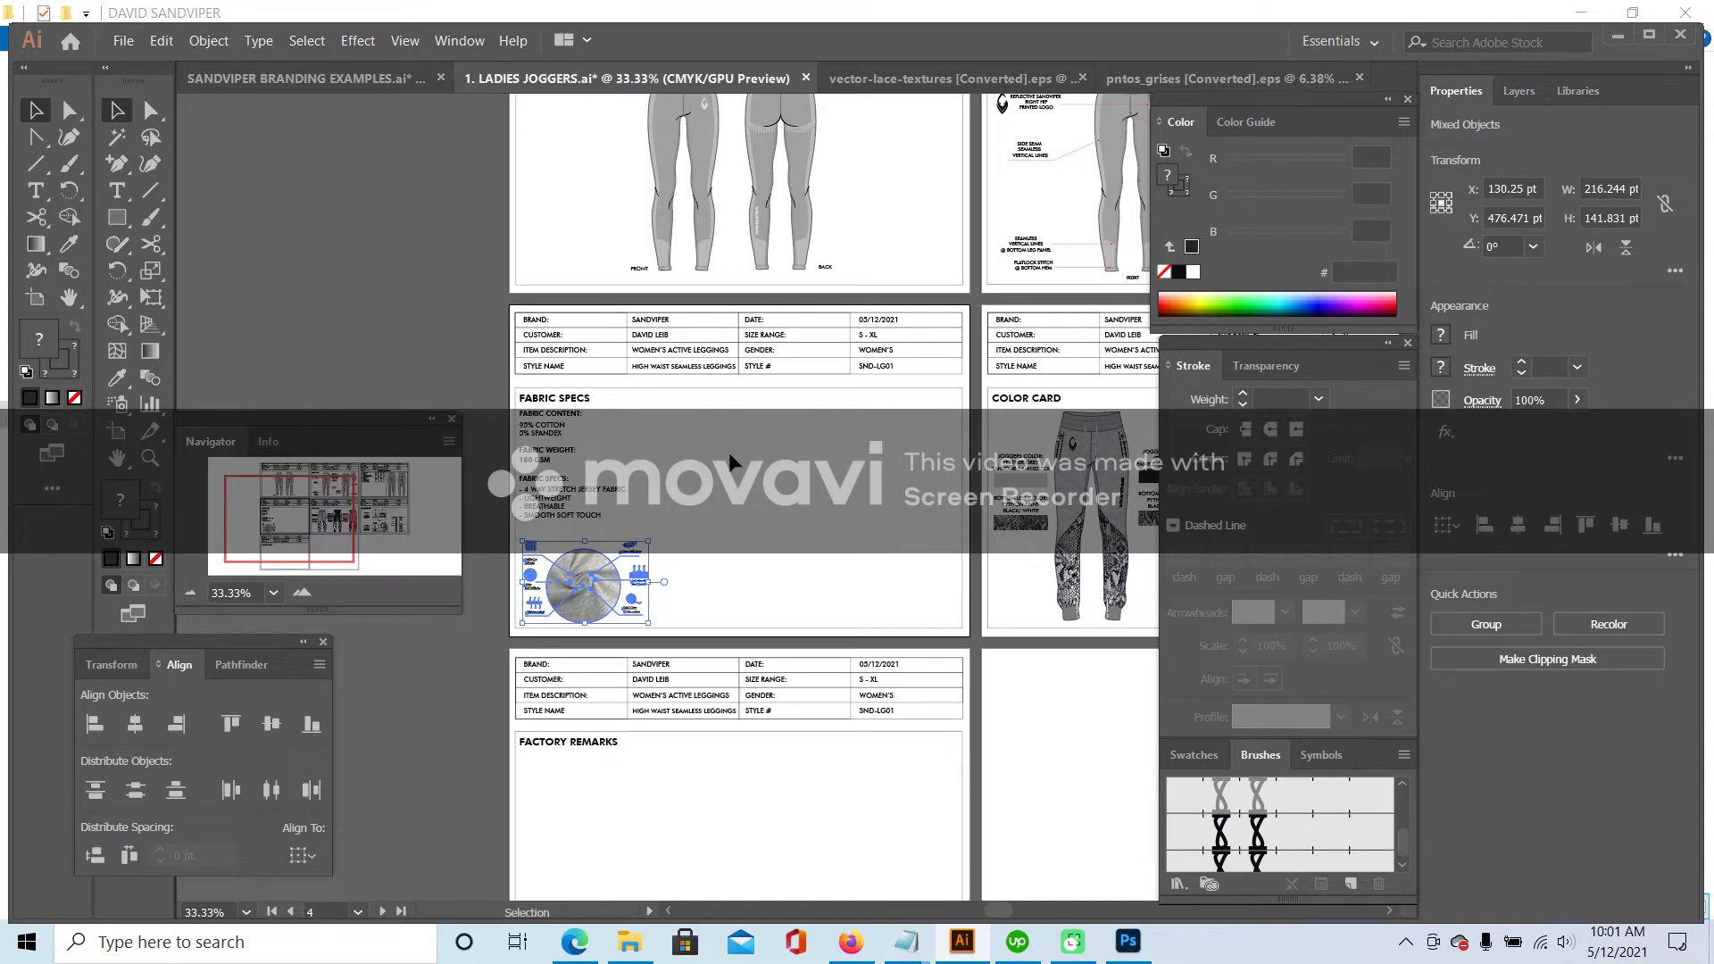
{"action": "left_click", "coordinate": [196, 223]}
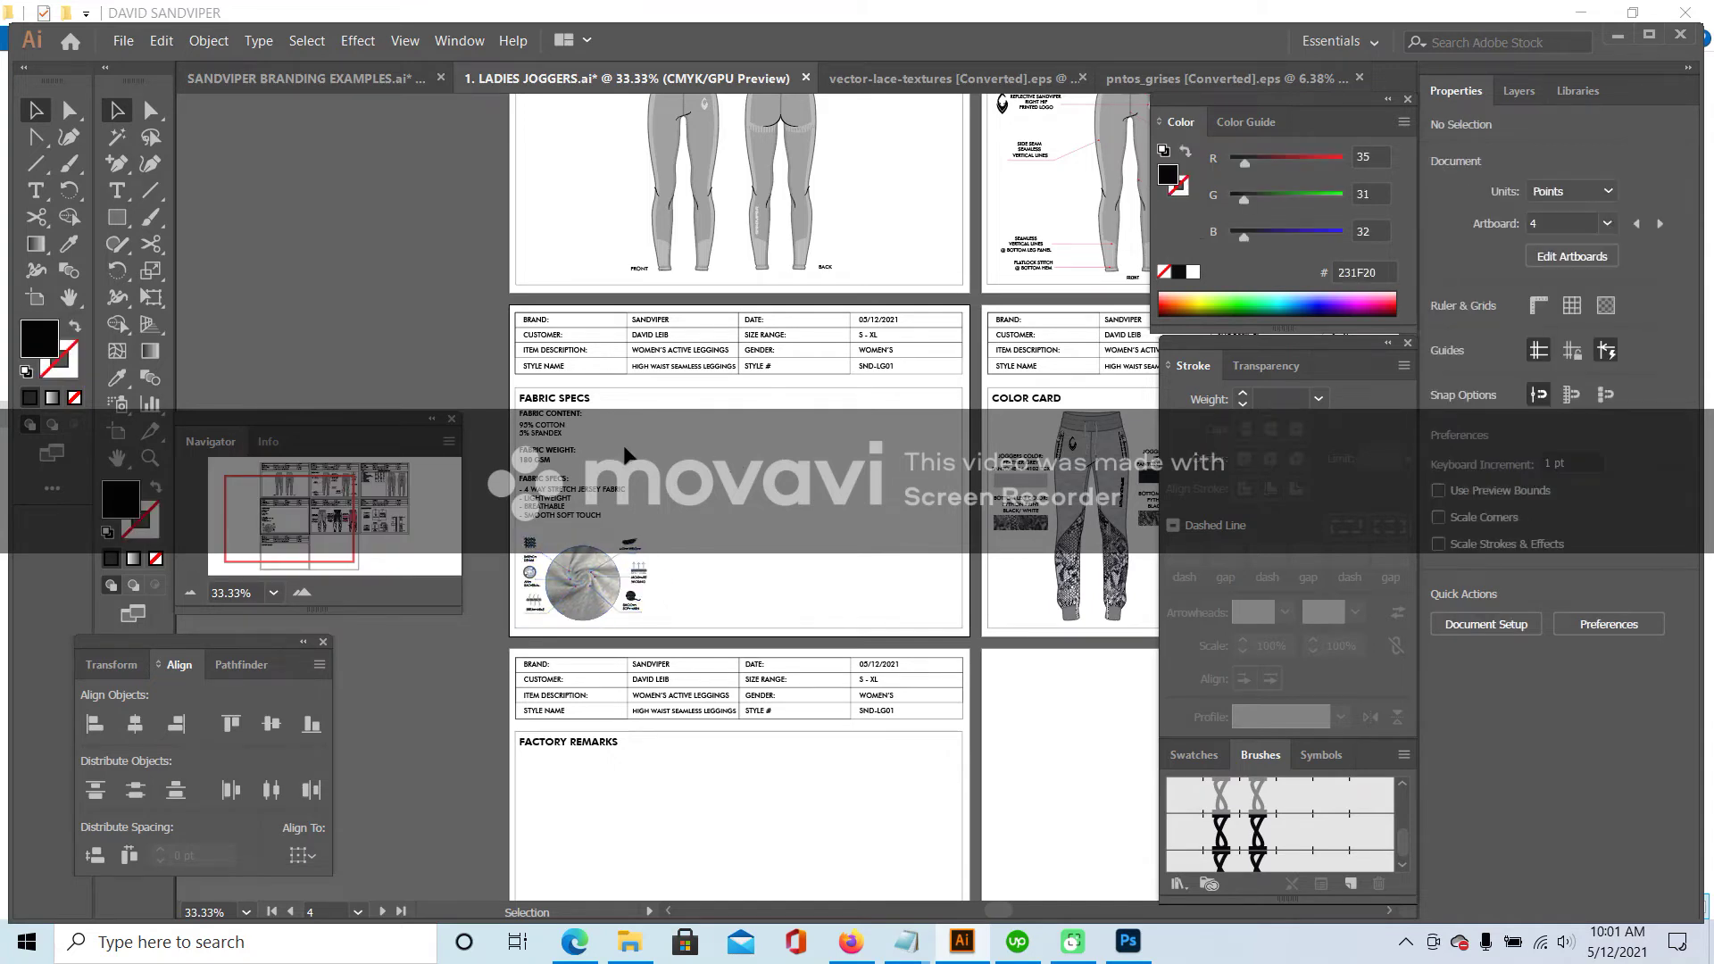
- Draw a box over the right of the Fabric Specs page with no fill and a 0.5 pt stroke
{"action": "left_click", "coordinate": [116, 216]}
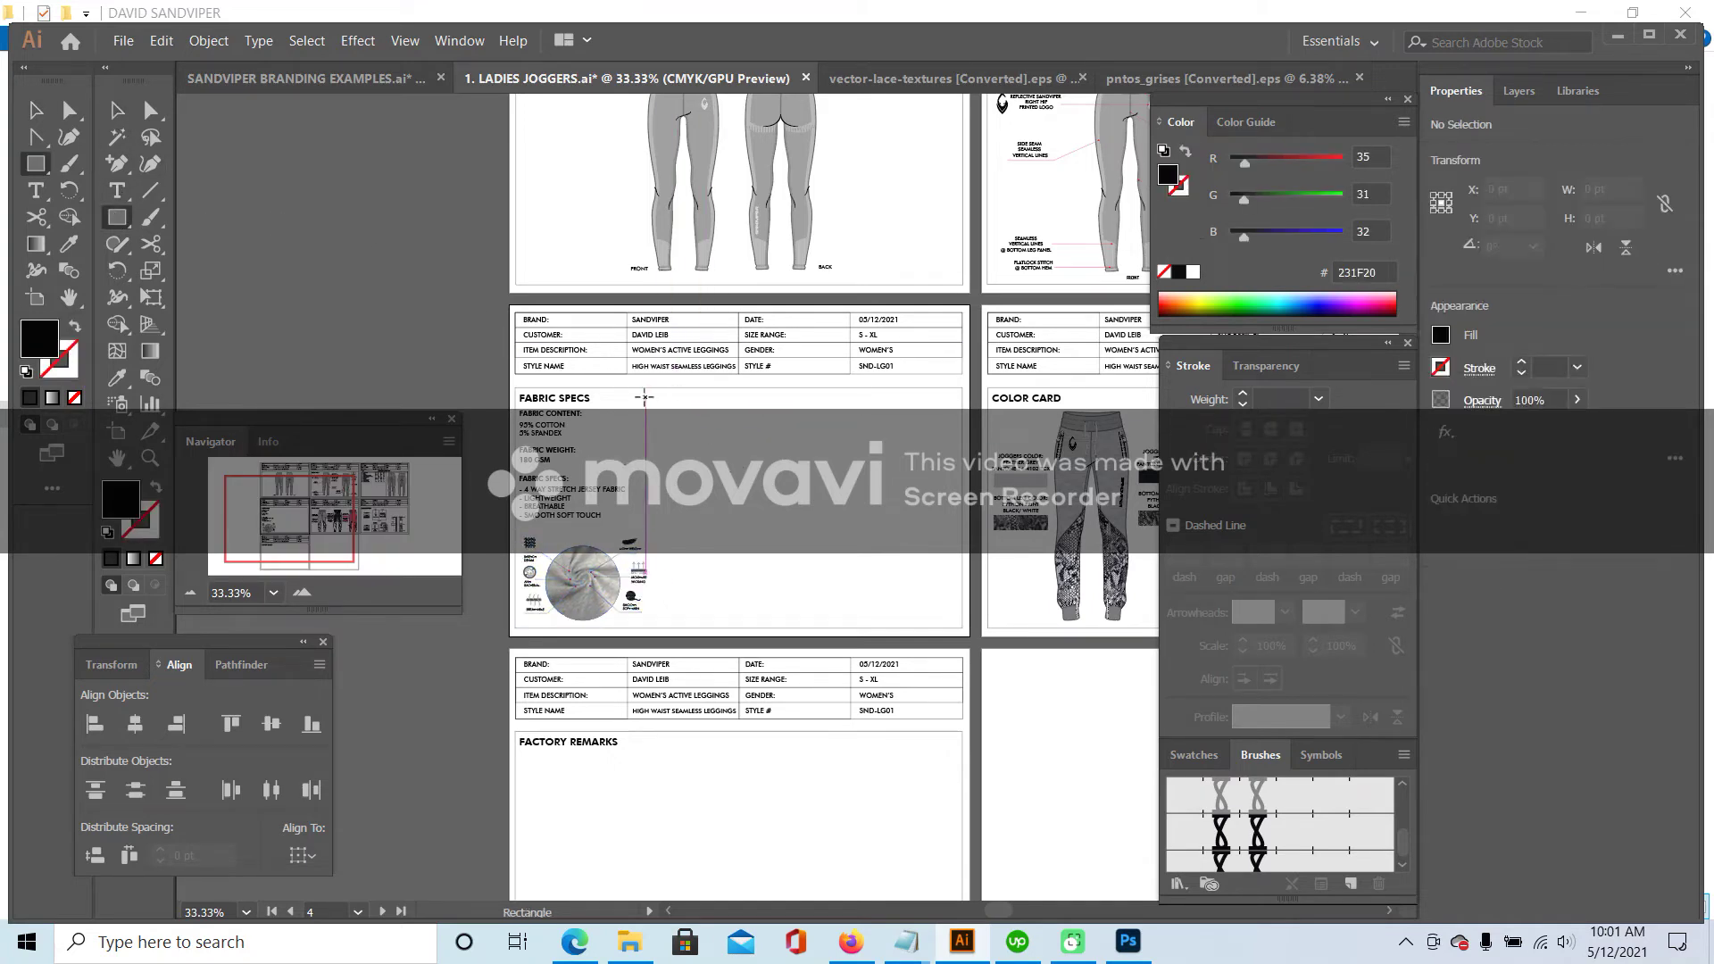
{"action": "mouse_move", "coordinate": [645, 388]}
{"action": "left_mouse_down"}
{"action": "mouse_move", "coordinate": [750, 616]}
{"action": "mouse_move", "coordinate": [962, 629]}
{"action": "left_mouse_up"}
{"action": "left_click", "coordinate": [26, 370]}
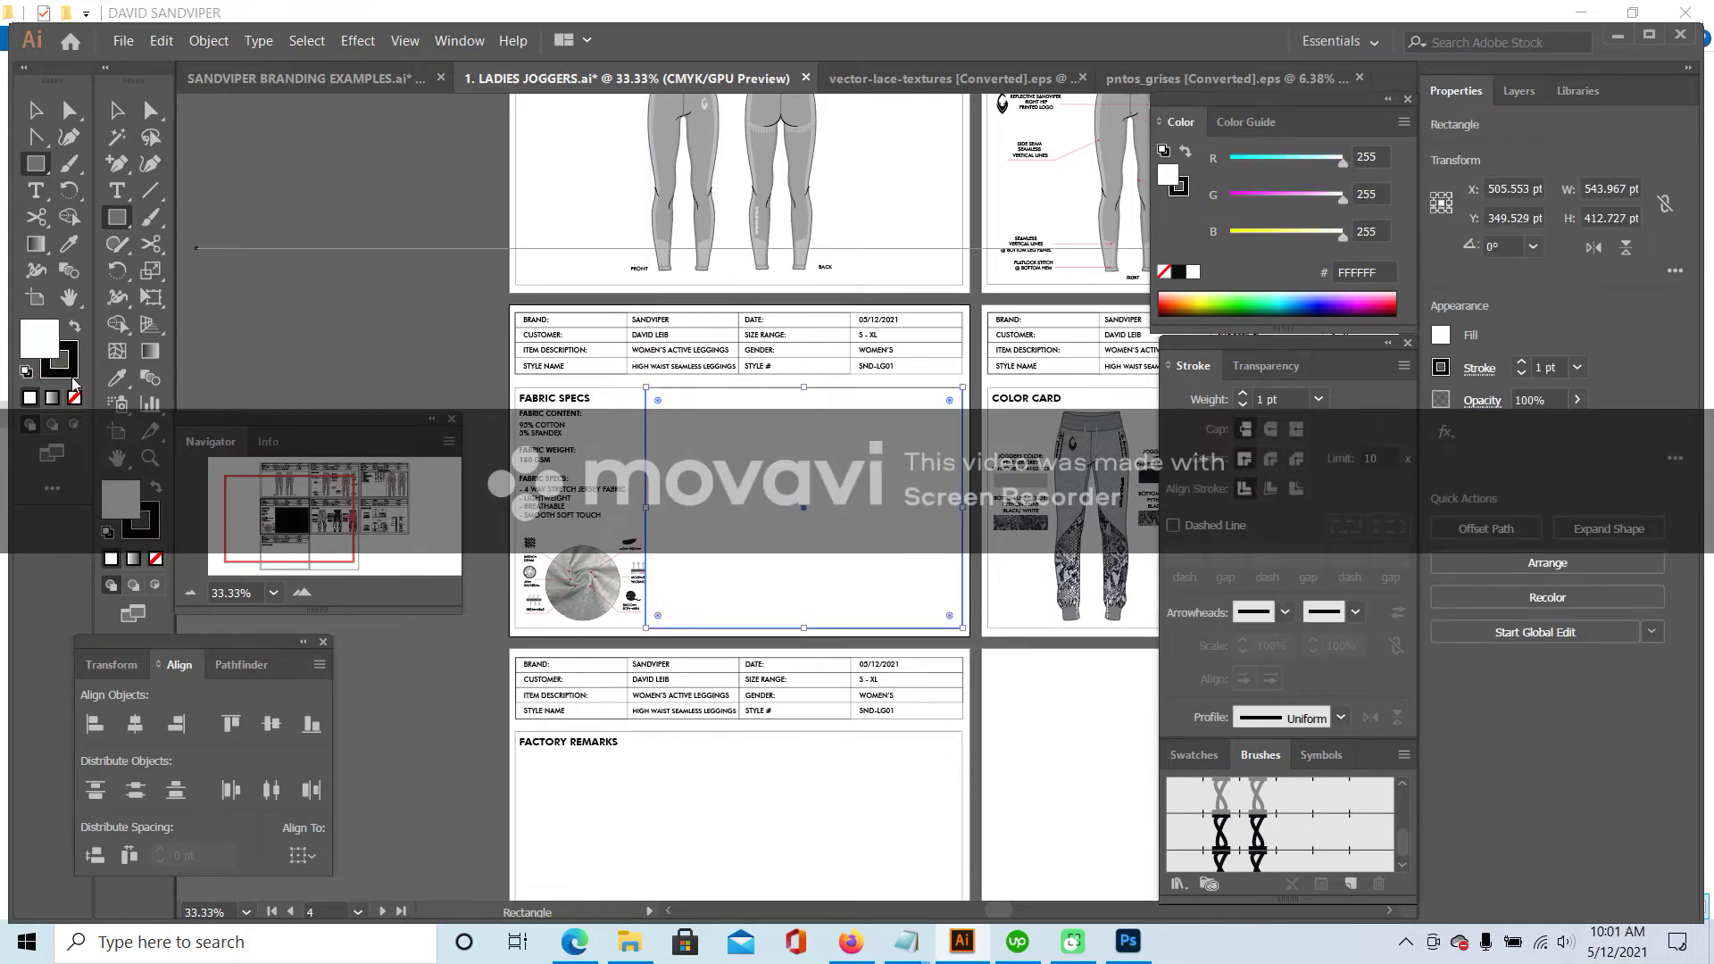
{"action": "left_click", "coordinate": [74, 397]}
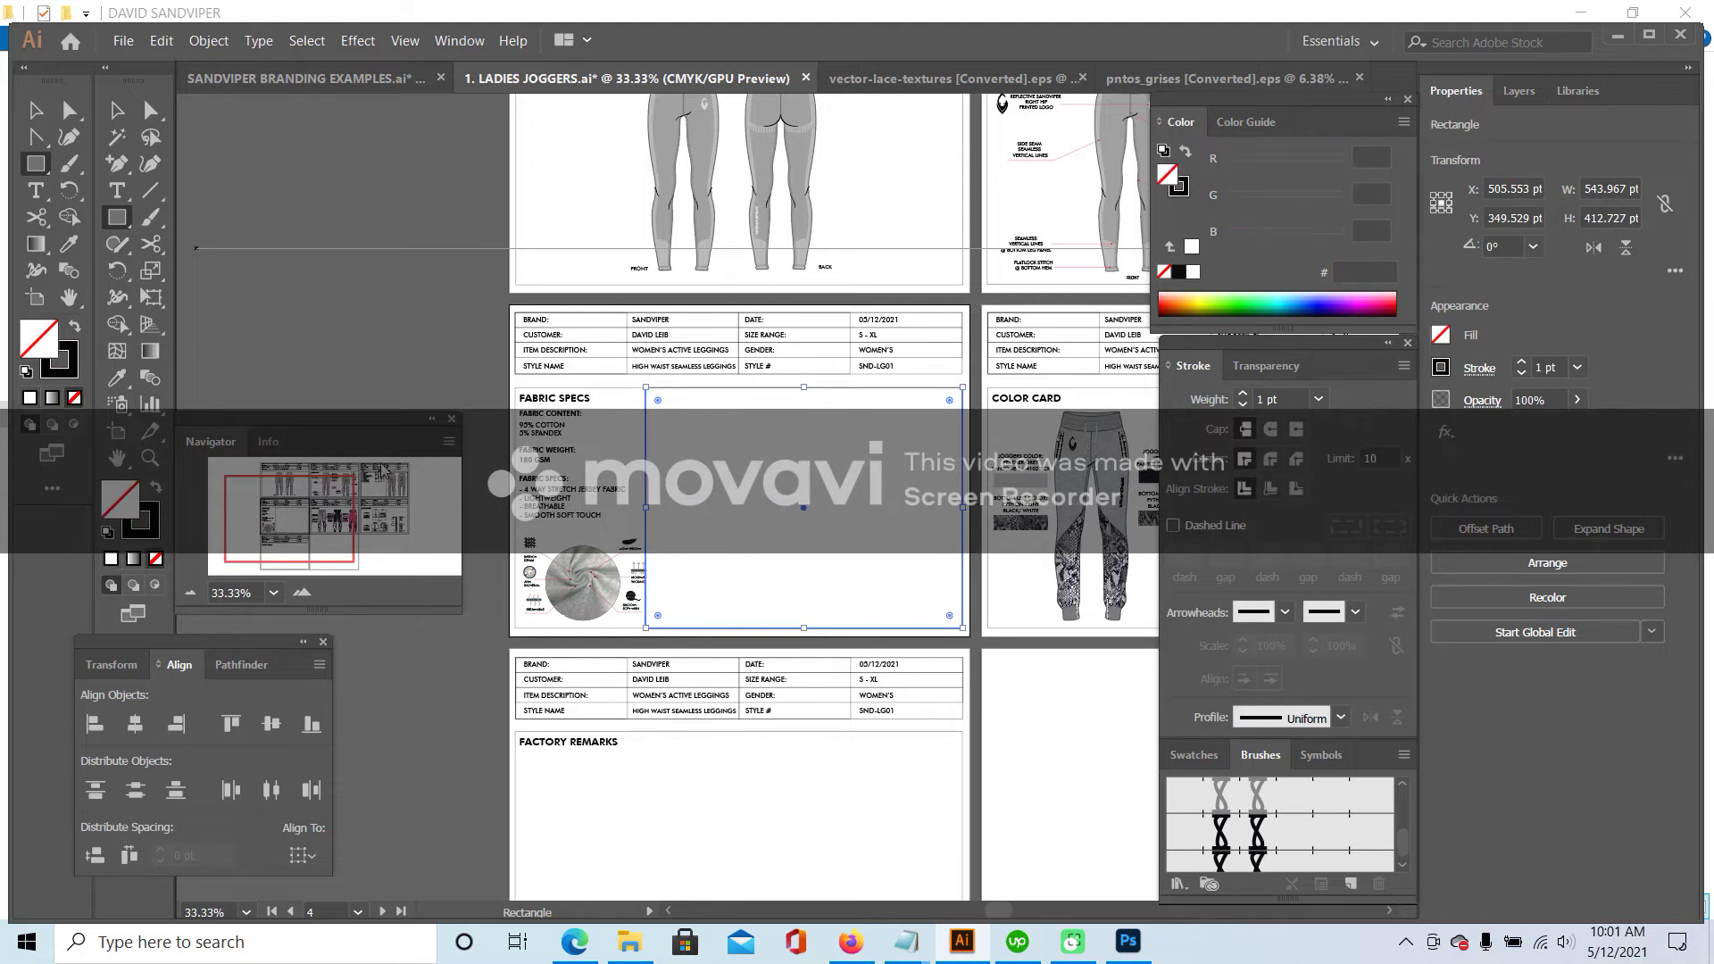
{"action": "left_click", "coordinate": [36, 110]}
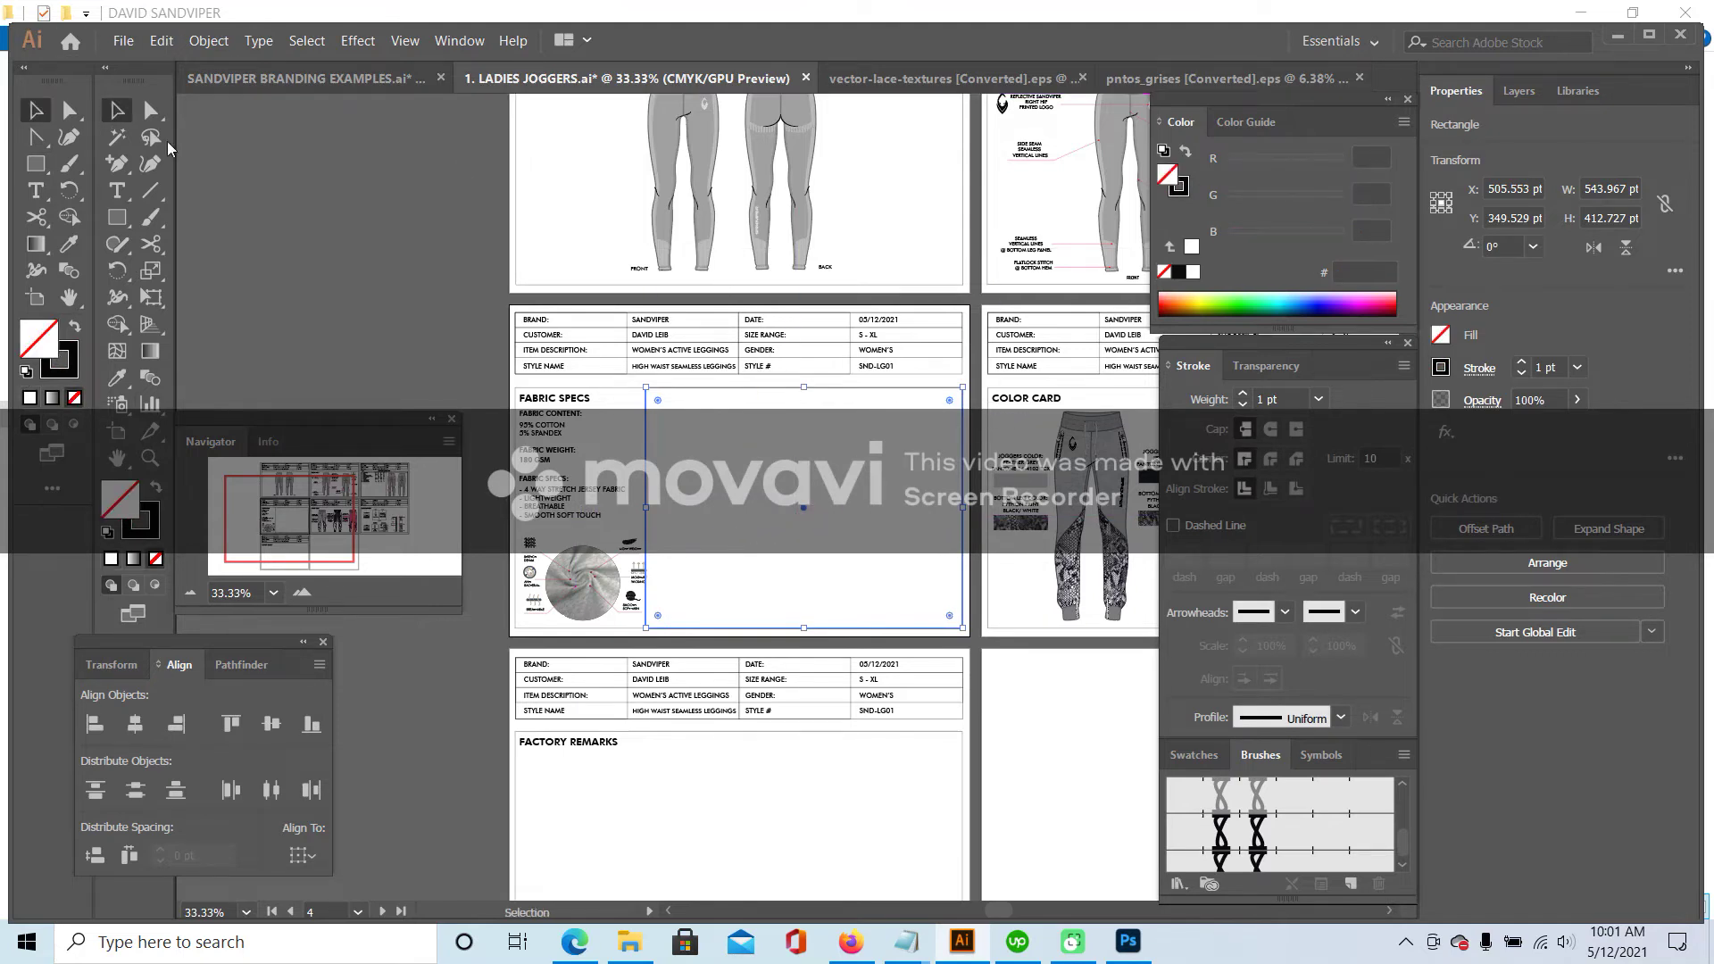
{"action": "left_click", "coordinate": [1317, 401]}
{"action": "left_click", "coordinate": [1351, 418]}
{"action": "left_click", "coordinate": [326, 295]}
- Scale the fabric icons group down to about 195 pt wide within the text column
{"action": "left_click", "coordinate": [294, 600]}
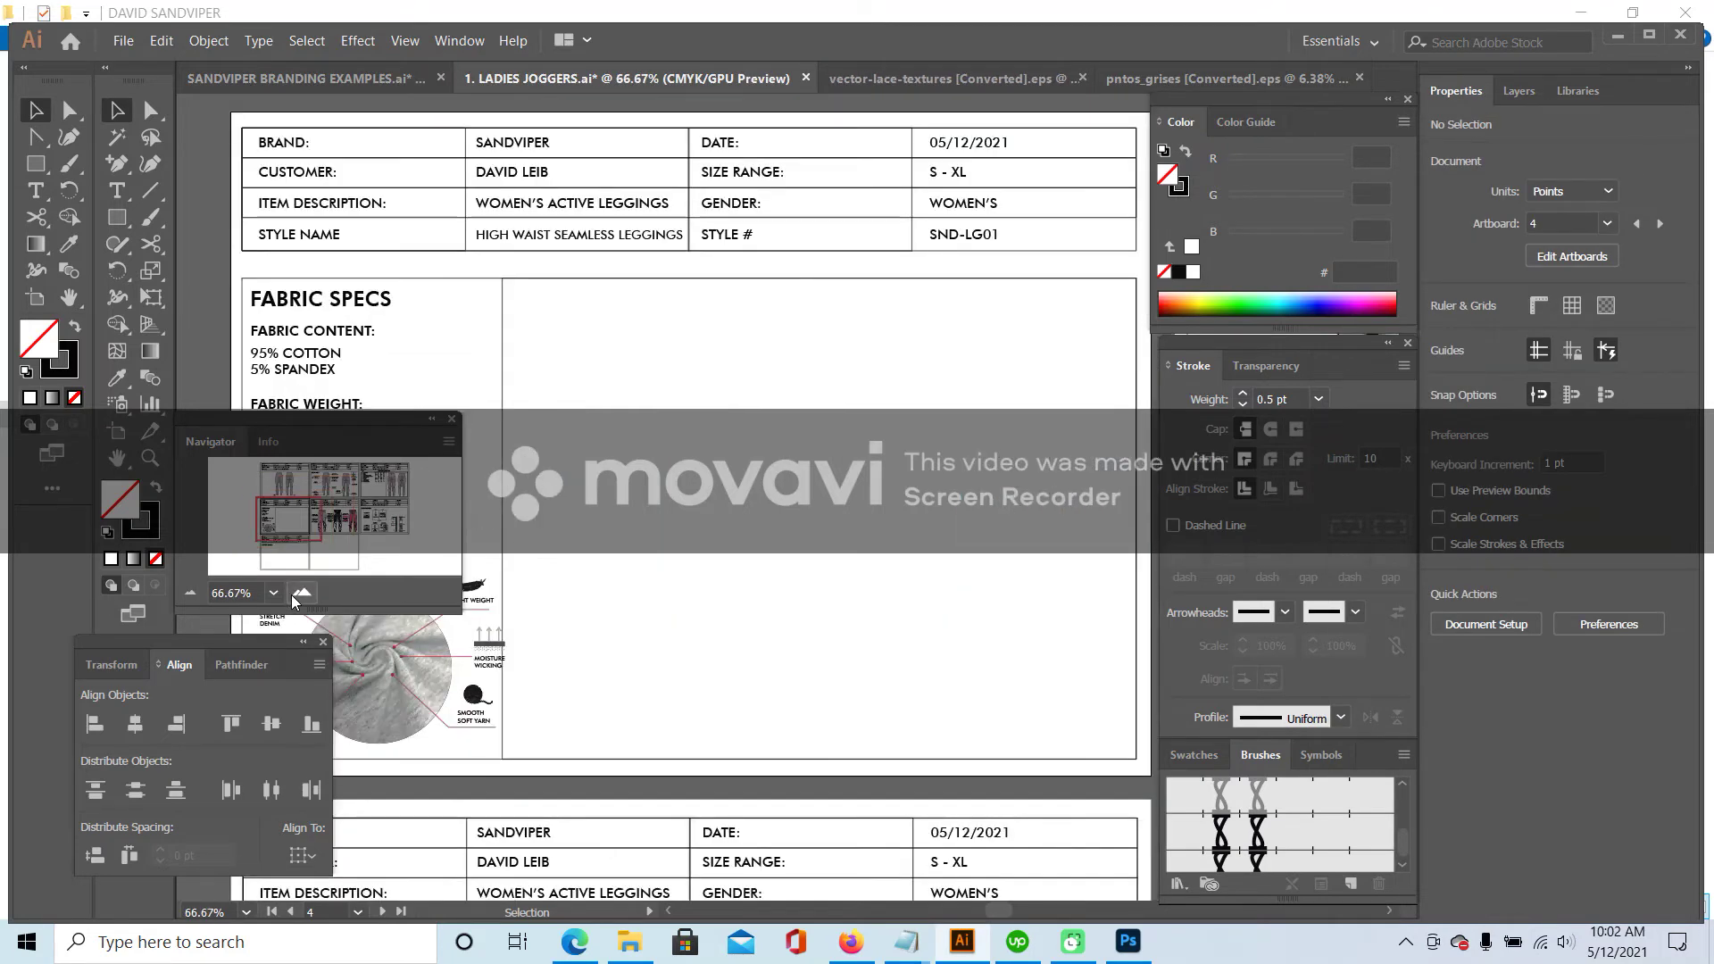
{"action": "left_click_drag", "start_coordinate": [393, 522], "coordinate": [271, 531]}
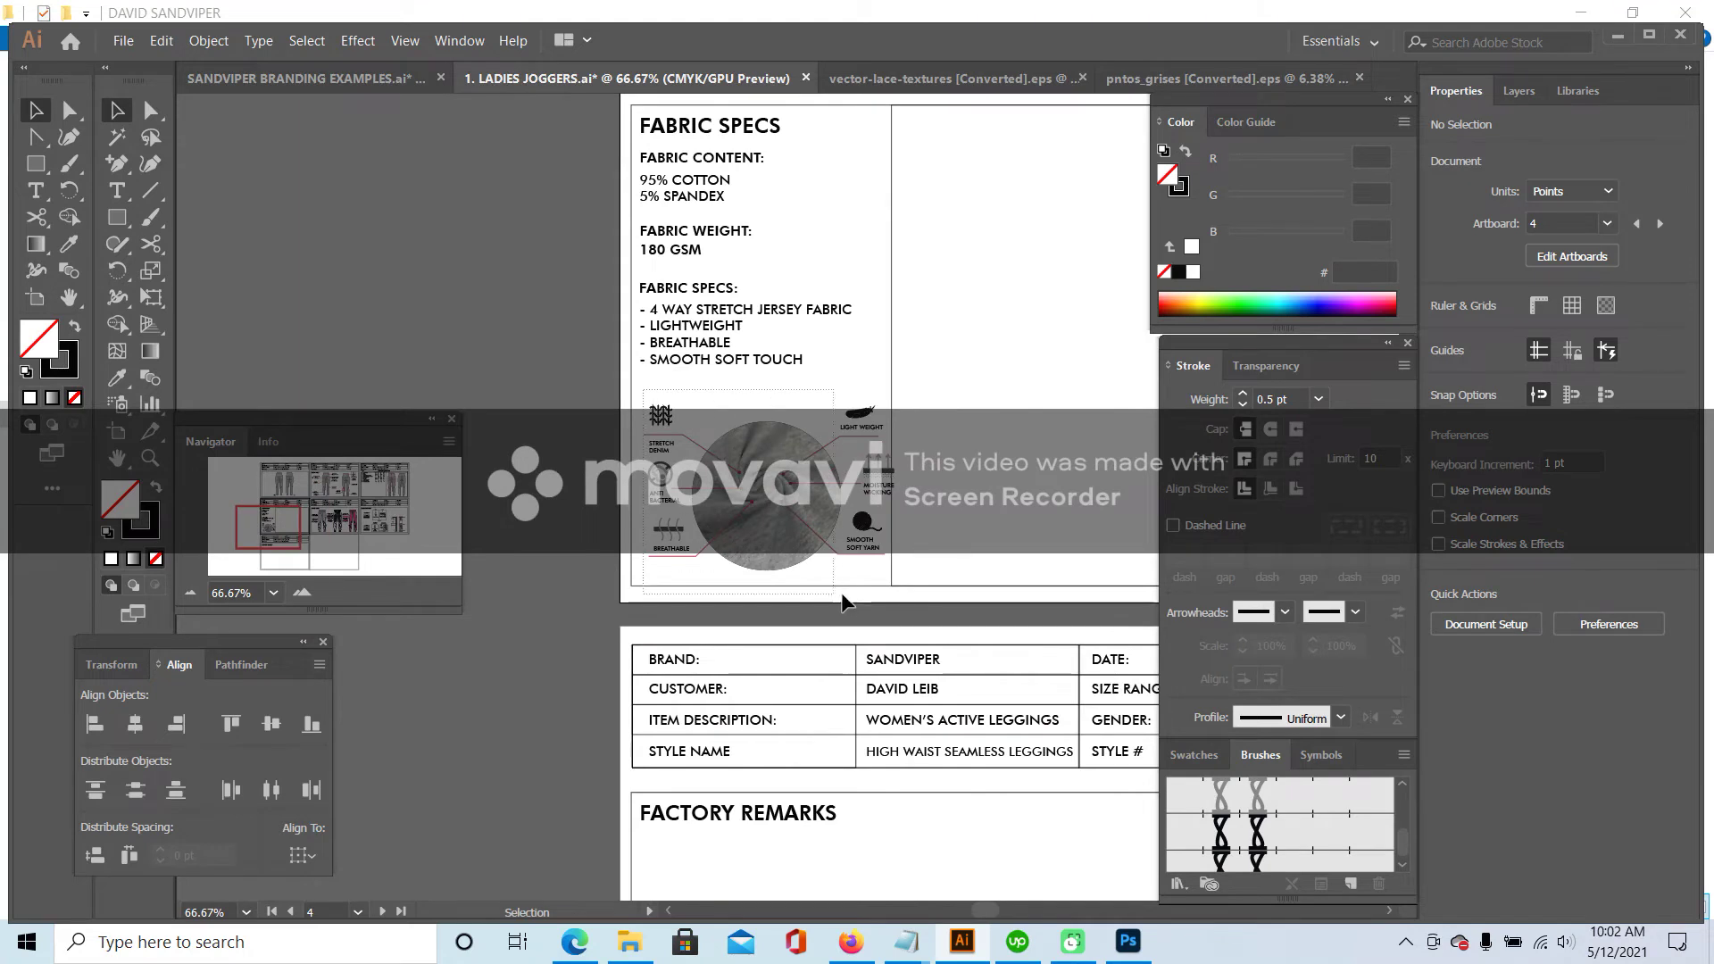
{"action": "left_click", "coordinate": [881, 565]}
{"action": "left_click_drag", "start_coordinate": [897, 407], "coordinate": [859, 413]}
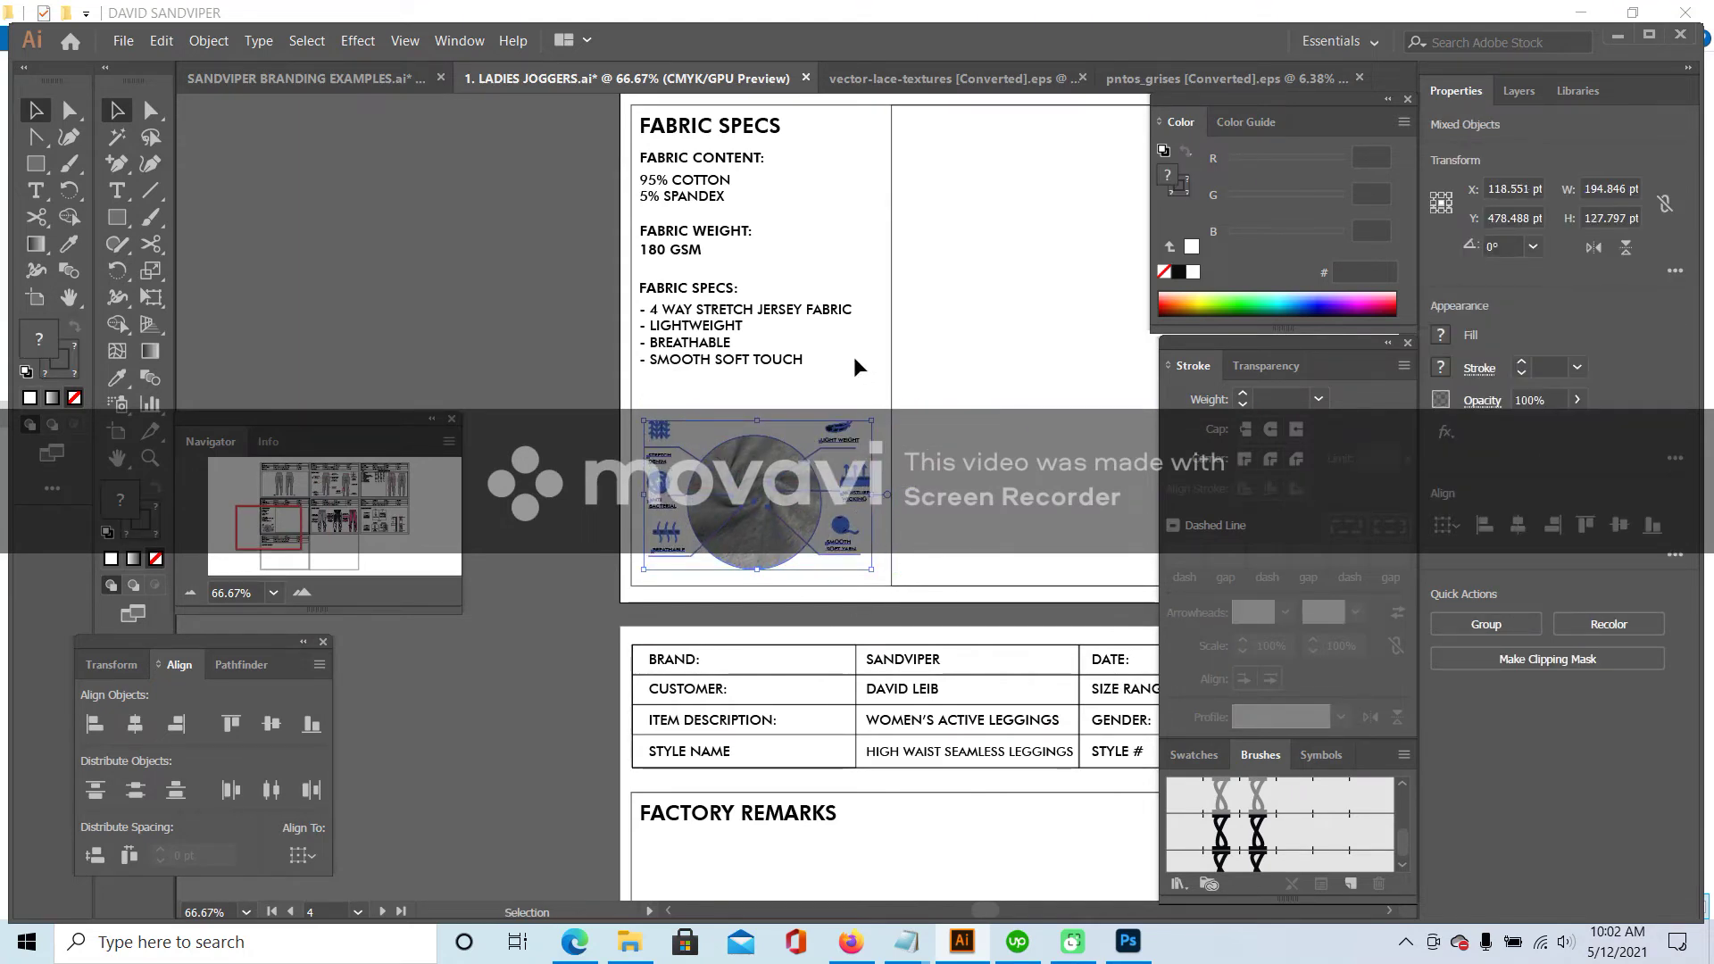
{"action": "left_click", "coordinate": [861, 361]}
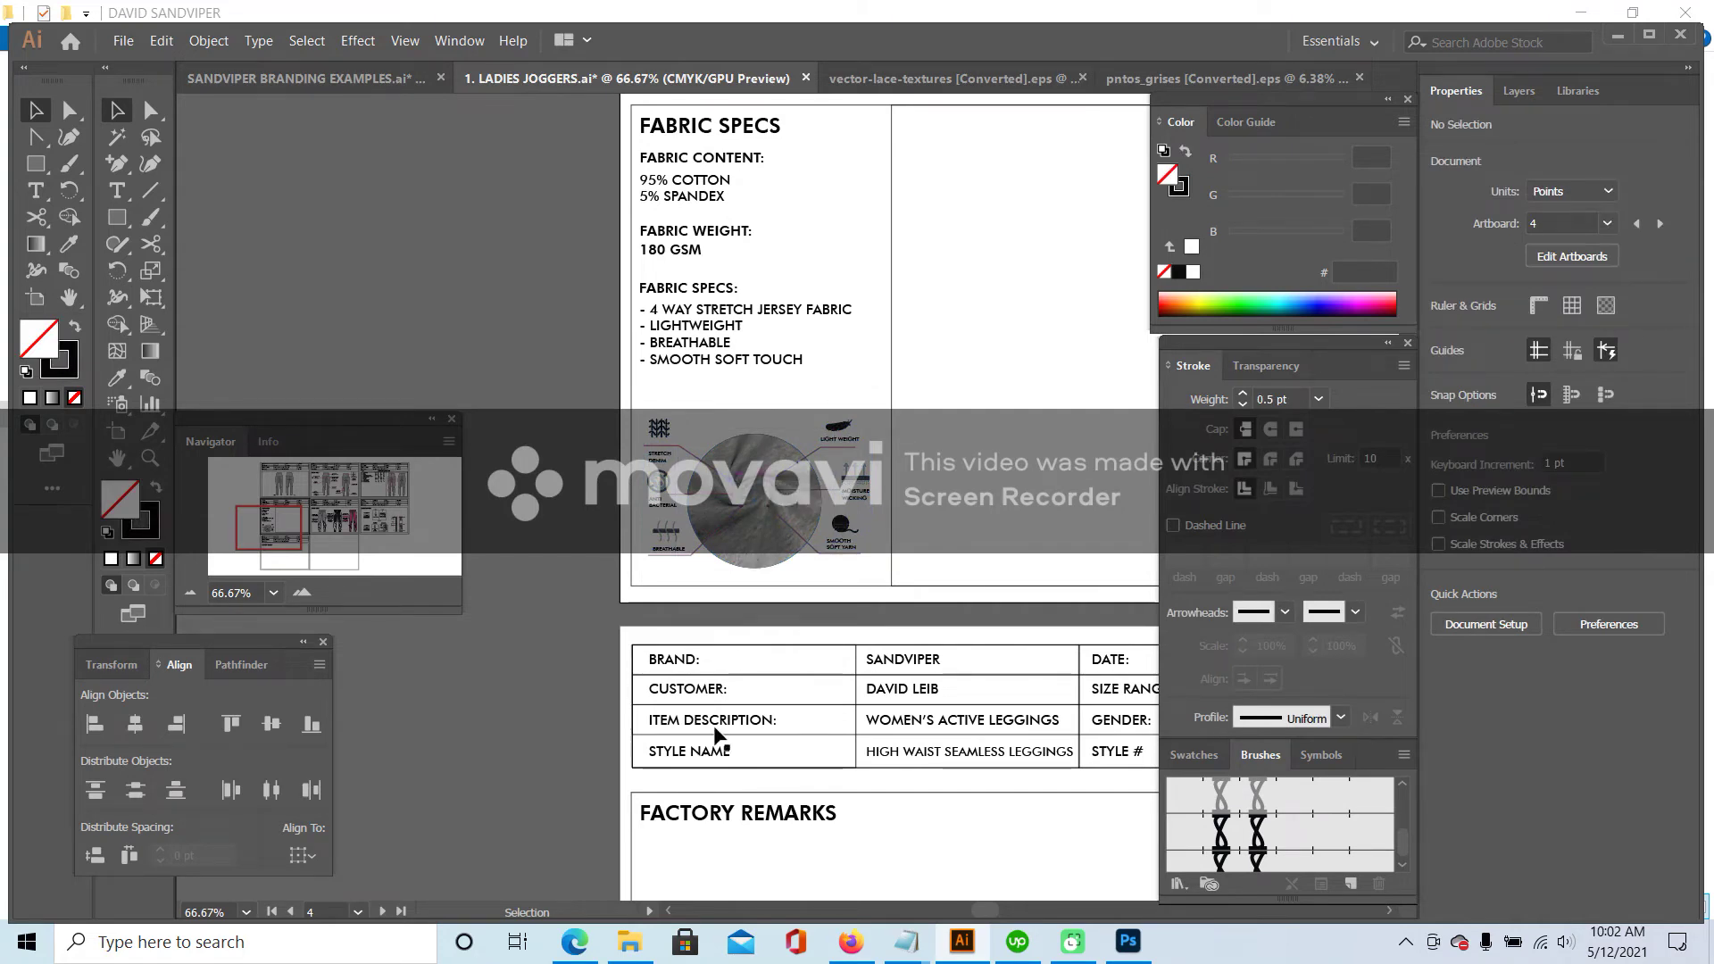
- Preview the SEAMLESS LEGGINGS1 and SEAMLESS LEGGINGS2 photos in the PICS folder
{"action": "left_click", "coordinate": [639, 954]}
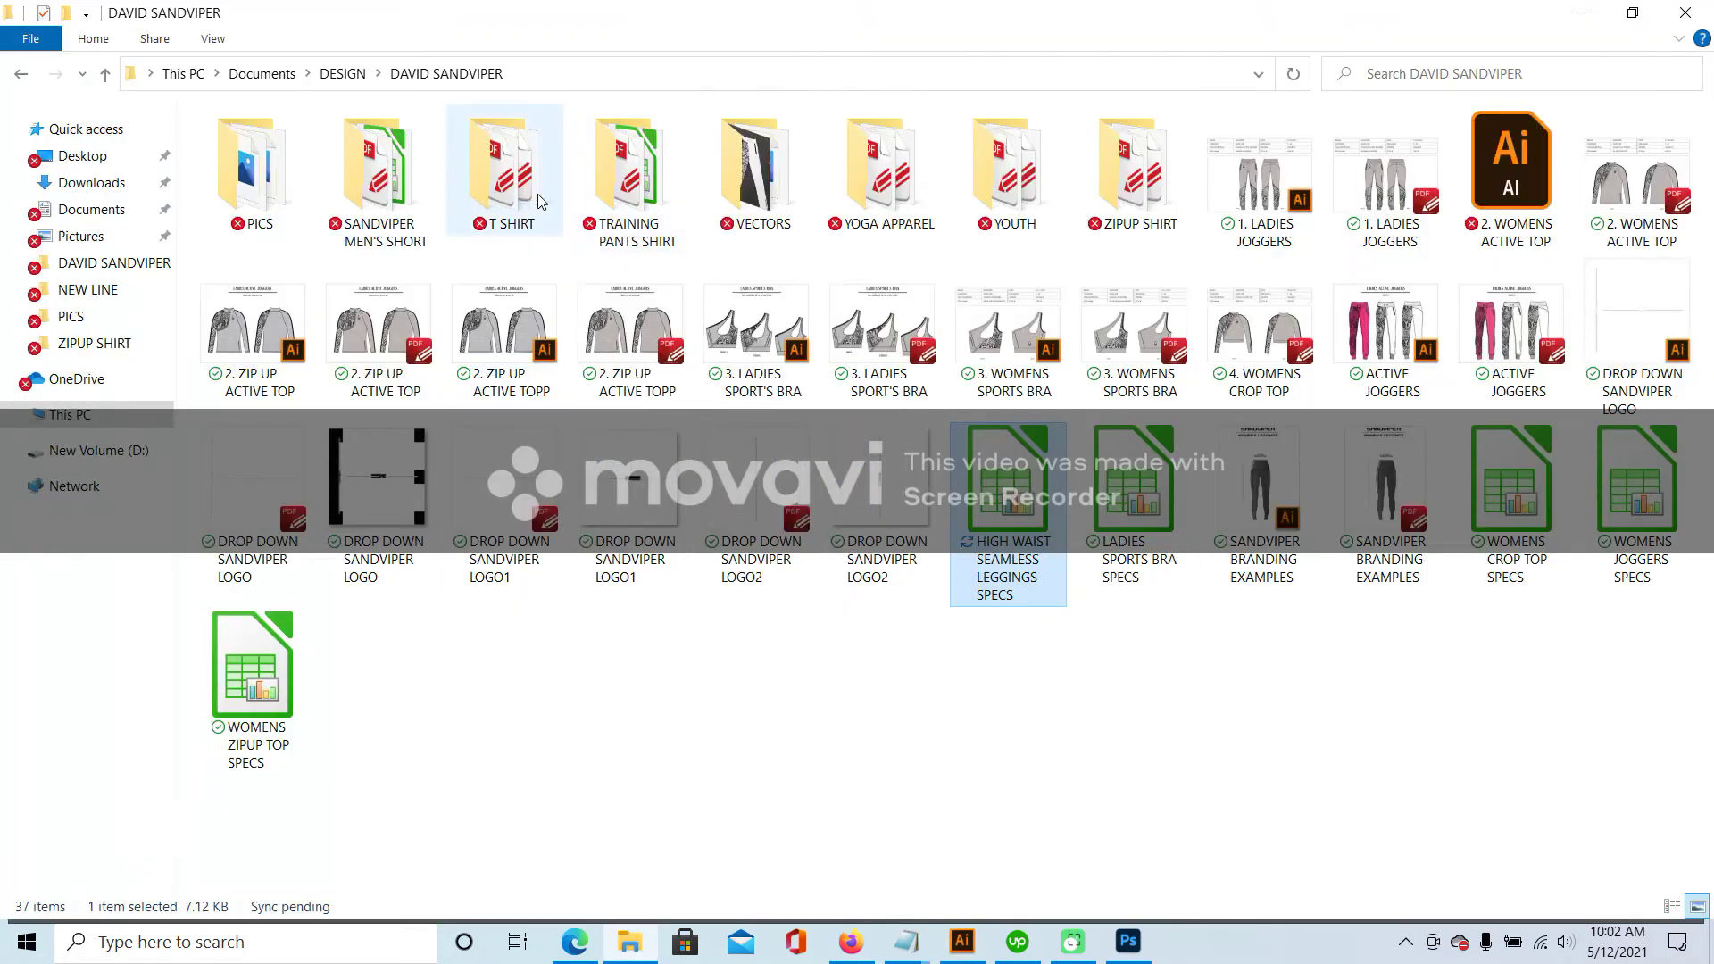
{"action": "double_click", "coordinate": [257, 166]}
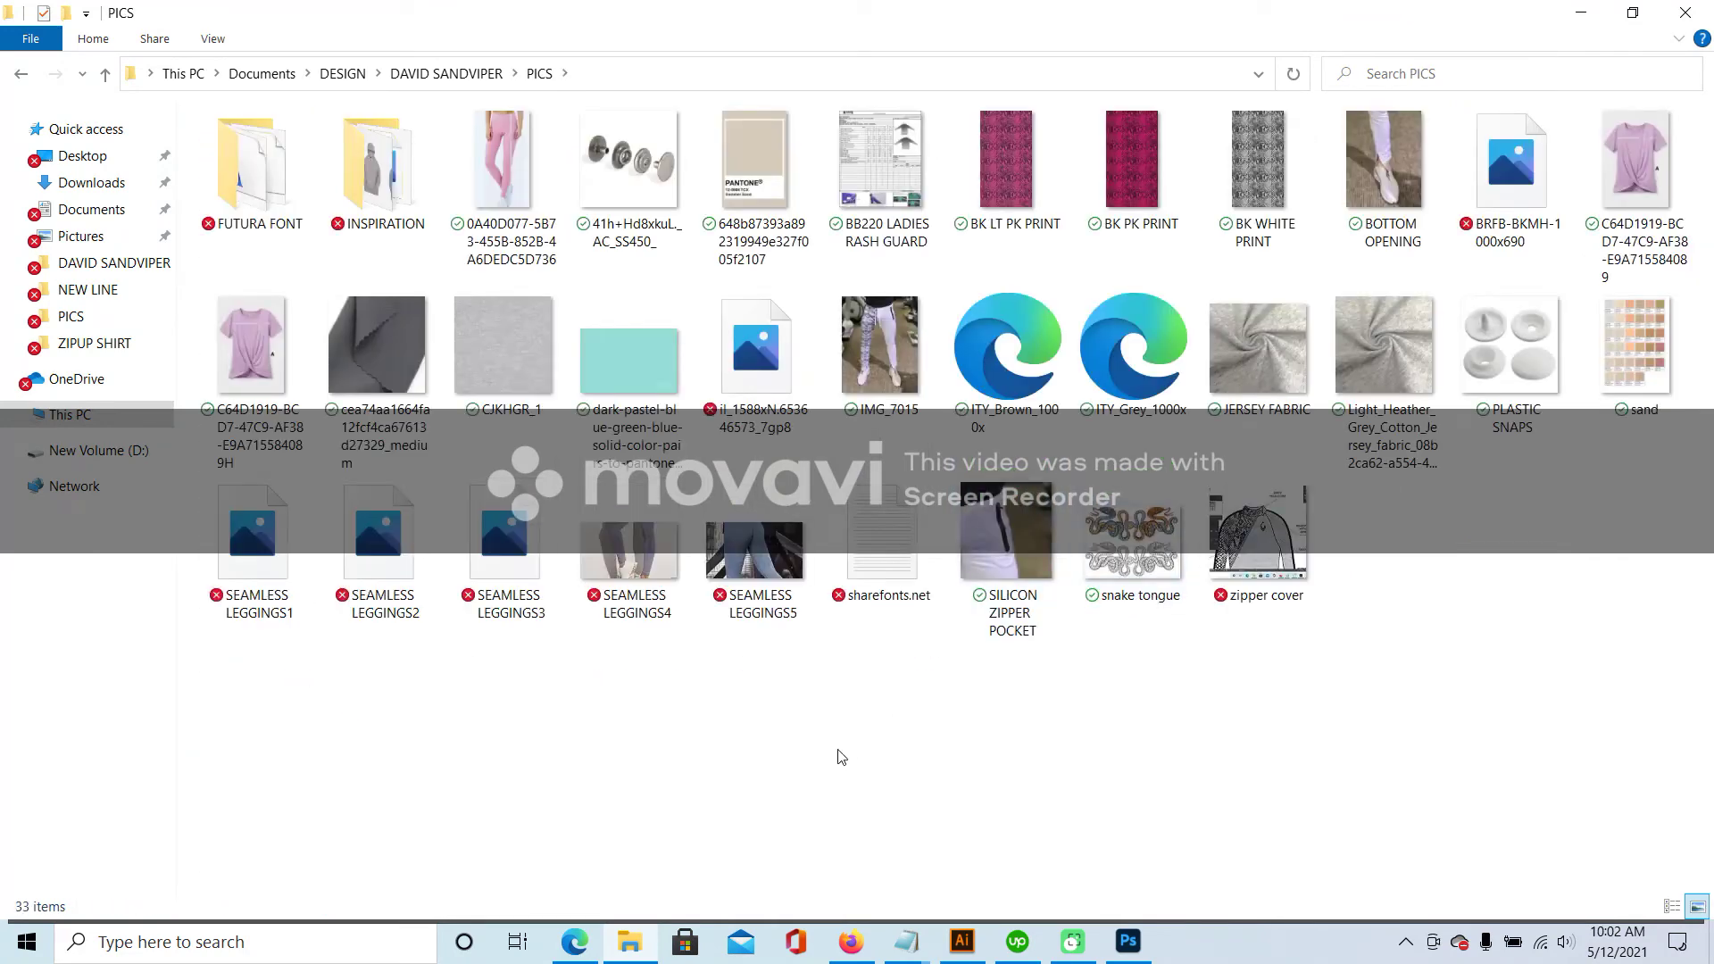
{"action": "double_click", "coordinate": [247, 545]}
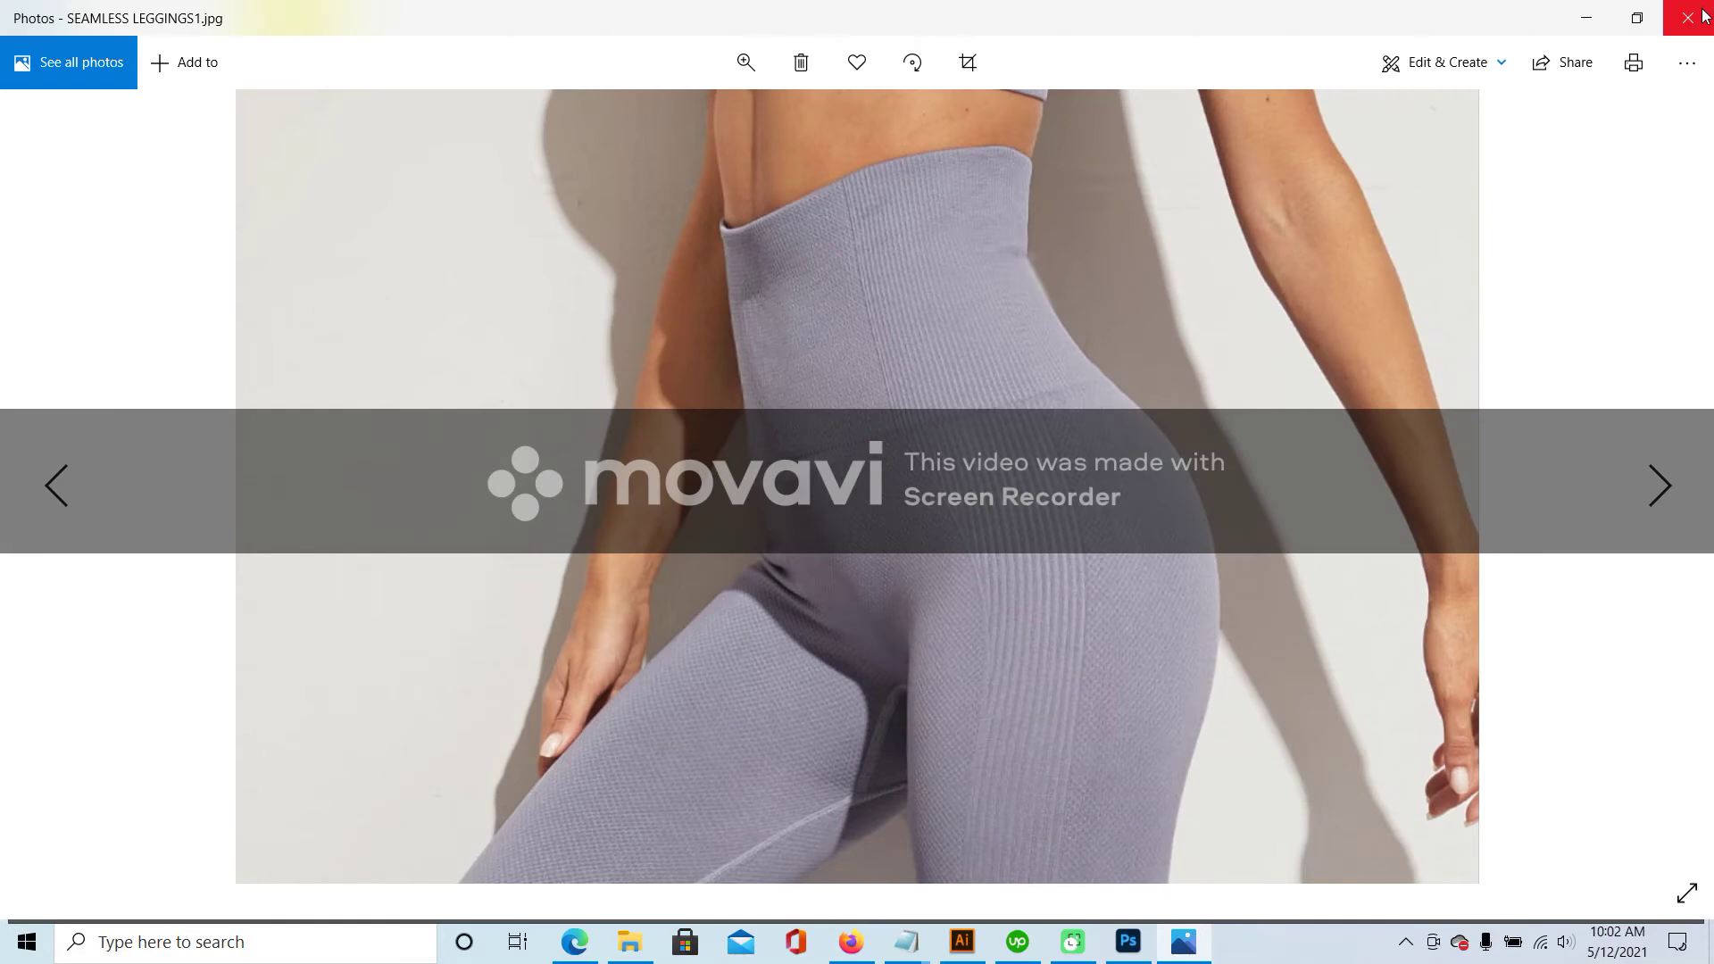
{"action": "left_click", "coordinate": [1688, 16]}
{"action": "double_click", "coordinate": [378, 527]}
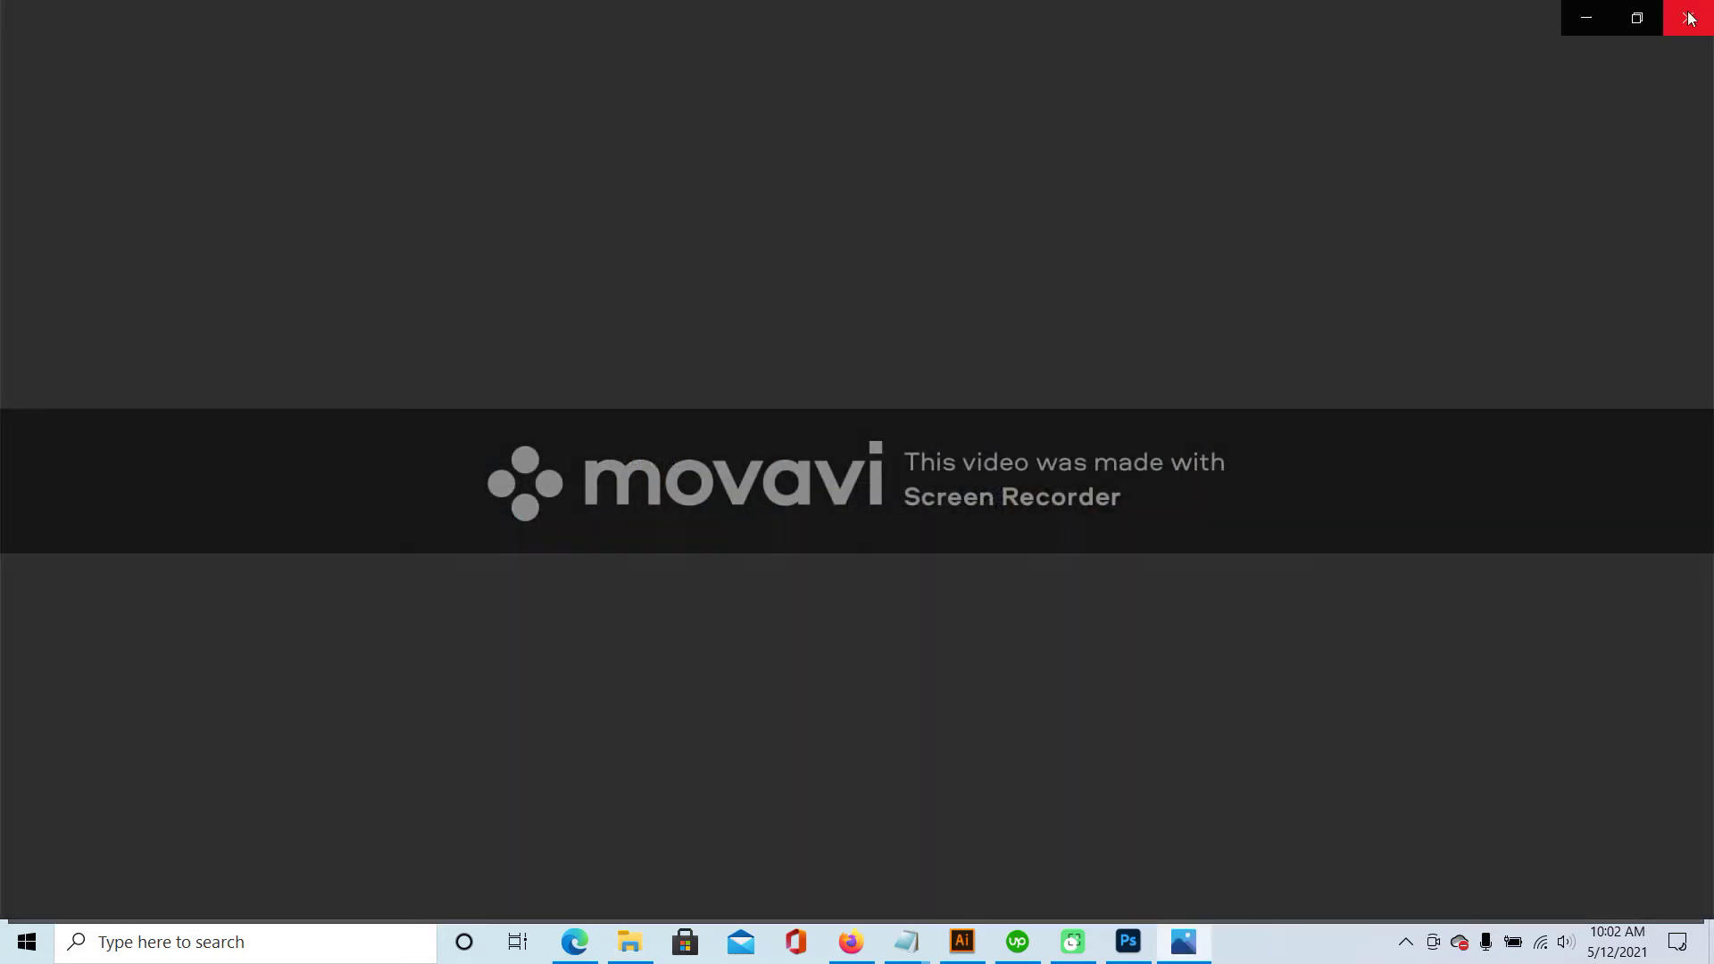
{"action": "left_click", "coordinate": [1684, 12]}
- Open SEAMLESS LEGGINGS1.jpg with Adobe Illustrator
{"action": "right_click", "coordinate": [284, 545]}
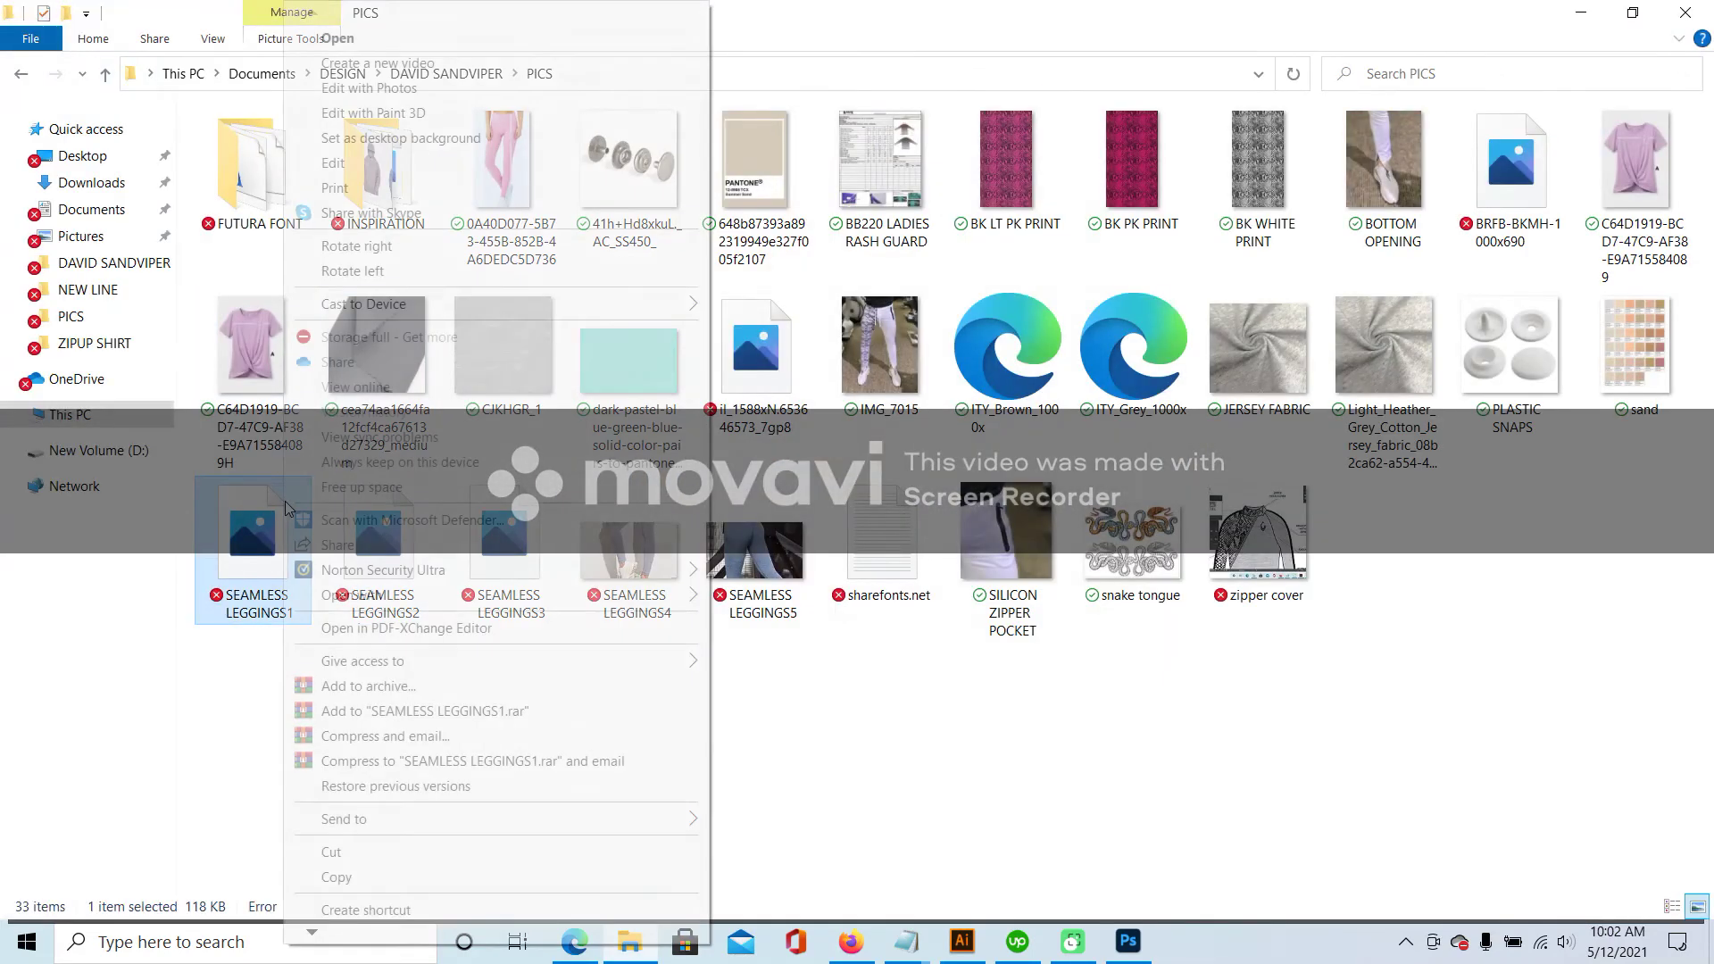
{"action": "mouse_move", "coordinate": [465, 606]}
{"action": "left_click", "coordinate": [802, 597]}
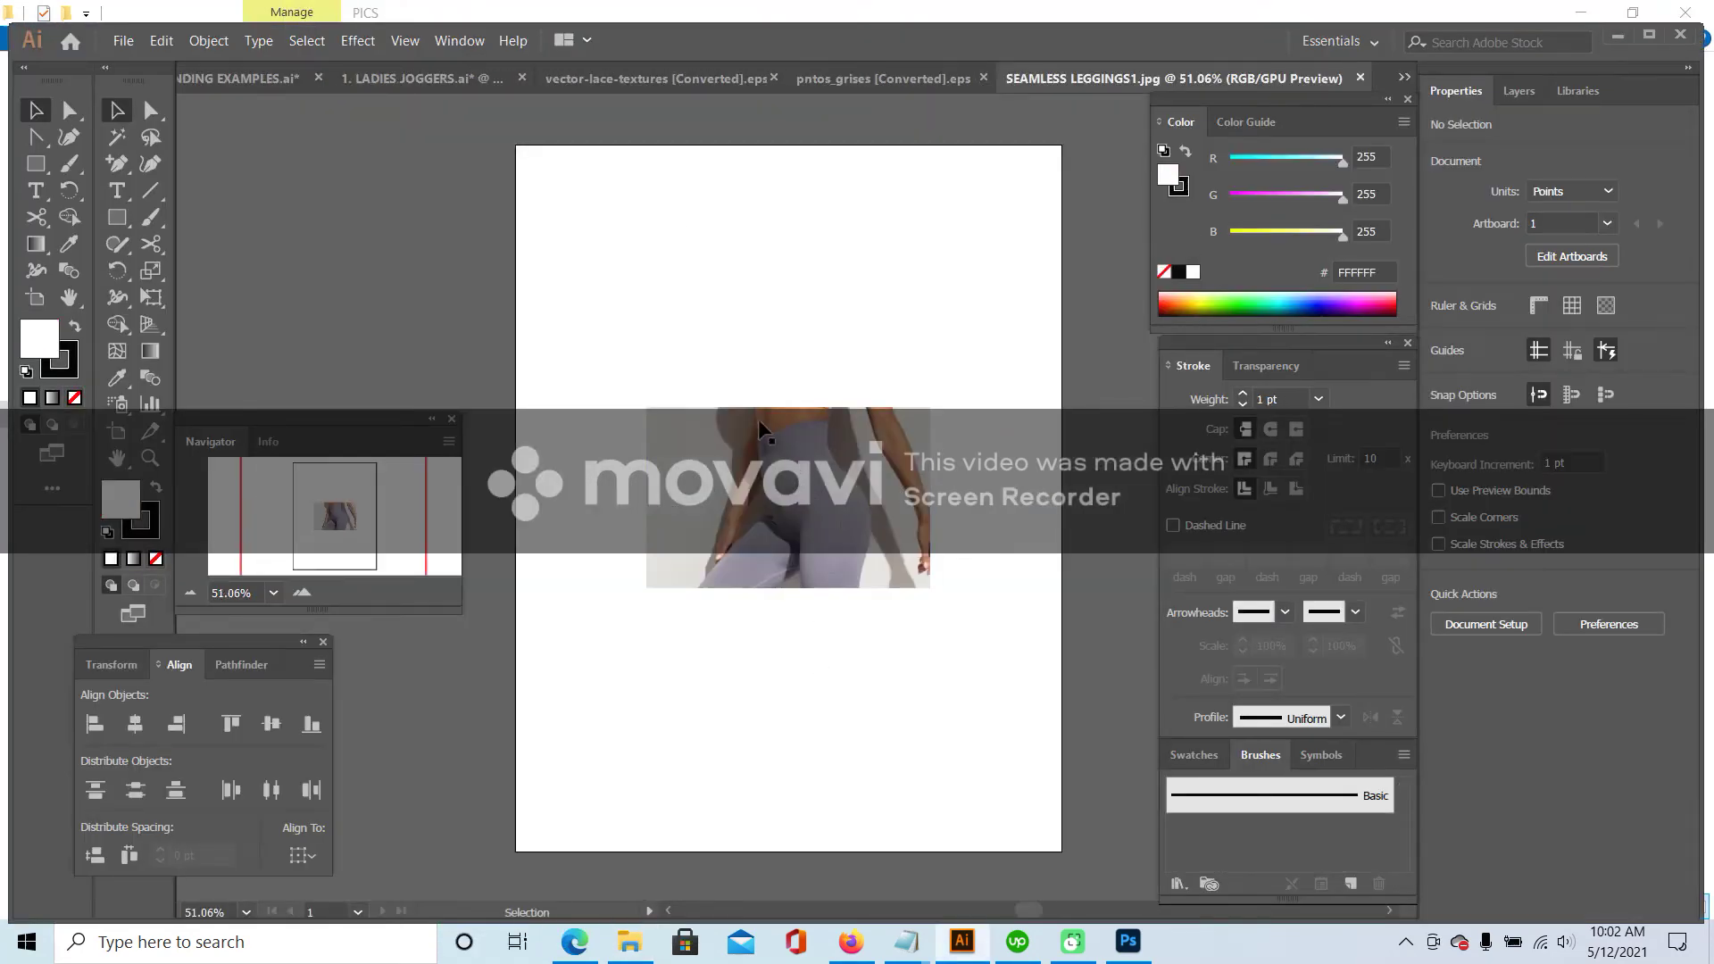
- Close the lace textures and pntos_grises pattern documents
{"action": "left_click", "coordinate": [776, 421]}
{"action": "left_click", "coordinate": [716, 86]}
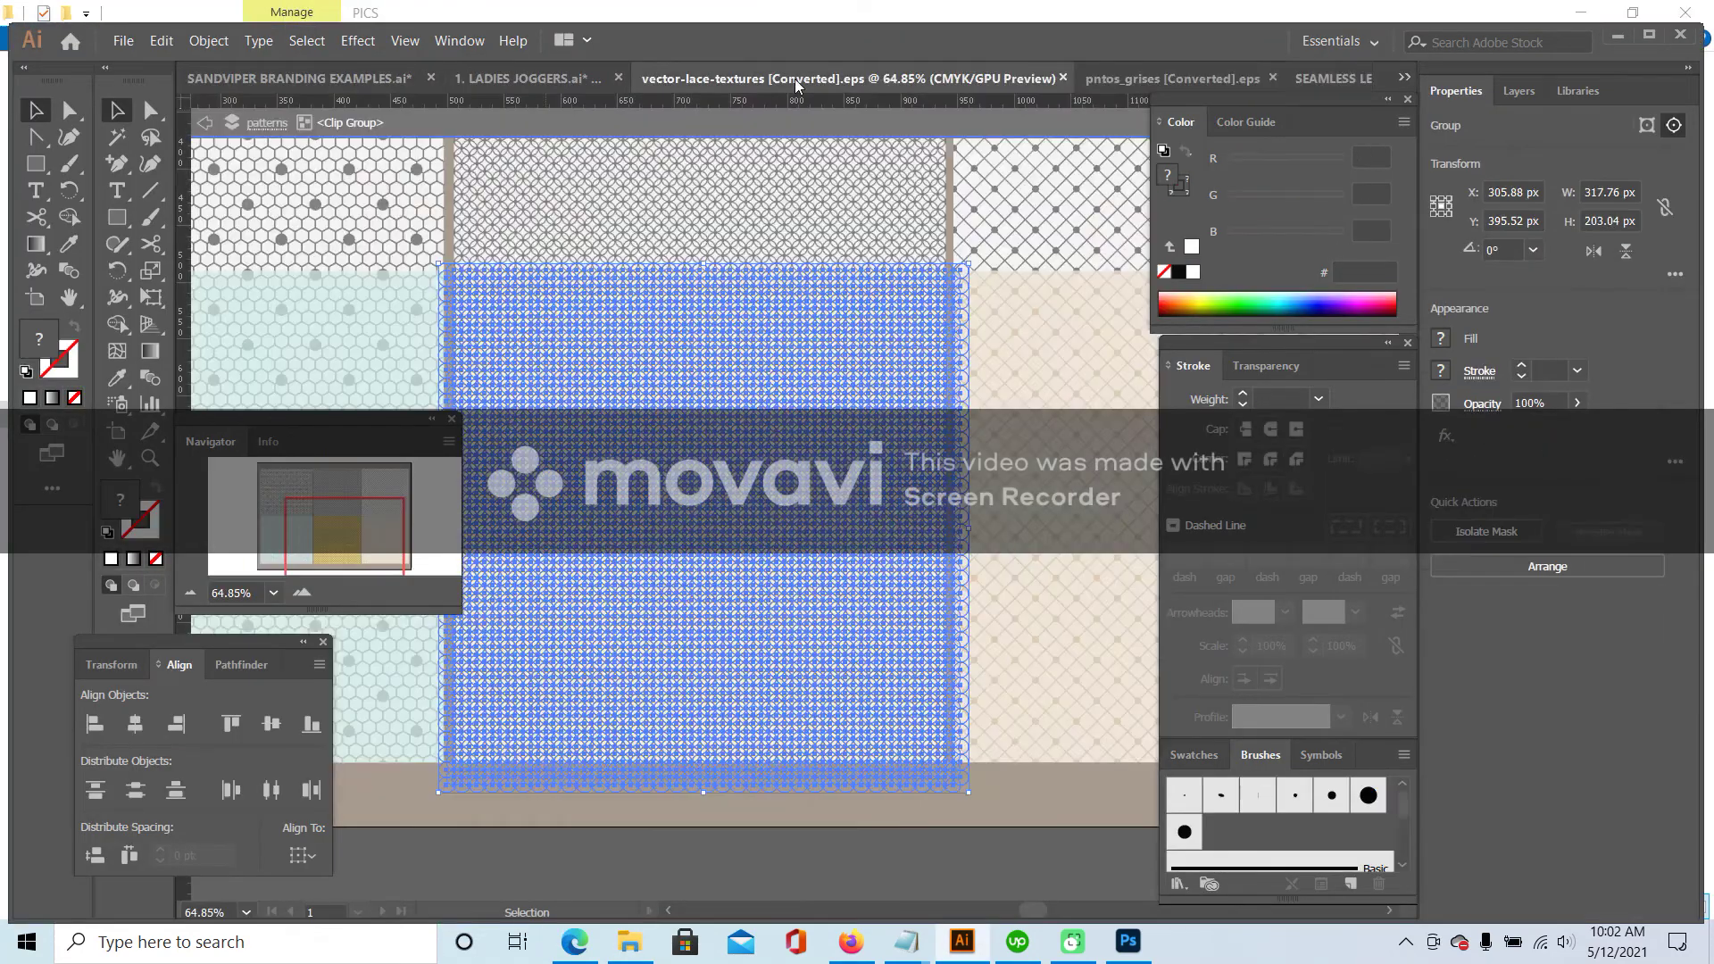
{"action": "left_click", "coordinate": [1062, 78]}
{"action": "left_click", "coordinate": [984, 79]}
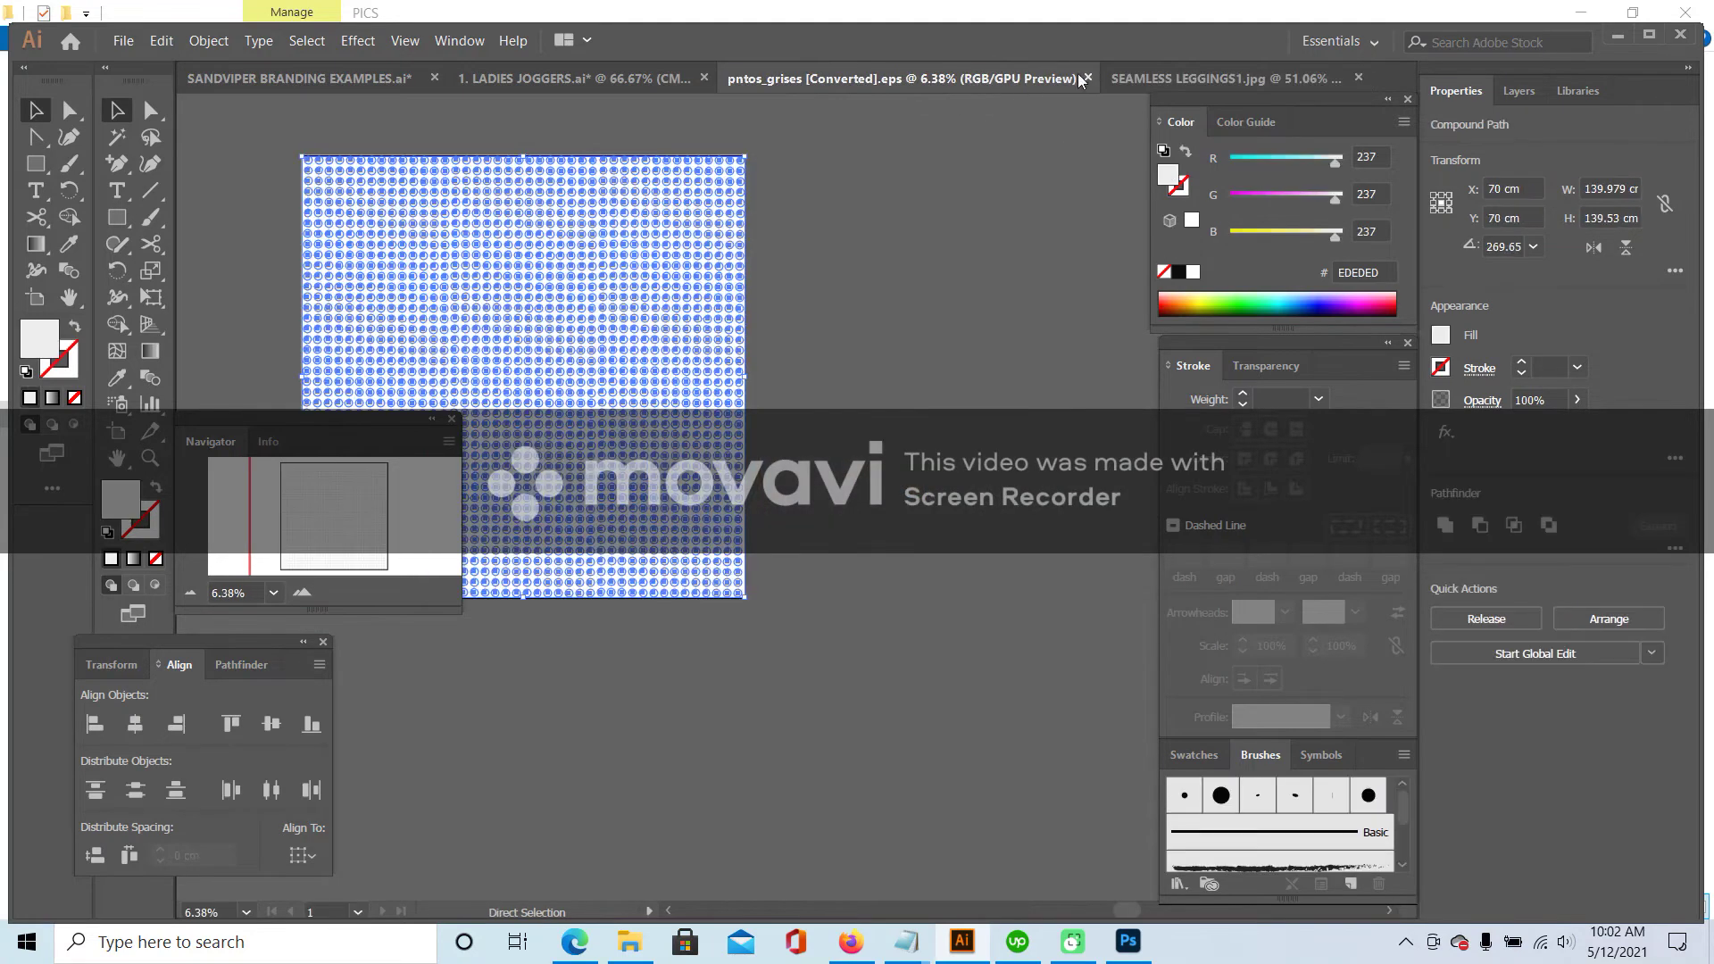
- Paste the SEAMLESS LEGGINGS1 photo into LADIES JOGGERS, shrunk to about 221 pt wide, at top left
{"action": "left_click", "coordinate": [705, 77]}
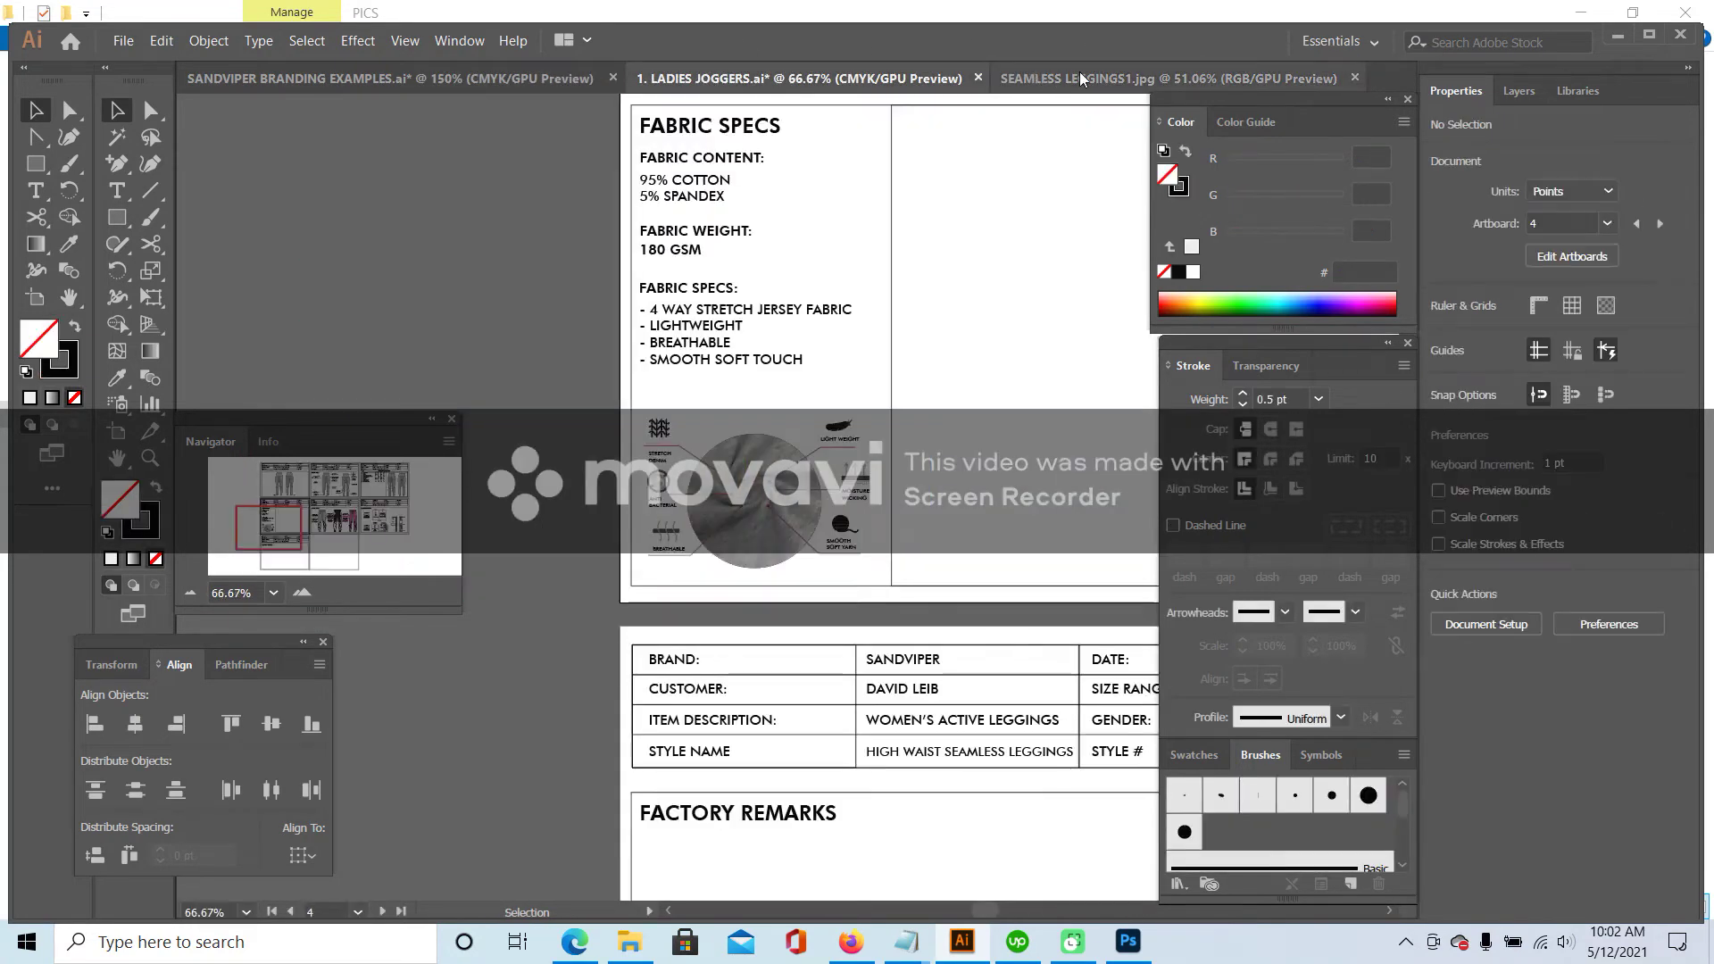
{"action": "left_click", "coordinate": [1081, 78]}
{"action": "left_click", "coordinate": [828, 527]}
{"action": "left_click", "coordinate": [710, 79]}
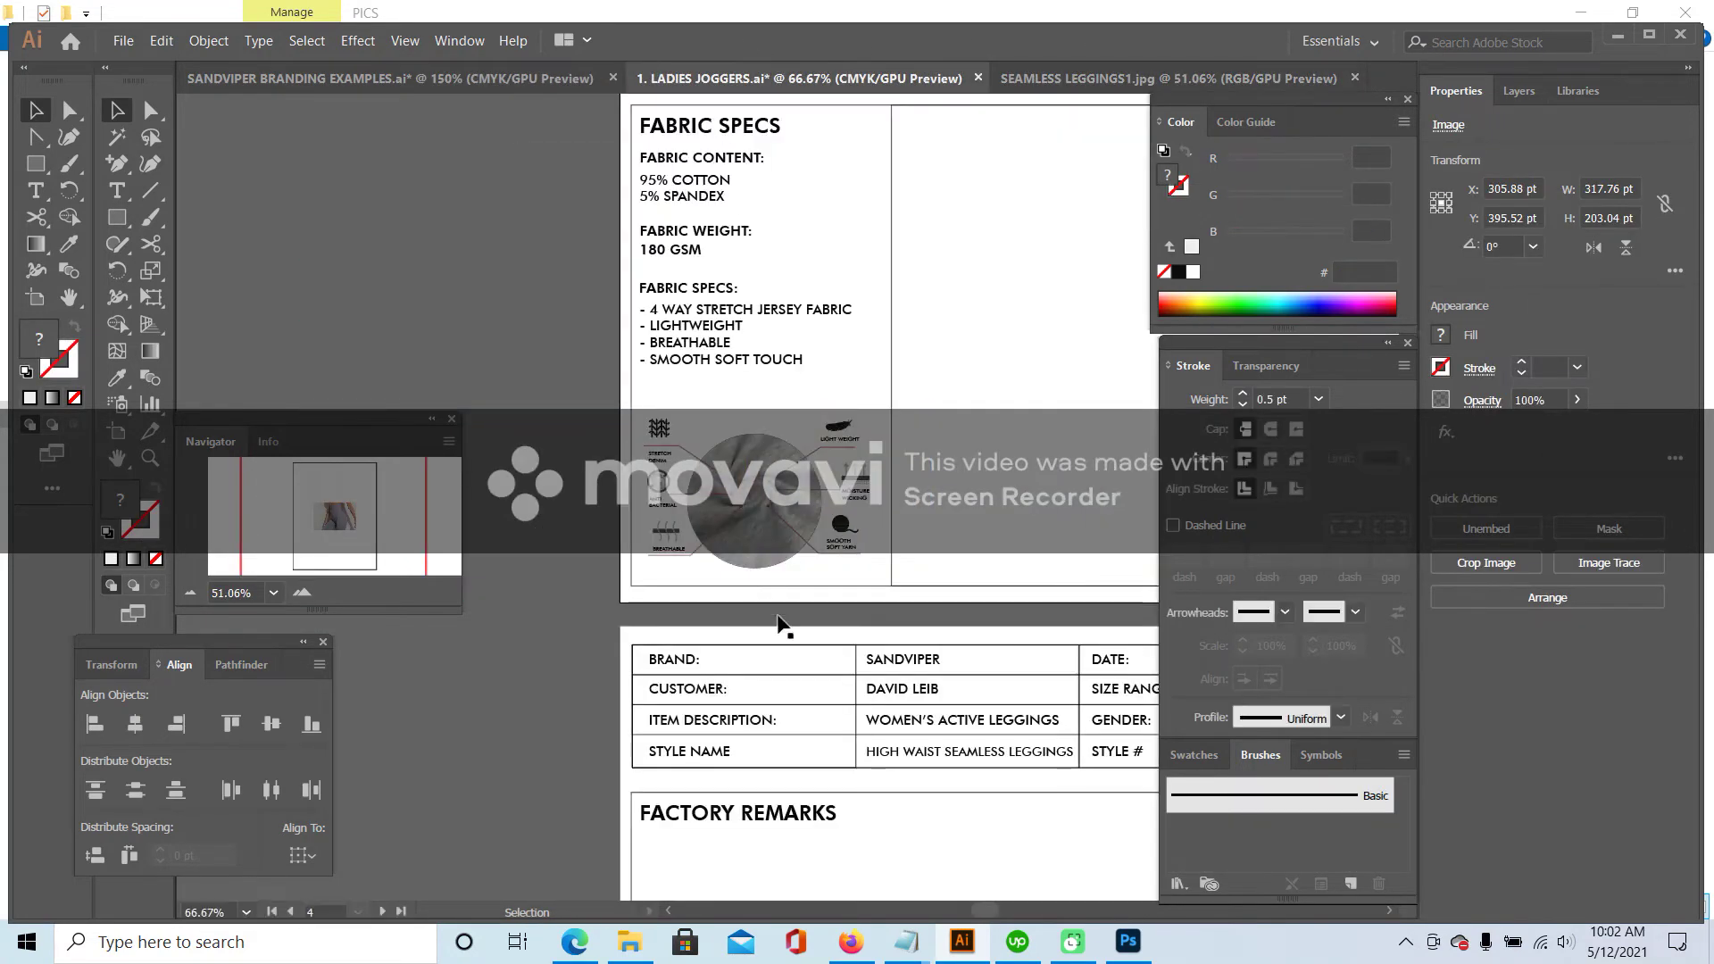
{"action": "scroll", "coordinate": [785, 536], "scroll_direction": "down", "scroll_amount": 5}
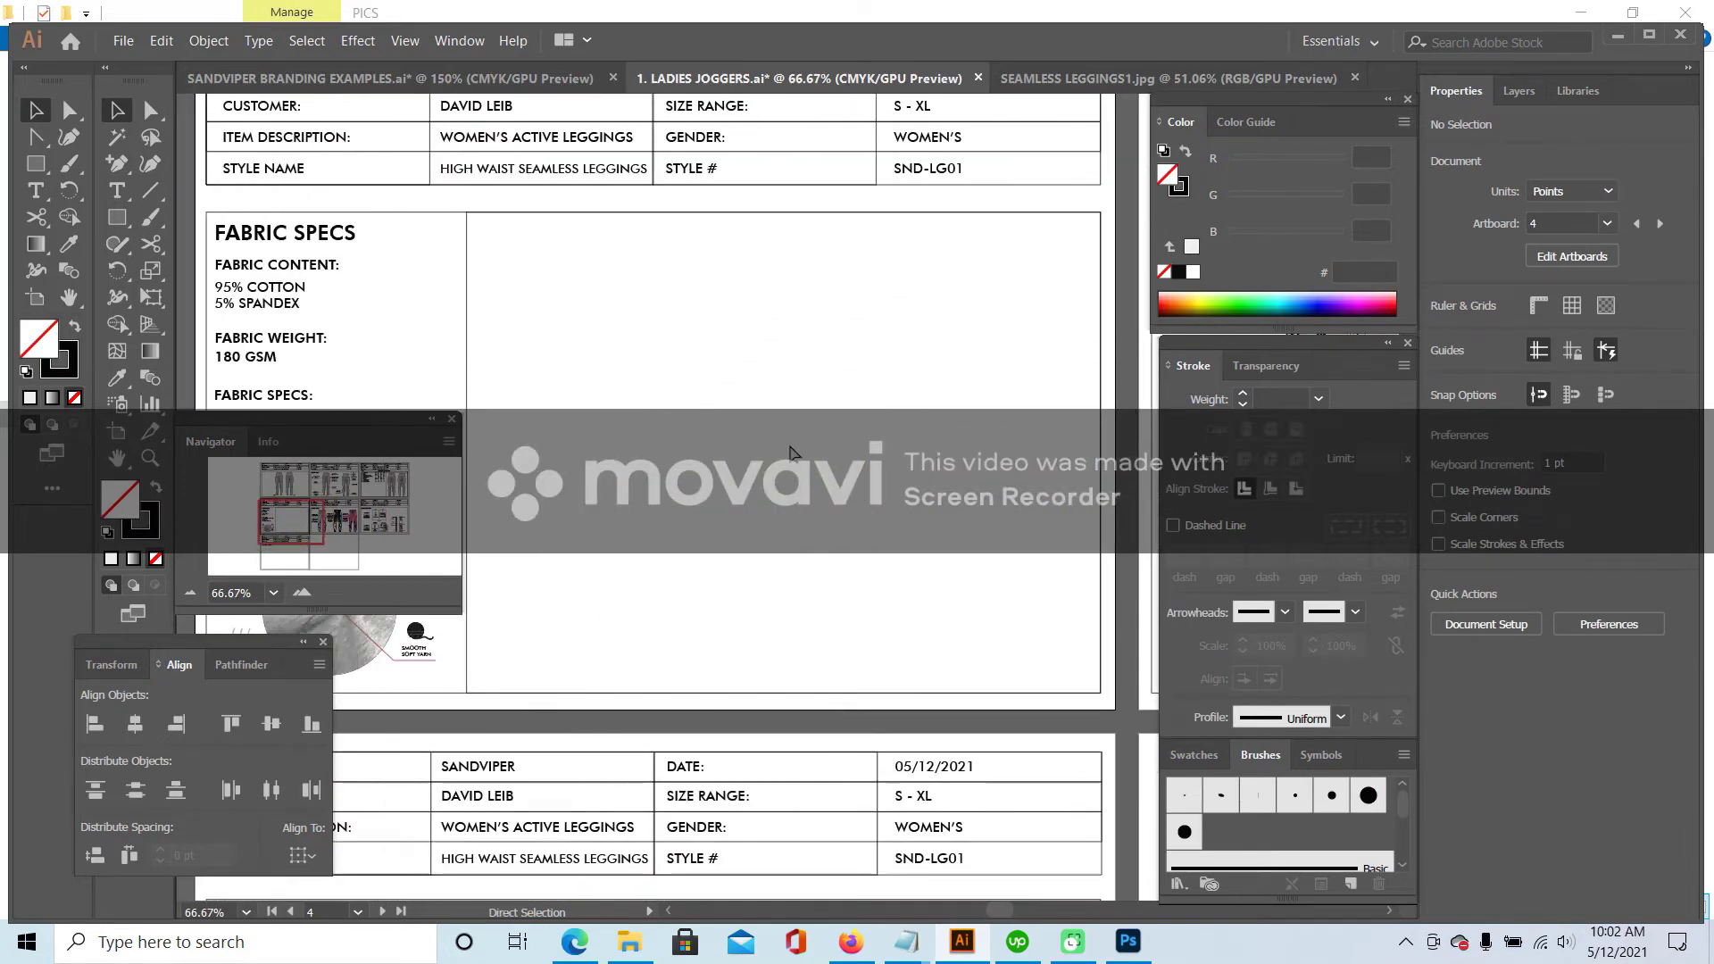
{"action": "key", "text": "ctrl+v"}
{"action": "left_click_drag", "start_coordinate": [747, 382], "coordinate": [668, 334]}
{"action": "left_click_drag", "start_coordinate": [837, 477], "coordinate": [741, 402]}
{"action": "left_click_drag", "start_coordinate": [669, 337], "coordinate": [661, 343]}
{"action": "left_click", "coordinate": [811, 264]}
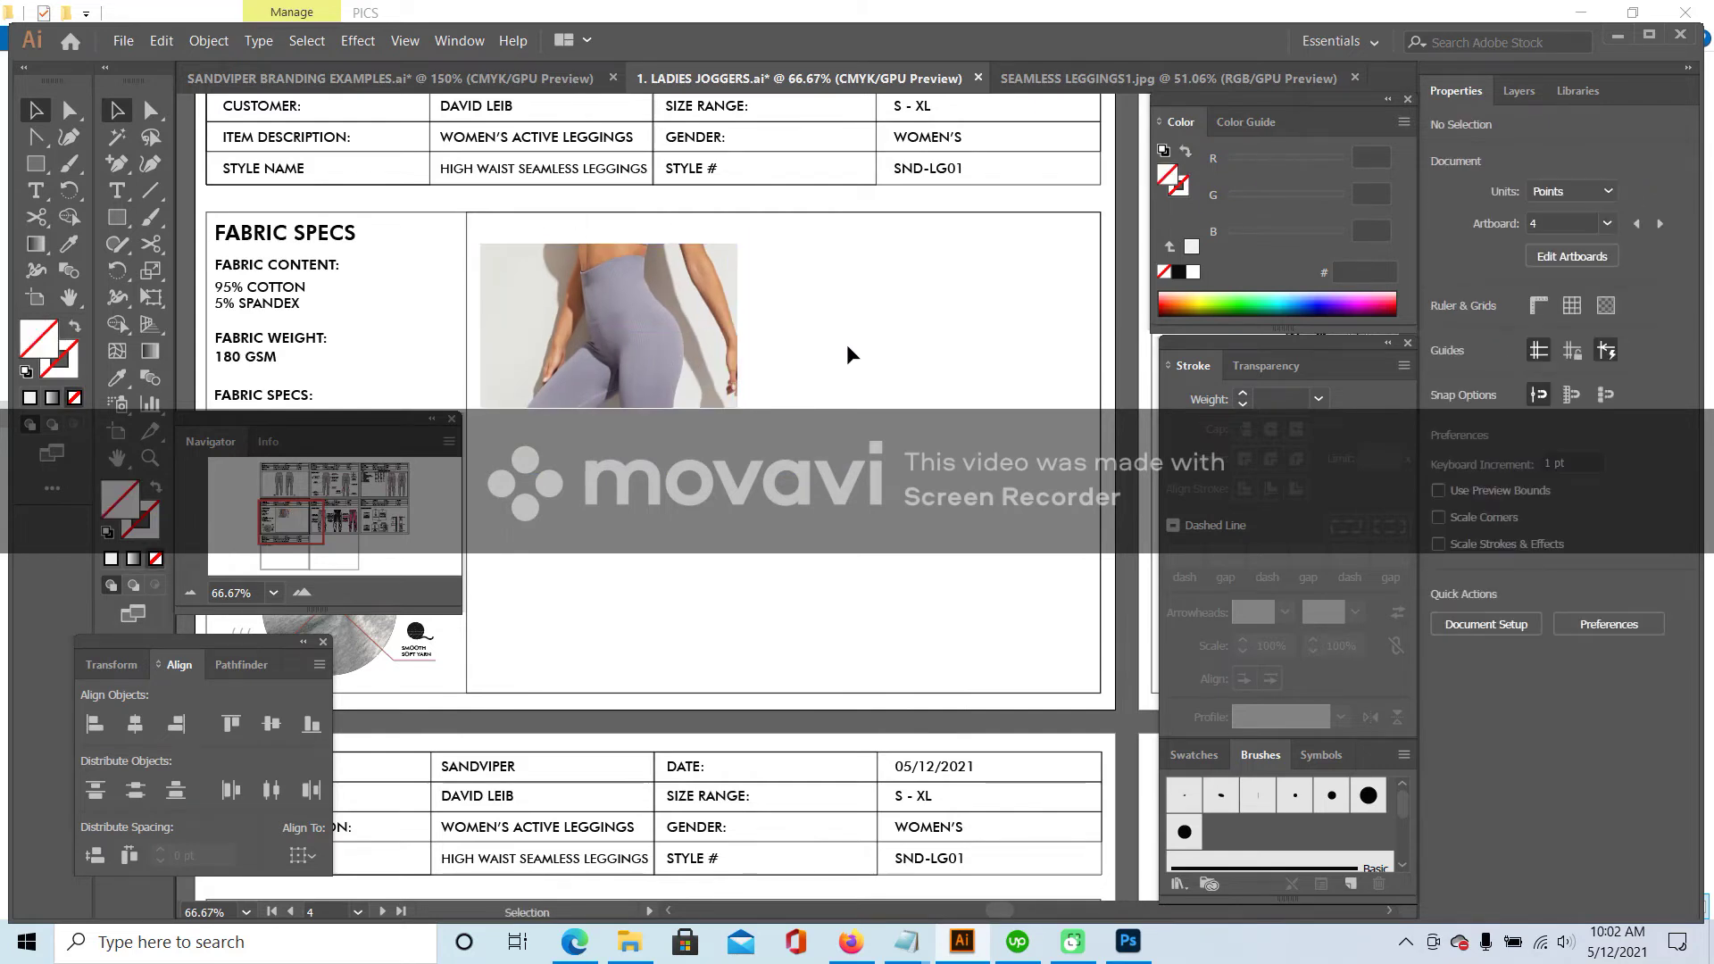
- Close SEAMLESS LEGGINGS1 and open SEAMLESS LEGGINGS2 in Illustrator via Open with
{"action": "left_click", "coordinate": [1334, 81]}
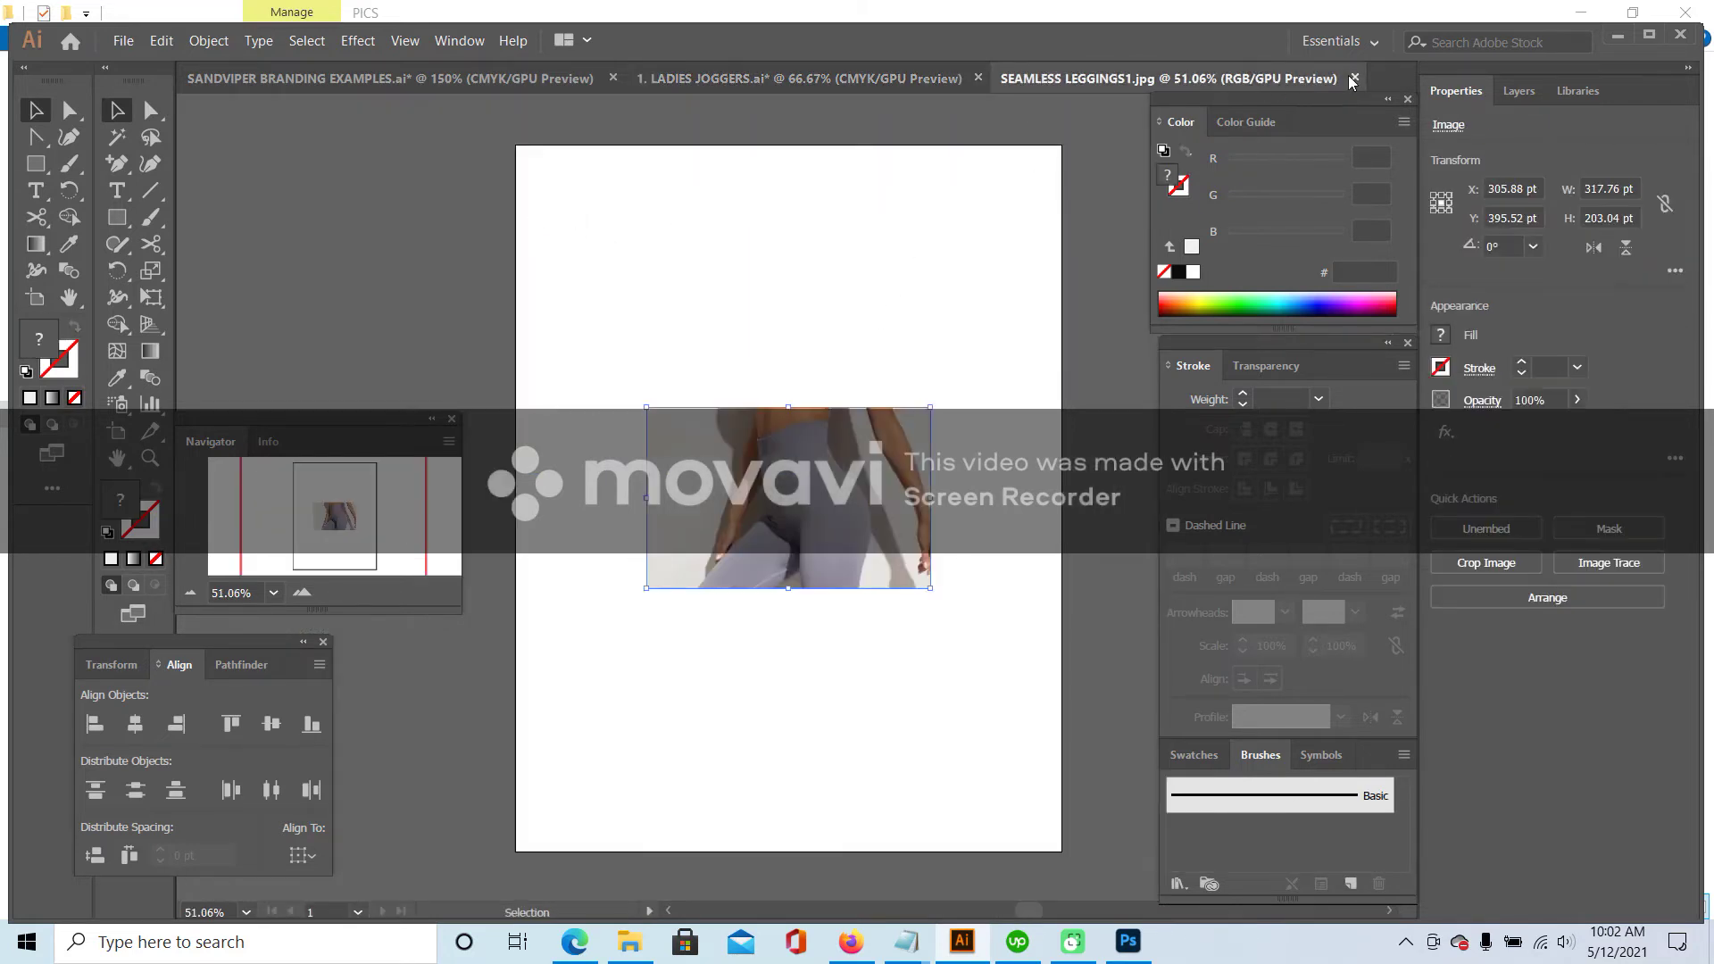
{"action": "left_click", "coordinate": [1352, 80]}
{"action": "left_click", "coordinate": [634, 945]}
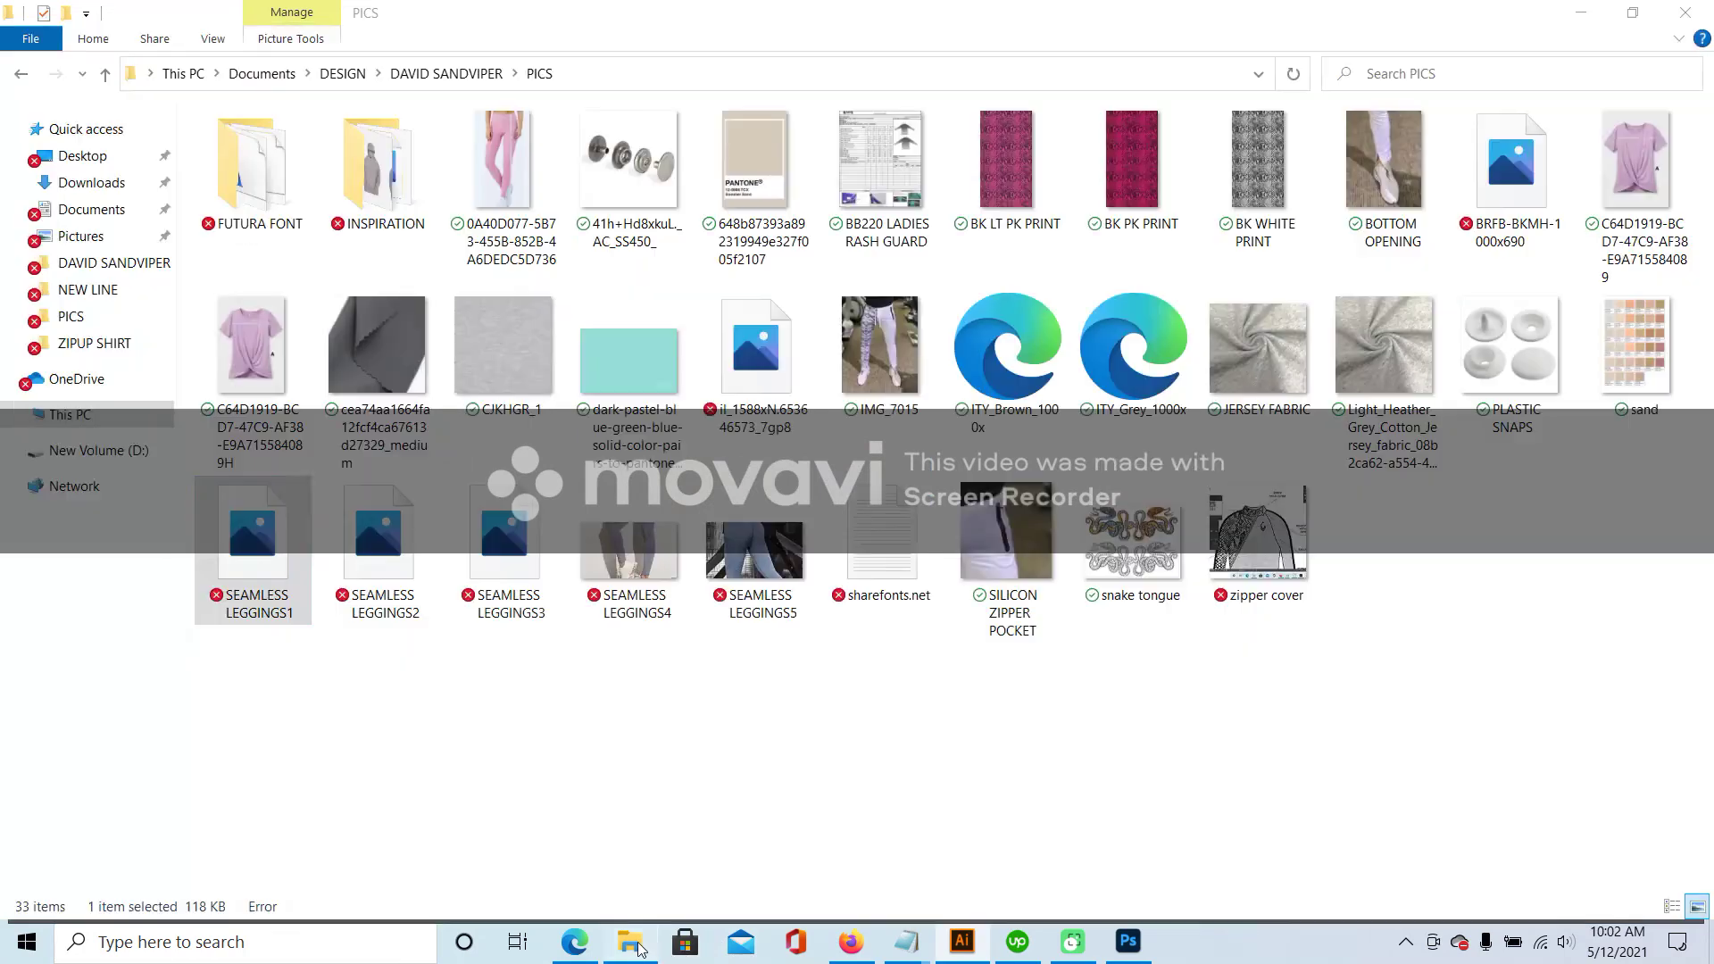
{"action": "right_click", "coordinate": [393, 540]}
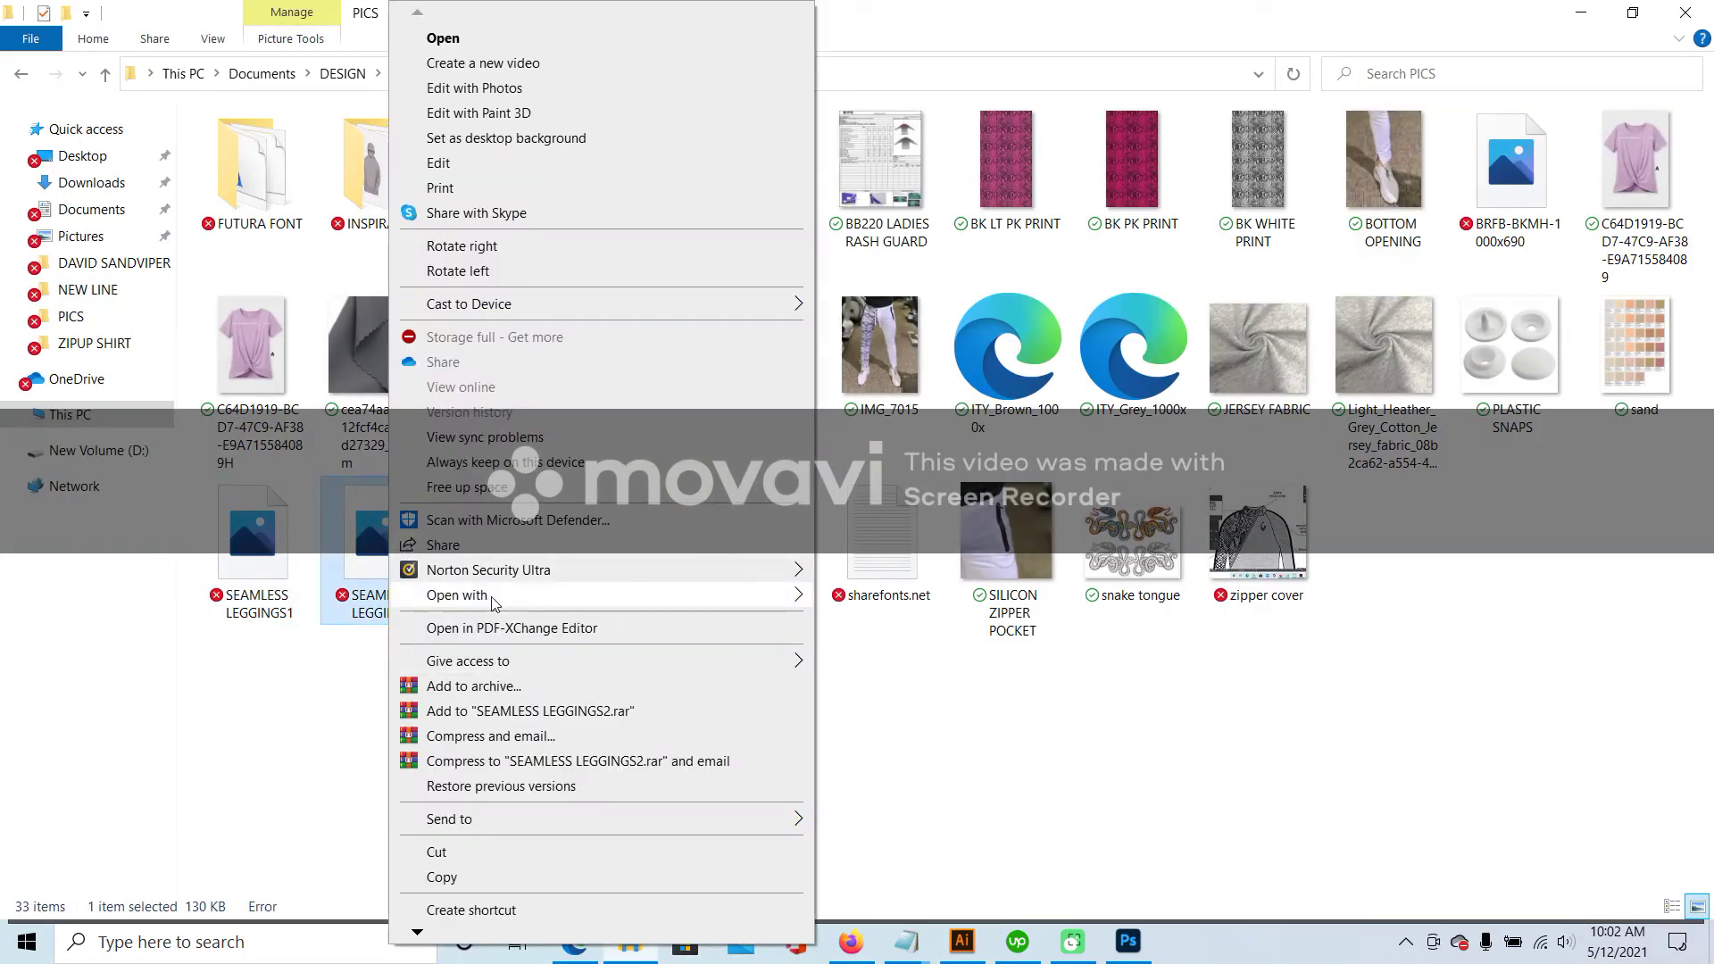
{"action": "mouse_move", "coordinate": [493, 604]}
{"action": "left_click", "coordinate": [884, 594]}
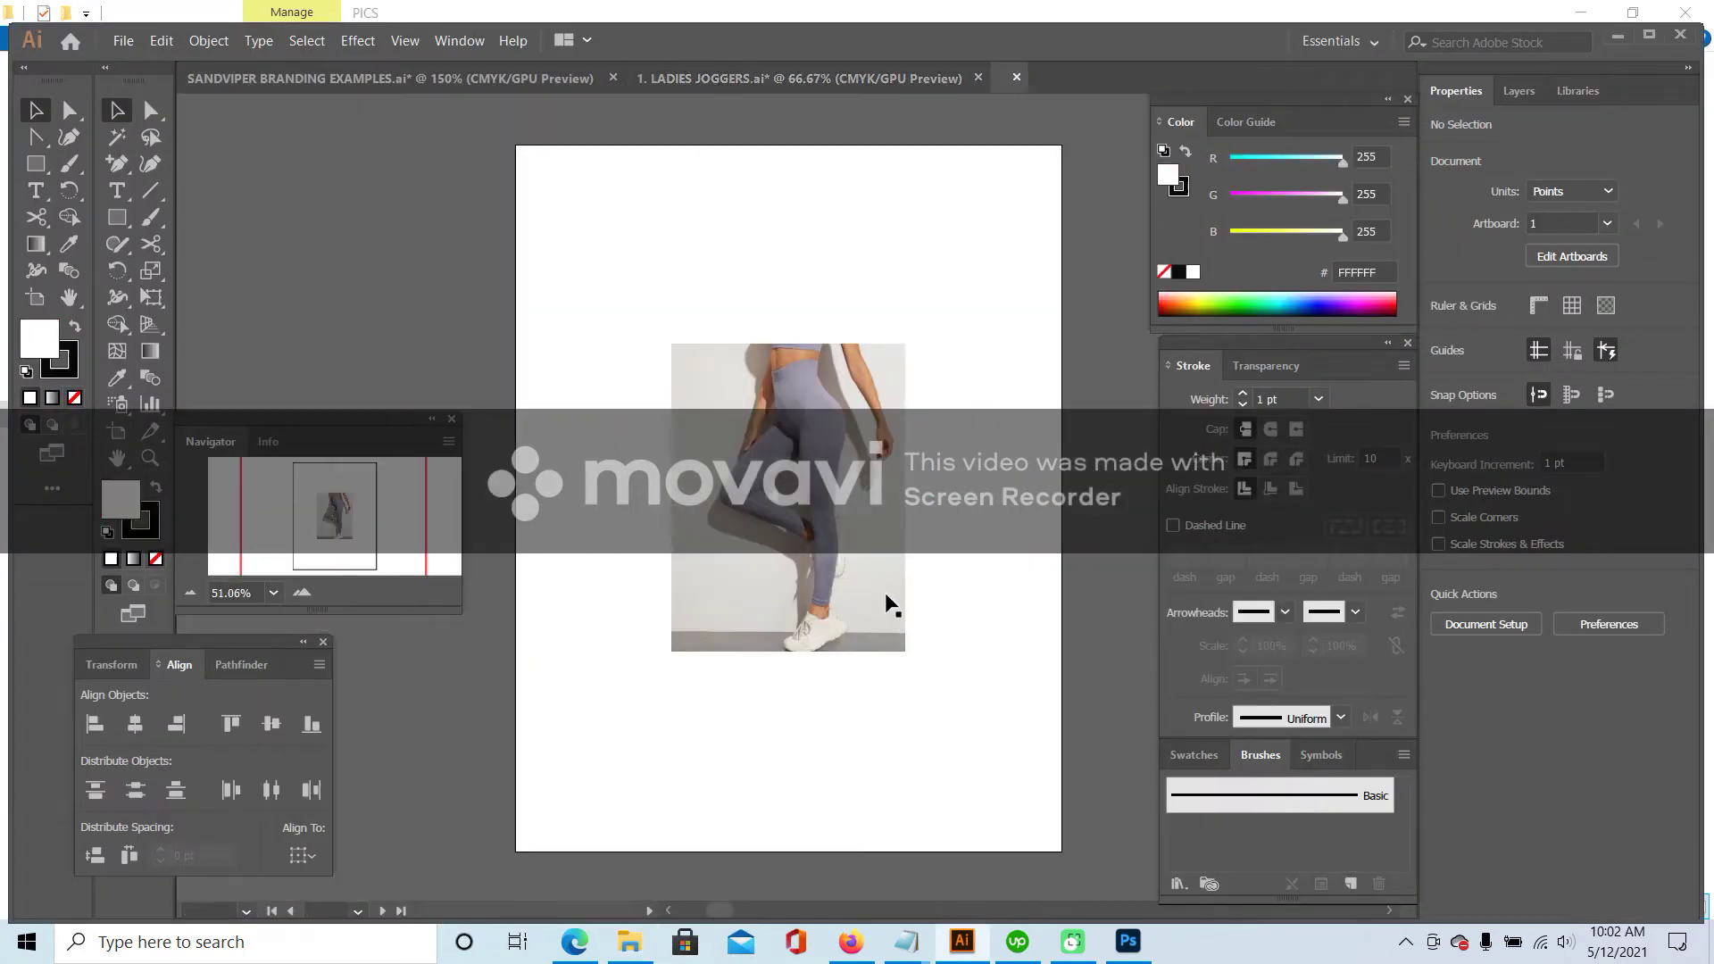
- Paste the second leggings photo at the right of the spec area, shrinking it slightly
{"action": "left_click", "coordinate": [852, 491]}
{"action": "left_click", "coordinate": [921, 77]}
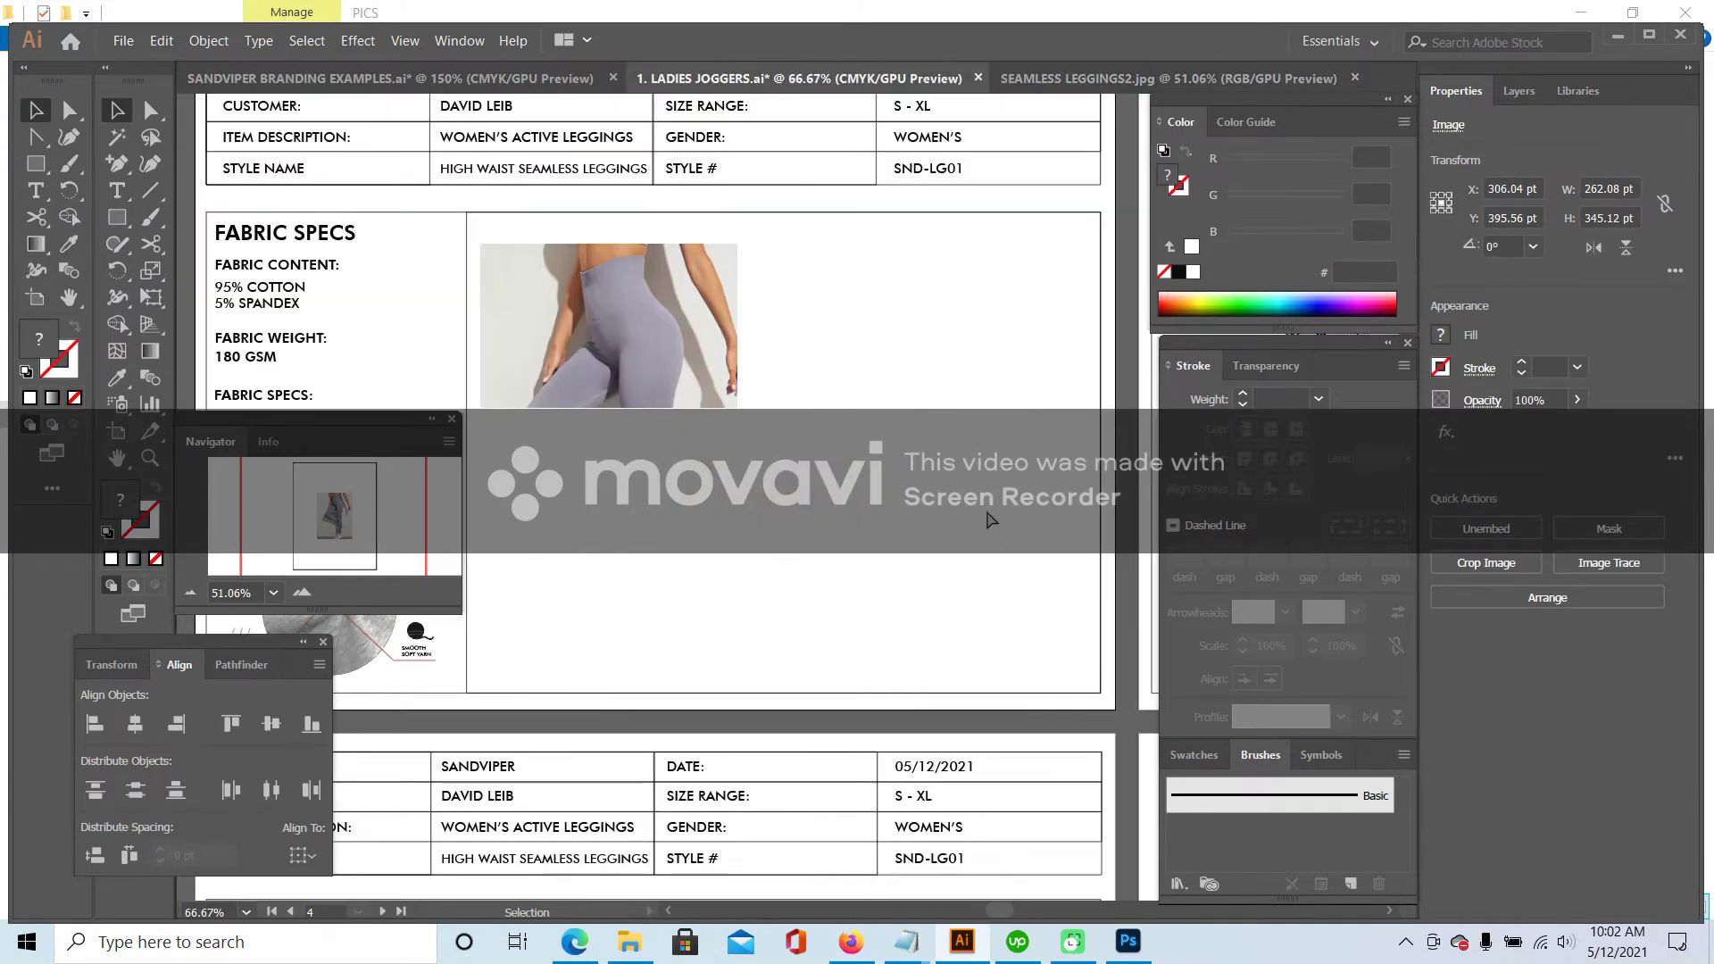
{"action": "key", "text": "ctrl+v"}
{"action": "left_click_drag", "start_coordinate": [855, 427], "coordinate": [995, 381]}
{"action": "left_click_drag", "start_coordinate": [657, 315], "coordinate": [666, 312]}
{"action": "left_click", "coordinate": [848, 245]}
{"action": "left_click_drag", "start_coordinate": [781, 236], "coordinate": [793, 252]}
{"action": "left_click_drag", "start_coordinate": [890, 311], "coordinate": [875, 318]}
{"action": "left_click", "coordinate": [686, 303]}
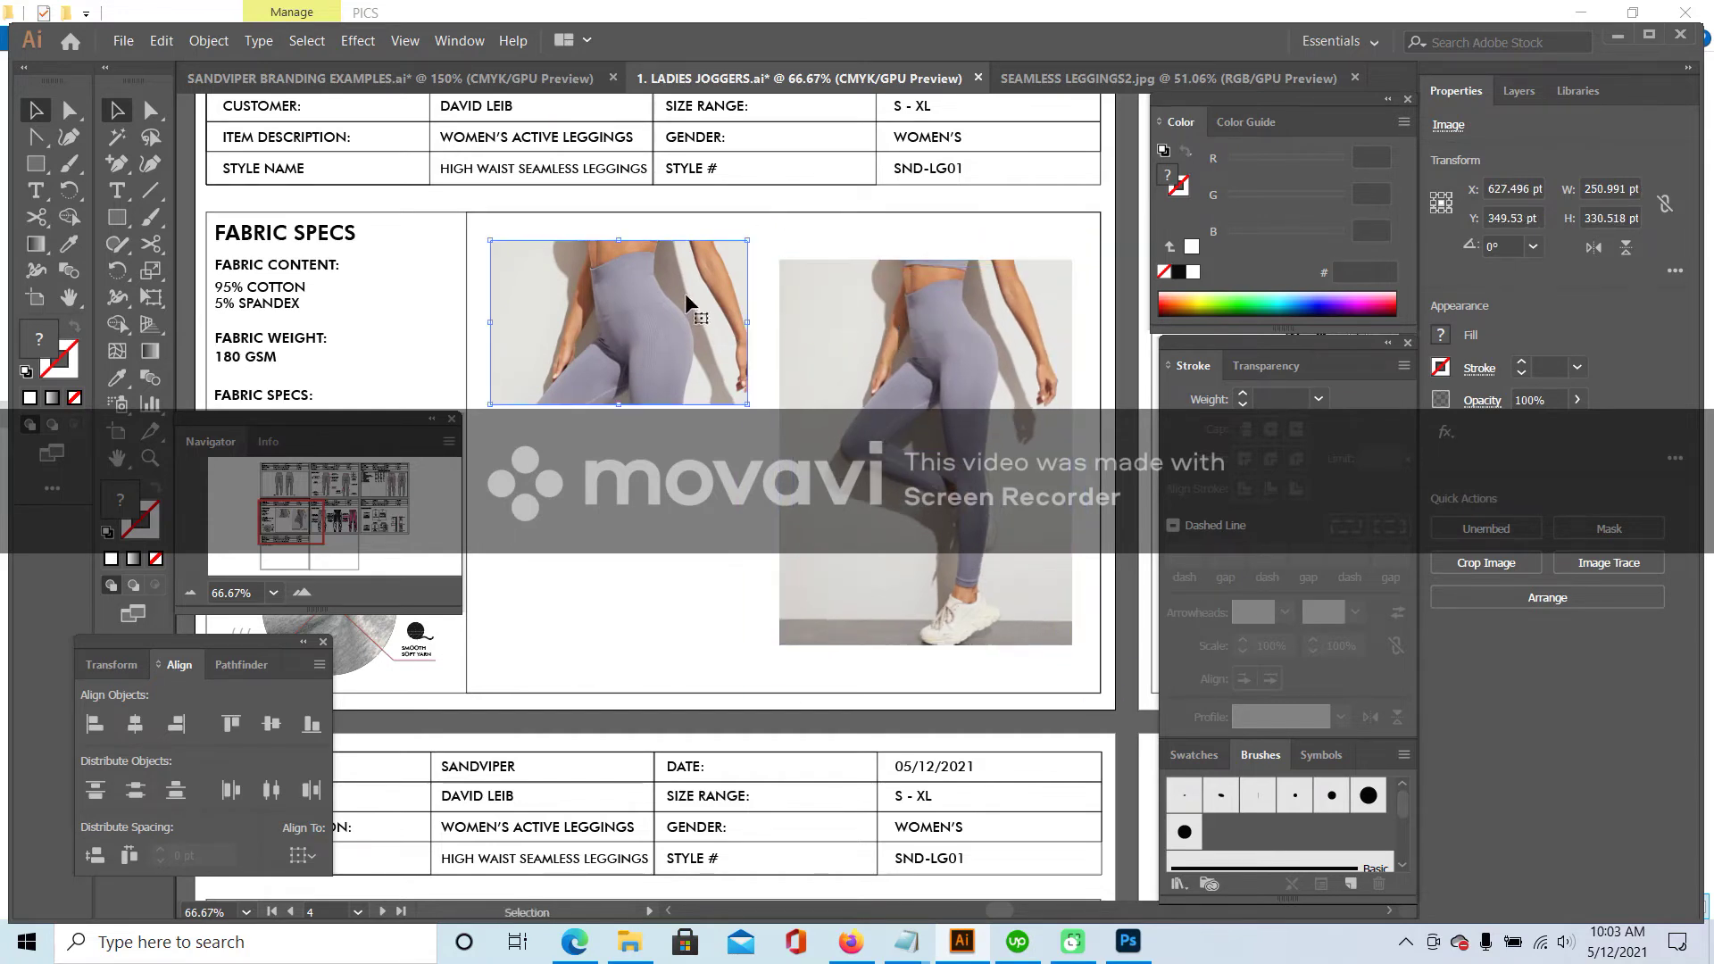
- Close SEAMLESS LEGGINGS2 and open SEAMLESS LEGGINGS3 in Illustrator
{"action": "left_click", "coordinate": [1048, 78]}
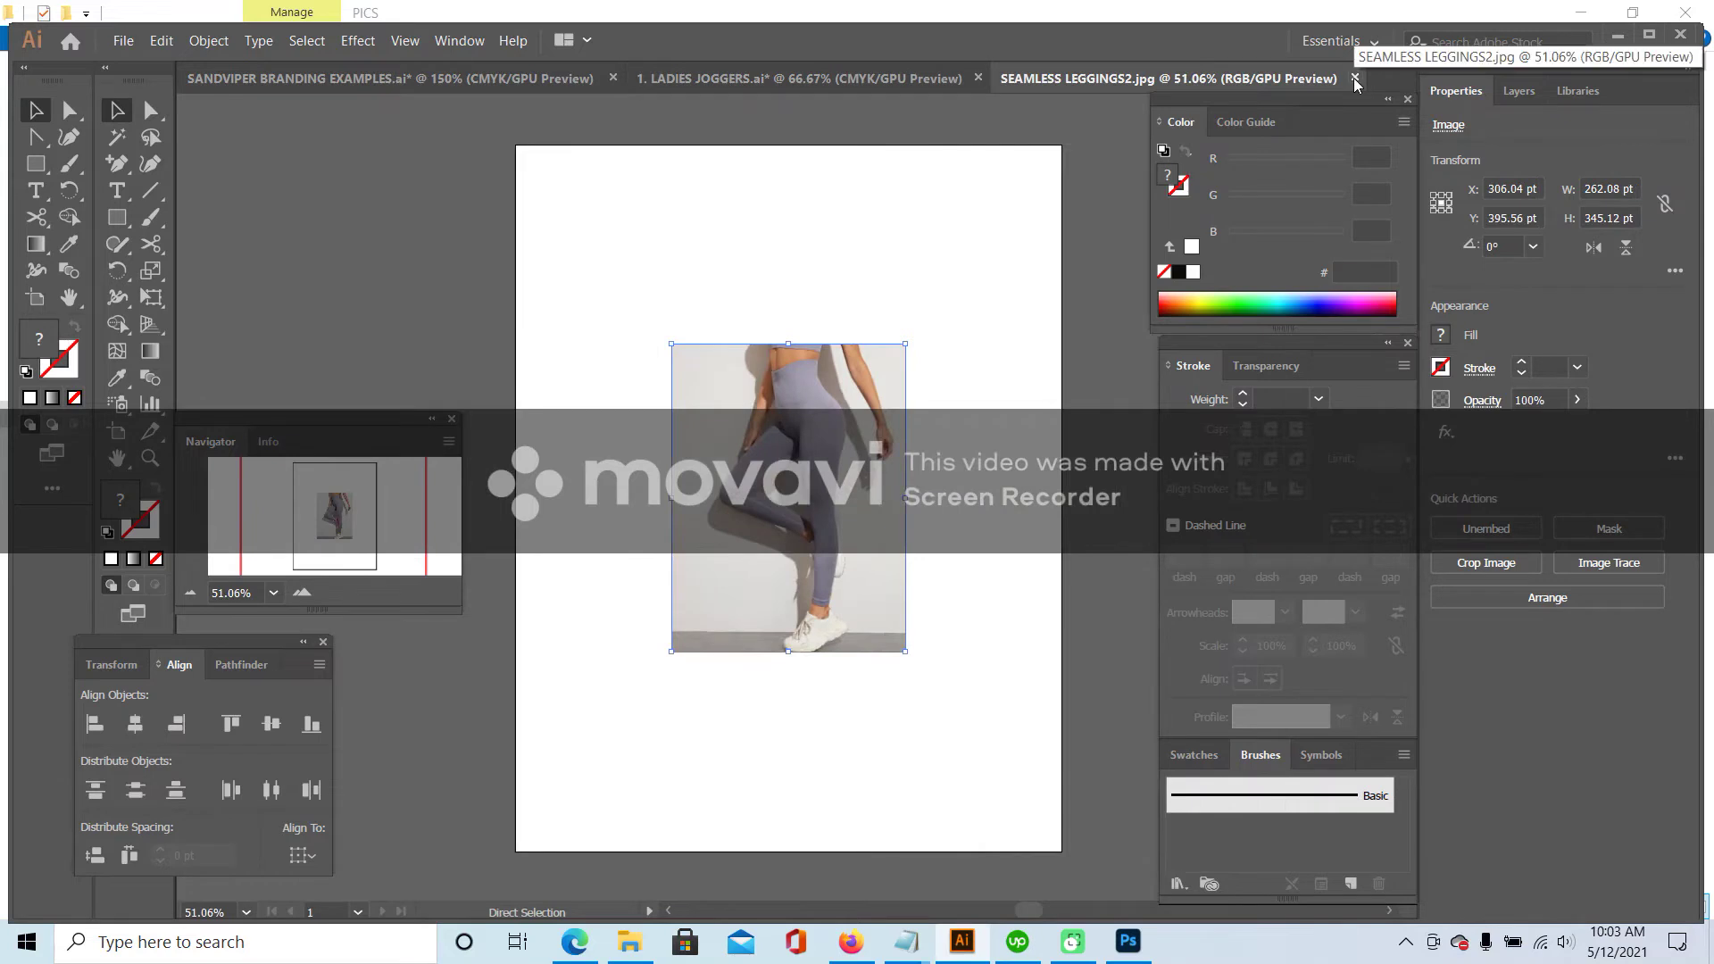
{"action": "left_click", "coordinate": [1356, 78]}
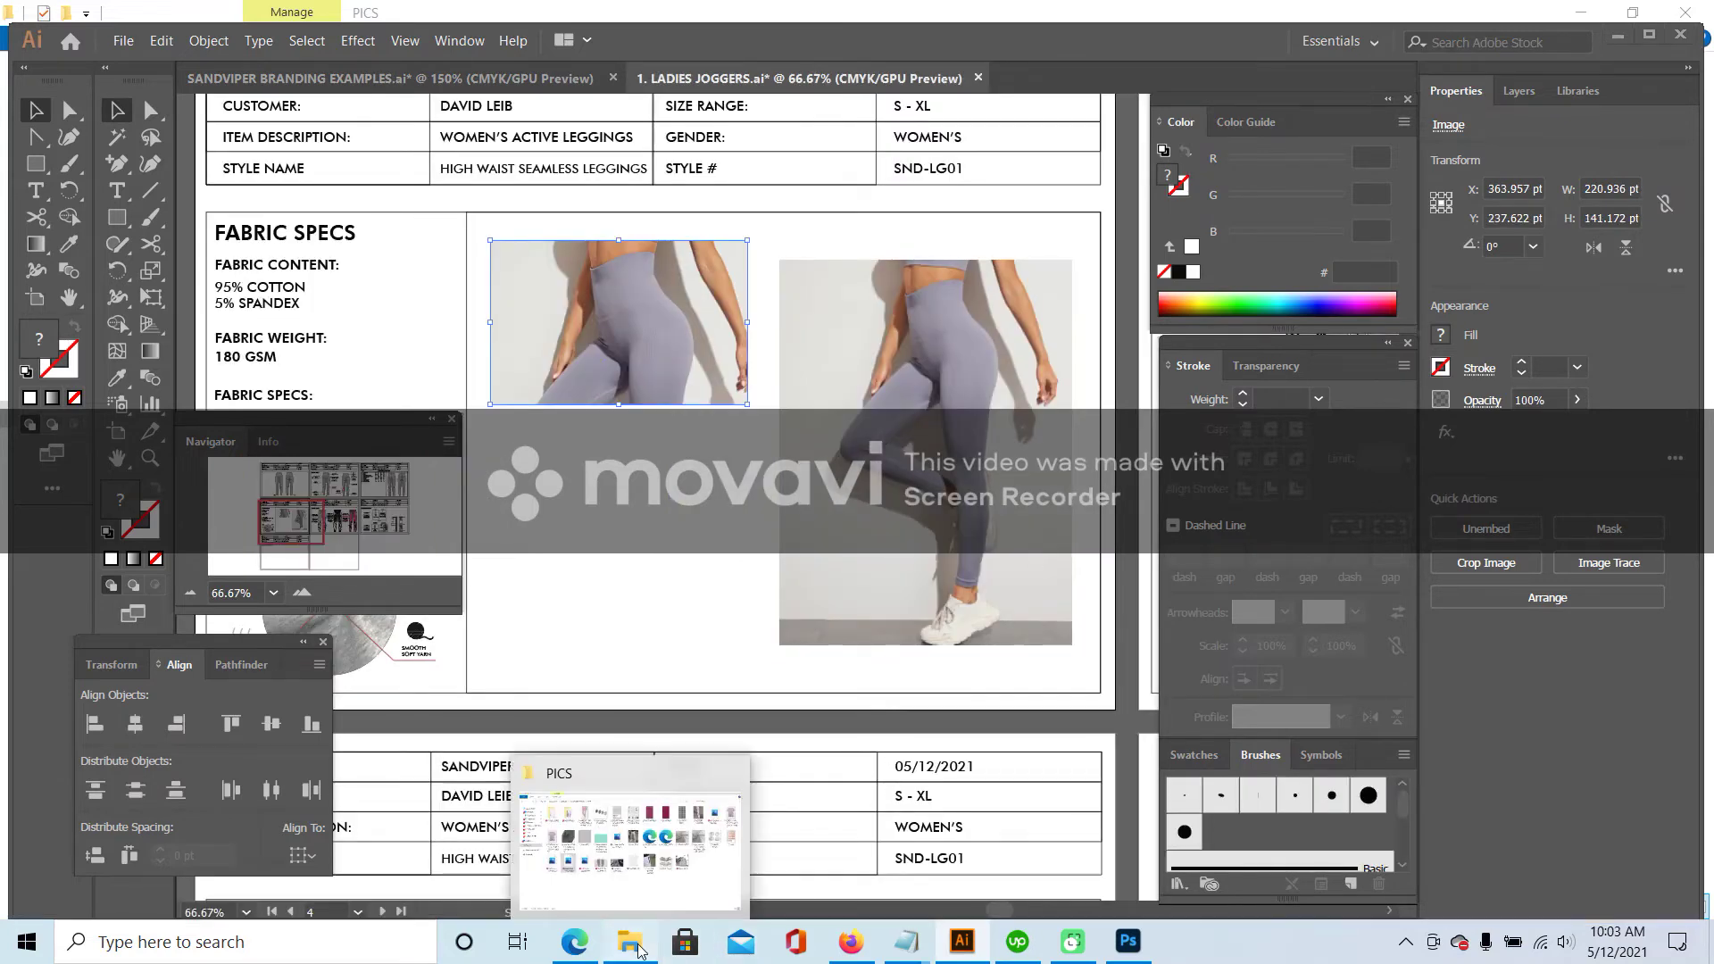
{"action": "left_click", "coordinate": [633, 840]}
{"action": "right_click", "coordinate": [519, 549]}
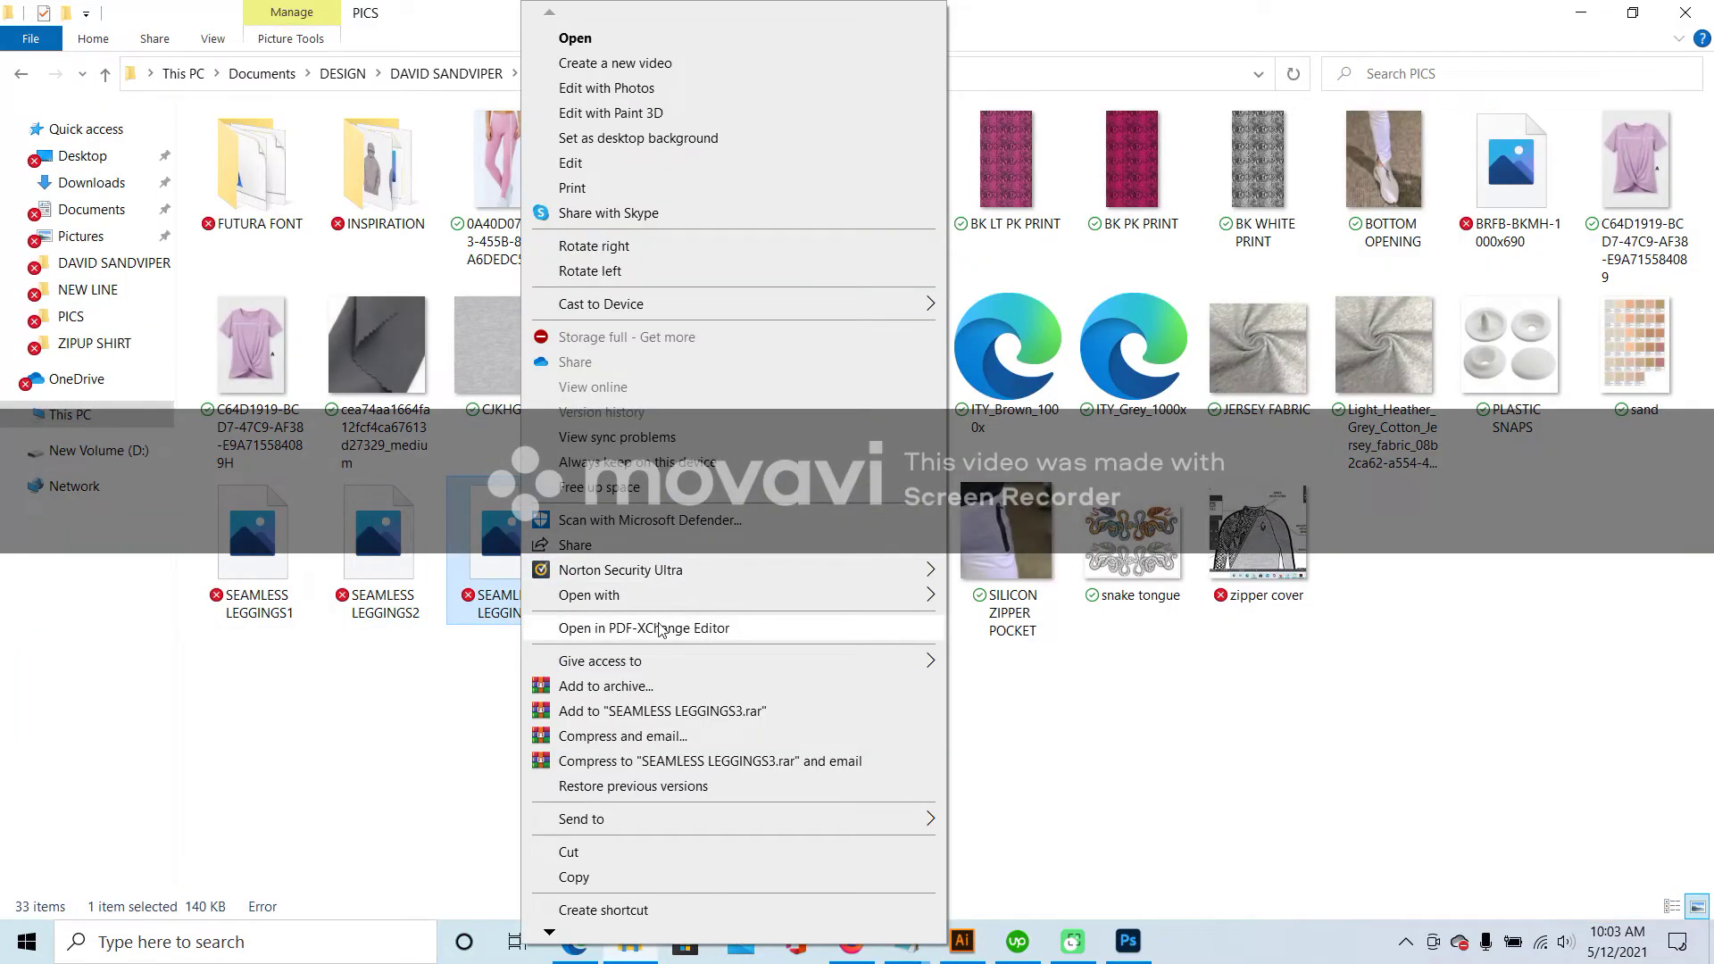
{"action": "mouse_move", "coordinate": [666, 598]}
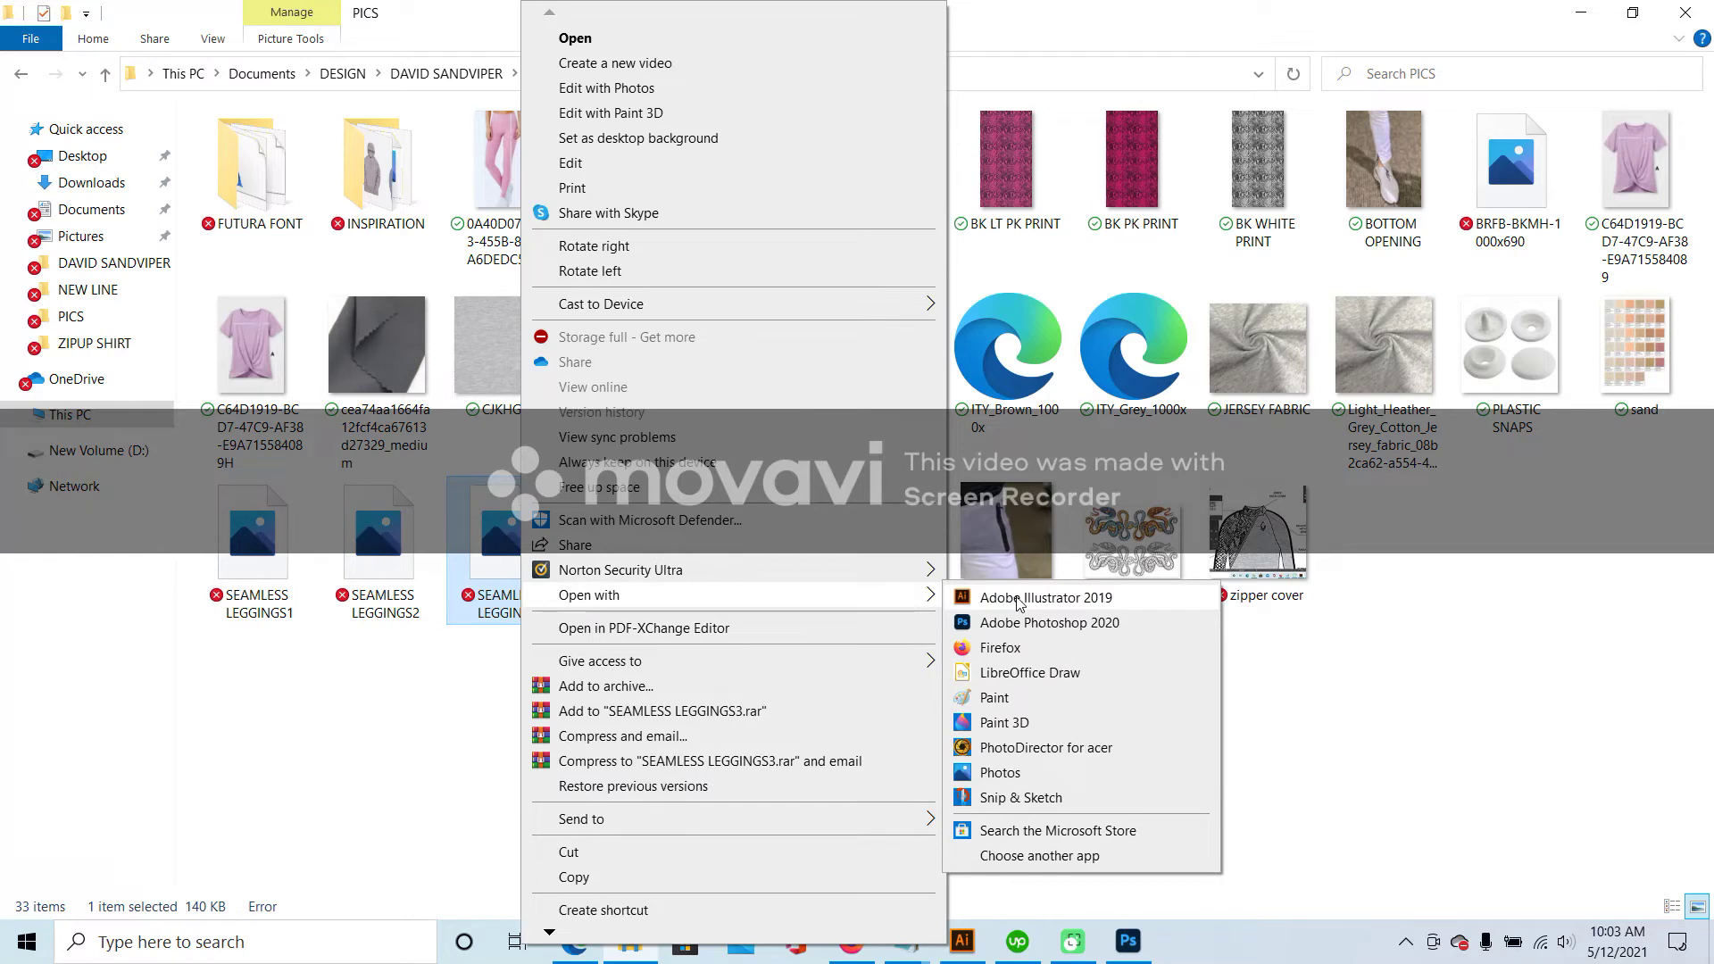
{"action": "left_click", "coordinate": [1019, 604]}
- Place the third leggings photo below the first and delete the large right photo
{"action": "left_click", "coordinate": [929, 518]}
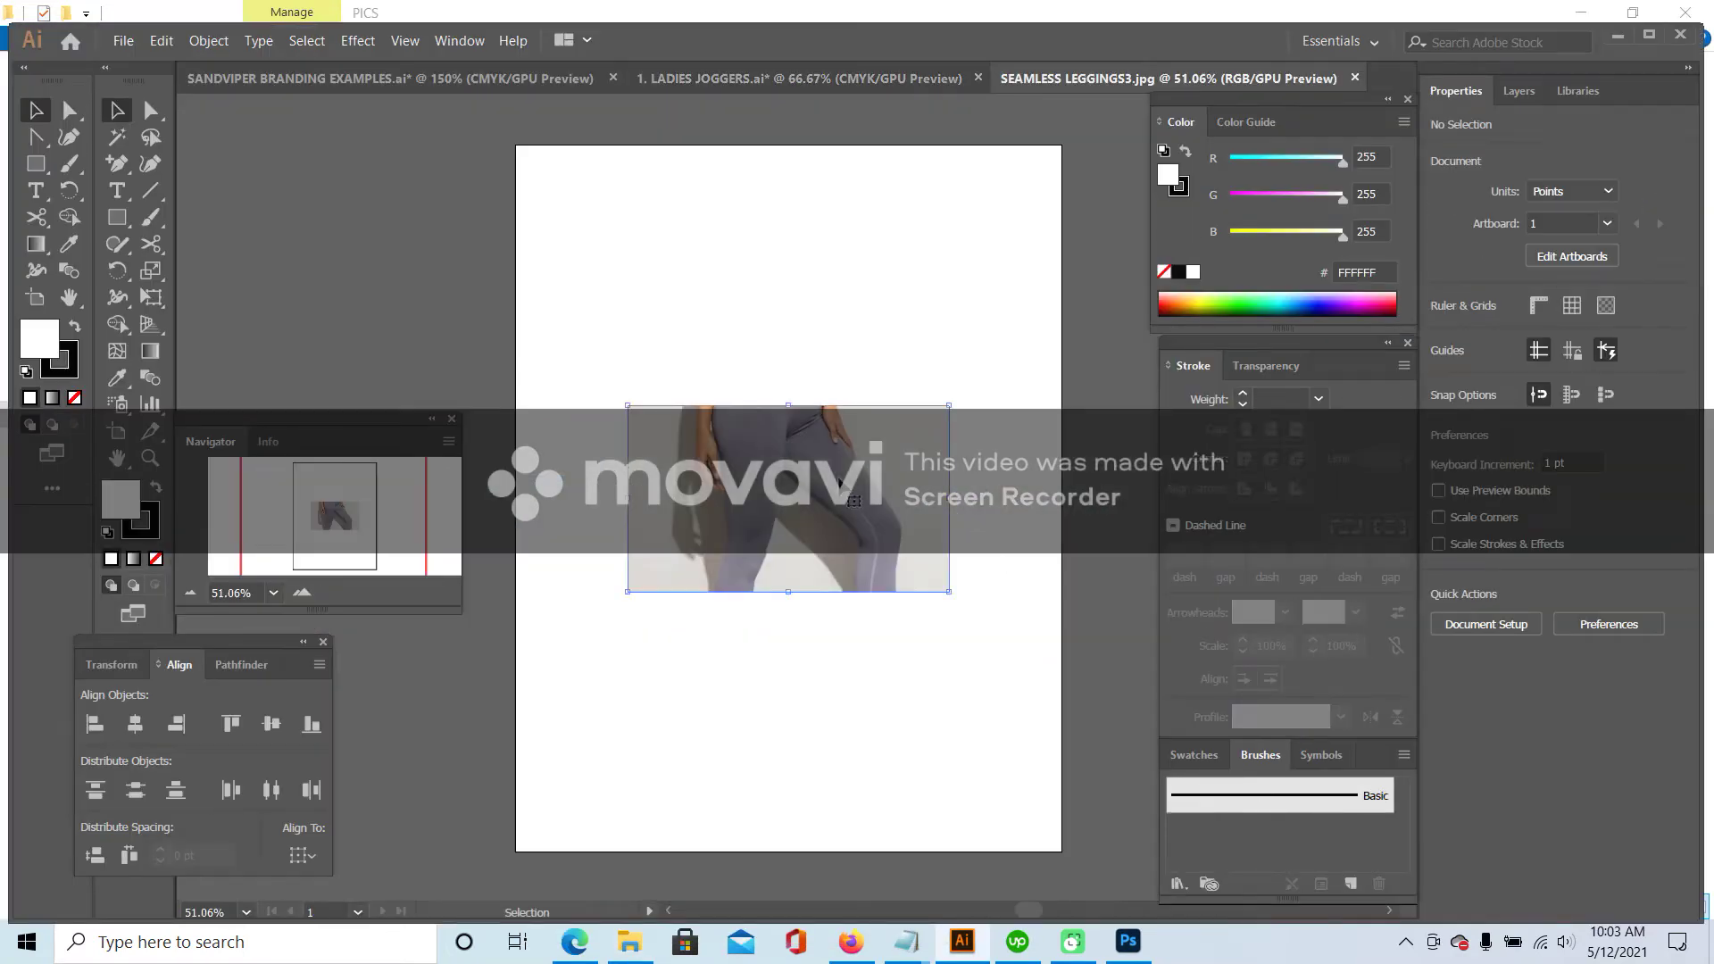
{"action": "left_click", "coordinate": [799, 79]}
{"action": "key", "text": "ctrl+v"}
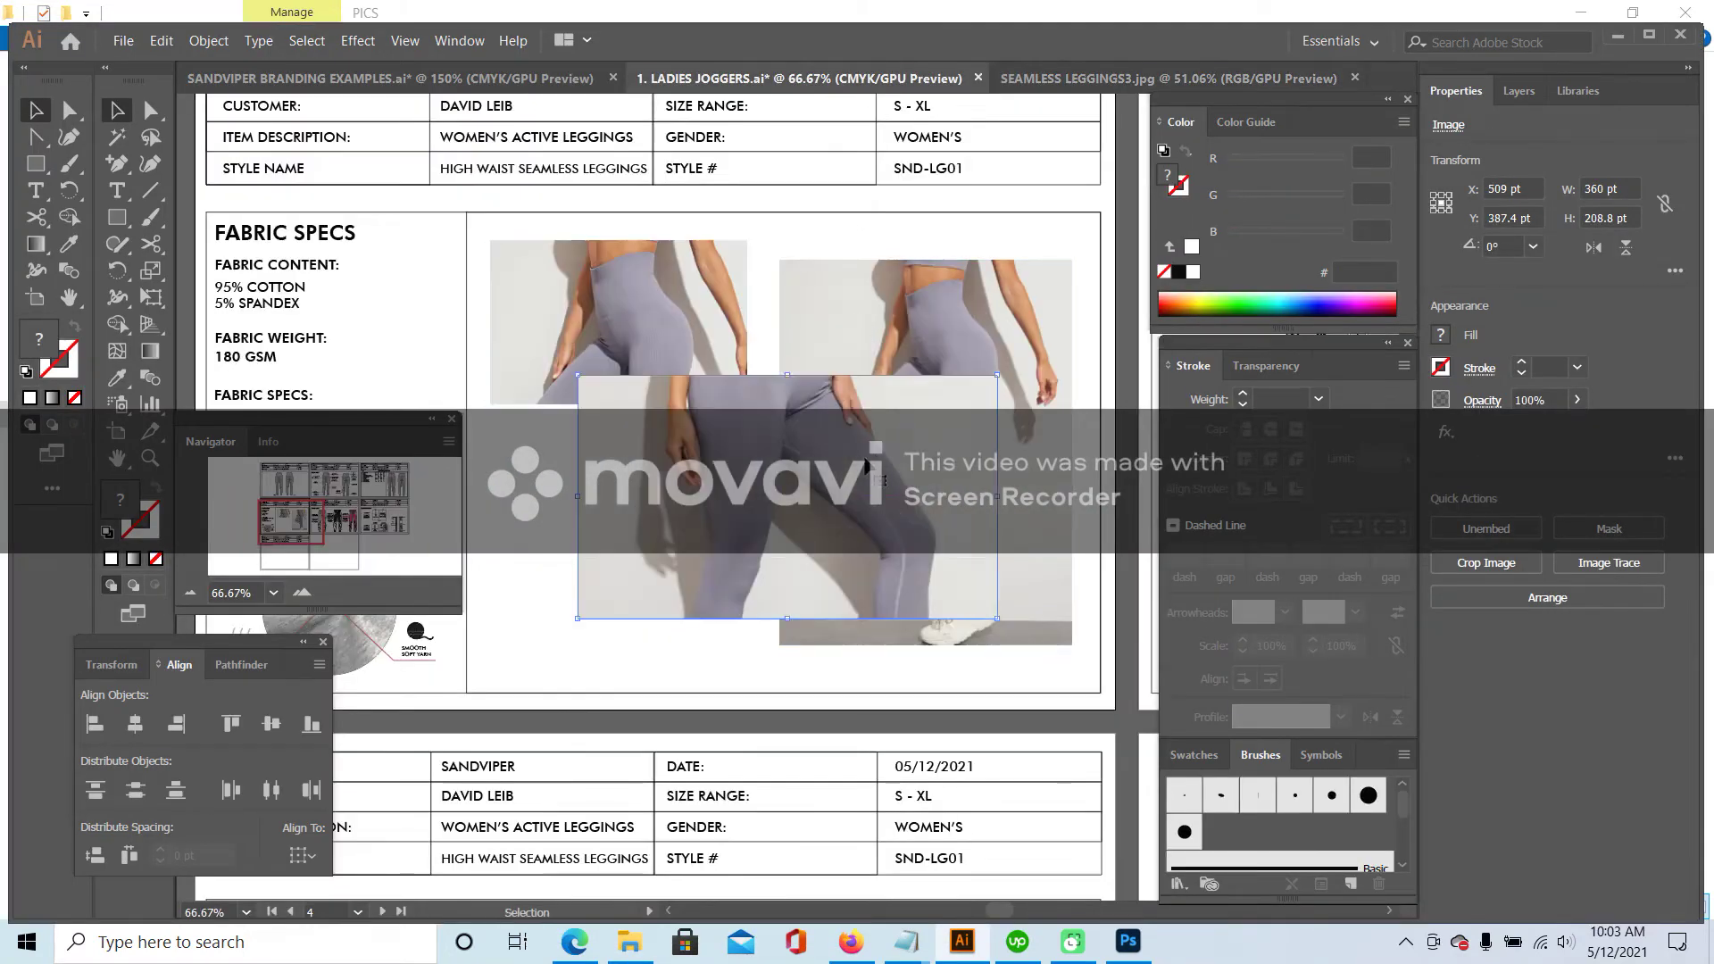
{"action": "left_click_drag", "start_coordinate": [871, 460], "coordinate": [678, 542]}
{"action": "left_click", "coordinate": [908, 469]}
{"action": "key", "text": "Delete"}
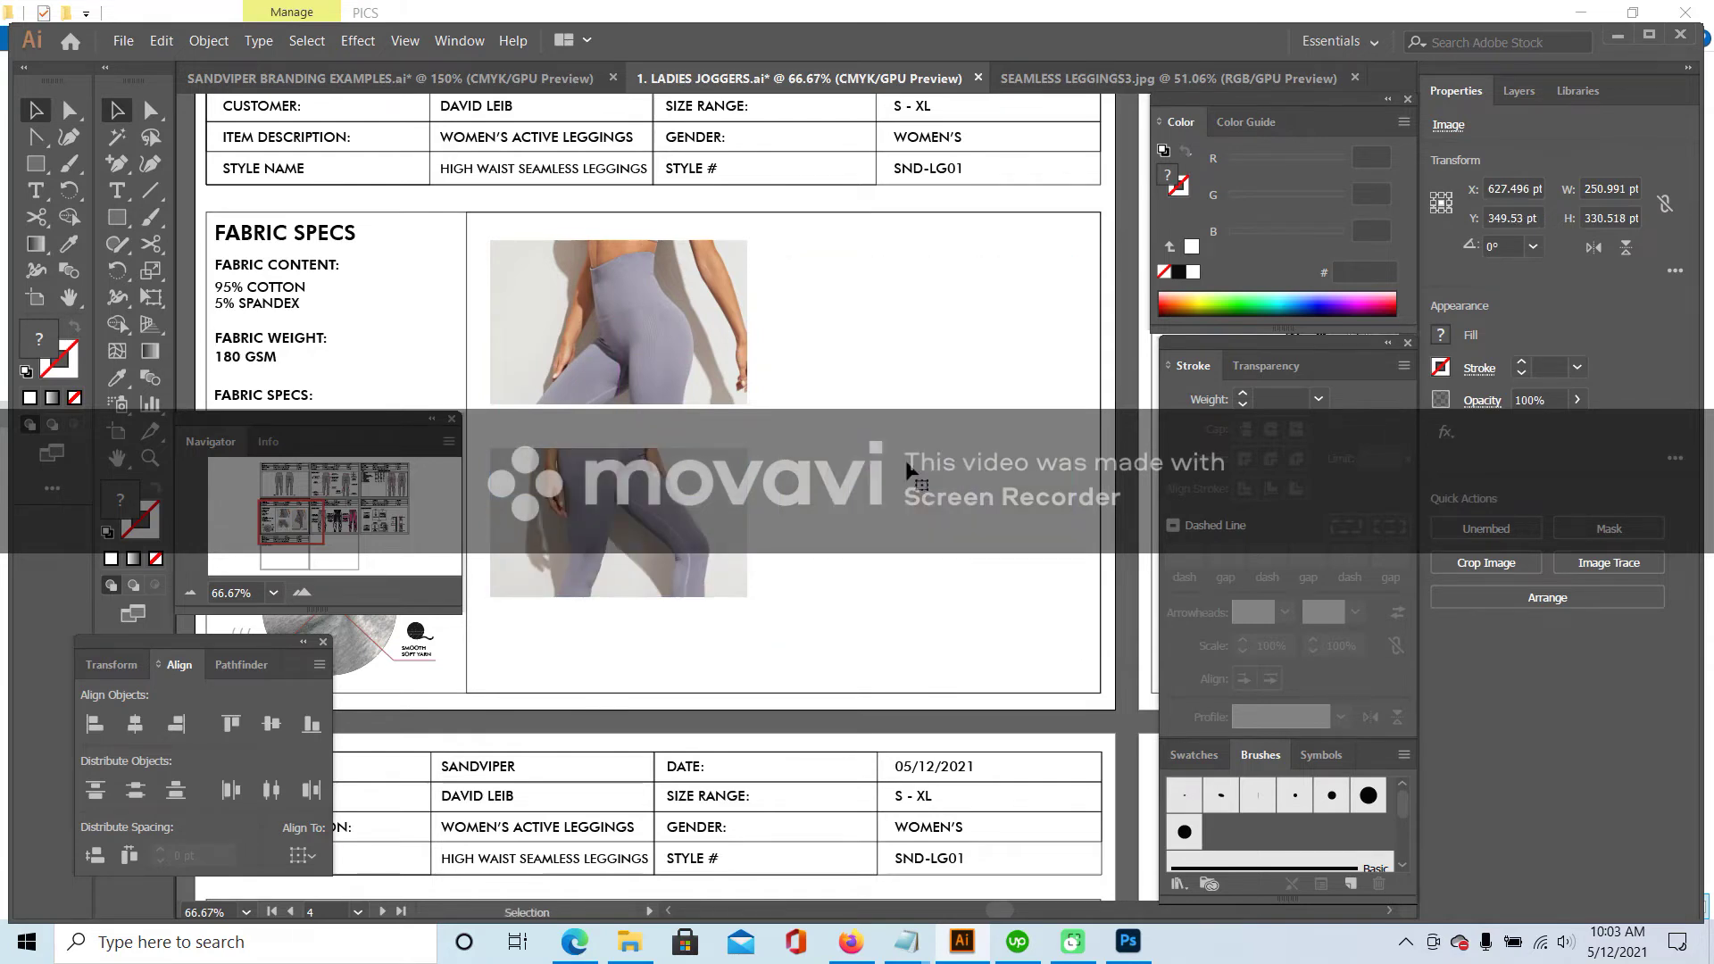
{"action": "left_click_drag", "start_coordinate": [650, 509], "coordinate": [647, 538]}
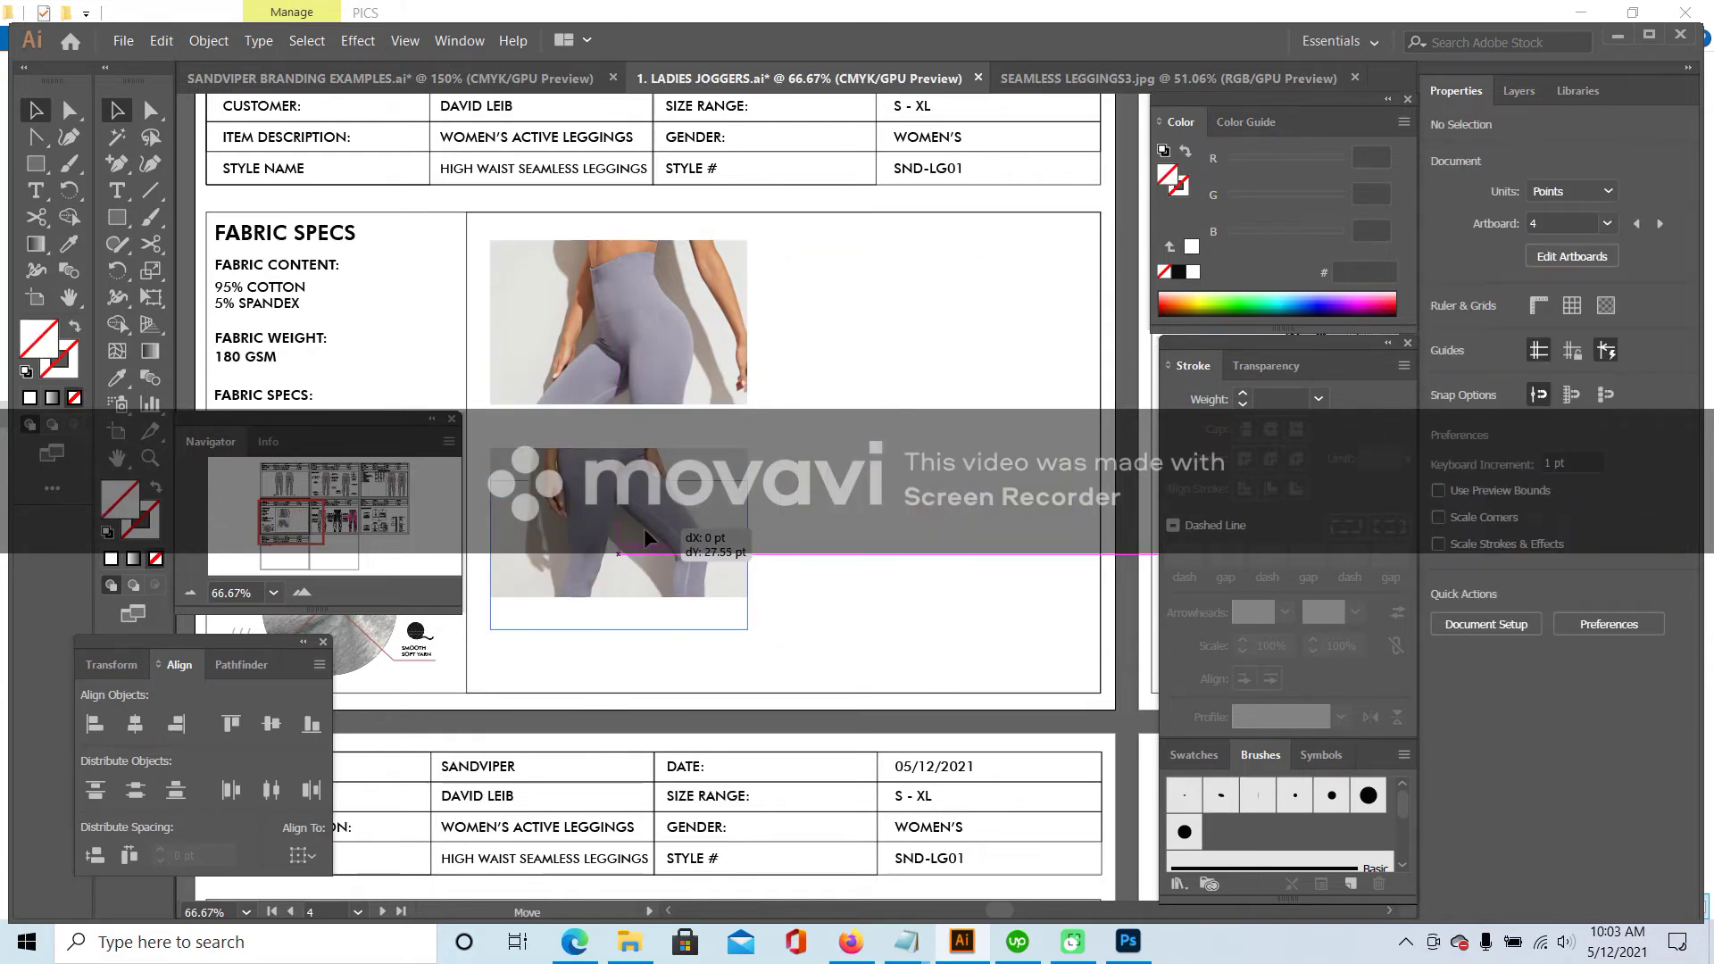
{"action": "left_click", "coordinate": [891, 517]}
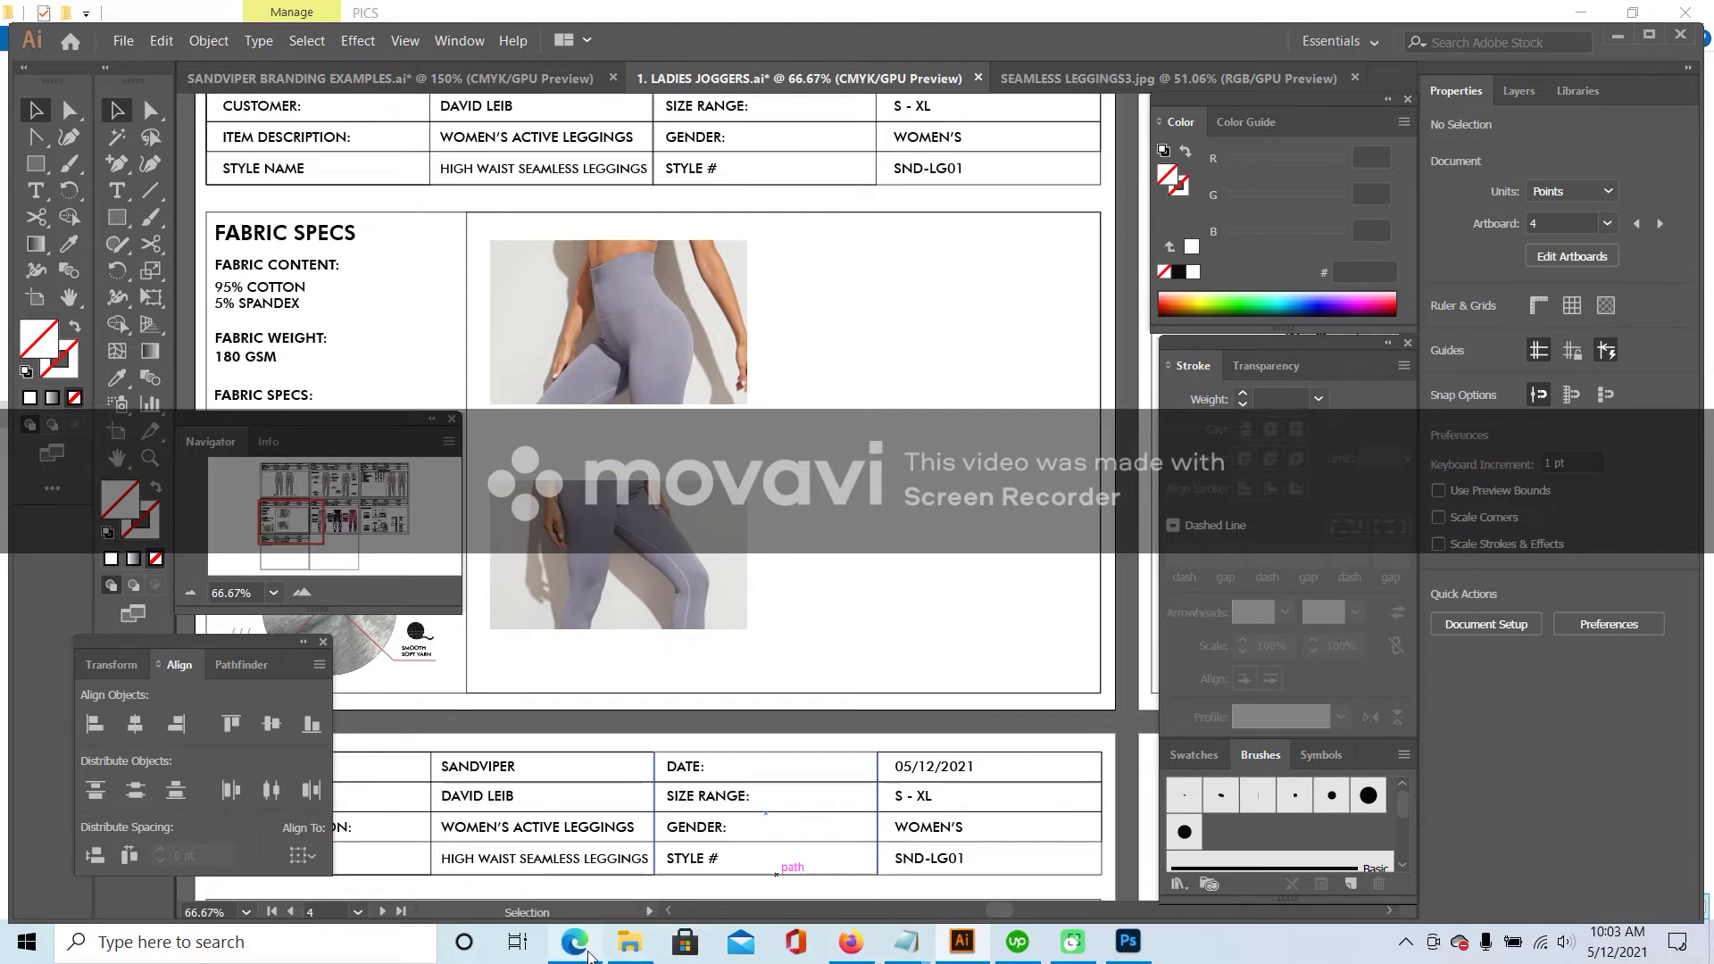
- Open SEAMLESS LEGGINGS4 in Illustrator from the PICS folder
{"action": "left_click", "coordinate": [630, 942]}
{"action": "left_click", "coordinate": [656, 553]}
{"action": "right_click", "coordinate": [656, 553]}
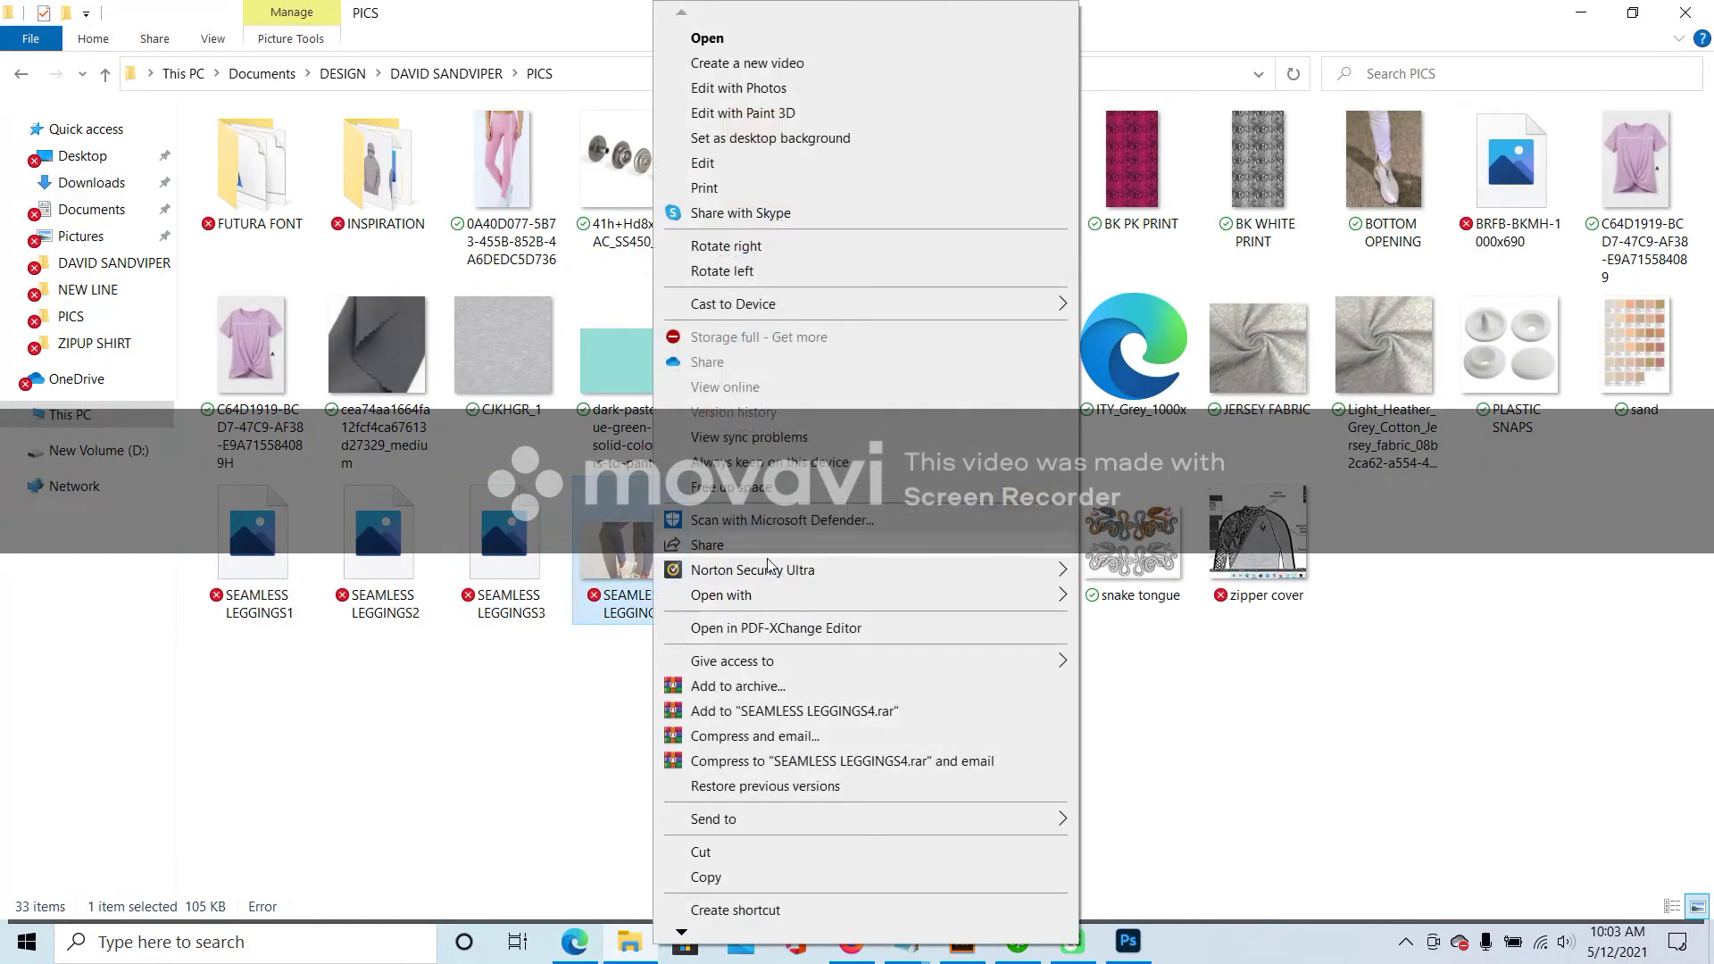
{"action": "mouse_move", "coordinate": [804, 589]}
{"action": "left_click", "coordinate": [1134, 602]}
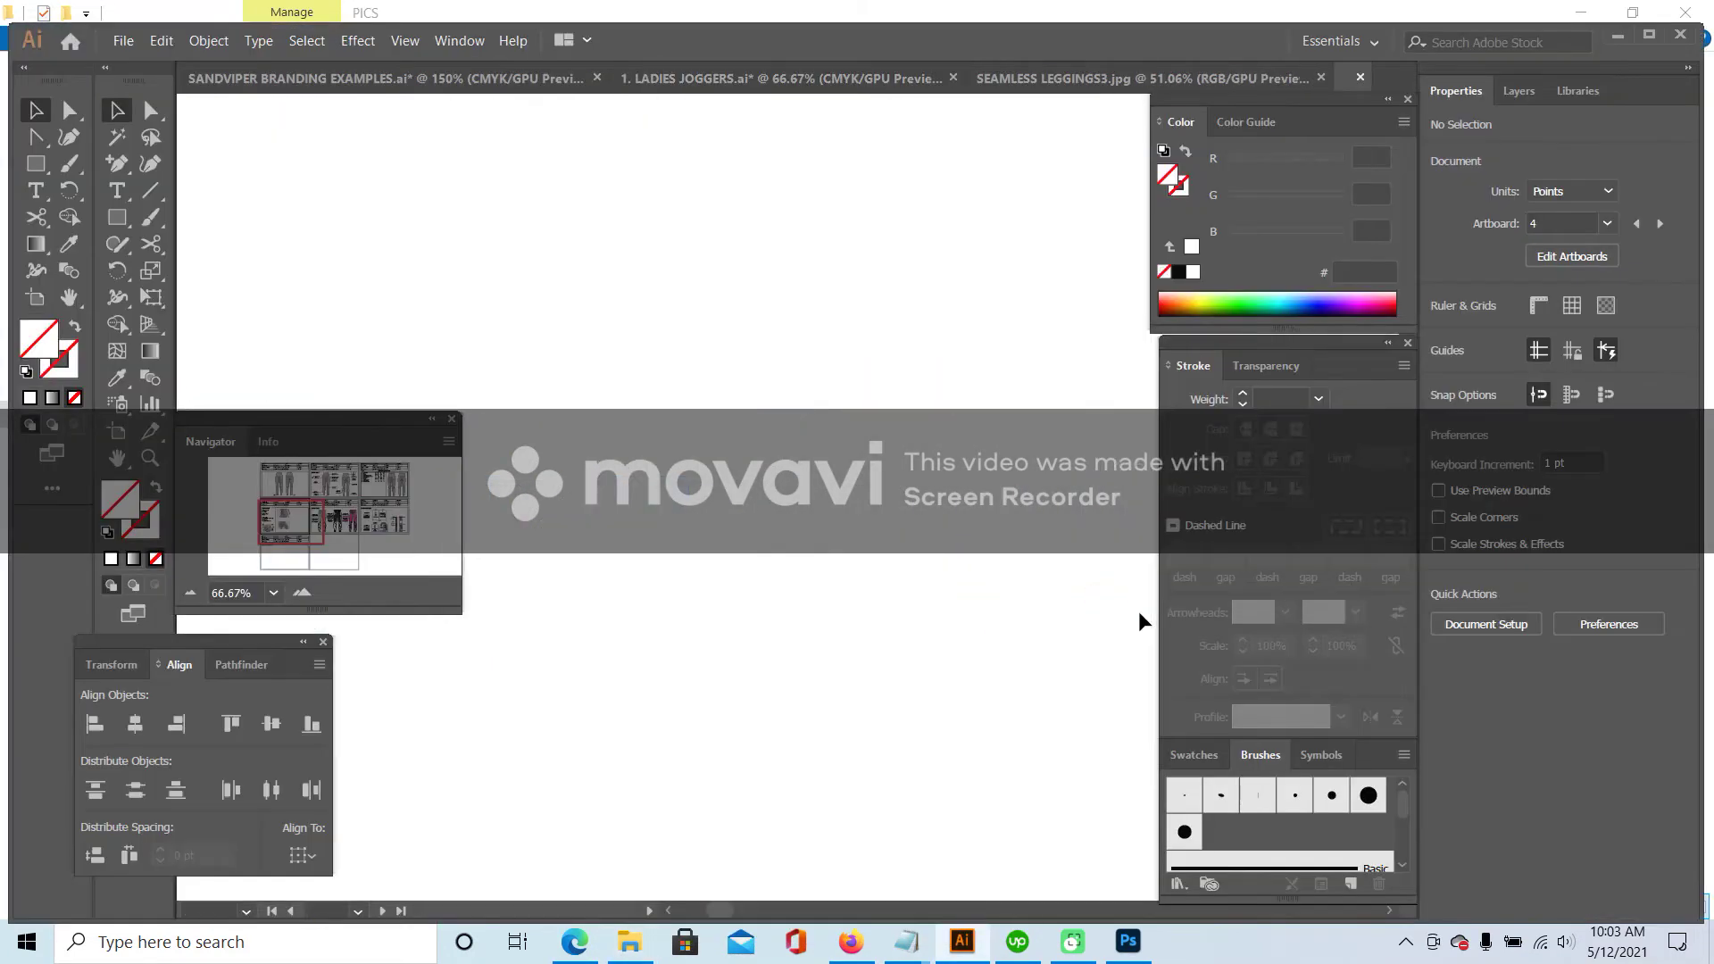
- Drag the SEAMLESS LEGGINGS3 photo into LADIES JOGGERS, shrink it to about 221 pt, and place it right
{"action": "left_click", "coordinate": [852, 78]}
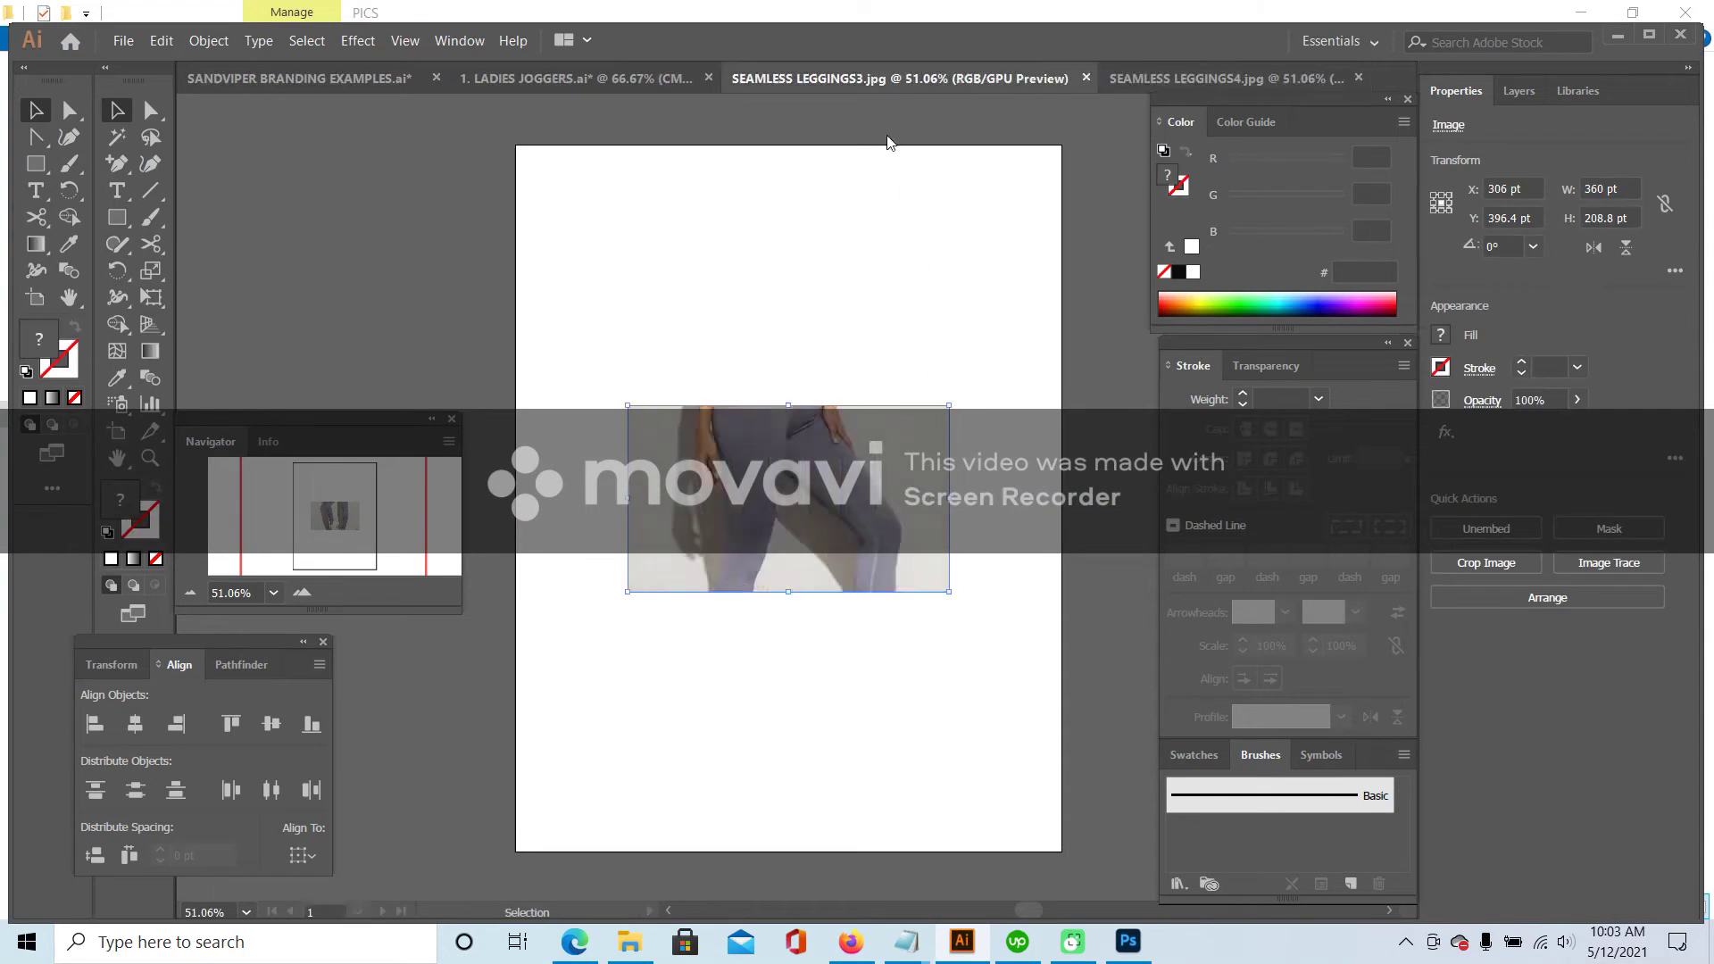
{"action": "left_click_drag", "start_coordinate": [694, 147], "coordinate": [731, 299]}
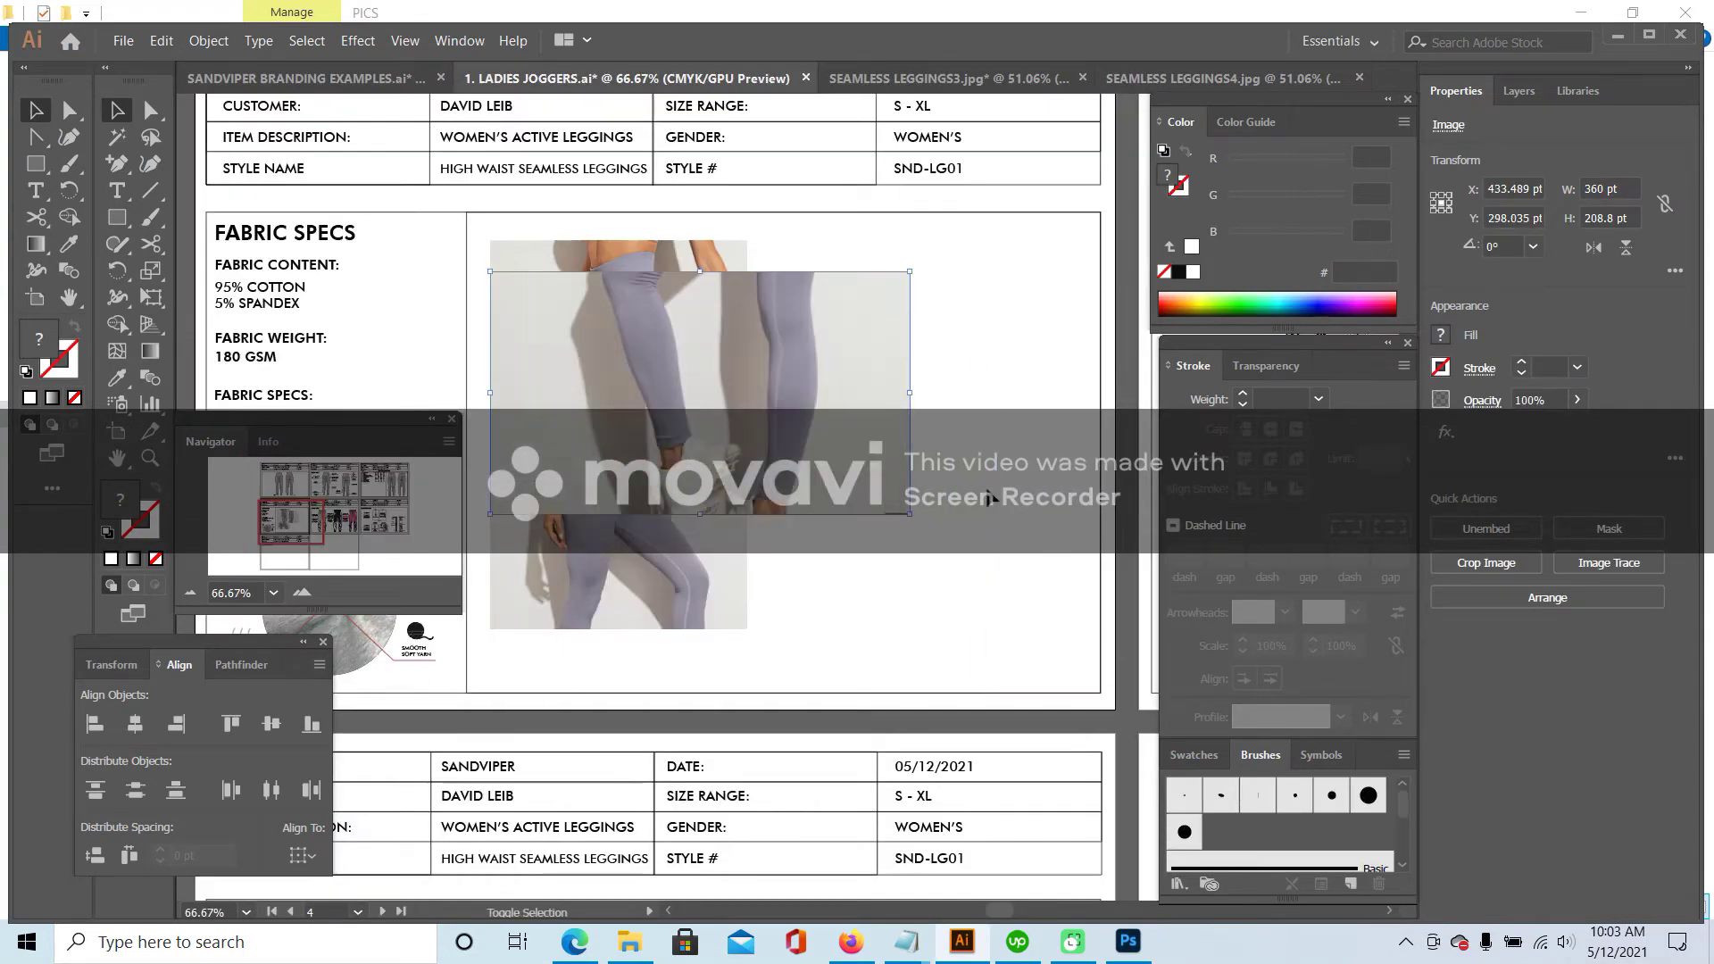
{"action": "left_click", "coordinate": [912, 519]}
{"action": "left_click", "coordinate": [904, 509]}
{"action": "left_click_drag", "start_coordinate": [909, 514], "coordinate": [747, 420]}
{"action": "left_click_drag", "start_coordinate": [655, 363], "coordinate": [962, 476]}
{"action": "left_click", "coordinate": [772, 366]}
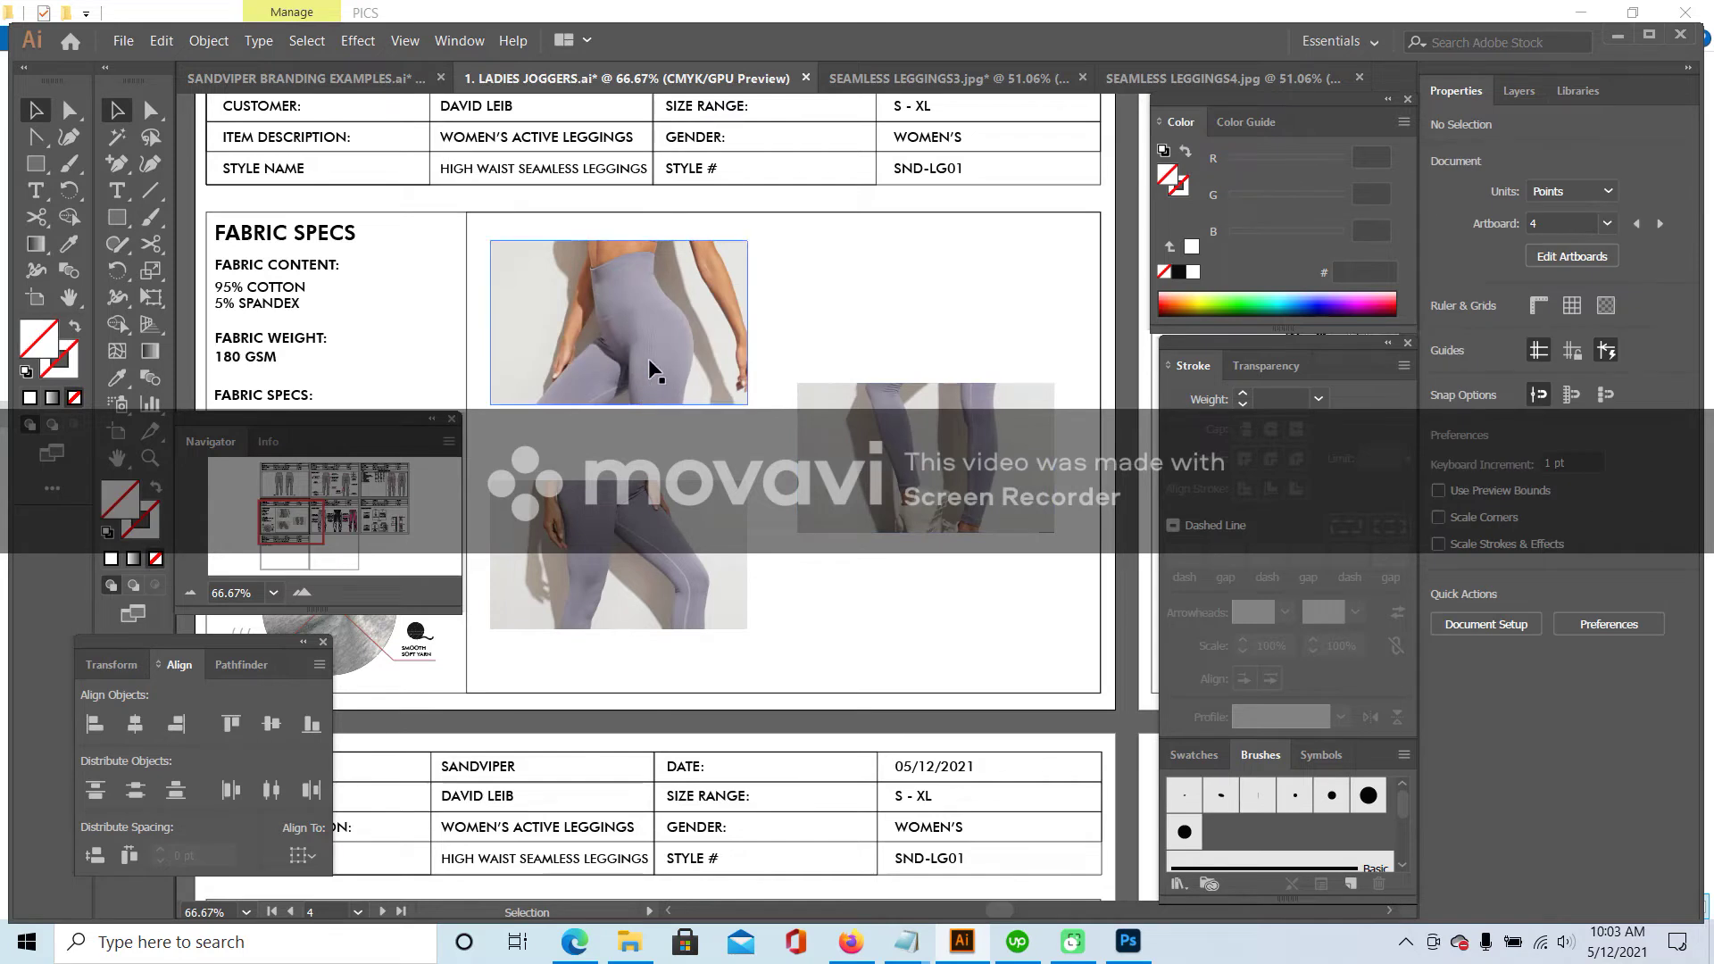
{"action": "left_click_drag", "start_coordinate": [643, 393], "coordinate": [658, 580]}
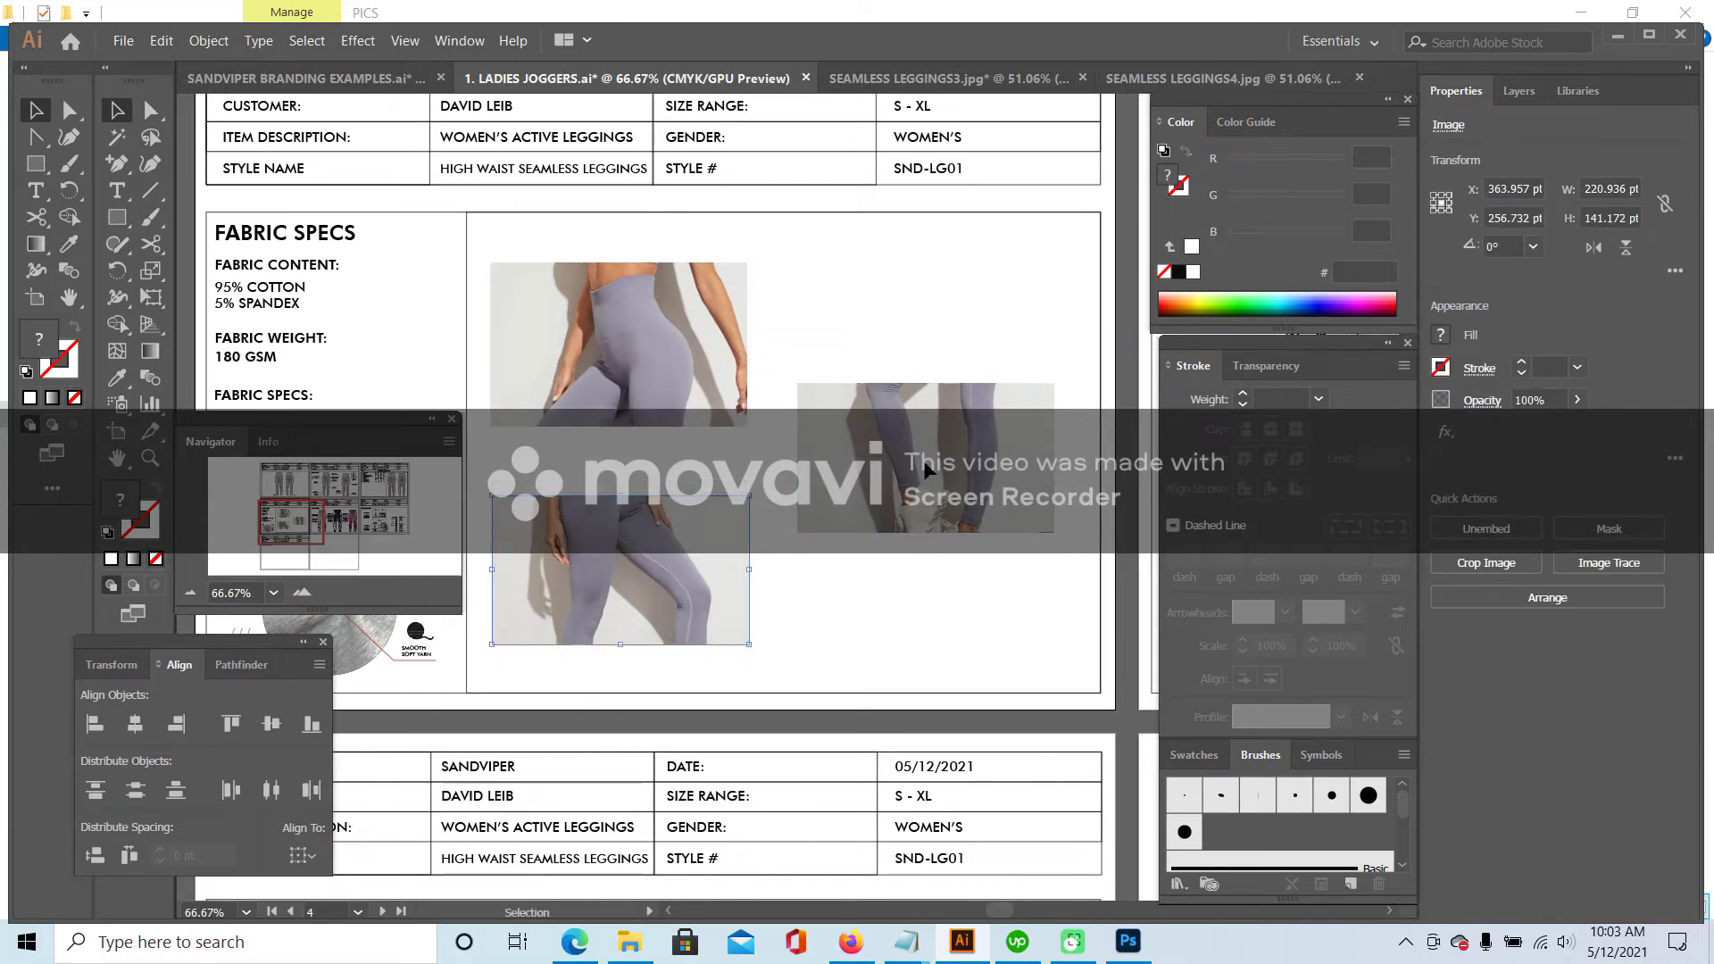
{"action": "left_click", "coordinate": [893, 269]}
{"action": "left_click", "coordinate": [116, 190]}
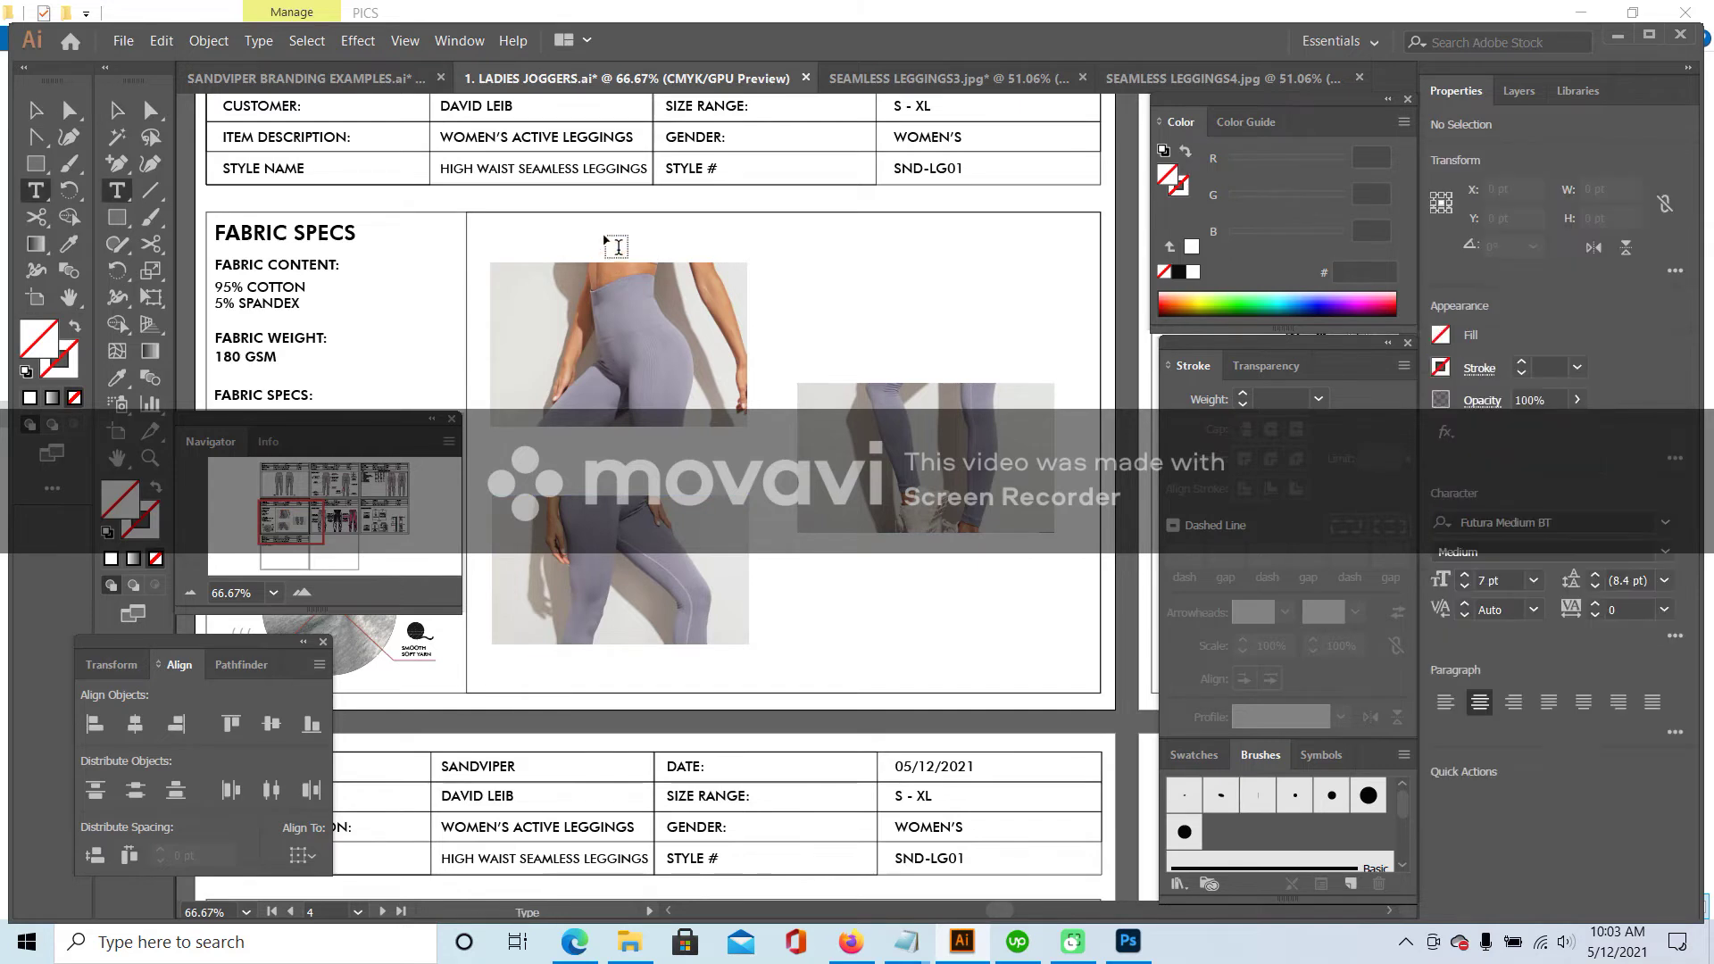
- Add the waistband caption in the FABRIC CONTENT style, centre-aligned, above the top photo
{"action": "left_click", "coordinate": [875, 252]}
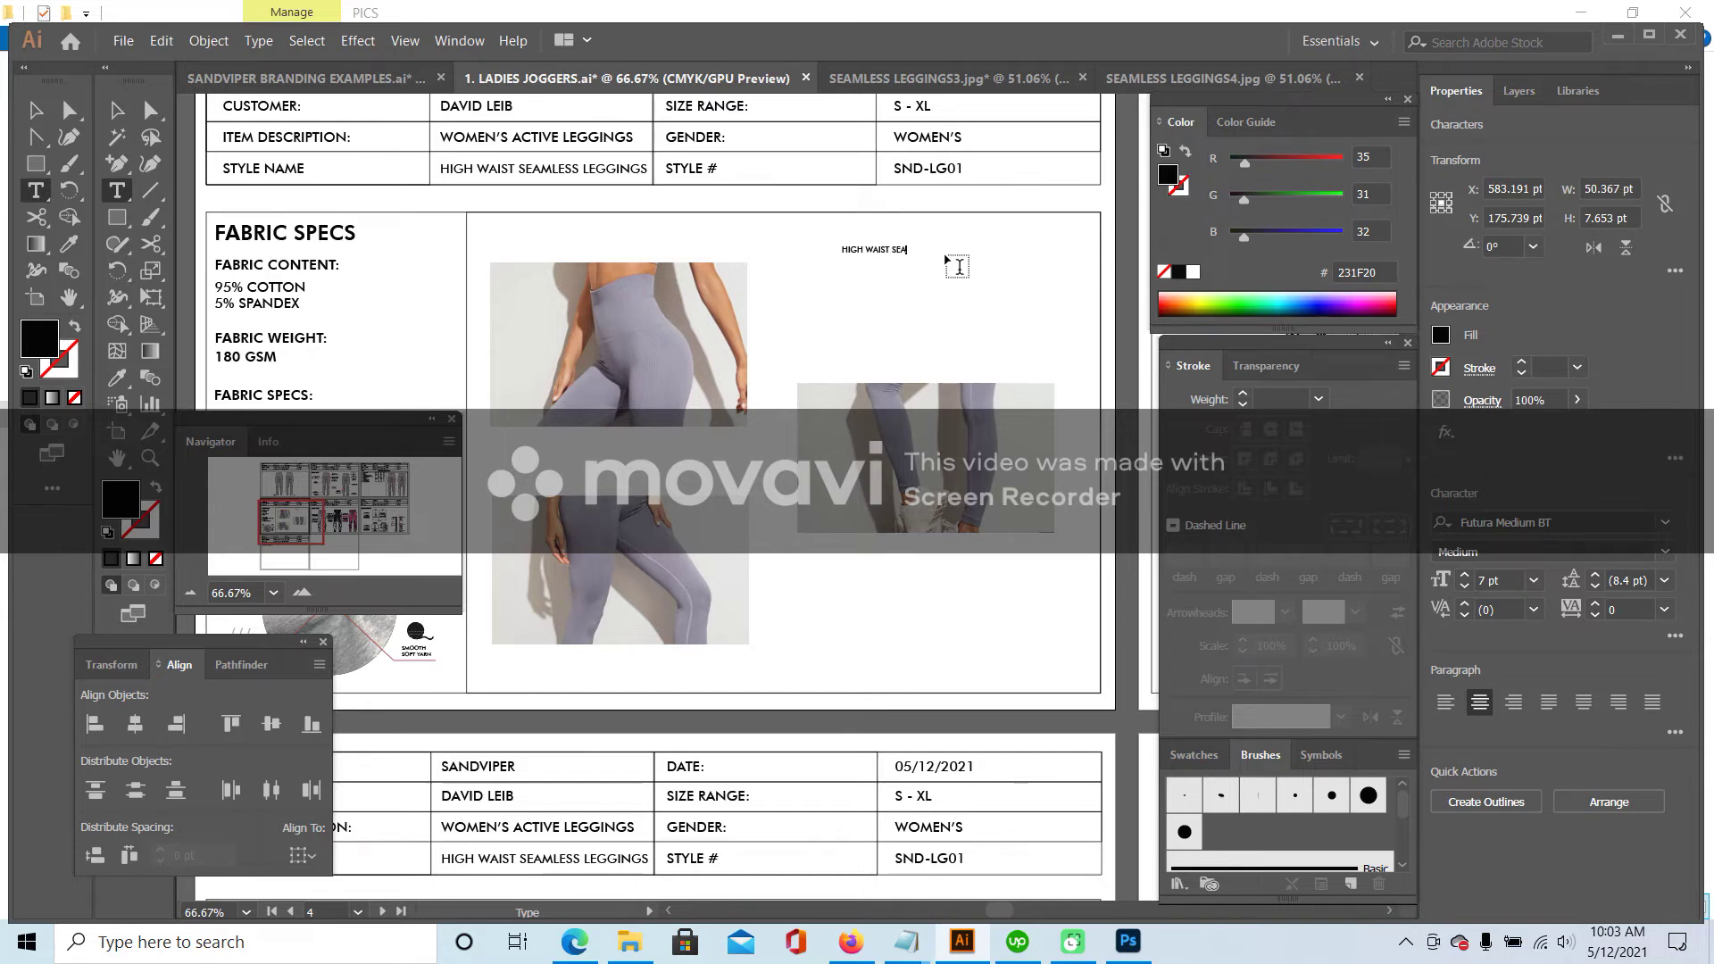
{"action": "type", "text": "MLESS"}
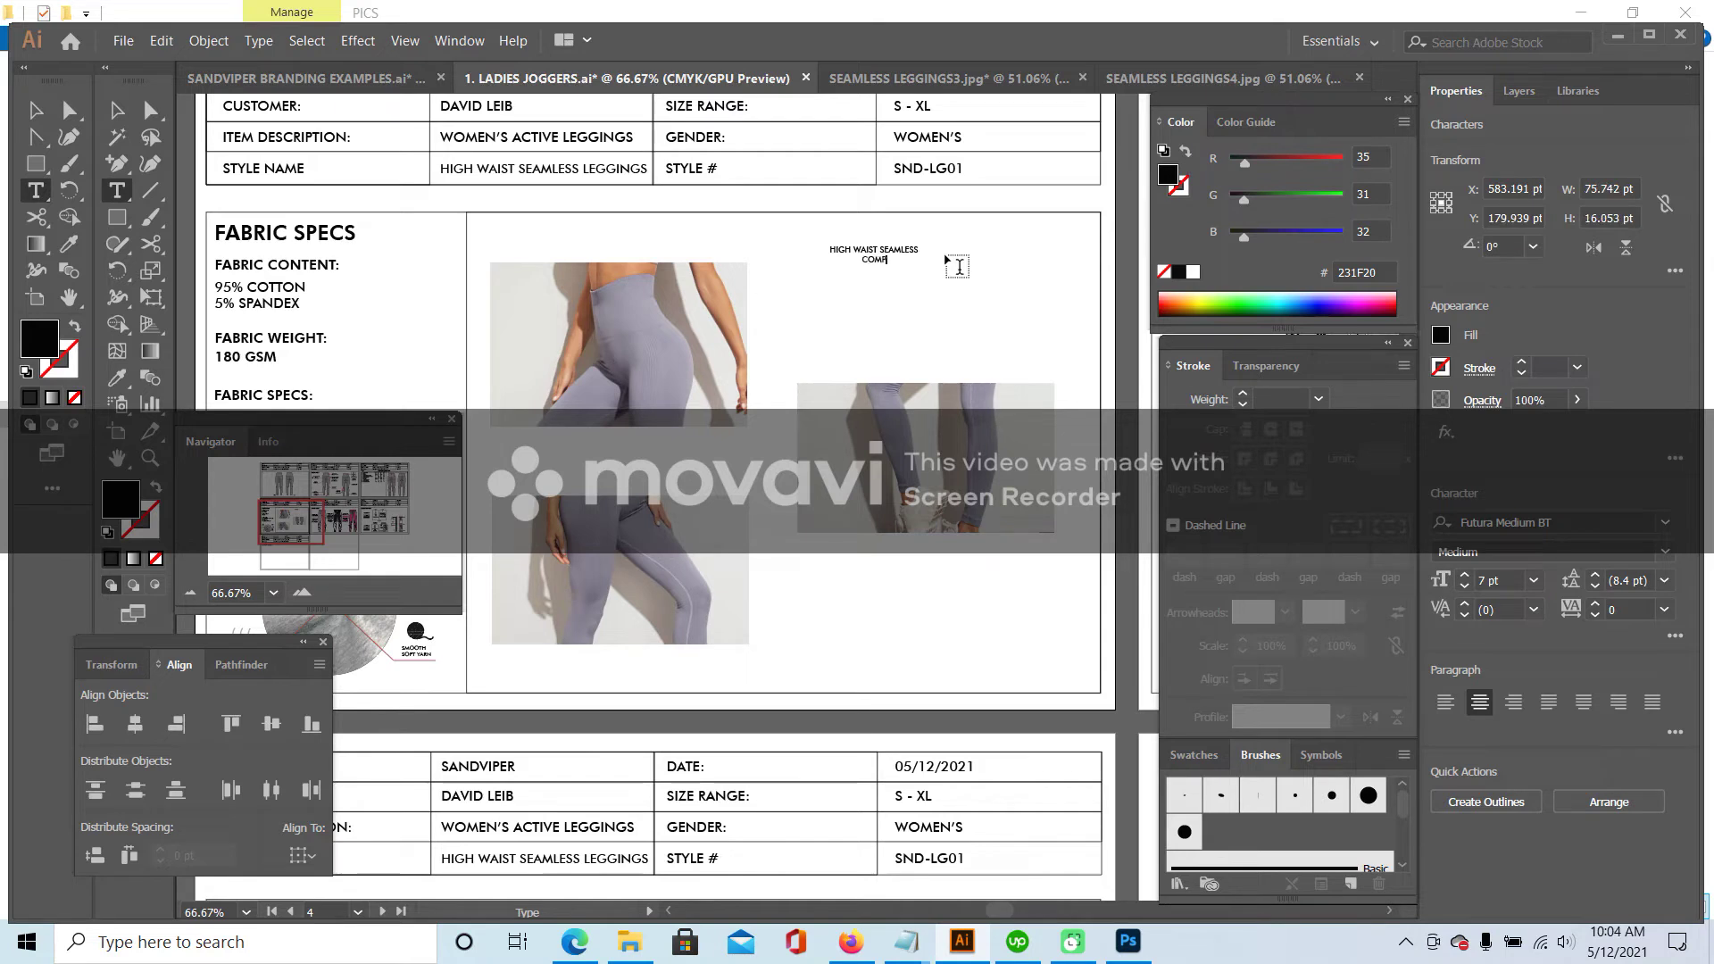
{"action": "type", "text": "TBAND"}
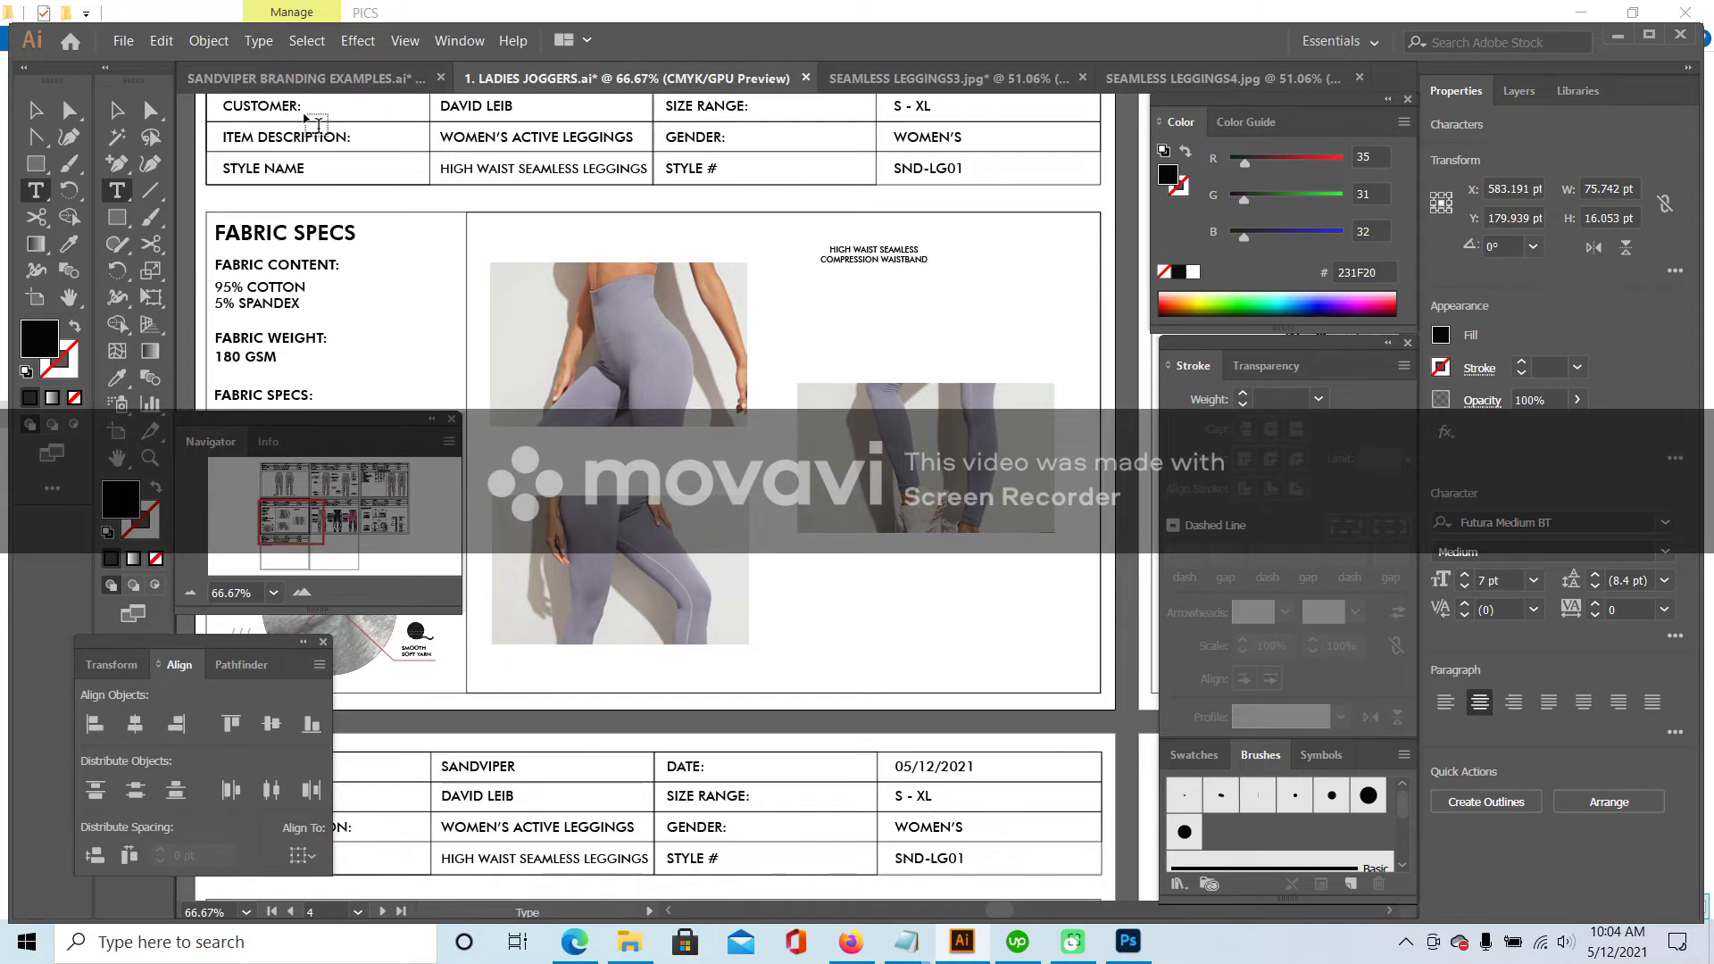
{"action": "left_click", "coordinate": [116, 110]}
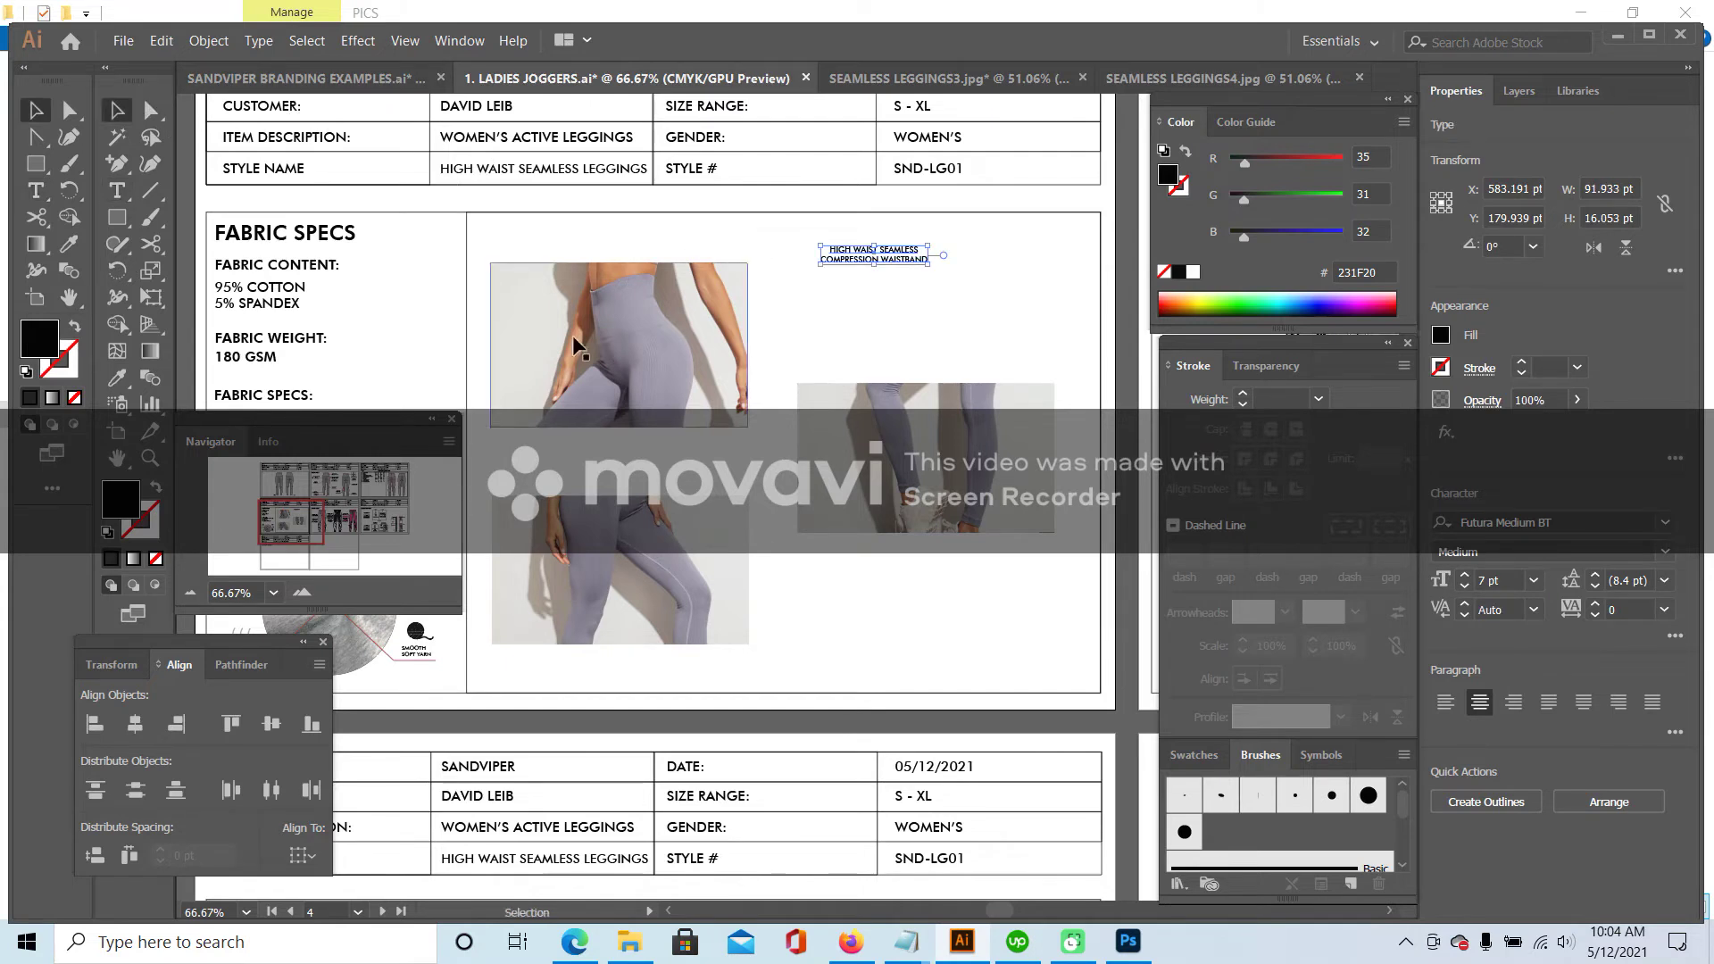
{"action": "left_click", "coordinate": [116, 378]}
{"action": "left_click", "coordinate": [264, 304]}
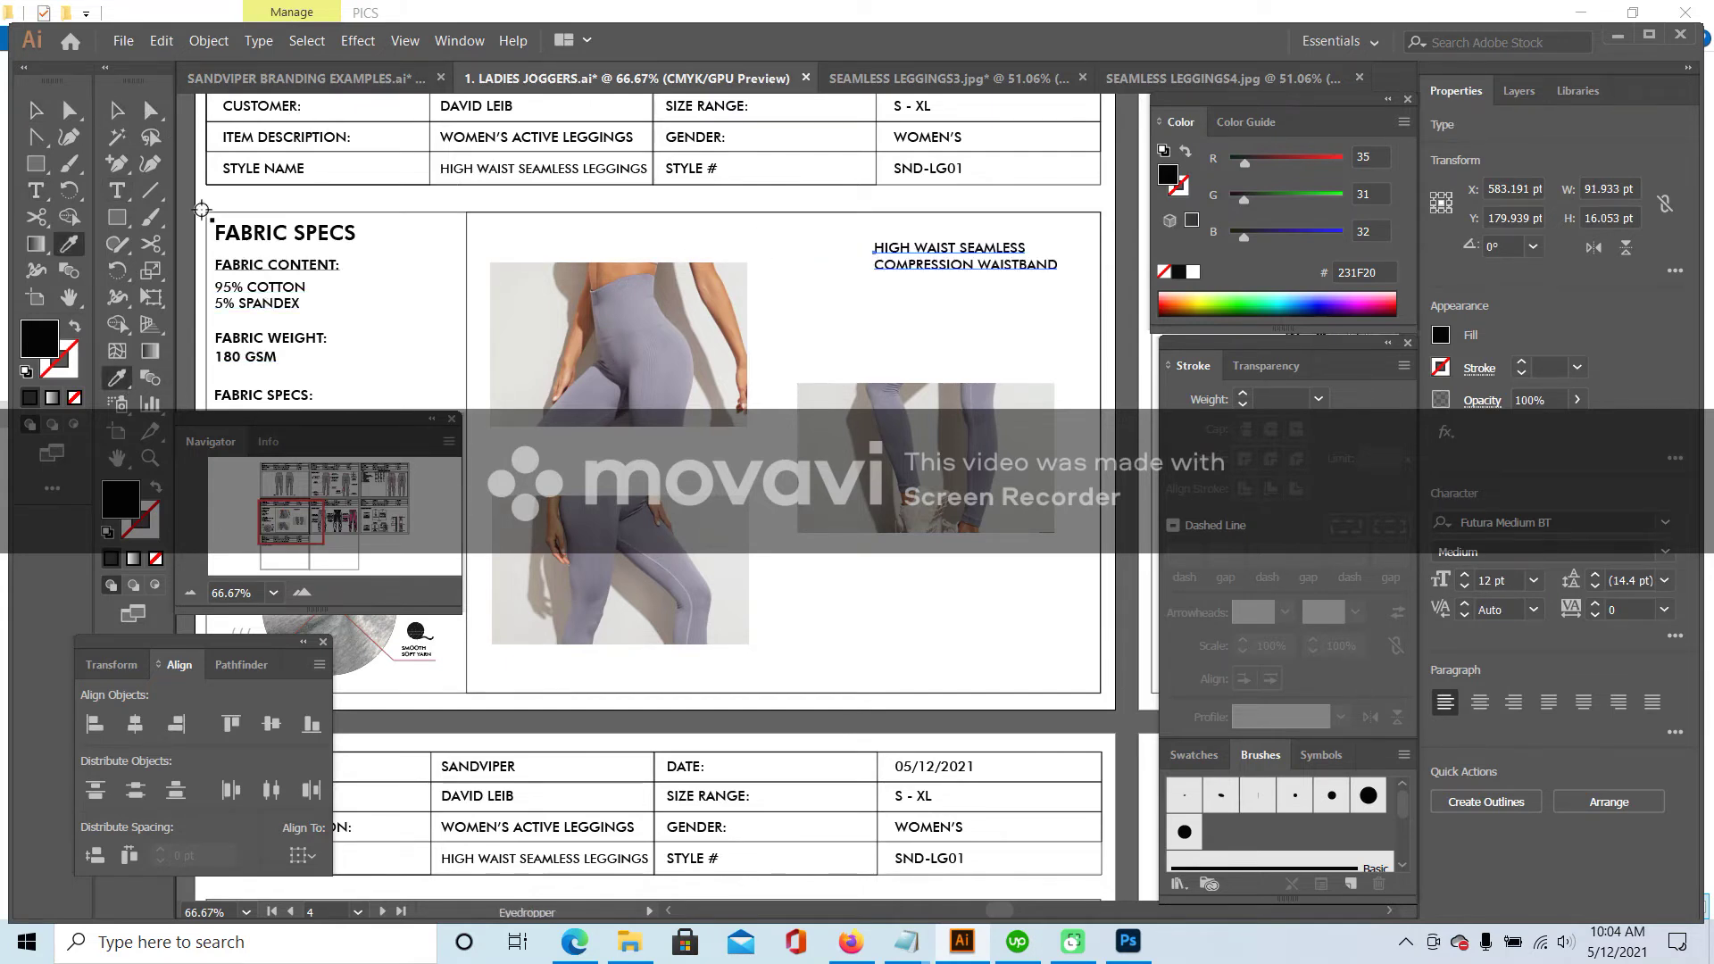
{"action": "left_click", "coordinate": [116, 110]}
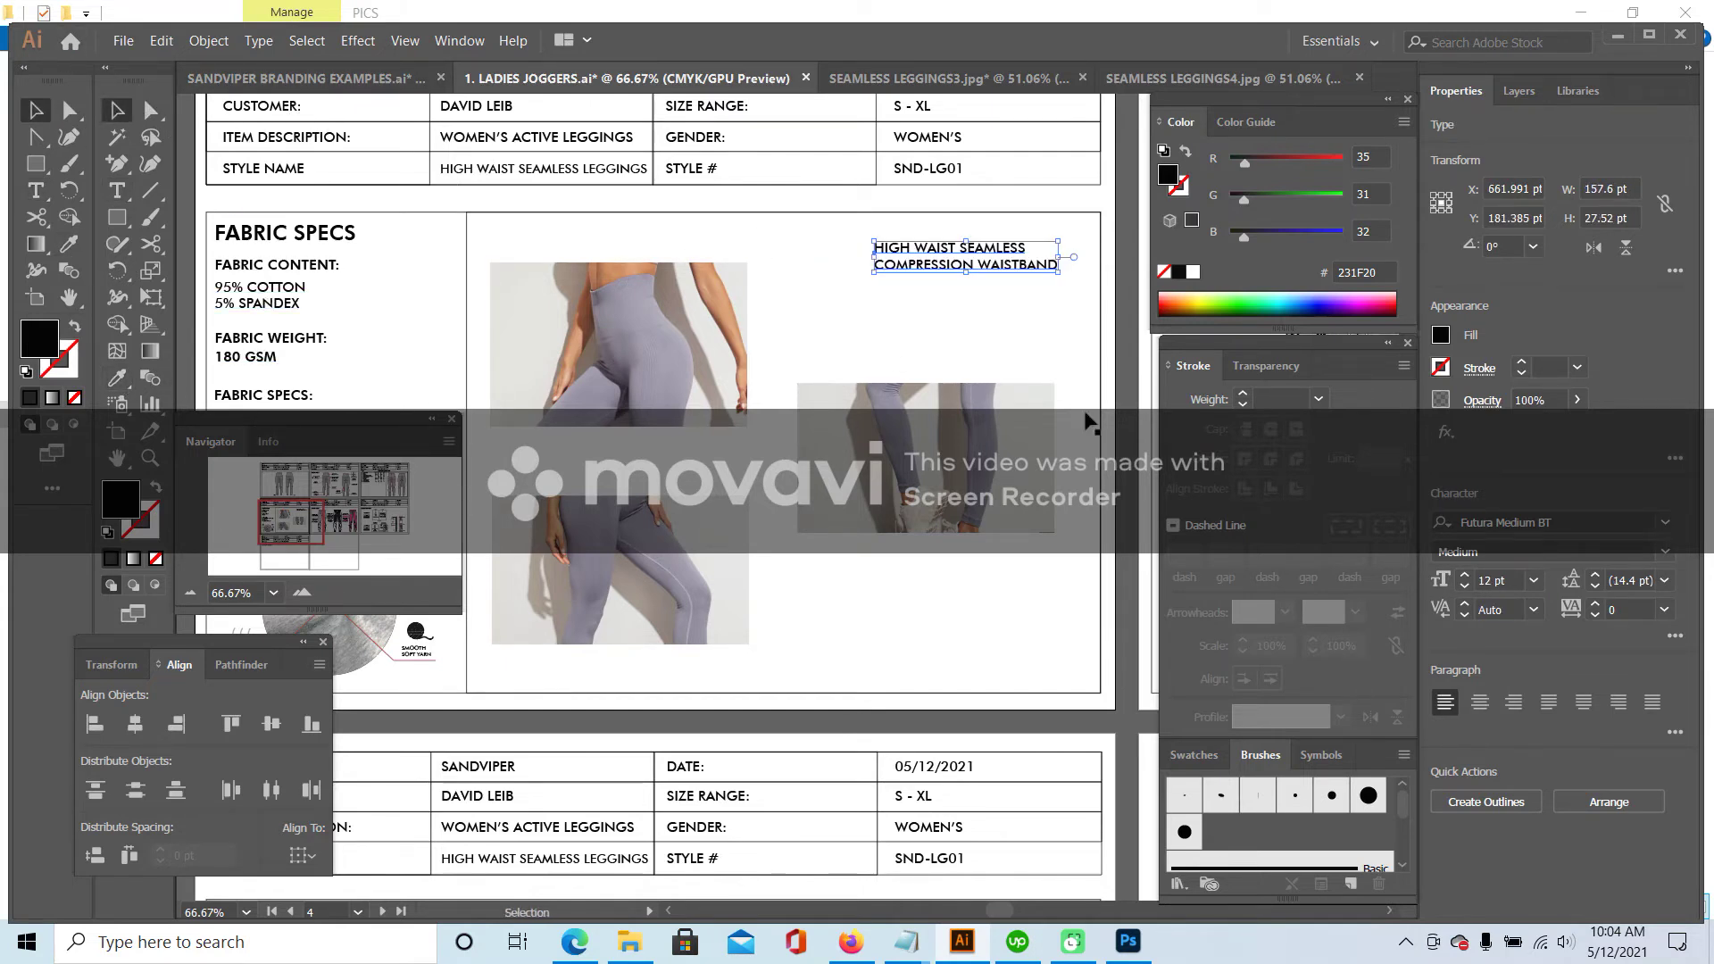
{"action": "left_click", "coordinate": [1480, 702]}
{"action": "left_click_drag", "start_coordinate": [941, 241], "coordinate": [688, 222]}
{"action": "left_click", "coordinate": [653, 349], "text": "shift"}
{"action": "key", "text": "Down"}
{"action": "key", "text": "Down"}
{"action": "key", "text": "Down"}
{"action": "key", "text": "Down"}
{"action": "key", "text": "Down"}
{"action": "key", "text": "Down"}
{"action": "key", "text": "Down"}
{"action": "key", "text": "Down"}
{"action": "key", "text": "Down"}
{"action": "key", "text": "Down"}
{"action": "key", "text": "Down"}
{"action": "key", "text": "Down"}
{"action": "key", "text": "Down"}
{"action": "key", "text": "Down"}
{"action": "key", "text": "Down"}
{"action": "key", "text": "Down"}
{"action": "key", "text": "Down"}
{"action": "key", "text": "Down"}
{"action": "key", "text": "Down"}
{"action": "key", "text": "Down"}
{"action": "left_click", "coordinate": [803, 322]}
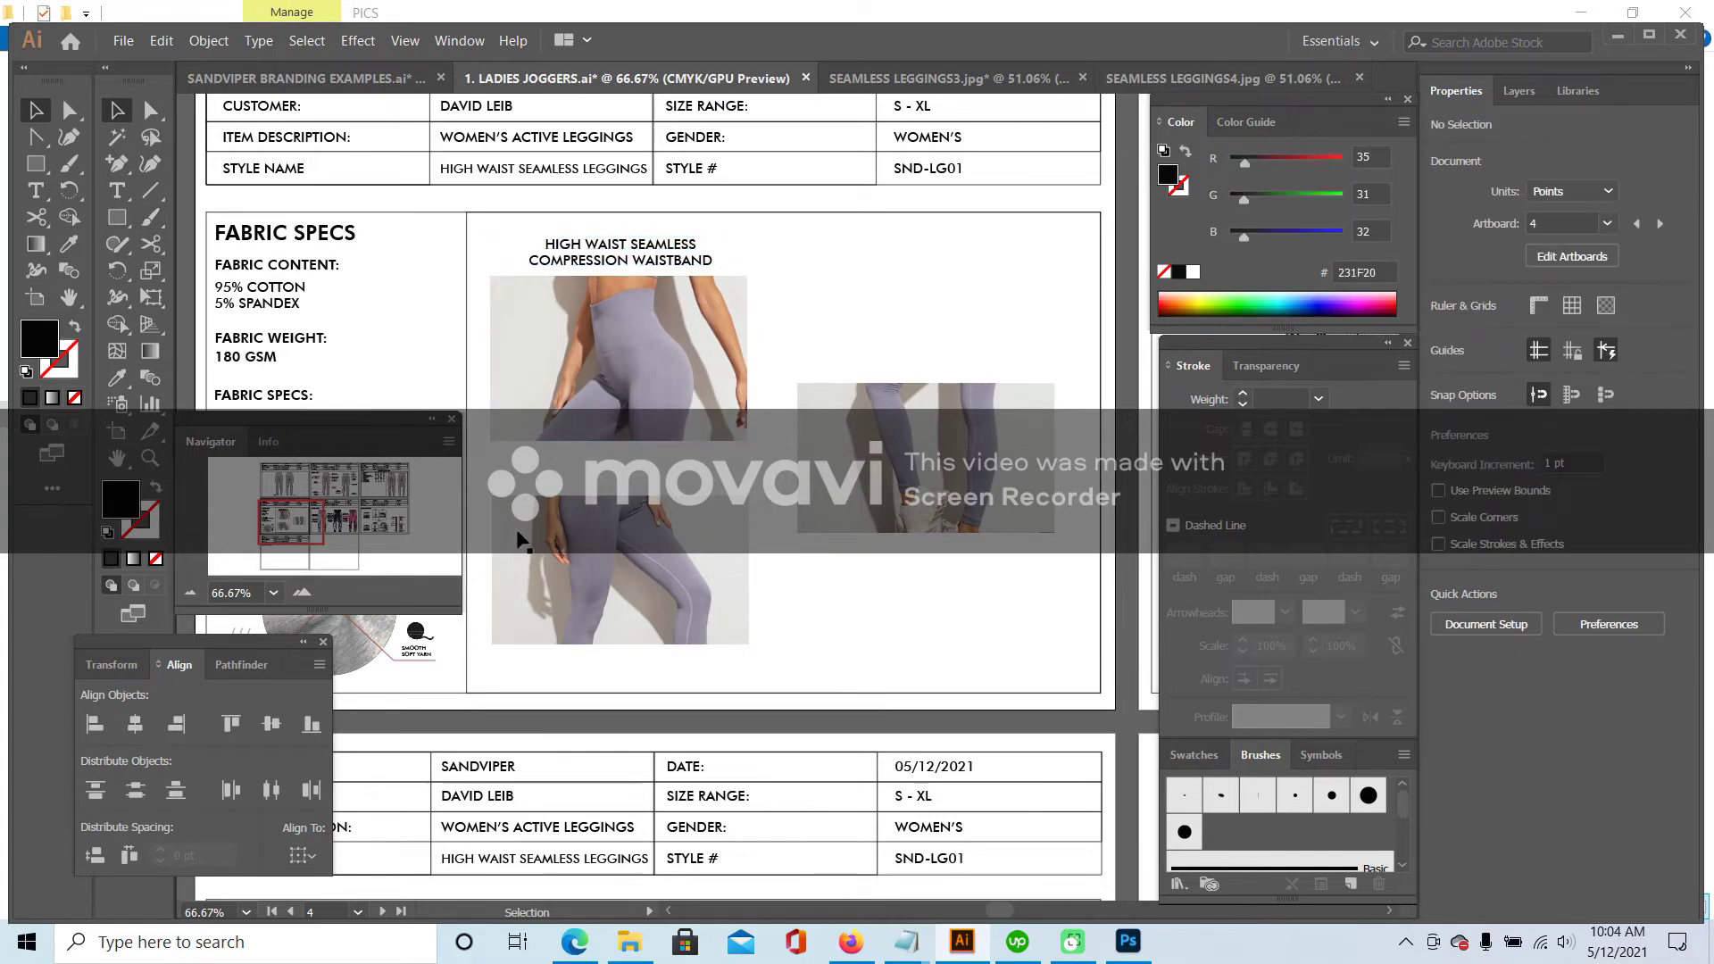
{"action": "left_click", "coordinate": [495, 522]}
{"action": "key", "text": "Down"}
{"action": "key", "text": "Down"}
{"action": "key", "text": "Down"}
{"action": "left_click", "coordinate": [411, 348]}
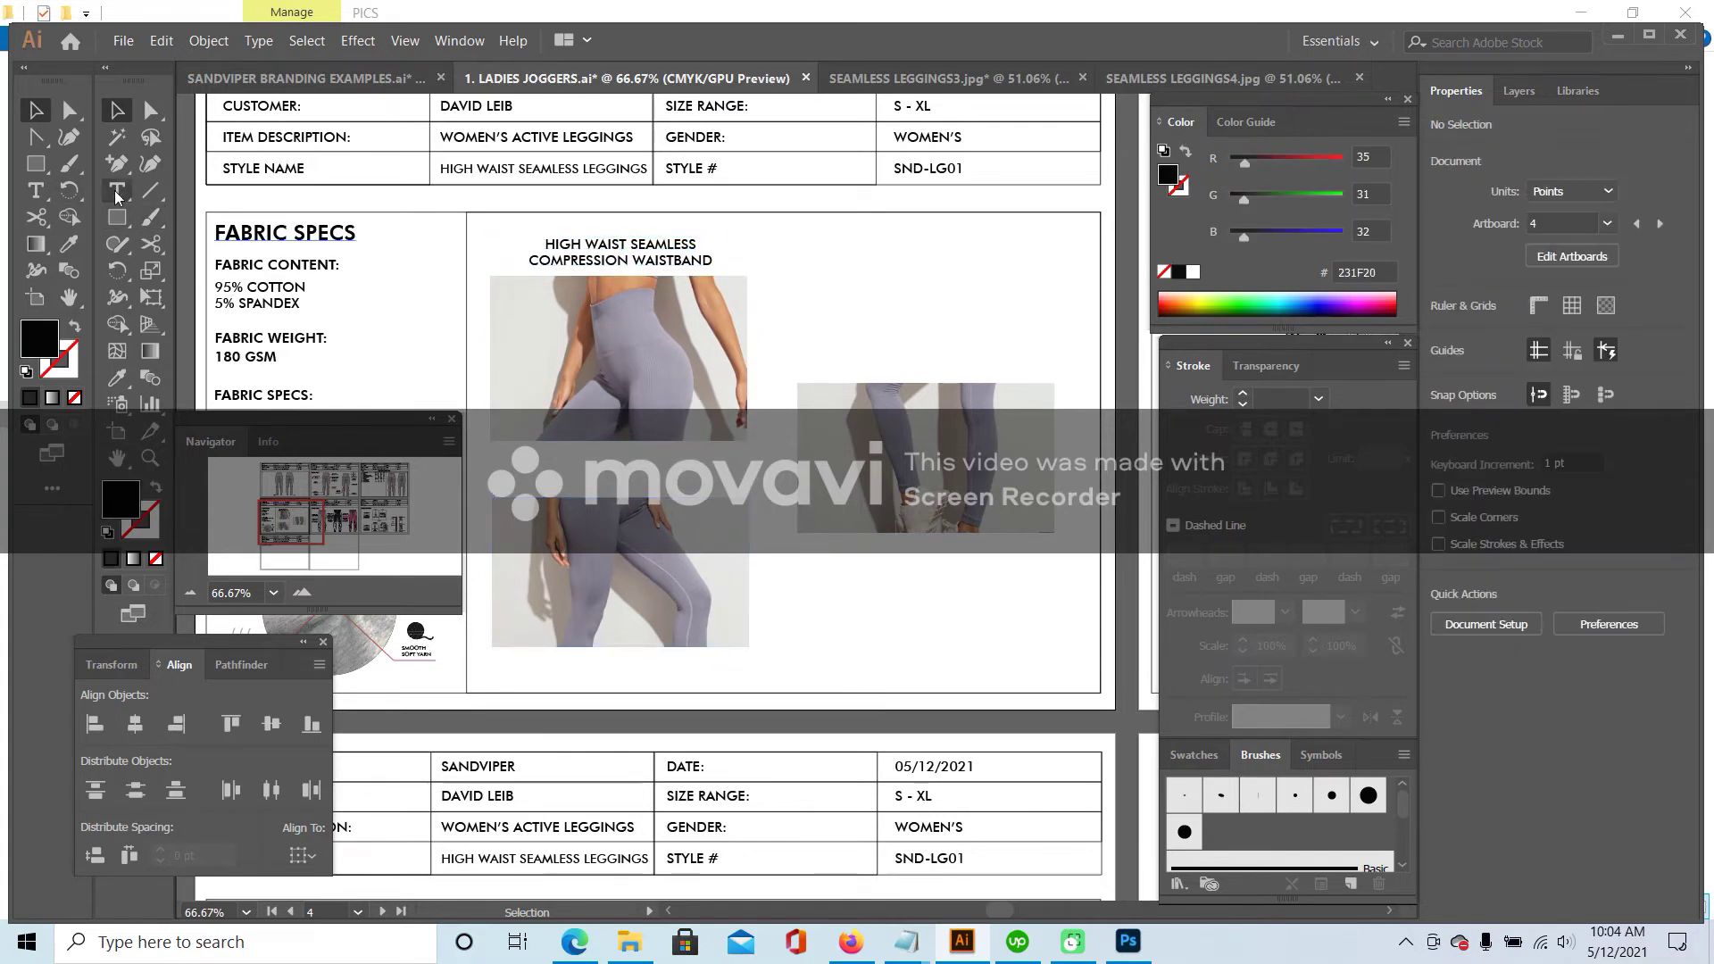
{"action": "left_click", "coordinate": [116, 192]}
{"action": "left_click", "coordinate": [572, 457]}
{"action": "type", "text": "FL"}
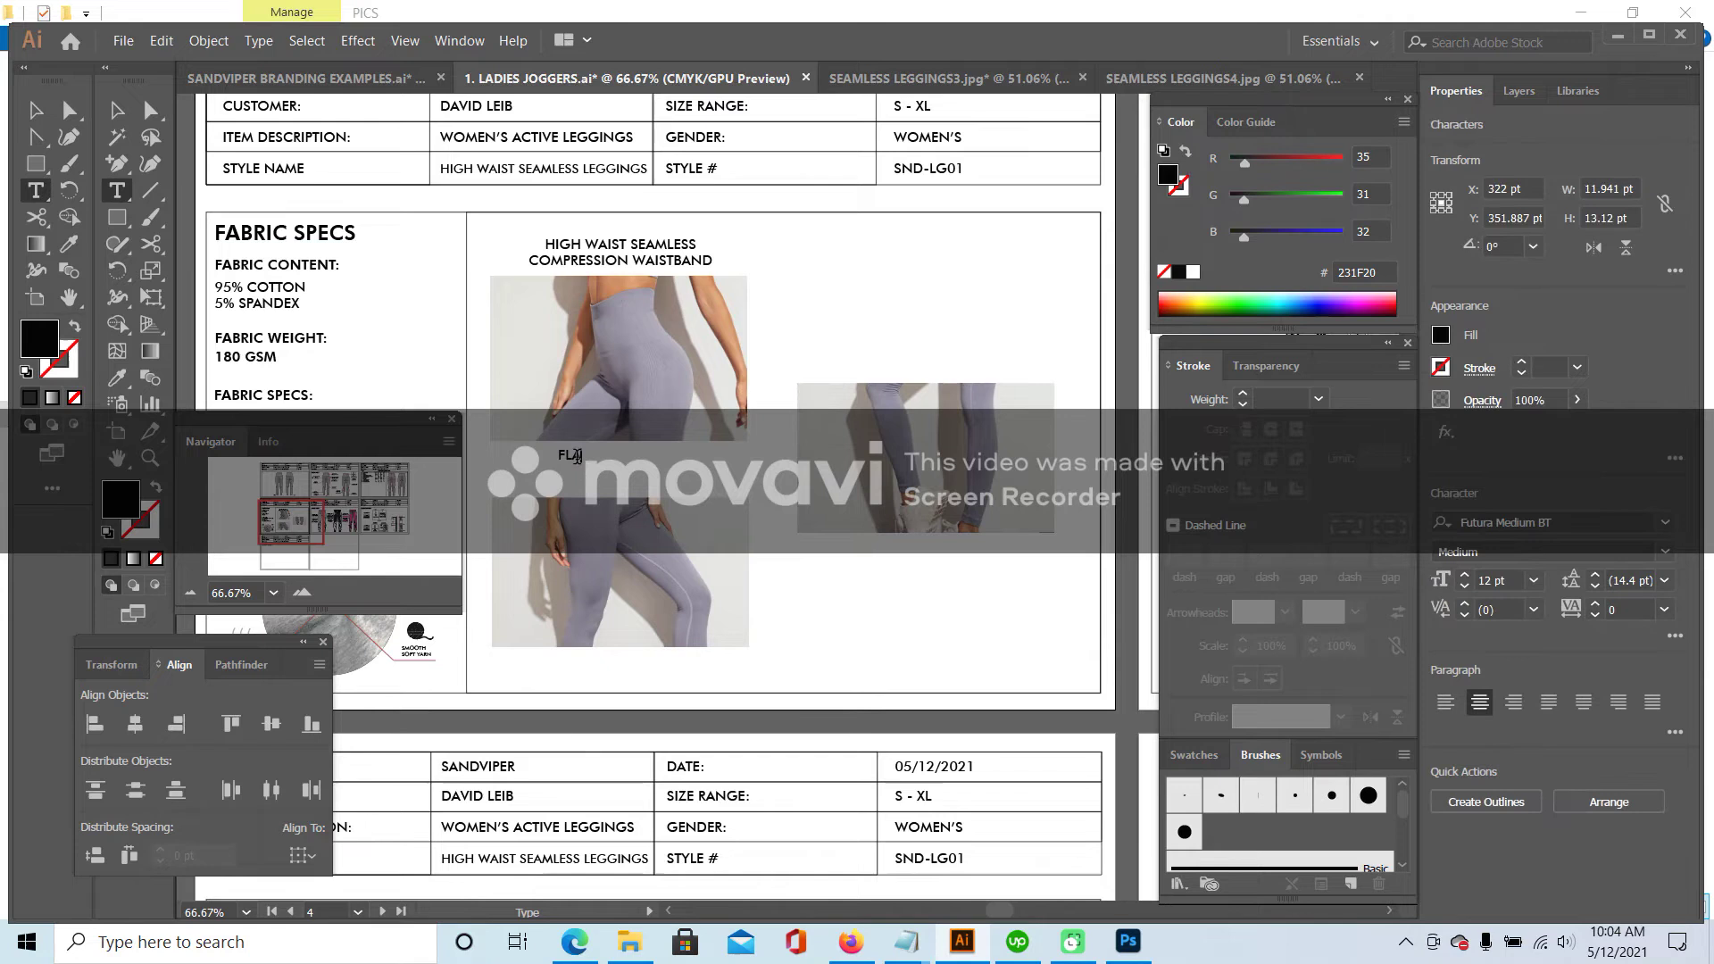
{"action": "type", "text": "ATLOCK SETITCH"}
{"action": "key", "text": "Return"}
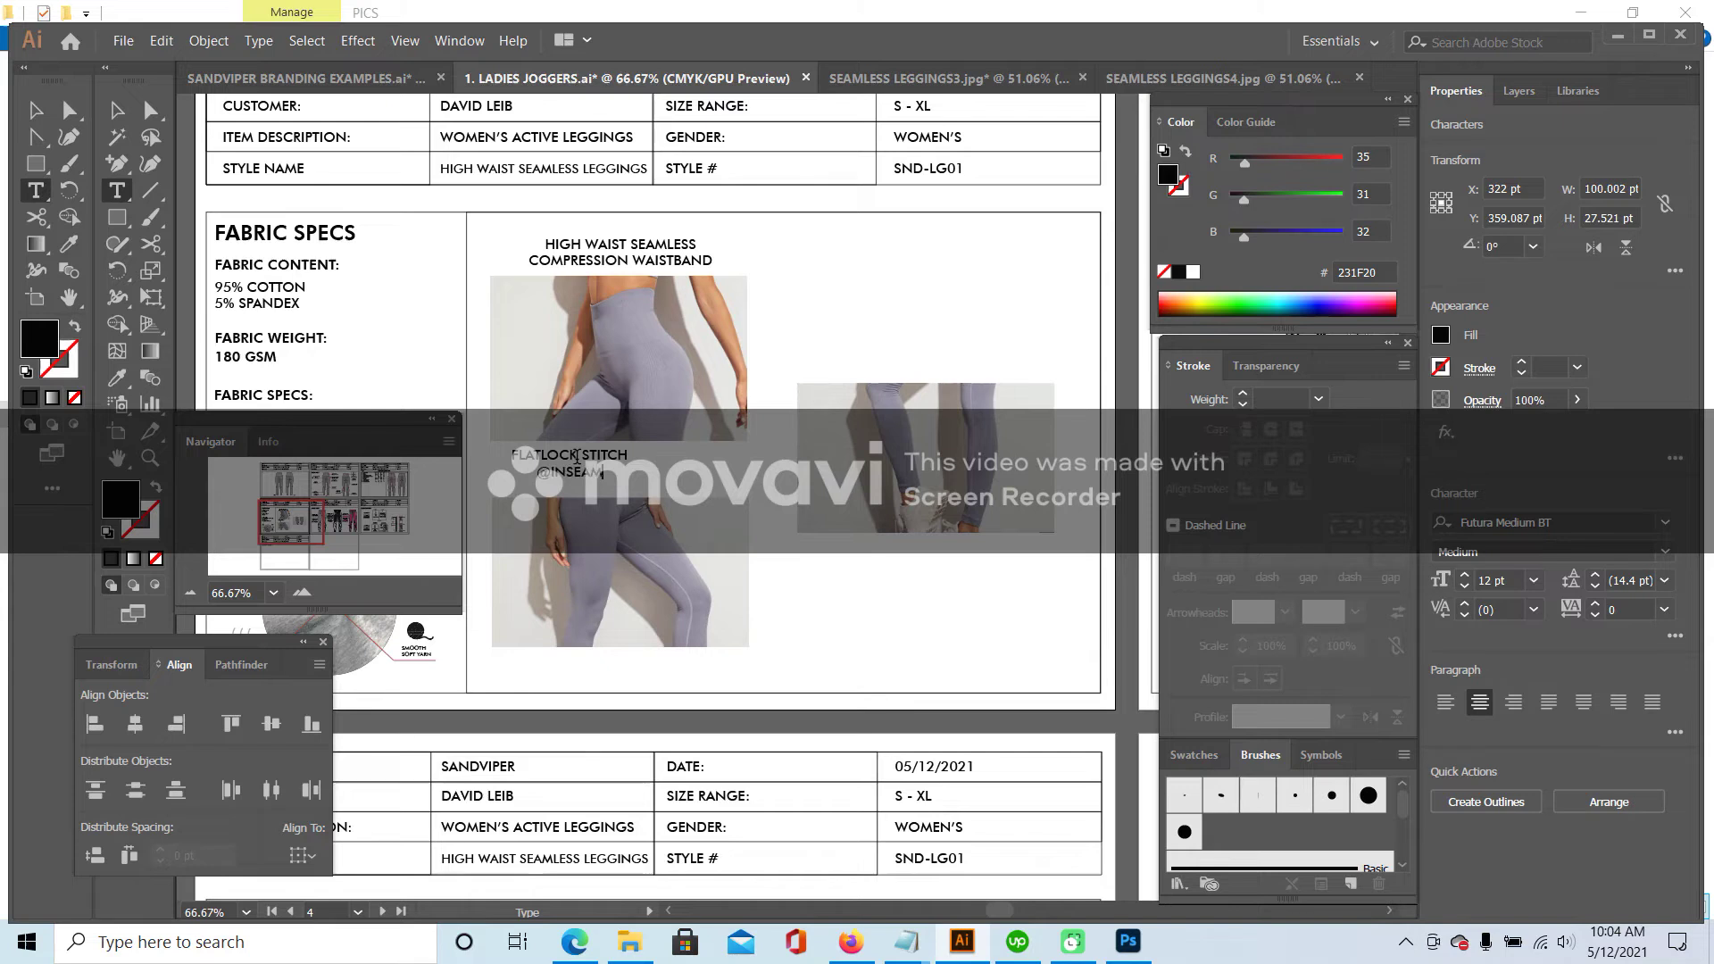
{"action": "key", "text": "Escape"}
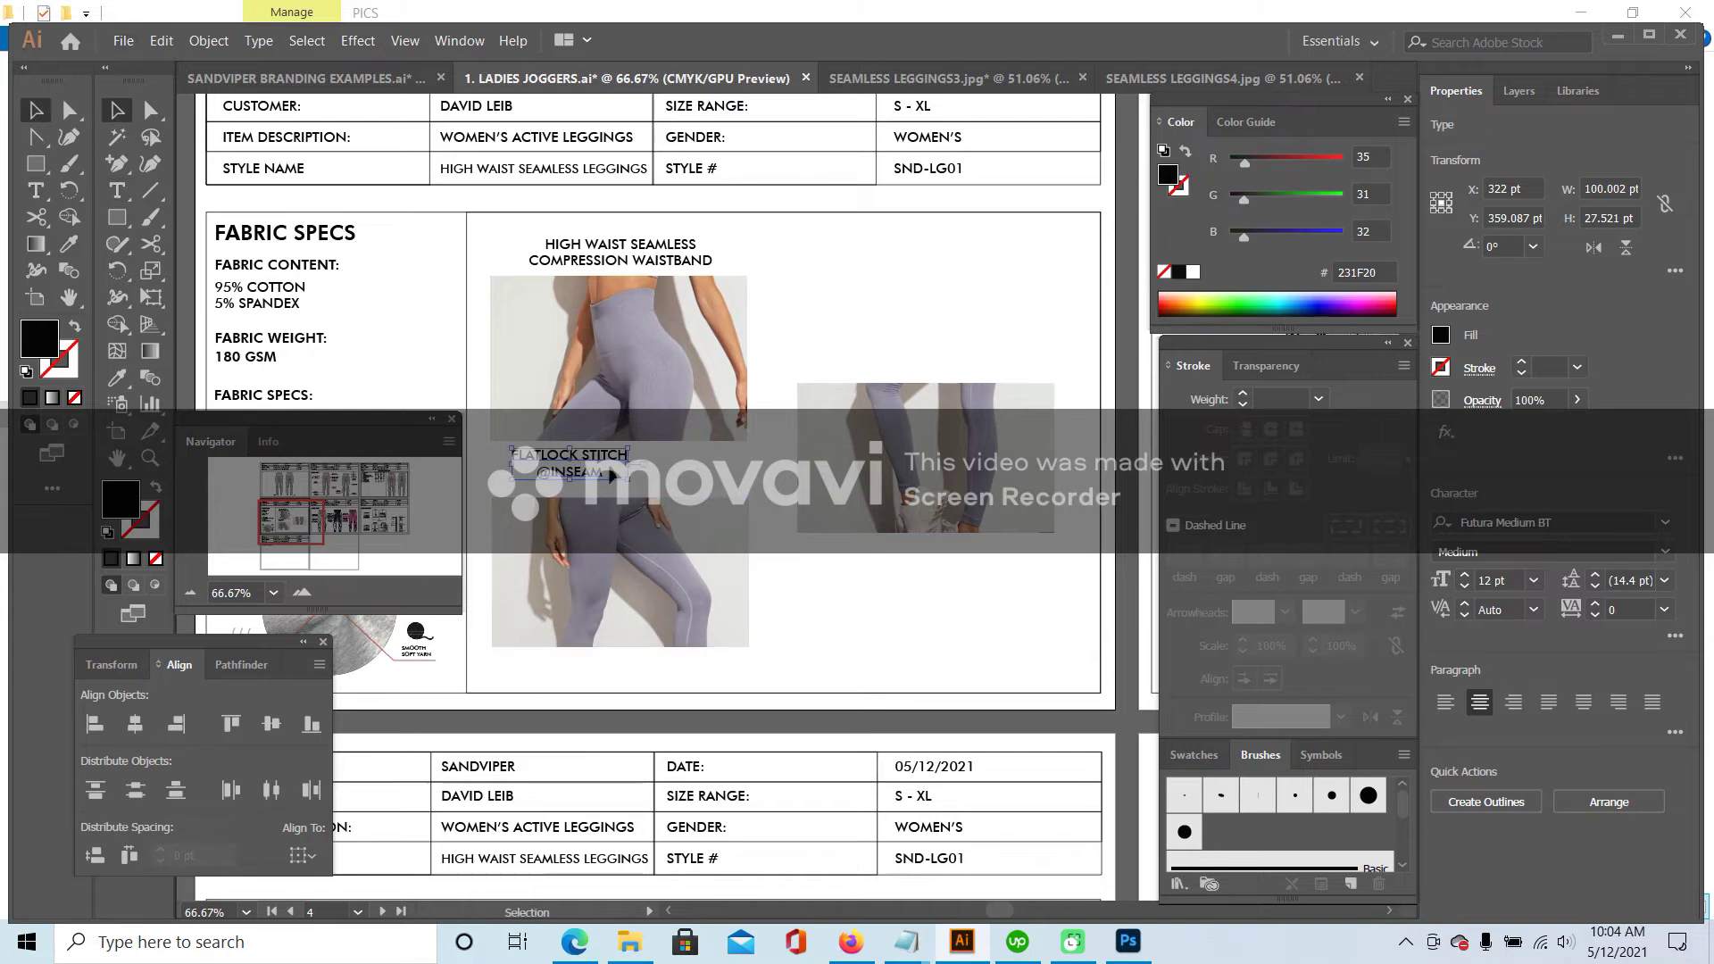
- Horizontally centre the FLATLOCK STITCH and HIGH WAIST captions over their photos
{"action": "left_click_drag", "start_coordinate": [571, 463], "coordinate": [632, 474]}
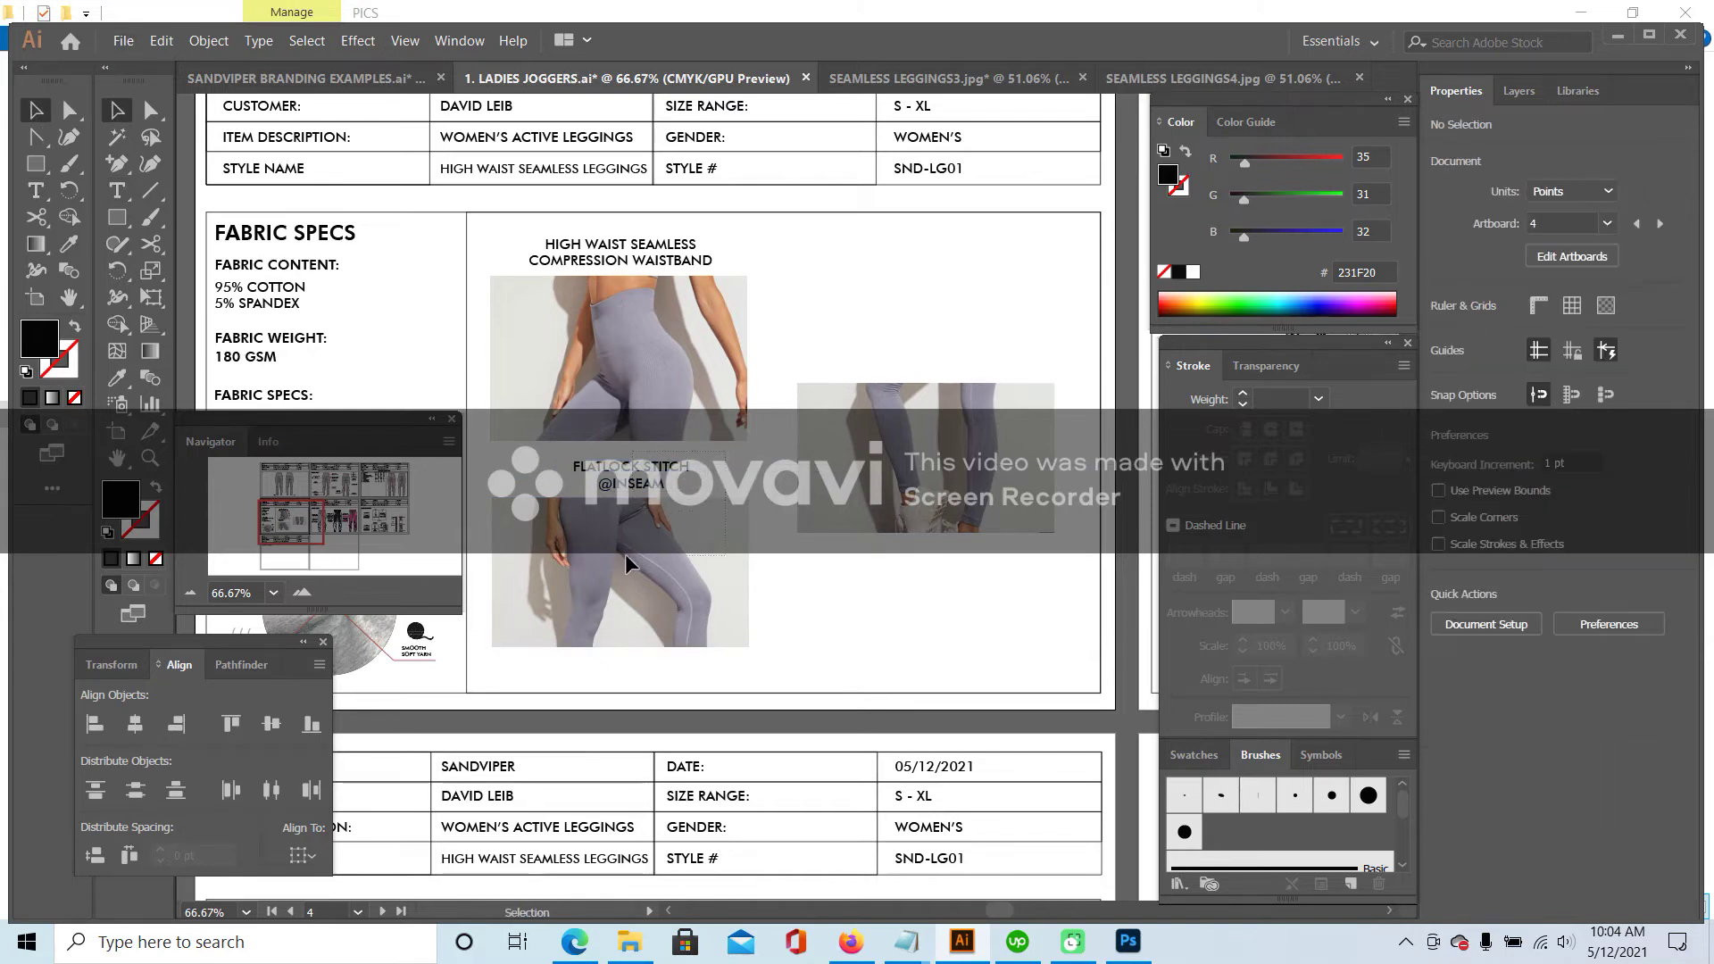
{"action": "left_click", "coordinate": [634, 565], "text": "shift"}
{"action": "left_click", "coordinate": [135, 723]}
{"action": "left_click_drag", "start_coordinate": [792, 229], "coordinate": [536, 375]}
{"action": "left_click", "coordinate": [131, 725]}
{"action": "left_click", "coordinate": [805, 271]}
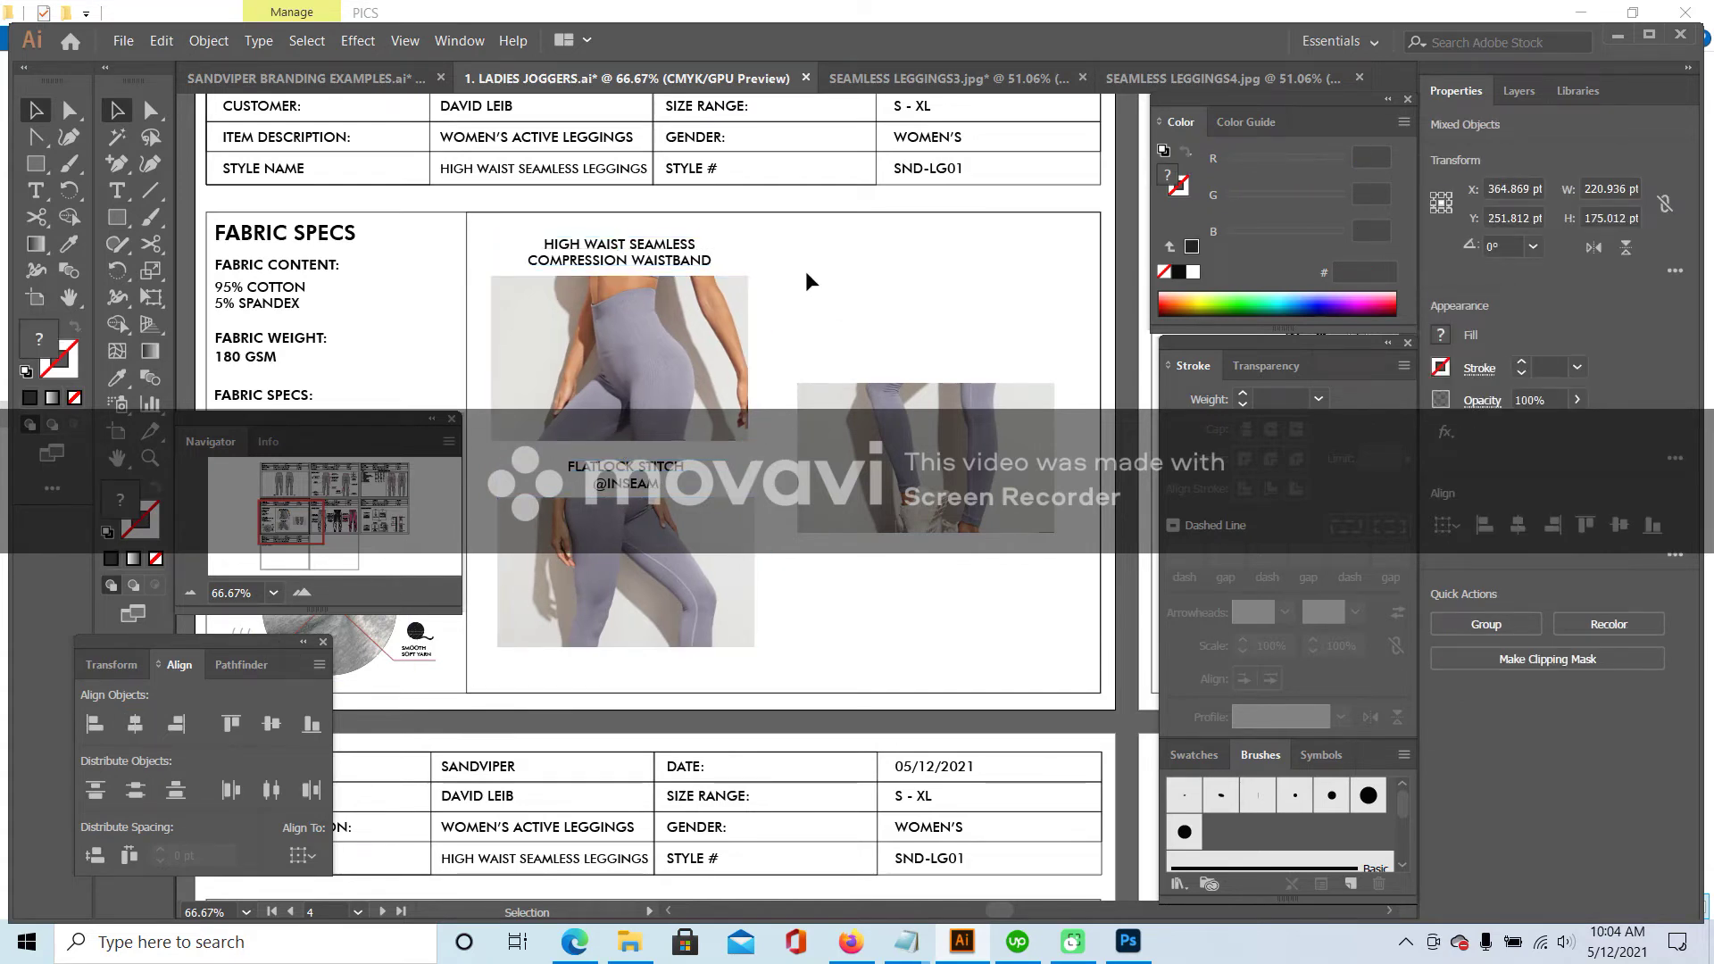
{"action": "left_click_drag", "start_coordinate": [776, 223], "coordinate": [490, 601]}
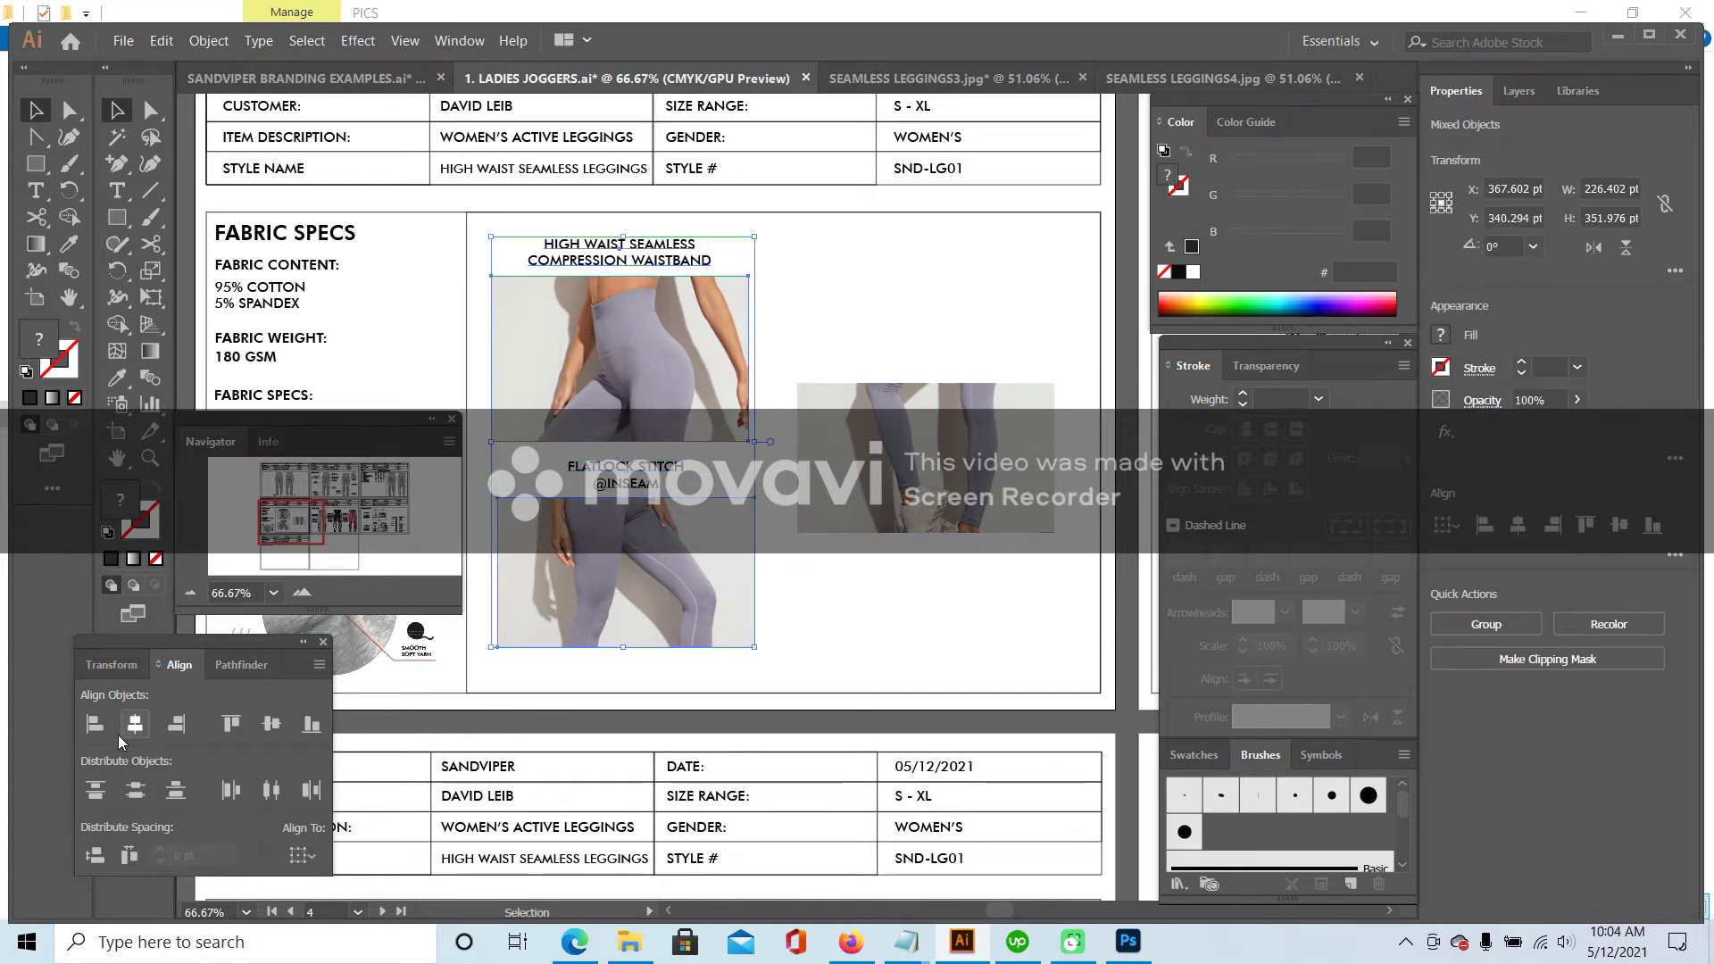
{"action": "left_click", "coordinate": [135, 724]}
{"action": "left_click", "coordinate": [830, 672]}
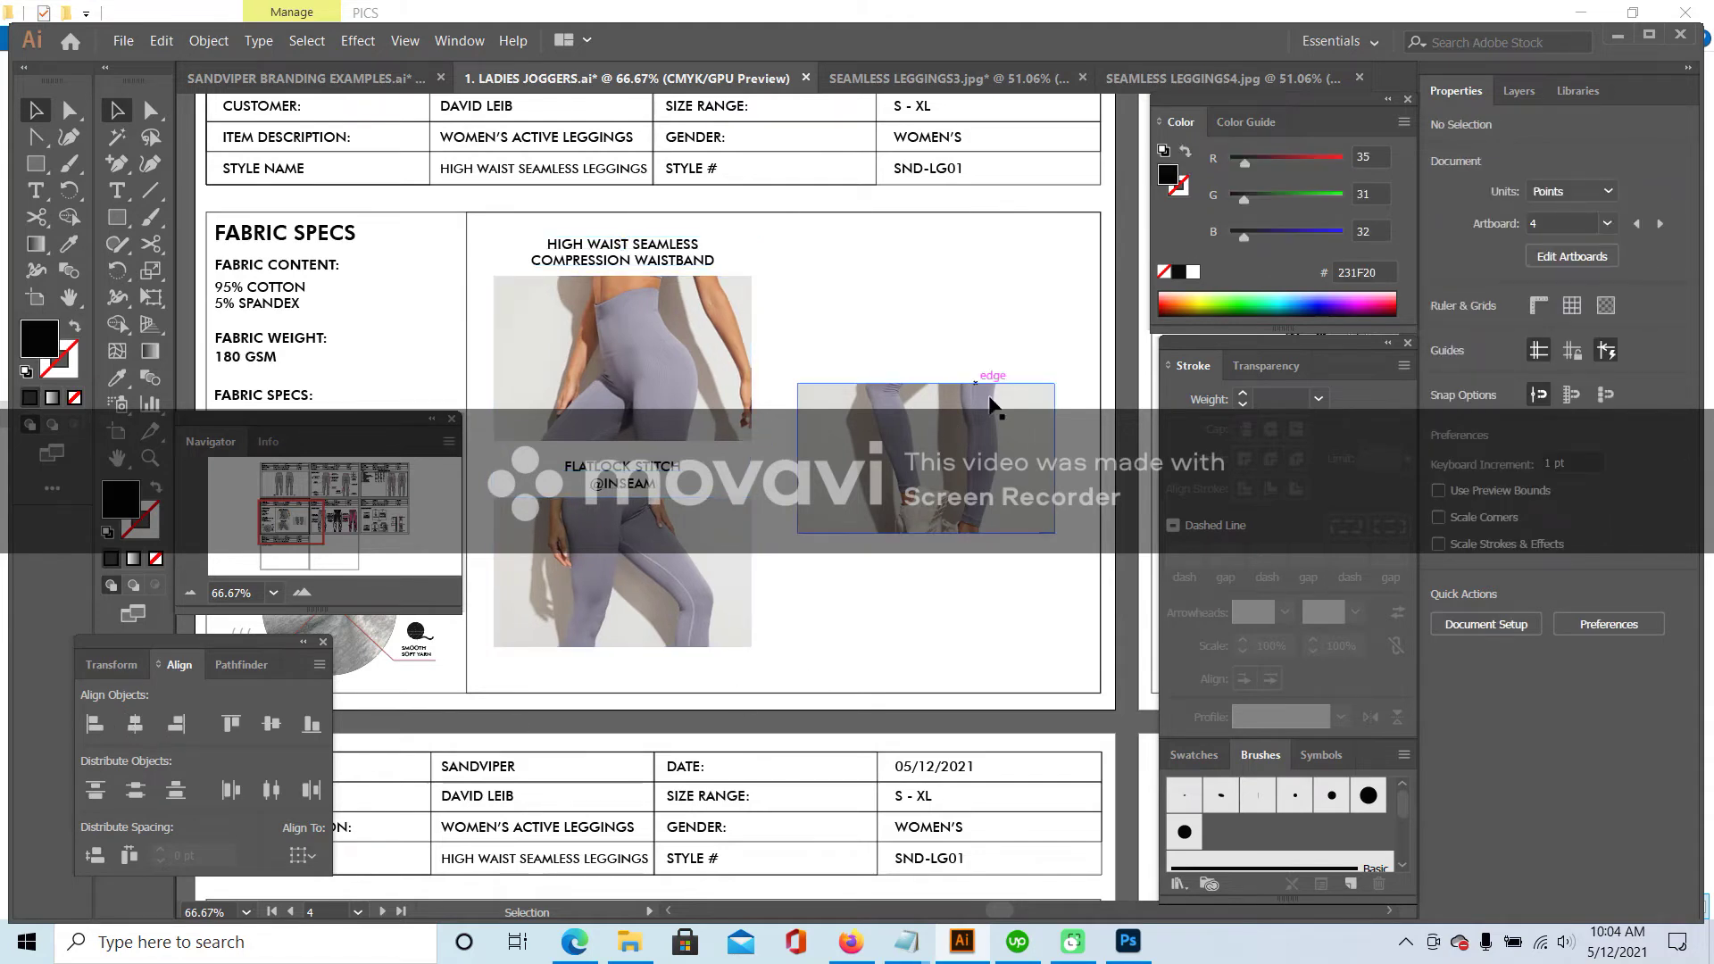
- Caption a photo BOTTOM LEG PANEL WITH SEAMLESS VERTICAL LINES and place both in the top-right slot
{"action": "left_click", "coordinate": [117, 190]}
{"action": "left_click", "coordinate": [884, 323]}
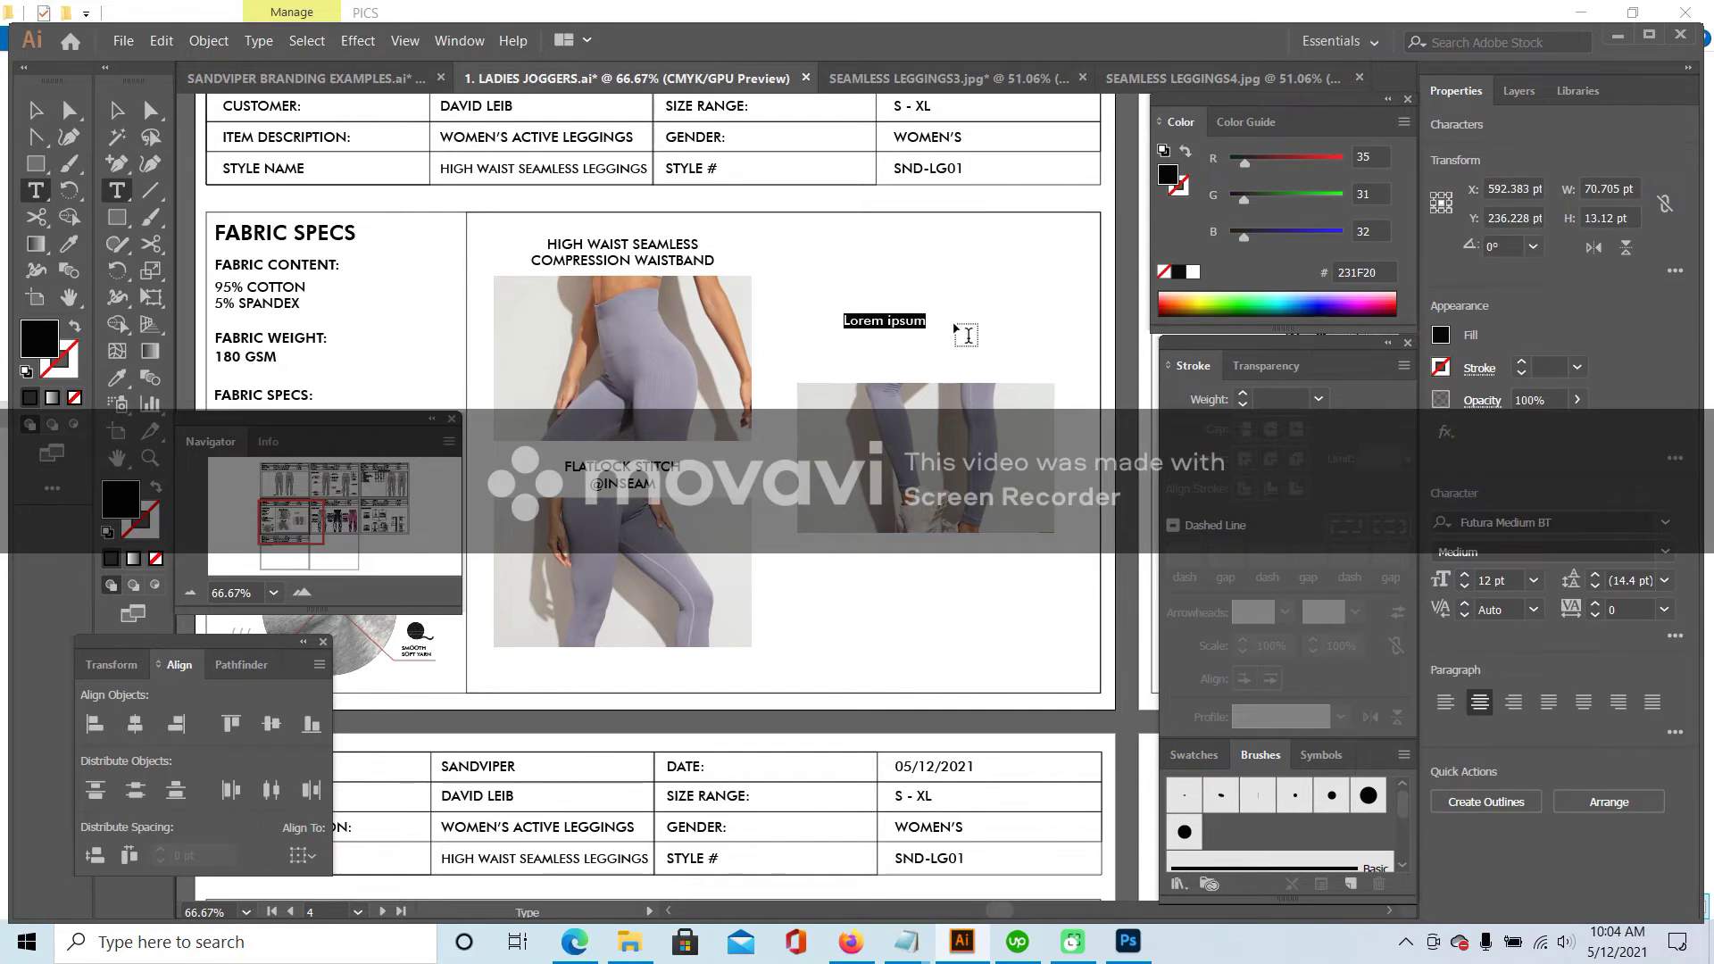
{"action": "type", "text": "BOTTOM LEG PANEL "}
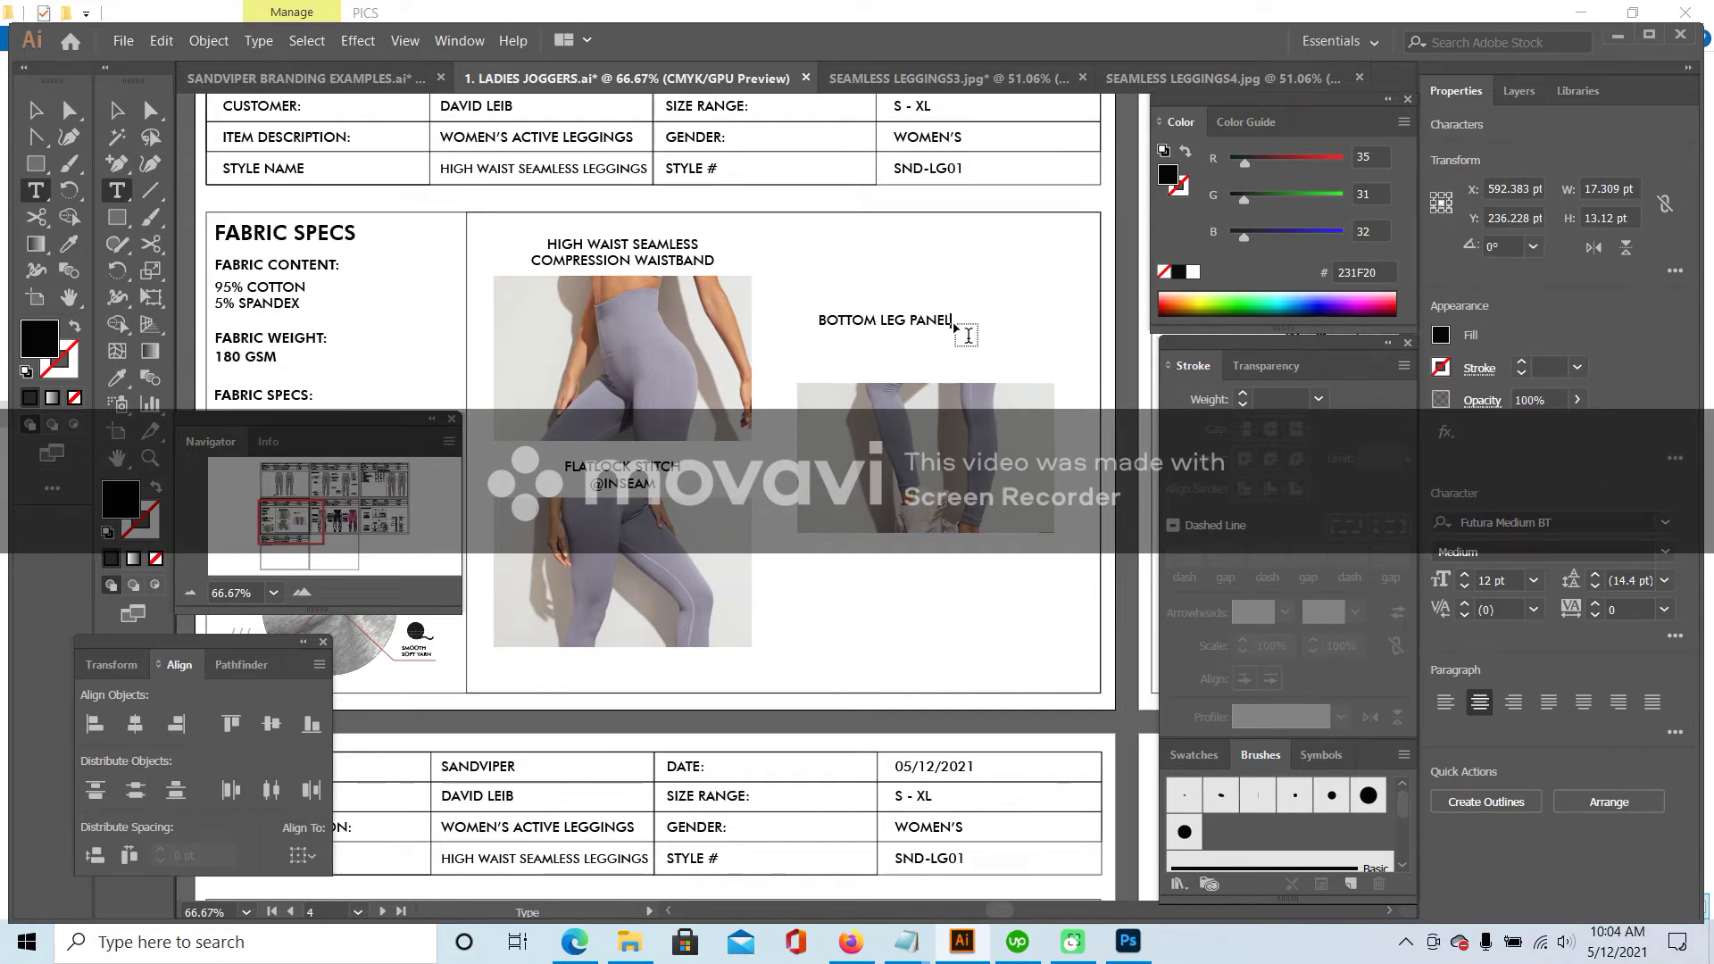
{"action": "type", "text": "WITH SEAMLESS VERTICAL LINES"}
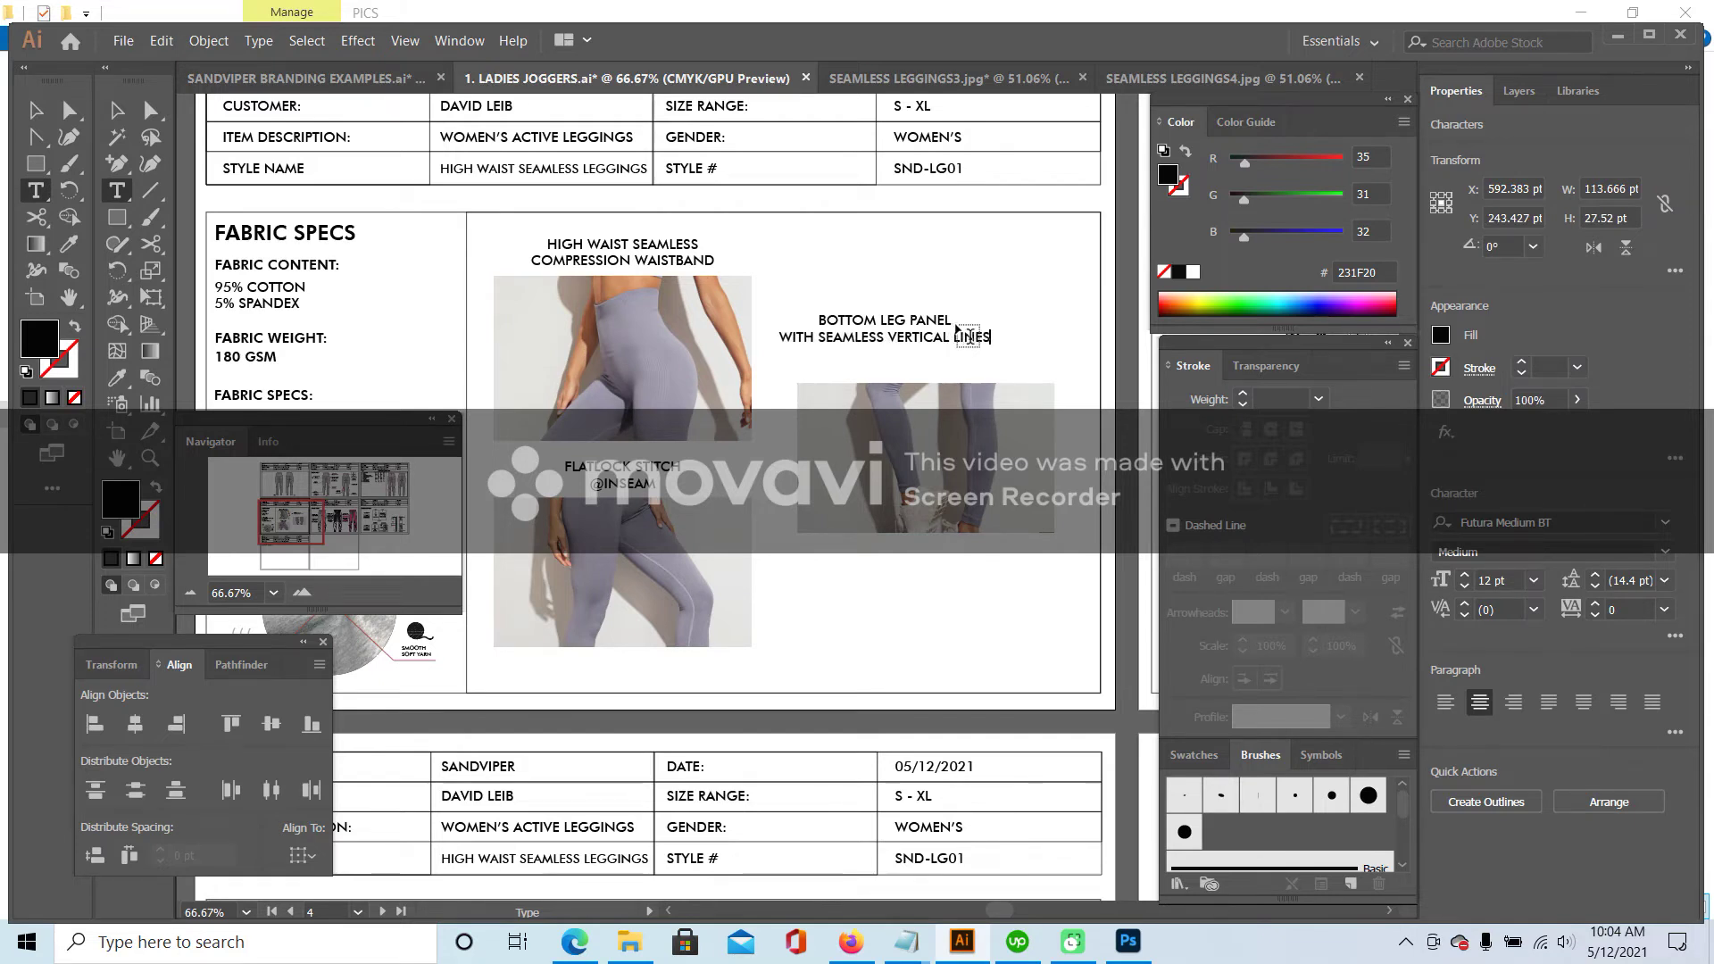
{"action": "key", "text": "Escape"}
{"action": "left_click", "coordinate": [793, 288]}
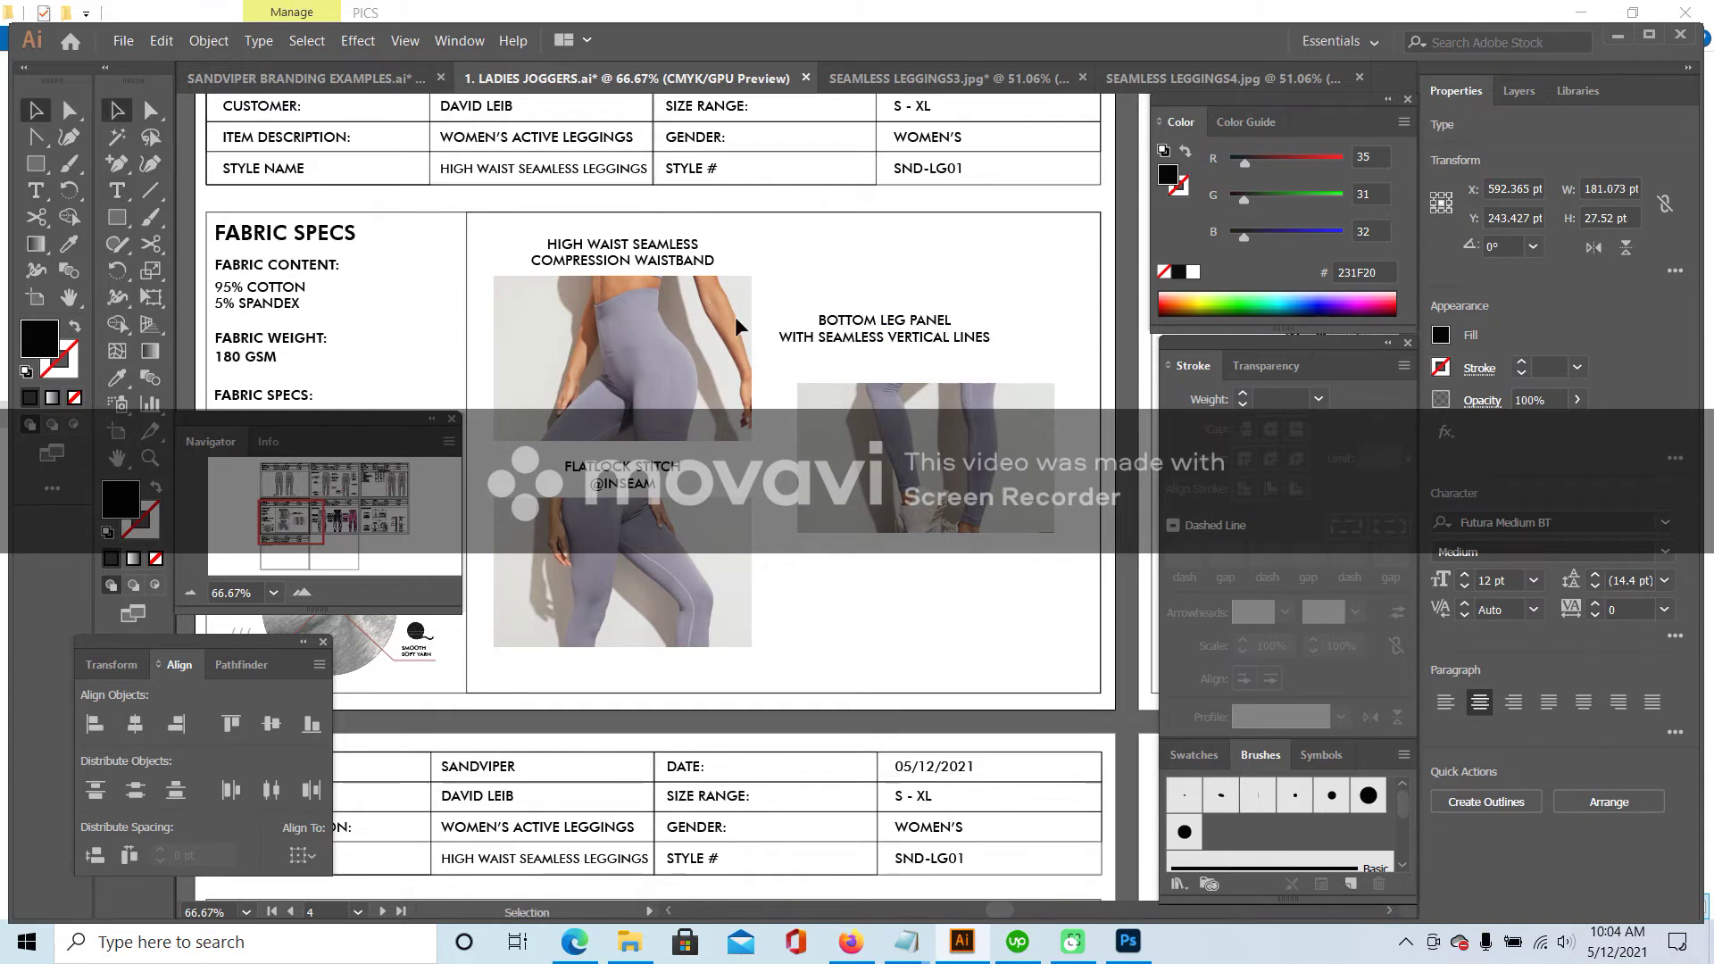
{"action": "left_click", "coordinate": [661, 396]}
{"action": "left_click_drag", "start_coordinate": [897, 317], "coordinate": [931, 339]}
{"action": "left_click", "coordinate": [960, 425], "text": "shift"}
{"action": "left_click_drag", "start_coordinate": [960, 424], "coordinate": [952, 347]}
{"action": "left_click_drag", "start_coordinate": [975, 522], "coordinate": [1003, 547]}
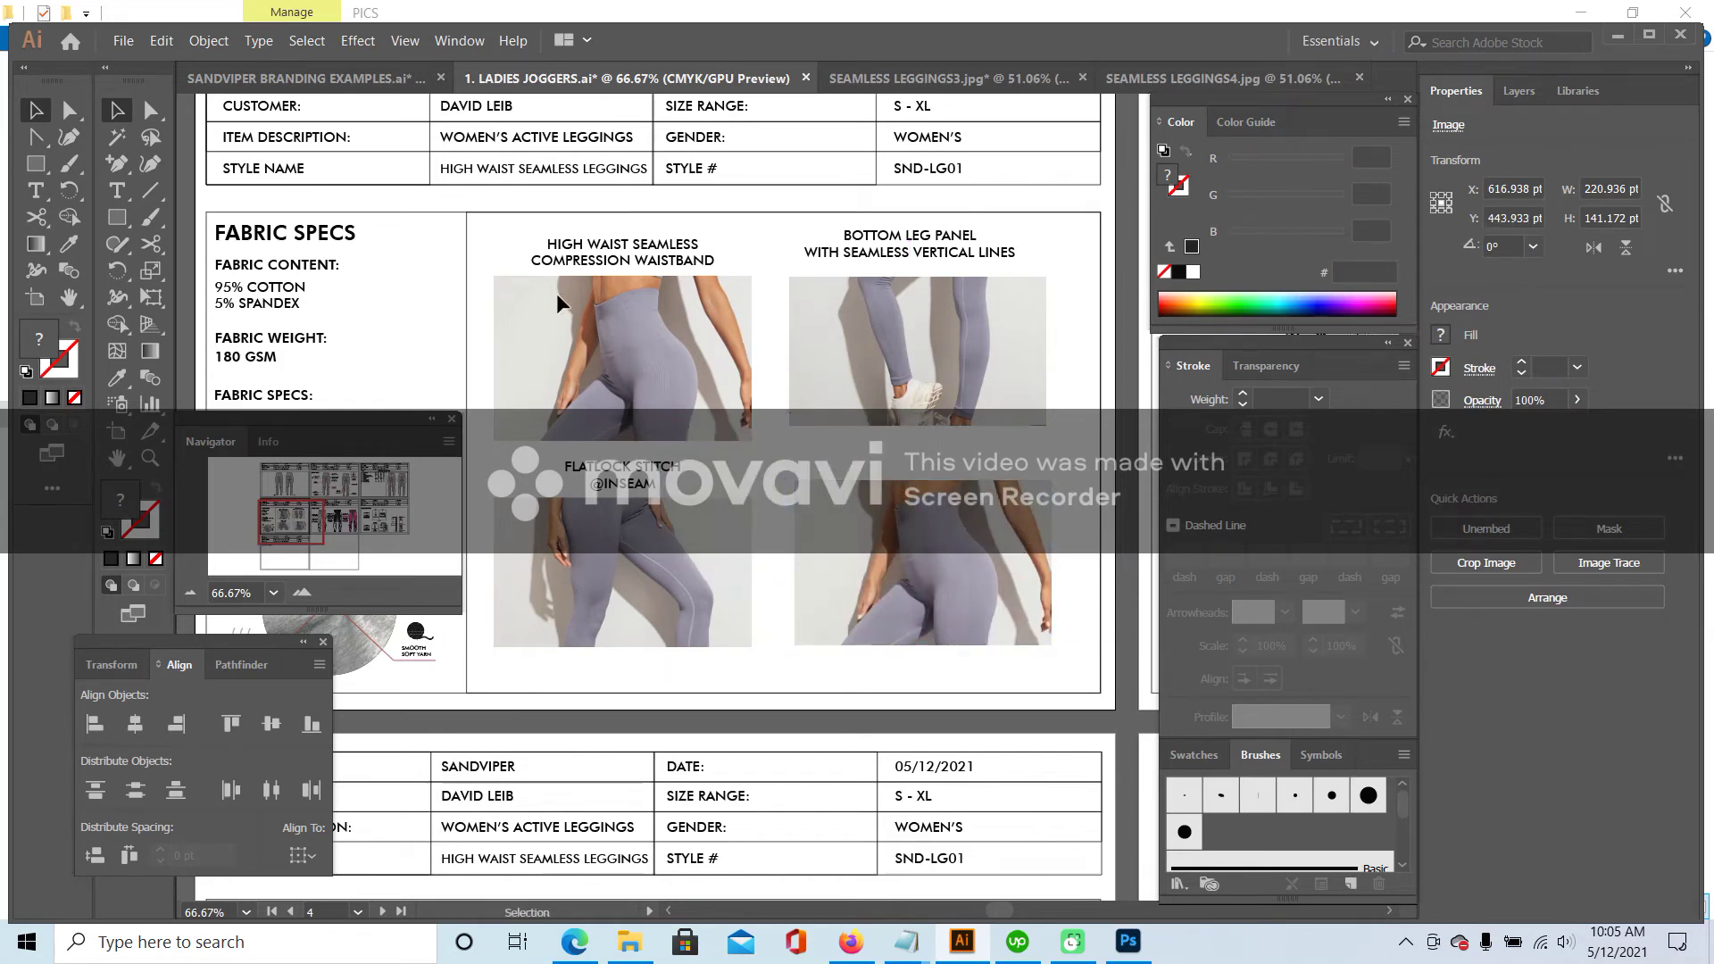
{"action": "left_click", "coordinate": [268, 198]}
- Add a two-line caption SIDE SEAM WITH / SEAMLESS VERTICAL LINES for the lower-right photo
{"action": "left_click", "coordinate": [116, 190]}
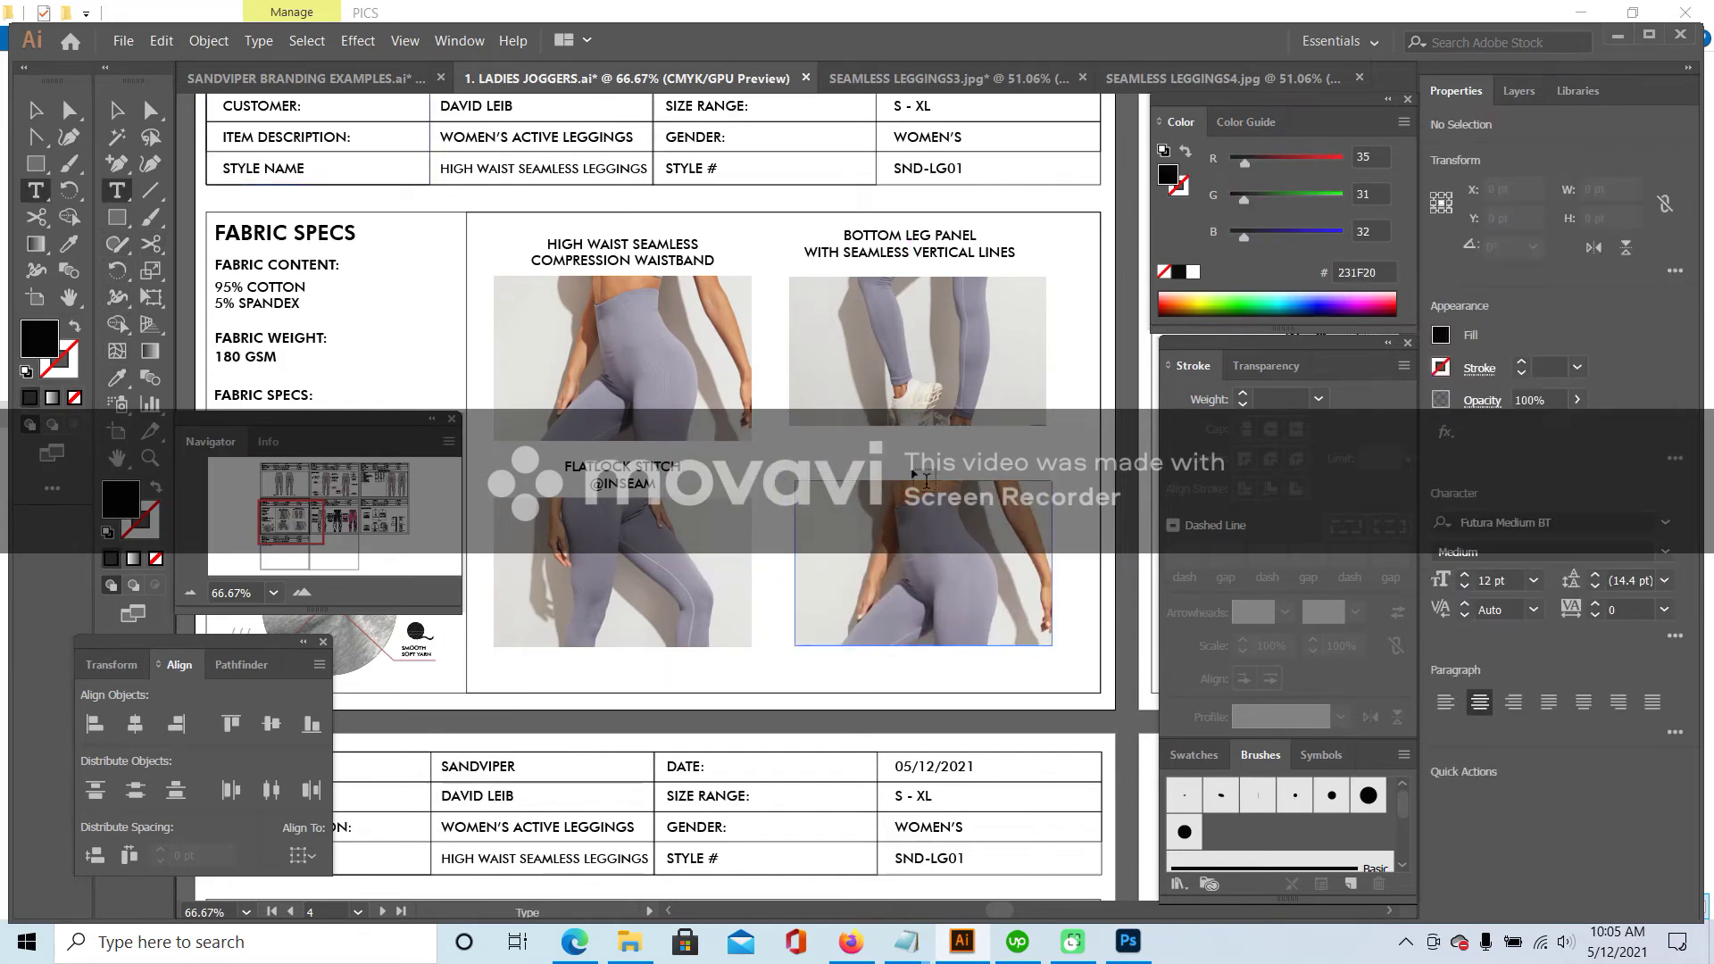
{"action": "left_click", "coordinate": [888, 446]}
{"action": "type", "text": "SI"}
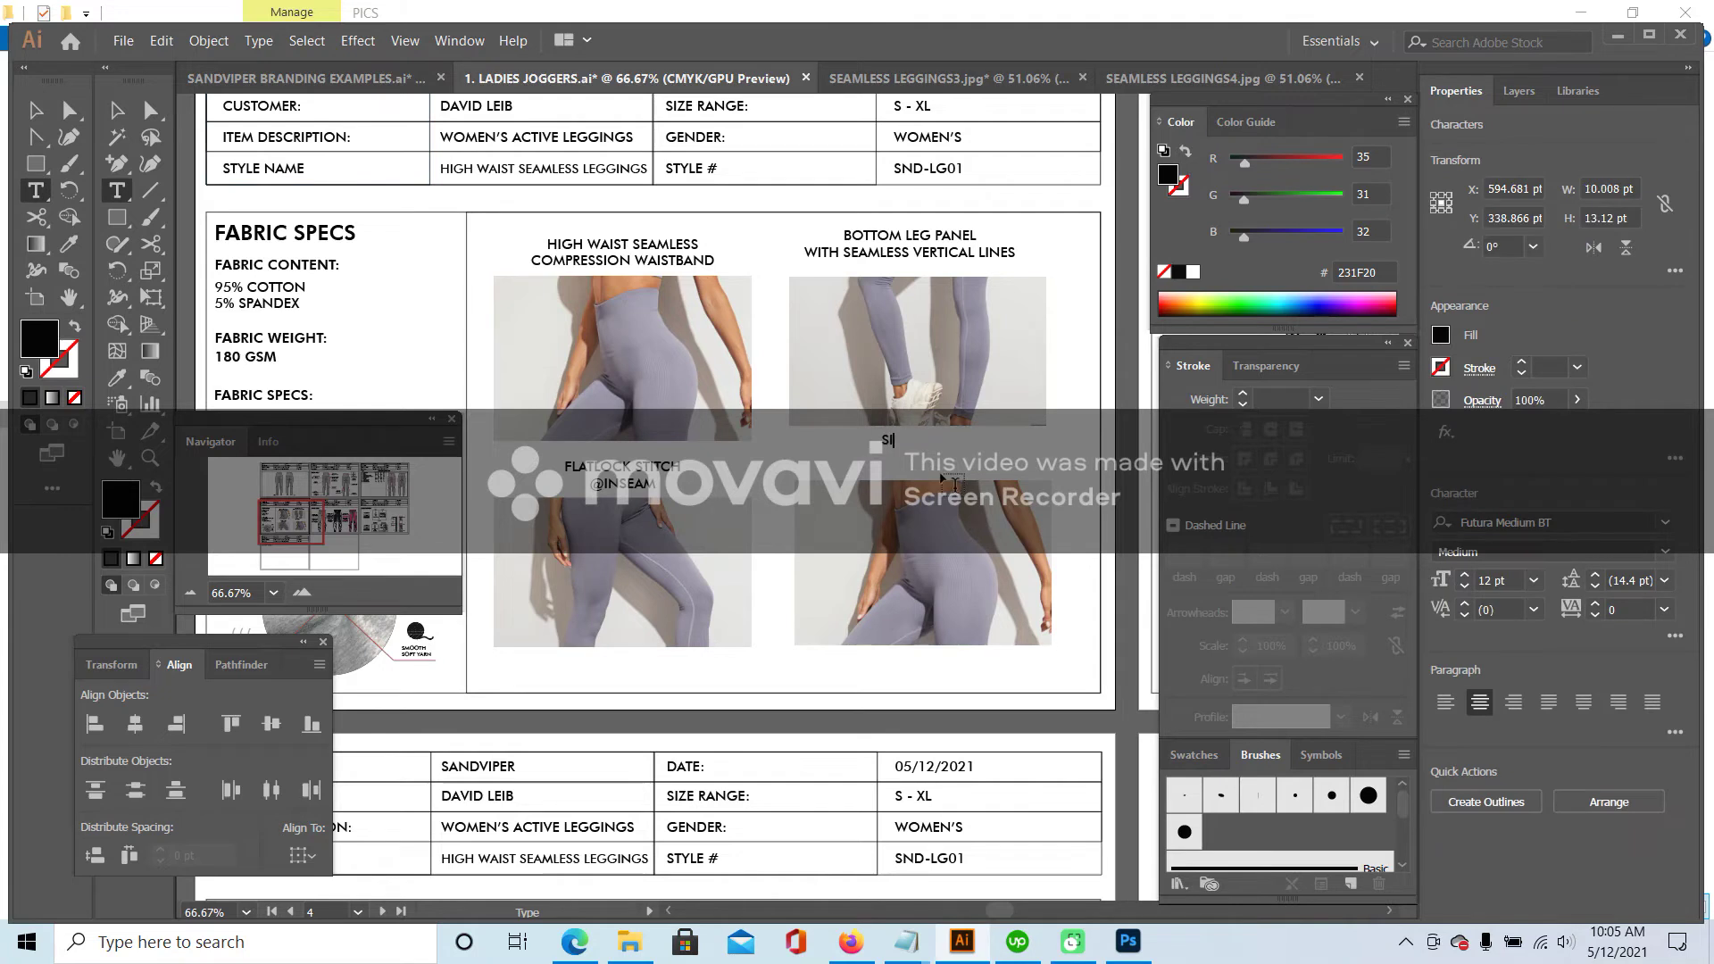
{"action": "type", "text": "DE SEAM WITH"}
{"action": "key", "text": "Return"}
{"action": "type", "text": "SEAMLESS VERTICAL LINES"}
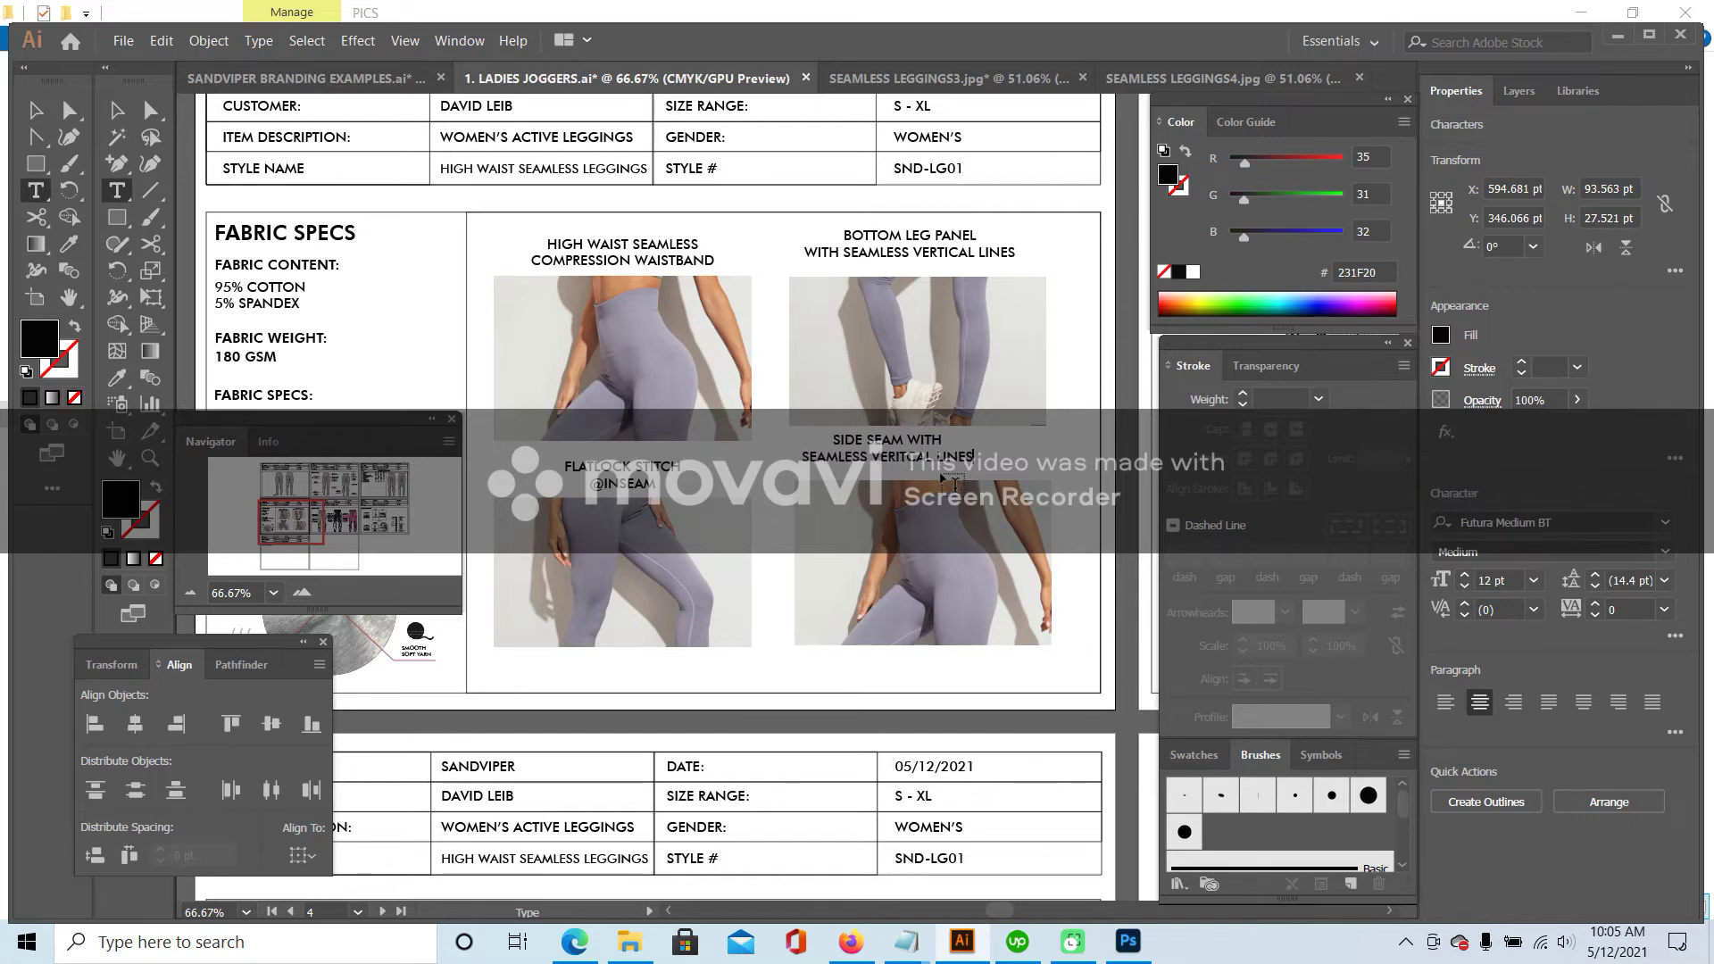
{"action": "key", "text": "Escape"}
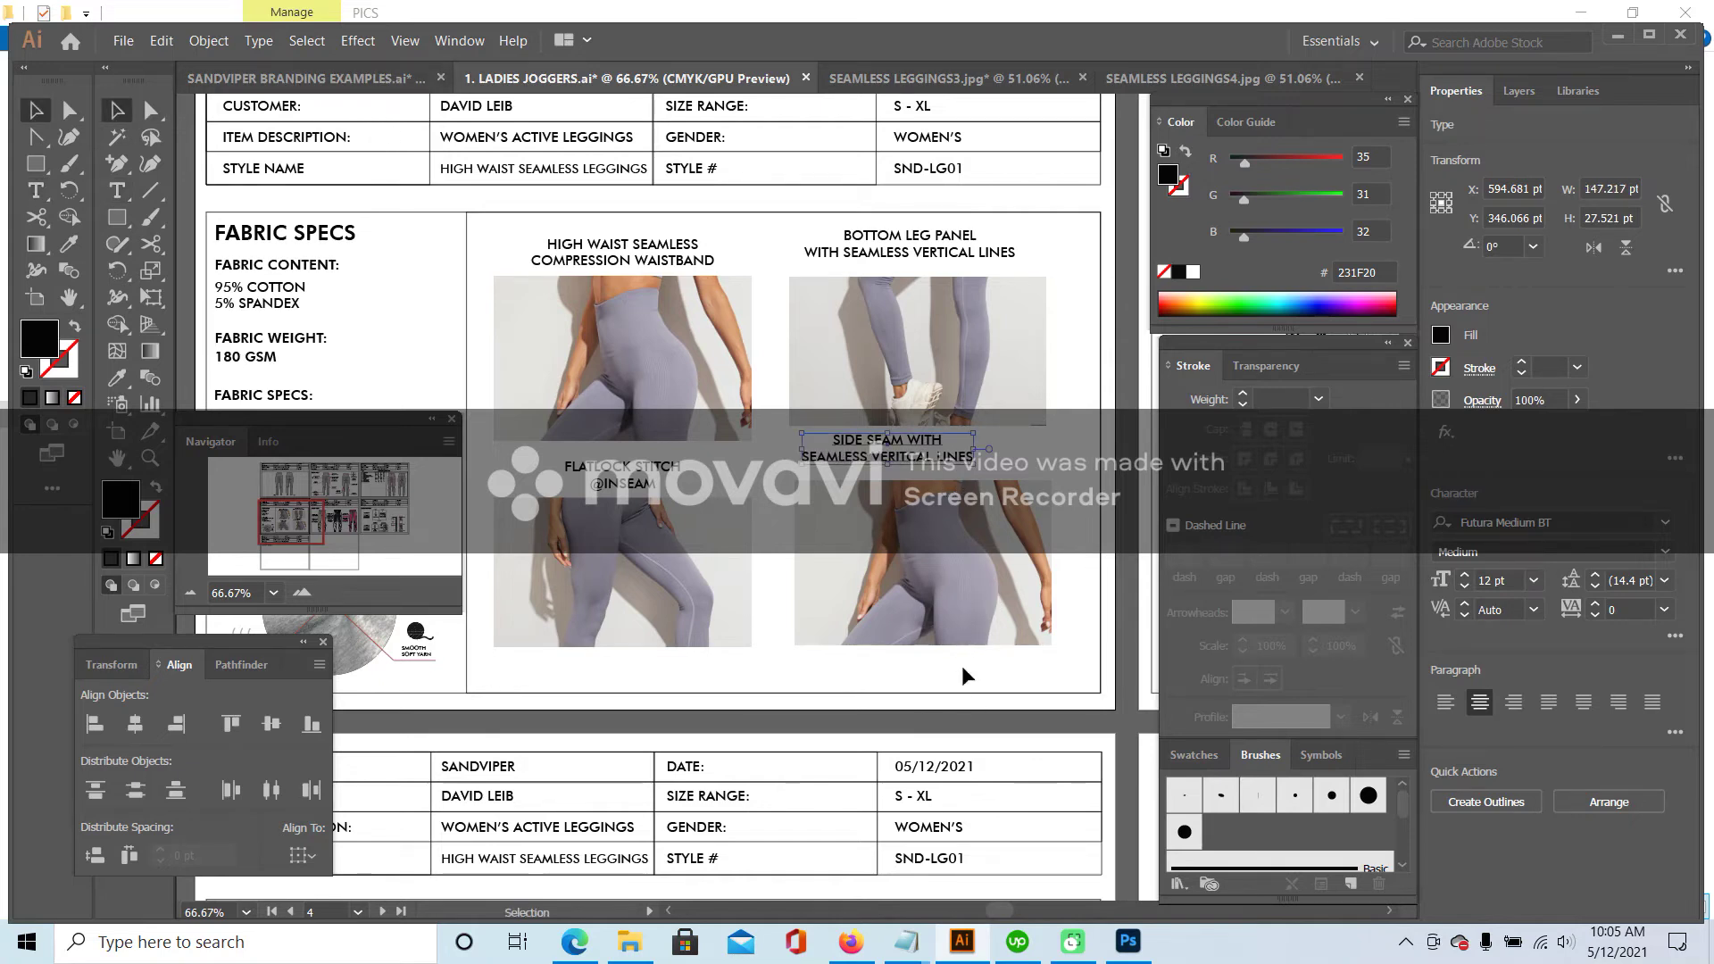
- Shrink and position the lower-right photo, then centre both right-column captions over their photos
{"action": "left_click_drag", "start_coordinate": [1005, 533], "coordinate": [925, 577]}
{"action": "mouse_move", "coordinate": [678, 582]}
{"action": "left_mouse_down"}
{"action": "mouse_move", "coordinate": [676, 483]}
{"action": "mouse_move", "coordinate": [670, 579]}
{"action": "left_mouse_up"}
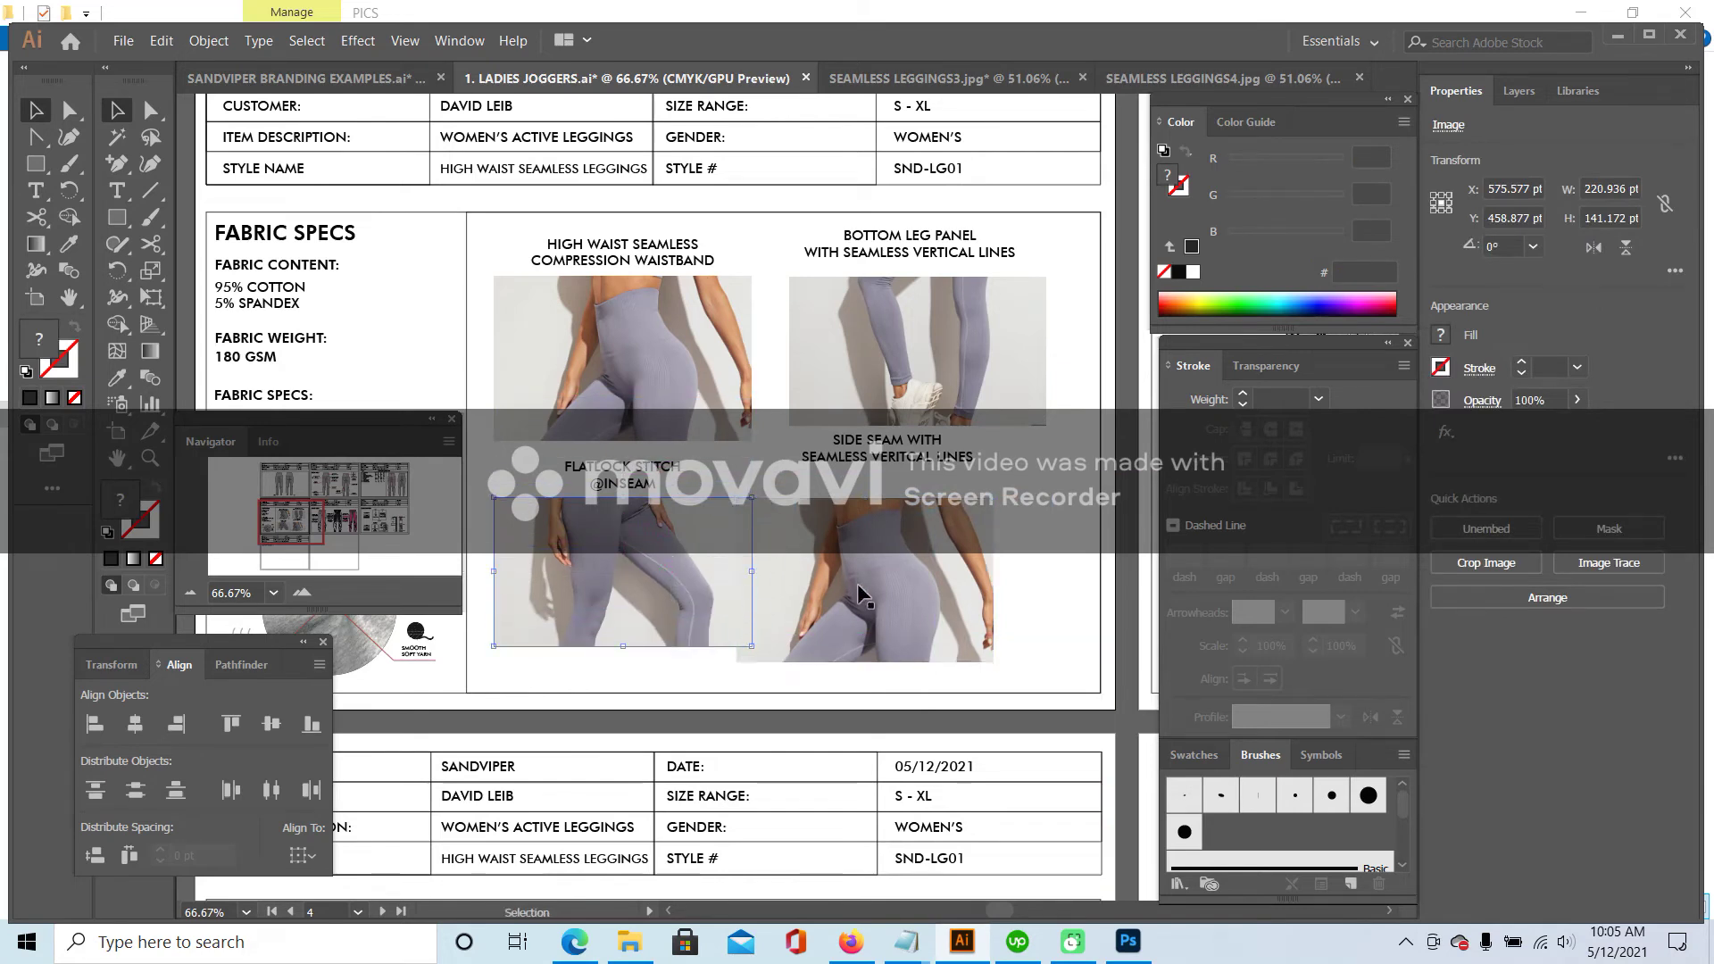
{"action": "left_click_drag", "start_coordinate": [887, 586], "coordinate": [871, 582]}
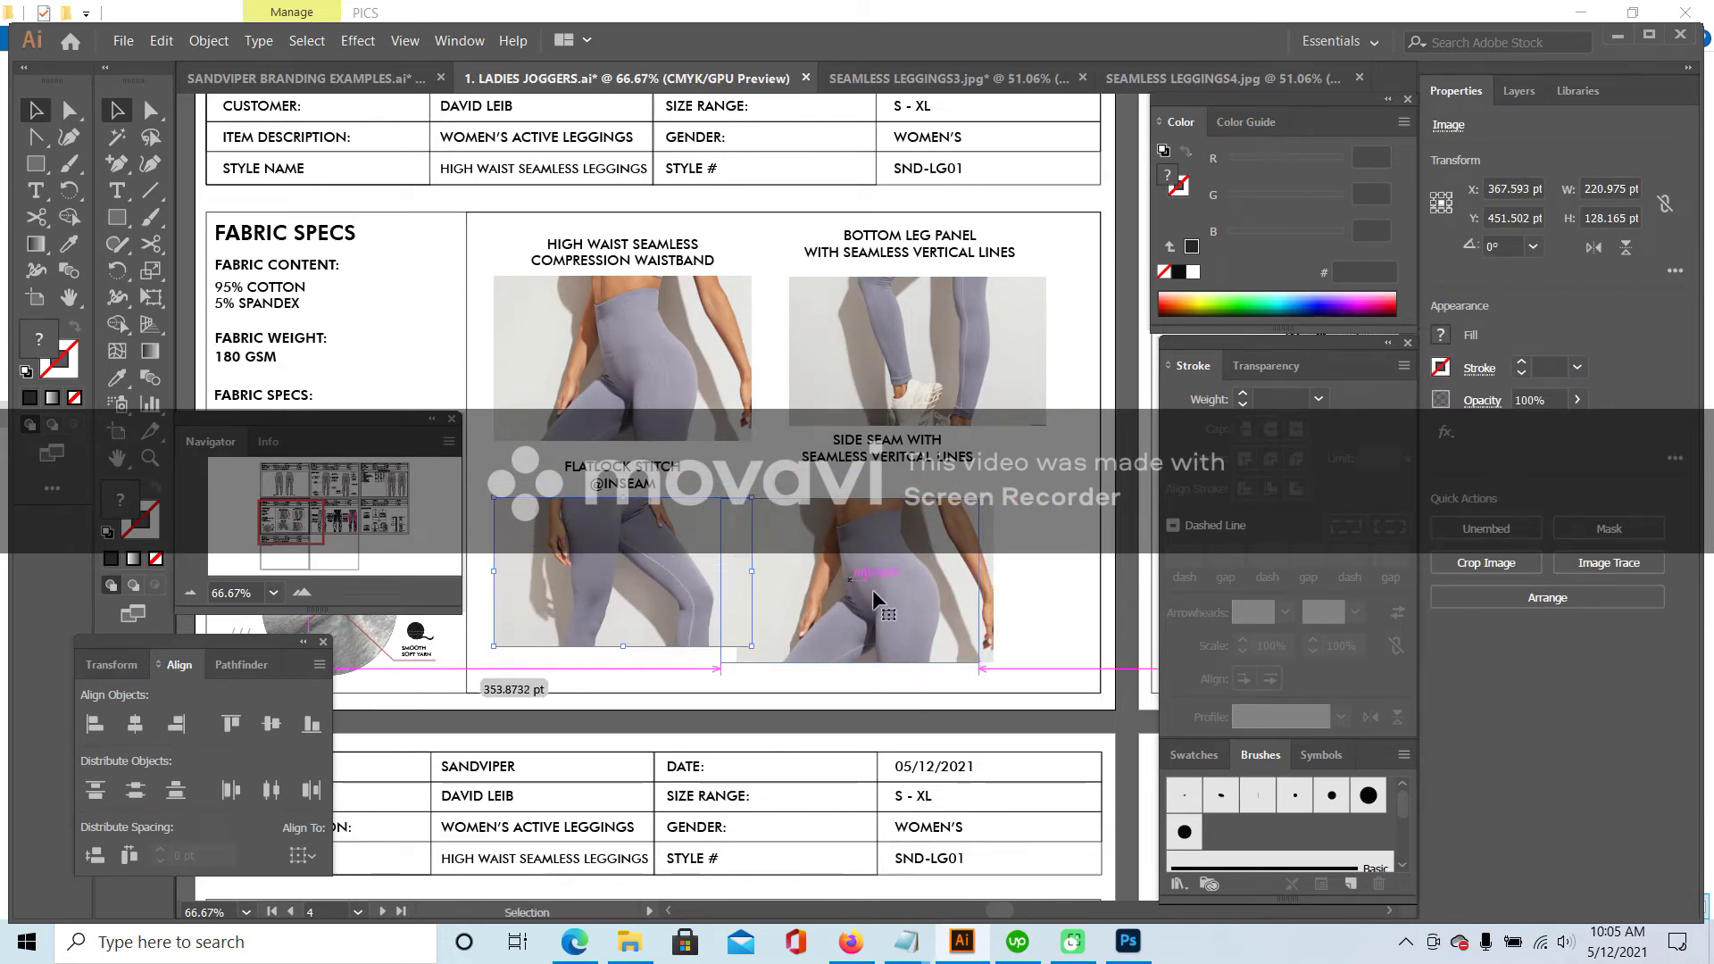
{"action": "left_click_drag", "start_coordinate": [983, 661], "coordinate": [945, 568]}
{"action": "left_click", "coordinate": [1024, 479]}
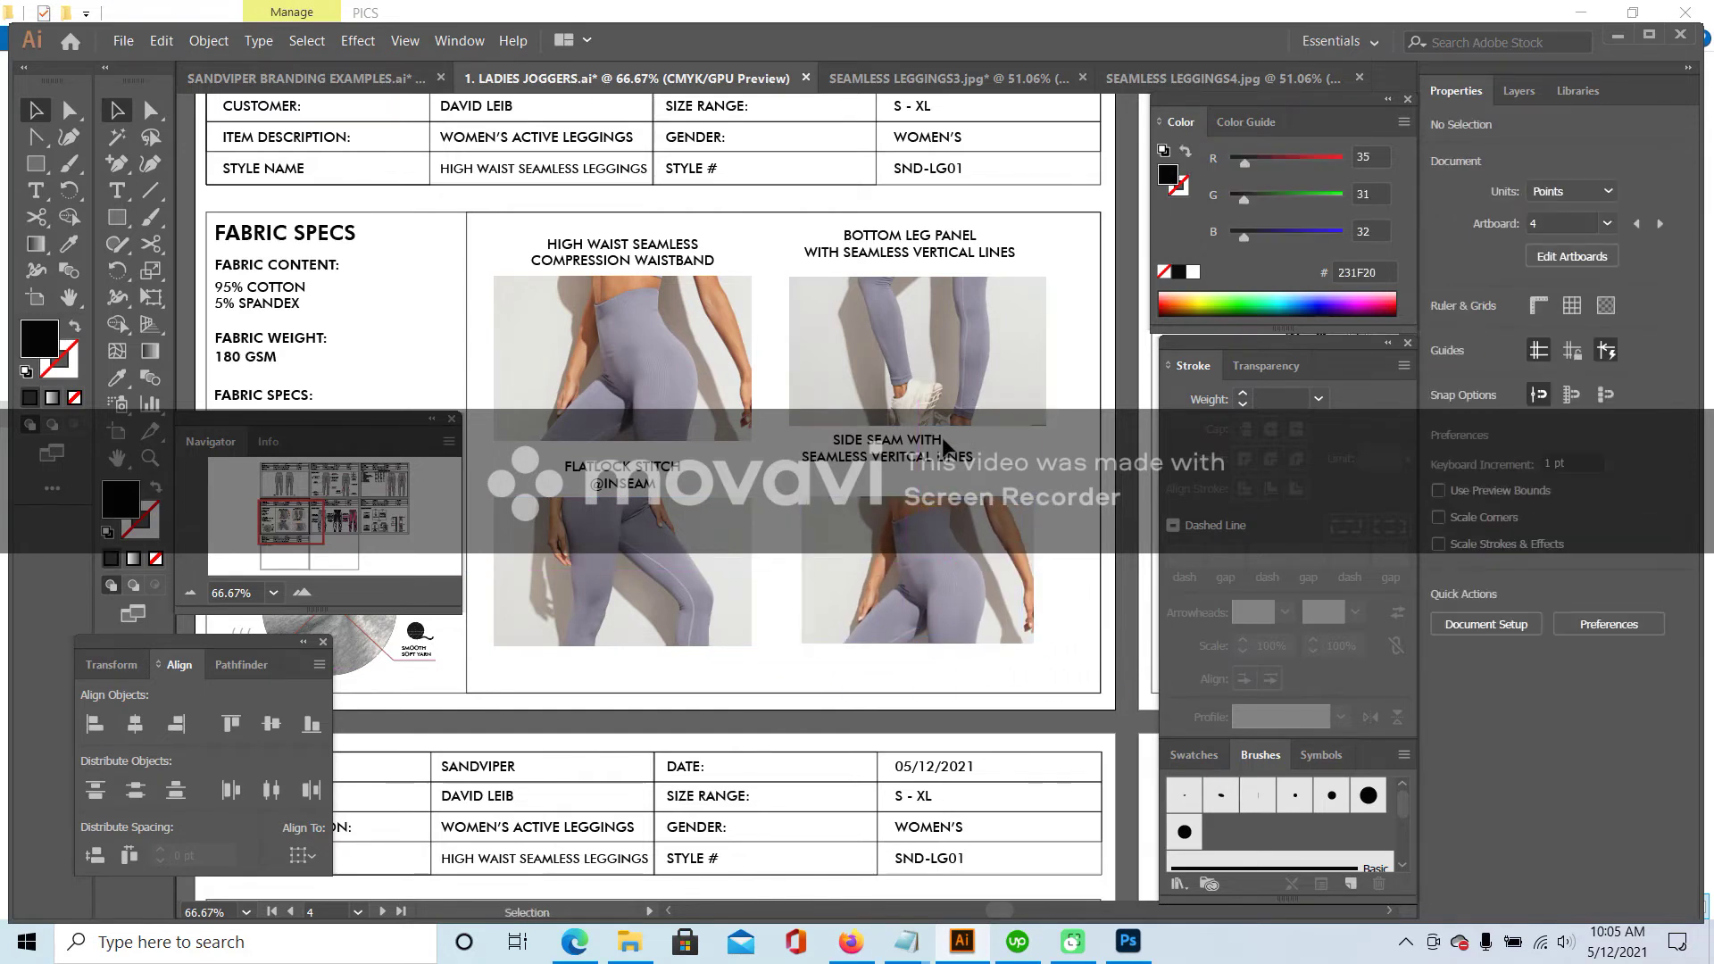
{"action": "left_click_drag", "start_coordinate": [925, 451], "coordinate": [967, 469]}
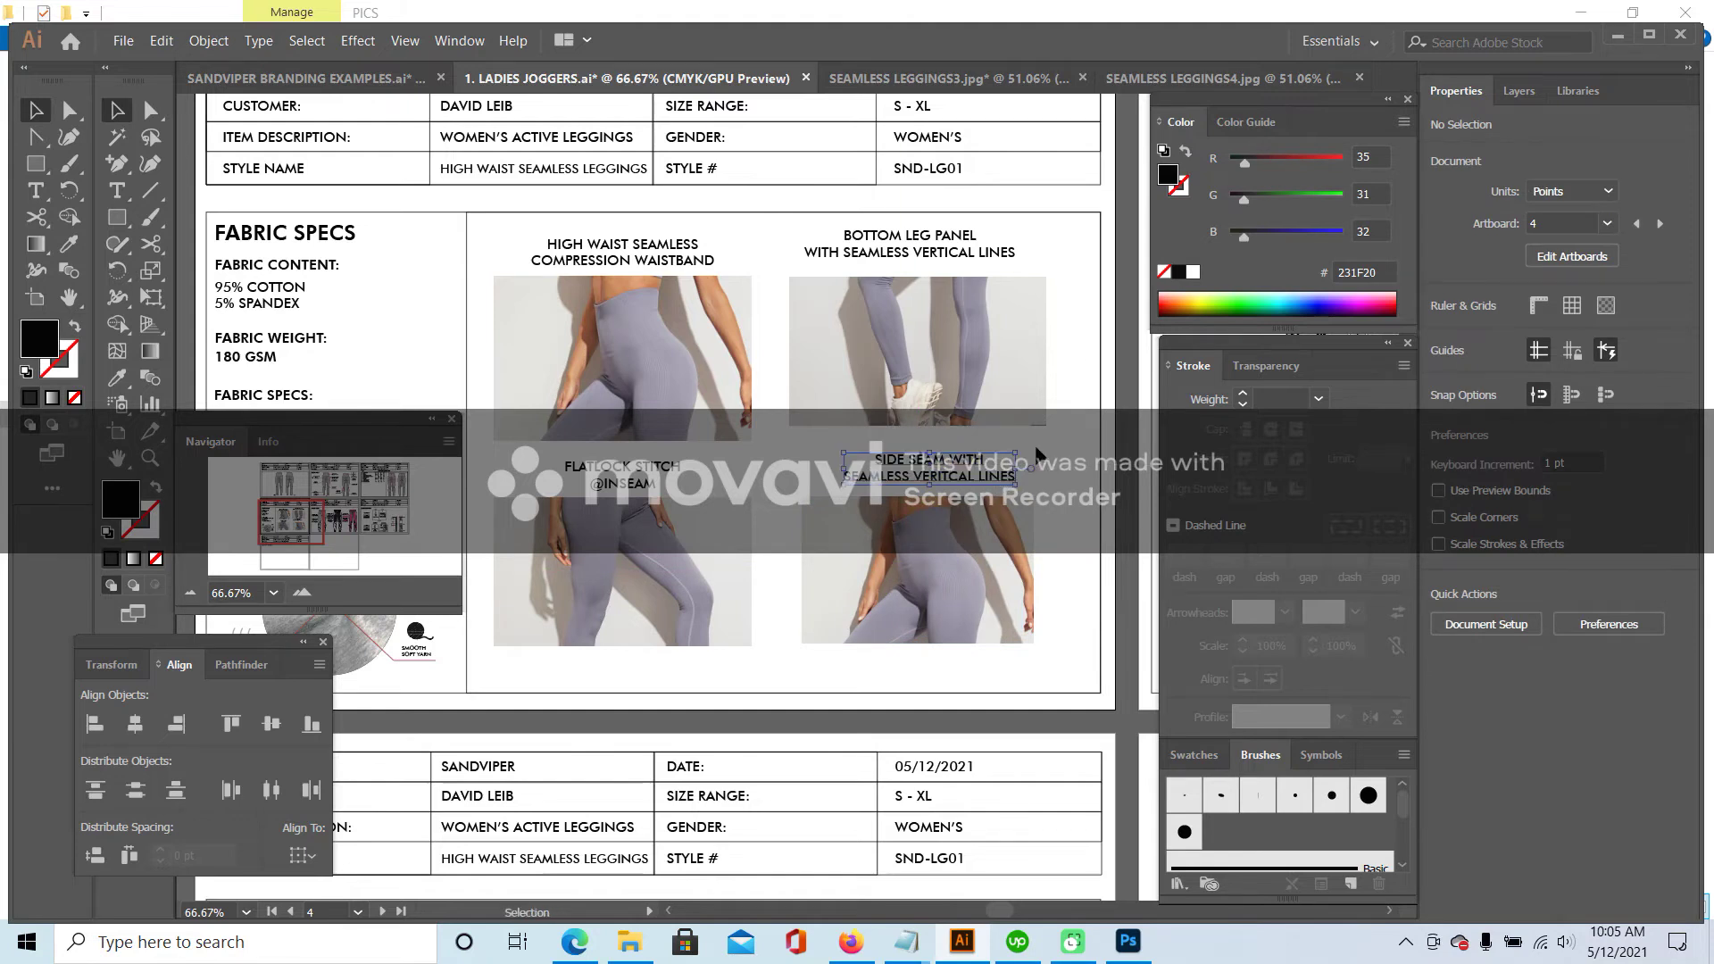
{"action": "left_click_drag", "start_coordinate": [1004, 234], "coordinate": [893, 500]}
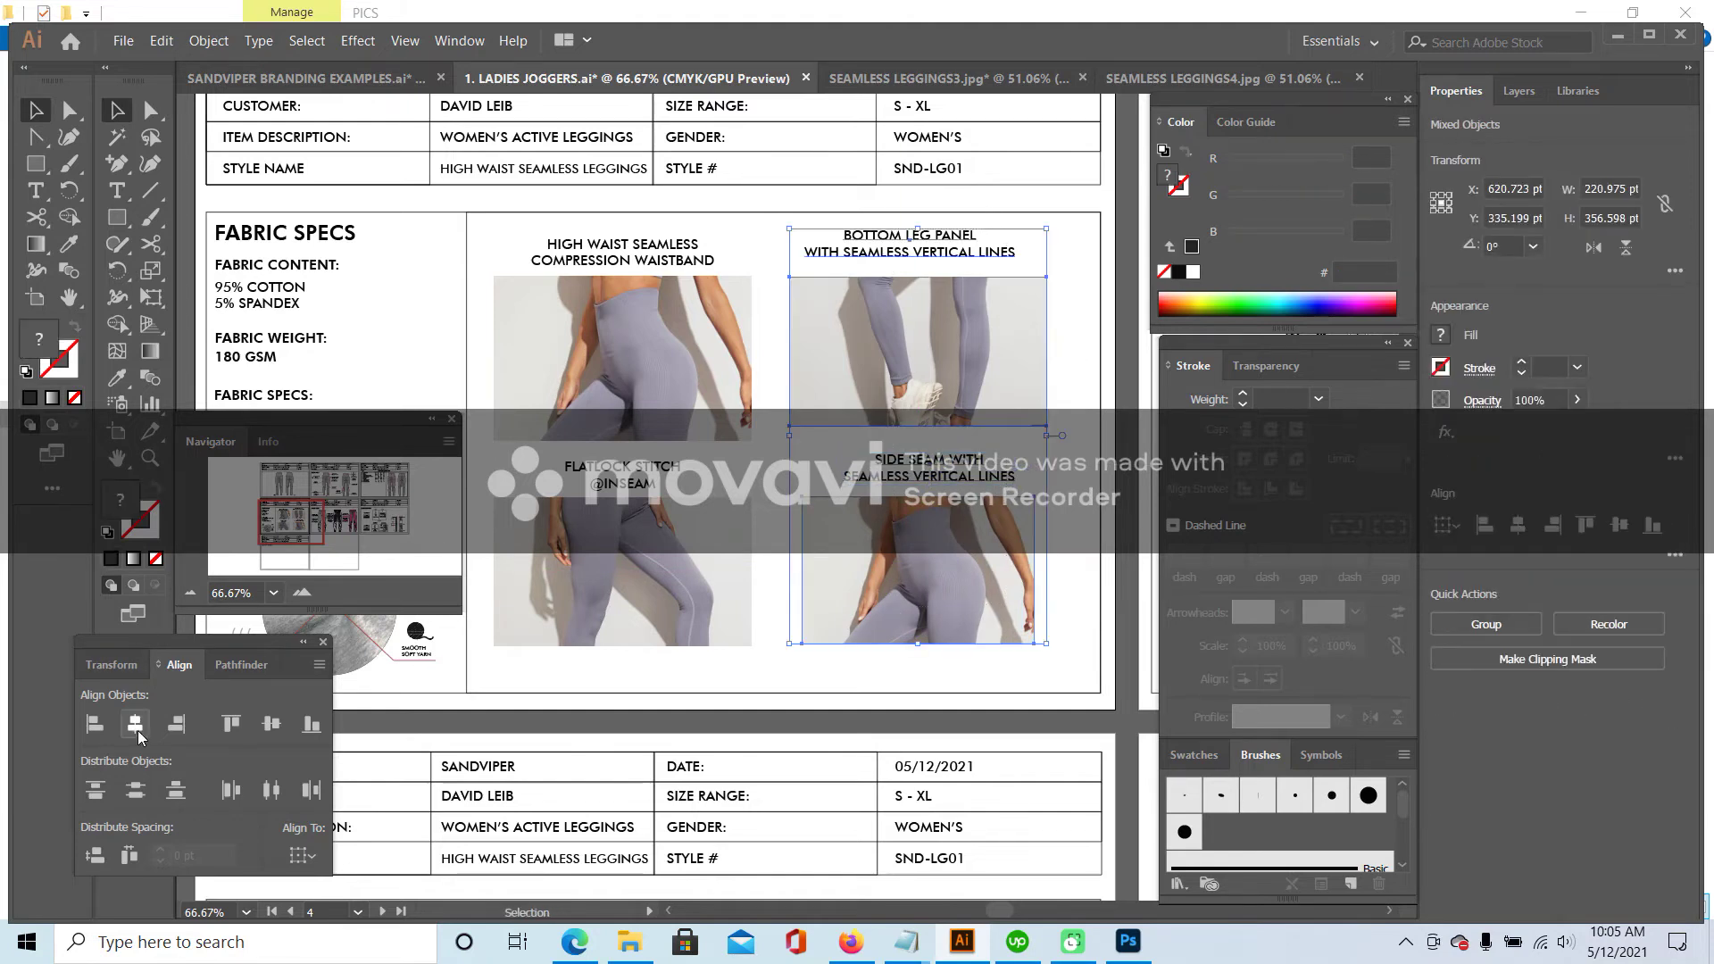
{"action": "left_click", "coordinate": [136, 726]}
{"action": "left_click", "coordinate": [1070, 368]}
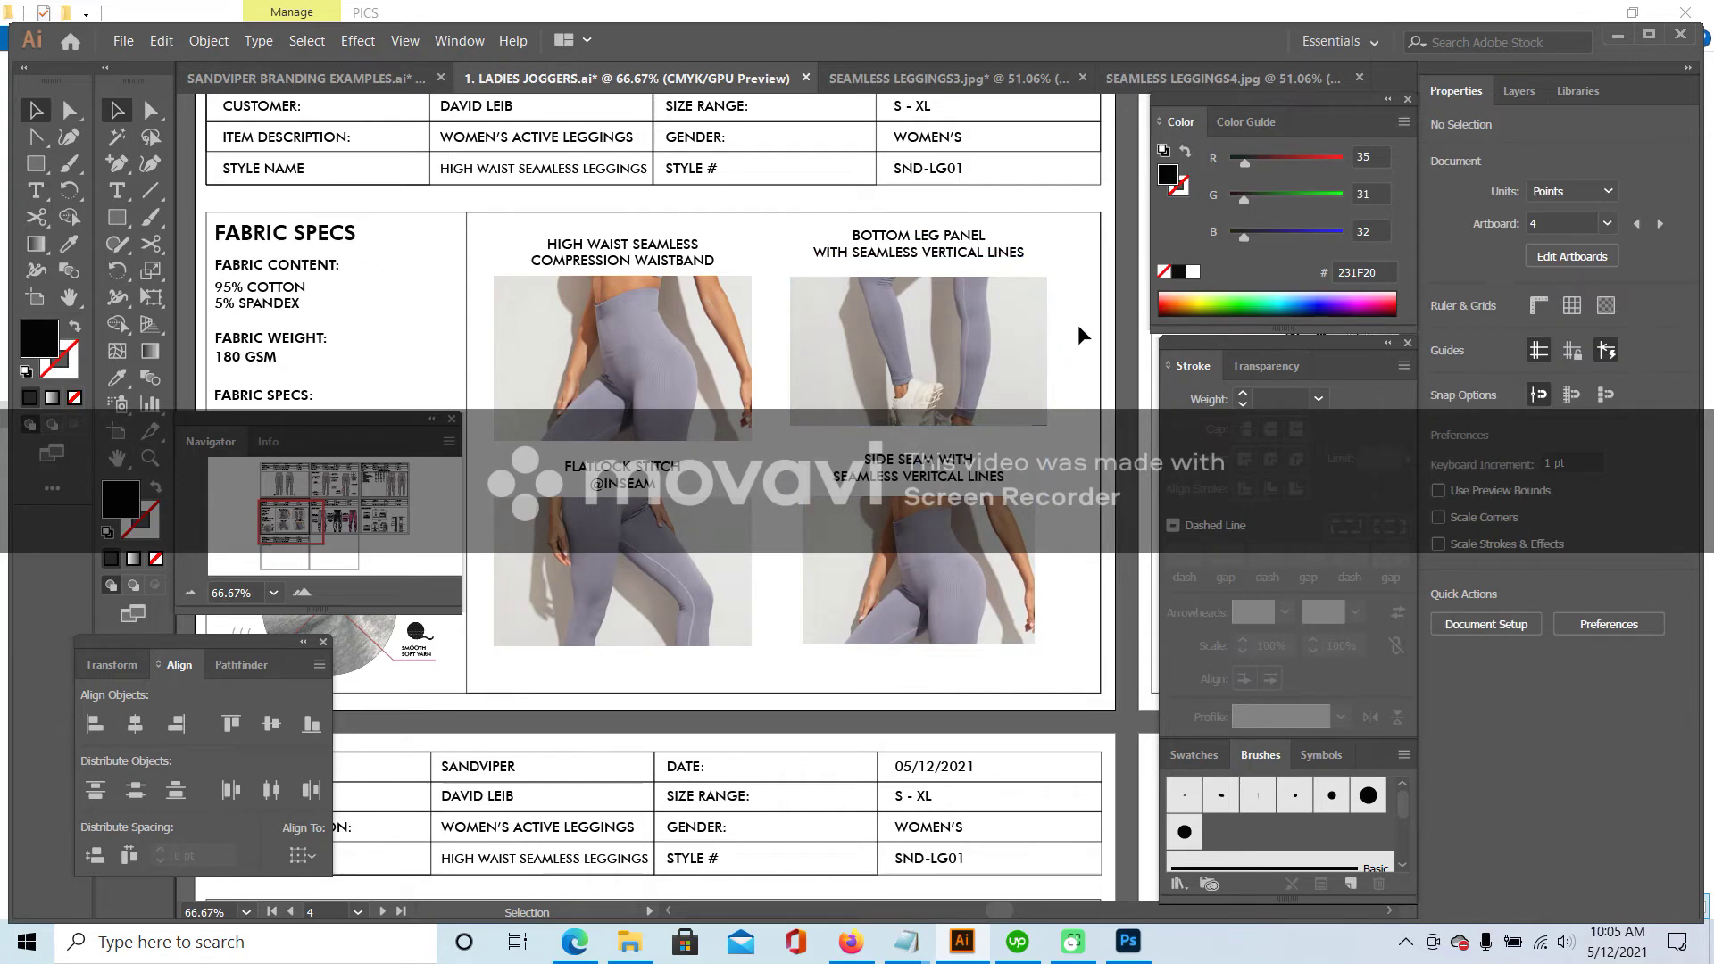
- Replace COTTON with NYLON and 5% with 10% in the FABRIC CONTENT text
{"action": "scroll", "coordinate": [786, 554], "scroll_direction": "down", "scroll_amount": 1}
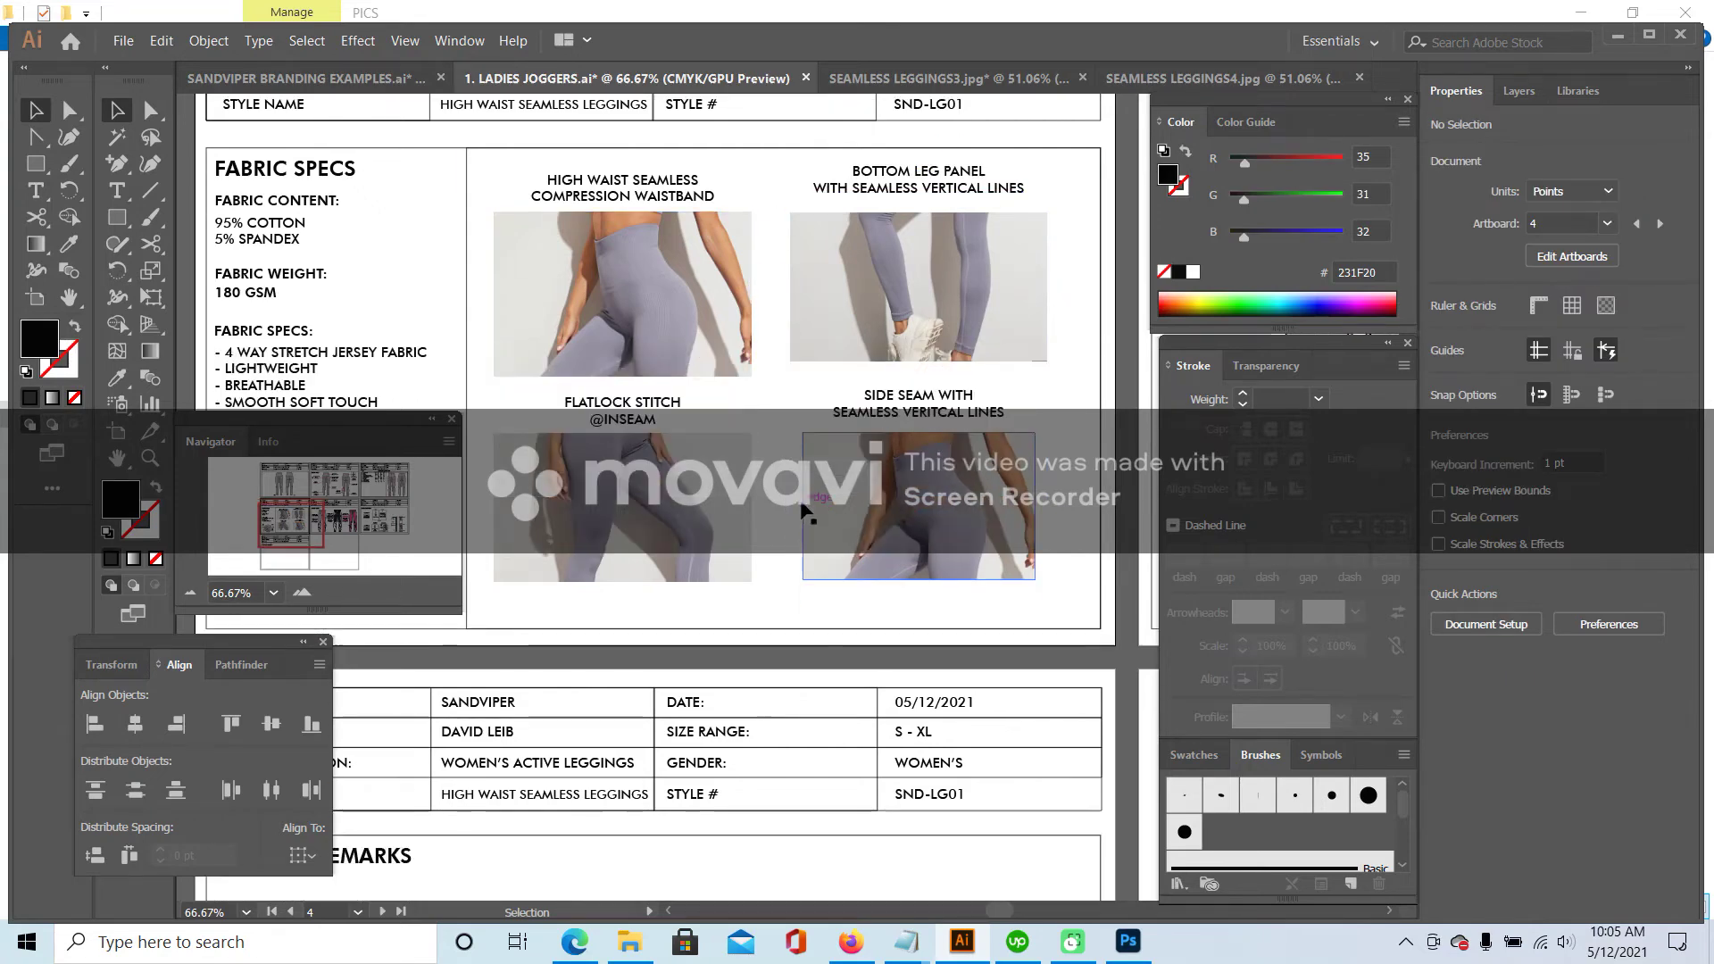
{"action": "left_click_drag", "start_coordinate": [304, 520], "coordinate": [288, 511]}
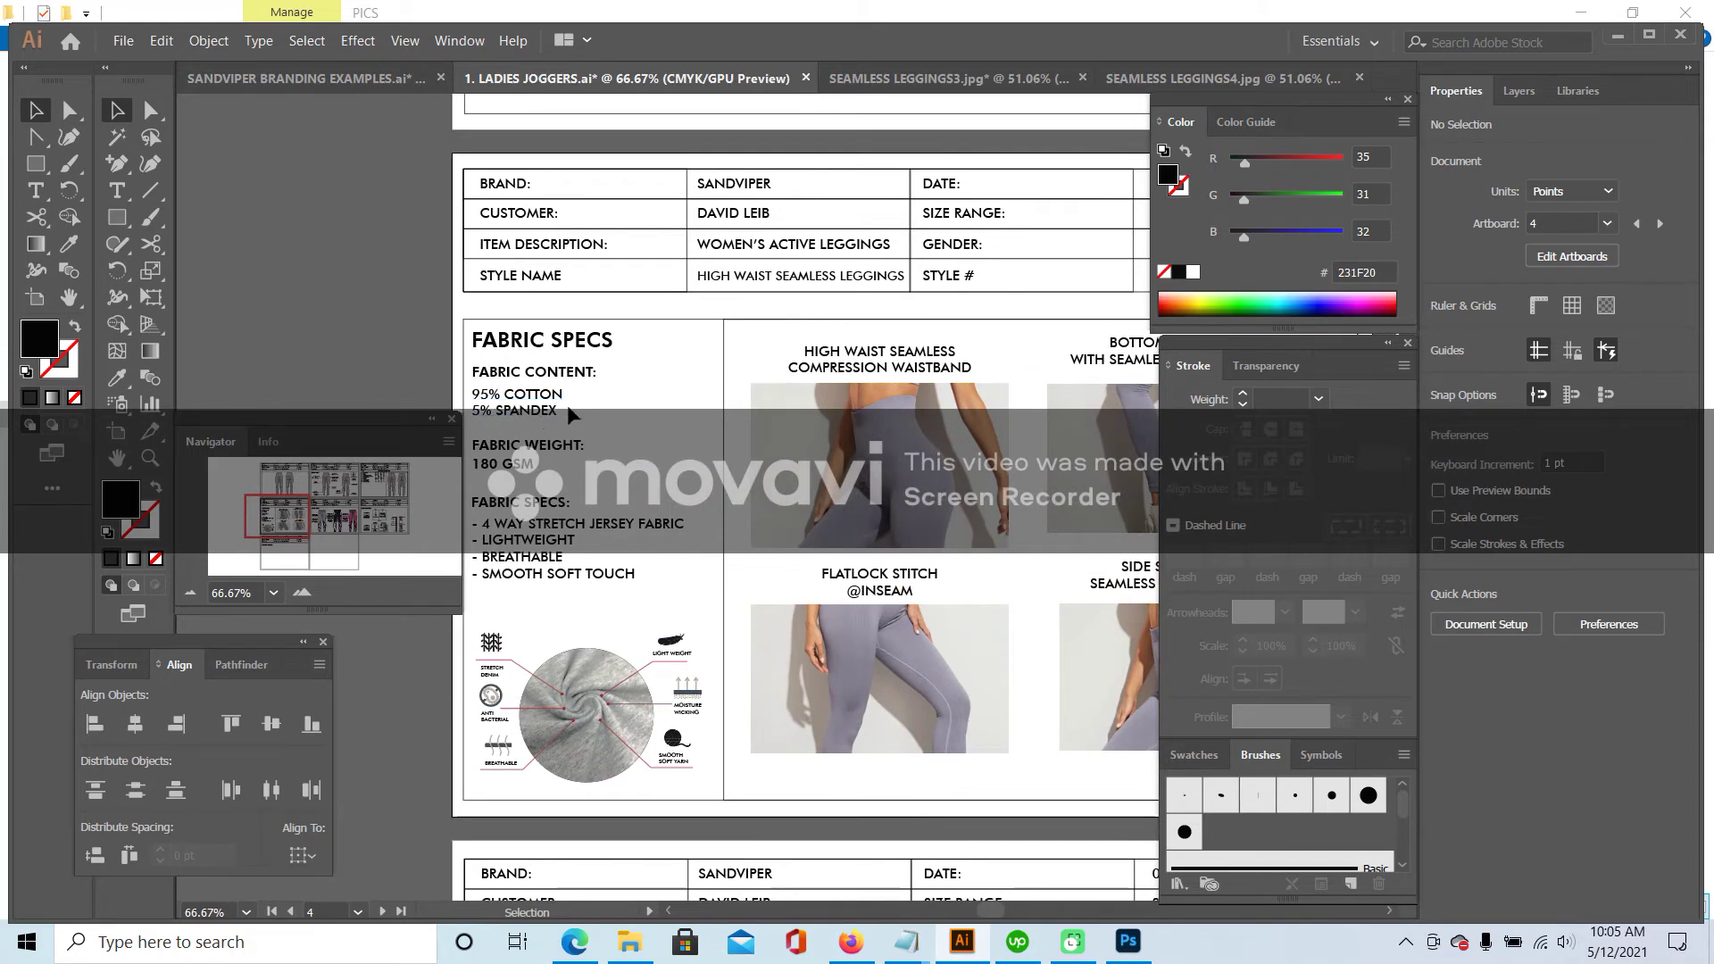
{"action": "left_click", "coordinate": [116, 190]}
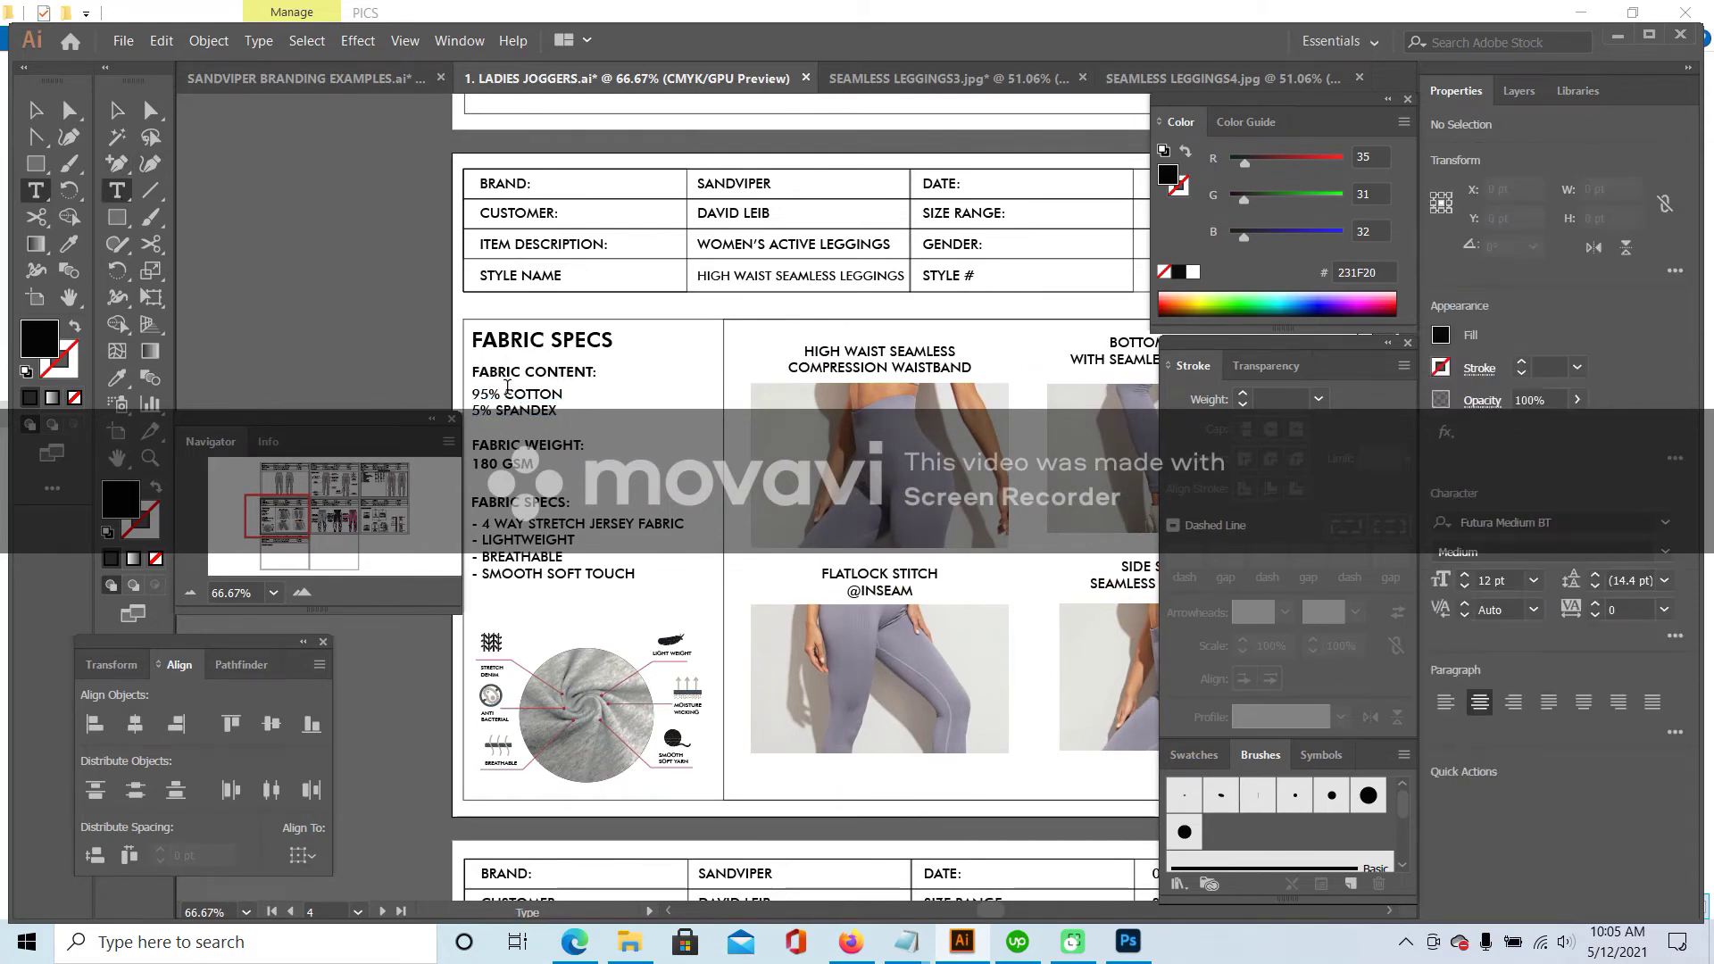
{"action": "left_click", "coordinate": [483, 393]}
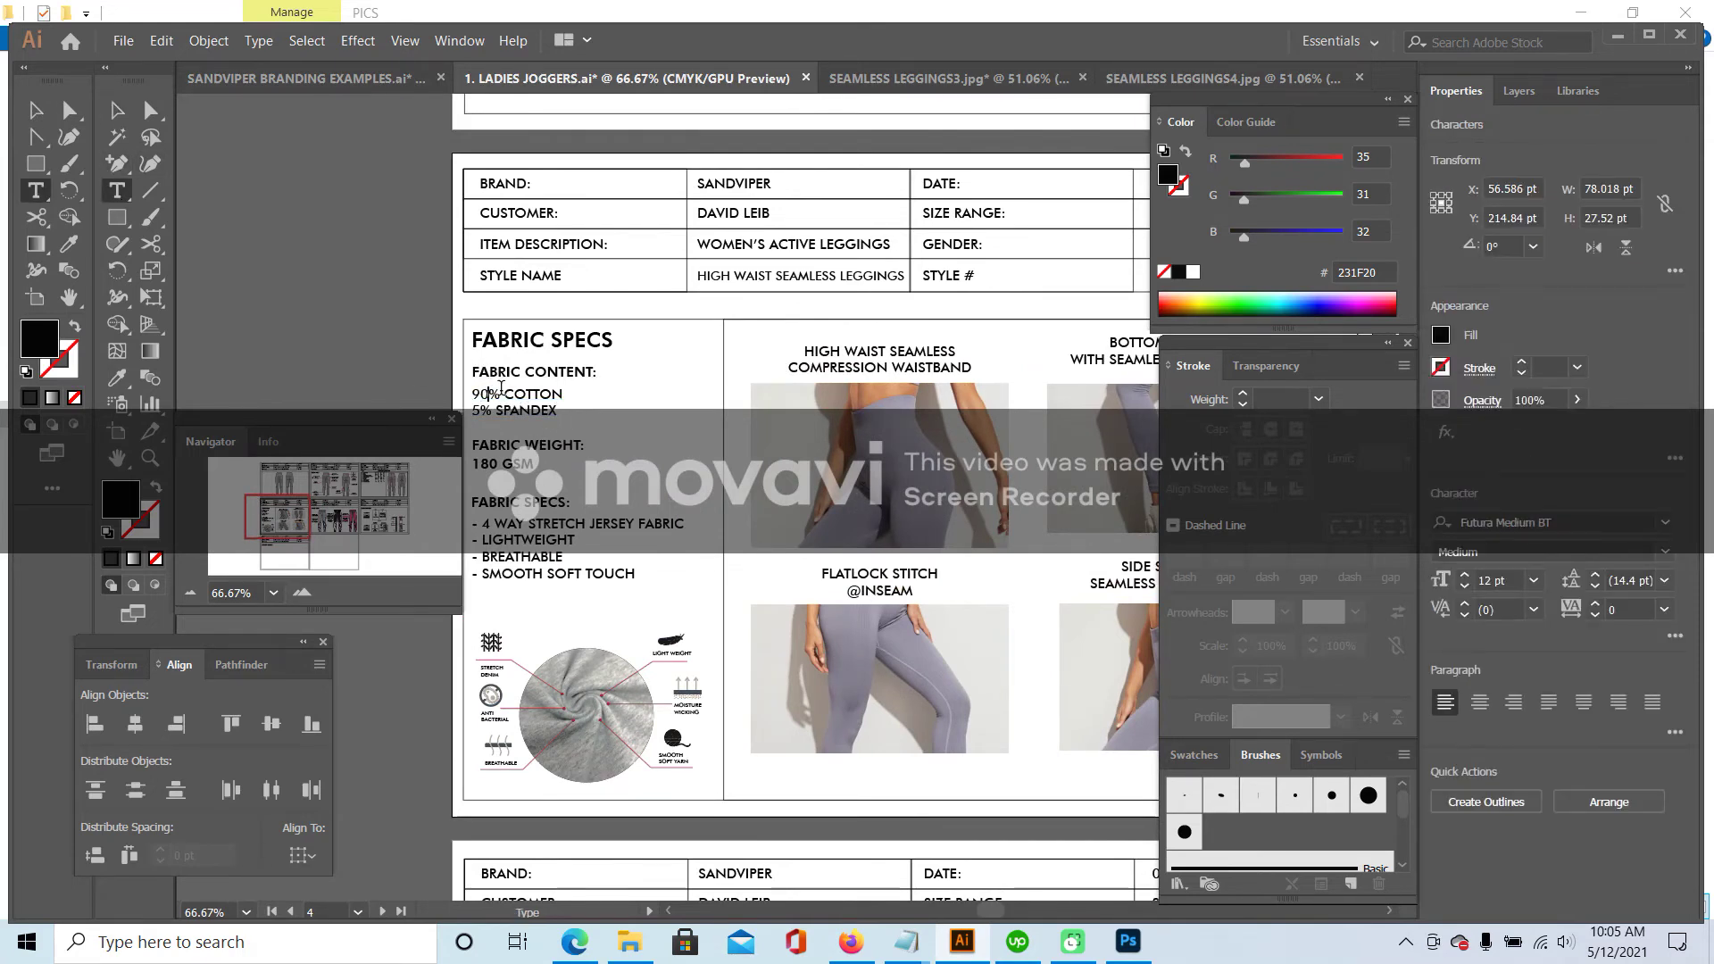
{"action": "left_click_drag", "start_coordinate": [552, 394], "coordinate": [630, 400]}
{"action": "type", "text": "N 1"}
{"action": "type", "text": "0"}
{"action": "scroll", "coordinate": [625, 536], "scroll_direction": "down", "scroll_amount": 1}
{"action": "key", "text": "Escape"}
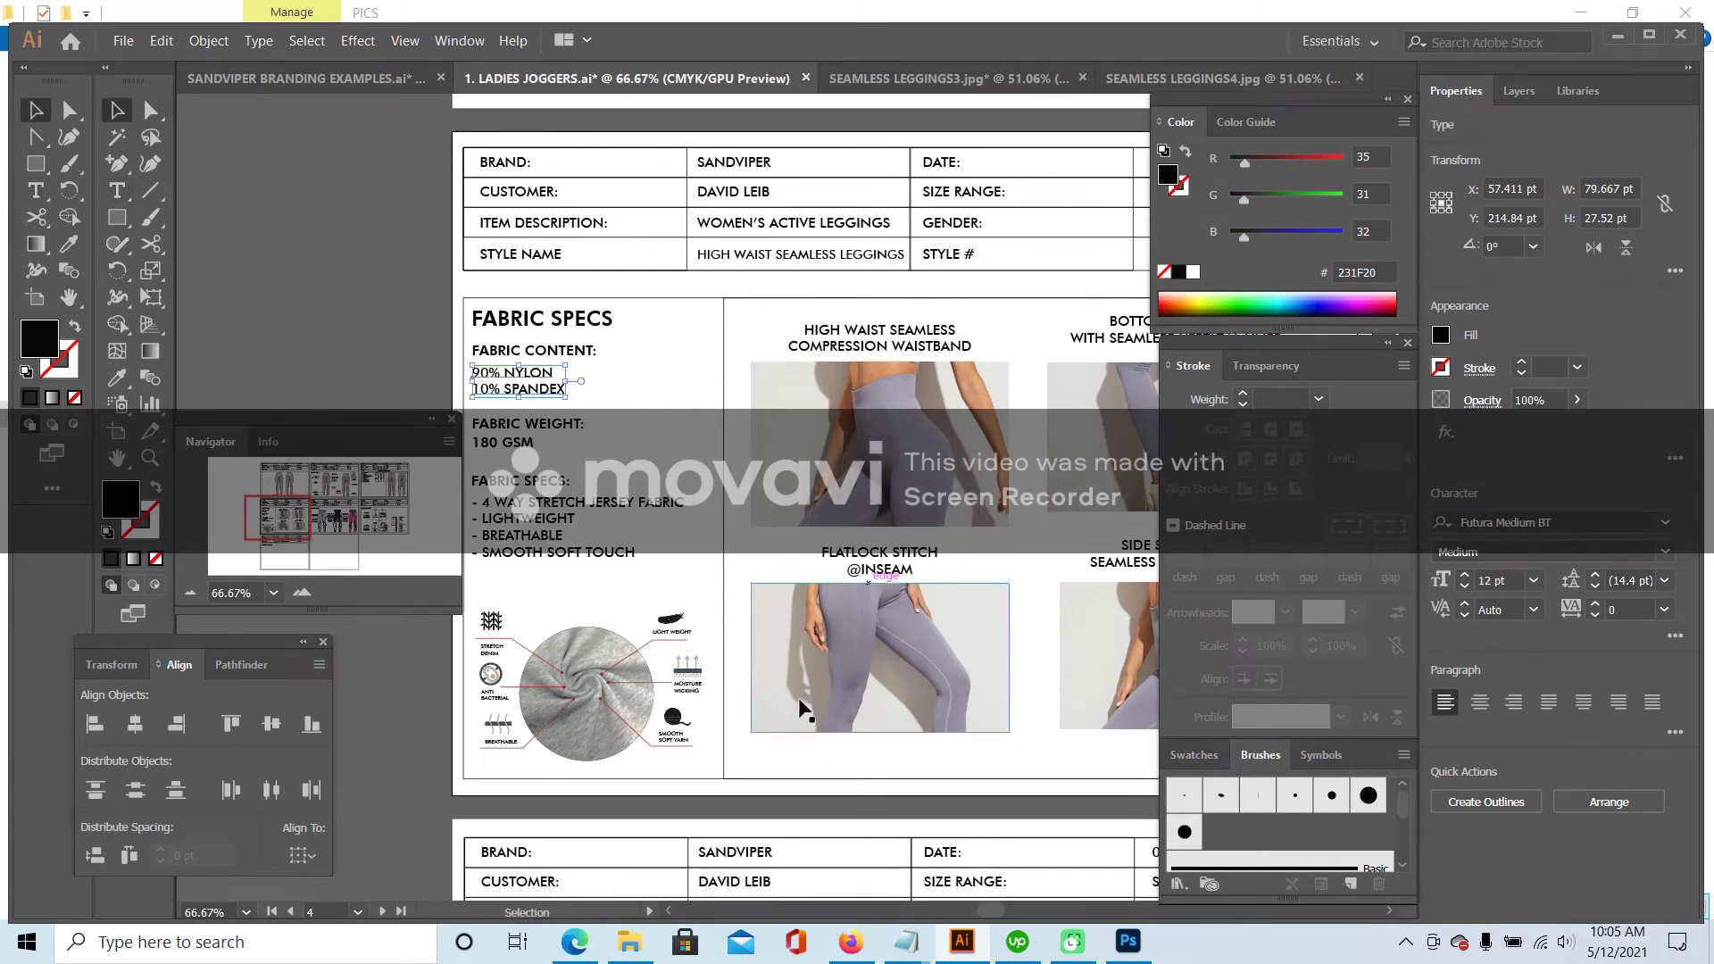
{"action": "left_click", "coordinate": [851, 942]}
{"action": "left_click", "coordinate": [1197, 18]}
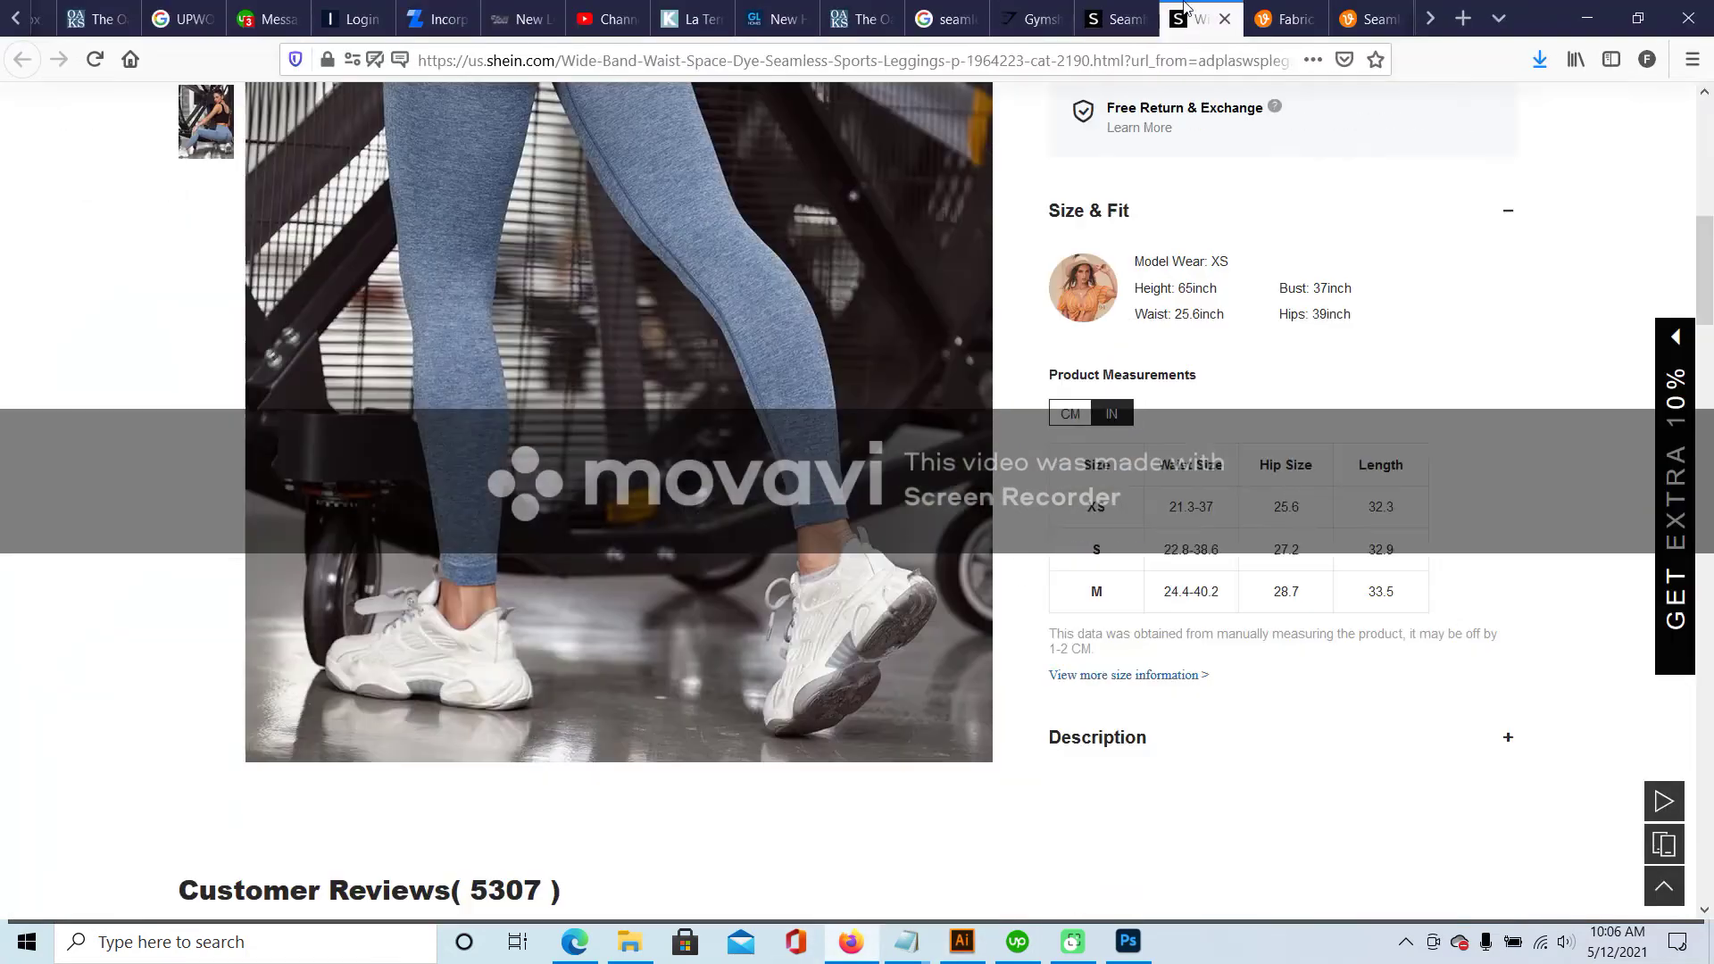
{"action": "scroll", "coordinate": [1159, 677], "scroll_direction": "down", "scroll_amount": 4}
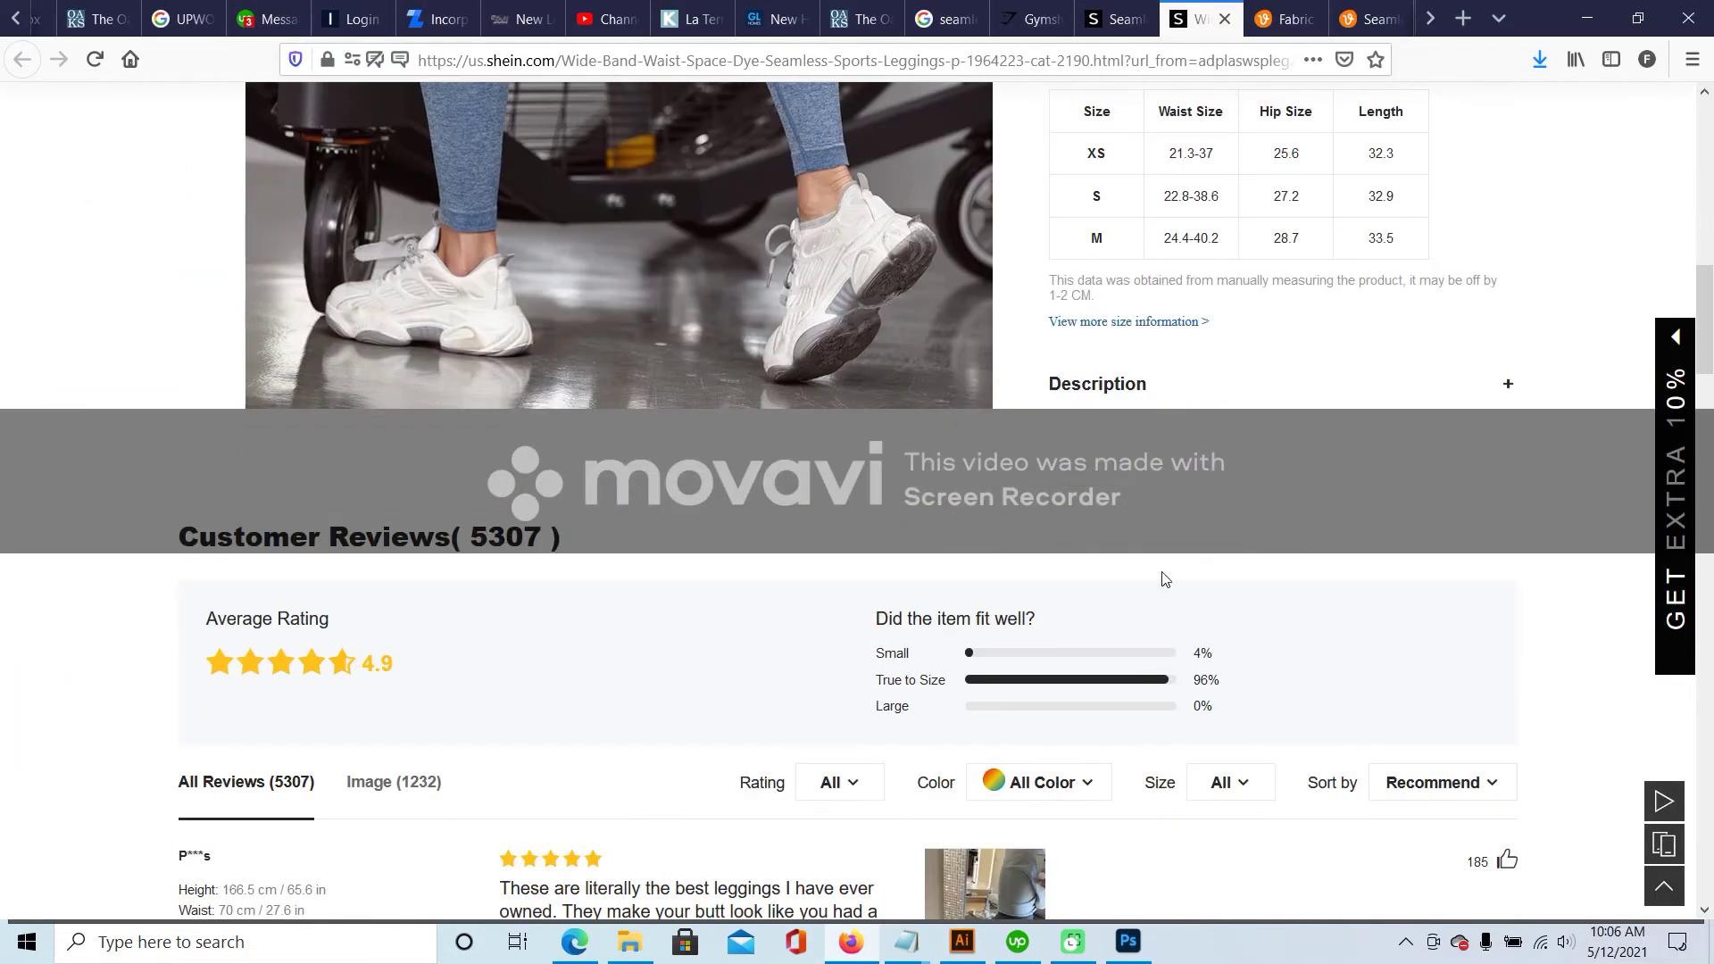
{"action": "scroll", "coordinate": [1503, 394], "scroll_direction": "down", "scroll_amount": 3}
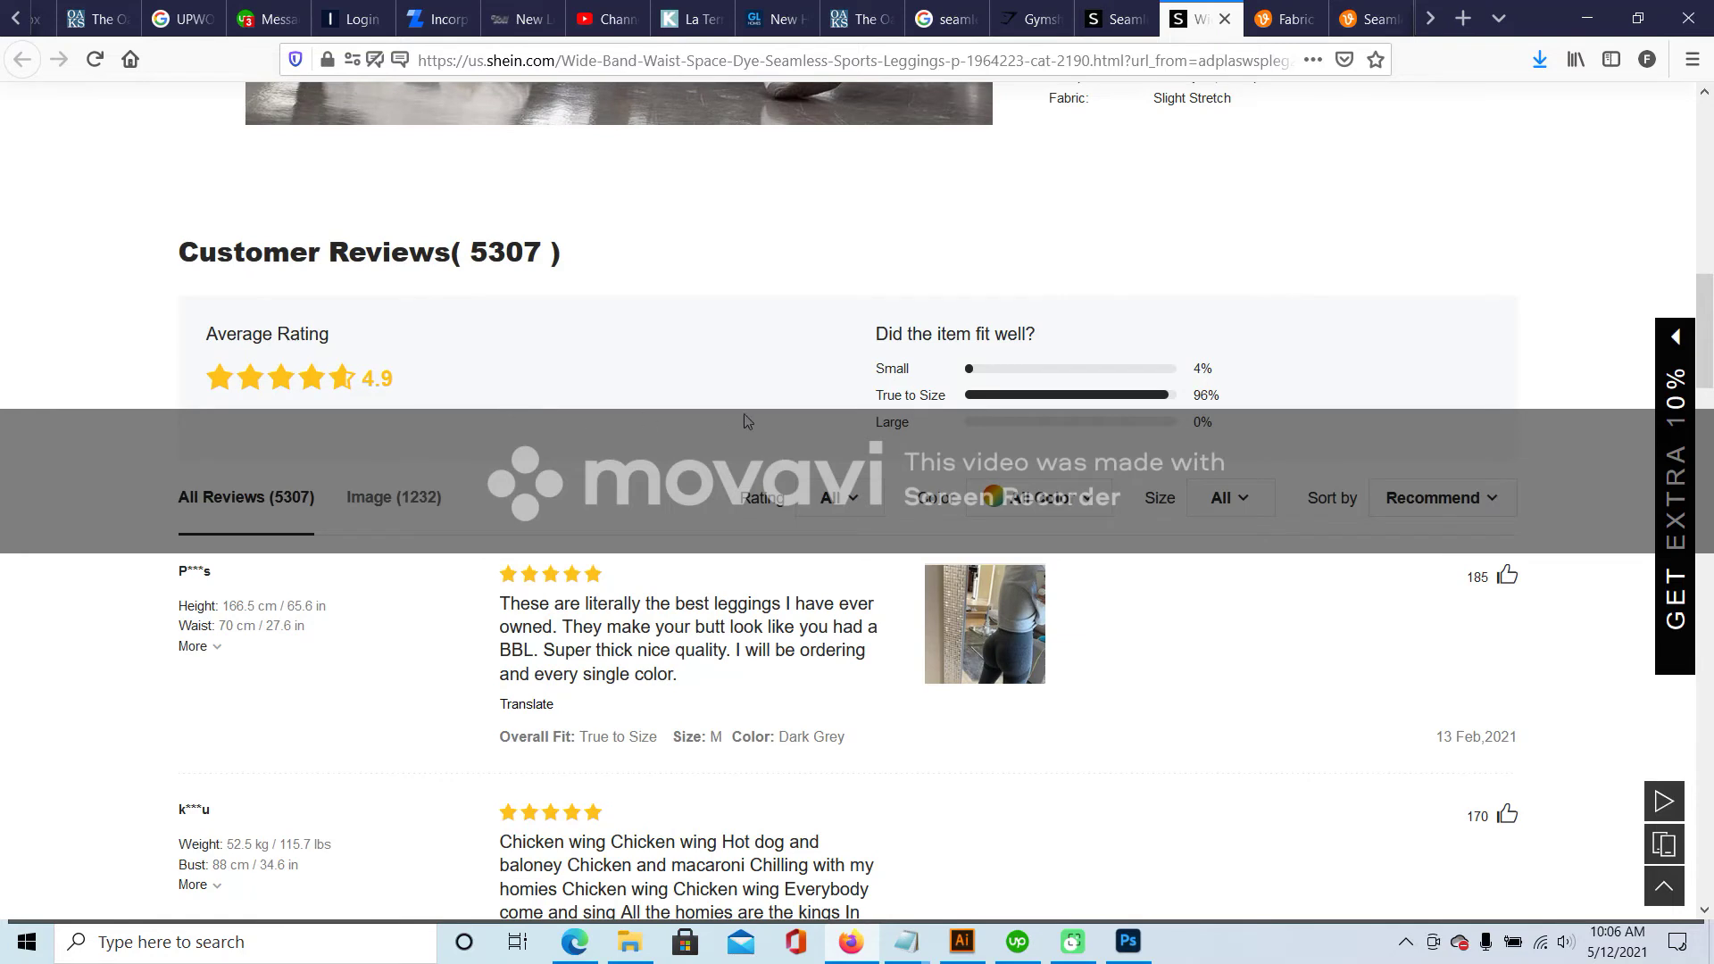
{"action": "scroll", "coordinate": [1072, 476], "scroll_direction": "up", "scroll_amount": 6}
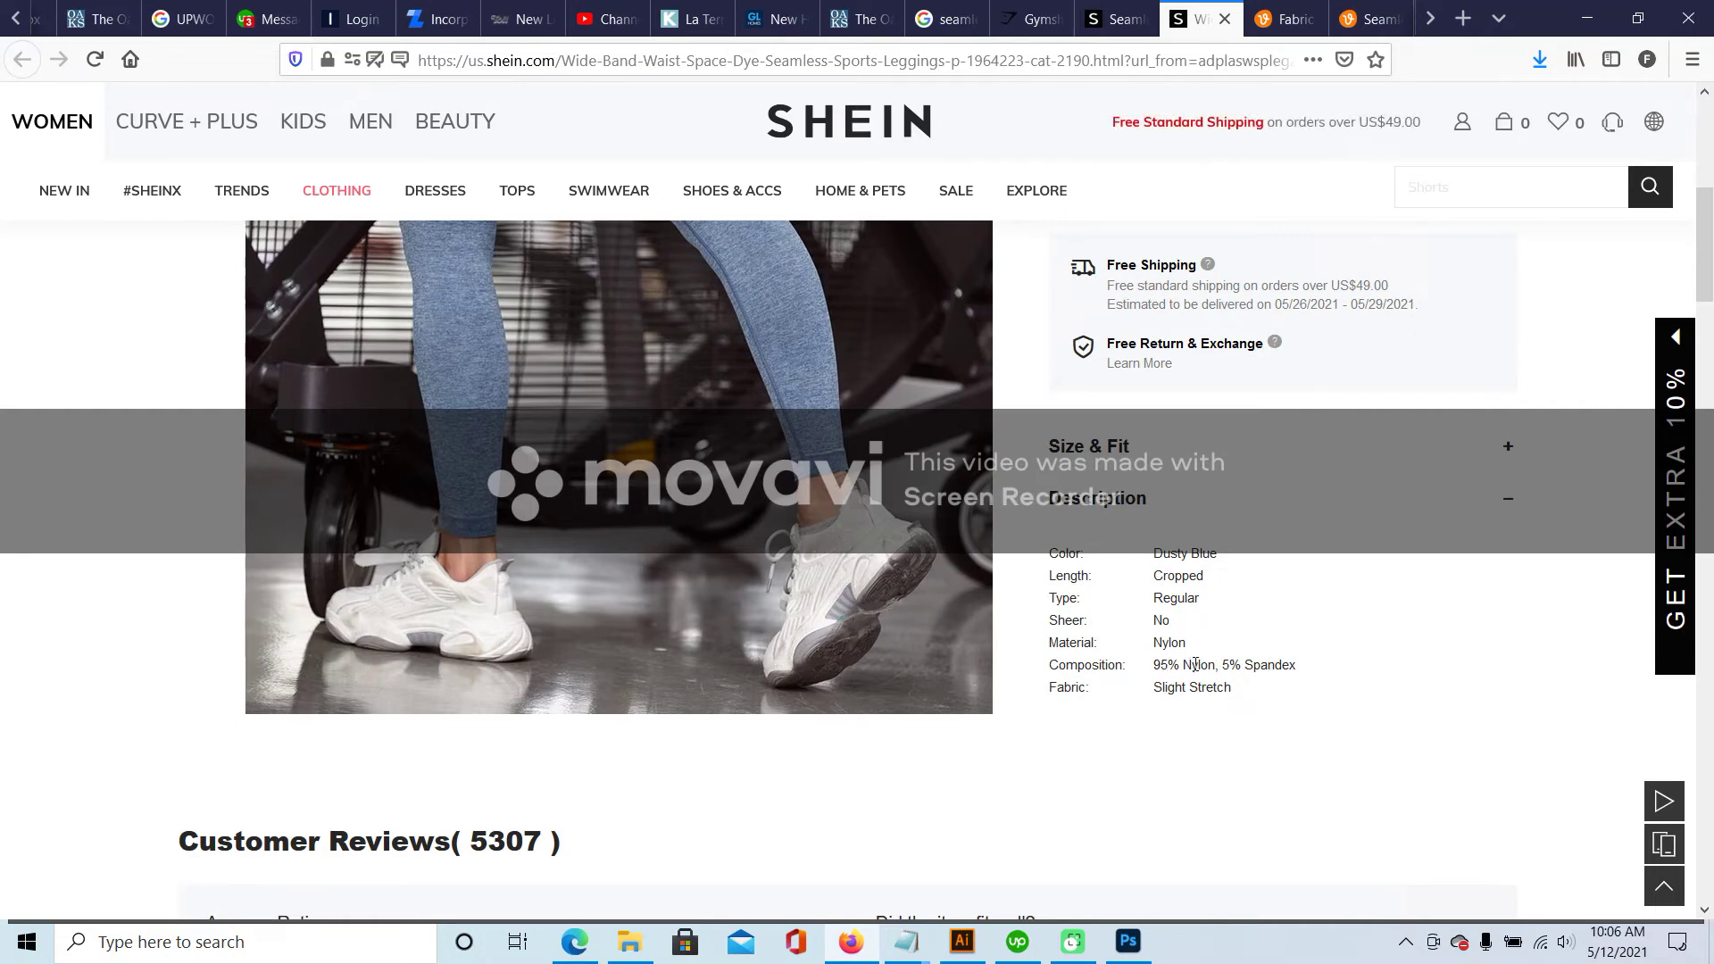
{"action": "scroll", "coordinate": [1179, 661], "scroll_direction": "up", "scroll_amount": 6}
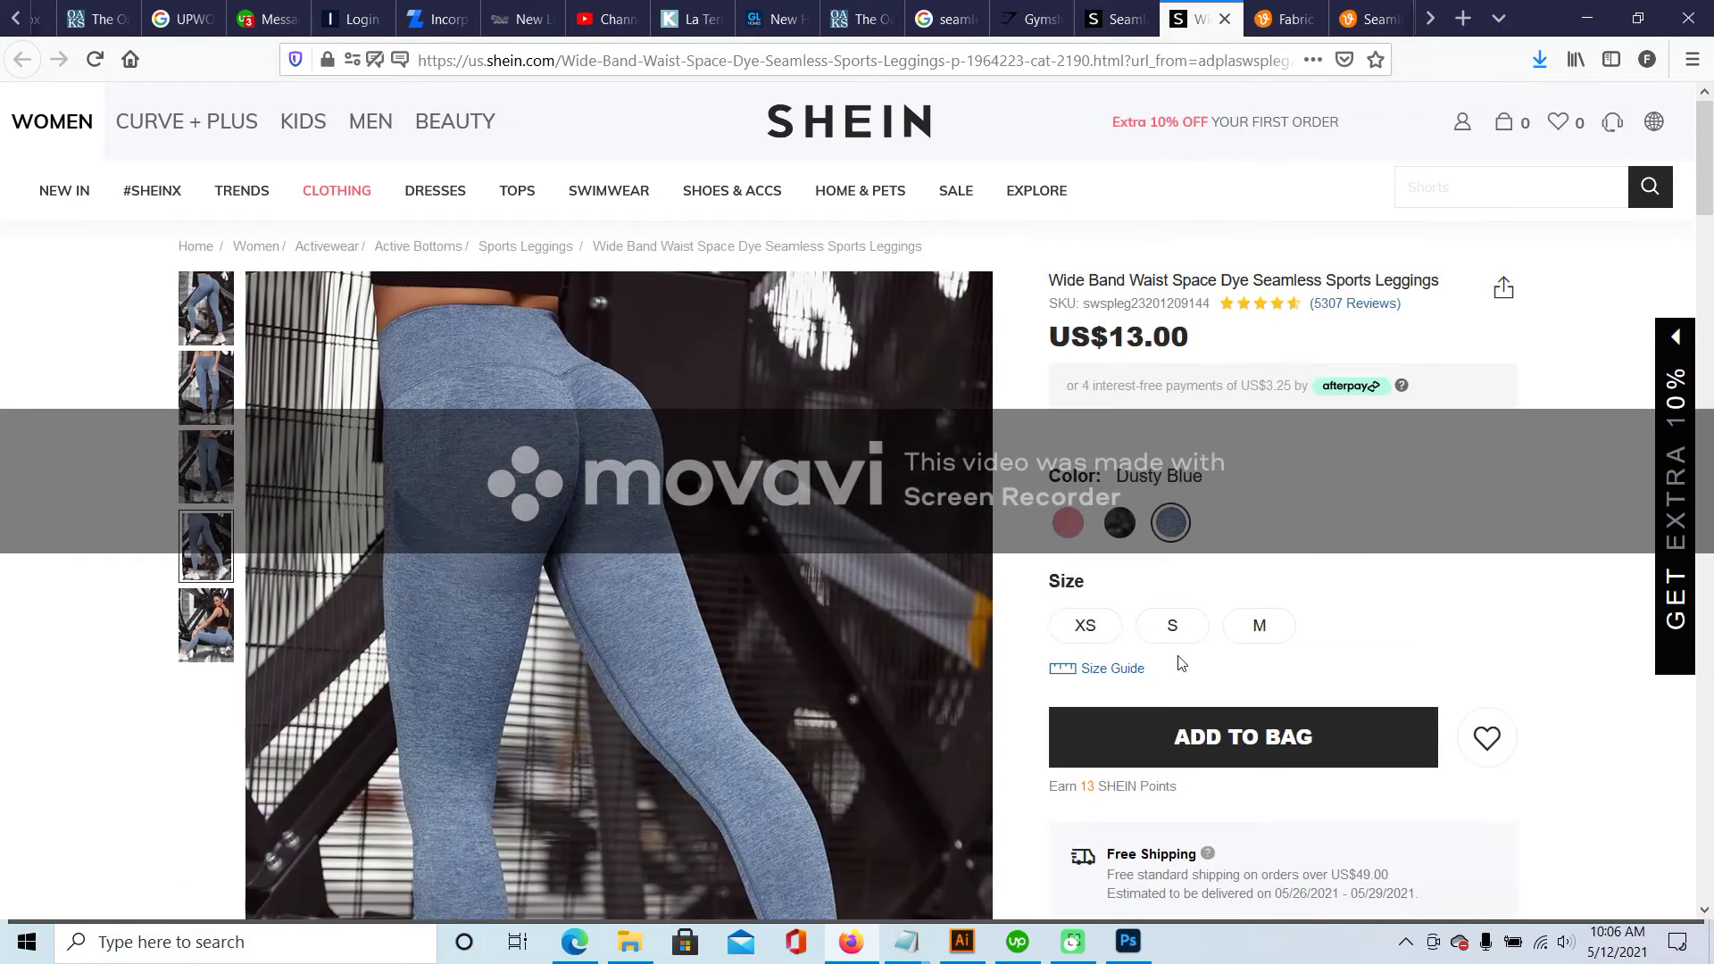
{"action": "key", "text": "ctrl+shift+Tab"}
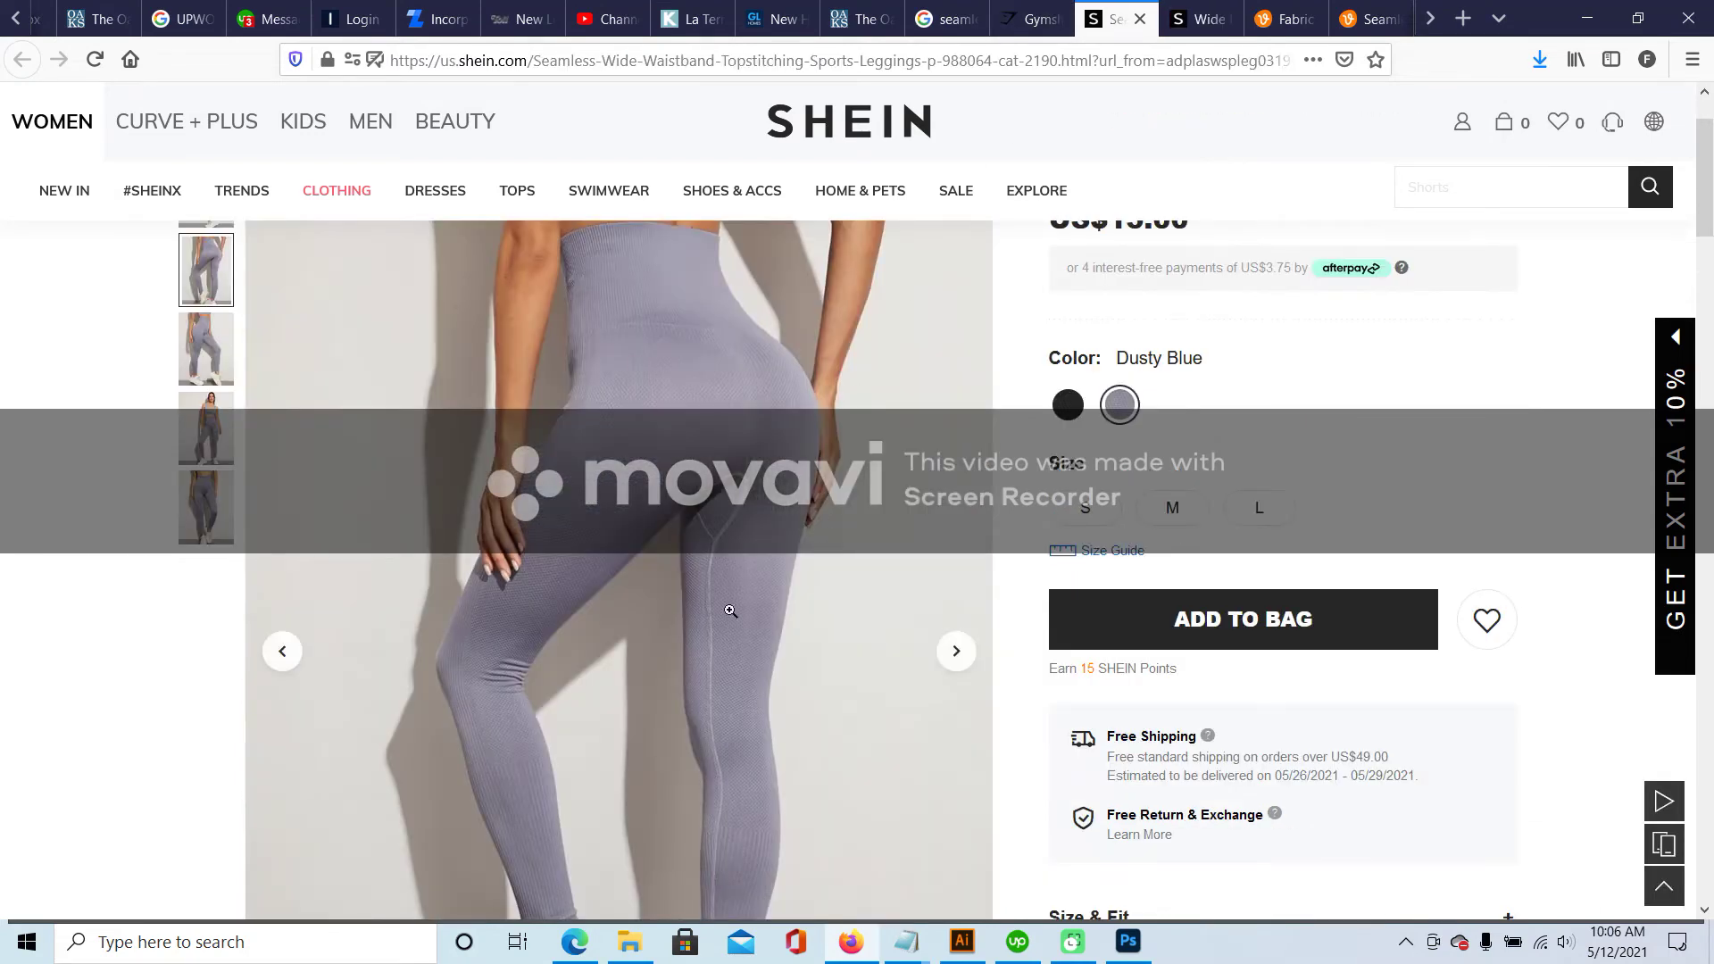
{"action": "left_click", "coordinate": [964, 942]}
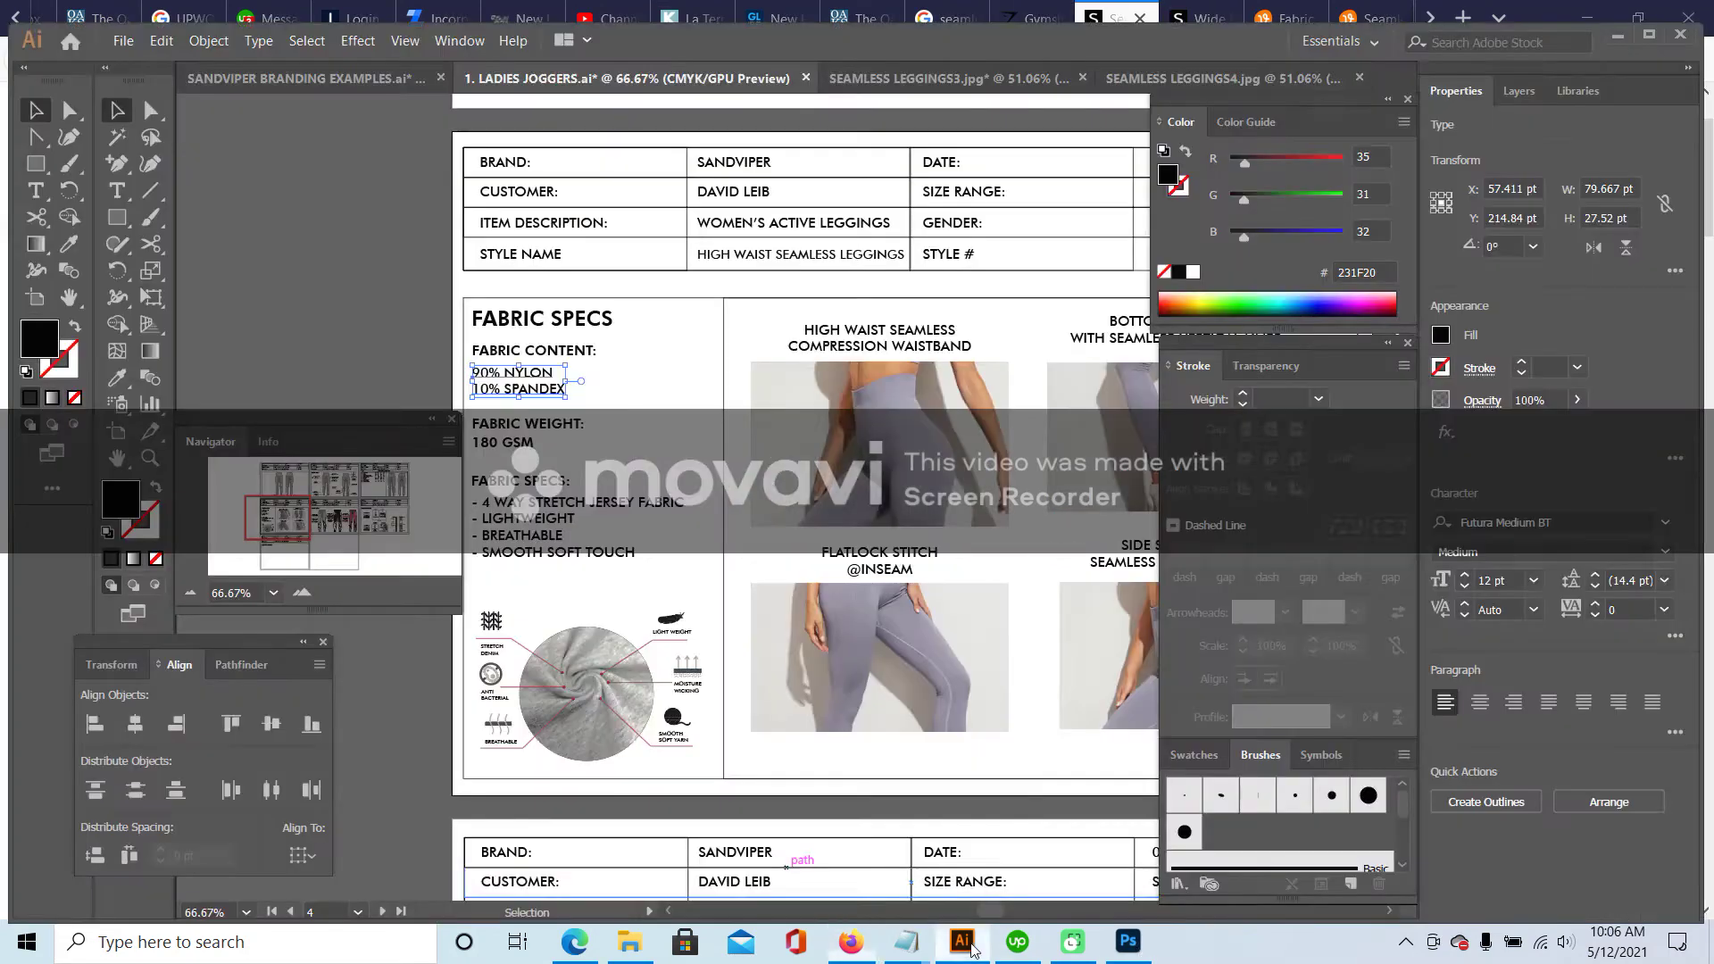
- Change the fabric weight value from 180 to 220 GSM - 230 GSM
{"action": "left_click", "coordinate": [125, 190]}
{"action": "double_click", "coordinate": [492, 443]}
{"action": "type", "text": "220 - 23"}
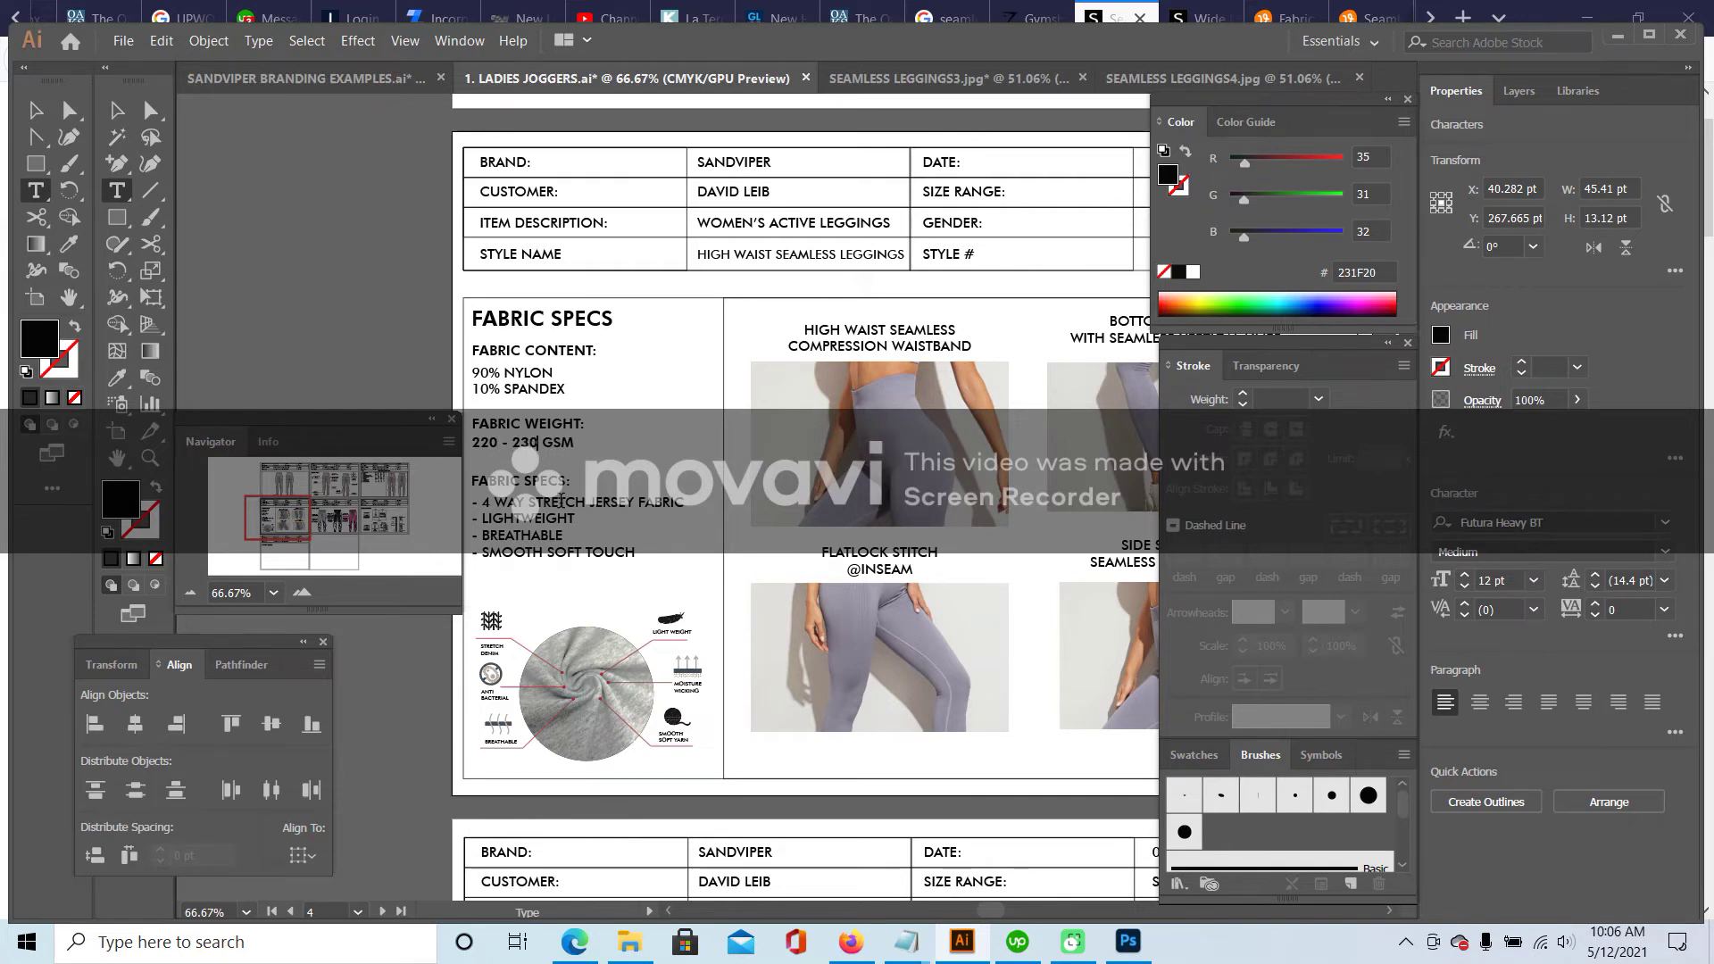
{"action": "type", "text": "SM"}
{"action": "left_click_drag", "start_coordinate": [475, 442], "coordinate": [617, 443]}
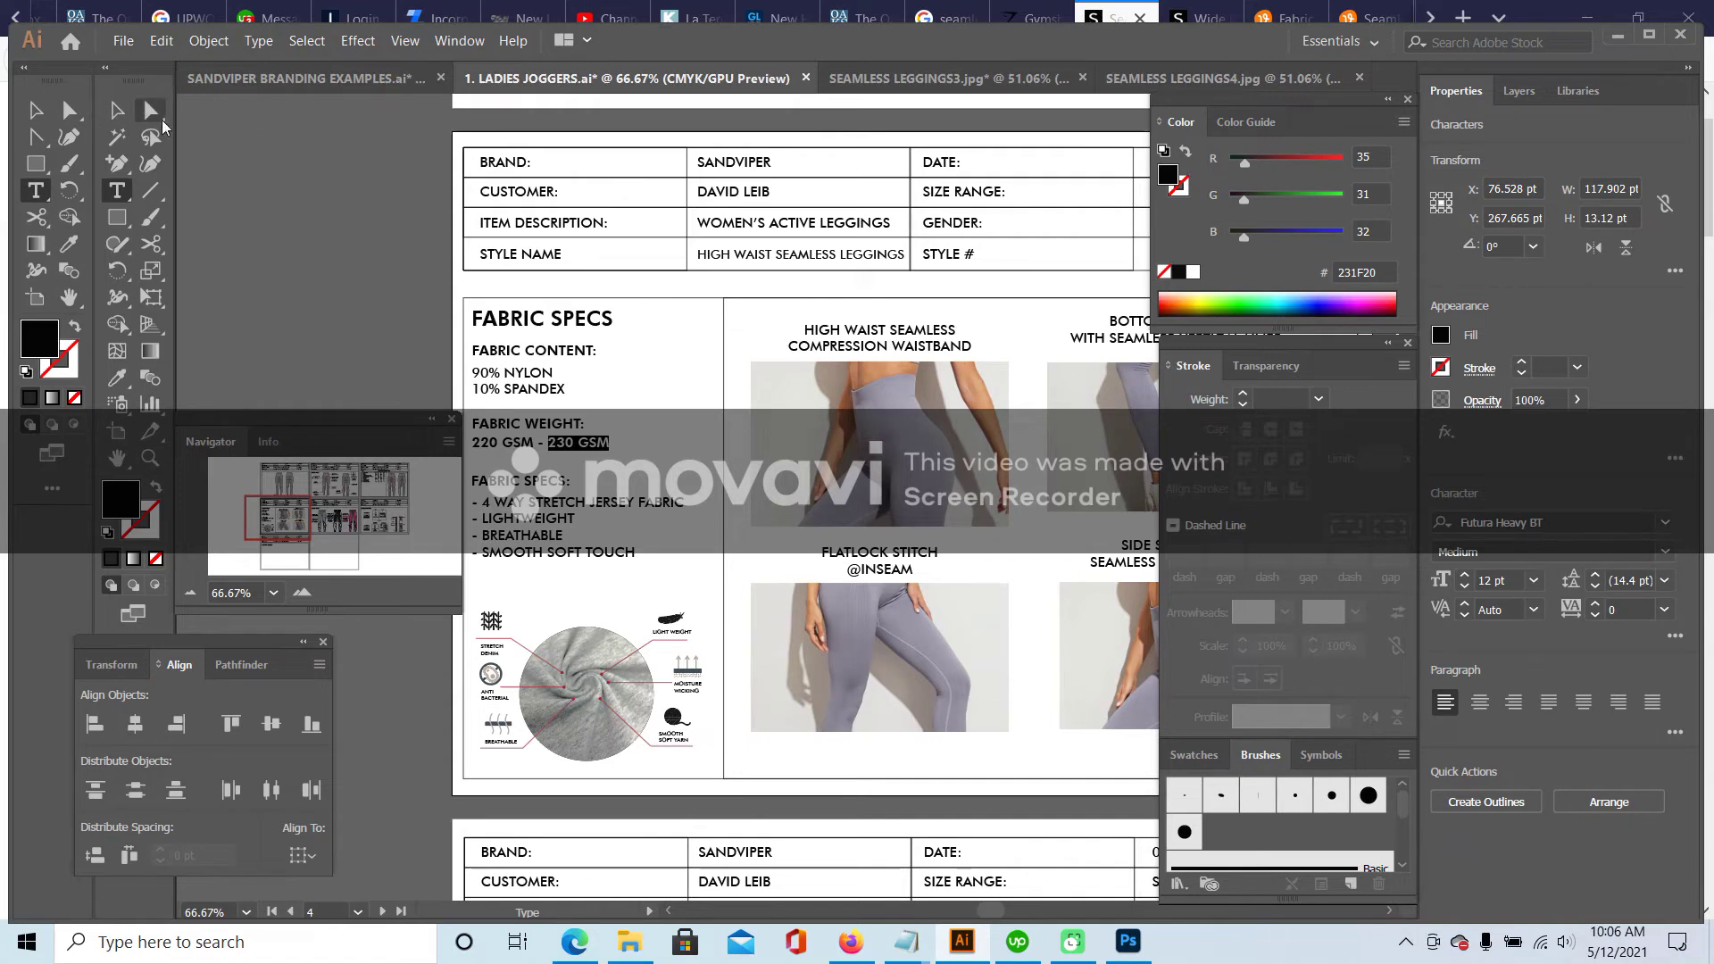
{"action": "left_click", "coordinate": [38, 108]}
{"action": "left_click", "coordinate": [754, 418]}
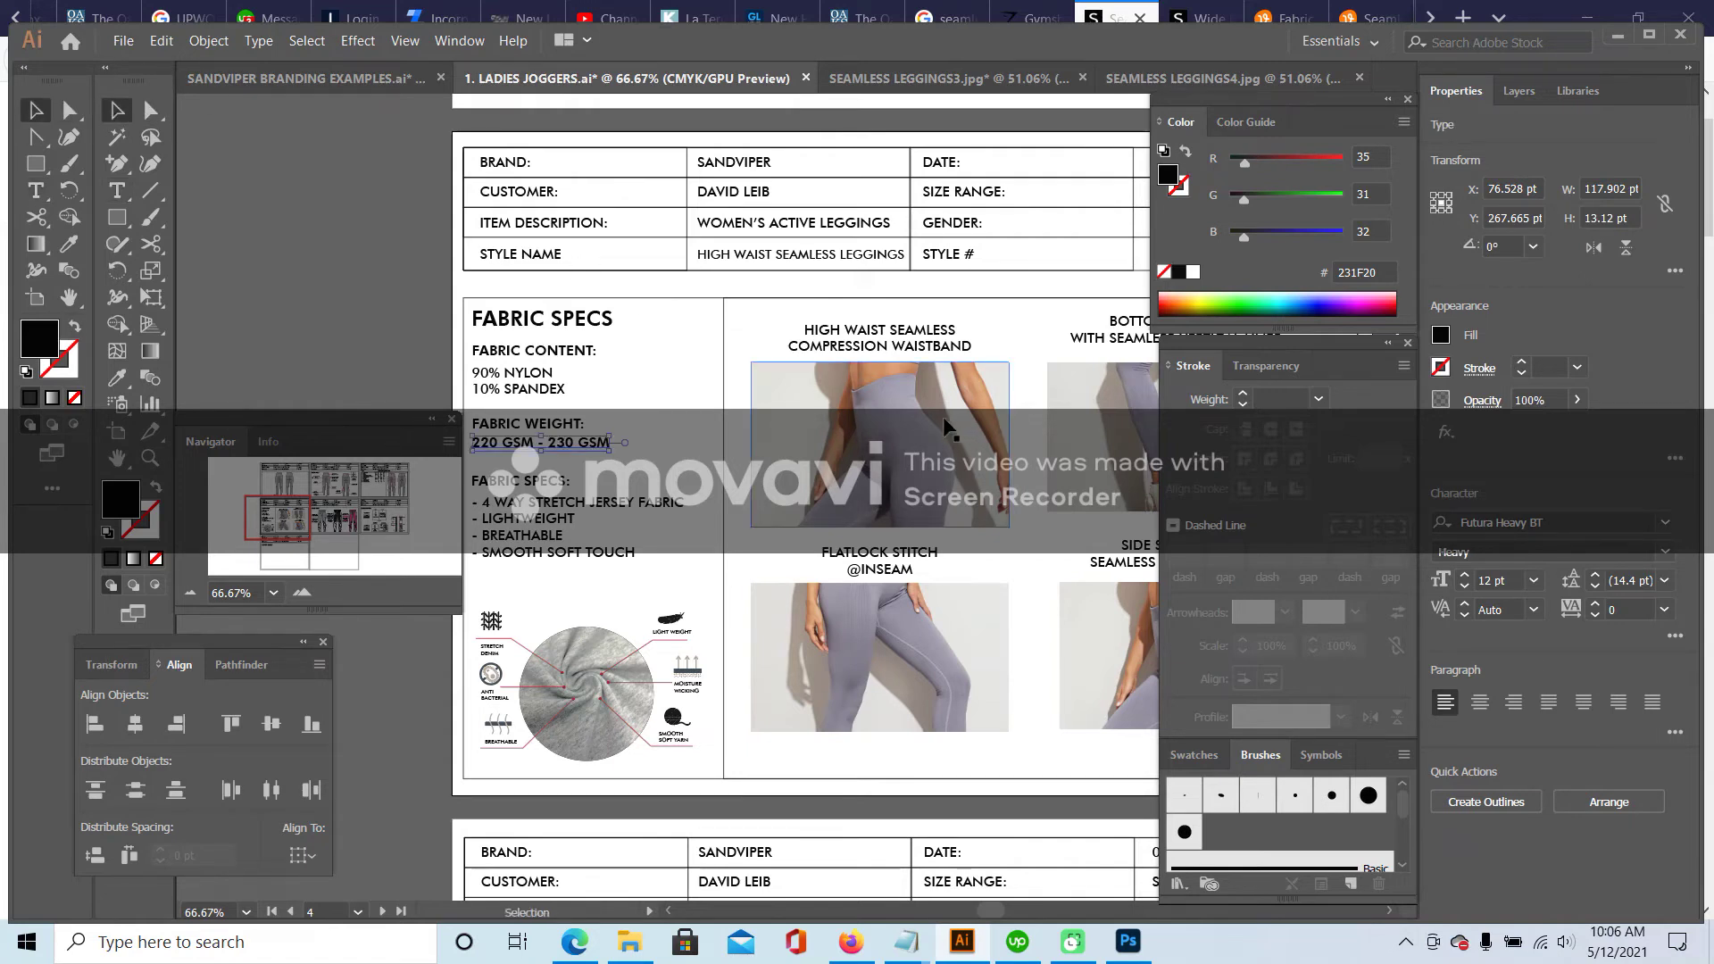
{"action": "left_click", "coordinate": [366, 314]}
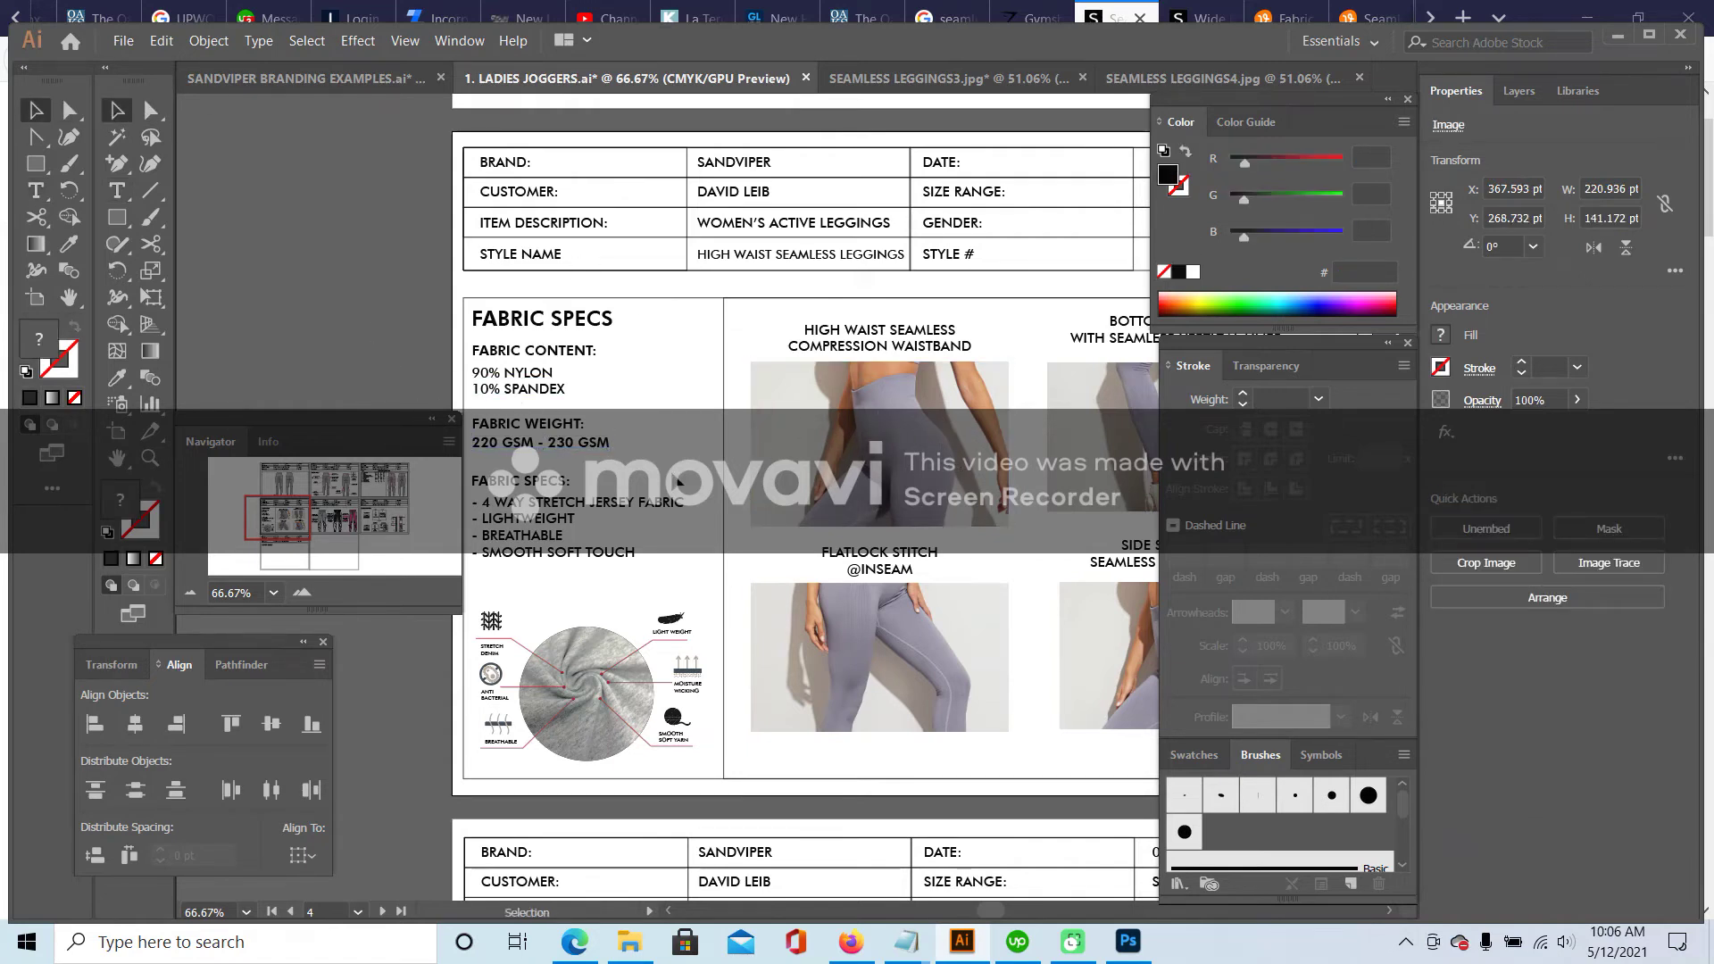
- Replace JERSEY FABRIC with SEAMLESS LEGGINGS, moving 4 WAY STRETCH onto its own '- ' line
{"action": "scroll", "coordinate": [366, 314], "scroll_direction": "down", "scroll_amount": 1}
{"action": "left_click", "coordinate": [116, 191]}
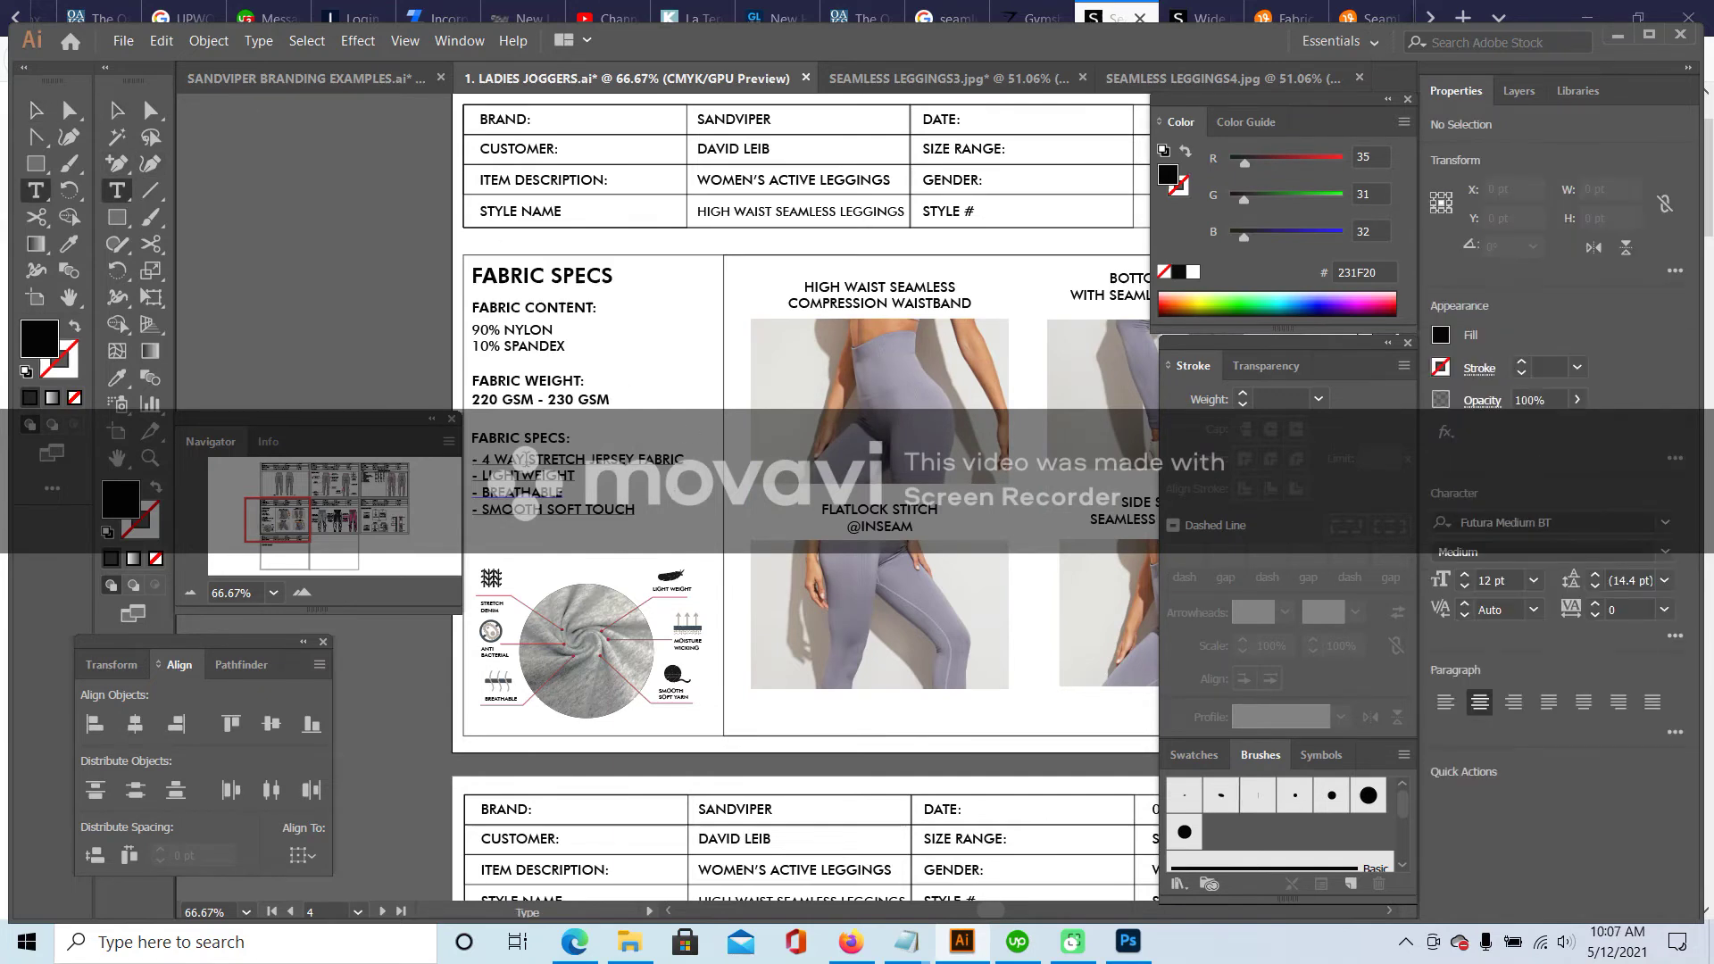
{"action": "left_click_drag", "start_coordinate": [591, 458], "coordinate": [679, 458]}
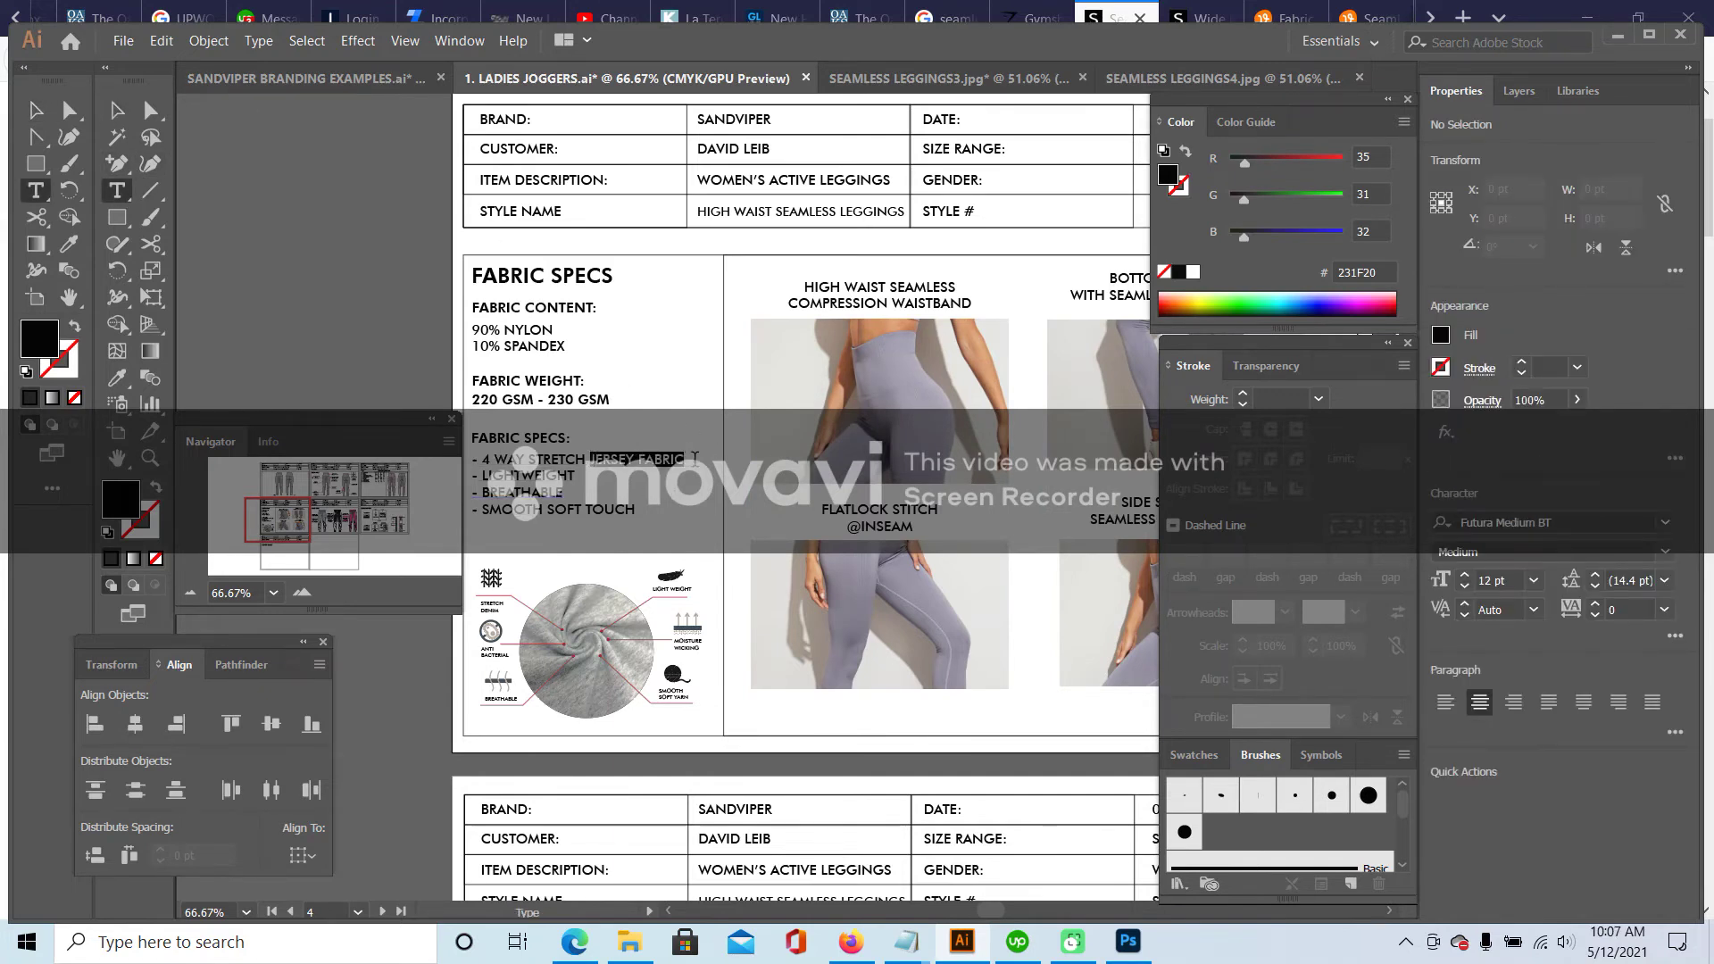
{"action": "key", "text": "BackSpace"}
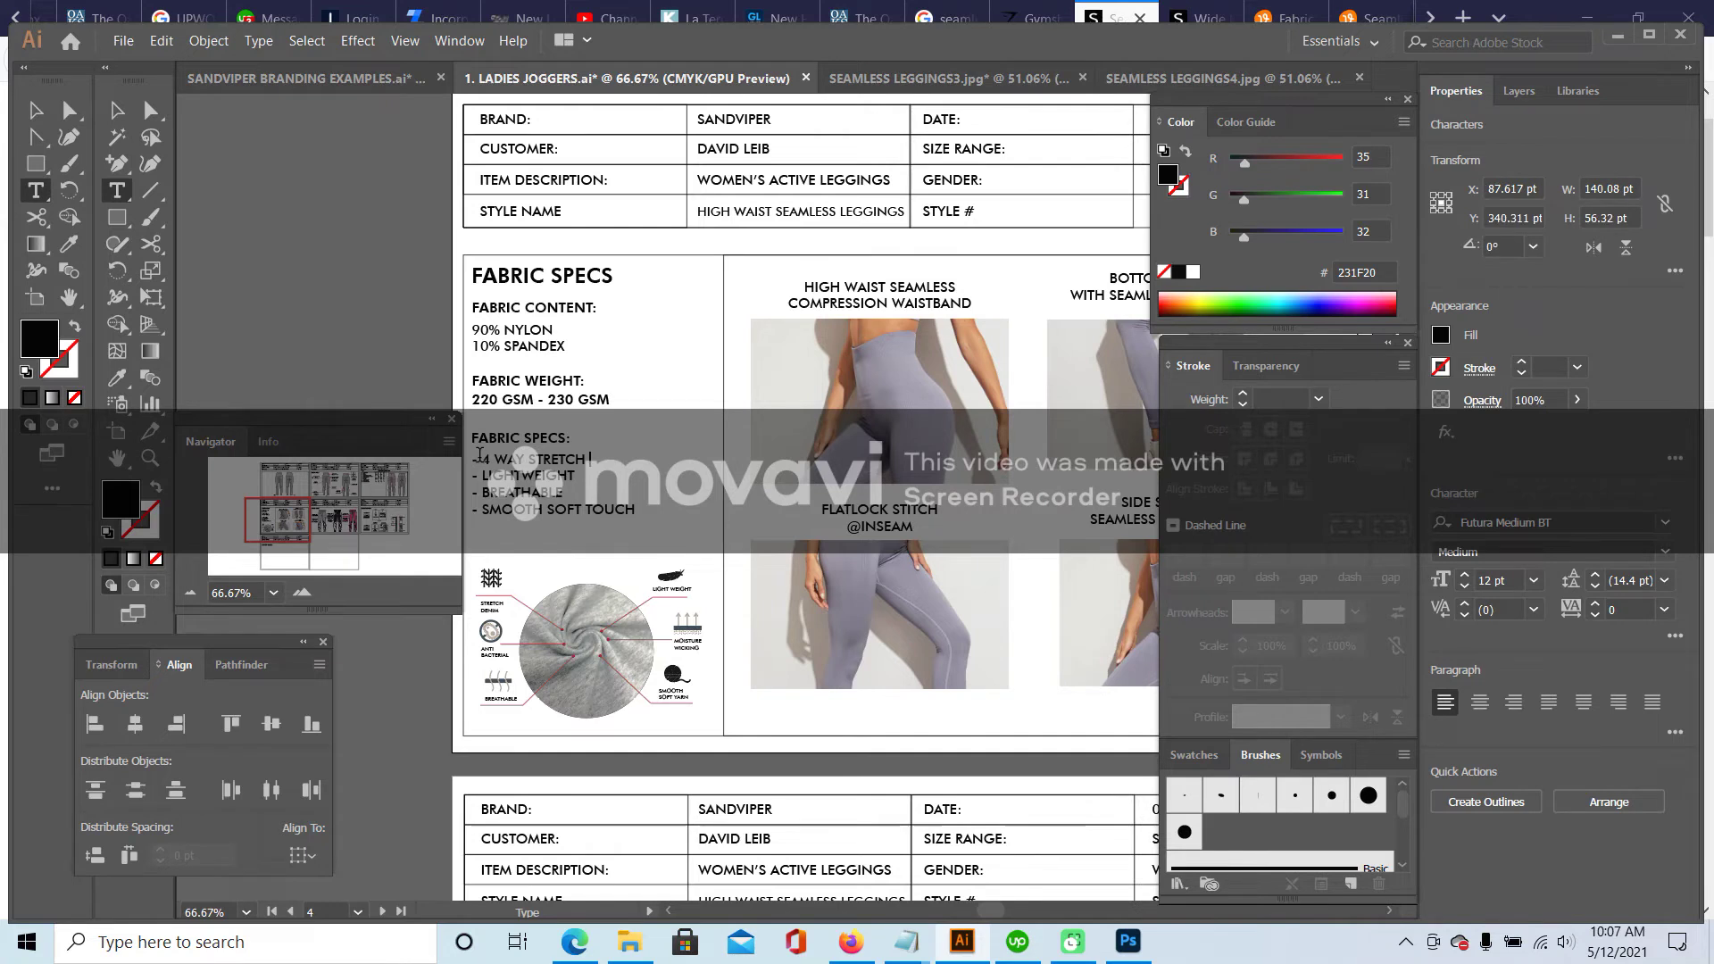
{"action": "type", "text": "SEAMLESS LE"}
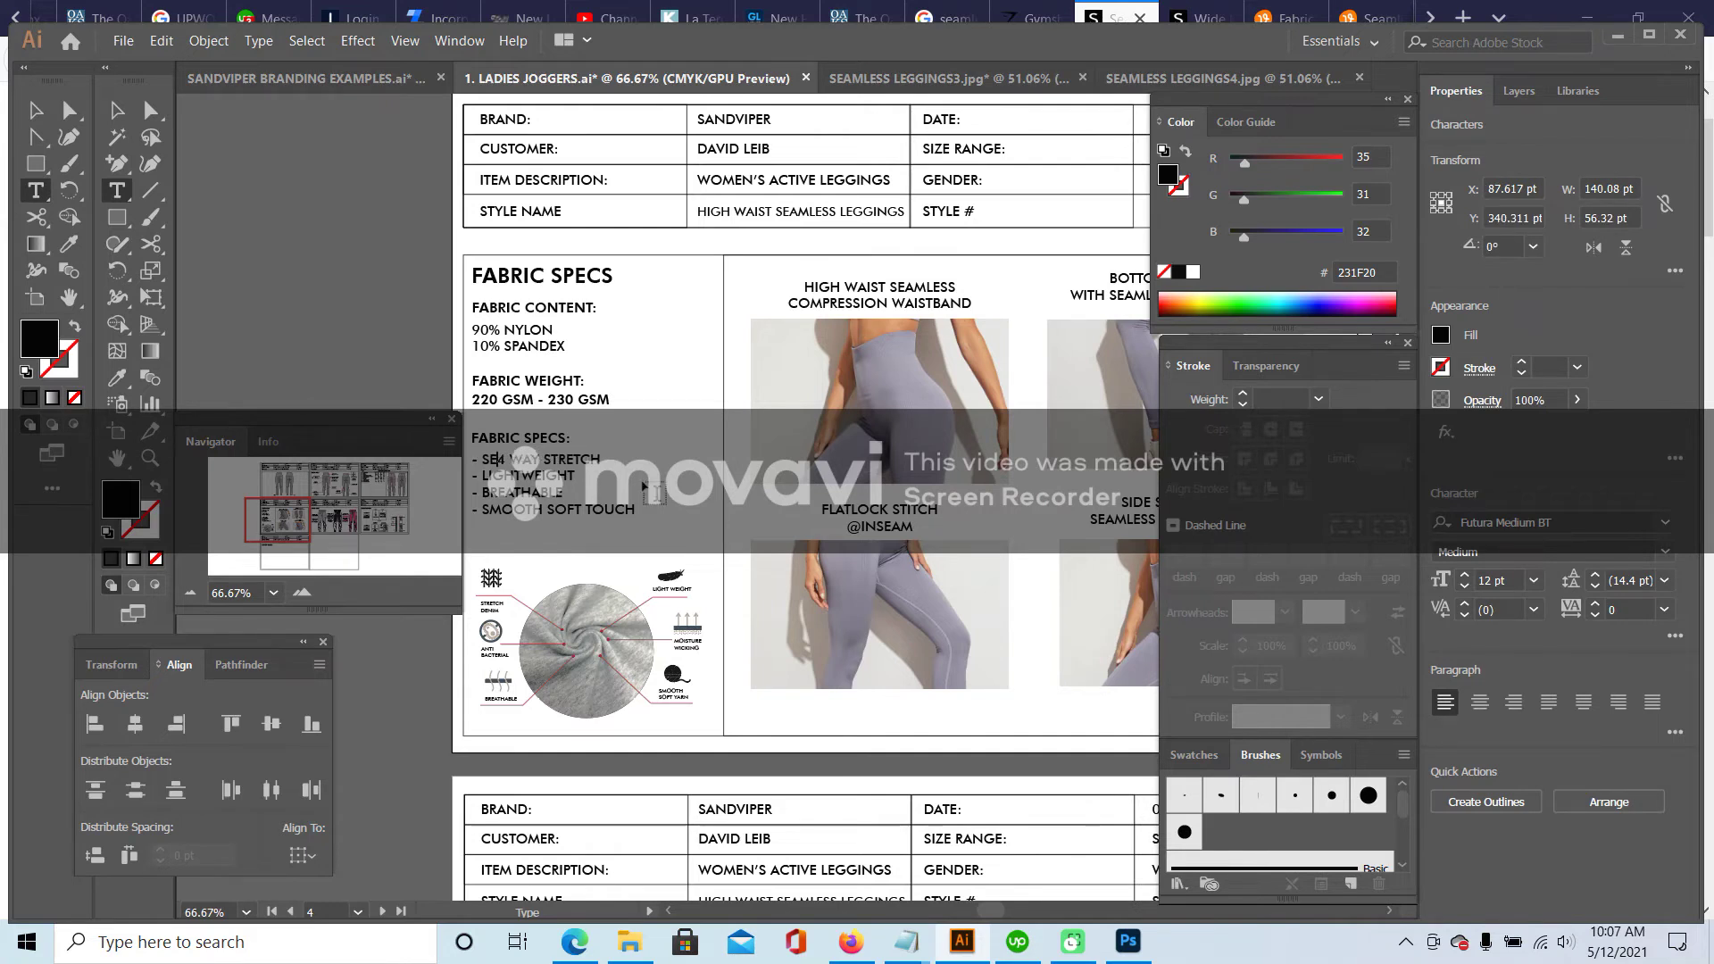
{"action": "type", "text": "GGINGS"}
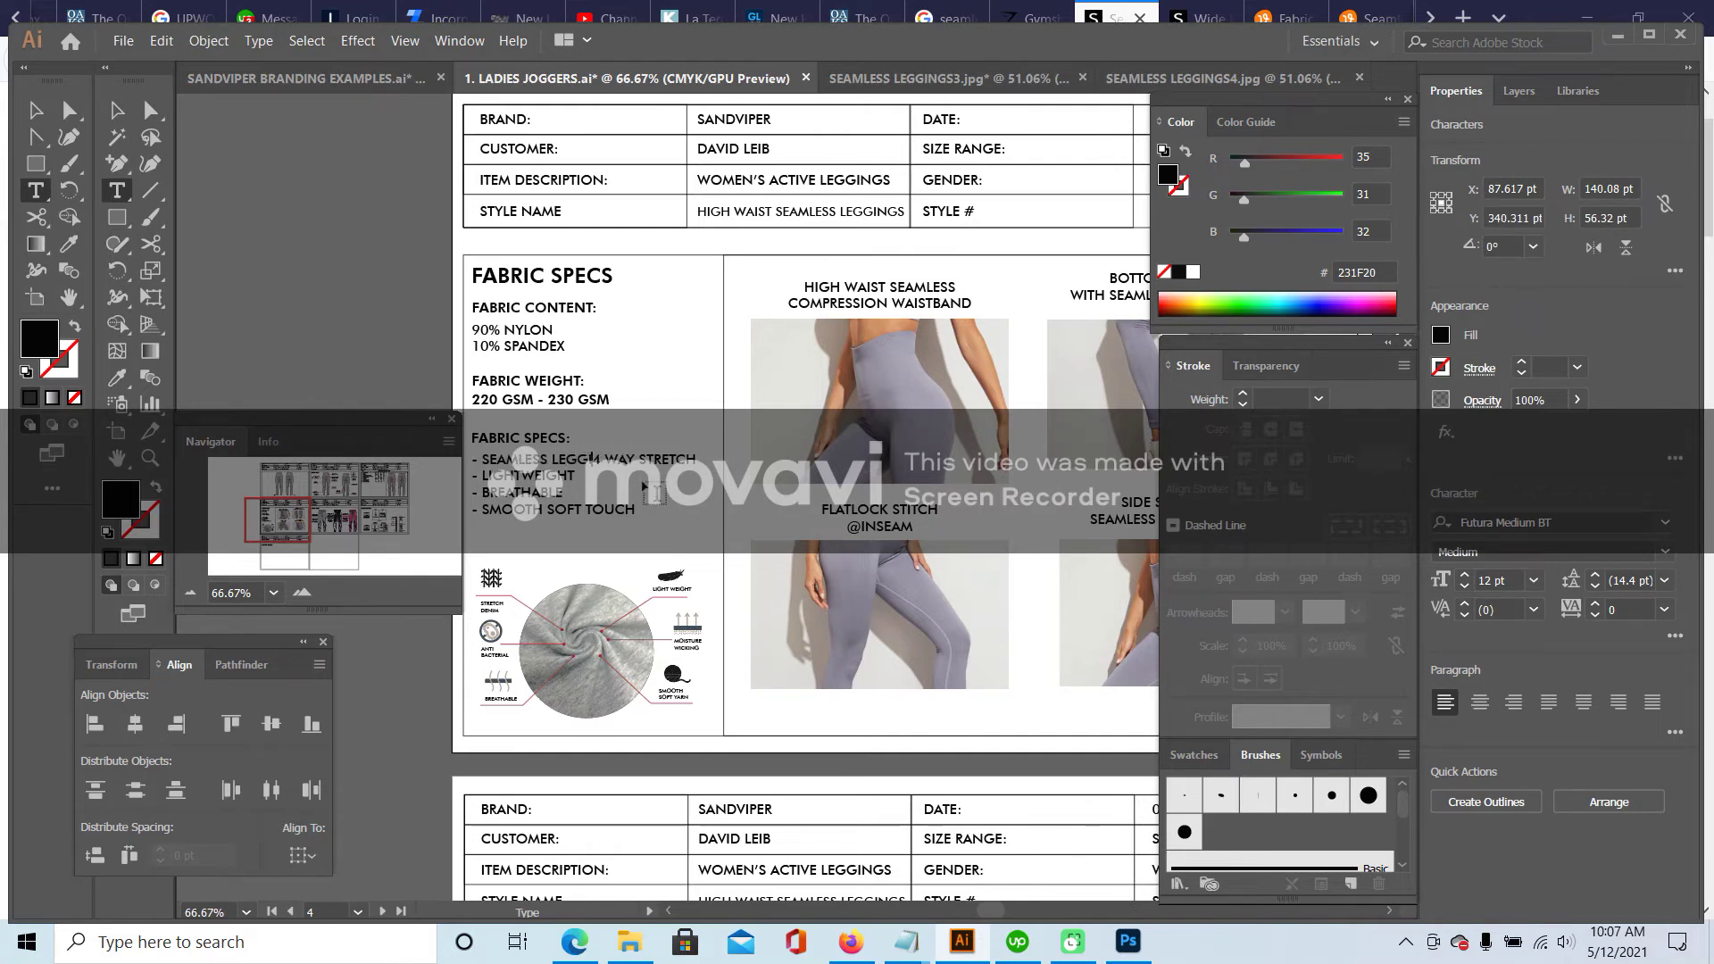
{"action": "key", "text": "Return"}
{"action": "type", "text": "-"}
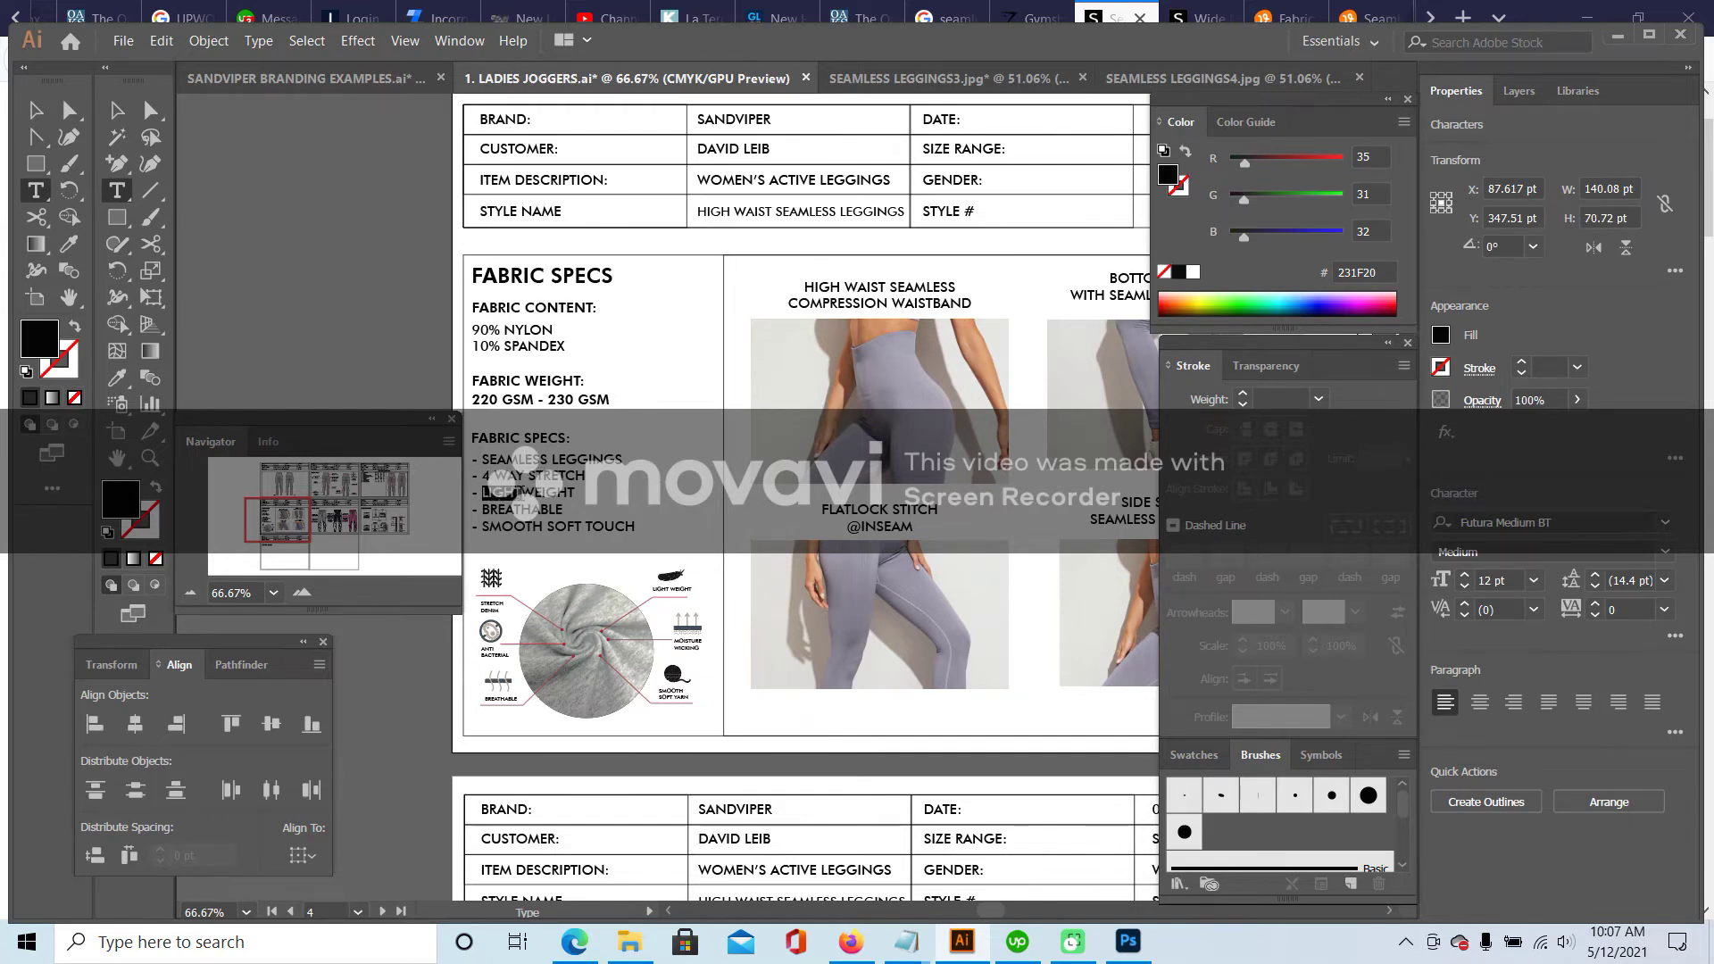
{"action": "left_click", "coordinate": [580, 526]}
{"action": "left_click_drag", "start_coordinate": [483, 528], "coordinate": [633, 526]}
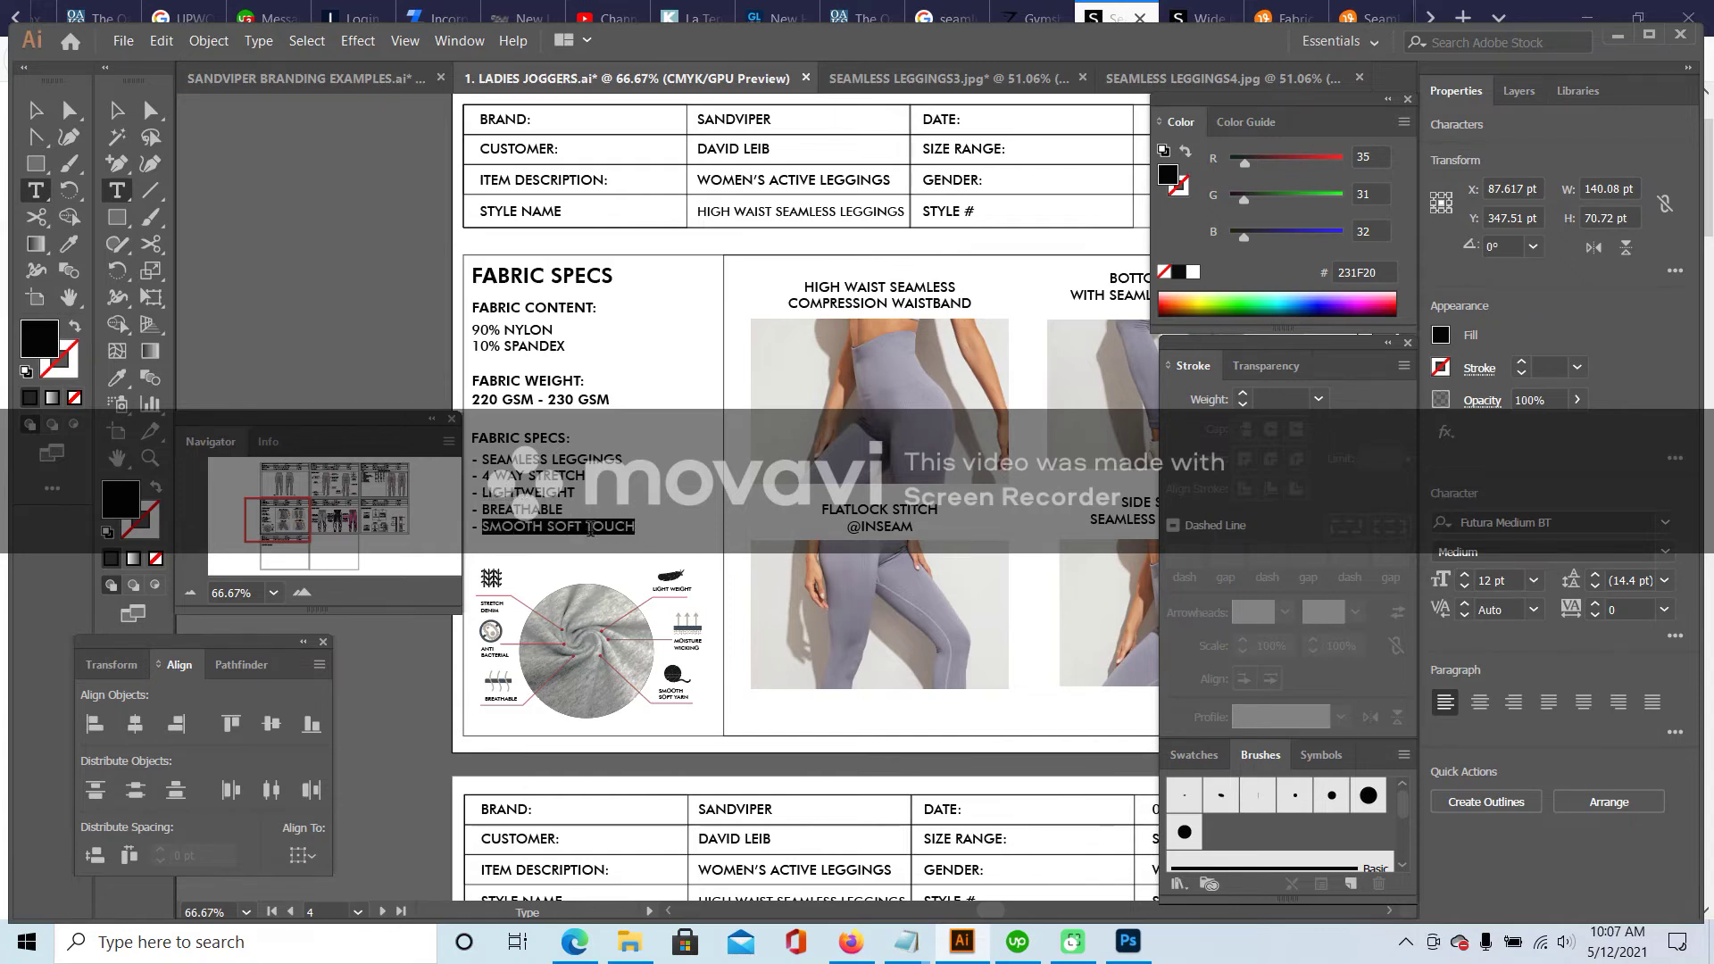
{"action": "left_click", "coordinate": [116, 110]}
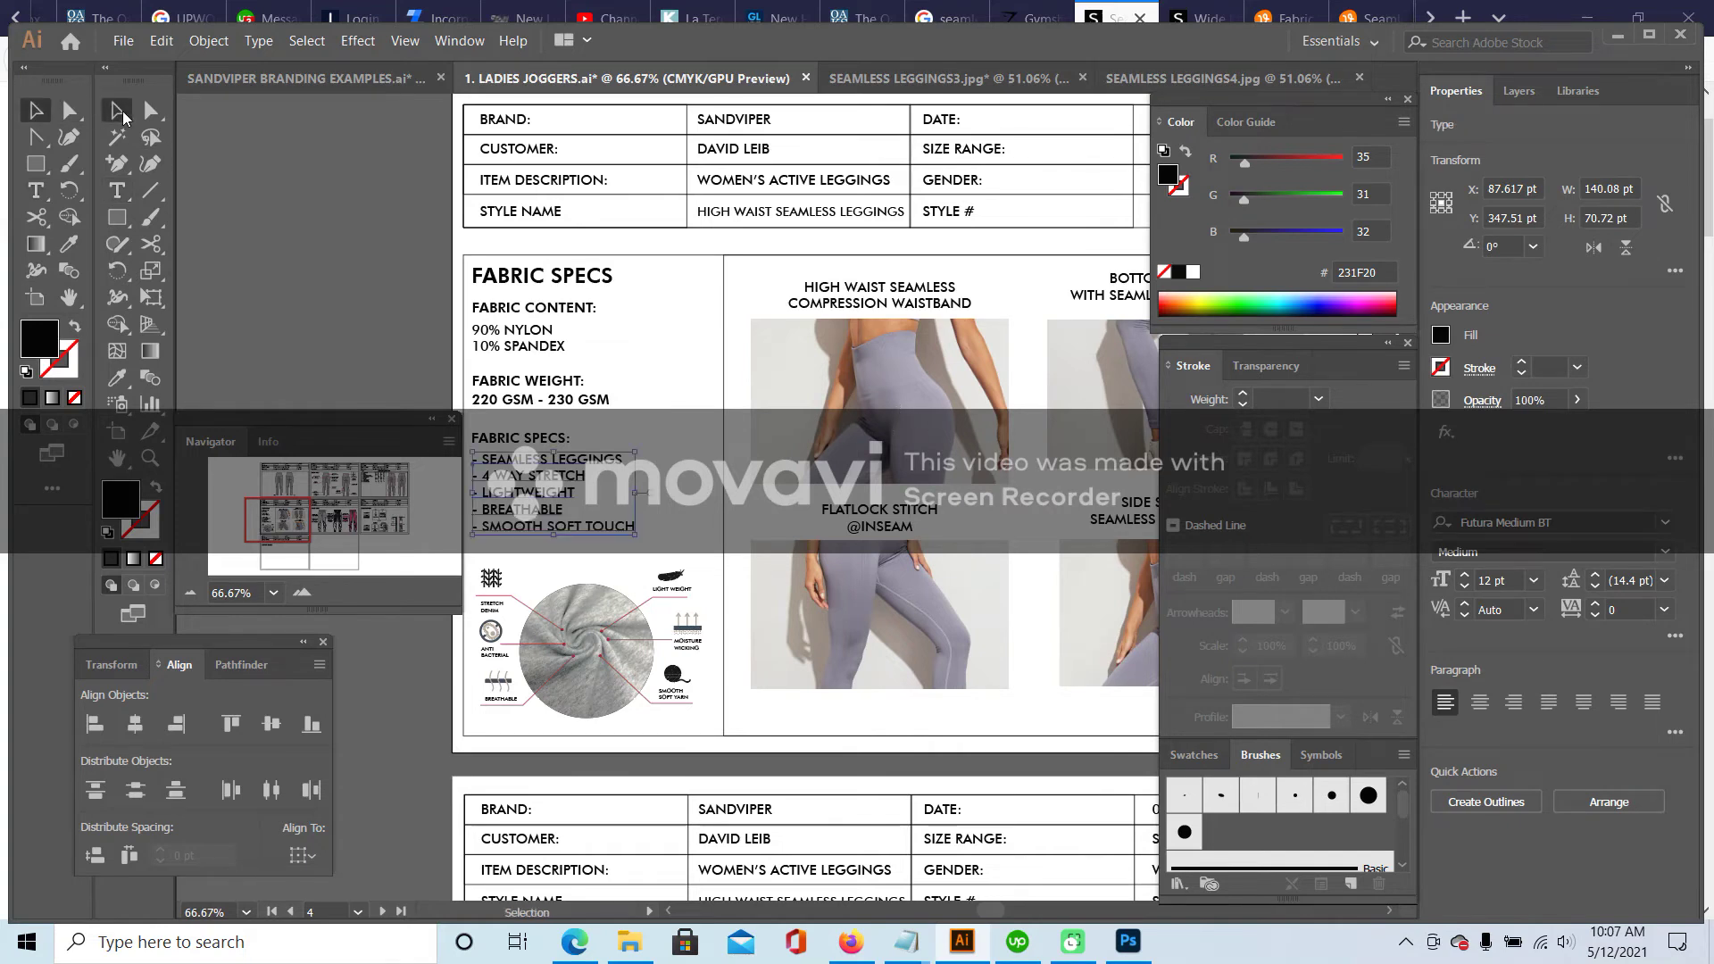
- Replace the grey knit image inside the swatch circle group with the pasted leggings photo
{"action": "left_click", "coordinate": [931, 351]}
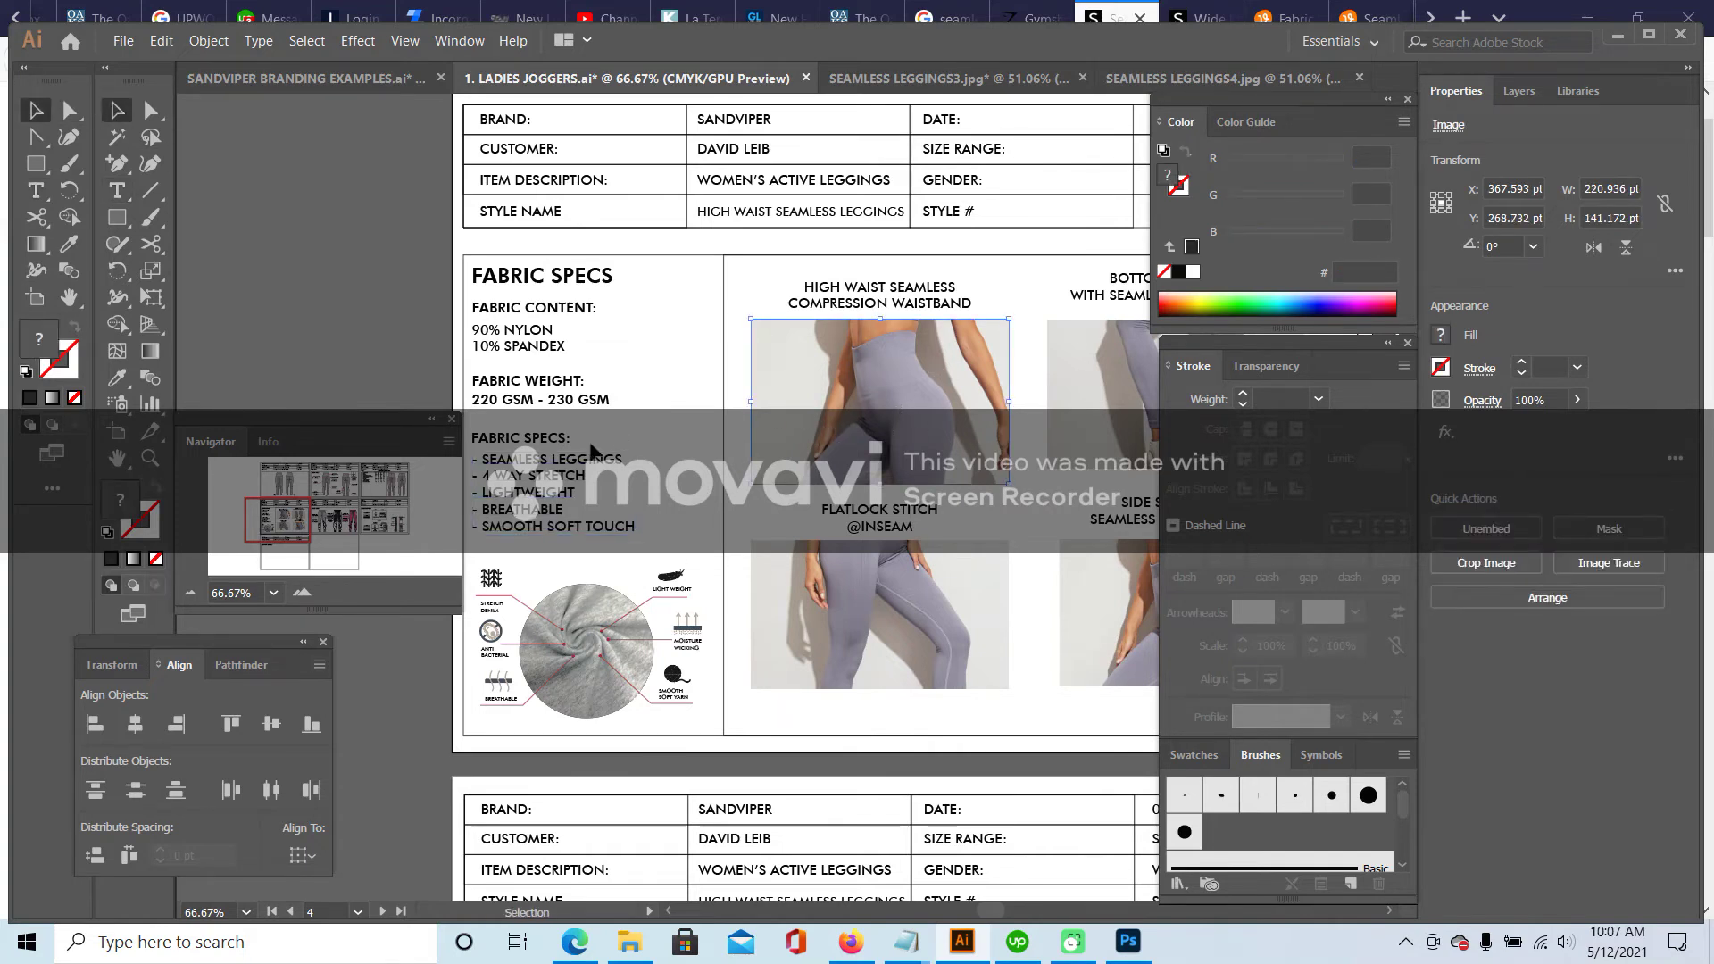
{"action": "double_click", "coordinate": [590, 608]}
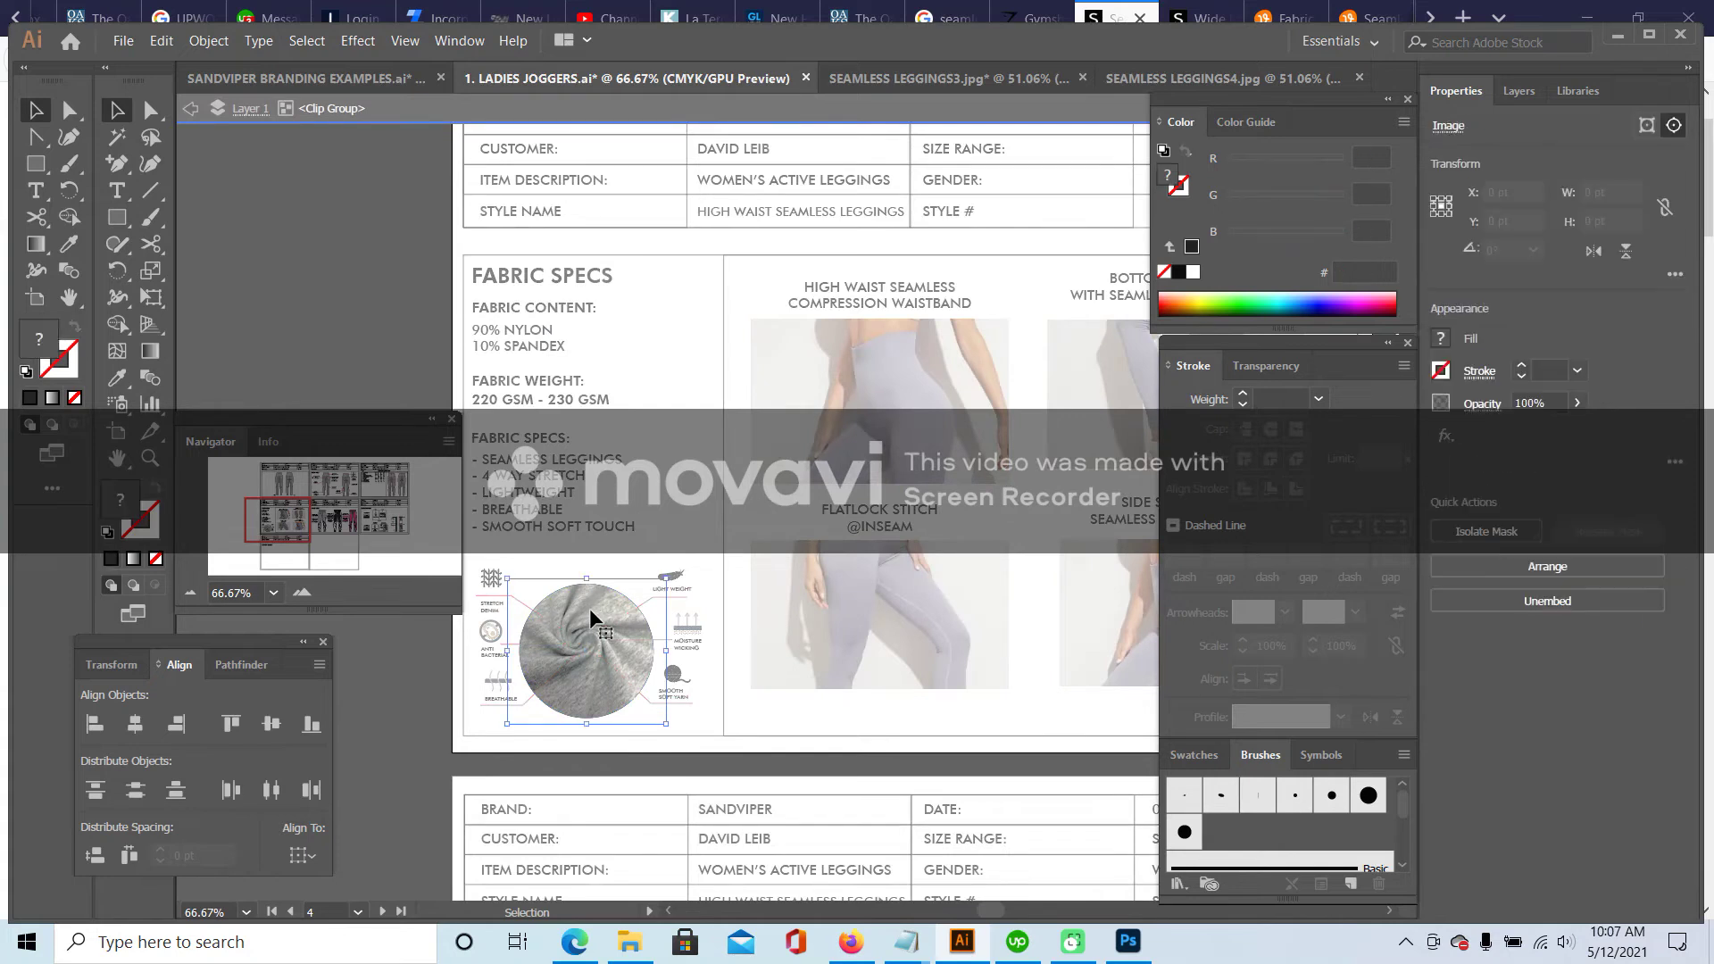
{"action": "double_click", "coordinate": [595, 623]}
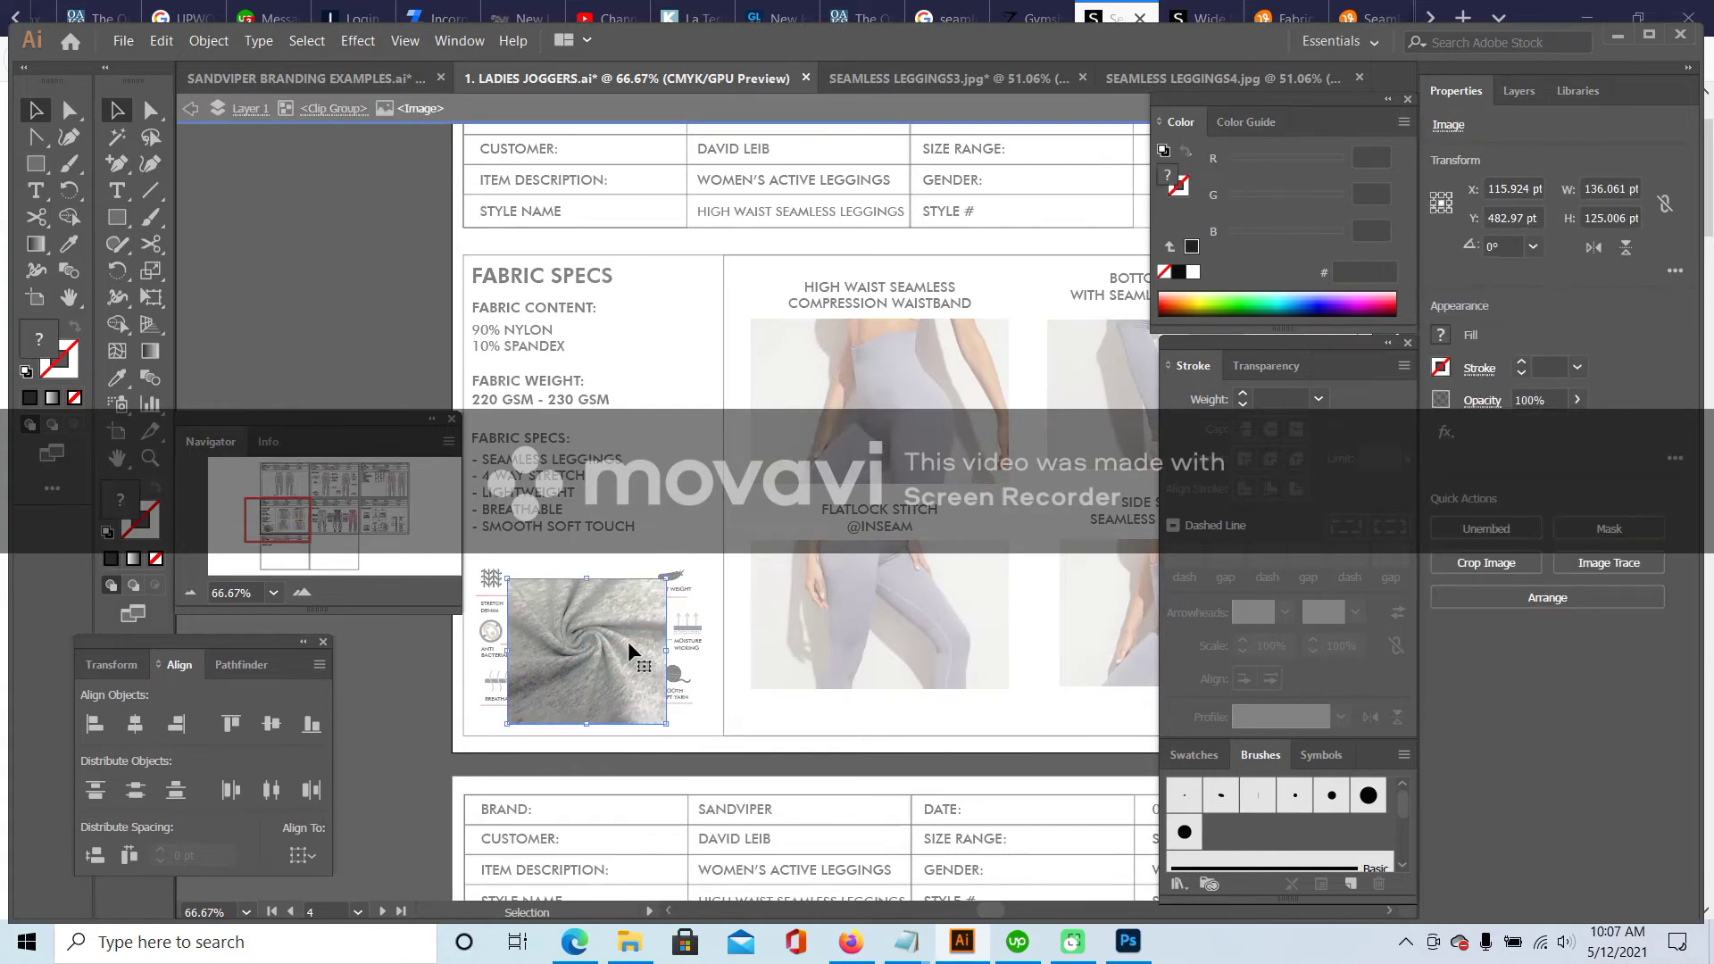
{"action": "key", "text": "Delete"}
{"action": "key", "text": "ctrl+v"}
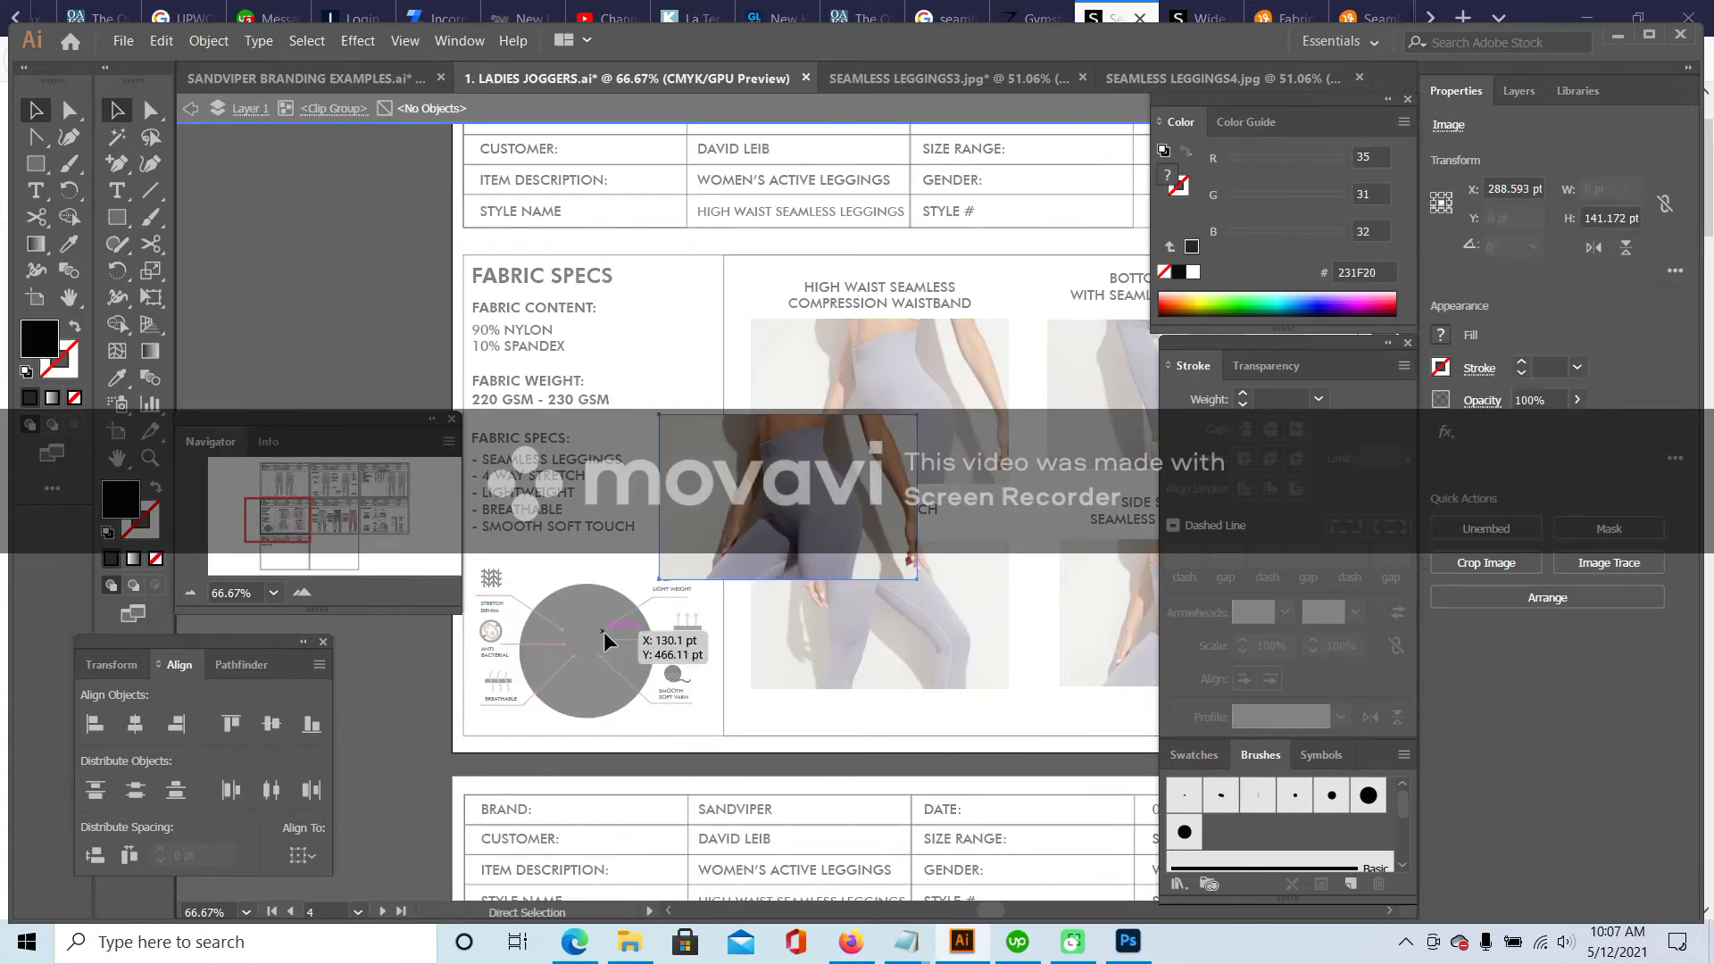
{"action": "left_click_drag", "start_coordinate": [830, 500], "coordinate": [620, 642]}
{"action": "left_click_drag", "start_coordinate": [706, 556], "coordinate": [684, 600]}
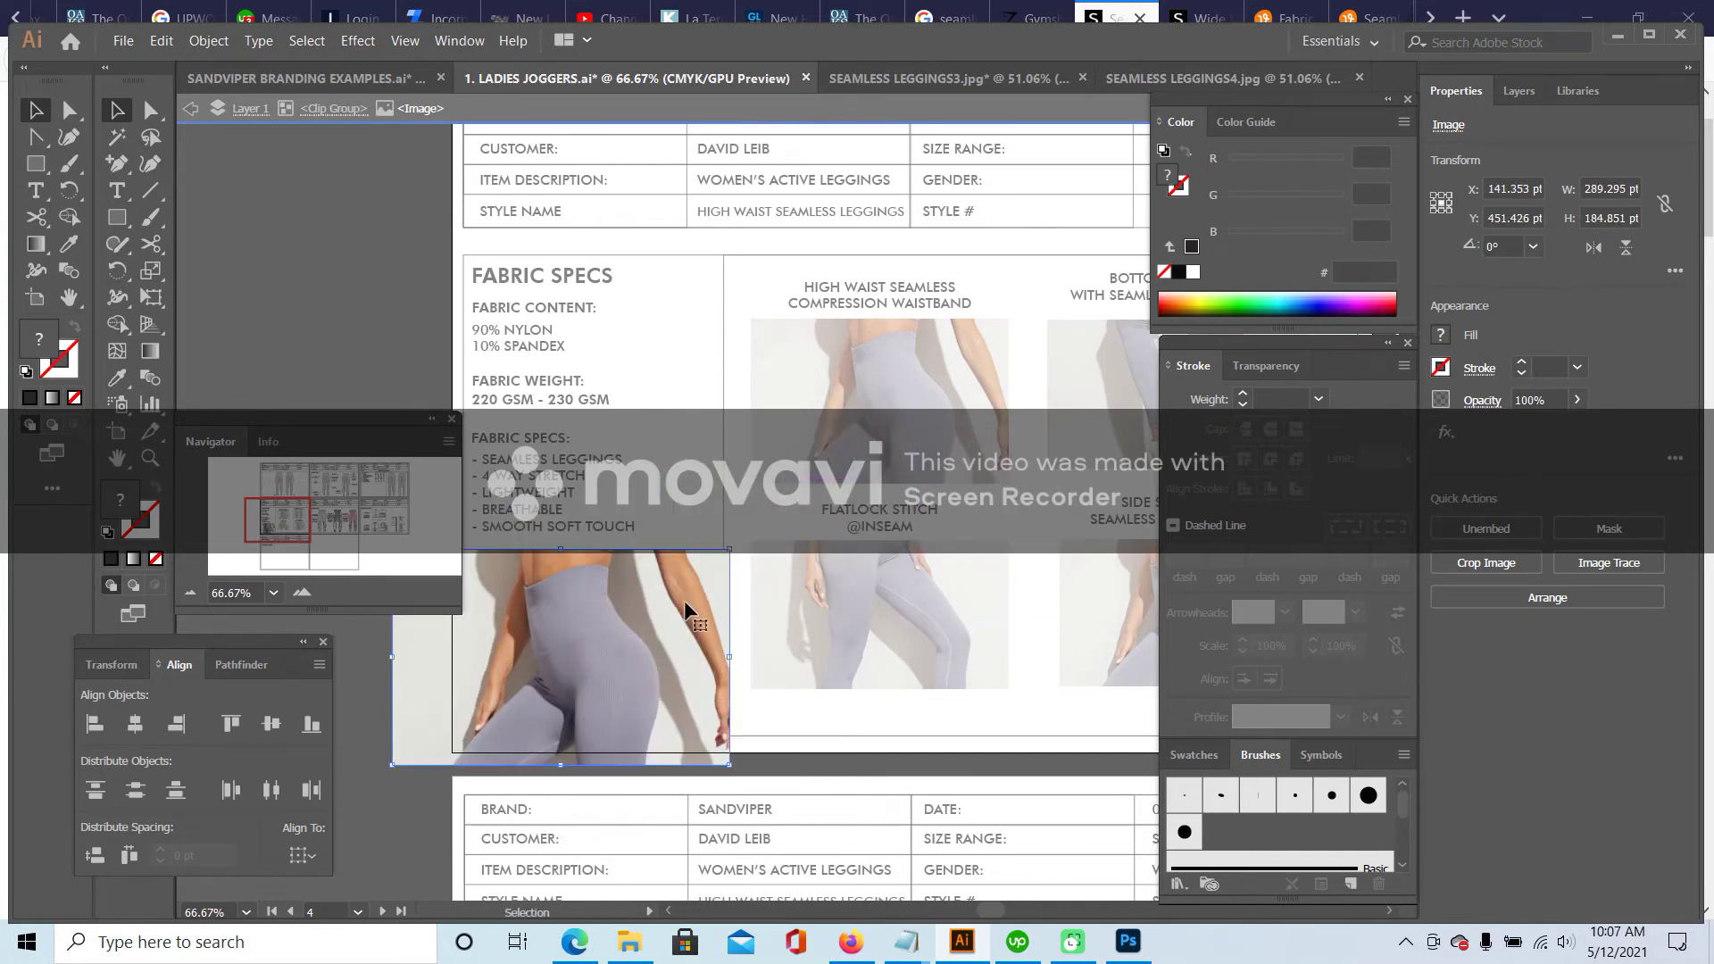
- Enlarge the clipped leggings photo until the lavender fabric fills the swatch circle
{"action": "double_click", "coordinate": [282, 315]}
{"action": "left_click", "coordinate": [601, 602]}
{"action": "mouse_move", "coordinate": [730, 551]}
{"action": "left_mouse_down"}
{"action": "mouse_move", "coordinate": [820, 491]}
{"action": "mouse_move", "coordinate": [709, 544]}
{"action": "mouse_move", "coordinate": [761, 489]}
{"action": "mouse_move", "coordinate": [749, 540]}
{"action": "mouse_move", "coordinate": [815, 444]}
{"action": "mouse_move", "coordinate": [727, 574]}
{"action": "mouse_move", "coordinate": [750, 586]}
{"action": "mouse_move", "coordinate": [759, 560]}
{"action": "left_mouse_up"}
{"action": "double_click", "coordinate": [360, 291]}
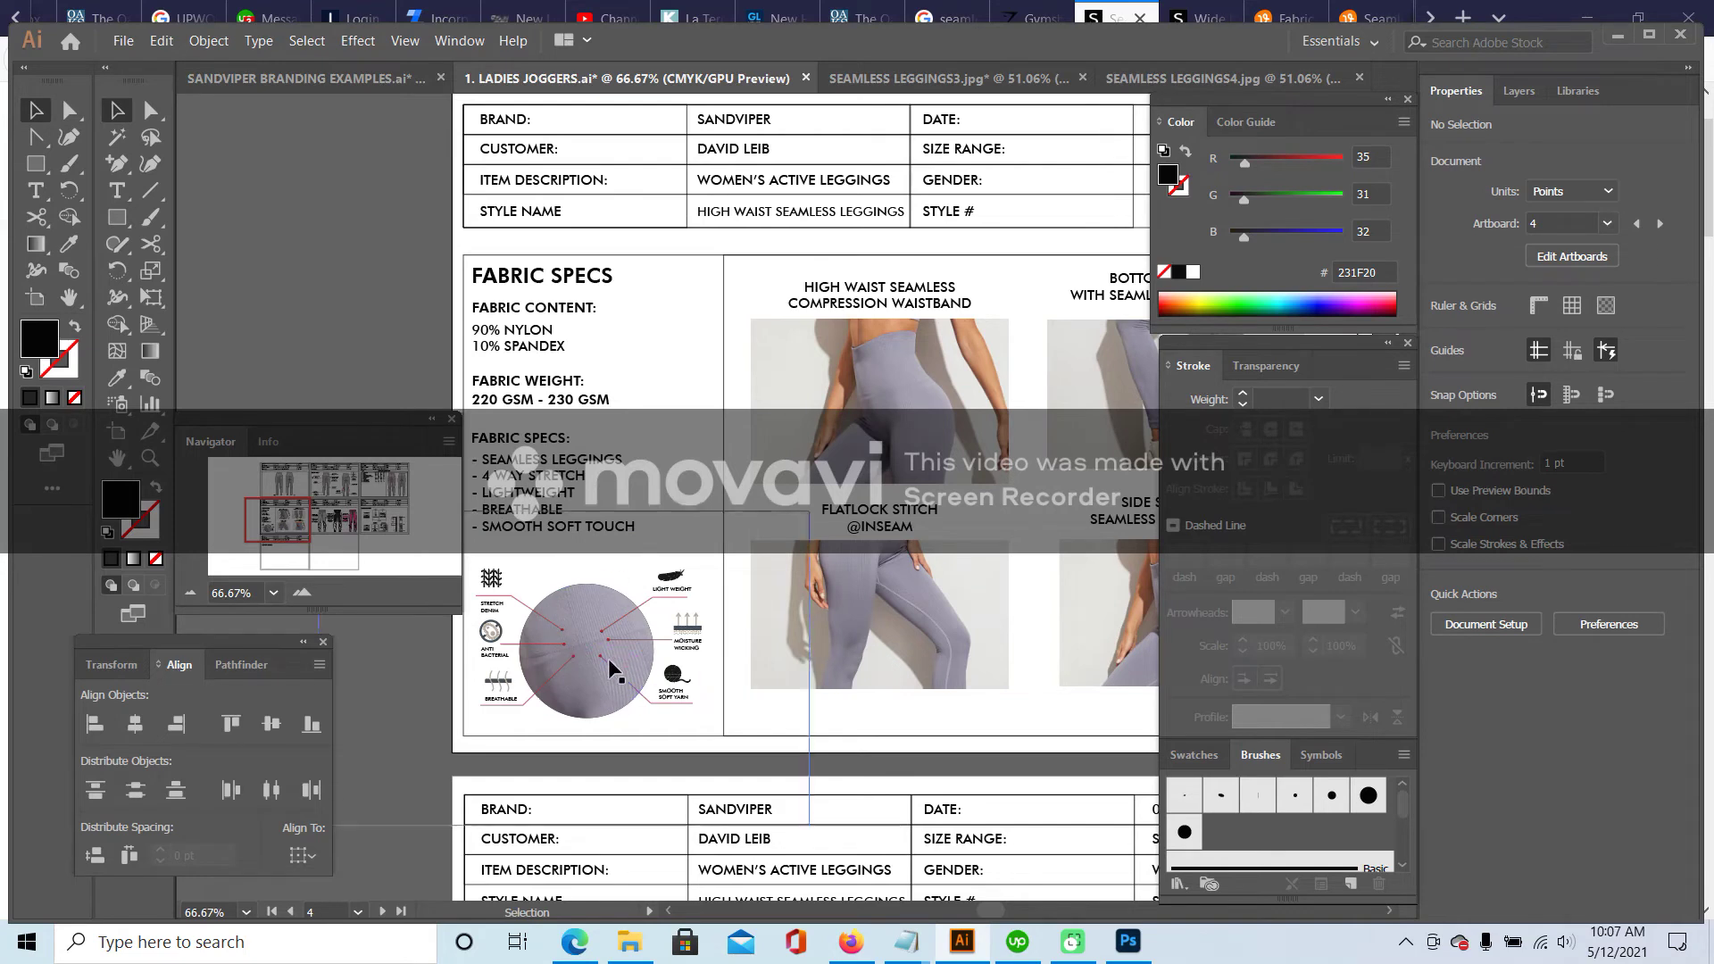
{"action": "double_click", "coordinate": [581, 603]}
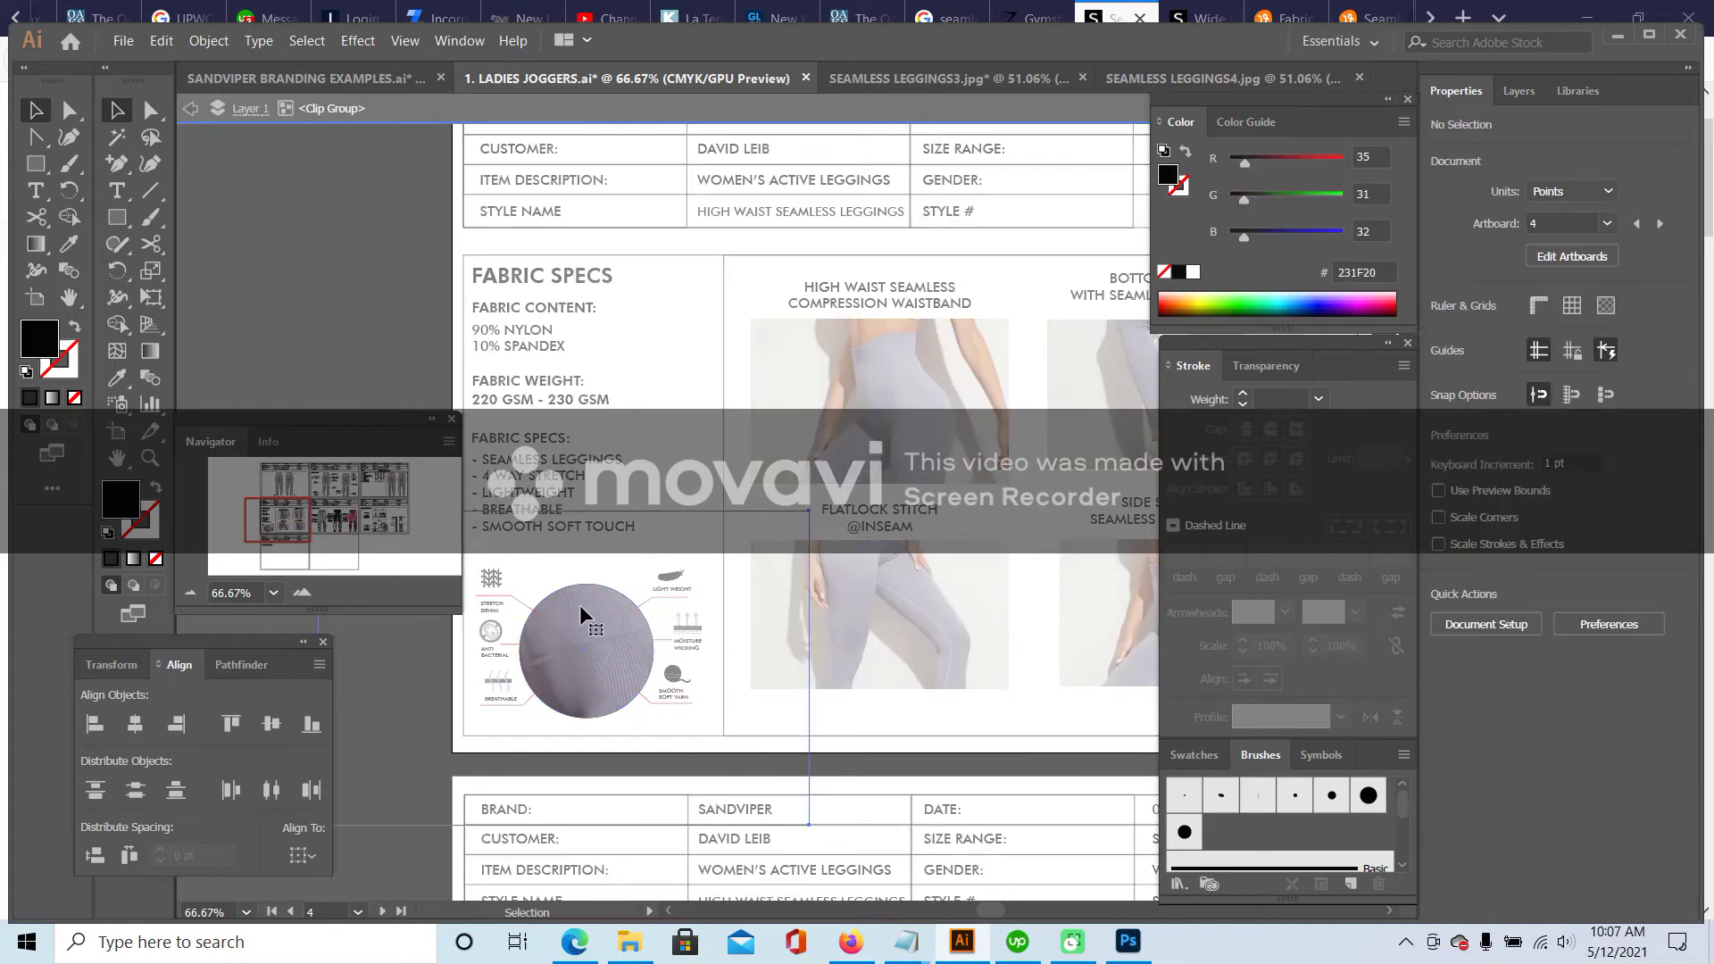
{"action": "left_click", "coordinate": [580, 604]}
{"action": "left_click_drag", "start_coordinate": [809, 511], "coordinate": [764, 559]}
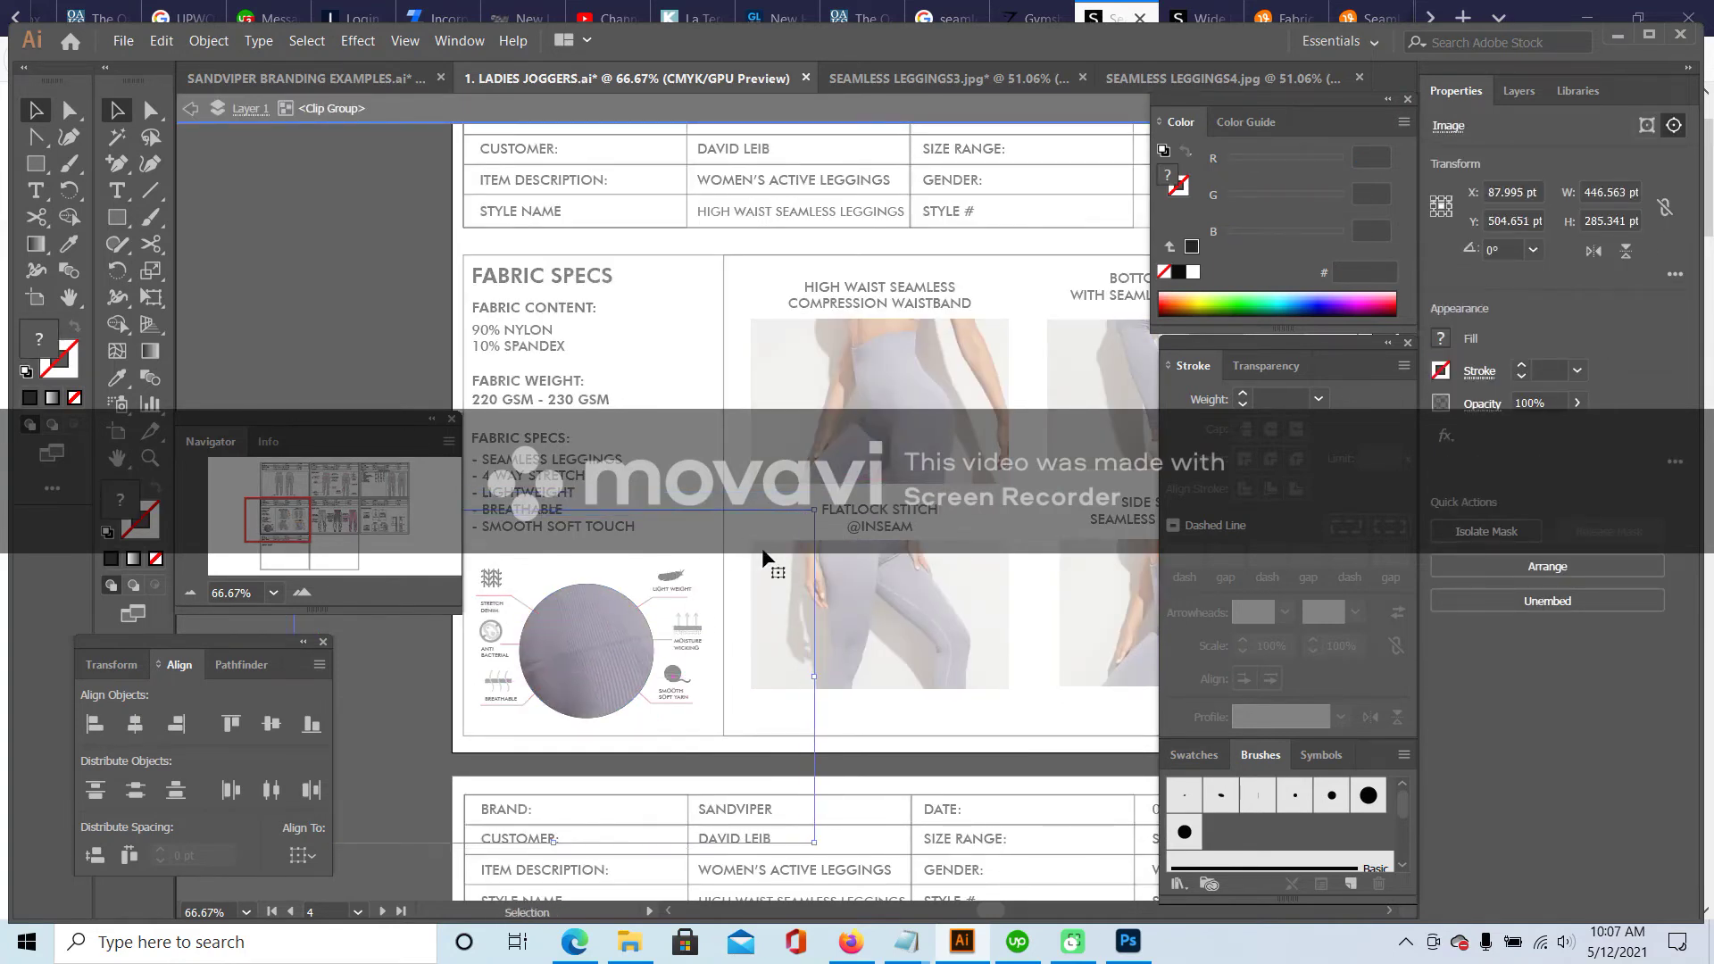
{"action": "double_click", "coordinate": [386, 350]}
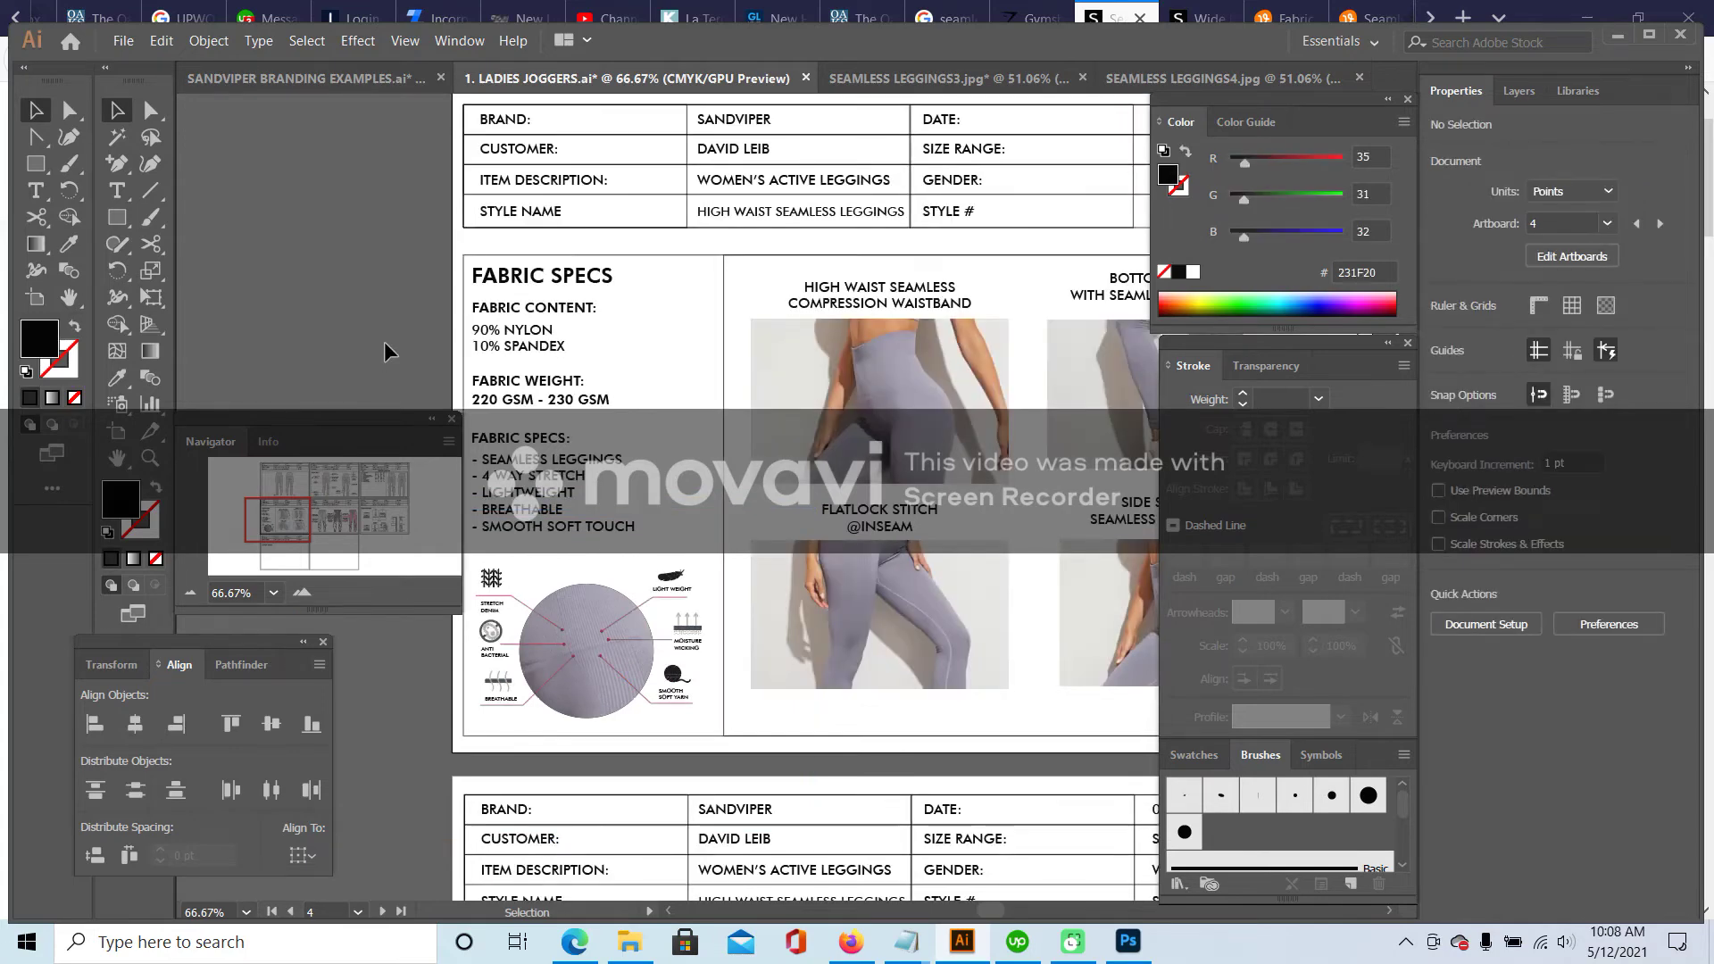
{"action": "left_click_drag", "start_coordinate": [295, 530], "coordinate": [287, 518]}
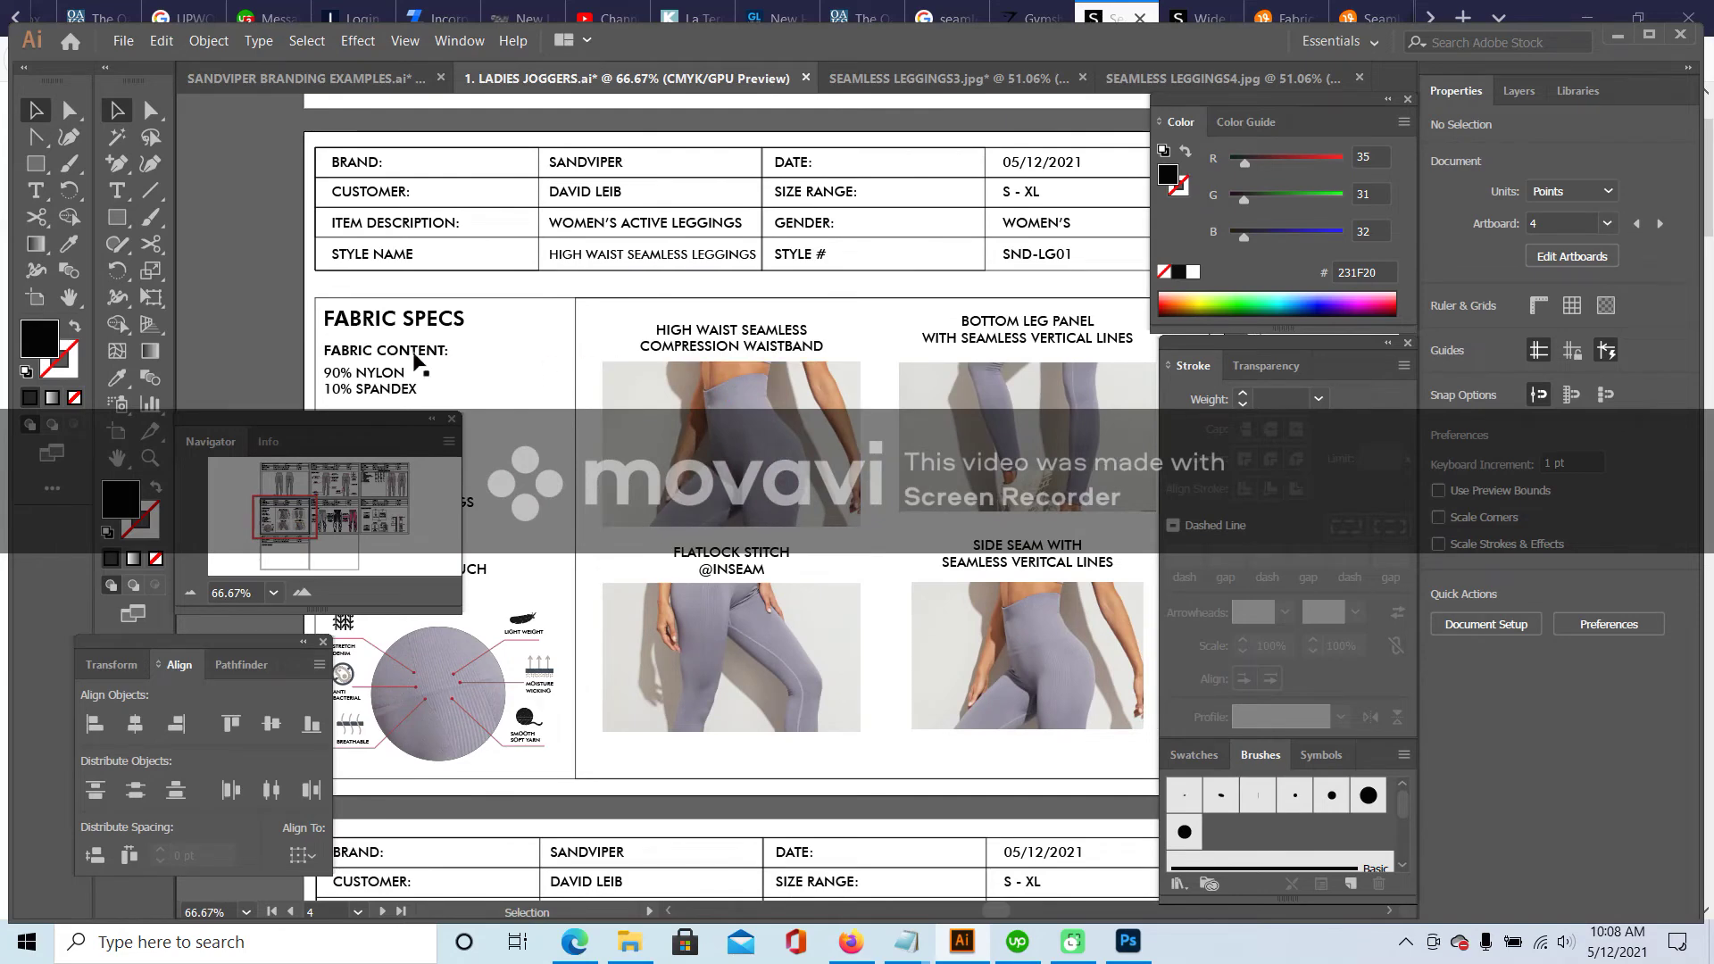
{"action": "mouse_move", "coordinate": [306, 506]}
{"action": "left_mouse_down"}
{"action": "mouse_move", "coordinate": [315, 534]}
{"action": "mouse_move", "coordinate": [292, 519]}
{"action": "left_mouse_up"}
- Add a 'REFERANCE PHOTOS' text label and centre it above the photo grid
{"action": "key", "text": "t"}
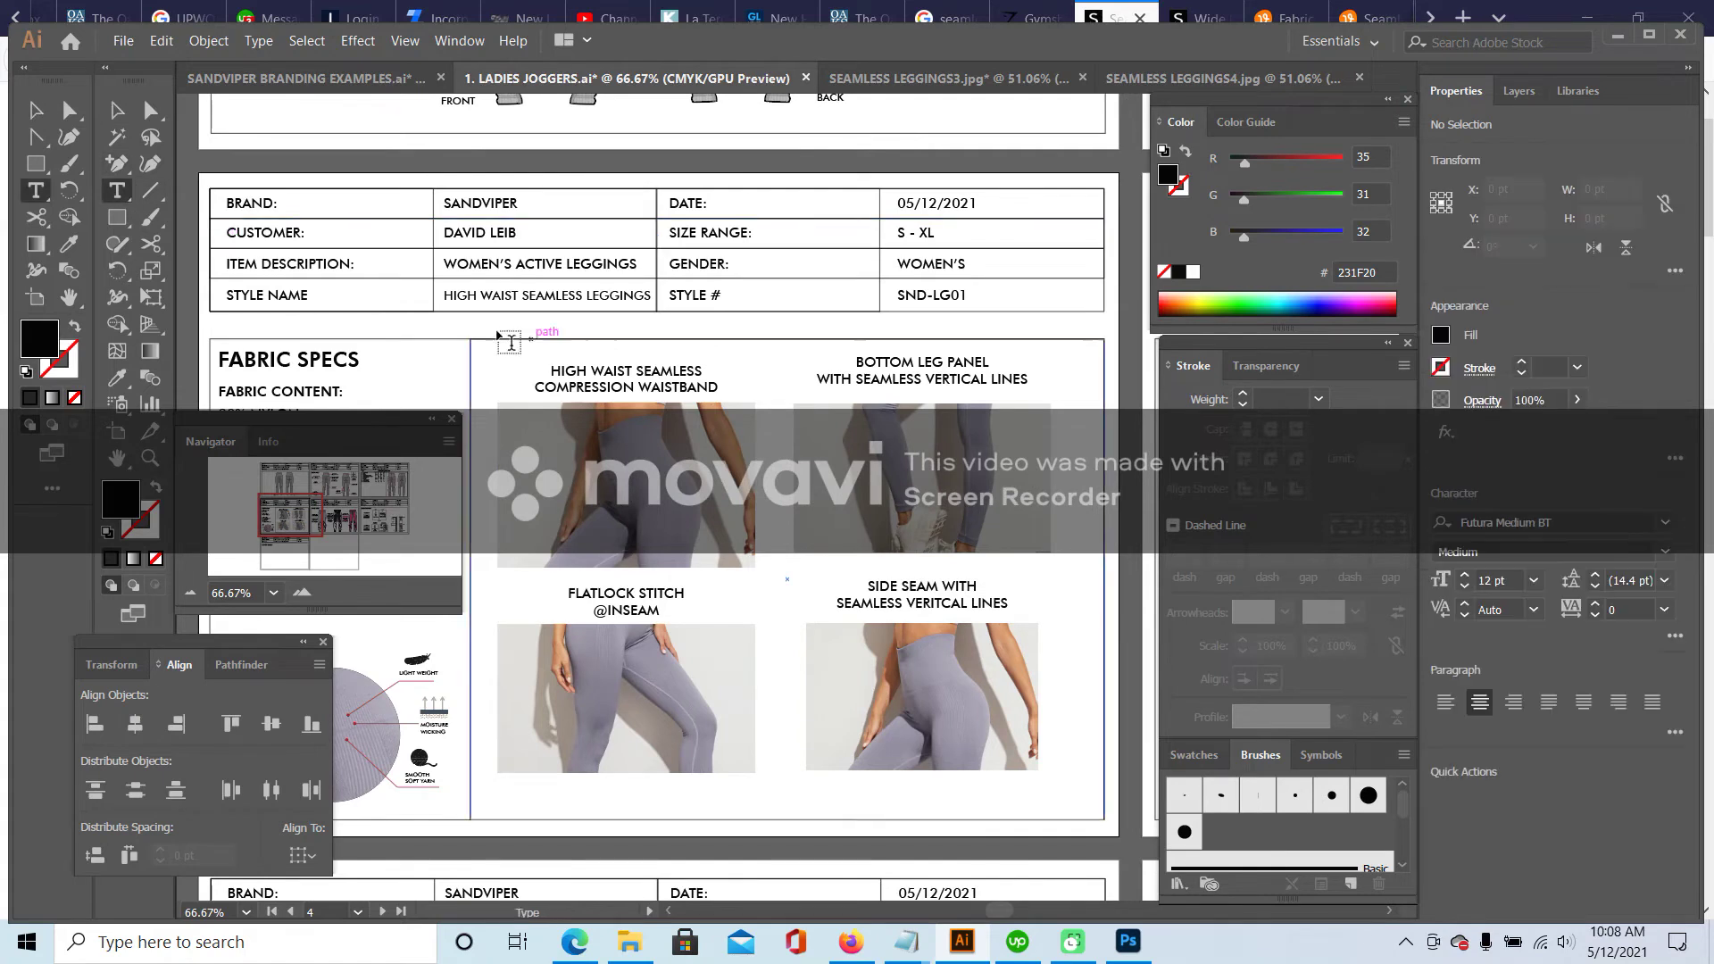
{"action": "left_click", "coordinate": [478, 322]}
{"action": "type", "text": "REFERANCE PHOTOS"}
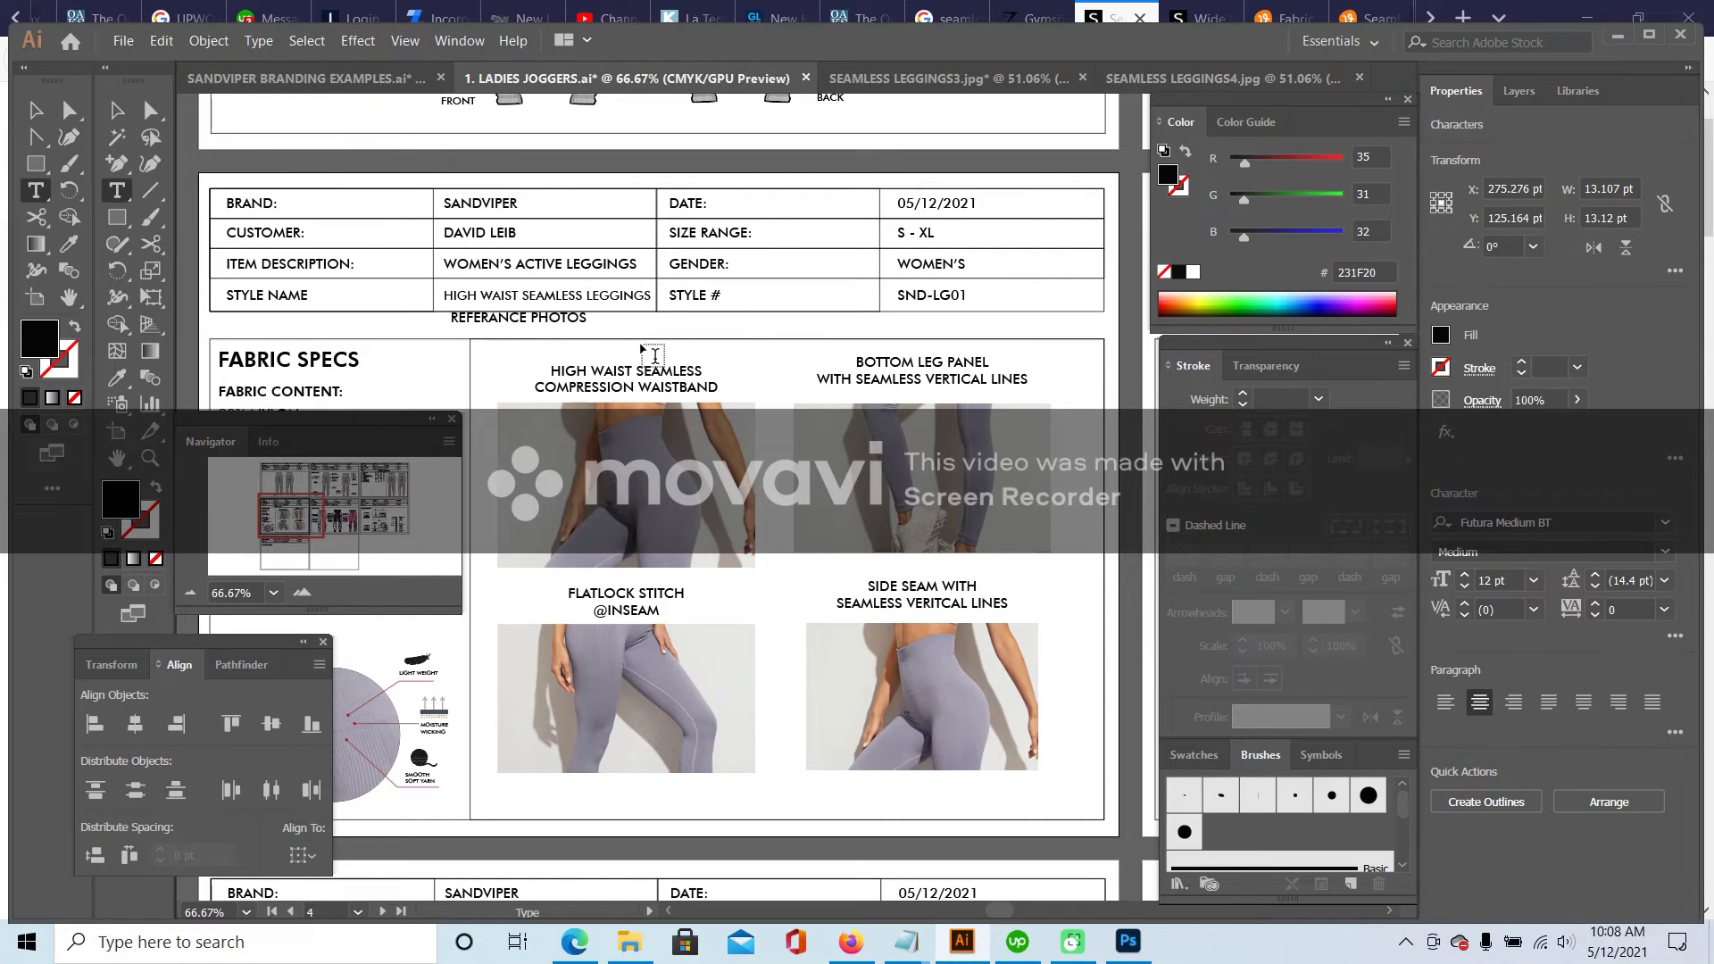
{"action": "key", "text": "Escape"}
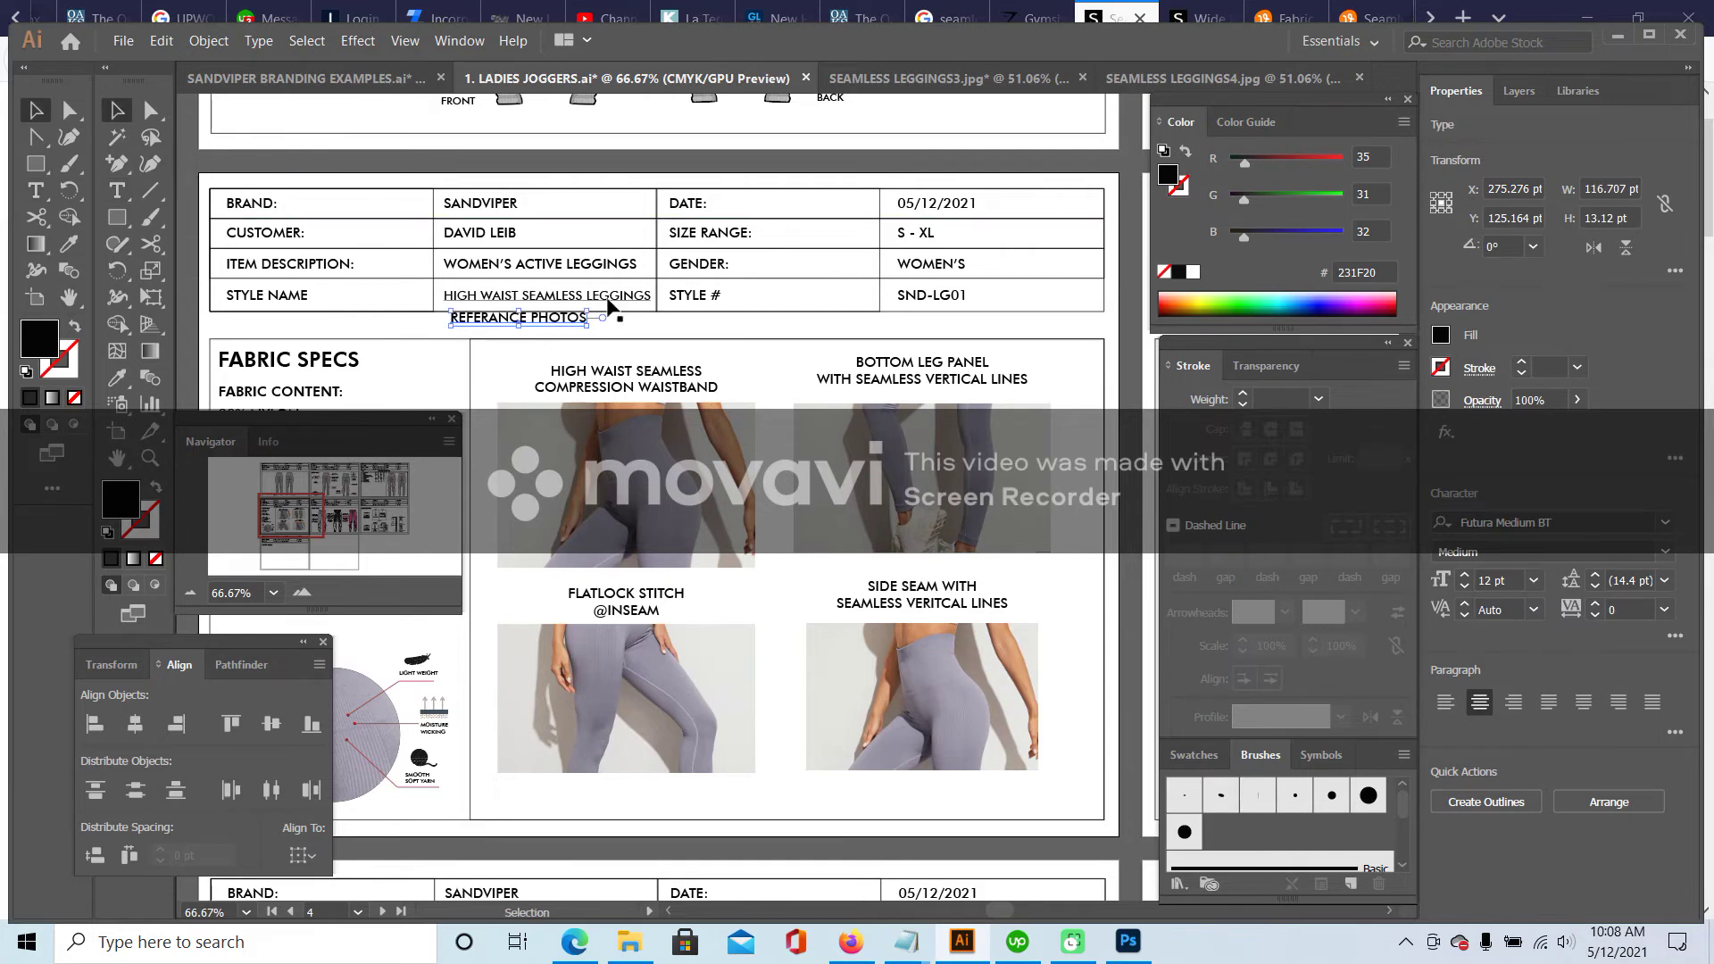
{"action": "left_click_drag", "start_coordinate": [576, 324], "coordinate": [851, 330]}
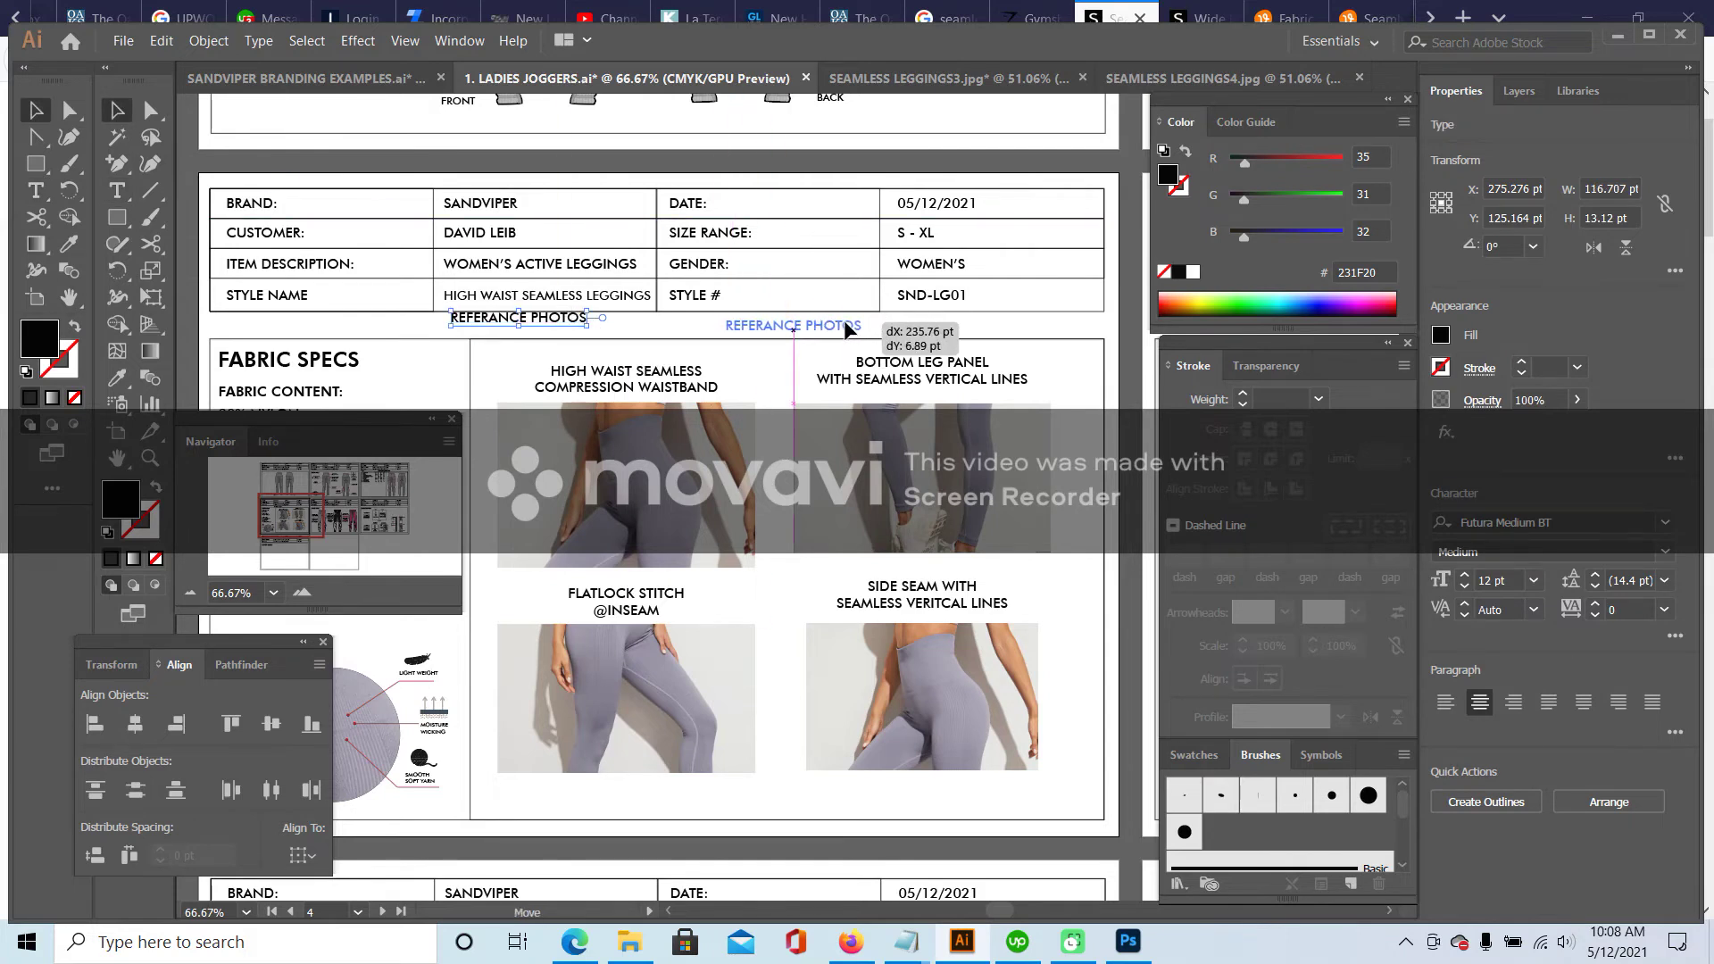
- Set the REFERANCE PHOTOS heading font to Futura Bold
{"action": "left_click", "coordinate": [1665, 527]}
{"action": "left_click", "coordinate": [1666, 527]}
{"action": "left_click", "coordinate": [1665, 524]}
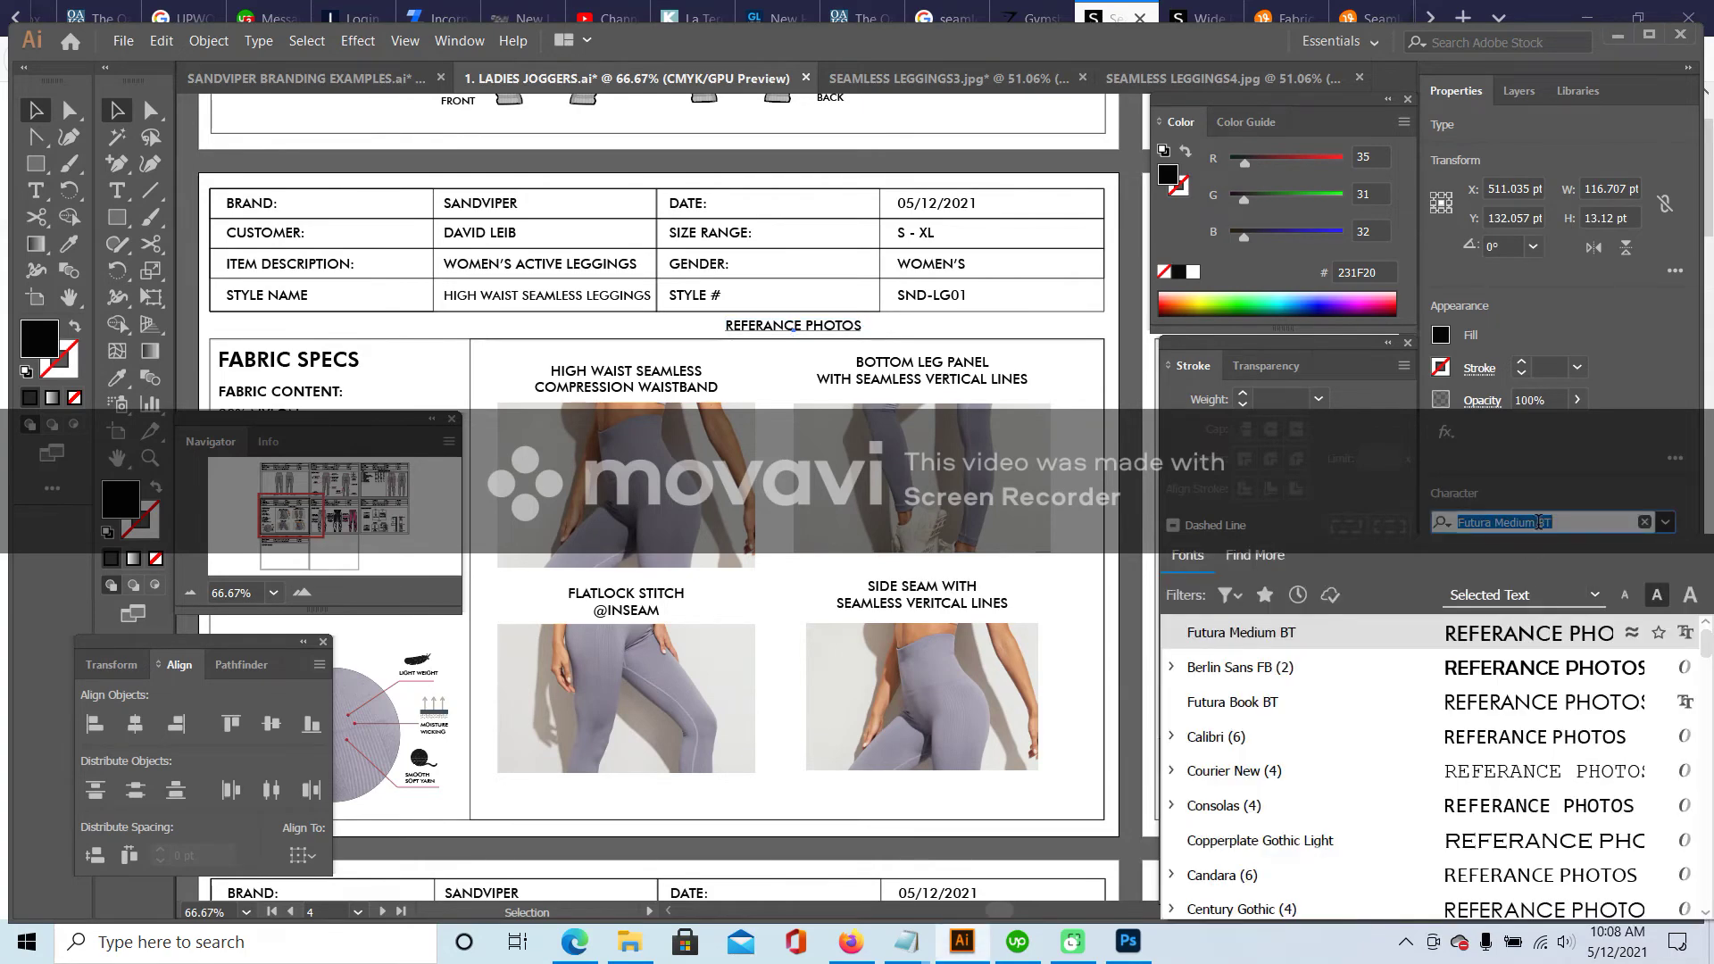
{"action": "type", "text": "FUTU"}
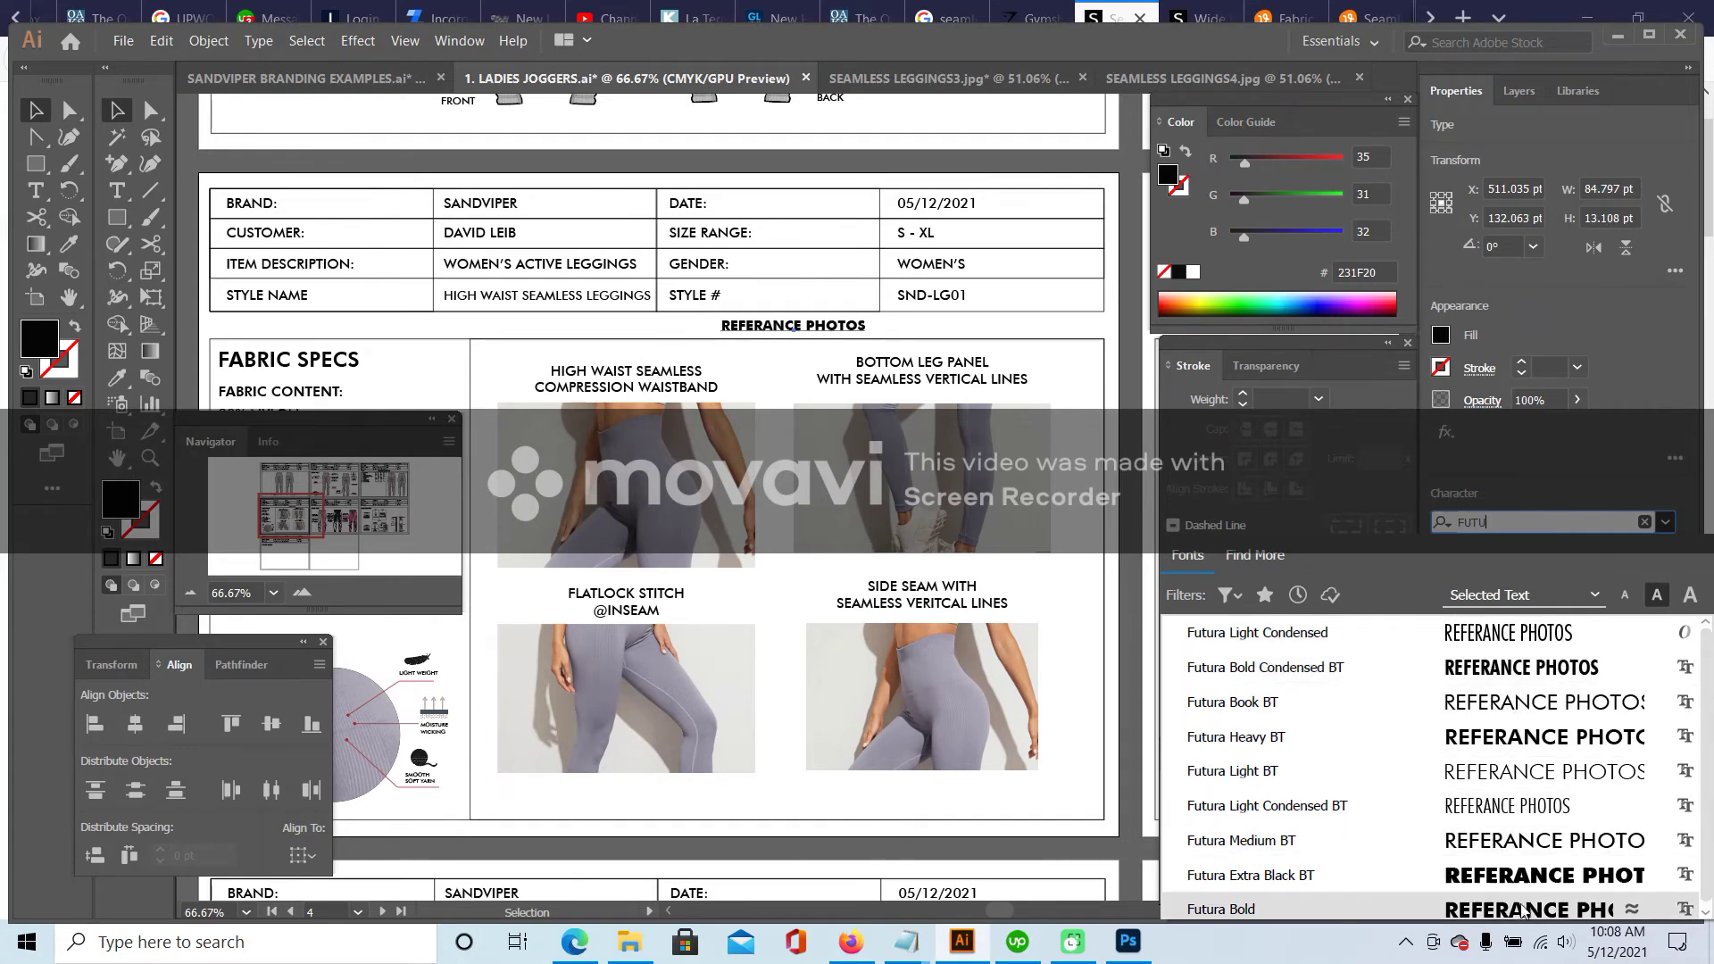
{"action": "left_click", "coordinate": [1523, 911]}
{"action": "key", "text": "ctrl+shift+a"}
{"action": "left_click", "coordinate": [190, 592]}
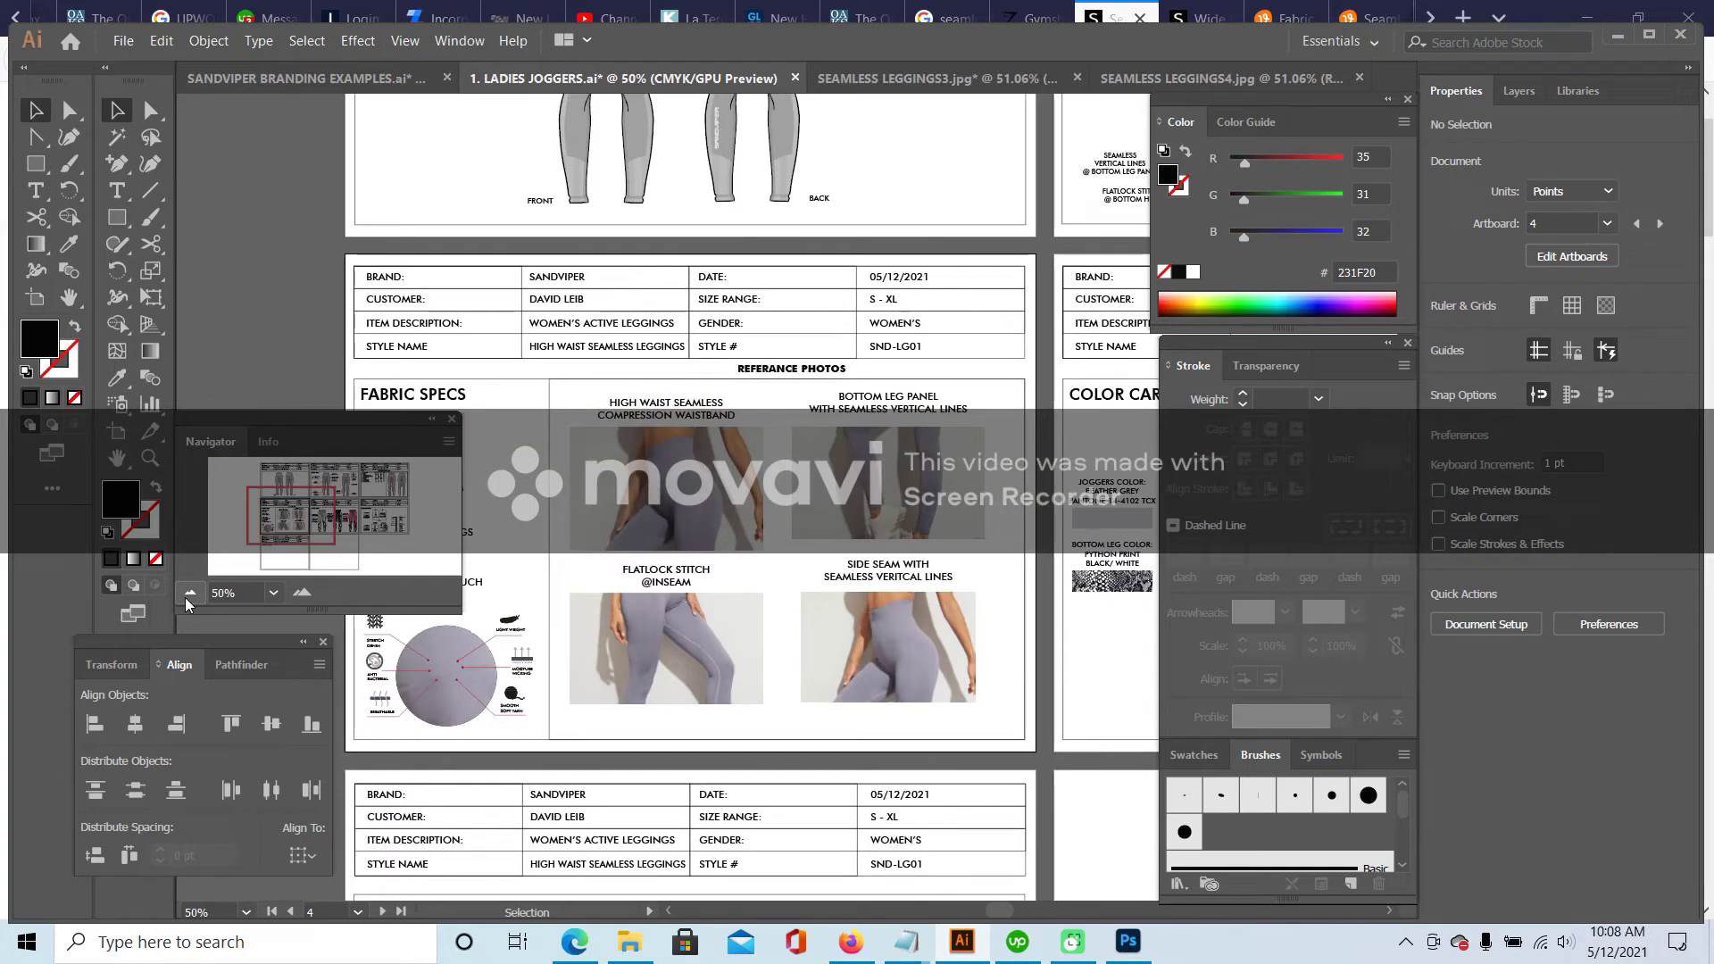
- Move the REFERANCE PHOTOS heading down below the photos
{"action": "left_click_drag", "start_coordinate": [284, 525], "coordinate": [284, 525]}
{"action": "left_click_drag", "start_coordinate": [891, 272], "coordinate": [879, 623]}
{"action": "left_click", "coordinate": [833, 644]}
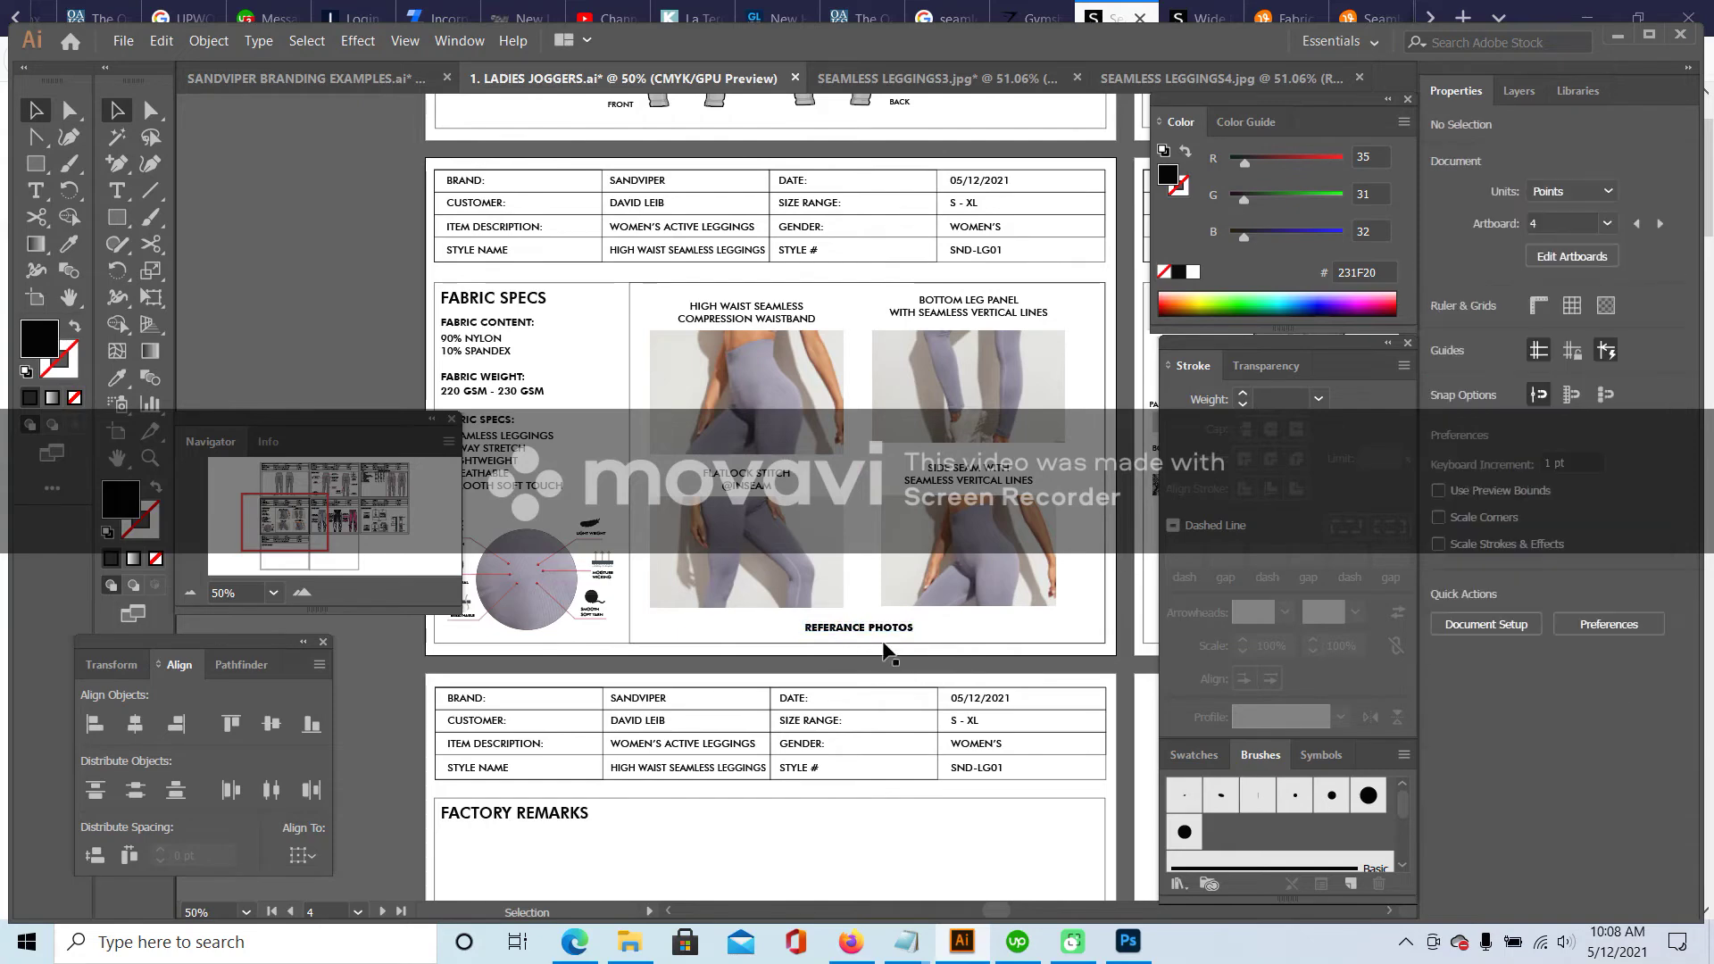
- Delete the grey, black and pink jogger drawings from the Color Card
{"action": "left_click_drag", "start_coordinate": [284, 526], "coordinate": [324, 519]}
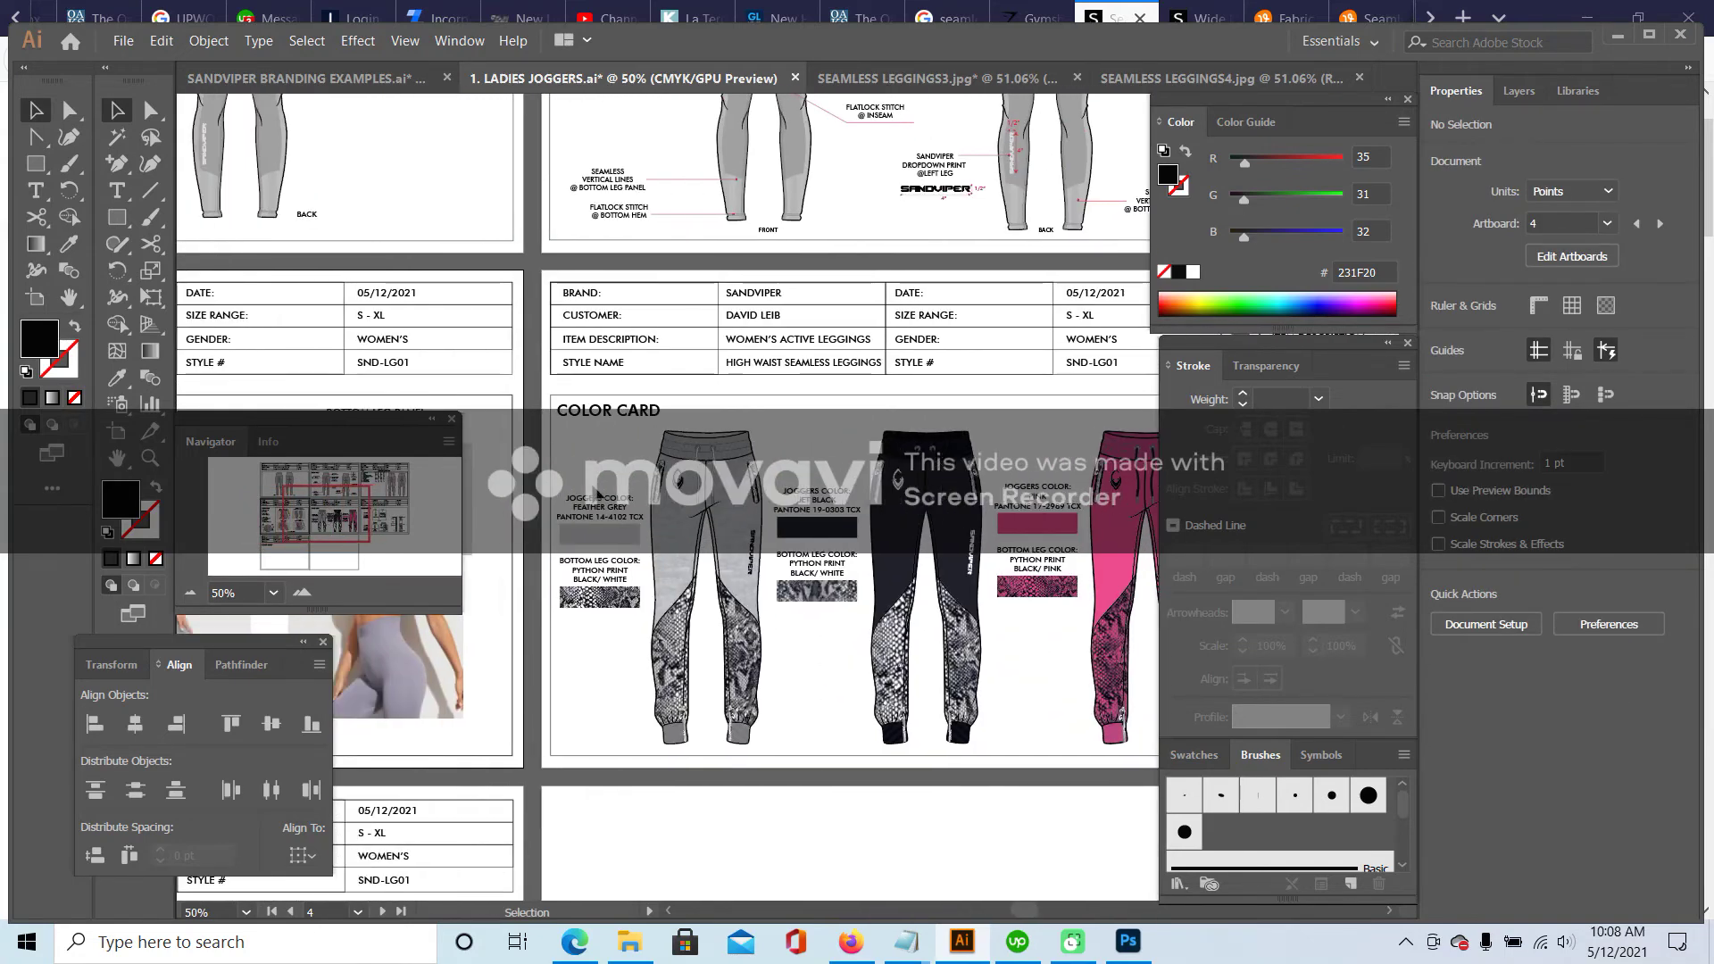
{"action": "left_click", "coordinate": [681, 486]}
{"action": "key", "text": "Delete"}
{"action": "left_click", "coordinate": [966, 554]}
{"action": "key", "text": "Delete"}
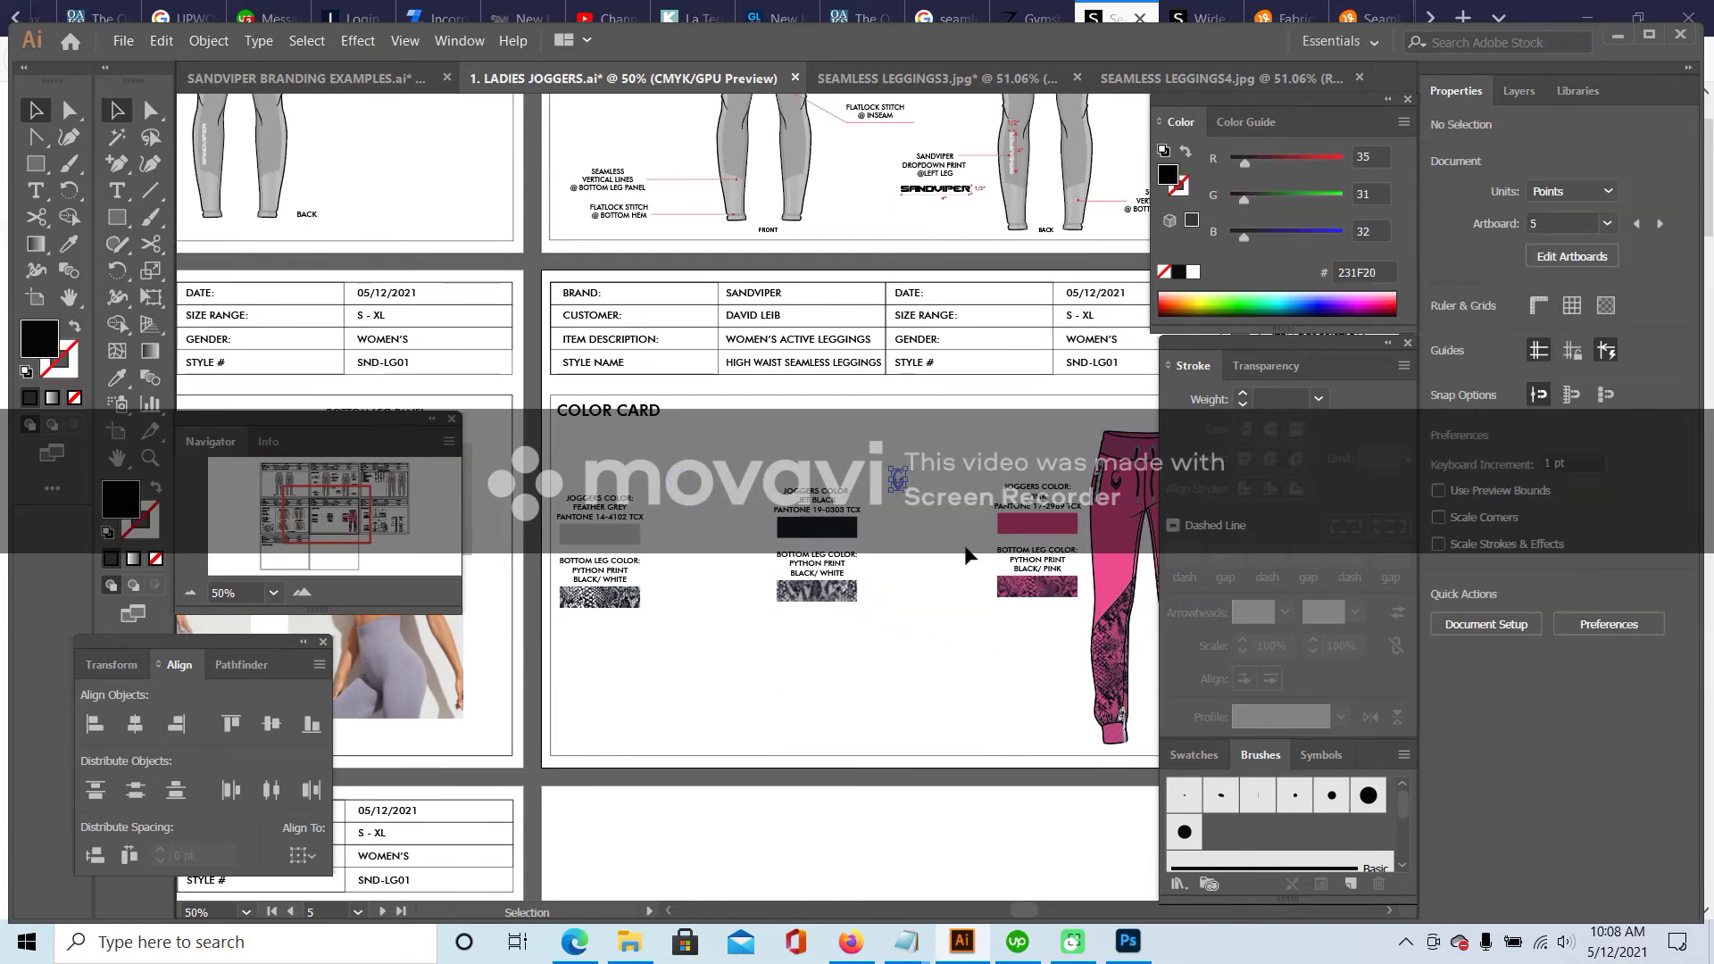
{"action": "left_click_drag", "start_coordinate": [327, 509], "coordinate": [353, 504]}
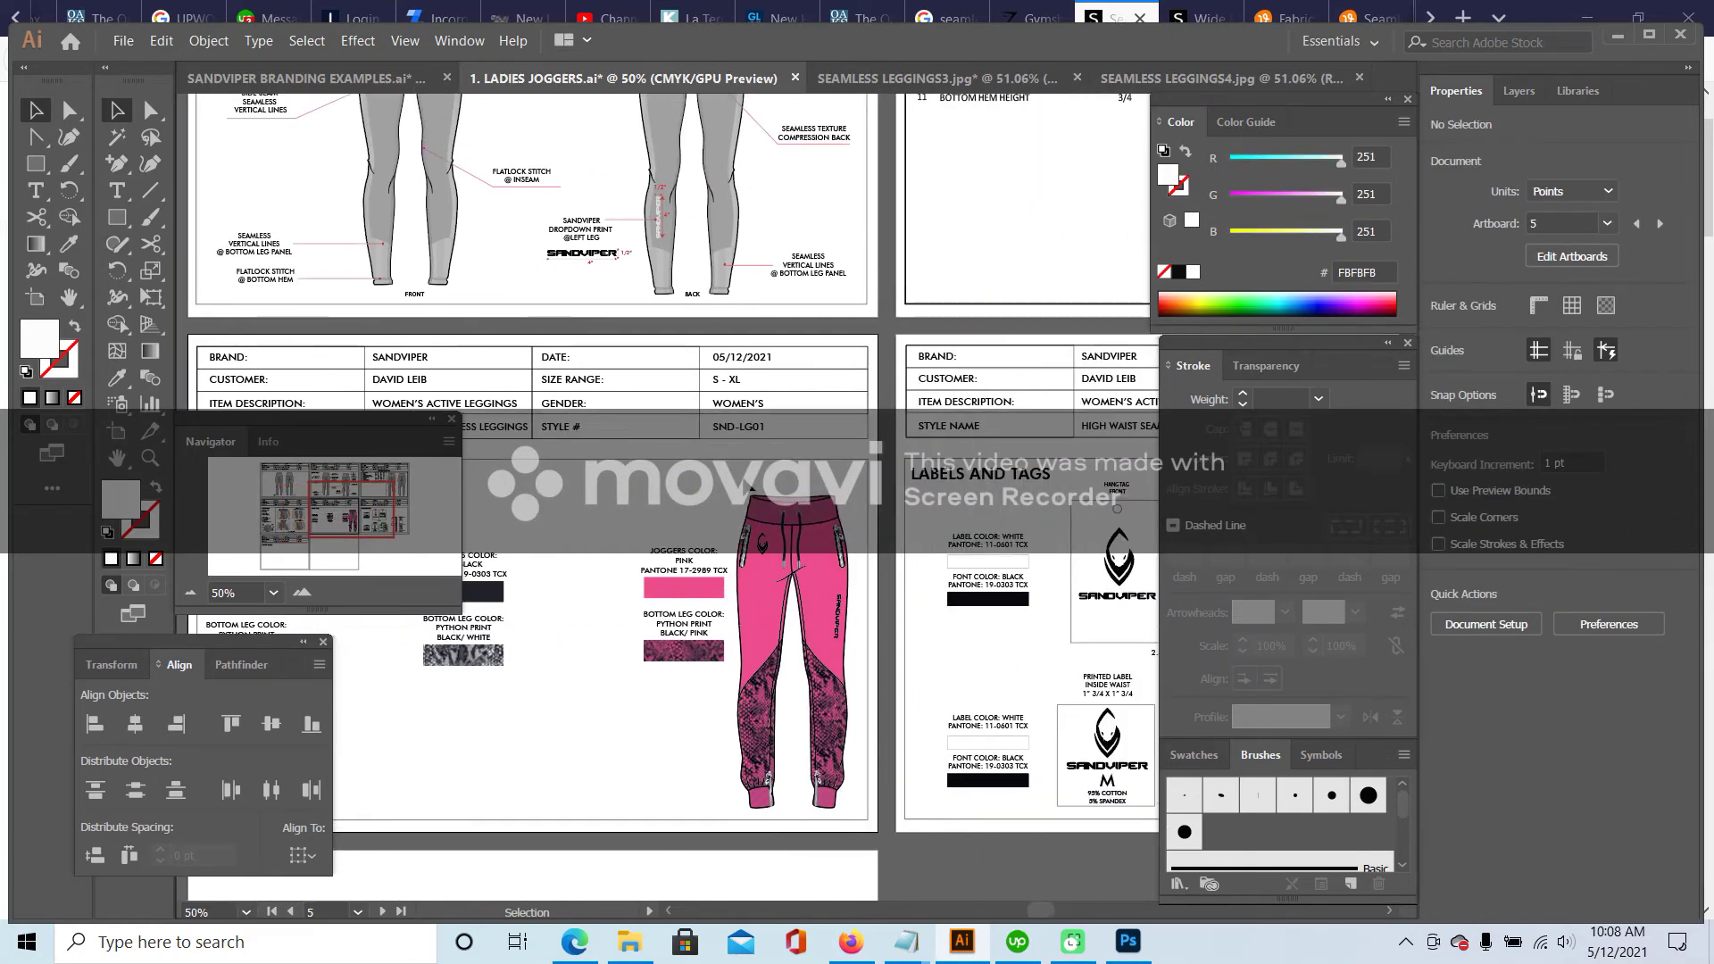
{"action": "left_click", "coordinate": [822, 645]}
{"action": "key", "text": "Delete"}
- Paste the plain leggings drawing onto the Color Card's left side
{"action": "left_click_drag", "start_coordinate": [455, 170], "coordinate": [376, 283]}
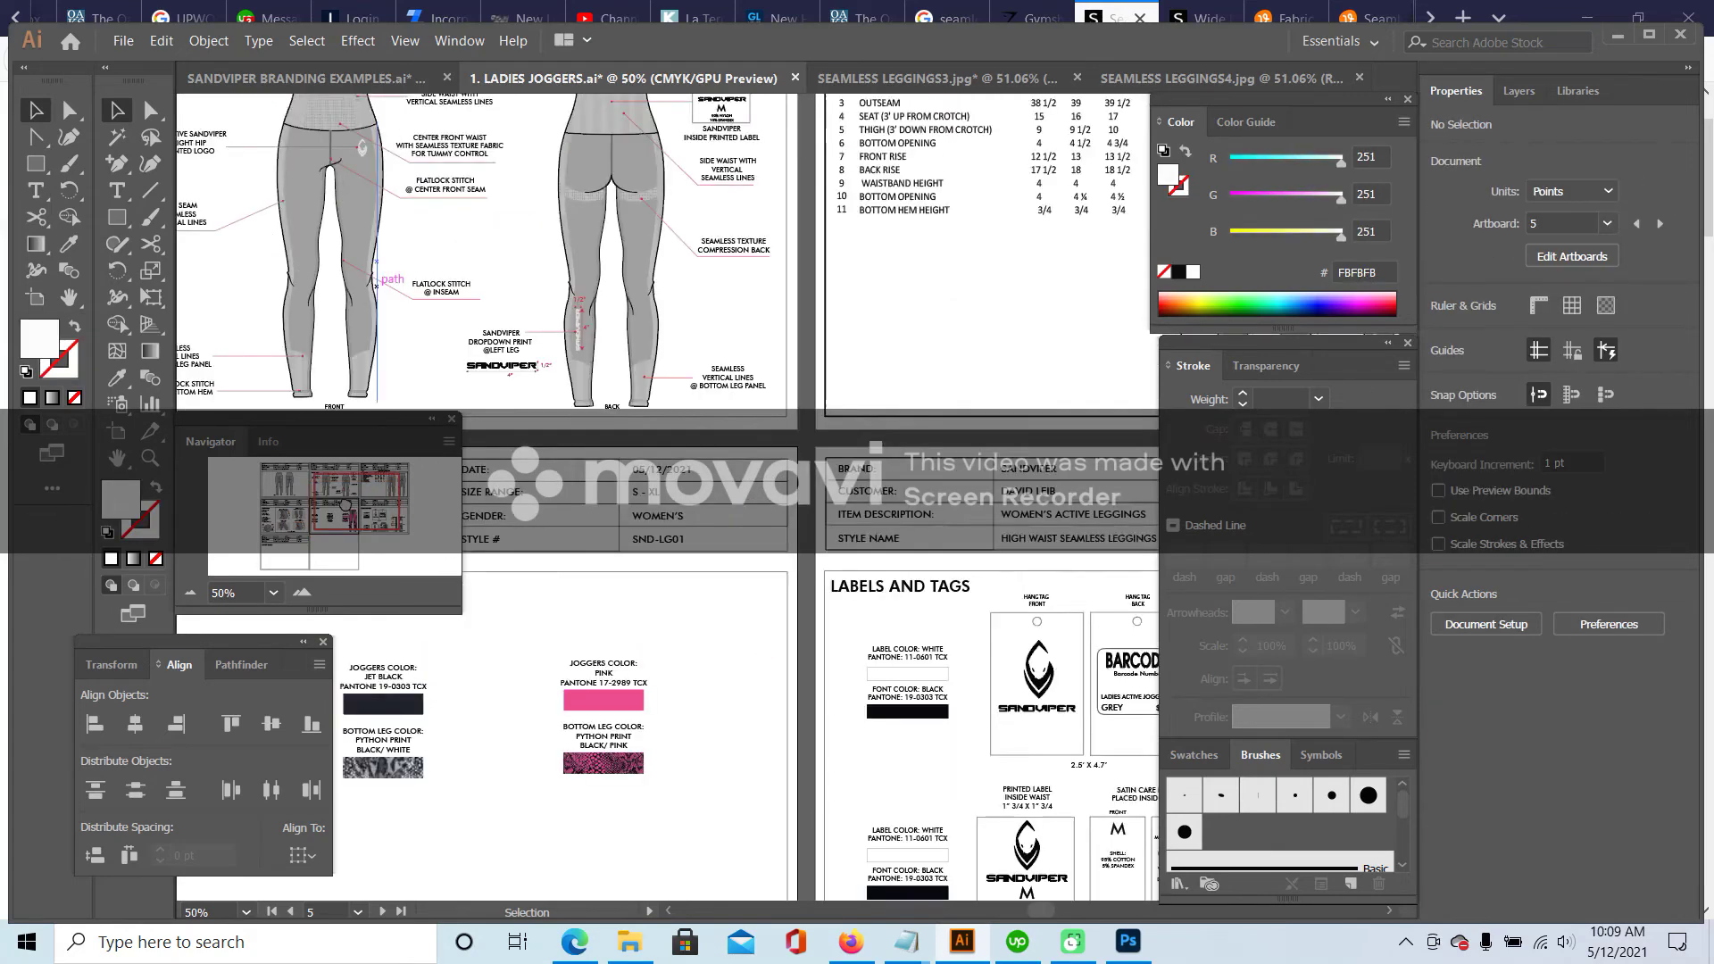
{"action": "scroll", "coordinate": [376, 284], "scroll_direction": "left", "scroll_amount": 10}
{"action": "scroll", "coordinate": [376, 284], "scroll_direction": "up", "scroll_amount": 1}
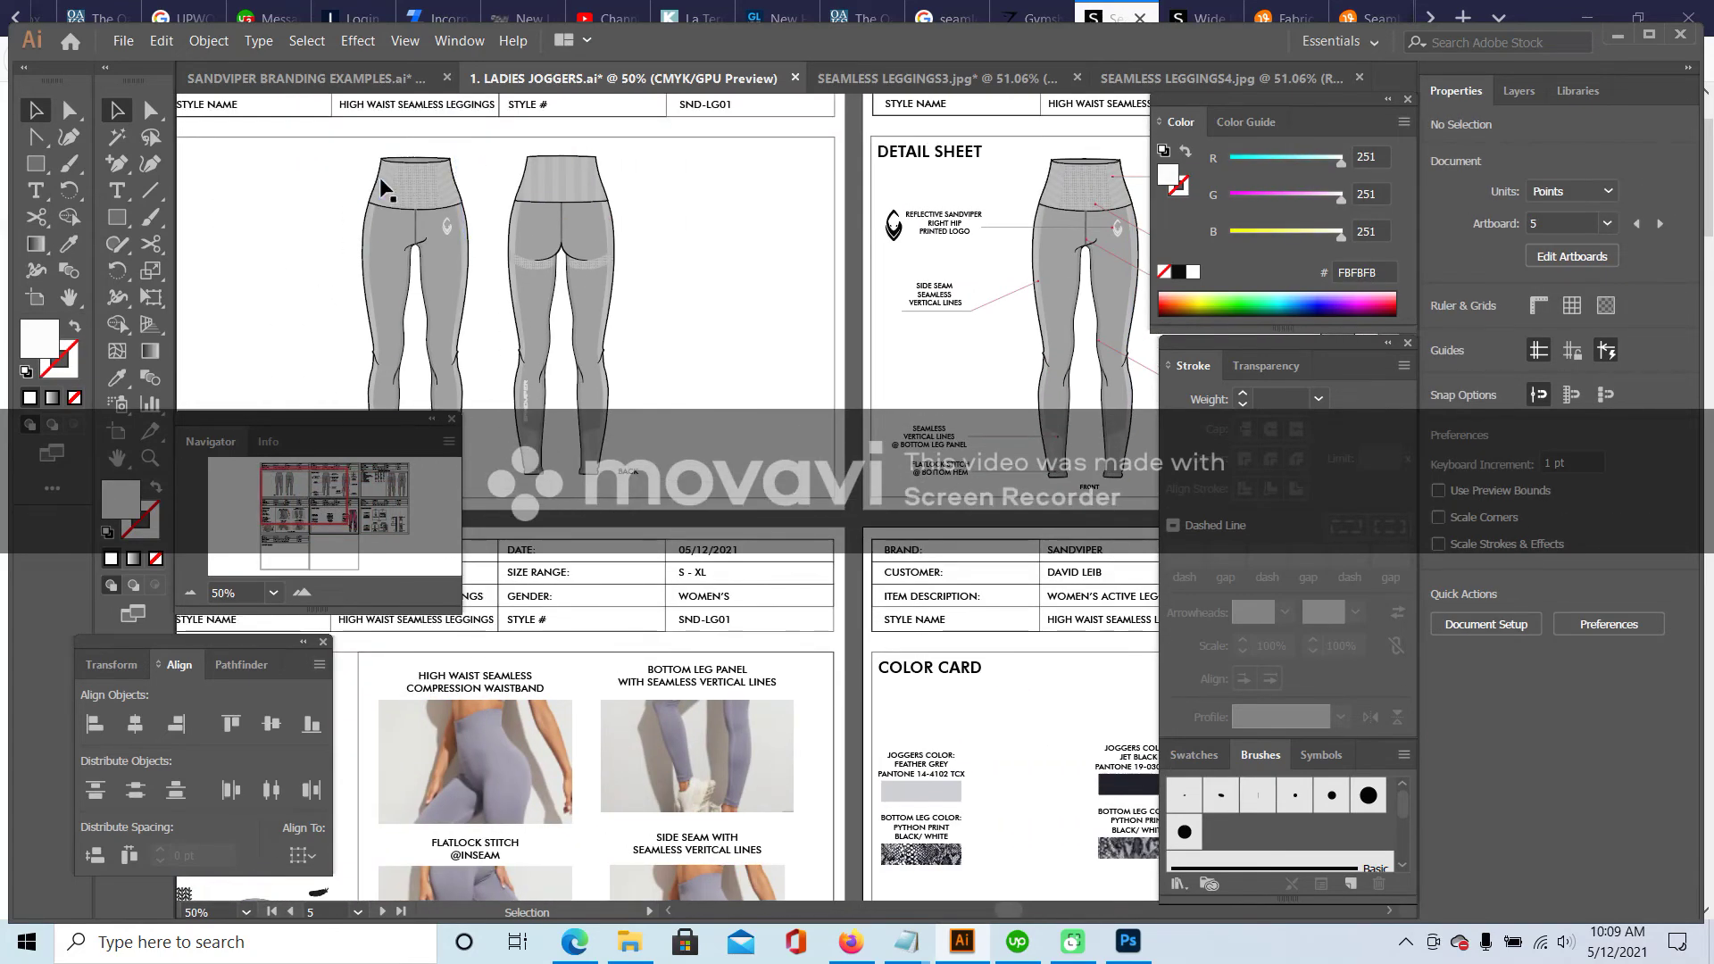
{"action": "key", "text": "ctrl+z"}
{"action": "left_click_drag", "start_coordinate": [308, 485], "coordinate": [328, 515]}
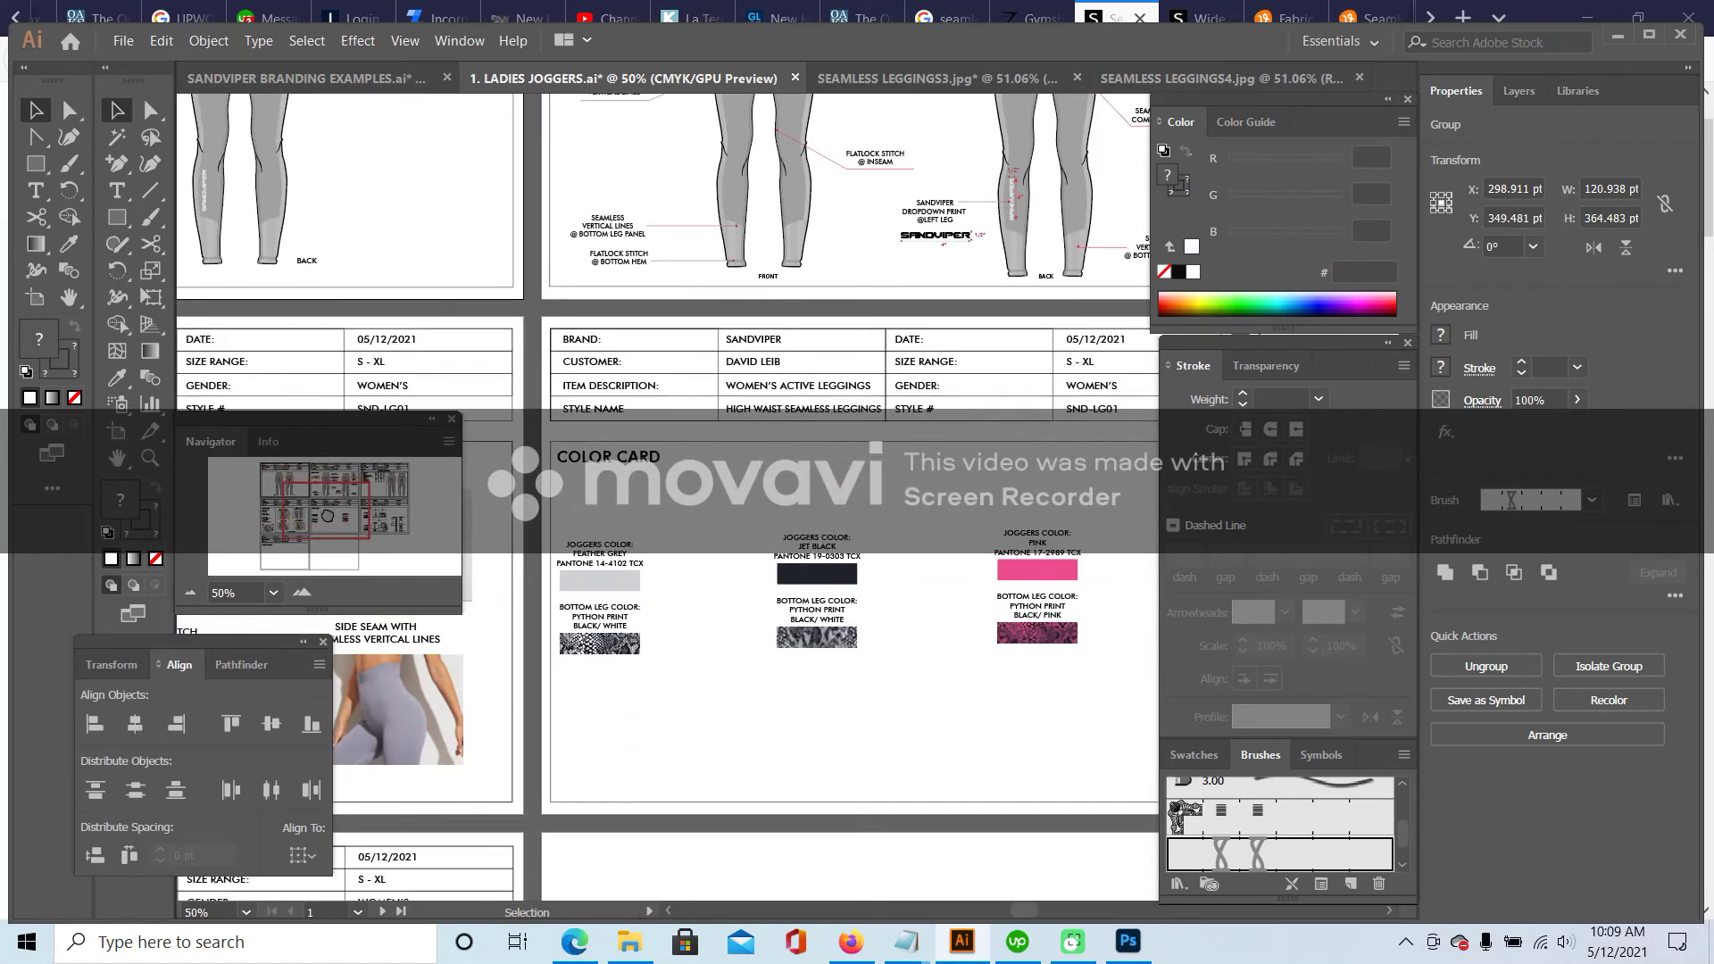
{"action": "key", "text": "ctrl+v"}
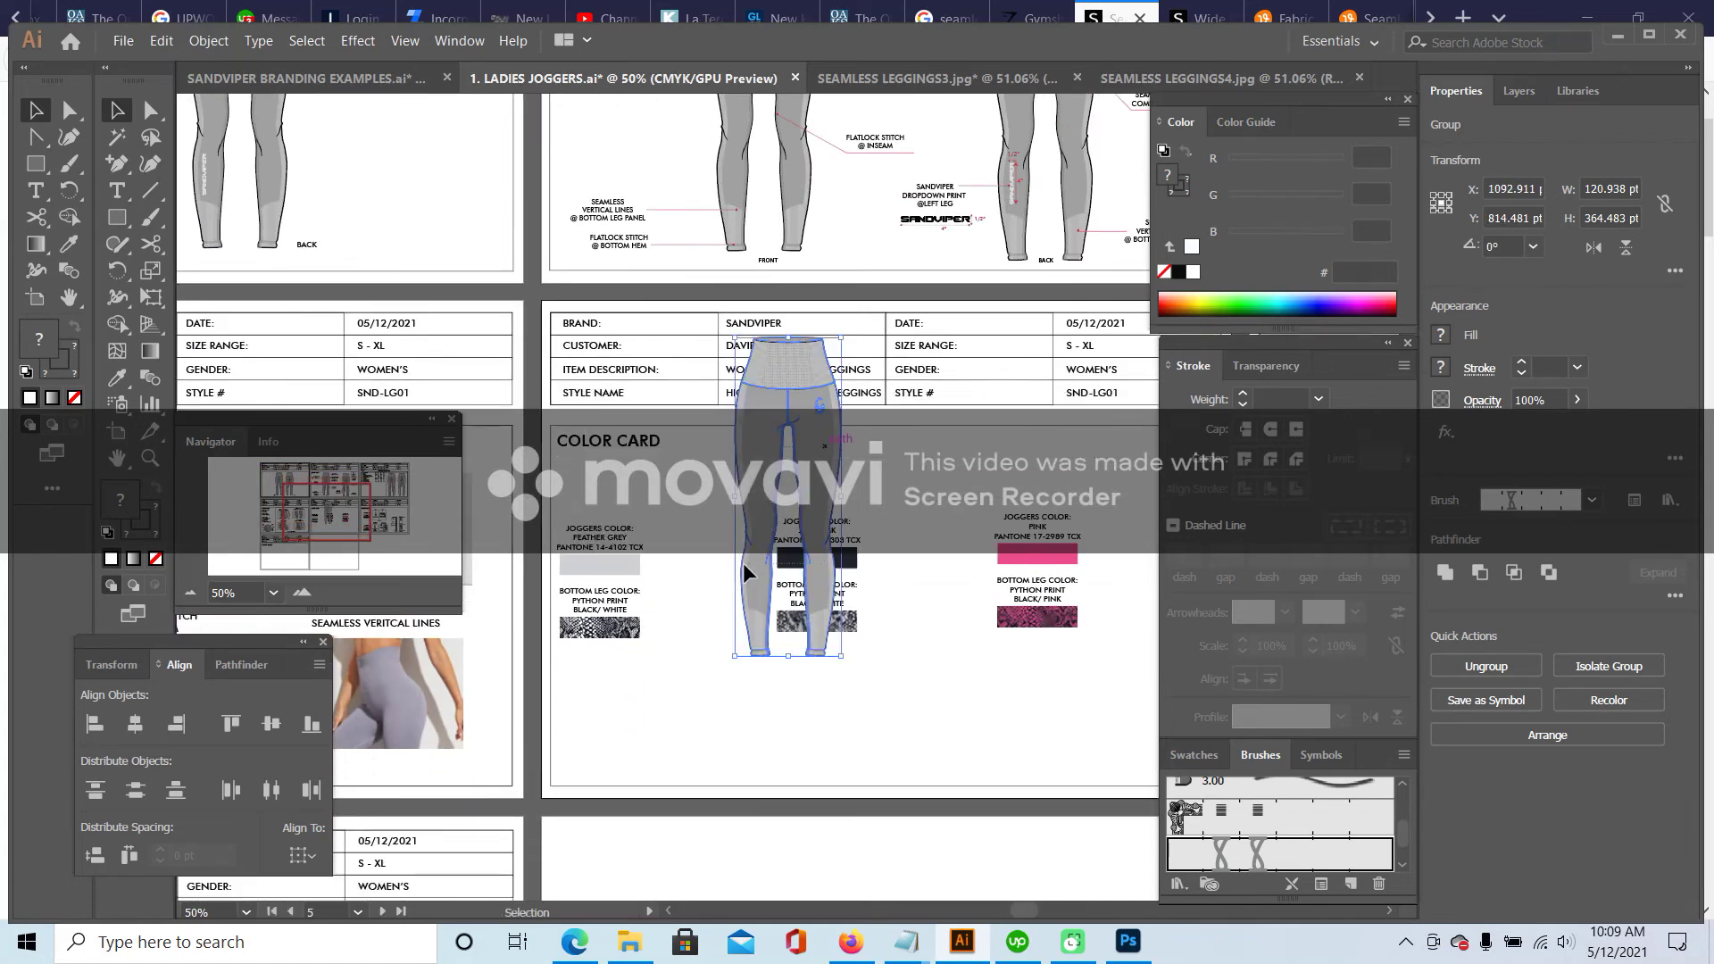
{"action": "left_click", "coordinate": [714, 464]}
{"action": "left_click_drag", "start_coordinate": [728, 453], "coordinate": [697, 502]}
- Delete the three Bottom Leg Color python print labels and swatches from the Color Card
{"action": "left_click", "coordinate": [952, 512]}
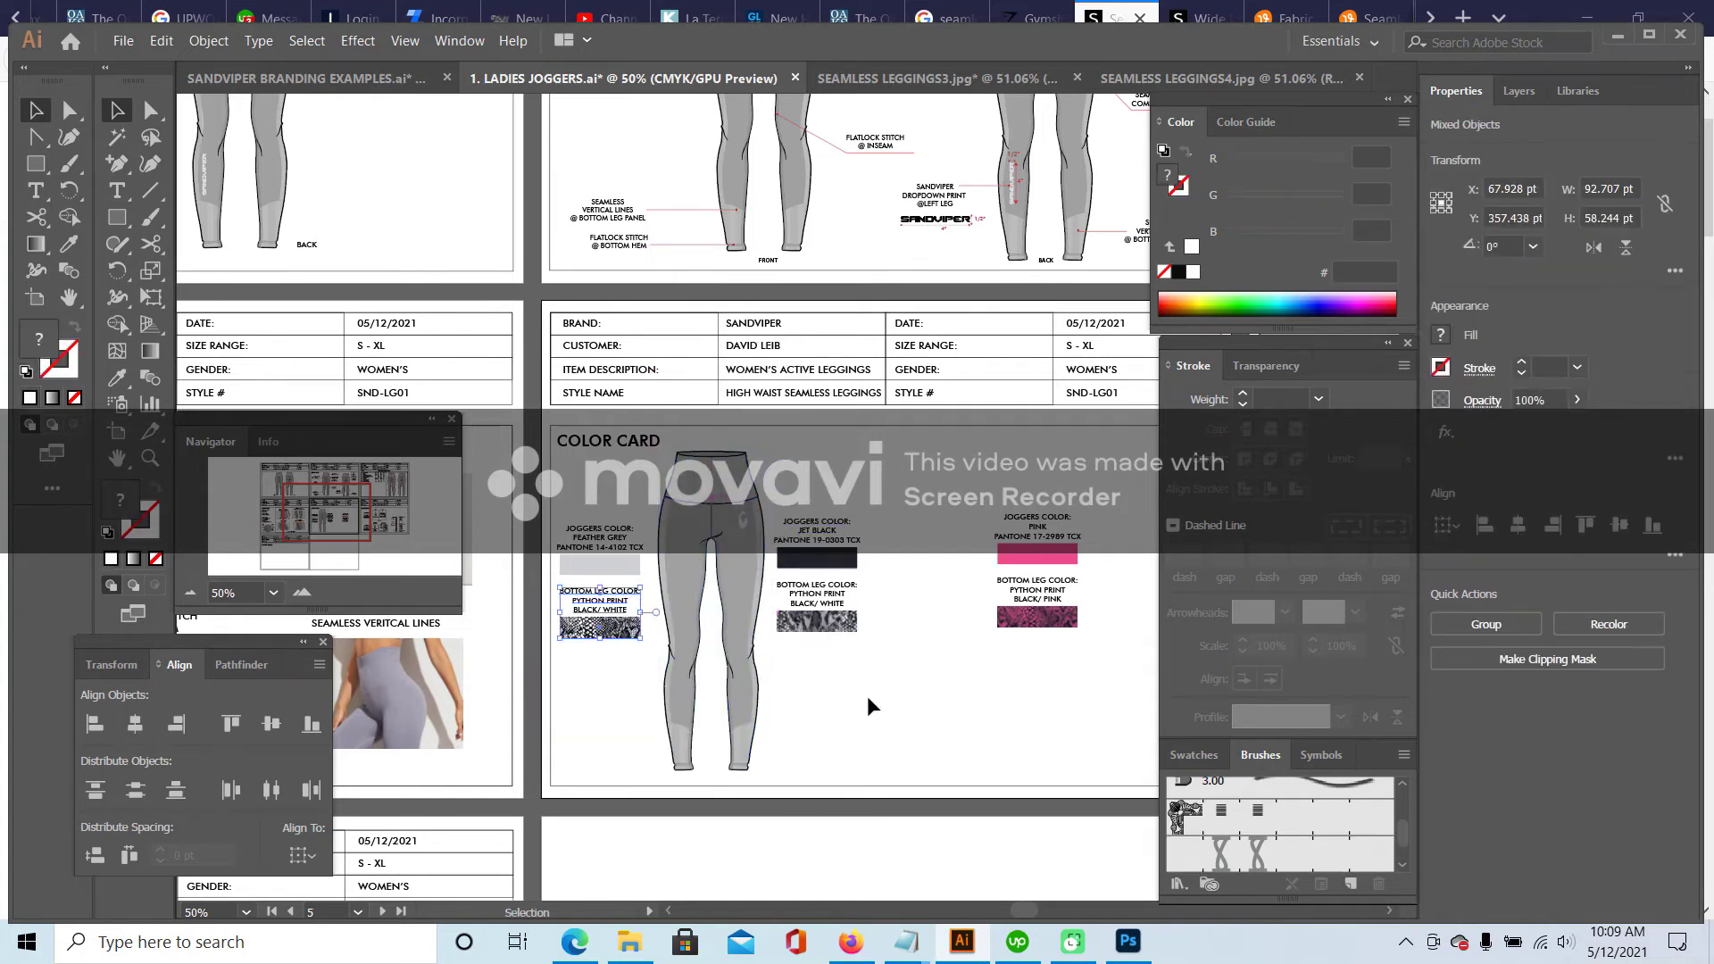
{"action": "key", "text": "Delete"}
{"action": "left_click", "coordinate": [812, 629]}
{"action": "key", "text": "Delete"}
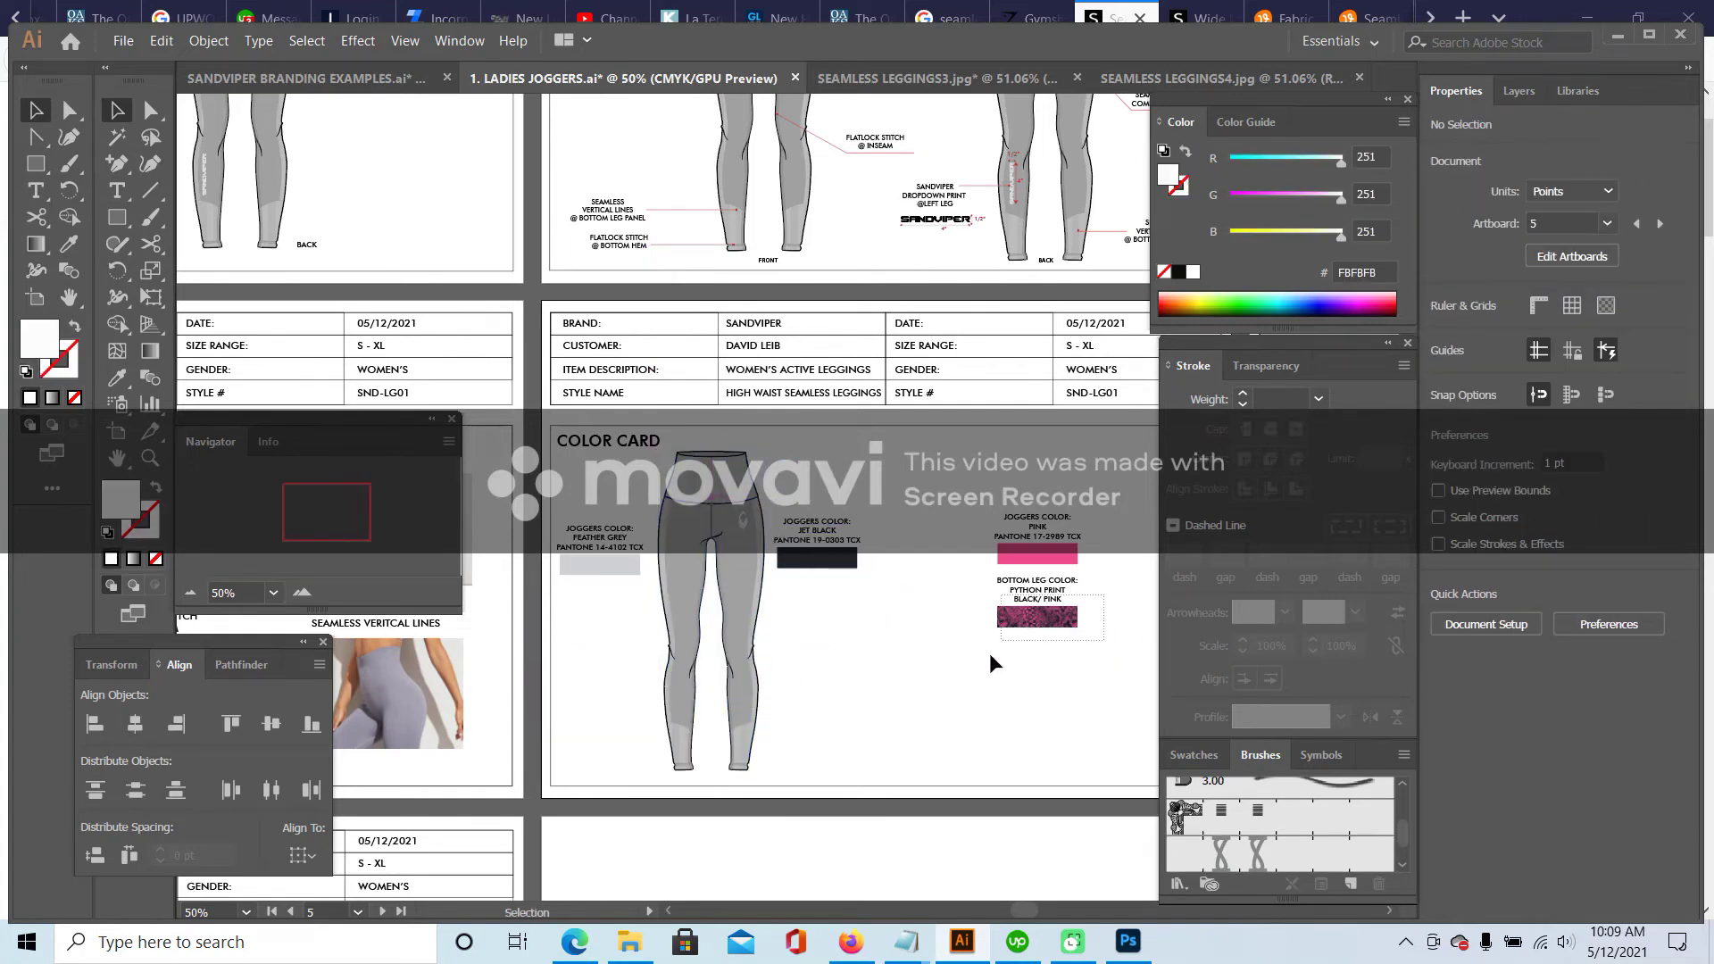
{"action": "key", "text": "Delete"}
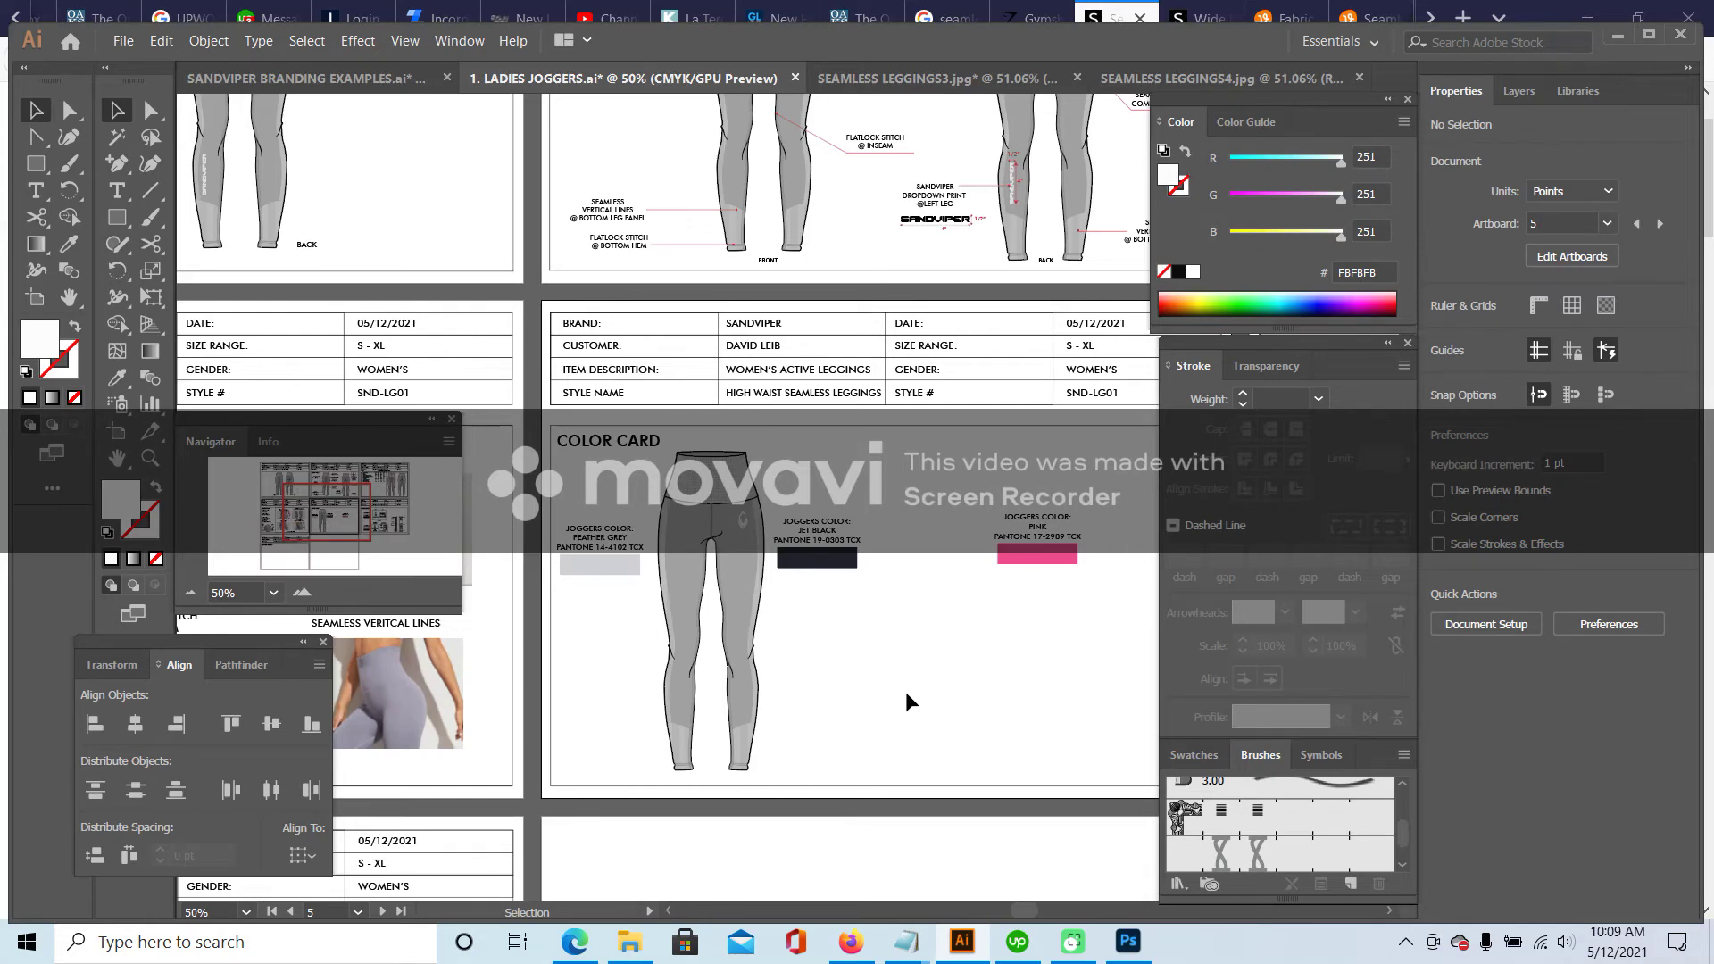
{"action": "scroll", "coordinate": [908, 695], "scroll_direction": "up", "scroll_amount": 3}
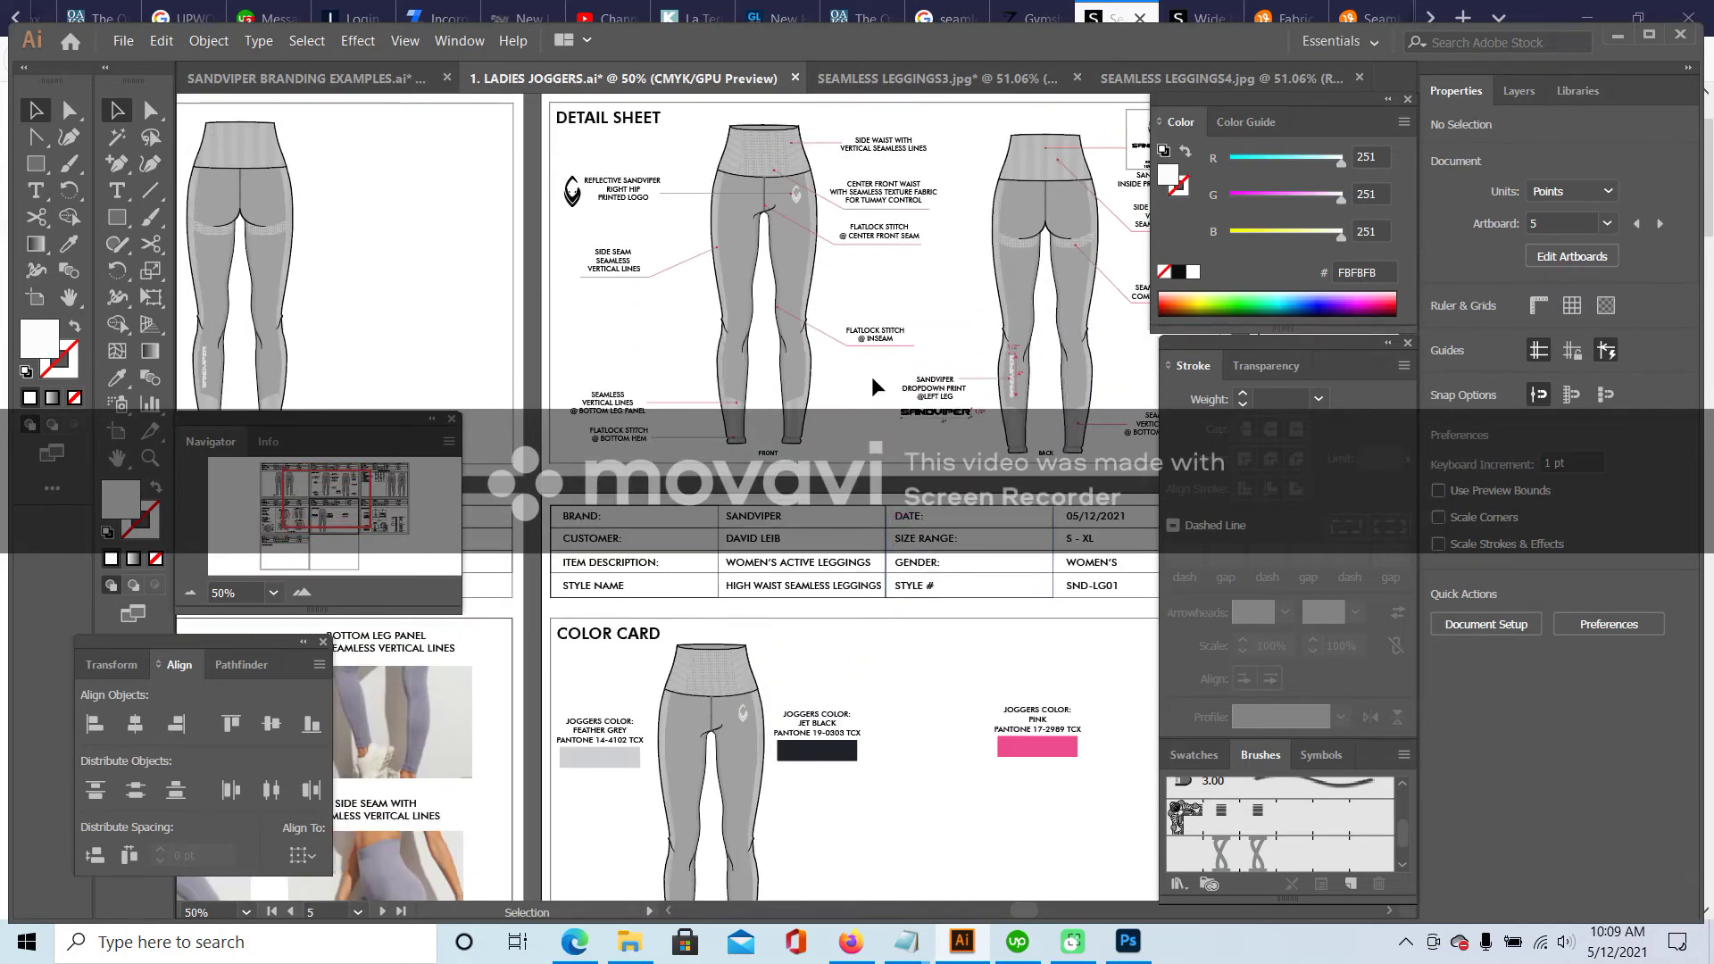
{"action": "scroll", "coordinate": [829, 293], "scroll_direction": "up", "scroll_amount": 2}
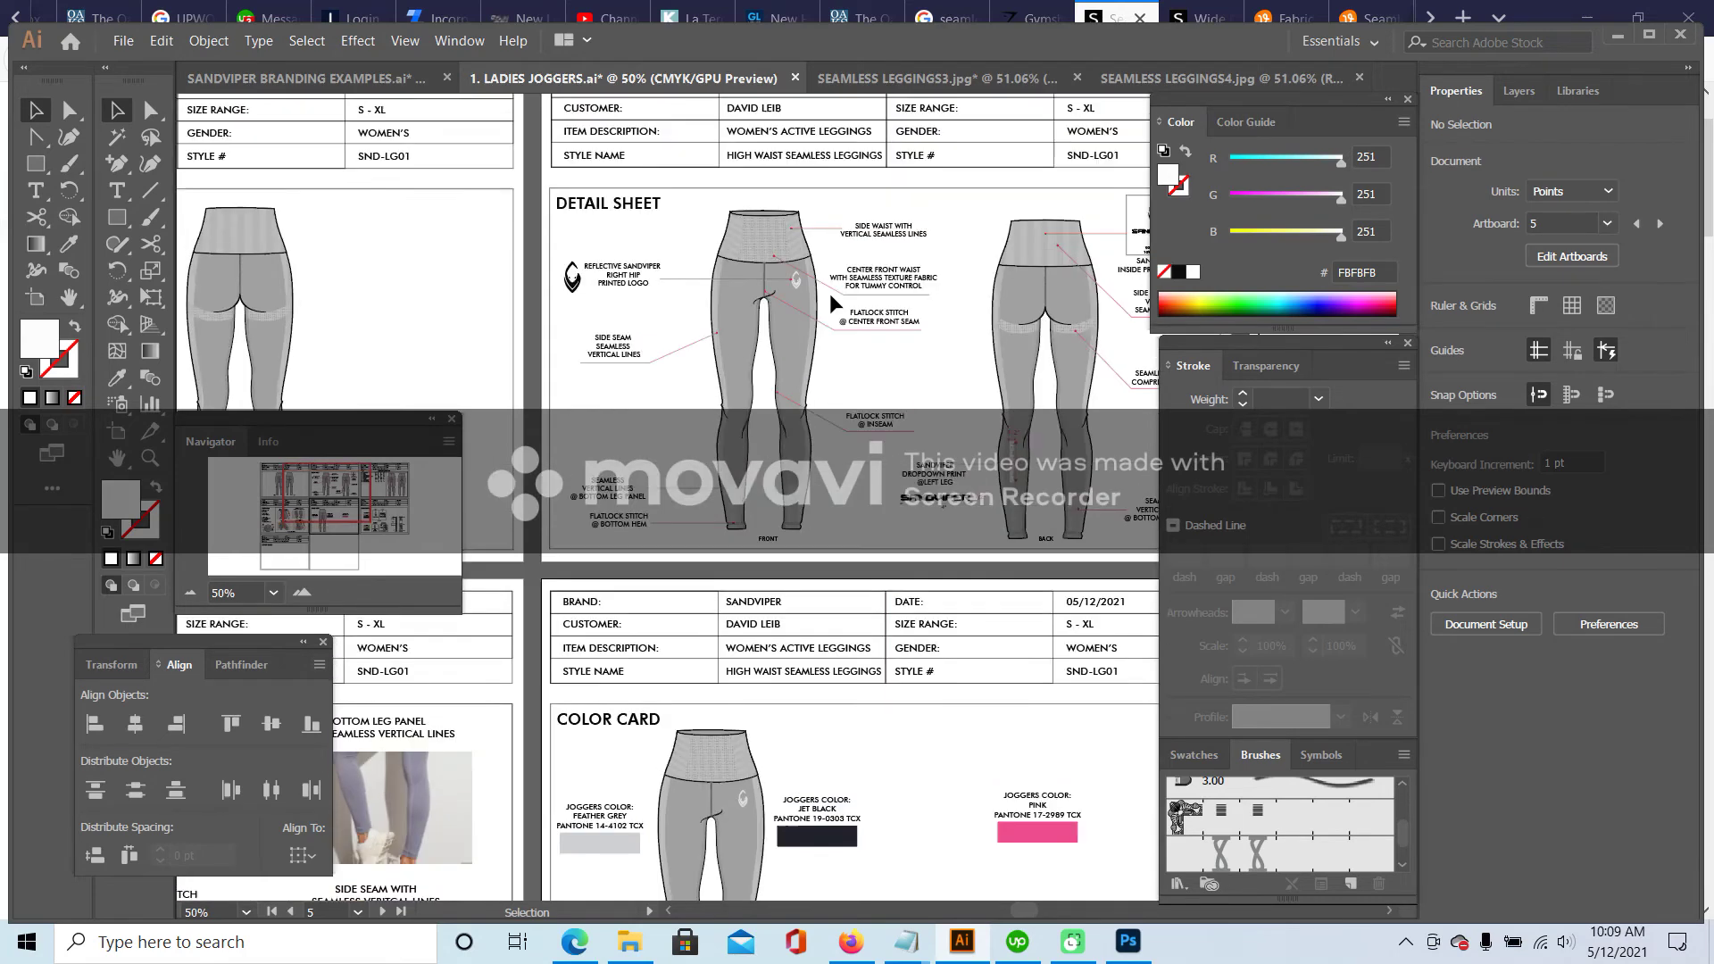
{"action": "mouse_move", "coordinate": [335, 495]}
{"action": "left_mouse_down"}
{"action": "mouse_move", "coordinate": [324, 479]}
{"action": "mouse_move", "coordinate": [298, 487]}
{"action": "mouse_move", "coordinate": [330, 504]}
{"action": "left_mouse_up"}
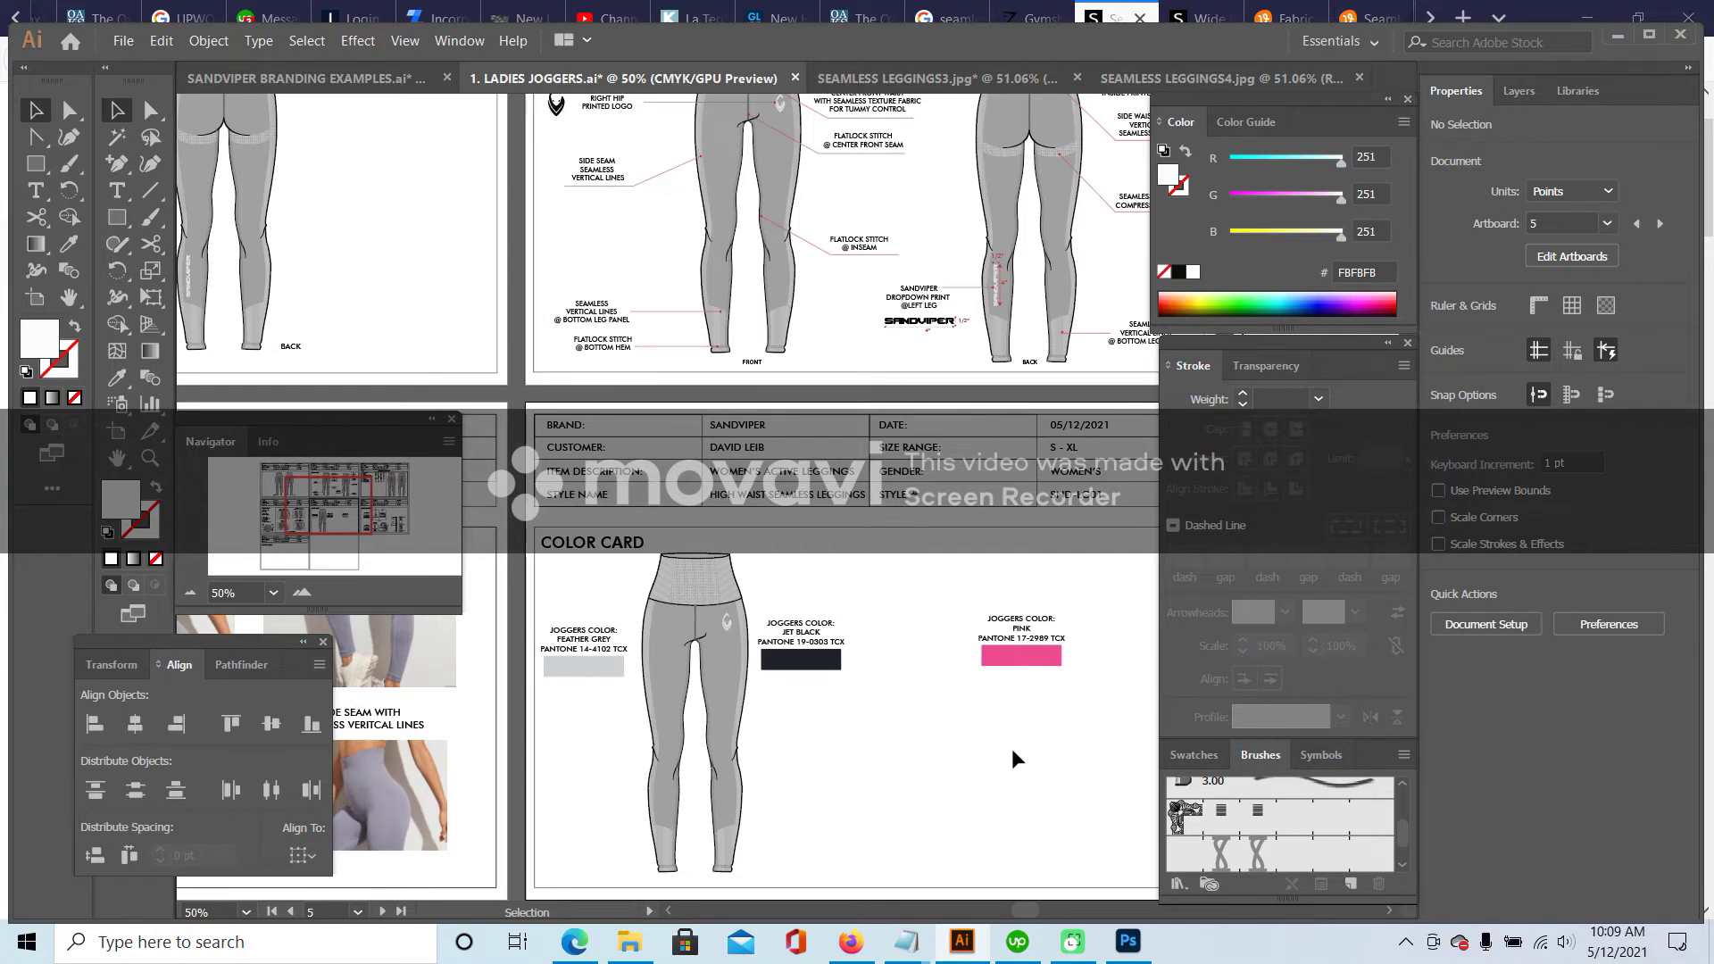
- Browse the PICS folder thumbnails, then return to Firefox's Vecteezy tab
{"action": "left_click", "coordinate": [629, 942]}
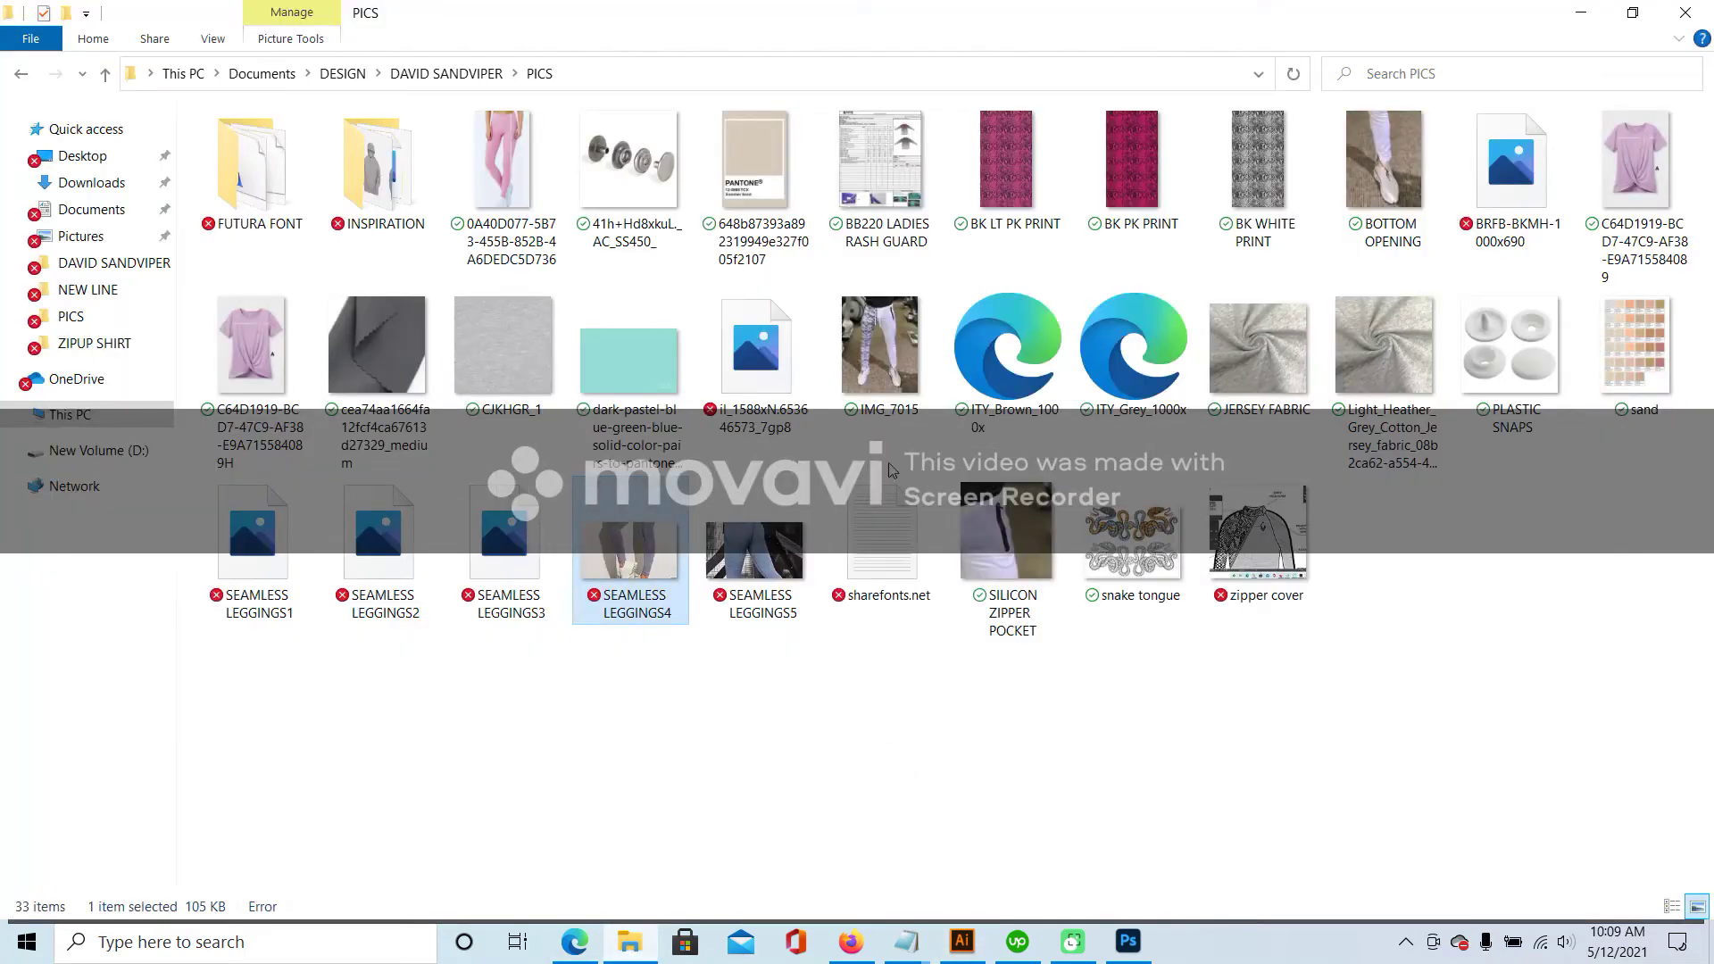
{"action": "left_click", "coordinate": [856, 685]}
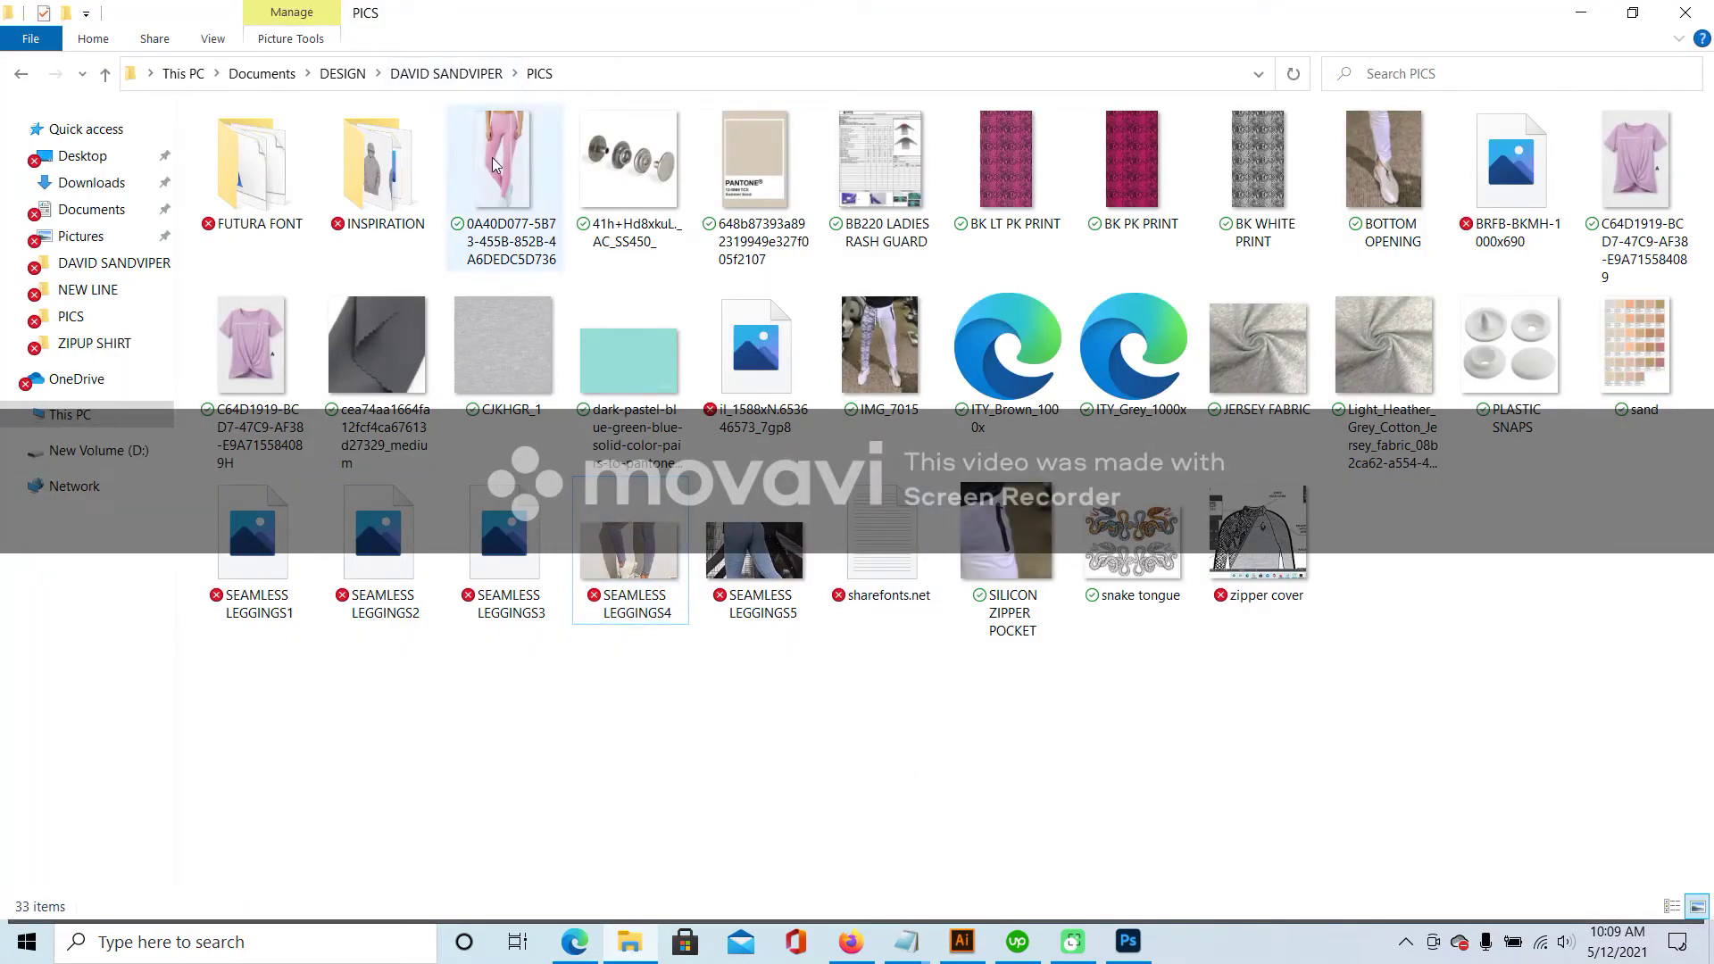
{"action": "mouse_move", "coordinate": [492, 168]}
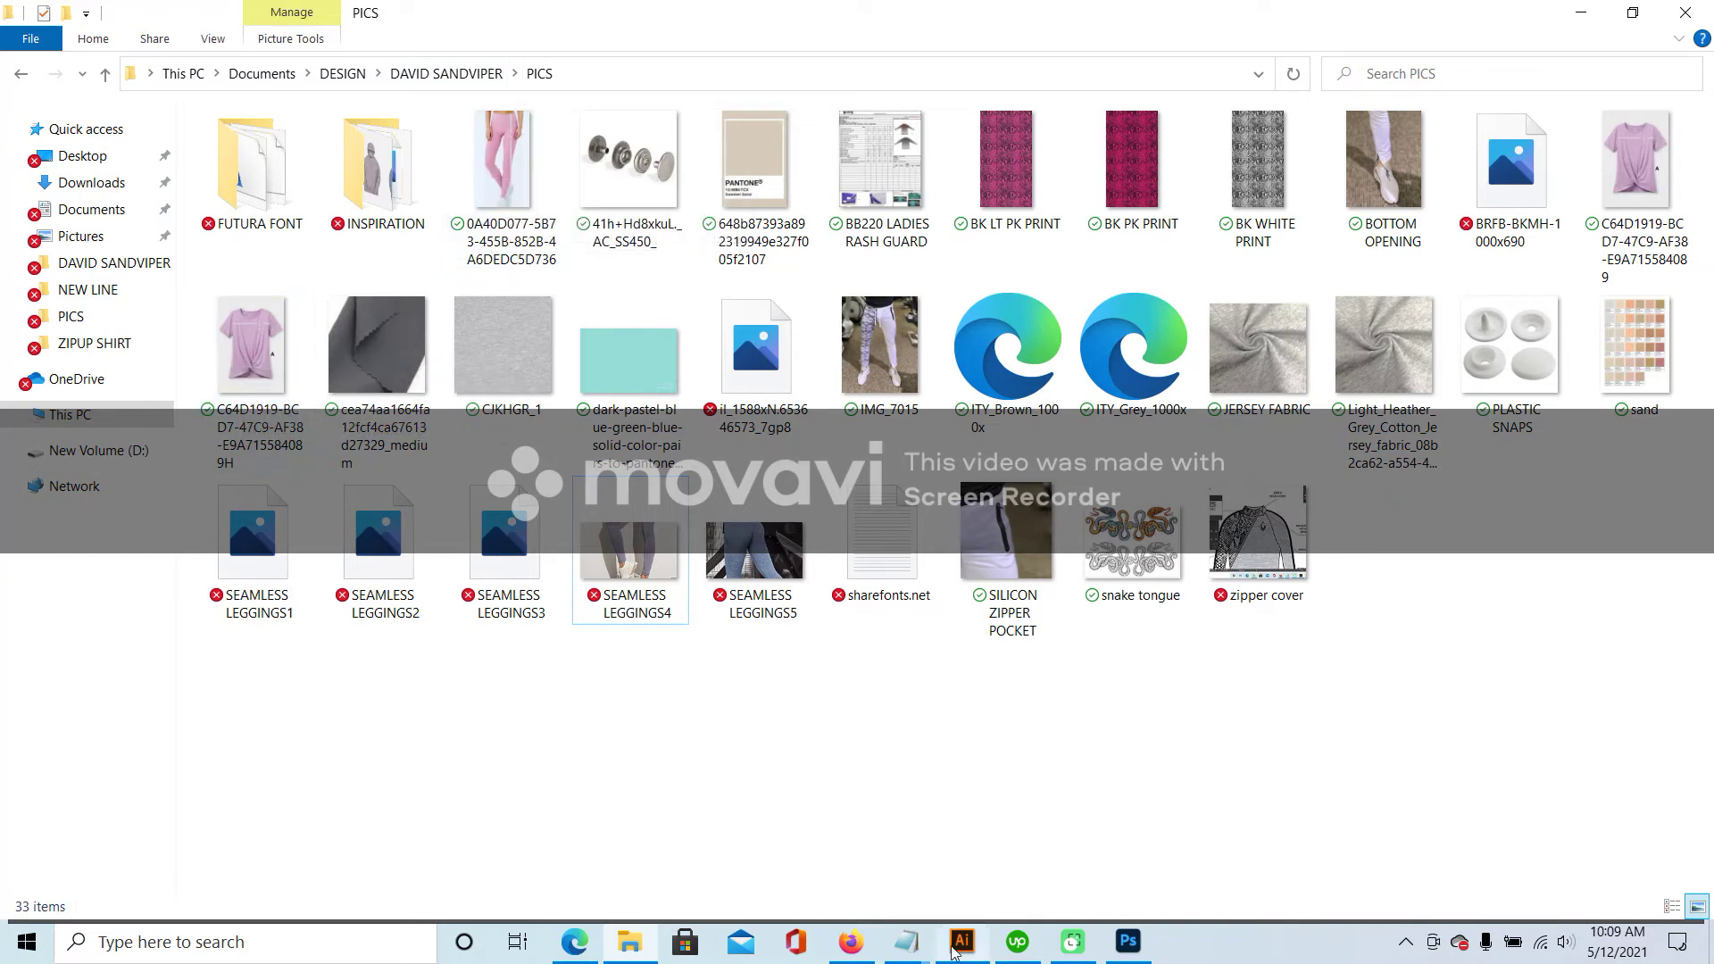
{"action": "left_click", "coordinate": [851, 942]}
{"action": "left_click", "coordinate": [1371, 18]}
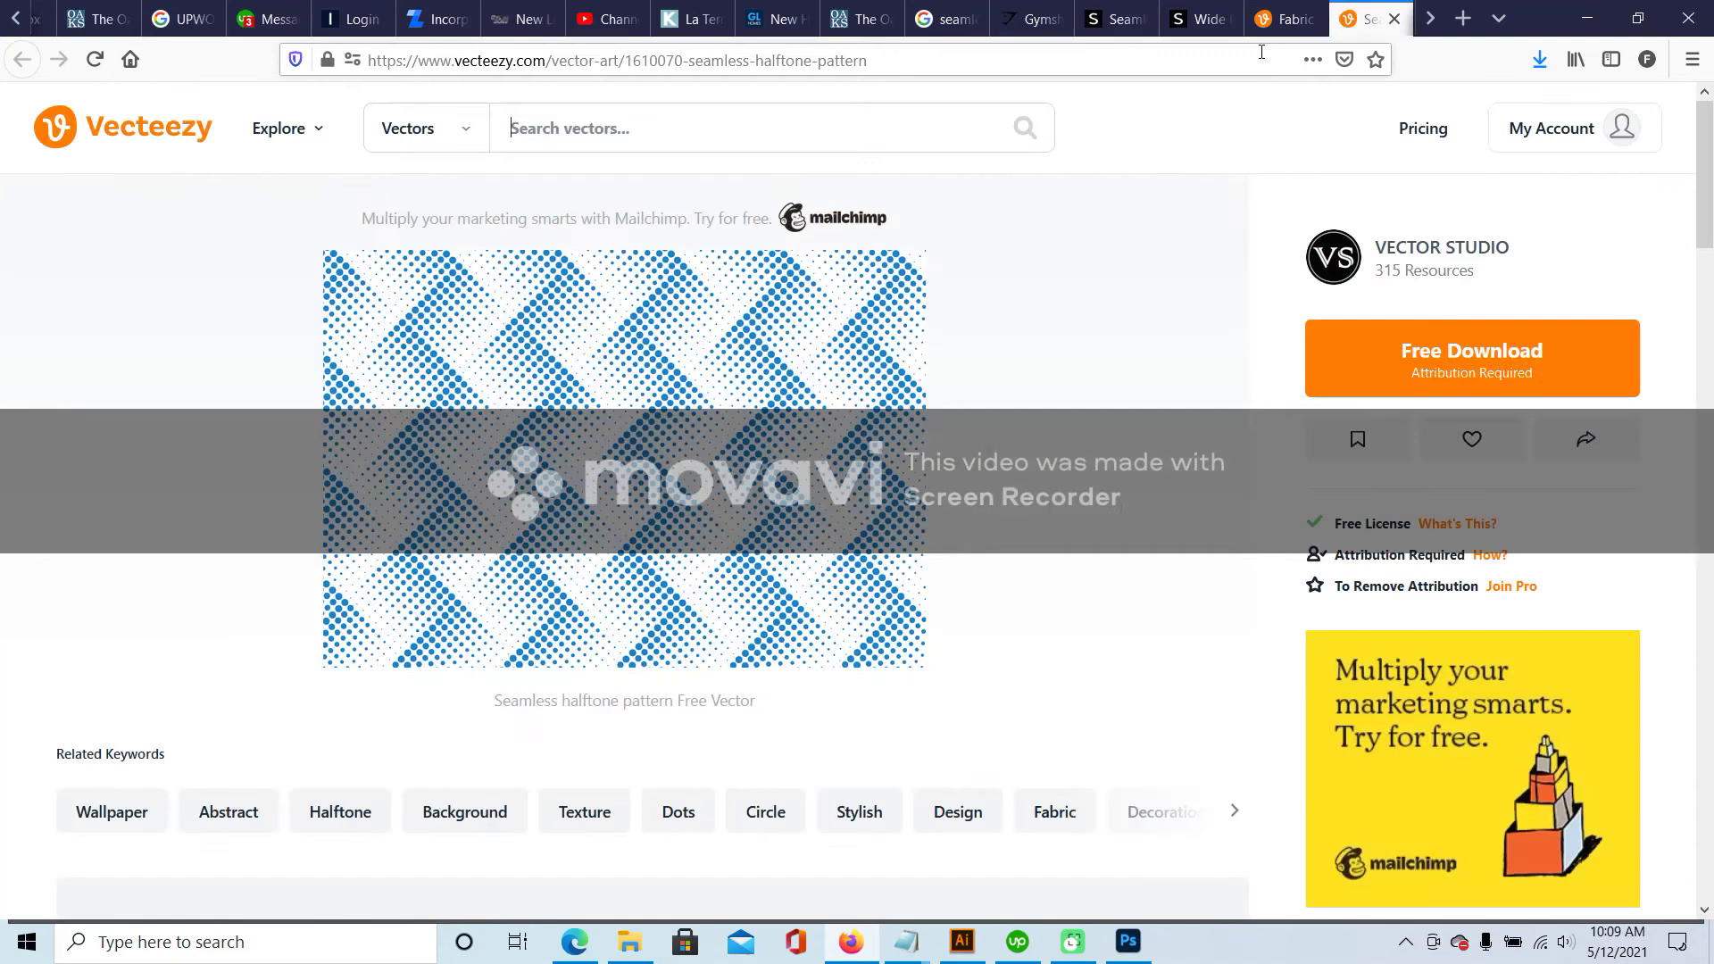
- Search Google for 'LILA PANTONE COLORS', then return to File Explorer
{"action": "left_click", "coordinate": [1275, 59]}
{"action": "type", "text": "LILA PANTONE O"}
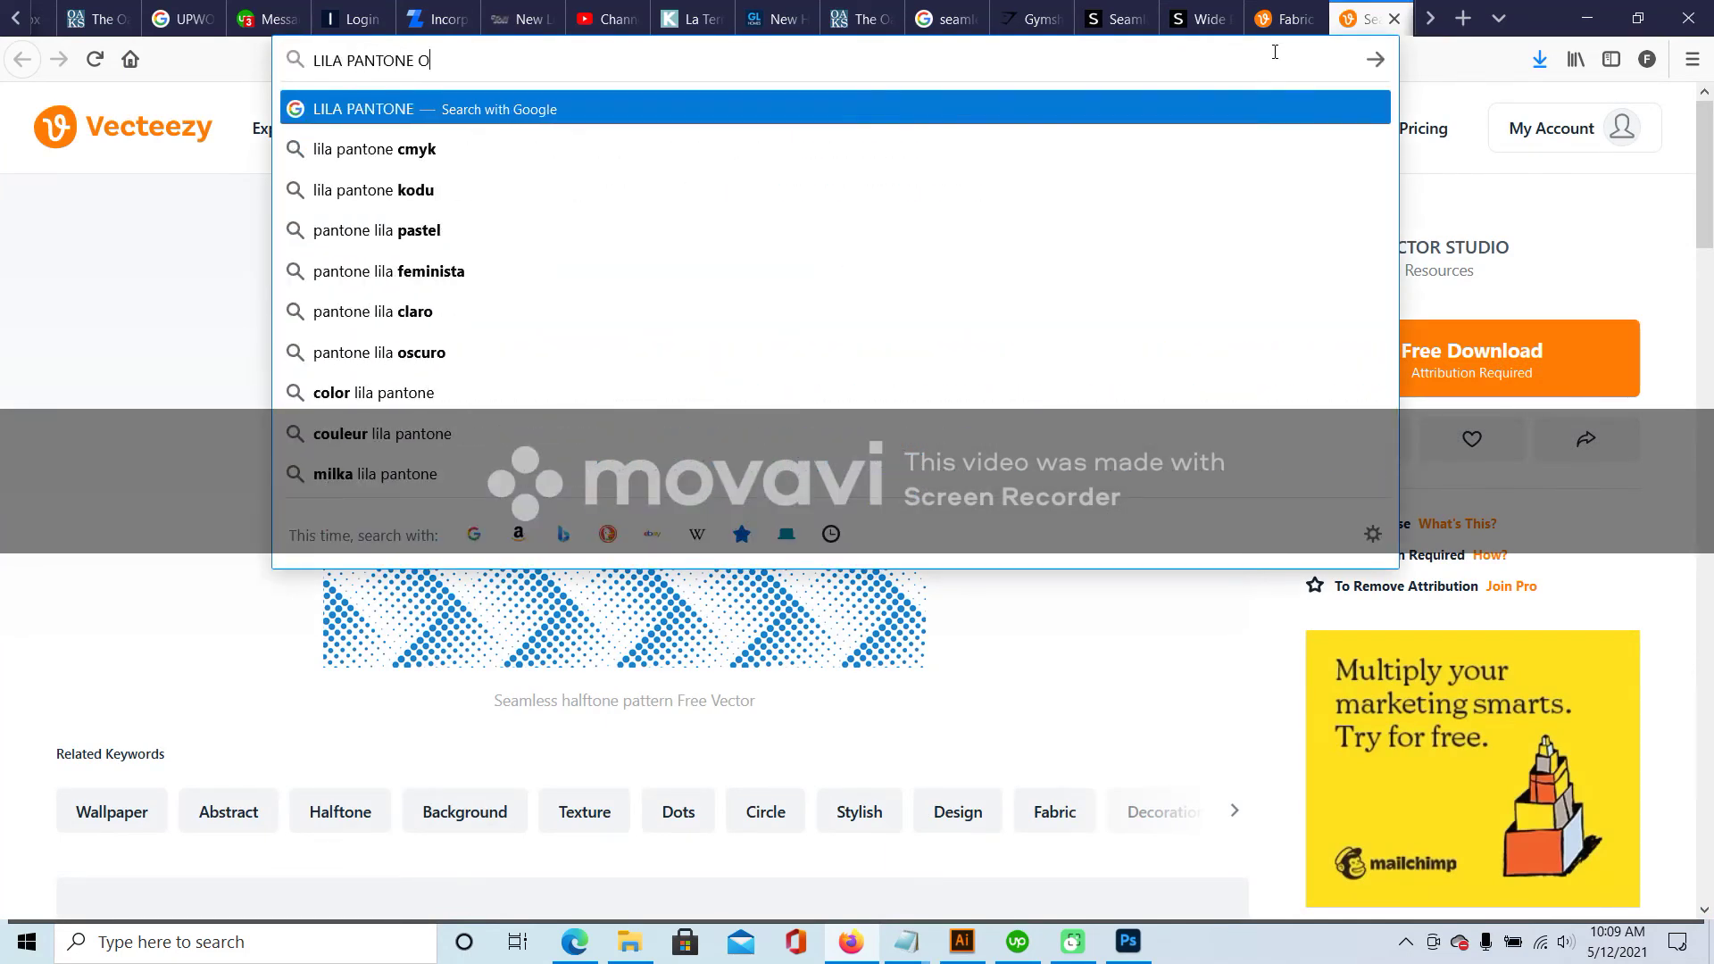
{"action": "key", "text": "BackSpace"}
{"action": "type", "text": "COLORS"}
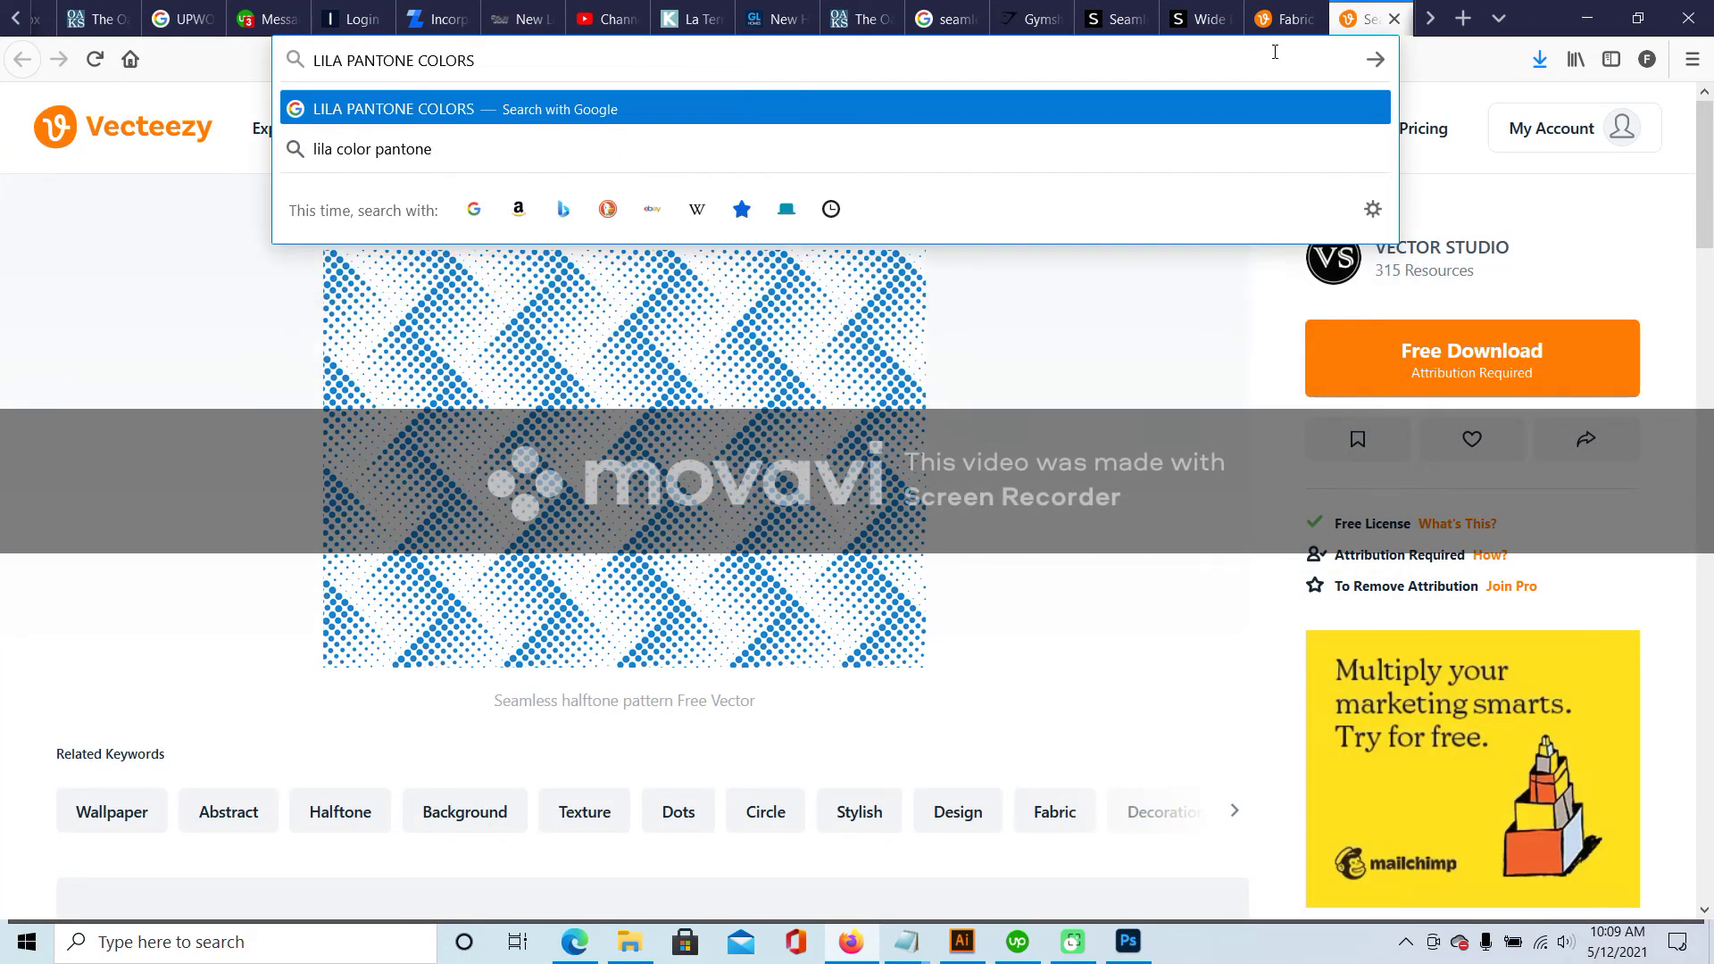
{"action": "key", "text": "Return"}
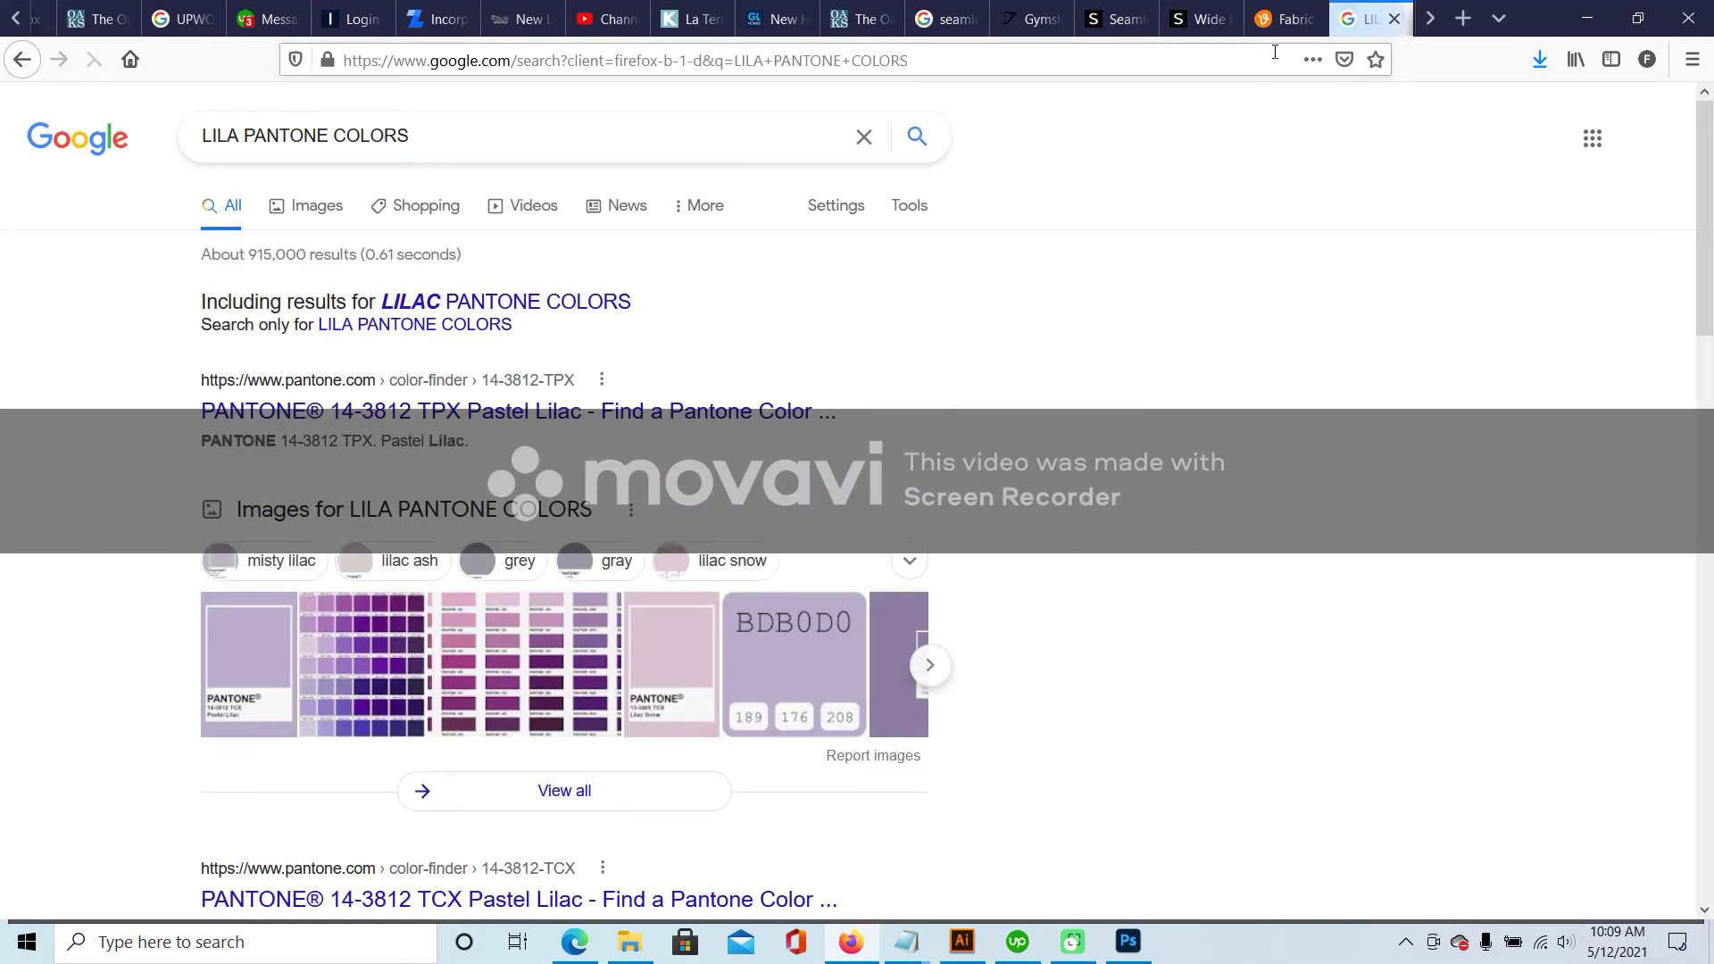
{"action": "left_click", "coordinate": [629, 942]}
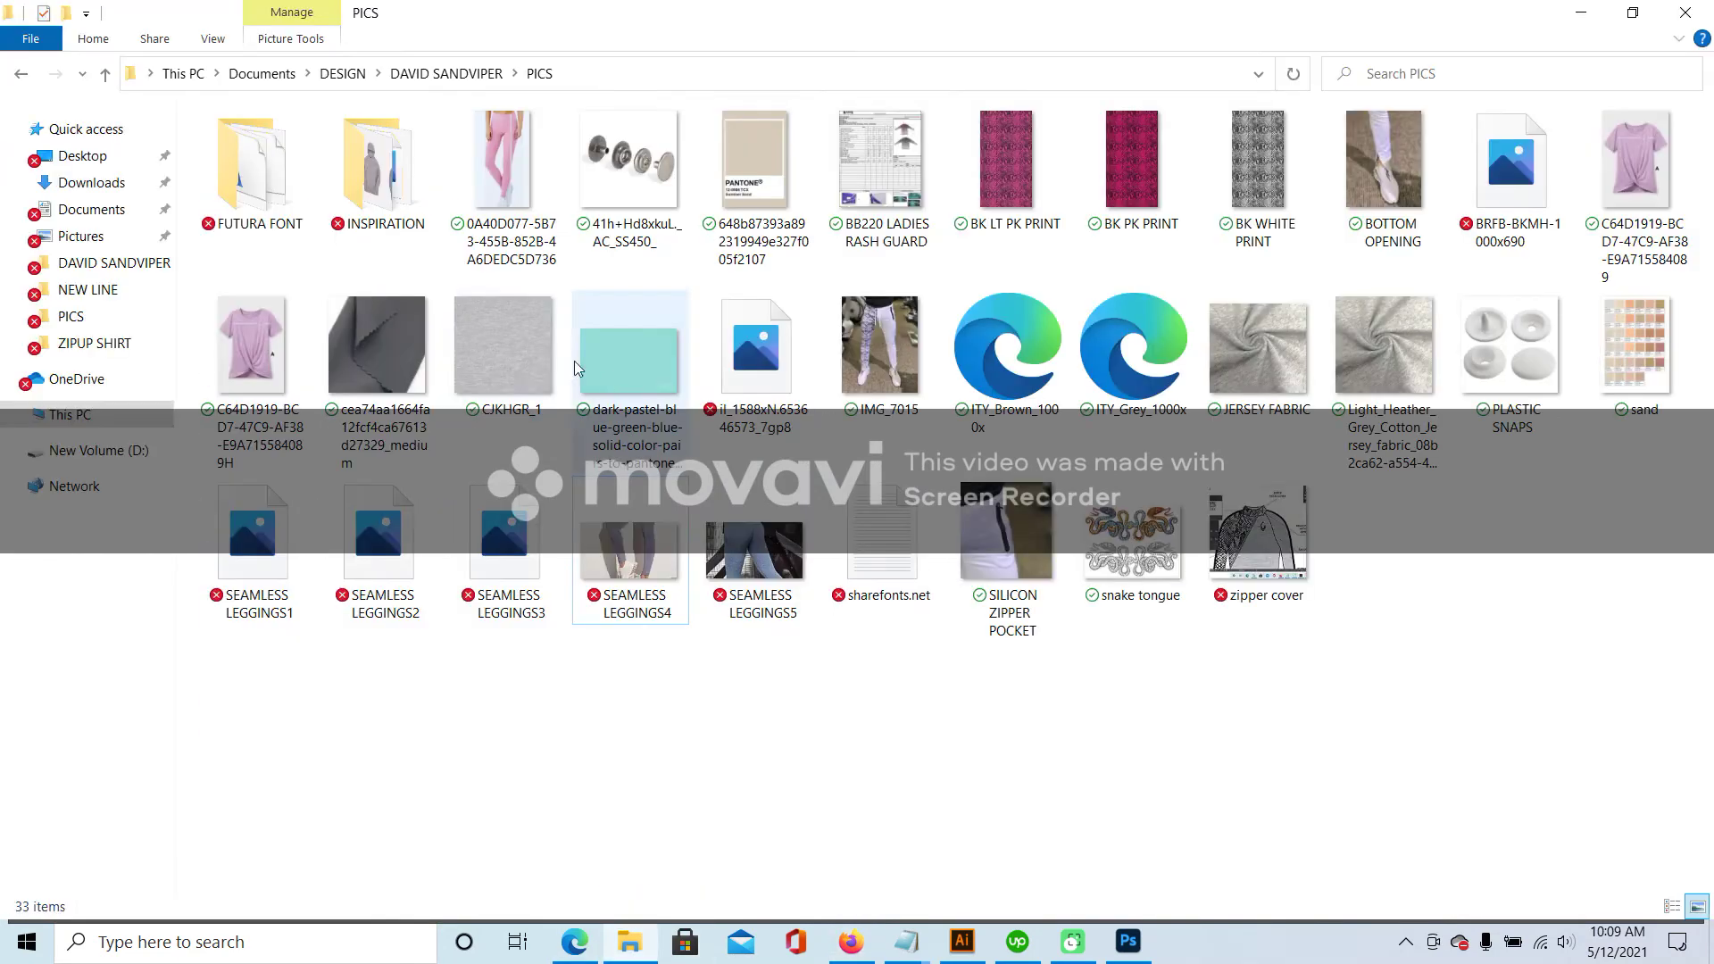
- Go up from PICS into TRAINING PANTS SHIRT and open 5. HIGH WAIST LEGGIGNS TP
{"action": "left_click", "coordinate": [440, 75]}
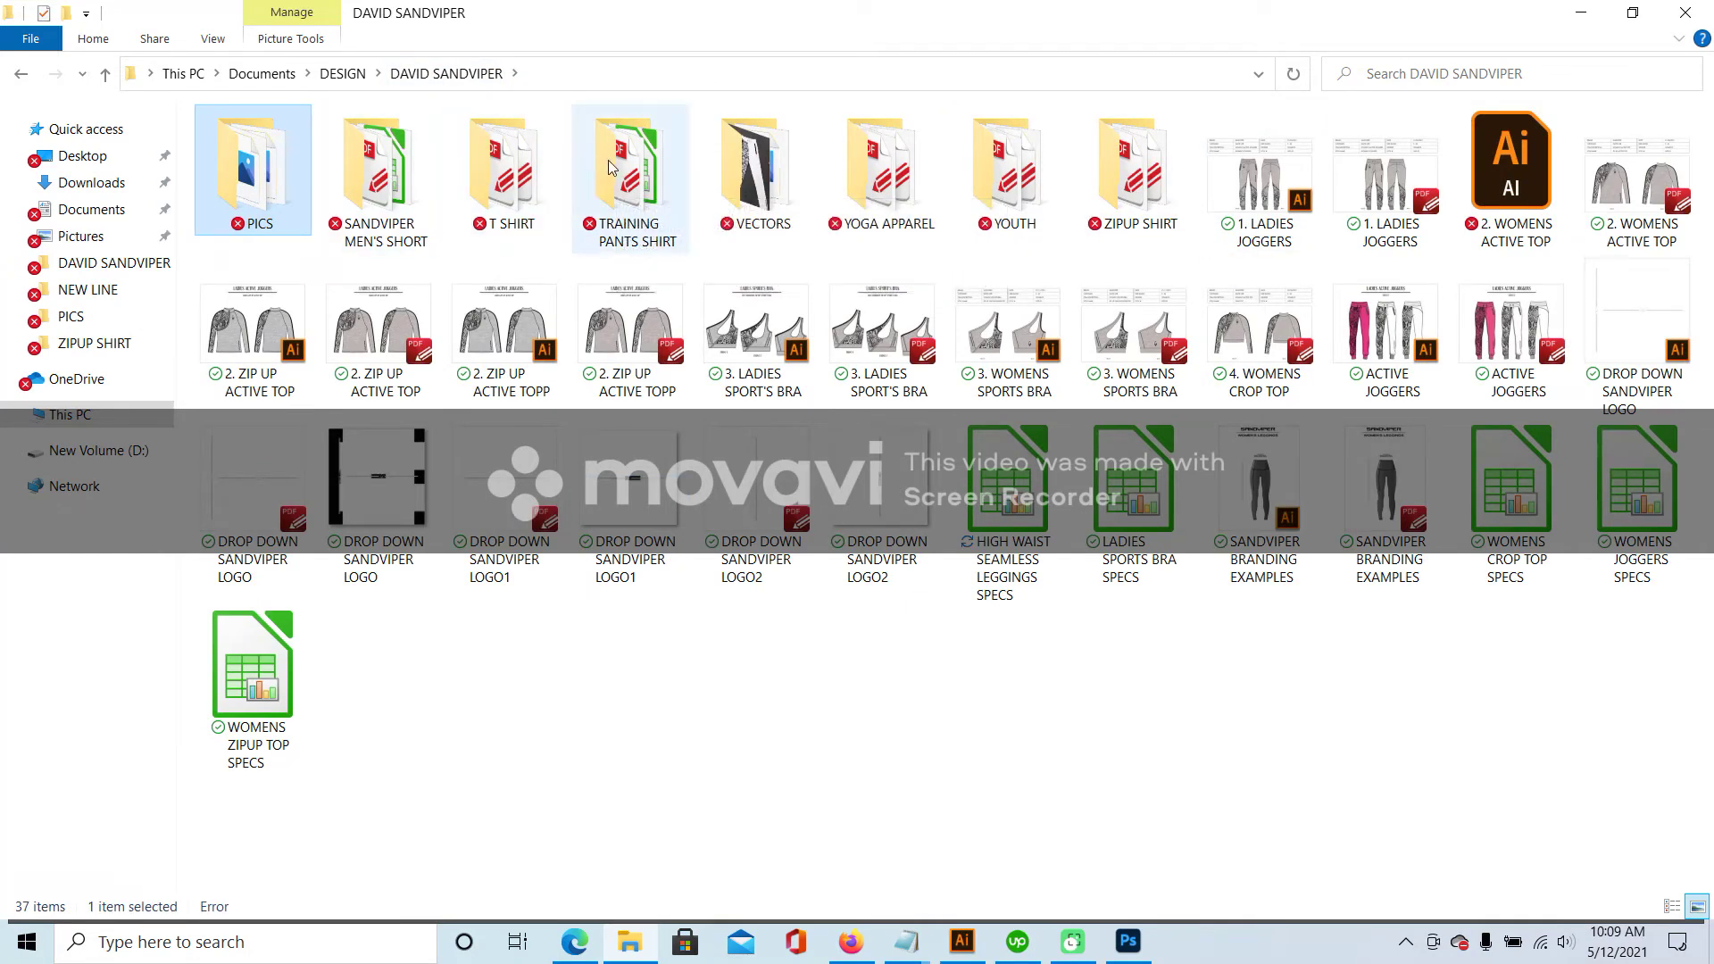
{"action": "double_click", "coordinate": [614, 167]}
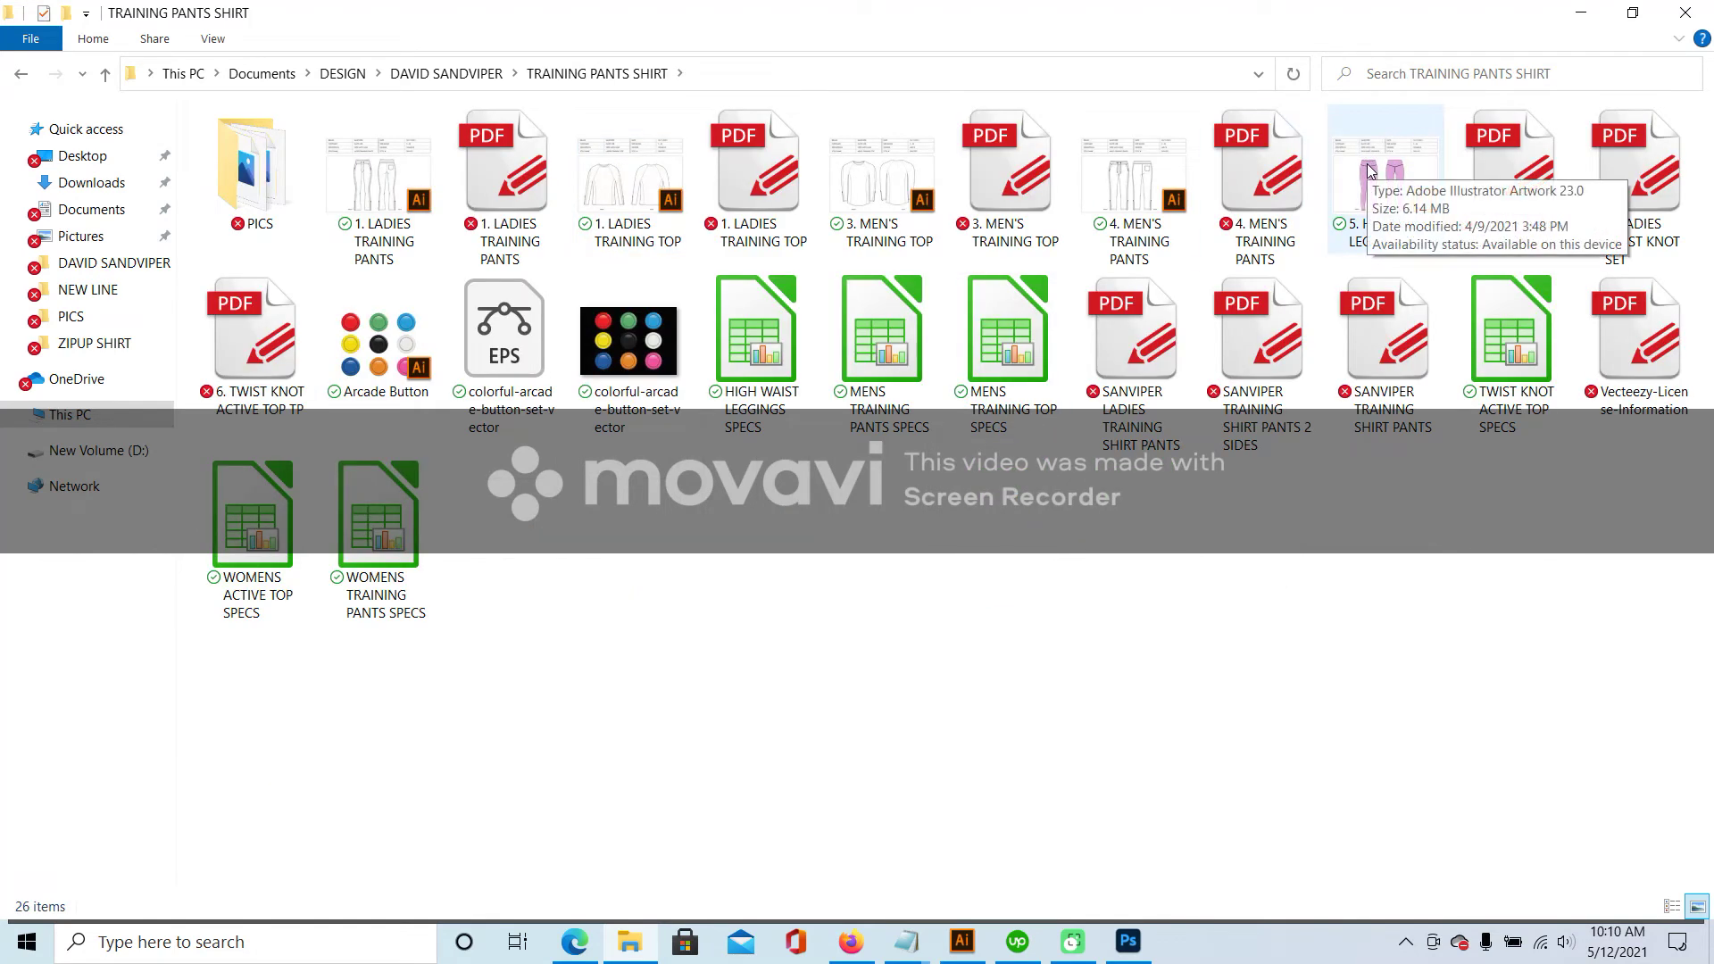
{"action": "double_click", "coordinate": [1513, 170]}
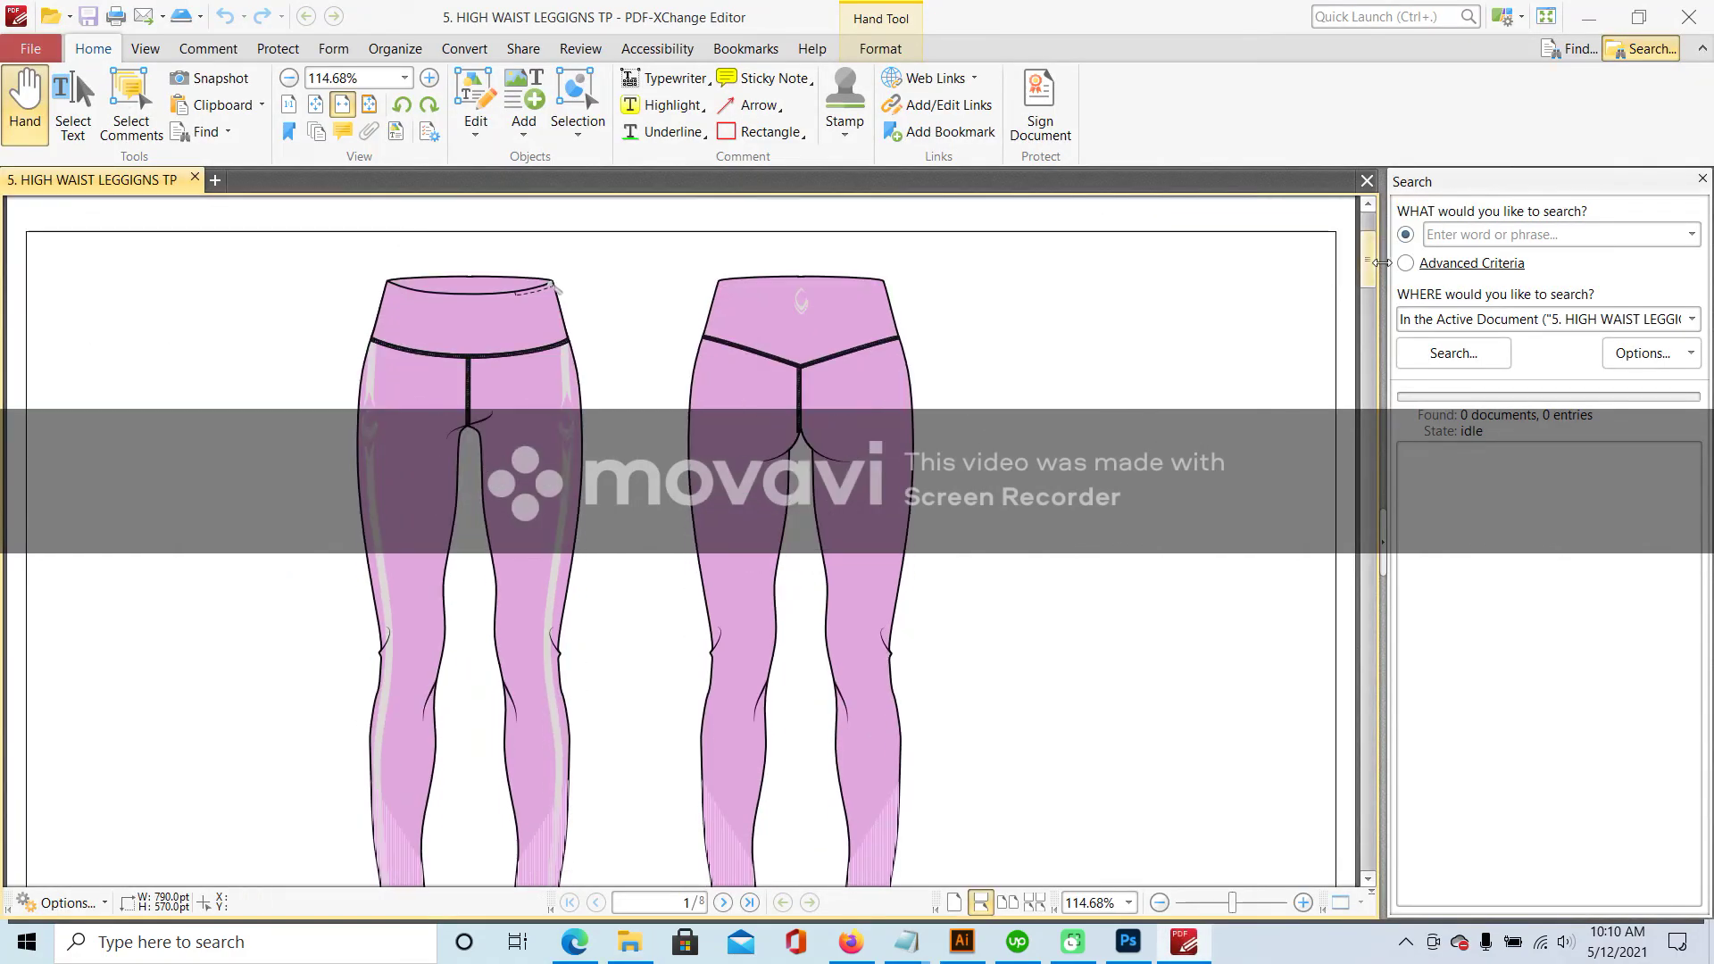
- Check the PDF's COLOR CARD codes (LILAC 15-3216, JET BLACK 19-0303, AQUA SPLASH 14-4812), then return to Illustrator
{"action": "left_click_drag", "start_coordinate": [1369, 250], "coordinate": [1376, 597]}
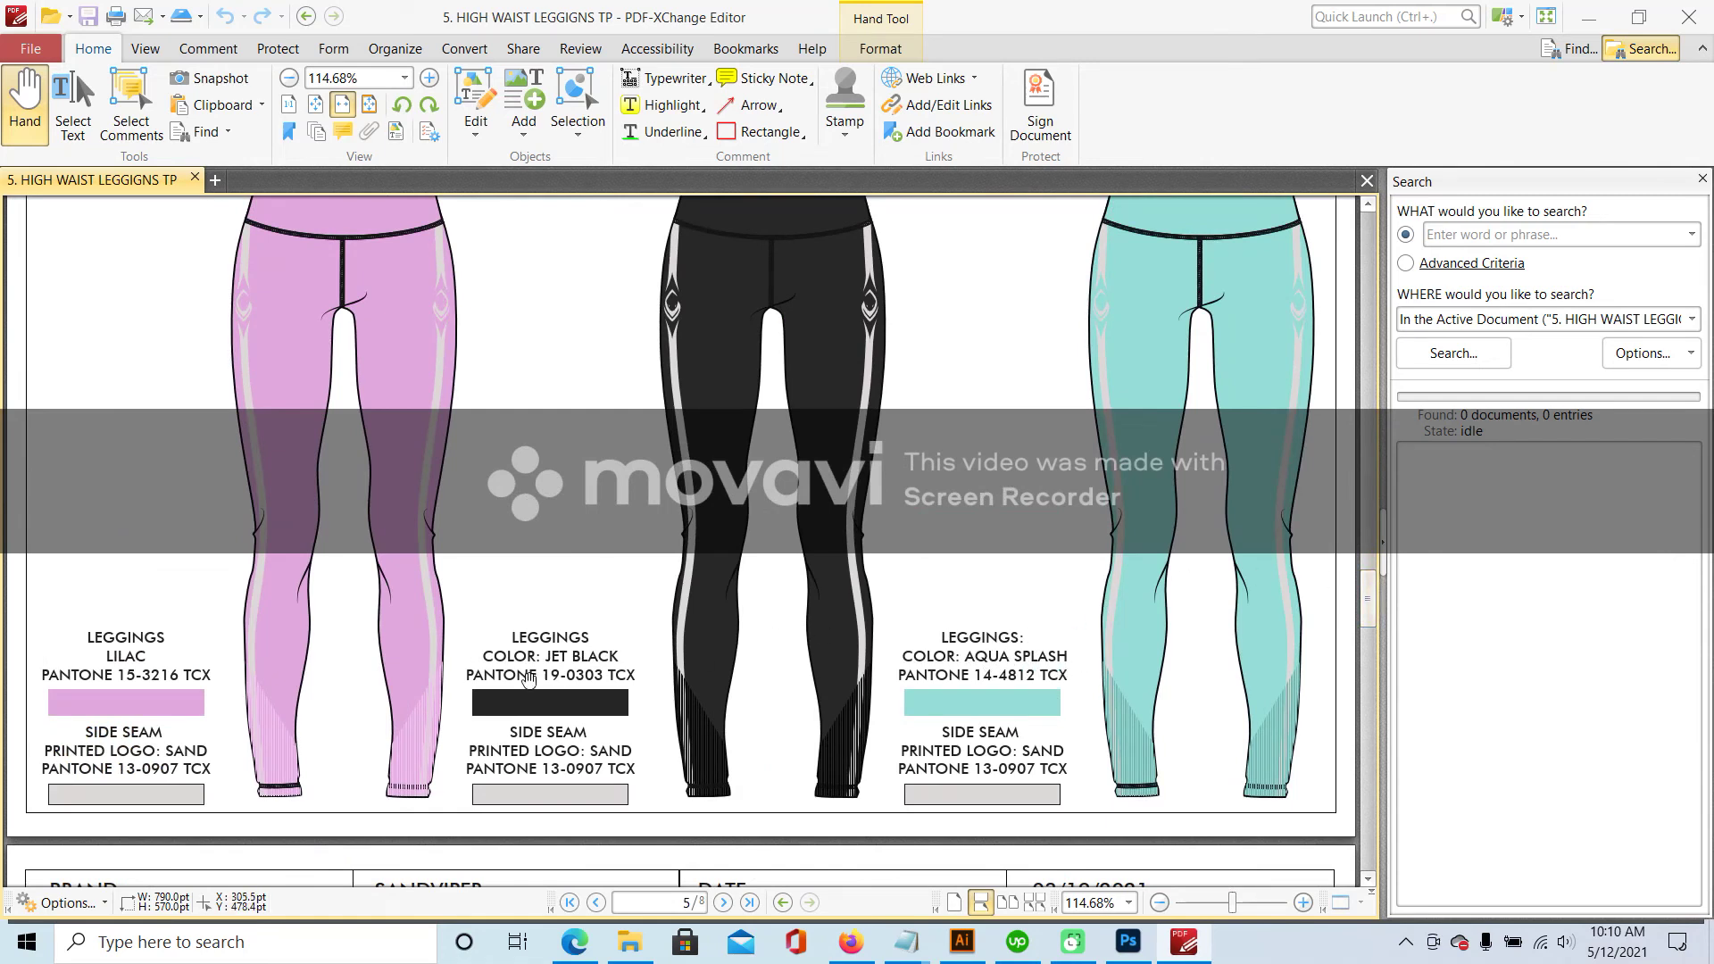
{"action": "scroll", "coordinate": [205, 678], "scroll_direction": "up", "scroll_amount": 2}
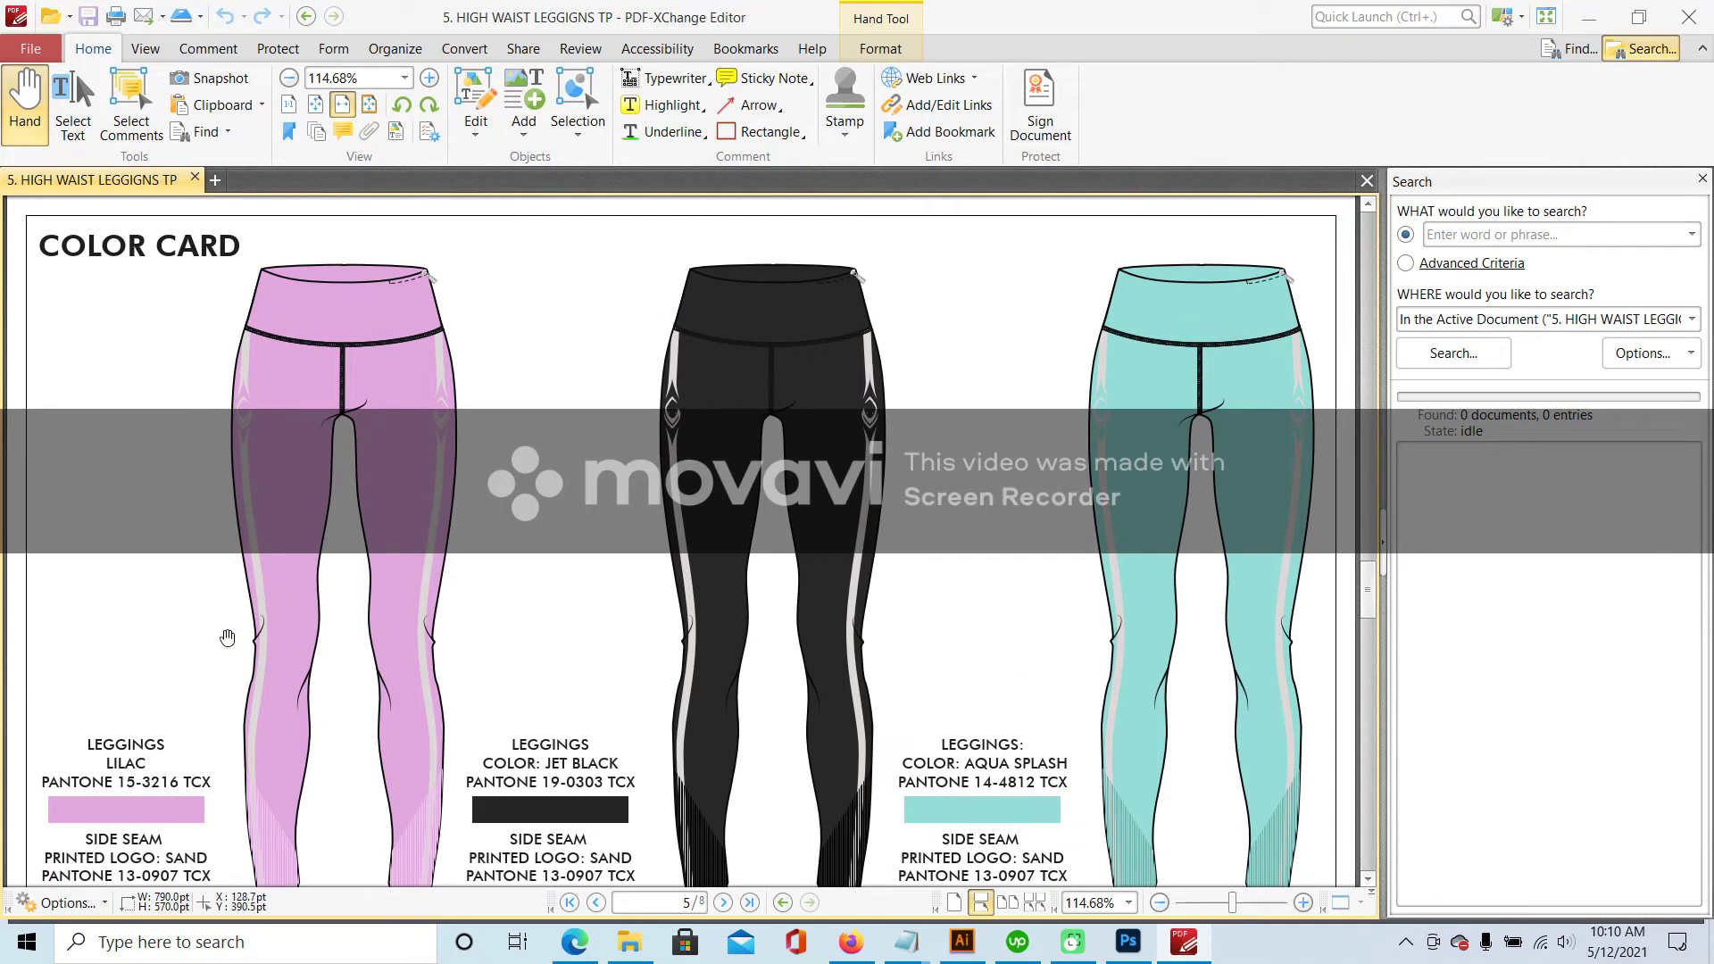
{"action": "scroll", "coordinate": [1167, 488], "scroll_direction": "down", "scroll_amount": 1}
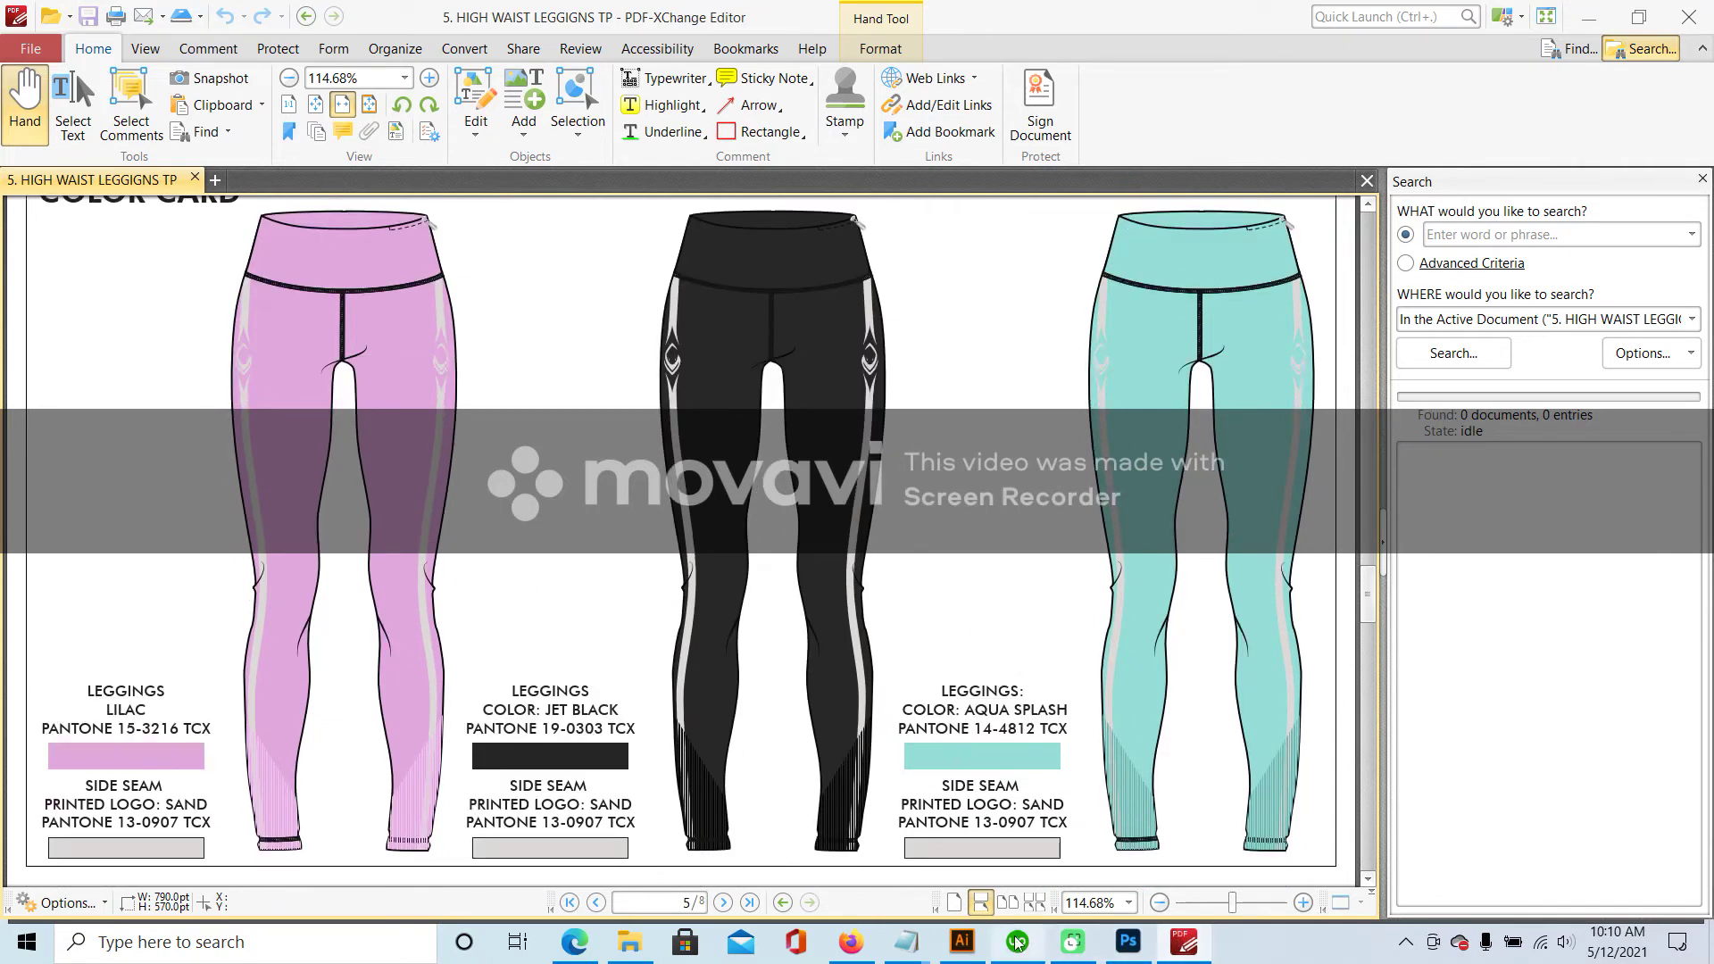
{"action": "mouse_move", "coordinate": [968, 947]}
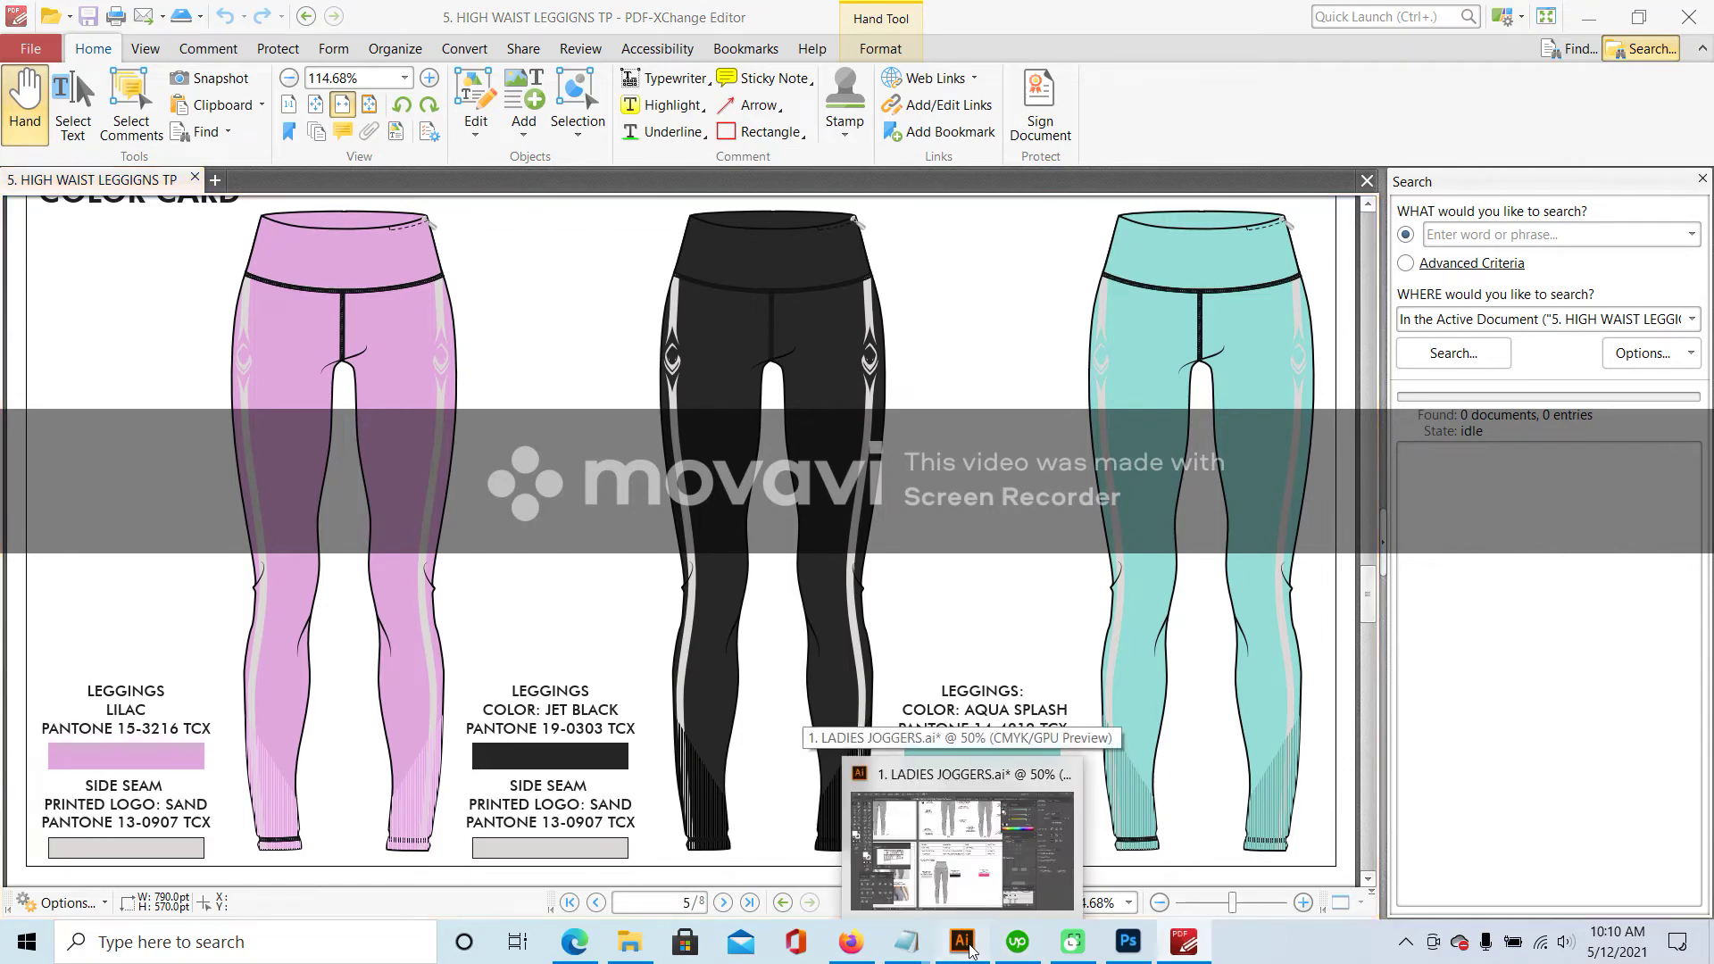
{"action": "left_click", "coordinate": [963, 848]}
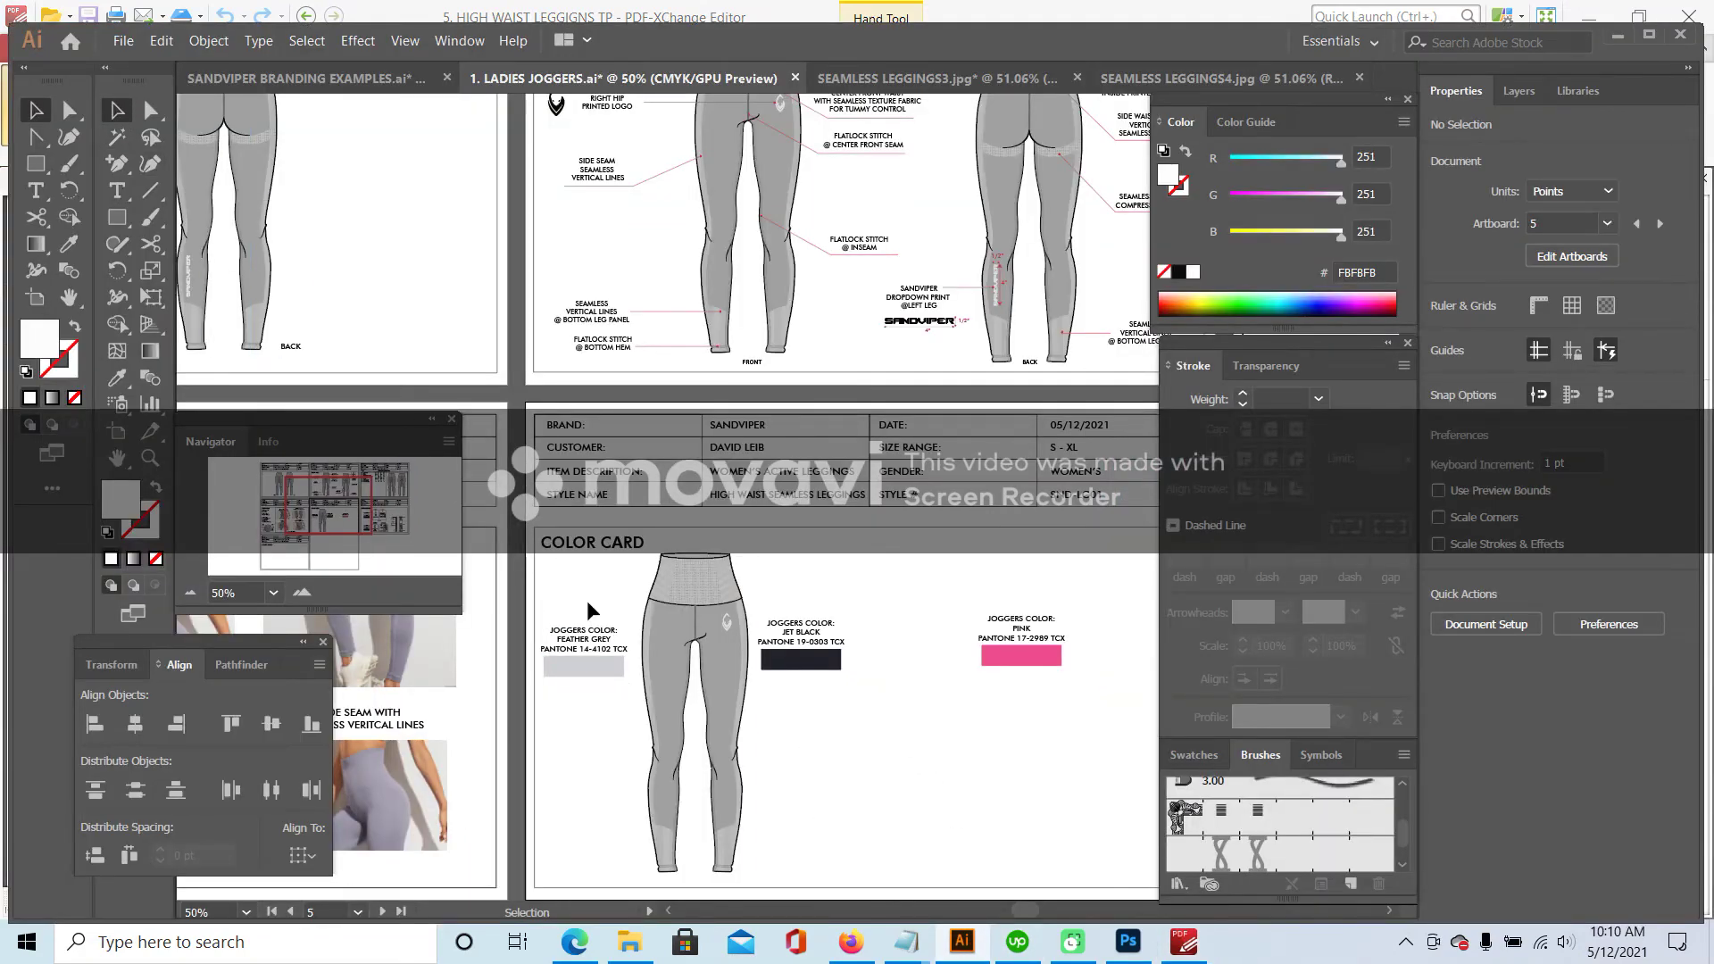
- Arrange the Feather Grey, Jet Black and Pink label-swatch pairs into a column left of the leggings
{"action": "left_click_drag", "start_coordinate": [599, 696], "coordinate": [605, 843]}
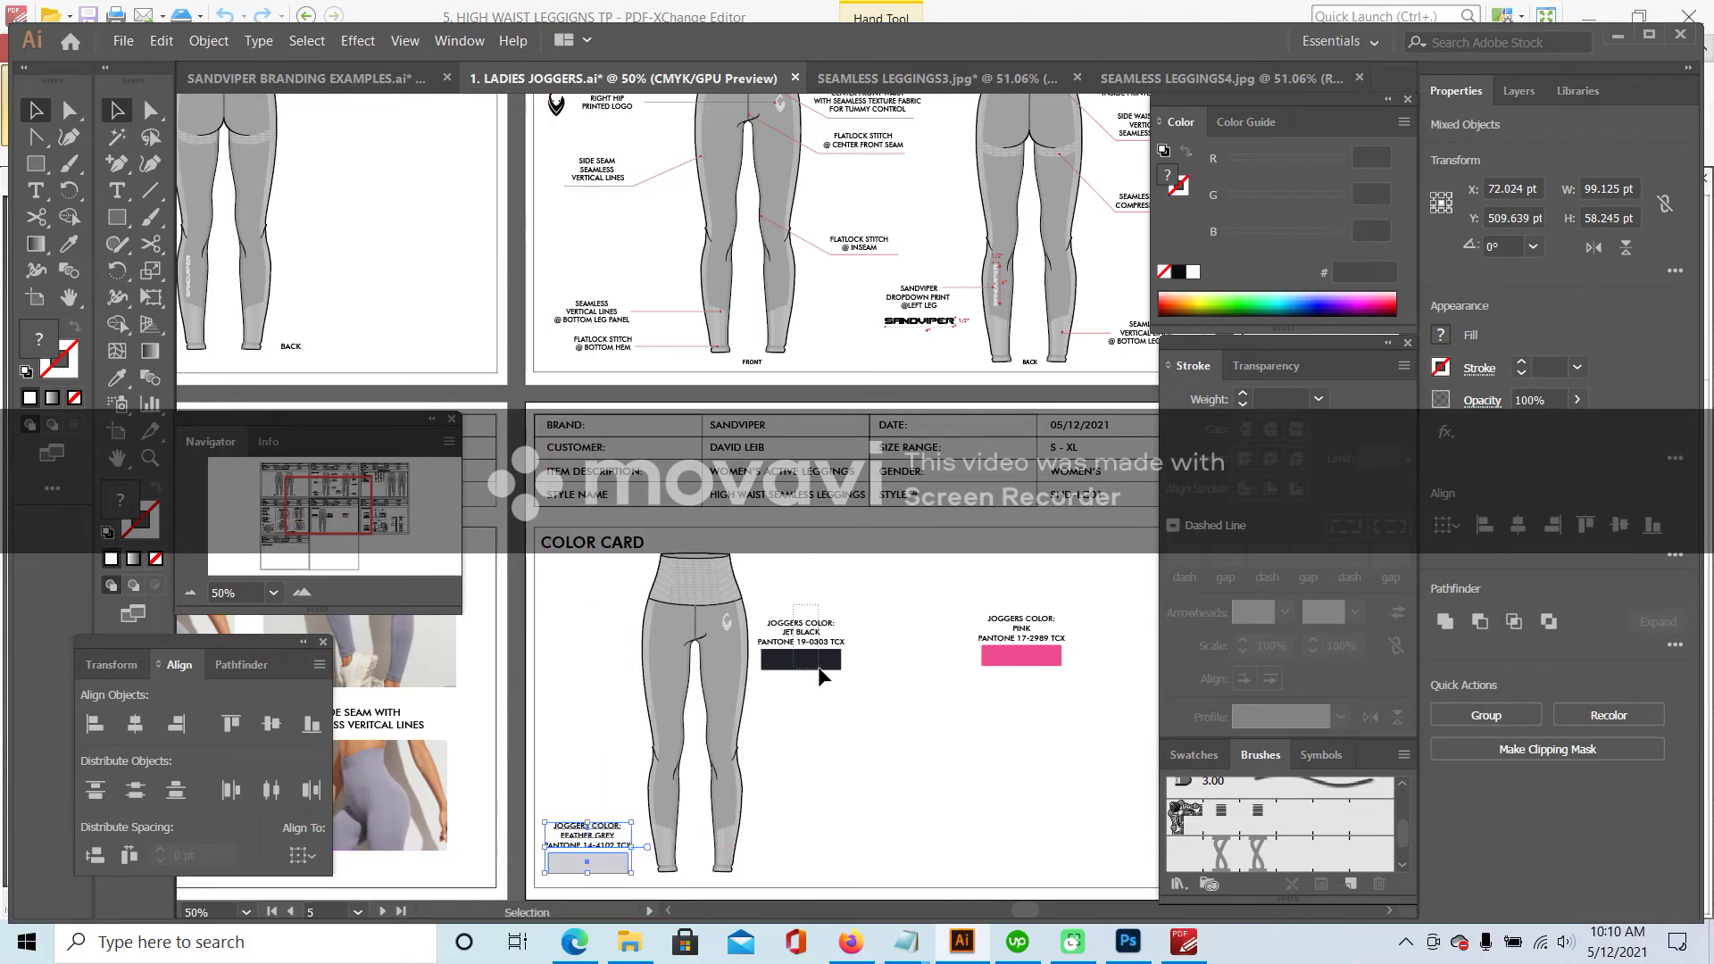
{"action": "left_click_drag", "start_coordinate": [820, 676], "coordinate": [819, 869]}
{"action": "left_click_drag", "start_coordinate": [962, 681], "coordinate": [1003, 678]}
{"action": "left_click_drag", "start_coordinate": [1040, 622], "coordinate": [1047, 826]}
{"action": "left_click", "coordinate": [741, 607]}
{"action": "left_click", "coordinate": [800, 693]}
{"action": "left_click_drag", "start_coordinate": [785, 770], "coordinate": [607, 793]}
{"action": "left_click_drag", "start_coordinate": [710, 808], "coordinate": [710, 808]}
{"action": "left_click_drag", "start_coordinate": [955, 799], "coordinate": [613, 716]}
- Duplicate the Pink label and swatch and place the copy at the top of the column
{"action": "key", "text": "ctrl+c"}
{"action": "key", "text": "ctrl+v"}
{"action": "left_click_drag", "start_coordinate": [815, 509], "coordinate": [616, 653]}
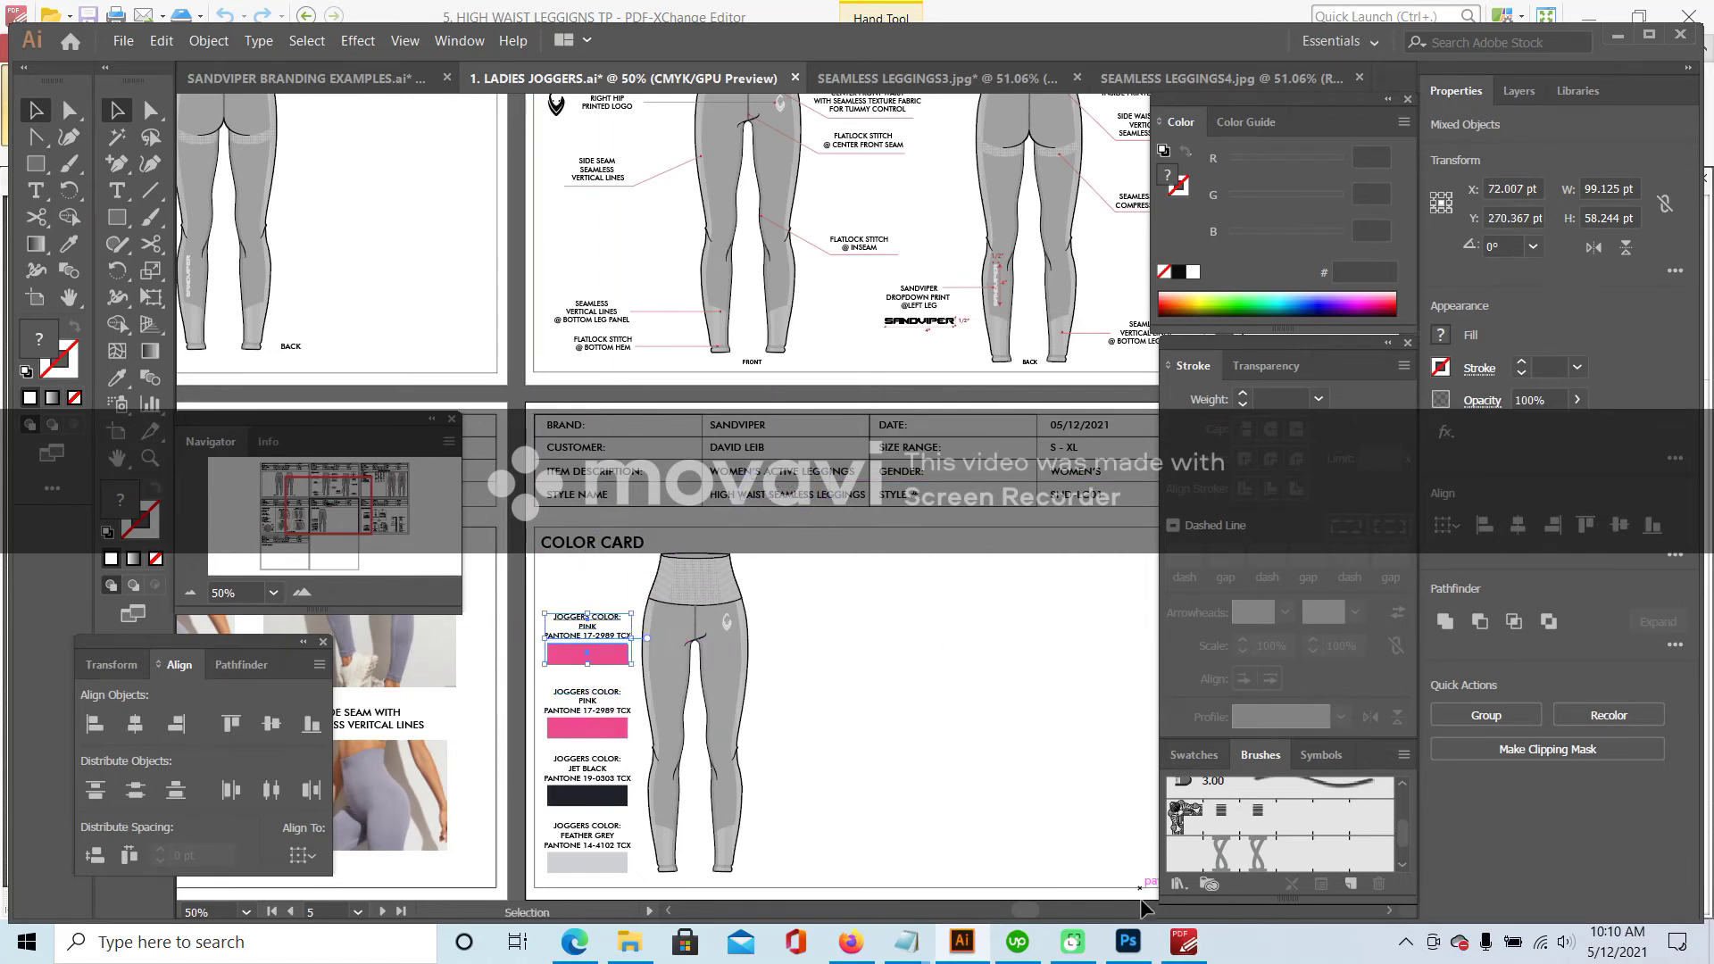
{"action": "left_click", "coordinate": [1184, 942]}
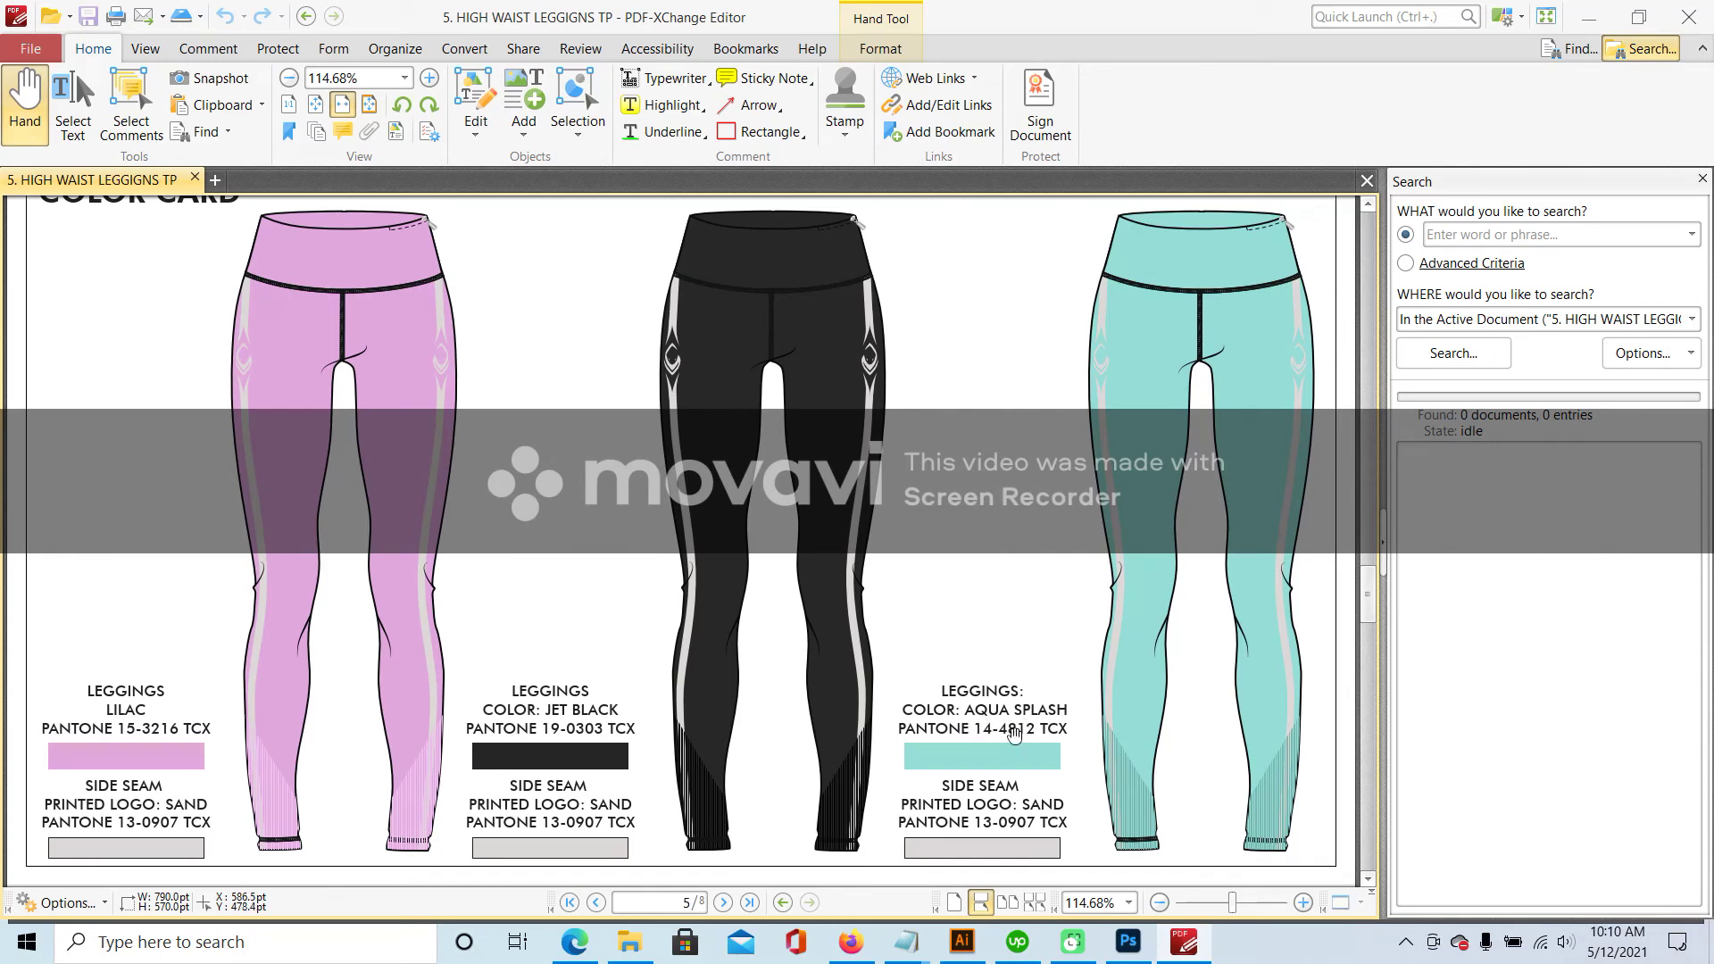
- Retype the top swatch label PINK as AQUA SPLASH
{"action": "left_click", "coordinate": [961, 942]}
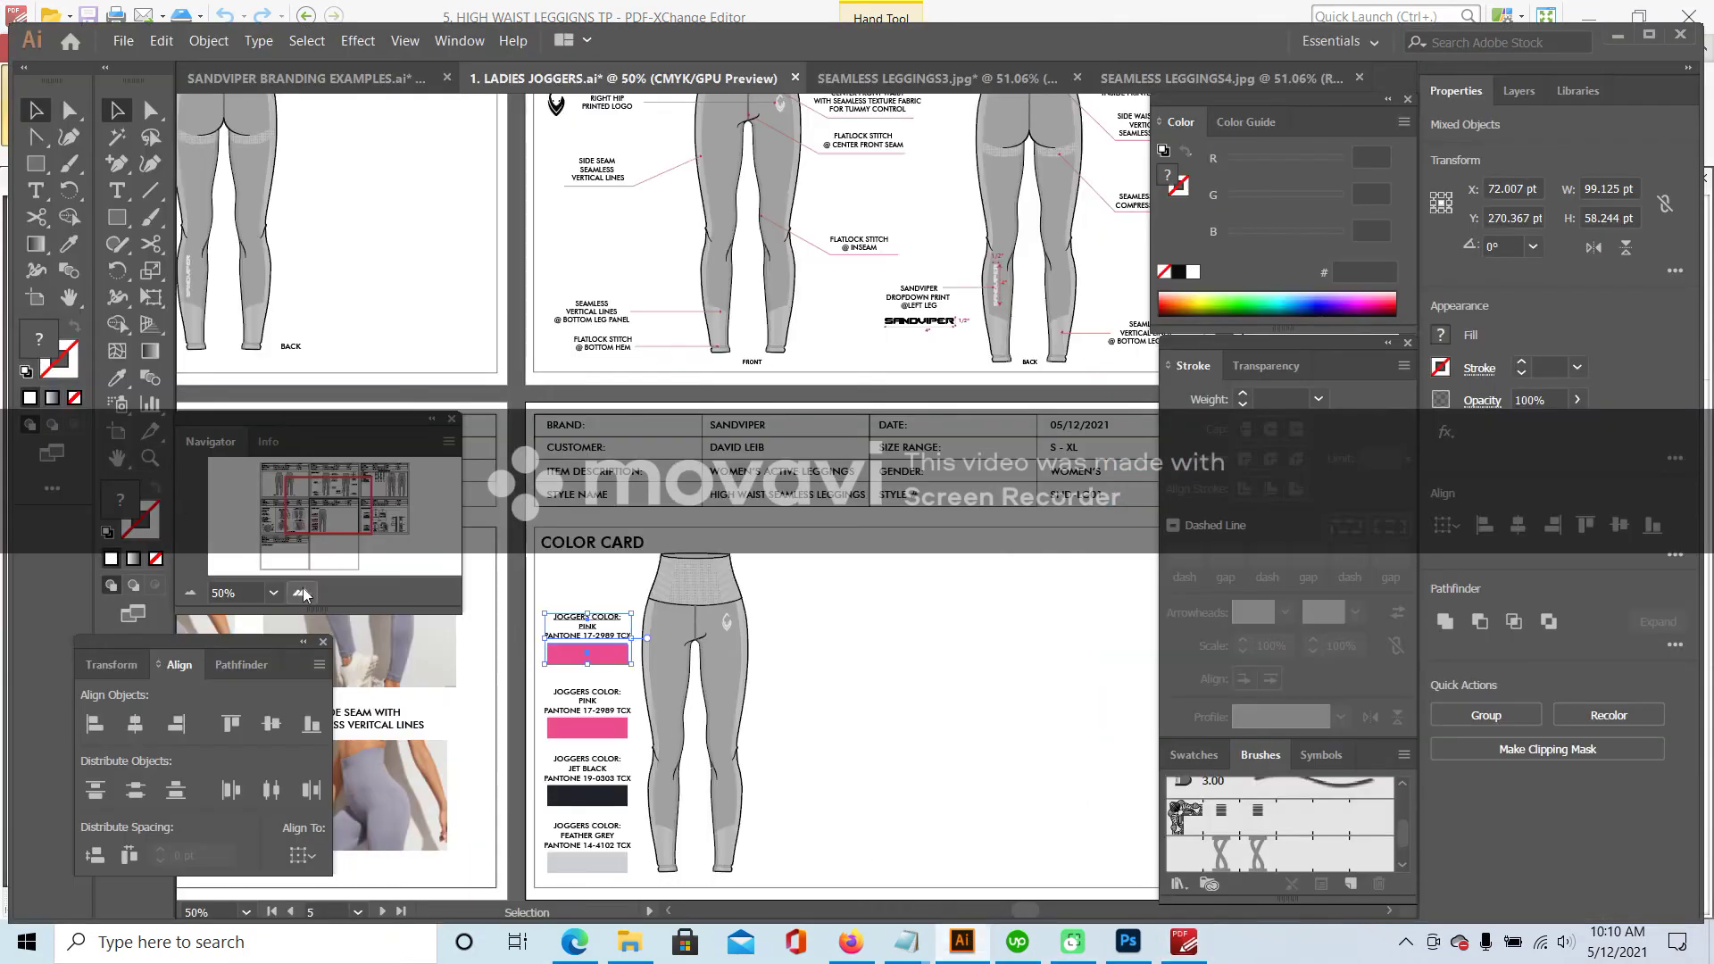
{"action": "left_click", "coordinate": [303, 592]}
{"action": "scroll", "coordinate": [625, 446], "scroll_direction": "down", "scroll_amount": 5}
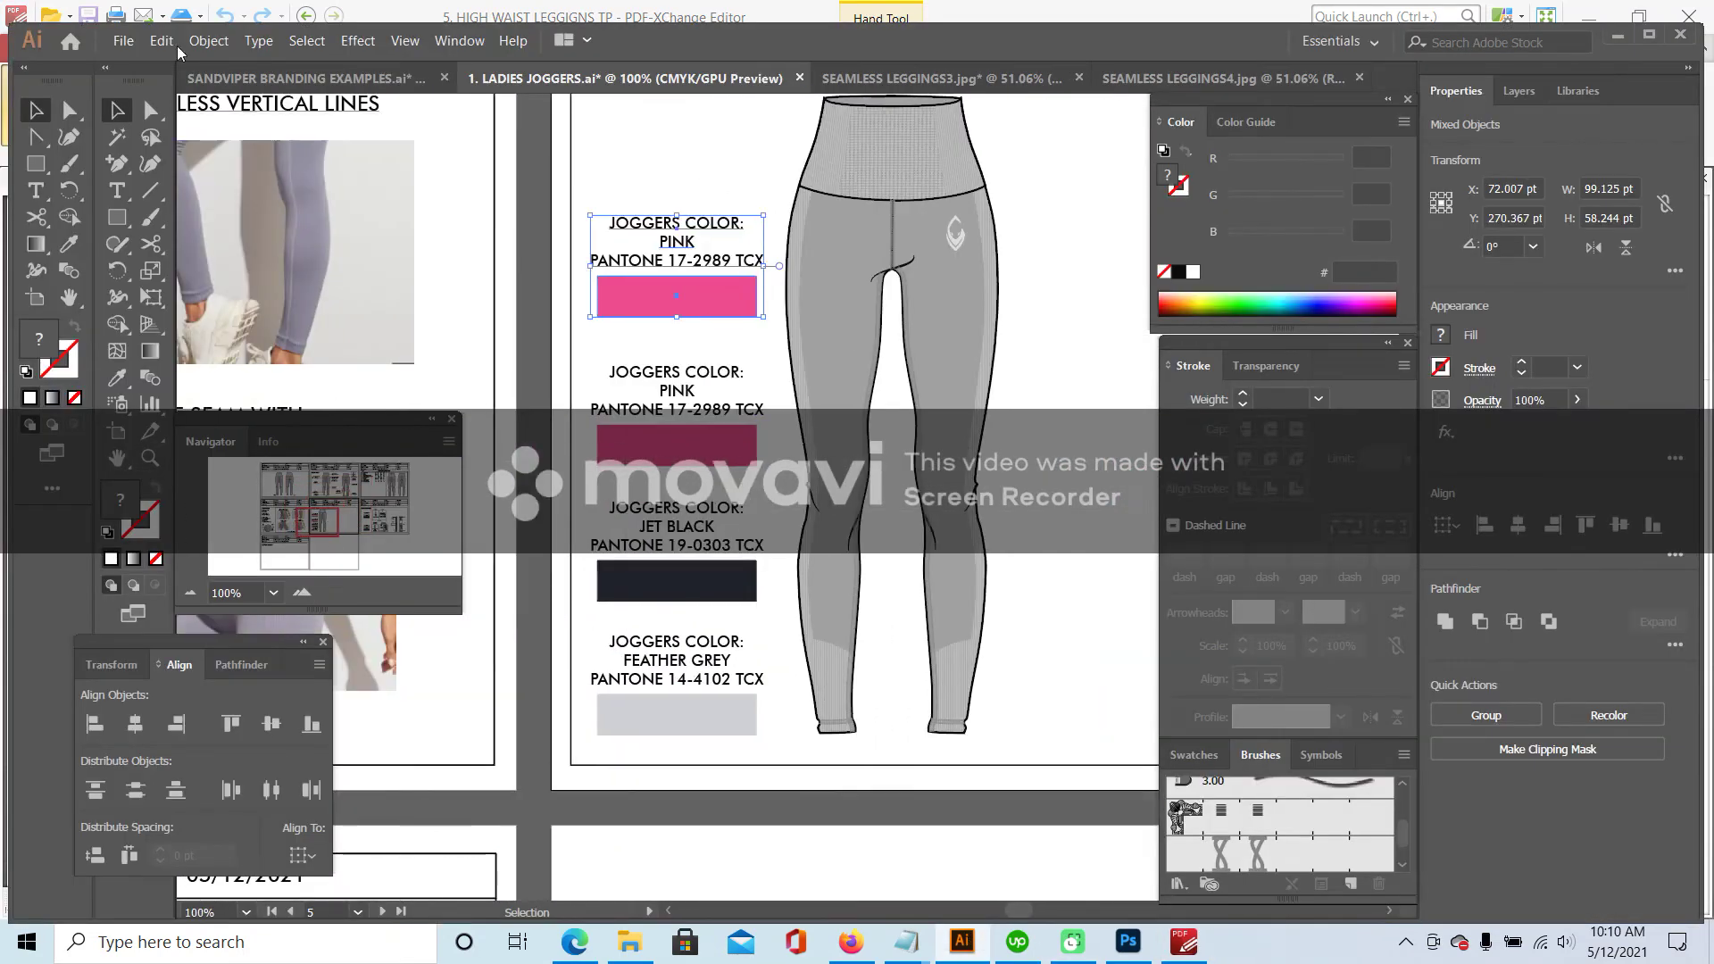
{"action": "left_click", "coordinate": [116, 190]}
{"action": "double_click", "coordinate": [677, 241]}
{"action": "type", "text": "AQUA SPLASH"}
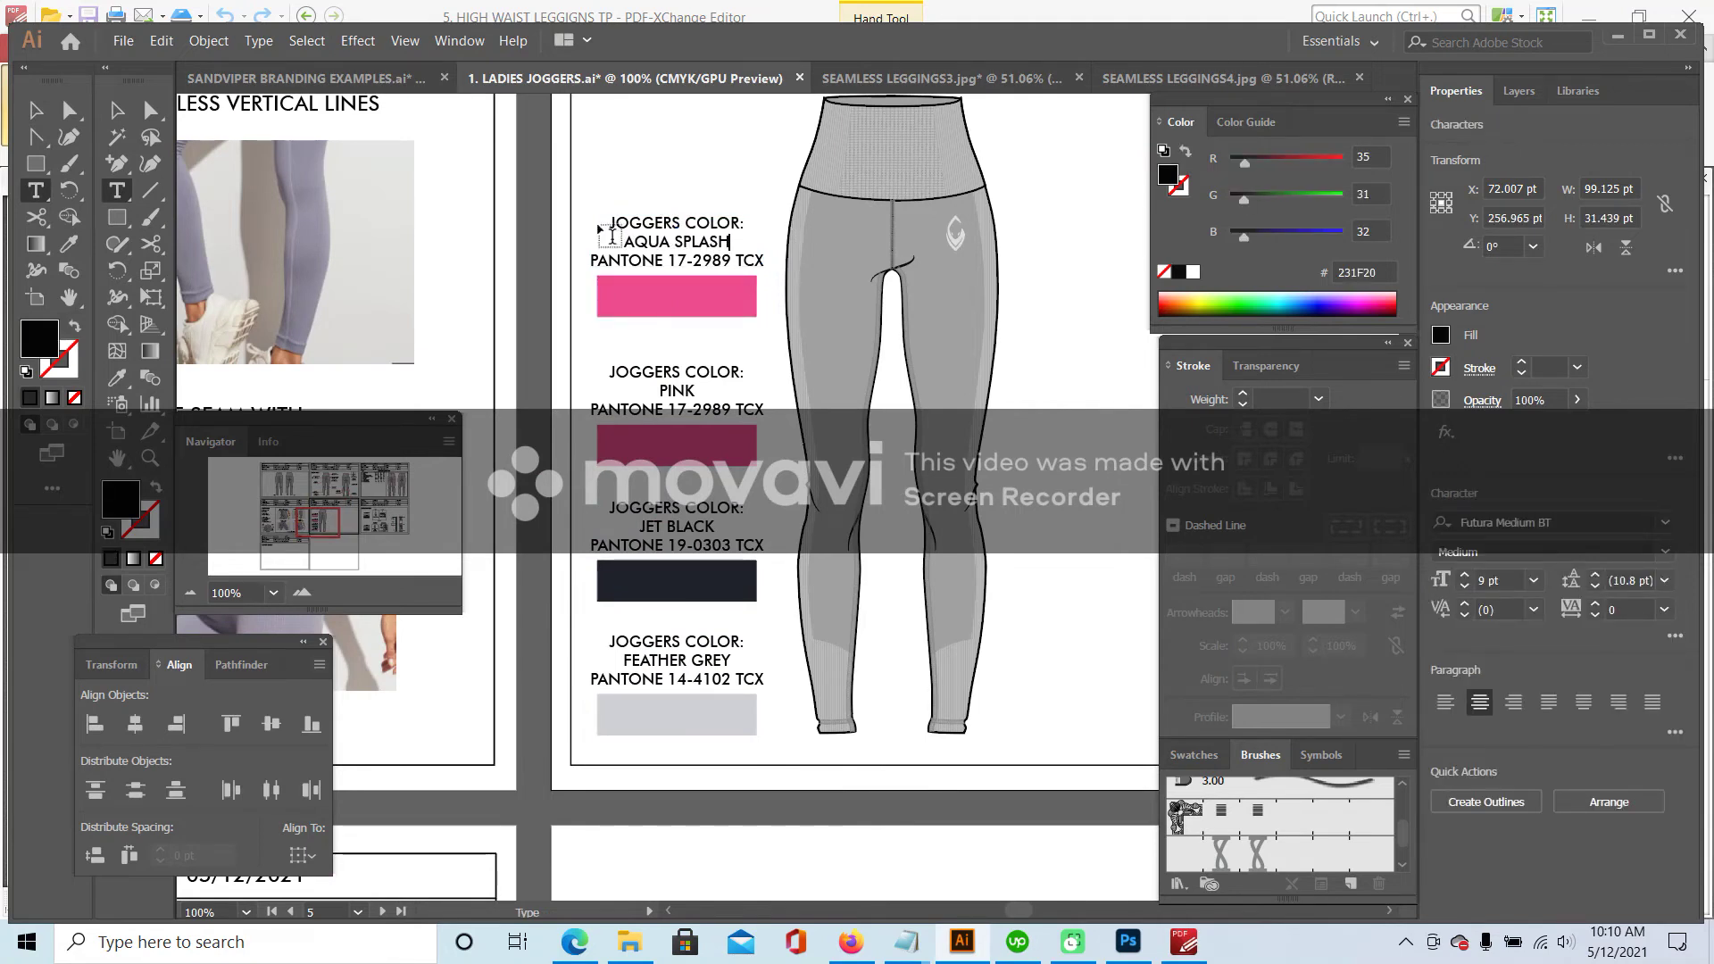
- Change the top swatch's Pantone code to 14-4812 TCX, checked against the PDF
{"action": "left_click", "coordinate": [1185, 942]}
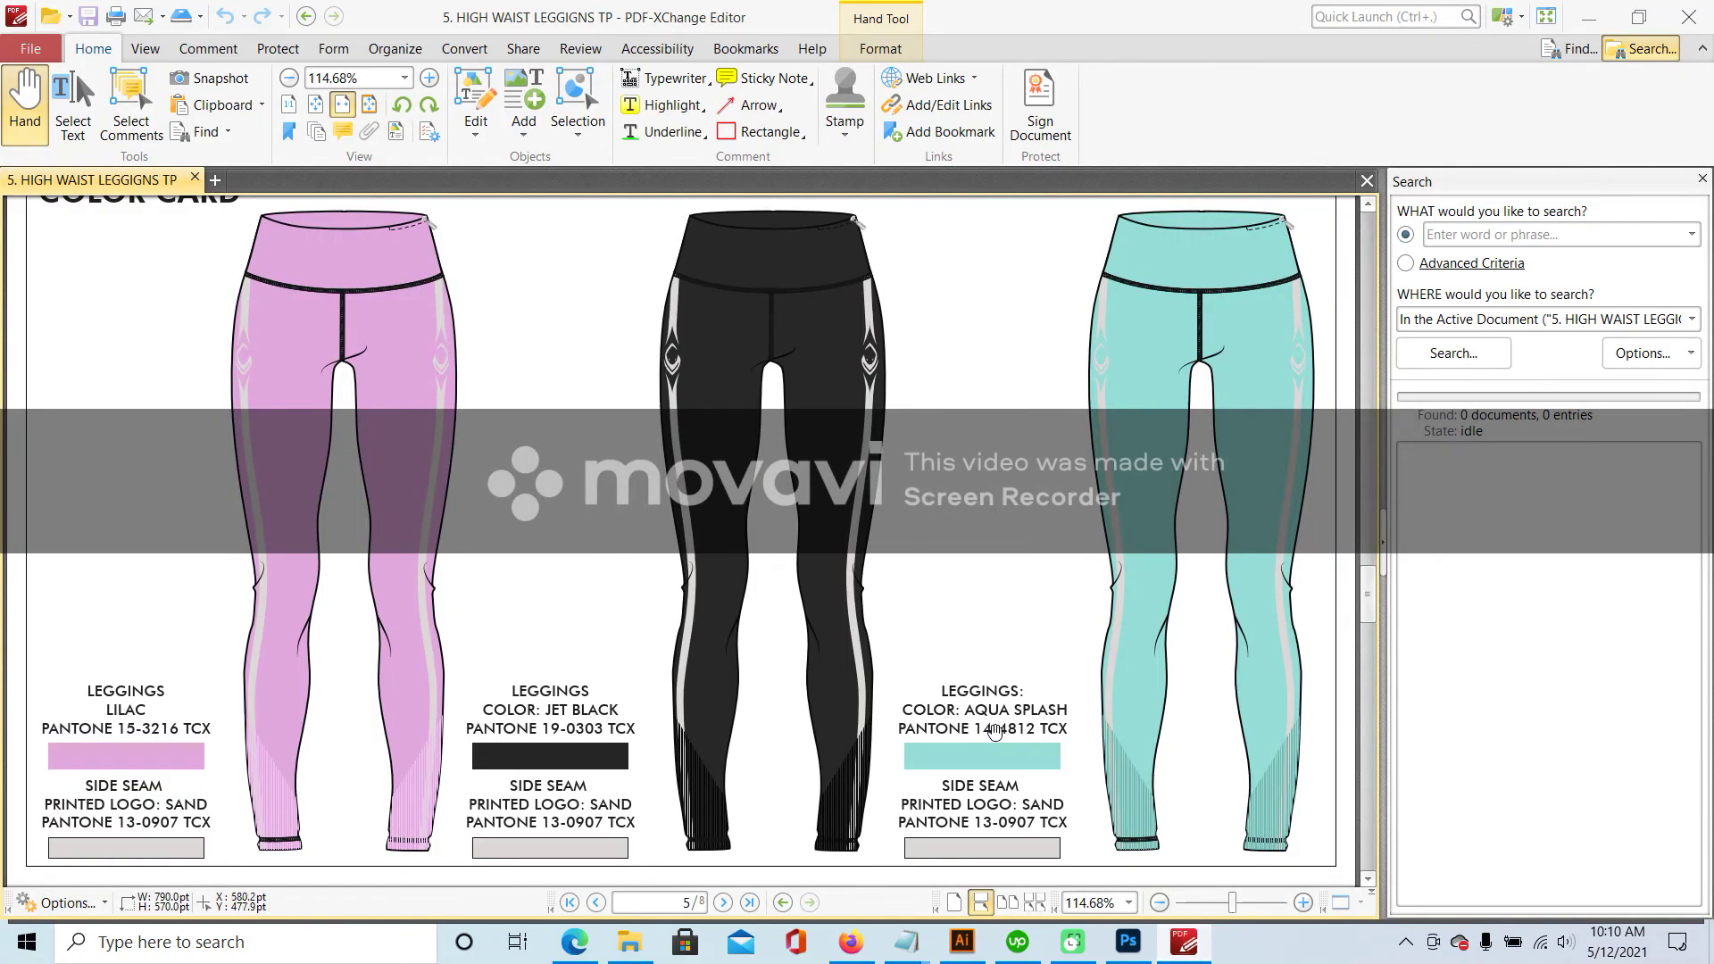
{"action": "left_click", "coordinate": [1183, 942]}
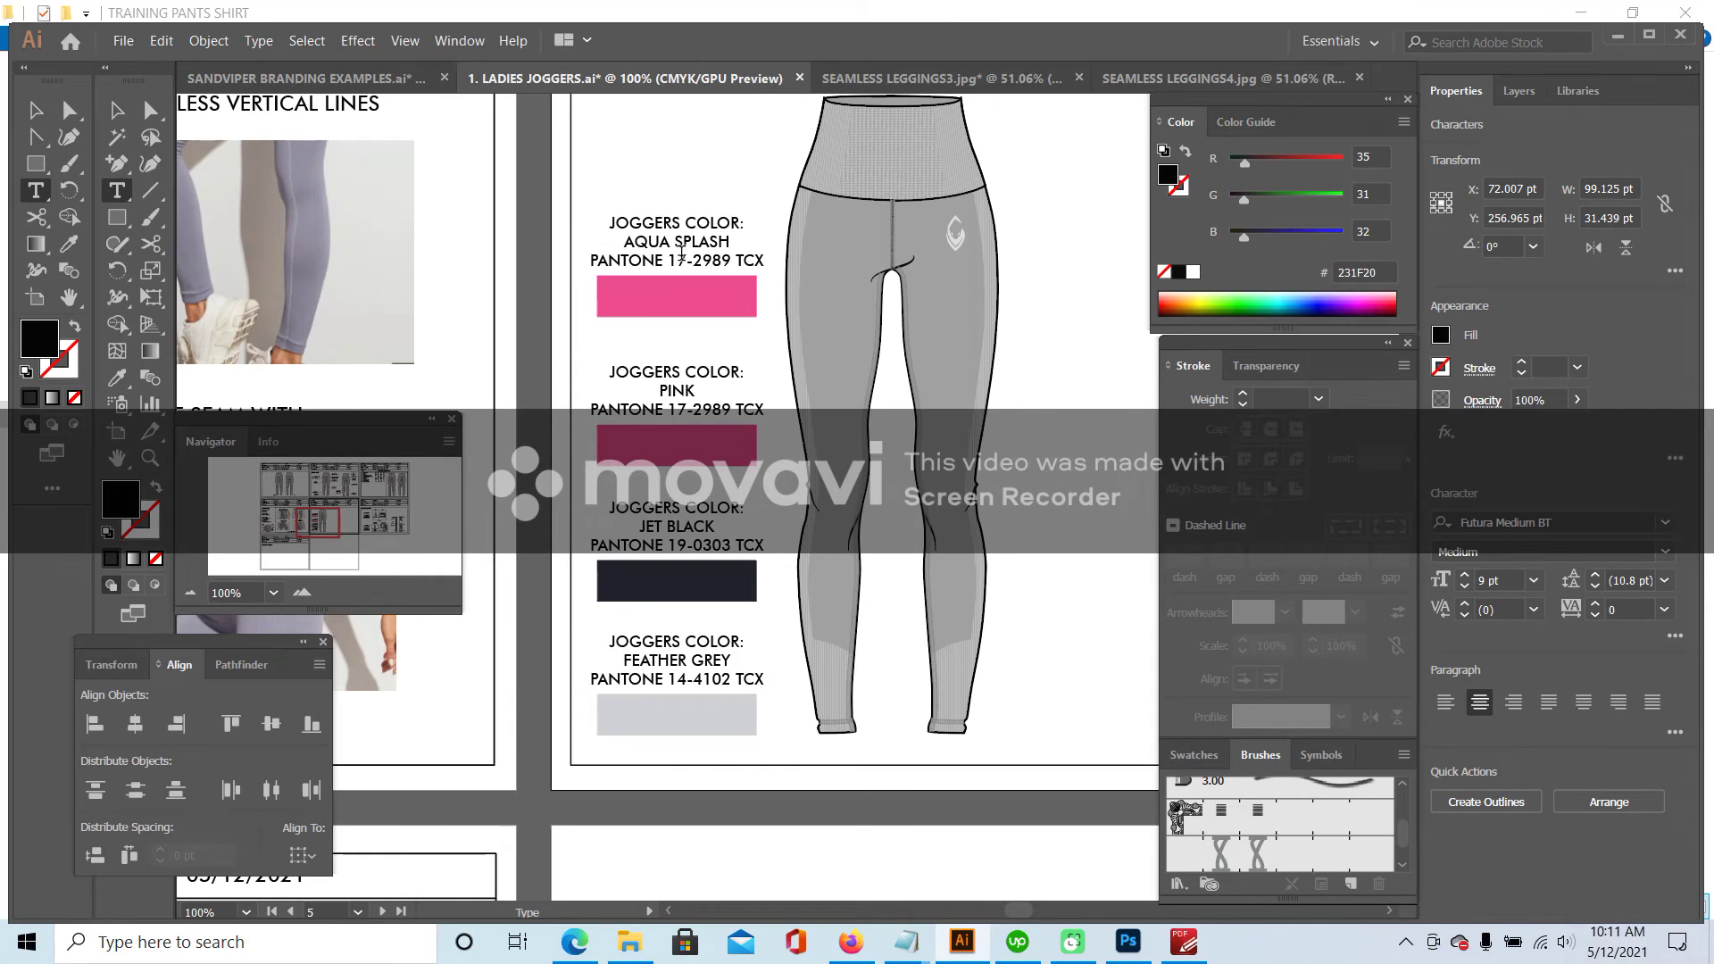
{"action": "type", "text": "4-48"}
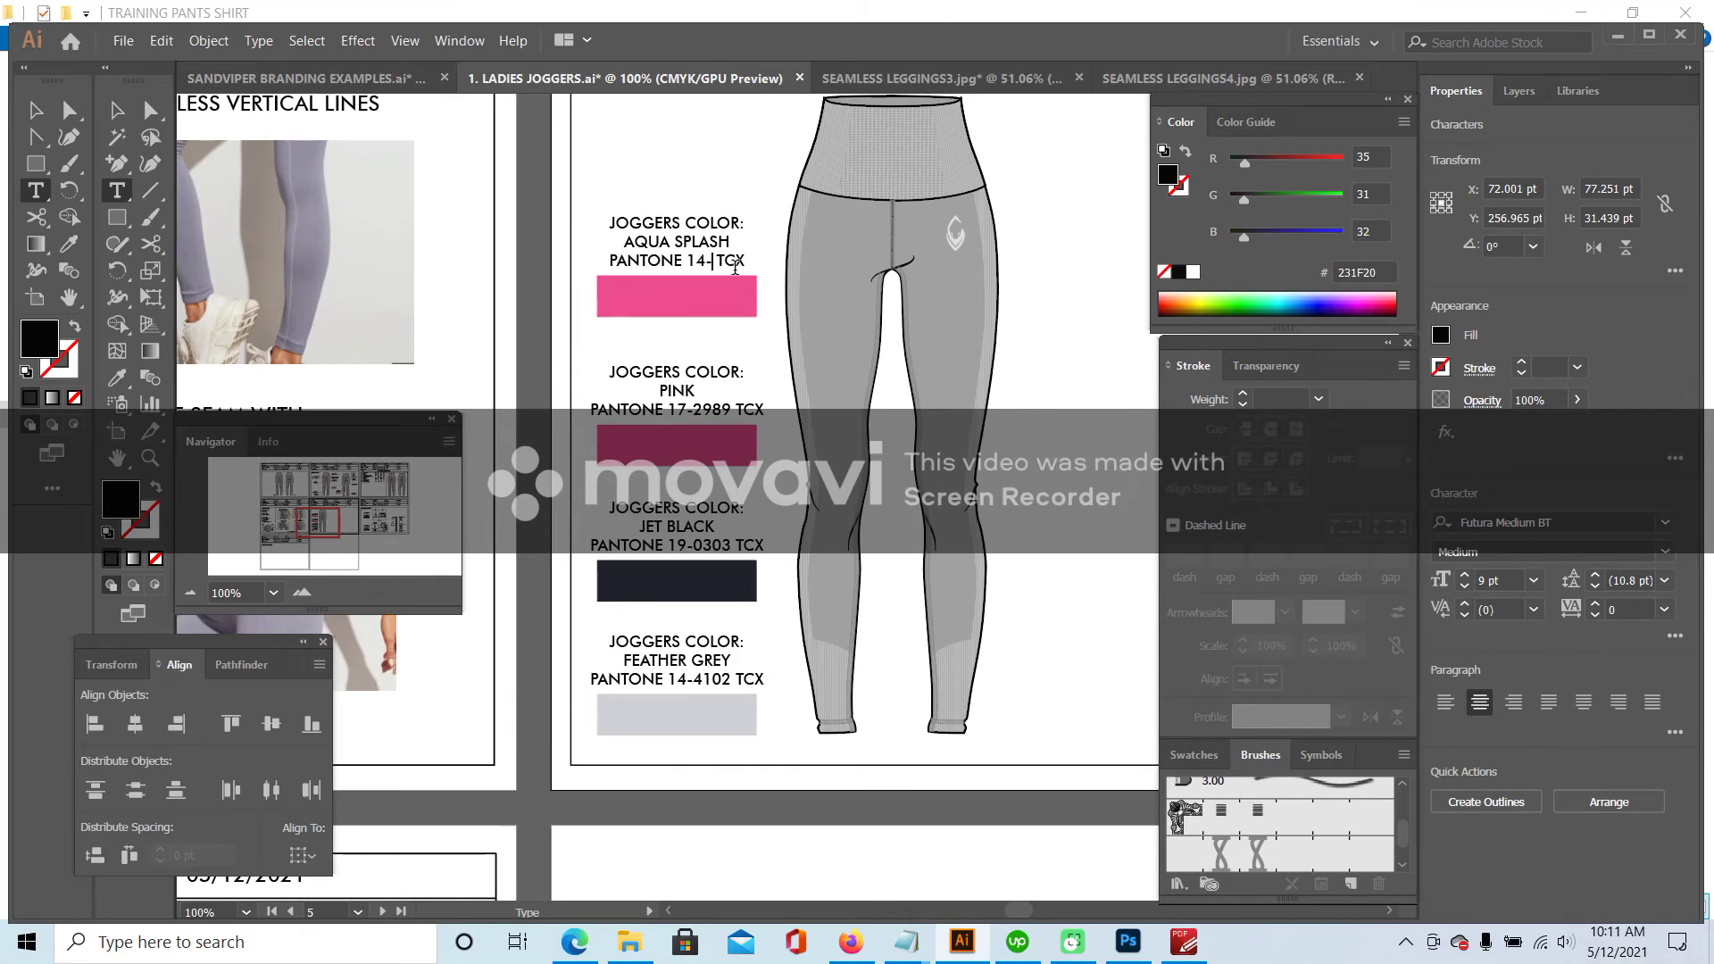
{"action": "type", "text": "12"}
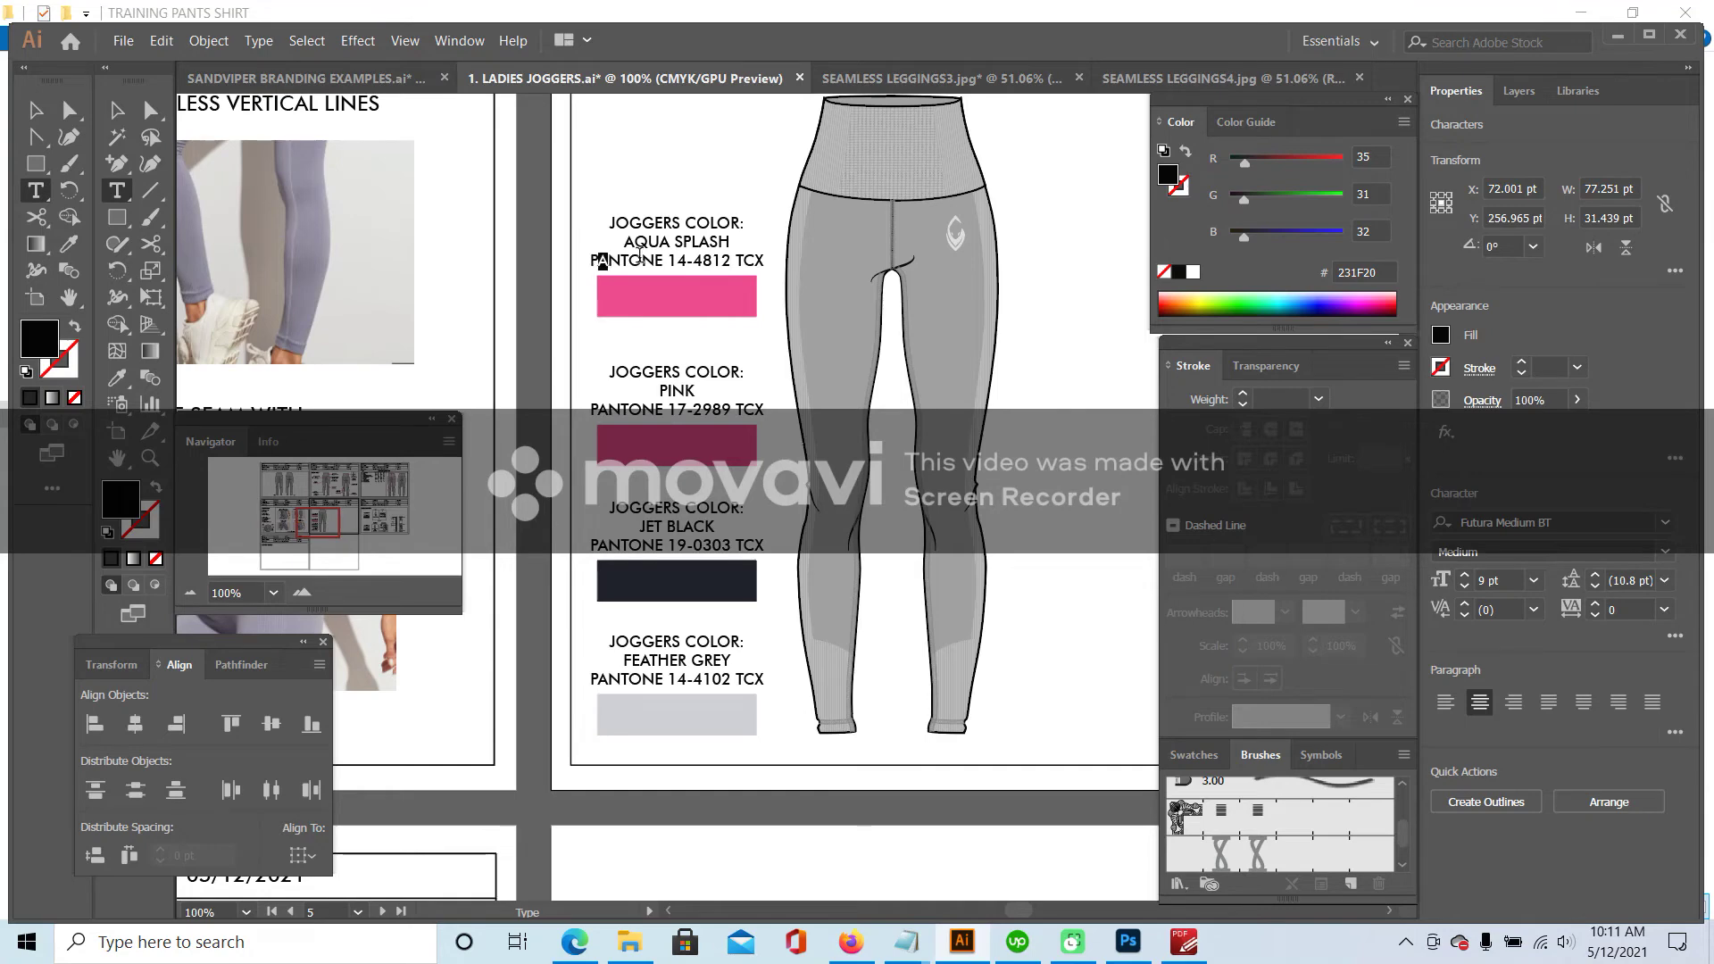
{"action": "left_click_drag", "start_coordinate": [601, 260], "coordinate": [770, 259]}
{"action": "left_click", "coordinate": [962, 945]}
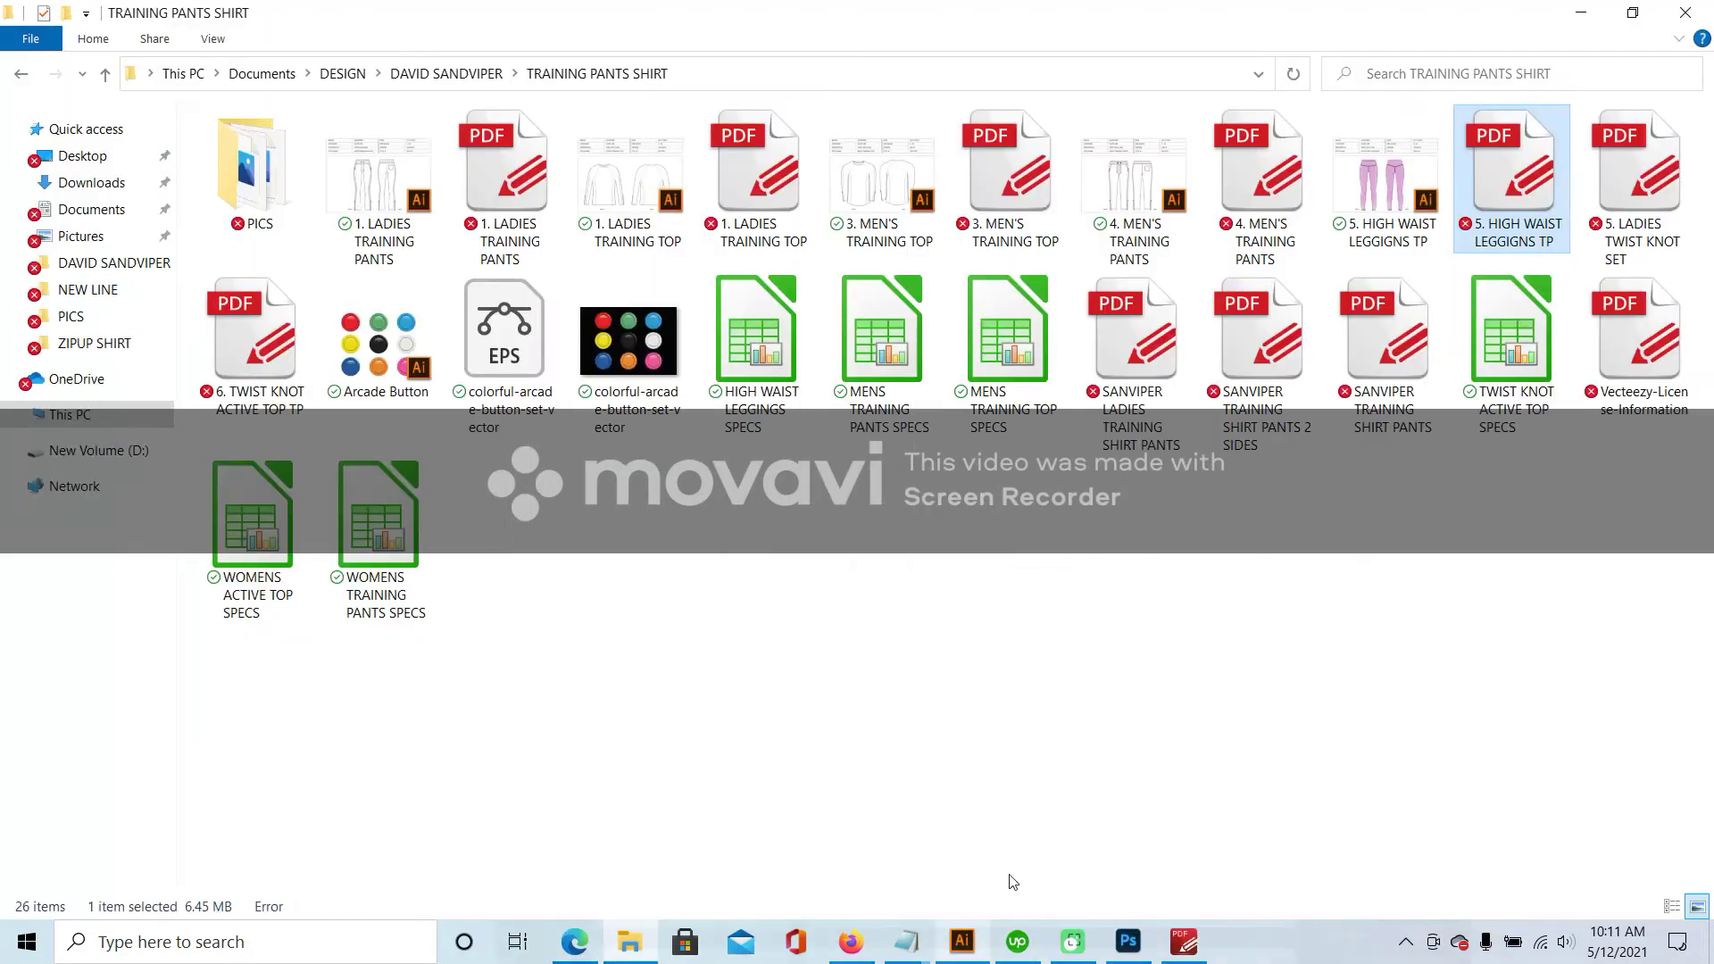
- Compare the lilac Pantone search results in Firefox with the leggings color card PDF
{"action": "left_click", "coordinate": [963, 942]}
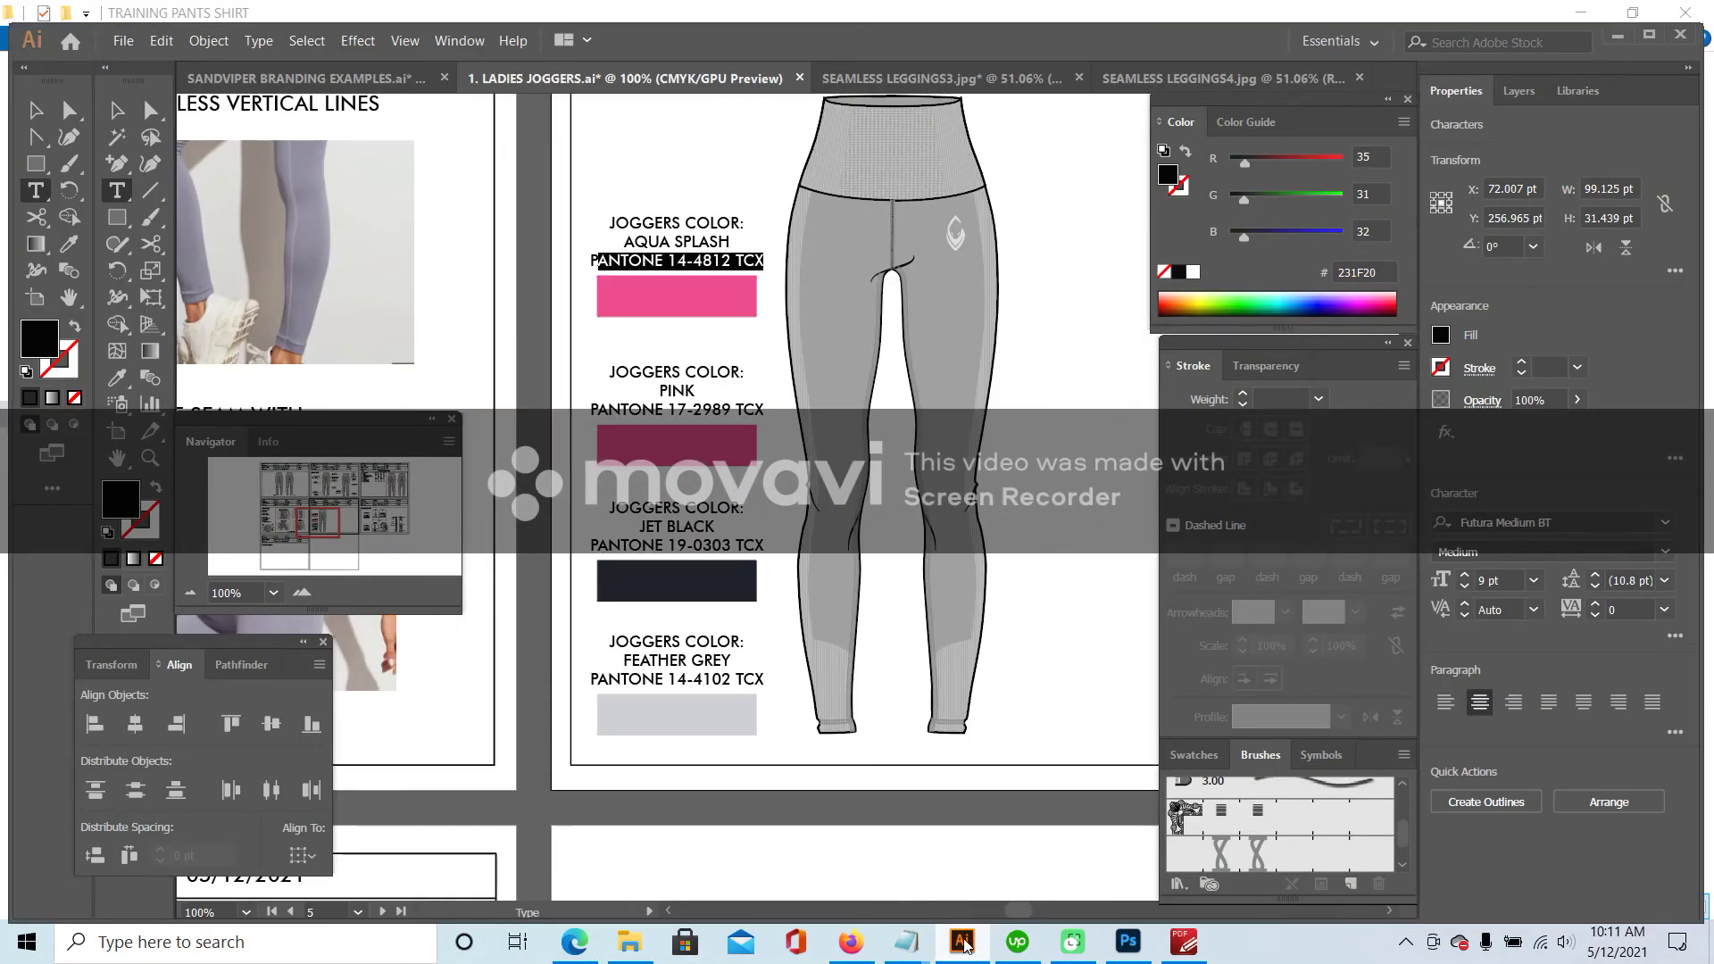
{"action": "left_click", "coordinate": [851, 942]}
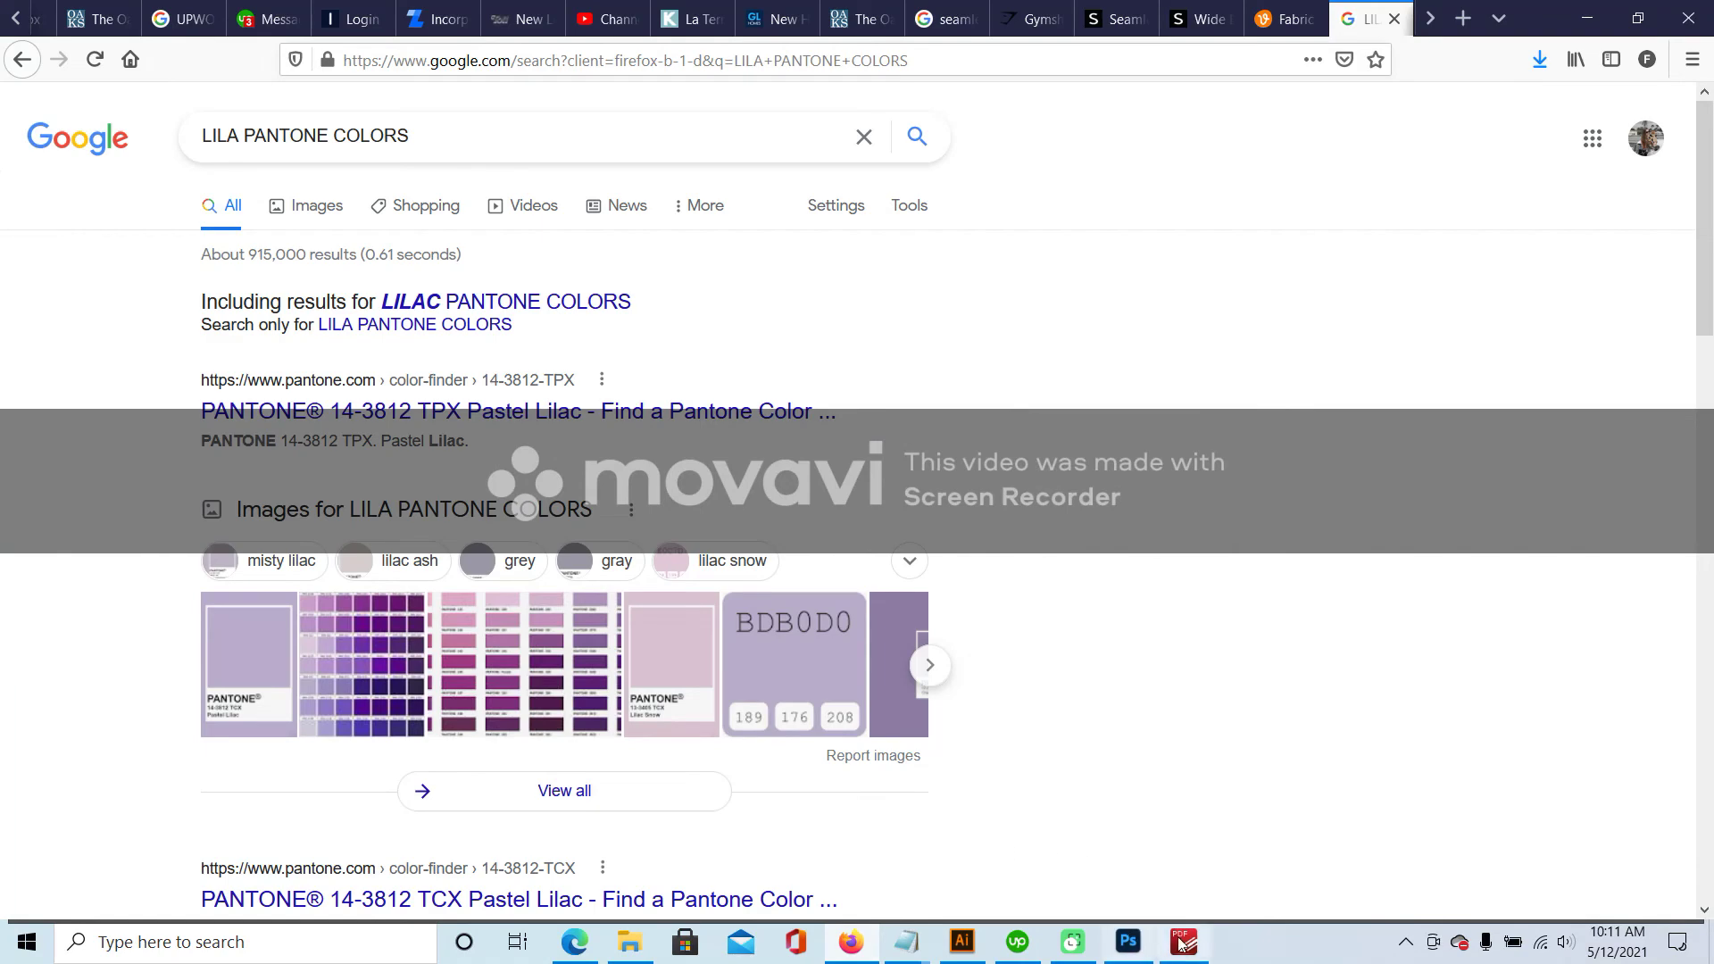
{"action": "left_click", "coordinate": [1184, 942]}
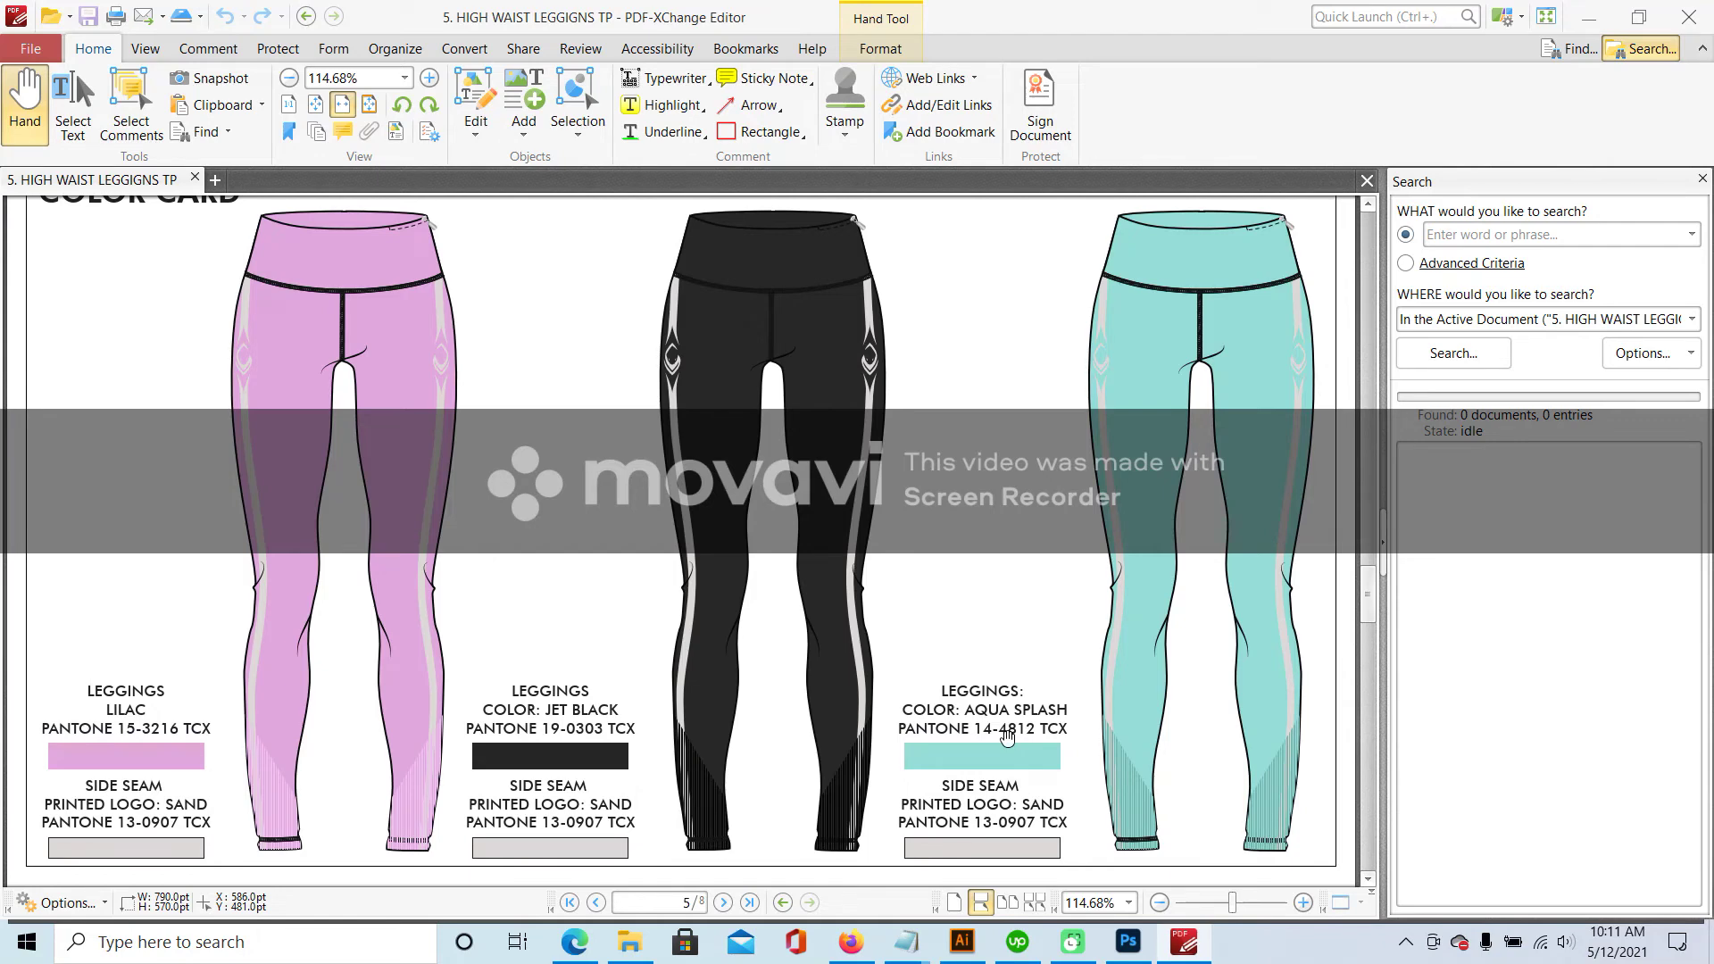
- Glance back at the search results, then bring up the TRAINING PANTS SHIRT folder in File Explorer
{"action": "left_click", "coordinate": [851, 942]}
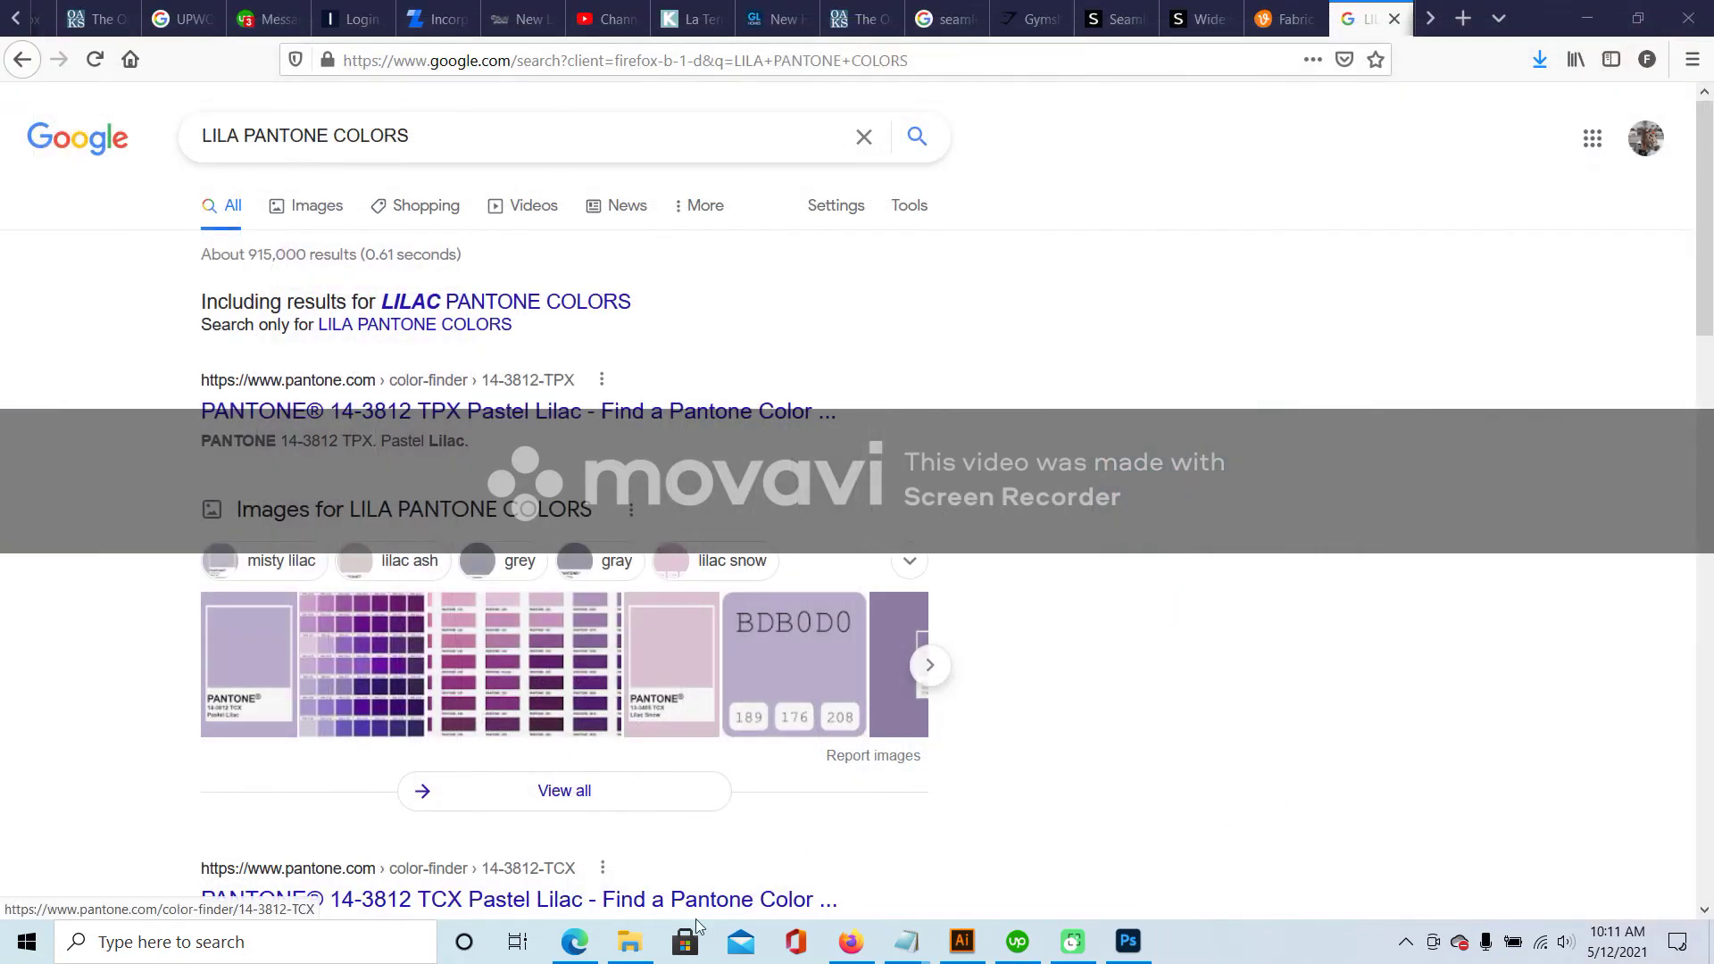
{"action": "left_click", "coordinate": [638, 946]}
{"action": "left_click", "coordinate": [693, 535]}
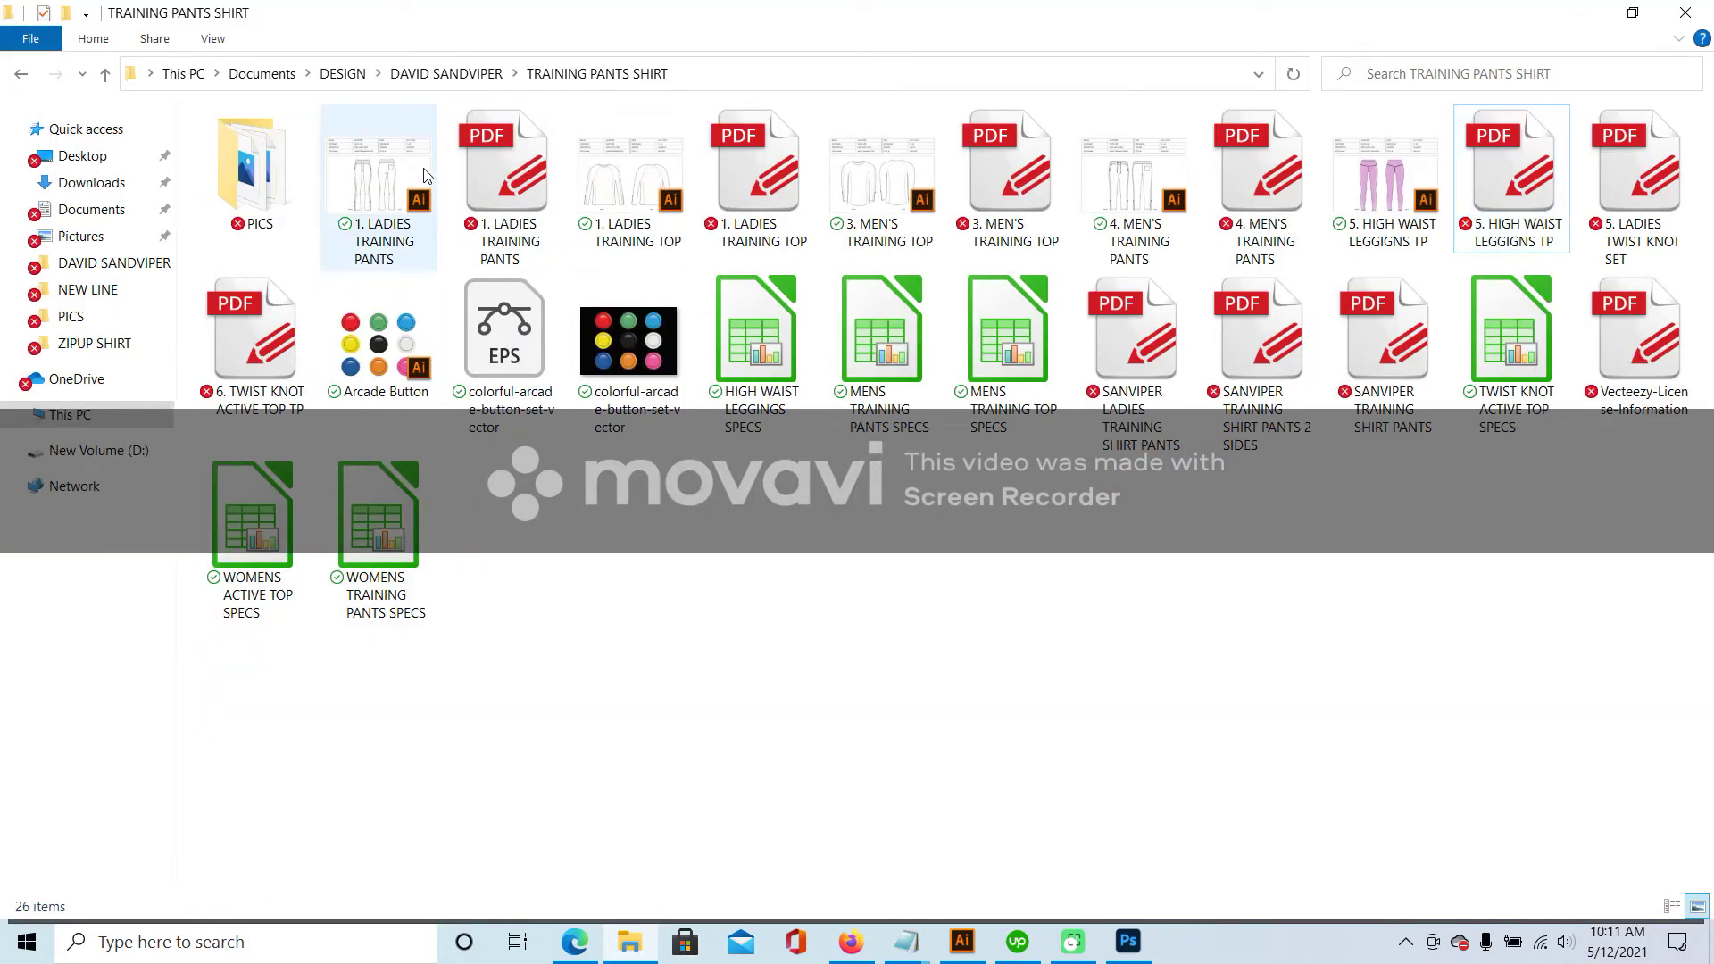
- Open 1. LADIES TRAINING PANTS.ai, dismiss the Missing Fonts warning and view its colour labels
{"action": "double_click", "coordinate": [390, 171]}
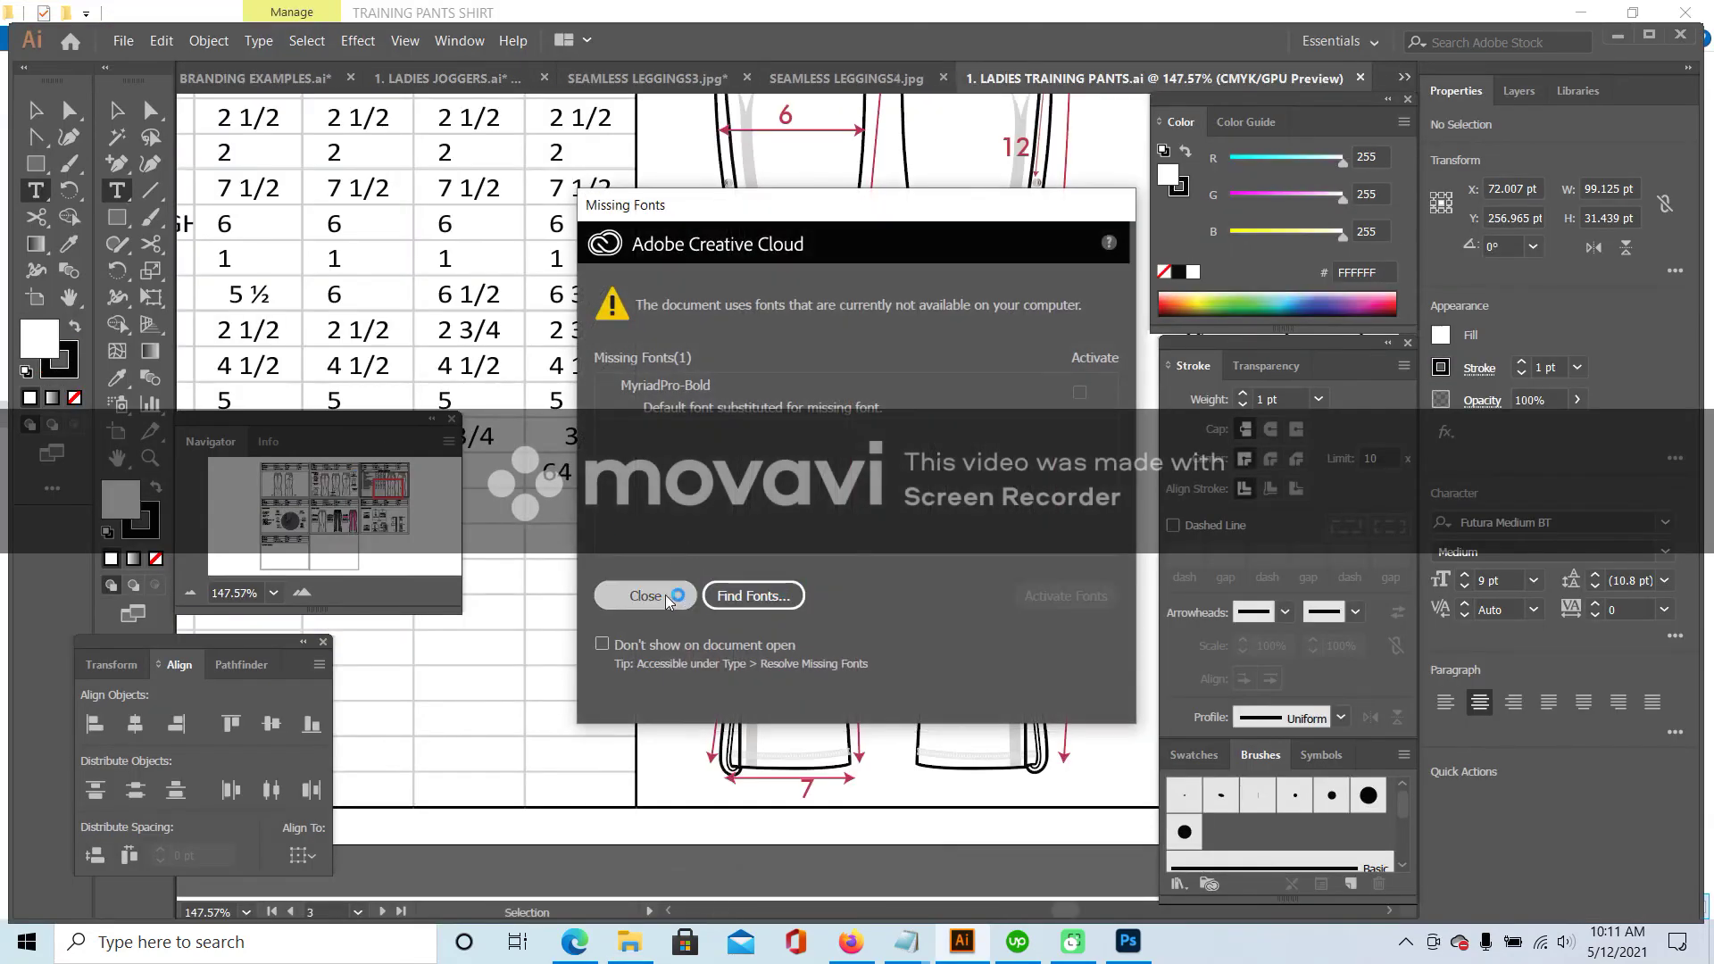
{"action": "left_click", "coordinate": [641, 593]}
{"action": "left_click_drag", "start_coordinate": [351, 507], "coordinate": [347, 520]}
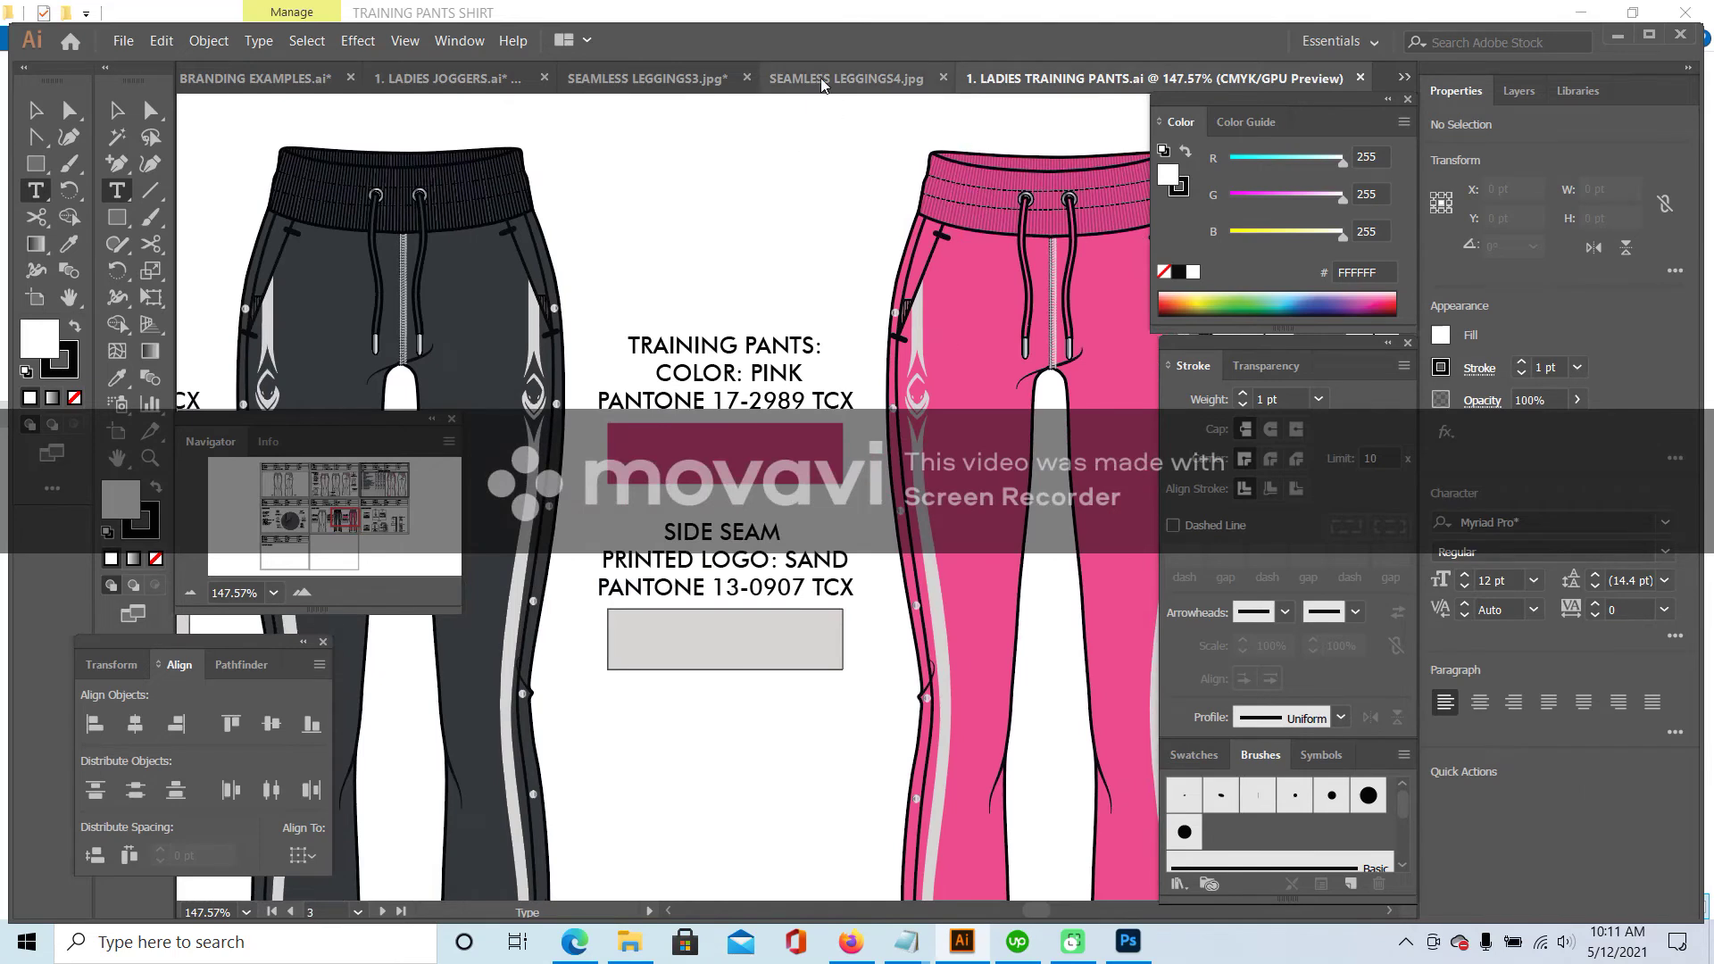
- Close the SEAMLESS LEGGINGS4 and SEAMLESS LEGGINGS3 images without saving and return to Ladies Joggers
{"action": "left_click", "coordinate": [825, 82]}
{"action": "left_click", "coordinate": [1213, 77]}
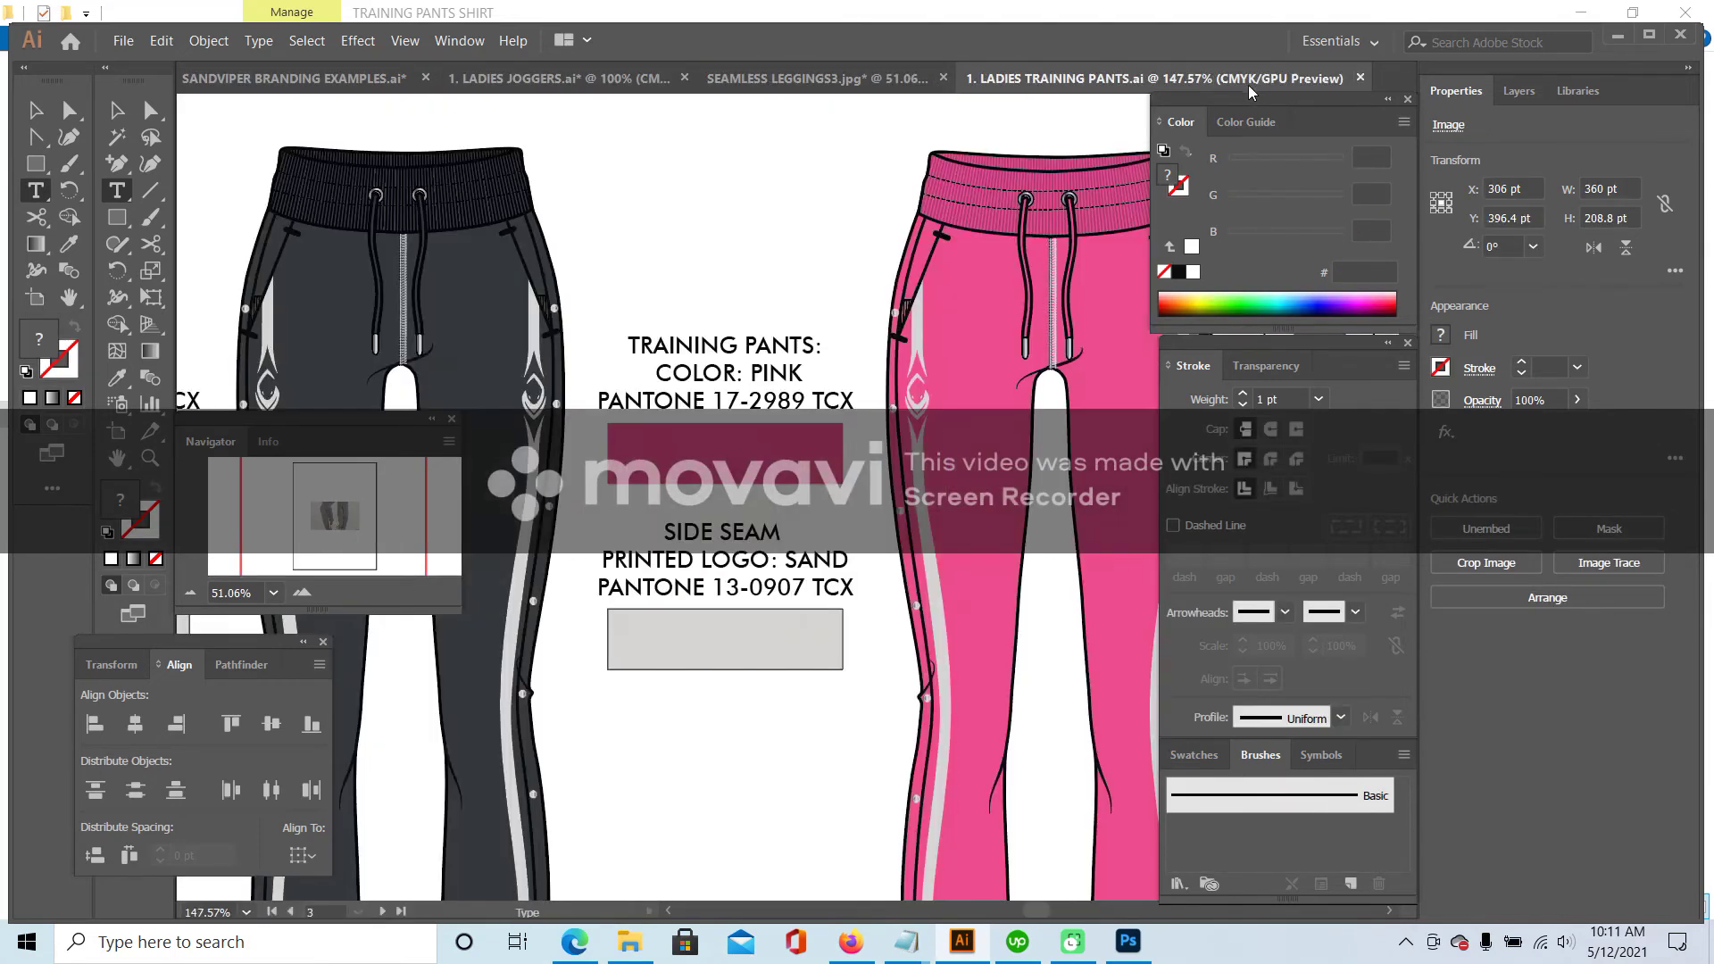
{"action": "left_click", "coordinate": [954, 82]}
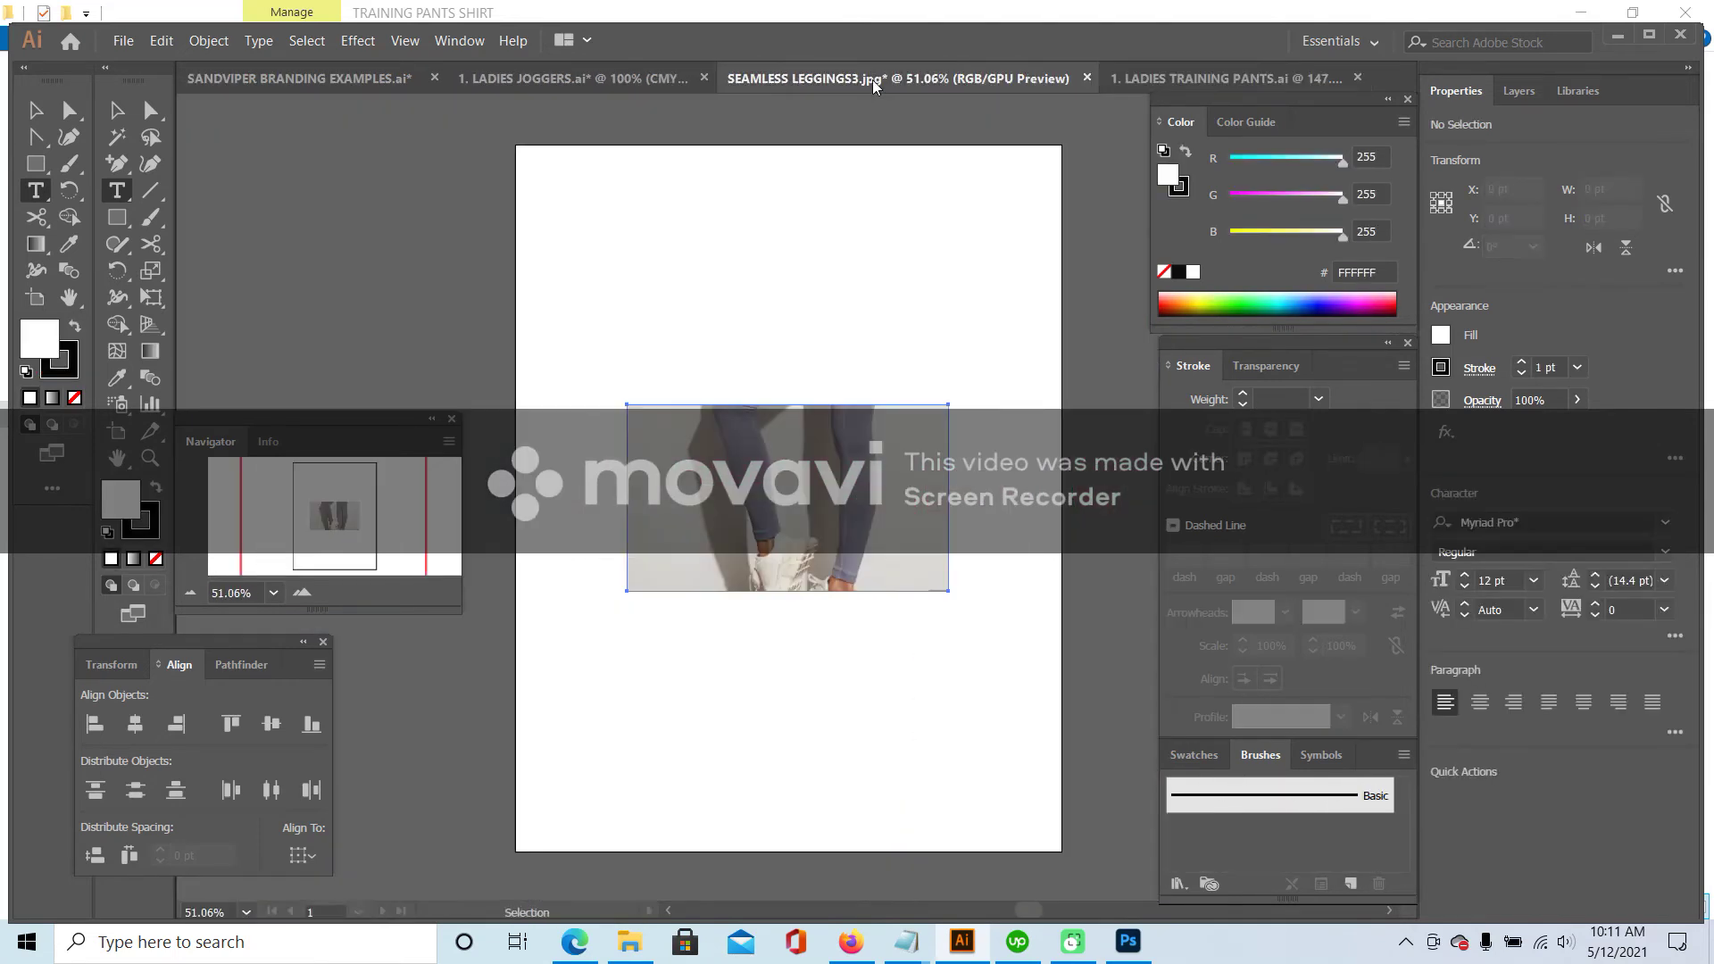
{"action": "left_click", "coordinate": [1088, 82]}
{"action": "left_click", "coordinate": [970, 517]}
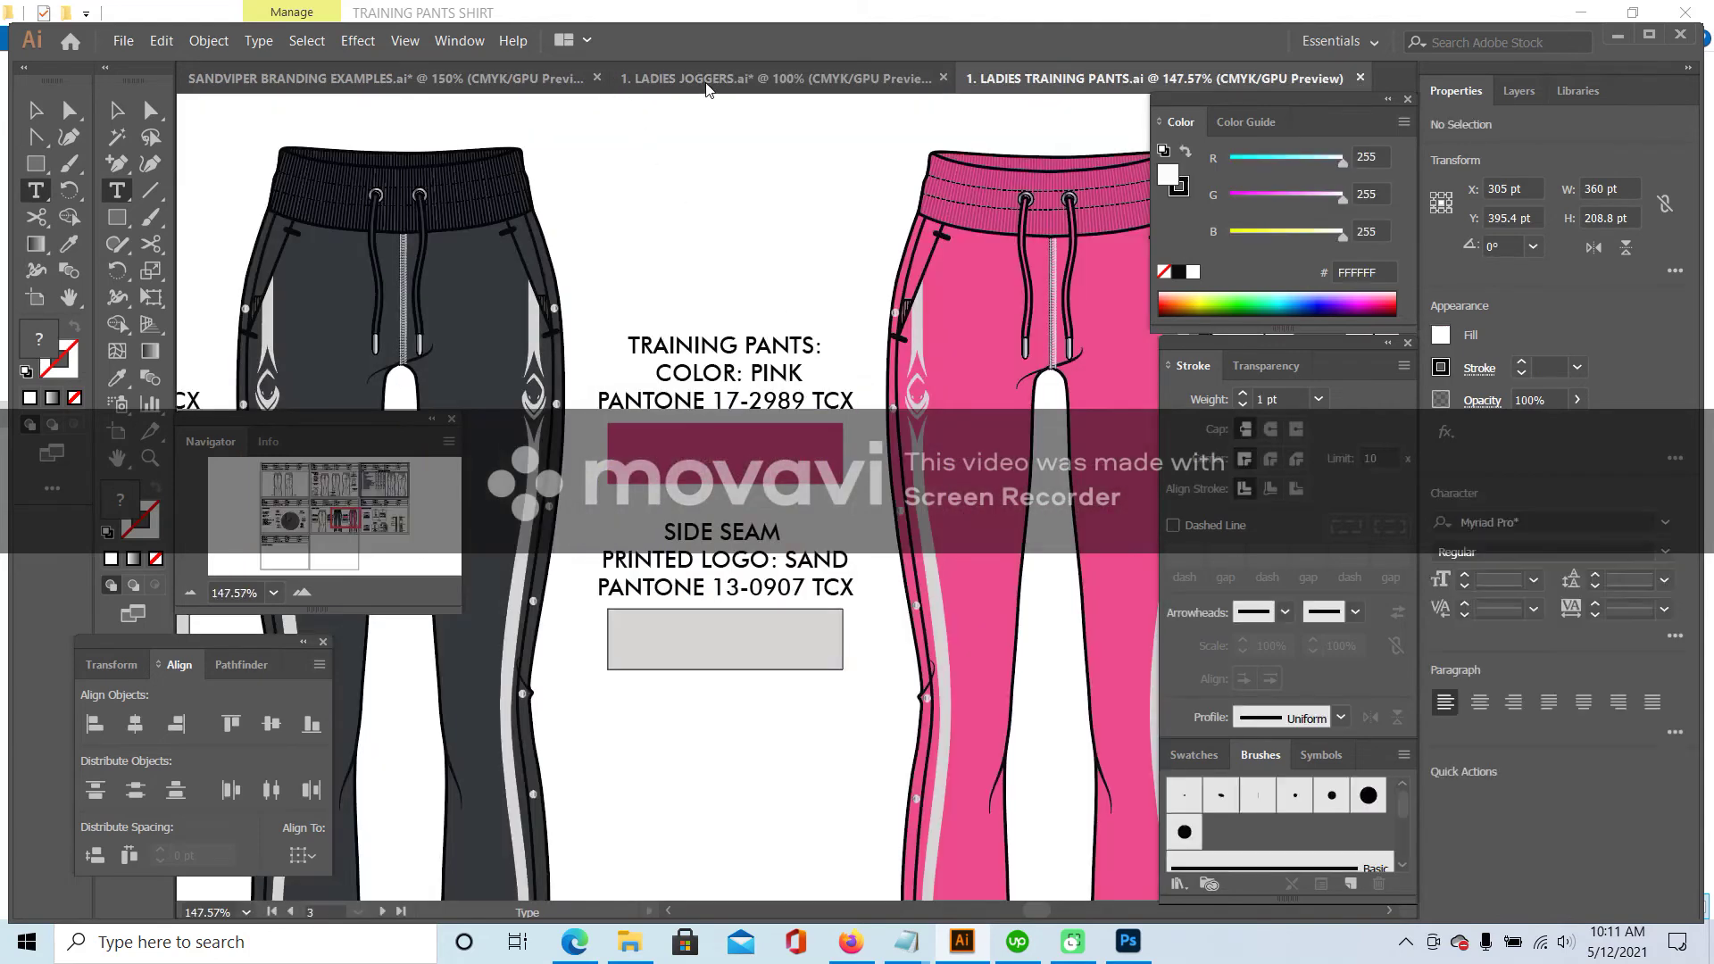
{"action": "left_click", "coordinate": [706, 83]}
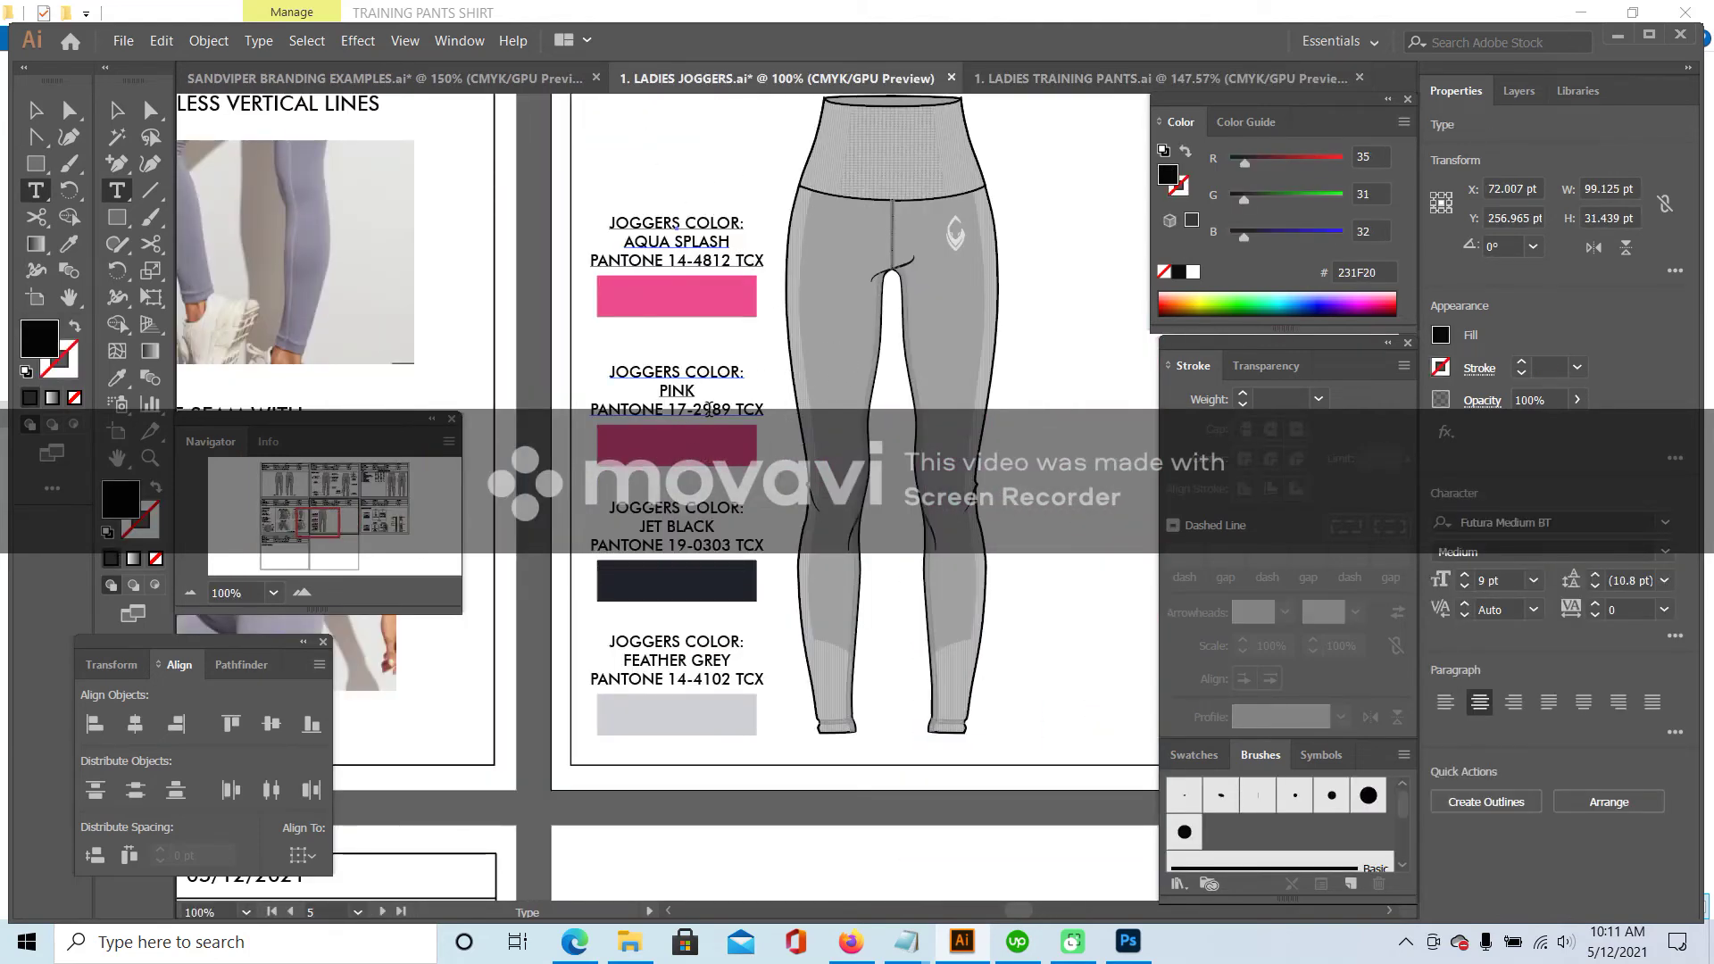
- Check the side seam's Pantone code in the Ladies Training Pants artwork
{"action": "left_click", "coordinate": [1071, 79]}
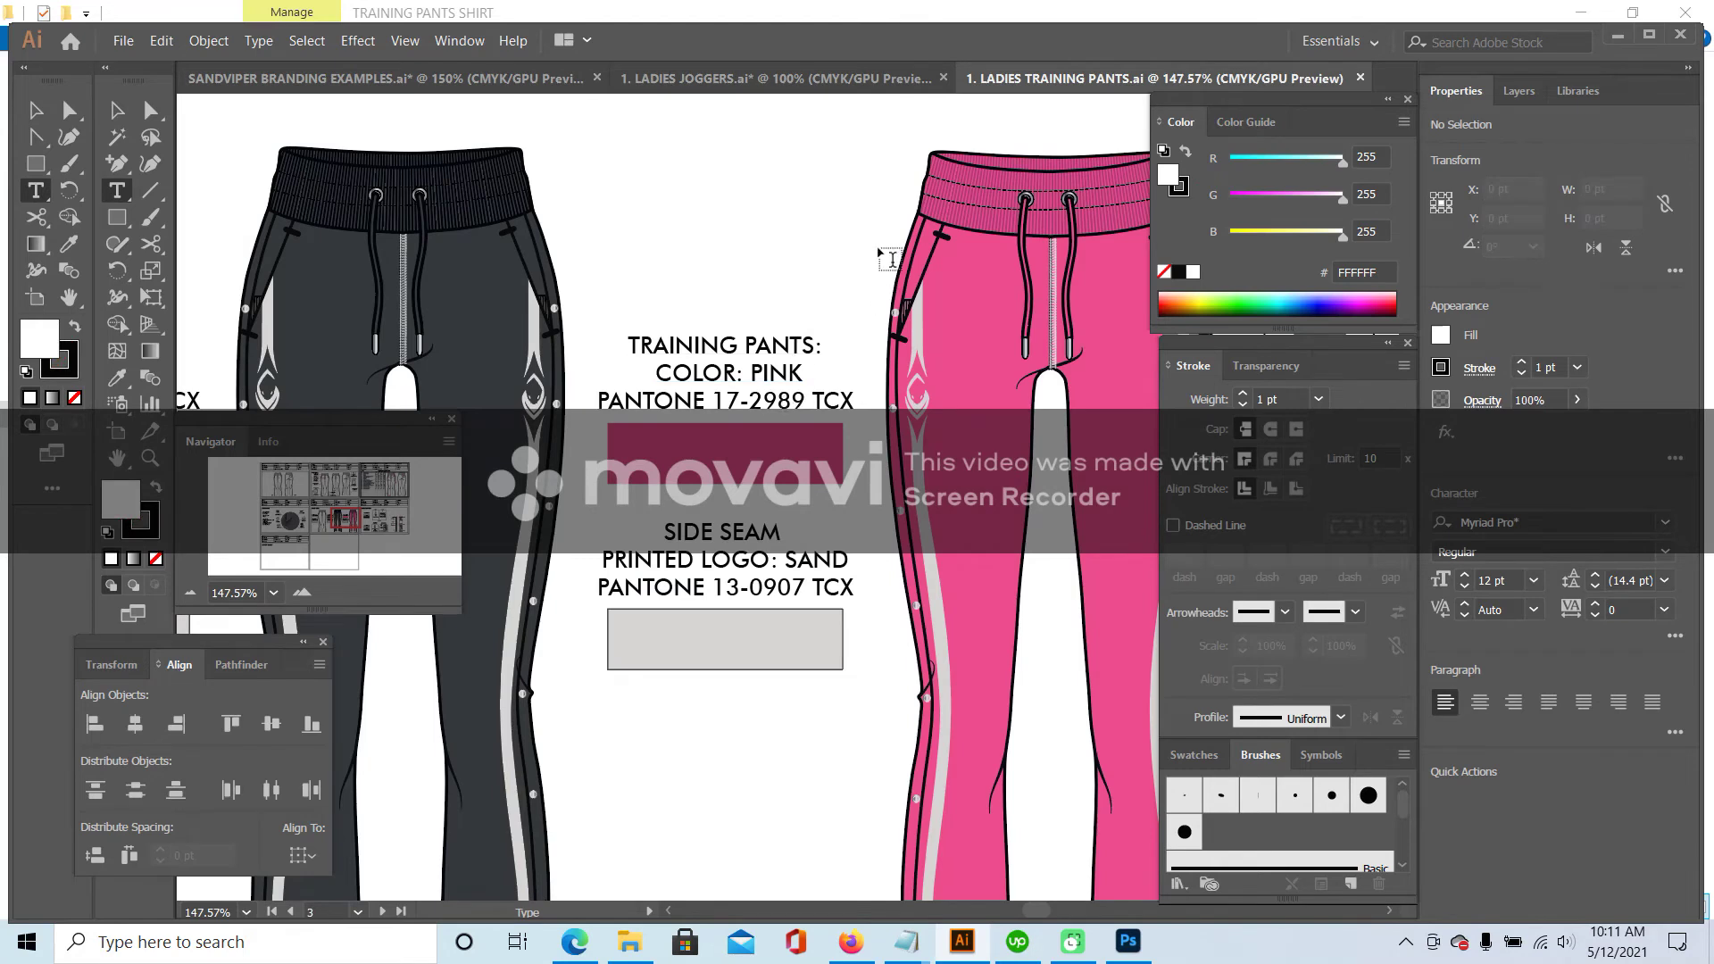
{"action": "scroll", "coordinate": [817, 395], "scroll_direction": "down", "scroll_amount": 2}
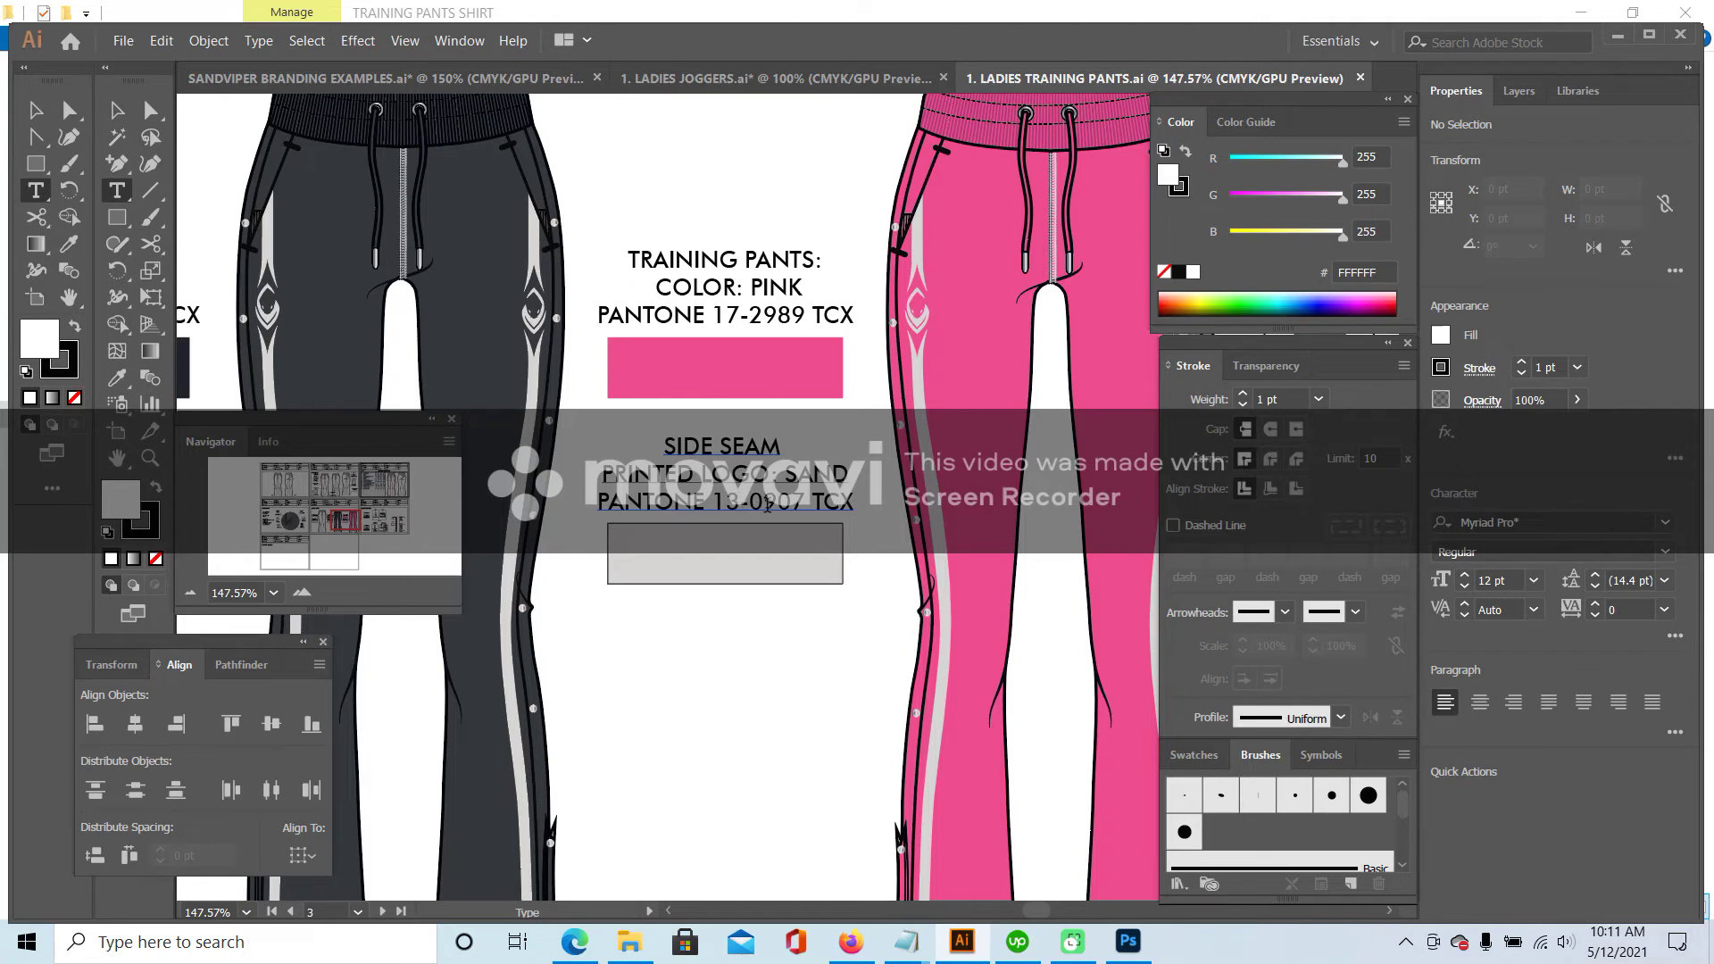
{"action": "left_click", "coordinate": [784, 81]}
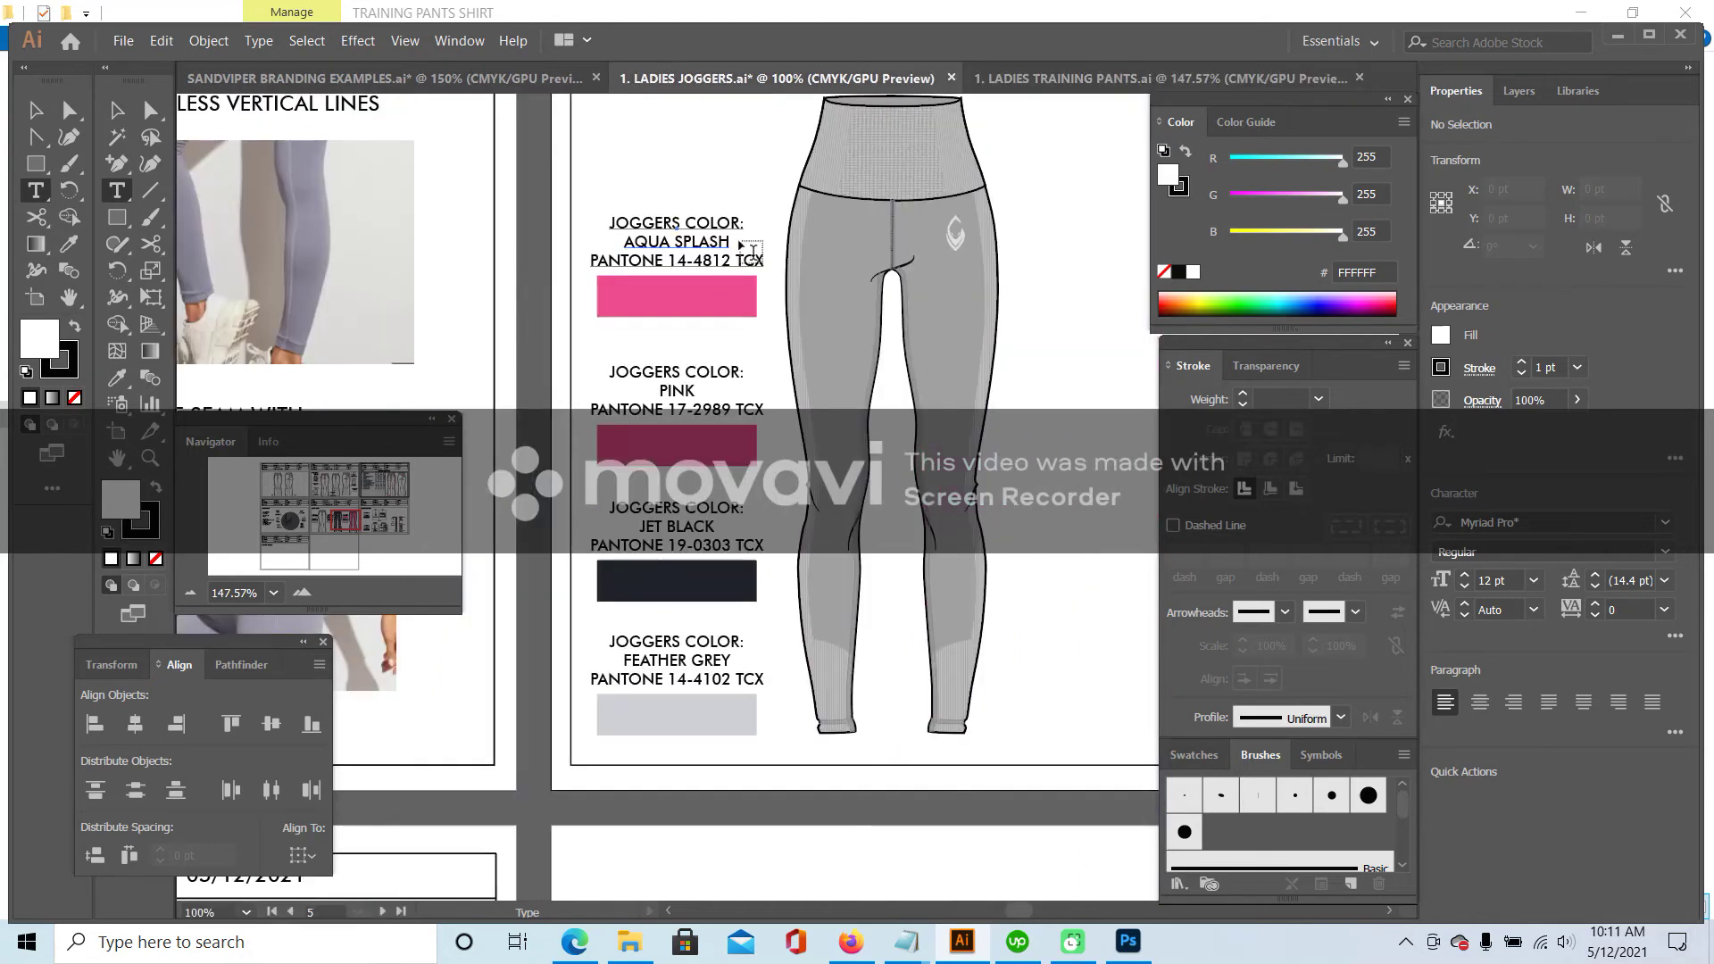
- Retype the Feather Grey label as SAND, PANTONE 13-0907 TCX
{"action": "left_click_drag", "start_coordinate": [678, 683], "coordinate": [731, 678]}
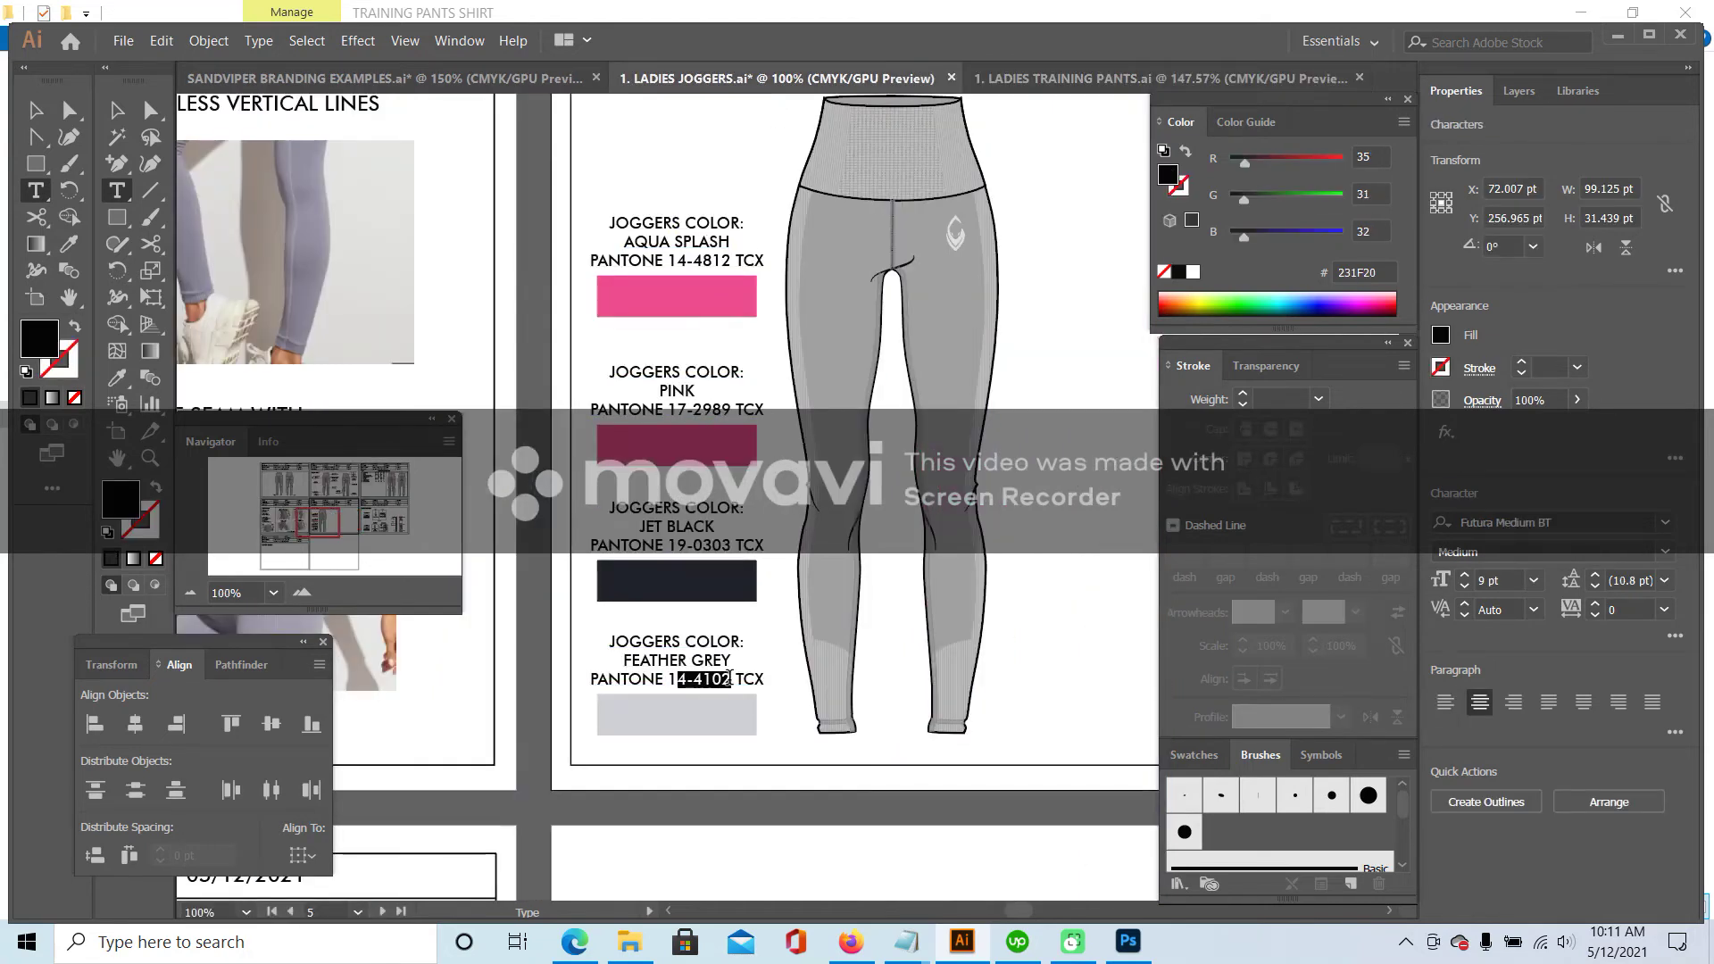
{"action": "type", "text": "3-090"}
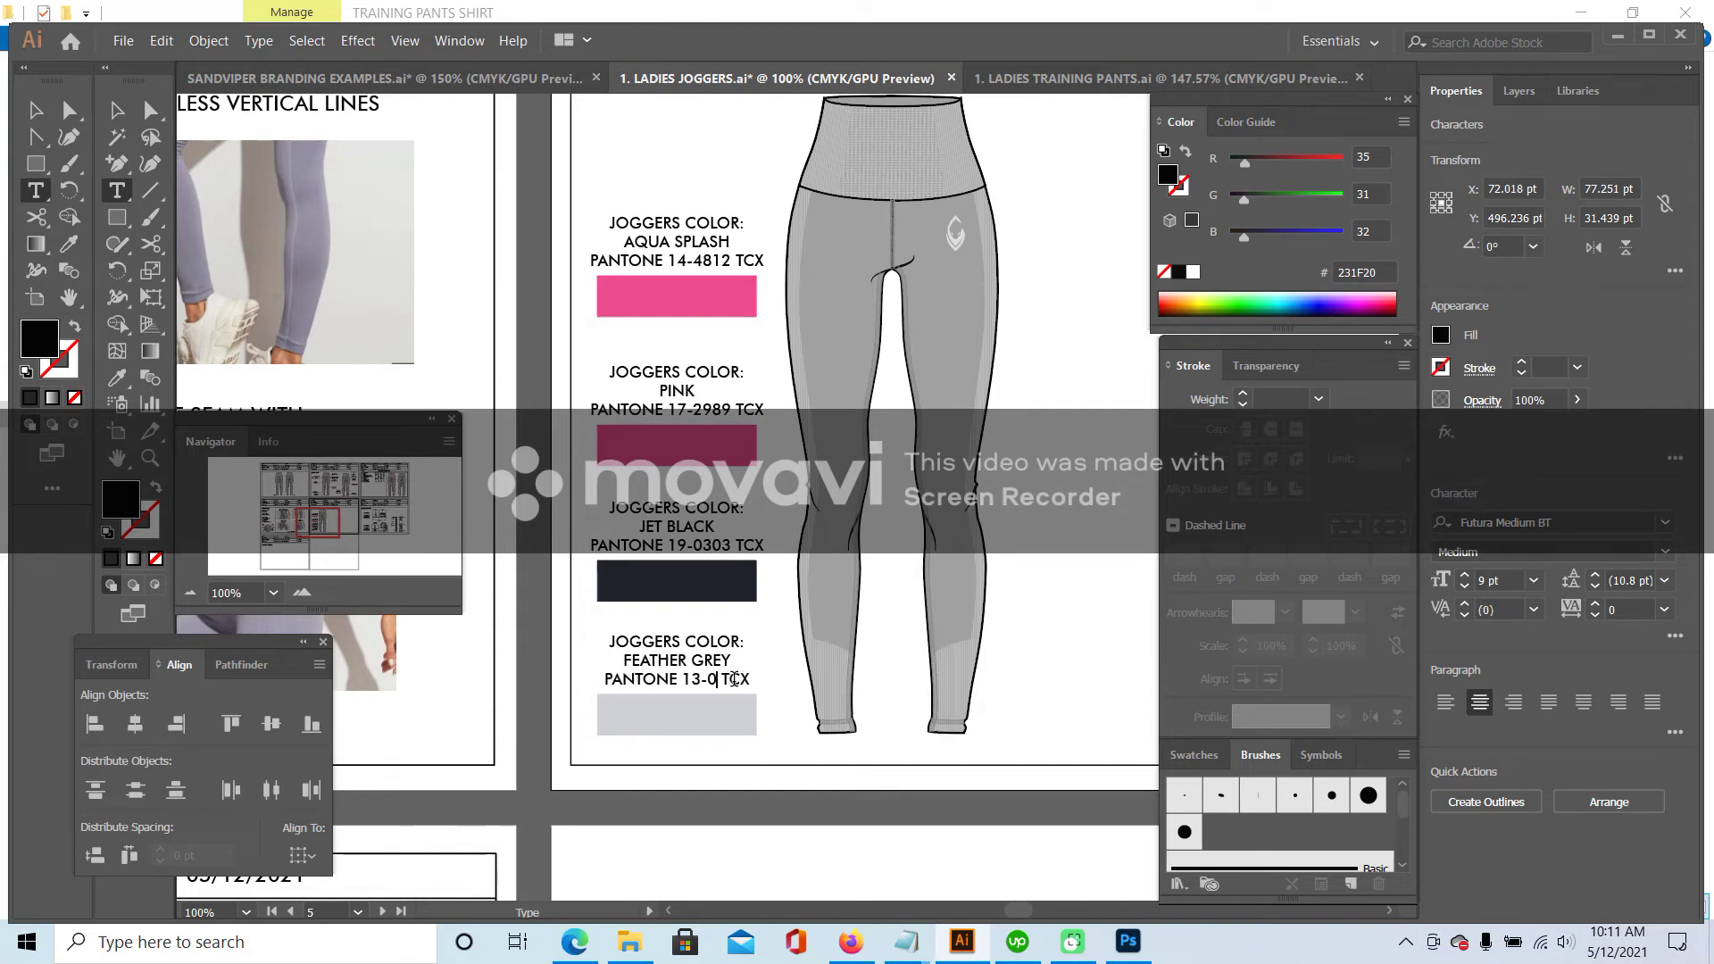
{"action": "type", "text": "7"}
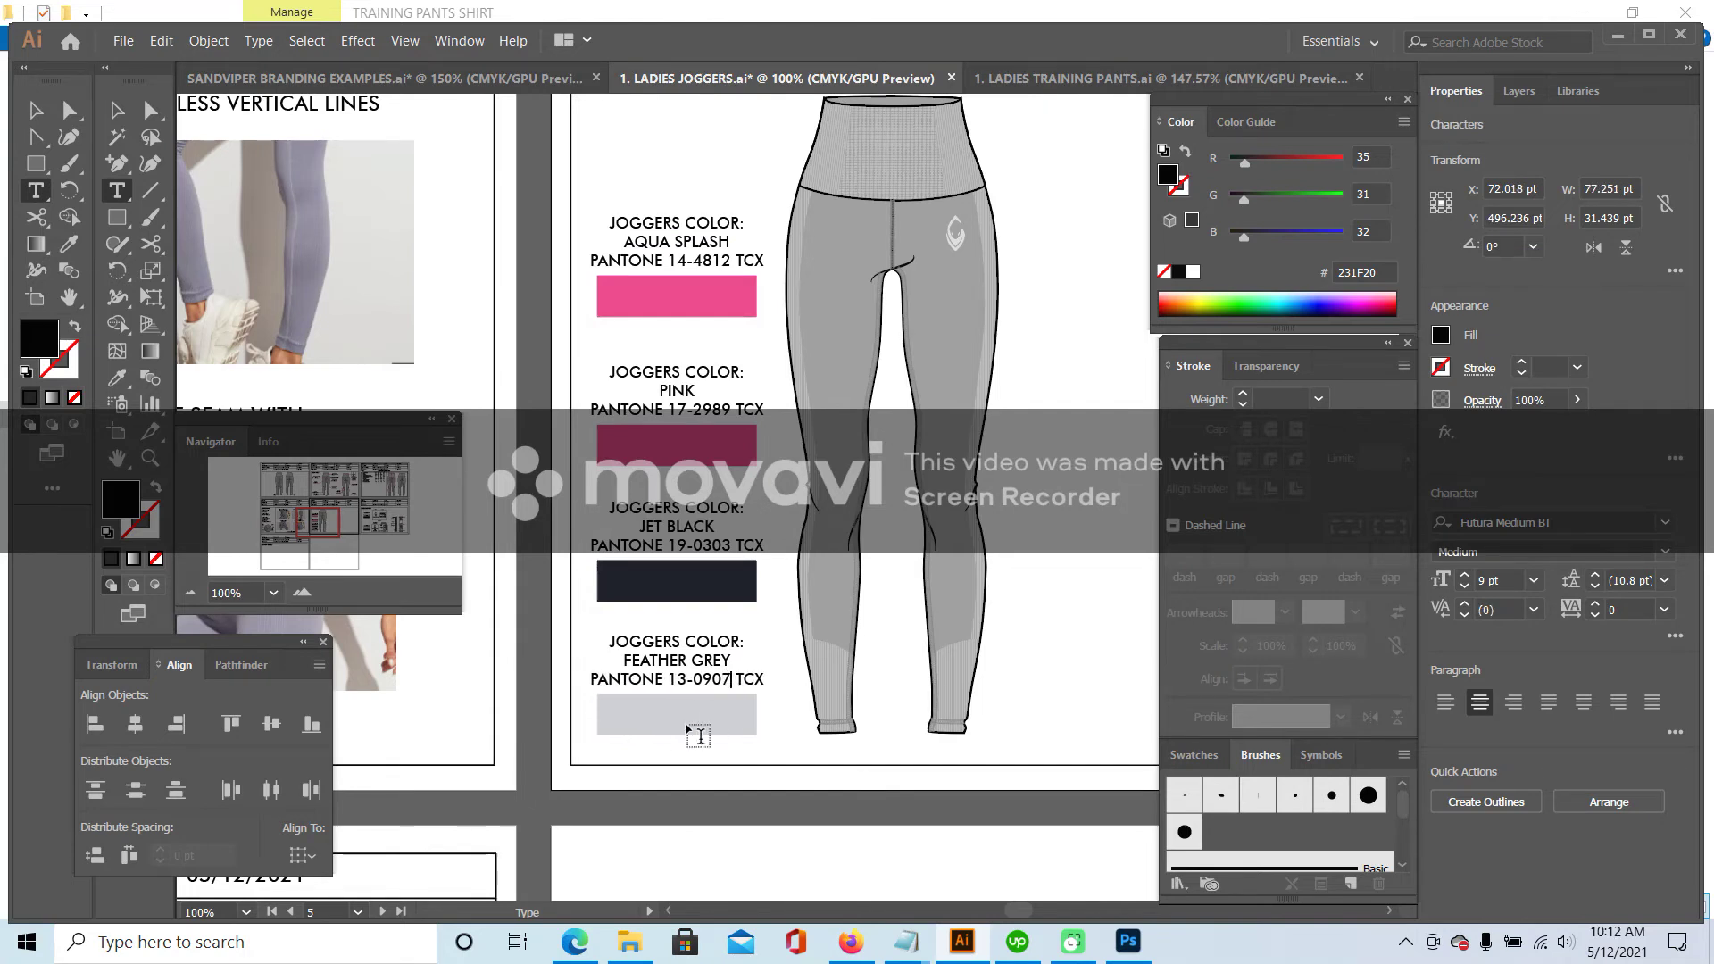
{"action": "left_click_drag", "start_coordinate": [625, 659], "coordinate": [766, 661]}
{"action": "type", "text": "SAND"}
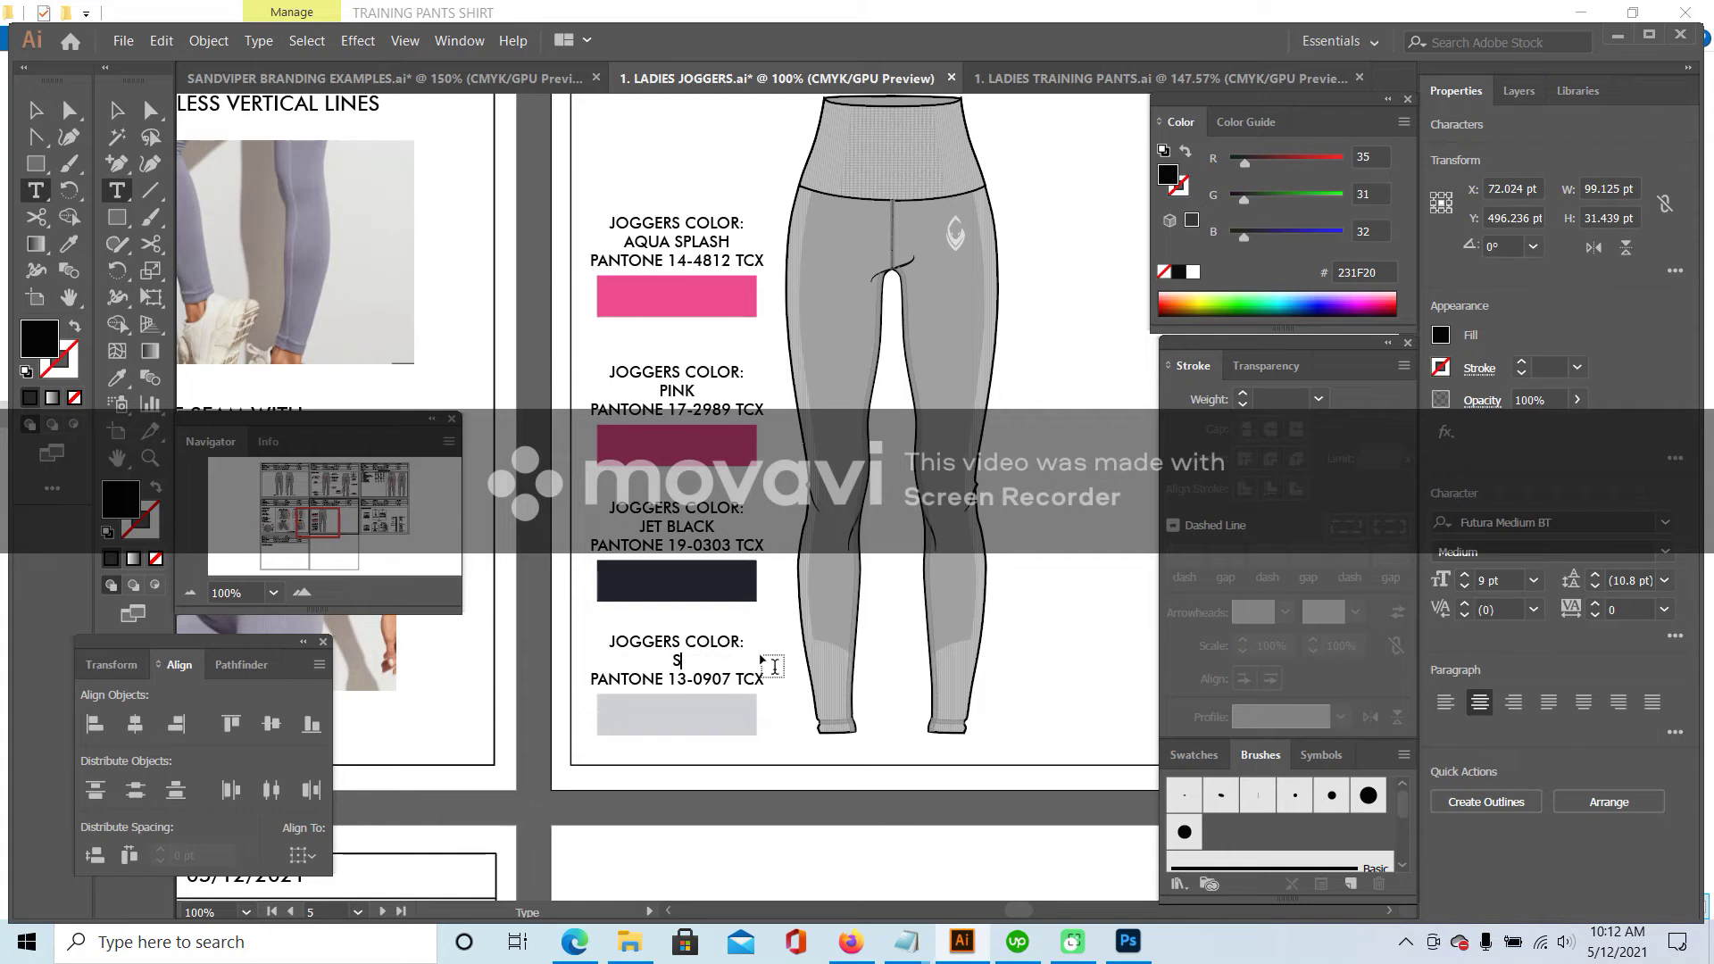
{"action": "left_click", "coordinate": [1018, 79]}
- Sample the training pants' side seam grey with the eyedropper and read its value, D7D3D2
{"action": "key", "text": "i"}
{"action": "left_click", "coordinate": [719, 587]}
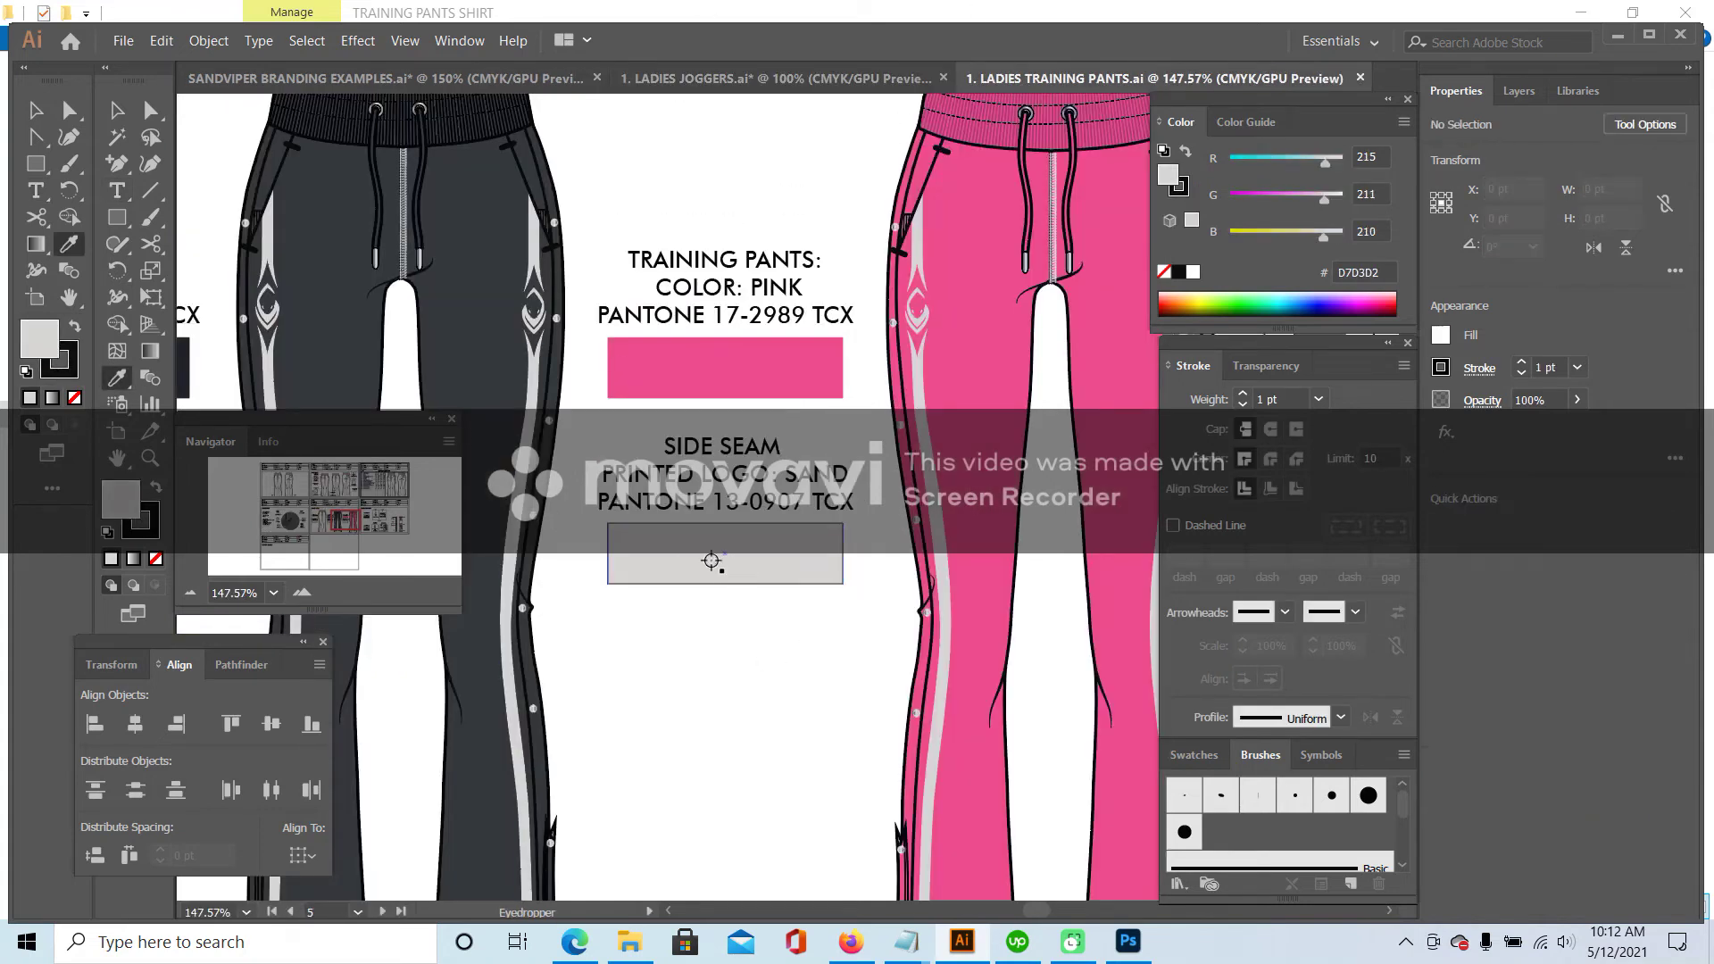
{"action": "double_click", "coordinate": [125, 502]}
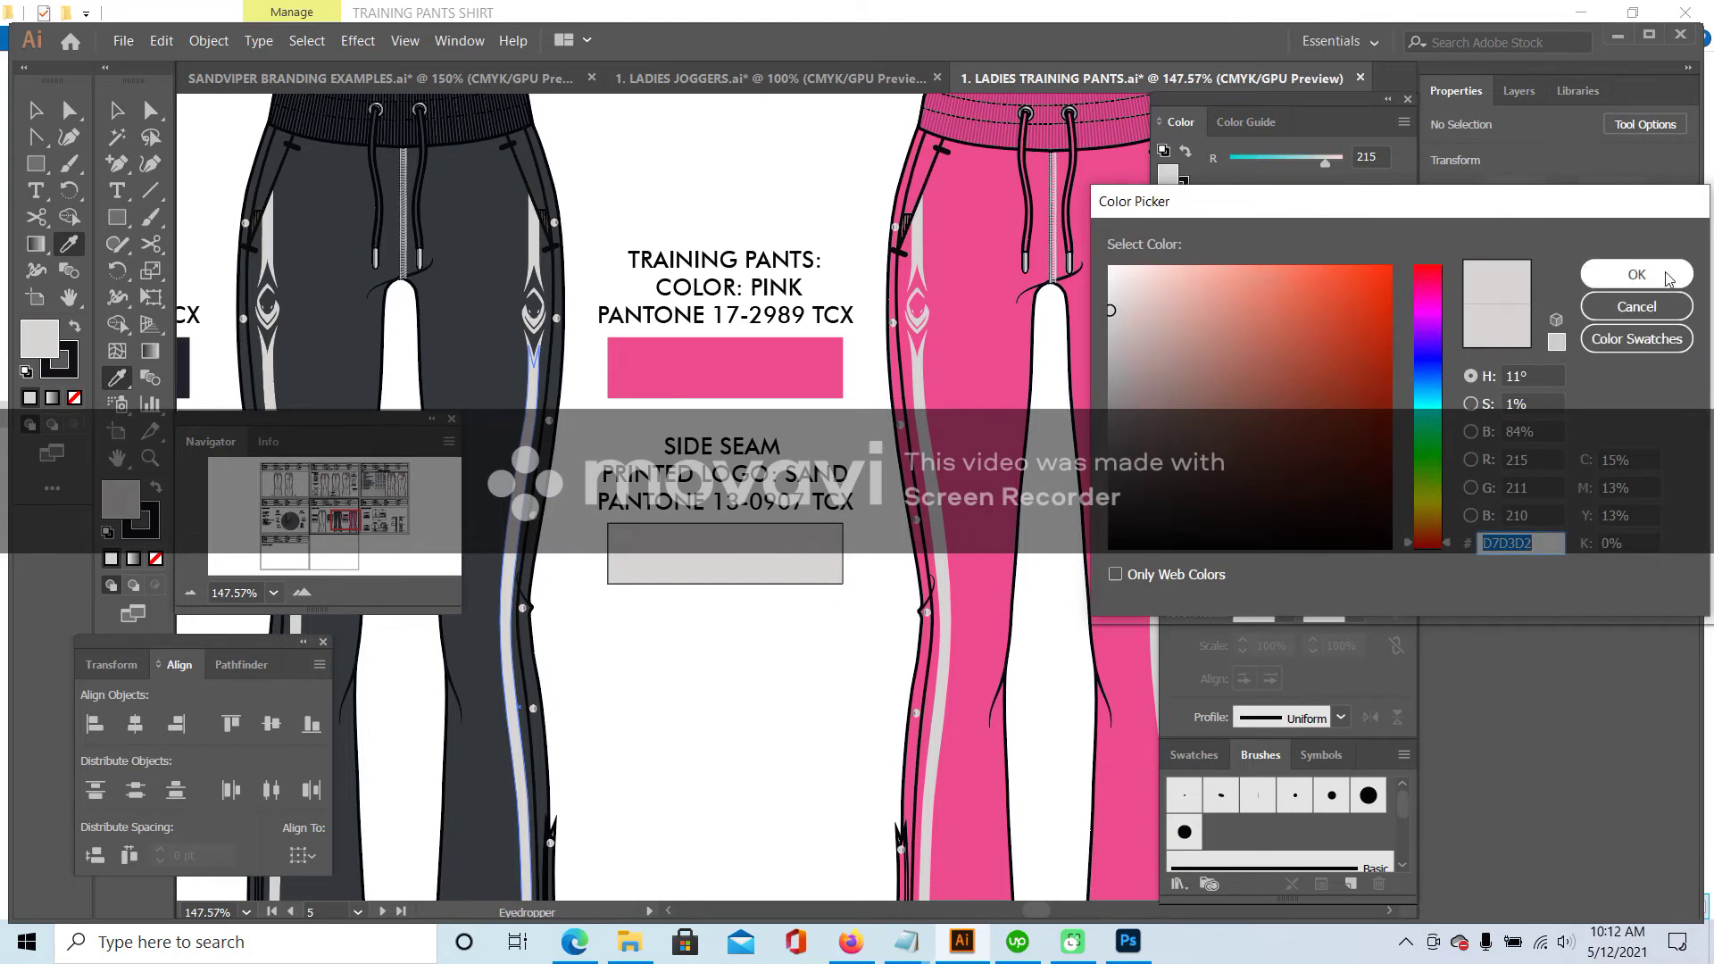
{"action": "left_click", "coordinate": [1637, 274]}
- Inspect the Ladies Joggers Sand swatch's fill colour against the sampled sand grey
{"action": "left_click", "coordinate": [772, 79]}
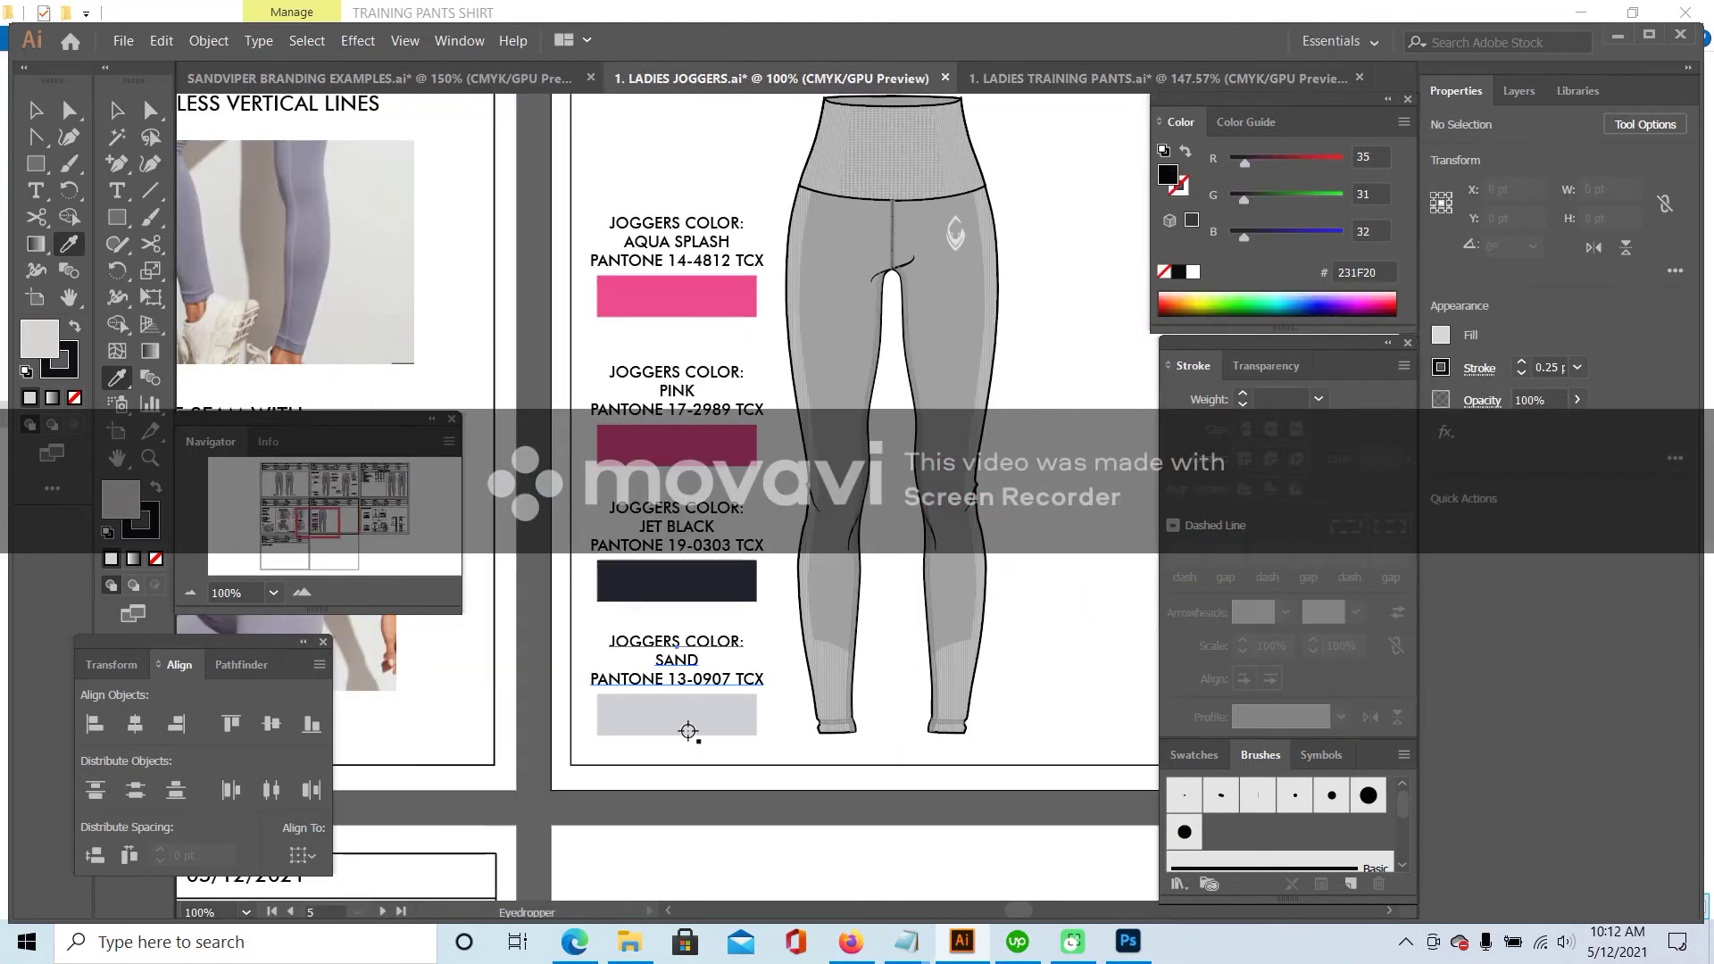
{"action": "key", "text": "v"}
{"action": "key", "text": "d"}
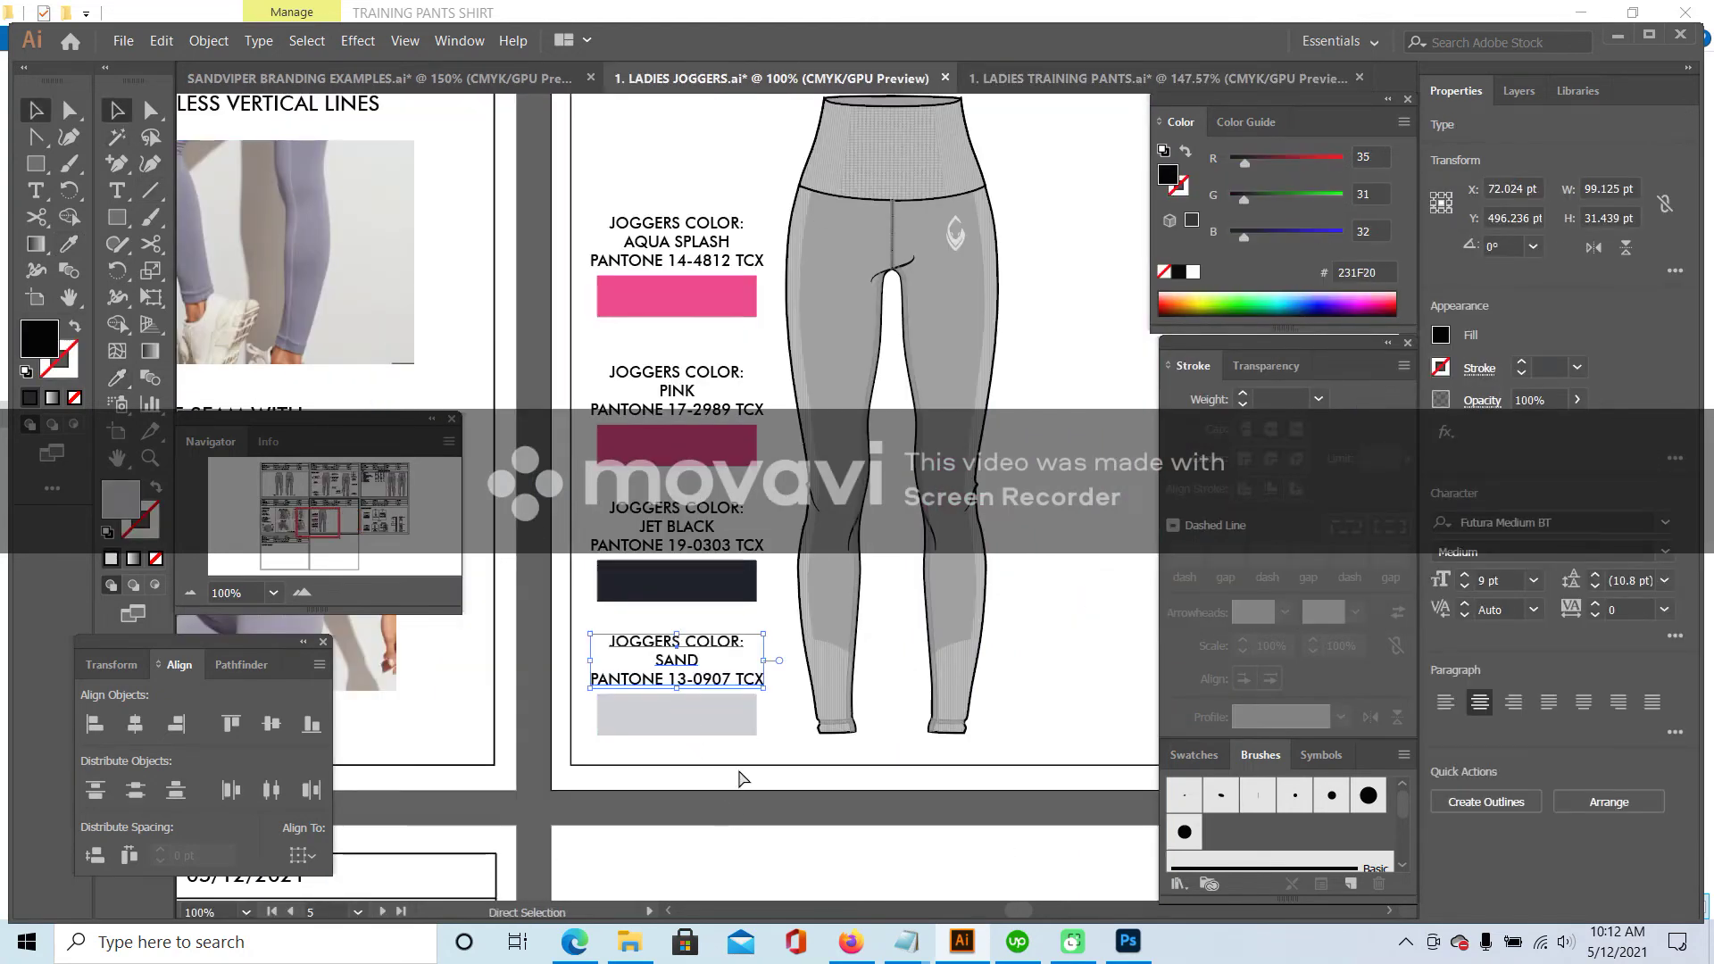
{"action": "left_click", "coordinate": [706, 721]}
{"action": "double_click", "coordinate": [1168, 174]}
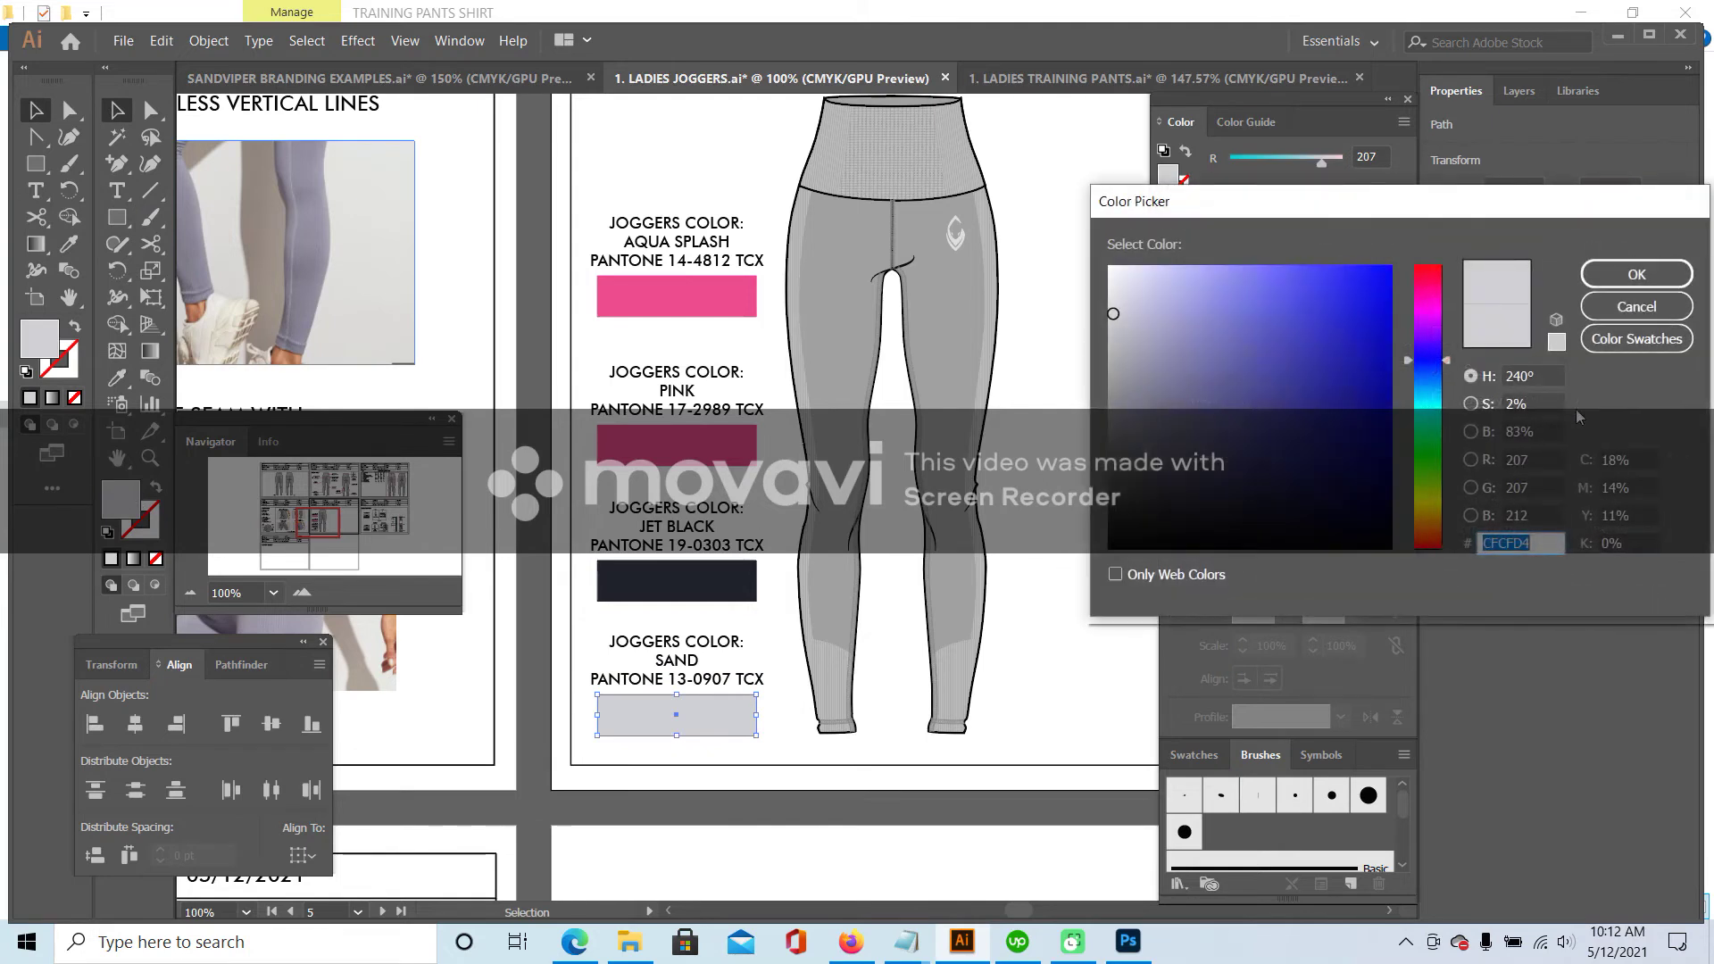
{"action": "left_click", "coordinate": [1614, 307]}
{"action": "left_click", "coordinate": [1076, 611]}
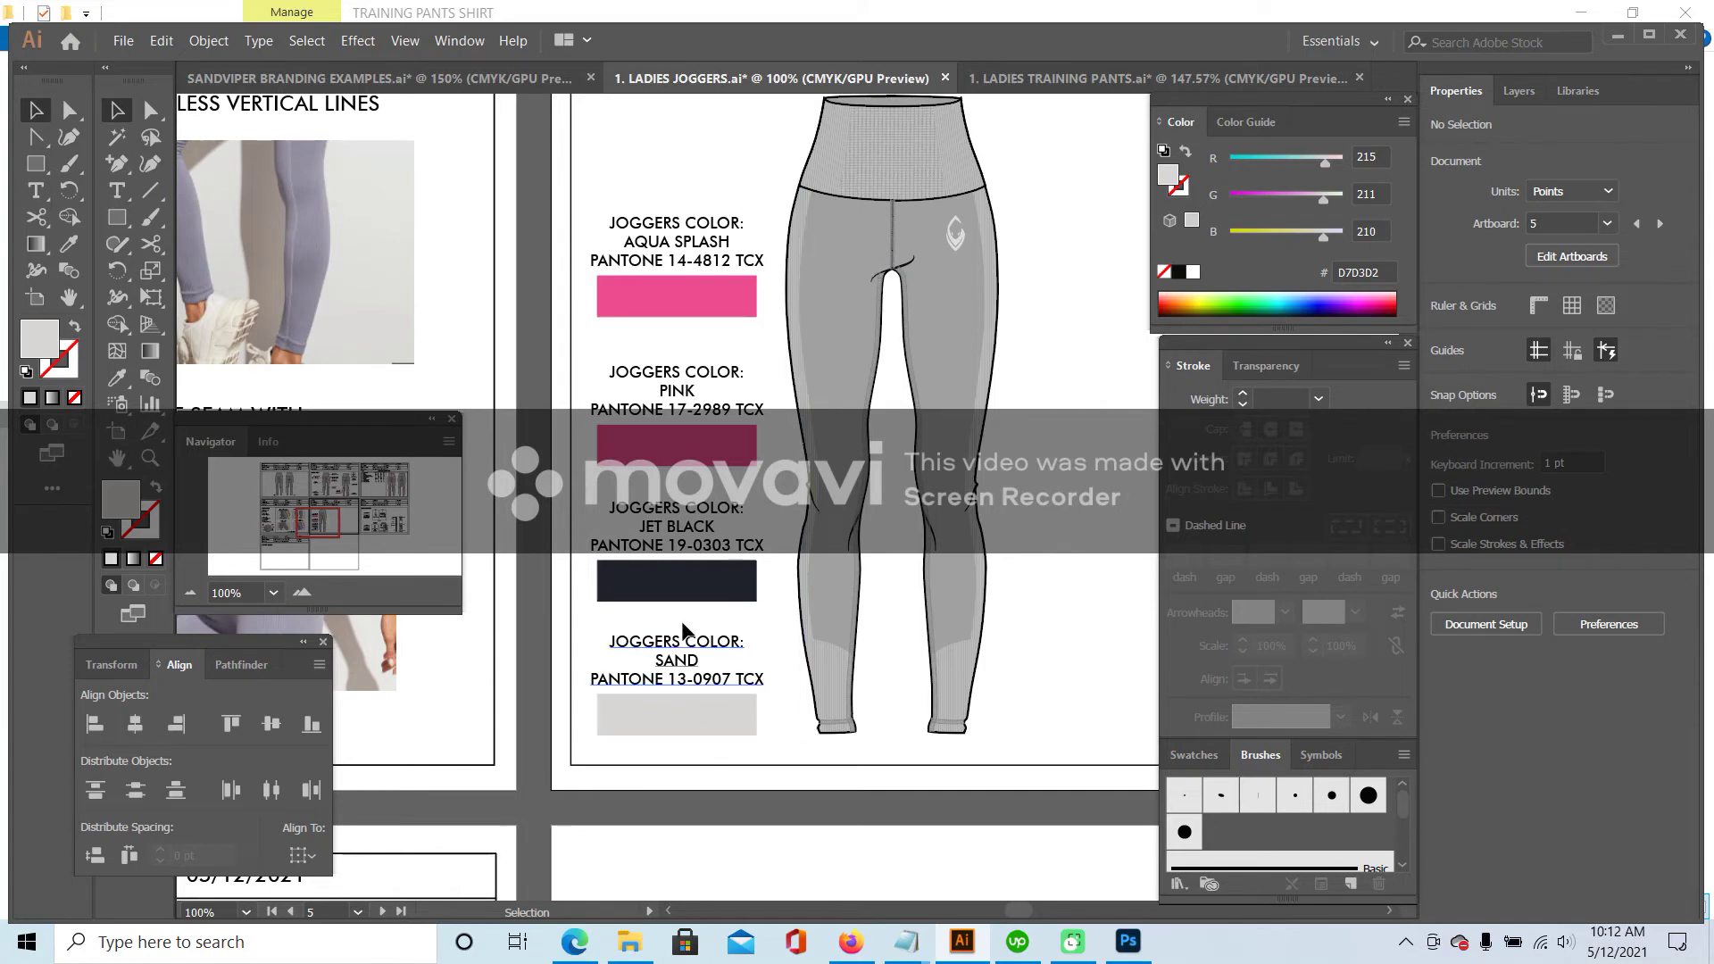
- Replace JOGGERS with LEGGINGS in the Sand, Jet Black, Pink and Aqua Splash labels
{"action": "left_click", "coordinate": [116, 190]}
{"action": "double_click", "coordinate": [625, 641]}
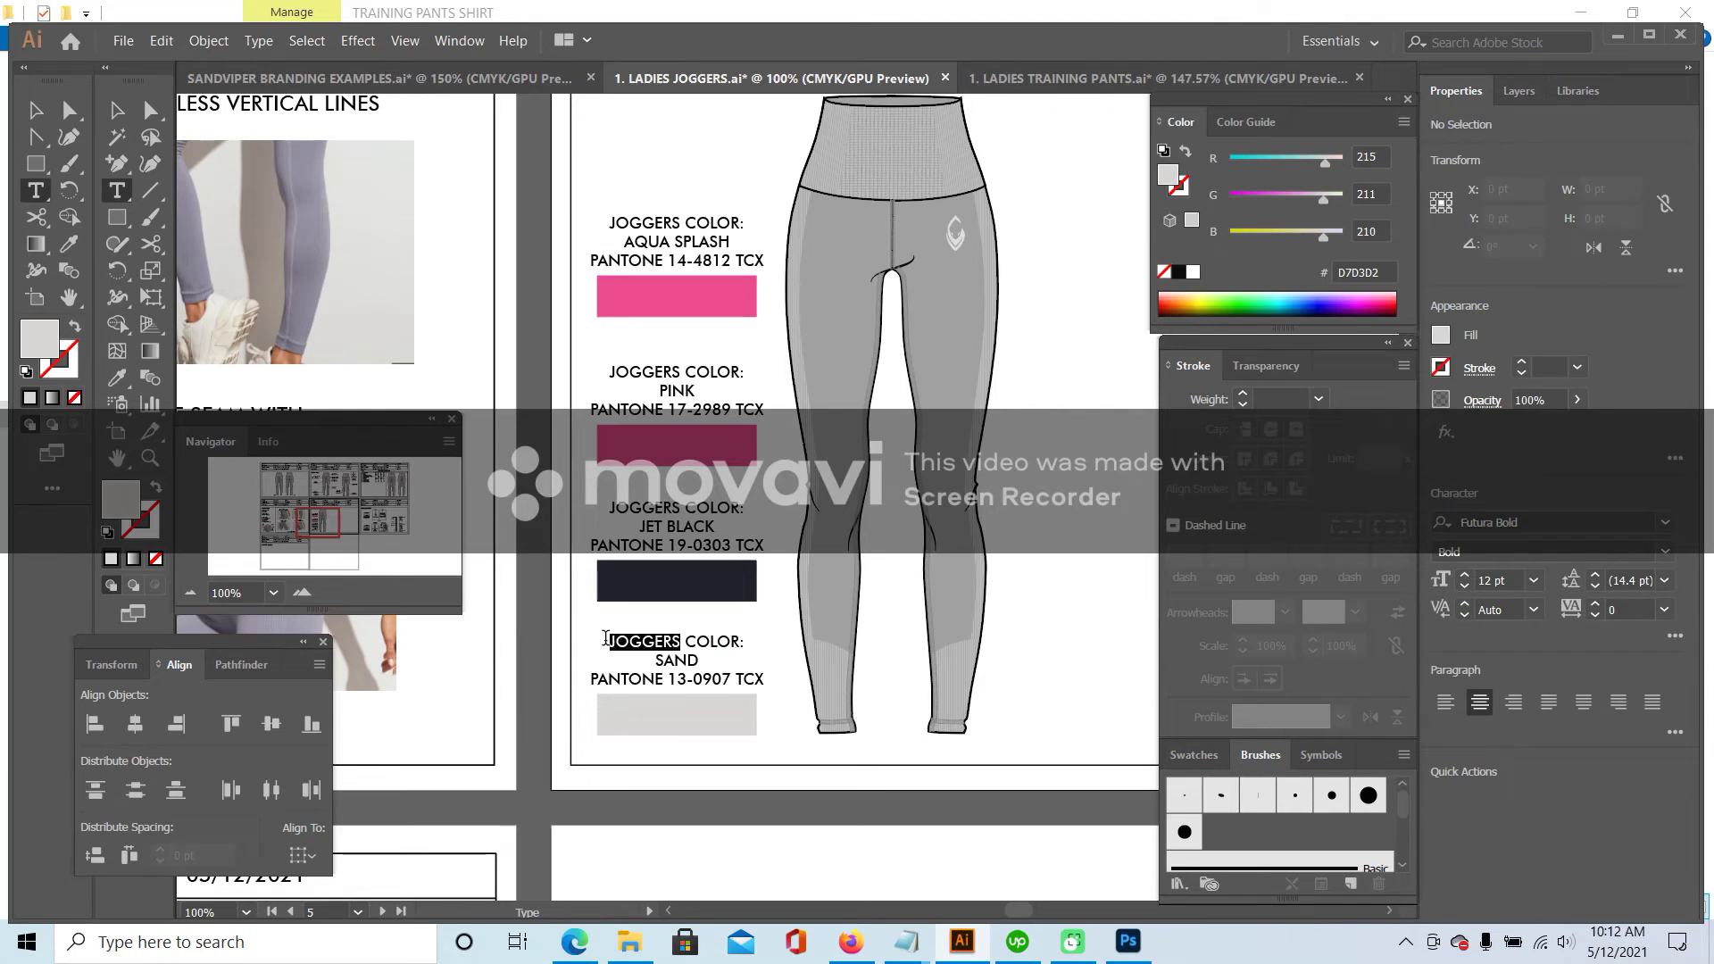
{"action": "type", "text": "LEGGINGS"}
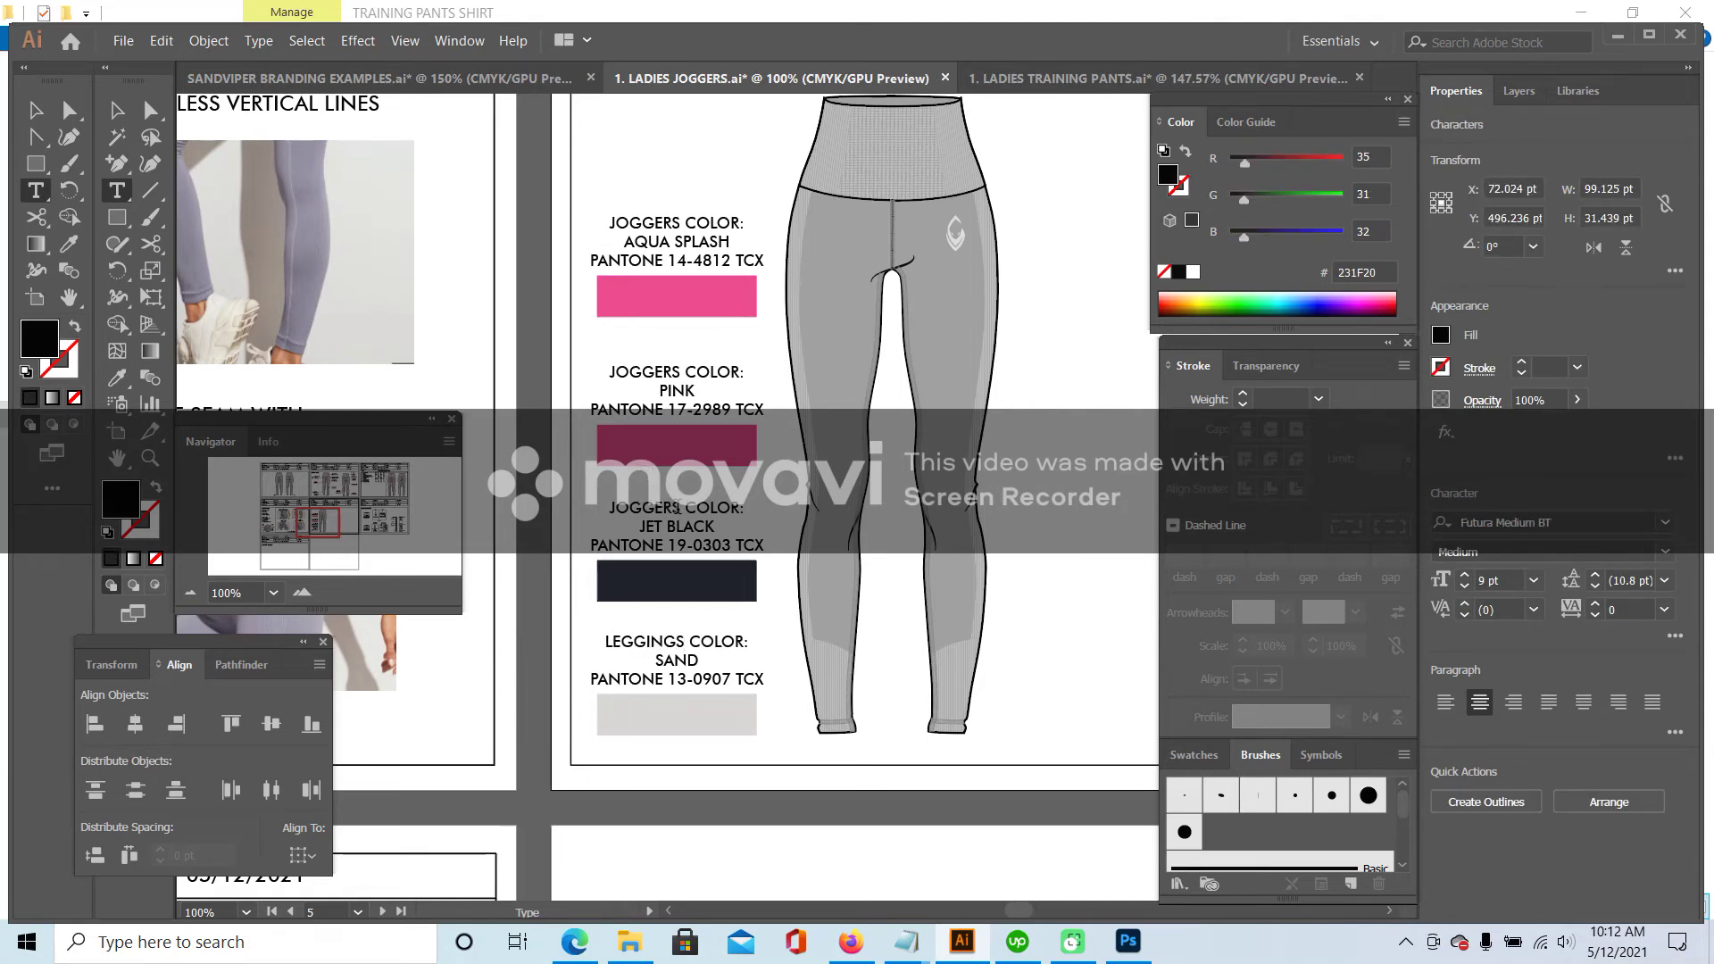
{"action": "left_click_drag", "start_coordinate": [679, 508], "coordinate": [574, 501]}
{"action": "type", "text": "LEGGINGS"}
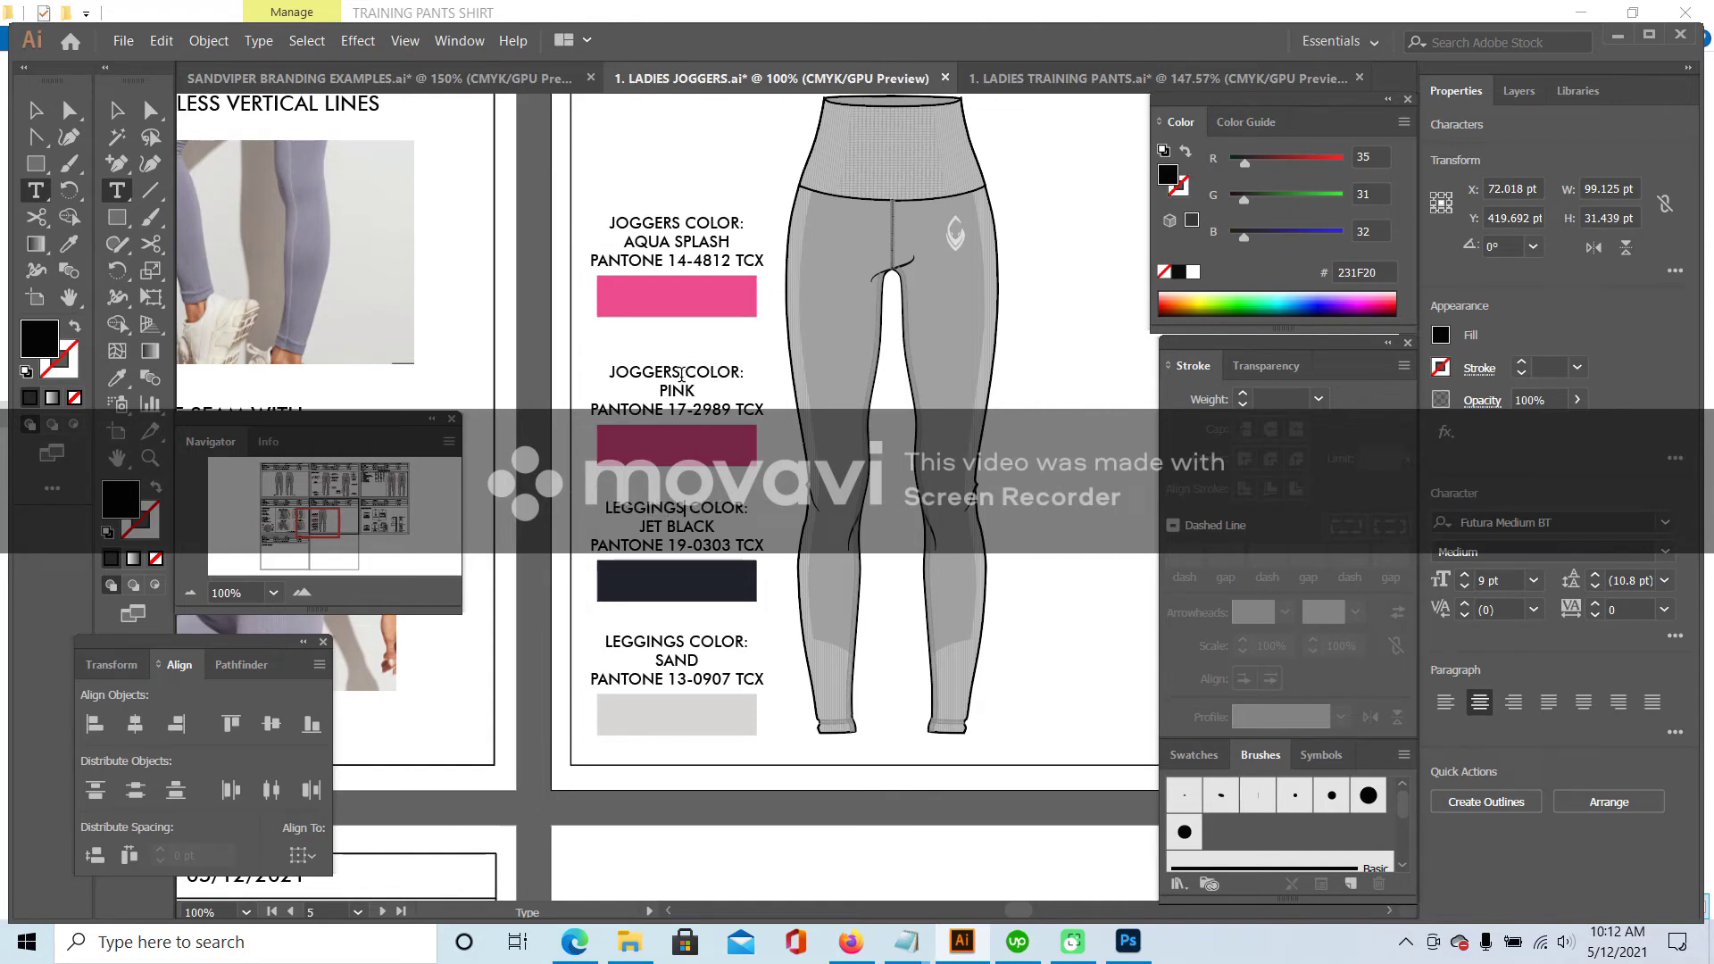
{"action": "left_click_drag", "start_coordinate": [681, 375], "coordinate": [574, 374]}
{"action": "type", "text": "LEGGINGS"}
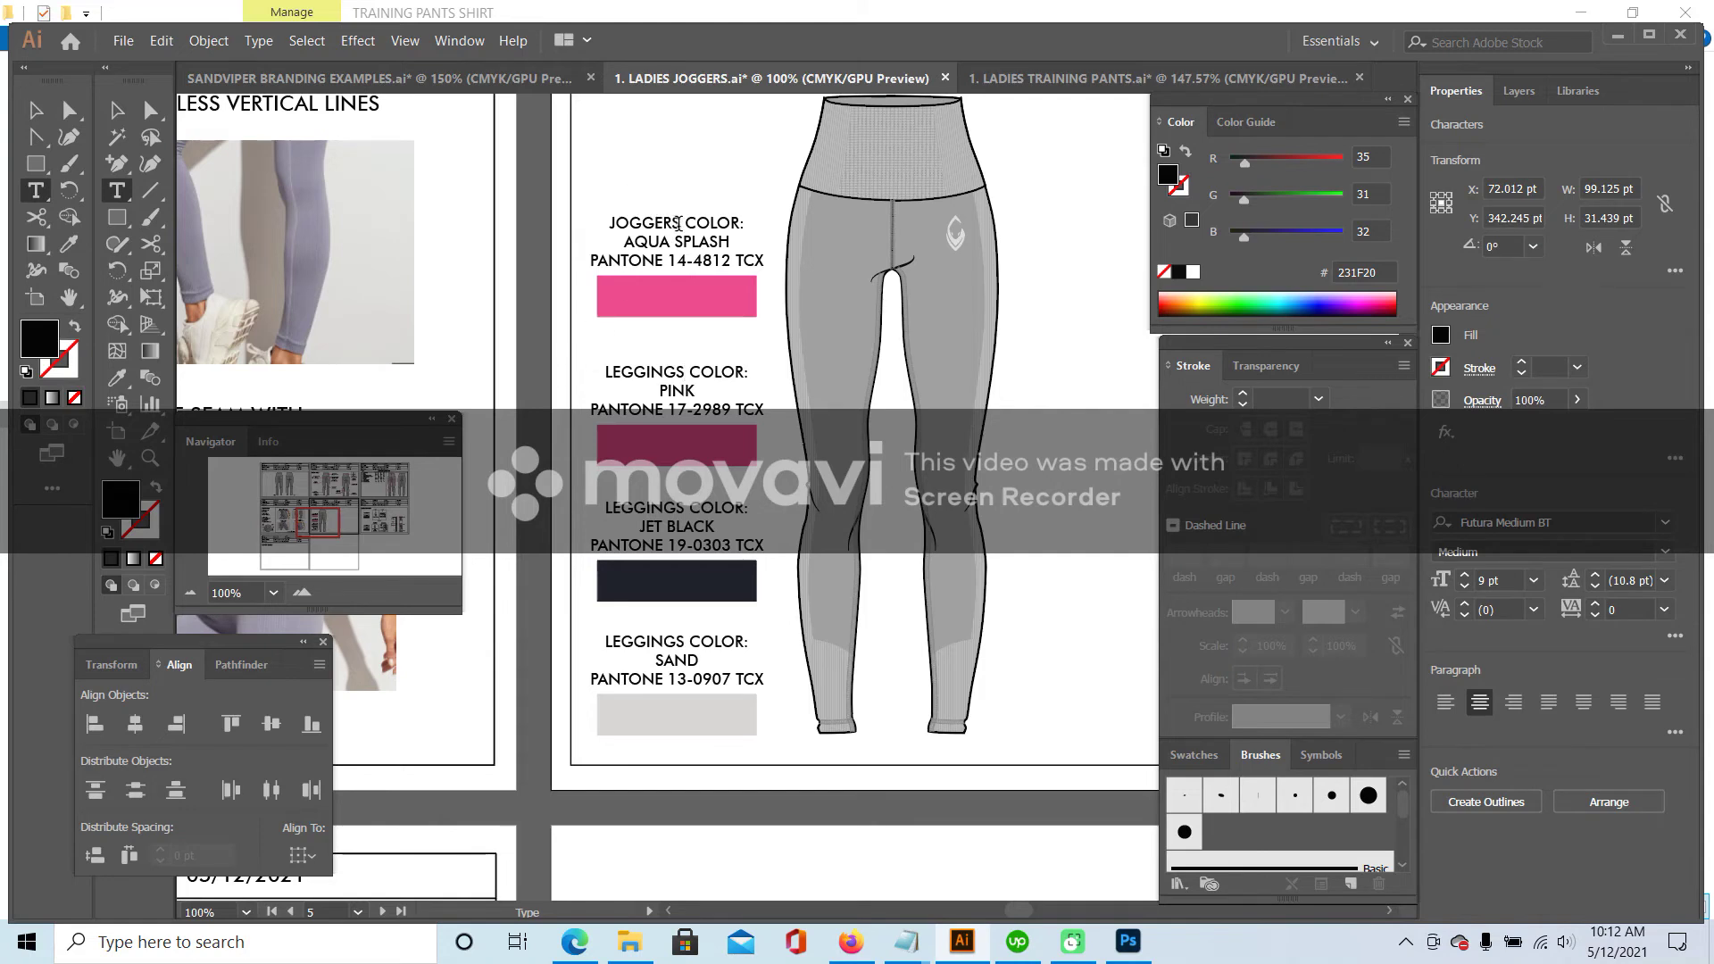
{"action": "left_click_drag", "start_coordinate": [681, 224], "coordinate": [611, 222]}
{"action": "type", "text": "LEGGINGS"}
{"action": "key", "text": "Escape"}
{"action": "left_click", "coordinate": [691, 156]}
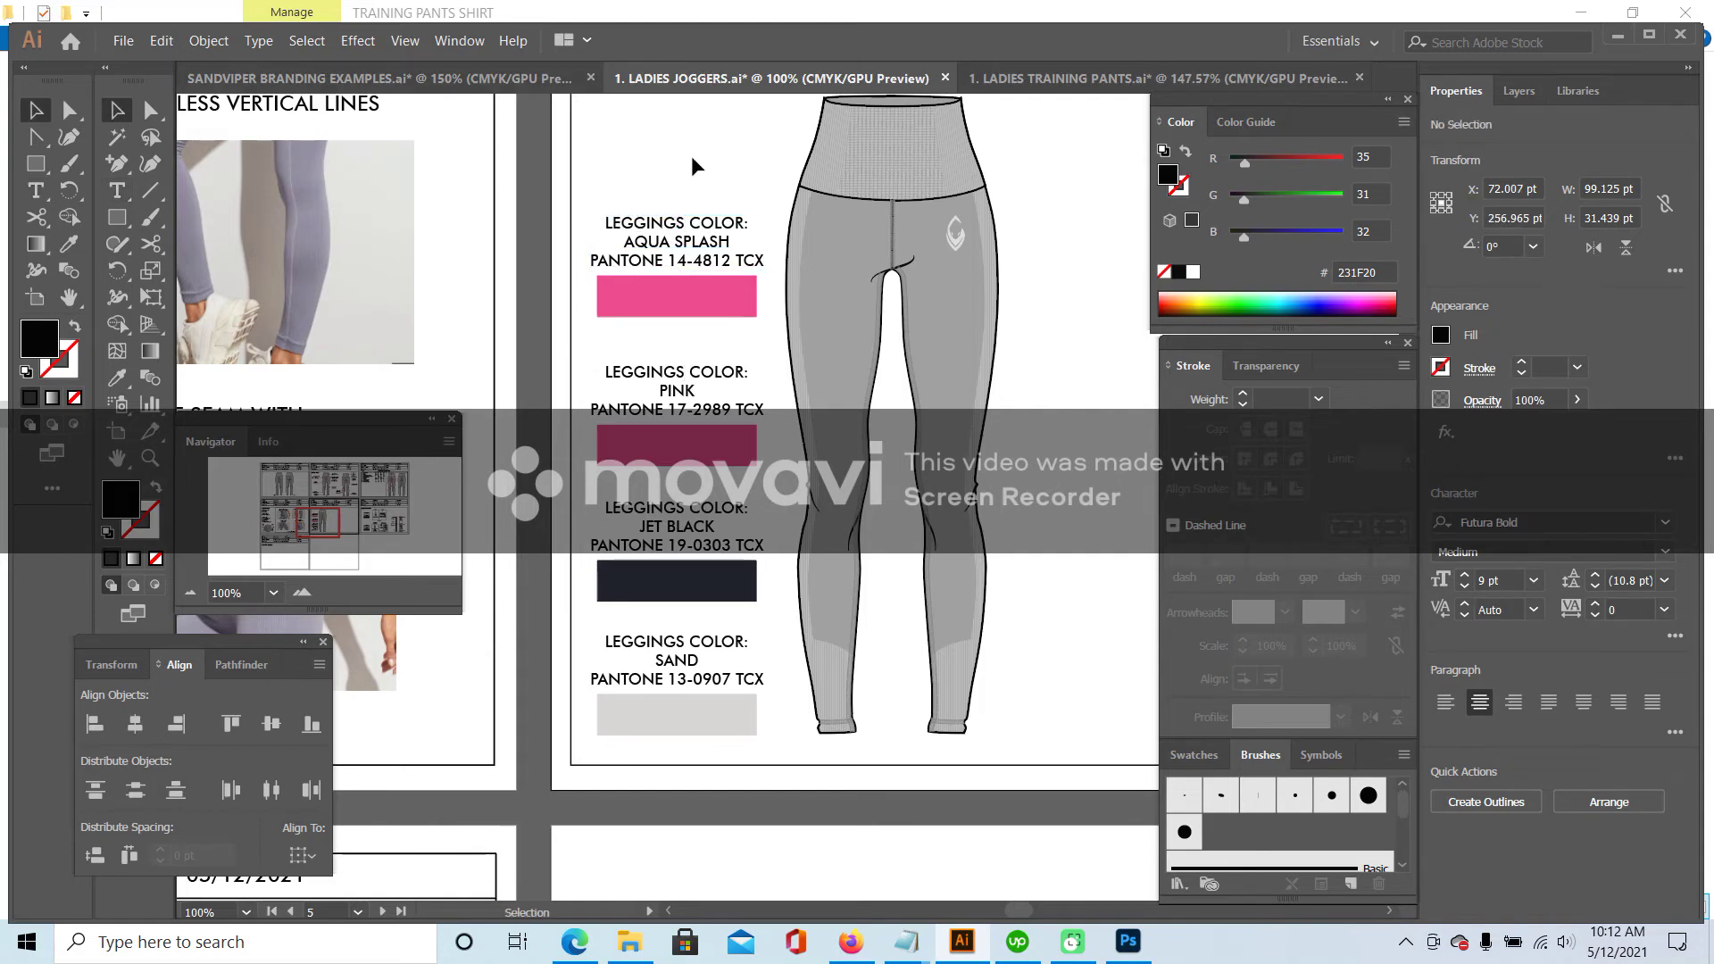
{"action": "left_click", "coordinate": [1123, 77]}
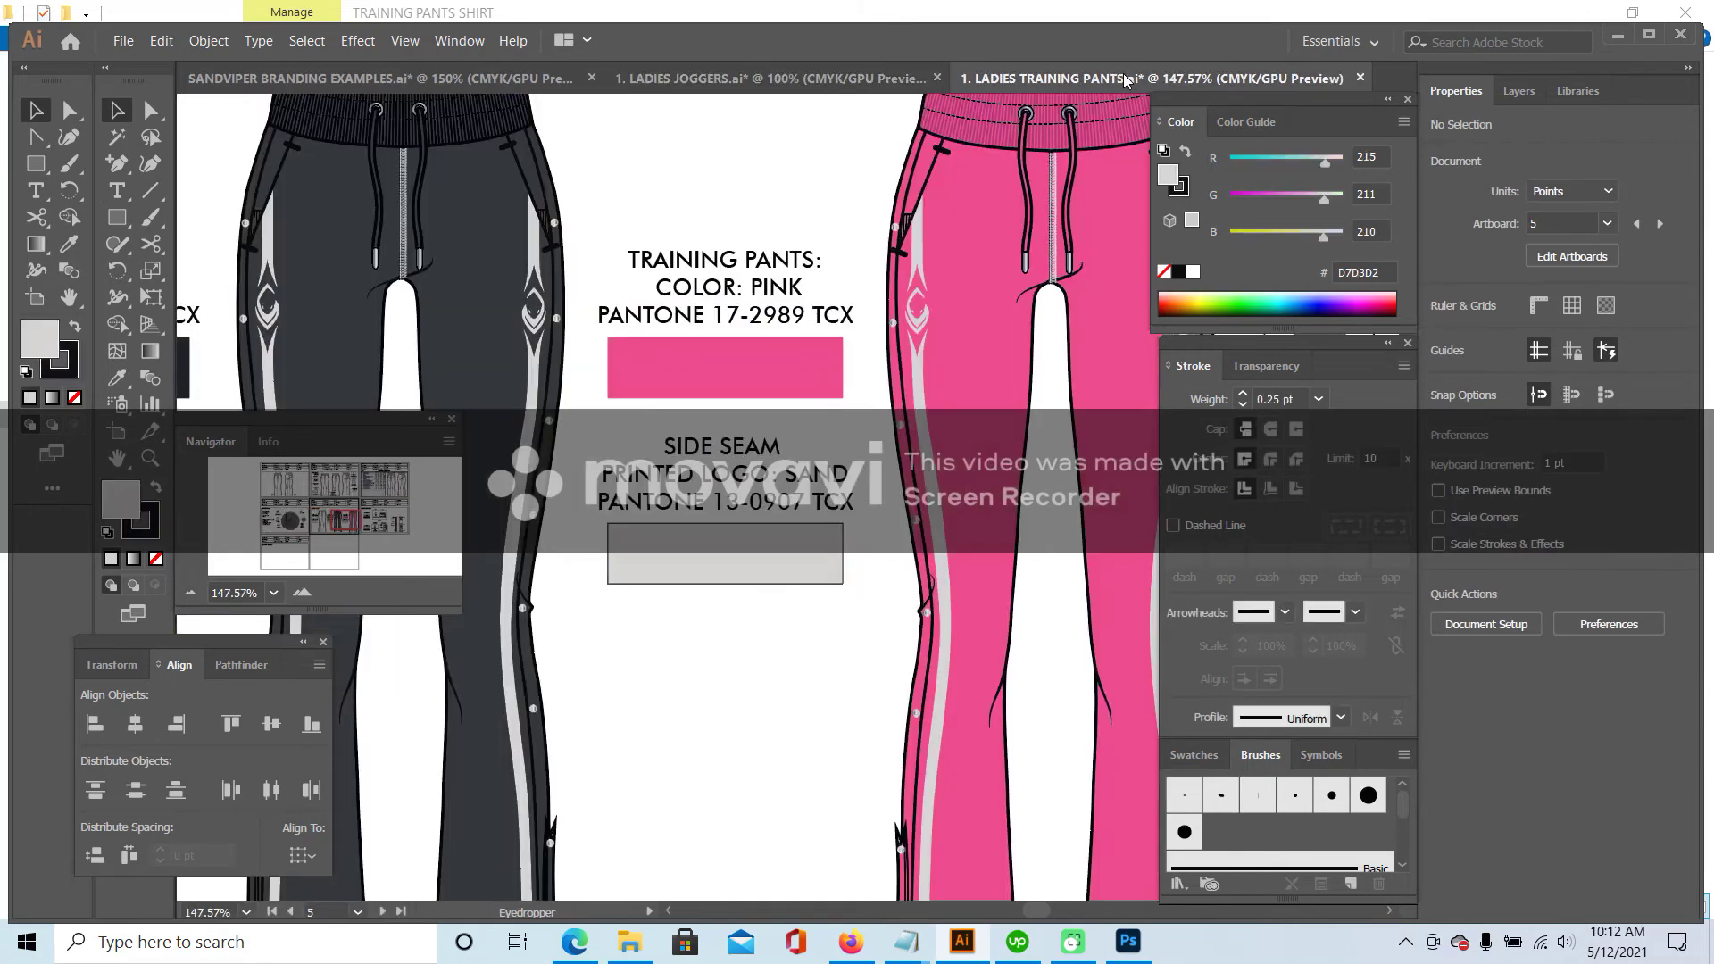
- Close the Training Pants file without saving and open 5. HIGH WAIST LEGGIGNS TP.ai
{"action": "left_click", "coordinate": [1361, 78]}
{"action": "left_click", "coordinate": [973, 516]}
{"action": "key", "text": "alt+Tab"}
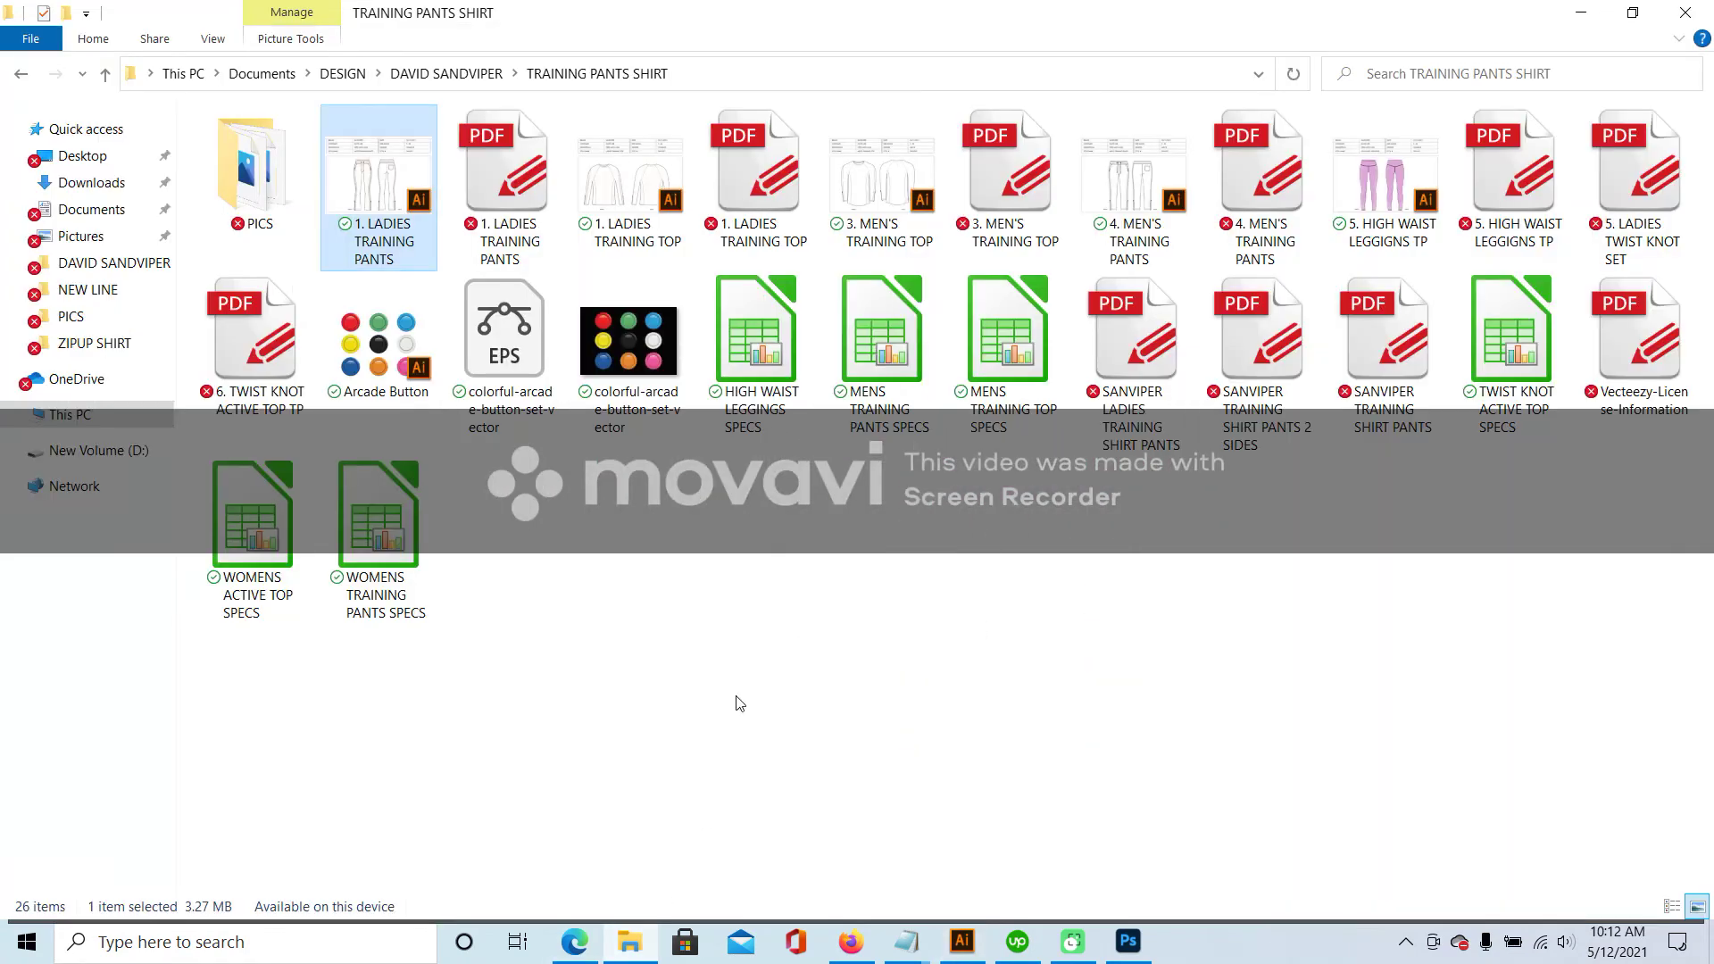
{"action": "double_click", "coordinate": [1385, 189]}
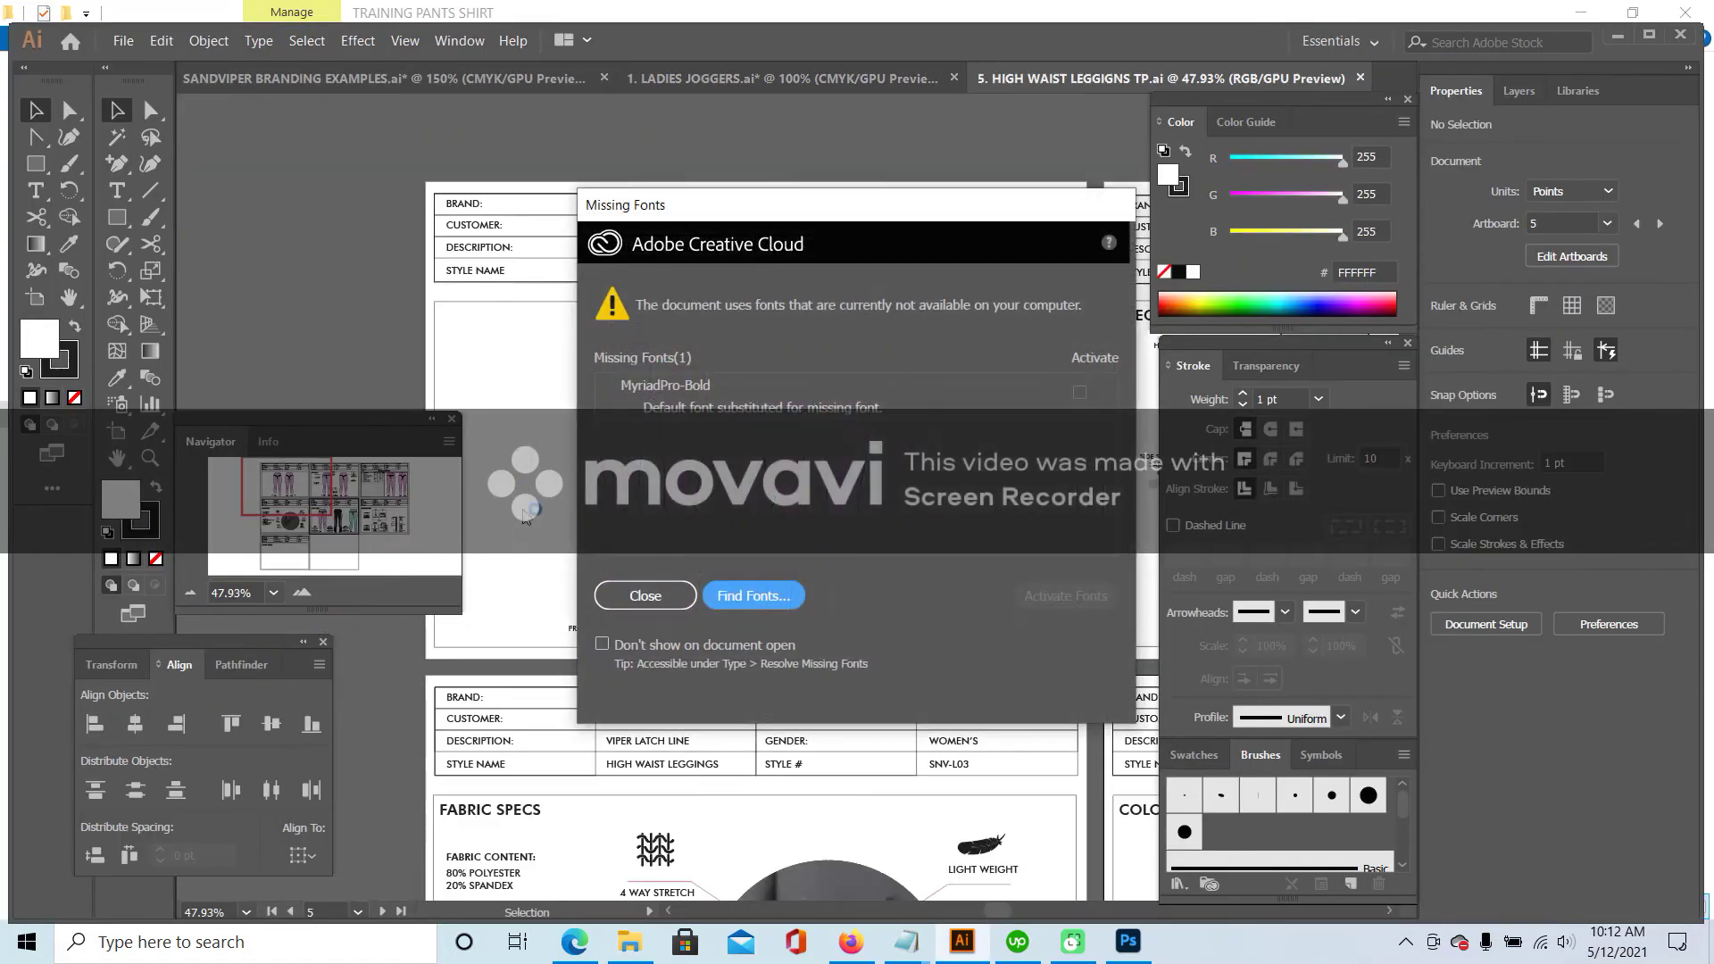
{"action": "left_click", "coordinate": [643, 595]}
- Read the tech pack's Aqua Splash swatch colour, #93DCD5
{"action": "left_click_drag", "start_coordinate": [302, 490], "coordinate": [355, 525]}
{"action": "left_click", "coordinate": [706, 609]}
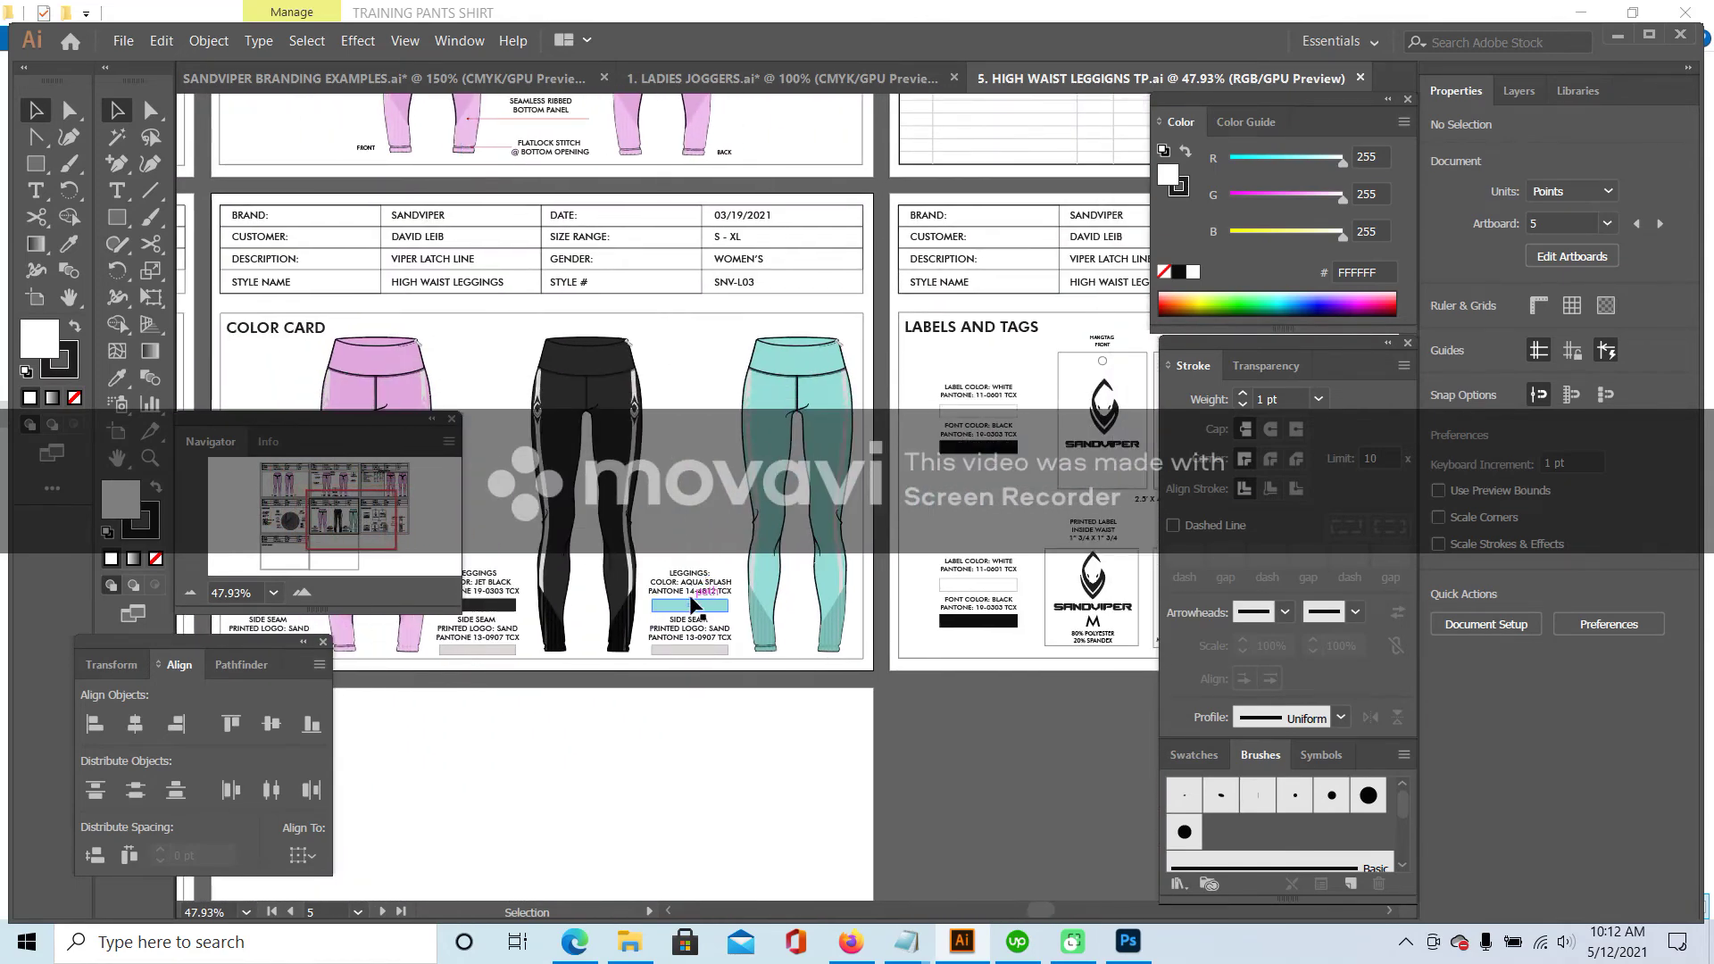
{"action": "double_click", "coordinate": [39, 338]}
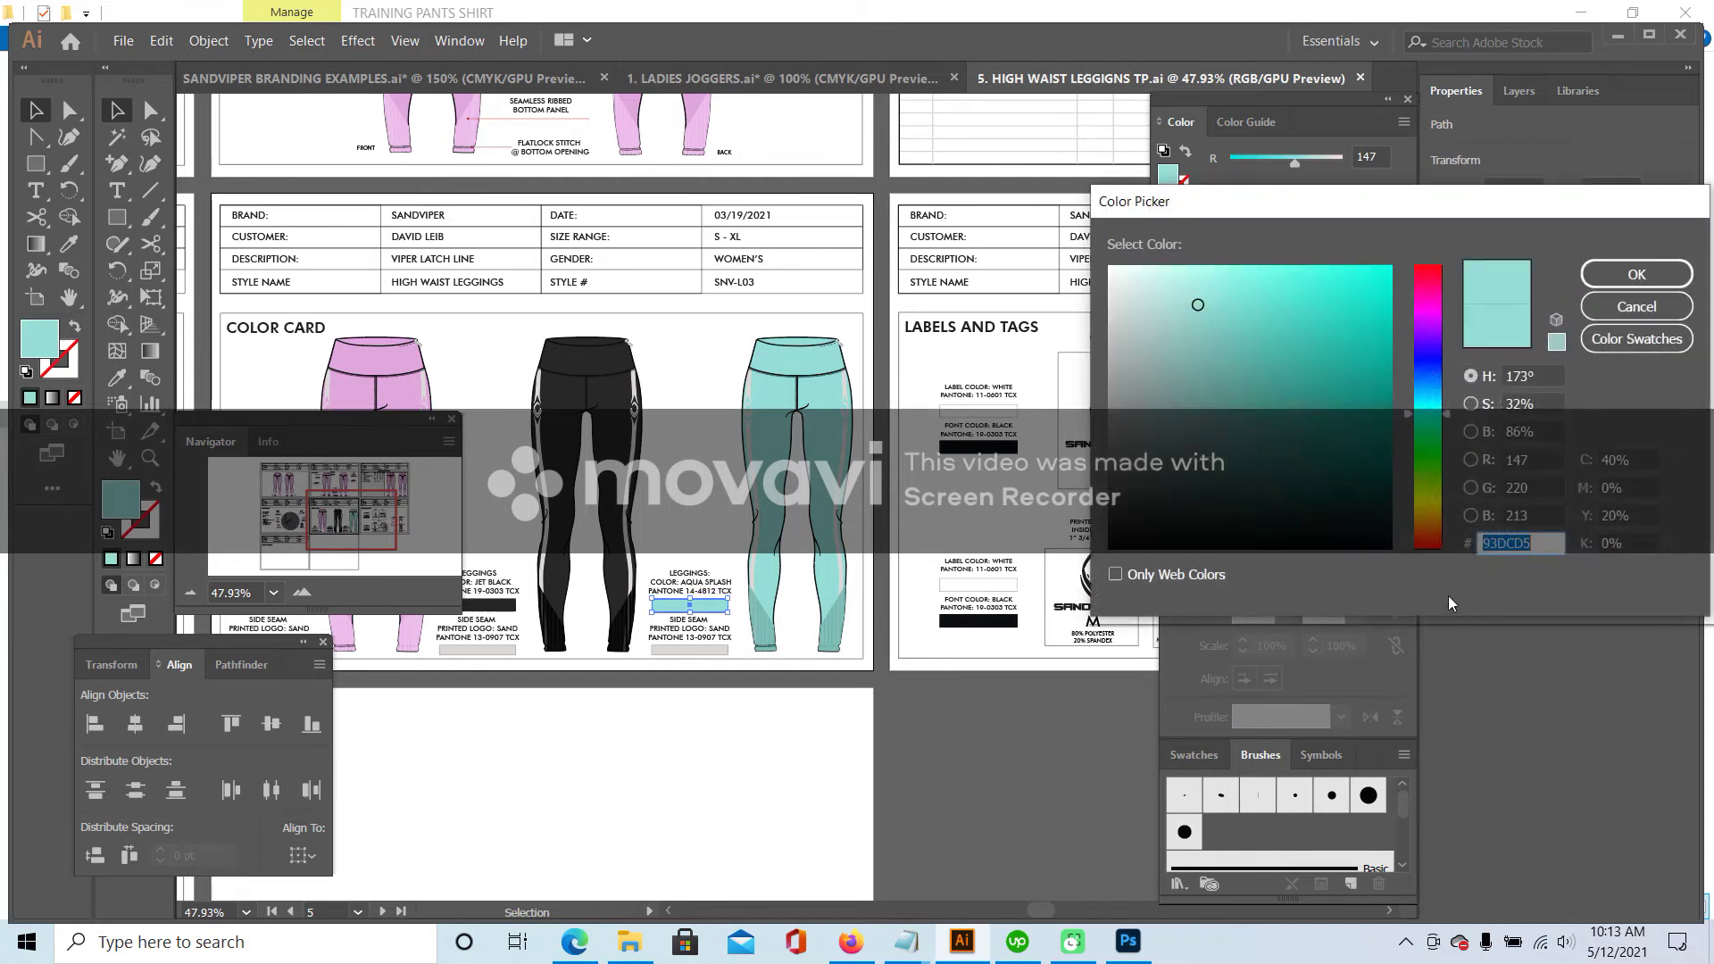
{"action": "left_click", "coordinate": [1635, 273]}
{"action": "left_click", "coordinate": [775, 75]}
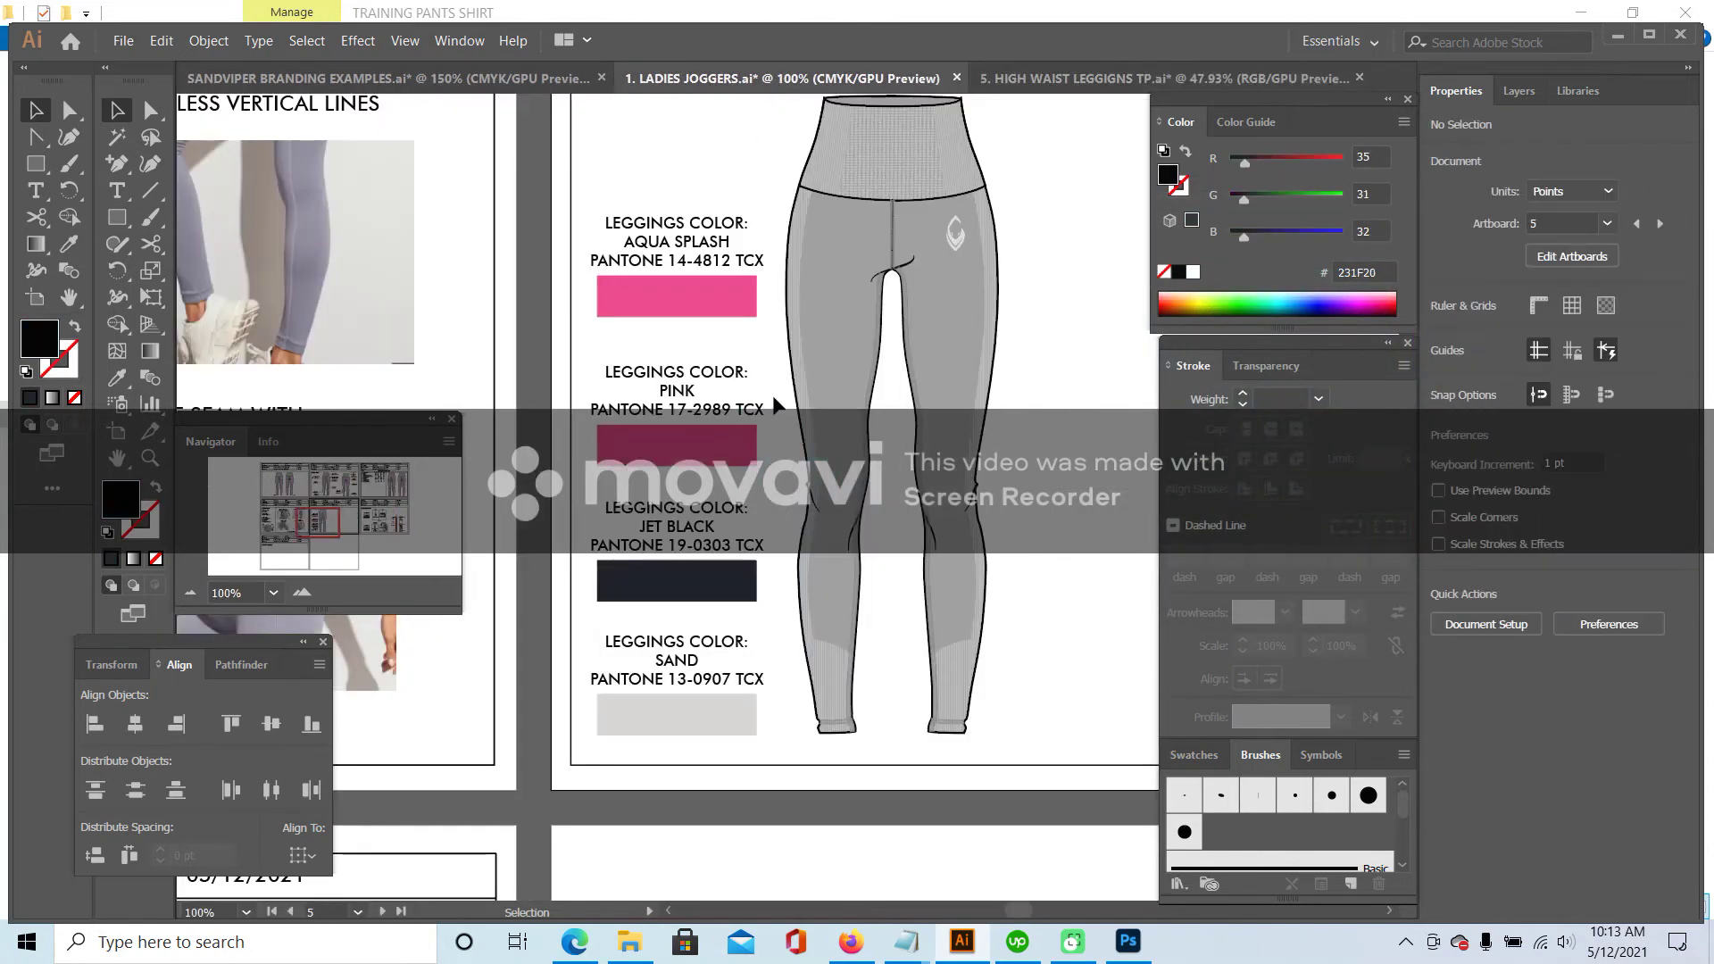
- Fill the top Aqua Splash swatch with #93DCD5 and compare it with the tech pack's aqua
{"action": "left_click", "coordinate": [703, 299]}
{"action": "double_click", "coordinate": [39, 339]}
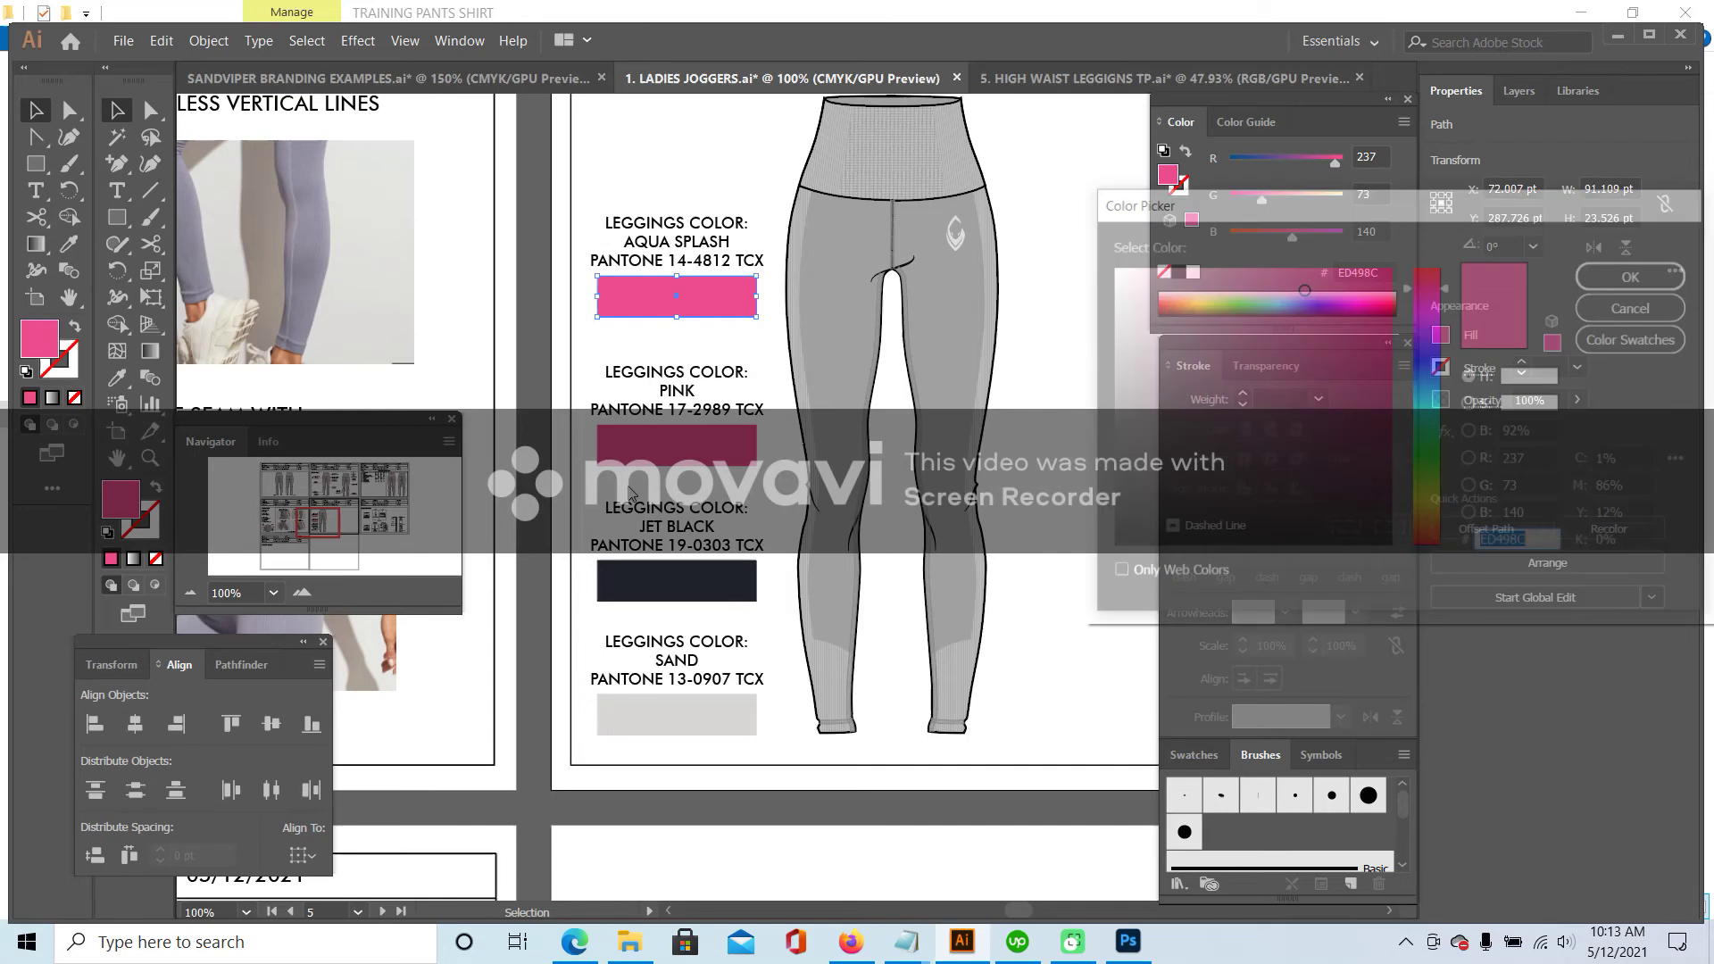
{"action": "type", "text": "93DCD5"}
{"action": "left_click", "coordinate": [1636, 273]}
{"action": "left_click", "coordinate": [1021, 292]}
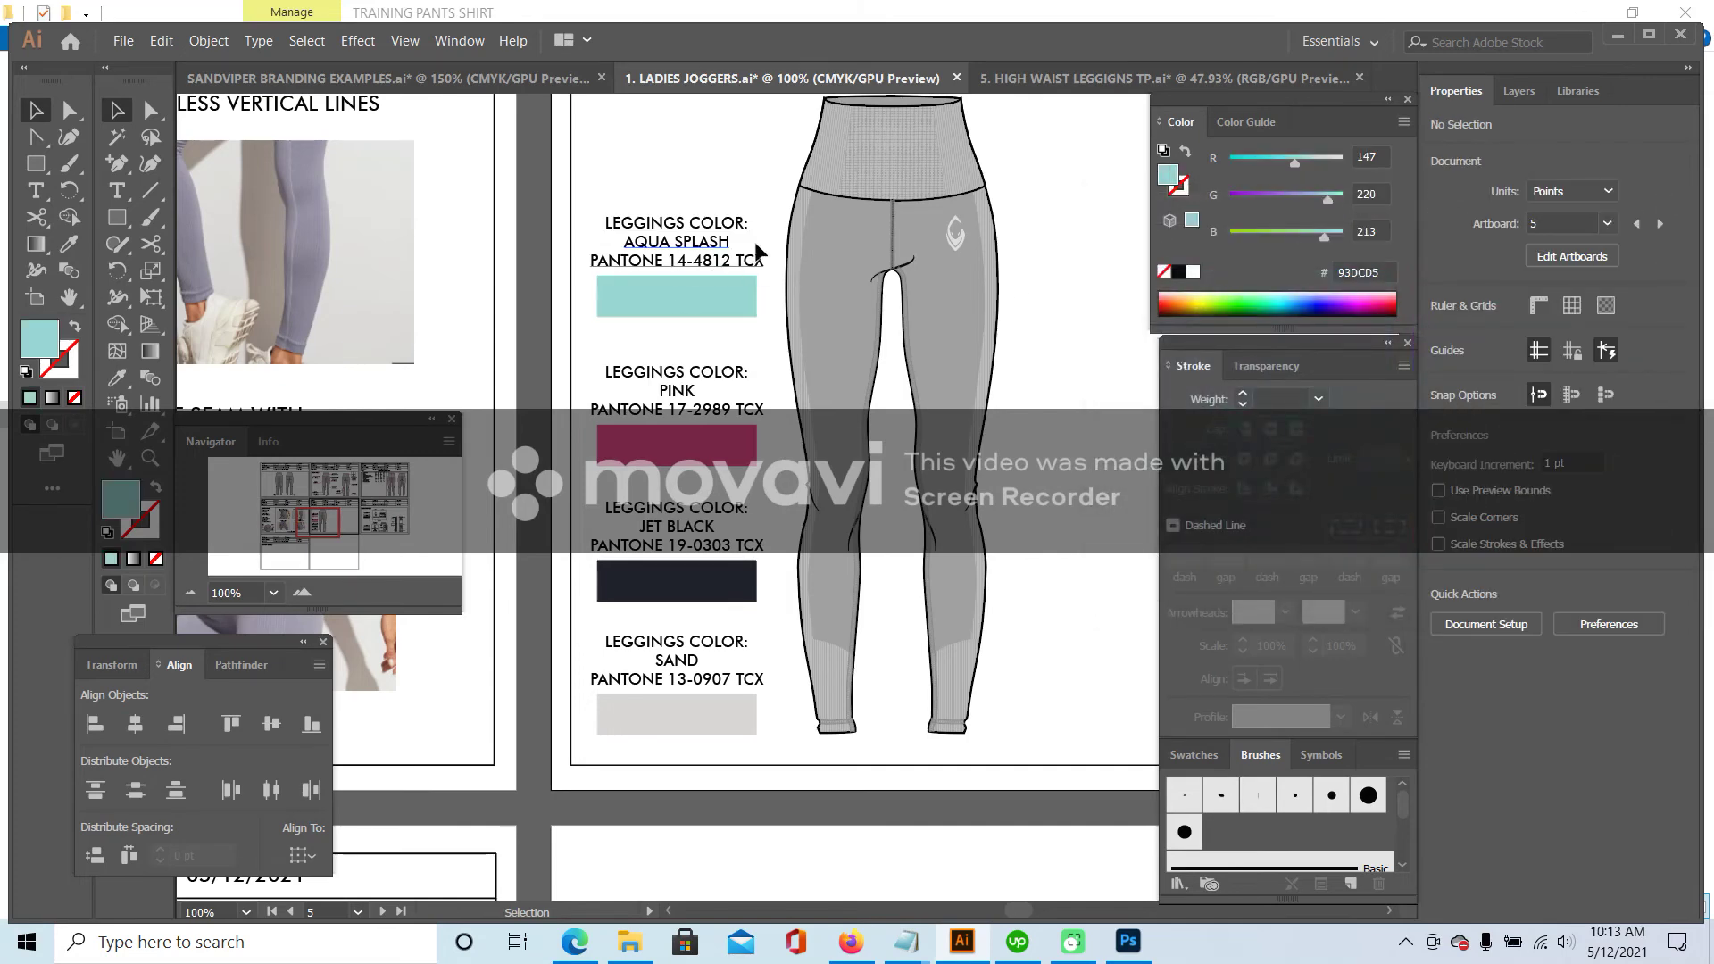
{"action": "left_click", "coordinate": [1069, 78]}
{"action": "left_click", "coordinate": [704, 602]}
{"action": "left_click", "coordinate": [870, 76]}
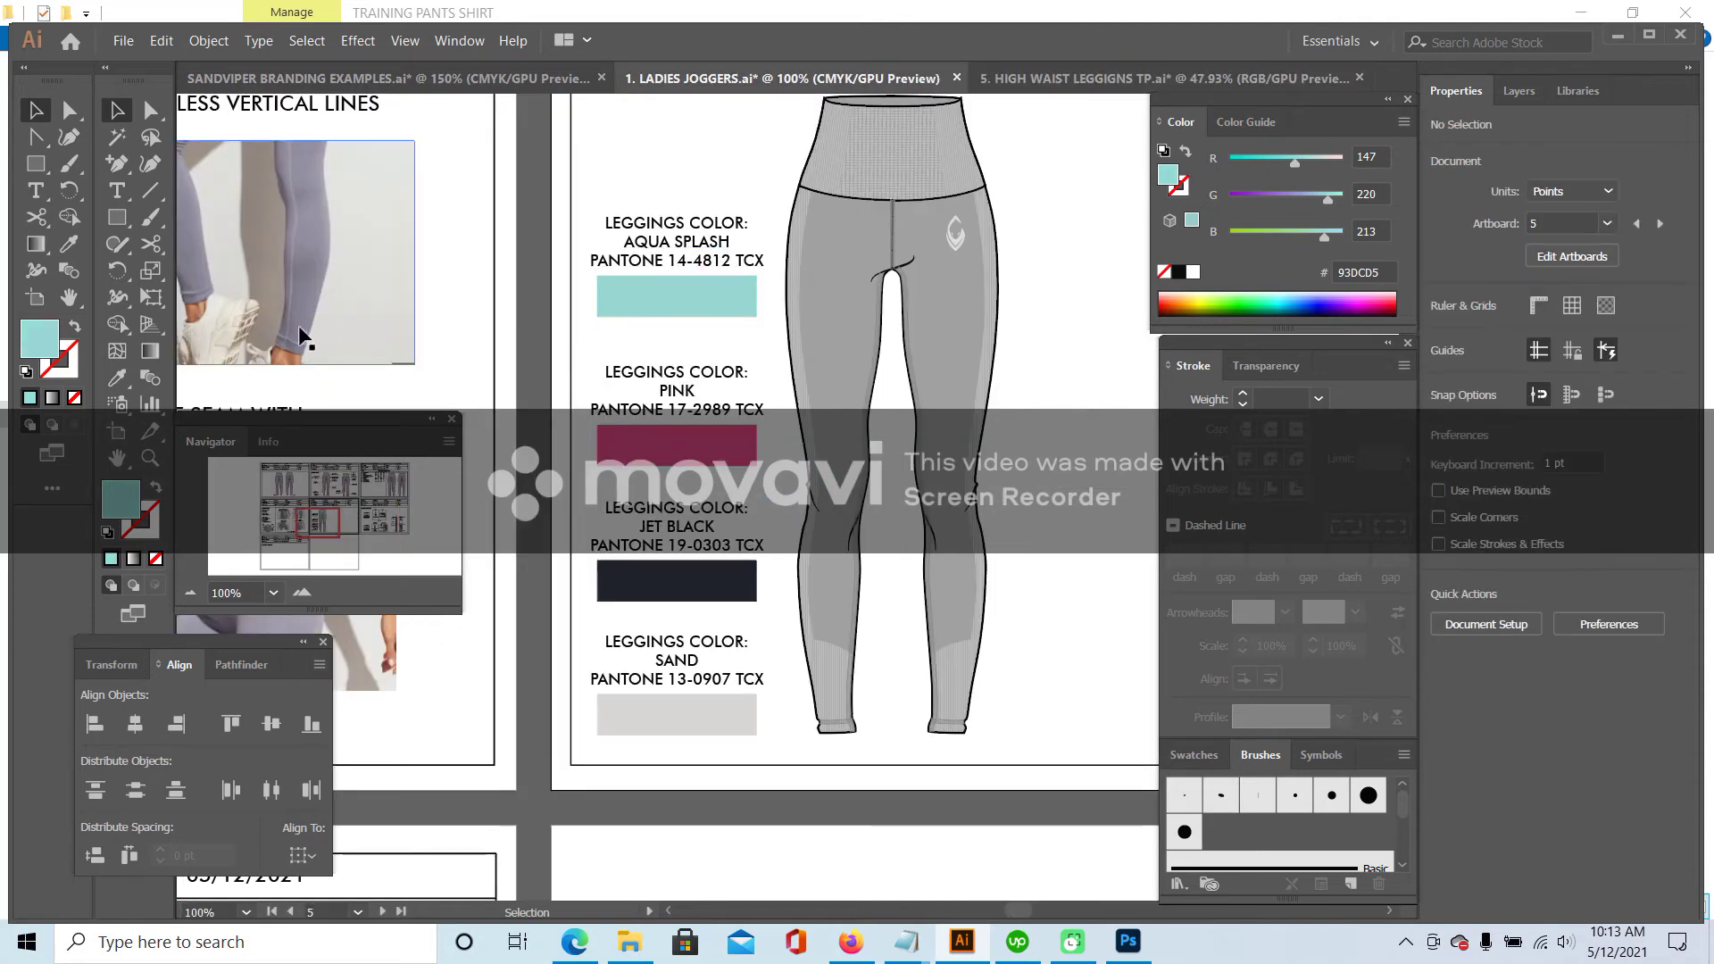
- Zoom out to 50% and review the four leggings colourway swatches and labels
{"action": "left_click", "coordinate": [191, 593]}
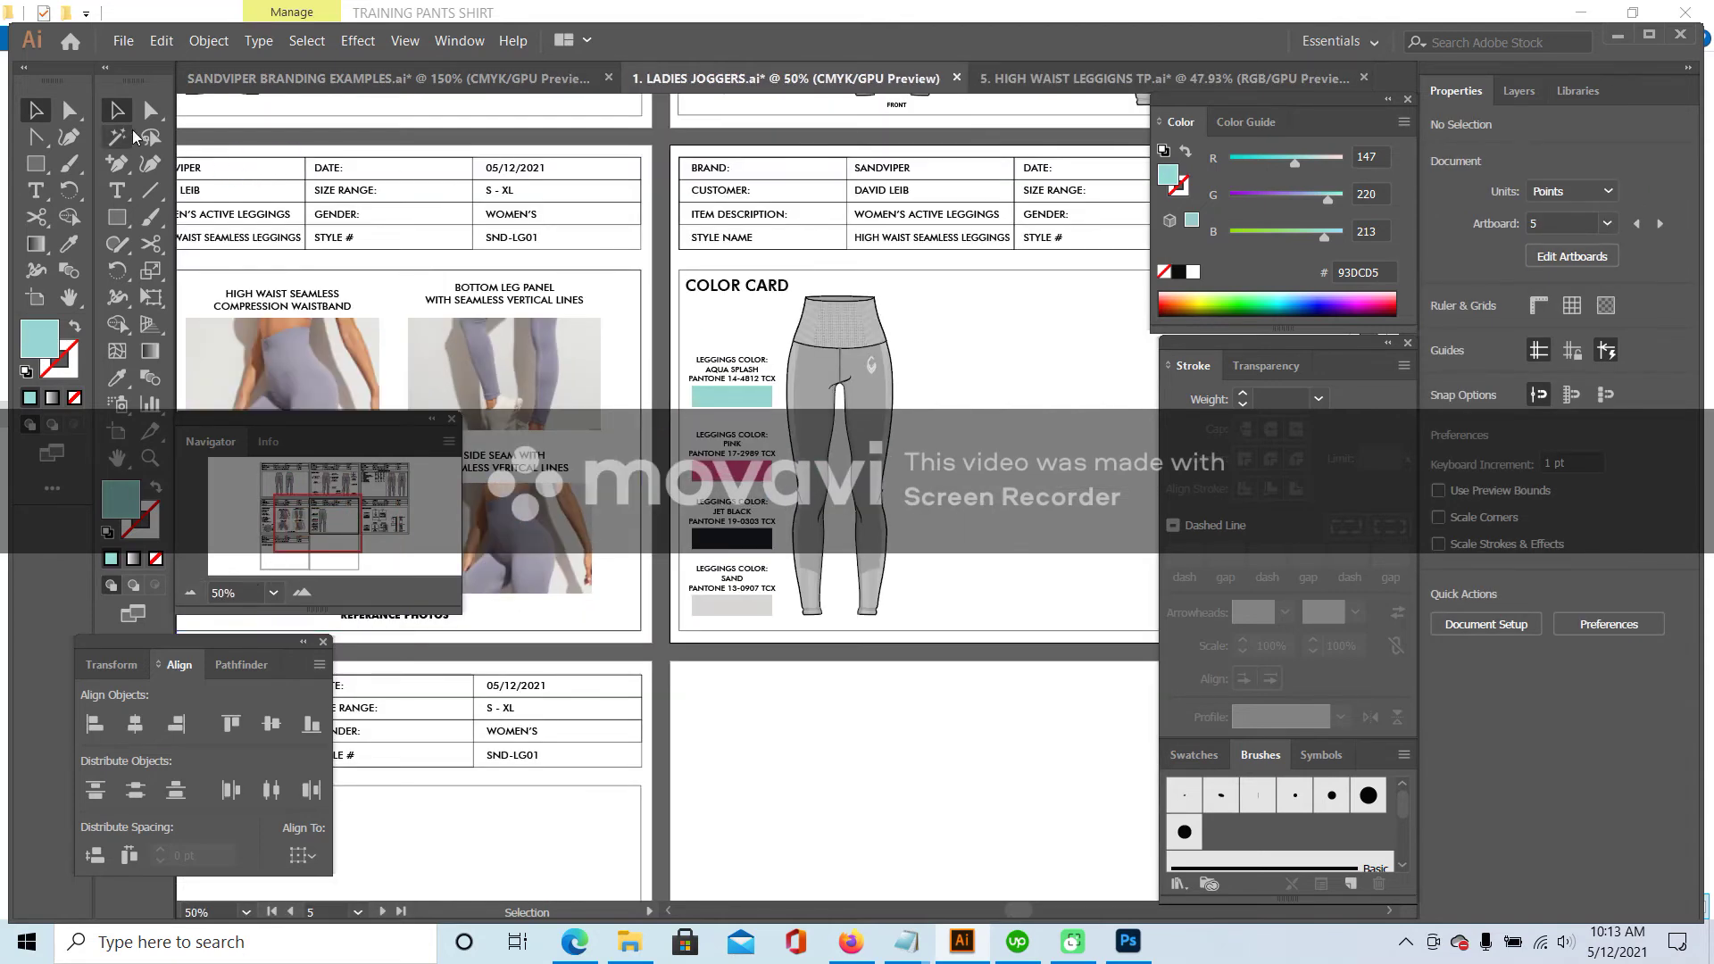
{"action": "left_click_drag", "start_coordinate": [725, 321], "coordinate": [741, 603]}
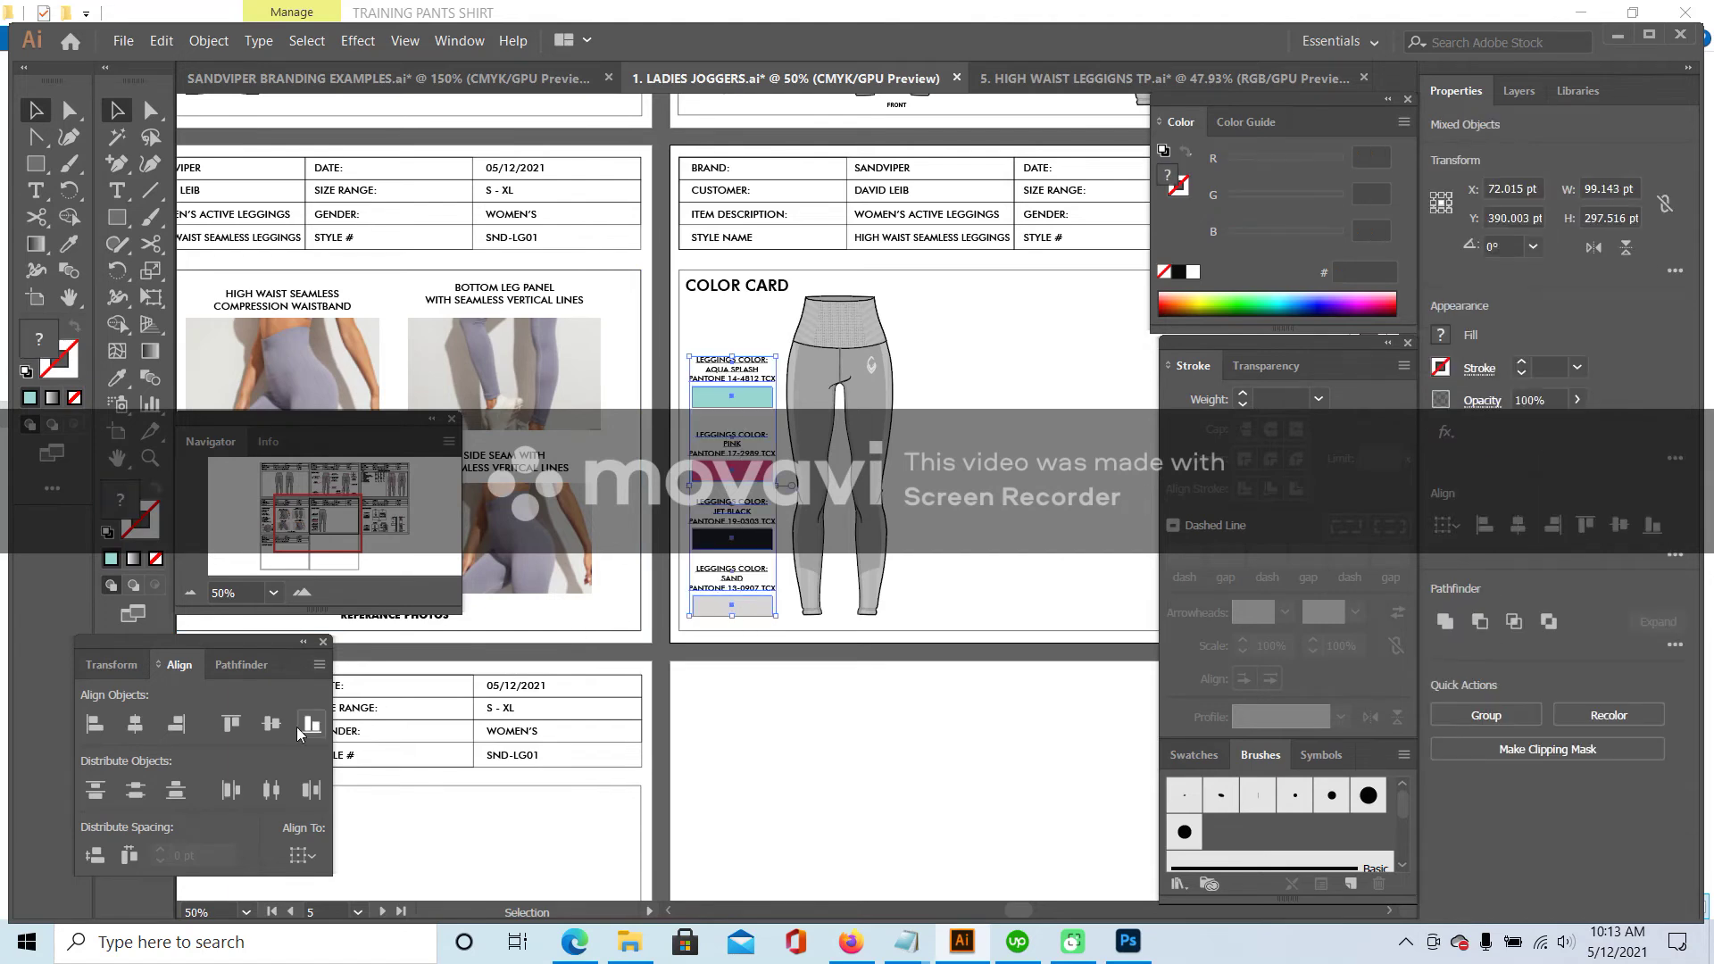
{"action": "left_click", "coordinate": [816, 716]}
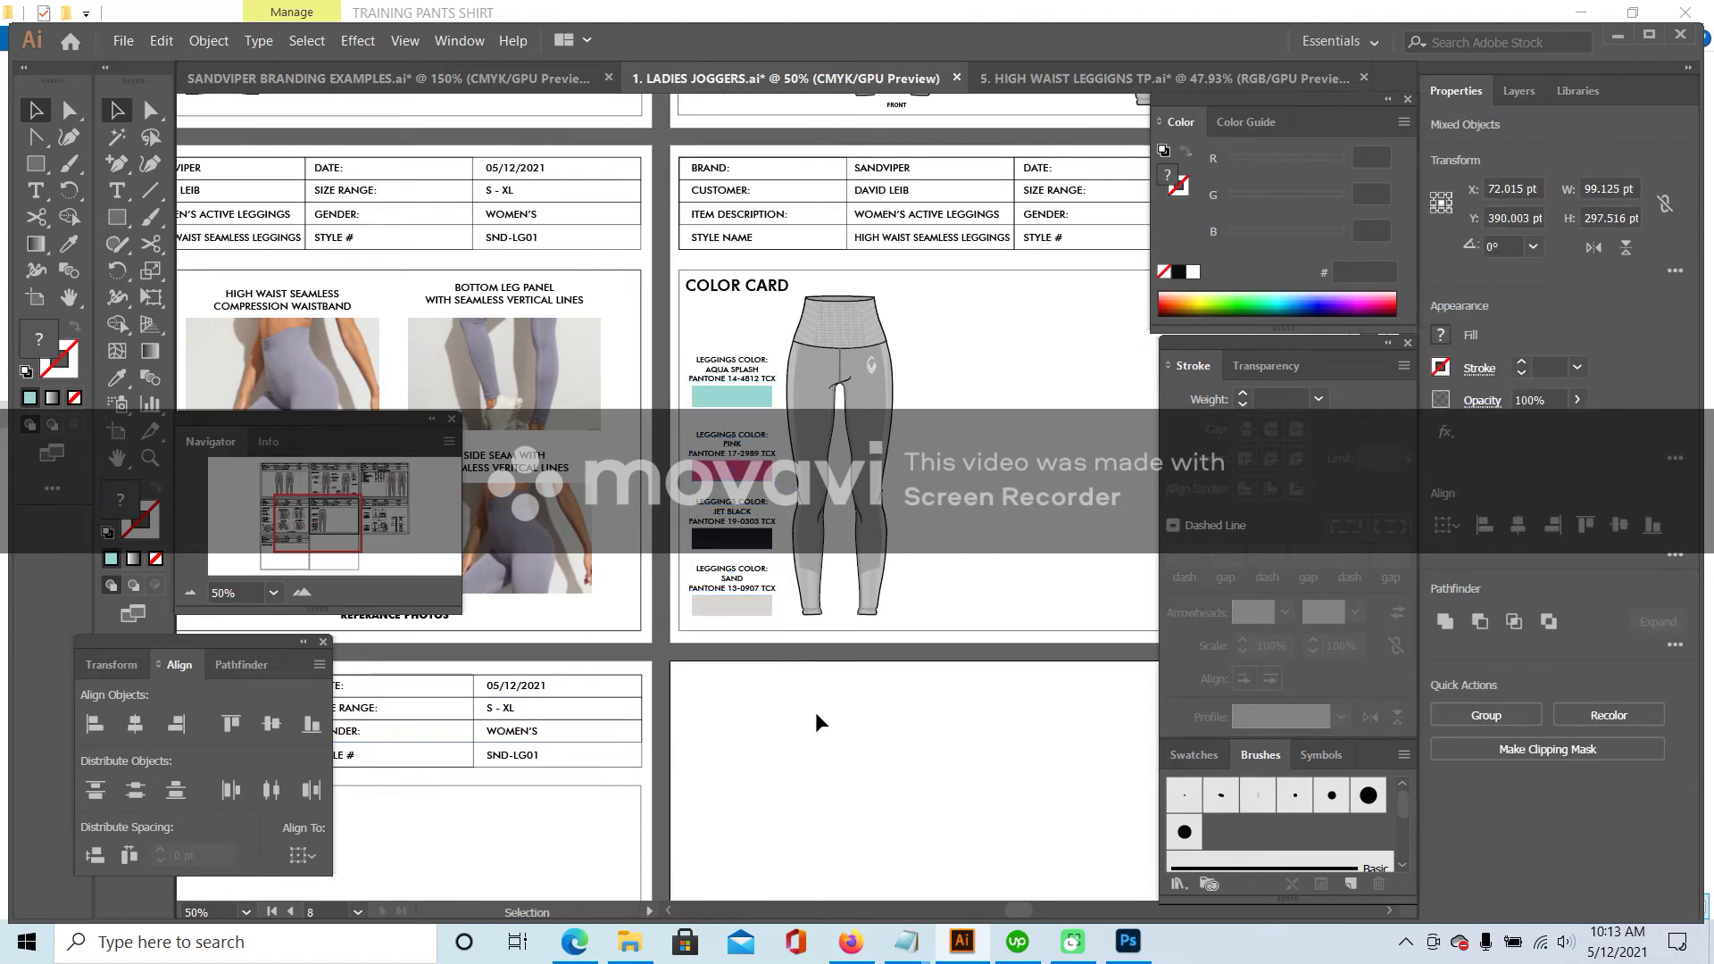
{"action": "left_click", "coordinate": [727, 437]}
{"action": "left_click", "coordinate": [750, 491]}
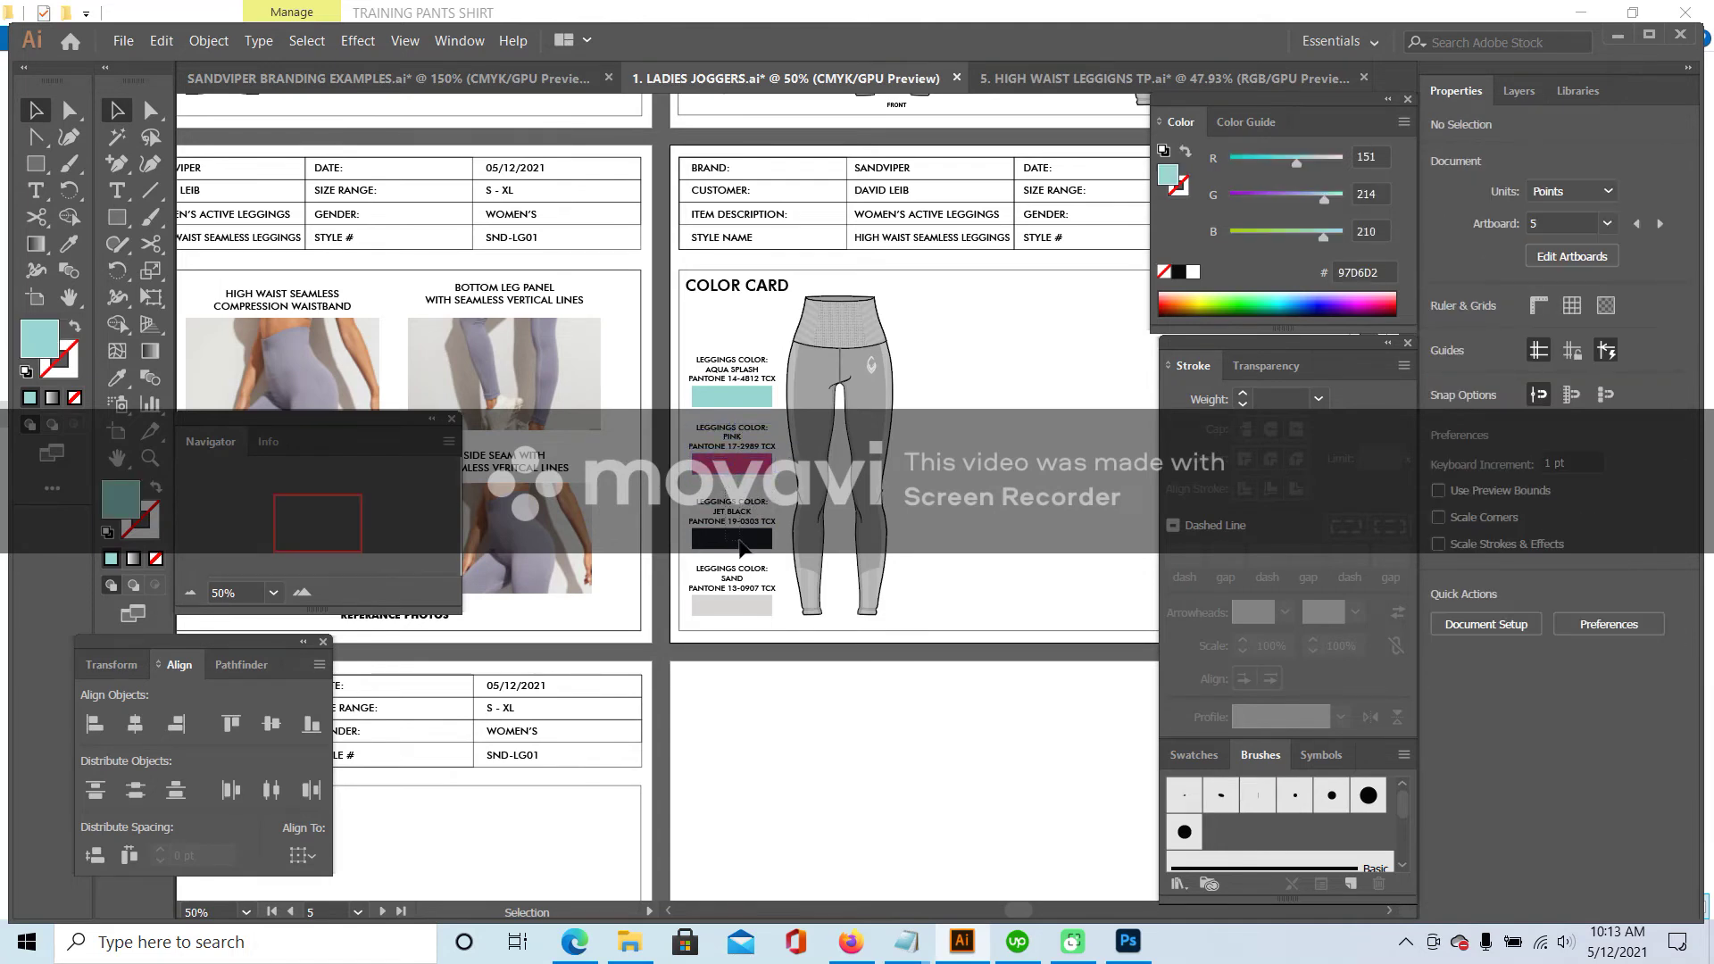
- Copy the leggings drawing and arrange three copies side by side across the color card
{"action": "left_click", "coordinate": [934, 426]}
{"action": "left_click", "coordinate": [865, 352]}
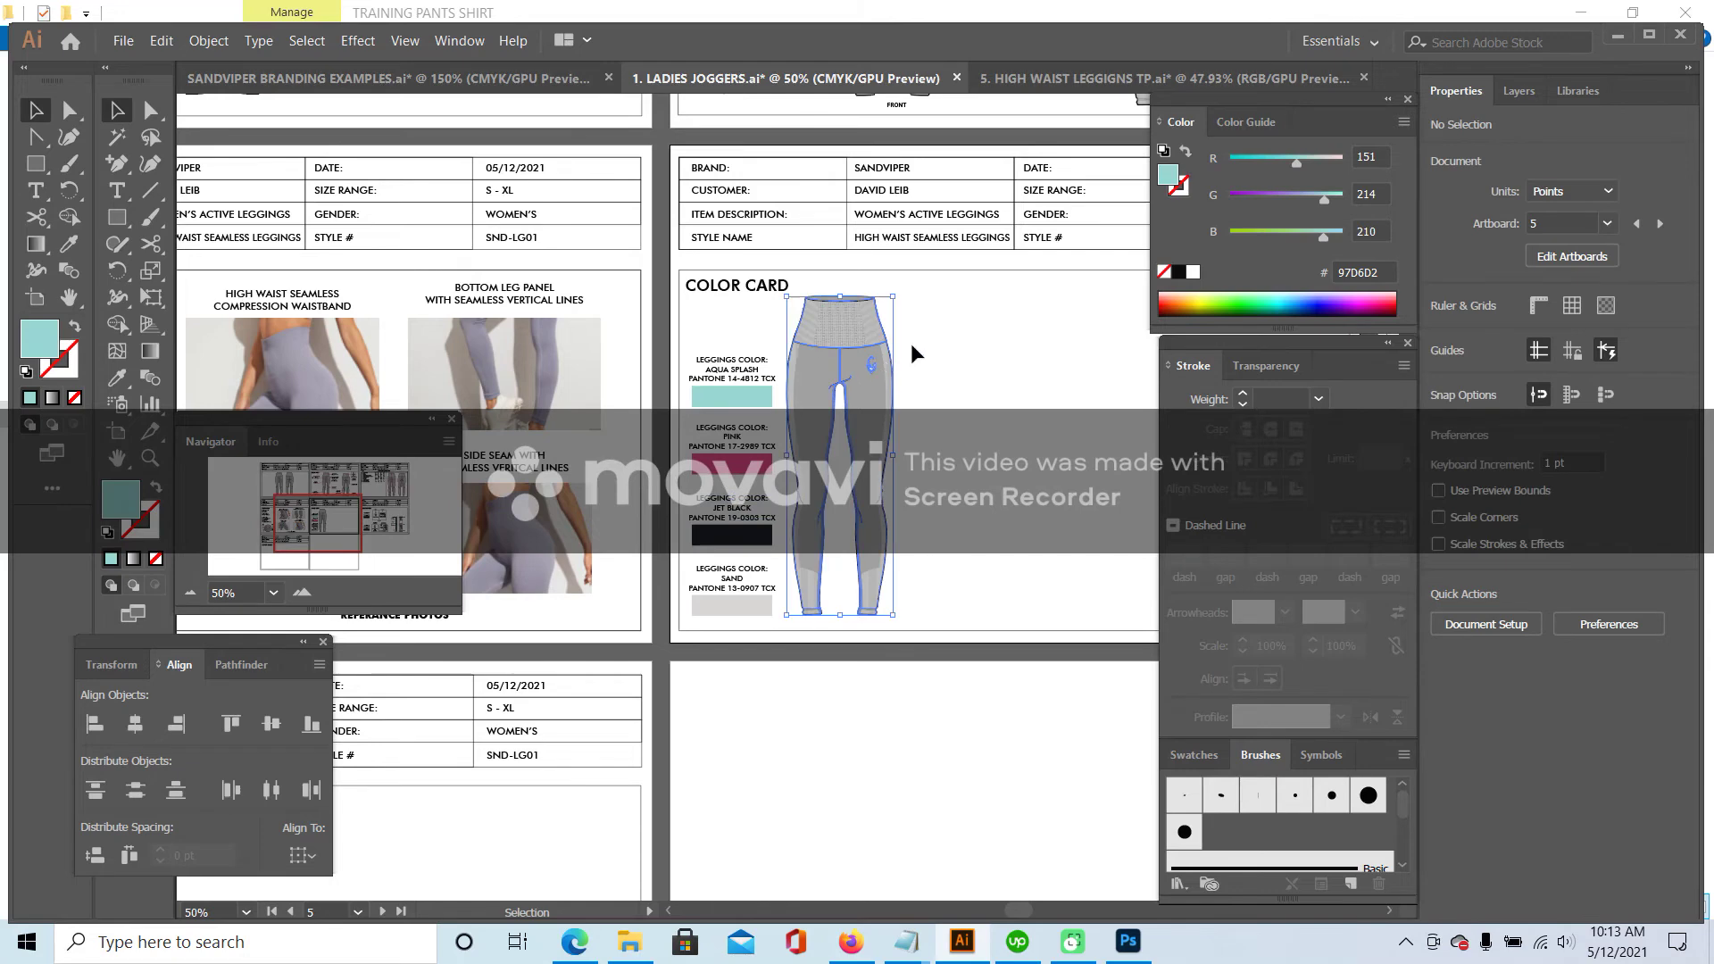
{"action": "left_click_drag", "start_coordinate": [879, 350], "coordinate": [892, 353]}
{"action": "left_click_drag", "start_coordinate": [315, 525], "coordinate": [336, 523]}
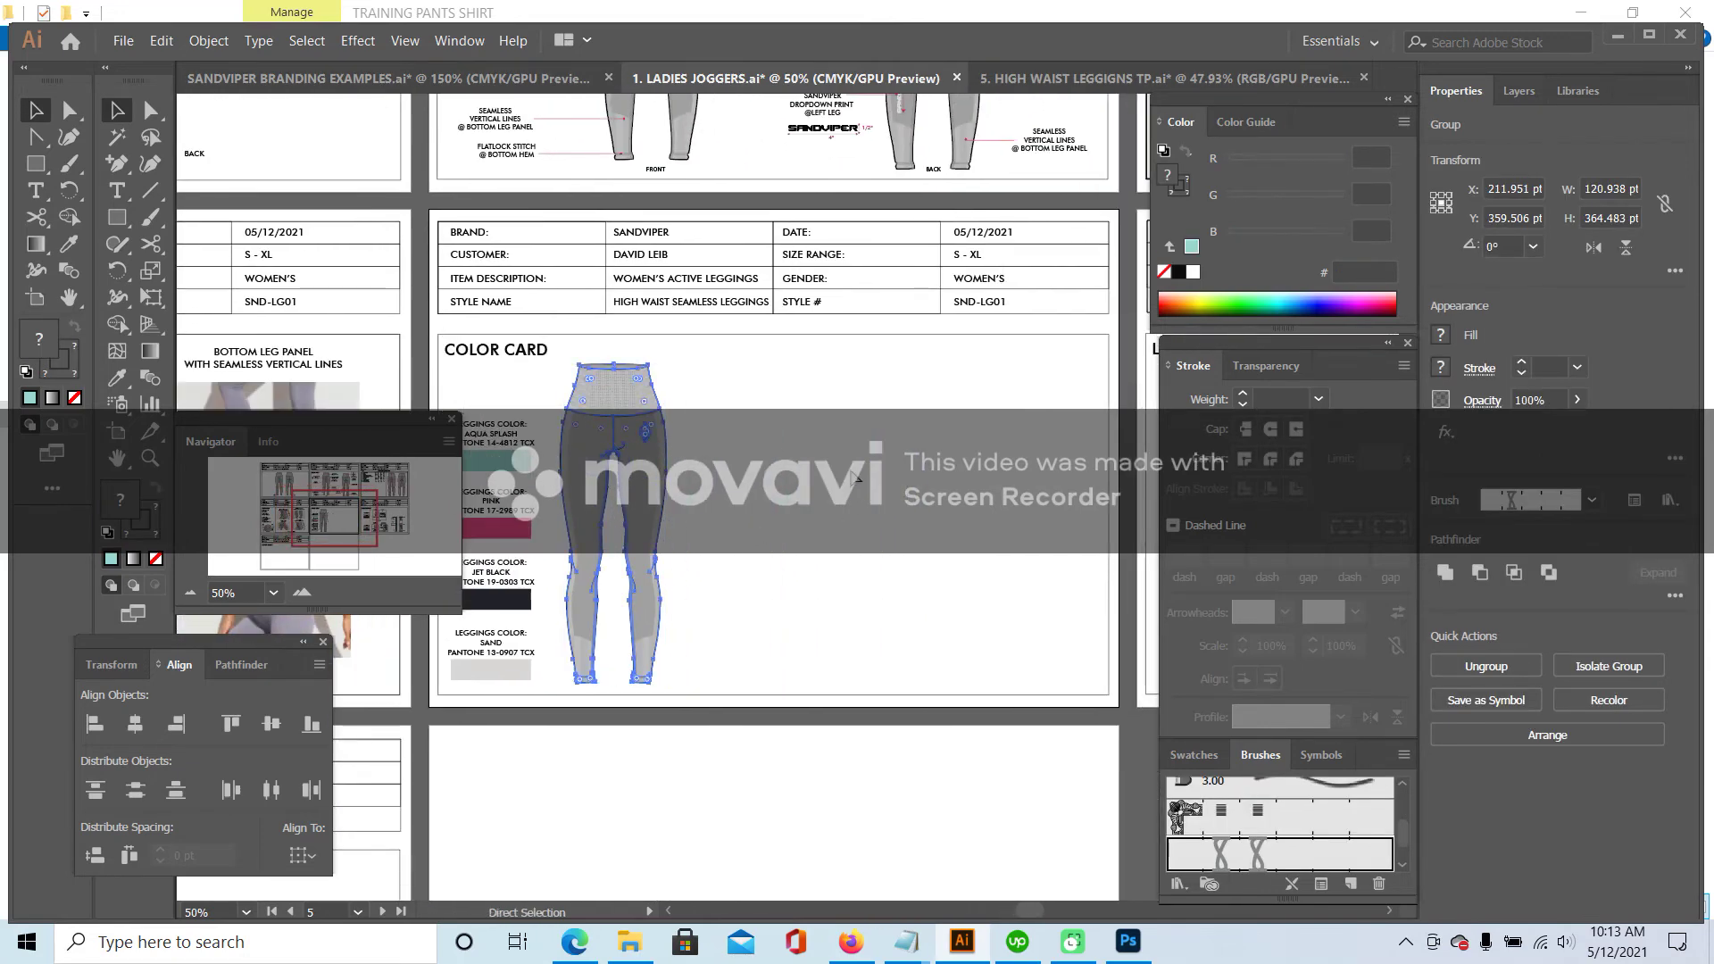
{"action": "key", "text": "ctrl+c"}
{"action": "key", "text": "ctrl+v"}
{"action": "left_click_drag", "start_coordinate": [802, 389], "coordinate": [909, 411]}
{"action": "key", "text": "a"}
{"action": "key", "text": "v"}
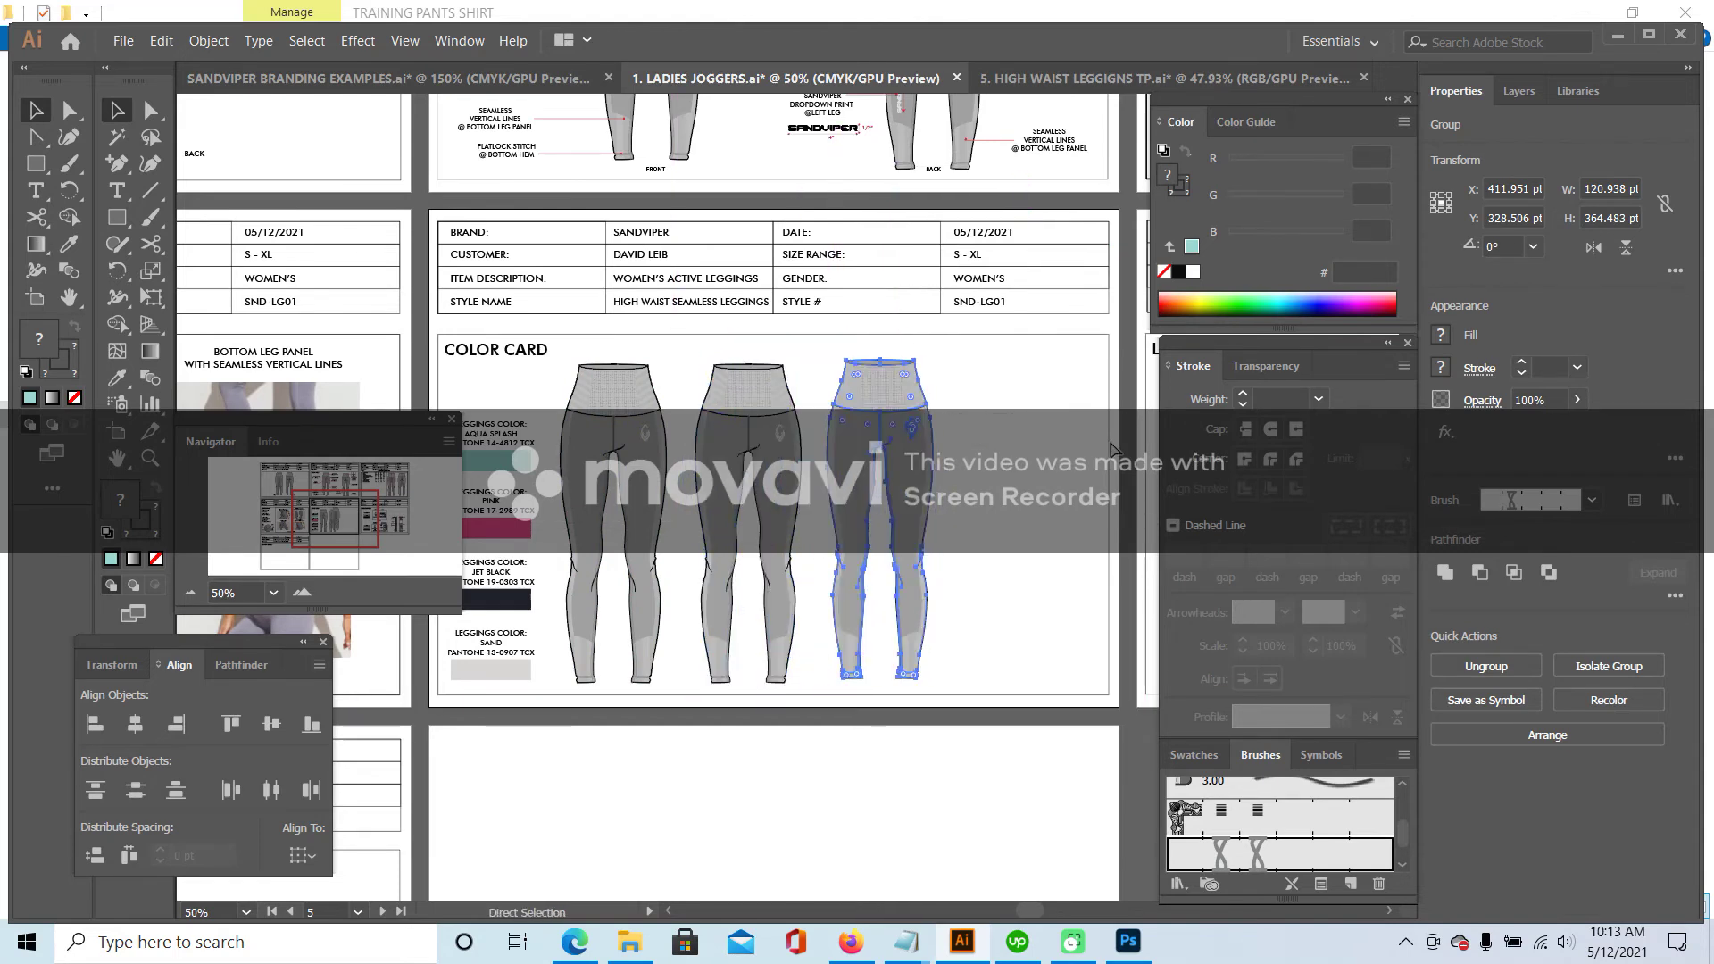
{"action": "left_click_drag", "start_coordinate": [809, 382], "coordinate": [1038, 420]}
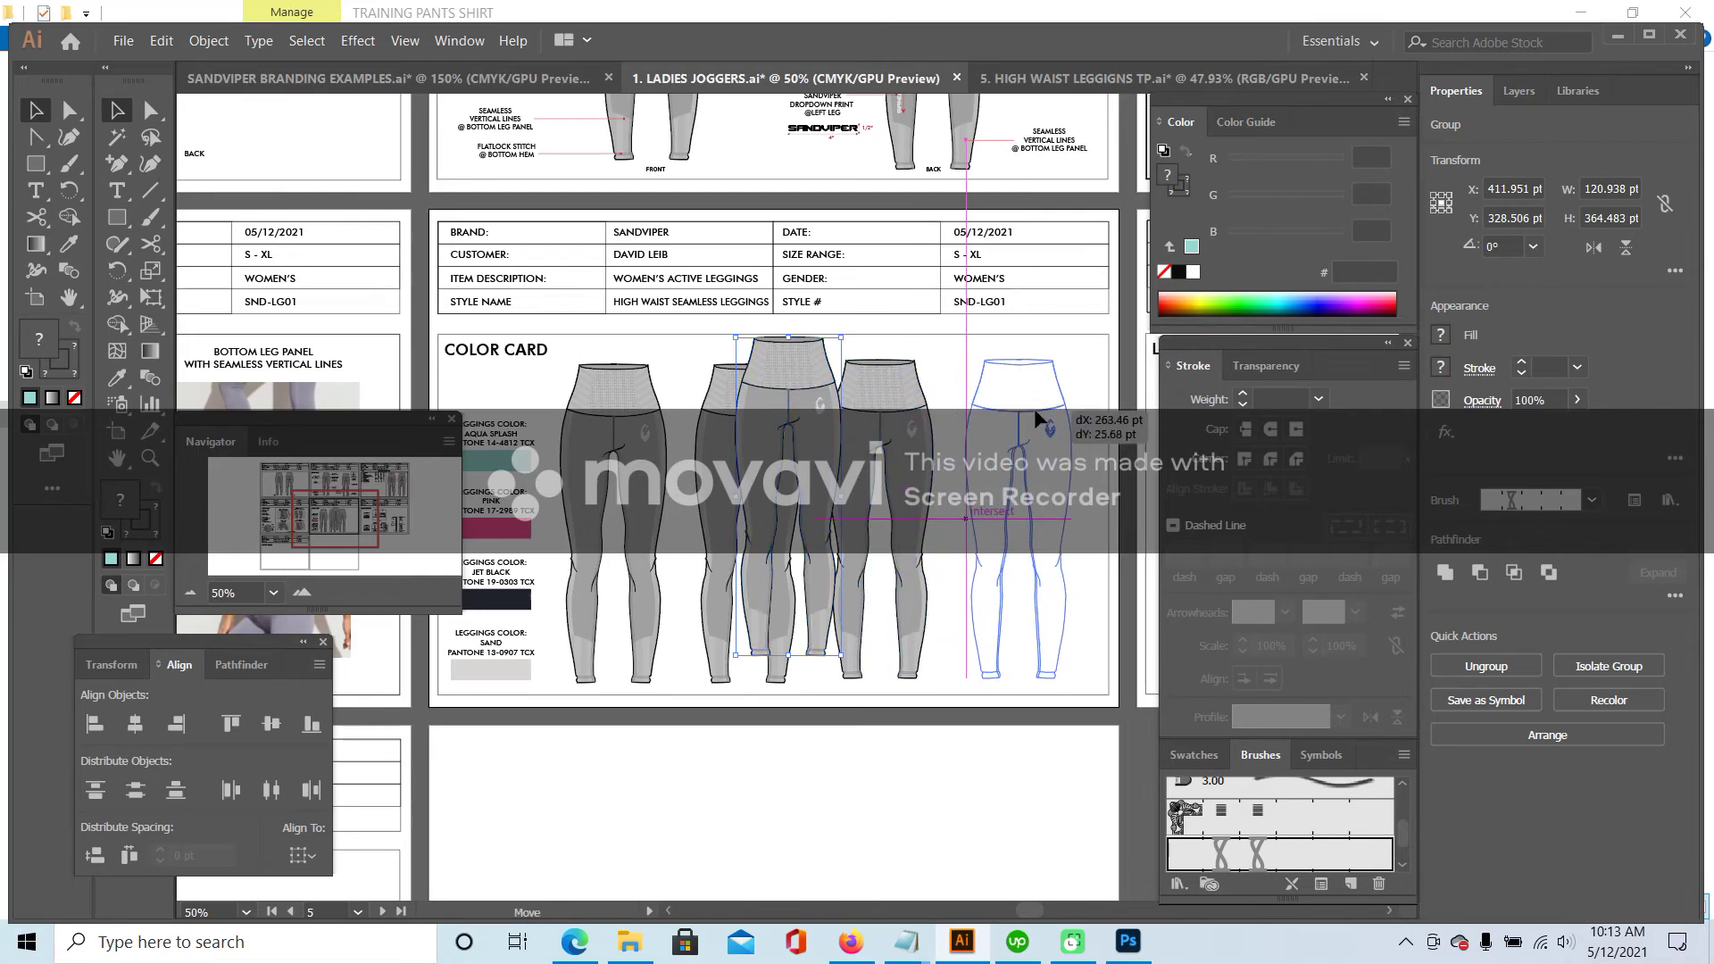
{"action": "left_click_drag", "start_coordinate": [1083, 257], "coordinate": [1083, 257]}
- Bring up the points of measurement sheet in the high waist leggings tech pack
{"action": "left_click", "coordinate": [1161, 79]}
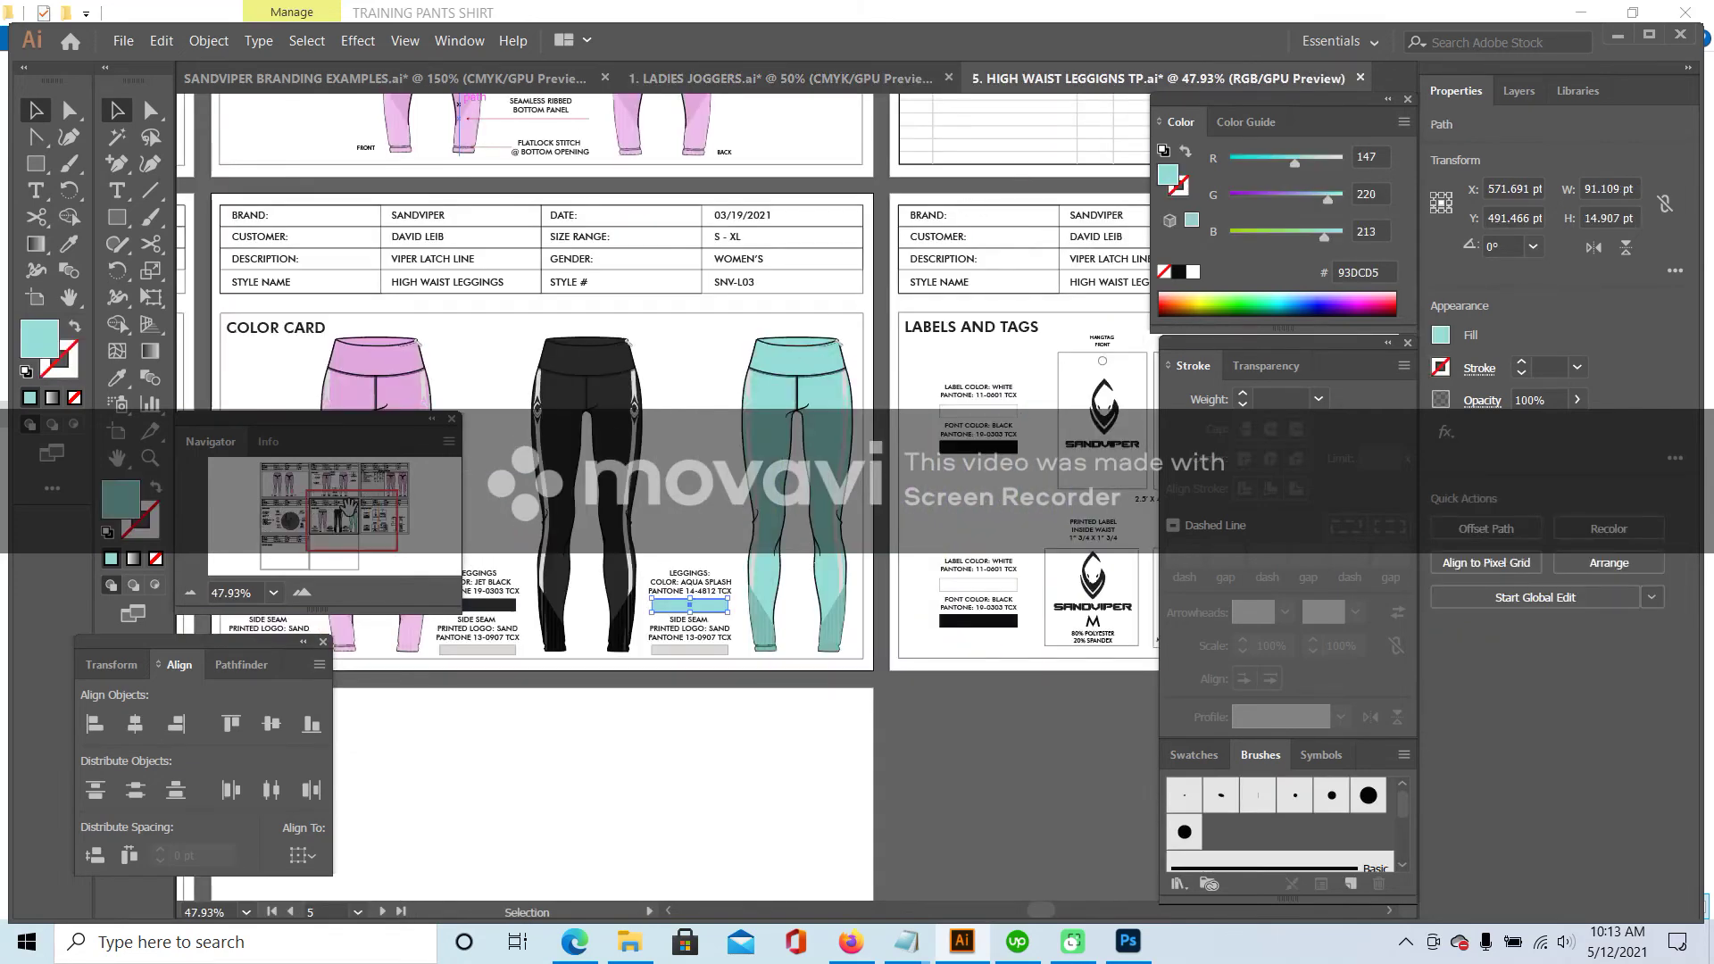
{"action": "left_click", "coordinate": [366, 487]}
{"action": "left_click_drag", "start_coordinate": [369, 480], "coordinate": [385, 482]}
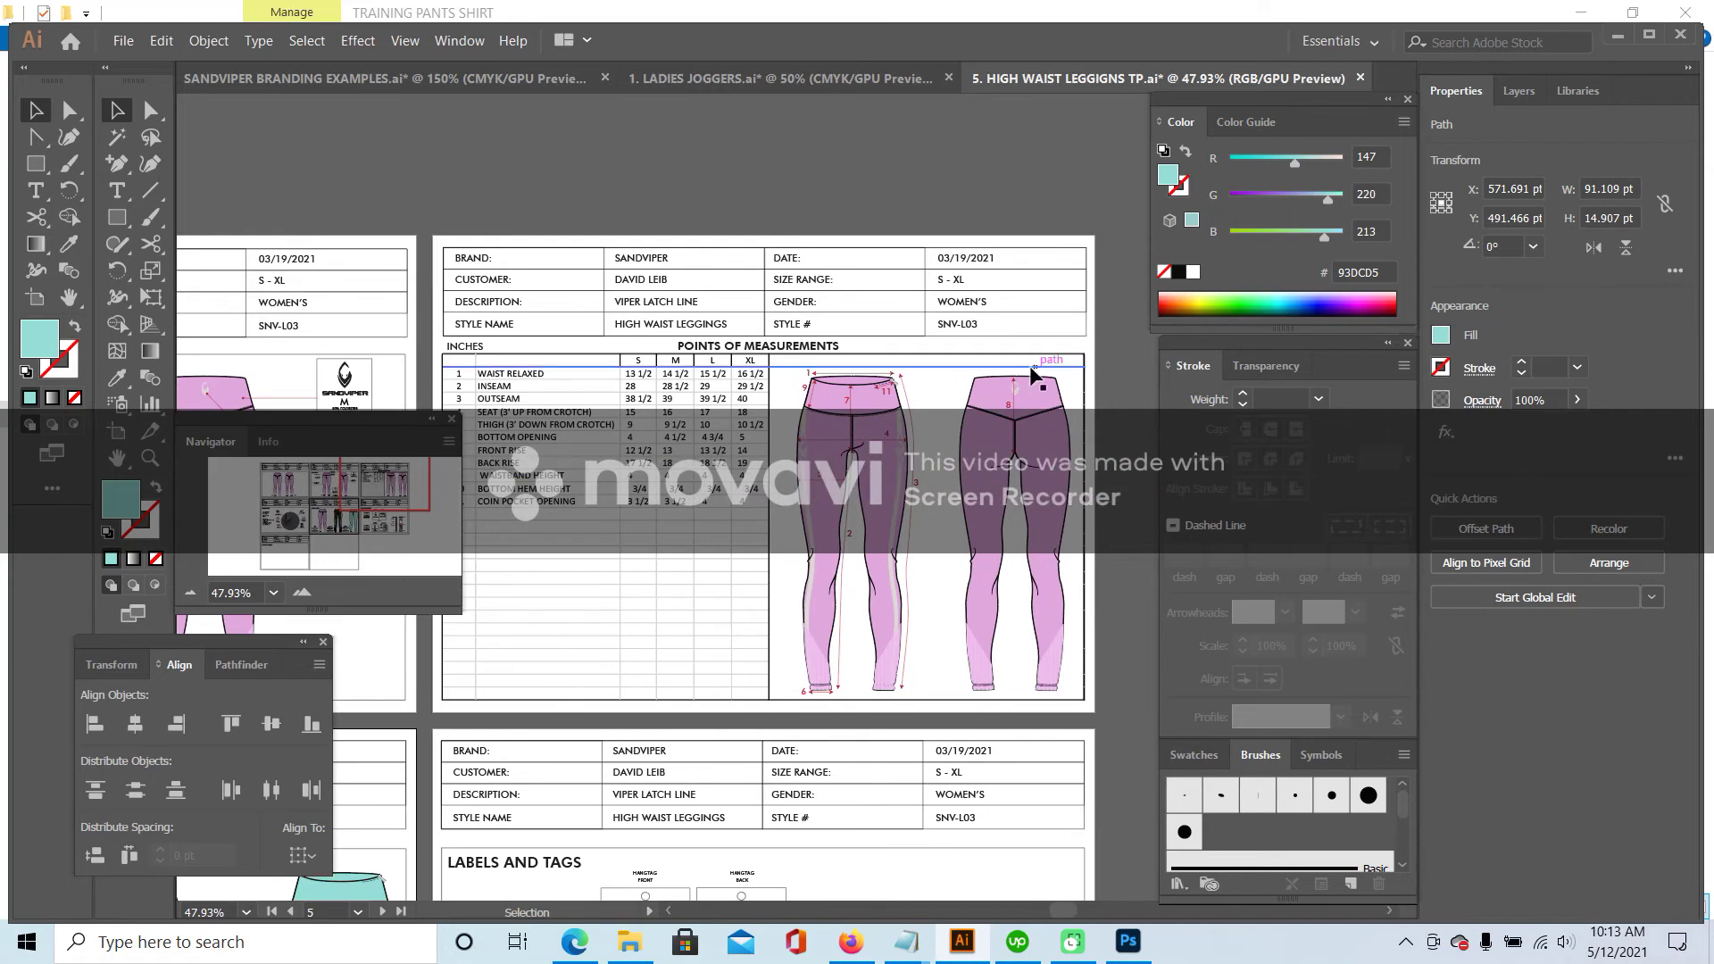
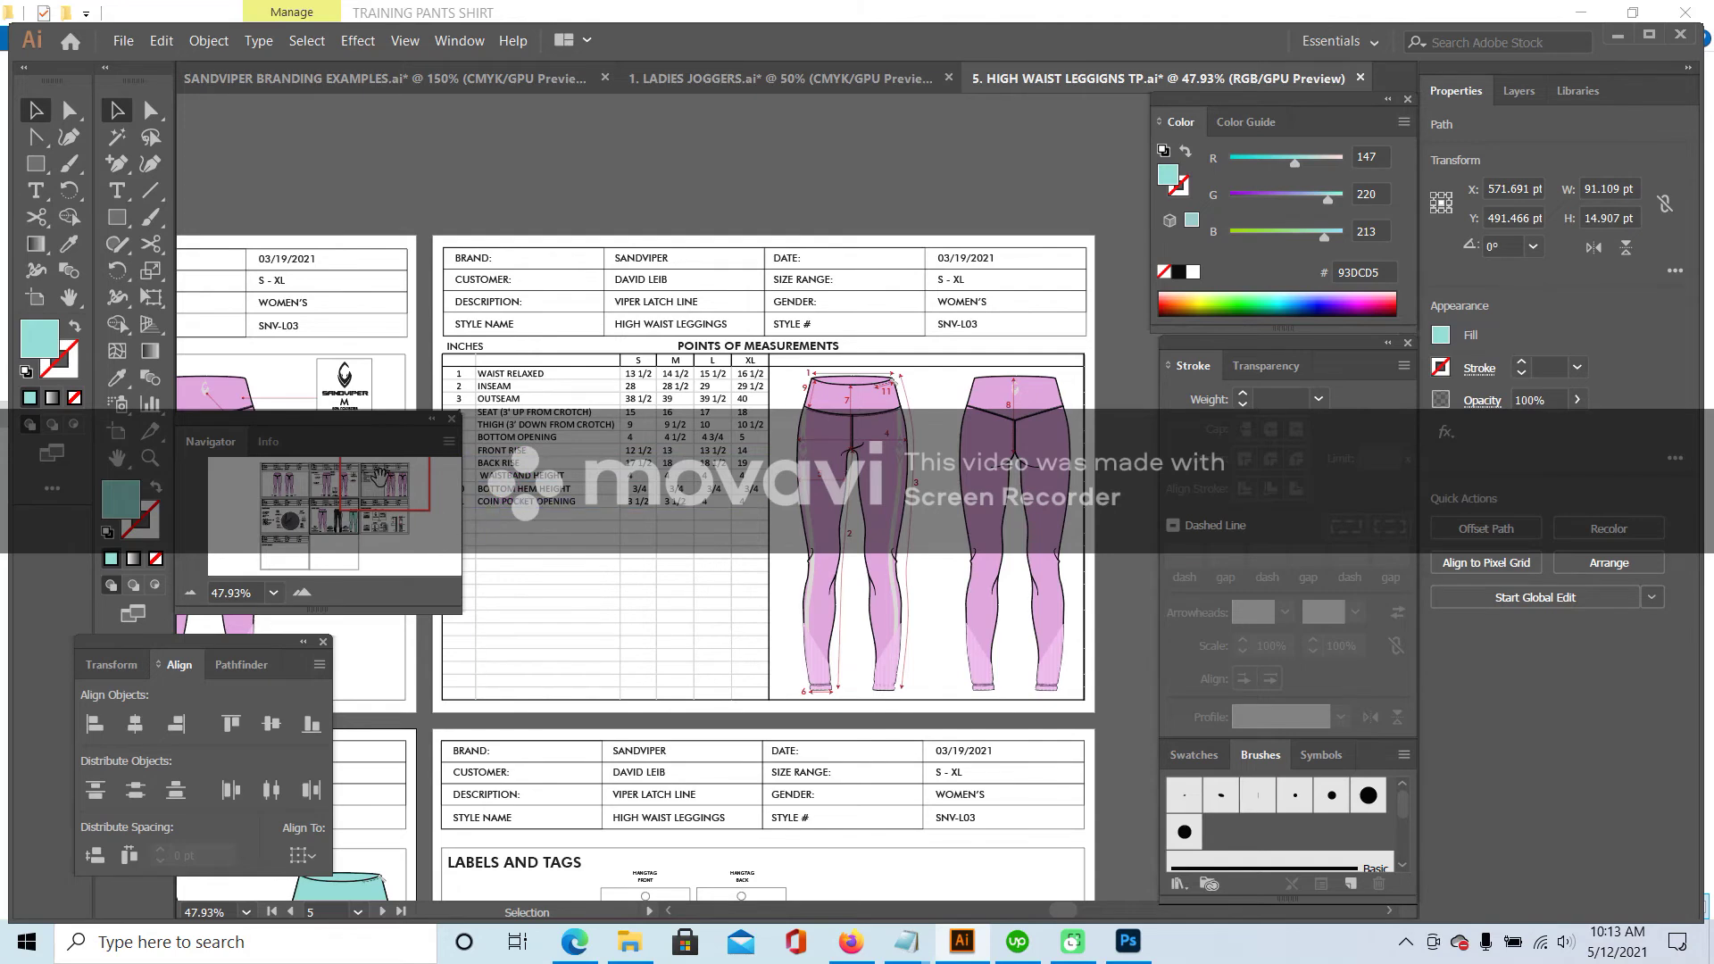
- Switch to 1. LADIES JOGGERS.ai and pan to its color card page of four leggings
{"action": "left_click_drag", "start_coordinate": [380, 478], "coordinate": [375, 476]}
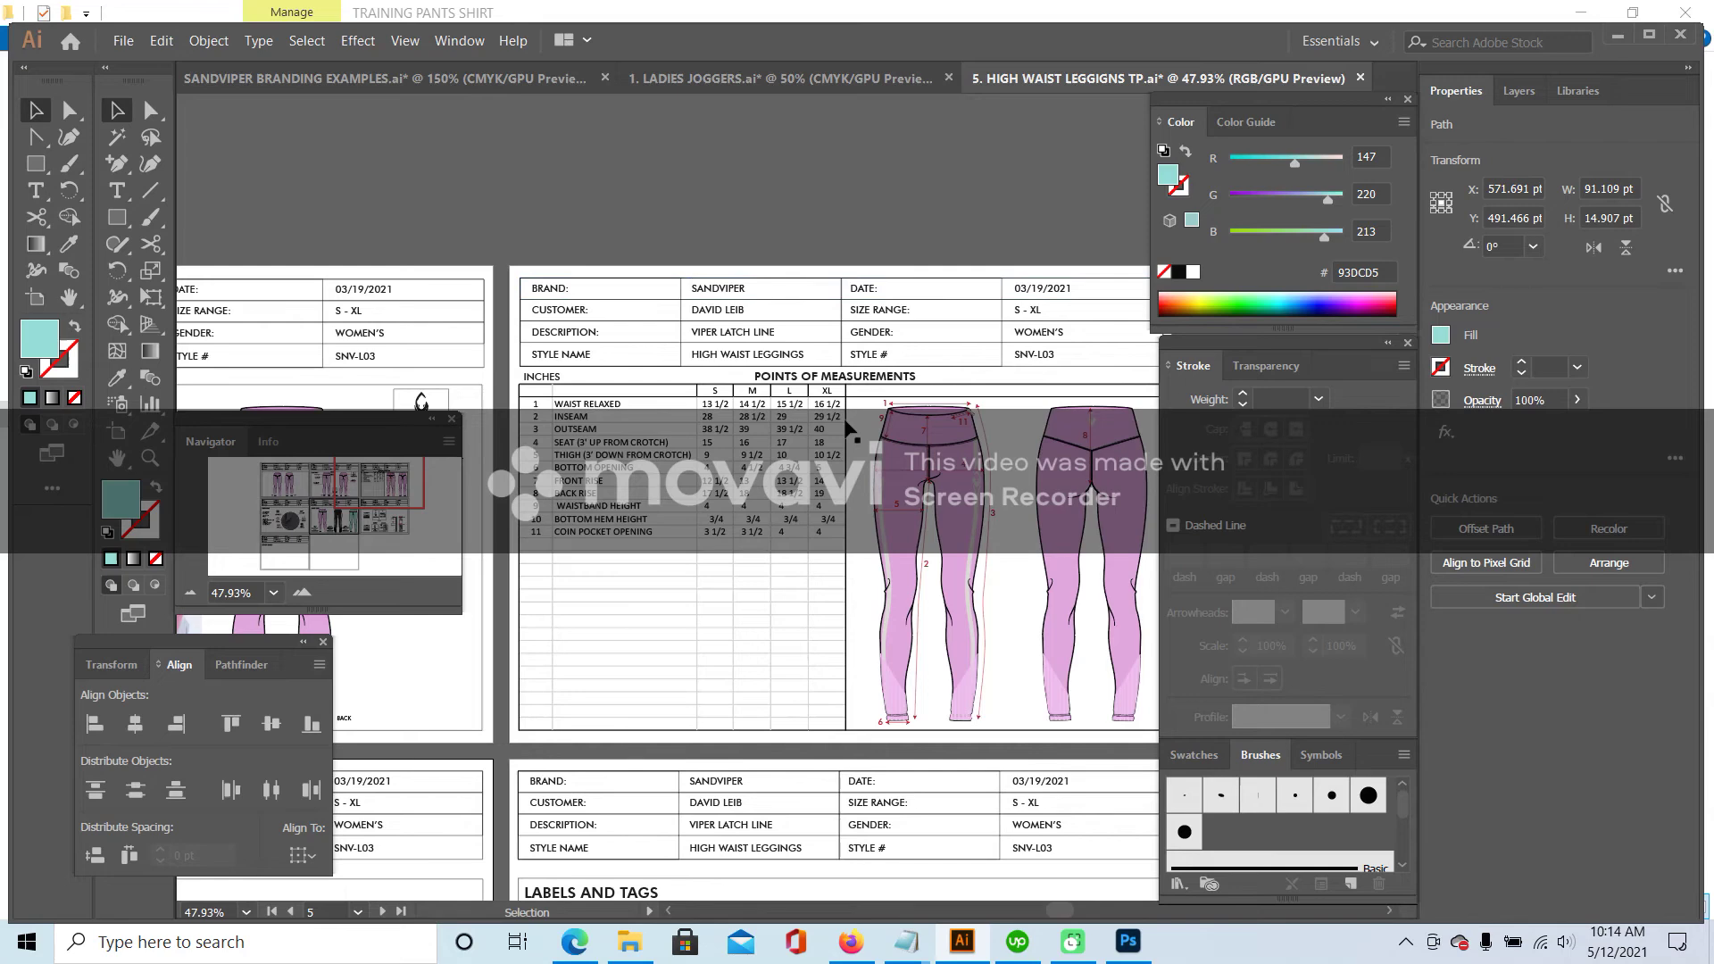
{"action": "left_click", "coordinate": [832, 78]}
{"action": "mouse_move", "coordinate": [335, 533]}
{"action": "left_mouse_down"}
{"action": "mouse_move", "coordinate": [375, 496]}
{"action": "mouse_move", "coordinate": [338, 522]}
{"action": "left_mouse_up"}
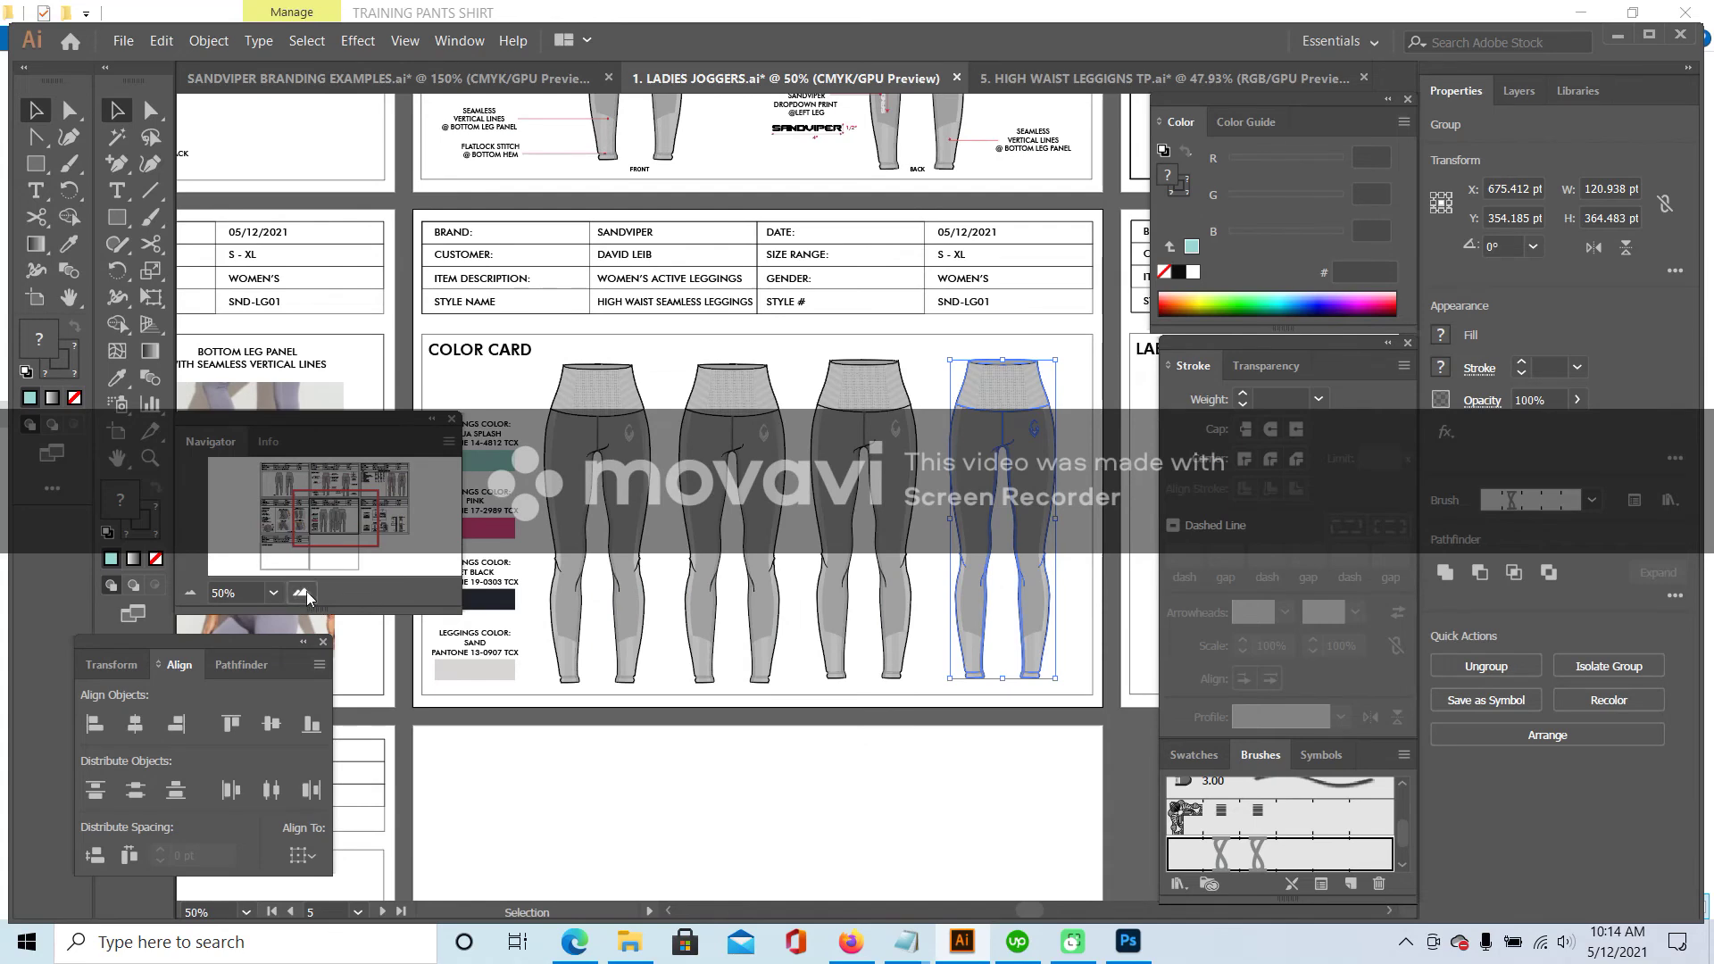
- At 66.67% zoom, fill the second leggings' left-leg panel with the Jet Black swatch colour
{"action": "left_click", "coordinate": [302, 592]}
{"action": "left_click_drag", "start_coordinate": [319, 522], "coordinate": [325, 526]}
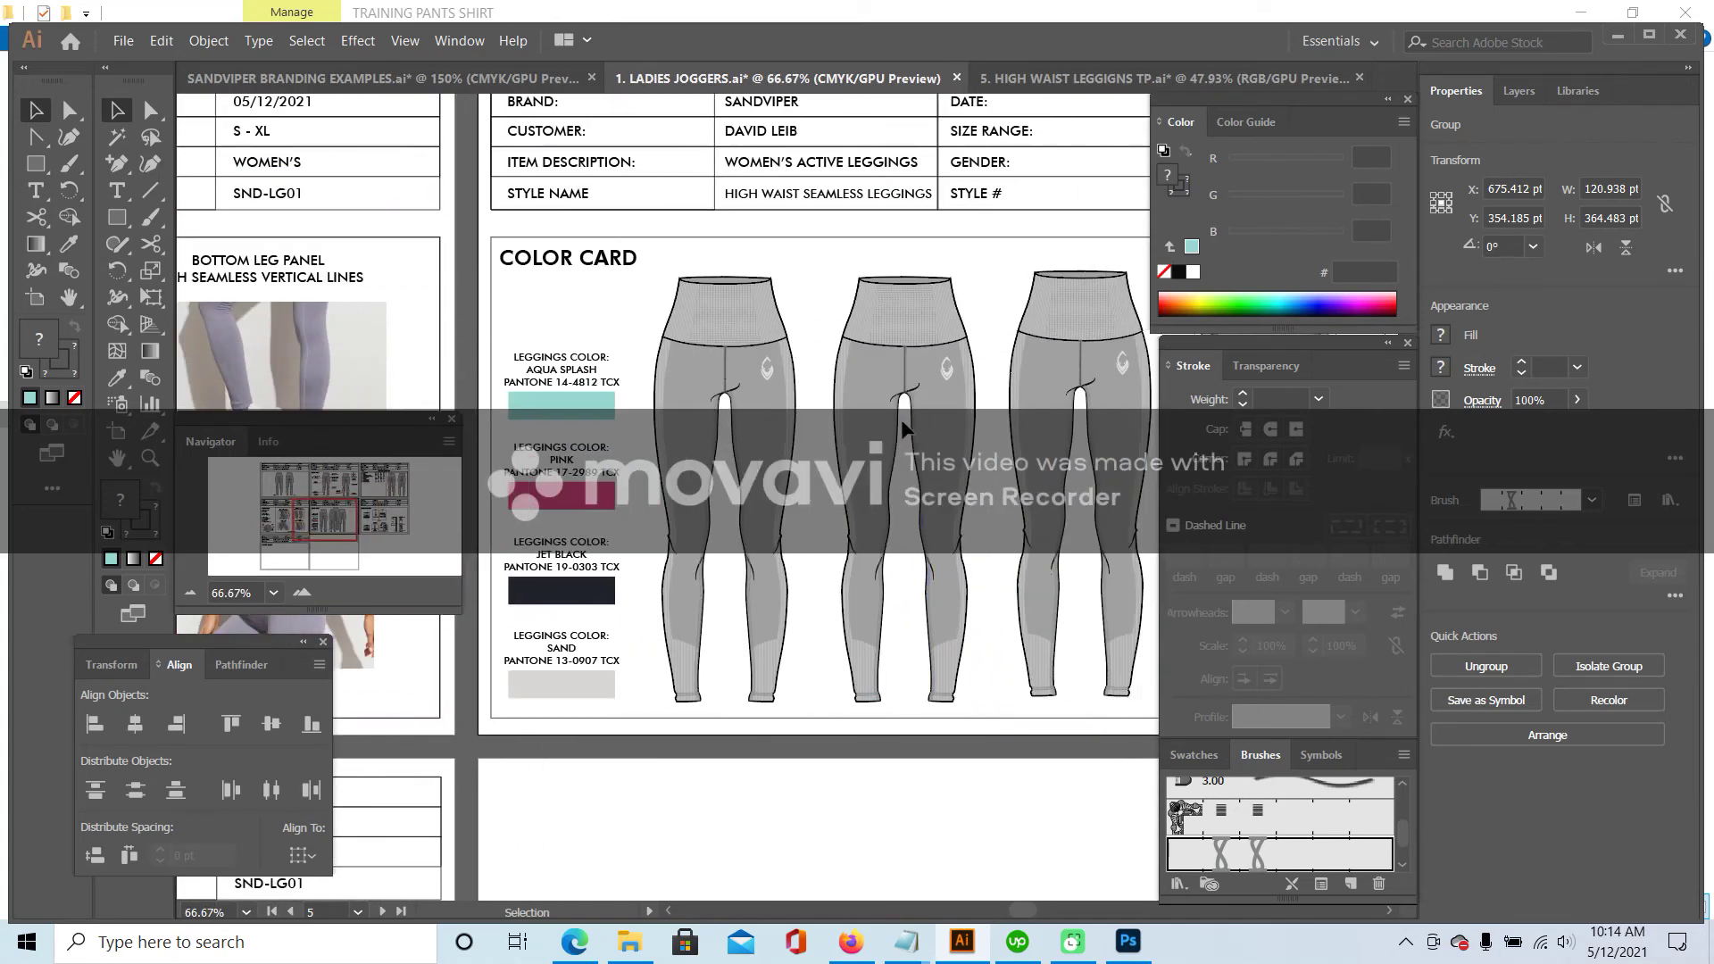
{"action": "left_click", "coordinate": [870, 455]}
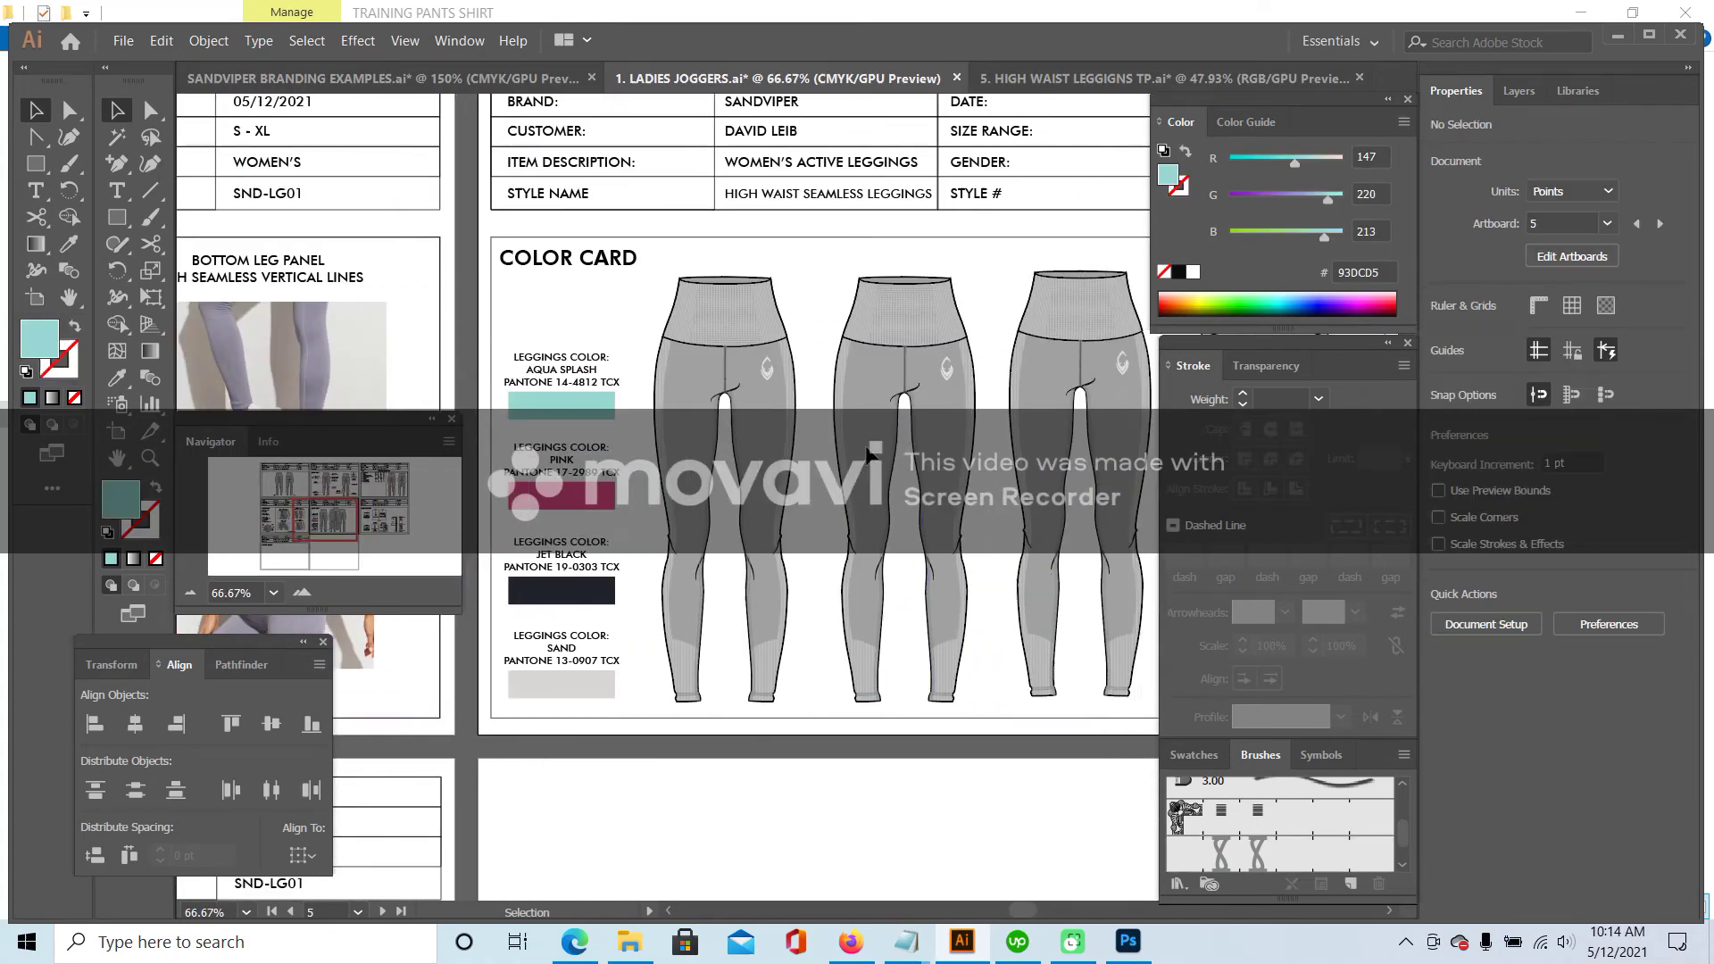
{"action": "double_click", "coordinate": [844, 580]}
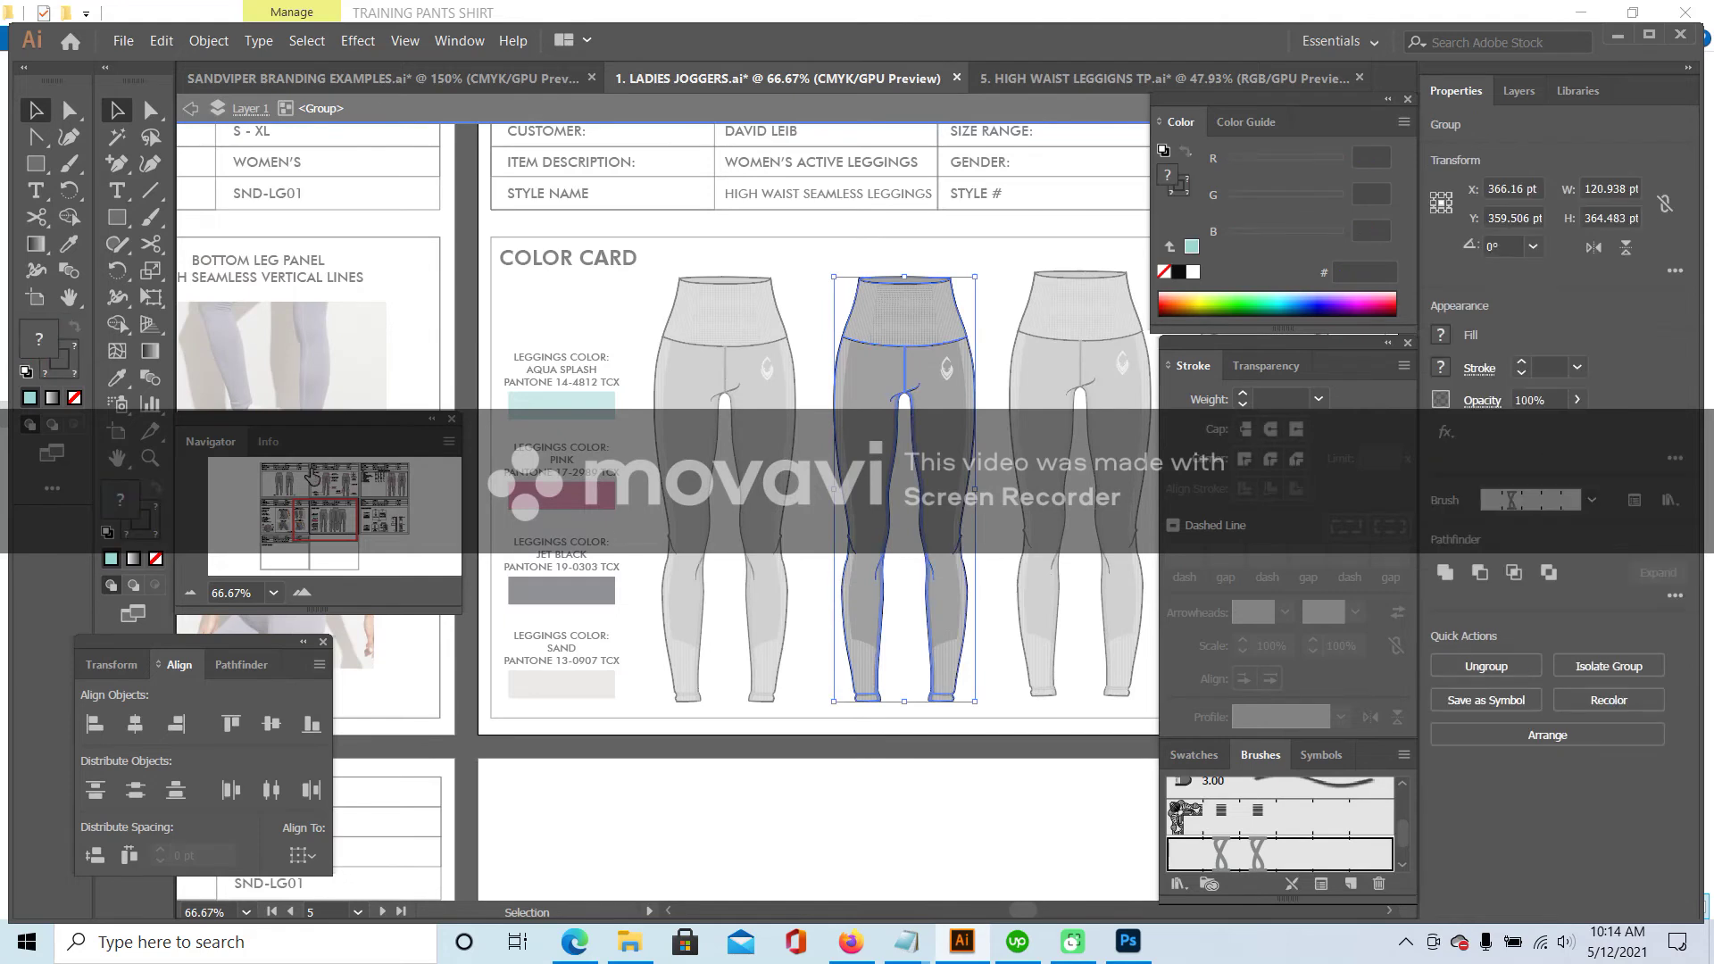
{"action": "double_click", "coordinate": [839, 592]}
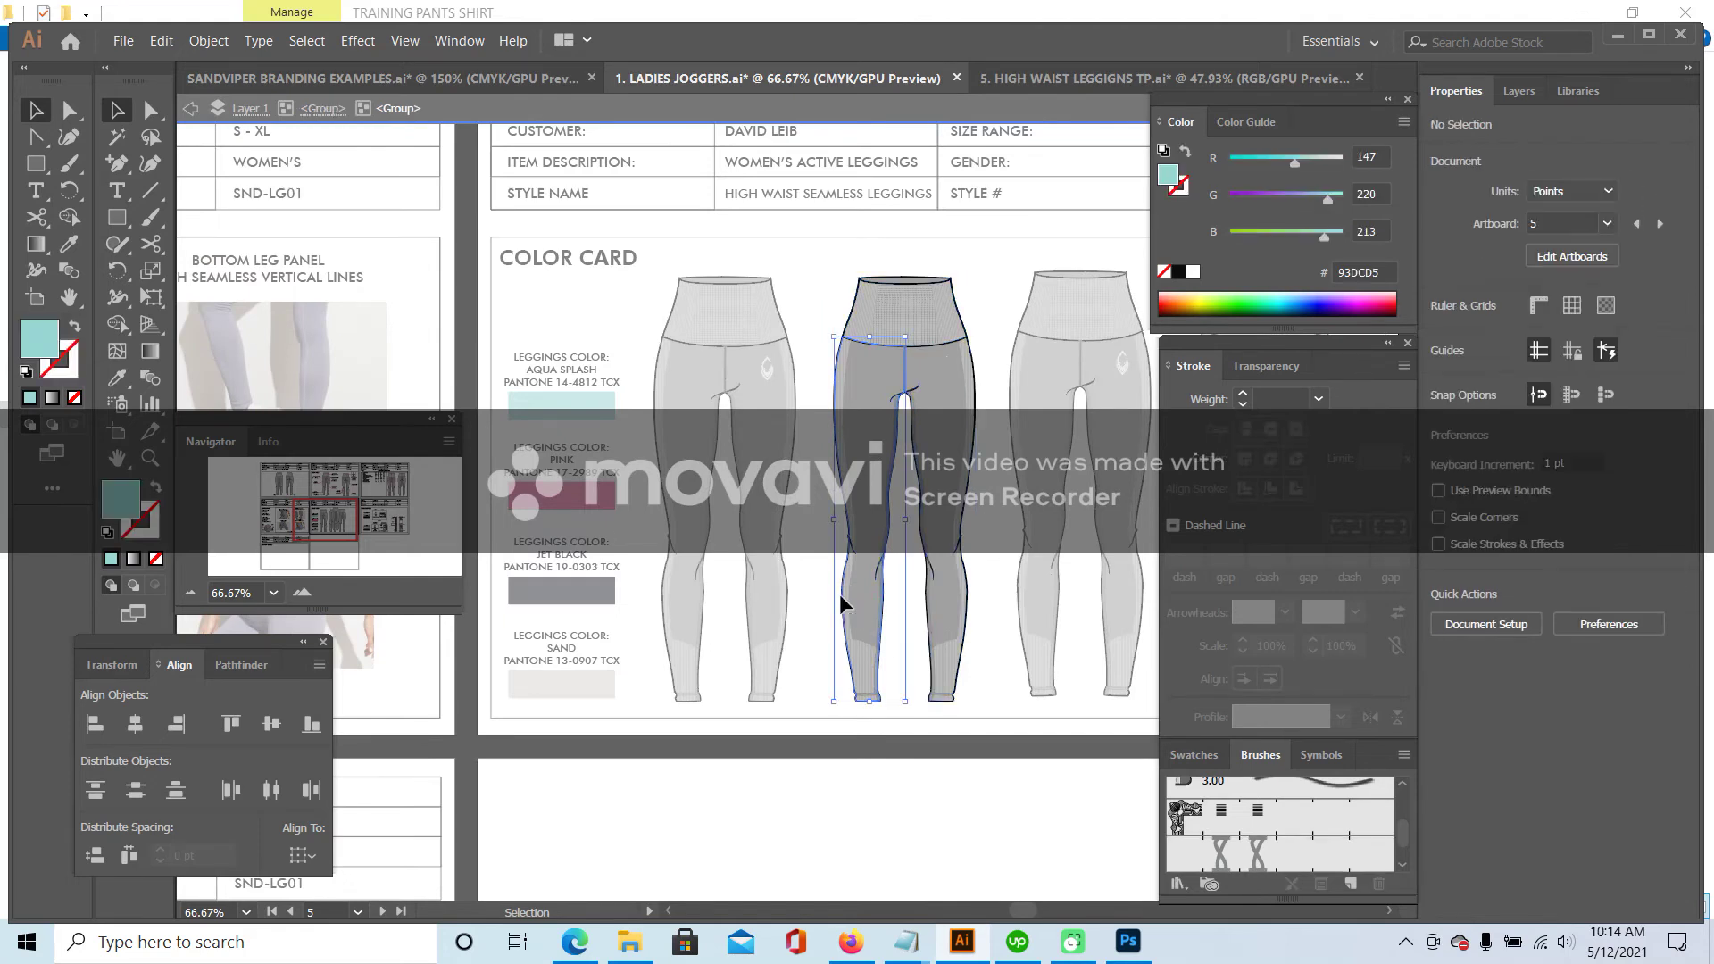
{"action": "double_click", "coordinate": [841, 581]}
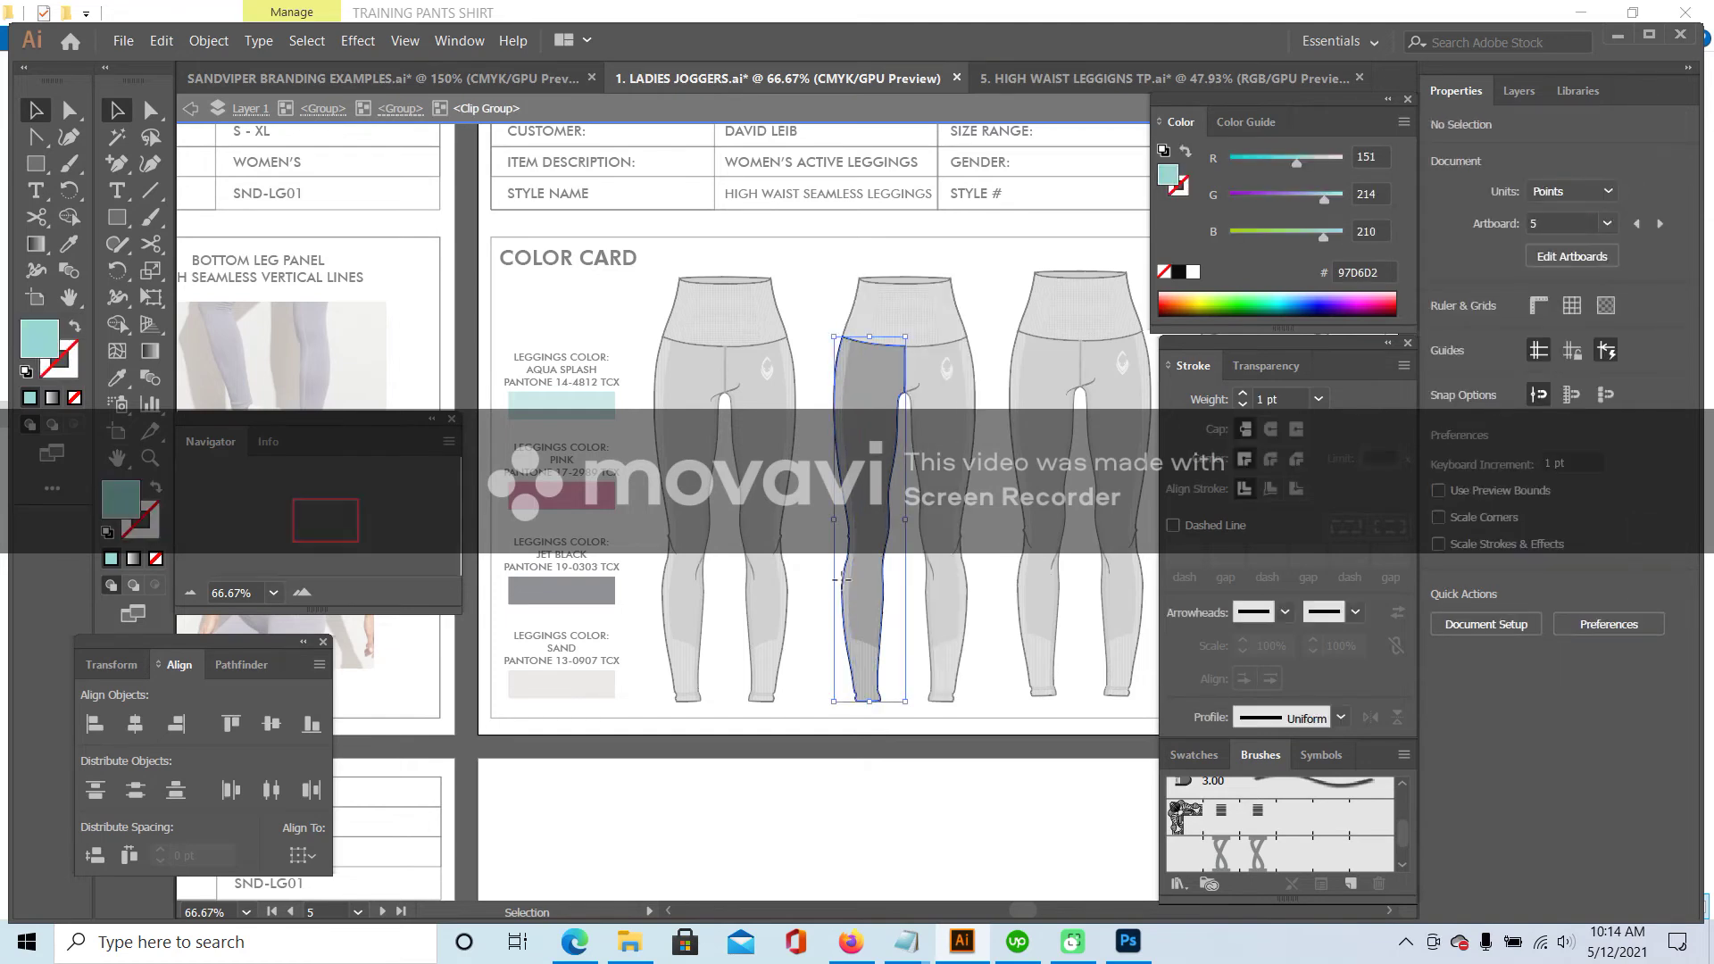
{"action": "left_click", "coordinate": [843, 579]}
{"action": "left_click", "coordinate": [116, 378]}
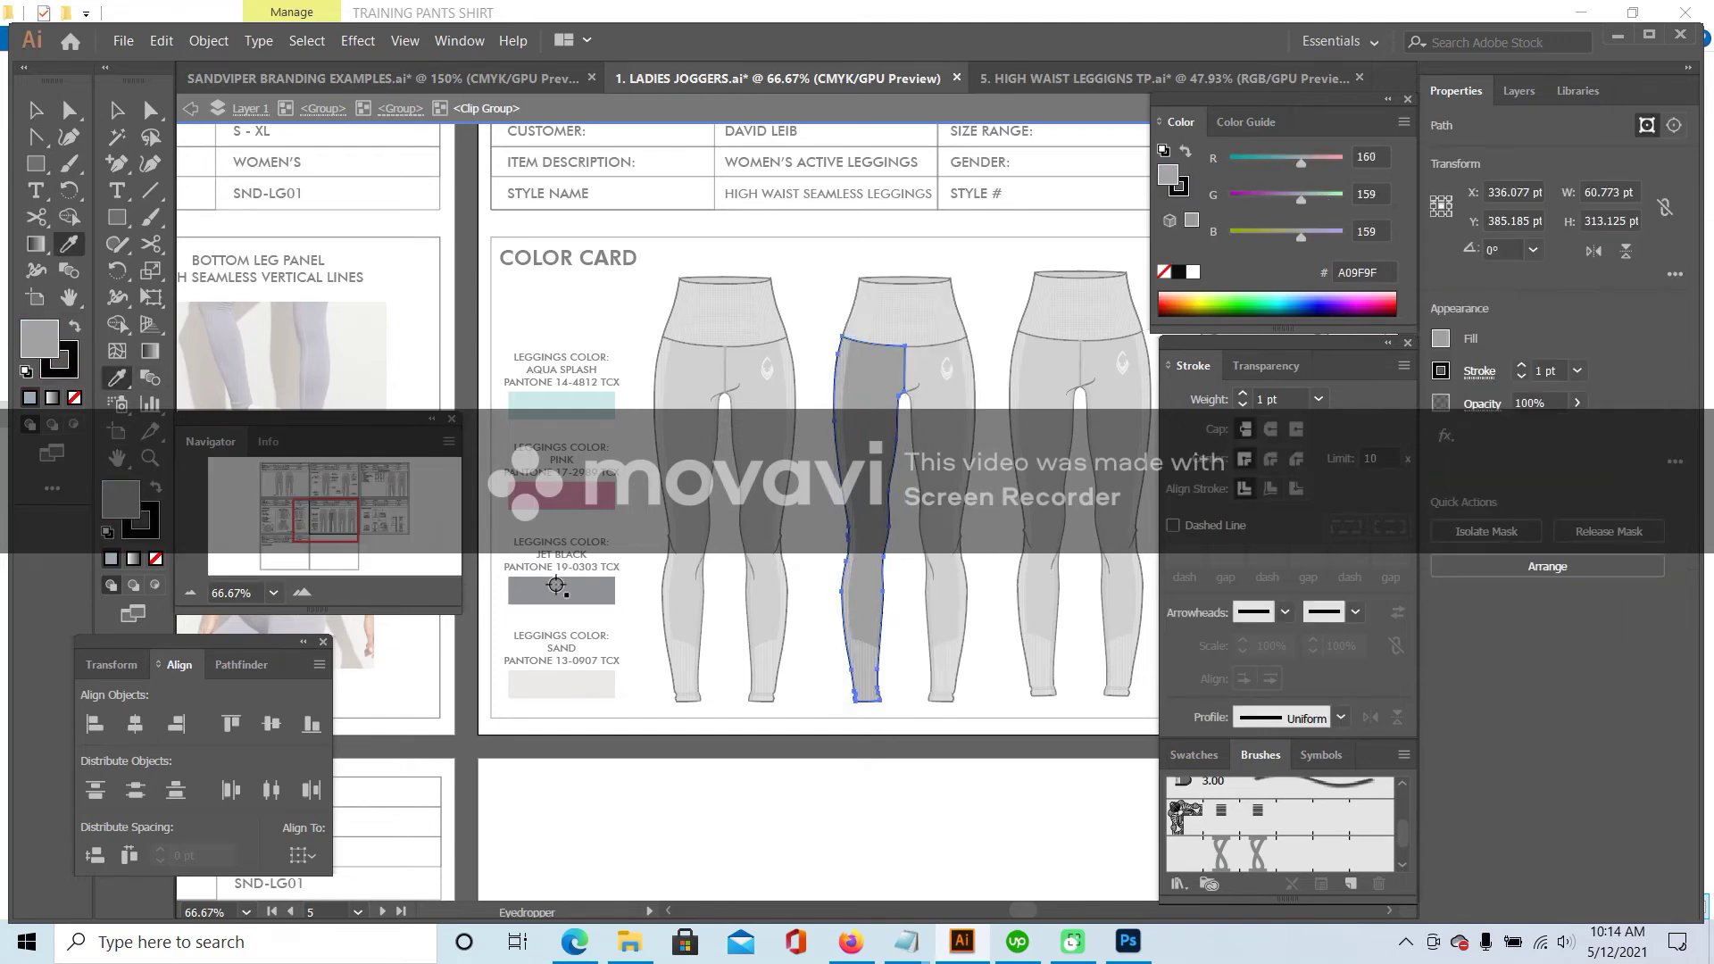
{"action": "left_click", "coordinate": [556, 587]}
- Set the left-leg panel outline and its stripes to near-black 020202
{"action": "double_click", "coordinate": [141, 519]}
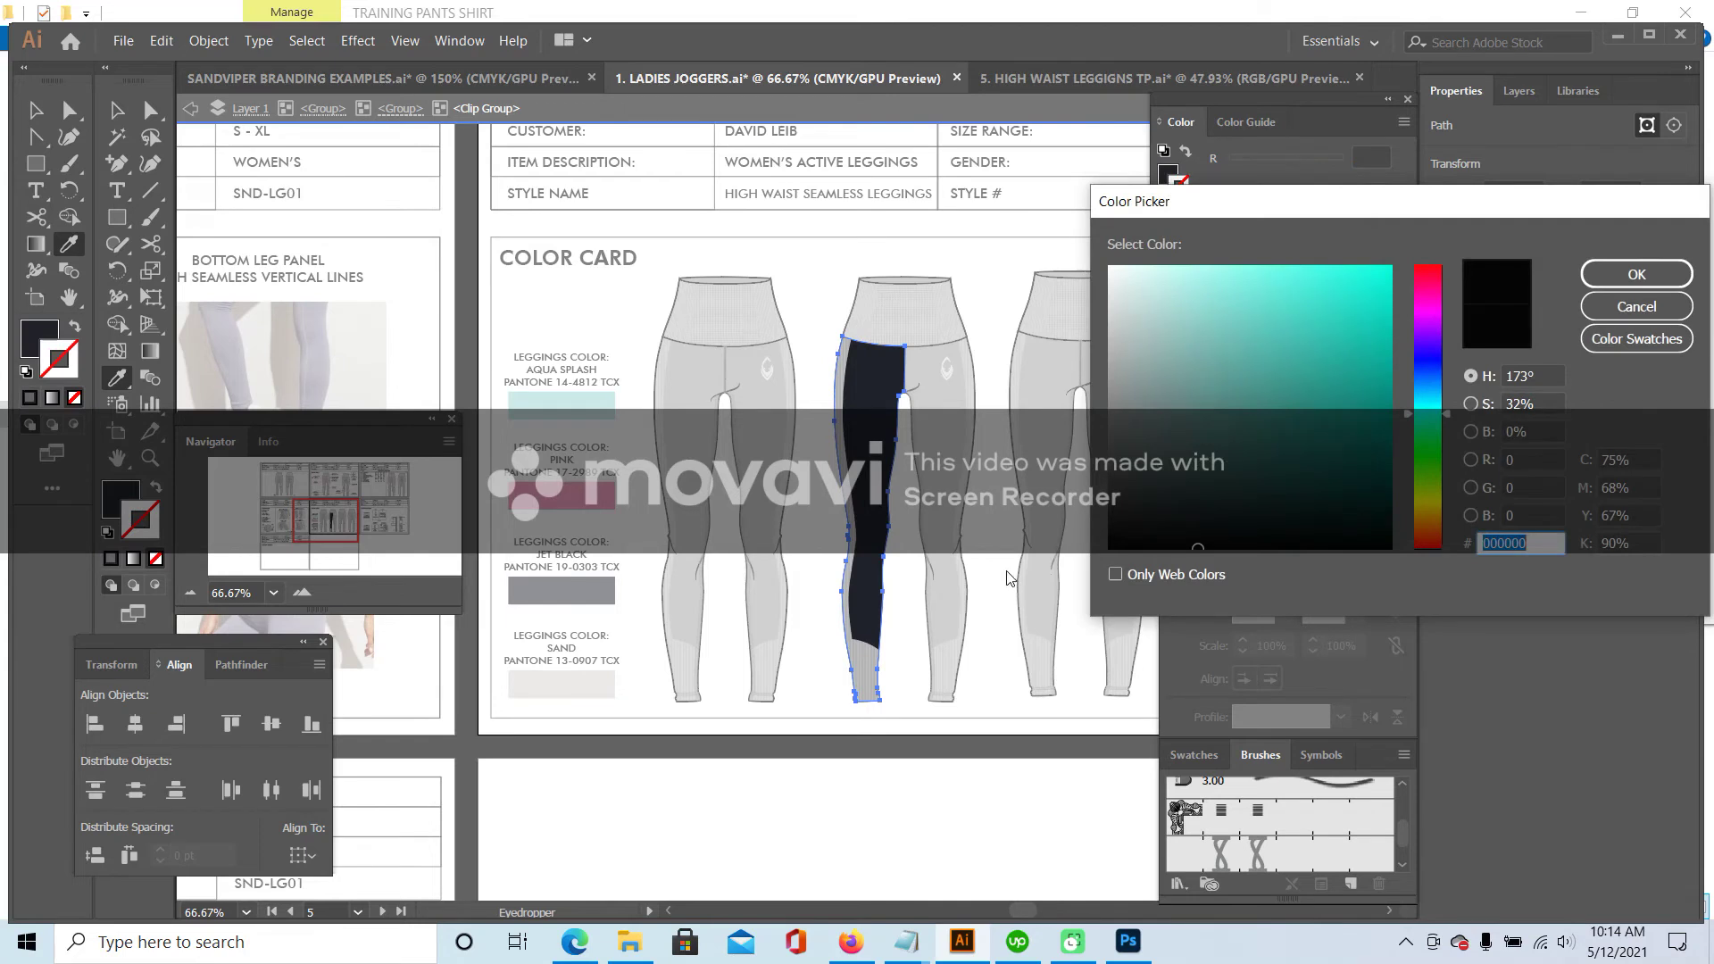
{"action": "left_click", "coordinate": [1110, 542]}
{"action": "left_click", "coordinate": [1636, 274]}
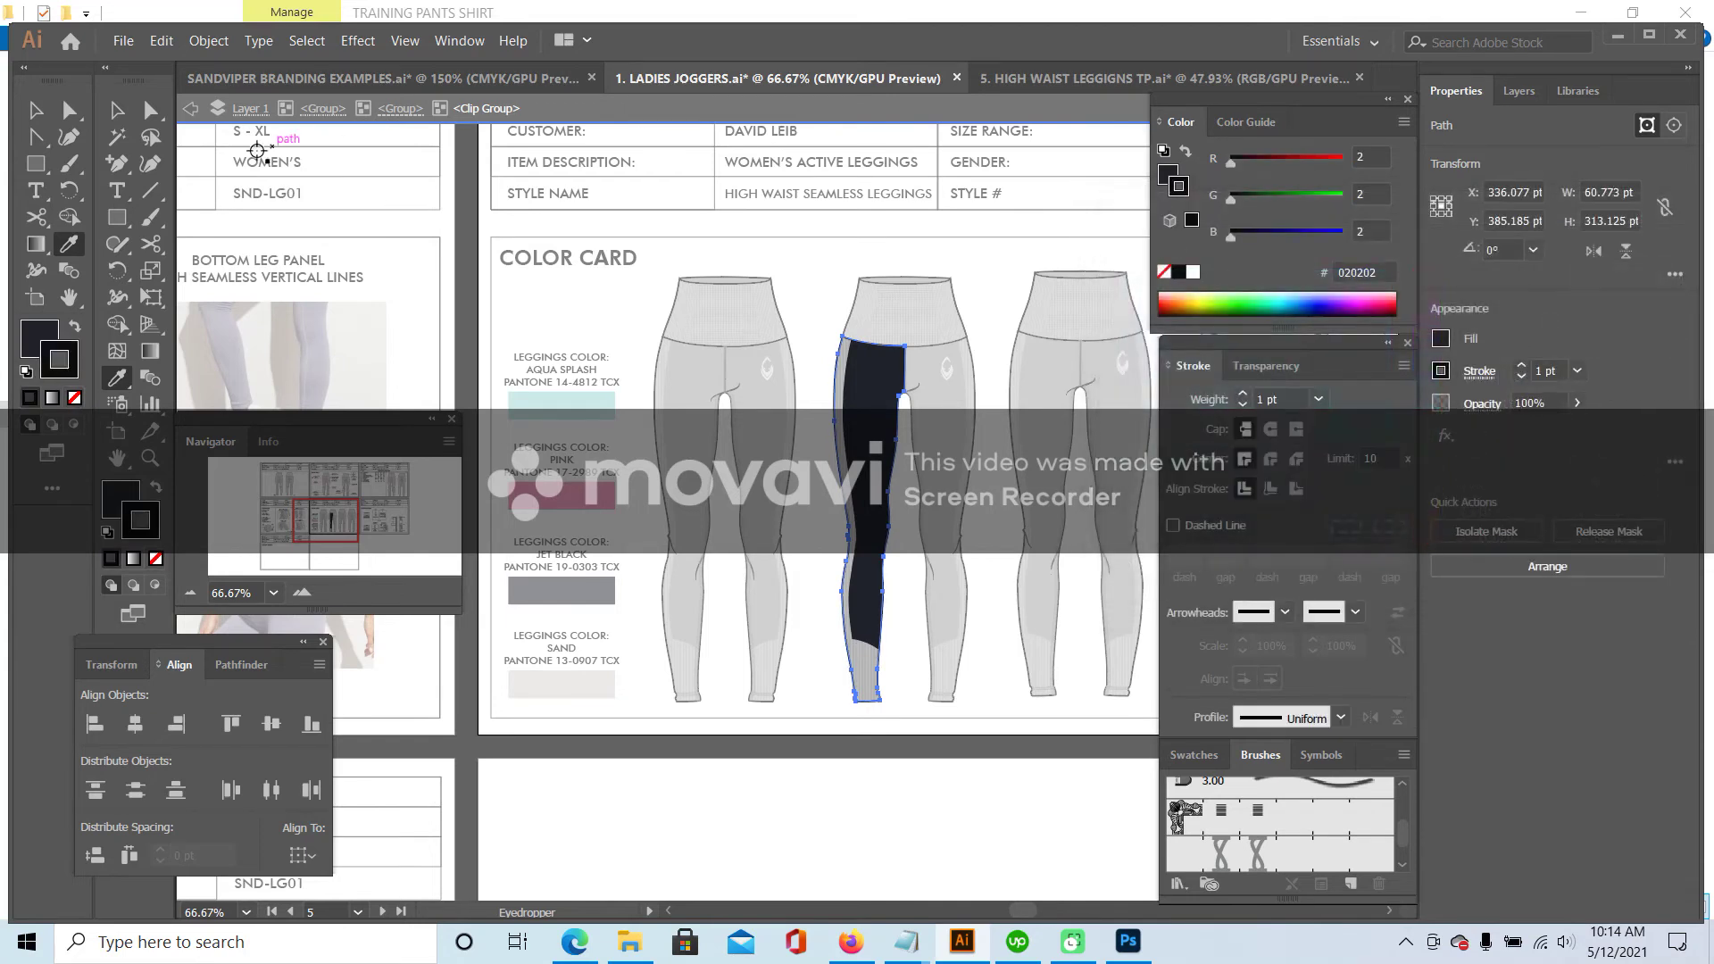
{"action": "left_click", "coordinate": [117, 110]}
{"action": "left_click", "coordinate": [302, 593]}
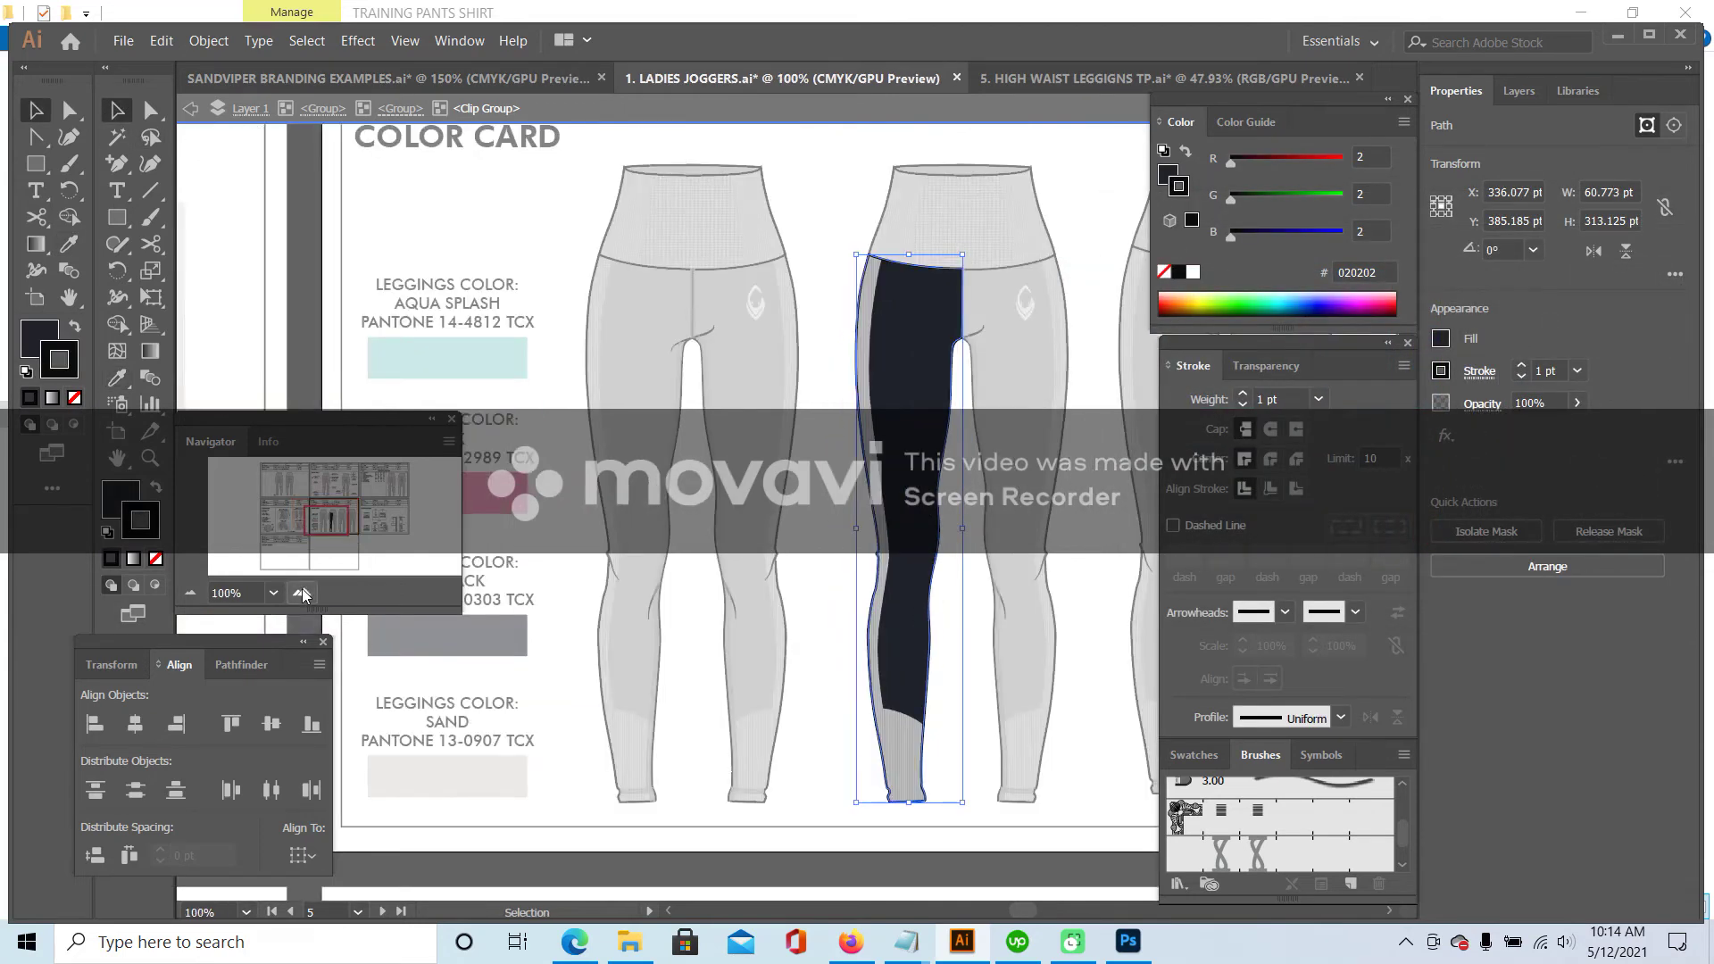
{"action": "left_click", "coordinate": [303, 593]}
{"action": "left_click", "coordinate": [908, 214]}
{"action": "left_click", "coordinate": [910, 214]}
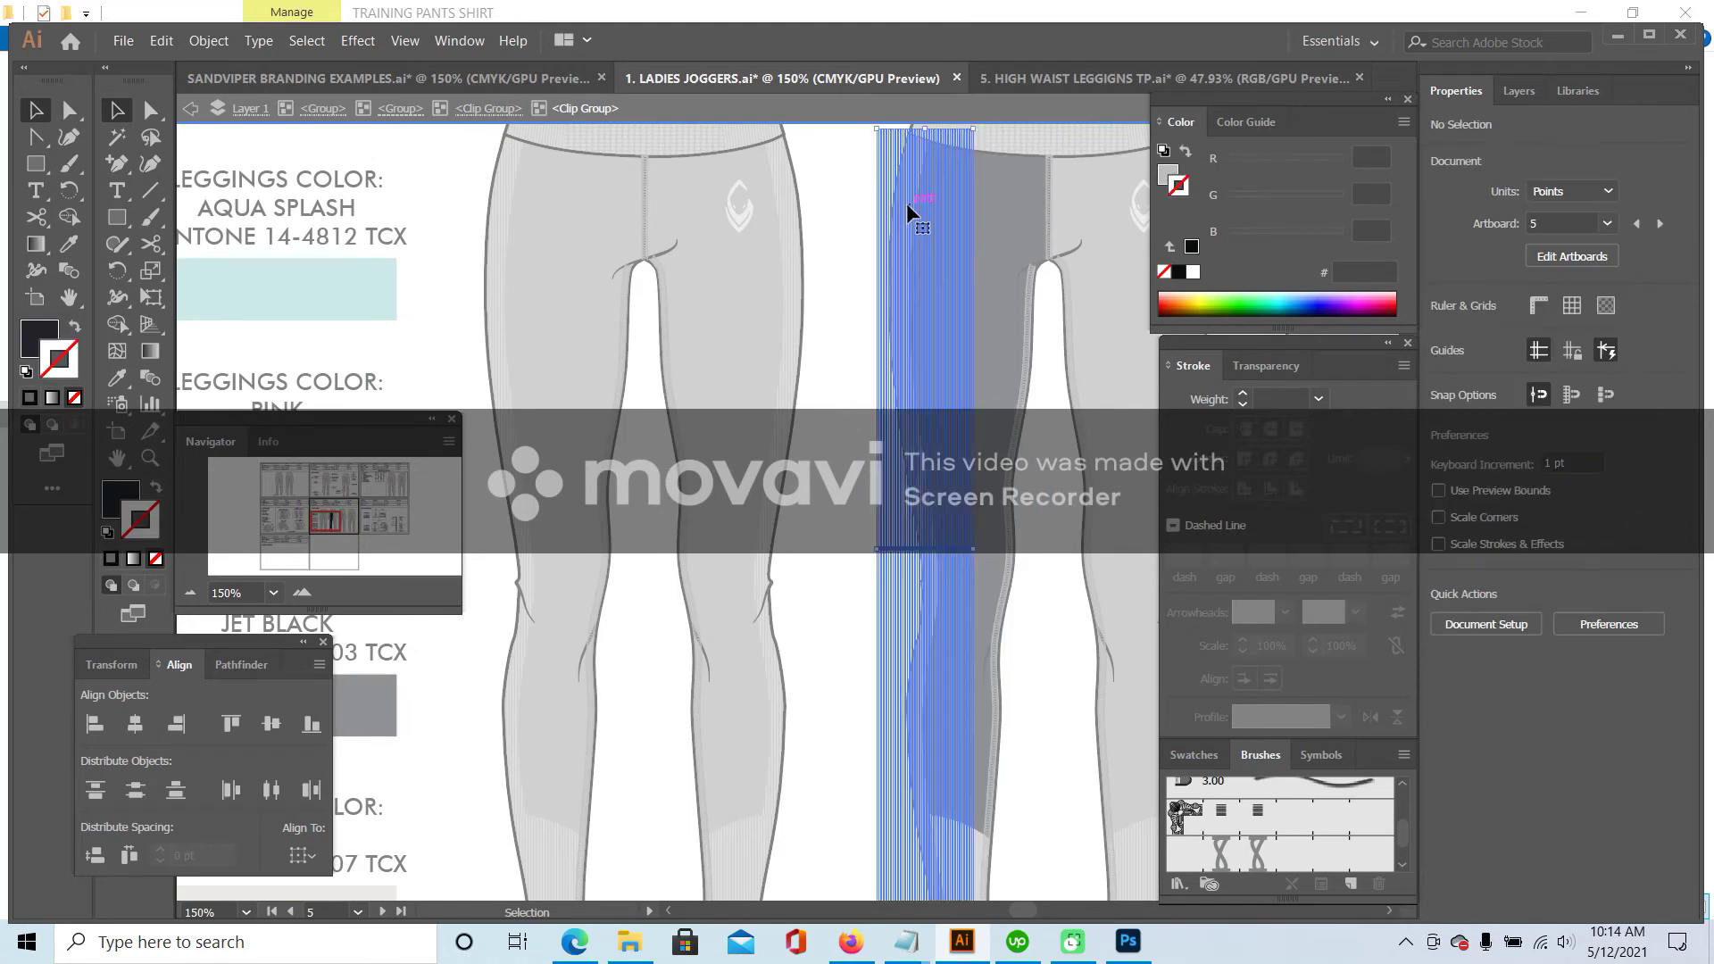
{"action": "double_click", "coordinate": [121, 505]}
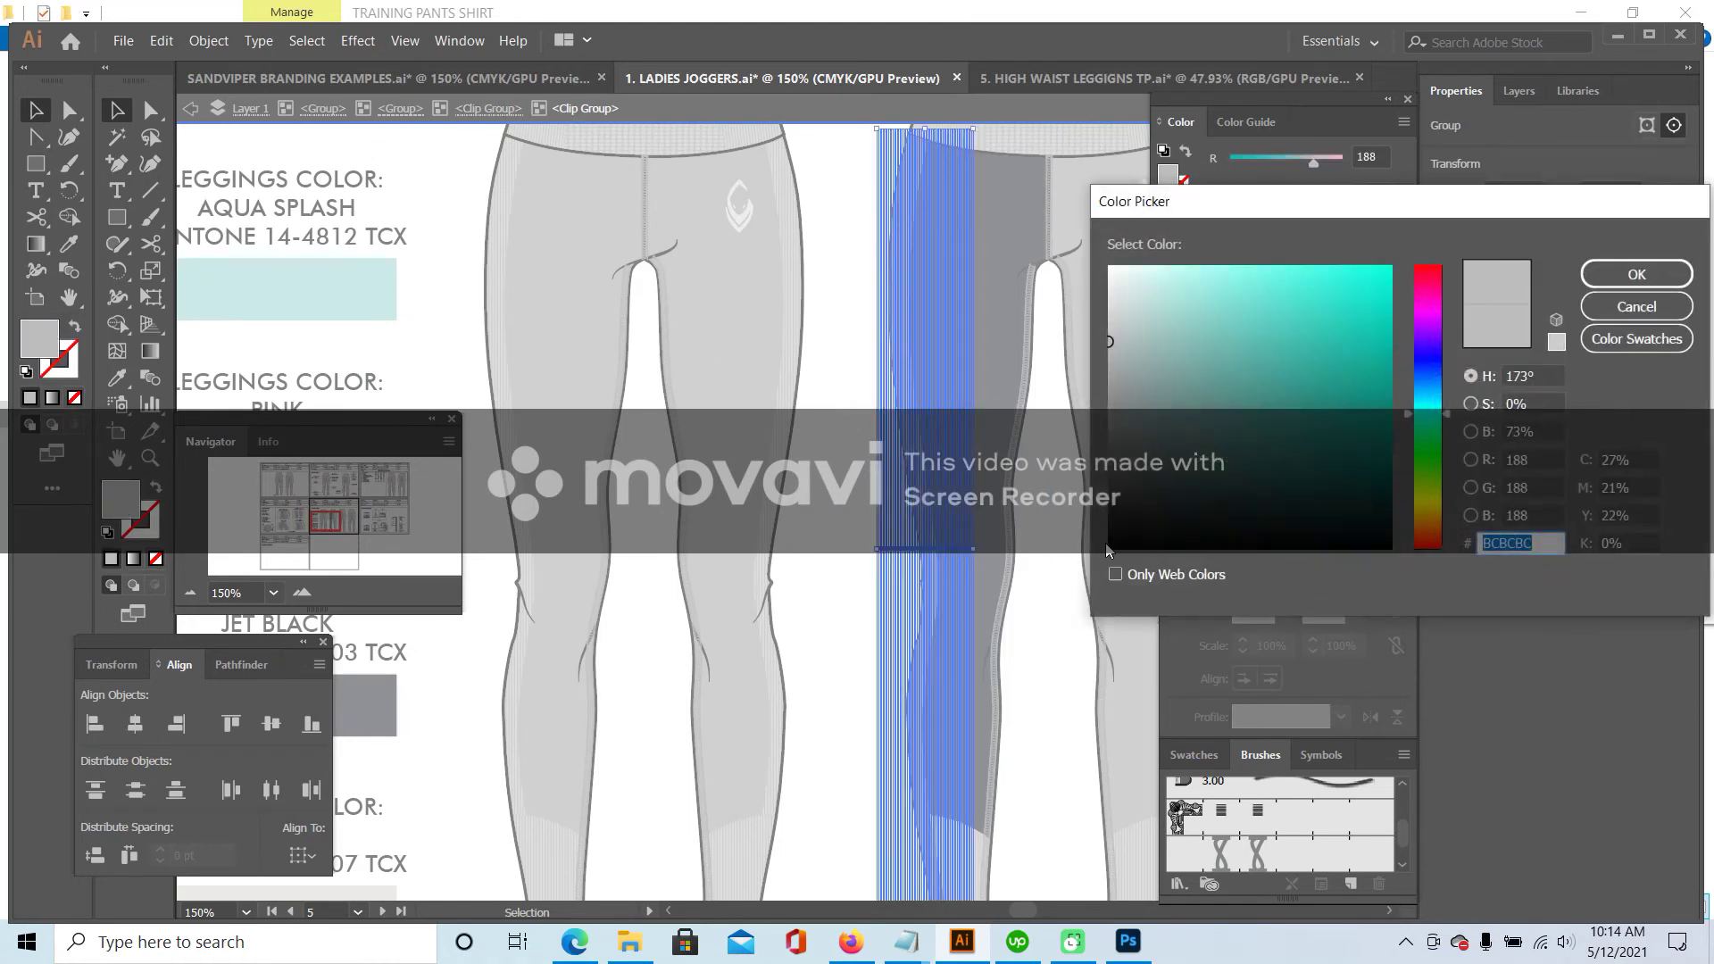
{"action": "type", "text": "020202"}
{"action": "left_click", "coordinate": [1637, 274]}
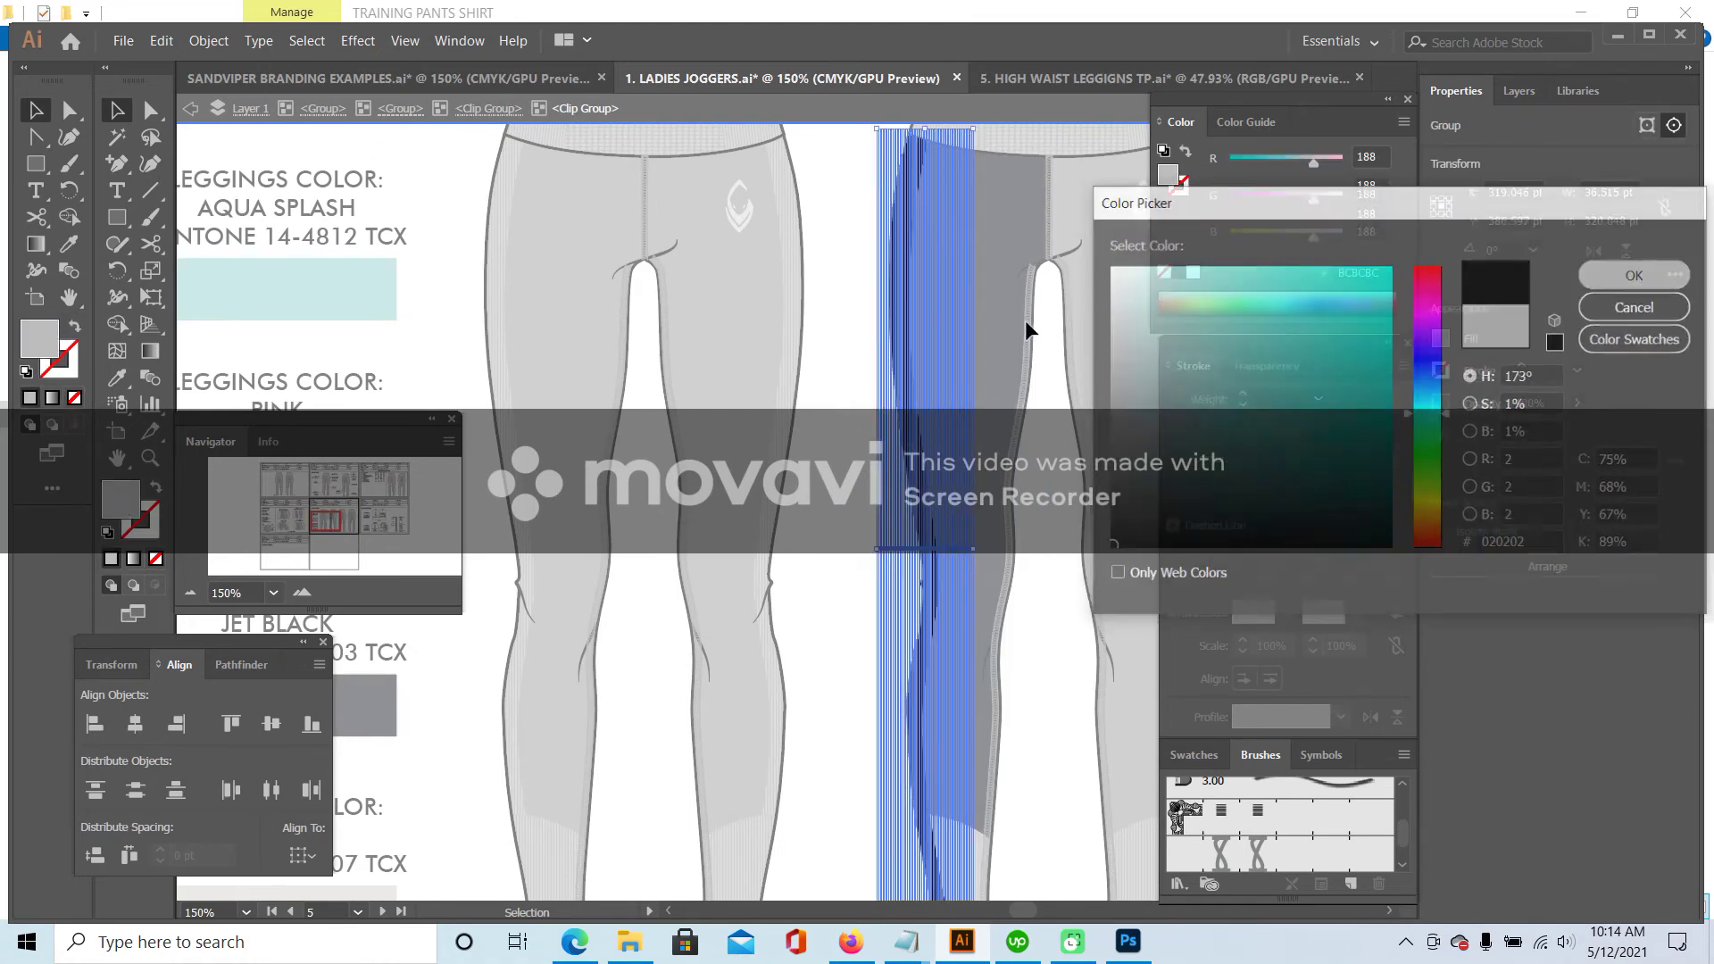
- Recolour the grey stripe inside the dark leg panel with the sampled Jet Black colour
{"action": "double_click", "coordinate": [1037, 427]}
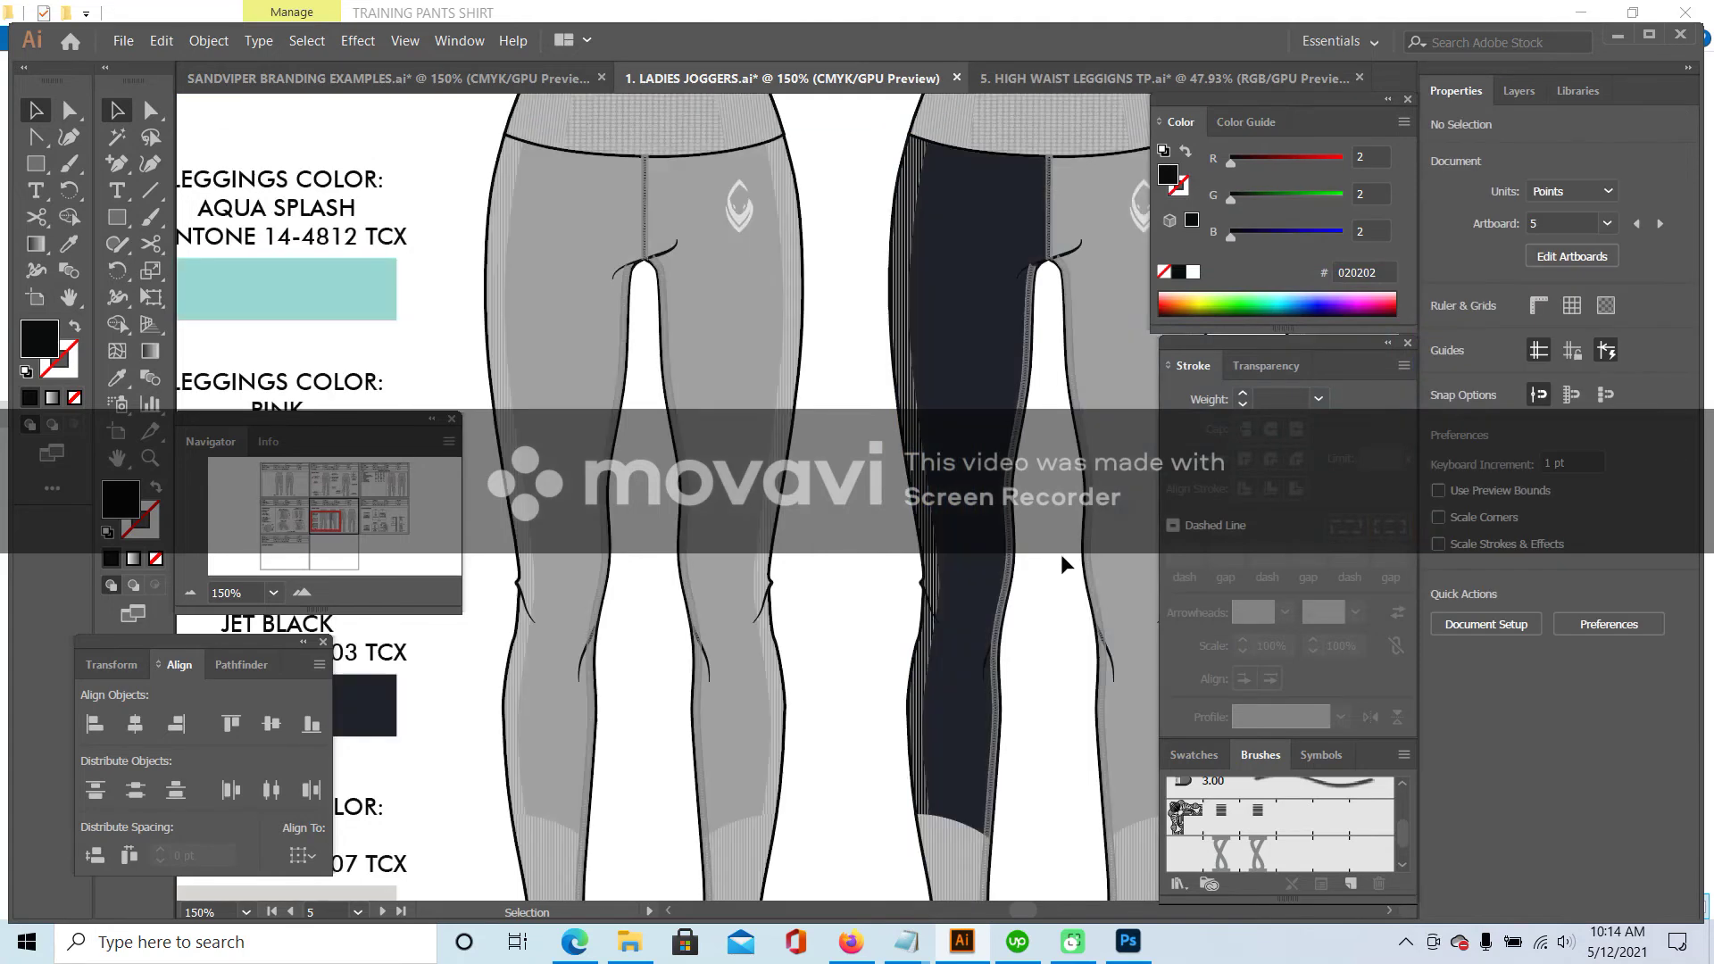
{"action": "double_click", "coordinate": [919, 217]}
{"action": "left_click", "coordinate": [920, 217]}
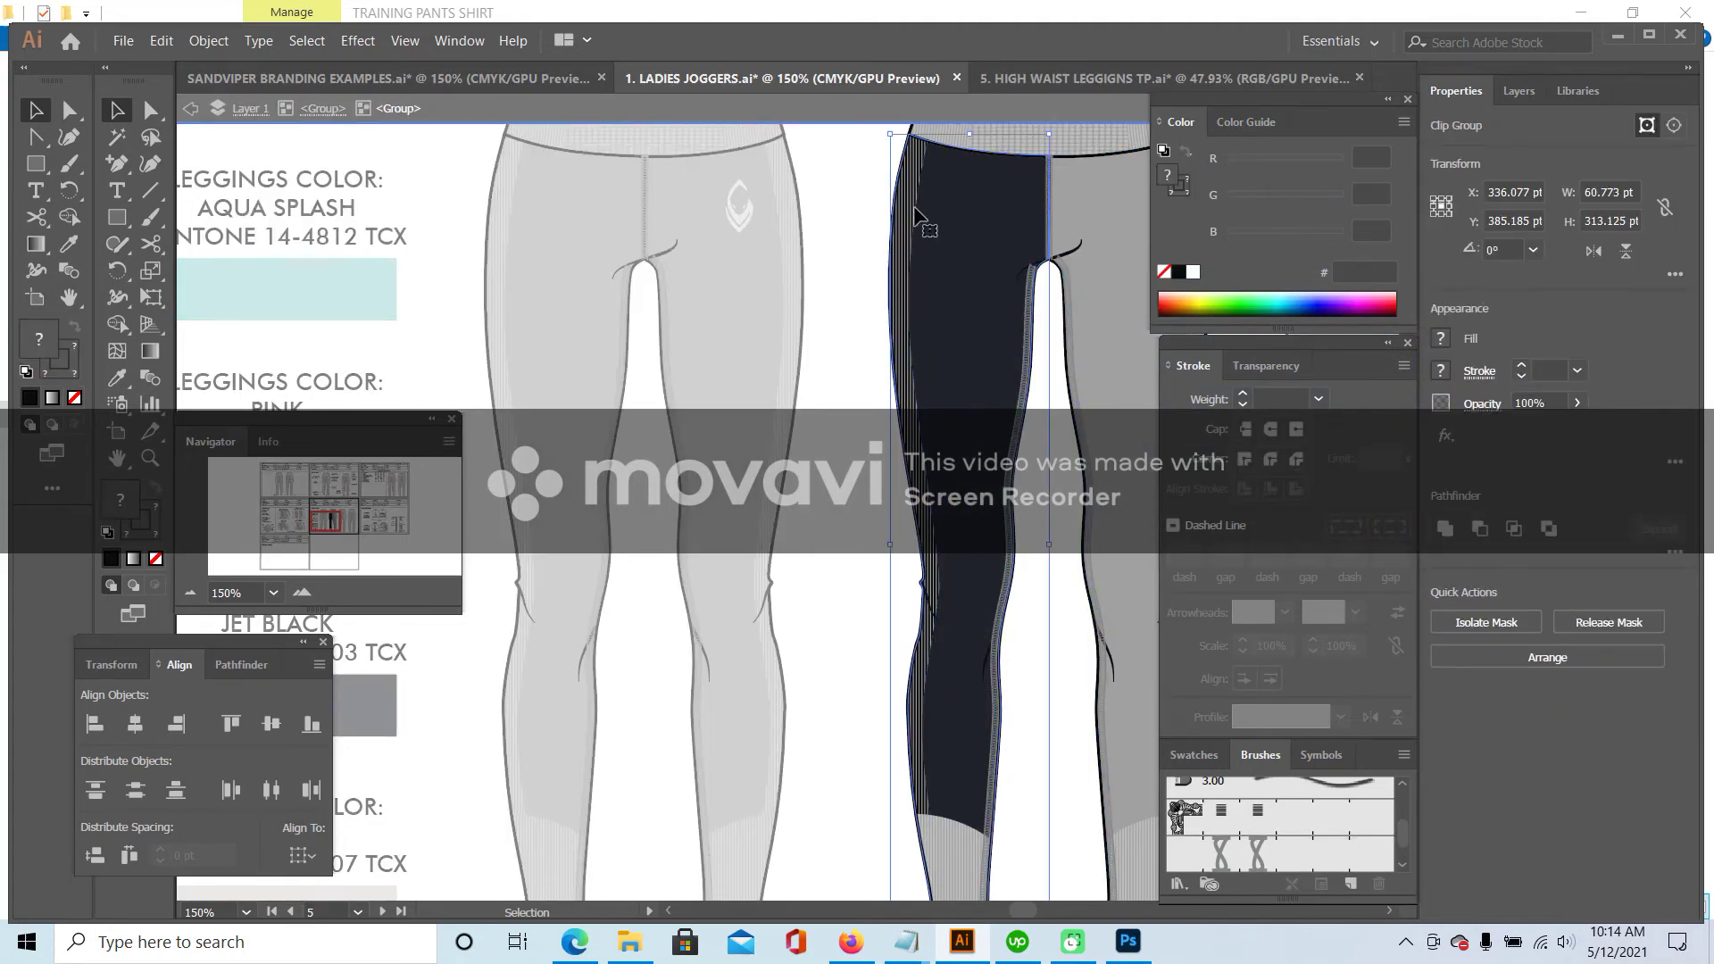
{"action": "double_click", "coordinate": [917, 205]}
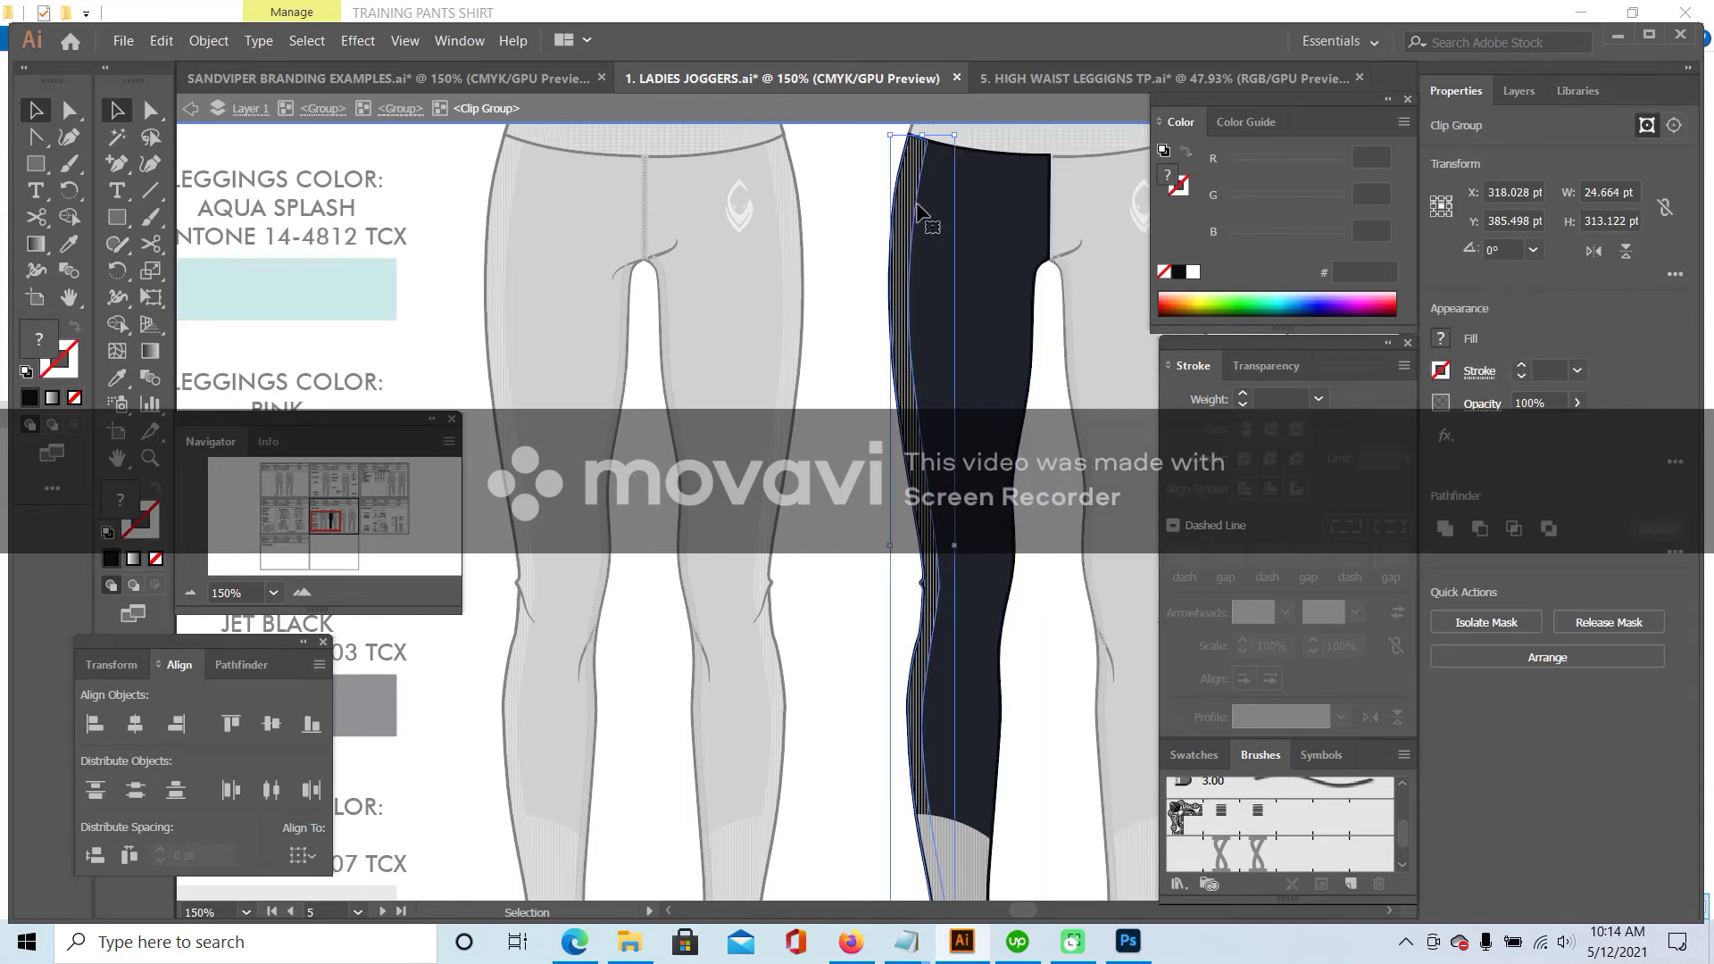
{"action": "double_click", "coordinate": [917, 200]}
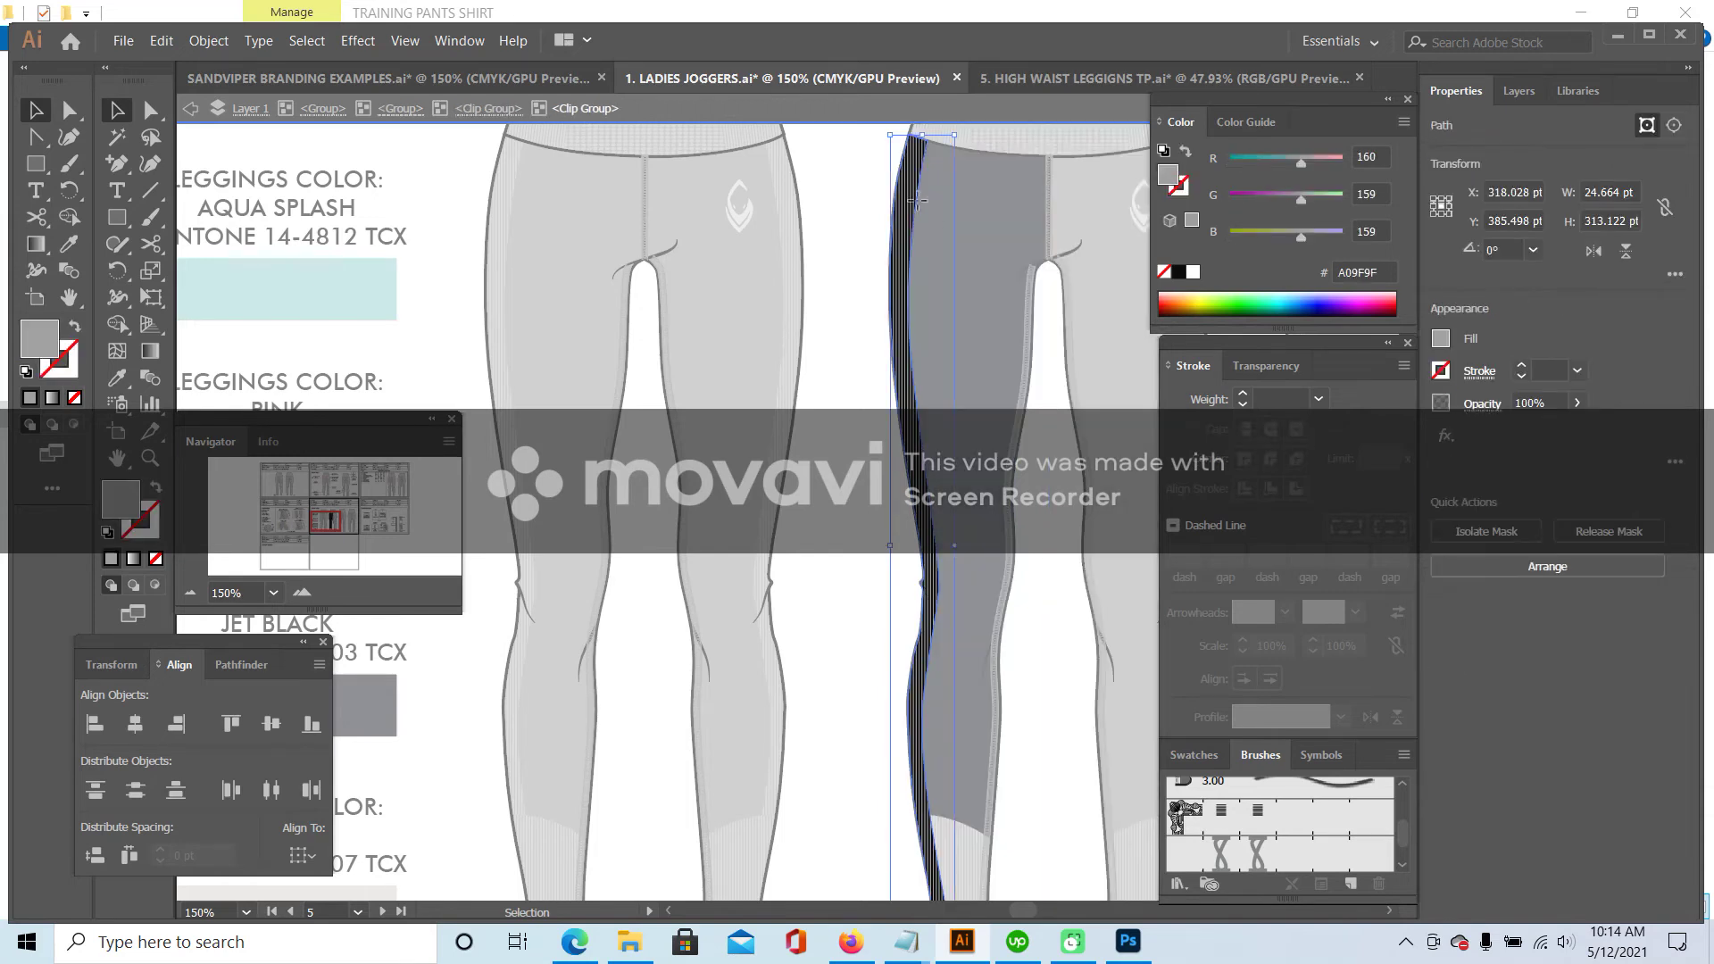
{"action": "left_click", "coordinate": [112, 384]}
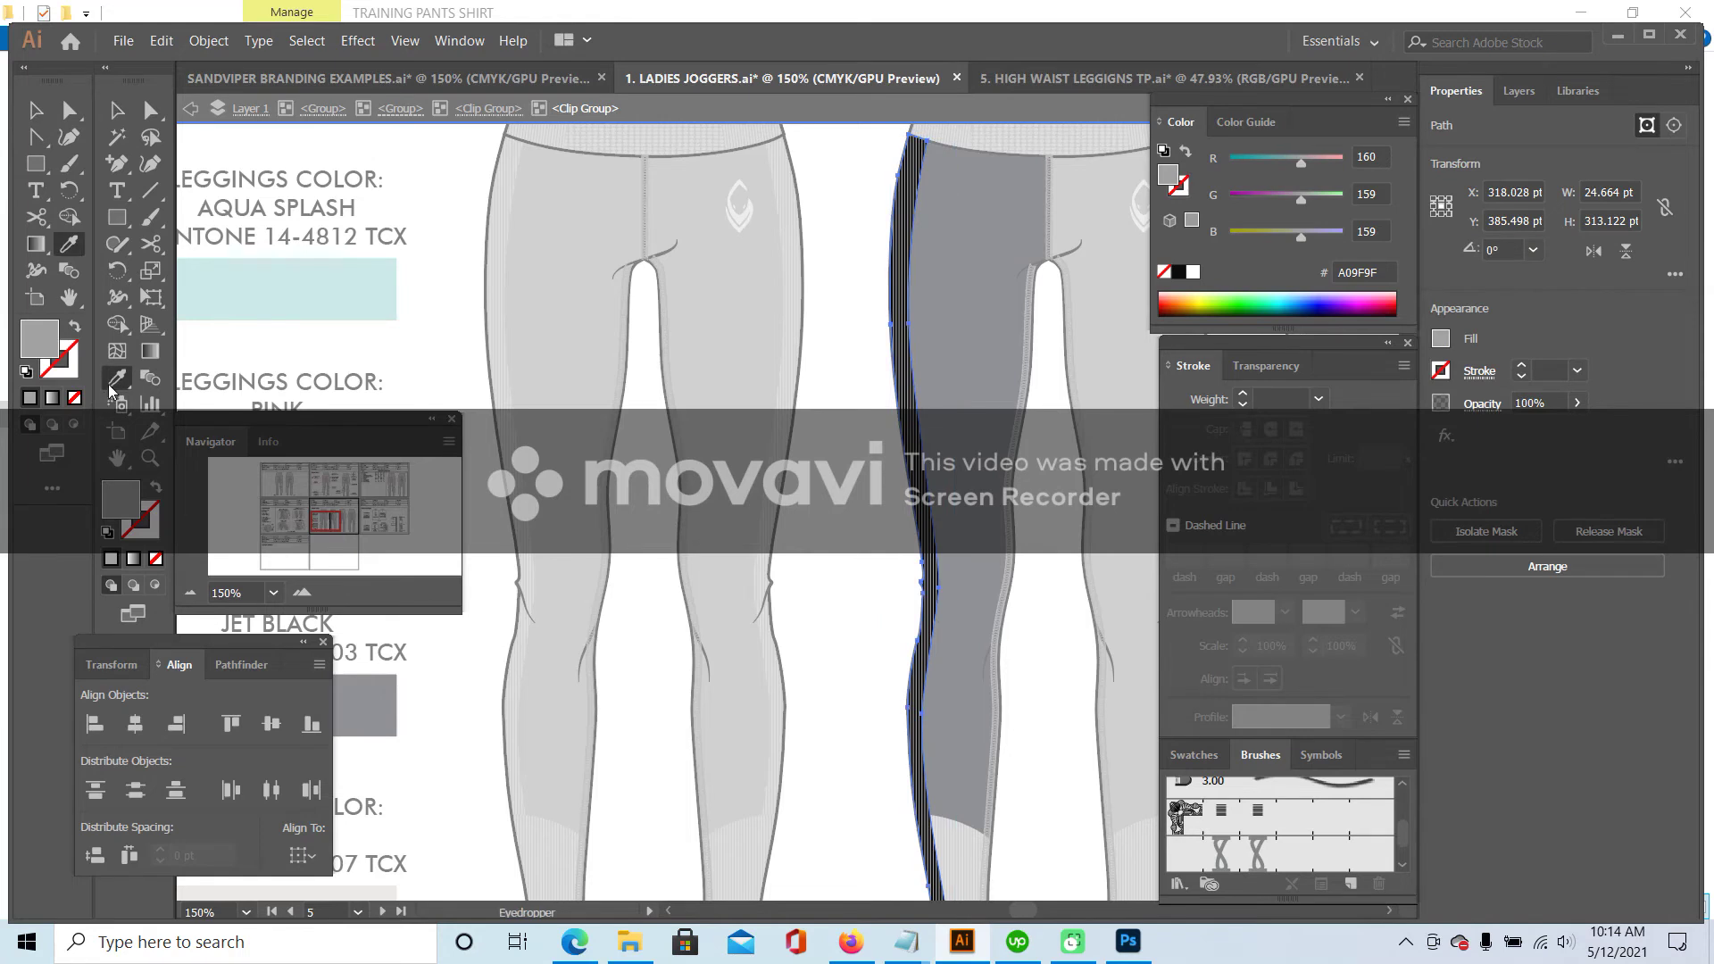
{"action": "left_click", "coordinate": [890, 324]}
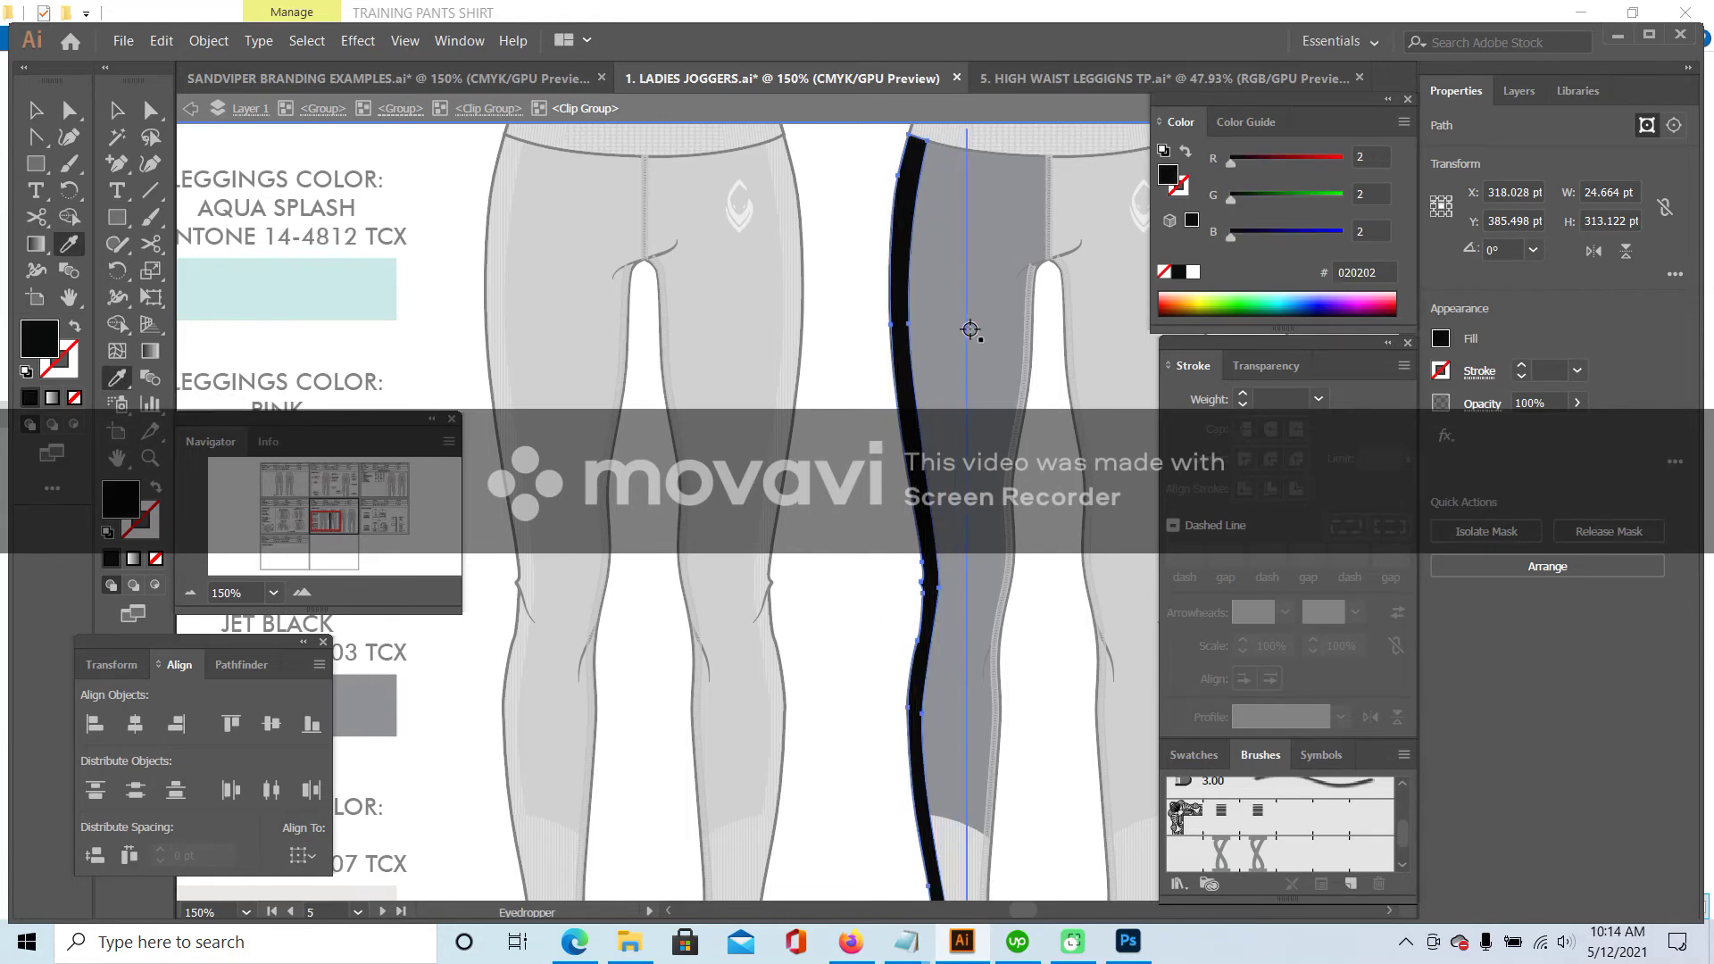
{"action": "left_click", "coordinate": [370, 695]}
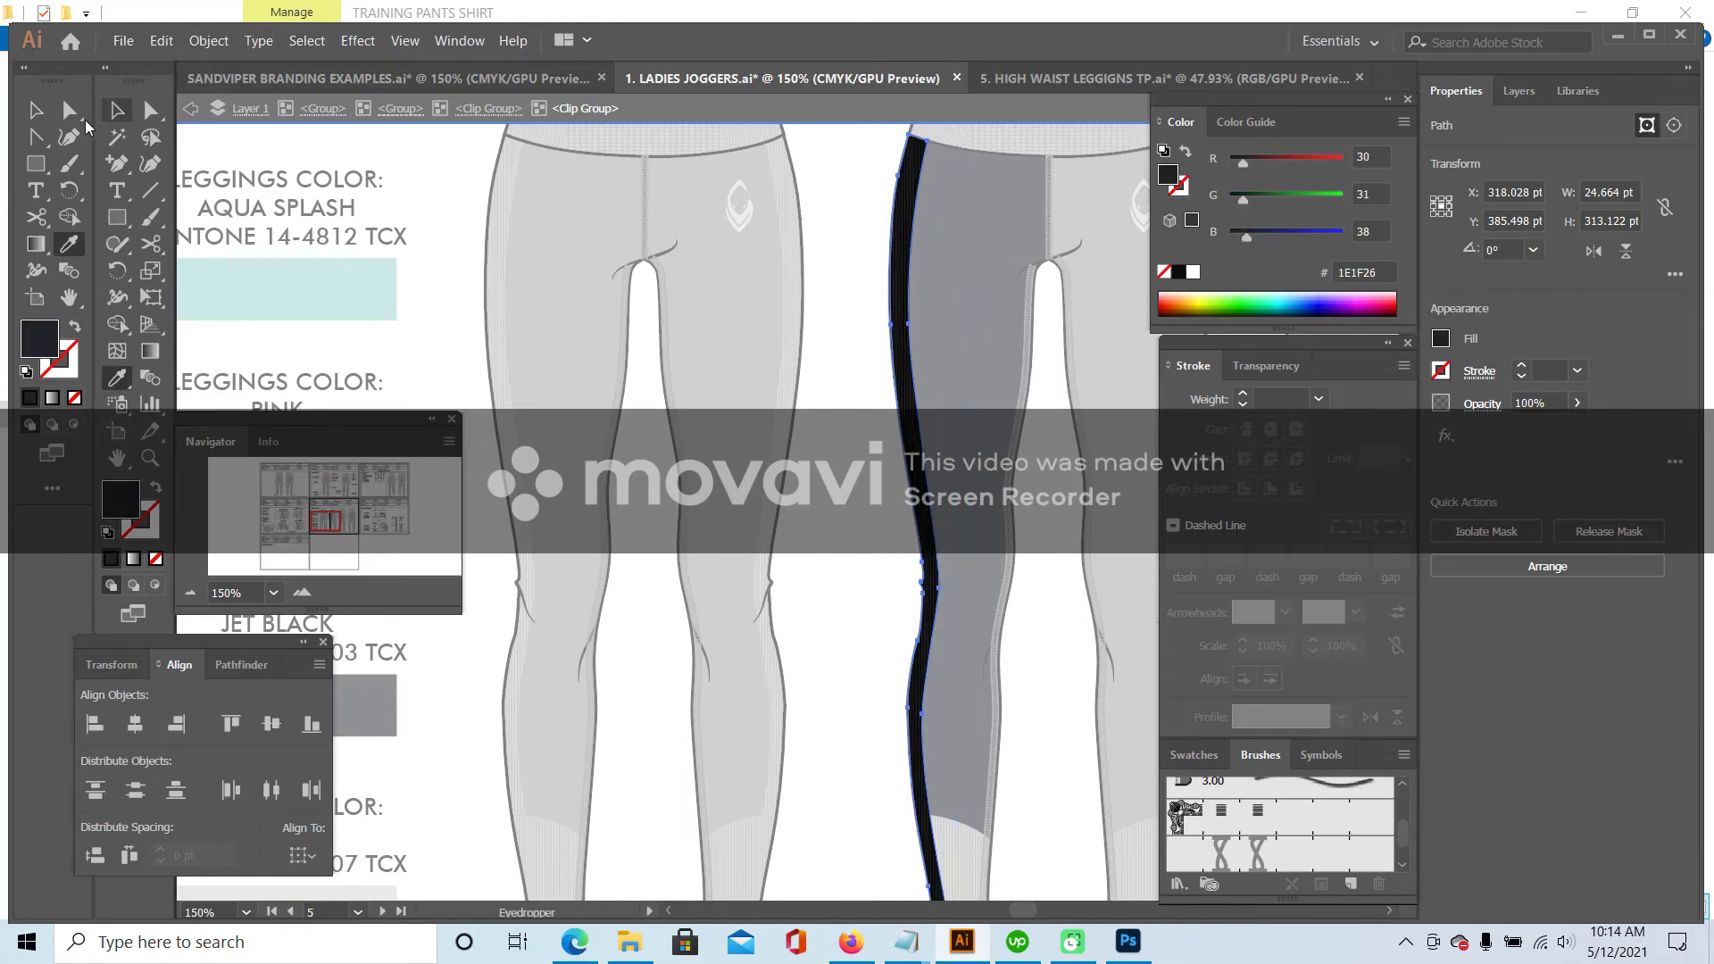
{"action": "left_click", "coordinate": [29, 112]}
{"action": "double_click", "coordinate": [831, 141]}
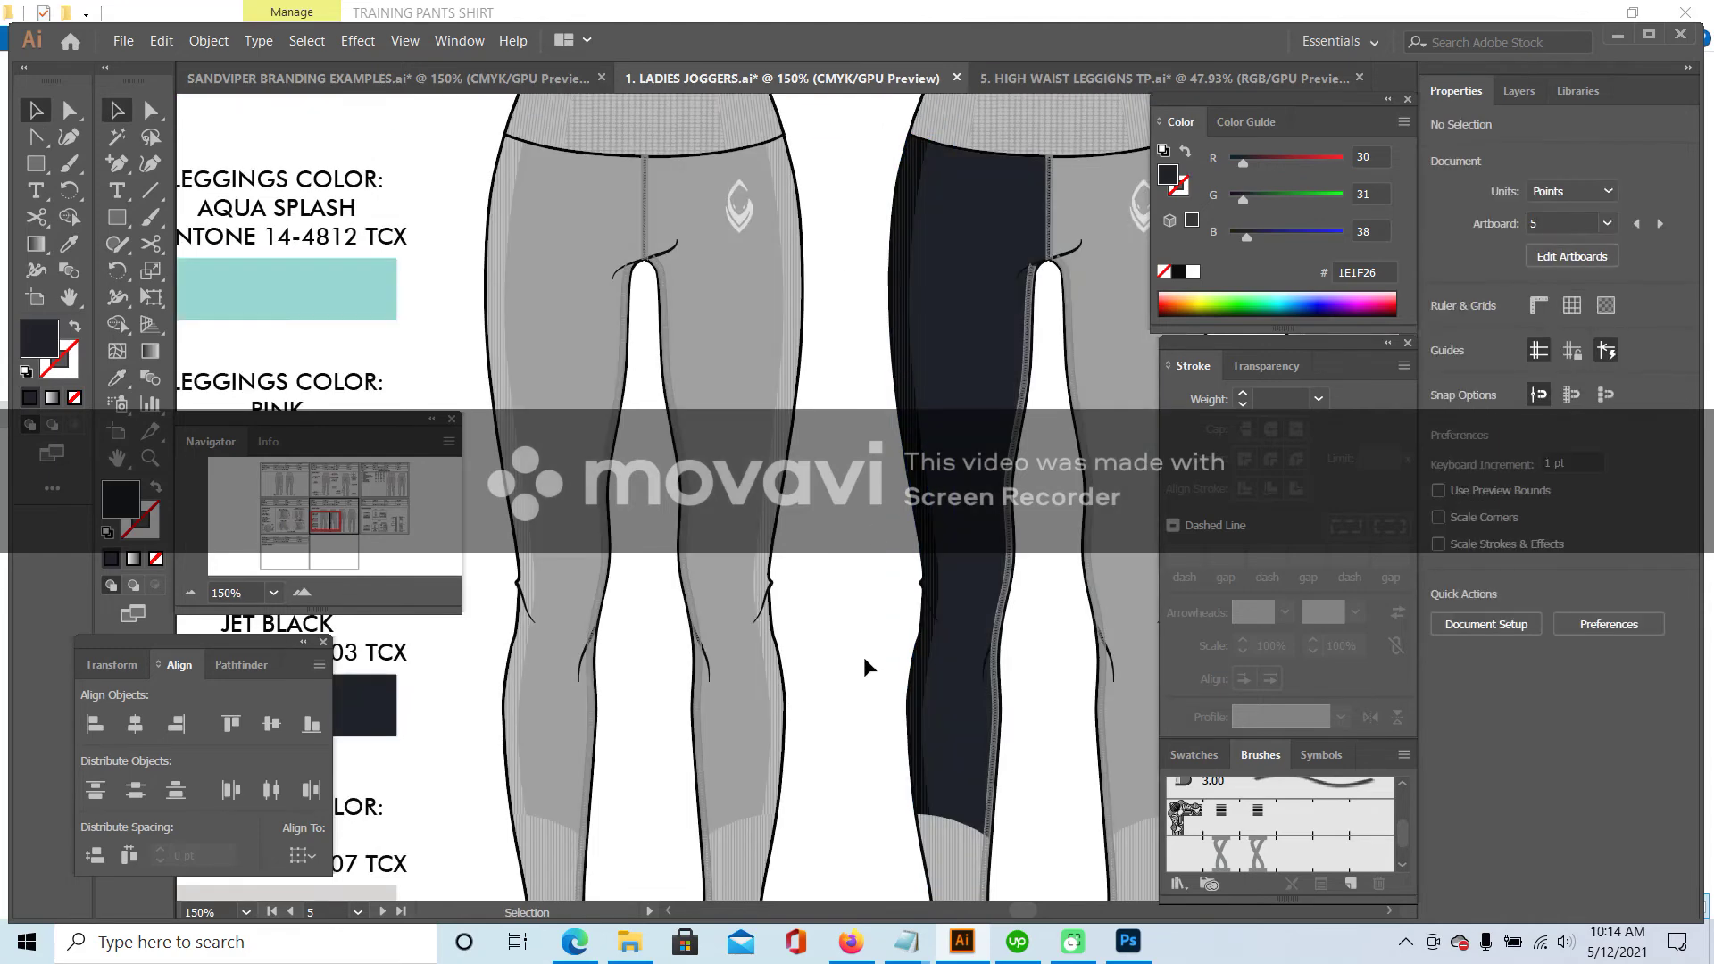
- Ungroup the dark leggings group twice to reach its separate parts
{"action": "scroll", "coordinate": [873, 678], "scroll_direction": "down", "scroll_amount": 3}
{"action": "left_click", "coordinate": [1084, 636]}
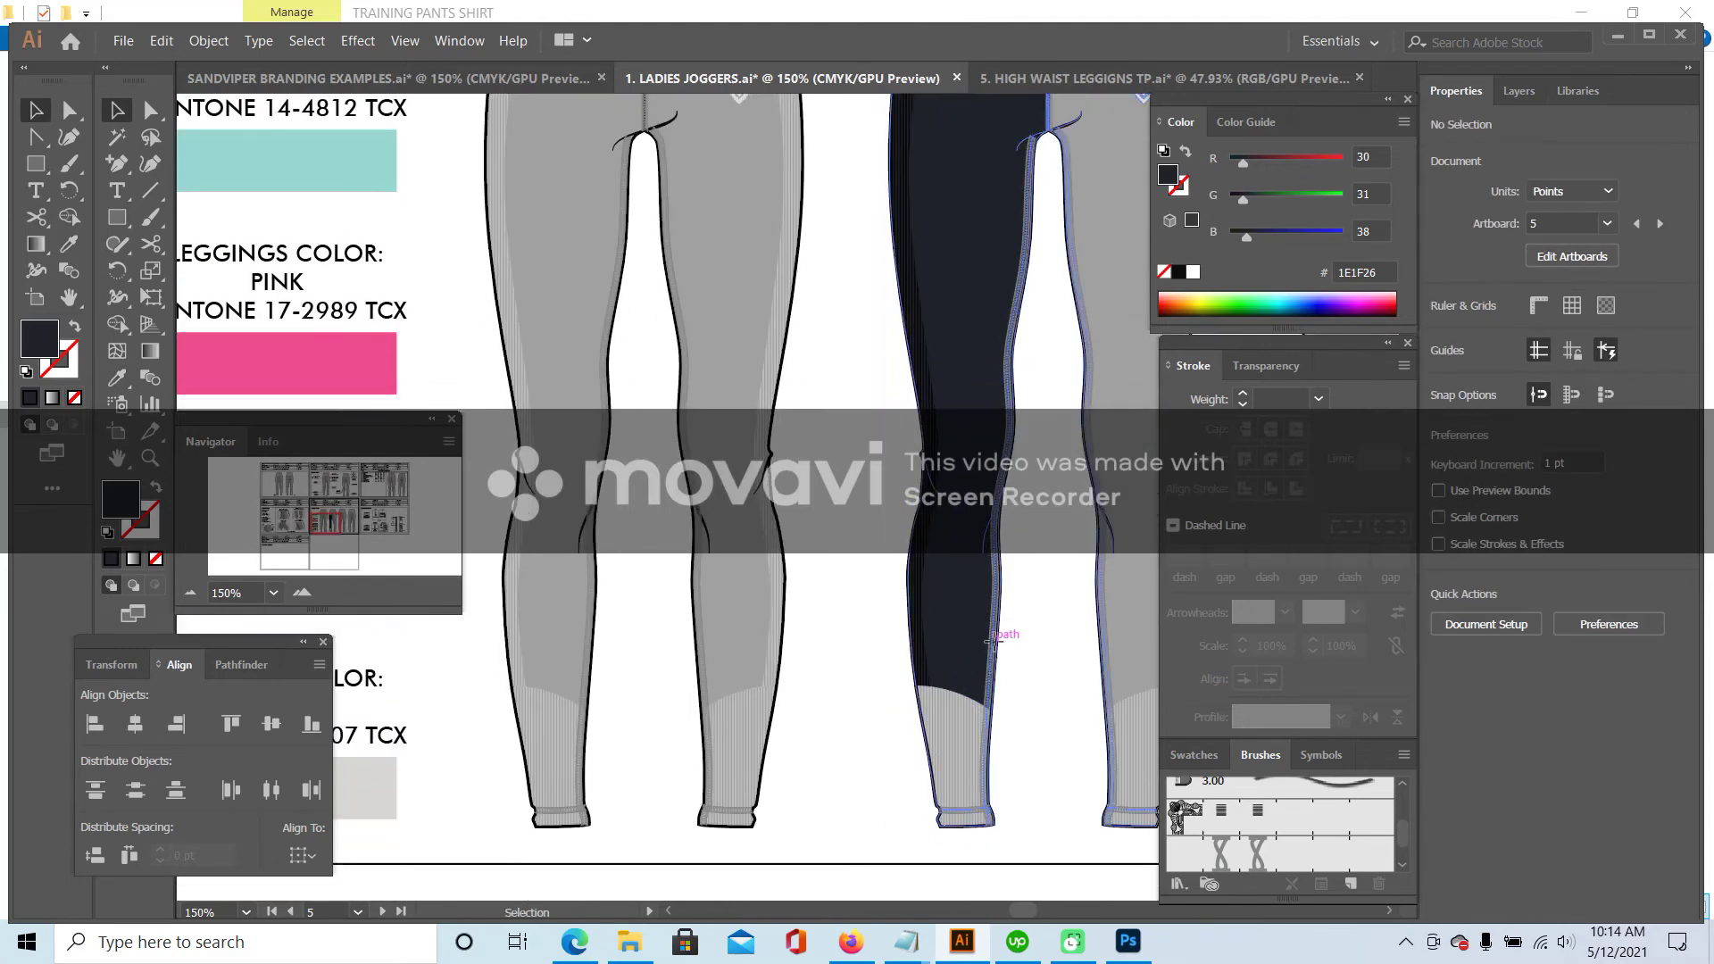
{"action": "left_click", "coordinate": [211, 41]}
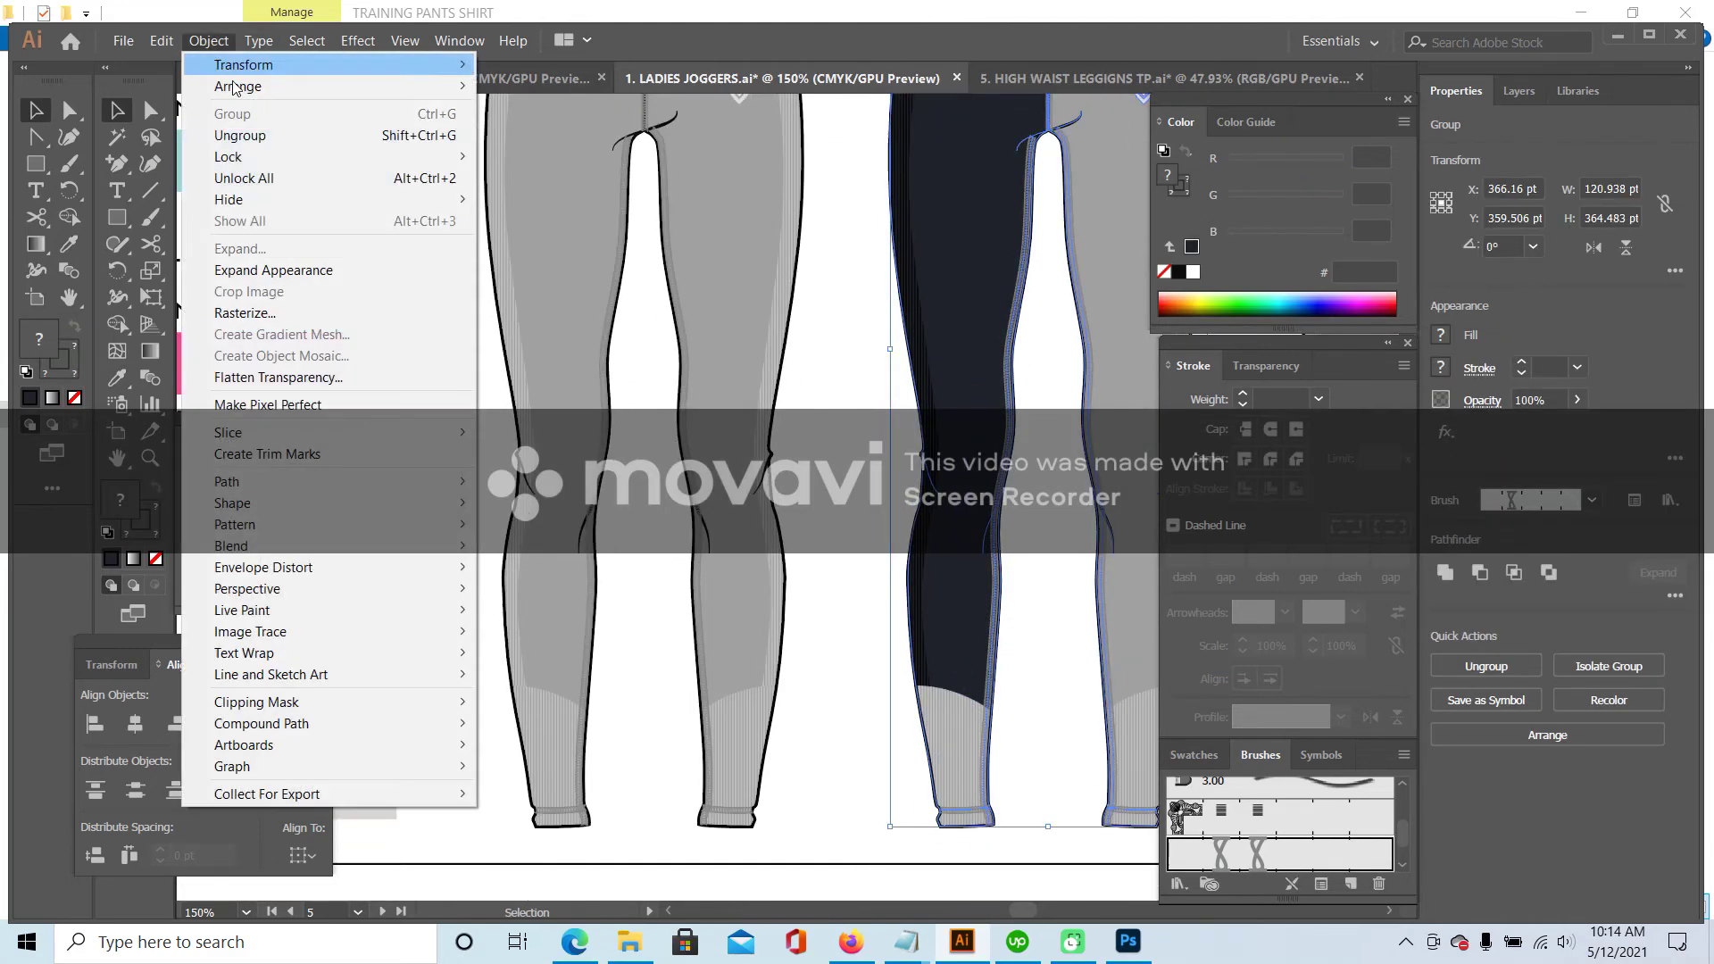
{"action": "left_click", "coordinate": [230, 128]}
{"action": "left_click", "coordinate": [1002, 576]}
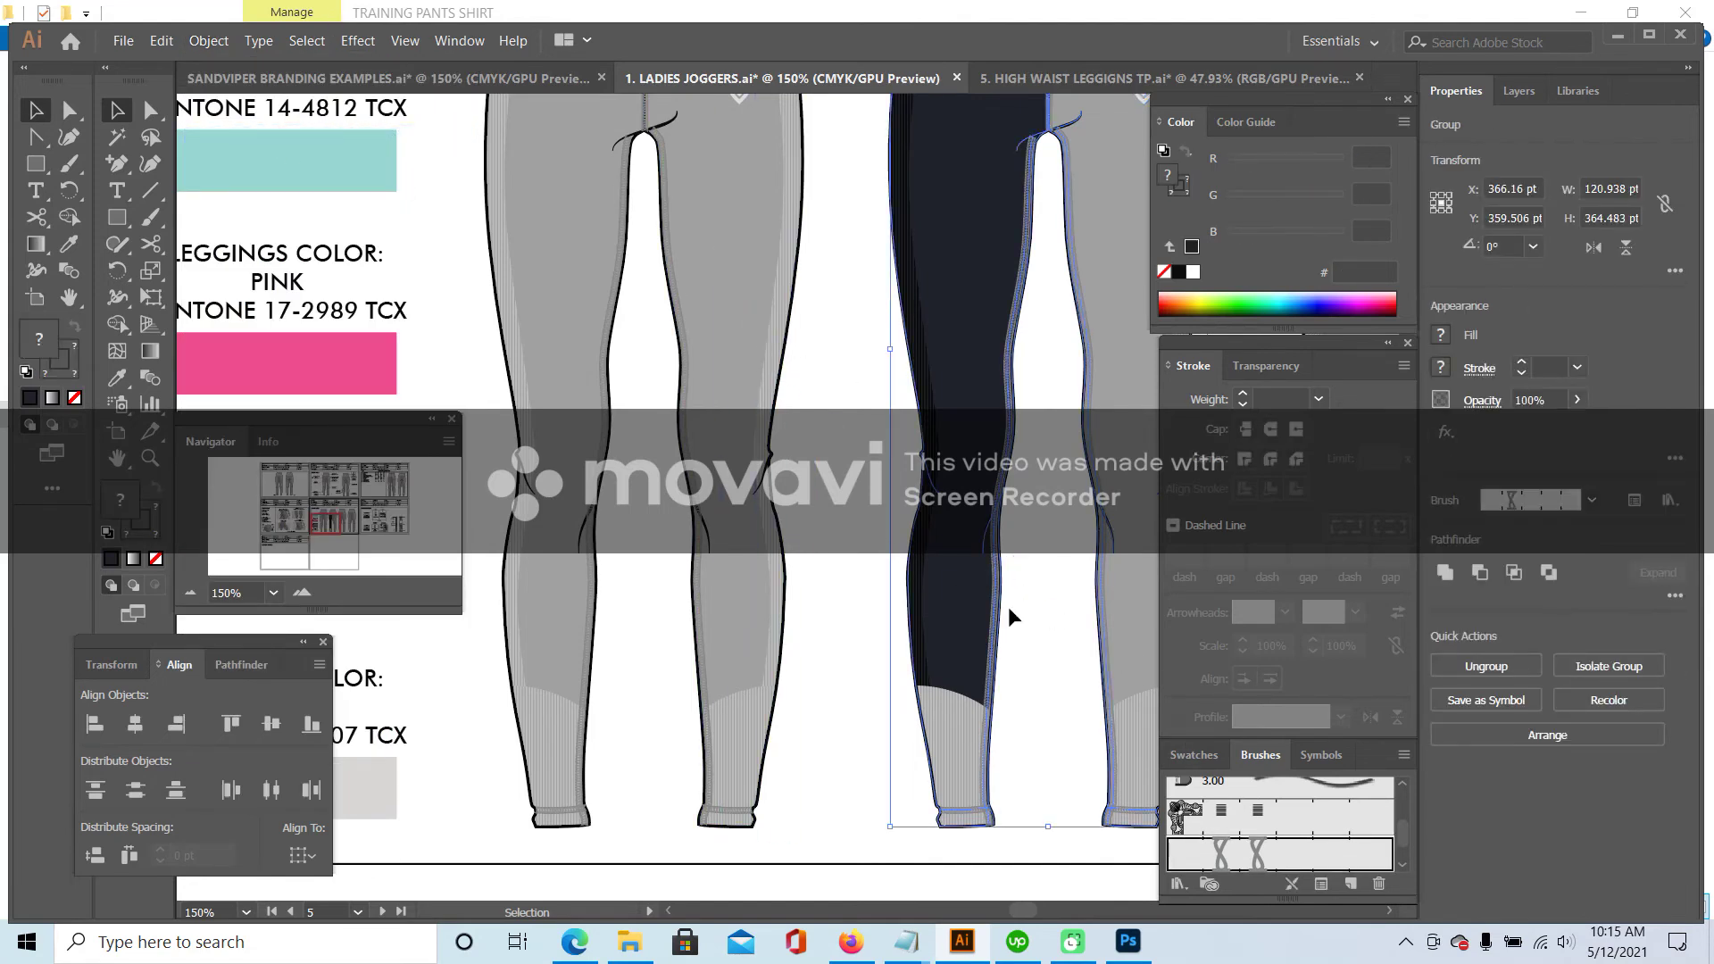
{"action": "left_click", "coordinate": [1054, 630]}
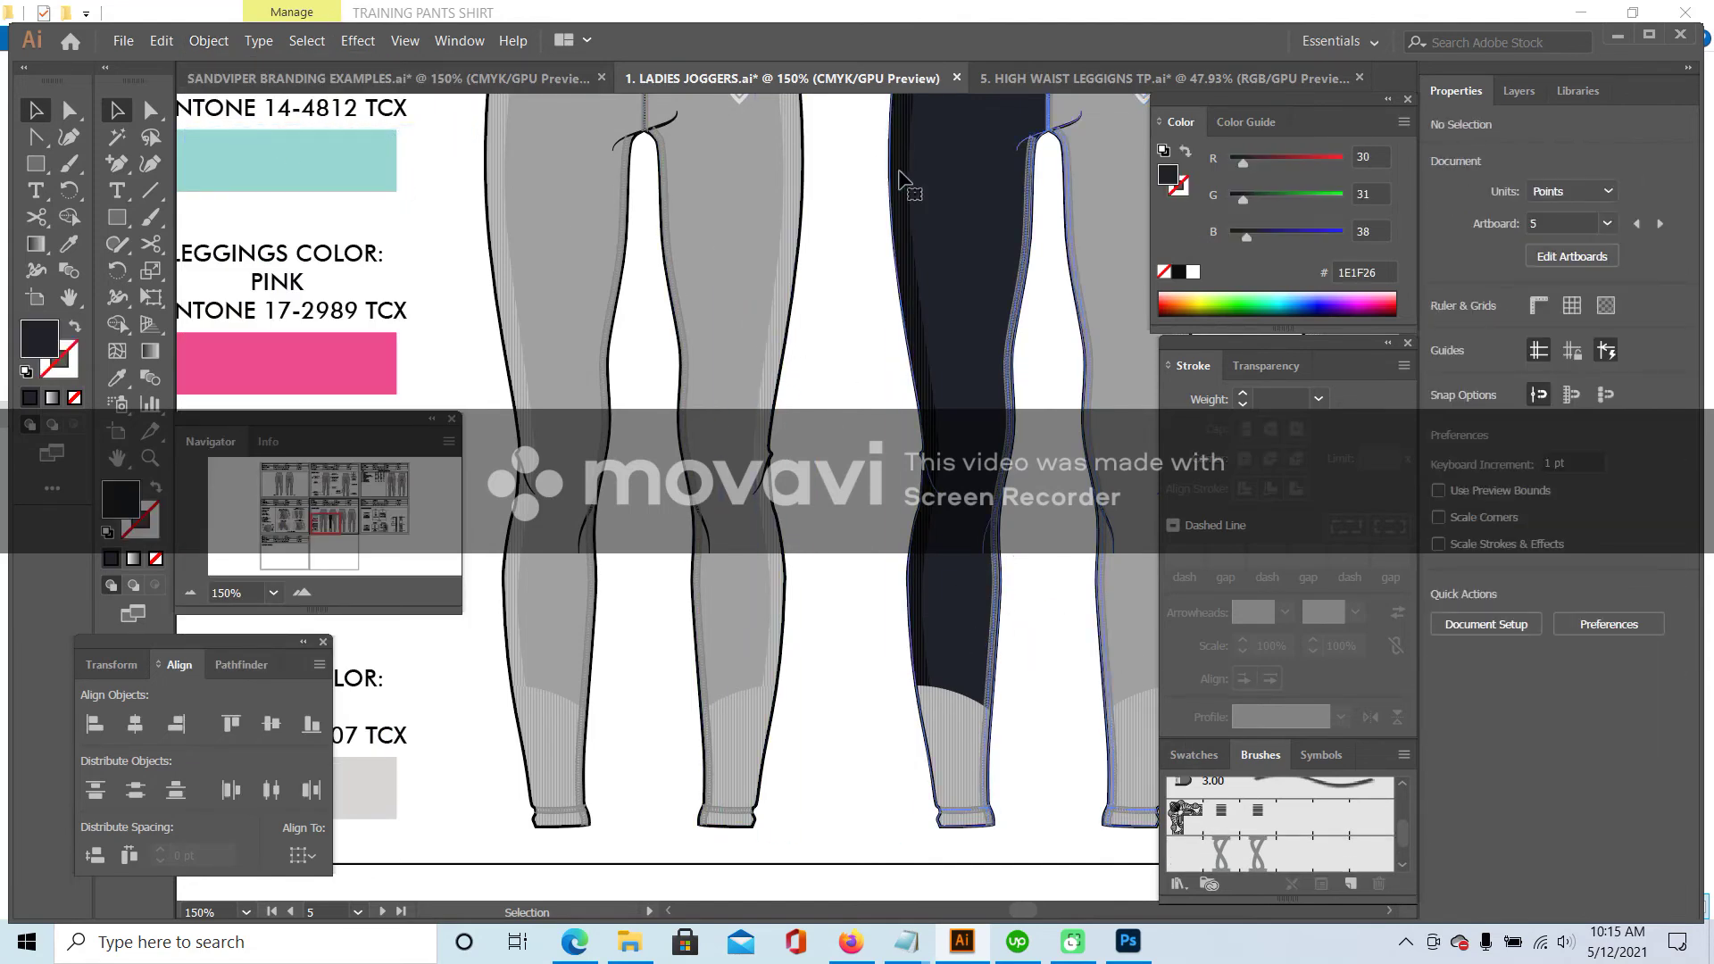
{"action": "key", "text": "ctrl+z"}
{"action": "left_click", "coordinate": [209, 41]}
{"action": "left_click", "coordinate": [231, 133]}
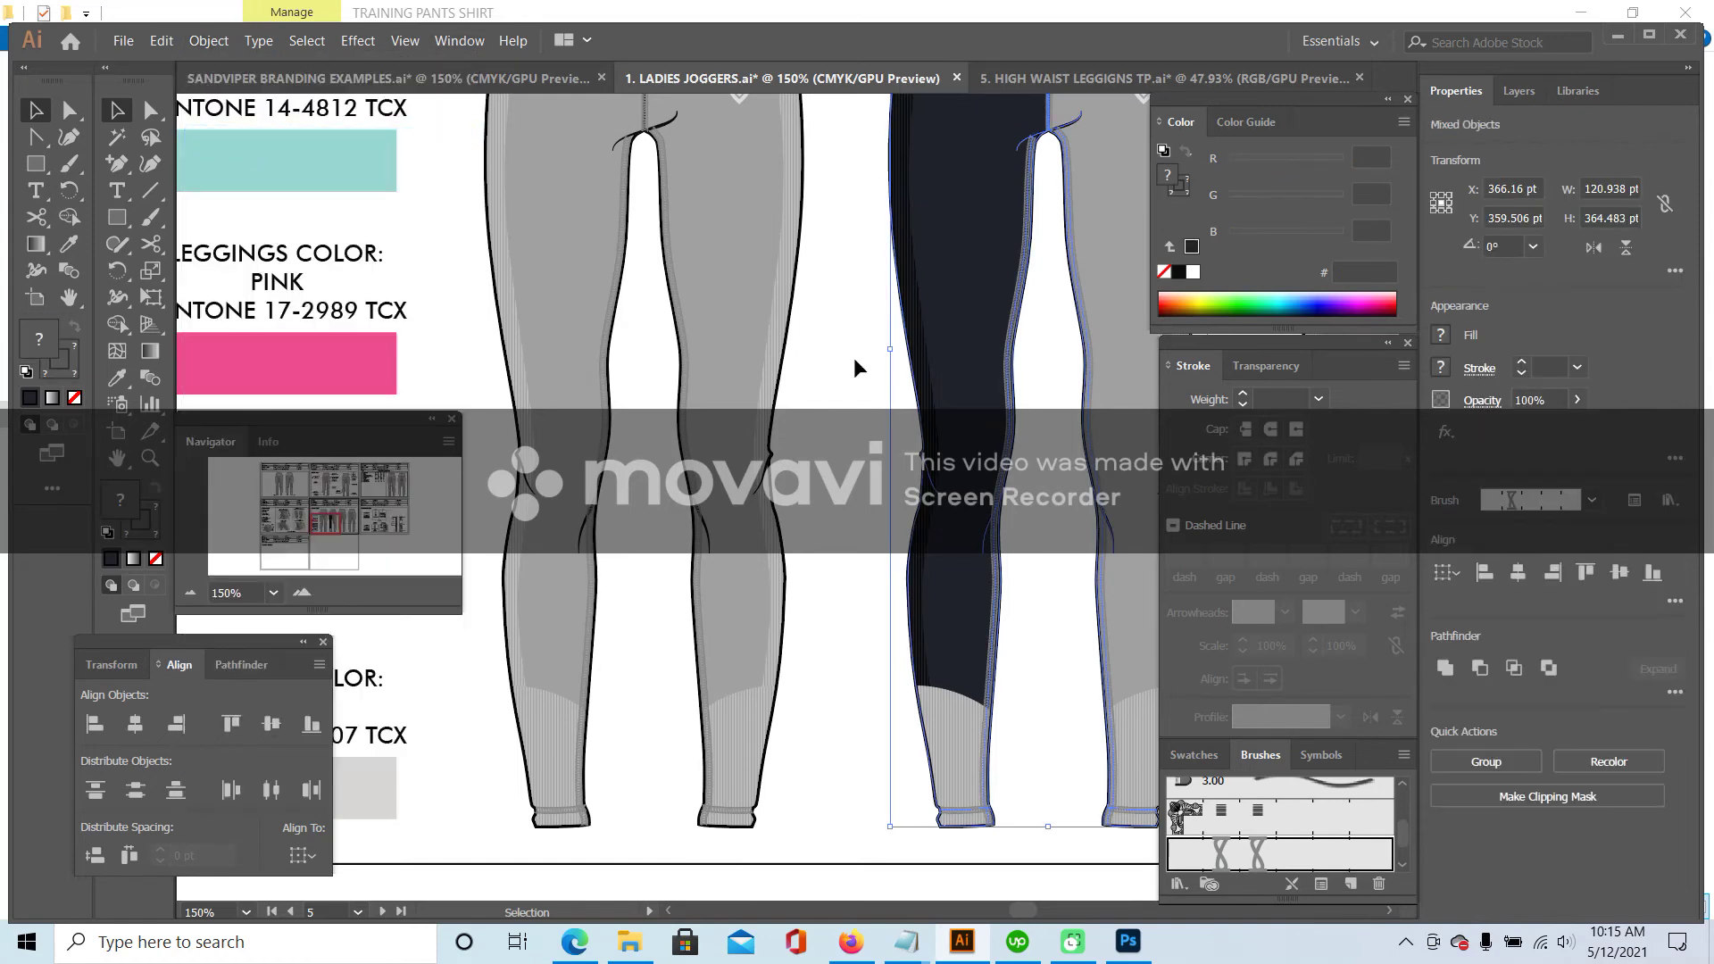
- Inspect the dark leggings' vertical stripes, hem bands and inner-seam stripe by selecting them
{"action": "left_click", "coordinate": [1038, 344]}
{"action": "left_click", "coordinate": [1019, 305]}
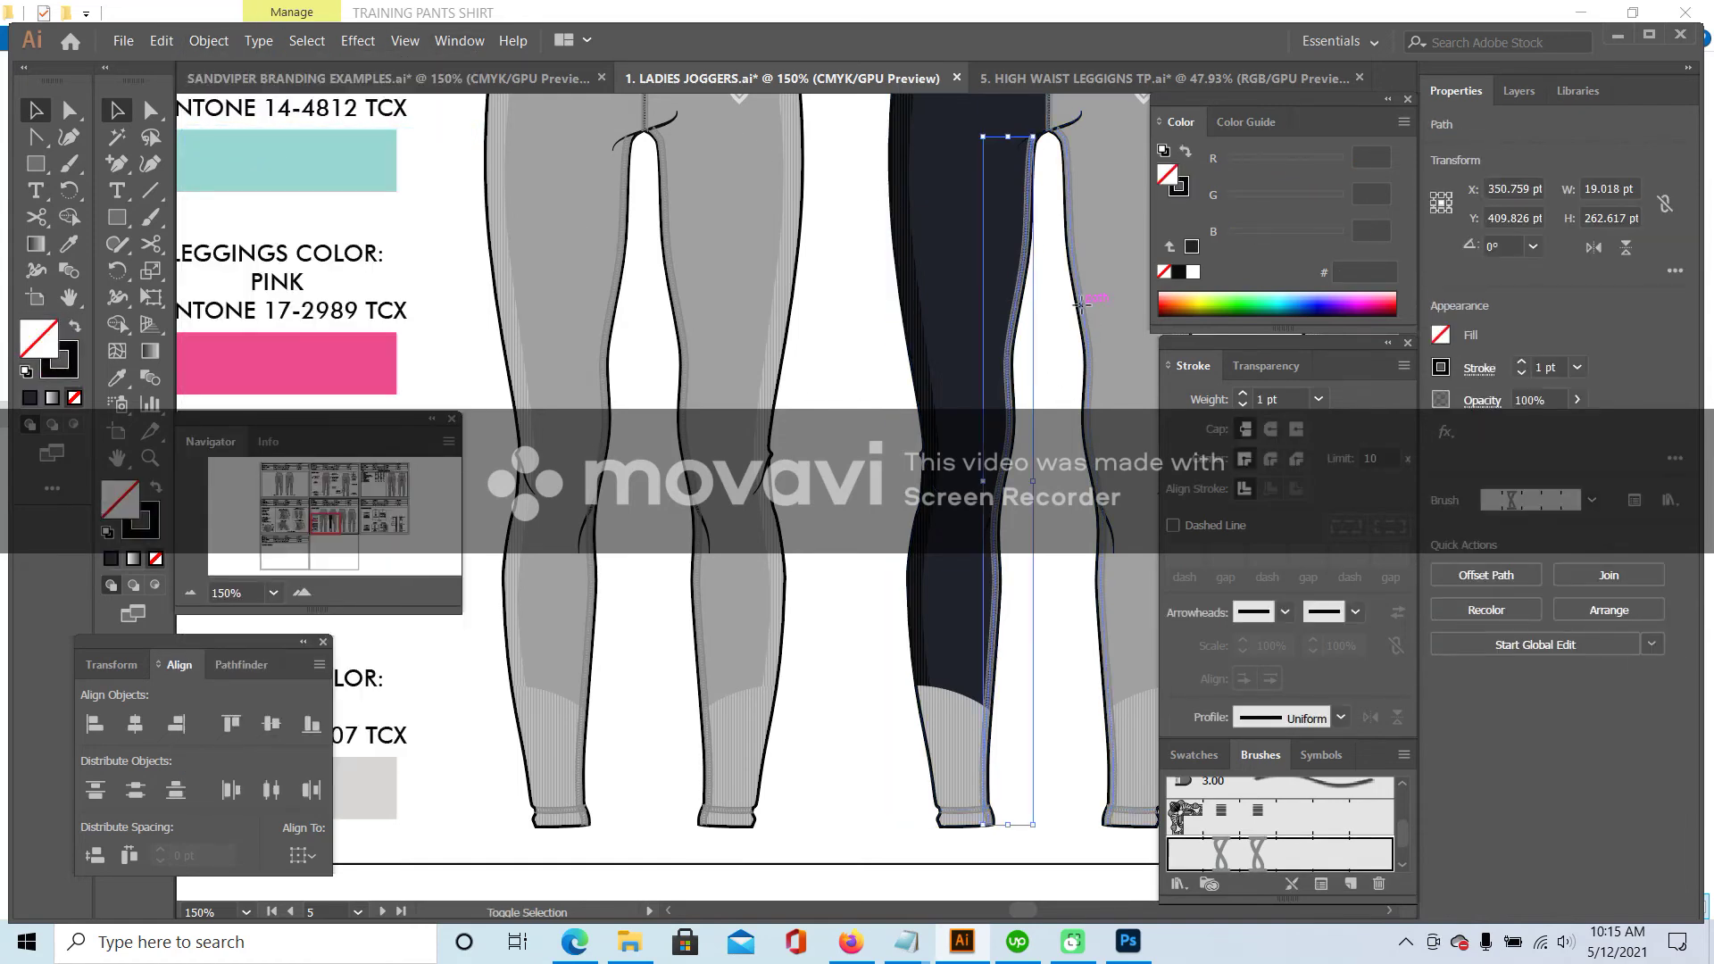
{"action": "left_click", "coordinate": [1080, 304], "text": "shift"}
{"action": "left_click", "coordinate": [1025, 791]}
{"action": "left_click", "coordinate": [969, 813]}
{"action": "left_click", "coordinate": [1146, 814], "text": "shift"}
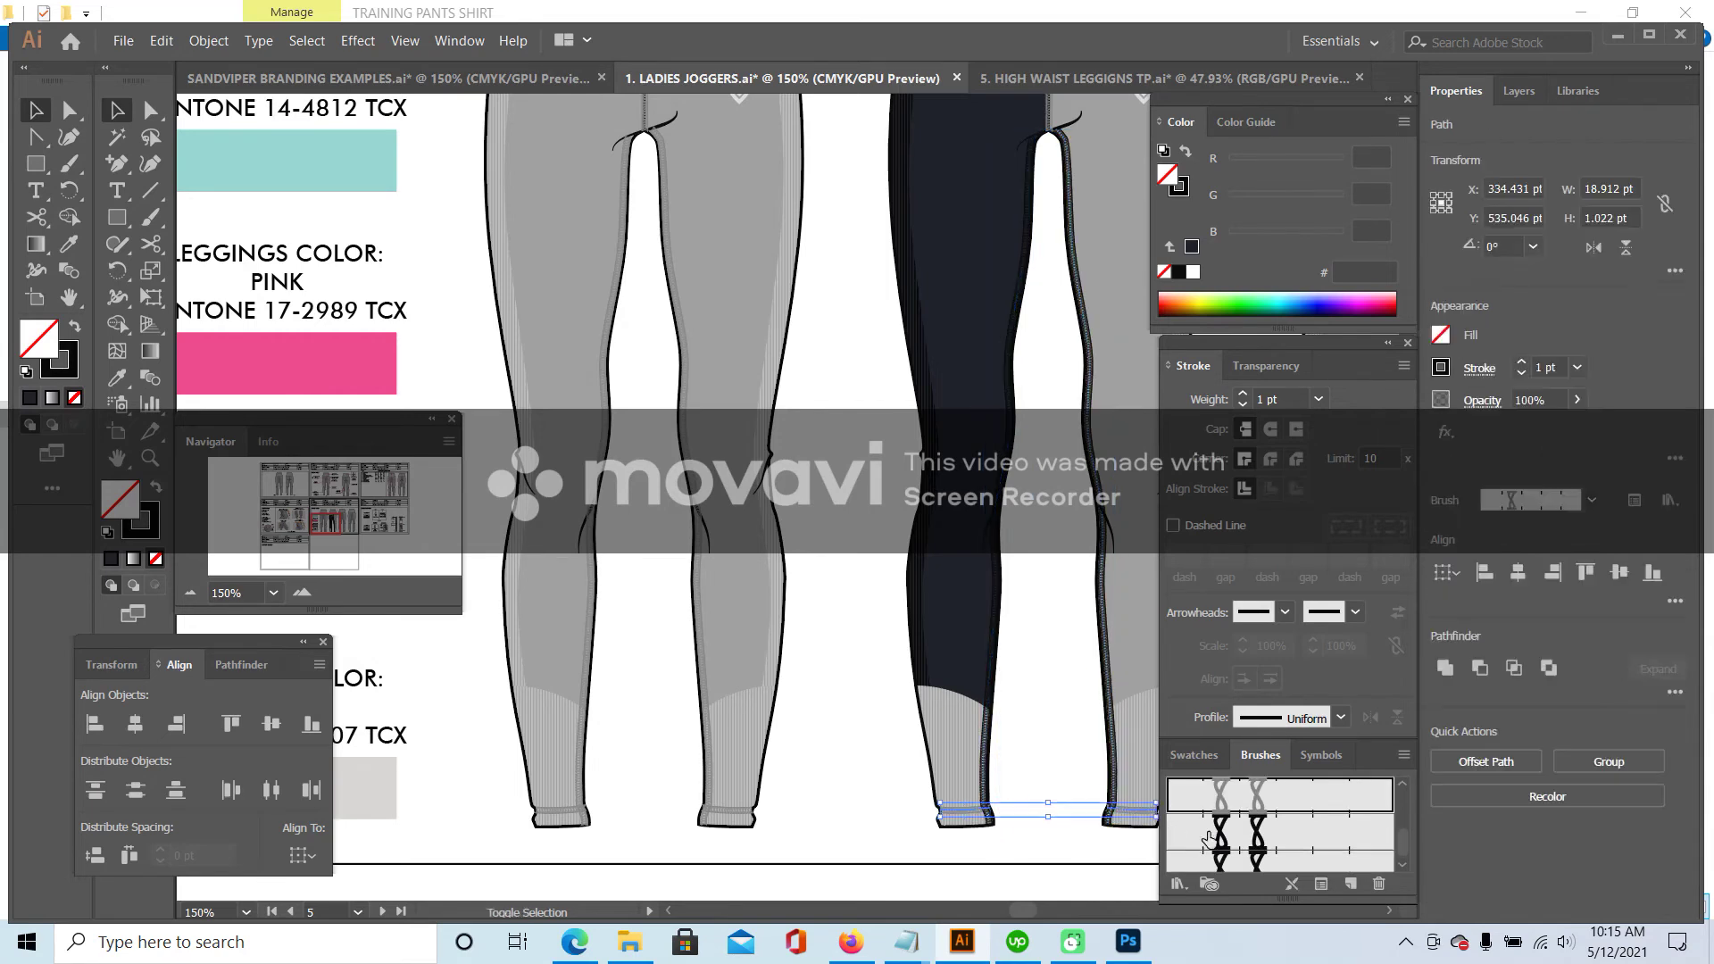
{"action": "left_click", "coordinate": [1049, 727]}
{"action": "scroll", "coordinate": [1027, 661], "scroll_direction": "up", "scroll_amount": 5}
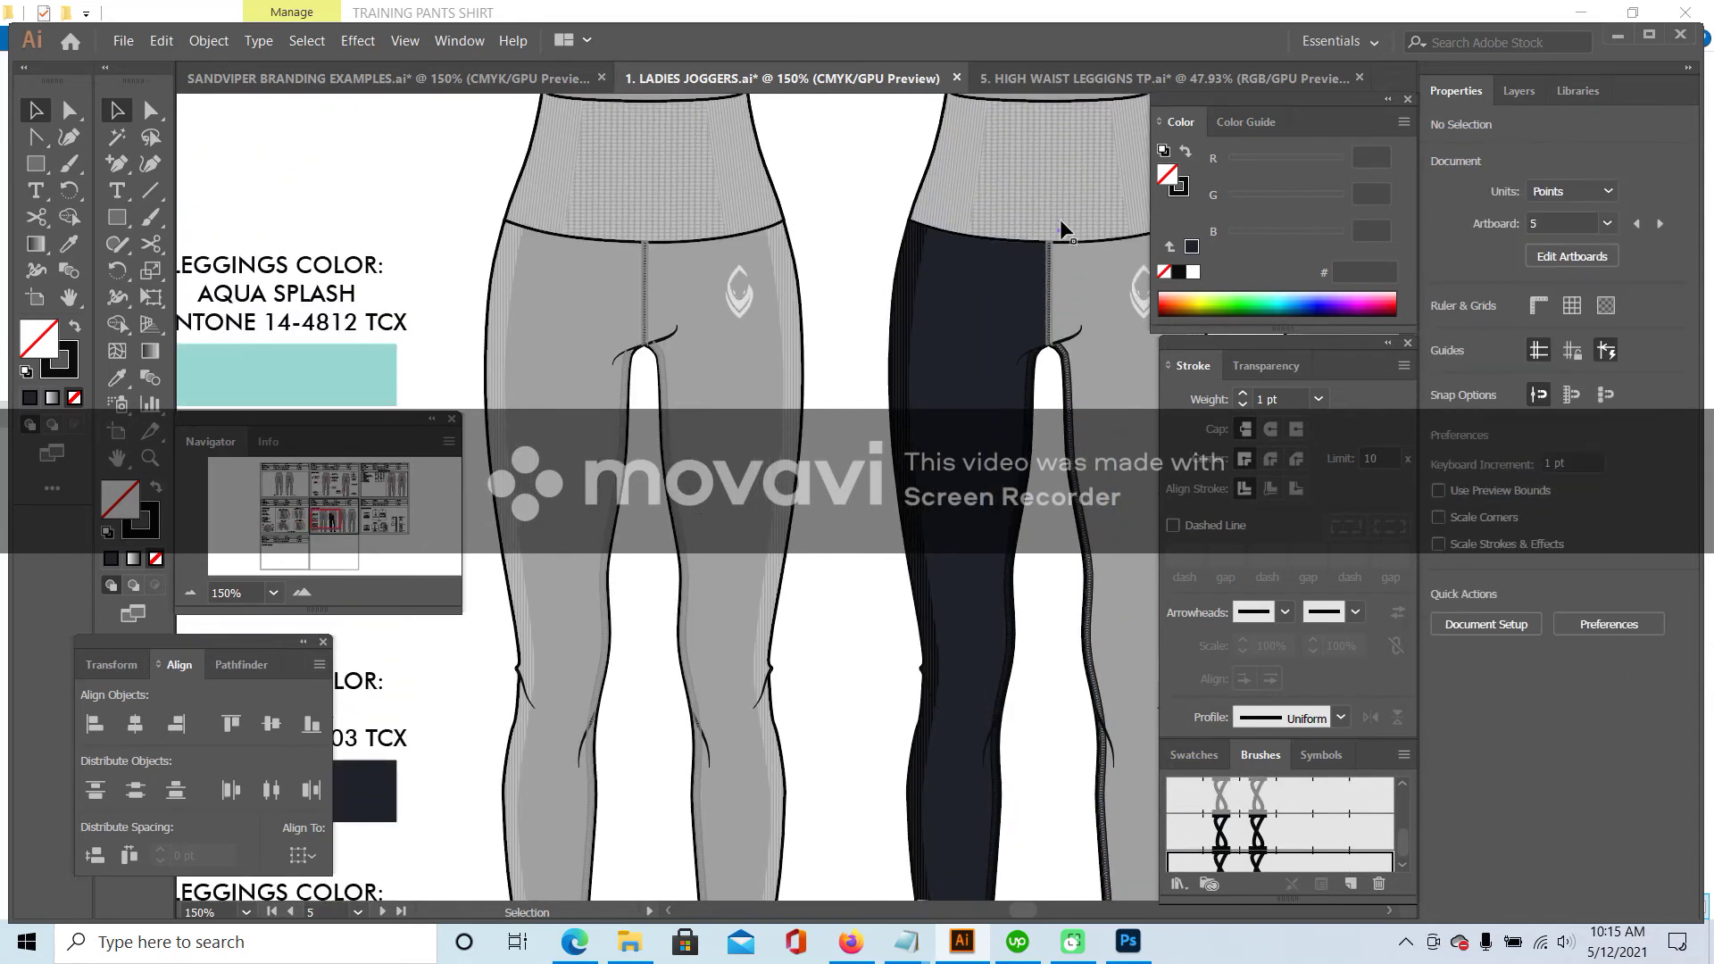
{"action": "left_click", "coordinate": [1051, 268]}
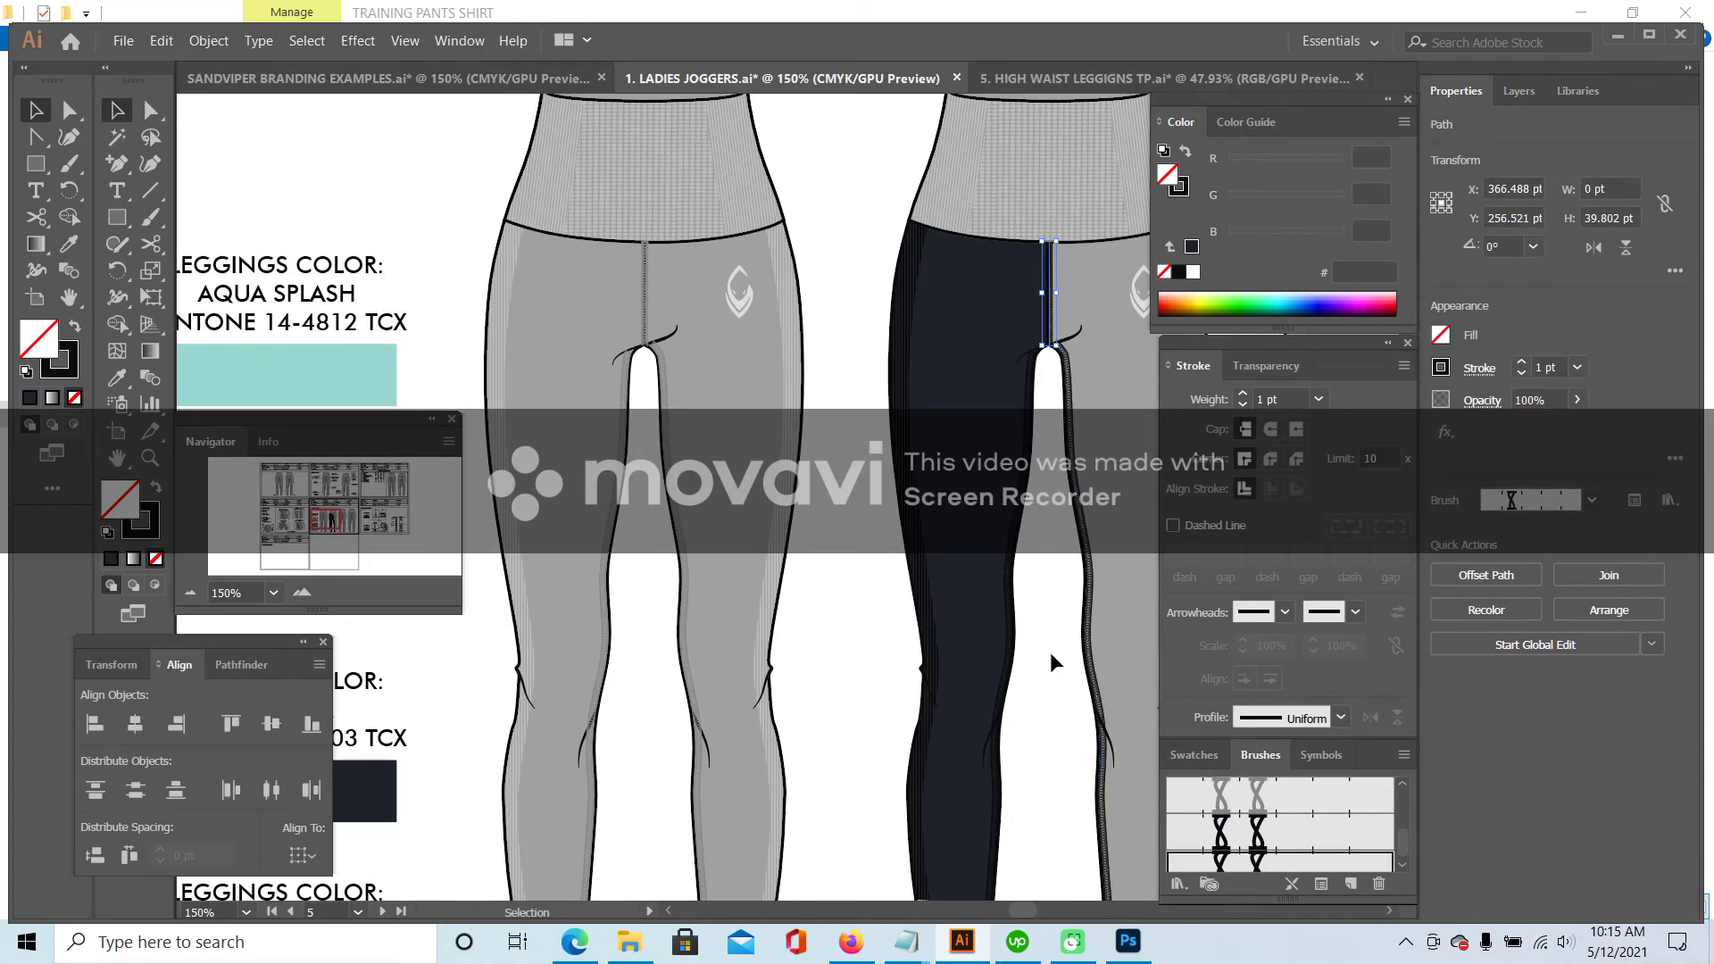
{"action": "left_click", "coordinate": [1053, 661]}
{"action": "scroll", "coordinate": [1049, 645], "scroll_direction": "down", "scroll_amount": 3}
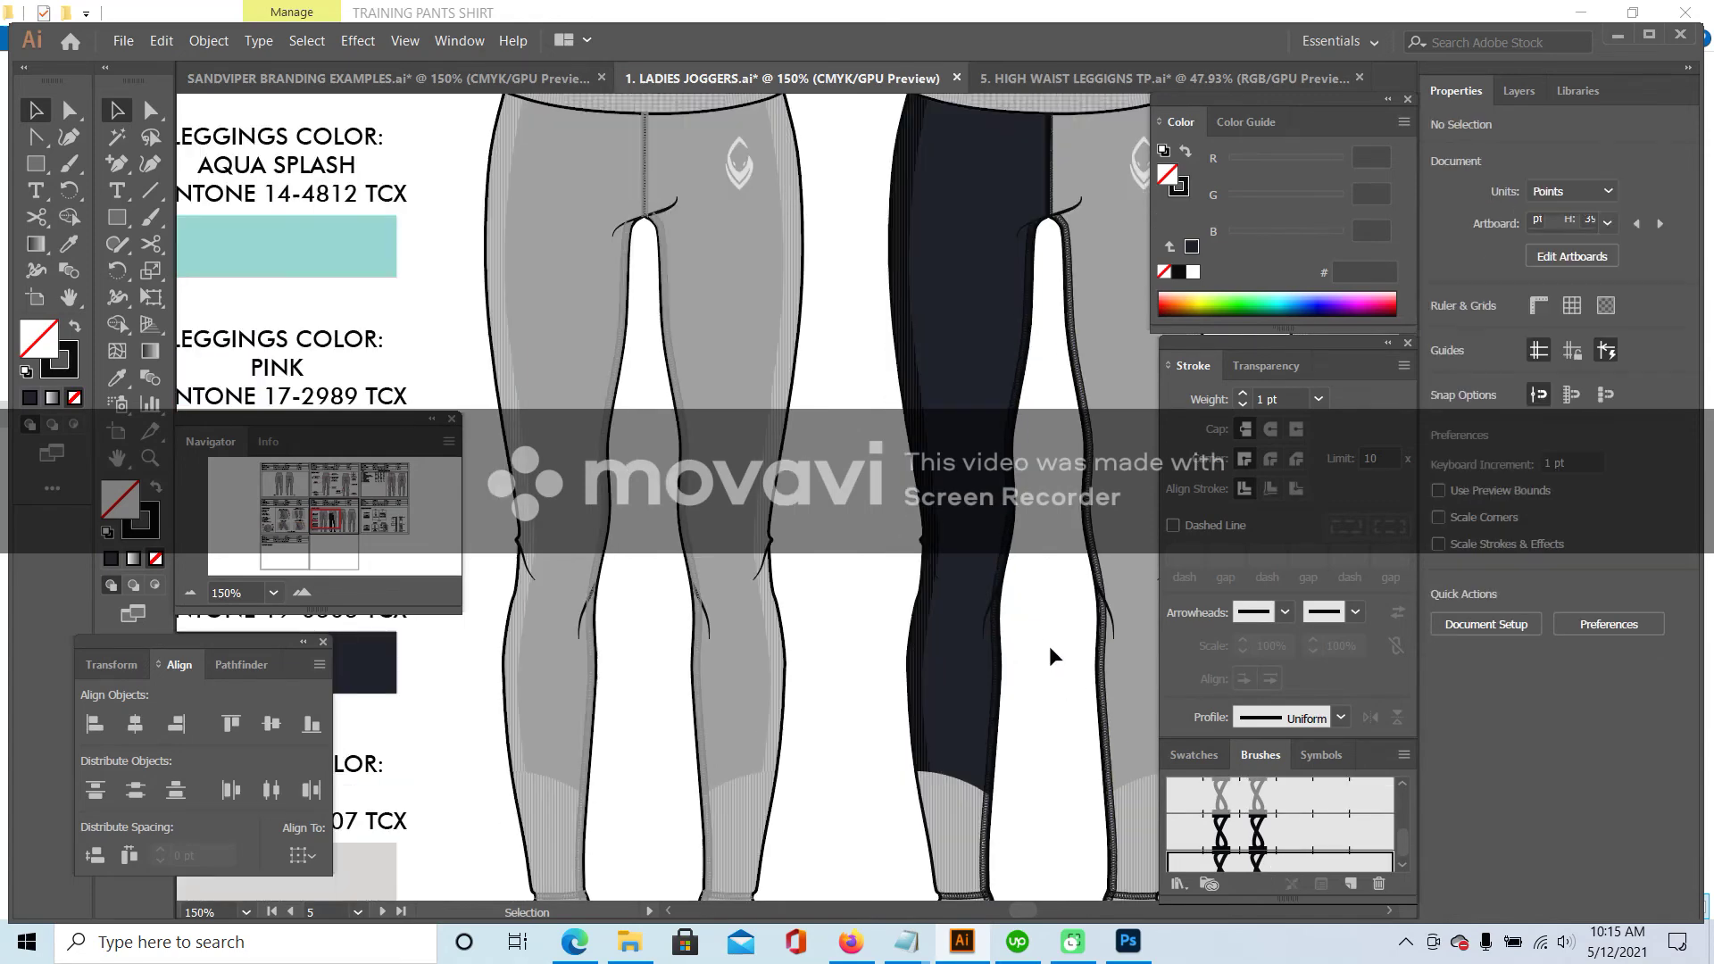
- Fill the cuff at the bottom of the dark leg with the dark navy colour
{"action": "left_click", "coordinate": [957, 786]}
{"action": "double_click", "coordinate": [957, 786]}
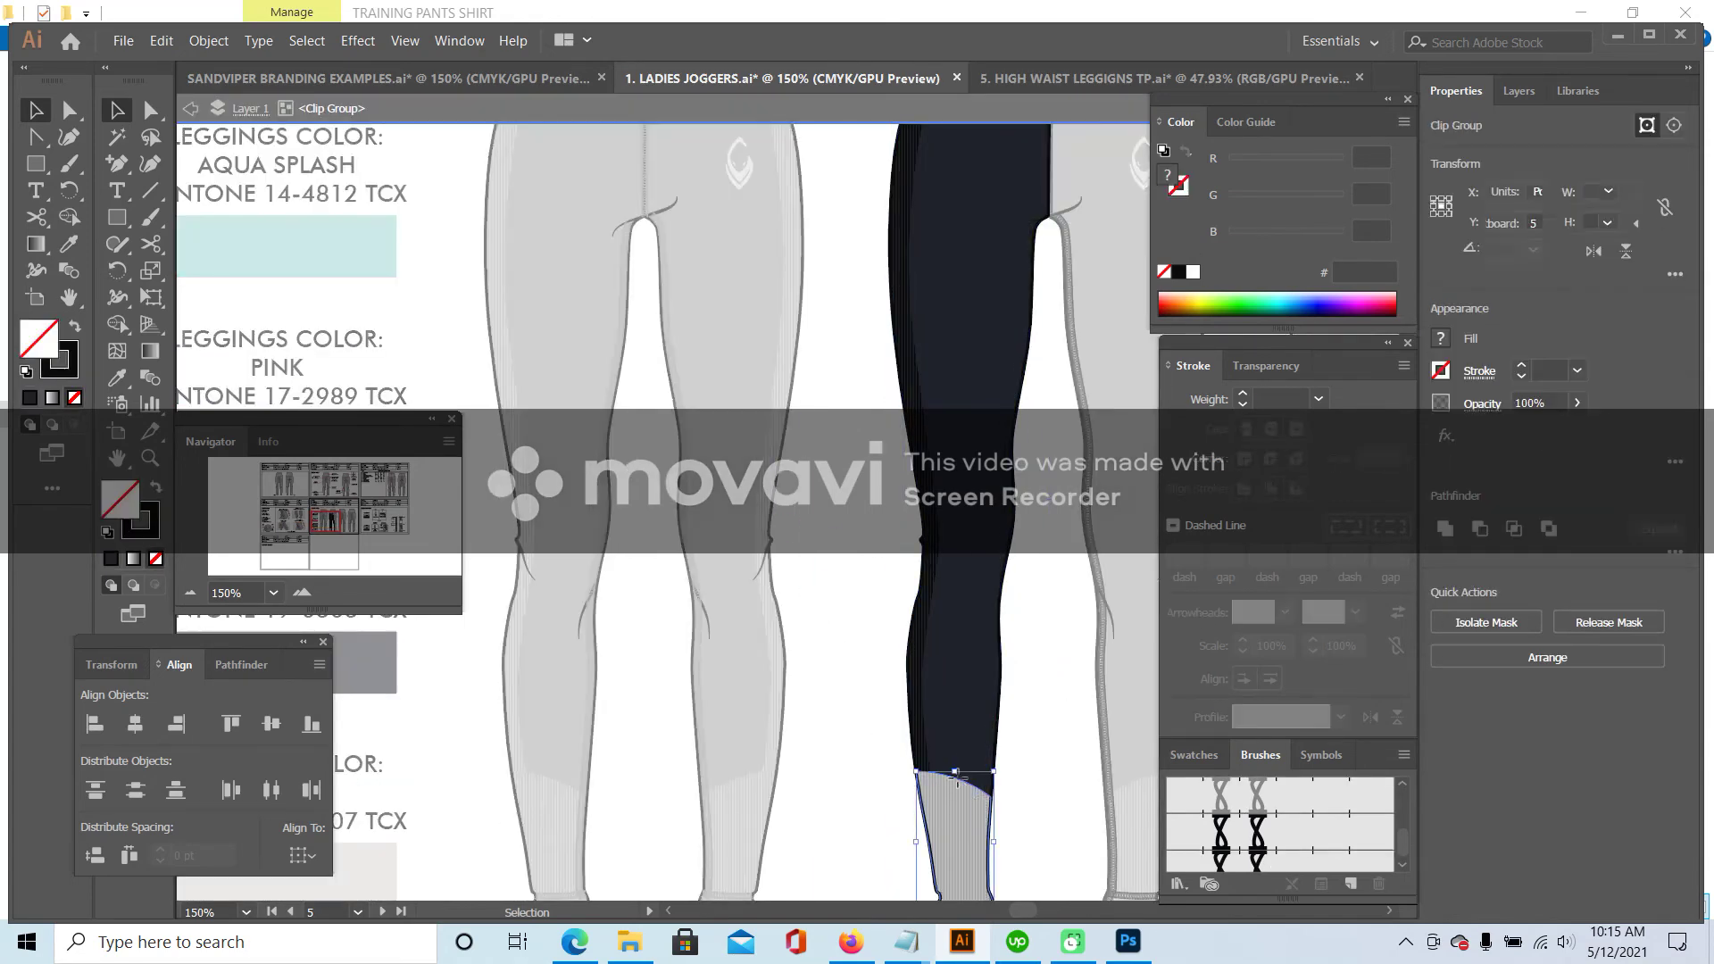
{"action": "double_click", "coordinate": [967, 784]}
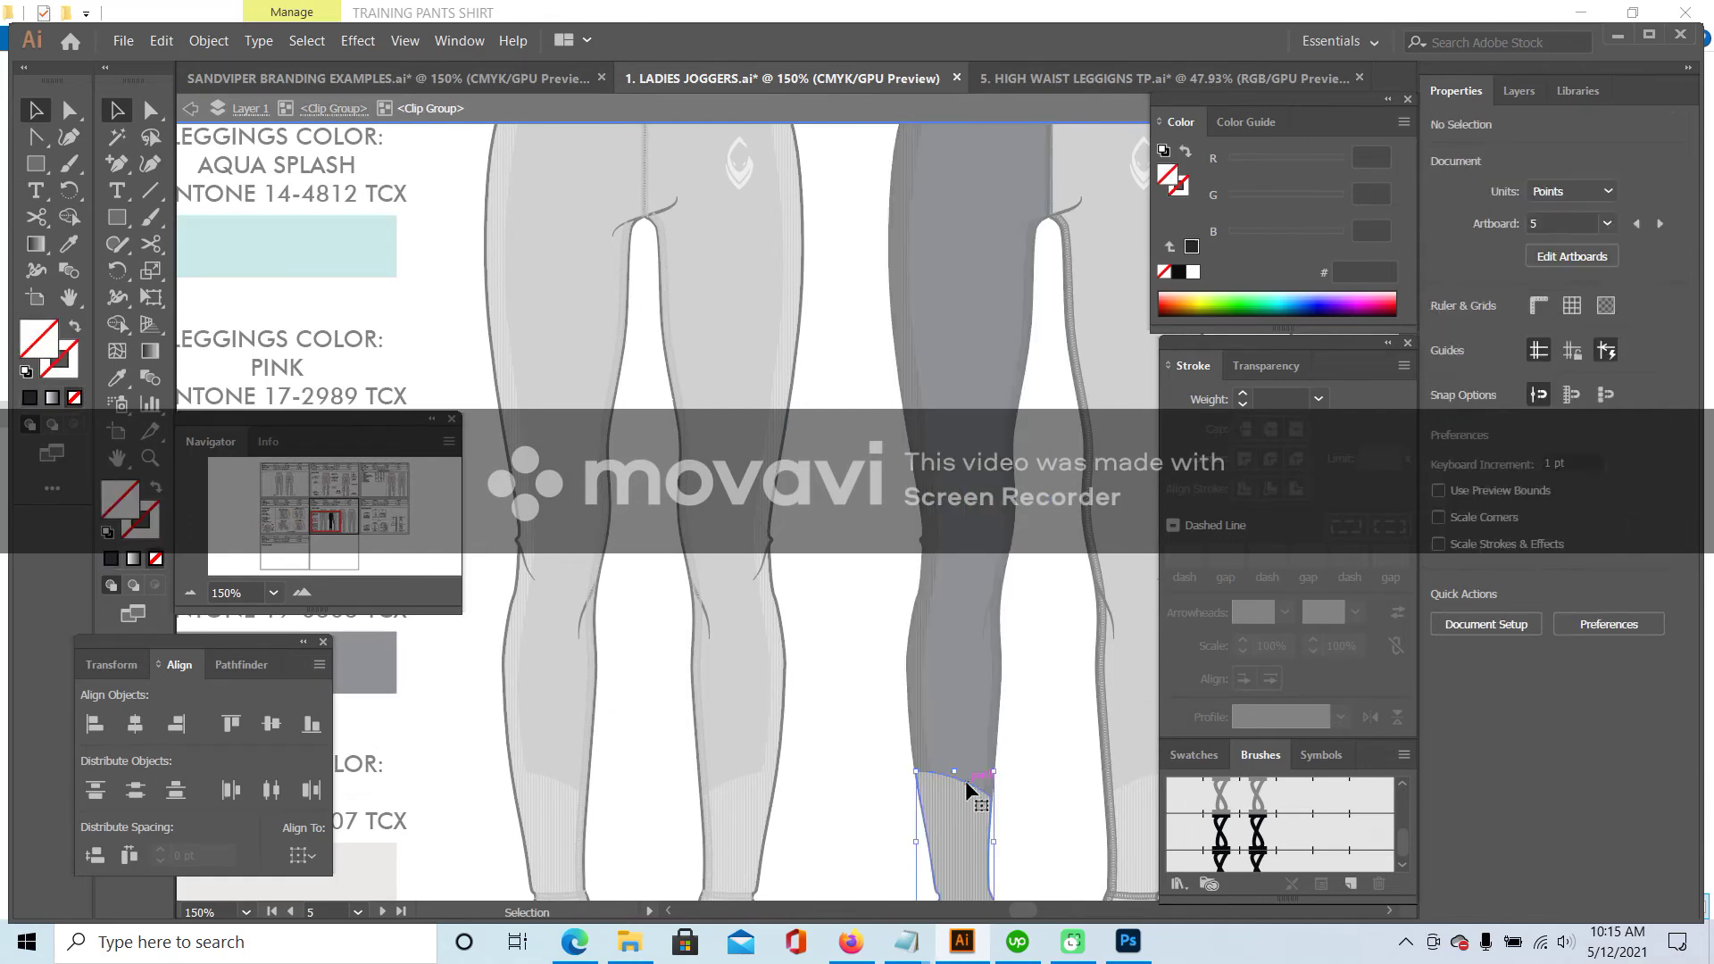
{"action": "left_click", "coordinate": [116, 378]}
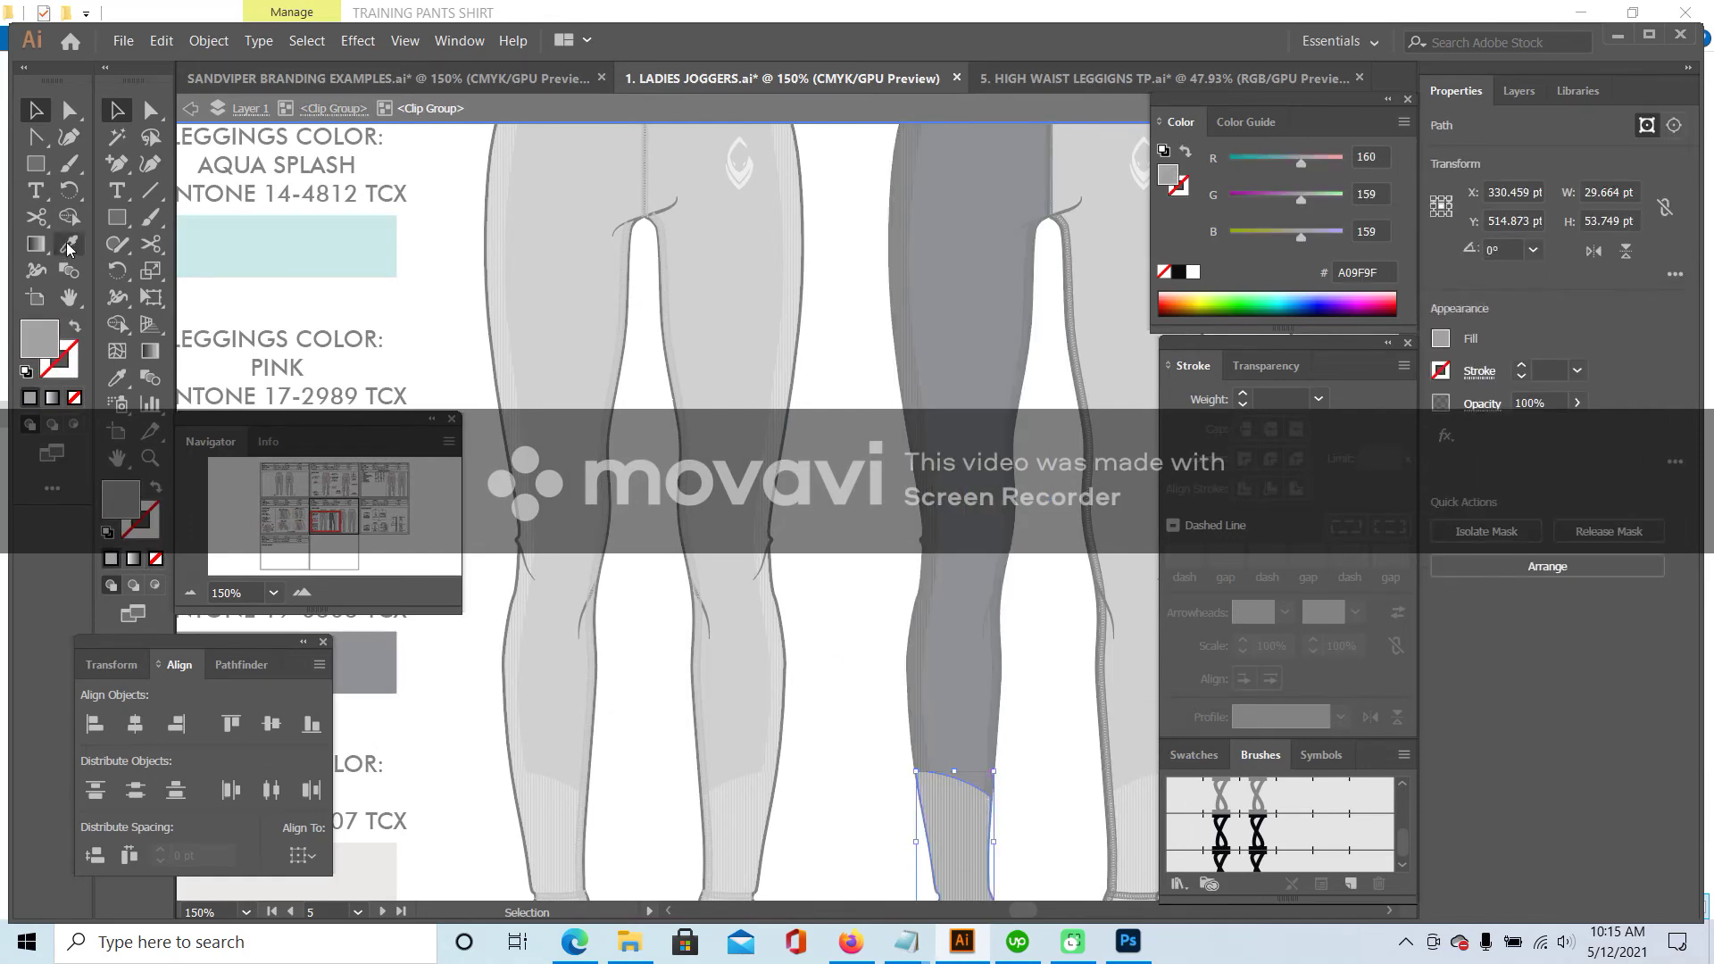
{"action": "left_click", "coordinate": [393, 659]}
{"action": "left_click", "coordinate": [36, 110]}
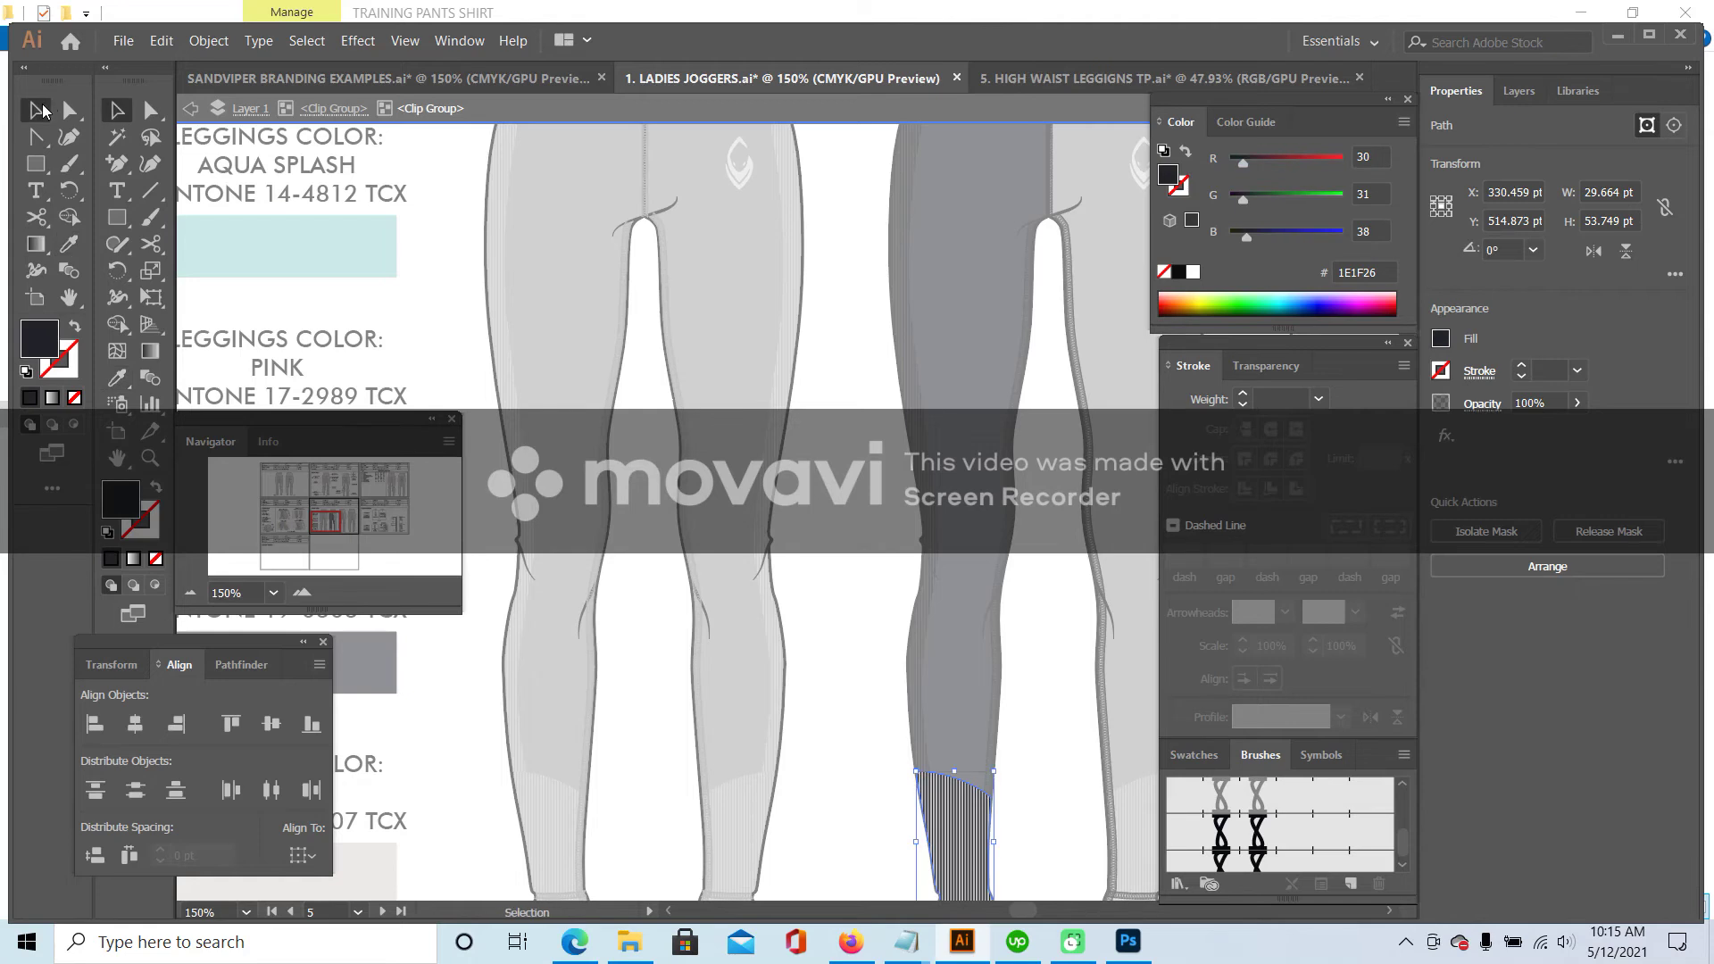
- Set the striped cuff ribbing to near-black
{"action": "scroll", "coordinate": [973, 777], "scroll_direction": "down", "scroll_amount": 2}
{"action": "left_click", "coordinate": [964, 781]}
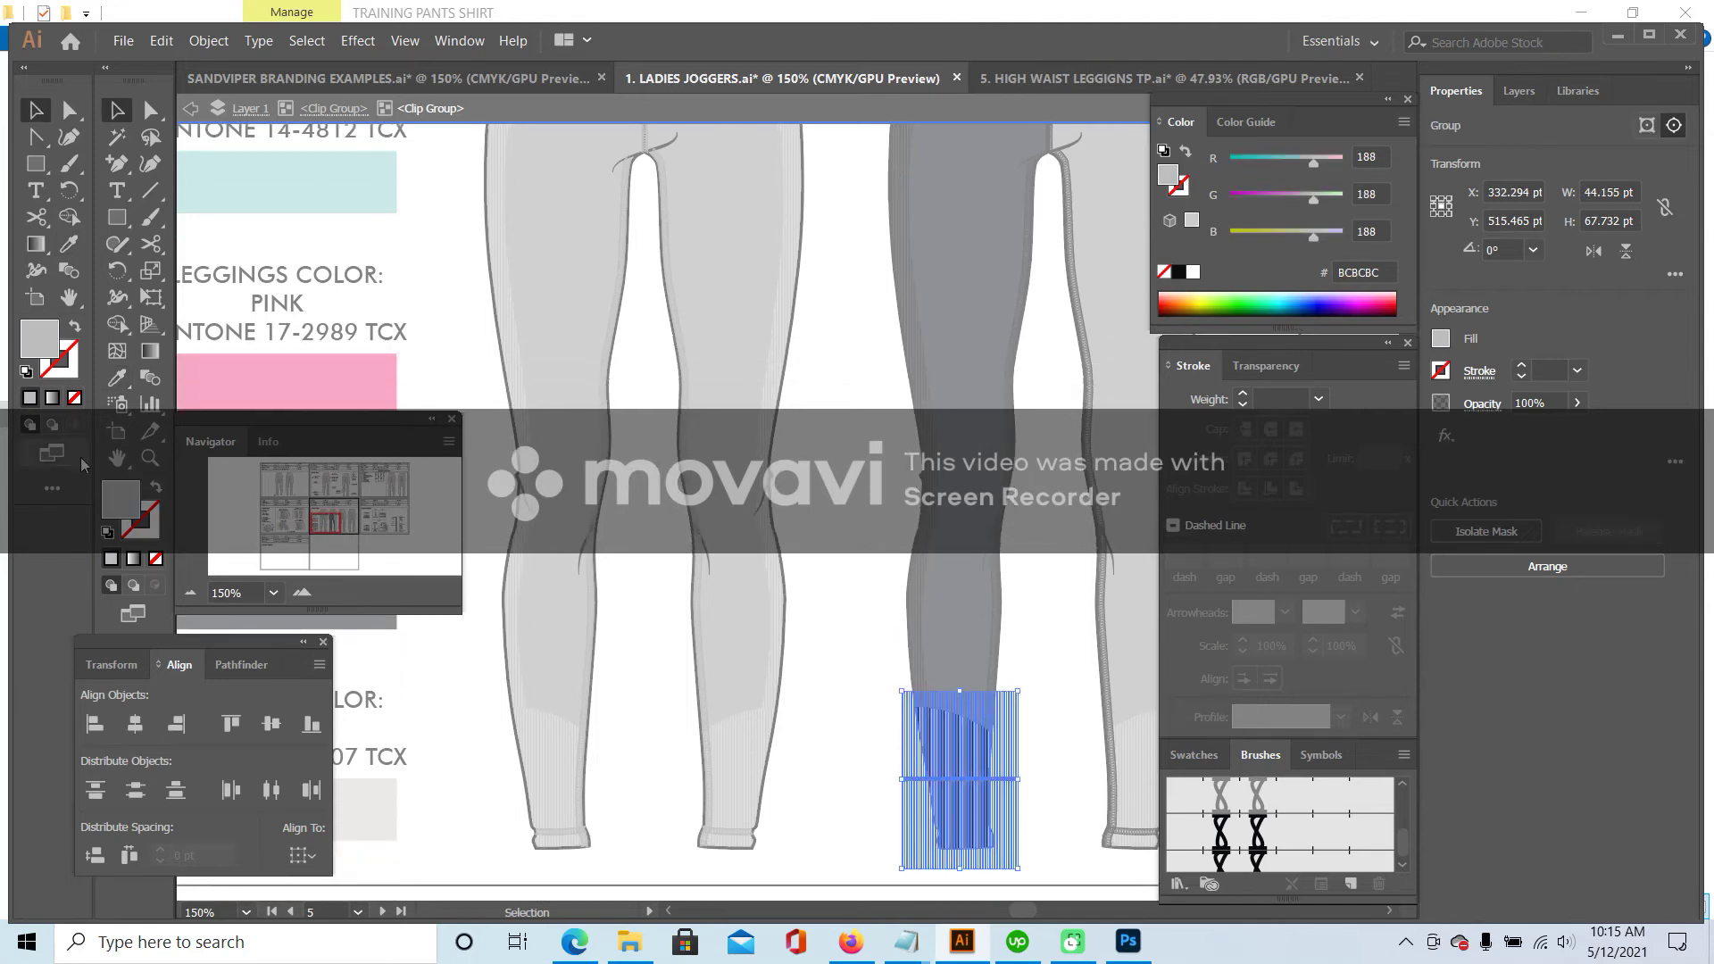
{"action": "double_click", "coordinate": [125, 502]}
{"action": "left_click", "coordinate": [1110, 547]}
{"action": "left_click", "coordinate": [1637, 275]}
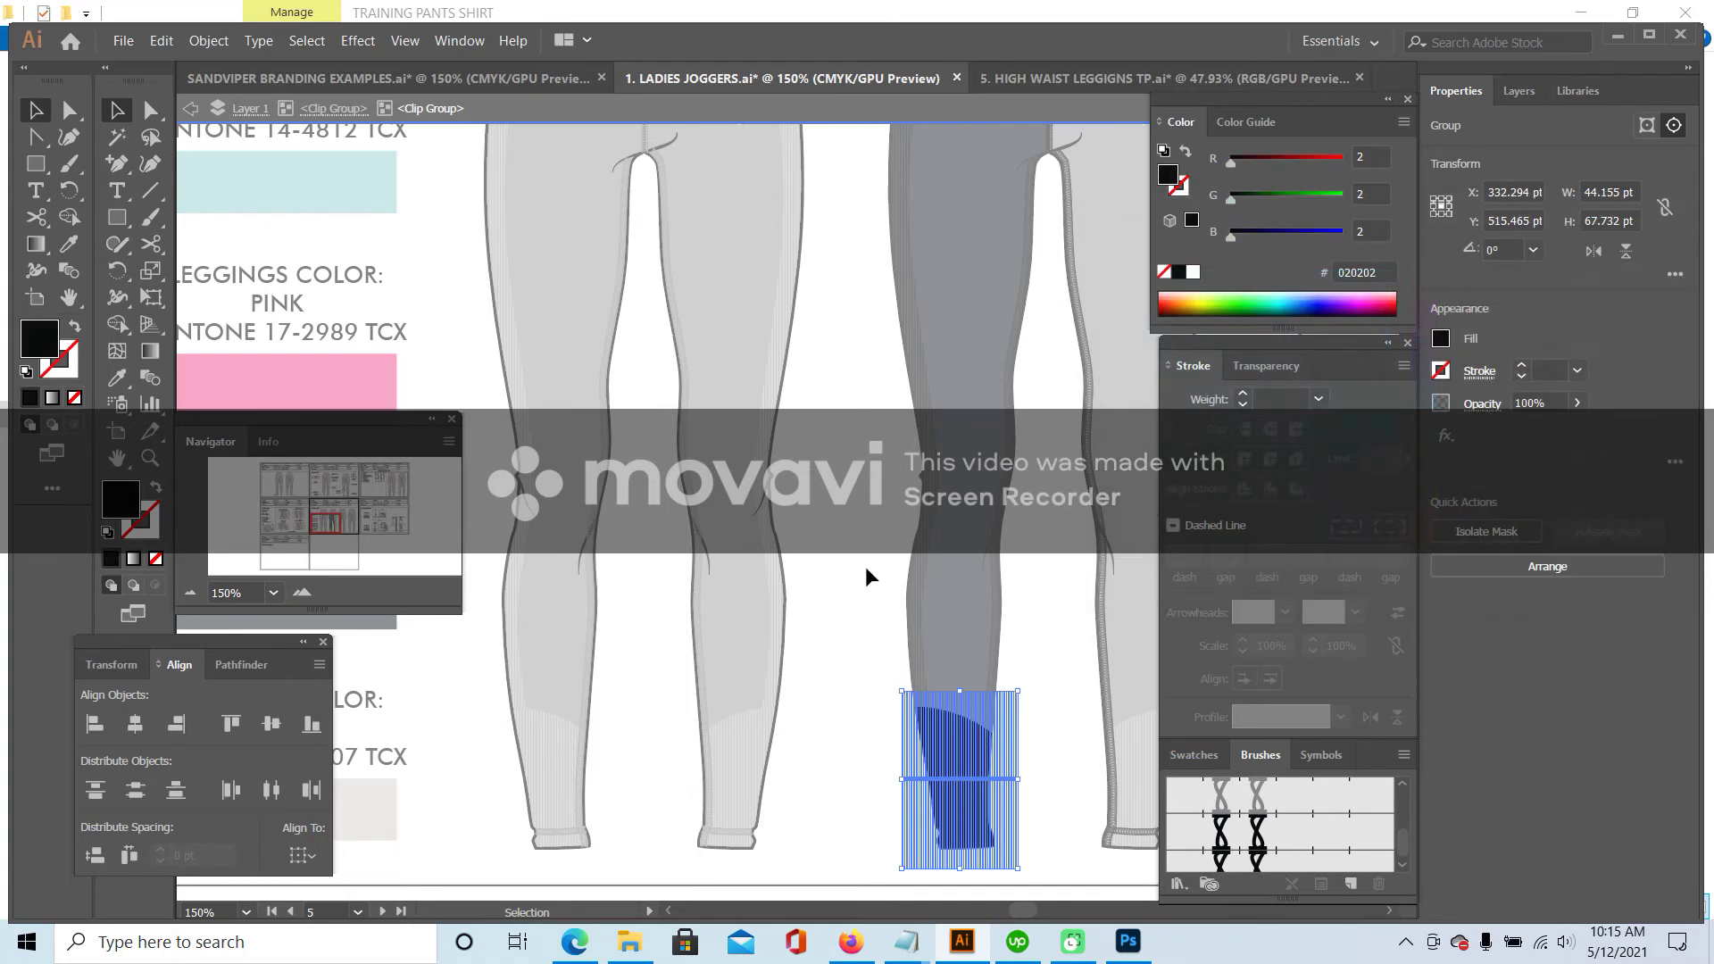
{"action": "double_click", "coordinate": [865, 566]}
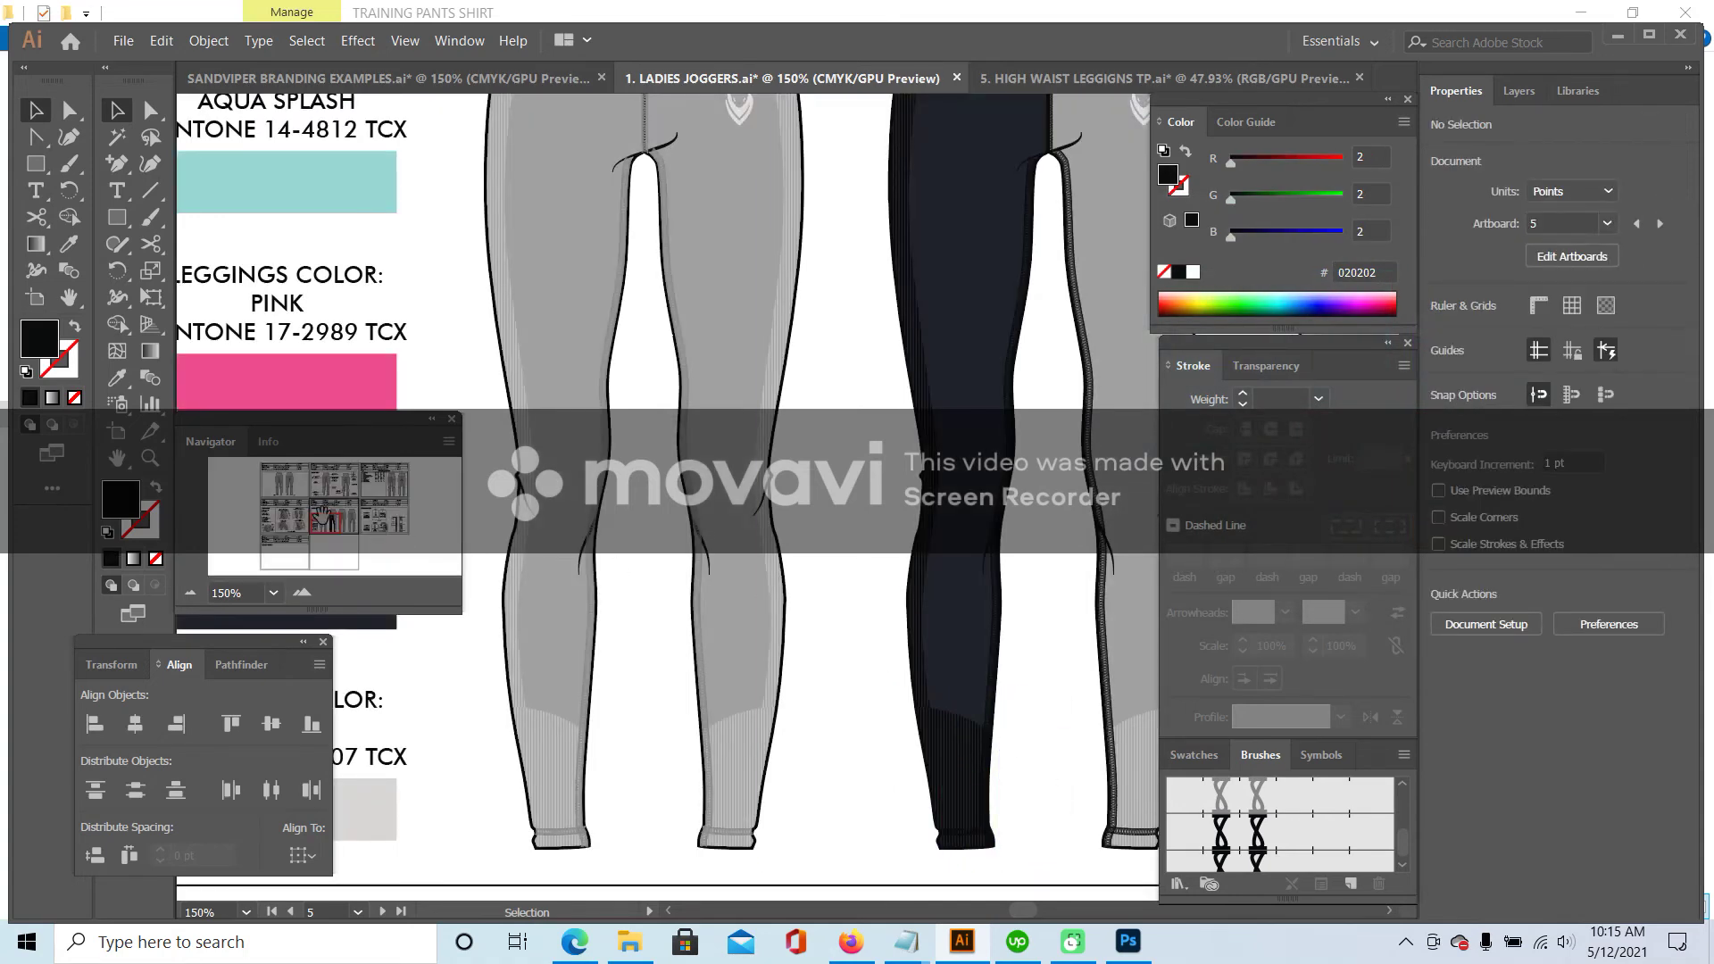
- Give the middle leggings' waistband pattern the black colour
{"action": "scroll", "coordinate": [322, 516], "scroll_direction": "up", "scroll_amount": 5}
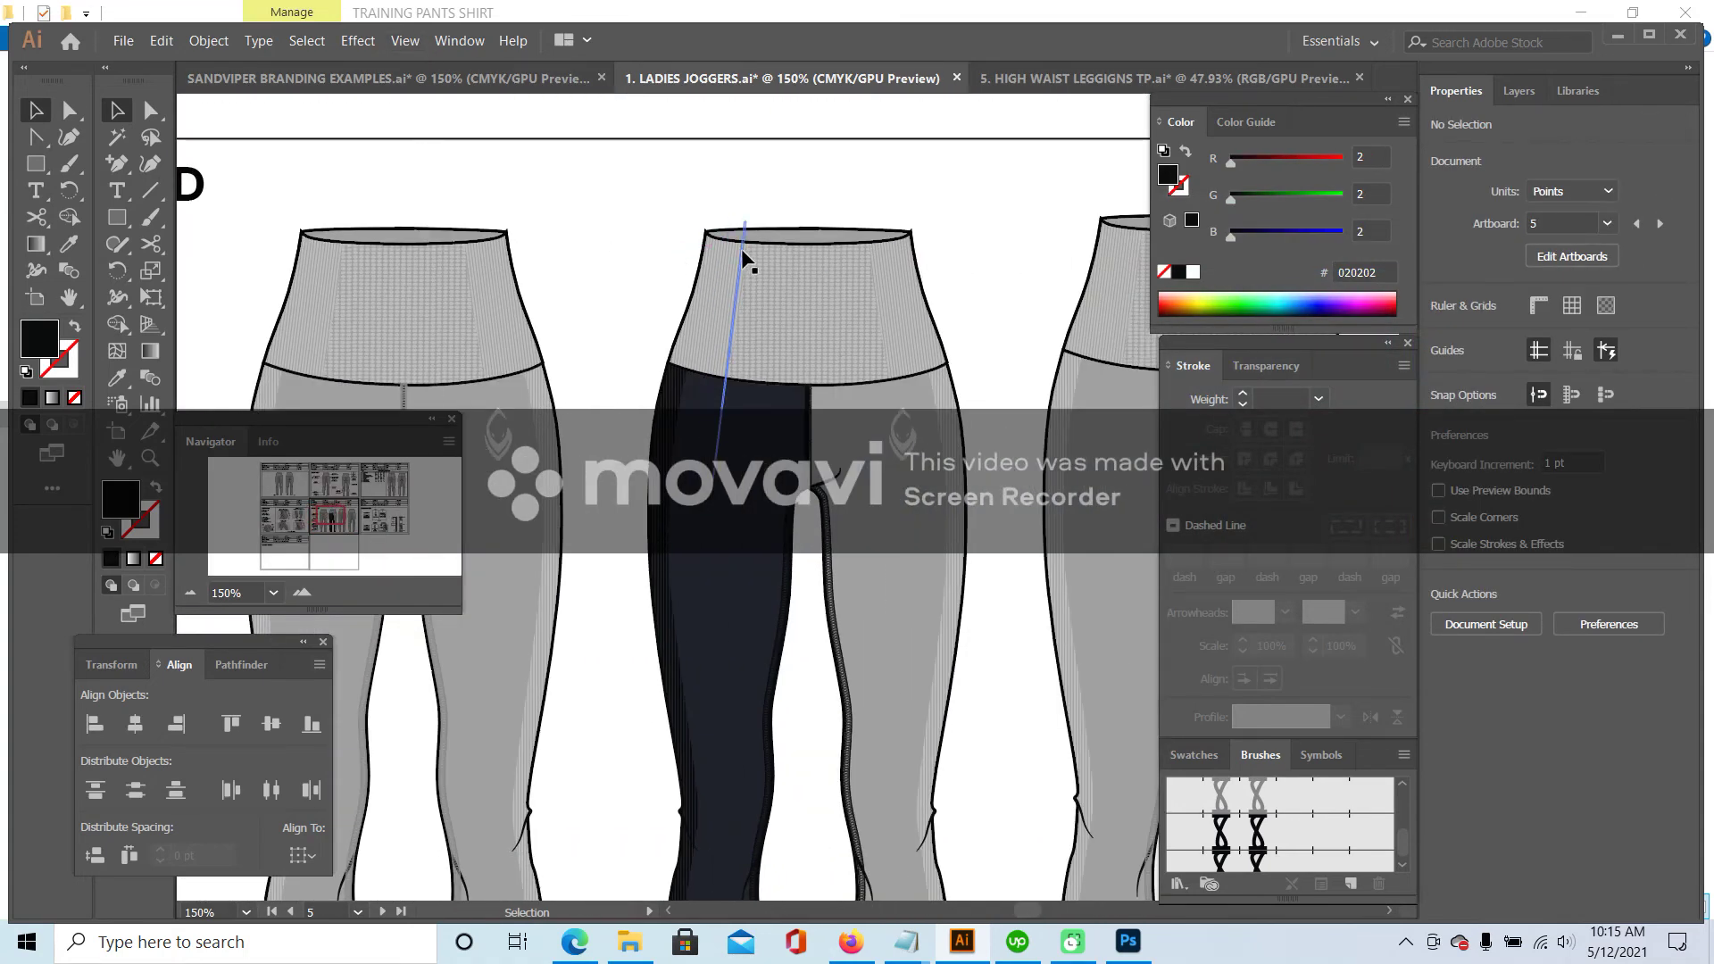
{"action": "double_click", "coordinate": [750, 242]}
{"action": "left_click", "coordinate": [748, 241]}
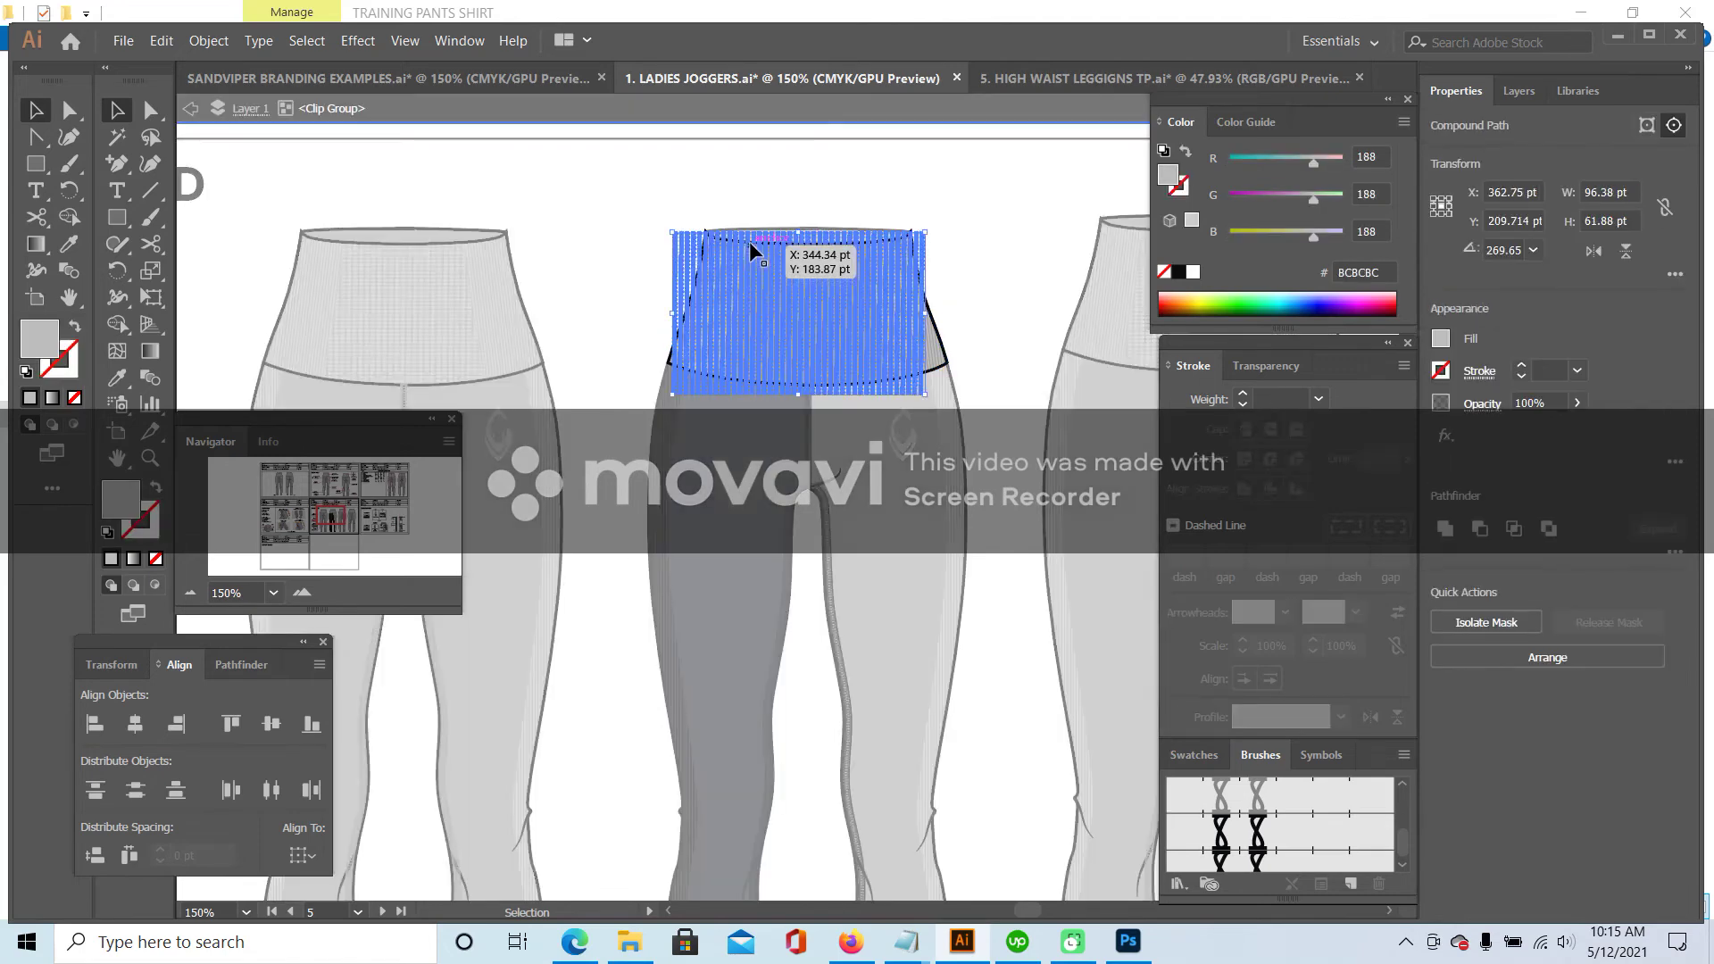
{"action": "key", "text": "i"}
{"action": "scroll", "coordinate": [687, 634], "scroll_direction": "down", "scroll_amount": 2}
{"action": "scroll", "coordinate": [687, 634], "scroll_direction": "down", "scroll_amount": 1}
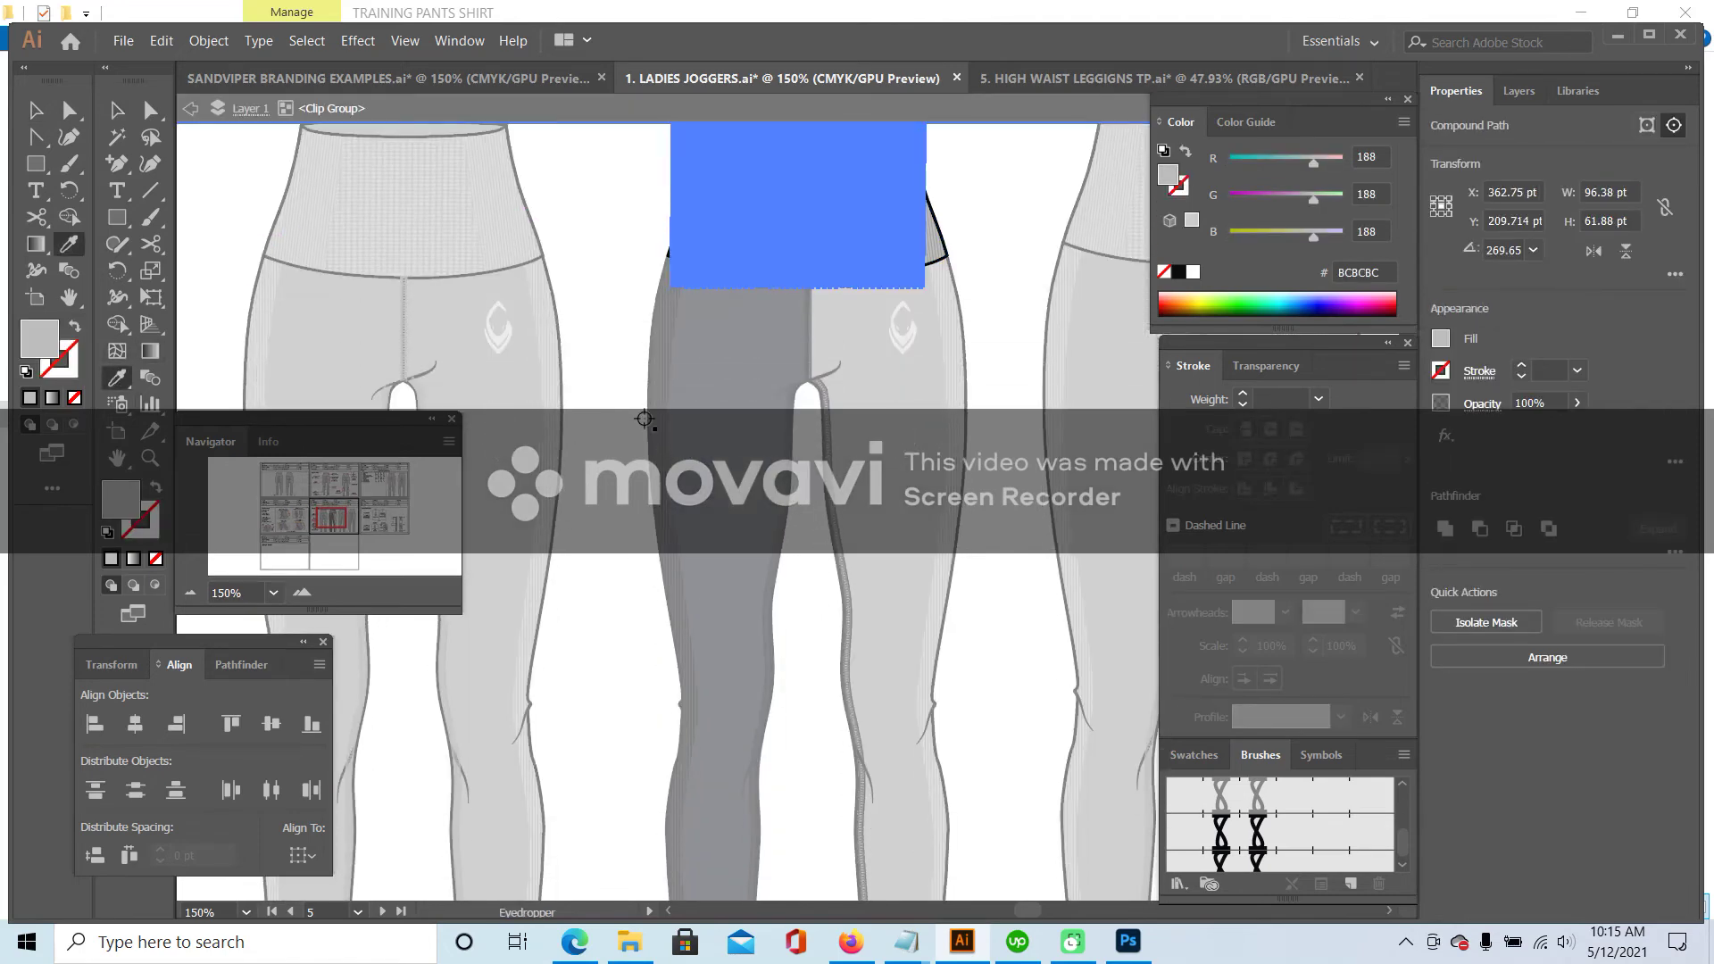
{"action": "left_click", "coordinate": [650, 418]}
{"action": "key", "text": "v"}
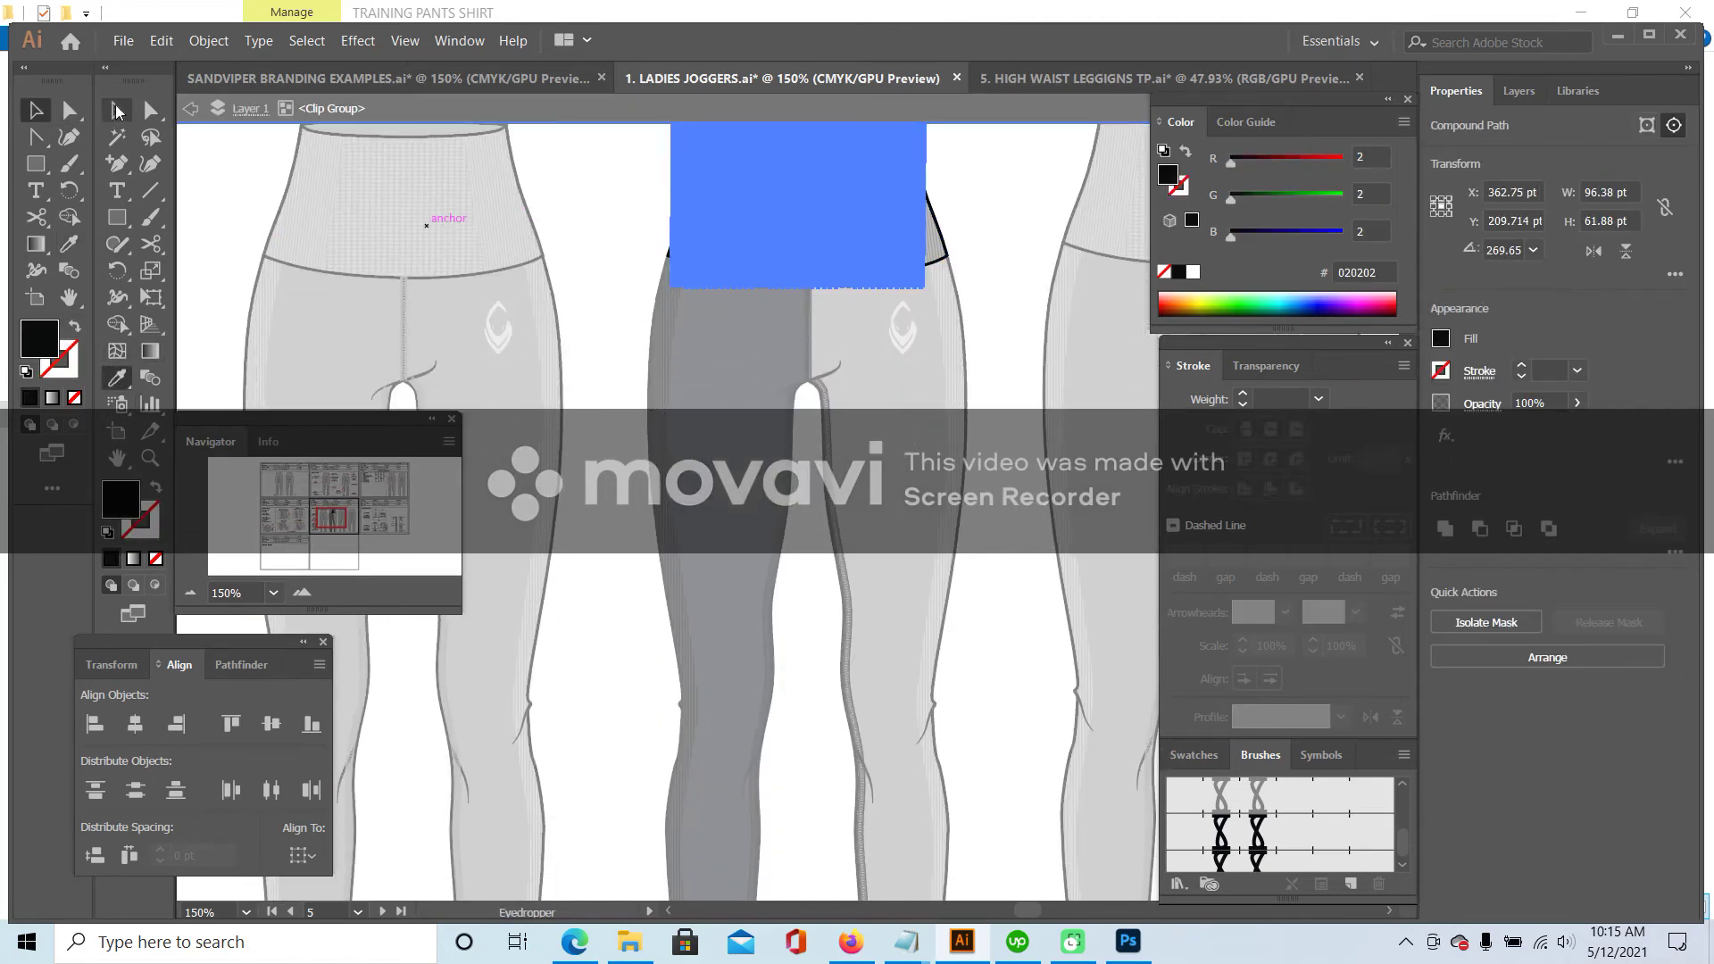
{"action": "scroll", "coordinate": [623, 325], "scroll_direction": "up", "scroll_amount": 2}
{"action": "double_click", "coordinate": [631, 297]}
- Fill the right-hand waistband panel's outline shape with dark navy
{"action": "double_click", "coordinate": [895, 273]}
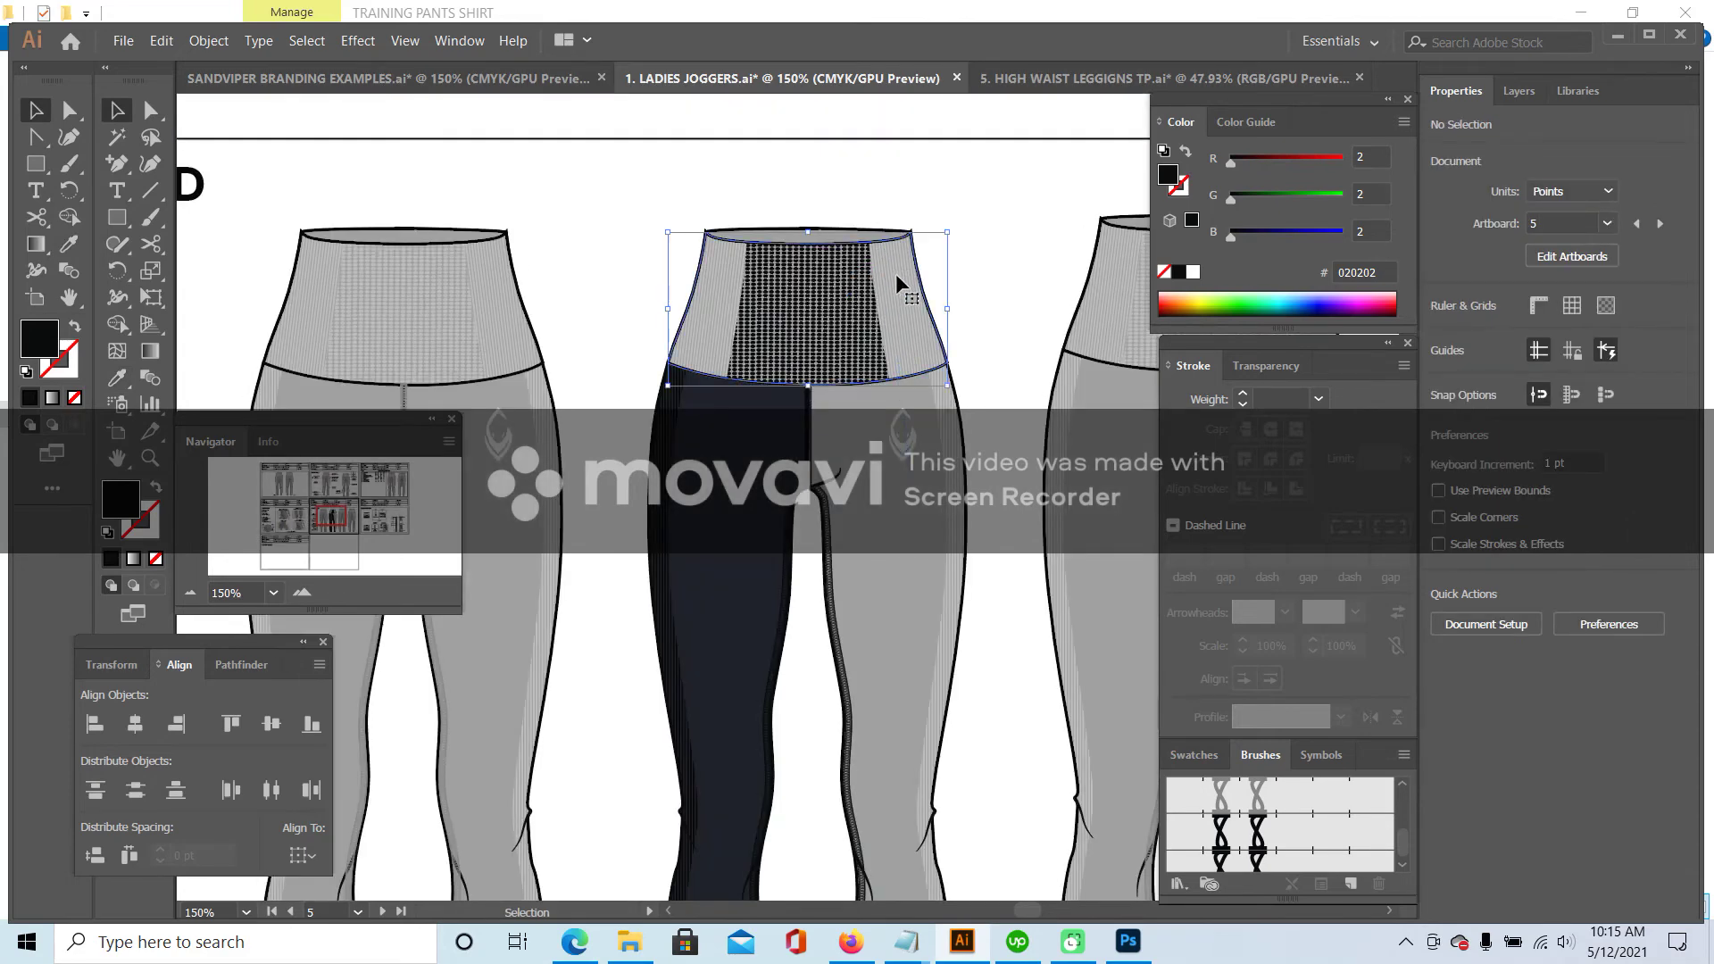
{"action": "left_click", "coordinate": [882, 286]}
{"action": "double_click", "coordinate": [874, 286]}
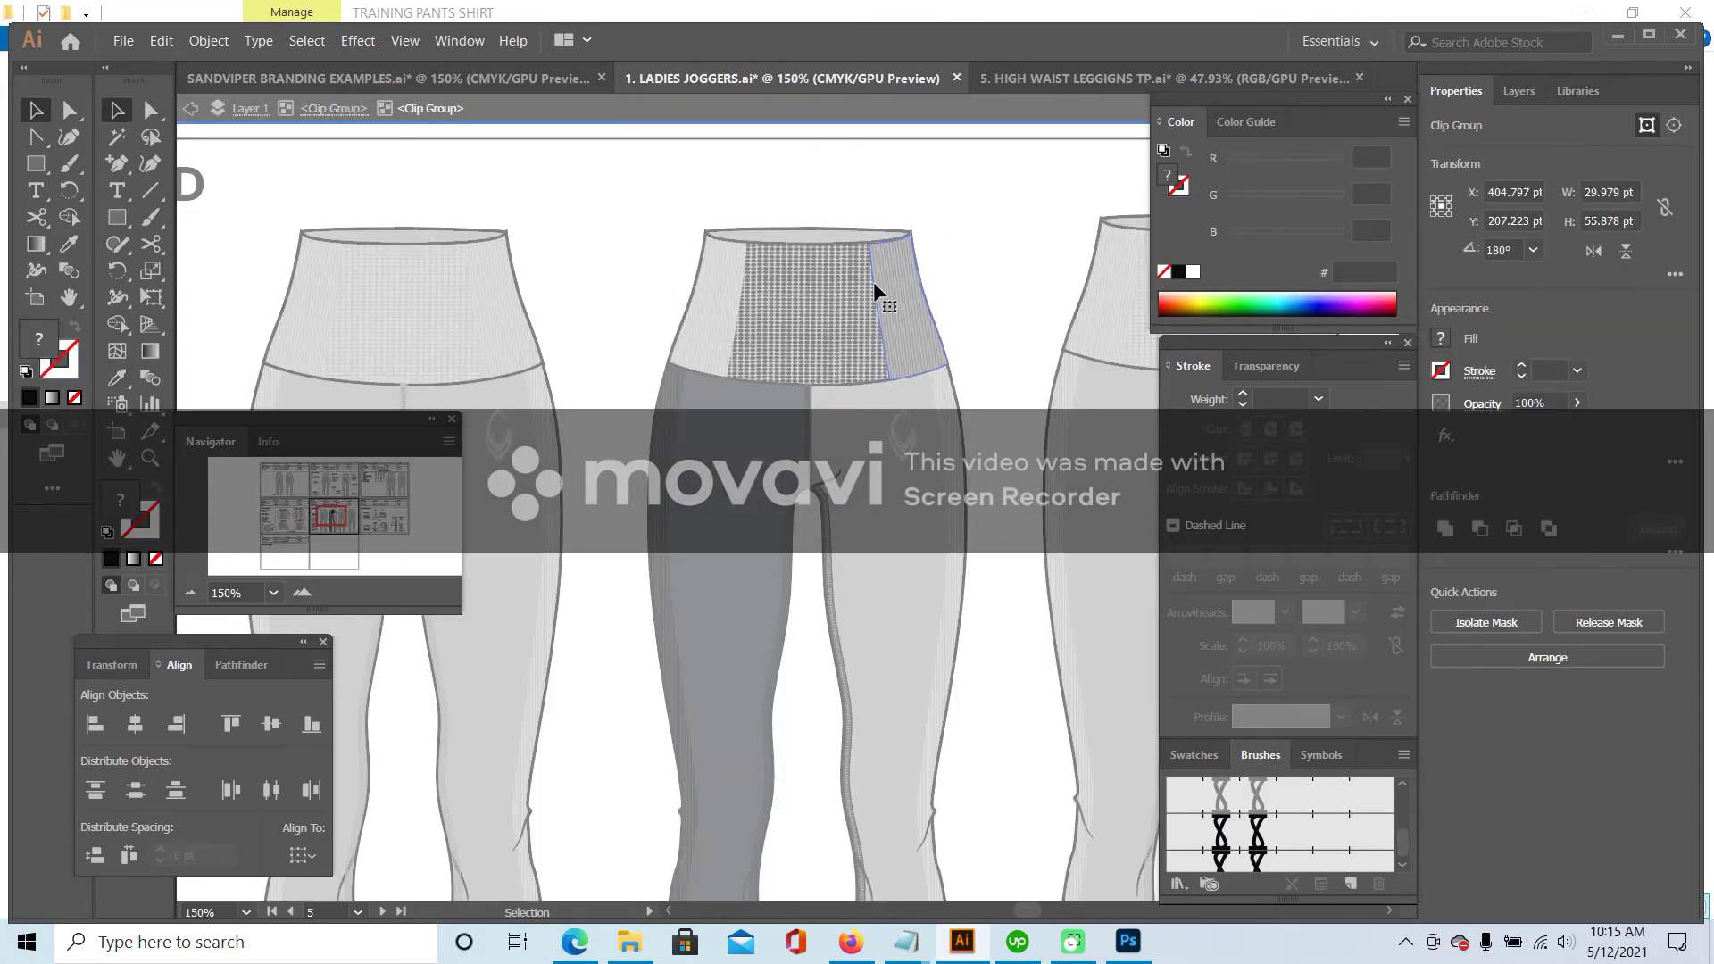
{"action": "double_click", "coordinate": [871, 275]}
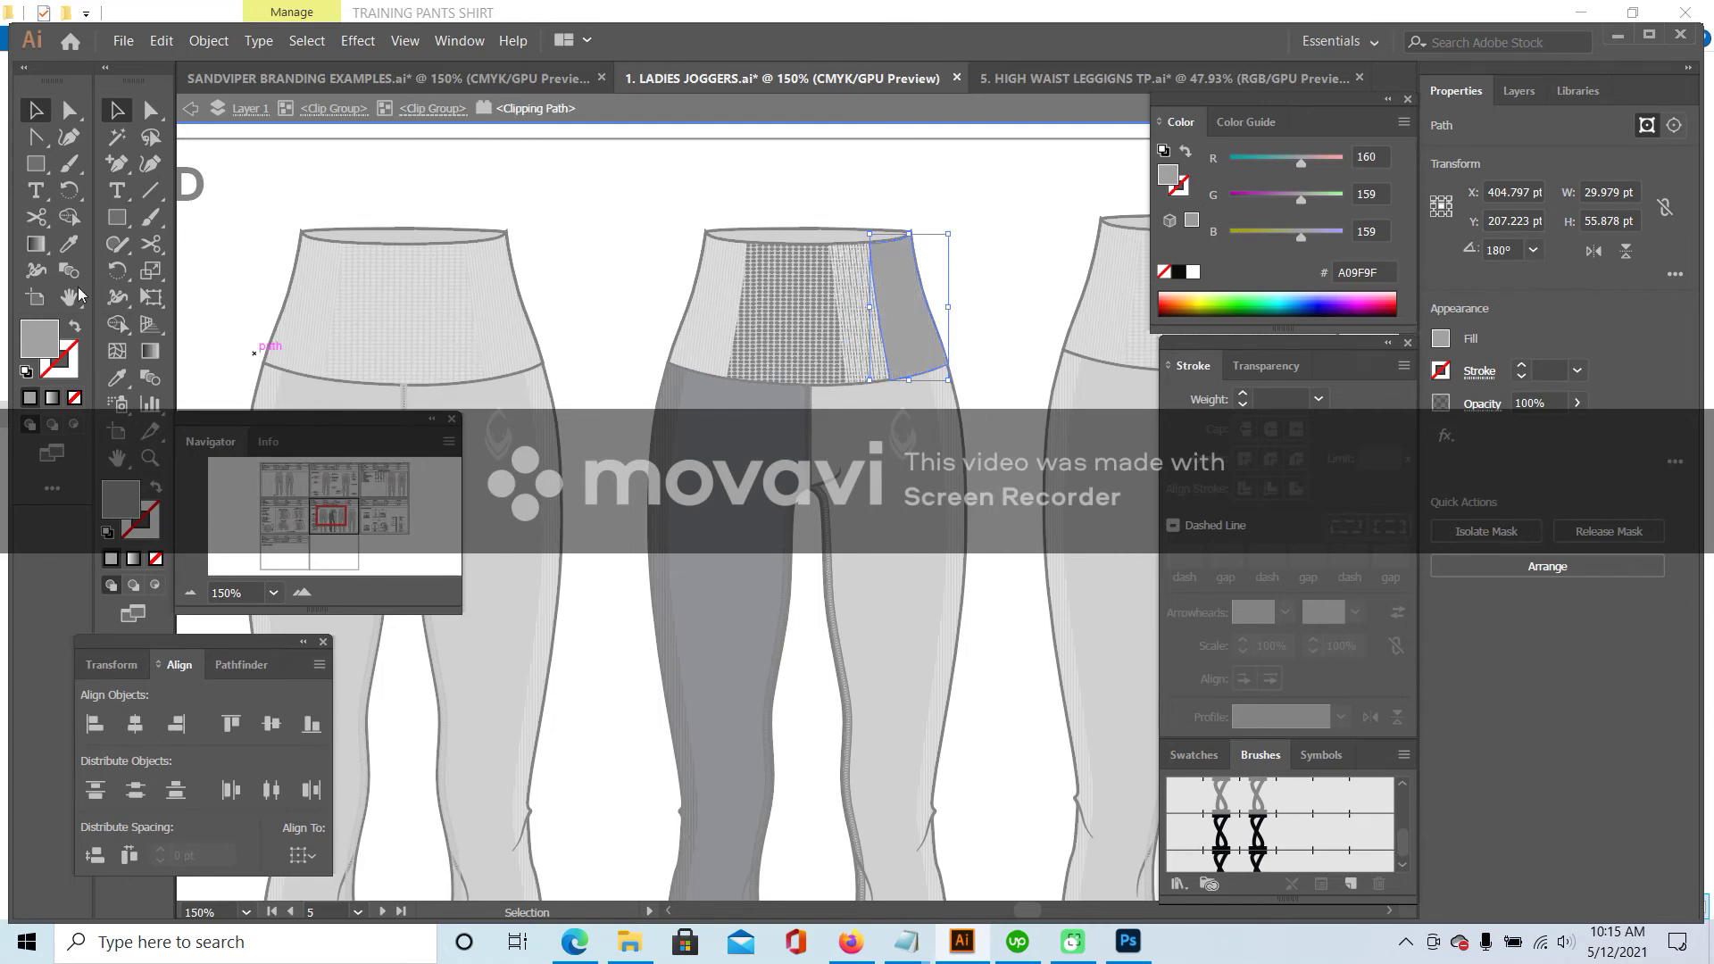
{"action": "left_click", "coordinate": [69, 244]}
{"action": "scroll", "coordinate": [658, 700], "scroll_direction": "down", "scroll_amount": 10}
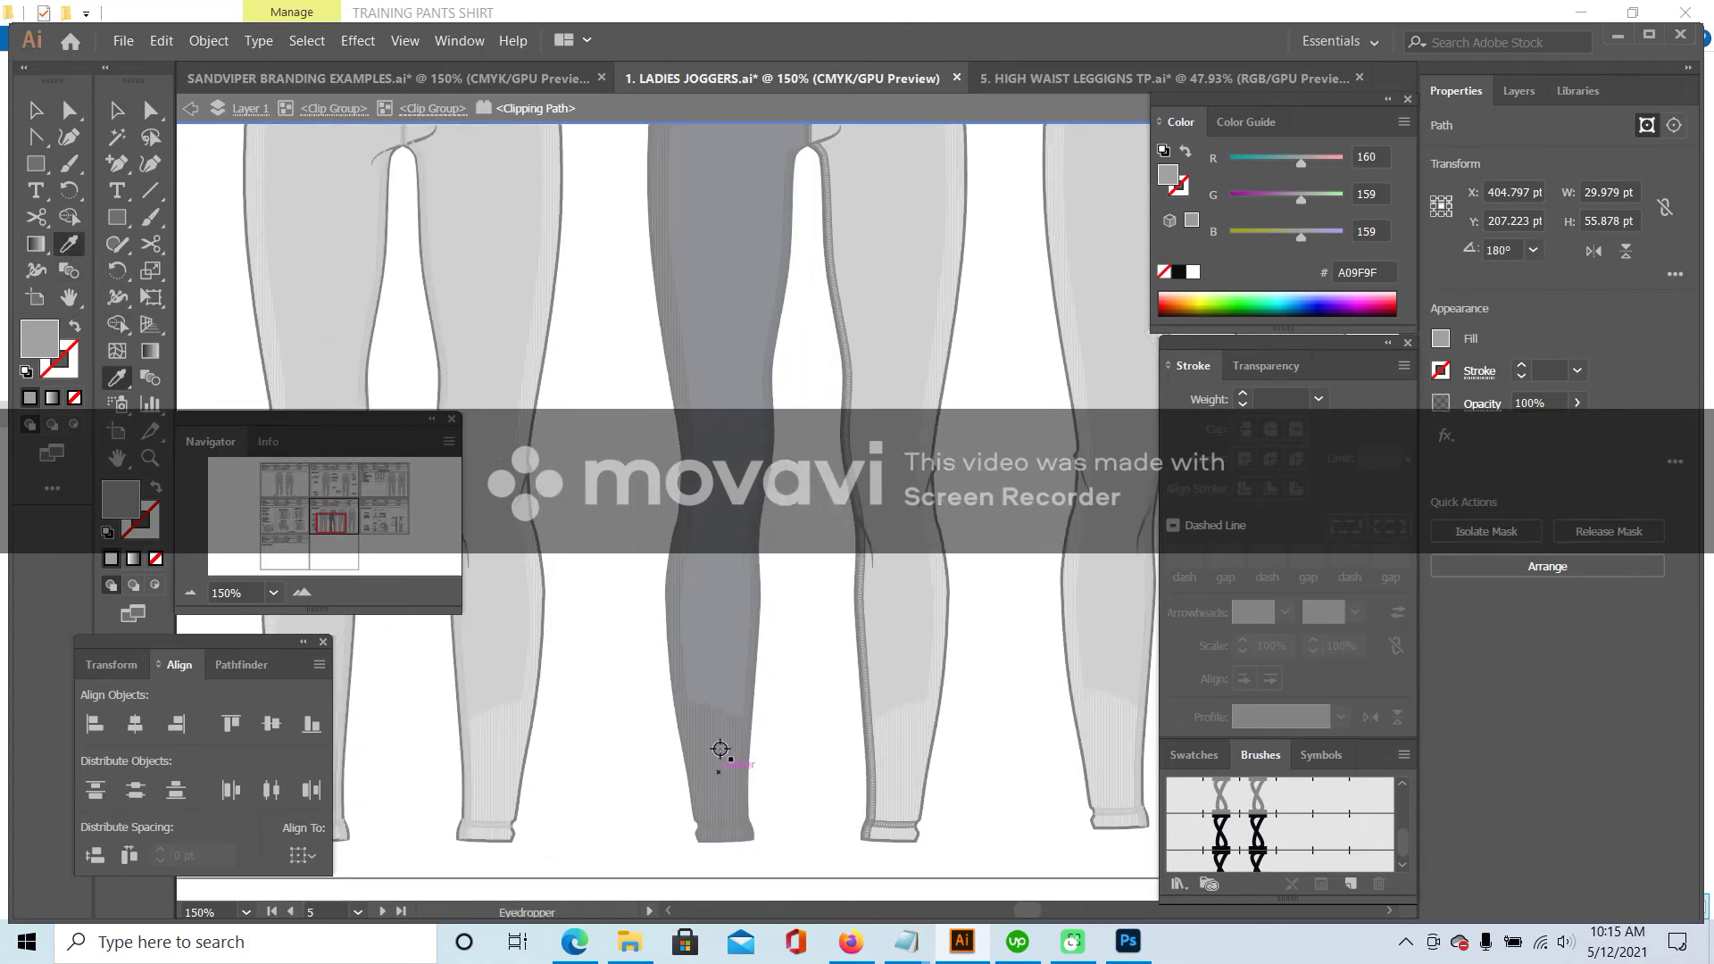
{"action": "left_click", "coordinate": [722, 712]}
{"action": "scroll", "coordinate": [803, 535], "scroll_direction": "up", "scroll_amount": 10}
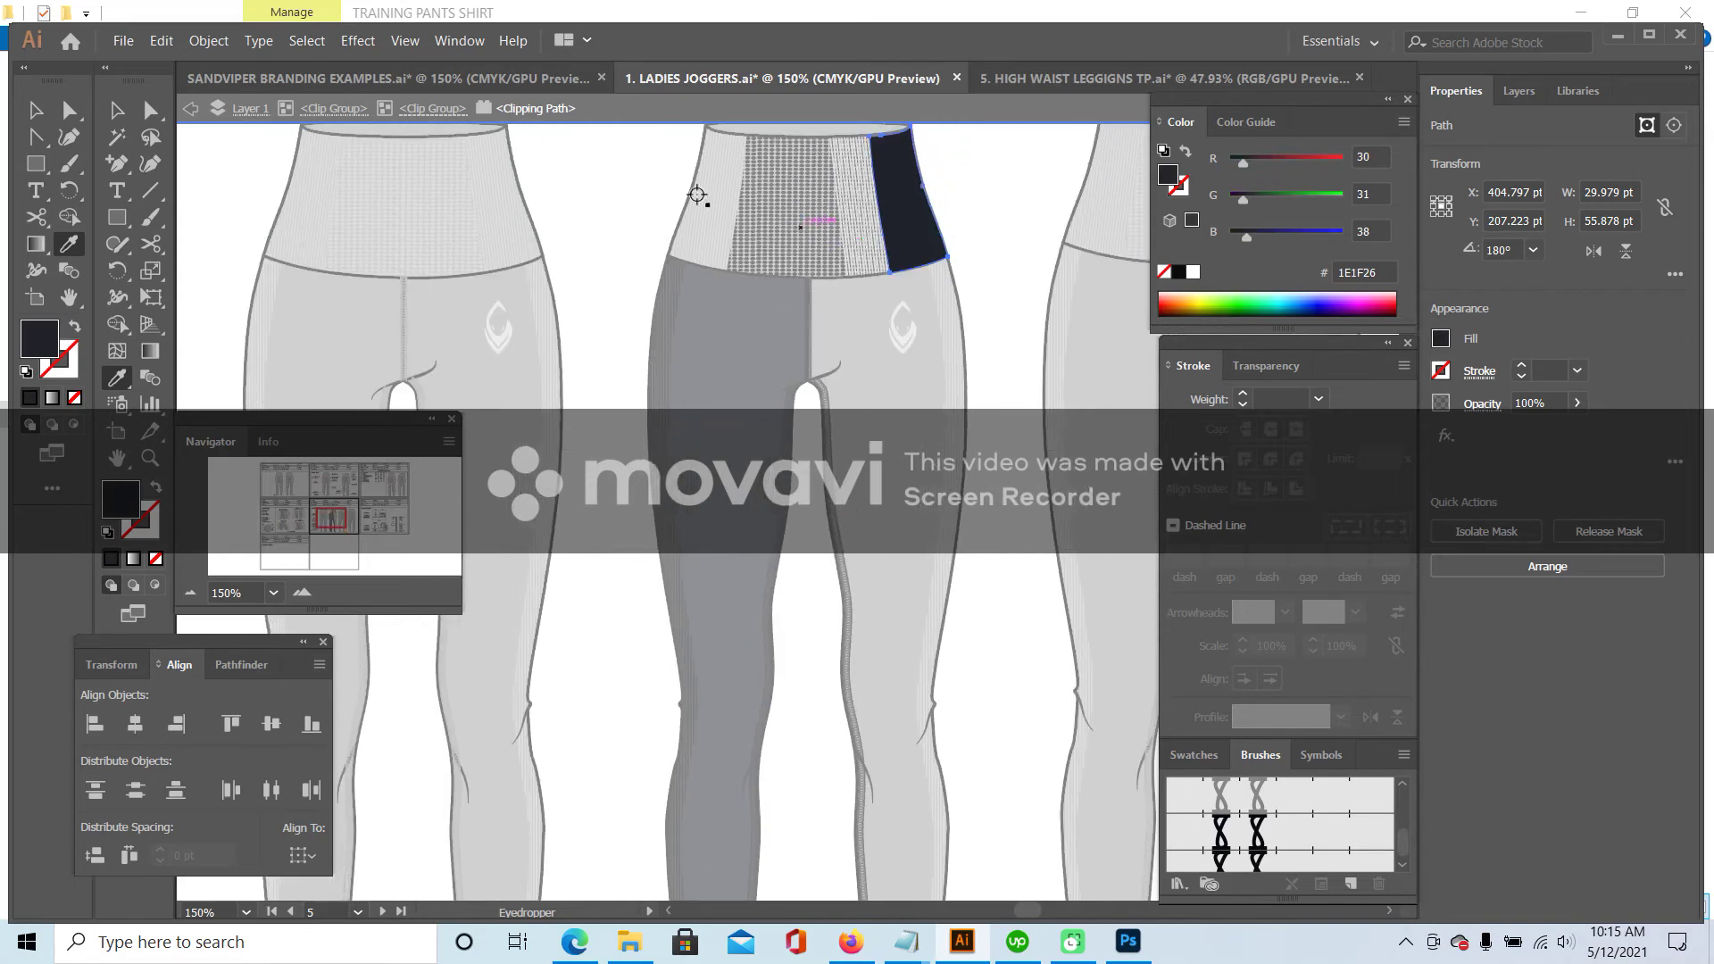
{"action": "left_click", "coordinate": [118, 114]}
{"action": "key", "text": "Escape"}
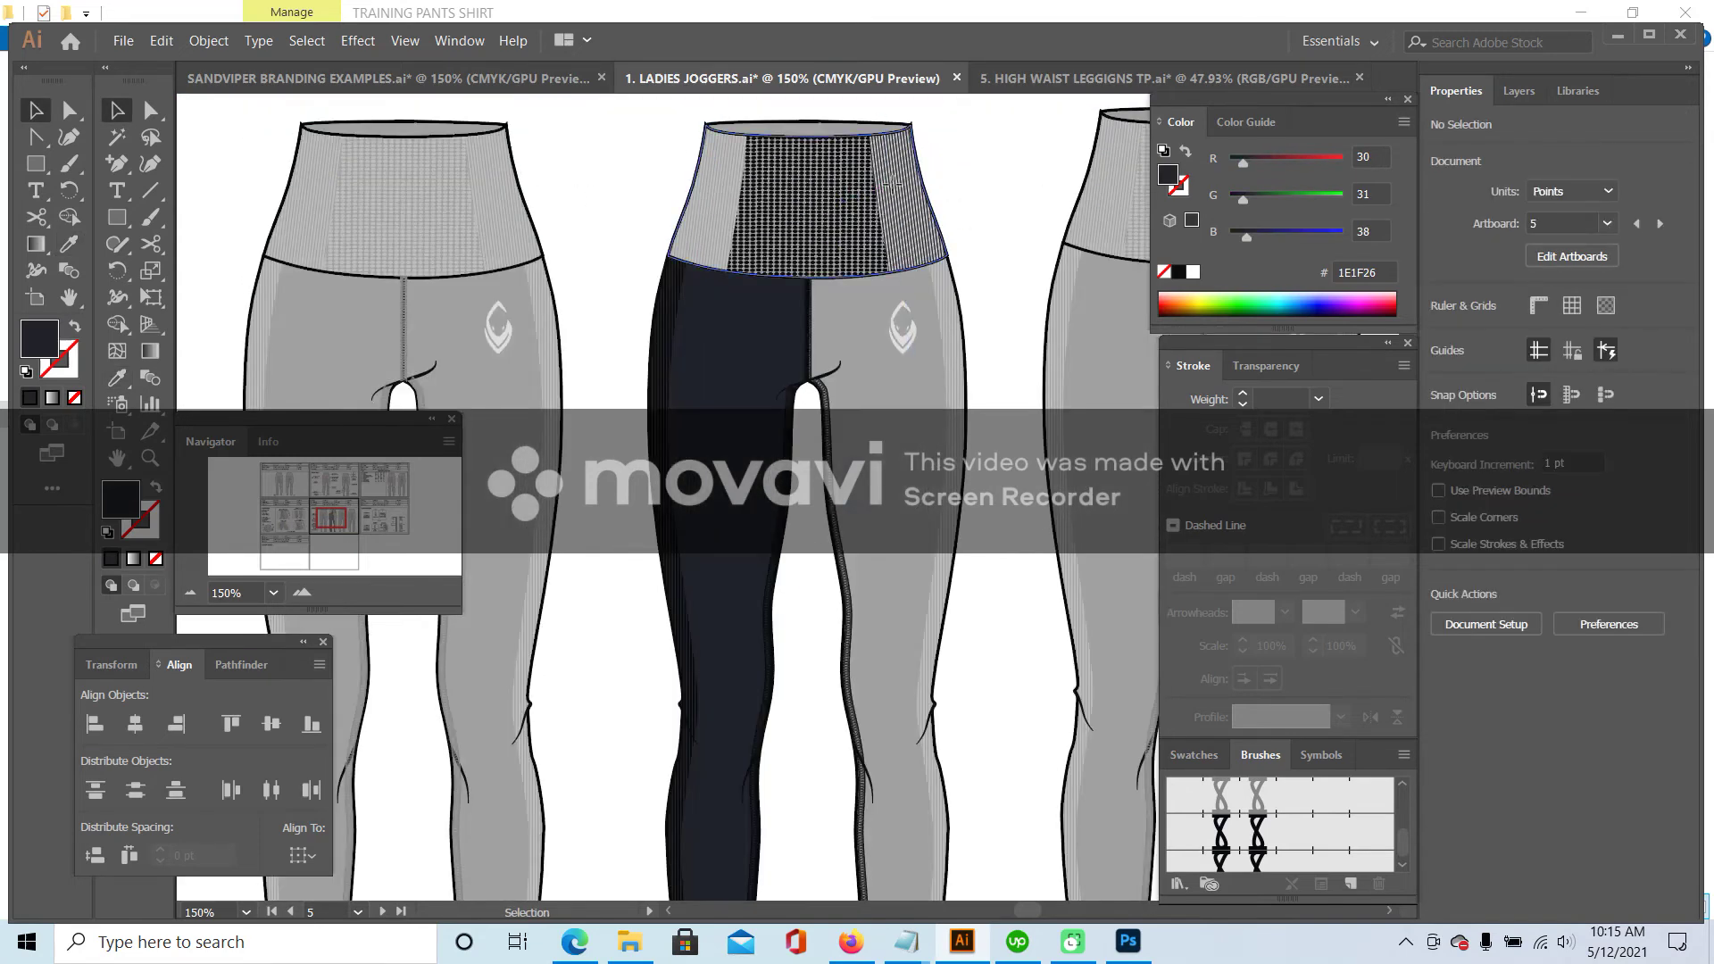
- Set the stripe pattern inside the right waistband panel to pure black
{"action": "left_click", "coordinate": [895, 192]}
{"action": "double_click", "coordinate": [896, 192]}
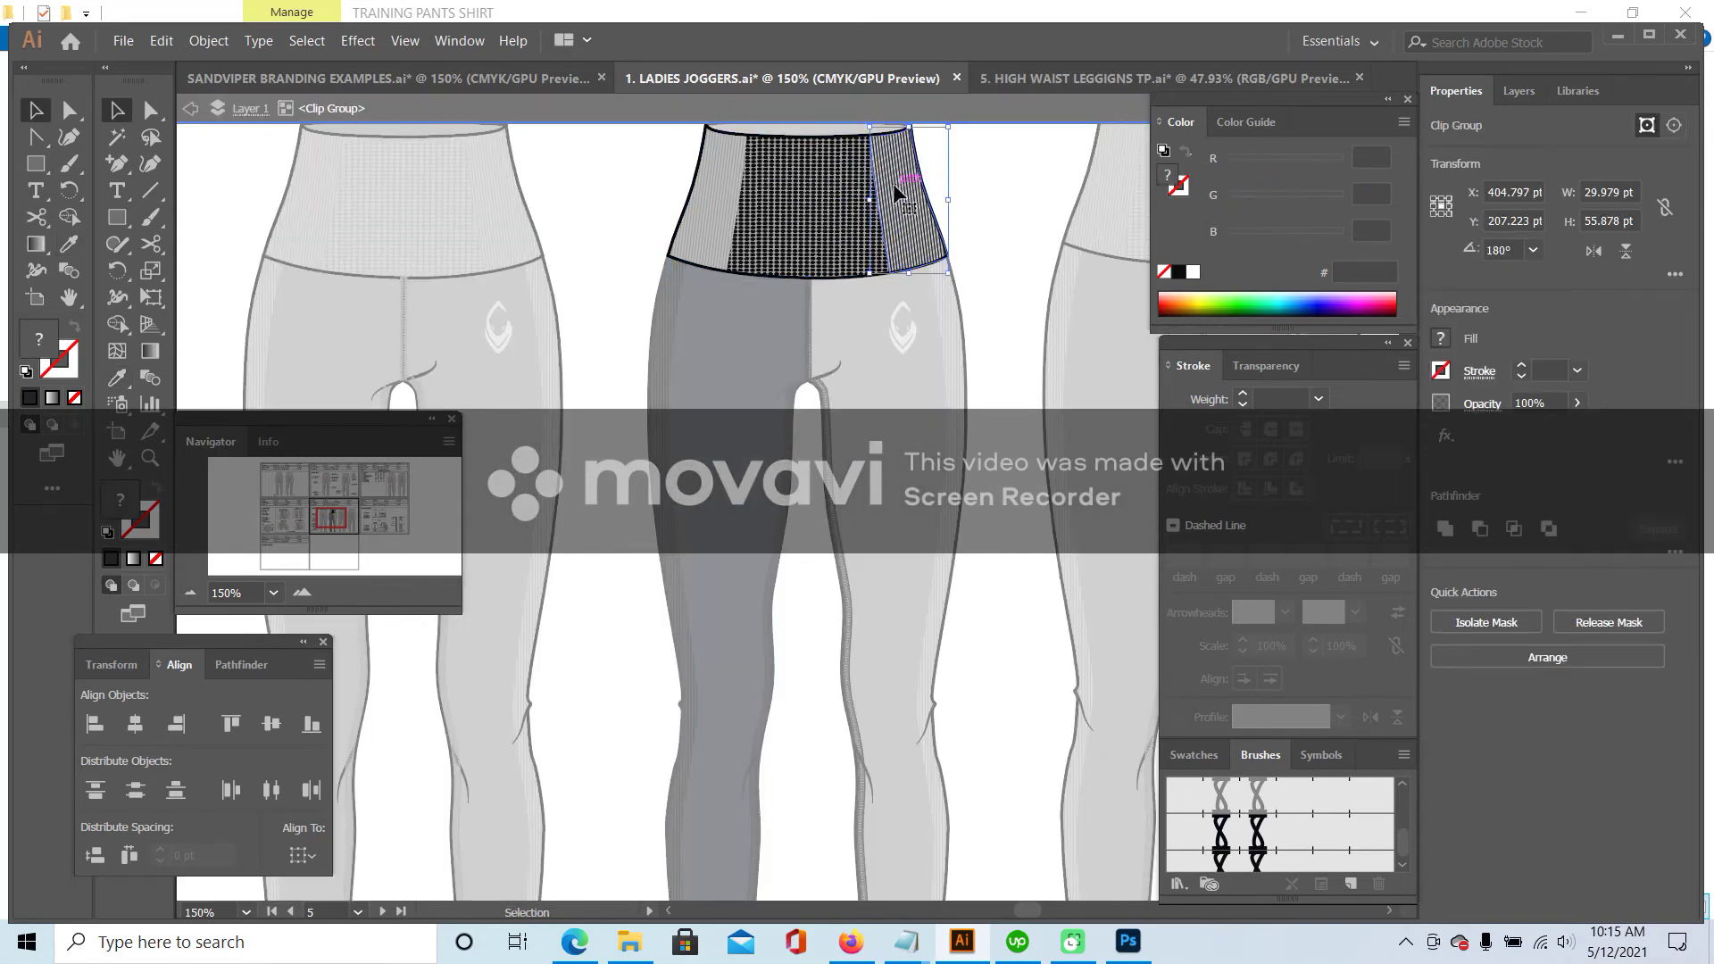
{"action": "double_click", "coordinate": [901, 176]}
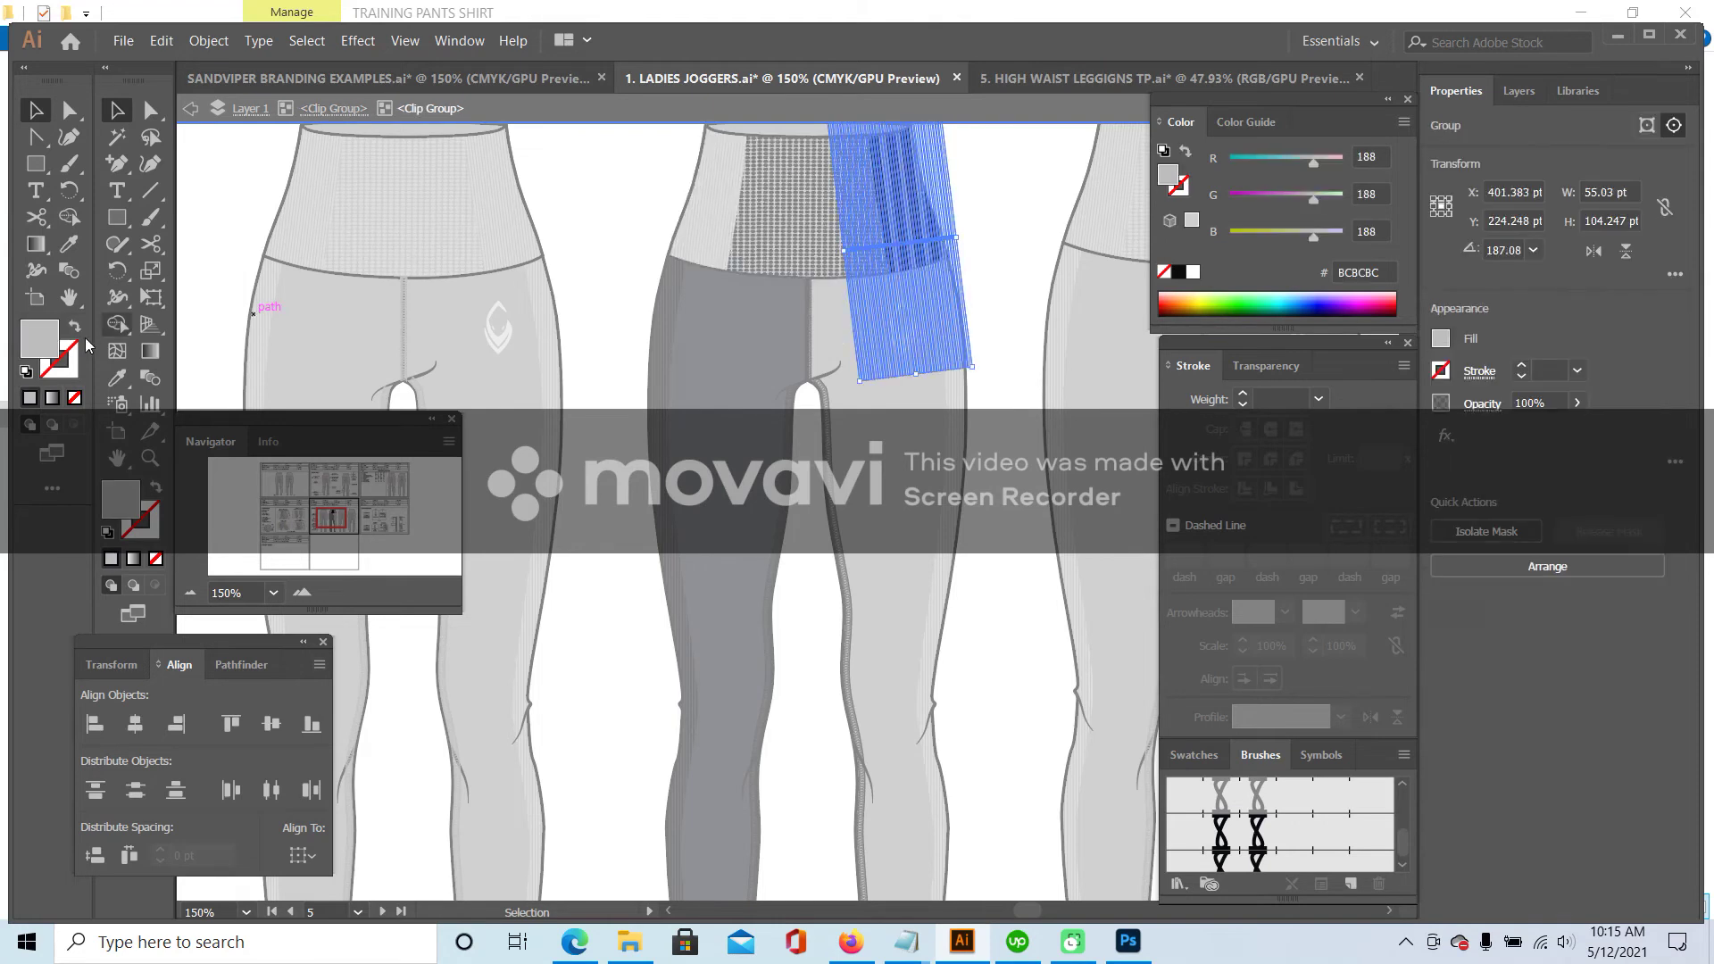
{"action": "double_click", "coordinate": [49, 332]}
{"action": "left_click", "coordinate": [1110, 546]}
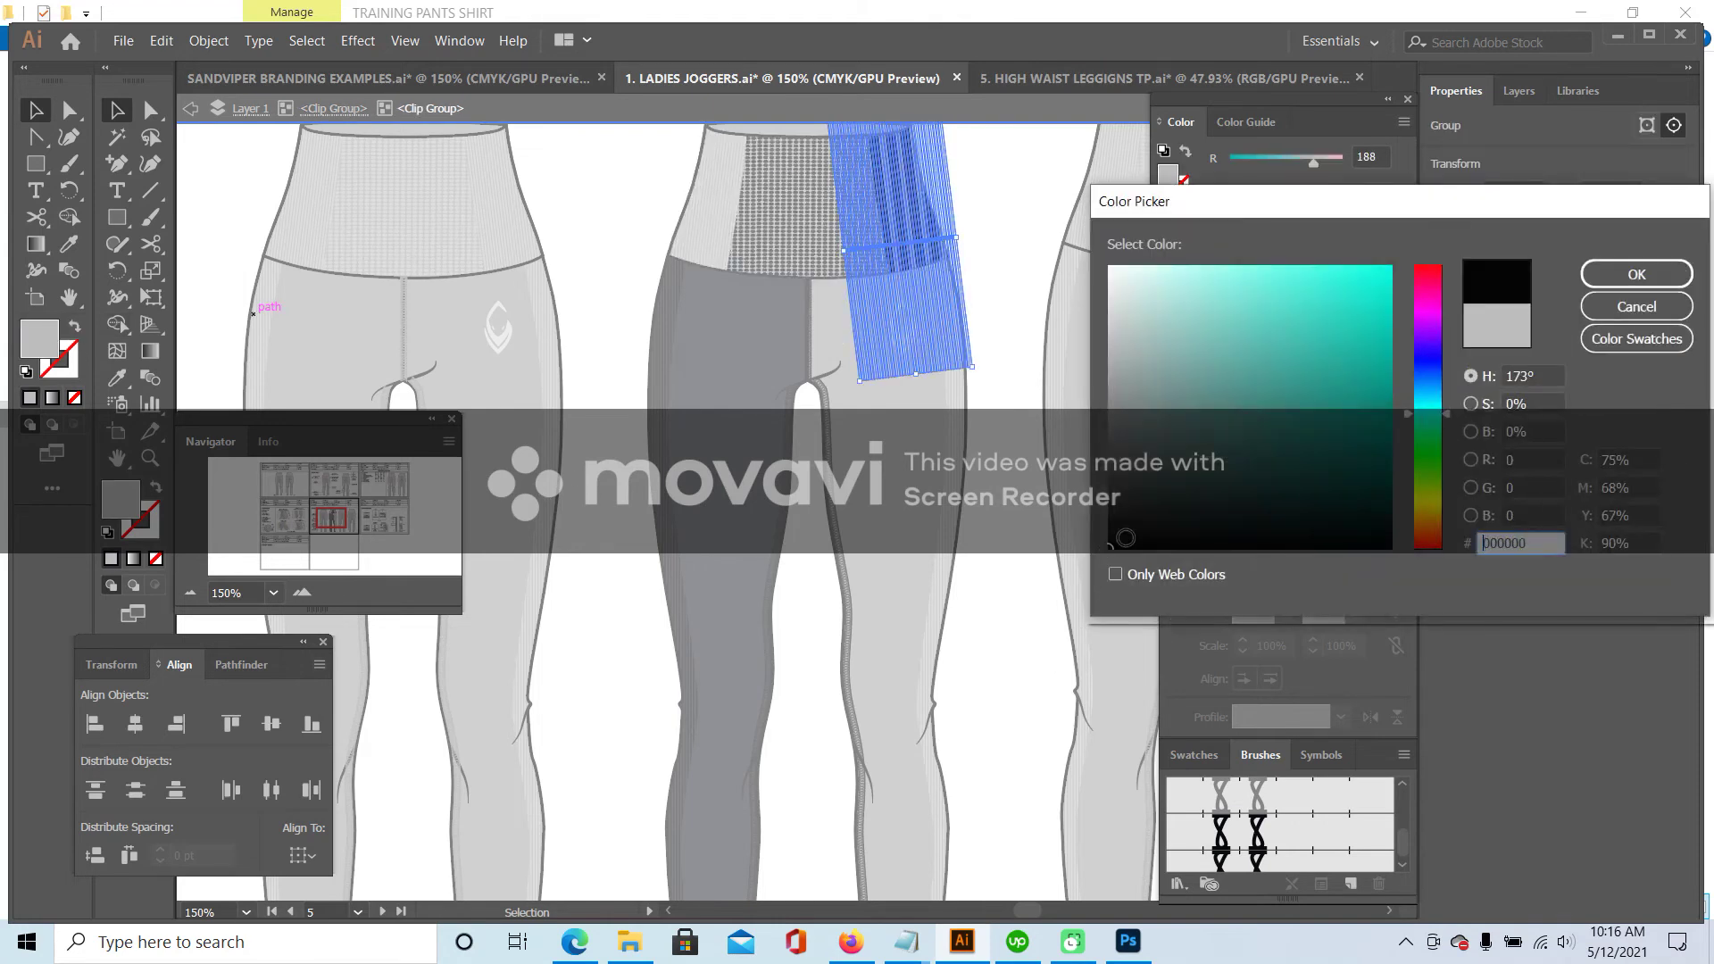
{"action": "left_click", "coordinate": [1616, 275]}
{"action": "double_click", "coordinate": [1004, 184]}
- Reach the waistband's clipping shape inside its group
{"action": "scroll", "coordinate": [991, 215], "scroll_direction": "up", "scroll_amount": 2}
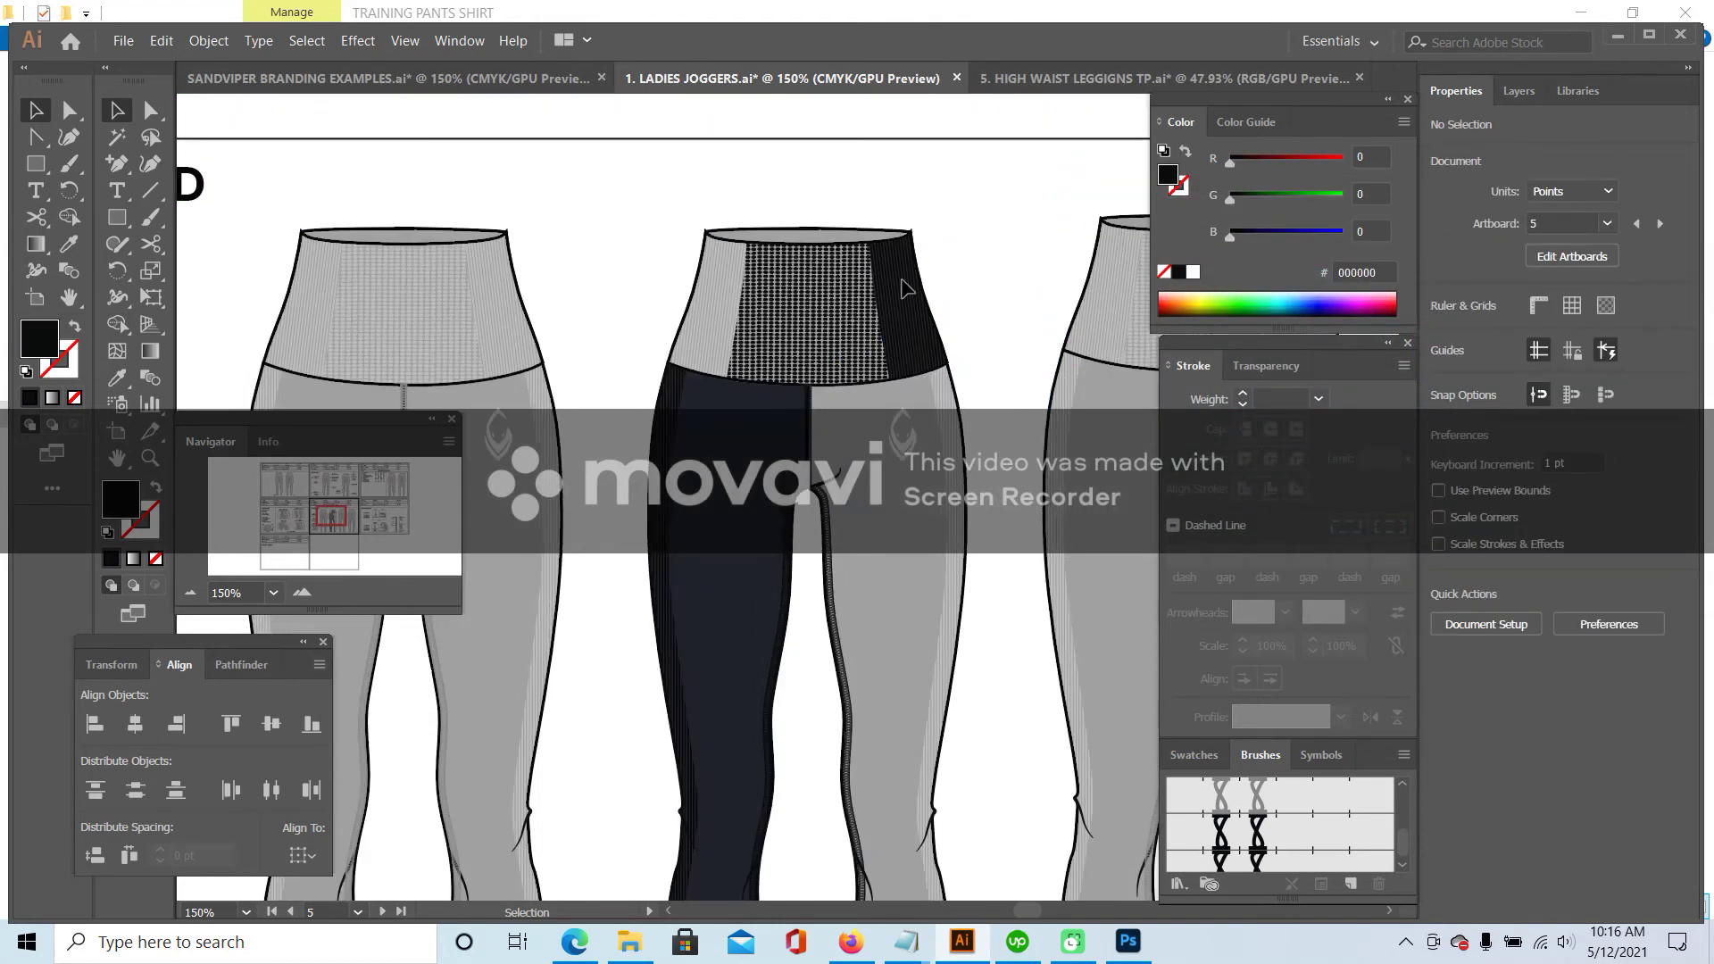
{"action": "double_click", "coordinate": [818, 253]}
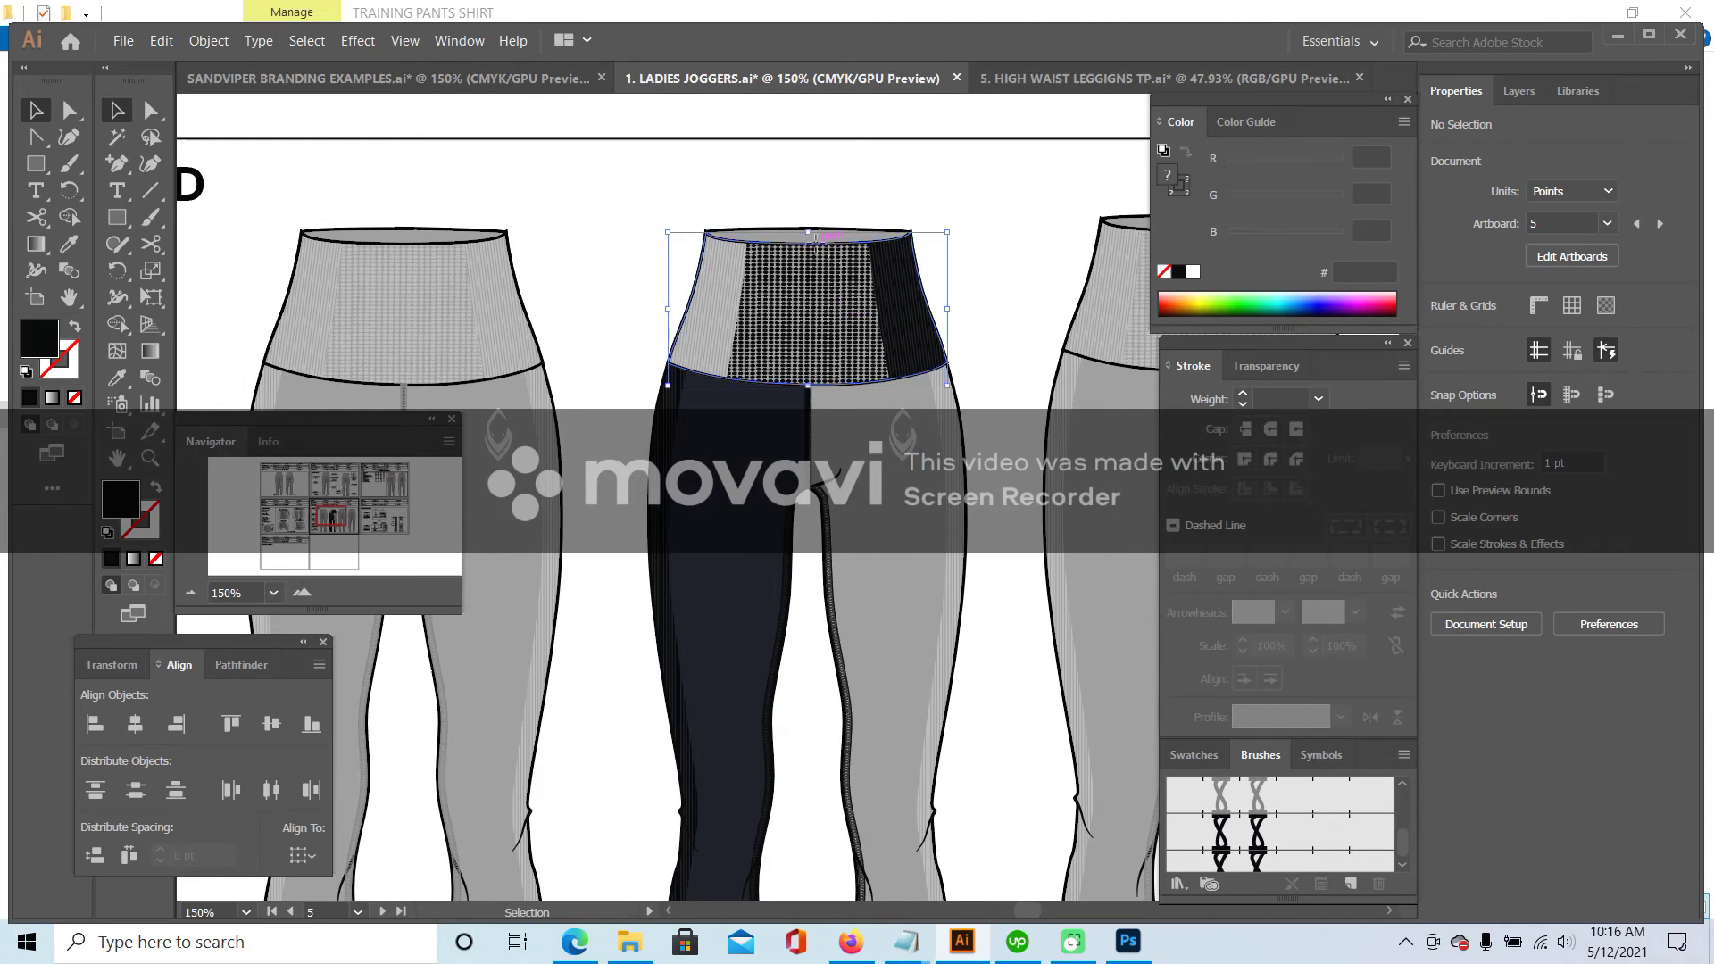
{"action": "left_click", "coordinate": [818, 245]}
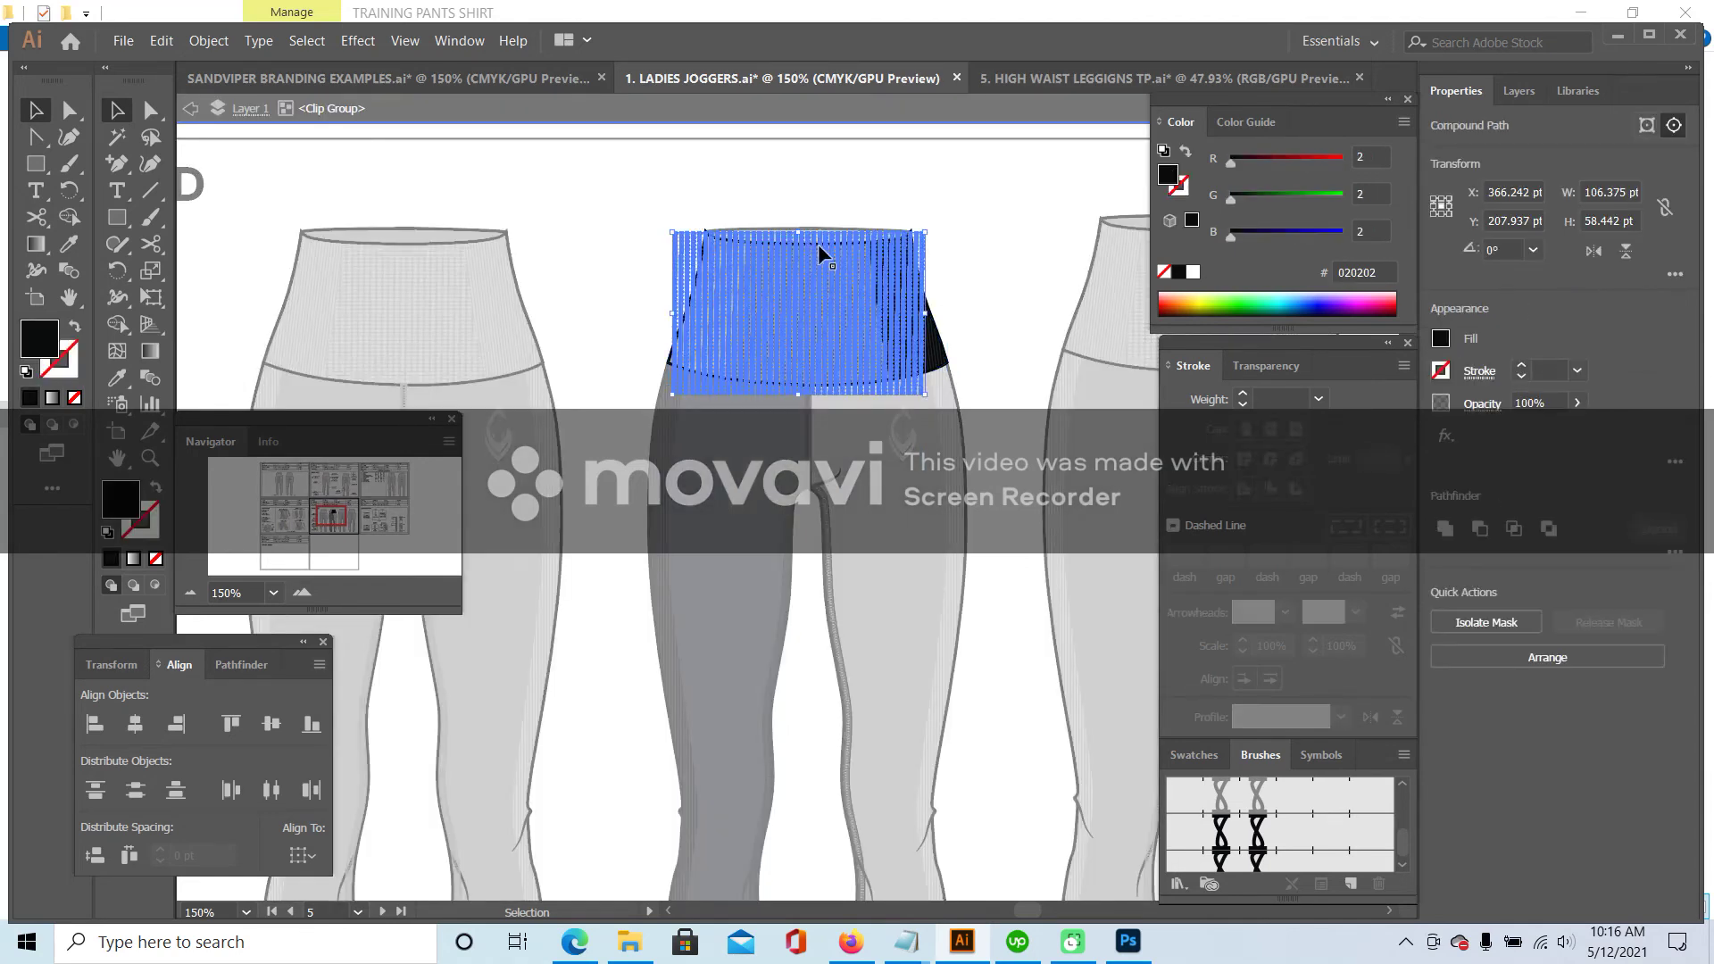
{"action": "double_click", "coordinate": [1020, 181]}
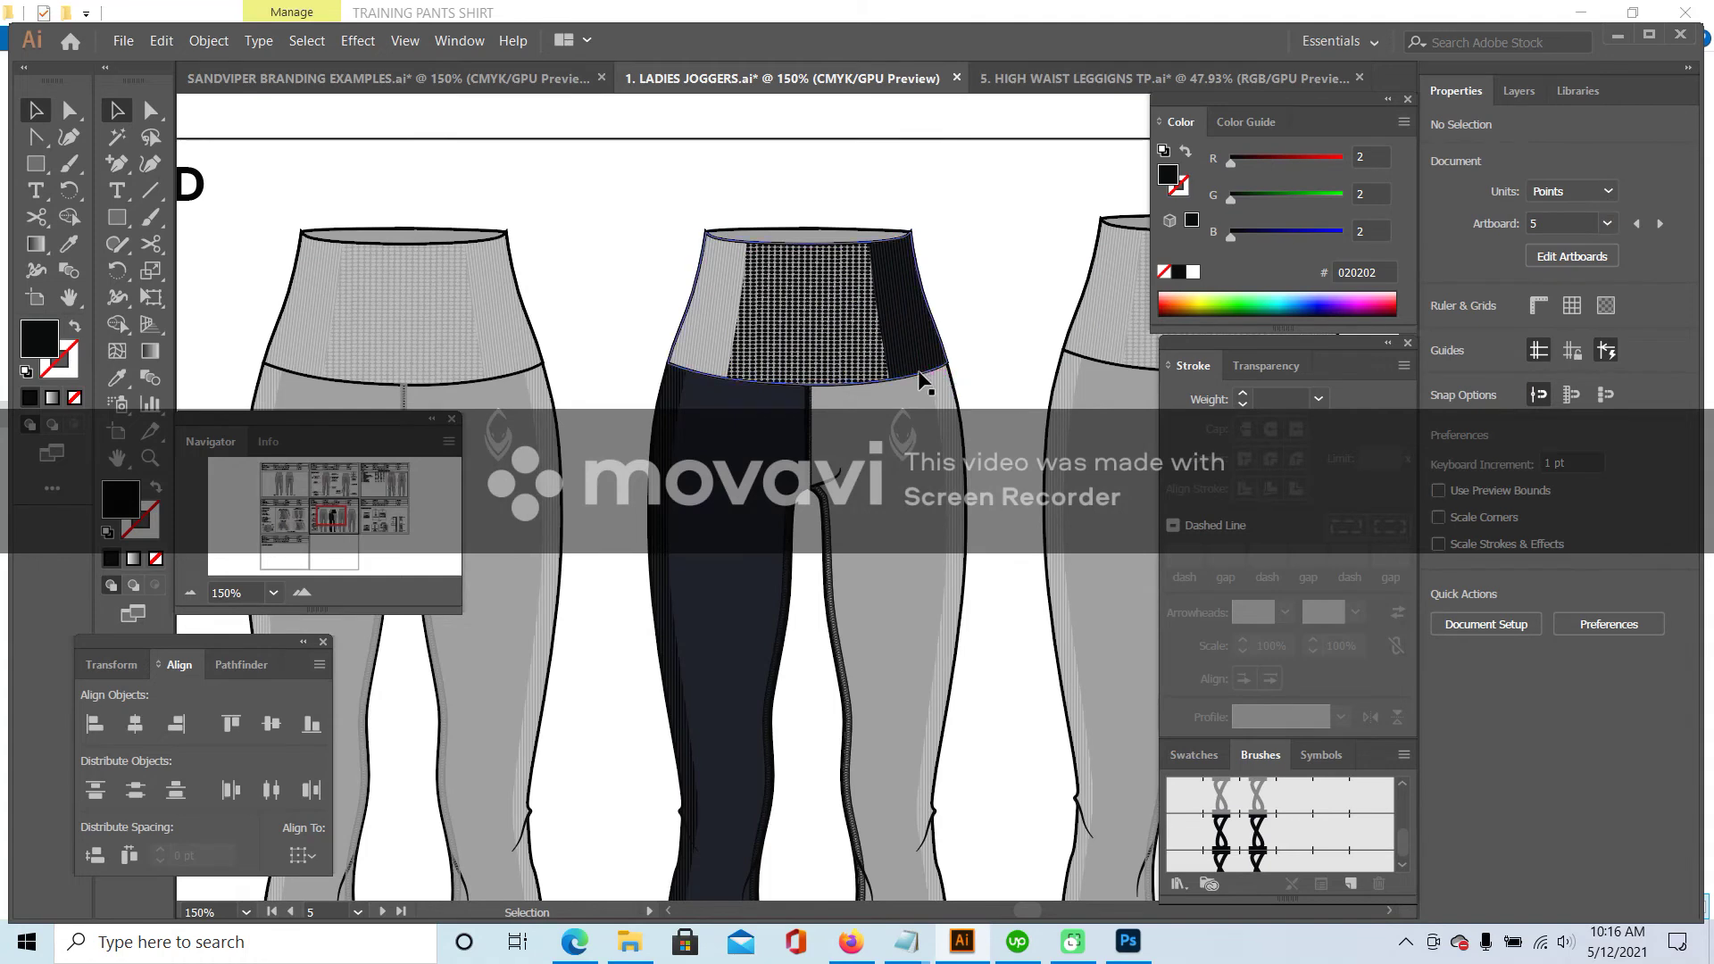
{"action": "left_click", "coordinate": [949, 341]}
{"action": "double_click", "coordinate": [944, 342]}
{"action": "left_click", "coordinate": [939, 339]}
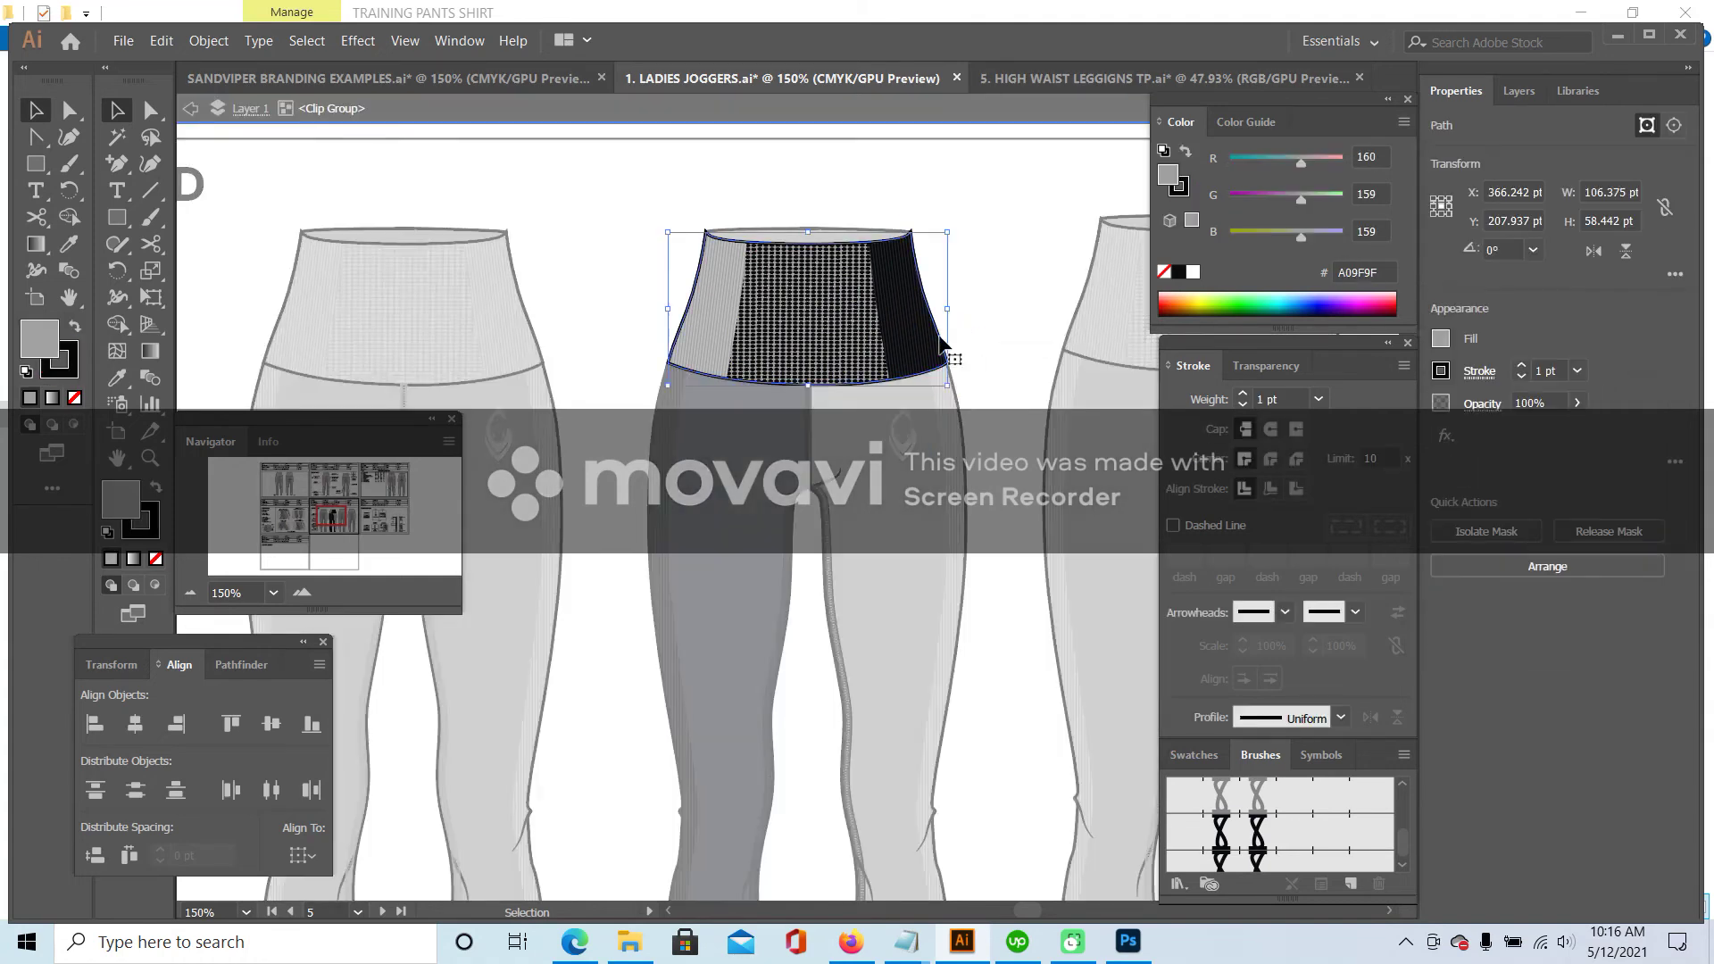
{"action": "double_click", "coordinate": [938, 334]}
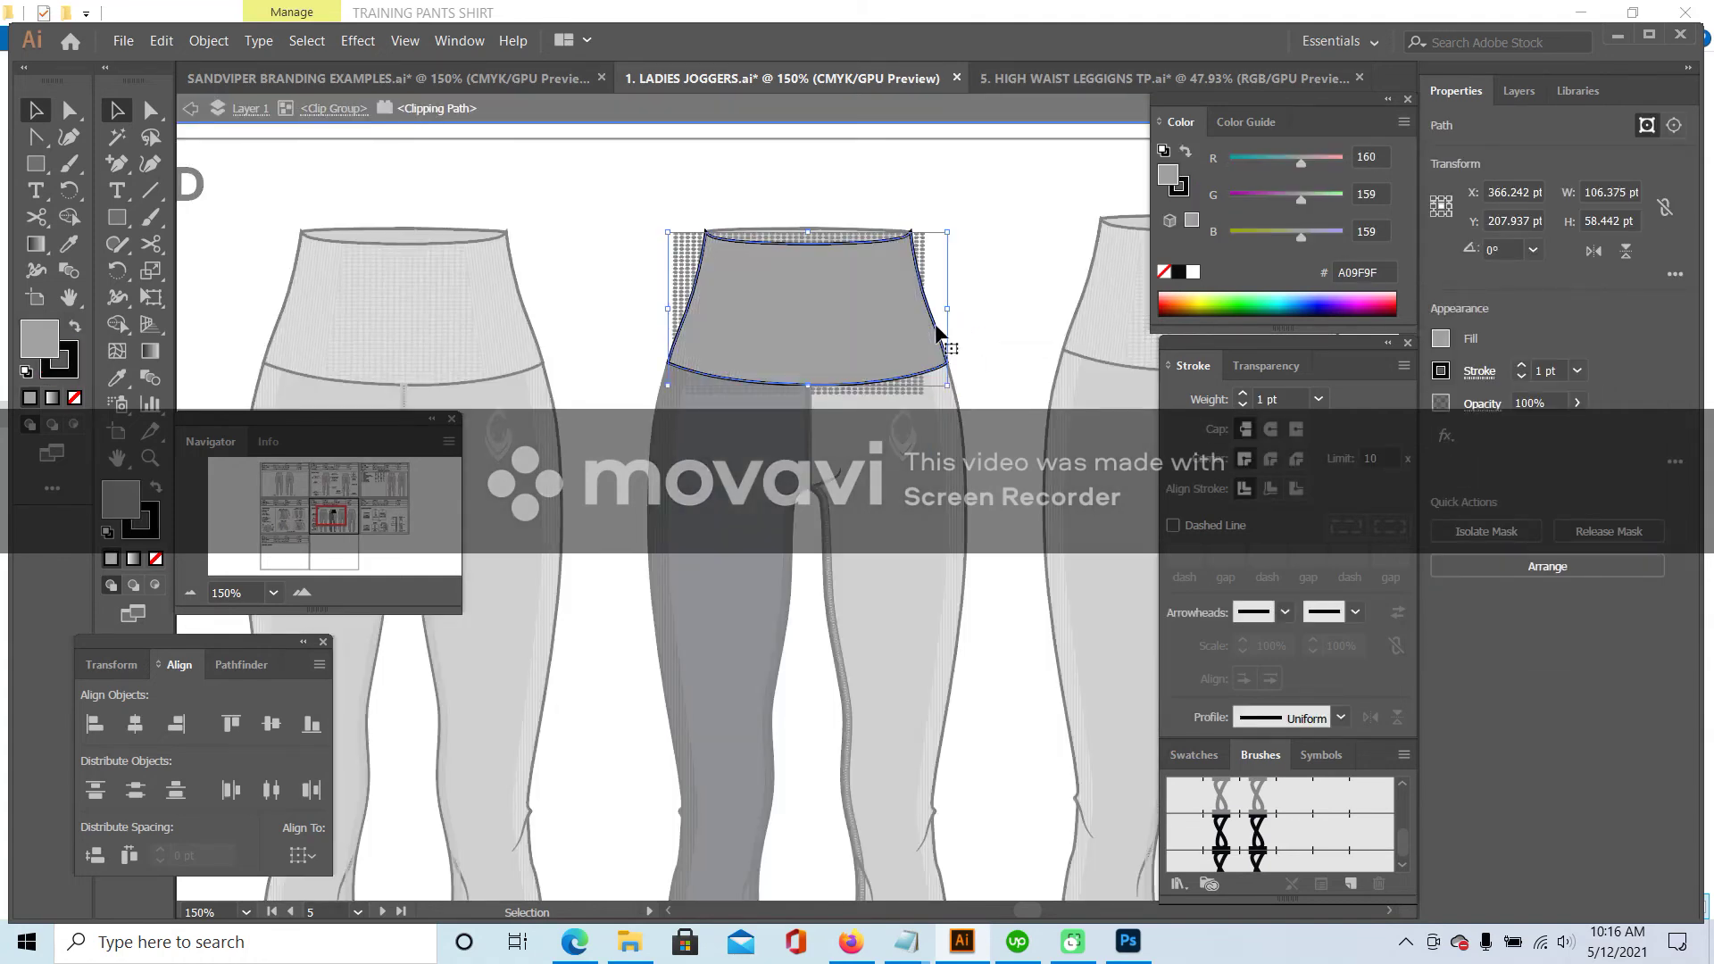
- Try grey and white on the waistband shape, settling on the dark navy colour
{"action": "left_click", "coordinate": [69, 244]}
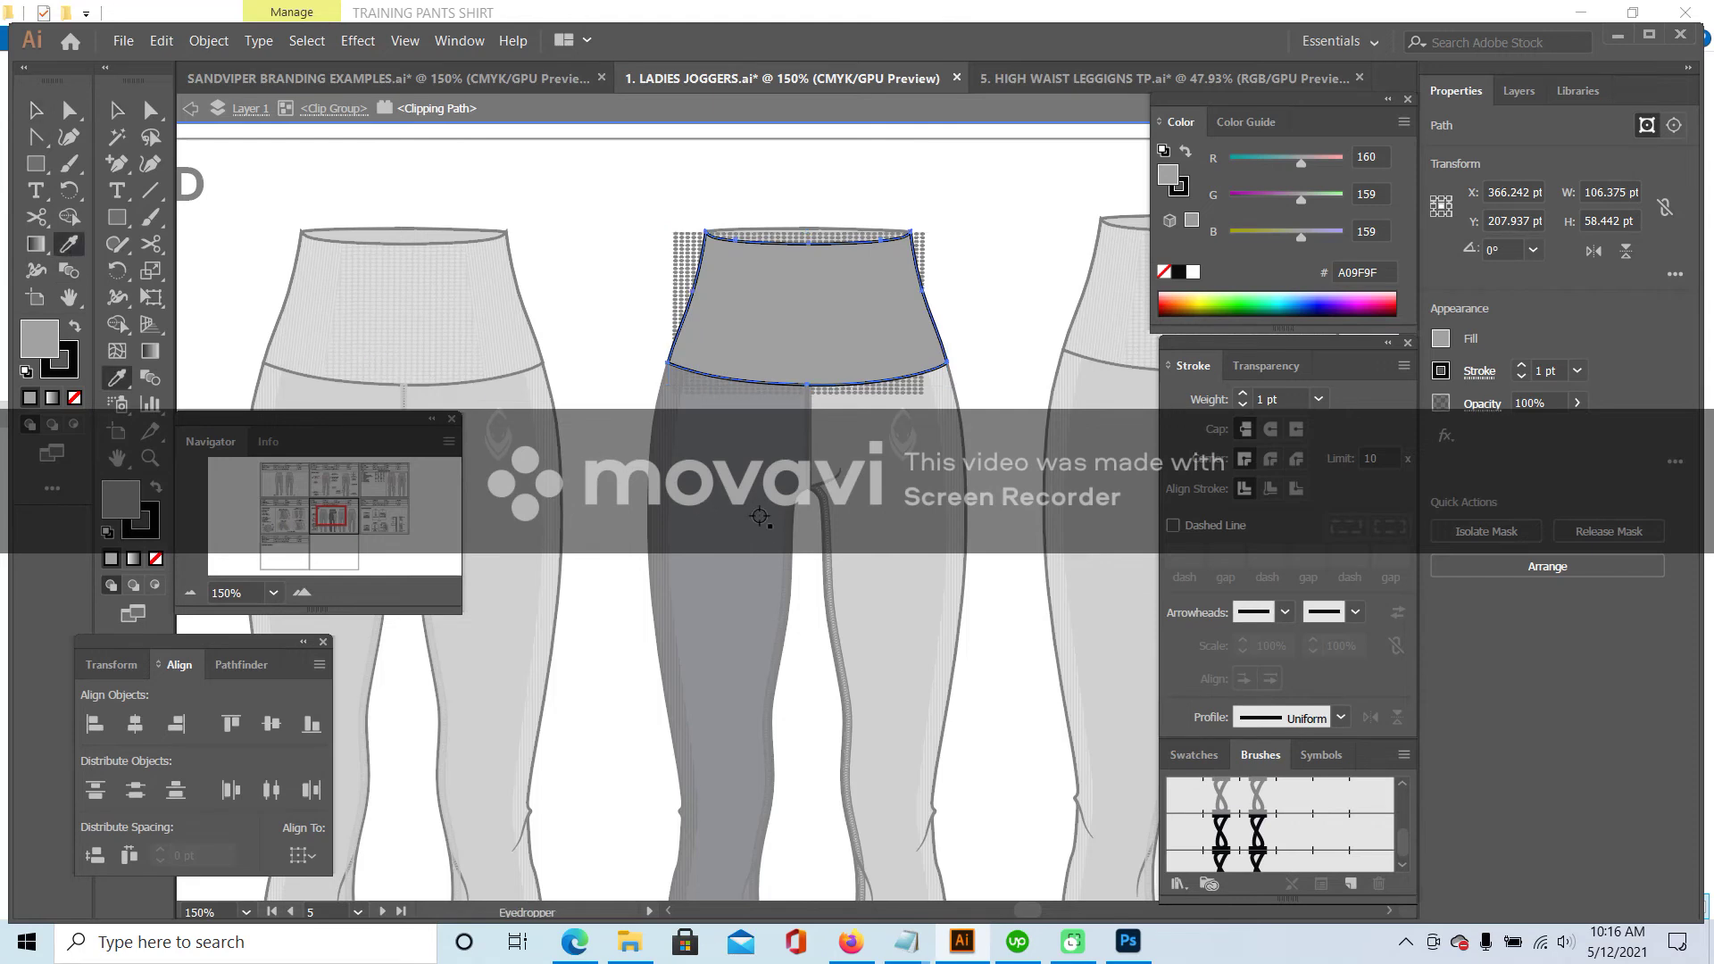
{"action": "left_click", "coordinate": [757, 552]}
{"action": "left_click", "coordinate": [793, 578], "text": "shift"}
{"action": "left_click", "coordinate": [652, 600]}
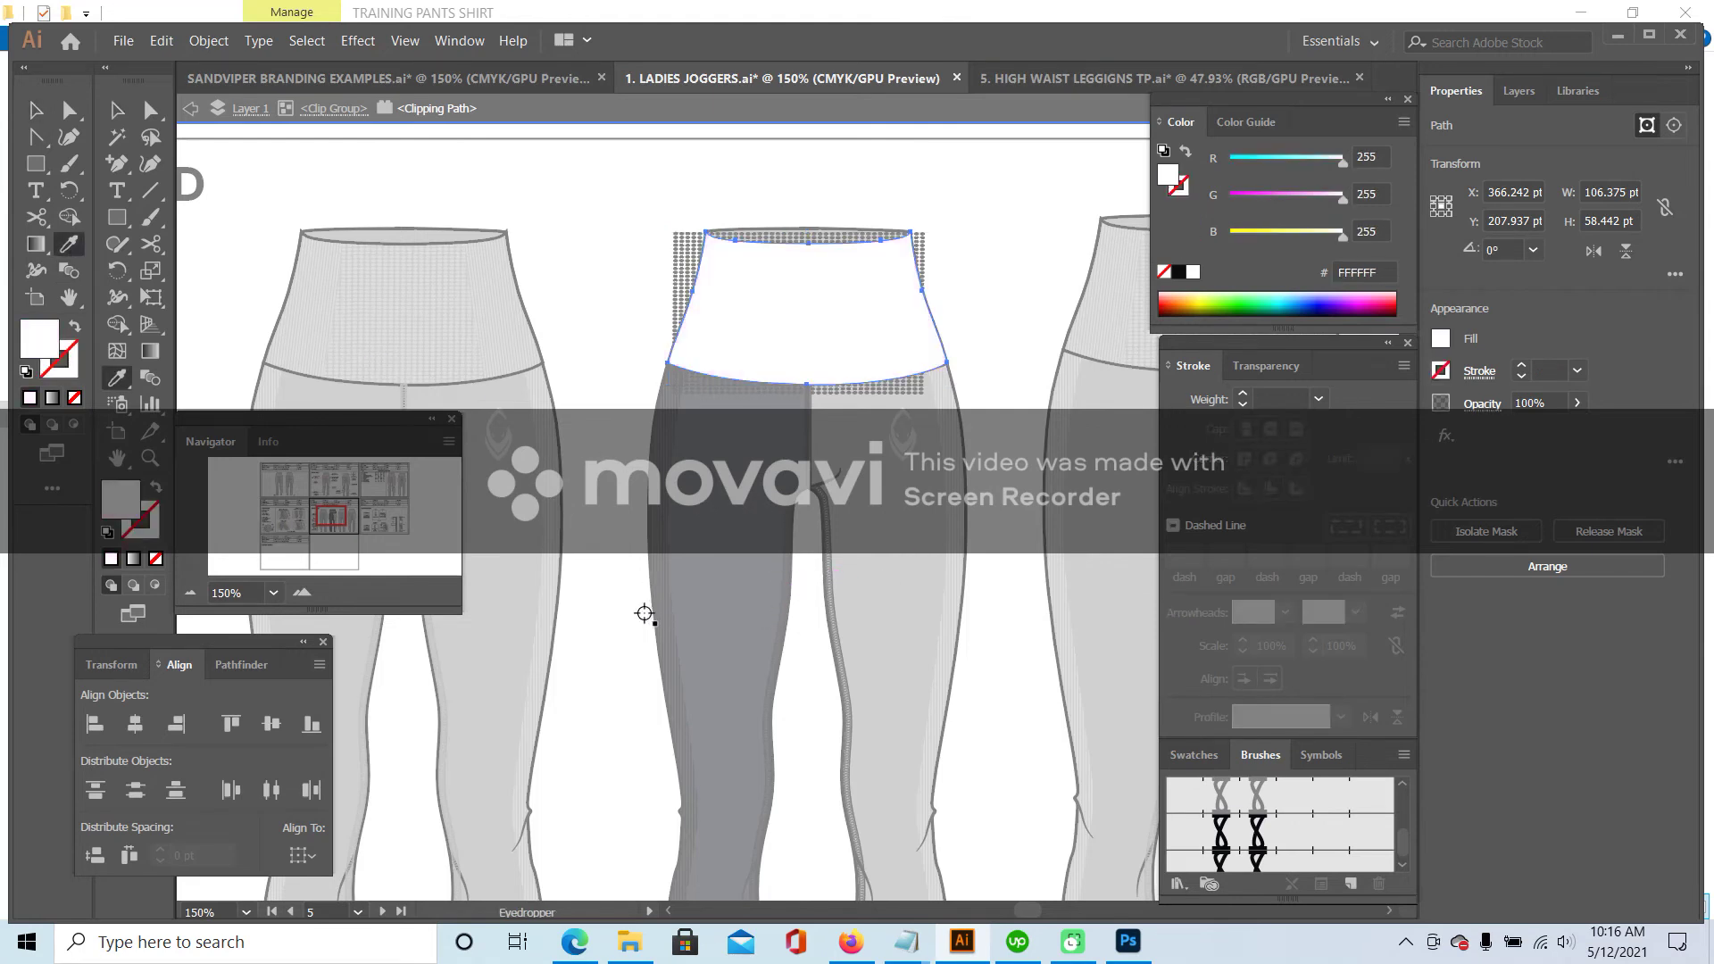
{"action": "scroll", "coordinate": [797, 639], "scroll_direction": "down", "scroll_amount": 3}
{"action": "left_click", "coordinate": [740, 628]}
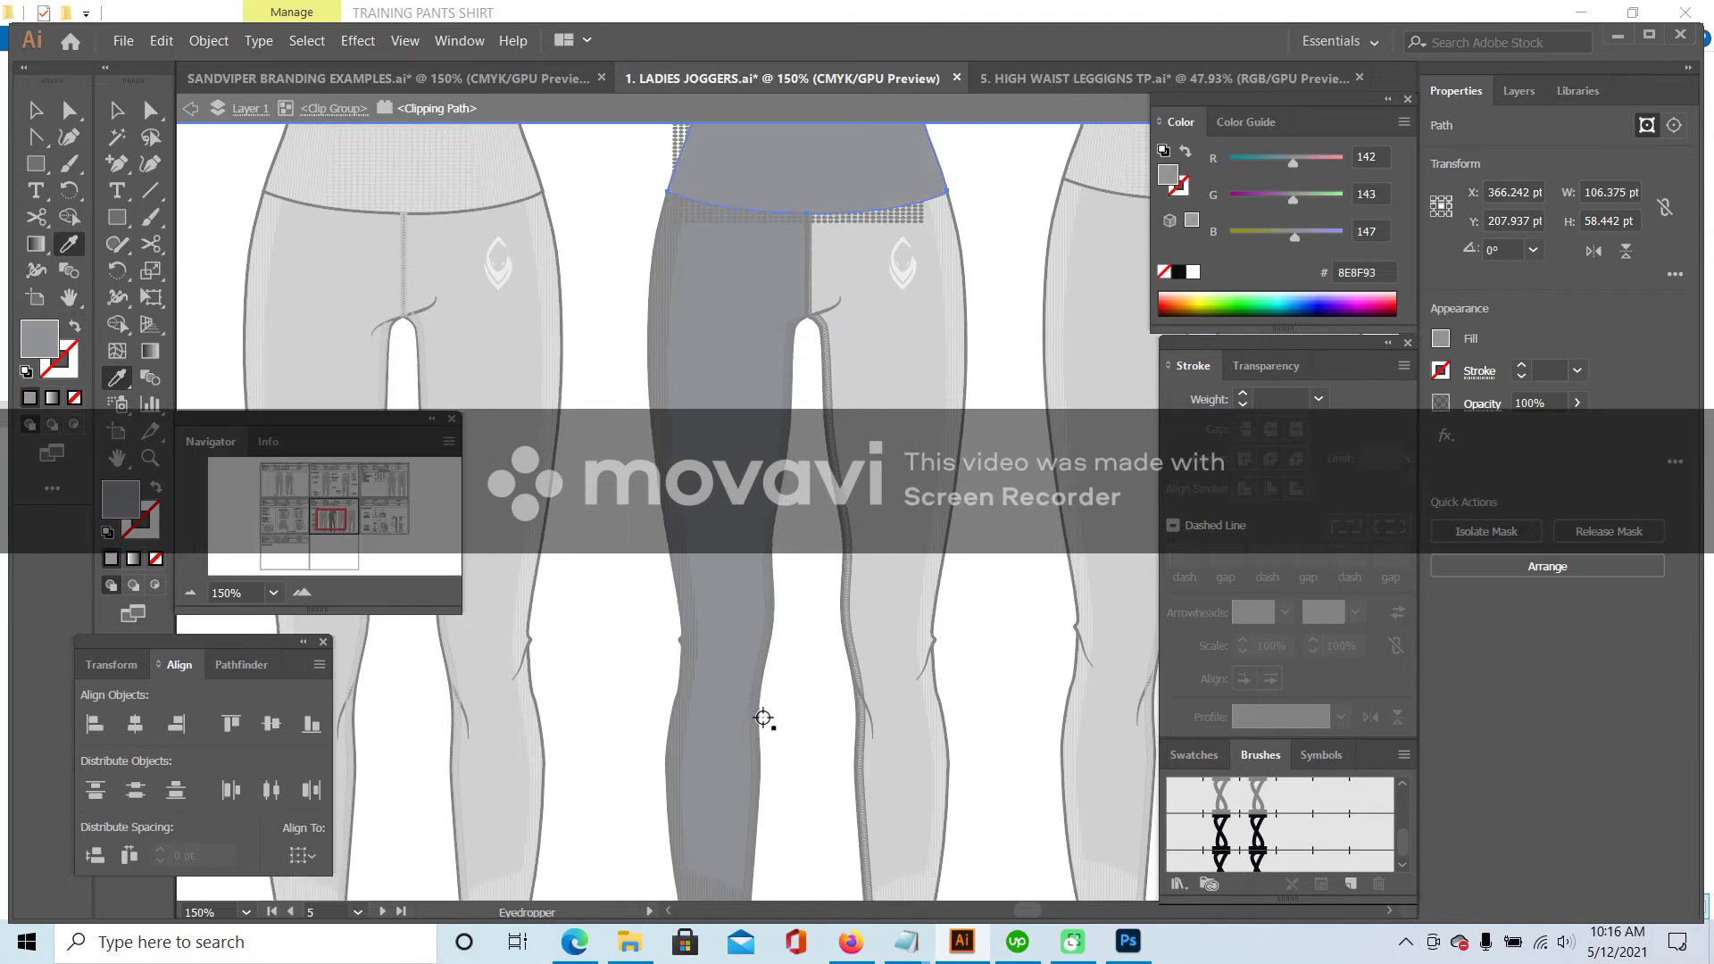
{"action": "scroll", "coordinate": [764, 710], "scroll_direction": "down", "scroll_amount": 2}
{"action": "left_click", "coordinate": [756, 737]}
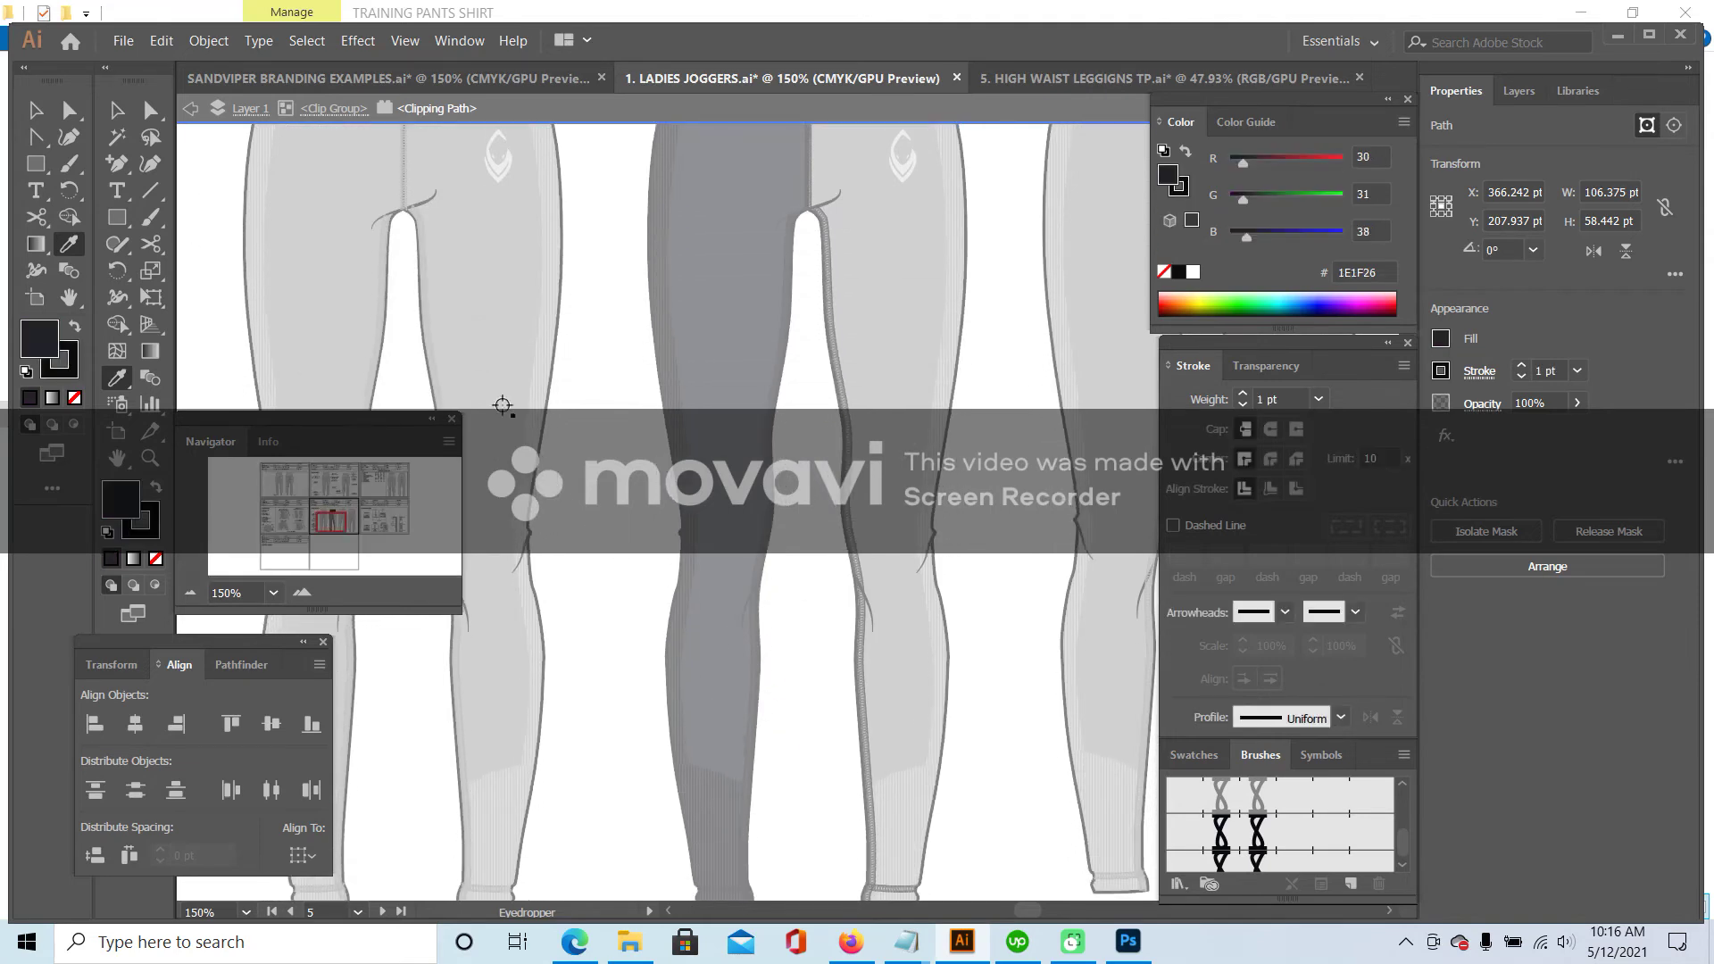
{"action": "scroll", "coordinate": [503, 405], "scroll_direction": "up", "scroll_amount": 5}
{"action": "key", "text": "v"}
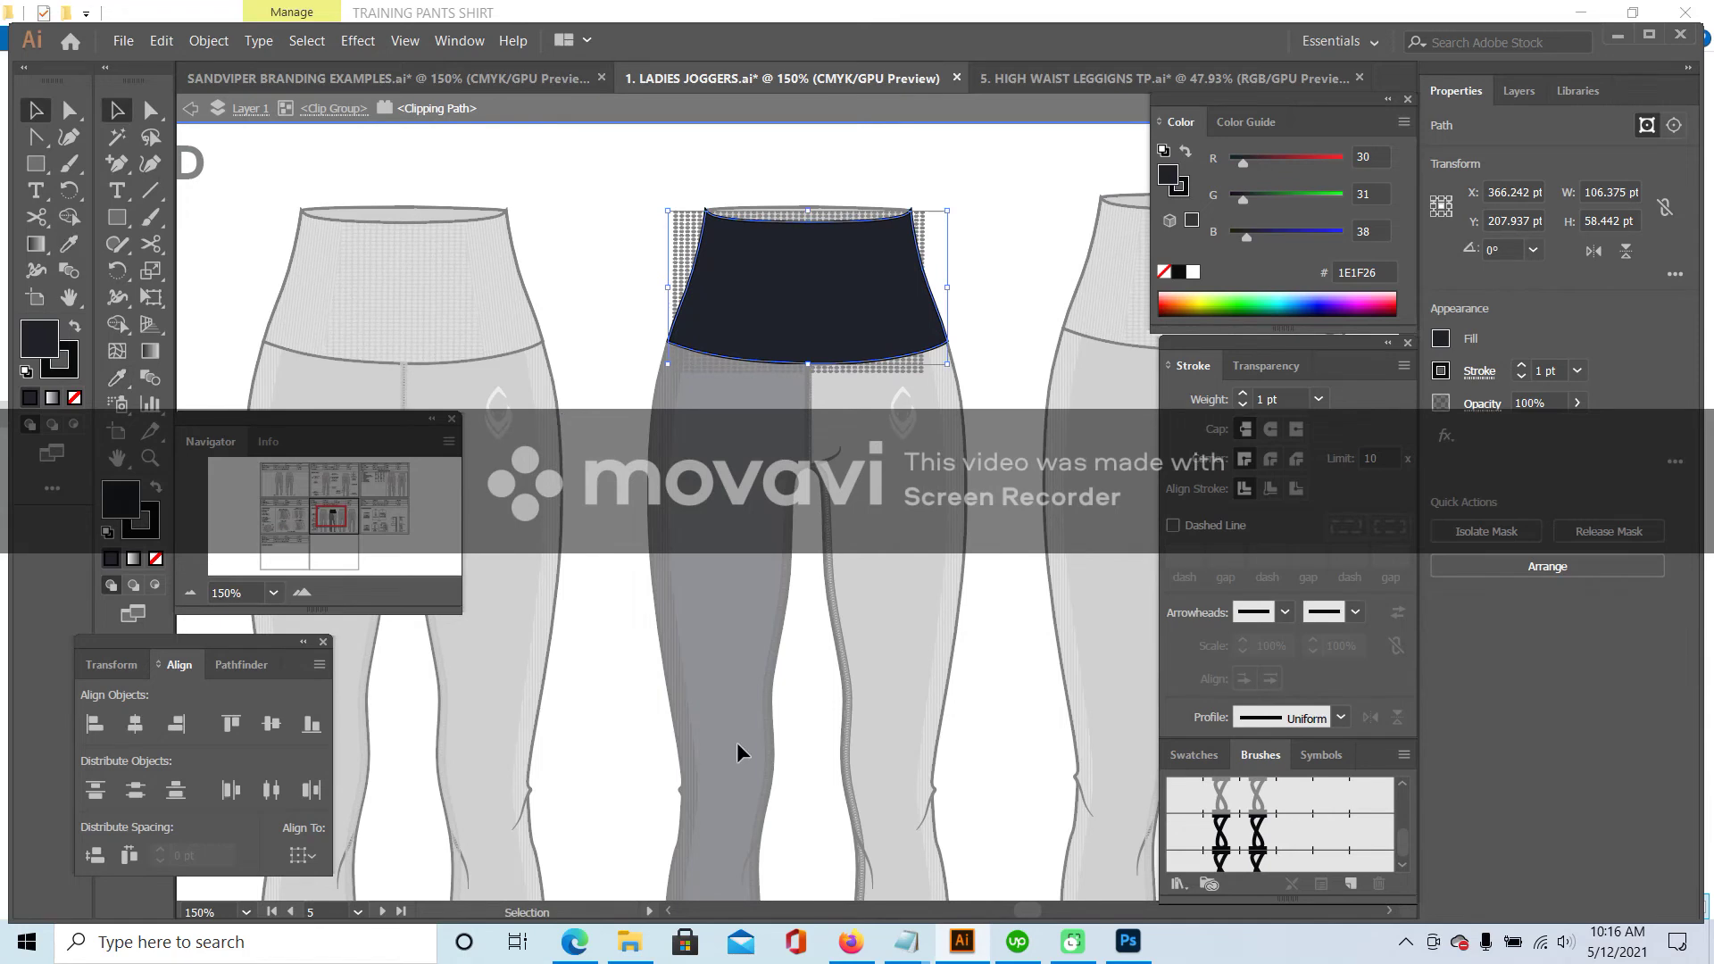
{"action": "double_click", "coordinate": [609, 229]}
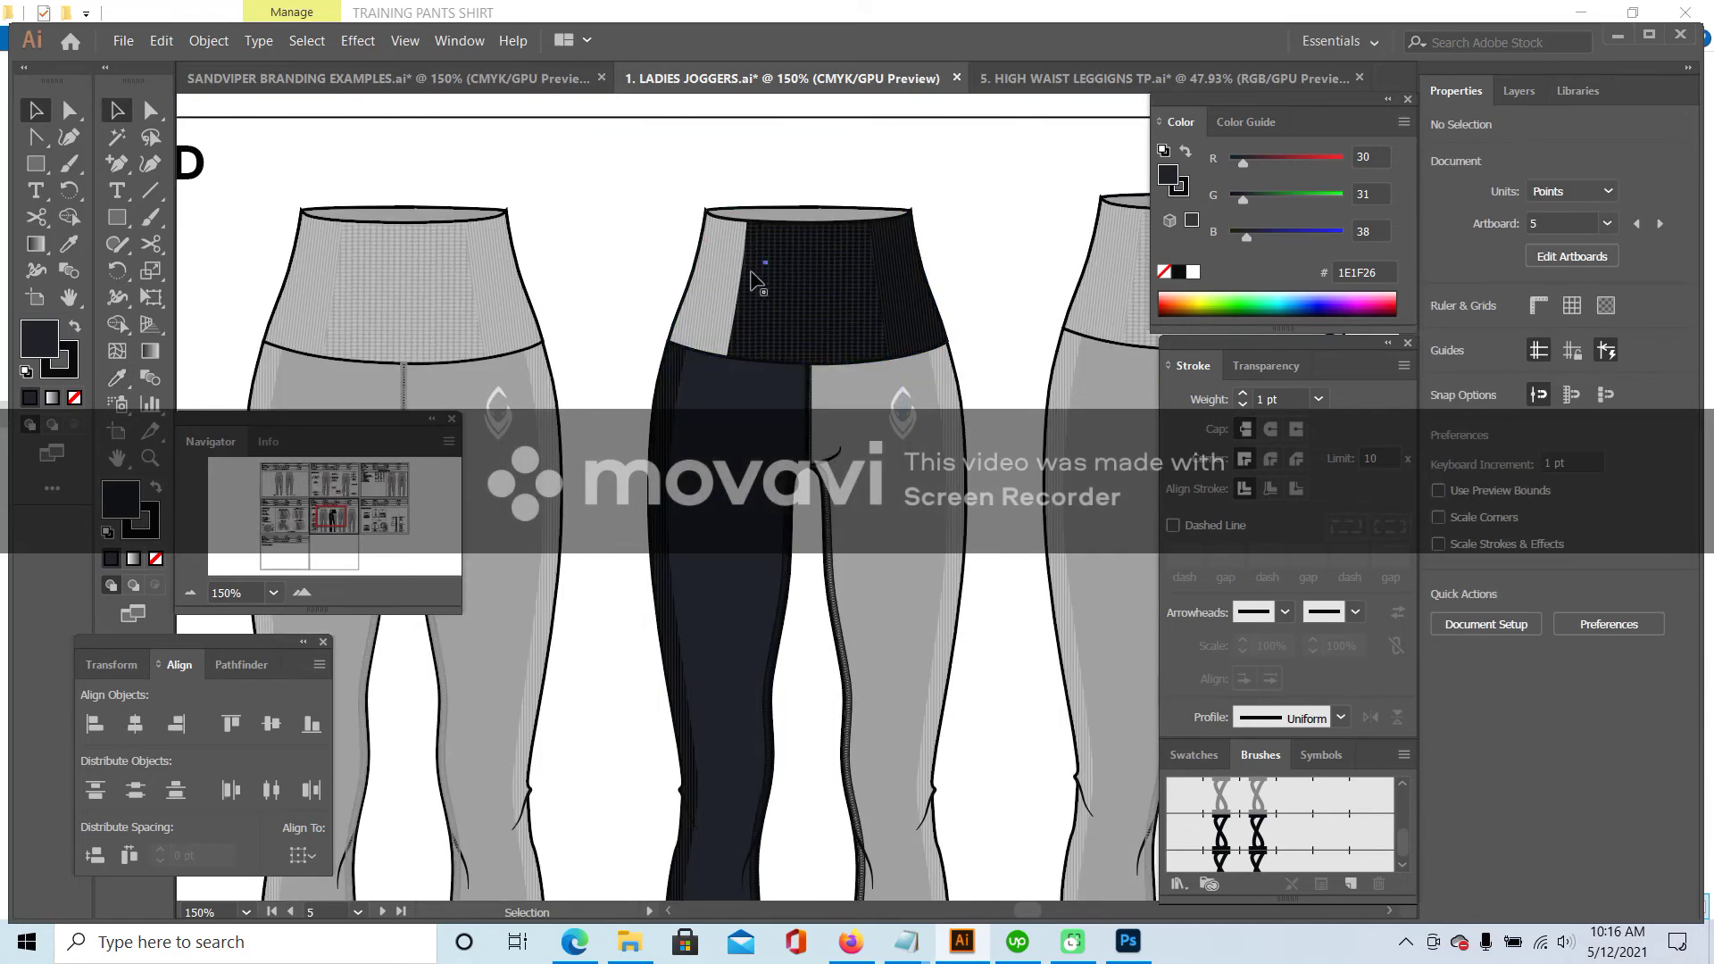
- Fill the left waistband panel with the dark colour
{"action": "double_click", "coordinate": [744, 267]}
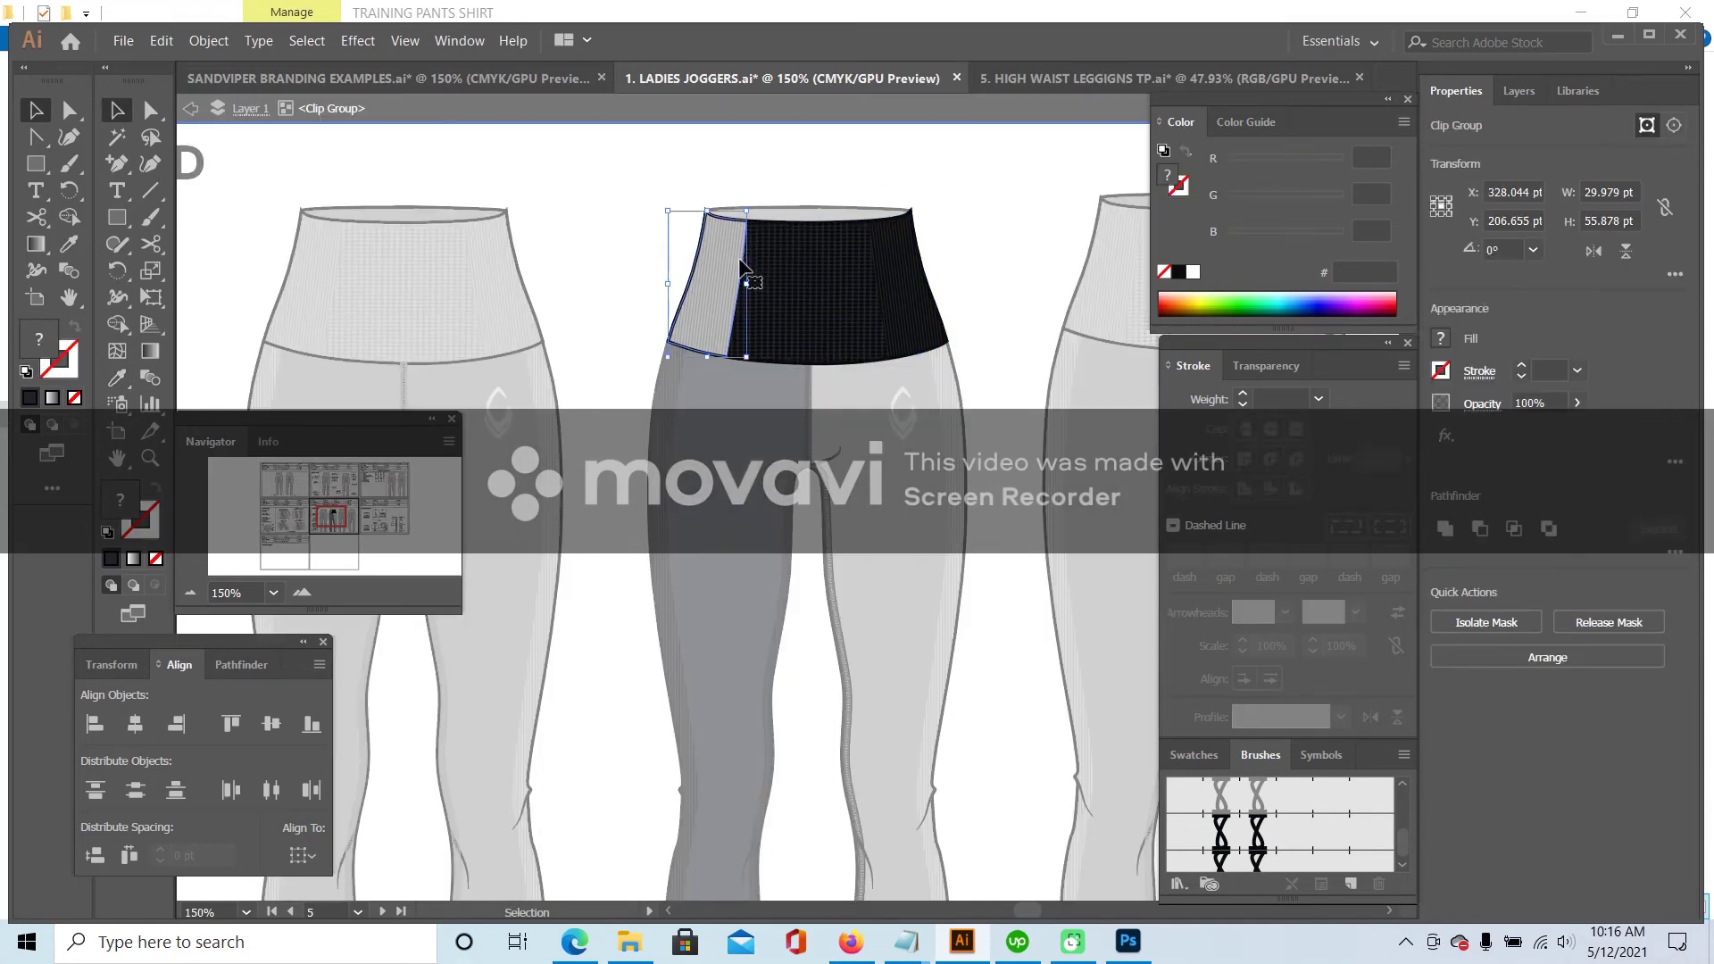
{"action": "double_click", "coordinate": [745, 261]}
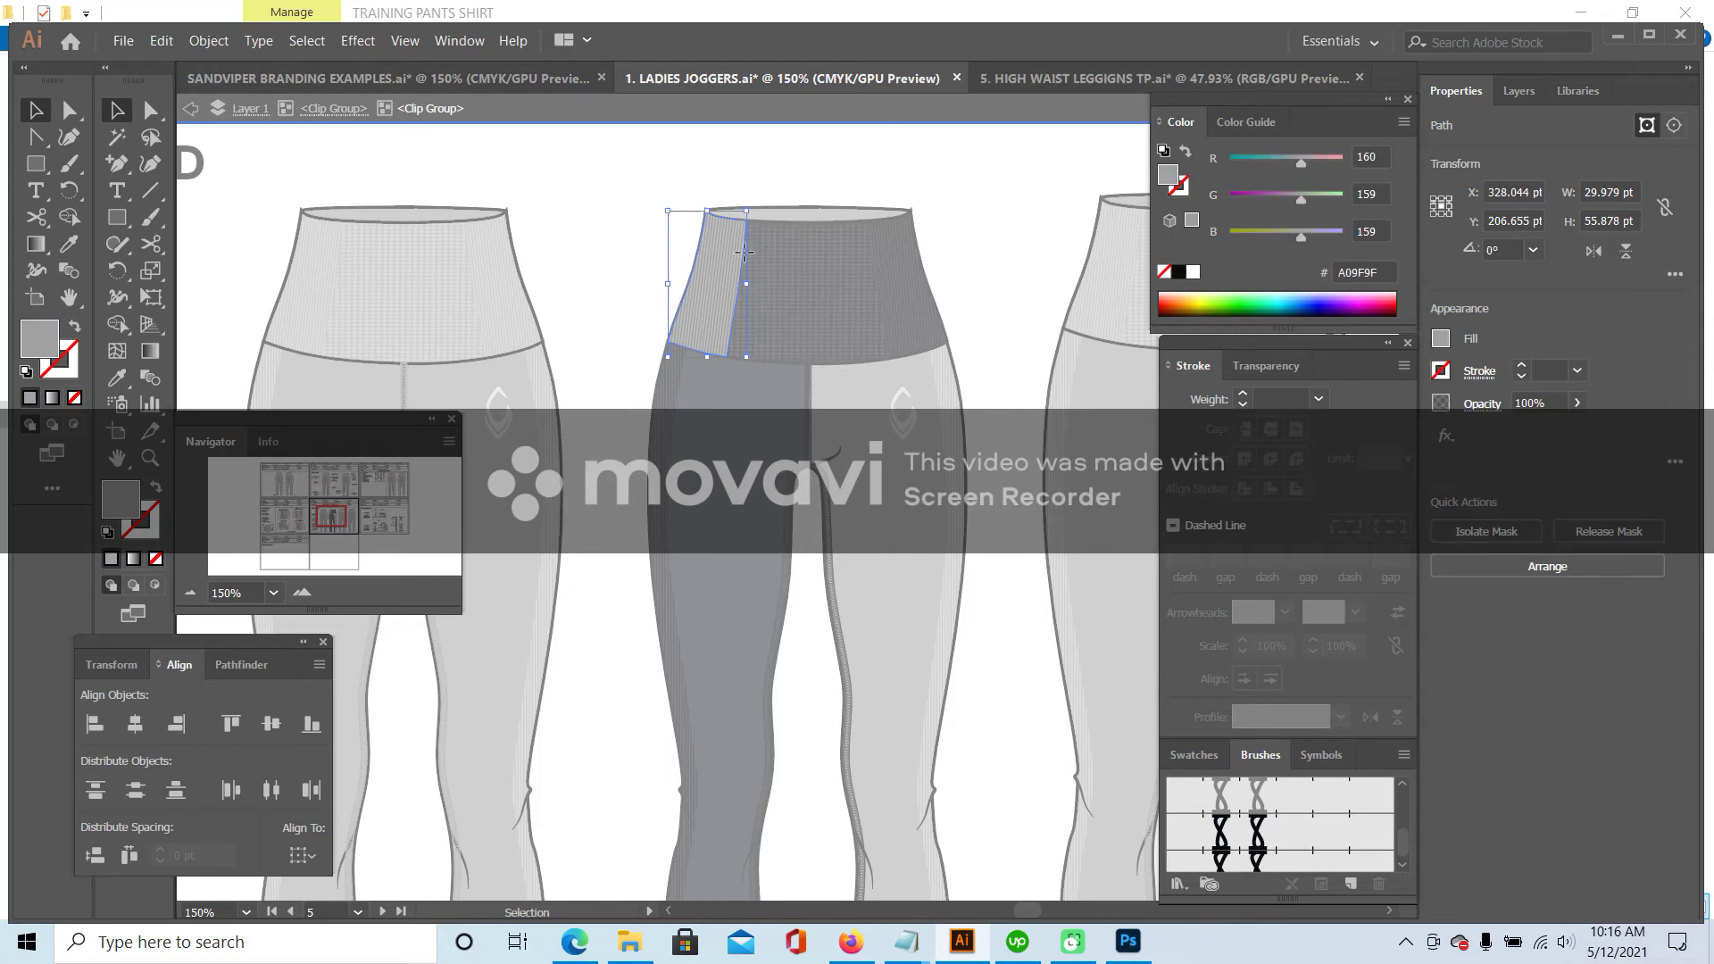
{"action": "left_click", "coordinate": [67, 243]}
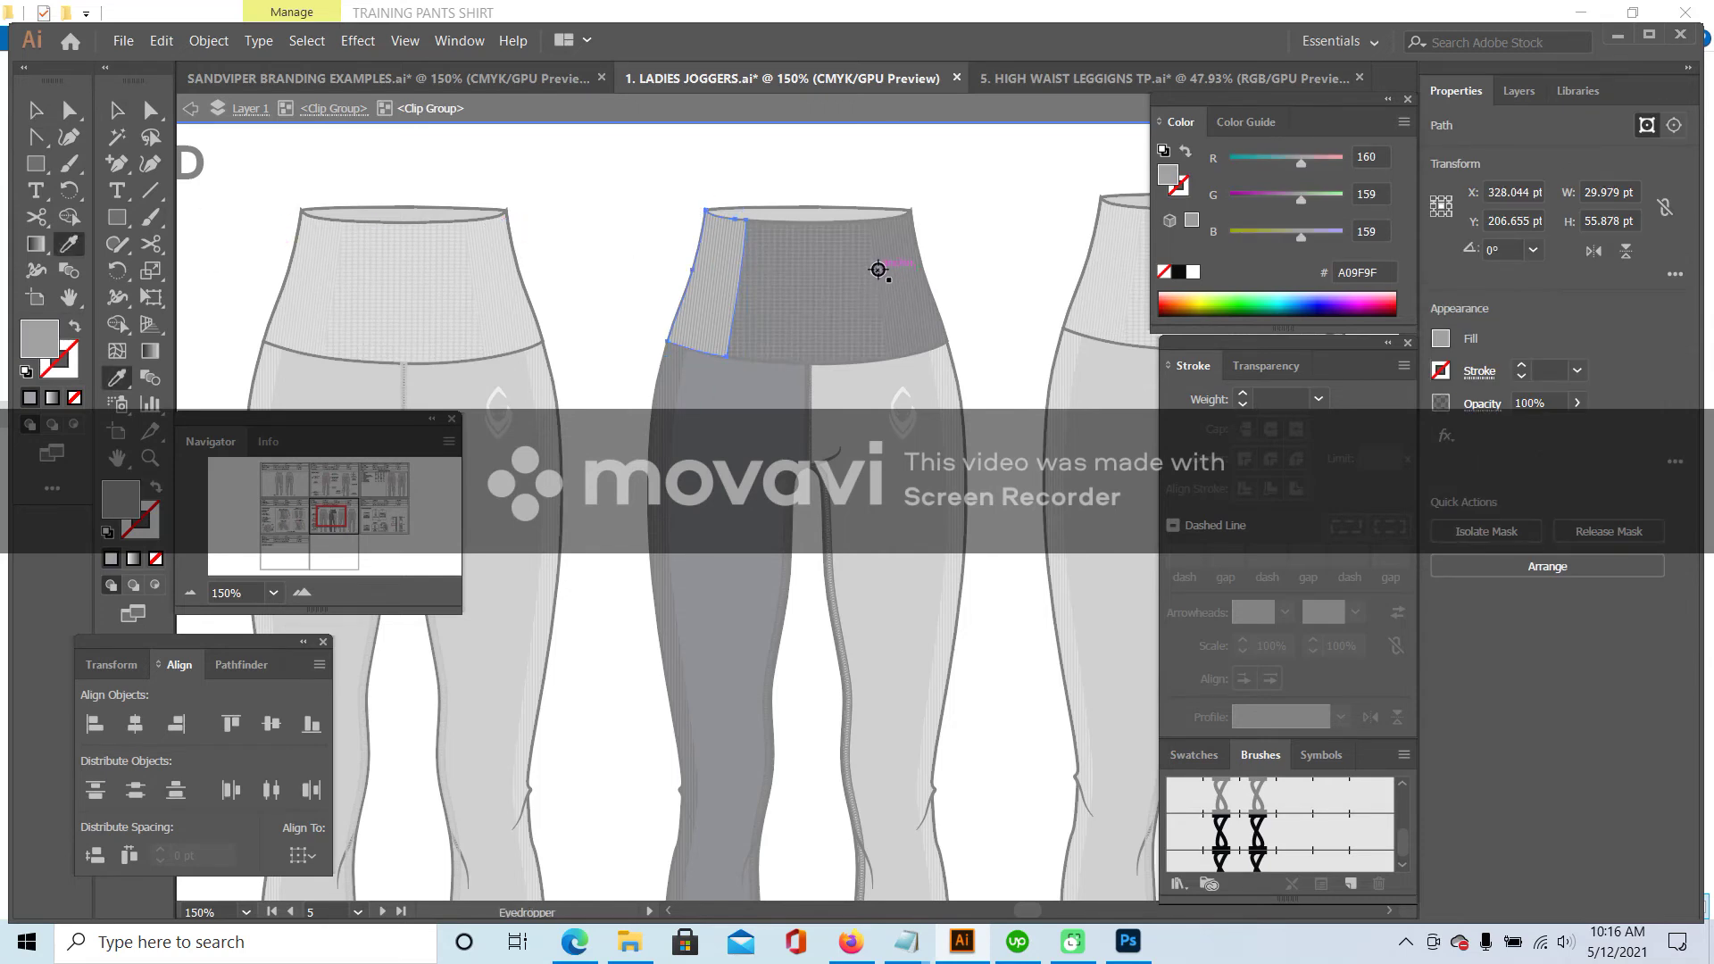
{"action": "left_click", "coordinate": [391, 230]}
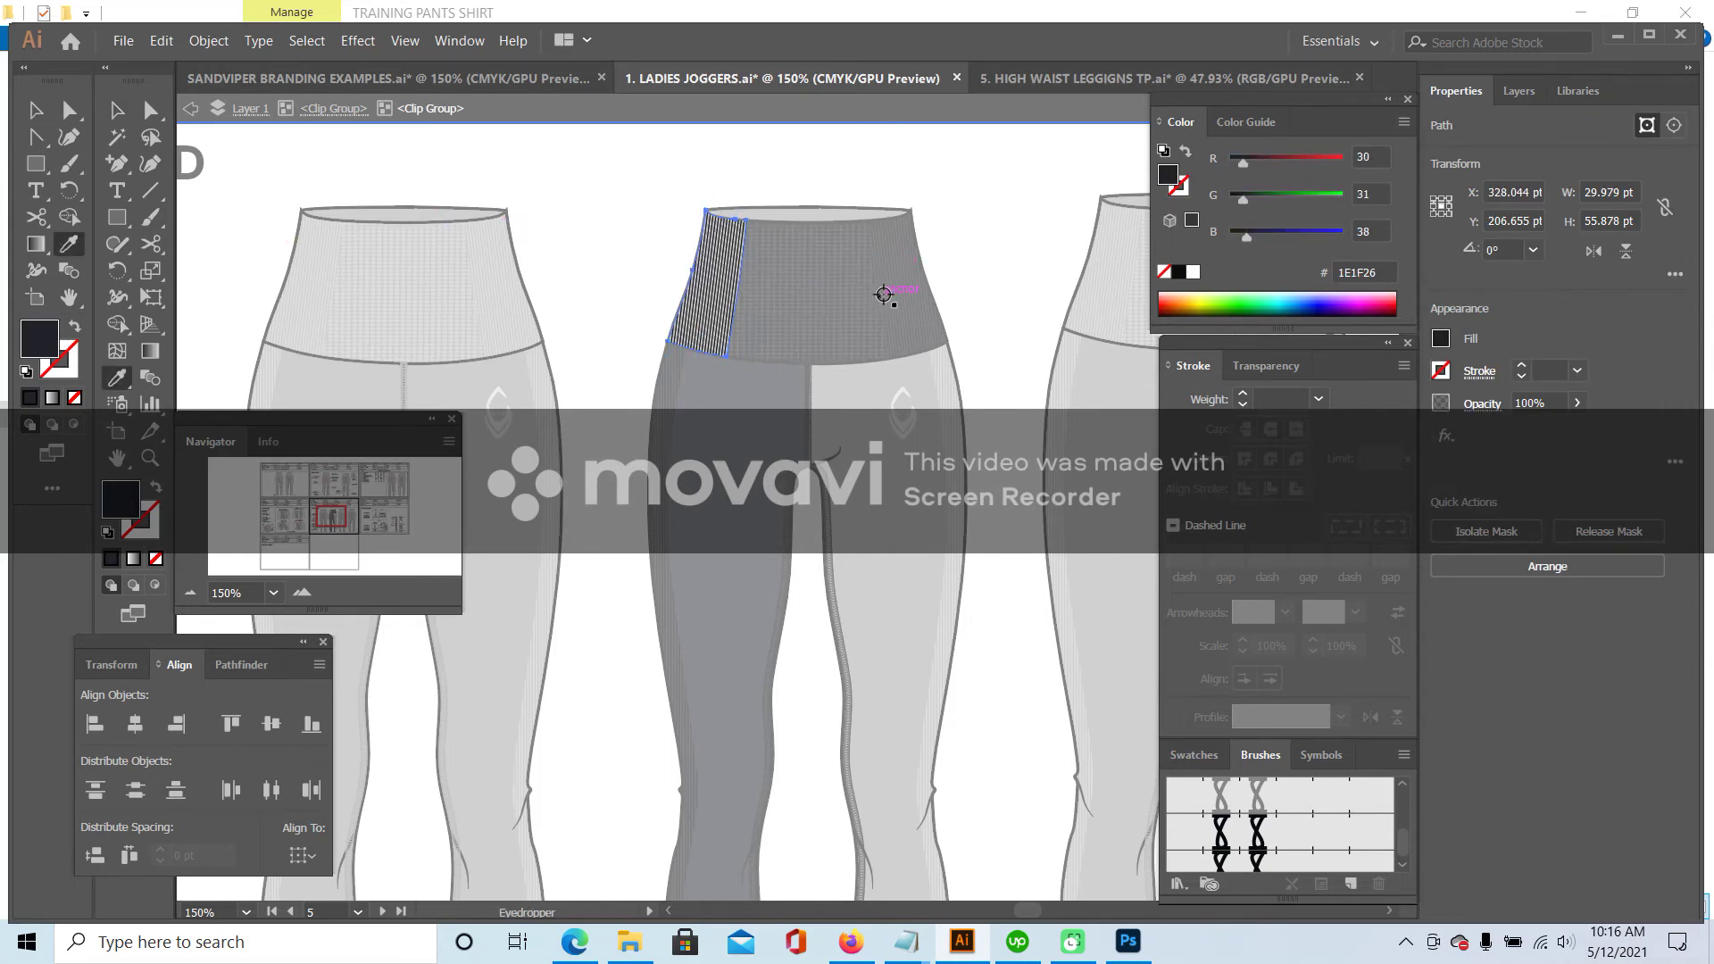
{"action": "scroll", "coordinate": [815, 533], "scroll_direction": "down", "scroll_amount": 5}
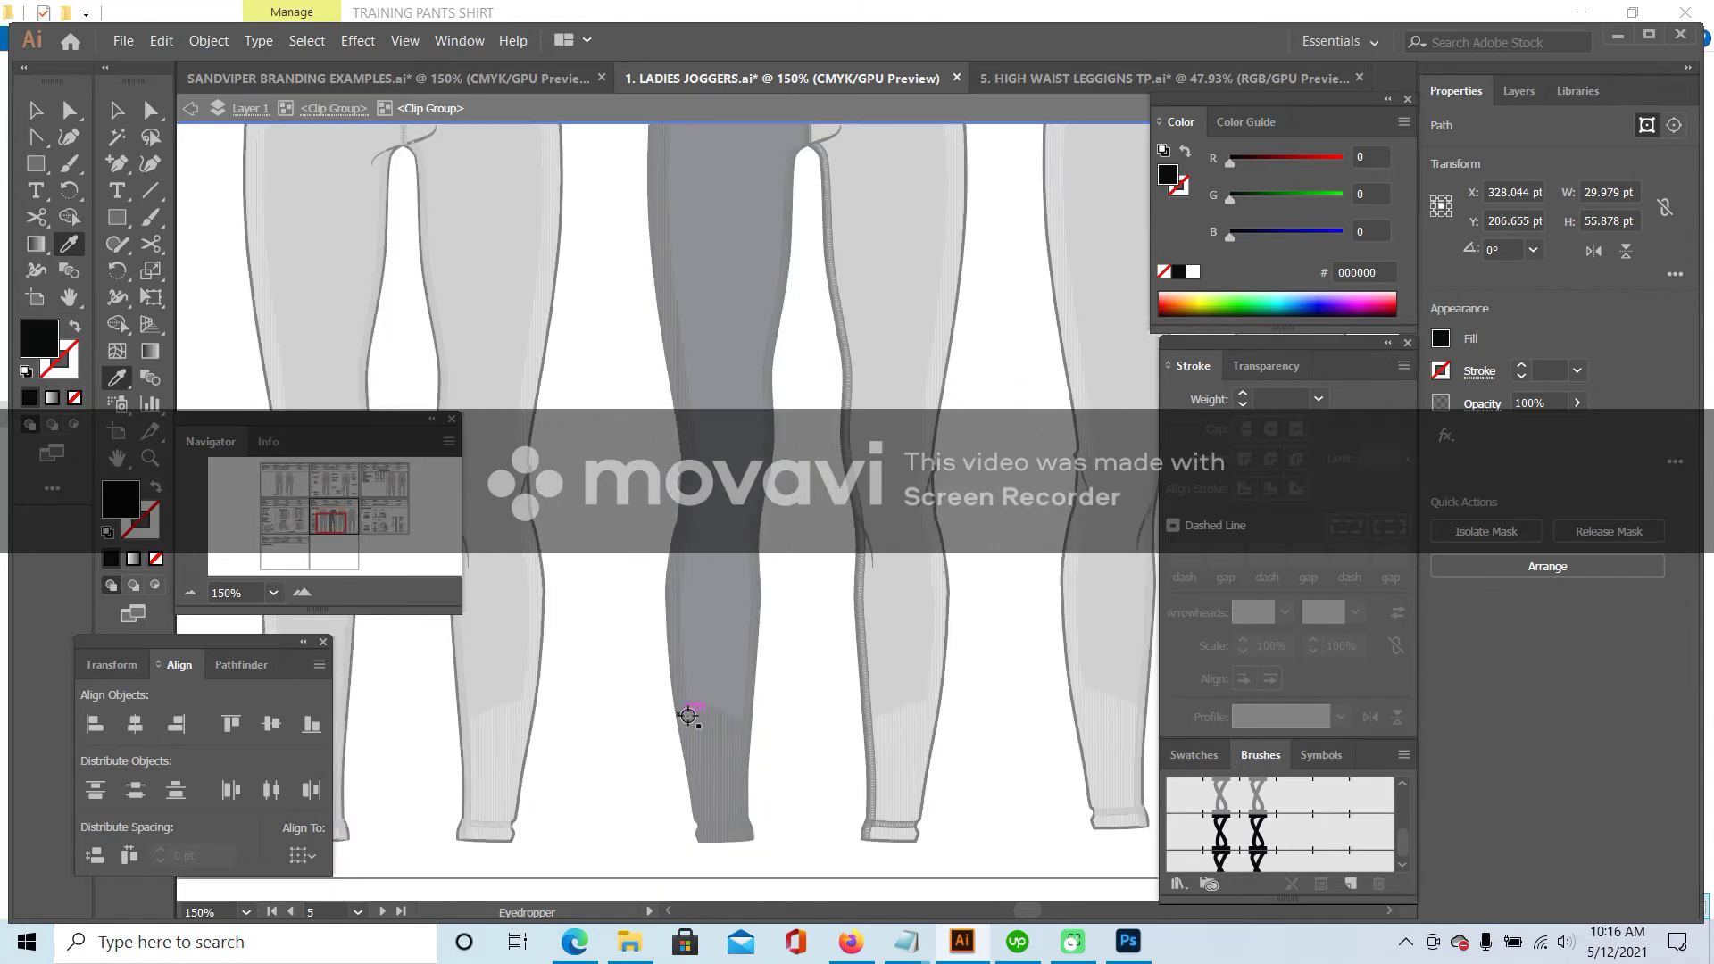
{"action": "scroll", "coordinate": [707, 704], "scroll_direction": "up", "scroll_amount": 5}
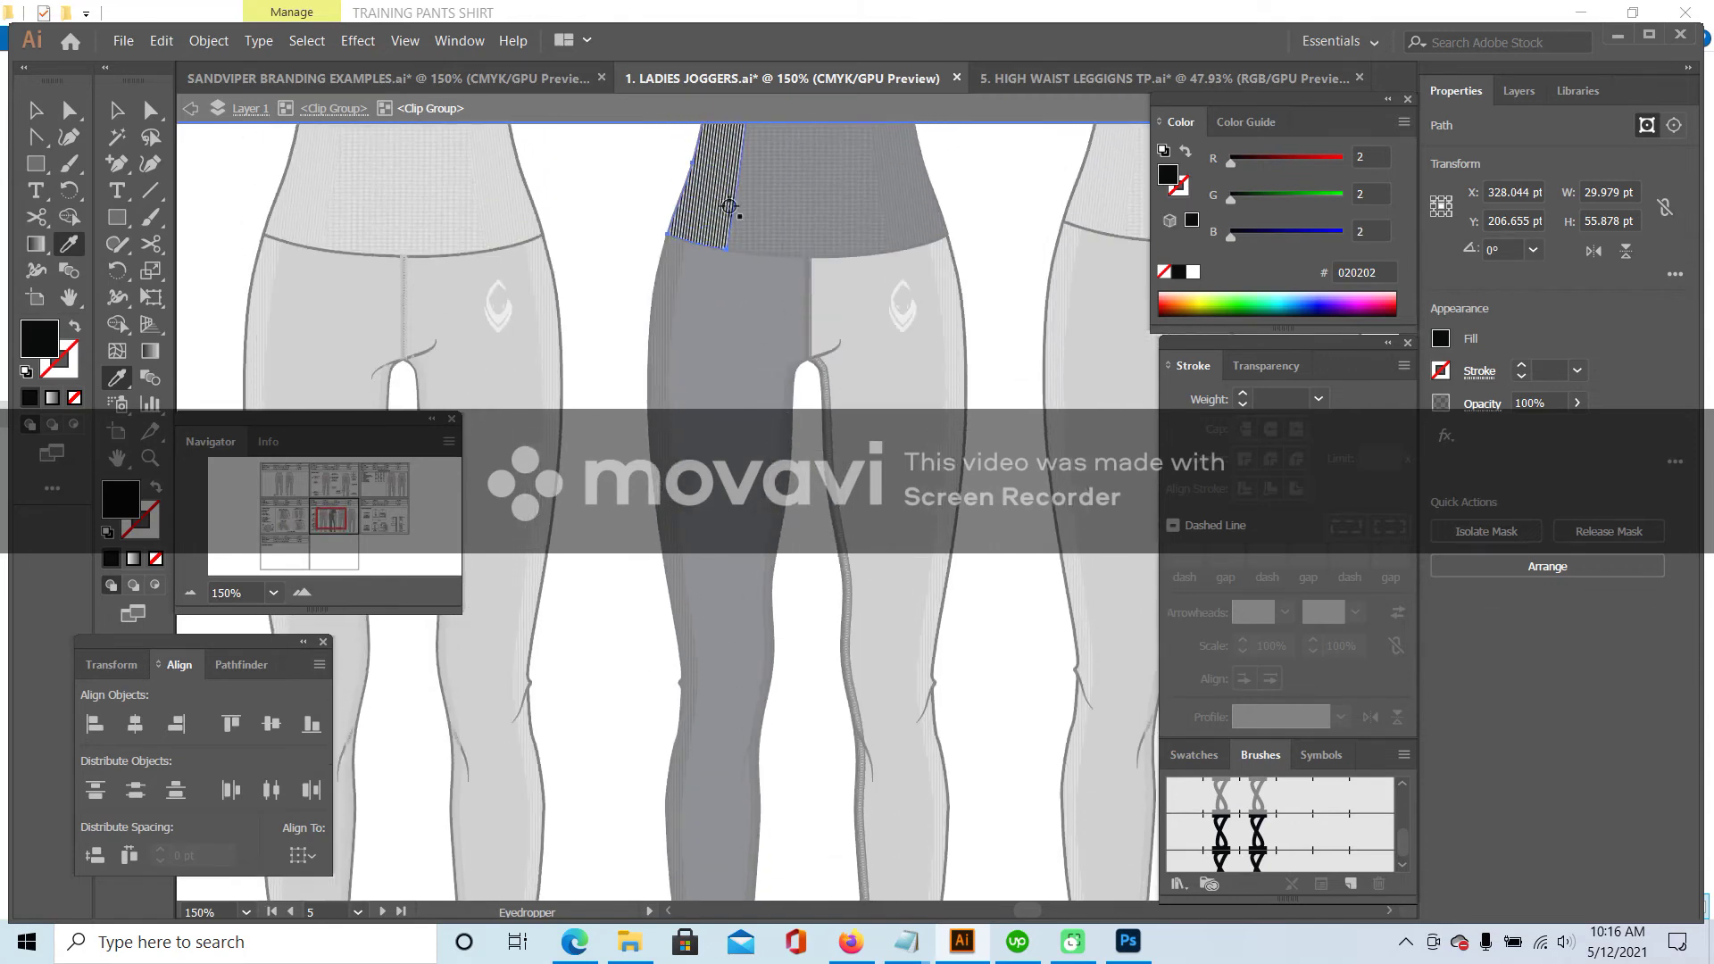
{"action": "left_click", "coordinate": [117, 111]}
{"action": "scroll", "coordinate": [594, 331], "scroll_direction": "up", "scroll_amount": 2}
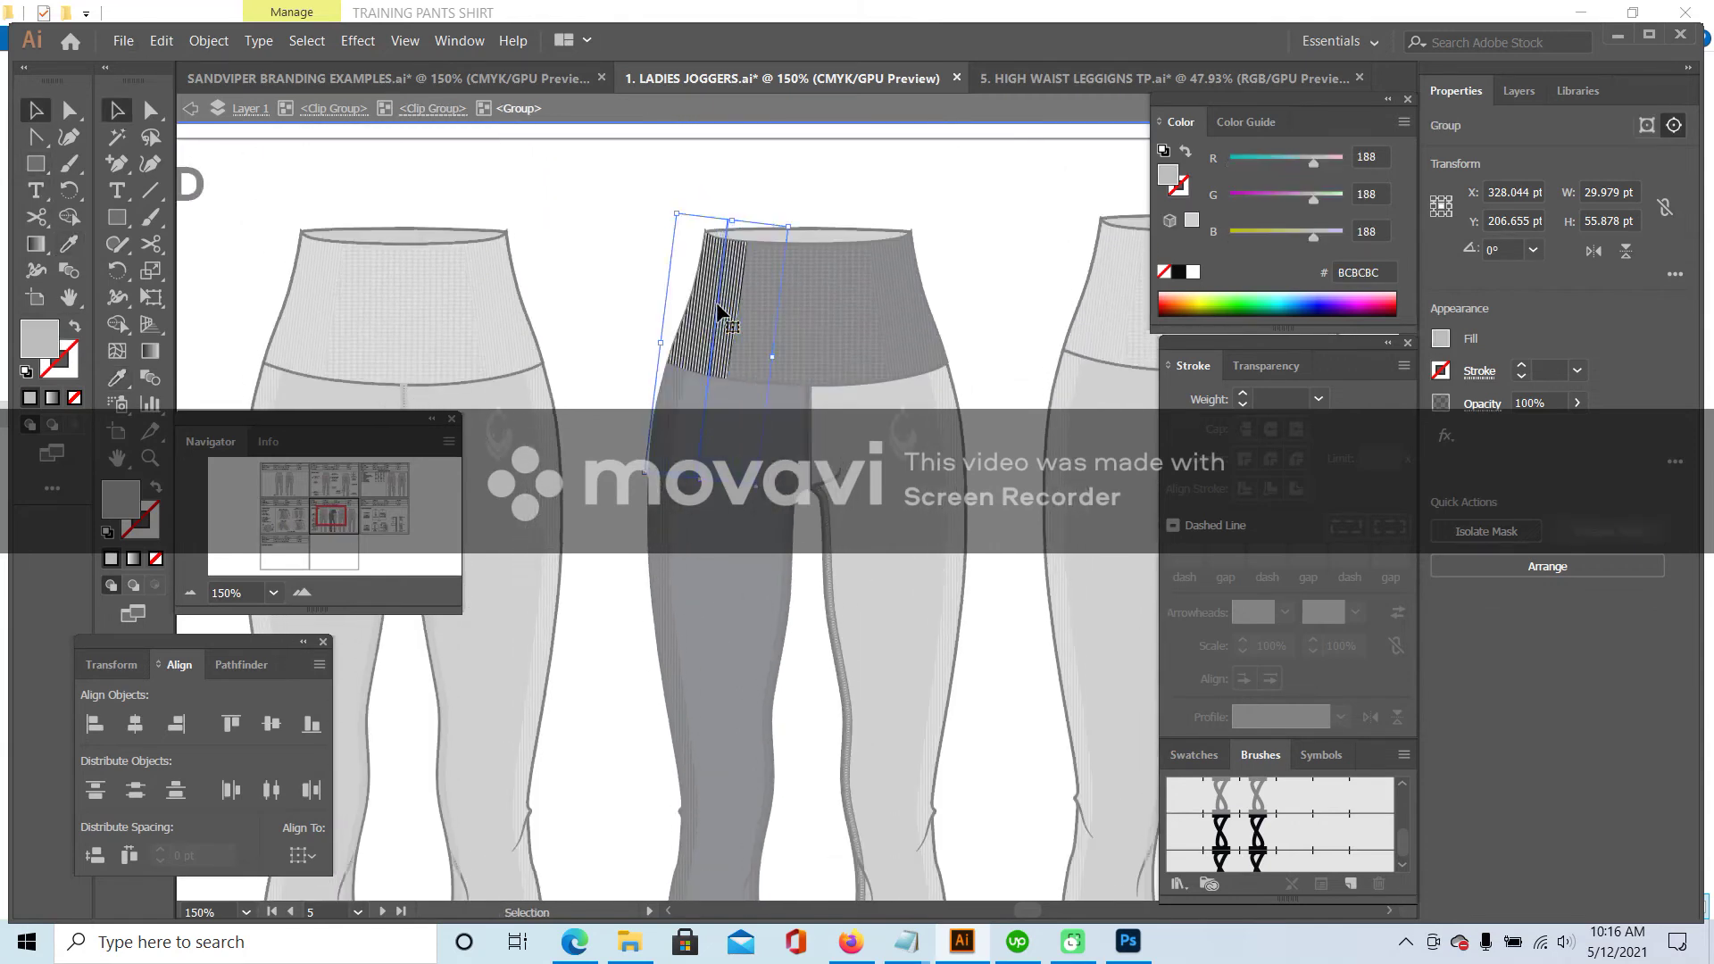
- Set the stripe lines in the striped side panel to black
{"action": "double_click", "coordinate": [719, 308]}
{"action": "left_click", "coordinate": [716, 302]}
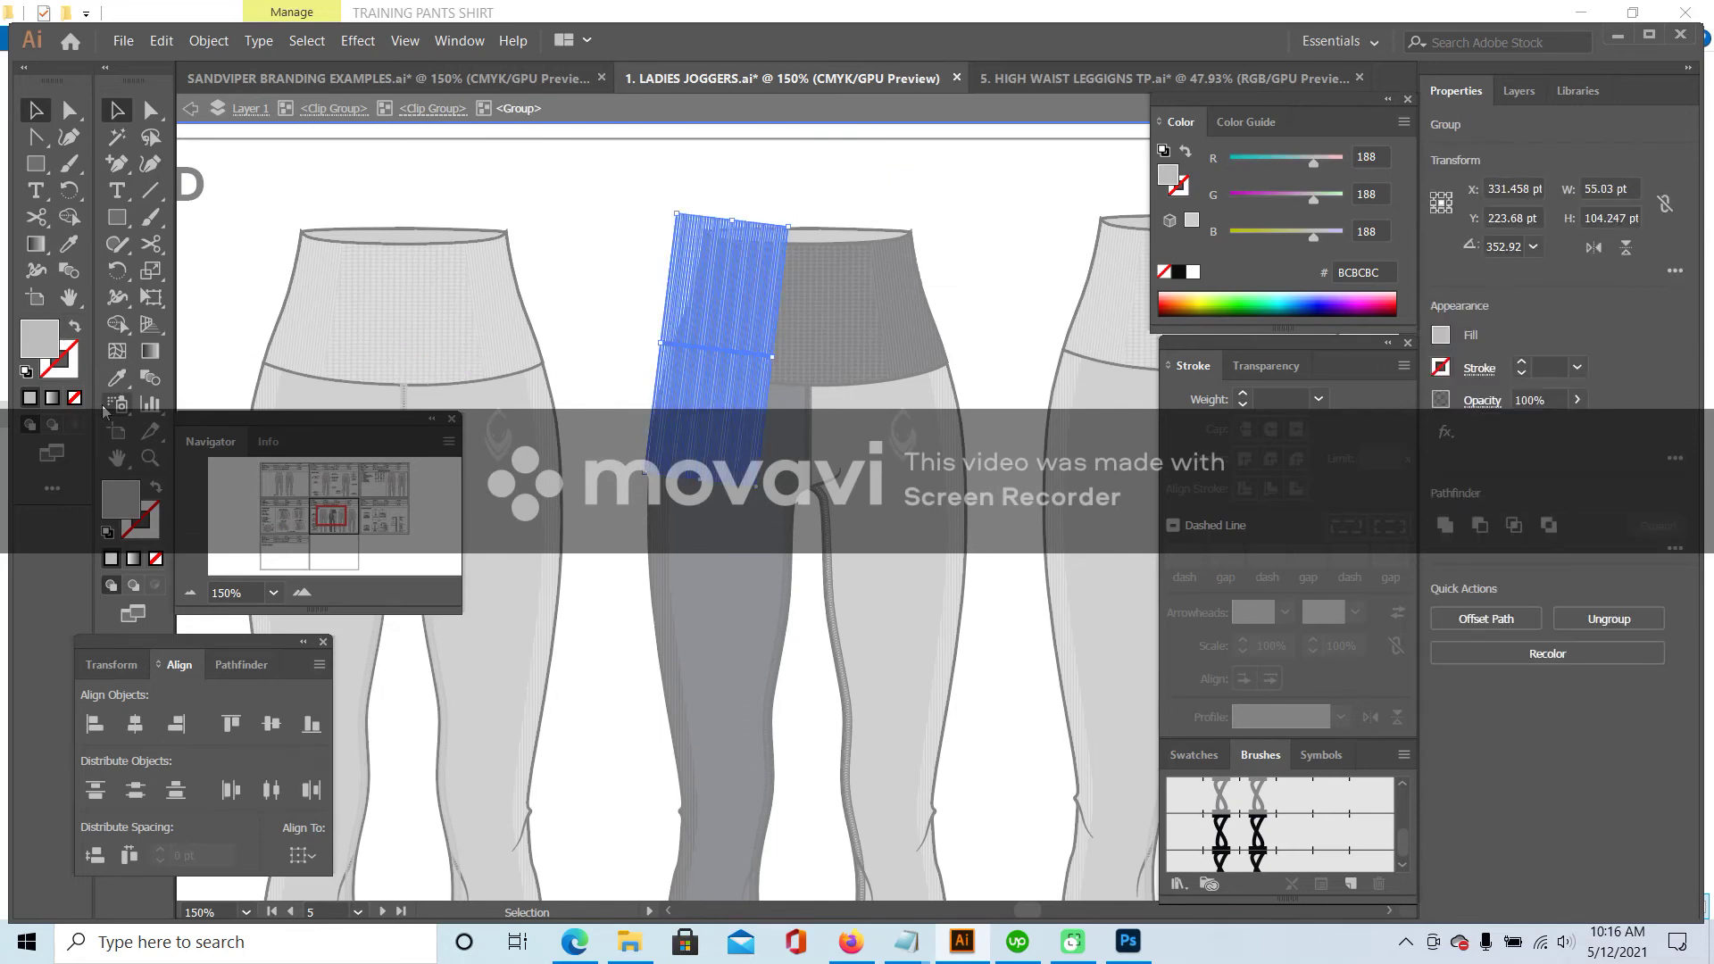
{"action": "double_click", "coordinate": [117, 504]}
{"action": "left_click", "coordinate": [1111, 546]}
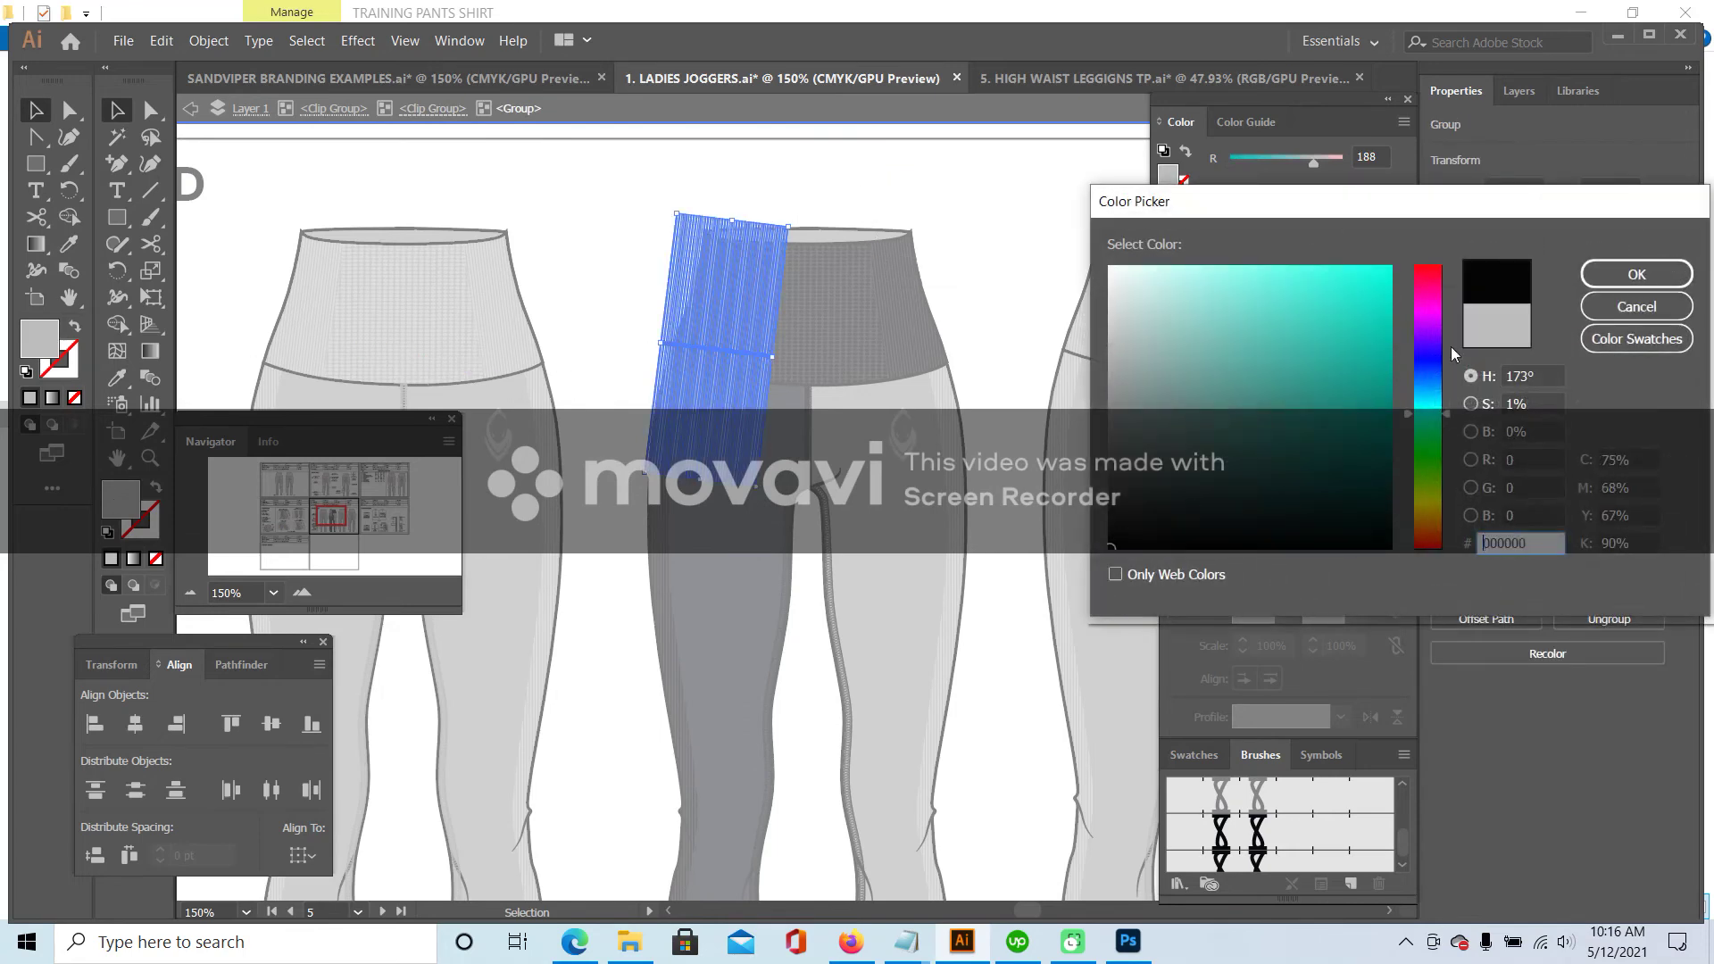
{"action": "left_click", "coordinate": [1618, 274]}
{"action": "double_click", "coordinate": [822, 196]}
- Match the whole waistband to the dark navy 1E1F26 of the leg
{"action": "left_click", "coordinate": [835, 234]}
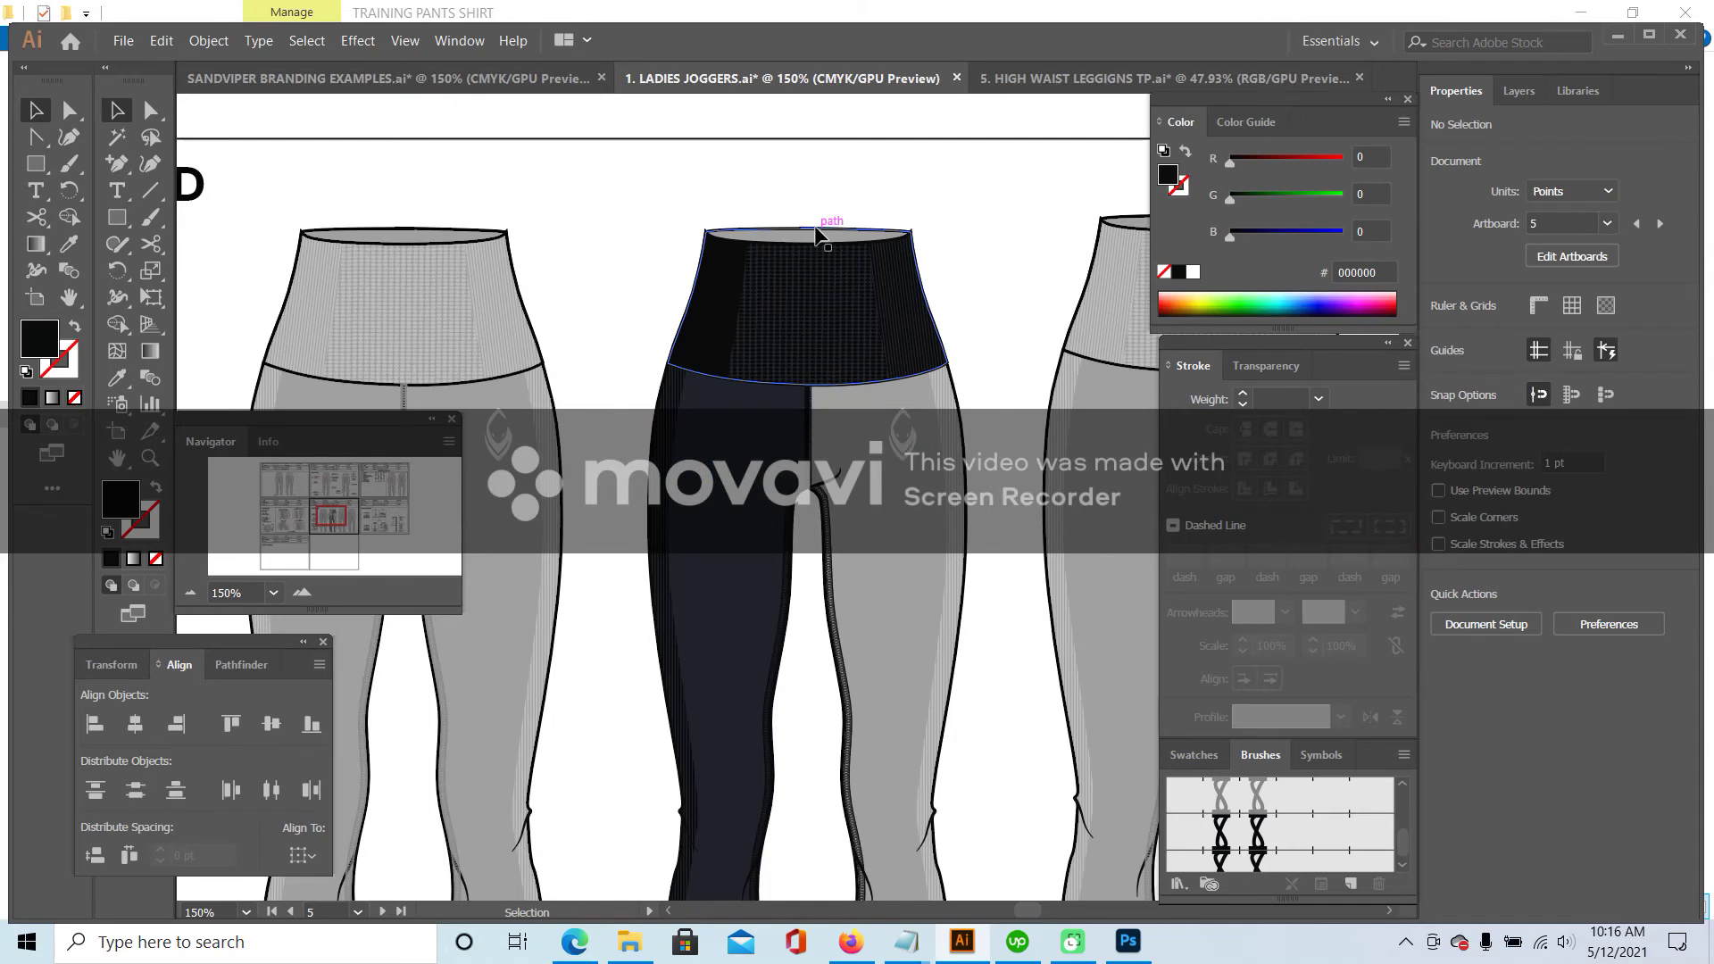
{"action": "left_click", "coordinate": [117, 380]}
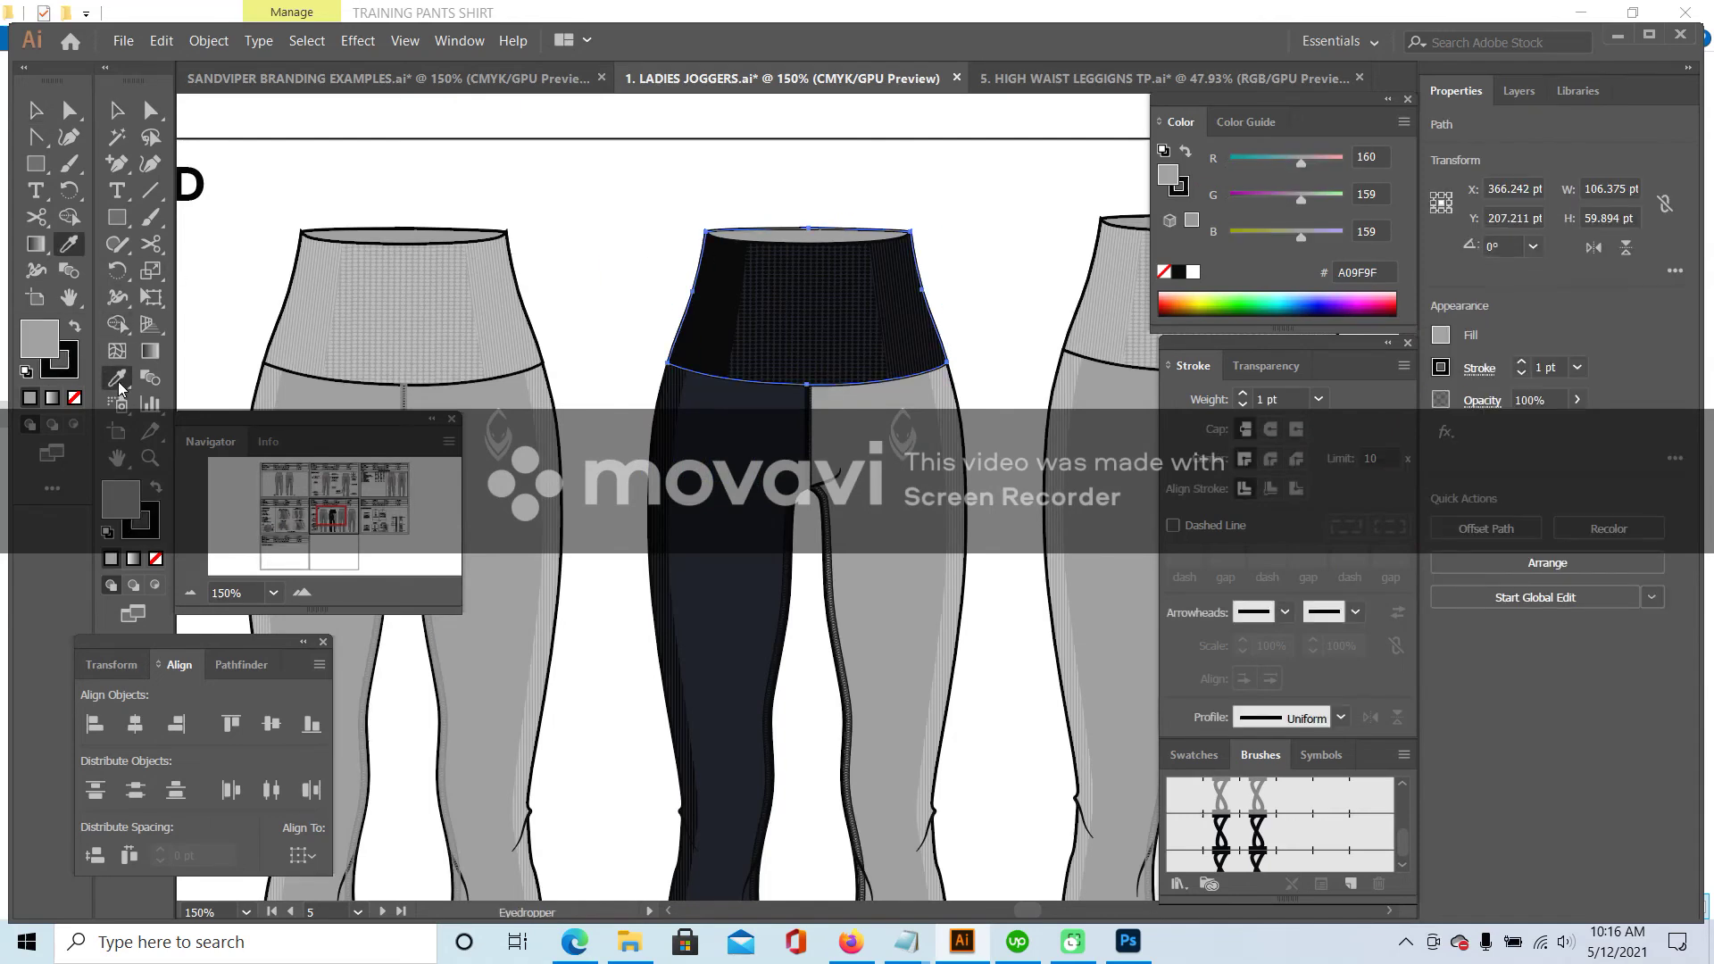
{"action": "left_click", "coordinate": [792, 244]}
{"action": "key", "text": "v"}
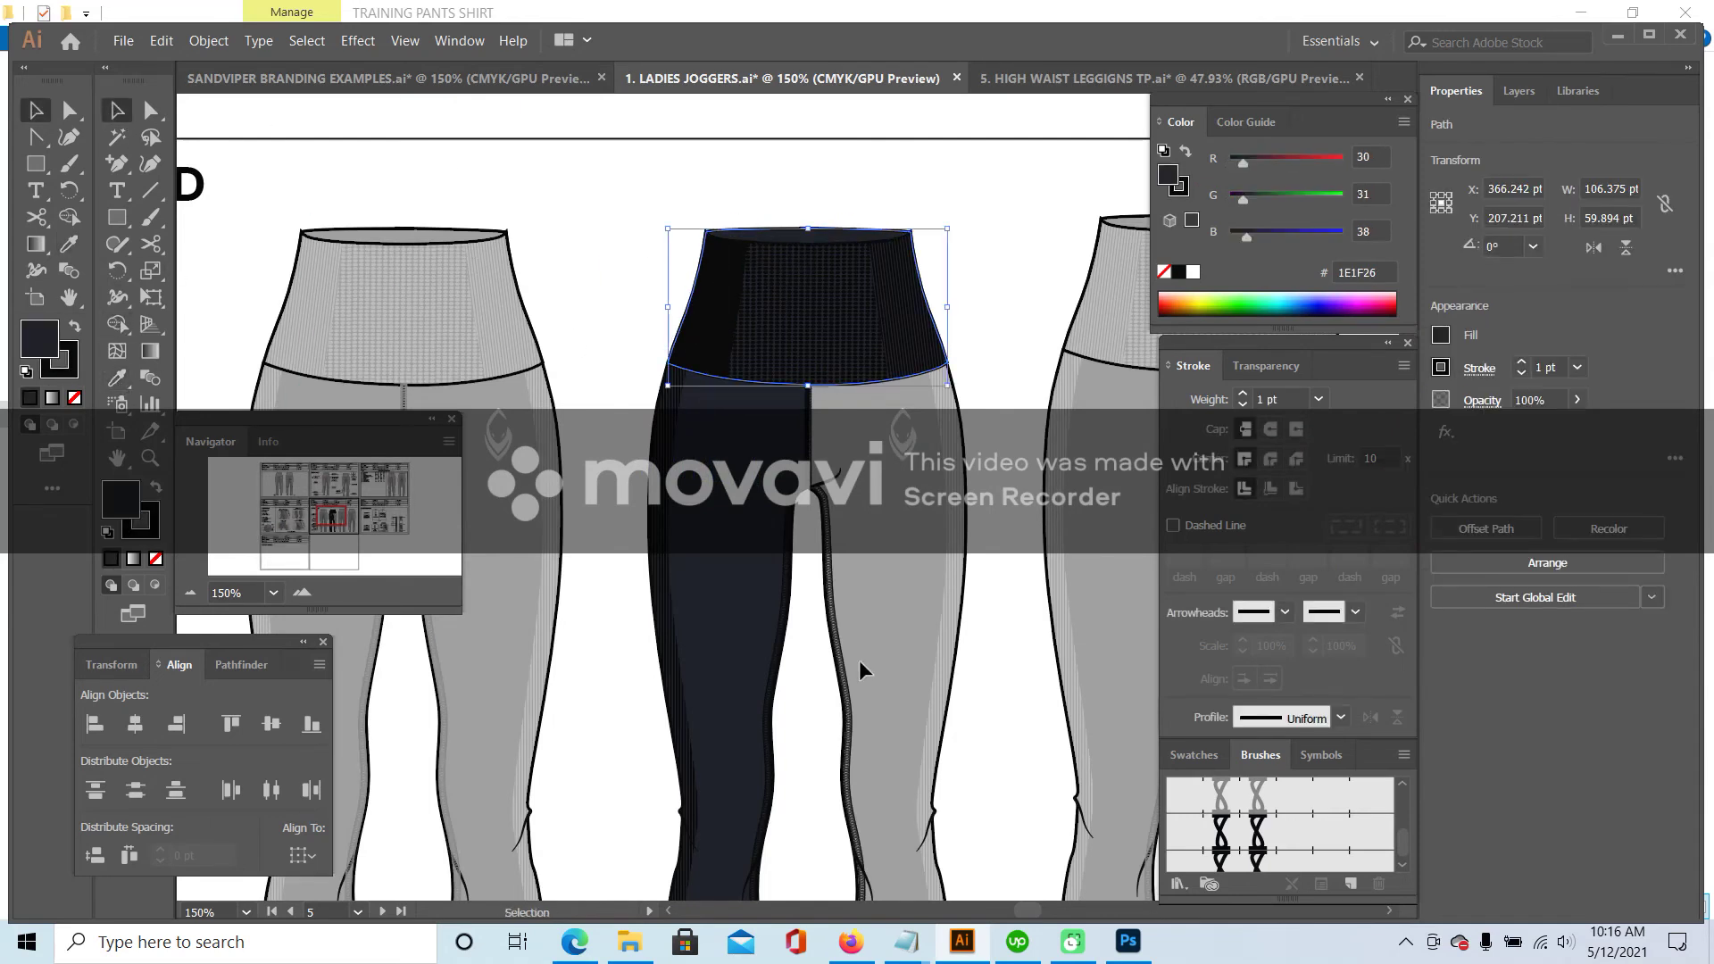
- Recolour the second leggings' right-leg side panel dark navy, undoing an earlier mis-applied fill
{"action": "double_click", "coordinate": [964, 446]}
{"action": "left_click", "coordinate": [965, 447]}
{"action": "key", "text": "i"}
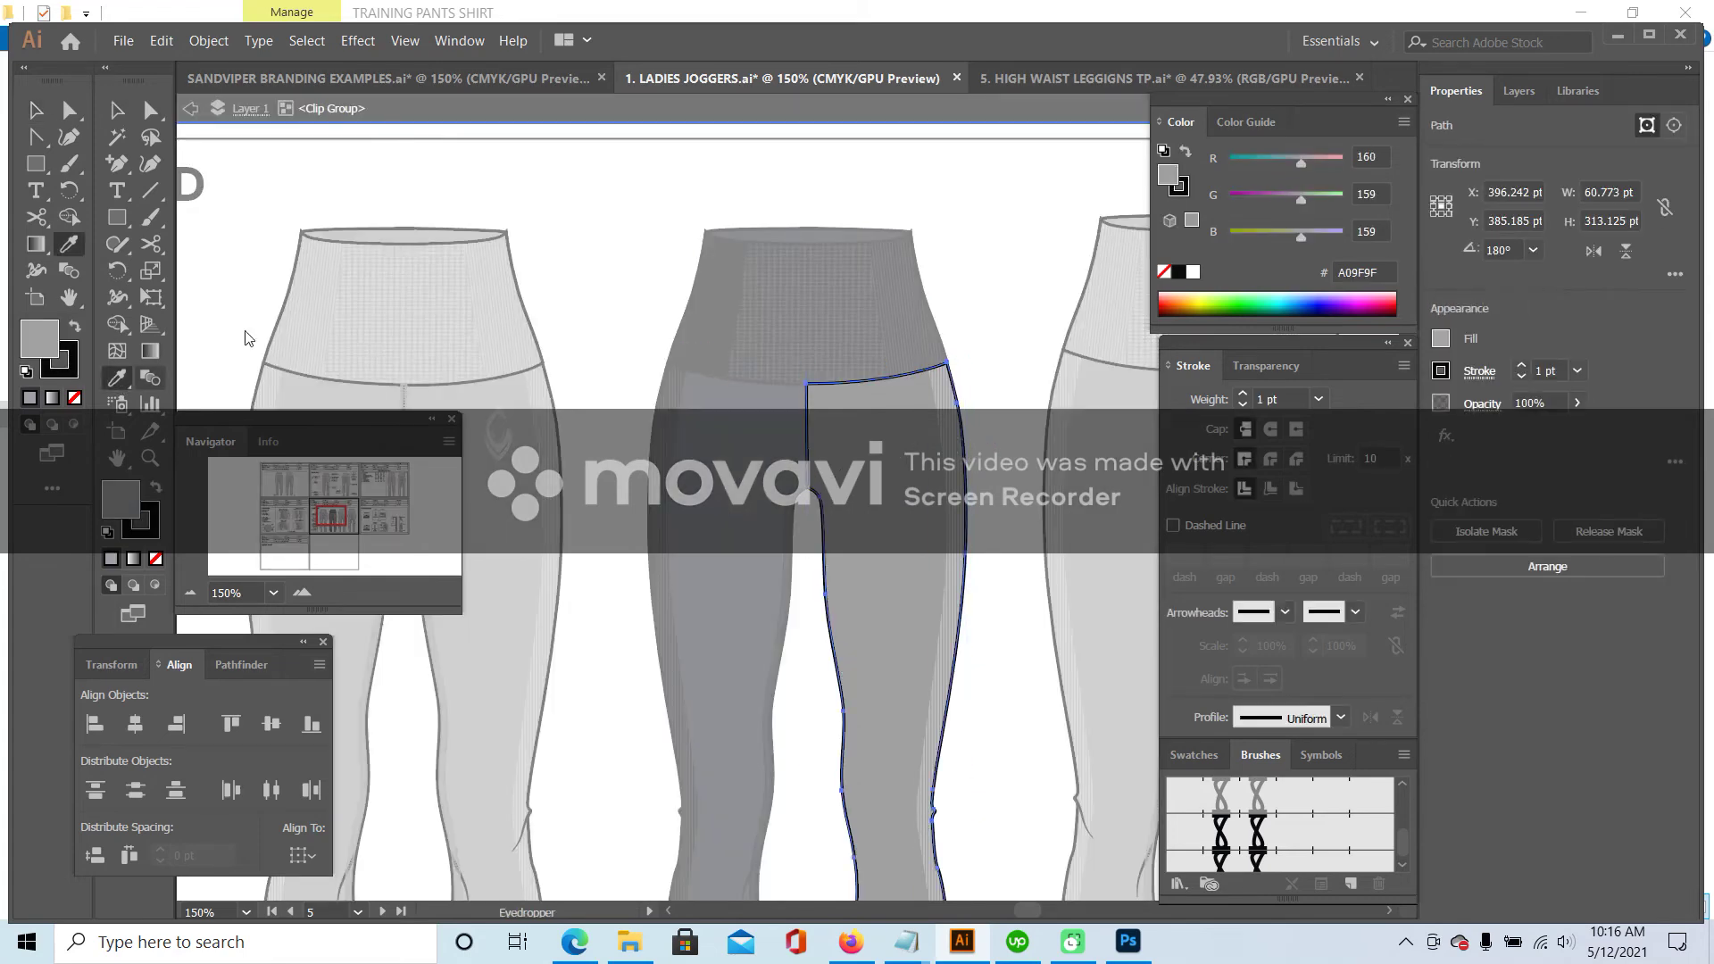
{"action": "left_click", "coordinate": [755, 220]}
{"action": "left_click", "coordinate": [116, 110]}
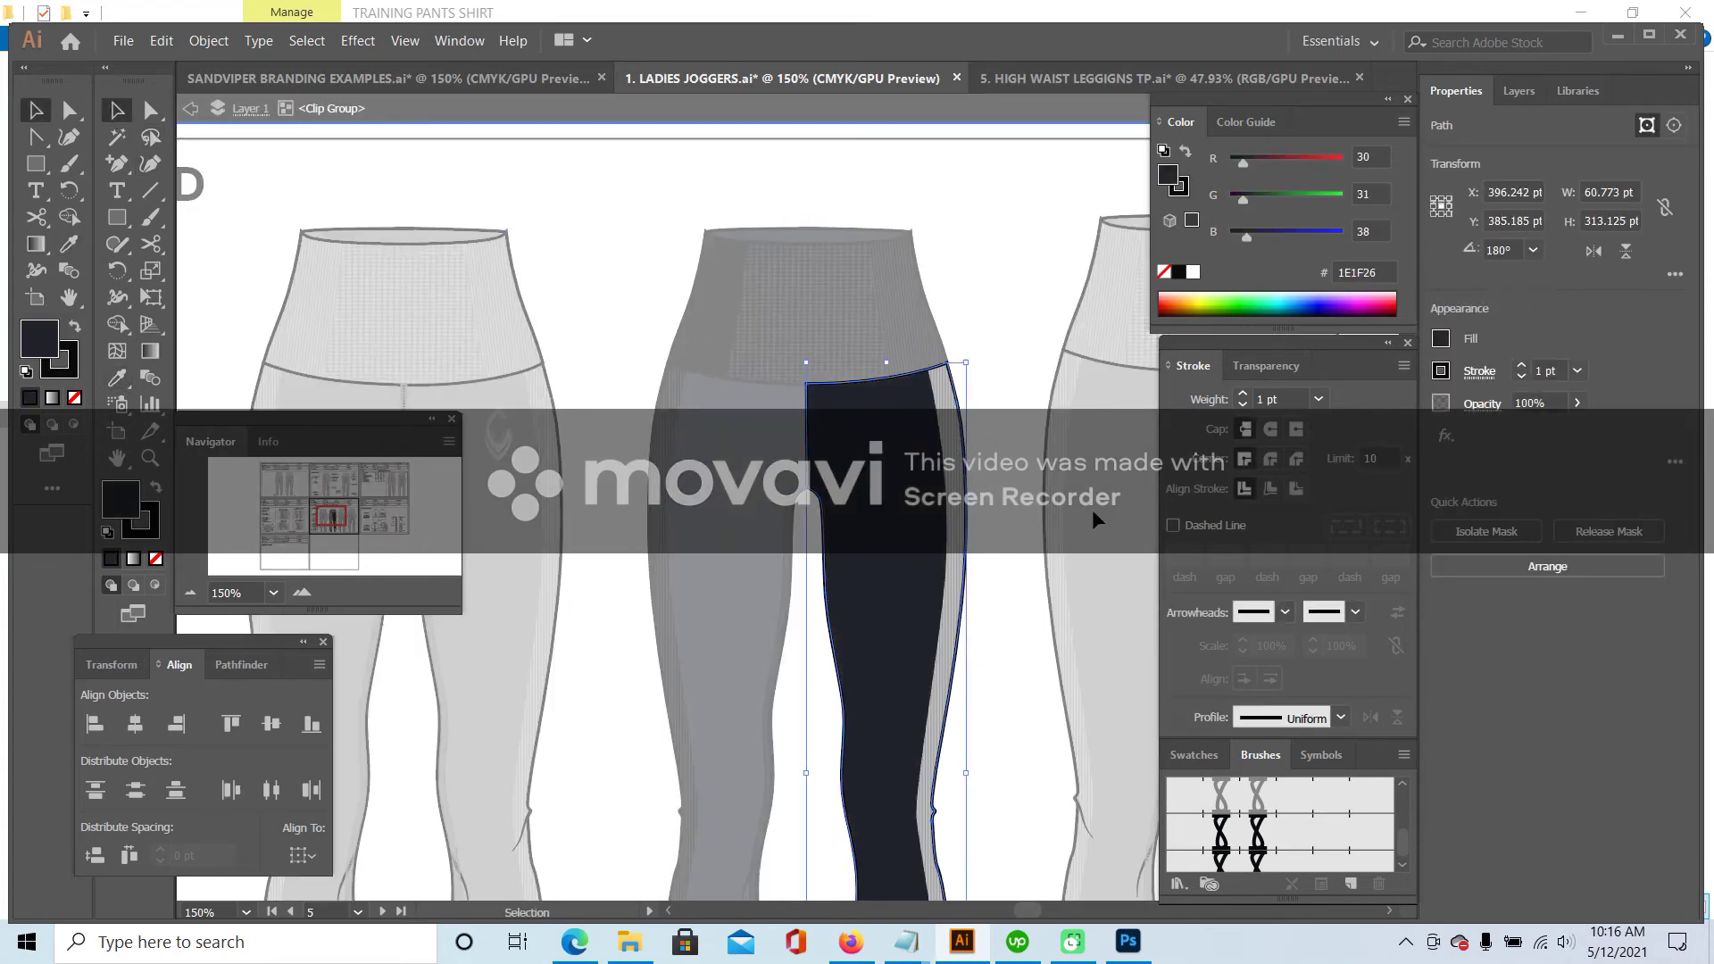
{"action": "scroll", "coordinate": [945, 339], "scroll_direction": "down", "scroll_amount": 4}
{"action": "key", "text": "ctrl+z"}
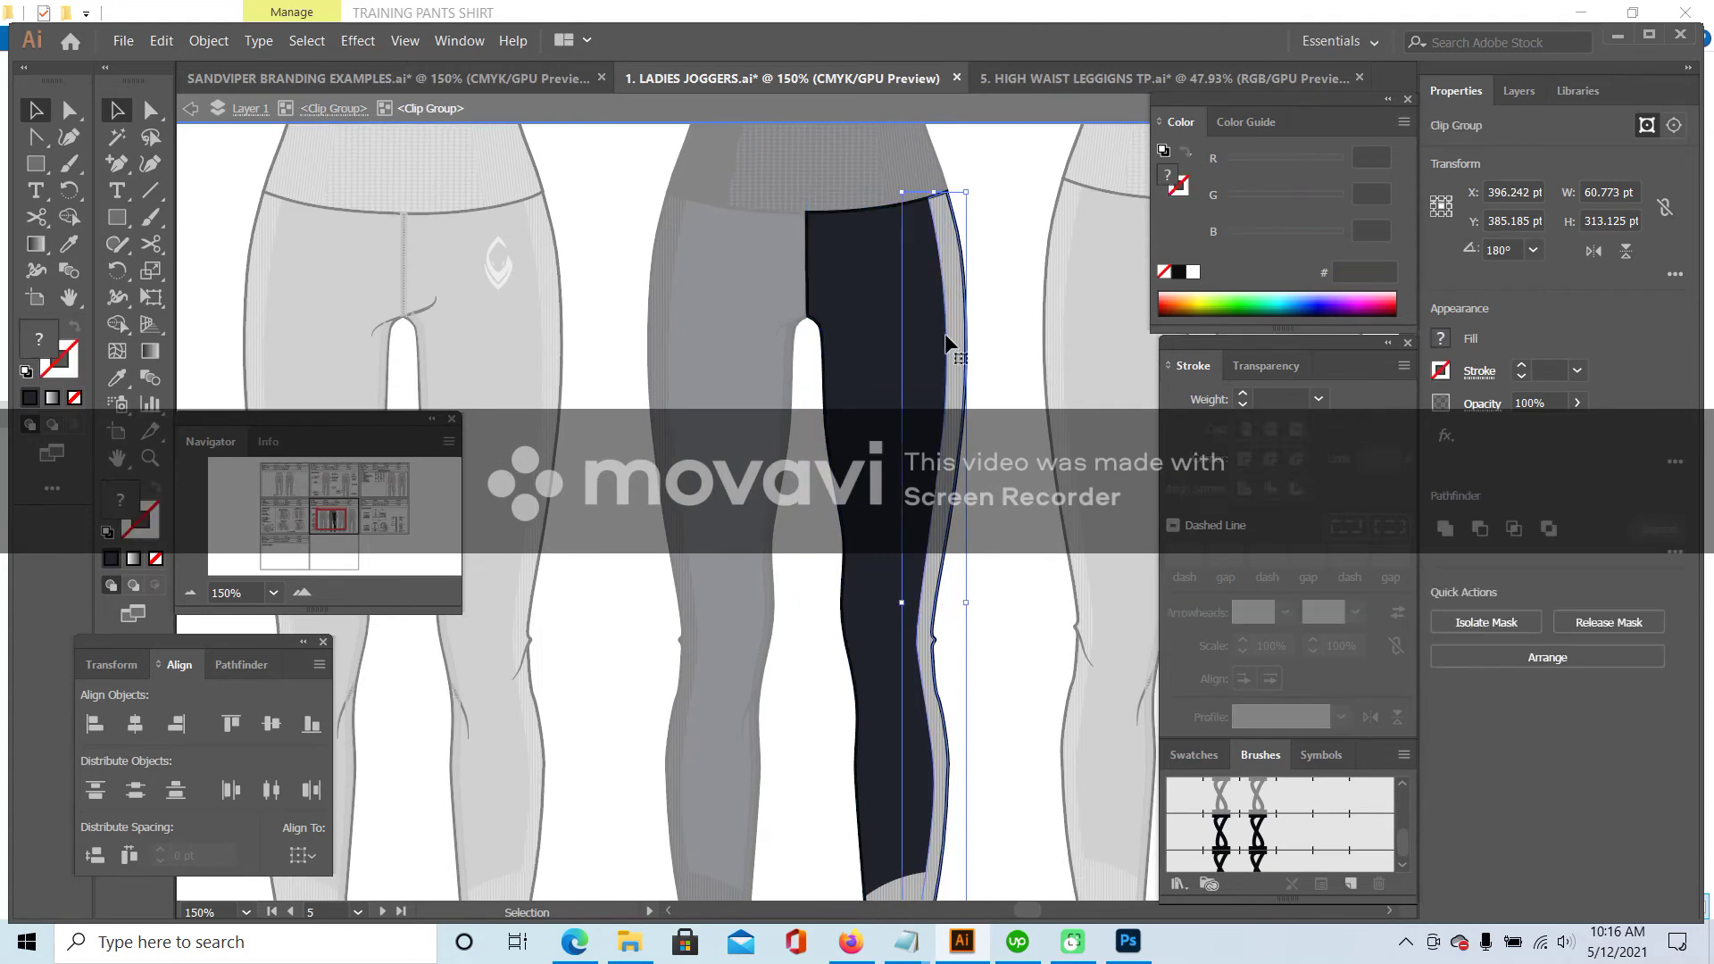
{"action": "key", "text": "ctrl+z"}
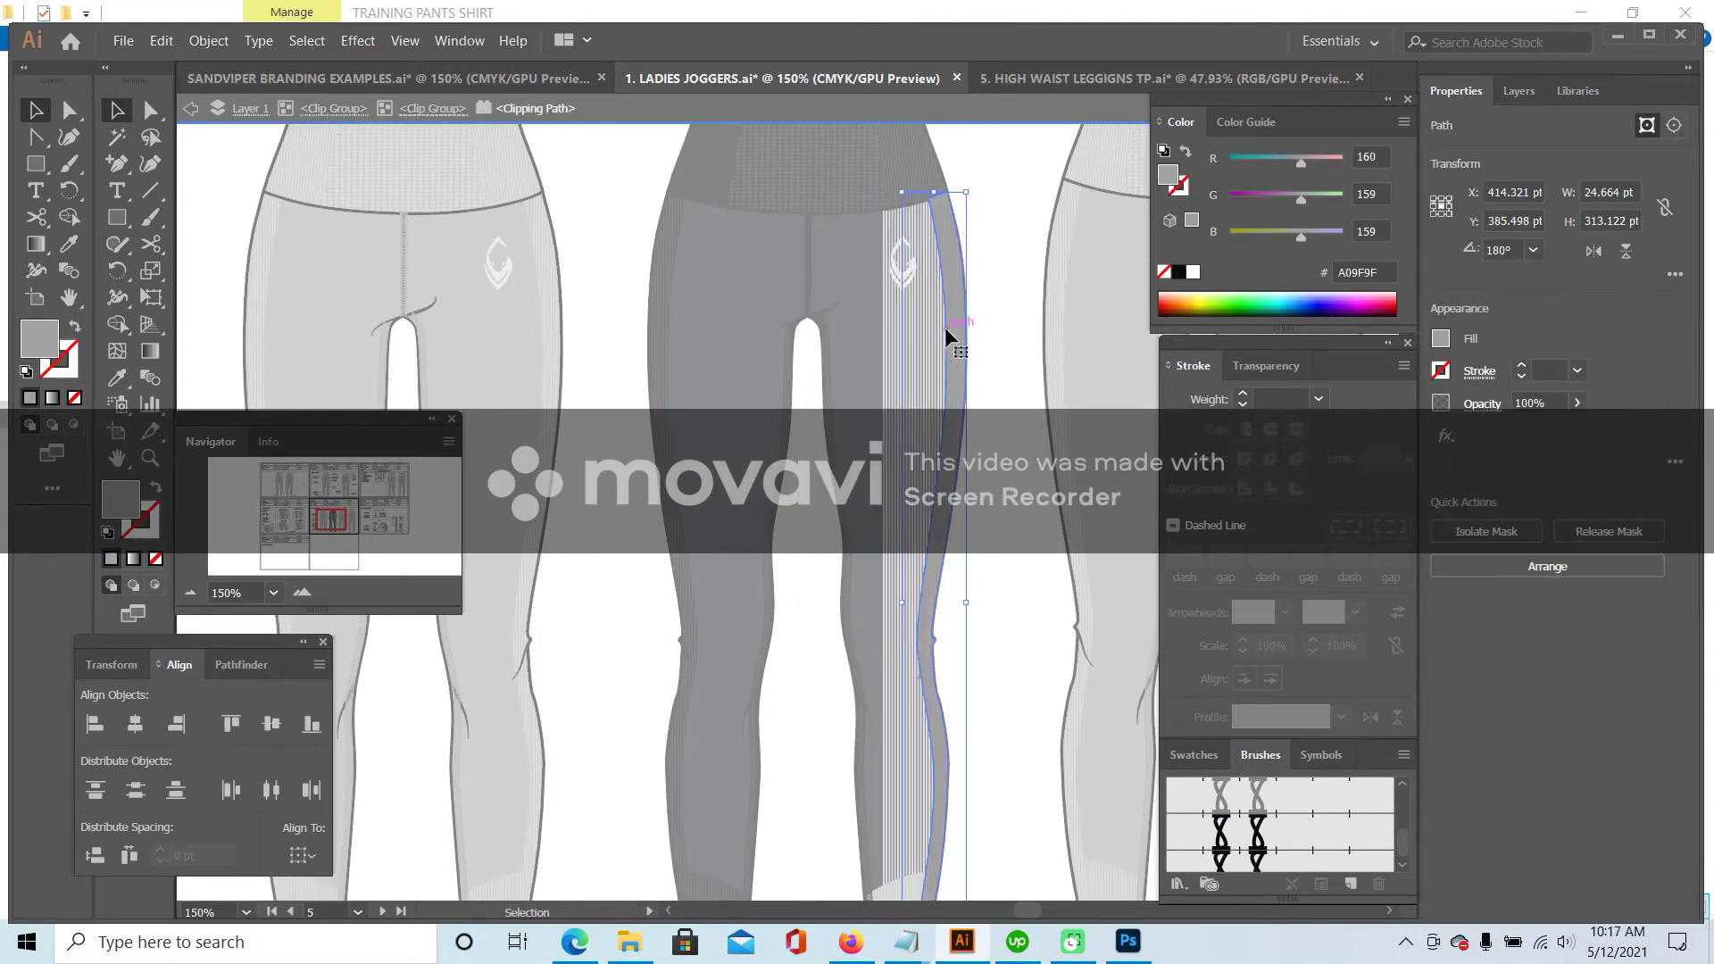
{"action": "left_click", "coordinate": [115, 377]}
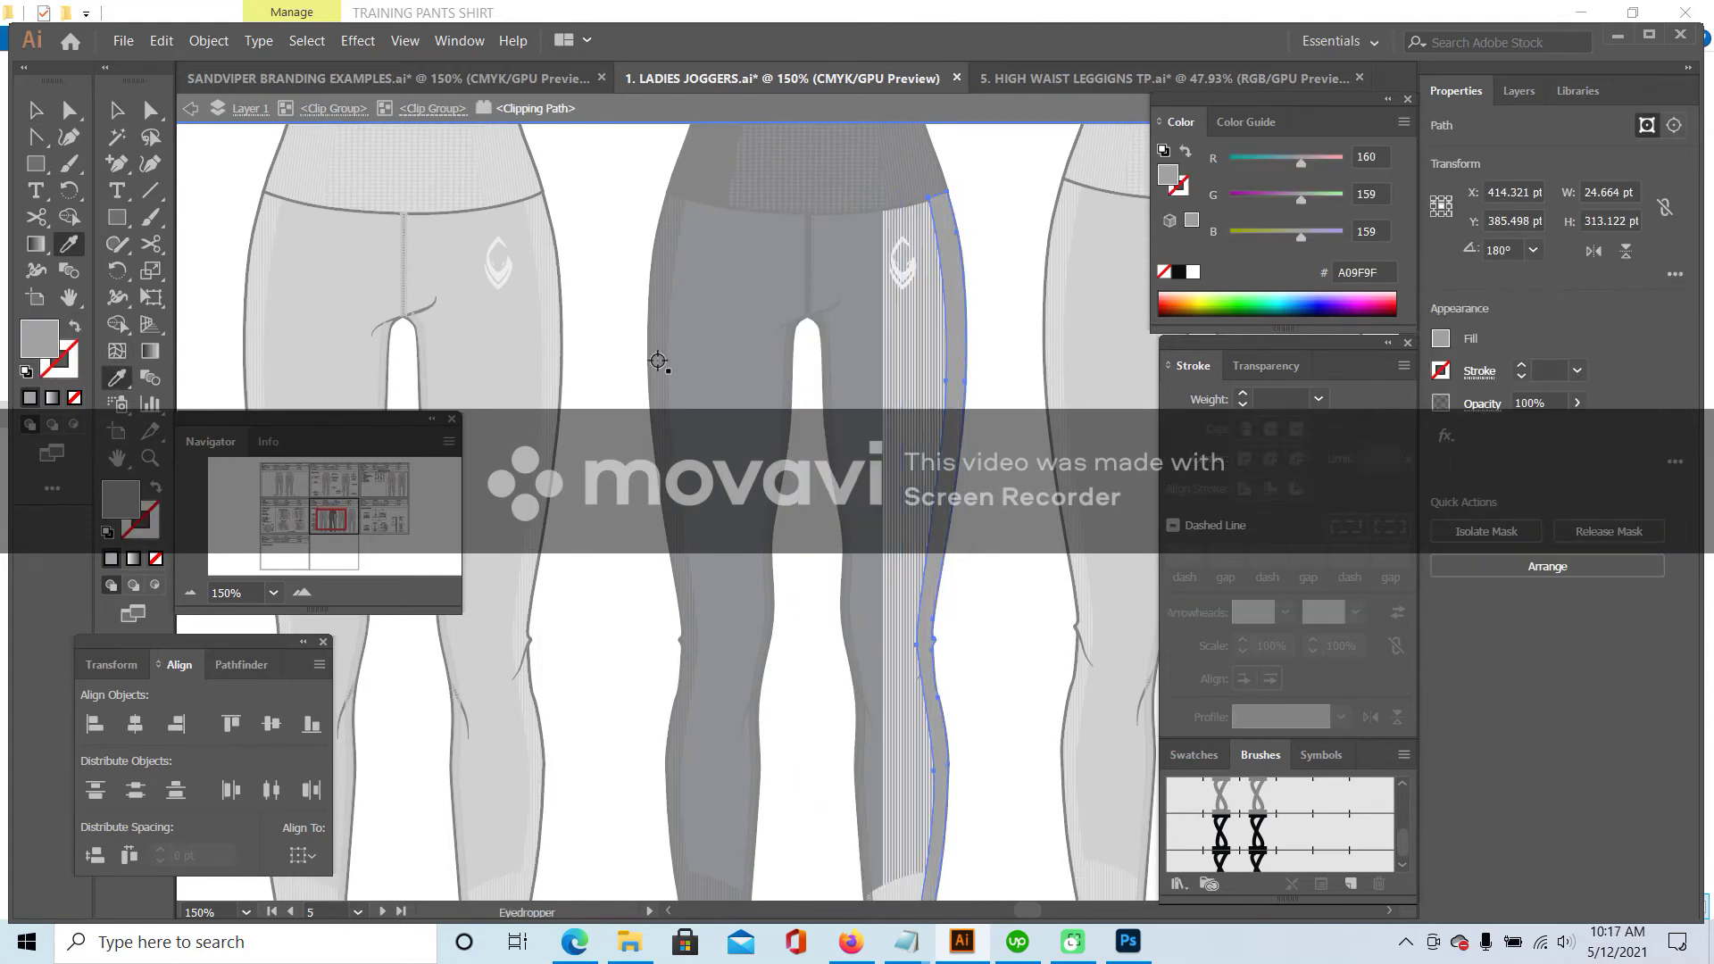
{"action": "scroll", "coordinate": [816, 295], "scroll_direction": "up", "scroll_amount": 3}
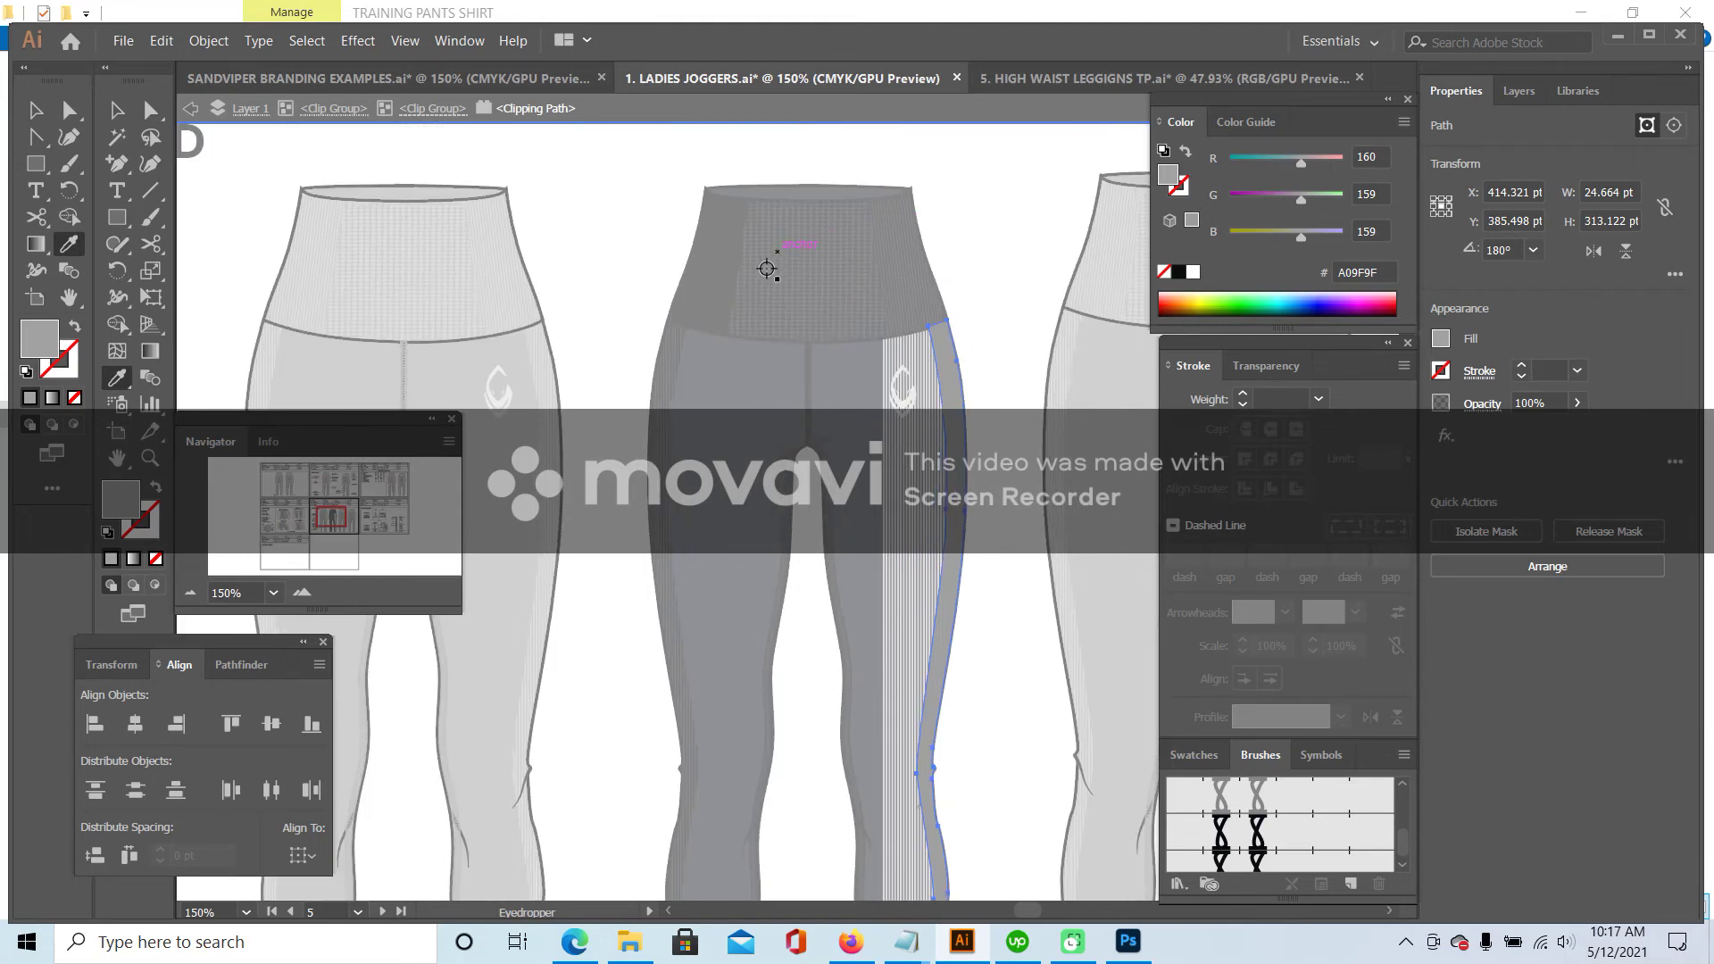
{"action": "scroll", "coordinate": [741, 500], "scroll_direction": "down", "scroll_amount": 6}
{"action": "left_click", "coordinate": [537, 537]}
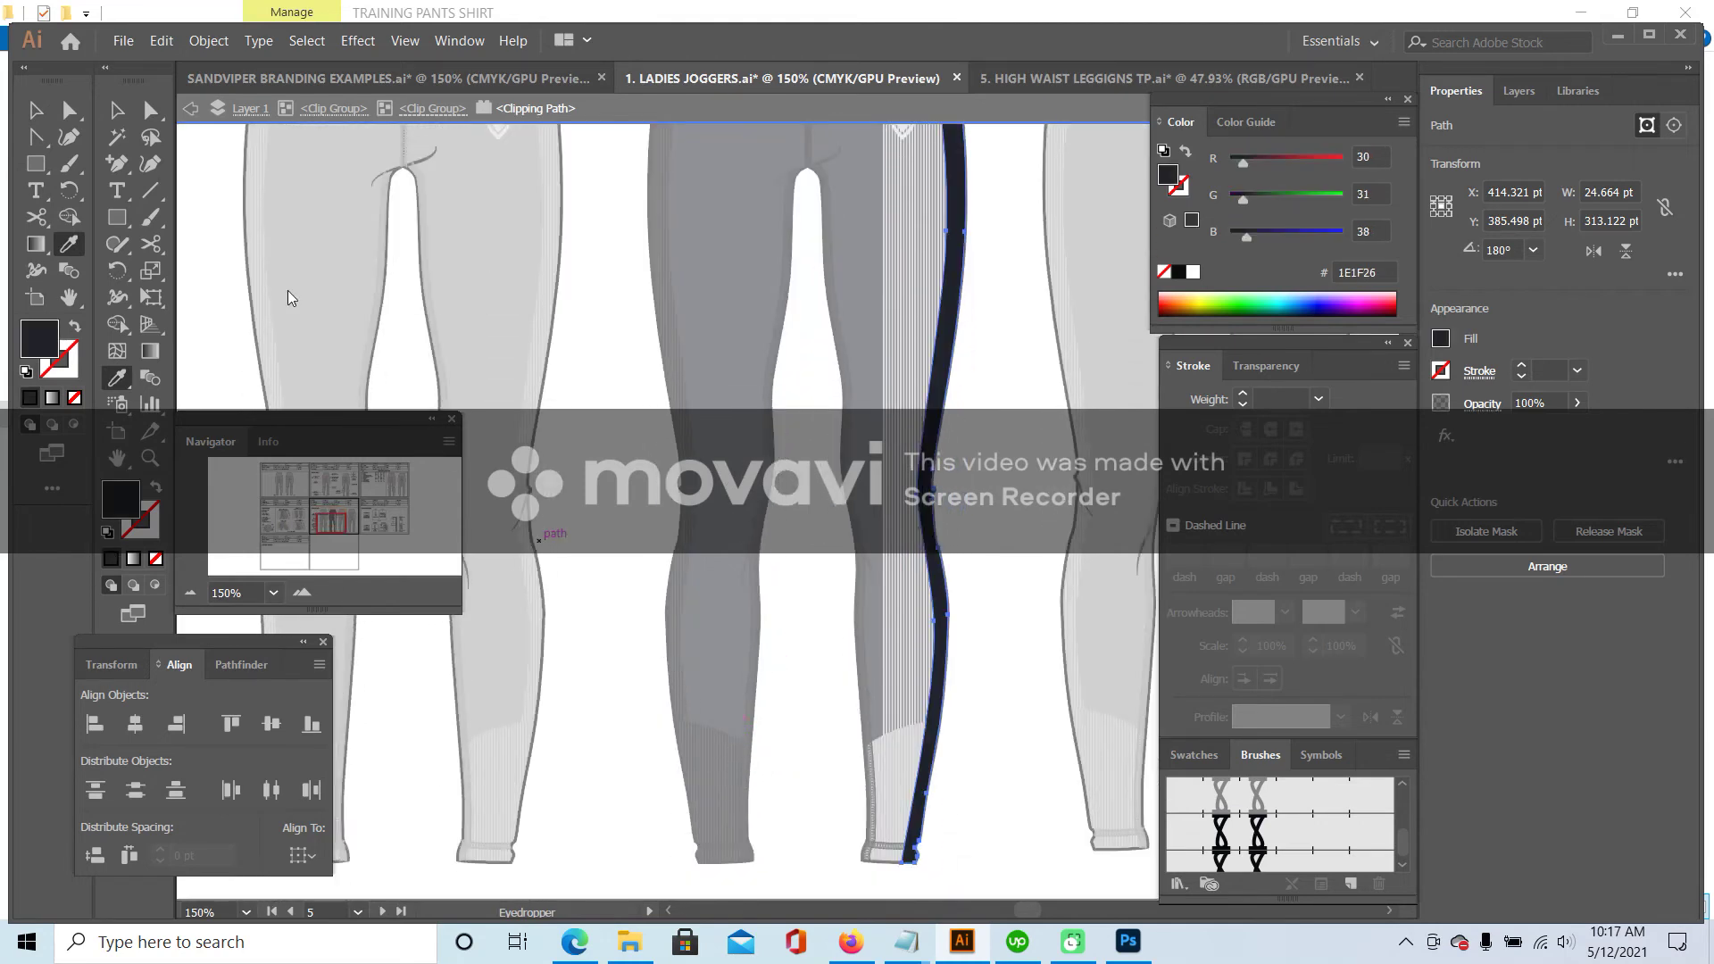
{"action": "left_click", "coordinate": [119, 116]}
- Make the grey side stripe lines on the right leg near-black
{"action": "double_click", "coordinate": [998, 284]}
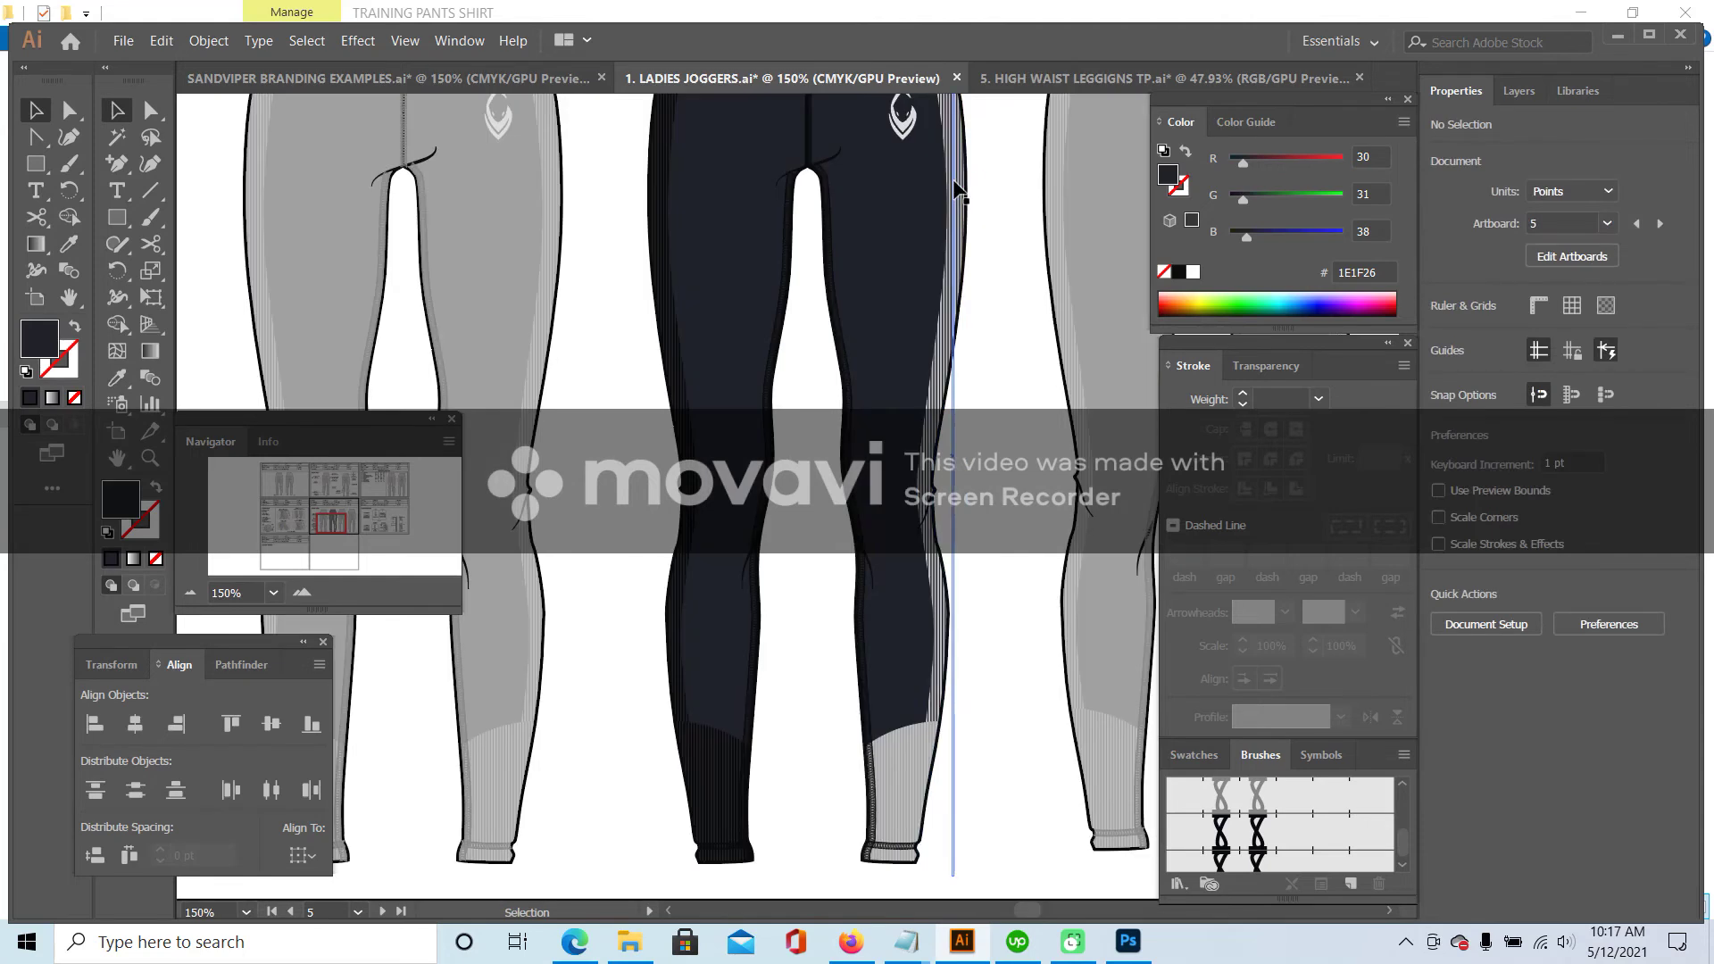
{"action": "double_click", "coordinate": [956, 185]}
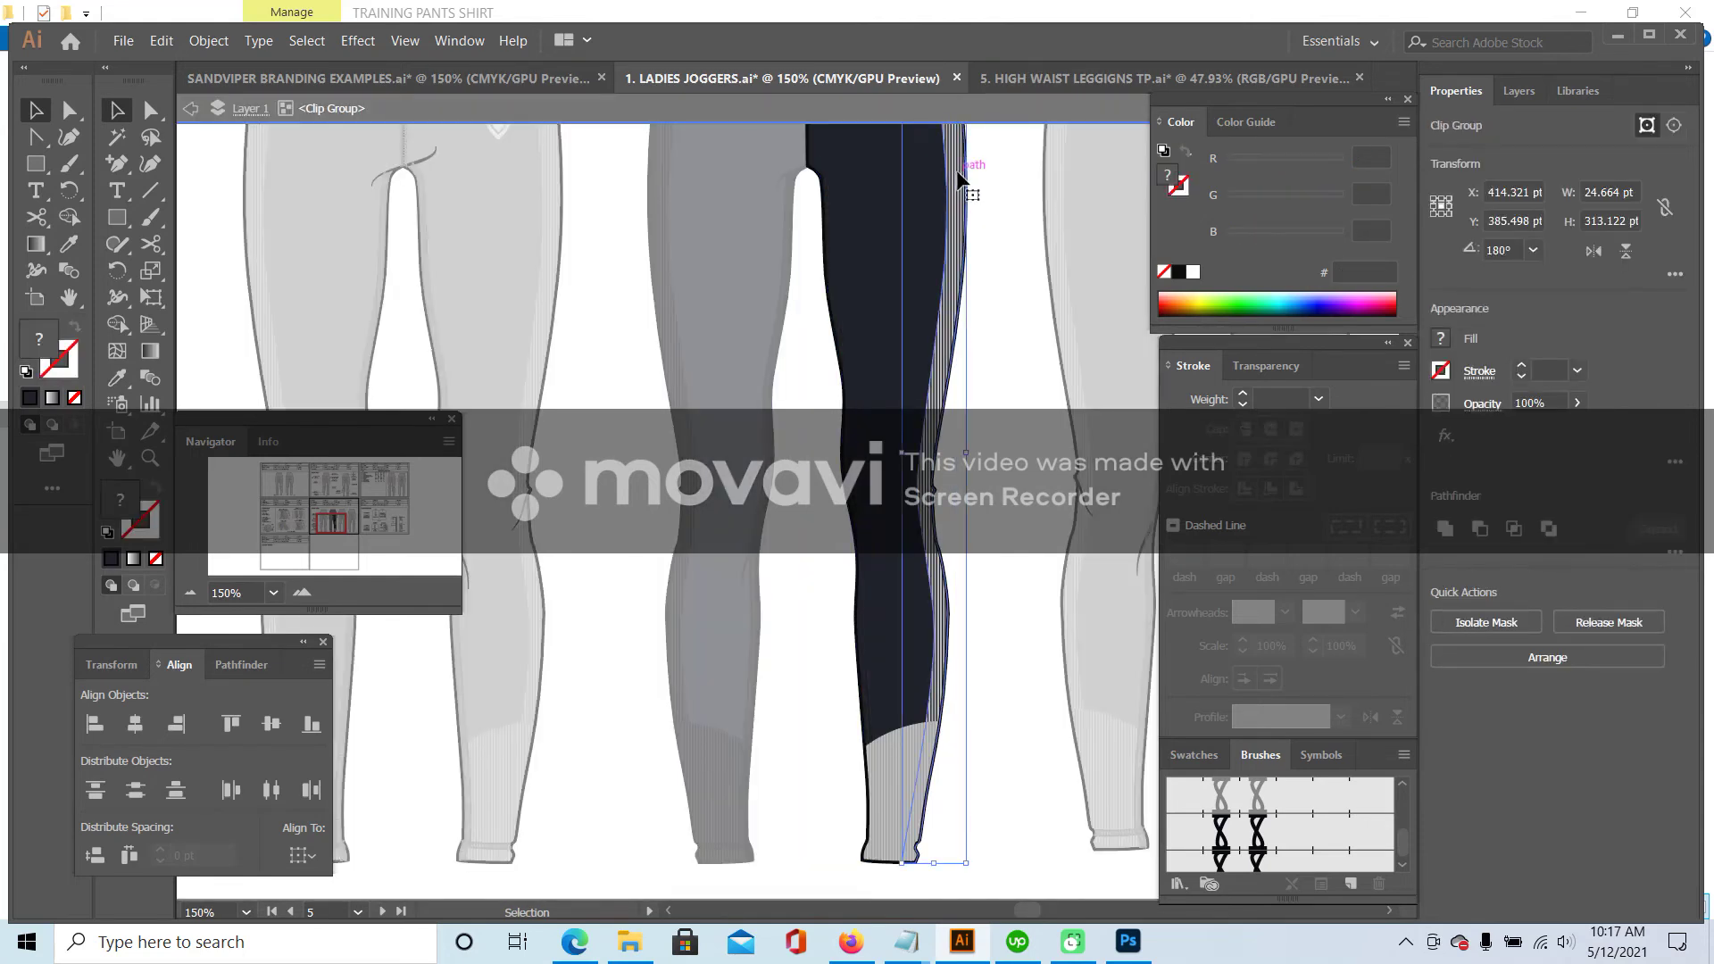
{"action": "left_click", "coordinate": [956, 171]}
{"action": "left_click", "coordinate": [120, 377]}
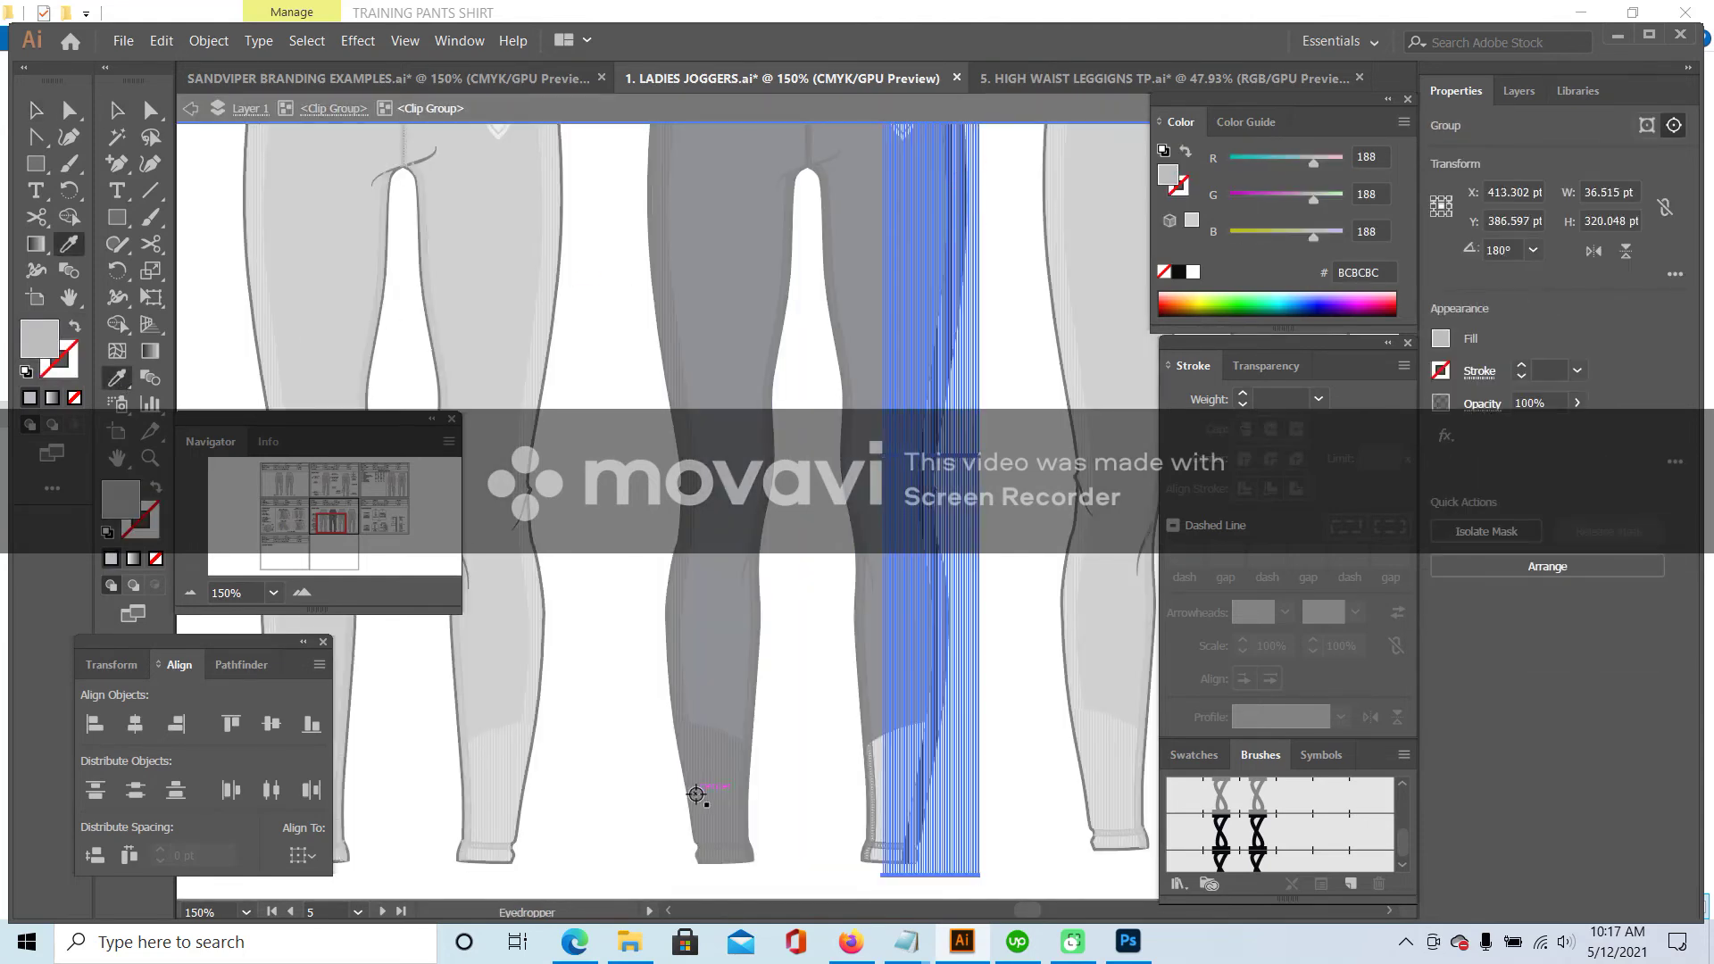
{"action": "left_click", "coordinate": [711, 766]}
{"action": "key", "text": "v"}
{"action": "double_click", "coordinate": [627, 381]}
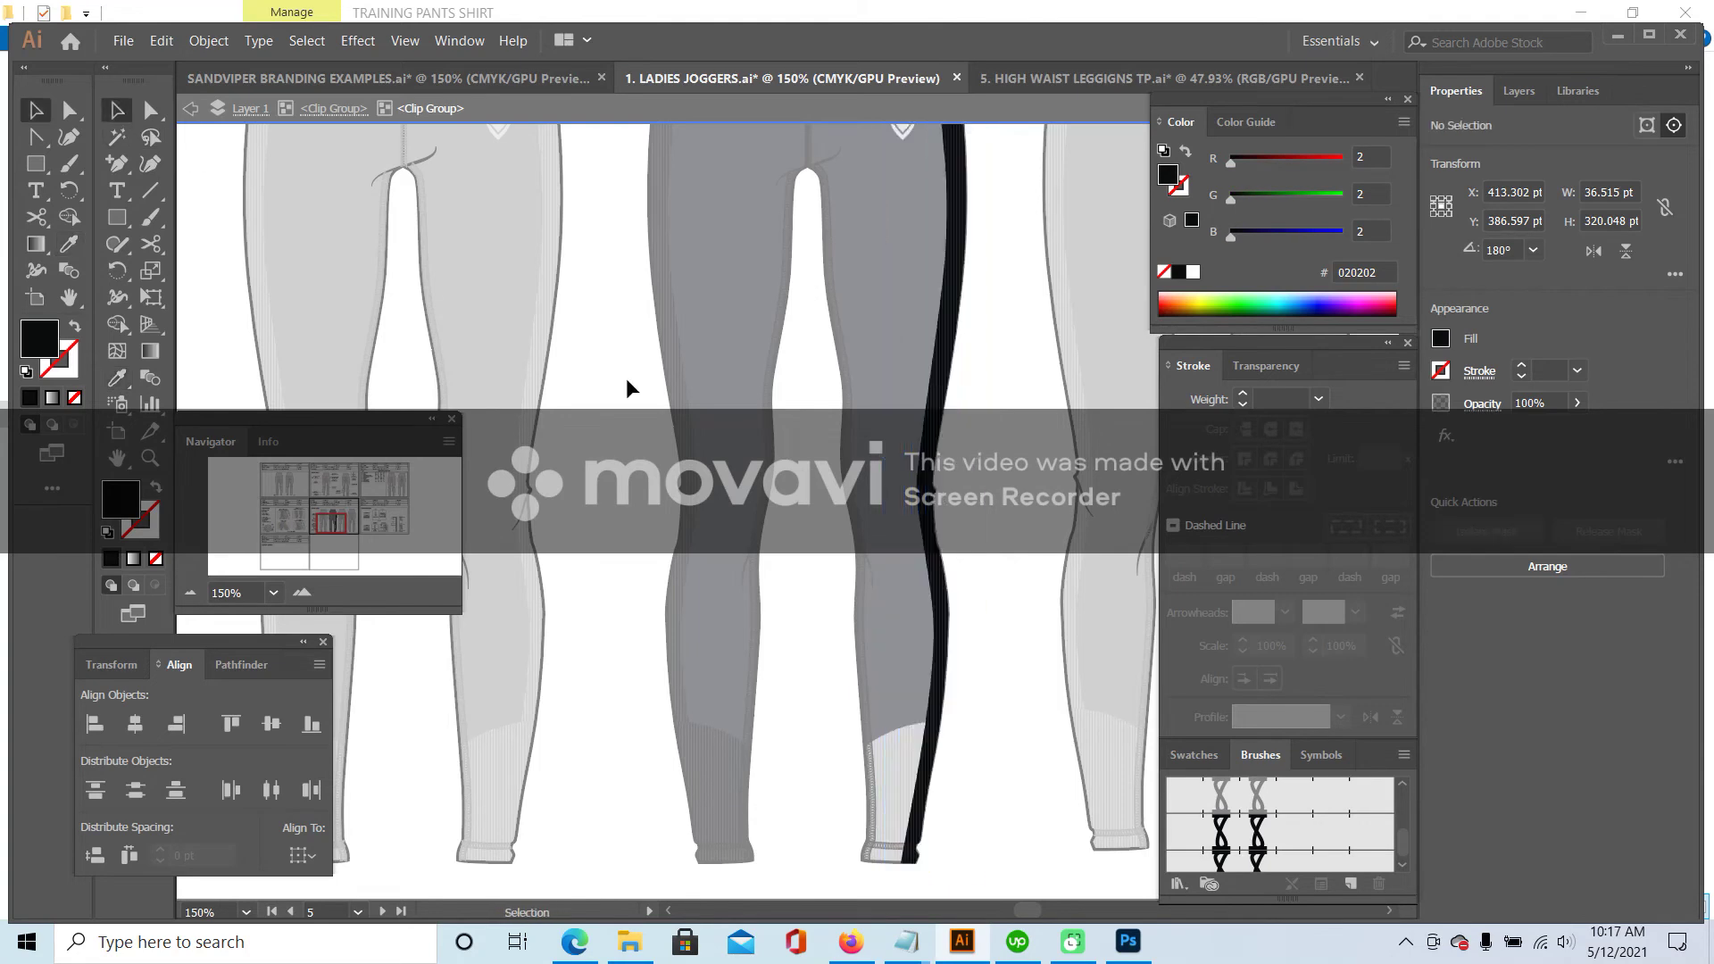
- Give the right ankle cuff the dark 1E1F26 fill and make its stripes near-black
{"action": "scroll", "coordinate": [905, 687], "scroll_direction": "down", "scroll_amount": 1}
{"action": "left_click", "coordinate": [903, 684]}
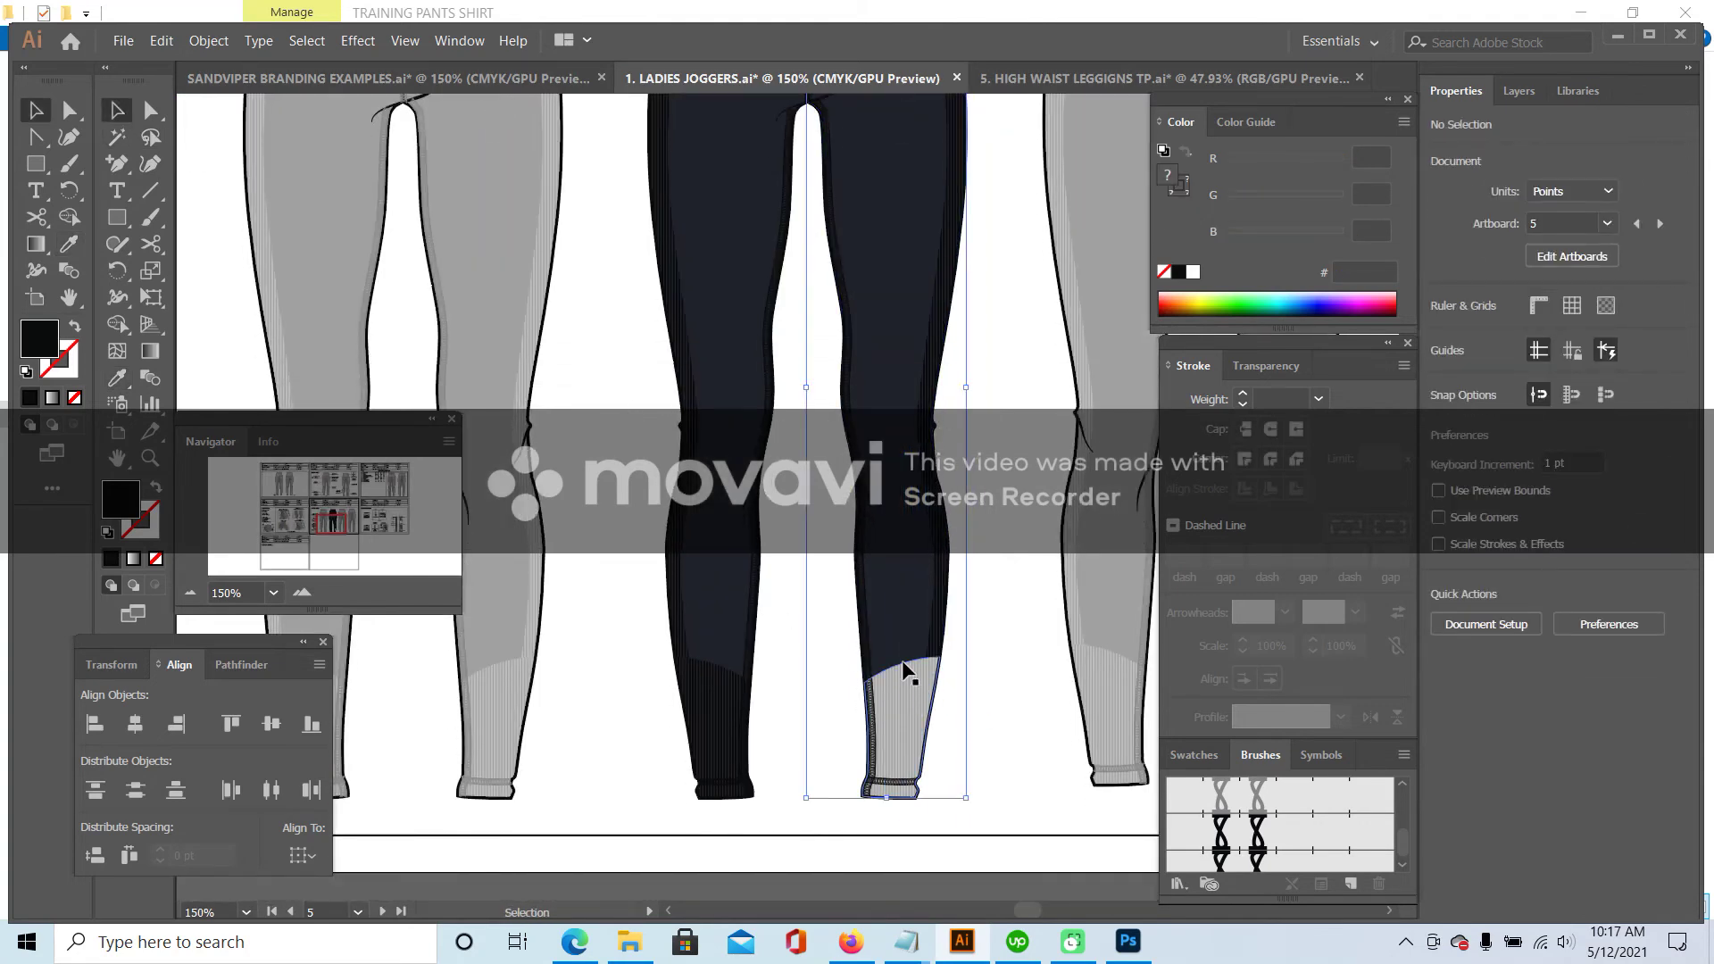
{"action": "double_click", "coordinate": [901, 663]}
{"action": "double_click", "coordinate": [899, 662]}
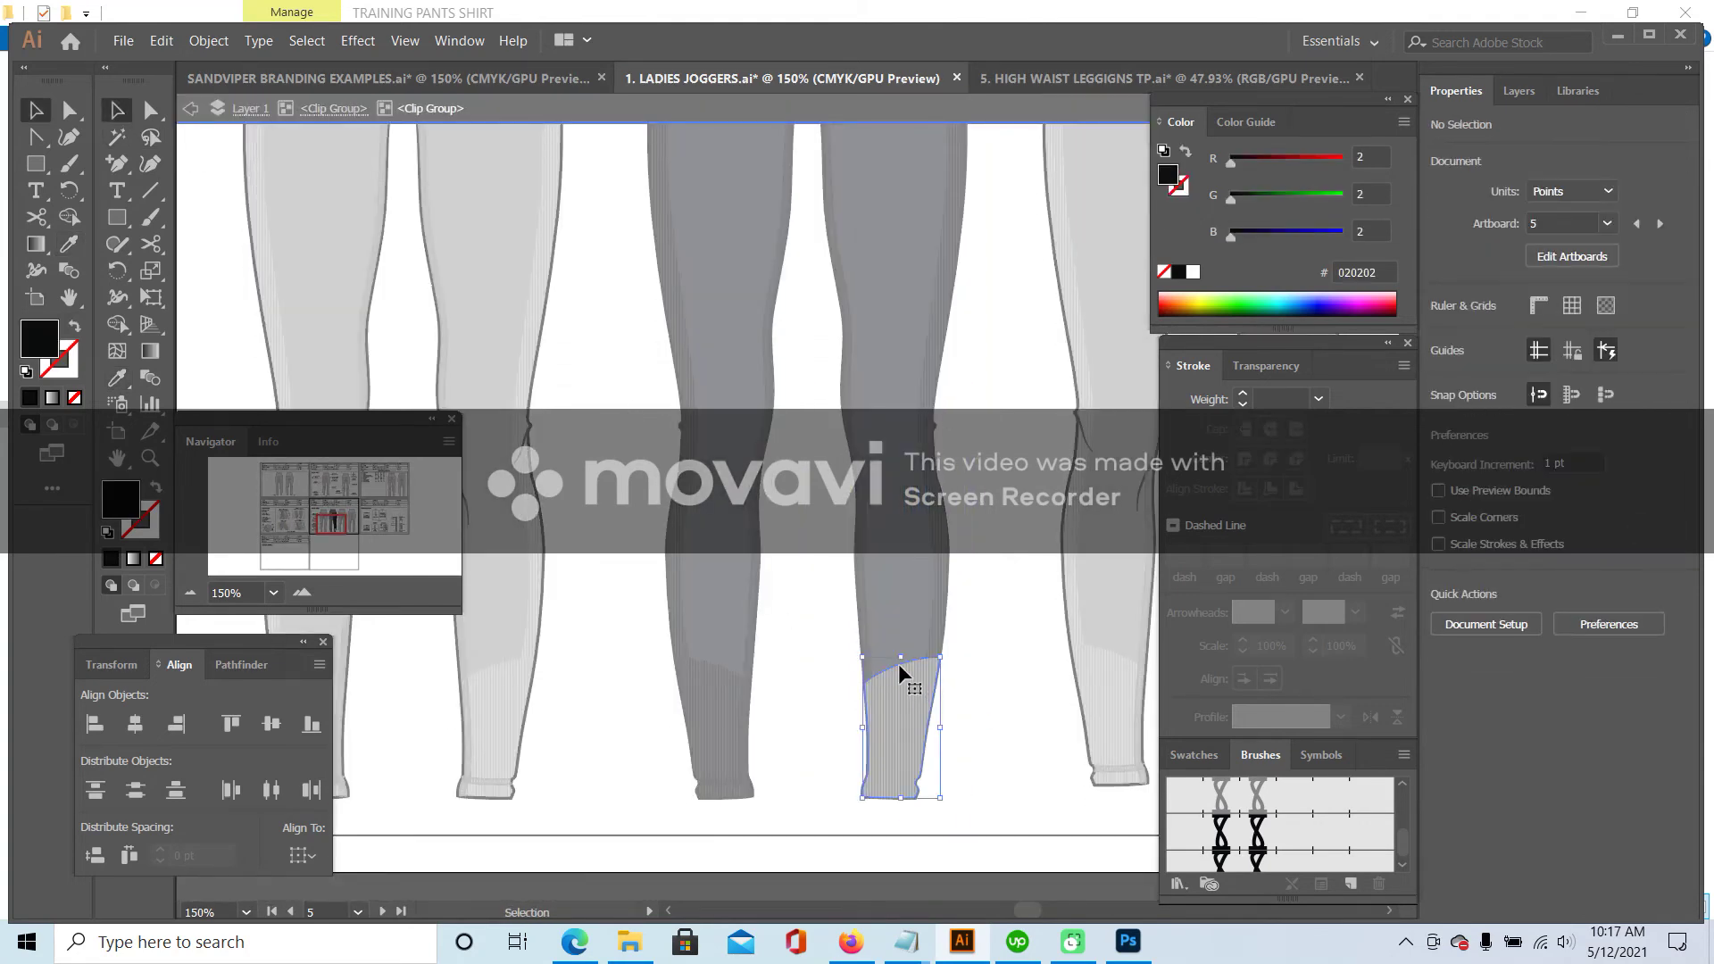
{"action": "left_click", "coordinate": [117, 379]}
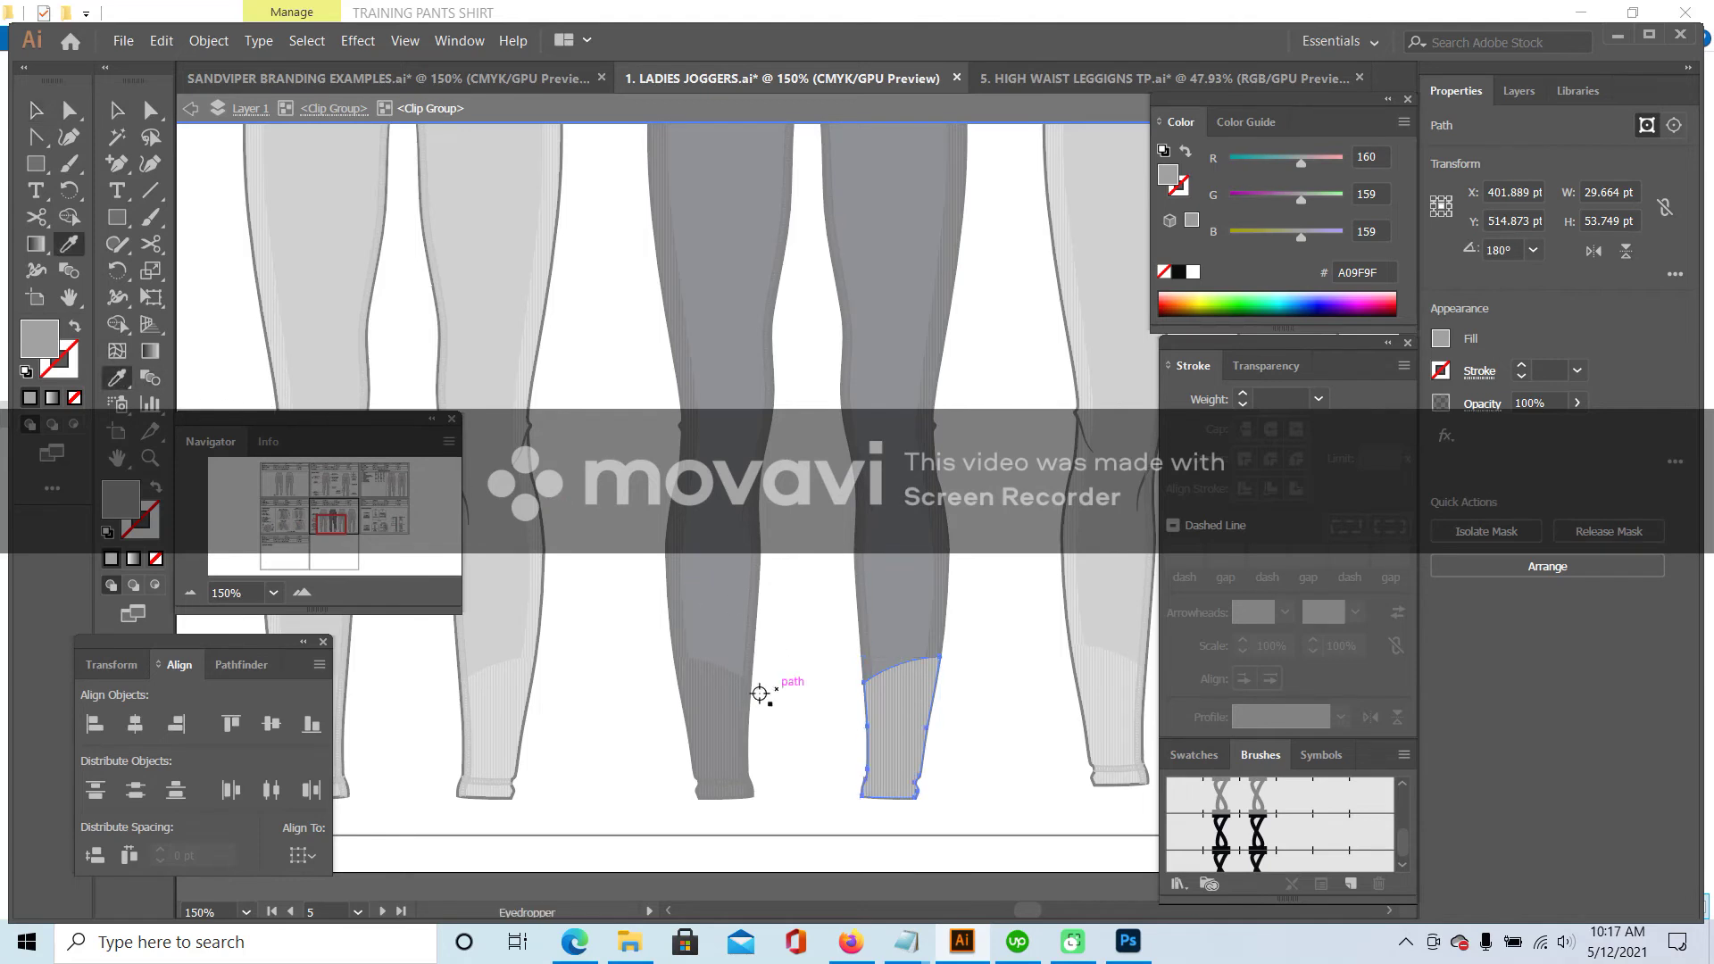
{"action": "left_click", "coordinate": [719, 667]}
{"action": "key", "text": "v"}
{"action": "left_click", "coordinate": [906, 705]}
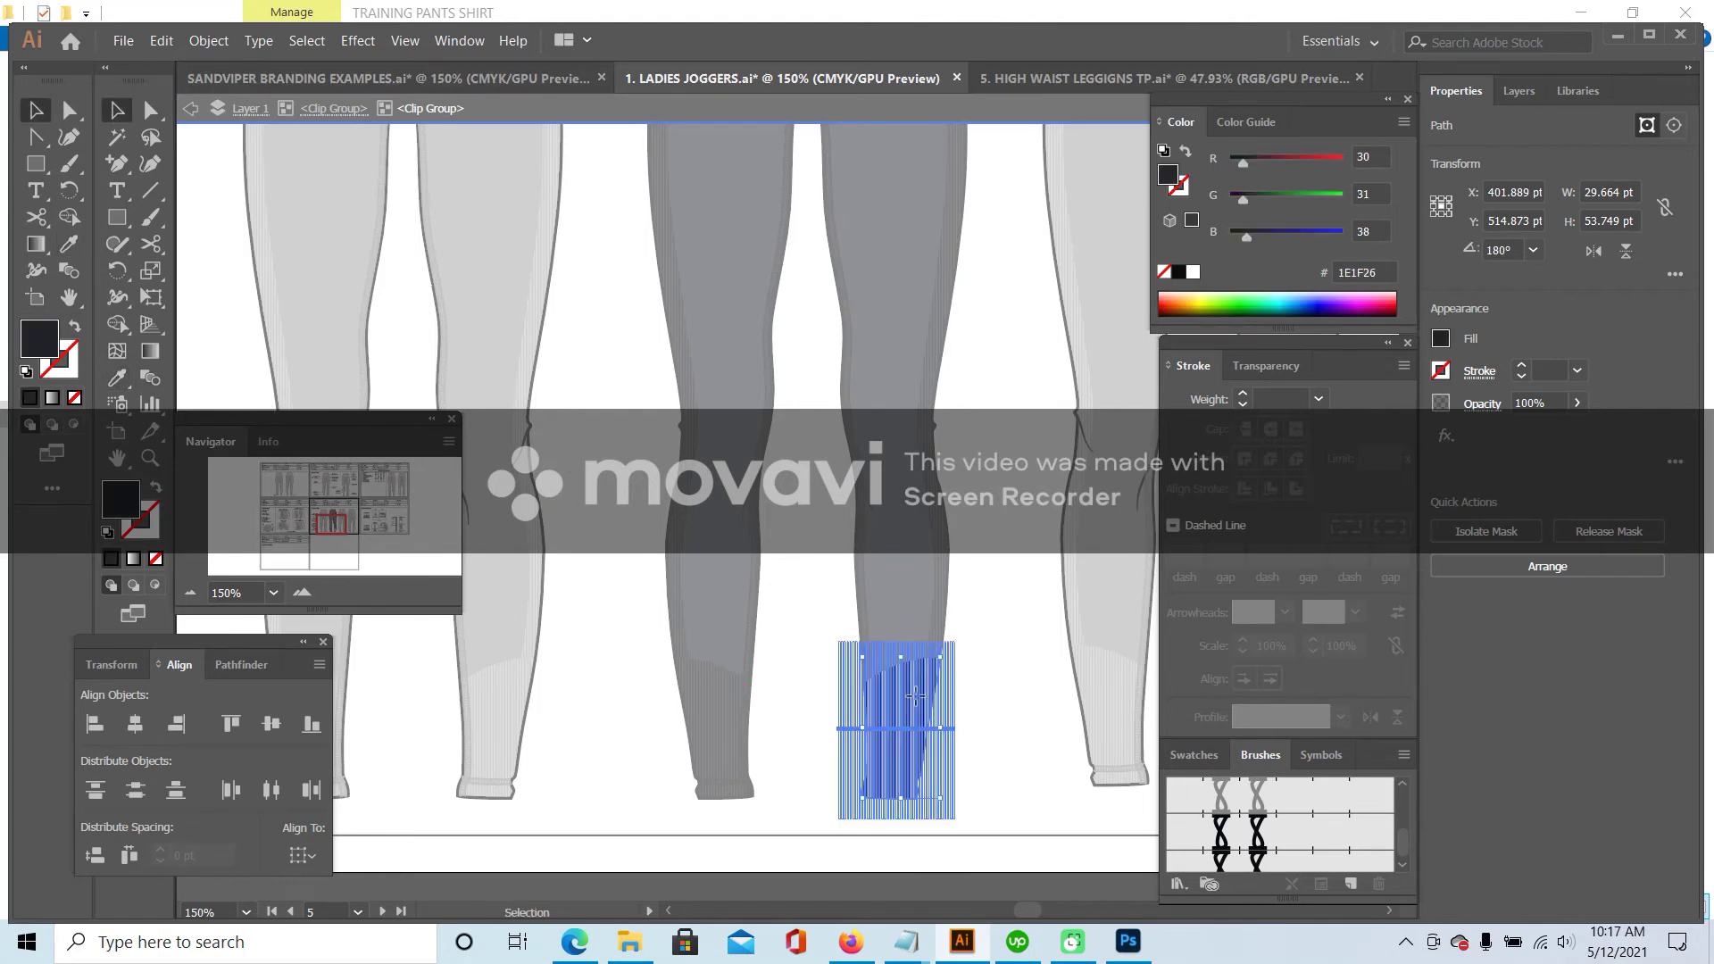
{"action": "left_click", "coordinate": [119, 382]}
{"action": "left_click", "coordinate": [715, 699]}
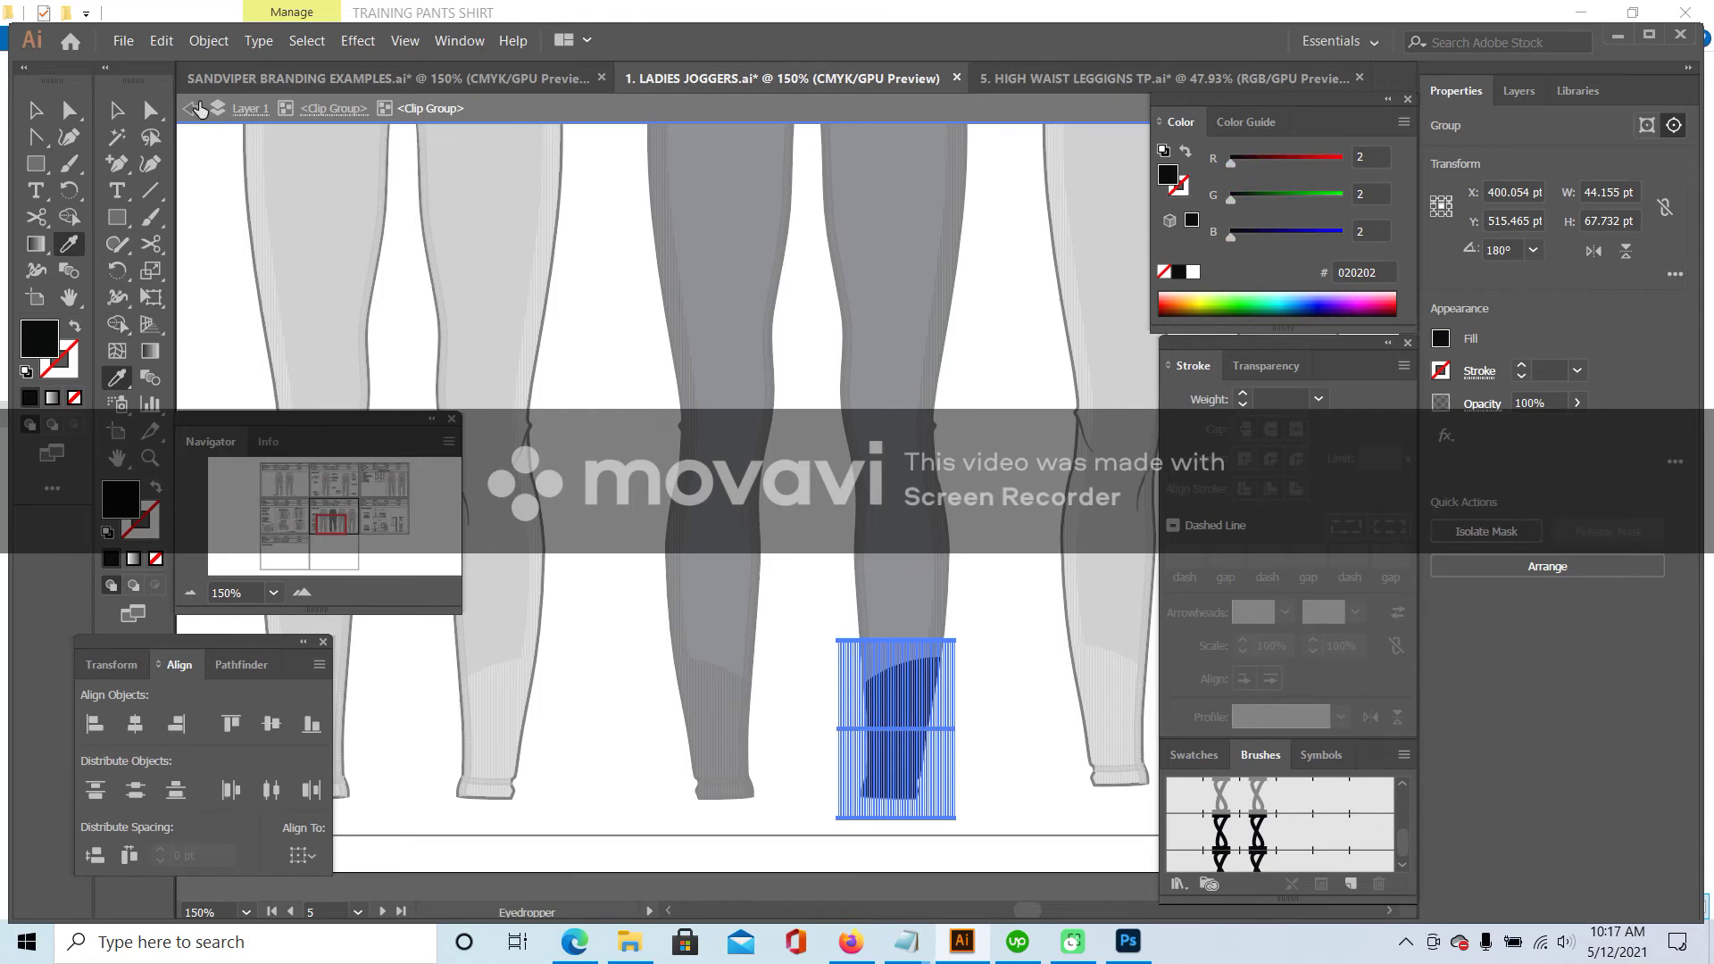
{"action": "left_click", "coordinate": [115, 107]}
{"action": "left_click", "coordinate": [631, 321]}
- Zoom out from 150% to 66.67% to show the whole artboard
{"action": "scroll", "coordinate": [725, 362], "scroll_direction": "up", "scroll_amount": 10}
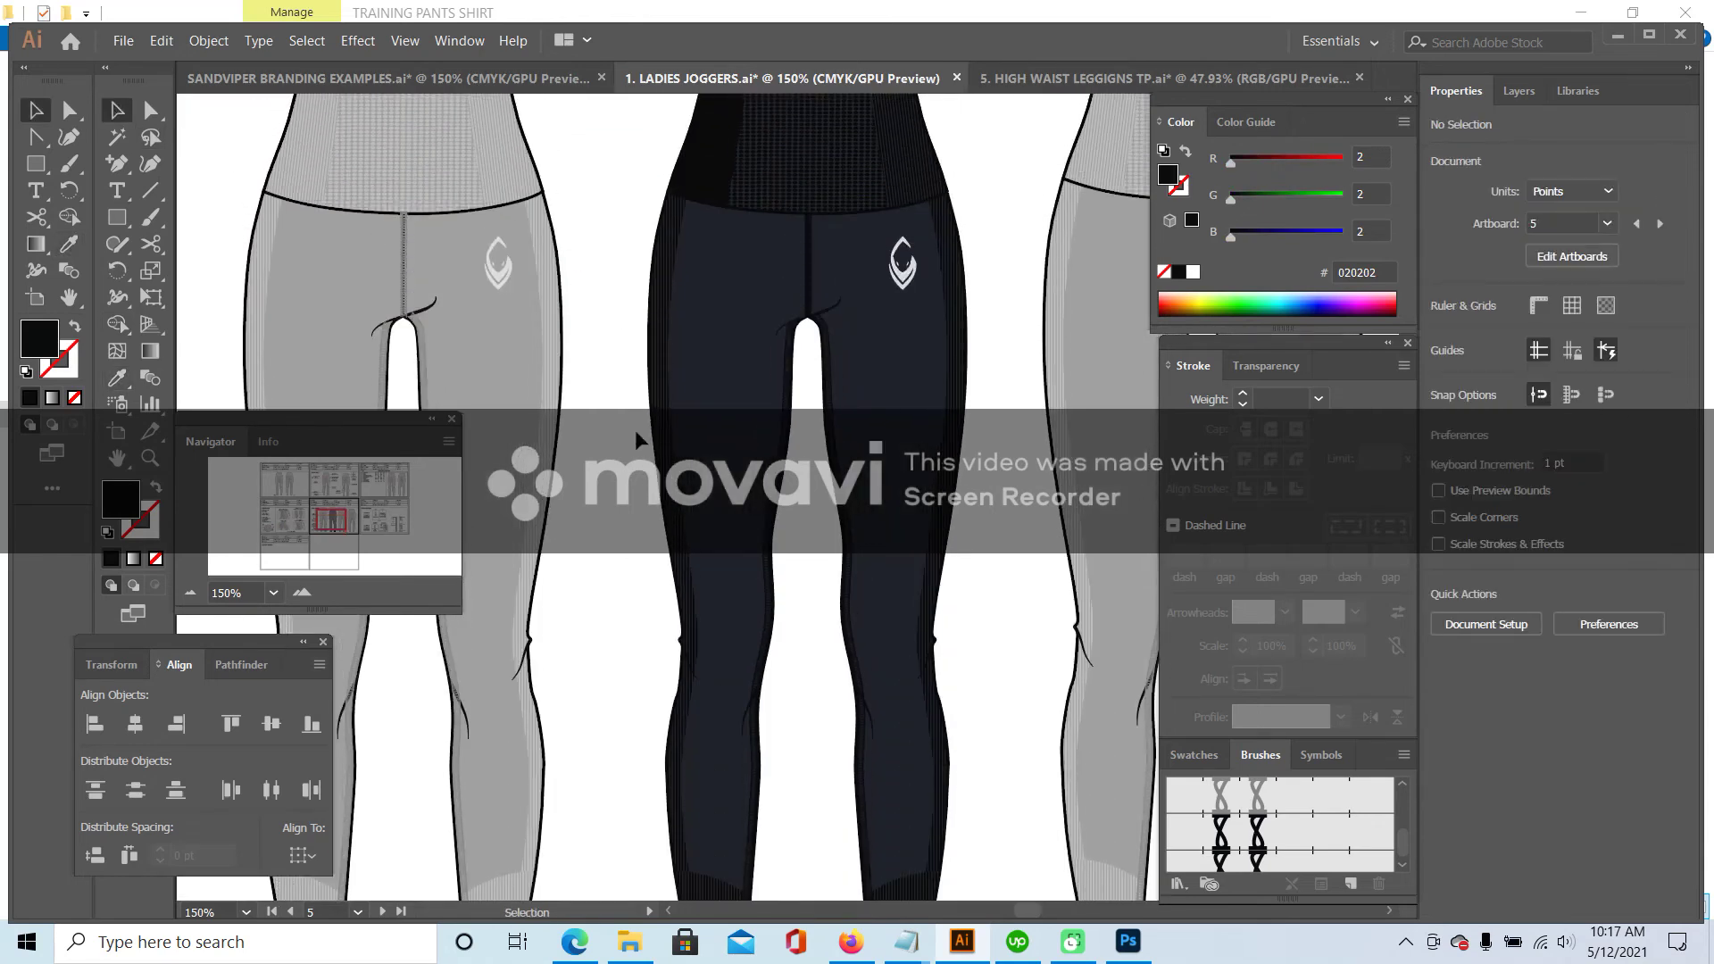
{"action": "scroll", "coordinate": [725, 361], "scroll_direction": "up", "scroll_amount": 2}
{"action": "left_click", "coordinate": [190, 593]}
{"action": "left_click", "coordinate": [190, 593]}
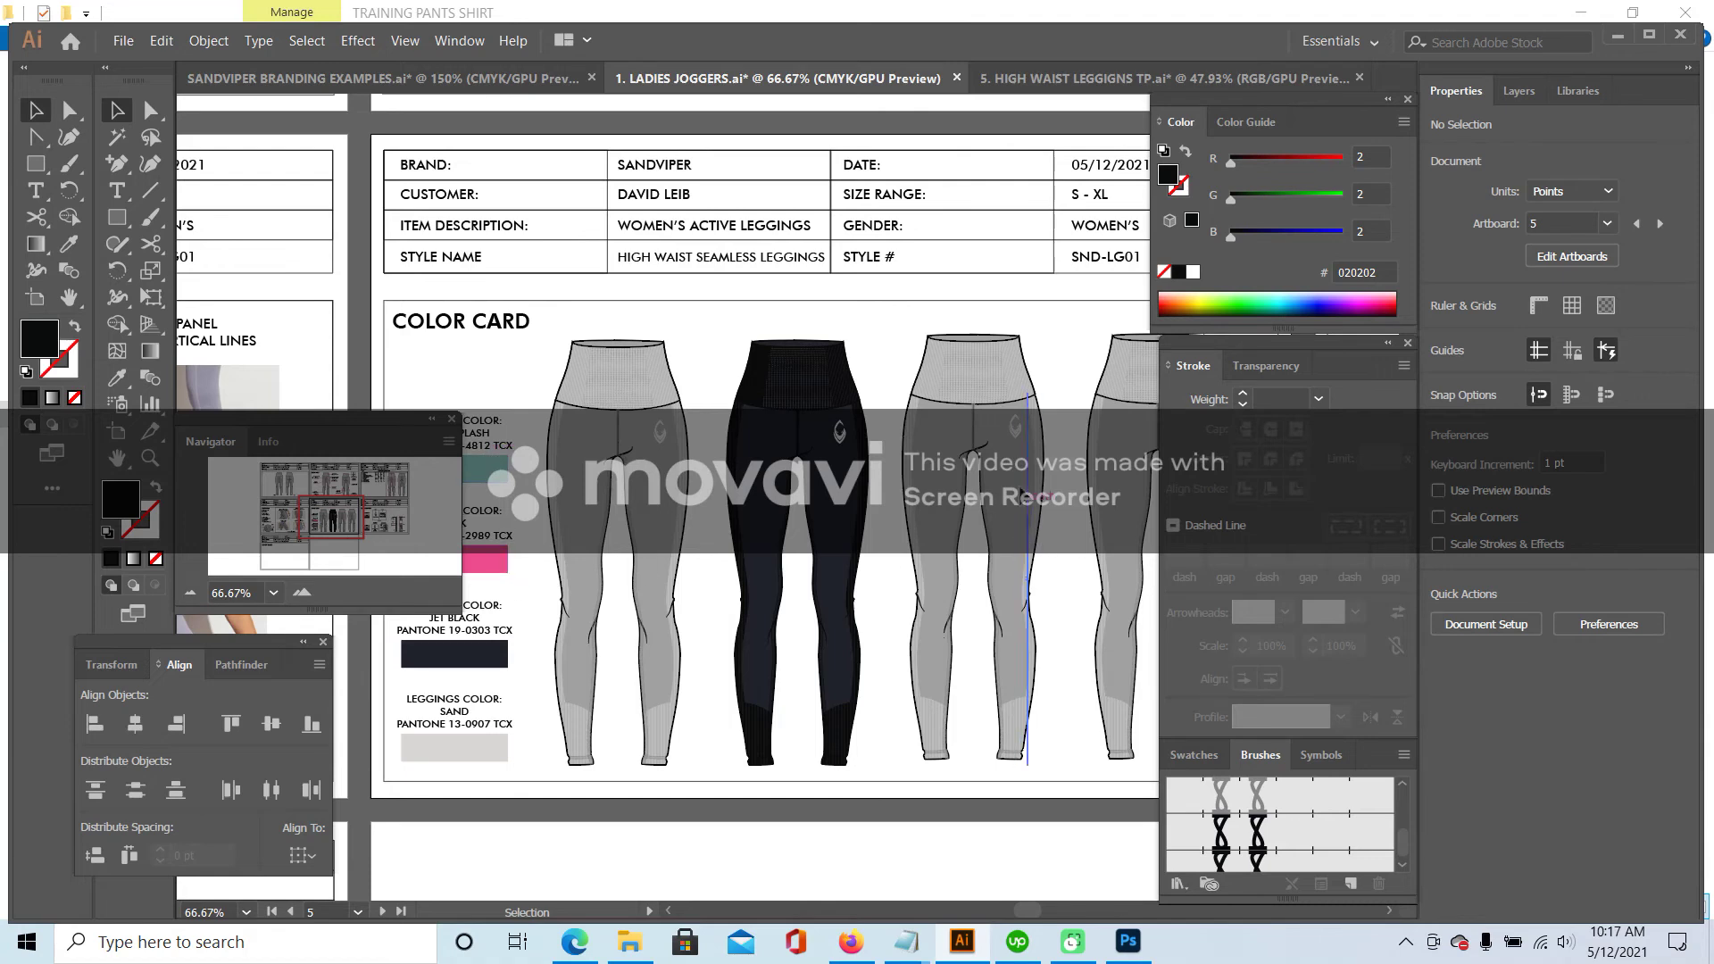
- Fill the third legging's left leg panel with the pink swatch colour
{"action": "left_click", "coordinate": [969, 483]}
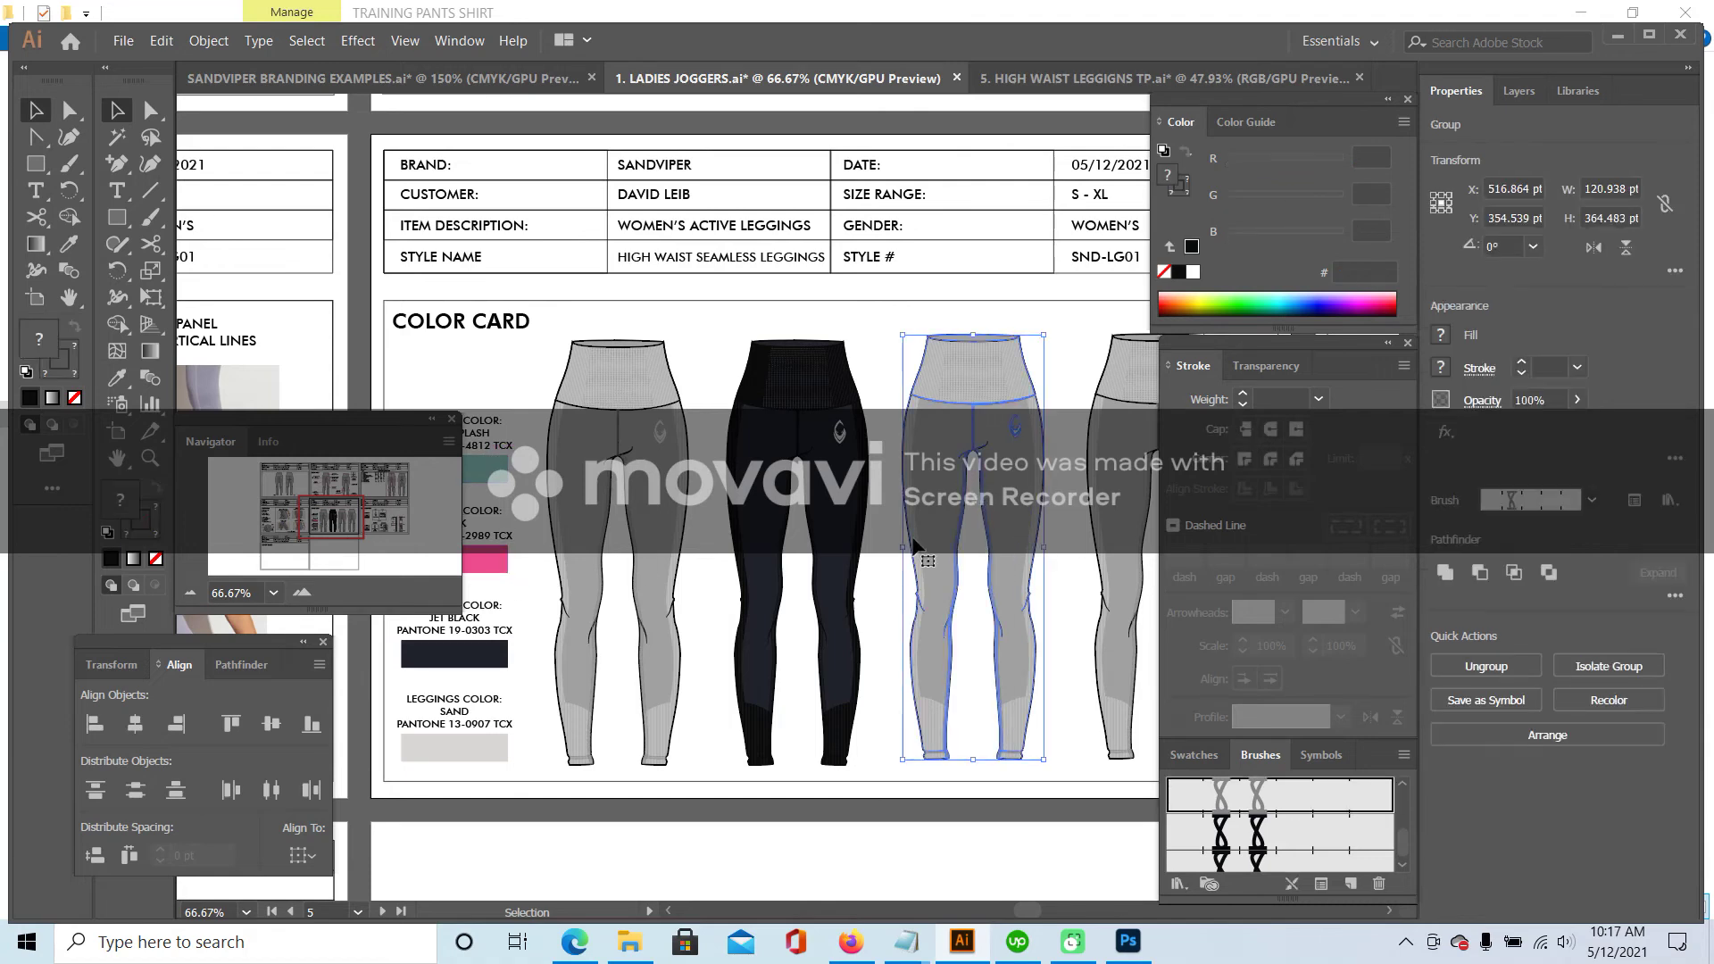
{"action": "double_click", "coordinate": [910, 541]}
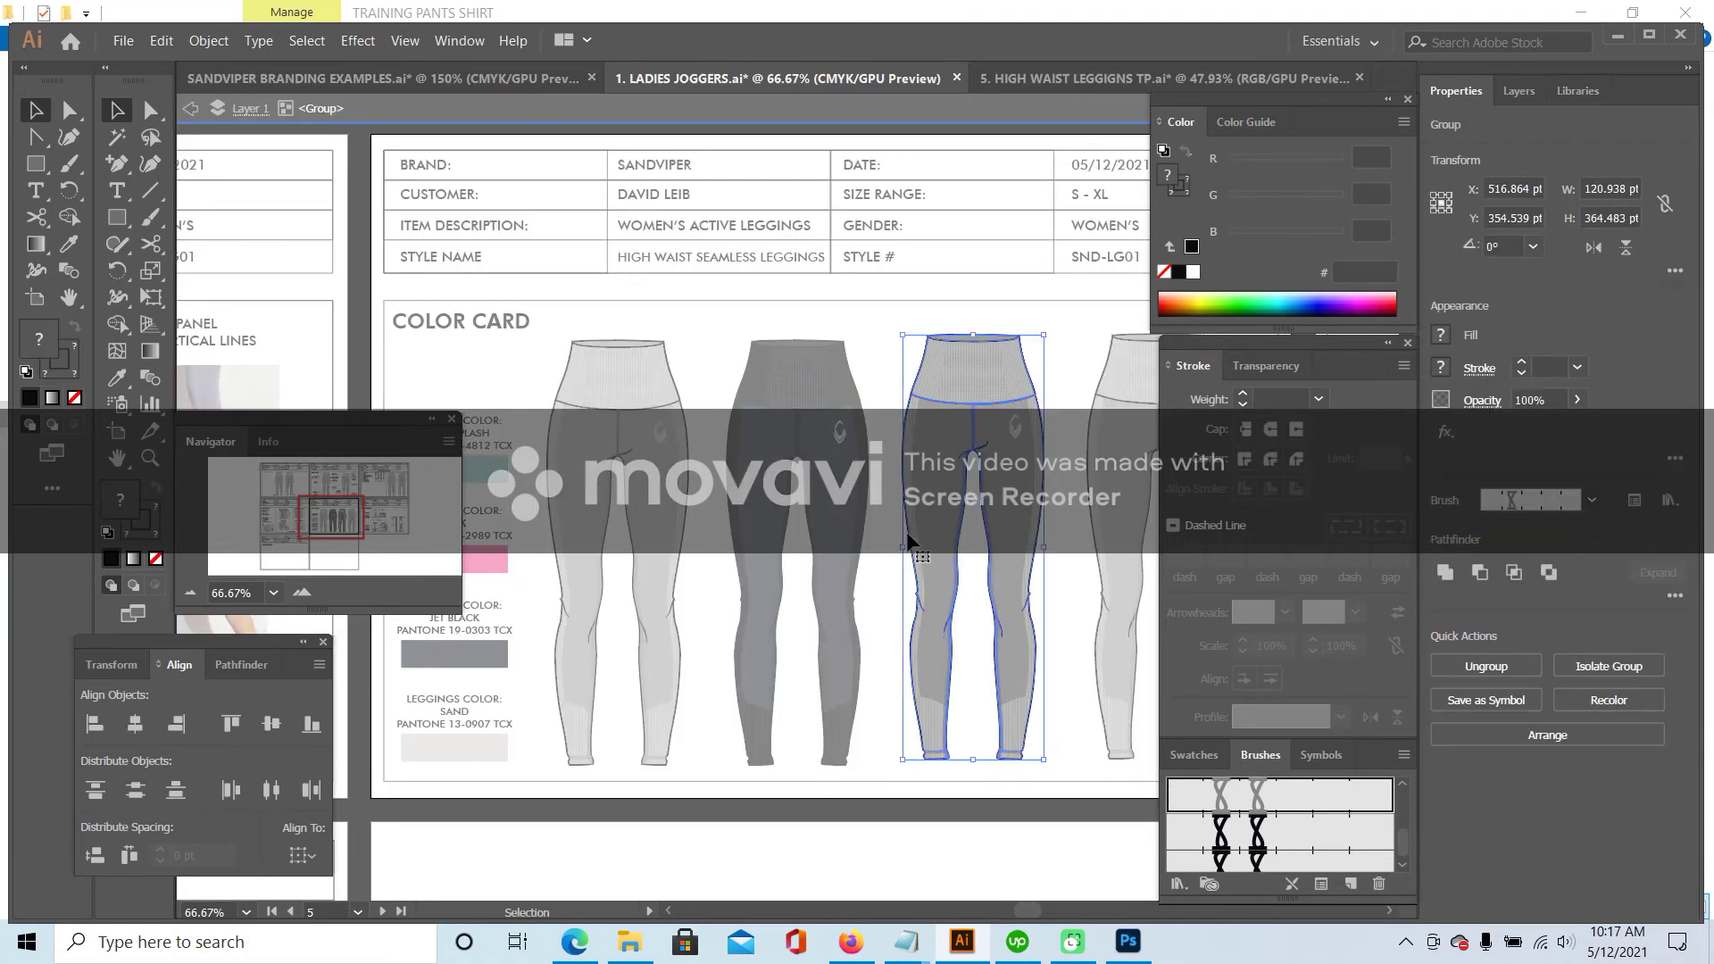
{"action": "double_click", "coordinate": [908, 535]}
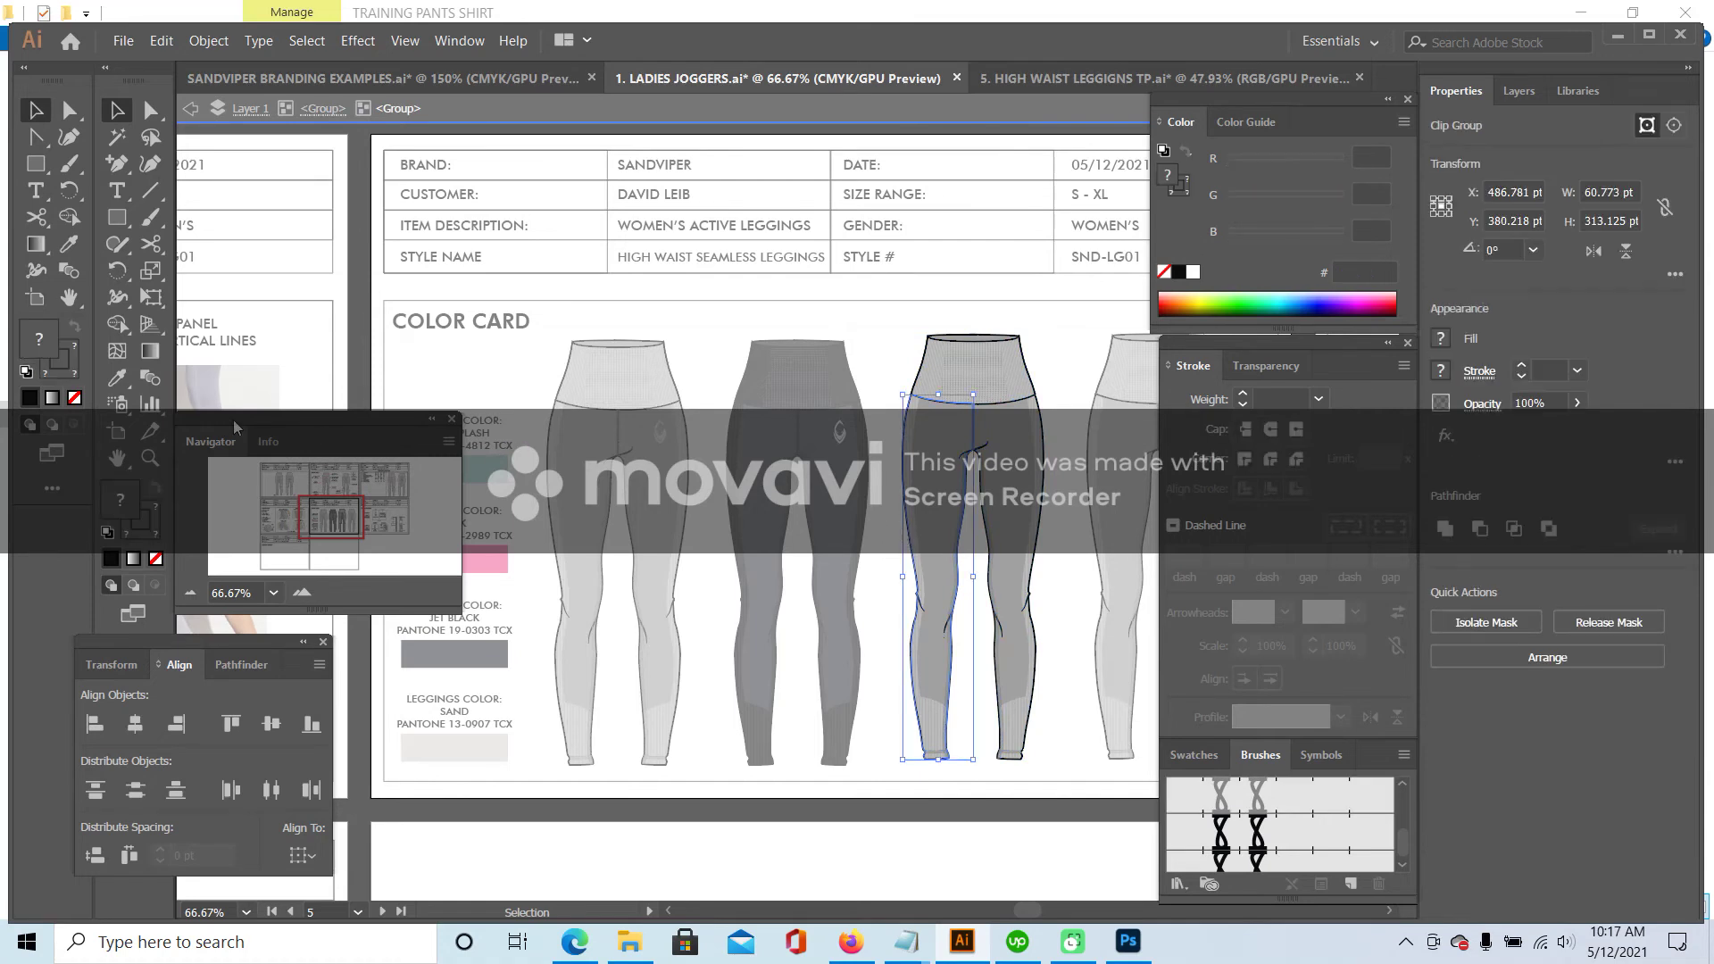
{"action": "double_click", "coordinate": [907, 524]}
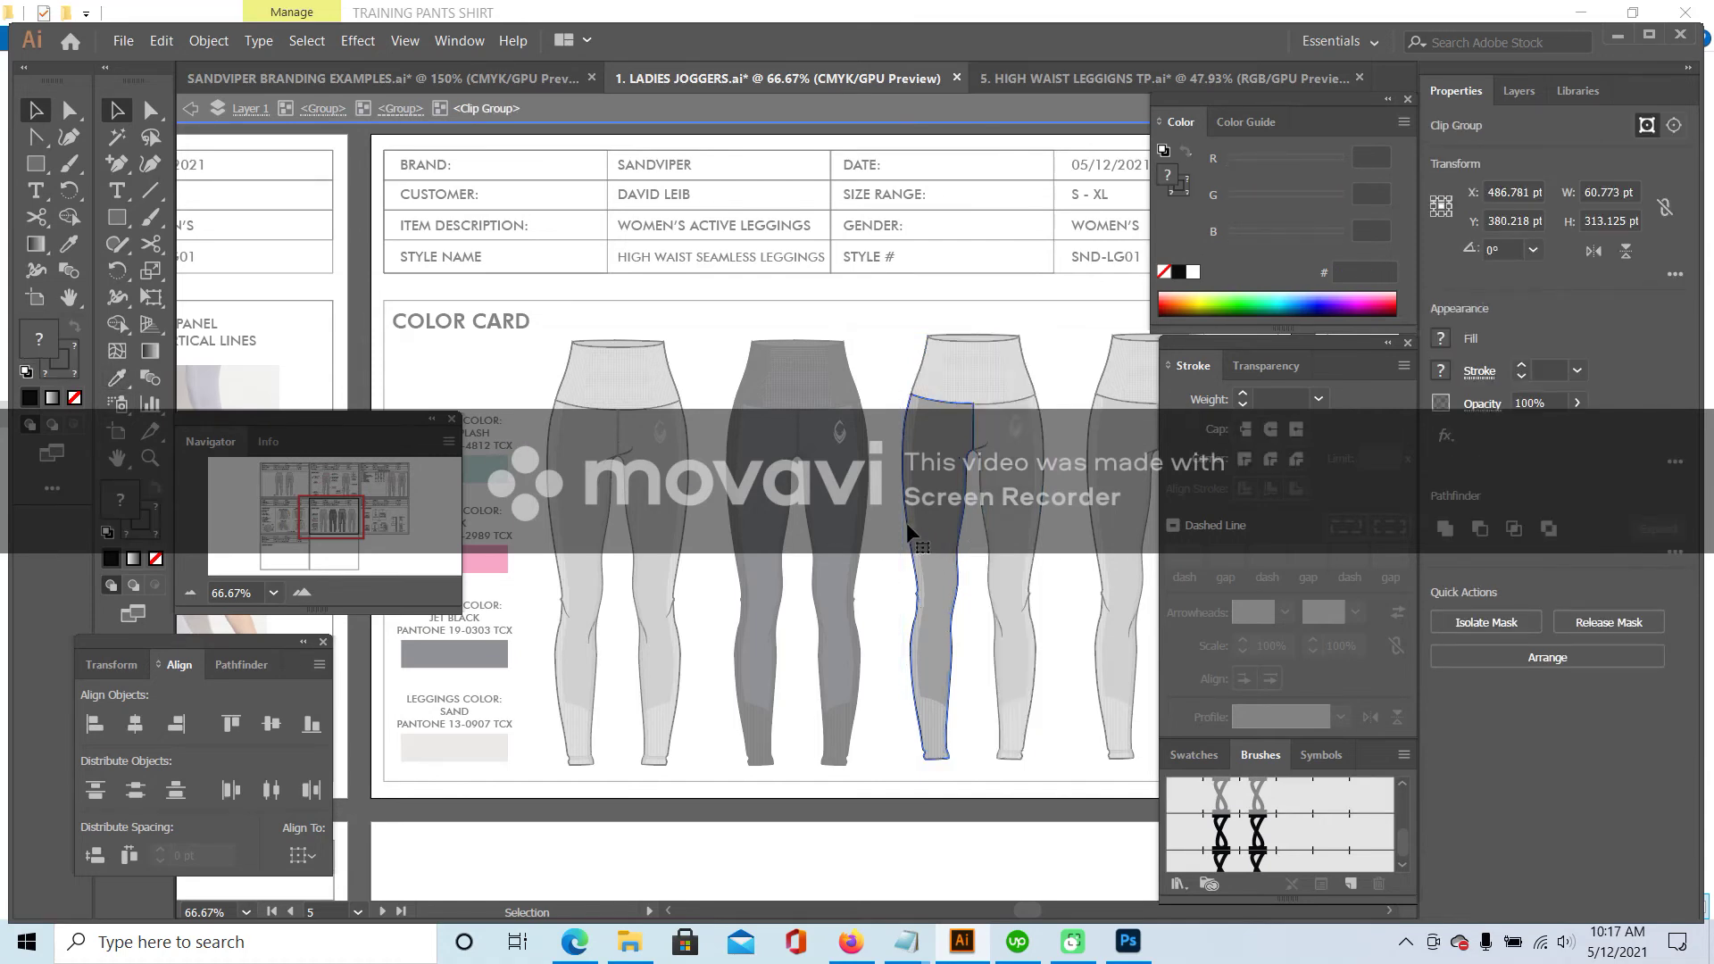
{"action": "left_click", "coordinate": [121, 384]}
{"action": "left_click", "coordinate": [506, 559]}
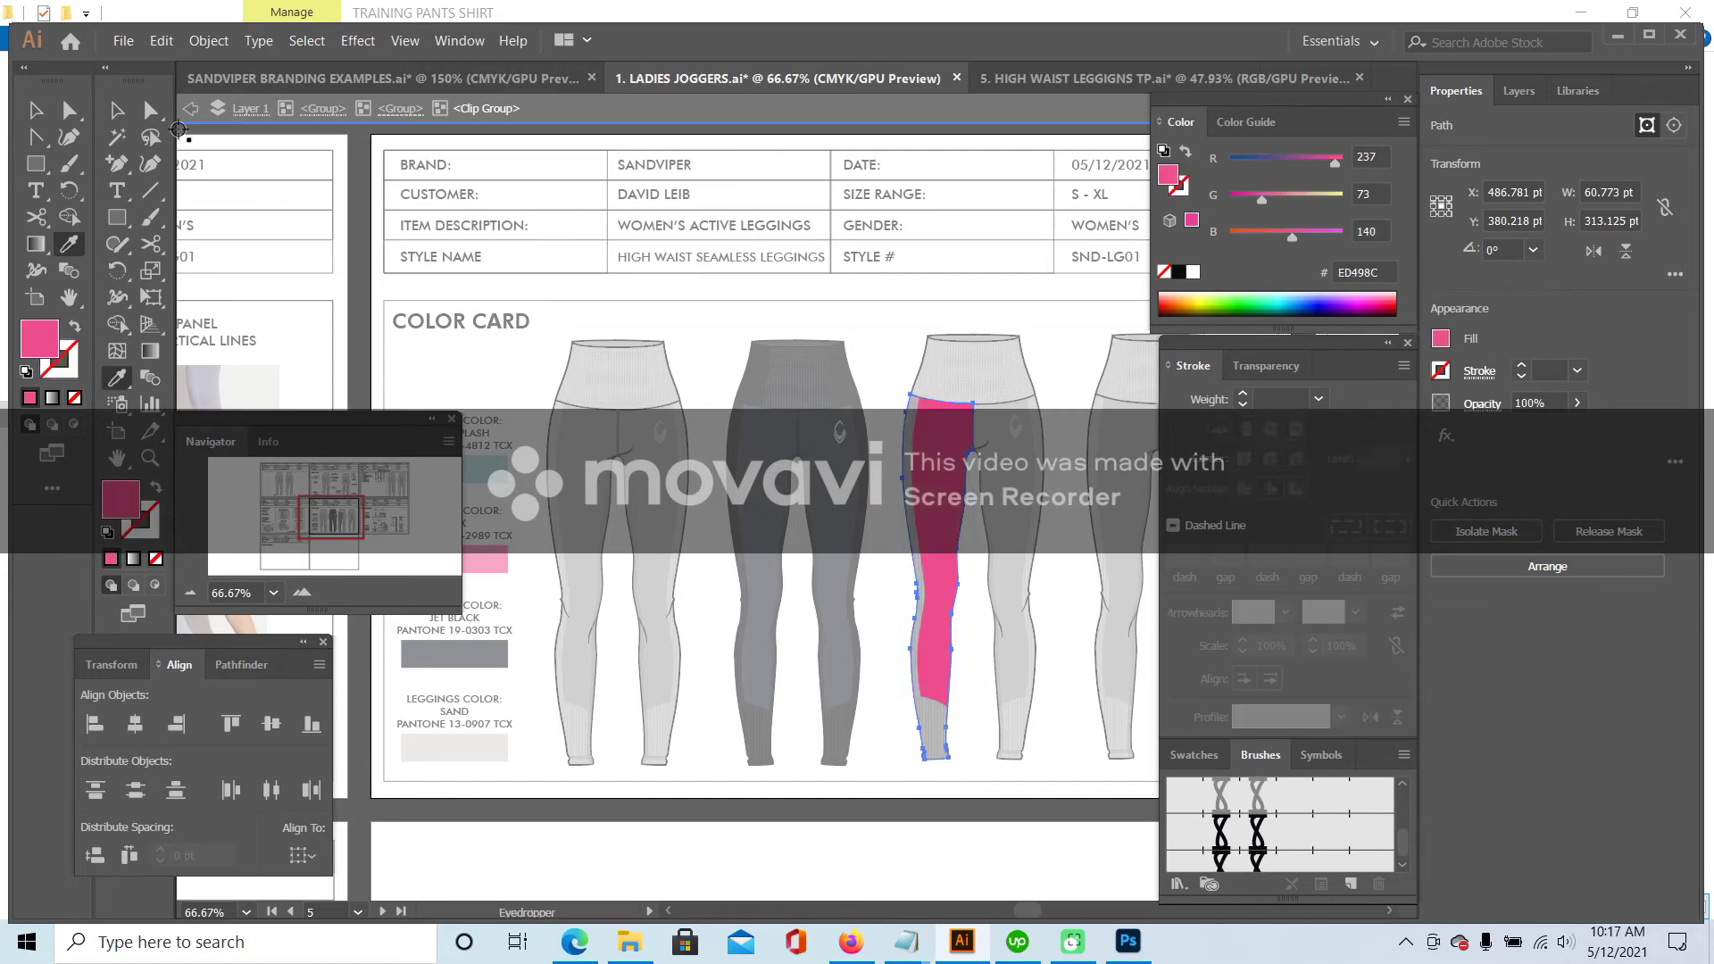
{"action": "left_click", "coordinate": [125, 115]}
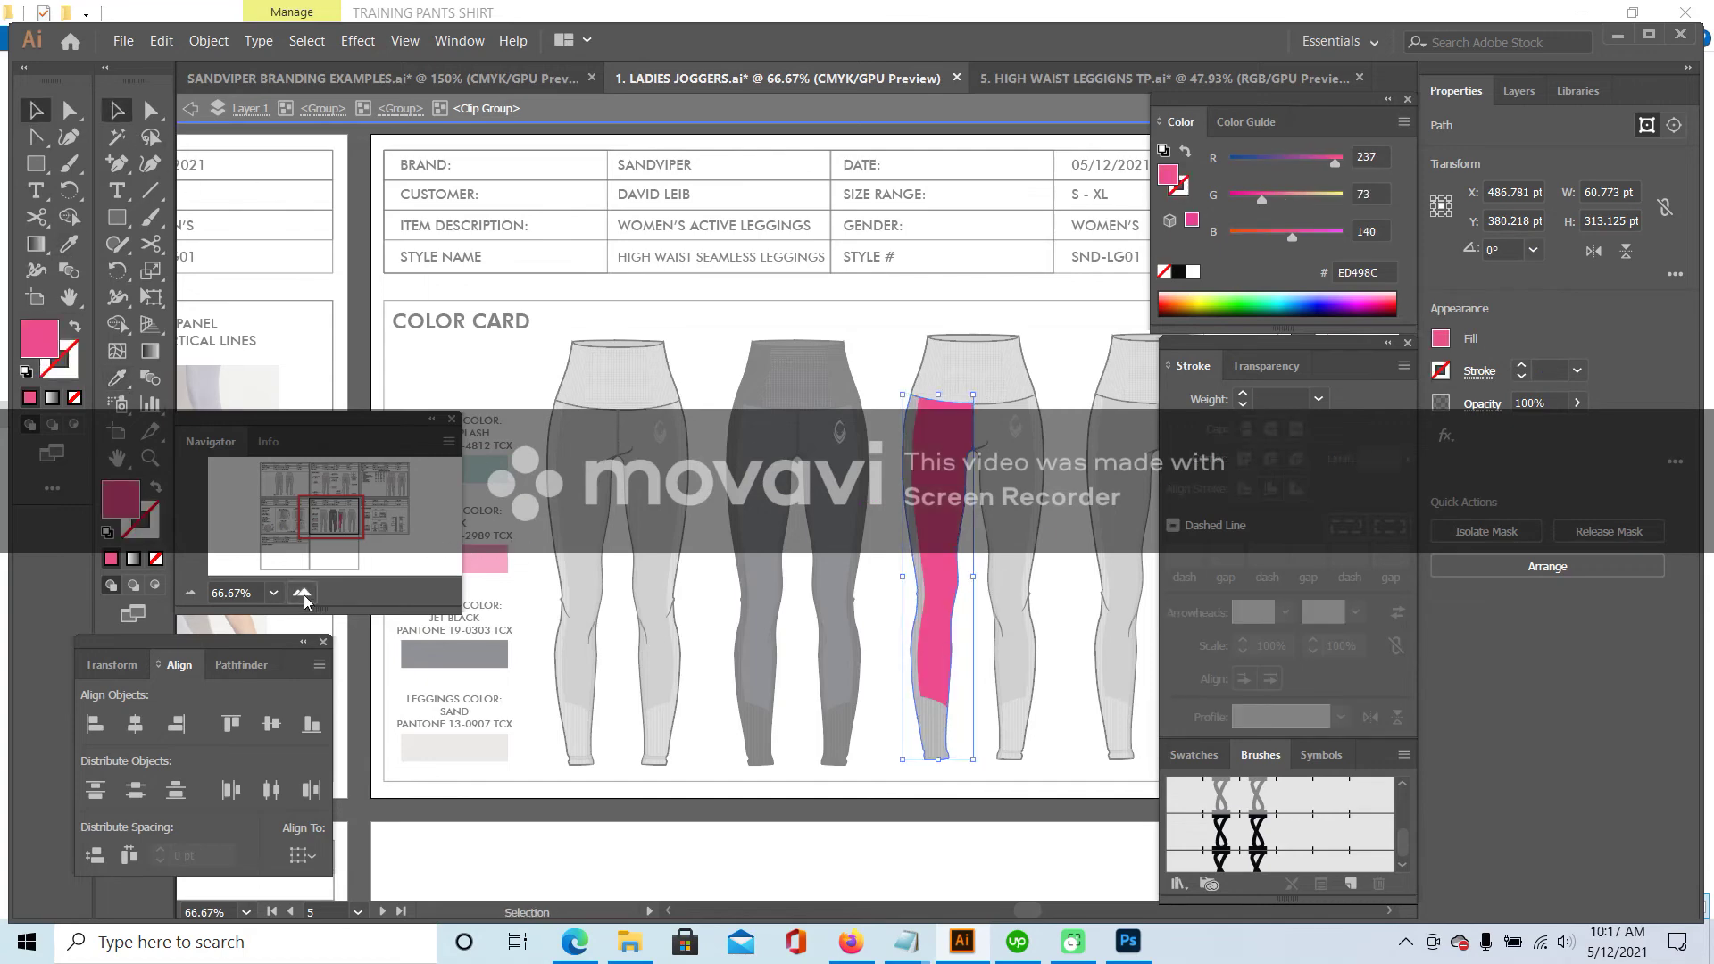
- Zoom in on the pink leg and give its panel a dark 020202 outline
{"action": "double_click", "coordinate": [302, 592]}
{"action": "left_click", "coordinate": [332, 524]}
{"action": "left_click_drag", "start_coordinate": [333, 524], "coordinate": [361, 538]}
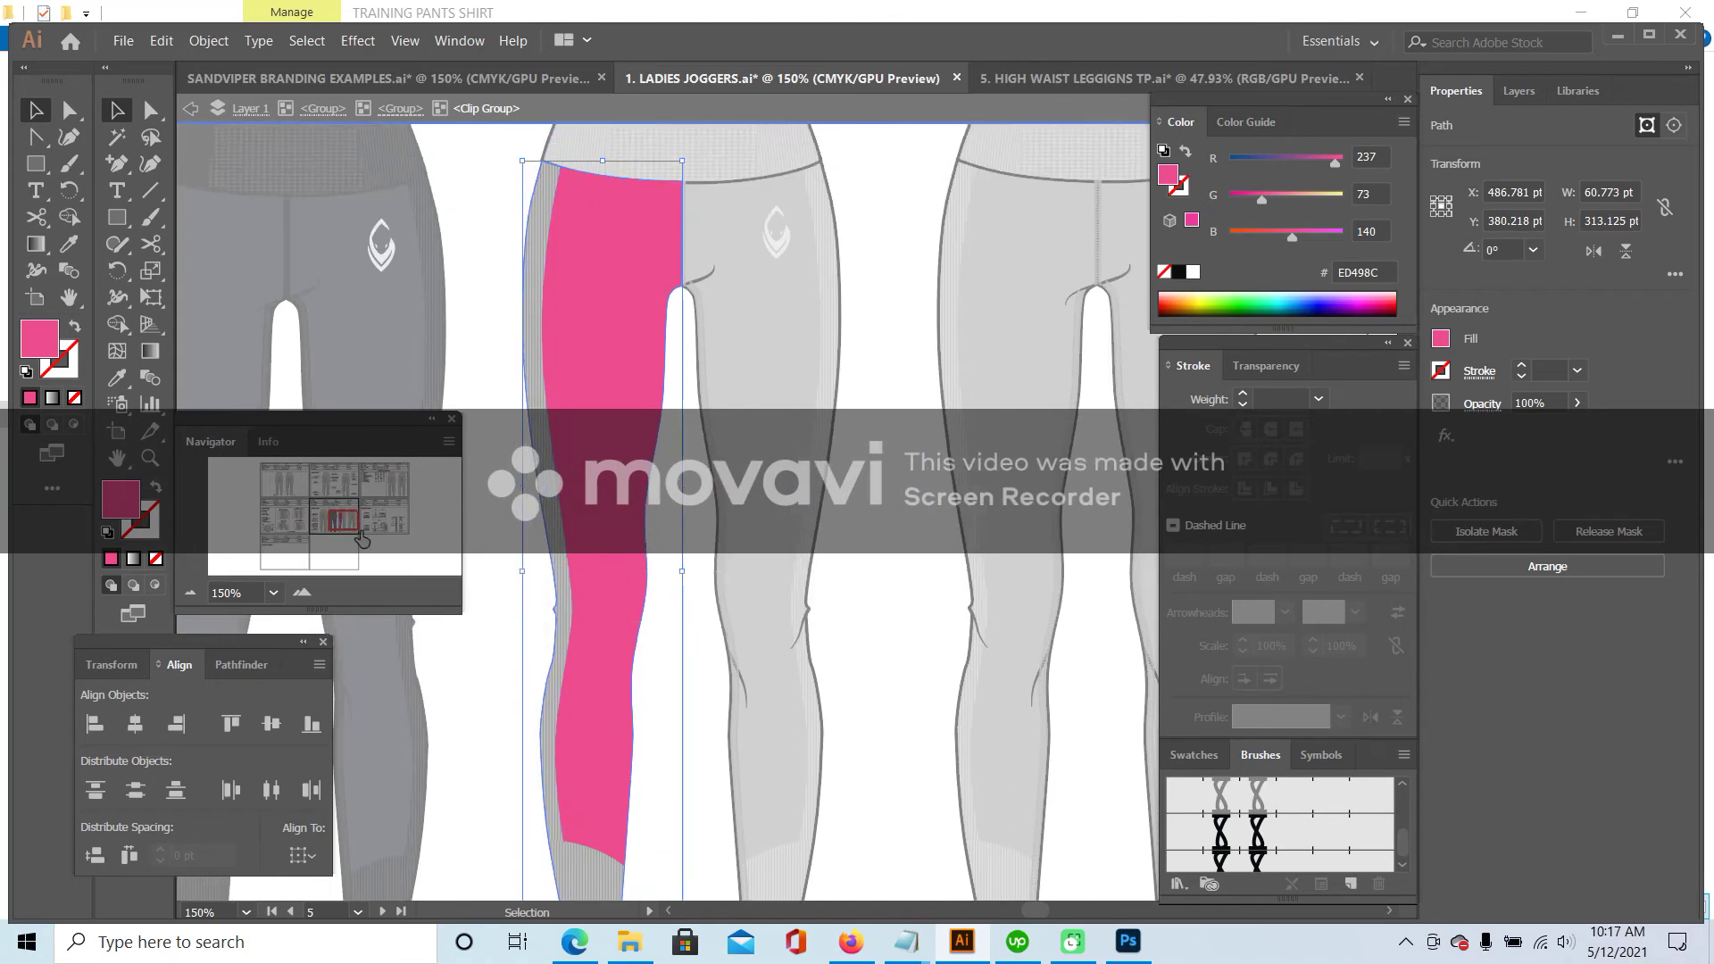
{"action": "double_click", "coordinate": [145, 532]}
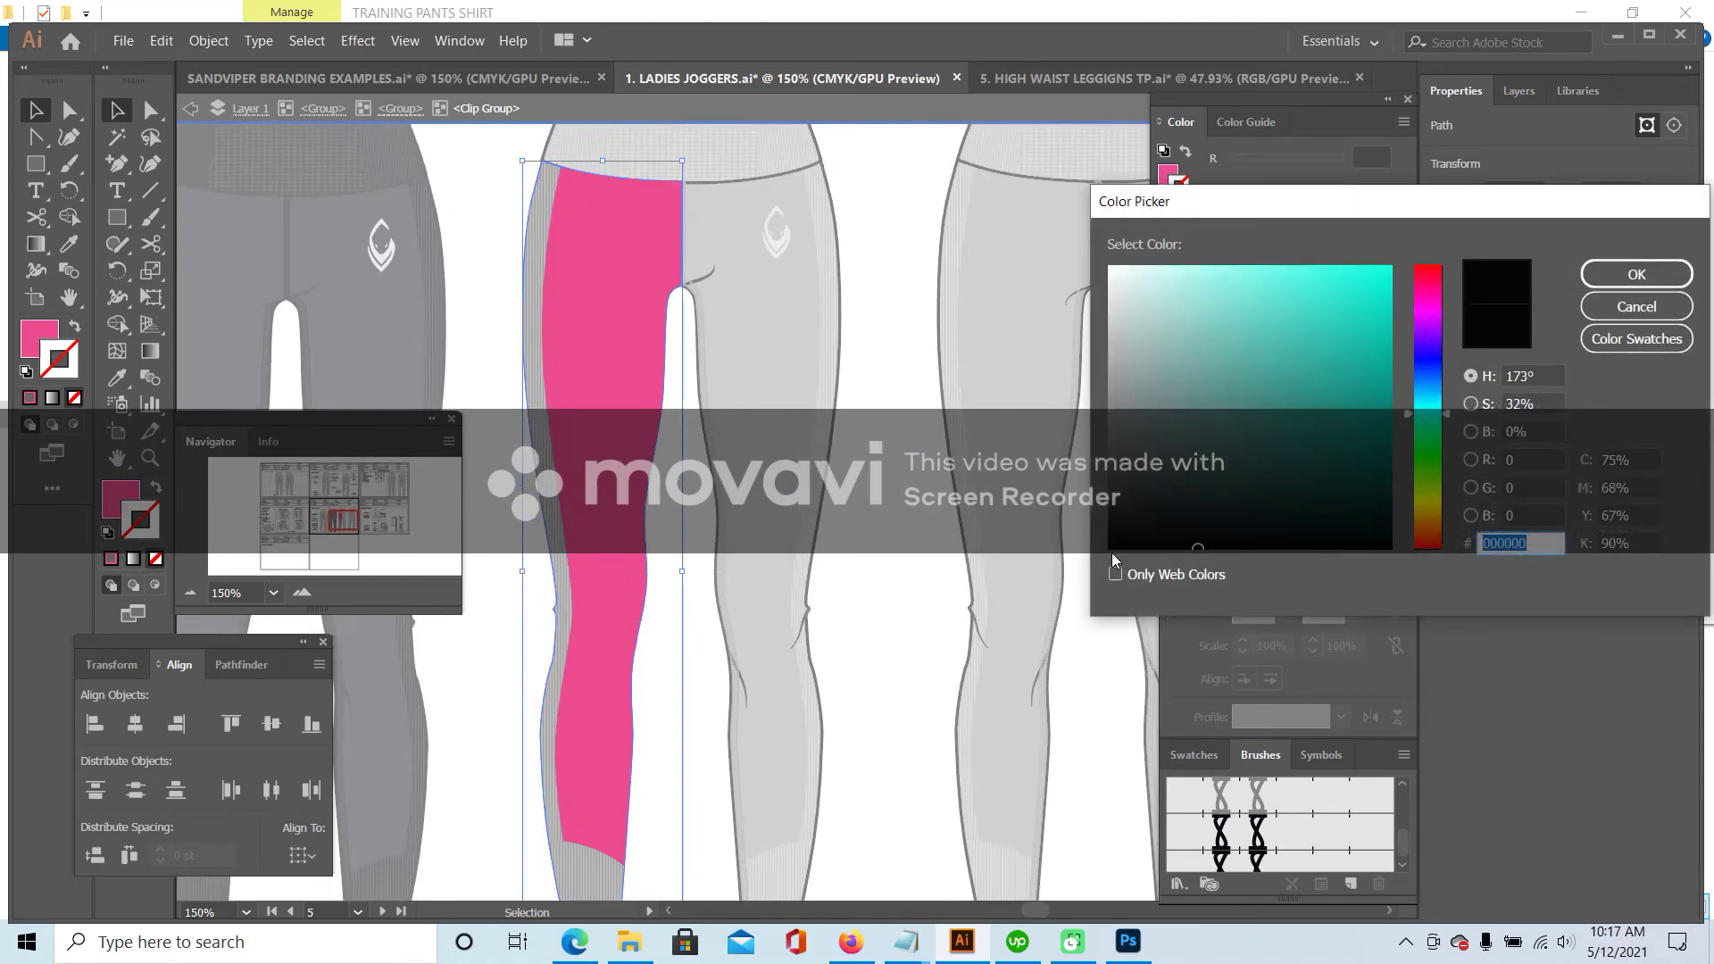
{"action": "left_click", "coordinate": [1636, 274]}
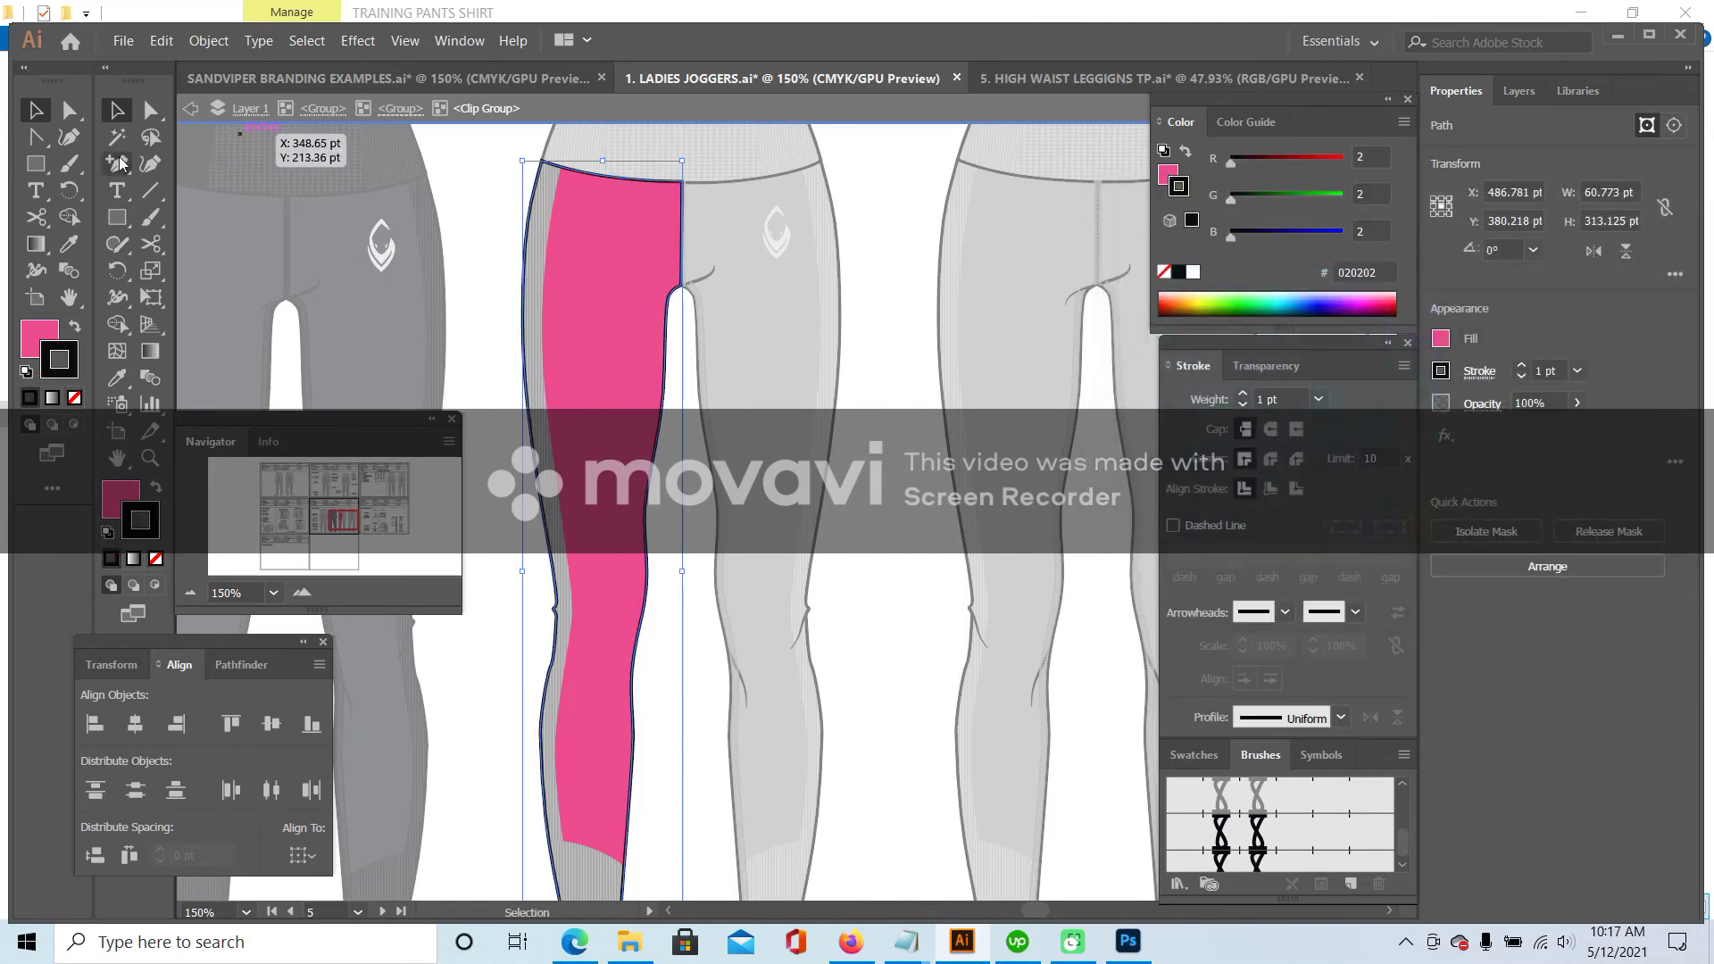
- Set the narrow side strip beside the pink panel to no fill
{"action": "left_click", "coordinate": [116, 111]}
{"action": "left_click", "coordinate": [556, 200]}
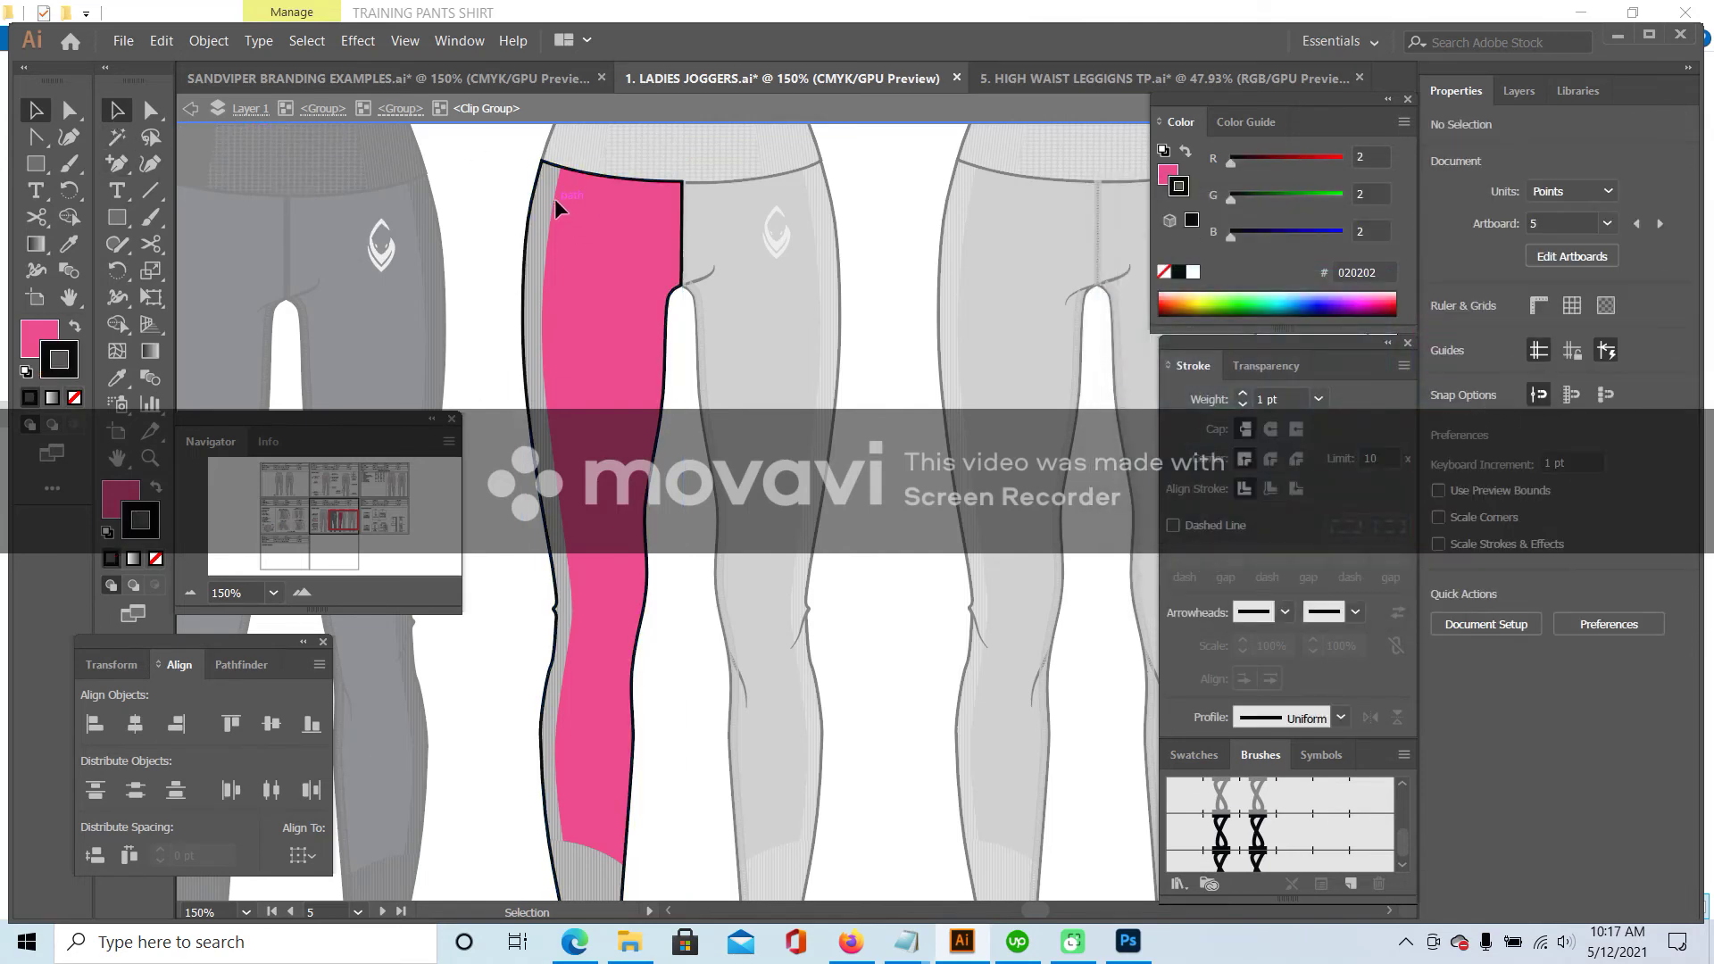
{"action": "double_click", "coordinate": [554, 200]}
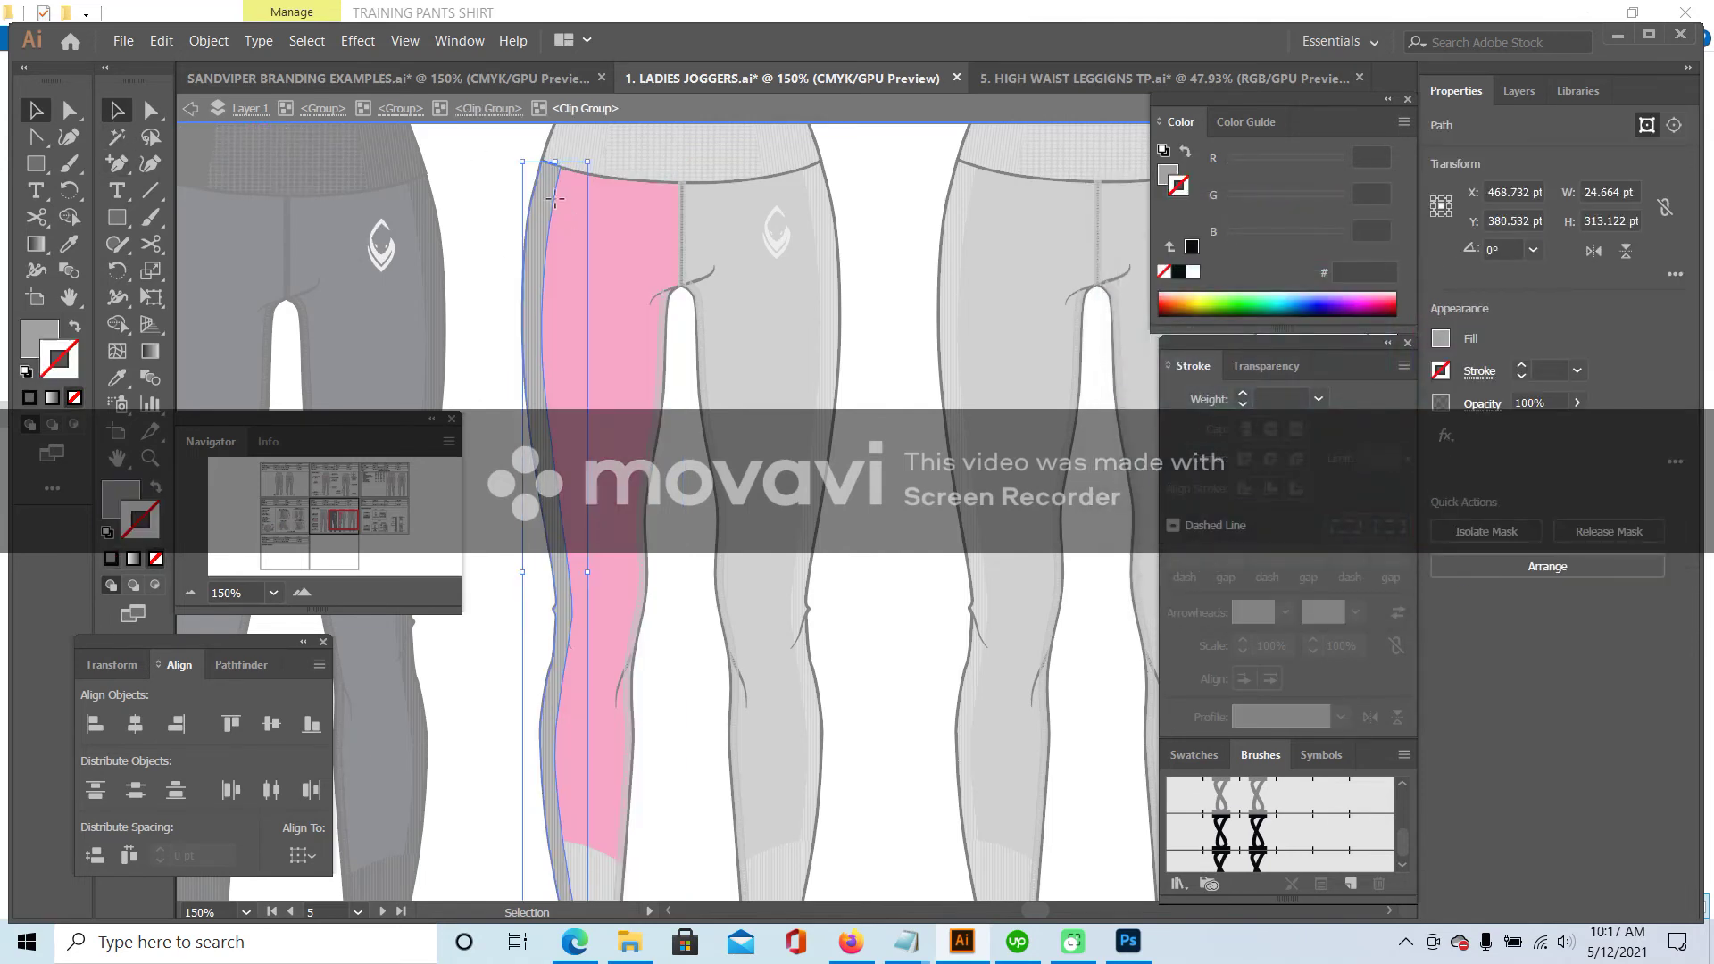
{"action": "left_click", "coordinate": [116, 379]}
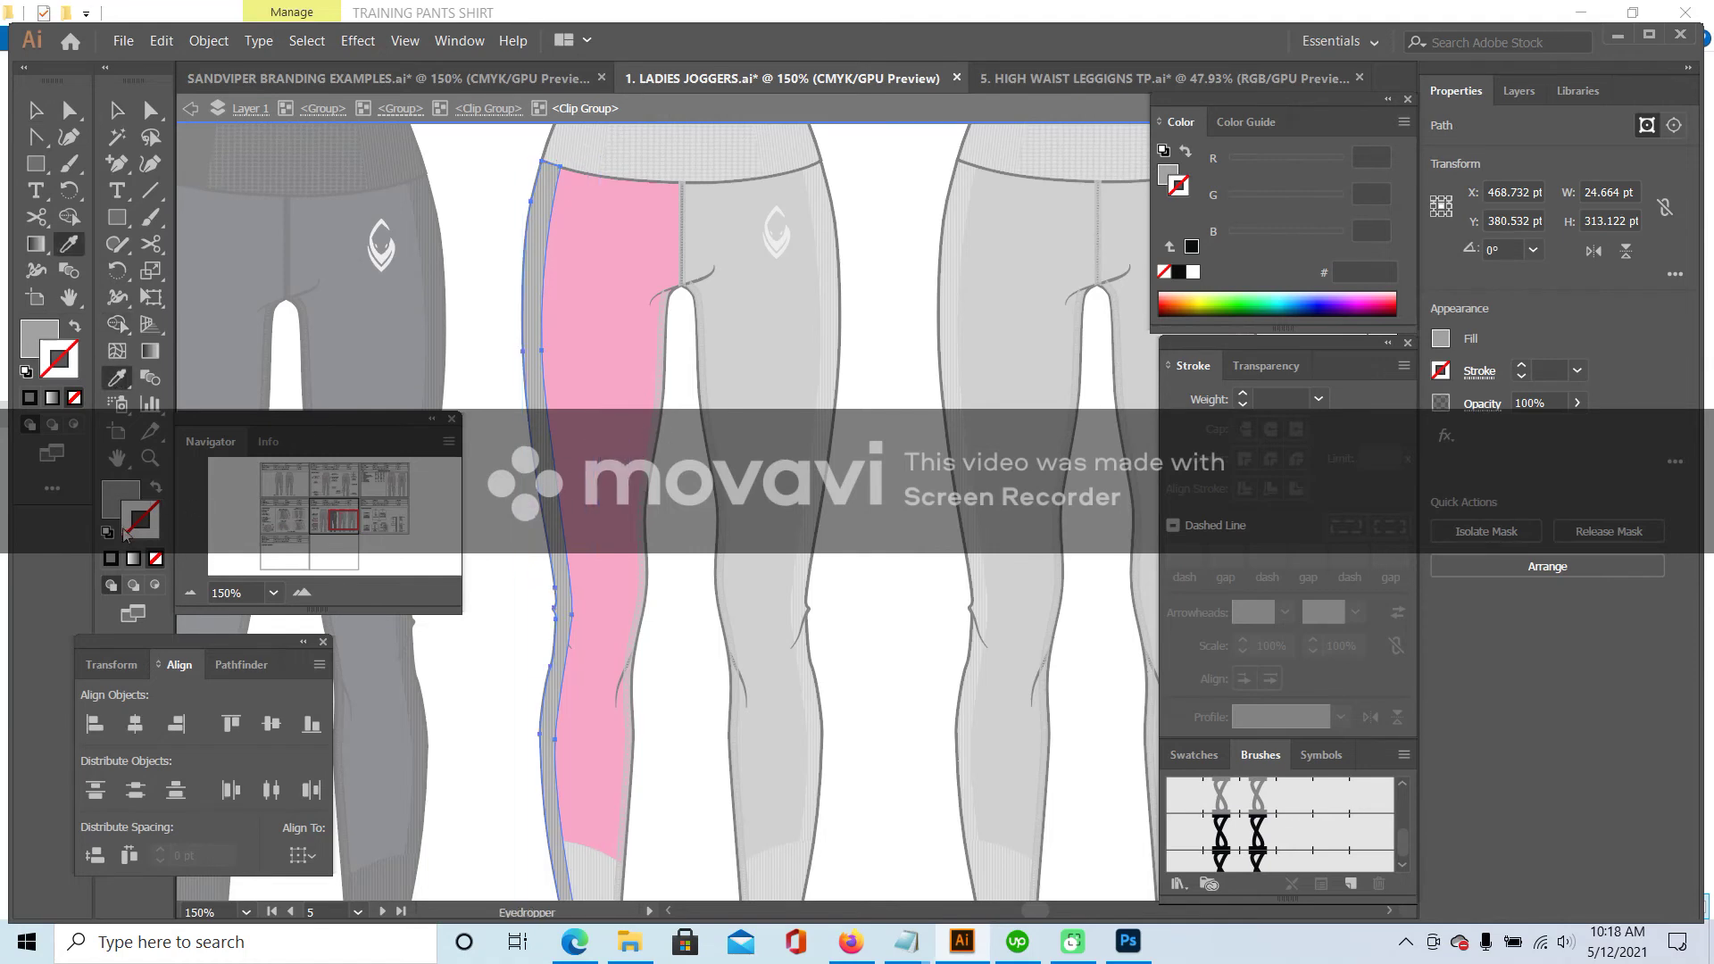
{"action": "left_click", "coordinate": [155, 559]}
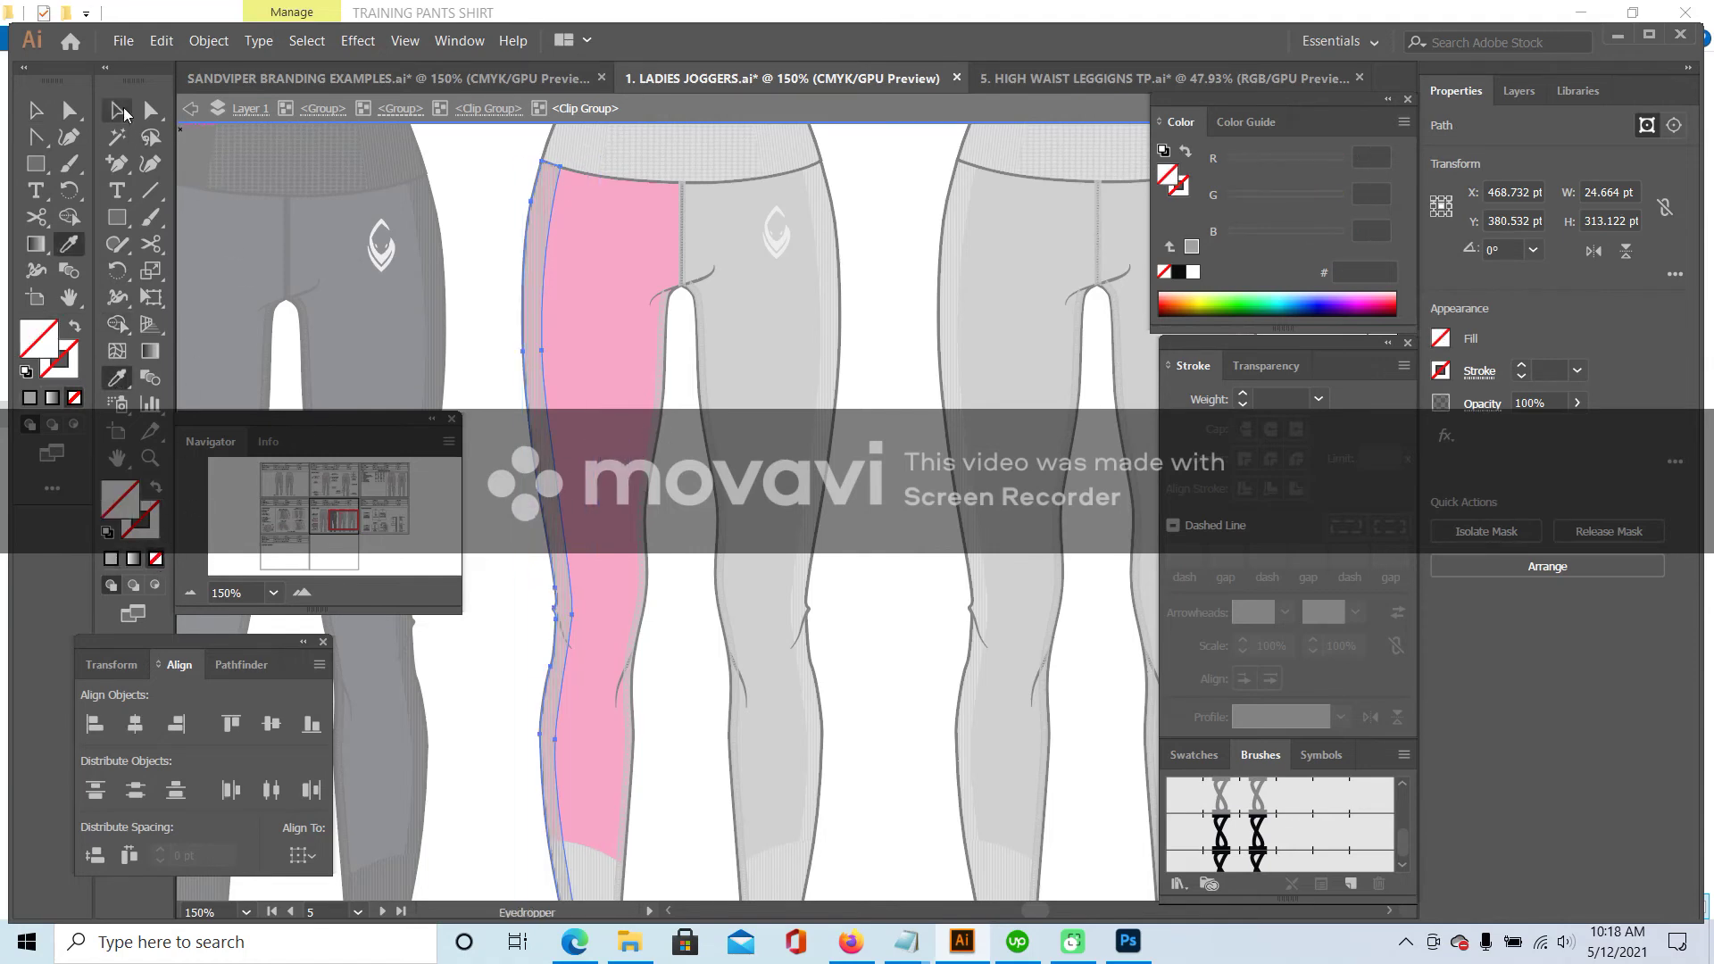
- Fill the ribbed line group with pink, then deepen the pink to CE3A7D
{"action": "left_click", "coordinate": [118, 111]}
{"action": "left_click", "coordinate": [549, 250]}
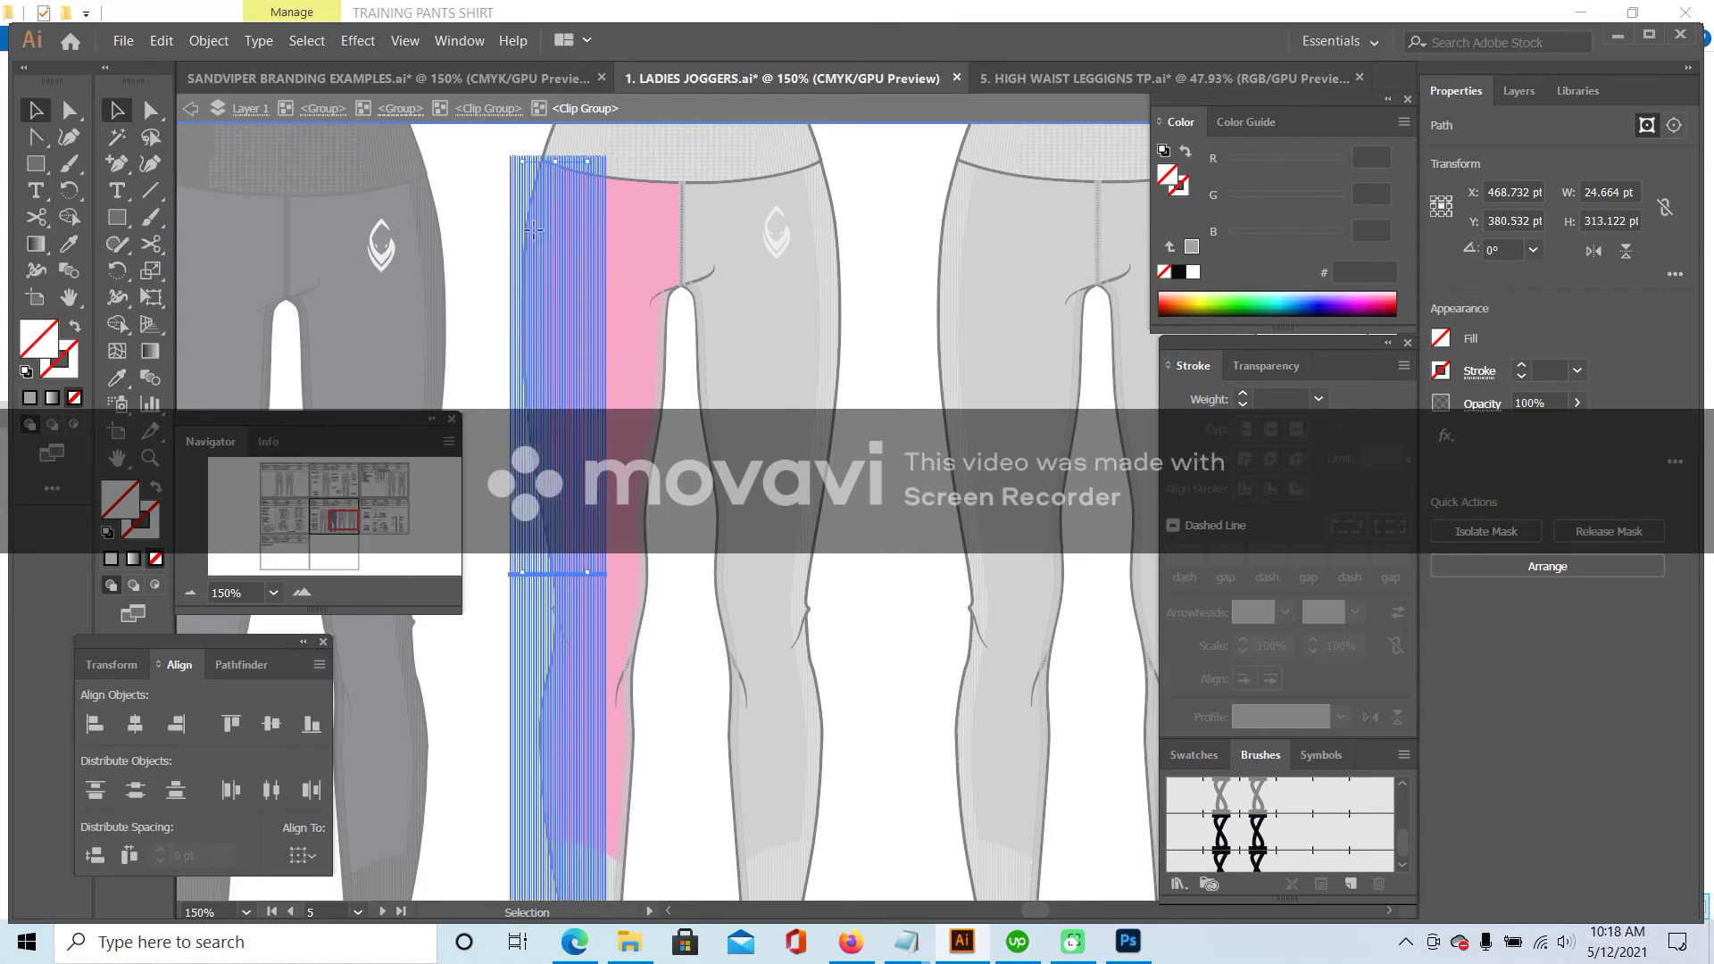
{"action": "left_click", "coordinate": [119, 380]}
{"action": "mouse_move", "coordinate": [337, 513]}
{"action": "left_mouse_down"}
{"action": "mouse_move", "coordinate": [308, 516]}
{"action": "mouse_move", "coordinate": [343, 520]}
{"action": "left_mouse_up"}
{"action": "left_click", "coordinate": [612, 714]}
{"action": "double_click", "coordinate": [124, 499]}
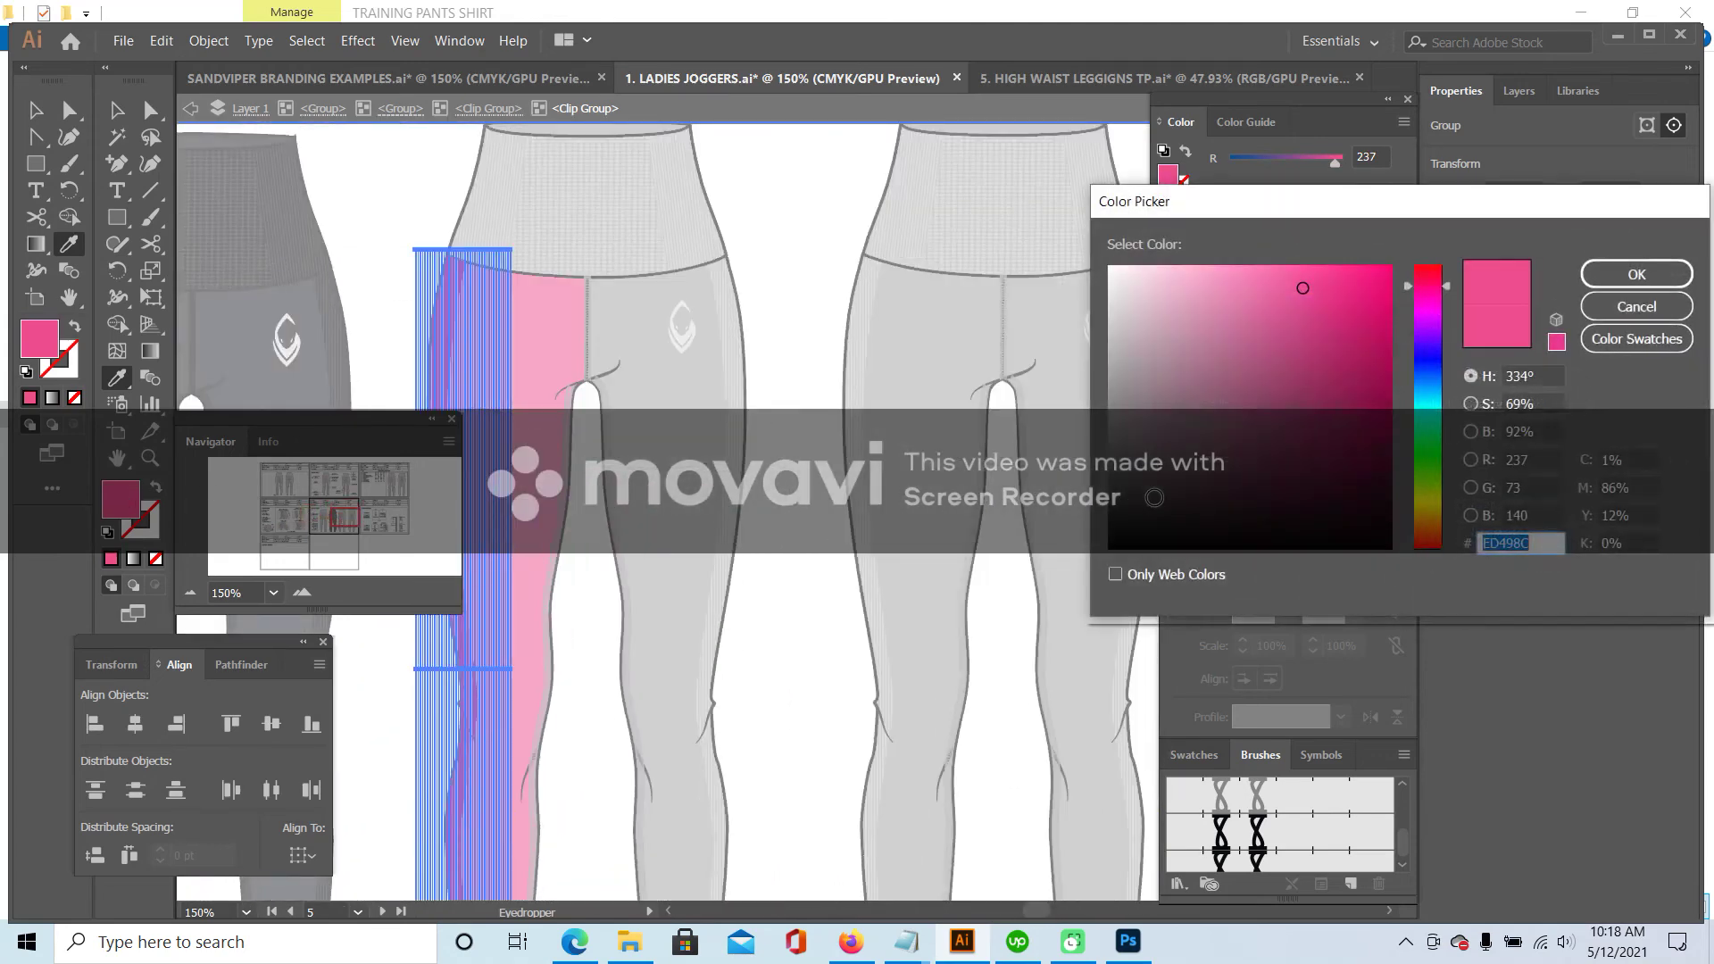
{"action": "left_click", "coordinate": [1309, 317]}
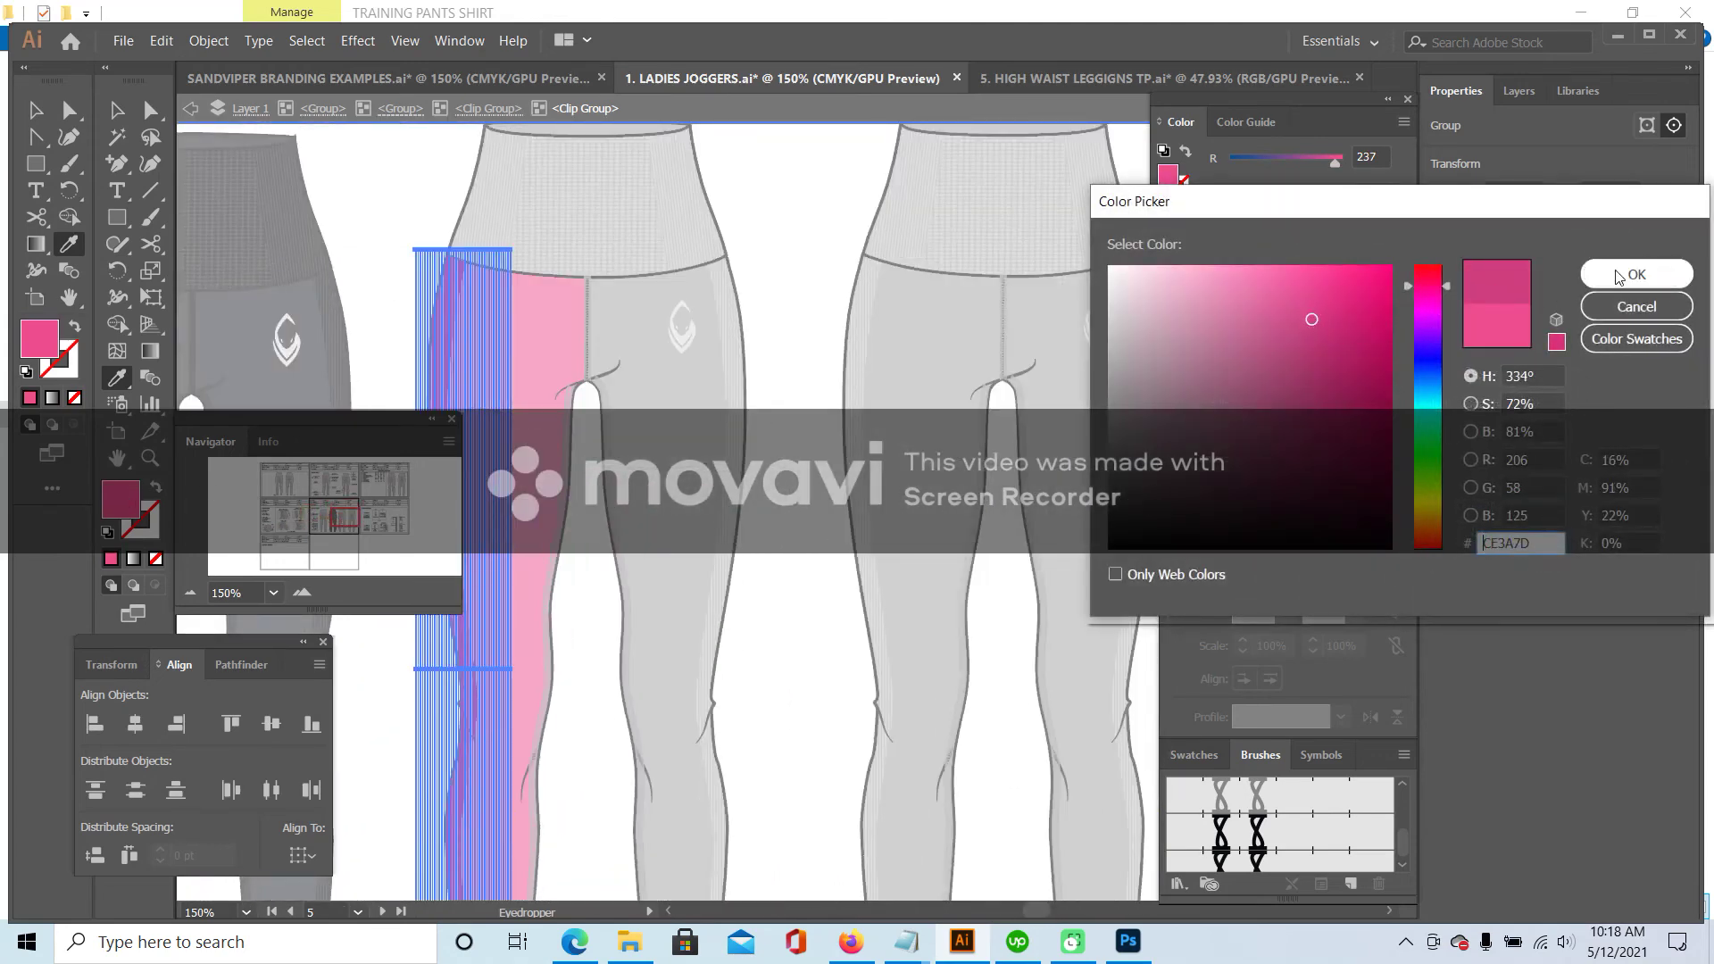
{"action": "left_click", "coordinate": [1637, 275]}
{"action": "key", "text": "v"}
{"action": "double_click", "coordinate": [384, 196]}
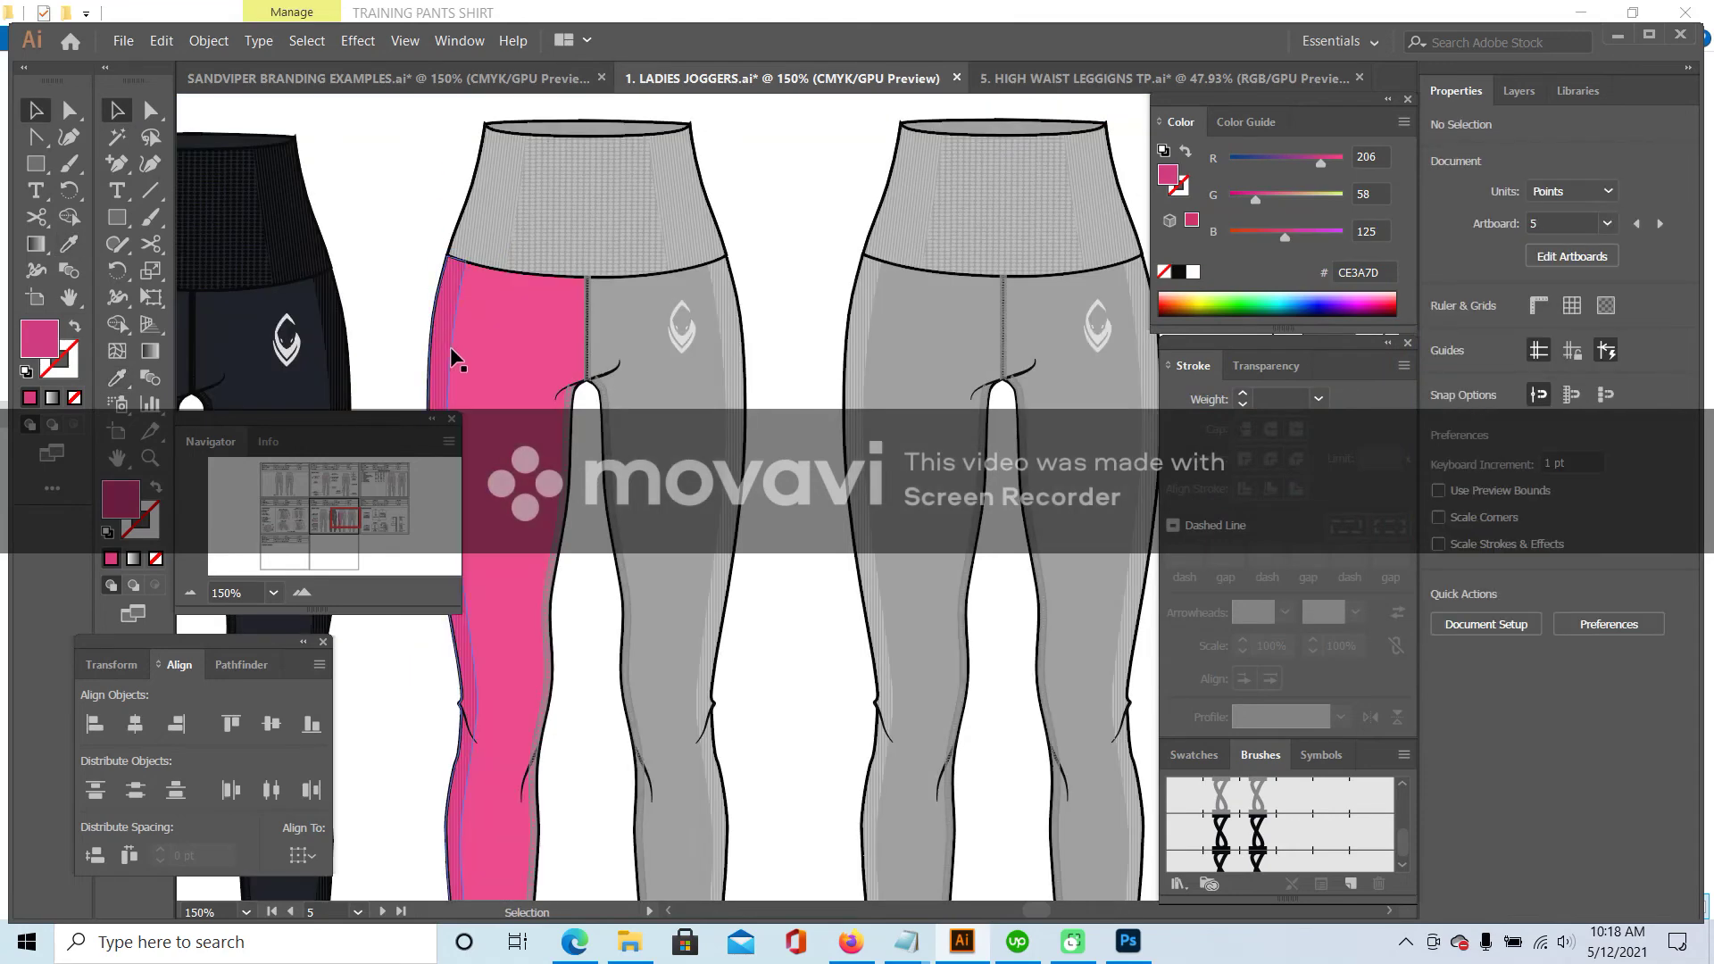
- Remove the grey fill from the pink leg's cuff panel
{"action": "left_click", "coordinate": [333, 523]}
{"action": "scroll", "coordinate": [510, 145], "scroll_direction": "up", "scroll_amount": 3}
{"action": "scroll", "coordinate": [511, 146], "scroll_direction": "right", "scroll_amount": 5}
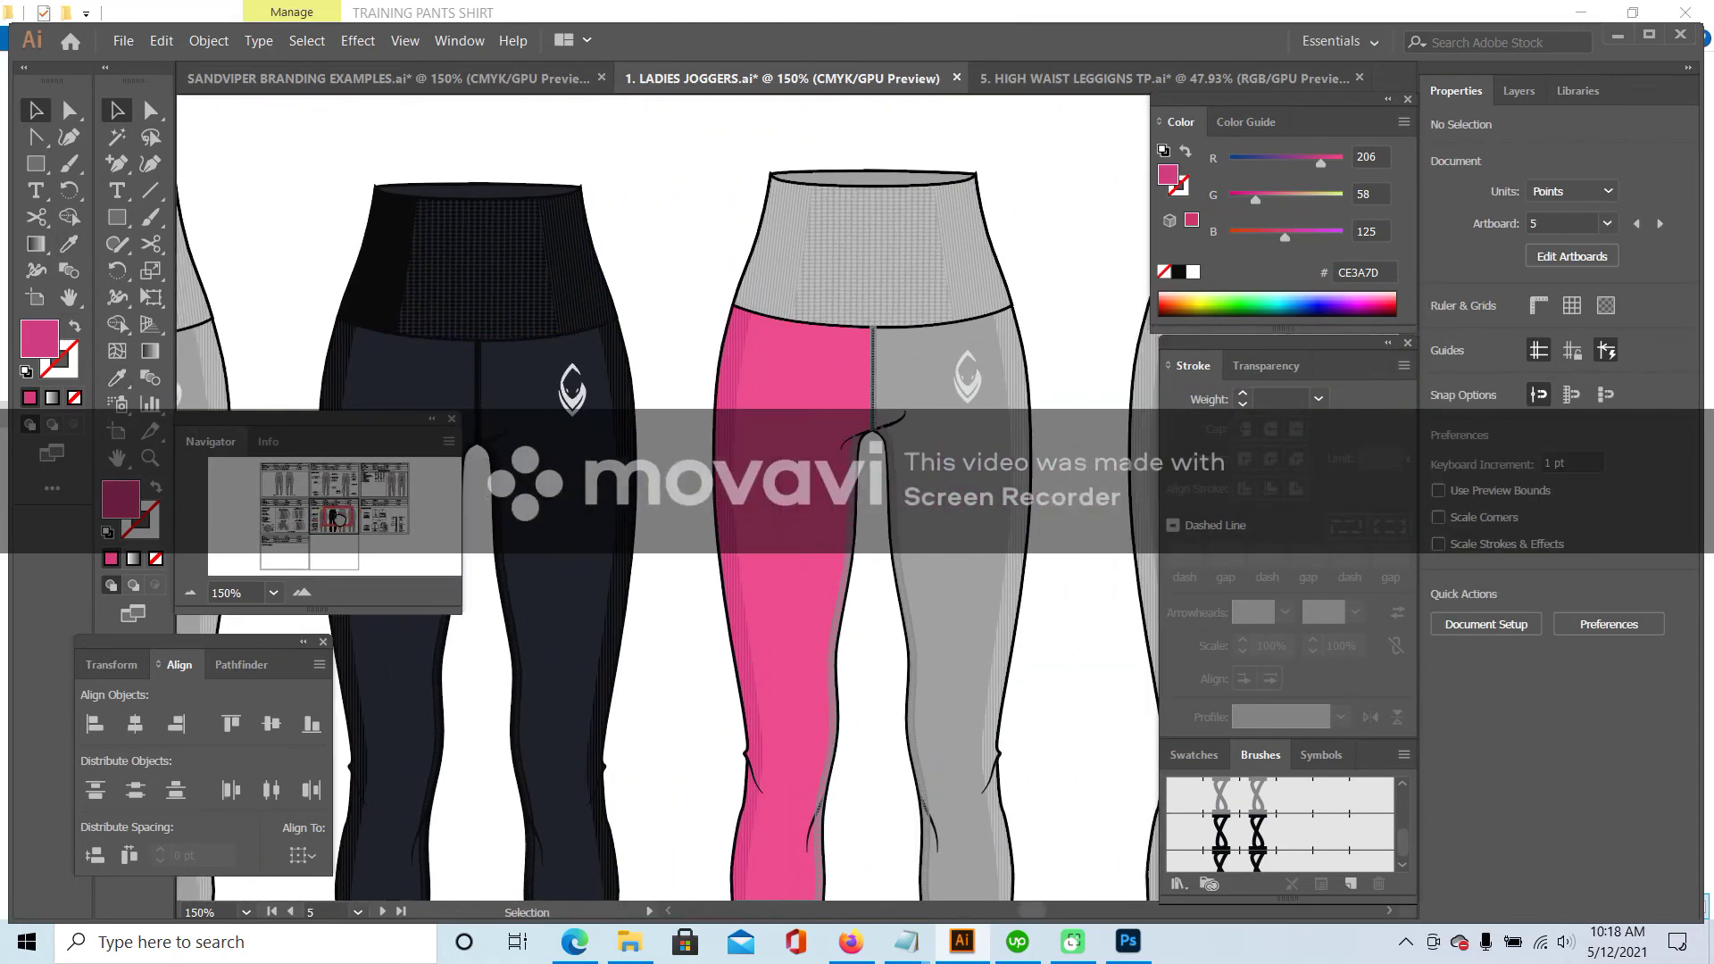
{"action": "scroll", "coordinate": [739, 688], "scroll_direction": "down", "scroll_amount": 4}
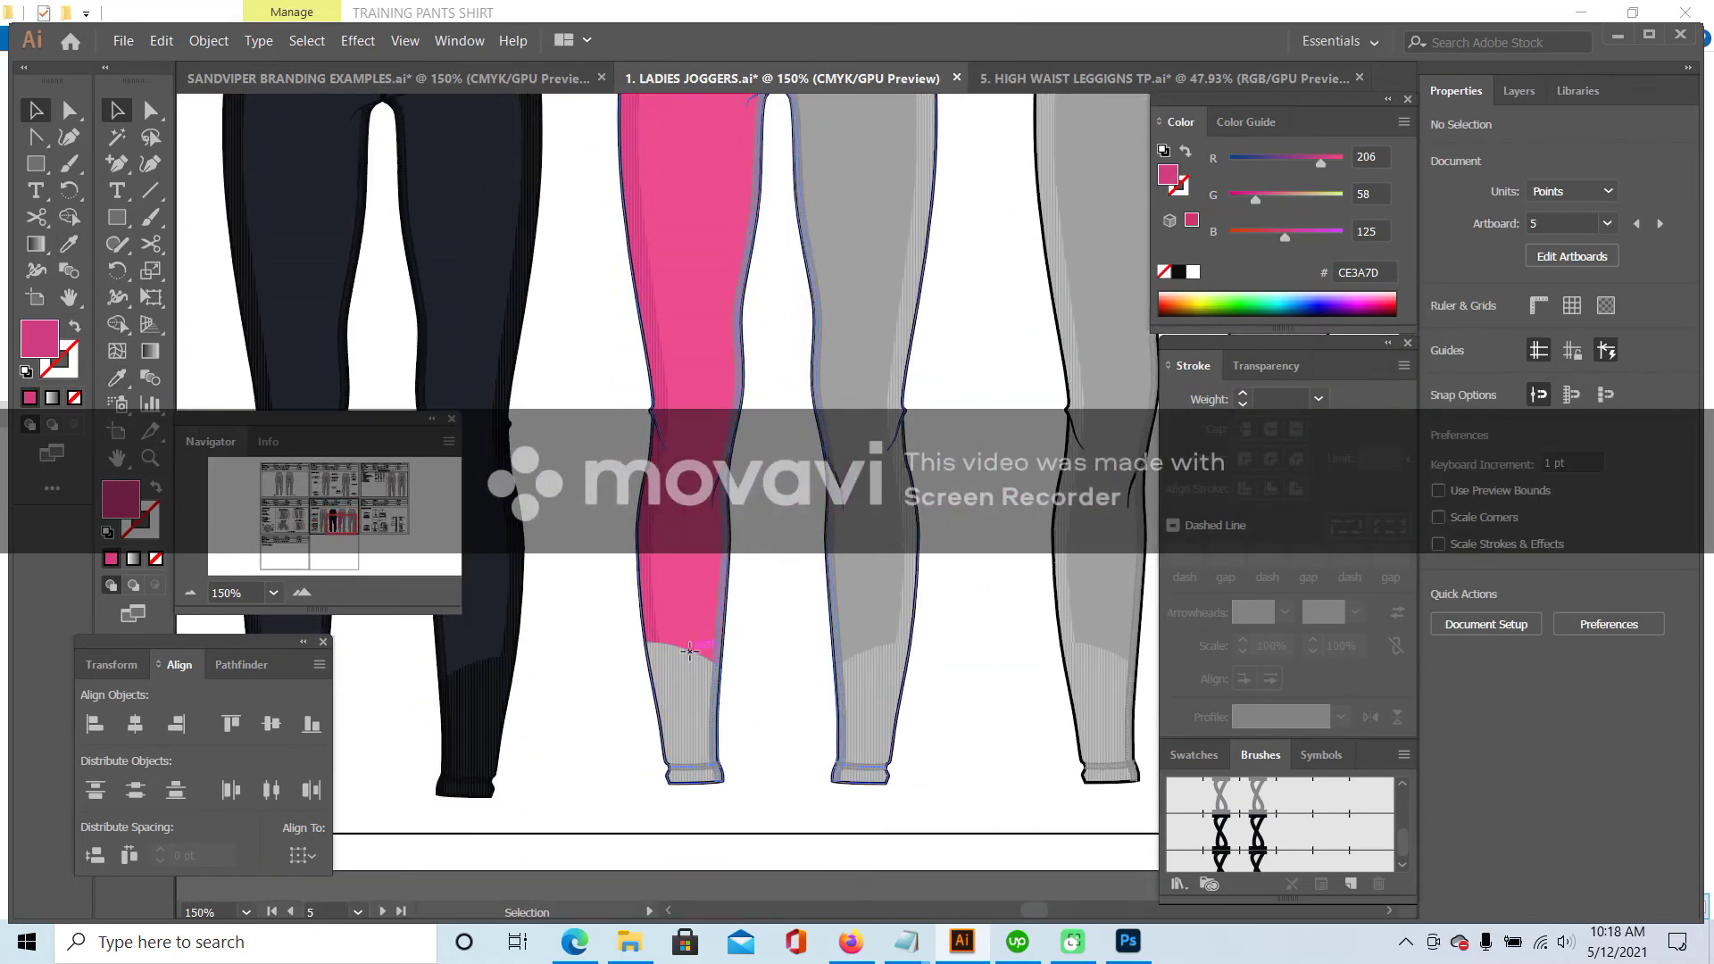
{"action": "double_click", "coordinate": [689, 650]}
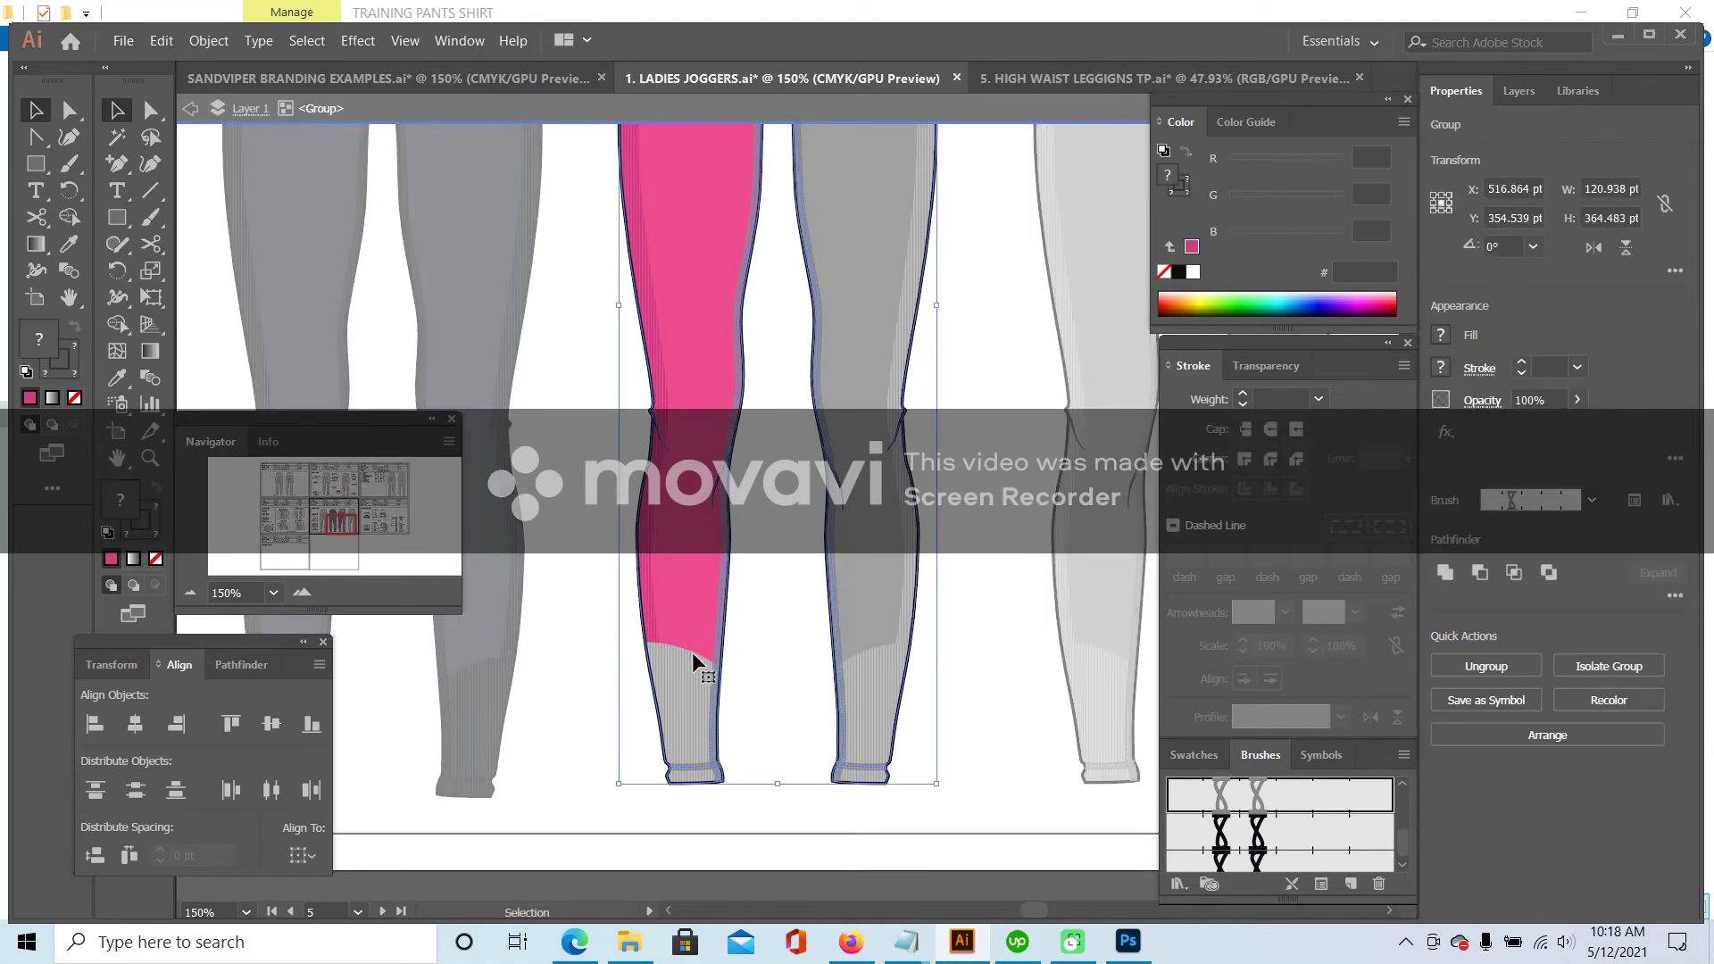
{"action": "double_click", "coordinate": [695, 656]}
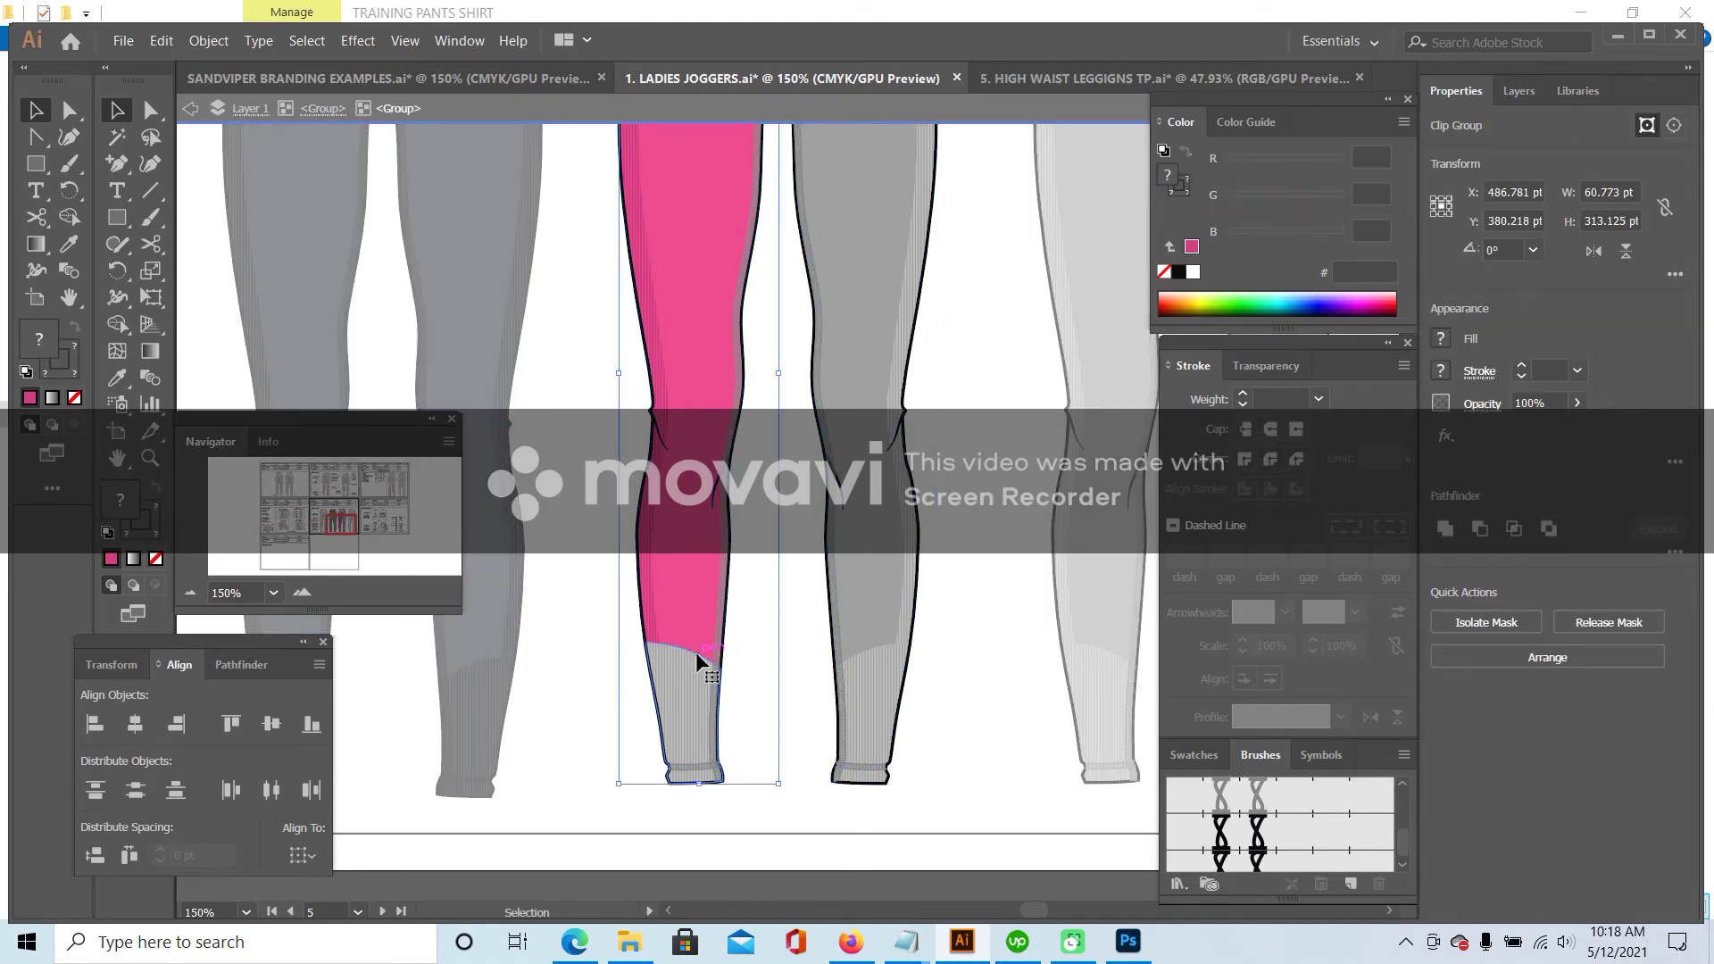
{"action": "double_click", "coordinate": [696, 657]}
{"action": "double_click", "coordinate": [703, 661]}
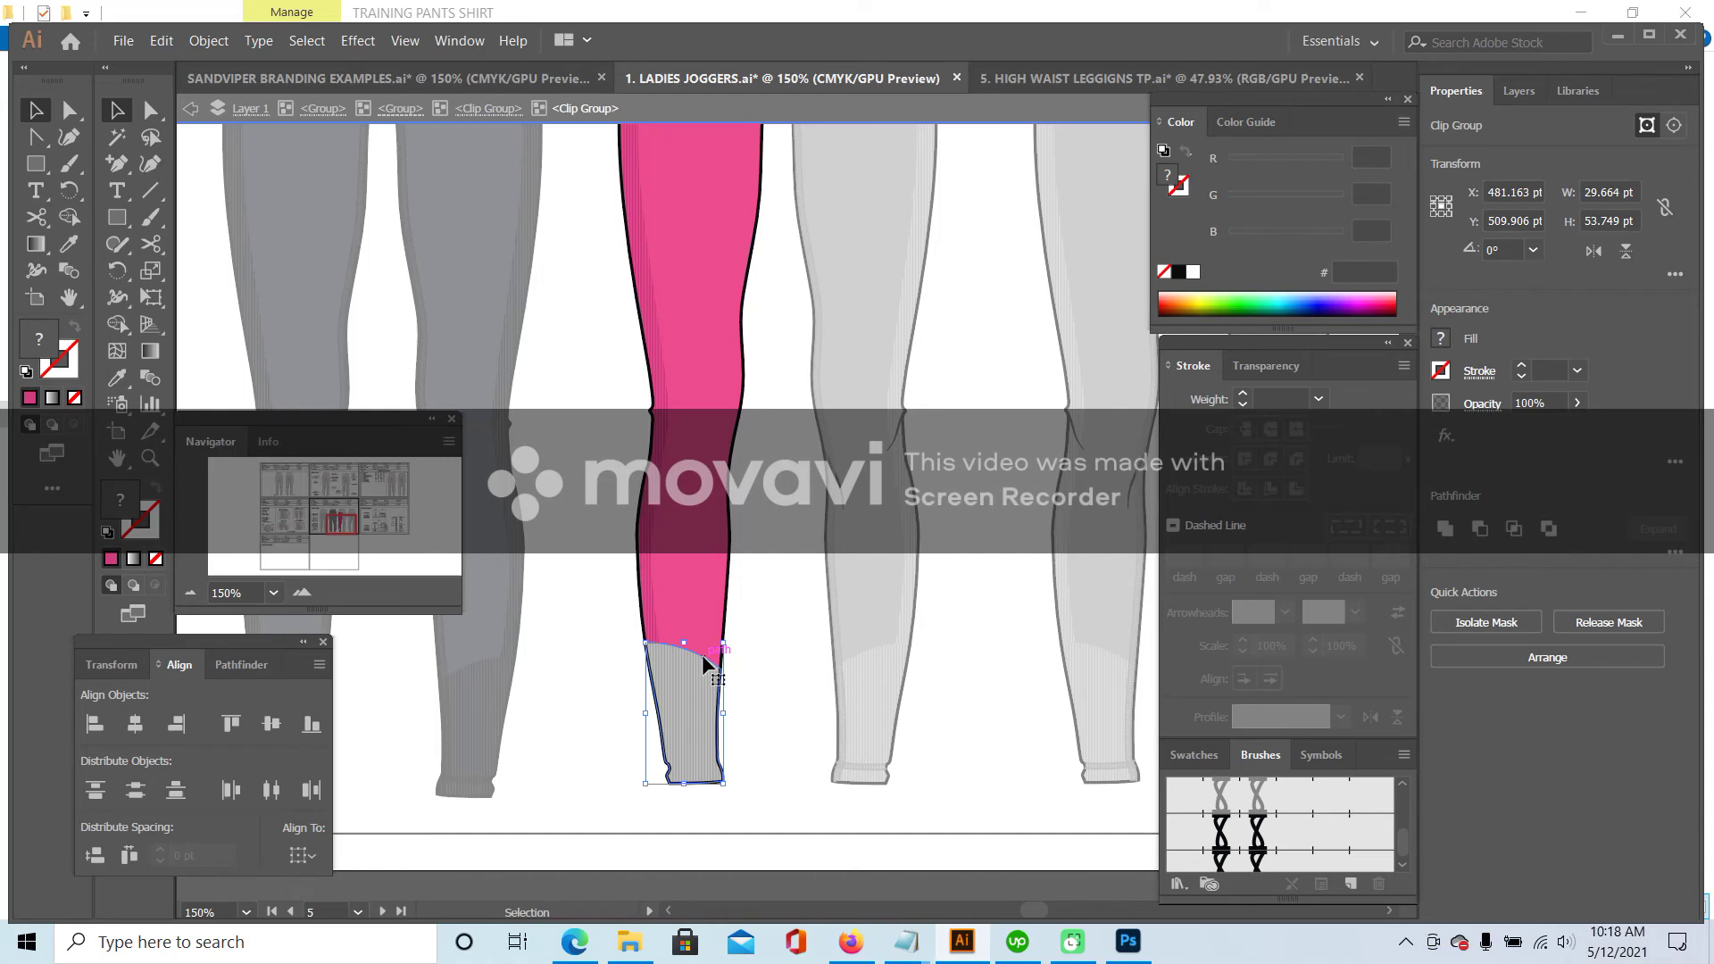
{"action": "left_click", "coordinate": [117, 378]}
{"action": "left_click", "coordinate": [155, 558]}
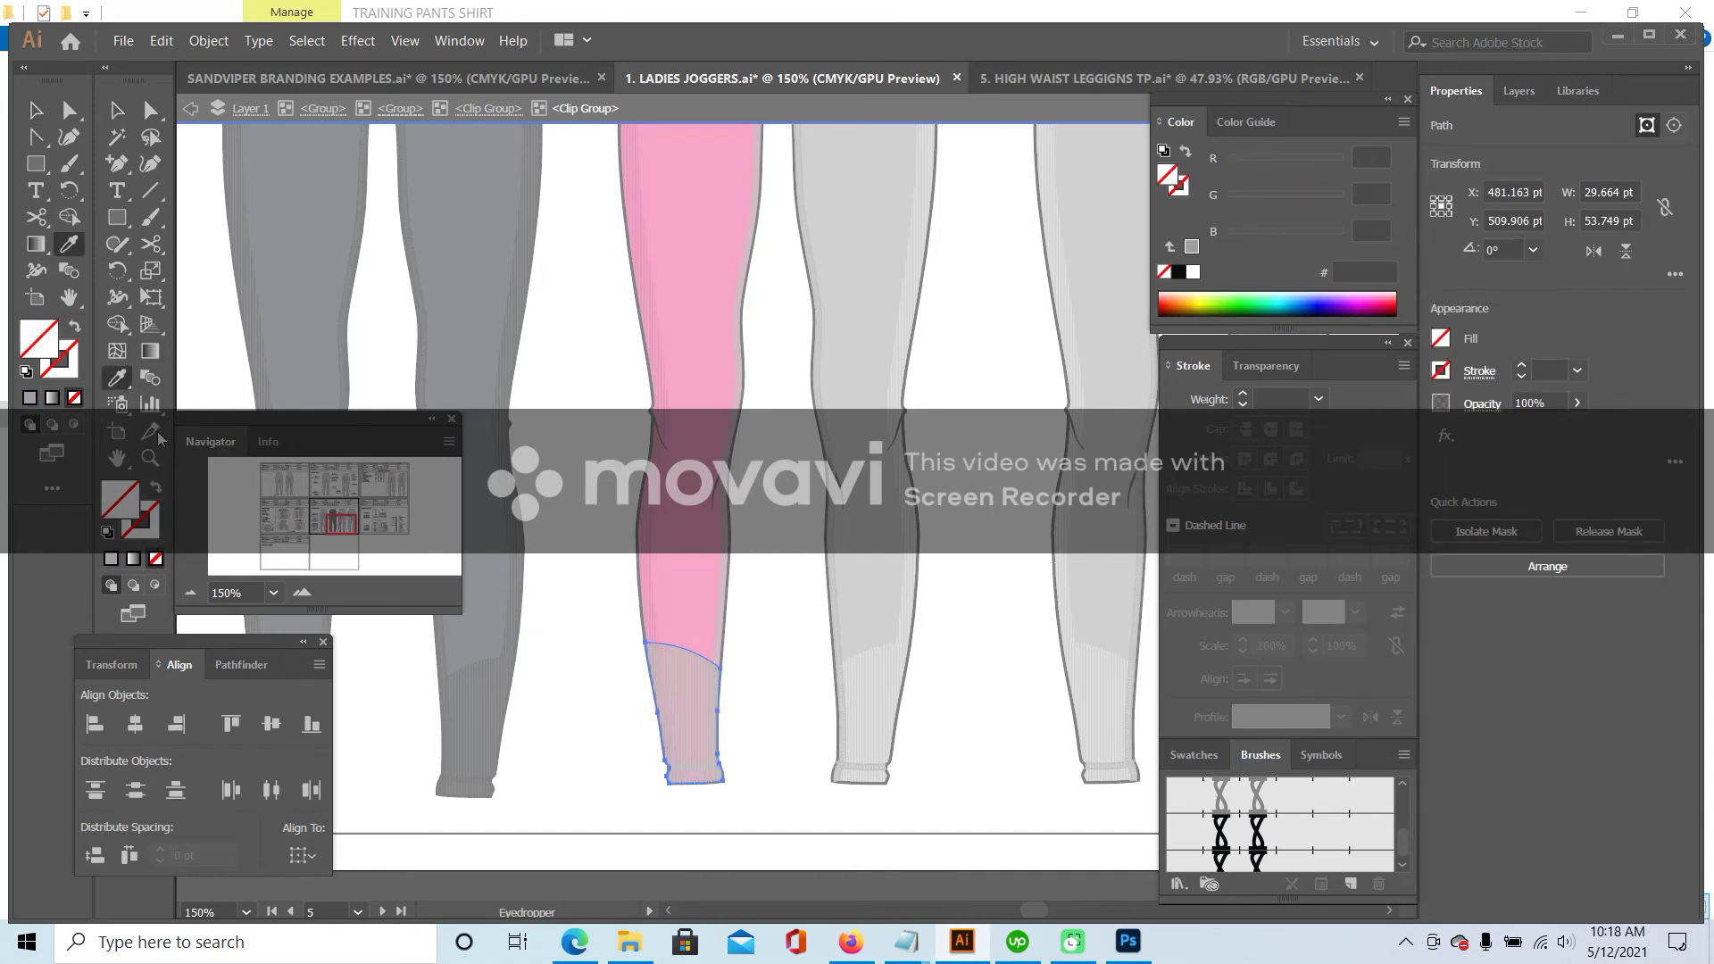
- Fill the ribbed cuff group with the leg's pink
{"action": "left_click", "coordinate": [35, 110]}
{"action": "left_click", "coordinate": [679, 692]}
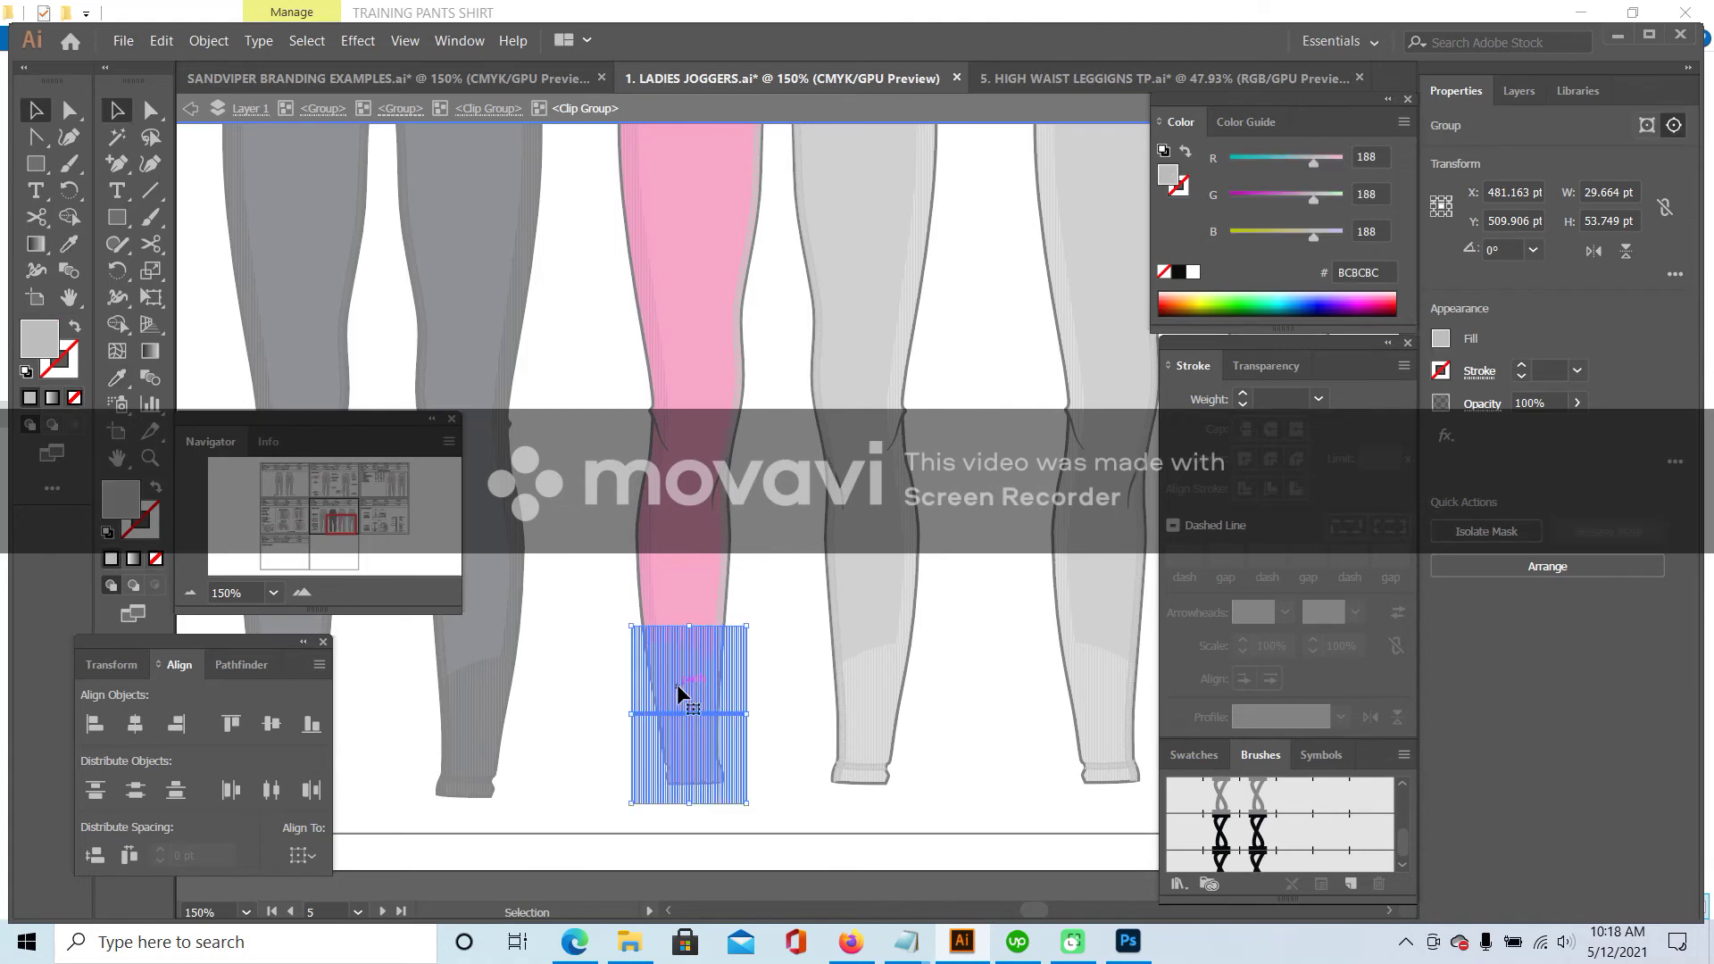
{"action": "left_click", "coordinate": [117, 377]}
{"action": "left_click", "coordinate": [657, 317]}
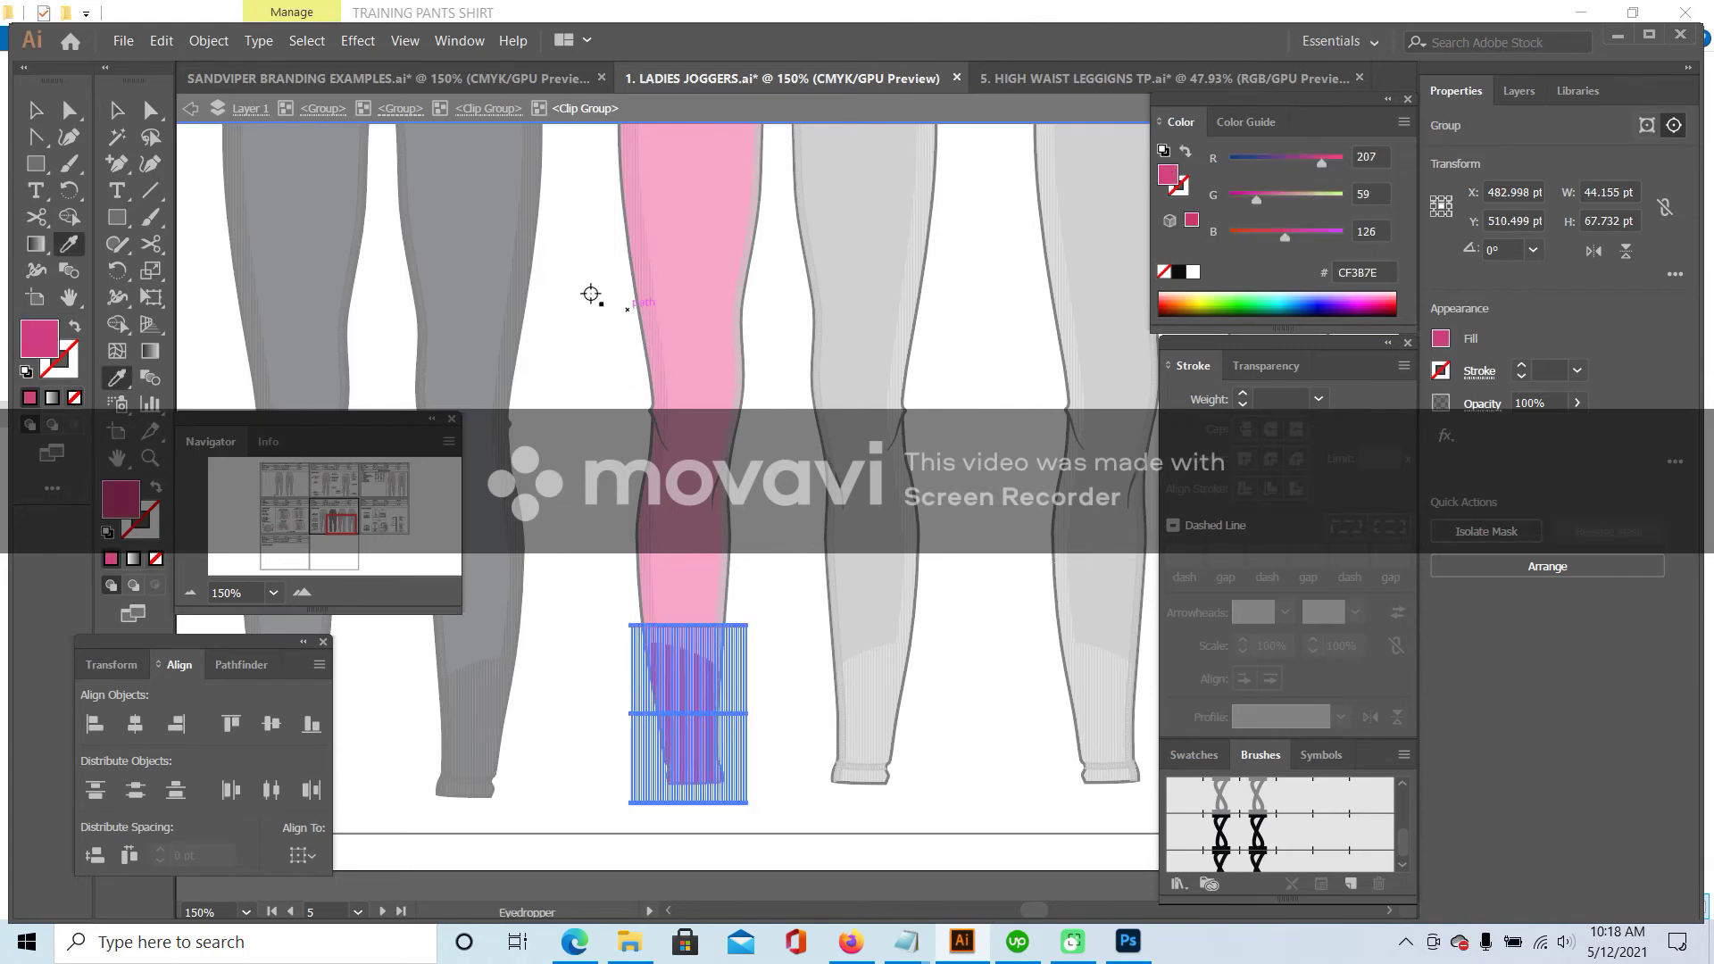
{"action": "left_click", "coordinate": [117, 110]}
{"action": "double_click", "coordinate": [778, 591]}
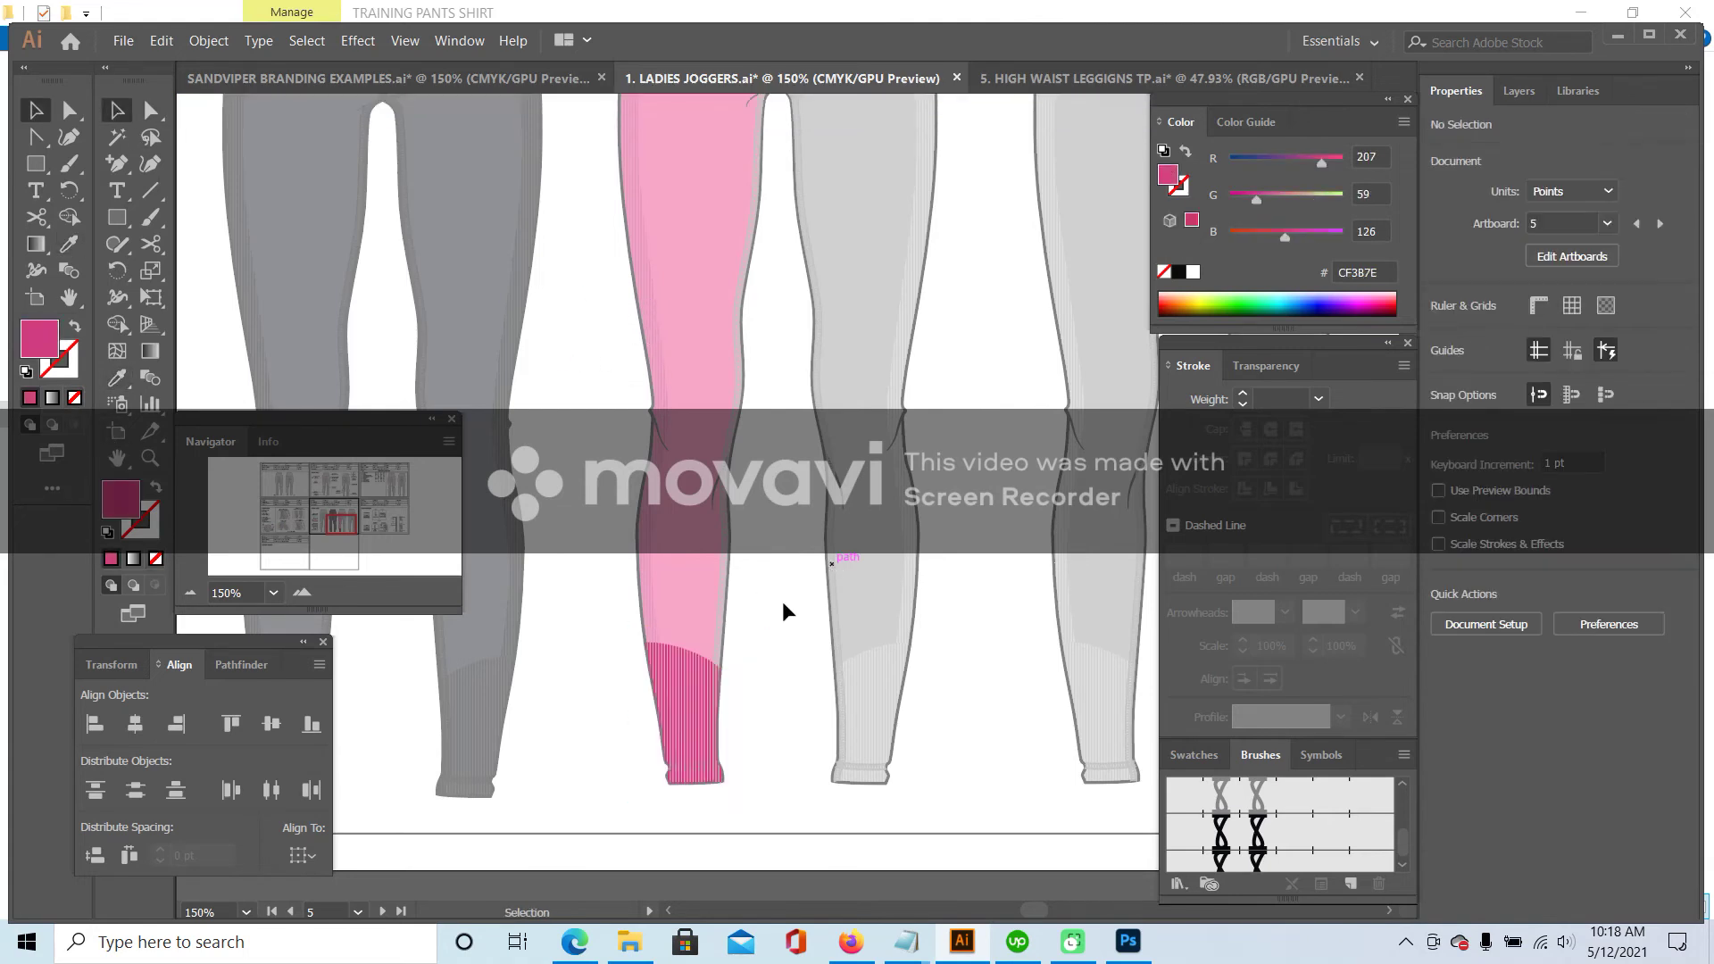
- Apply the leg's deeper pink to the cuff shape and clear its stroke to None
{"action": "left_click", "coordinate": [688, 649]}
{"action": "double_click", "coordinate": [688, 650]}
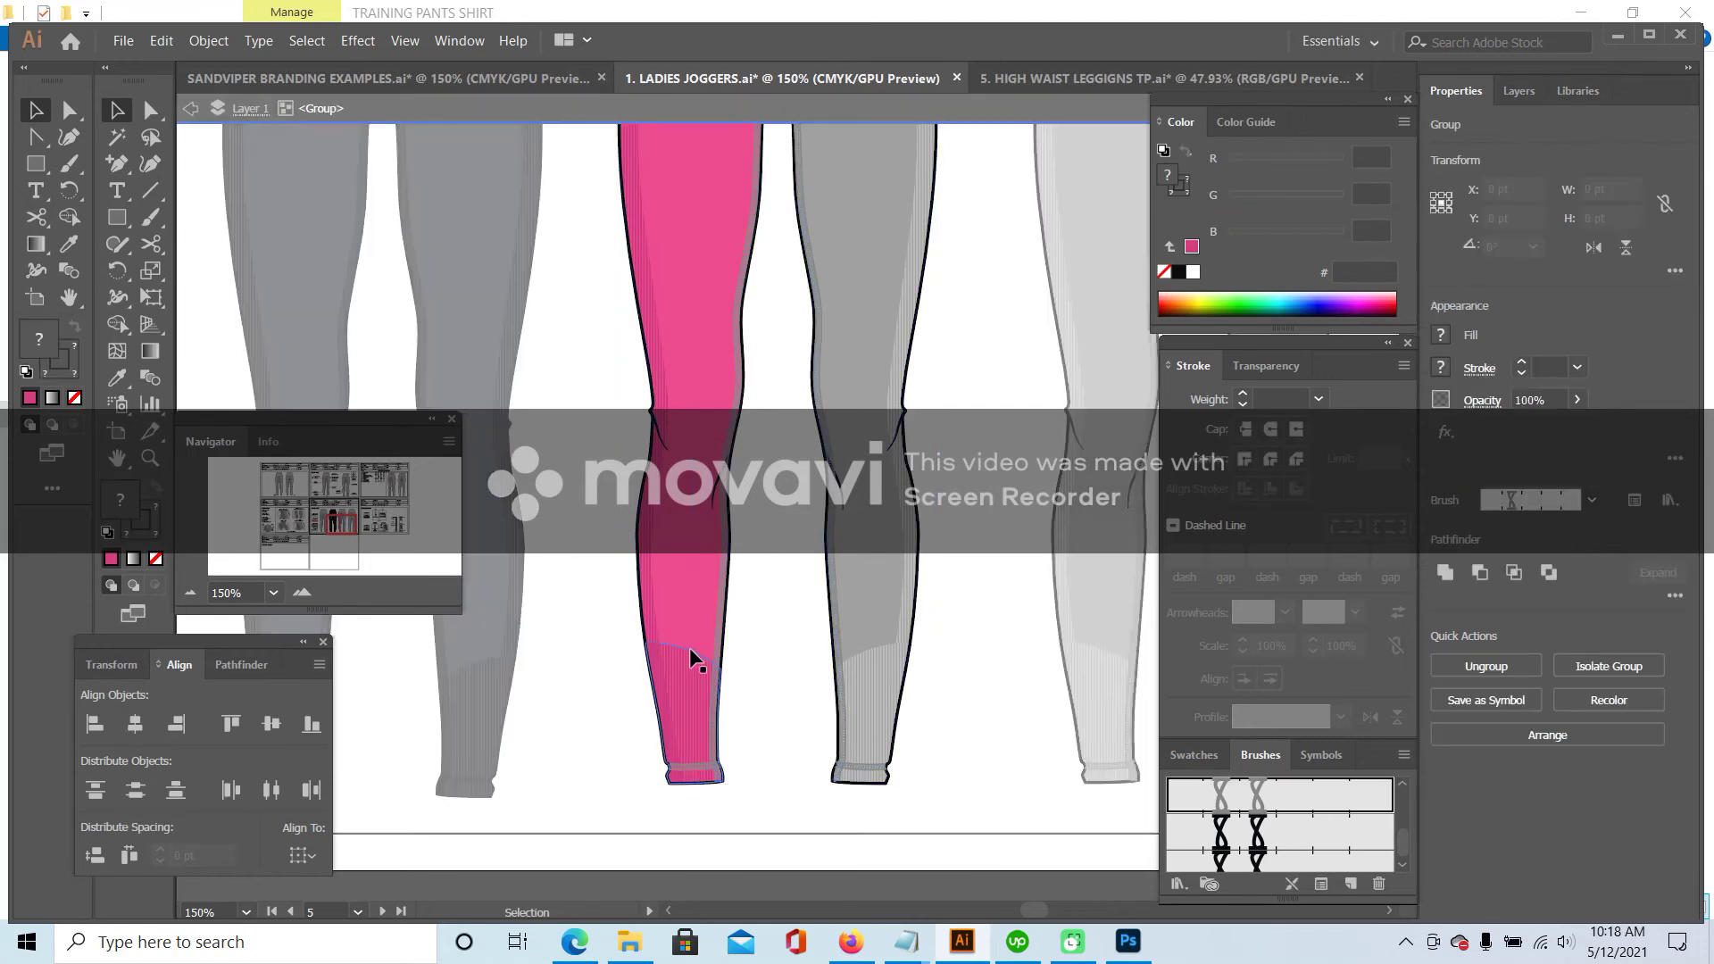
{"action": "left_click", "coordinate": [694, 651]}
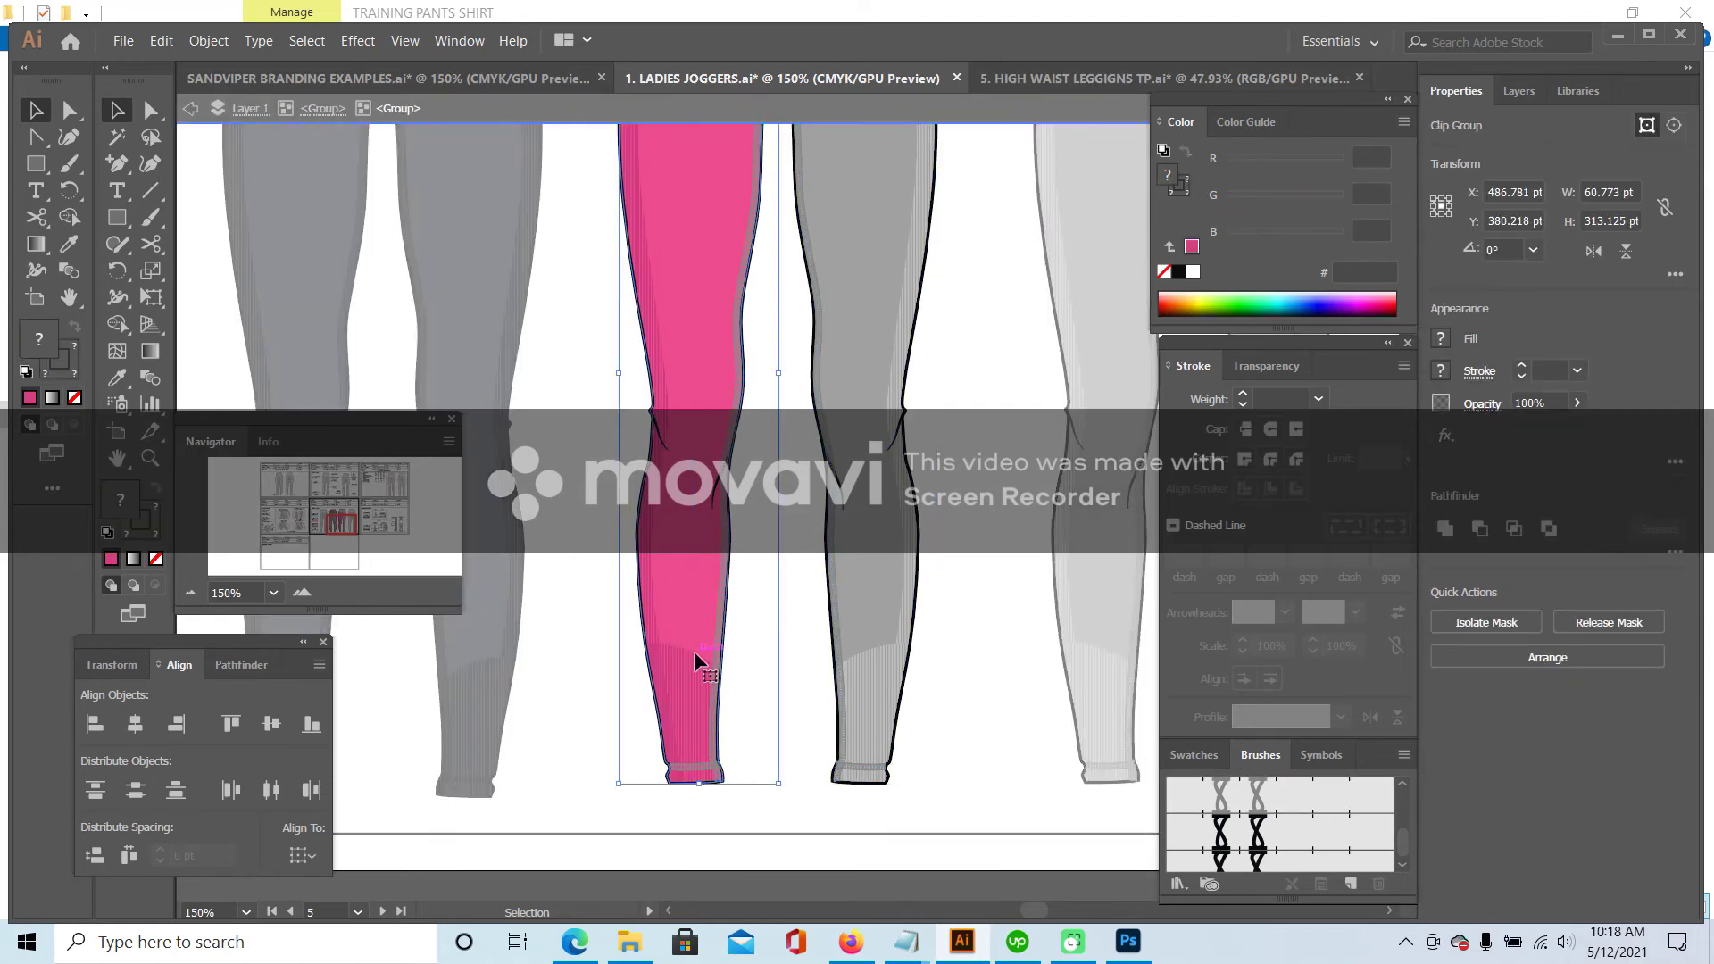
{"action": "double_click", "coordinate": [692, 653]}
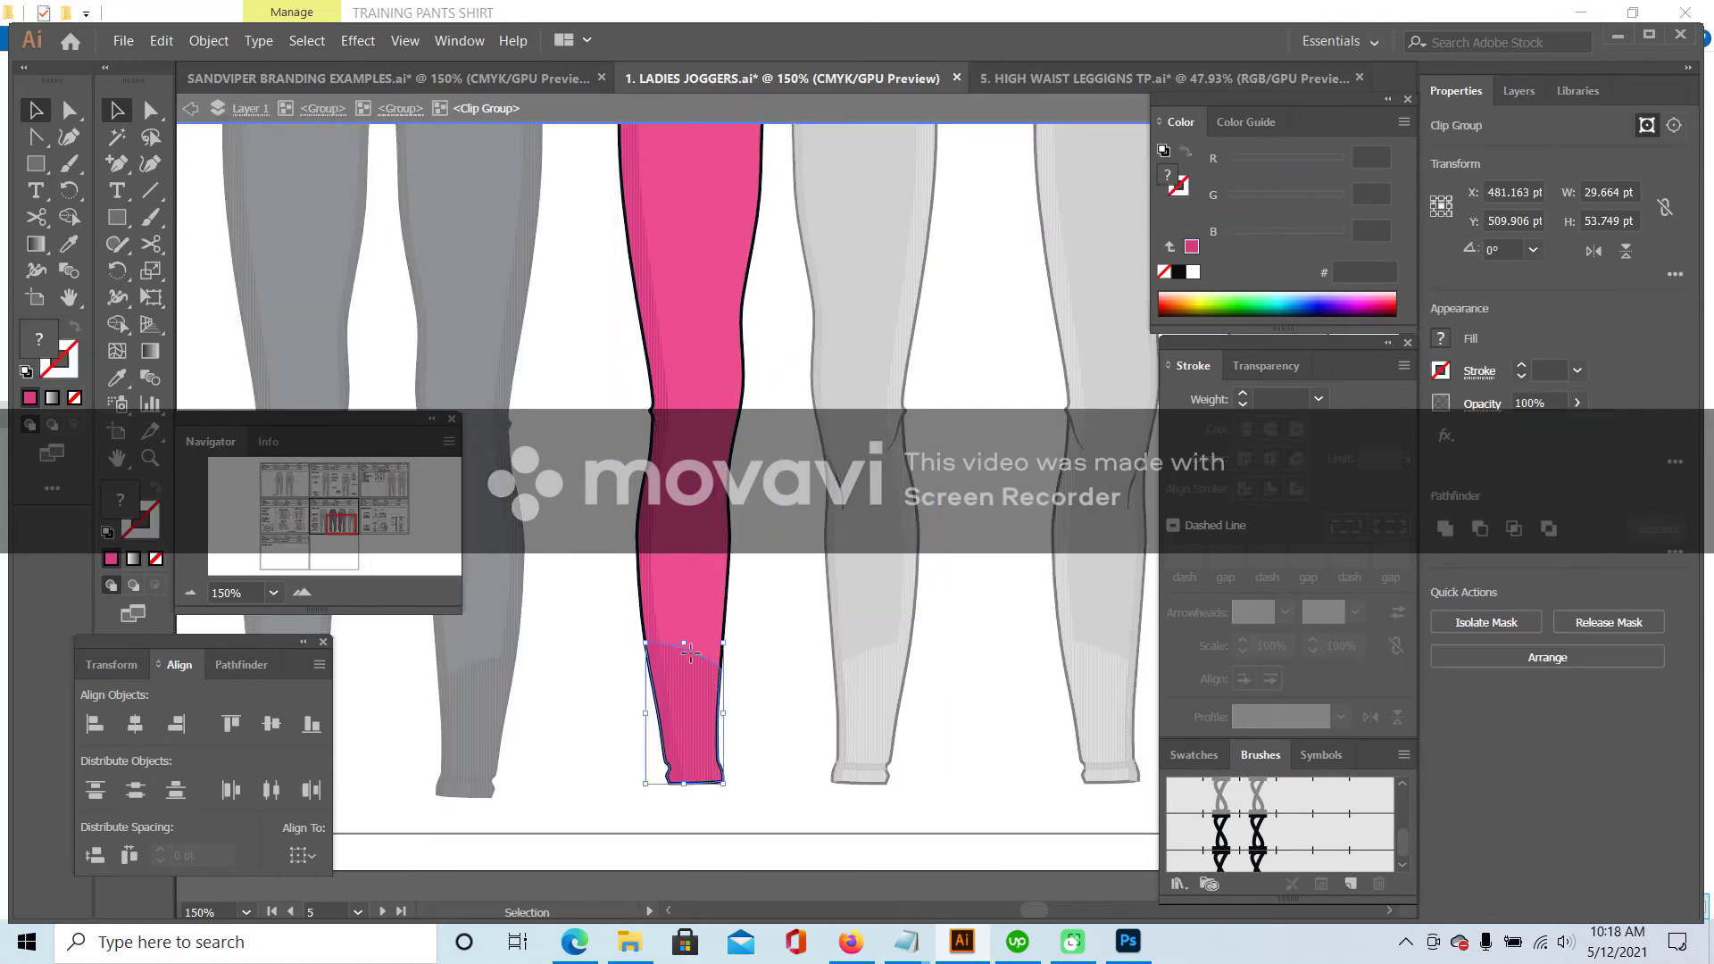
{"action": "double_click", "coordinate": [688, 654]}
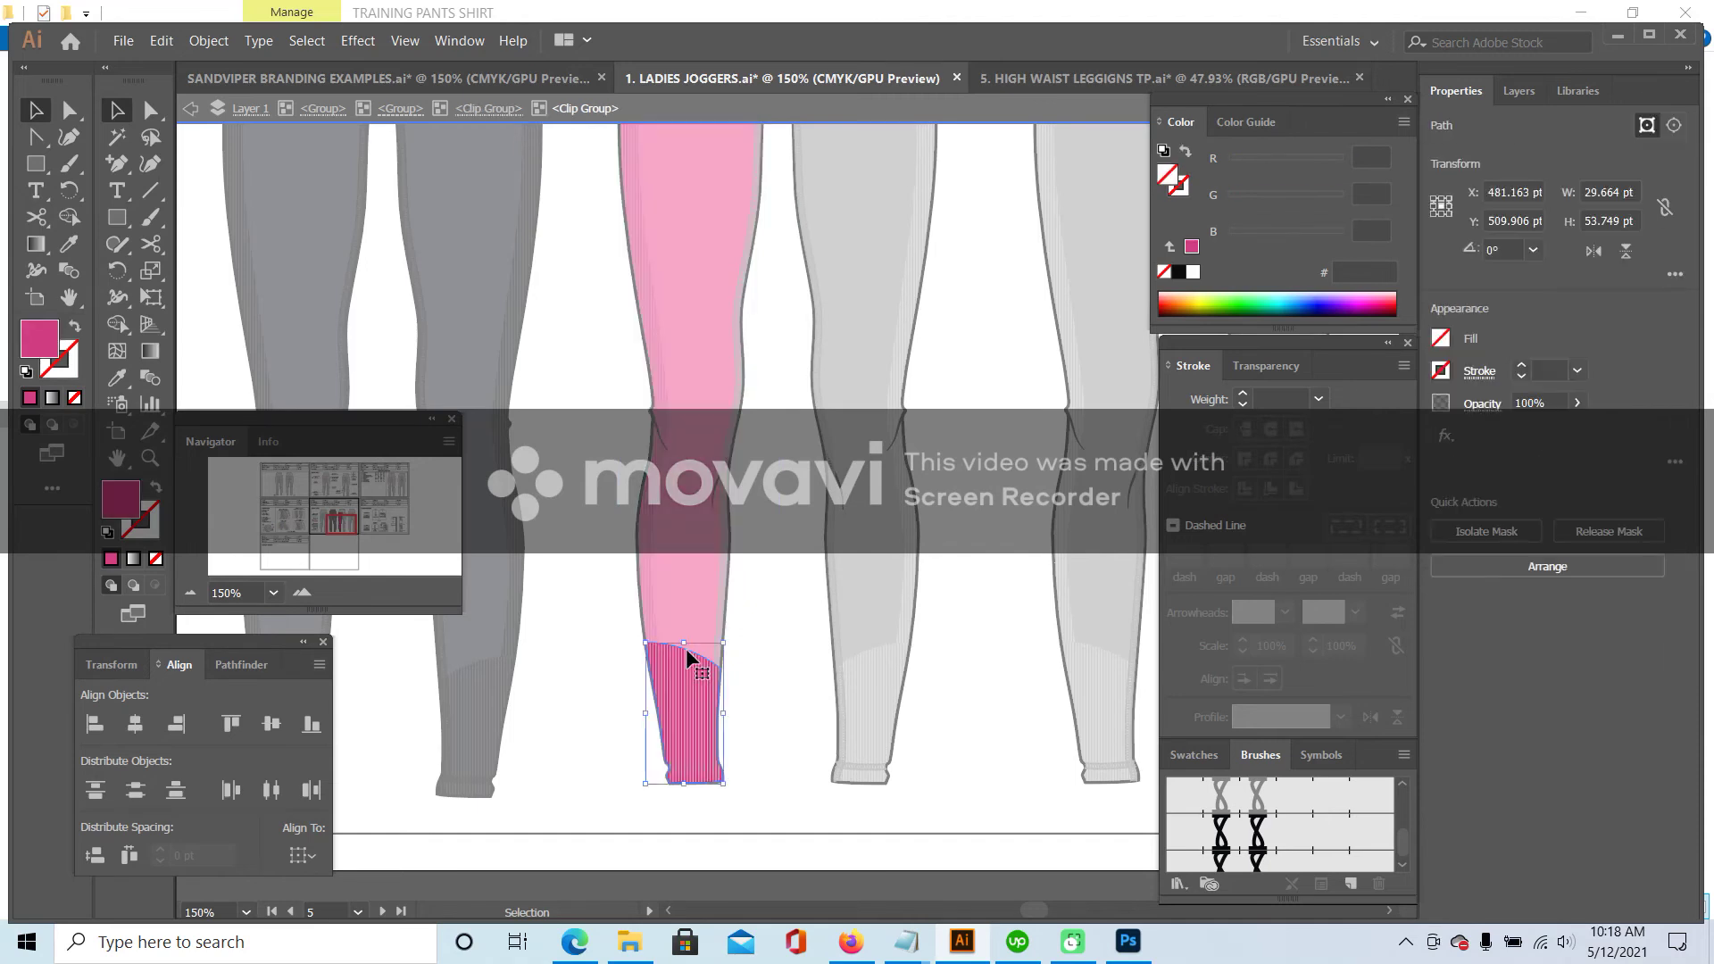
{"action": "left_click", "coordinate": [134, 379]}
{"action": "left_click", "coordinate": [706, 304]}
{"action": "left_click", "coordinate": [657, 393]}
{"action": "left_click", "coordinate": [159, 536]}
{"action": "key", "text": "slash"}
{"action": "key", "text": "v"}
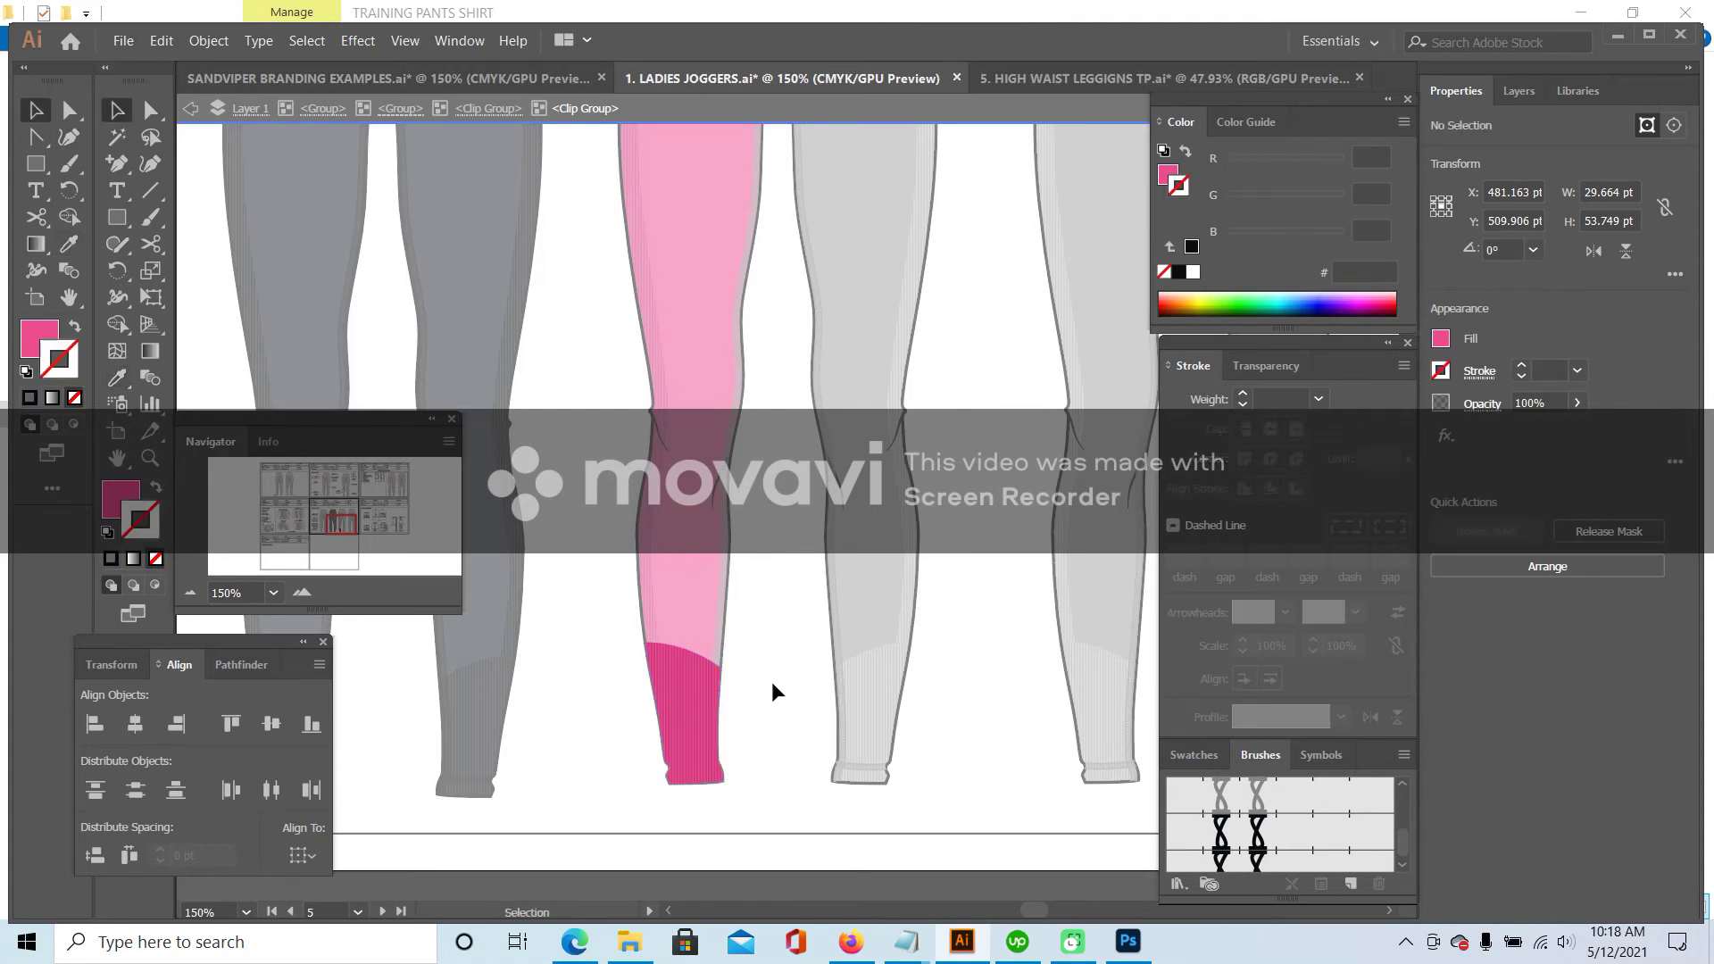
{"action": "double_click", "coordinate": [772, 682]}
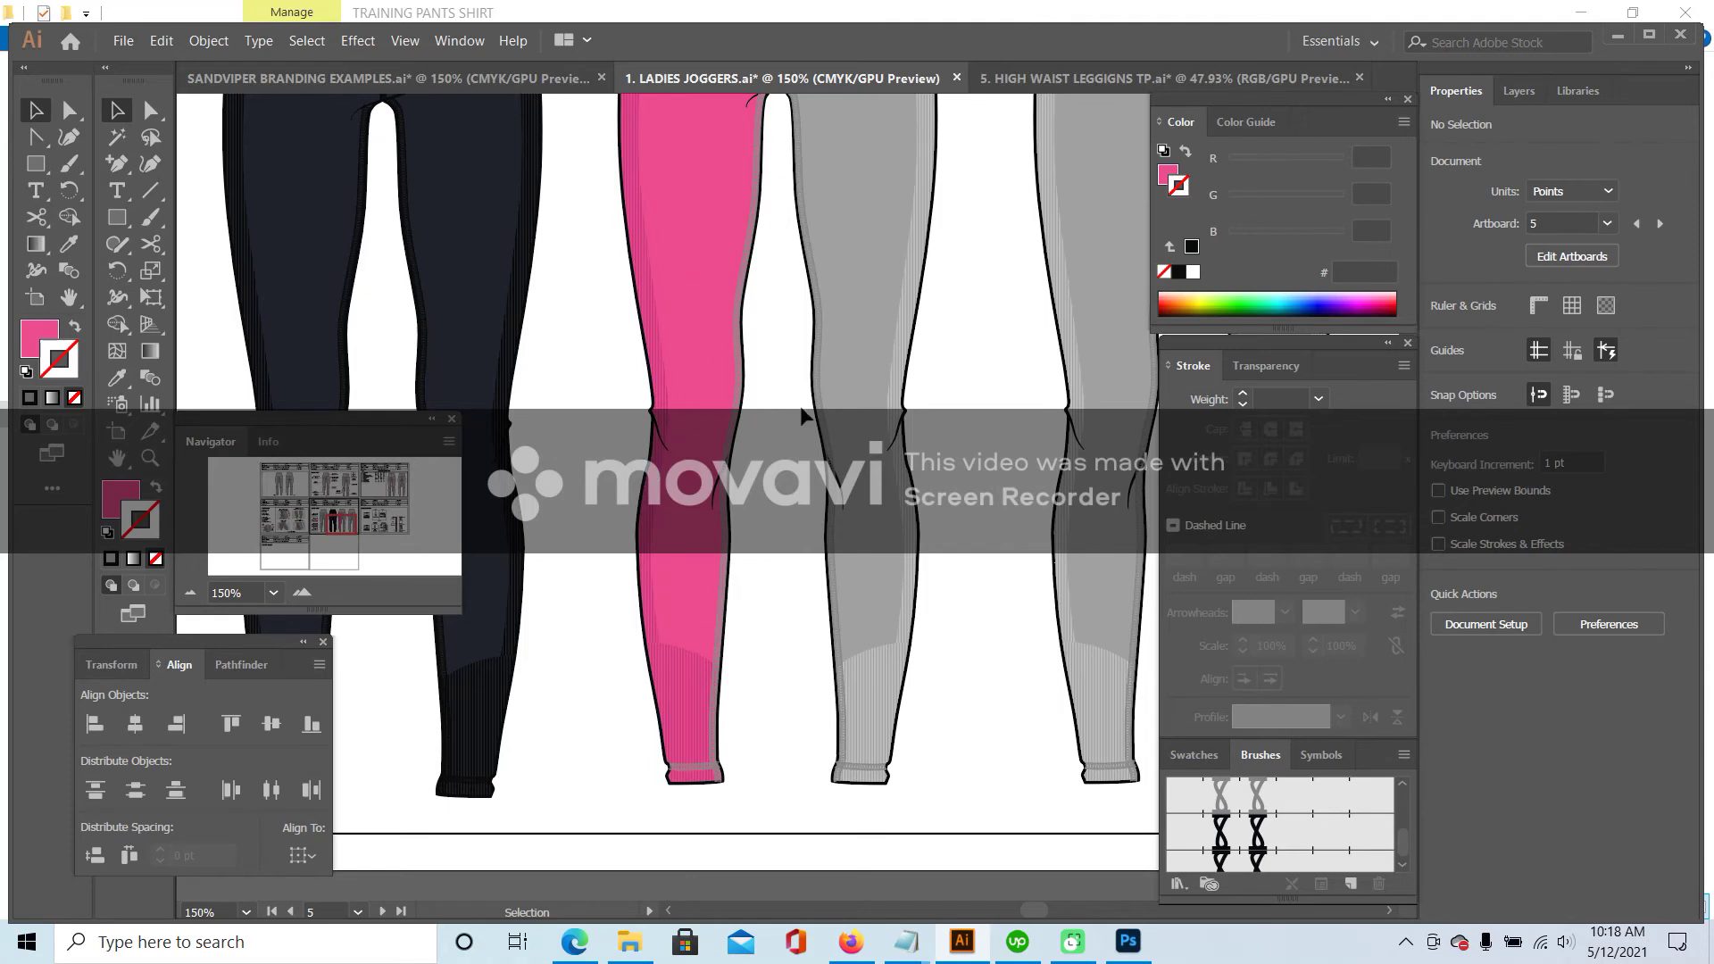
- Fill the middle leggings' waistband piece and its pattern shape with the leg's pink
{"action": "scroll", "coordinate": [804, 415], "scroll_direction": "up", "scroll_amount": 5}
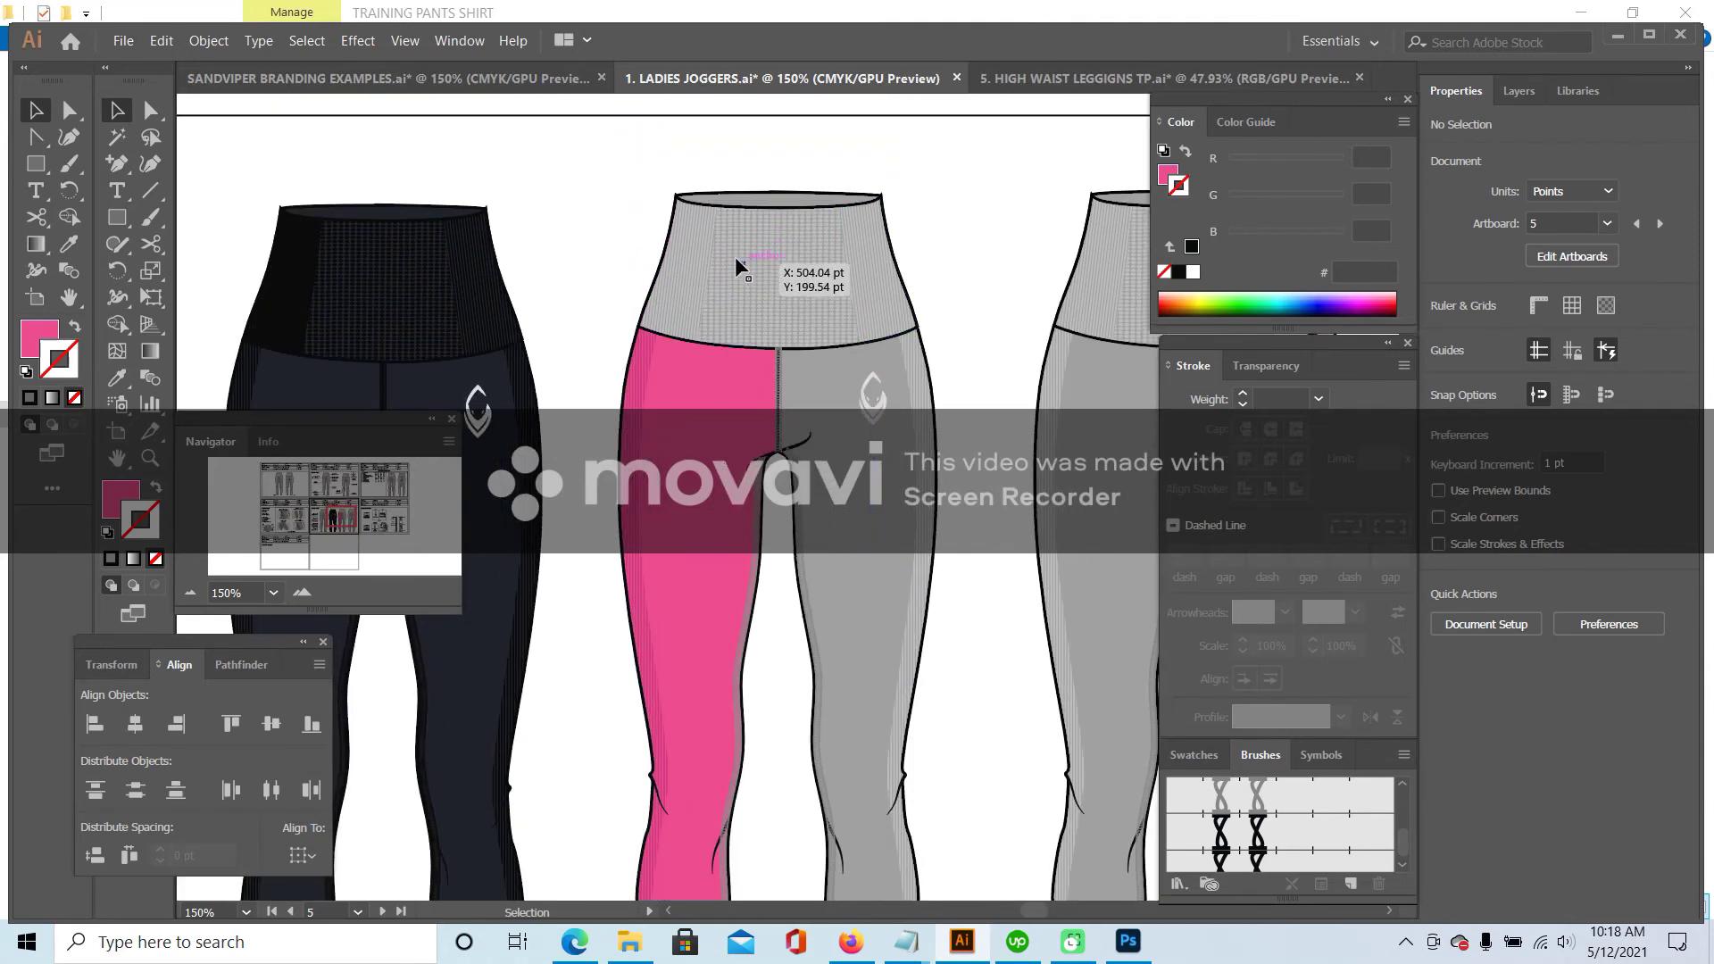
{"action": "double_click", "coordinate": [741, 206]}
{"action": "double_click", "coordinate": [877, 235]}
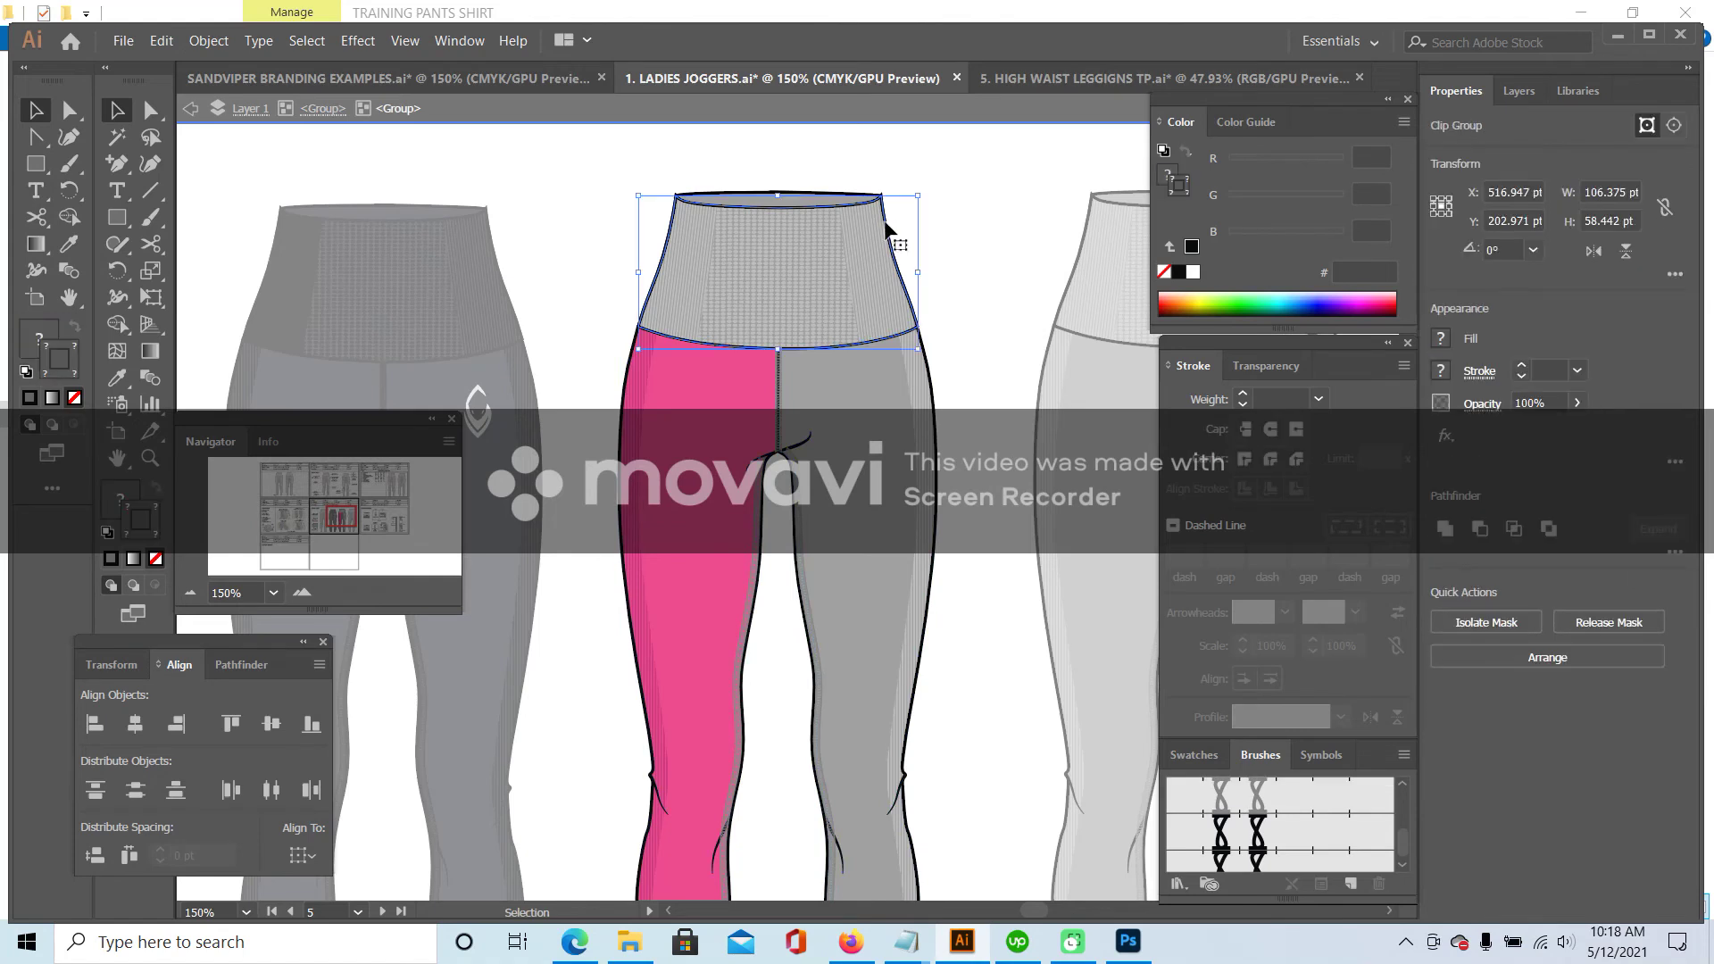
{"action": "double_click", "coordinate": [887, 226]}
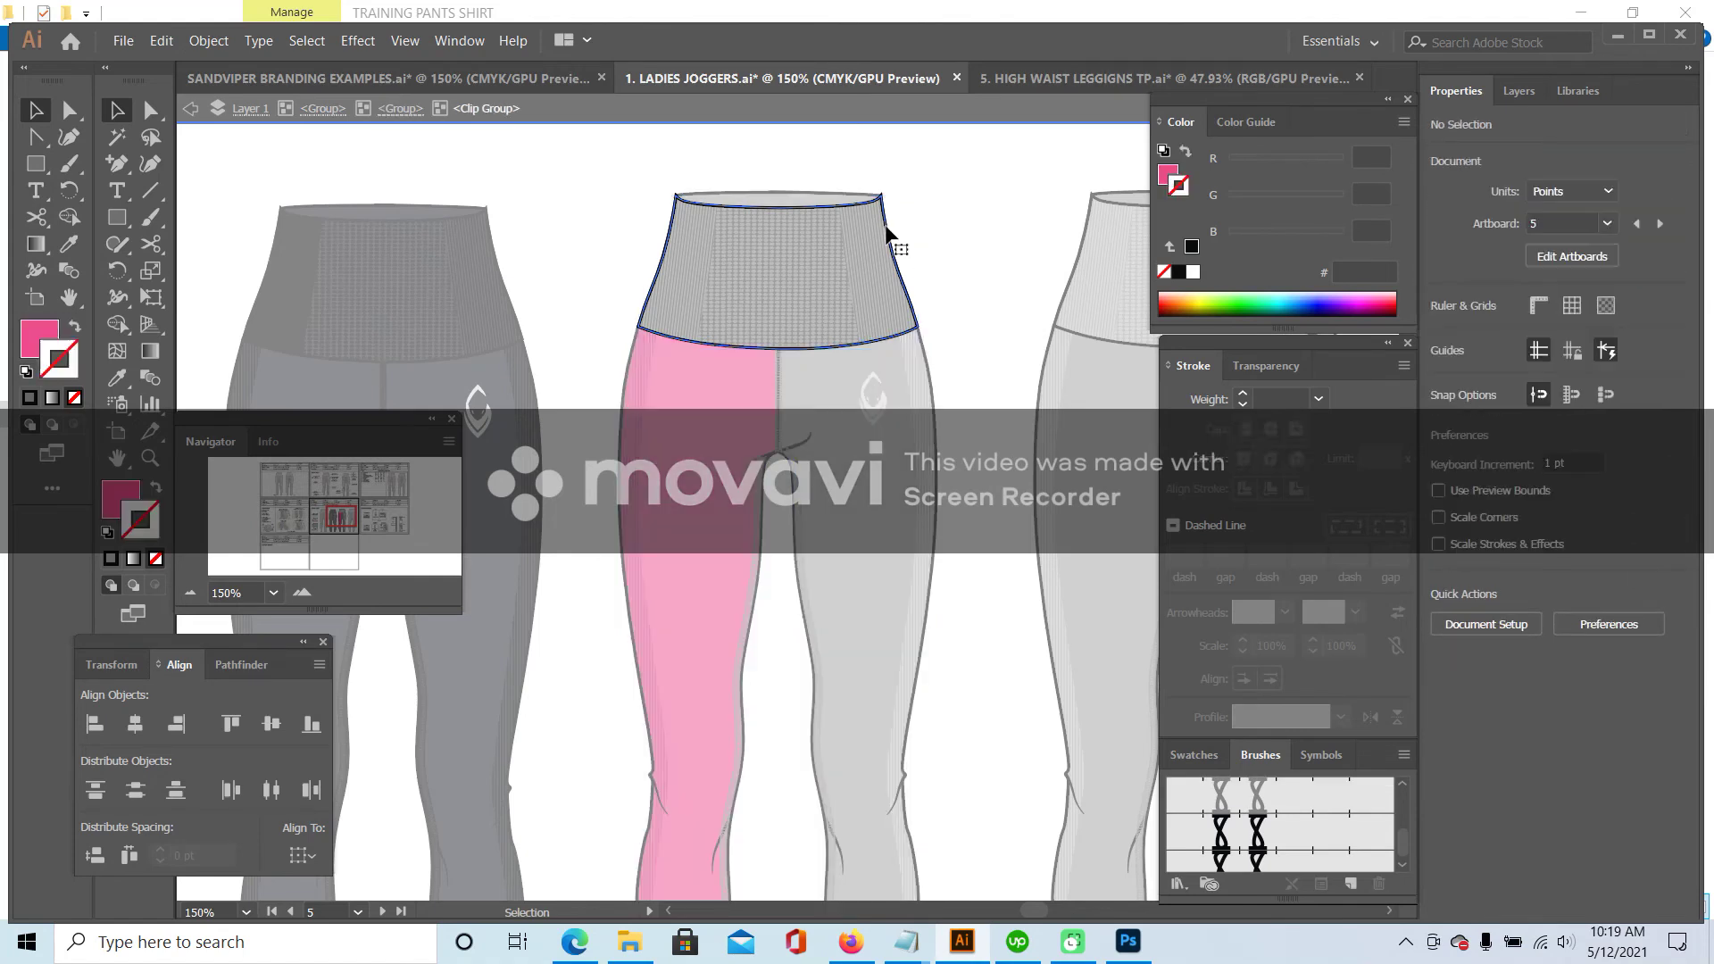
{"action": "left_click", "coordinate": [116, 378]}
{"action": "left_click", "coordinate": [763, 563]}
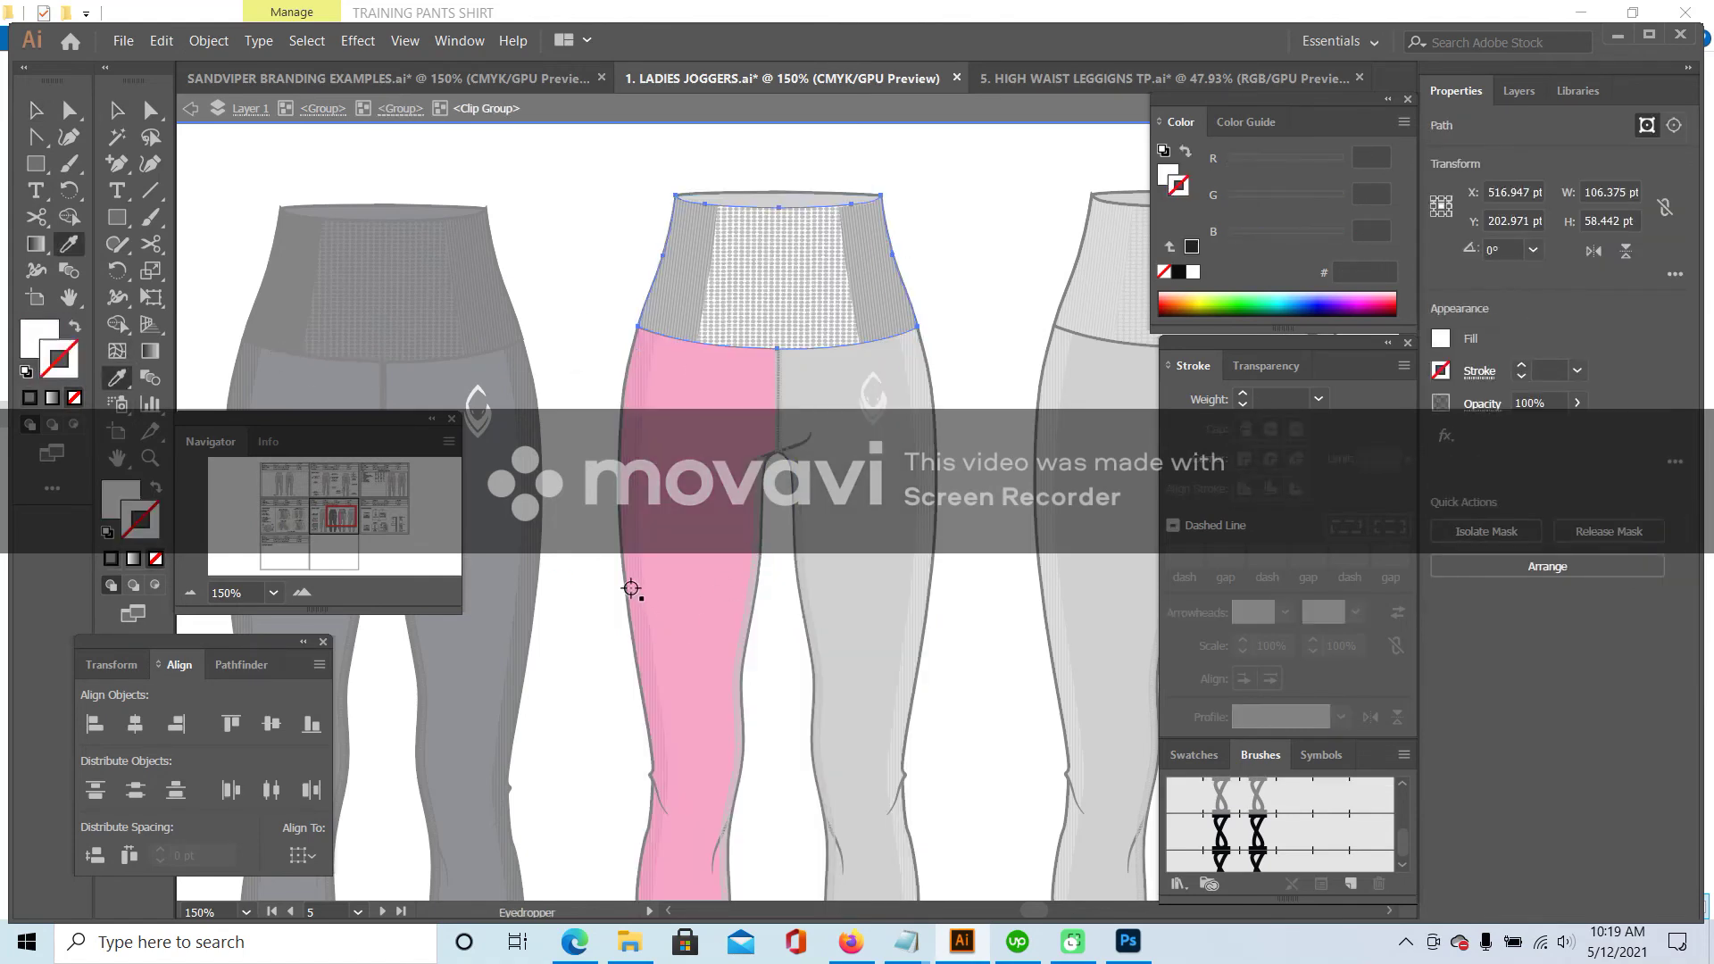
{"action": "left_click", "coordinate": [633, 590]}
{"action": "left_click", "coordinate": [116, 110]}
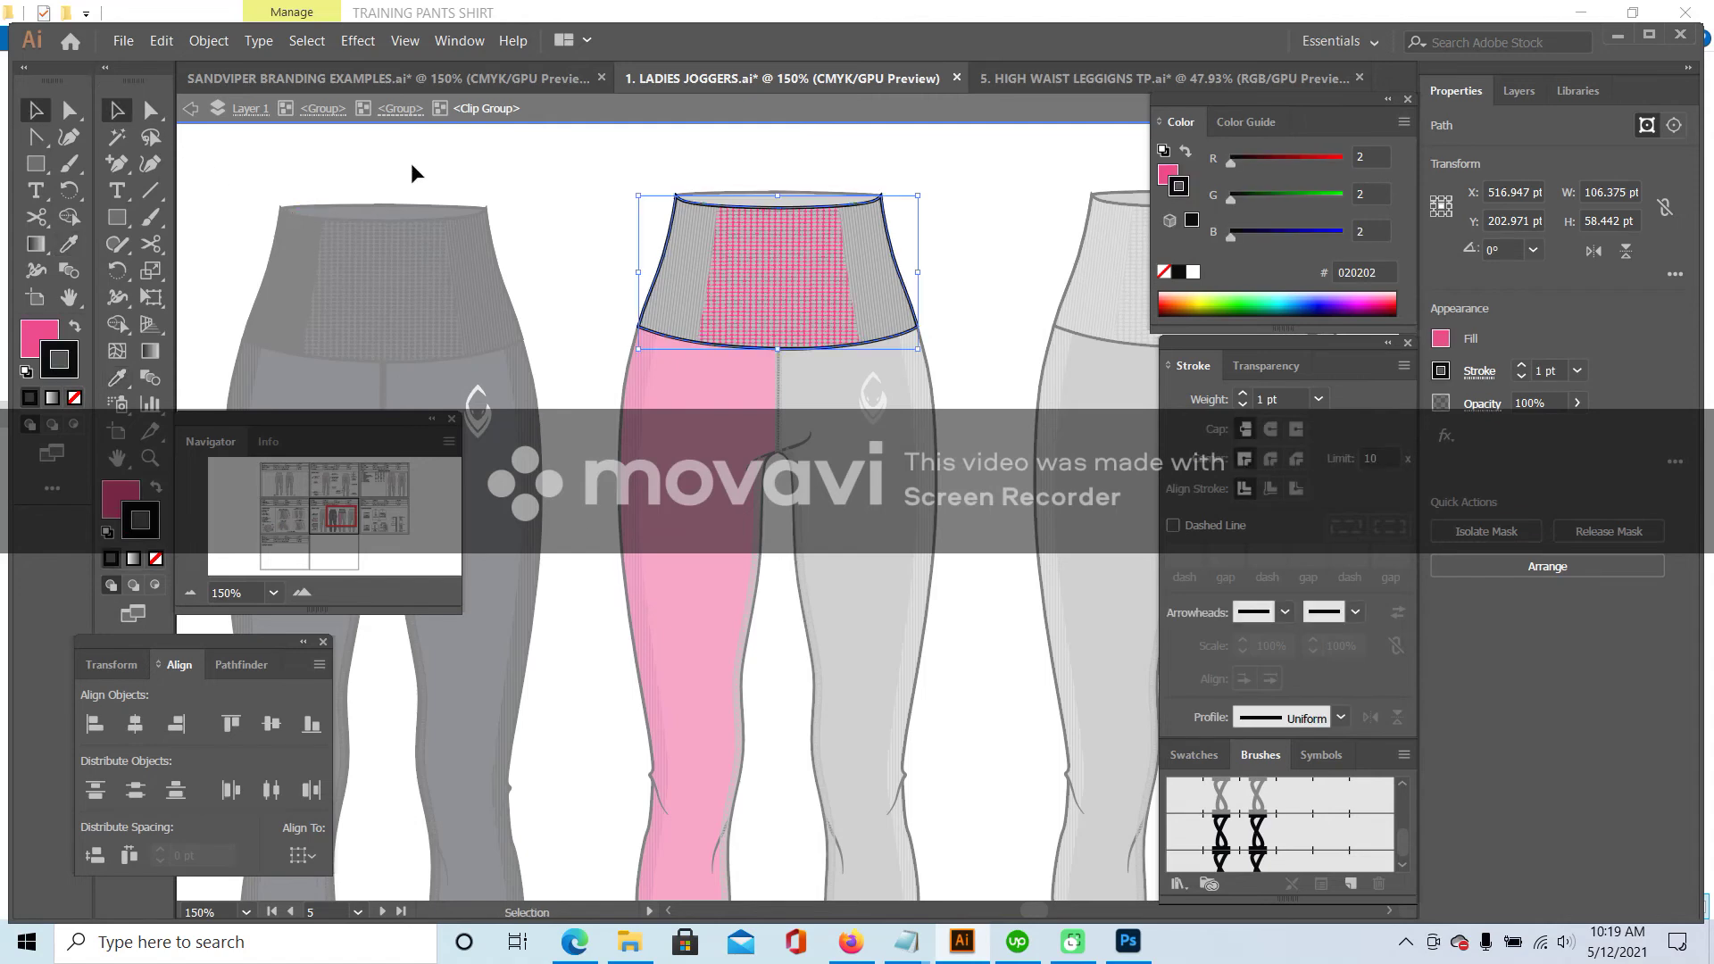
{"action": "left_click", "coordinate": [746, 265]}
{"action": "left_click", "coordinate": [118, 376]}
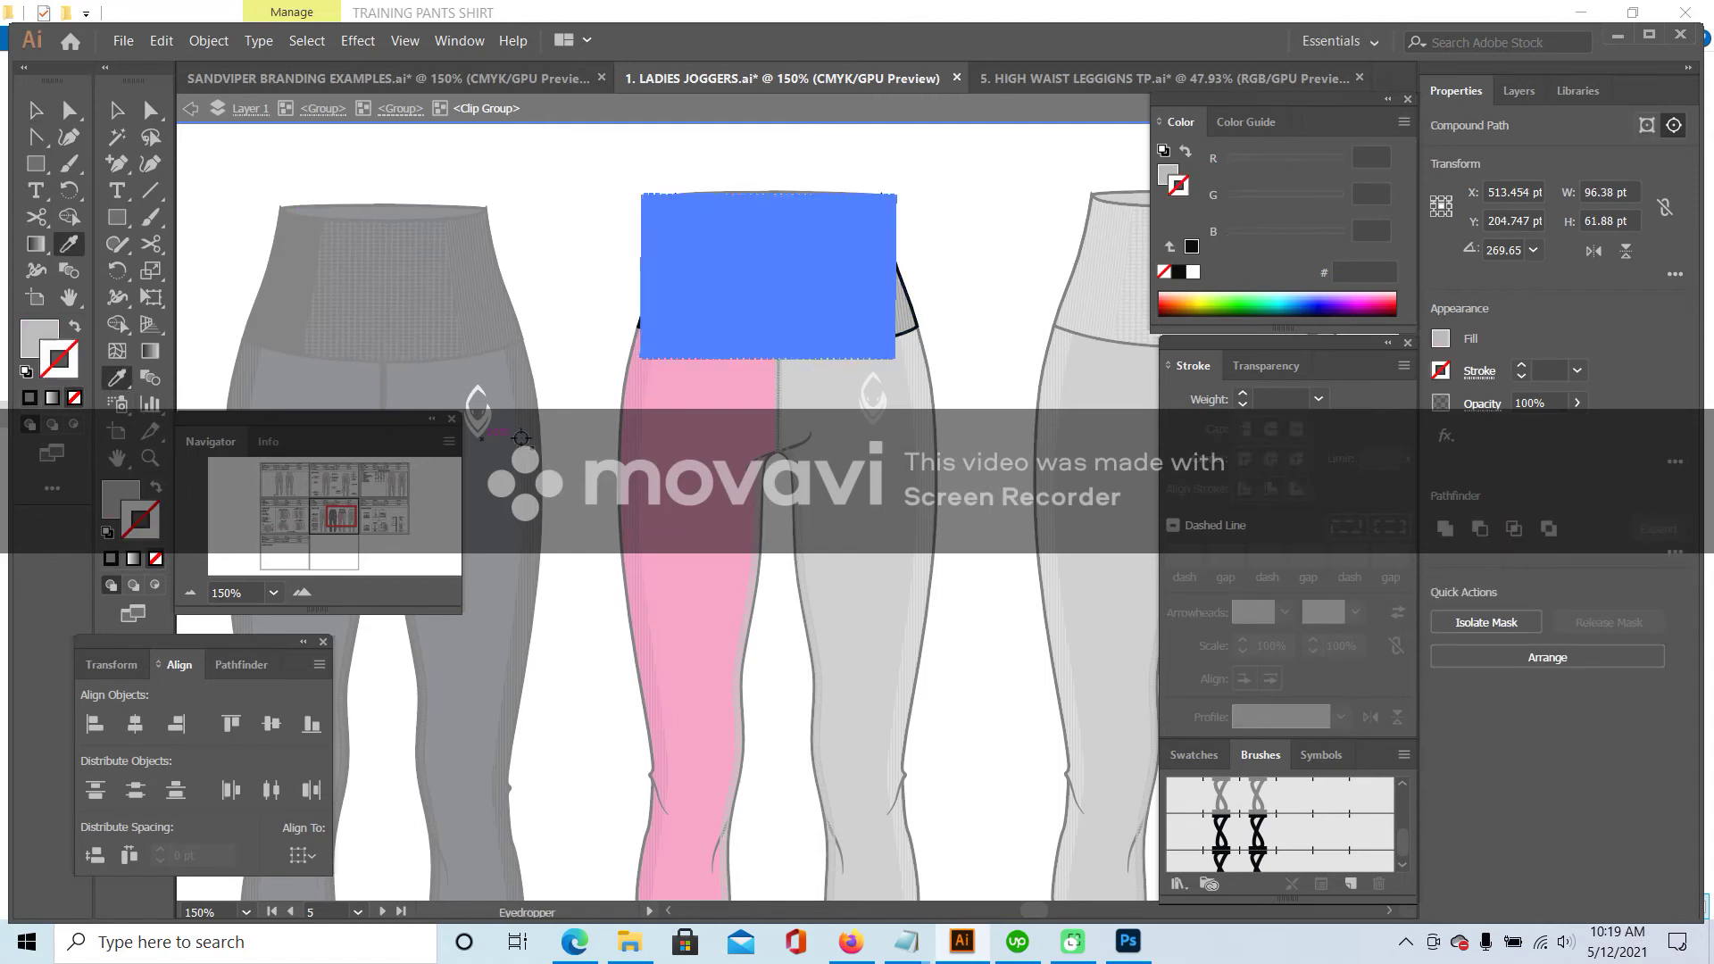
{"action": "left_click", "coordinate": [629, 460]}
{"action": "left_click", "coordinate": [116, 110]}
{"action": "double_click", "coordinate": [624, 168]}
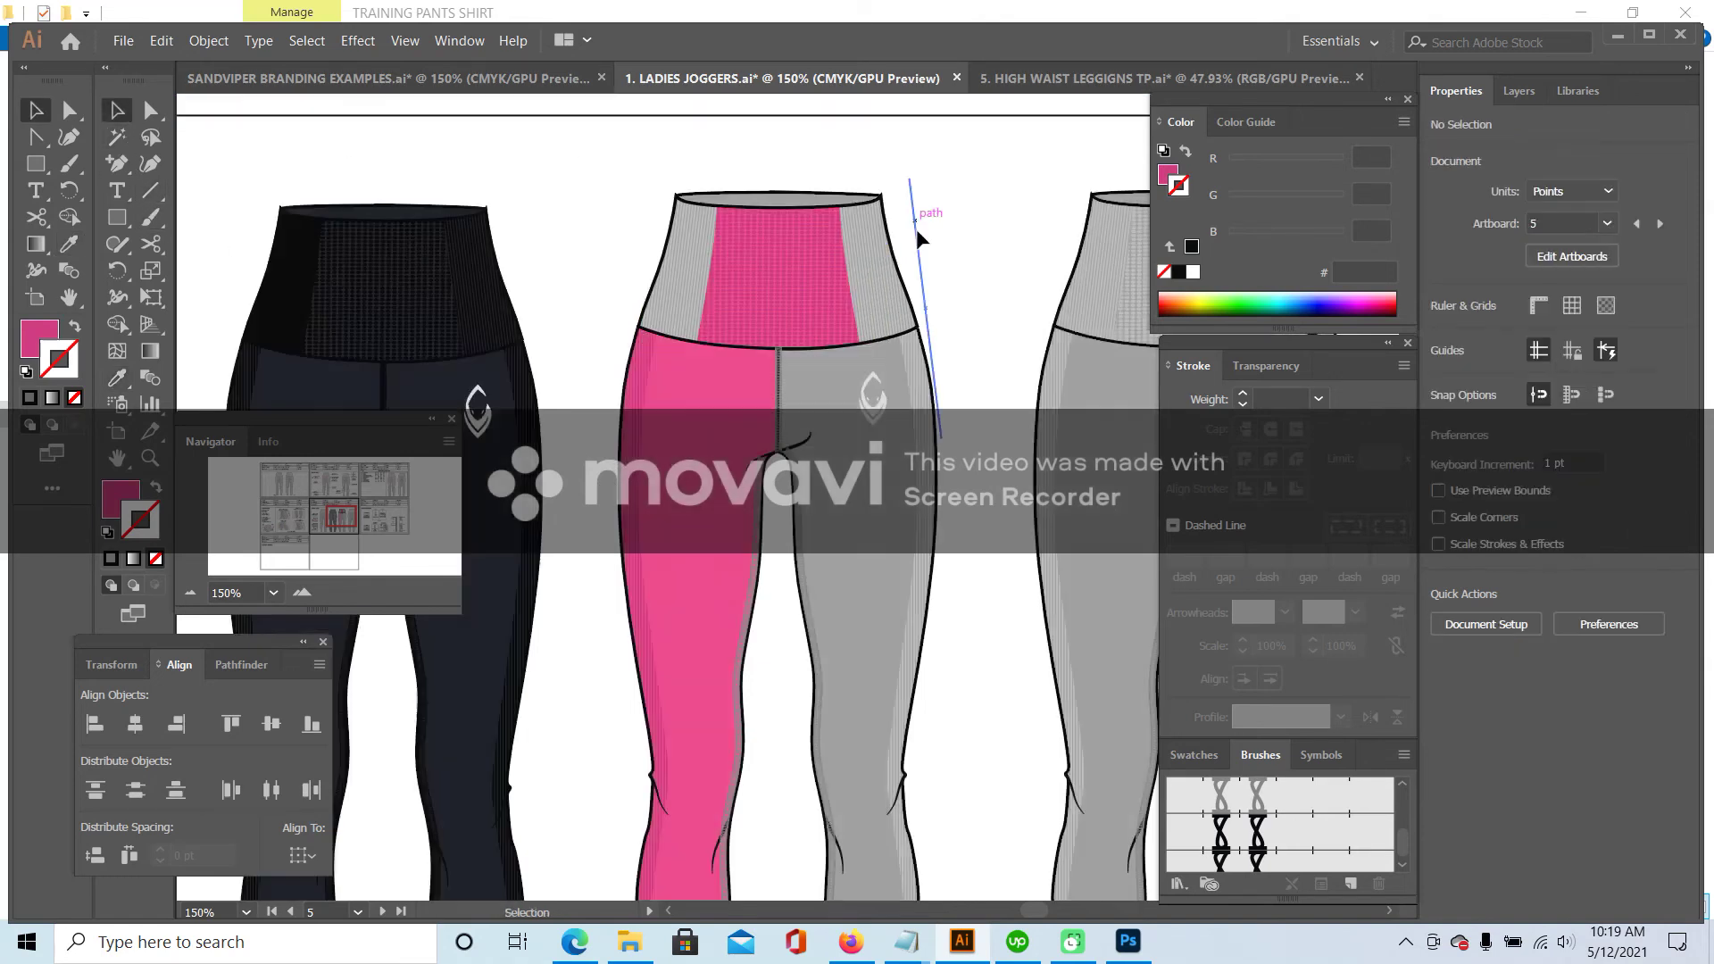
- Colour the right waistband panel's shape with the PINK swatch from the colour card
{"action": "left_click", "coordinate": [843, 256]}
{"action": "double_click", "coordinate": [843, 250]}
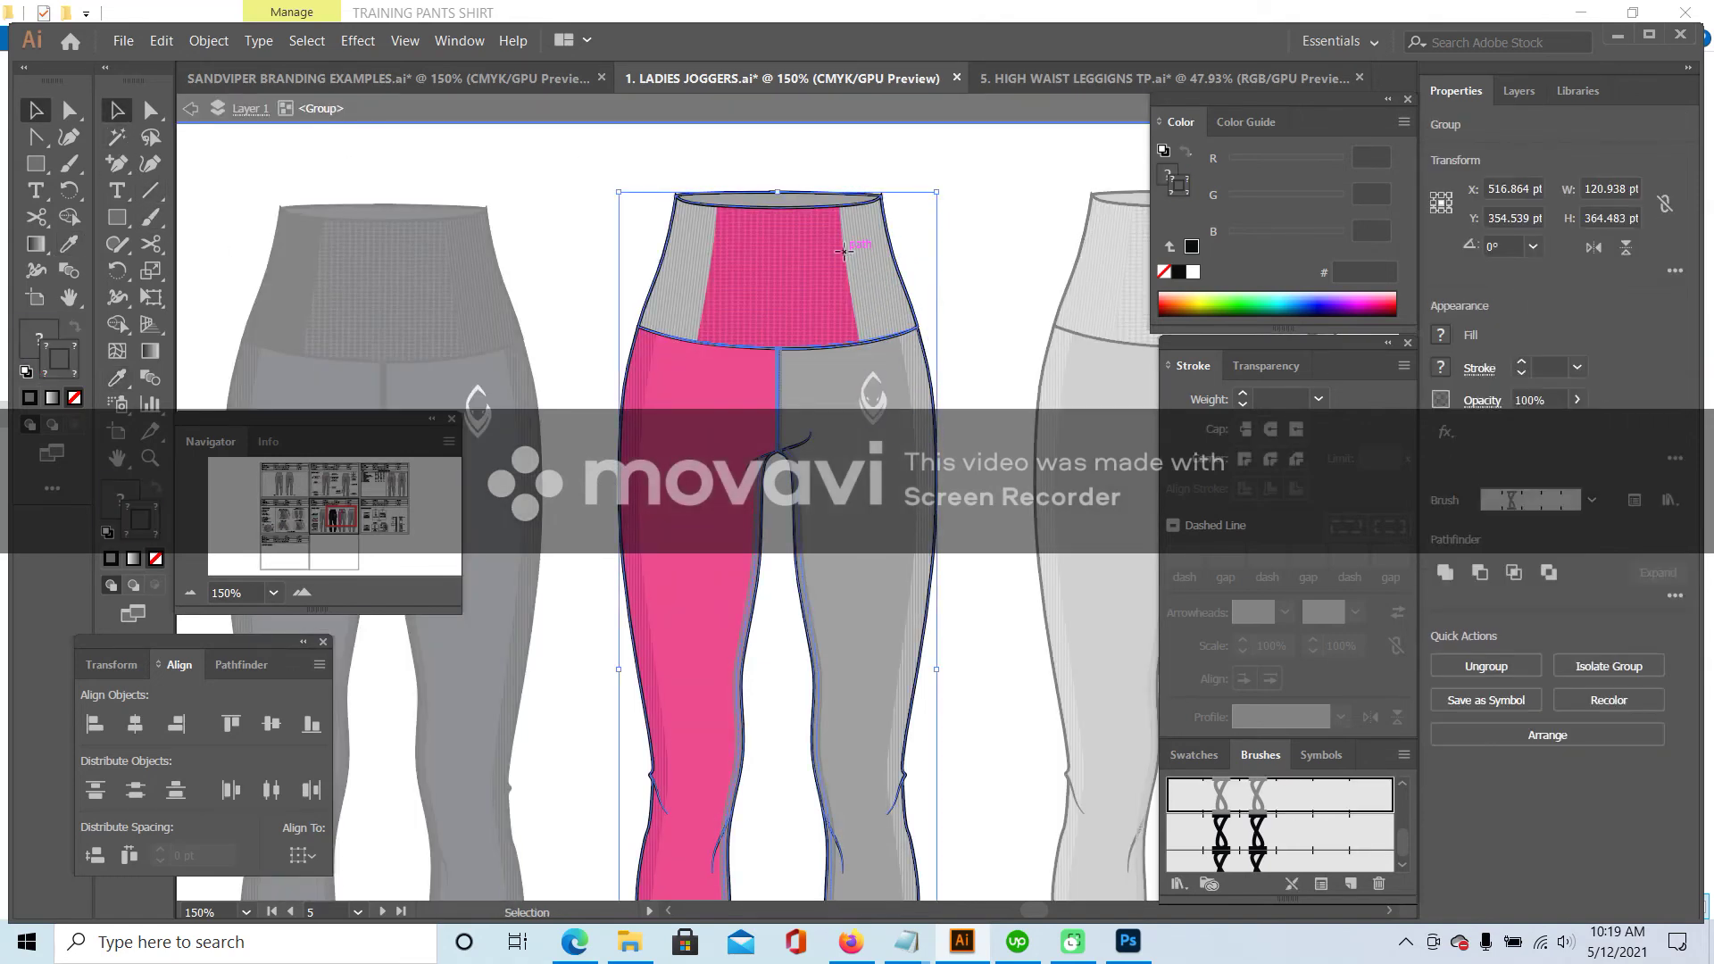
{"action": "double_click", "coordinate": [844, 248]}
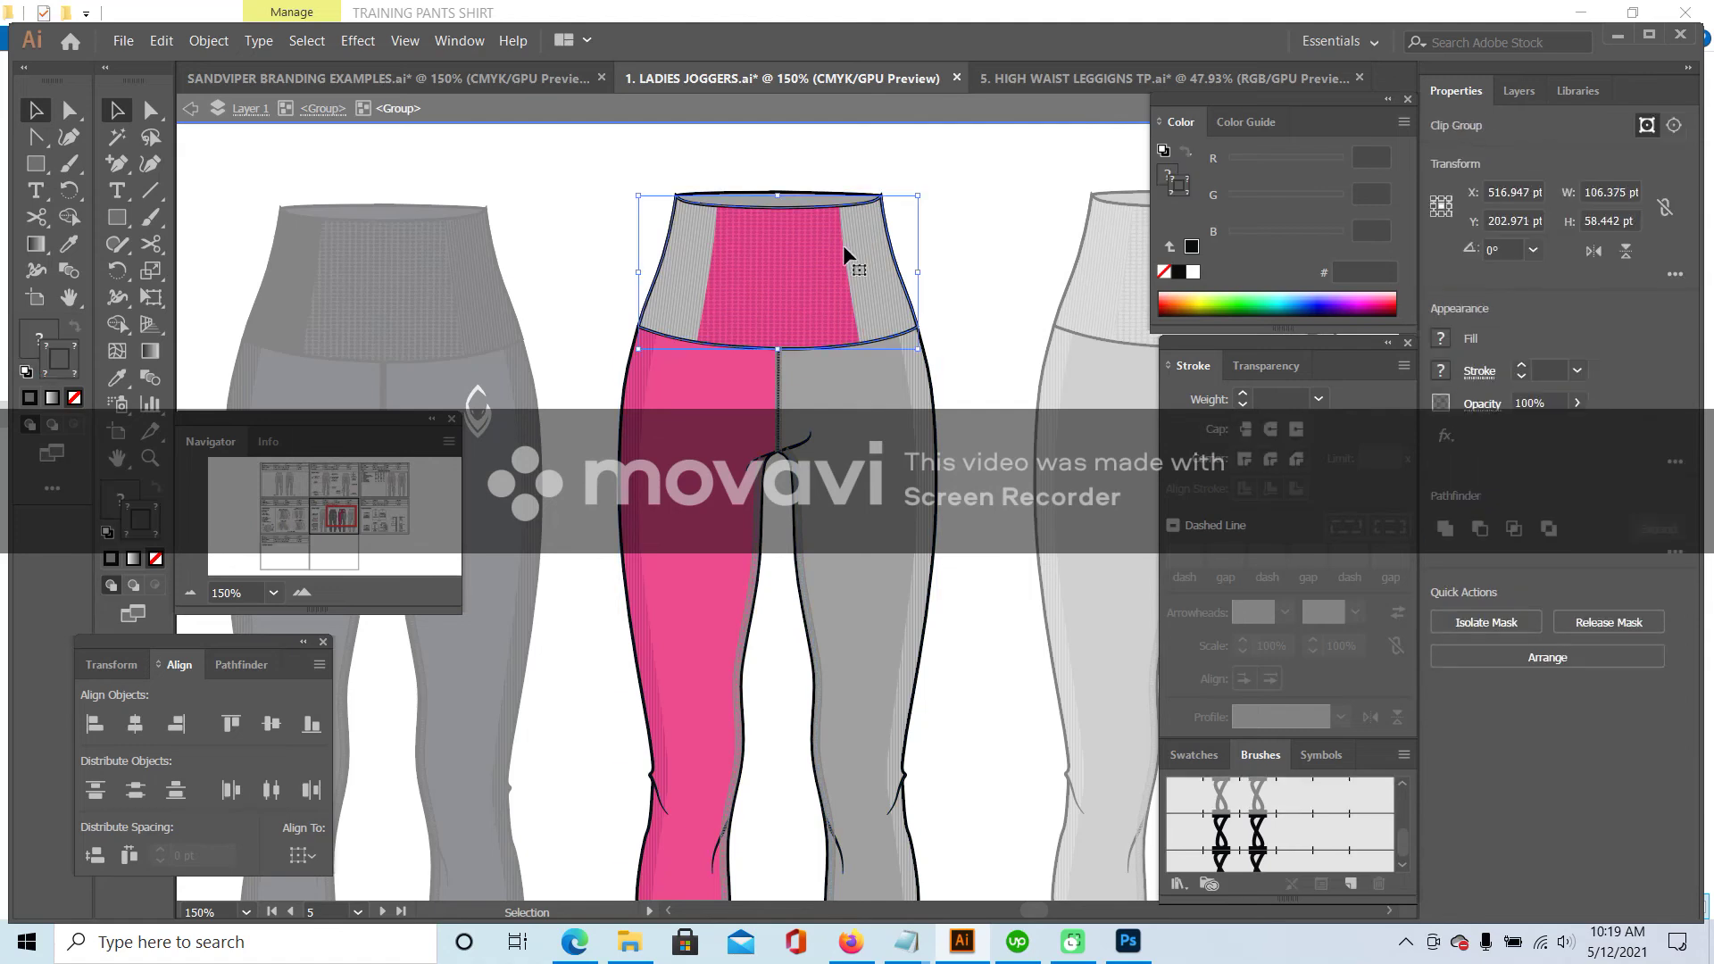
{"action": "double_click", "coordinate": [843, 241]}
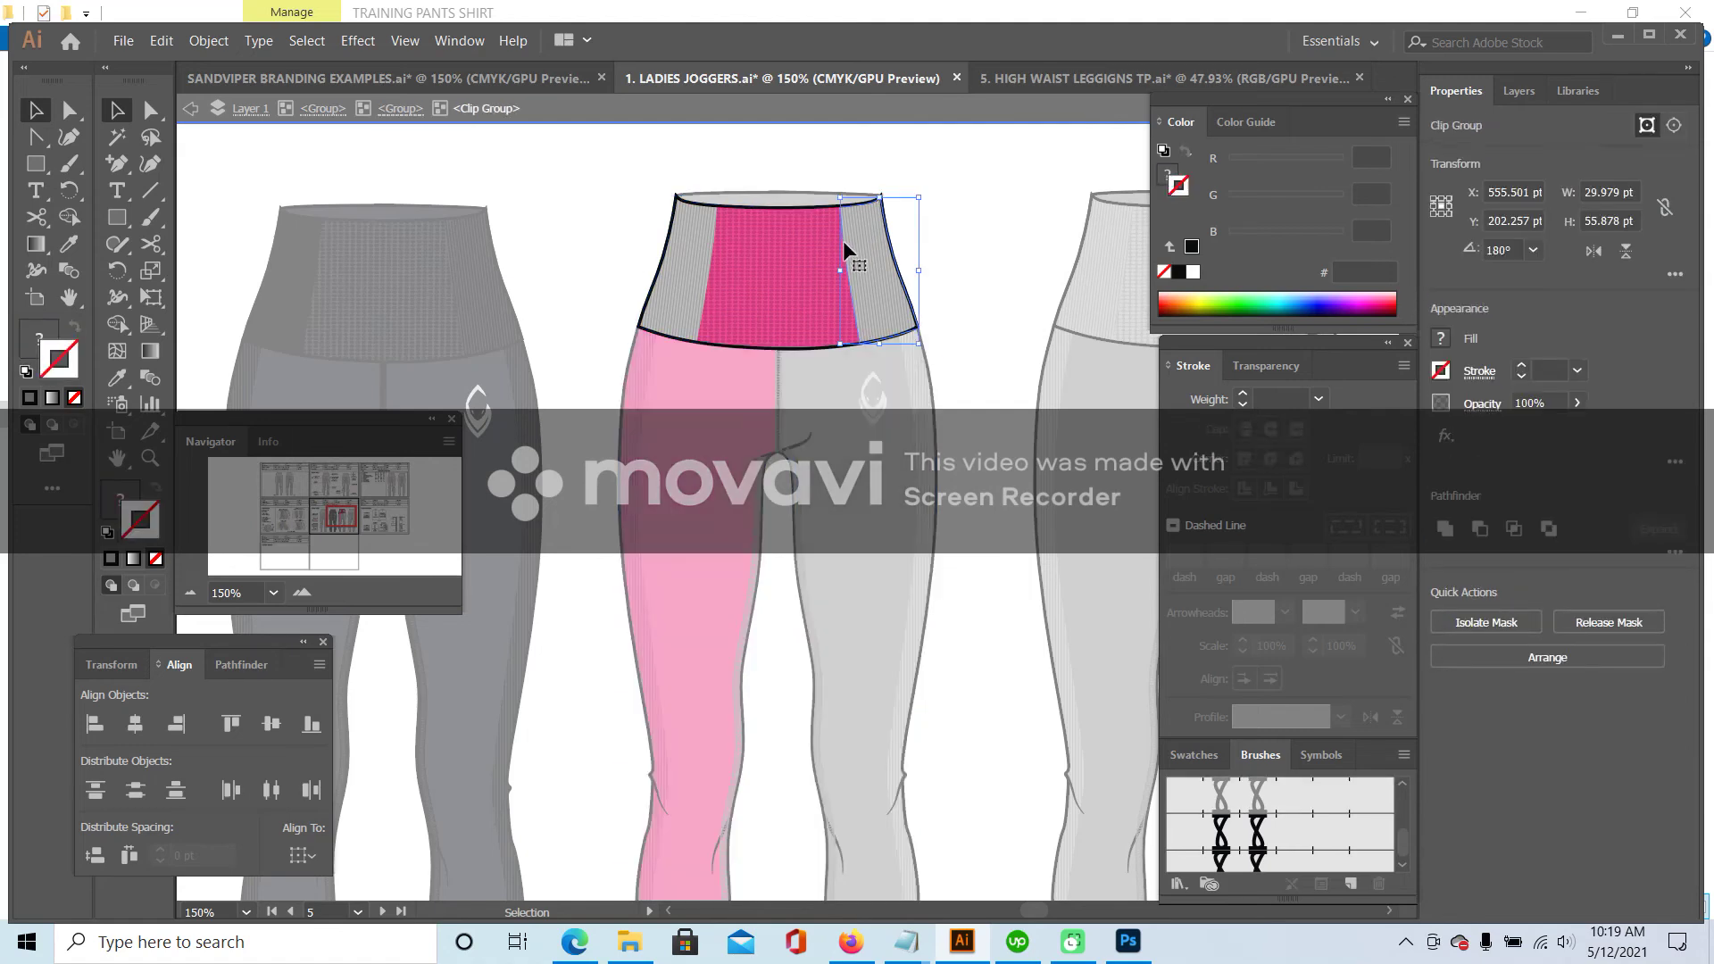
{"action": "double_click", "coordinate": [841, 238]}
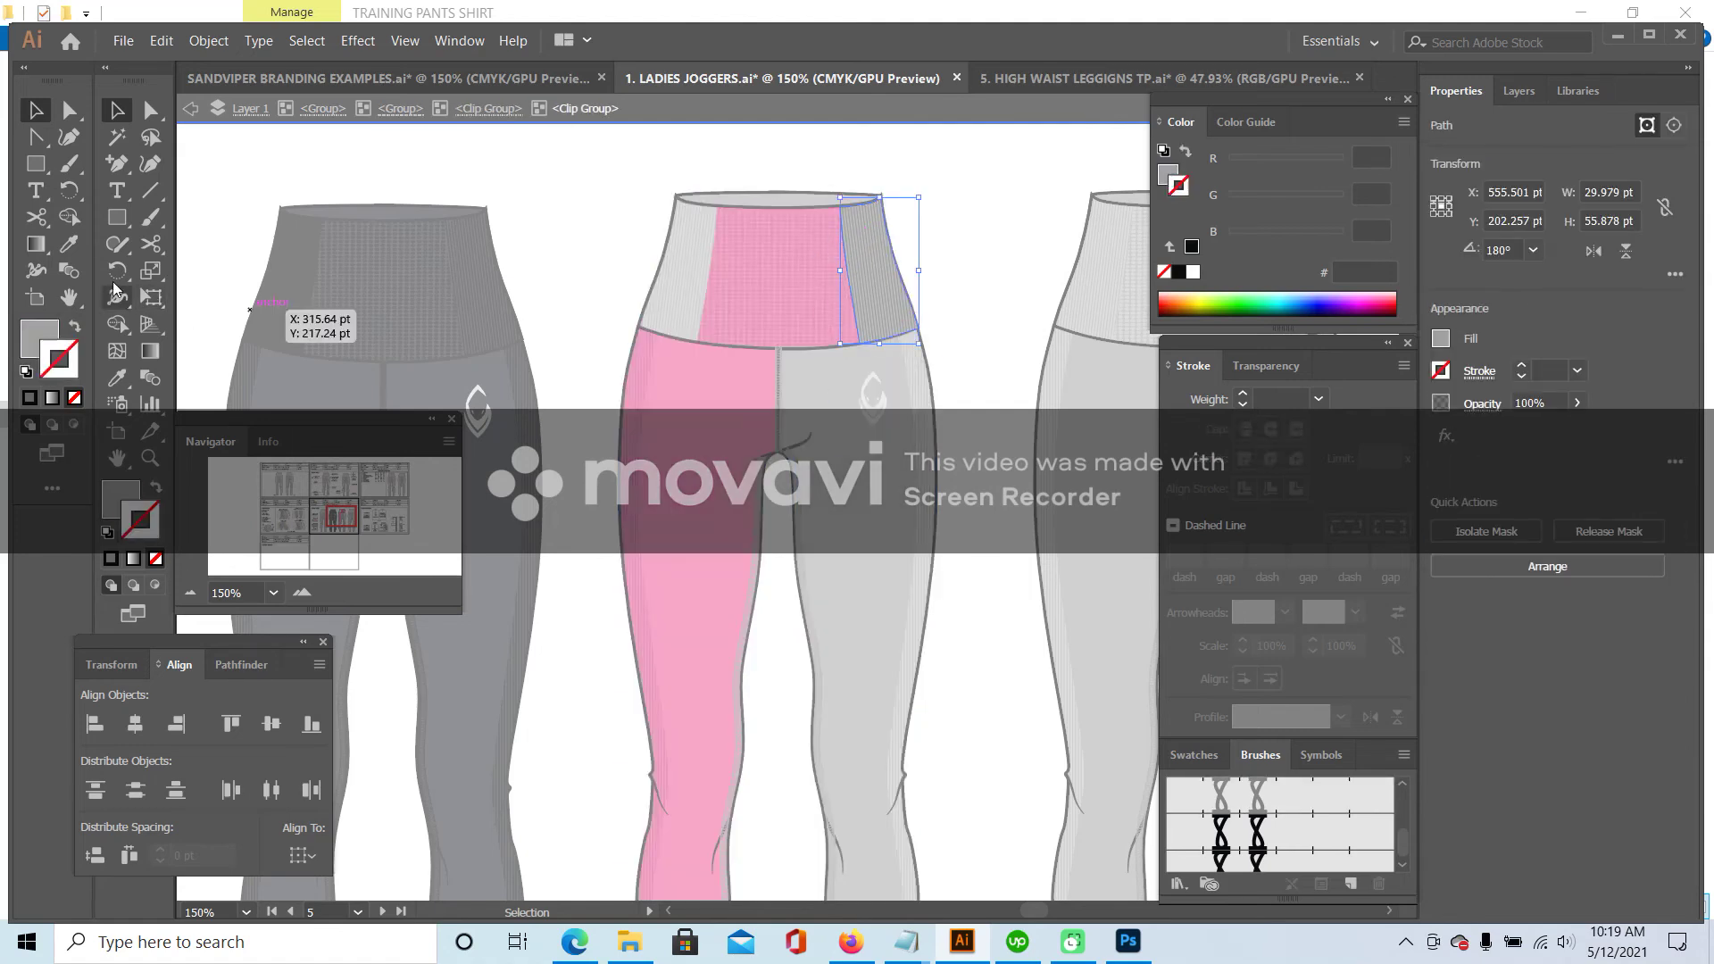
{"action": "left_click", "coordinate": [69, 247]}
{"action": "left_click", "coordinate": [641, 442]}
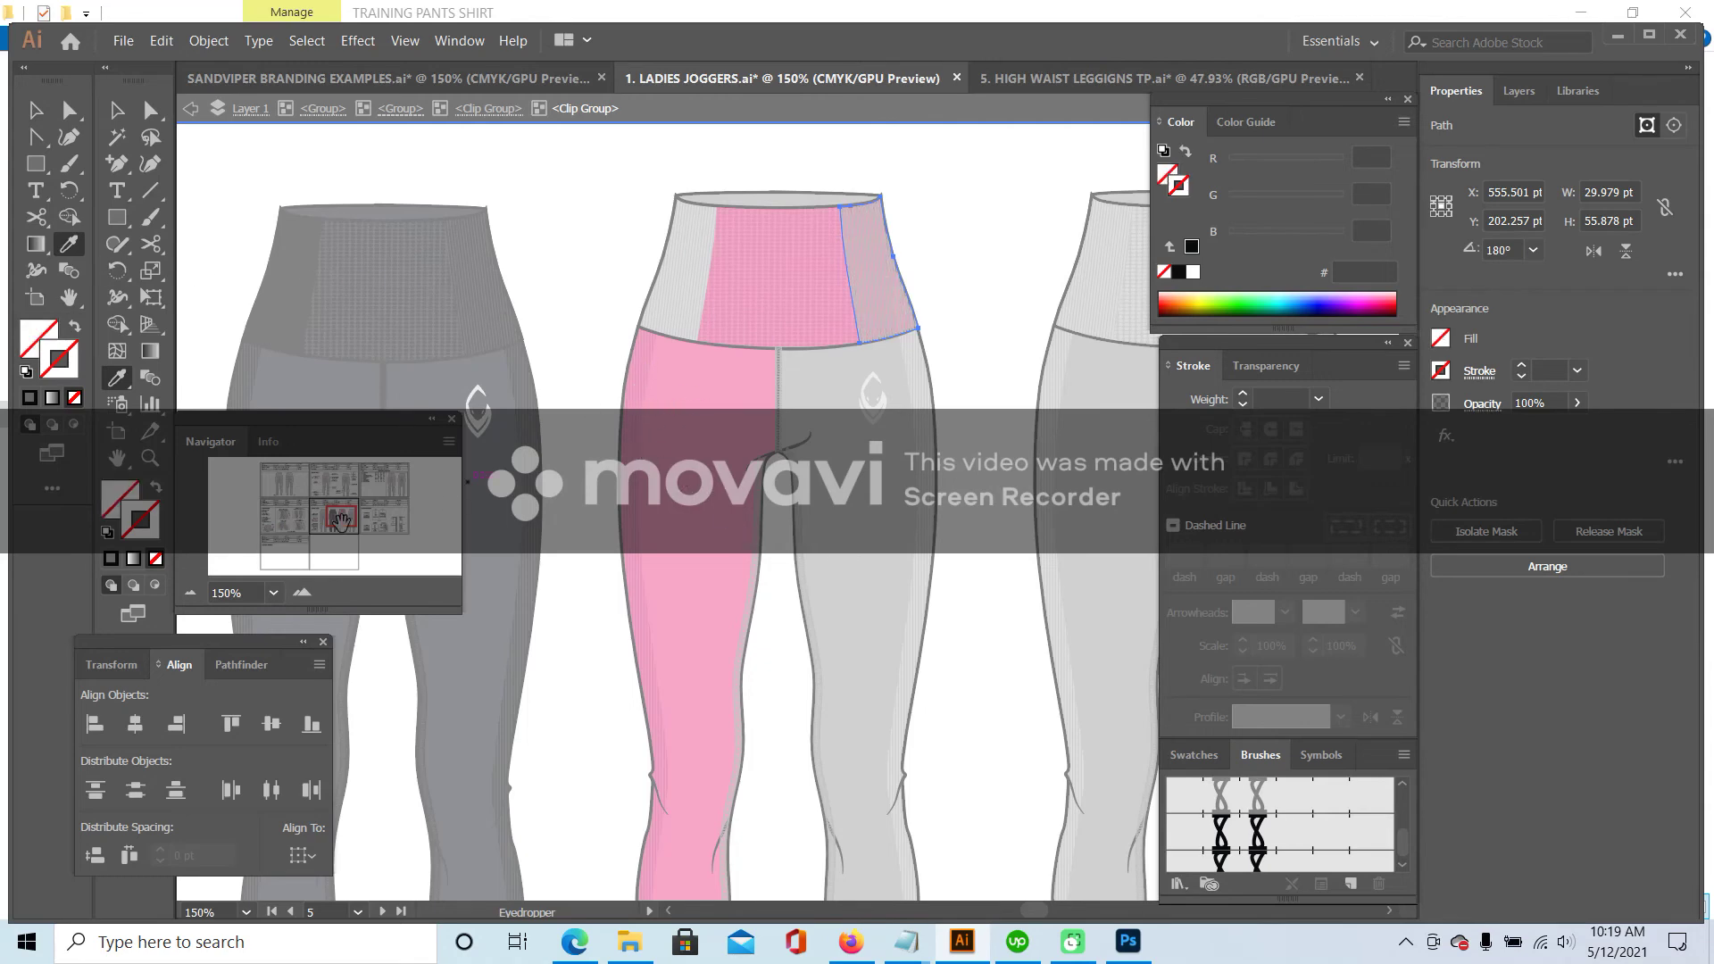
{"action": "scroll", "coordinate": [639, 395], "scroll_direction": "up", "scroll_amount": 4}
{"action": "scroll", "coordinate": [625, 447], "scroll_direction": "left", "scroll_amount": 8}
{"action": "scroll", "coordinate": [619, 501], "scroll_direction": "down", "scroll_amount": 3}
{"action": "left_click", "coordinate": [620, 502]}
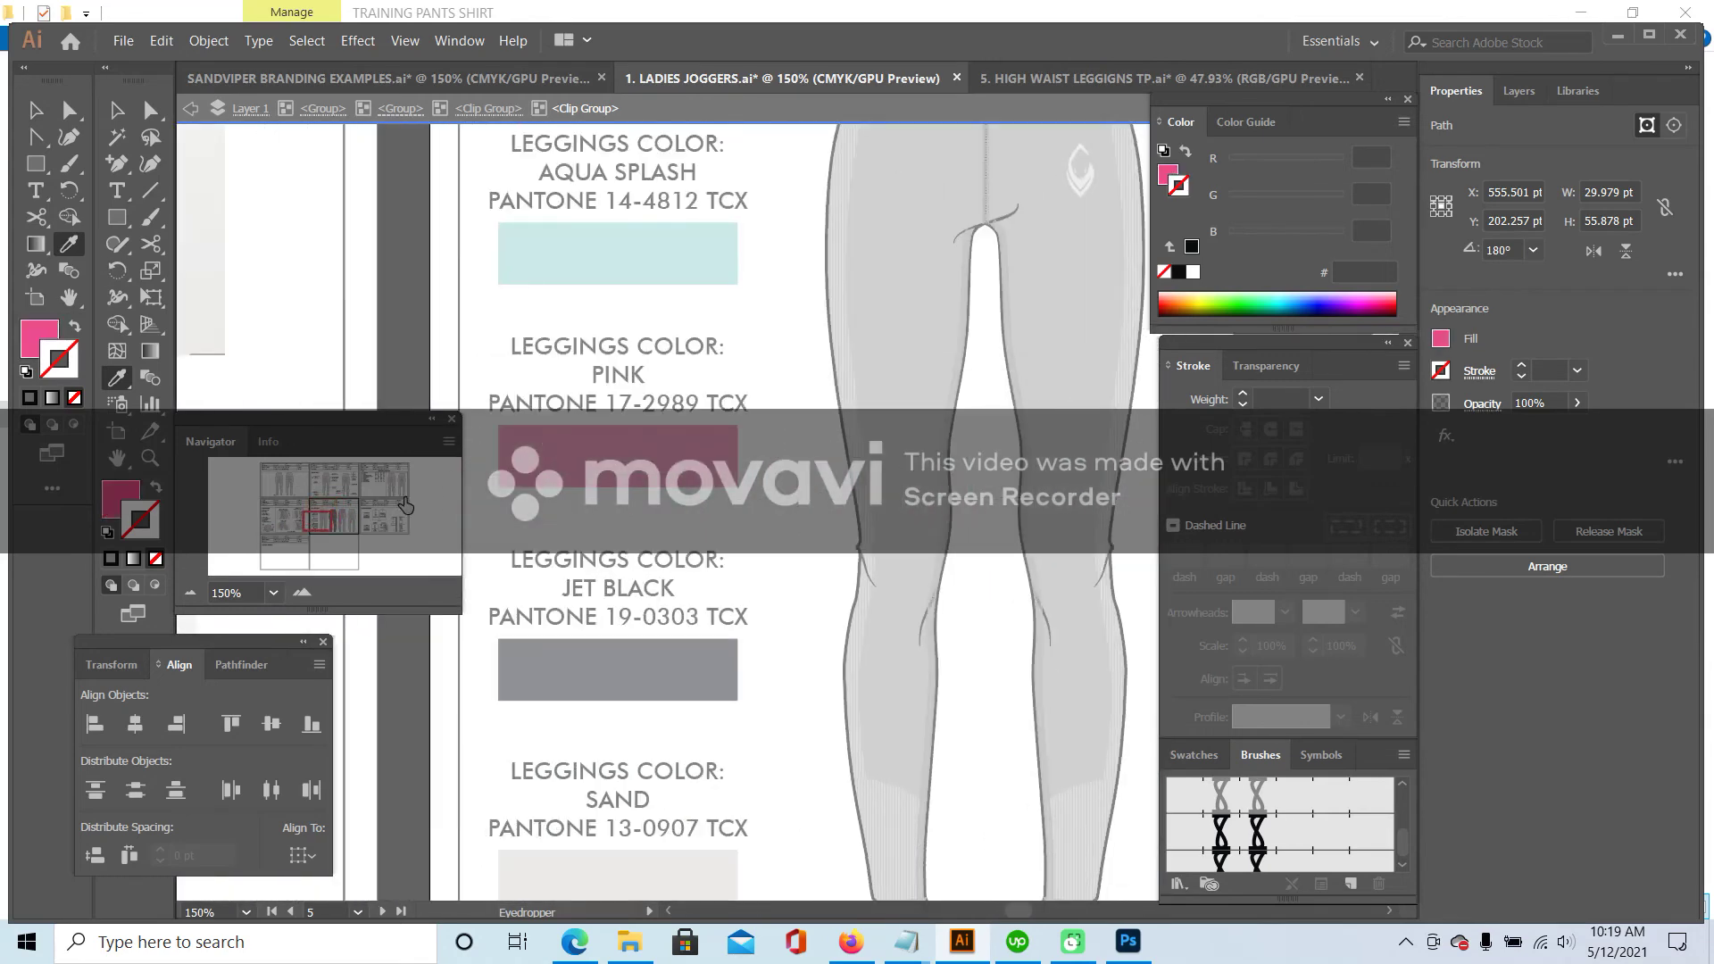
{"action": "mouse_move", "coordinate": [319, 521]}
{"action": "left_mouse_down"}
{"action": "mouse_move", "coordinate": [362, 517]}
{"action": "mouse_move", "coordinate": [341, 517]}
{"action": "left_mouse_up"}
- Fill the striped right waistband piece with the leg's pink, then back out of isolation
{"action": "left_click", "coordinate": [116, 110]}
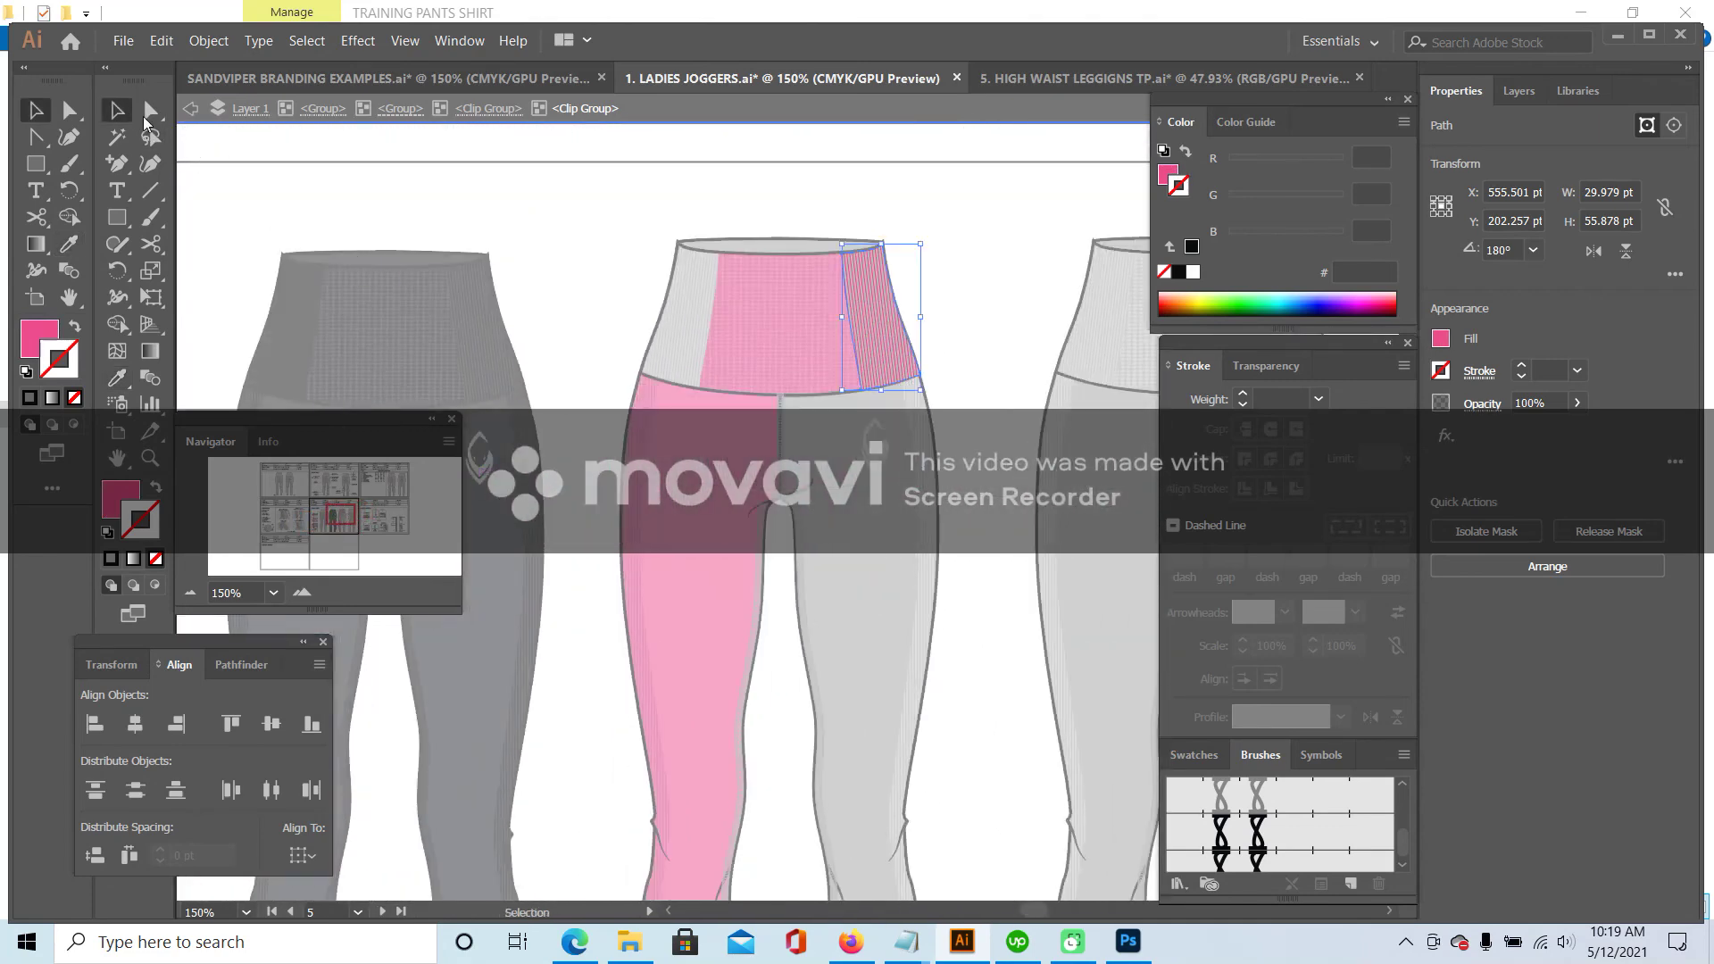
{"action": "left_click", "coordinate": [898, 329]}
{"action": "left_click", "coordinate": [118, 376]}
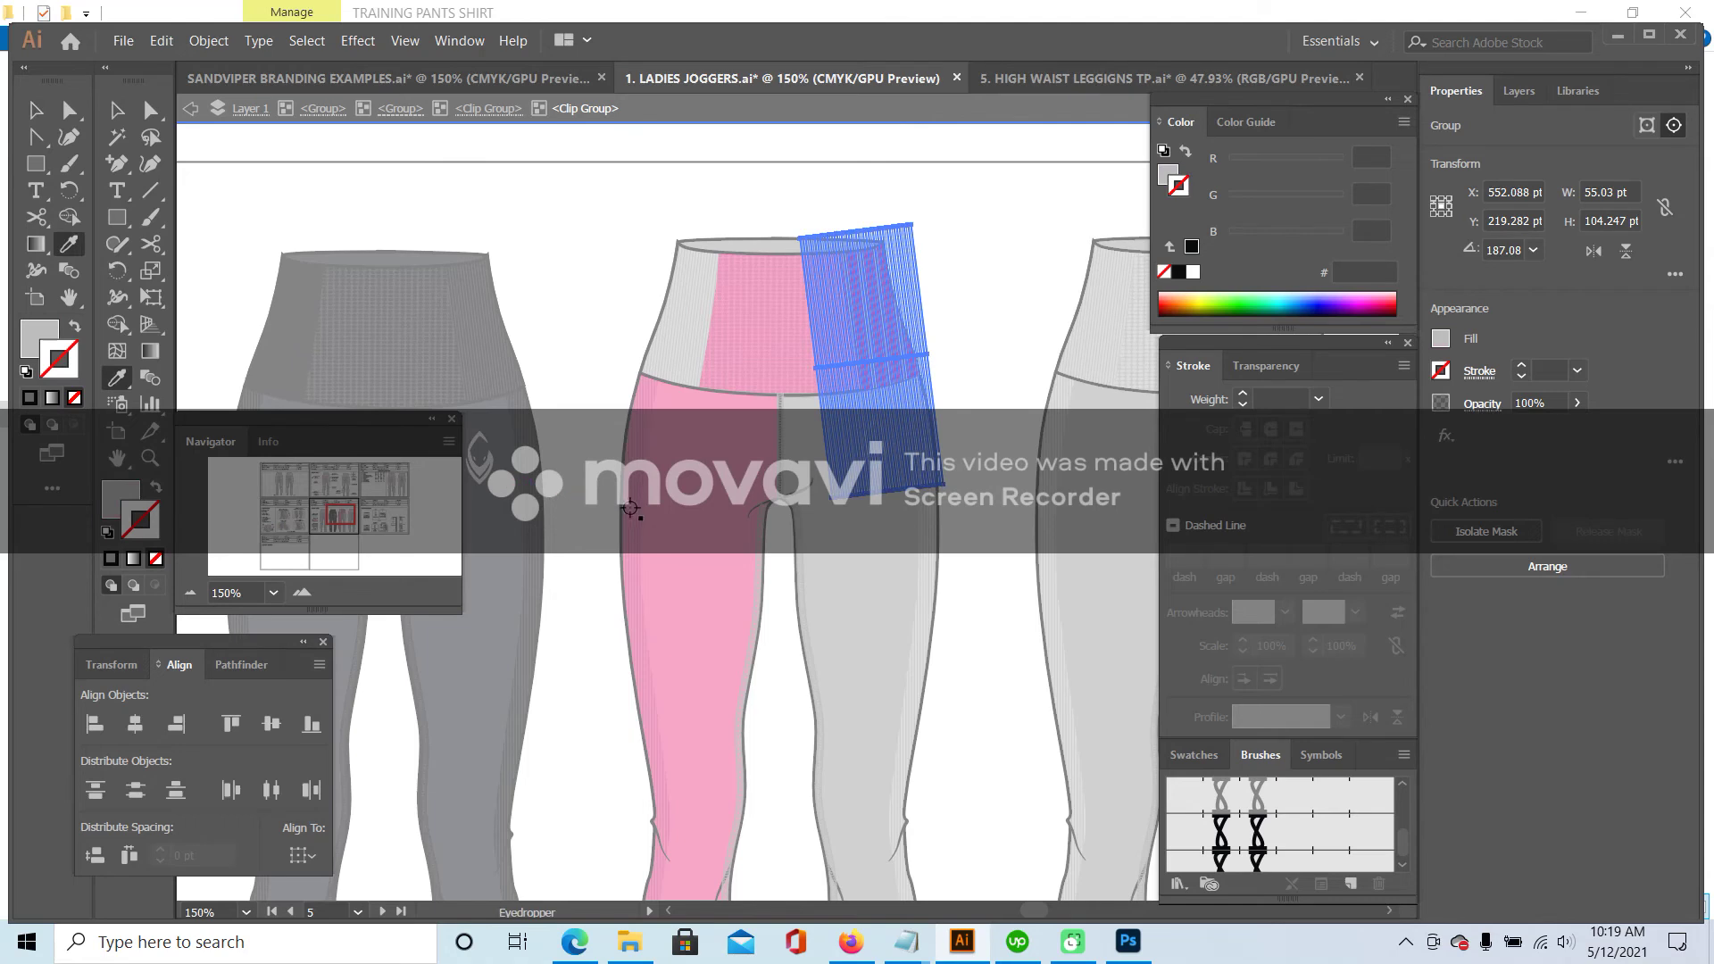
{"action": "left_click", "coordinate": [630, 508]}
{"action": "left_click", "coordinate": [116, 110]}
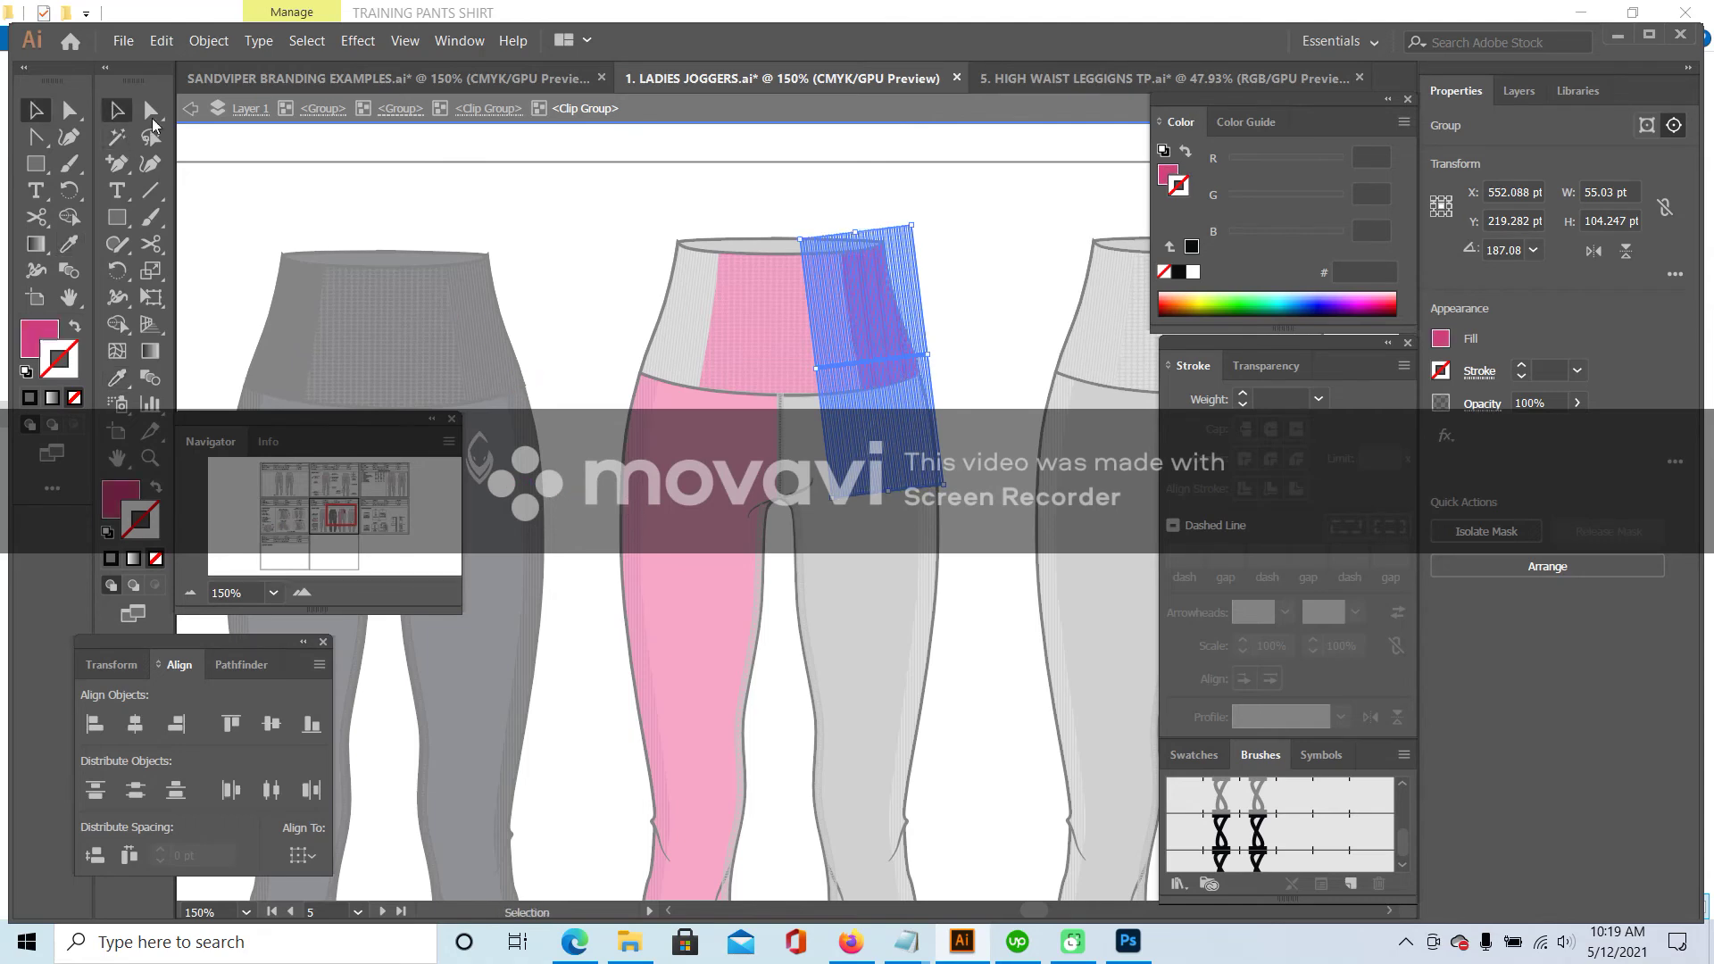
{"action": "double_click", "coordinate": [717, 286]}
{"action": "left_click", "coordinate": [715, 281]}
{"action": "double_click", "coordinate": [715, 280]}
{"action": "left_click", "coordinate": [715, 281]}
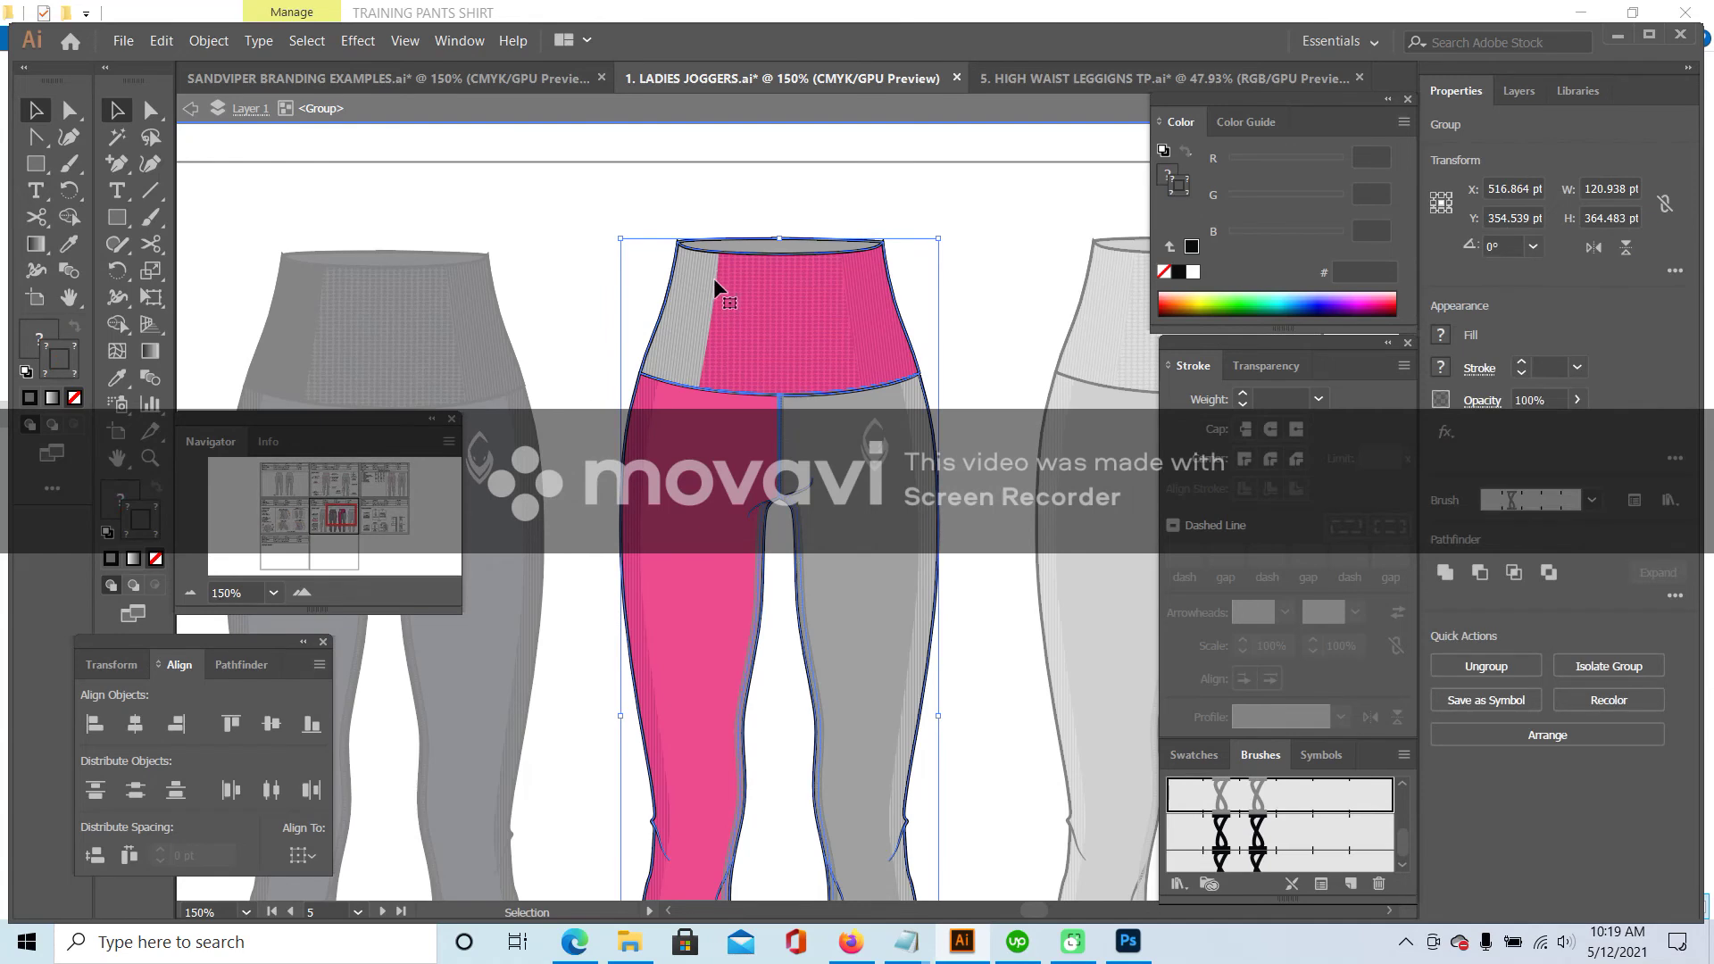
{"action": "double_click", "coordinate": [715, 284]}
{"action": "left_click", "coordinate": [716, 285]}
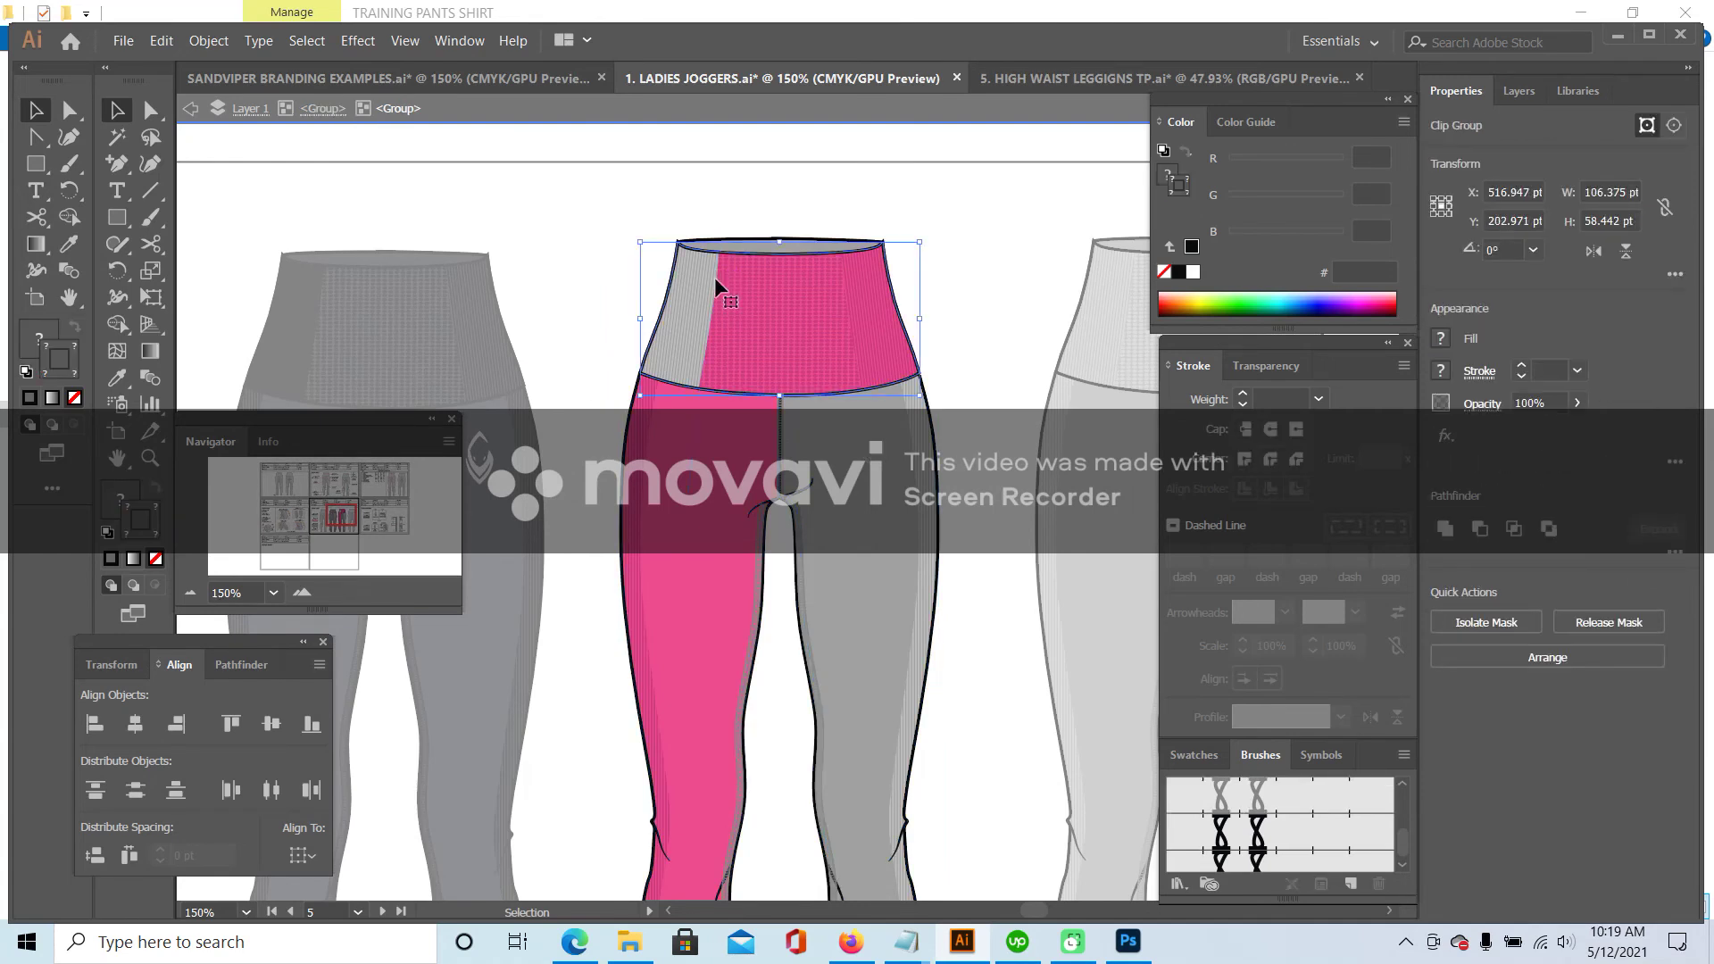
{"action": "double_click", "coordinate": [712, 360]}
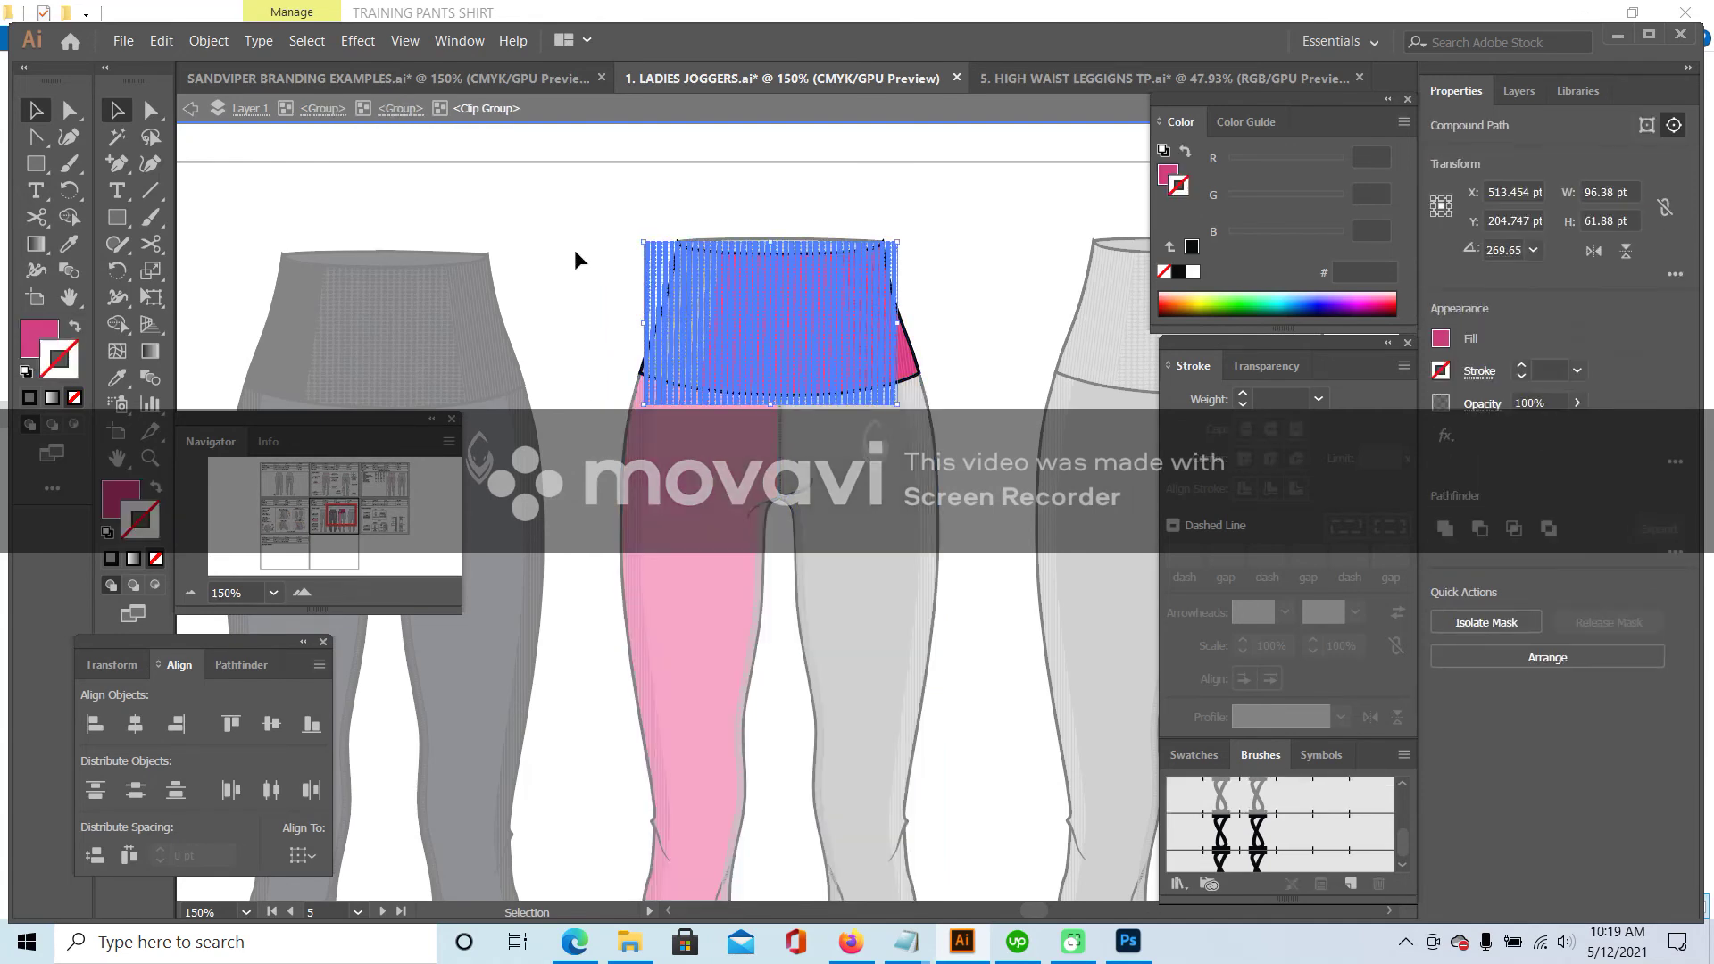
{"action": "double_click", "coordinate": [582, 260]}
- Colour the left waistband panel's shape with the PINK swatch from the colour card
{"action": "left_click", "coordinate": [695, 281]}
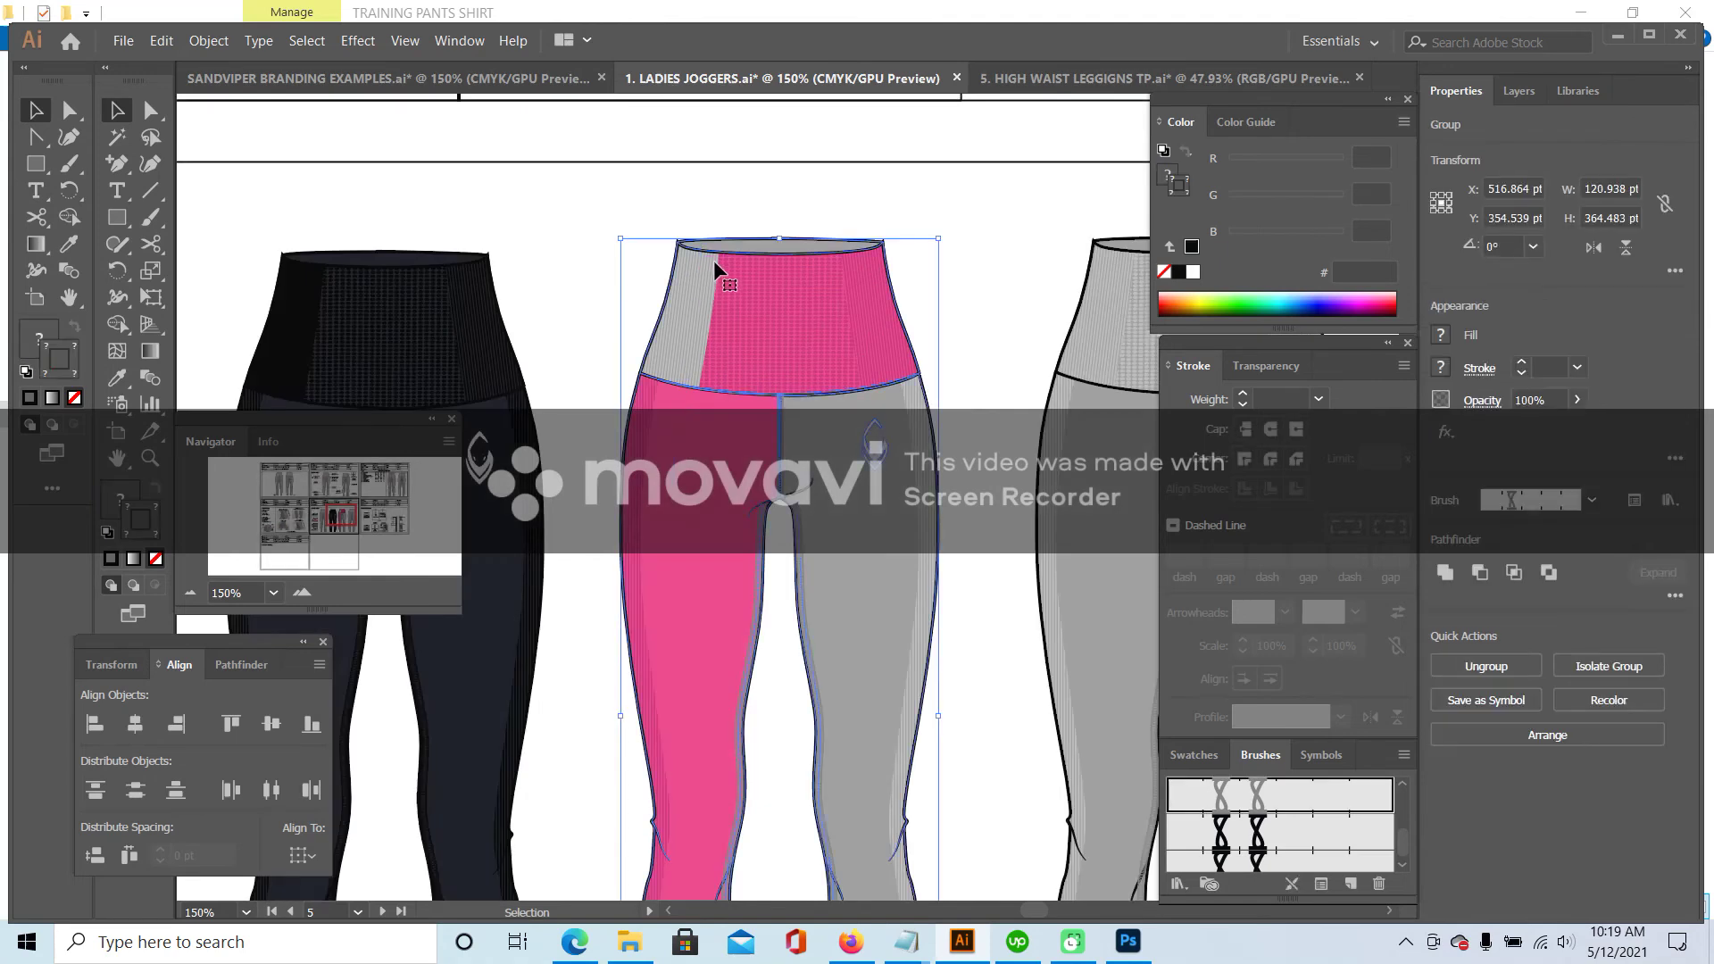
{"action": "double_click", "coordinate": [715, 268]}
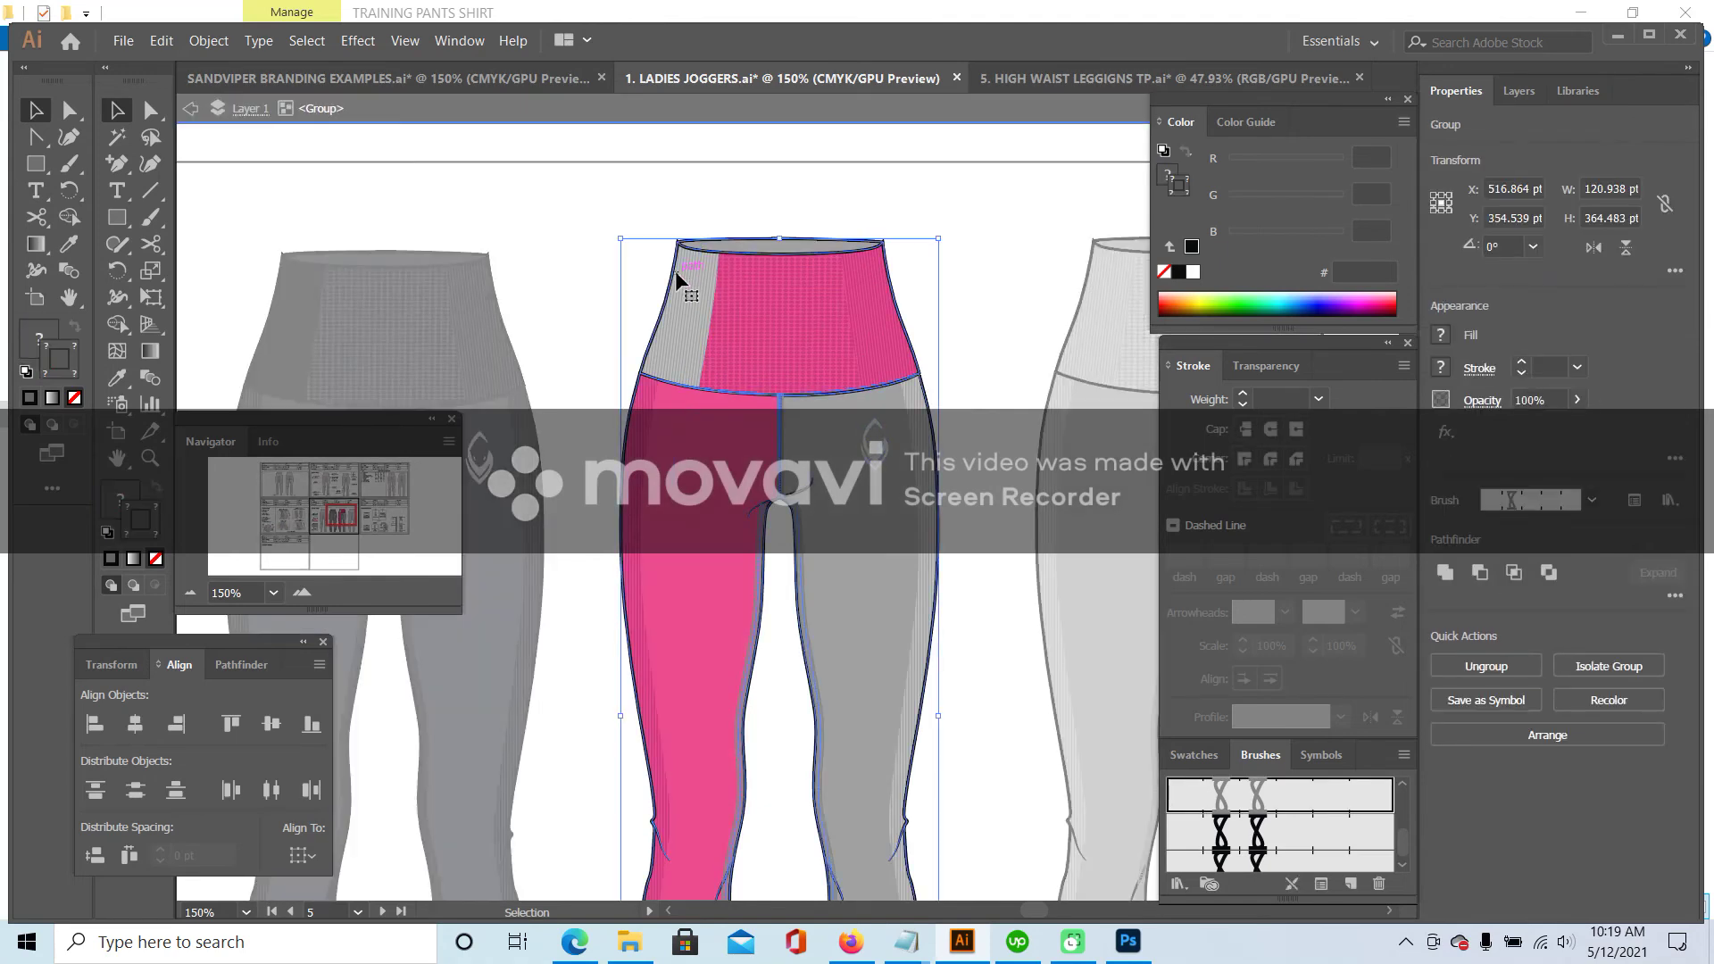
{"action": "double_click", "coordinate": [676, 280]}
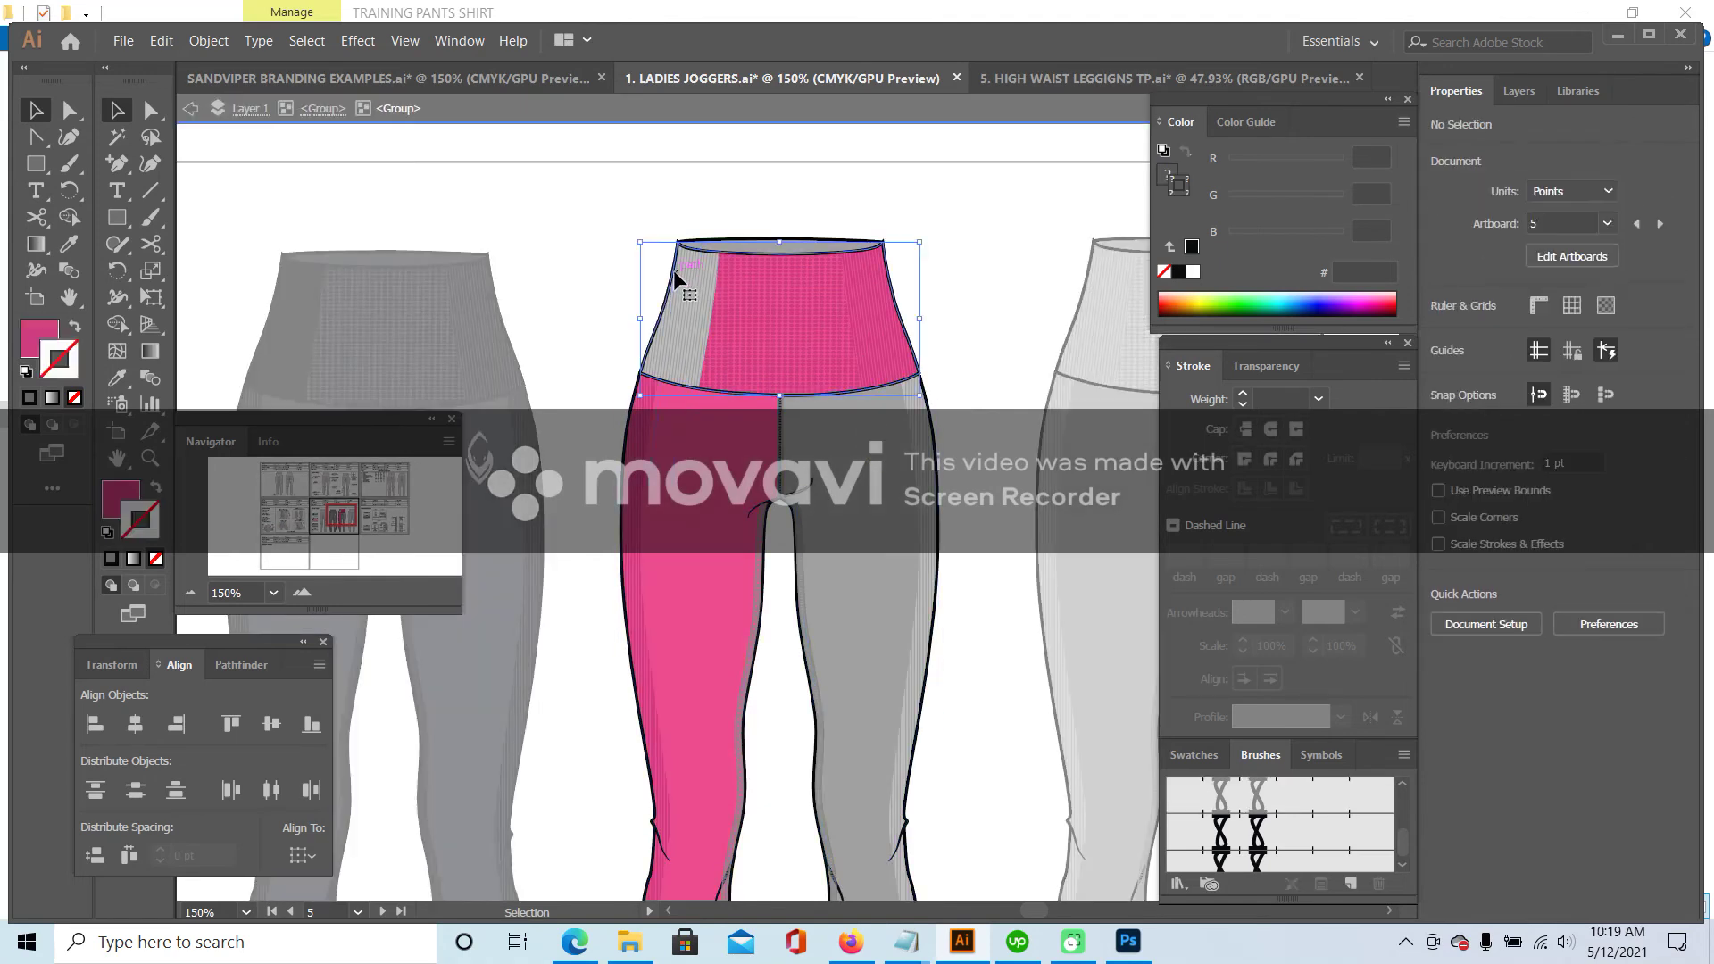
{"action": "double_click", "coordinate": [714, 295]}
{"action": "double_click", "coordinate": [716, 284]}
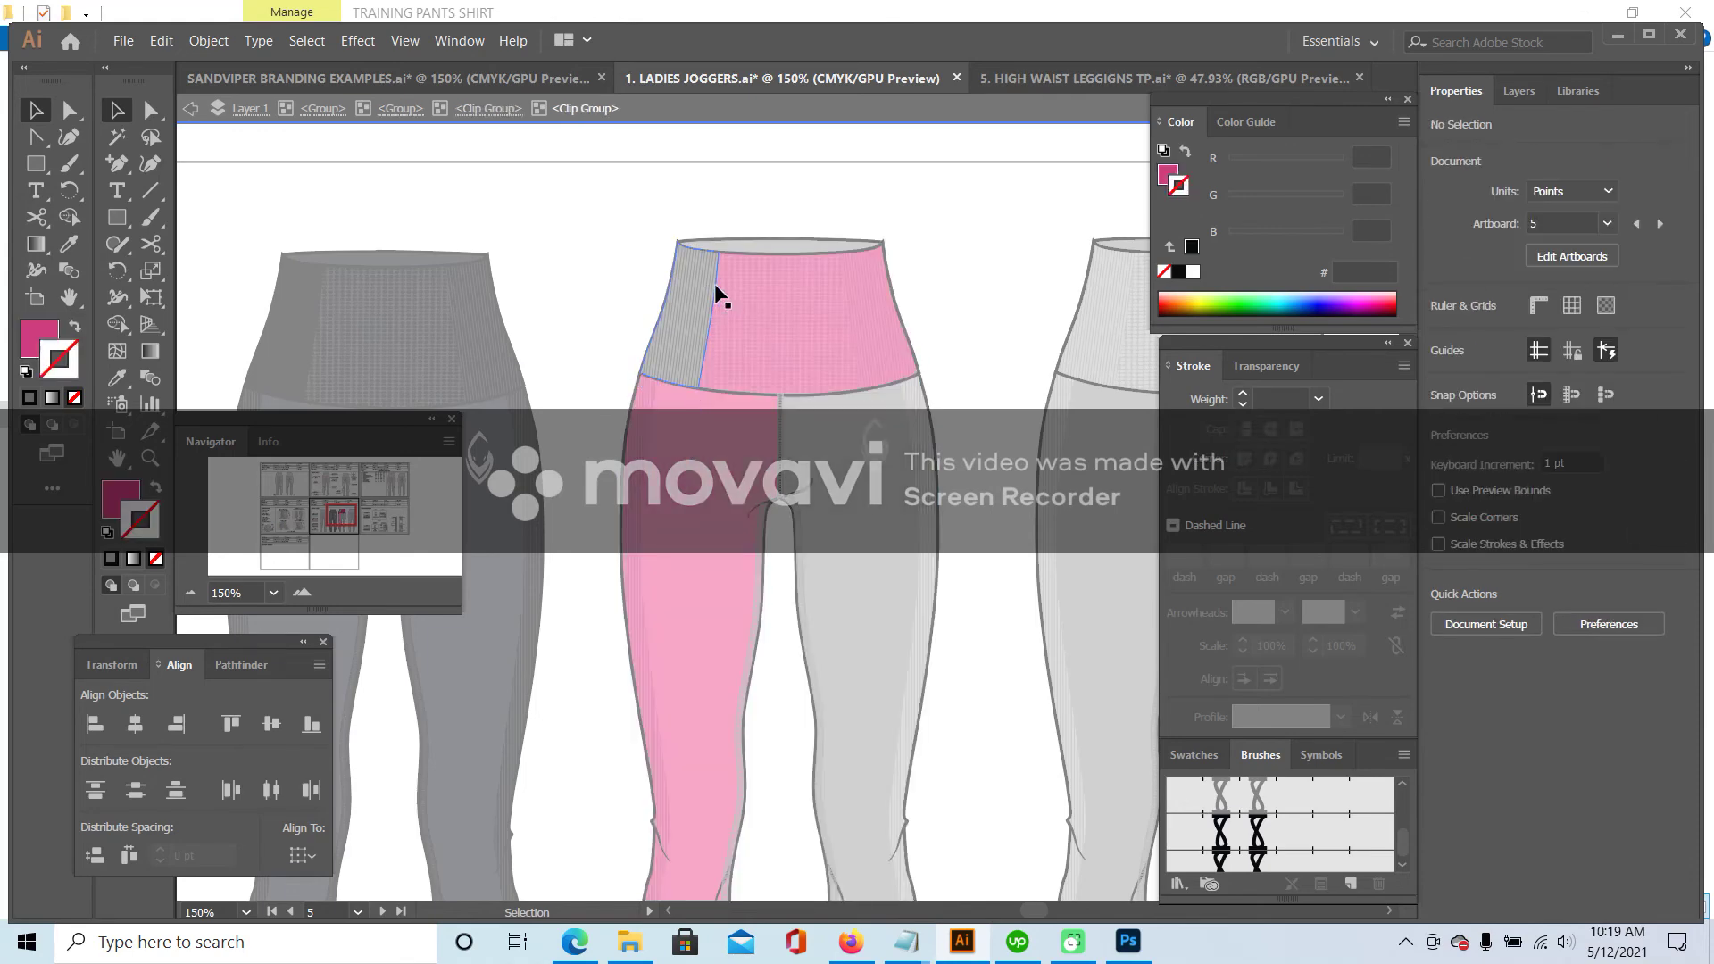
{"action": "left_click", "coordinate": [716, 285]}
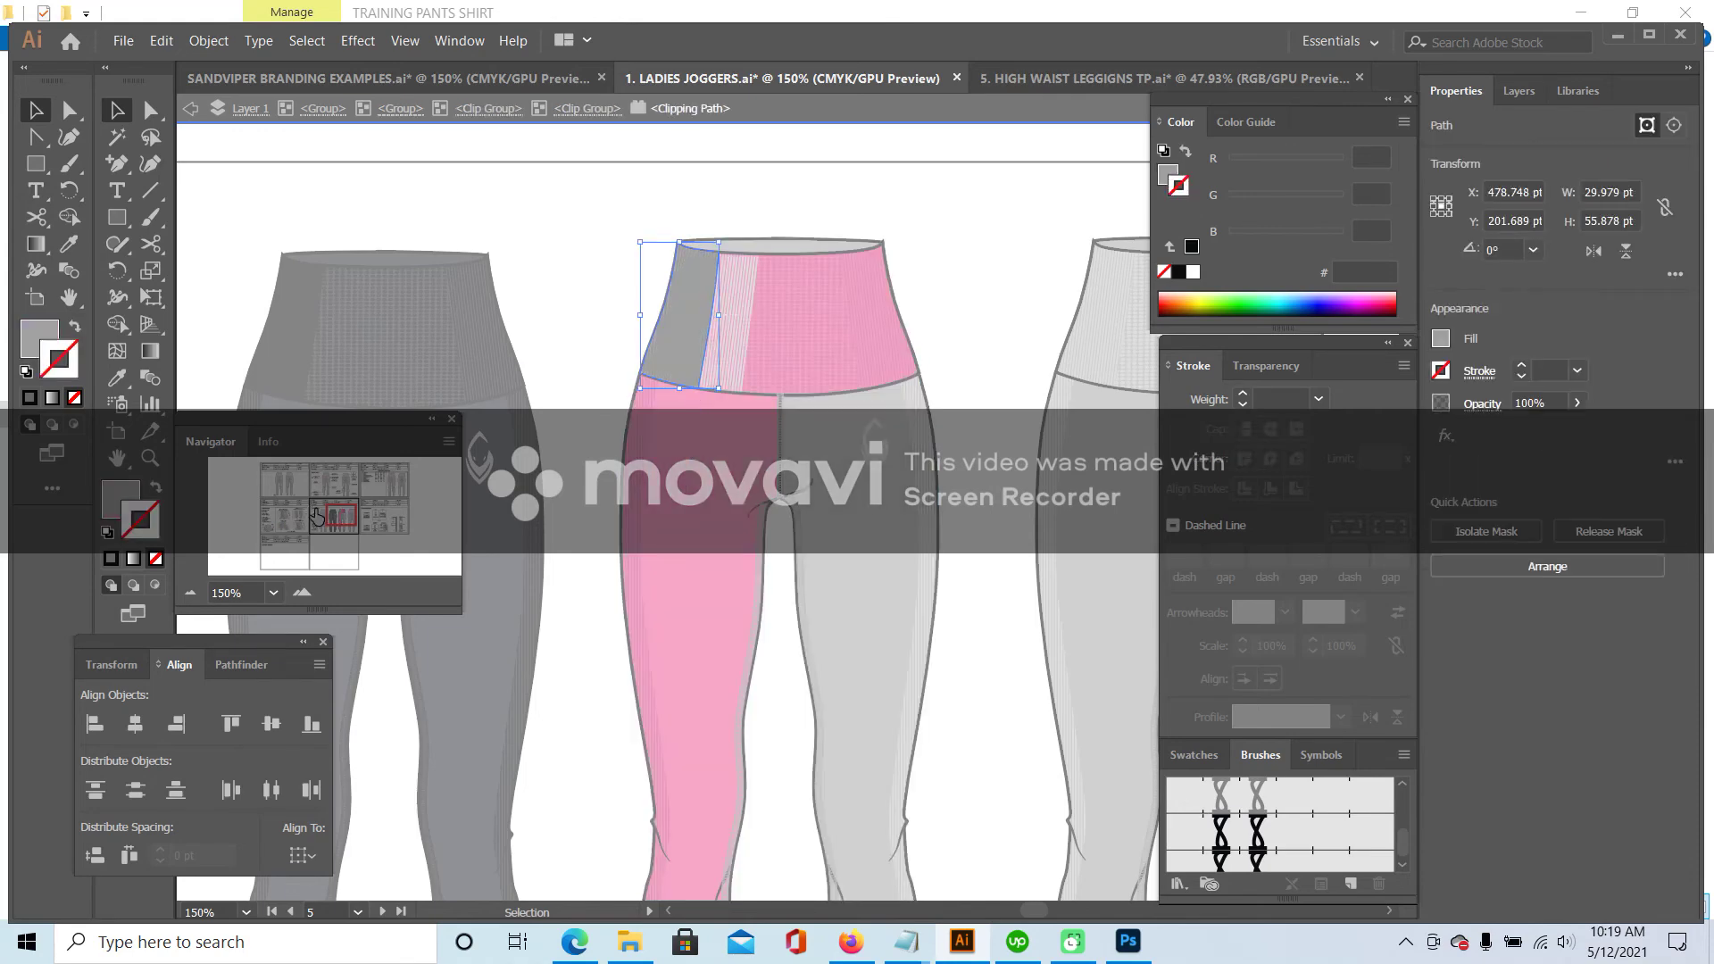
{"action": "left_click", "coordinate": [312, 515]}
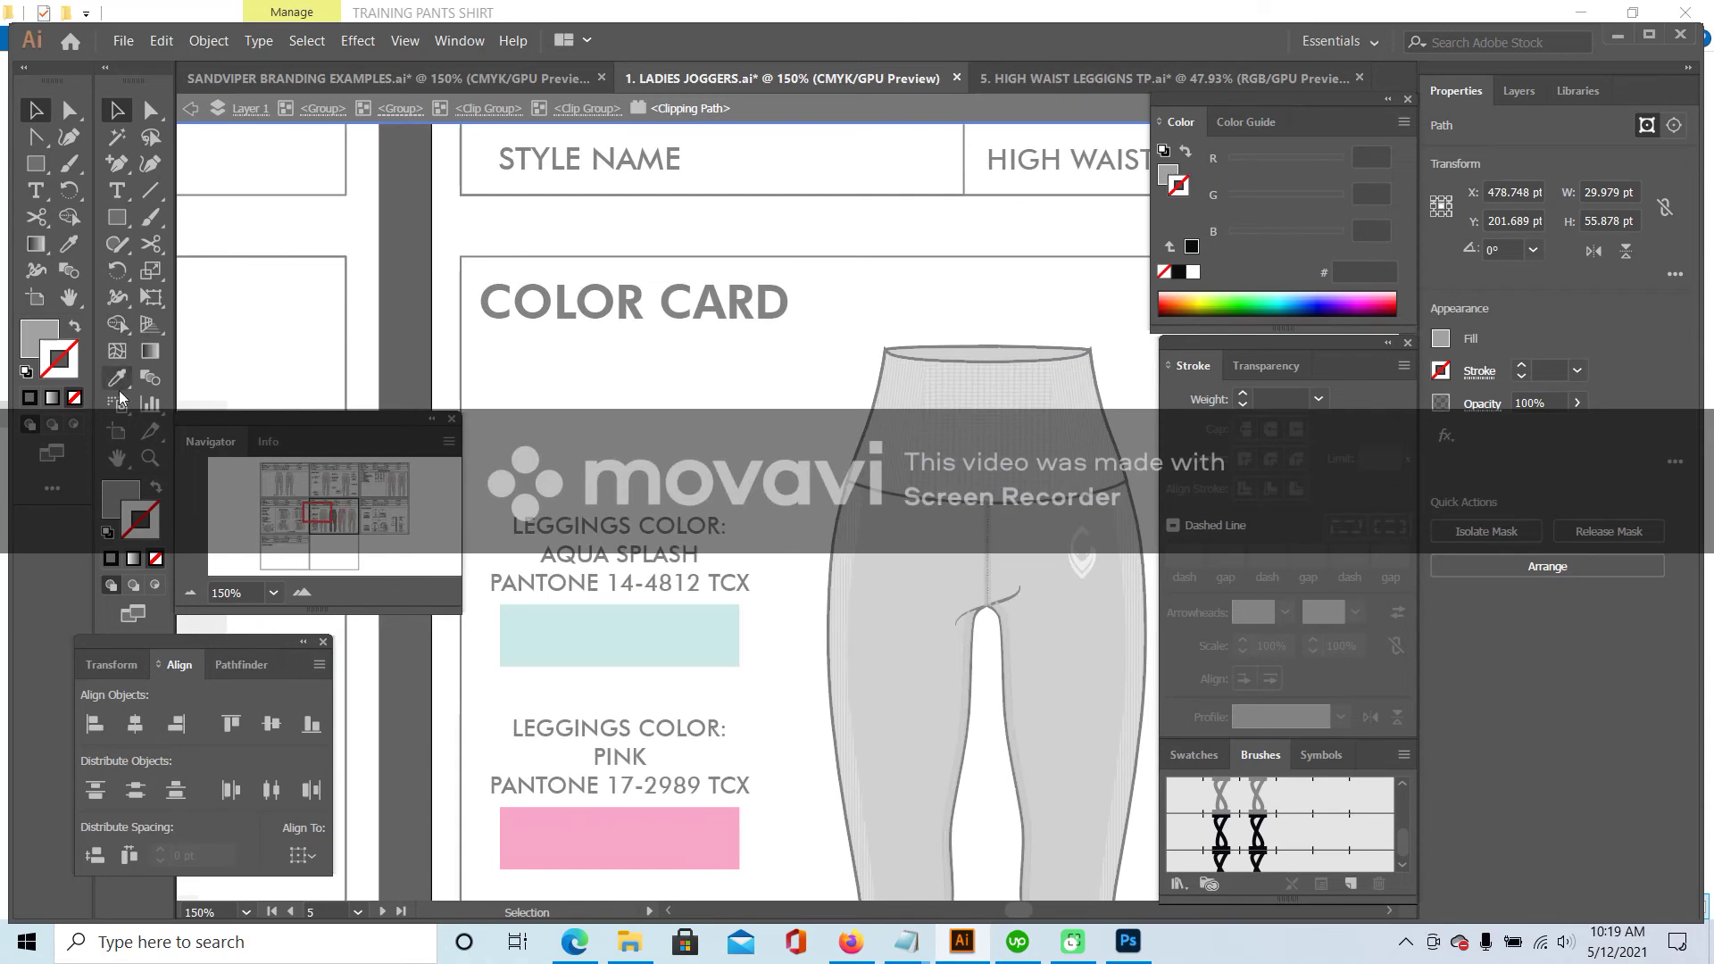
{"action": "left_click", "coordinate": [119, 391]}
{"action": "left_click", "coordinate": [688, 839]}
{"action": "mouse_move", "coordinate": [306, 500]}
{"action": "left_mouse_down"}
{"action": "mouse_move", "coordinate": [329, 484]}
{"action": "mouse_move", "coordinate": [331, 500]}
{"action": "left_mouse_up"}
{"action": "left_click", "coordinate": [117, 111]}
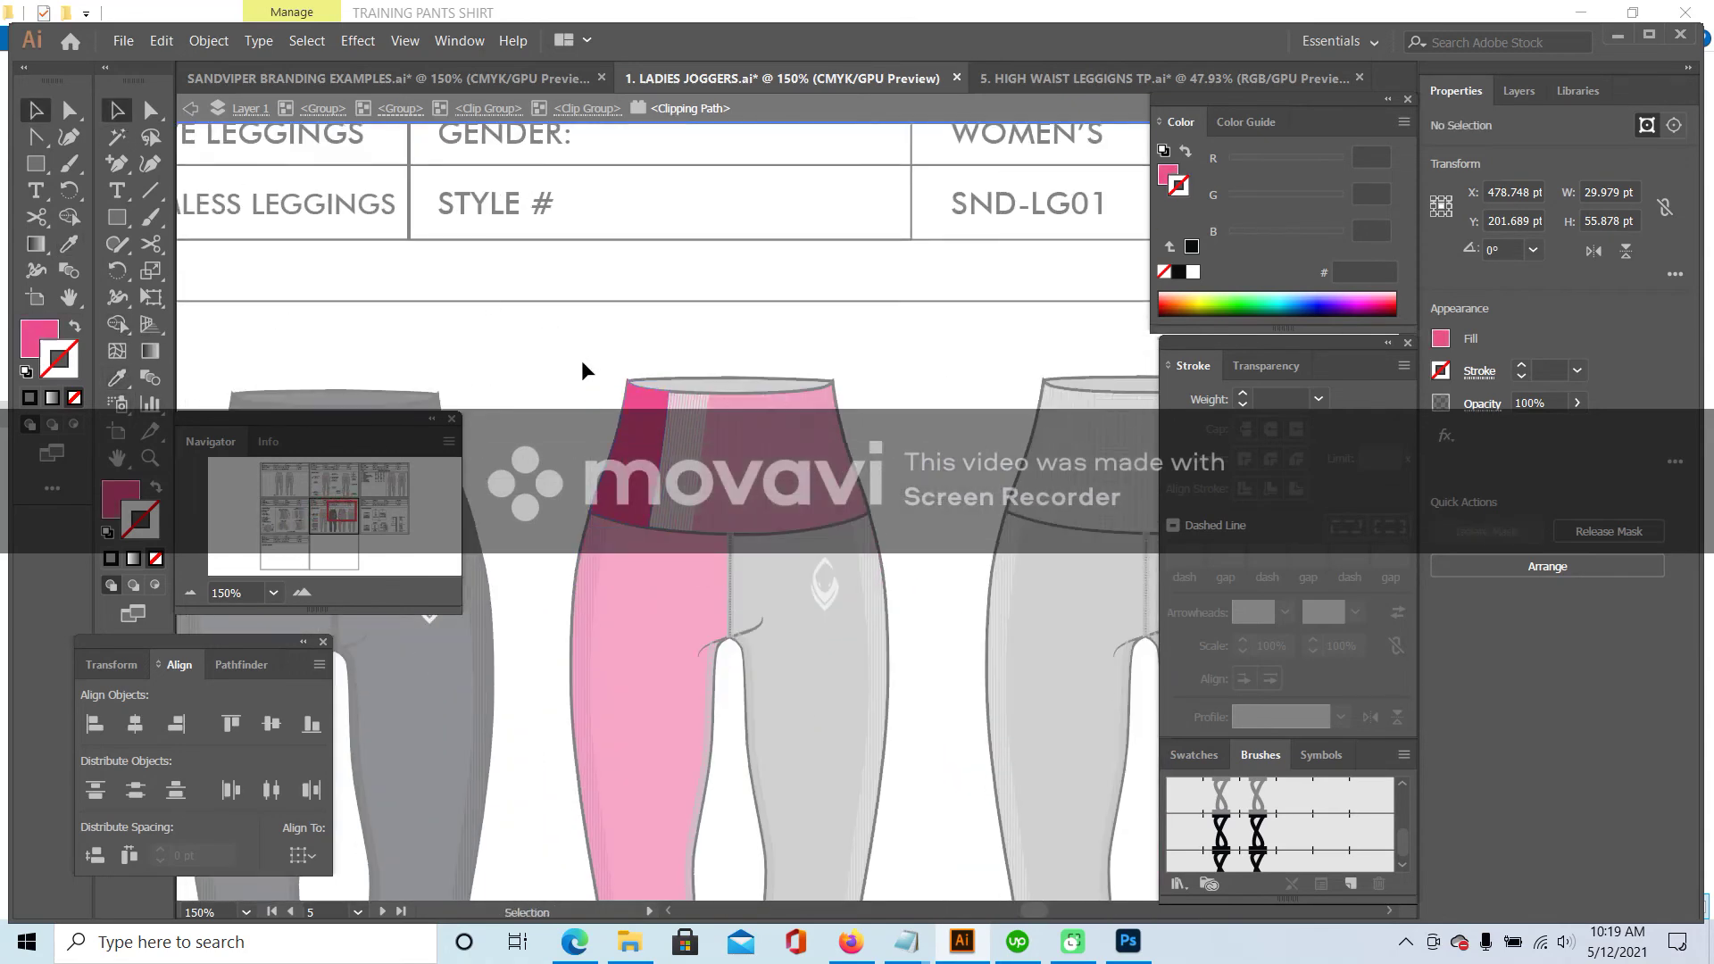
- Give the striped waistband inside the leggings the pink leg colour and leave isolation
{"action": "double_click", "coordinate": [584, 357]}
{"action": "left_click", "coordinate": [645, 446]}
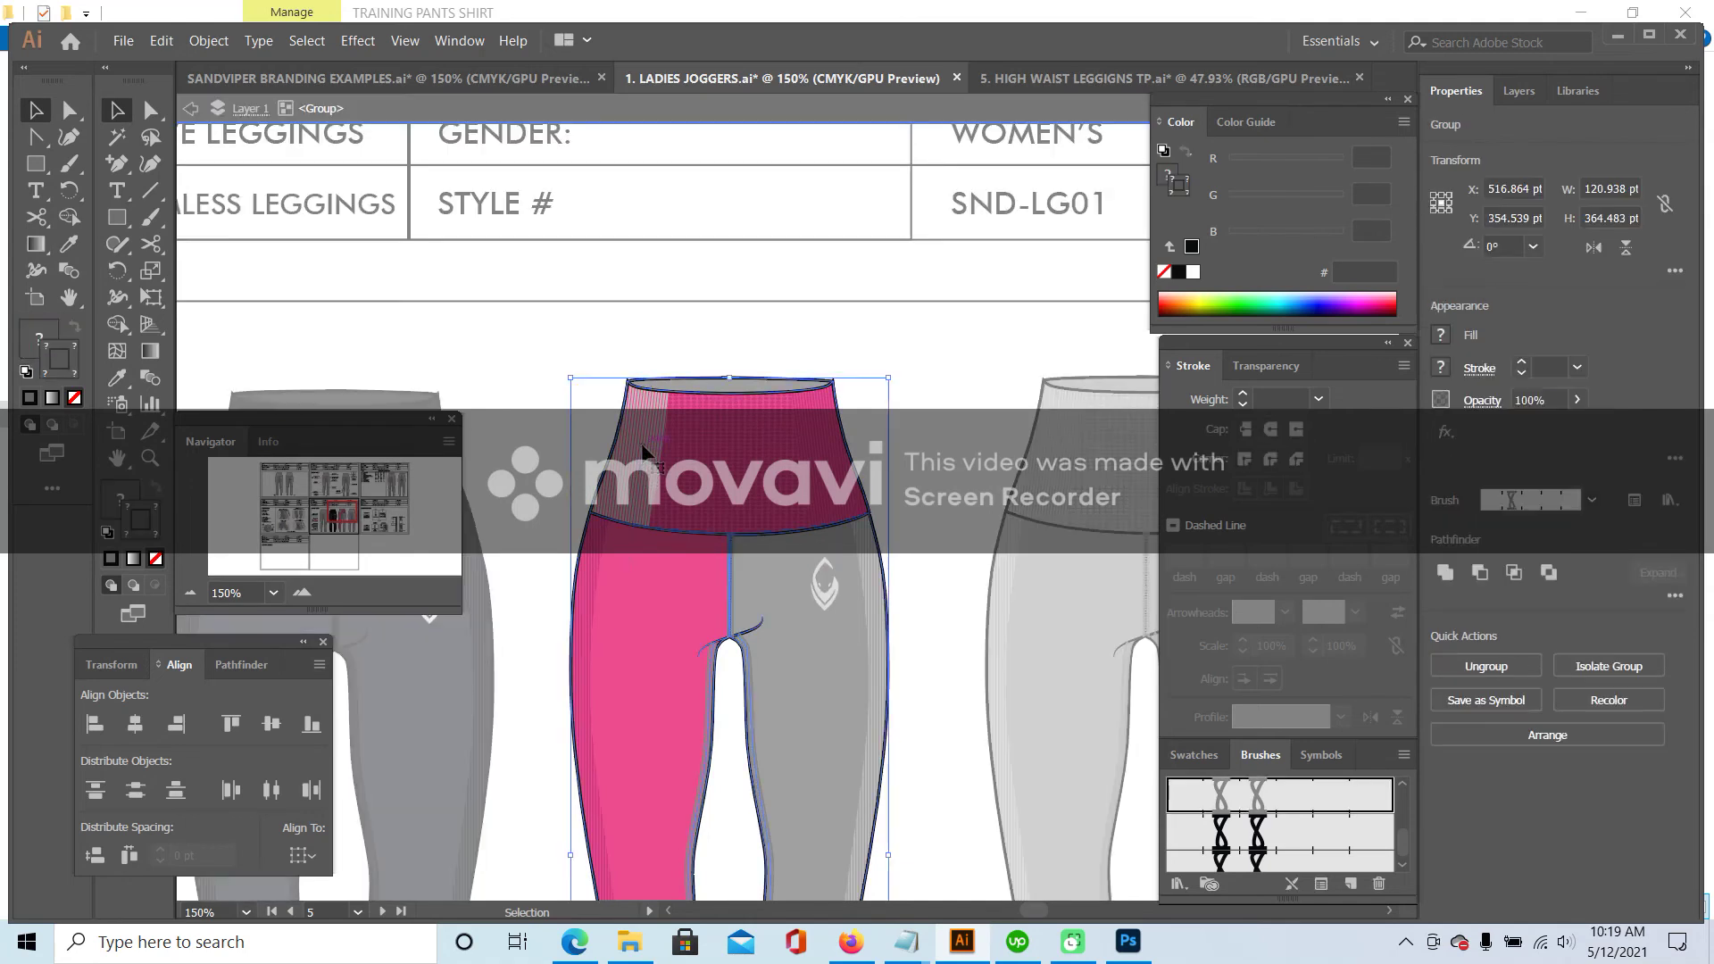
{"action": "double_click", "coordinate": [645, 442]}
{"action": "left_click", "coordinate": [646, 440]}
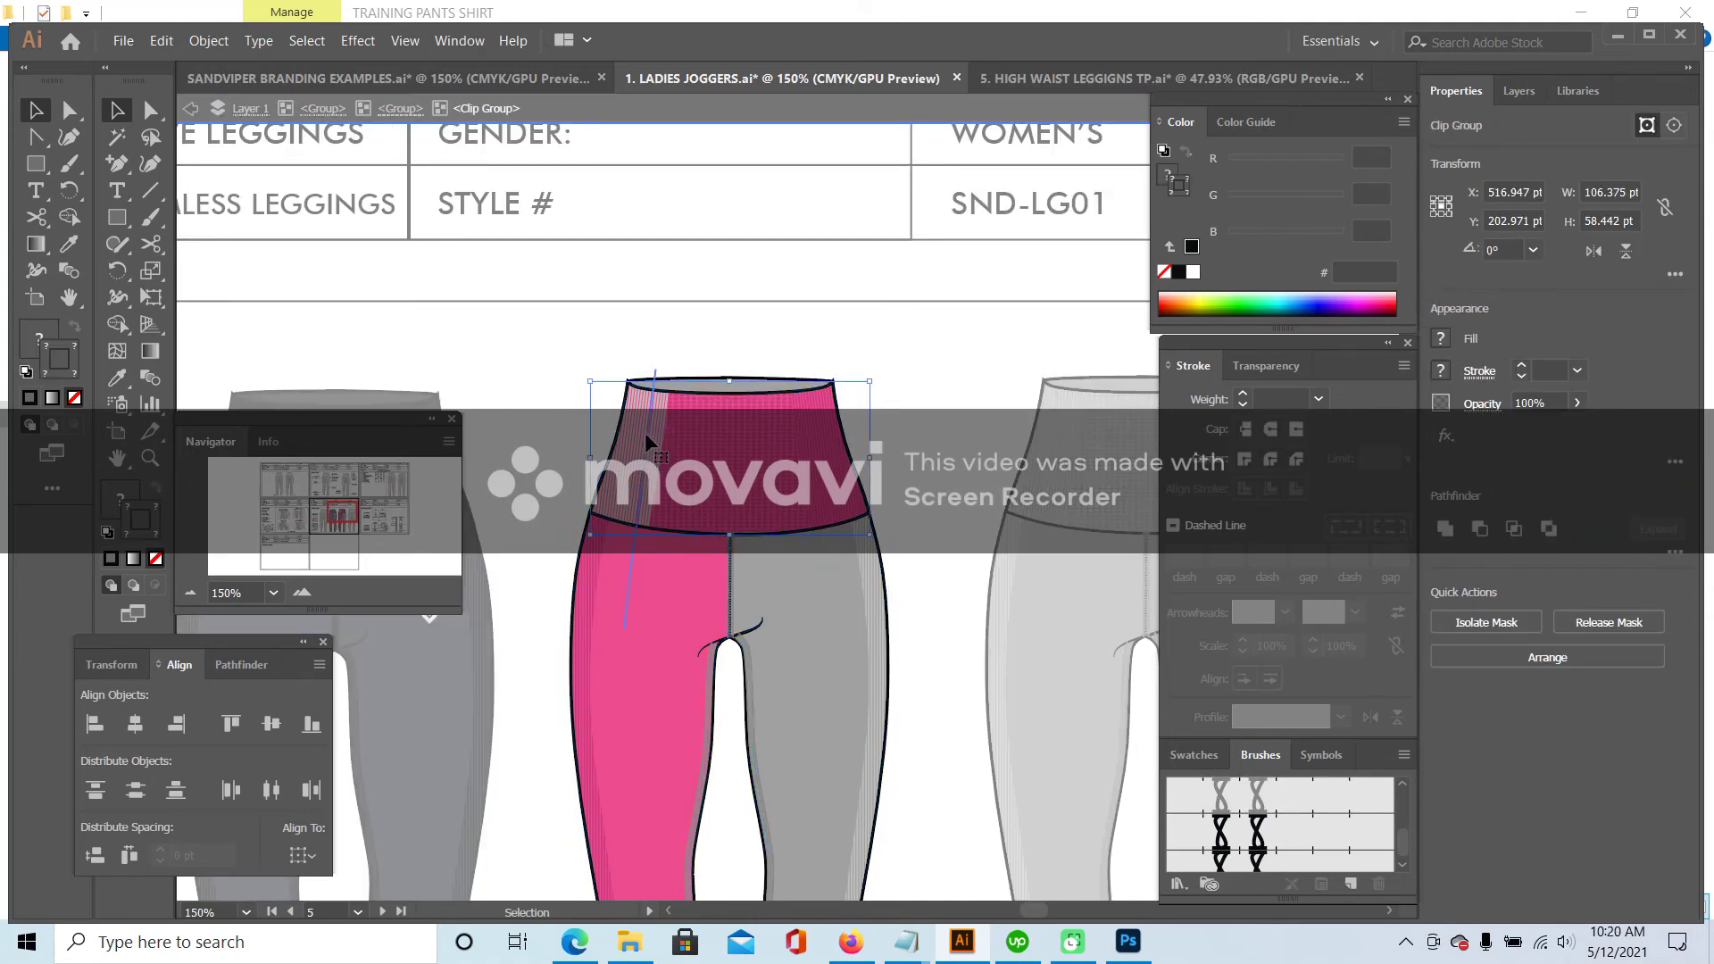
{"action": "double_click", "coordinate": [645, 432]}
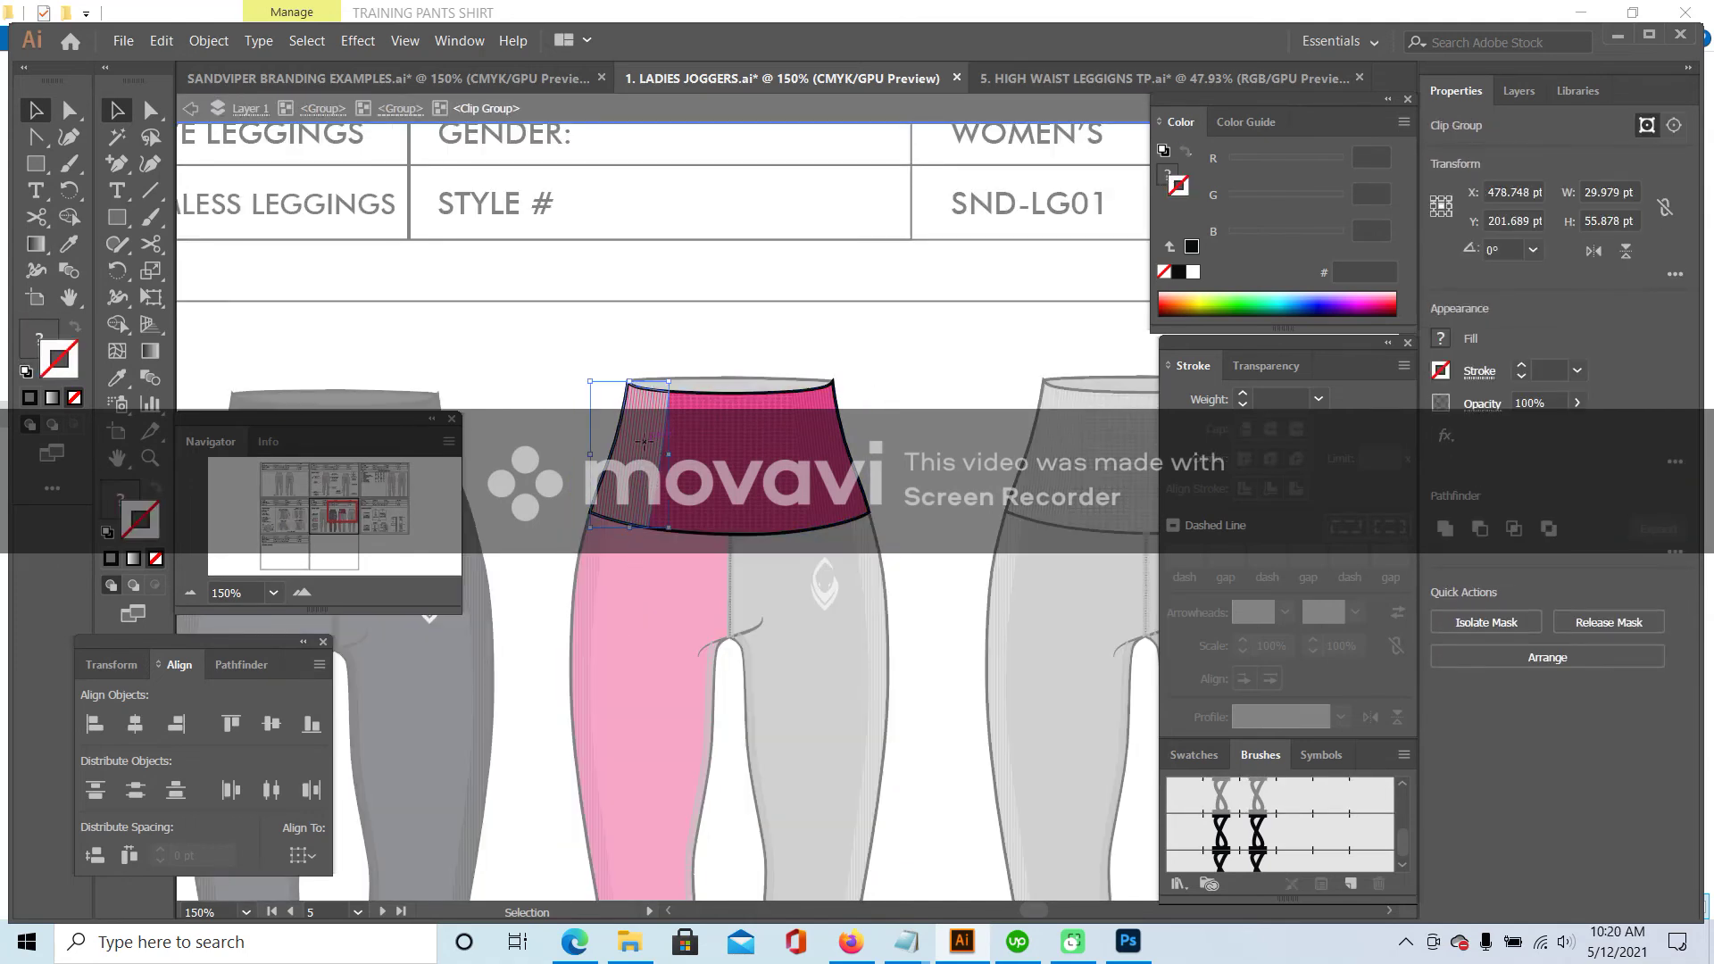
{"action": "double_click", "coordinate": [645, 440]}
{"action": "left_click", "coordinate": [116, 378]}
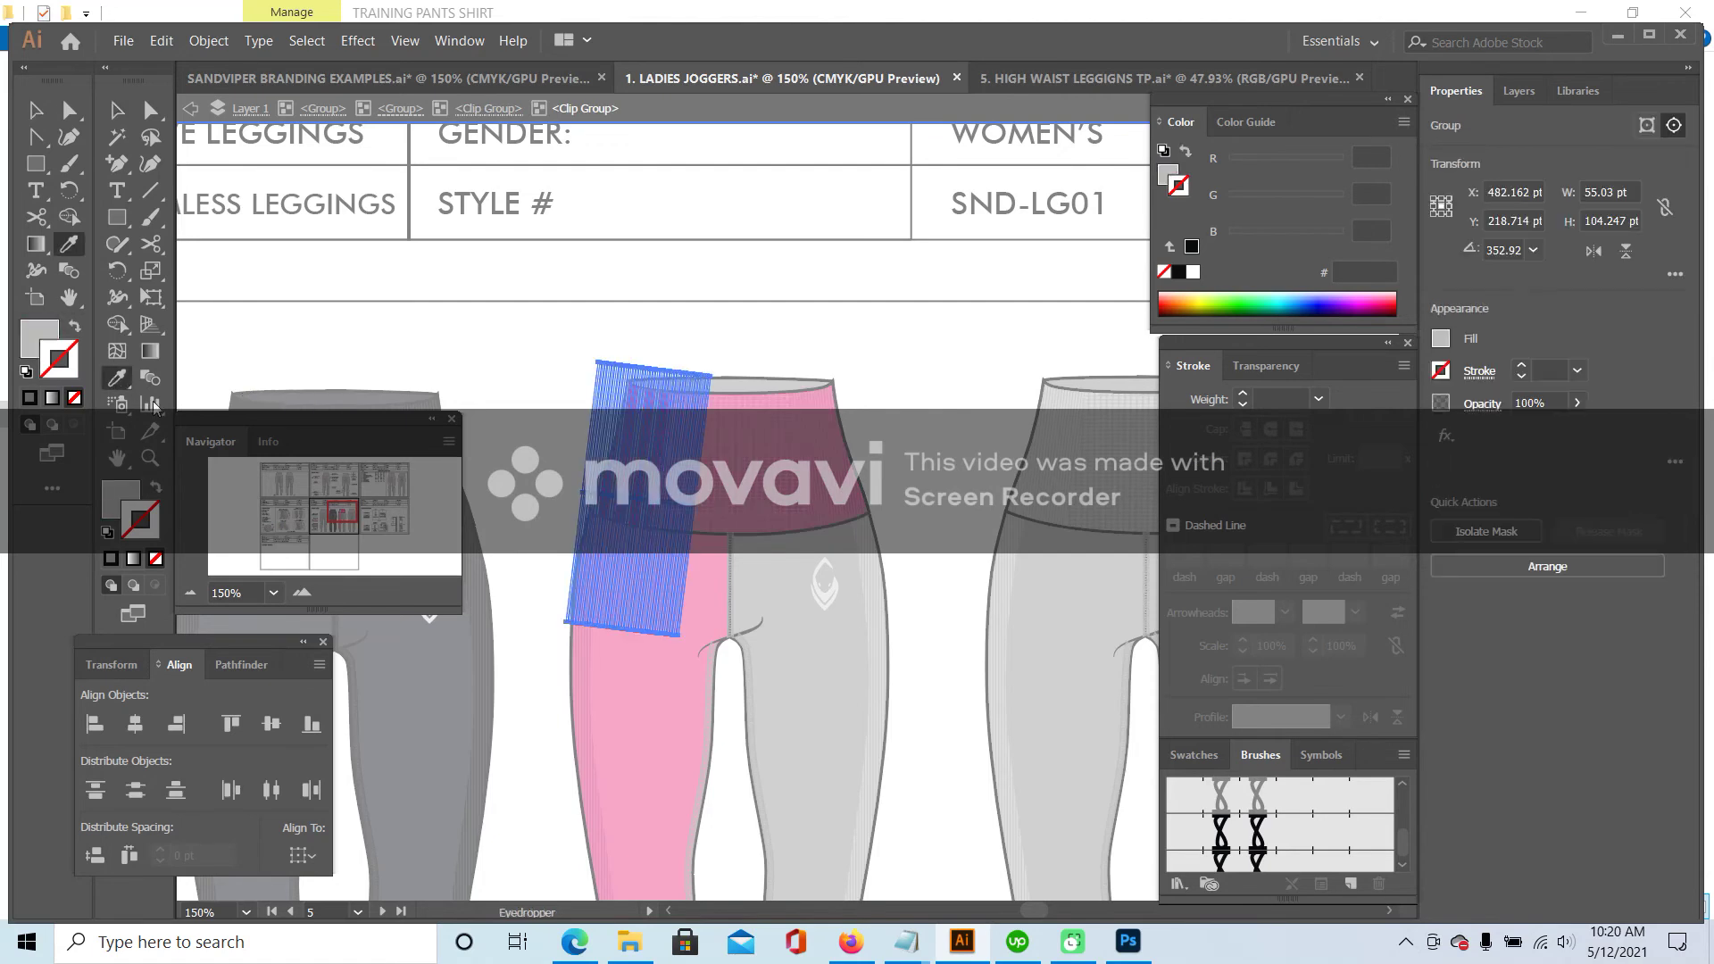
{"action": "left_click", "coordinate": [585, 684]}
{"action": "key", "text": "v"}
{"action": "left_click", "coordinate": [452, 336]}
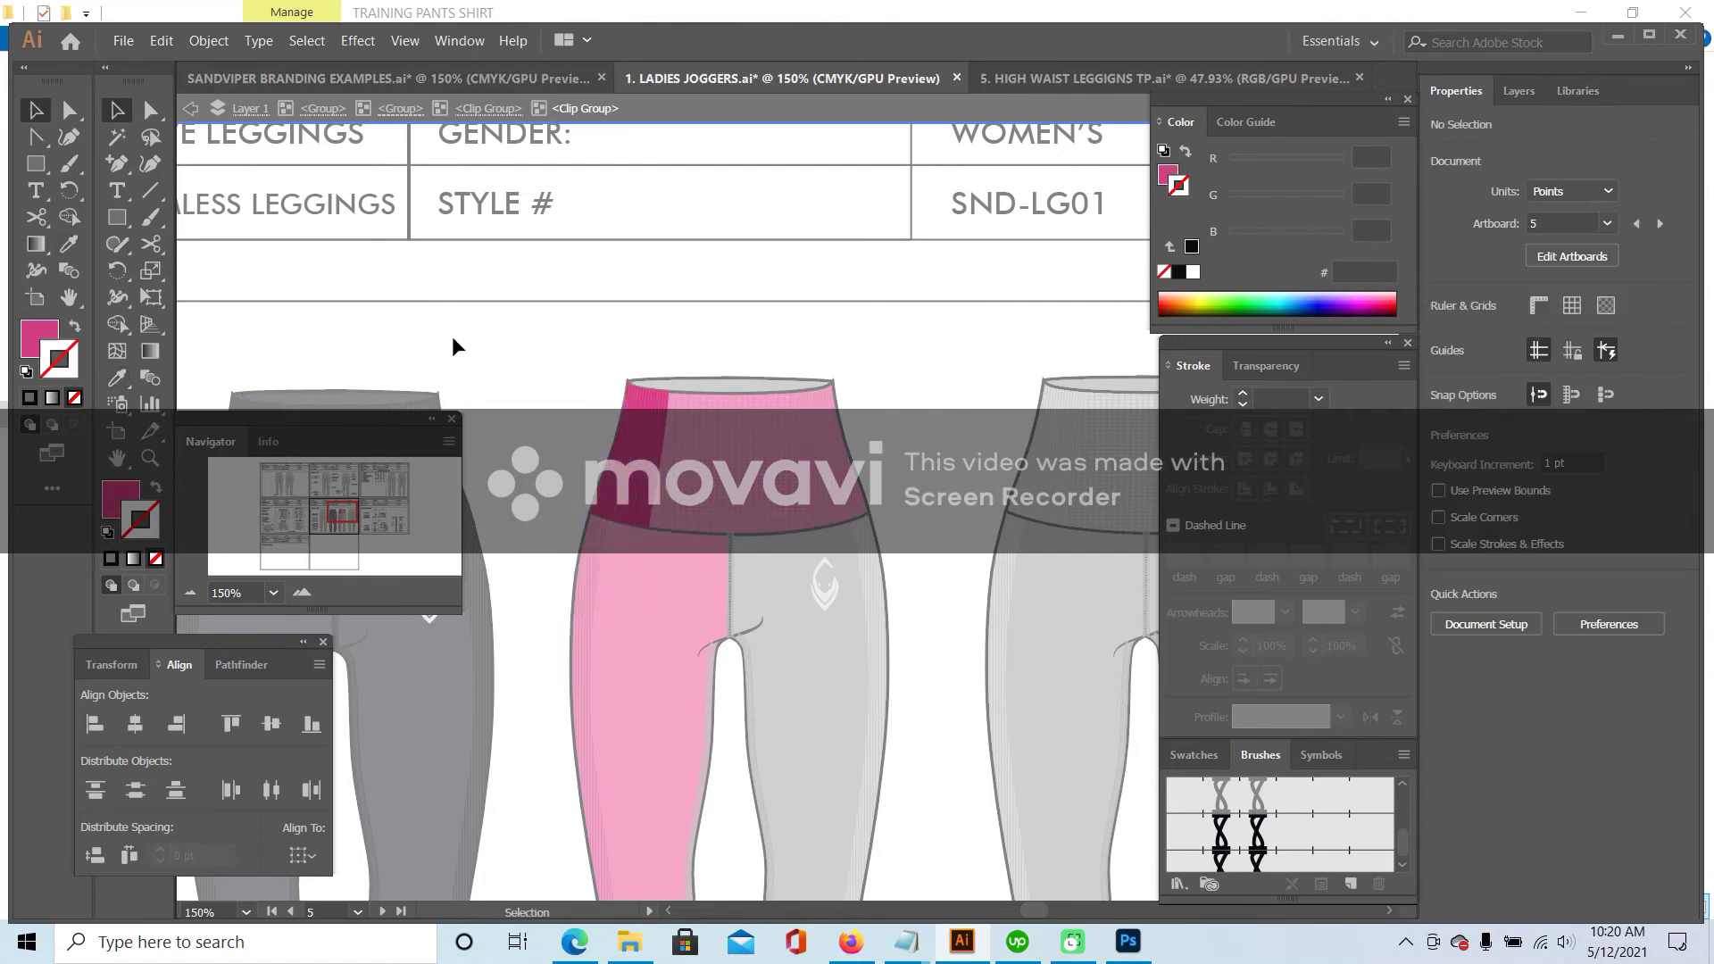
{"action": "double_click", "coordinate": [452, 336]}
- Fill the top edge of the pink leggings' waistband with the pink
{"action": "left_click", "coordinate": [698, 376]}
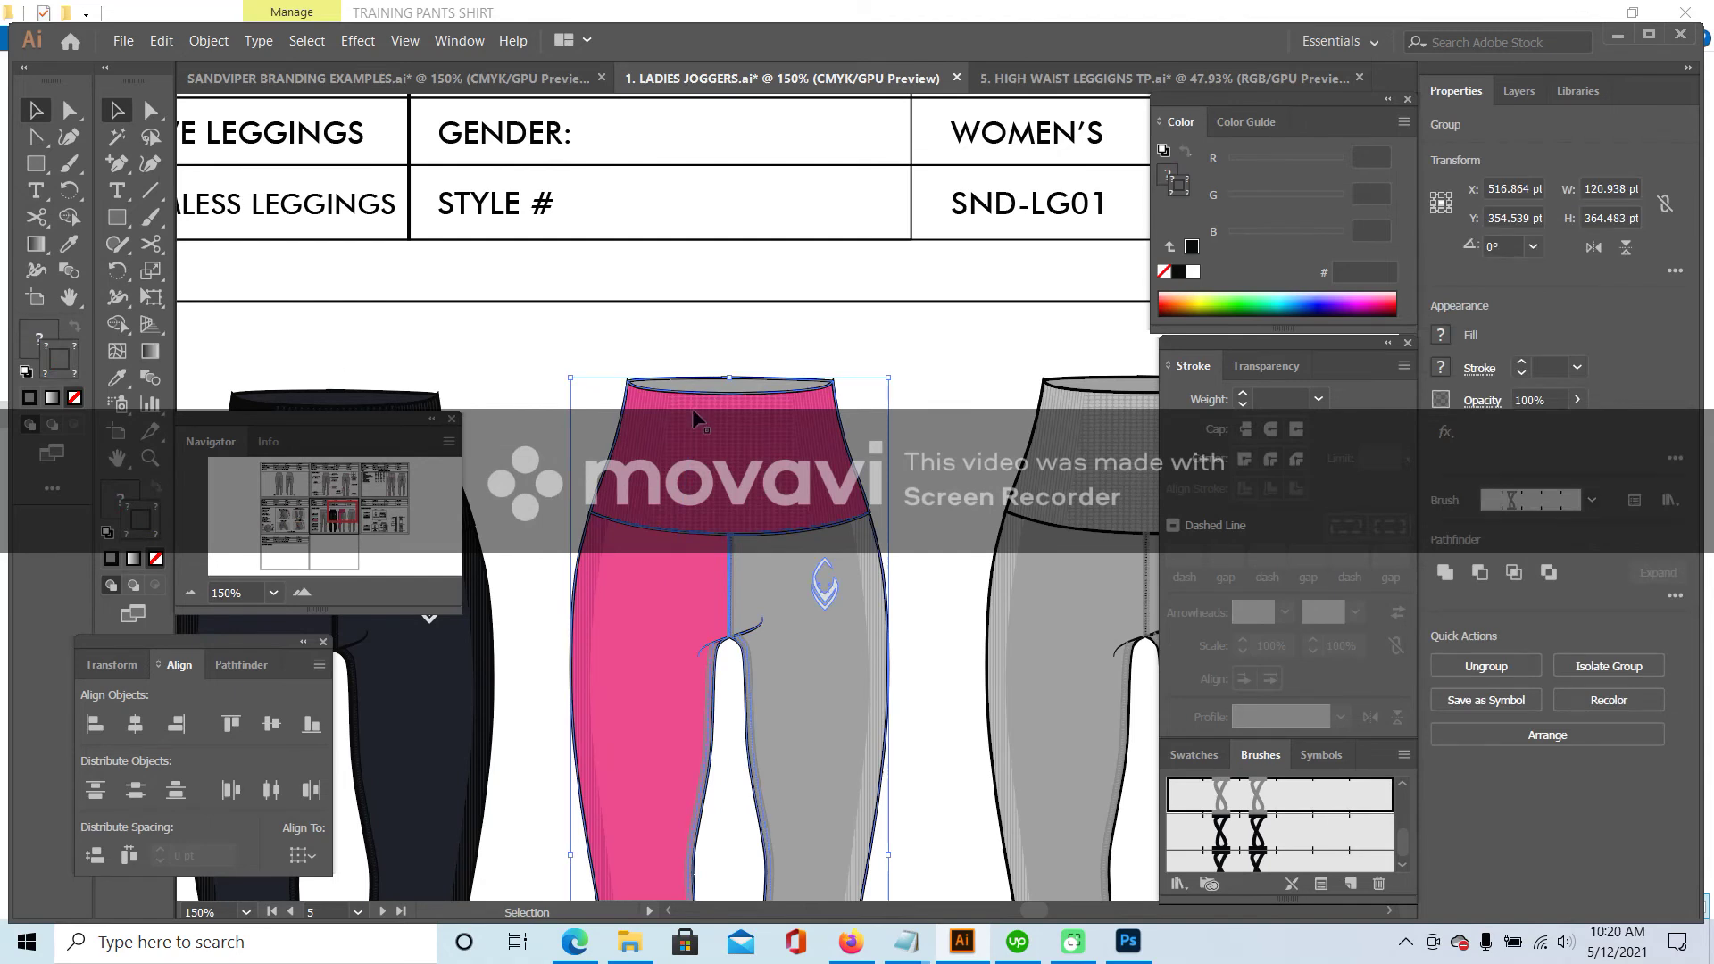
{"action": "double_click", "coordinate": [750, 382]}
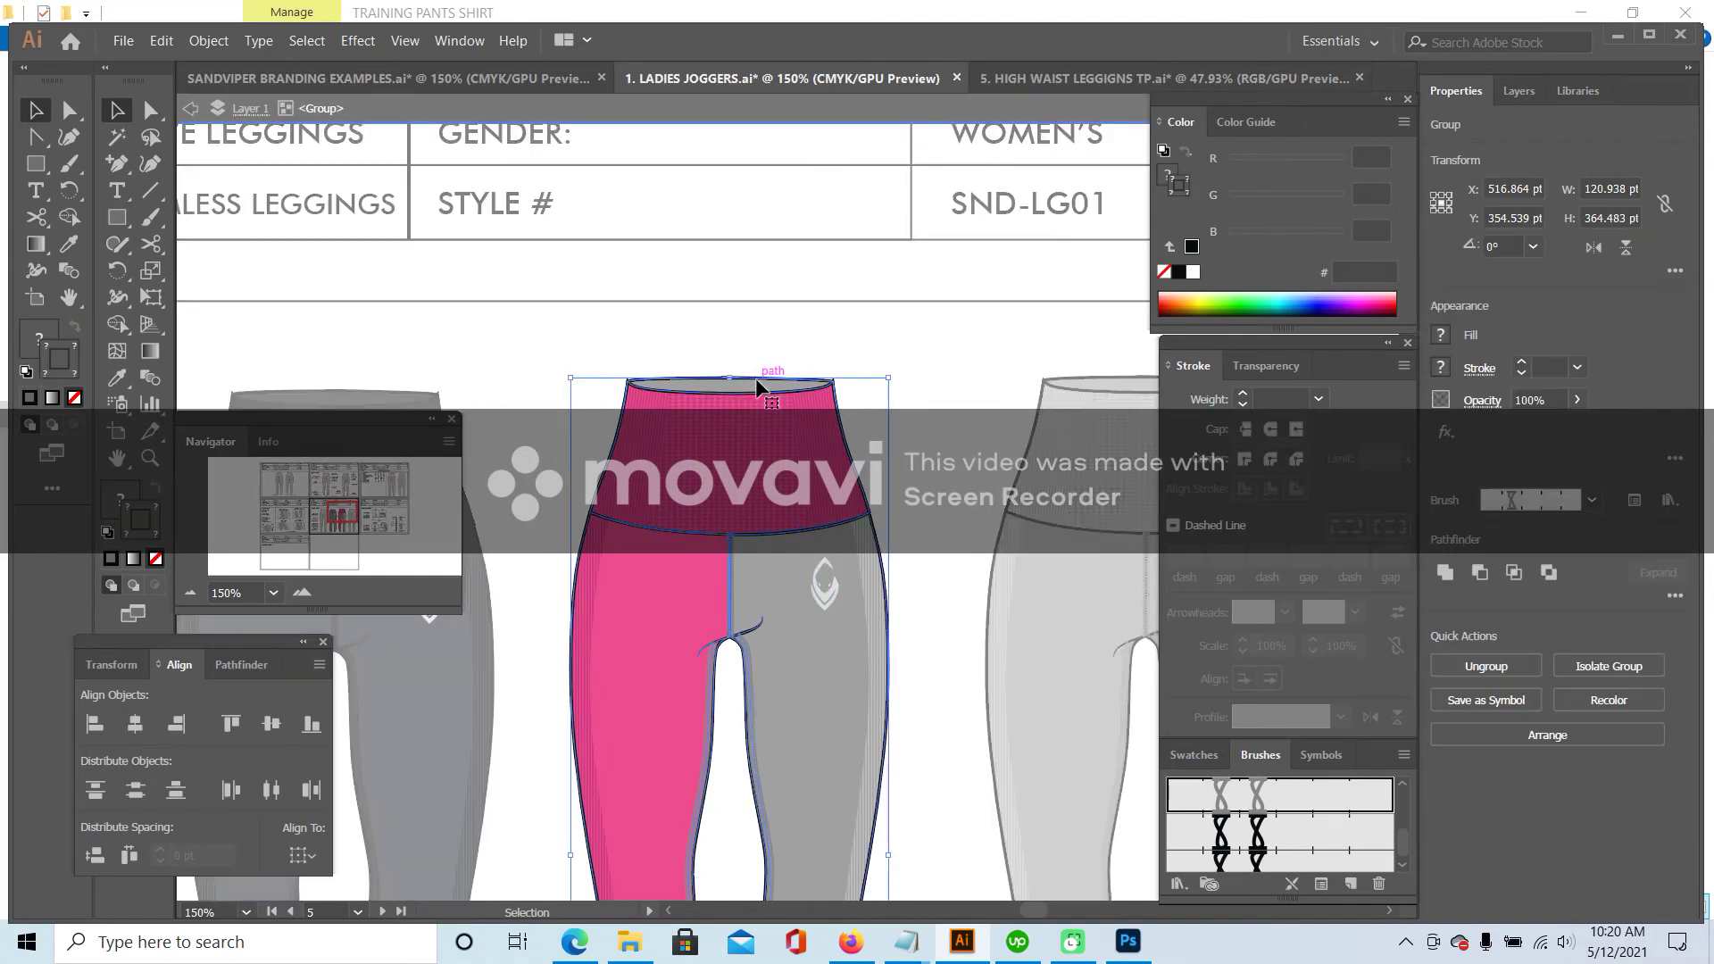
{"action": "left_click", "coordinate": [757, 386]}
{"action": "left_click", "coordinate": [134, 387]}
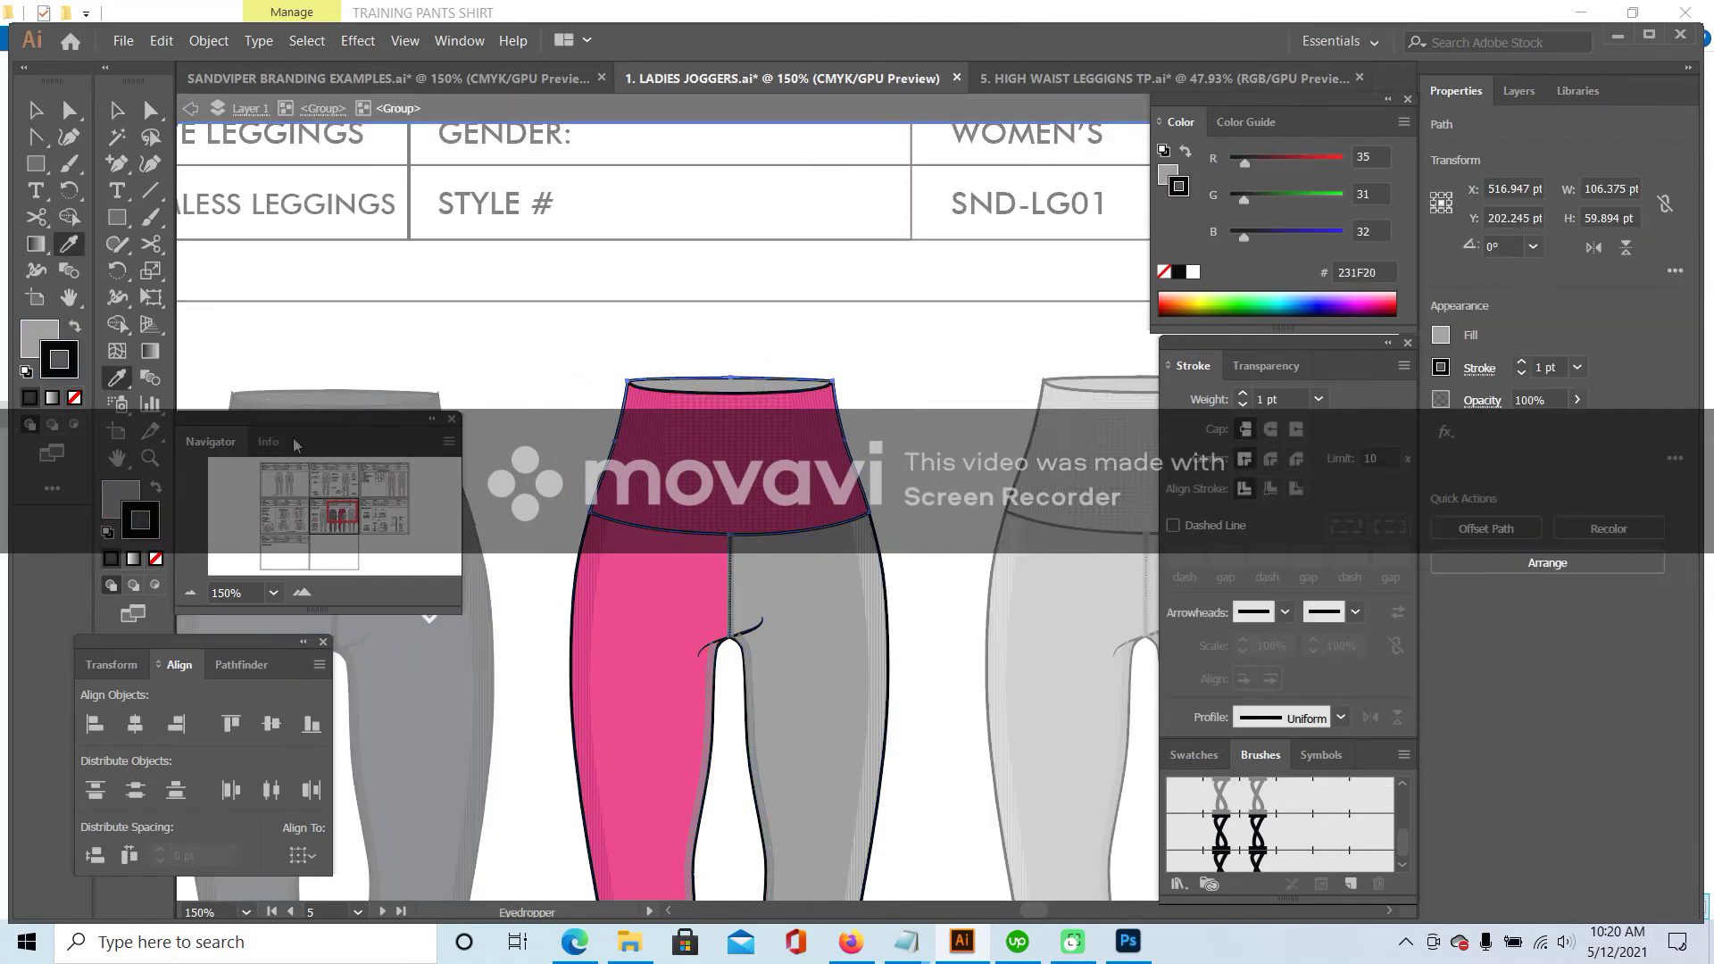
{"action": "left_click", "coordinate": [705, 395]}
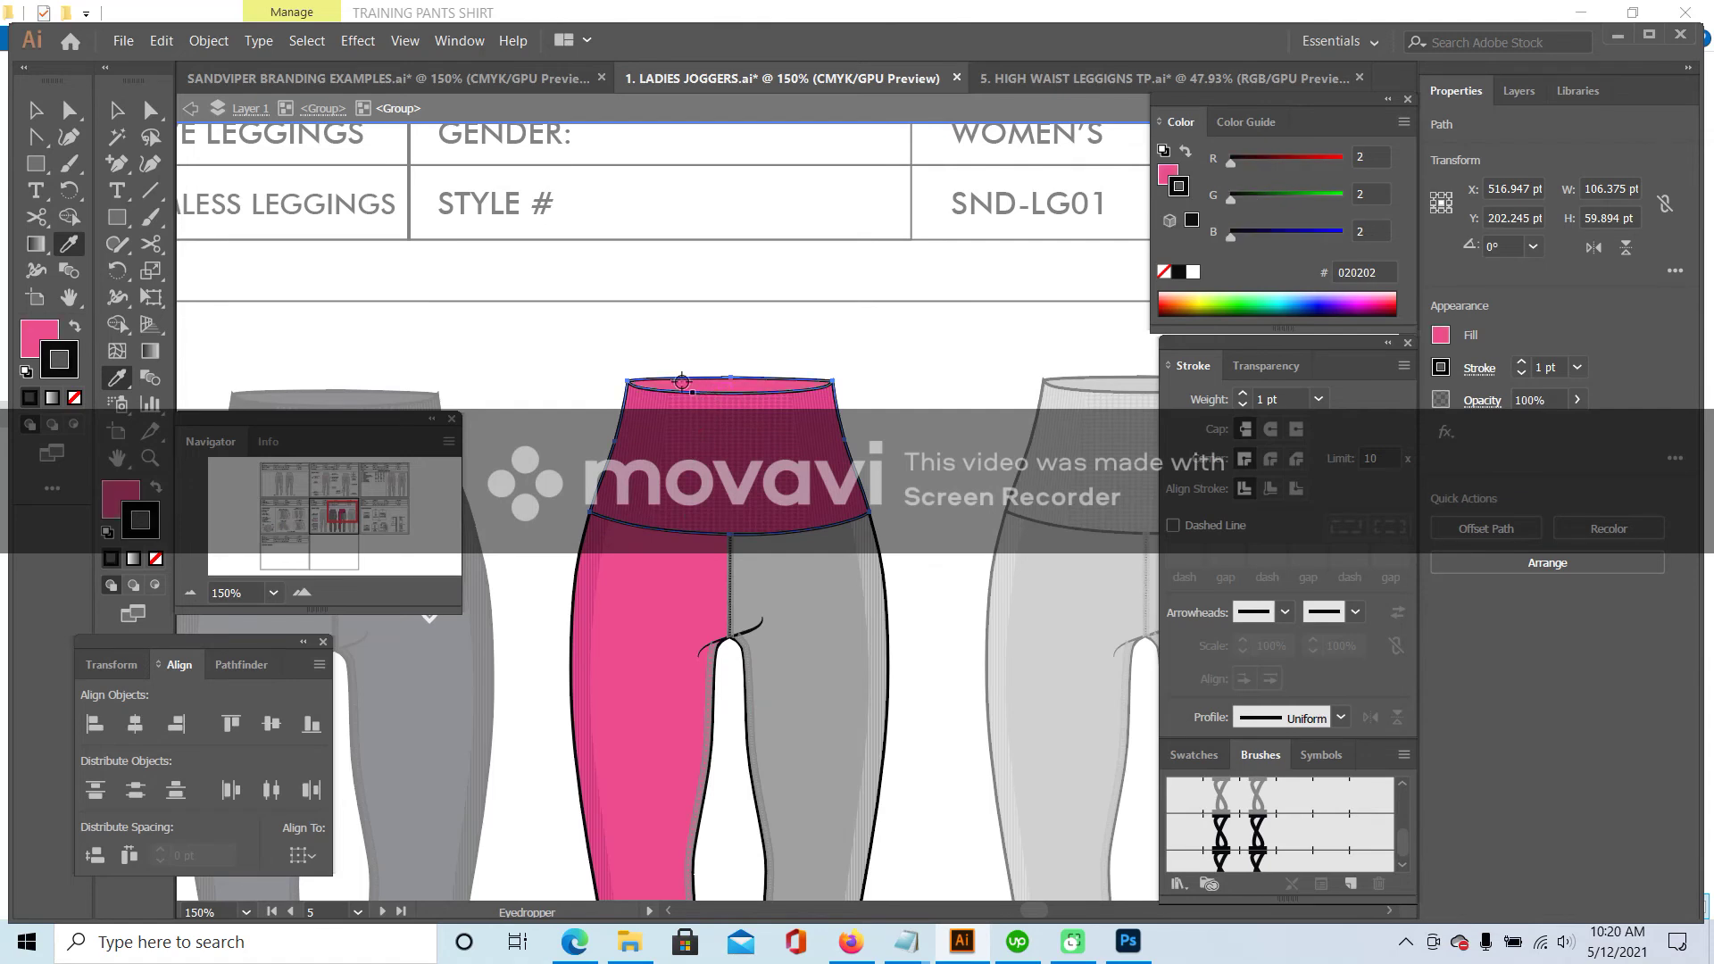
{"action": "key", "text": "v"}
{"action": "double_click", "coordinate": [568, 411]}
{"action": "scroll", "coordinate": [804, 429], "scroll_direction": "down", "scroll_amount": 5}
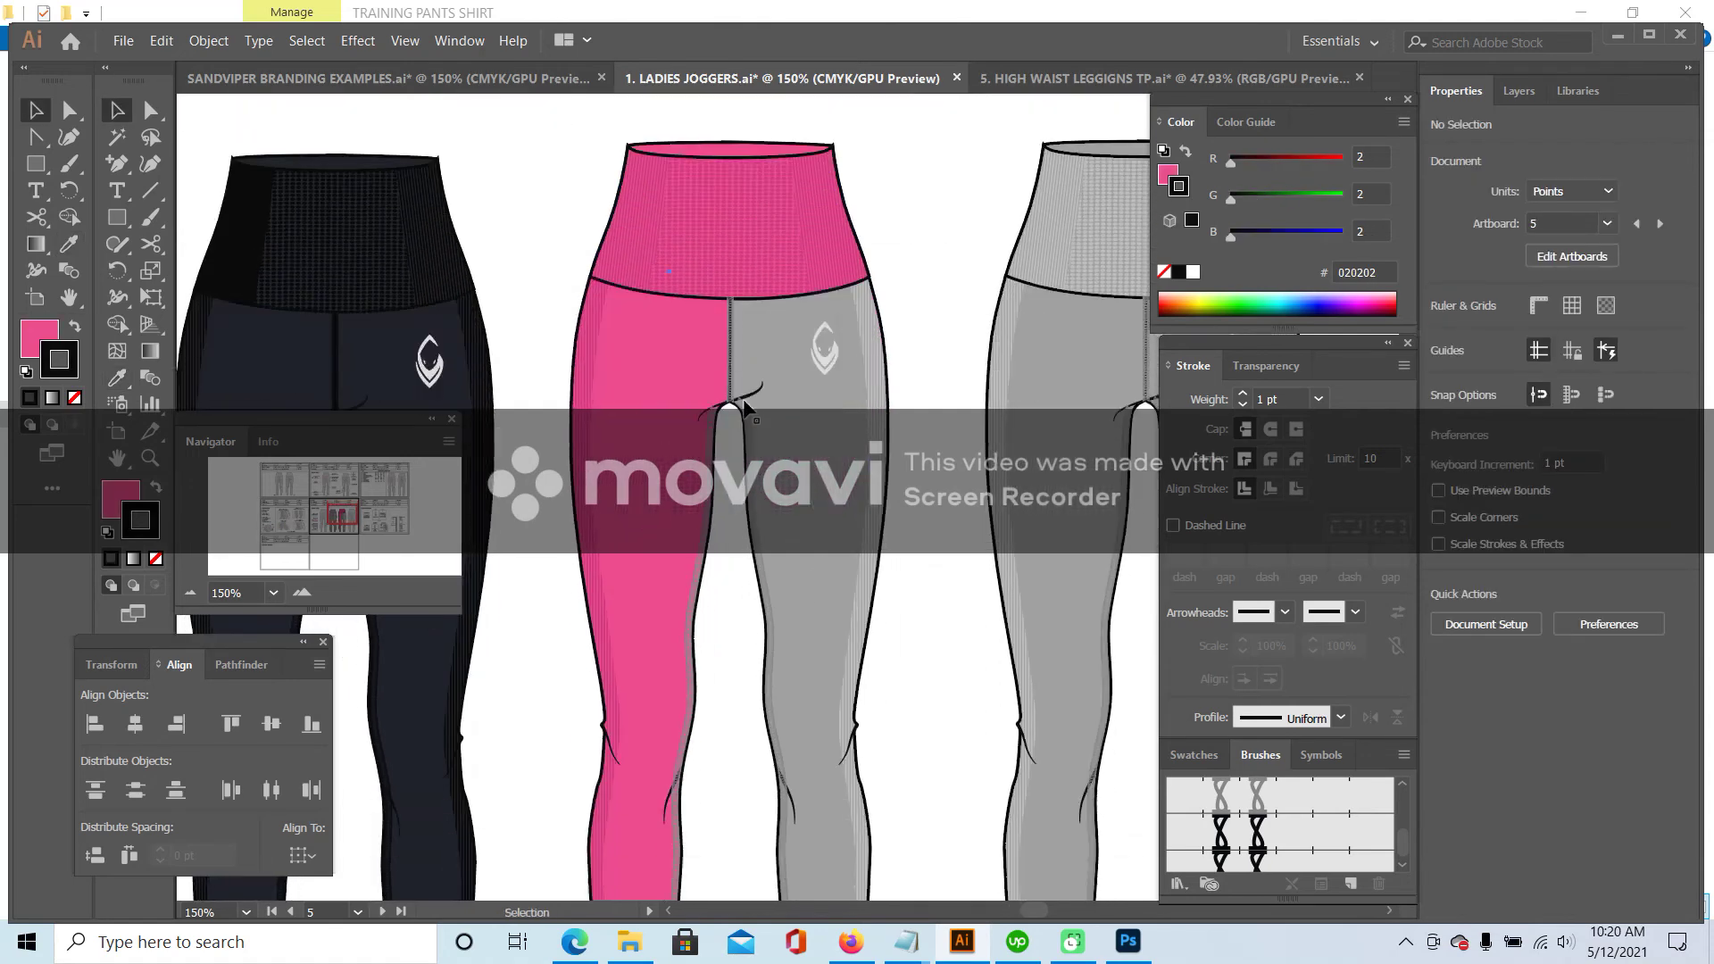
- Remove the right leg side stripe's fill and colour its striped texture pink
{"action": "double_click", "coordinate": [763, 526]}
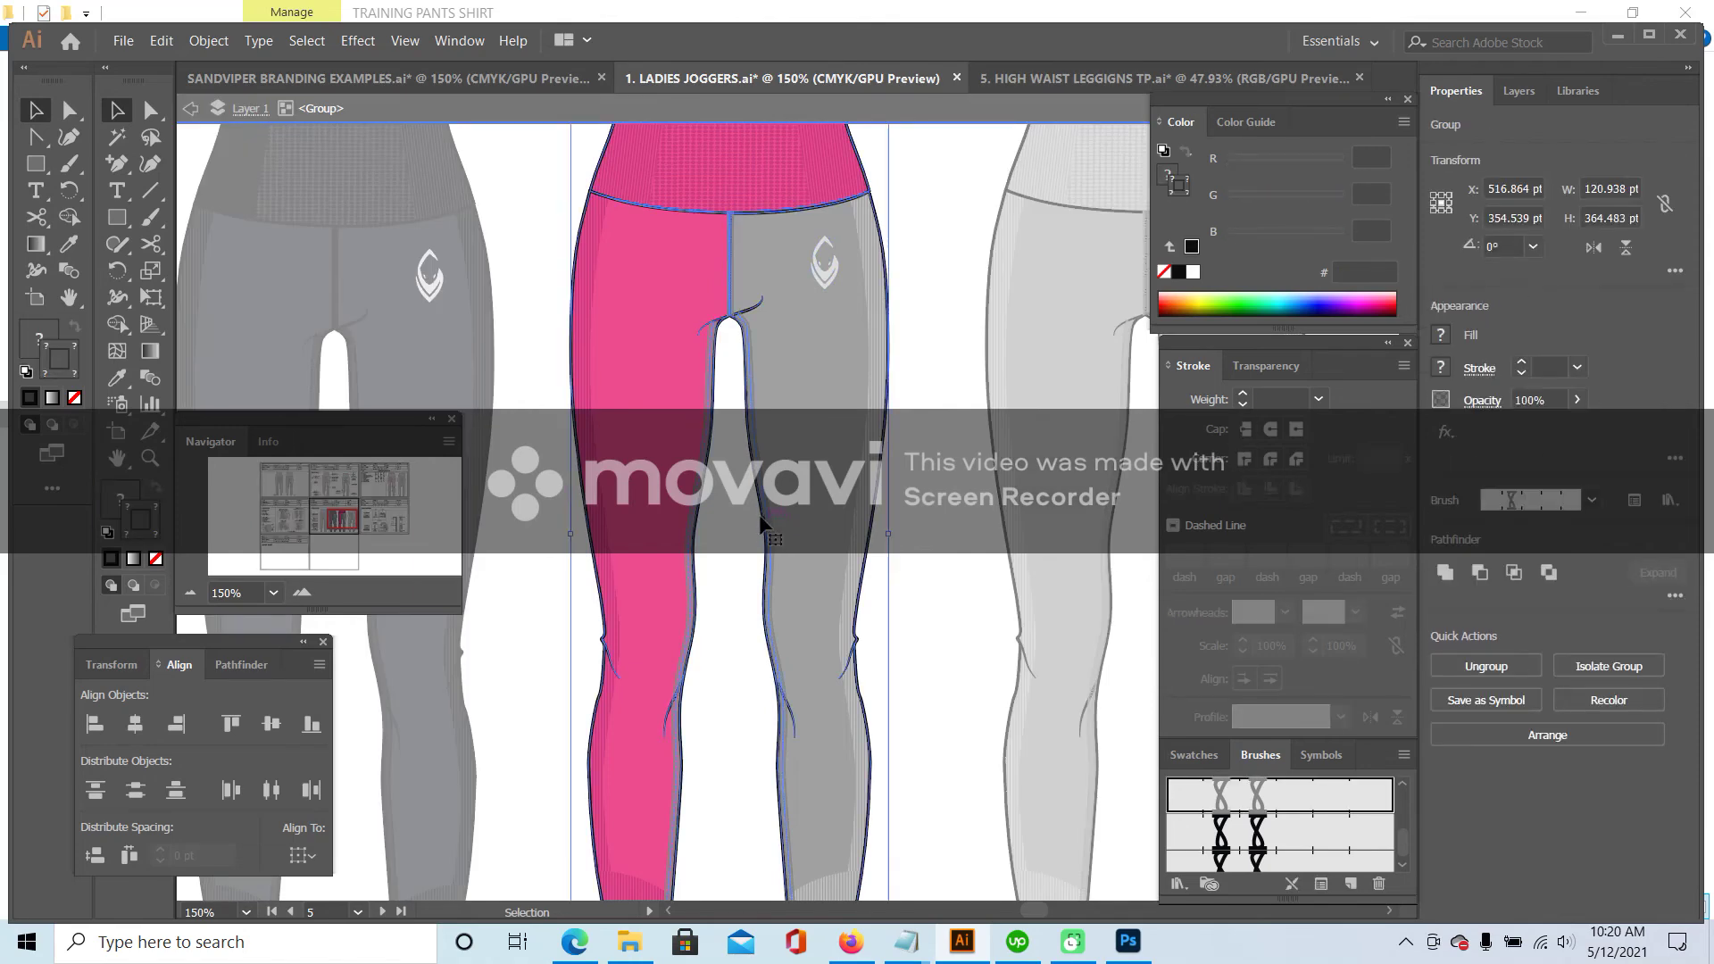
{"action": "double_click", "coordinate": [889, 384]}
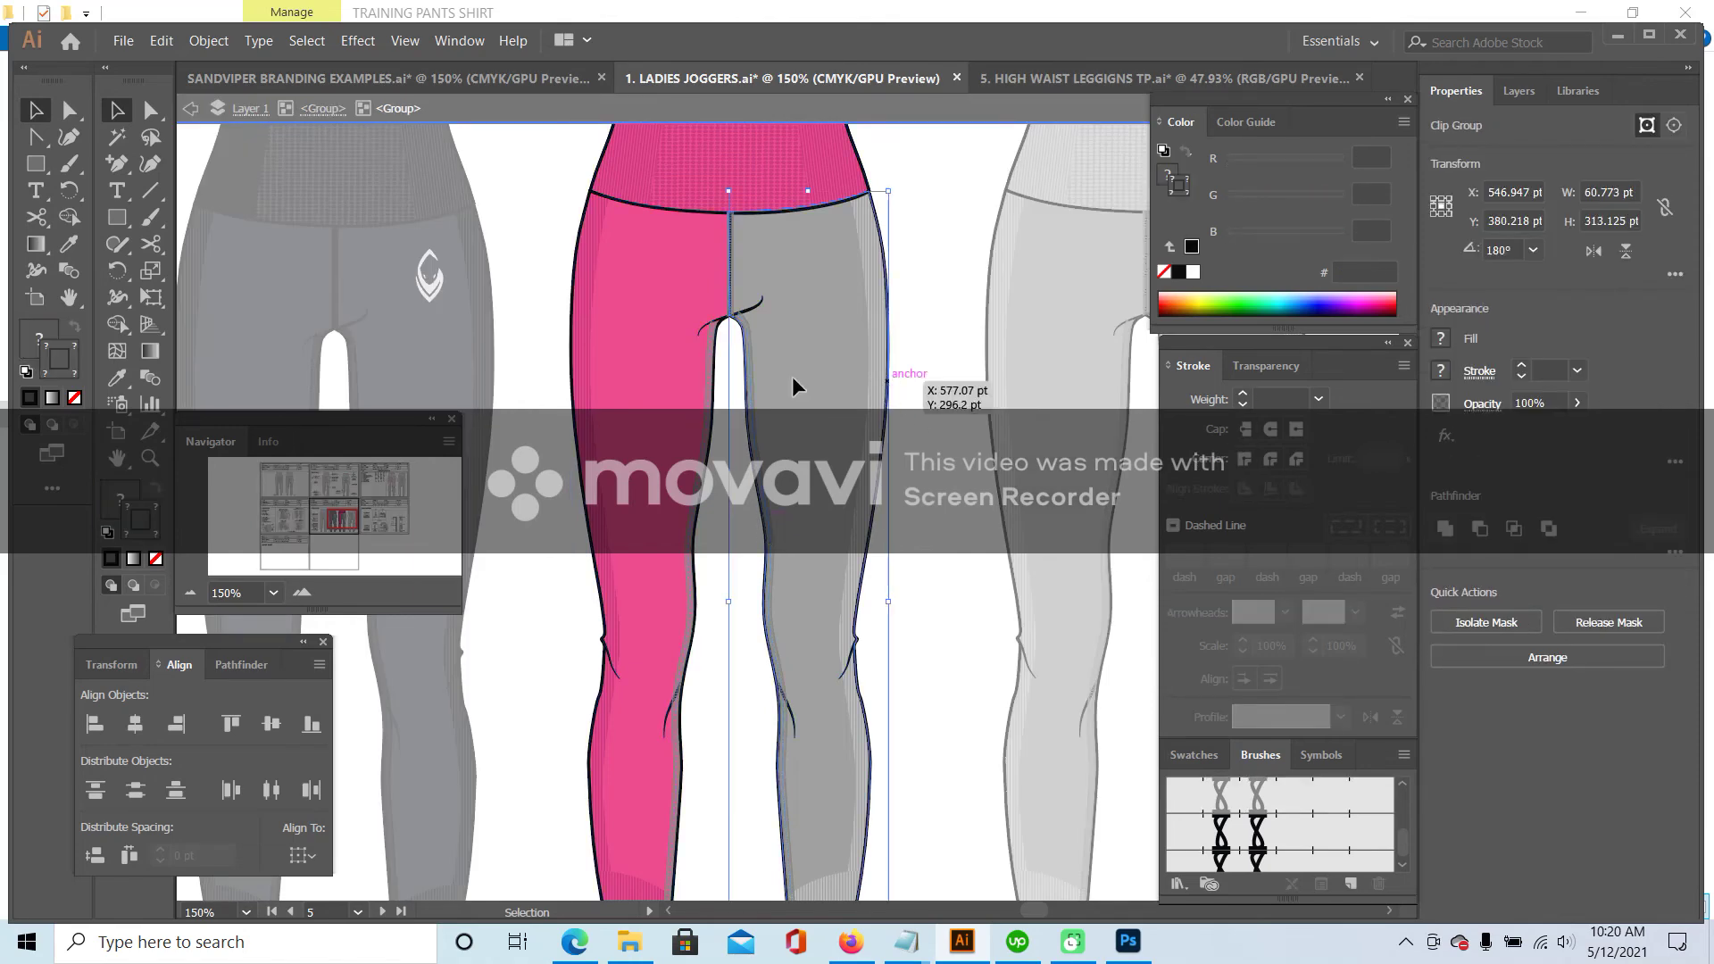
{"action": "left_click", "coordinate": [119, 379]}
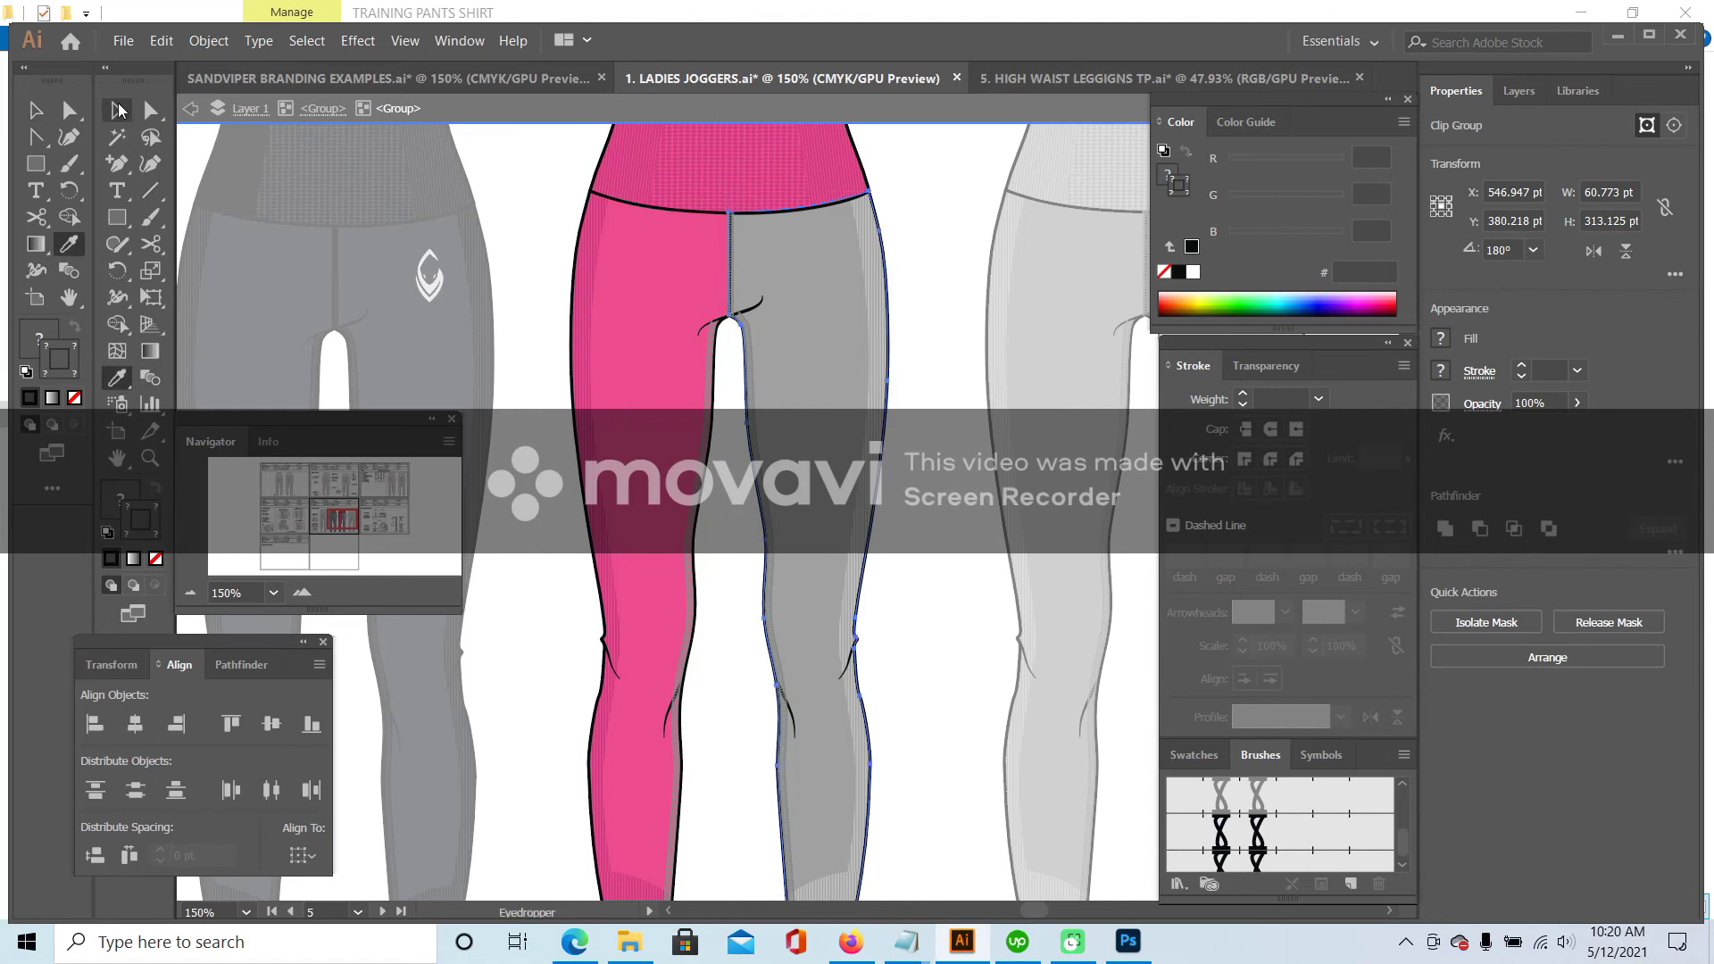
{"action": "left_click", "coordinate": [36, 110]}
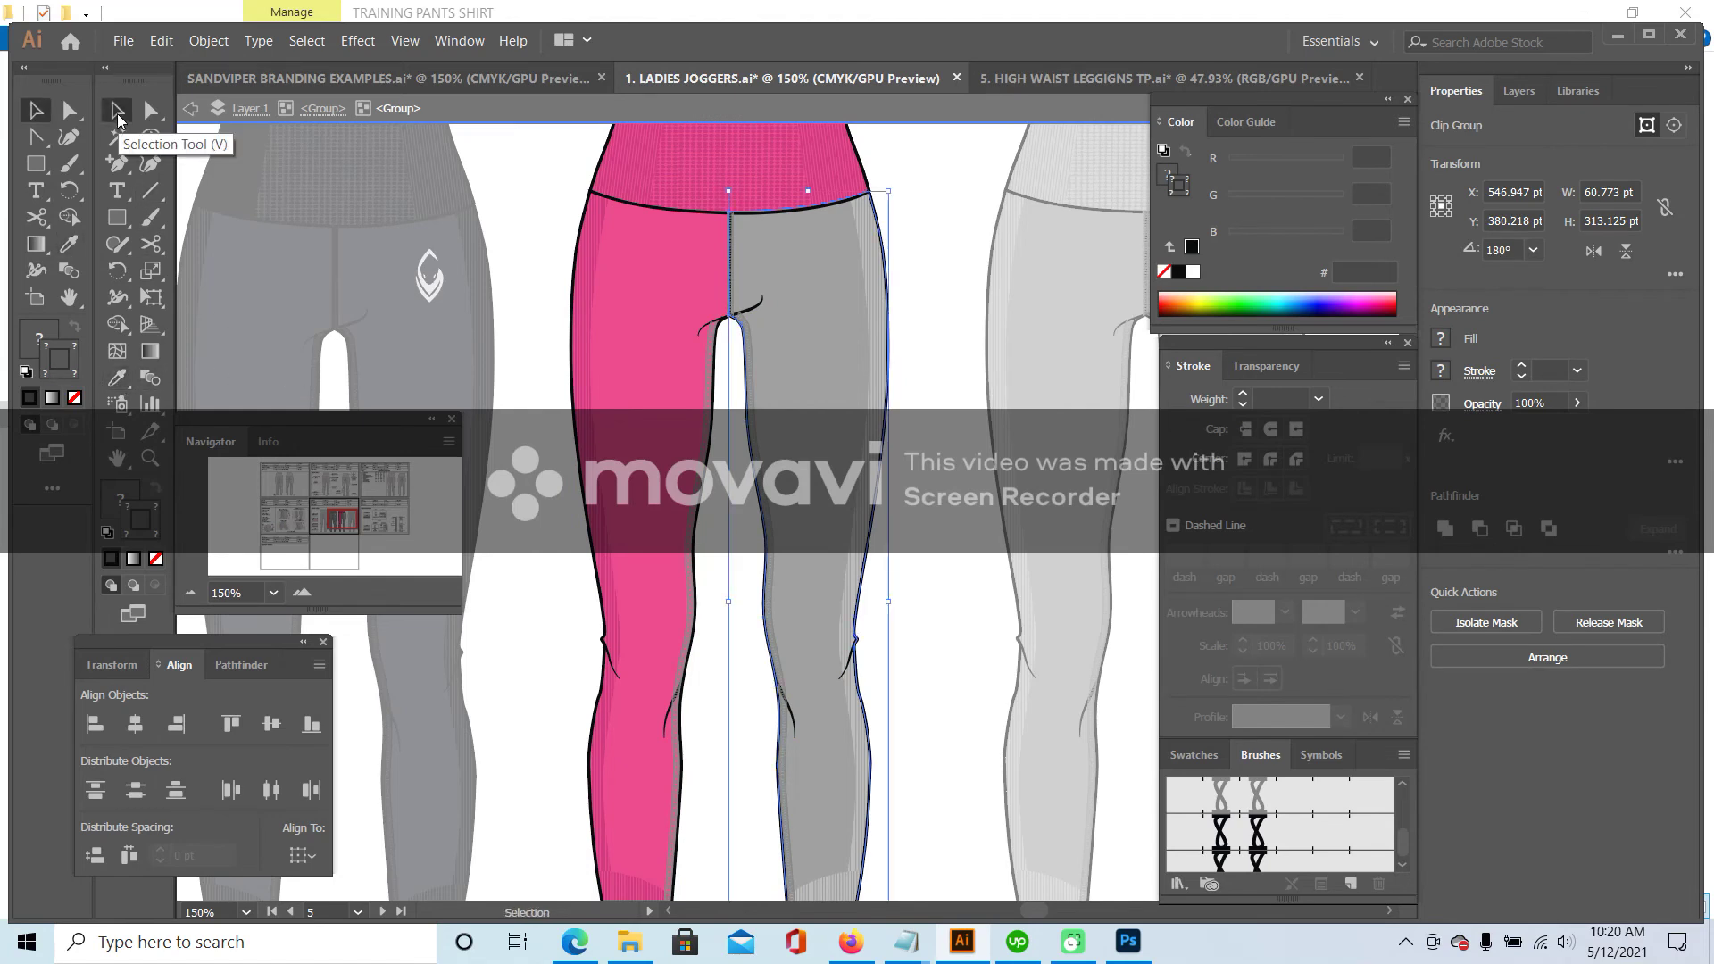
{"action": "double_click", "coordinate": [890, 377]}
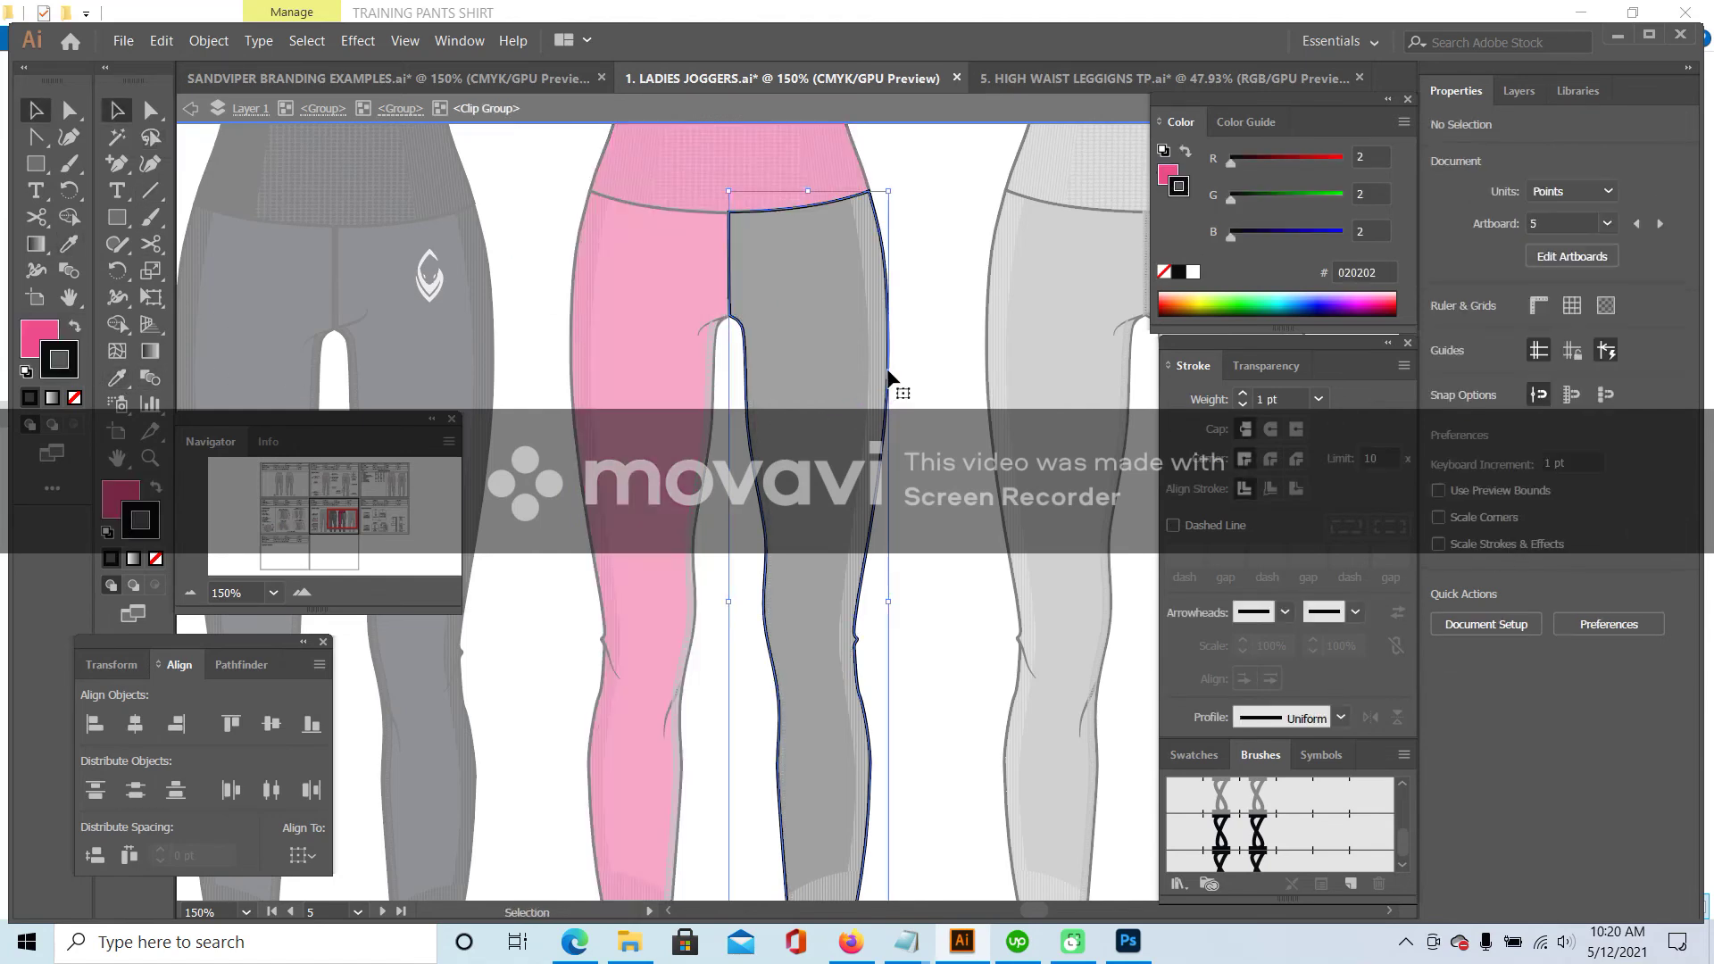
{"action": "double_click", "coordinate": [884, 448]}
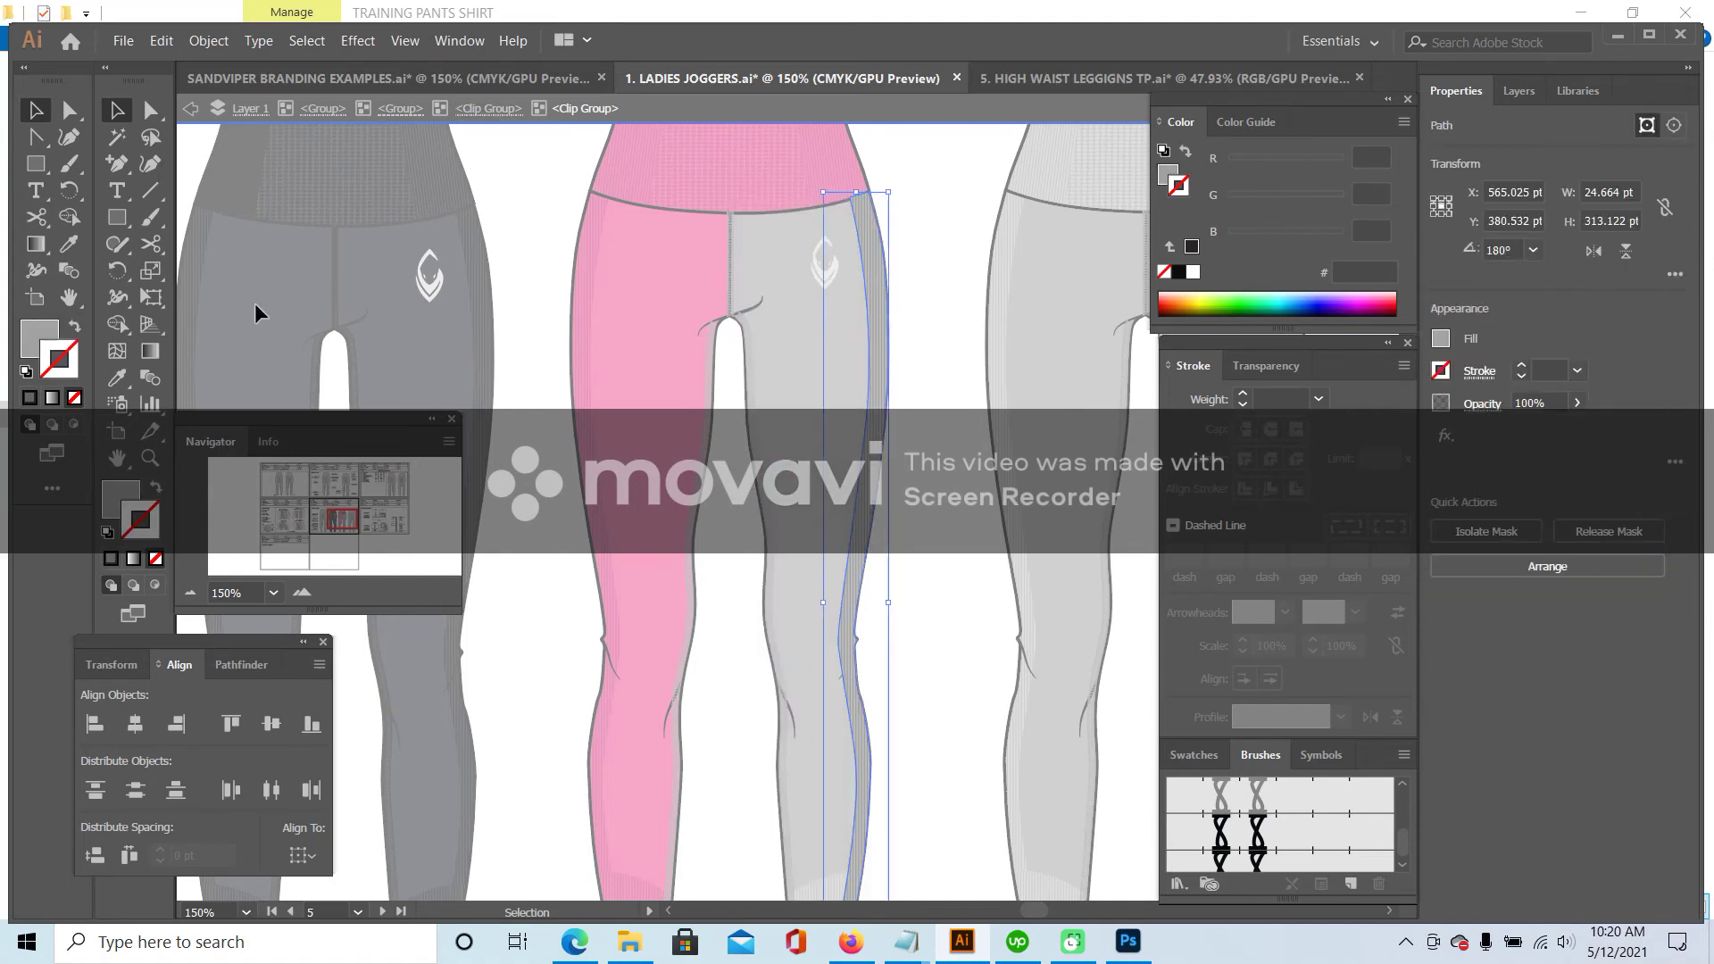
{"action": "left_click", "coordinate": [156, 559]}
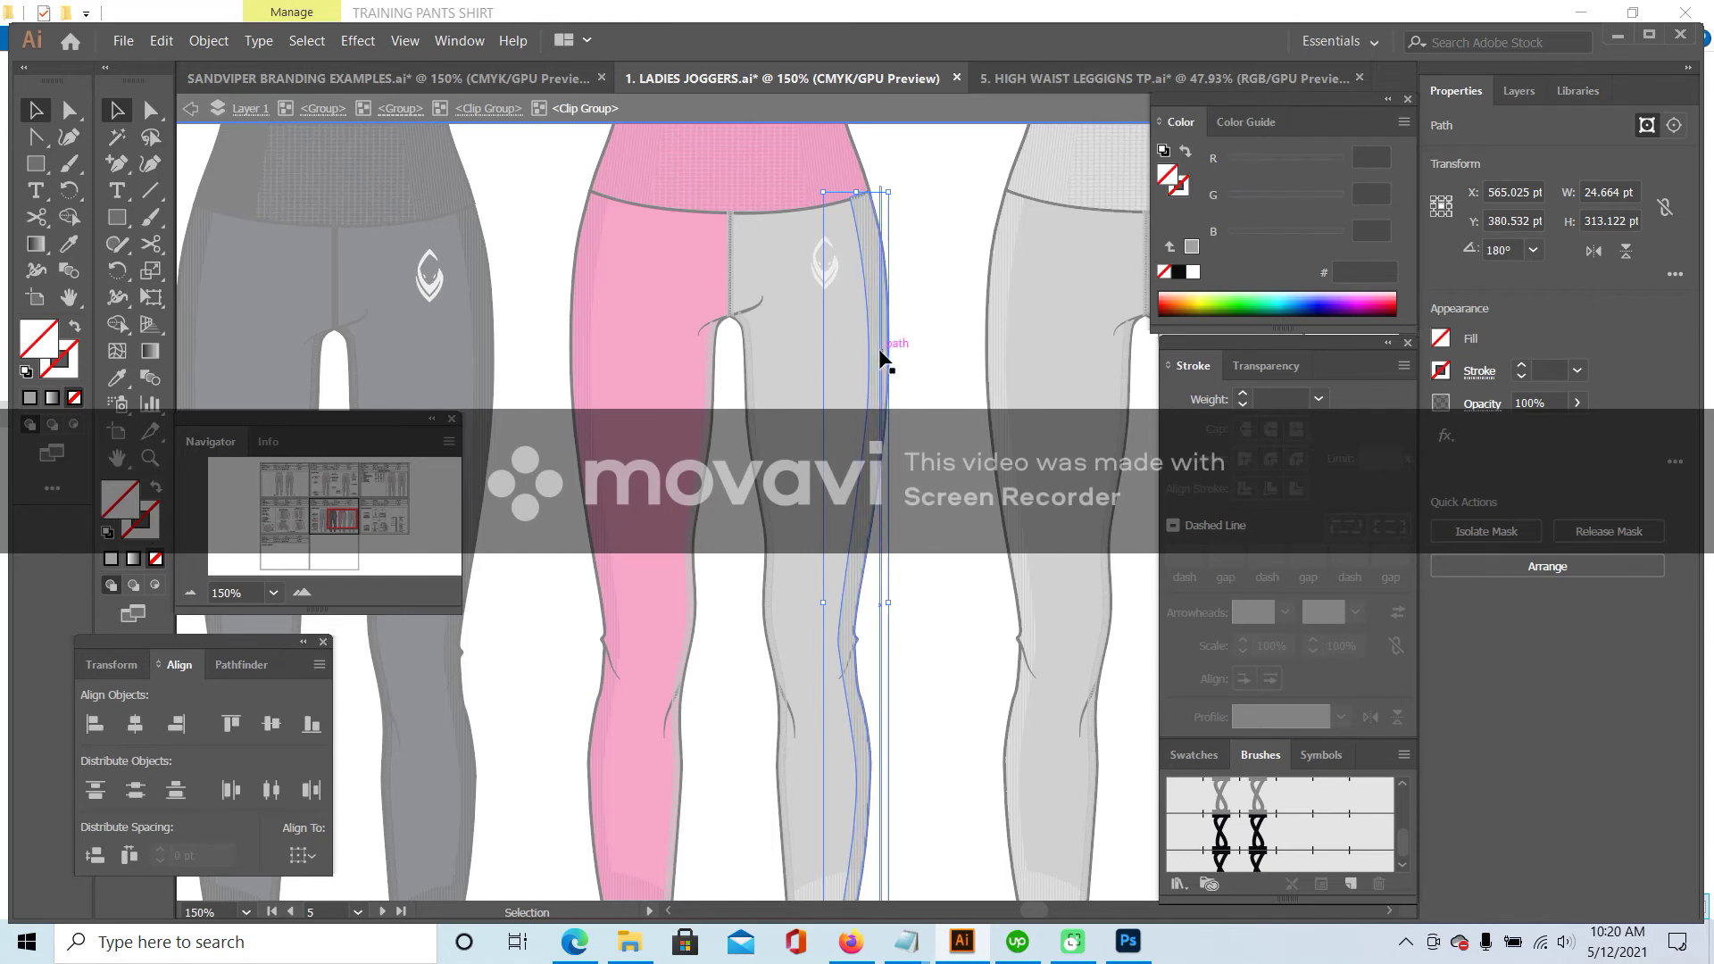
{"action": "left_click", "coordinate": [884, 360]}
{"action": "key", "text": "i"}
{"action": "left_click", "coordinate": [580, 297]}
{"action": "left_click", "coordinate": [116, 110]}
{"action": "double_click", "coordinate": [527, 244]}
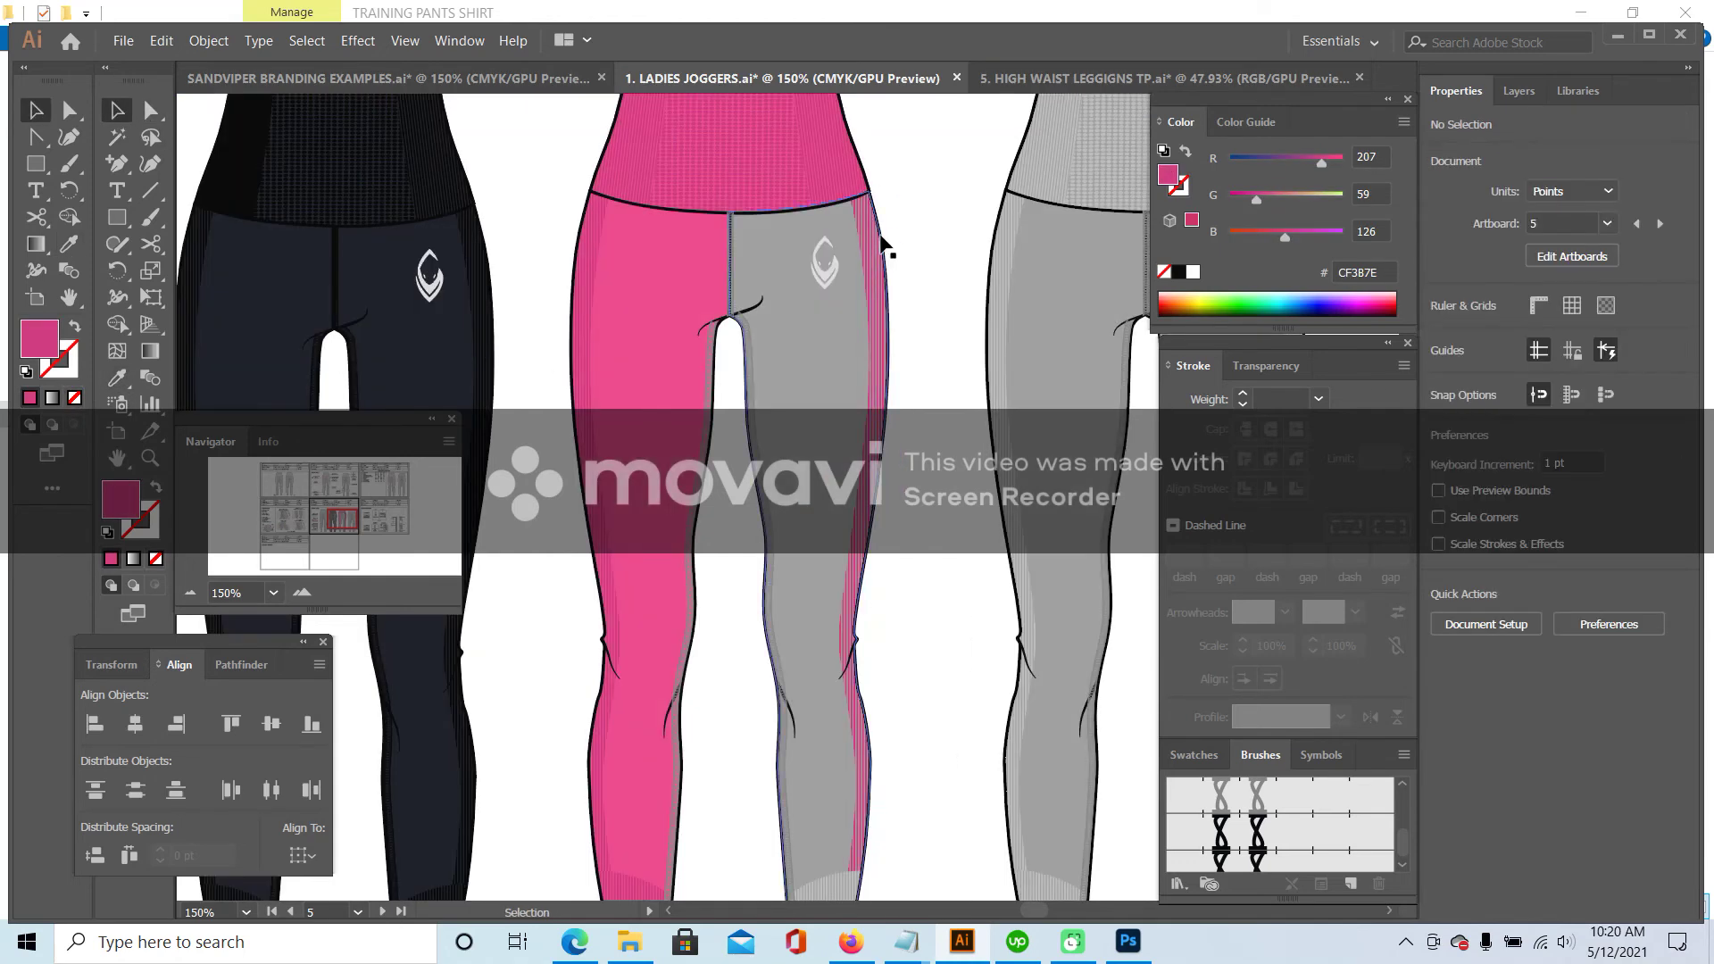
- Fill the grey right leg shape with the waistband pink
{"action": "double_click", "coordinate": [878, 252]}
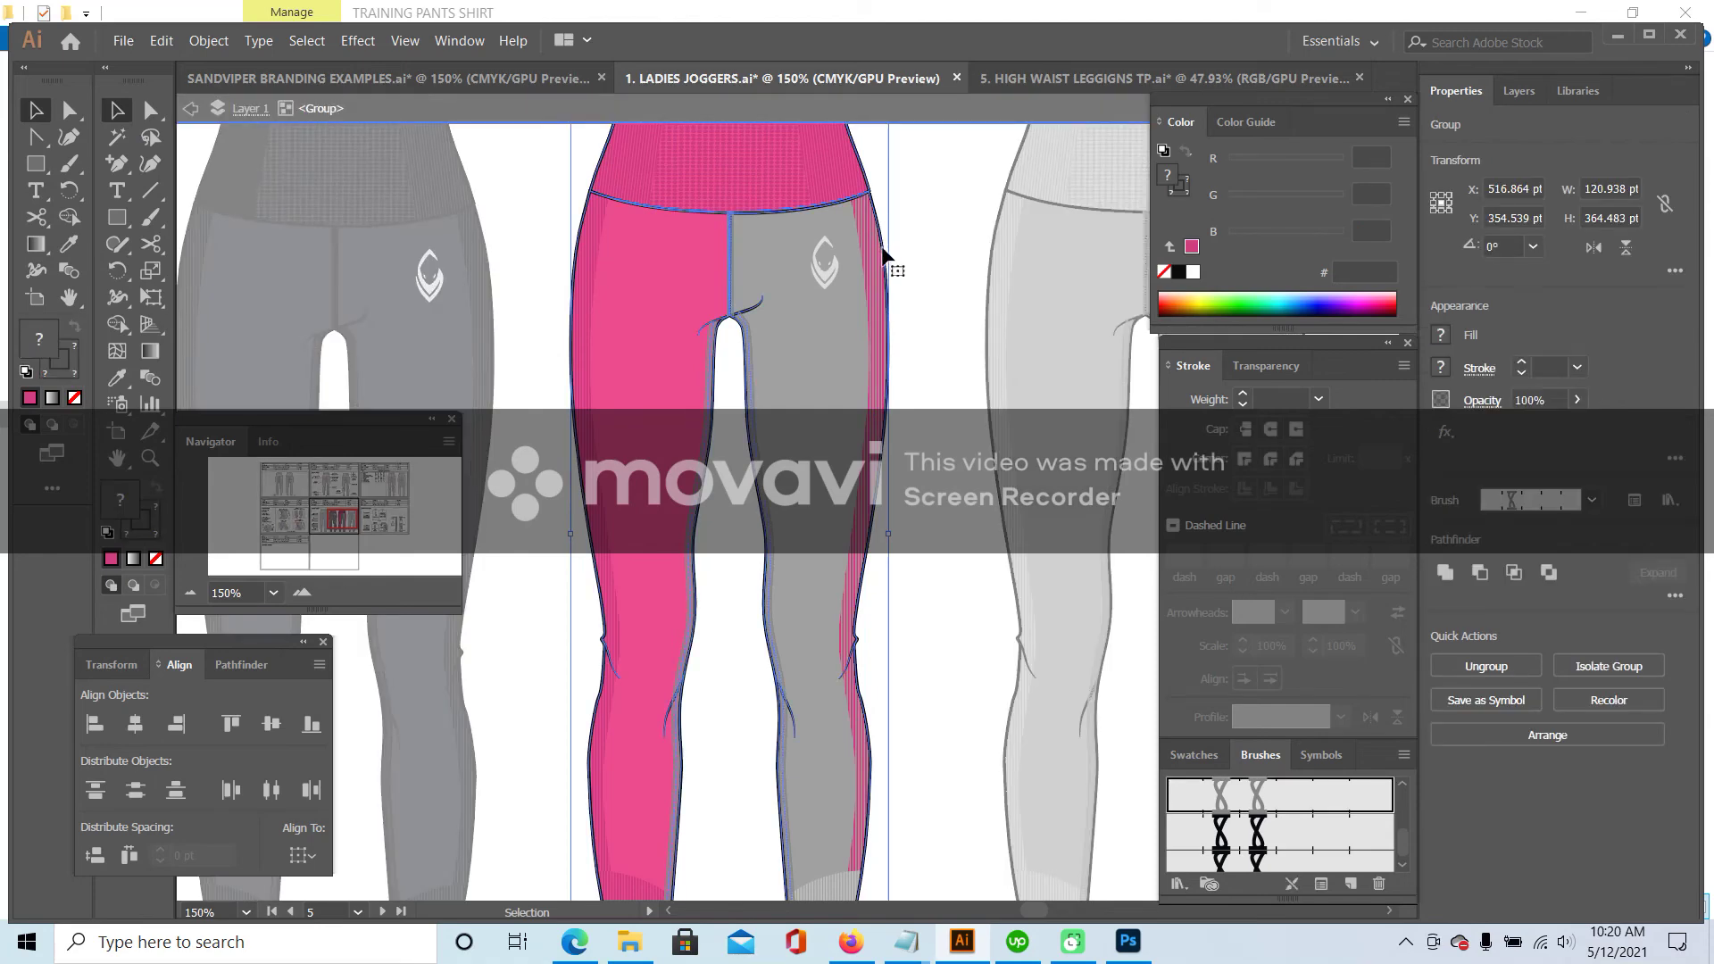
{"action": "double_click", "coordinate": [882, 253]}
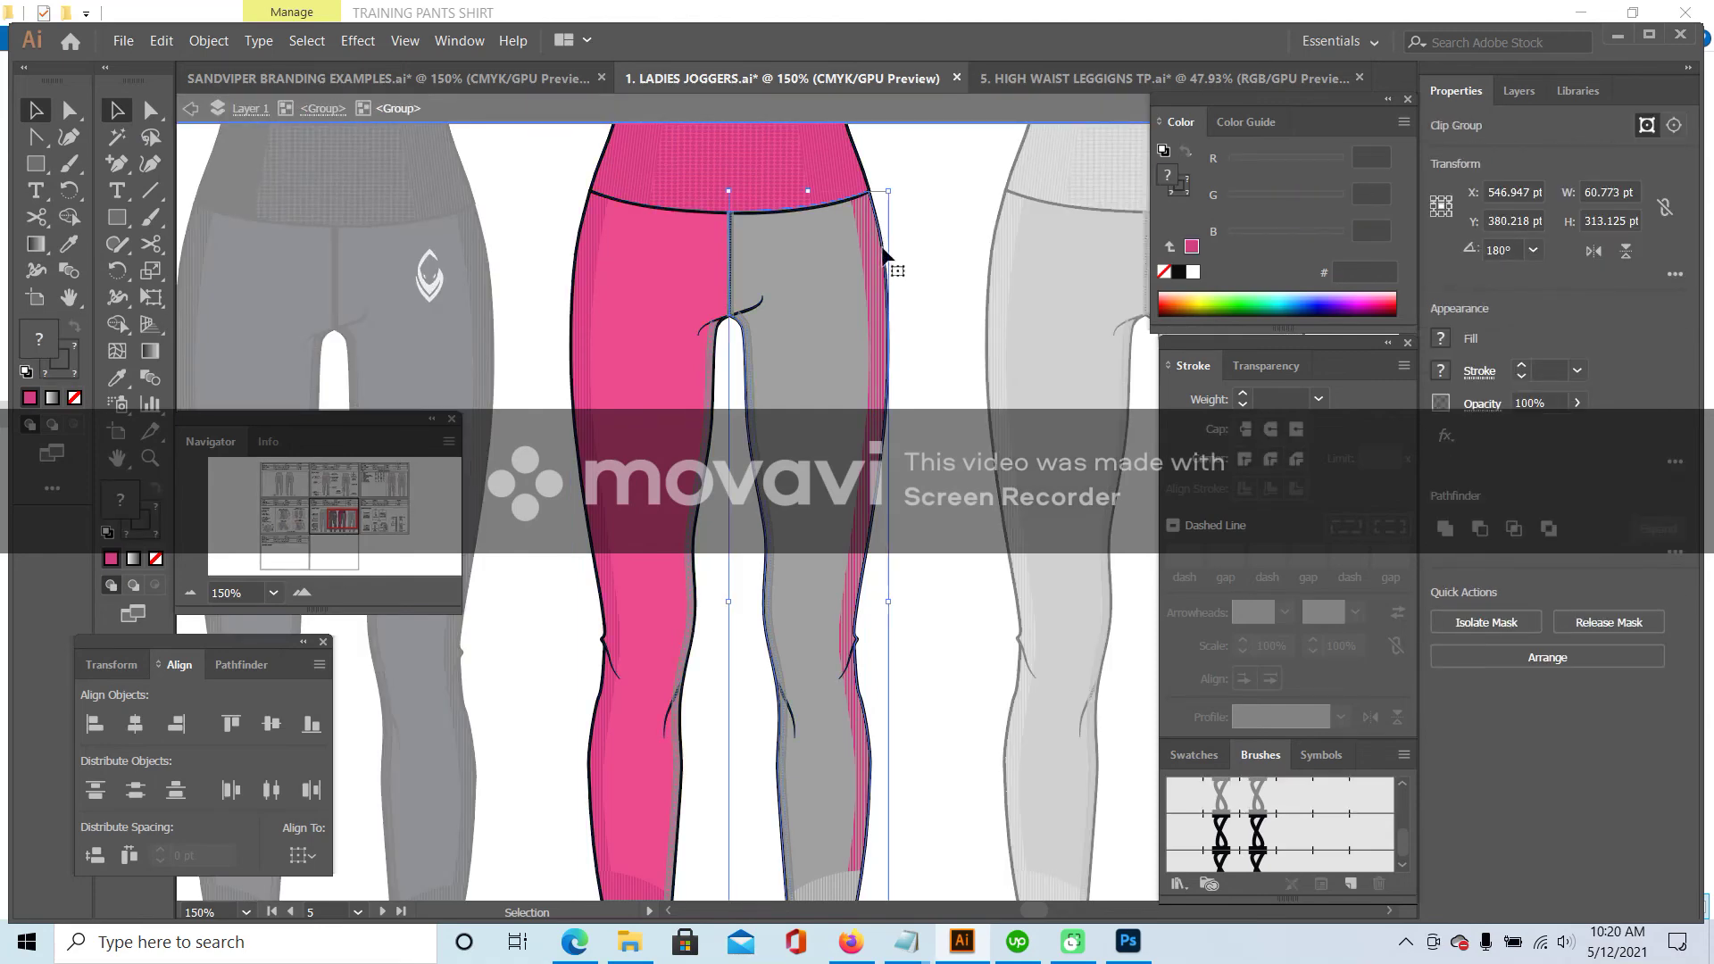
{"action": "double_click", "coordinate": [882, 241]}
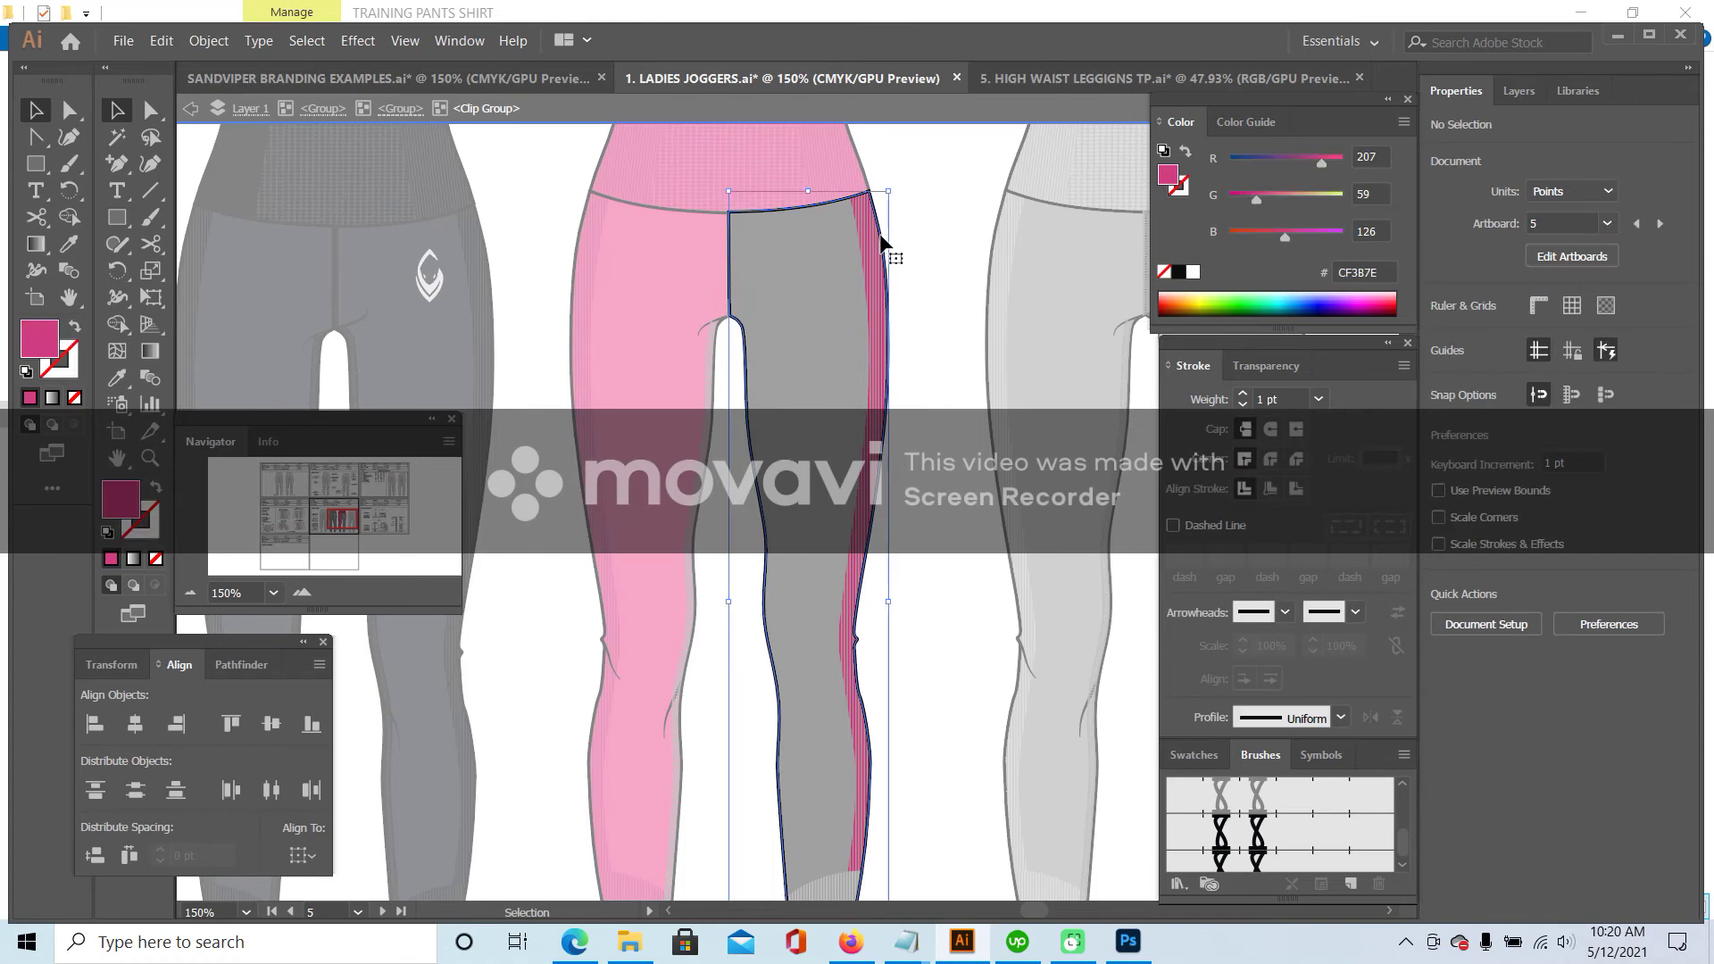
{"action": "left_click", "coordinate": [117, 378]}
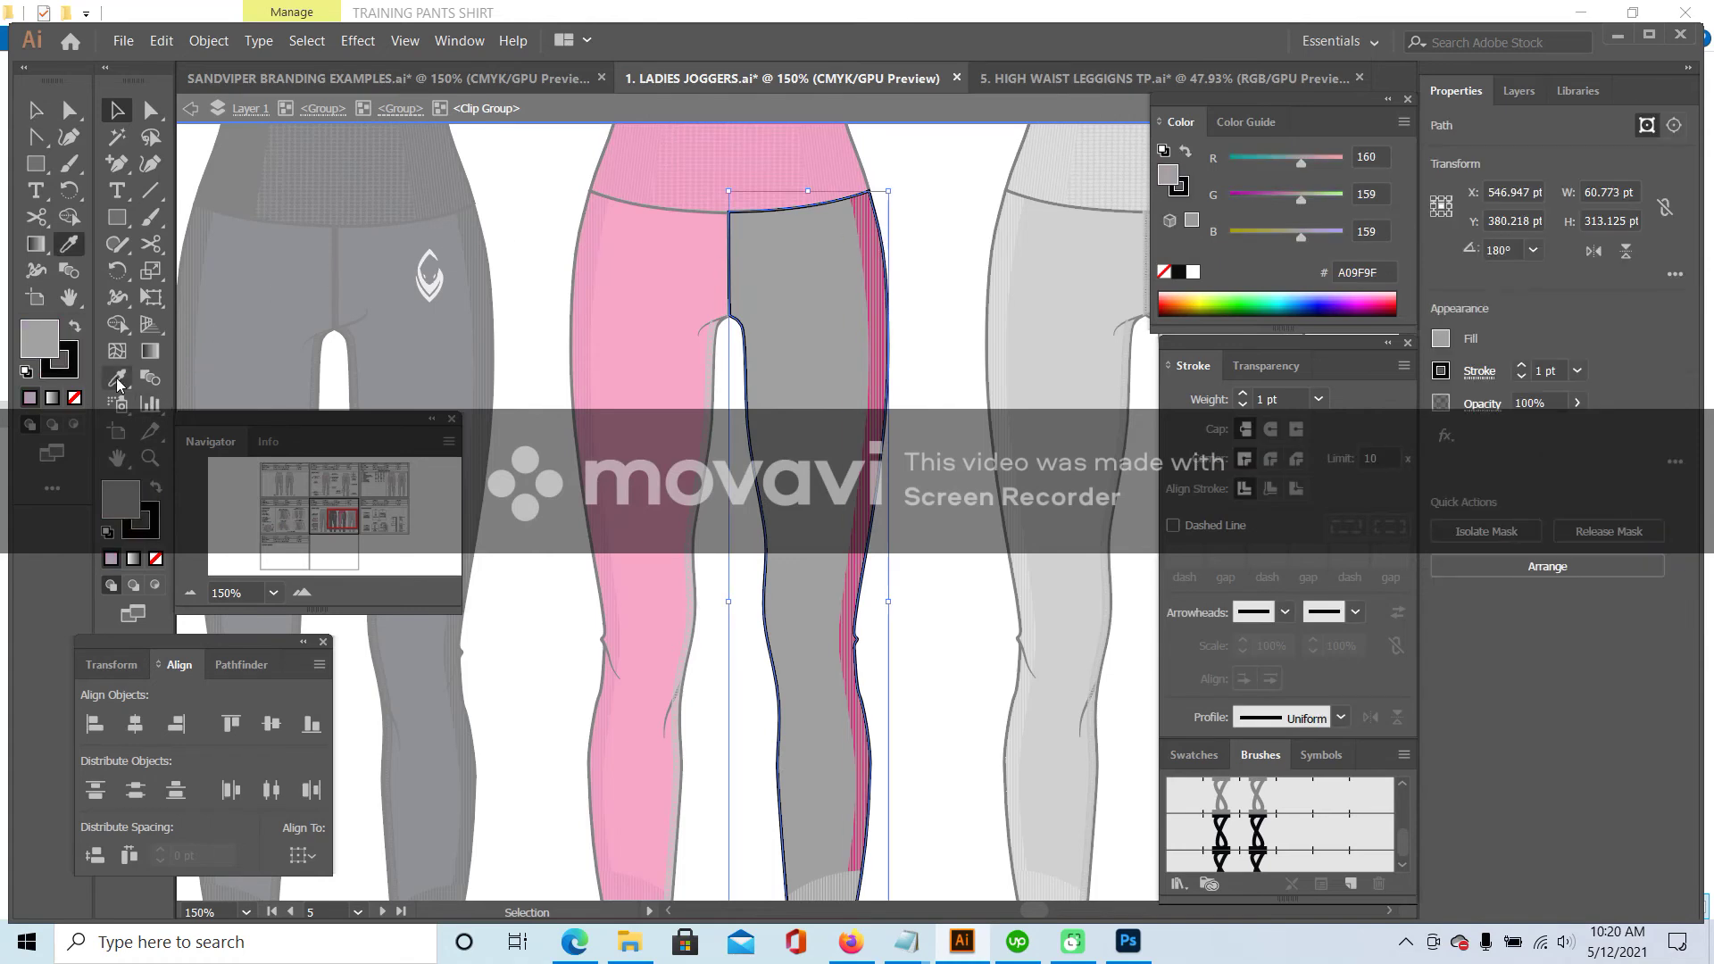
{"action": "left_click", "coordinate": [708, 461]}
{"action": "left_click", "coordinate": [708, 461]}
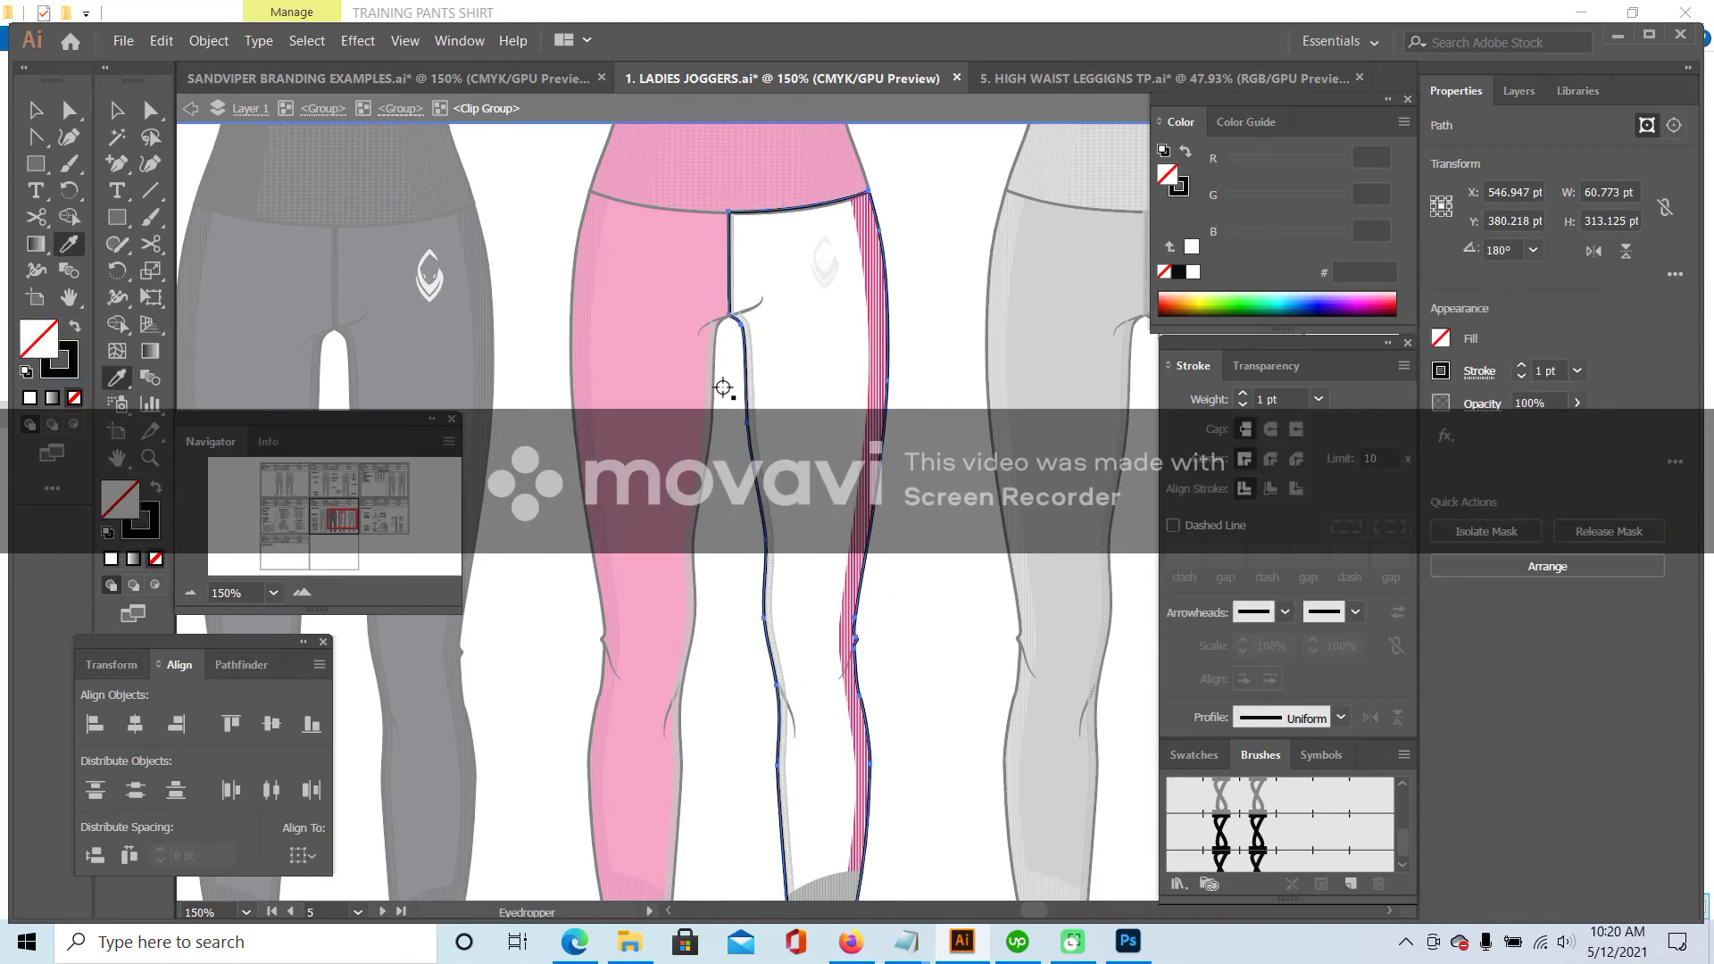
{"action": "scroll", "coordinate": [751, 148], "scroll_direction": "up", "scroll_amount": 2}
{"action": "left_click", "coordinate": [755, 144]}
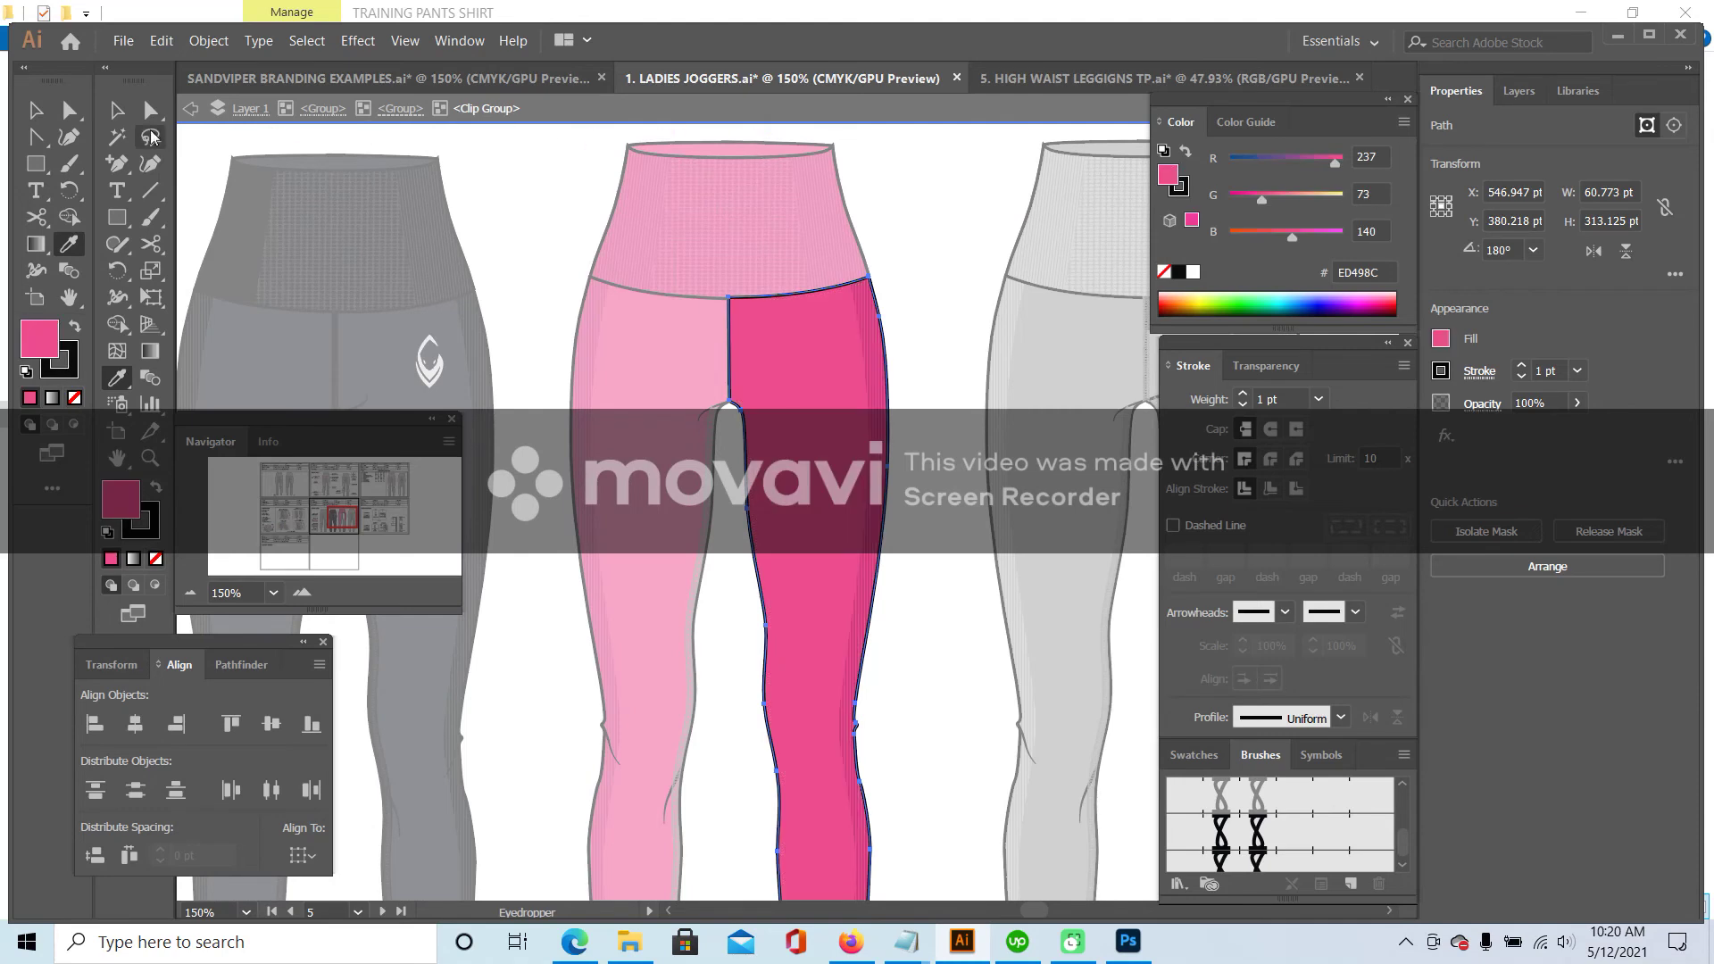
{"action": "left_click", "coordinate": [113, 116]}
{"action": "scroll", "coordinate": [892, 816], "scroll_direction": "down", "scroll_amount": 6}
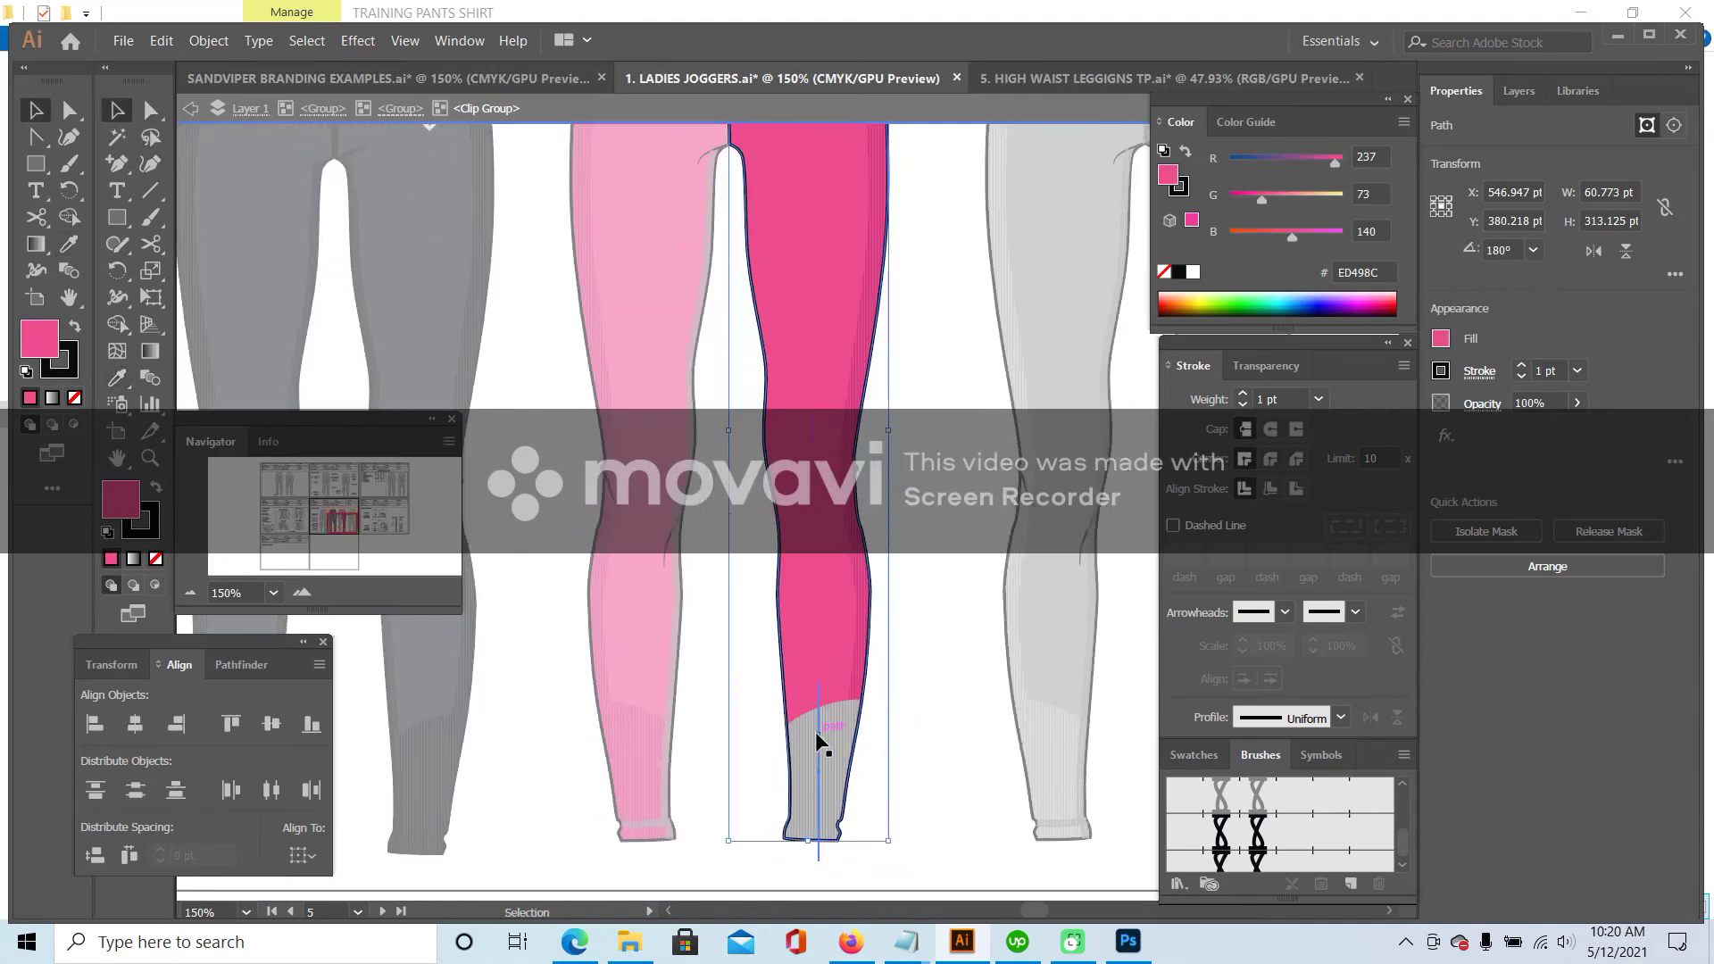
- Colour the ribbed stripes of the right hem cuff with the leg's pink
{"action": "left_click", "coordinate": [822, 705]}
{"action": "double_click", "coordinate": [822, 705]}
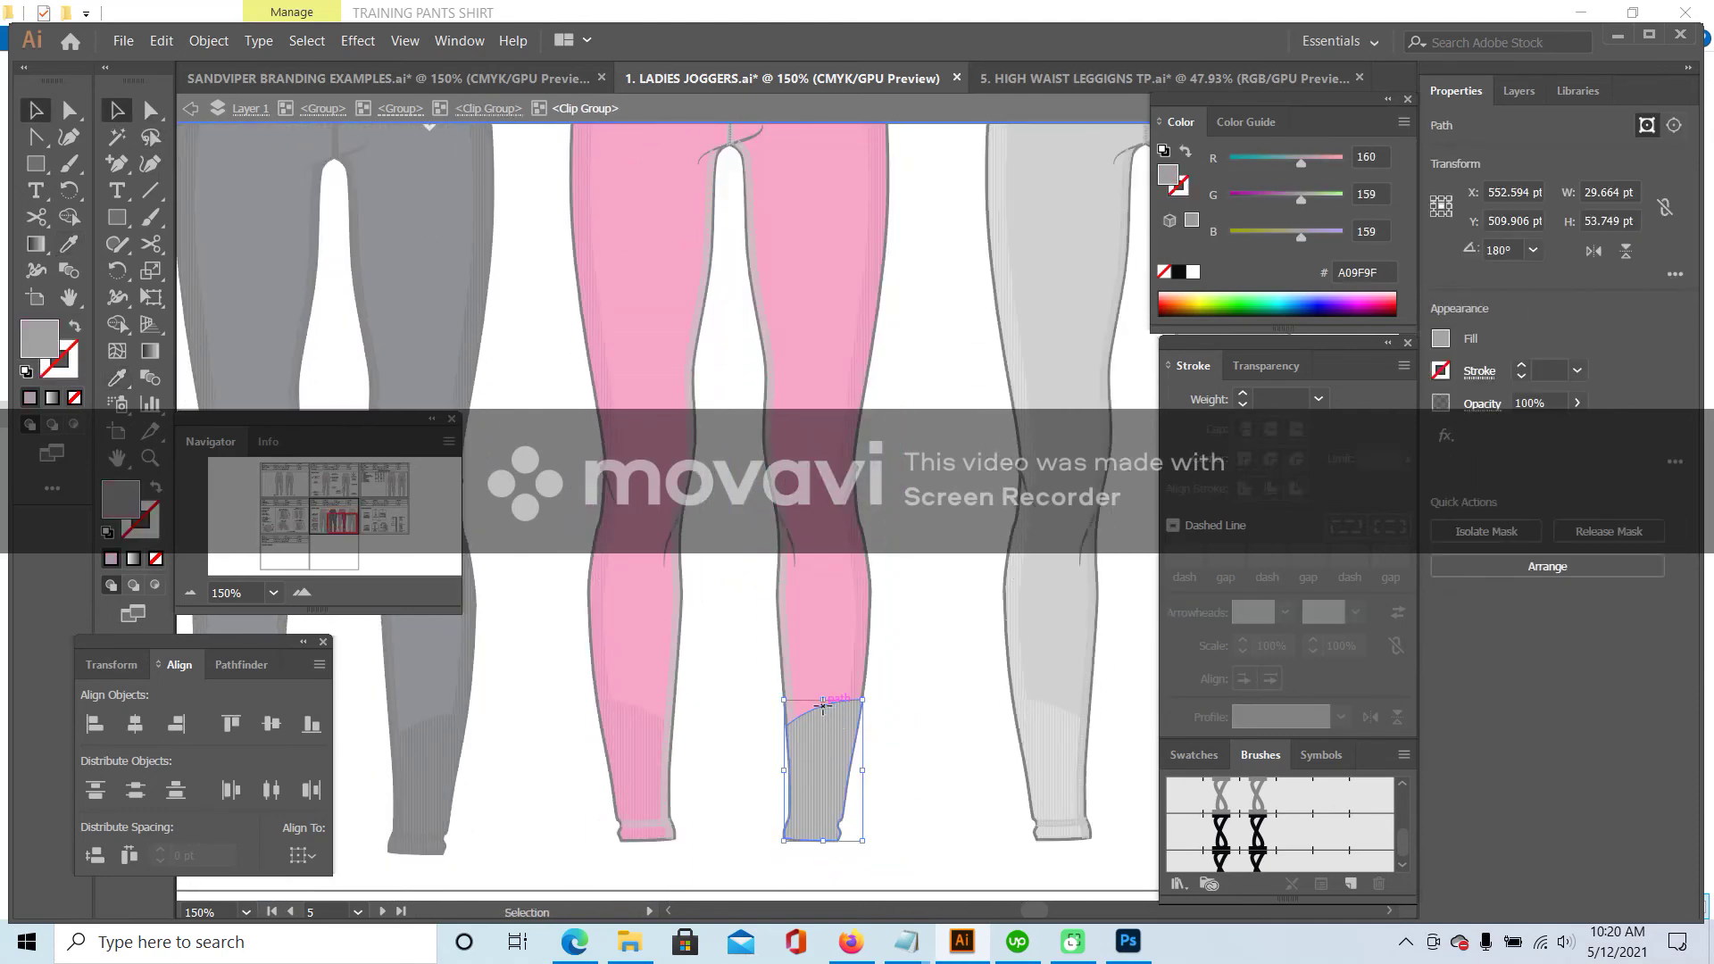
{"action": "left_click", "coordinate": [822, 710]}
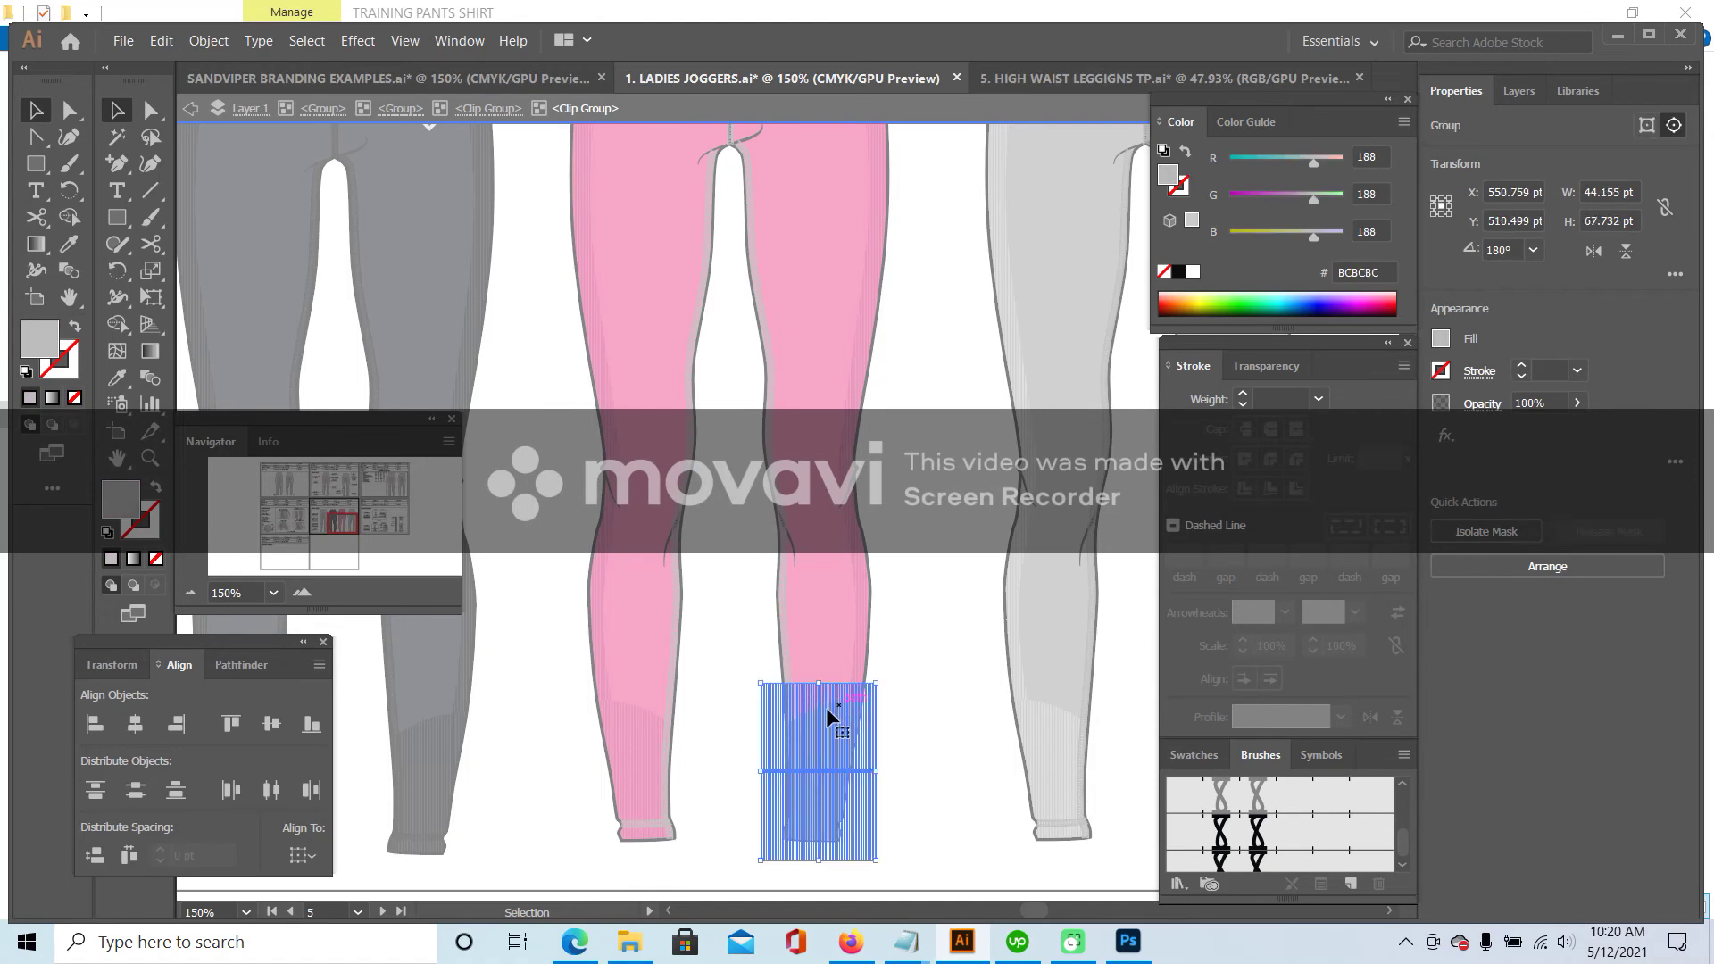
{"action": "left_click", "coordinate": [129, 372]}
{"action": "left_click", "coordinate": [823, 352]}
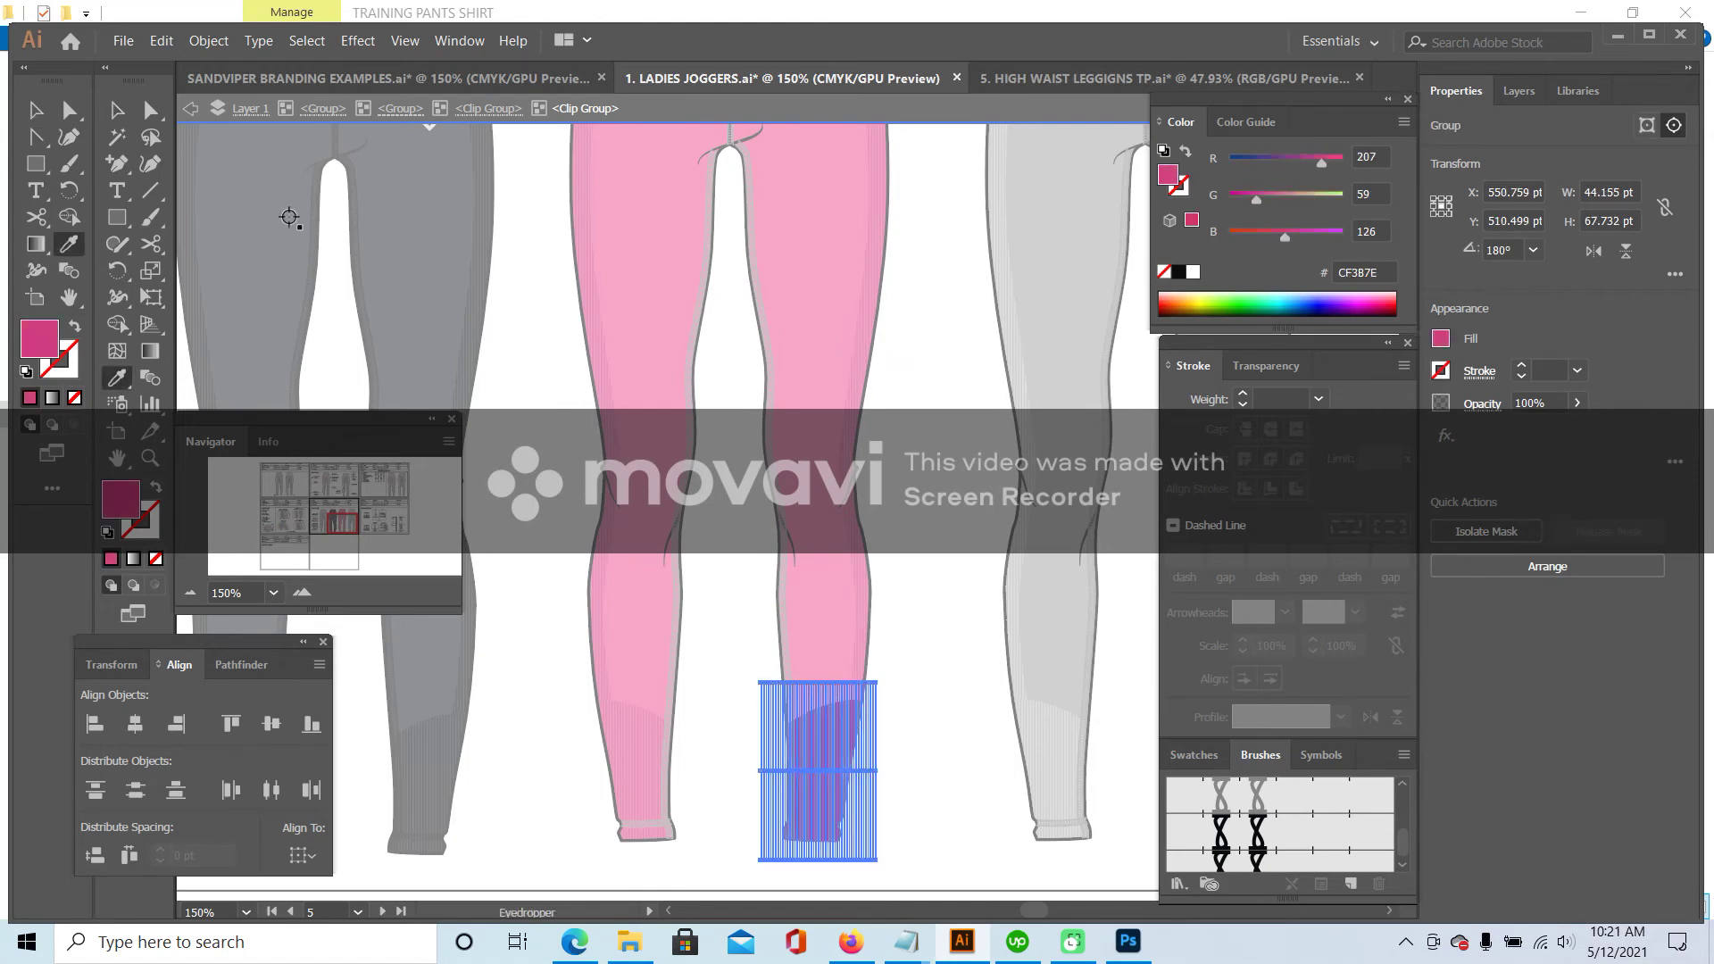
{"action": "left_click", "coordinate": [118, 108]}
{"action": "double_click", "coordinate": [957, 637]}
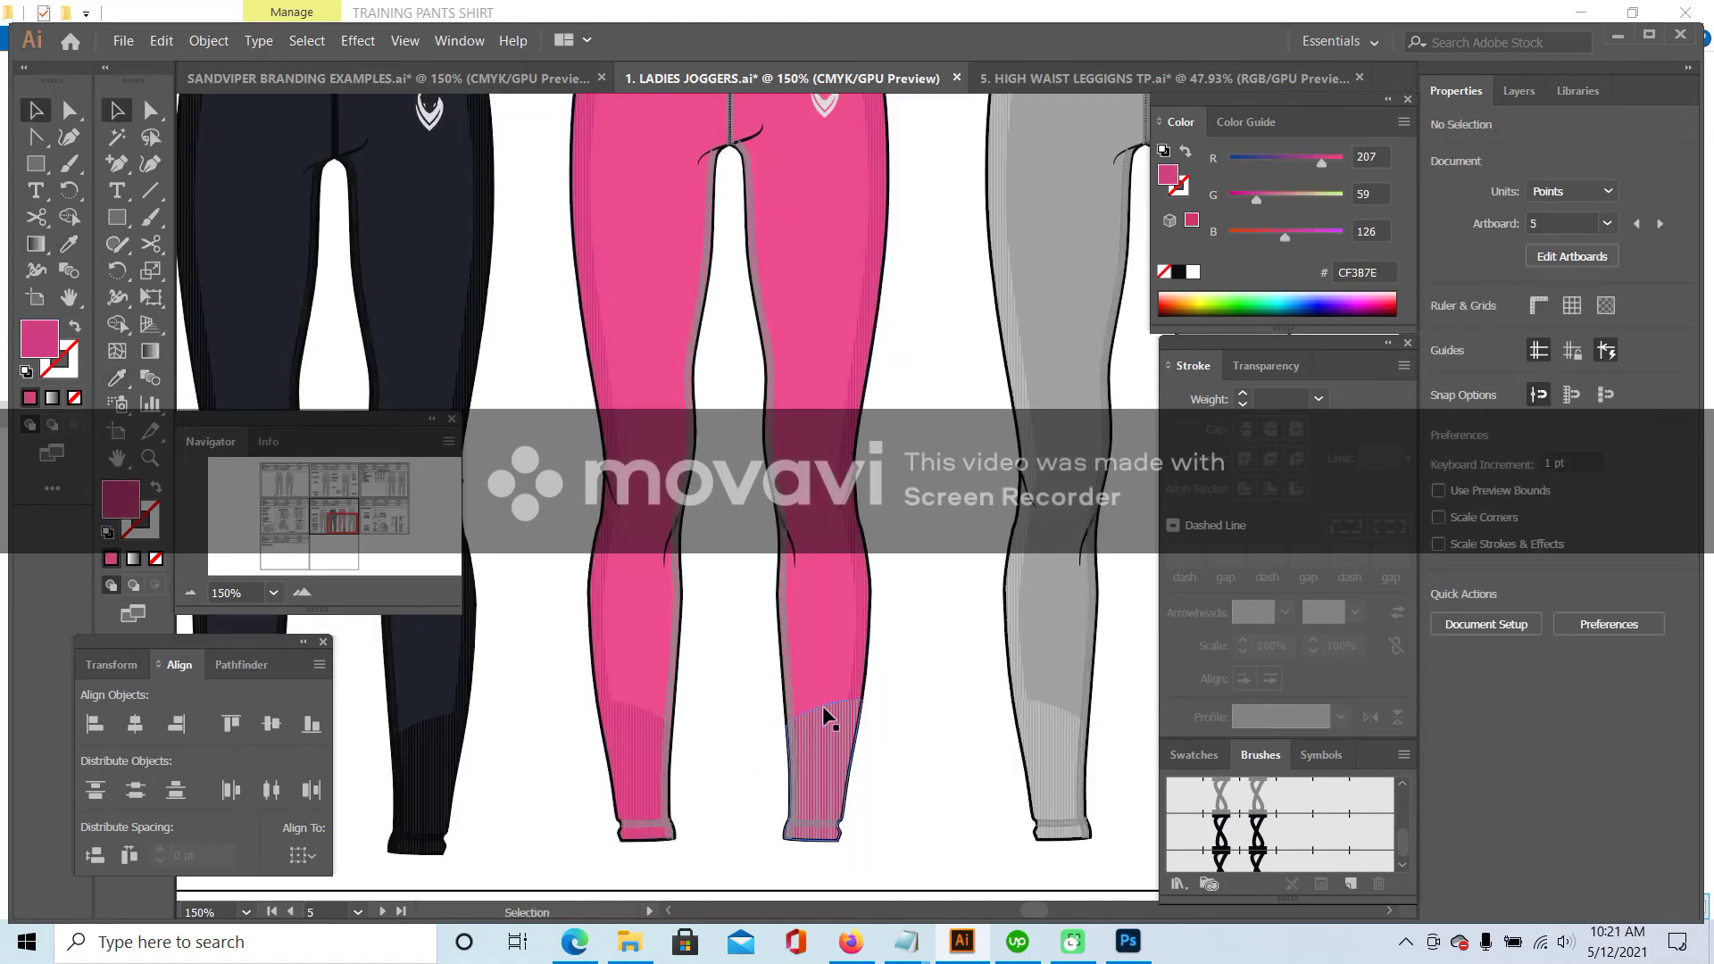
- Sample the pink onto the cuff's base shape, making it magenta ED498C
{"action": "left_click", "coordinate": [826, 714]}
{"action": "double_click", "coordinate": [826, 714]}
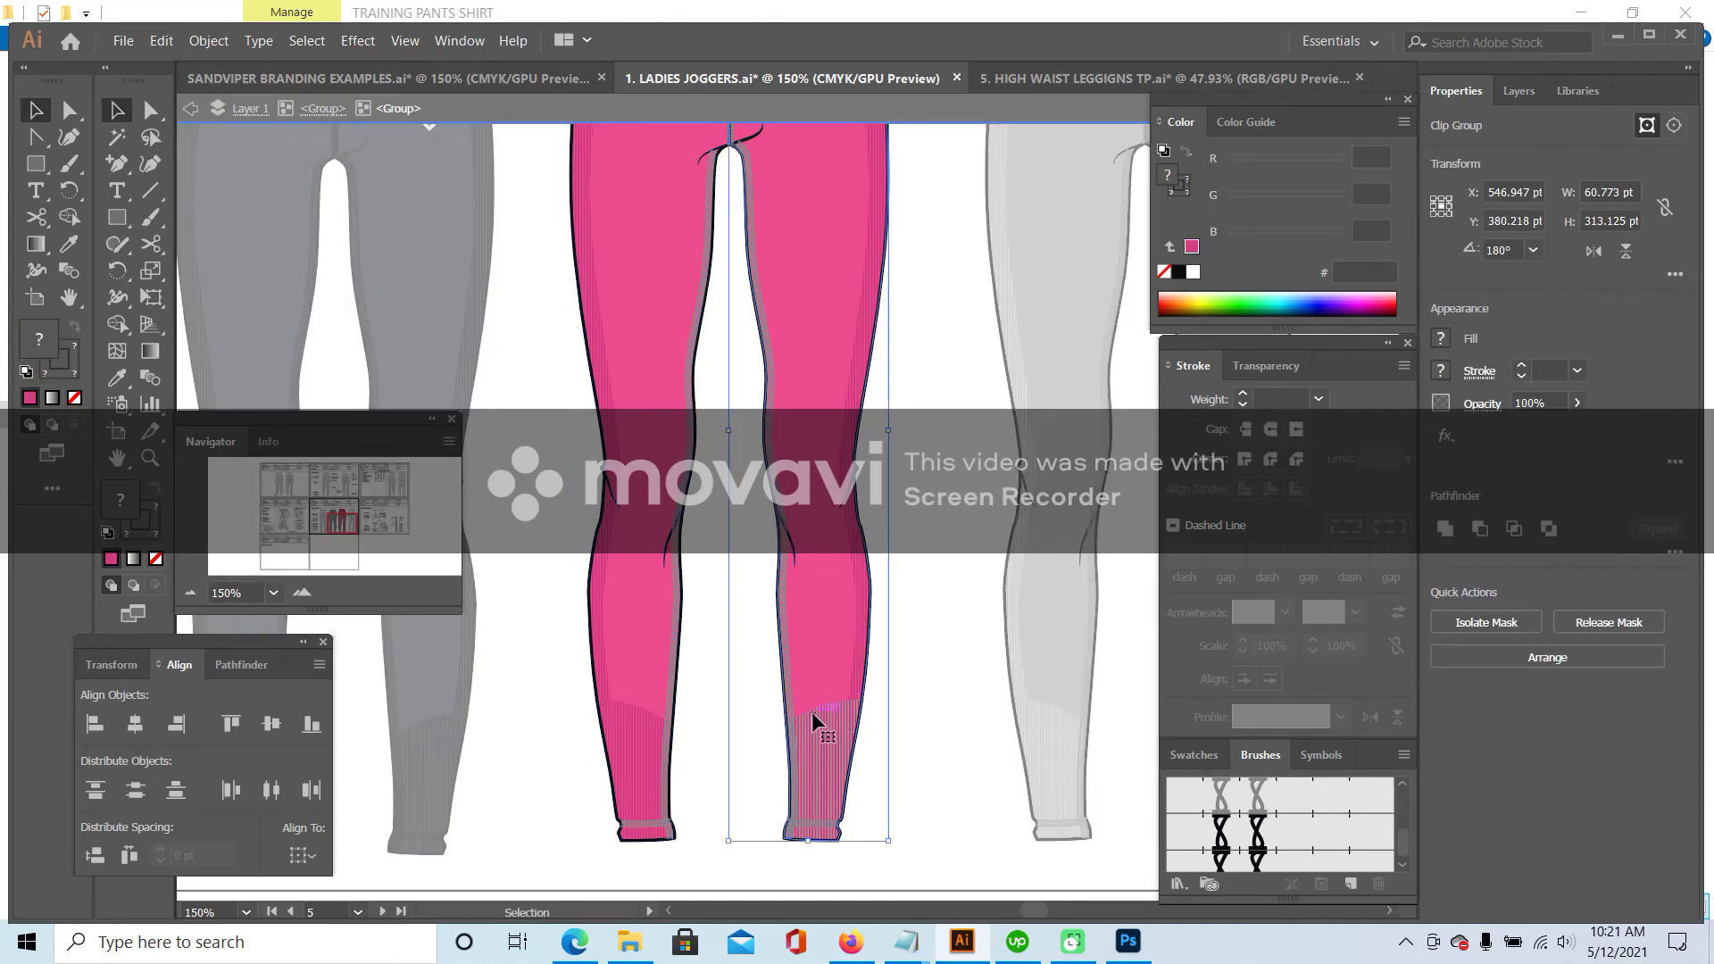
{"action": "double_click", "coordinate": [813, 712]}
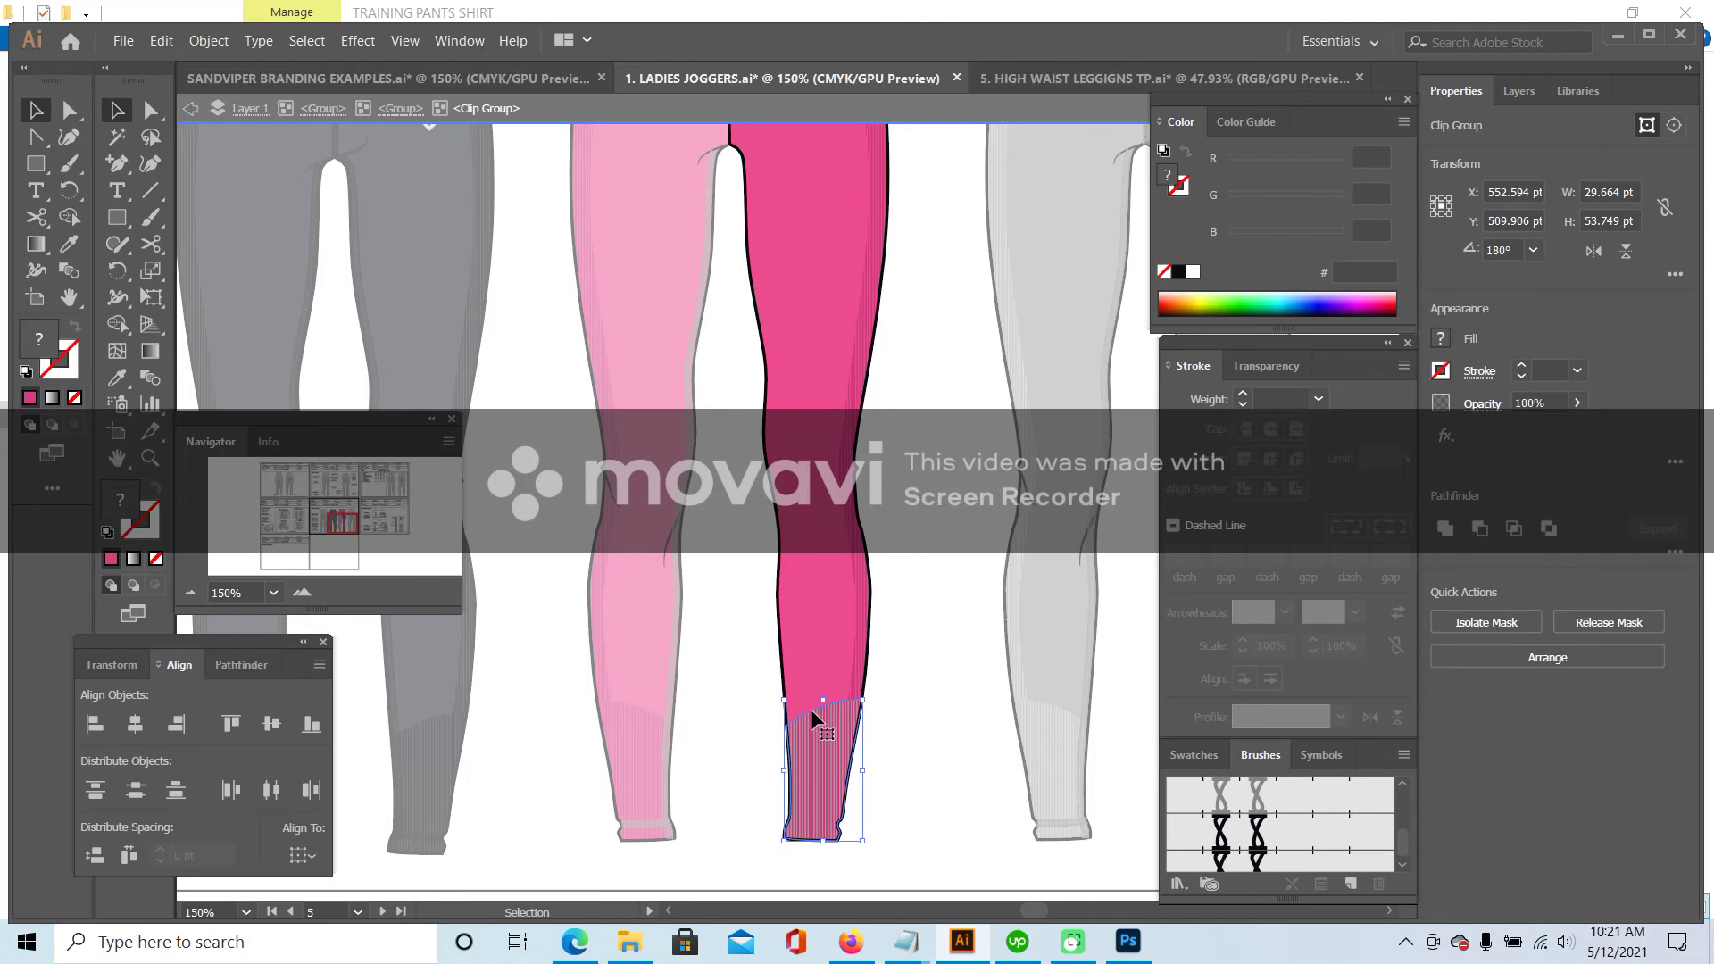
{"action": "double_click", "coordinate": [807, 710]}
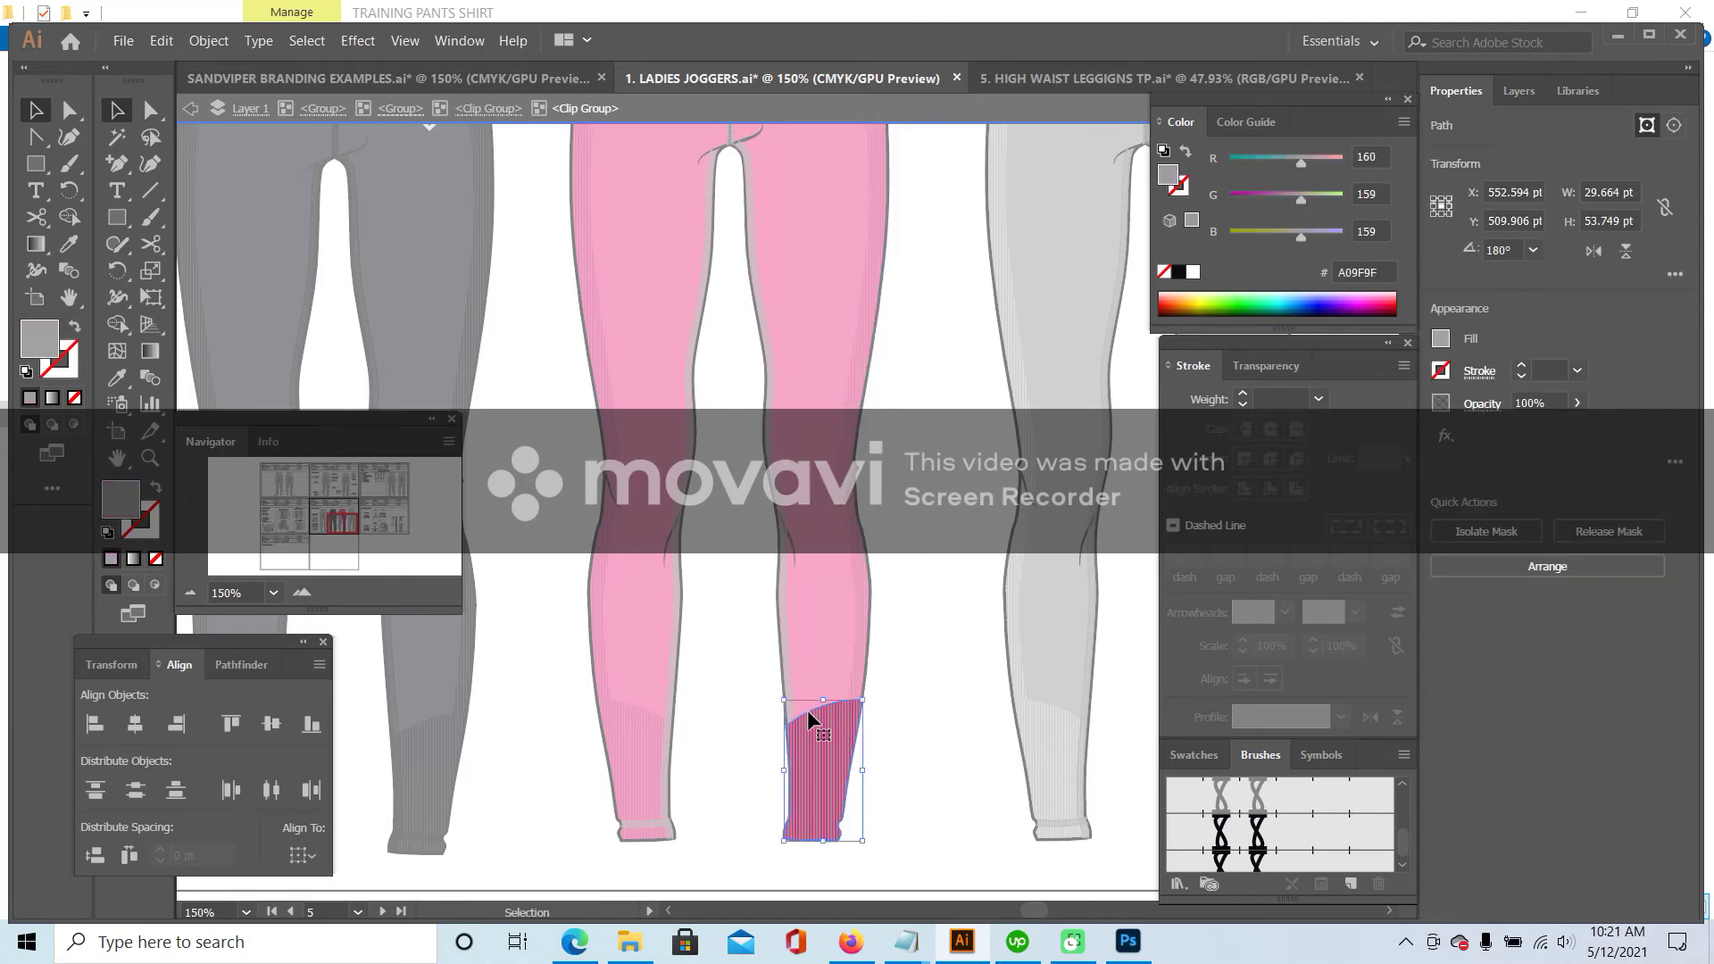
{"action": "left_click", "coordinate": [124, 378]}
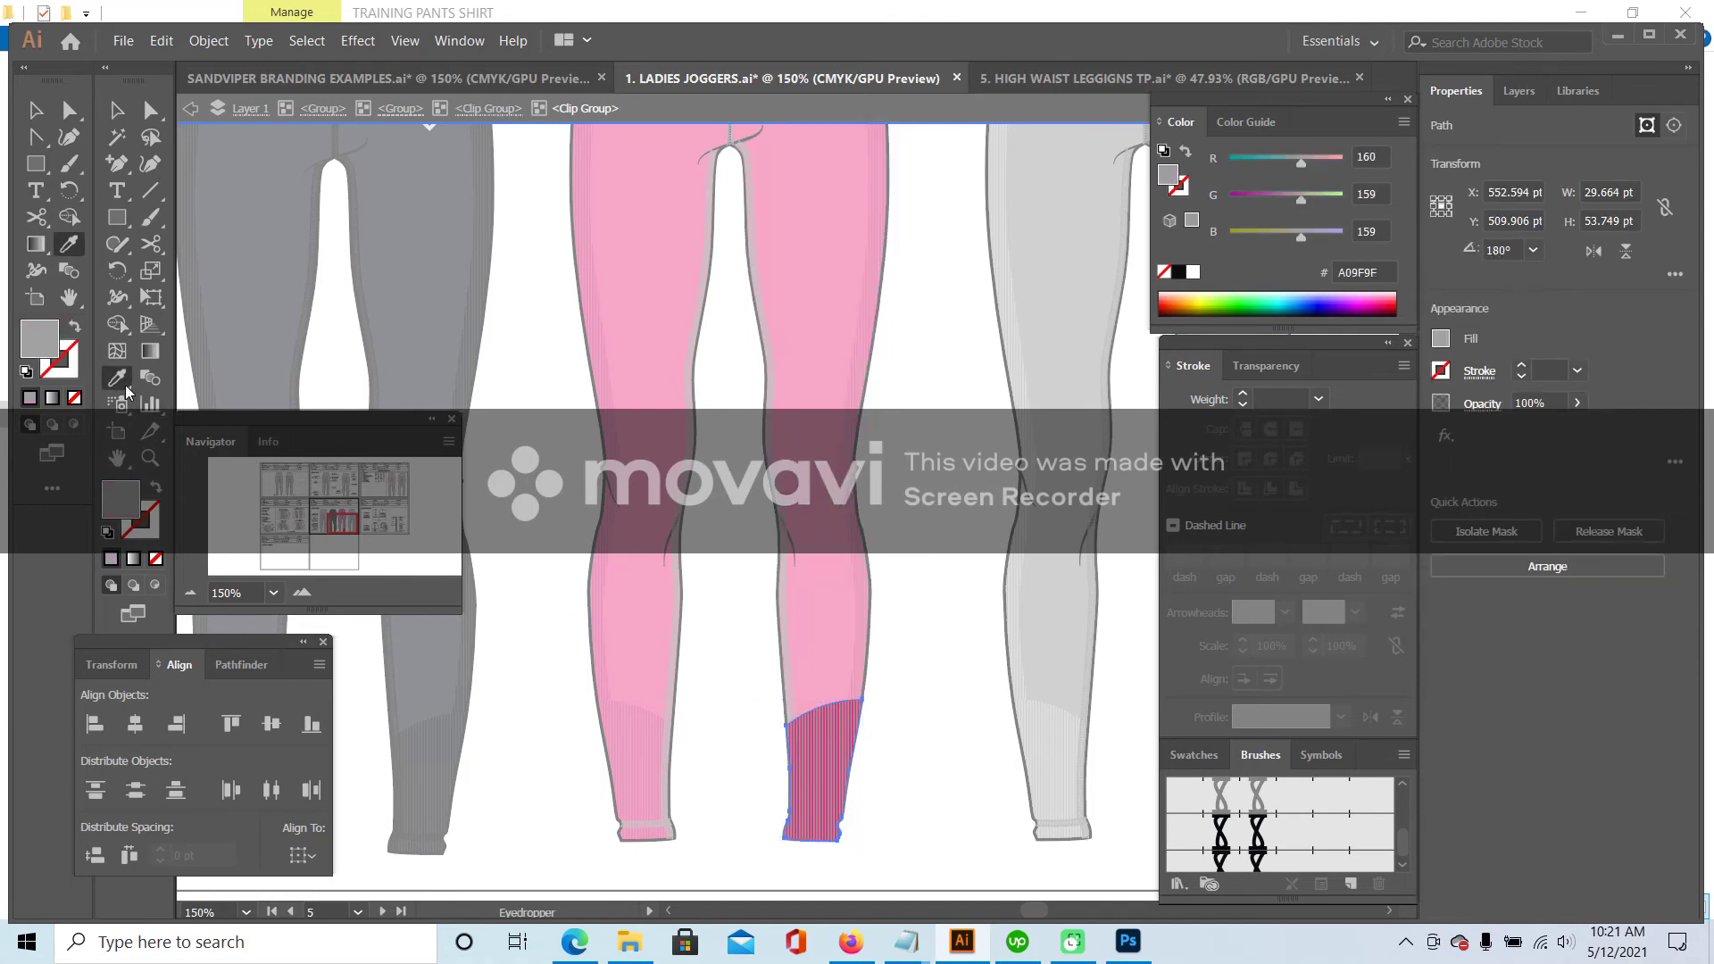
{"action": "left_click", "coordinate": [643, 710]}
{"action": "key", "text": "v"}
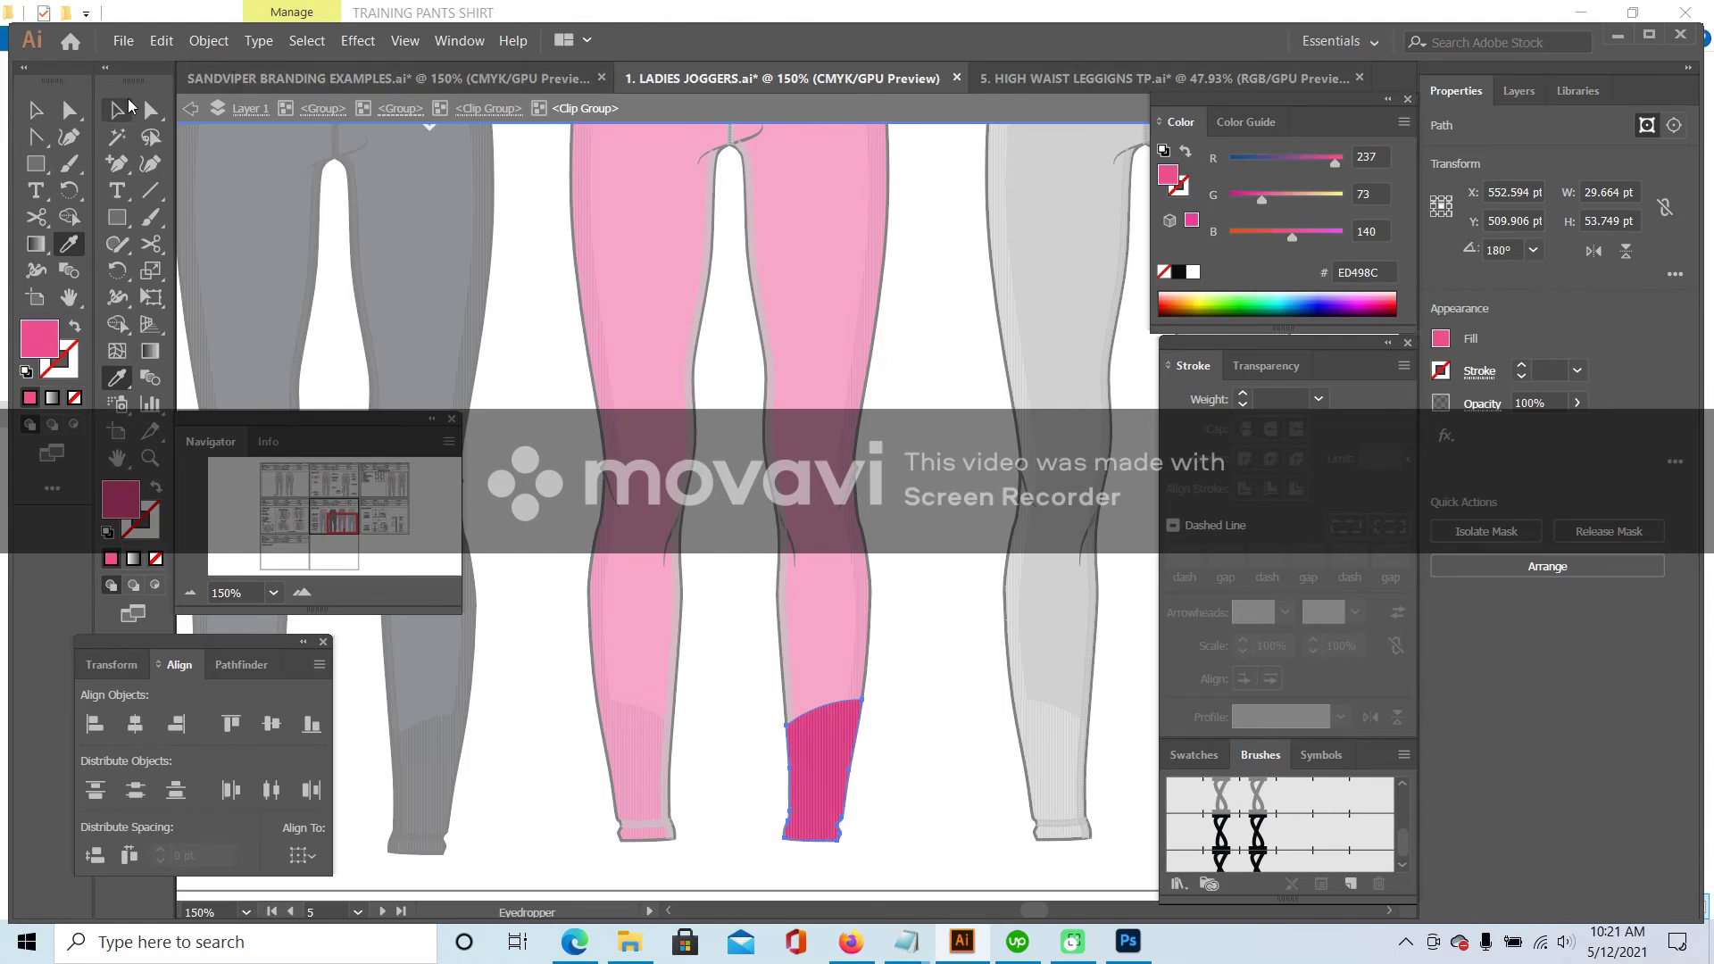
{"action": "double_click", "coordinate": [536, 421]}
{"action": "scroll", "coordinate": [571, 589], "scroll_direction": "up", "scroll_amount": 3}
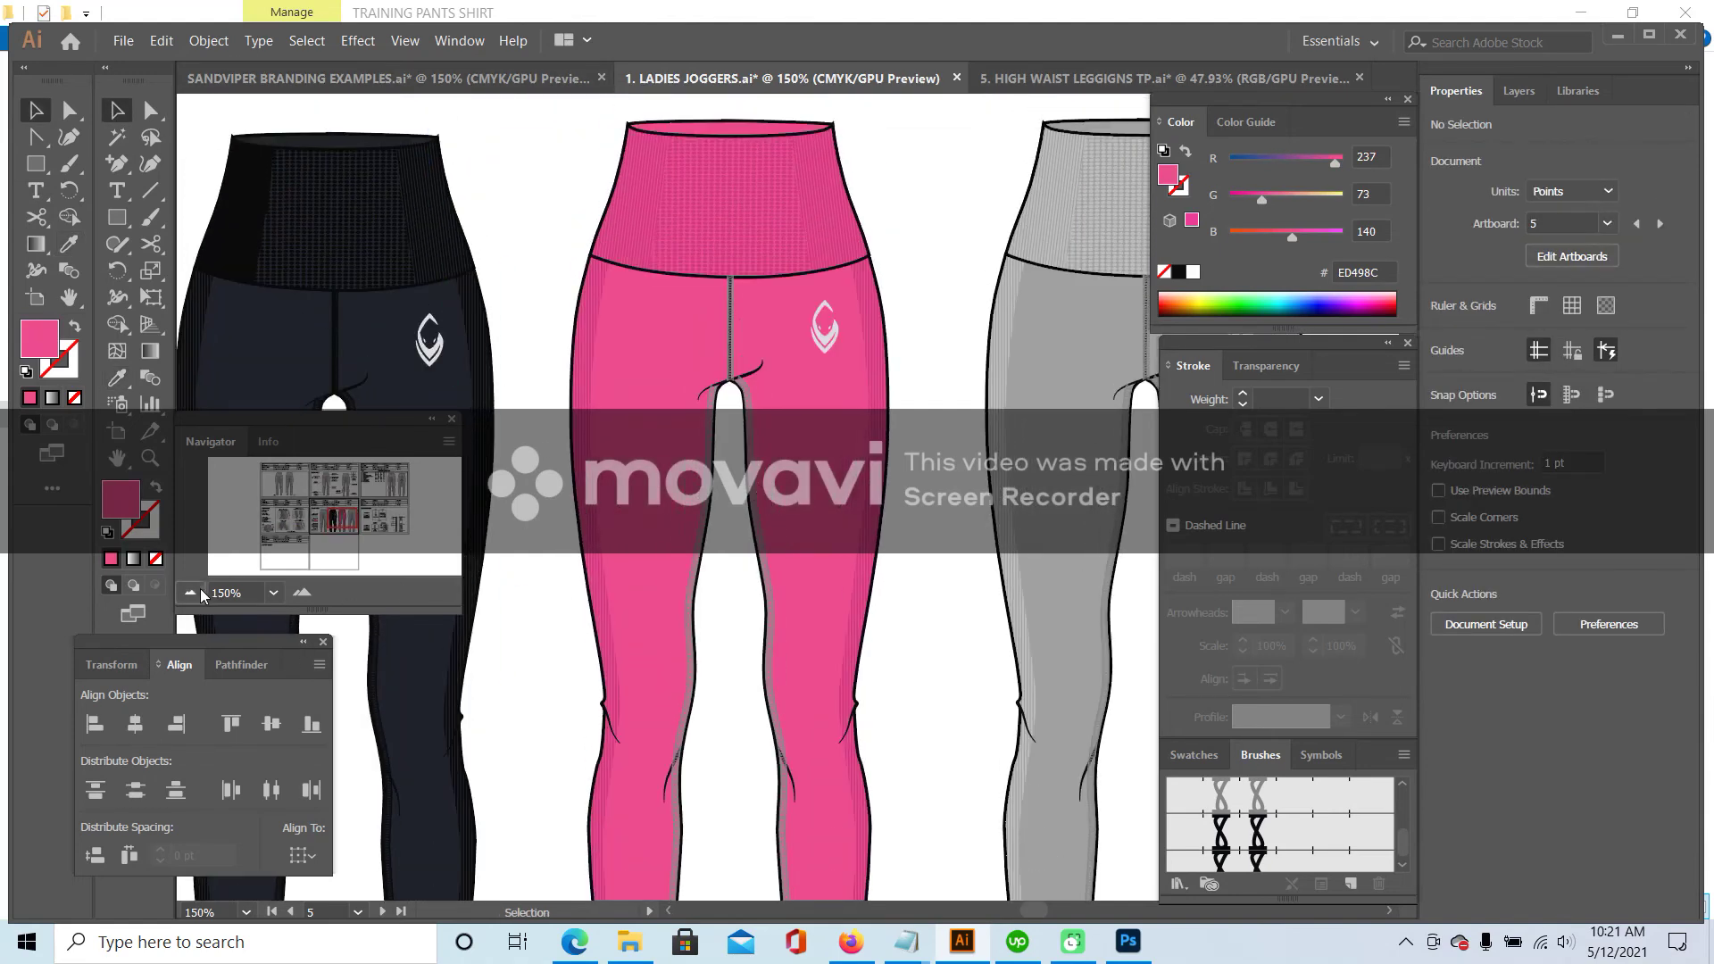
- Fill the grey leggings' left leg panel with the aqua 97D6D2 swatch colour
{"action": "left_click", "coordinate": [192, 592]}
{"action": "left_click", "coordinate": [192, 592]}
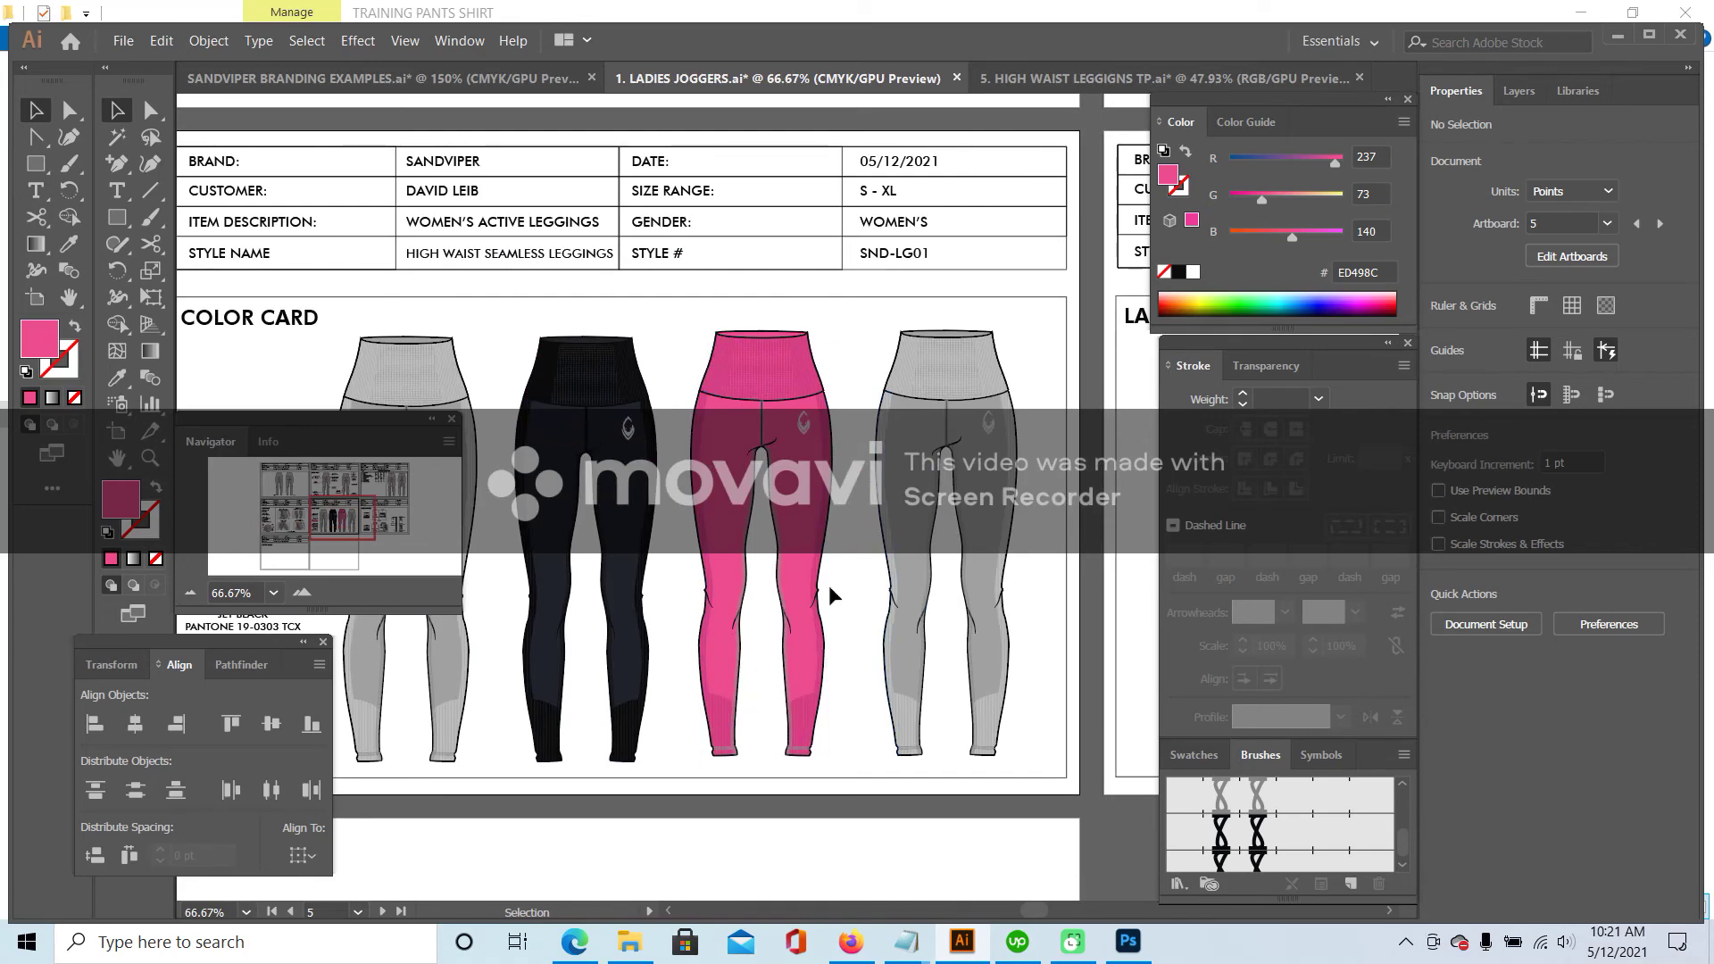
{"action": "mouse_move", "coordinate": [320, 517]}
{"action": "left_mouse_down"}
{"action": "mouse_move", "coordinate": [283, 512]}
{"action": "mouse_move", "coordinate": [343, 518]}
{"action": "left_mouse_up"}
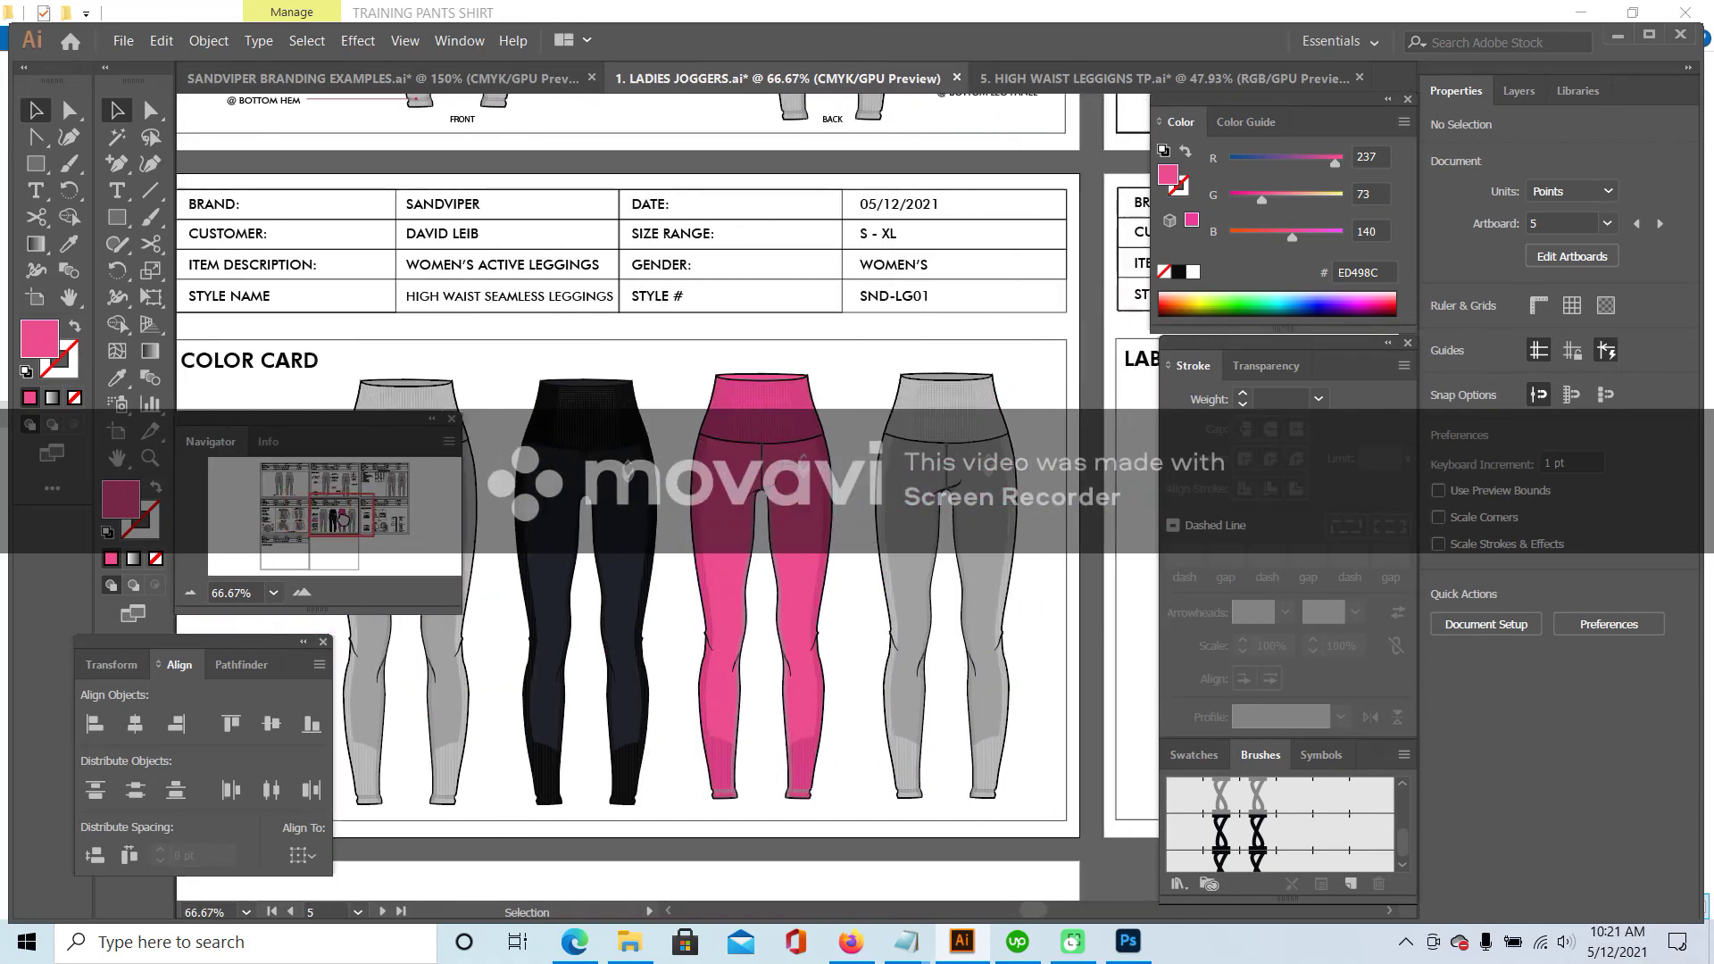
{"action": "double_click", "coordinate": [855, 509]}
{"action": "left_click", "coordinate": [854, 500]}
{"action": "double_click", "coordinate": [854, 490]}
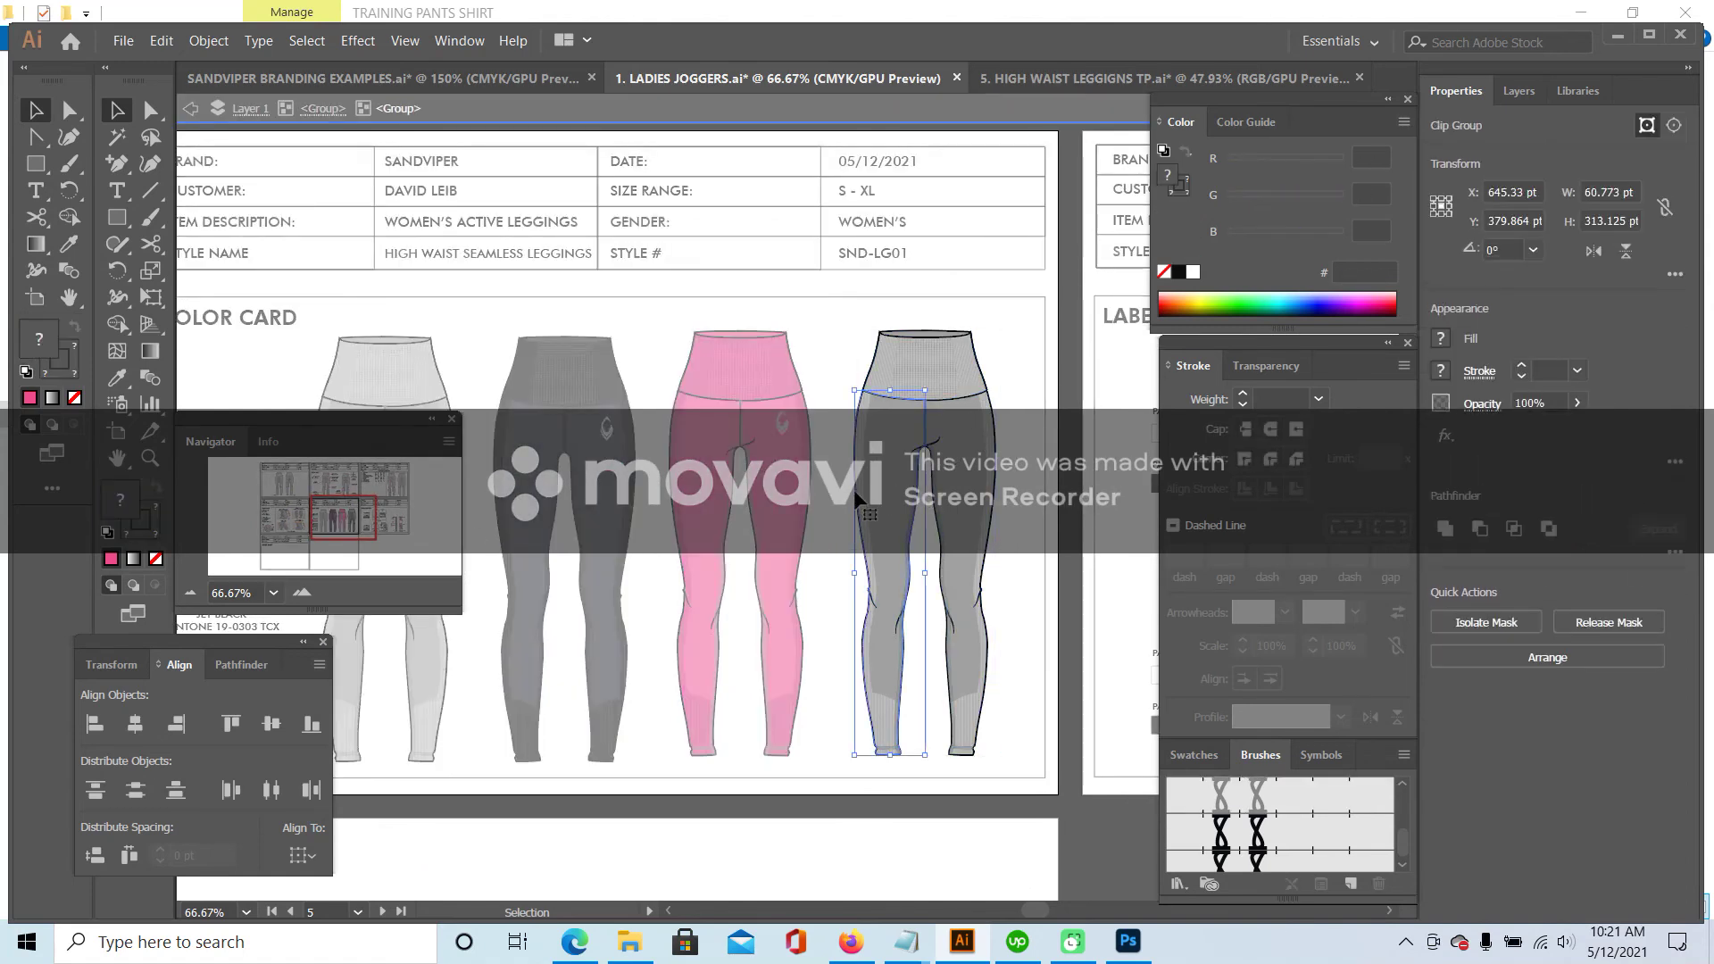
{"action": "double_click", "coordinate": [855, 491]}
{"action": "mouse_move", "coordinate": [333, 513]}
{"action": "left_mouse_down"}
{"action": "mouse_move", "coordinate": [327, 534]}
{"action": "mouse_move", "coordinate": [354, 516]}
{"action": "left_mouse_up"}
{"action": "left_click", "coordinate": [117, 378]}
{"action": "left_click", "coordinate": [607, 442]}
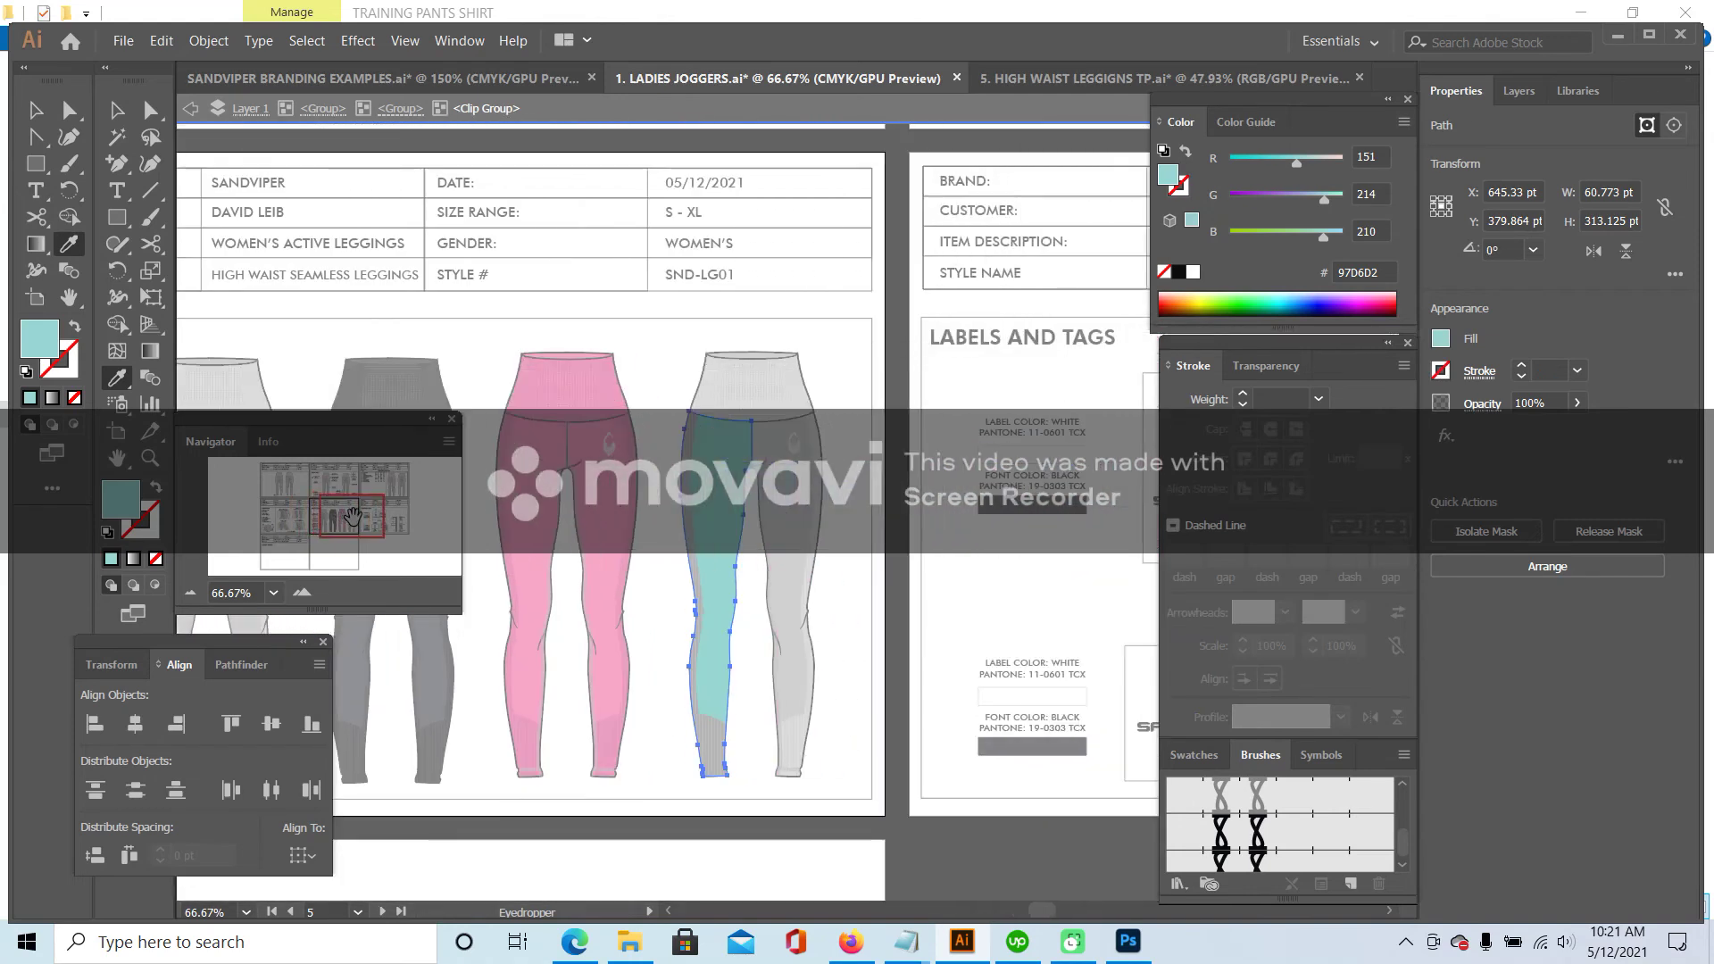
- Give the aqua leg panel a near-black 020202 outline
{"action": "left_click", "coordinate": [153, 533]}
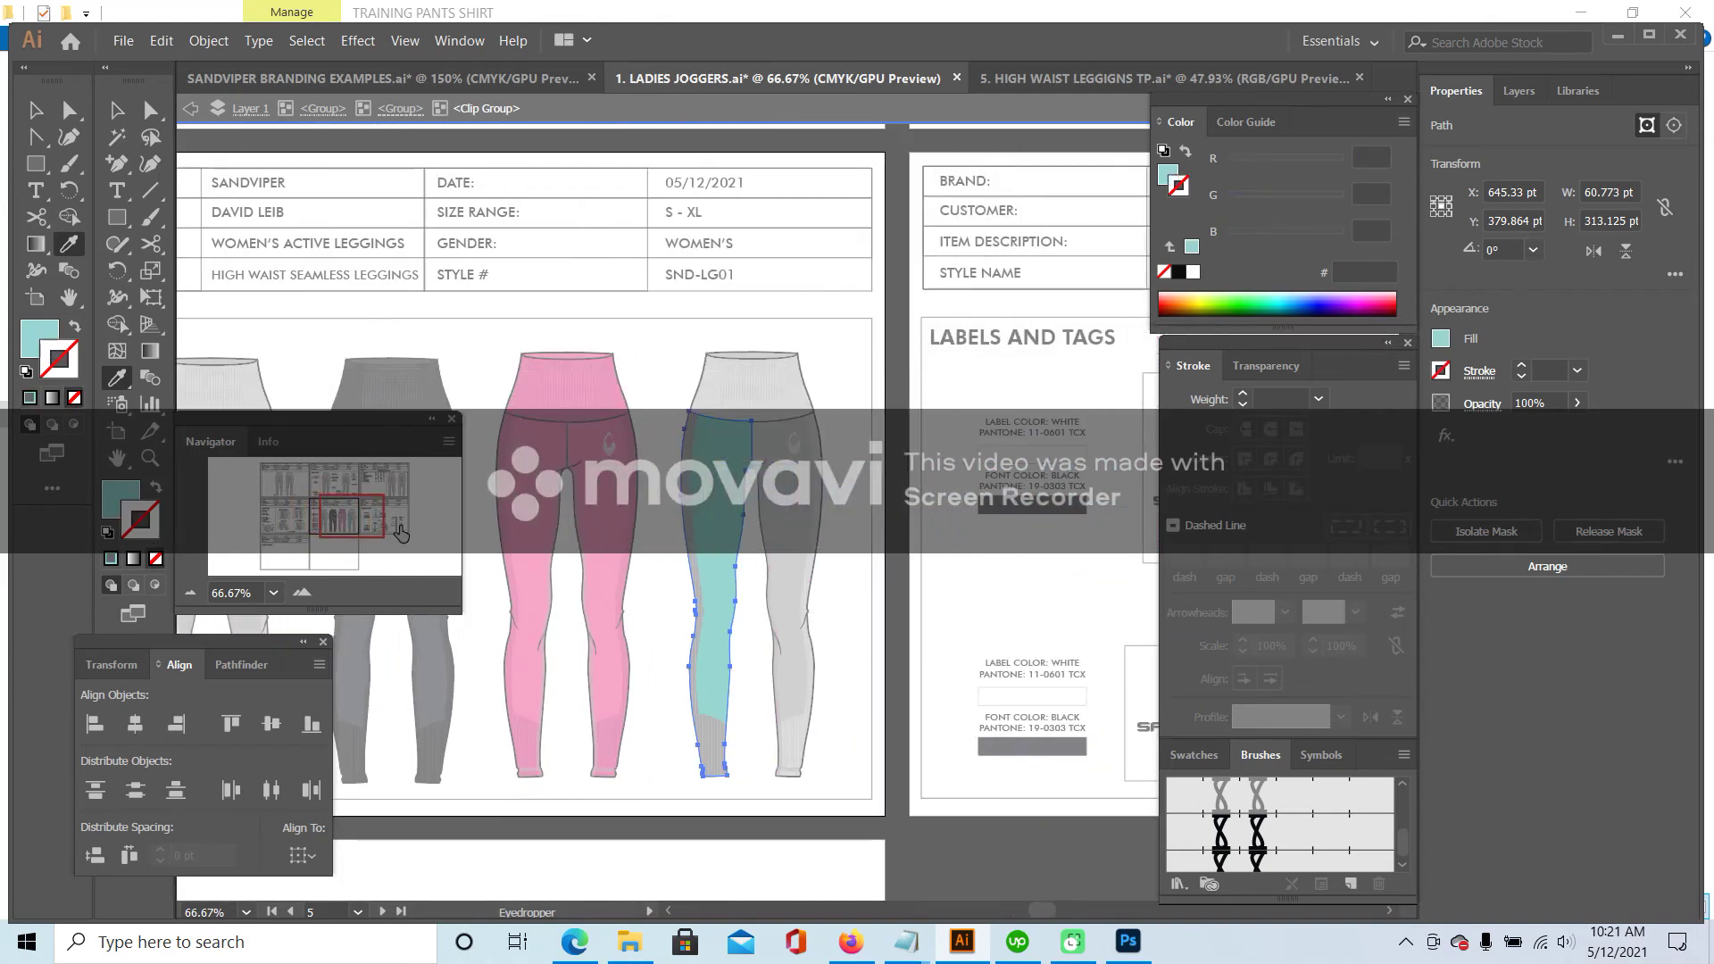
{"action": "double_click", "coordinate": [153, 515]}
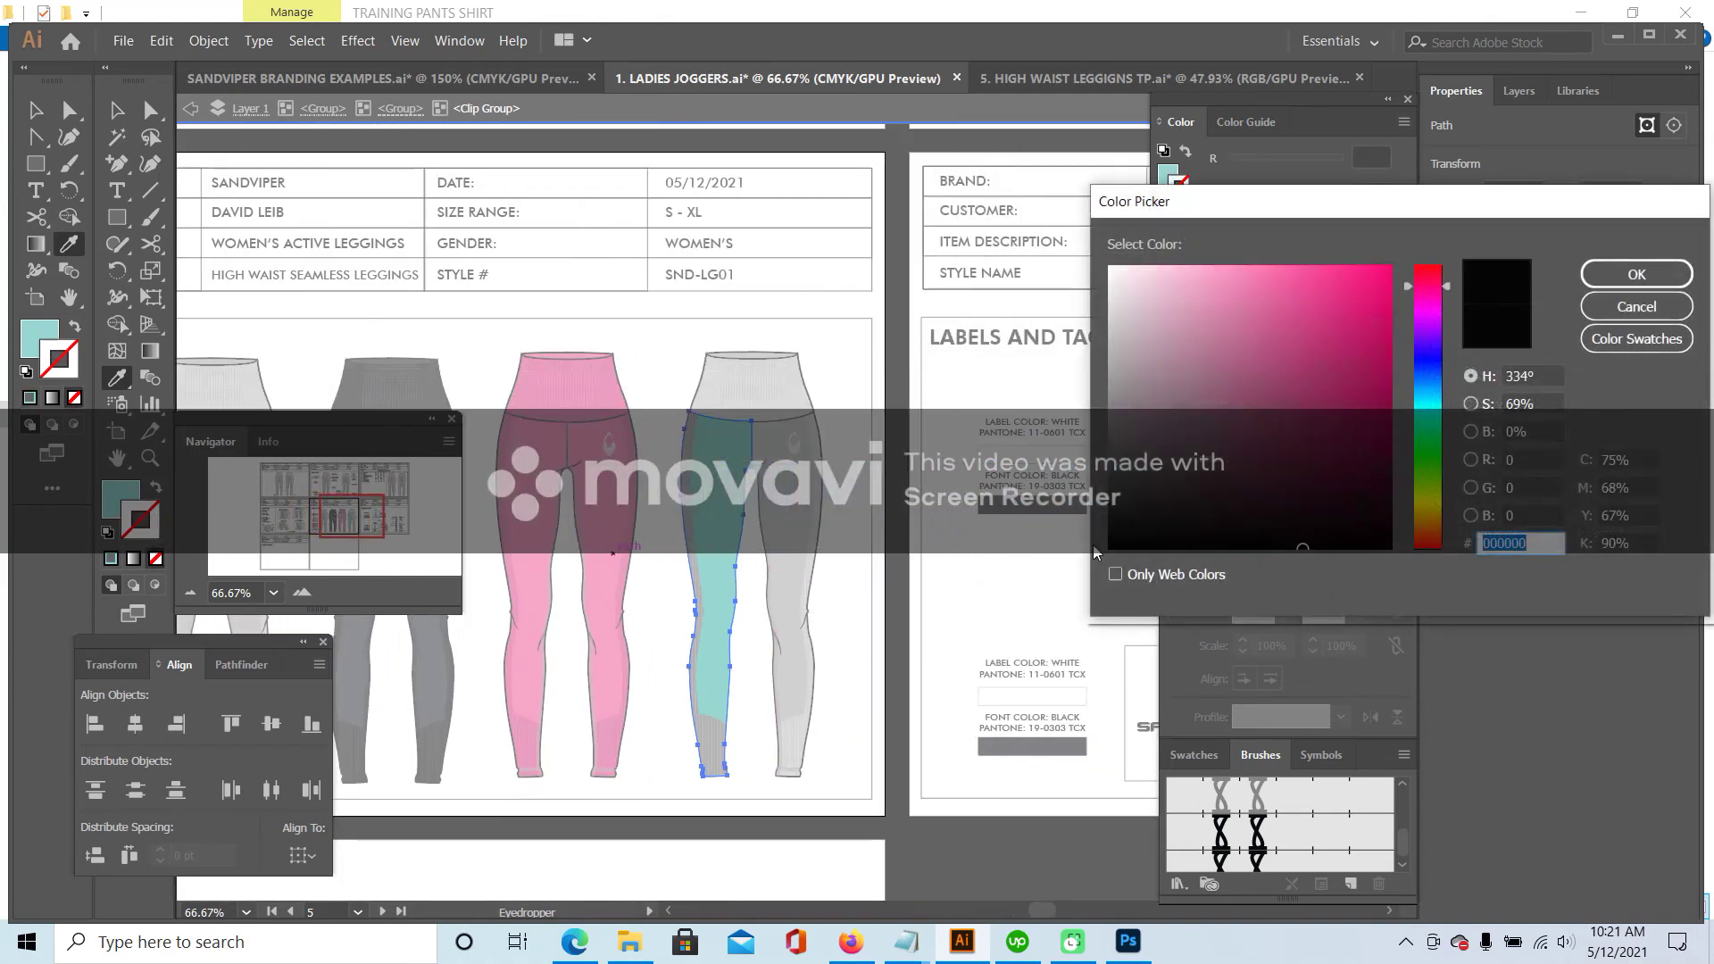
{"action": "left_click", "coordinate": [1111, 543]}
{"action": "left_click", "coordinate": [1636, 274]}
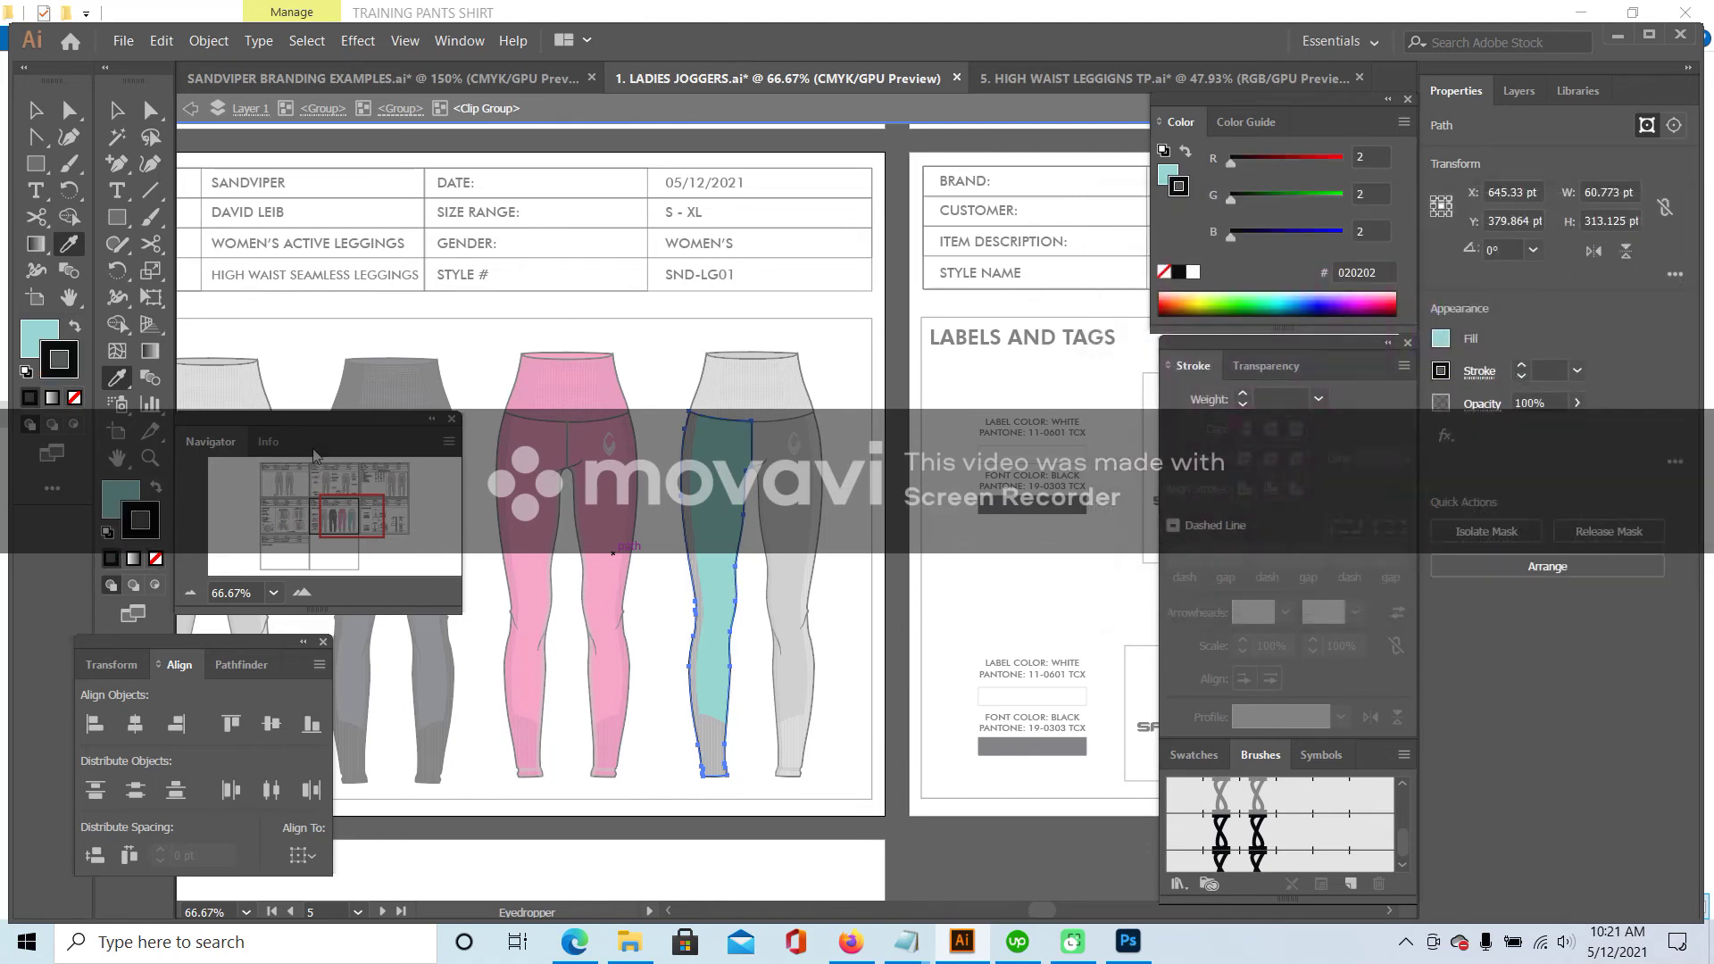
{"action": "left_click", "coordinate": [303, 590]}
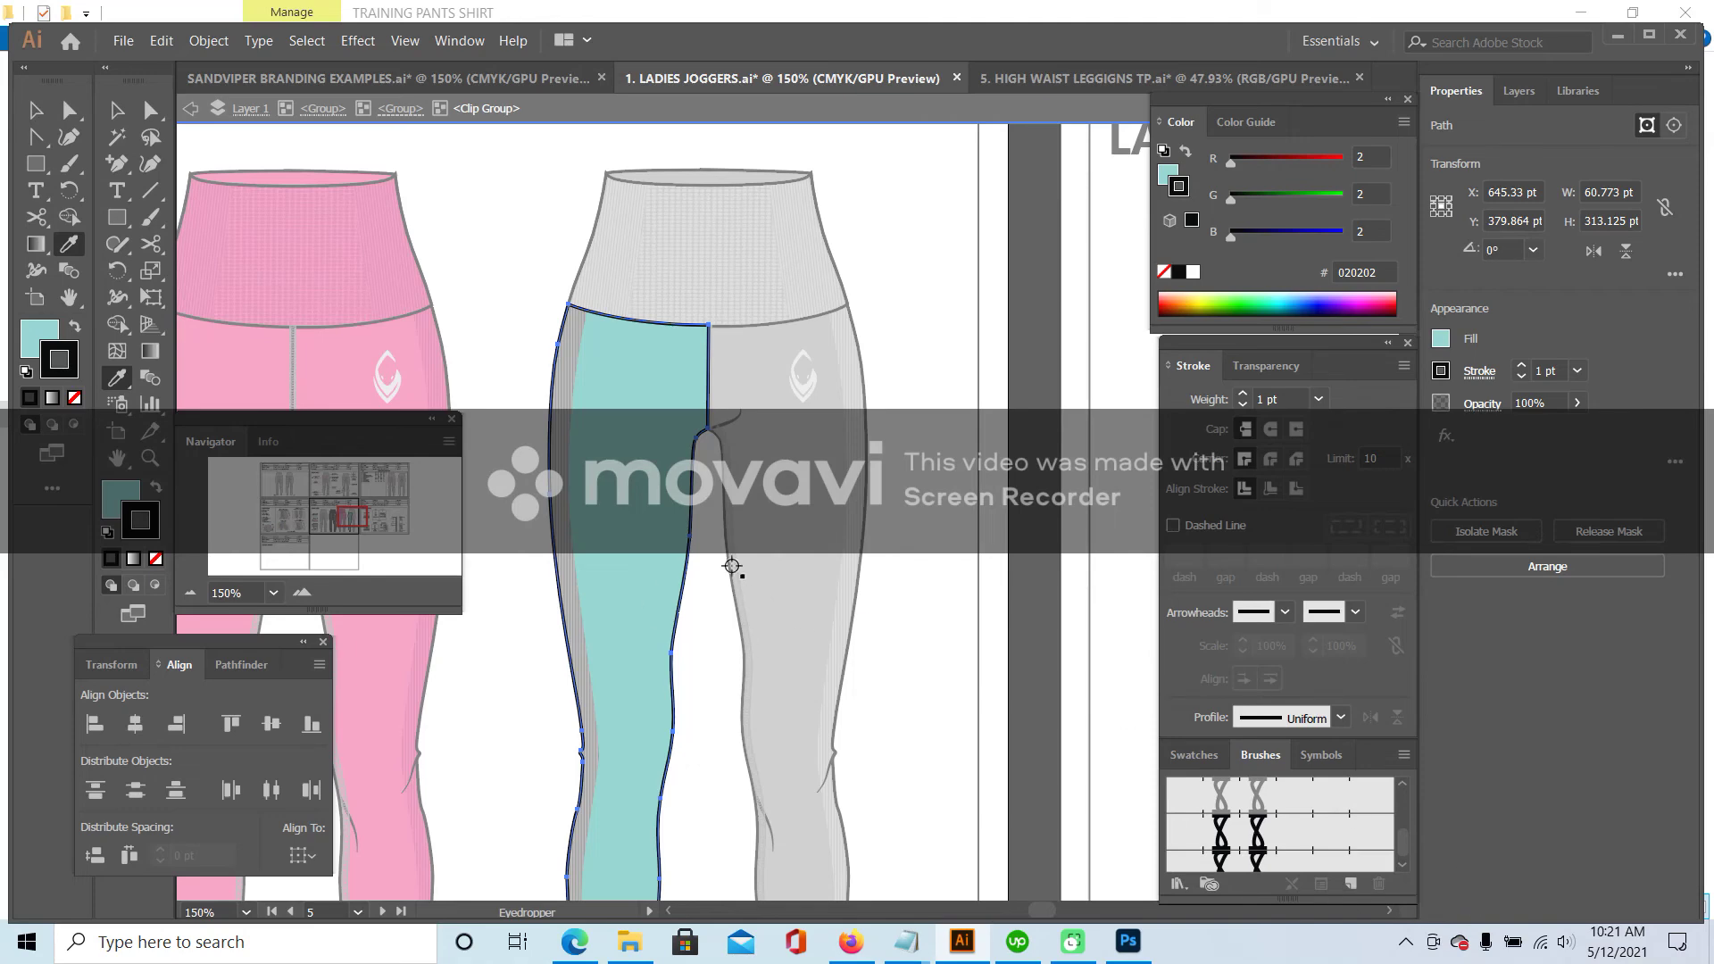
- Review the sheet at 50%, return to 100%, and select the narrow strip at the leg's left edge
{"action": "left_click", "coordinate": [190, 592]}
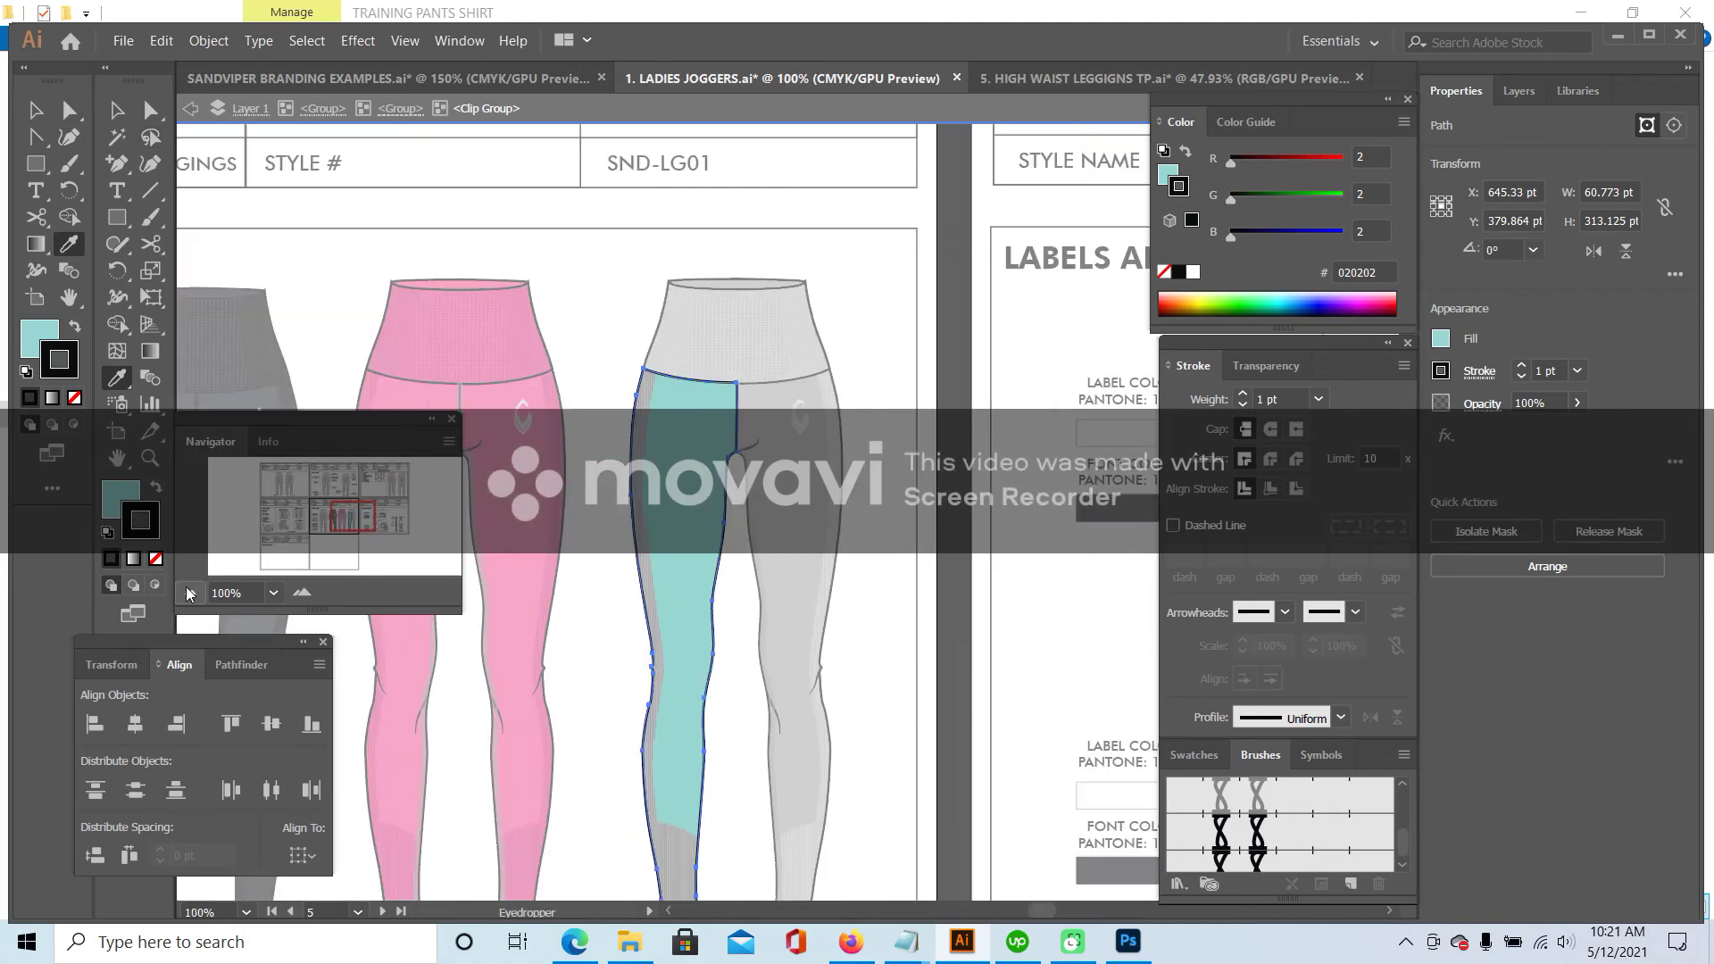
{"action": "left_click", "coordinate": [190, 593]}
{"action": "left_click", "coordinate": [190, 593]}
{"action": "mouse_move", "coordinate": [380, 514]}
{"action": "left_mouse_down"}
{"action": "mouse_move", "coordinate": [284, 505]}
{"action": "mouse_move", "coordinate": [331, 482]}
{"action": "mouse_move", "coordinate": [345, 515]}
{"action": "left_mouse_up"}
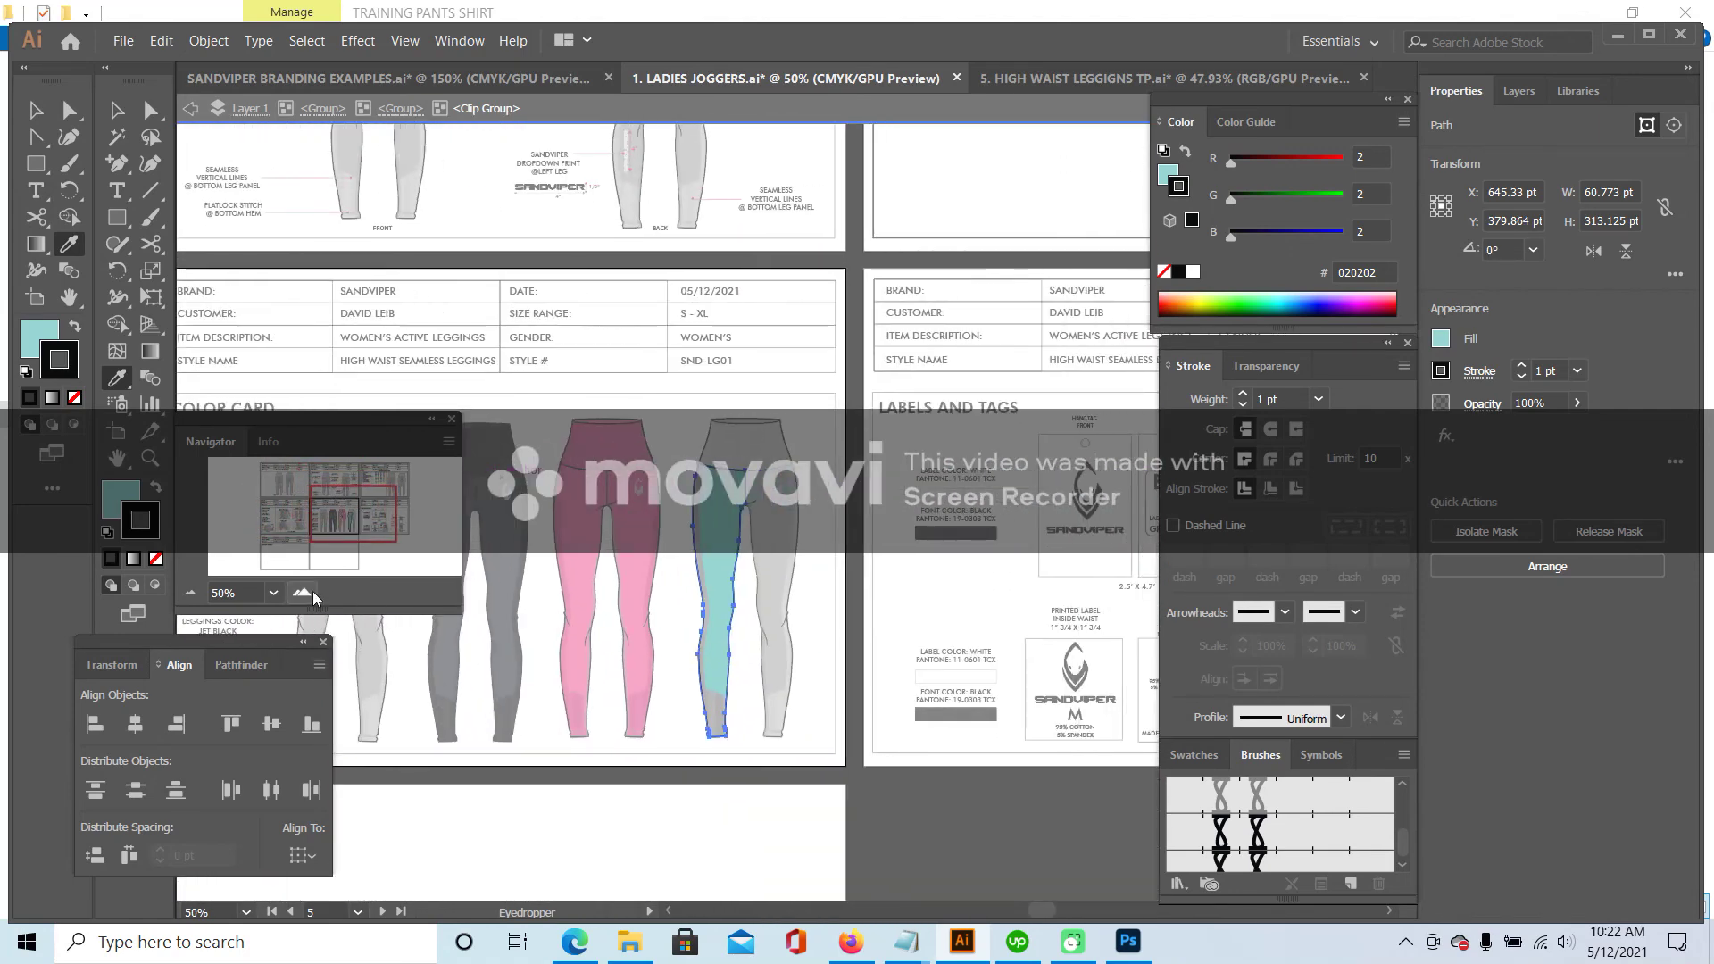
{"action": "left_click", "coordinate": [309, 592]}
{"action": "left_click", "coordinate": [116, 110]}
{"action": "scroll", "coordinate": [714, 409], "scroll_direction": "down", "scroll_amount": 1}
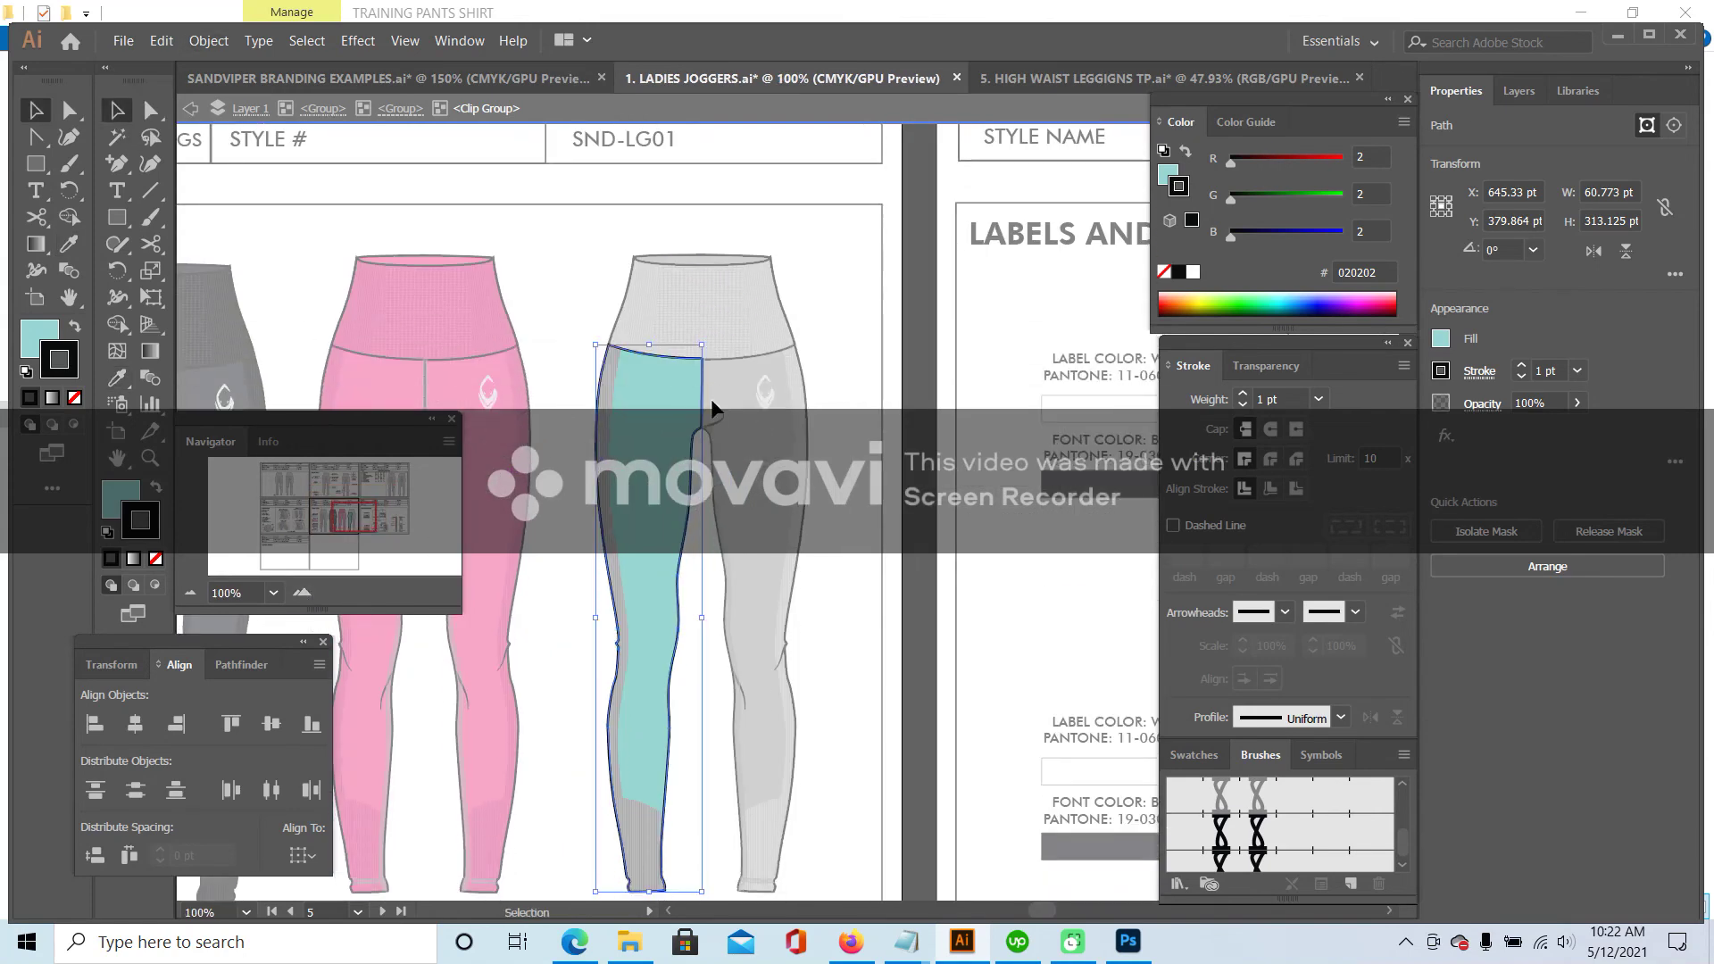
{"action": "left_click", "coordinate": [616, 368]}
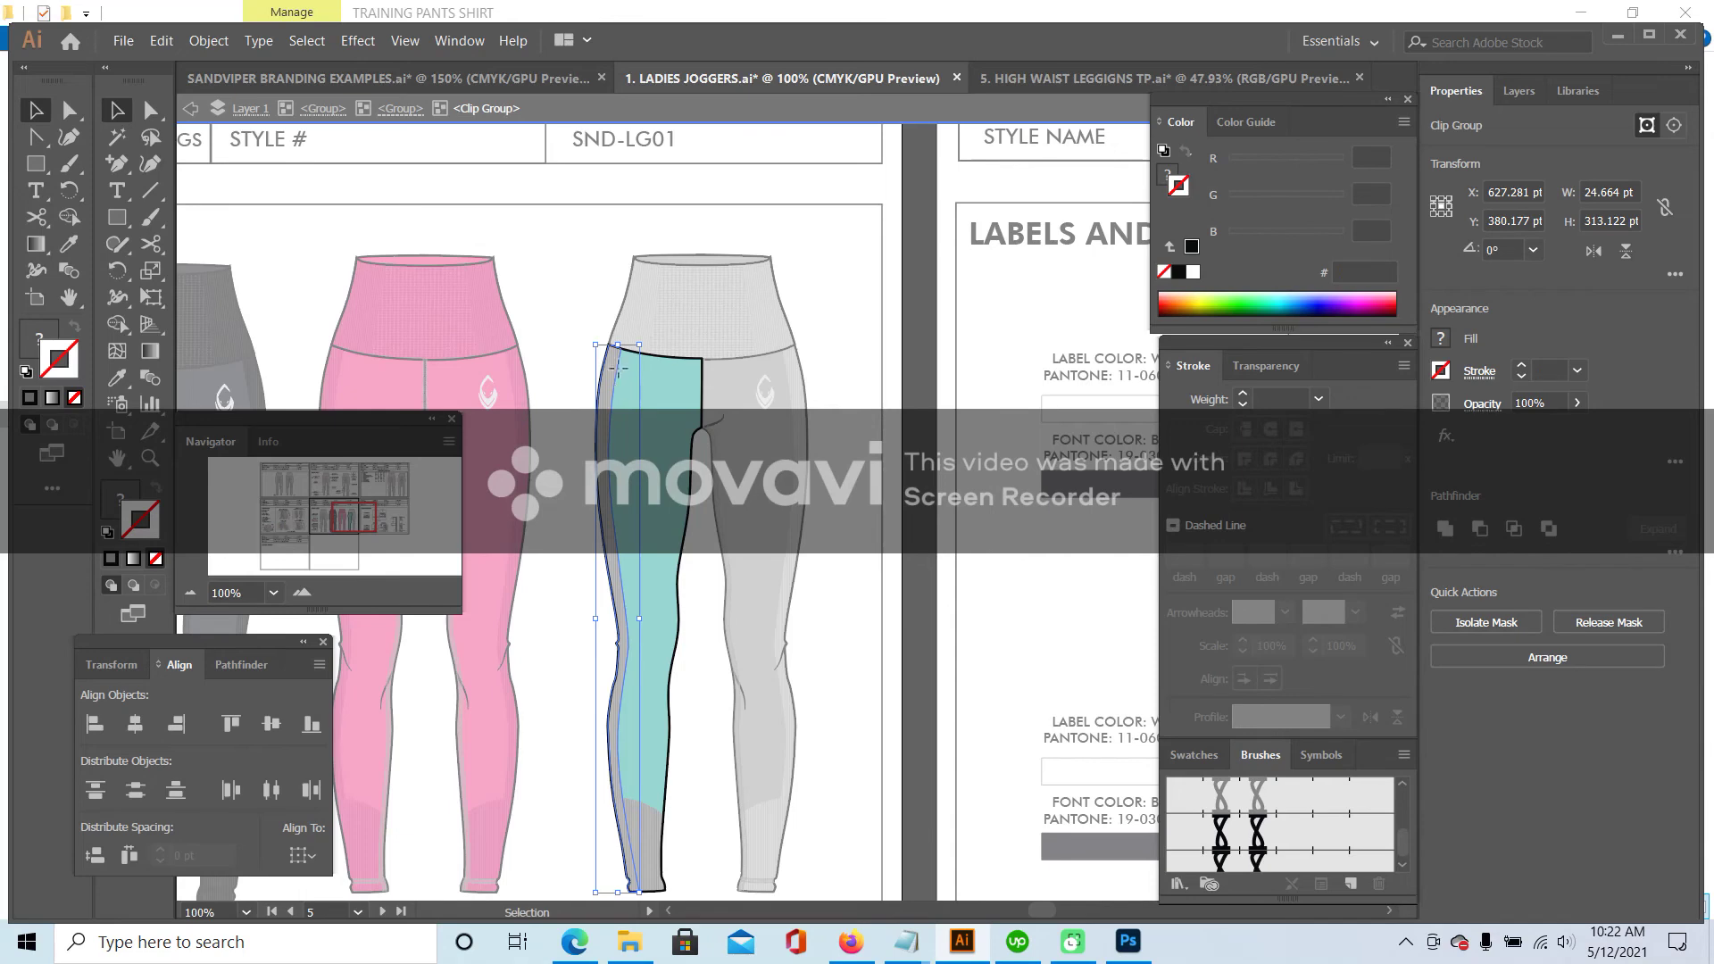
- Recolour the aqua leg's vertical rib lines to darker aqua 7FBAB4, sampled from the aqua swatch
{"action": "double_click", "coordinate": [618, 368]}
{"action": "left_click", "coordinate": [618, 368]}
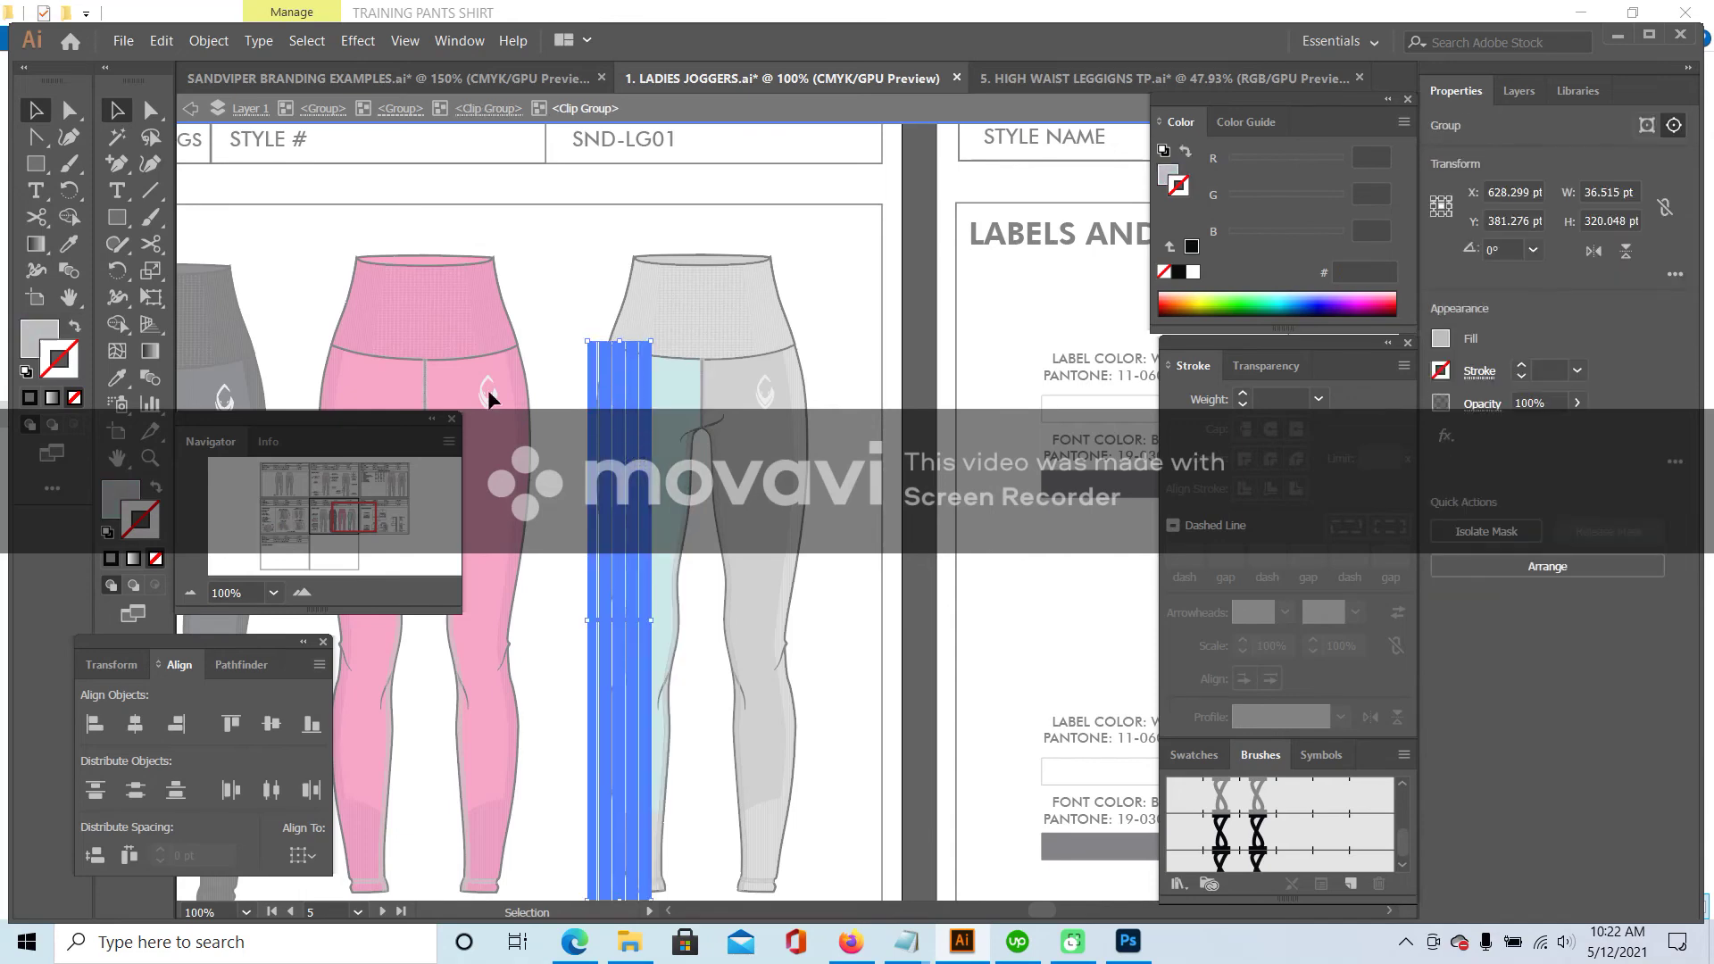
{"action": "mouse_move", "coordinate": [351, 503]}
{"action": "left_mouse_down"}
{"action": "mouse_move", "coordinate": [334, 480]}
{"action": "mouse_move", "coordinate": [328, 516]}
{"action": "left_mouse_up"}
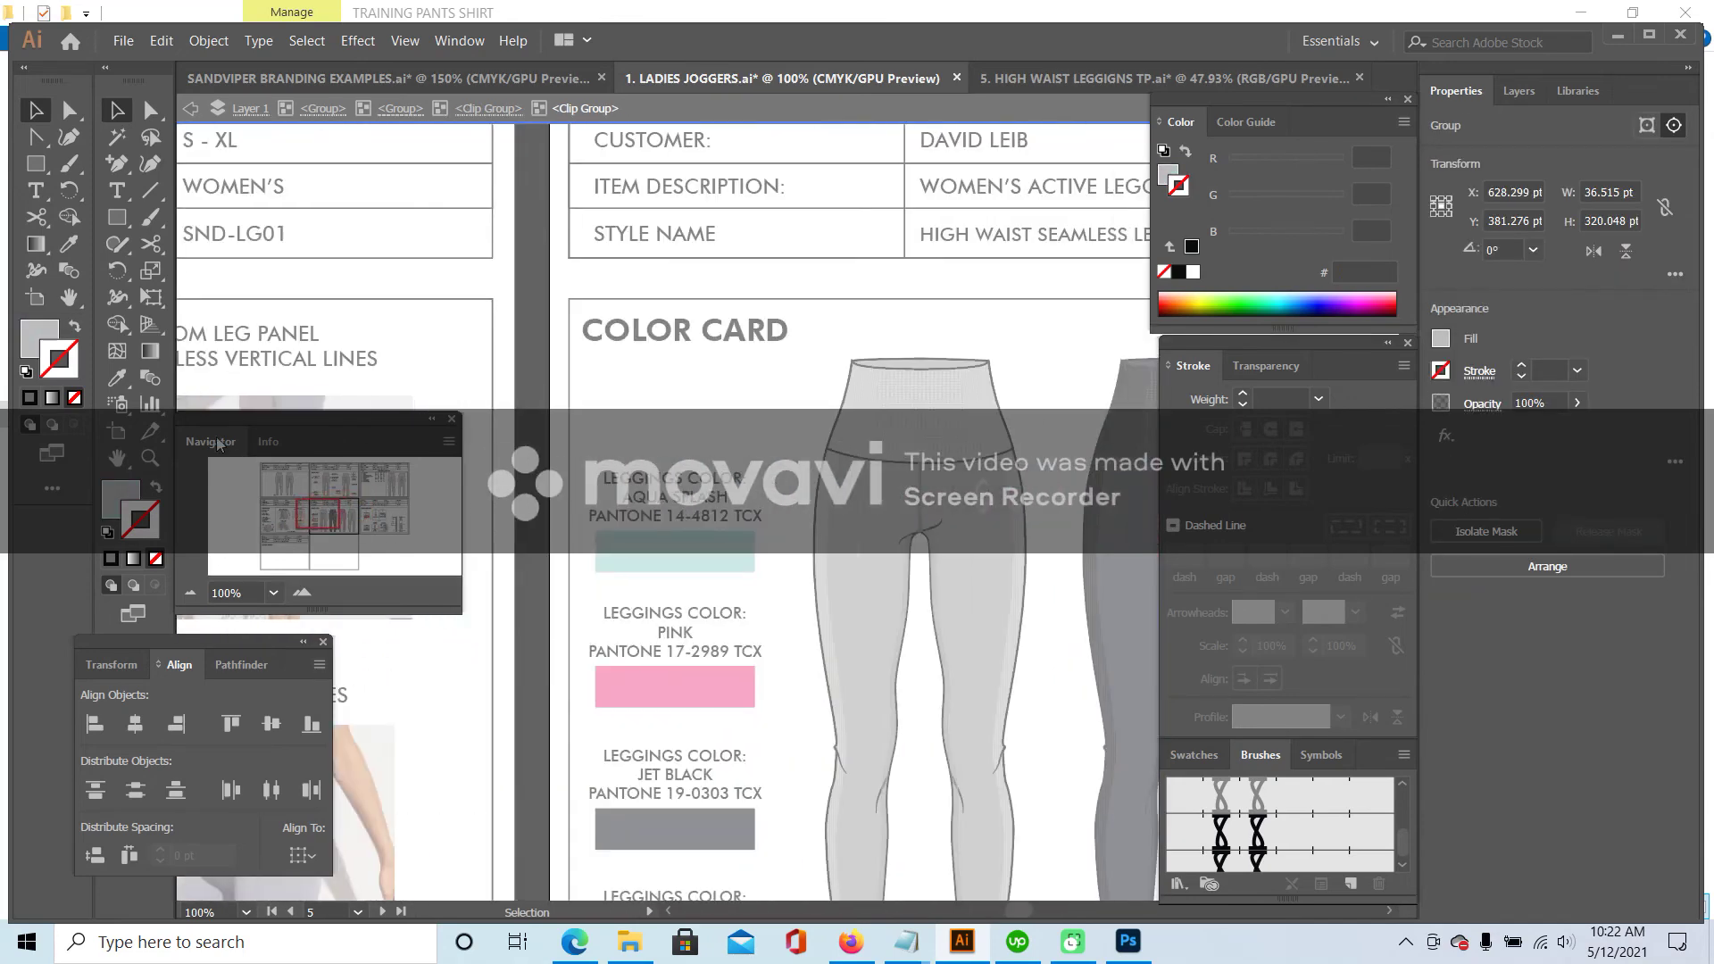
{"action": "left_click", "coordinate": [117, 379]}
{"action": "double_click", "coordinate": [125, 500]}
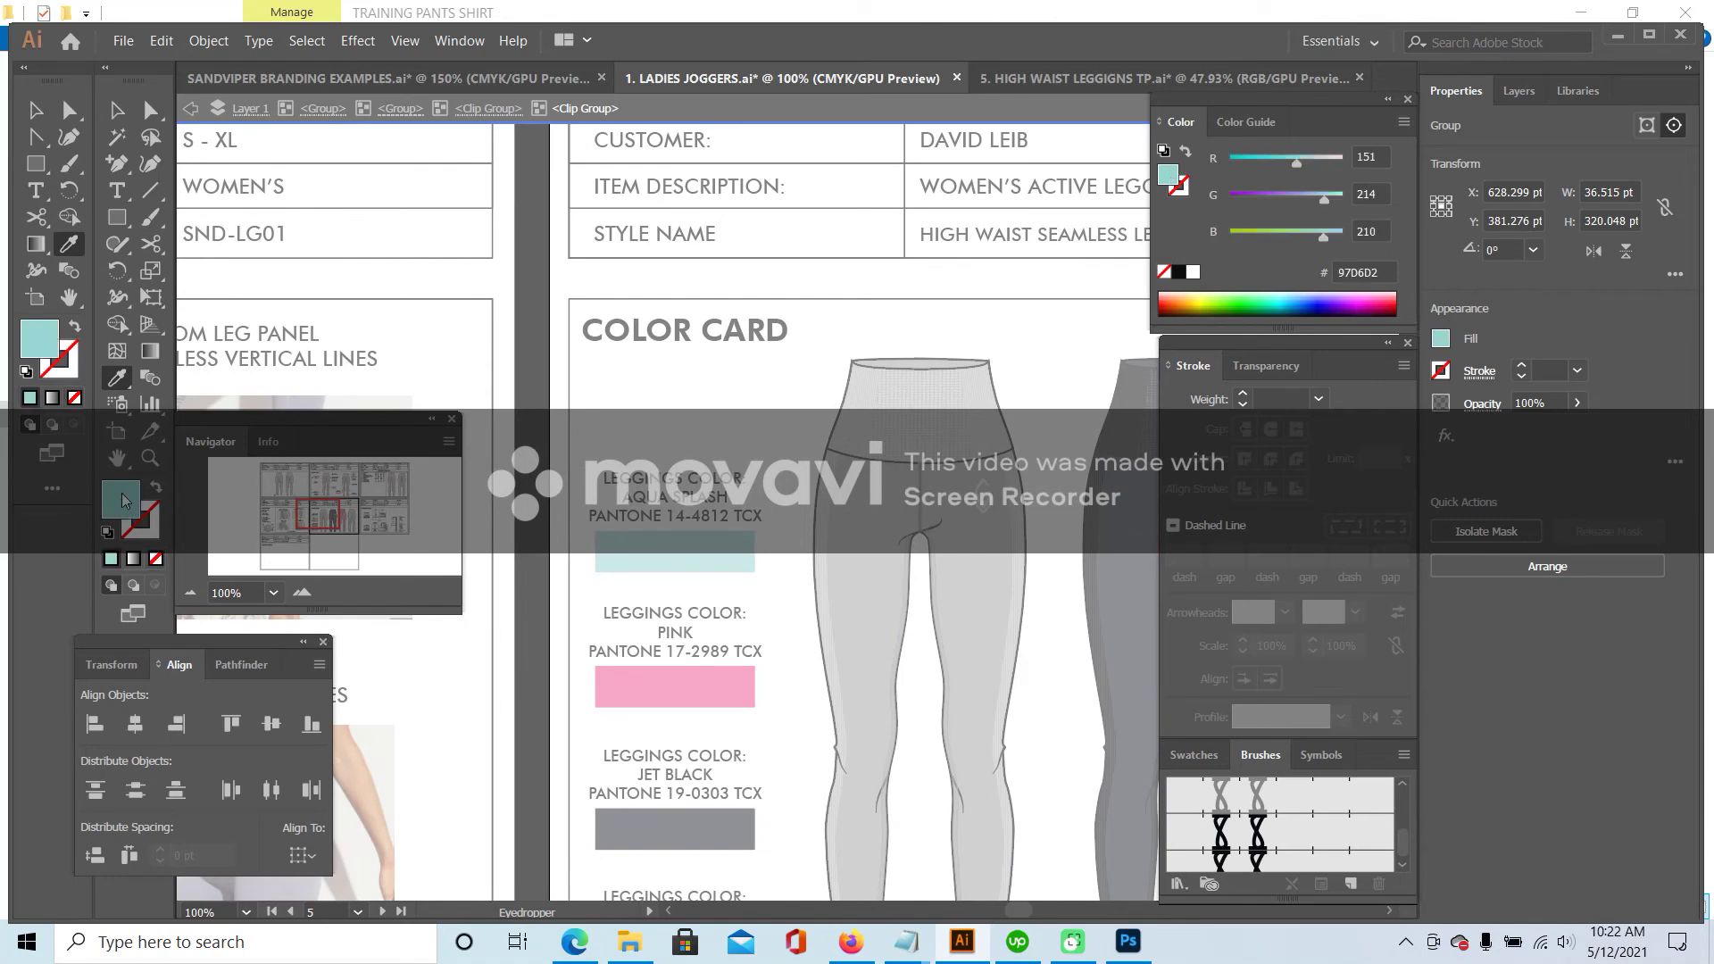
{"action": "left_click", "coordinate": [1202, 351]}
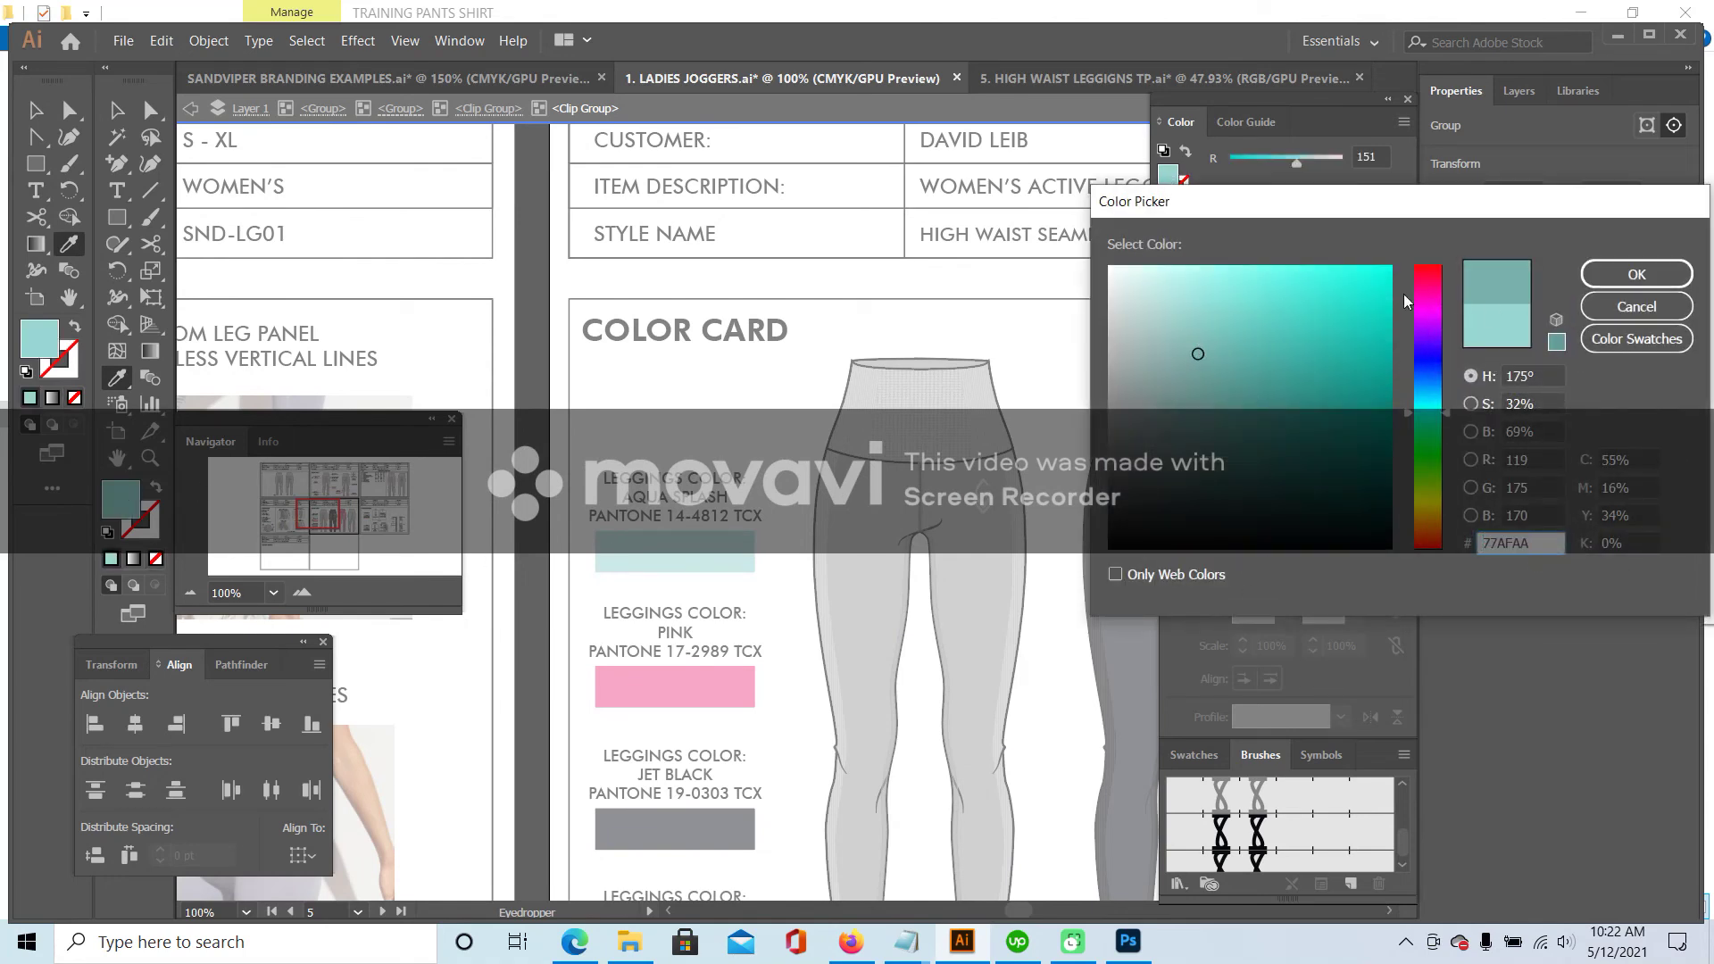
{"action": "left_click", "coordinate": [1202, 340]}
{"action": "left_click", "coordinate": [1201, 340]}
{"action": "left_click", "coordinate": [1637, 275]}
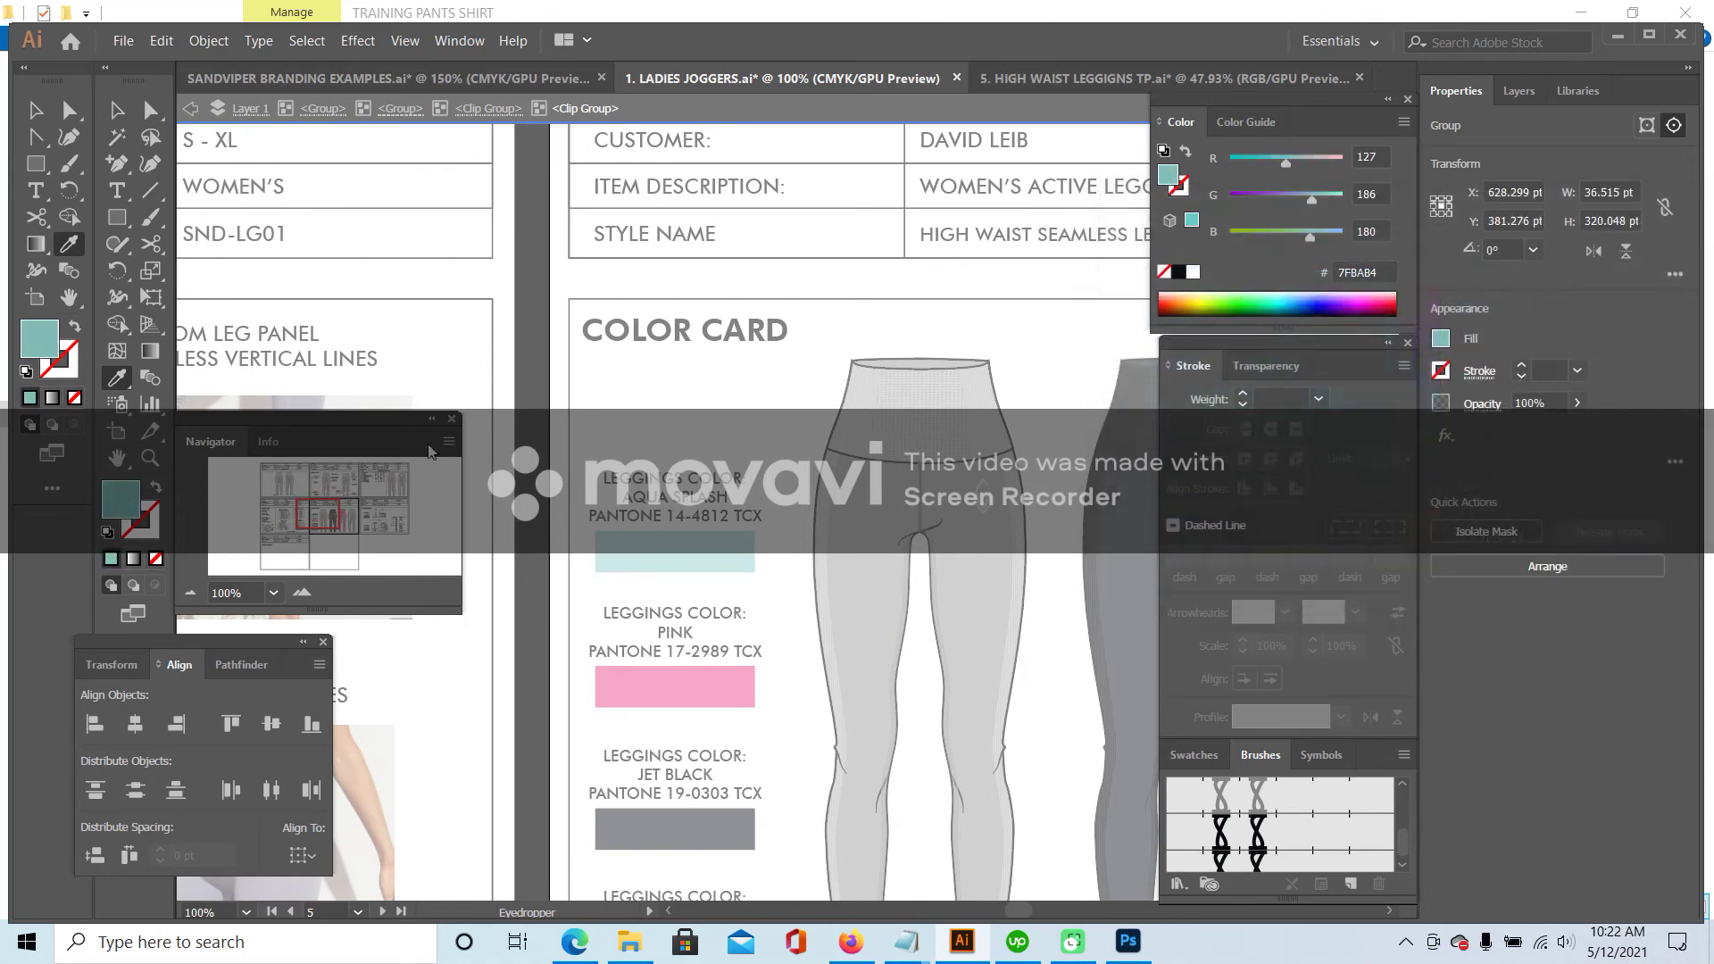
- Remove the grey fill from the aqua leg's side strip path
{"action": "left_click_drag", "start_coordinate": [318, 520], "coordinate": [357, 520]}
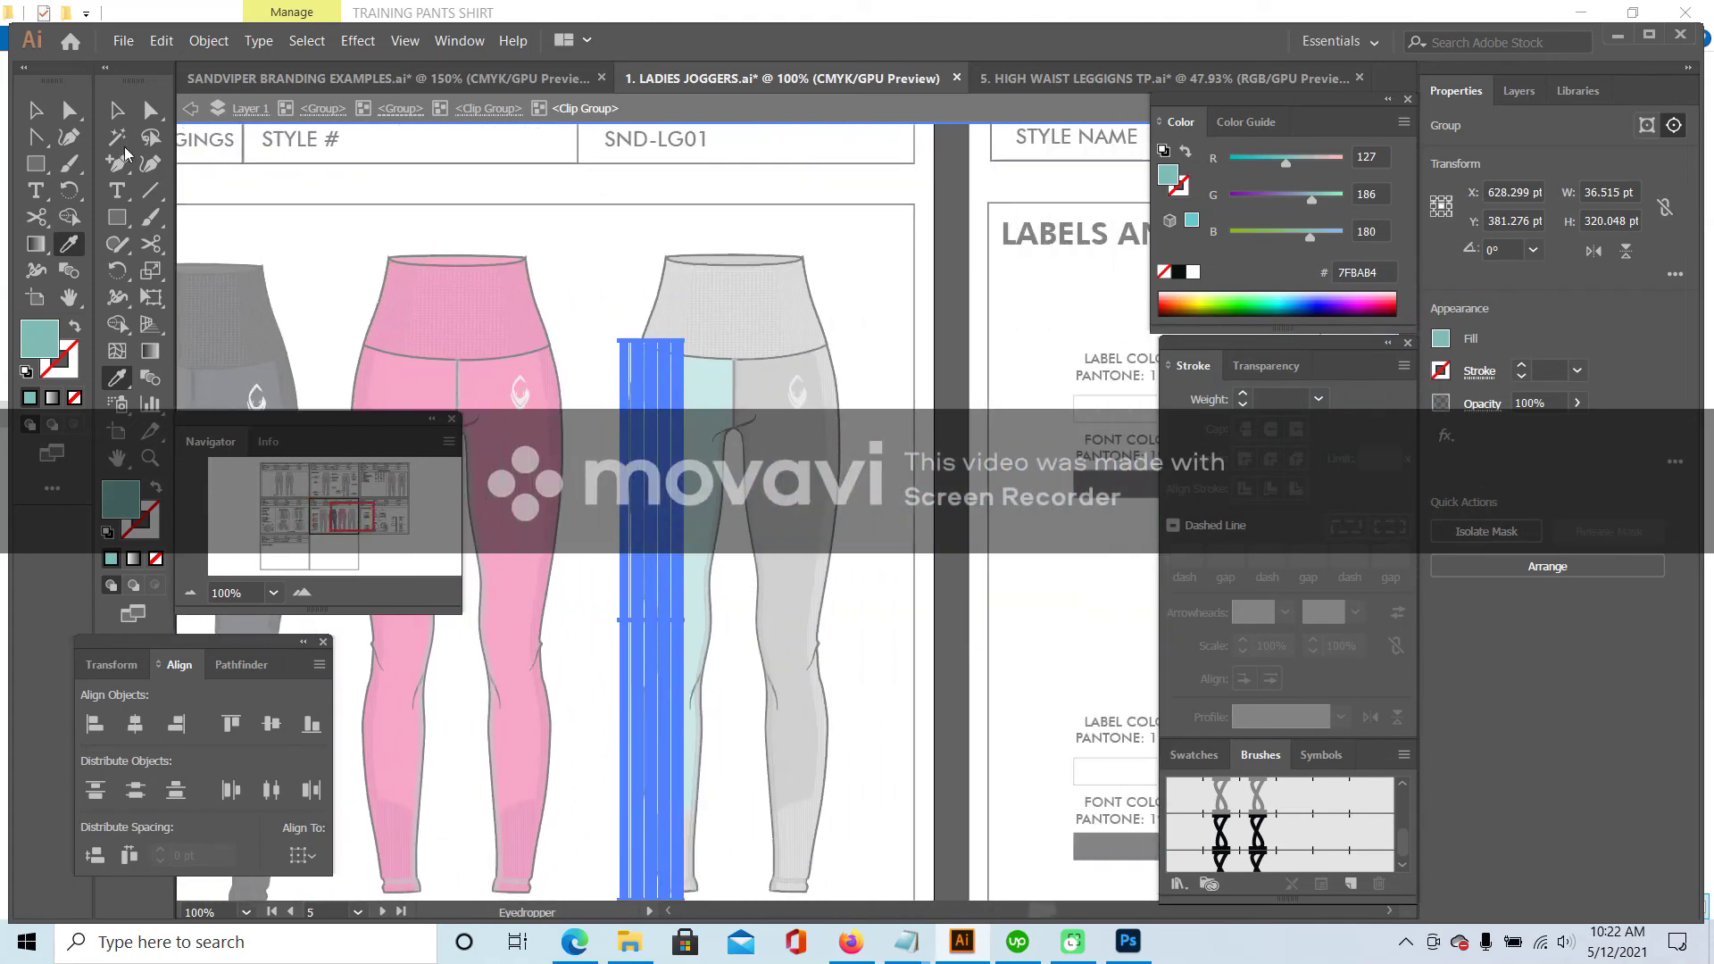
{"action": "left_click", "coordinate": [117, 110]}
{"action": "double_click", "coordinate": [665, 260]}
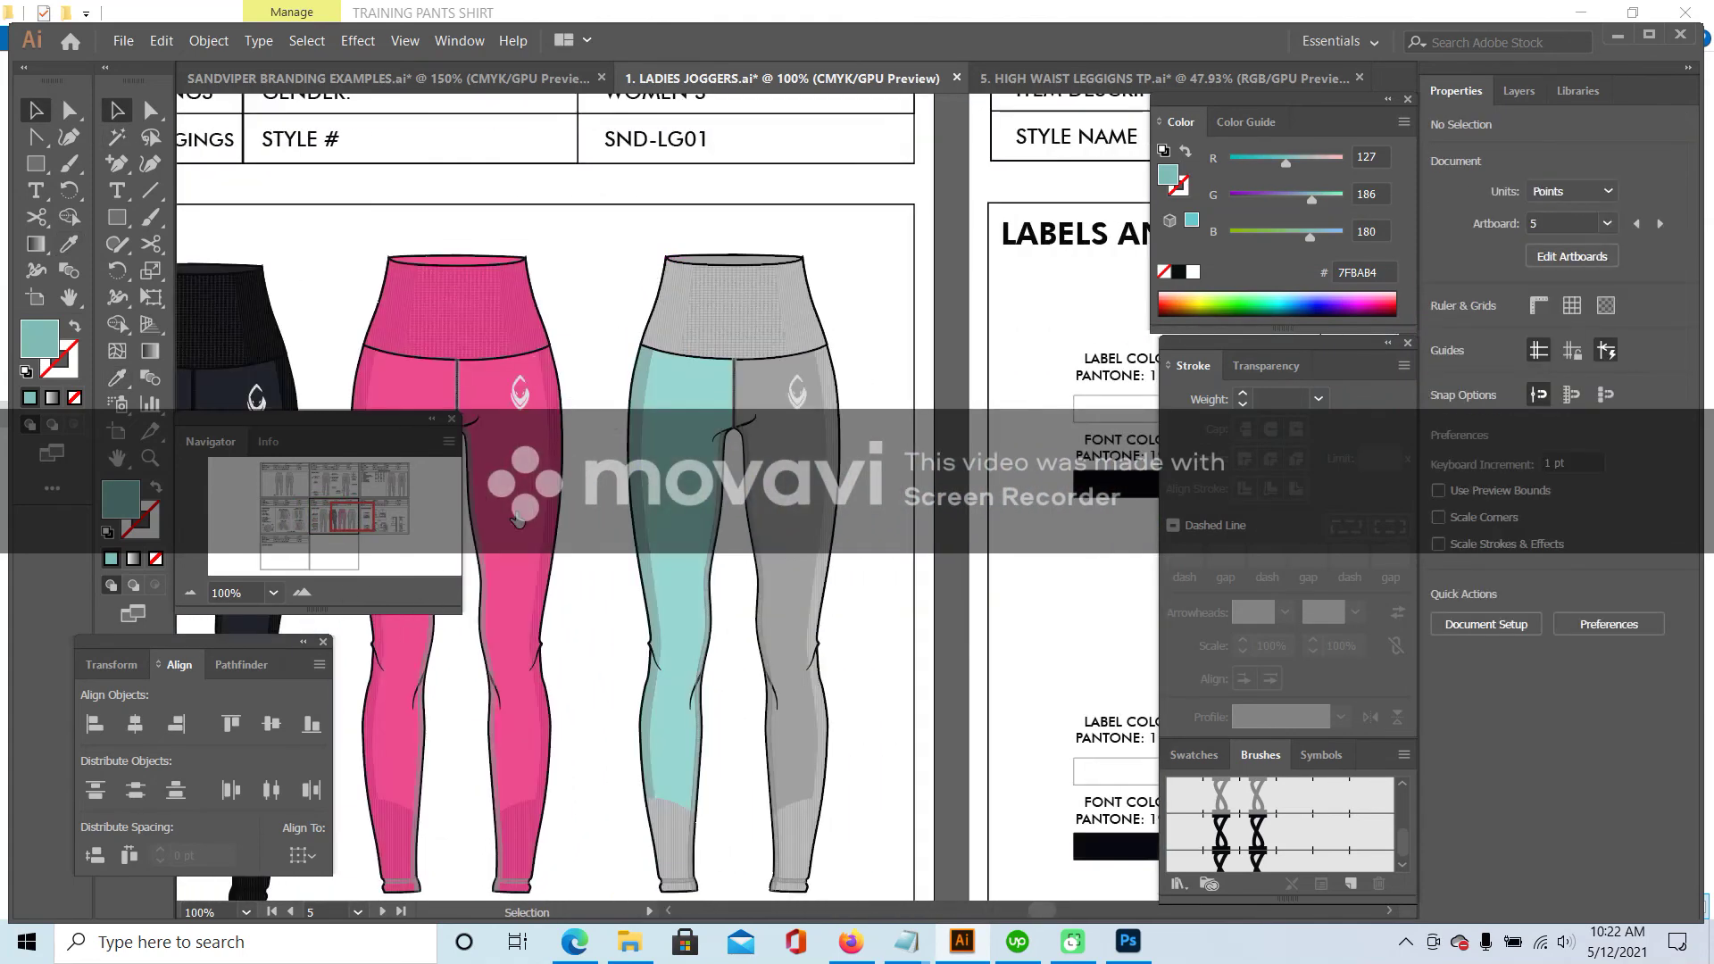
{"action": "double_click", "coordinate": [650, 362]}
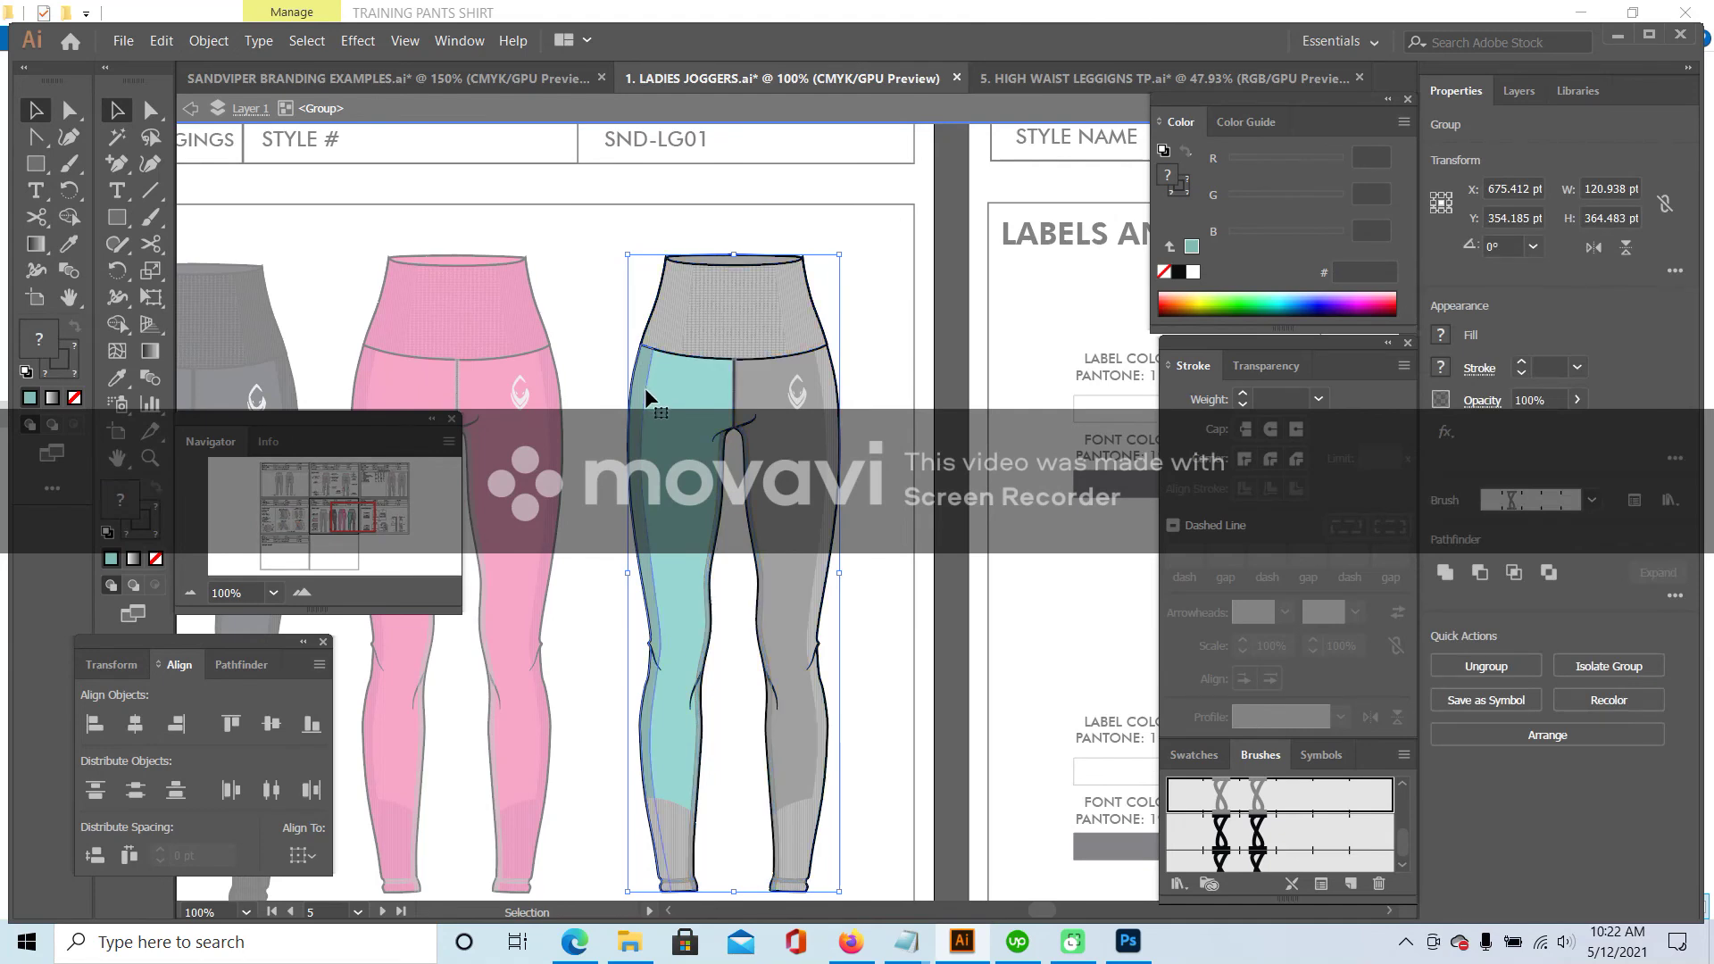
{"action": "double_click", "coordinate": [644, 389]}
{"action": "left_click", "coordinate": [645, 390]}
{"action": "double_click", "coordinate": [646, 401]}
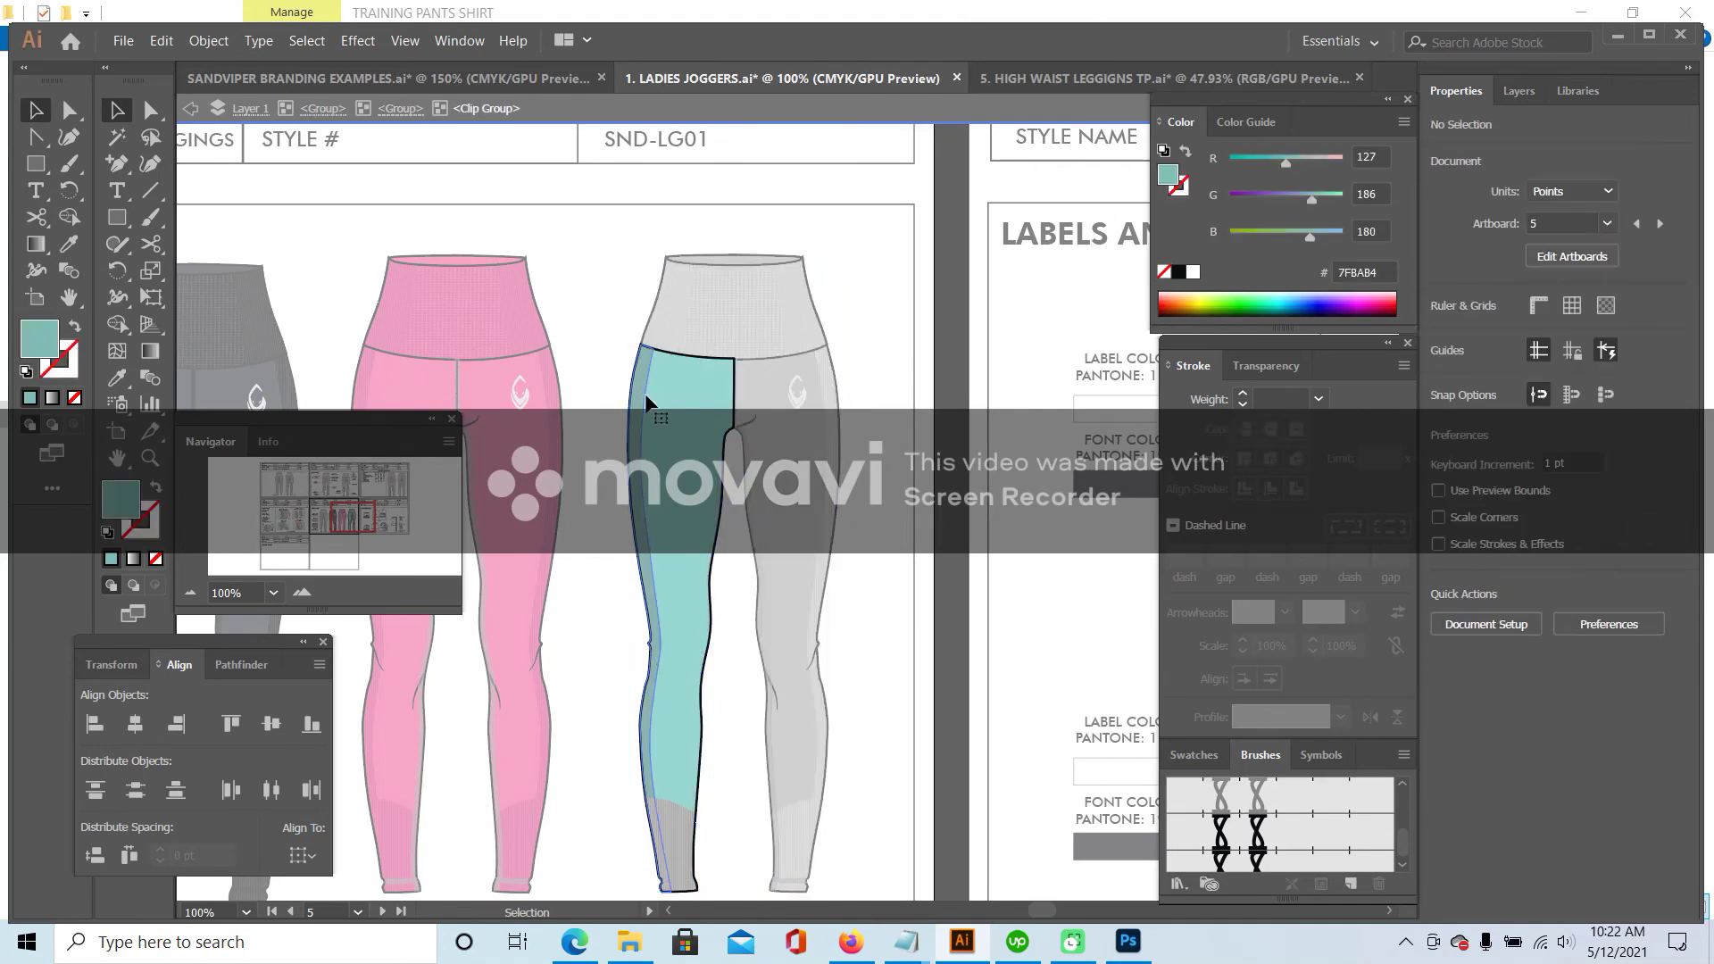
{"action": "double_click", "coordinate": [646, 401]}
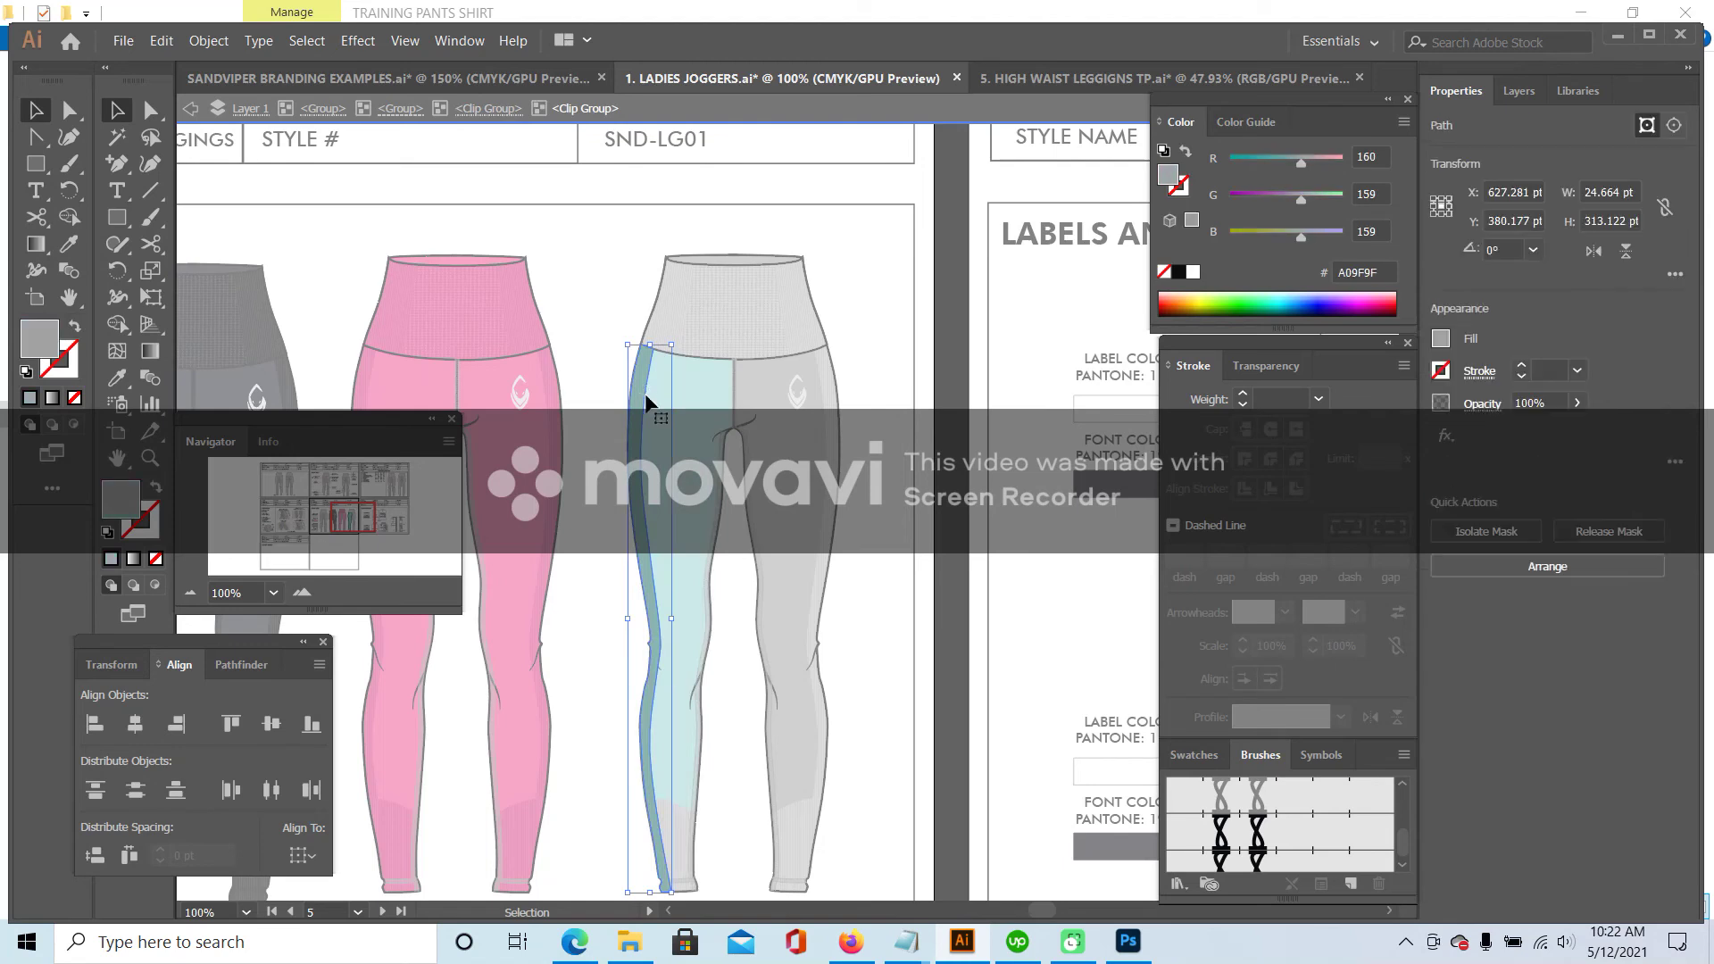
{"action": "key", "text": "slash"}
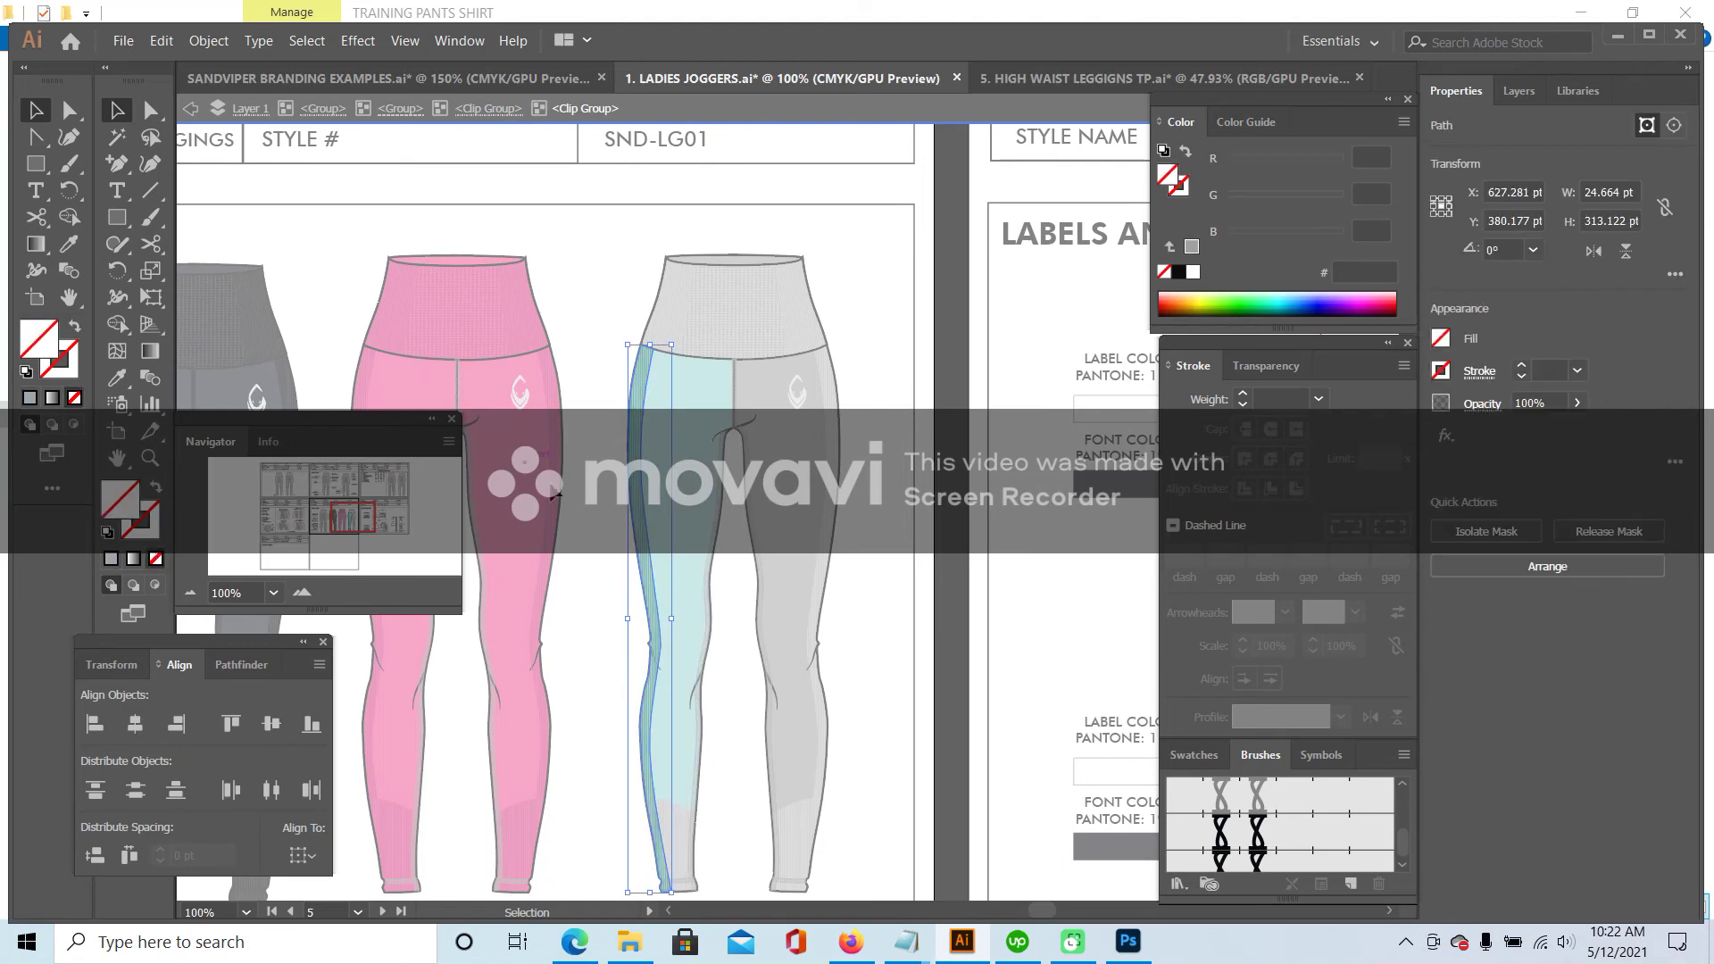
- Zoom to 200% on the lower aqua leg and select its clip group near the cuff
{"action": "scroll", "coordinate": [693, 813], "scroll_direction": "down", "scroll_amount": 2}
{"action": "left_click", "coordinate": [300, 592]}
{"action": "left_click", "coordinate": [301, 592]}
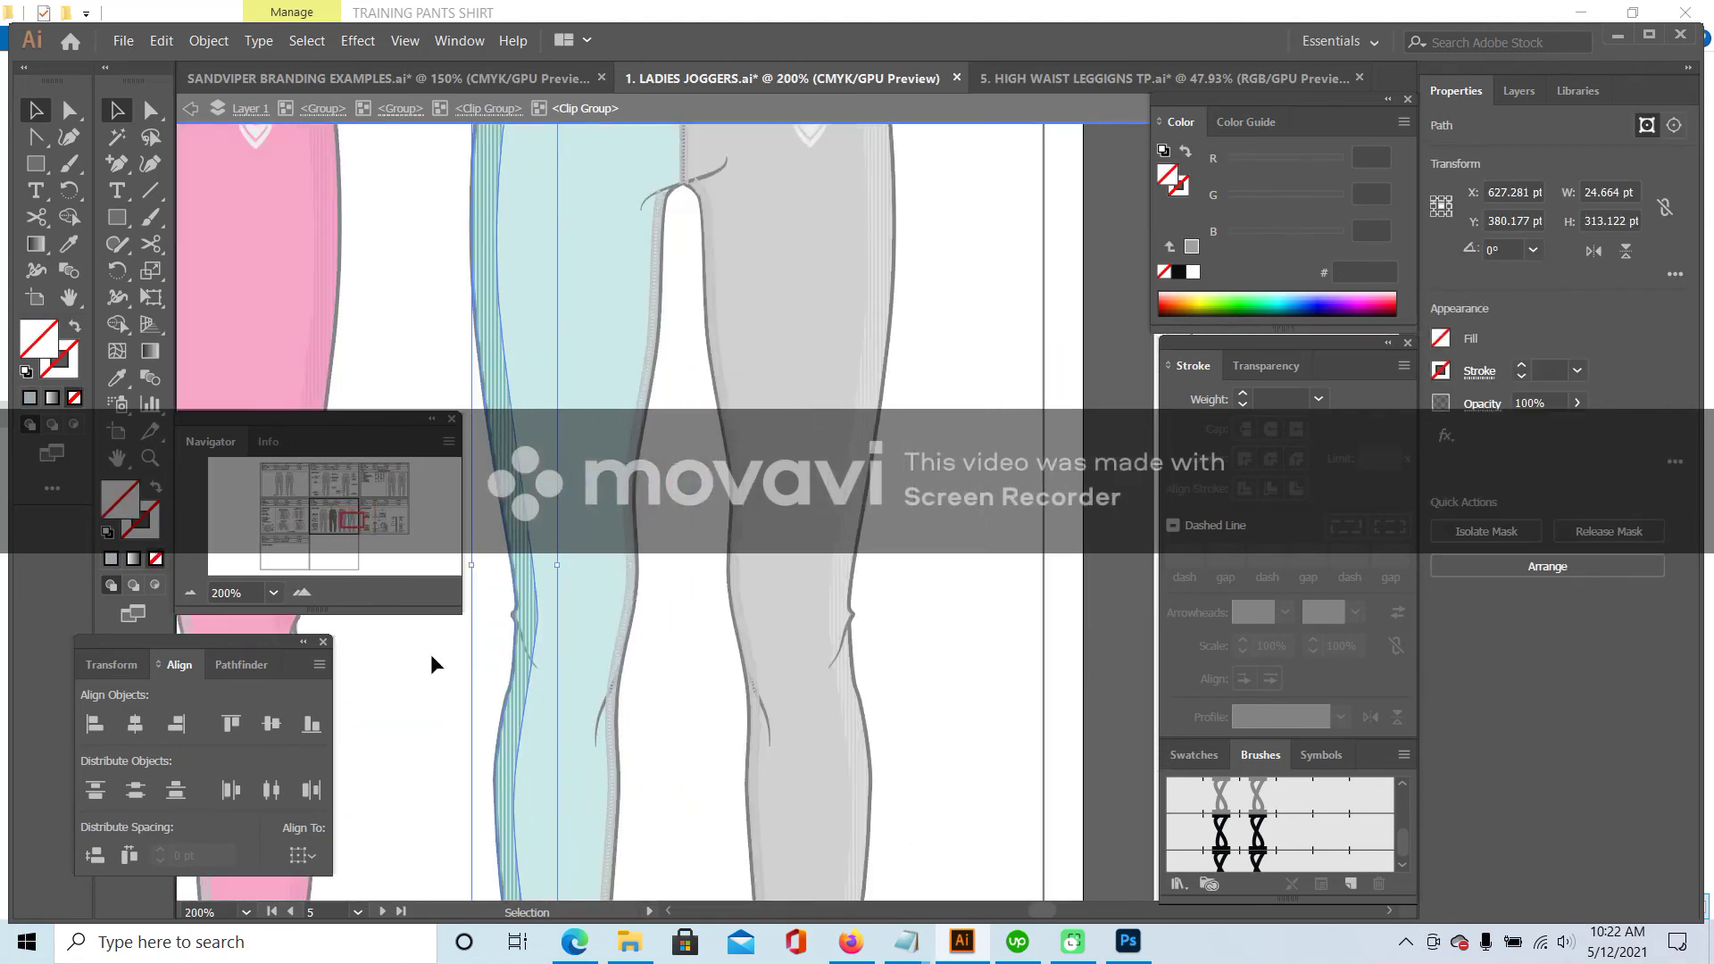
{"action": "scroll", "coordinate": [482, 696], "scroll_direction": "down", "scroll_amount": 4}
{"action": "left_click", "coordinate": [586, 691]}
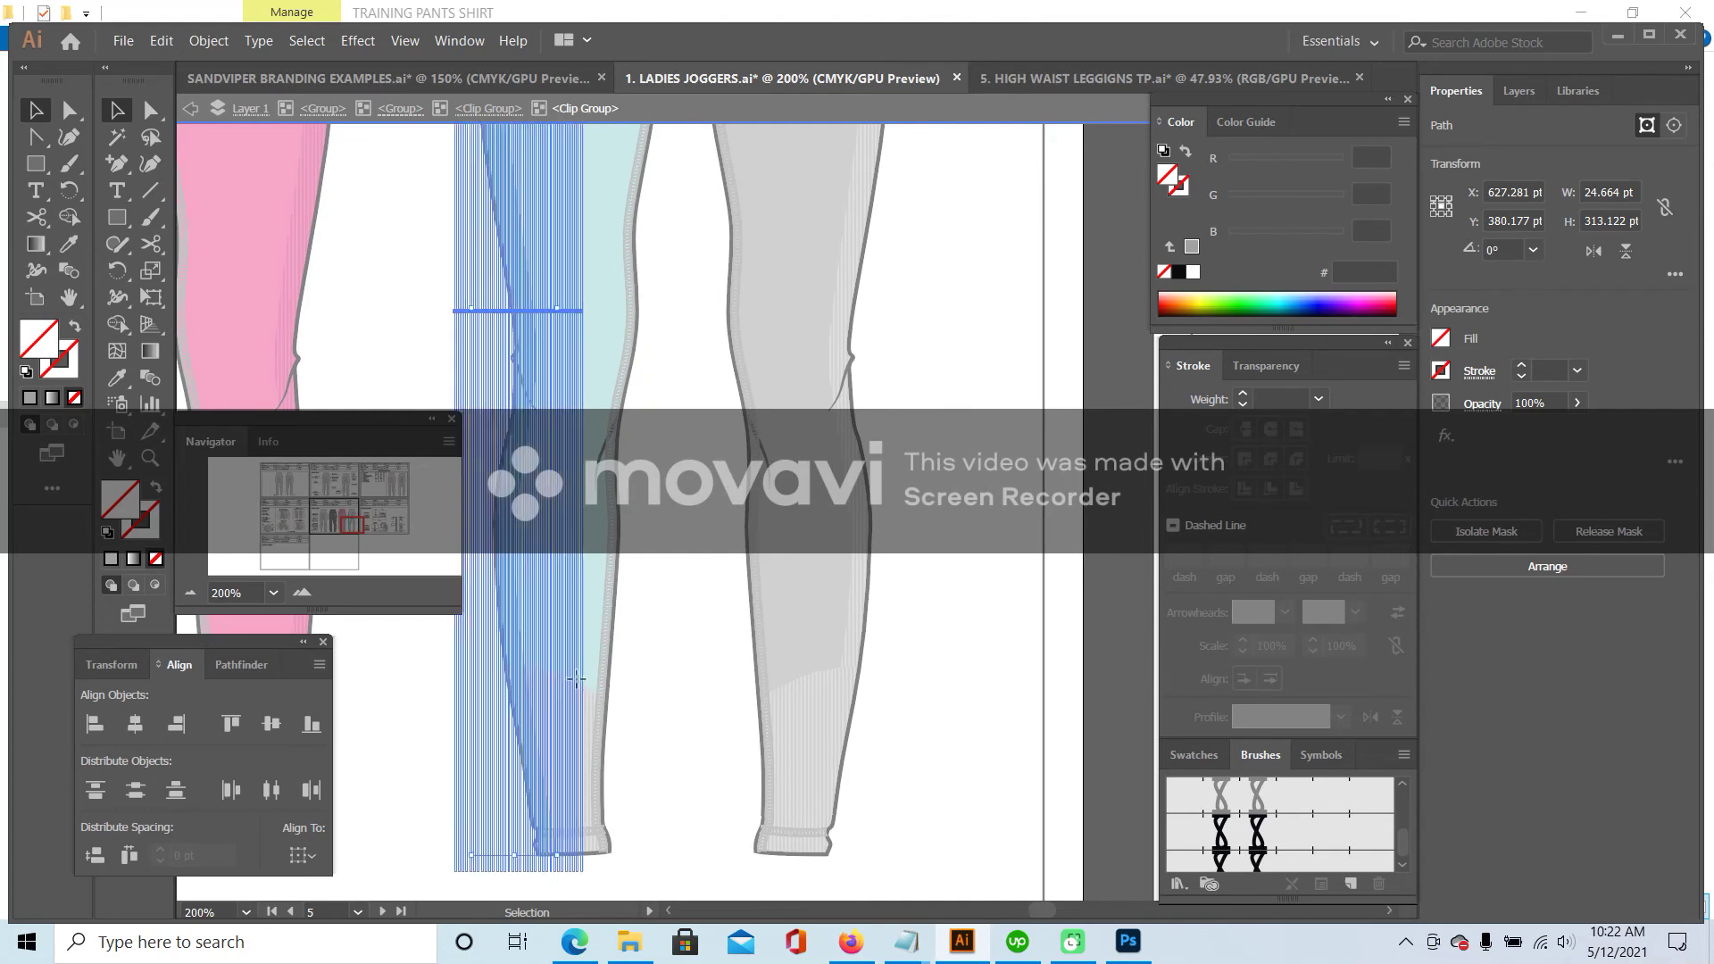
{"action": "double_click", "coordinate": [651, 678]}
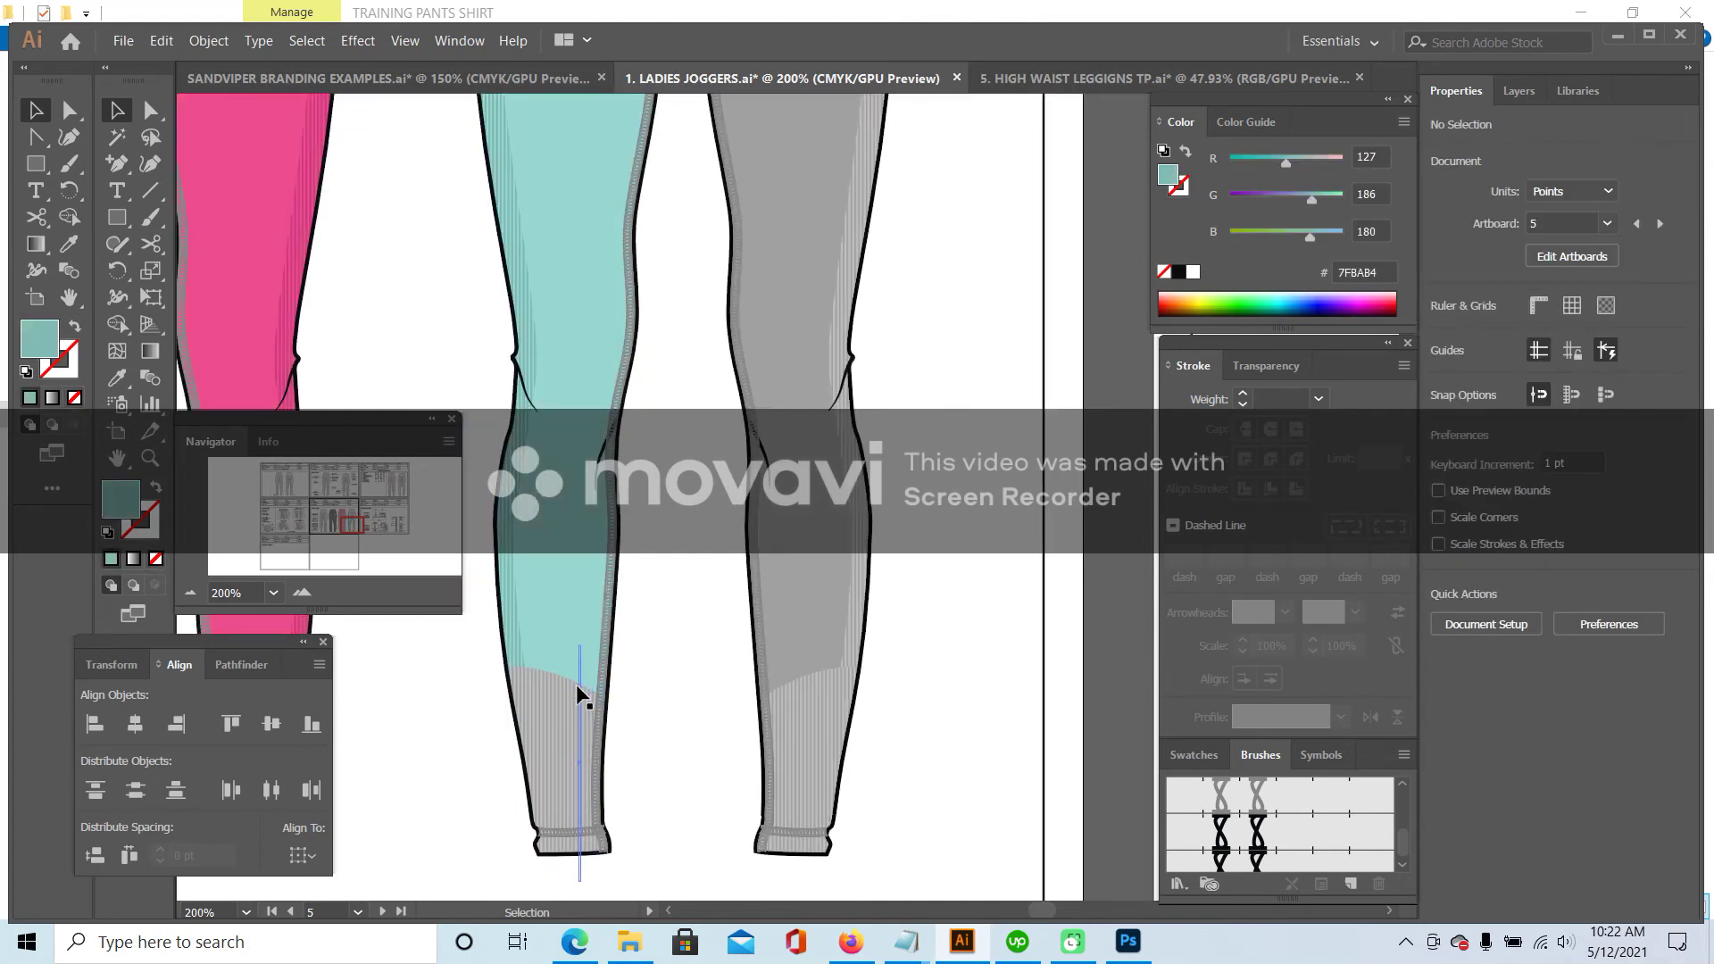
{"action": "double_click", "coordinate": [576, 680]}
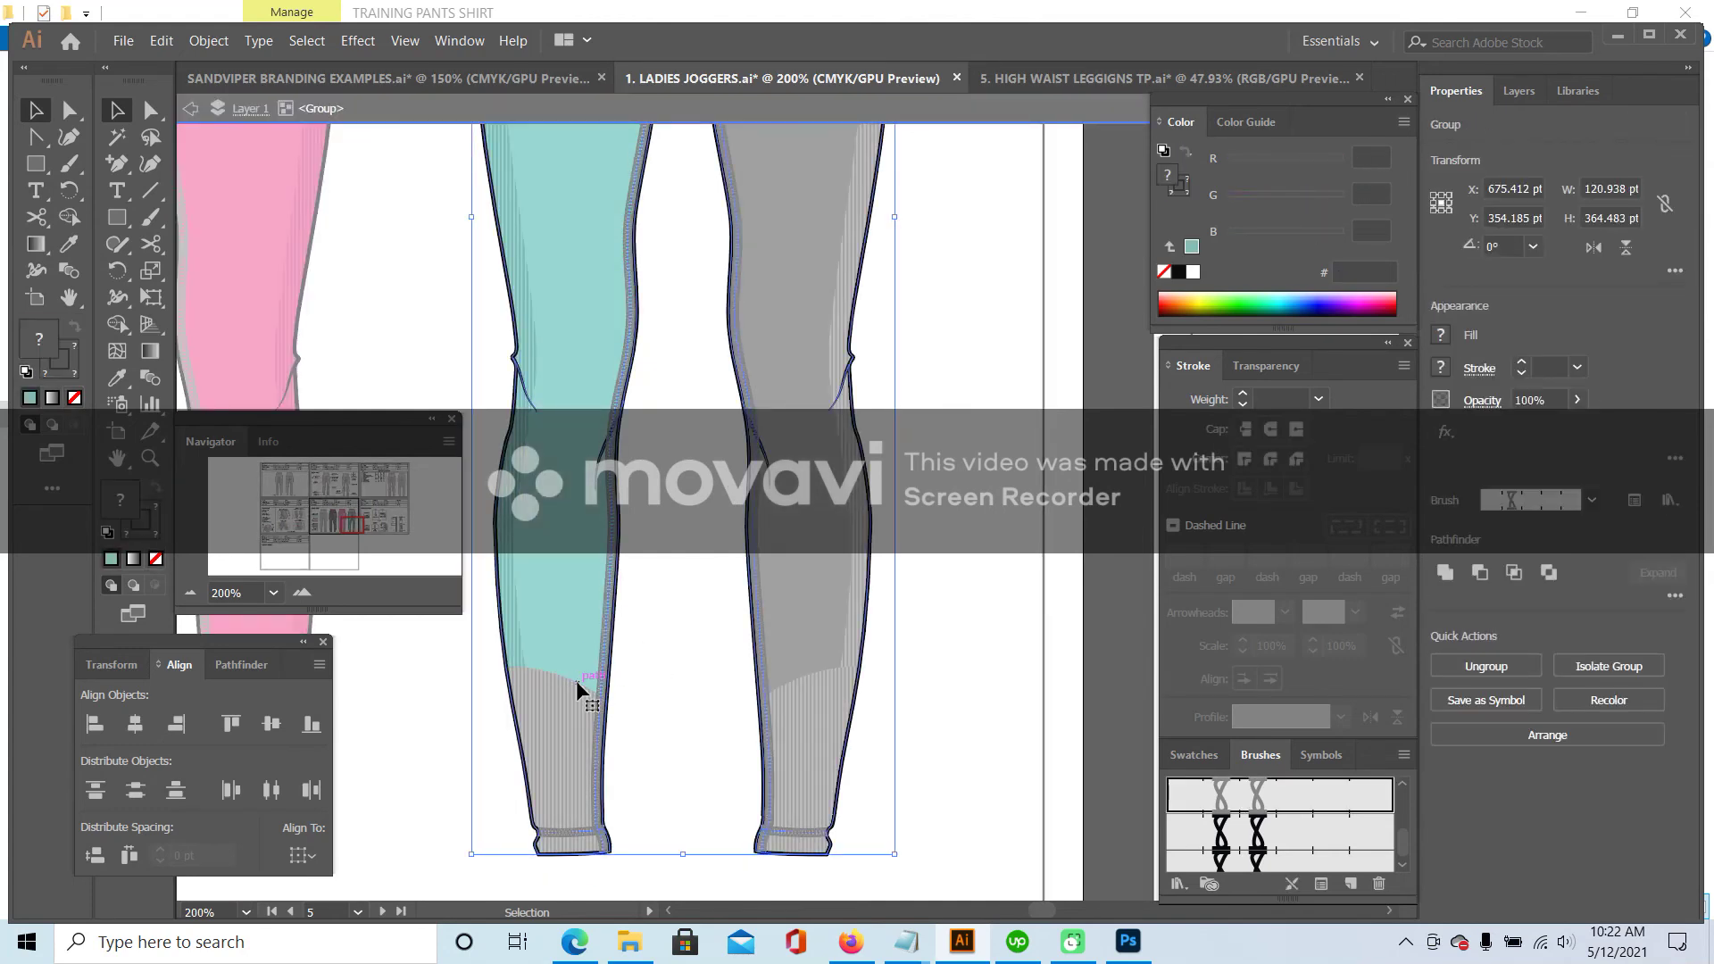
{"action": "double_click", "coordinate": [577, 681]}
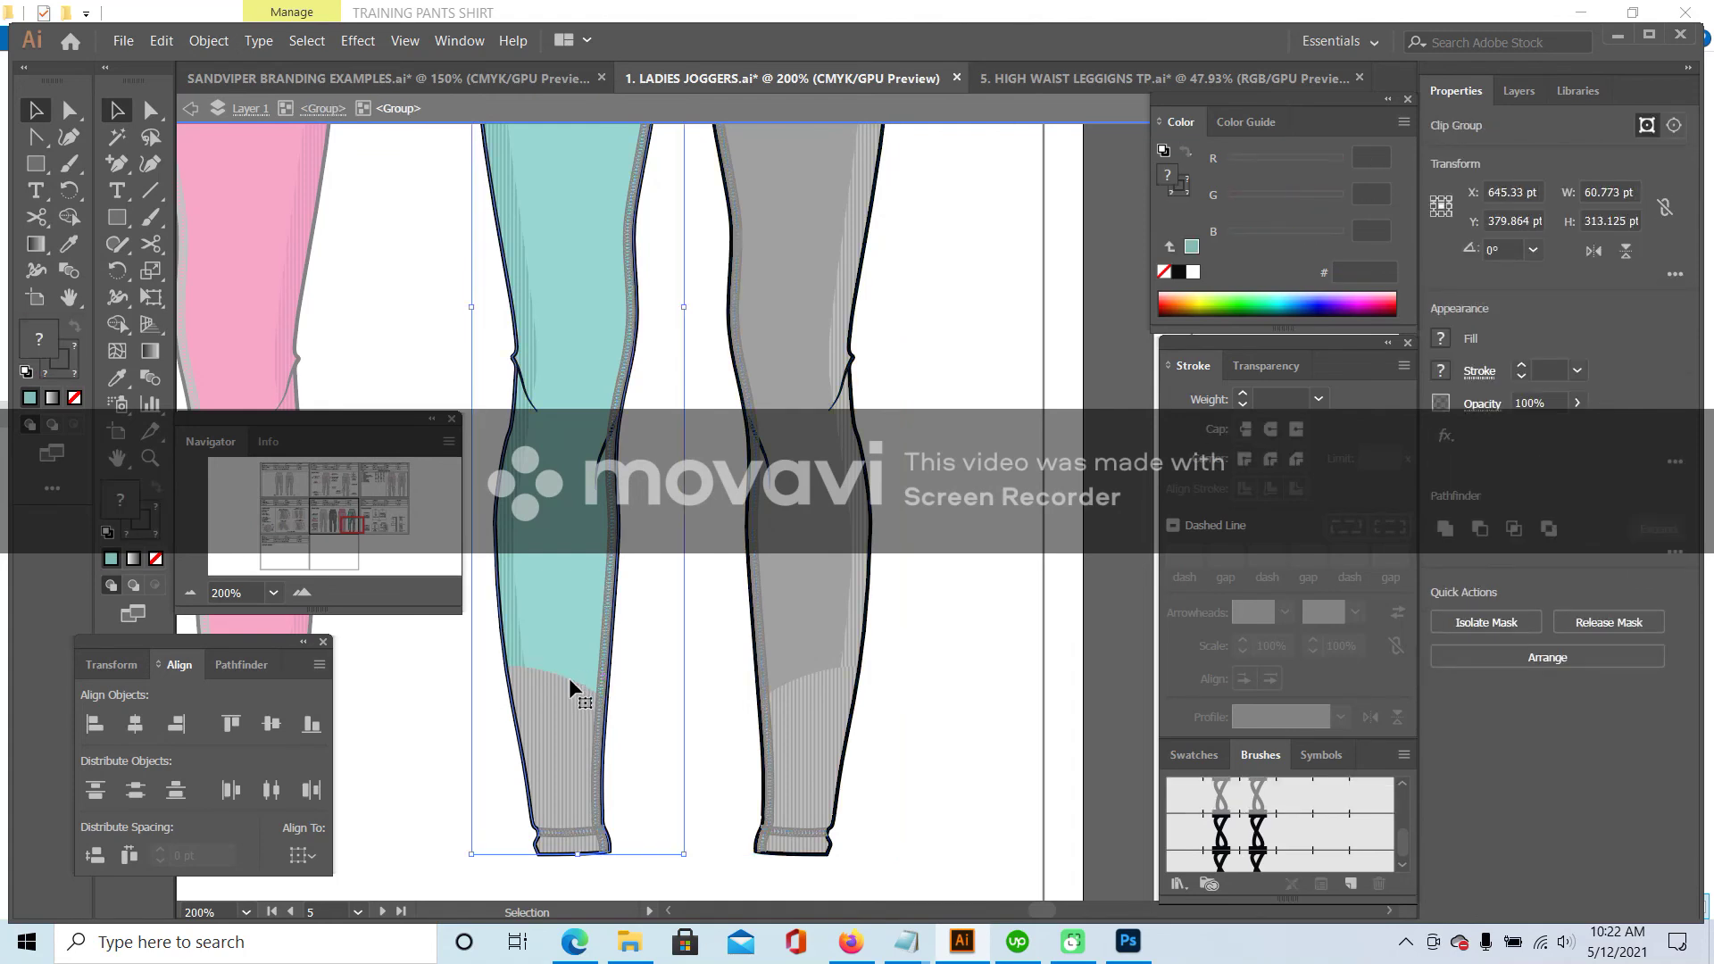
- Make the left leg's grey cuff path and ribbed cuff group teal, with no cuff outline
{"action": "double_click", "coordinate": [570, 678]}
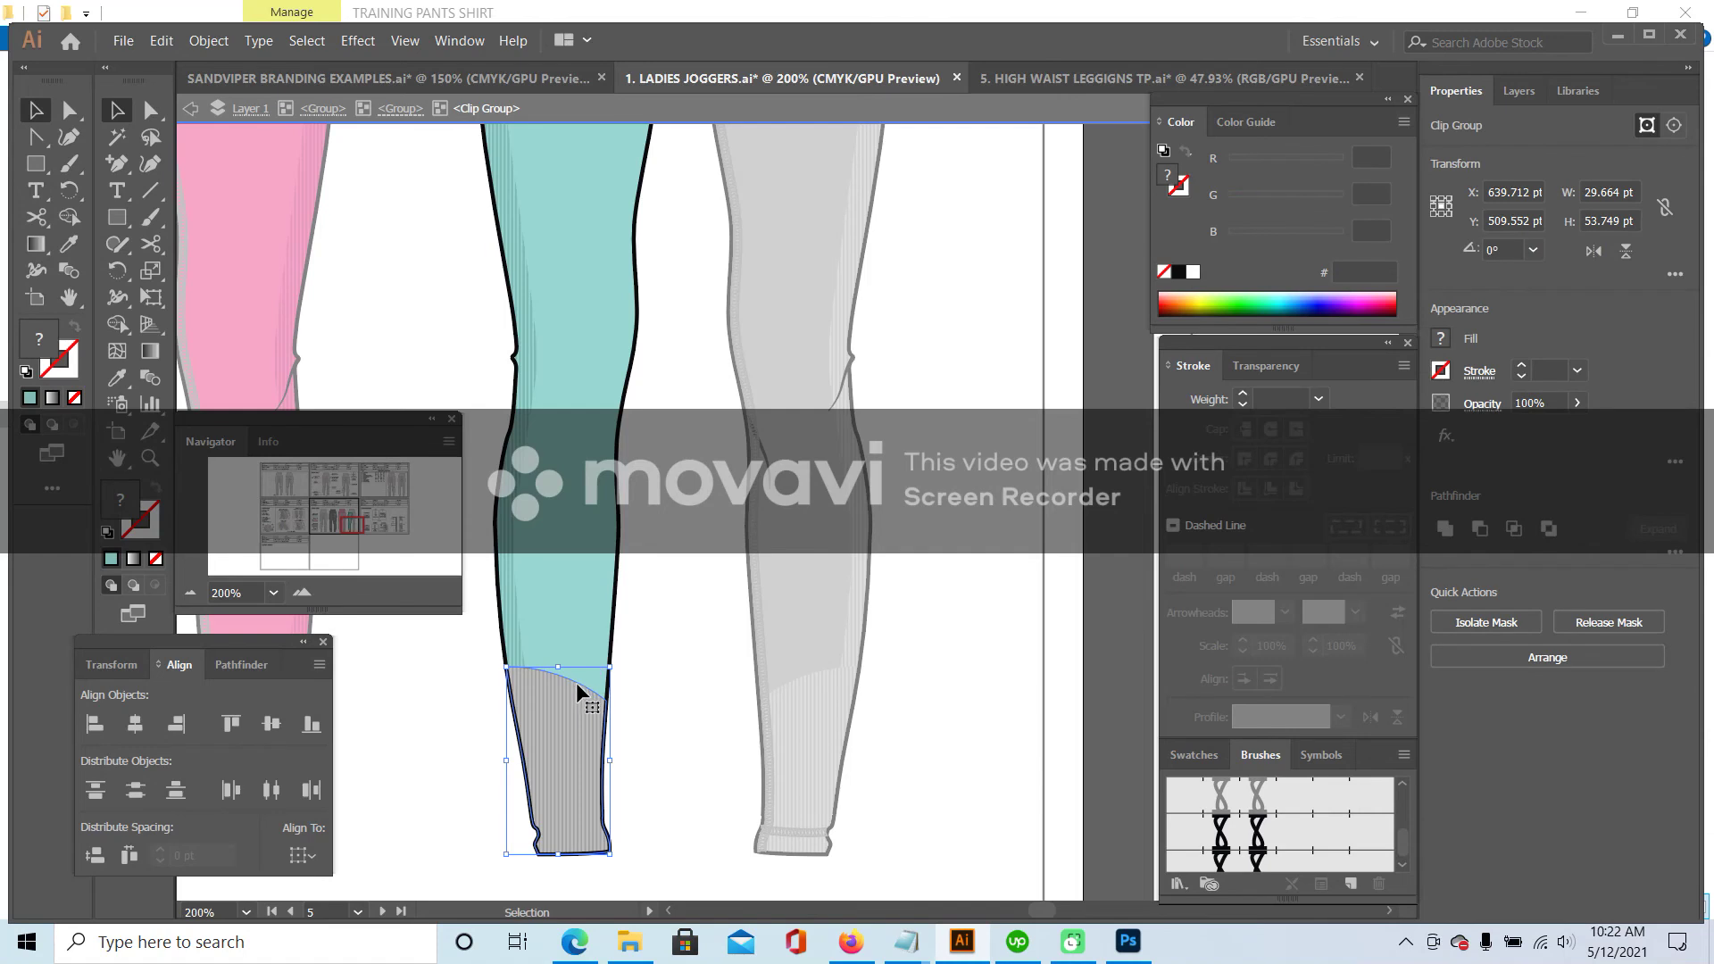
{"action": "double_click", "coordinate": [576, 682]}
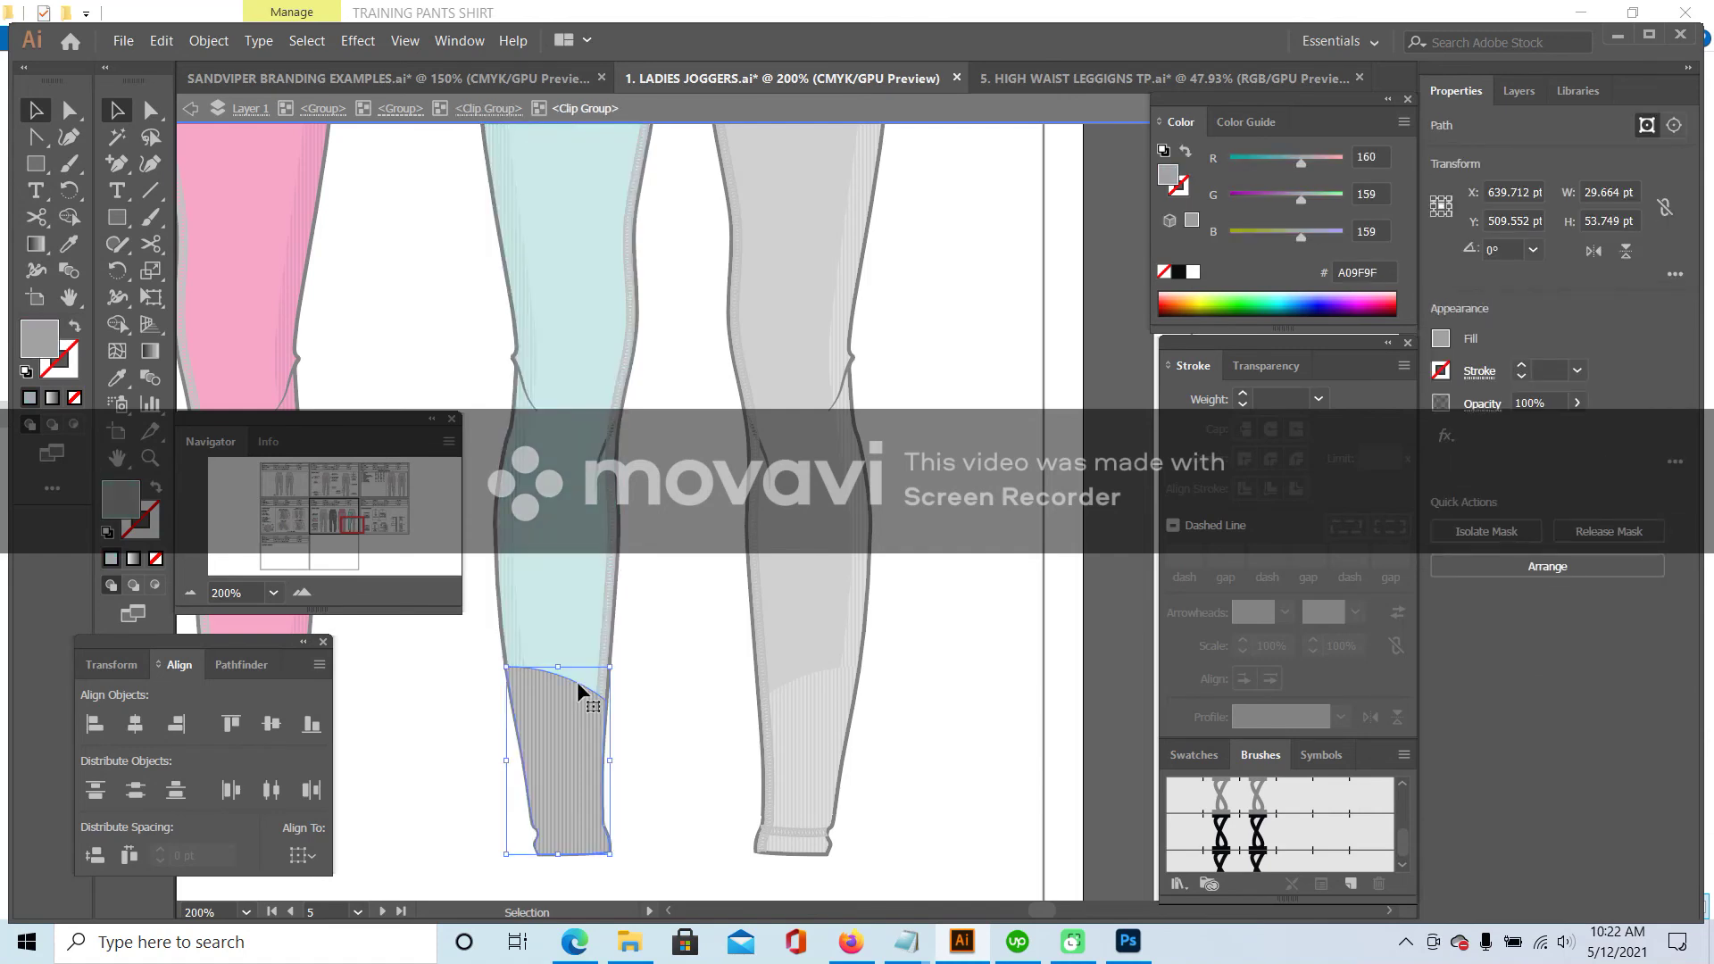
{"action": "left_click", "coordinate": [69, 253]}
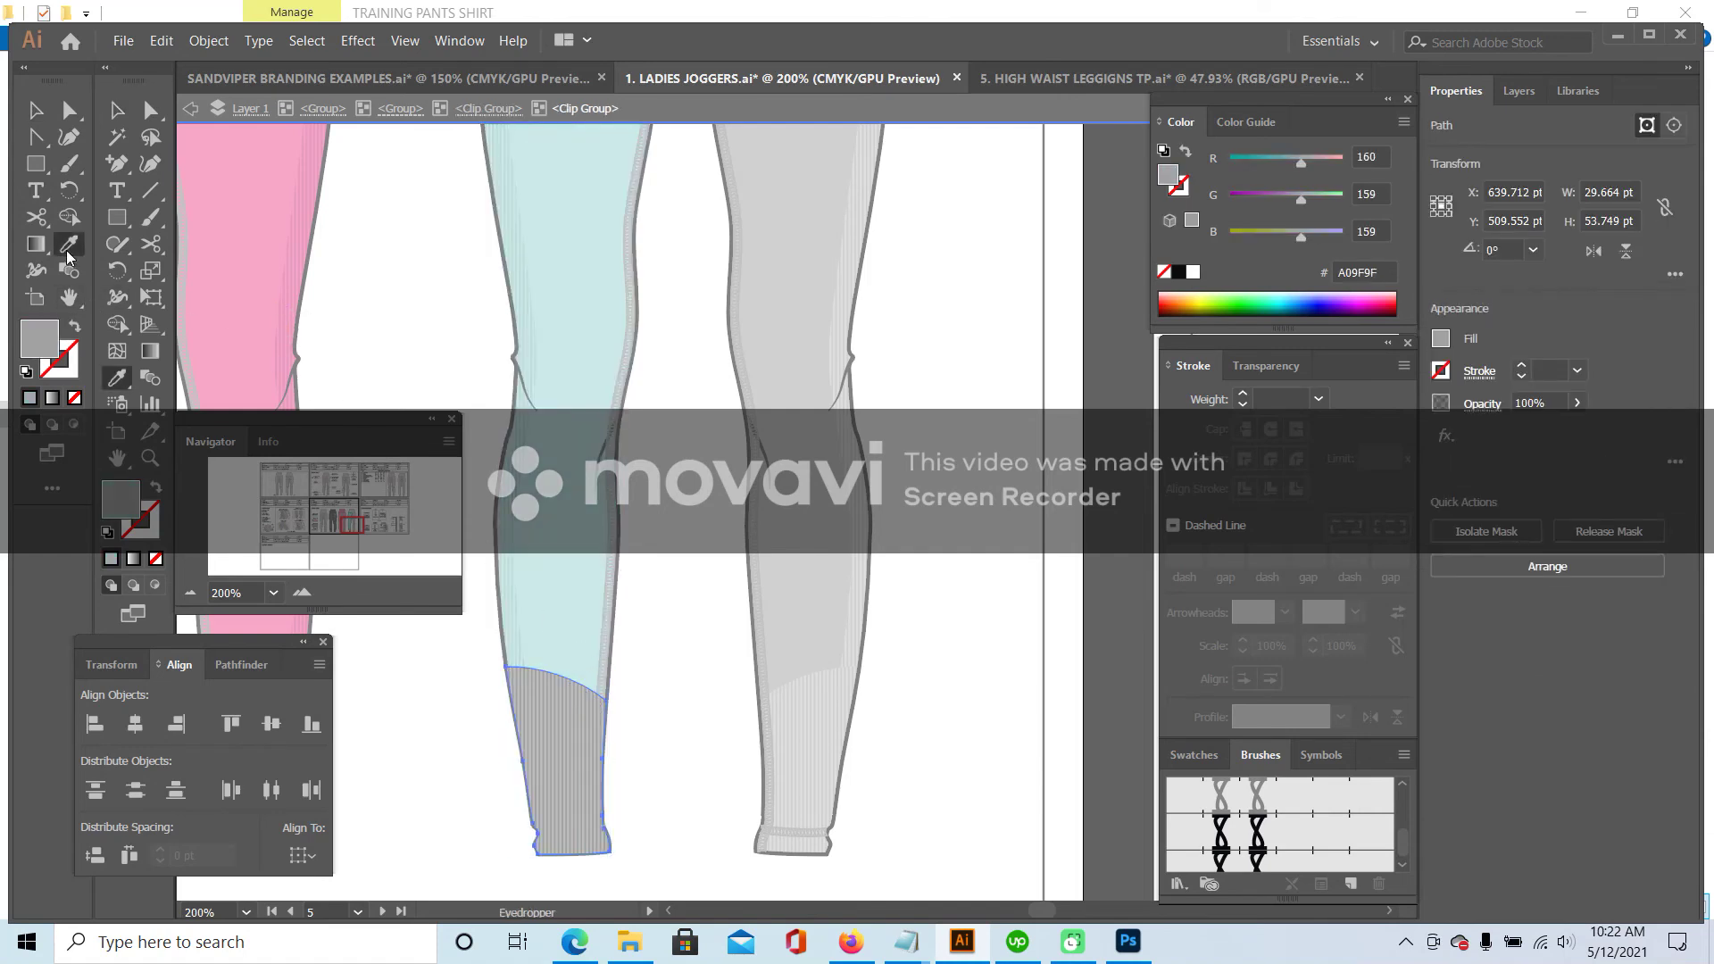
{"action": "left_click", "coordinate": [636, 245]}
{"action": "left_click", "coordinate": [154, 533]}
{"action": "left_click", "coordinate": [154, 558]}
{"action": "left_click", "coordinate": [35, 110]}
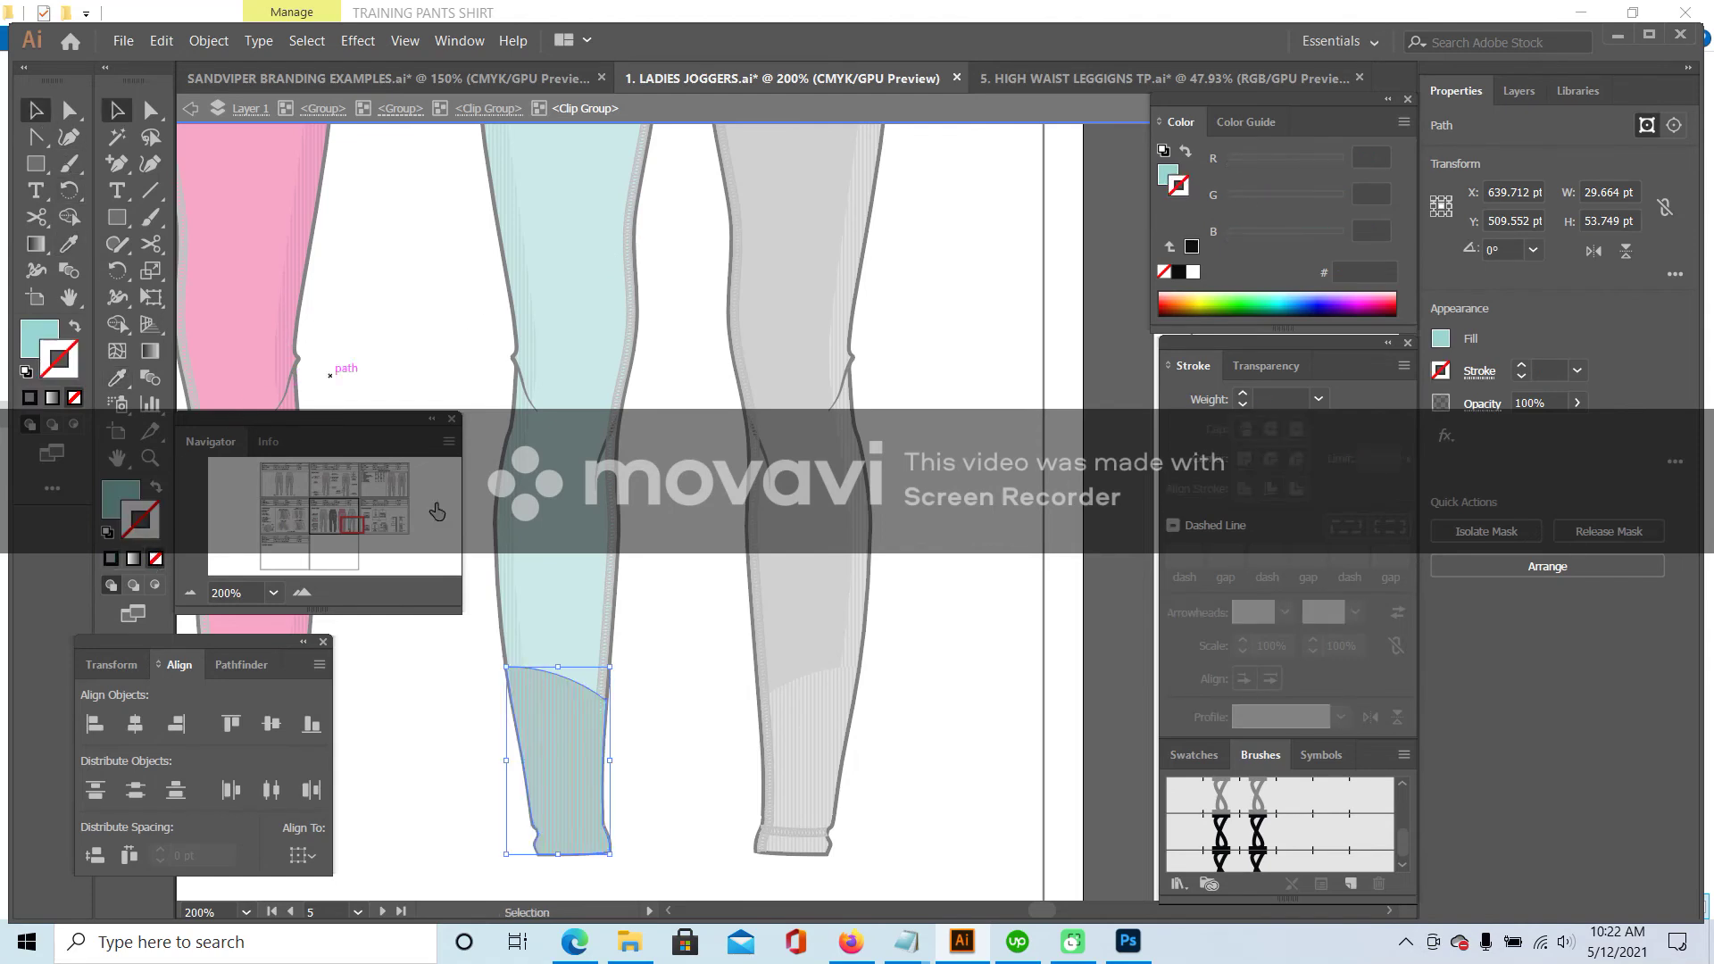
{"action": "left_click", "coordinate": [538, 732]}
{"action": "left_click", "coordinate": [119, 379]}
{"action": "left_click", "coordinate": [524, 261]}
{"action": "left_click", "coordinate": [117, 111]}
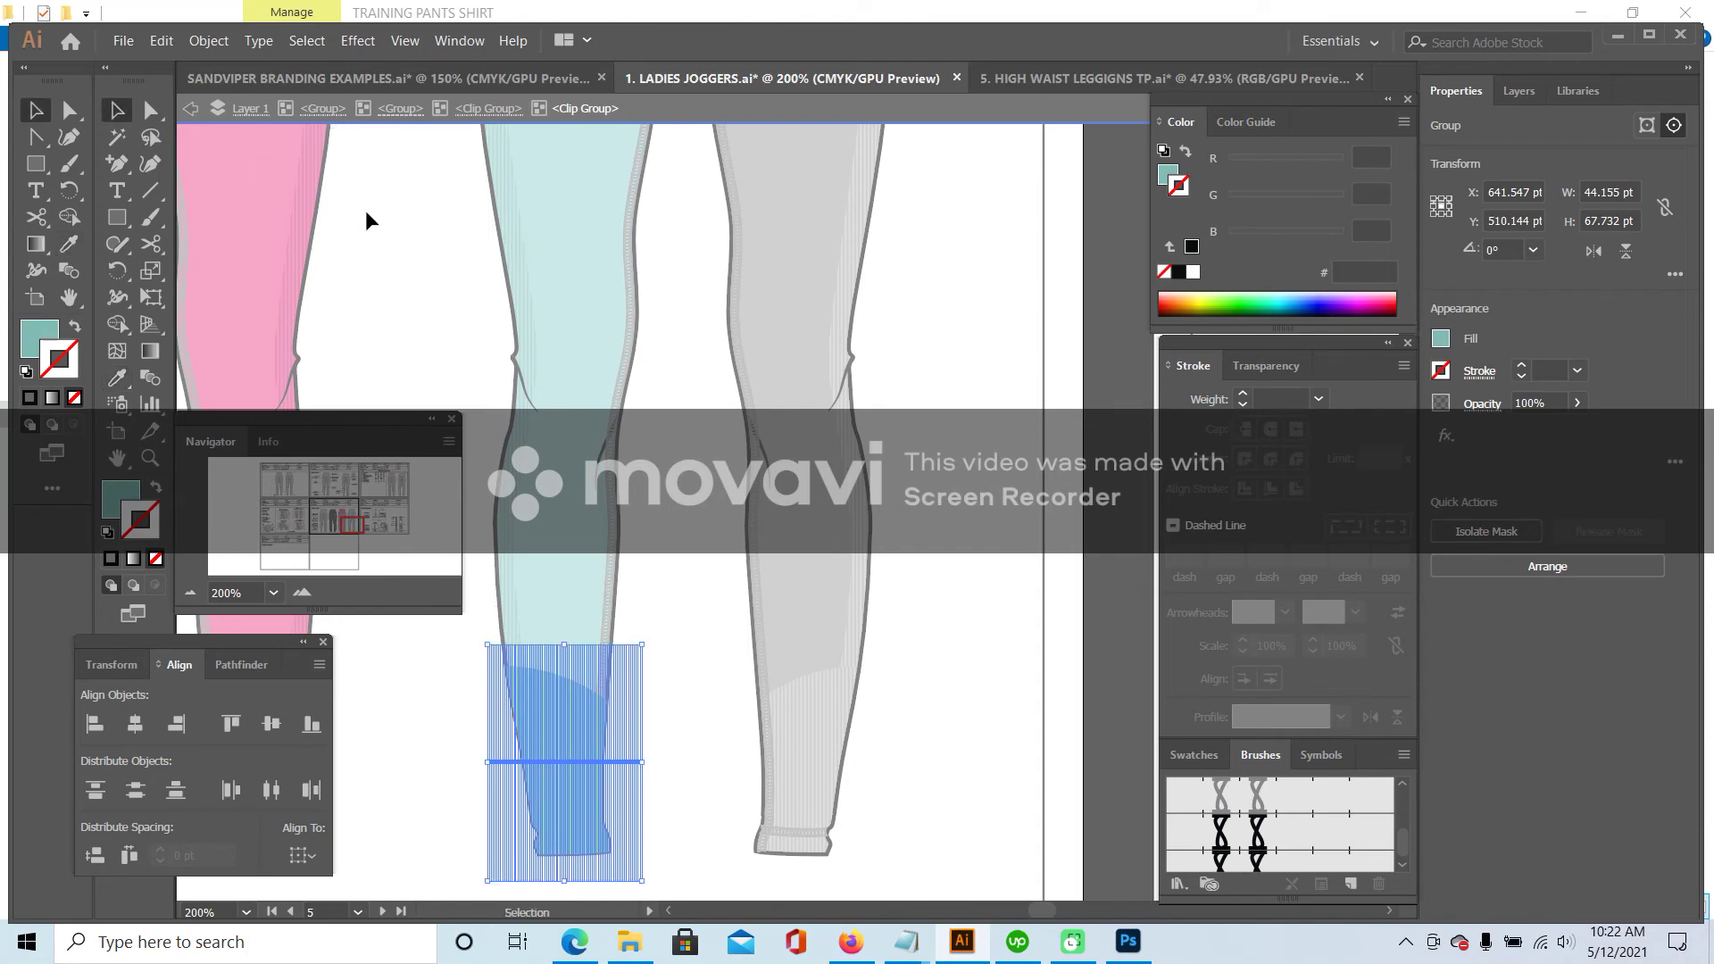
- Make the right cuff shape and its ribbed cuff group the same teal as the leg
{"action": "double_click", "coordinate": [366, 210]}
{"action": "double_click", "coordinate": [789, 677]}
{"action": "double_click", "coordinate": [789, 679]}
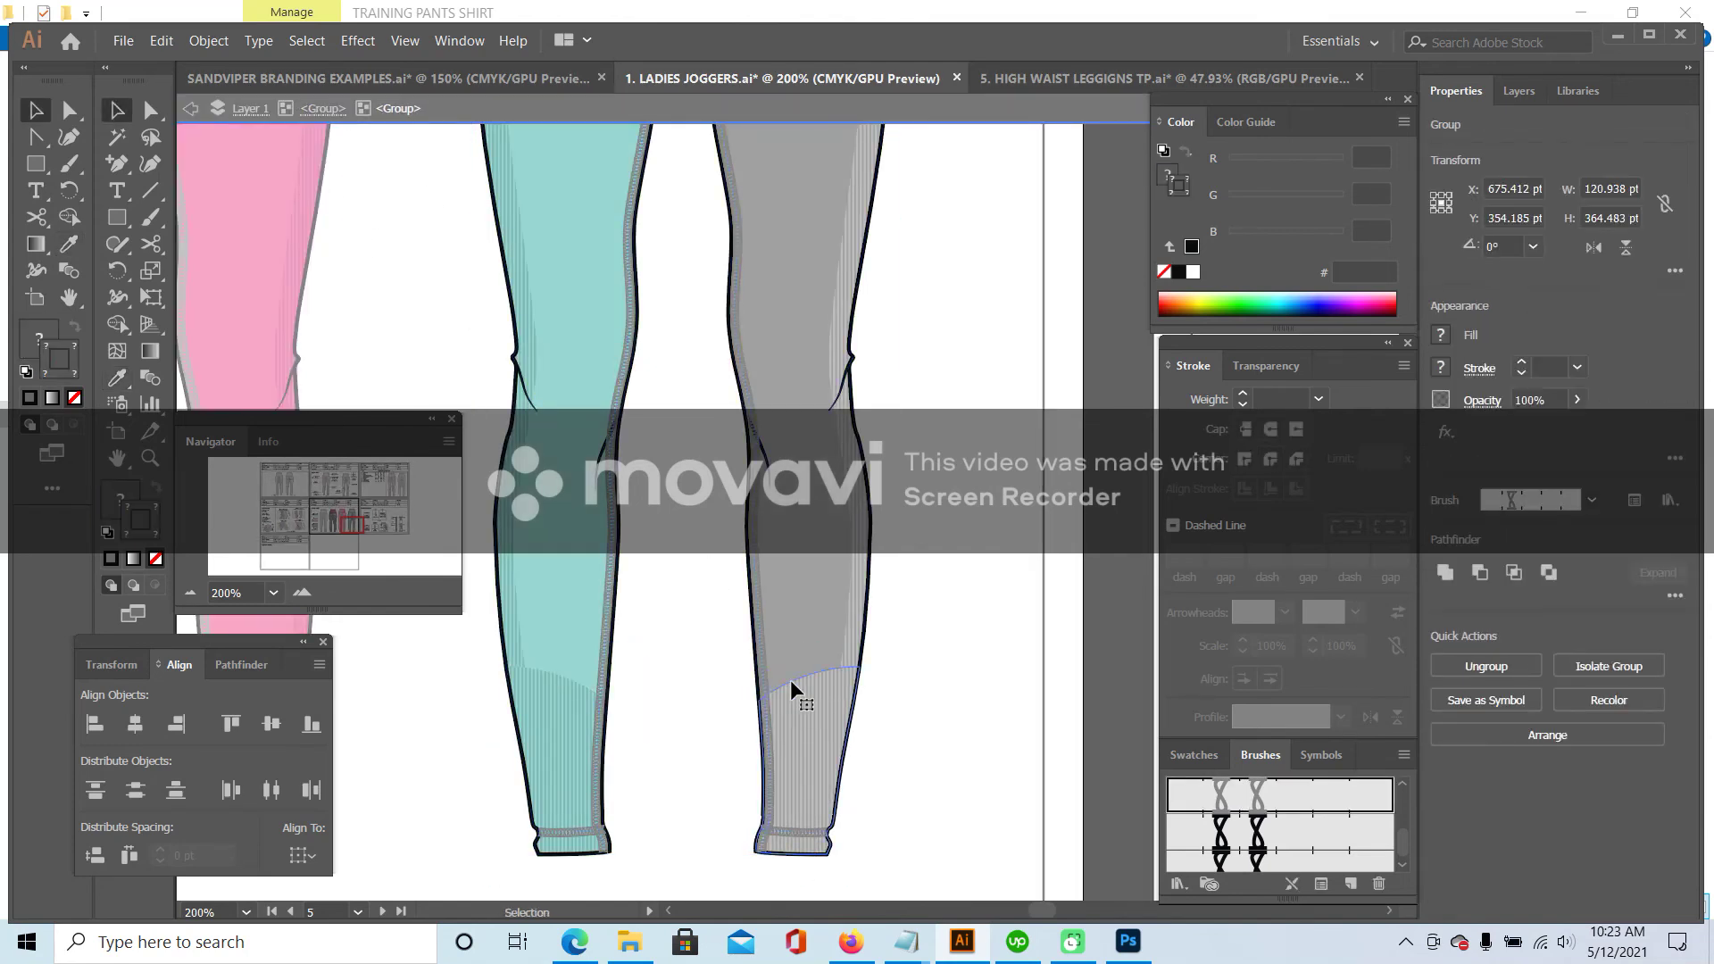
{"action": "double_click", "coordinate": [798, 681]}
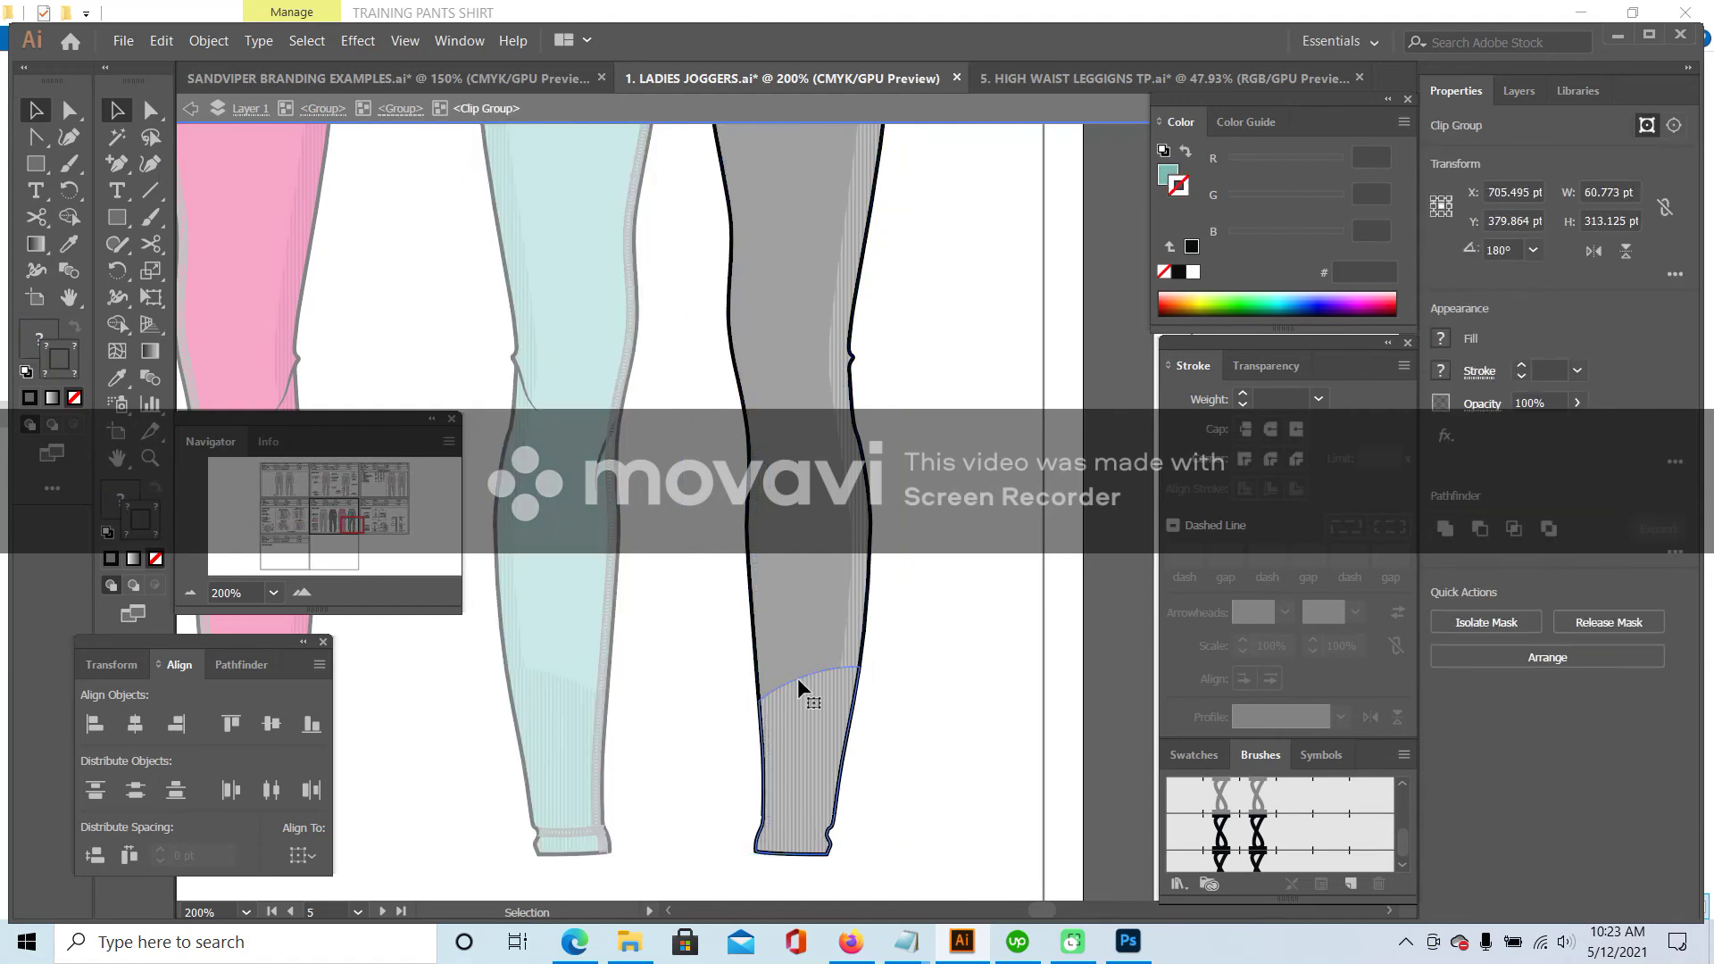
{"action": "double_click", "coordinate": [801, 675]}
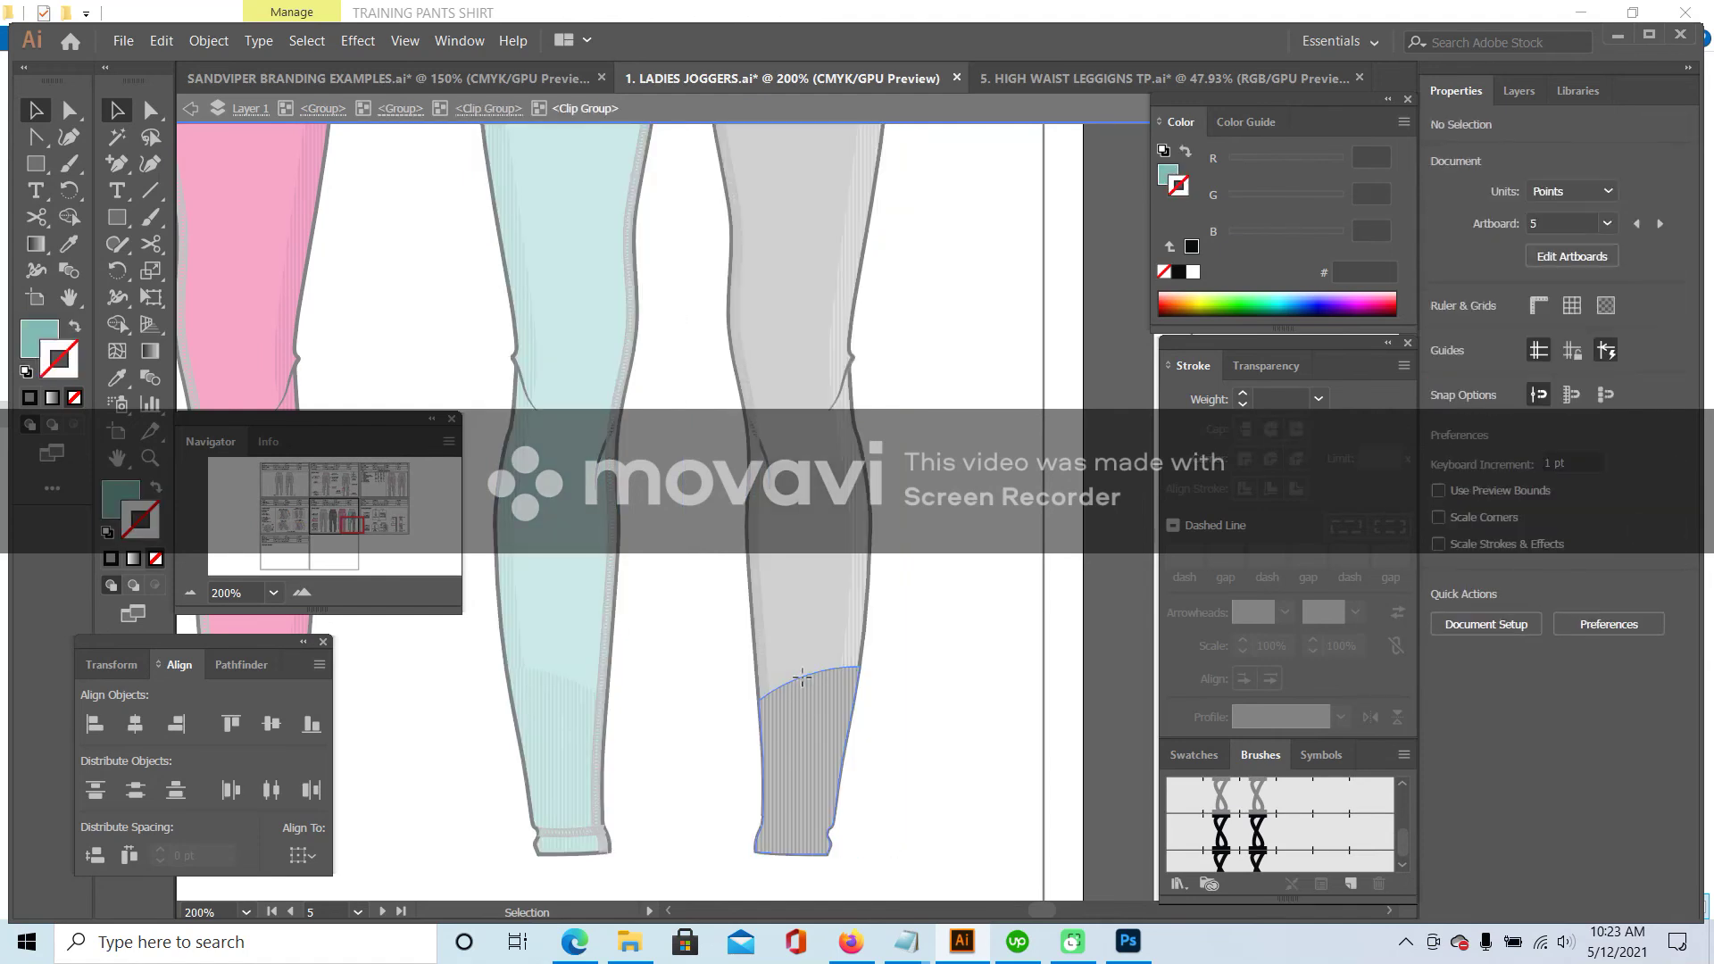
{"action": "left_click", "coordinate": [117, 378]}
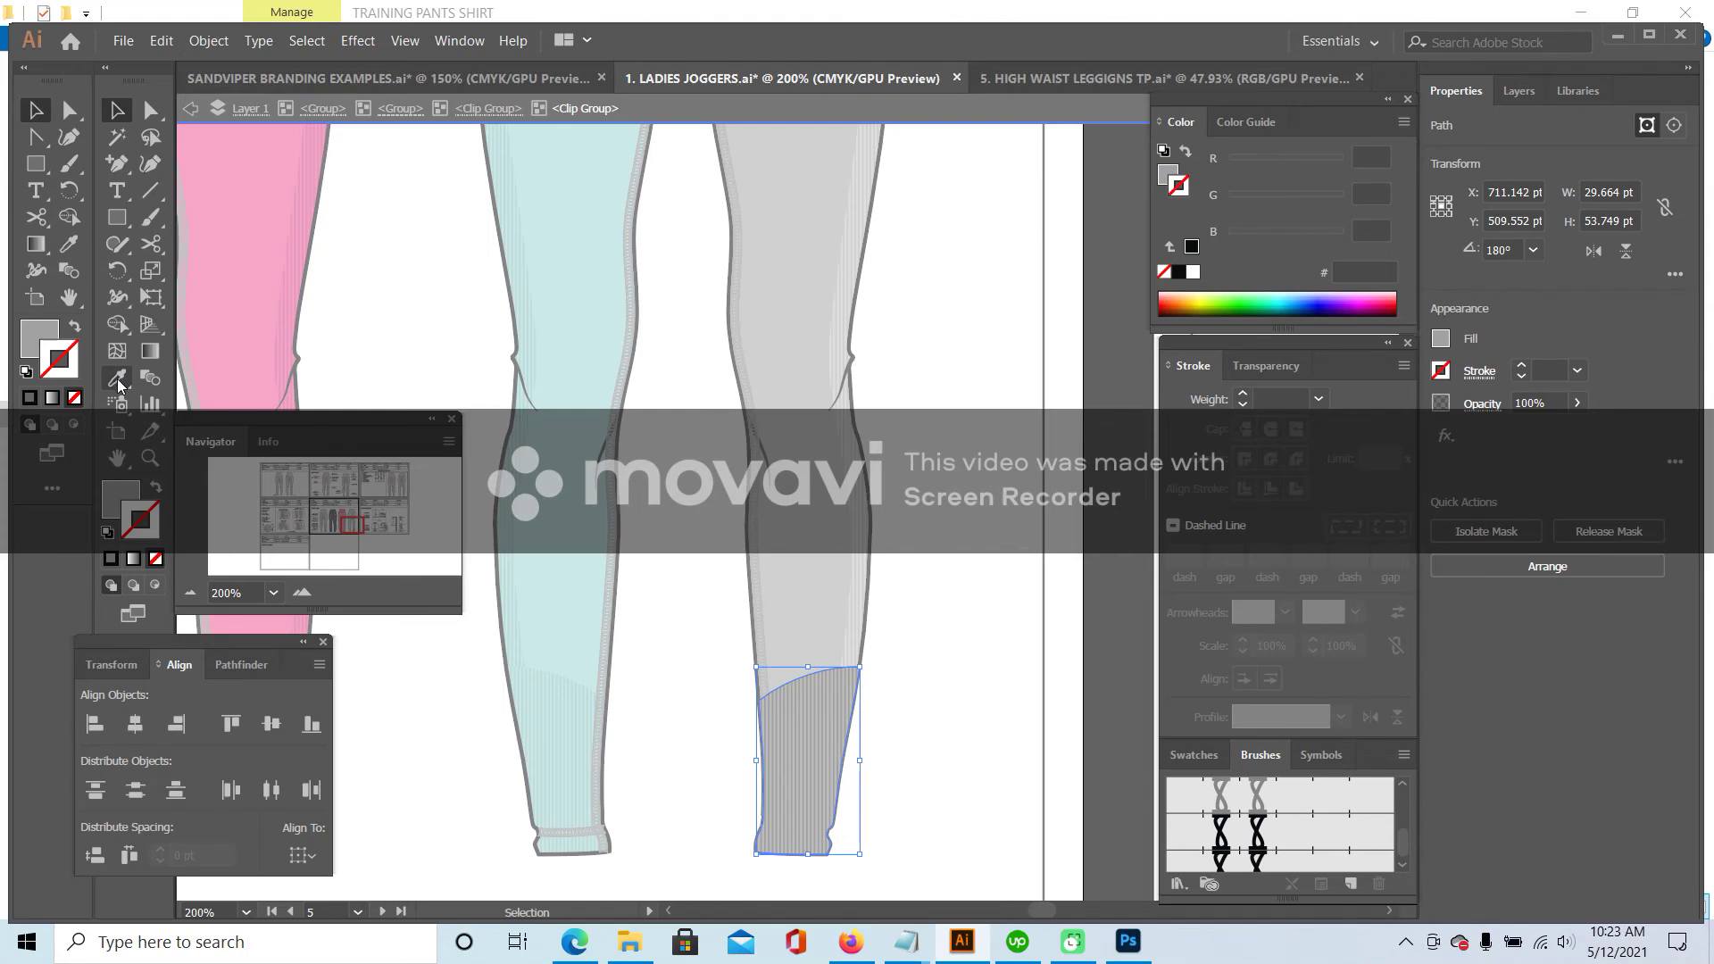
{"action": "left_click", "coordinate": [116, 110]}
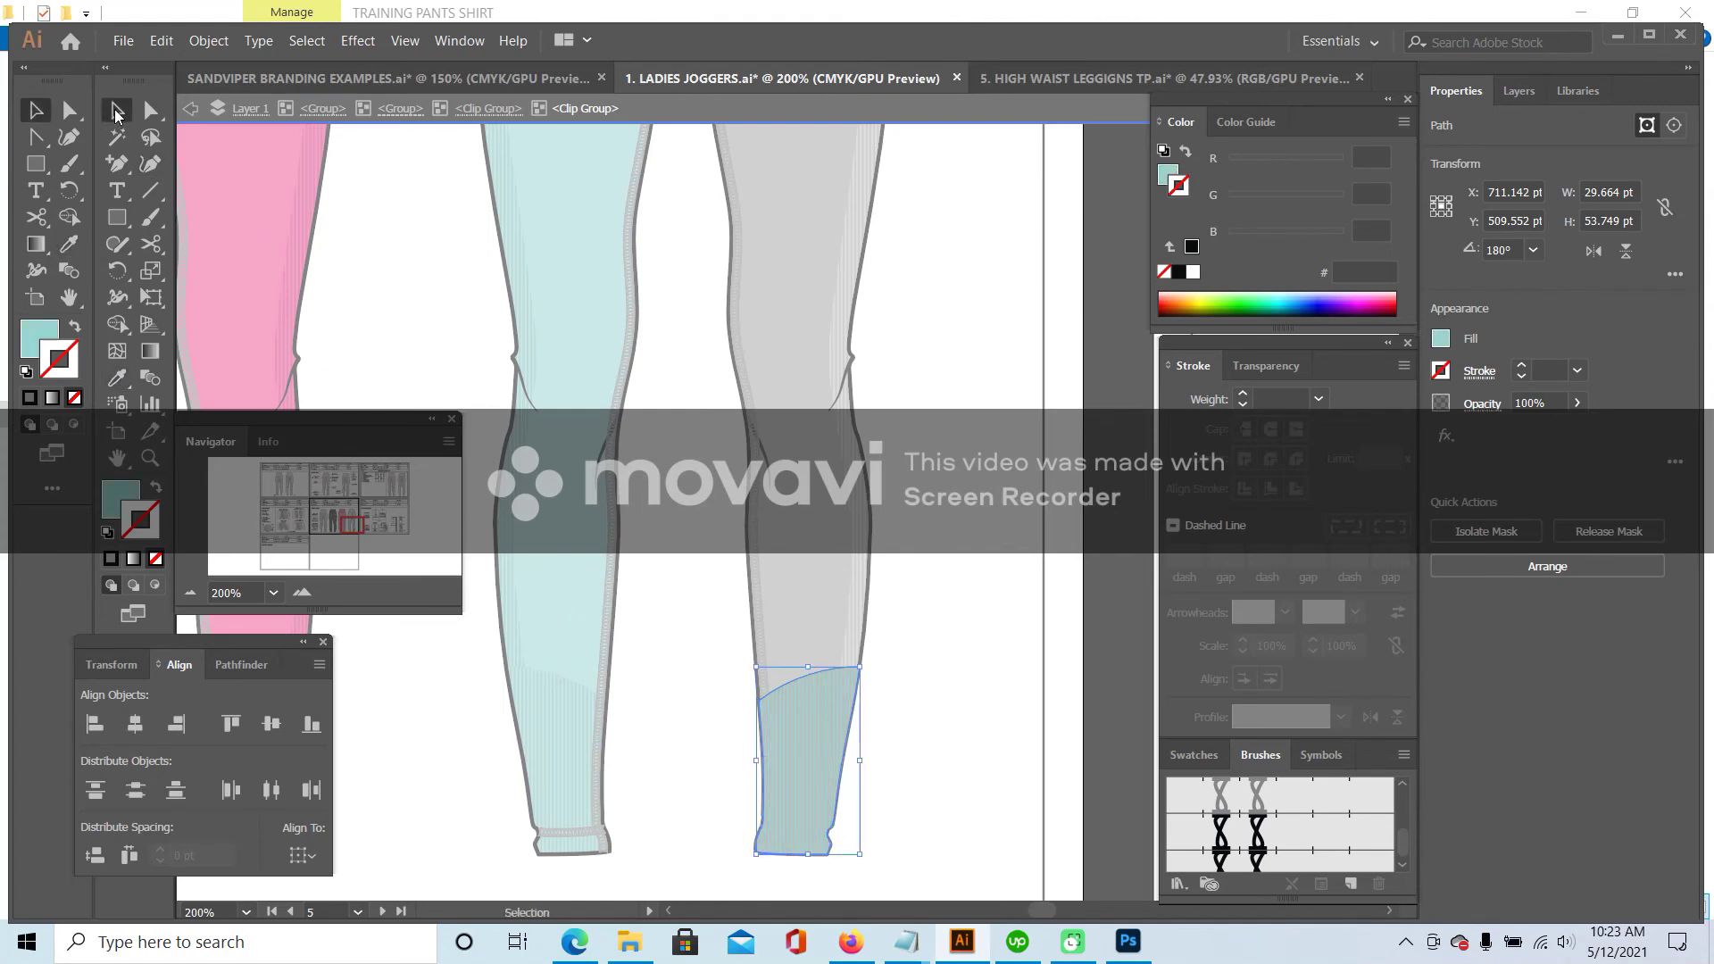
{"action": "left_click", "coordinate": [797, 717]}
{"action": "left_click", "coordinate": [119, 382]}
{"action": "left_click", "coordinate": [585, 705]}
{"action": "key", "text": "v"}
- Fill the grey right leg shape with the left leg's teal colour
{"action": "double_click", "coordinate": [906, 397]}
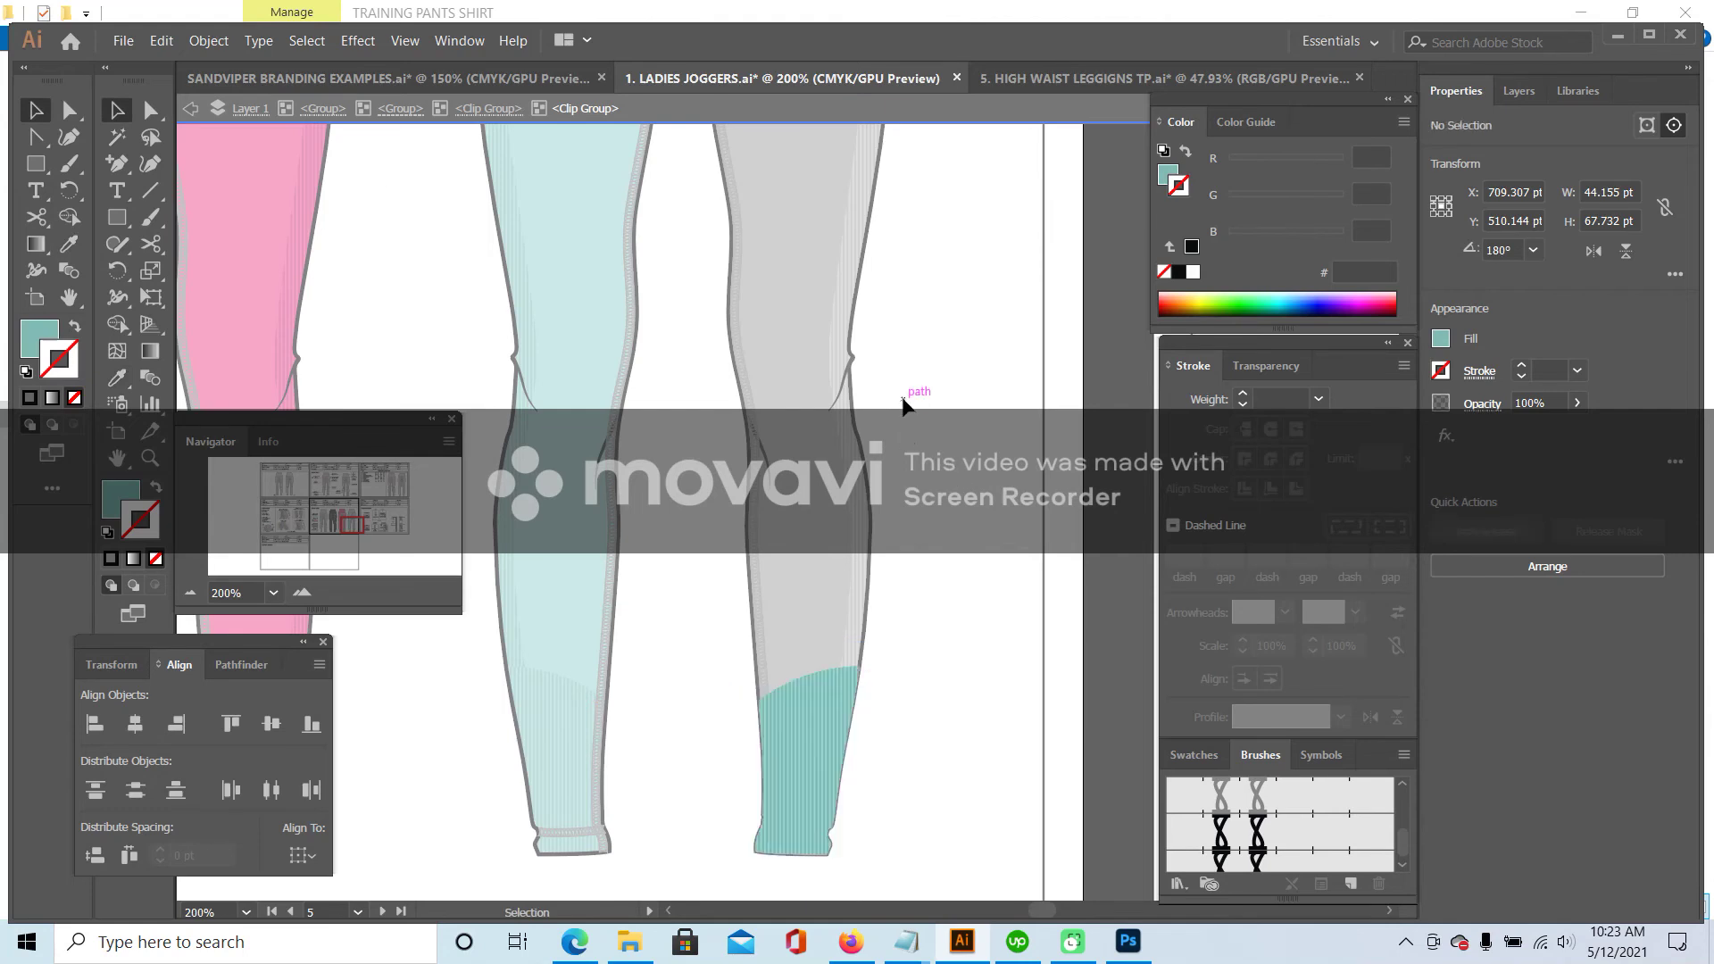
{"action": "double_click", "coordinate": [727, 437]}
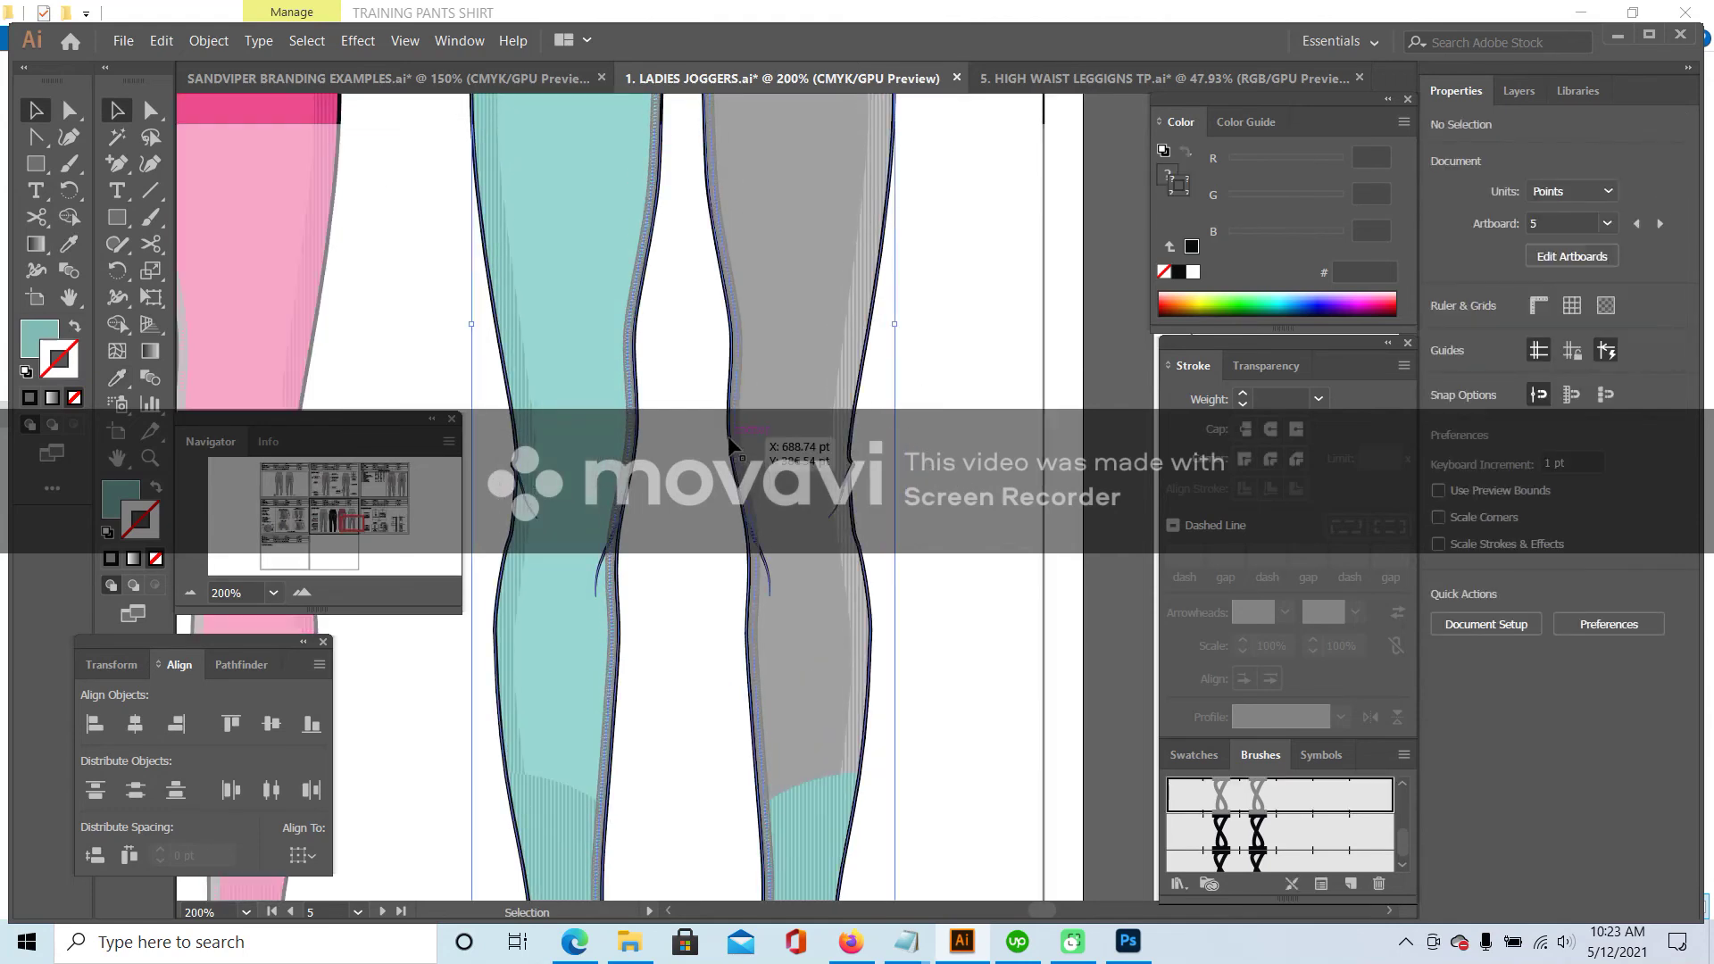
{"action": "double_click", "coordinate": [732, 339]}
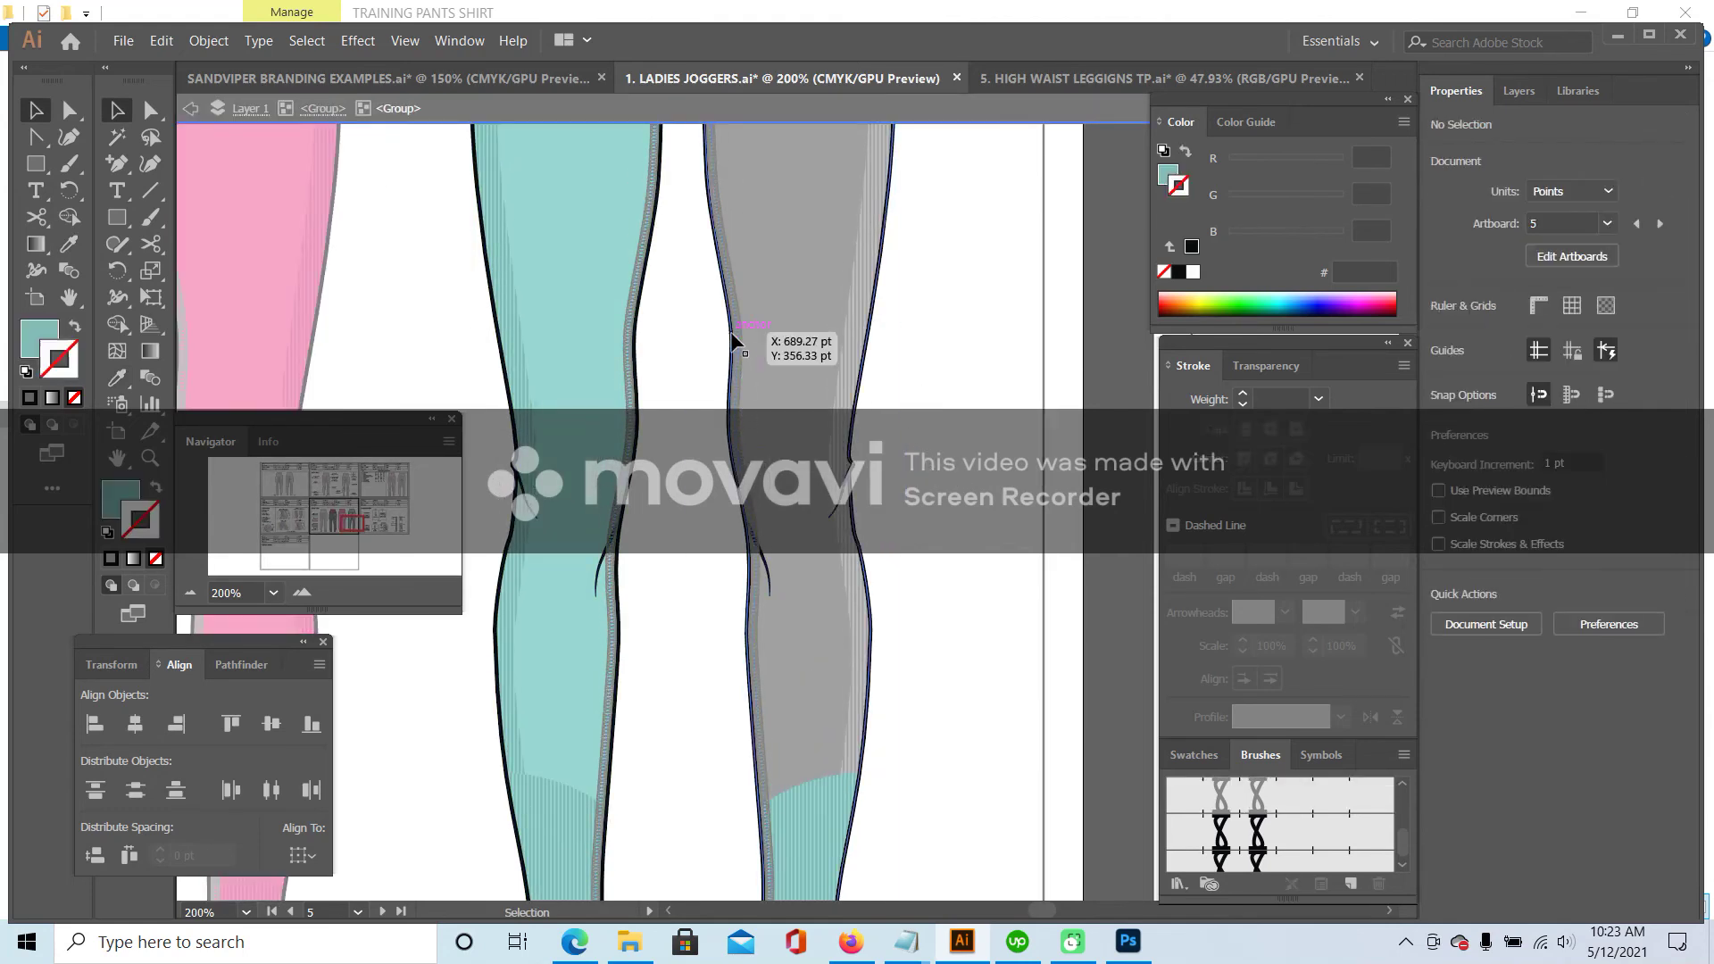
{"action": "double_click", "coordinate": [731, 335]}
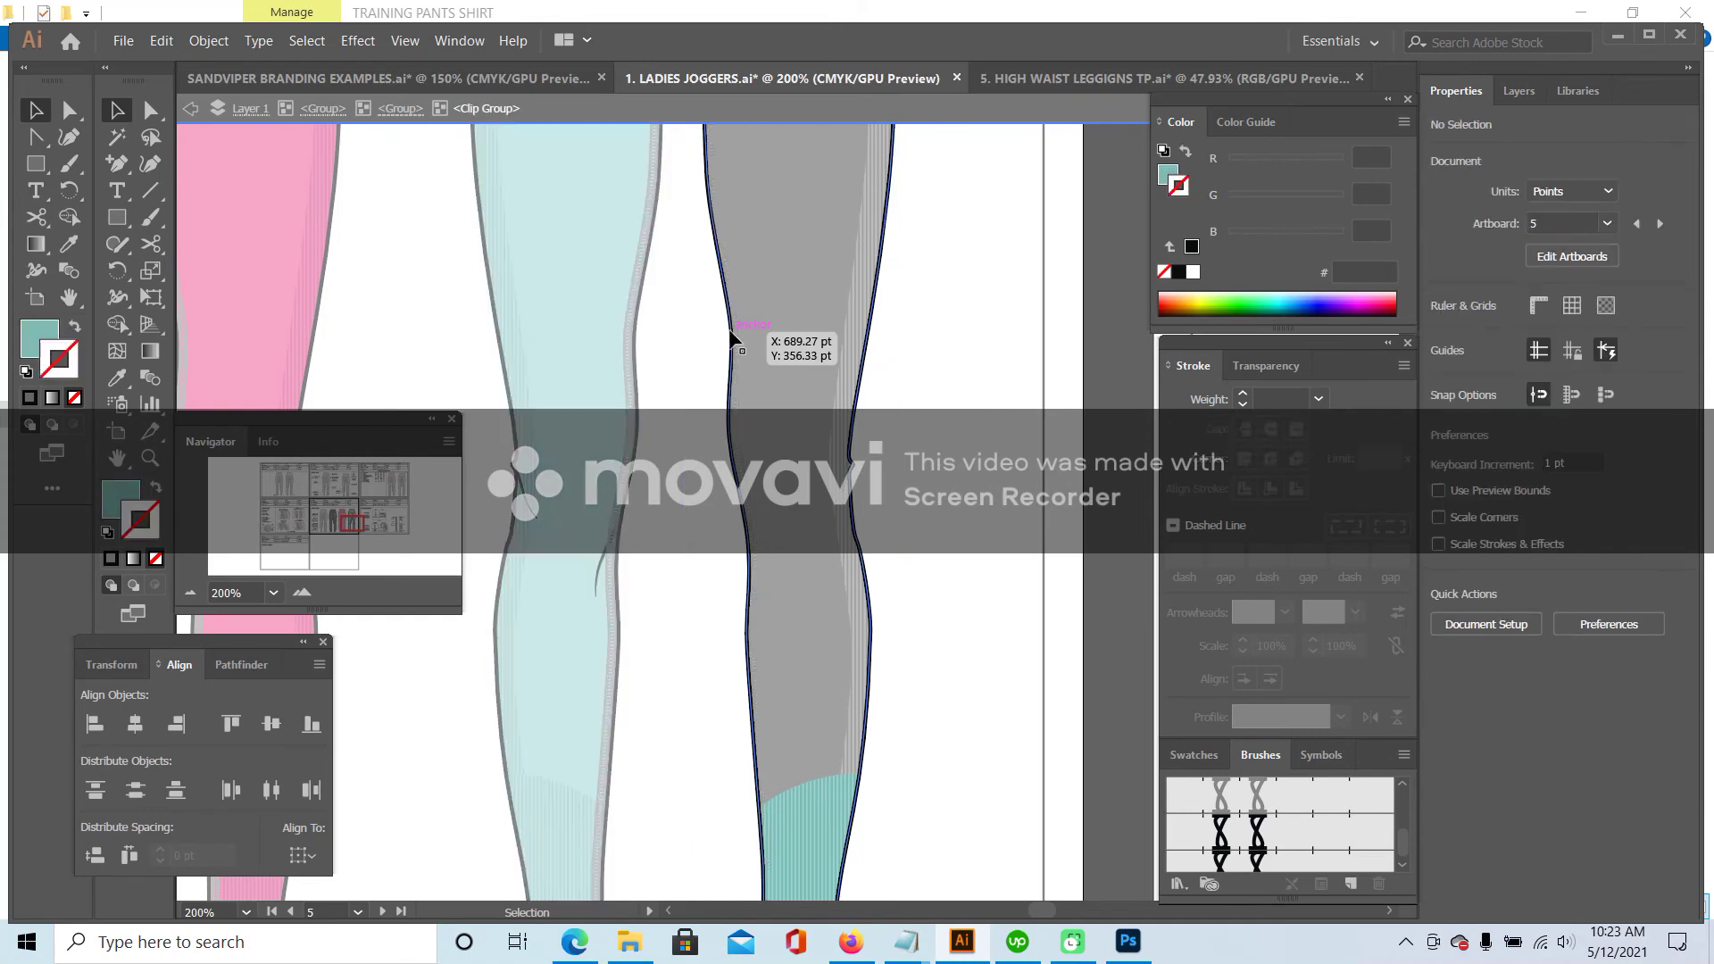
{"action": "left_click", "coordinate": [120, 378]}
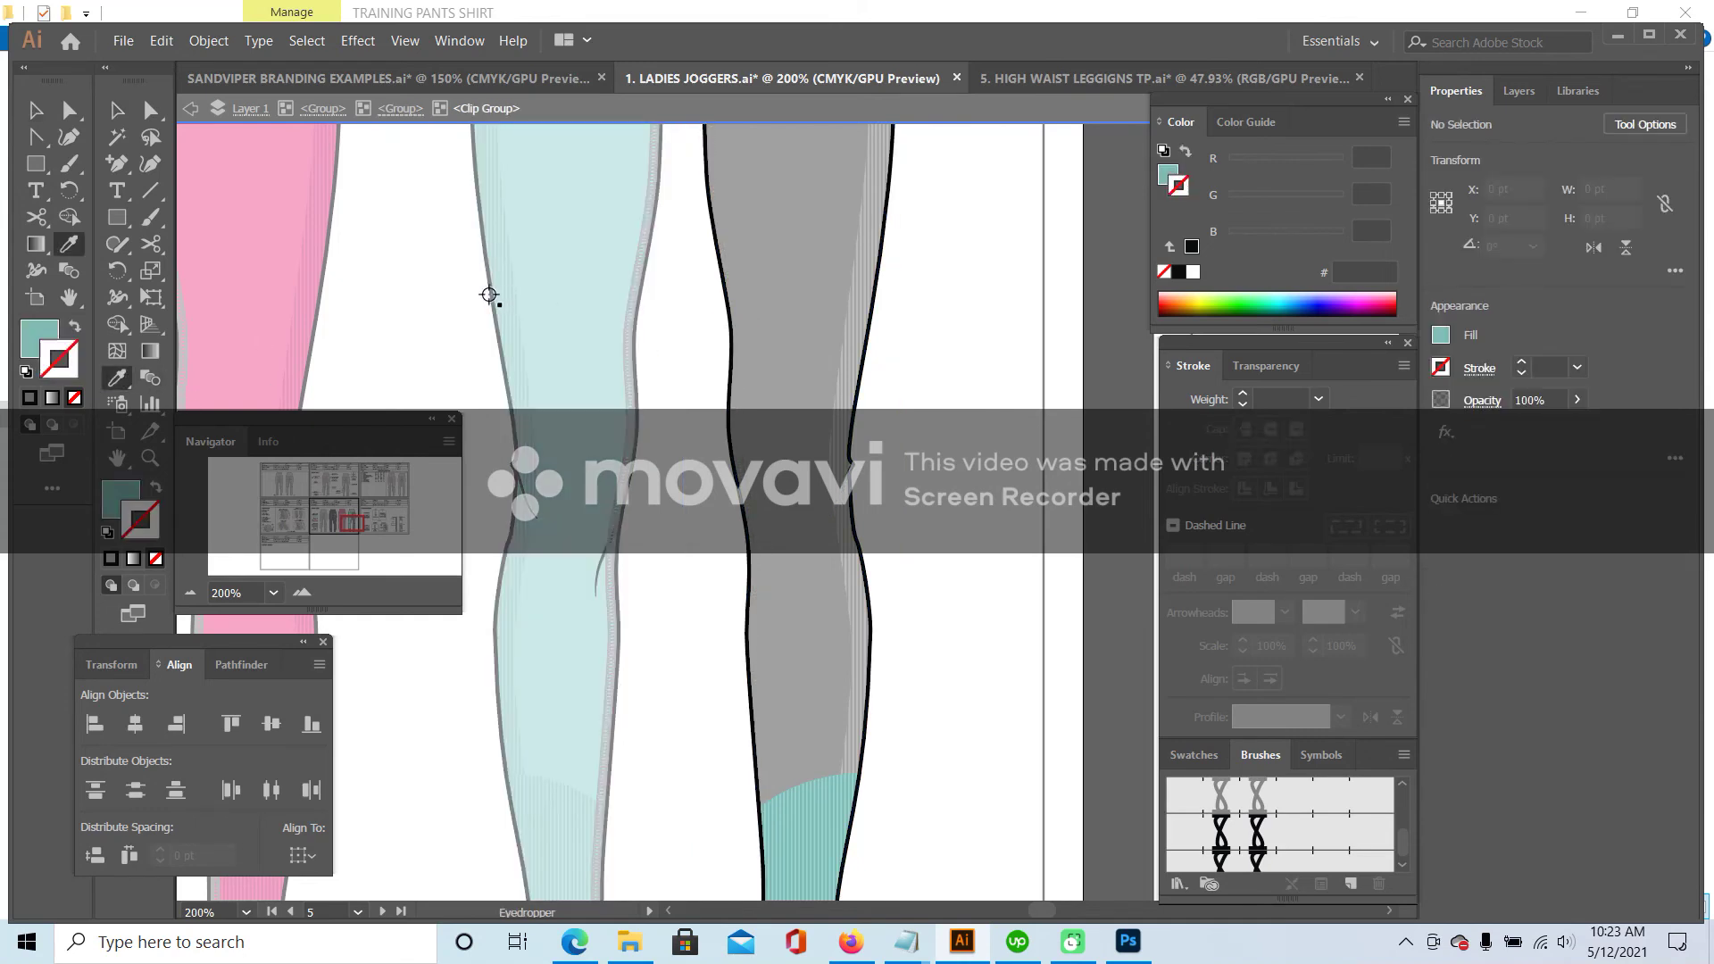
{"action": "left_click", "coordinate": [492, 295]}
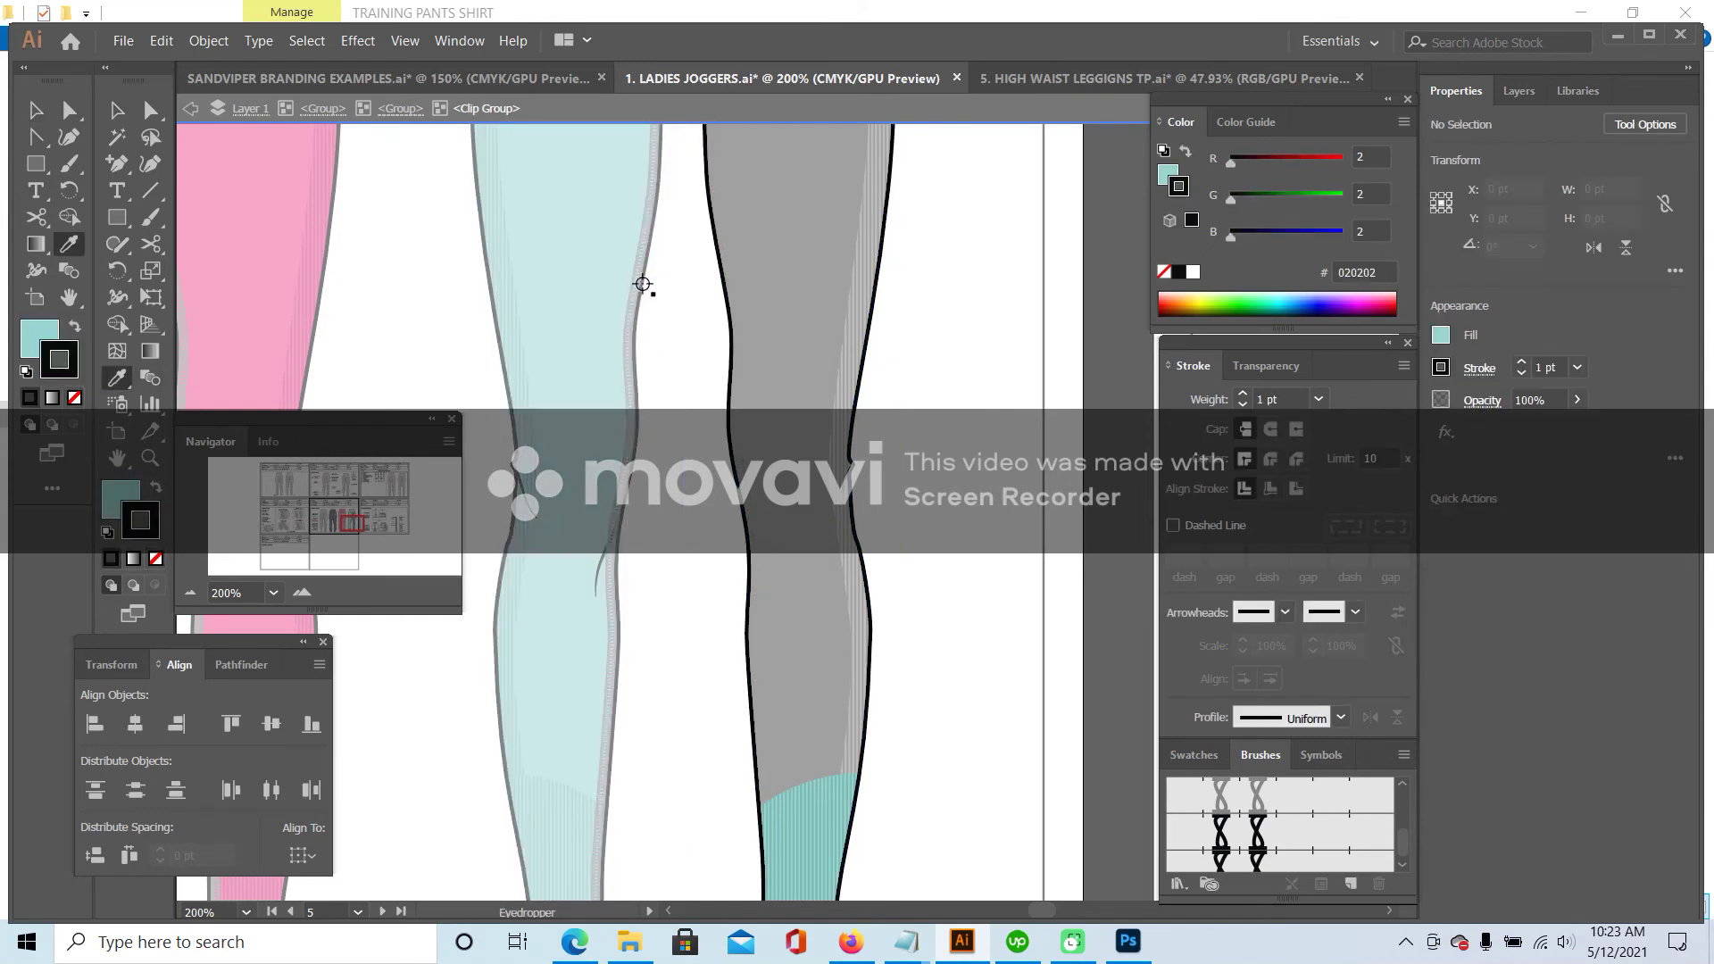
{"action": "left_click", "coordinate": [114, 111]}
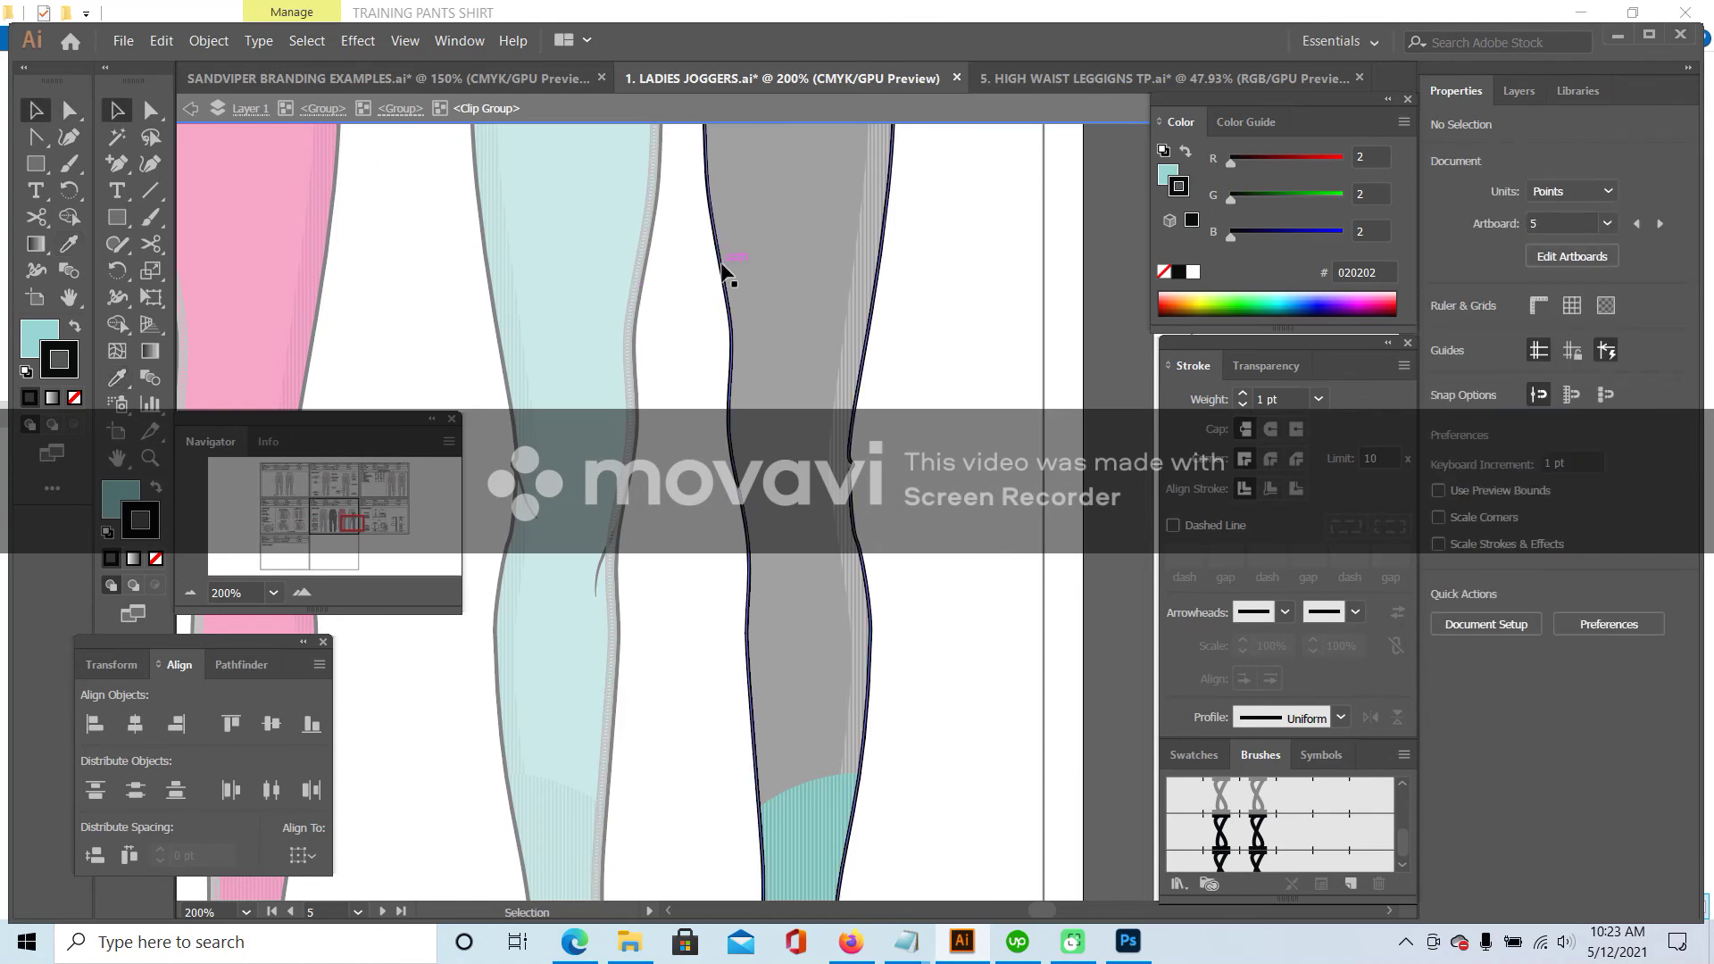
{"action": "left_click", "coordinate": [725, 273]}
{"action": "key", "text": "i"}
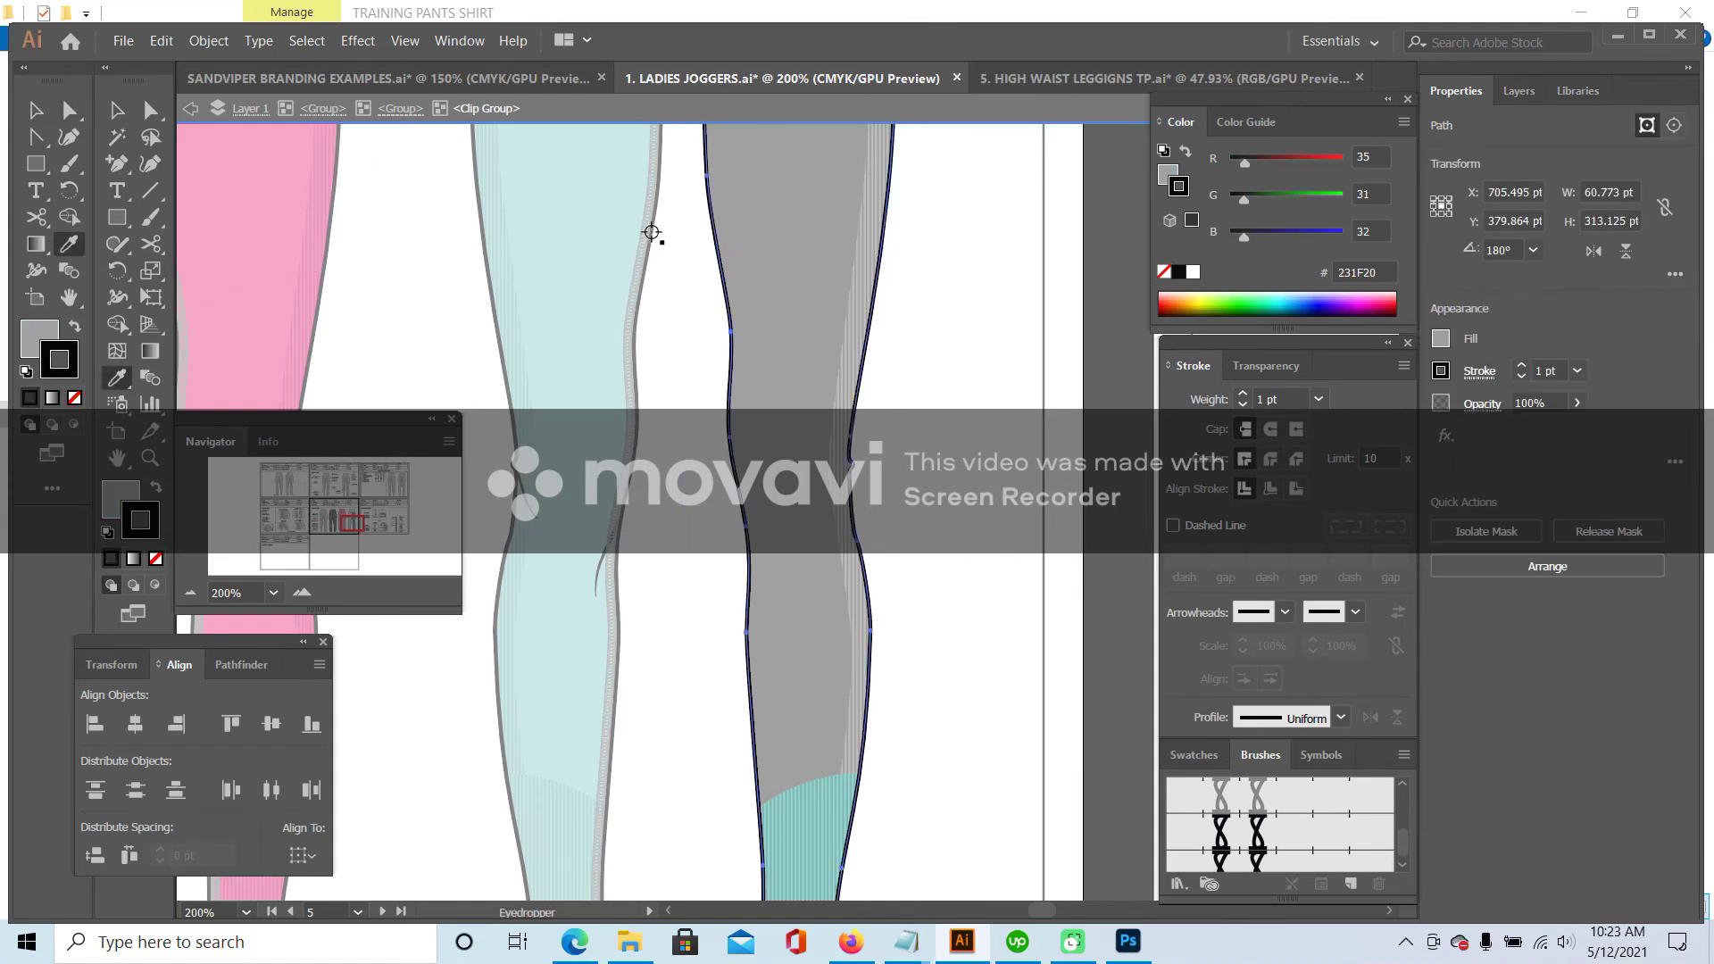
{"action": "left_click", "coordinate": [651, 237]}
{"action": "left_click", "coordinate": [483, 239]}
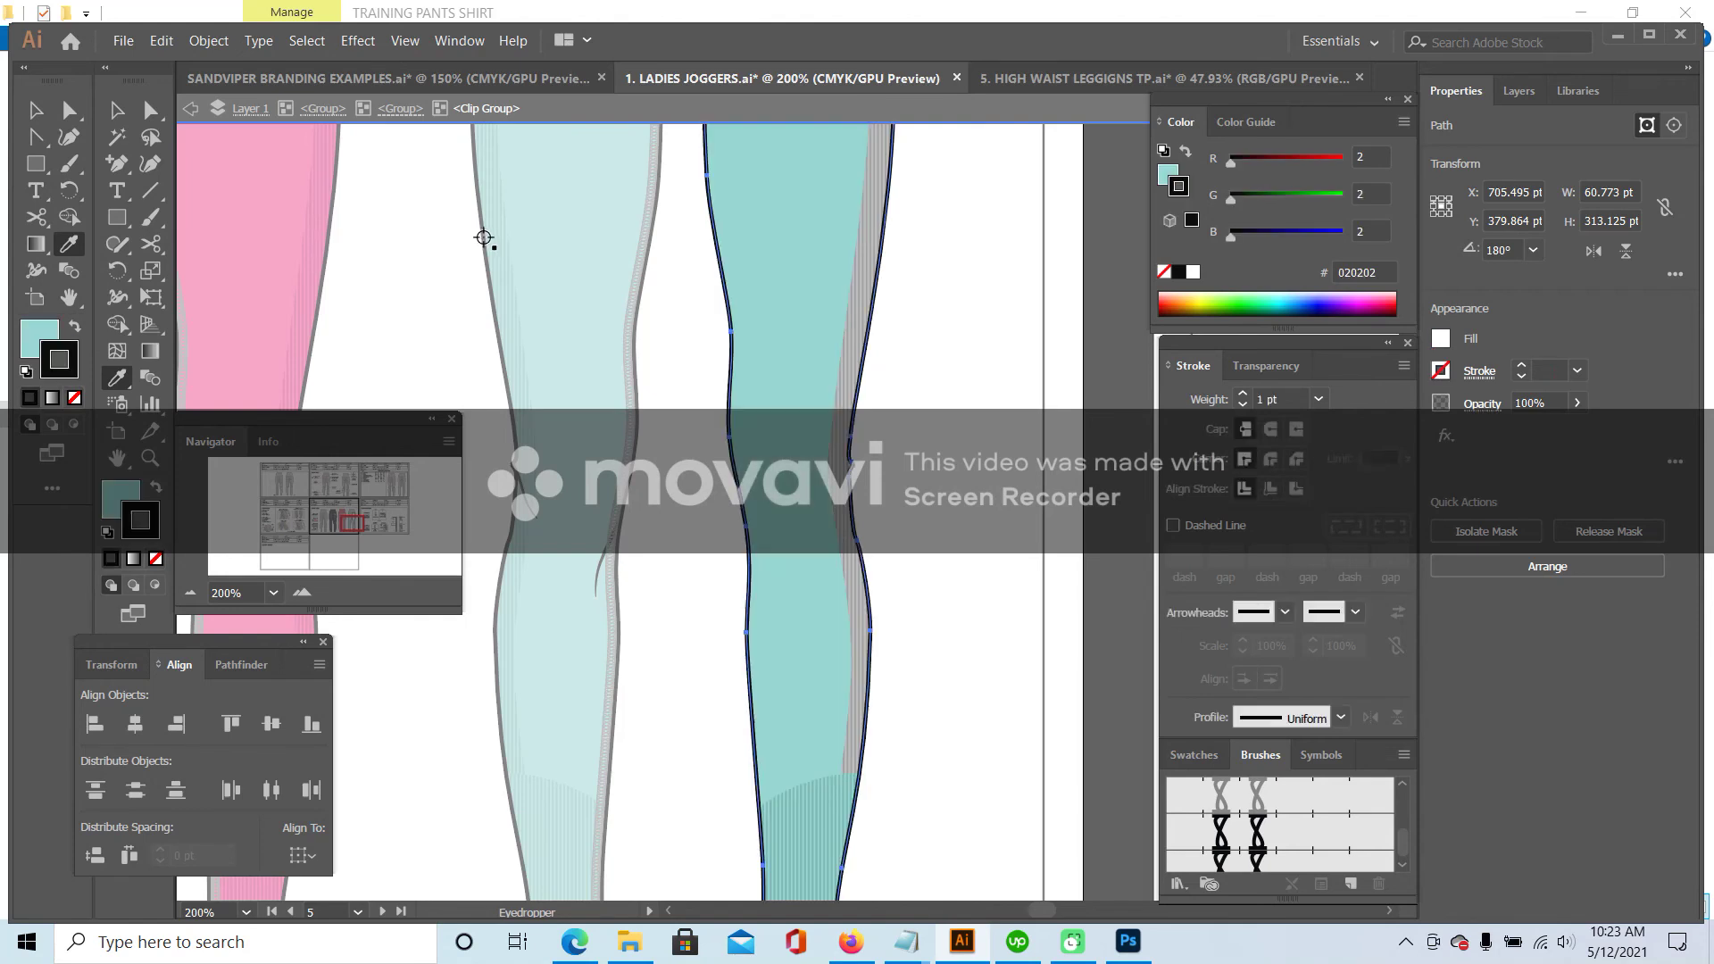
{"action": "left_click", "coordinate": [130, 112]}
- Fill the right leg's striped side panel group with teal
{"action": "scroll", "coordinate": [937, 339], "scroll_direction": "up", "scroll_amount": 3}
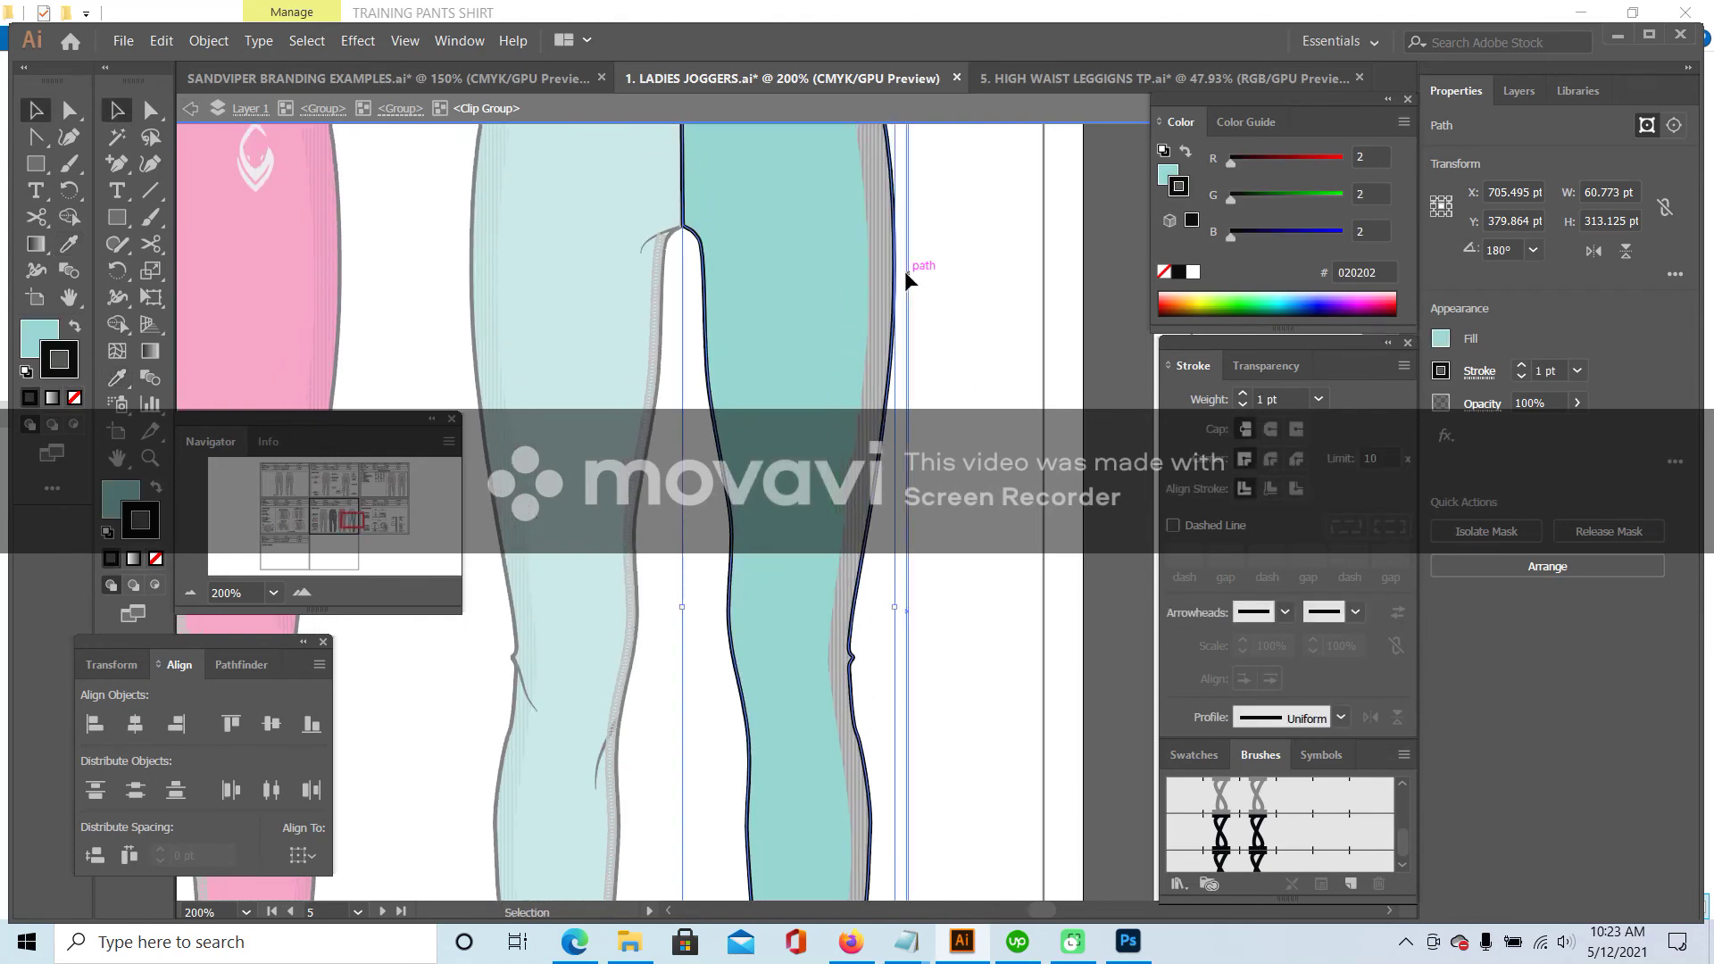
{"action": "left_click", "coordinate": [870, 262]}
{"action": "double_click", "coordinate": [869, 263]}
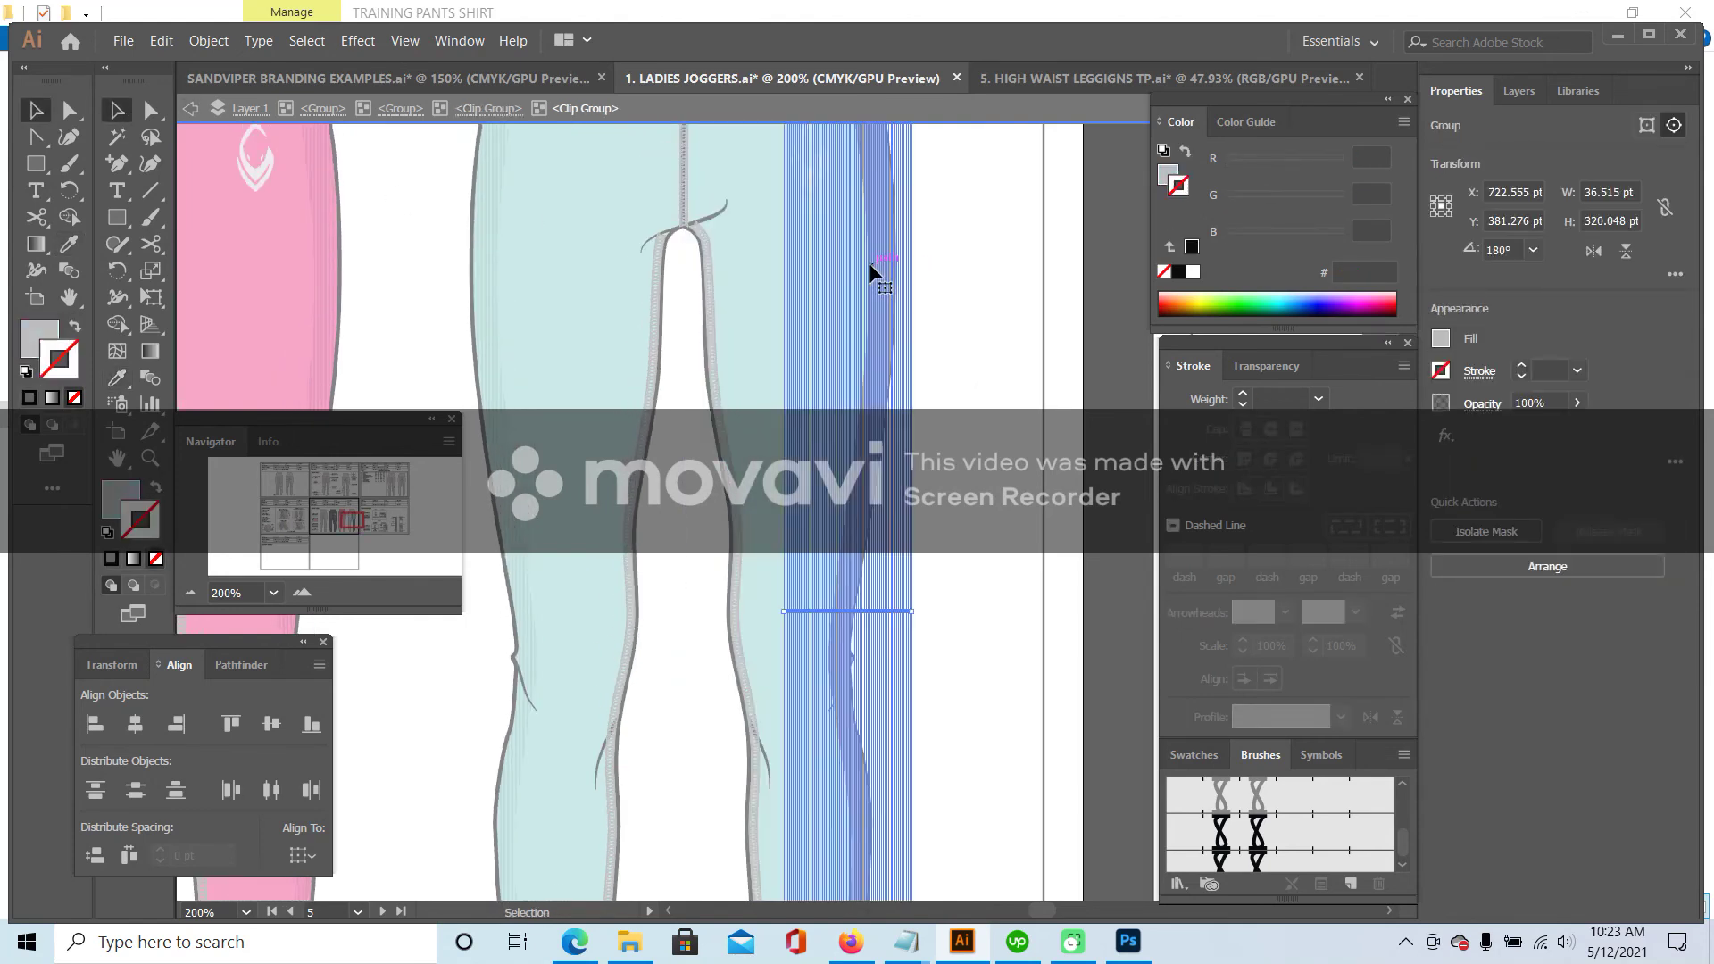
{"action": "left_click", "coordinate": [116, 378]}
{"action": "left_click", "coordinate": [491, 245]}
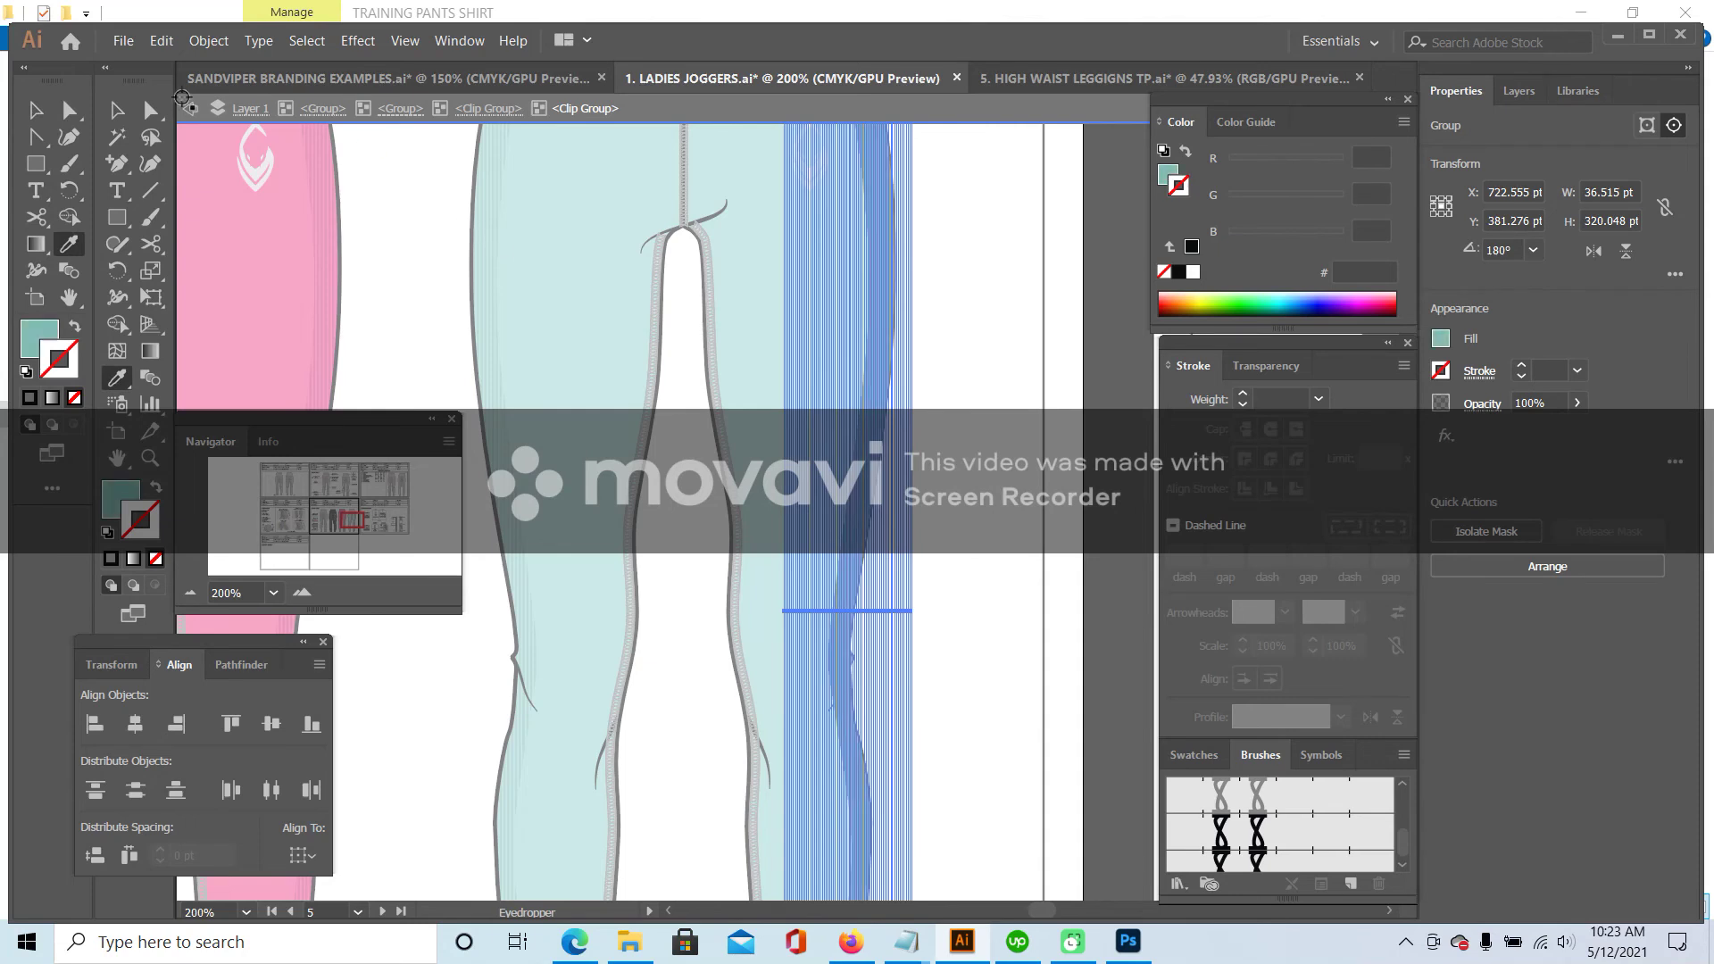
{"action": "left_click", "coordinate": [120, 110]}
- Set the right side stripe's backing shape fill to None so the stripes show through
{"action": "double_click", "coordinate": [940, 224]}
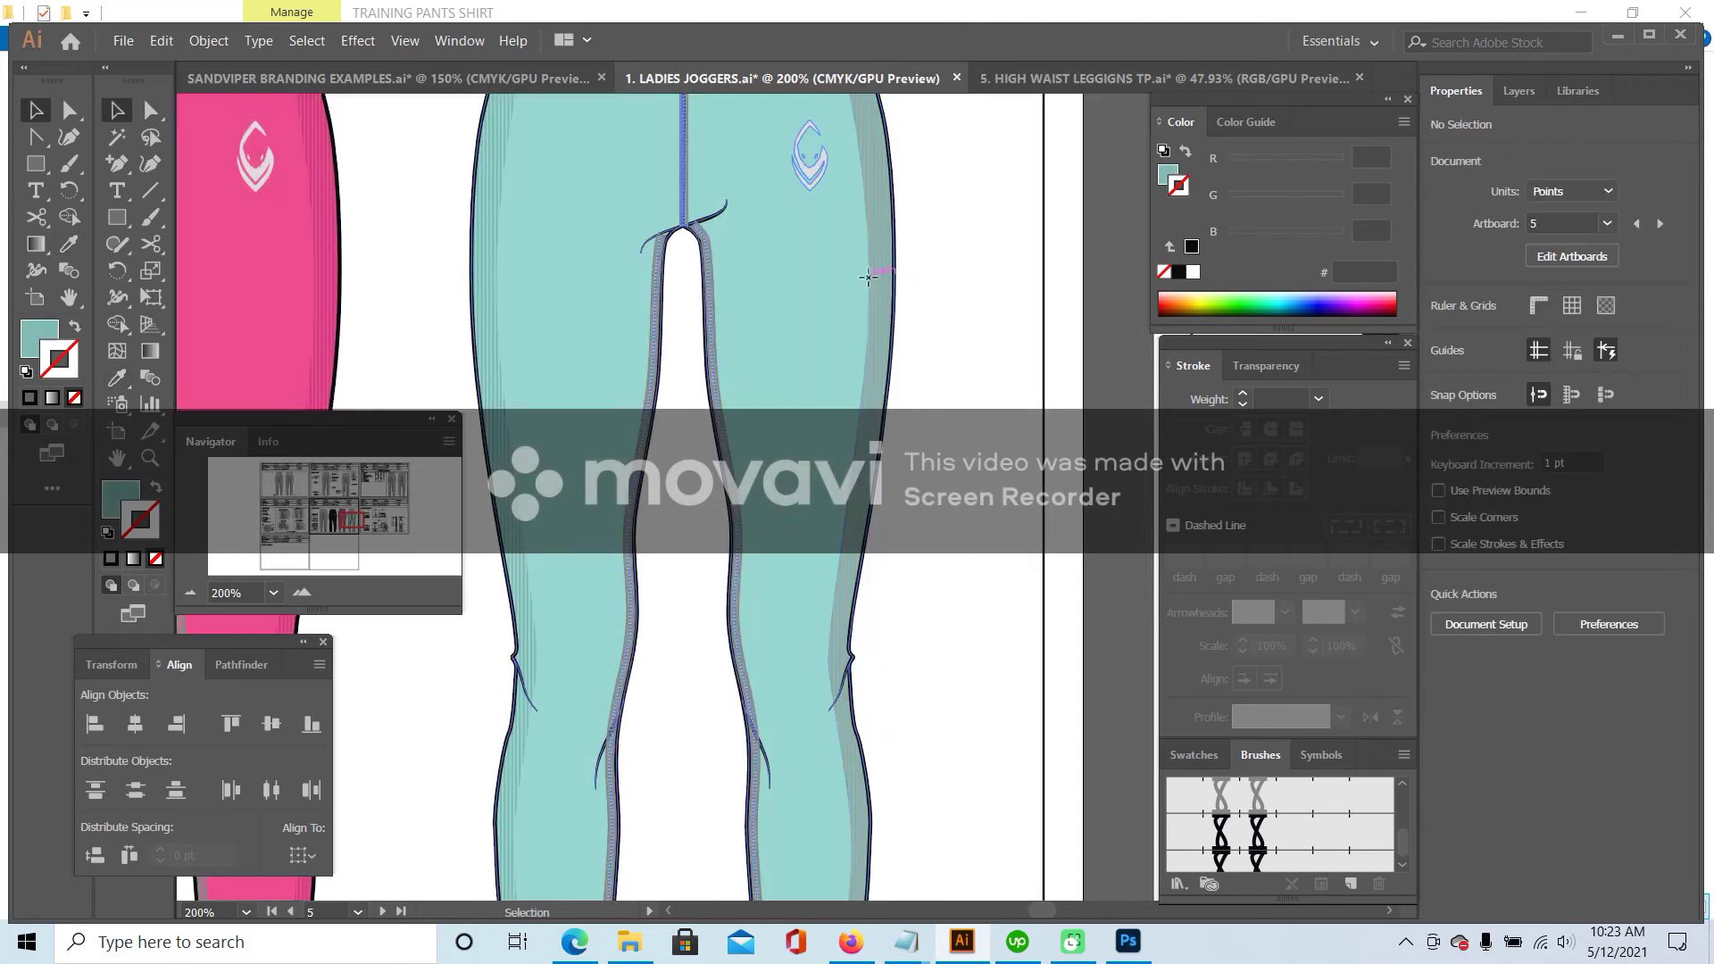
{"action": "double_click", "coordinate": [868, 277]}
{"action": "left_click", "coordinate": [867, 276]}
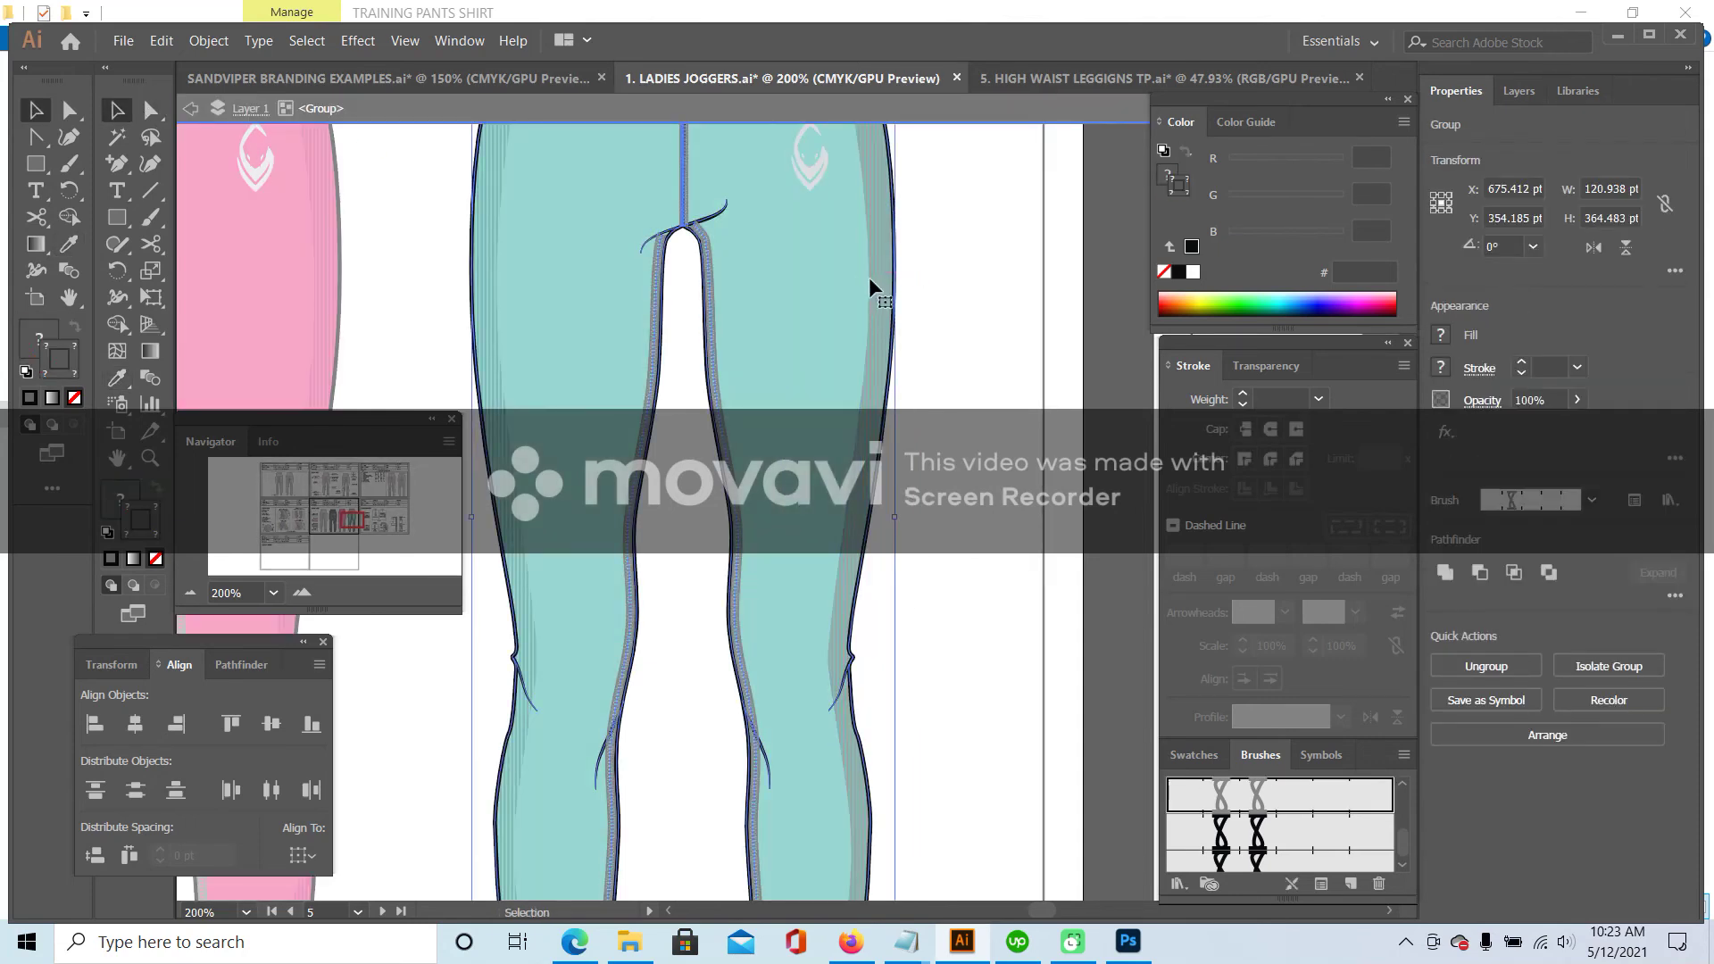
{"action": "double_click", "coordinate": [866, 361]}
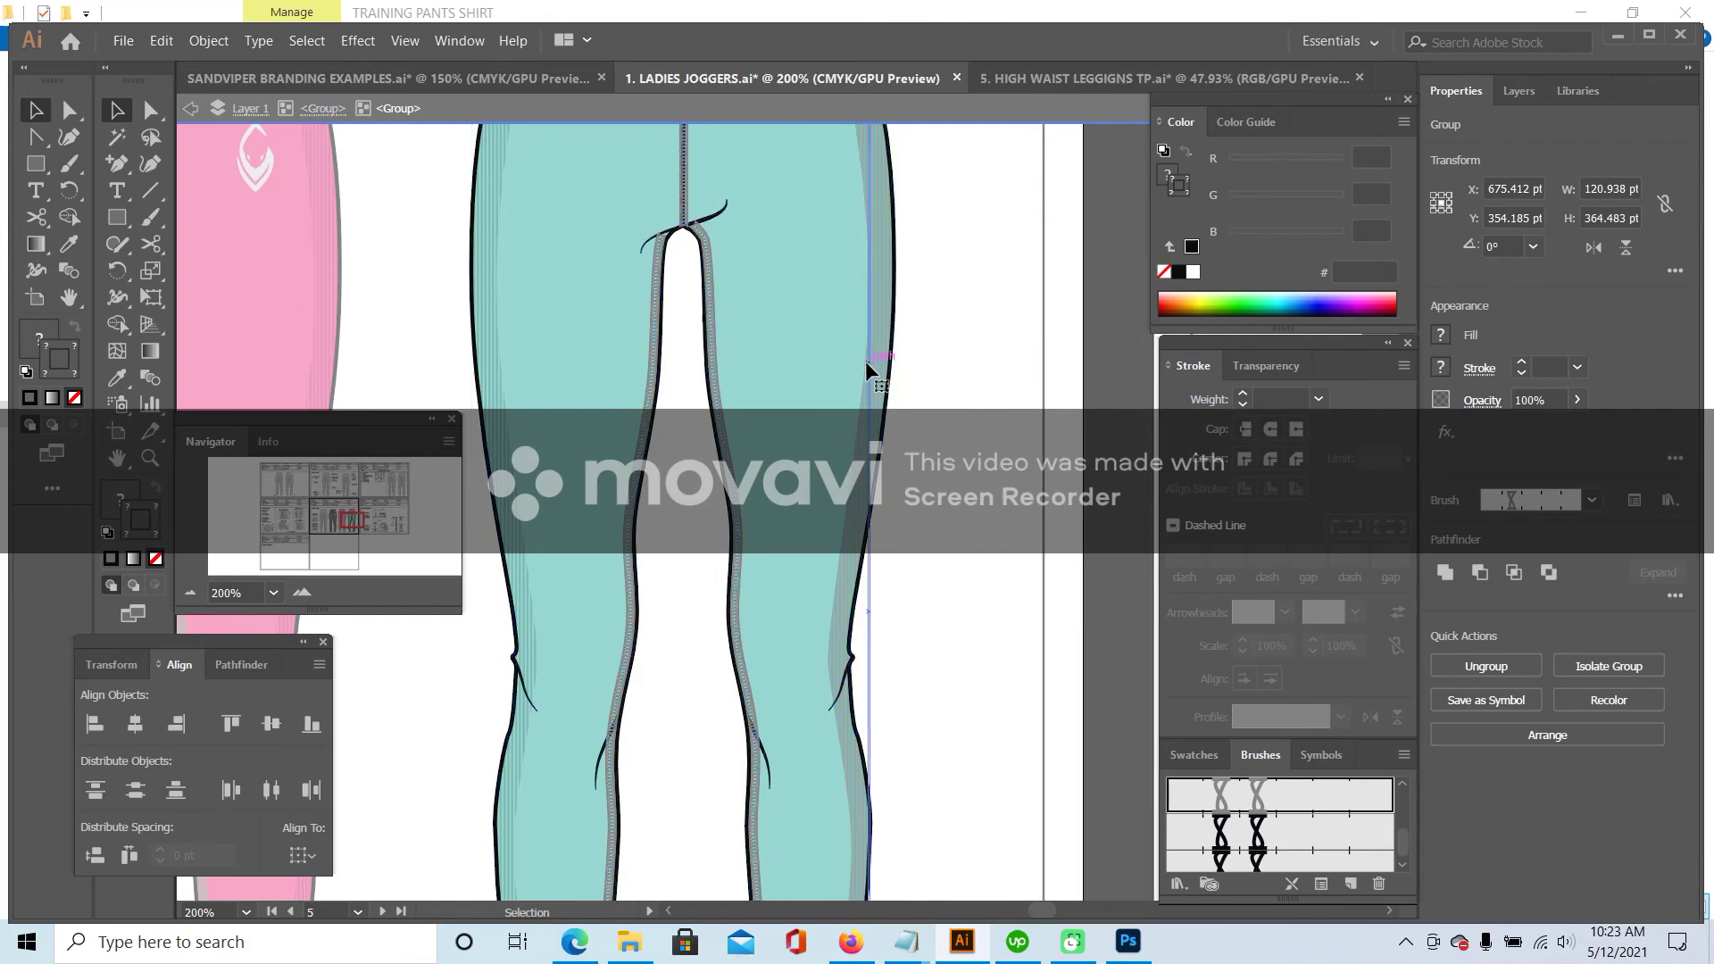
{"action": "left_click", "coordinate": [864, 359]}
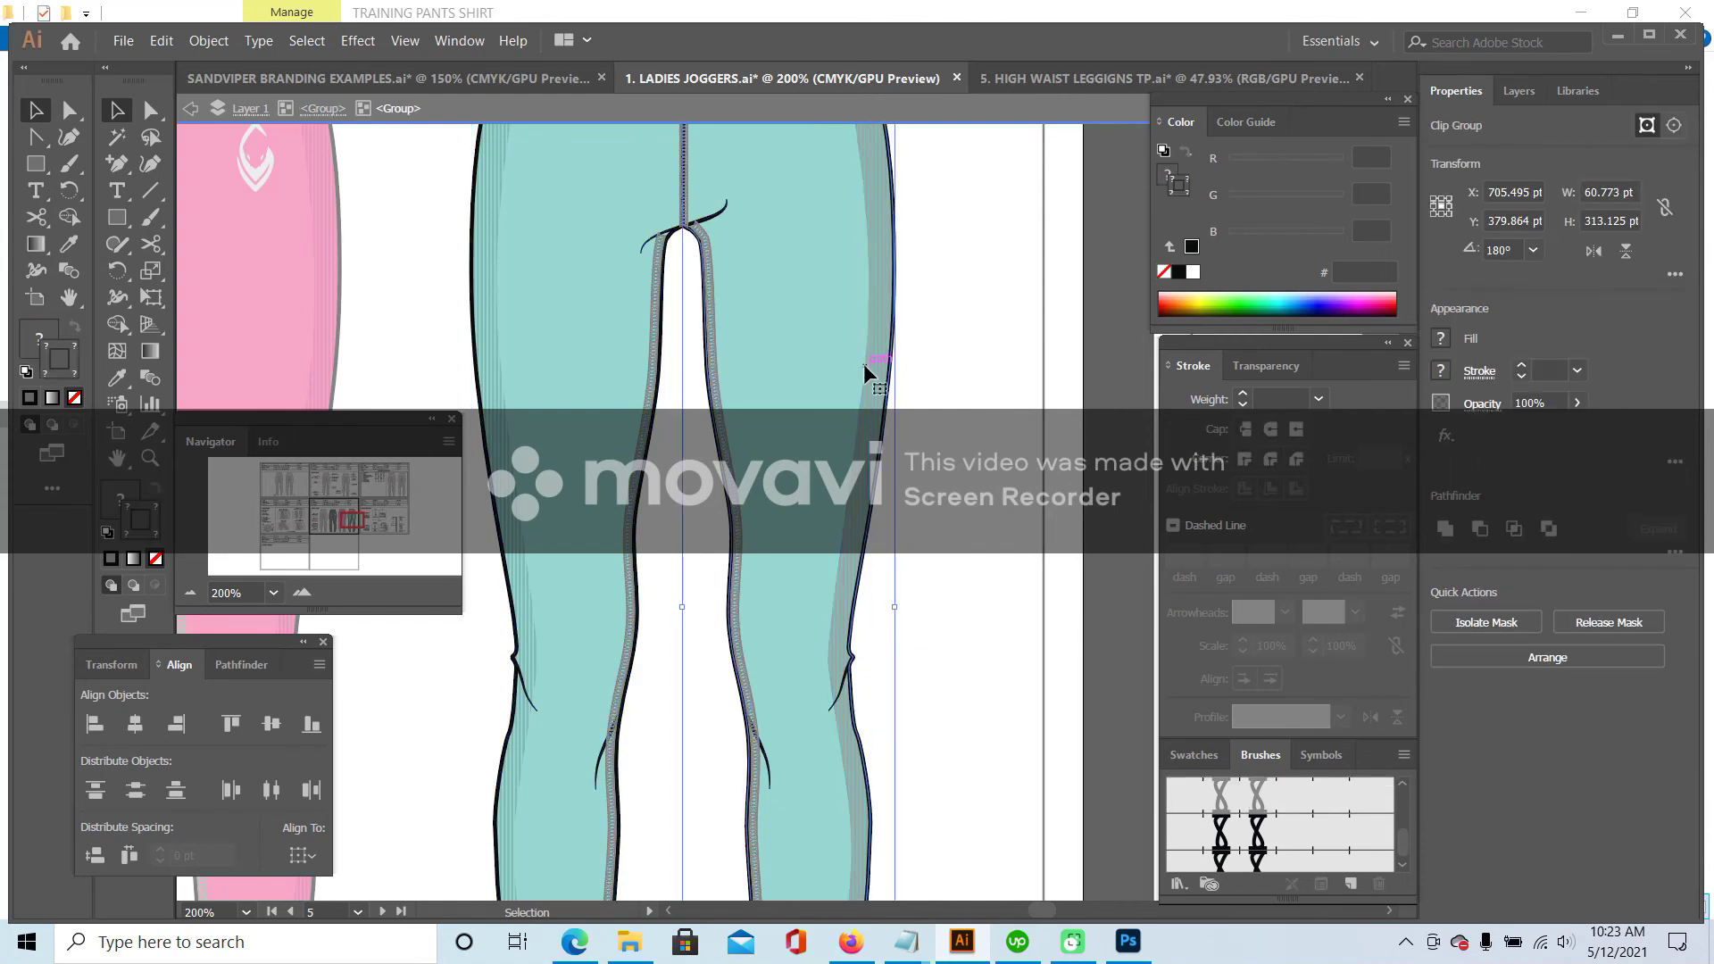
{"action": "double_click", "coordinate": [864, 362]}
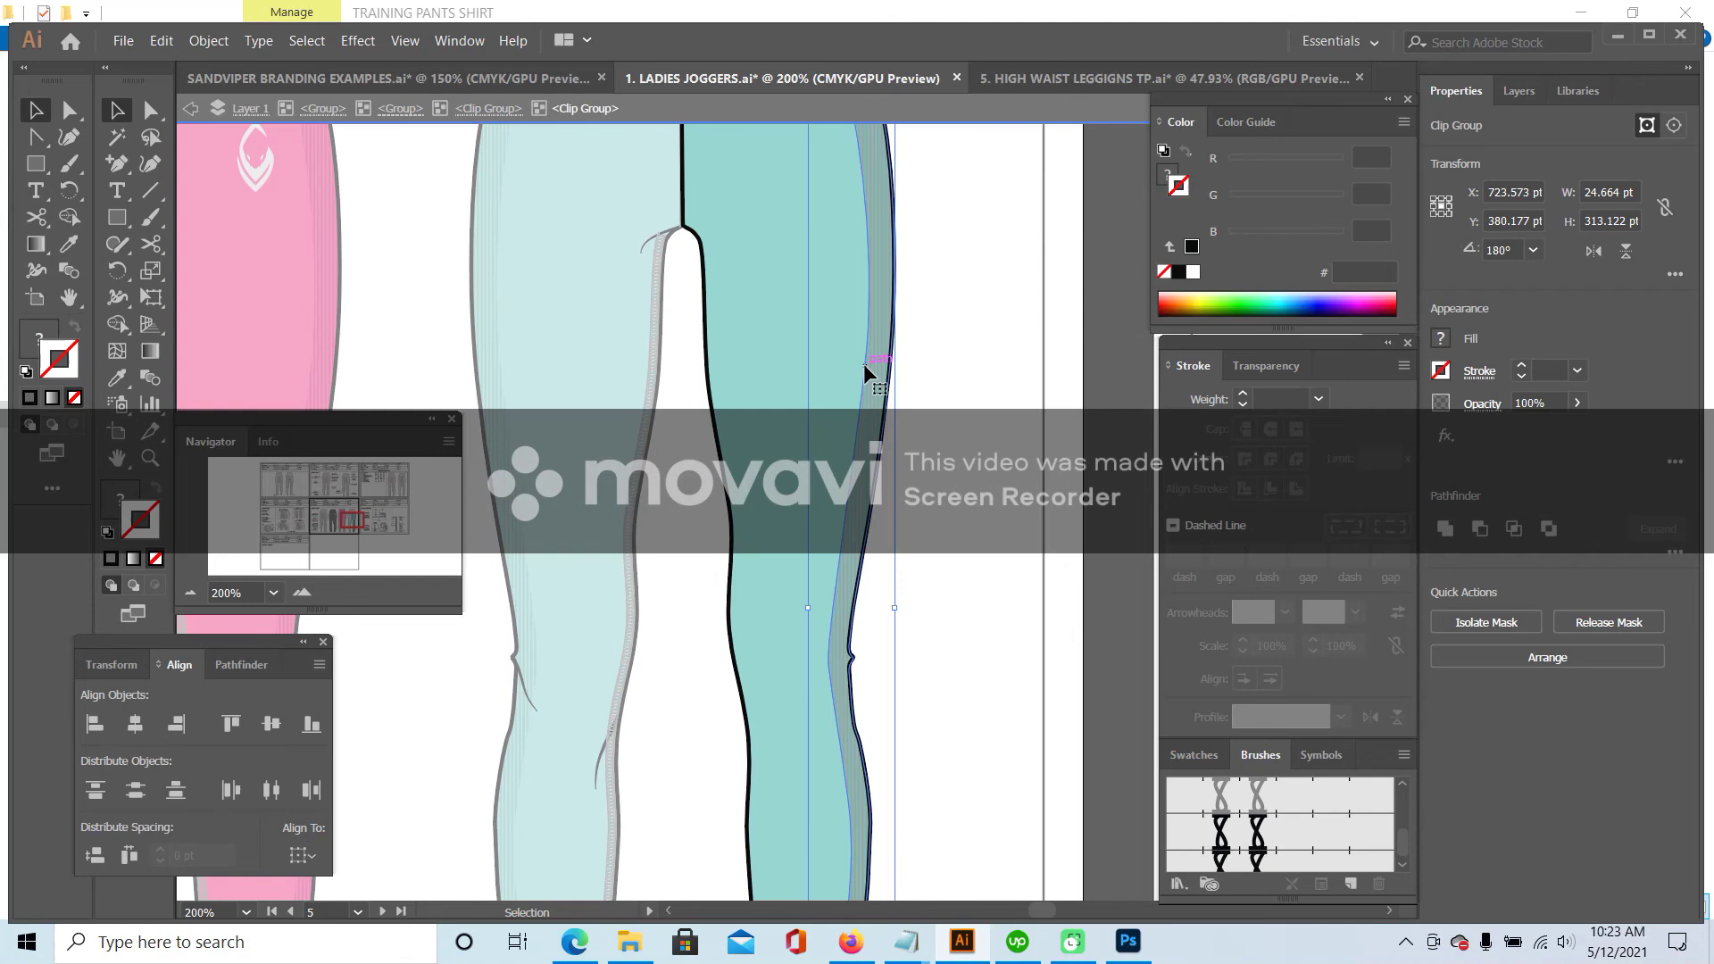
{"action": "double_click", "coordinate": [864, 363]}
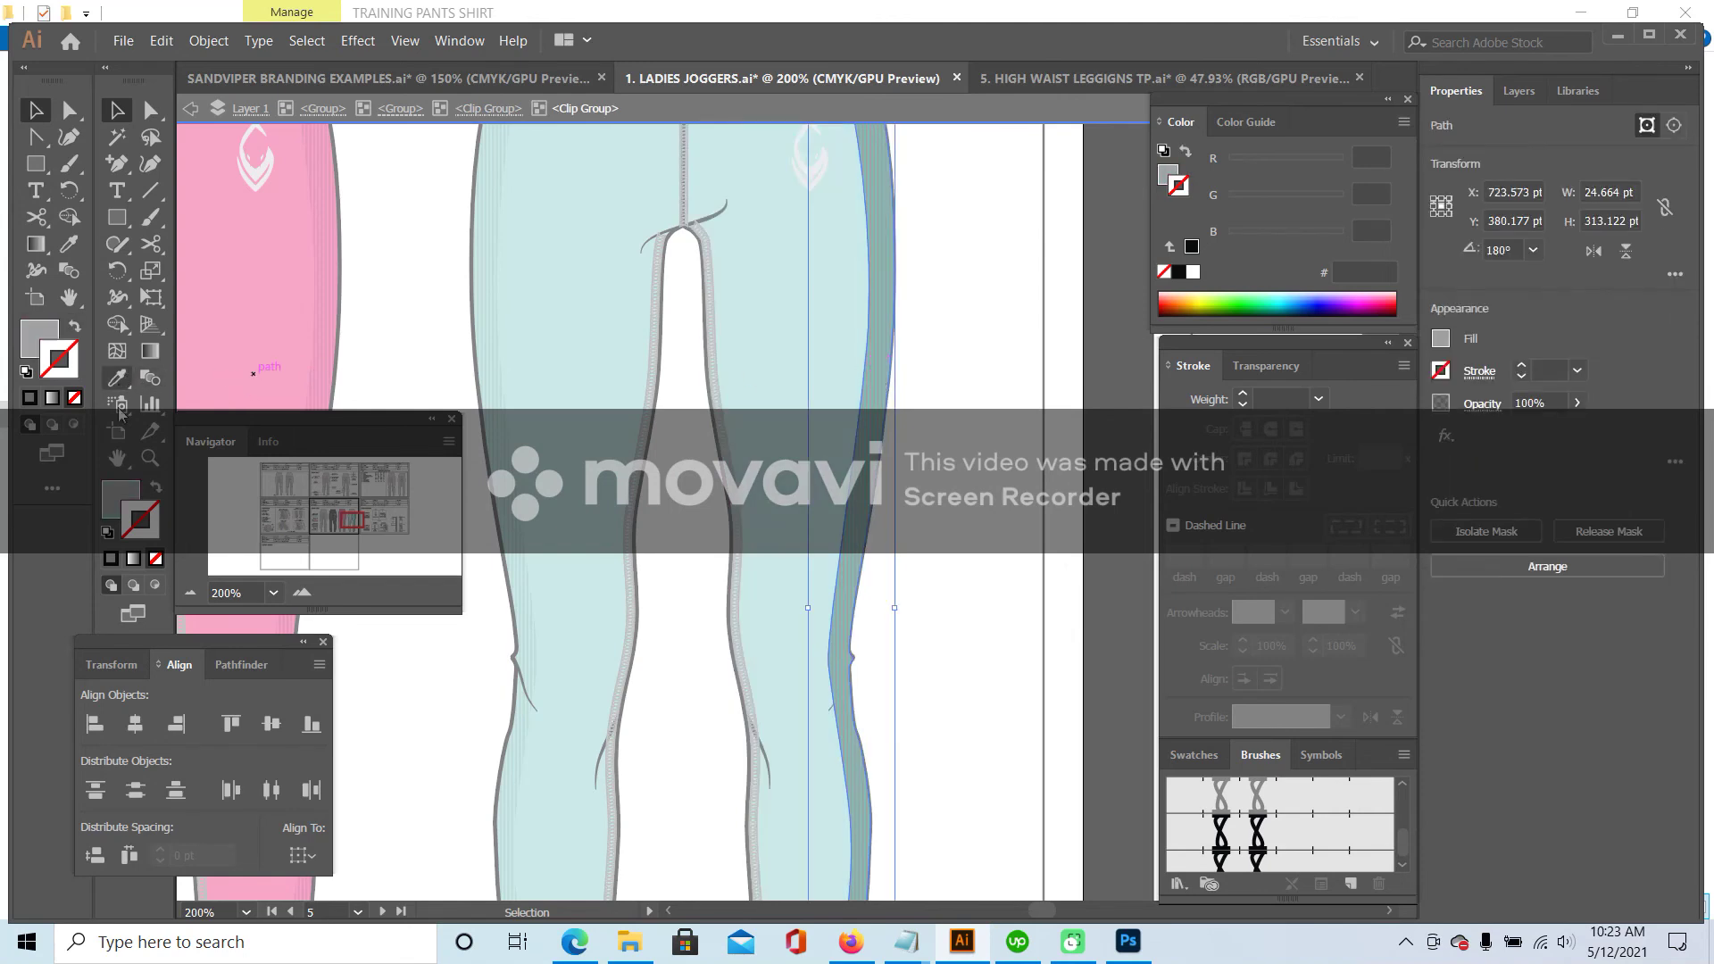
{"action": "left_click", "coordinate": [124, 497]}
{"action": "left_click", "coordinate": [156, 559]}
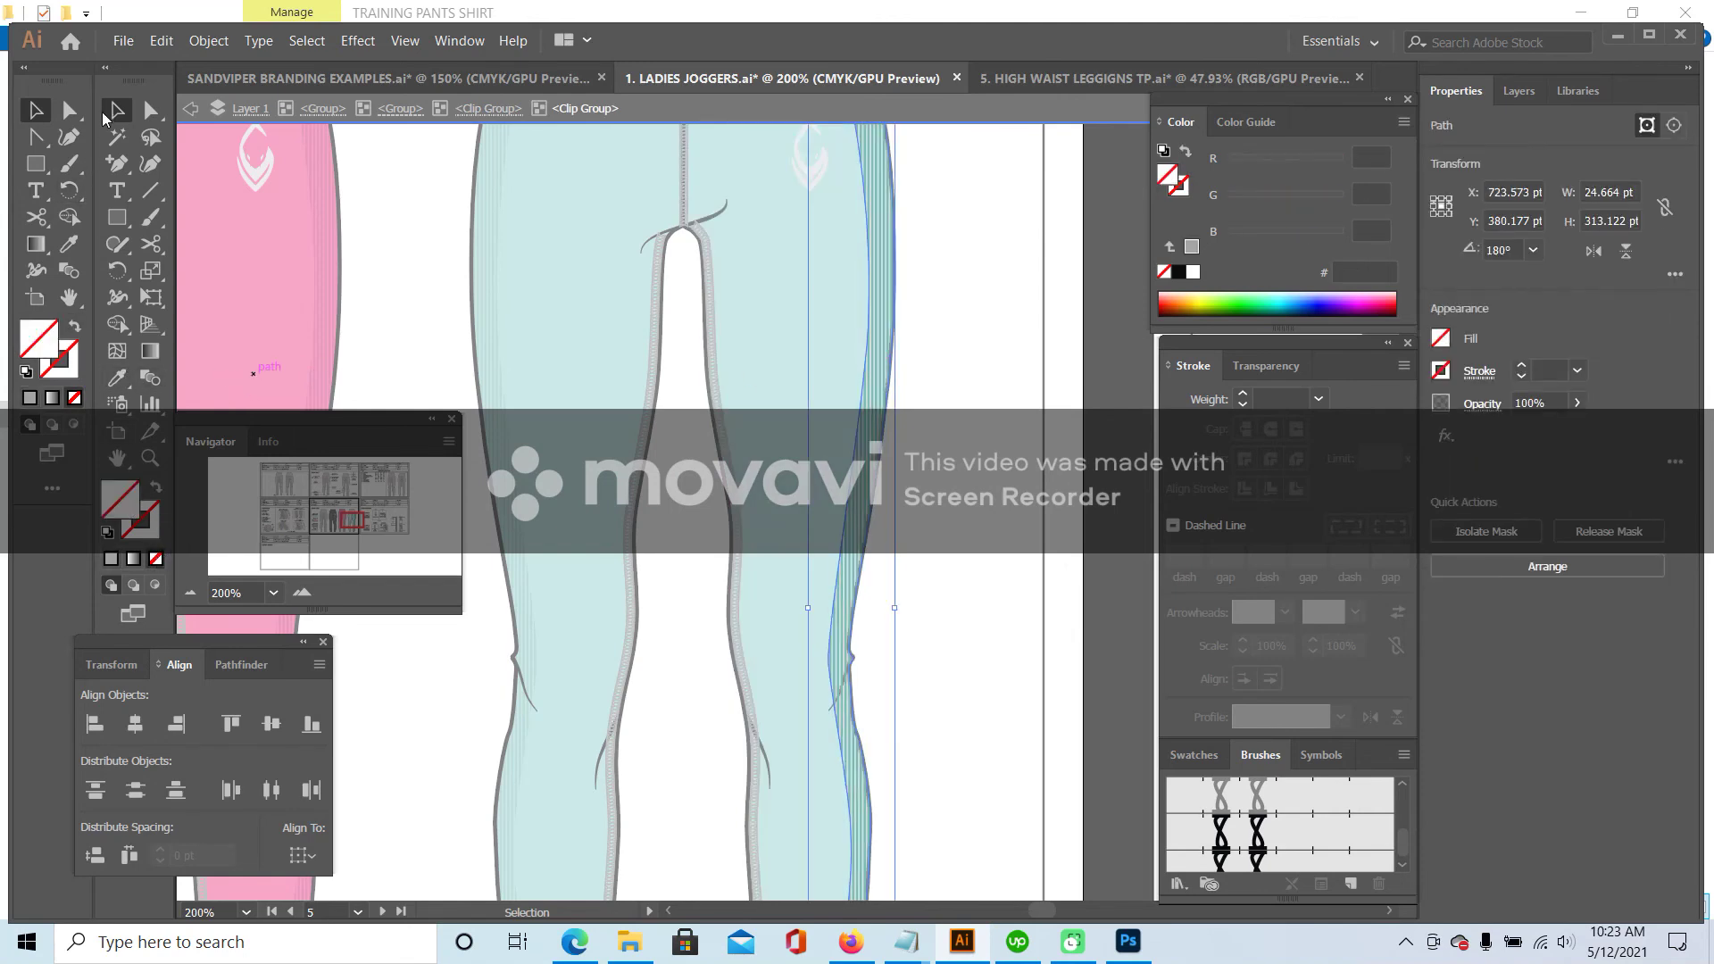
{"action": "scroll", "coordinate": [945, 325], "scroll_direction": "up", "scroll_amount": 5}
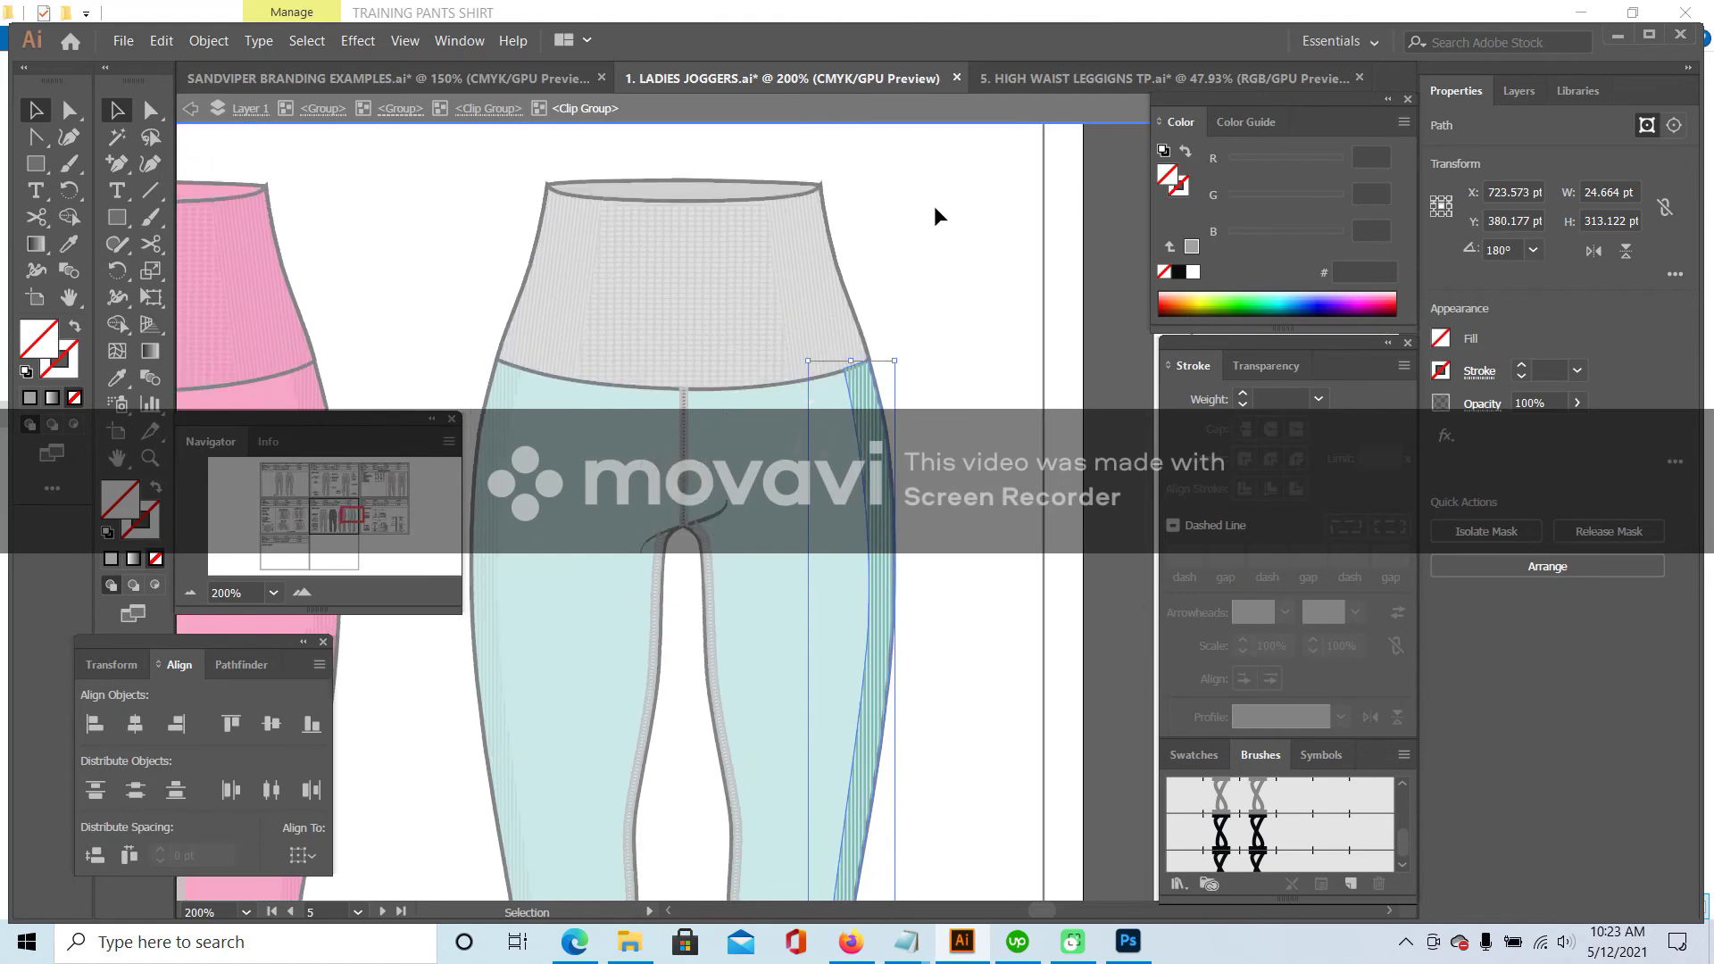
- Give the waistband piece and its ribbed texture the teal leg colour
{"action": "double_click", "coordinate": [934, 206]}
{"action": "left_click", "coordinate": [743, 196]}
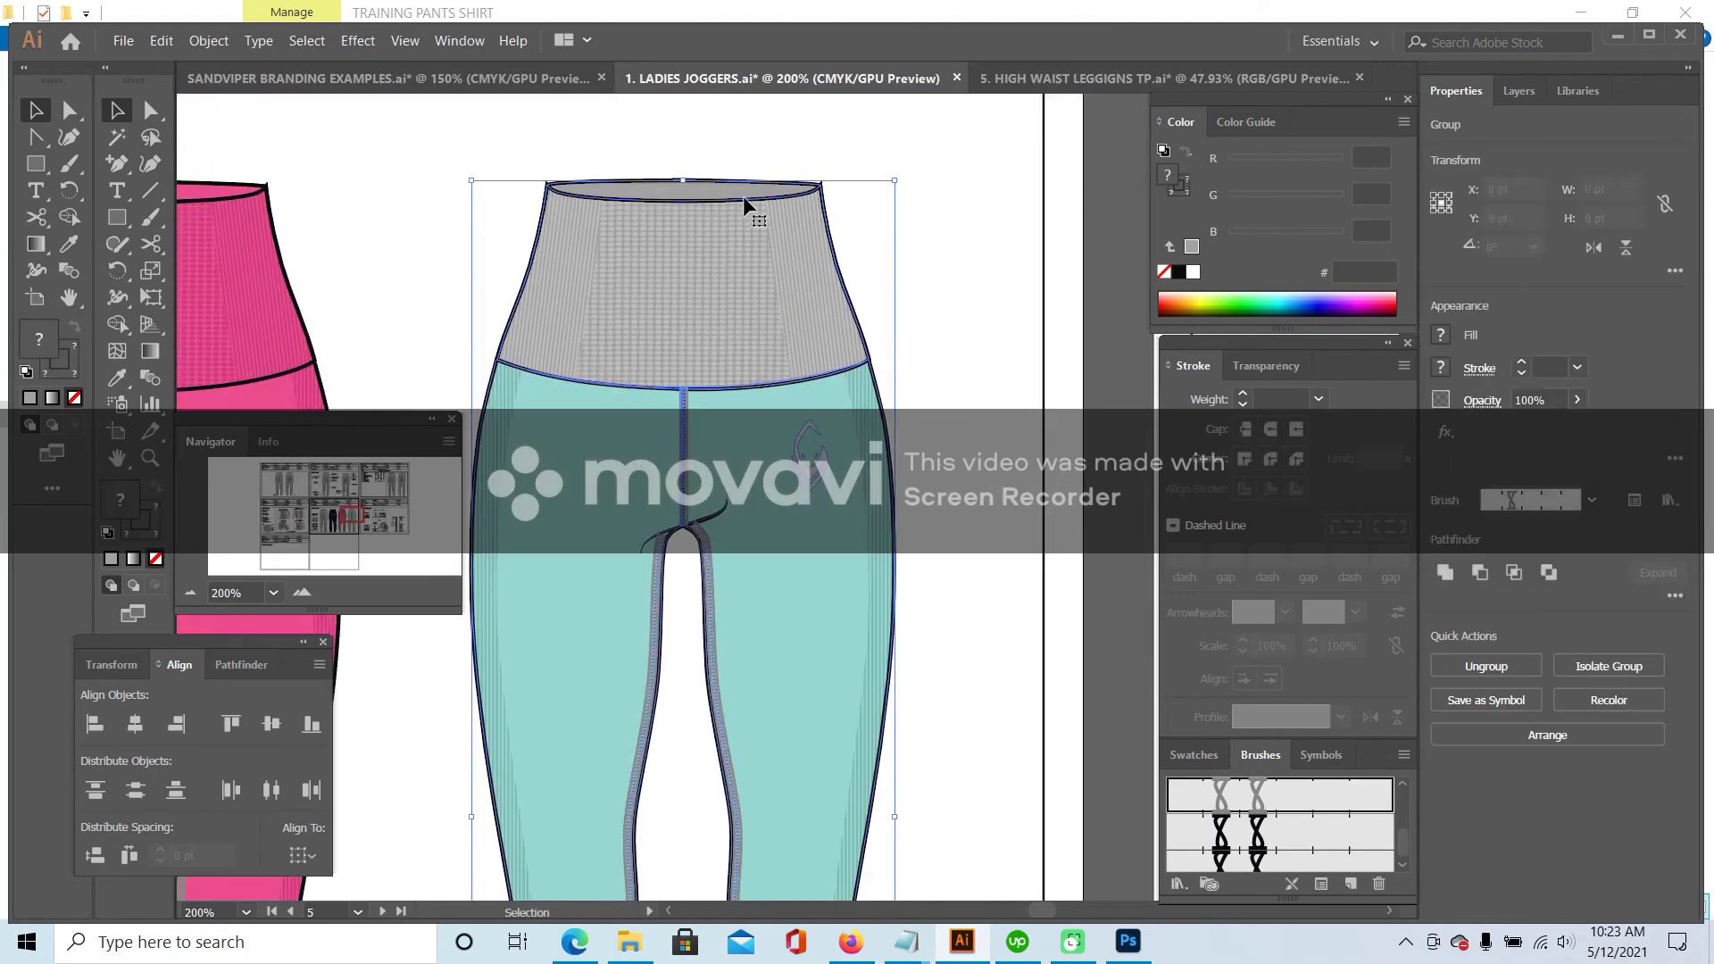
{"action": "left_click", "coordinate": [826, 223]}
{"action": "double_click", "coordinate": [826, 224]}
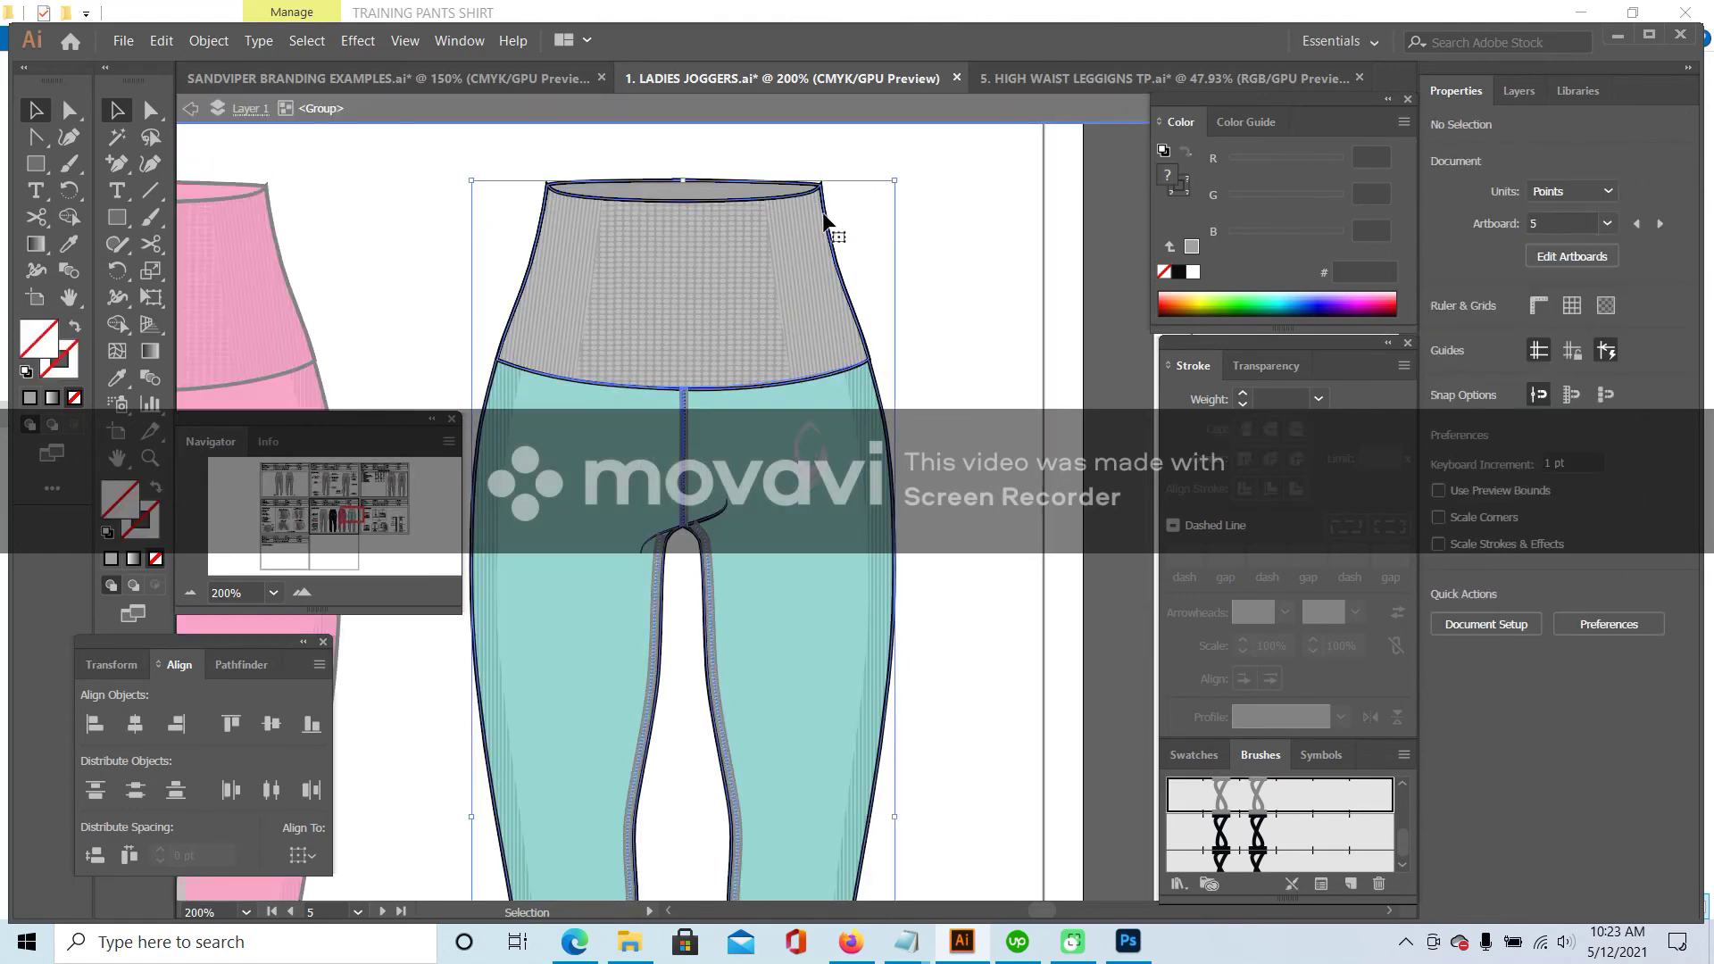
{"action": "double_click", "coordinate": [826, 224]}
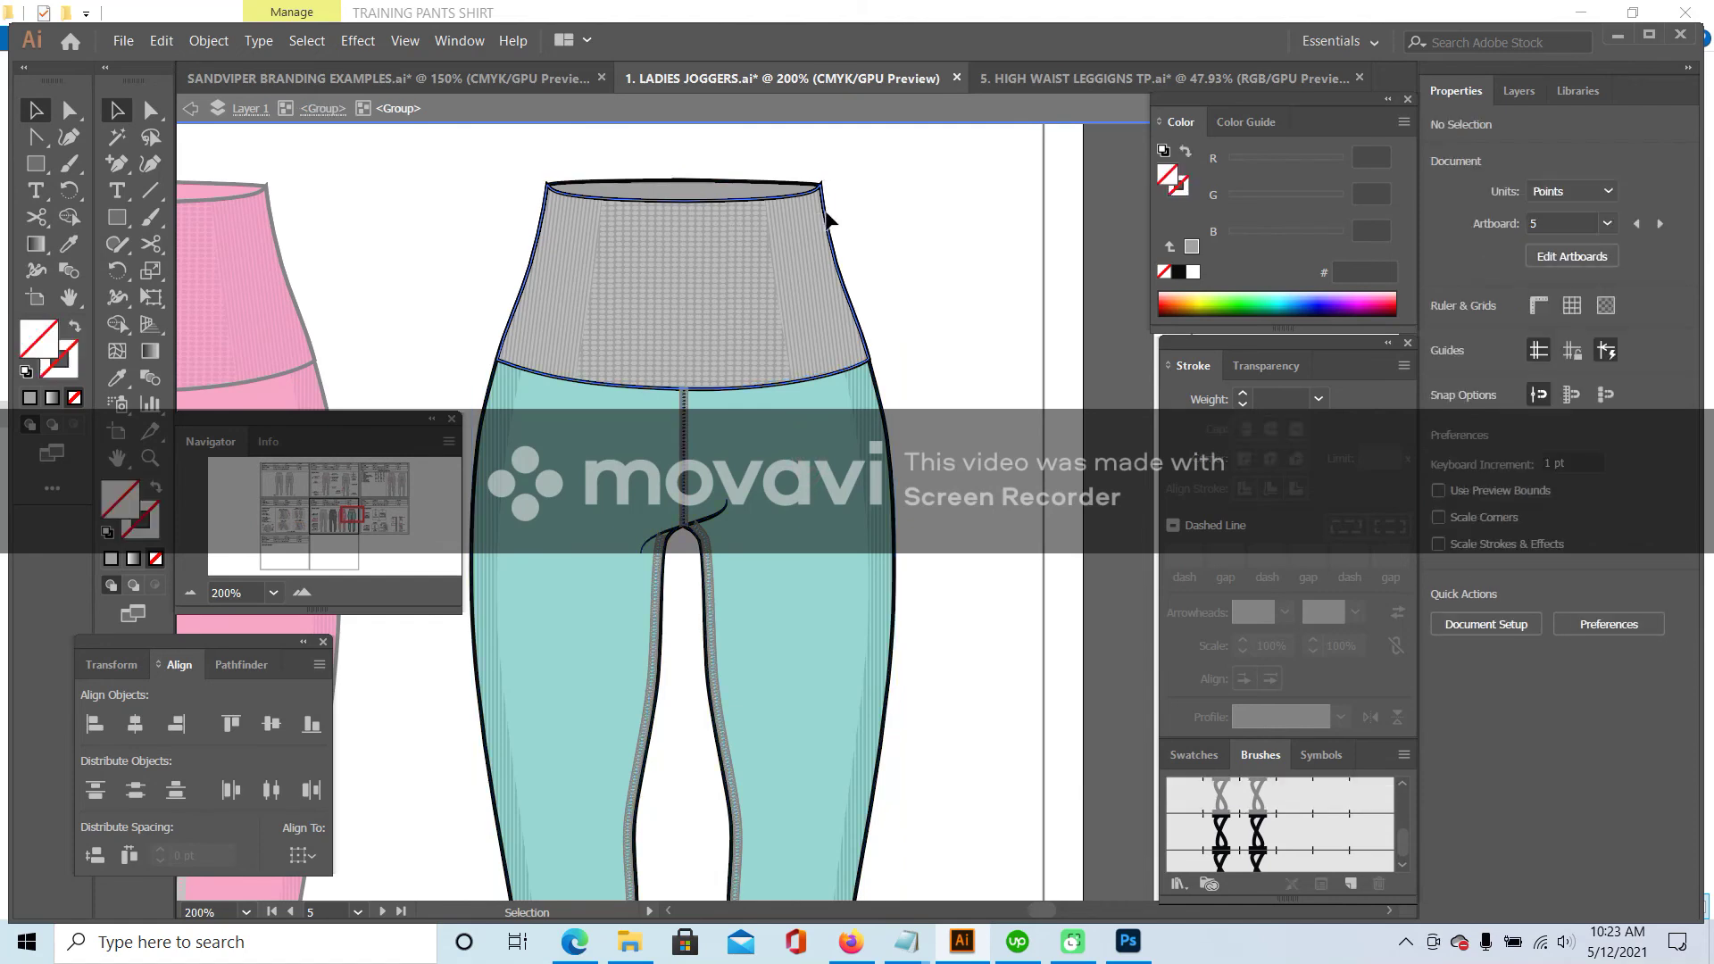
{"action": "double_click", "coordinate": [826, 224]}
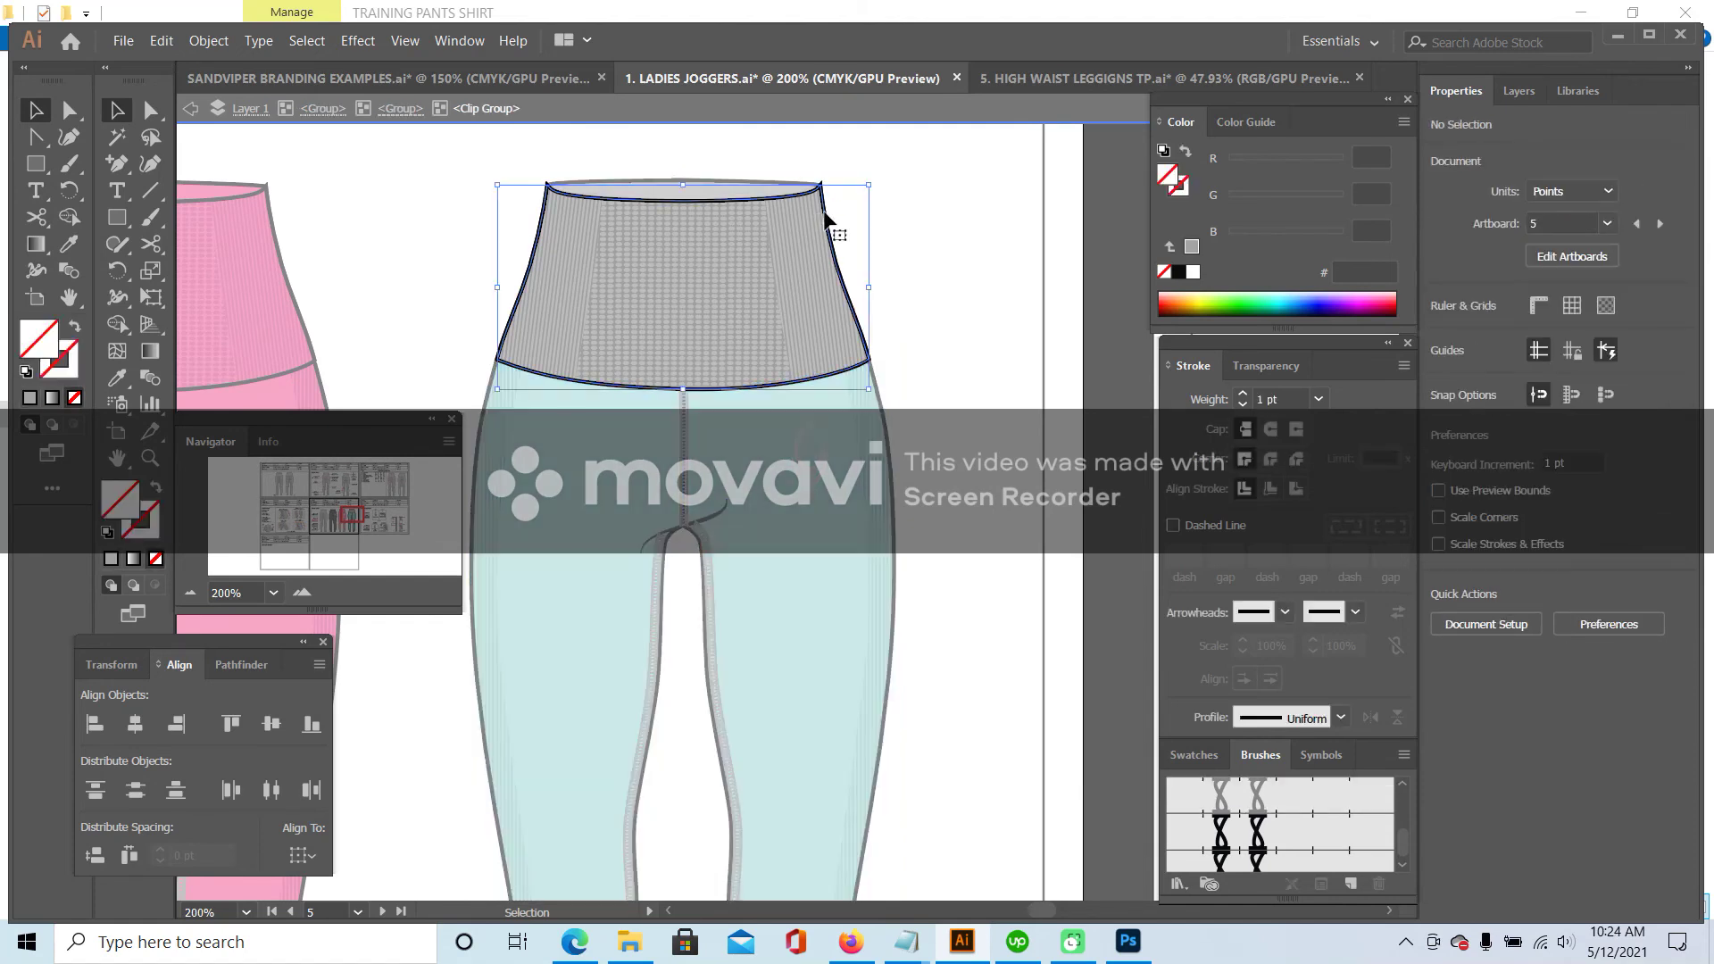
{"action": "left_click", "coordinate": [125, 381]}
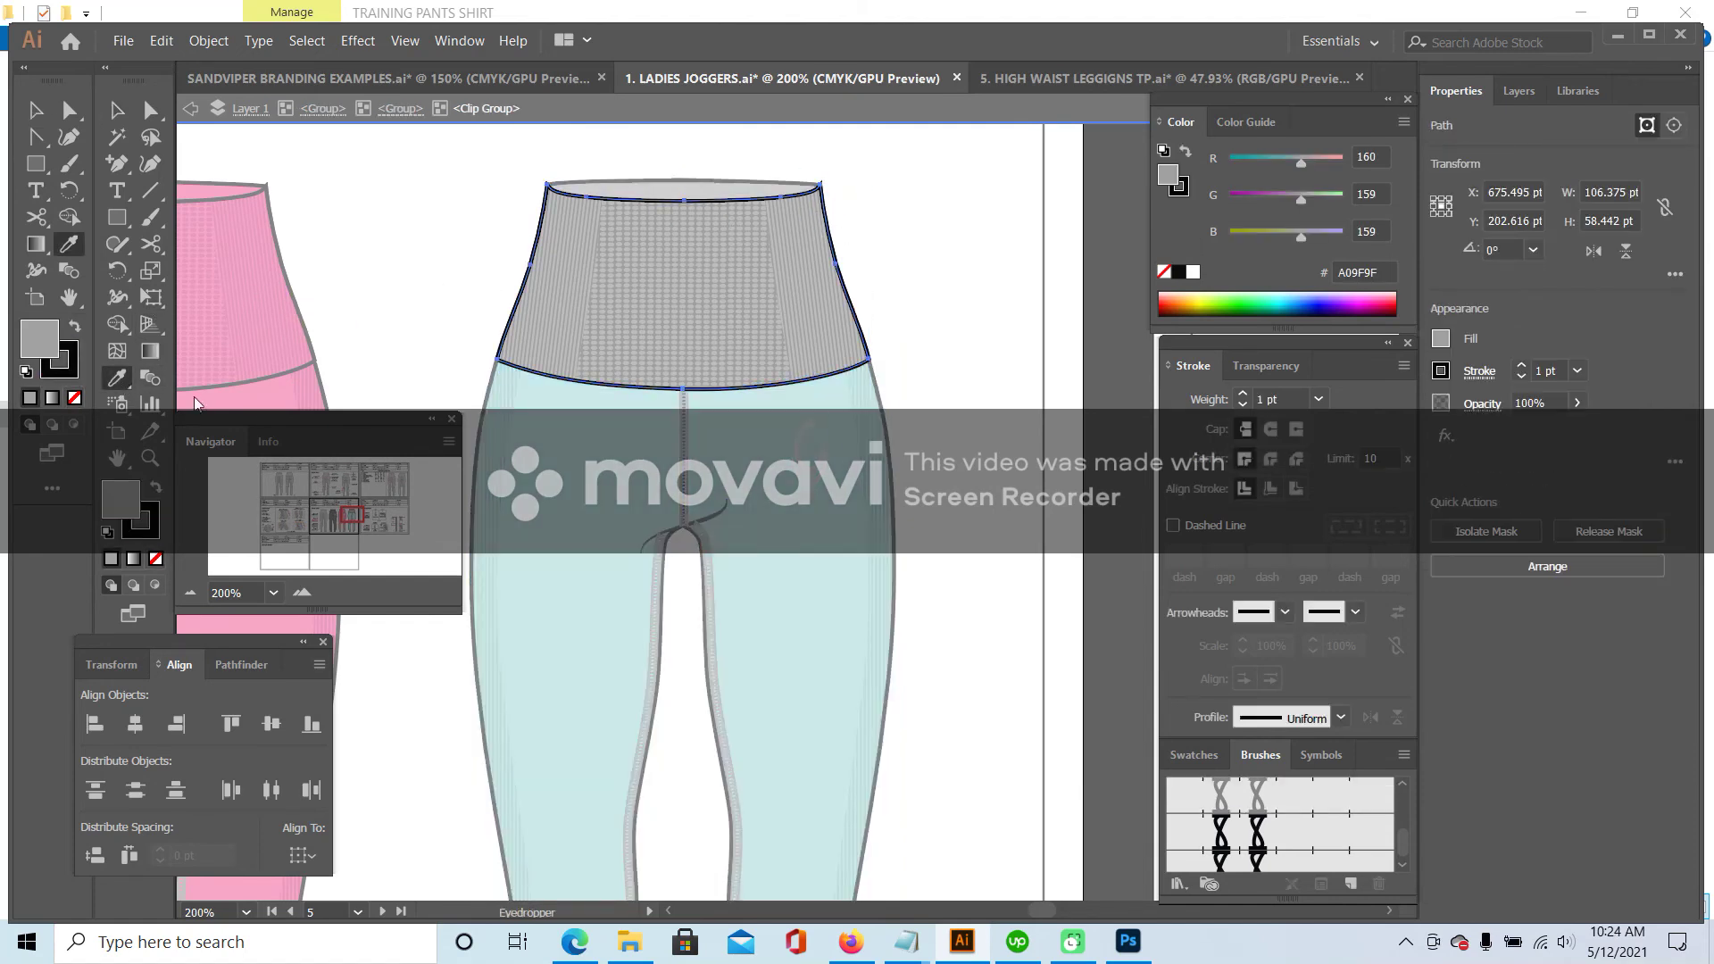
{"action": "left_click", "coordinate": [475, 397]}
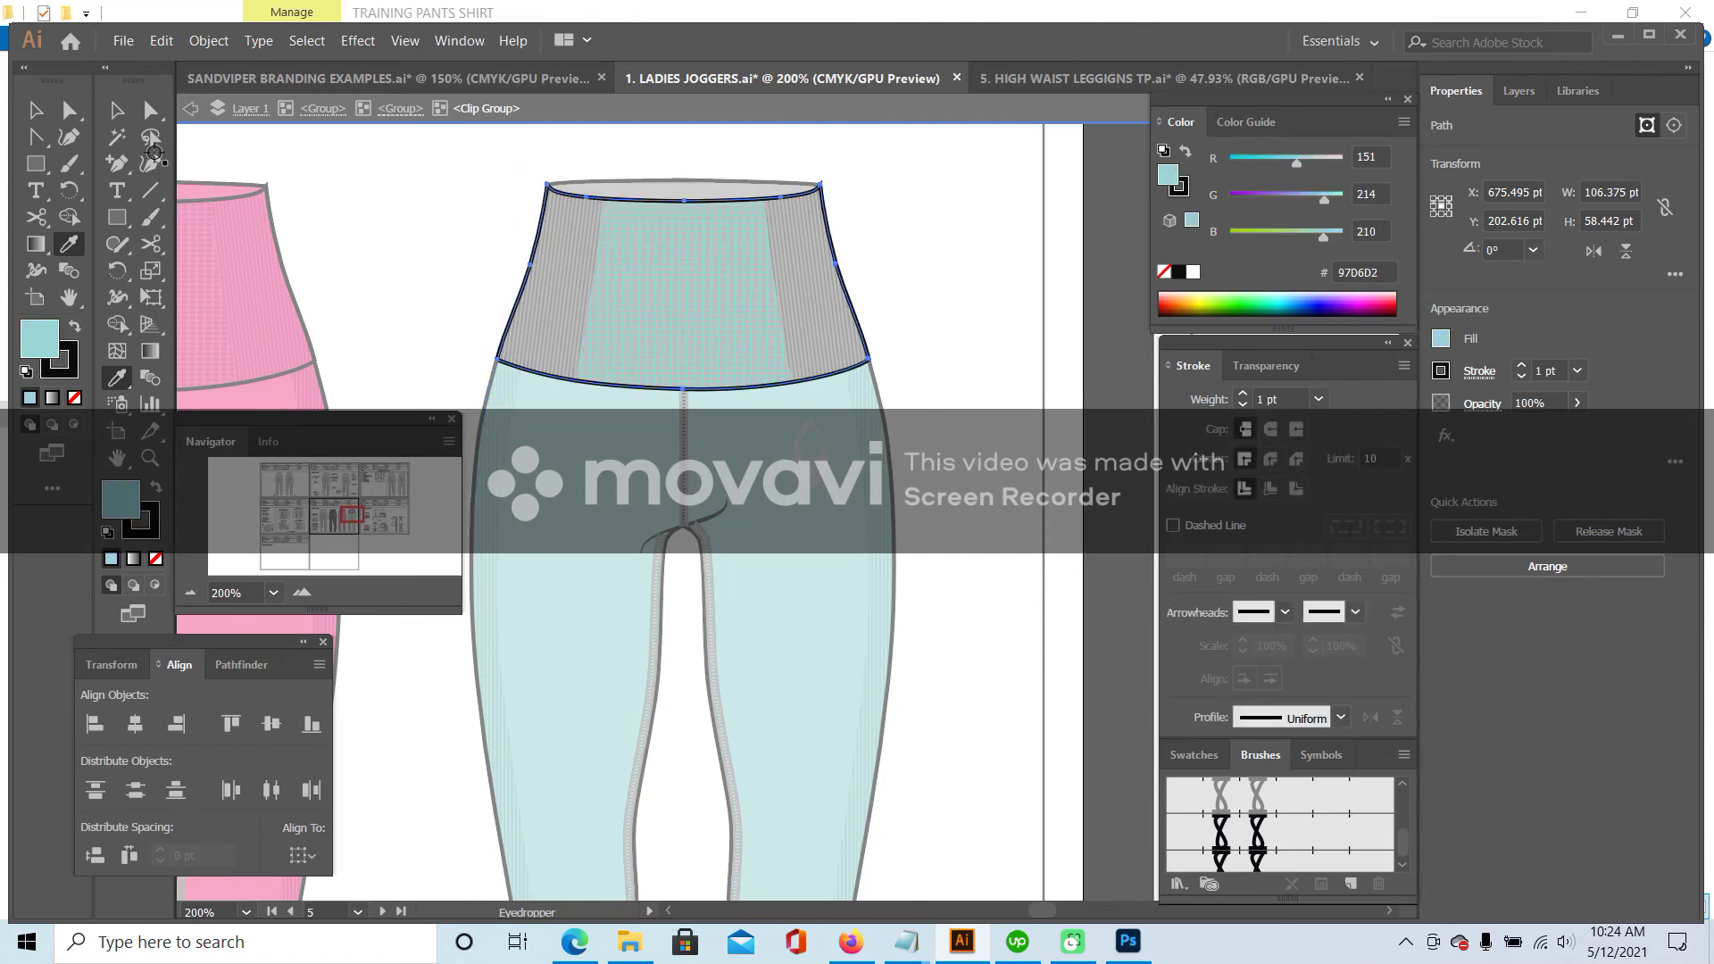
{"action": "left_click", "coordinate": [679, 260], "text": "ctrl"}
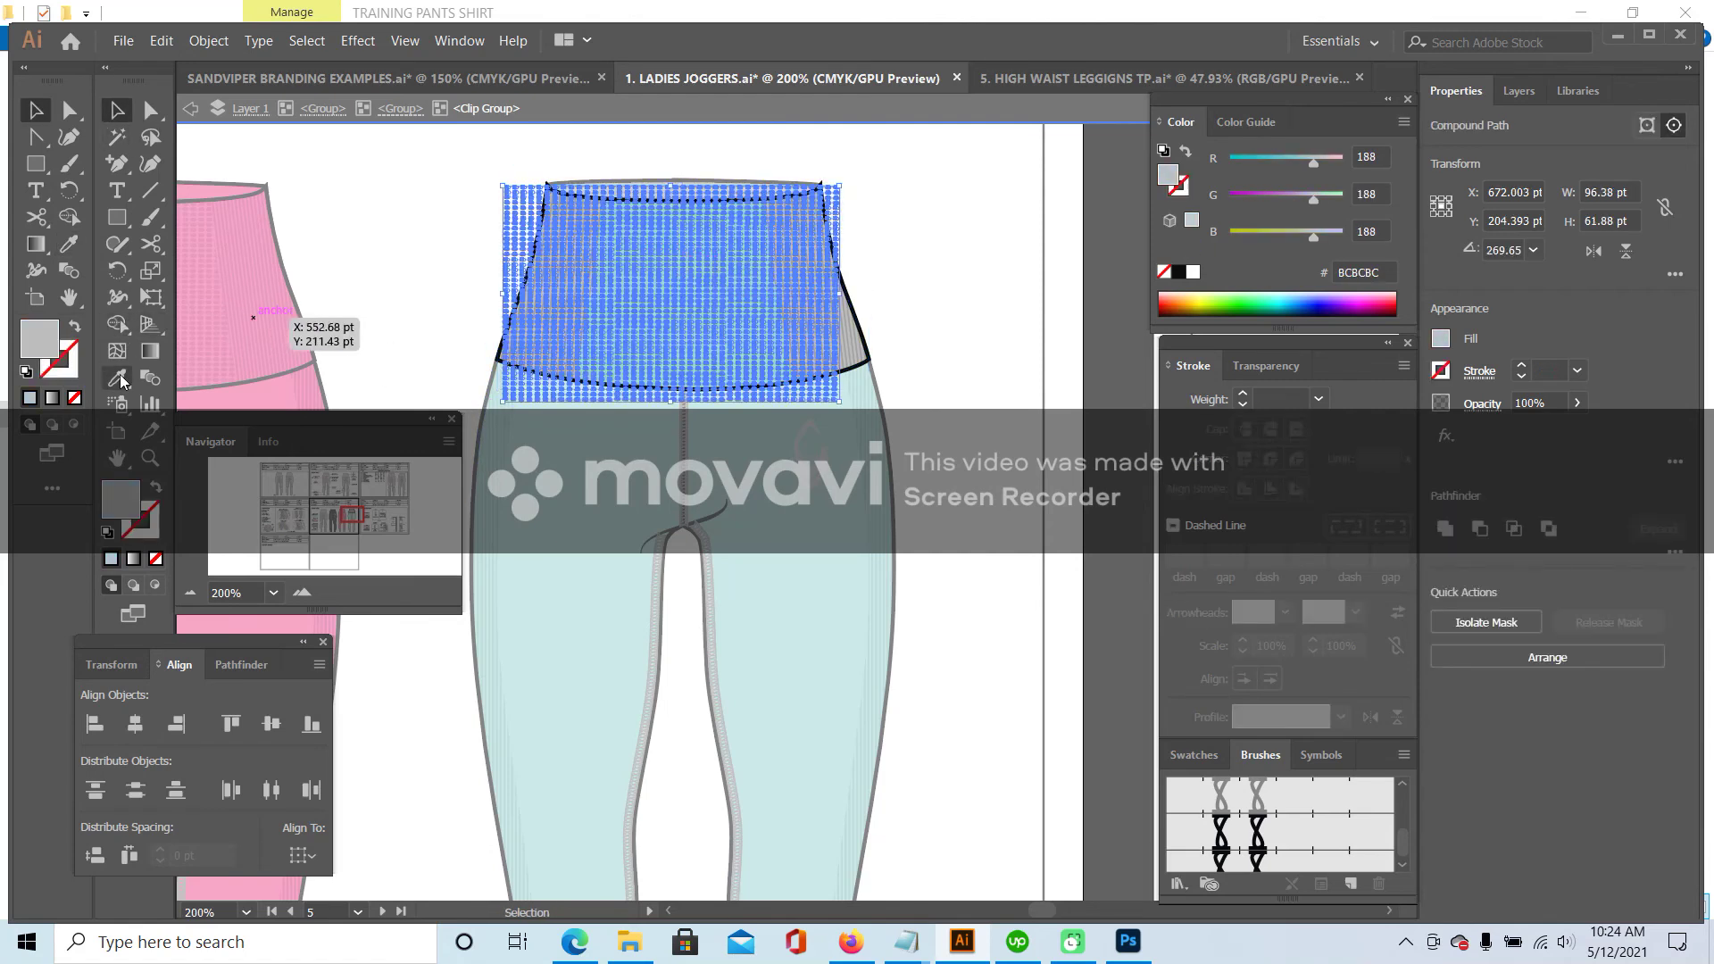
{"action": "left_click", "coordinate": [482, 513]}
{"action": "left_click", "coordinate": [36, 110]}
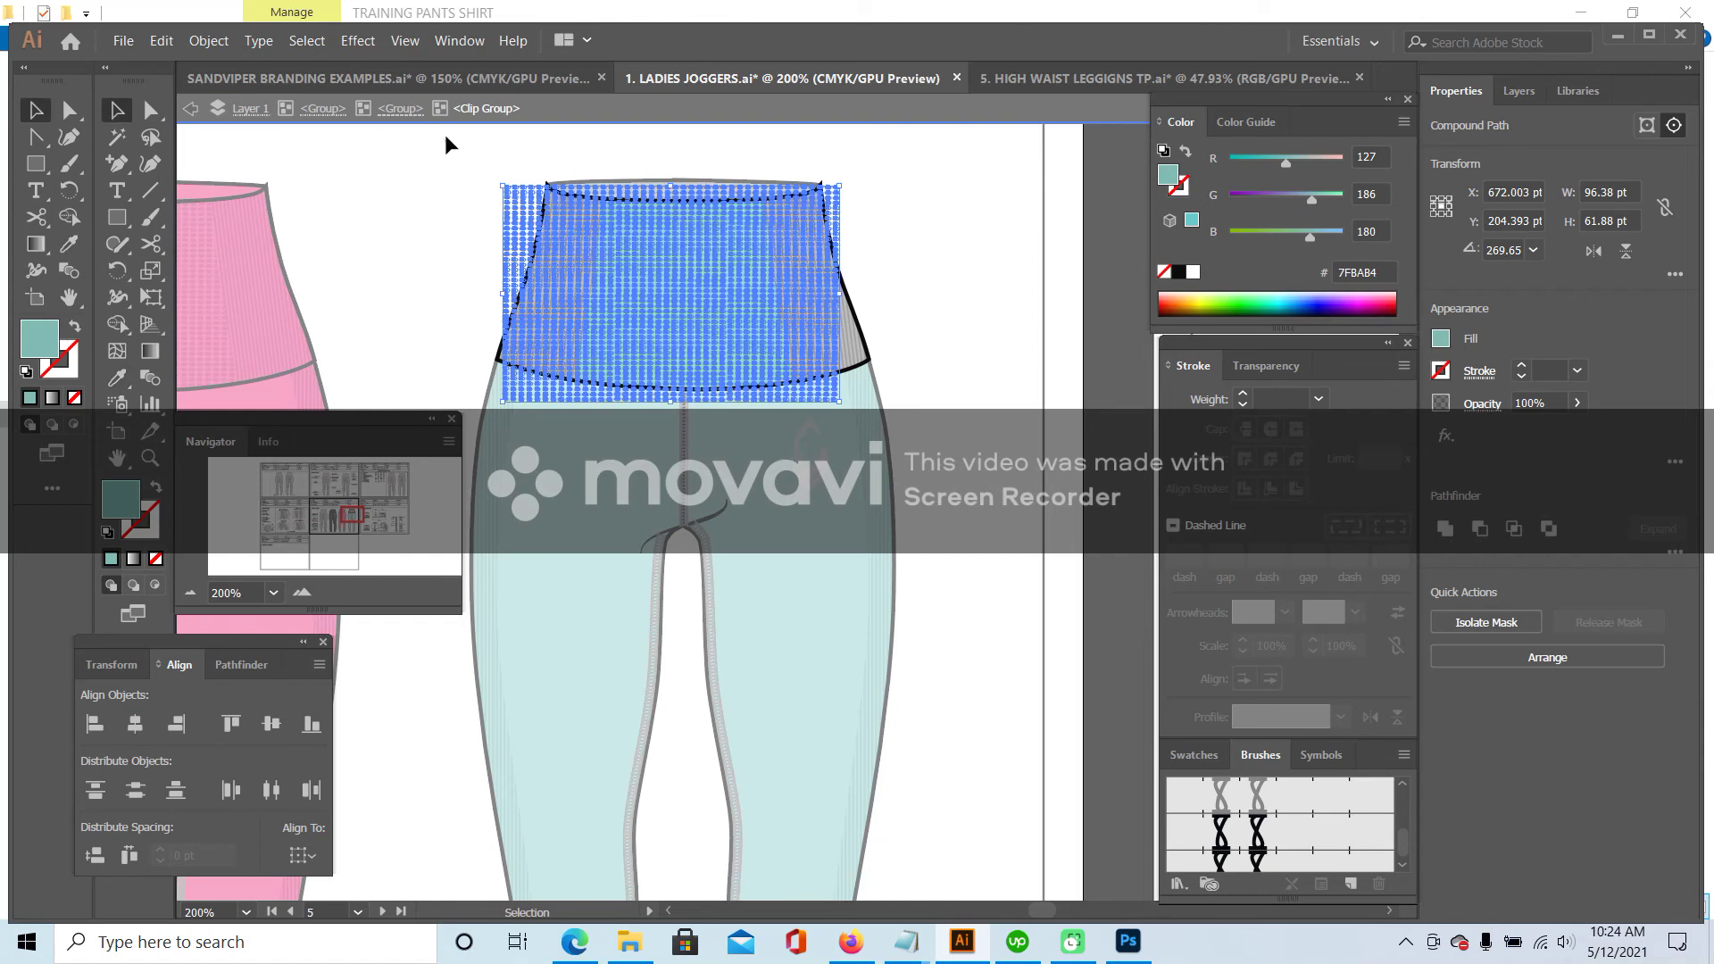
{"action": "left_click", "coordinate": [367, 134]}
- Recolour the main waistband shape with the teal leg colour
{"action": "double_click", "coordinate": [660, 185]}
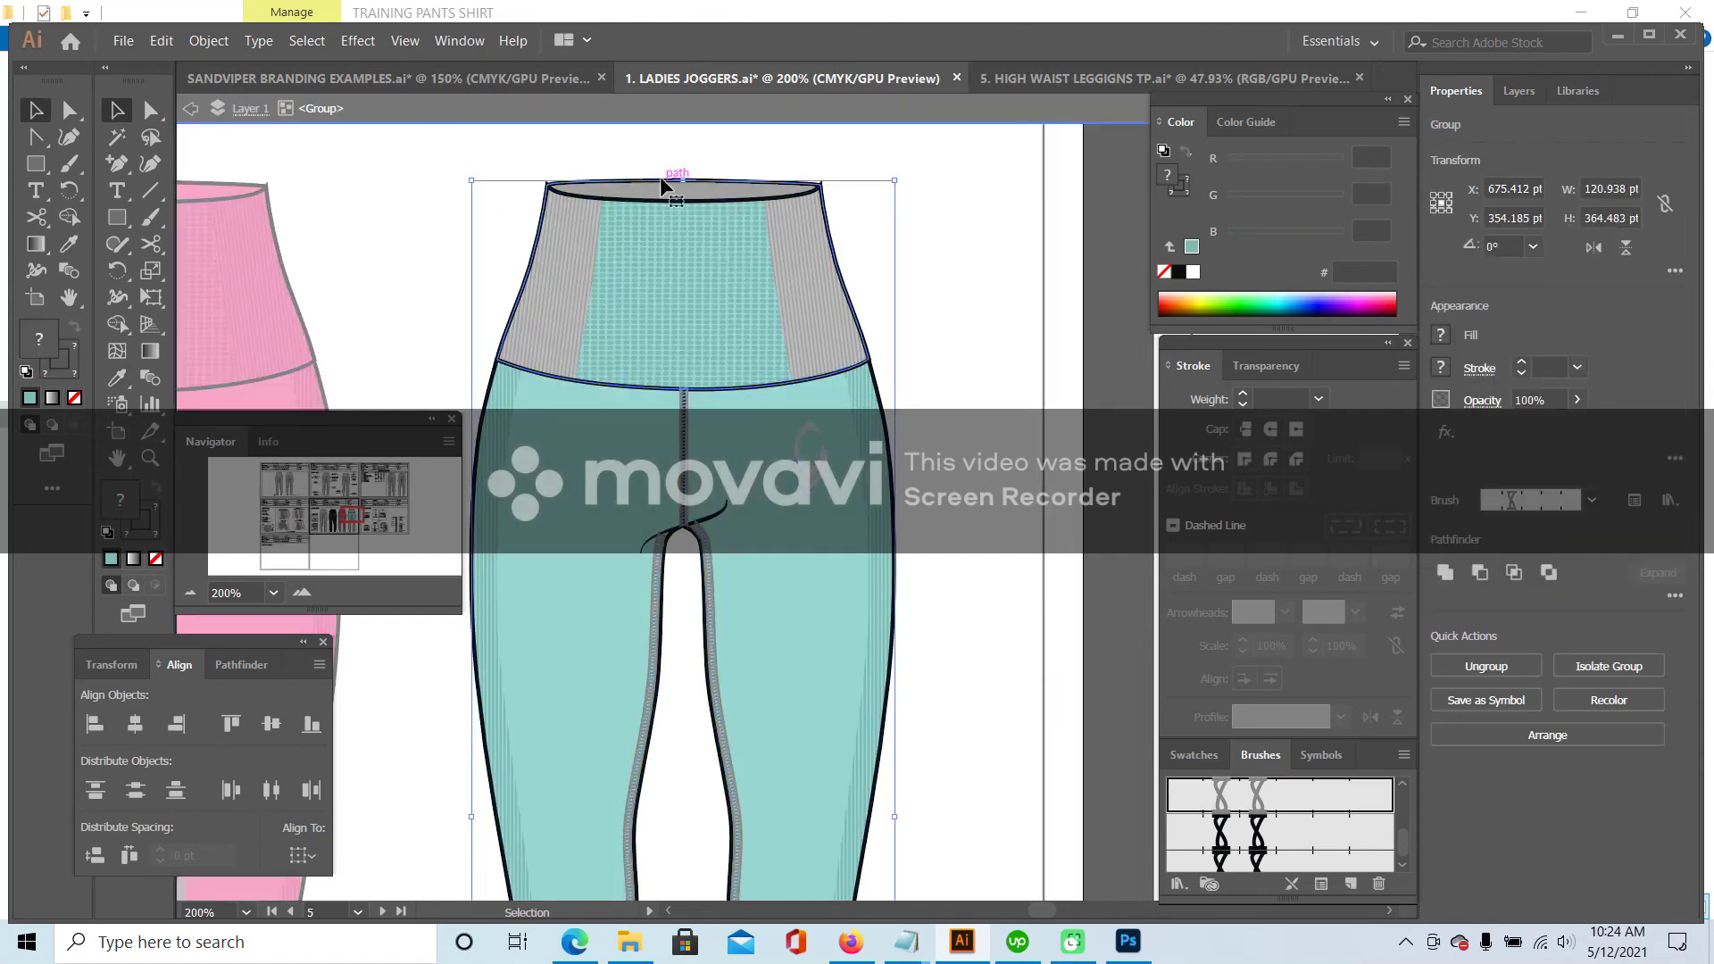
{"action": "left_click", "coordinate": [660, 188]}
{"action": "key", "text": "i"}
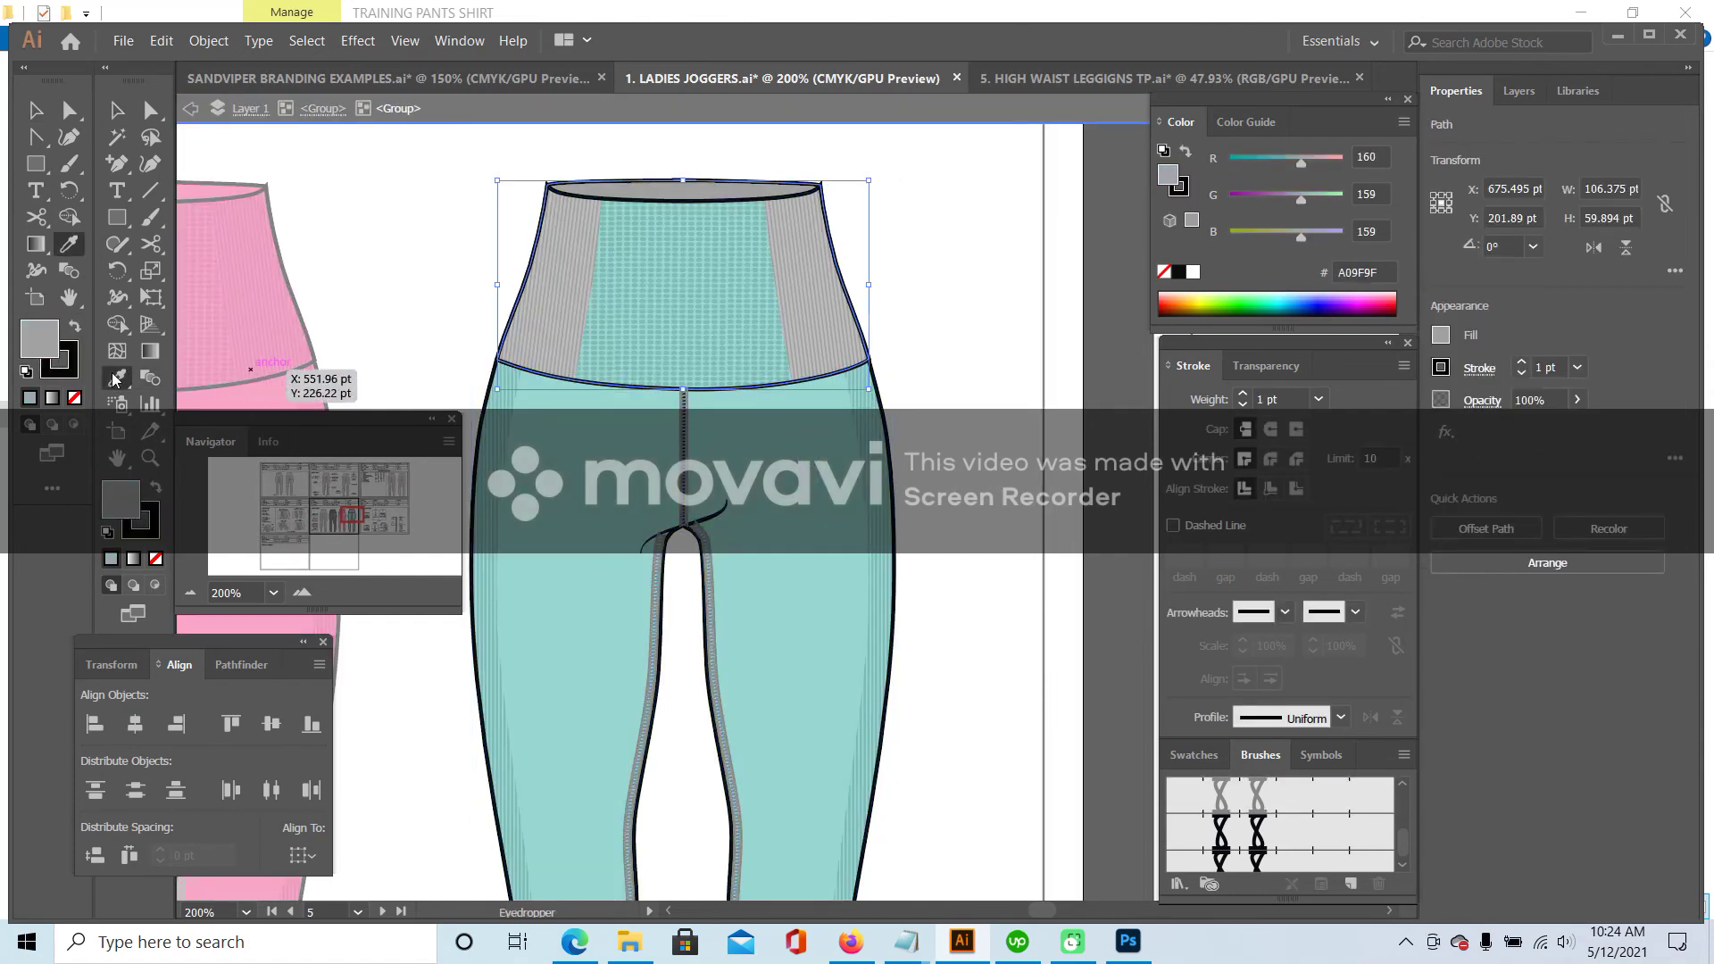
{"action": "left_click", "coordinate": [500, 625]}
{"action": "key", "text": "v"}
{"action": "double_click", "coordinate": [470, 207]}
- Turn the waistband's grey right side panel light teal
{"action": "double_click", "coordinate": [774, 262]}
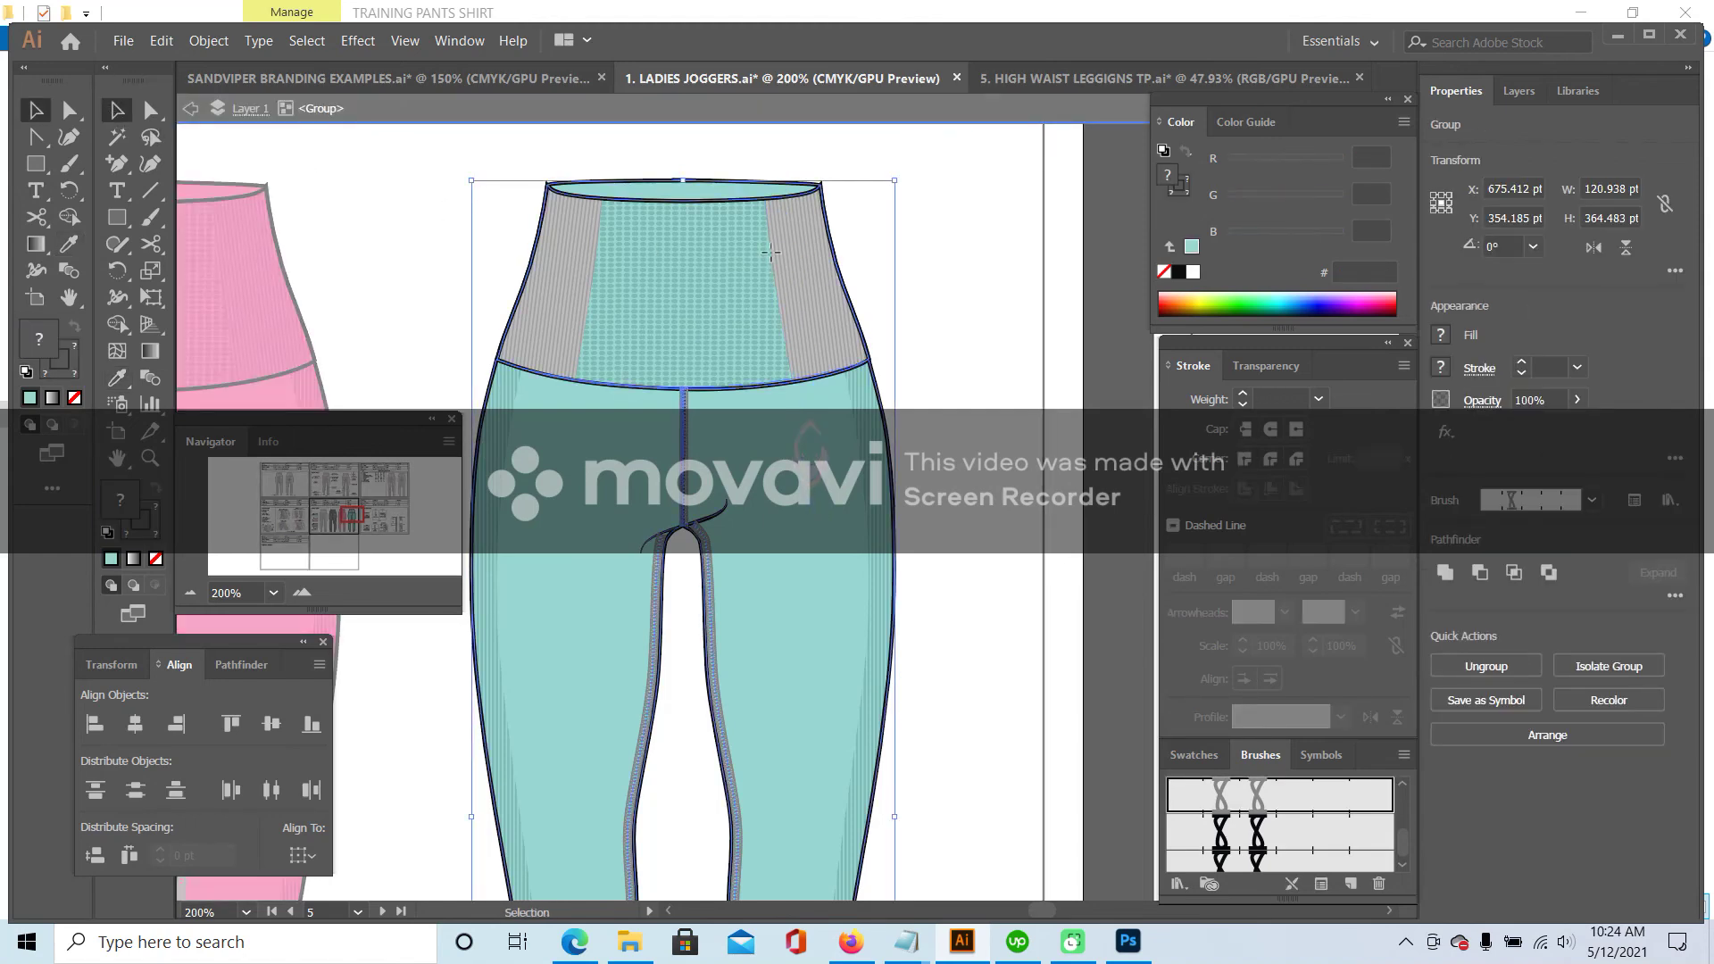
{"action": "double_click", "coordinate": [773, 243]}
{"action": "left_click", "coordinate": [773, 244]}
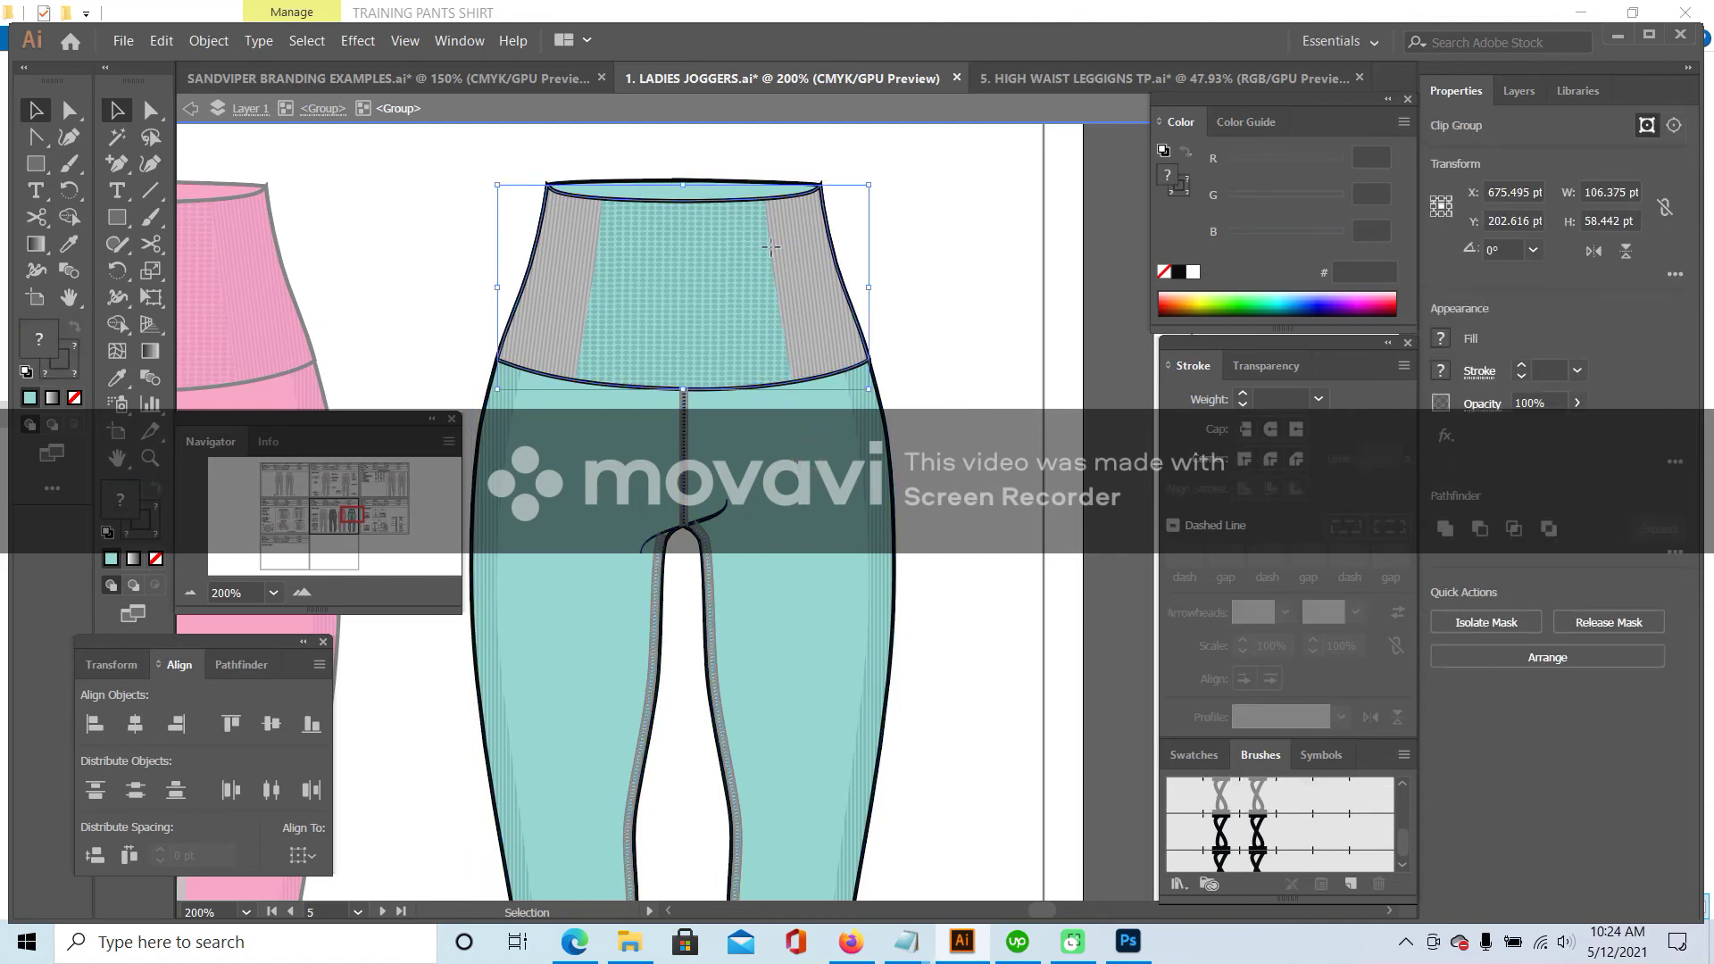
{"action": "double_click", "coordinate": [770, 253]}
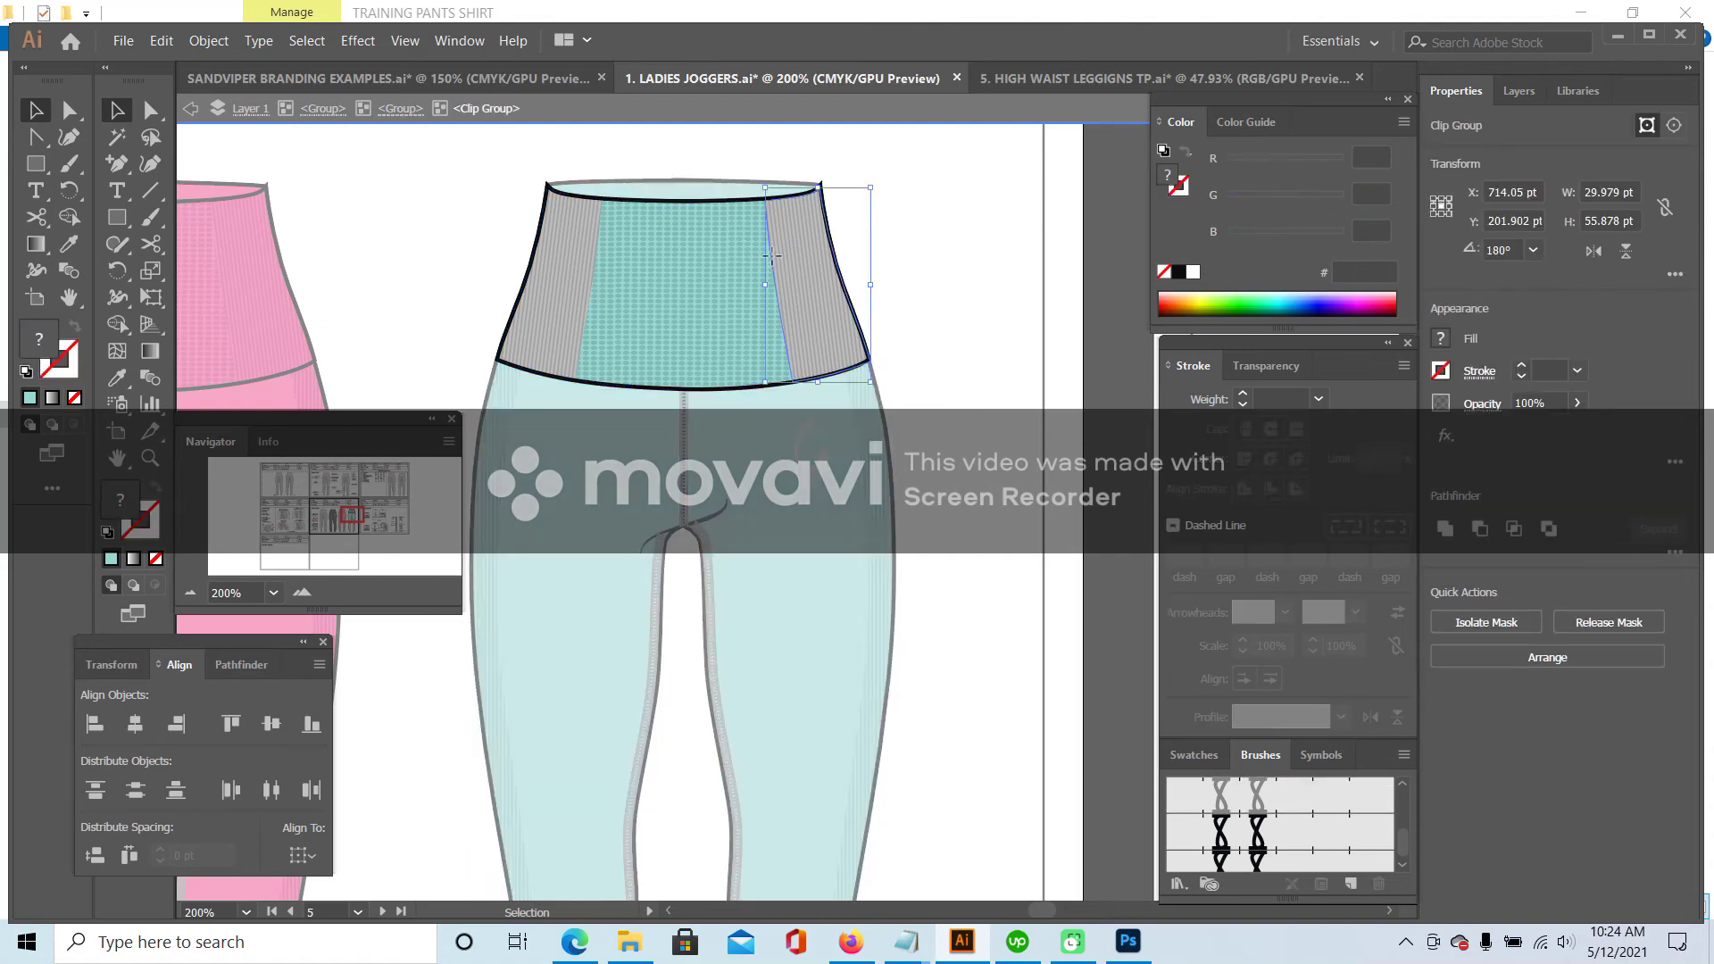
{"action": "double_click", "coordinate": [772, 256]}
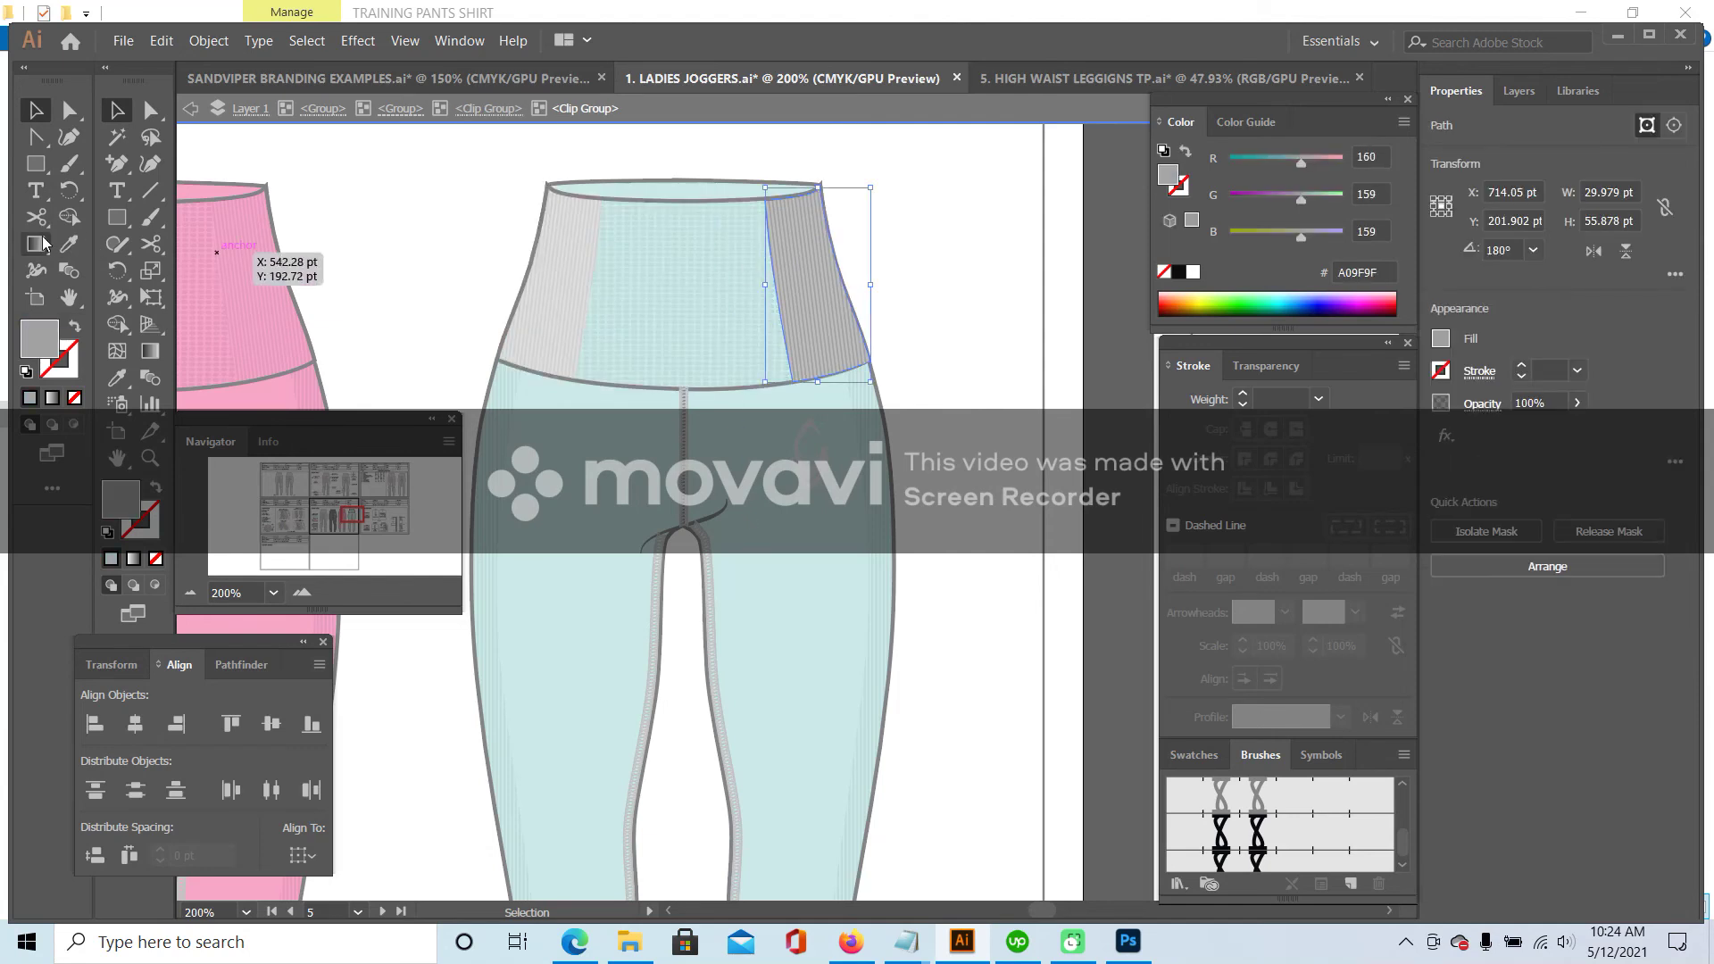
{"action": "left_click", "coordinate": [69, 244]}
{"action": "left_click", "coordinate": [739, 181]}
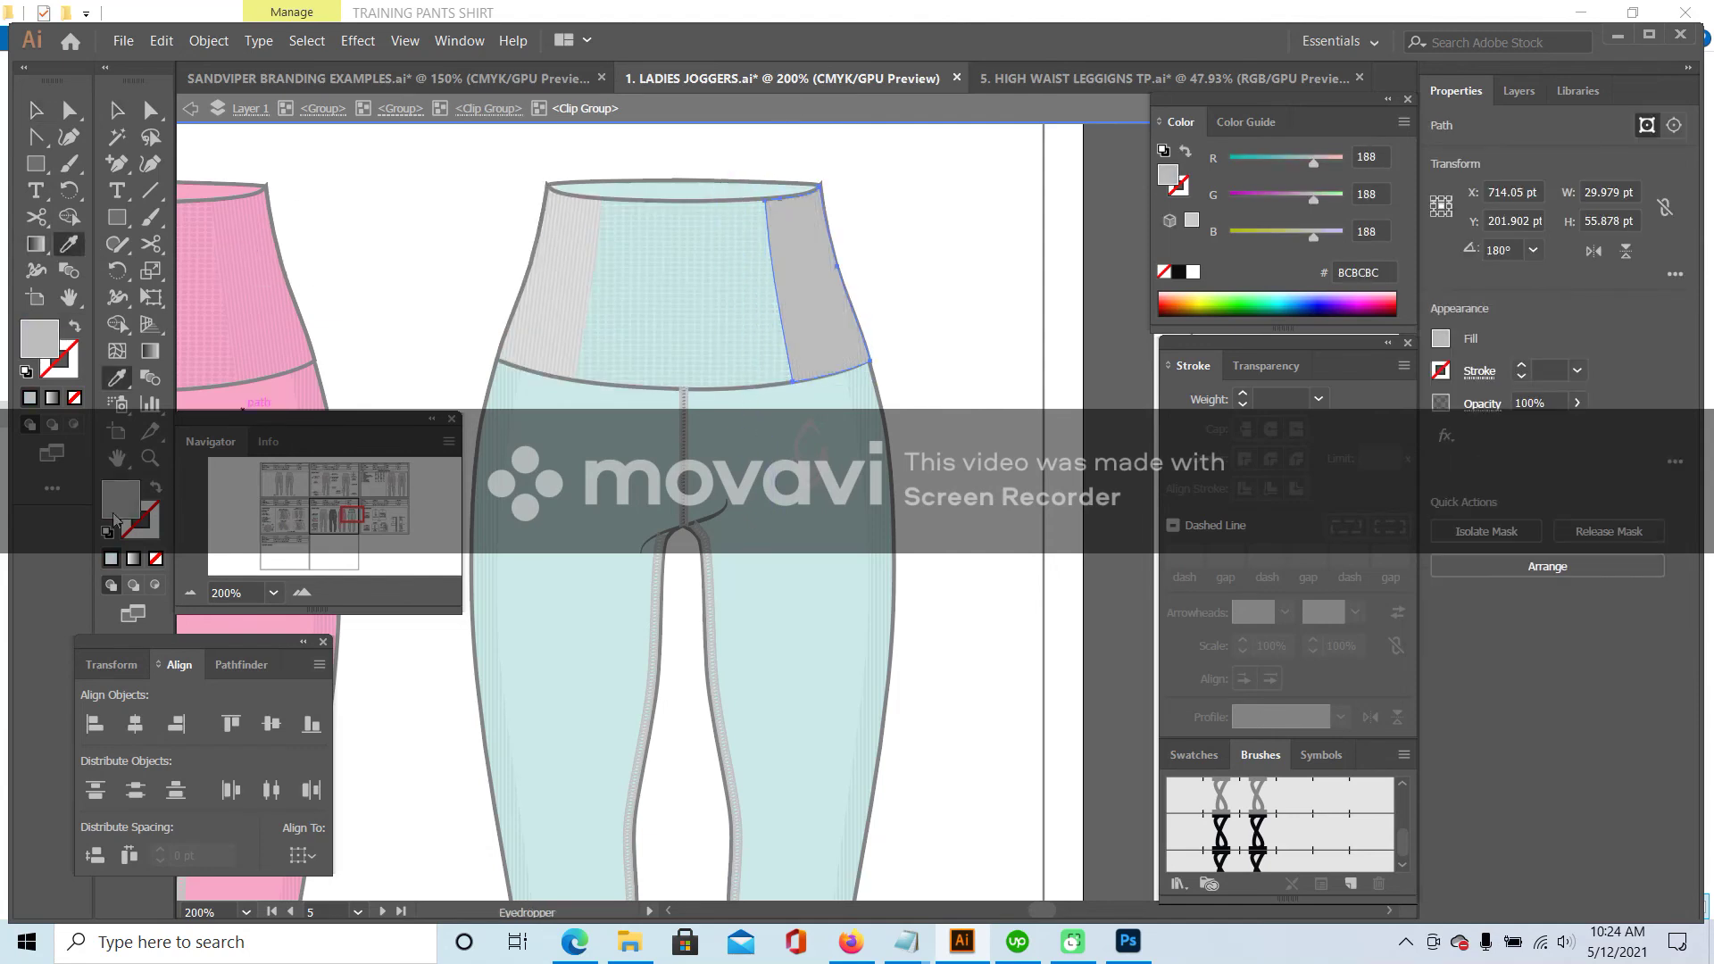
{"action": "left_click", "coordinate": [679, 182]}
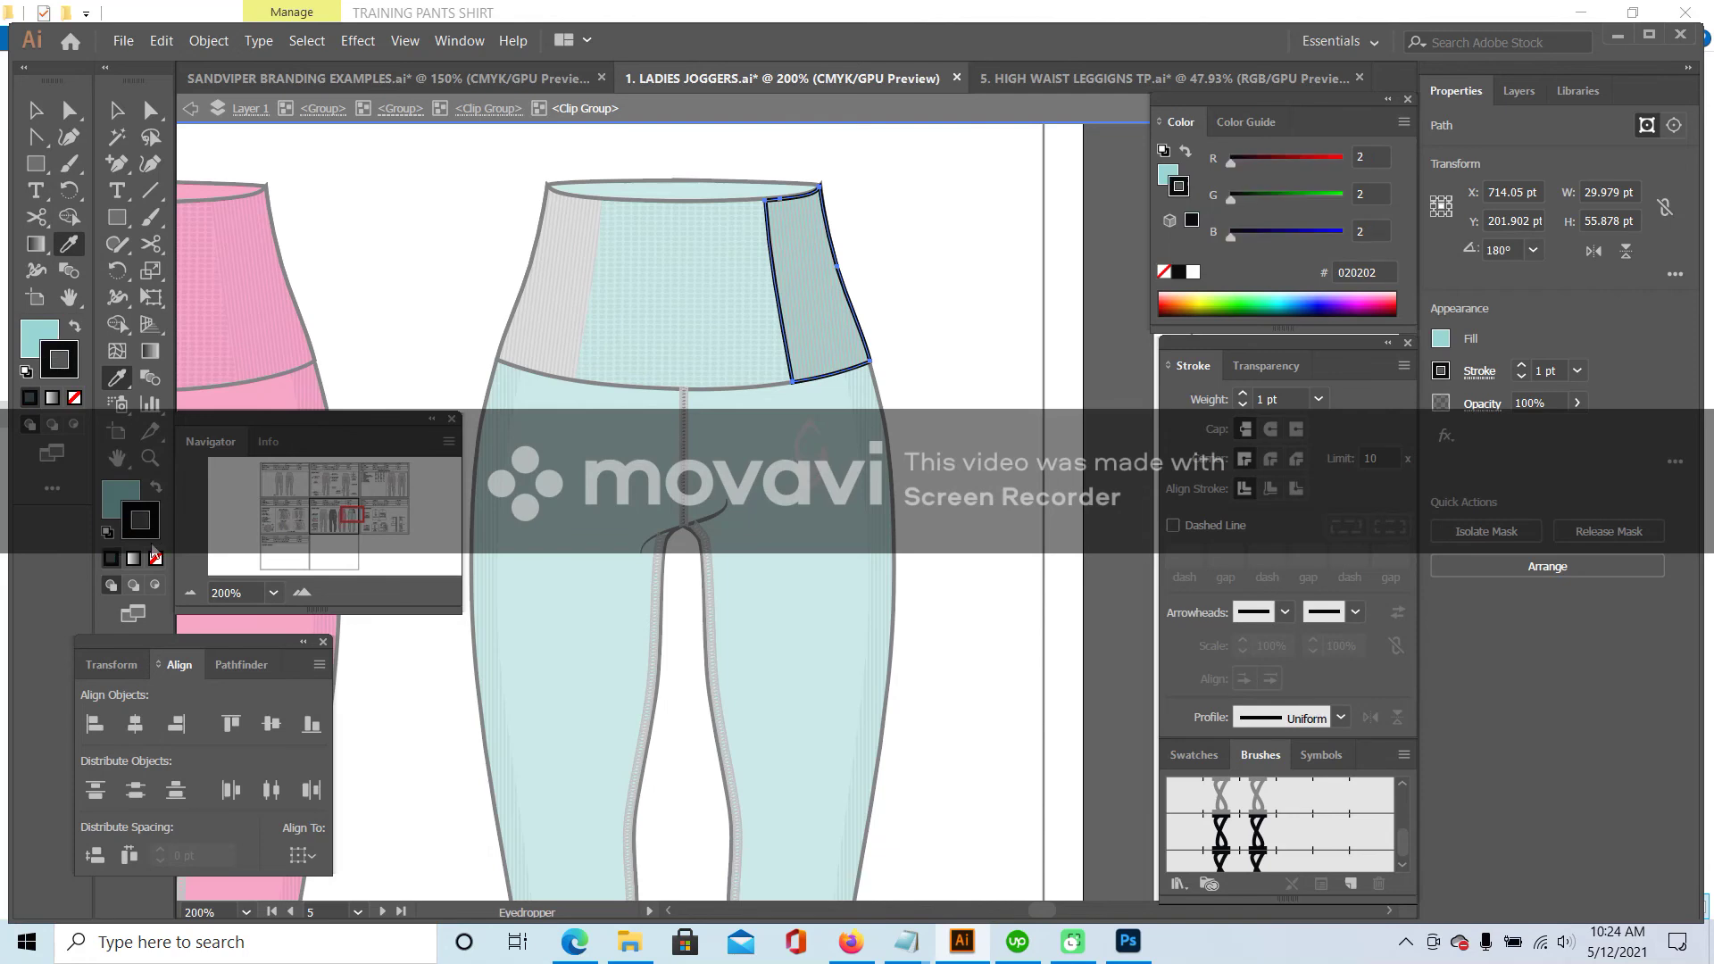
{"action": "left_click", "coordinate": [116, 109]}
- Recolour the right side panel's rib lines with the teal leg colour
{"action": "left_click", "coordinate": [794, 268]}
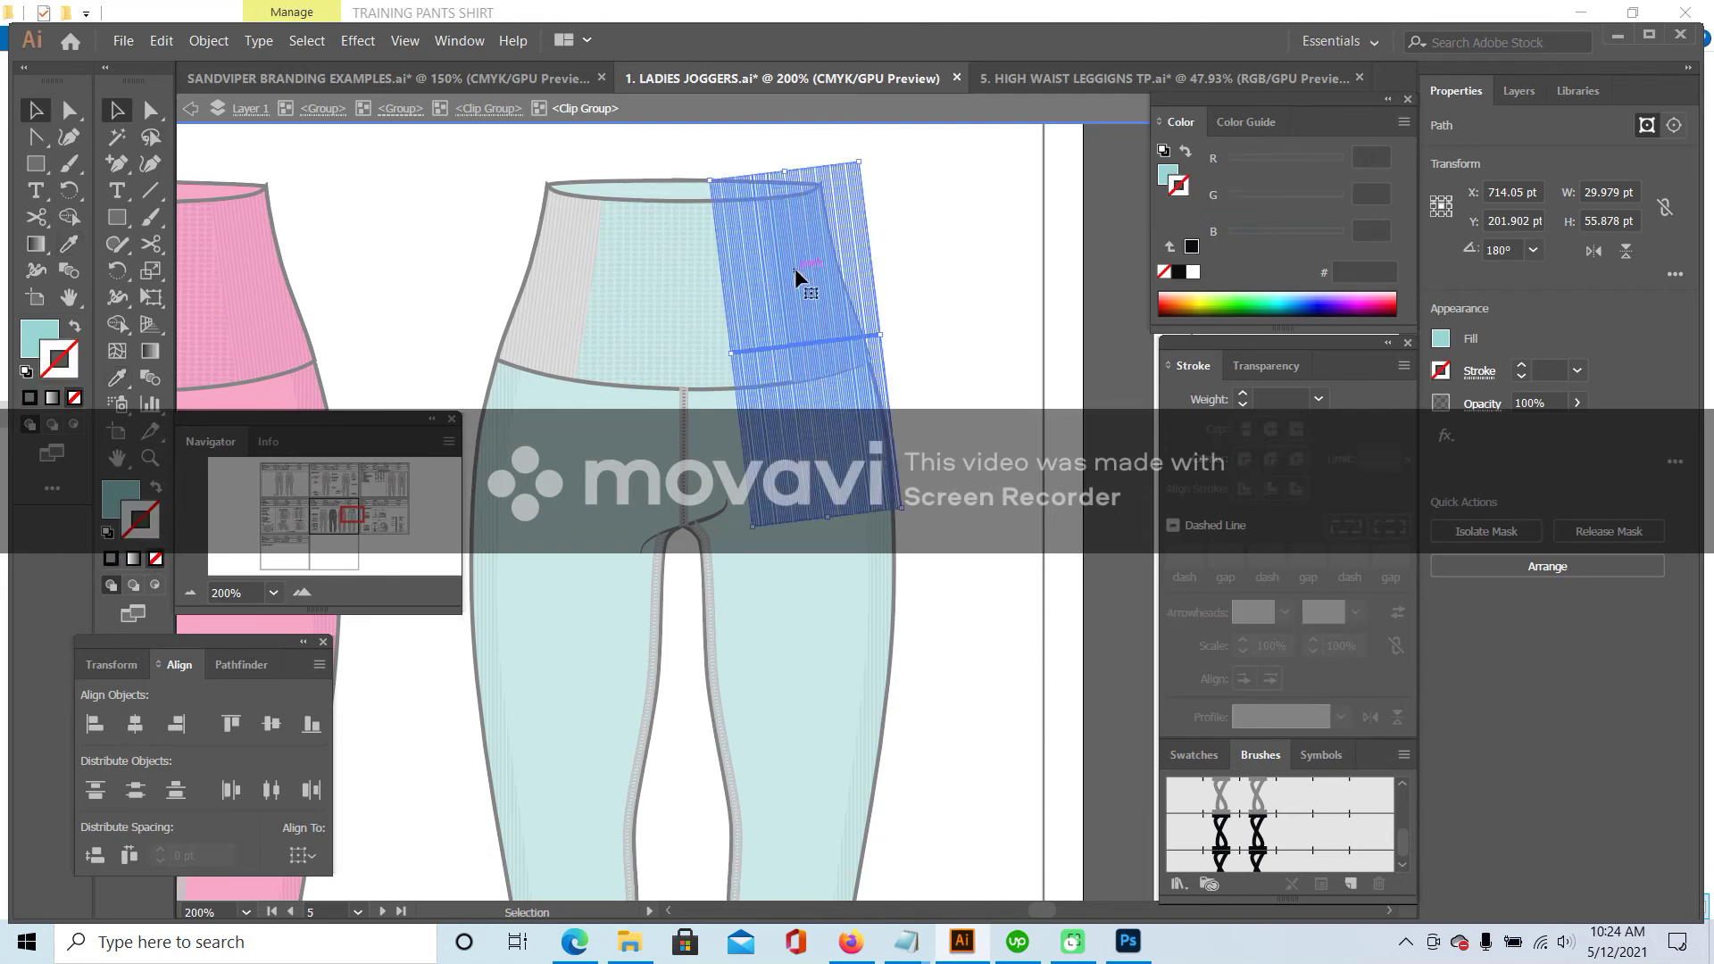
{"action": "key", "text": "i"}
{"action": "left_click", "coordinate": [488, 442]}
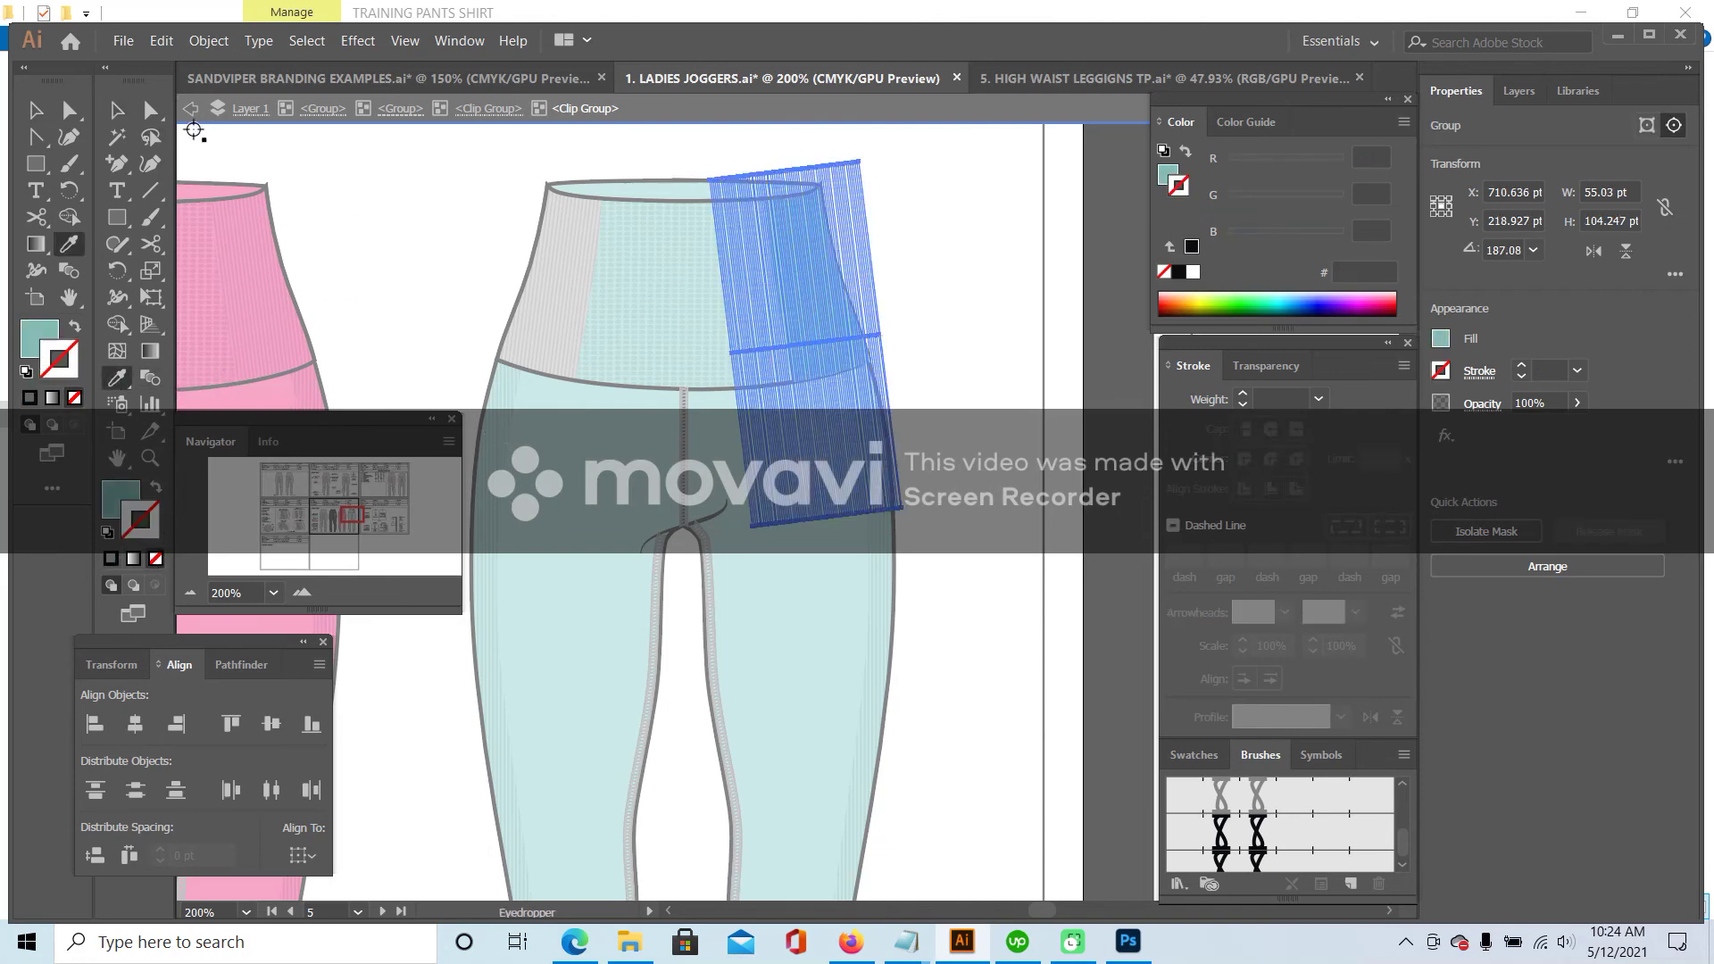
{"action": "left_click", "coordinate": [116, 110]}
{"action": "left_click", "coordinate": [456, 212]}
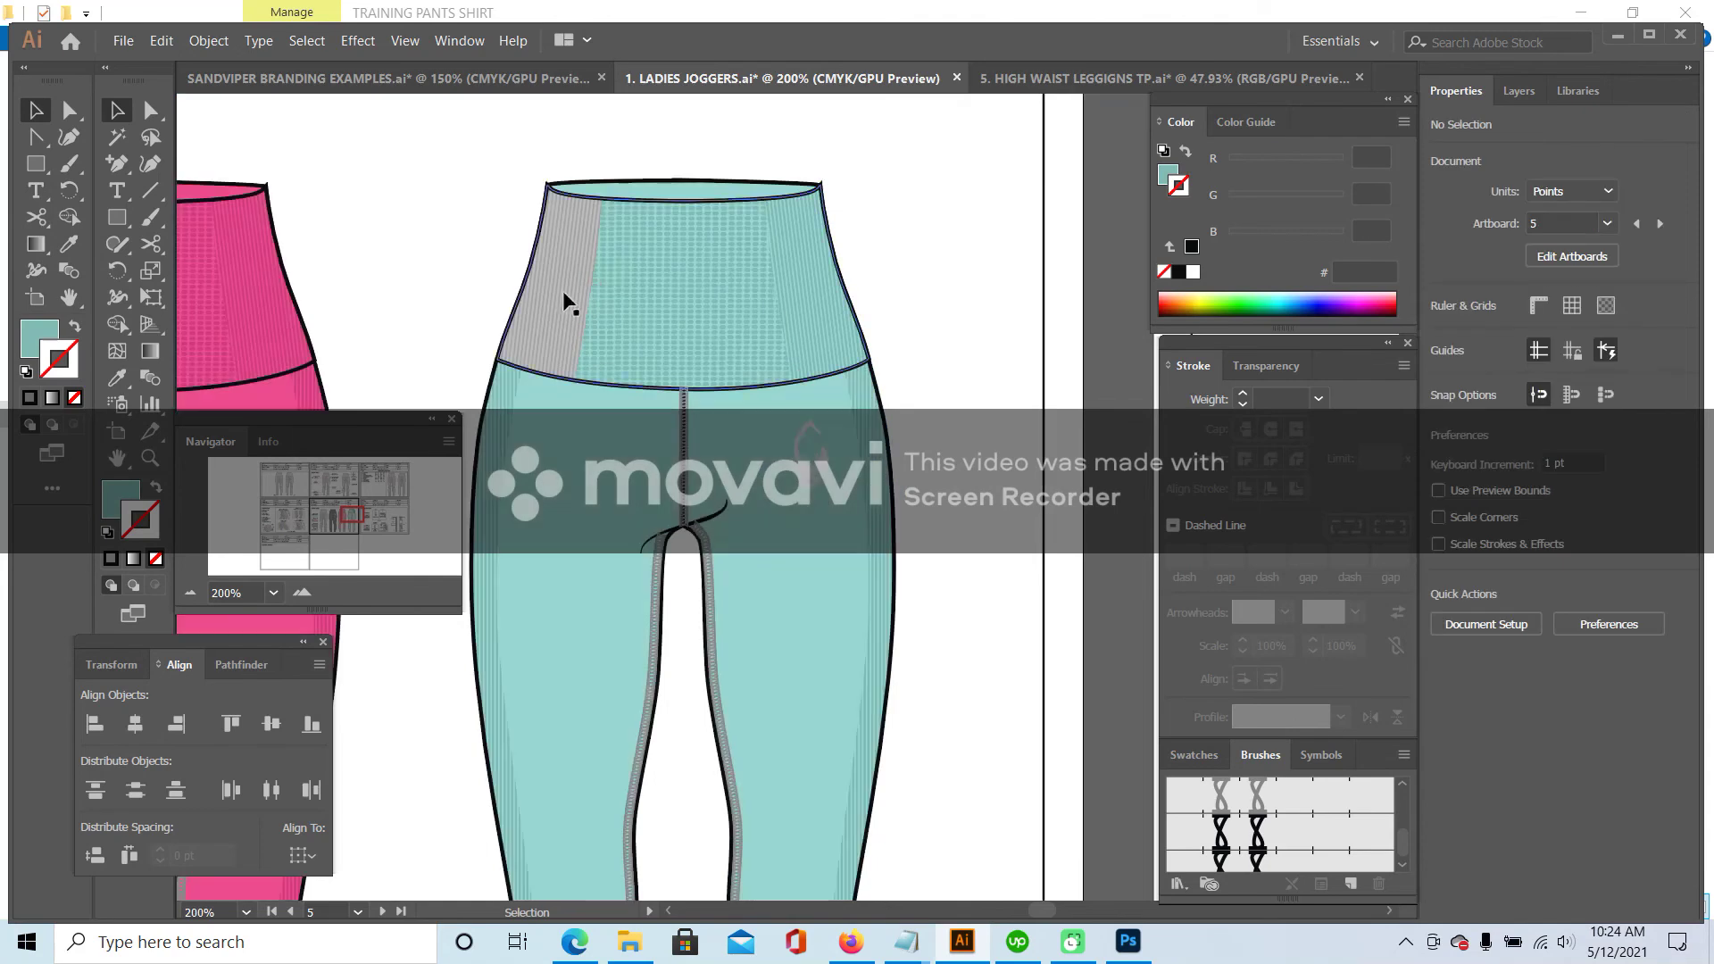
- Make the waistband's grey left side panel teal and remove its outline stroke
{"action": "double_click", "coordinate": [598, 229]}
{"action": "left_click", "coordinate": [598, 229]}
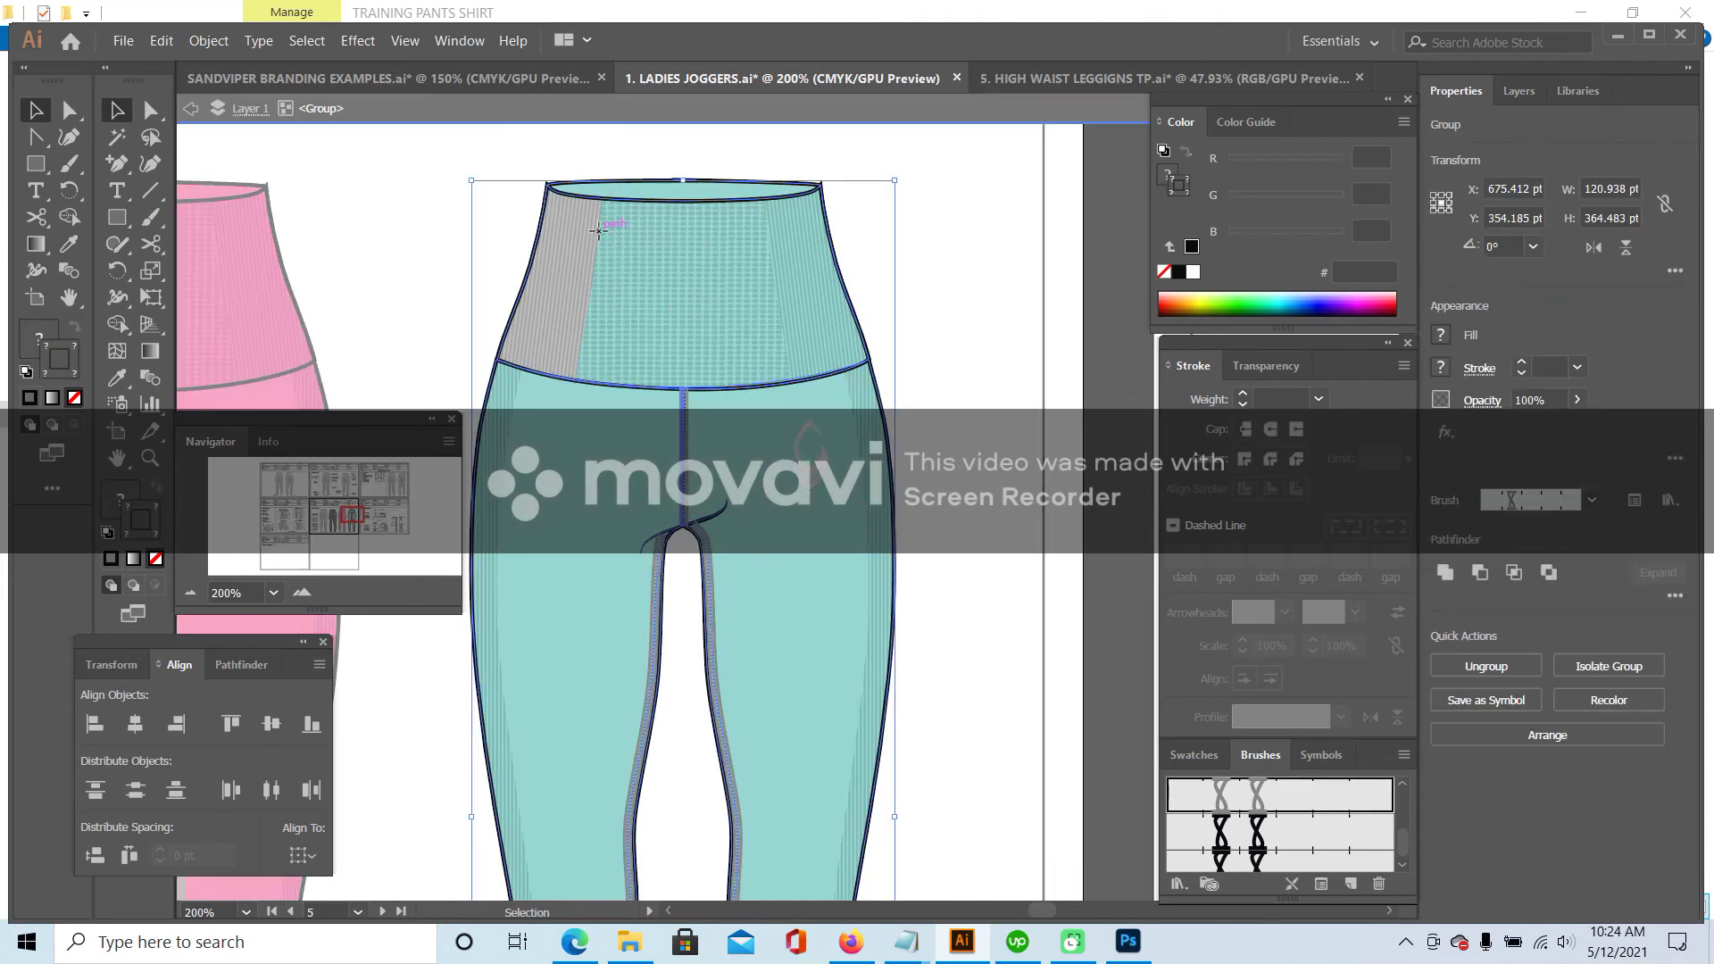
{"action": "left_click", "coordinate": [596, 256]}
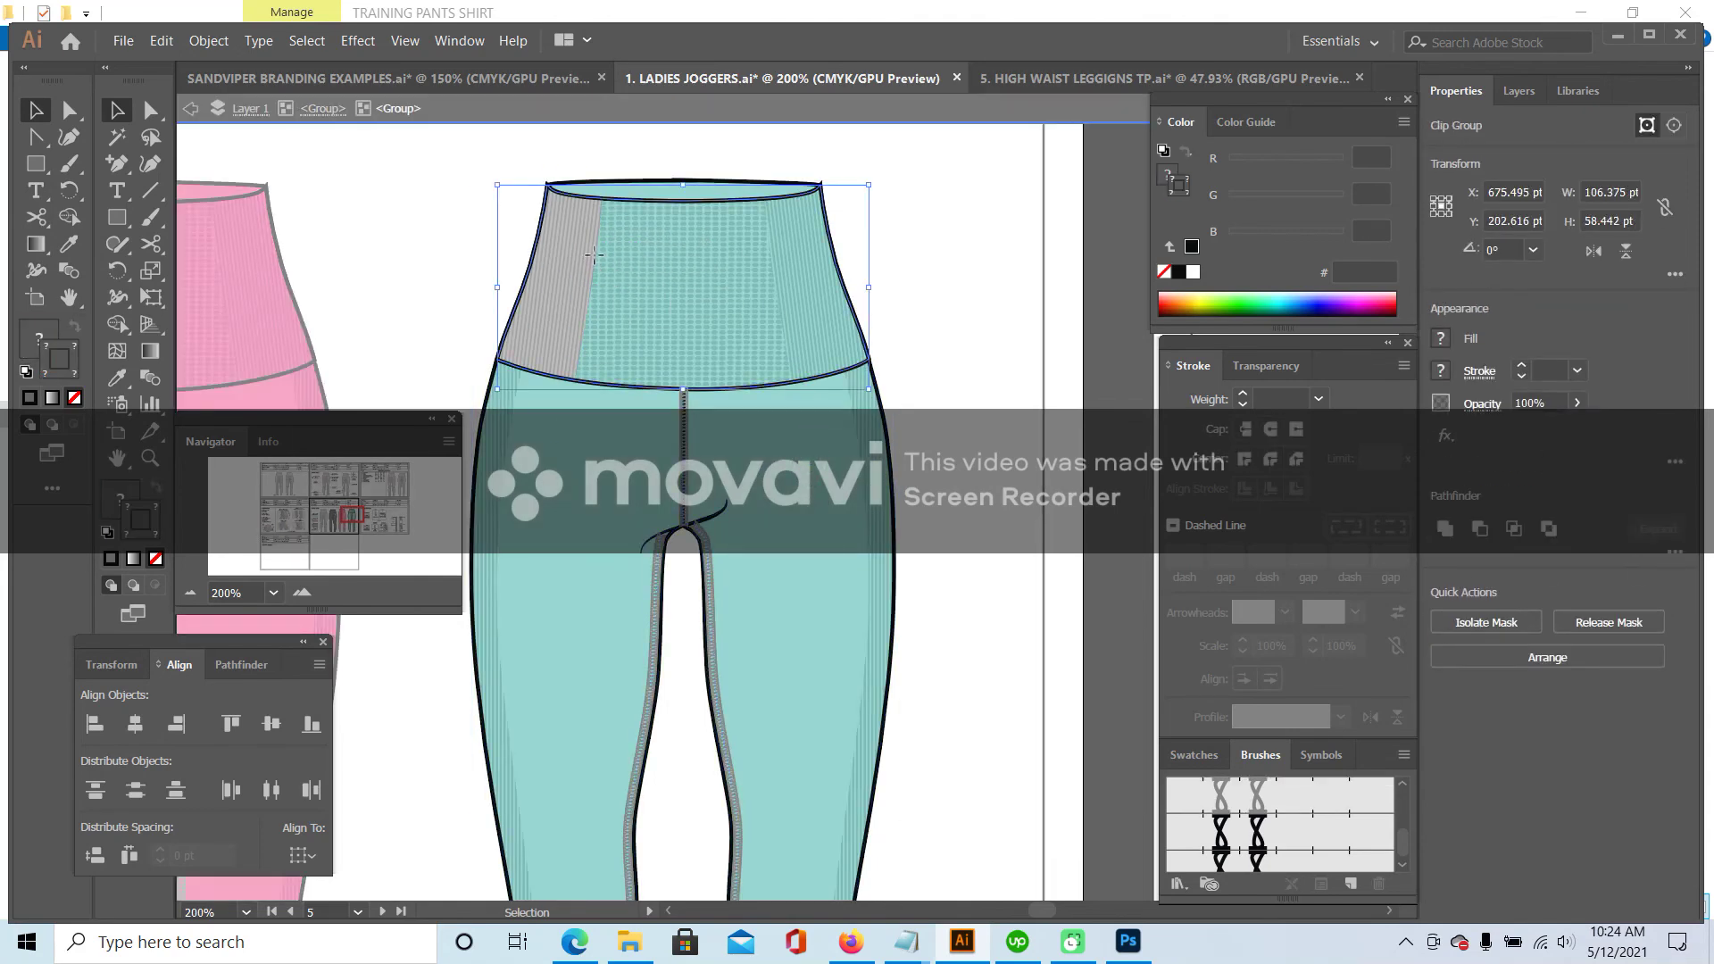
{"action": "double_click", "coordinate": [597, 256]}
{"action": "left_click", "coordinate": [594, 256]}
{"action": "double_click", "coordinate": [594, 256]}
{"action": "left_click", "coordinate": [593, 256]}
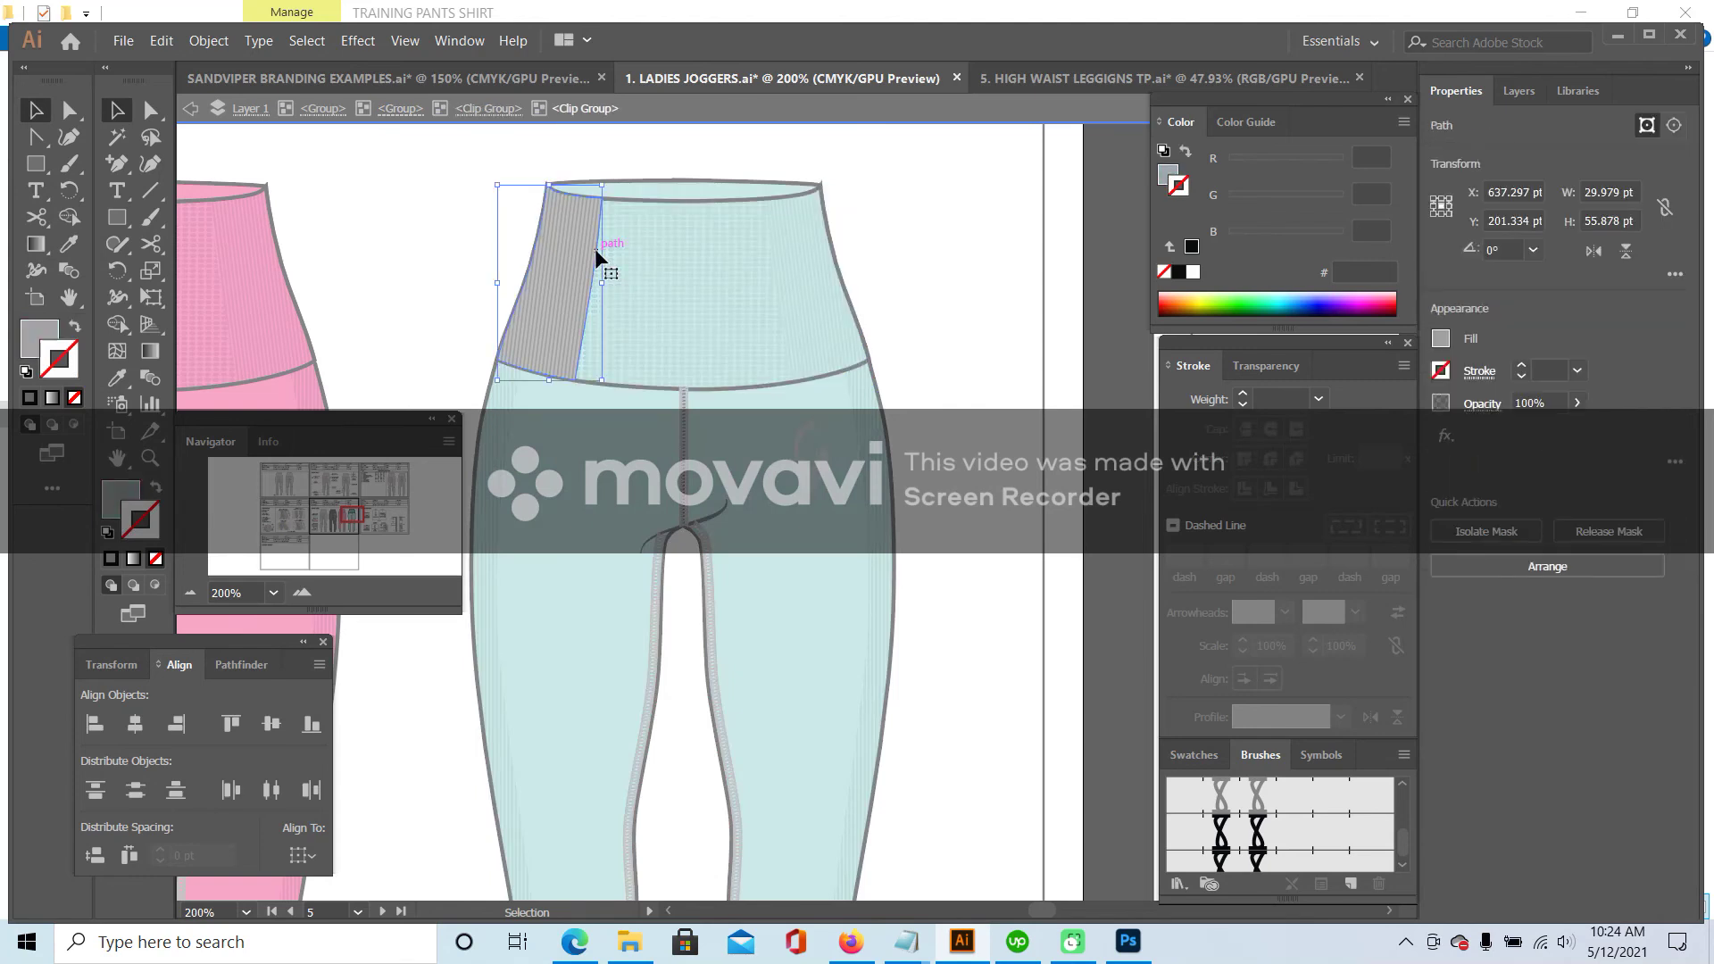
{"action": "left_click", "coordinate": [117, 377]}
{"action": "left_click", "coordinate": [696, 179]}
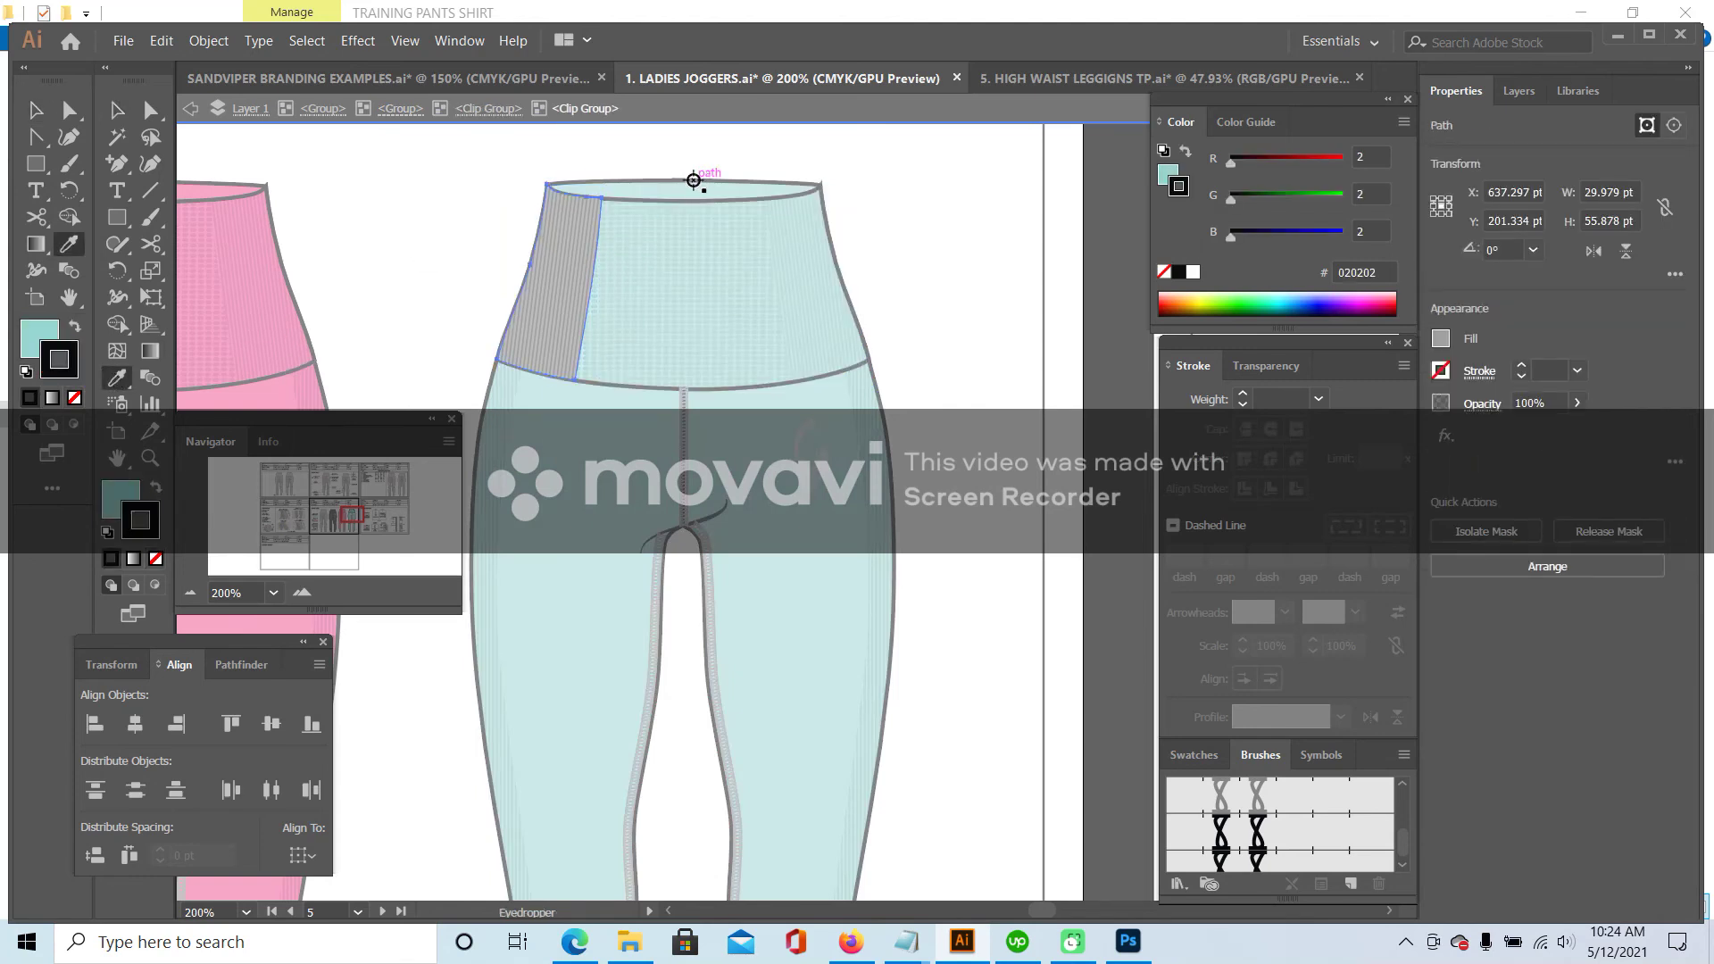
{"action": "left_click", "coordinate": [155, 559]}
{"action": "left_click", "coordinate": [117, 110]}
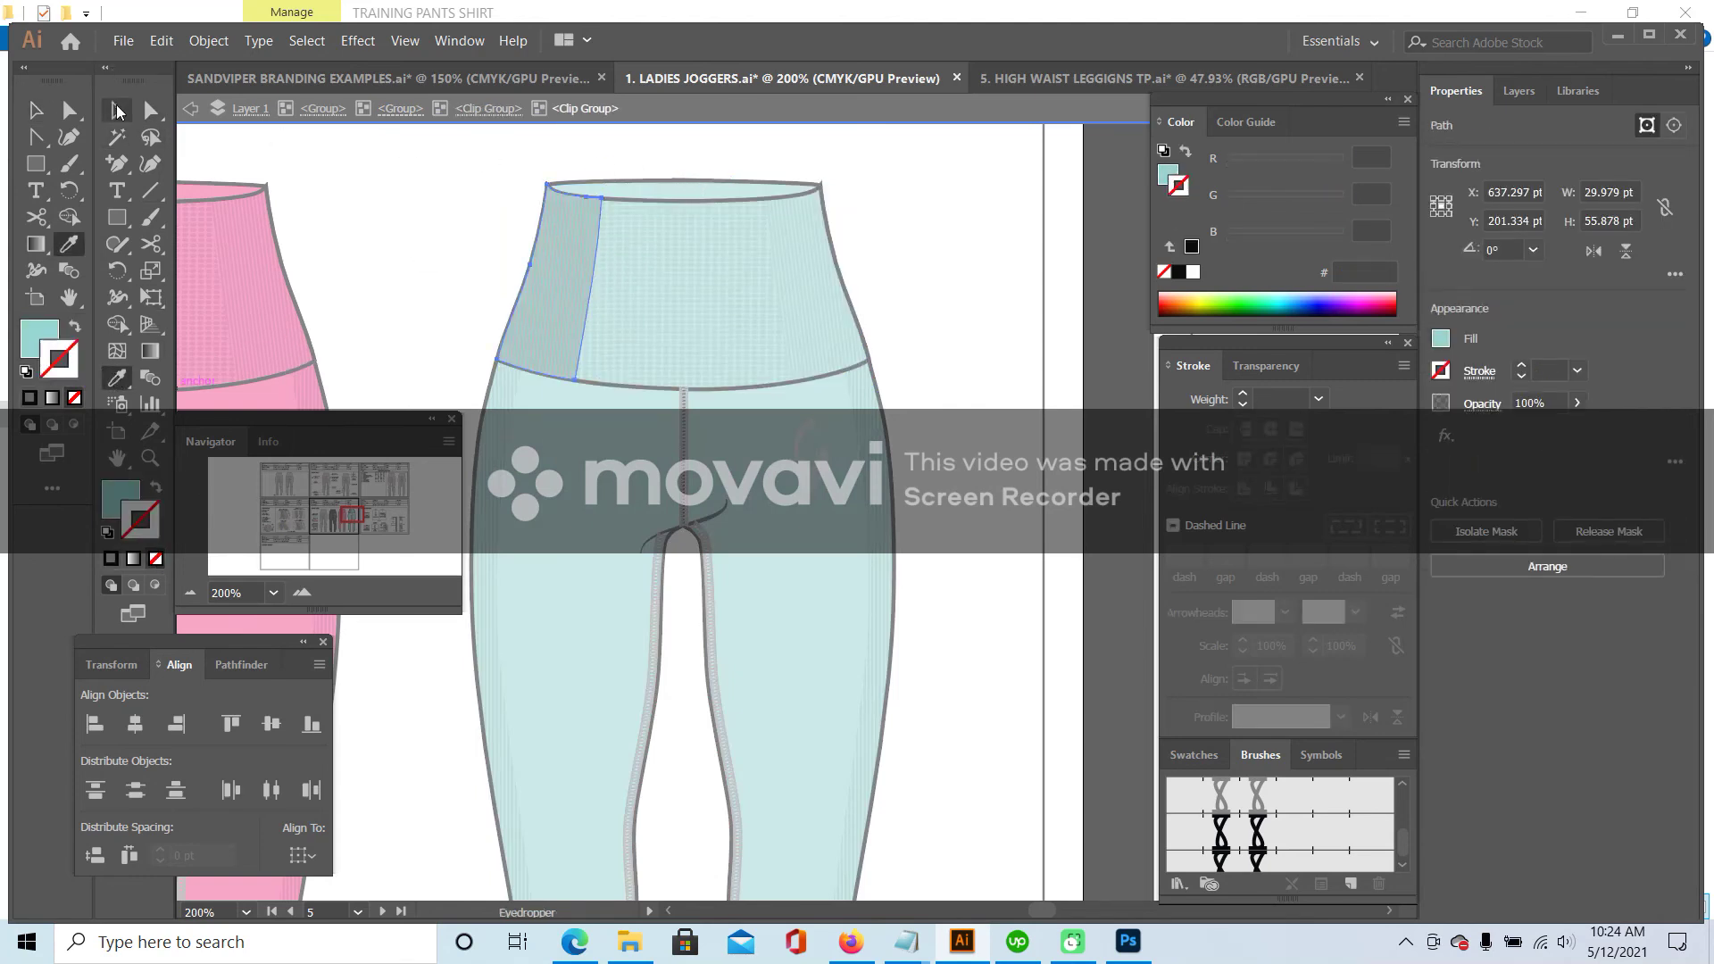
- Recolour the left side panel's rib lines teal and deselect to check
{"action": "left_click", "coordinate": [566, 268]}
{"action": "left_click", "coordinate": [119, 379]}
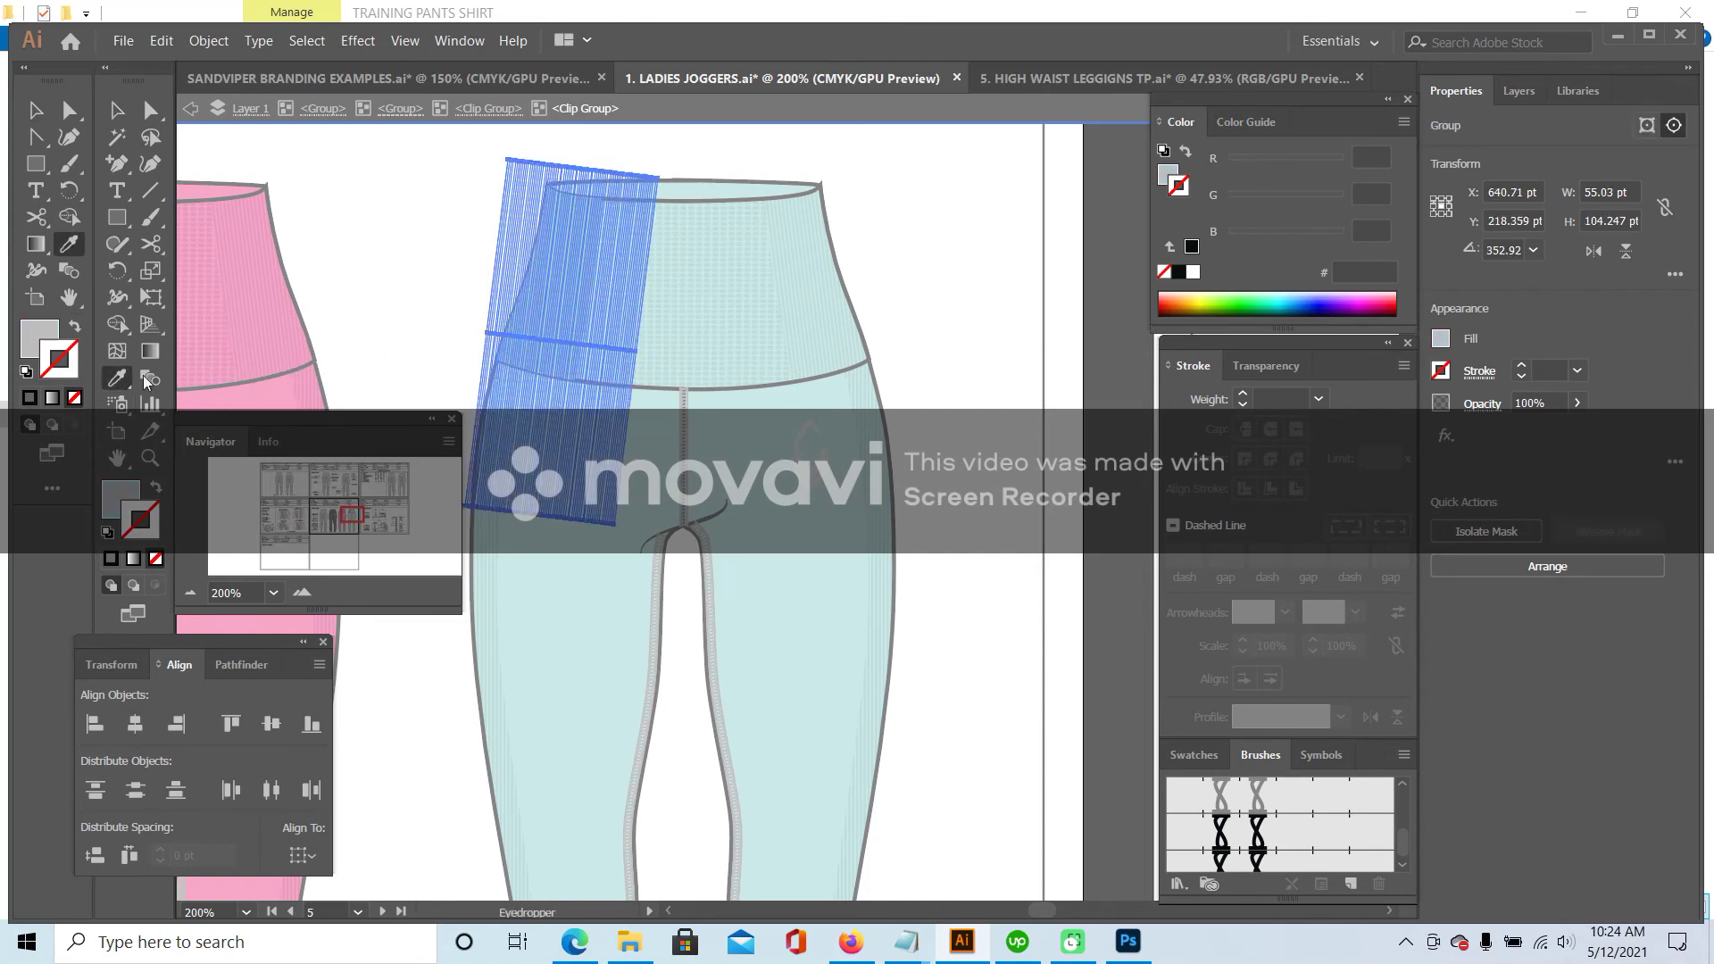
{"action": "left_click", "coordinate": [487, 579]}
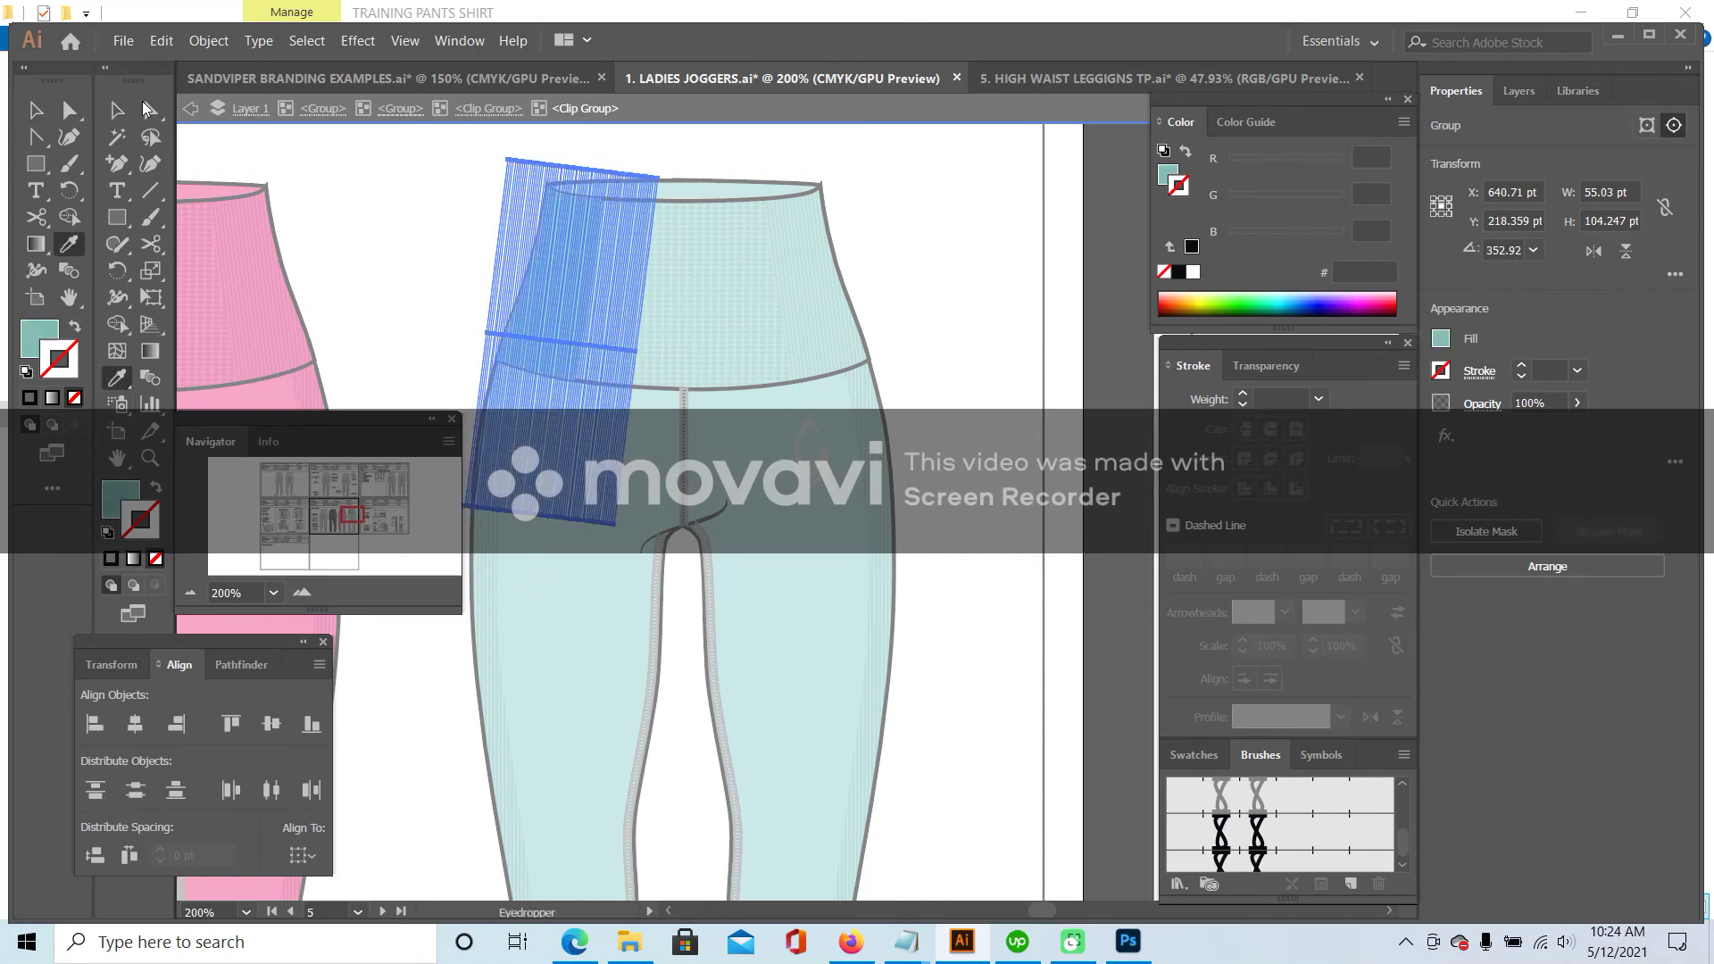
{"action": "left_click", "coordinate": [117, 110]}
{"action": "left_click", "coordinate": [373, 236]}
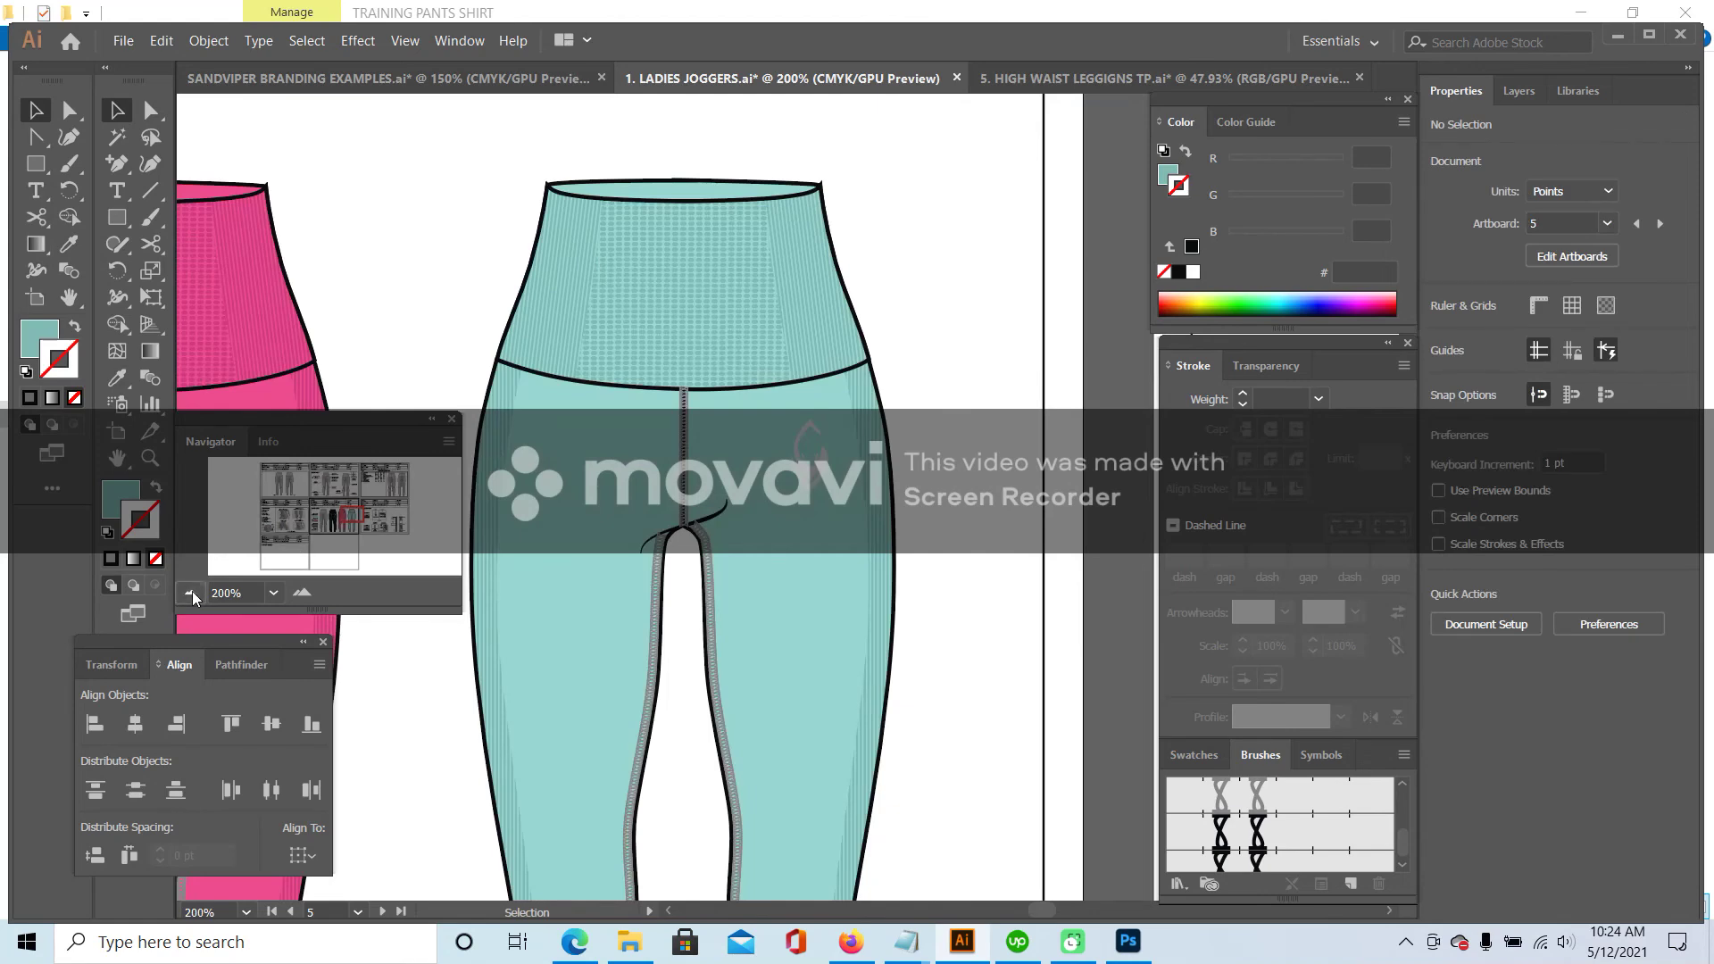
- Zoom out to 66.67% and pan to show the color card with all four leggings
{"action": "left_click", "coordinate": [190, 592]}
{"action": "left_click", "coordinate": [190, 592]}
{"action": "left_click", "coordinate": [191, 592]}
{"action": "left_click_drag", "start_coordinate": [343, 504], "coordinate": [338, 522]}
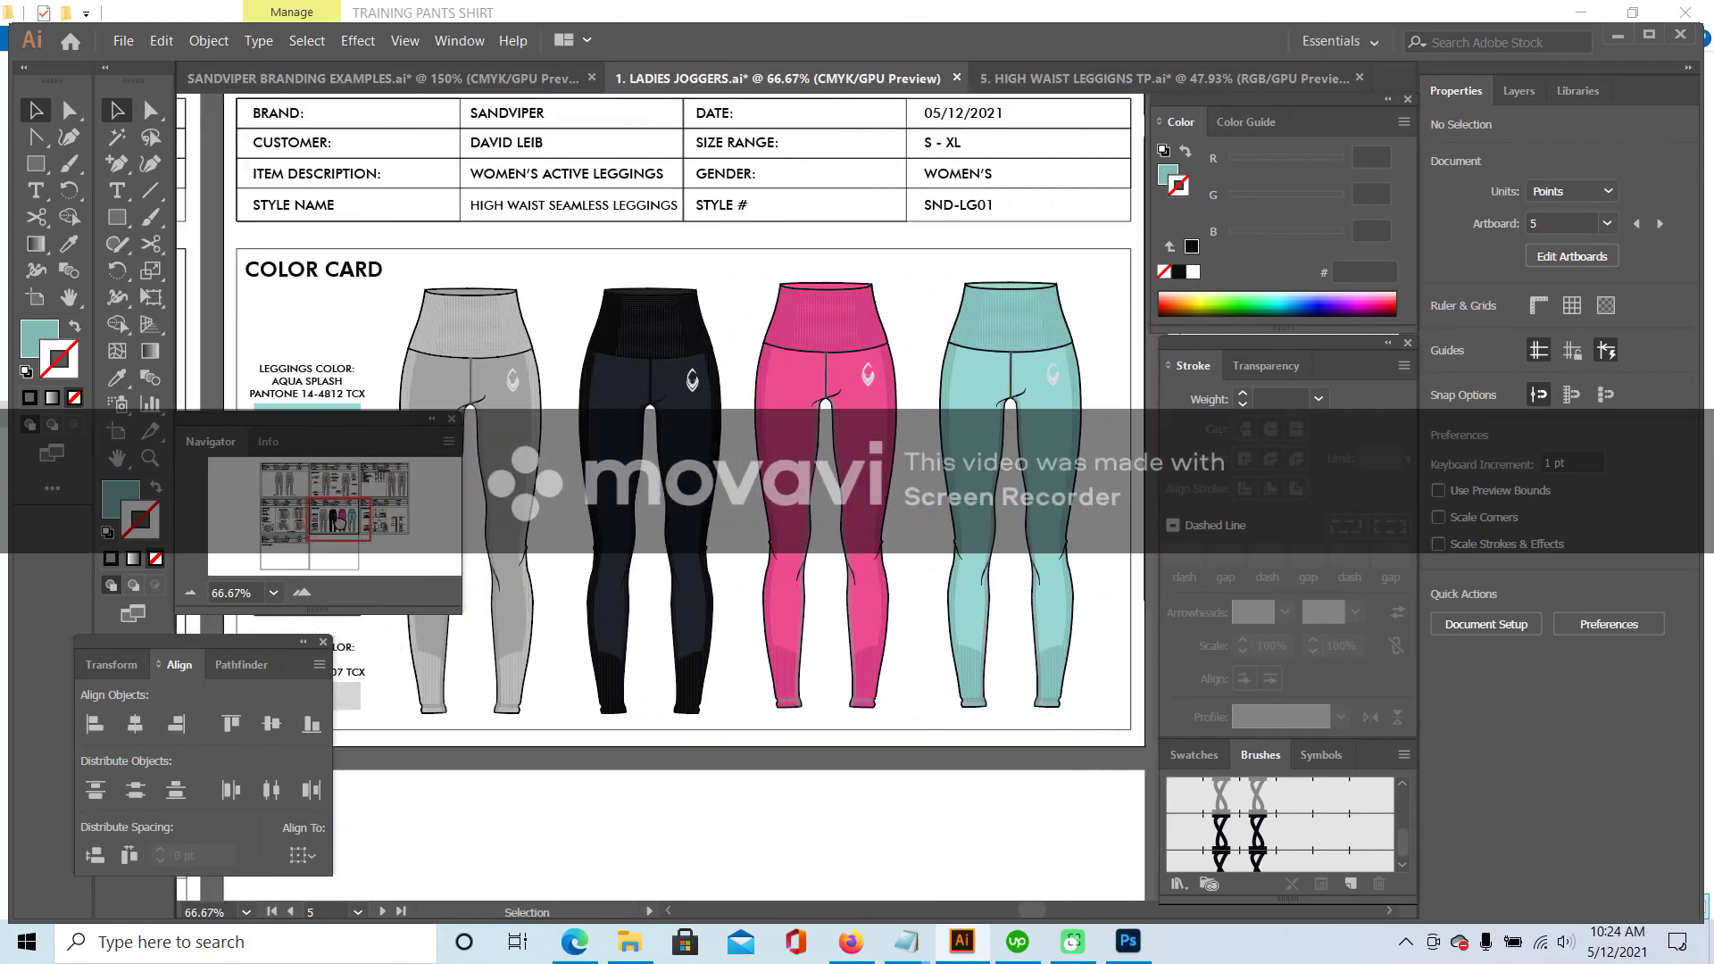
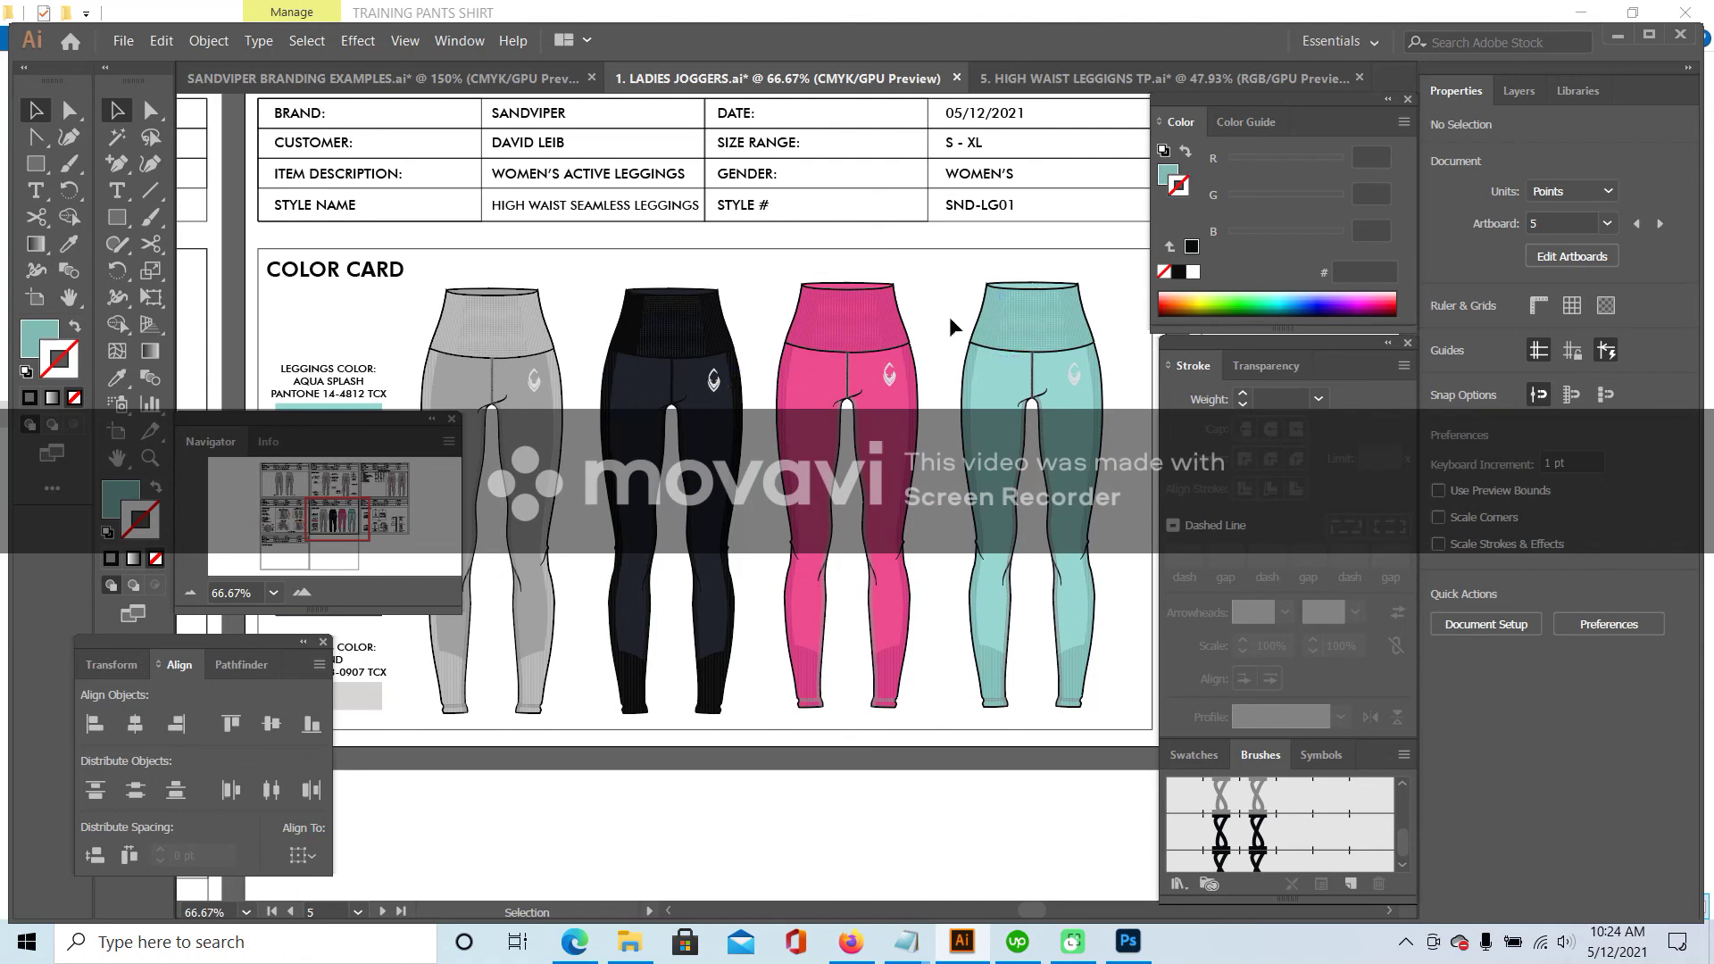
- Type a SAND text label above the first (grey) leggings
{"action": "left_click", "coordinate": [117, 190]}
{"action": "left_click", "coordinate": [570, 268]}
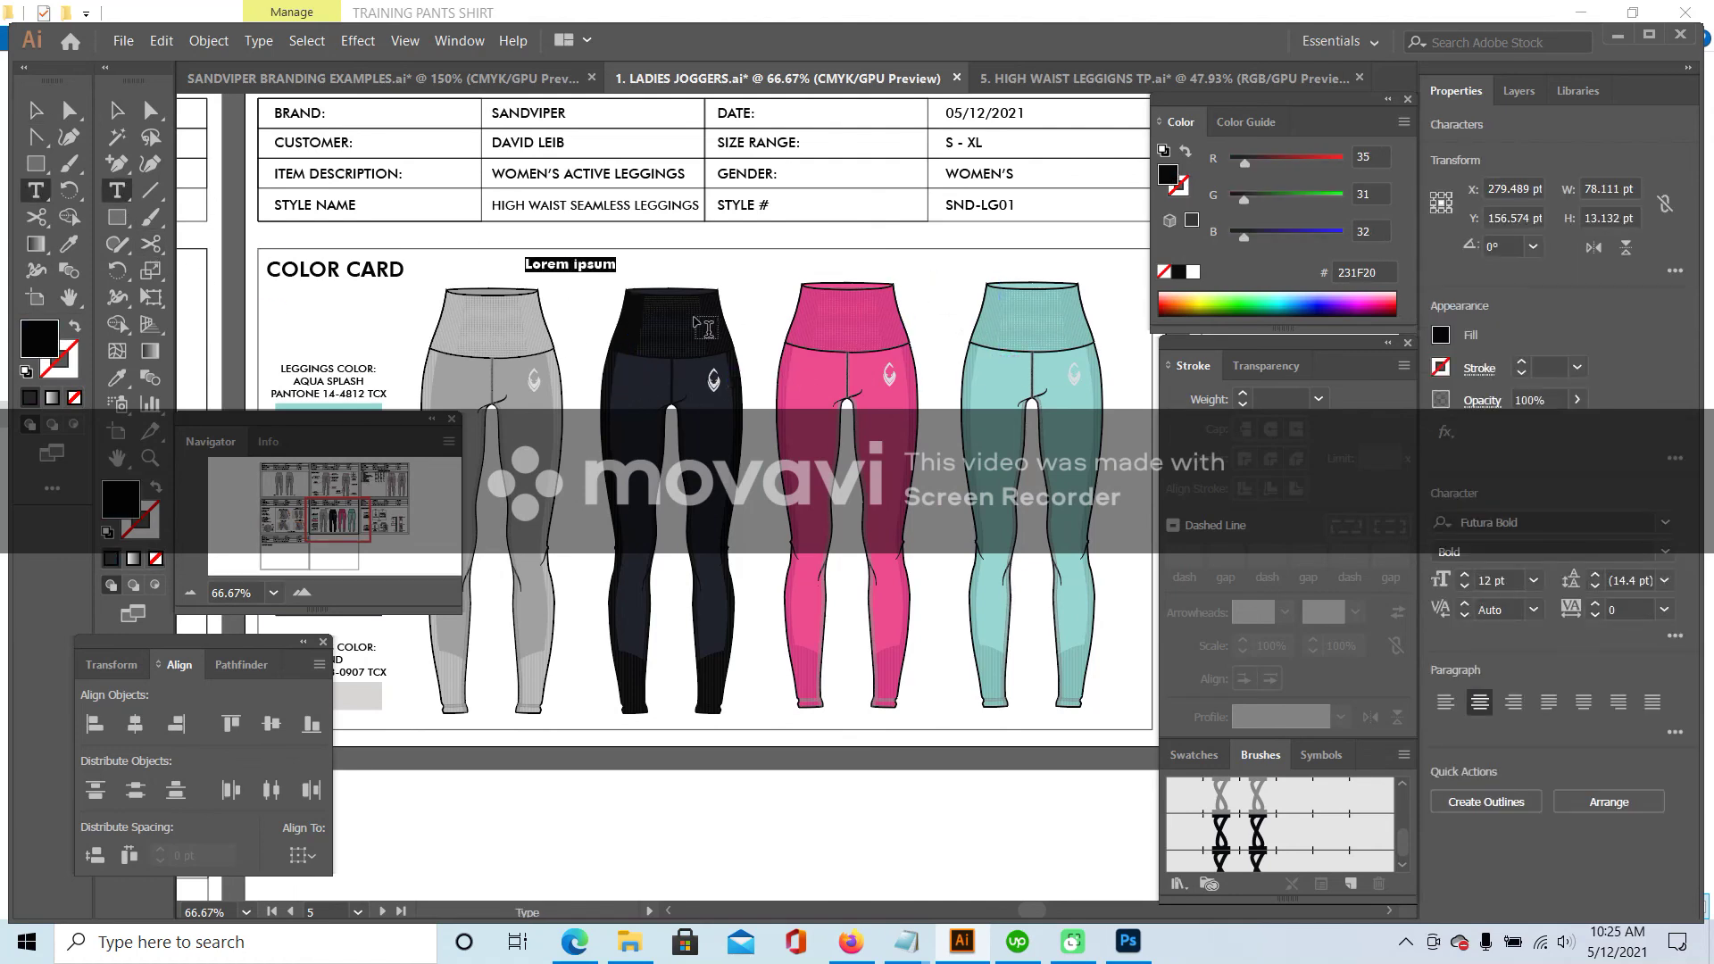
{"action": "type", "text": "GREY"}
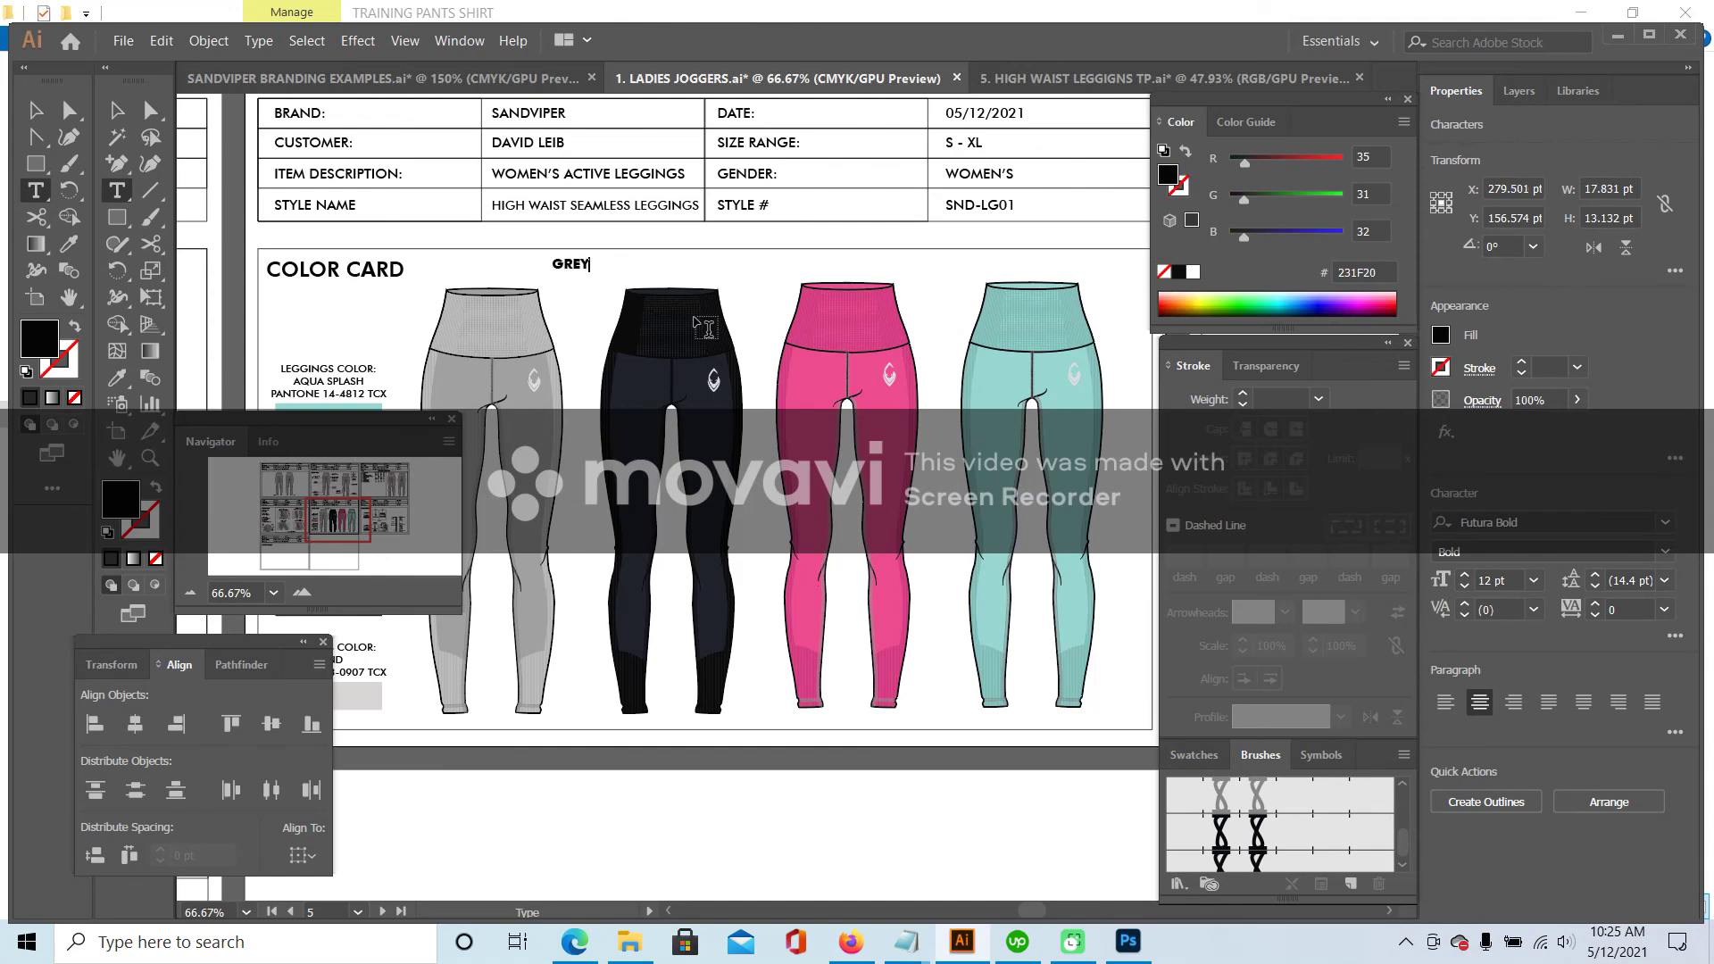
{"action": "left_click_drag", "start_coordinate": [283, 554], "coordinate": [329, 572]}
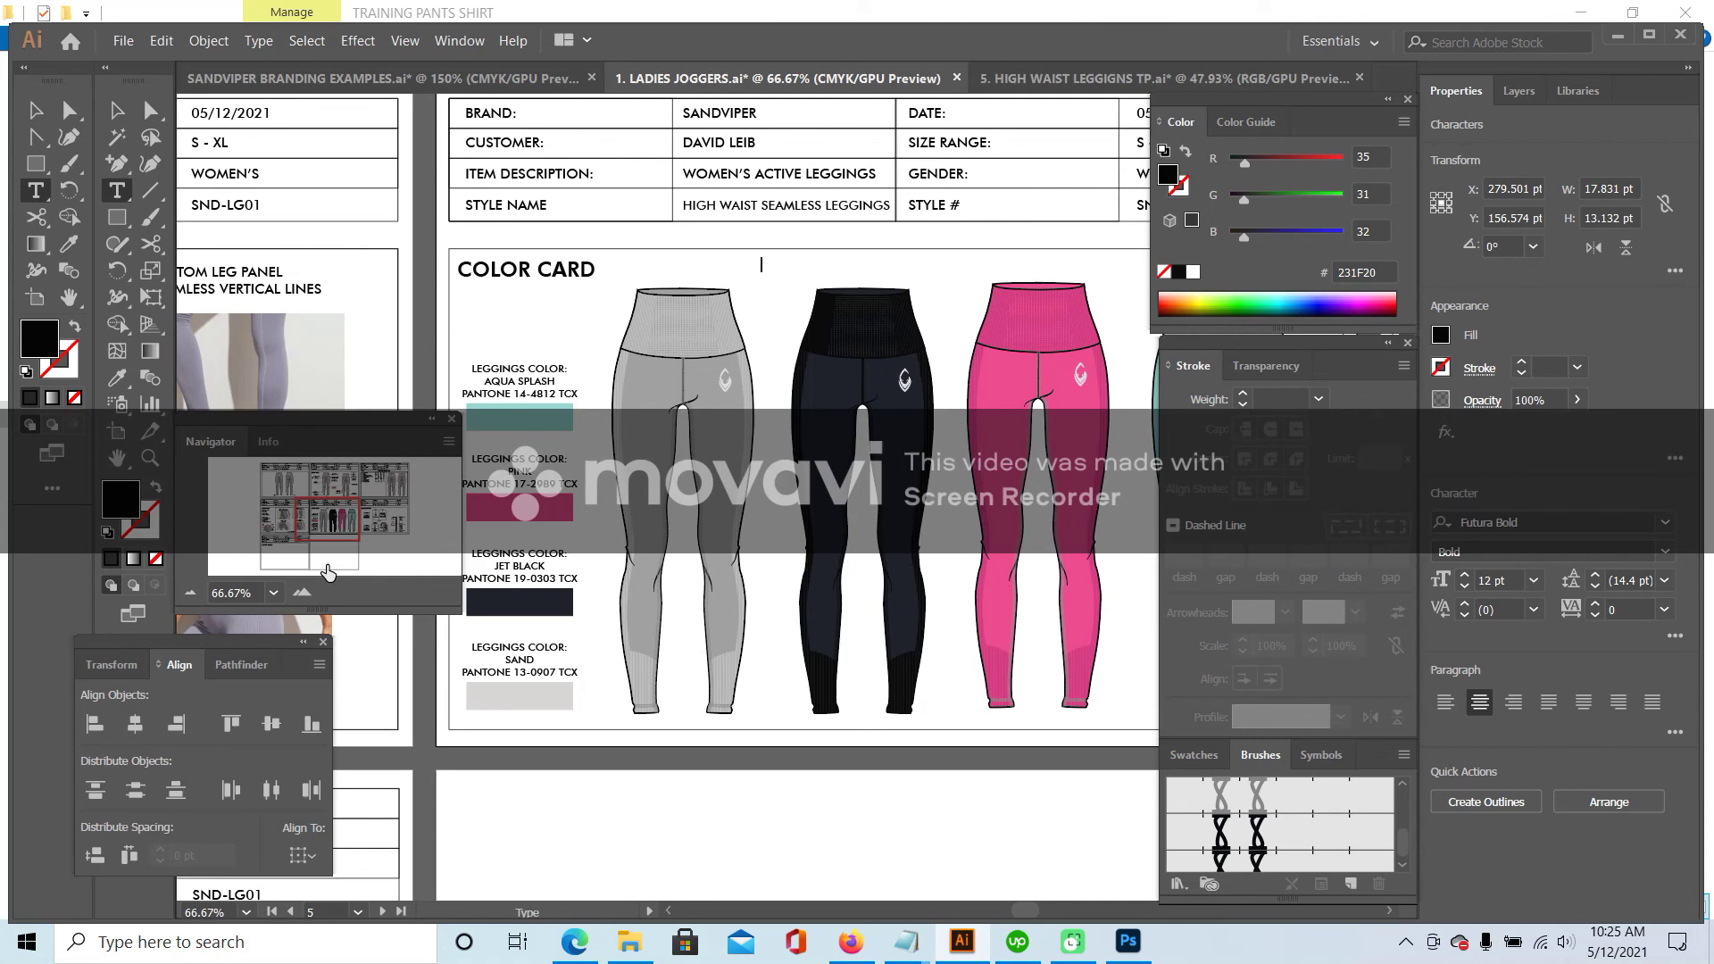
{"action": "left_click", "coordinate": [113, 111]}
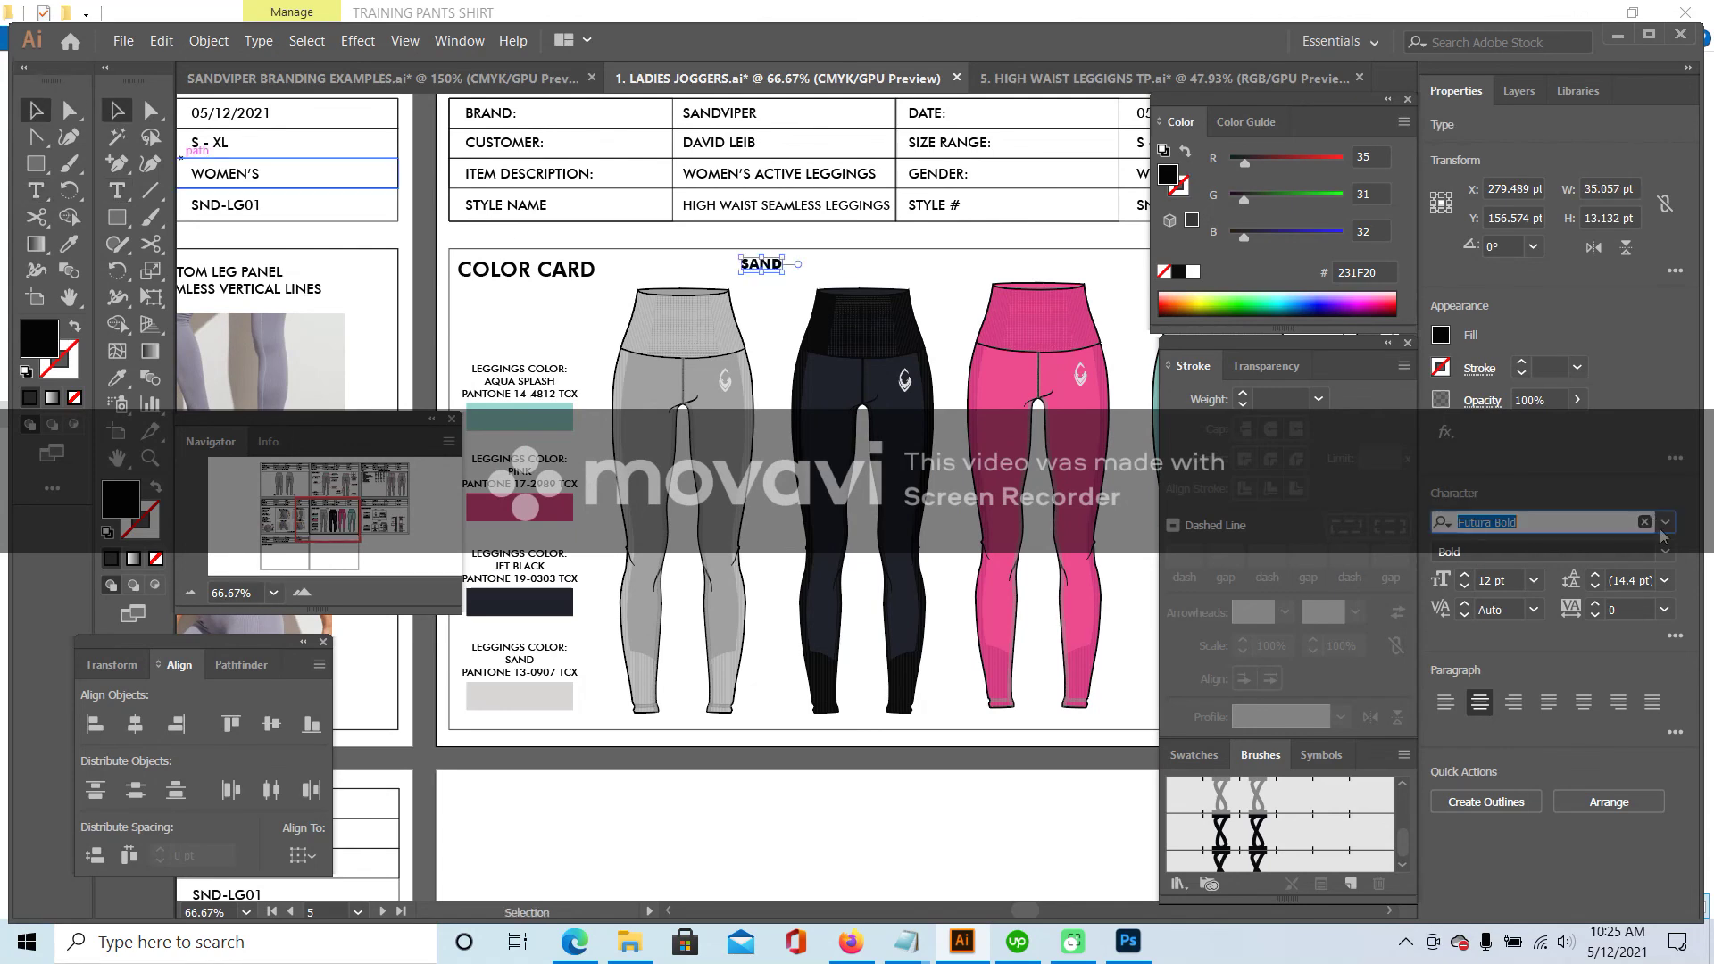
- Set SAND to Futura Medium BT at 10 pt and move it above the grey leggings
{"action": "left_click", "coordinate": [1665, 523]}
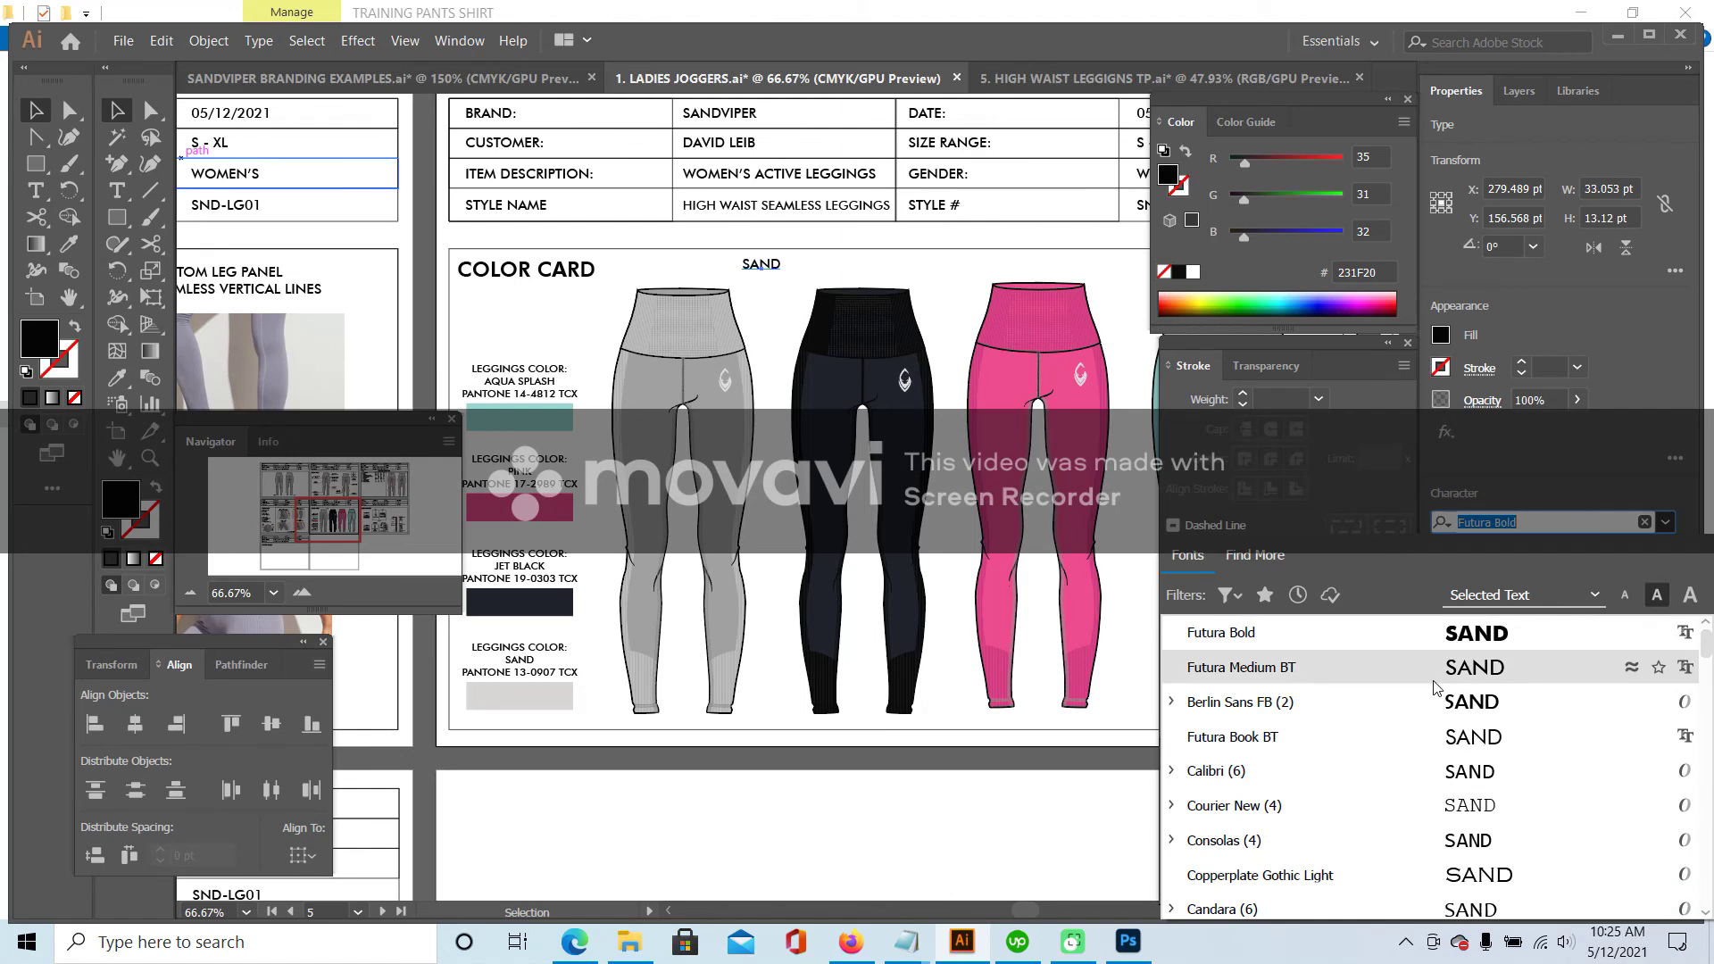
{"action": "scroll", "coordinate": [1434, 688], "scroll_direction": "up", "scroll_amount": 1}
{"action": "left_click", "coordinate": [1458, 712]}
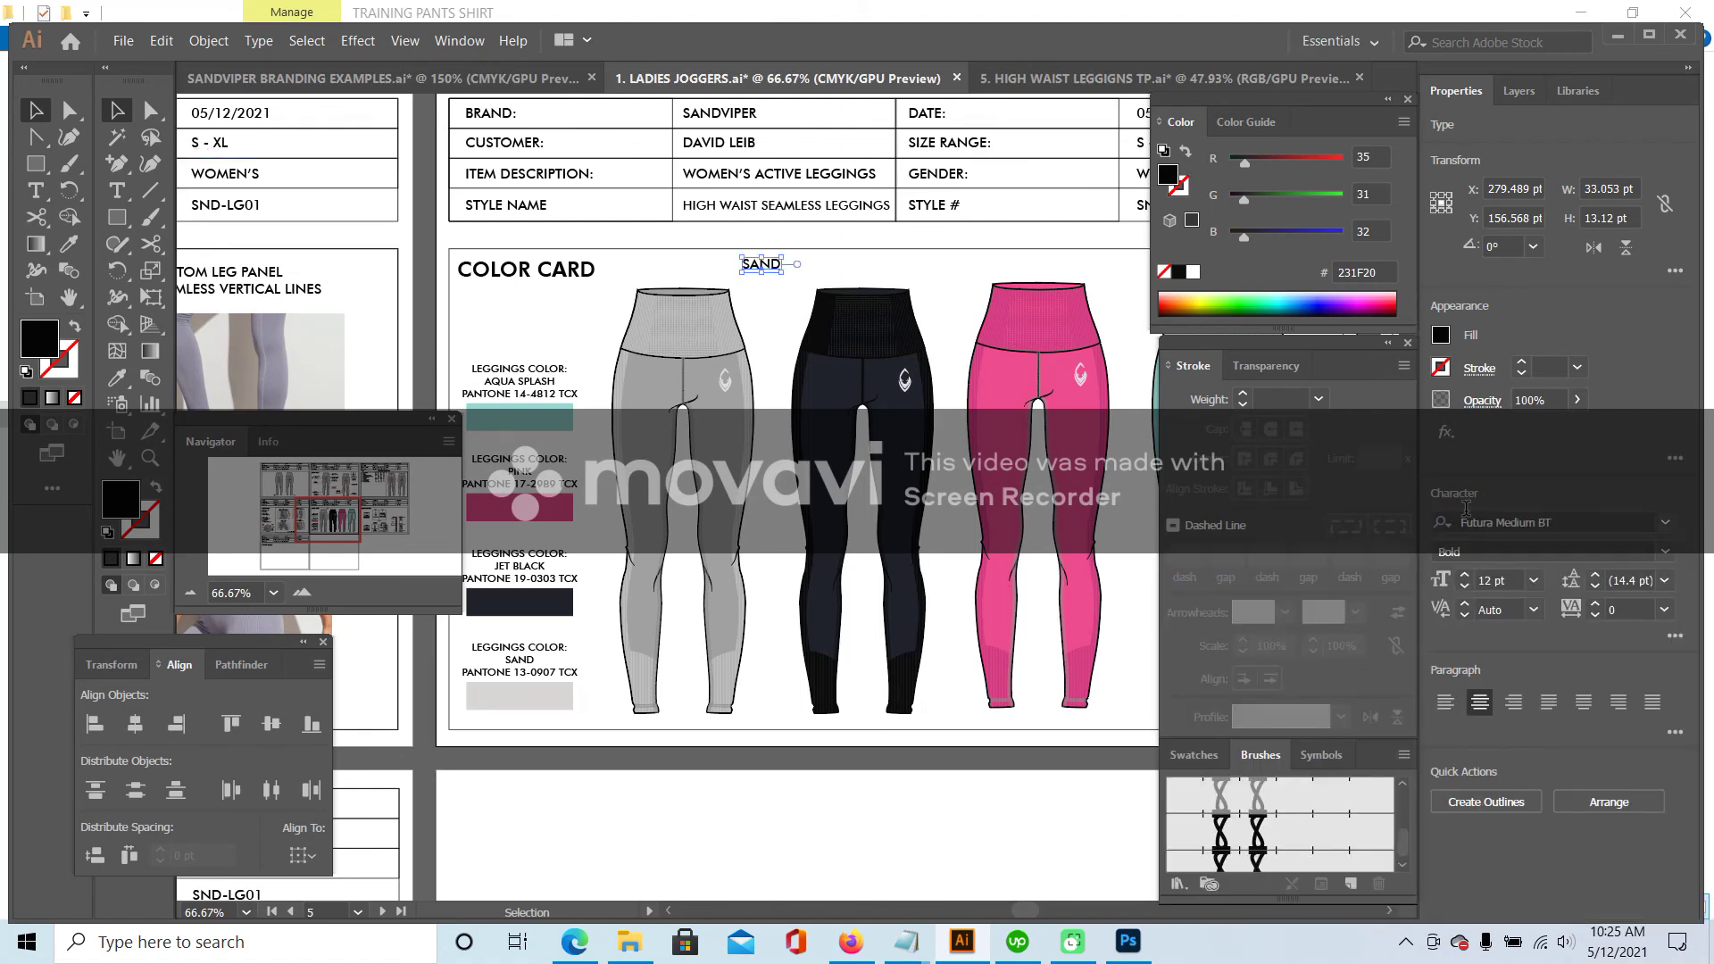
{"action": "left_click", "coordinate": [1533, 581]}
{"action": "left_click", "coordinate": [1559, 273]}
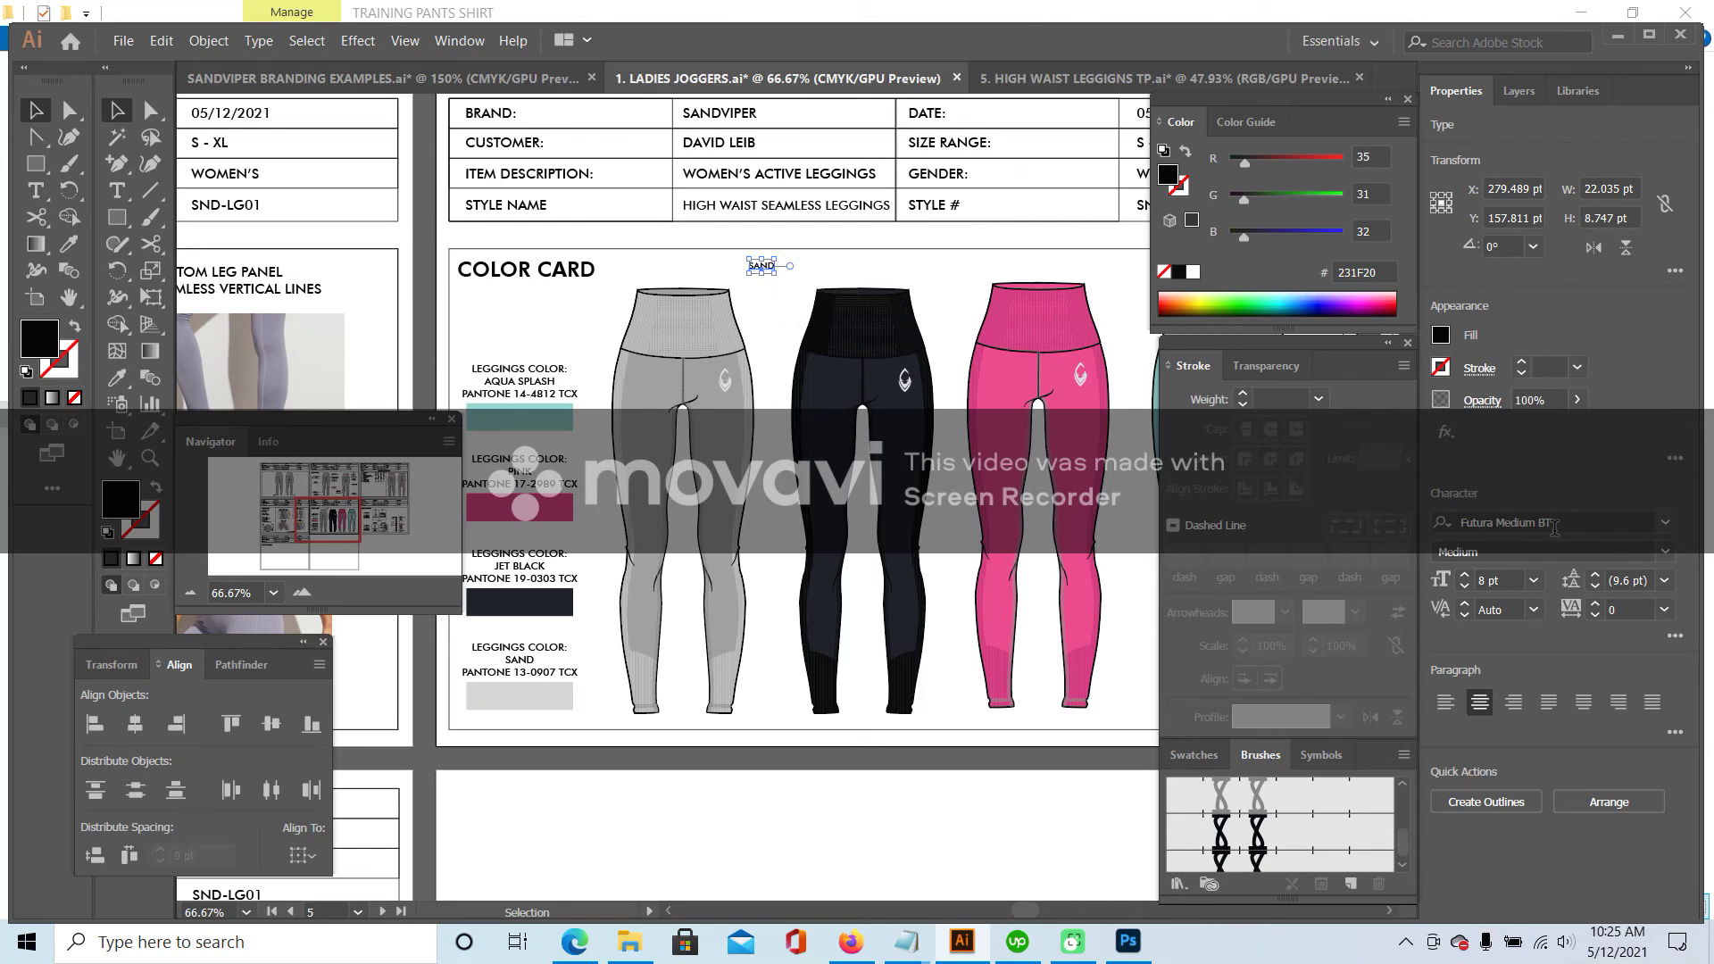
{"action": "left_click", "coordinate": [1534, 581]}
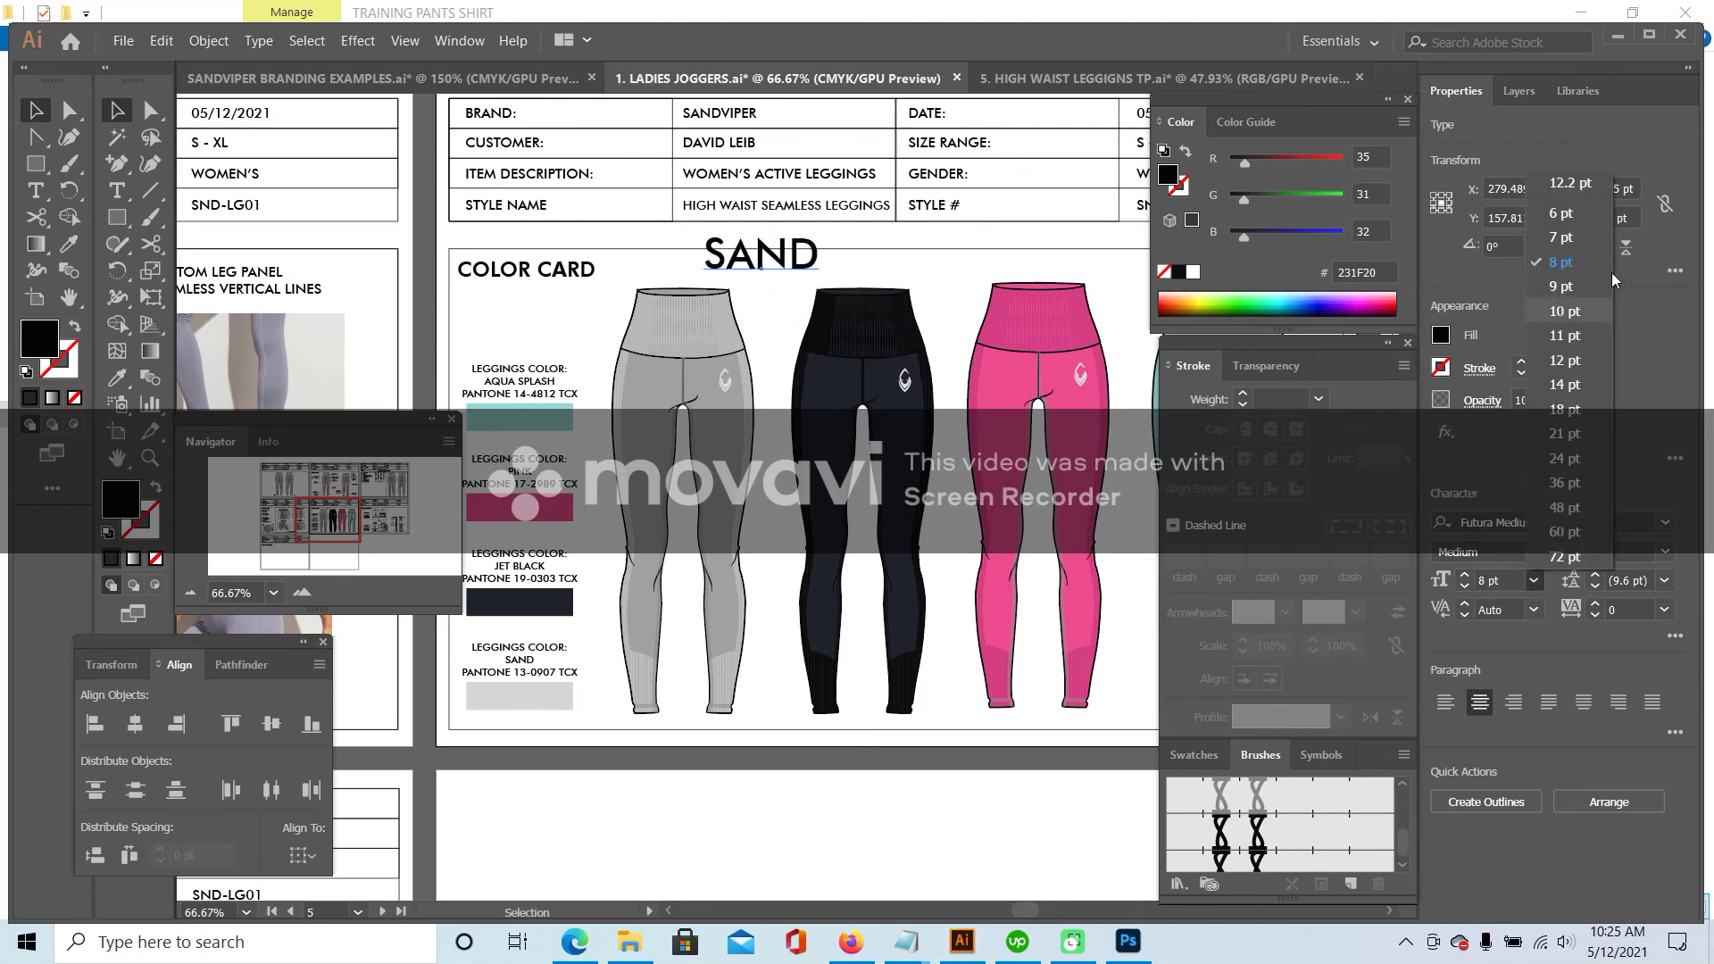
{"action": "left_click", "coordinate": [1564, 312]}
{"action": "left_click_drag", "start_coordinate": [750, 266], "coordinate": [700, 267]}
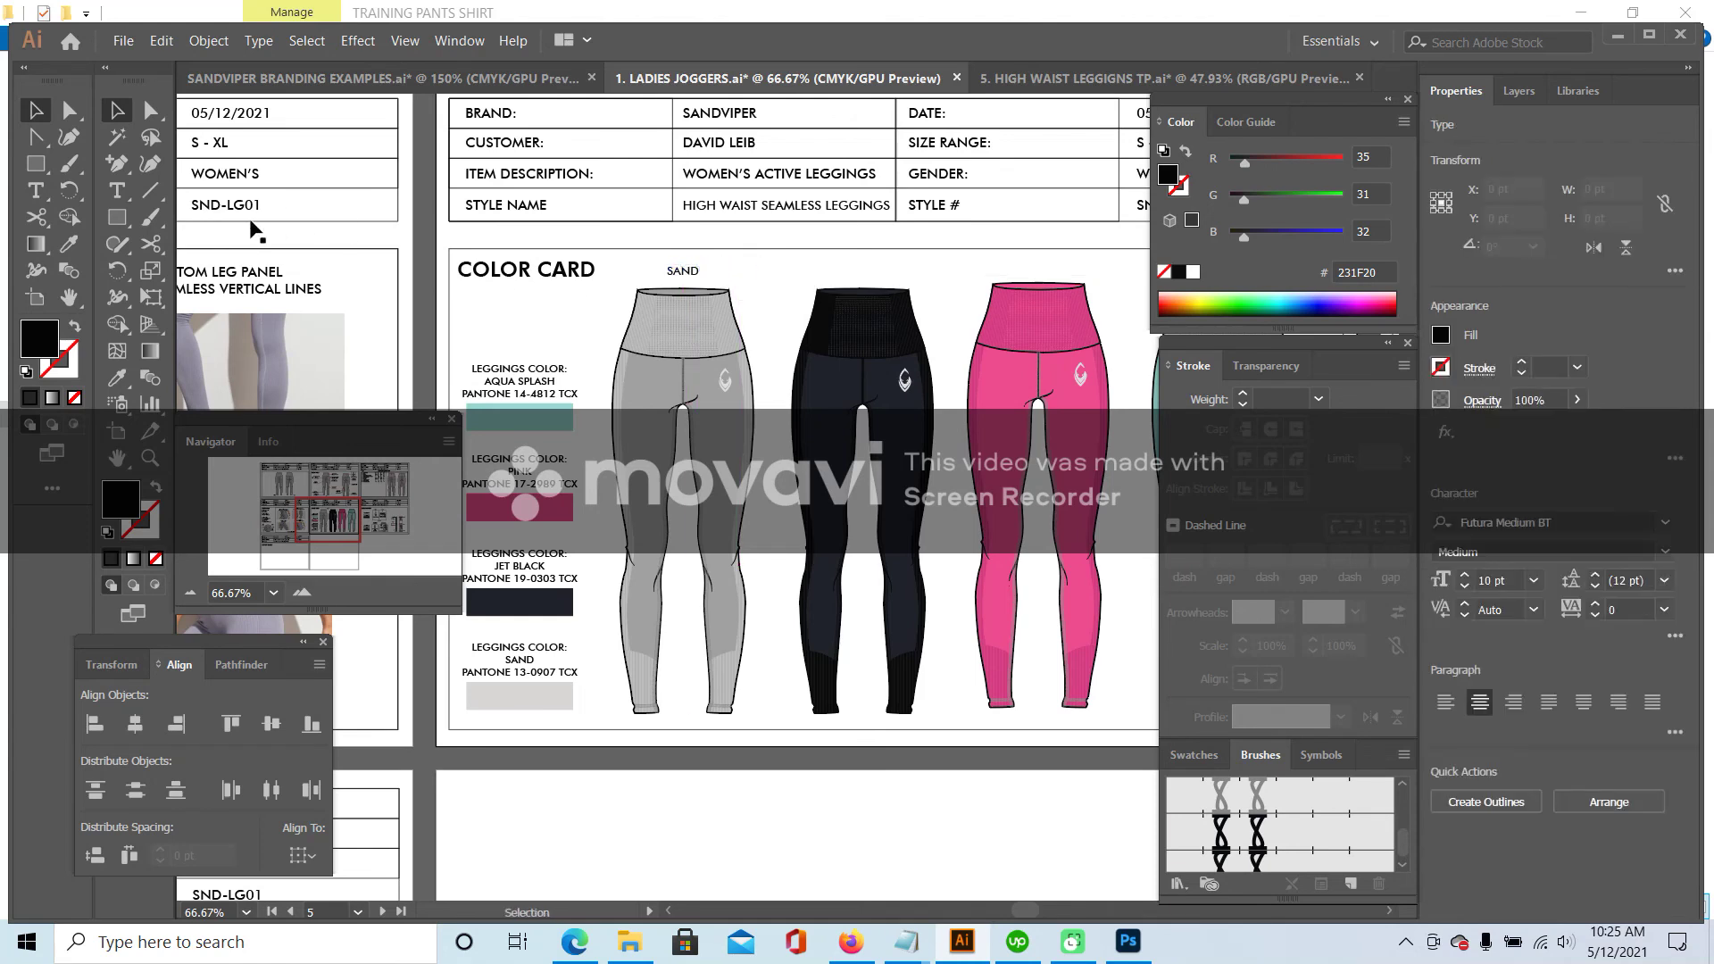
{"action": "left_click", "coordinate": [117, 191]}
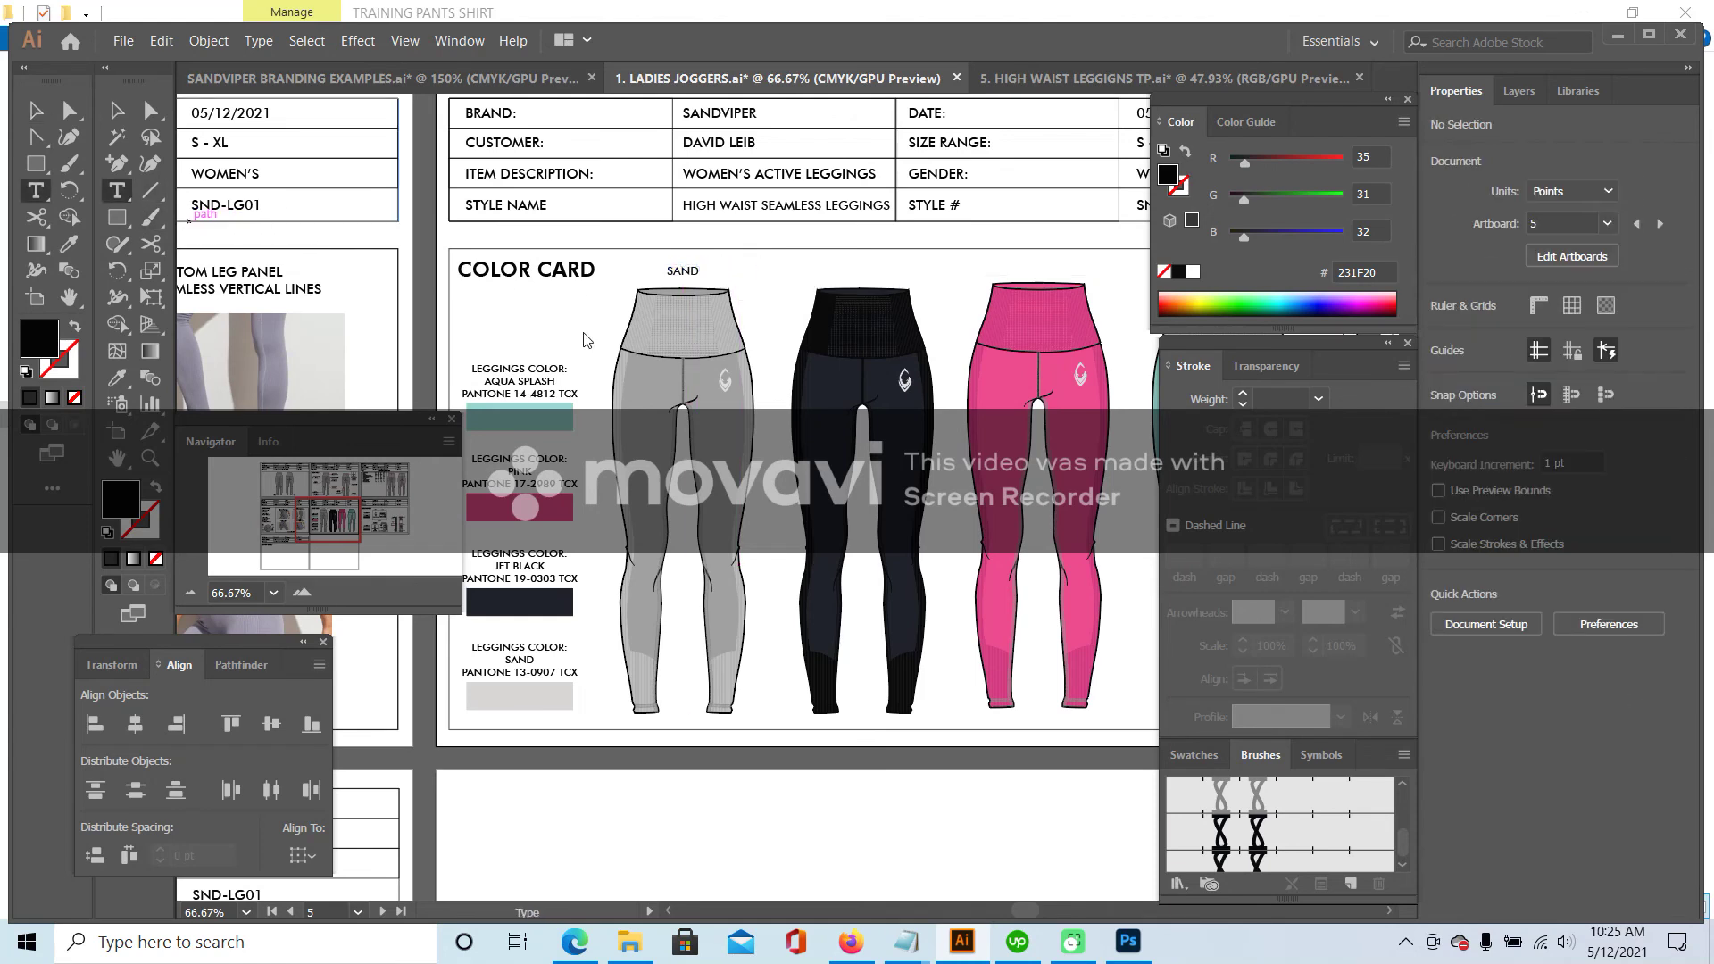
- Add JET BLACK and PINK labels above the black and pink leggings
{"action": "left_click", "coordinate": [765, 276]}
{"action": "type", "text": "JET BLACK"}
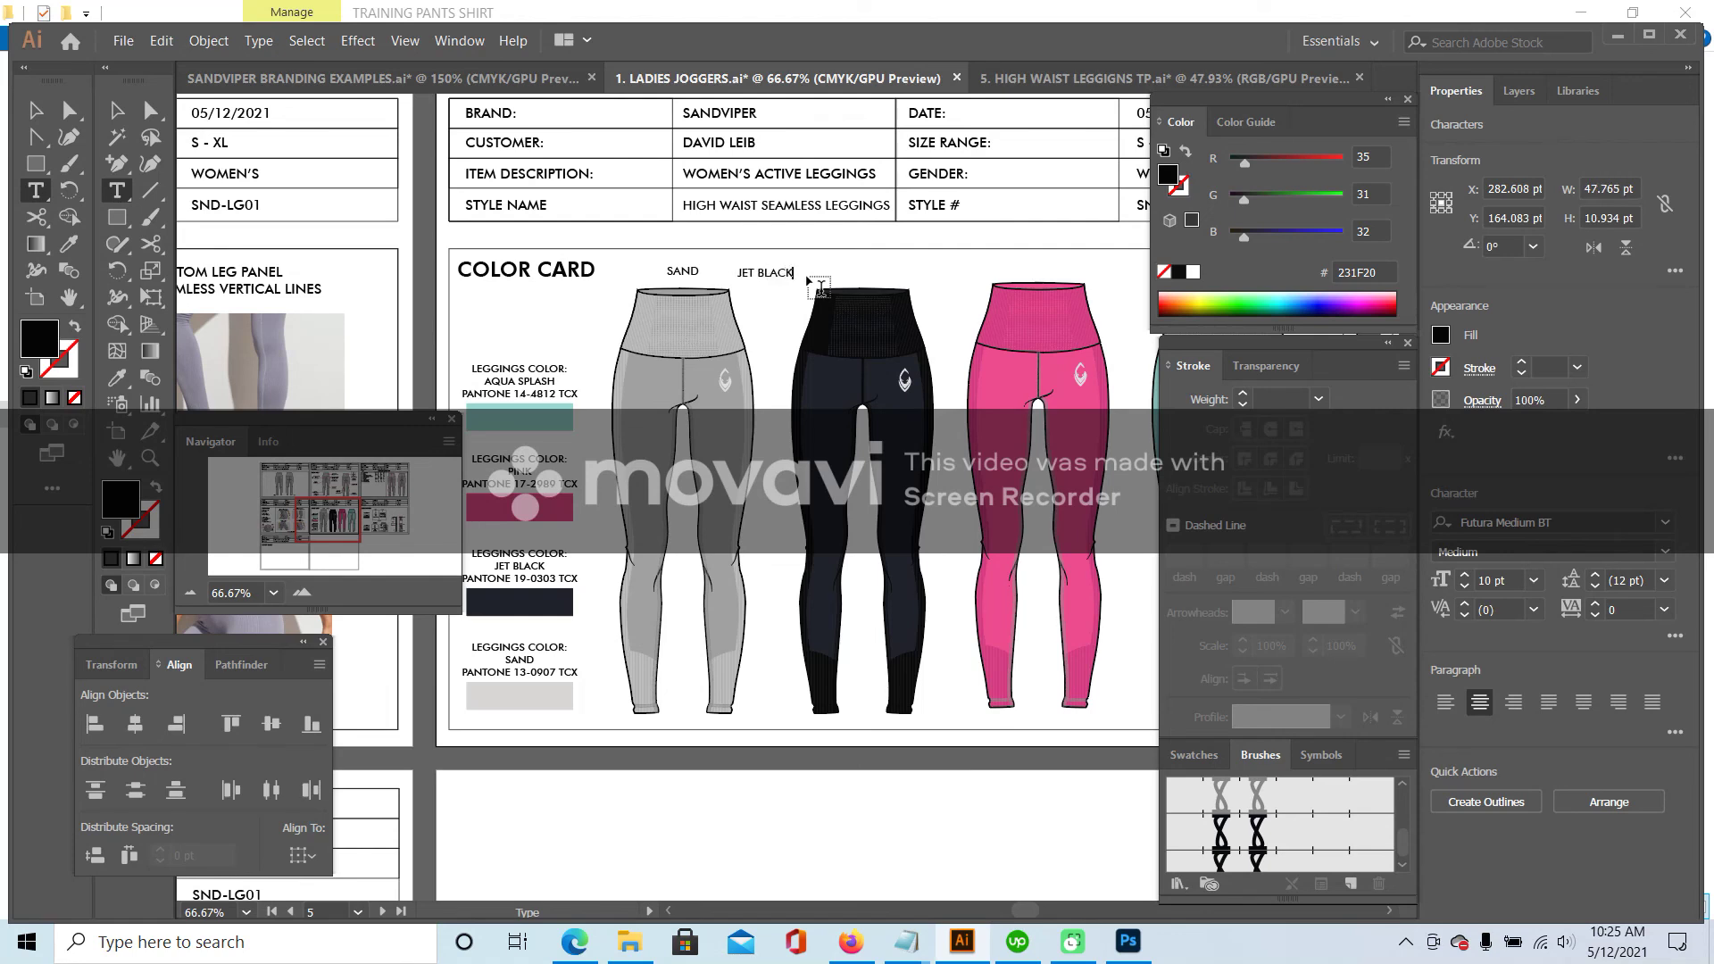
{"action": "key", "text": "Escape"}
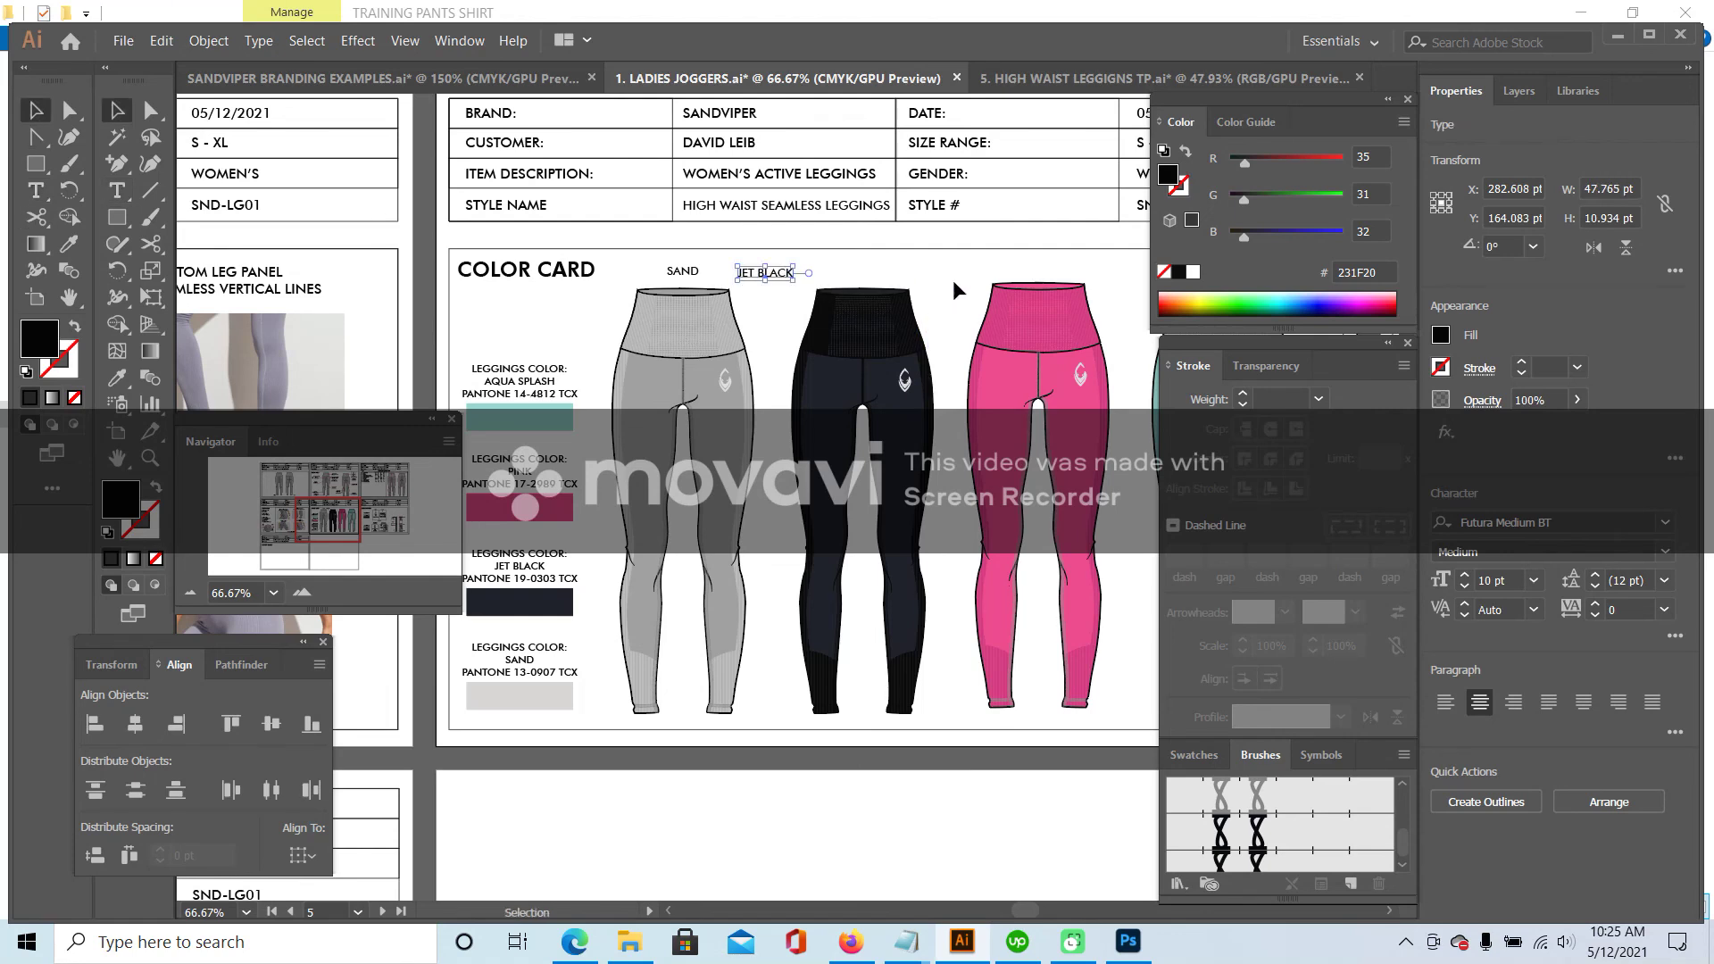
{"action": "left_click_drag", "start_coordinate": [799, 270], "coordinate": [889, 269]}
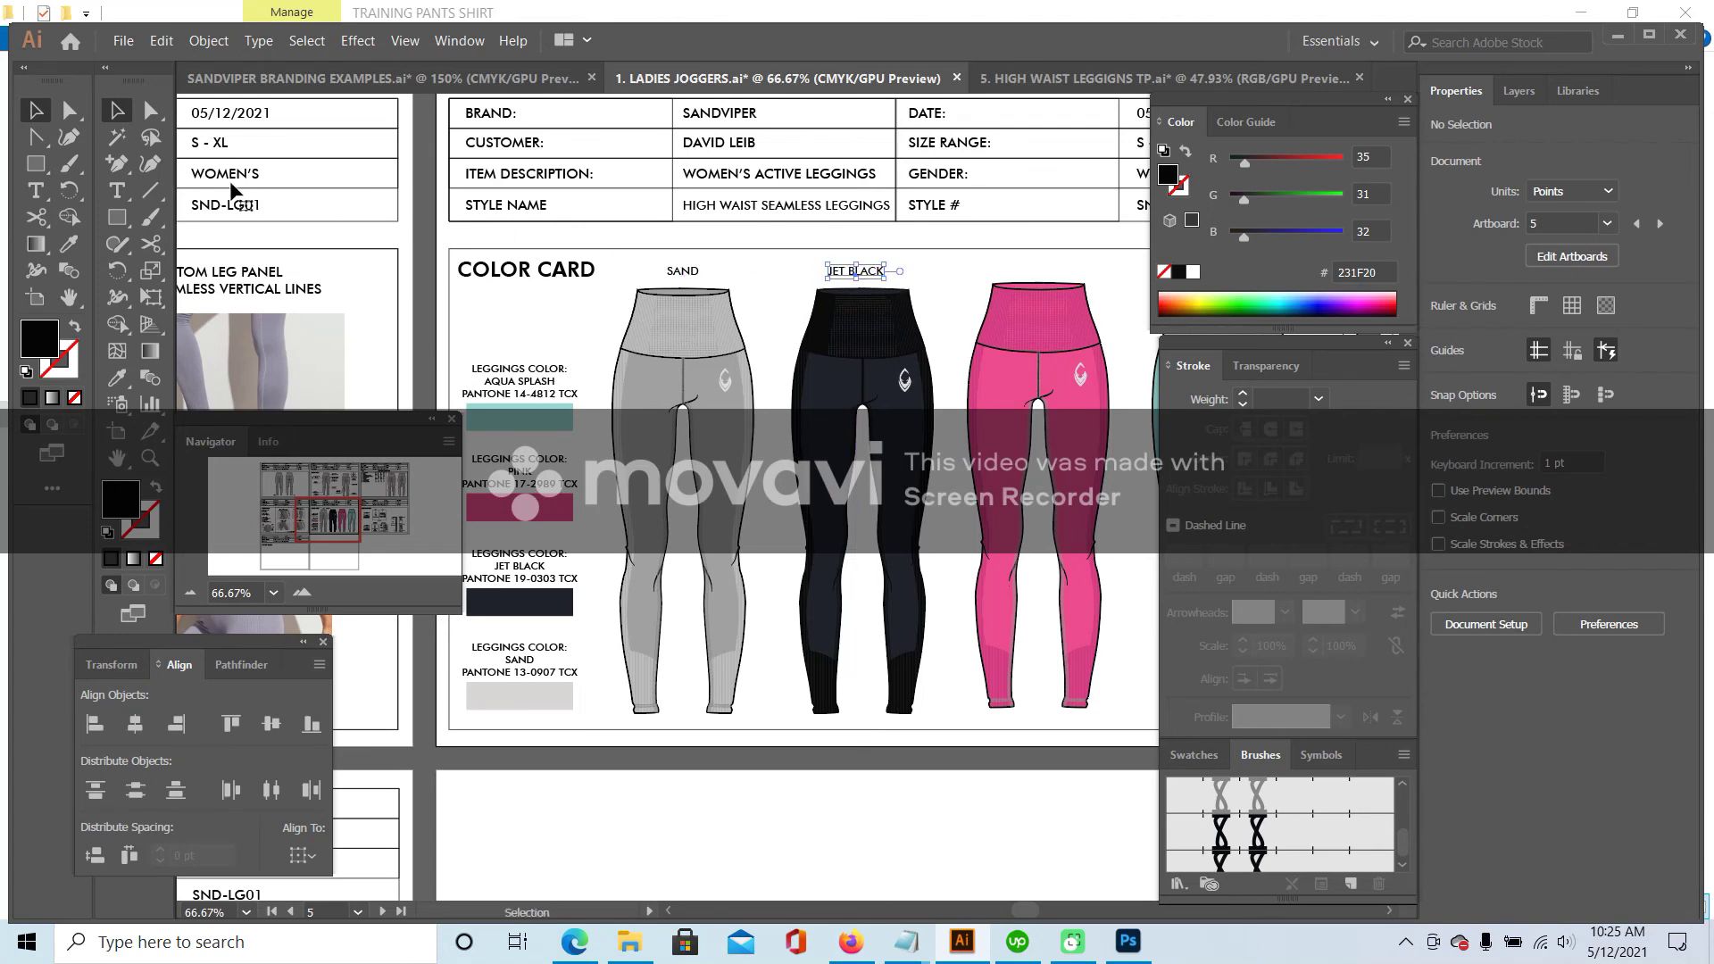
{"action": "key", "text": "t"}
{"action": "left_click", "coordinate": [945, 270]}
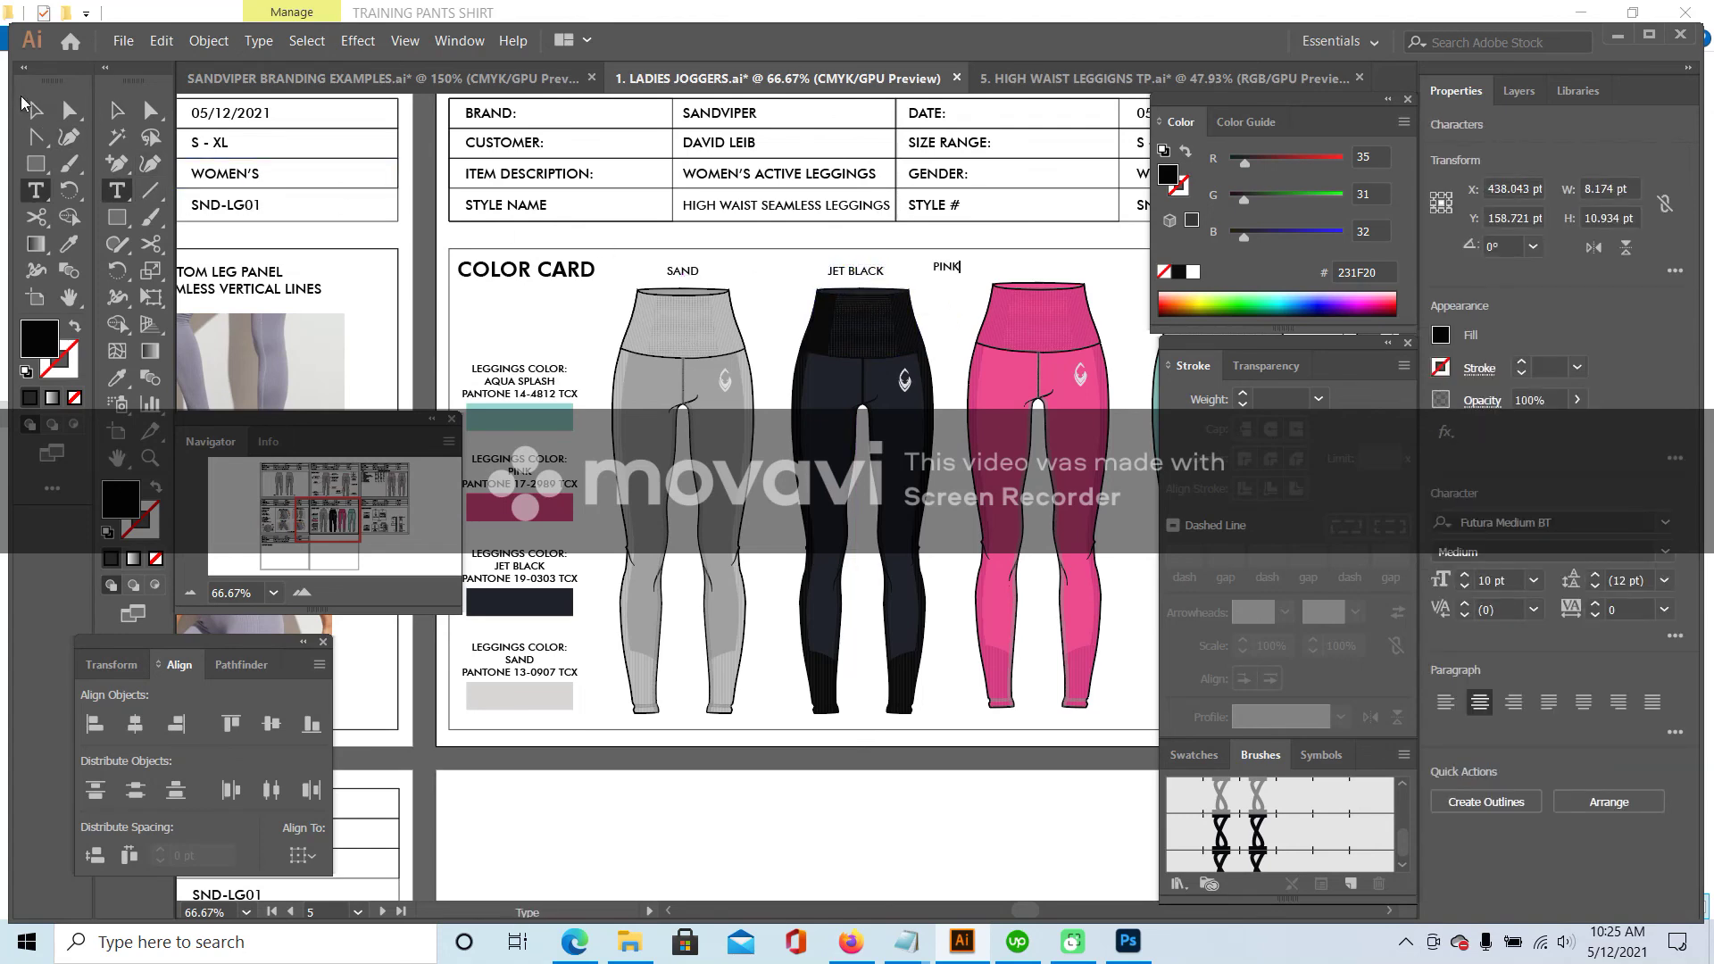
{"action": "key", "text": "Escape"}
{"action": "left_click_drag", "start_coordinate": [949, 274], "coordinate": [1040, 274]}
{"action": "left_click_drag", "start_coordinate": [322, 514], "coordinate": [337, 508]}
- Add an AQUA SPLASH label above the aqua leggings
{"action": "left_click", "coordinate": [118, 196]}
{"action": "left_click", "coordinate": [797, 370]}
{"action": "type", "text": "AQUA SPLASH"}
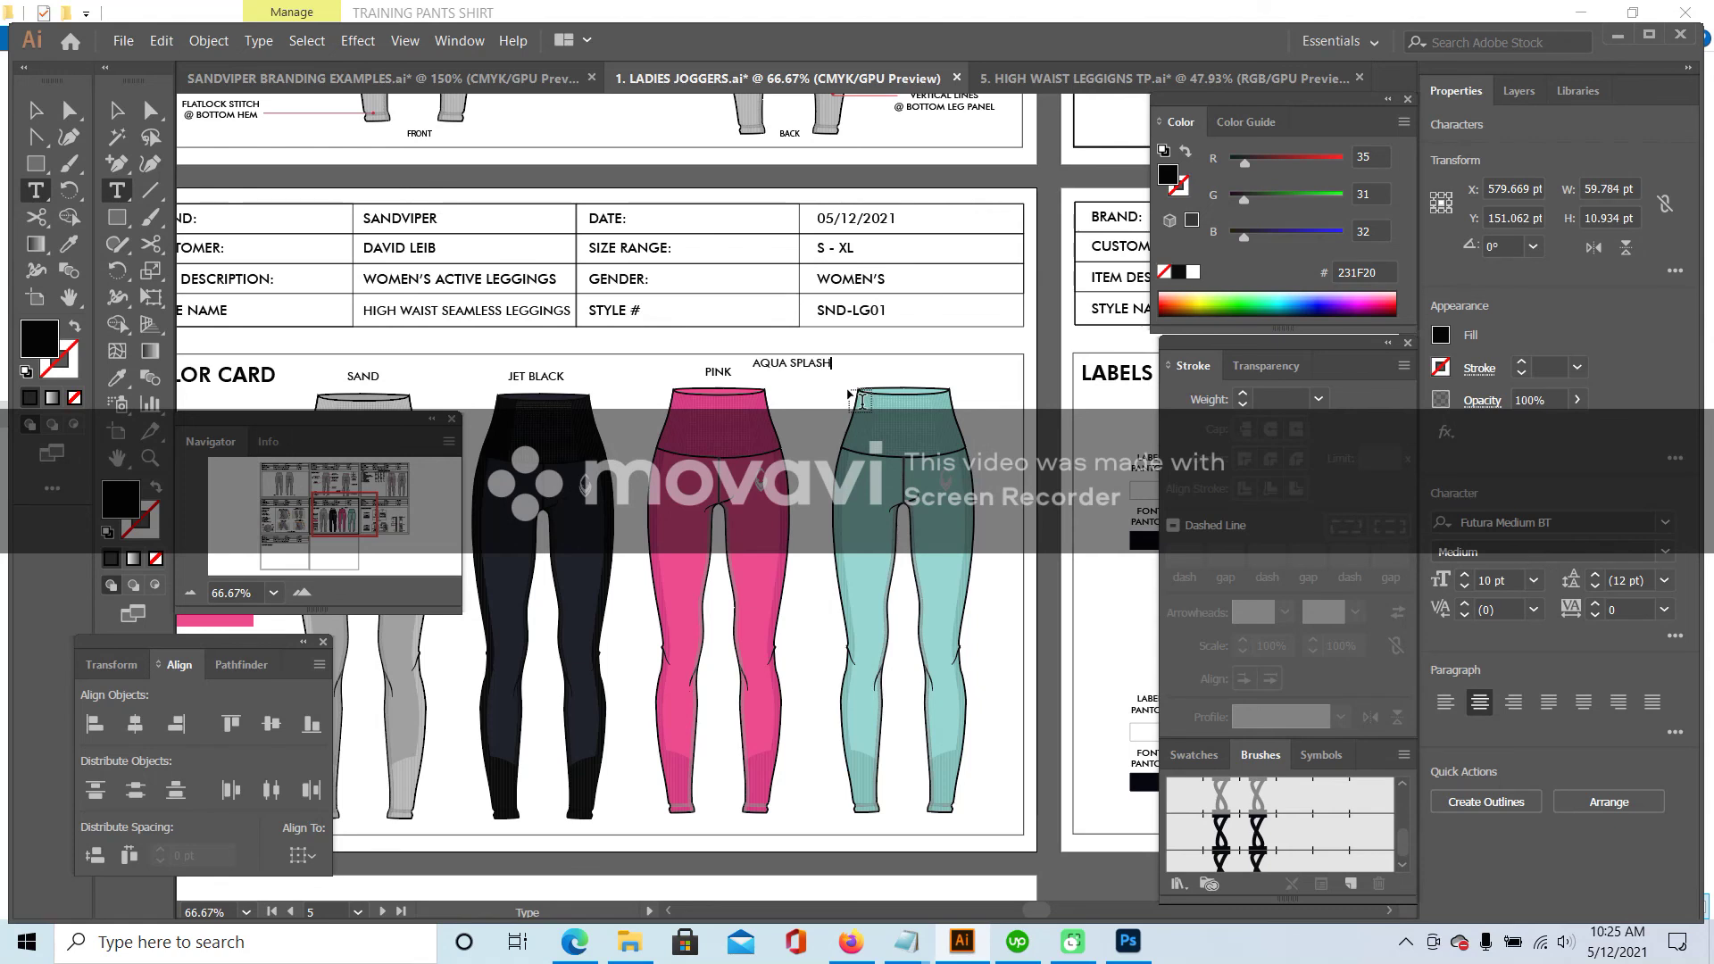
{"action": "left_click", "coordinate": [117, 110]}
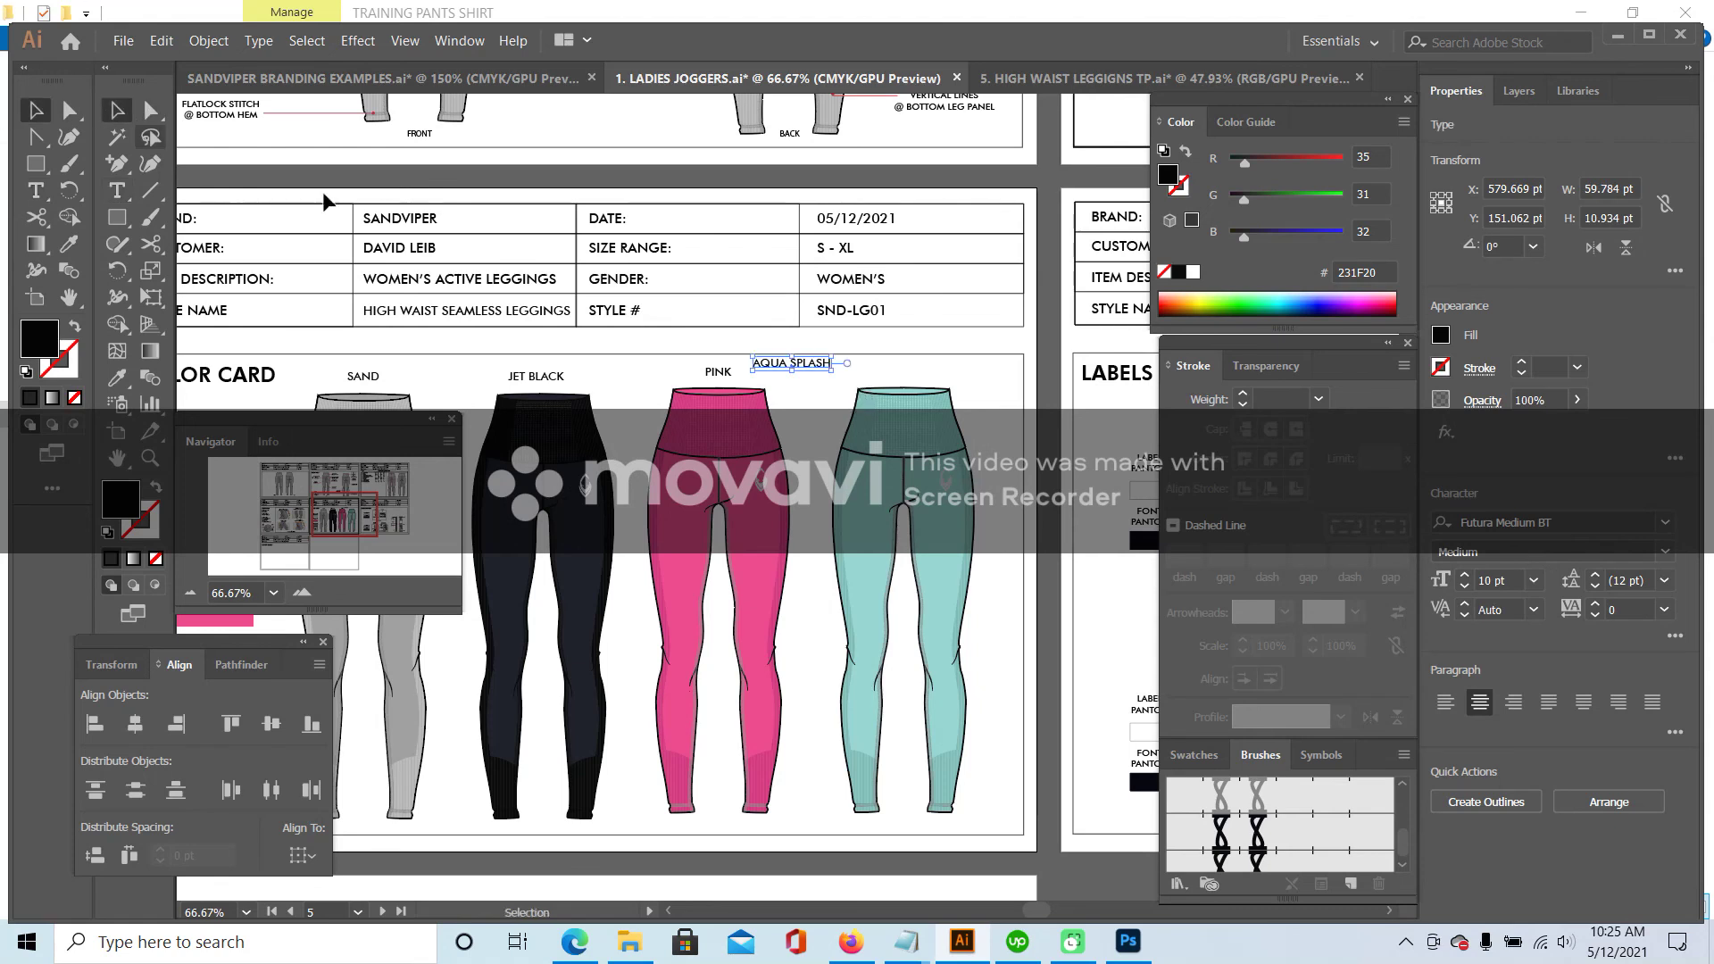
{"action": "left_click_drag", "start_coordinate": [819, 371], "coordinate": [925, 379]}
- Bottom-align the four colour labels and nudge them slightly right
{"action": "left_click", "coordinate": [719, 374], "text": "shift"}
{"action": "left_click", "coordinate": [536, 376], "text": "shift"}
{"action": "left_click", "coordinate": [363, 376], "text": "shift"}
{"action": "left_click", "coordinate": [312, 724]}
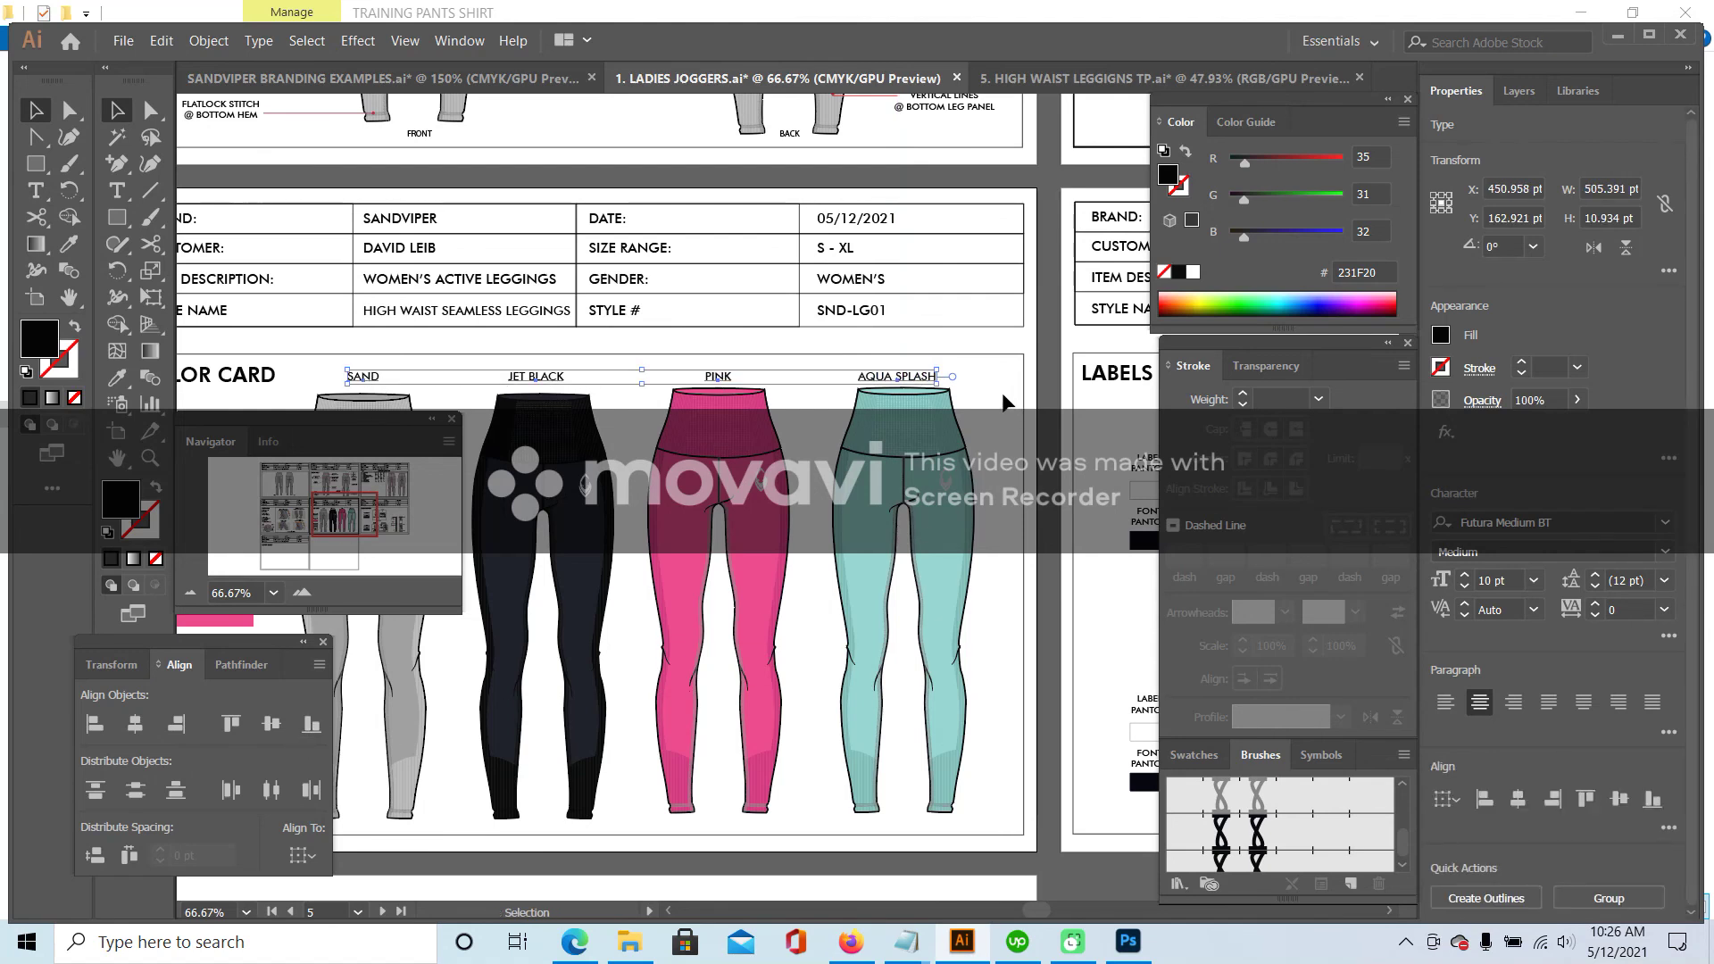
{"action": "key", "text": "Right"}
{"action": "key", "text": "Right"}
{"action": "key", "text": "Right"}
{"action": "key", "text": "Right"}
{"action": "key", "text": "Right"}
{"action": "left_click", "coordinate": [994, 387]}
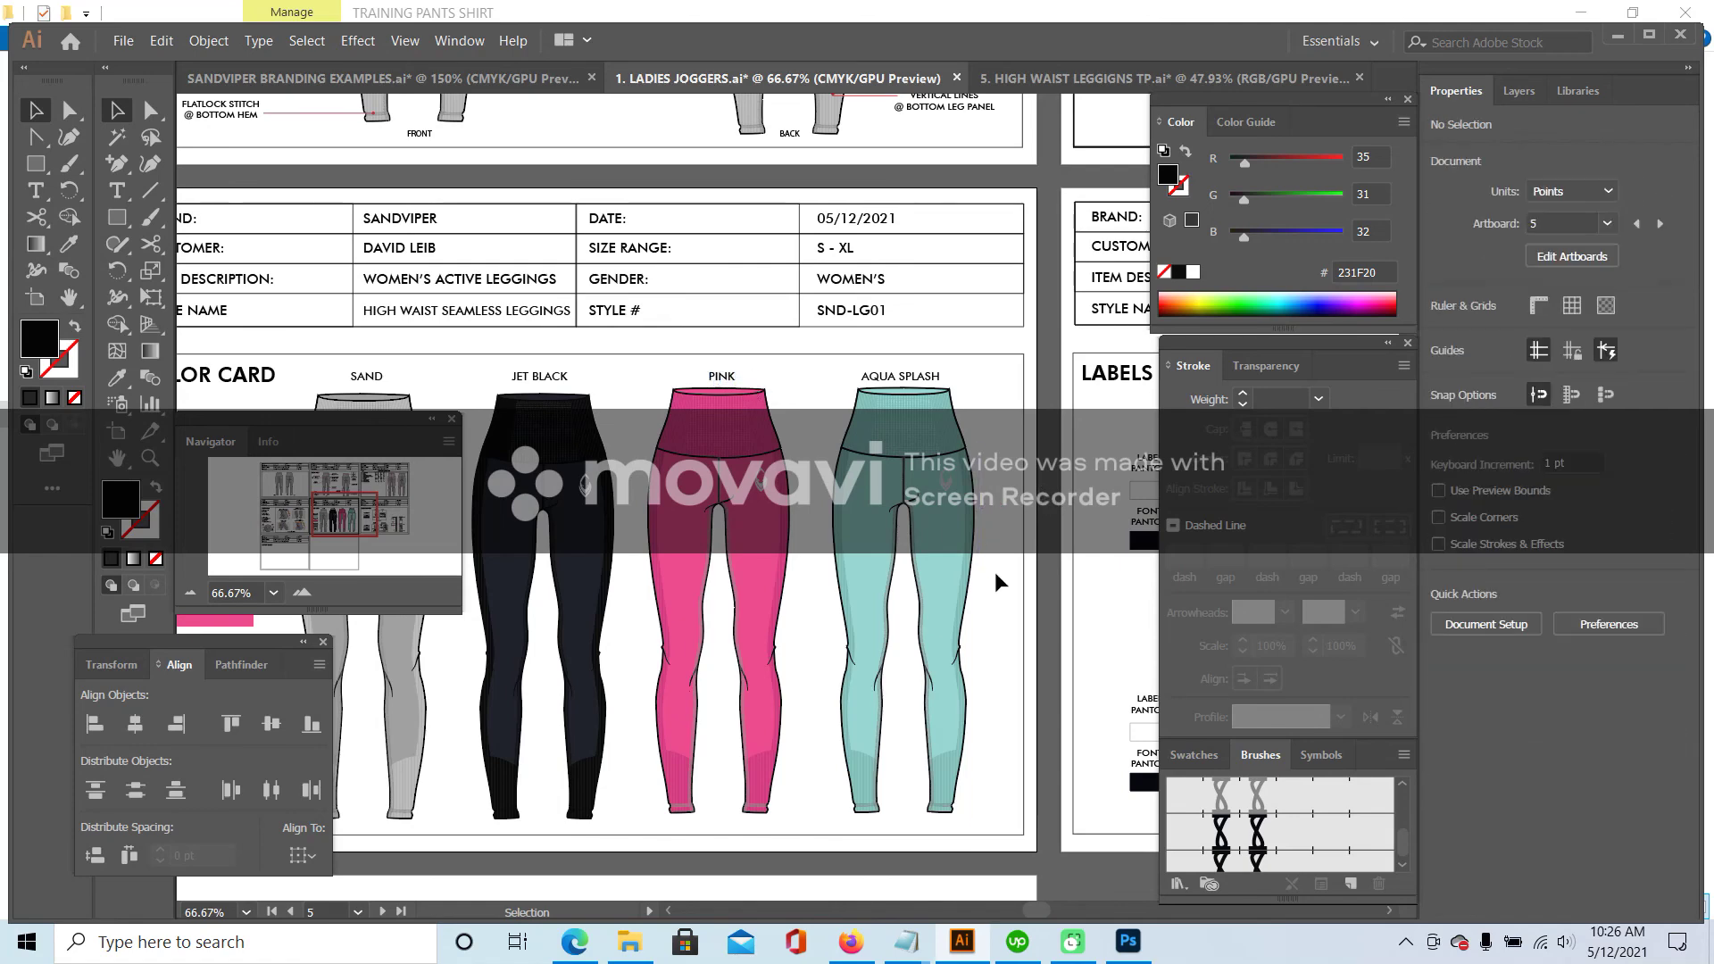
- Try bottom-aligning the four leggings, then undo the alignment
{"action": "left_click_drag", "start_coordinate": [967, 591], "coordinate": [522, 684]}
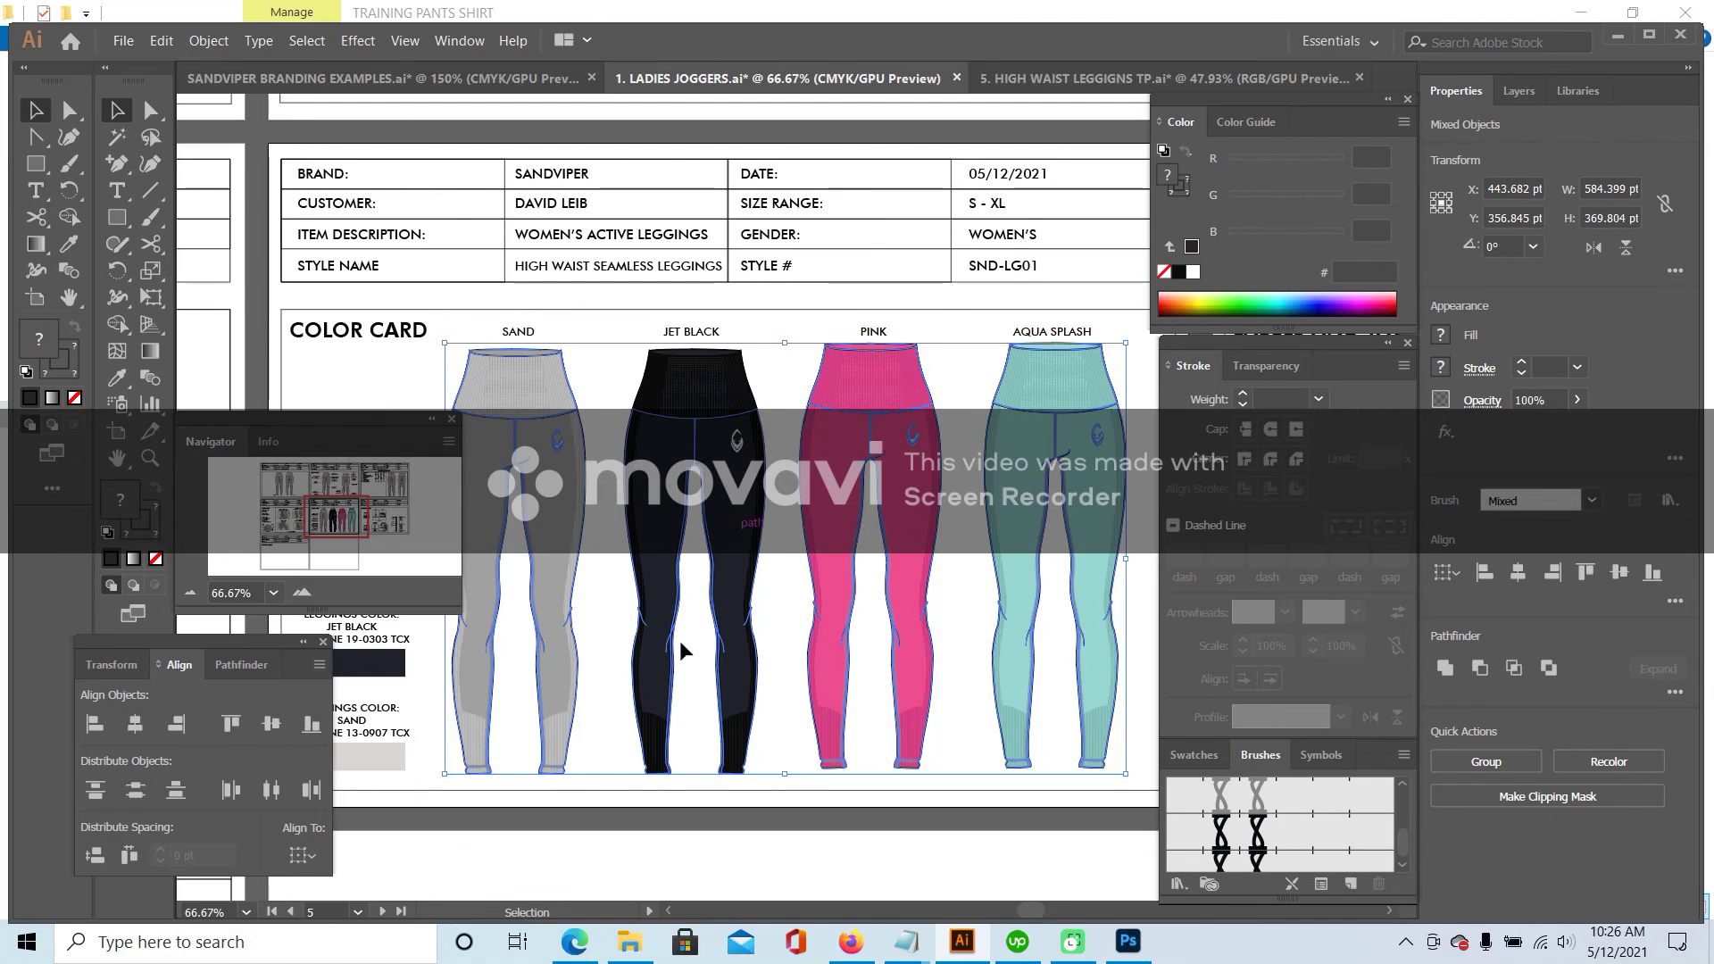
{"action": "left_click", "coordinate": [314, 727]}
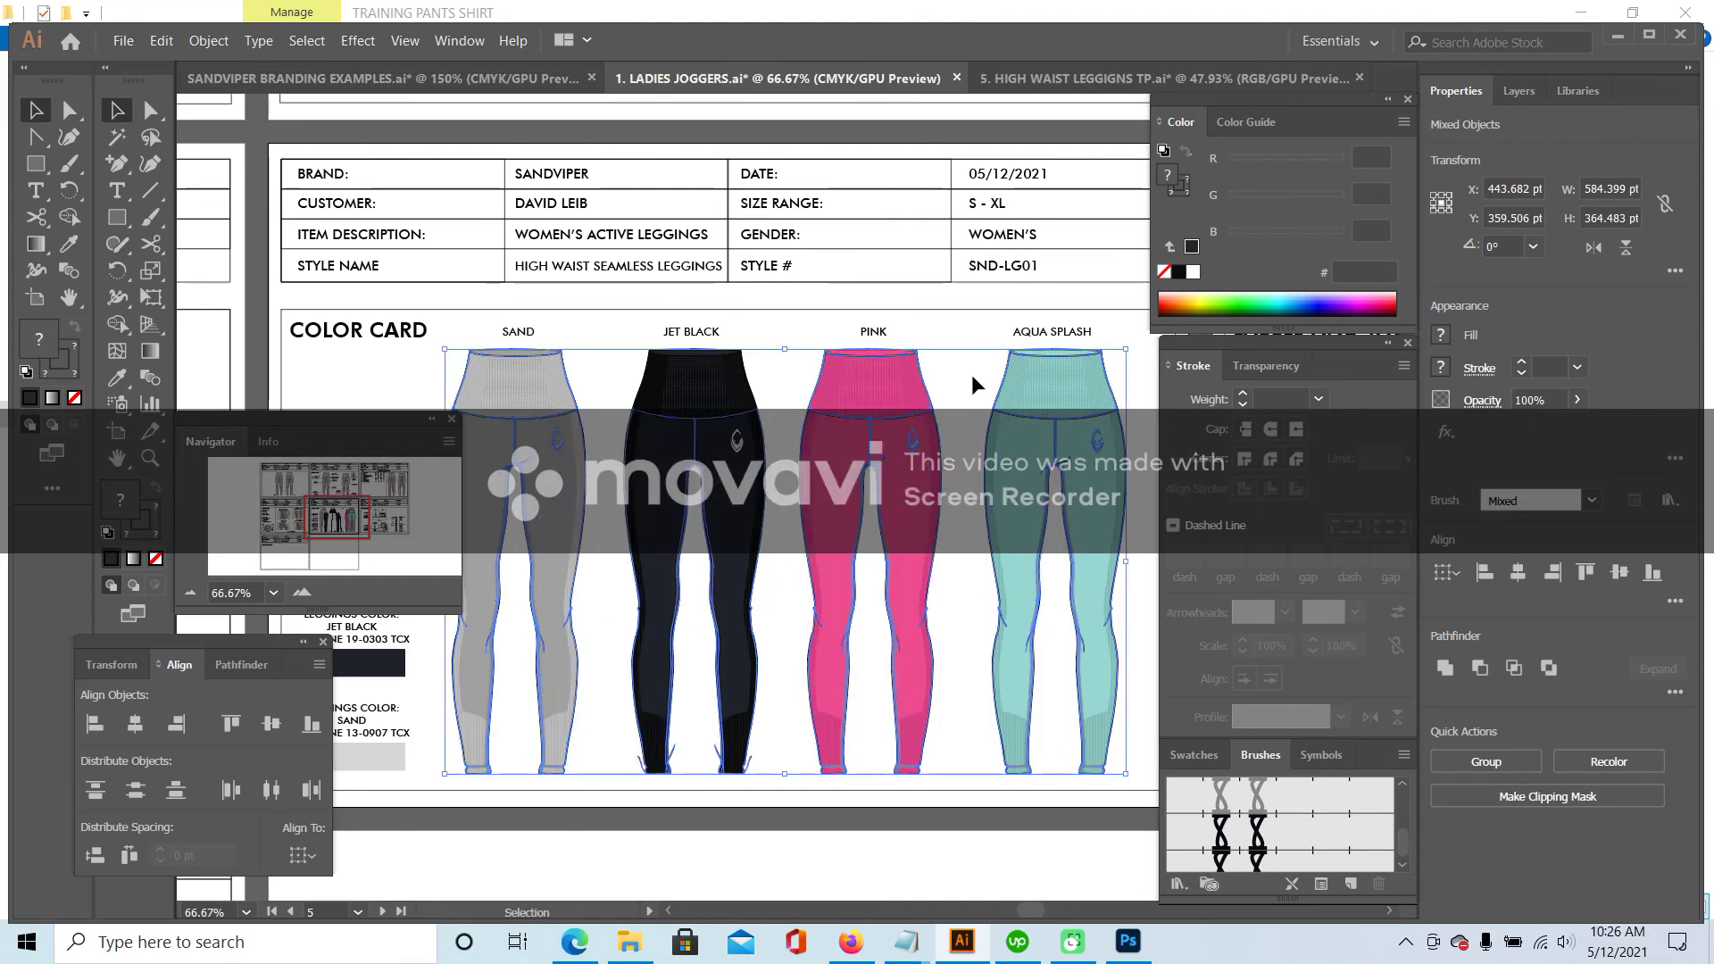
{"action": "left_click", "coordinate": [974, 373]}
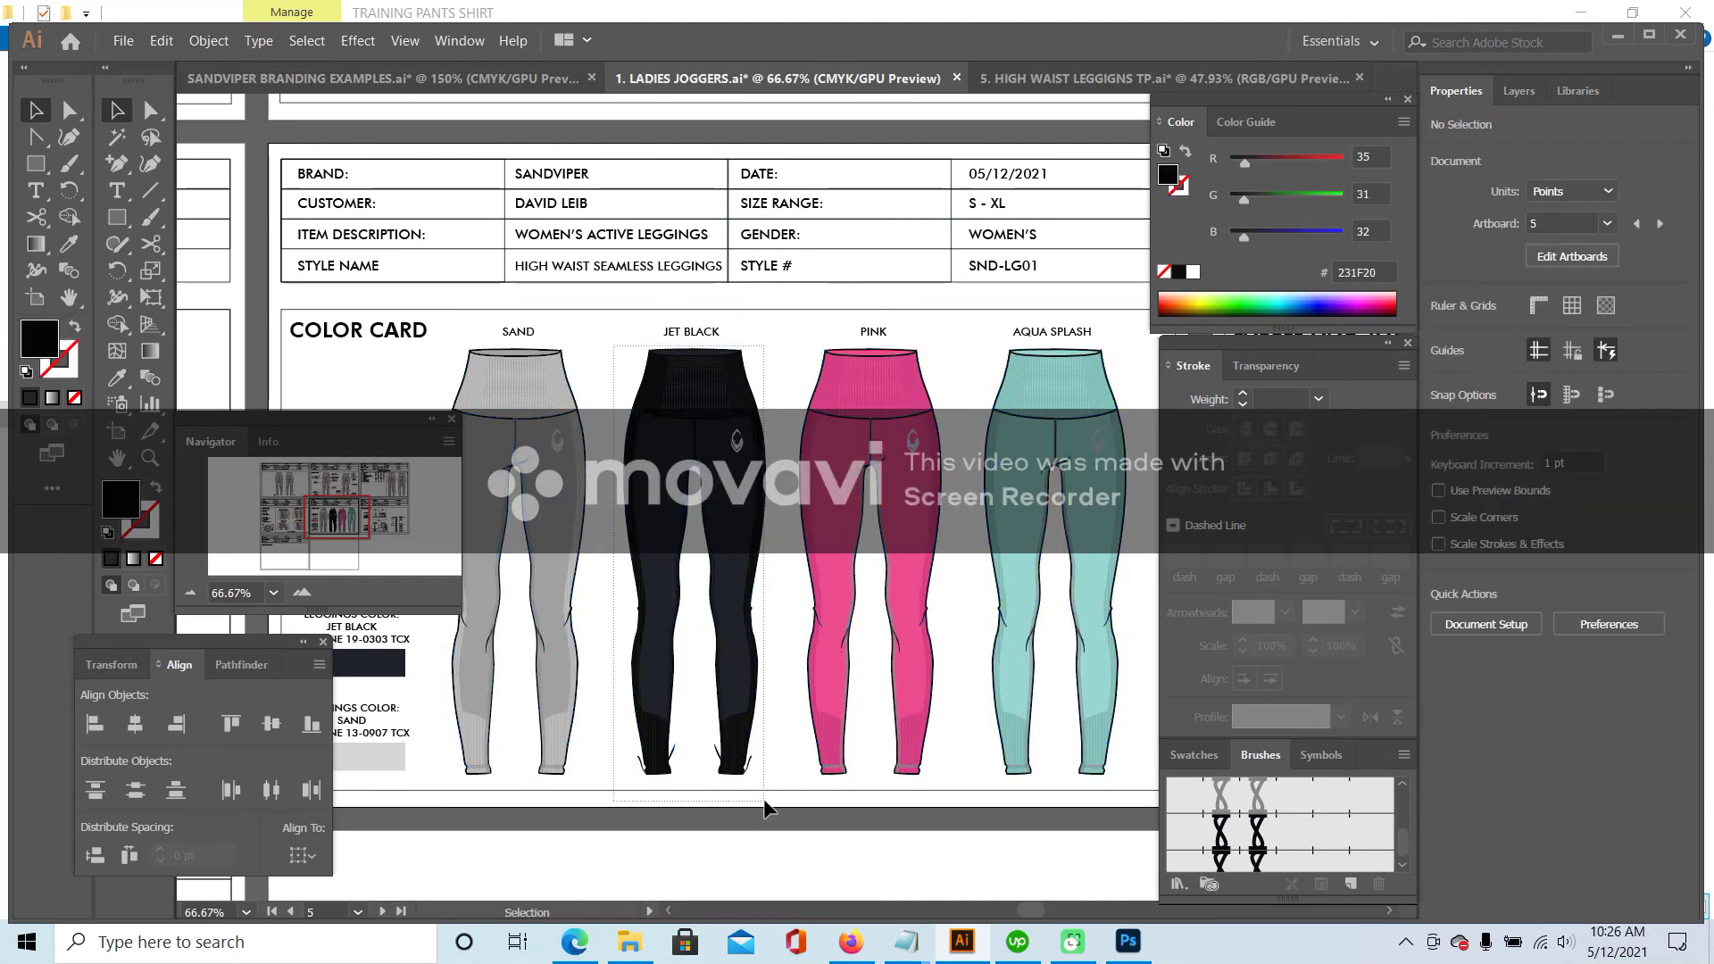
{"action": "key", "text": "ctrl+z"}
{"action": "key", "text": "ctrl+z"}
{"action": "key", "text": "ctrl+z"}
{"action": "key", "text": "ctrl+z"}
{"action": "key", "text": "ctrl+z"}
{"action": "left_click", "coordinate": [762, 739]}
- Group all parts of the jet black leggings into one object
{"action": "left_click_drag", "start_coordinate": [734, 603], "coordinate": [775, 775]}
{"action": "left_click", "coordinate": [209, 41]}
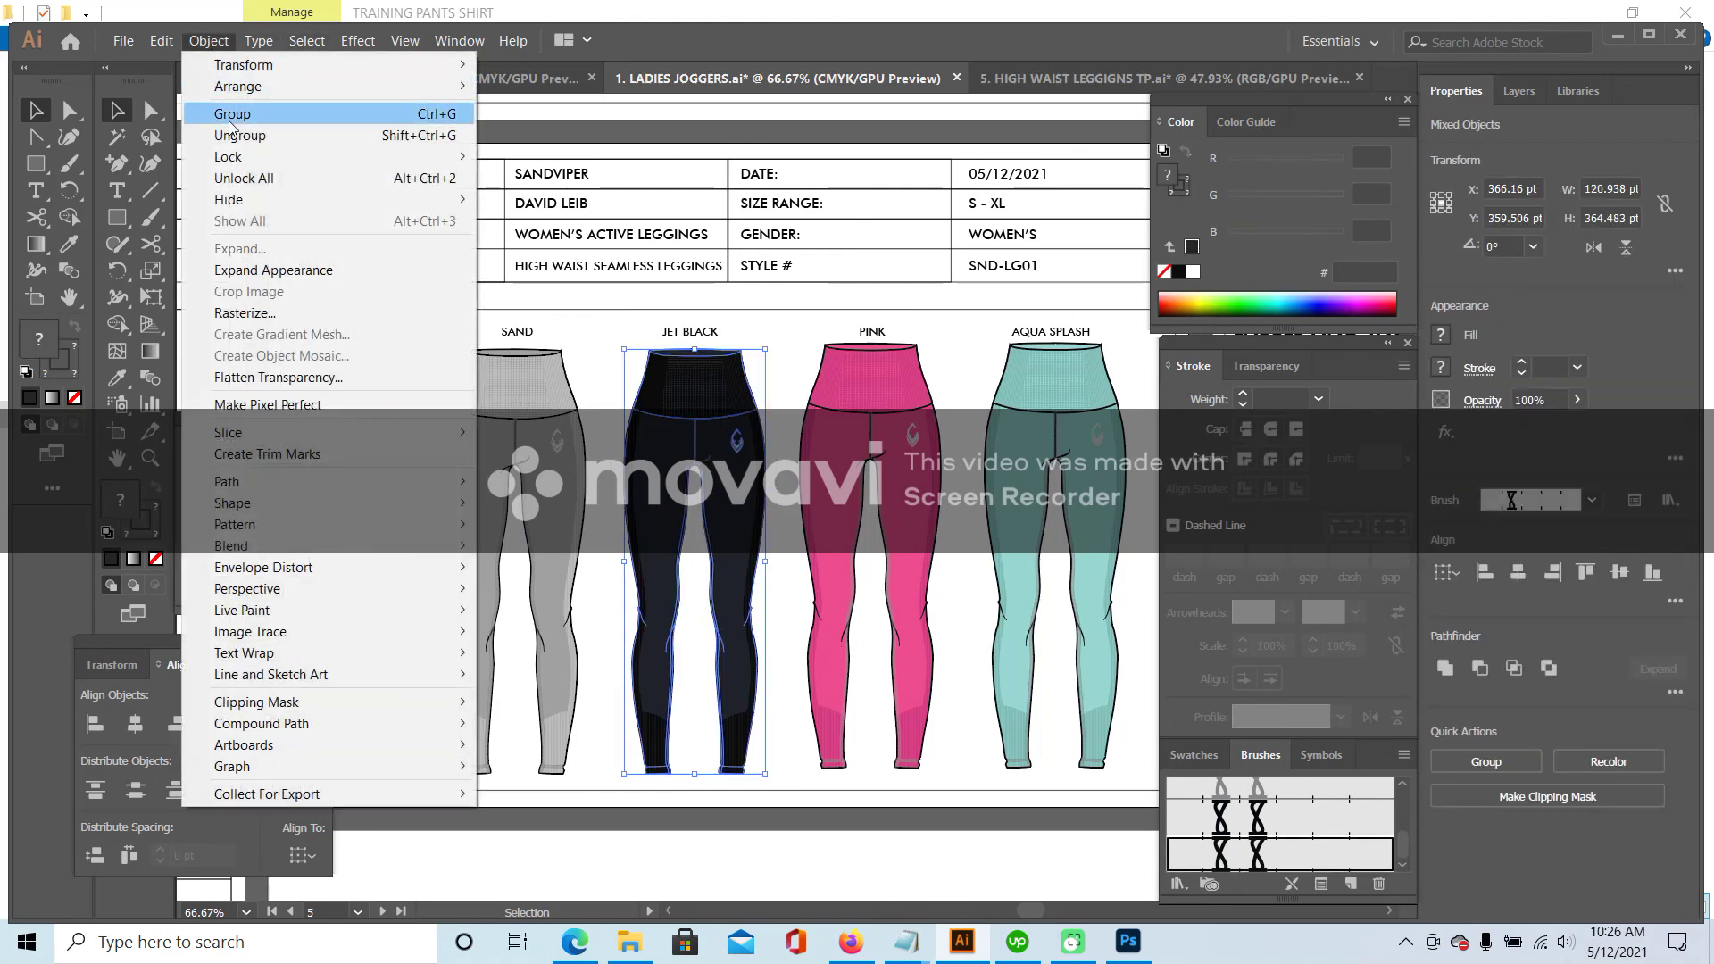
{"action": "left_click", "coordinate": [214, 126]}
{"action": "left_click", "coordinate": [765, 319]}
{"action": "left_click", "coordinate": [877, 412]}
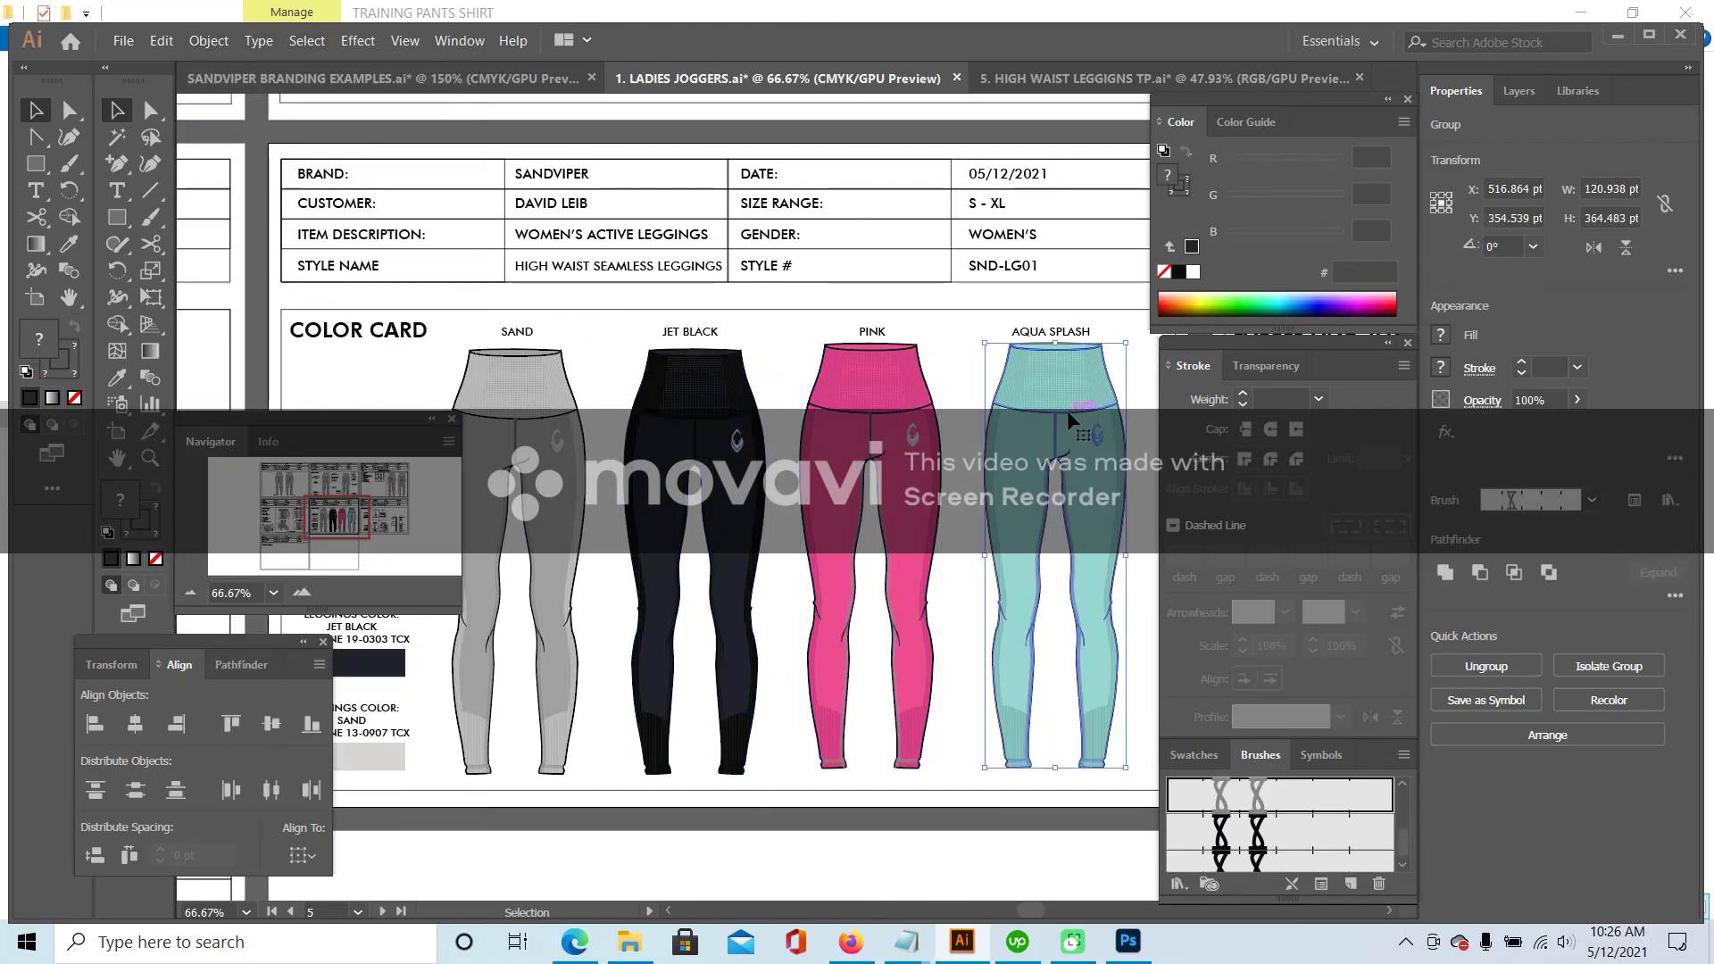
{"action": "left_click", "coordinate": [440, 355]}
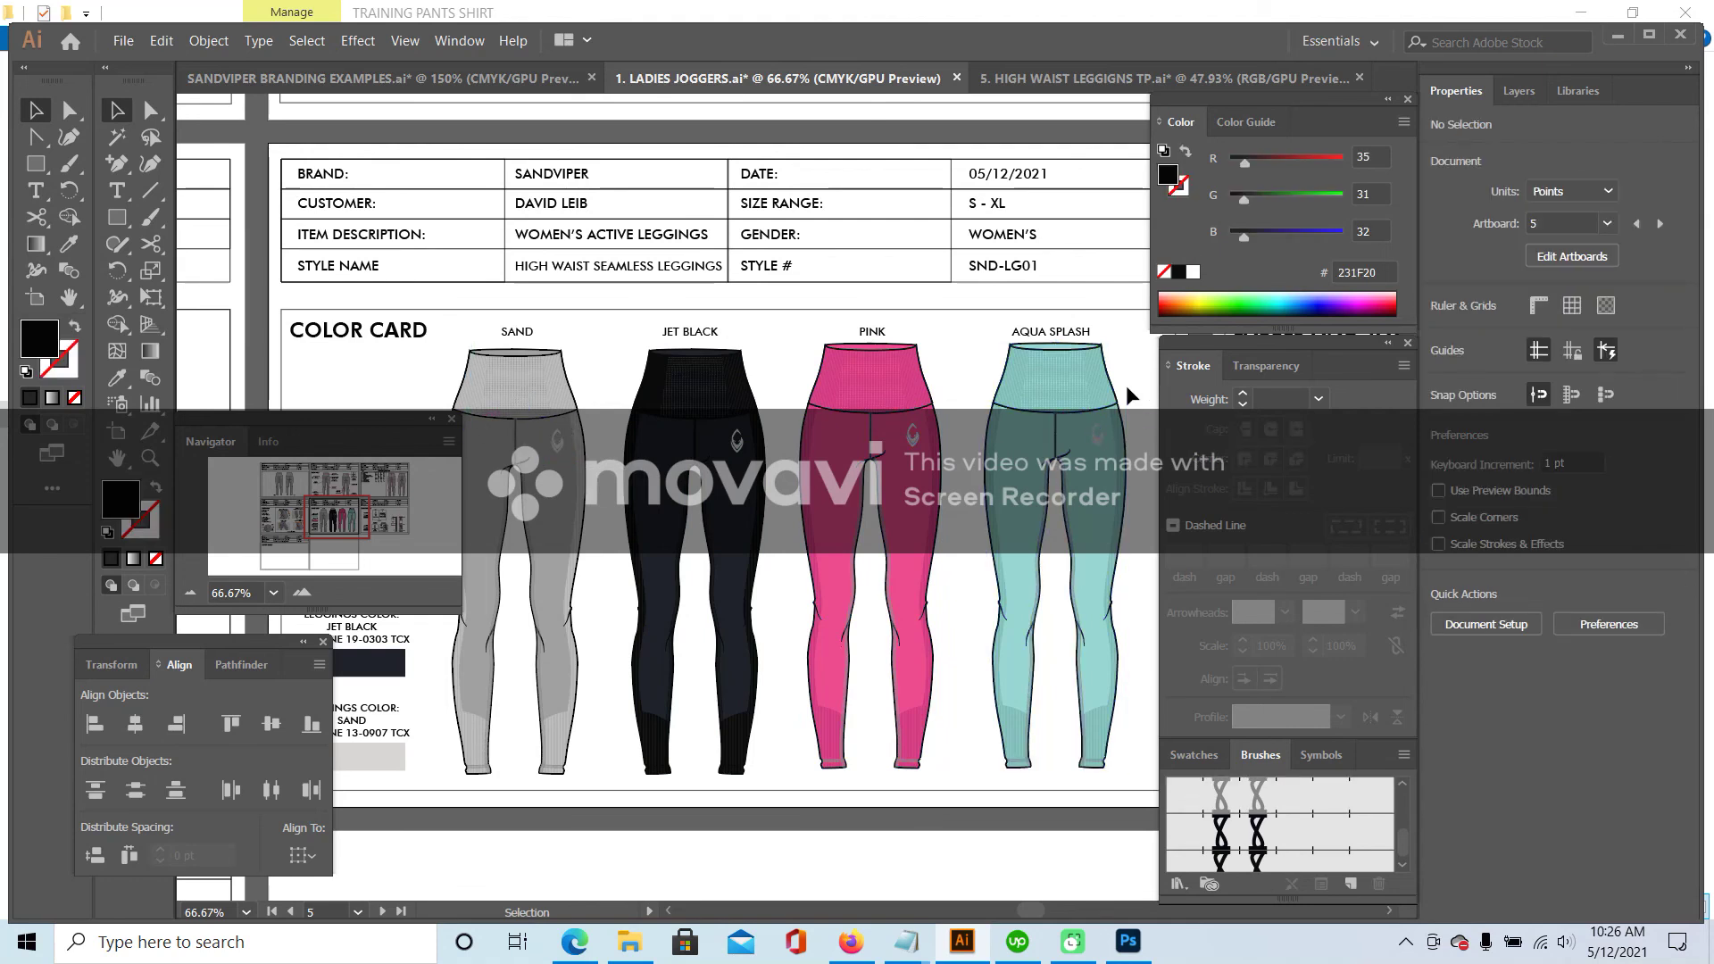
- Bottom-align all four leggings, then zoom out to 50%
{"action": "left_click", "coordinate": [534, 630]}
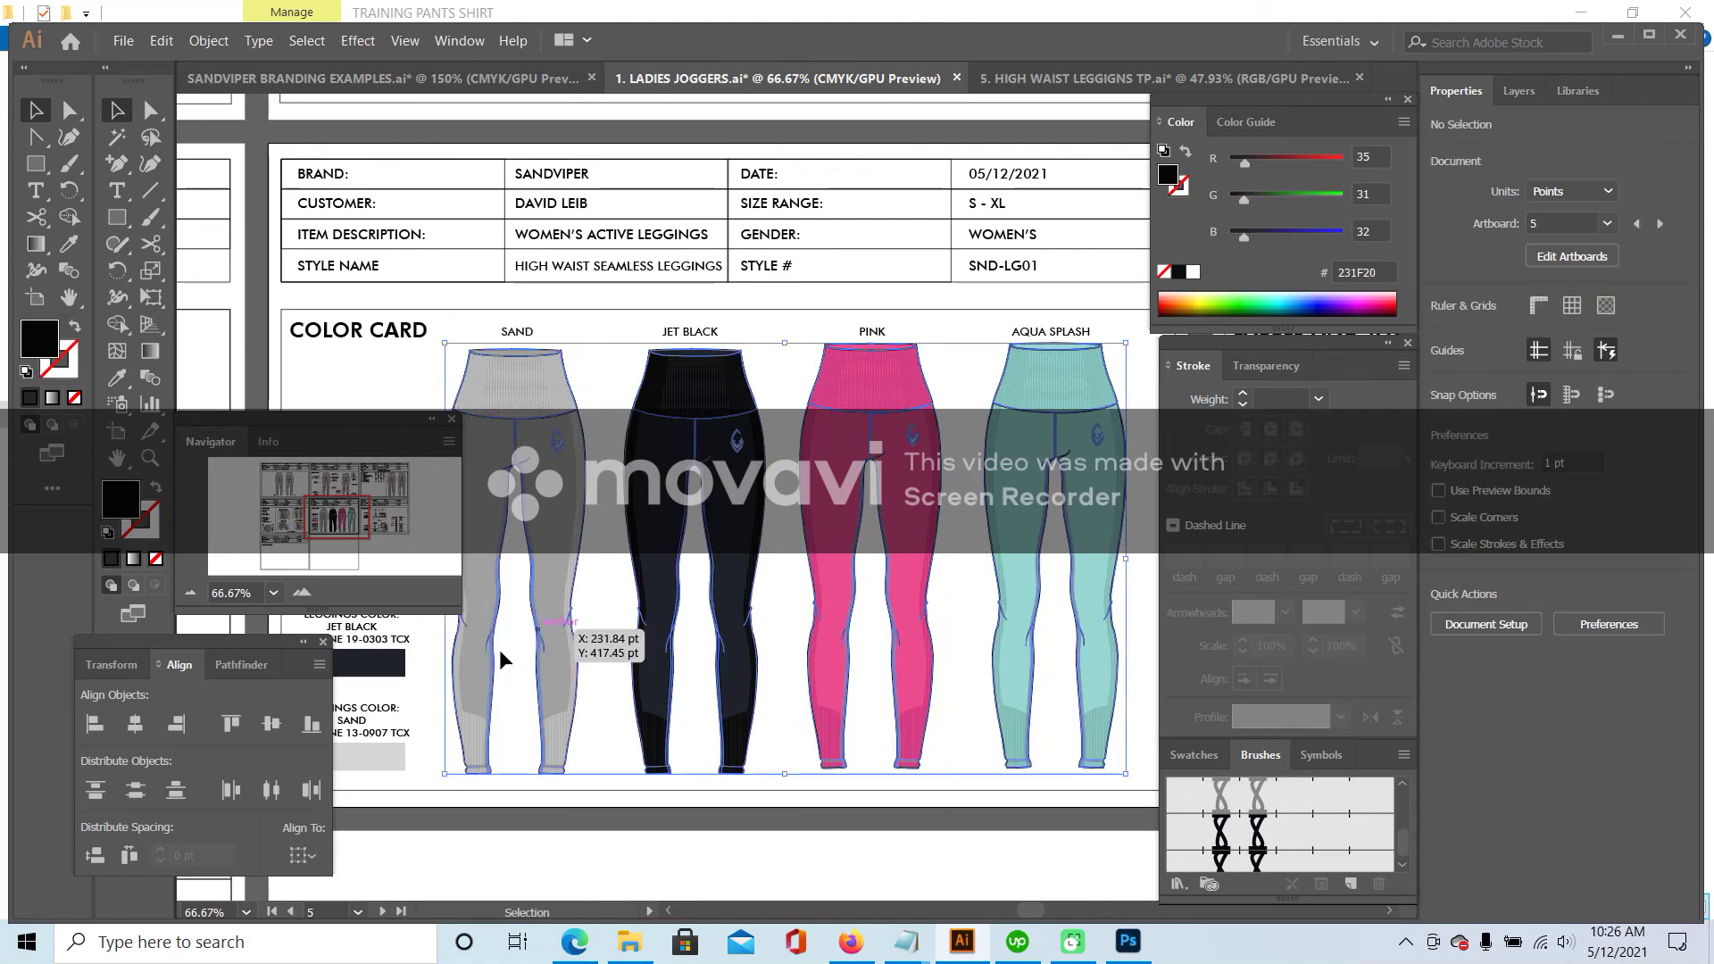
{"action": "left_click", "coordinate": [311, 725]}
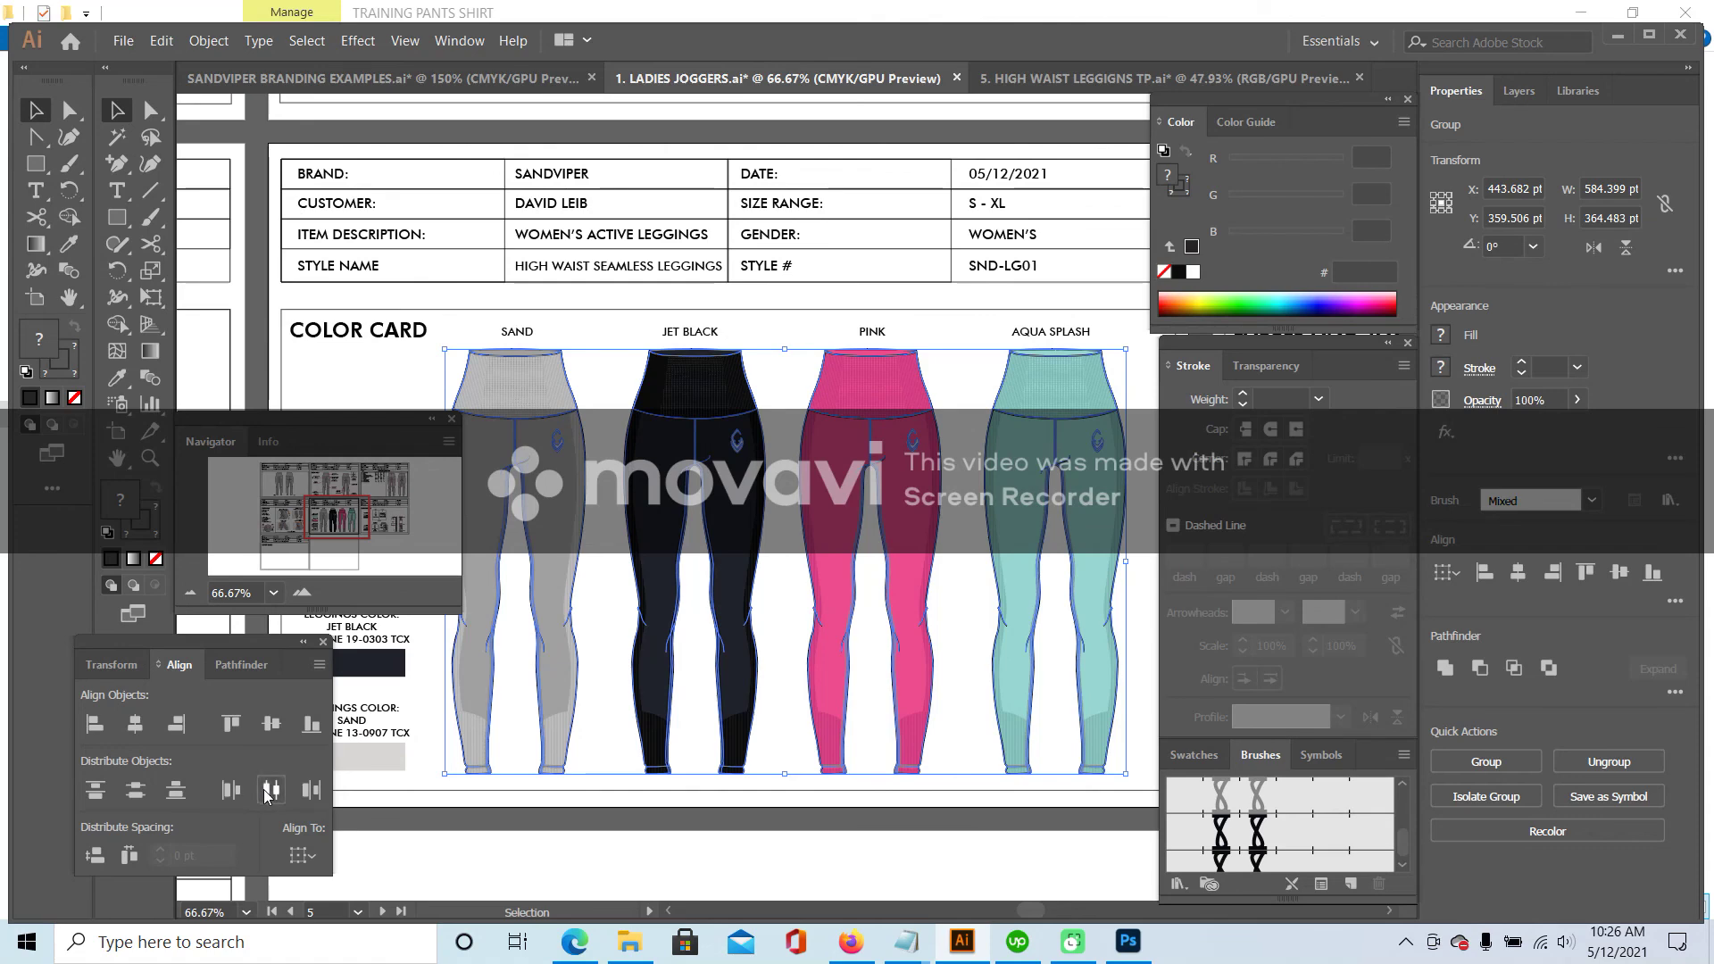
{"action": "left_click", "coordinate": [786, 400]}
{"action": "left_click", "coordinate": [689, 332]}
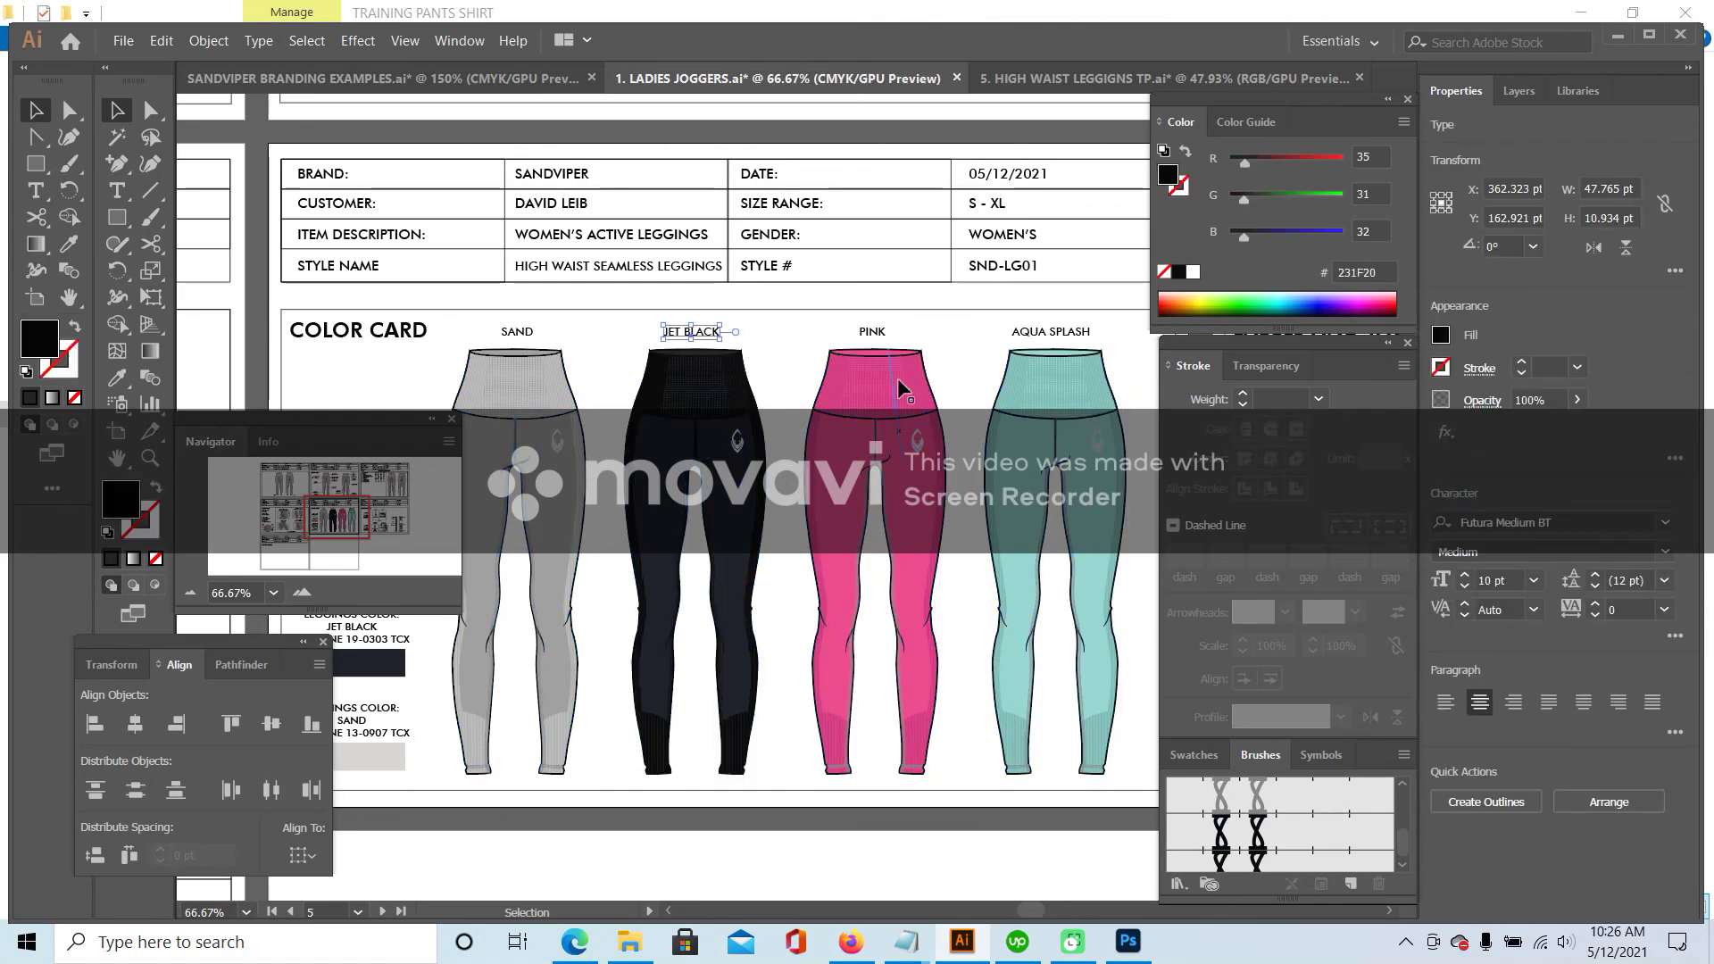
{"action": "left_click", "coordinate": [904, 329]}
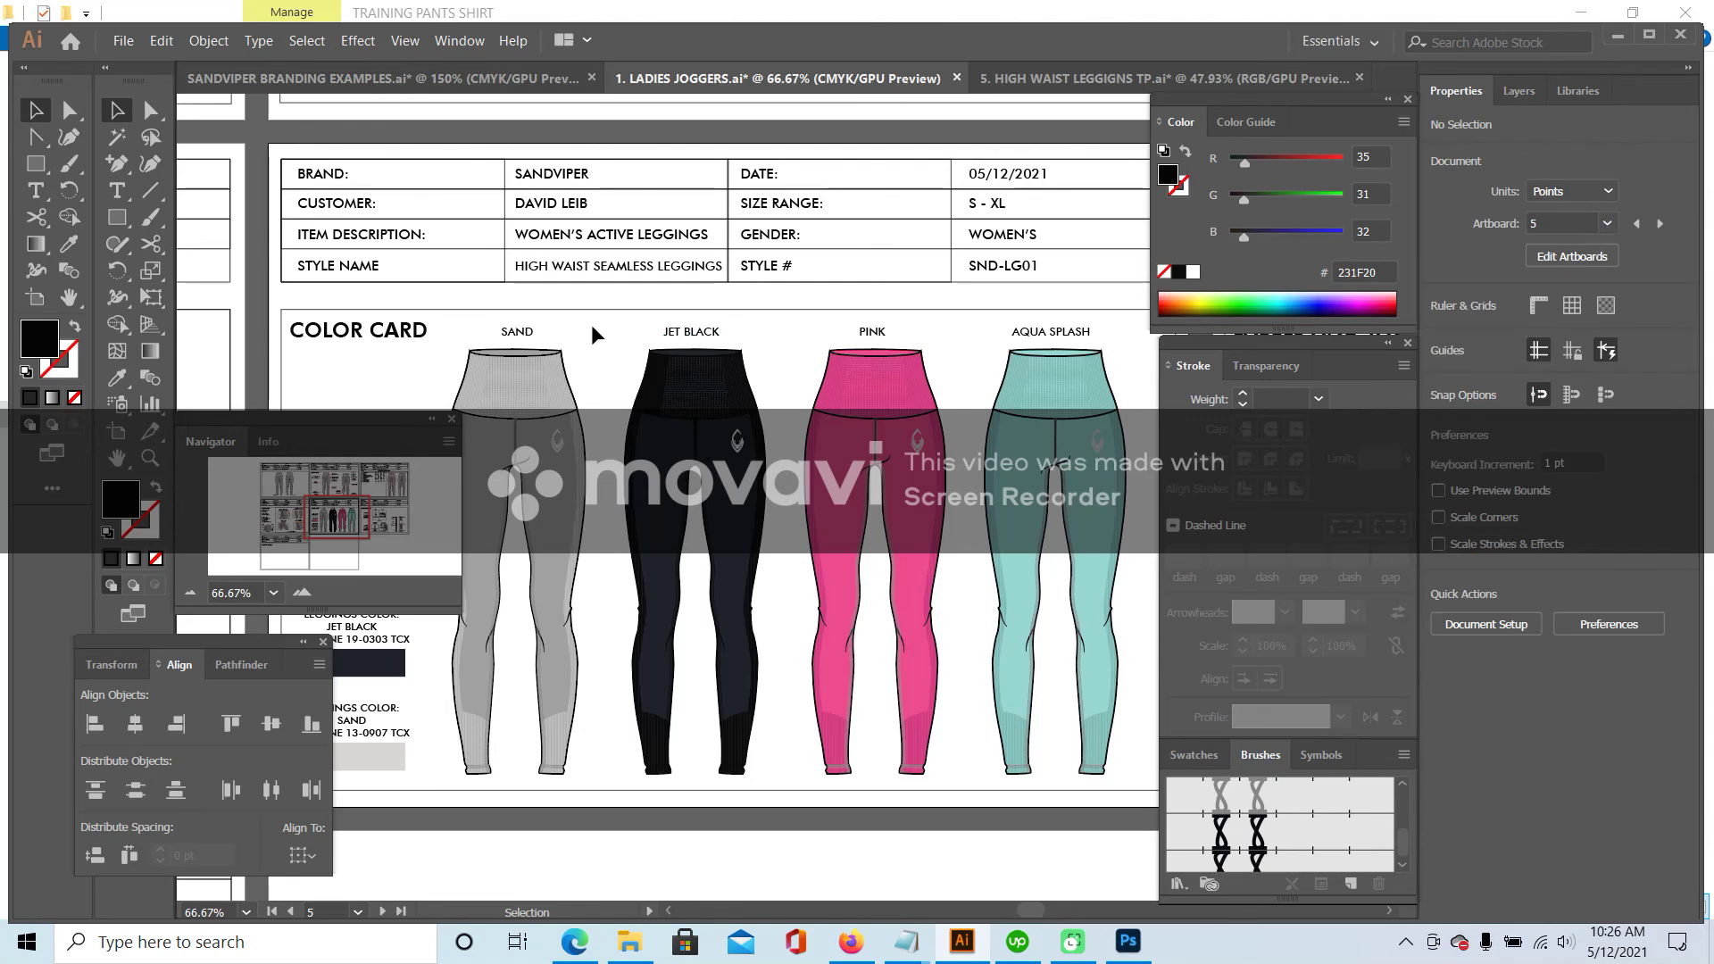
{"action": "left_click", "coordinate": [190, 592]}
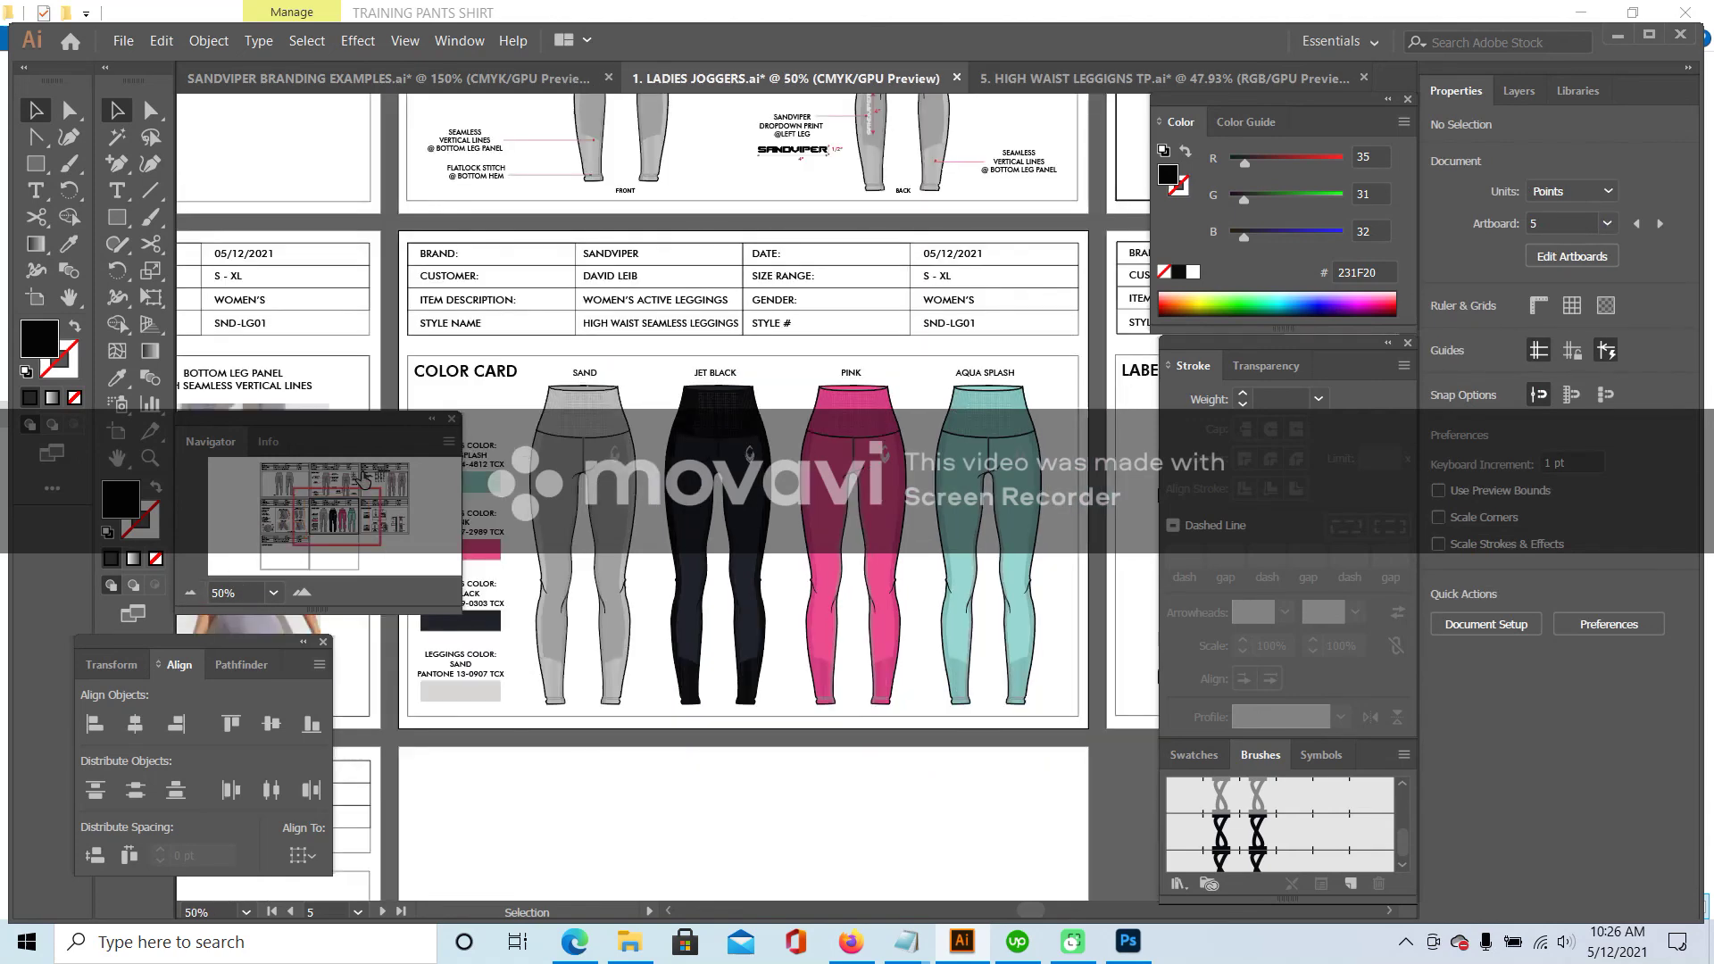
- On the back hang tag, replace JOGGERS with LEGGINGS and GREY with JET BLACK
{"action": "left_click", "coordinate": [341, 512]}
{"action": "left_click_drag", "start_coordinate": [332, 516], "coordinate": [381, 519]}
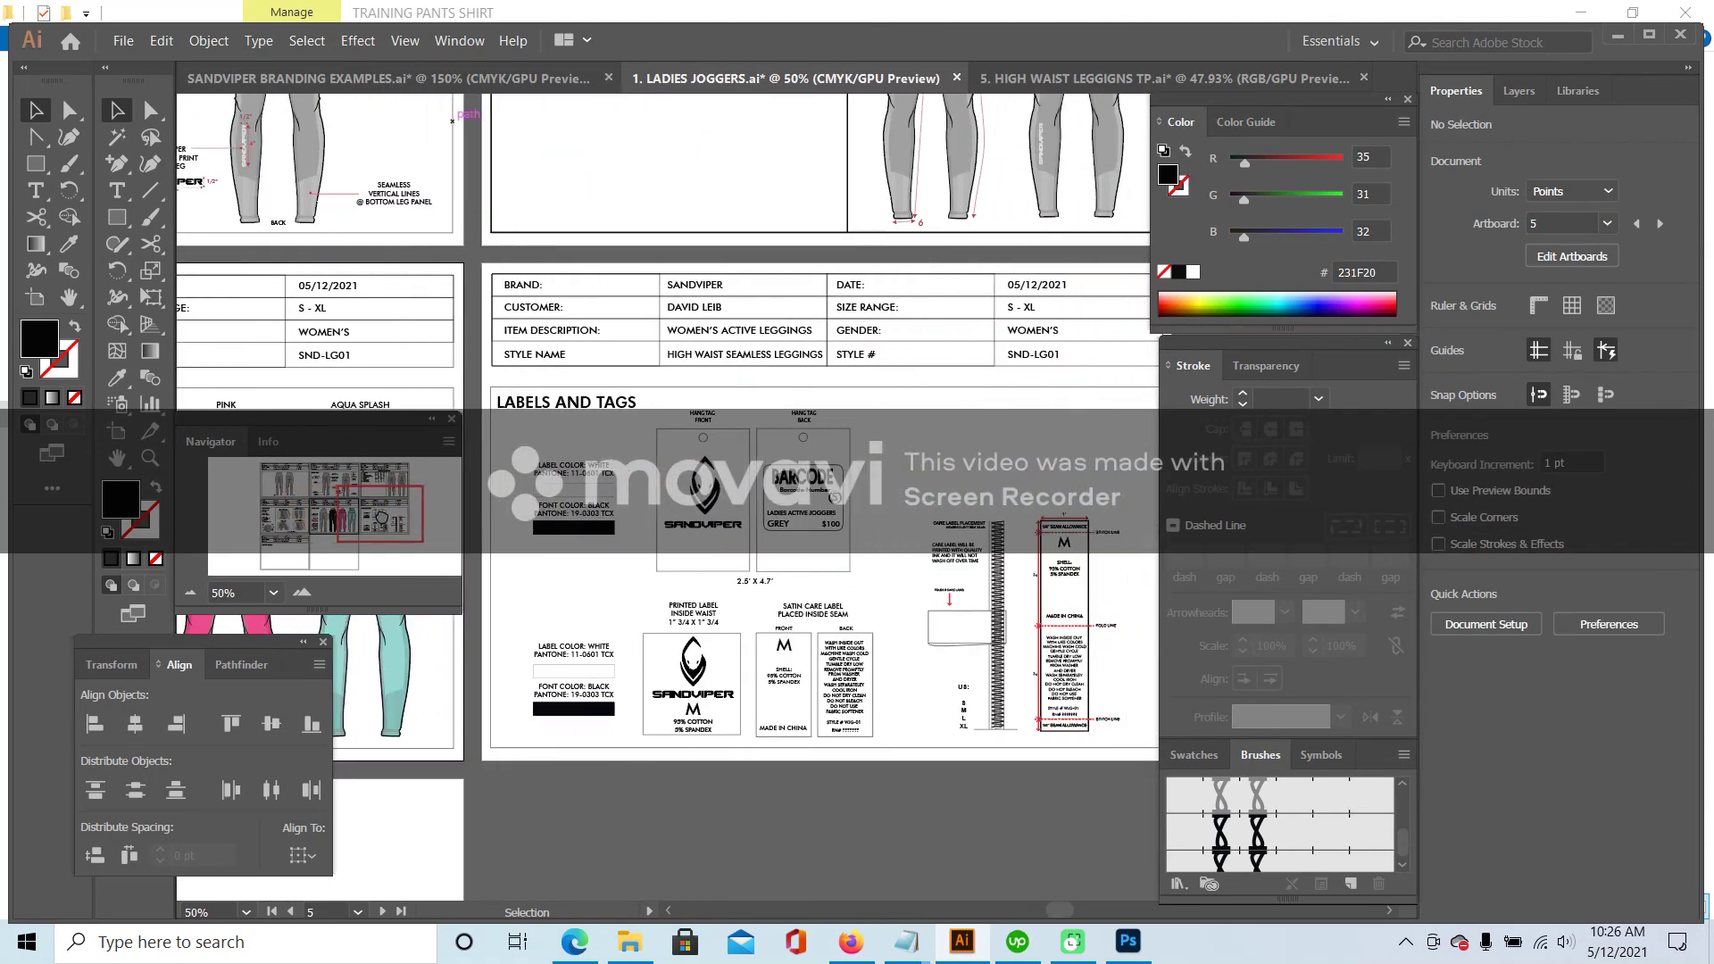
{"action": "left_click", "coordinate": [303, 592]}
{"action": "left_click", "coordinate": [303, 592]}
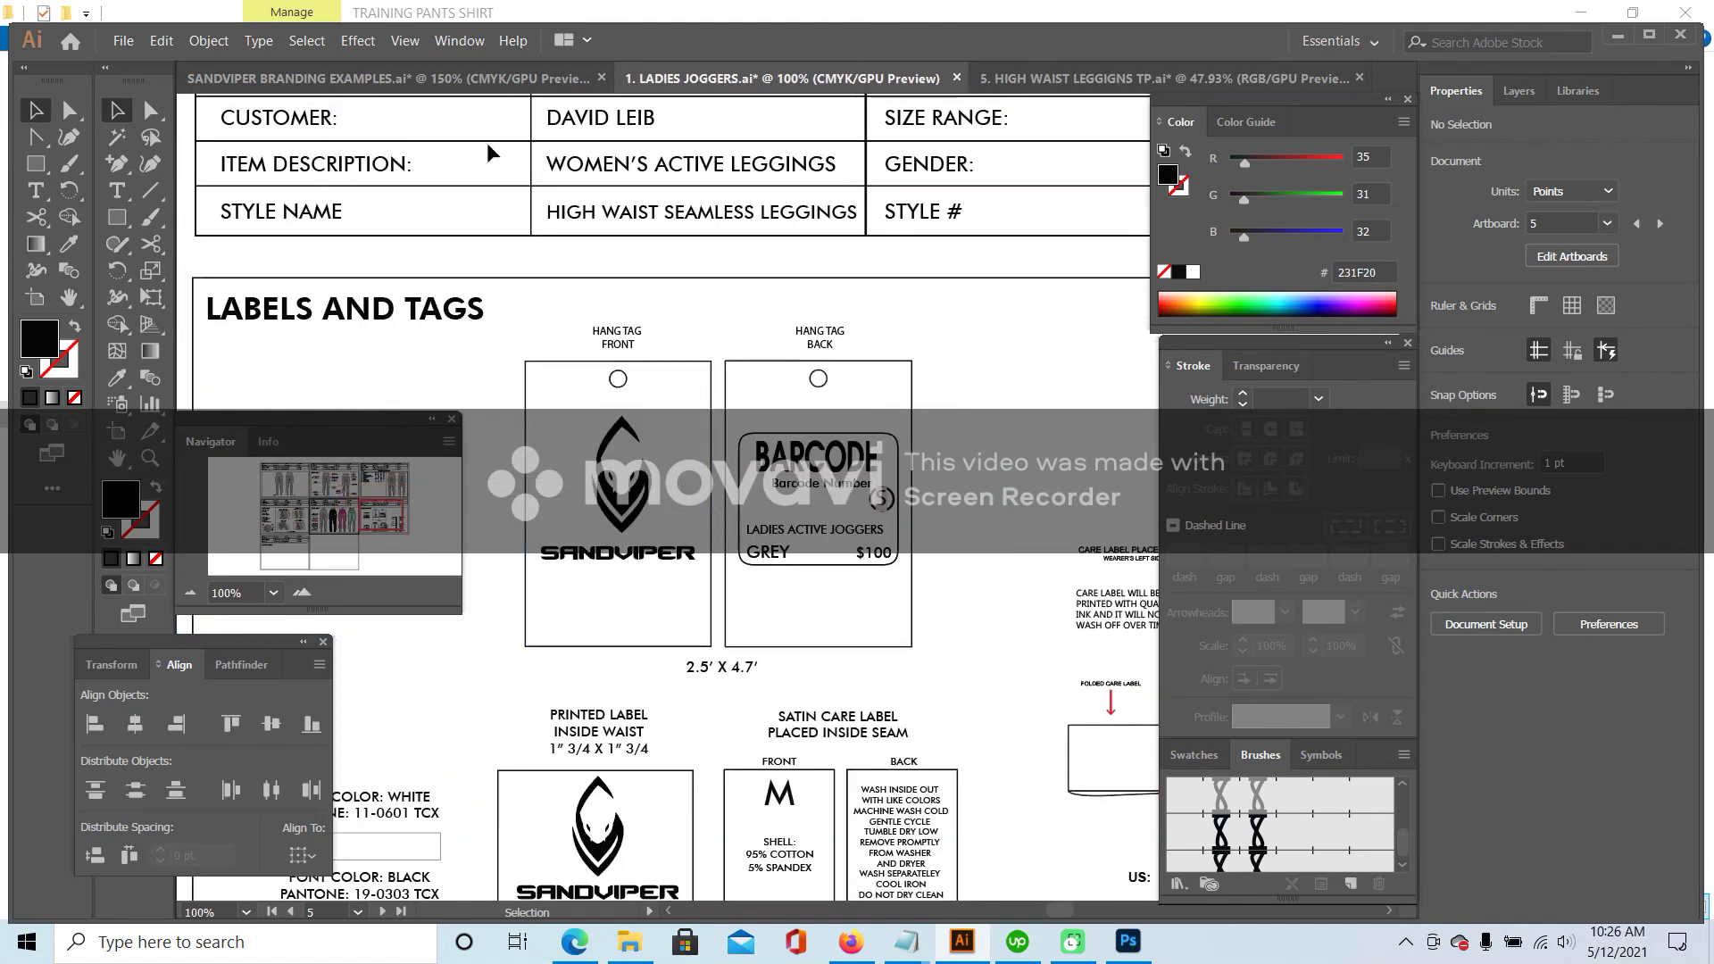
{"action": "key", "text": "t"}
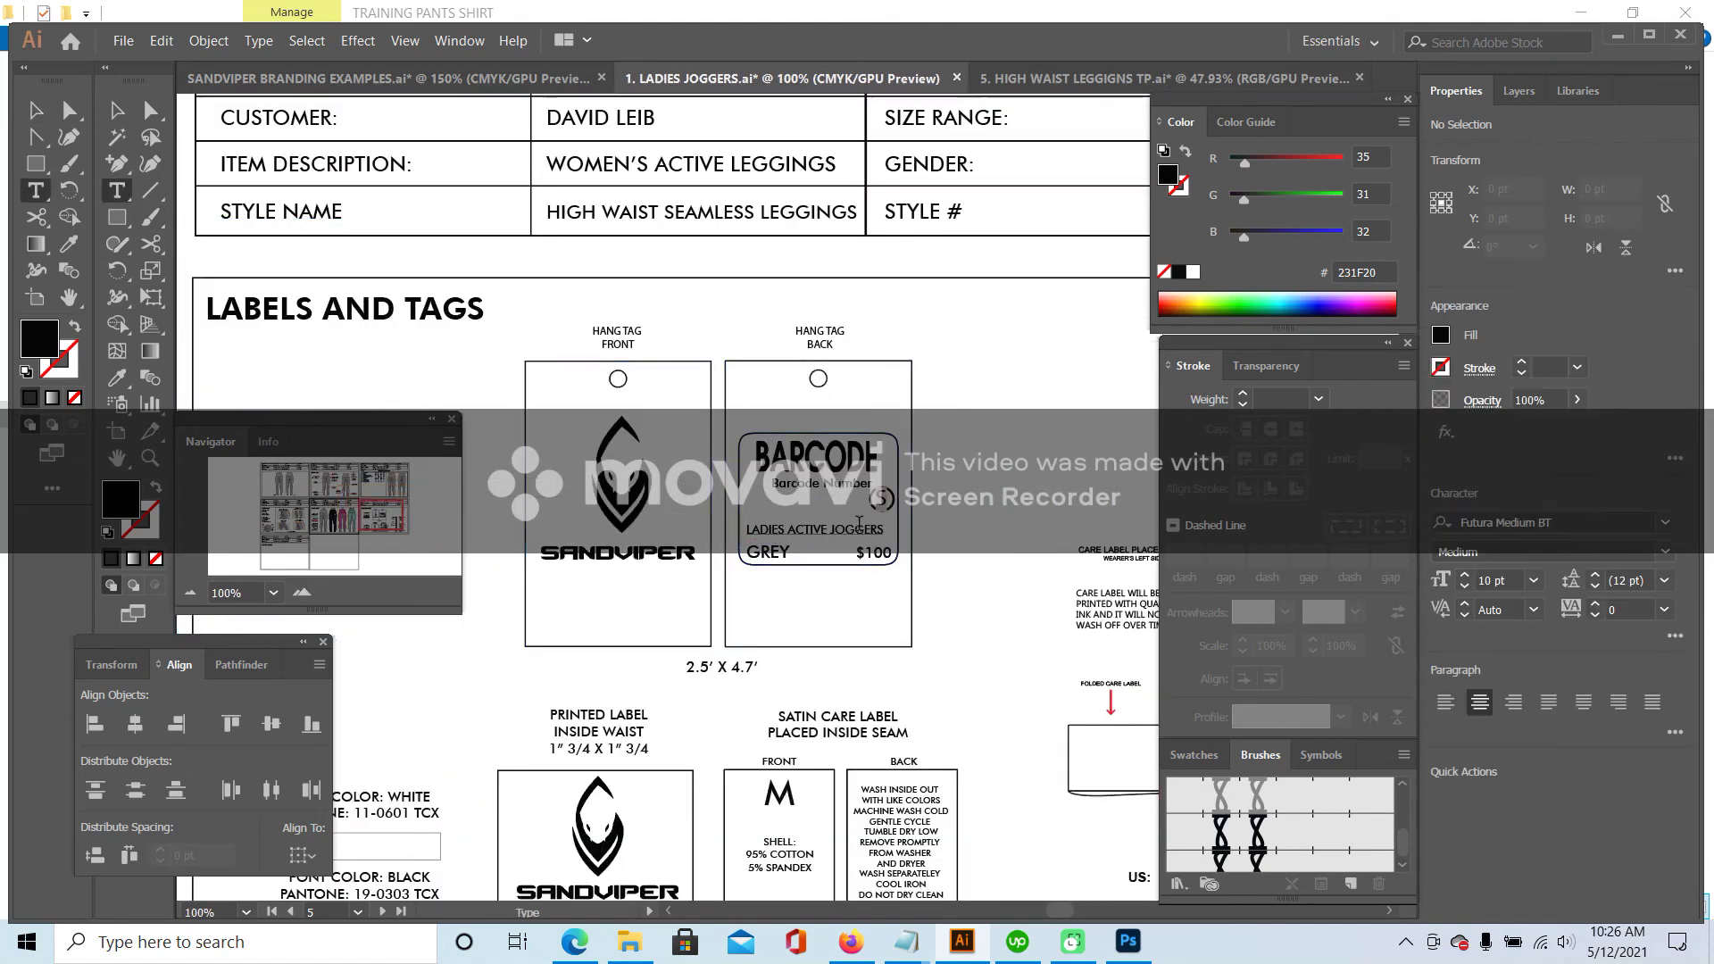
{"action": "left_click_drag", "start_coordinate": [833, 530], "coordinate": [897, 529]}
{"action": "key", "text": "BackSpace"}
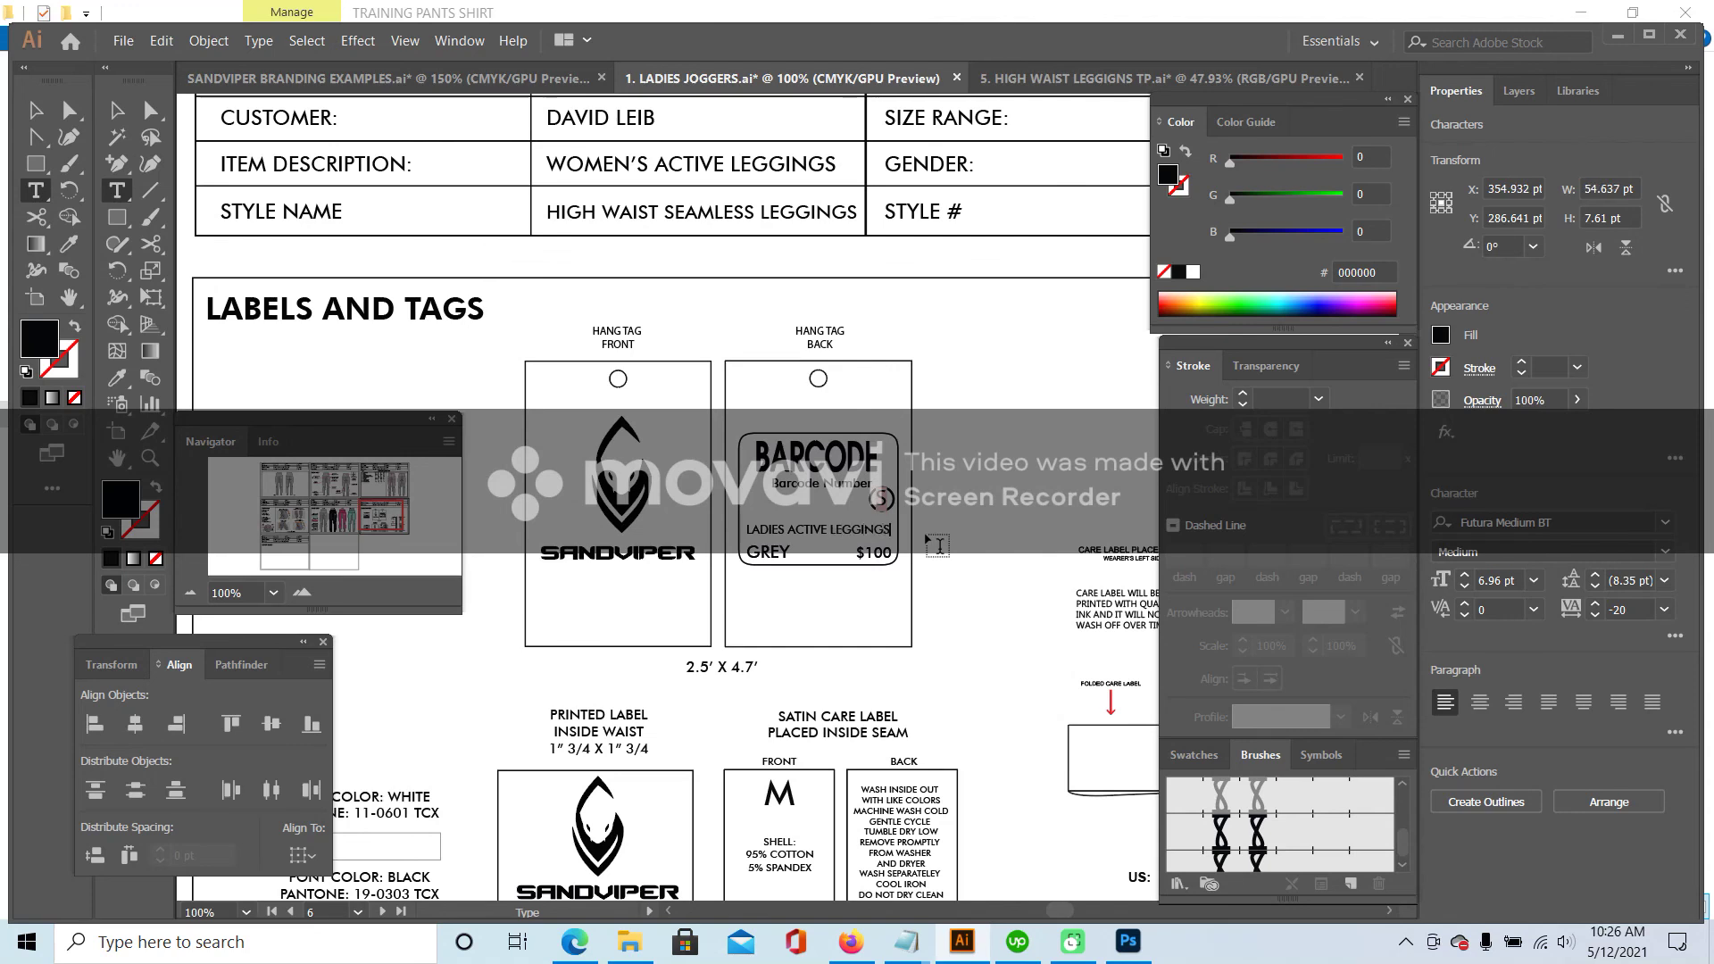
{"action": "double_click", "coordinate": [768, 552]}
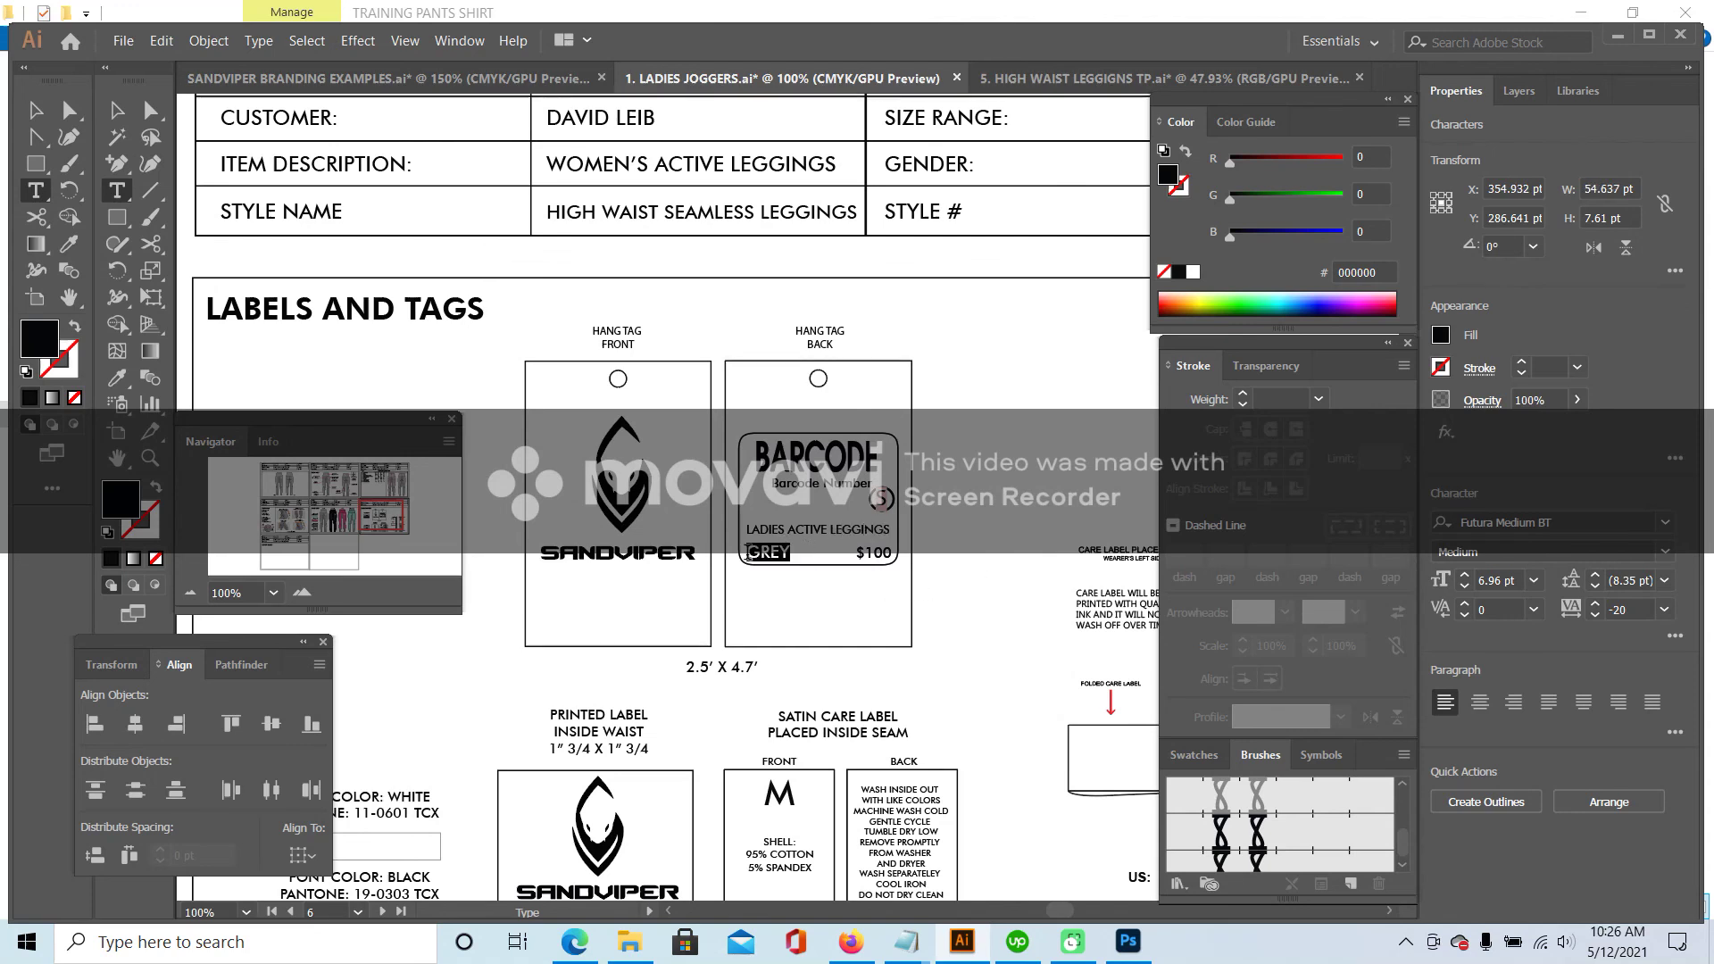
{"action": "type", "text": "JET BLACK"}
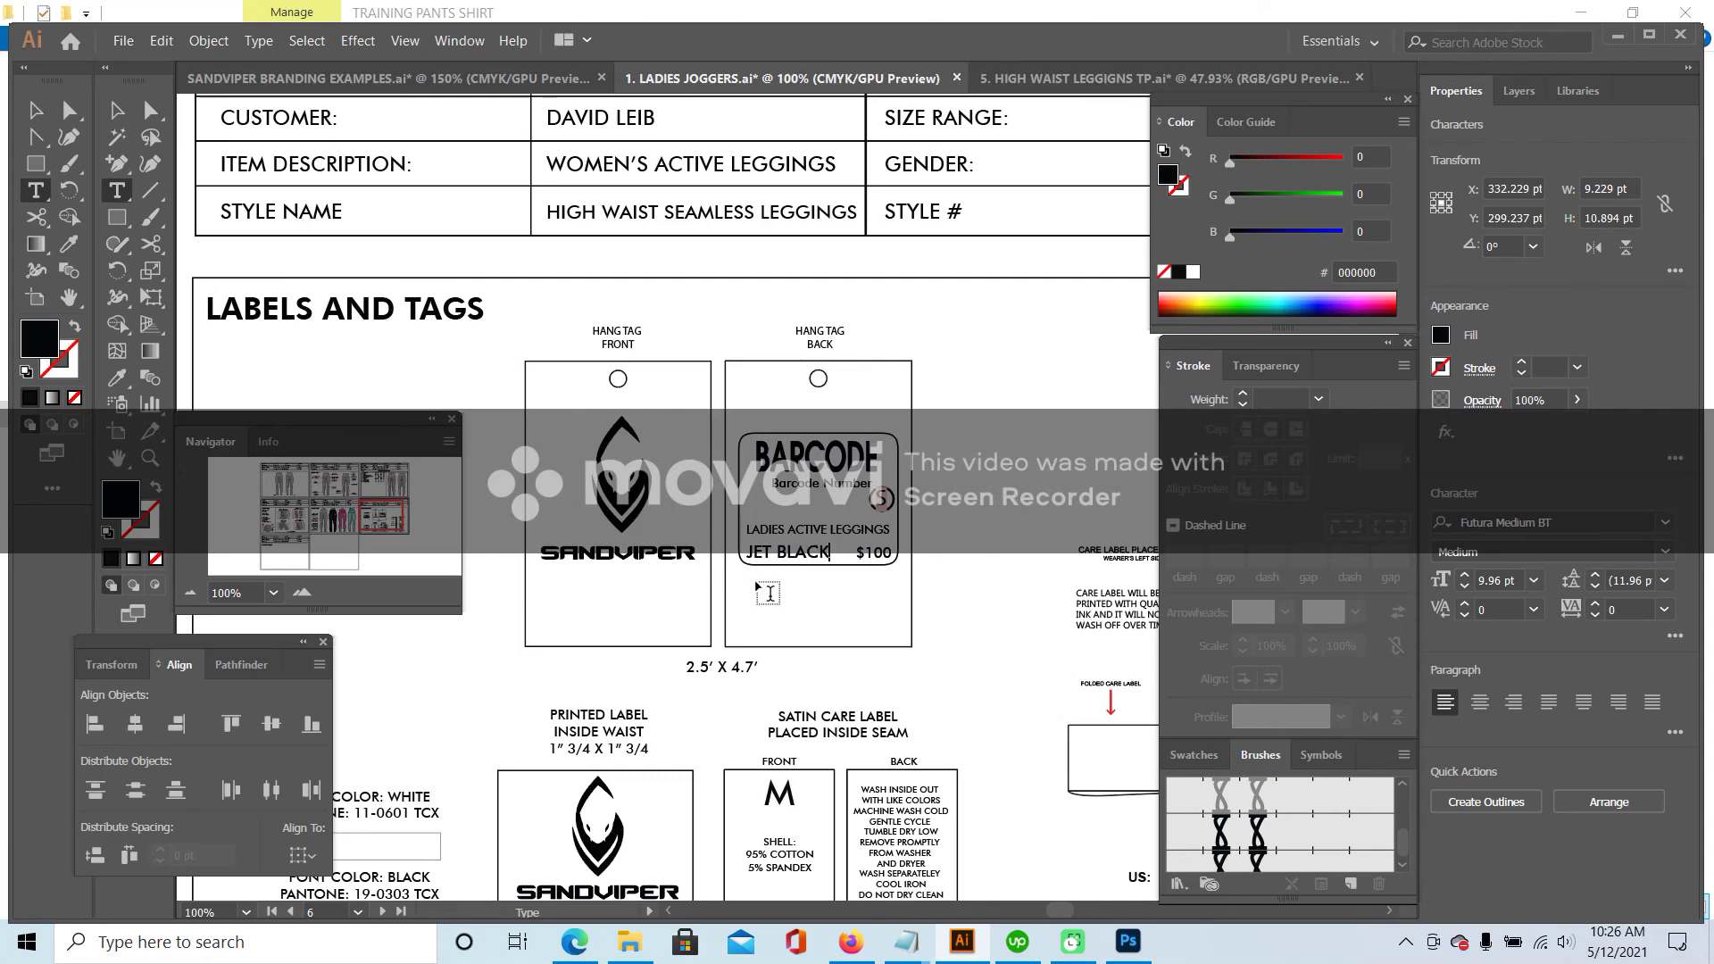
{"action": "scroll", "coordinate": [769, 593], "scroll_direction": "down", "scroll_amount": 2}
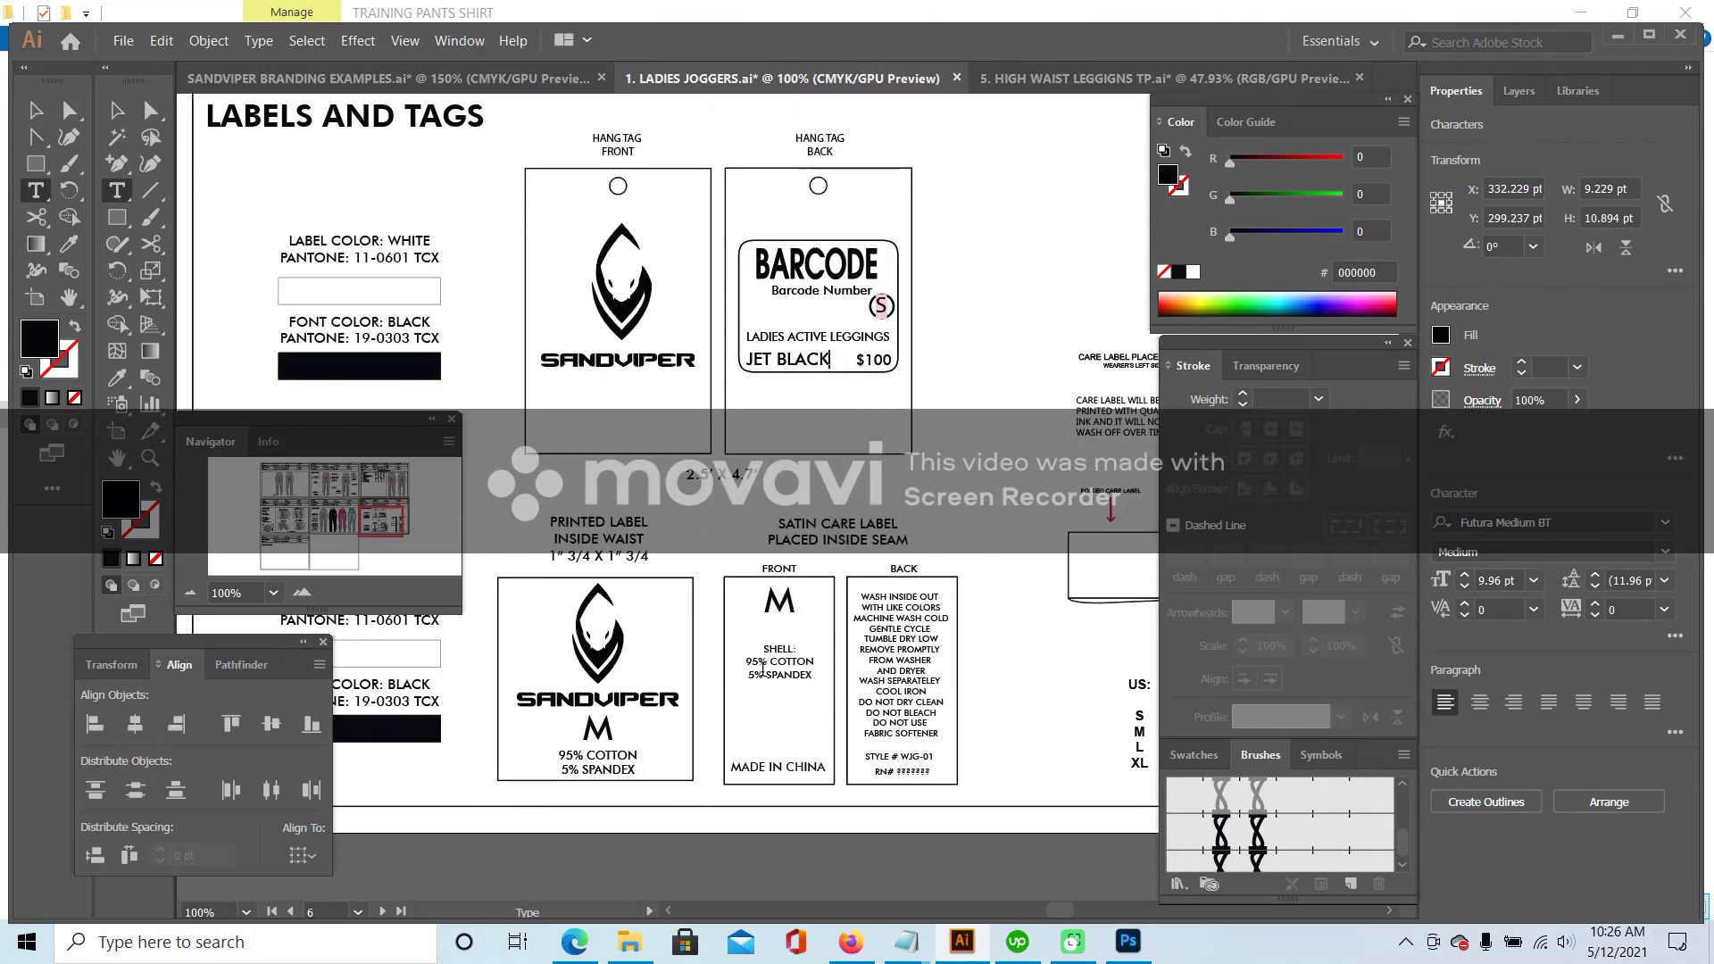
- Change the printed and satin labels' fabric lines to 90% NYLON / 10% SPANDEX
{"action": "left_click", "coordinate": [302, 592]}
{"action": "left_click_drag", "start_coordinate": [382, 521], "coordinate": [377, 519]}
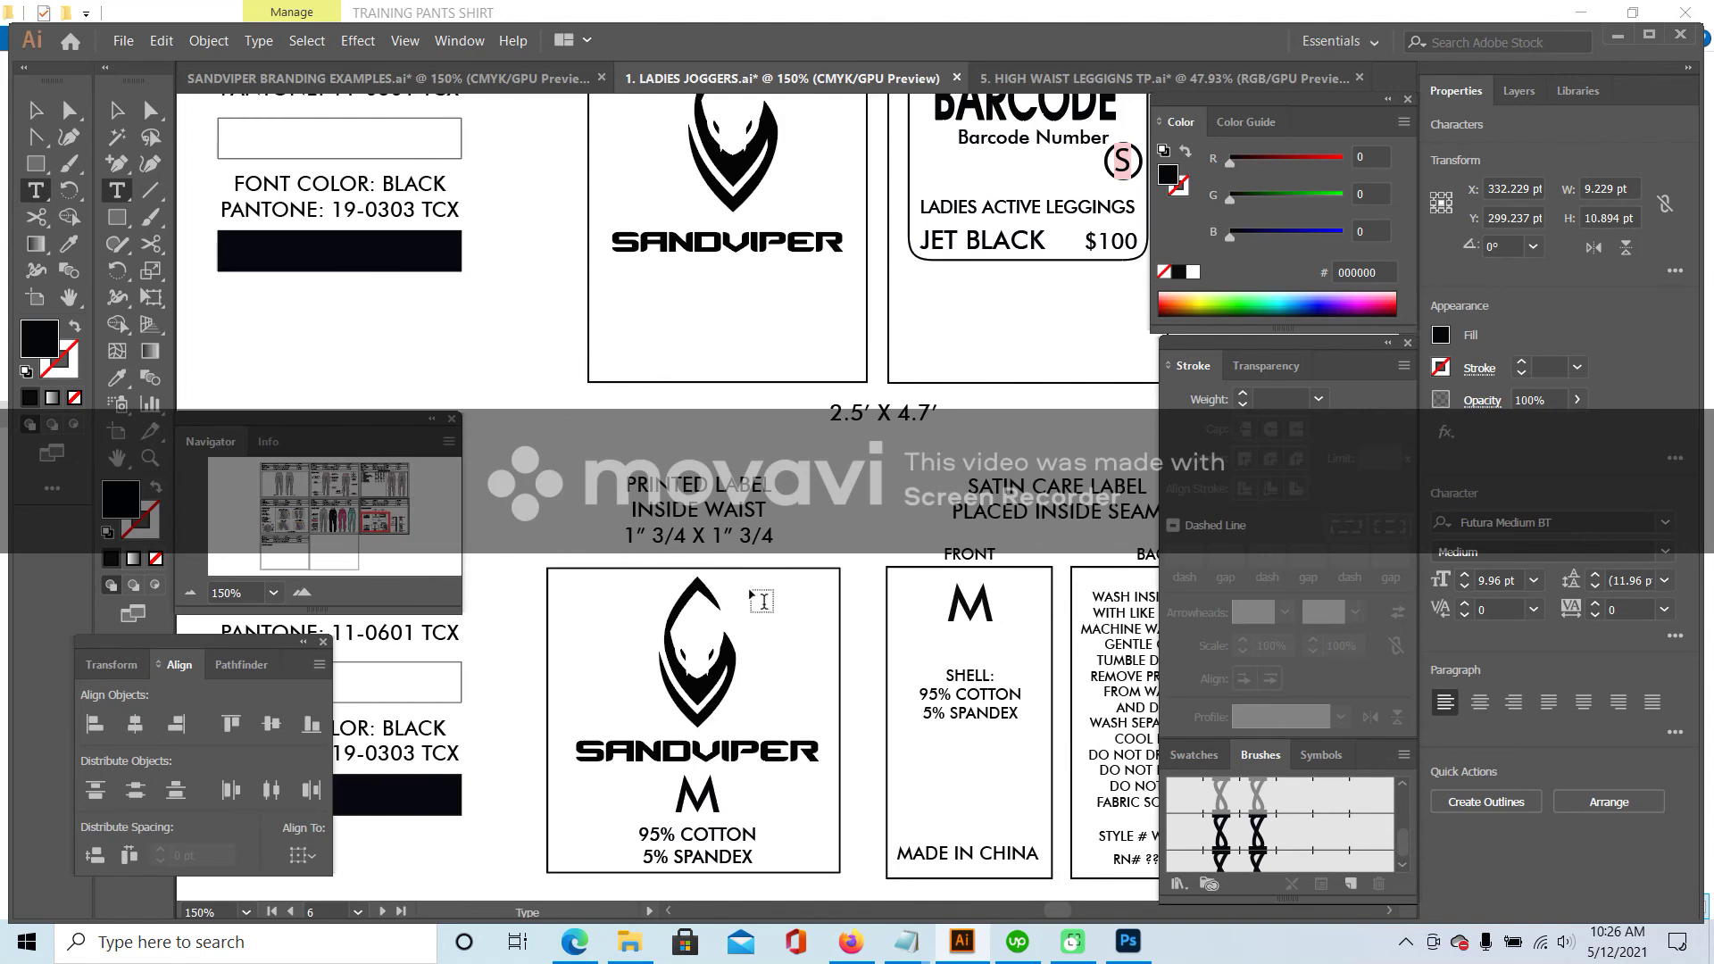
{"action": "left_click", "coordinate": [661, 835]}
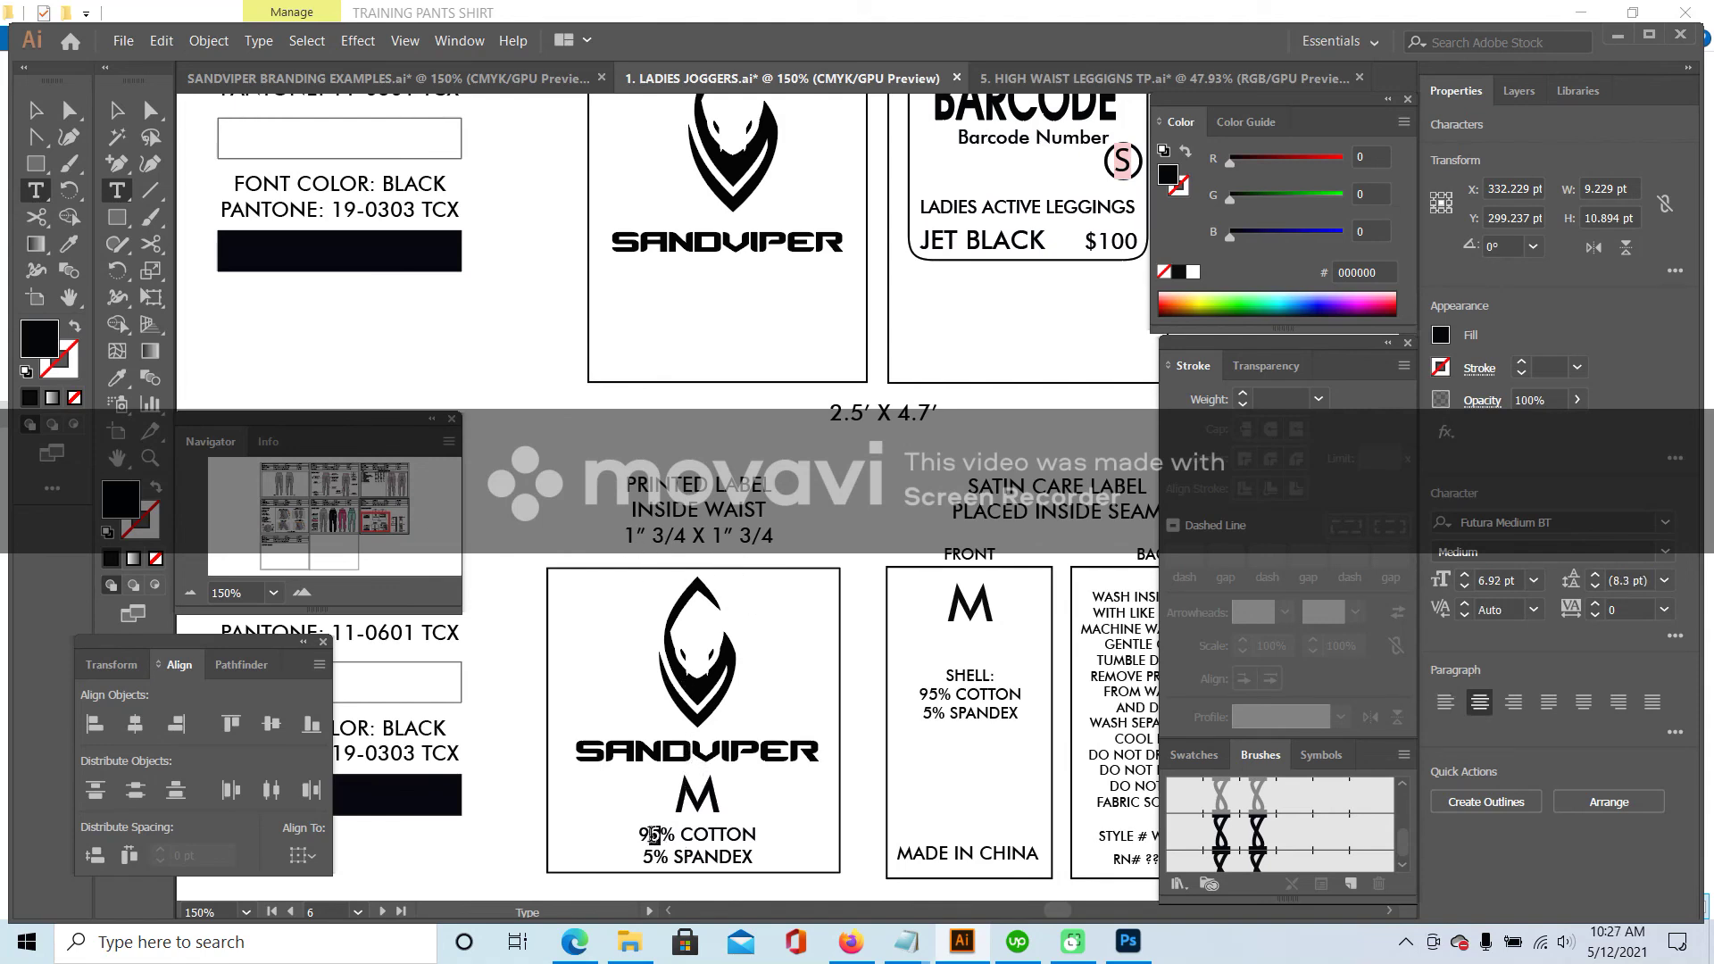
{"action": "left_click_drag", "start_coordinate": [683, 836], "coordinate": [781, 835]}
{"action": "type", "text": "NYLON"}
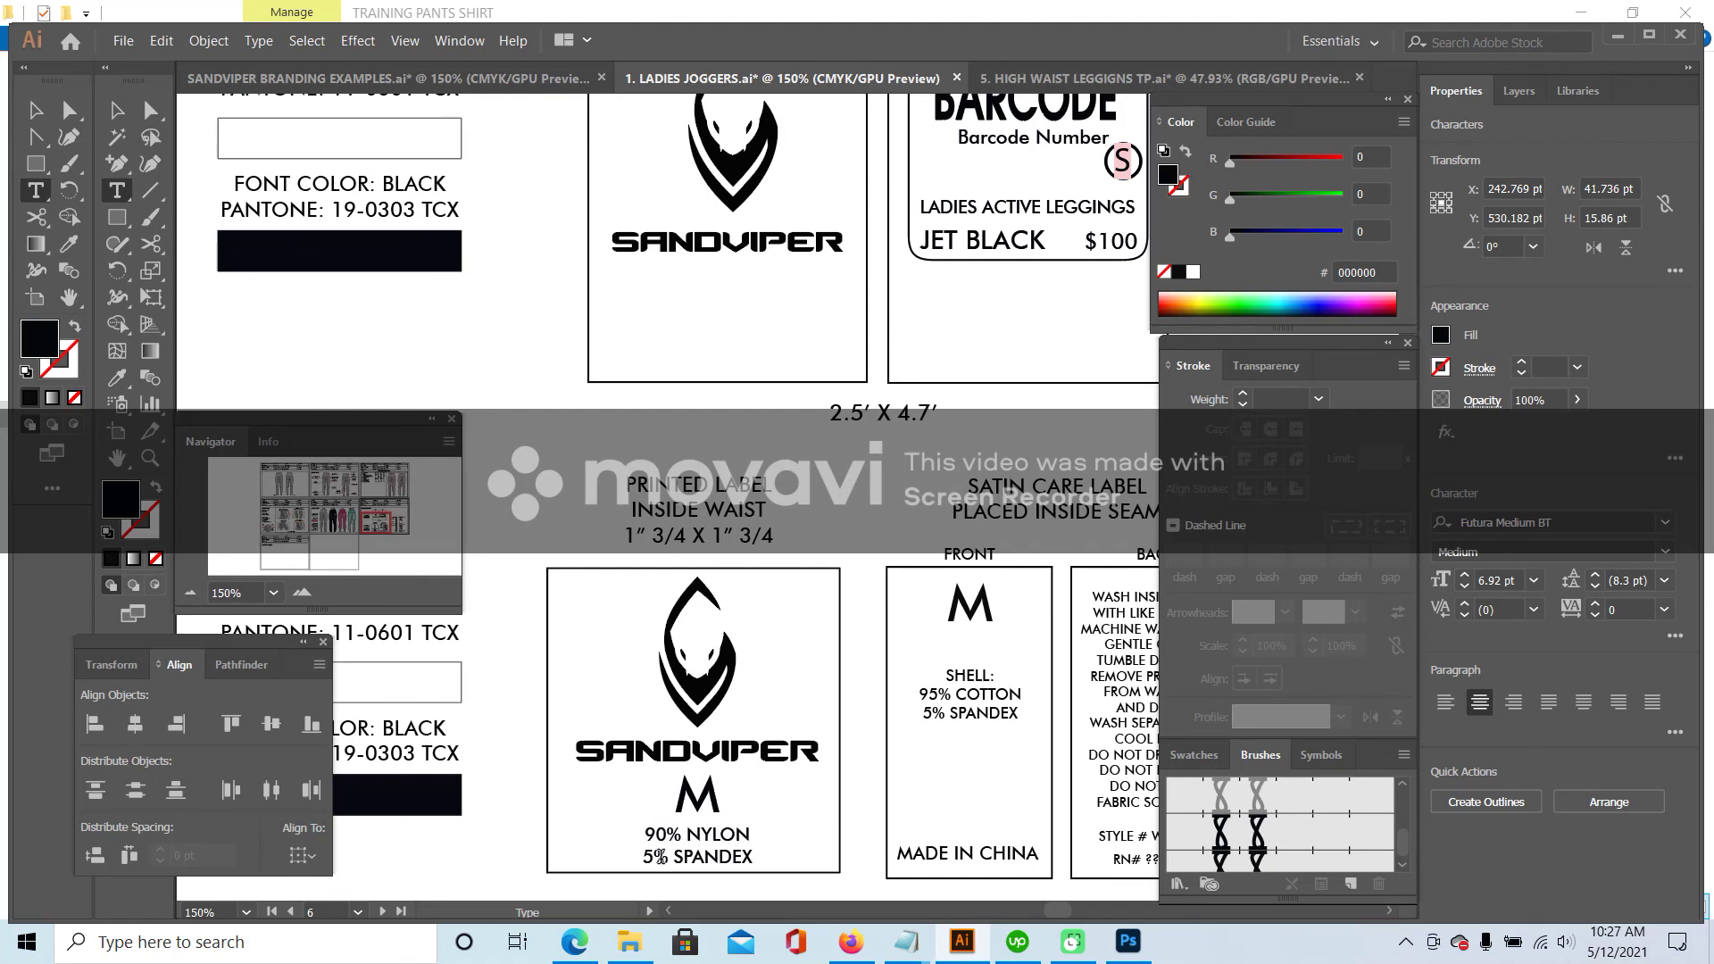
{"action": "left_click_drag", "start_coordinate": [643, 858], "coordinate": [656, 857]}
{"action": "type", "text": "10"}
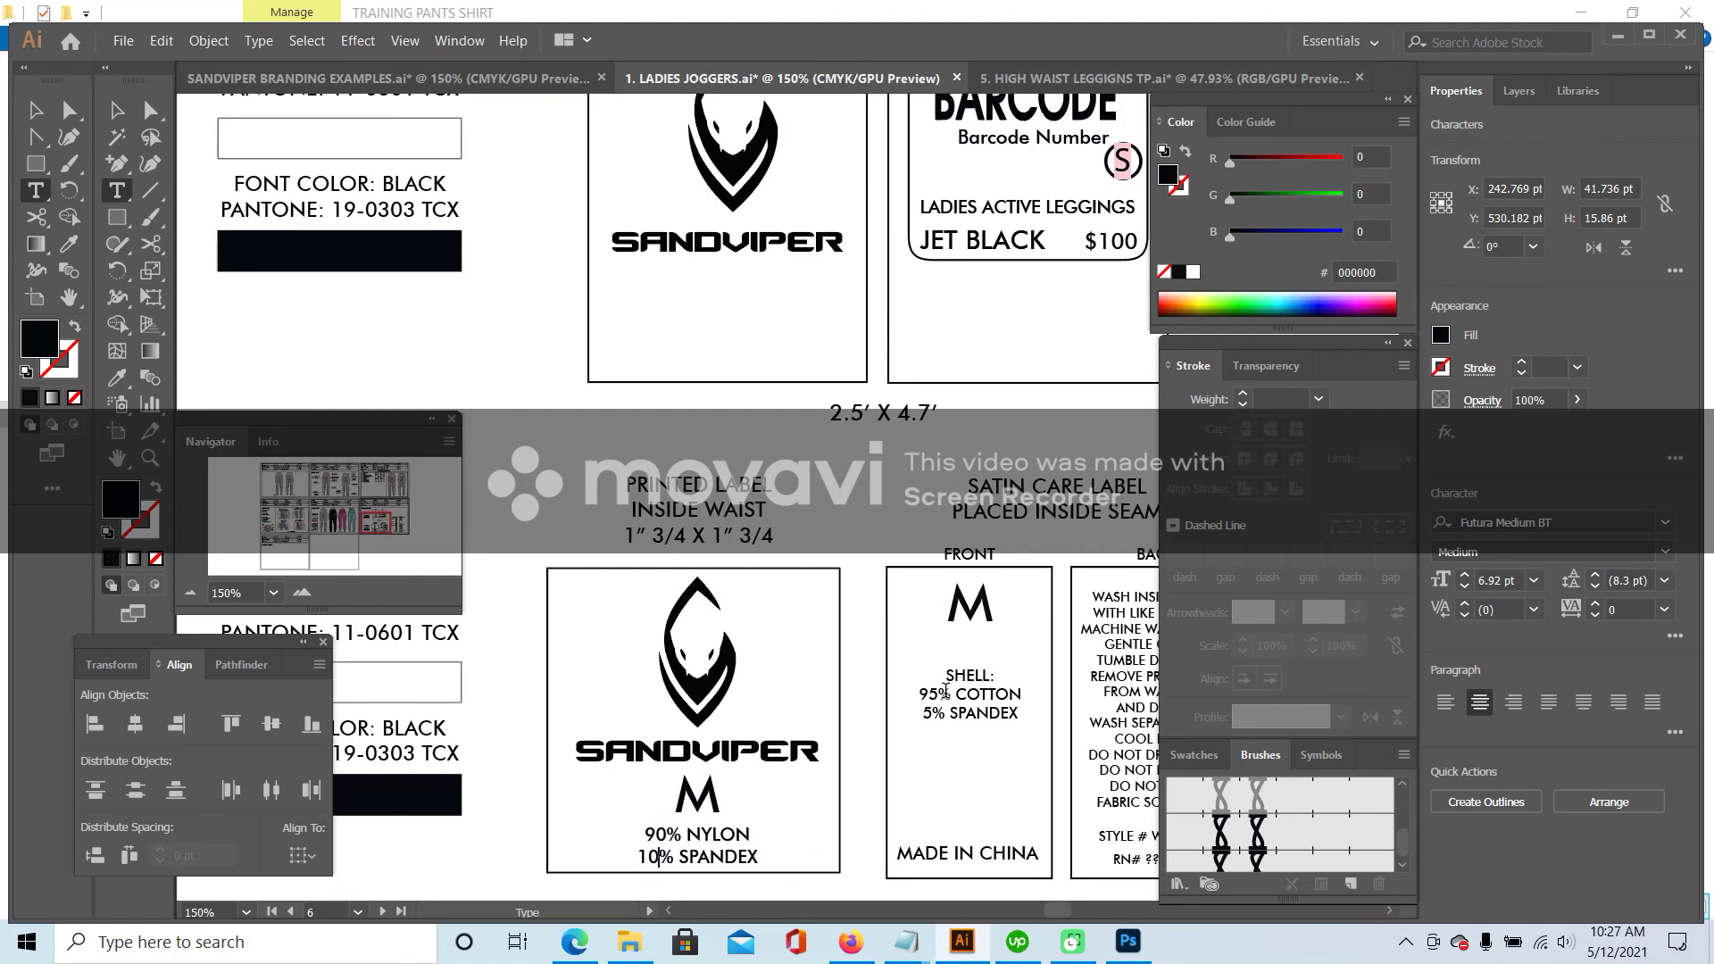
{"action": "left_click", "coordinate": [931, 694]}
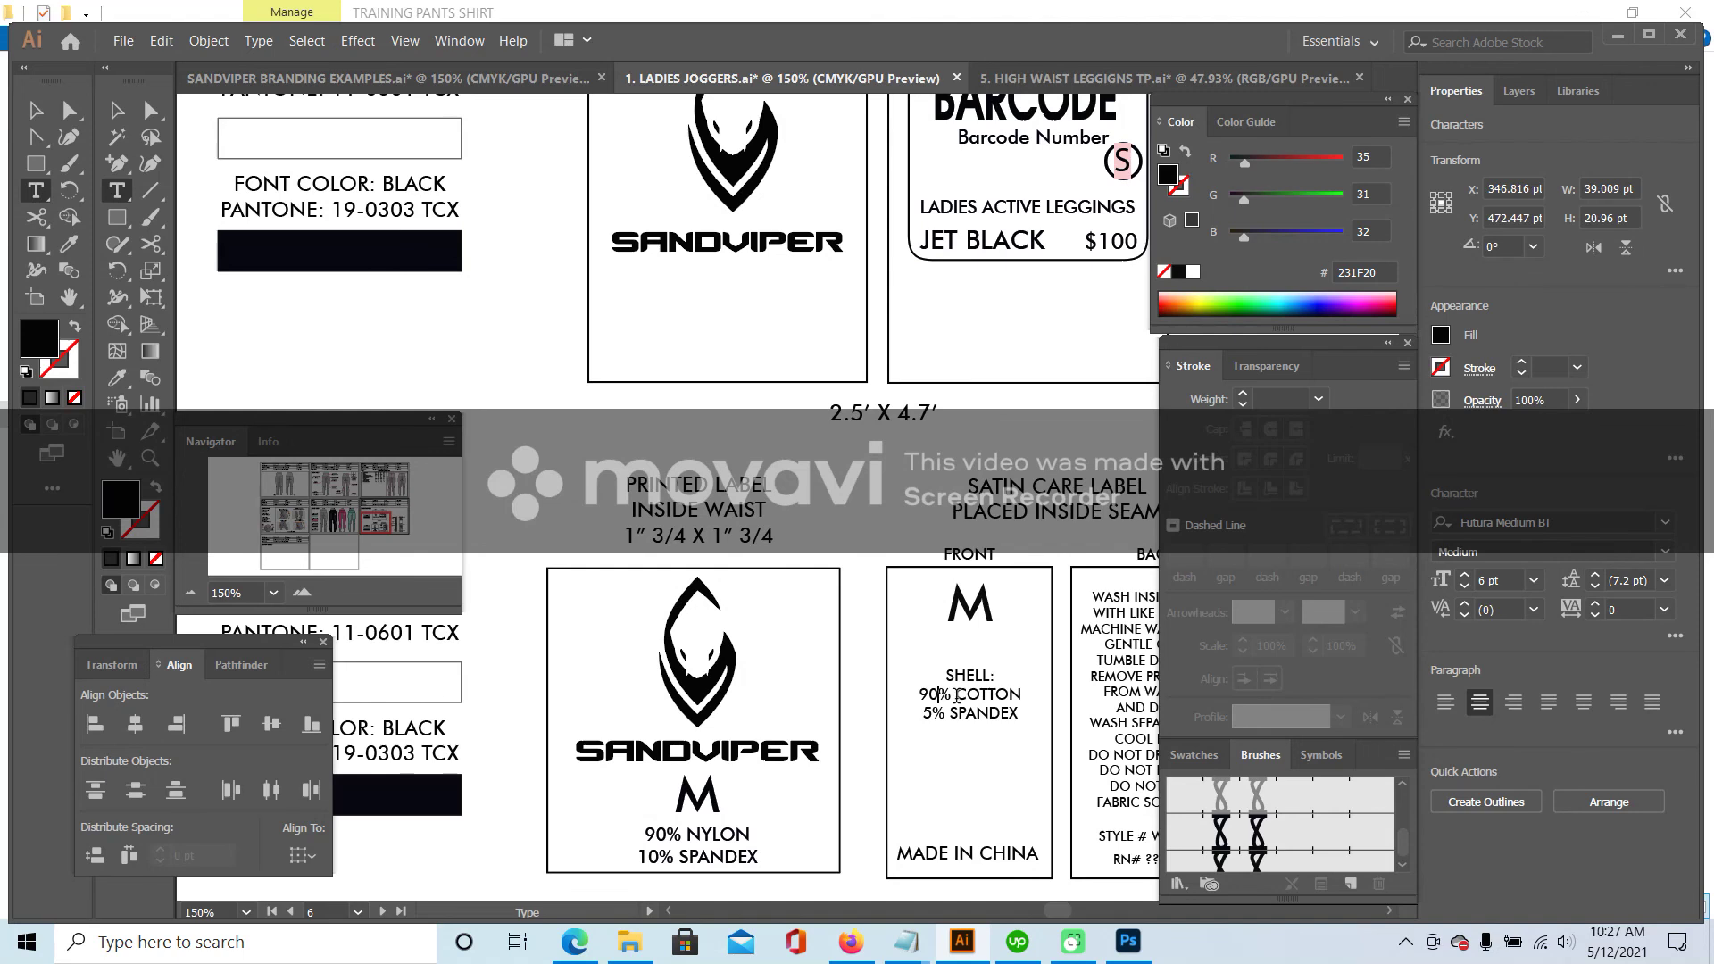
{"action": "left_click_drag", "start_coordinate": [956, 696], "coordinate": [1041, 692]}
{"action": "type", "text": "NYLON "}
{"action": "type", "text": "10"}
- Replace style number WJG-01 with SND-LG02 on the care label back
{"action": "left_click_drag", "start_coordinate": [366, 527], "coordinate": [385, 531]}
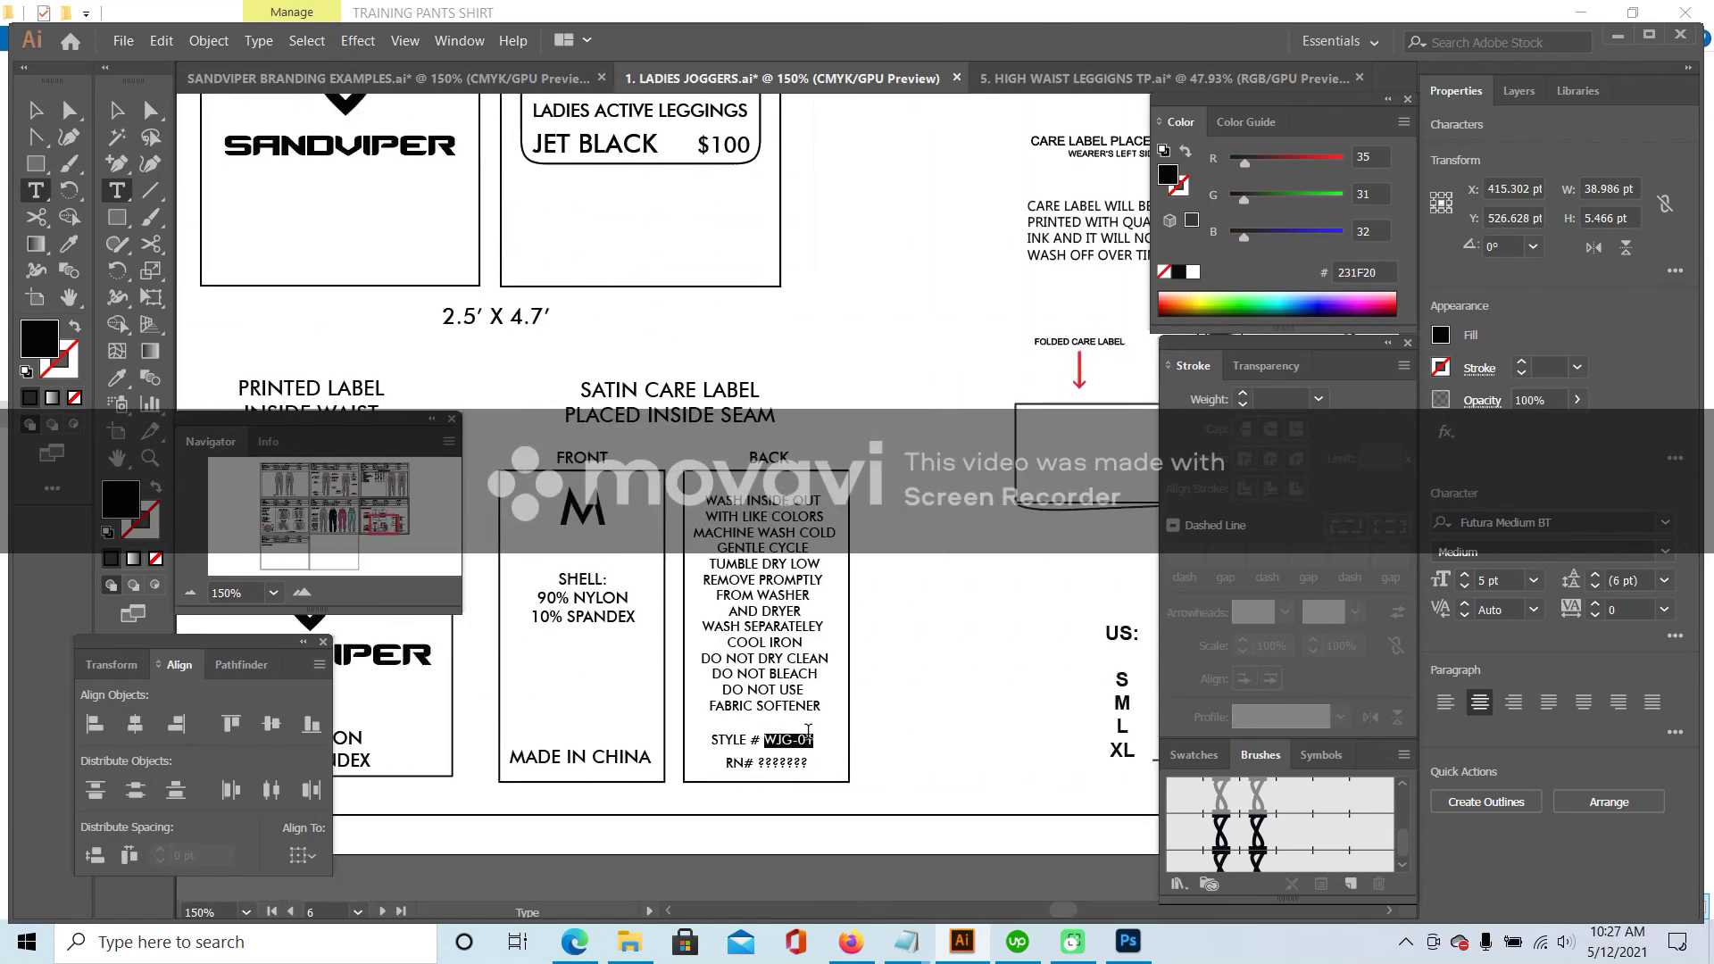
{"action": "left_click", "coordinate": [833, 782]}
{"action": "type", "text": "SND"}
{"action": "mouse_move", "coordinate": [386, 525]}
{"action": "left_mouse_down"}
{"action": "mouse_move", "coordinate": [394, 509]}
{"action": "mouse_move", "coordinate": [382, 526]}
{"action": "left_mouse_up"}
{"action": "left_click", "coordinate": [896, 742]}
{"action": "type", "text": "-LG"}
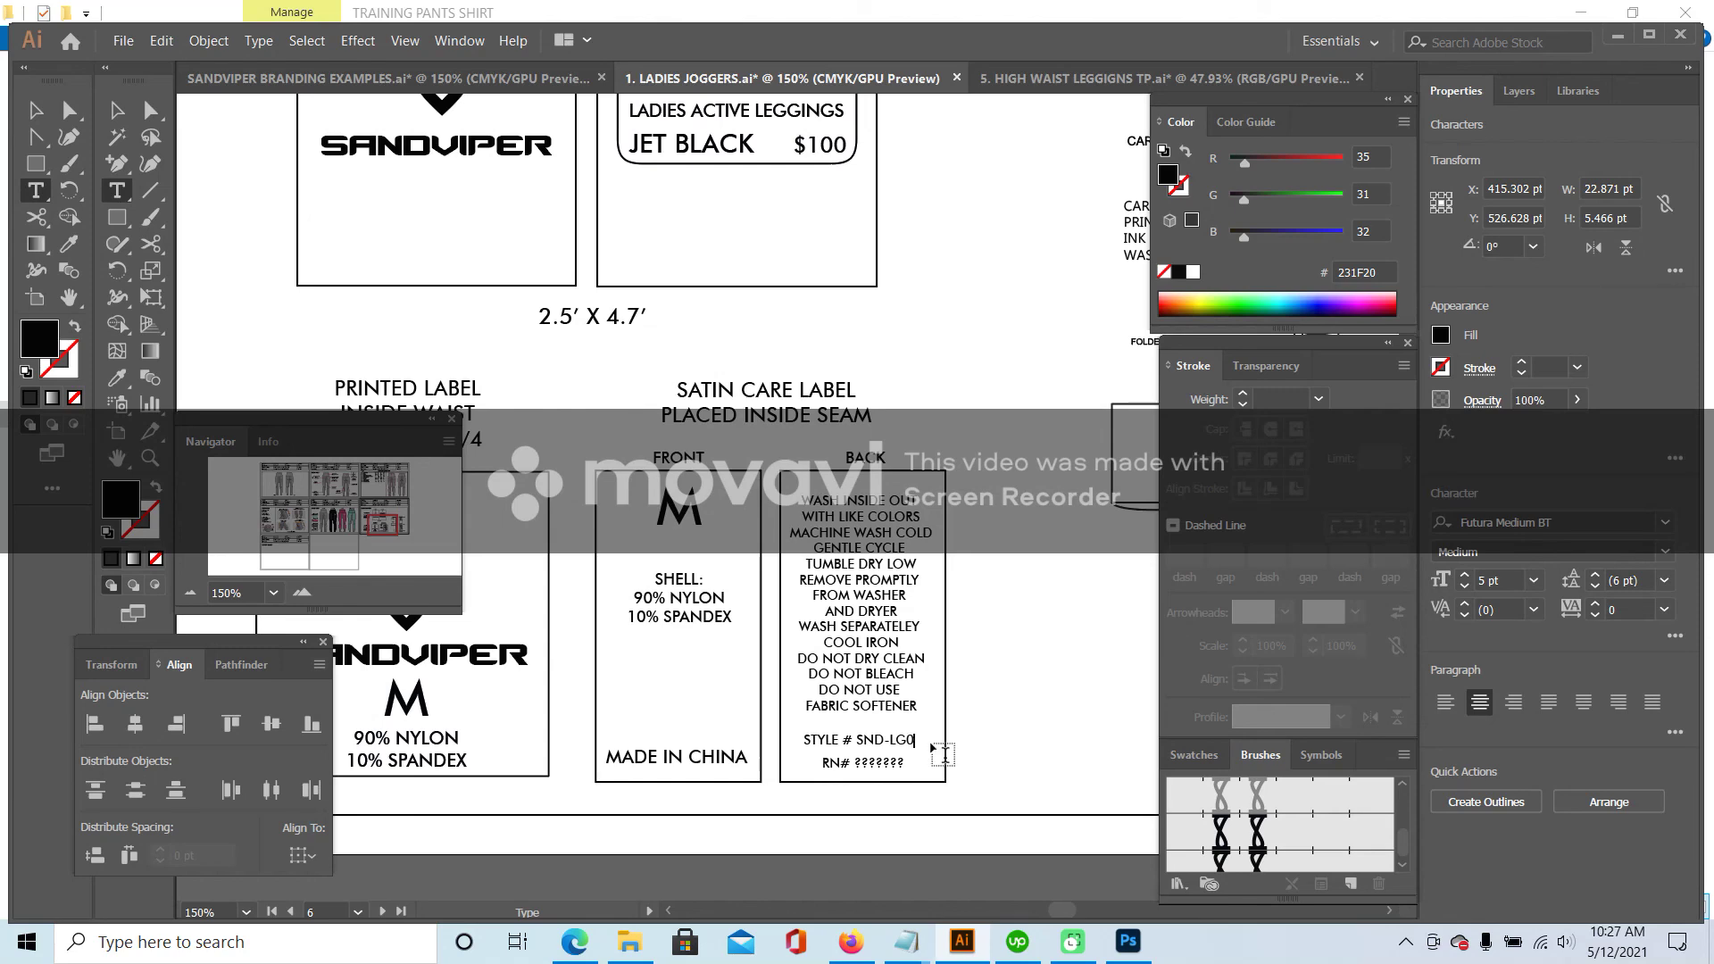
{"action": "type", "text": "02"}
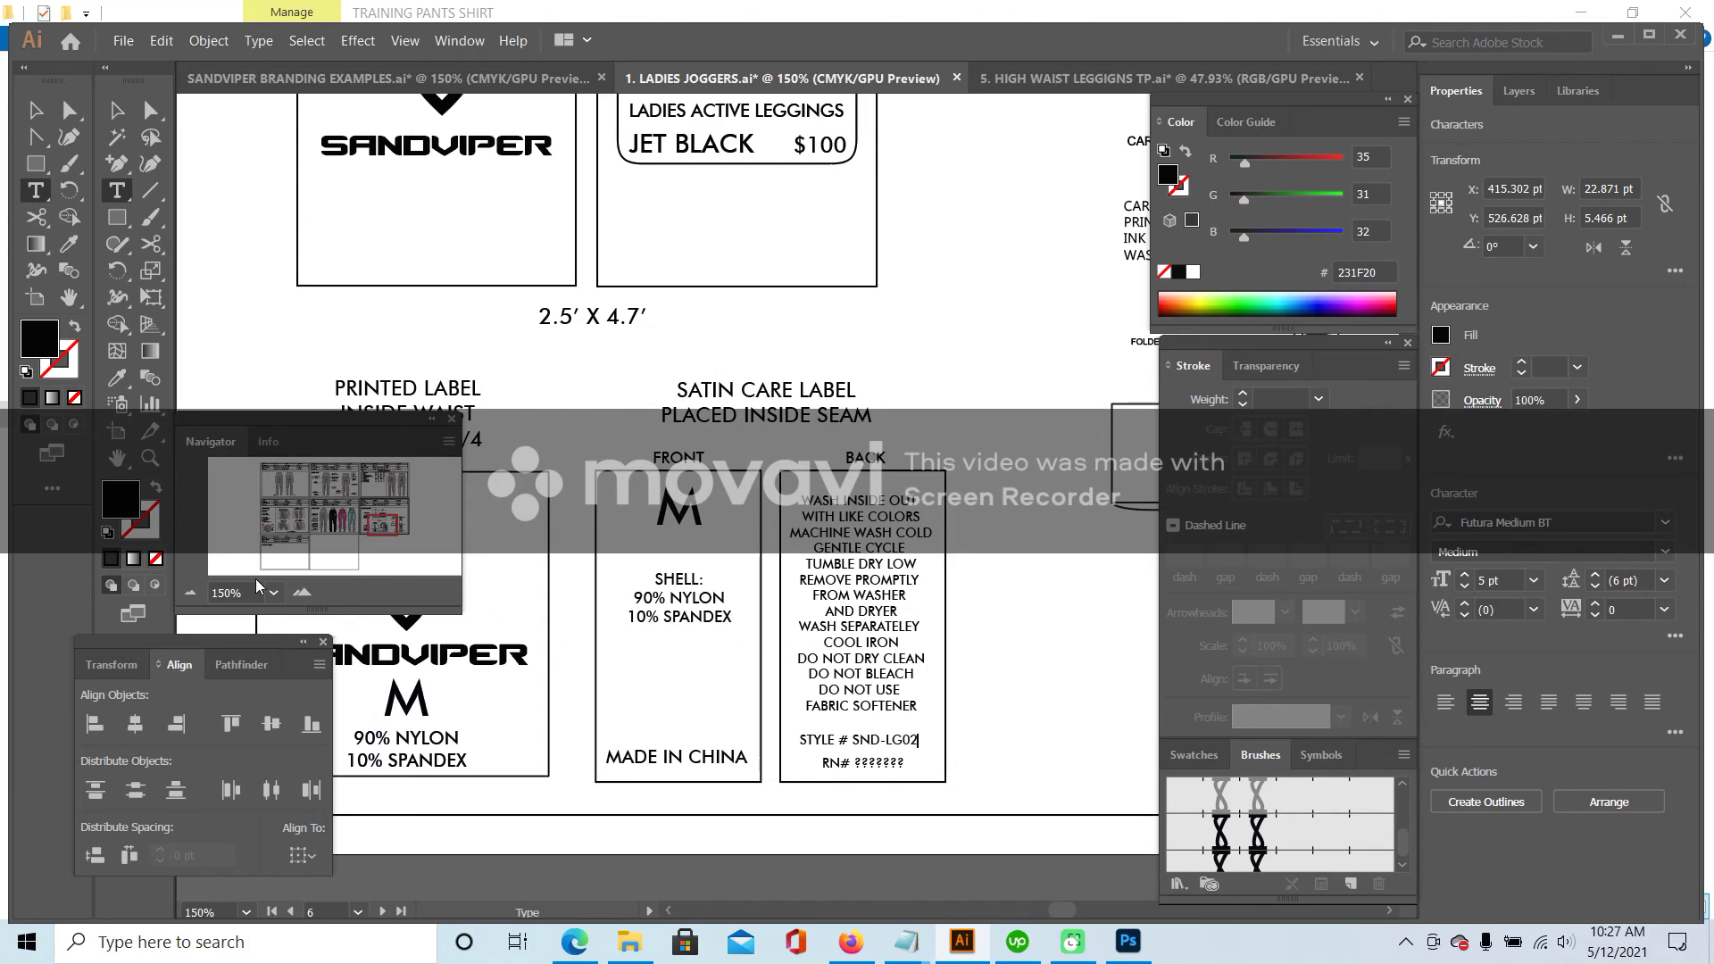
{"action": "left_click", "coordinate": [190, 592]}
{"action": "left_click_drag", "start_coordinate": [361, 534], "coordinate": [433, 500]}
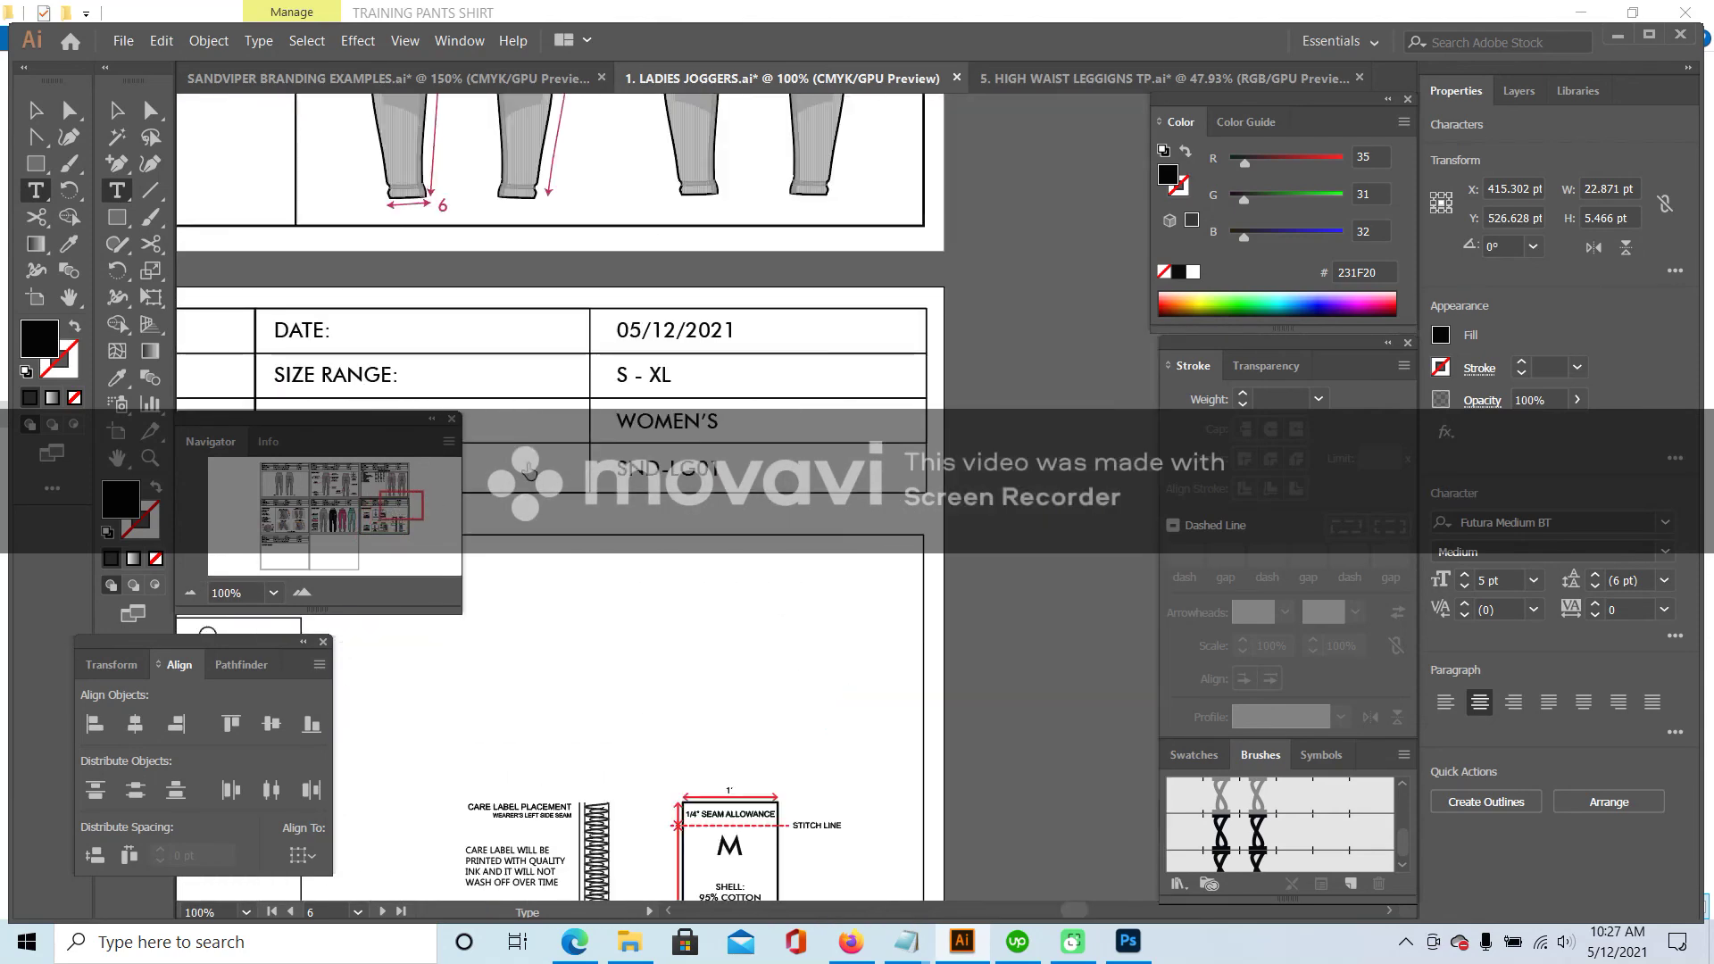
{"action": "left_click", "coordinate": [717, 468]}
- Change SND-LG01 to SND-LG02 in the first two pages' header tables
{"action": "key", "text": "BackSpace"}
{"action": "type", "text": "2"}
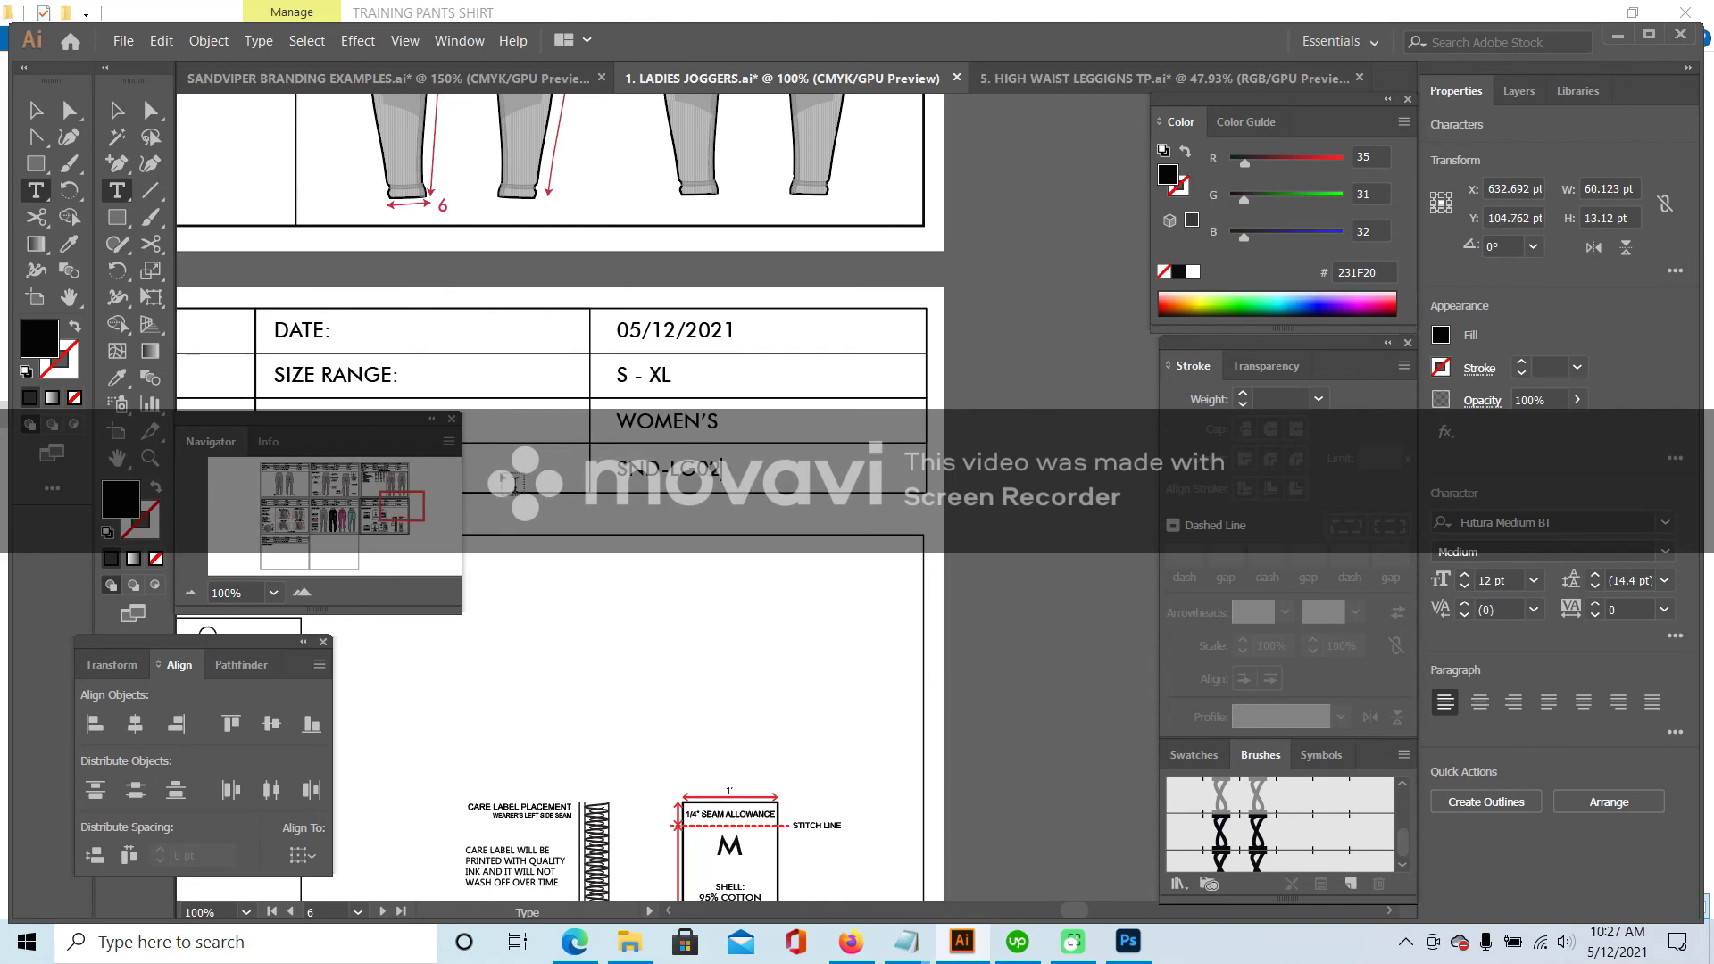
{"action": "left_click_drag", "start_coordinate": [396, 500], "coordinate": [299, 503]}
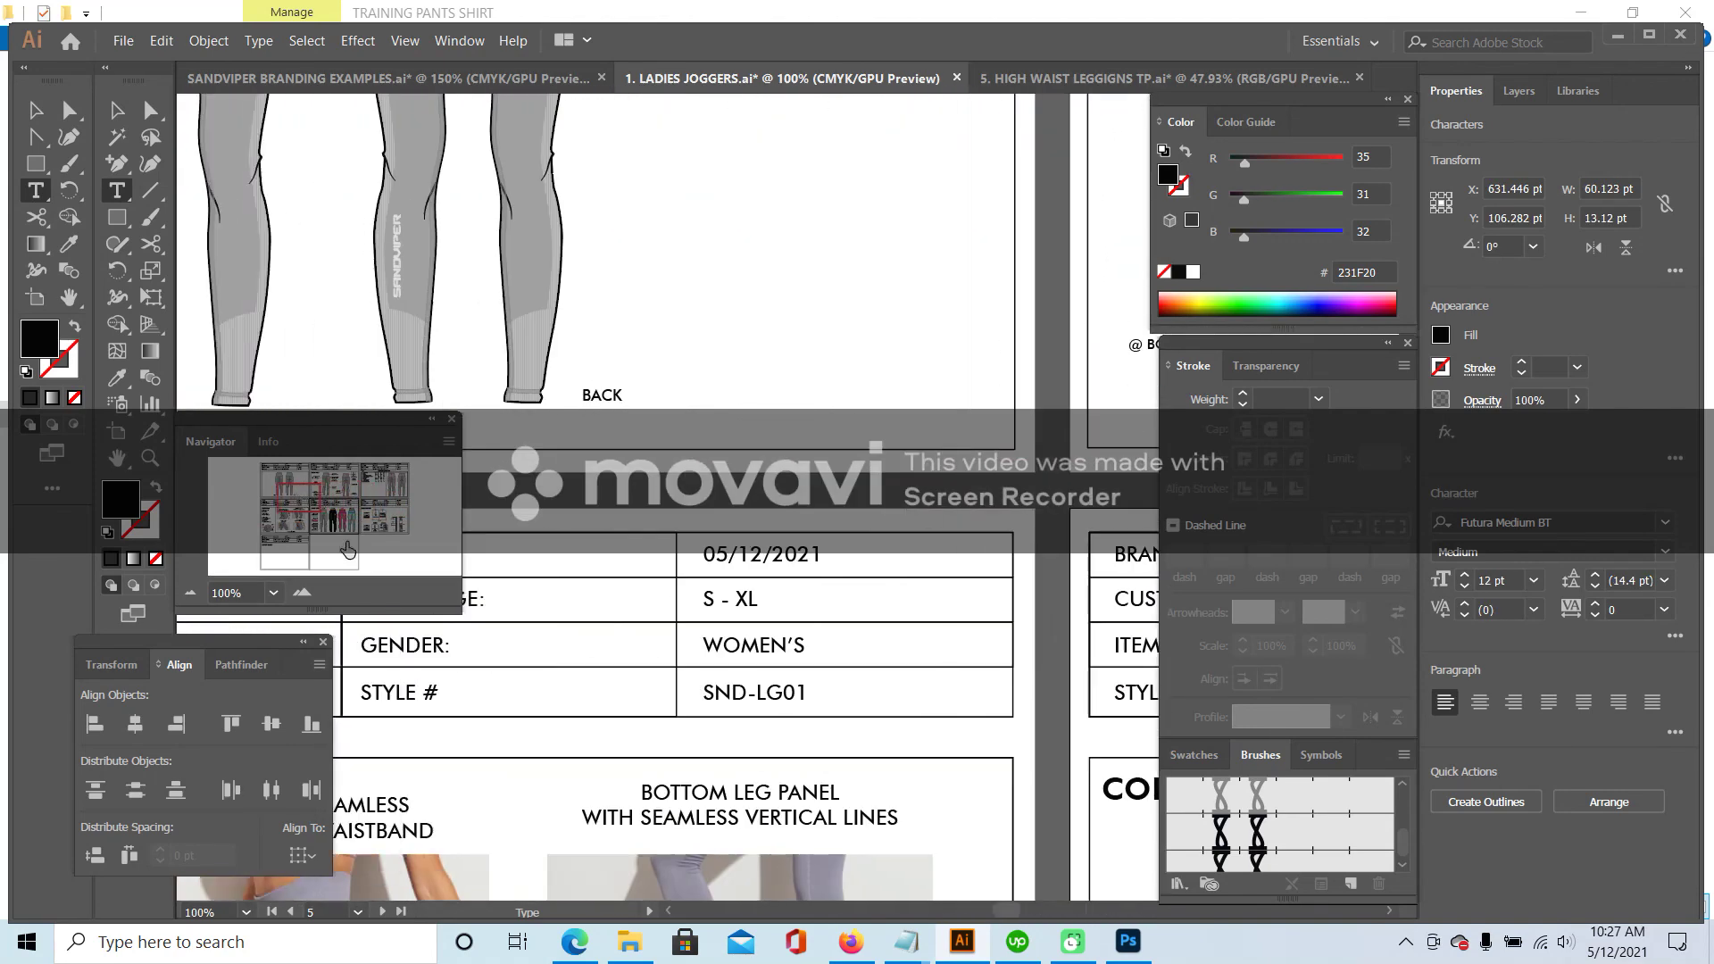
{"action": "left_click", "coordinate": [808, 693]}
{"action": "key", "text": "BackSpace"}
{"action": "type", "text": "2"}
- Update the third page's header style number to SND-LG02
{"action": "left_click_drag", "start_coordinate": [308, 499], "coordinate": [295, 464]}
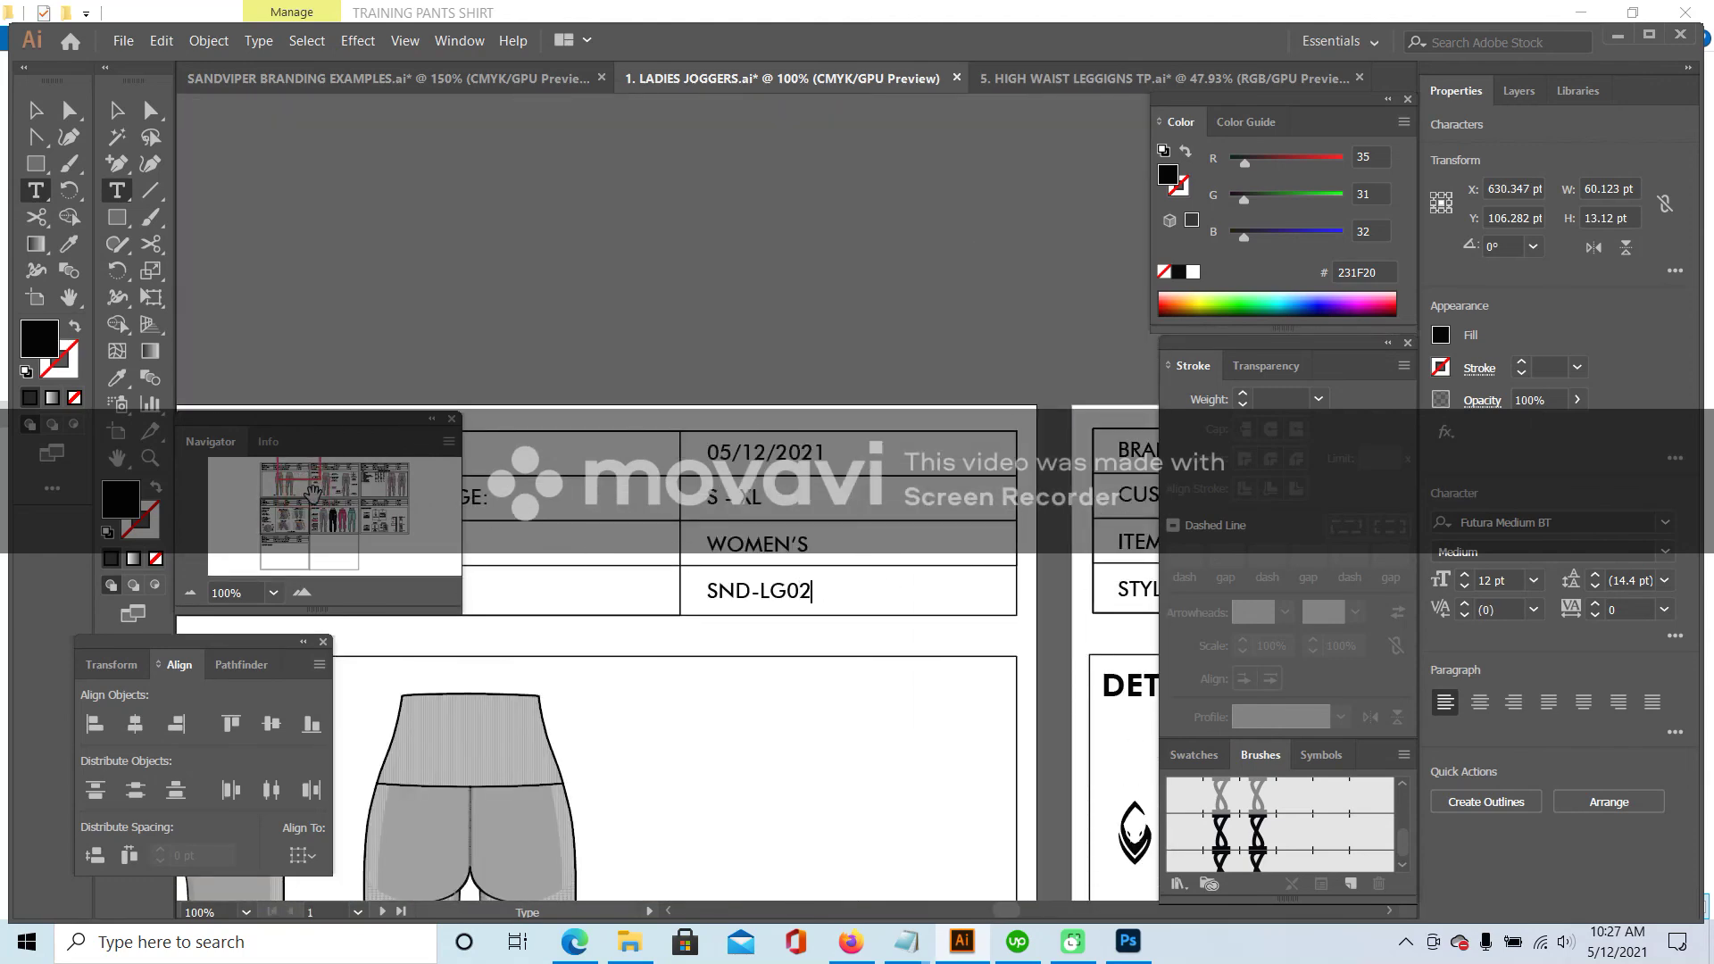
{"action": "left_click", "coordinate": [341, 475]}
{"action": "left_click_drag", "start_coordinate": [340, 474], "coordinate": [426, 471]}
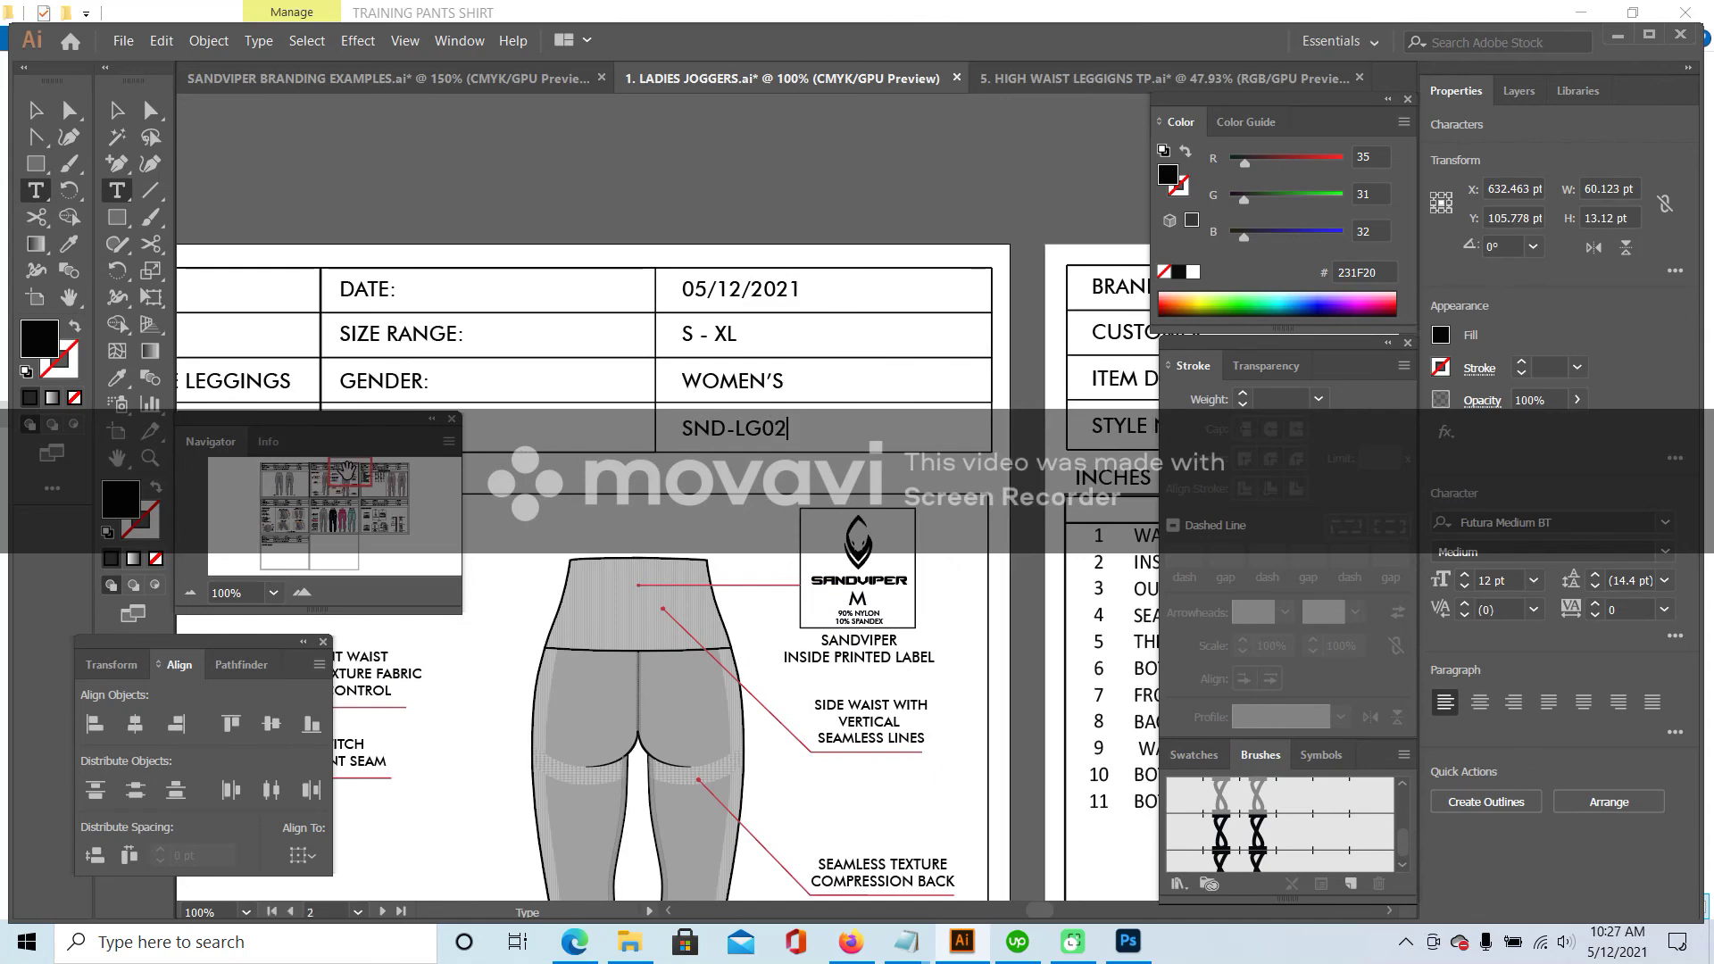
{"action": "left_click", "coordinate": [386, 475]}
{"action": "left_click", "coordinate": [396, 474]}
{"action": "left_click", "coordinate": [910, 359]}
{"action": "key", "text": "shift+Left"}
{"action": "type", "text": "2"}
{"action": "scroll", "coordinate": [769, 640], "scroll_direction": "down", "scroll_amount": 15}
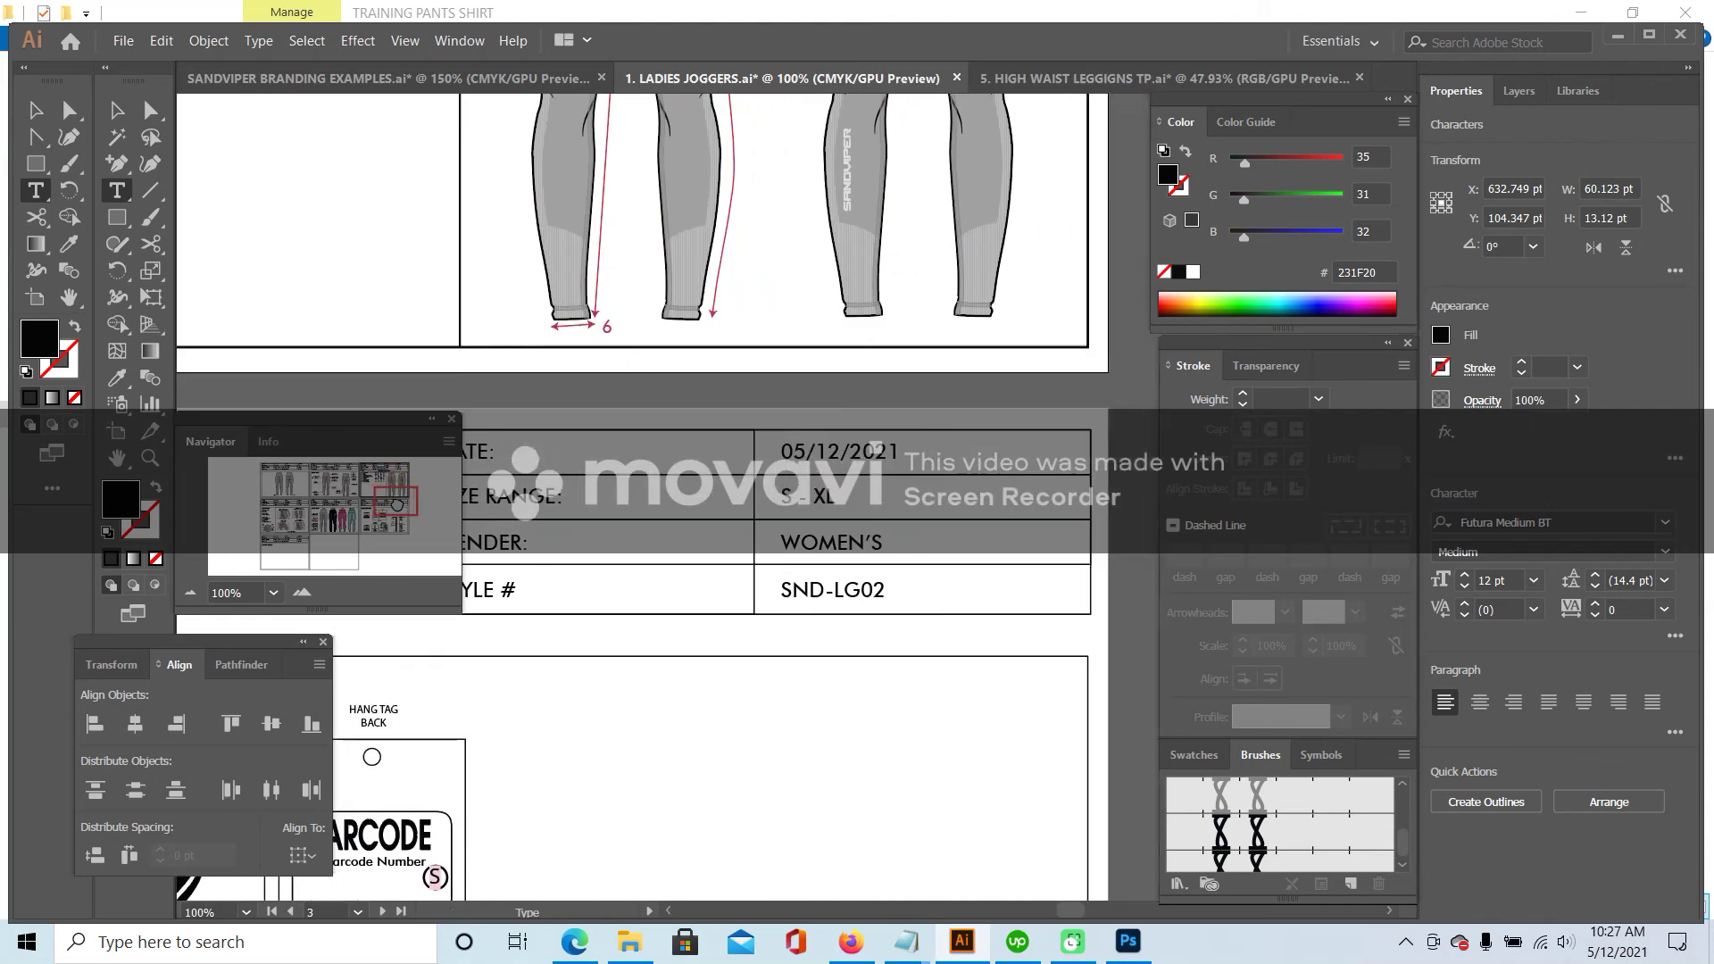
{"action": "left_click_drag", "start_coordinate": [366, 527], "coordinate": [390, 526]}
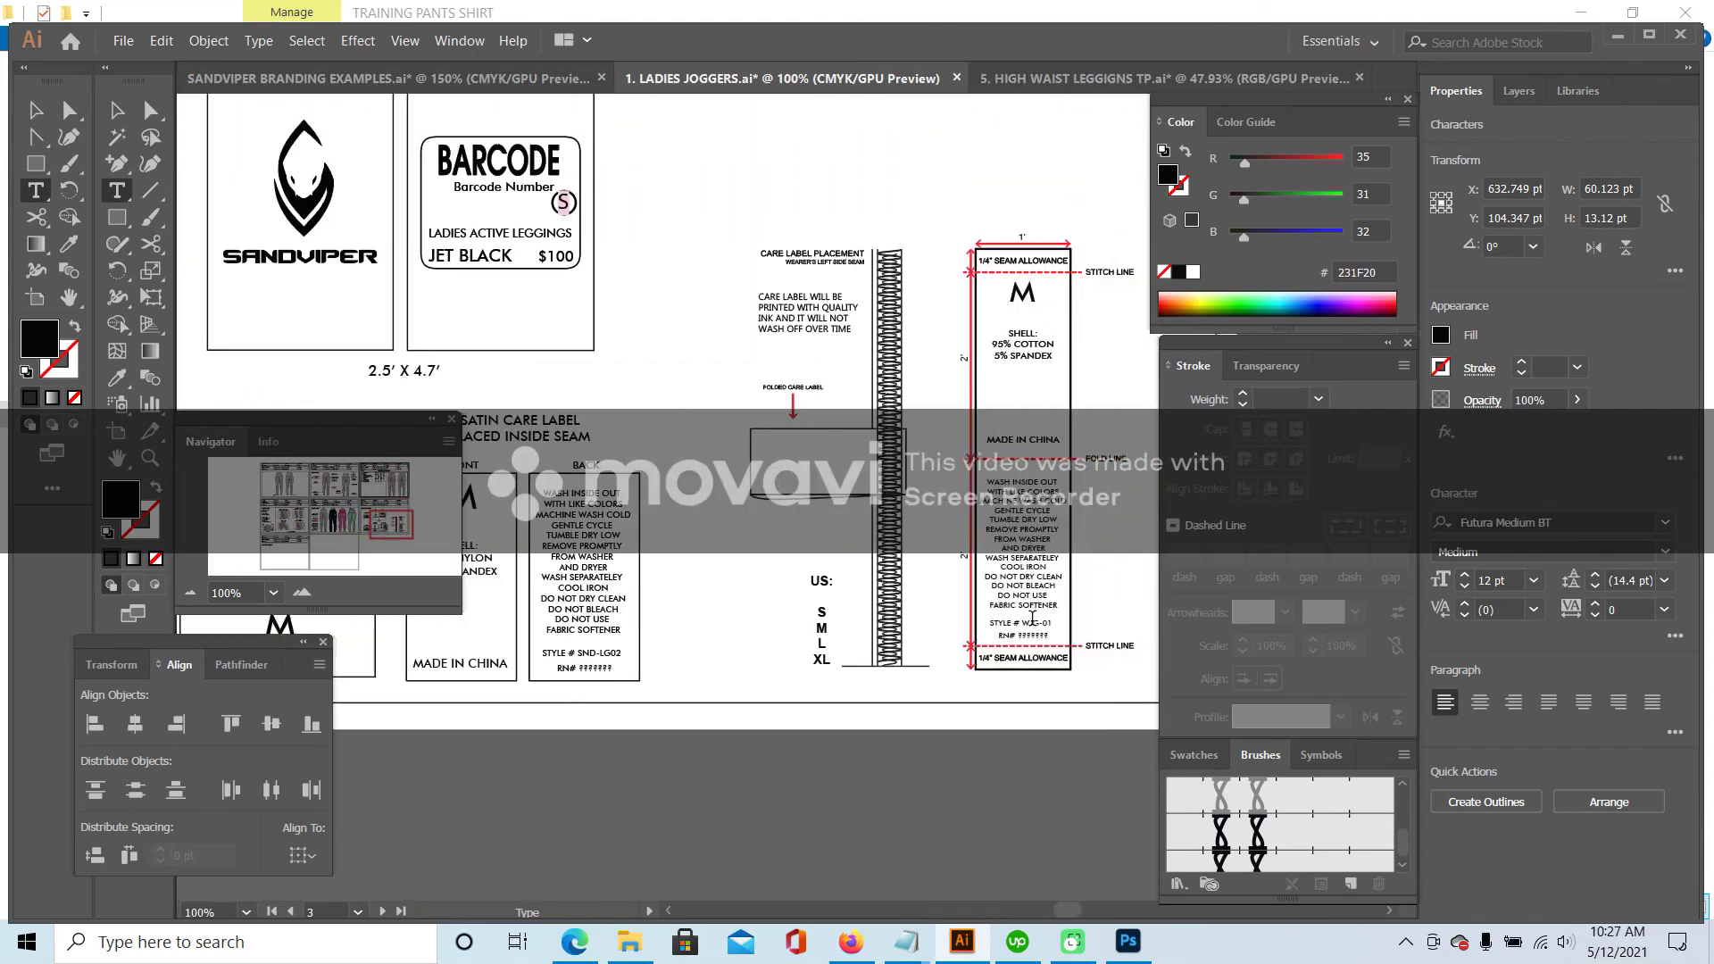
- On the long care label, set STYLE # SND-LG02 and change COTTON to NYLON with 10% spandex
{"action": "left_click_drag", "start_coordinate": [1026, 623], "coordinate": [1056, 625]}
{"action": "key", "text": "BackSpace"}
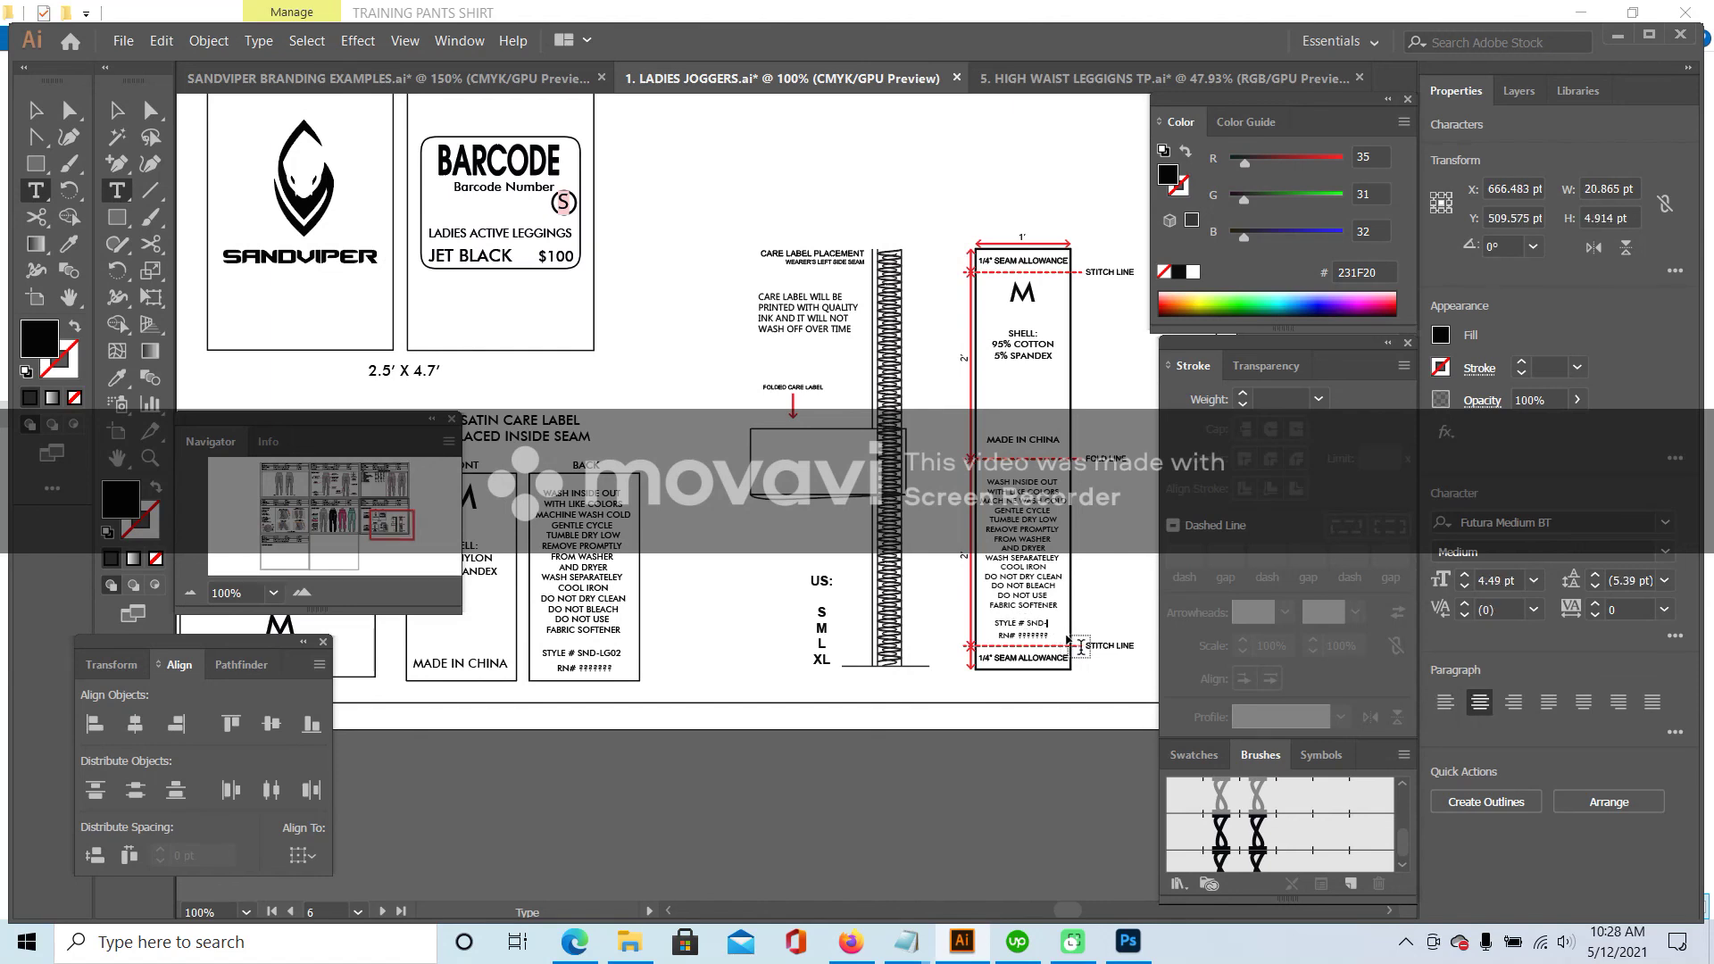
{"action": "type", "text": "D-LG02"}
{"action": "left_click", "coordinate": [999, 342]}
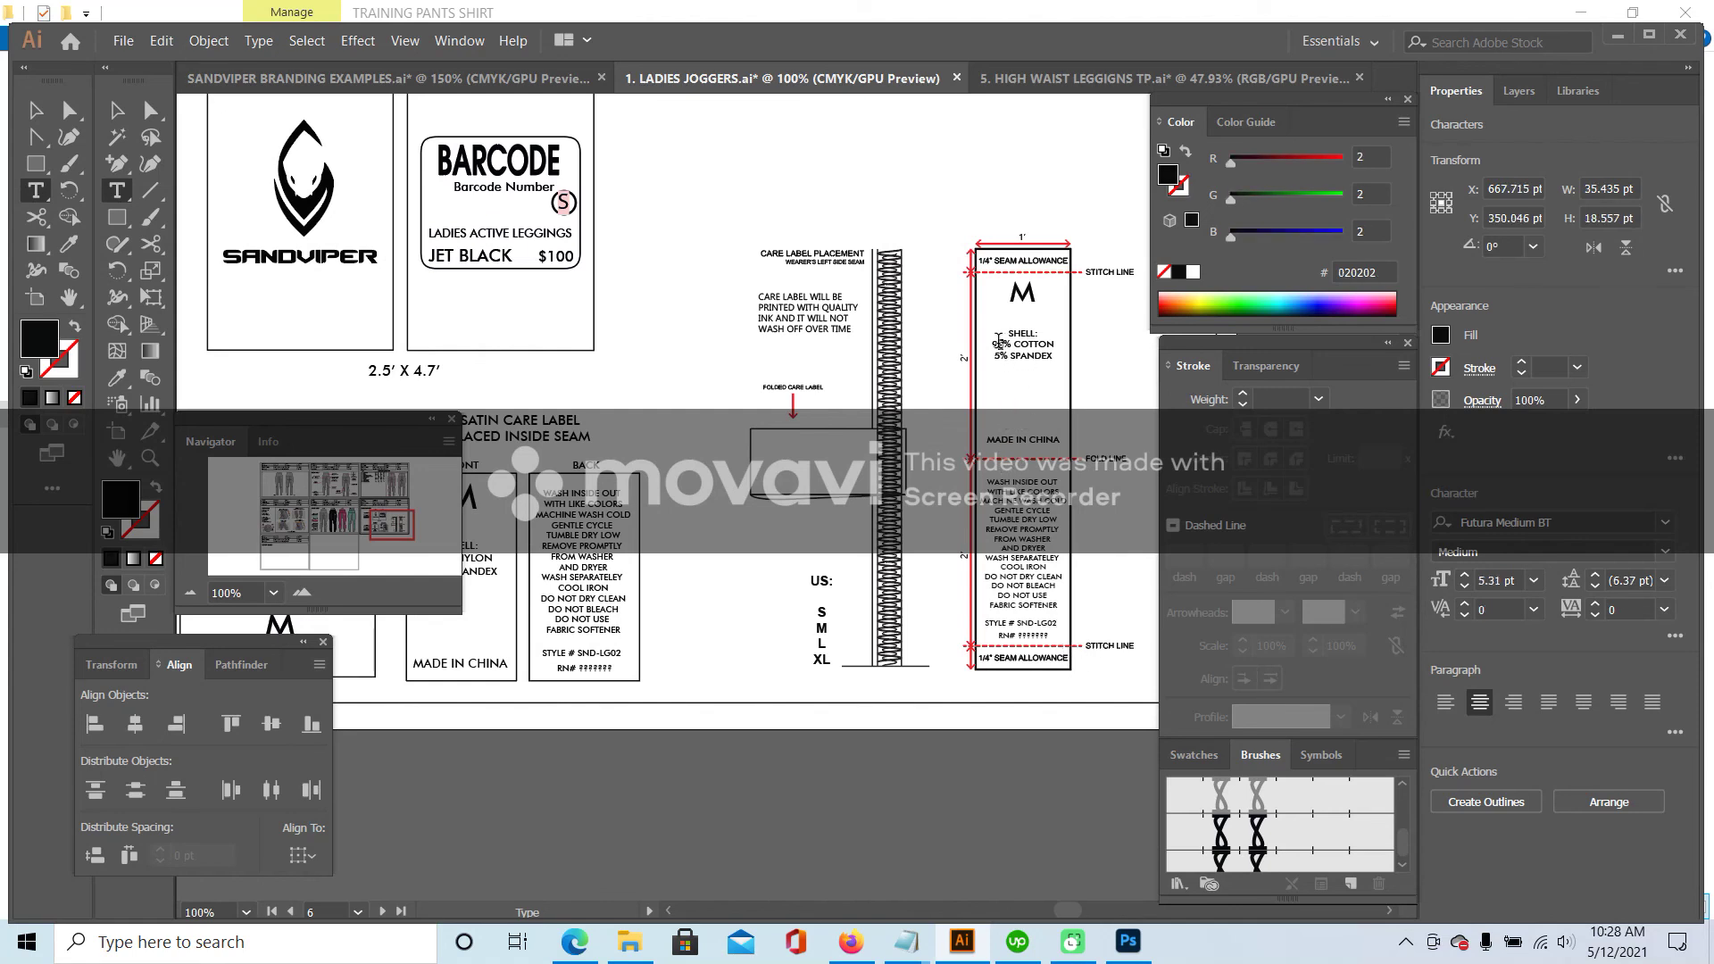
{"action": "left_click_drag", "start_coordinate": [1012, 344], "coordinate": [1061, 345]}
{"action": "type", "text": "NYLON "}
{"action": "type", "text": "10"}
{"action": "left_click", "coordinate": [190, 593]}
{"action": "left_click_drag", "start_coordinate": [406, 512], "coordinate": [382, 520]}
{"action": "left_click", "coordinate": [117, 109]}
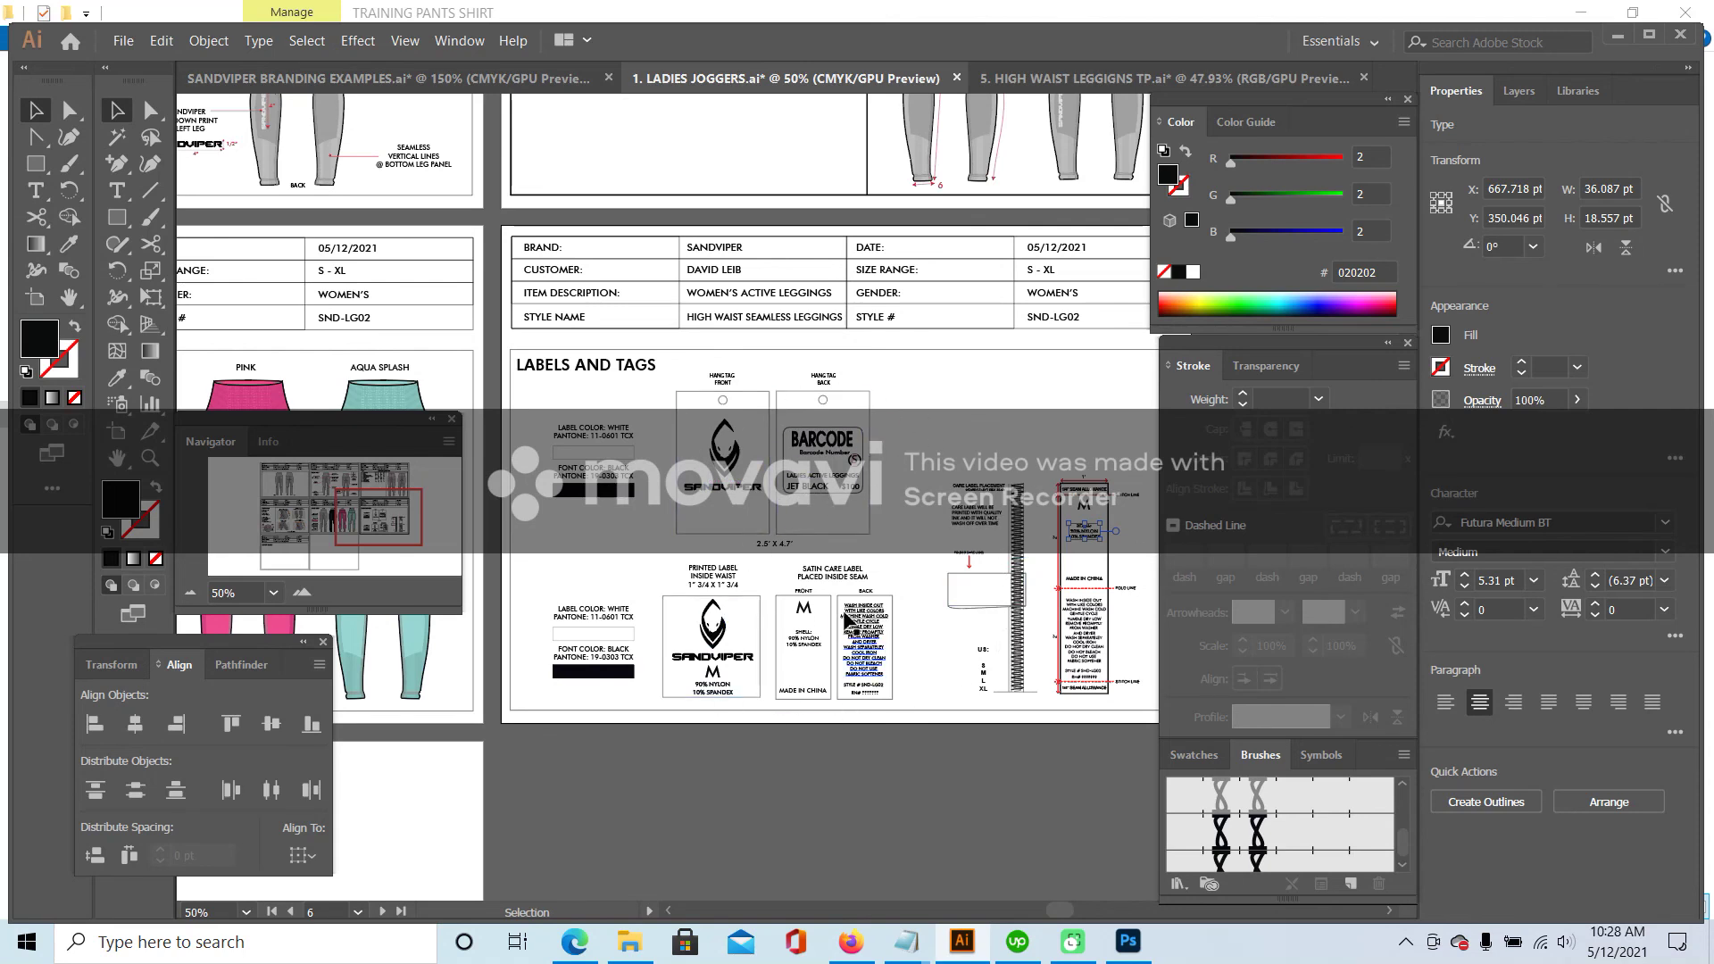
{"action": "left_click", "coordinate": [900, 576]}
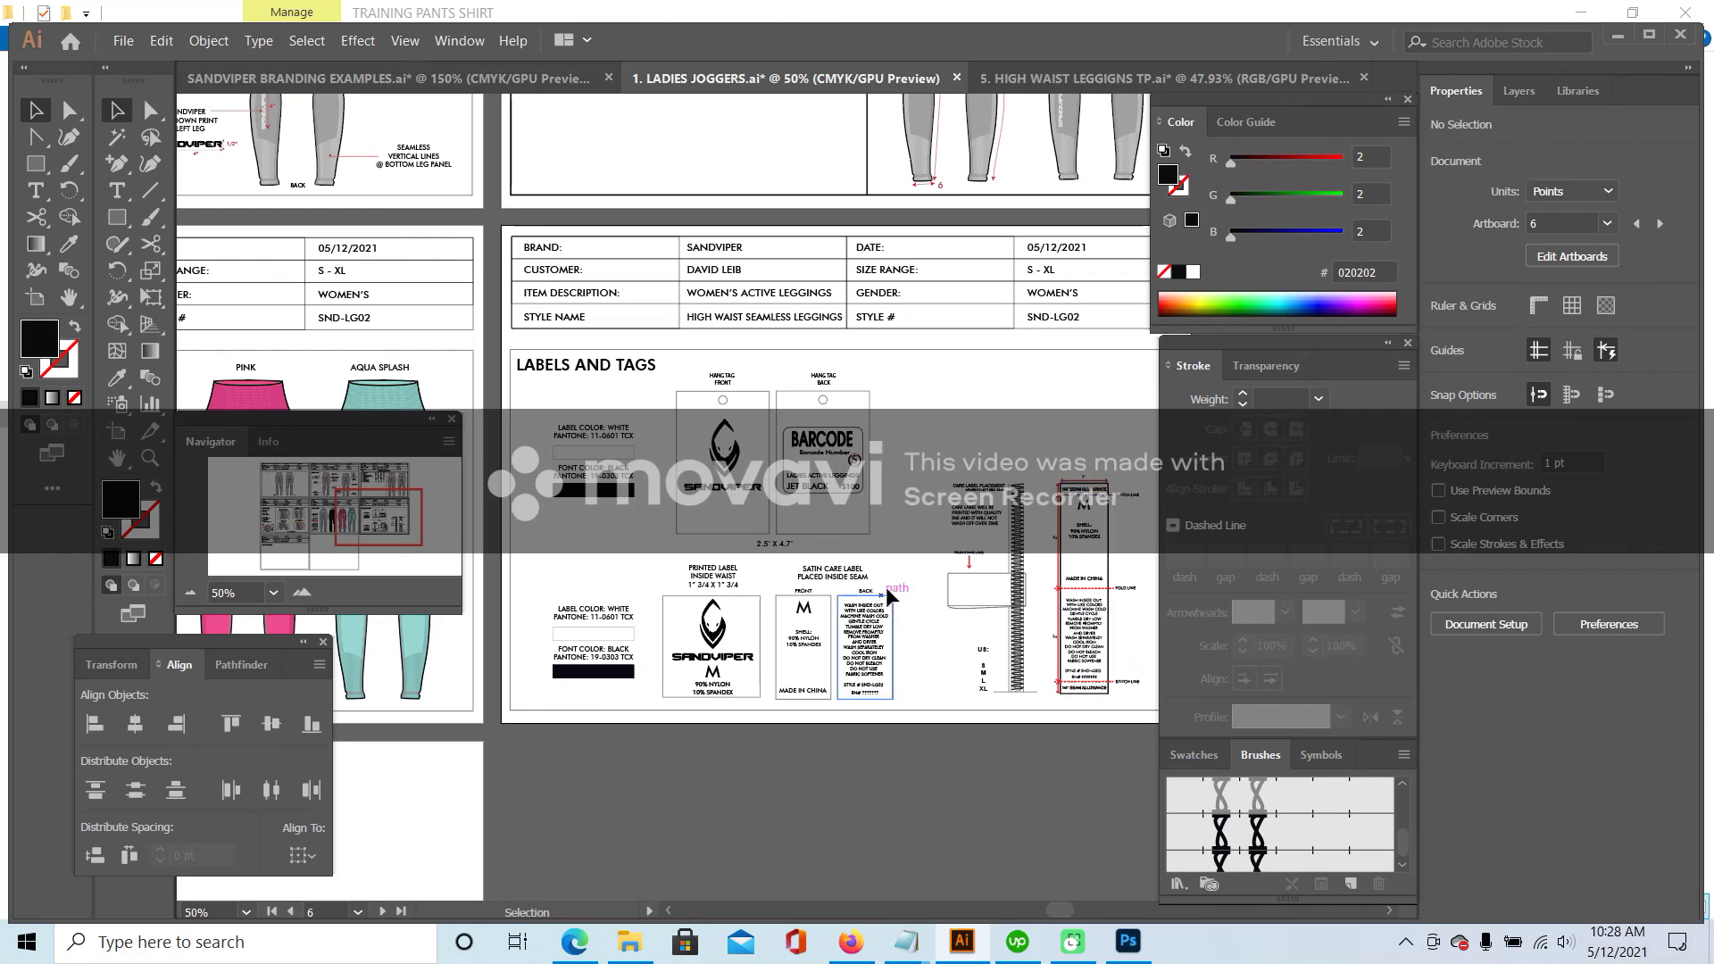
{"action": "key", "text": "ctrl+plus"}
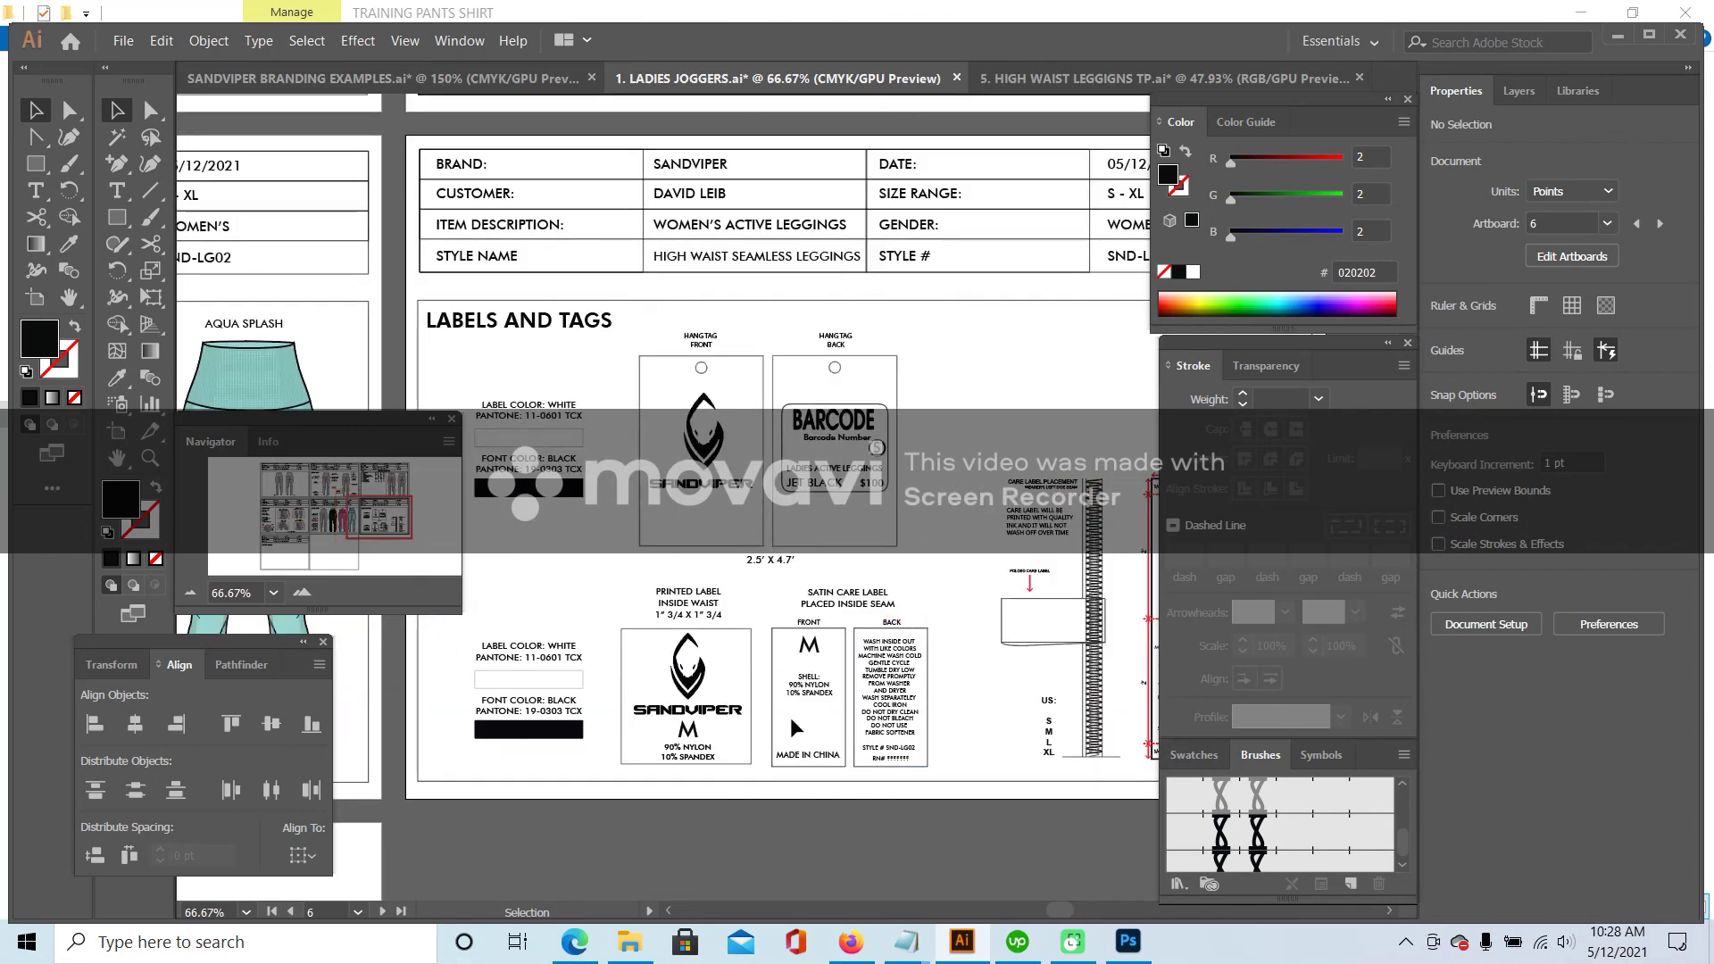
{"action": "mouse_move", "coordinate": [398, 513]}
{"action": "left_mouse_down"}
{"action": "mouse_move", "coordinate": [402, 495]}
{"action": "mouse_move", "coordinate": [417, 512]}
{"action": "mouse_move", "coordinate": [377, 518]}
{"action": "left_mouse_up"}
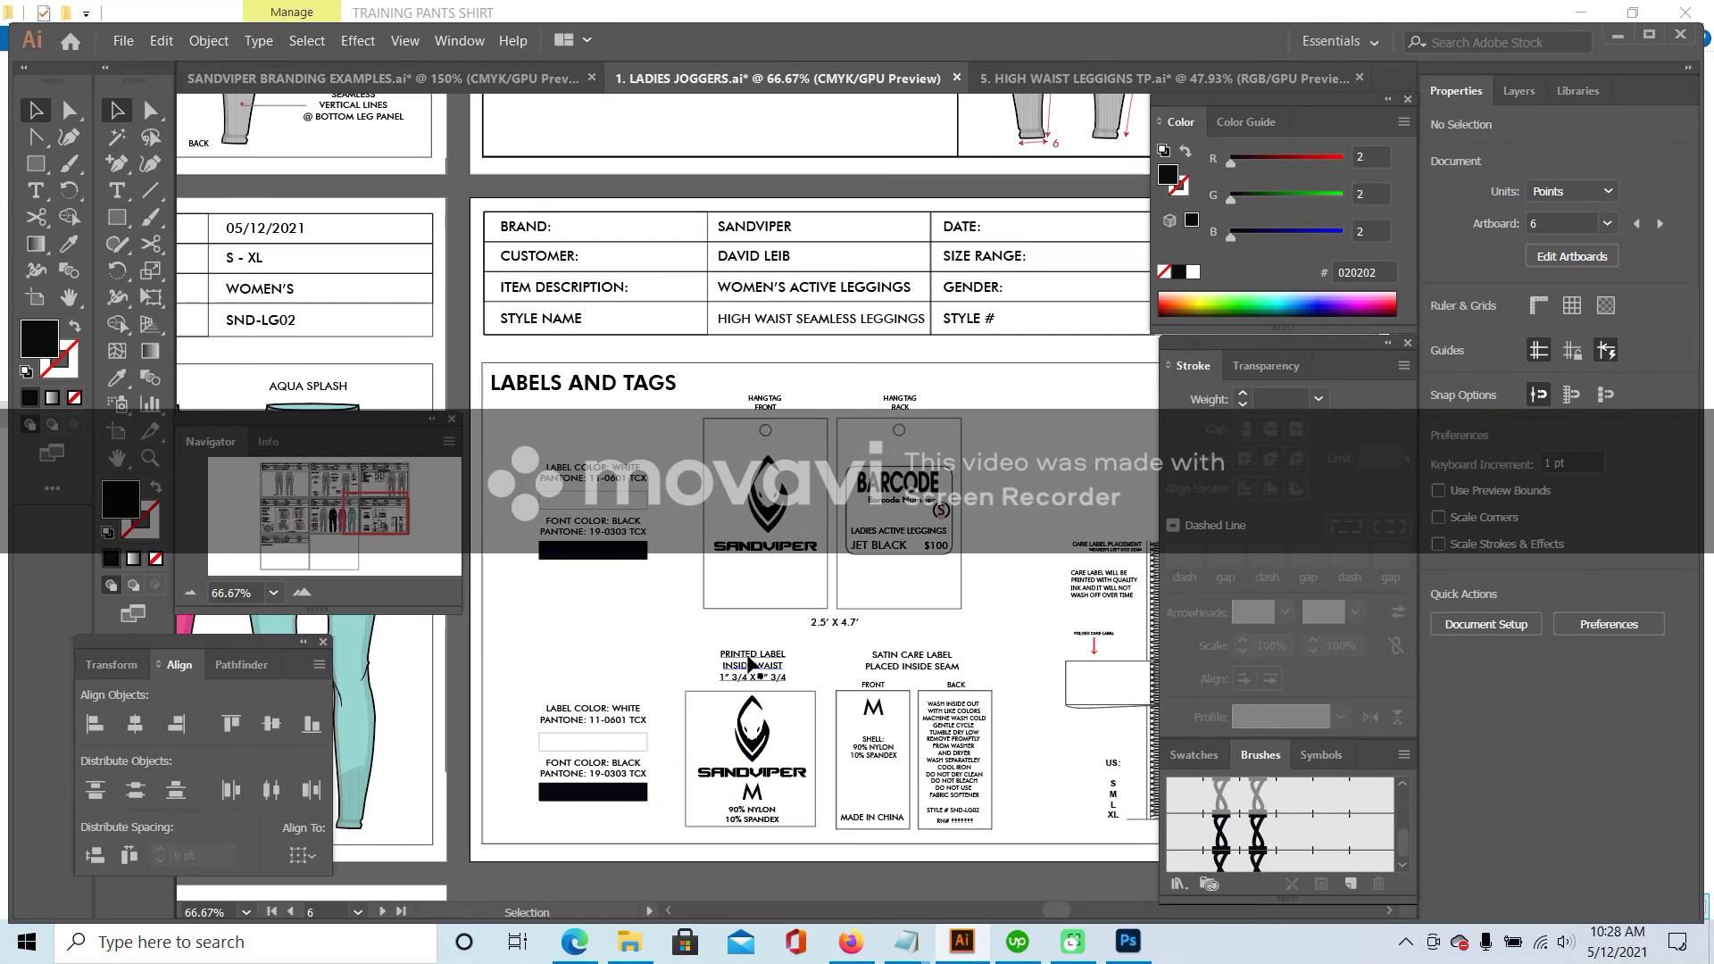
{"action": "mouse_move", "coordinate": [377, 522]}
{"action": "left_mouse_down"}
{"action": "mouse_move", "coordinate": [358, 518]}
{"action": "mouse_move", "coordinate": [385, 515]}
{"action": "left_mouse_up"}
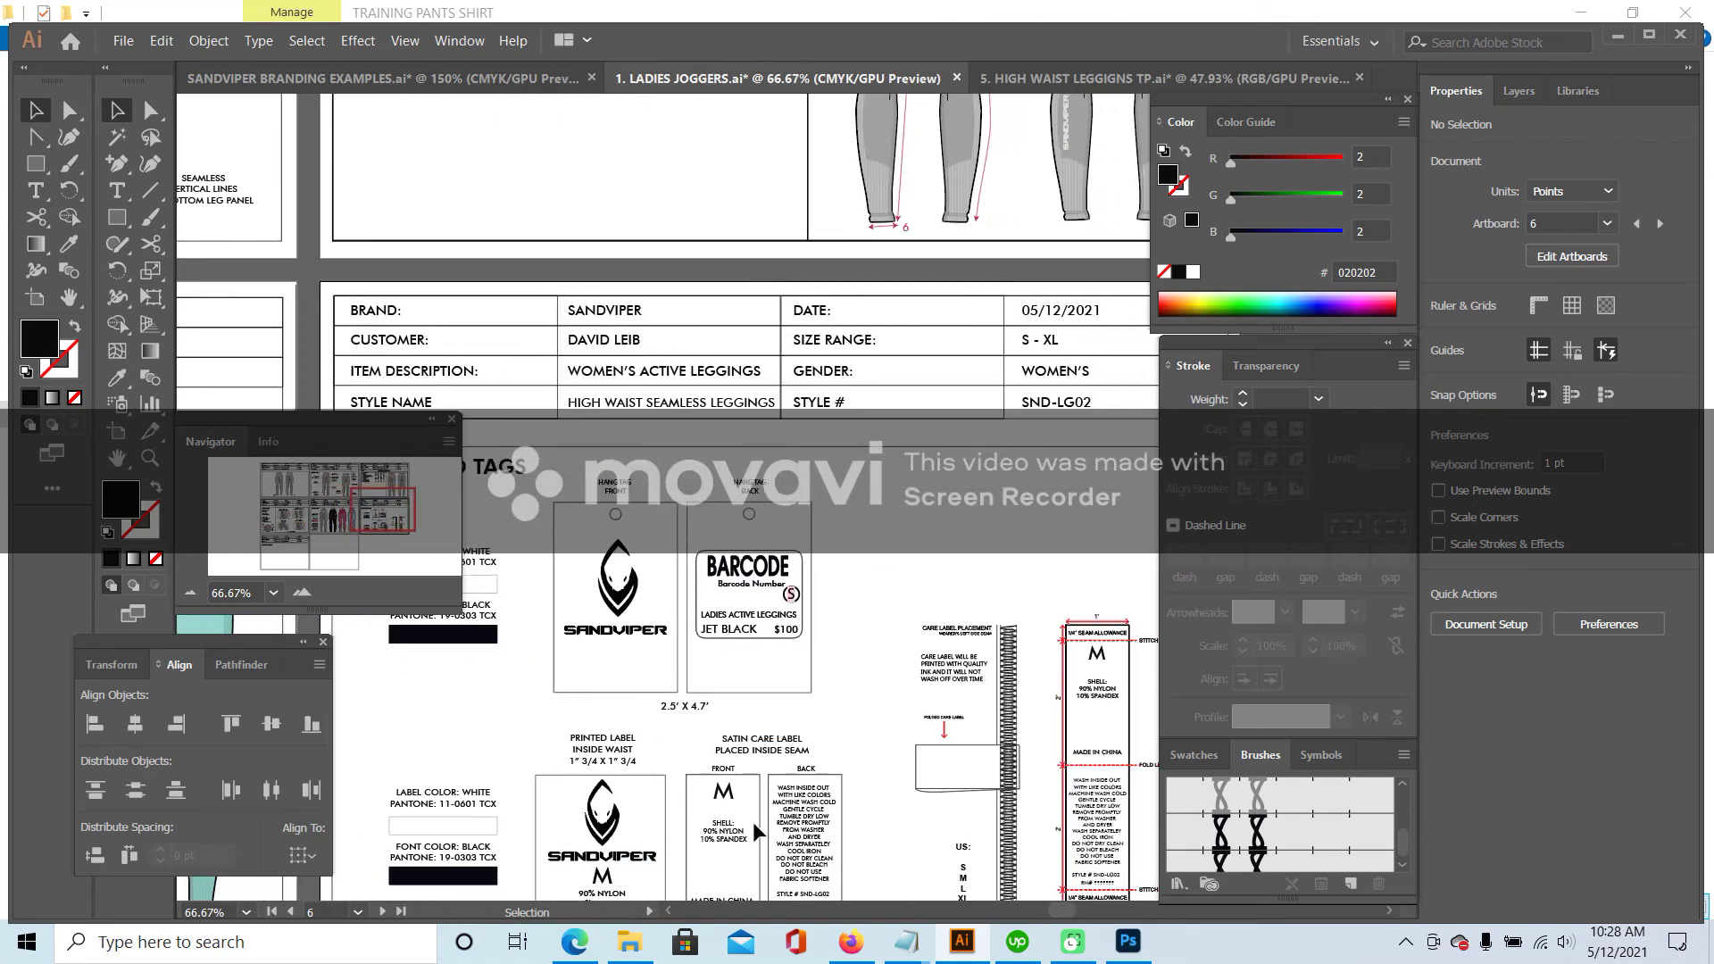
{"action": "scroll", "coordinate": [754, 826], "scroll_direction": "down", "scroll_amount": 3}
{"action": "scroll", "coordinate": [725, 597], "scroll_direction": "left", "scroll_amount": 10}
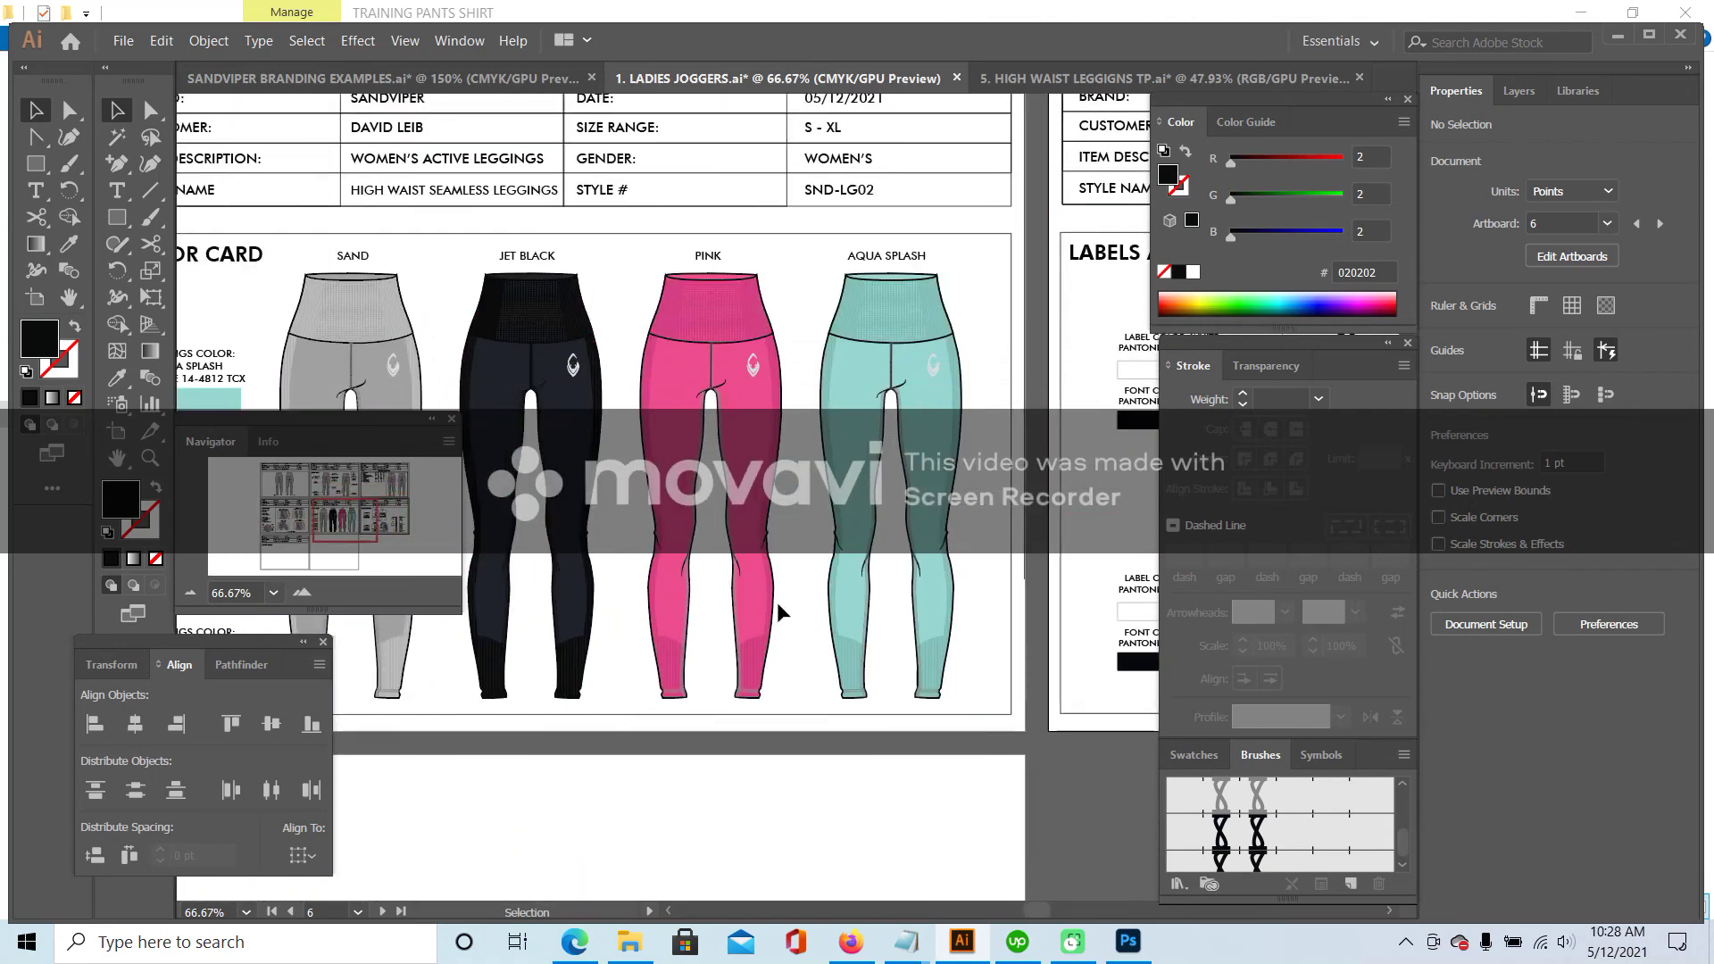
{"action": "mouse_move", "coordinate": [344, 518]}
{"action": "left_mouse_down"}
{"action": "mouse_move", "coordinate": [395, 519]}
{"action": "mouse_move", "coordinate": [339, 517]}
{"action": "left_mouse_up"}
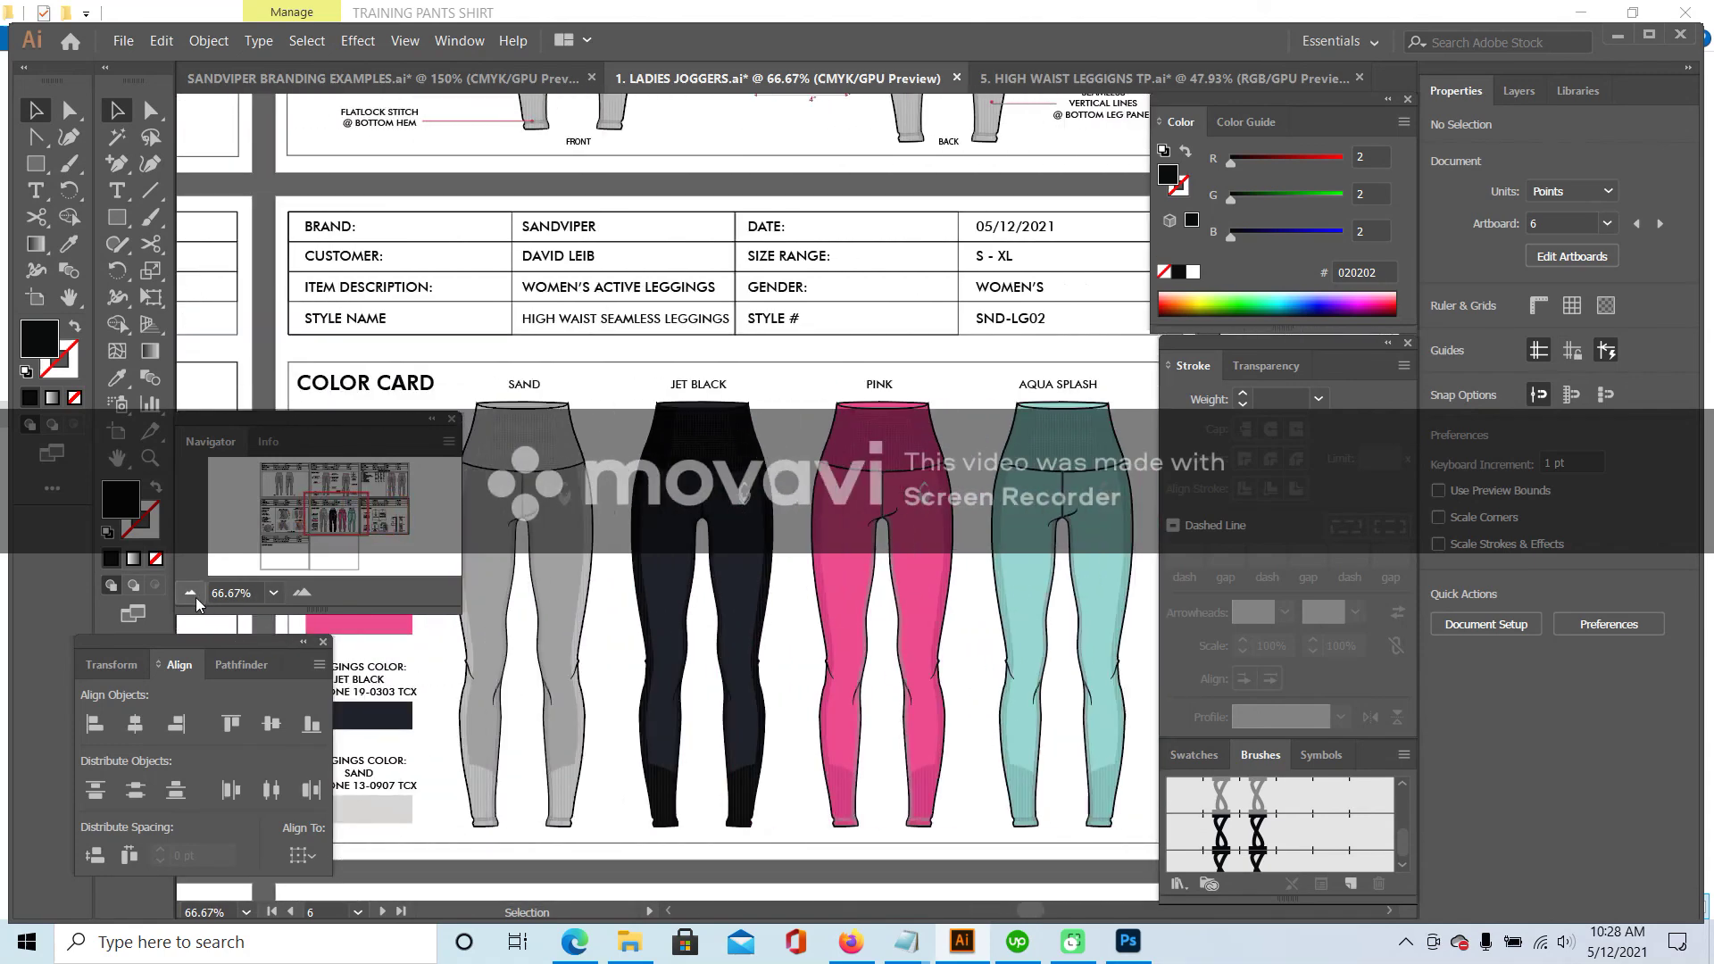
{"action": "left_click", "coordinate": [190, 593]}
{"action": "left_click", "coordinate": [190, 593]}
{"action": "left_click_drag", "start_coordinate": [357, 509], "coordinate": [339, 517]}
{"action": "scroll", "coordinate": [577, 476], "scroll_direction": "up", "scroll_amount": 2}
{"action": "scroll", "coordinate": [577, 476], "scroll_direction": "left", "scroll_amount": 5}
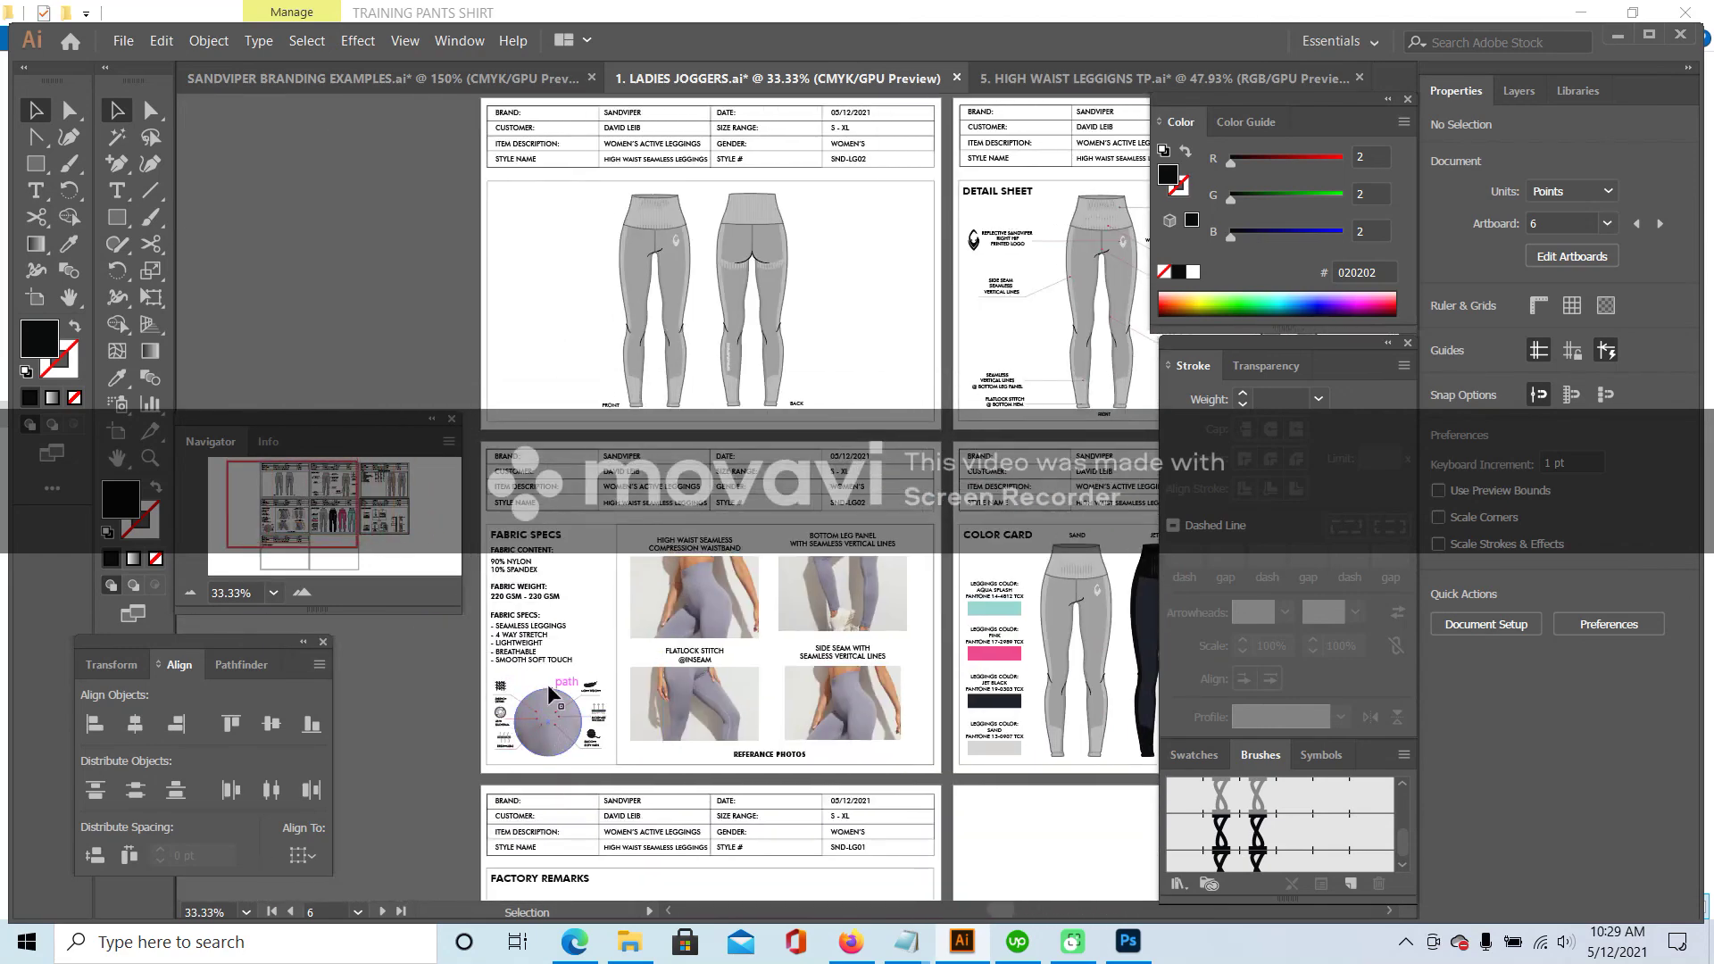
{"action": "double_click", "coordinate": [302, 592]}
{"action": "scroll", "coordinate": [659, 519], "scroll_direction": "down", "scroll_amount": 3}
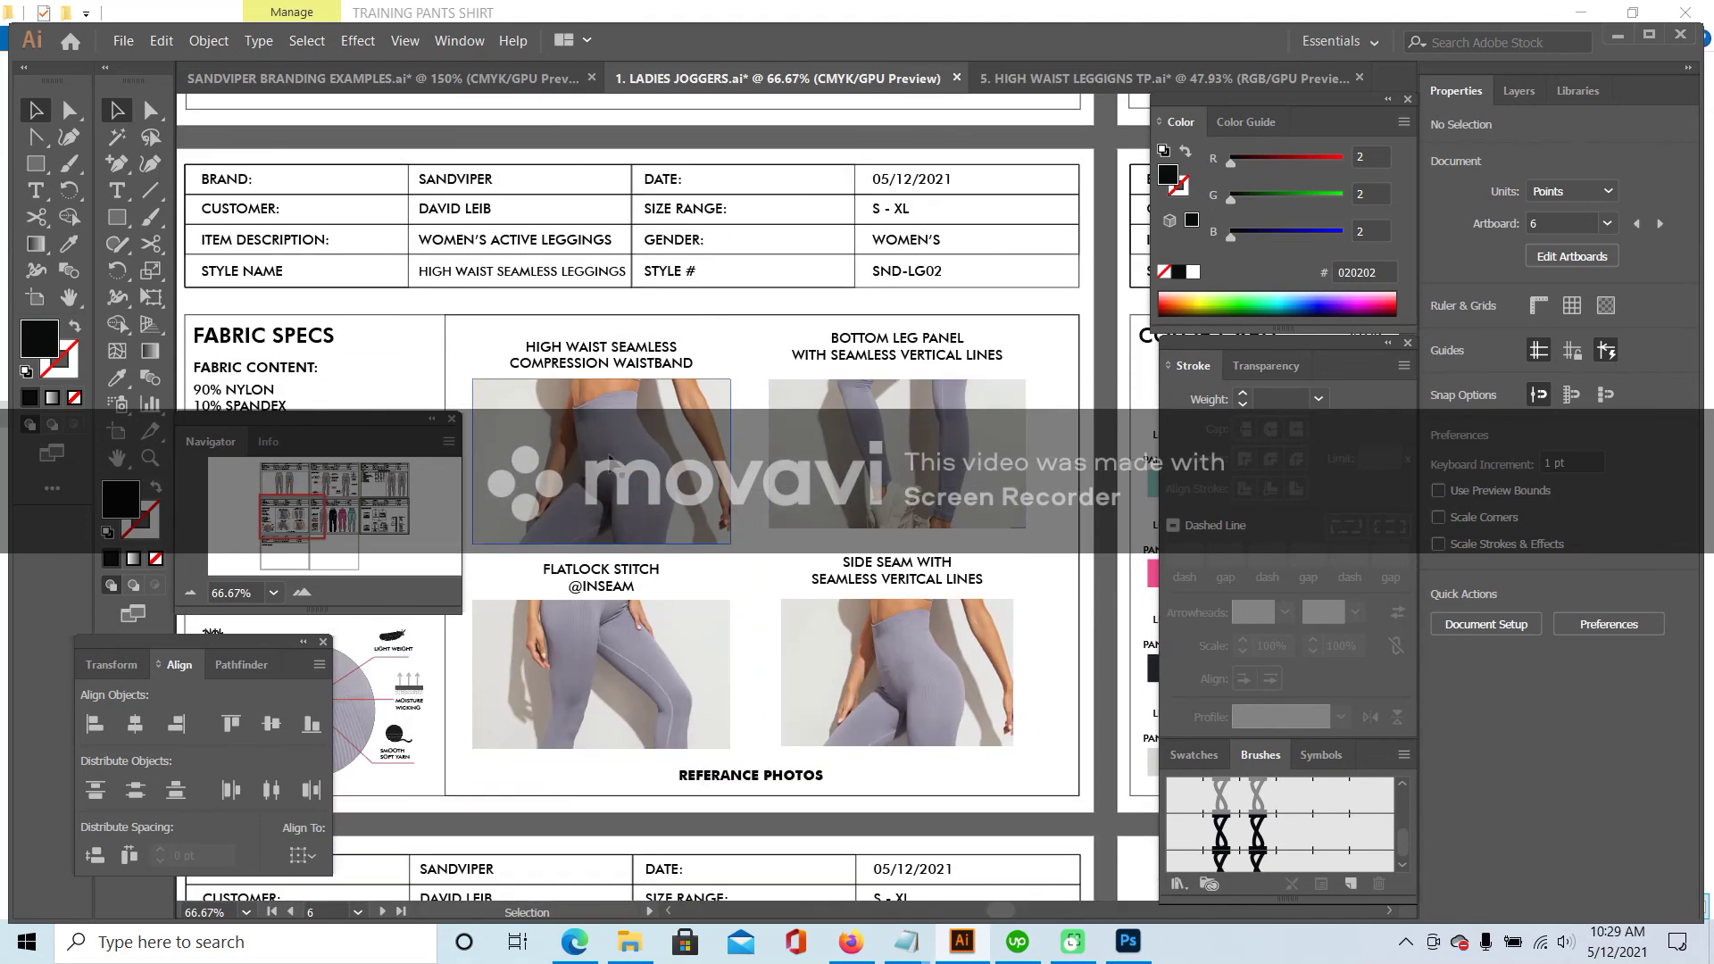
{"action": "scroll", "coordinate": [622, 461], "scroll_direction": "up", "scroll_amount": 7}
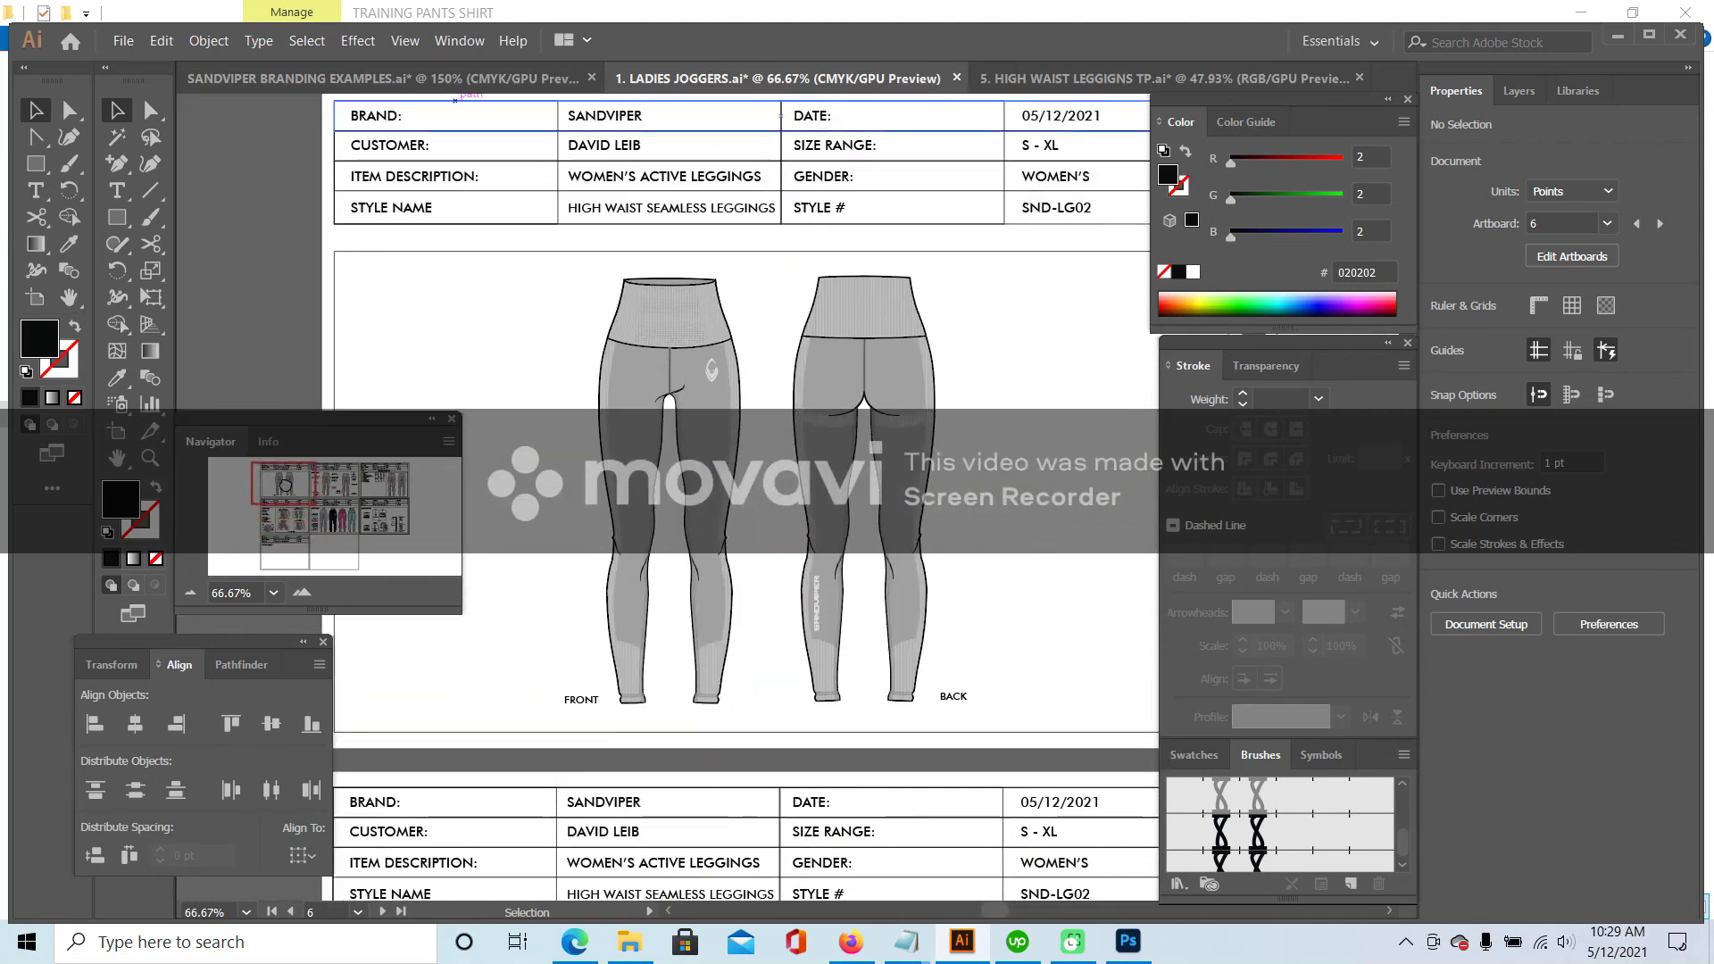
{"action": "scroll", "coordinate": [456, 101], "scroll_direction": "up", "scroll_amount": 2}
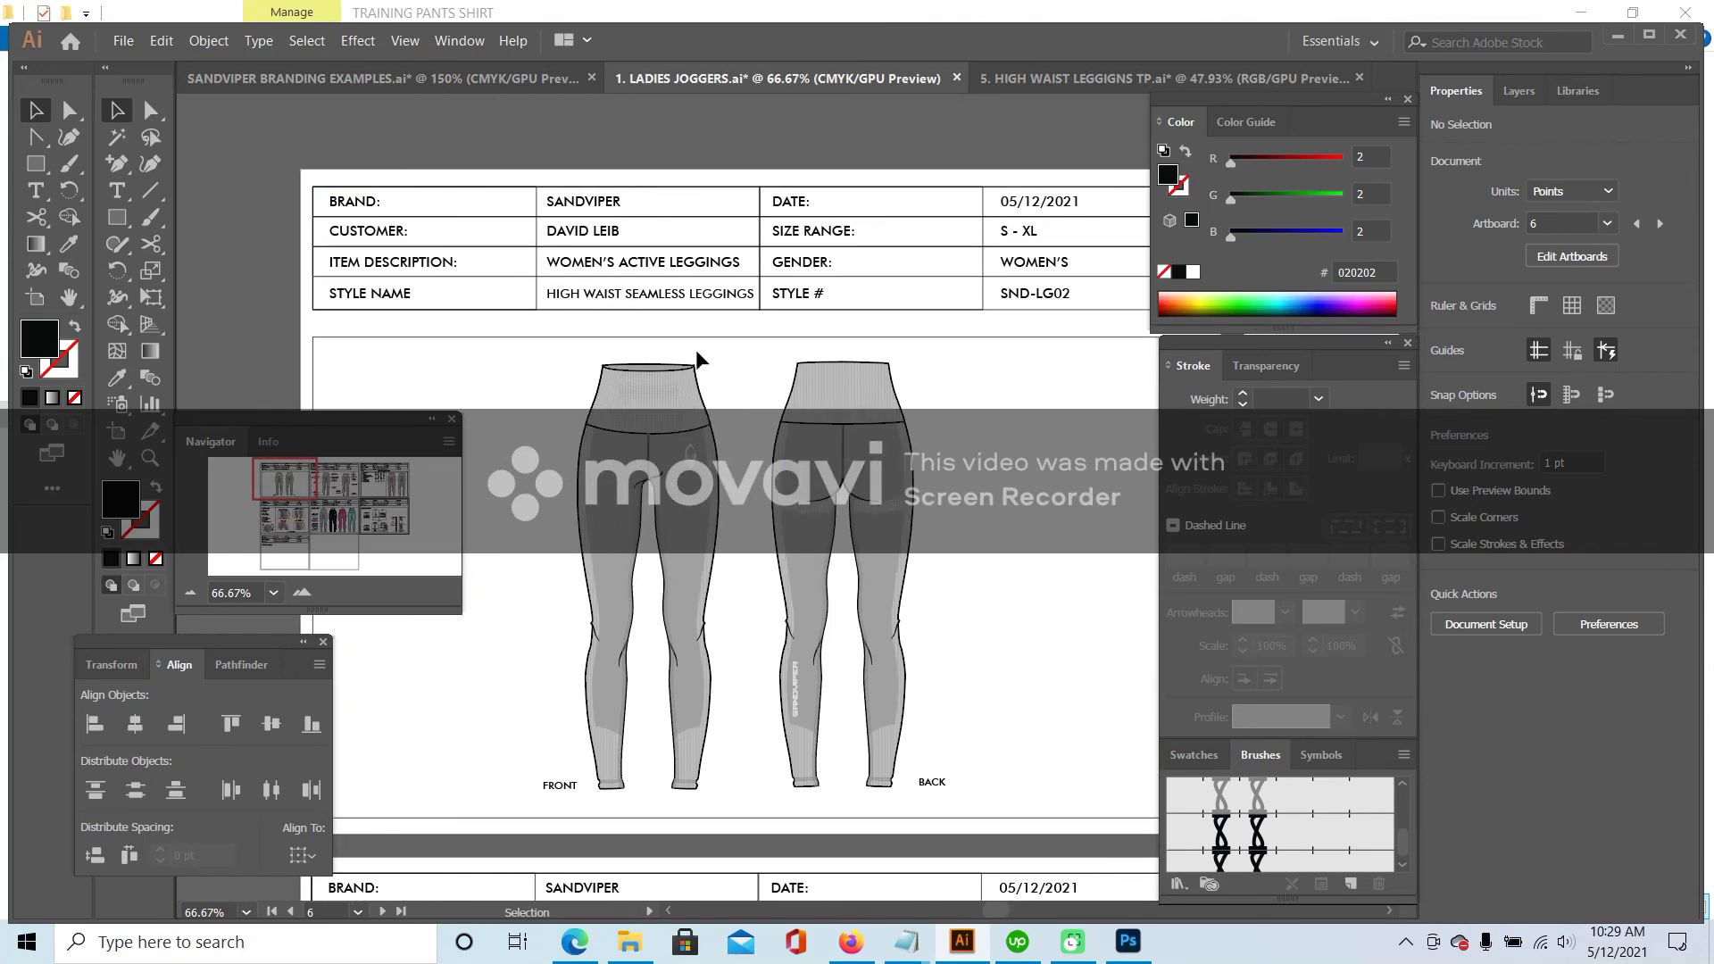
{"action": "left_click_drag", "start_coordinate": [297, 488], "coordinate": [343, 480]}
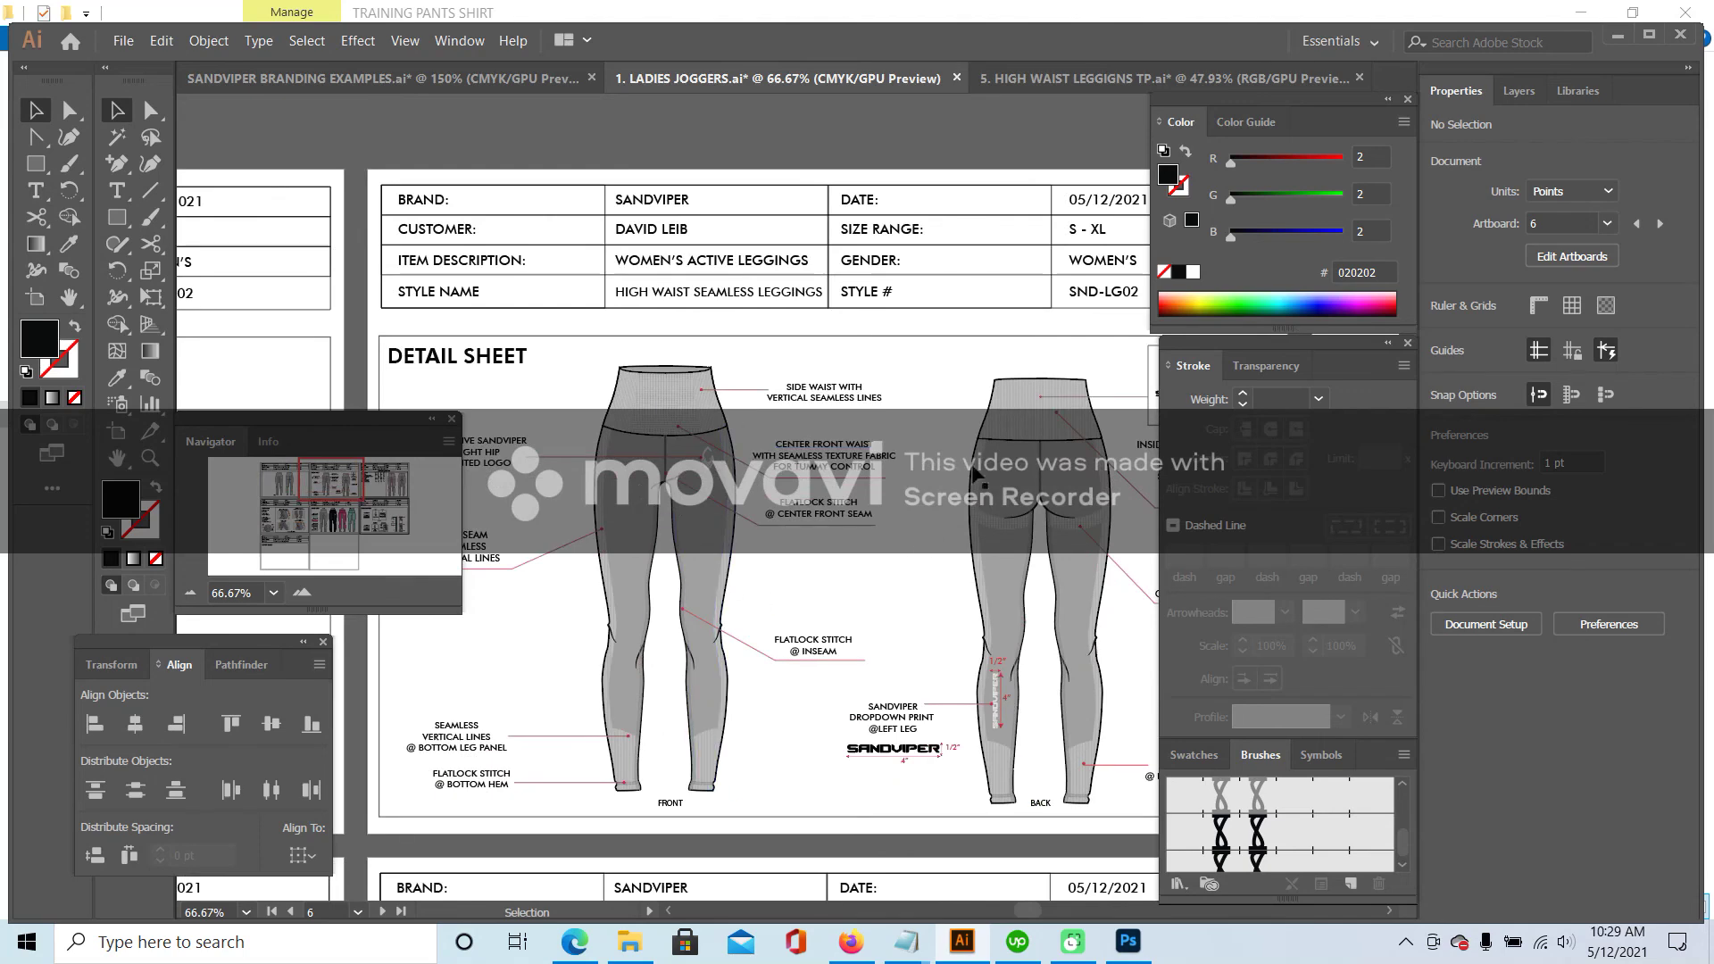
{"action": "key", "text": "ctrl+minus"}
{"action": "left_click_drag", "start_coordinate": [357, 492], "coordinate": [340, 467]}
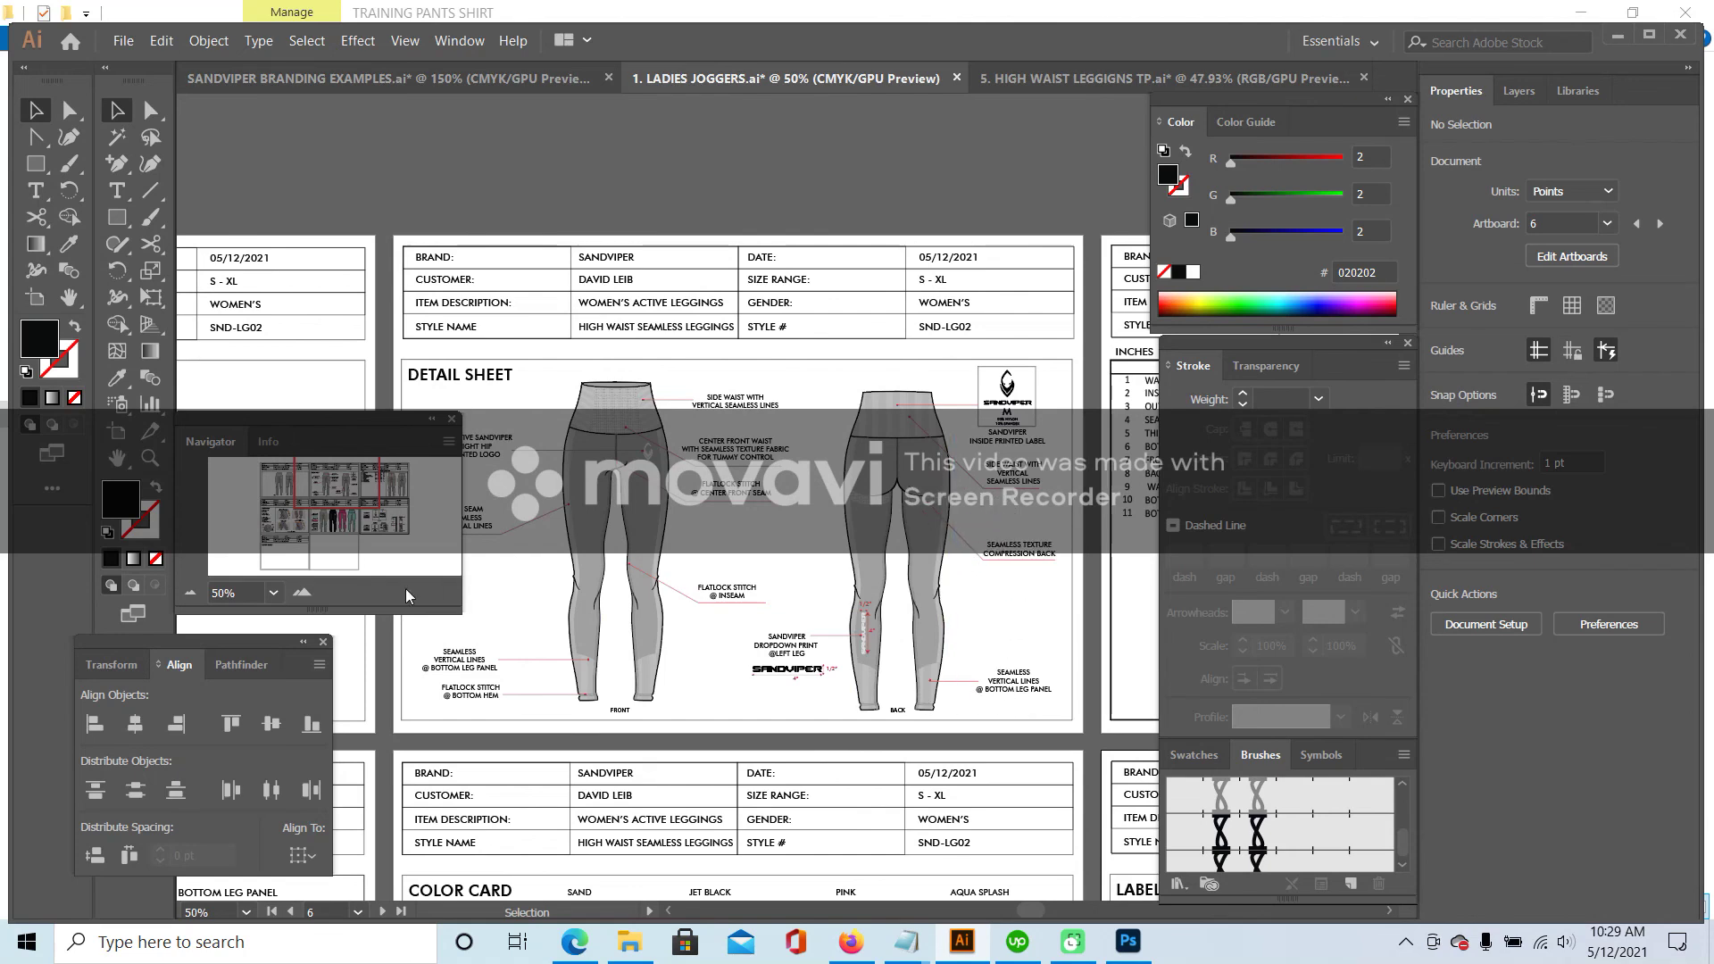
{"action": "left_click", "coordinate": [318, 589]}
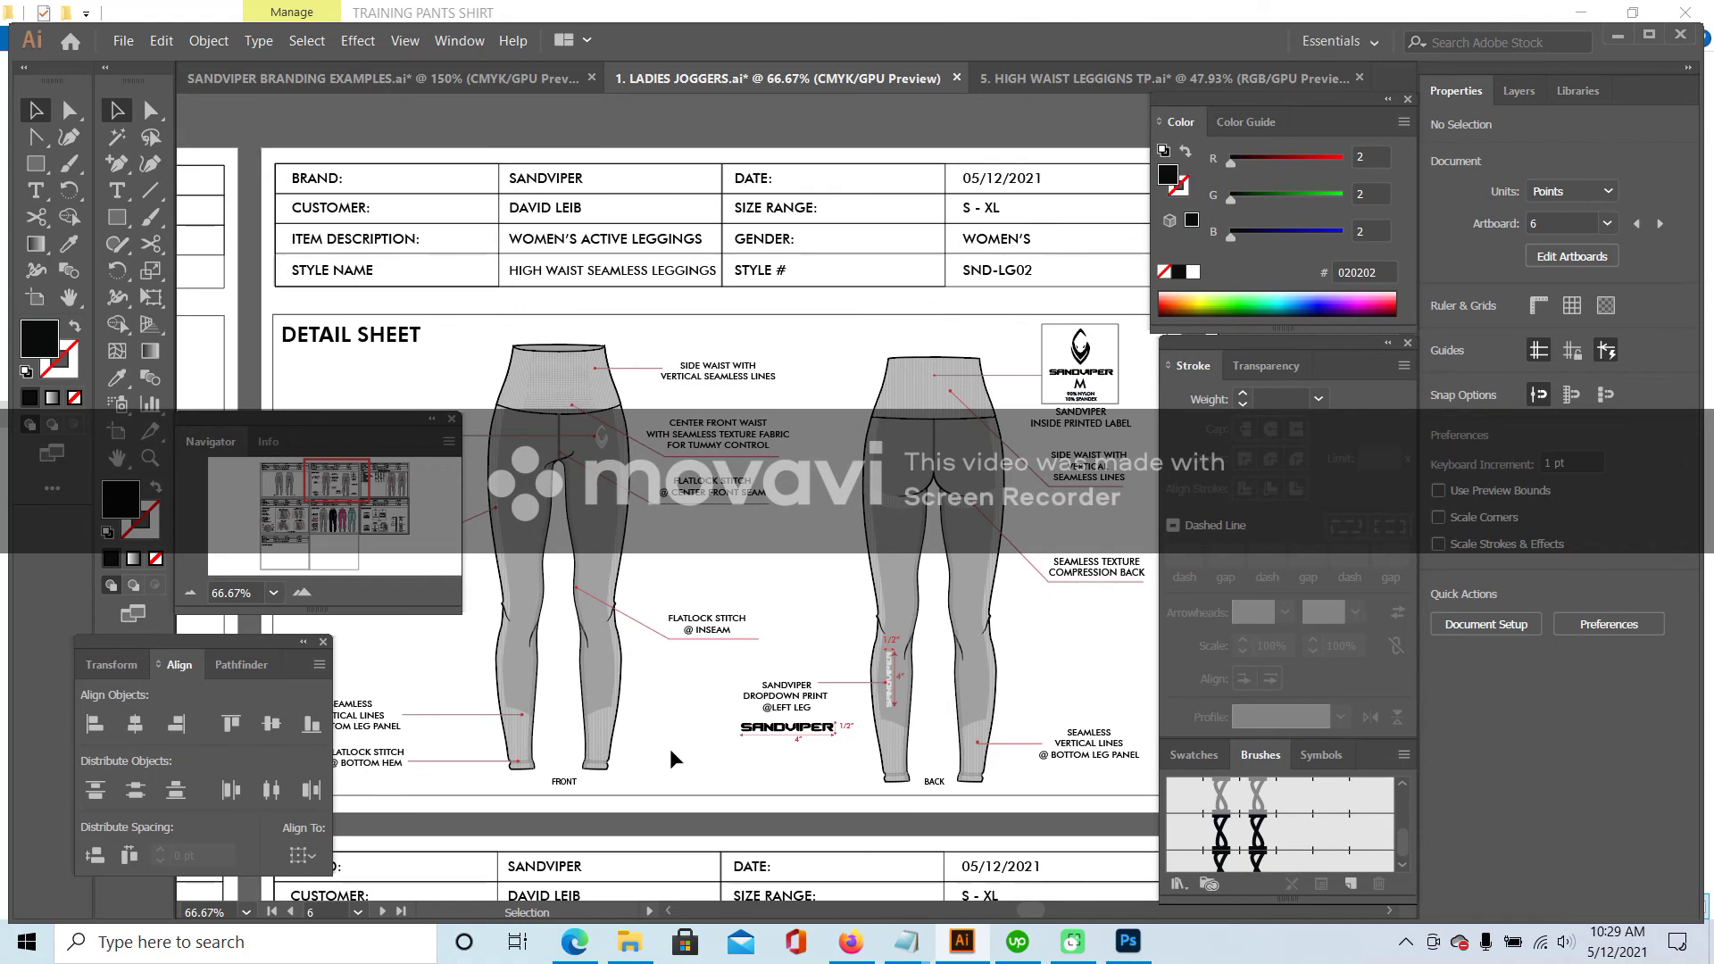
{"action": "left_click_drag", "start_coordinate": [337, 486], "coordinate": [390, 482]}
{"action": "left_click", "coordinate": [190, 592]}
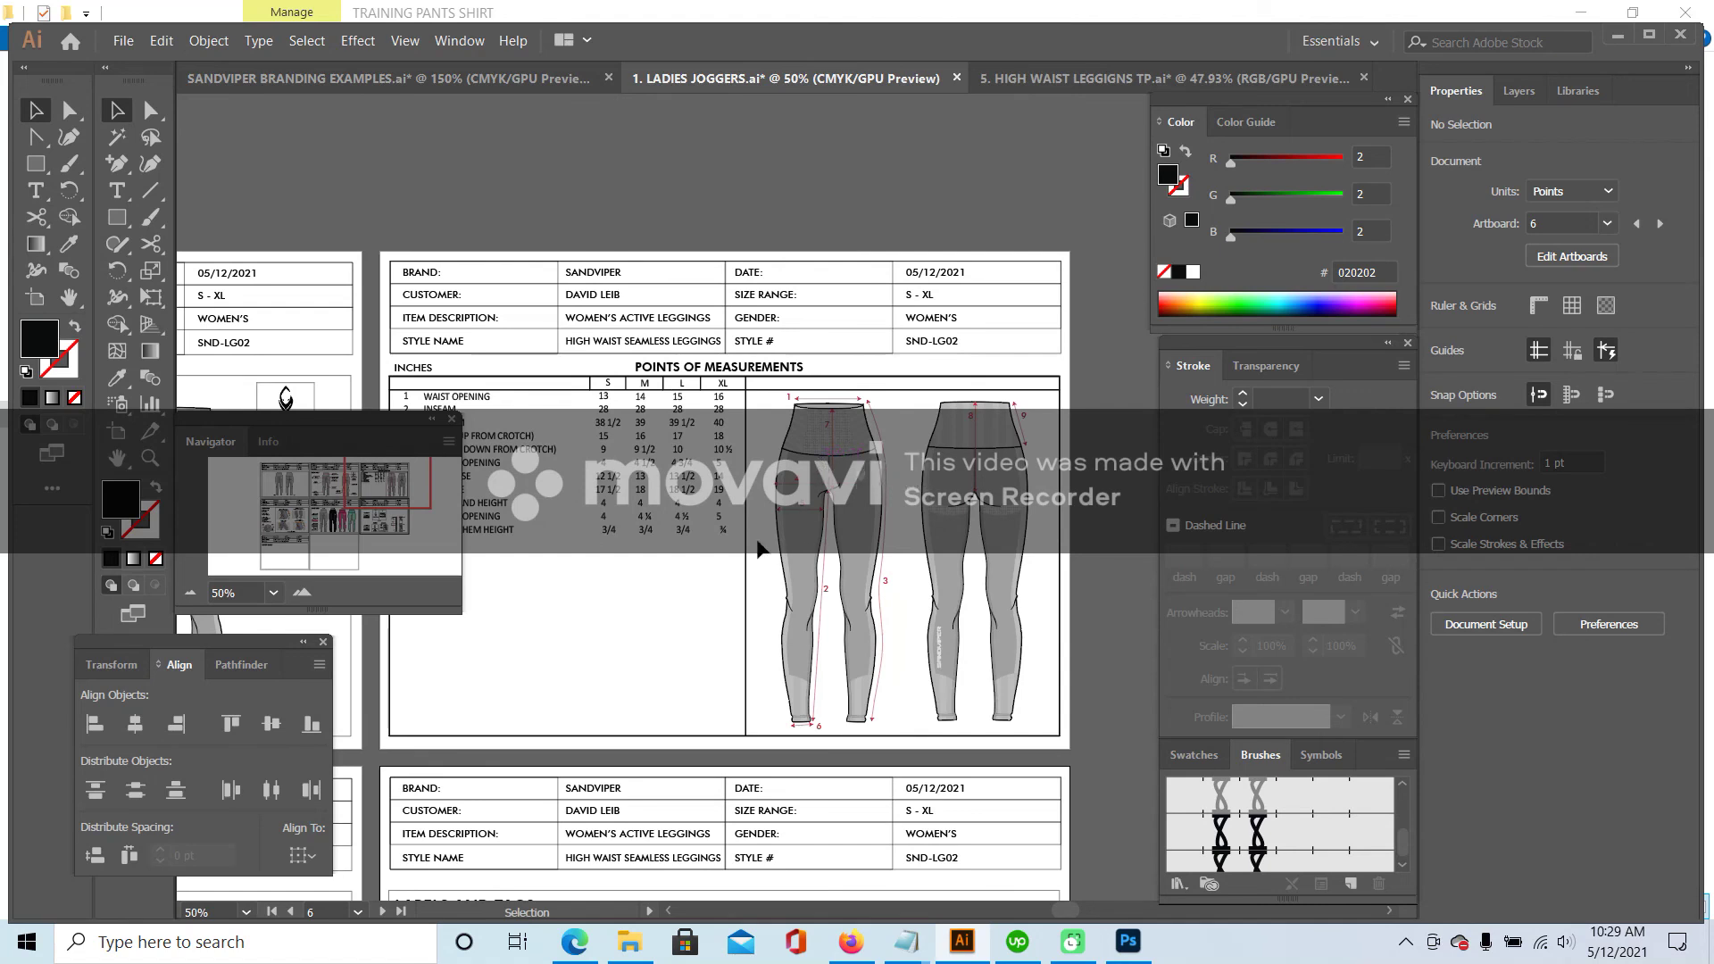
{"action": "left_click_drag", "start_coordinate": [397, 470], "coordinate": [390, 482]}
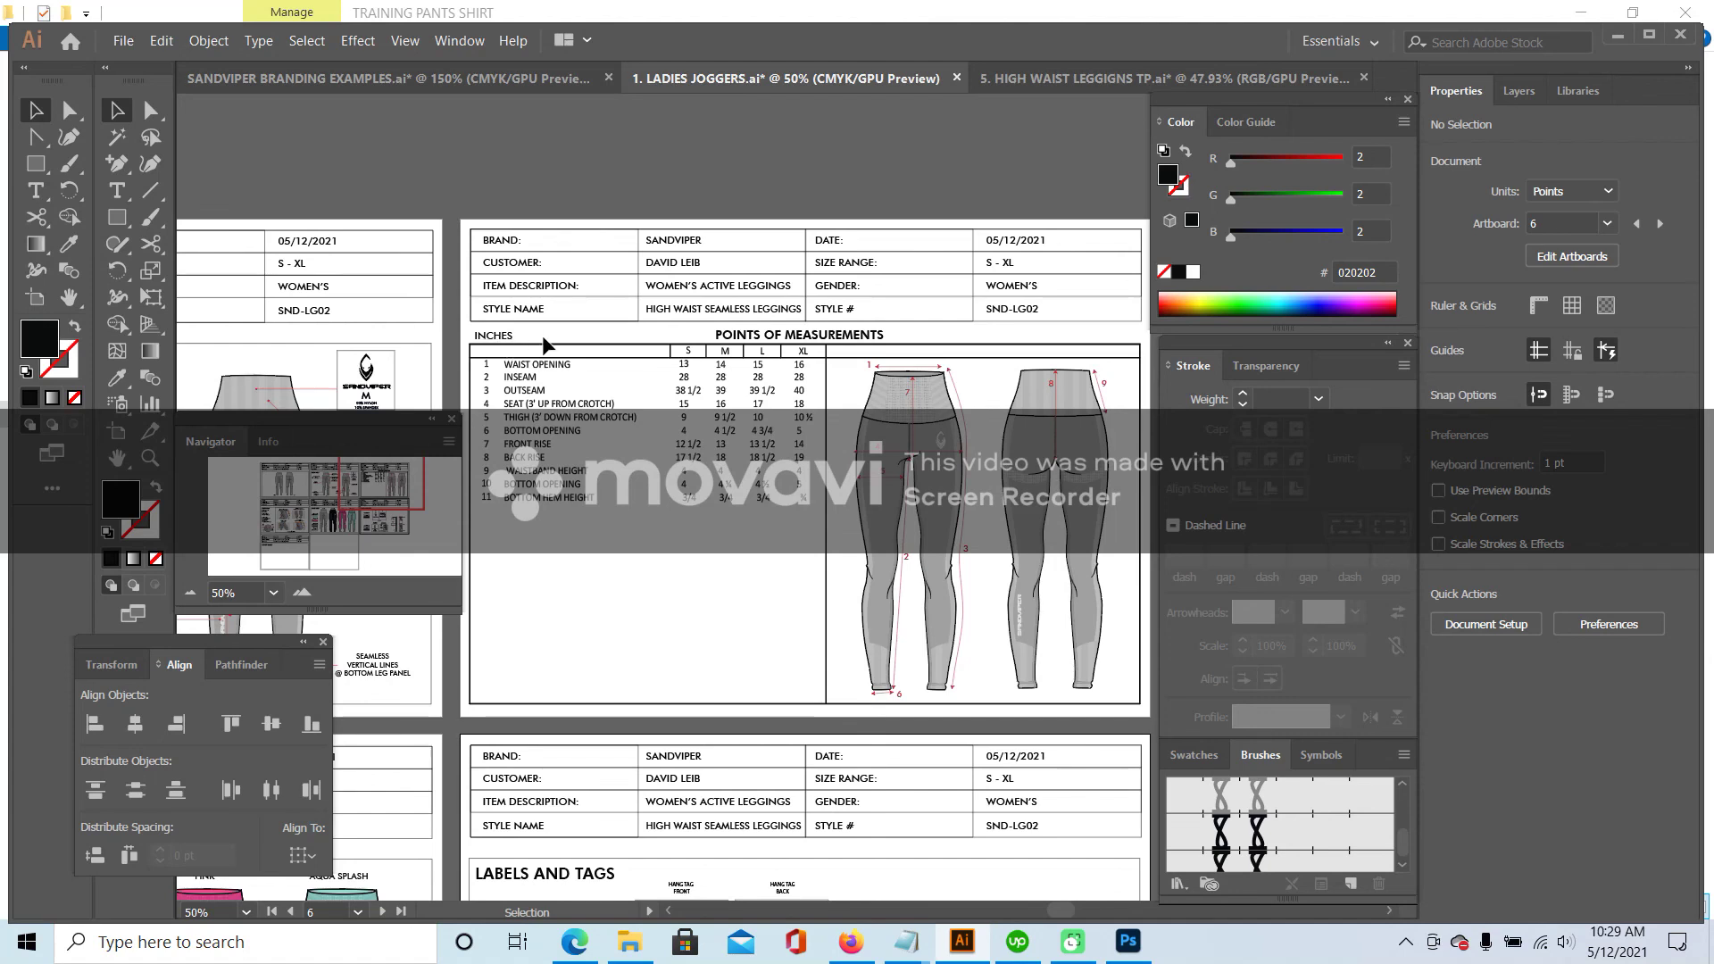
- Add ** before and after the INCHES label, making it **INCHES**
{"action": "left_click", "coordinate": [109, 188]}
{"action": "left_click", "coordinate": [475, 335]}
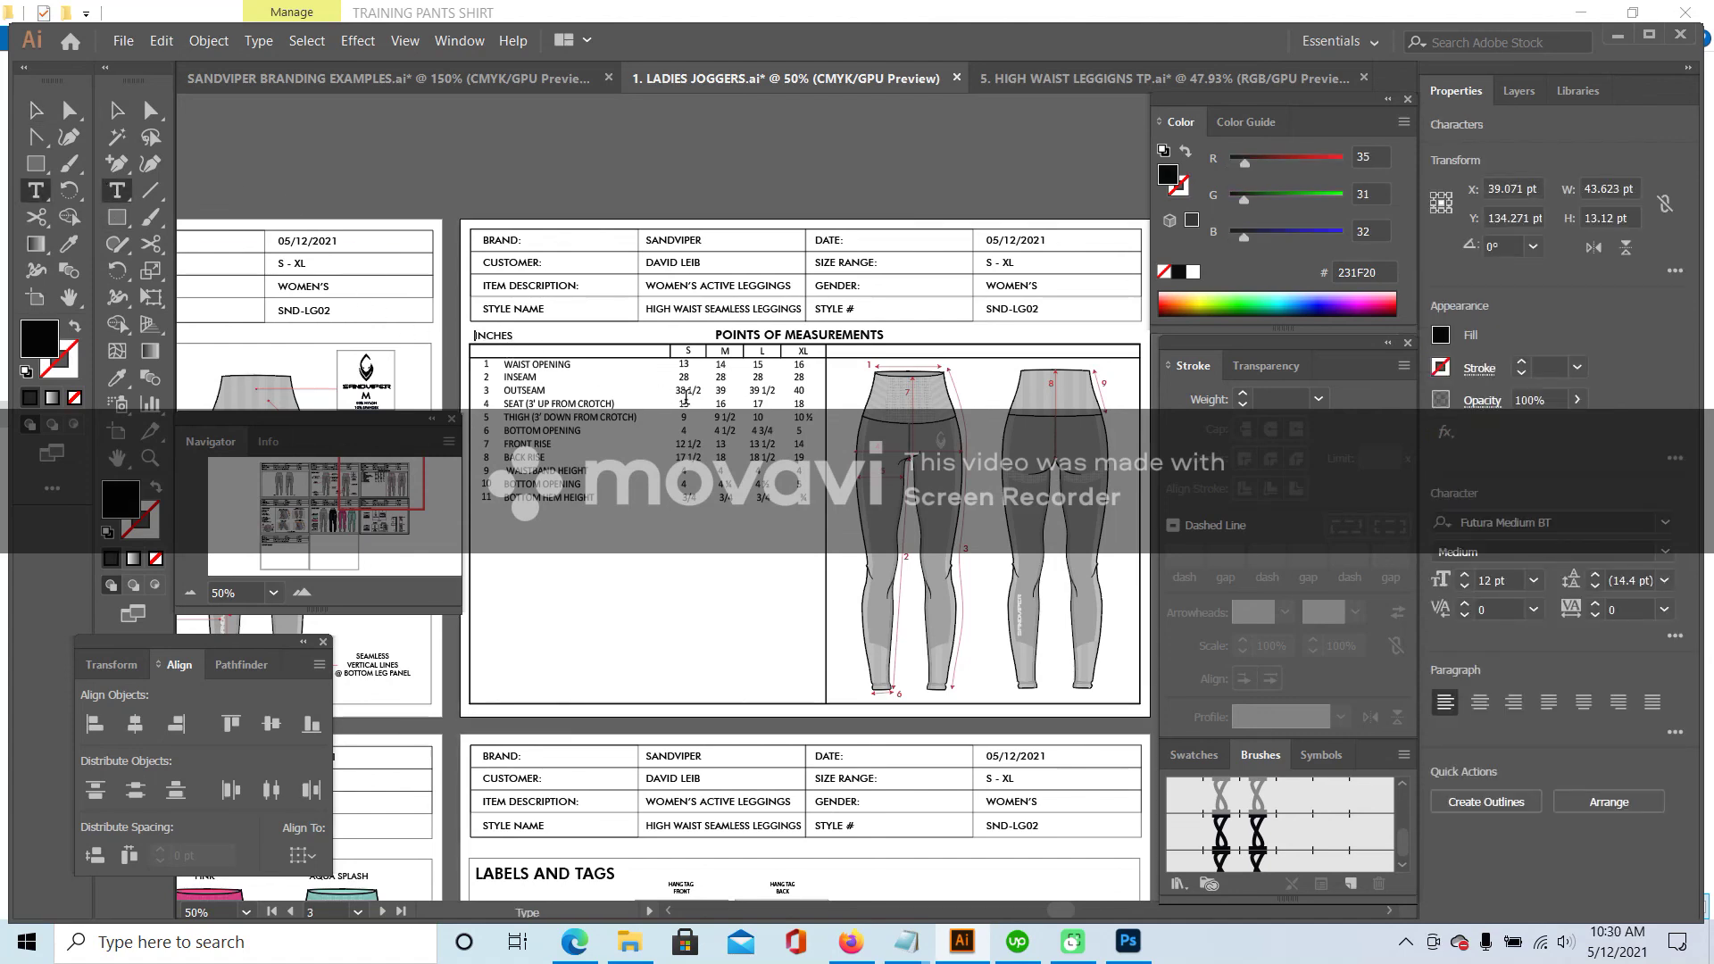
{"action": "type", "text": "**"}
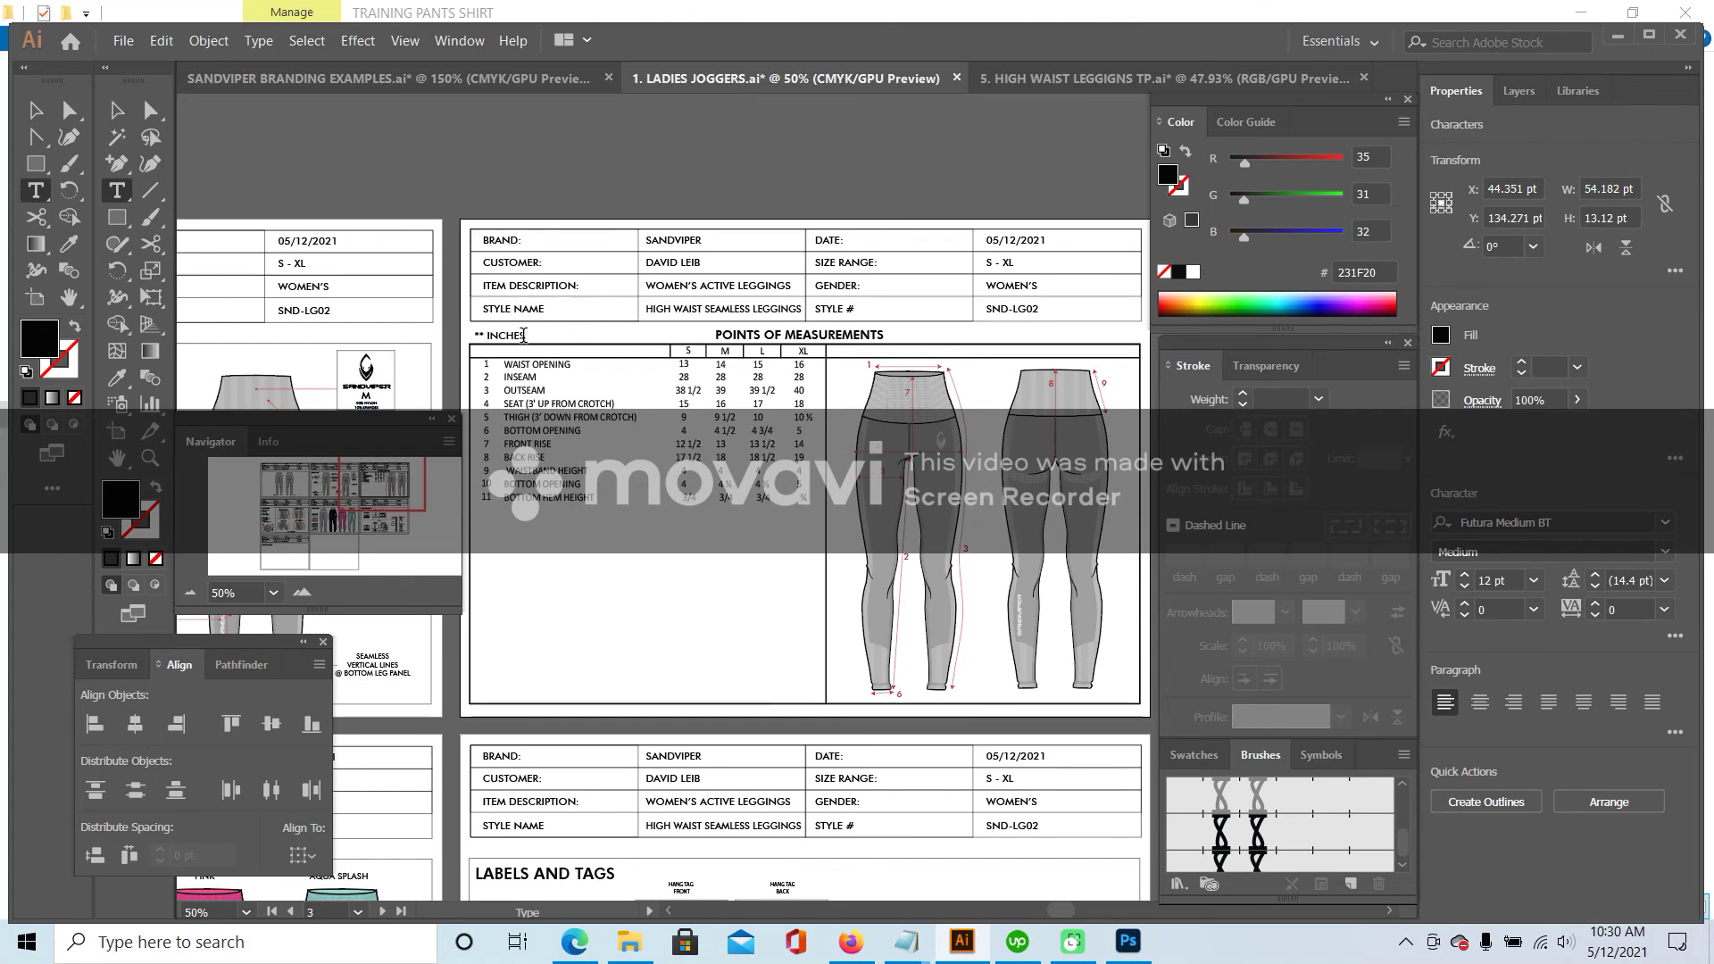
{"action": "key", "text": "End"}
{"action": "type", "text": "**"}
{"action": "key", "text": "Escape"}
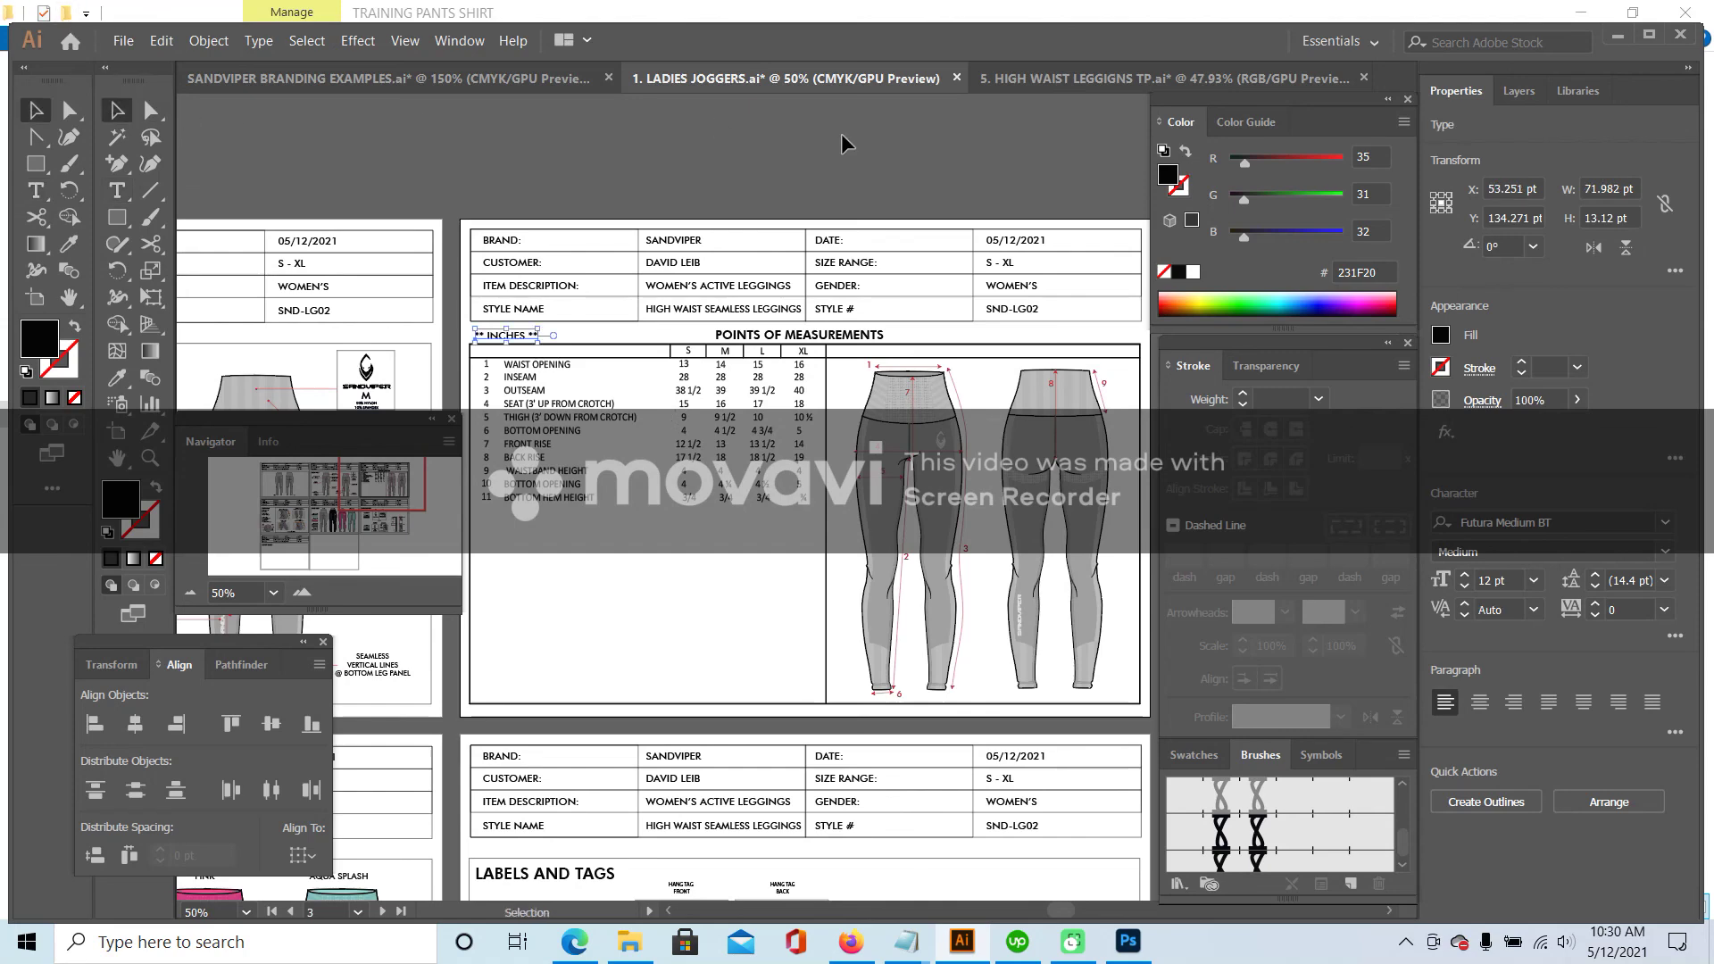
{"action": "left_click", "coordinate": [134, 42]}
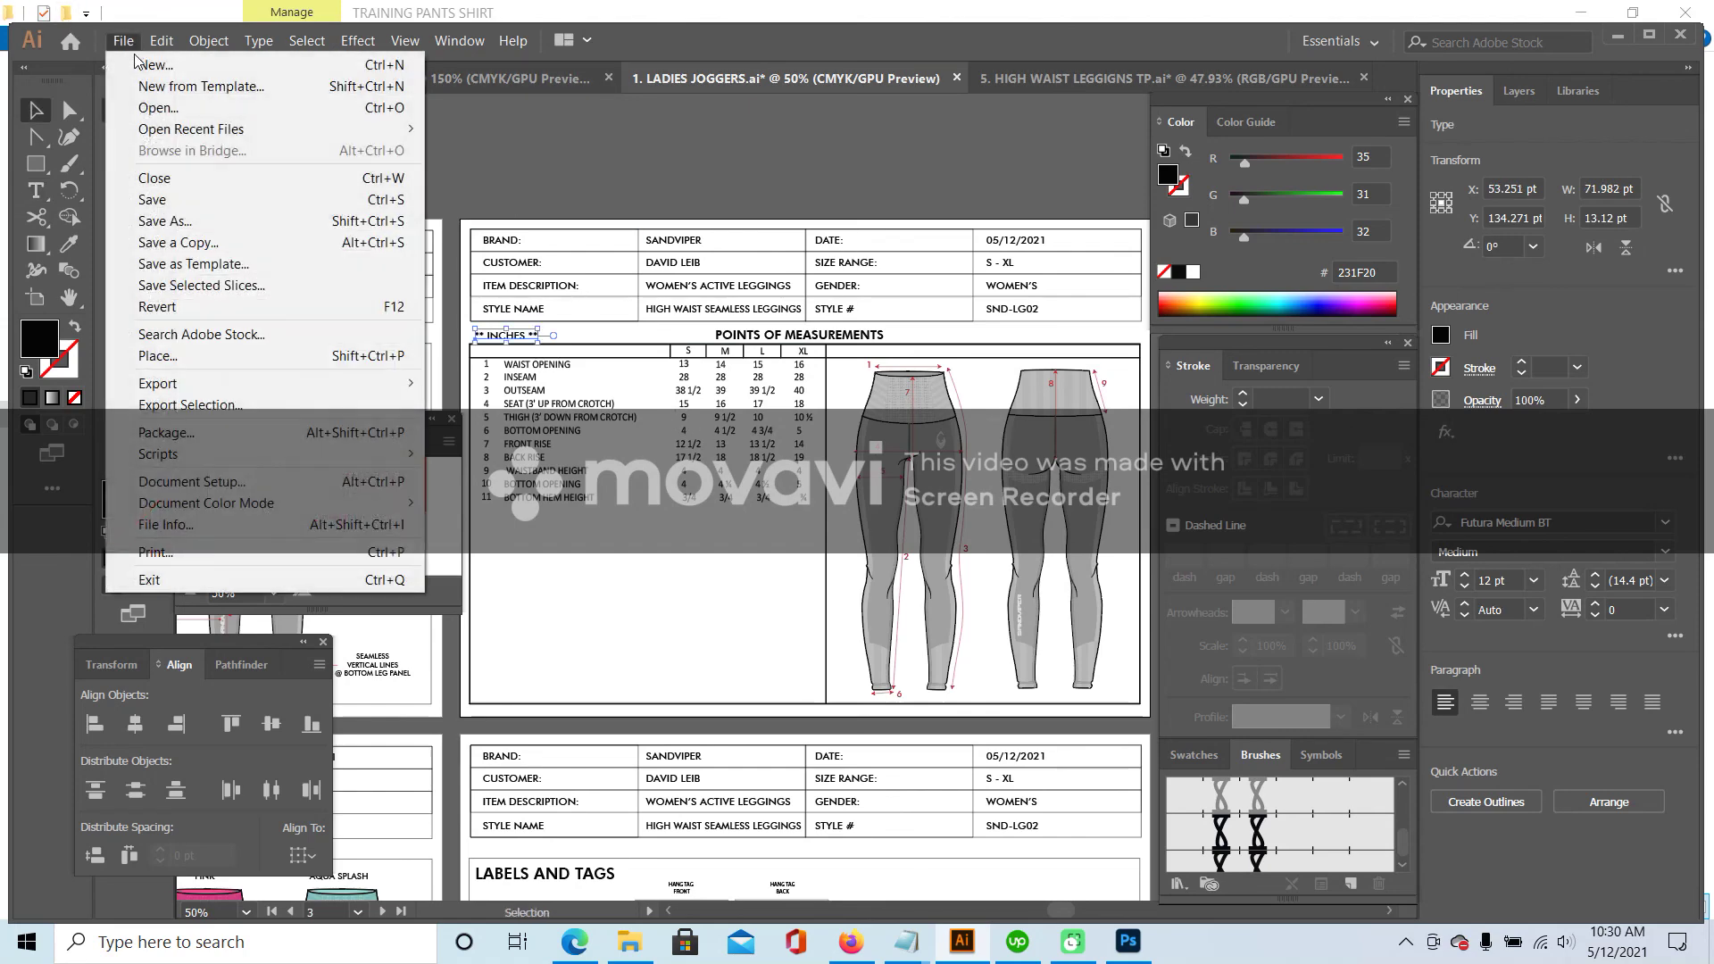
{"action": "left_click", "coordinate": [184, 224]}
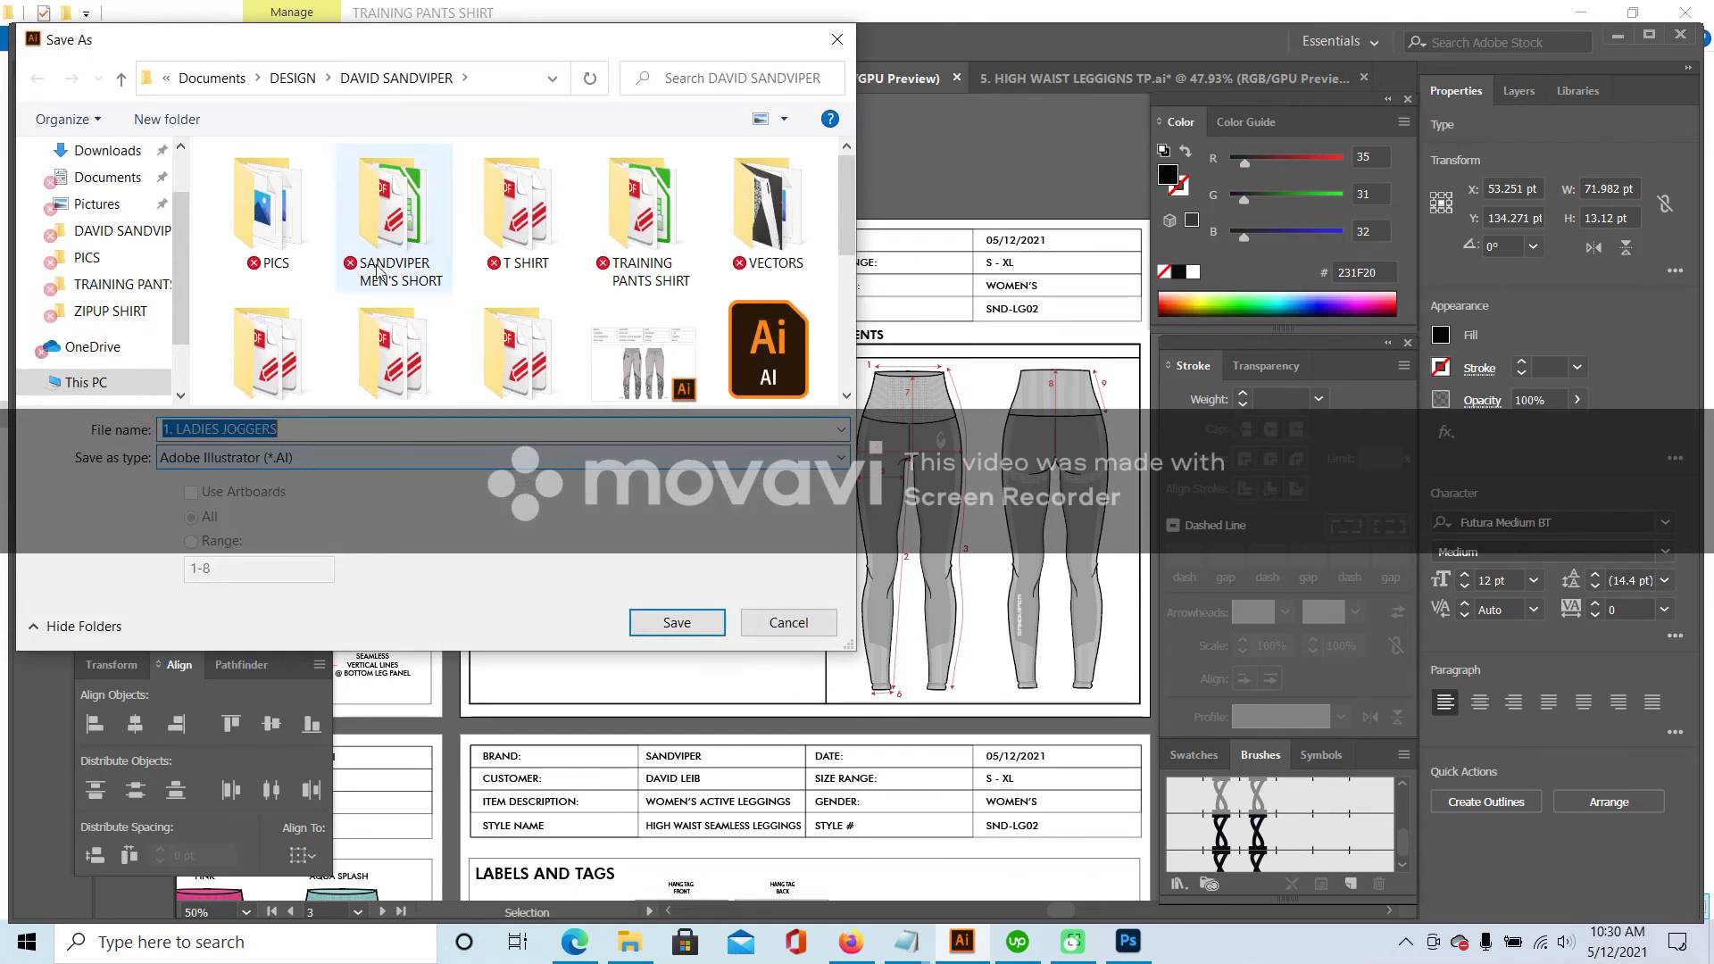
{"action": "scroll", "coordinate": [742, 284], "scroll_direction": "down", "scroll_amount": 1}
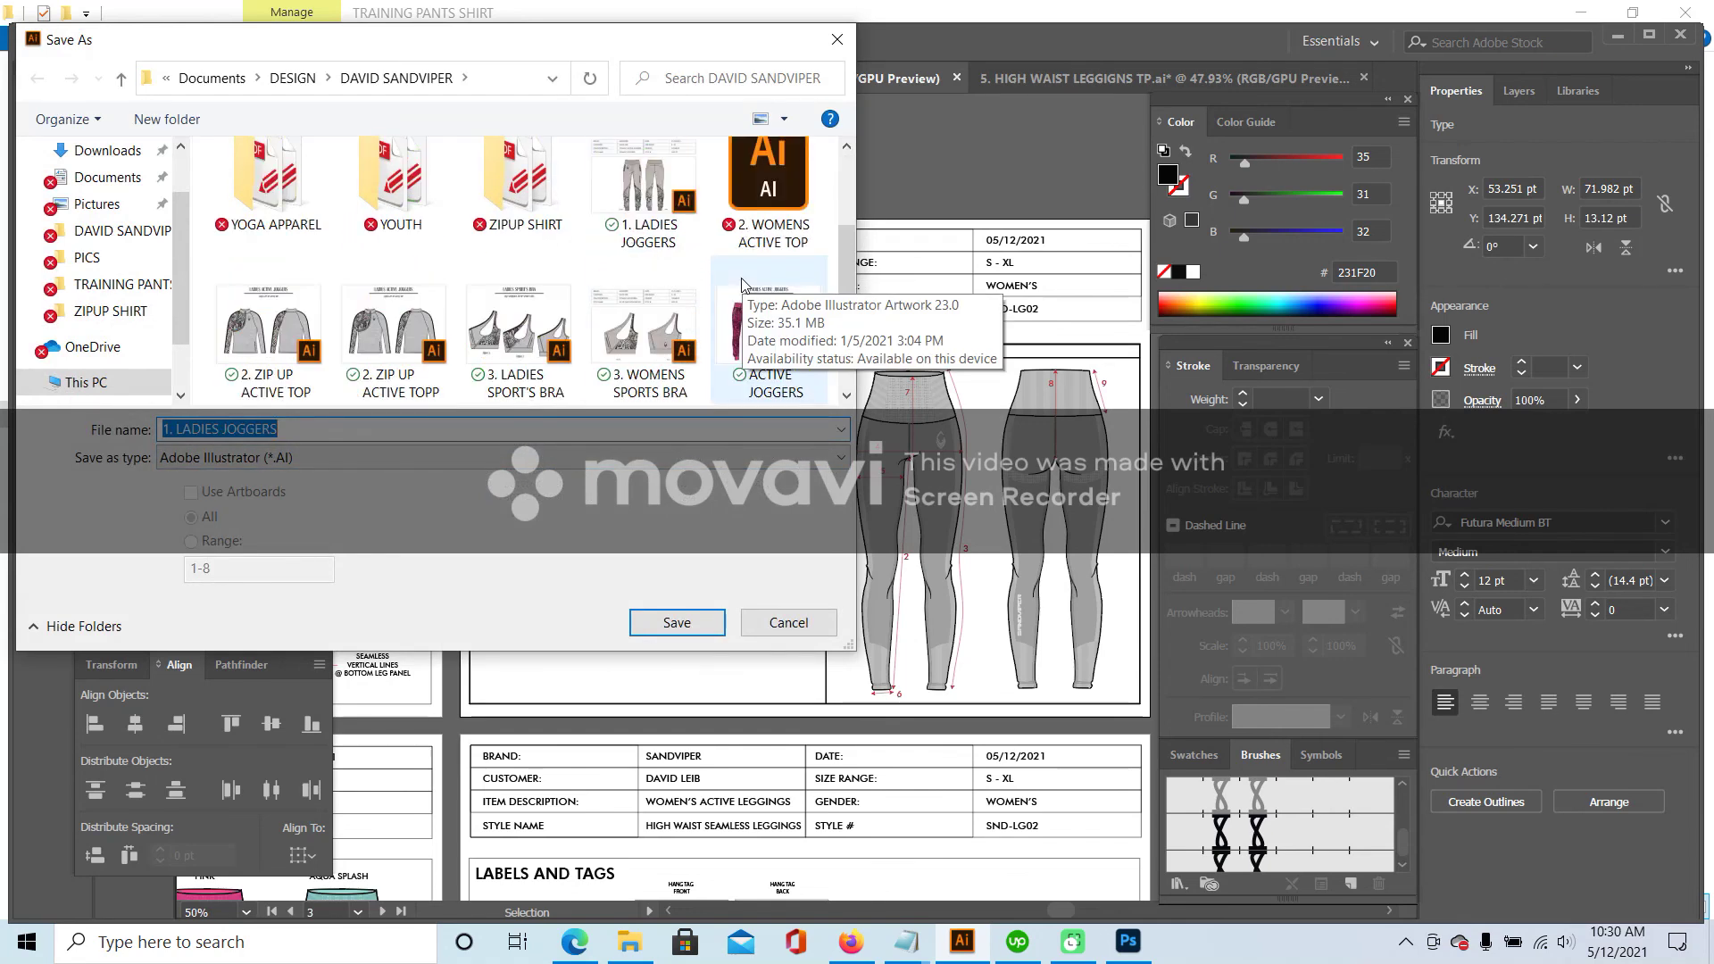
{"action": "scroll", "coordinate": [722, 291], "scroll_direction": "down", "scroll_amount": 1}
{"action": "left_click_drag", "start_coordinate": [279, 430], "coordinate": [227, 432]}
{"action": "type", "text": "HIGH WAIST SEAMLESS LEGGING"}
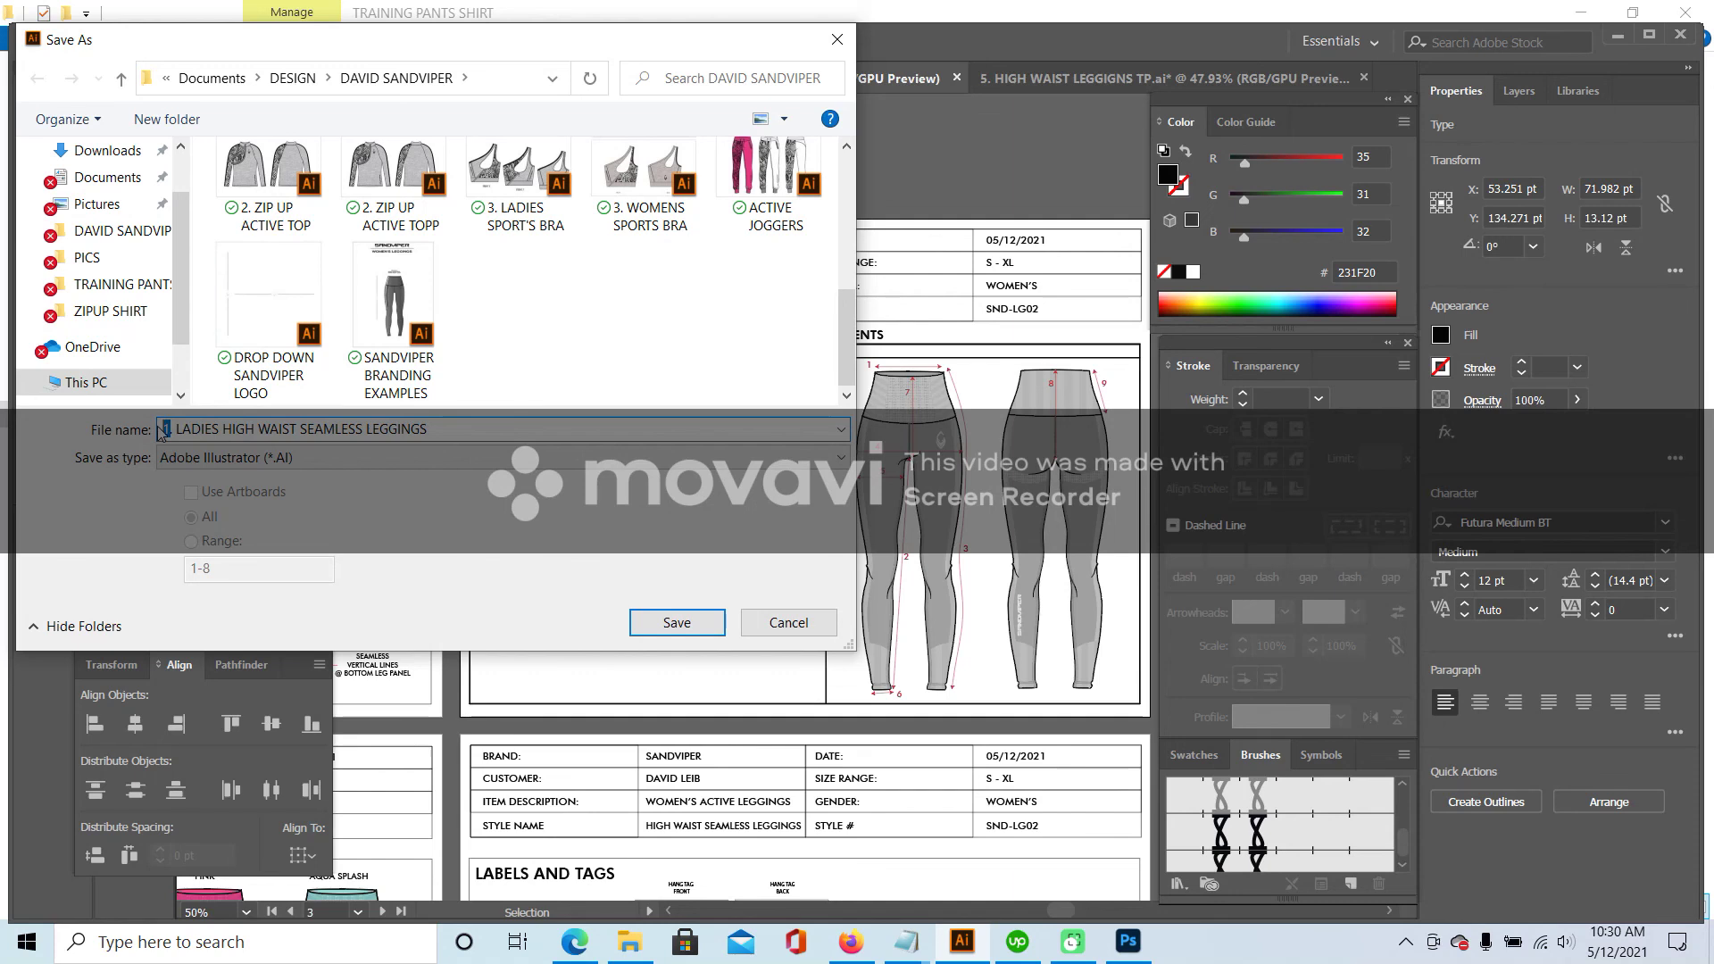
{"action": "type", "text": "4"}
{"action": "scroll", "coordinate": [693, 340], "scroll_direction": "up", "scroll_amount": 1}
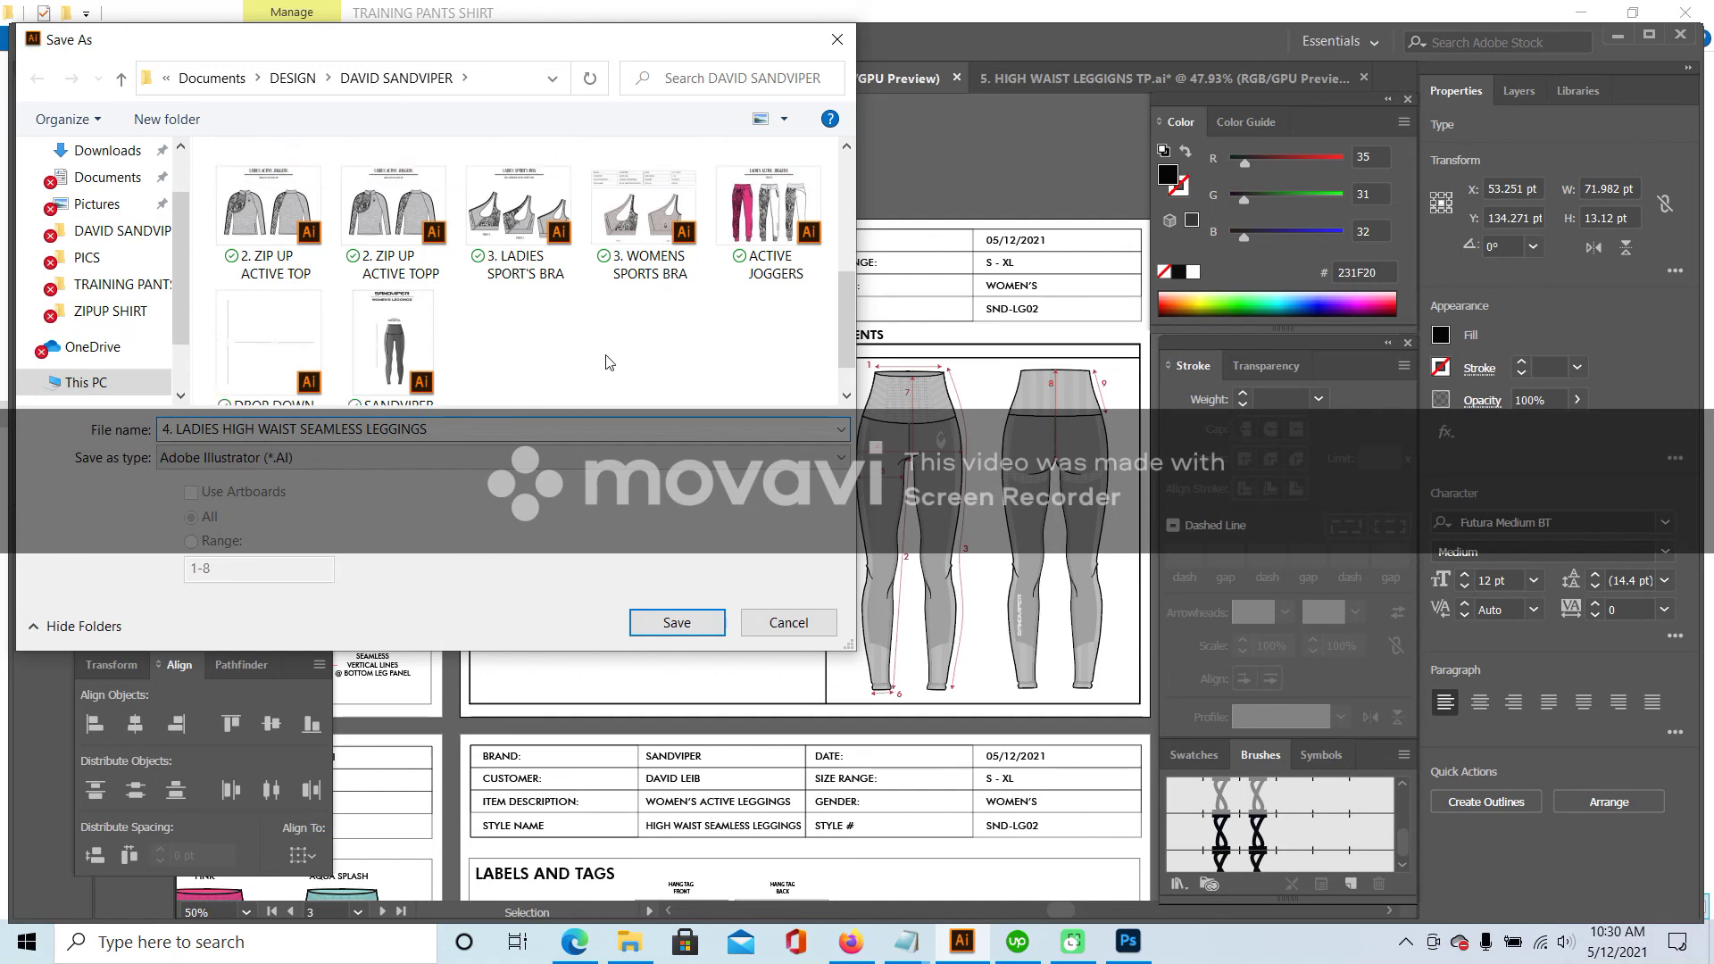
{"action": "scroll", "coordinate": [607, 362], "scroll_direction": "up", "scroll_amount": 3}
{"action": "scroll", "coordinate": [607, 362], "scroll_direction": "down", "scroll_amount": 5}
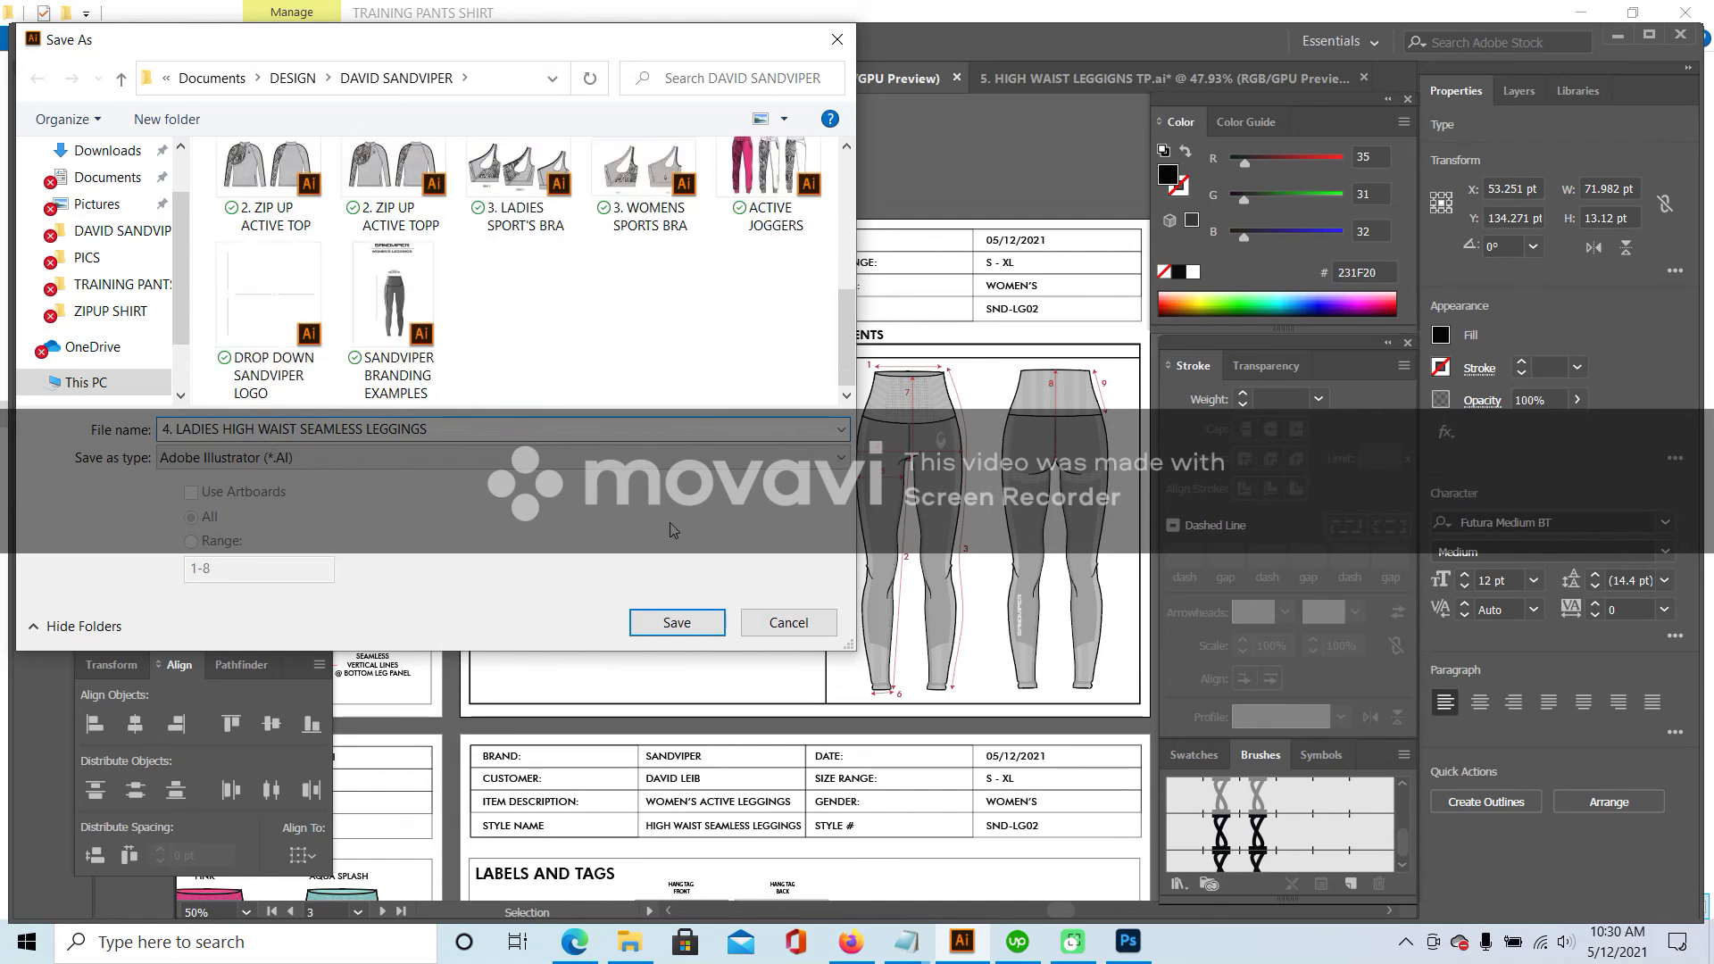
{"action": "left_click", "coordinate": [689, 632]}
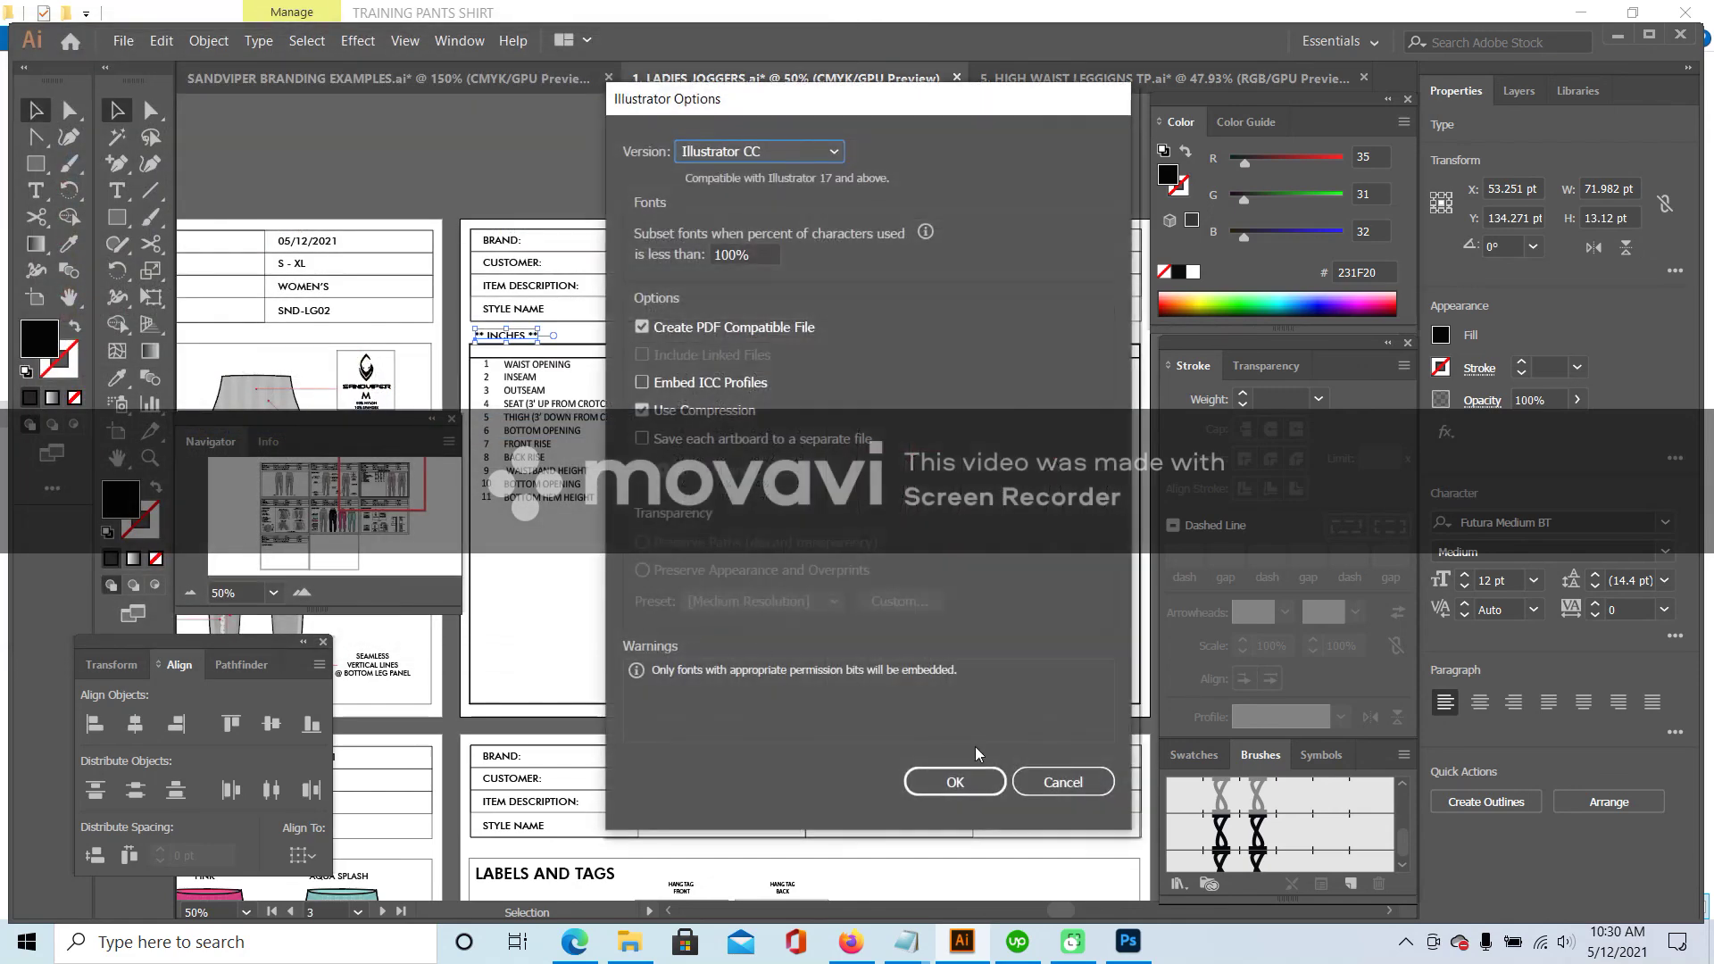
{"action": "left_click", "coordinate": [973, 785]}
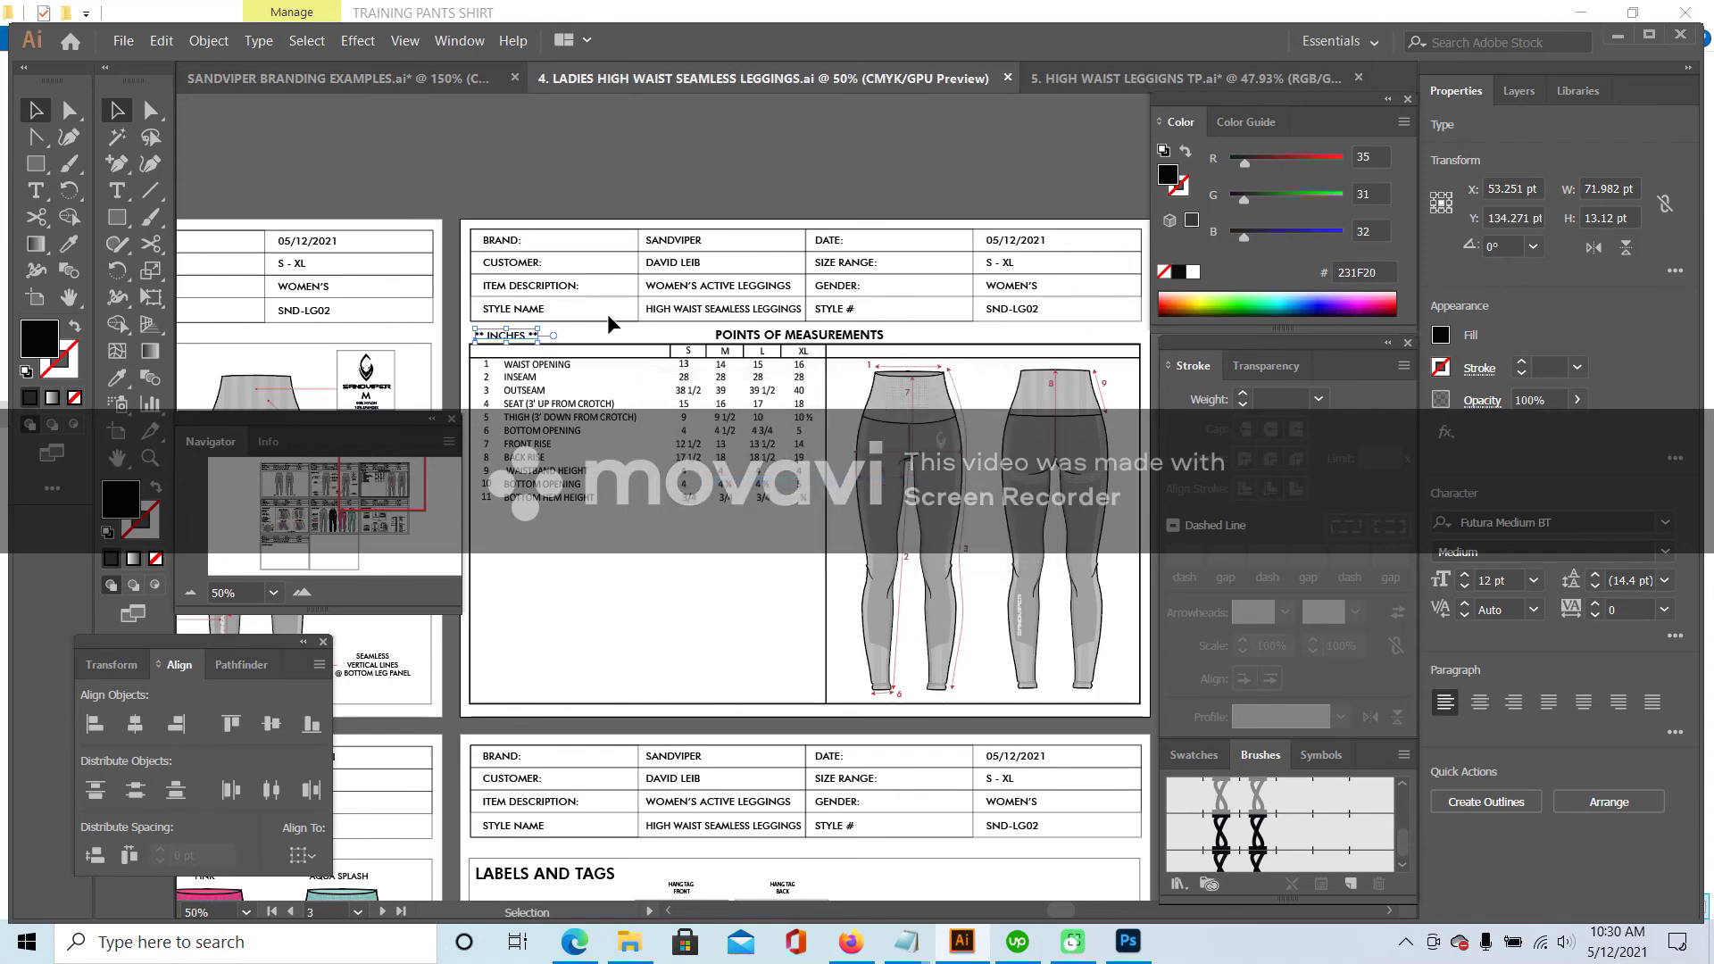
- Save a PDF copy named '4. LADIES HIGH WAIST SEAMLESS LEGGINGS' with the Illustrator Default preset
{"action": "left_click", "coordinate": [125, 40]}
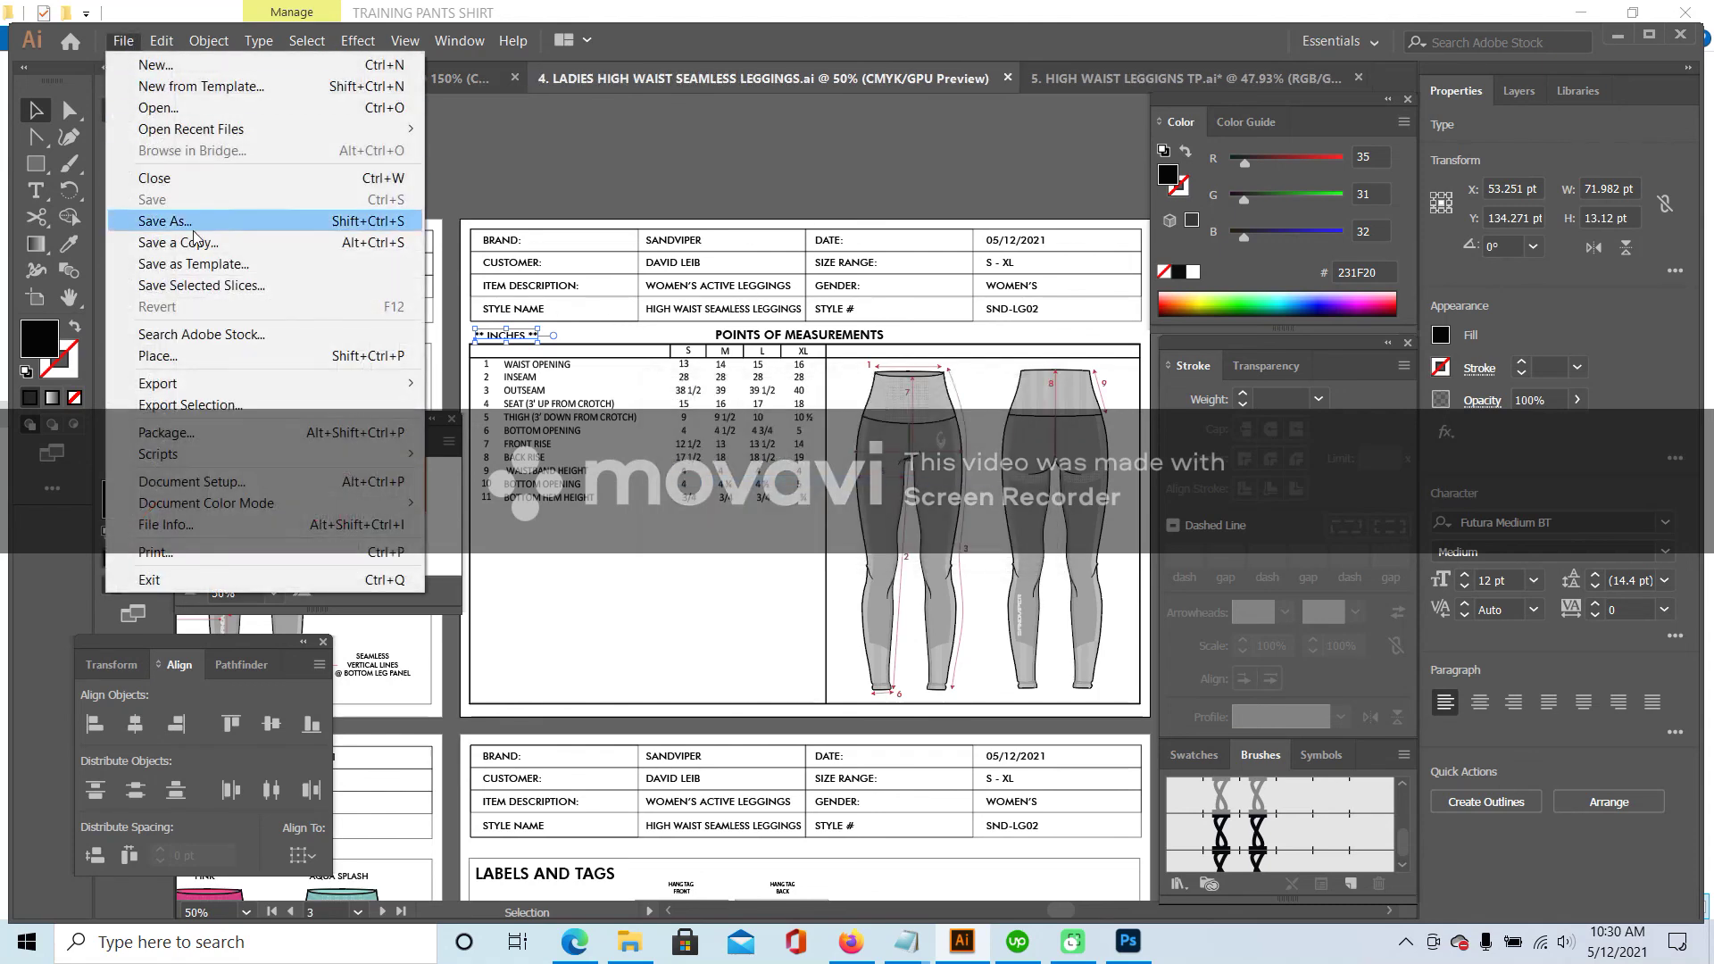
{"action": "left_click", "coordinate": [179, 219]}
{"action": "left_click", "coordinate": [839, 457]}
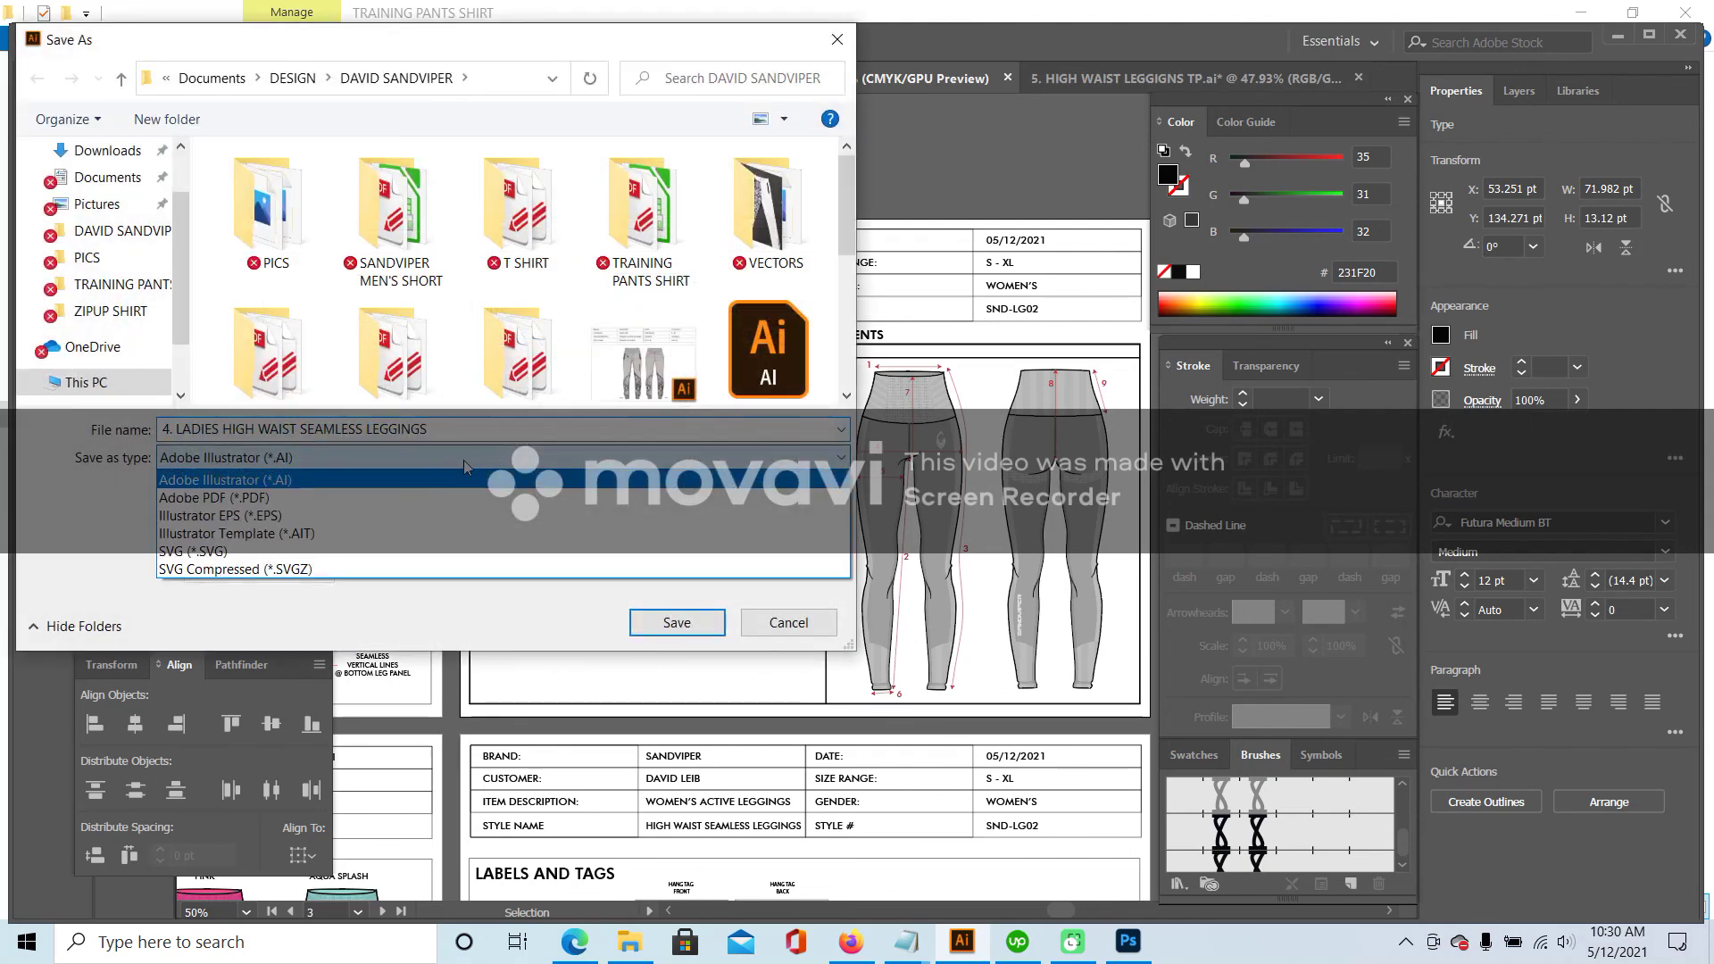
{"action": "left_click", "coordinate": [409, 503]}
{"action": "scroll", "coordinate": [714, 286], "scroll_direction": "down", "scroll_amount": 6}
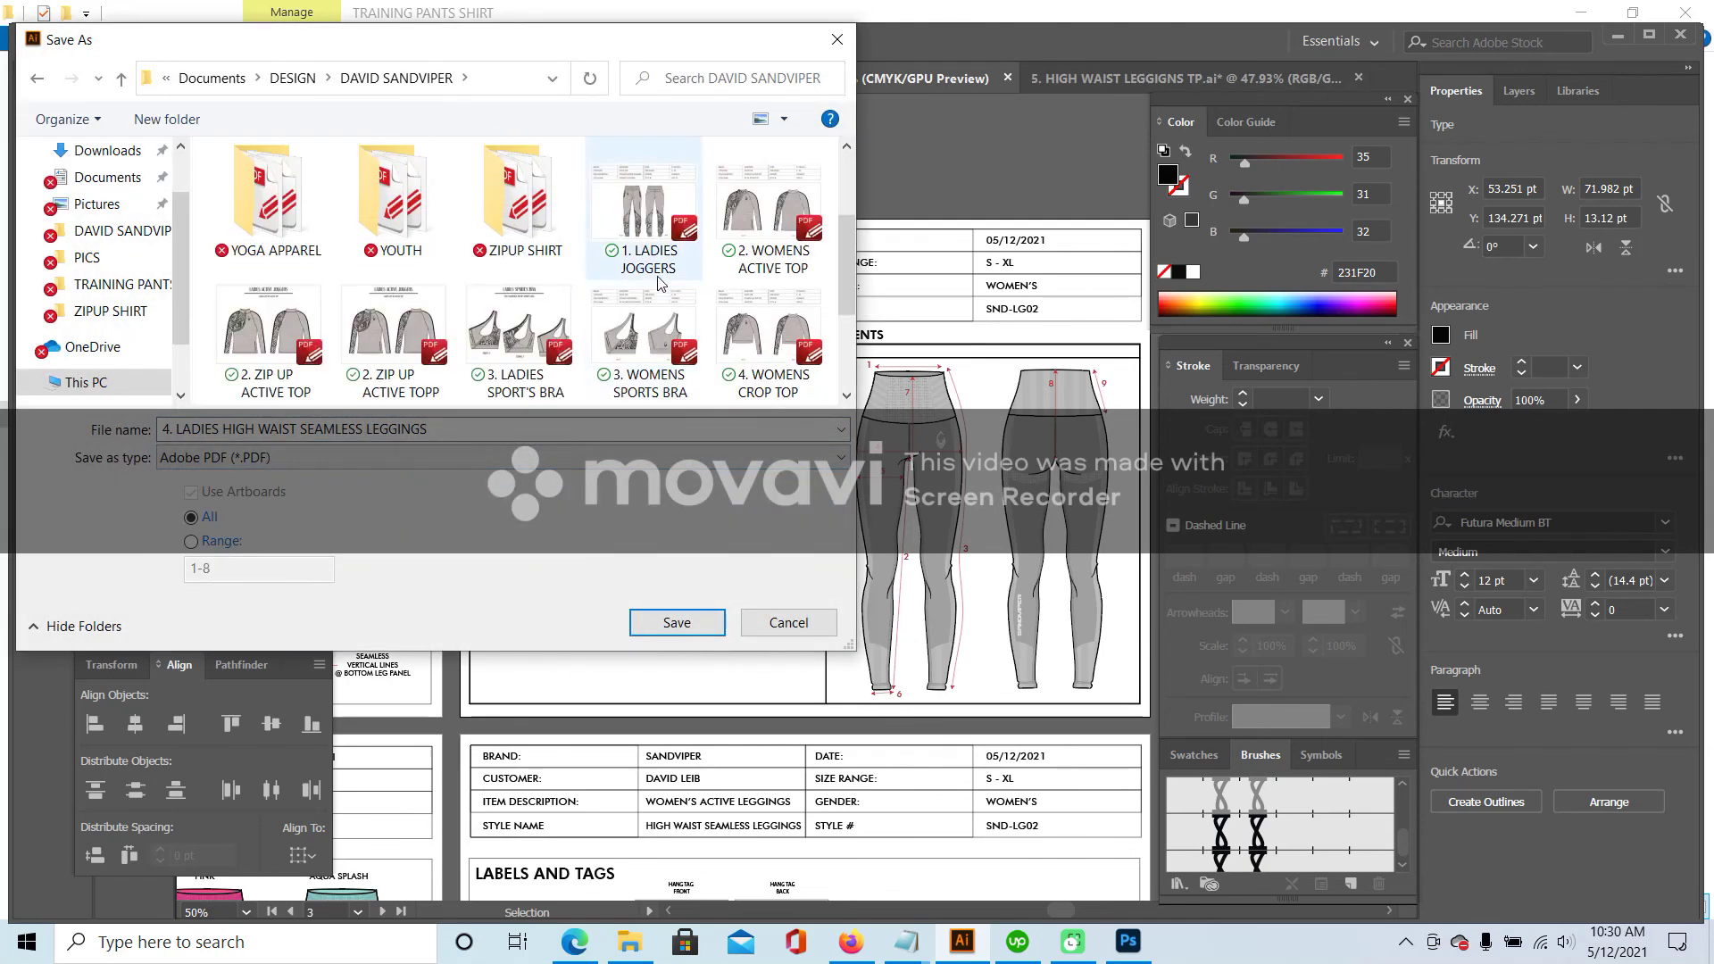
{"action": "left_click", "coordinate": [676, 622]}
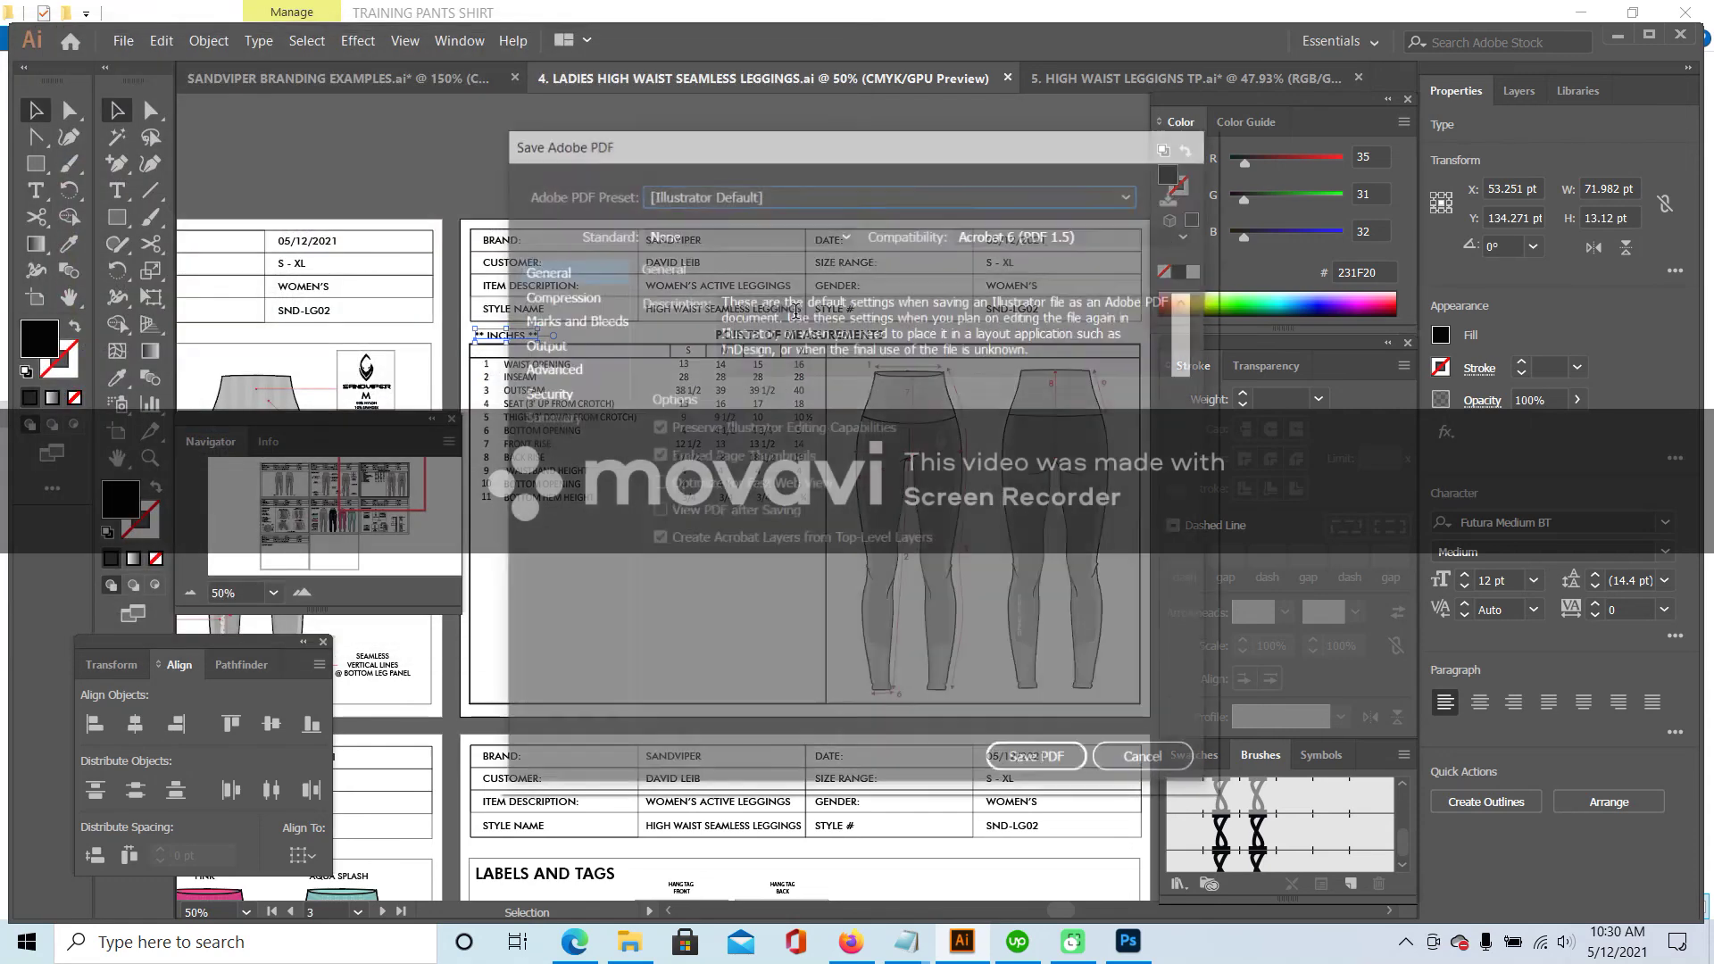
{"action": "left_click", "coordinate": [1036, 764]}
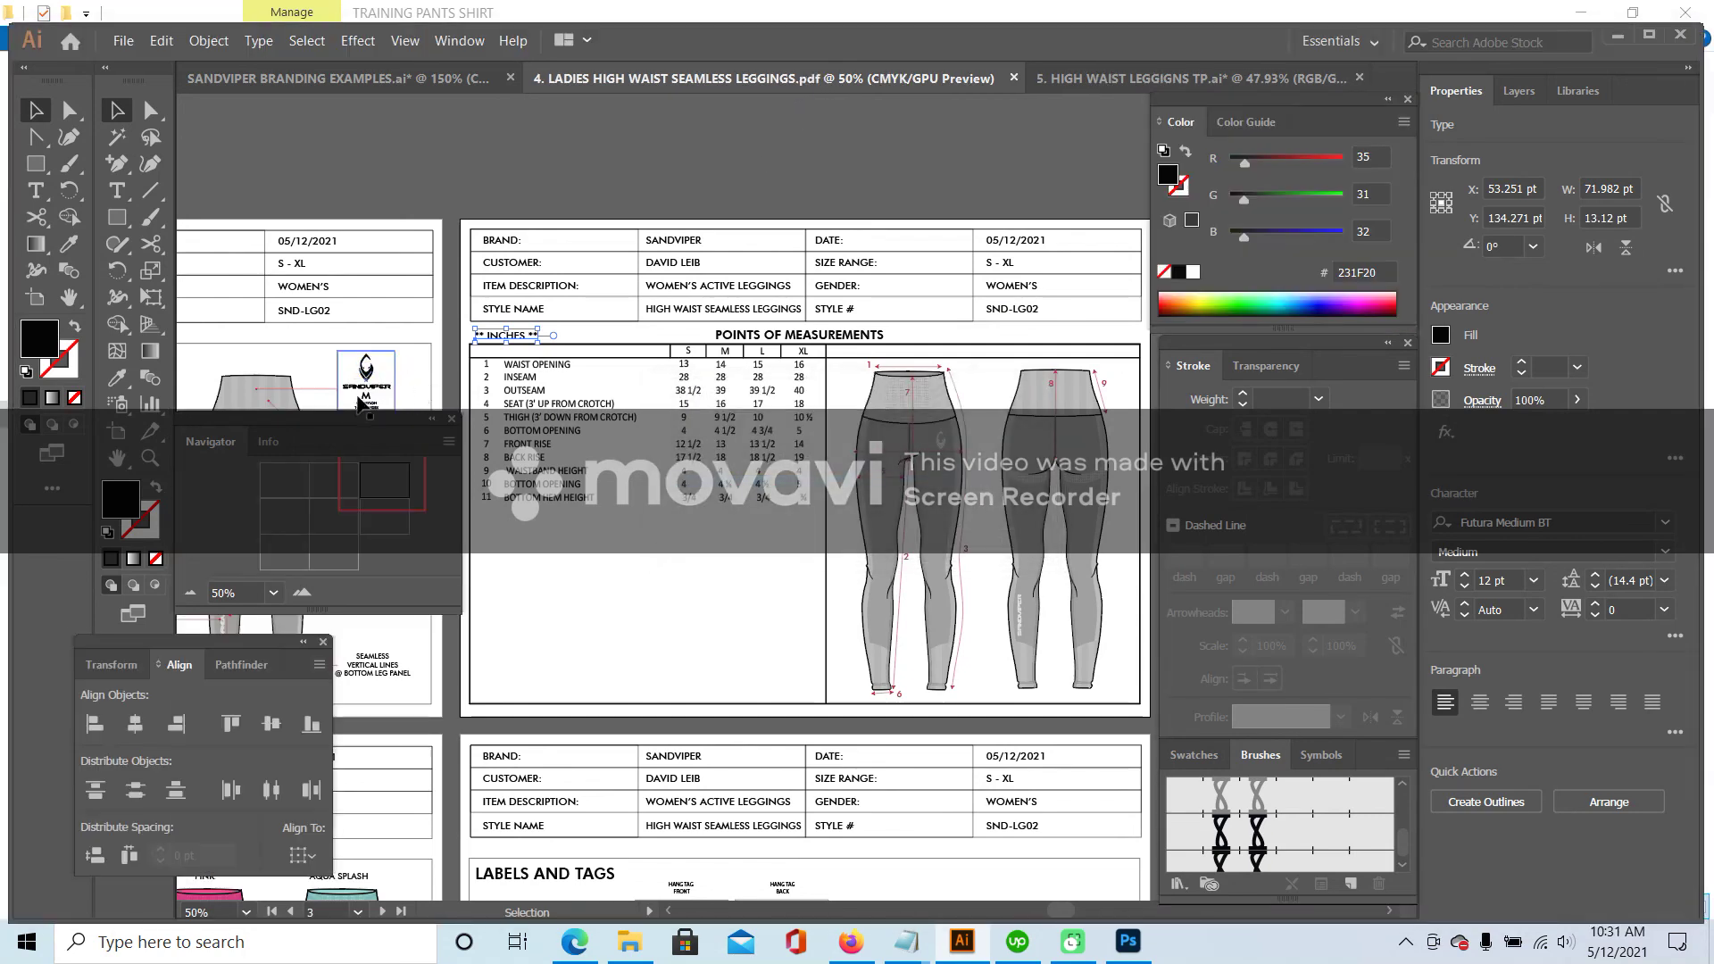
- Pan through the PDF's pages from the Color Card back to the leggings sketch page
{"action": "left_click_drag", "start_coordinate": [400, 478], "coordinate": [334, 516]}
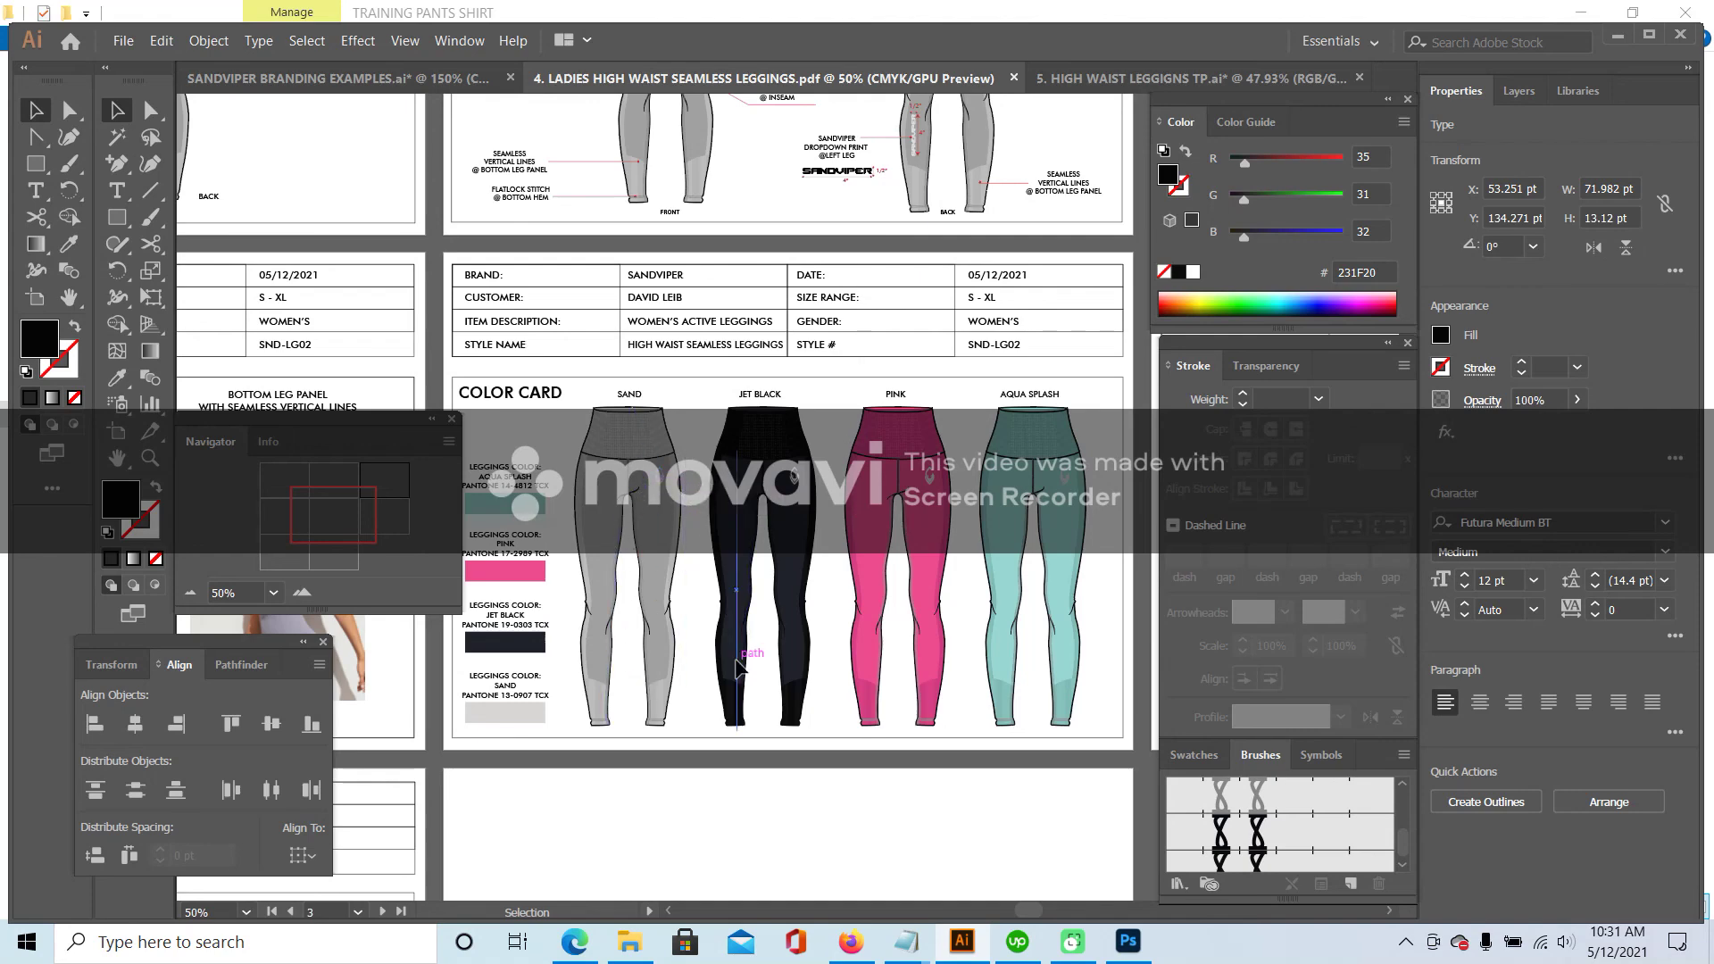
{"action": "mouse_move", "coordinate": [333, 520]}
{"action": "left_mouse_down"}
{"action": "mouse_move", "coordinate": [284, 513]}
{"action": "mouse_move", "coordinate": [292, 487]}
{"action": "left_mouse_up"}
{"action": "left_click", "coordinate": [125, 44]}
{"action": "left_click", "coordinate": [127, 46]}
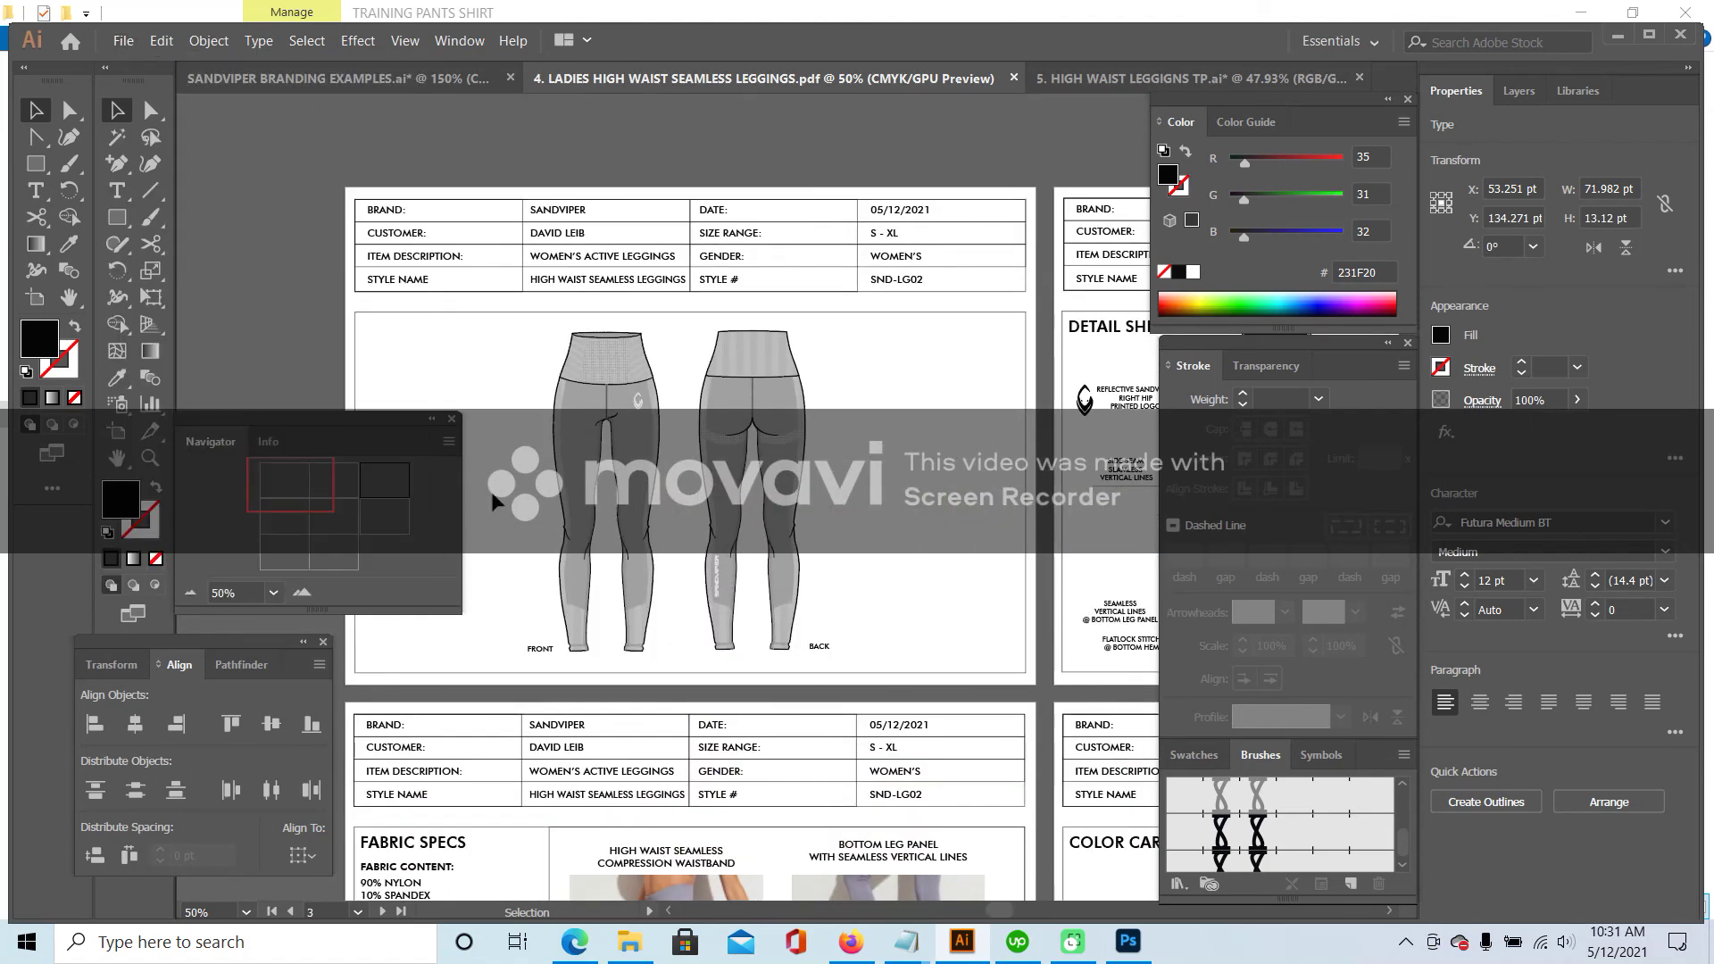
{"action": "left_click", "coordinate": [303, 592]}
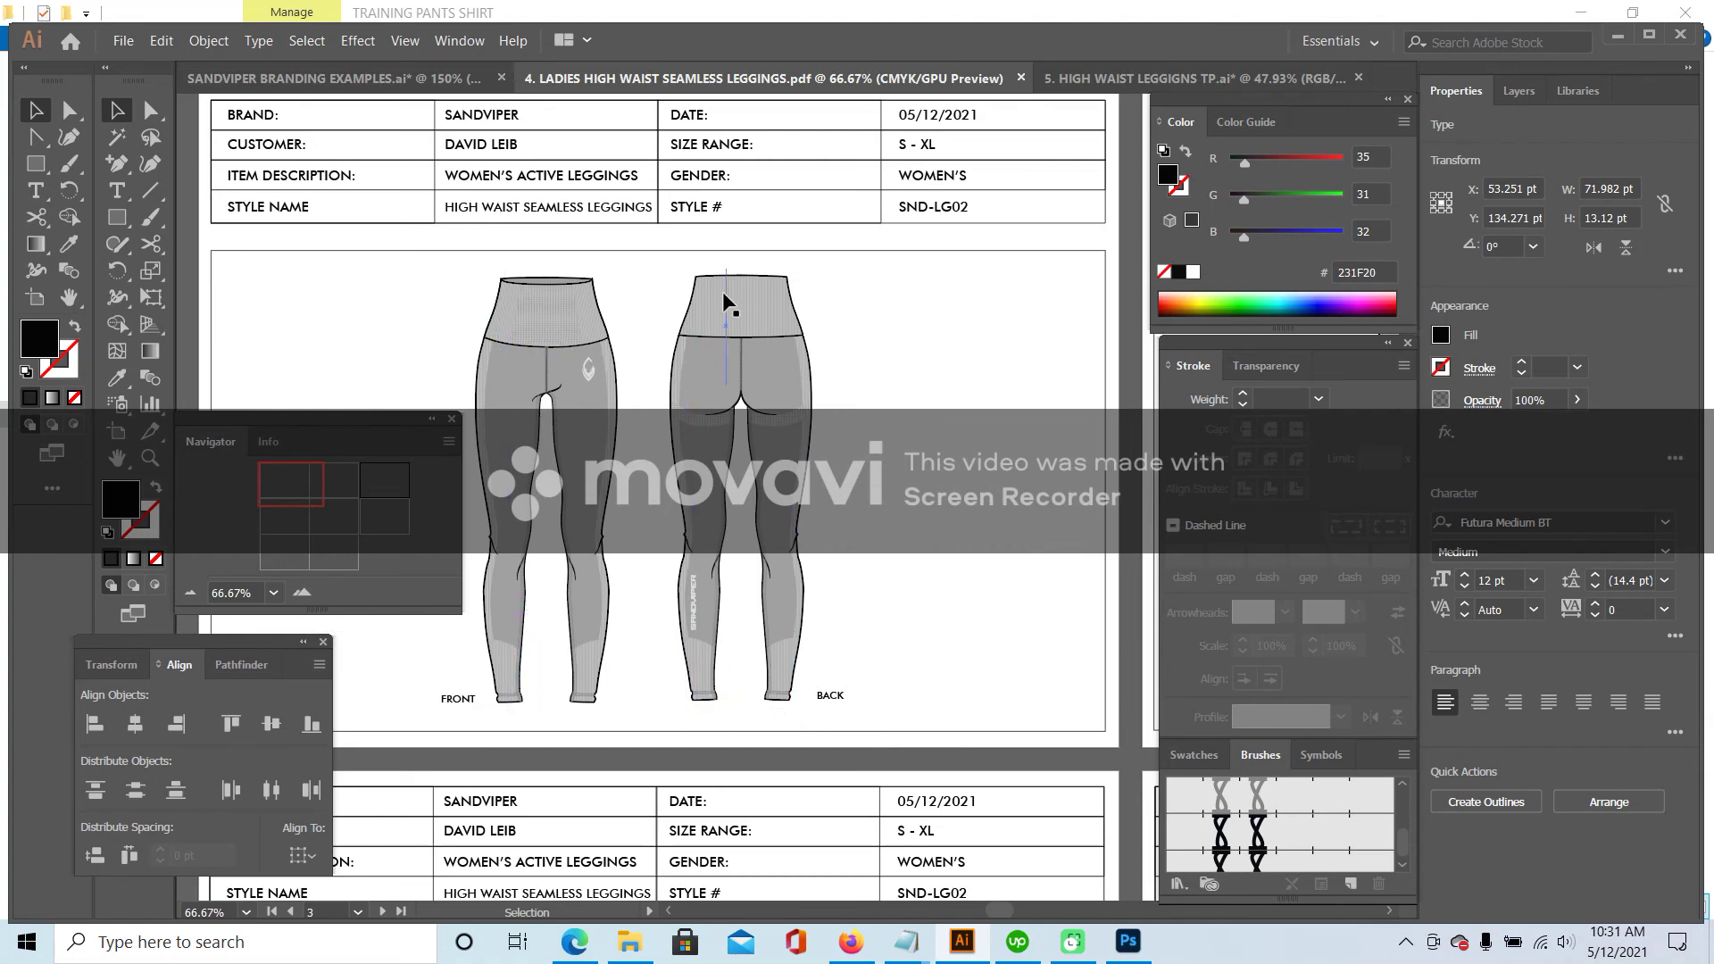
- Switch the Upwork time tracker off and minimize it
{"action": "left_click", "coordinate": [1017, 942]}
{"action": "left_click", "coordinate": [1418, 249]}
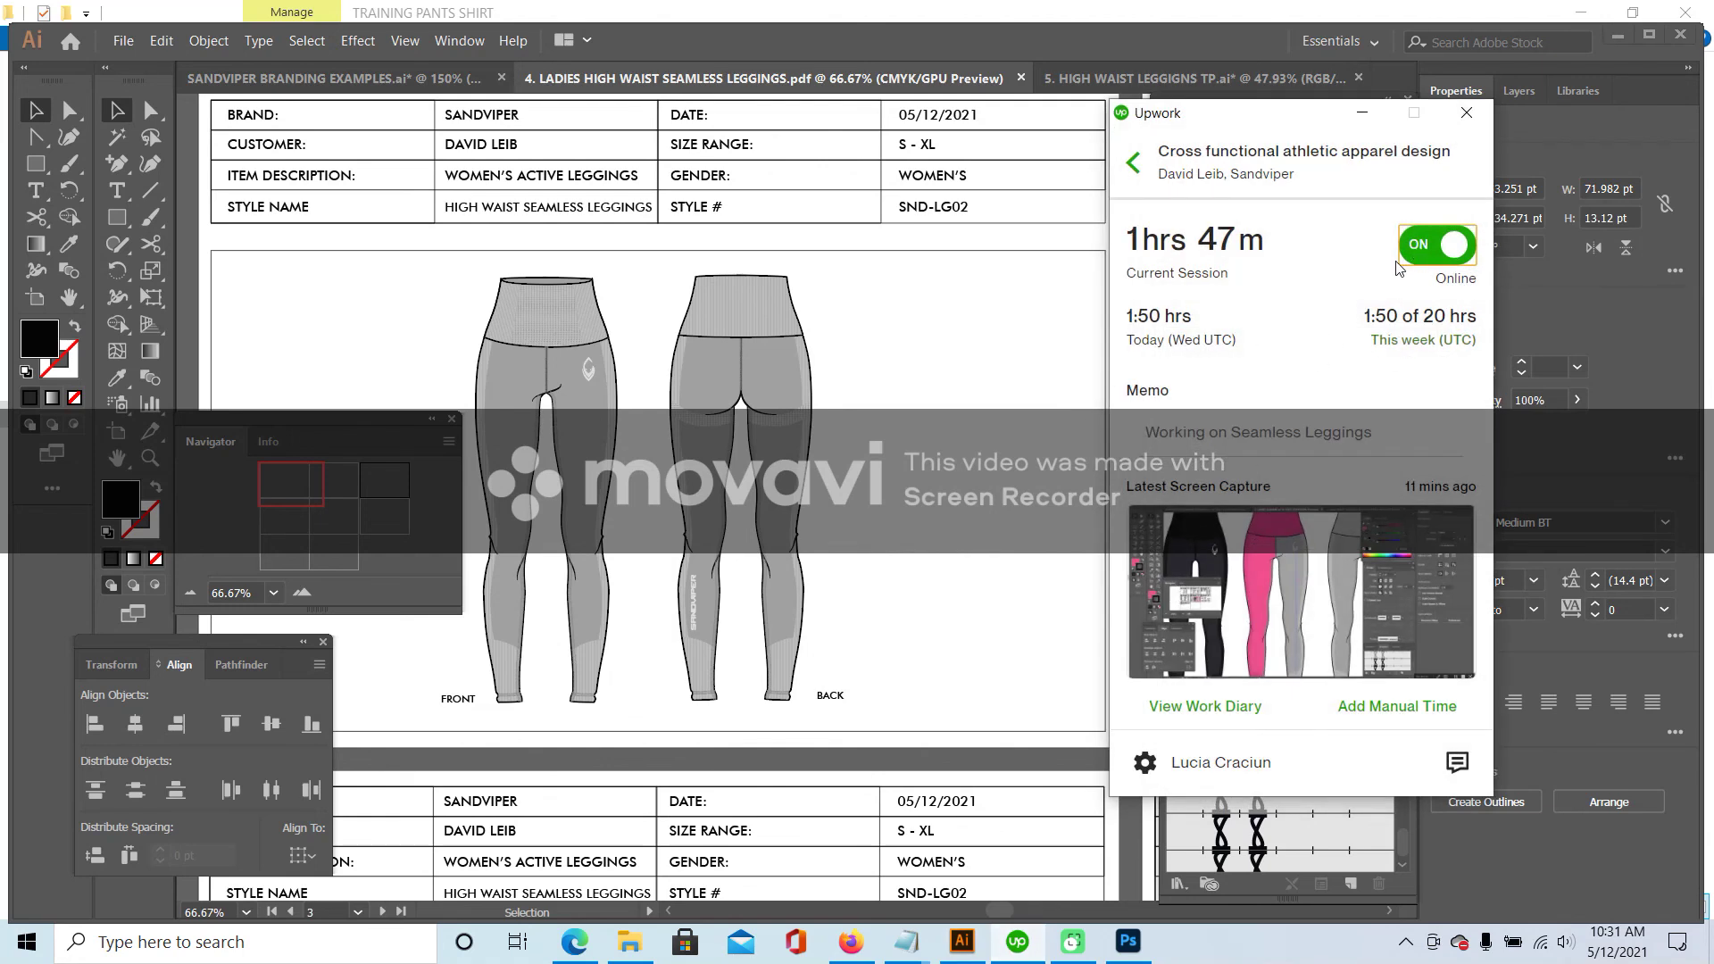
{"action": "left_click", "coordinate": [1366, 113]}
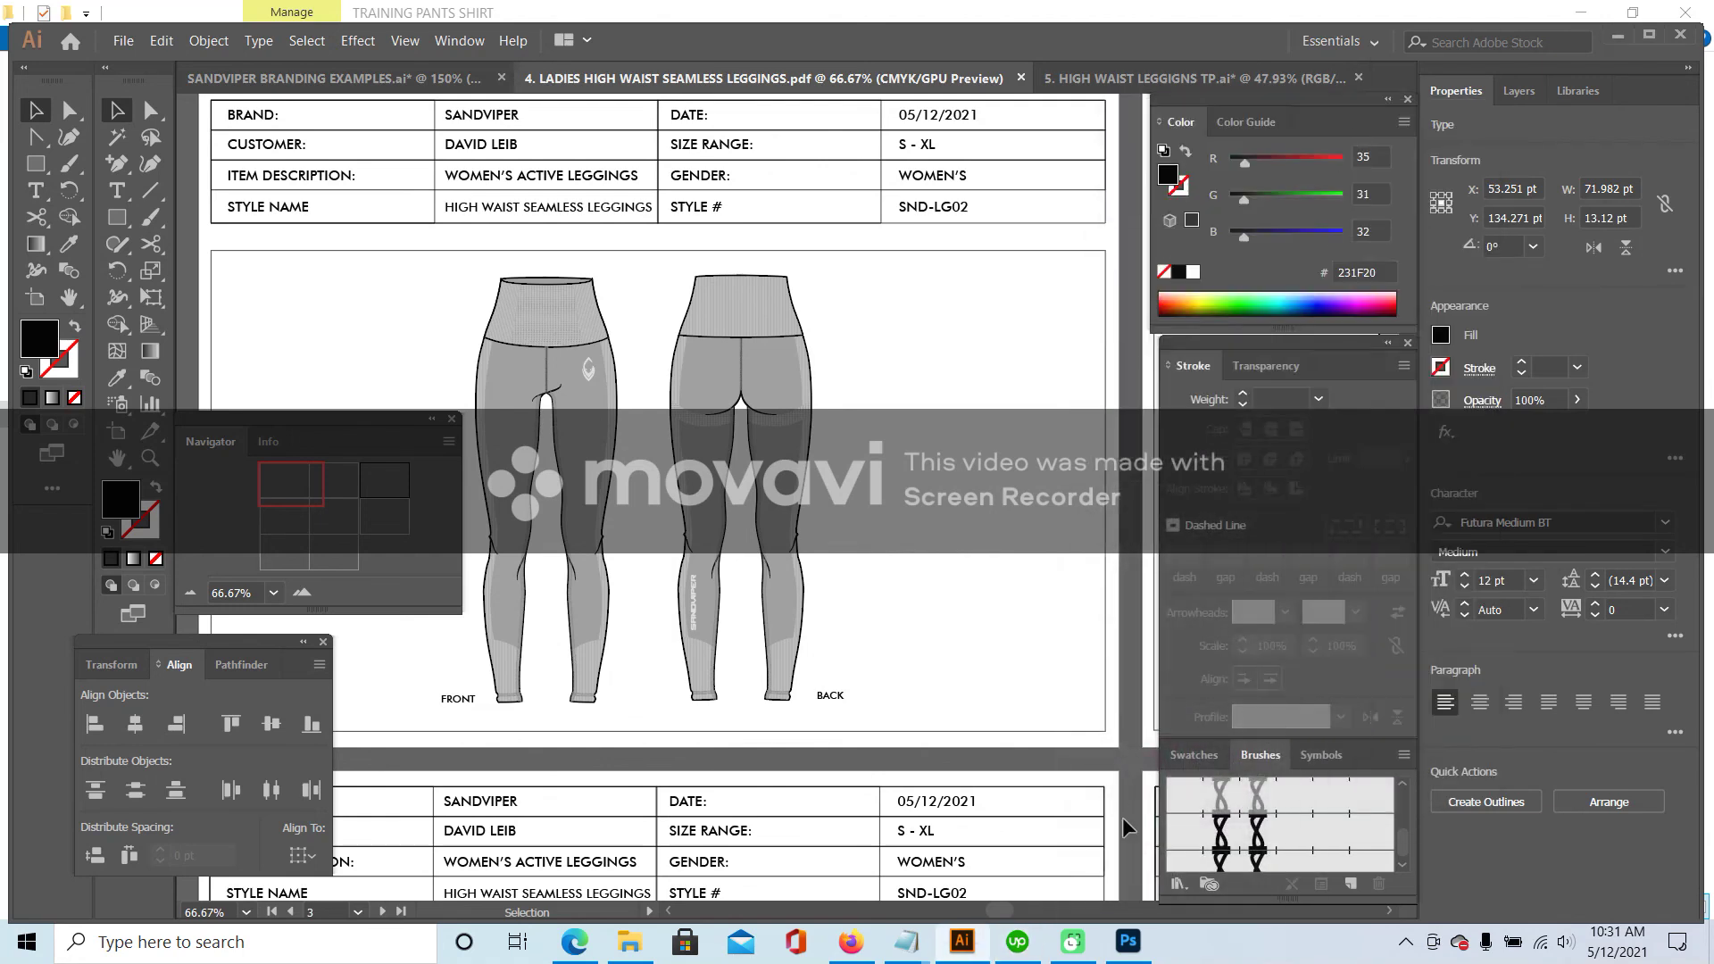